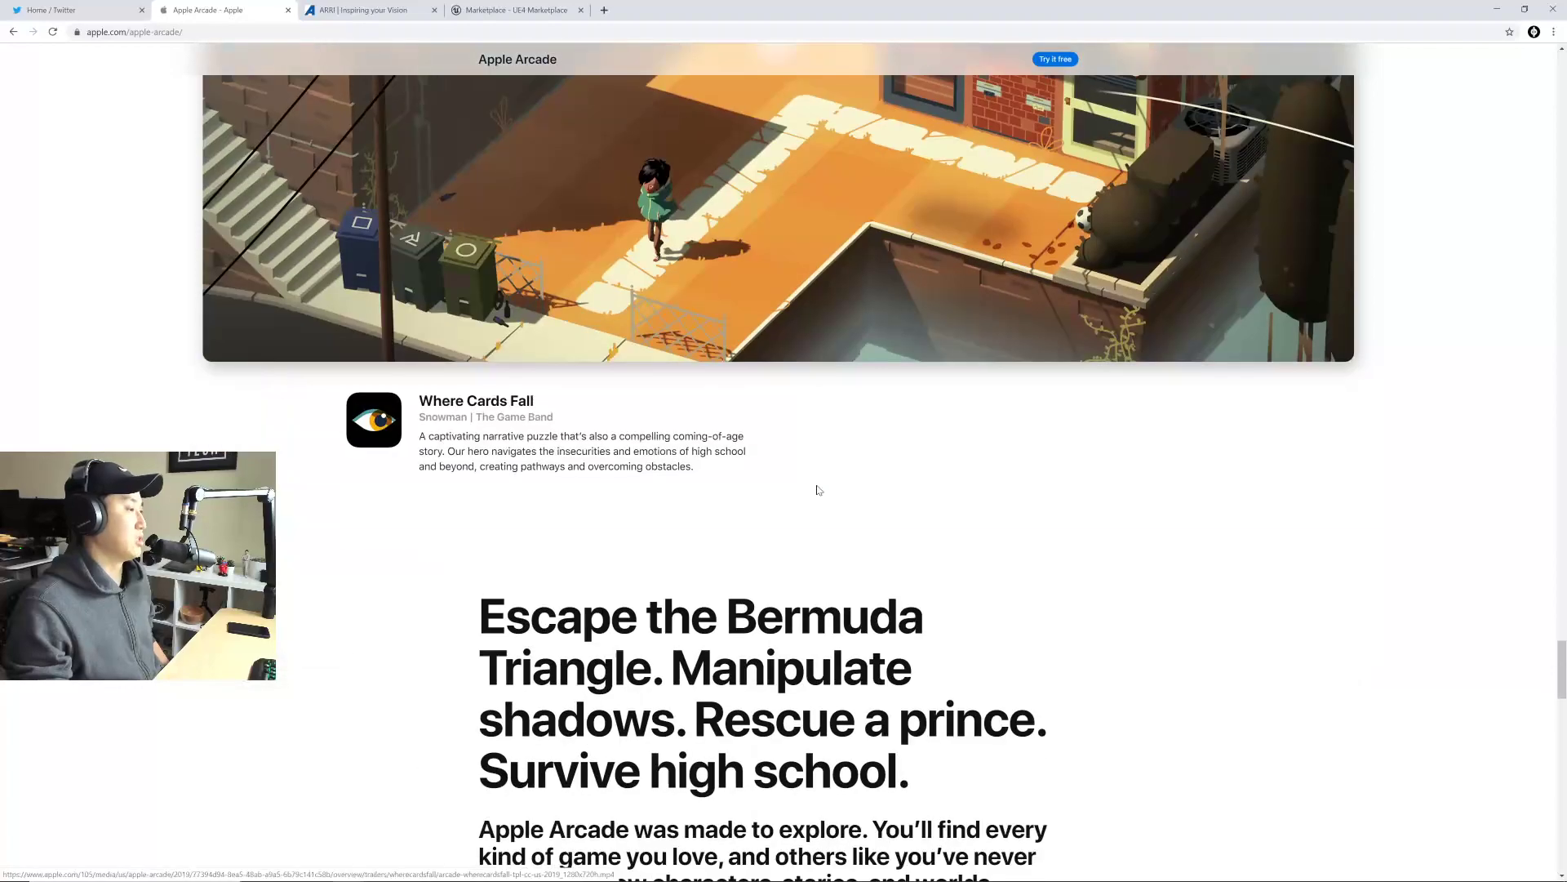
Step: Look through the game showcase on the Apple Arcade page and close that page
scroll(818, 489, "up", 2)
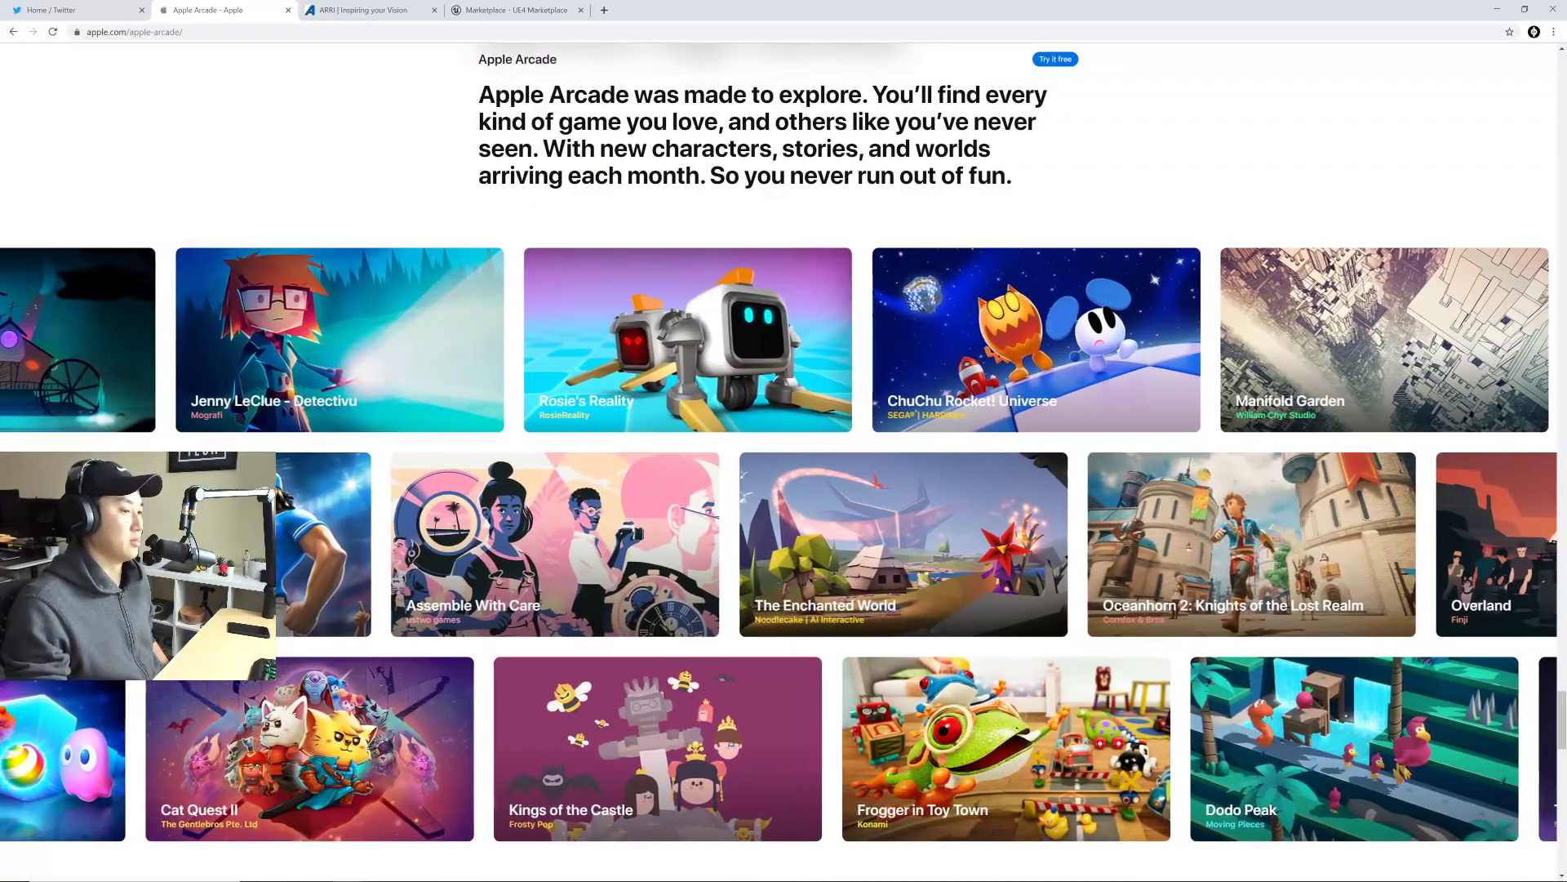
scroll(1183, 560, "down", 3)
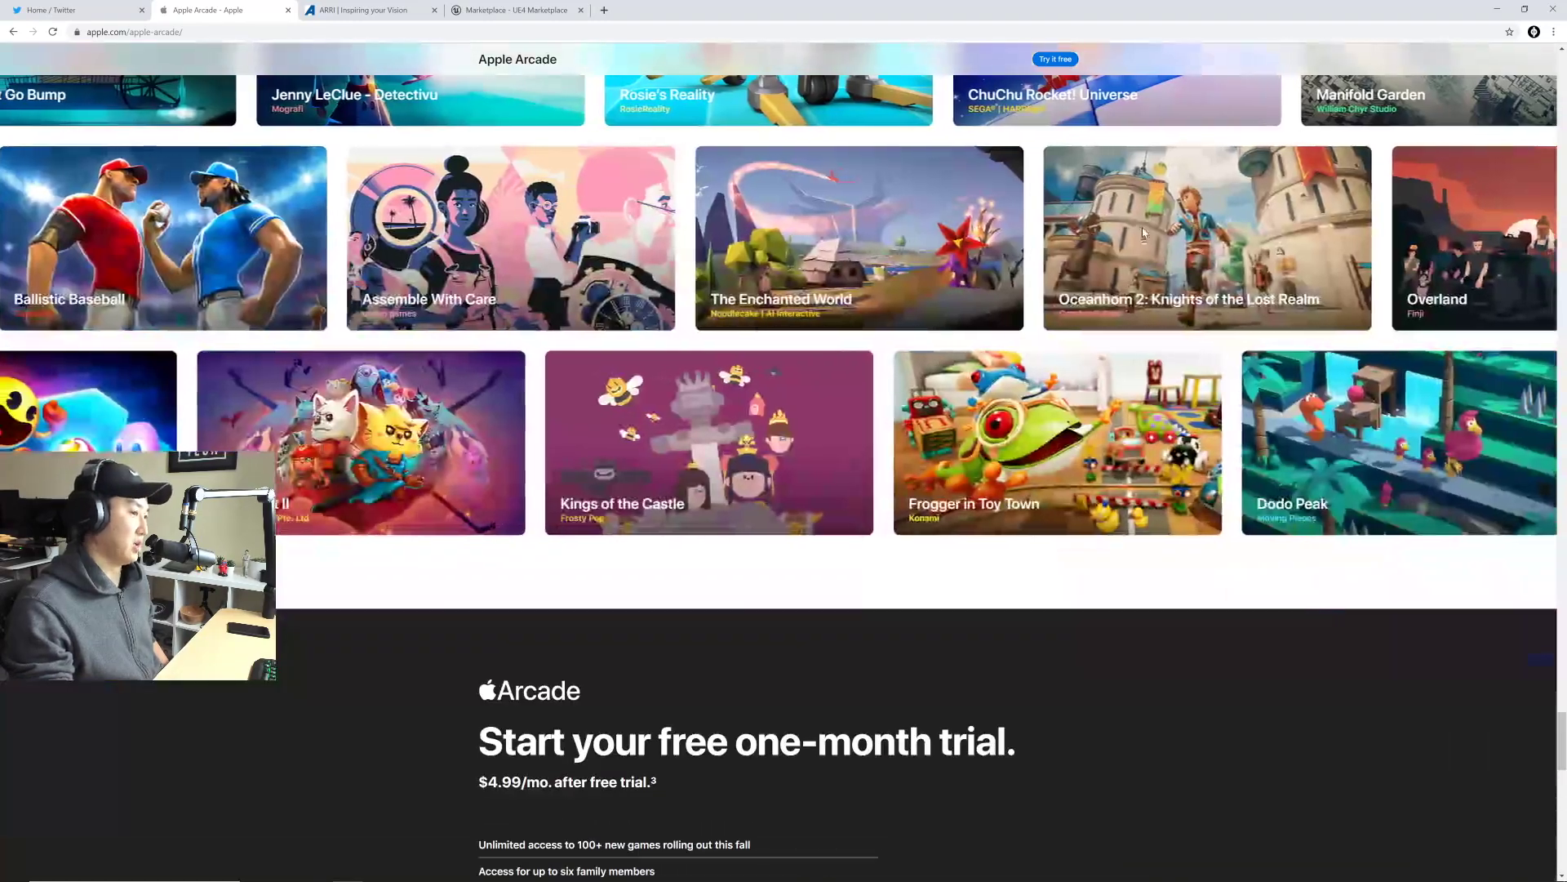
scroll(1126, 231, "down", 5)
scroll(1112, 224, "up", 7)
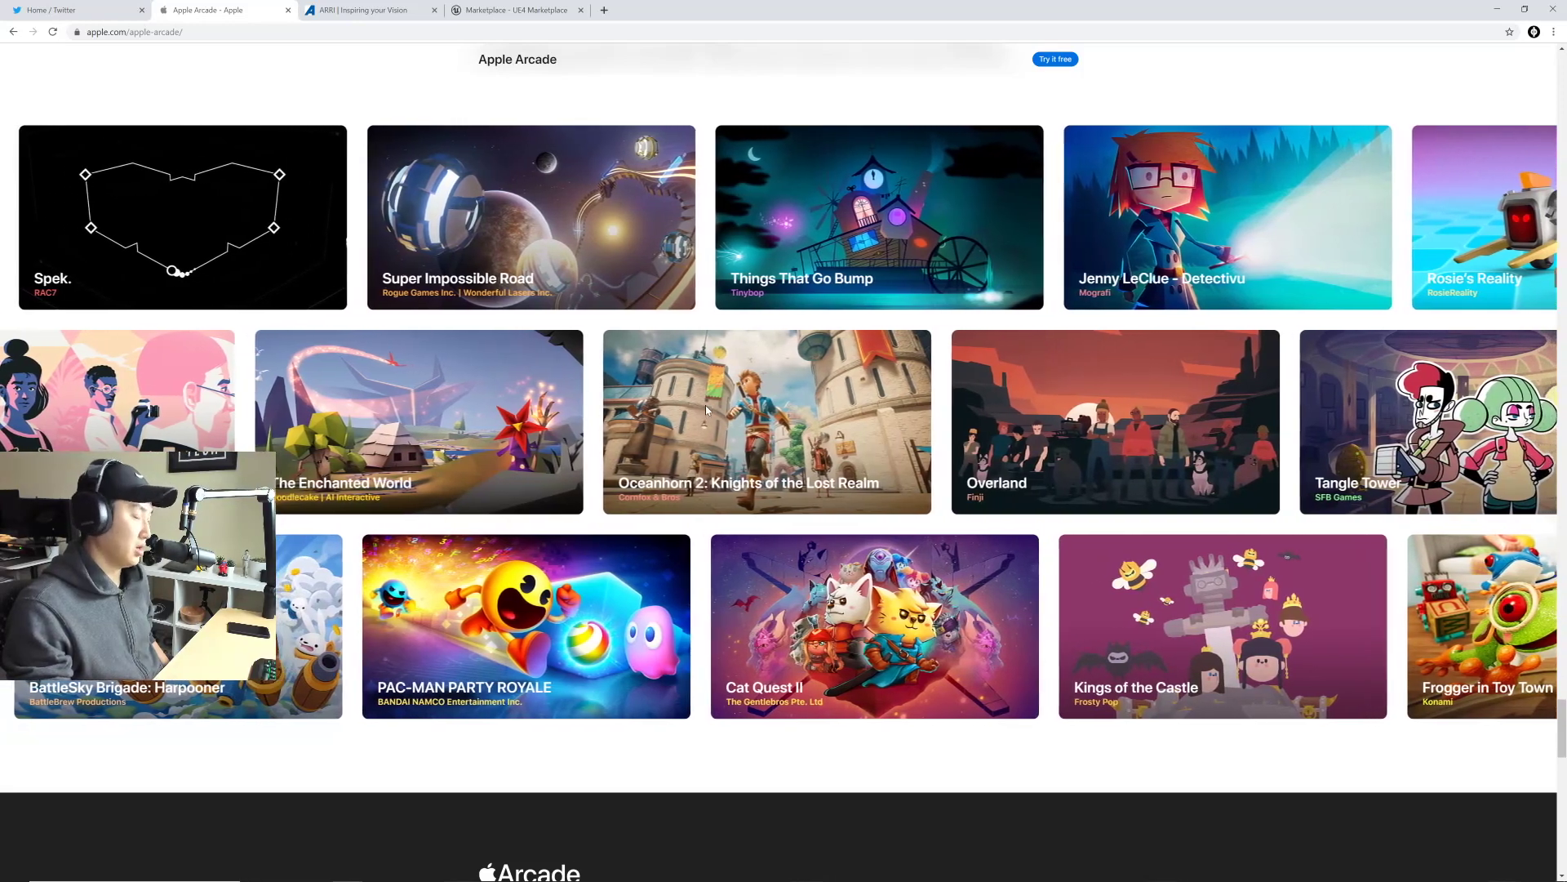
left_click(288, 10)
Step: Look through the news articles and event listings on the ARRI home page
scroll(538, 373, "down", 4)
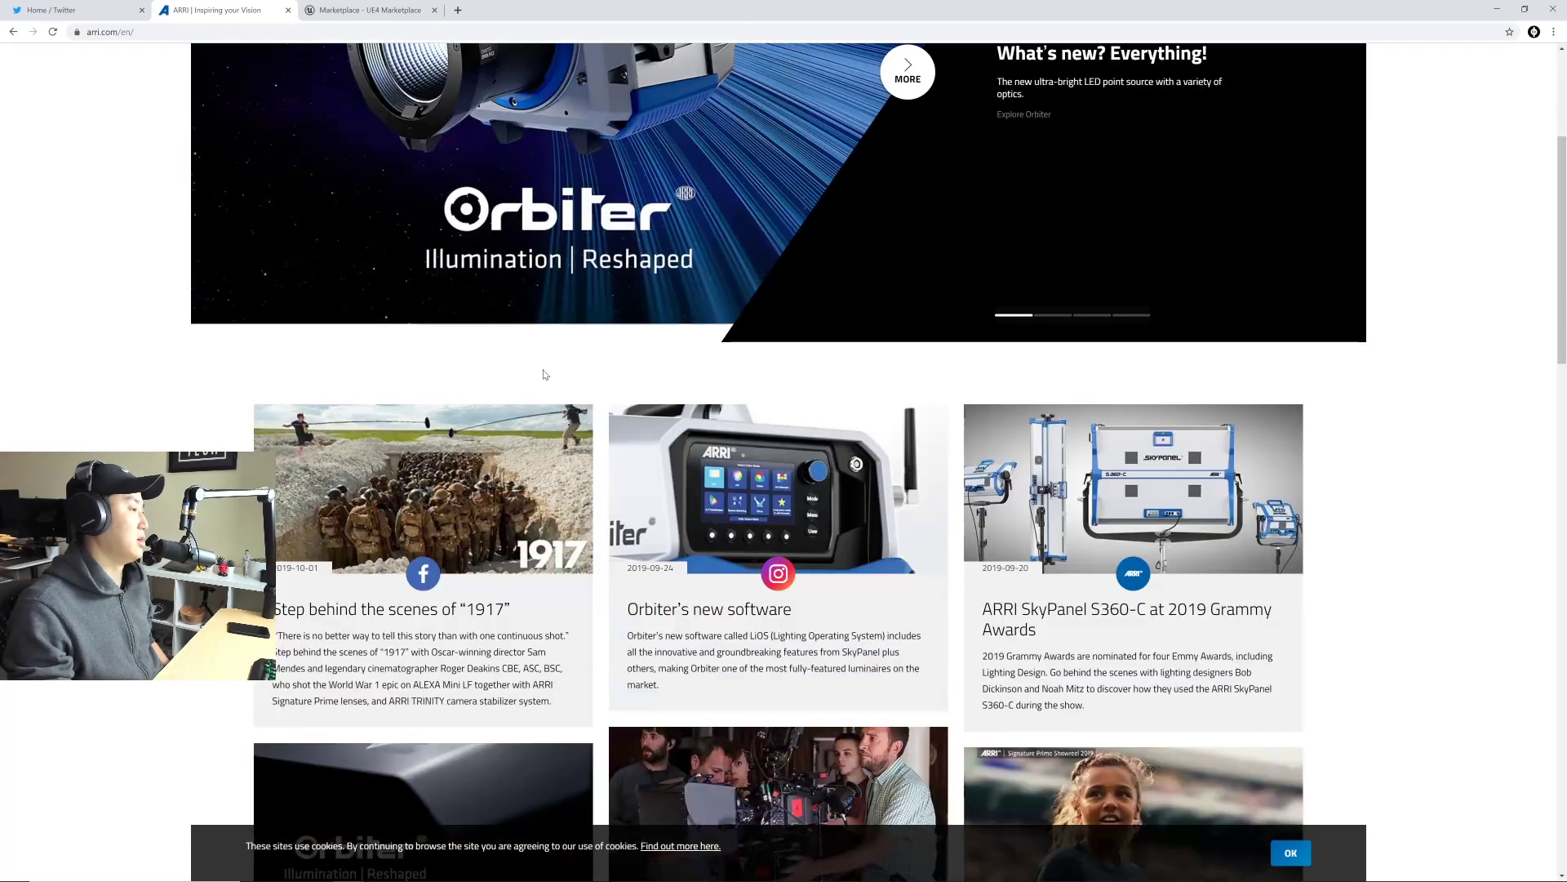
scroll(545, 375, "down", 2)
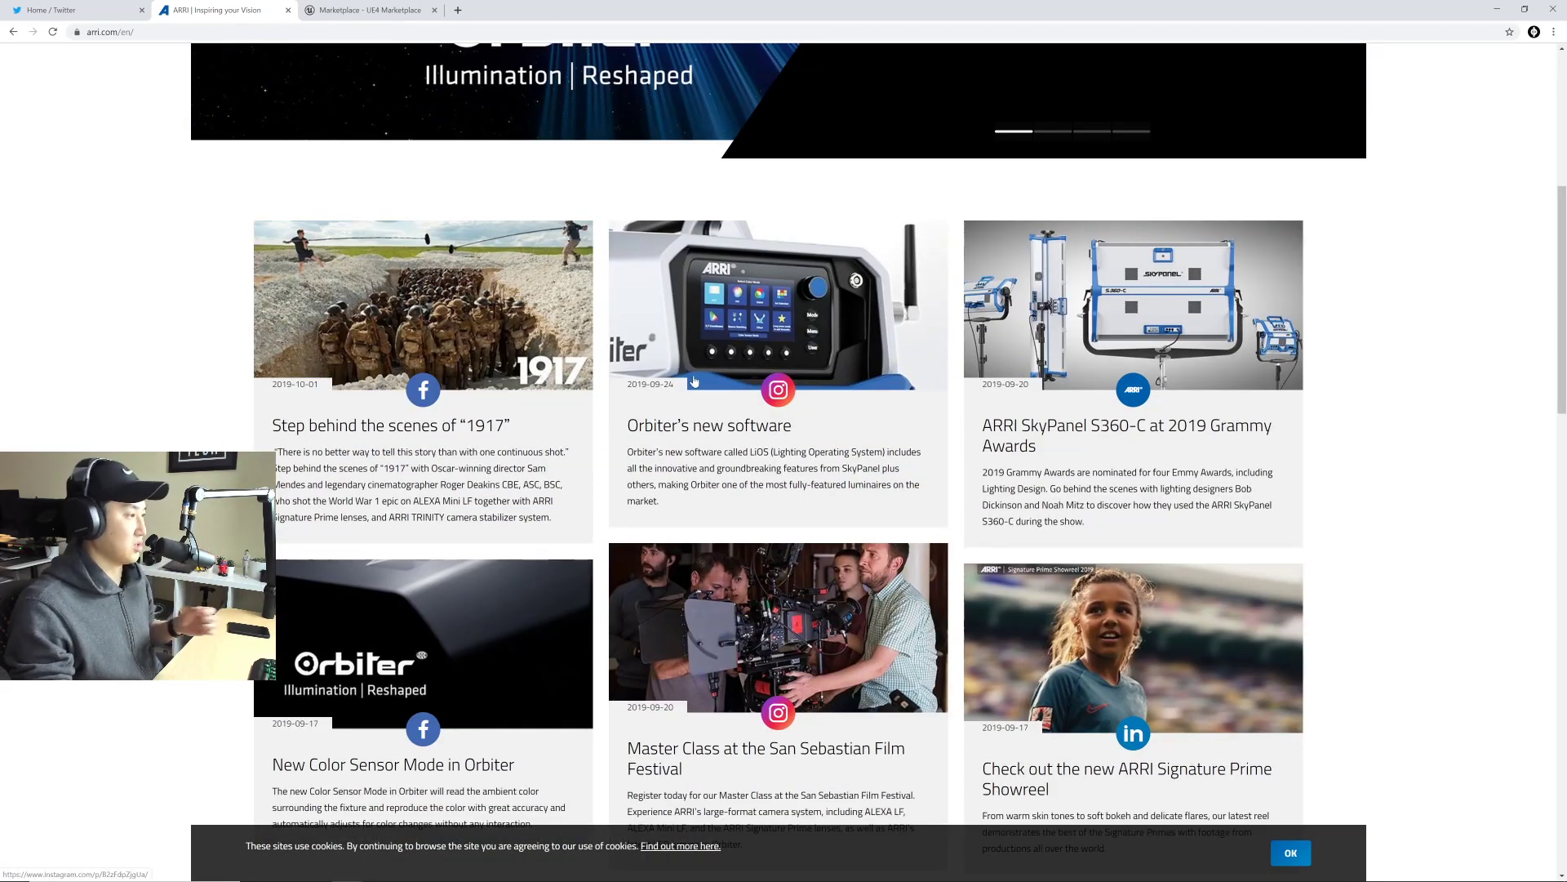
scroll(696, 373, "down", 4)
scroll(699, 373, "down", 4)
scroll(763, 364, "up", 15)
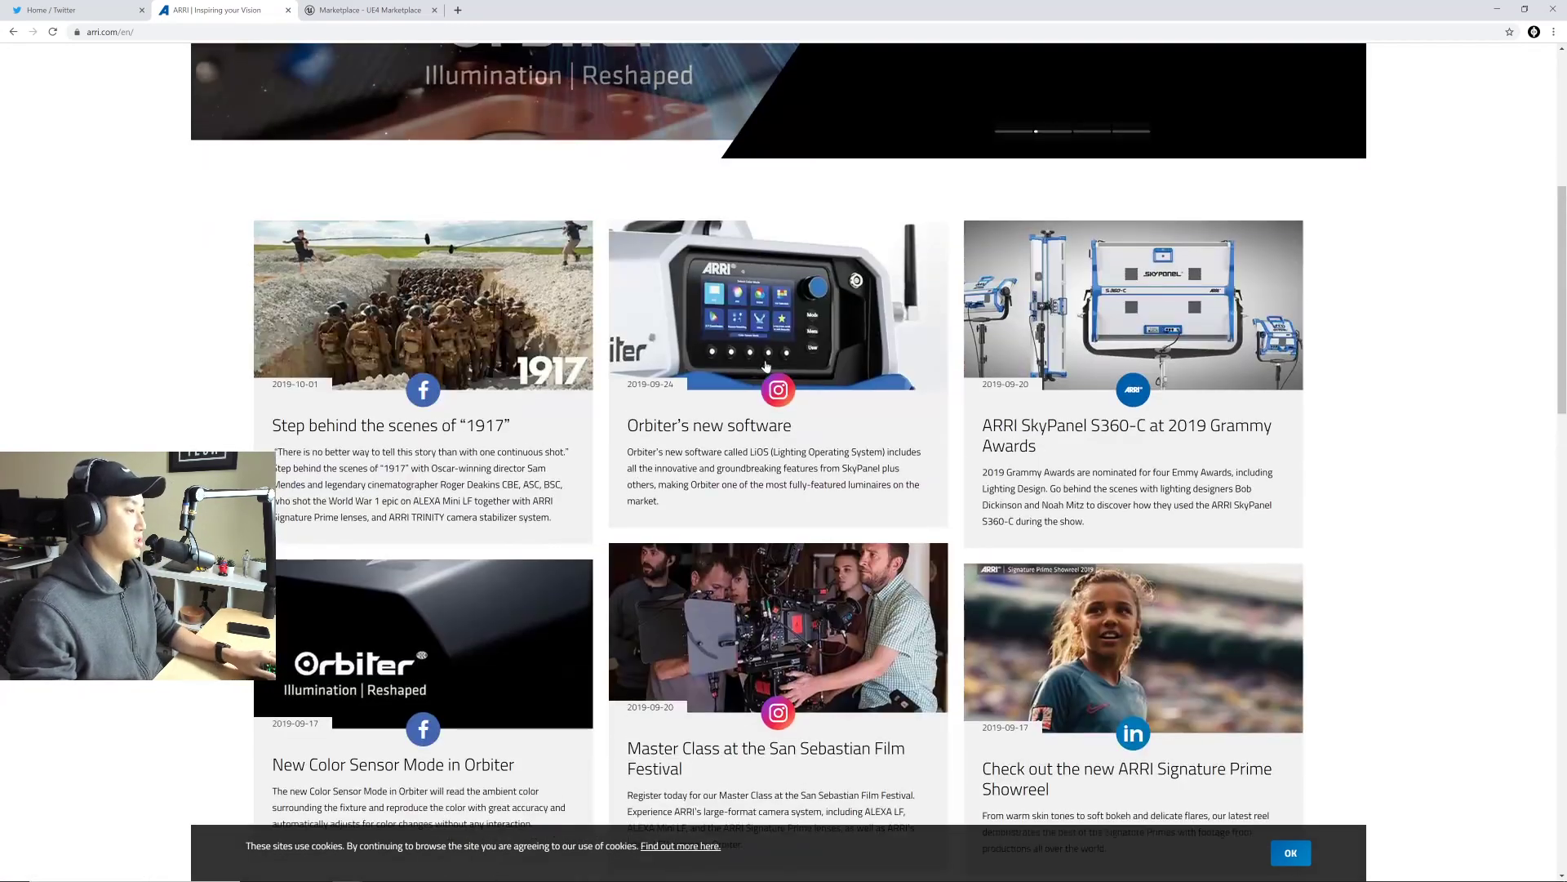
scroll(764, 372, "down", 12)
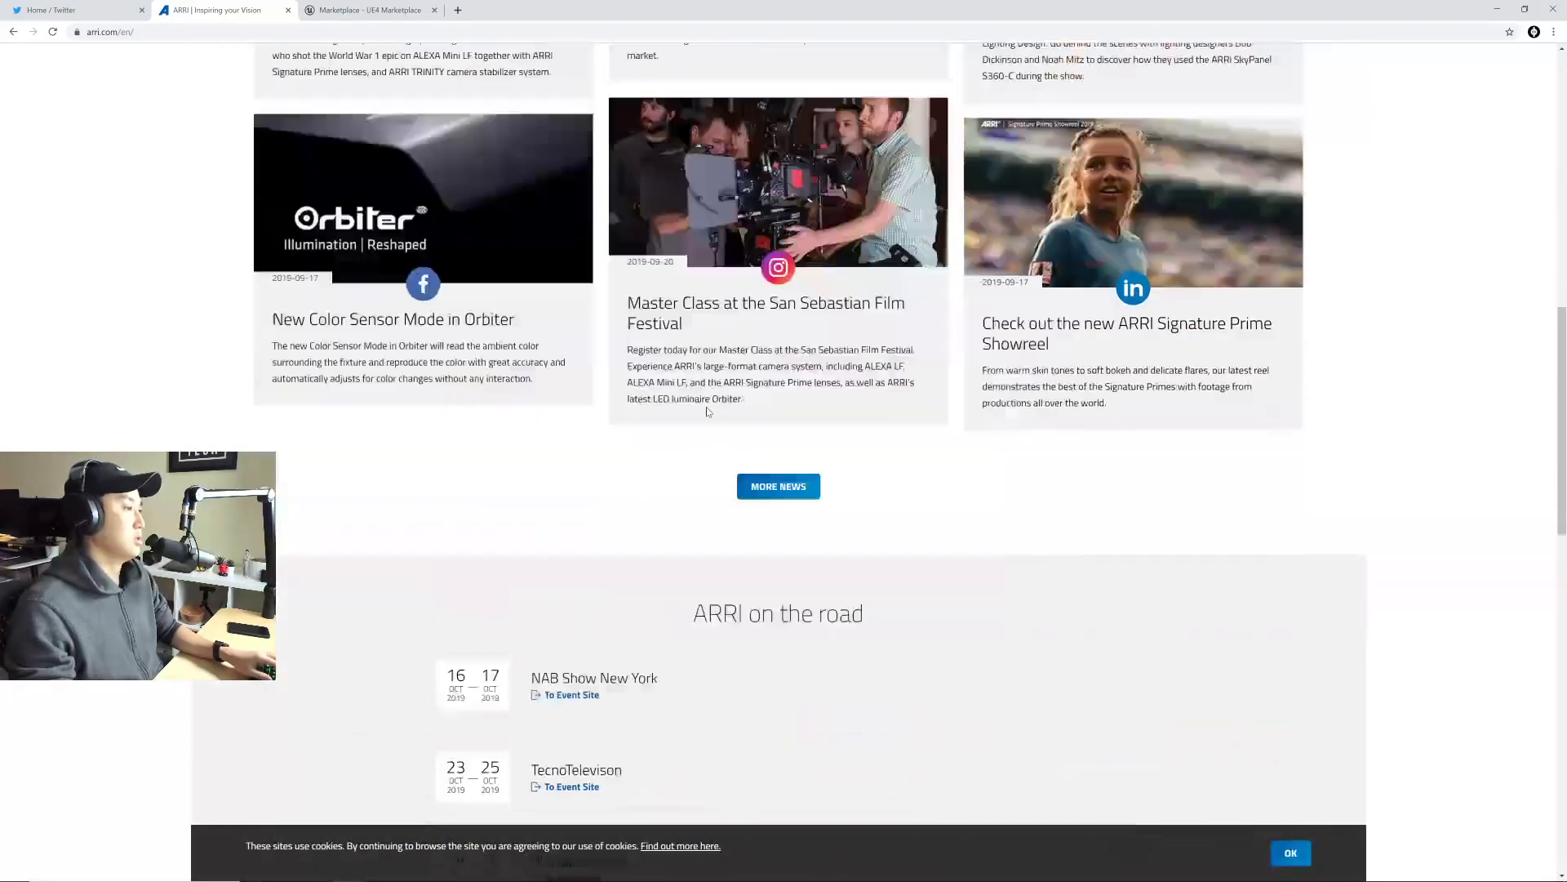
scroll(746, 392, "up", 1)
Step: Open the ARRI press release linked in the Twitter post about the ARRI x ASC training facility, read through it and close it
key("ctrl+shift+Tab")
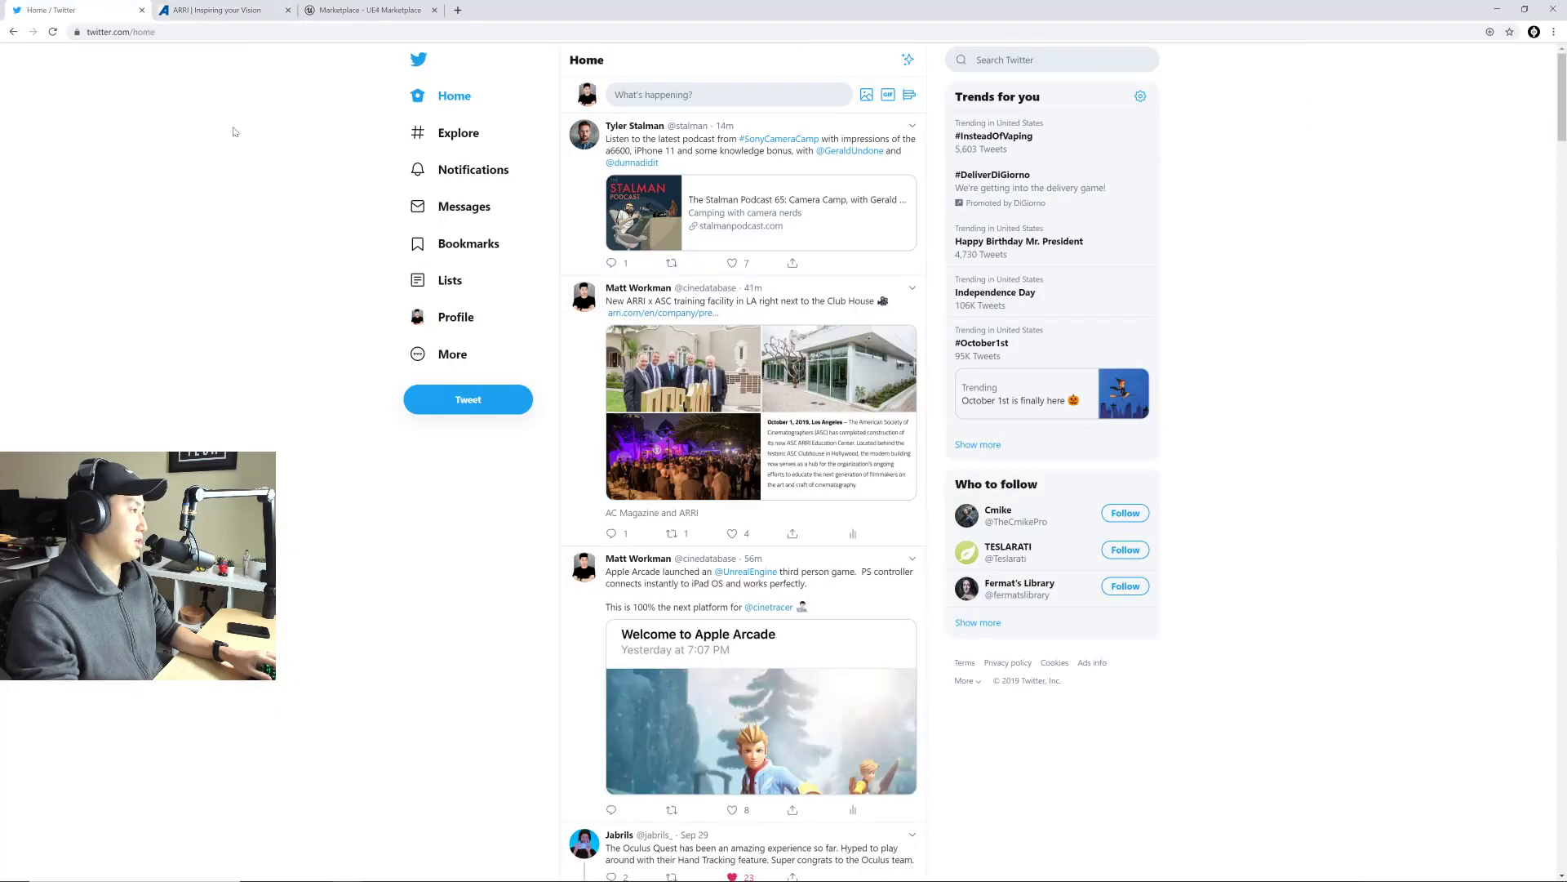
left_click(663, 313)
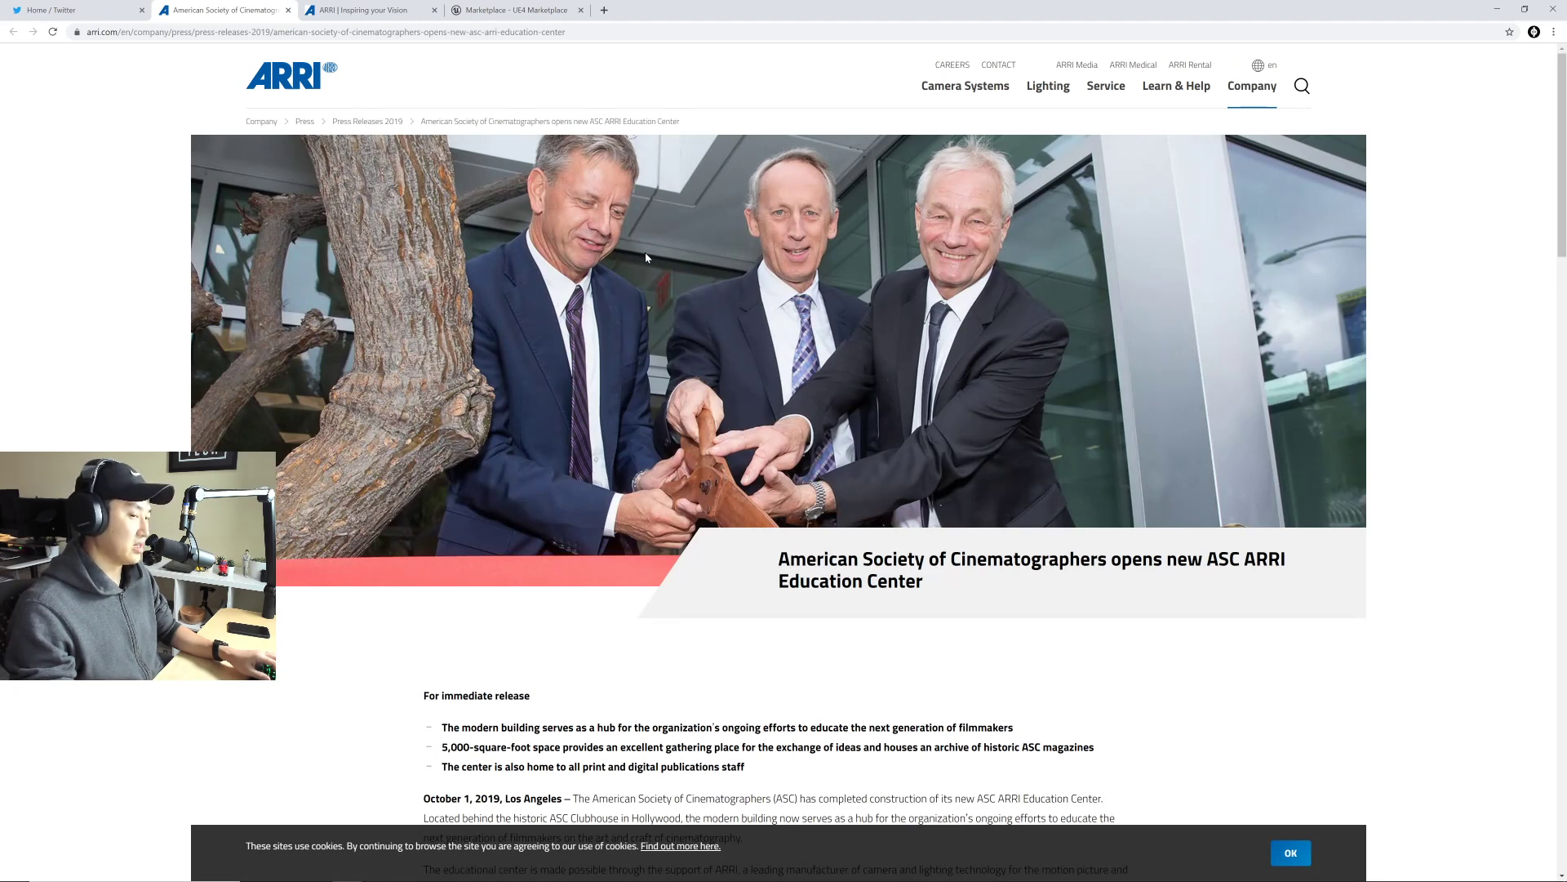
scroll(667, 280, "down", 2)
scroll(666, 280, "up", 2)
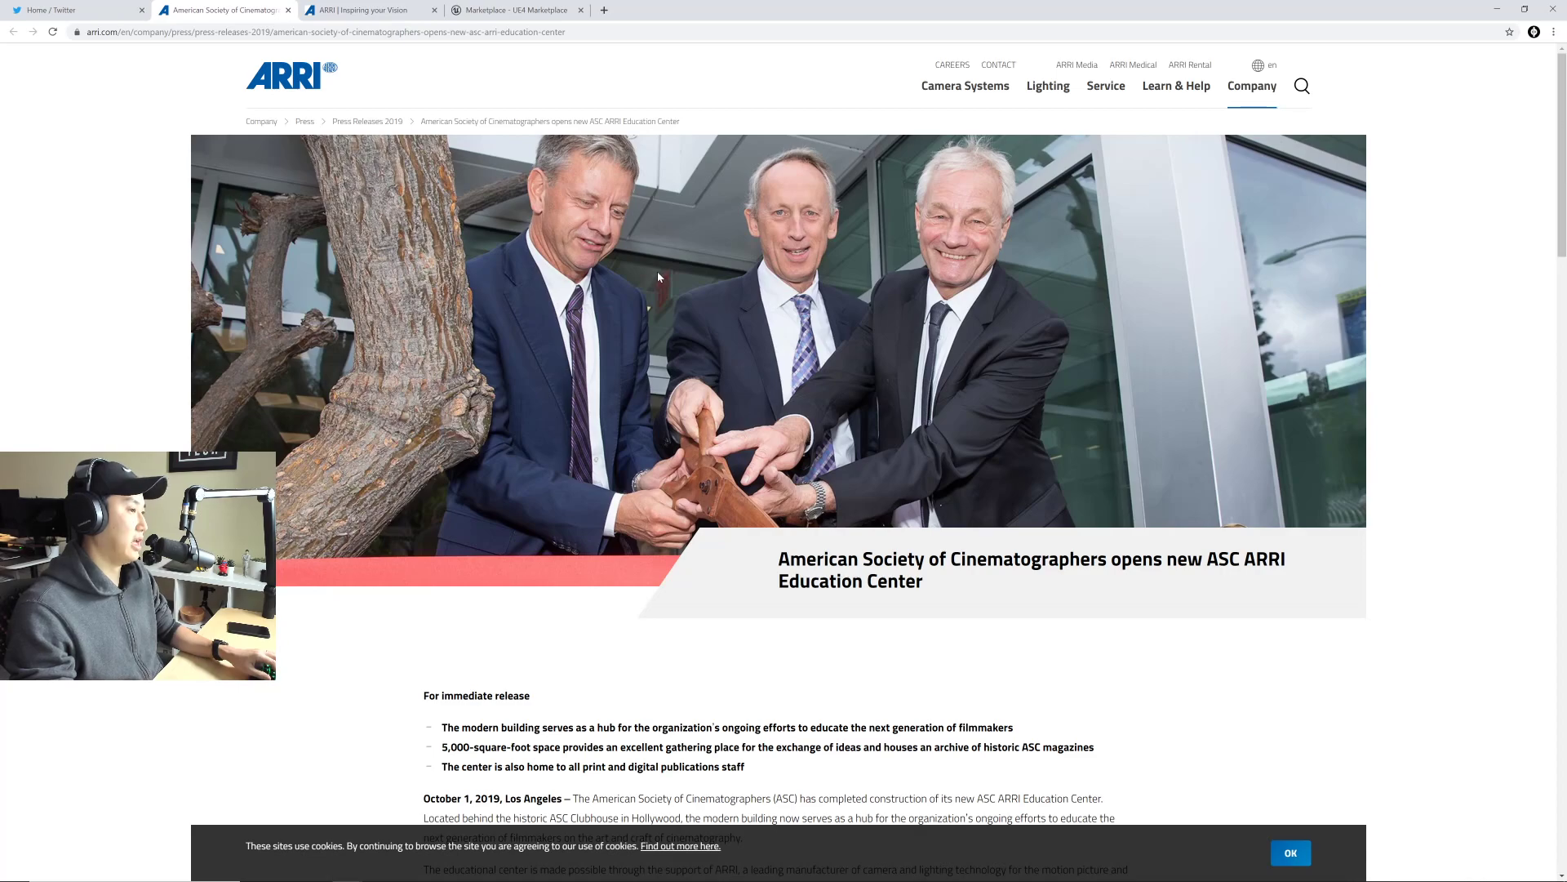
scroll(658, 277, "down", 4)
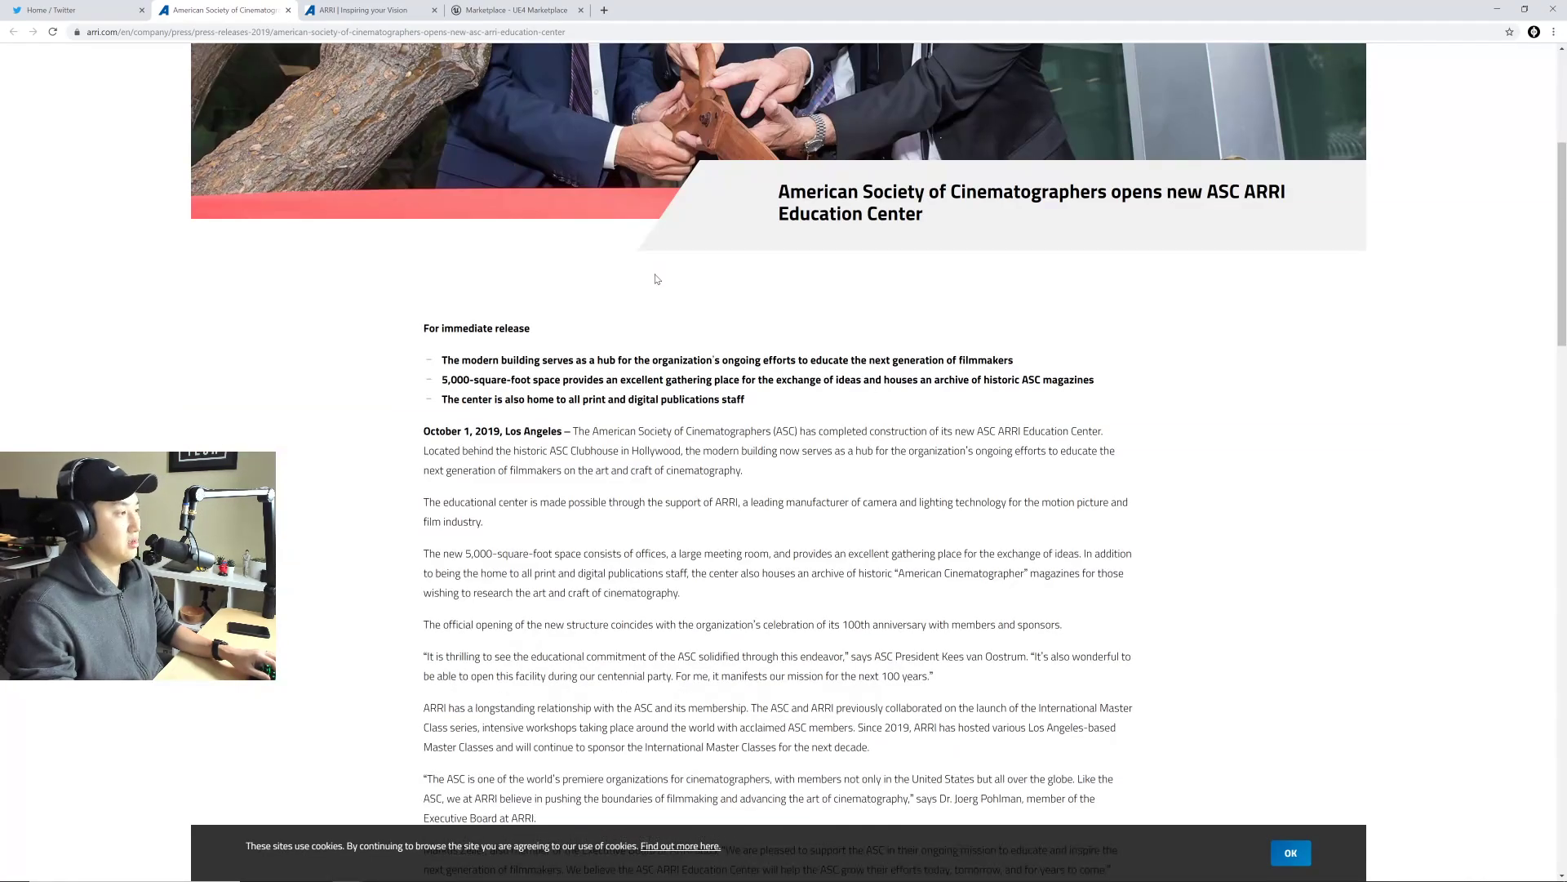
scroll(657, 279, "down", 12)
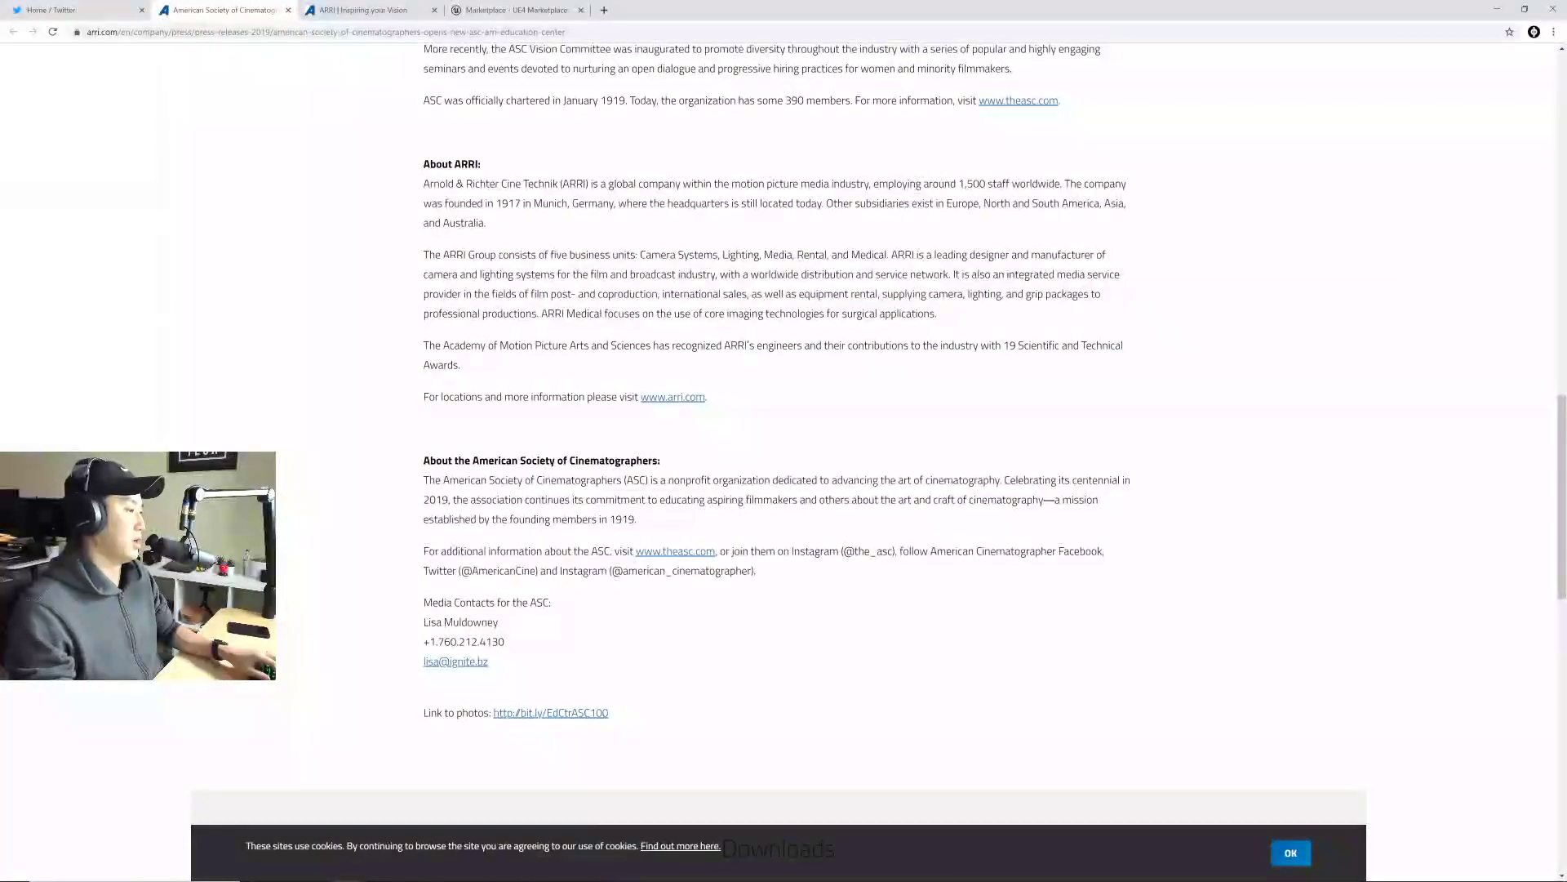
scroll(679, 307, "up", 15)
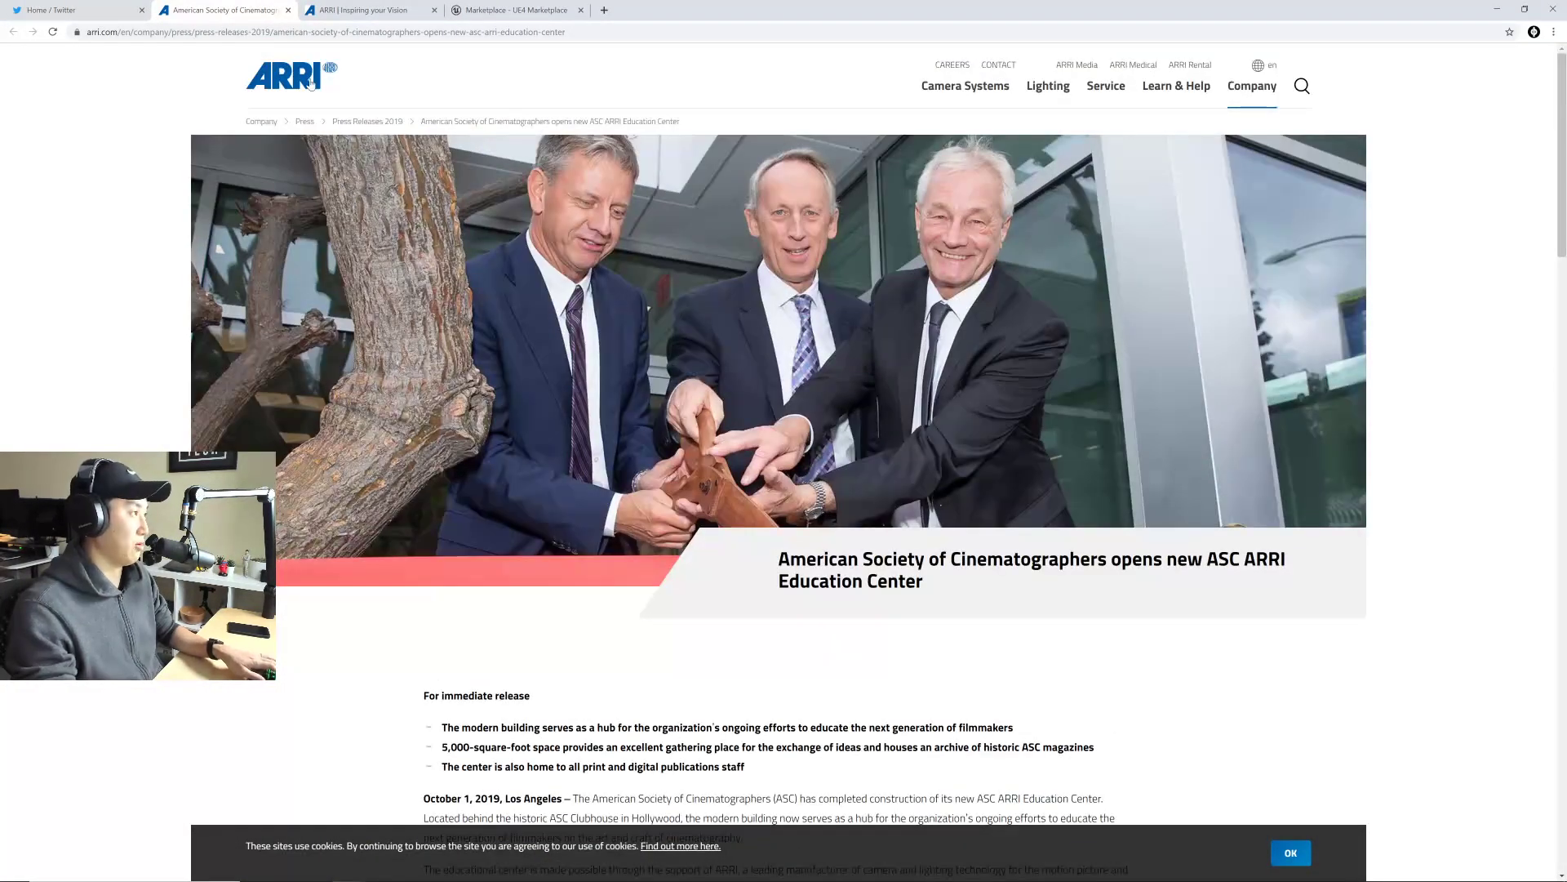
left_click(288, 10)
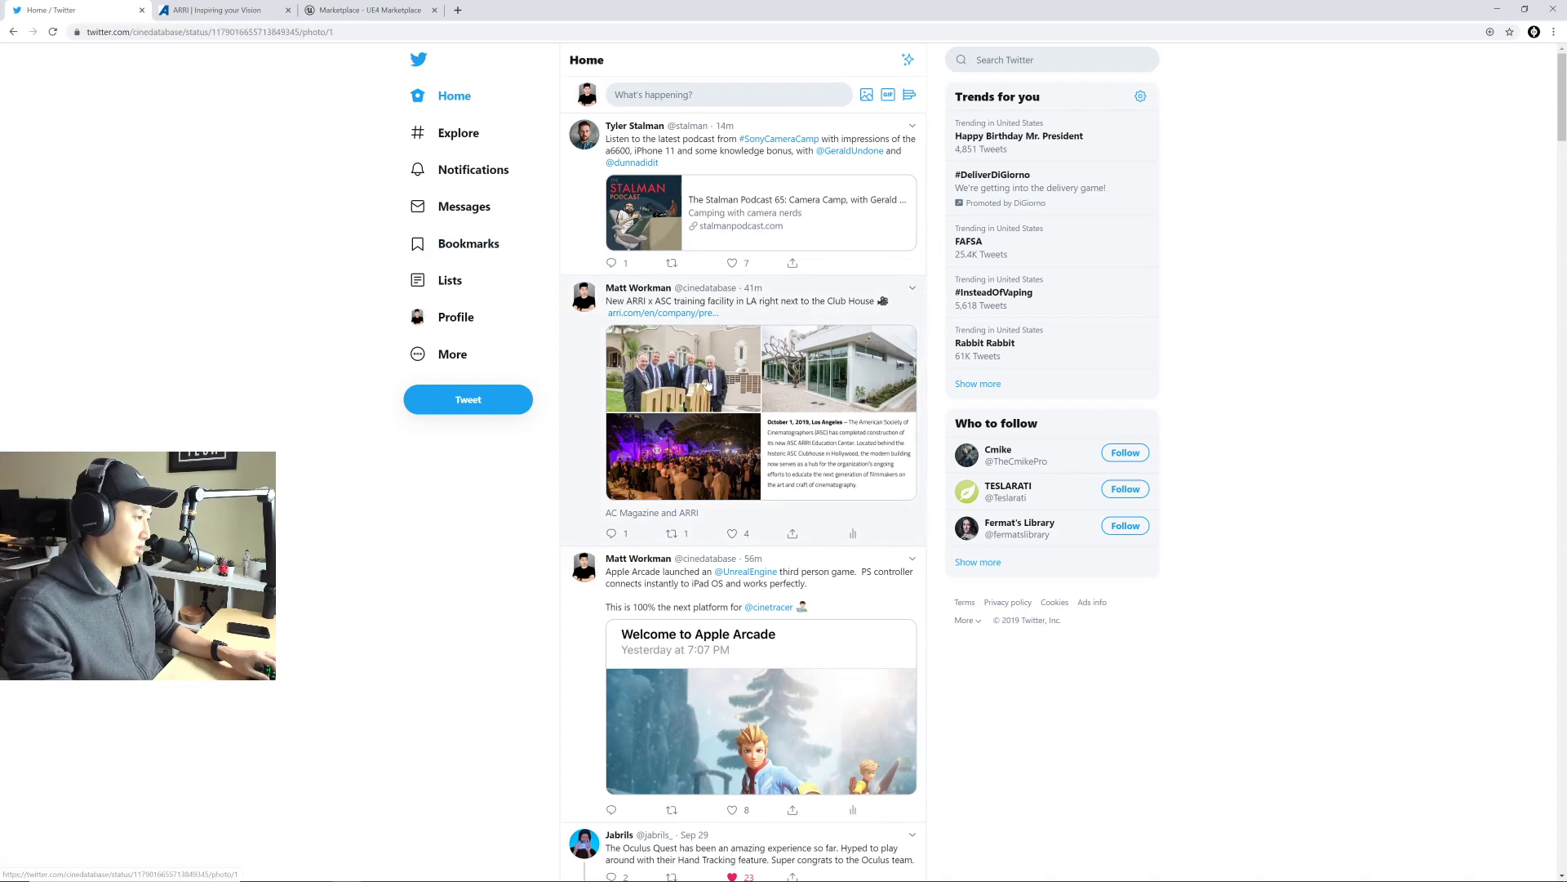
Step: View all four images attached to the ARRI x ASC training facility tweet and close the image viewer
left_click(708, 389)
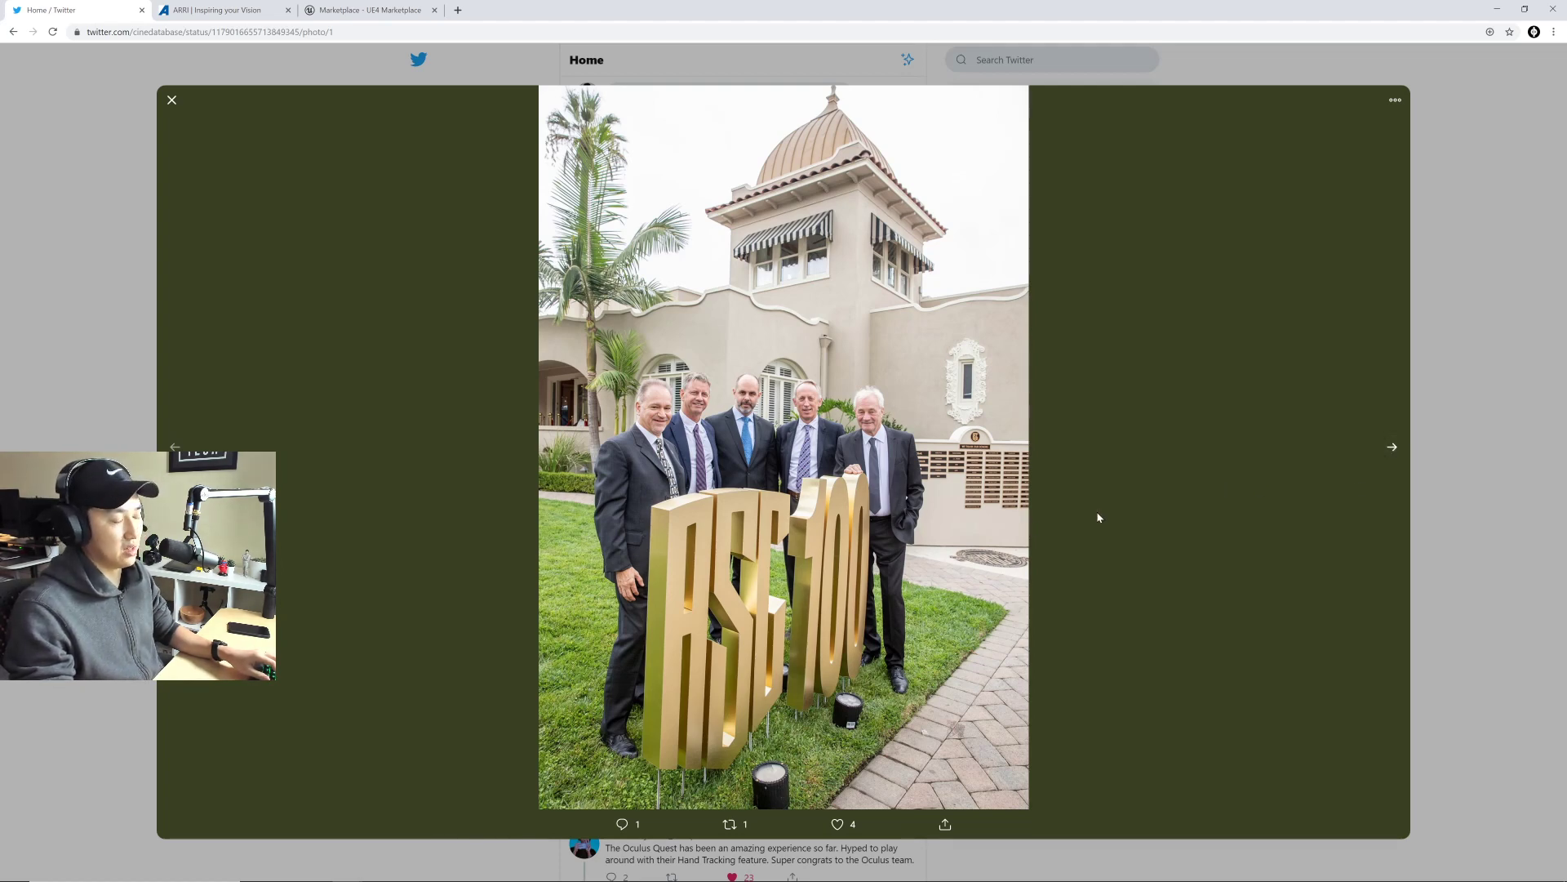
left_click(1392, 446)
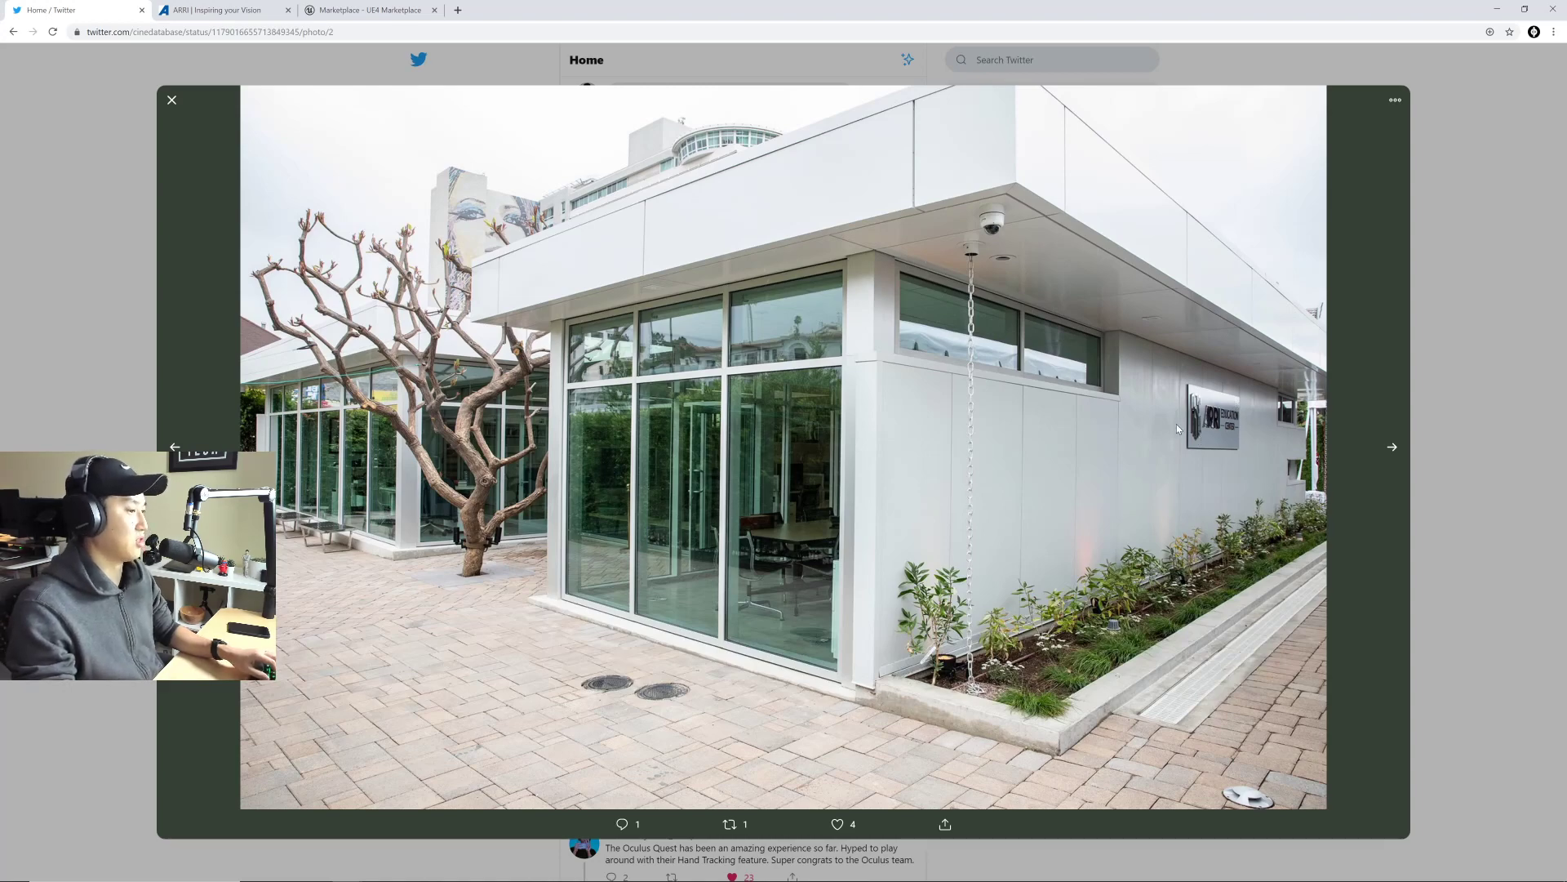
left_click(1392, 447)
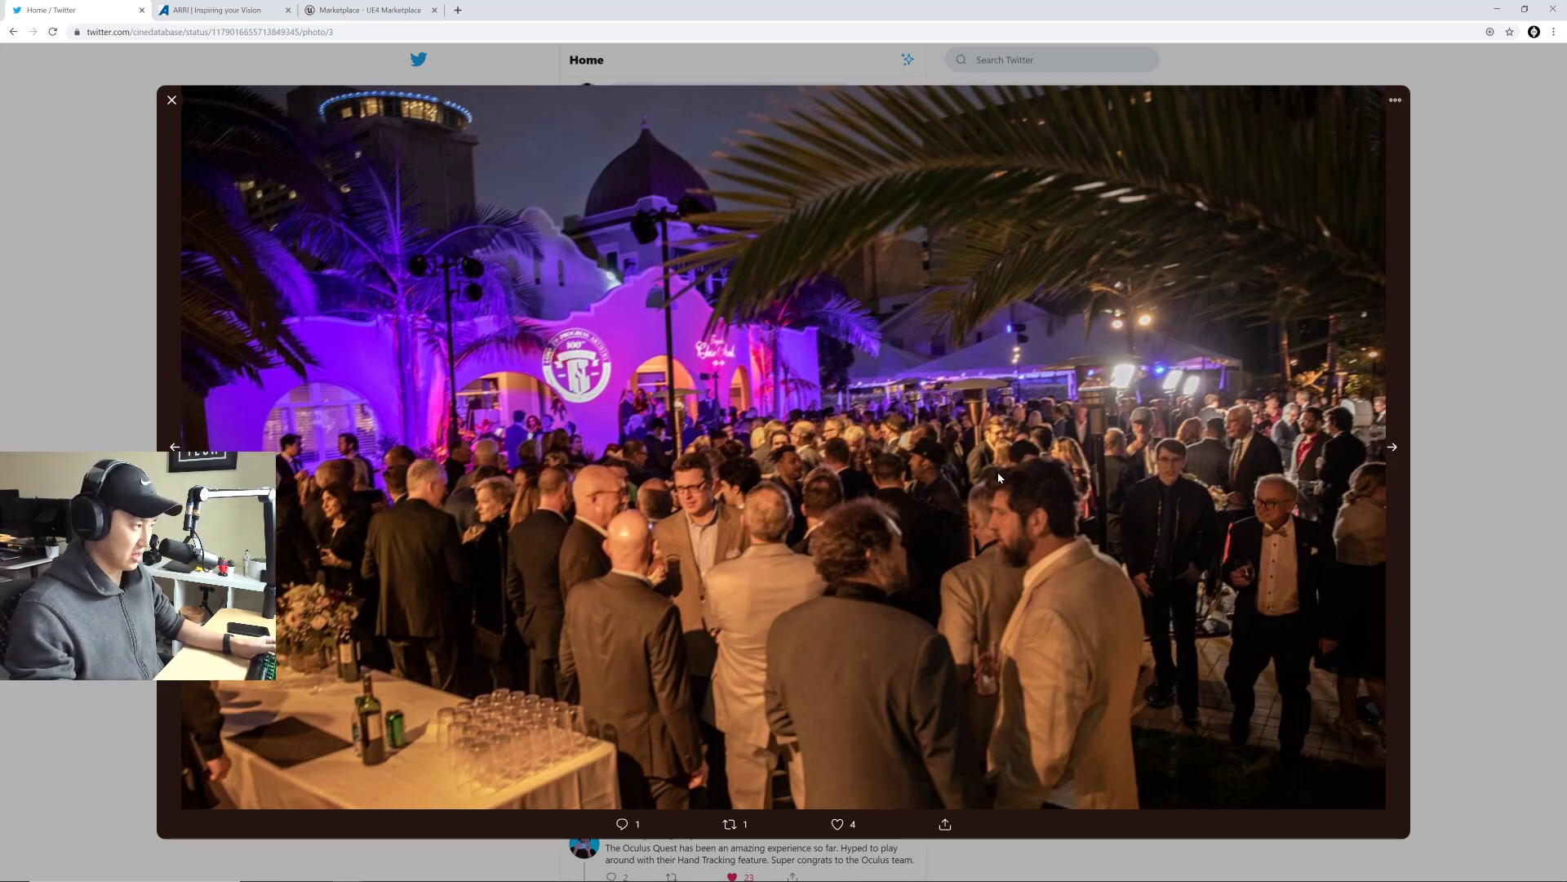
left_click(1393, 447)
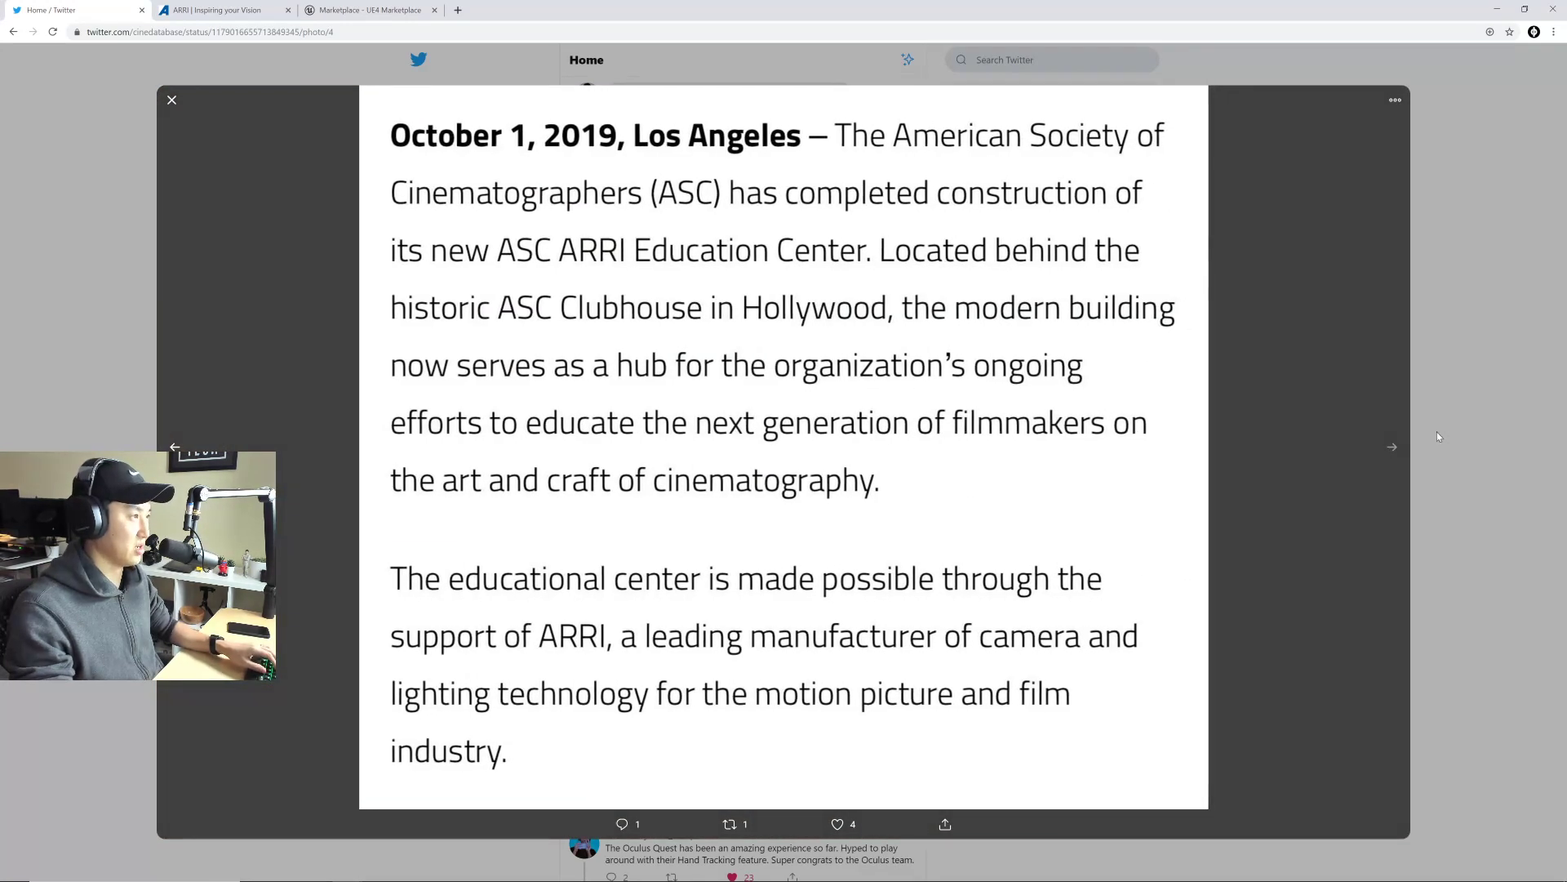
left_click(1437, 431)
Step: Close the ARRI page and open the Driveable / Animated Excavator and yellow construction truck listings from the marketplace's New Releases in separate tabs
left_click(262, 15)
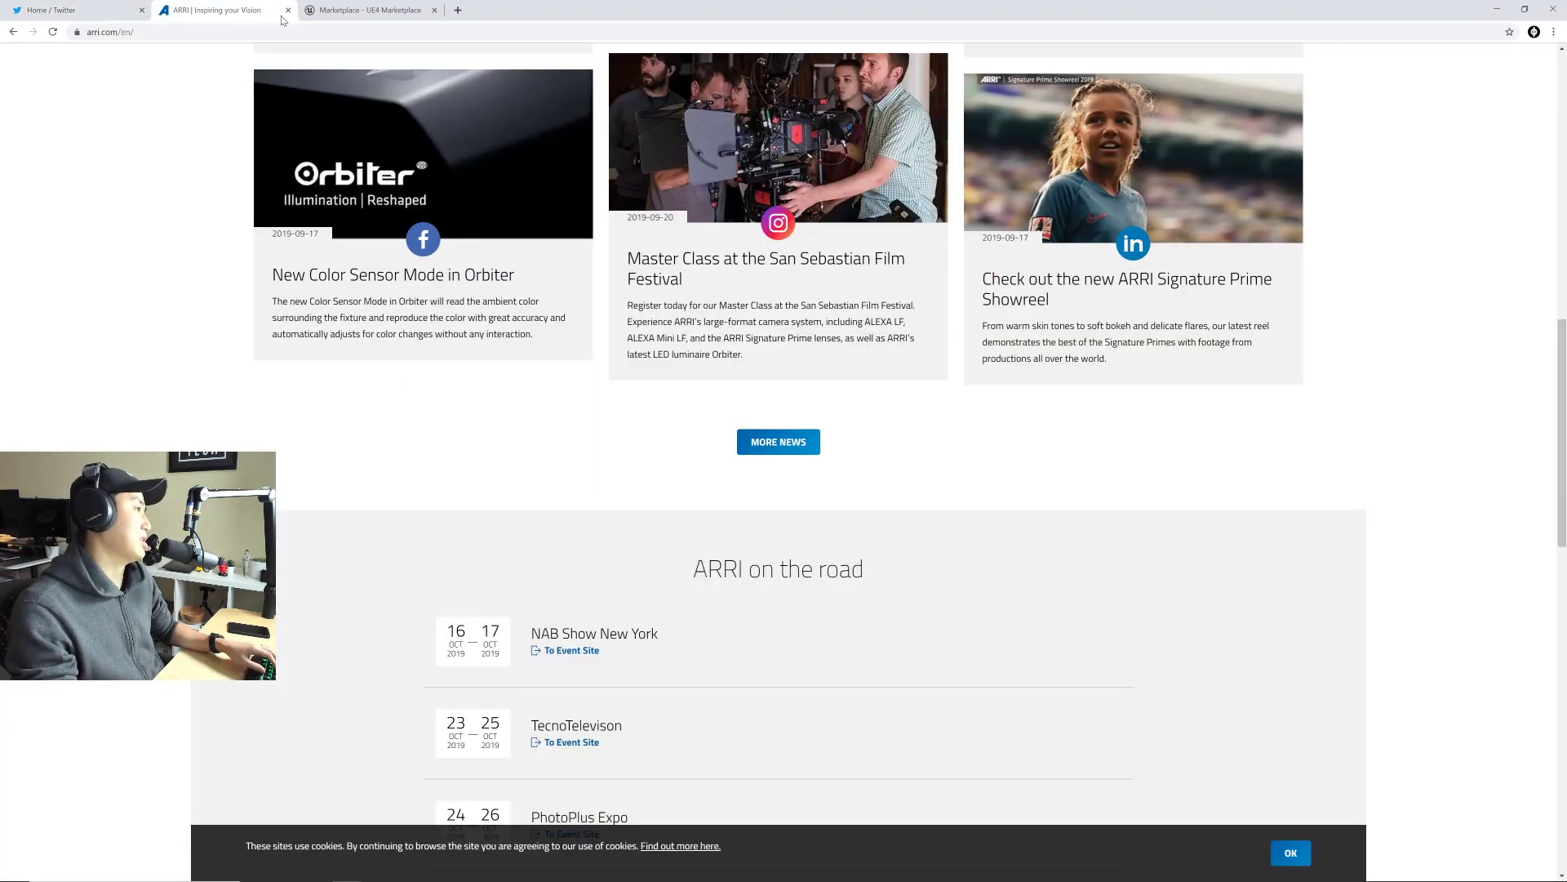
left_click(287, 11)
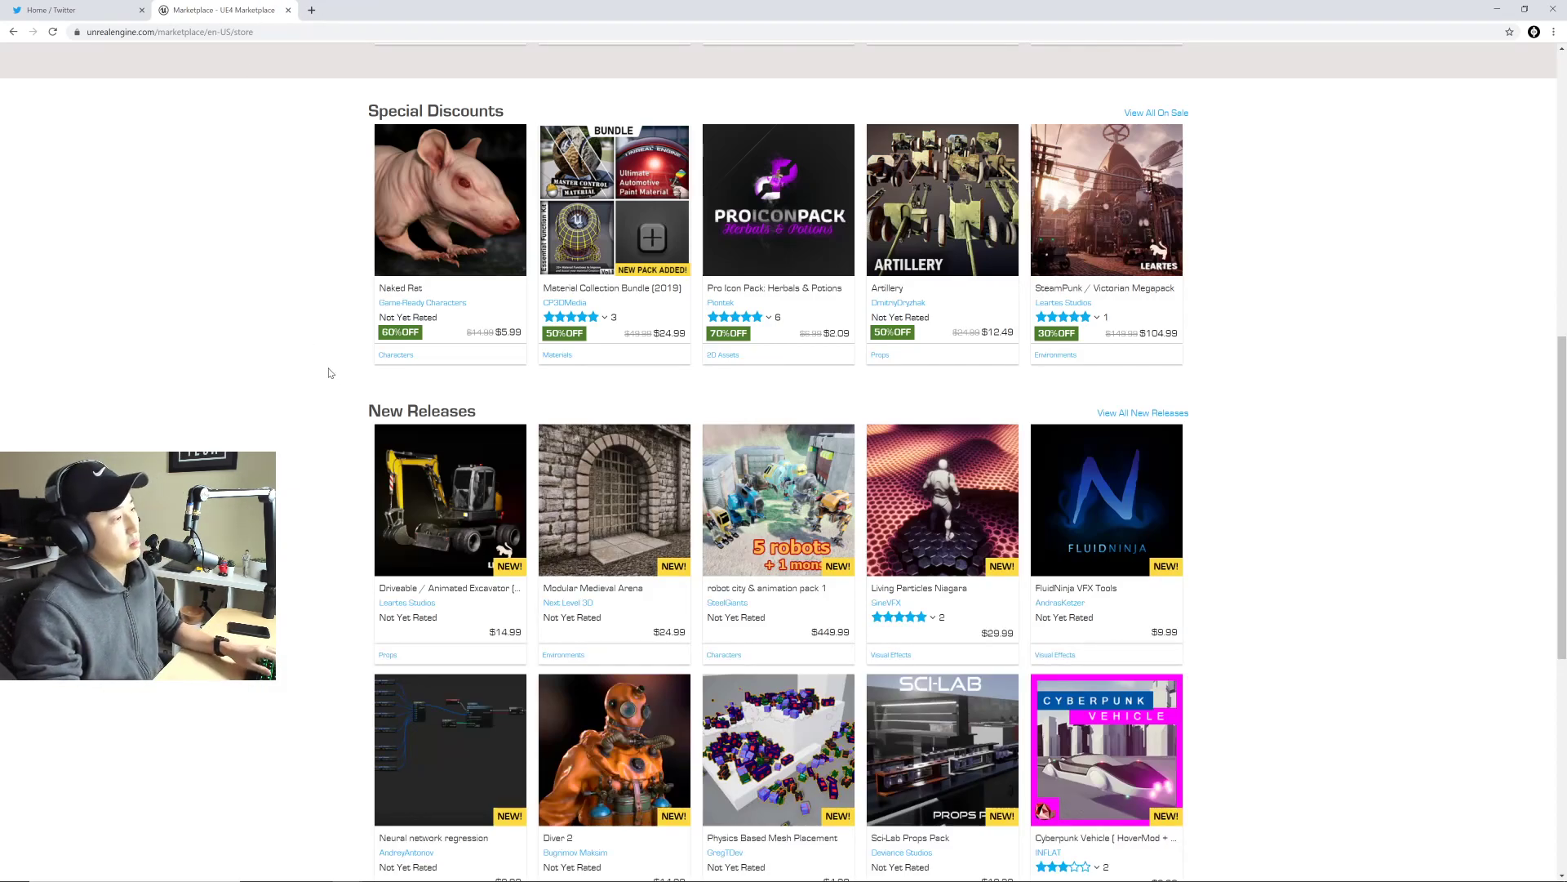
scroll(329, 374, "down", 3)
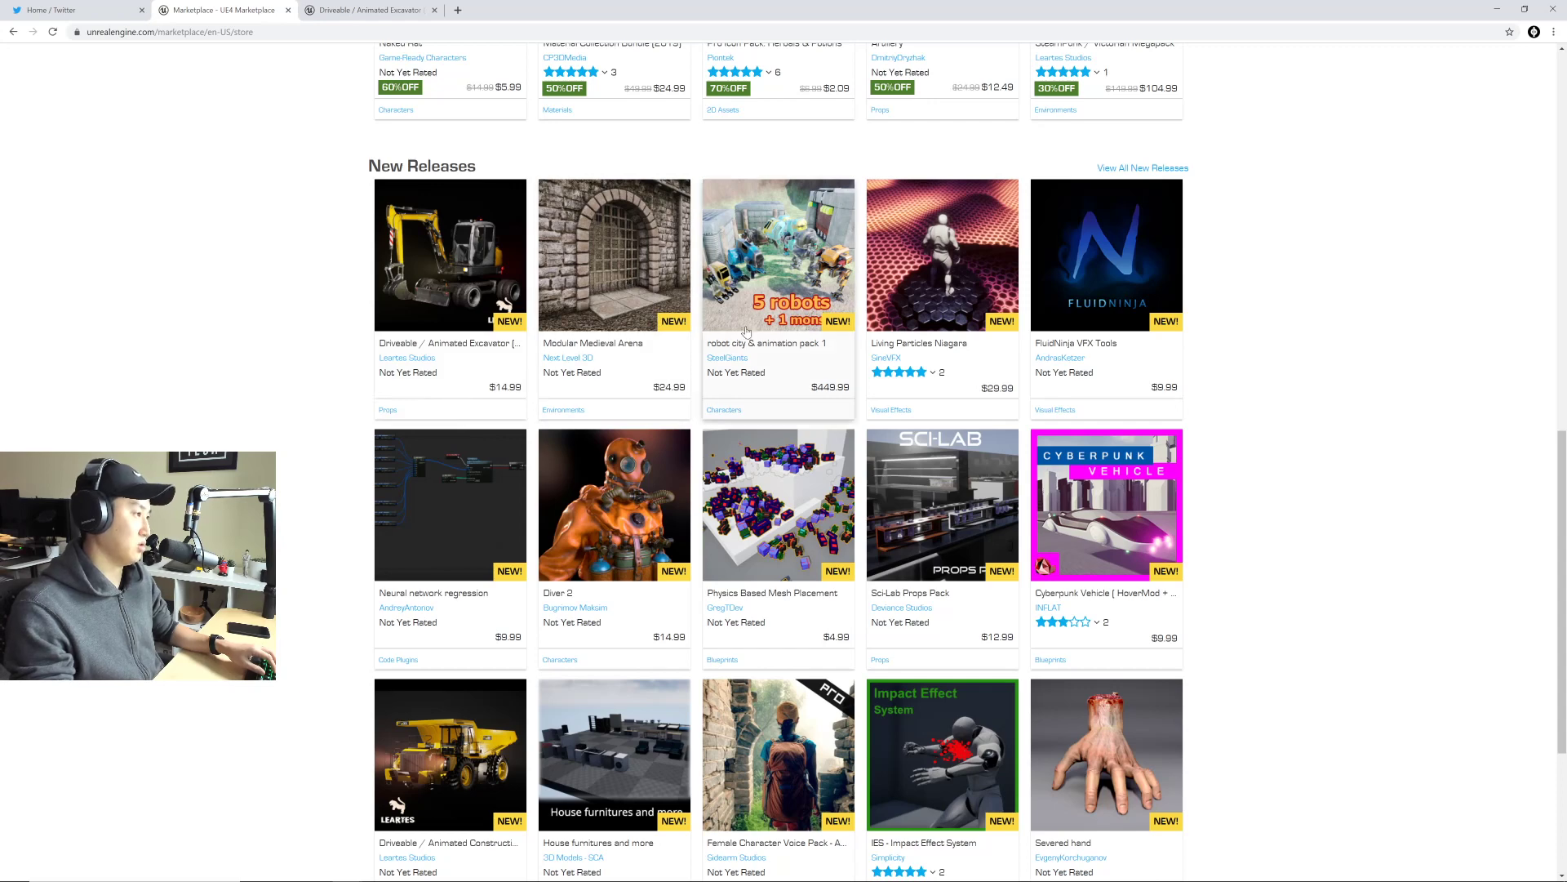
scroll(777, 377, "down", 3)
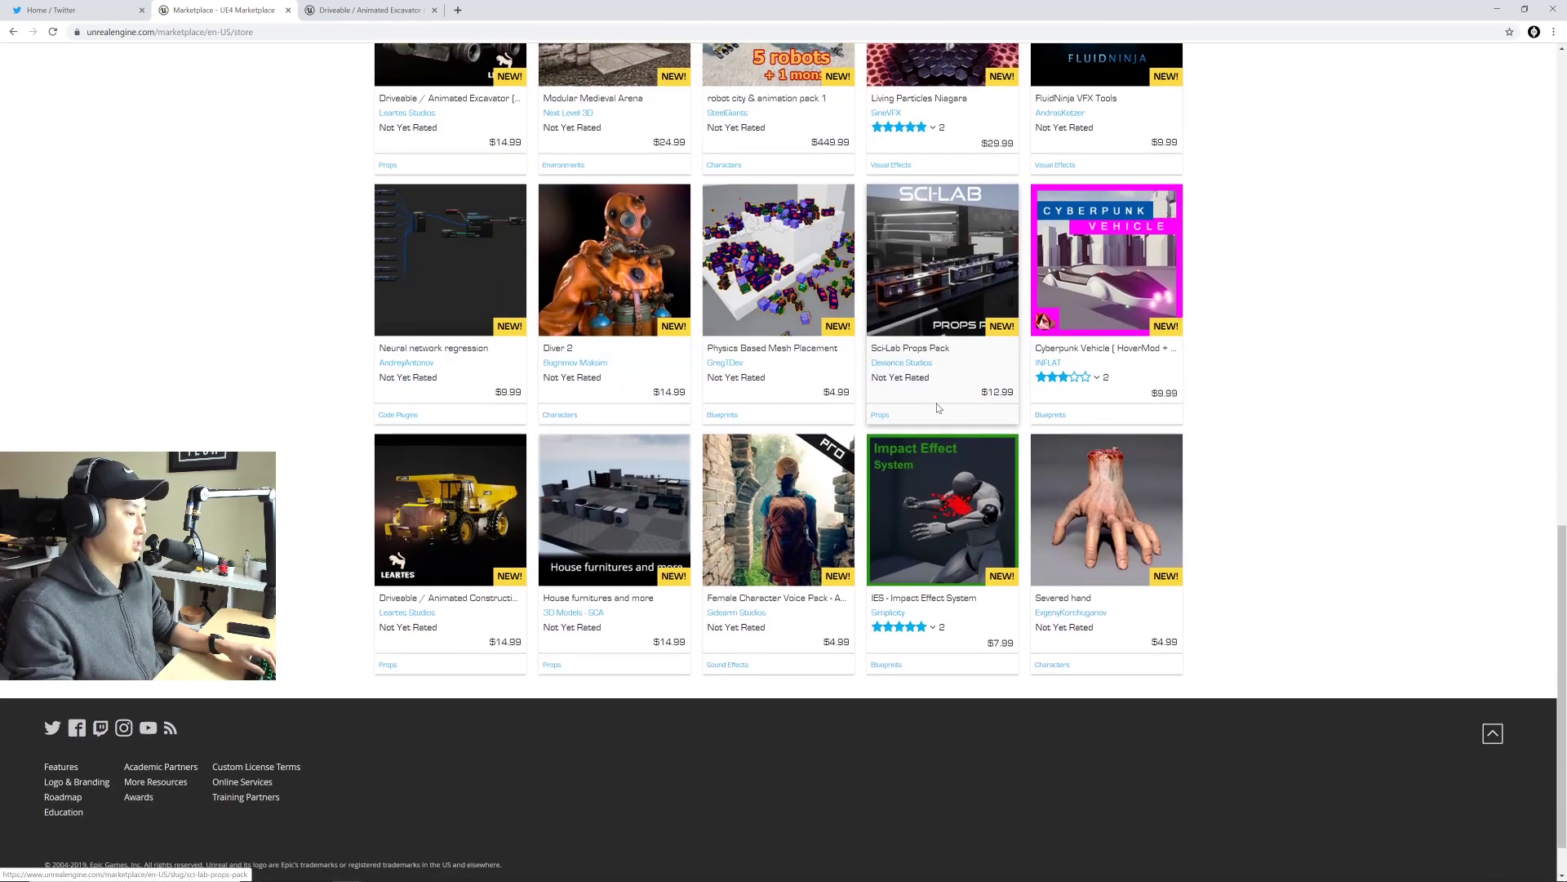
middle_click(457, 519)
Step: Open the full New Releases list in the marketplace and browse on to page 2
scroll(676, 523, "up", 1)
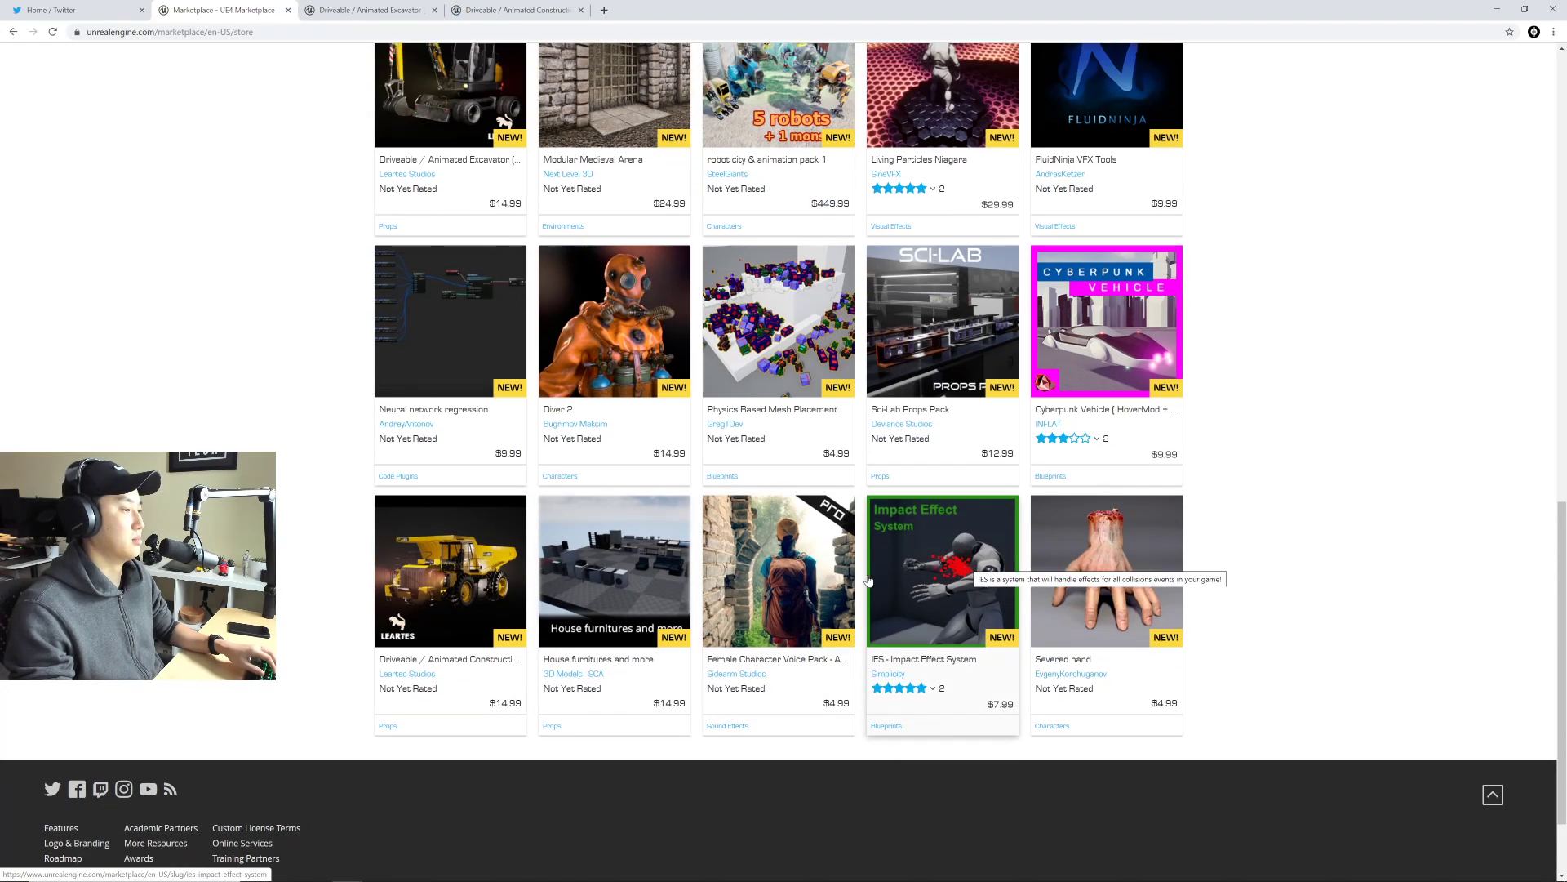
scroll(856, 577, "up", 9)
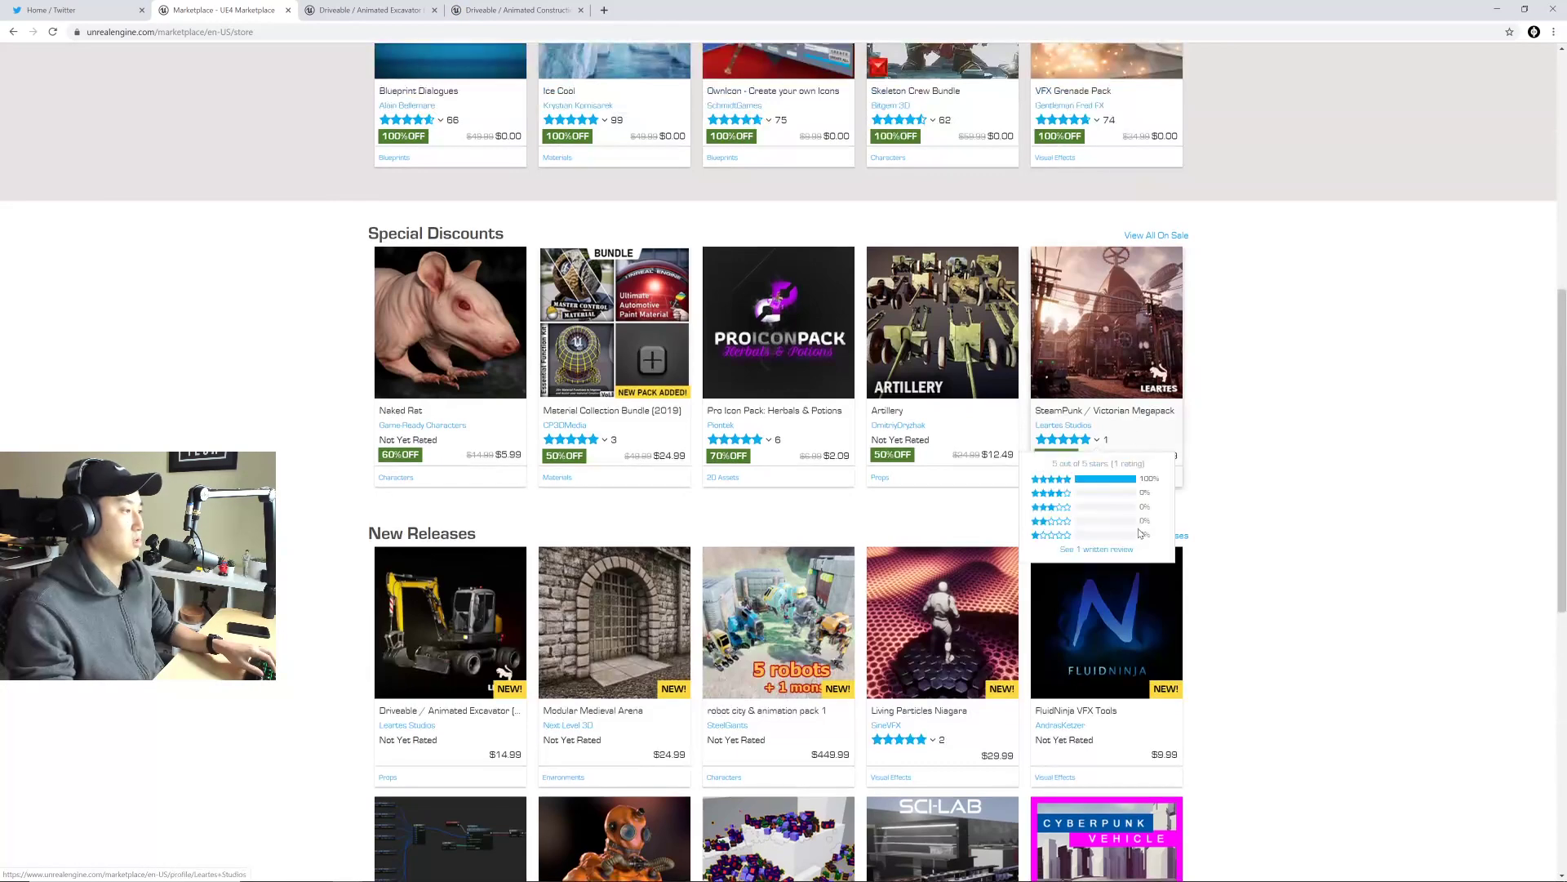
left_click(1180, 539)
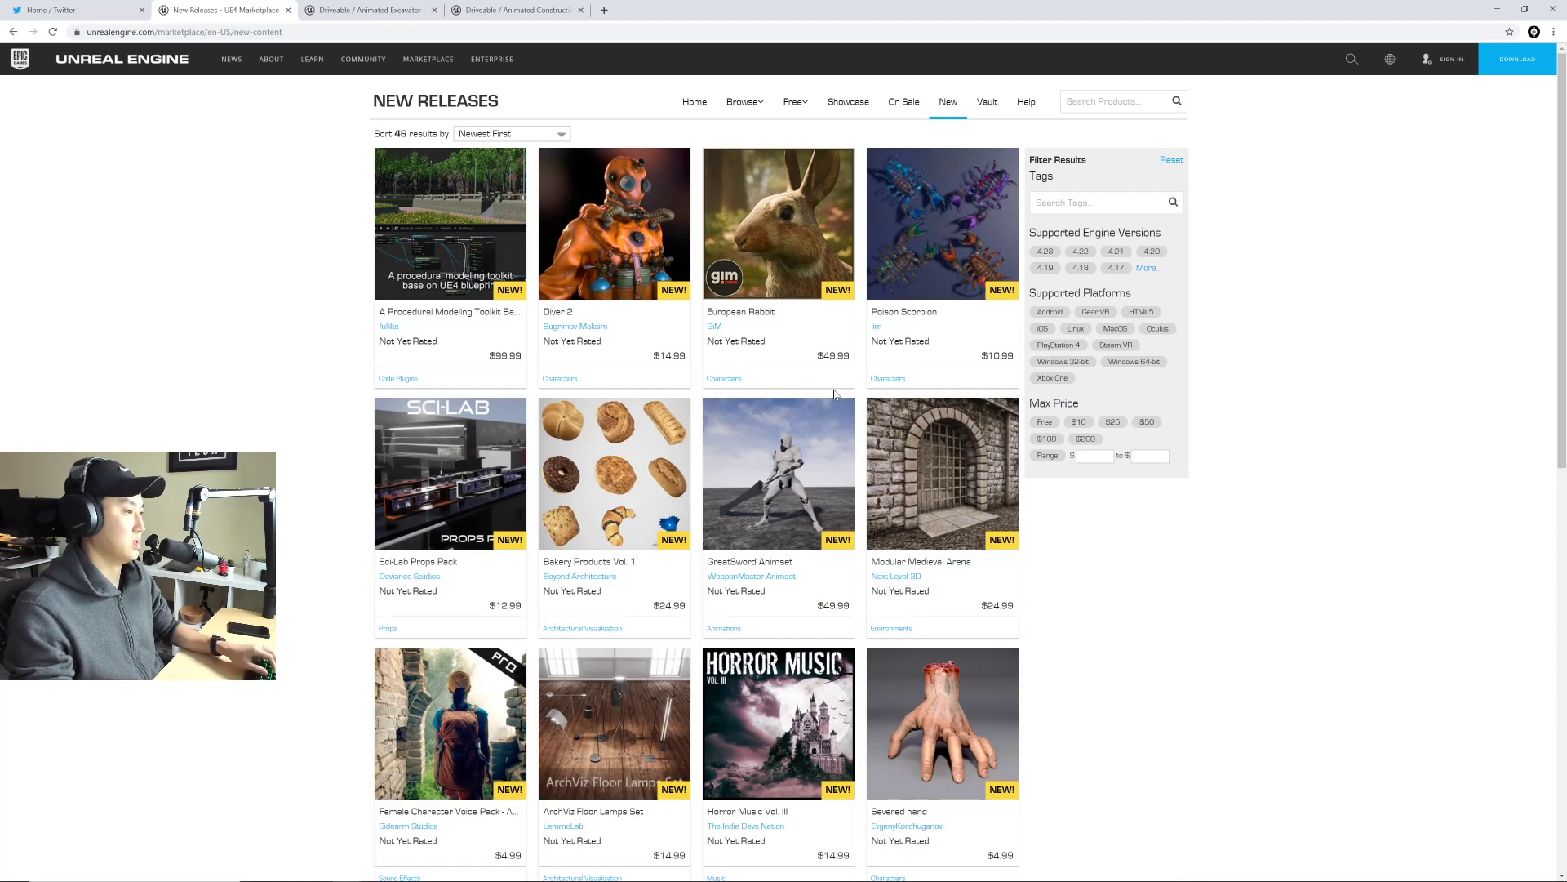
scroll(834, 394, "down", 10)
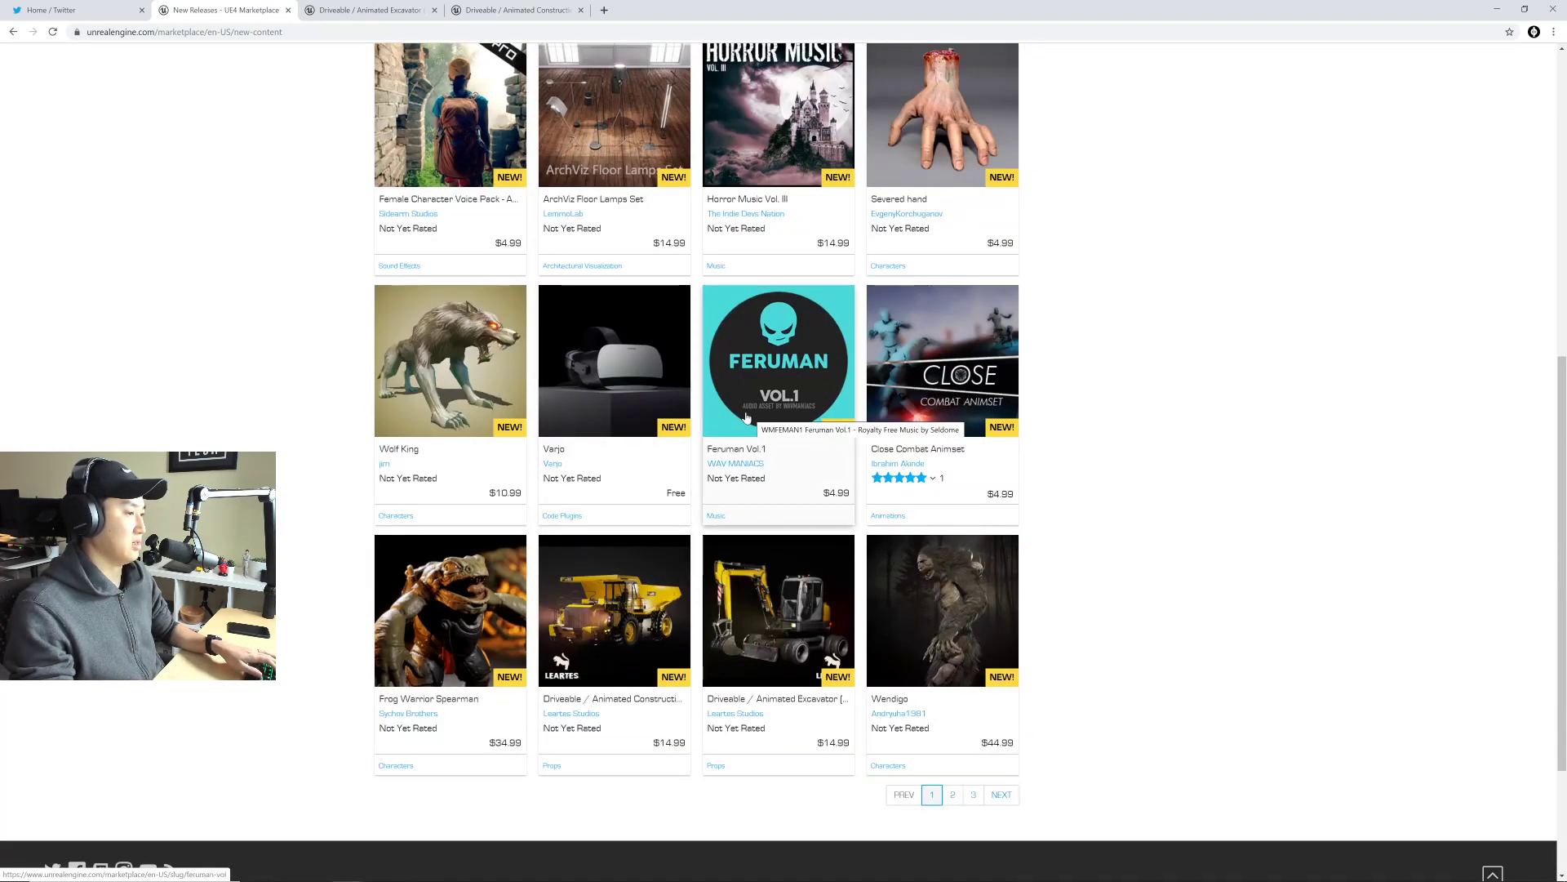
scroll(833, 602, "down", 2)
left_click(952, 672)
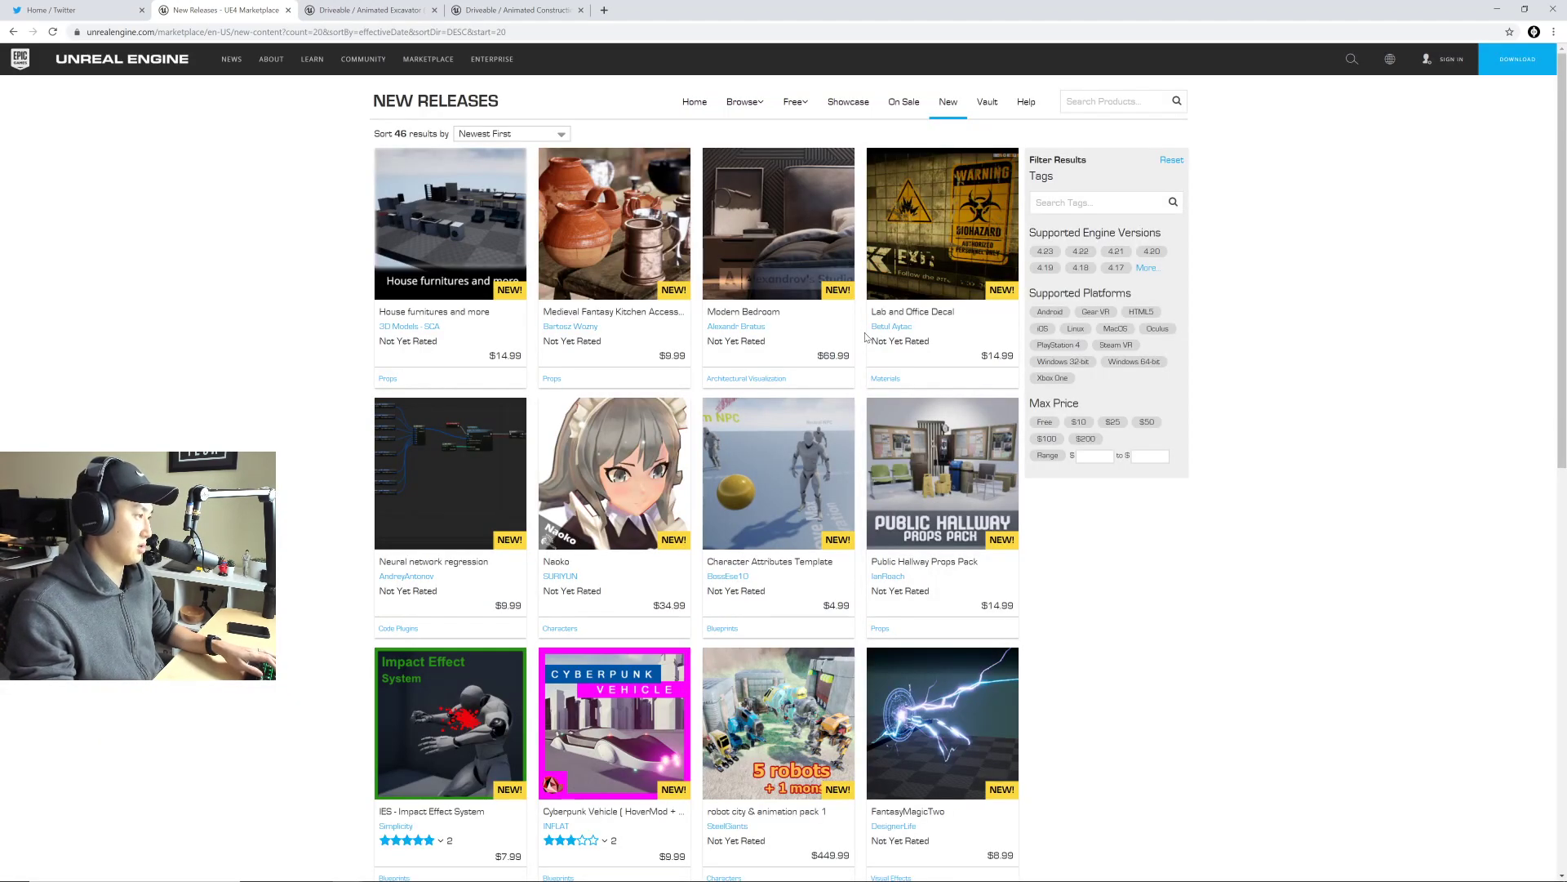
Step: Open the AURUM - Bedroom 03 listing in a separate tab and continue to page 3 of New Releases
scroll(853, 333, "down", 8)
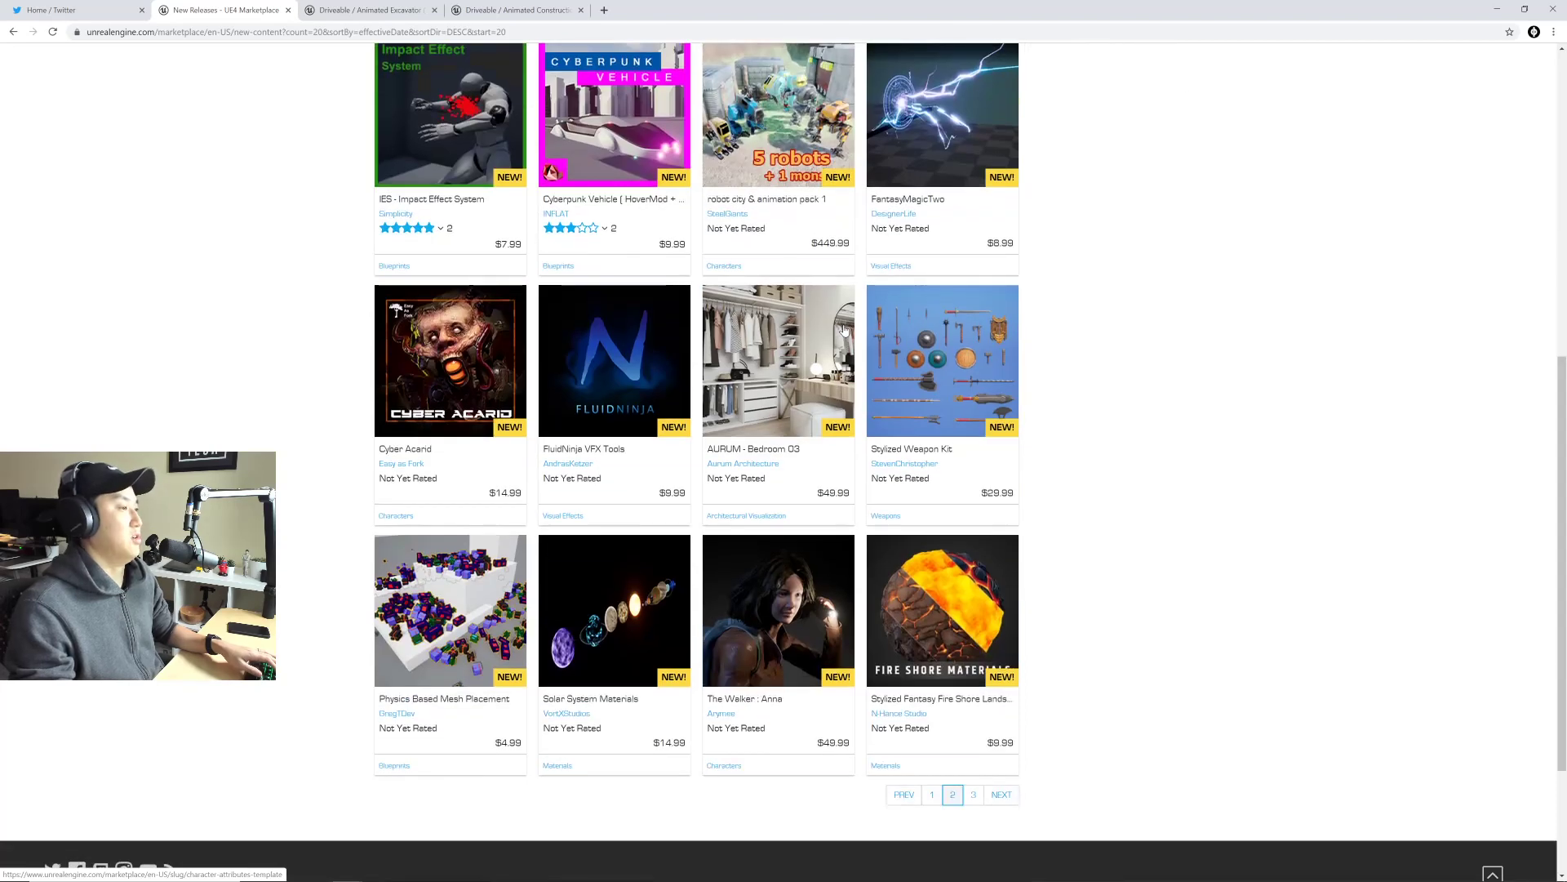
middle_click(845, 329)
scroll(872, 462, "down", 2)
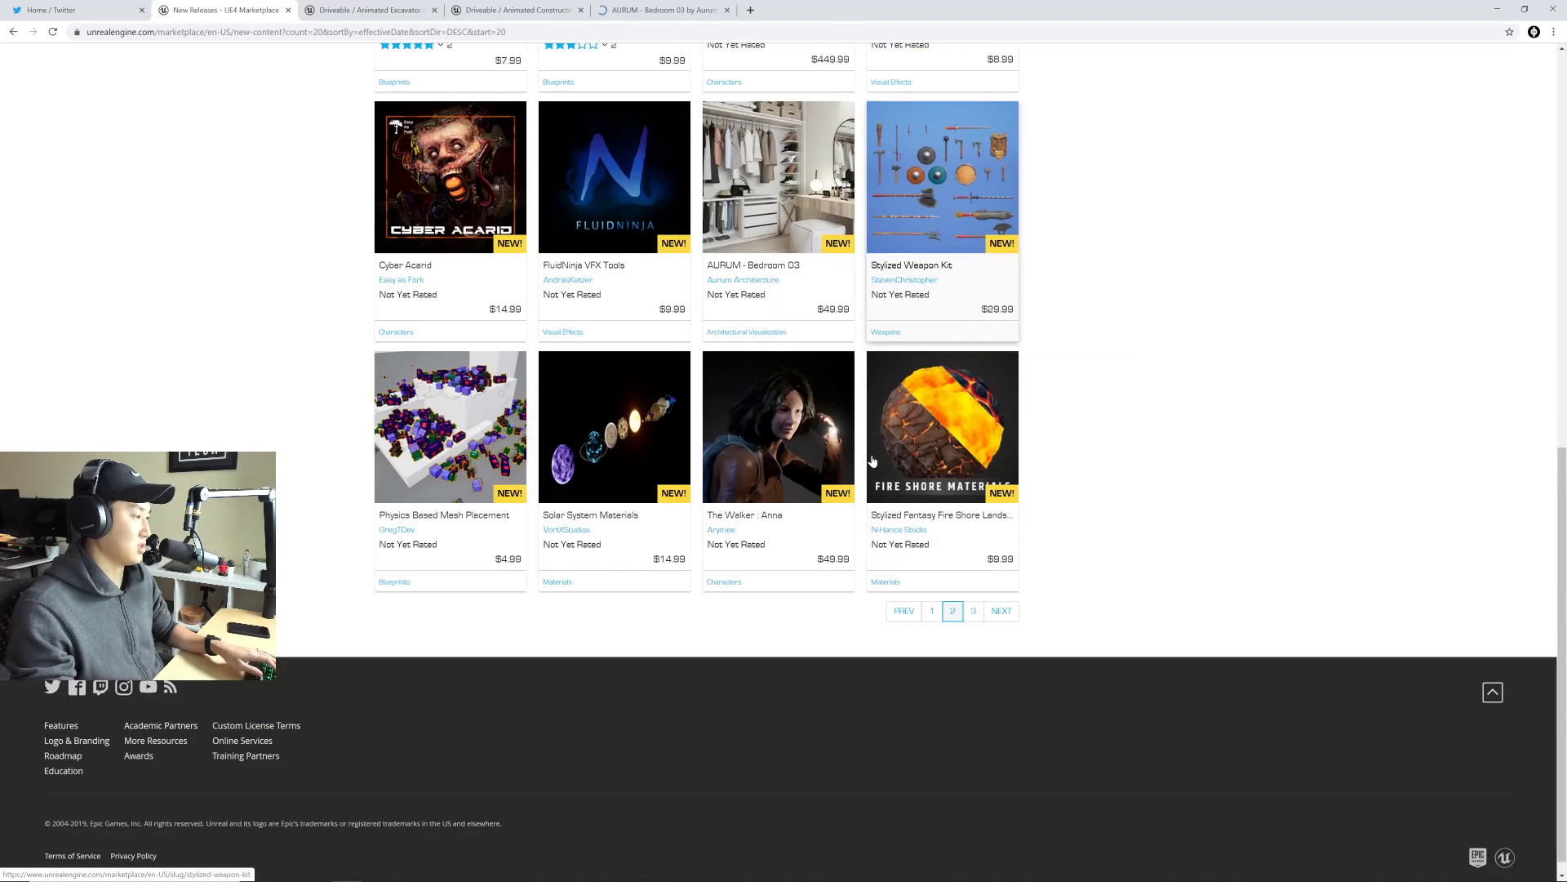
left_click(1002, 611)
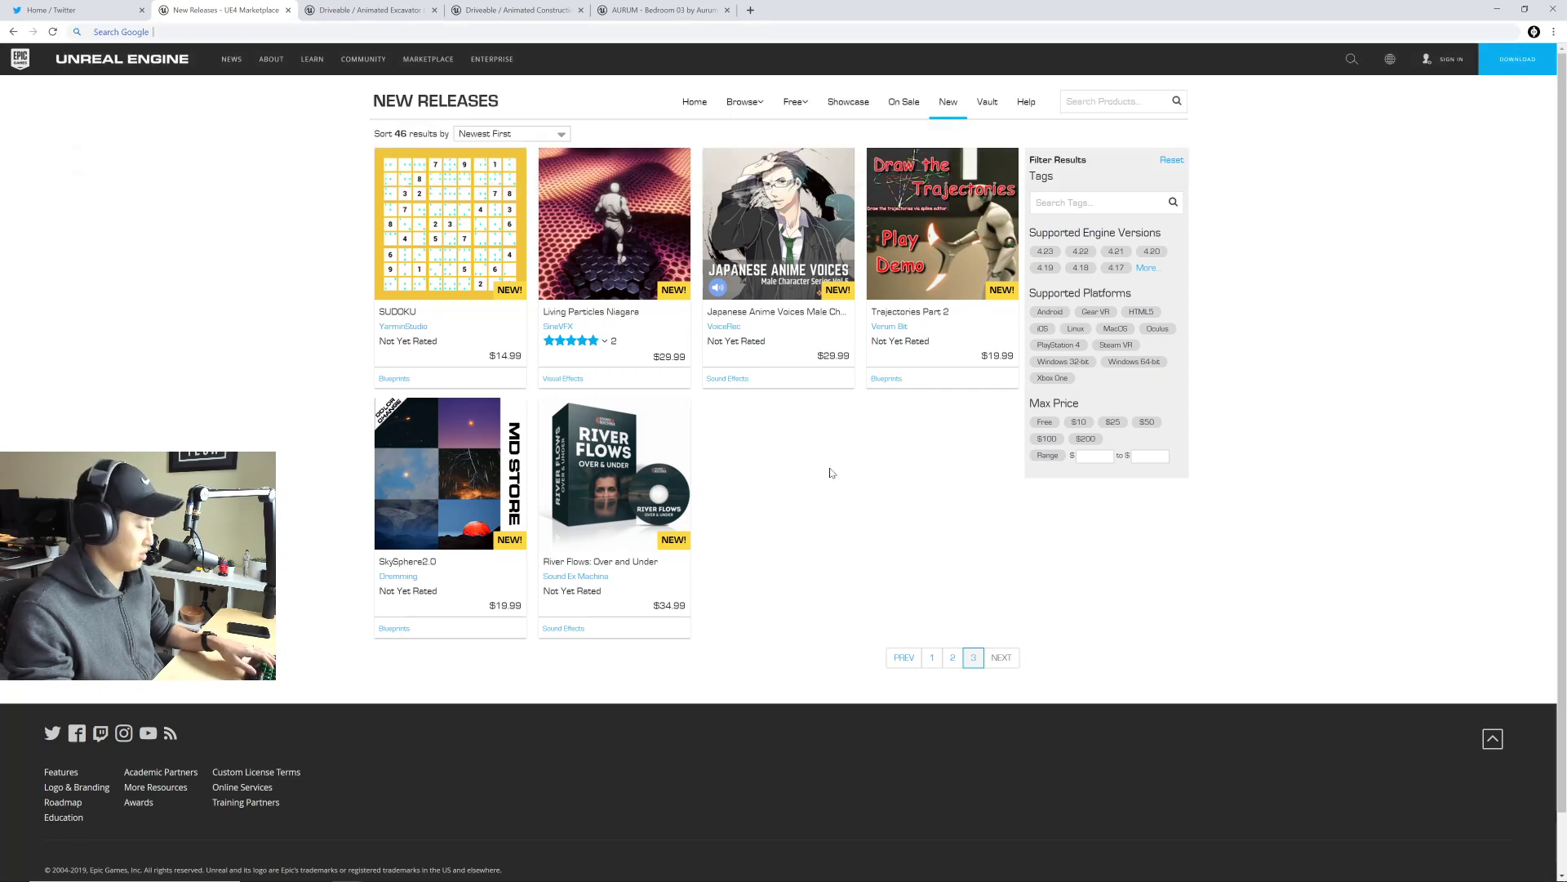
Step: Close the New Releases page and view the Driveable / Animated Excavator listing's gallery images in full screen, then exit full screen
key("ctrl+w")
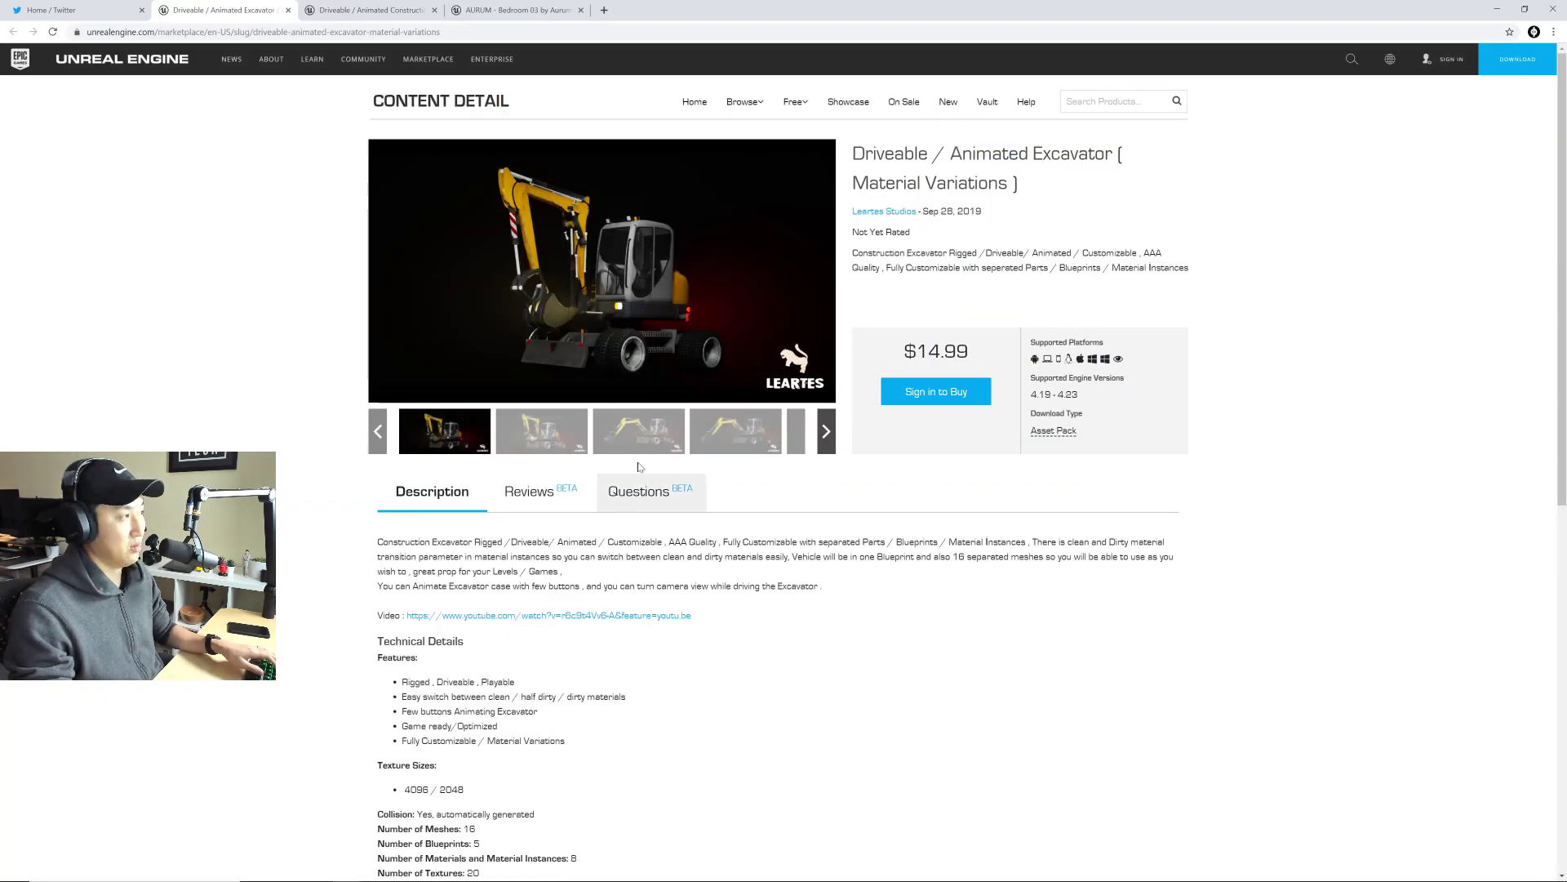
left_click(768, 329)
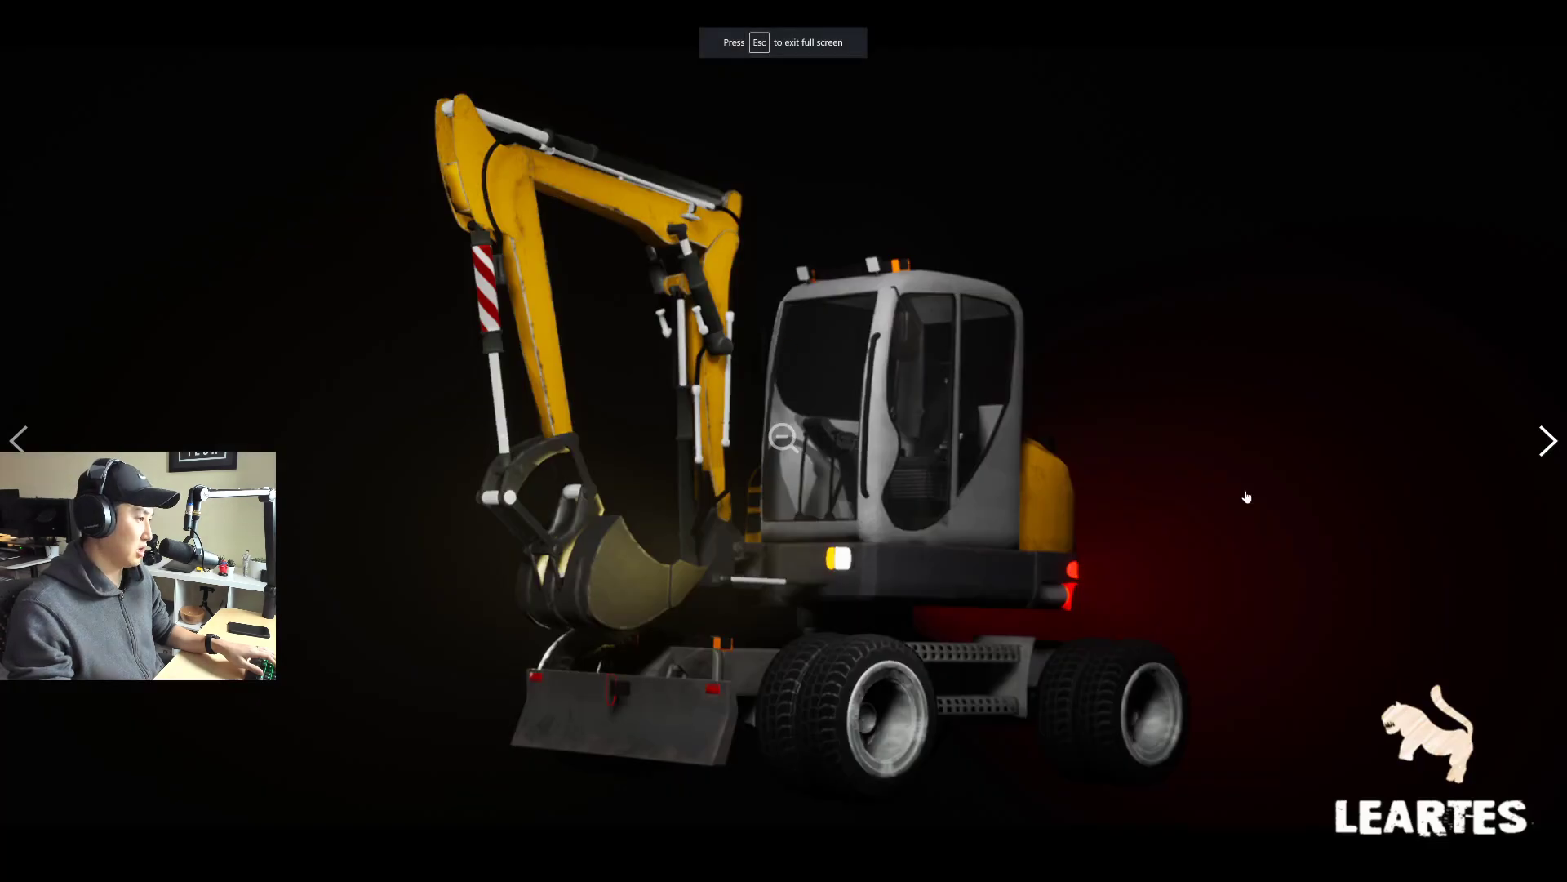
left_click(1542, 451)
left_click(1542, 451)
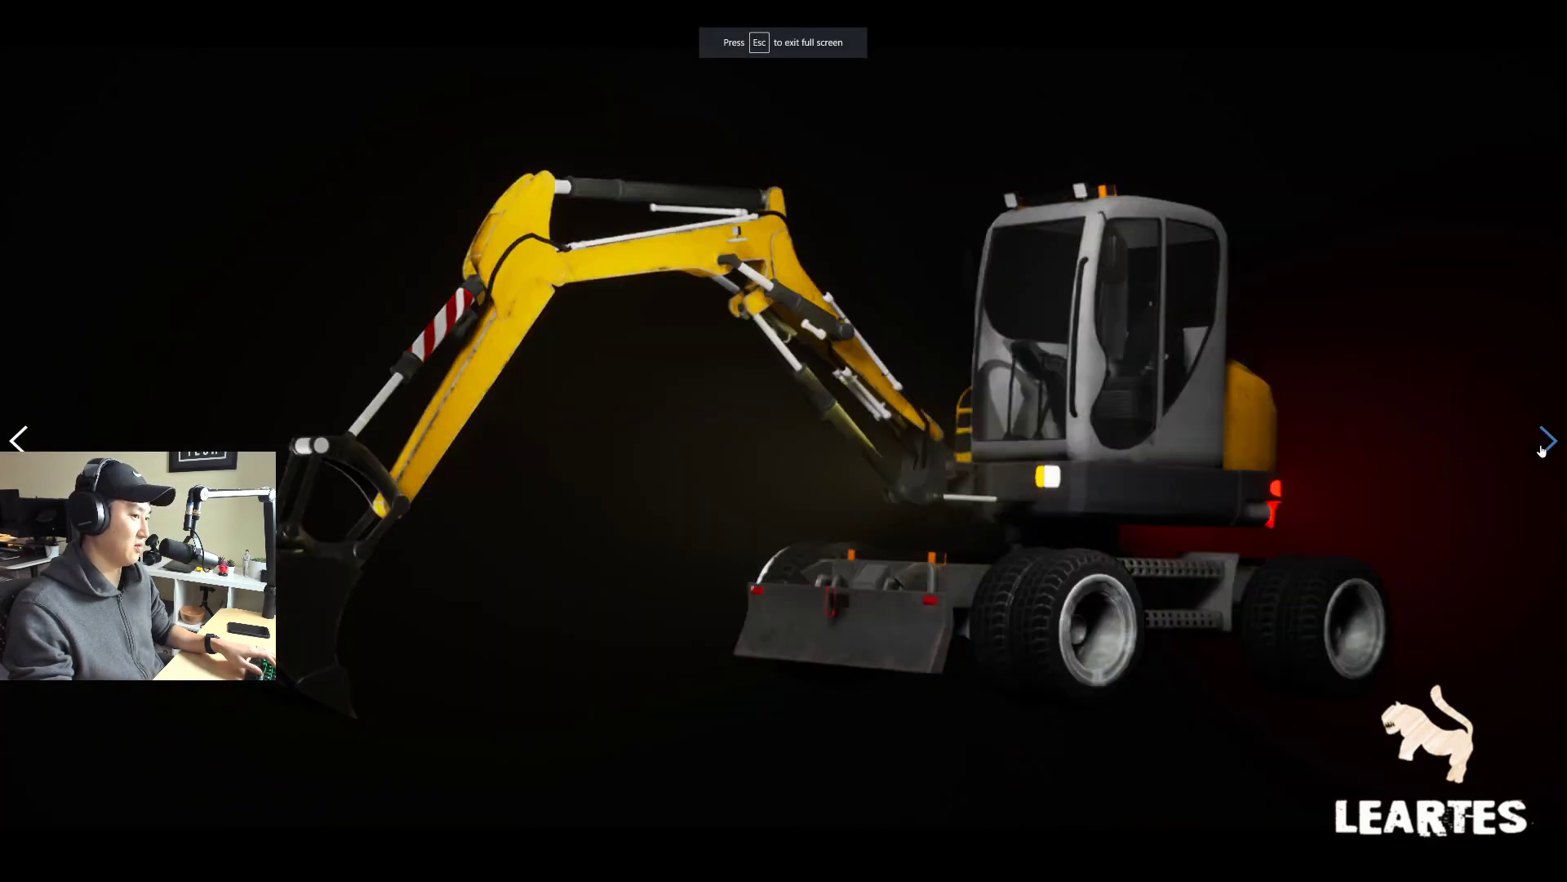
left_click(1544, 448)
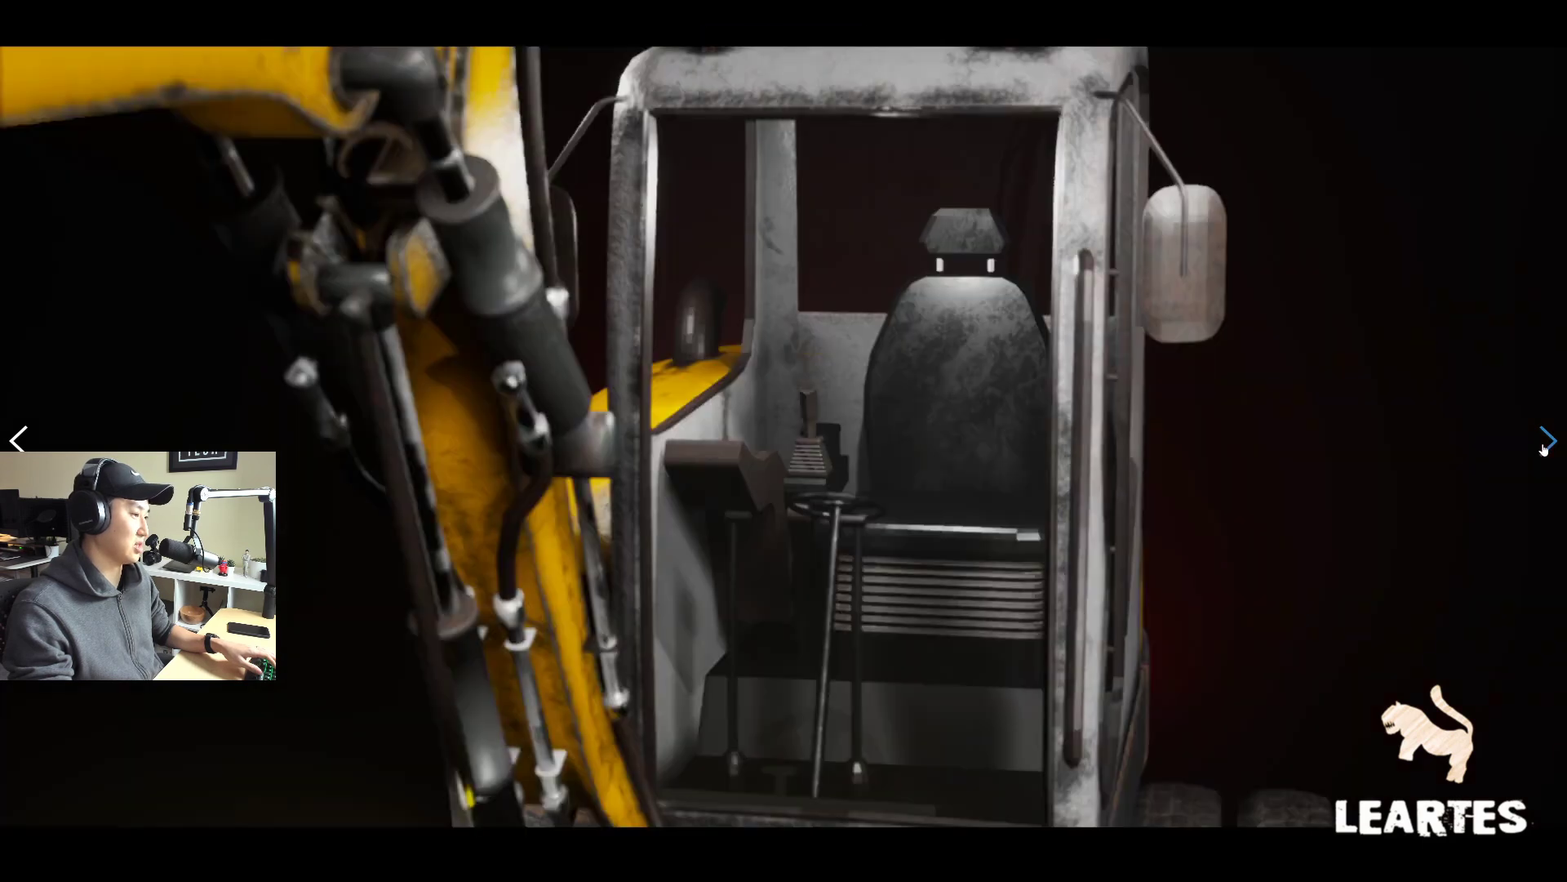
left_click(1544, 447)
left_click(1544, 448)
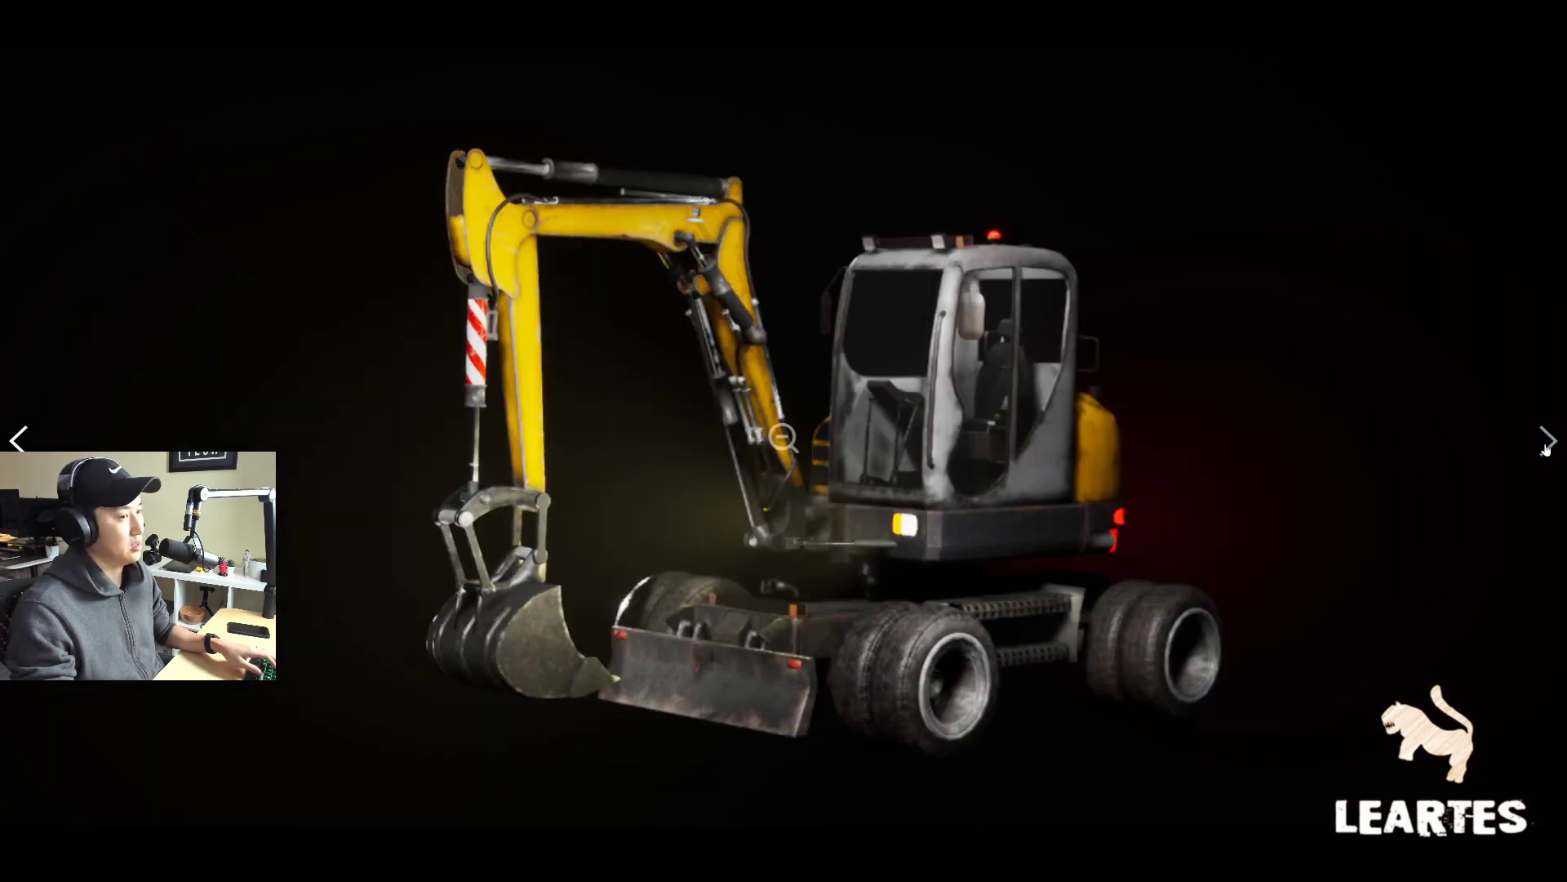
key("Escape")
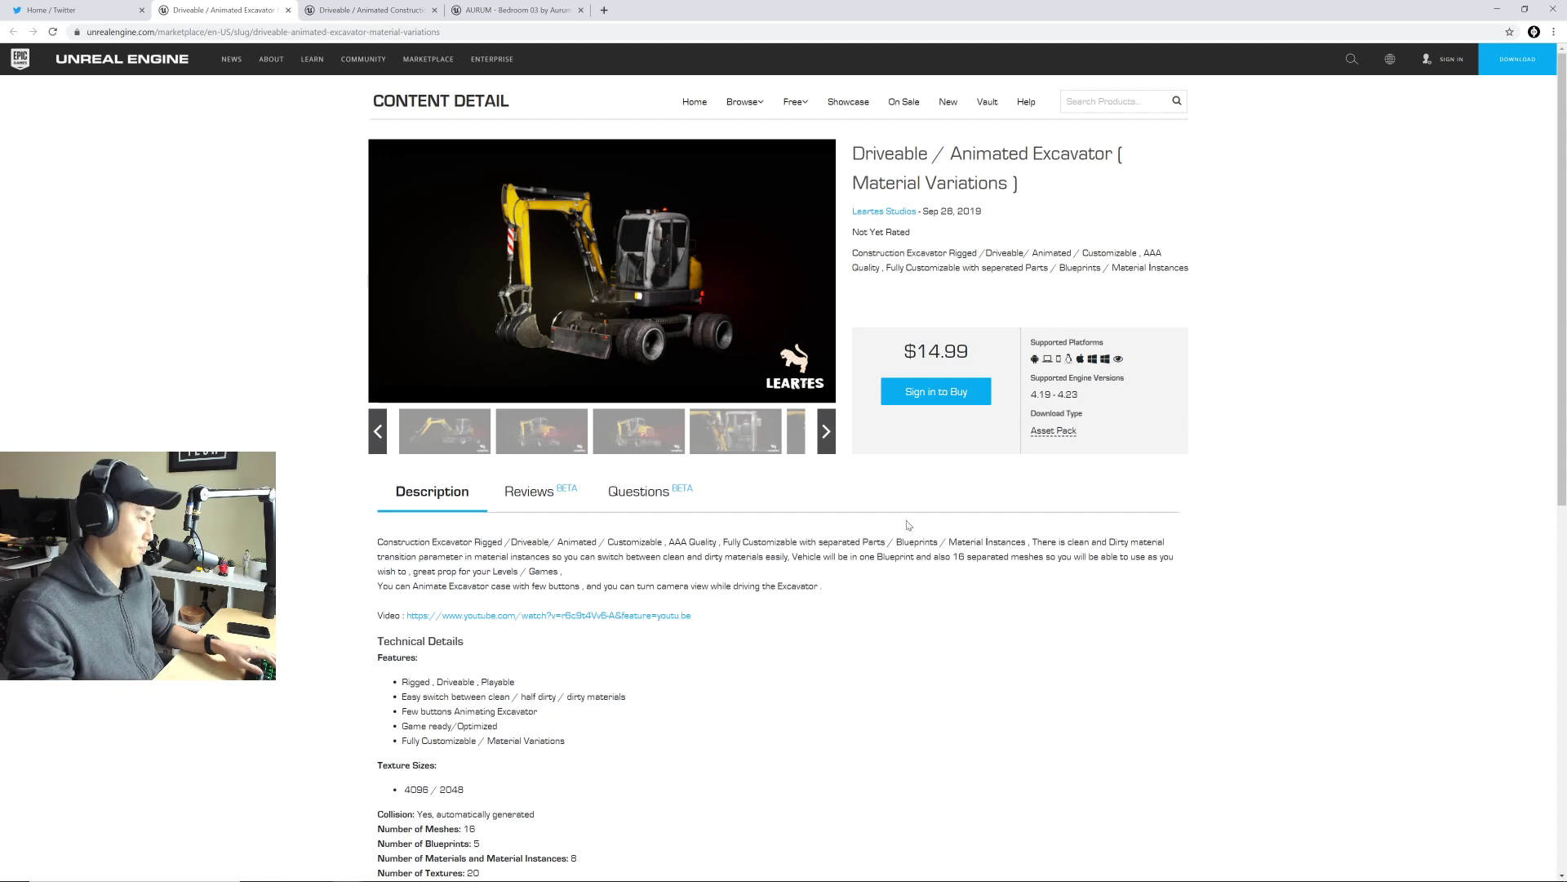
Step: Read the excavator listing's description, technical details and tags, then close the listing
scroll(903, 511, "down", 8)
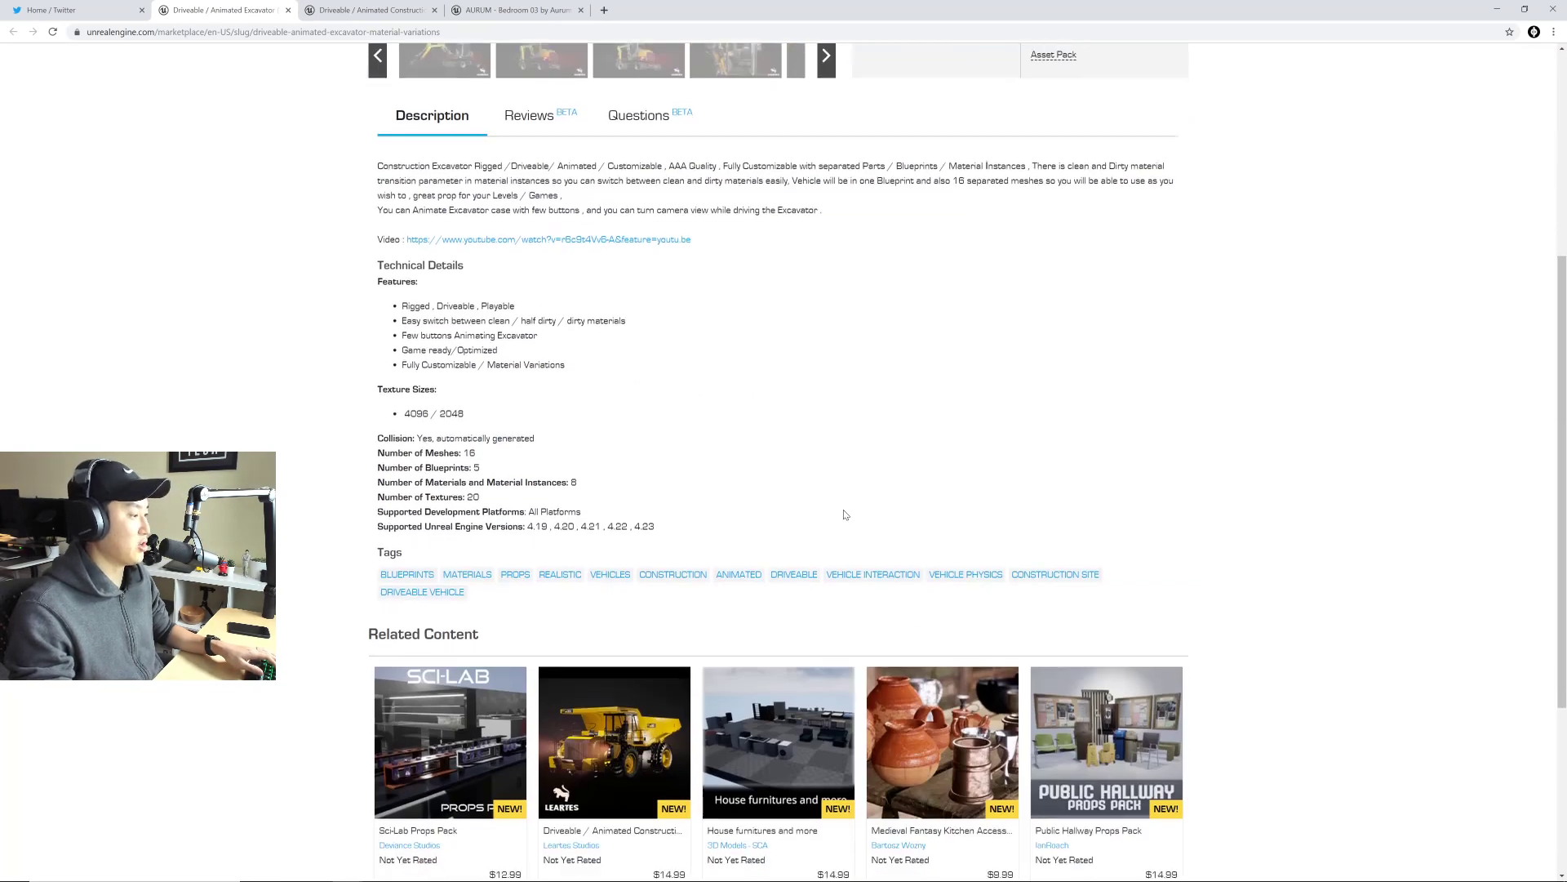
scroll(837, 513, "up", 8)
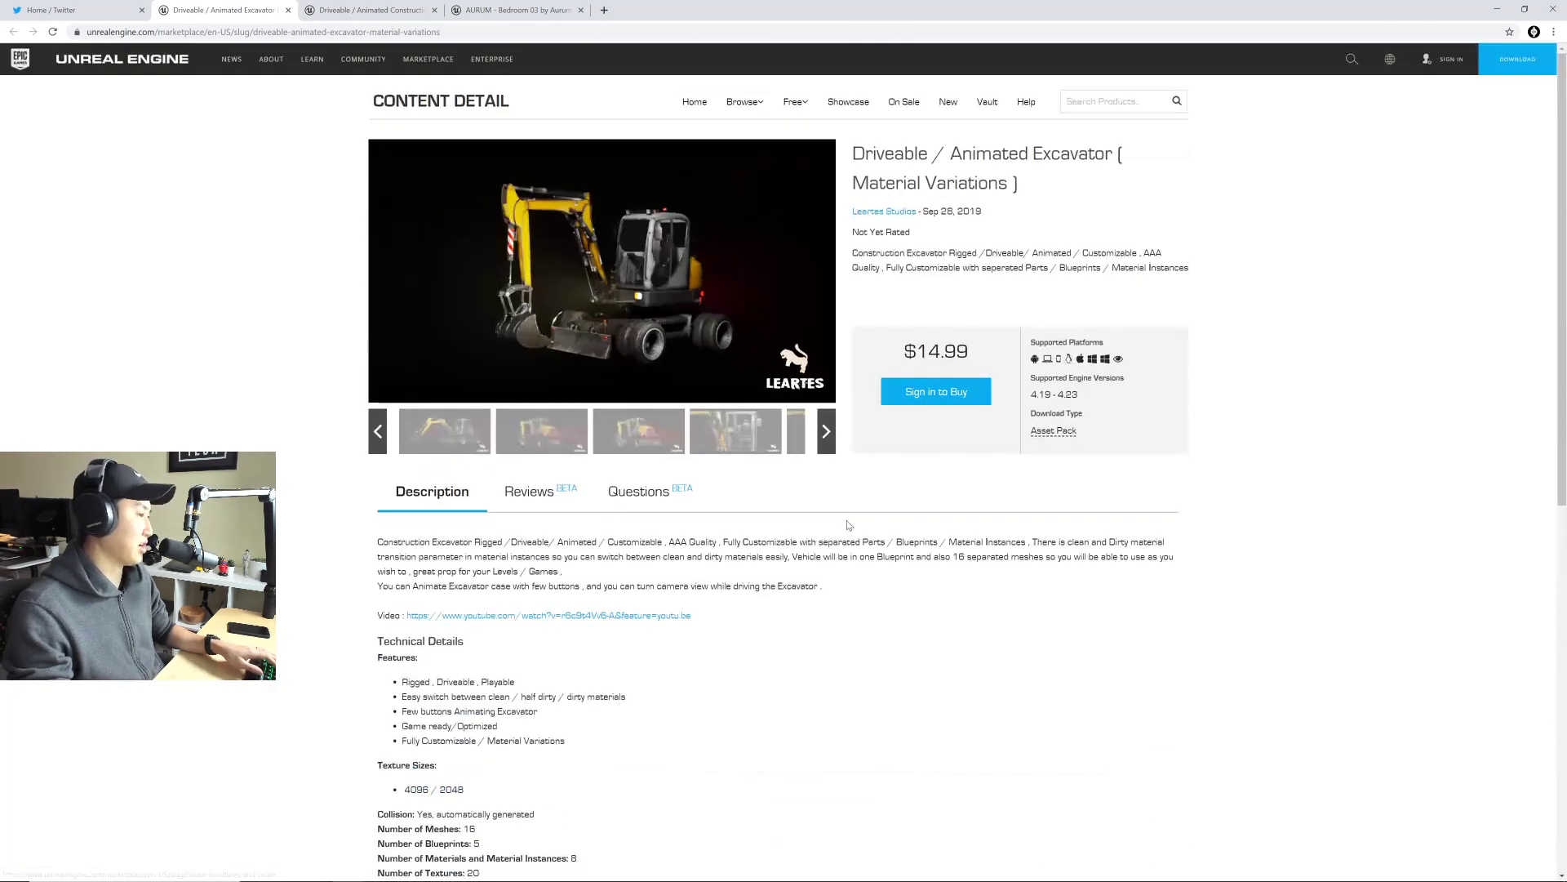
key("ctrl+w")
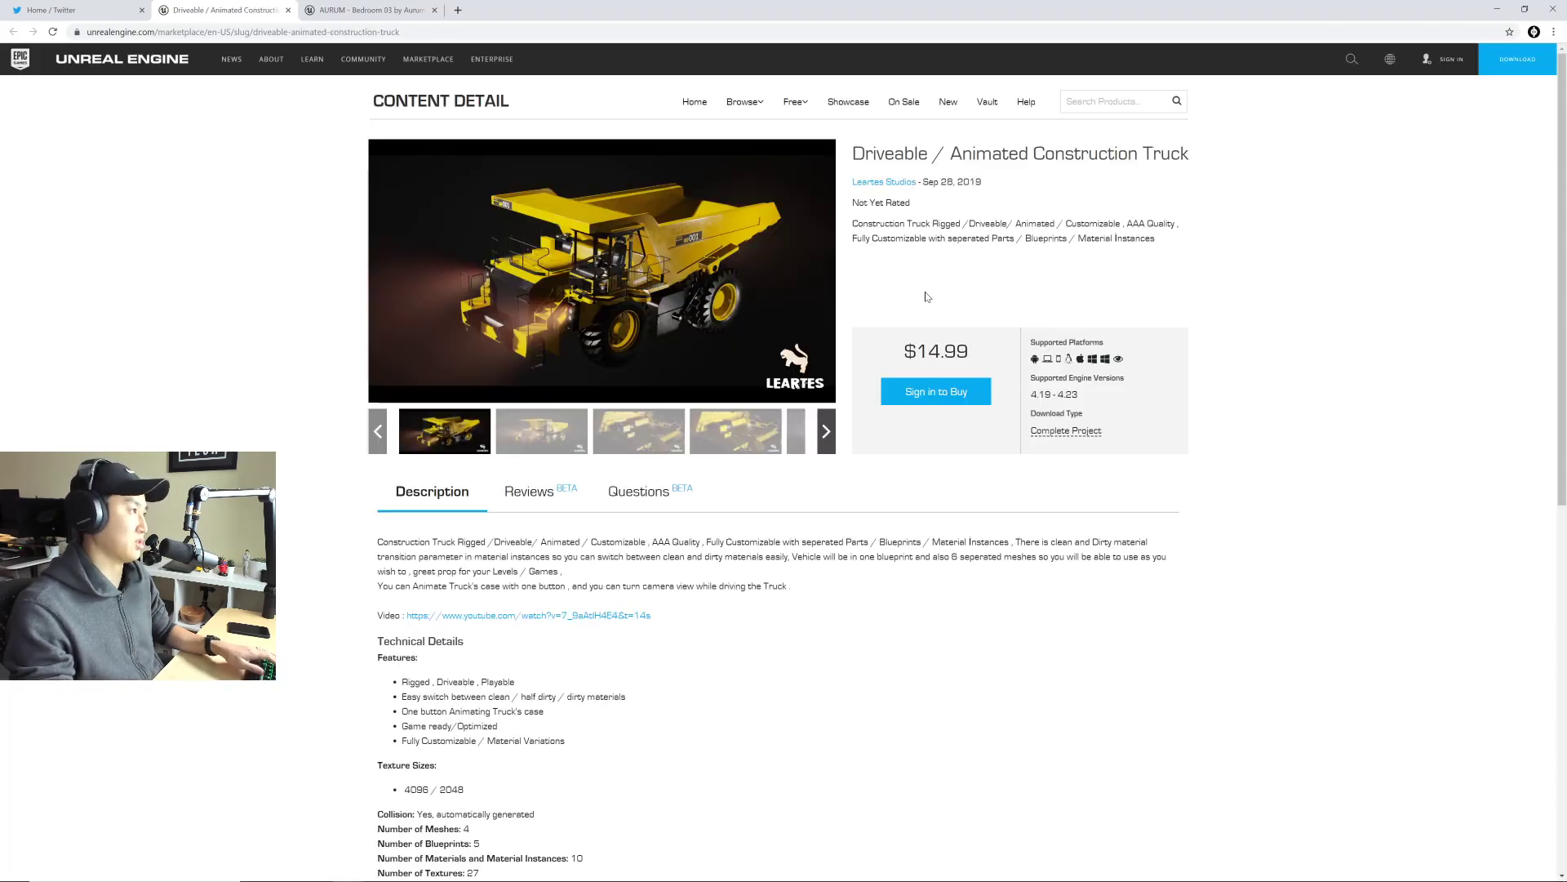
Step: Open the Leartes Studios seller profile from the Driveable / Animated Construction Truck listing and look through its products
left_click(884, 181)
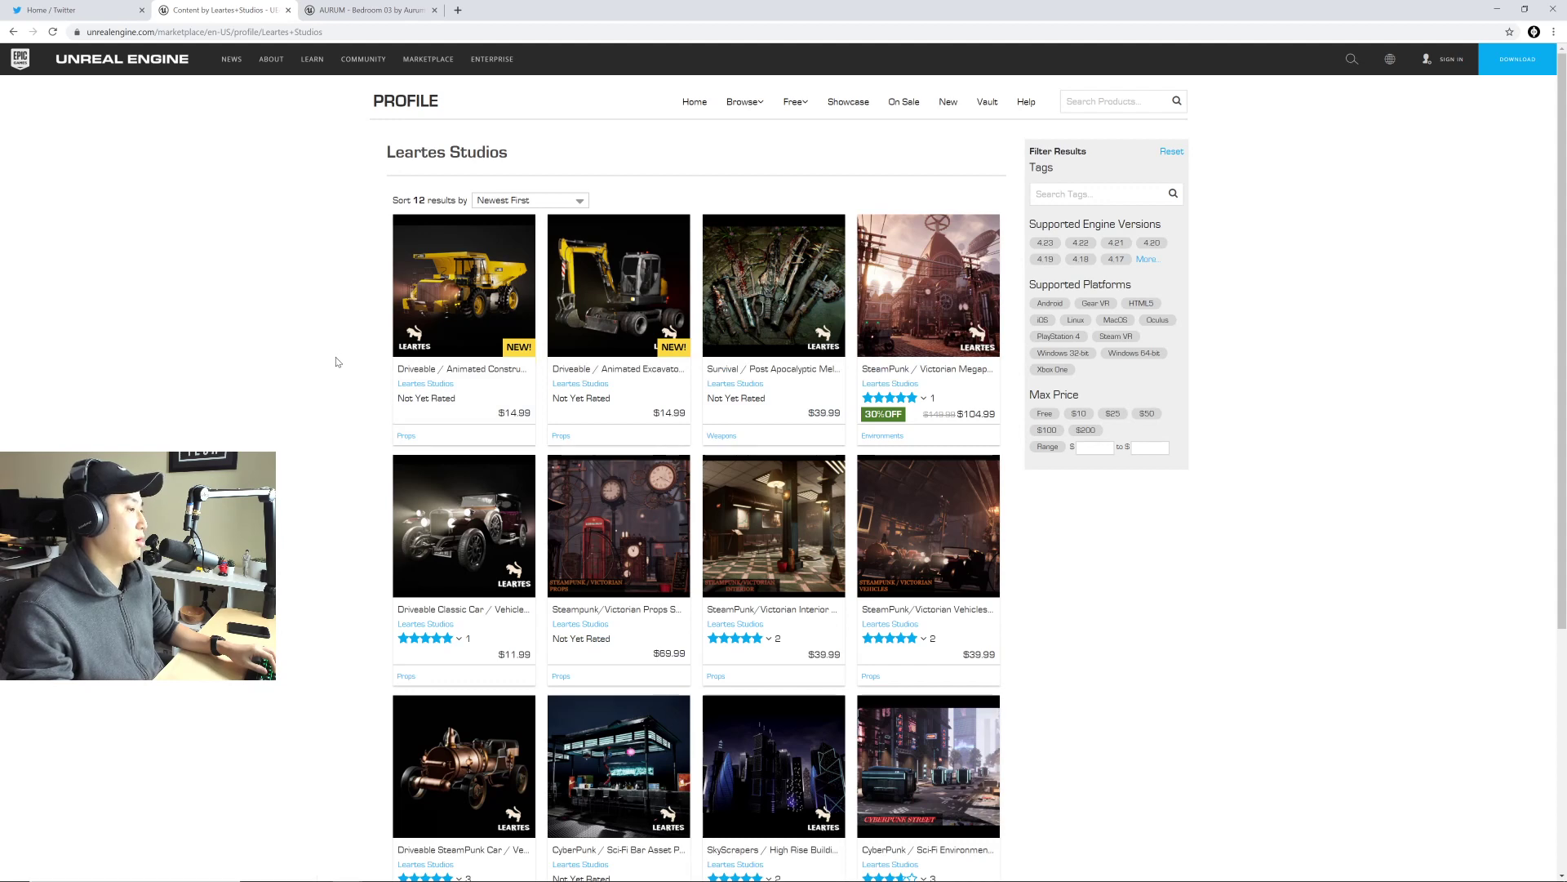
scroll(331, 358, "down", 3)
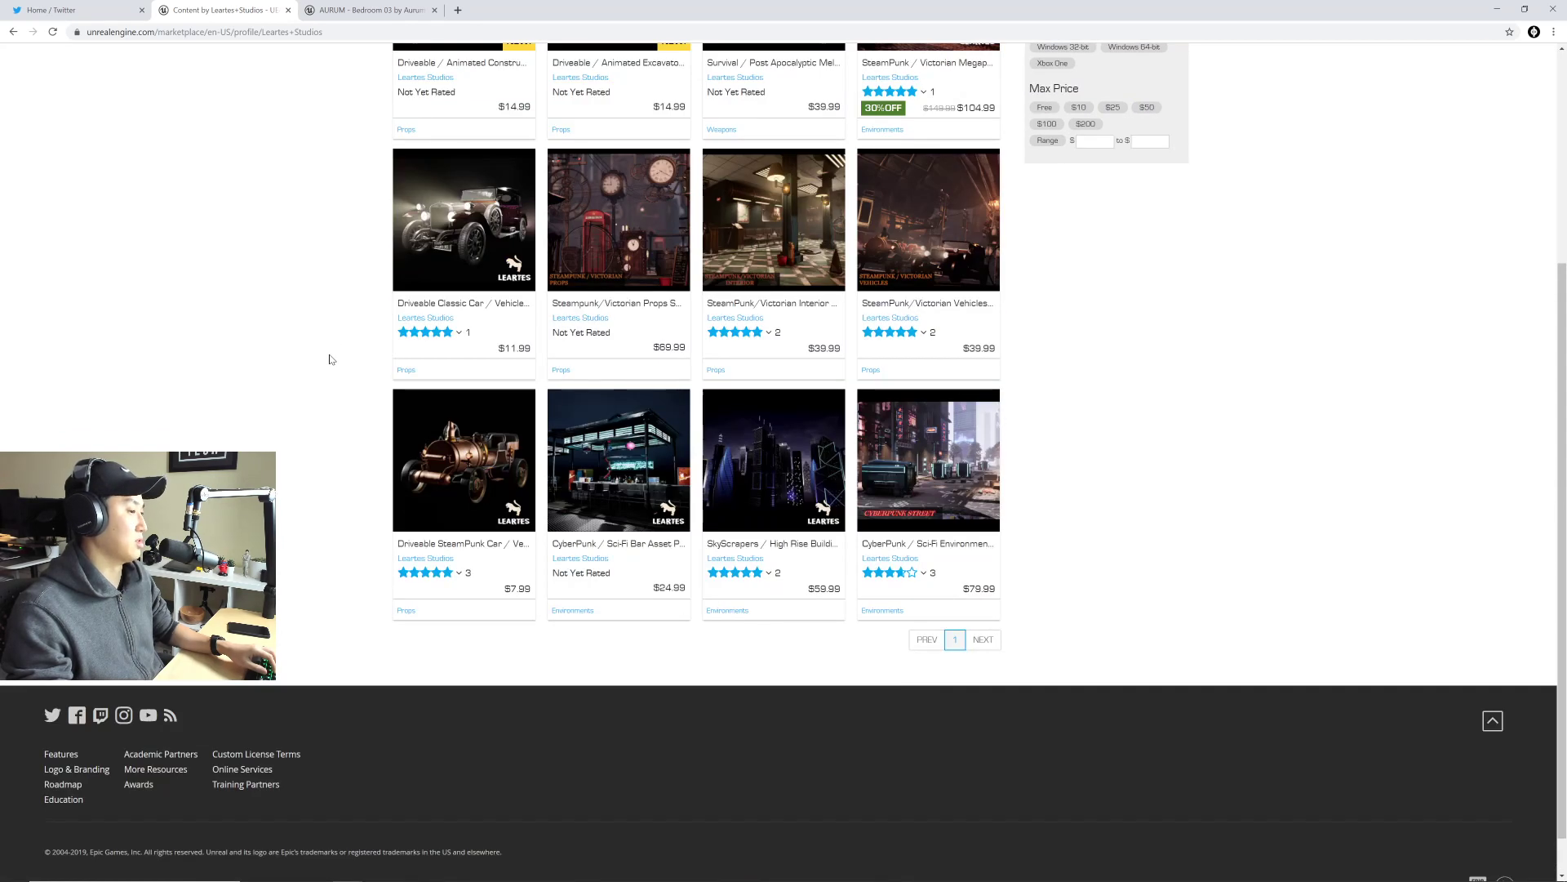
scroll(330, 359, "up", 3)
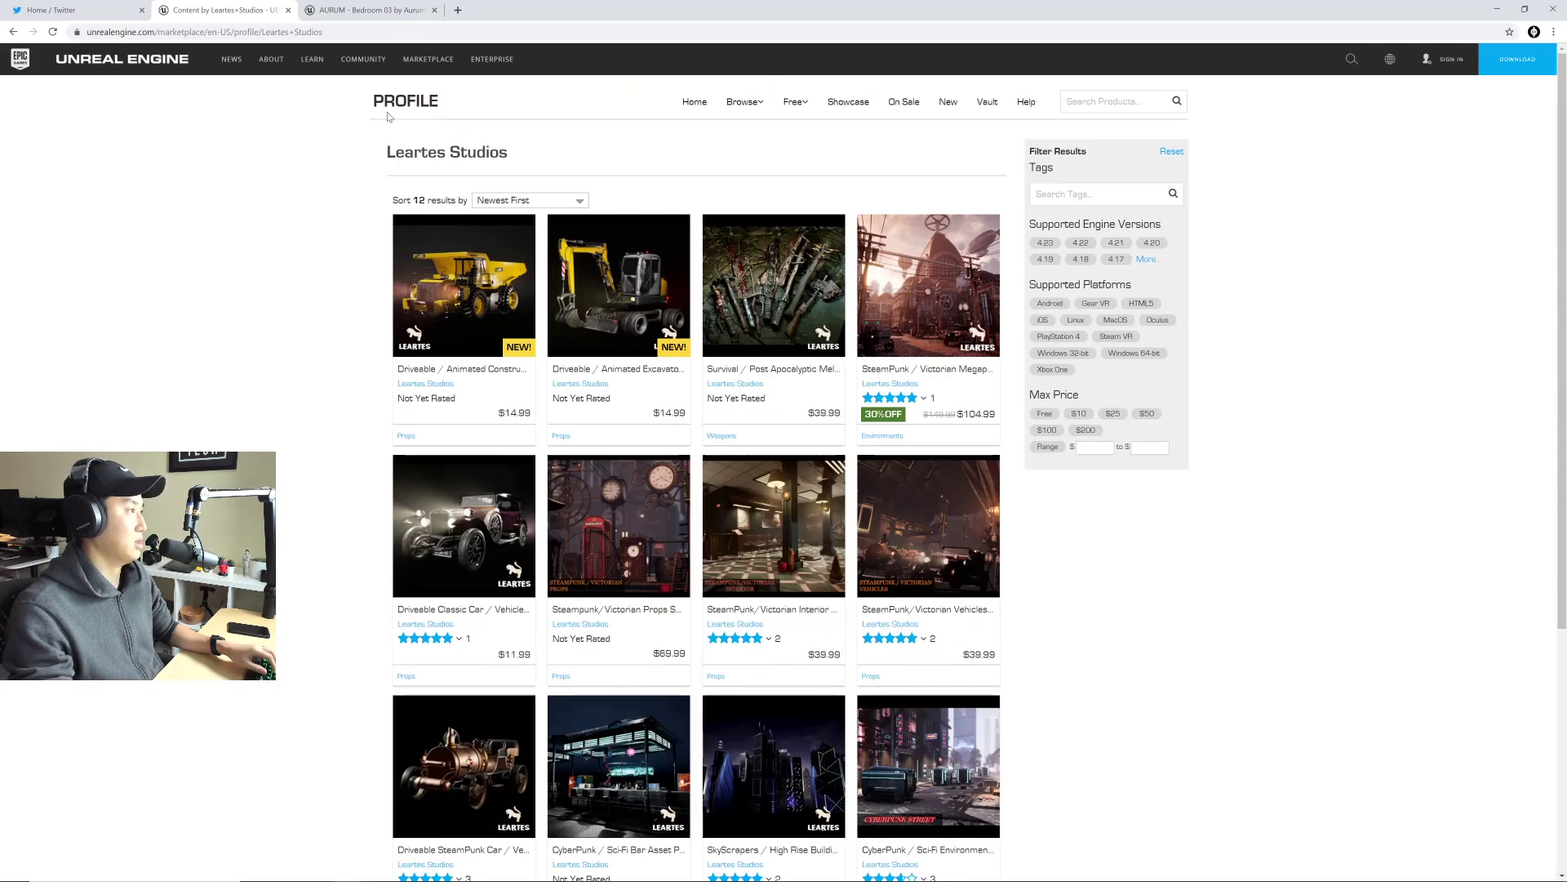
Step: Switch to the AURUM - Bedroom 03 listing and view its gallery images in full screen, then exit full screen
left_click(369, 10)
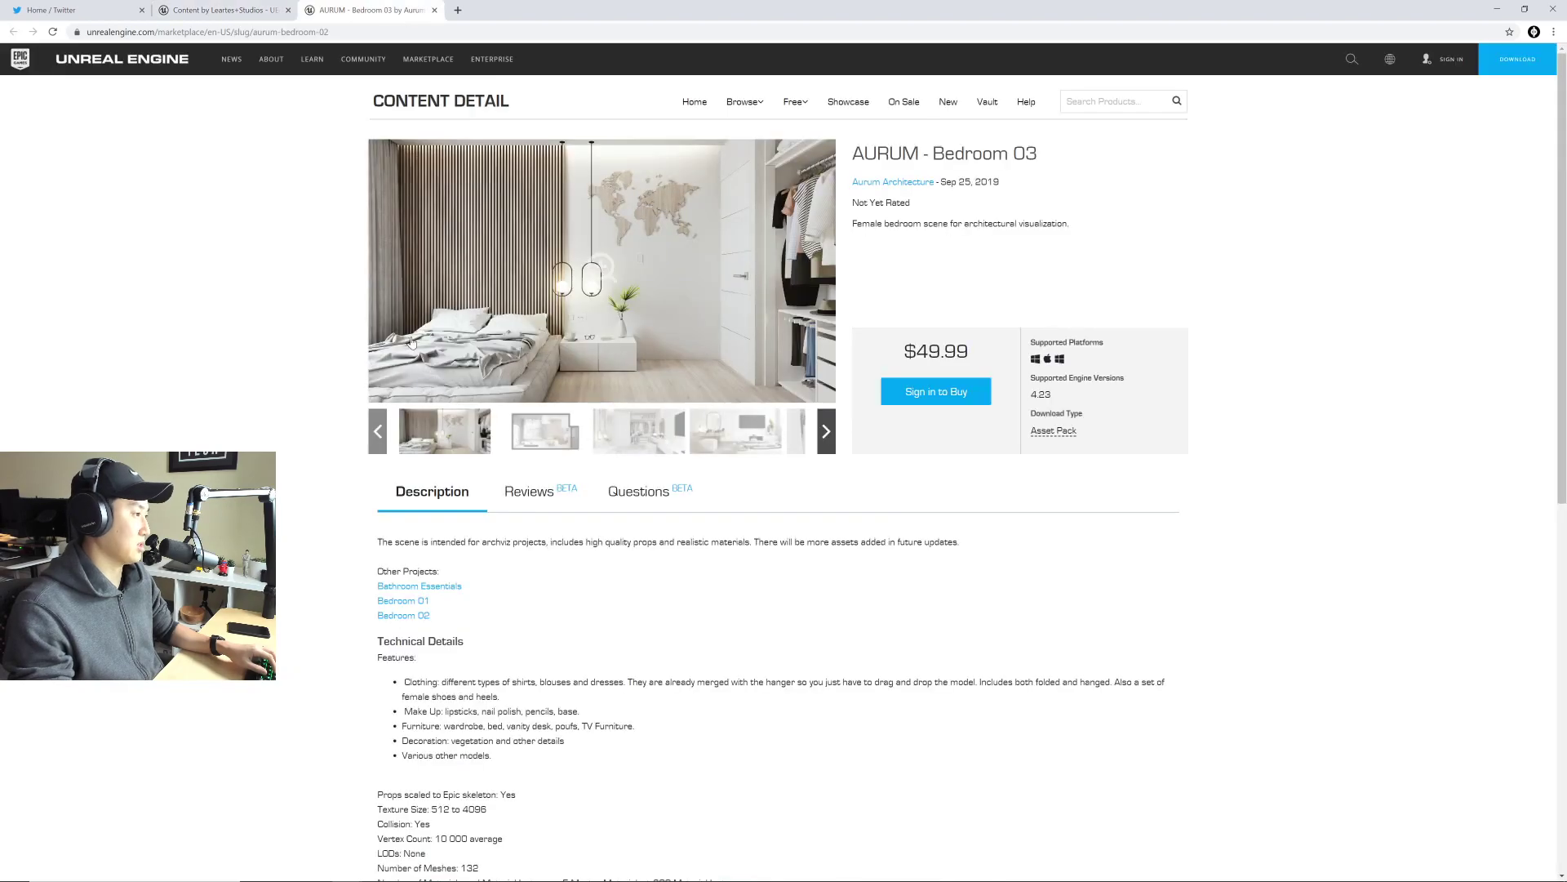
left_click(758, 297)
left_click(1537, 445)
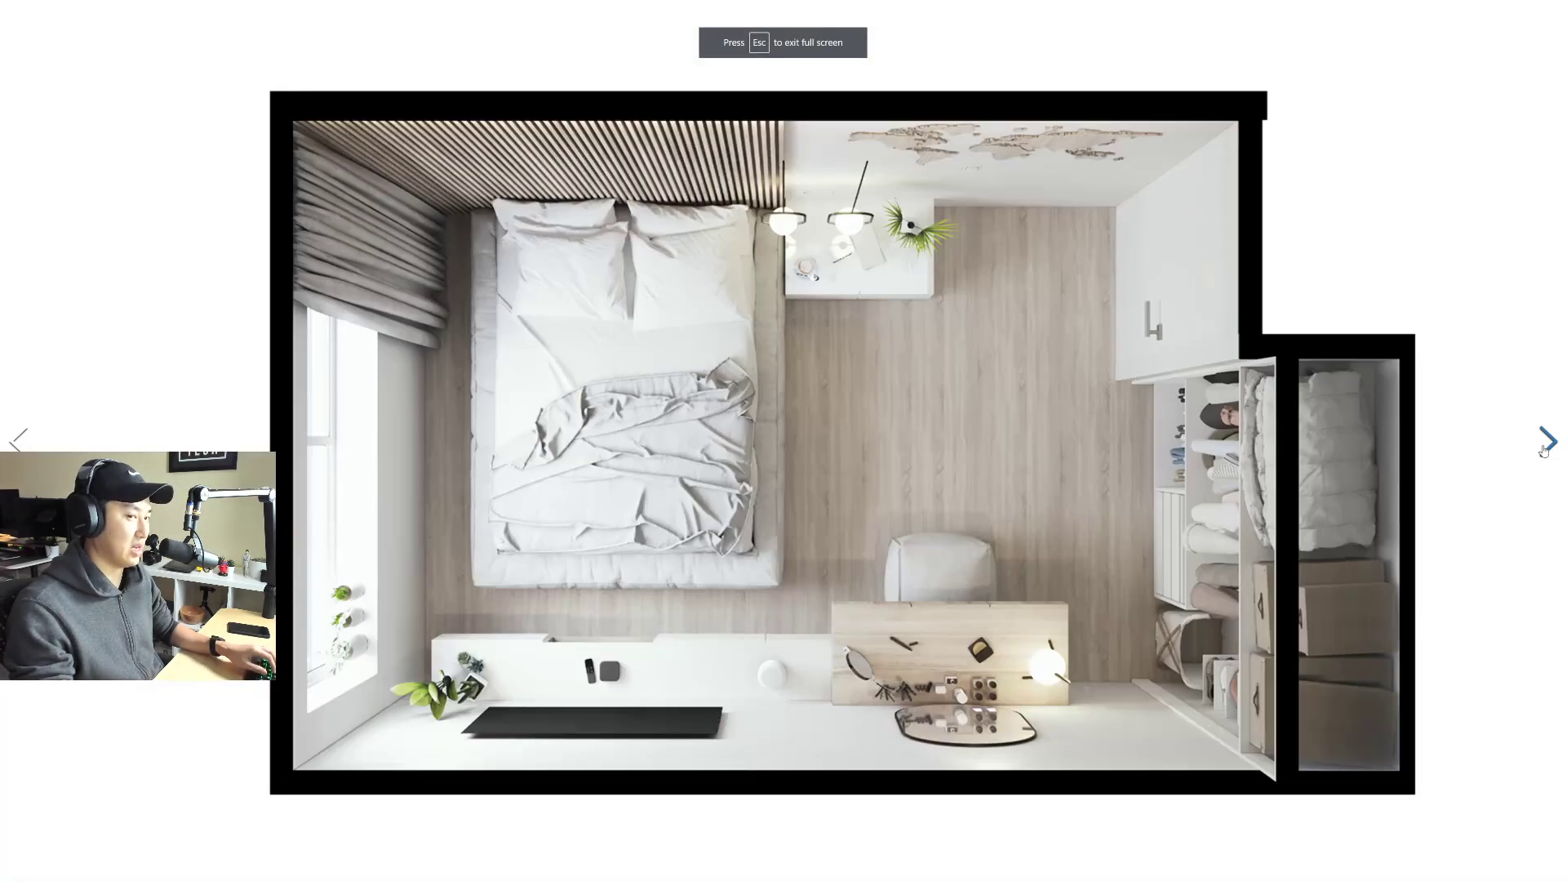
left_click(1544, 449)
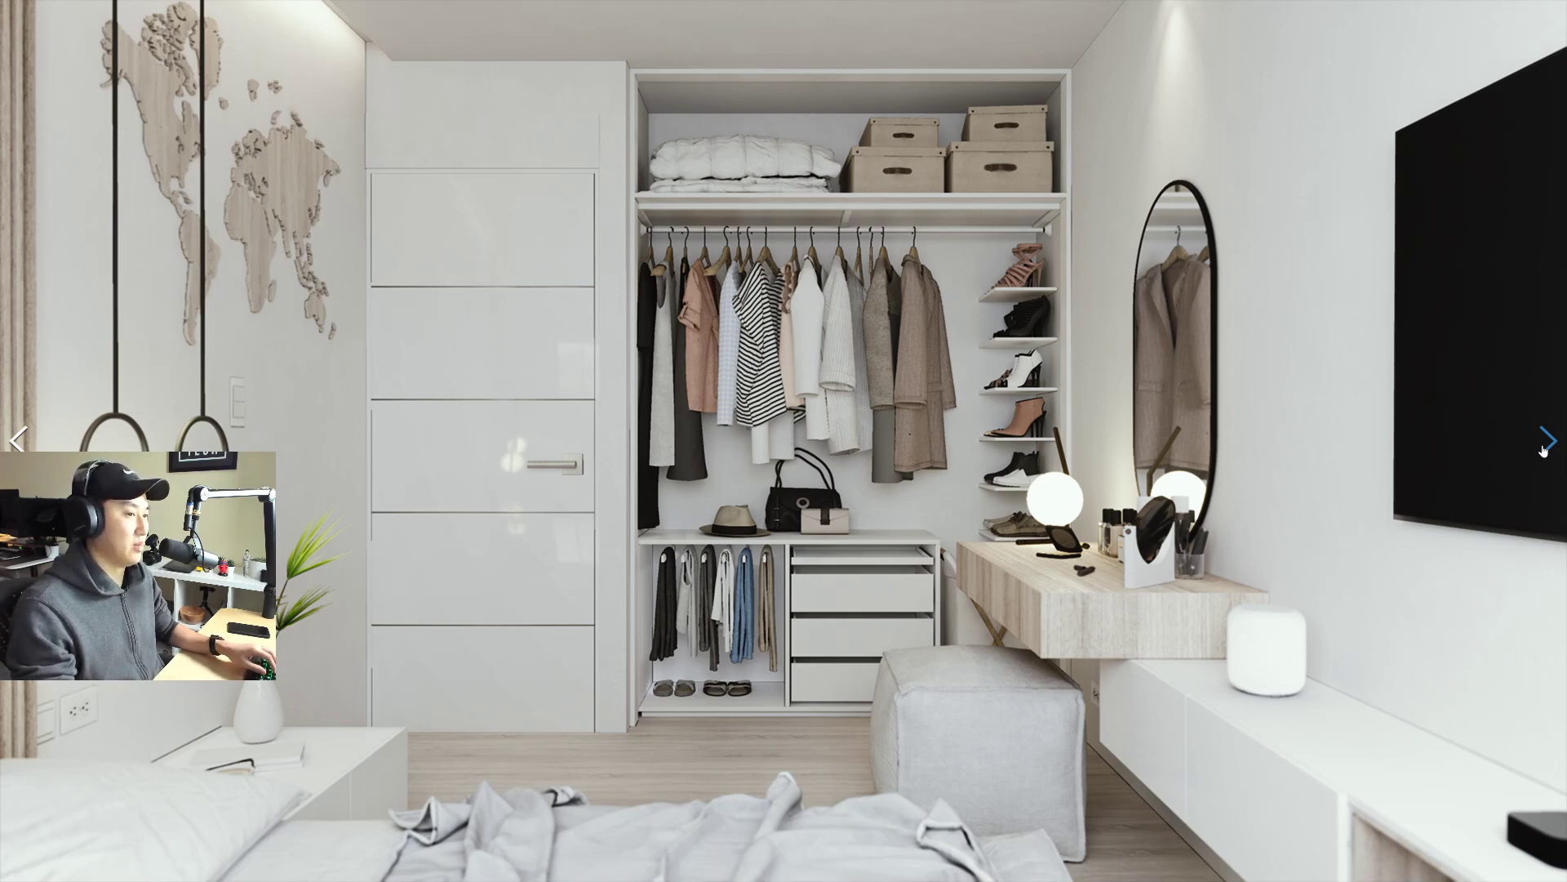
left_click(1543, 449)
left_click(1544, 449)
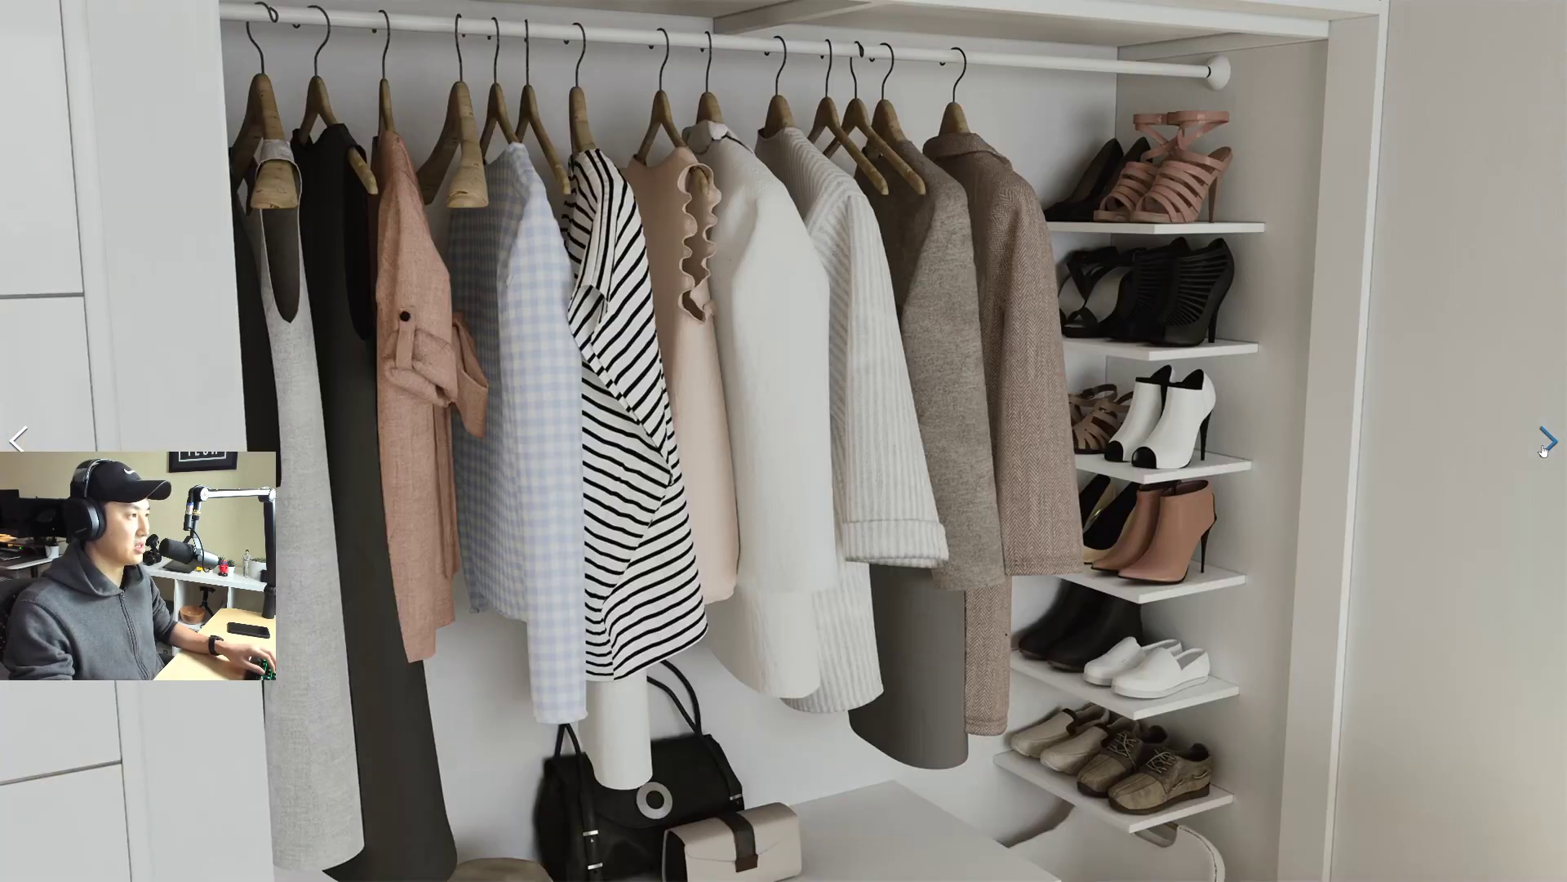
left_click(1544, 449)
left_click(1543, 449)
left_click(1544, 449)
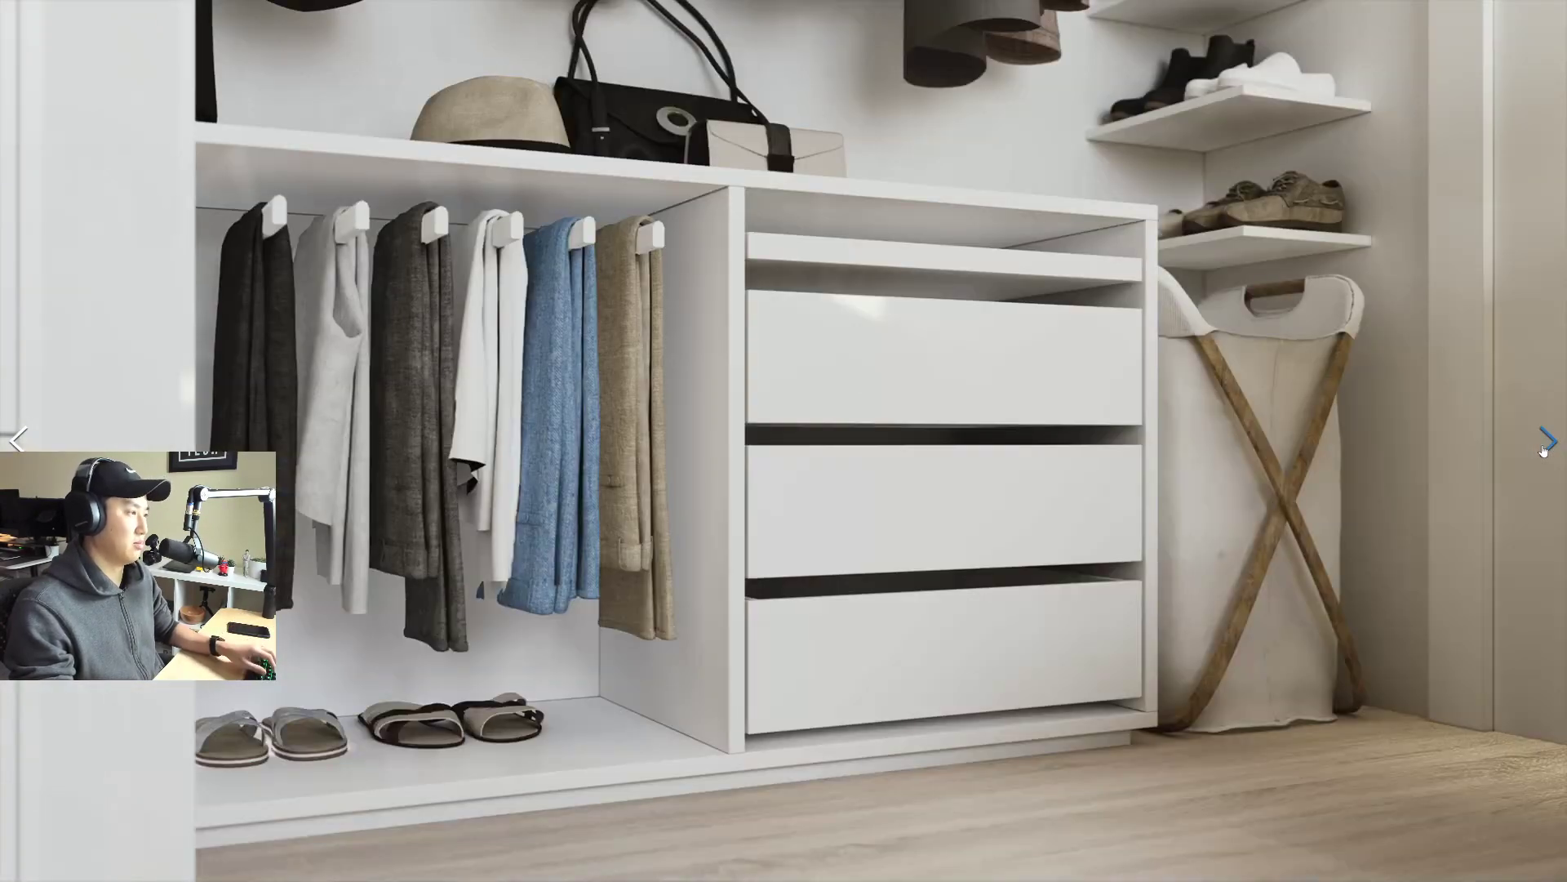
left_click(1543, 449)
left_click(1543, 449)
left_click(1544, 449)
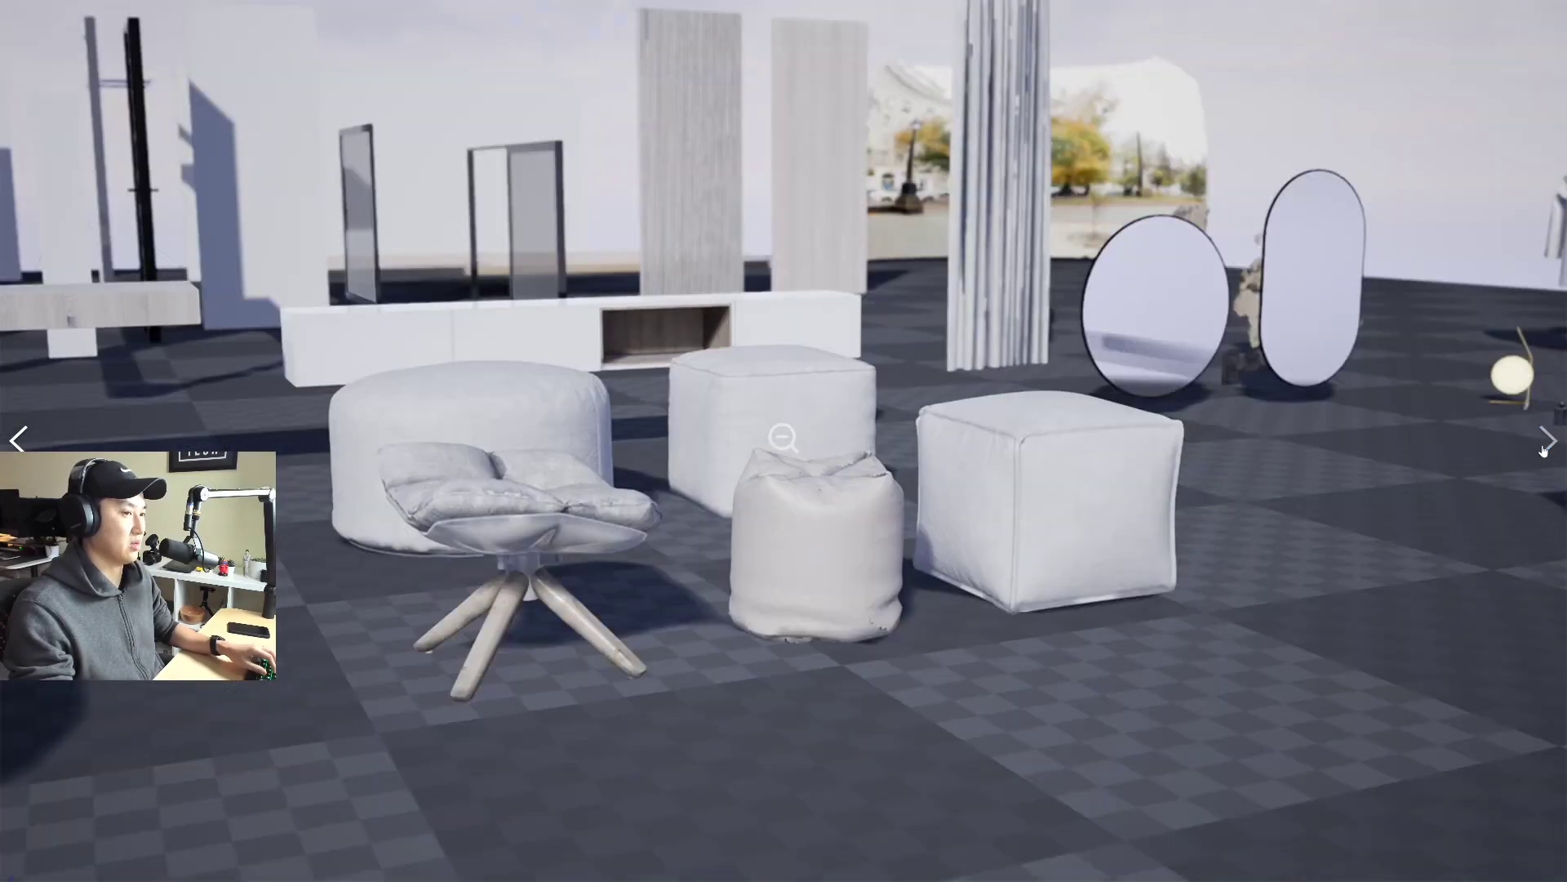
left_click(1265, 429)
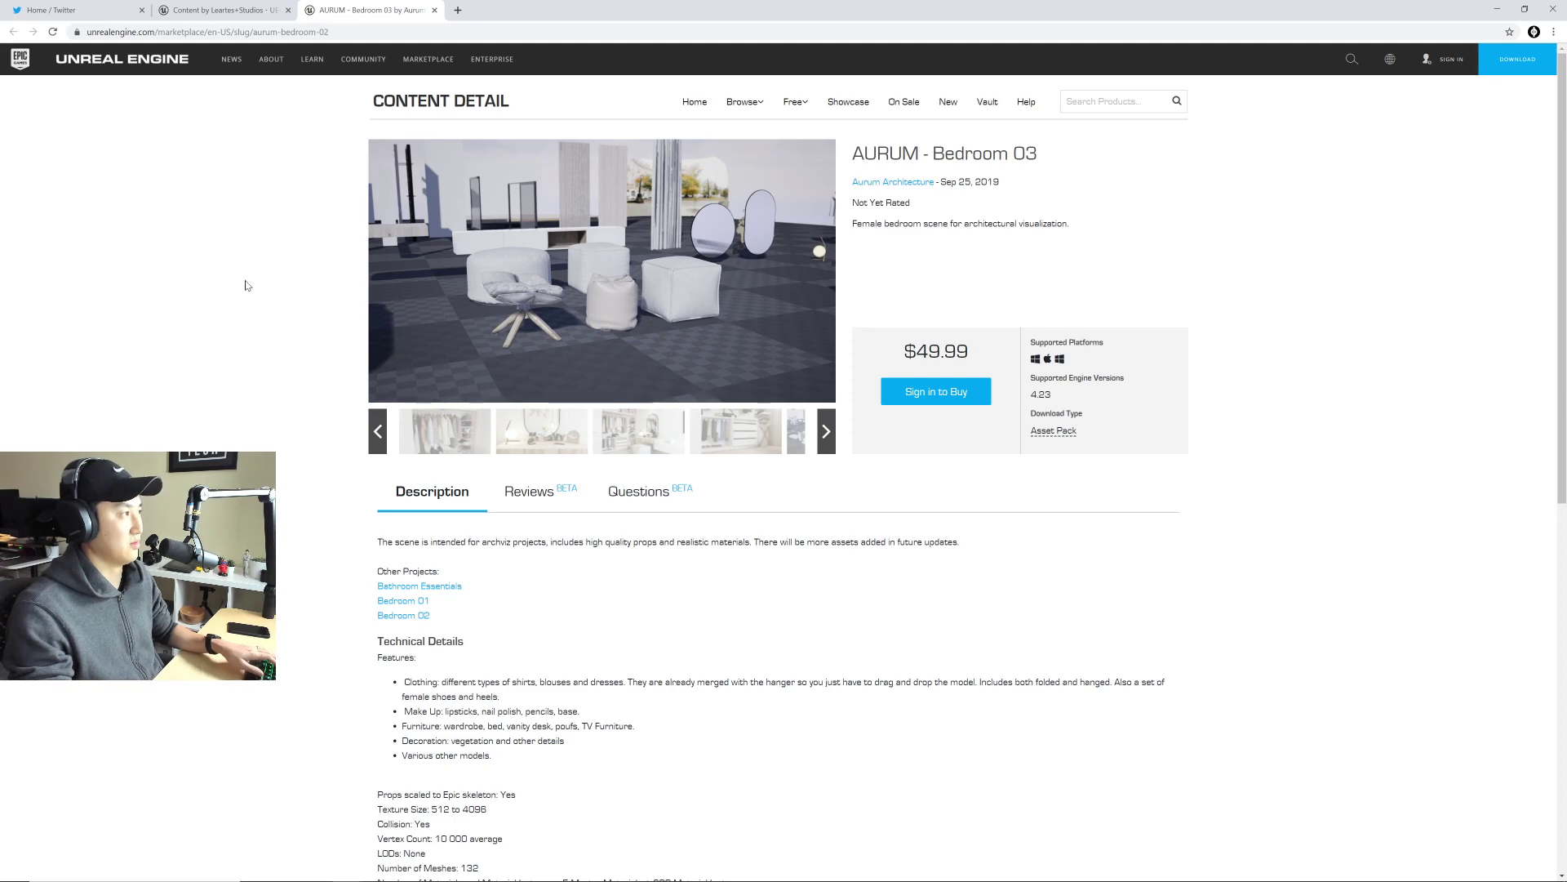
Step: Close the AURUM - Bedroom 03 listing, look over the Leartes Studios products again and close that profile as well
key("ctrl+w")
scroll(241, 289, "down", 2)
scroll(241, 289, "down", 3)
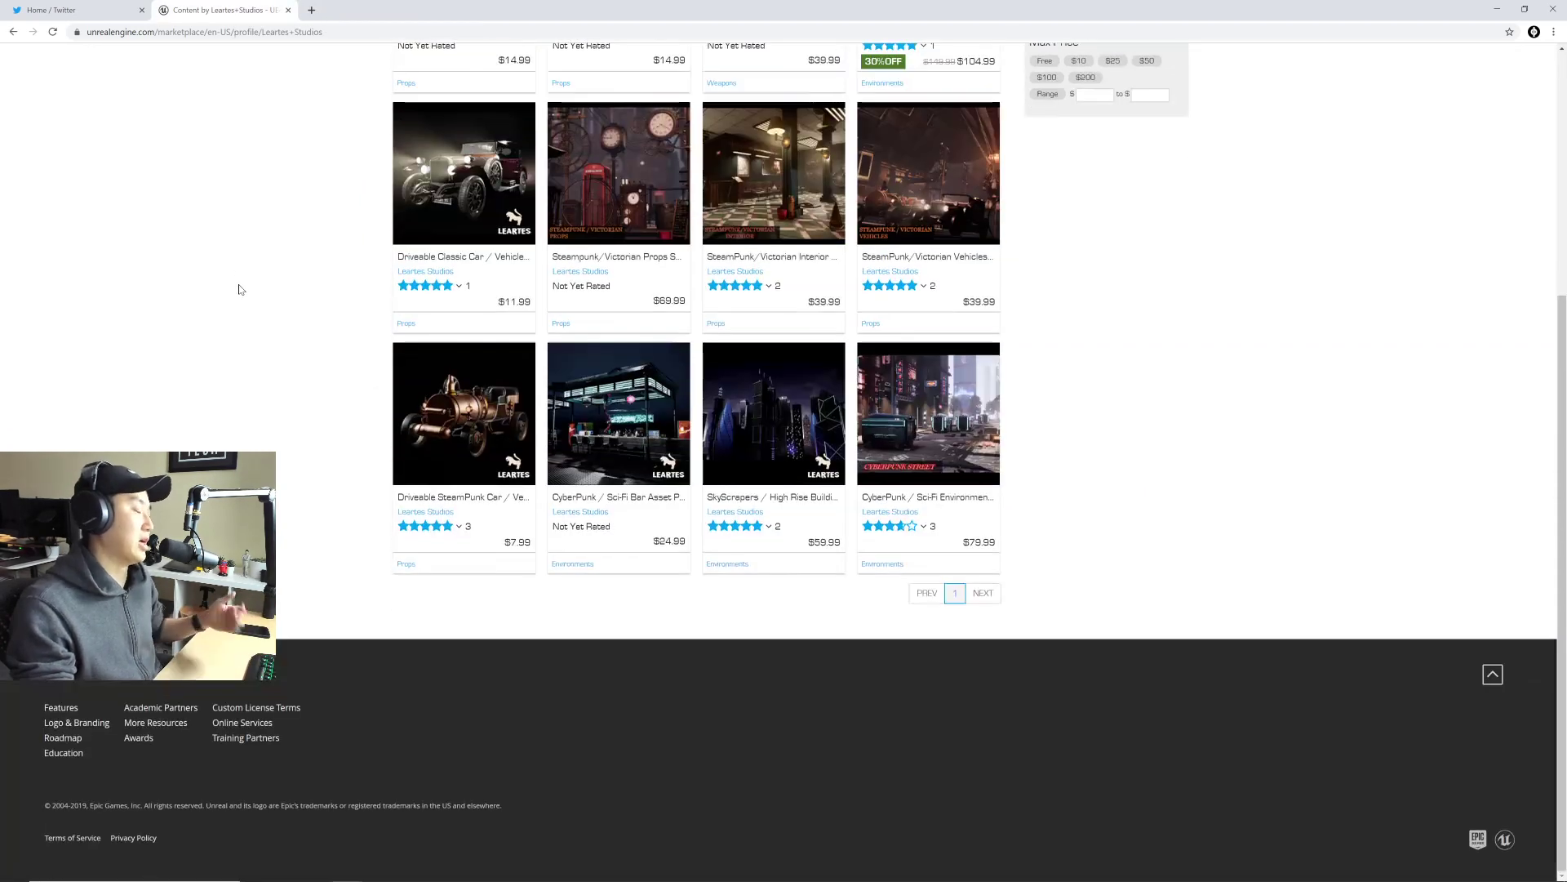
scroll(241, 289, "up", 5)
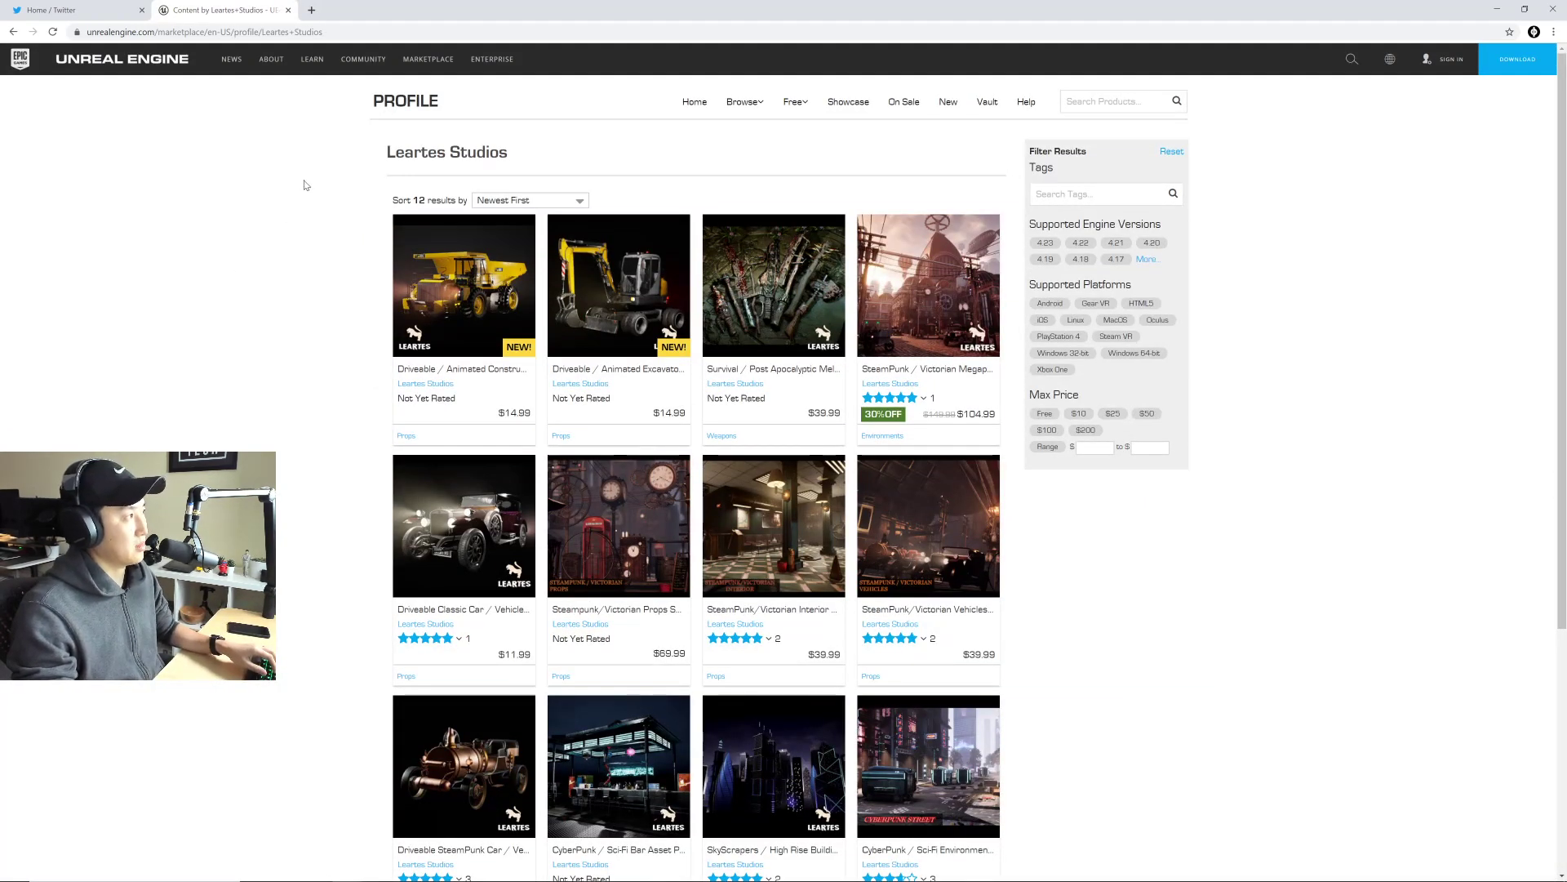
left_click(288, 11)
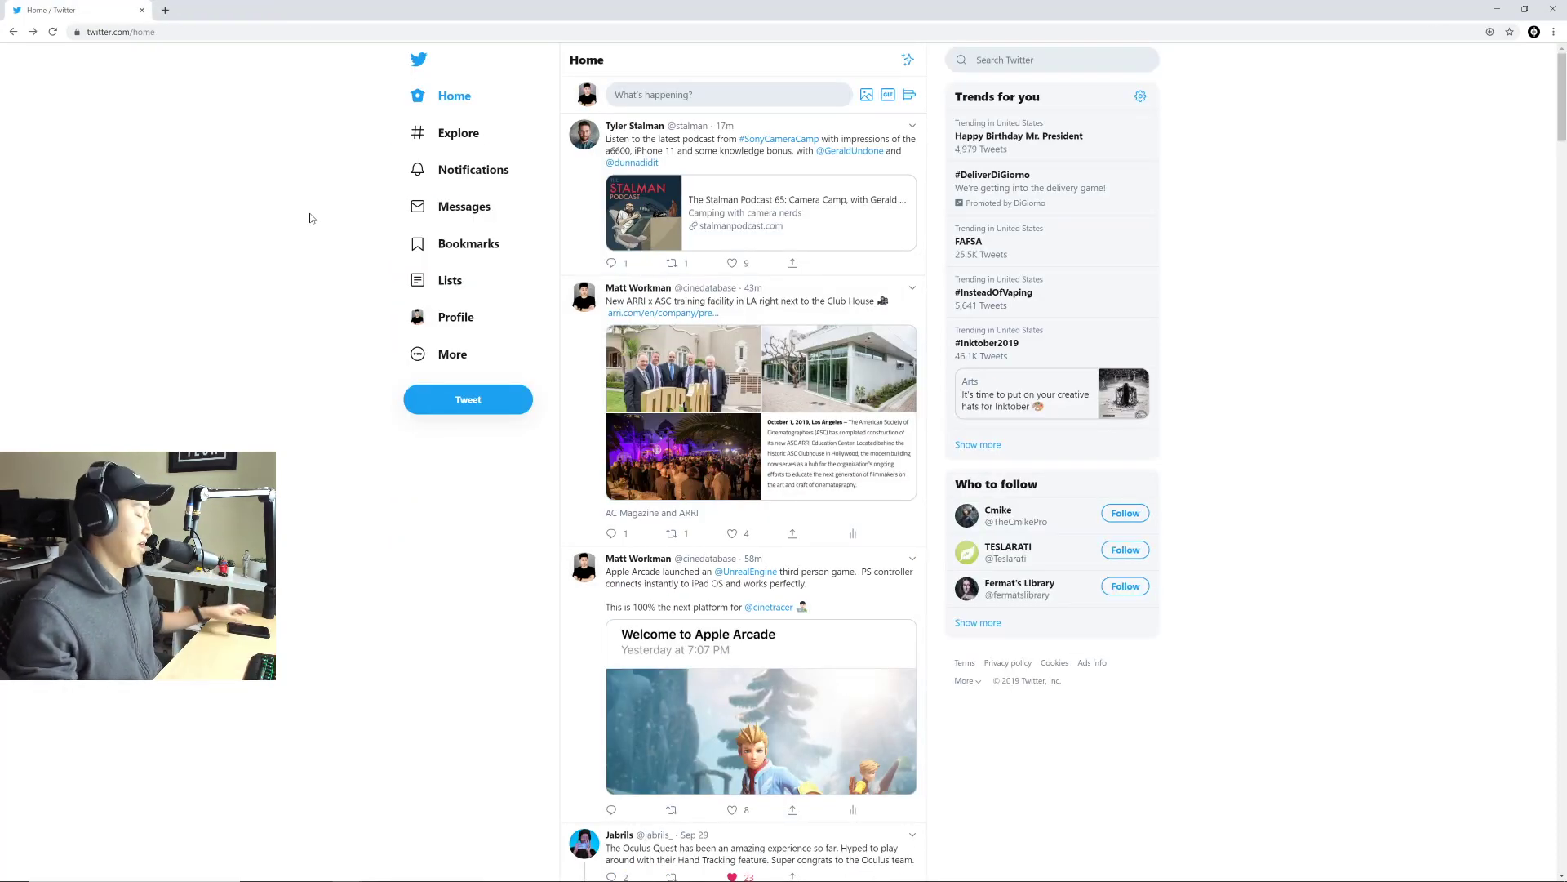
Step: Skim the Twitter feed, open apple.com in a new tab and go to the Apple Pencil page in the iPad section
scroll(693, 331, "down", 6)
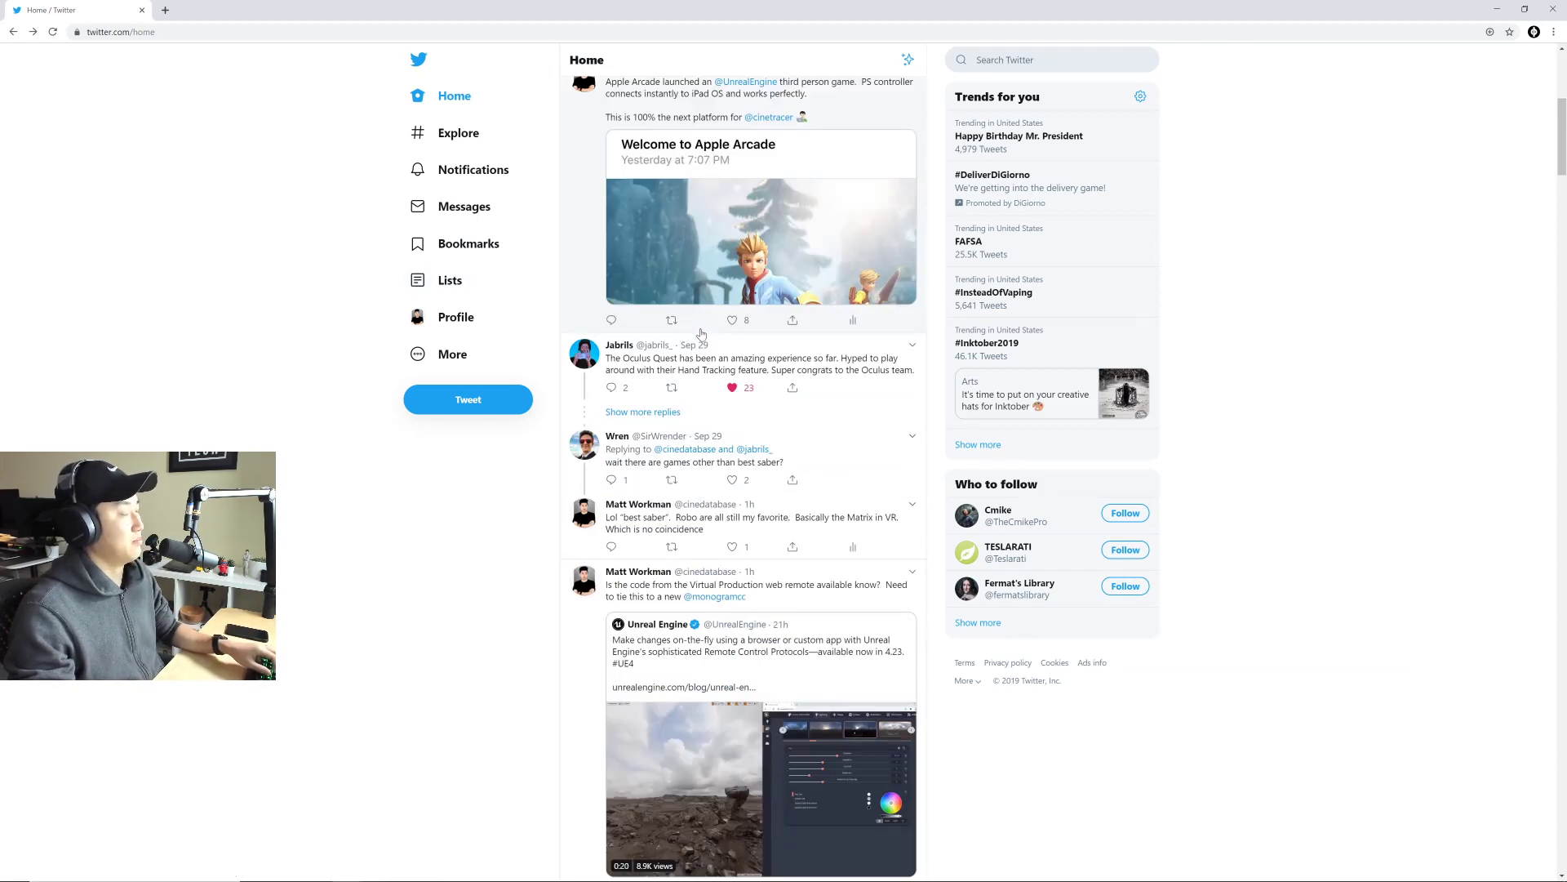
key("ctrl+t")
type("apple")
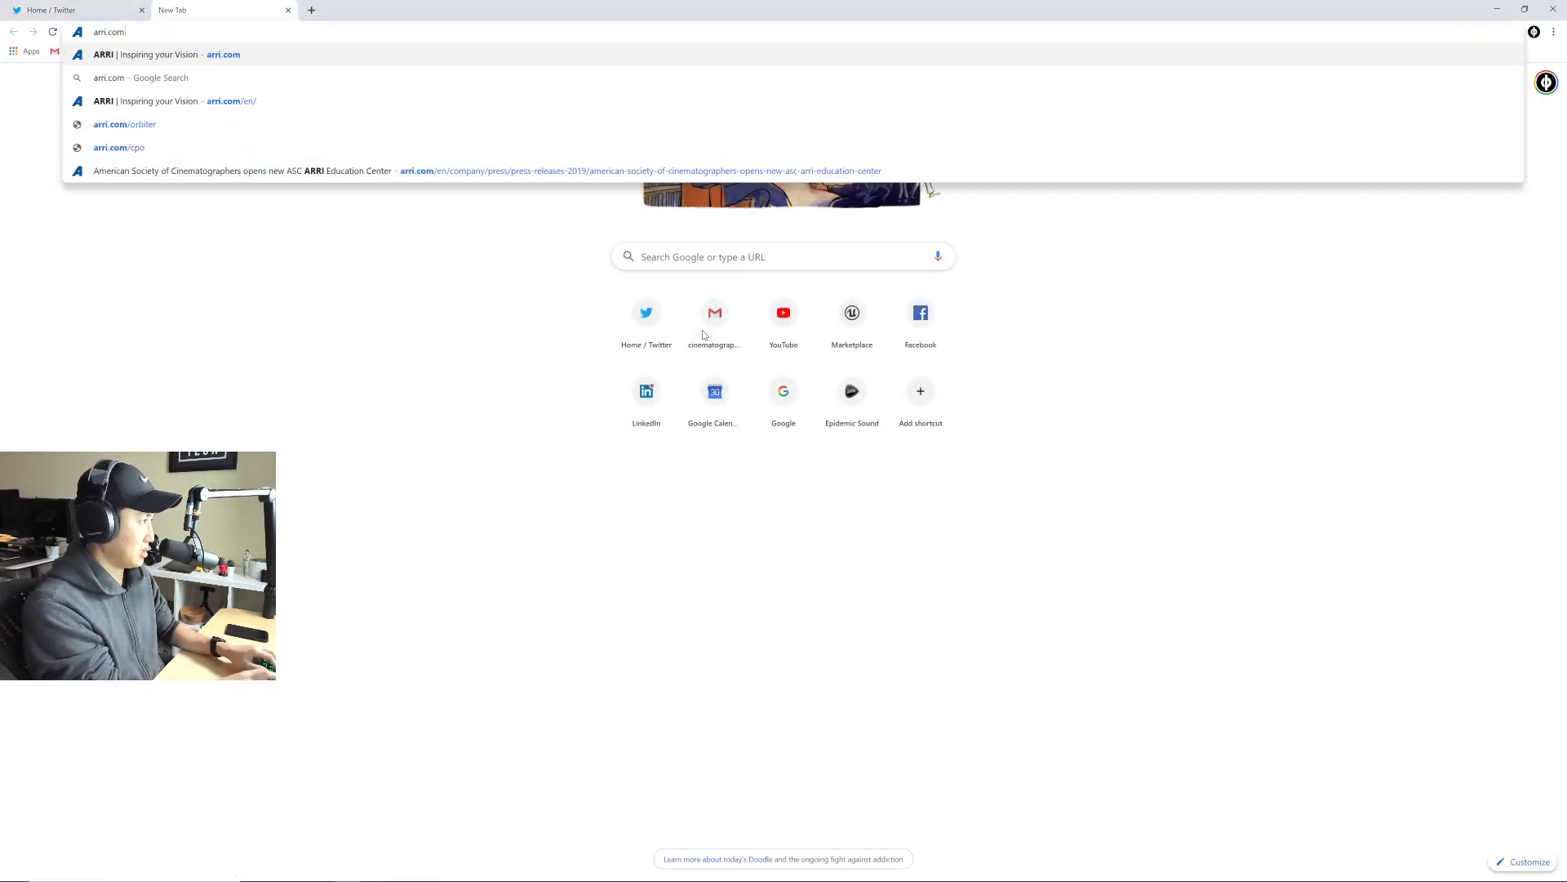
key("Return")
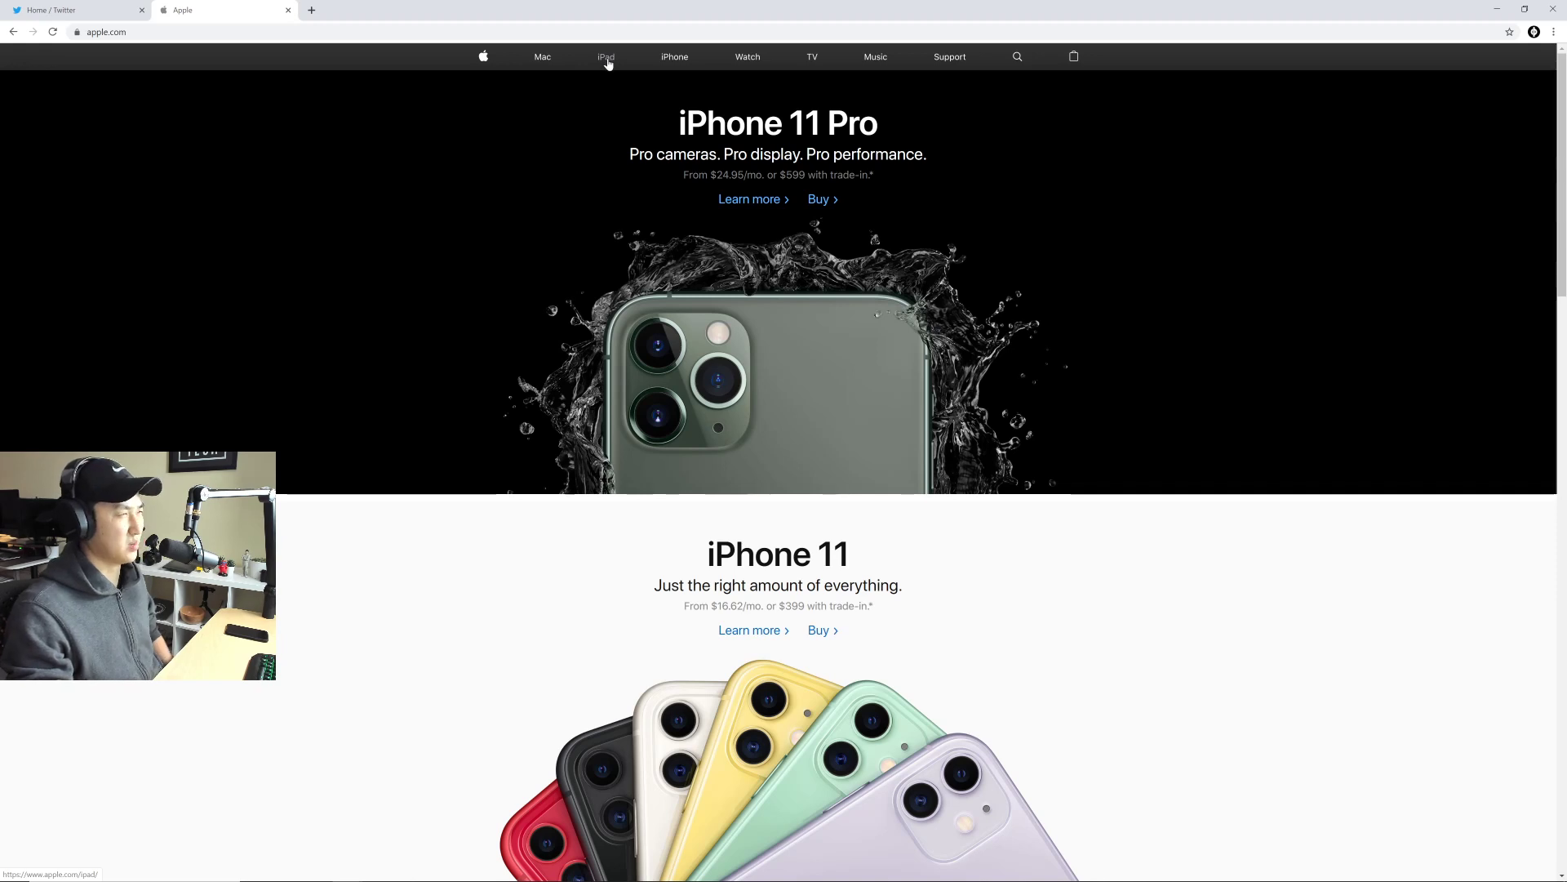
left_click(606, 59)
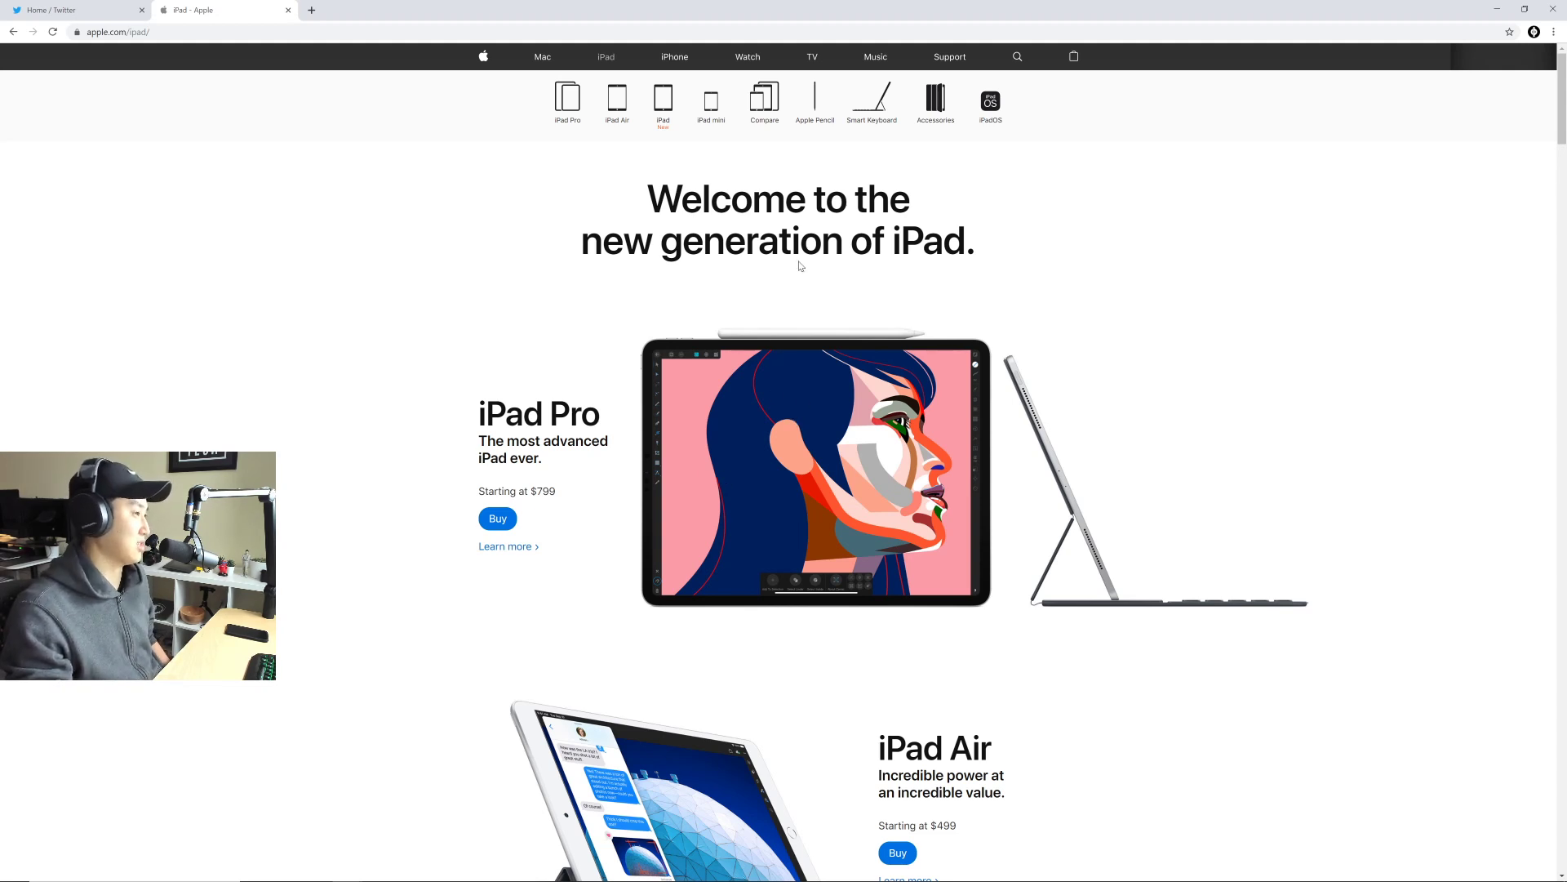
left_click(817, 101)
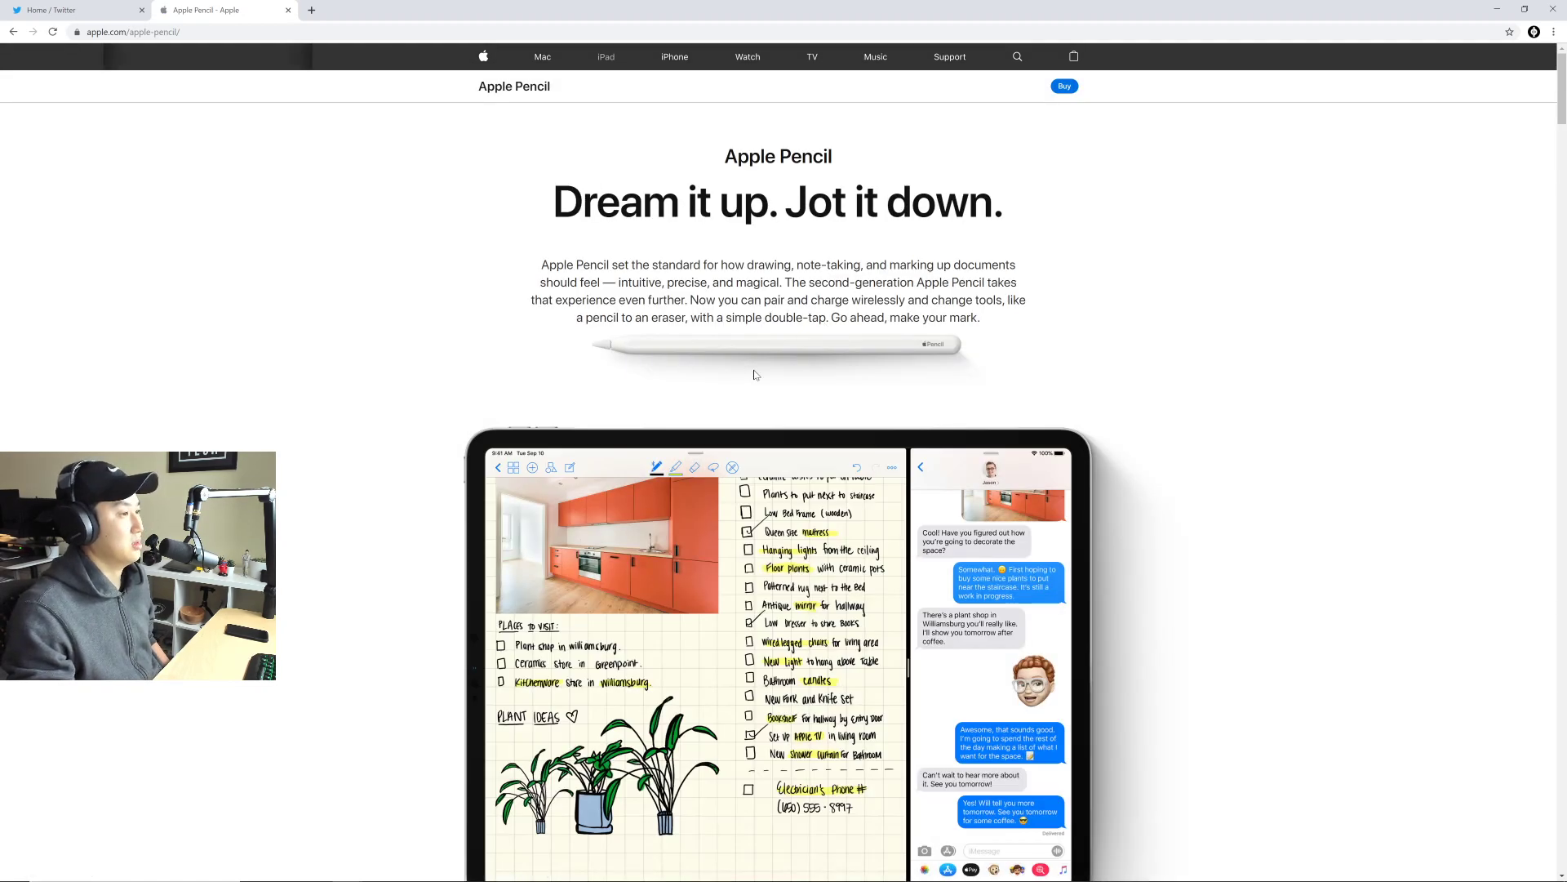
Step: Look through the whole Apple Pencil page, including its features and iPad compatibility, and return to the beginning of the page
scroll(755, 375, "down", 8)
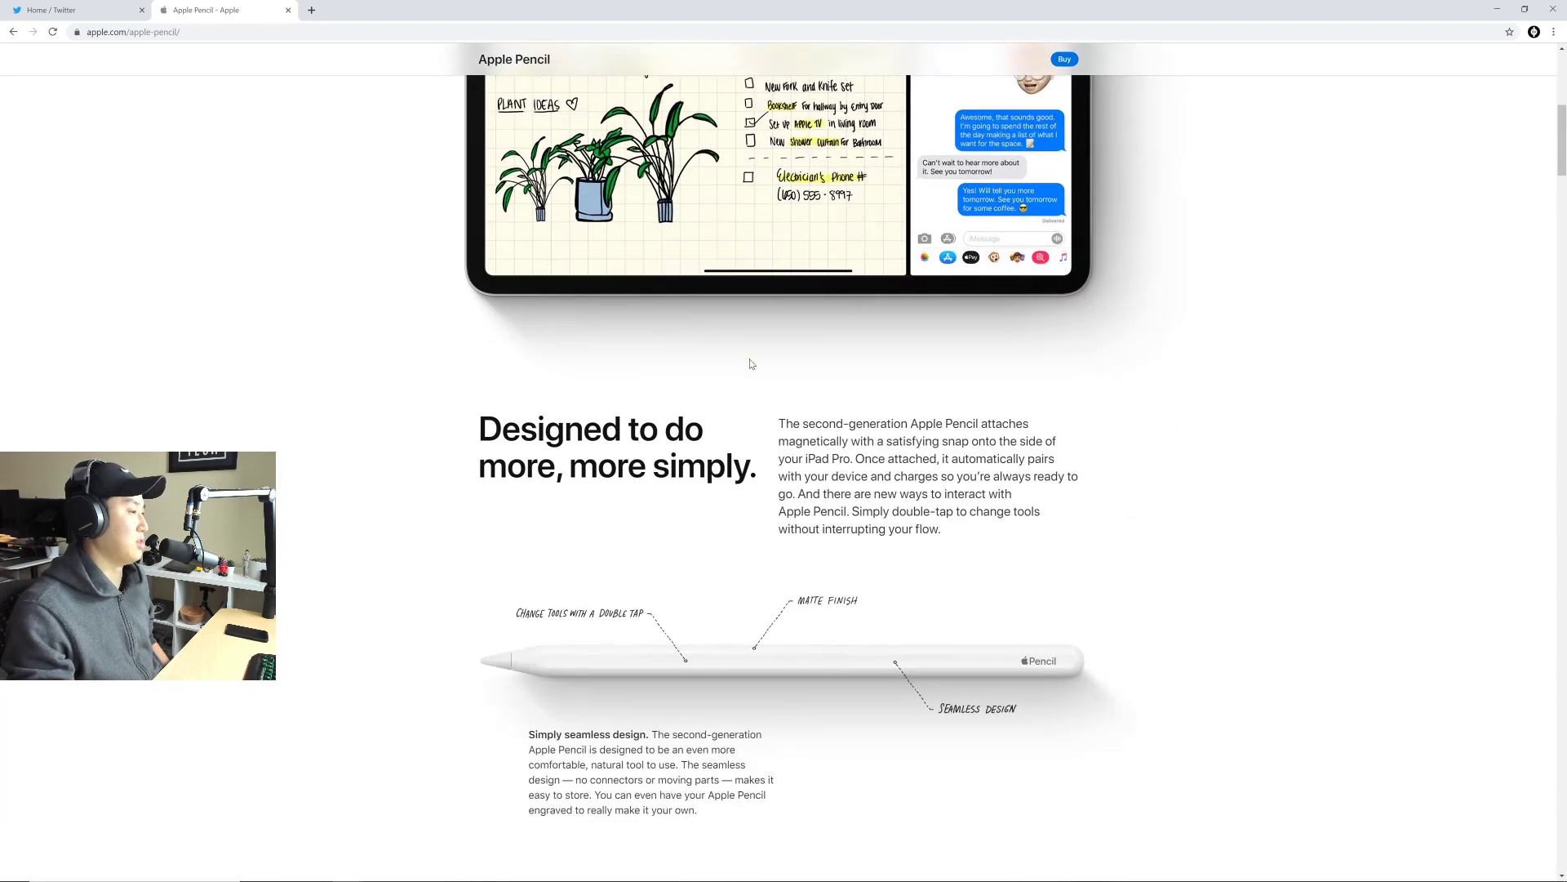
scroll(751, 363, "down", 18)
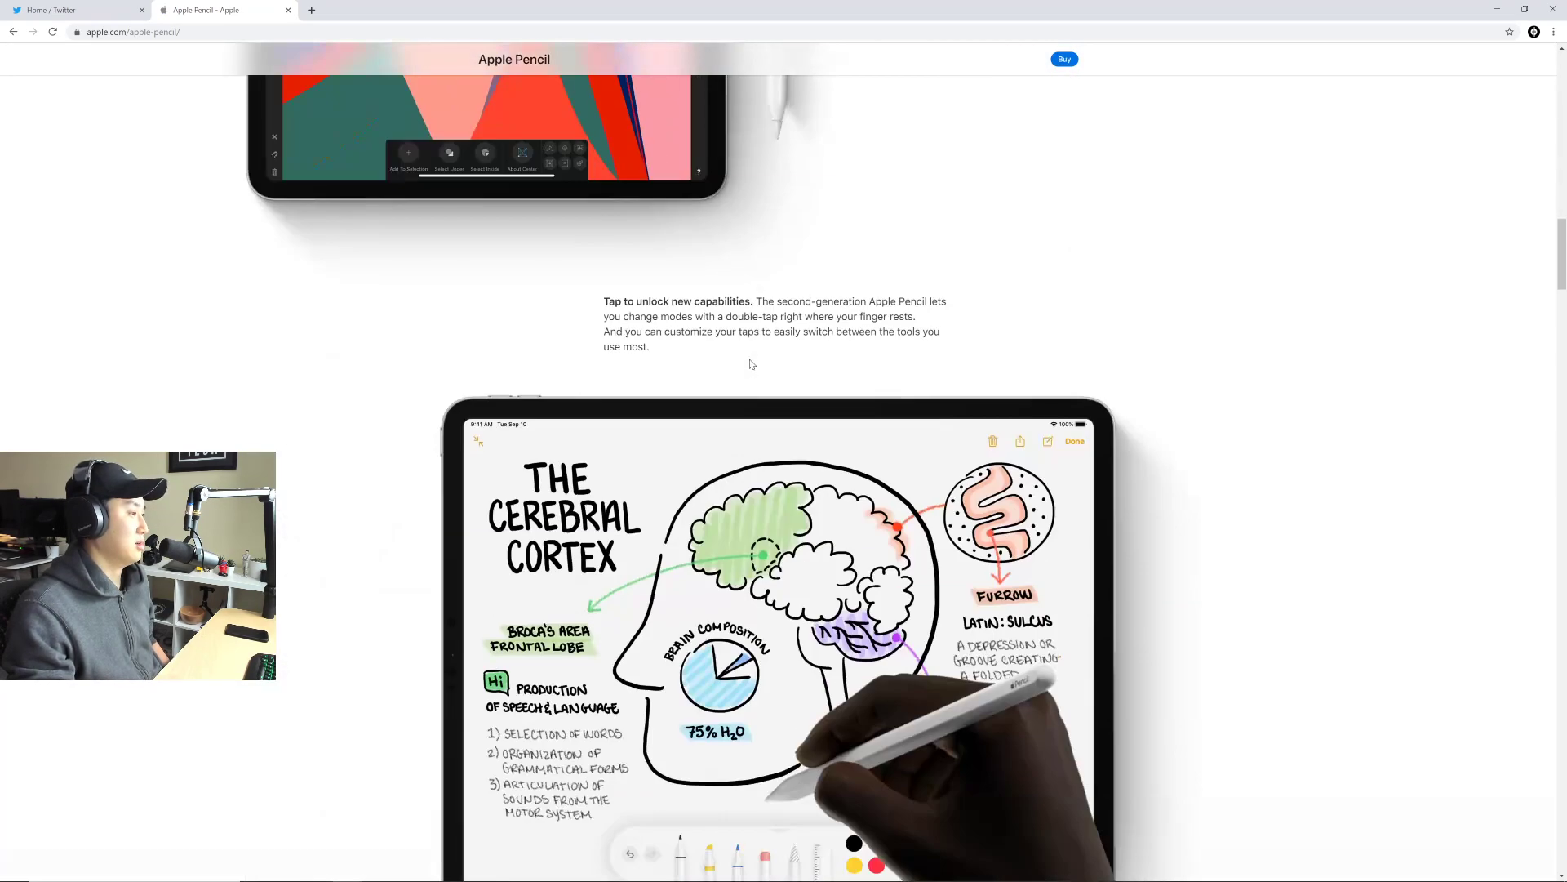
scroll(751, 364, "down", 4)
scroll(751, 363, "down", 20)
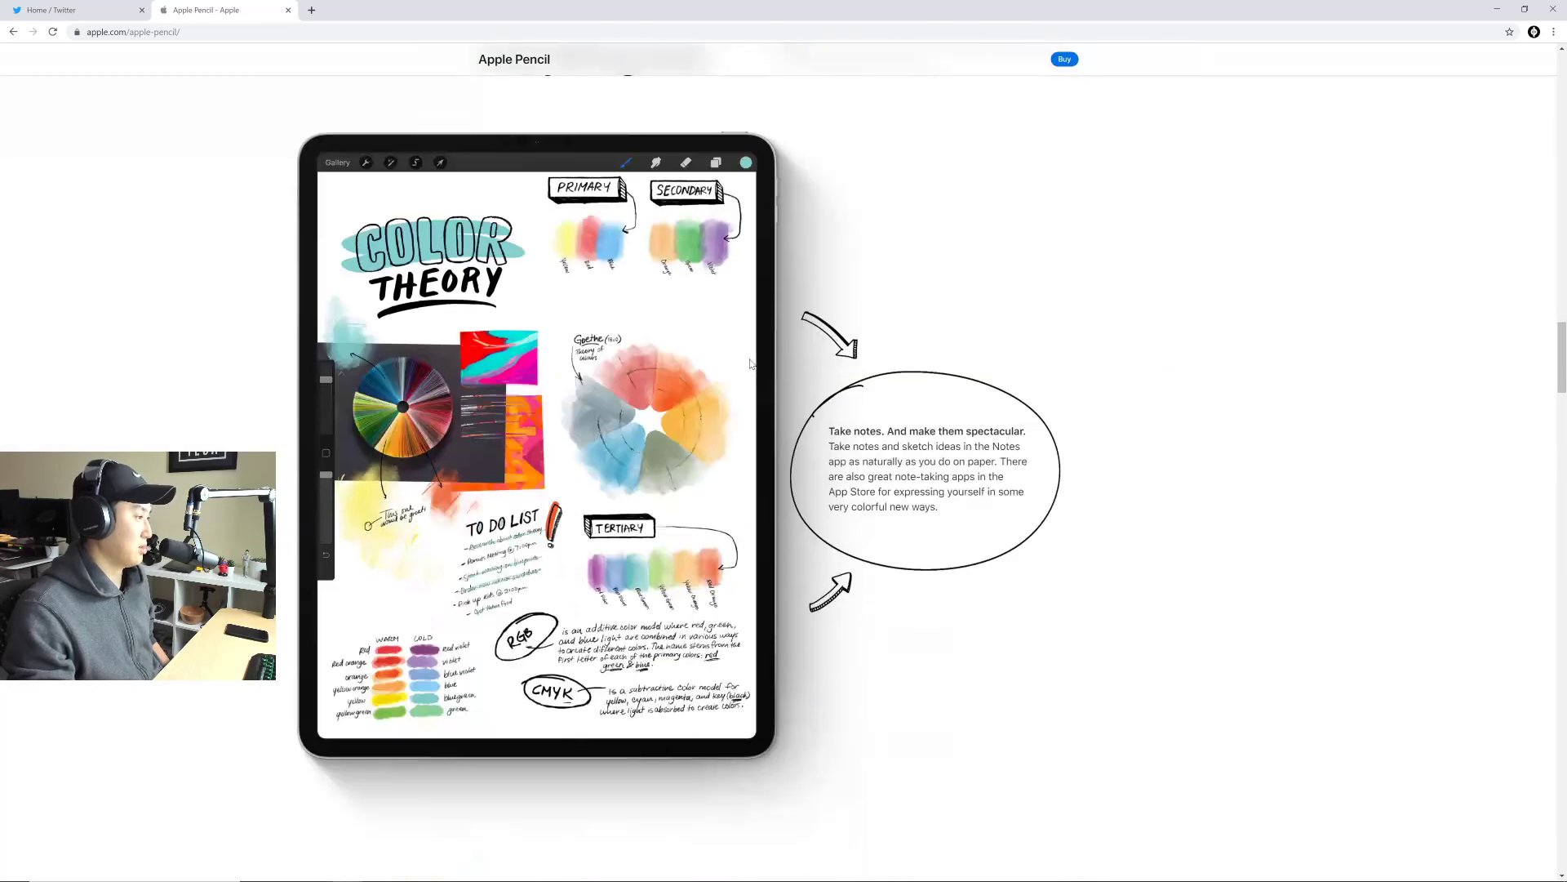
scroll(752, 363, "down", 20)
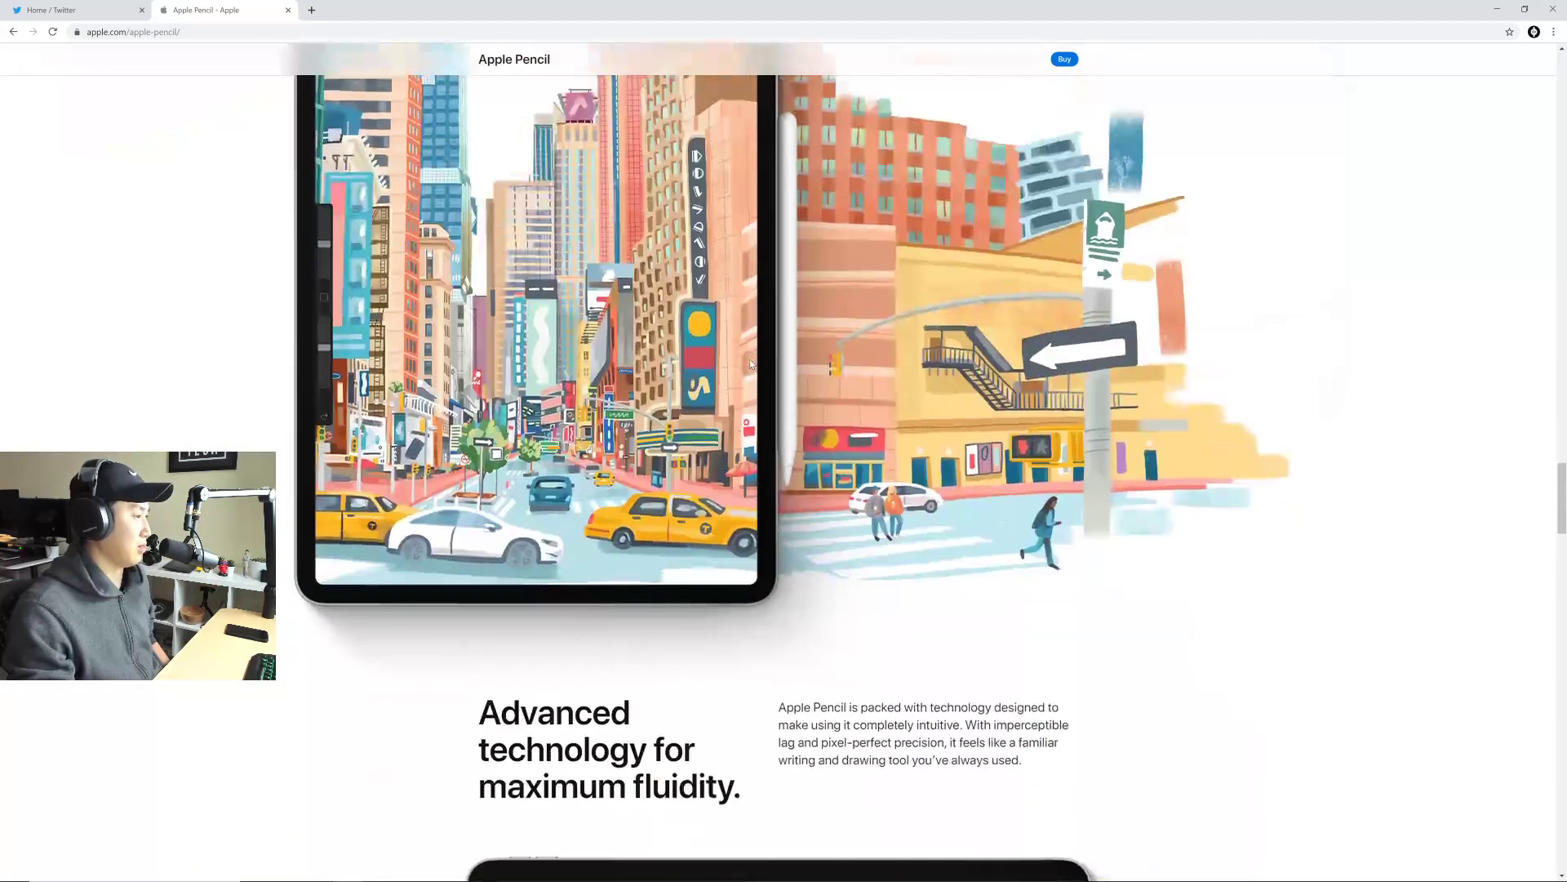
scroll(772, 374, "down", 19)
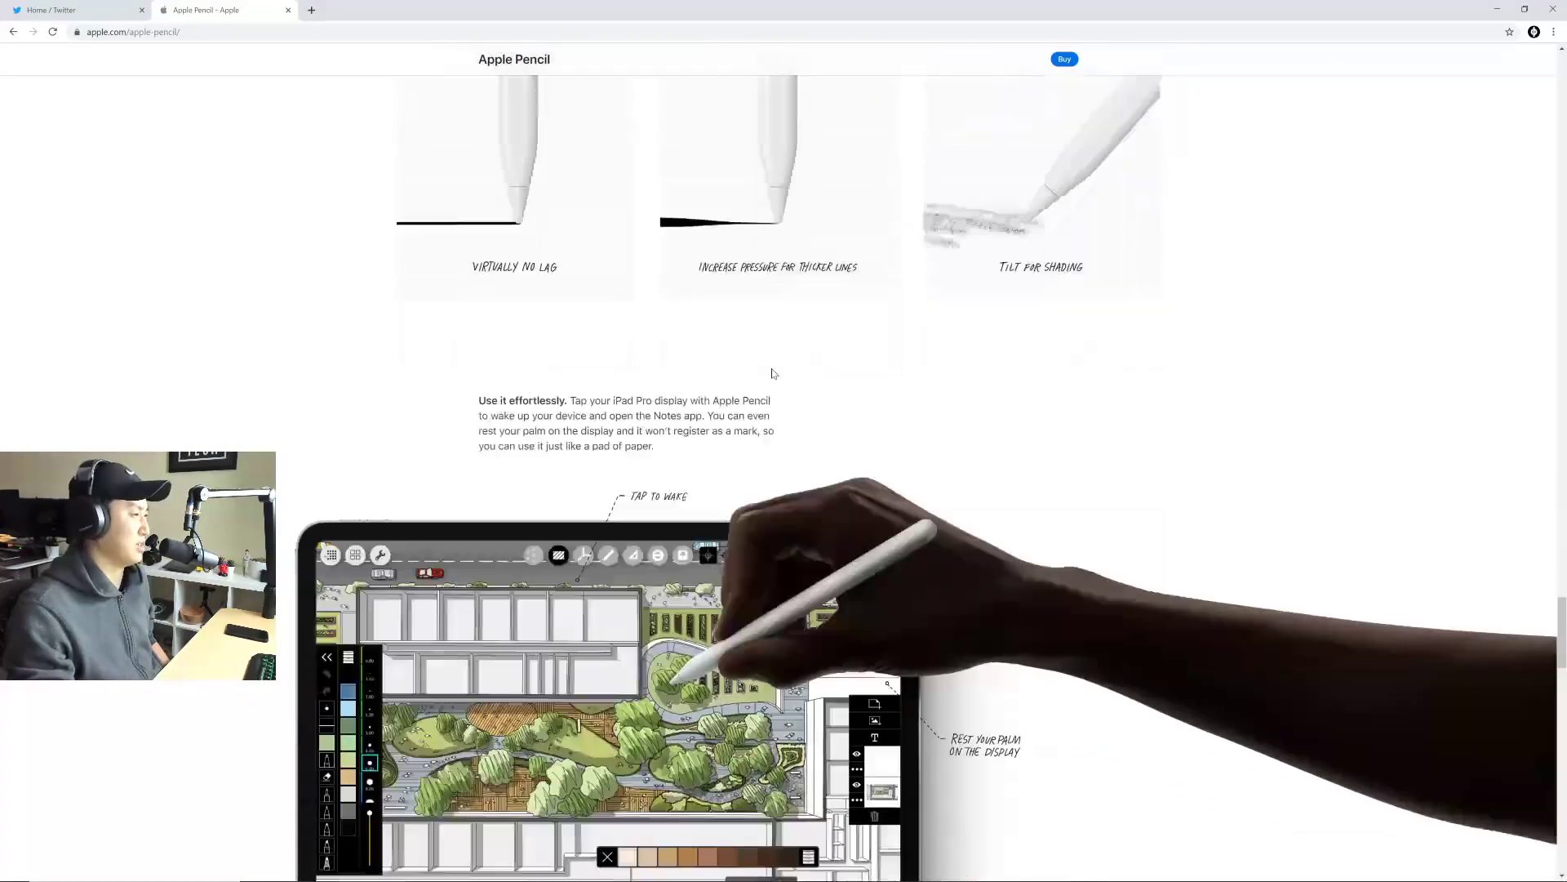
scroll(772, 373, "down", 6)
scroll(773, 374, "up", 3)
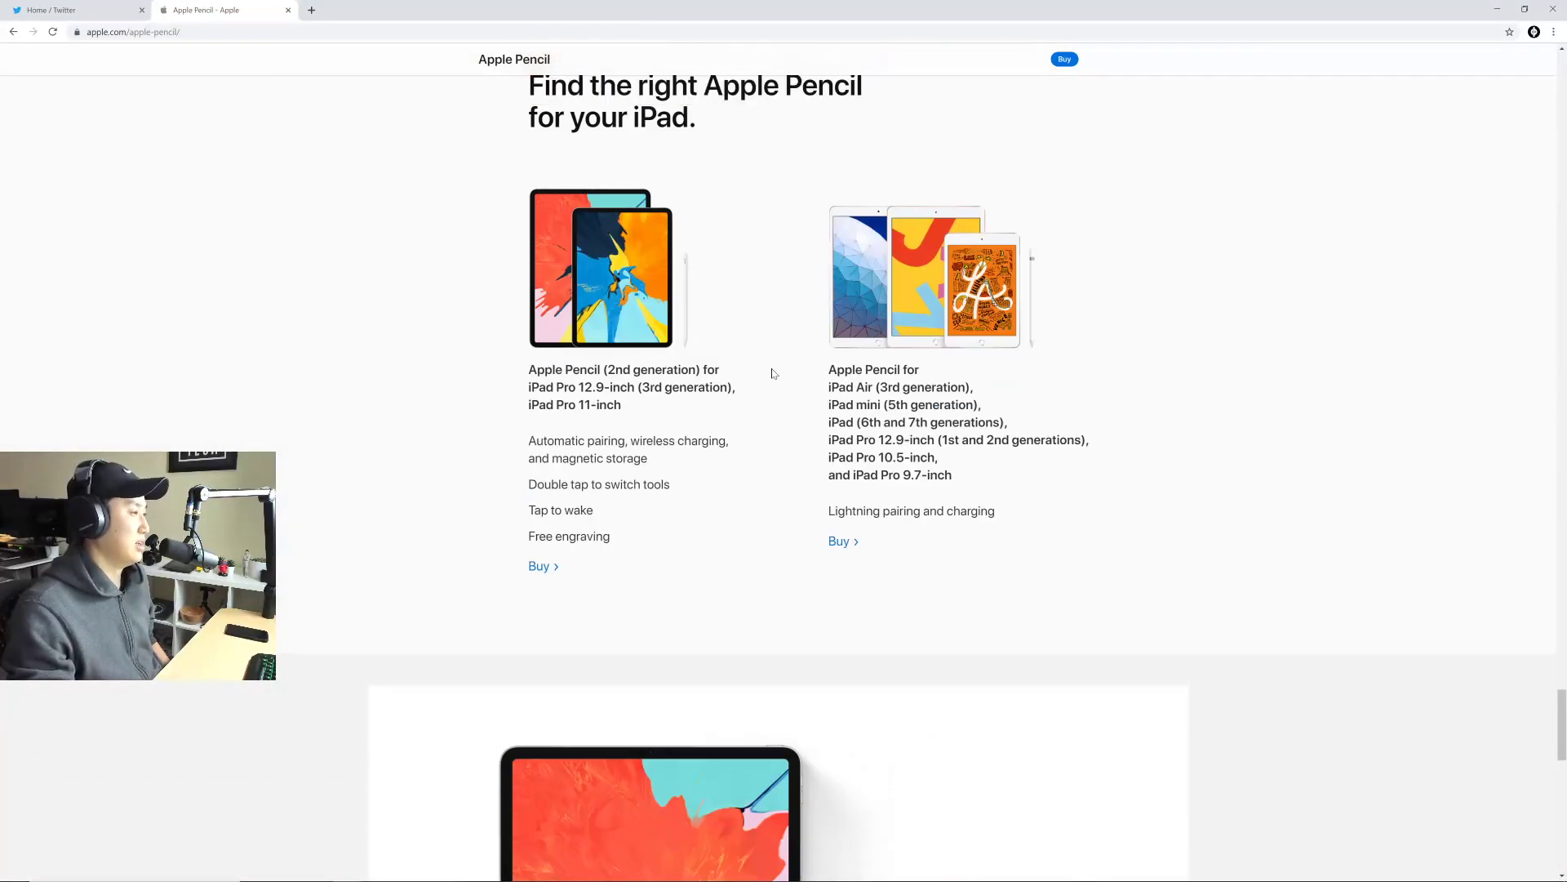
scroll(772, 373, "down", 8)
scroll(775, 372, "down", 7)
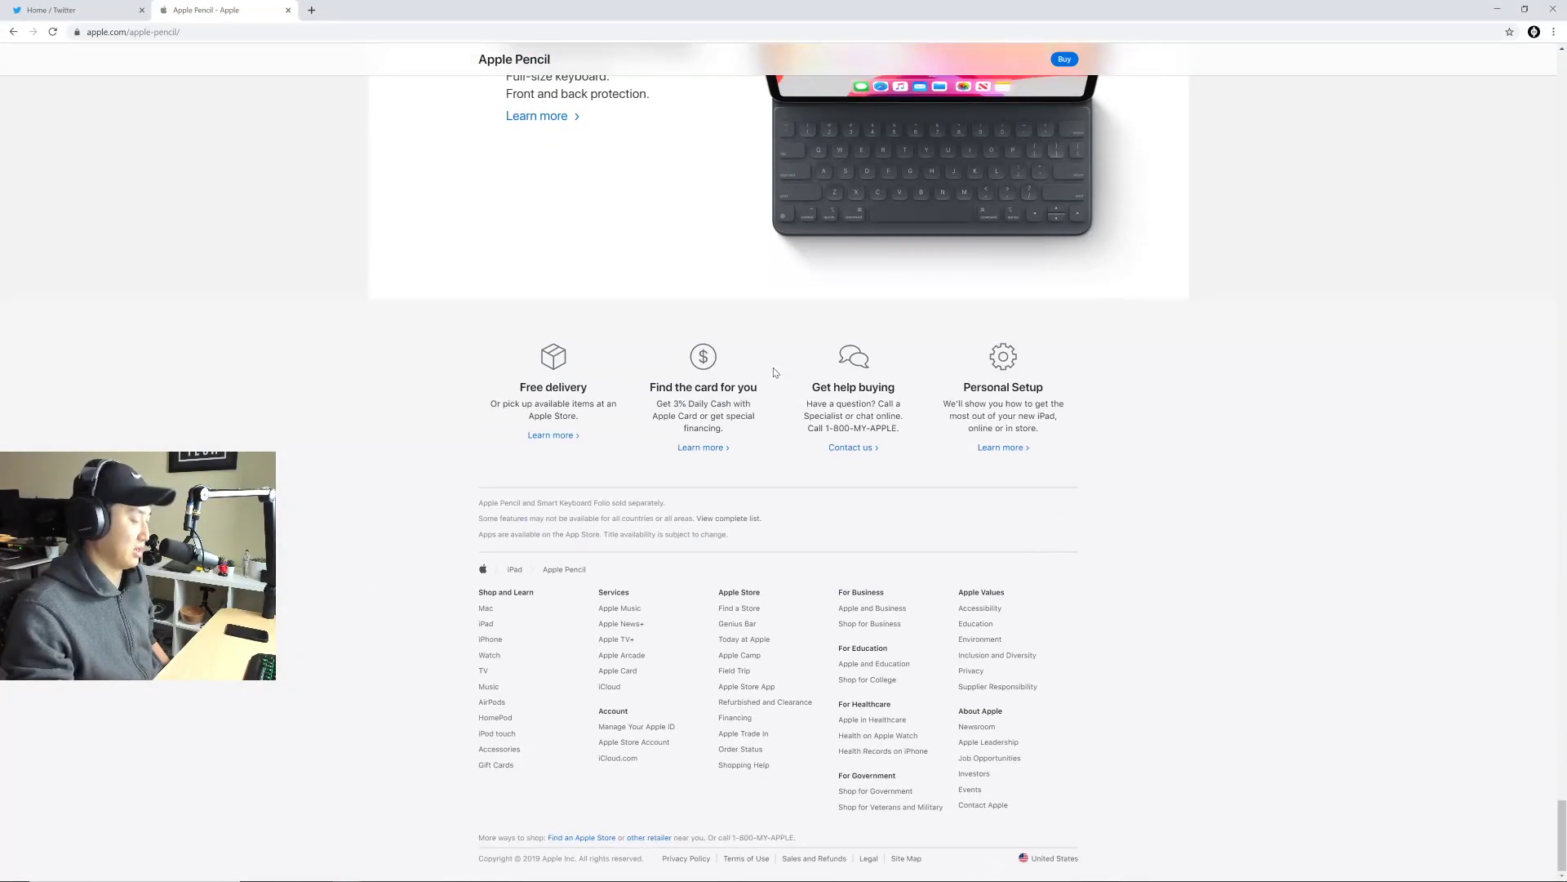
key("Home")
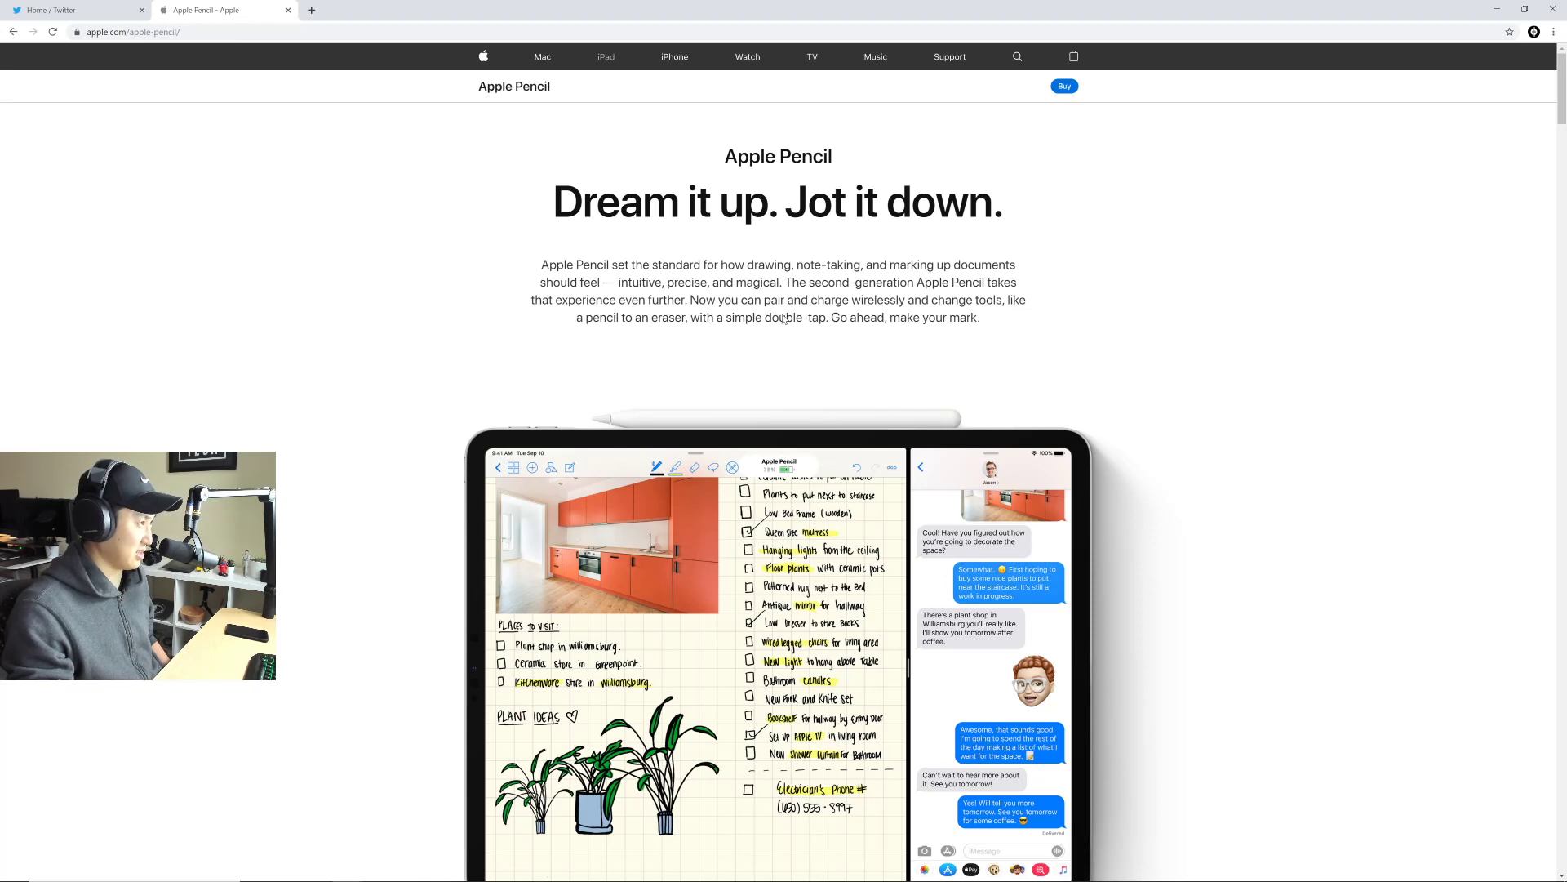
Step: Go to the iPad Pro page in the iPad section, open its purchase page and choose the 12.9-inch display model
scroll(778, 431, "down", 3)
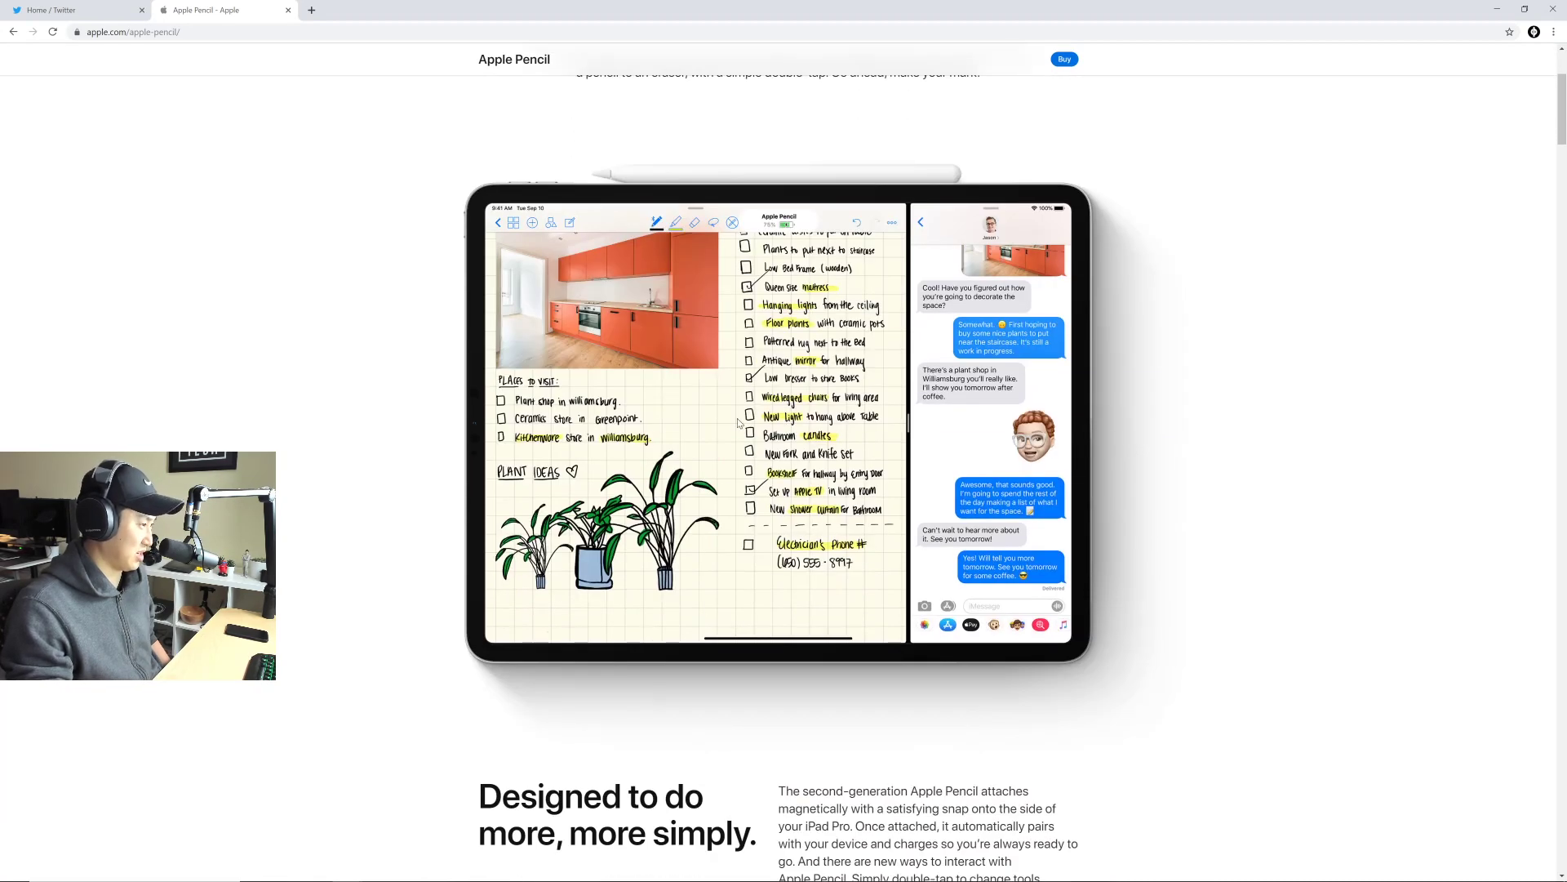
scroll(772, 433, "up", 3)
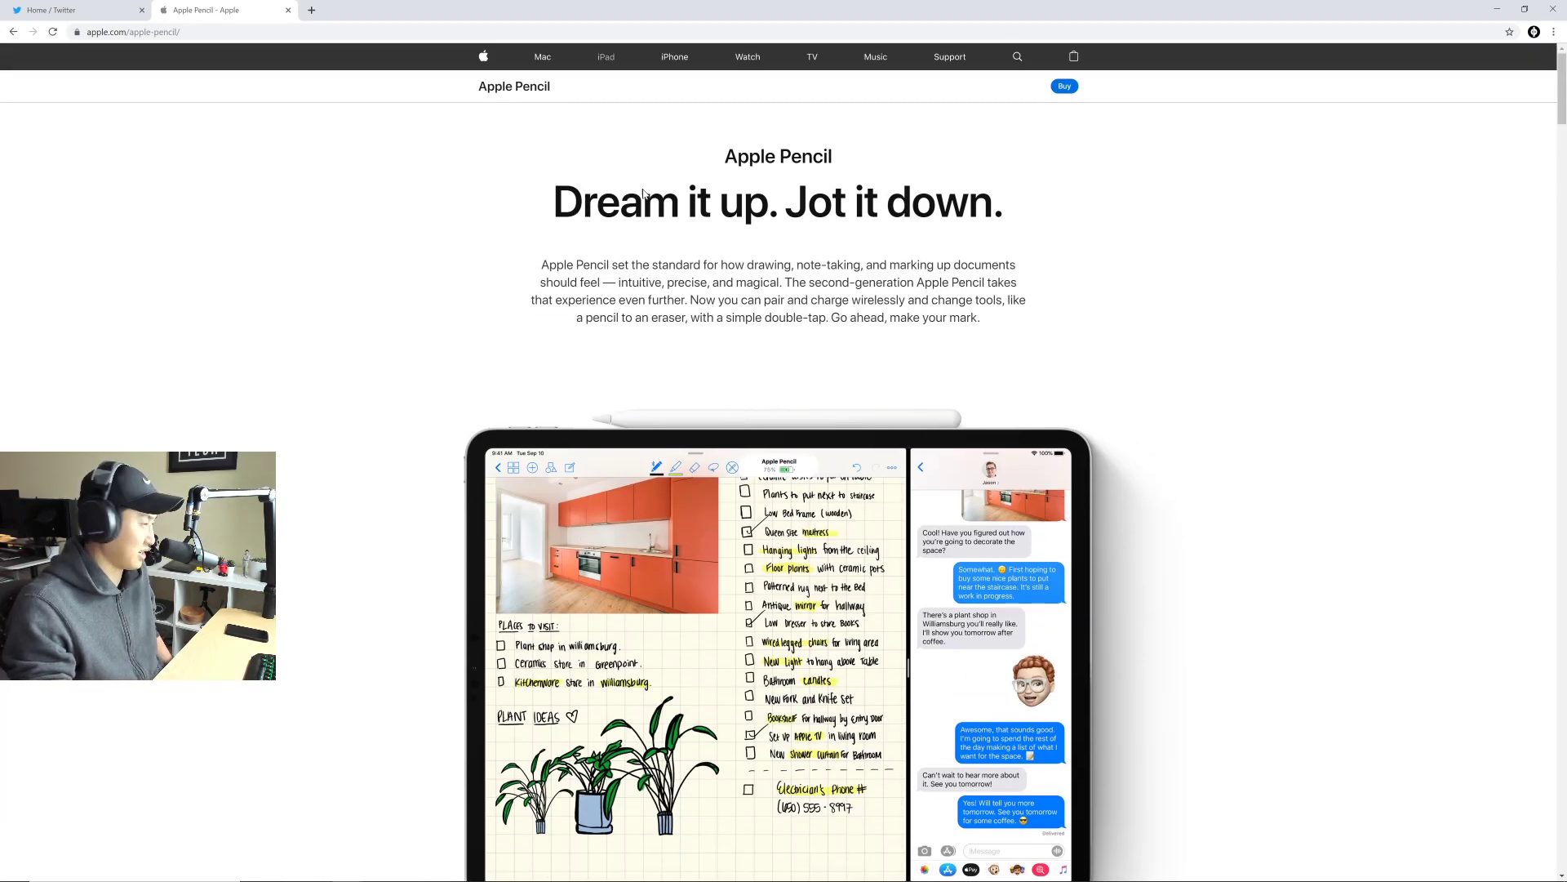
left_click(608, 65)
left_click(574, 119)
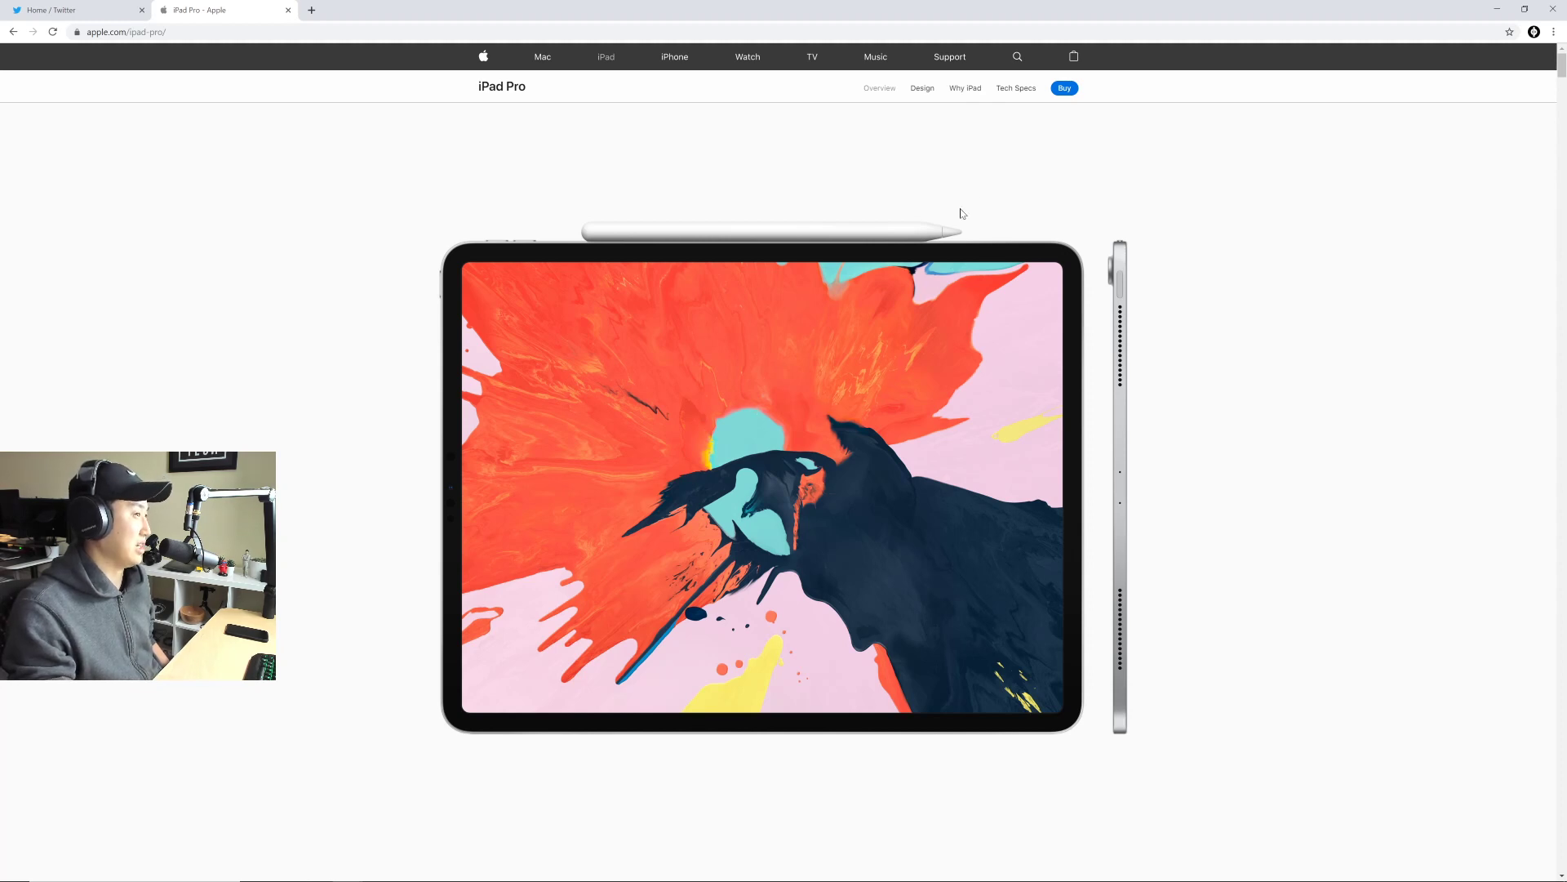
left_click(1064, 88)
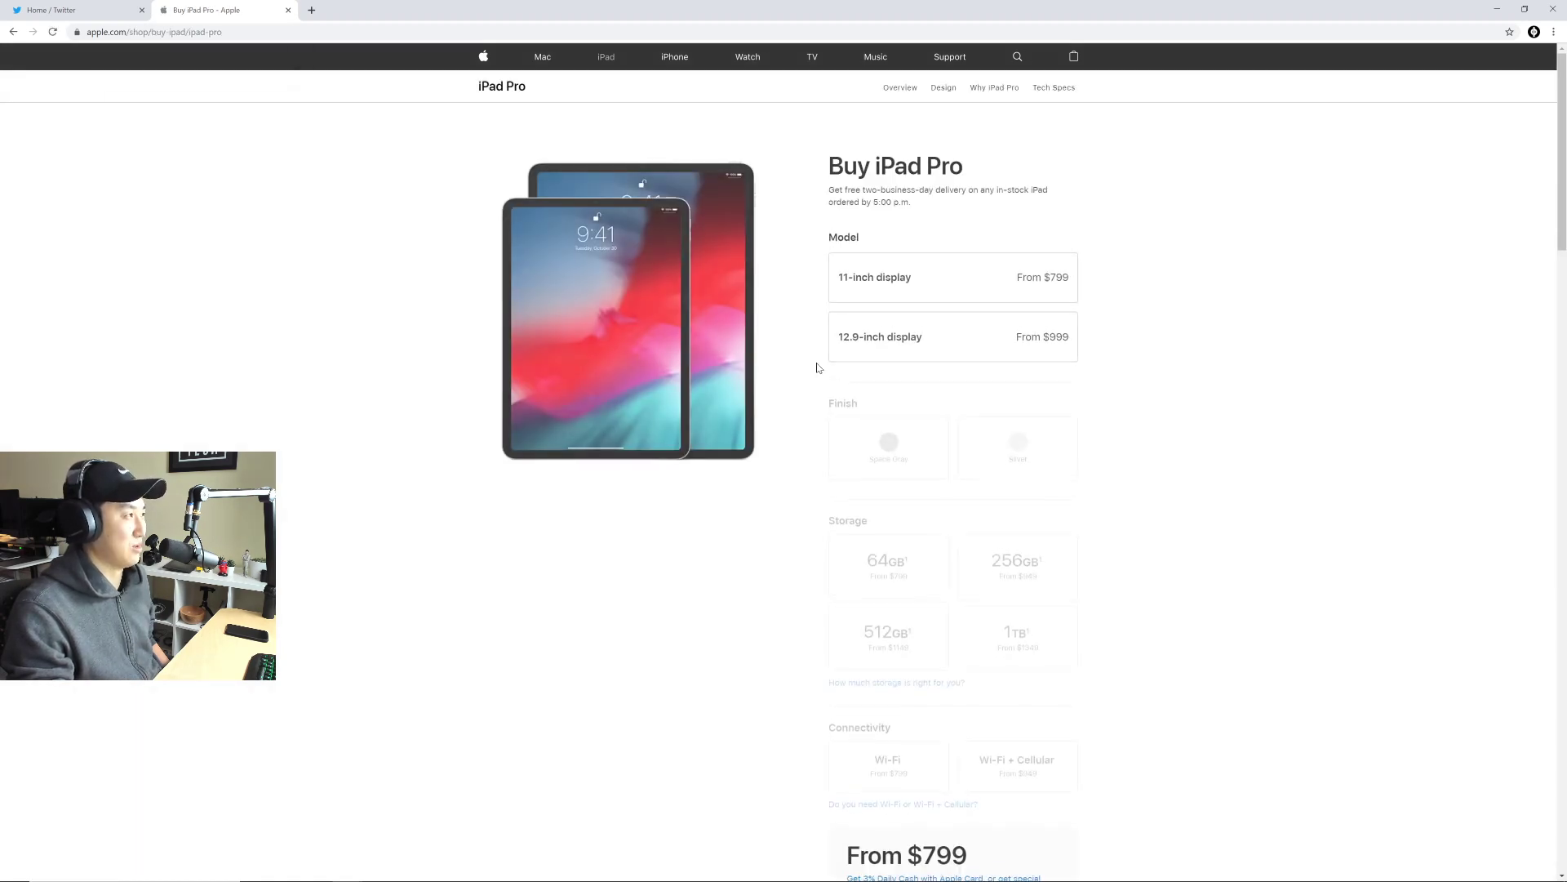
left_click(926, 335)
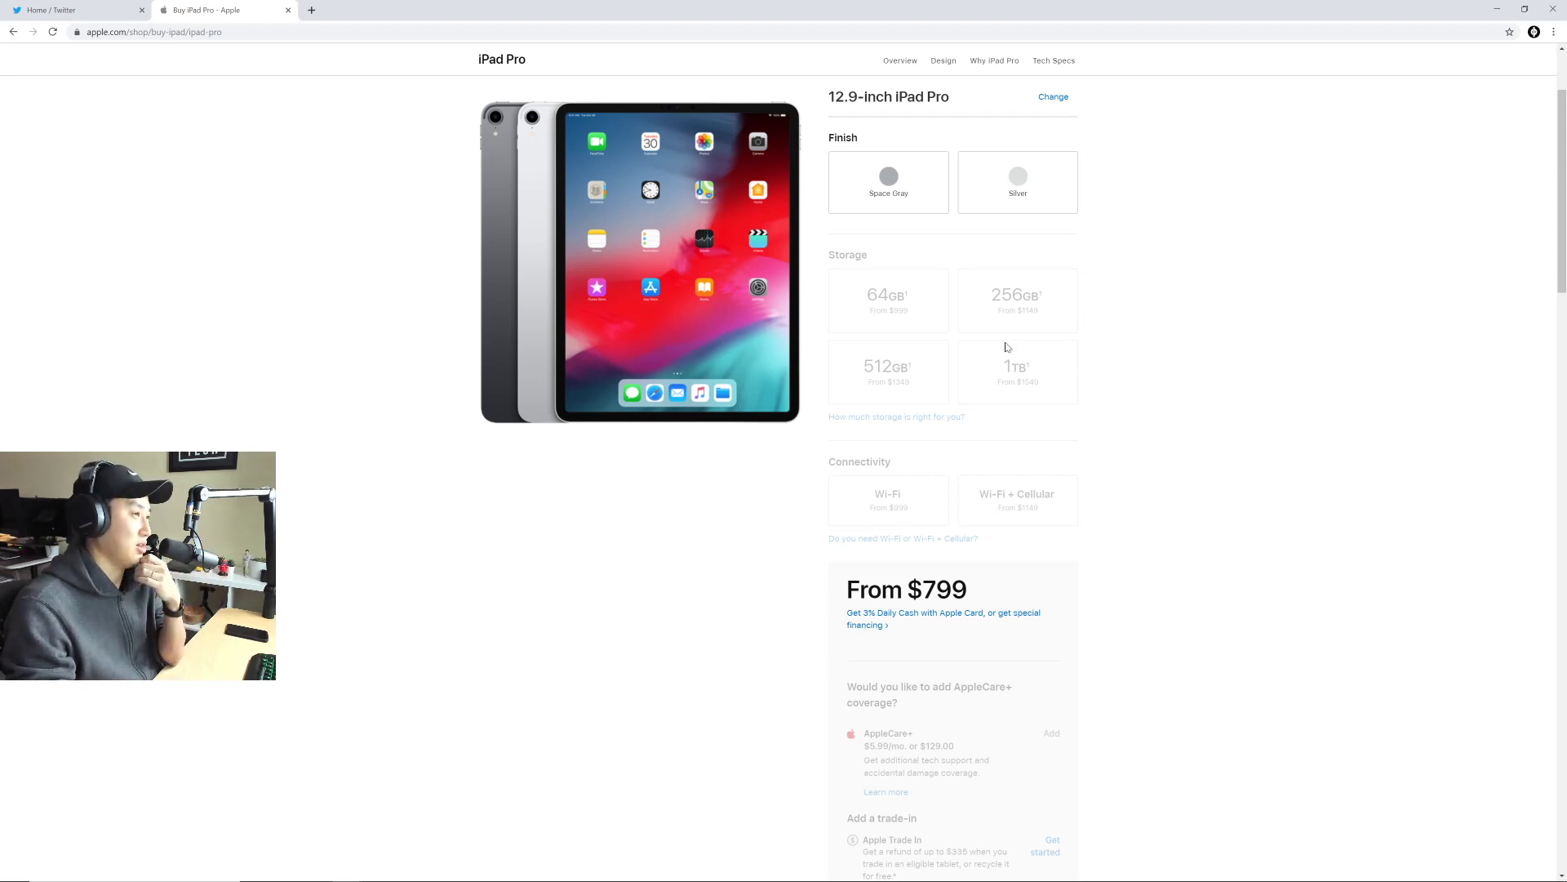
Step: Look through the 12.9-inch iPad Pro purchase page, including box contents, accessories and model comparison, and return to its beginning
scroll(1007, 347, "down", 7)
scroll(1006, 347, "down", 7)
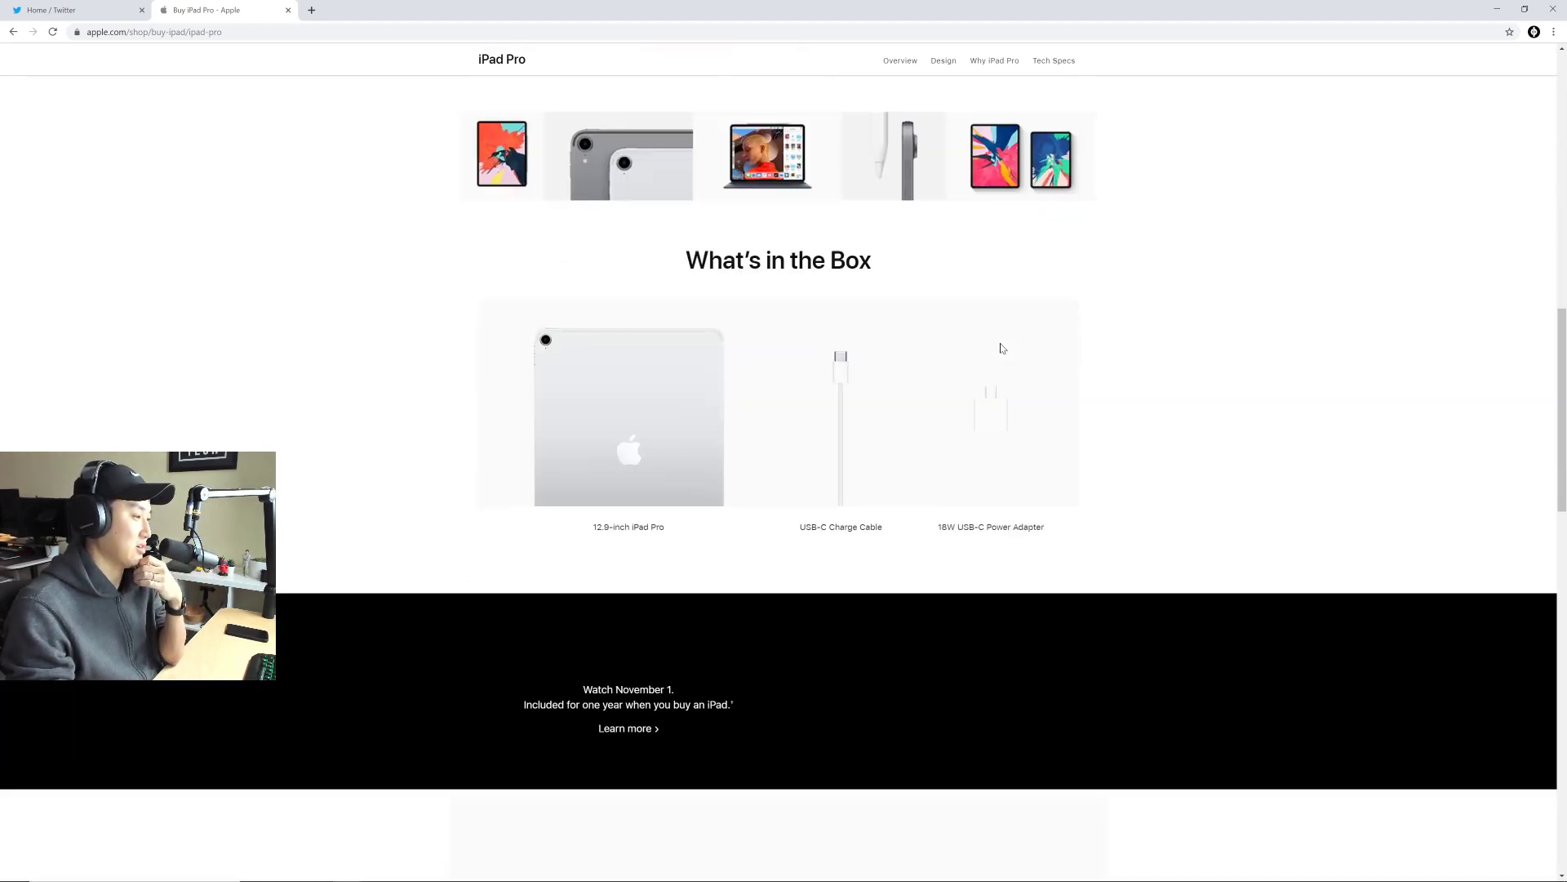
scroll(1003, 348, "down", 1)
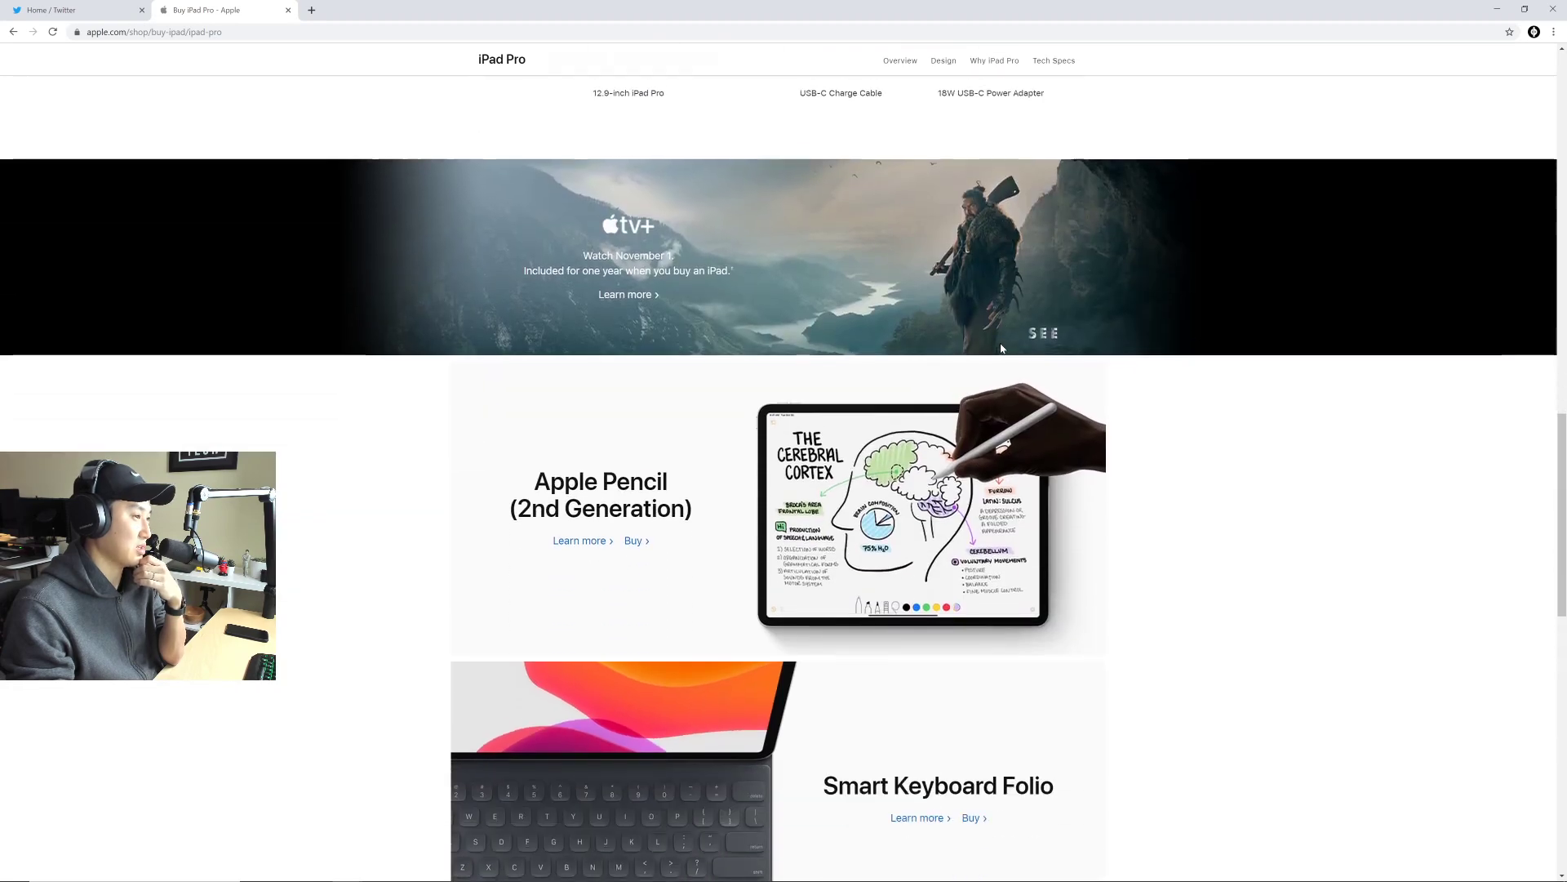
scroll(999, 345, "down", 9)
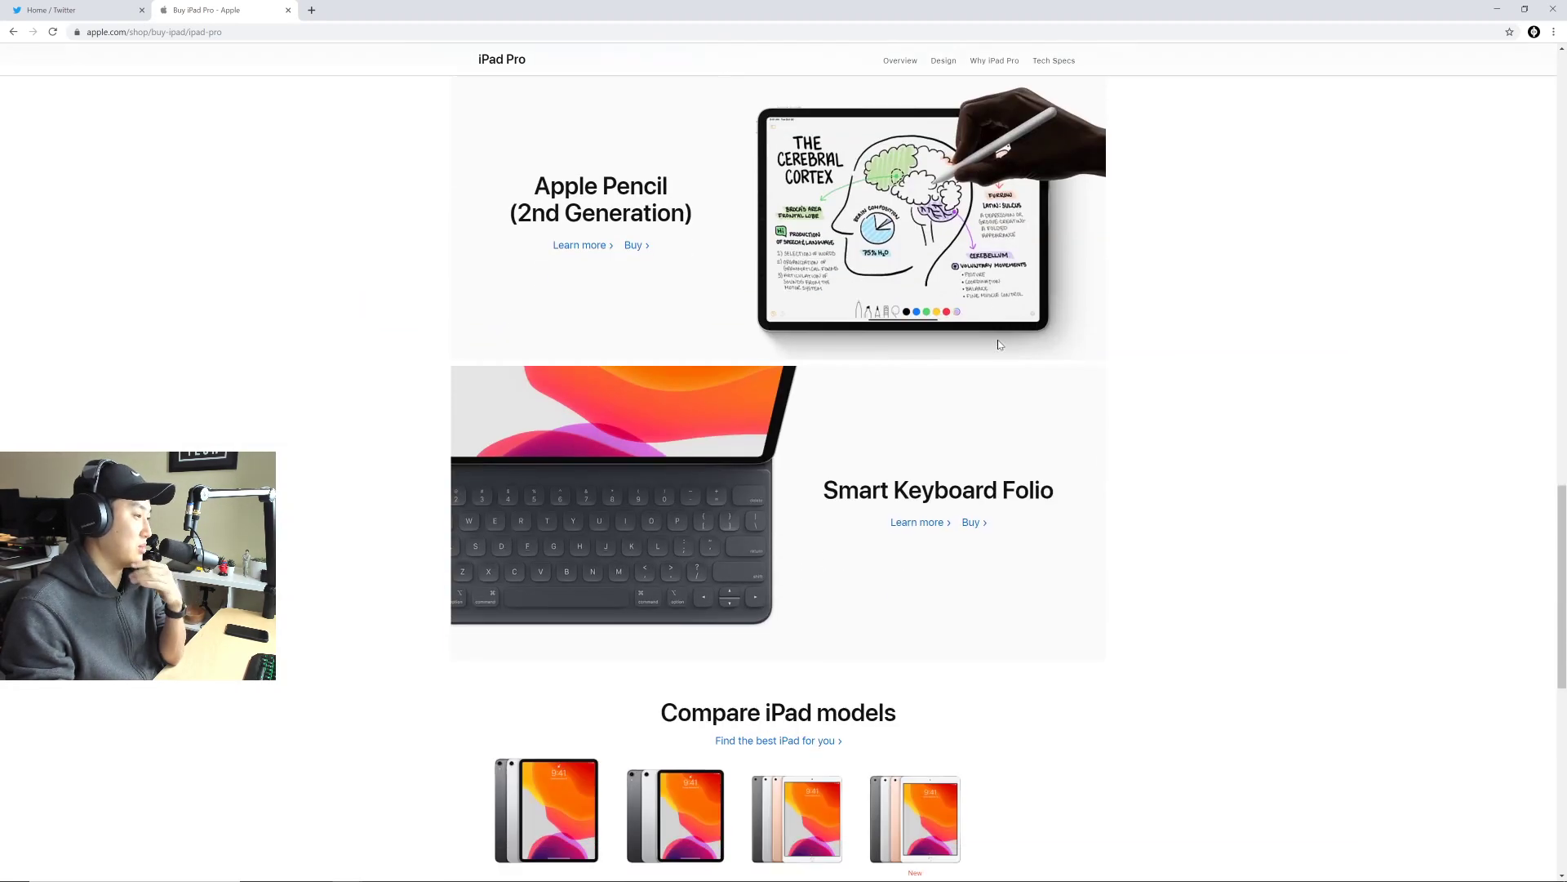
scroll(996, 346, "down", 3)
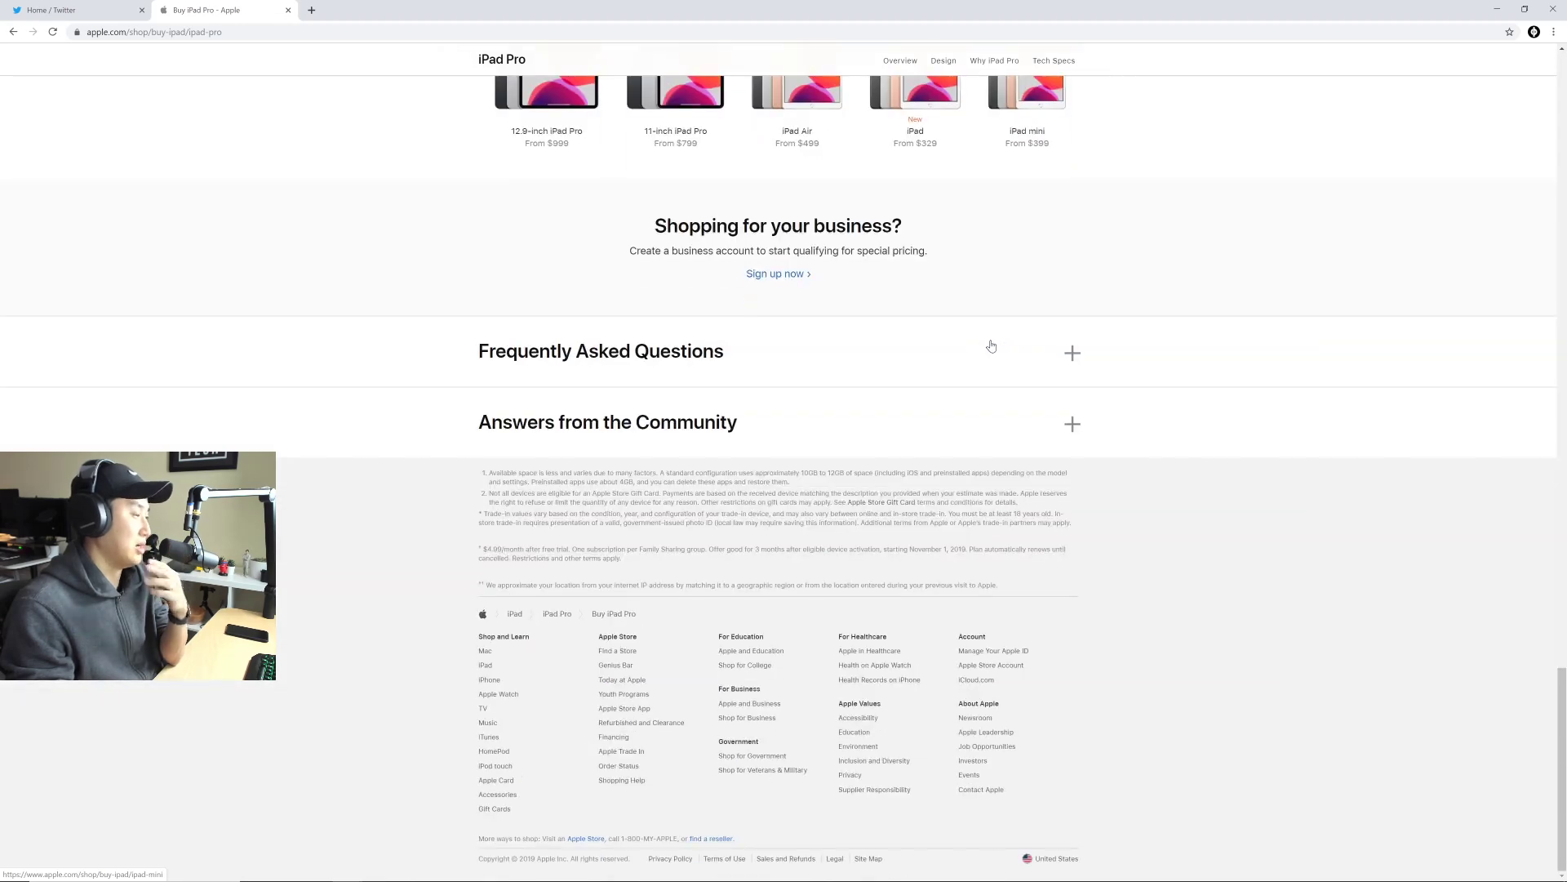
scroll(997, 341, "up", 13)
scroll(1009, 341, "up", 7)
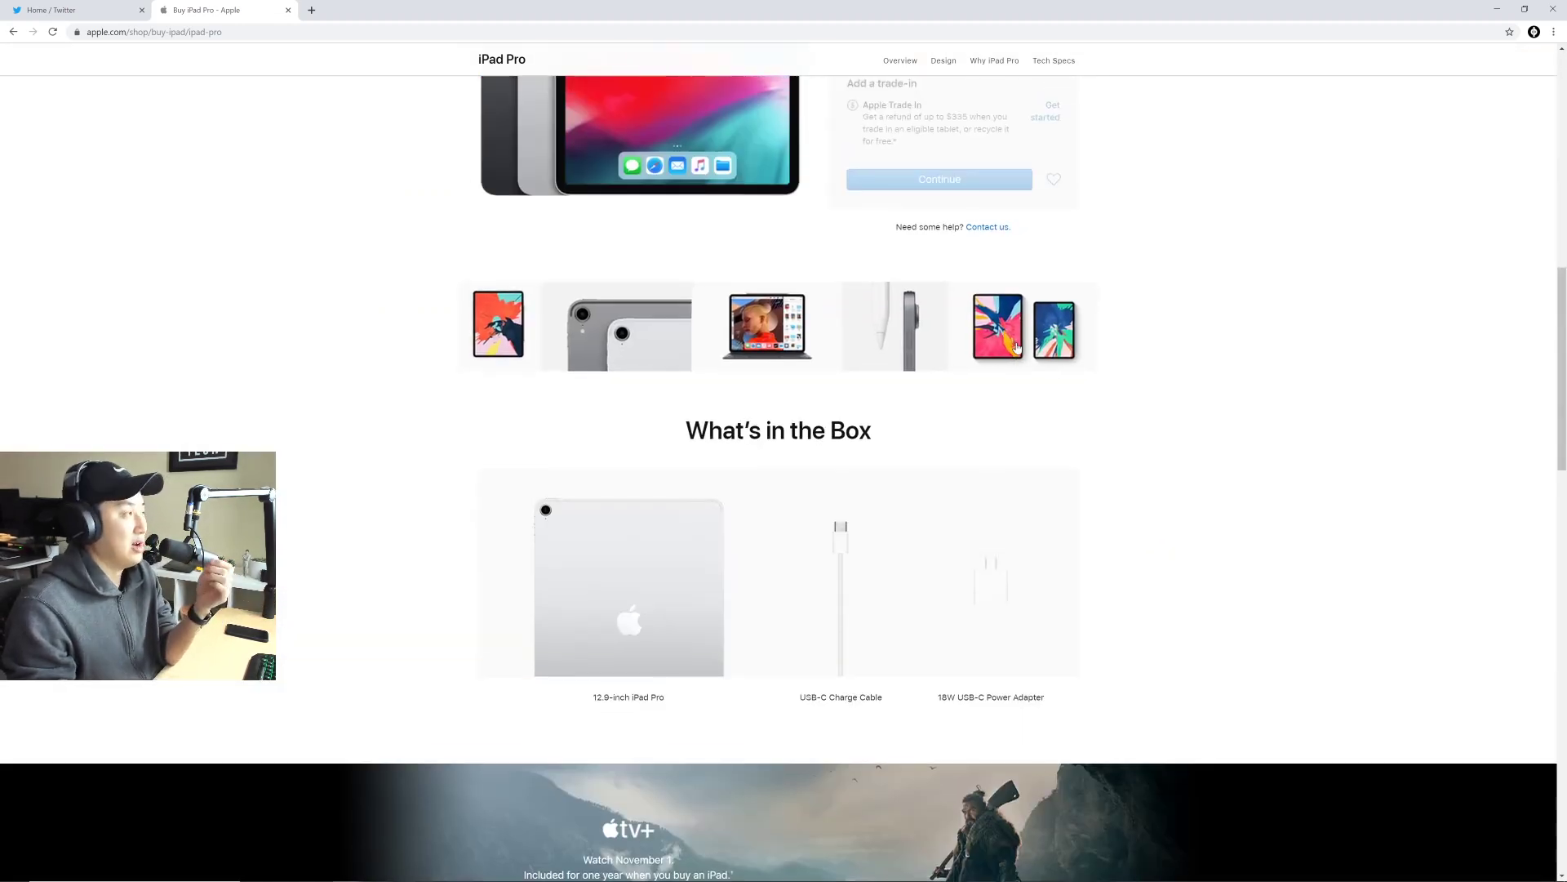
scroll(1016, 347, "up", 11)
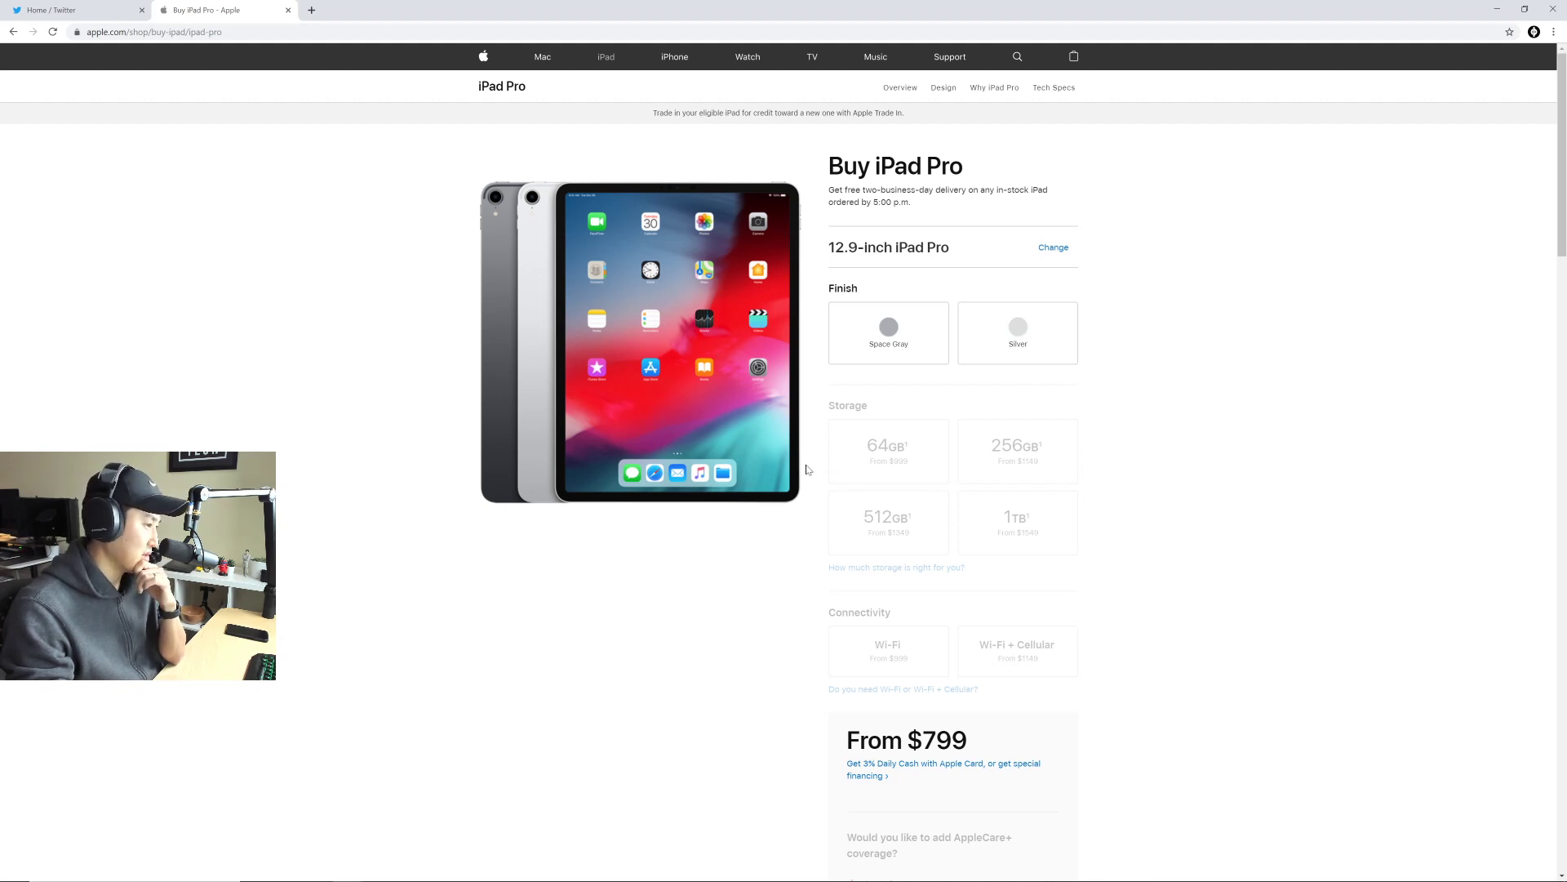
scroll(849, 409, "down", 2)
scroll(858, 410, "up", 2)
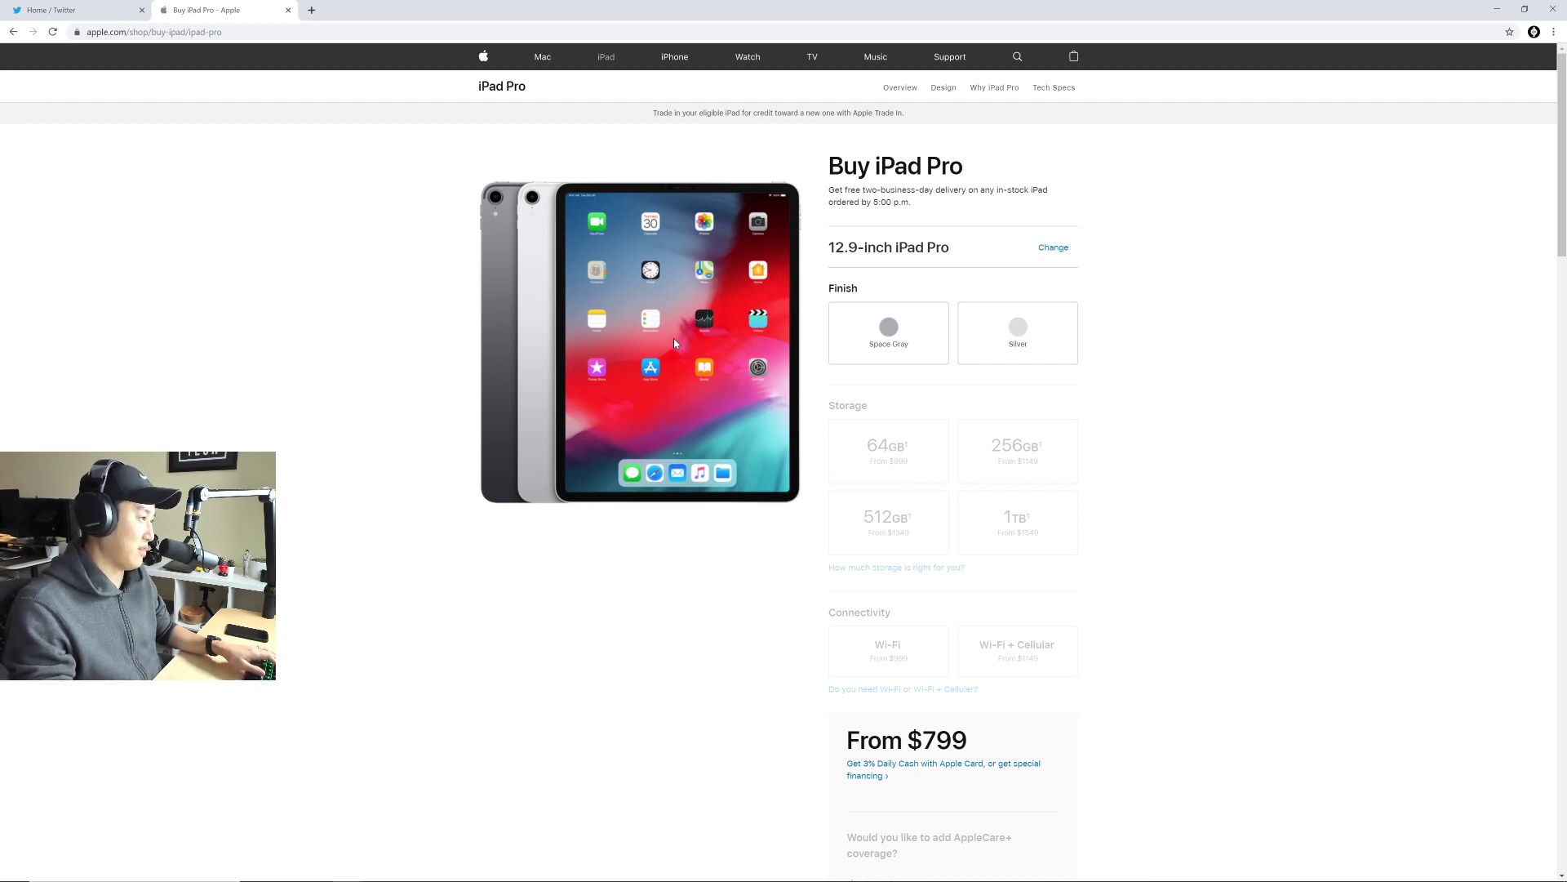
Step: Close the Apple tab, view the Apple Arcade image from the Twitter feed enlarged and close it again
key("ctrl+w")
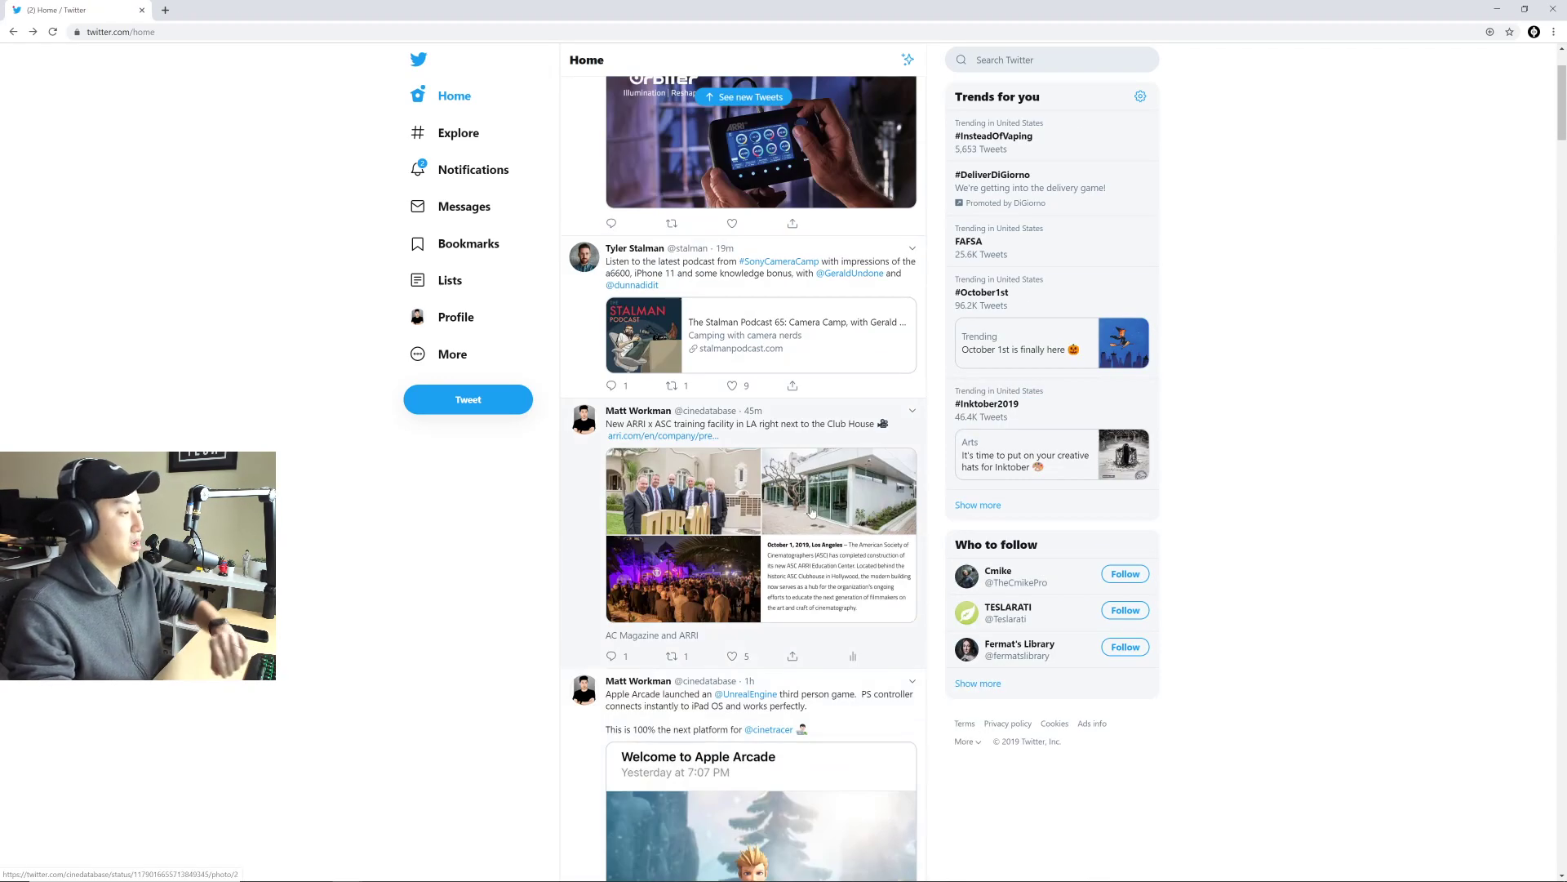
left_click(773, 504)
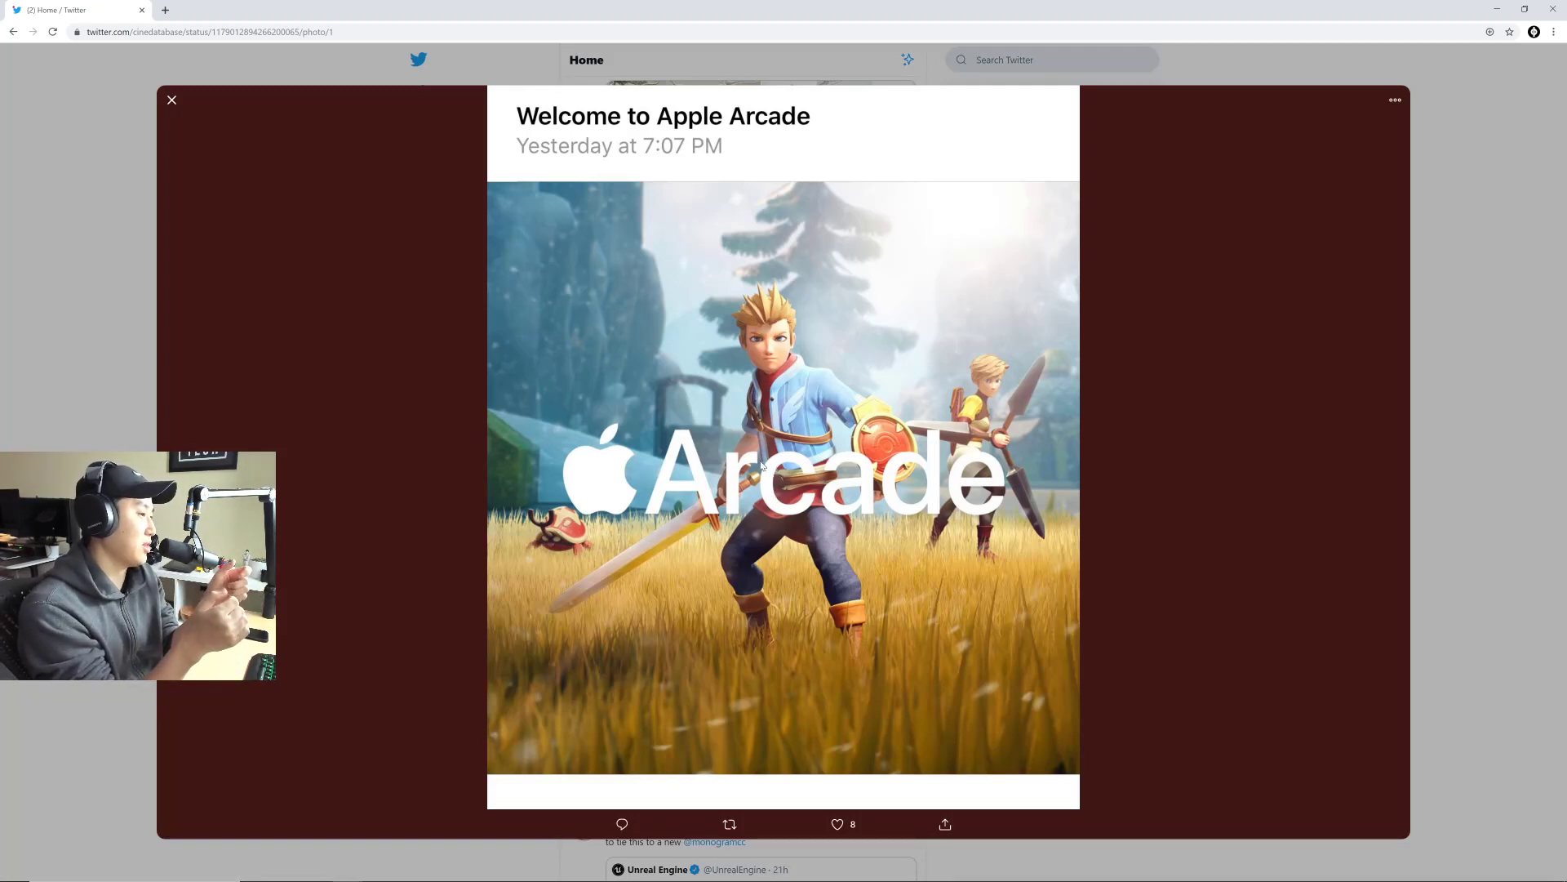
left_click(105, 359)
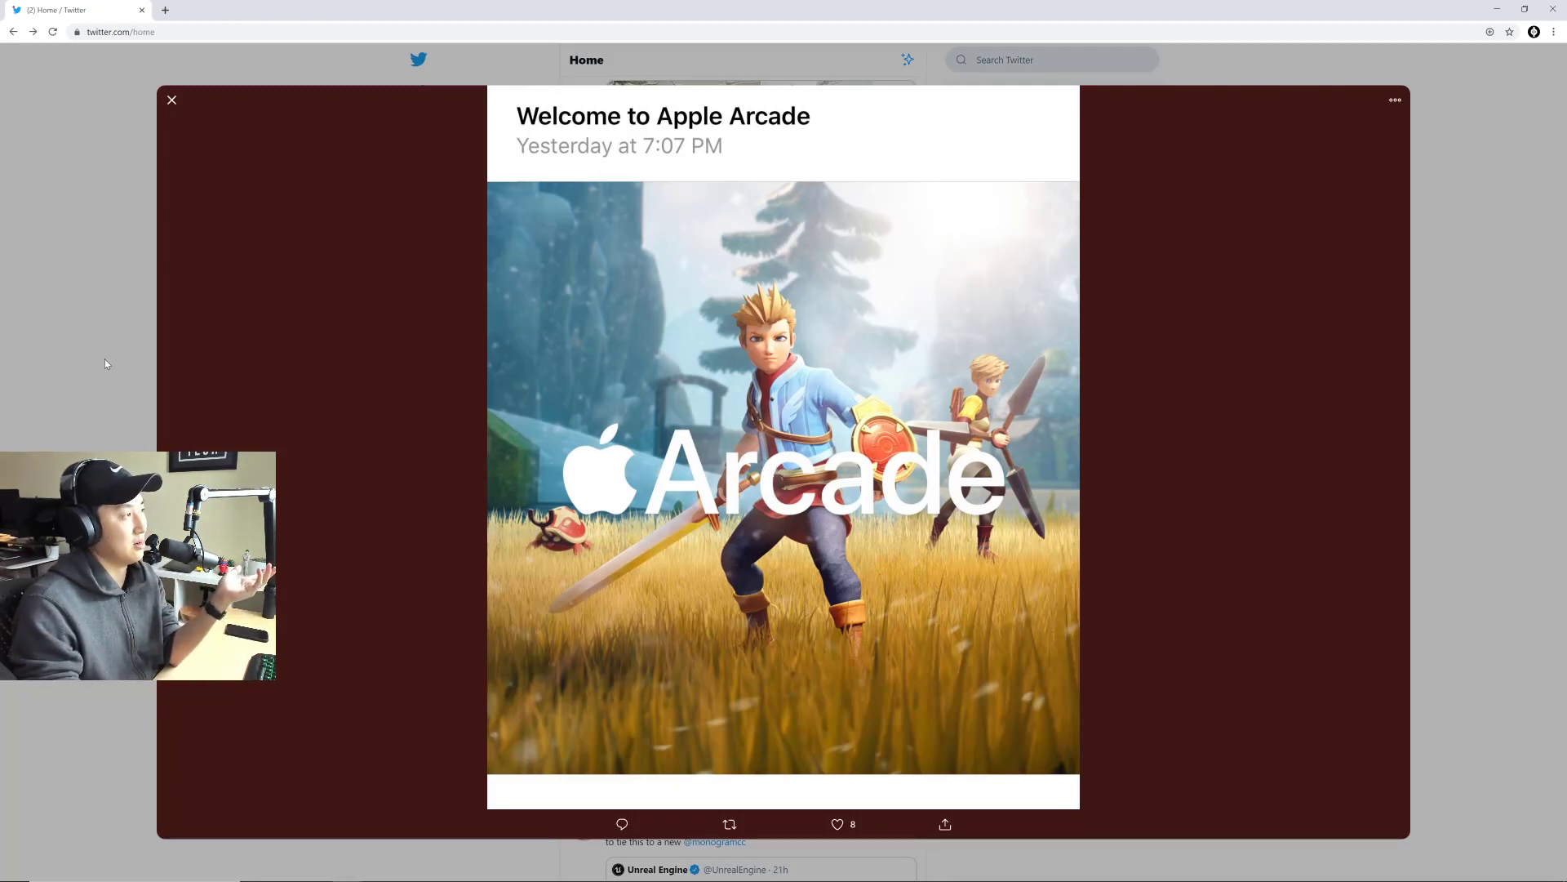
Step: Open the Twitter notifications, view who liked the ARRI x ASC training facility tweet and return to the home feed
left_click(480, 169)
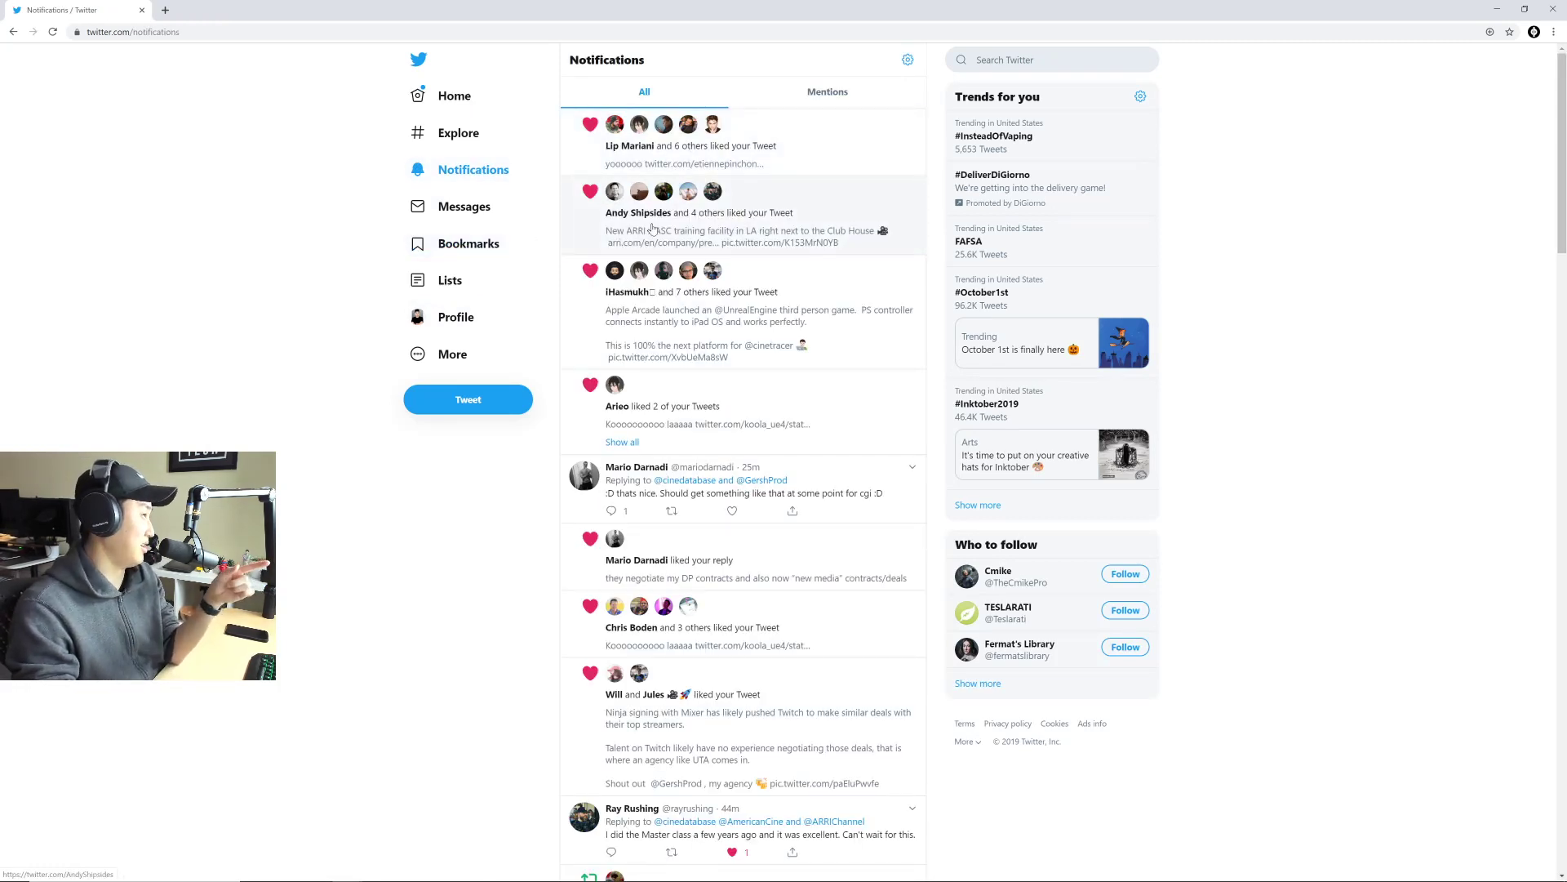
left_click(735, 219)
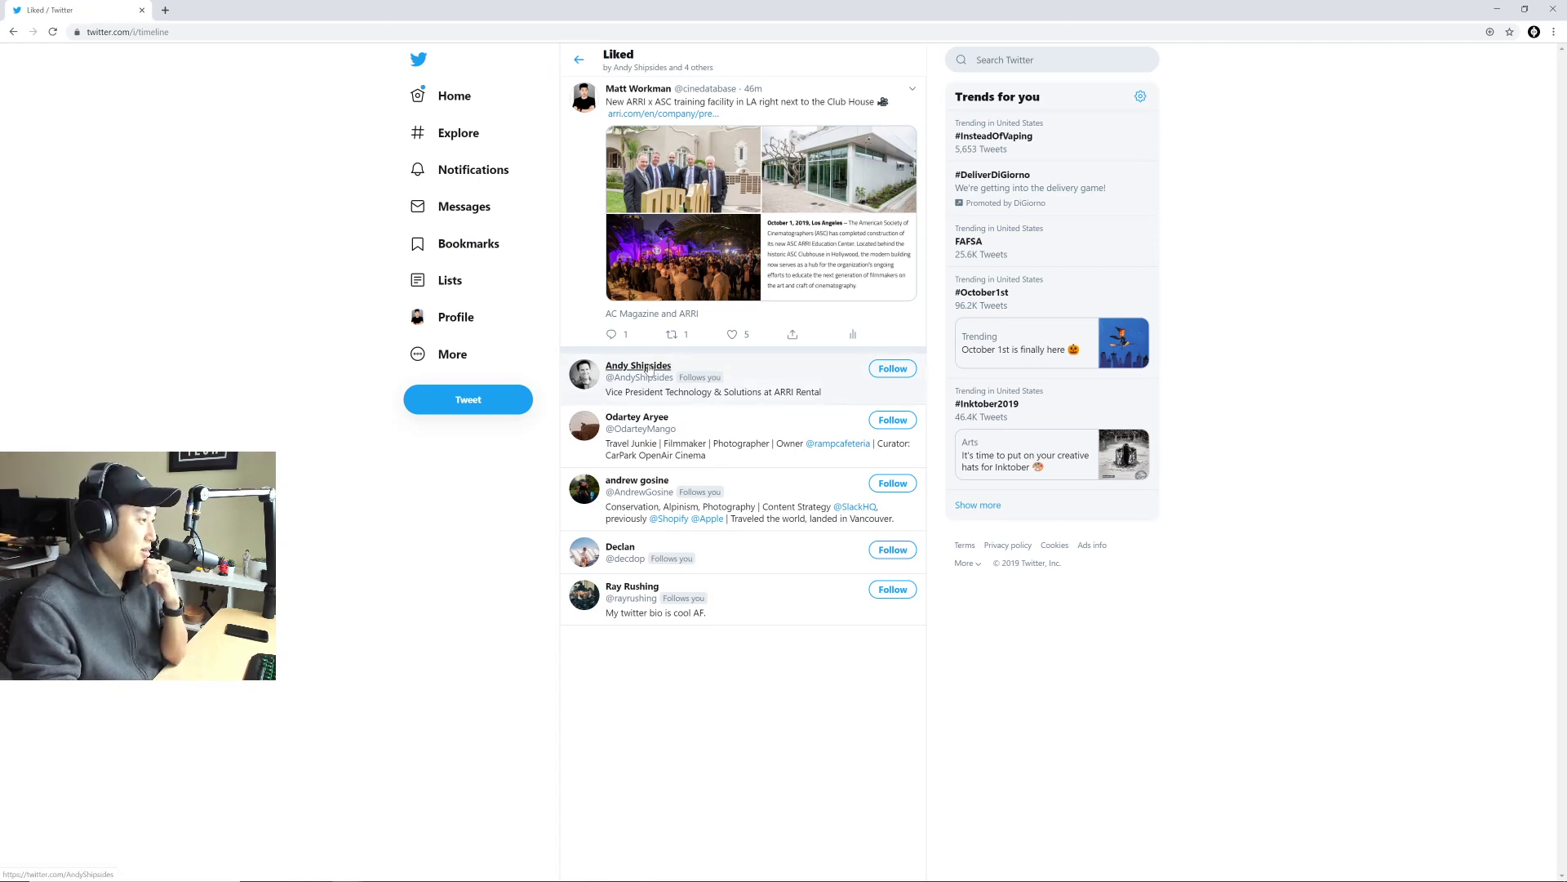
mouse_move(703, 365)
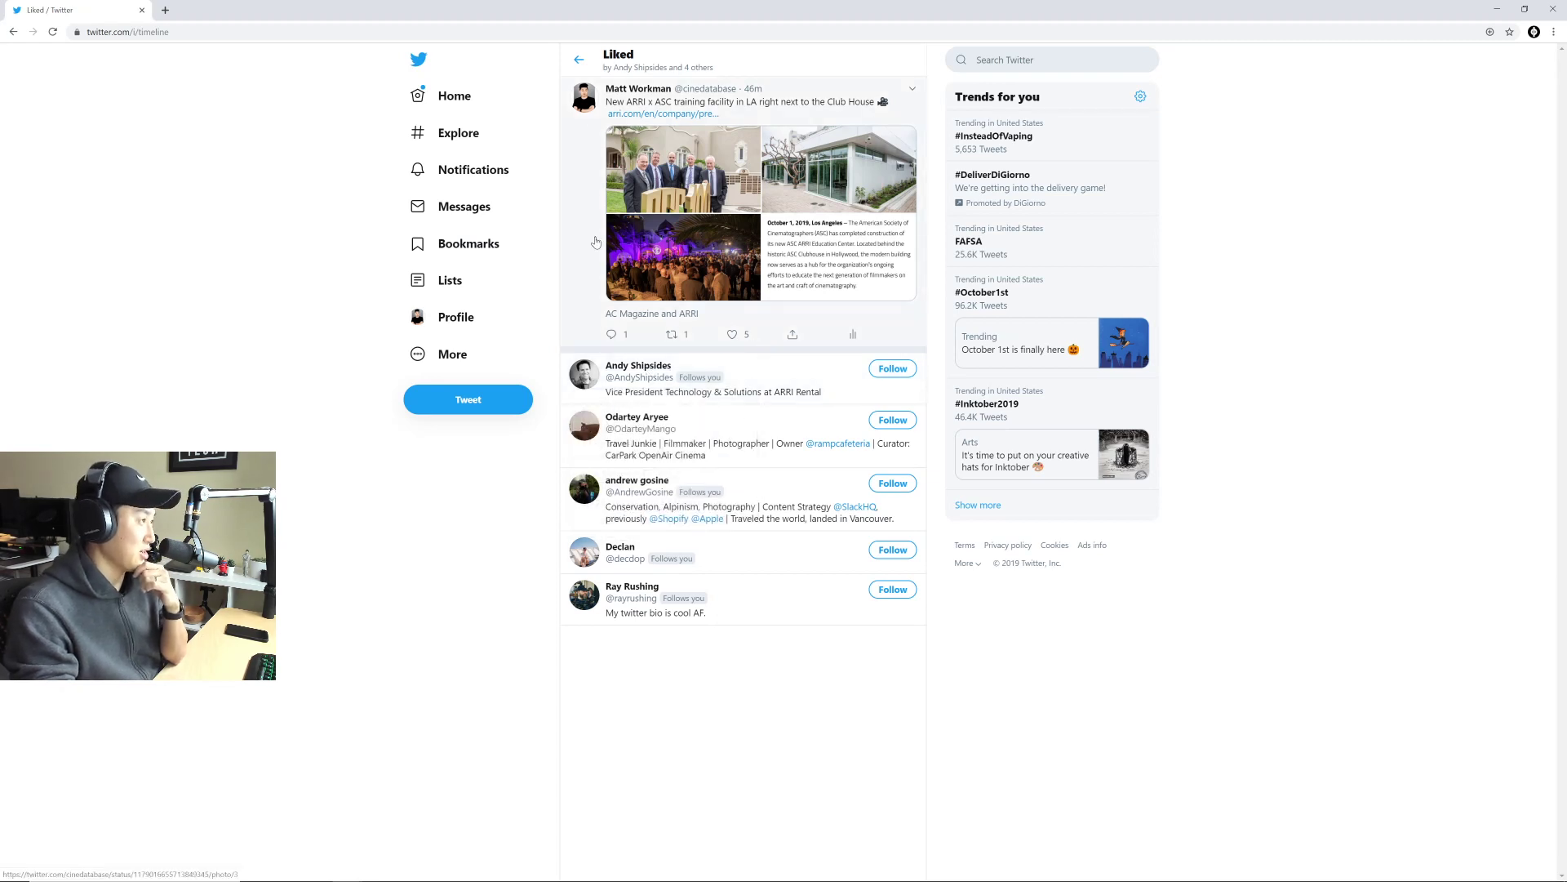
left_click(454, 95)
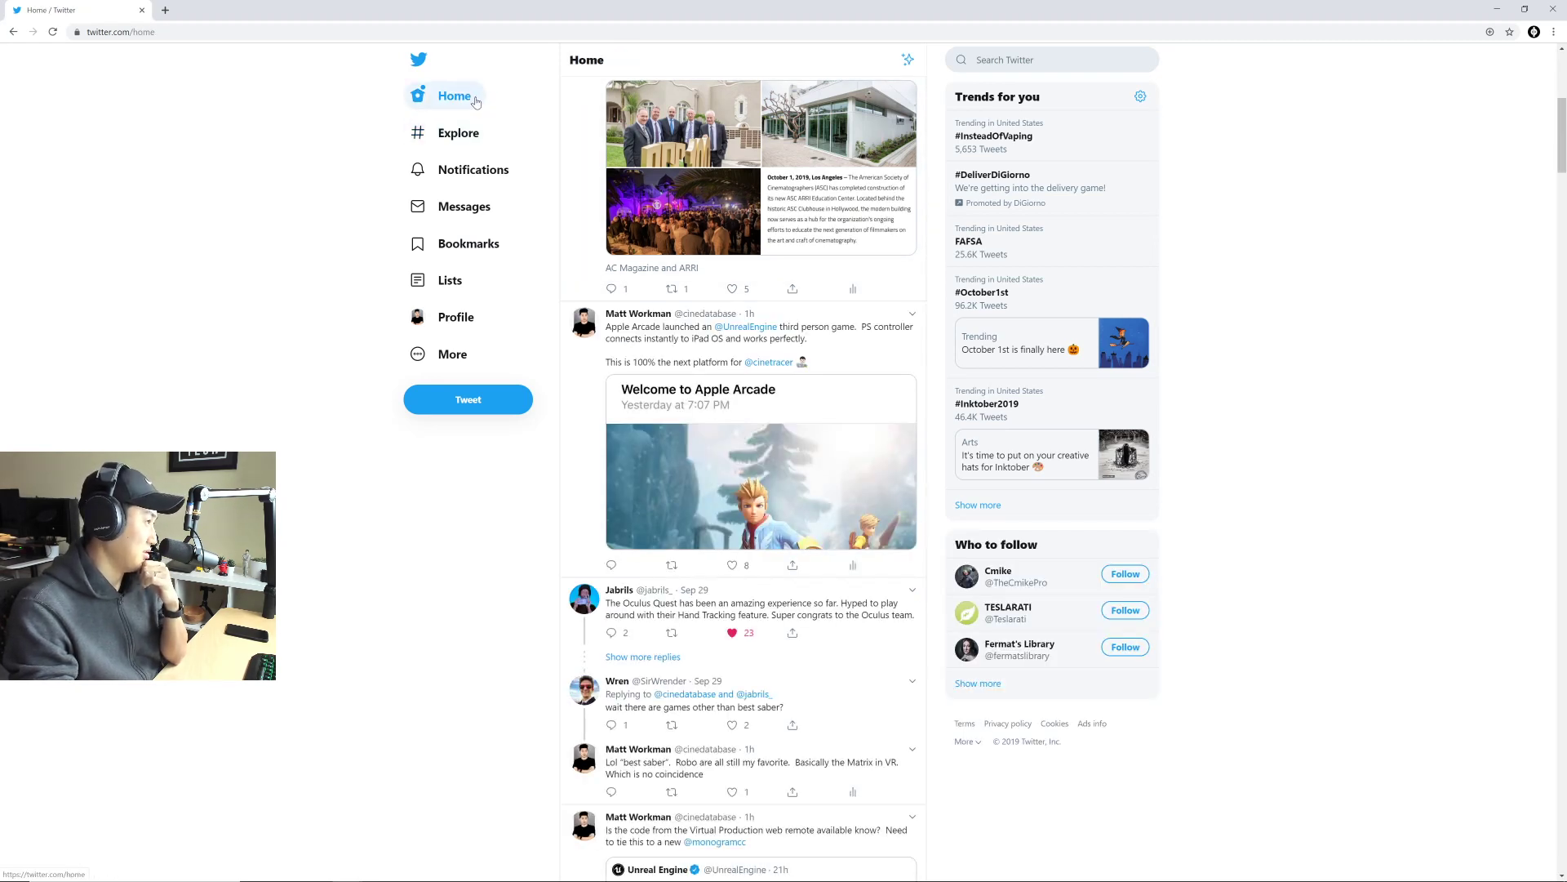
Step: Go to the newest tweets in the home feed, view ARRI's Orbiter control panel photo enlarged and close it
left_click(467, 97)
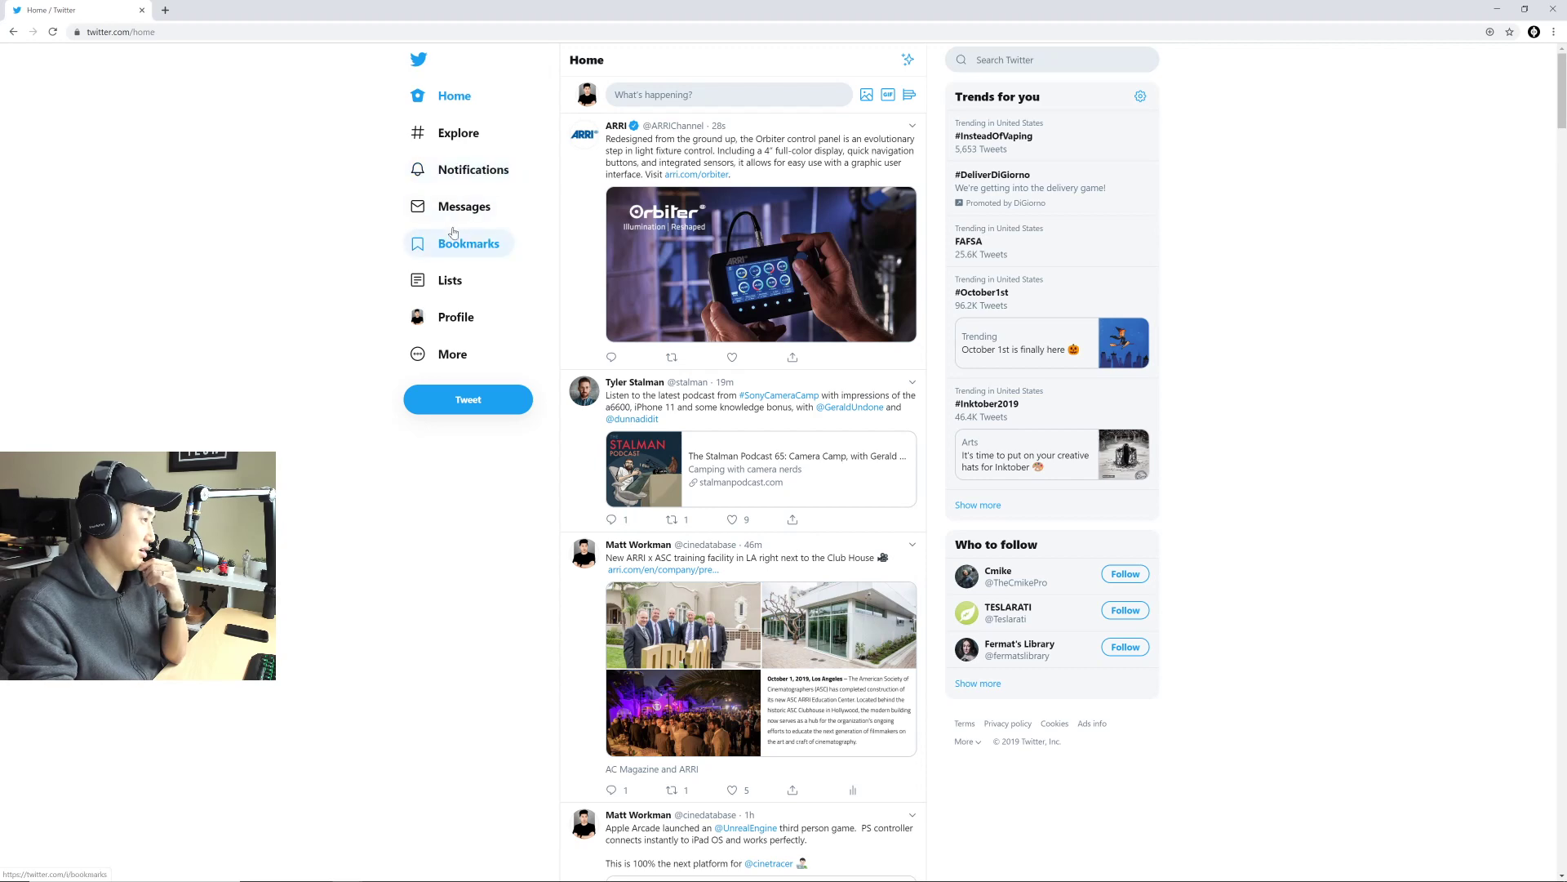
left_click(695, 262)
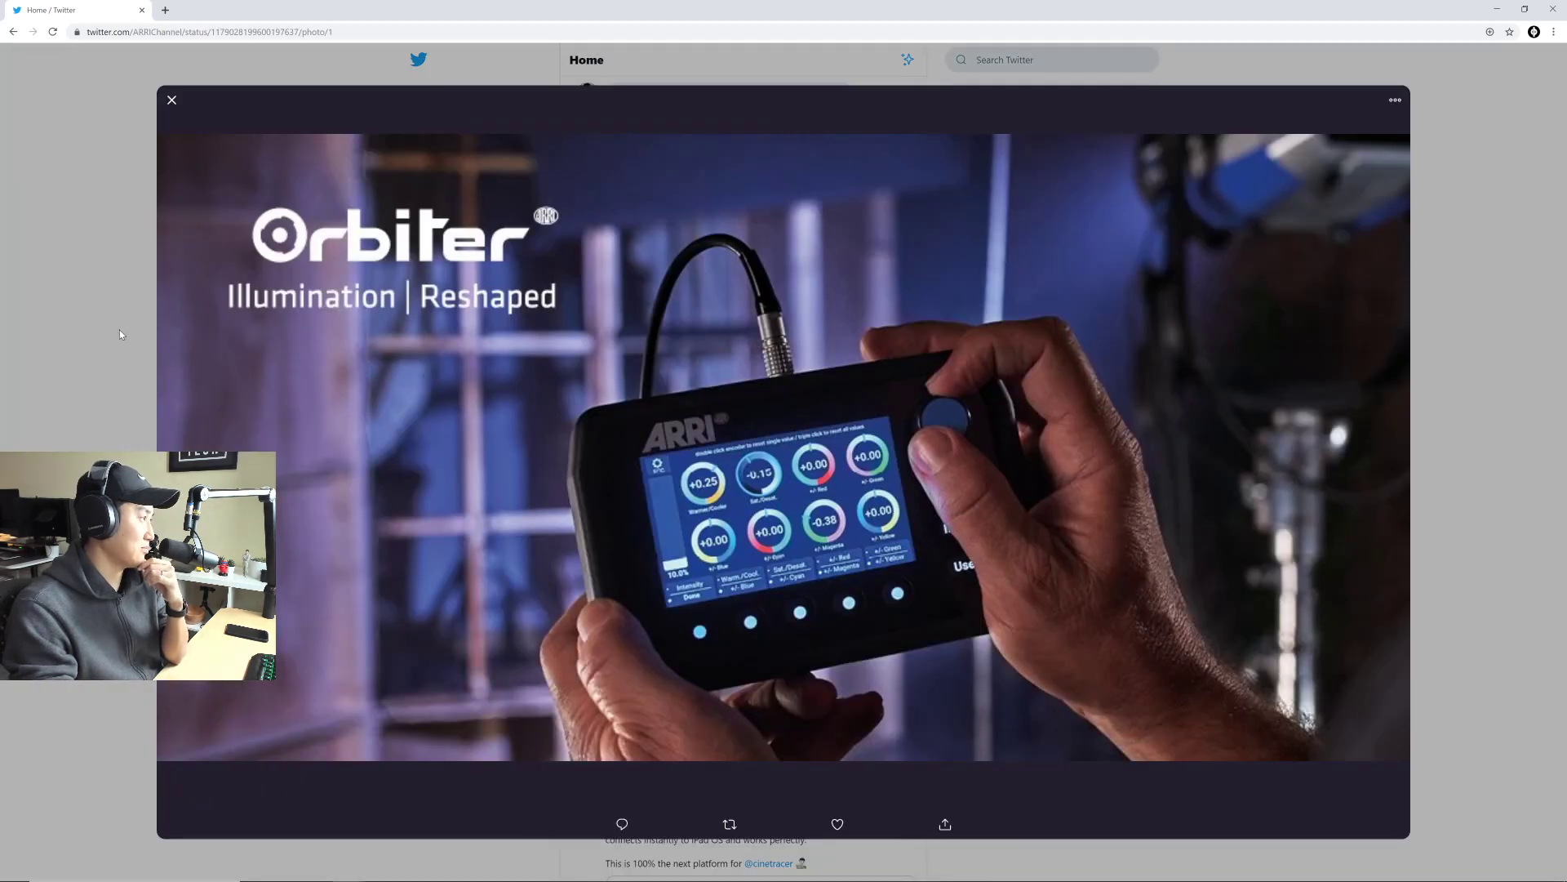
left_click(119, 329)
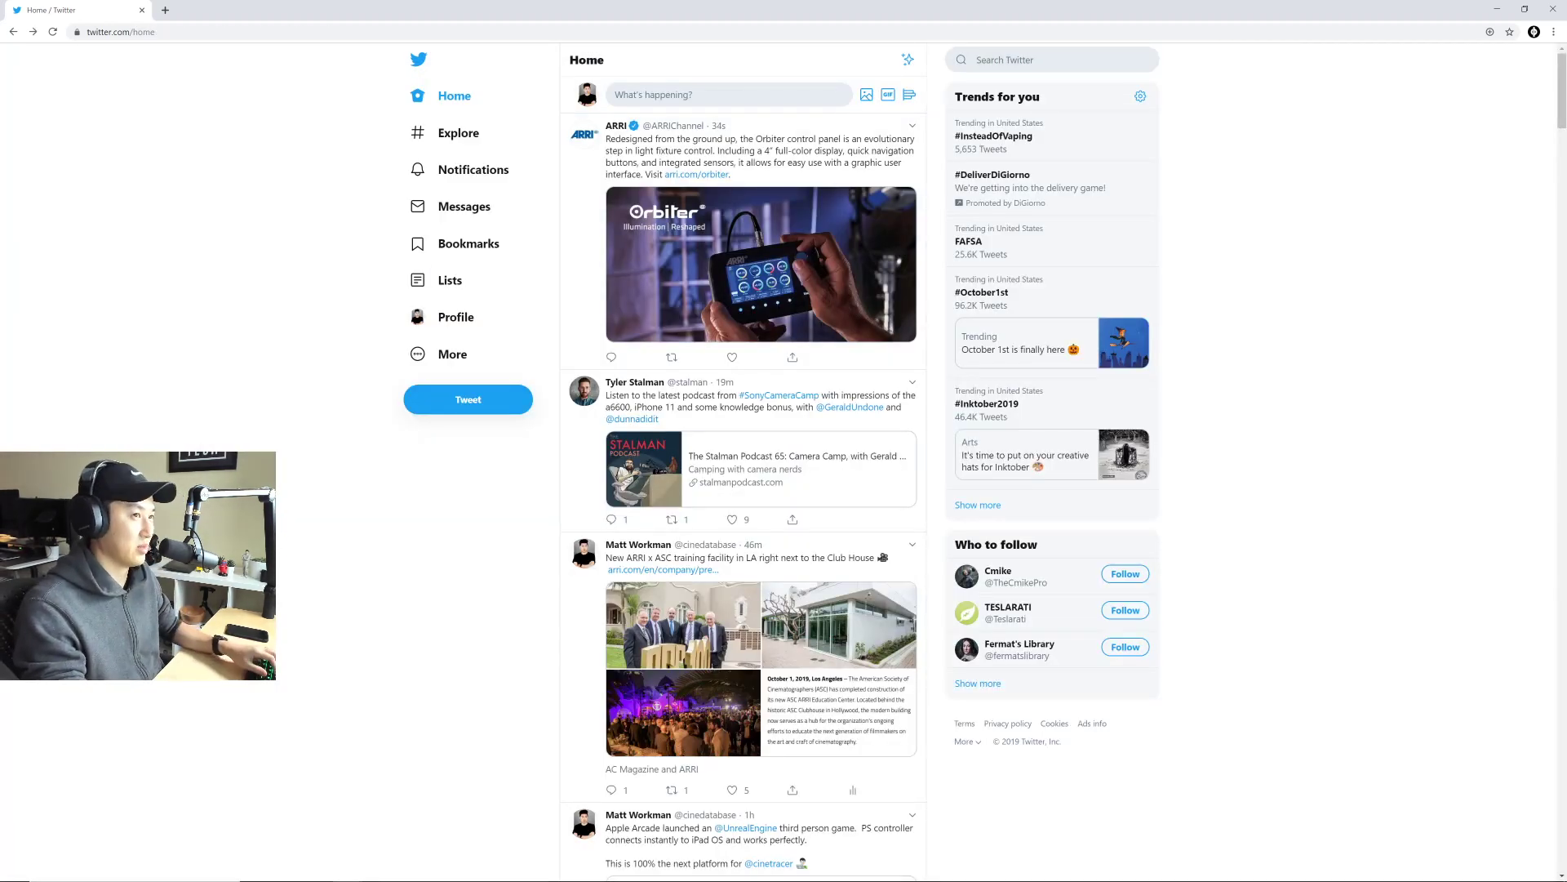
Step: Minimize the browser, switch to Blender and dismiss its splash screen to reach the default General scene
left_click(1497, 9)
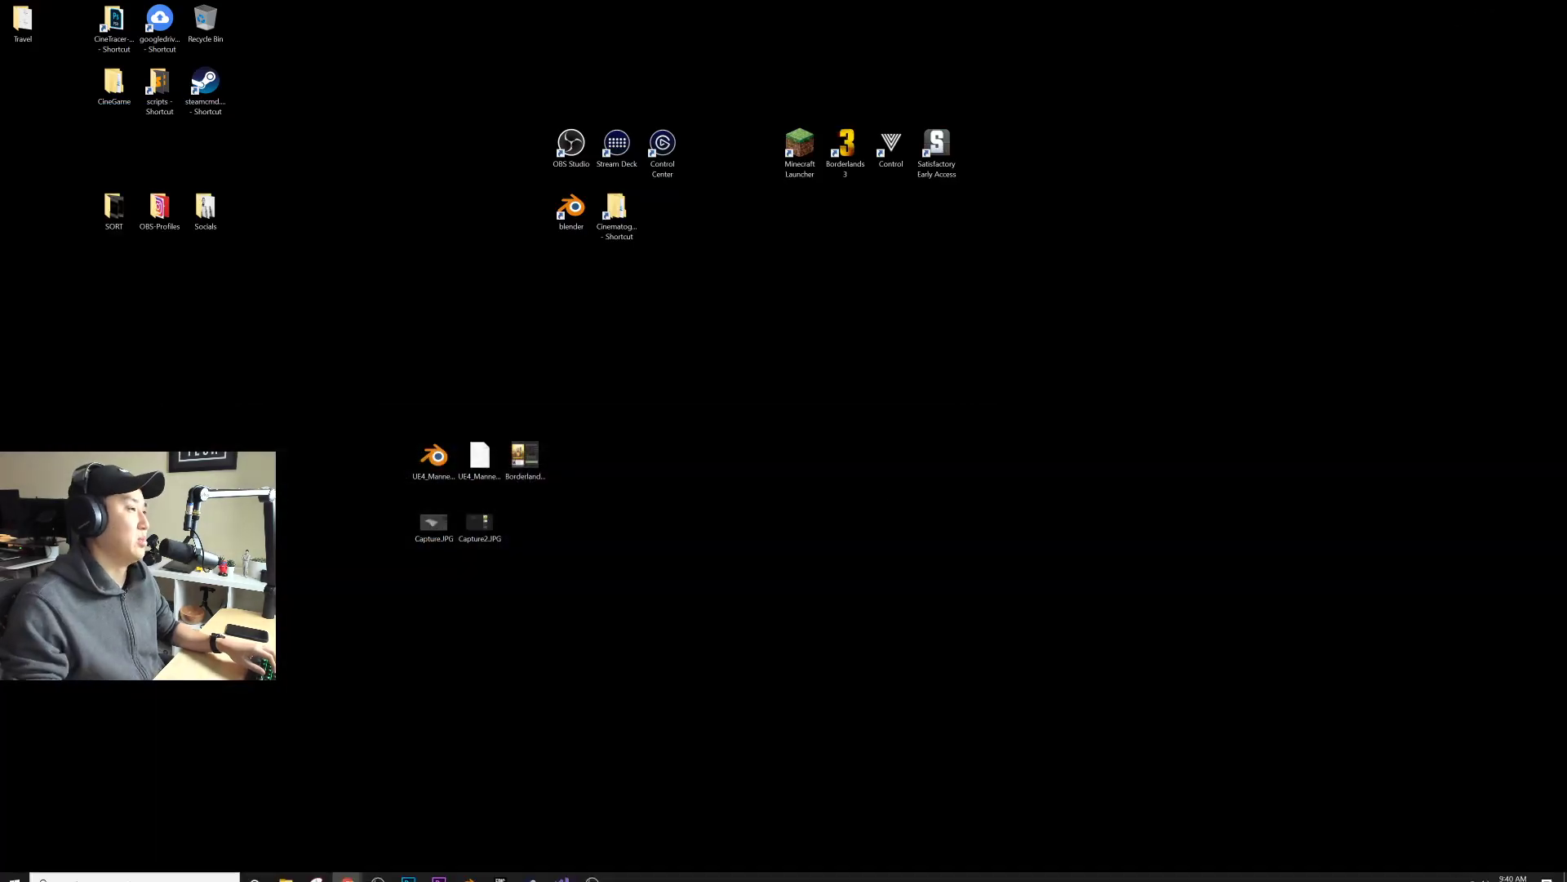
left_click(469, 879)
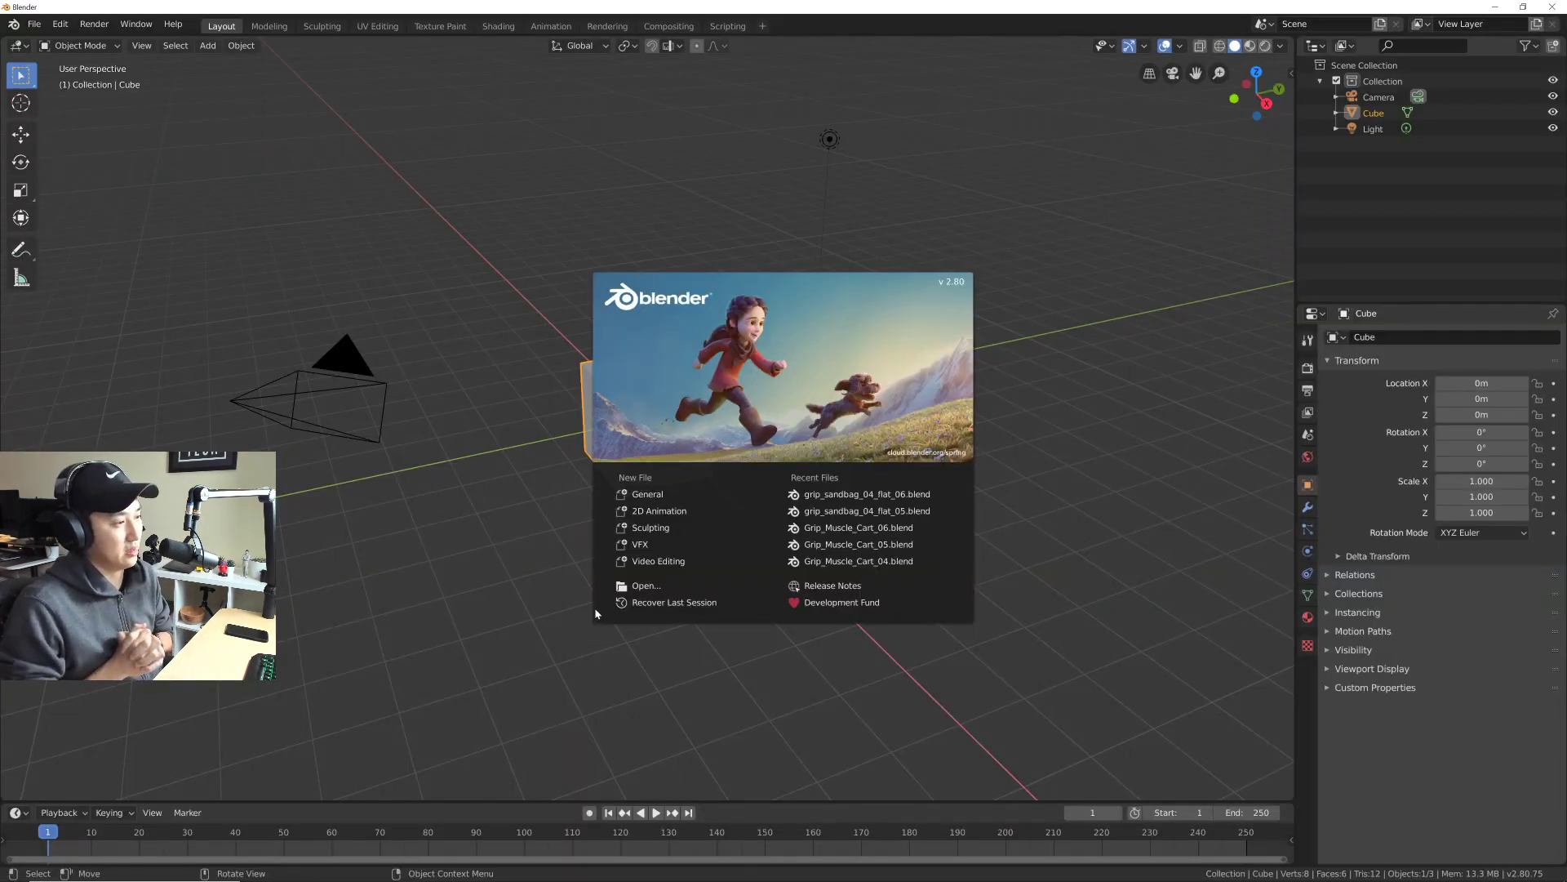
left_click(764, 681)
Step: Delete the default camera, cube and light so the scene is empty
left_click_drag(272, 253, 693, 524)
key("x")
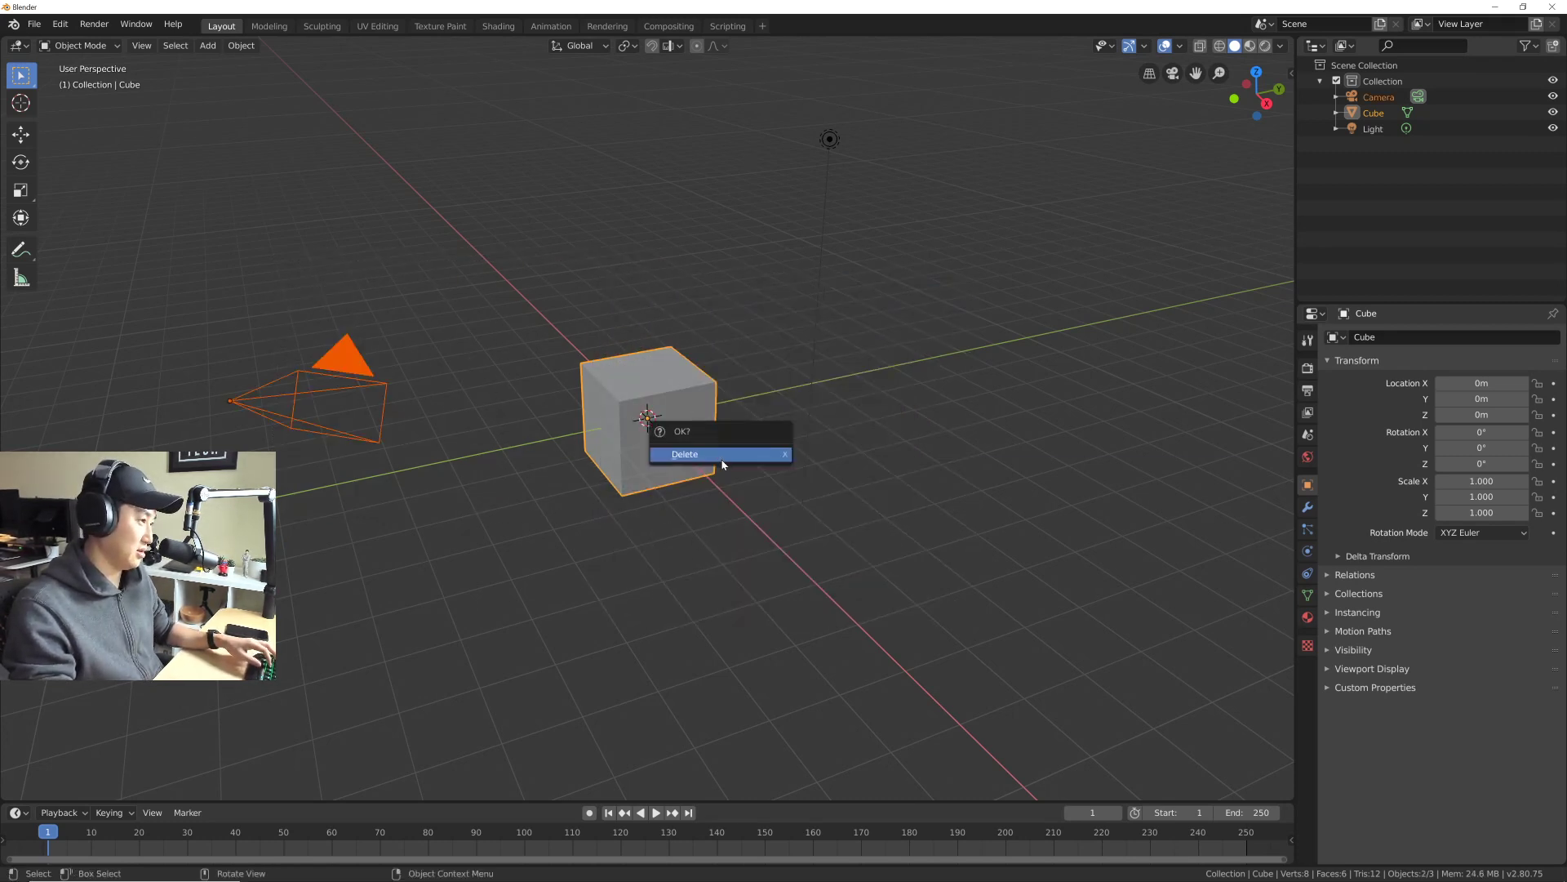
left_click(718, 455)
left_click(829, 140)
key("x")
left_click(849, 206)
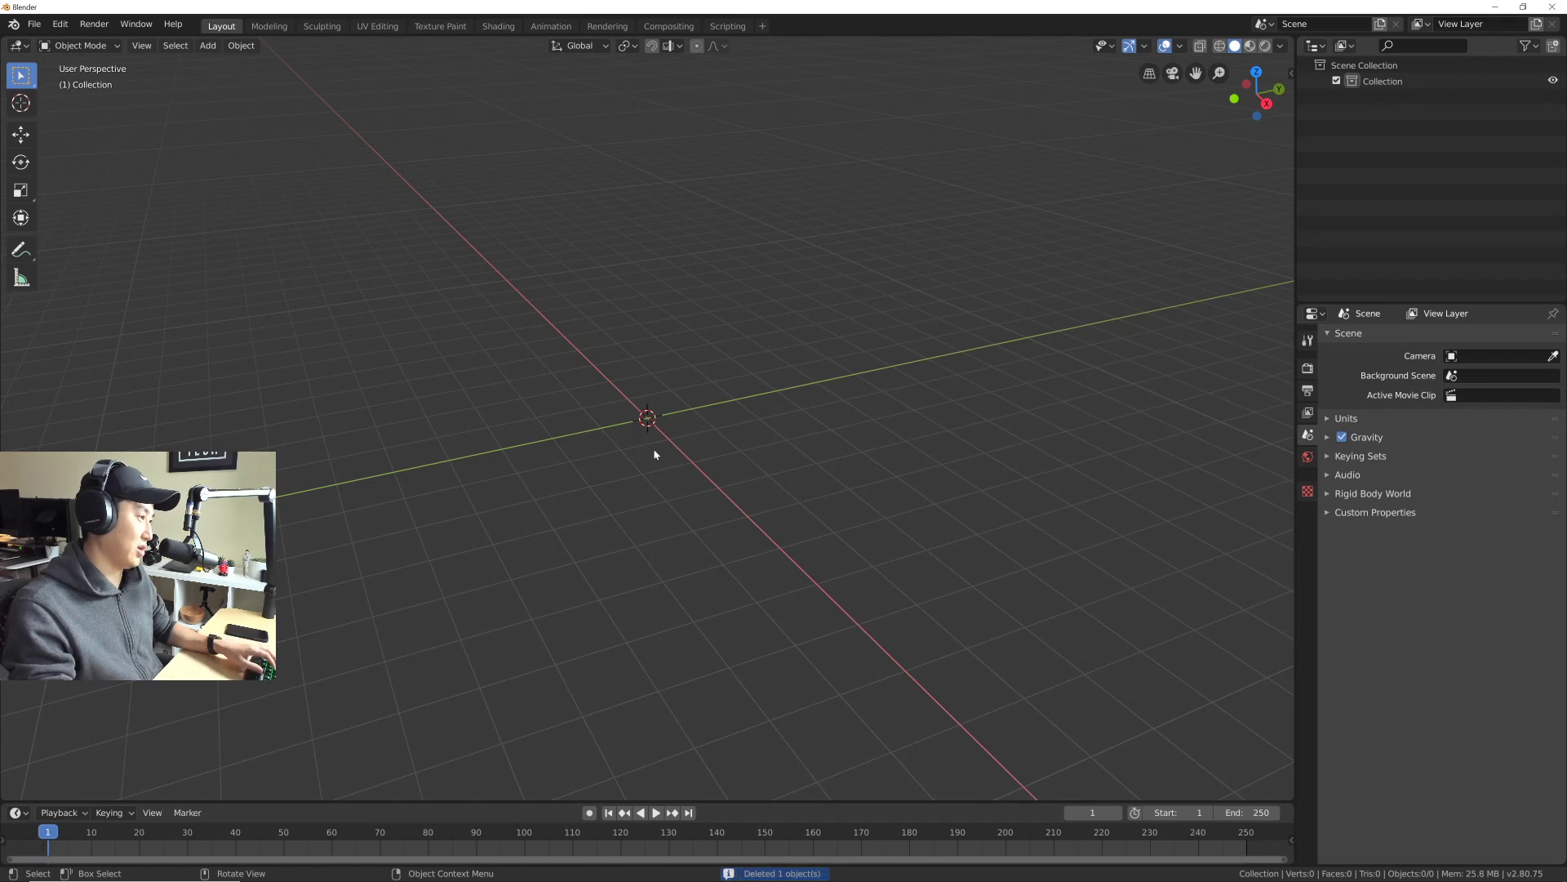
middle_click_drag(651, 448, 671, 513)
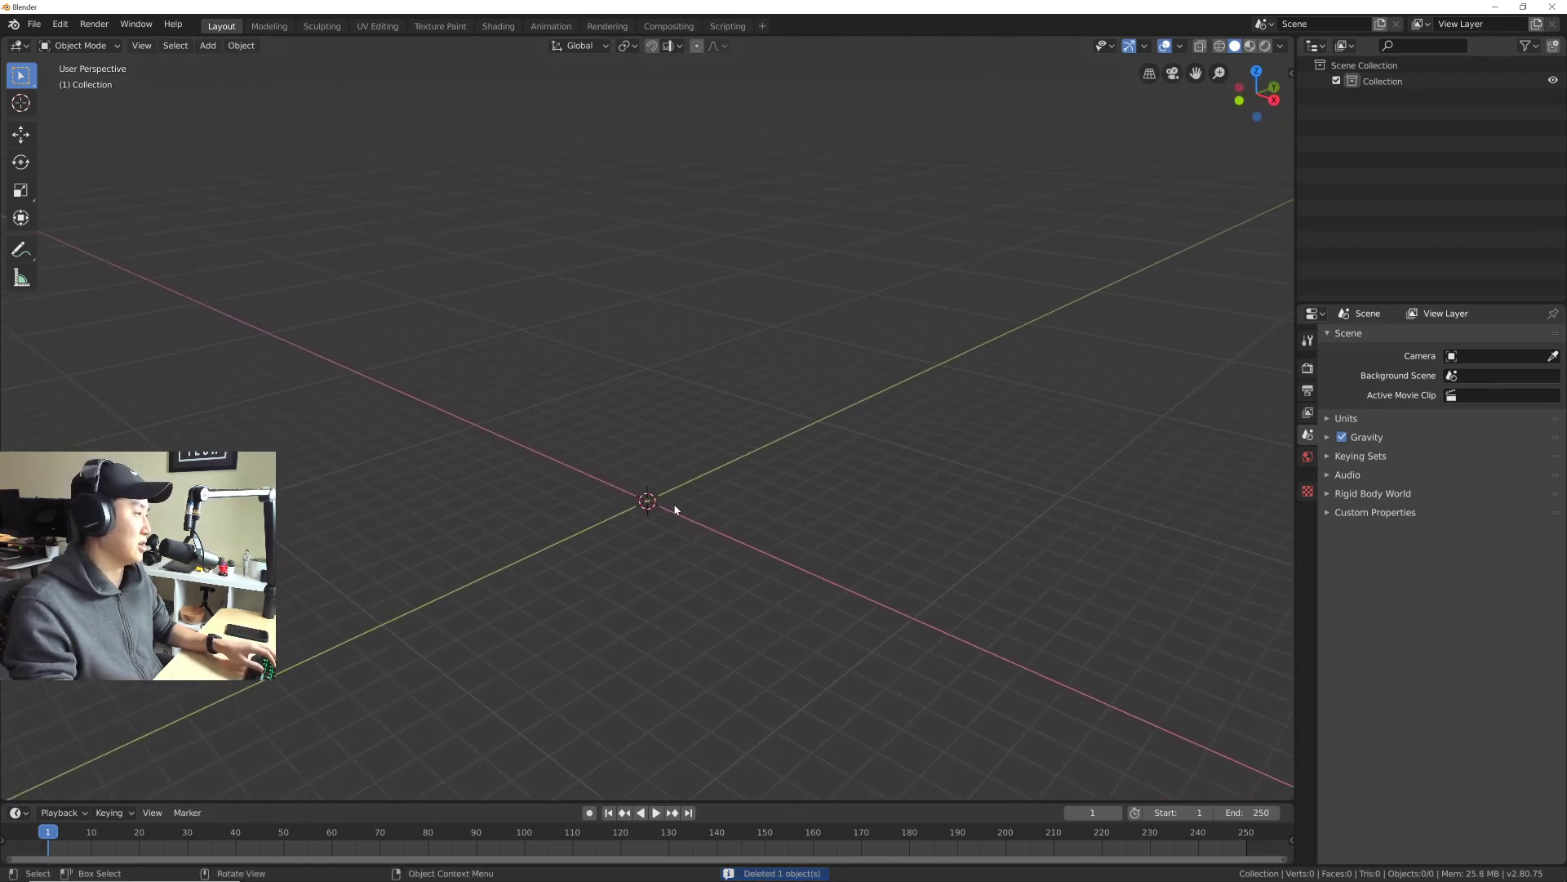
Step: Start opening another file, discard the unsaved changes and browse to the G:\CinematographyDatabase\UE4 folder
left_click(34, 23)
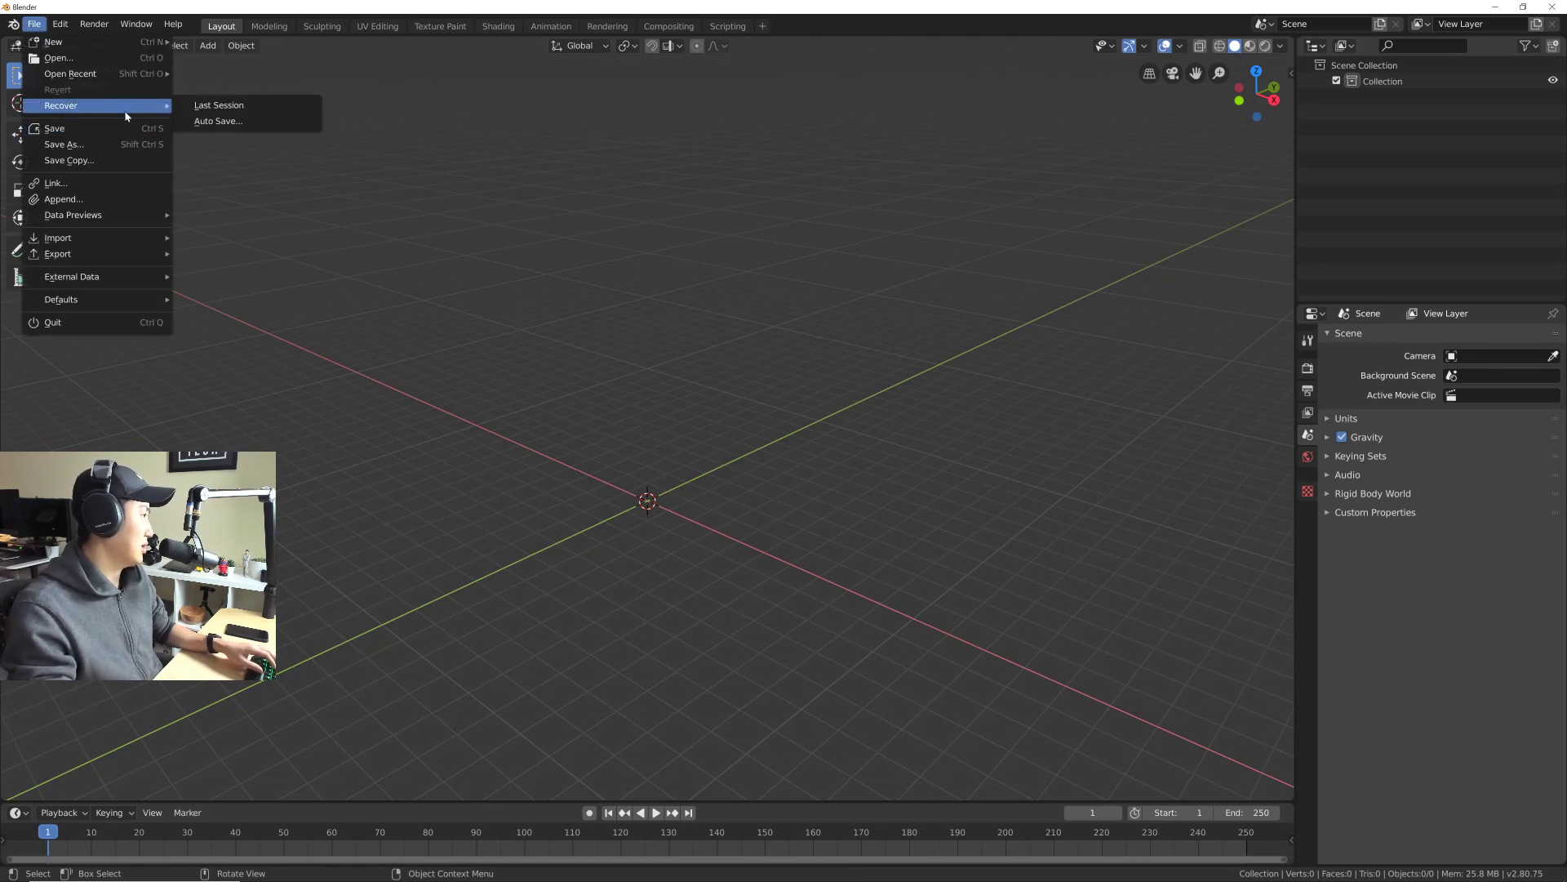
left_click(59, 58)
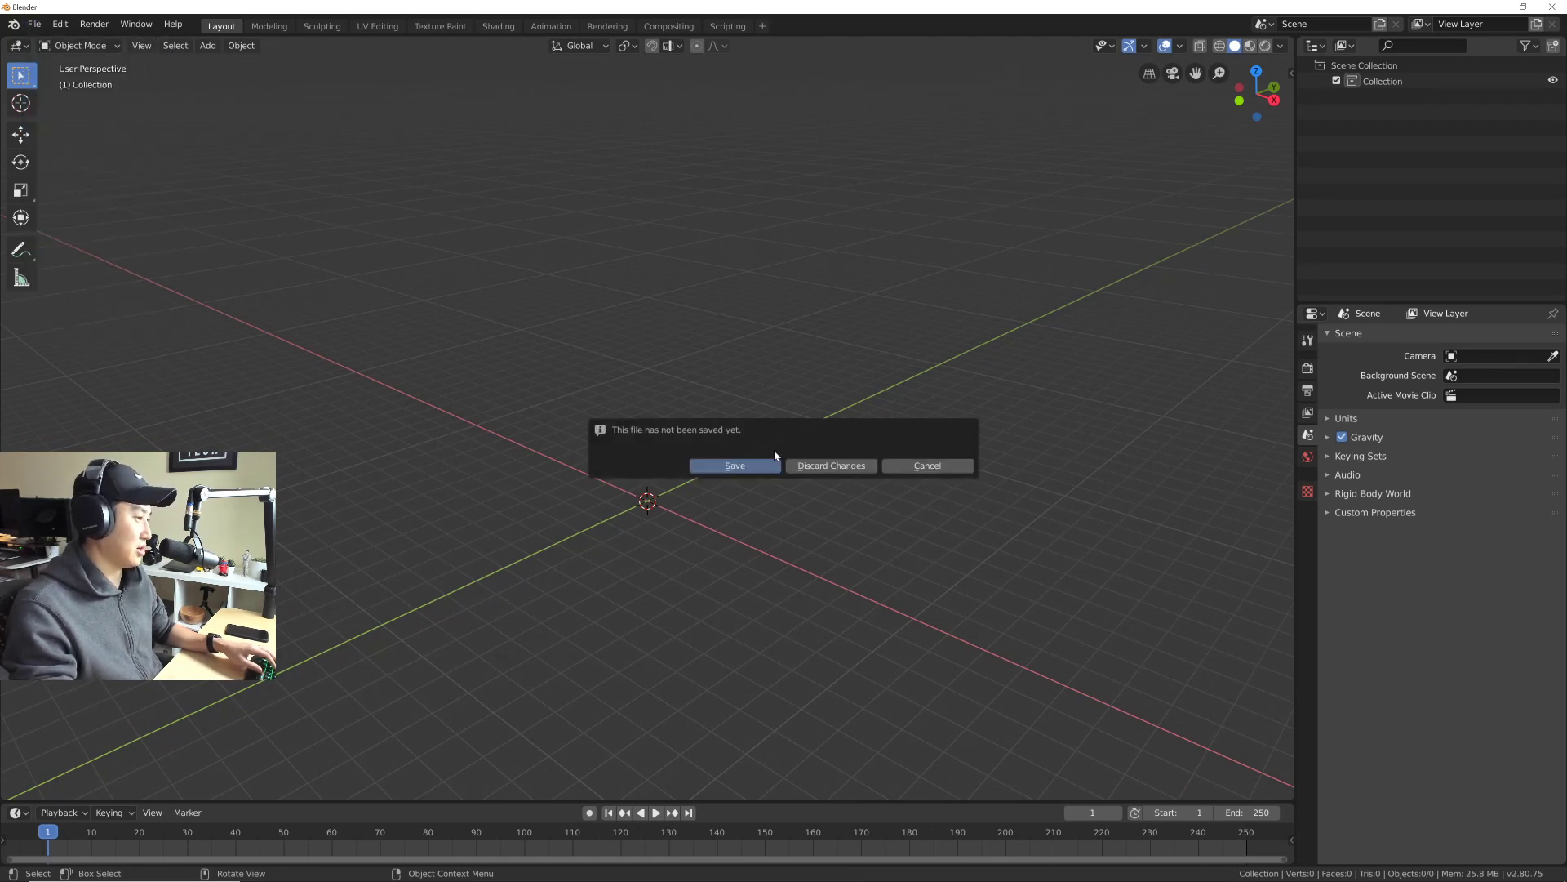
left_click(824, 465)
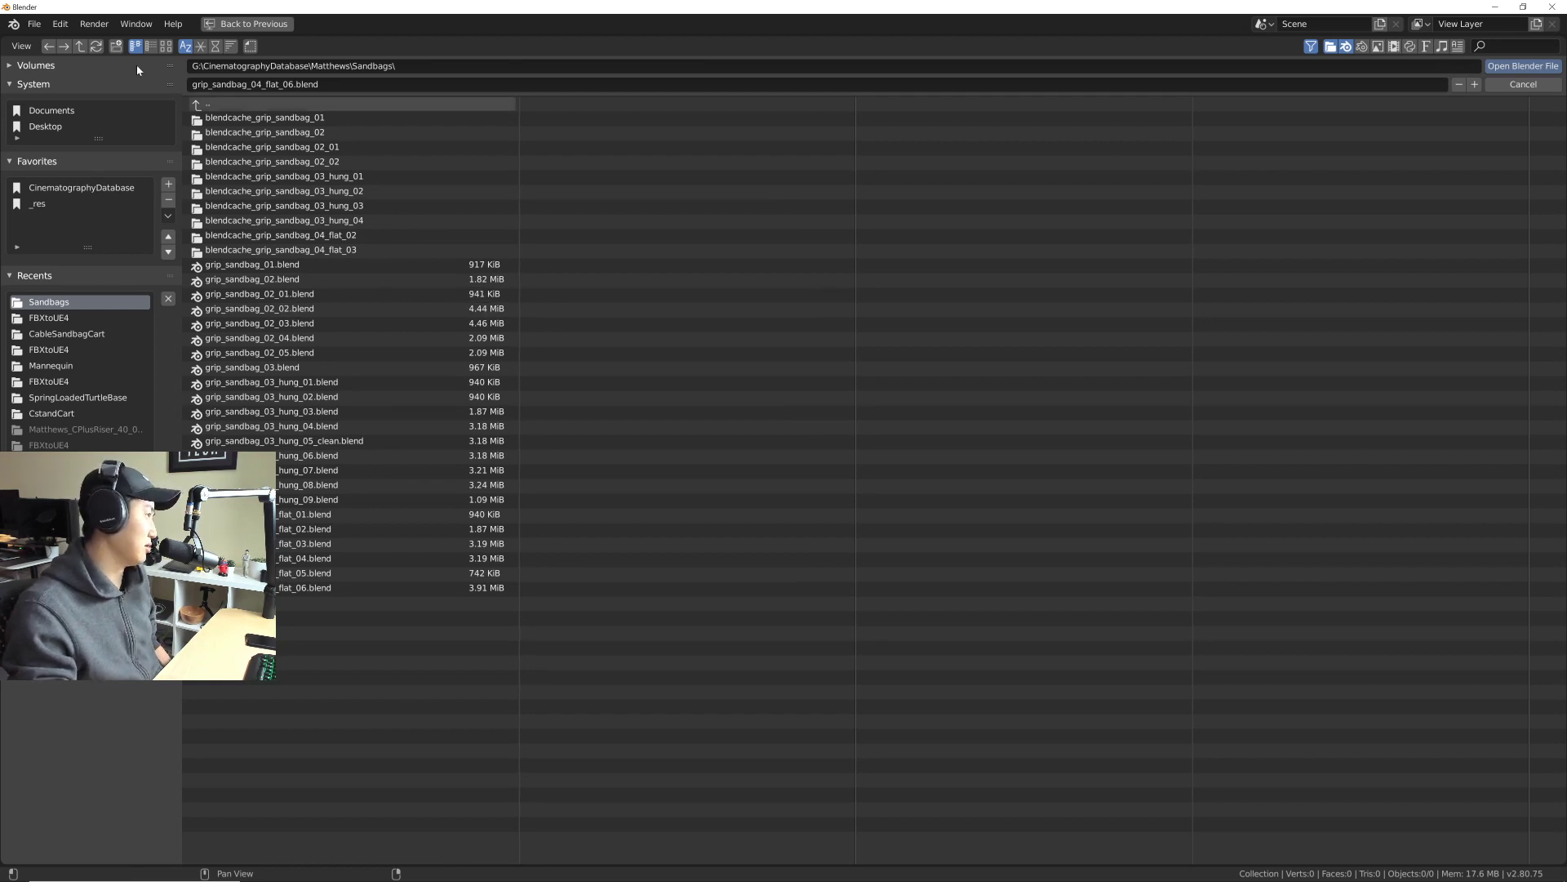
left_click(80, 46)
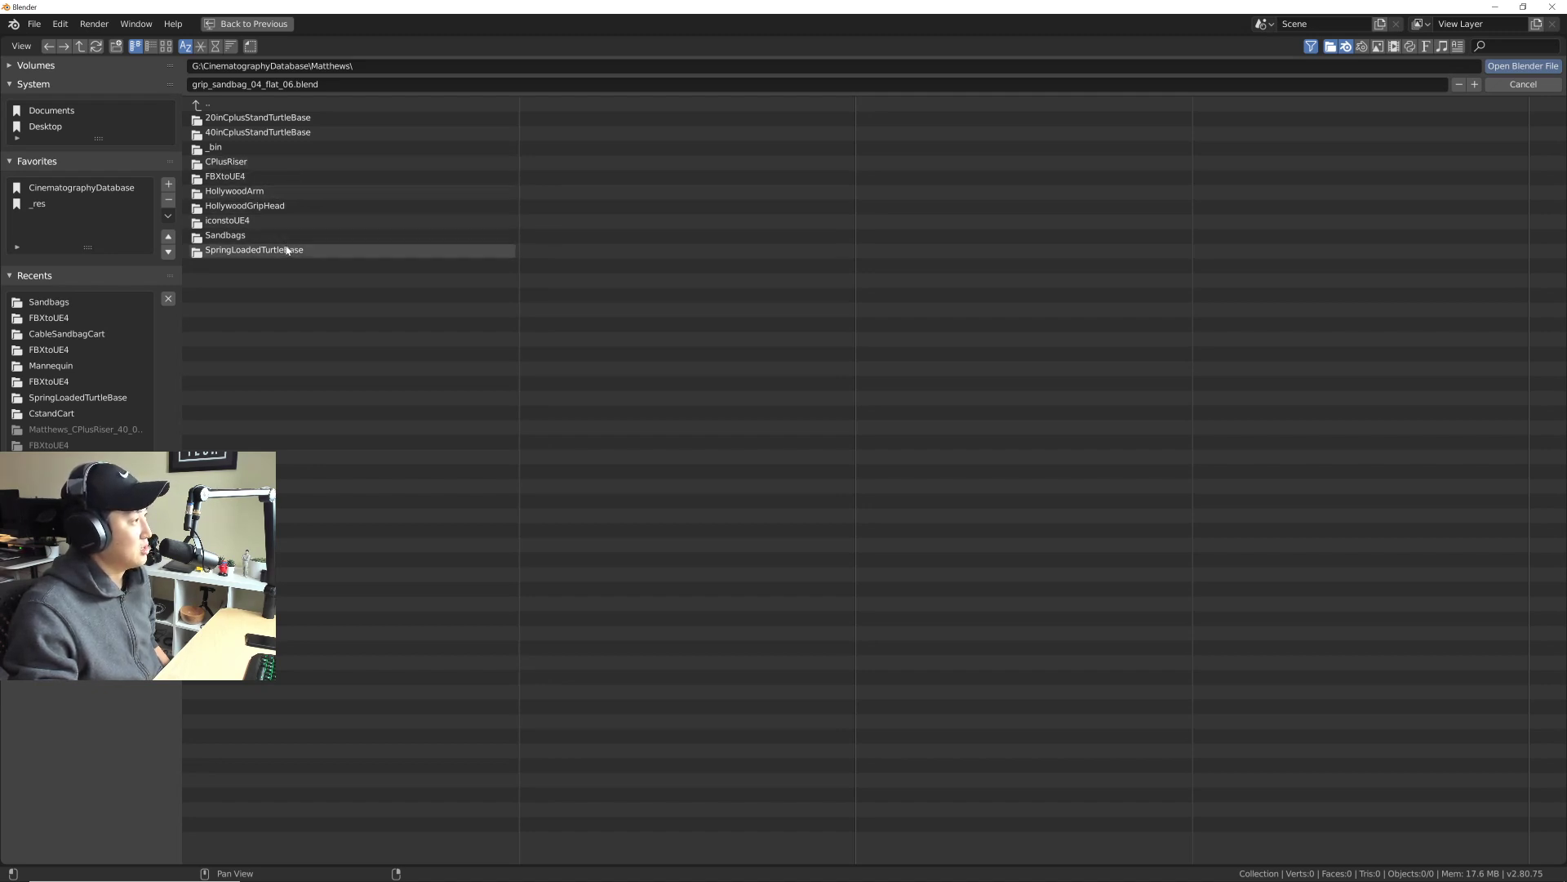
left_click(80, 46)
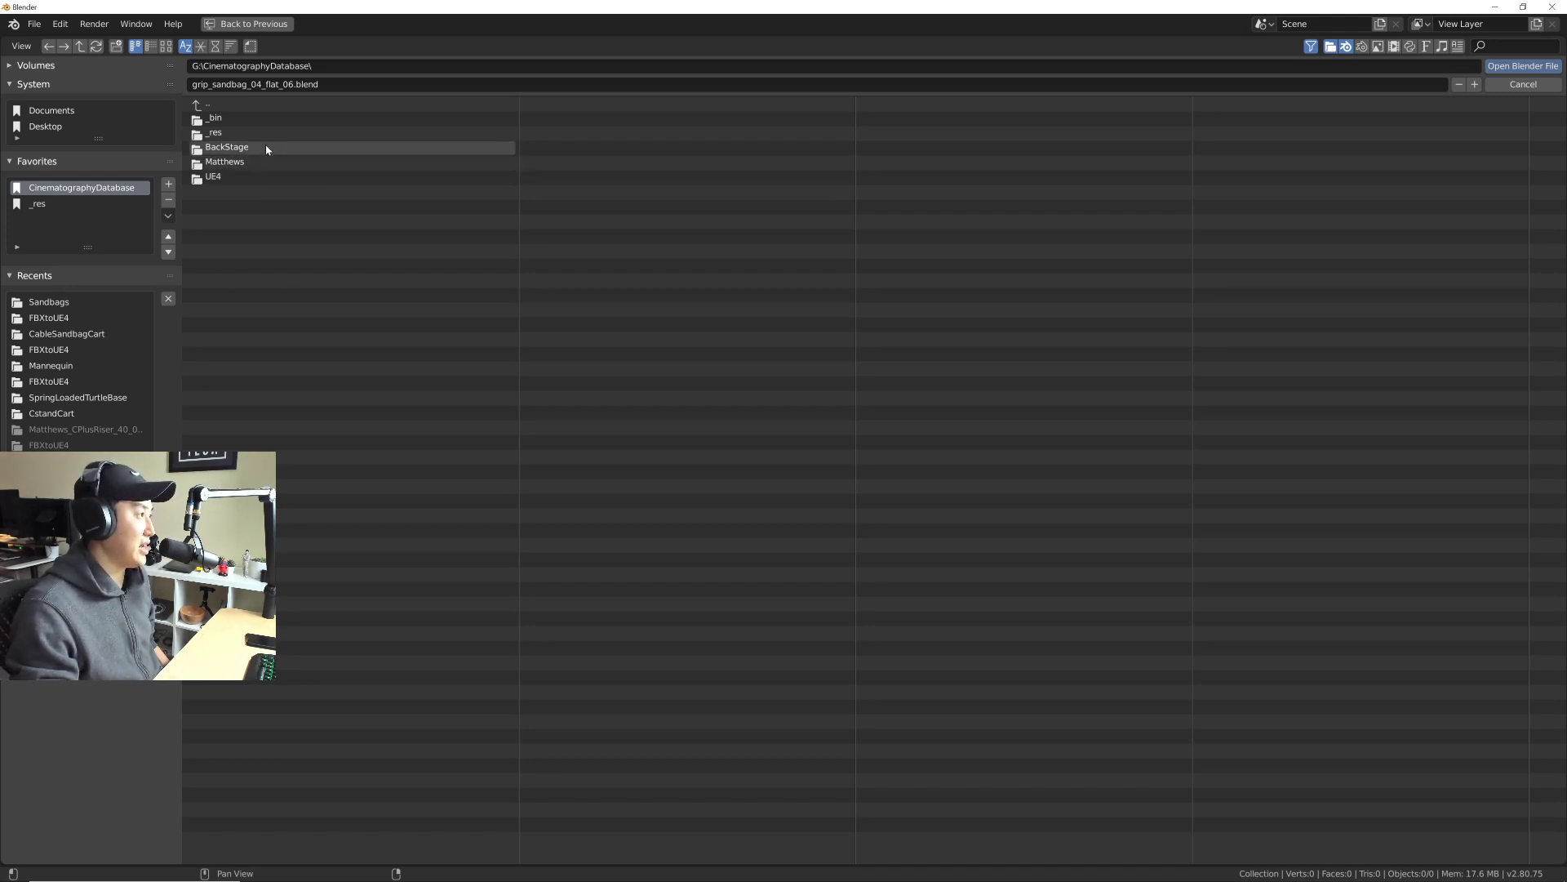
left_click(80, 46)
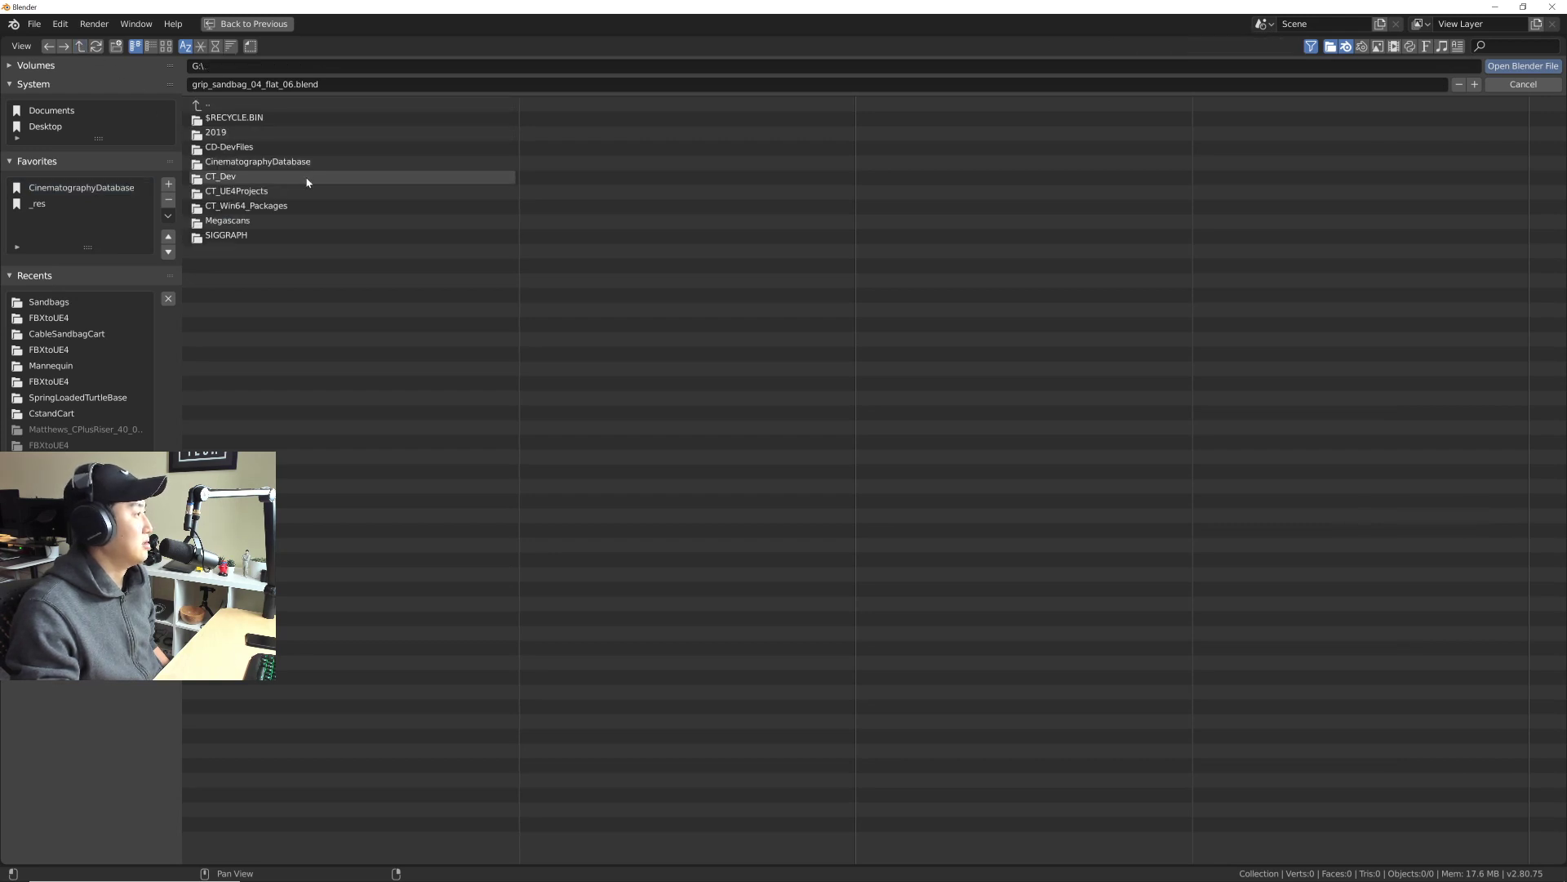
left_click(281, 161)
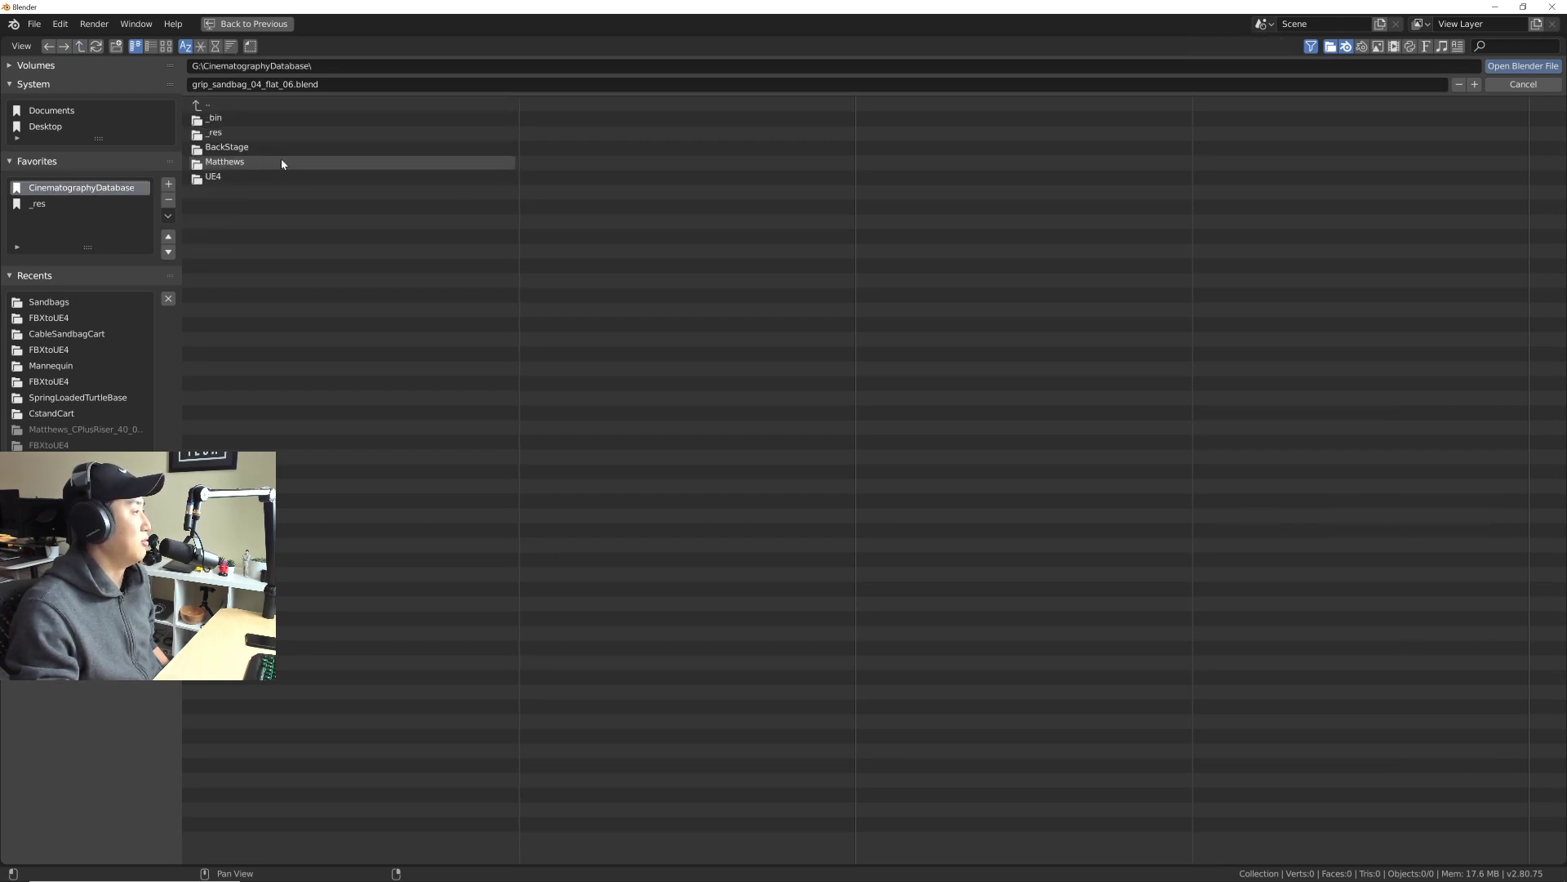
left_click(233, 176)
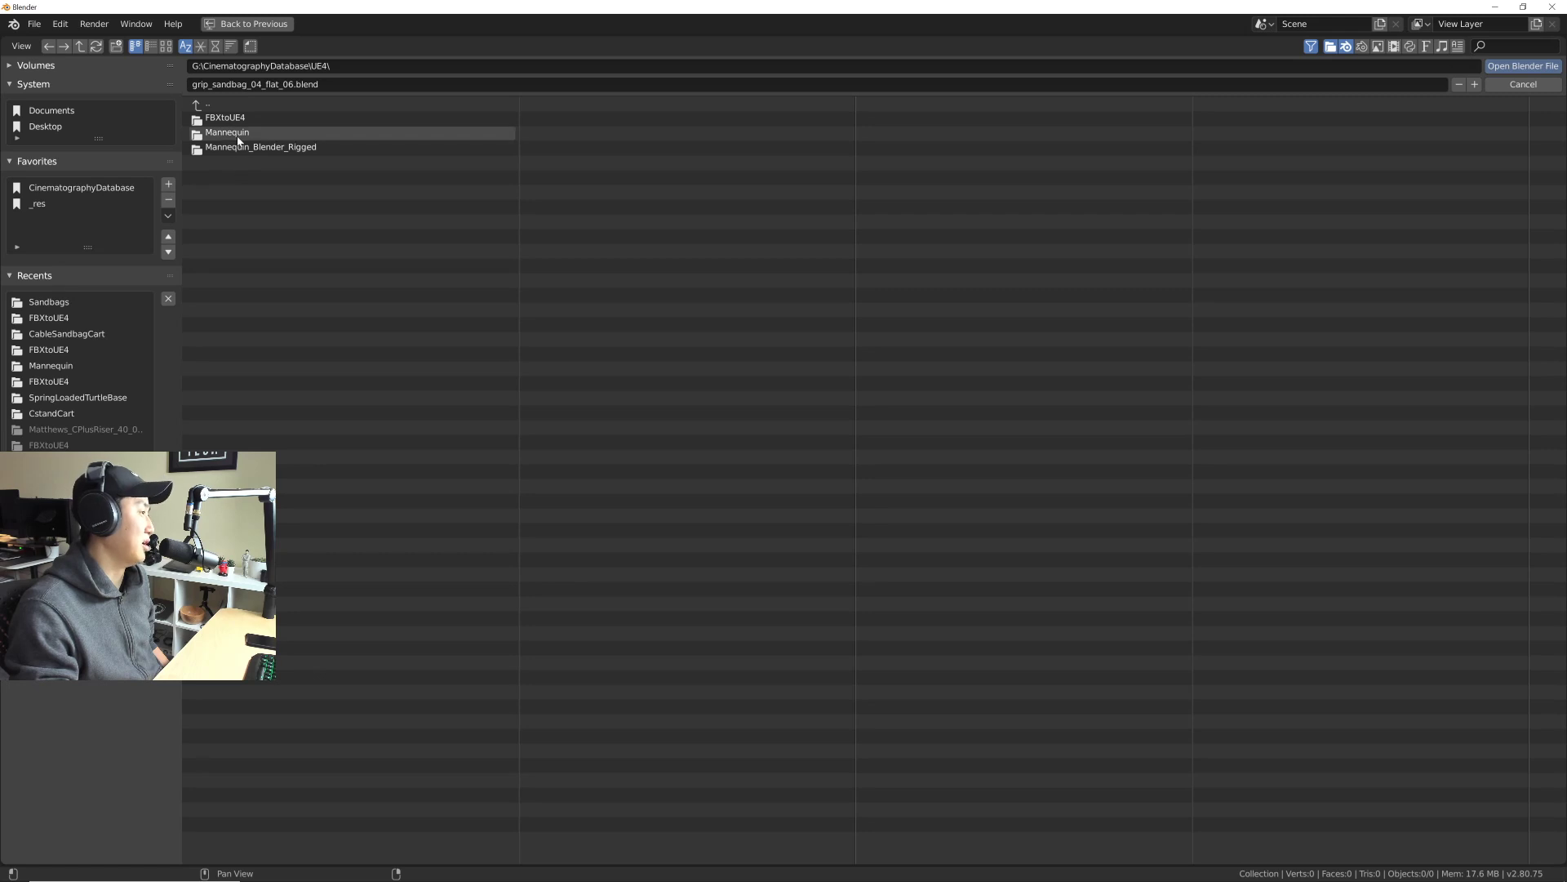
Step: Open UE4_Mannequinn_Base.blend from the Mannequin_Blender_Rigged folder
left_click(237, 147)
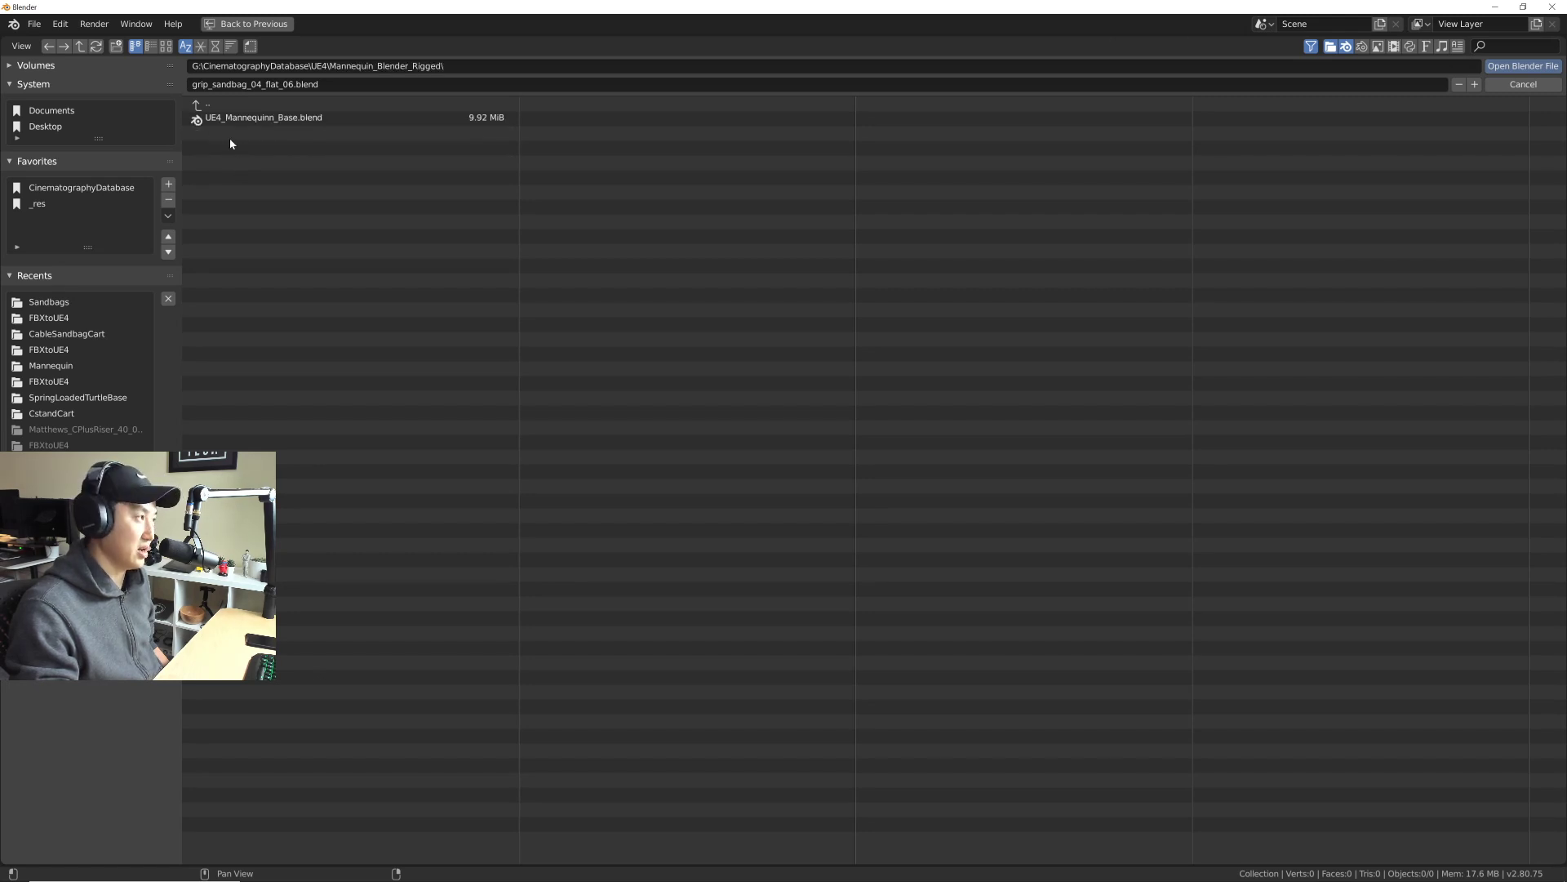
left_click(80, 46)
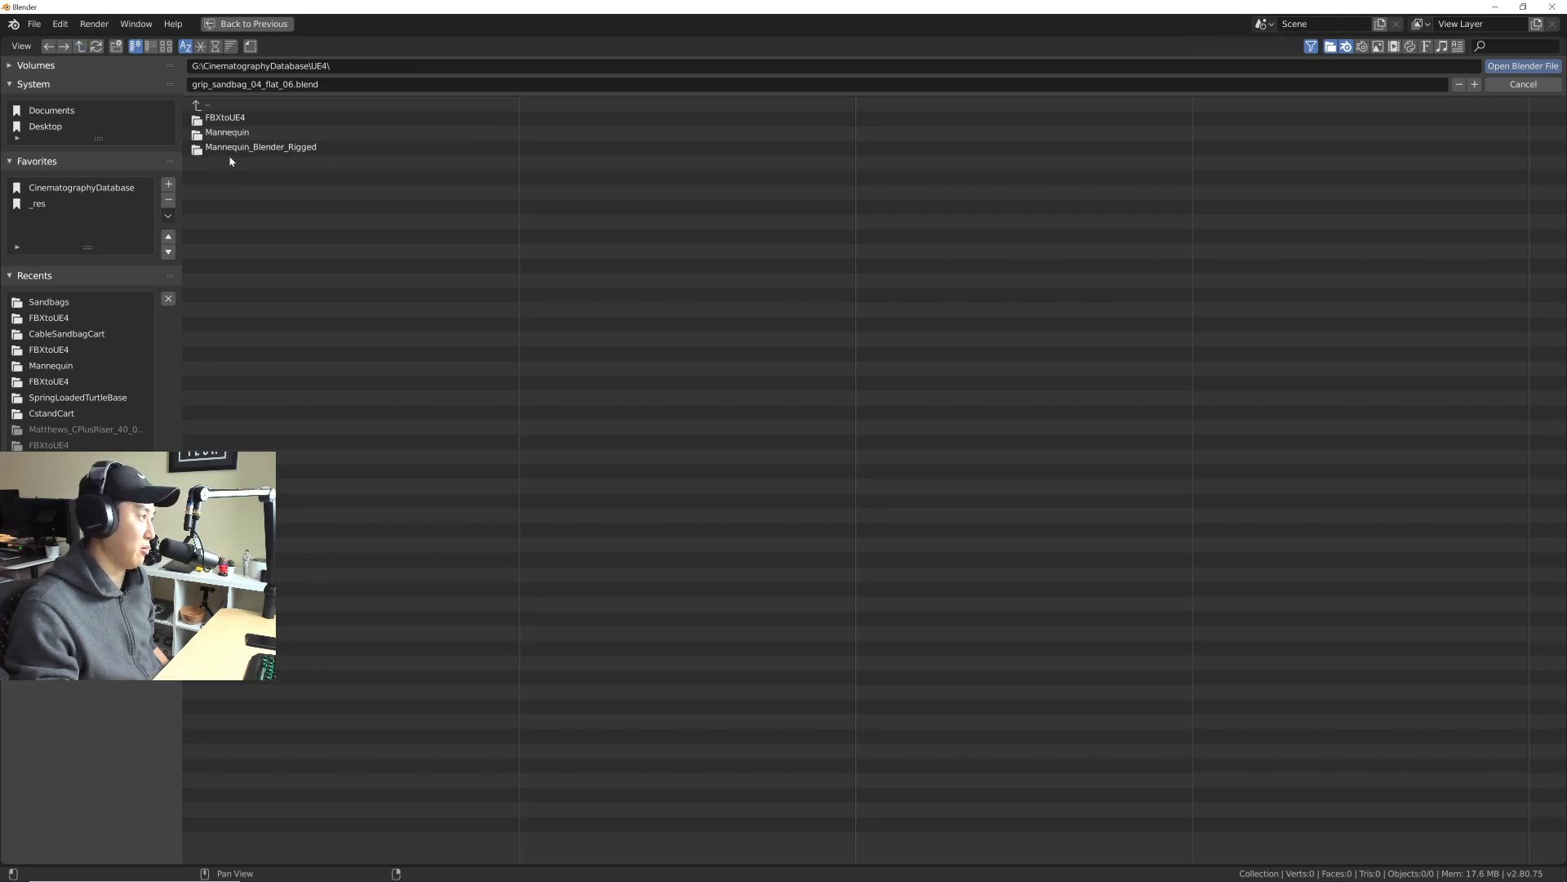
left_click(284, 150)
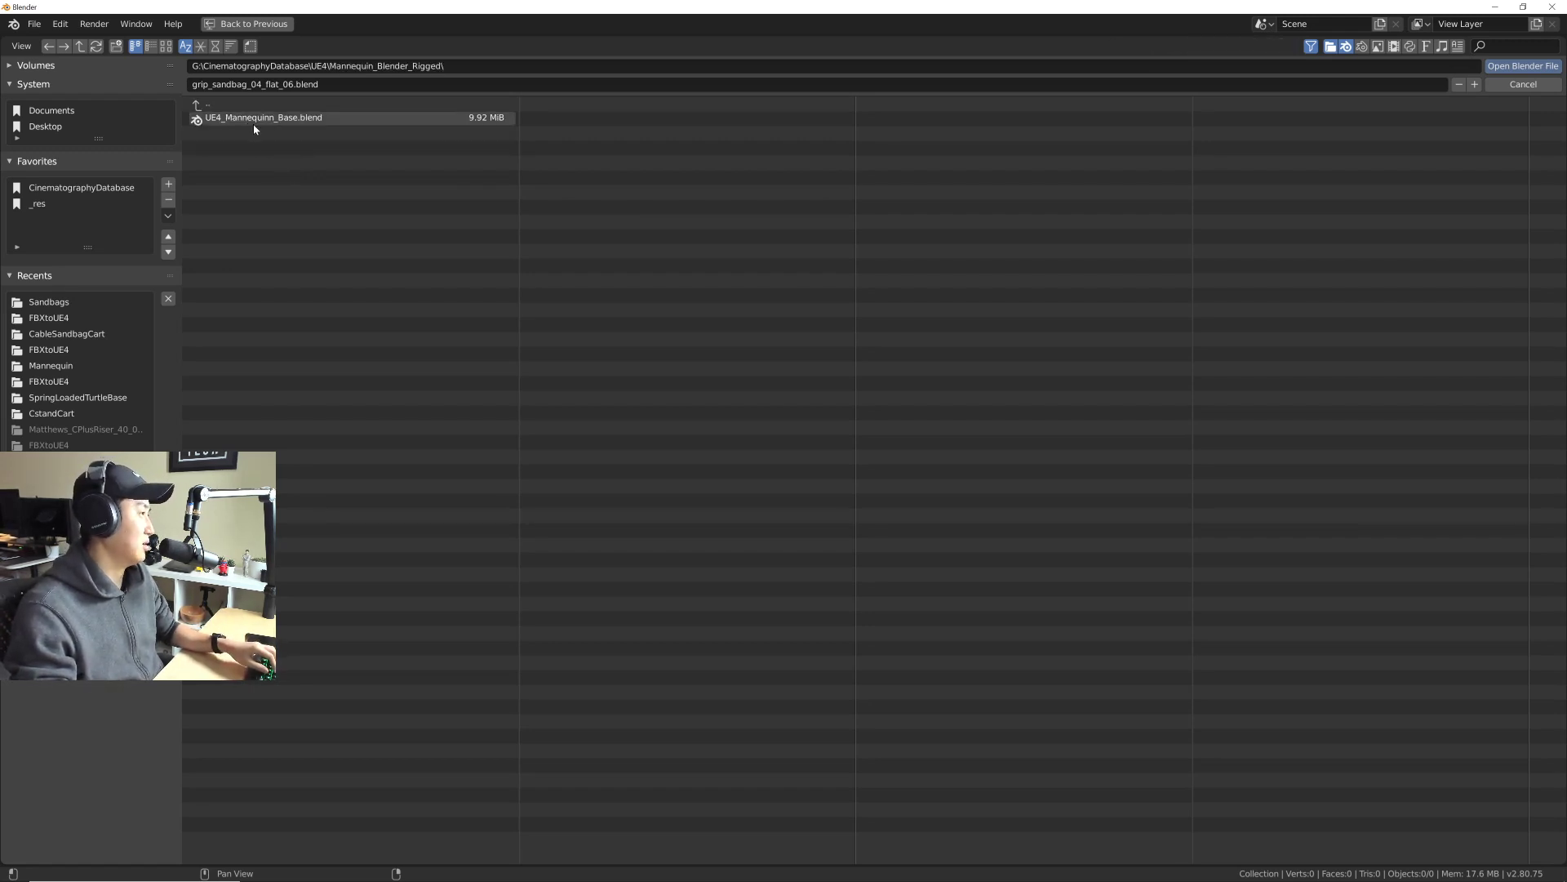
left_click(263, 125)
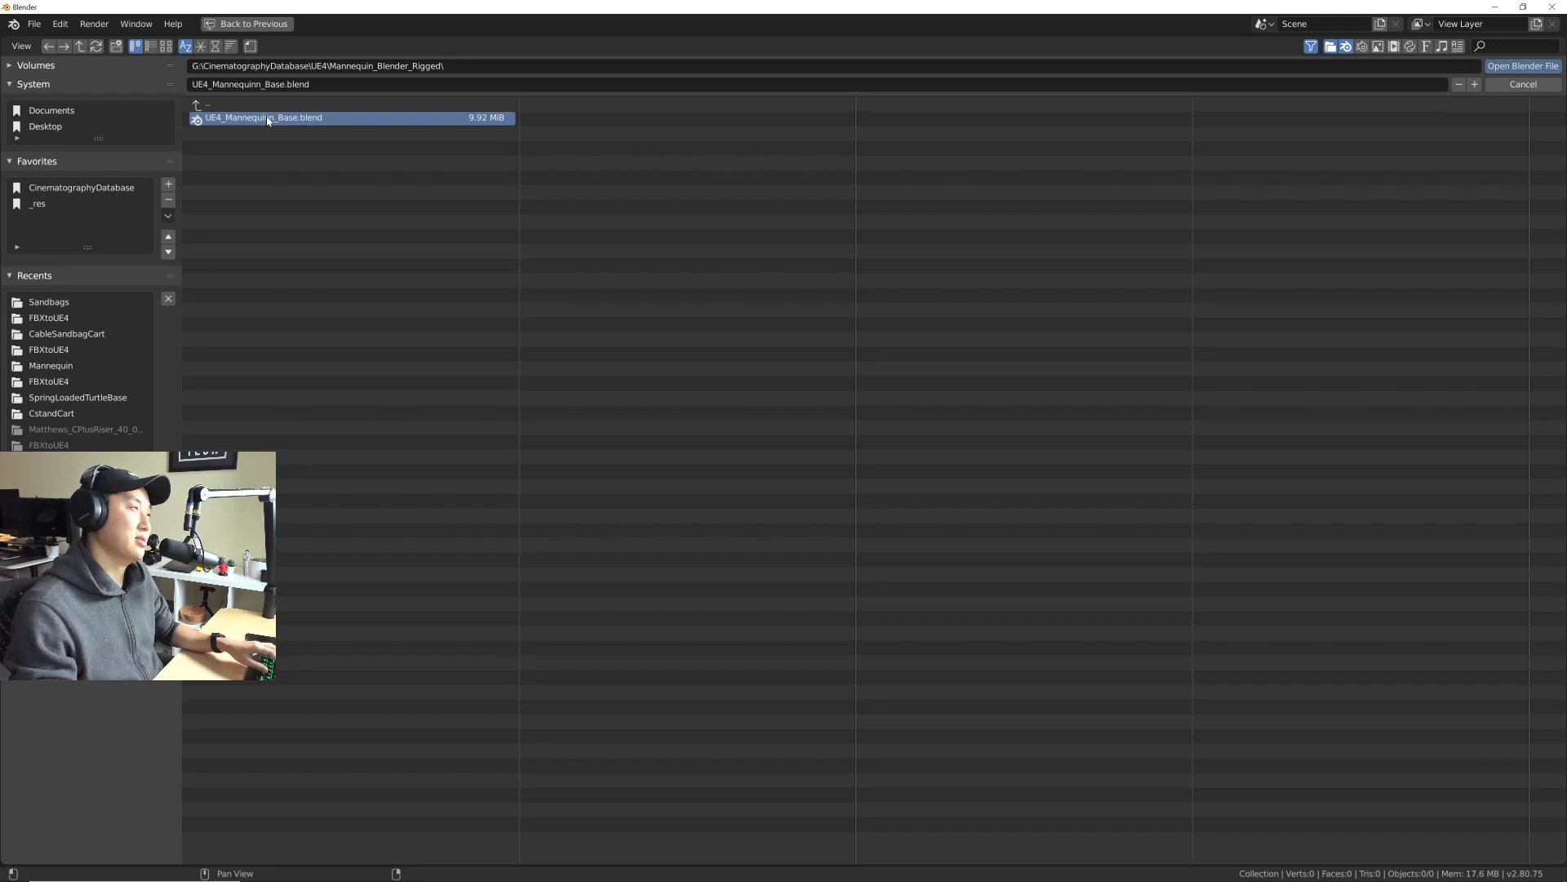
left_click(1508, 67)
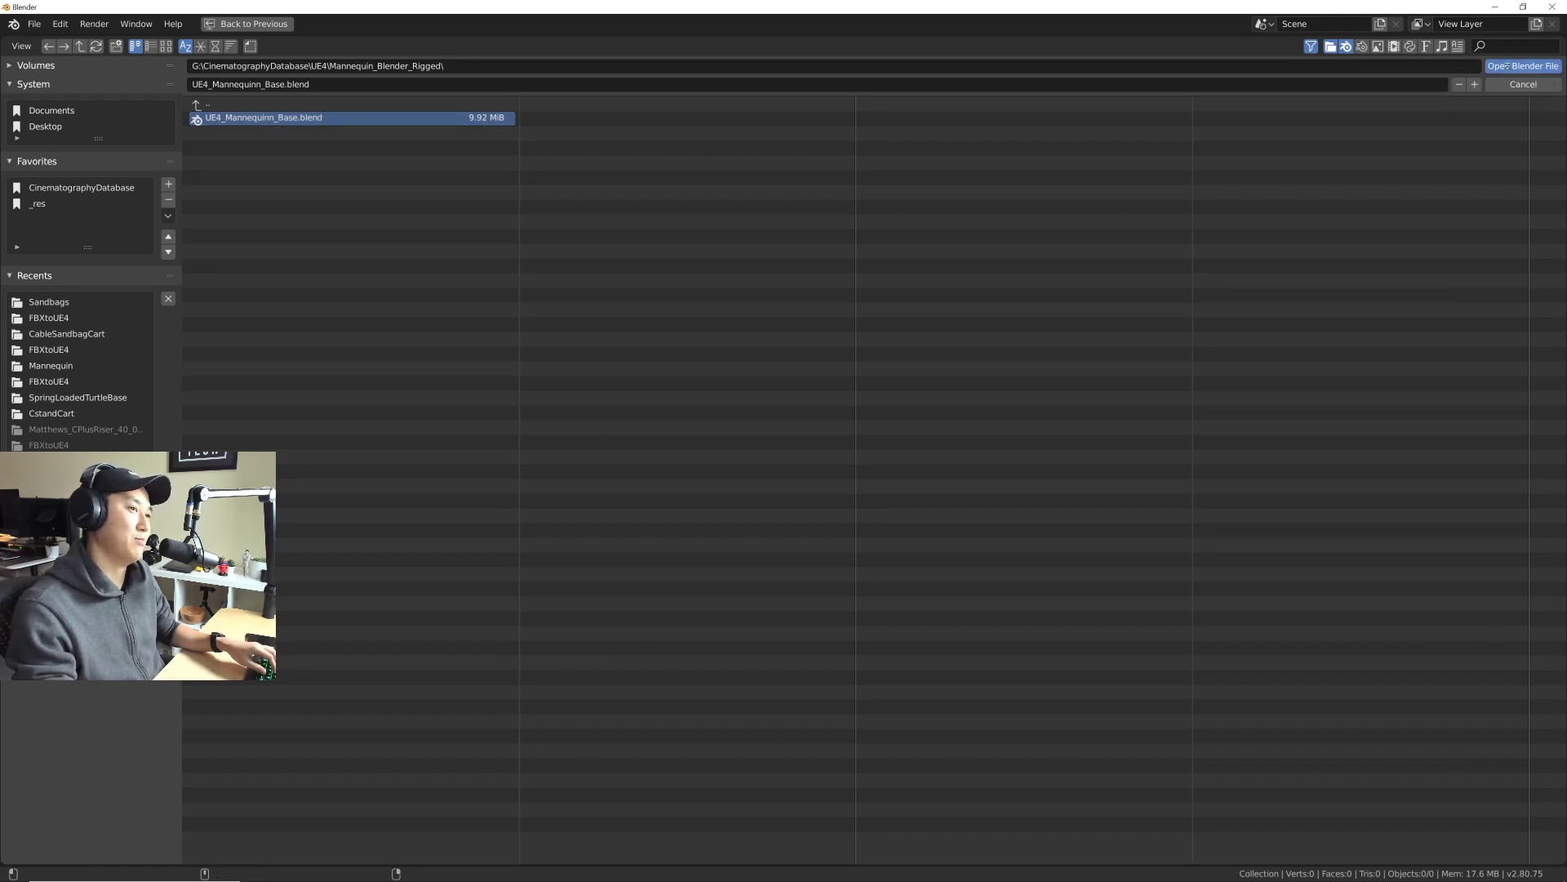
Step: Start saving the mannequin scene as a new file, and create and enter a Viewfinder folder inside G:\CinematographyDatabase
middle_click_drag(621, 351, 656, 333)
scroll(644, 339, "up", 4)
scroll(644, 340, "down", 5)
scroll(678, 343, "up", 2)
left_click(34, 23)
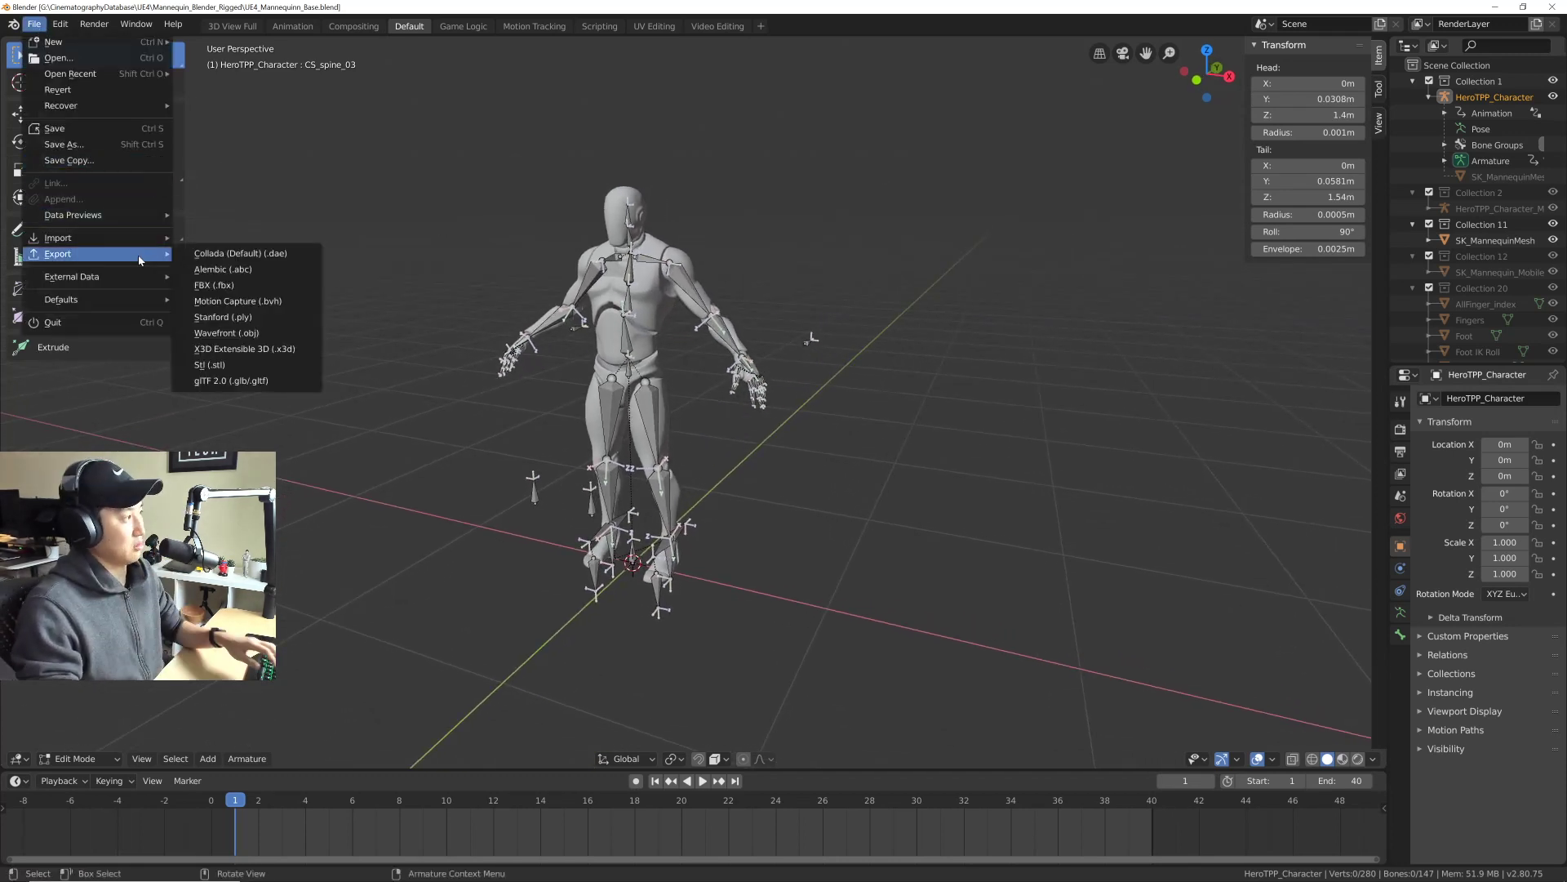
left_click(119, 146)
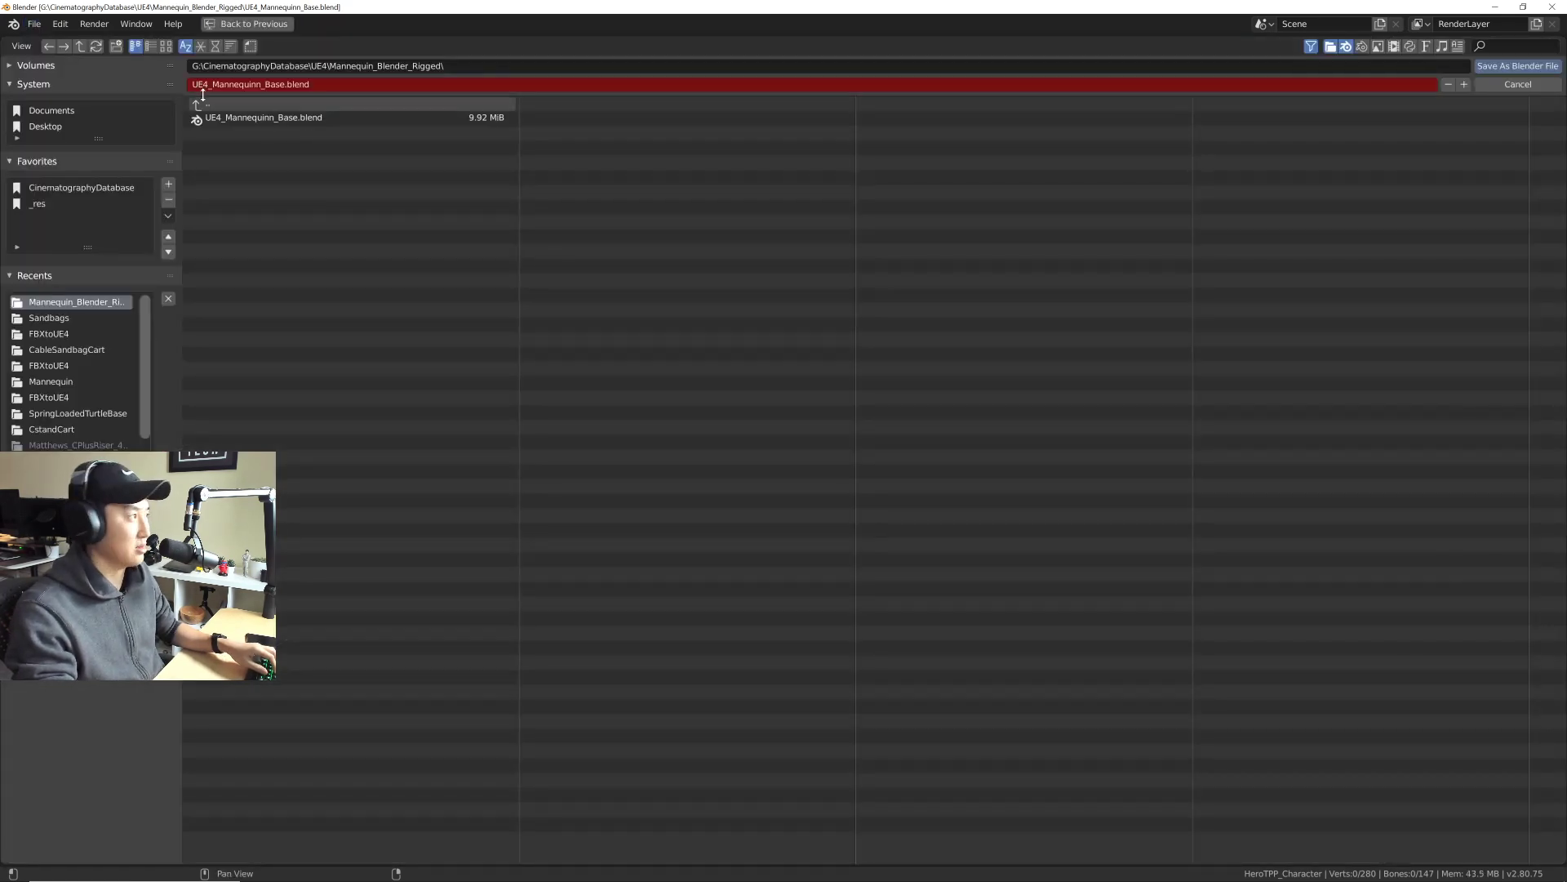
left_click(77, 47)
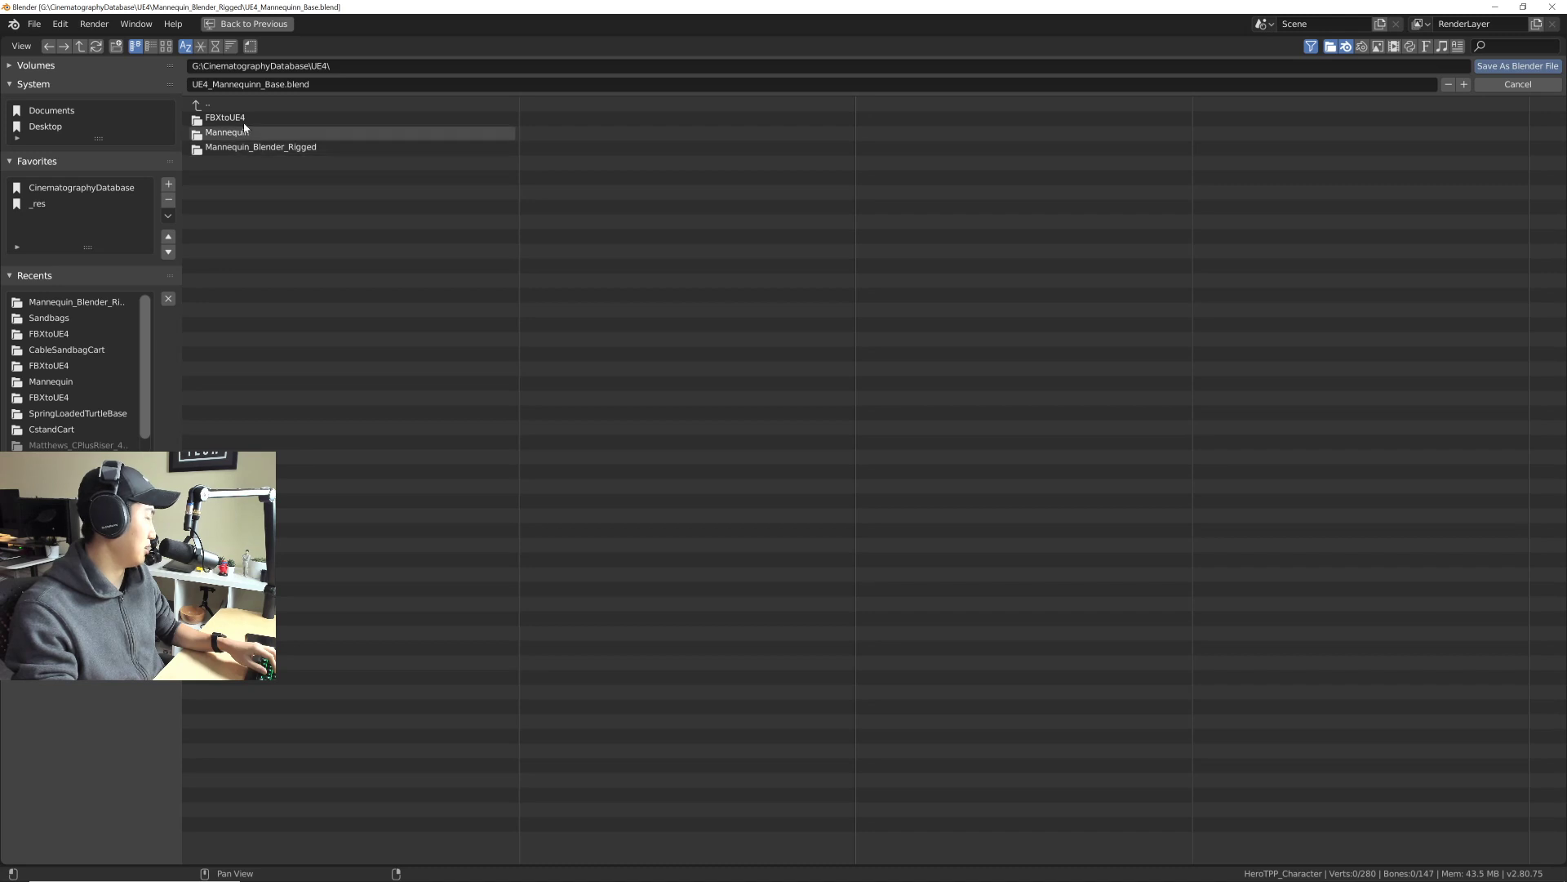
left_click(80, 50)
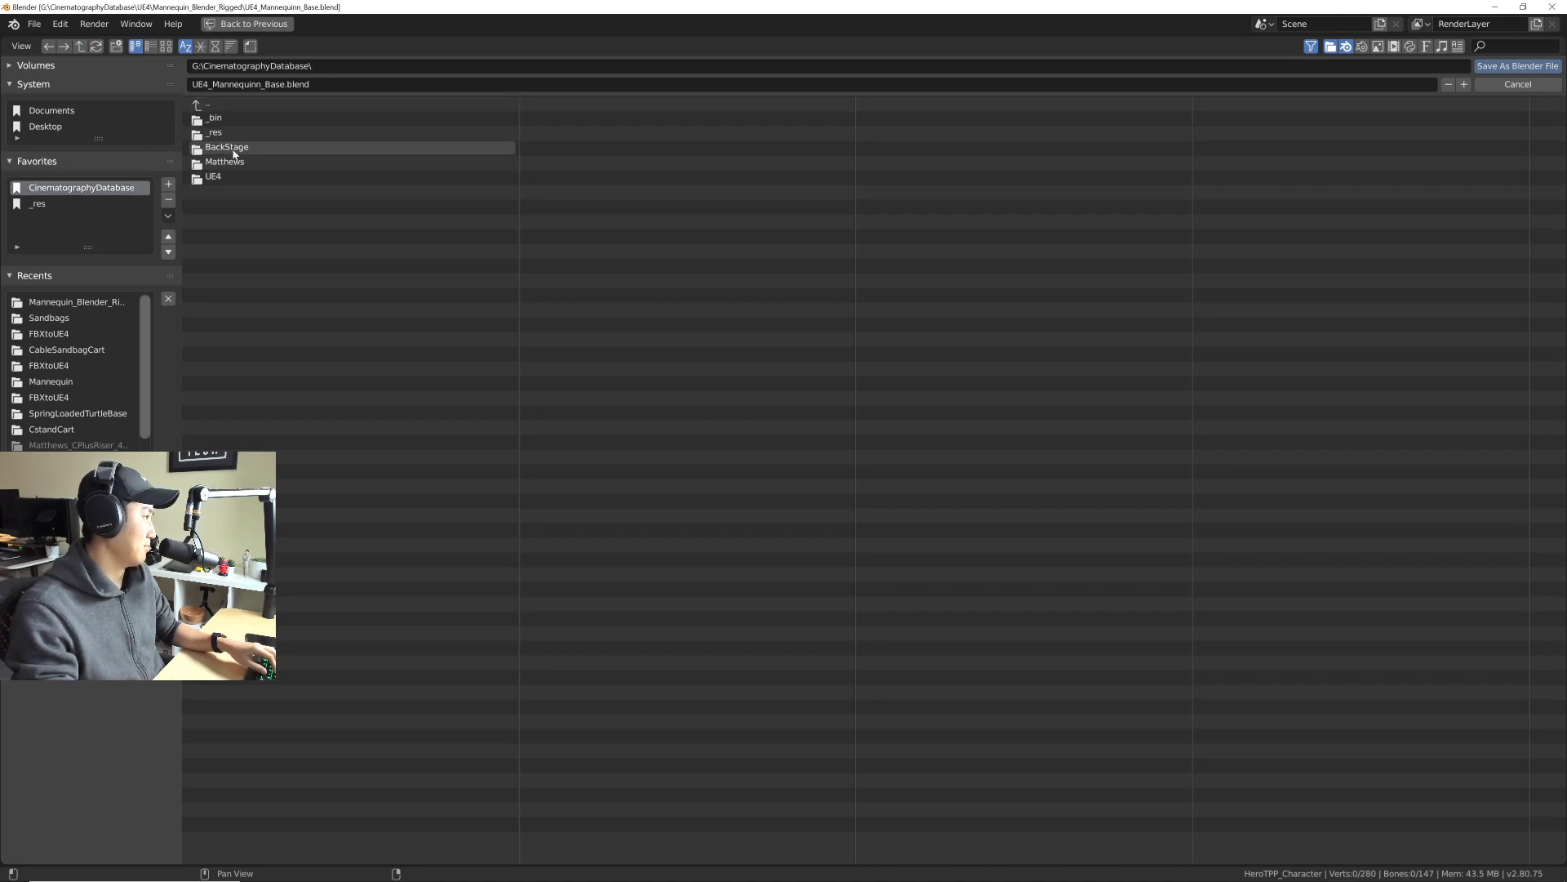
left_click(116, 46)
type("Viewfinder")
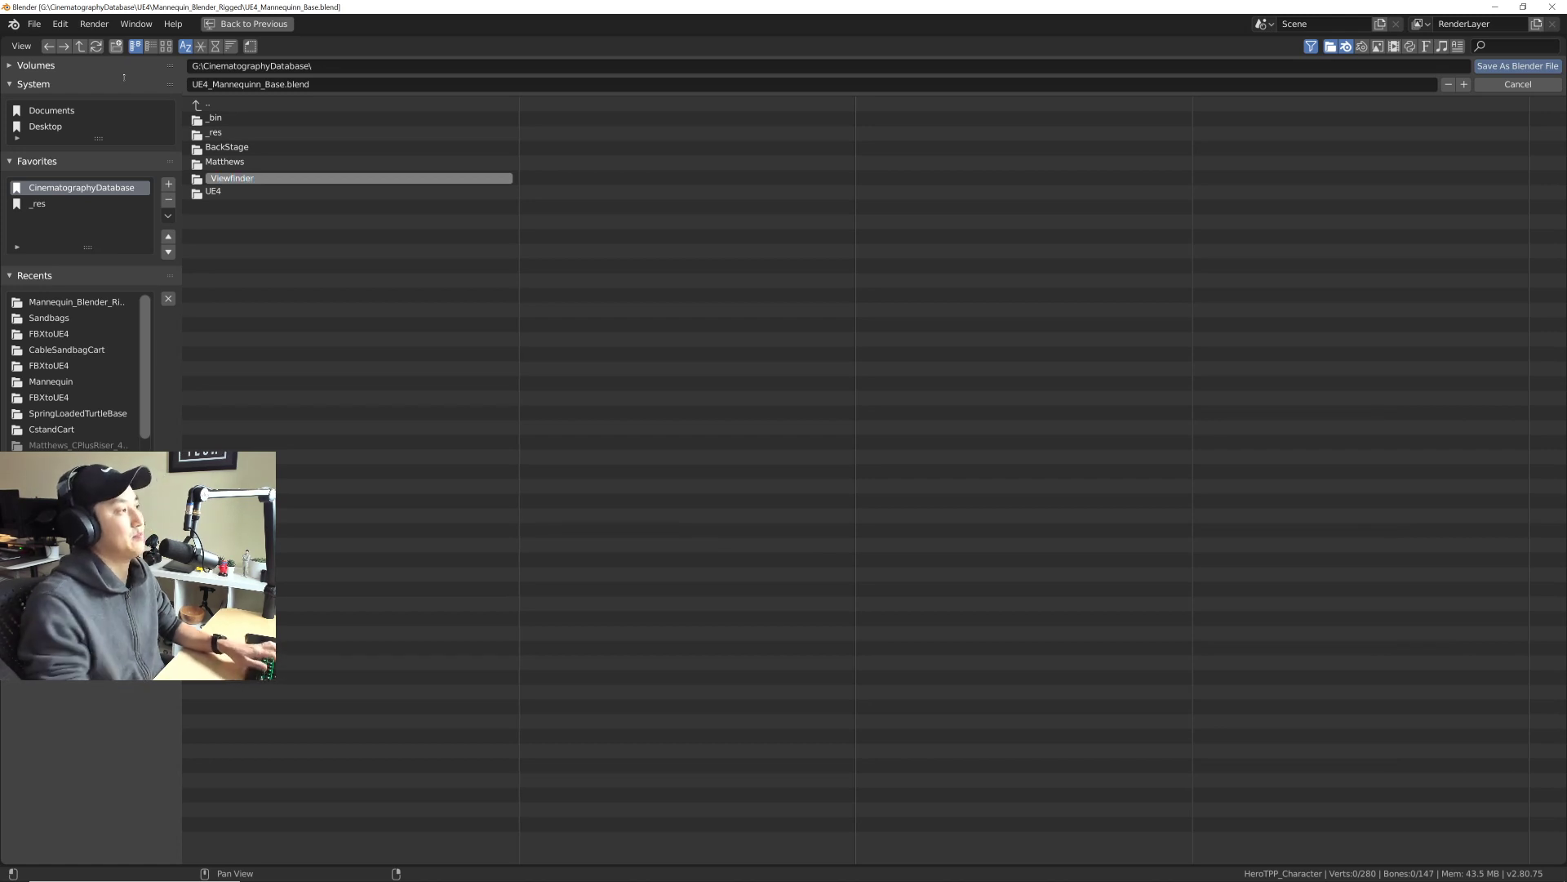
key("Return")
double_click(226, 193)
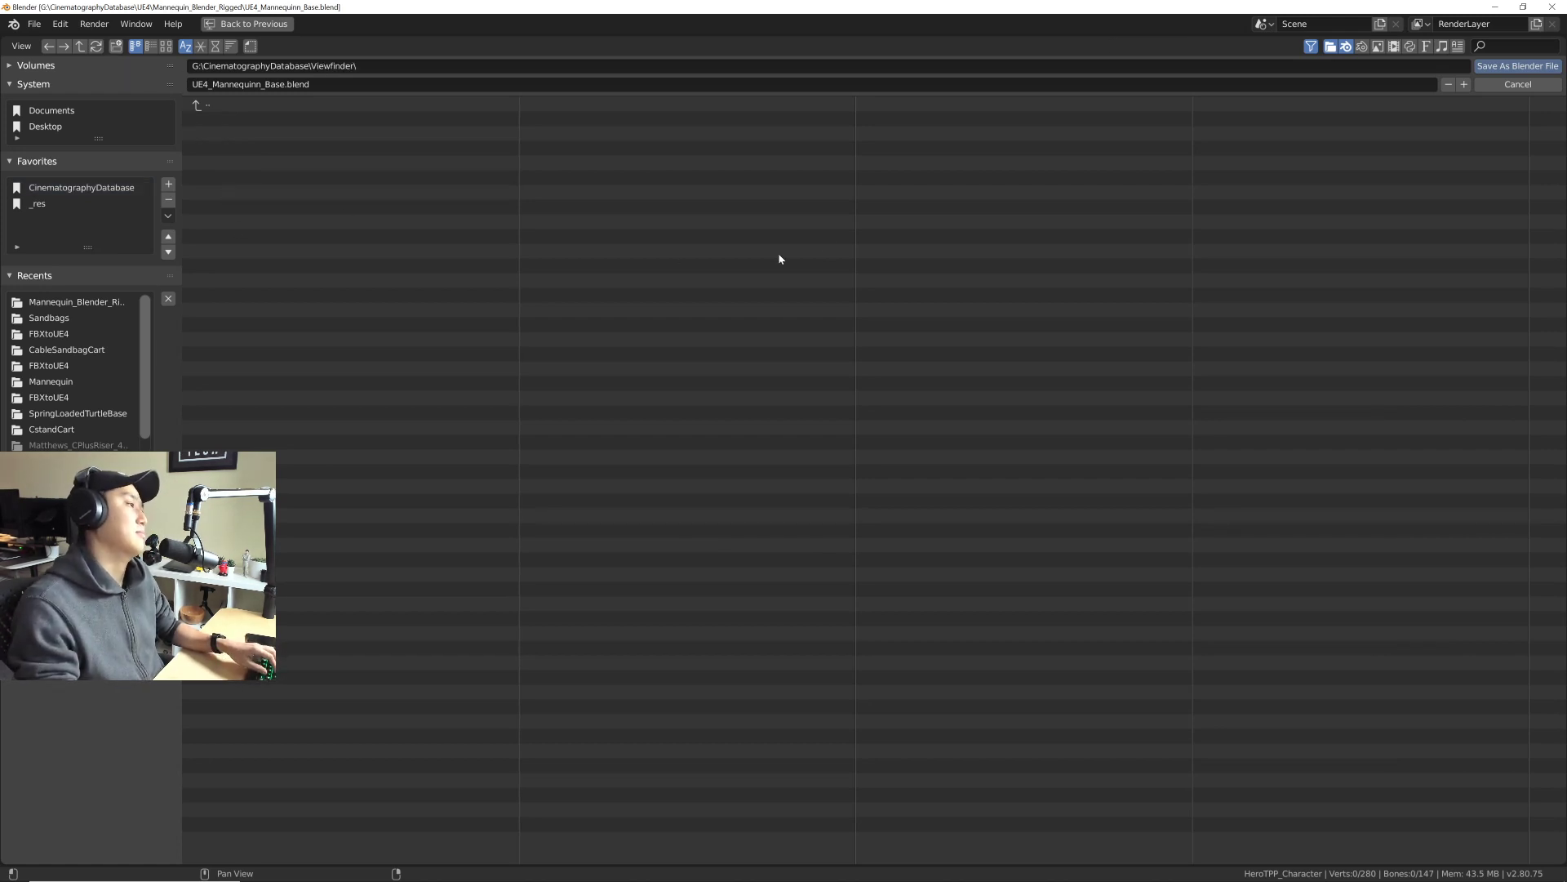
Step: Name the file Viewfinder_01.blend and save it in the Viewfinder folder
left_click(282, 84)
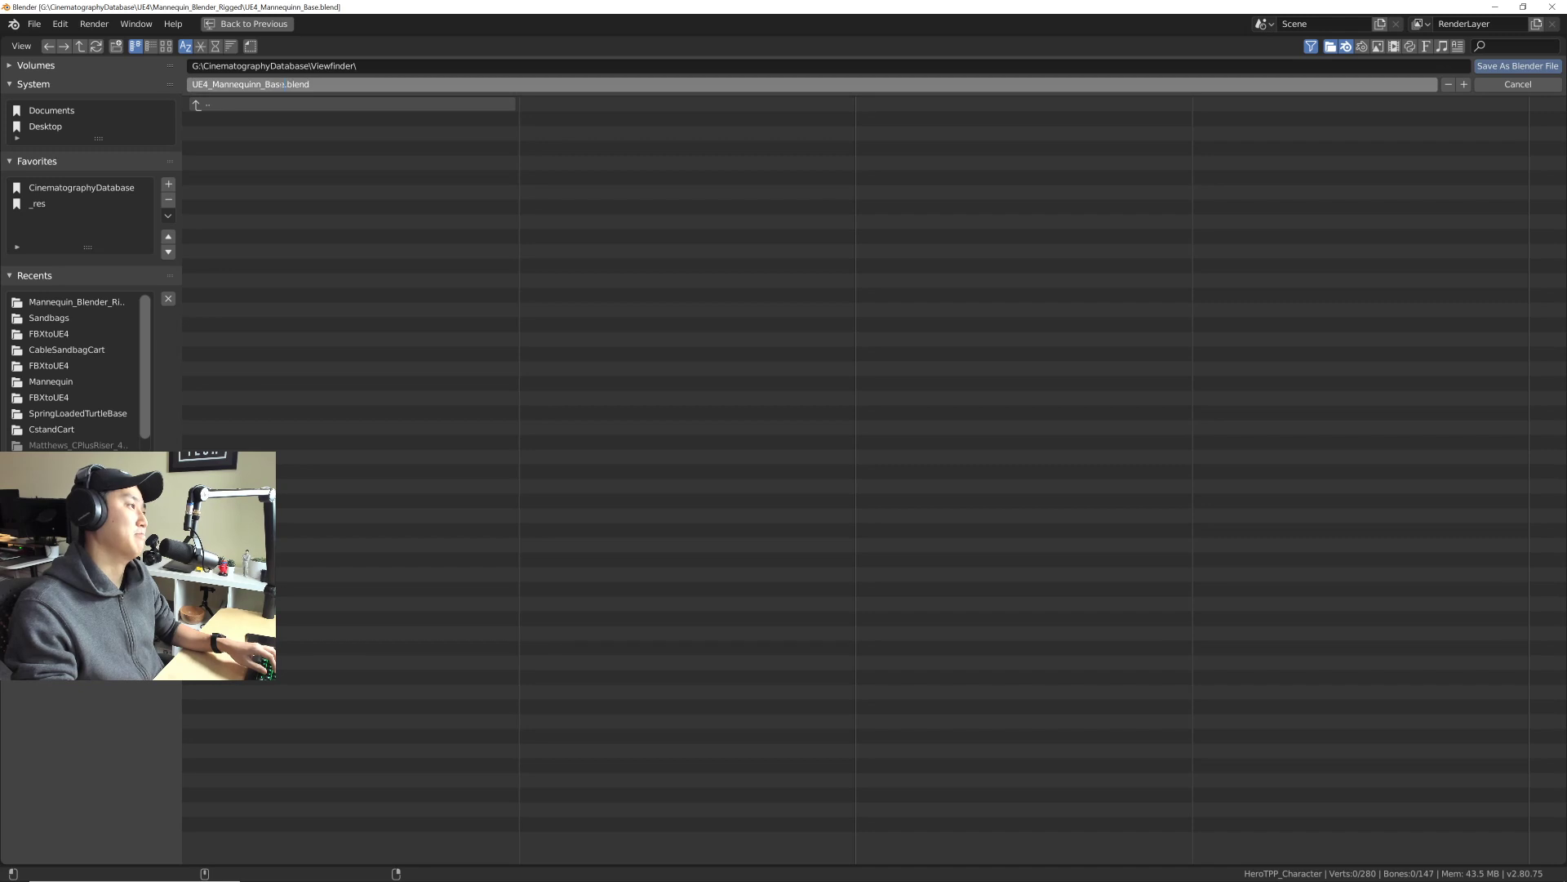
left_click_drag(284, 84, 191, 84)
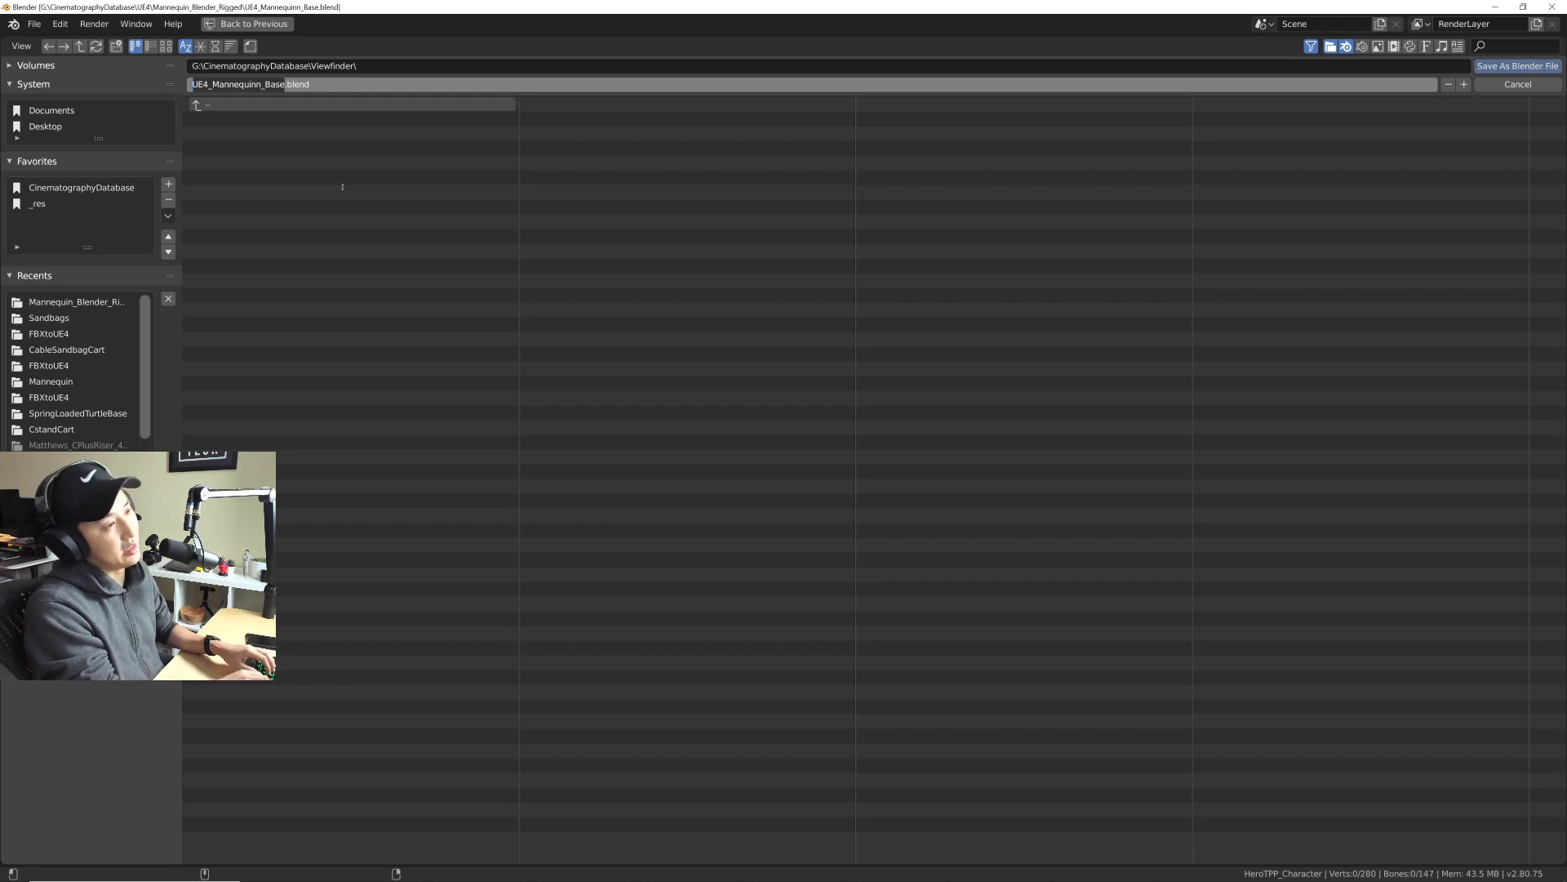
type("Viewfinder")
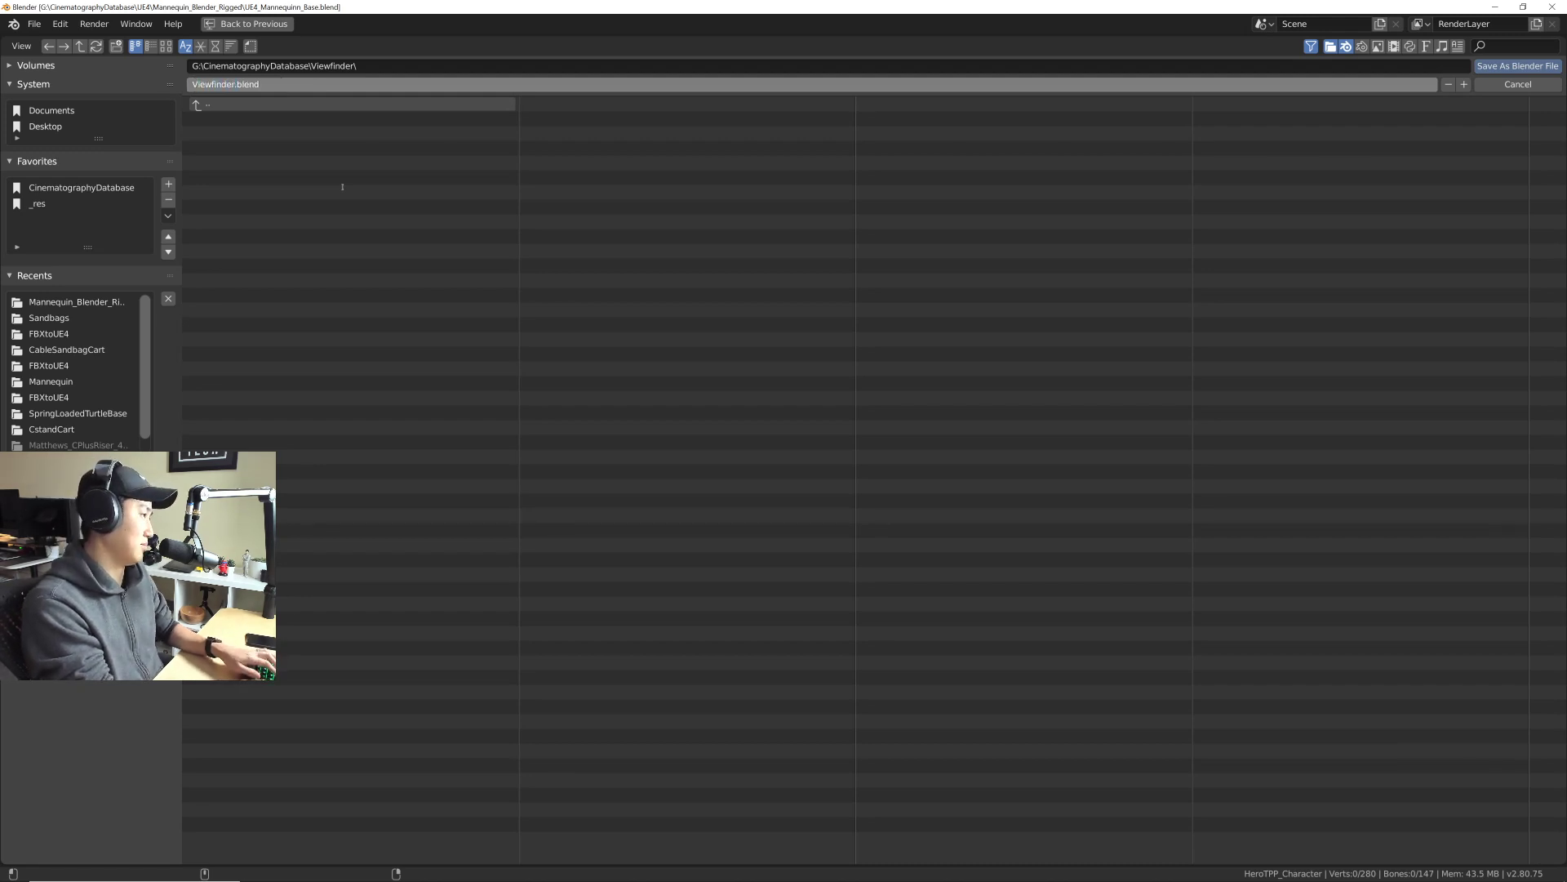
type("_01")
left_click(1518, 65)
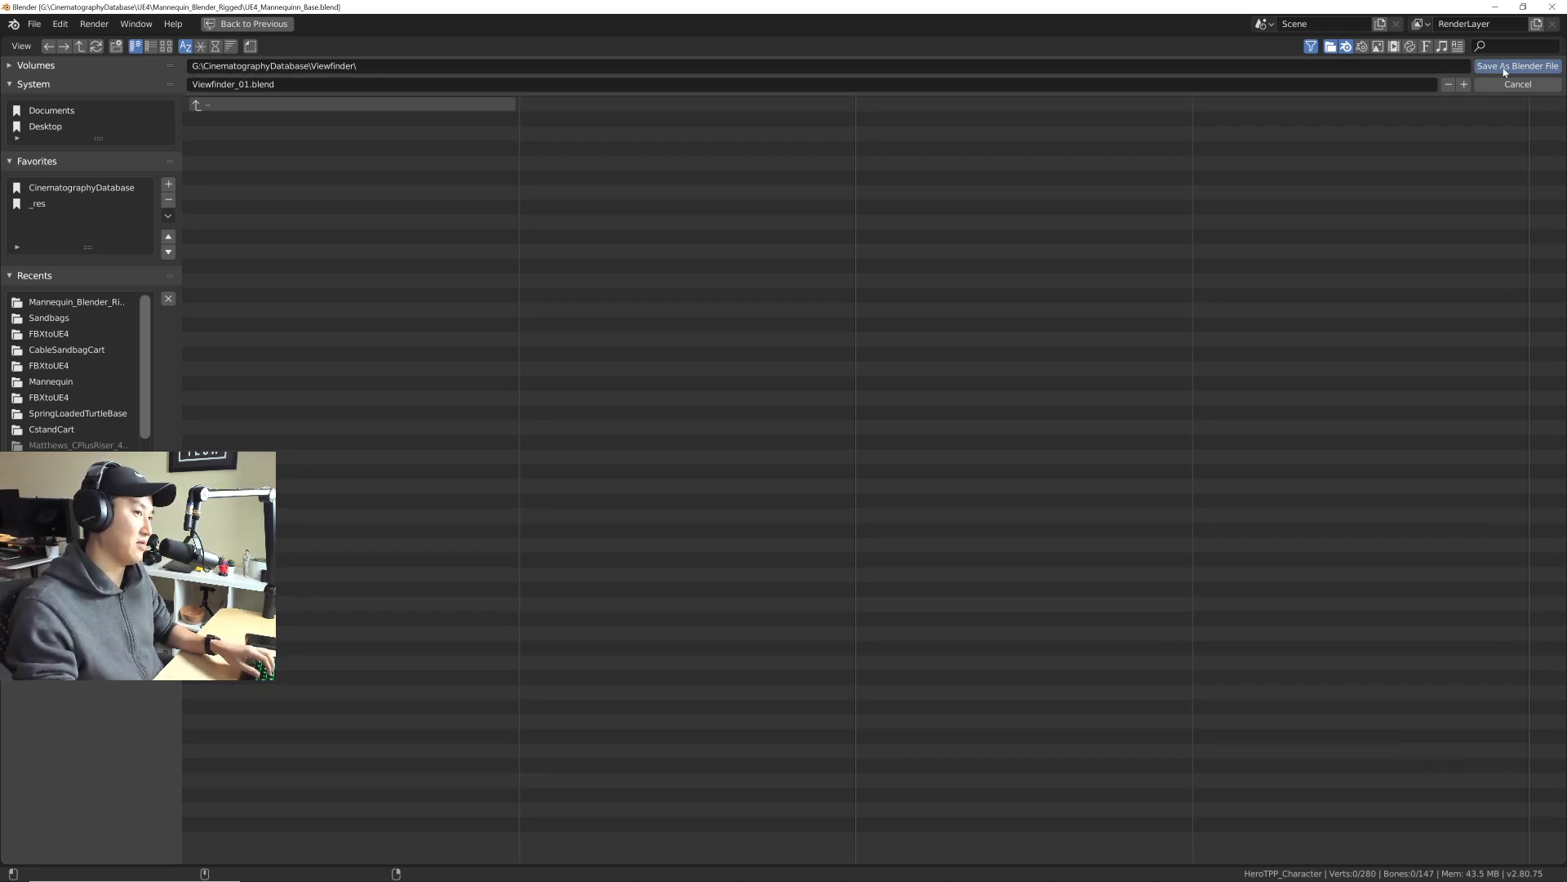
Step: Examine the rigged mannequin's mesh and bones from several angles and distances
middle_click_drag(725, 322, 693, 356)
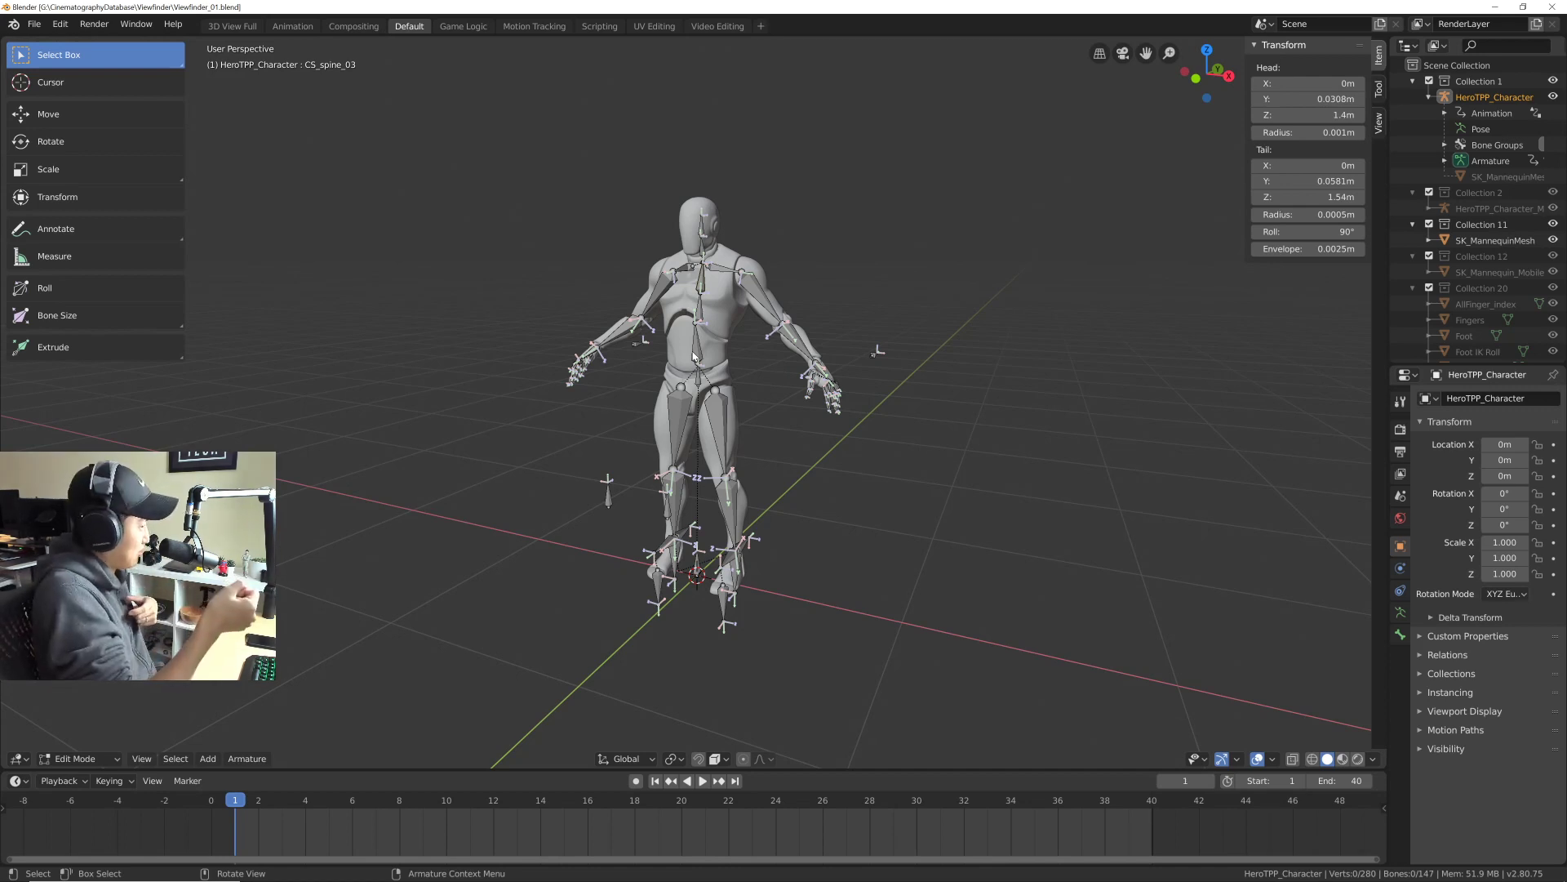
scroll(696, 360, "up", 3)
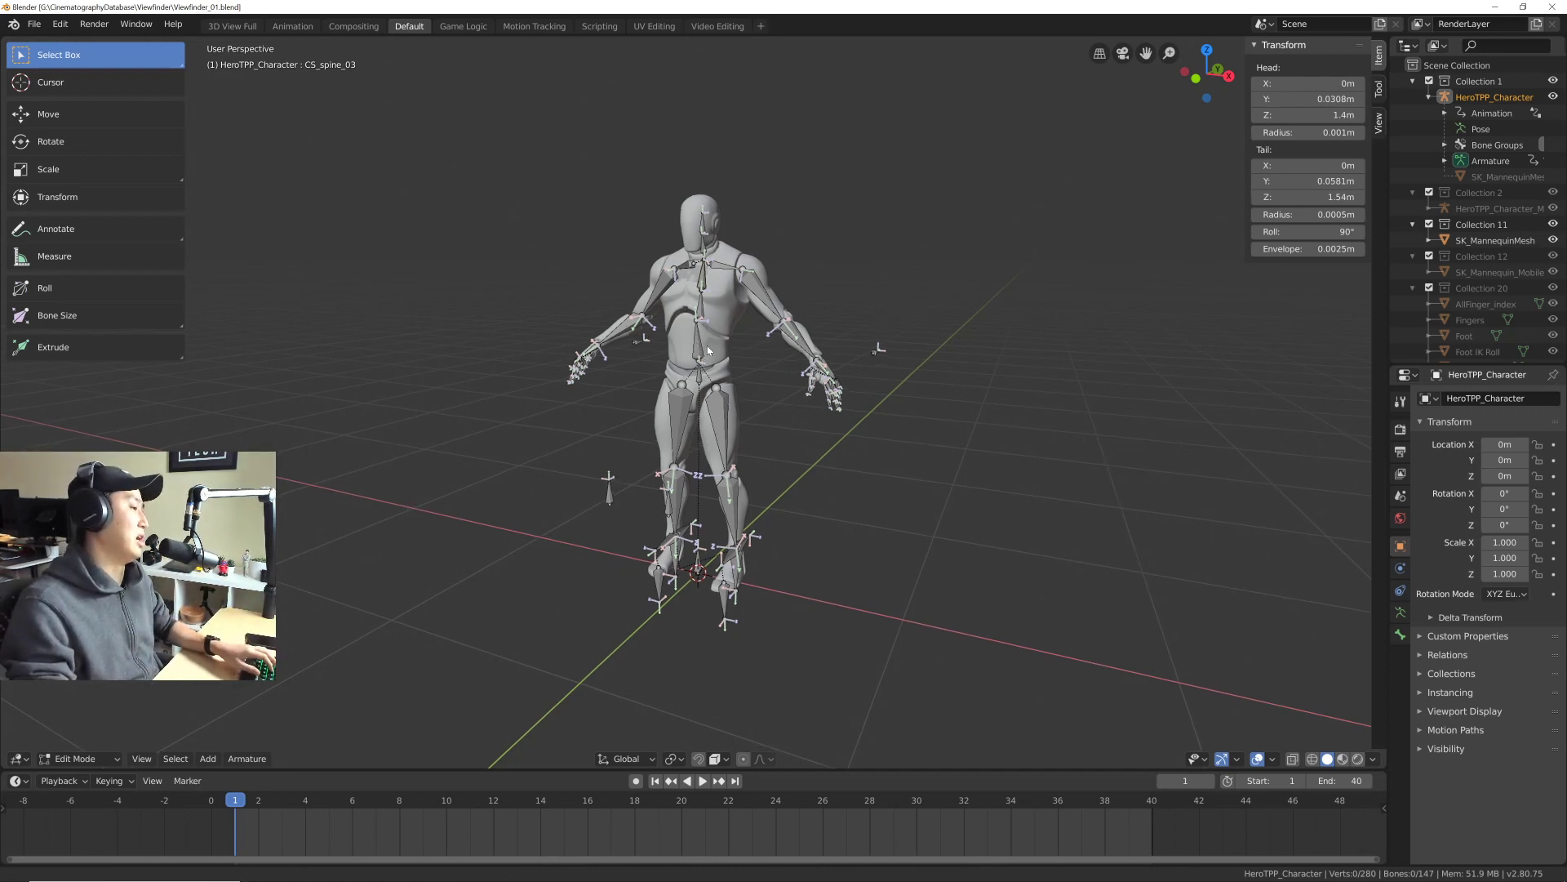
middle_click_drag(717, 302, 649, 397)
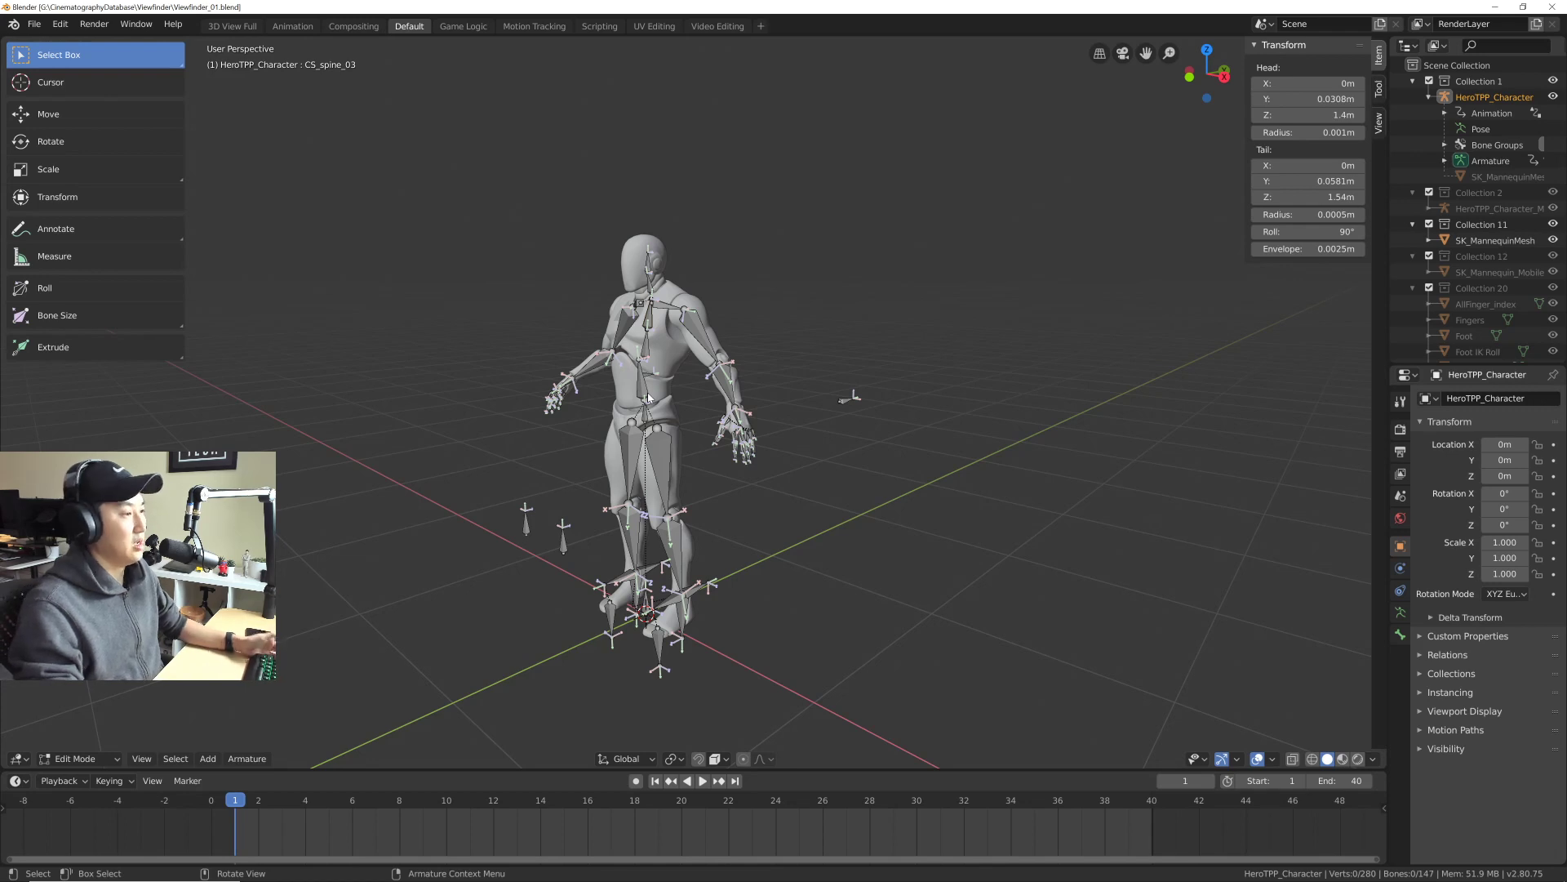
middle_click_drag(642, 400, 610, 325)
scroll(704, 390, "up", 3)
middle_click_drag(712, 347, 643, 369)
scroll(654, 351, "down", 3)
scroll(622, 359, "up", 2)
scroll(642, 368, "down", 2)
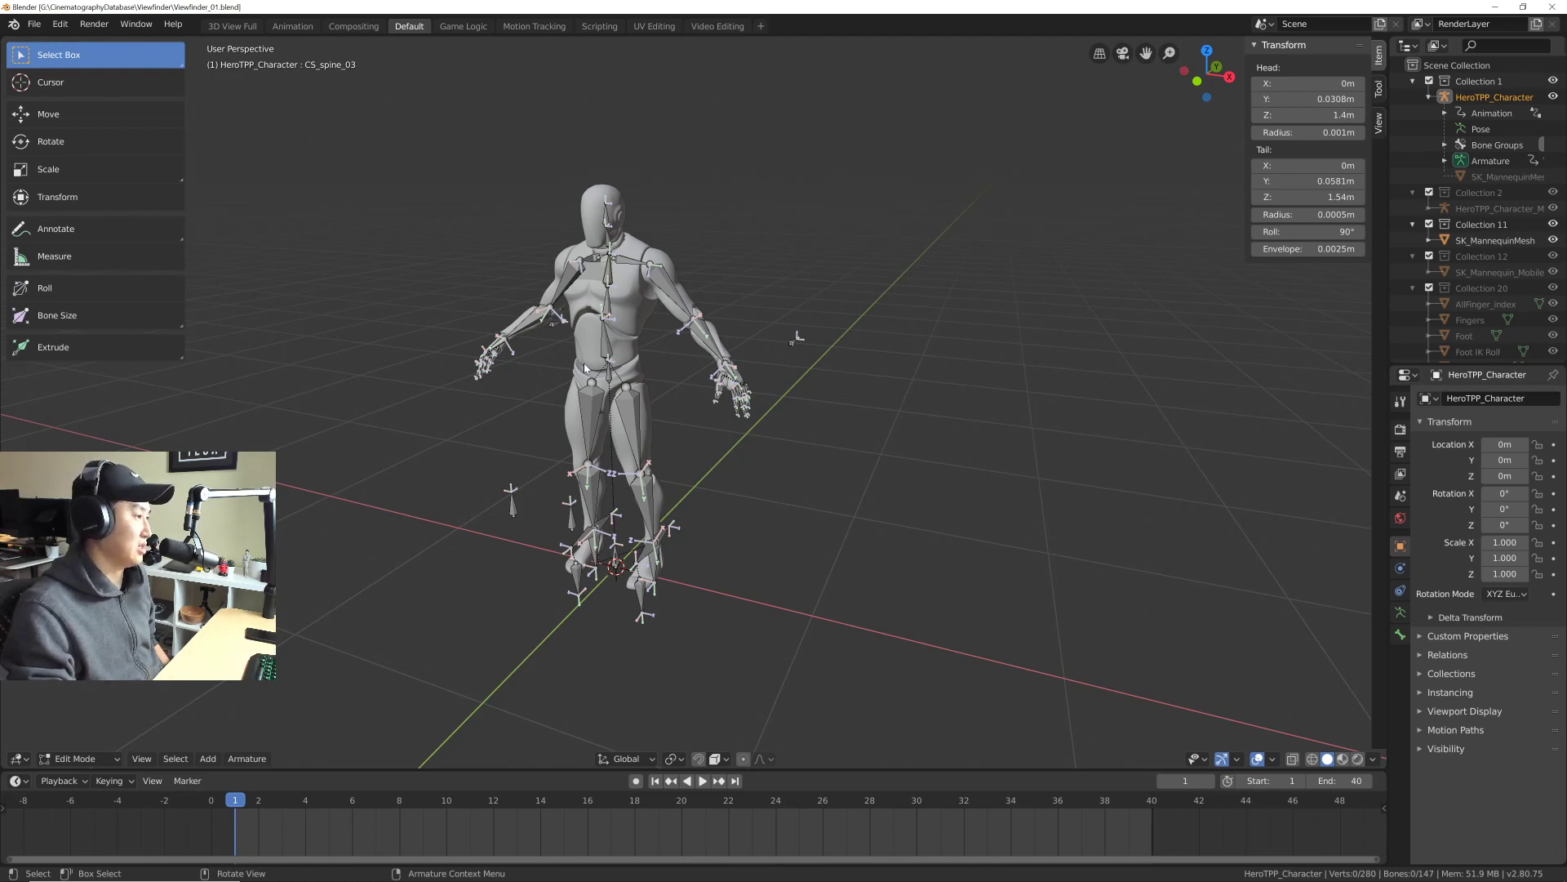
scroll(584, 367, "up", 3)
scroll(596, 364, "down", 1)
middle_click_drag(605, 359, 622, 353)
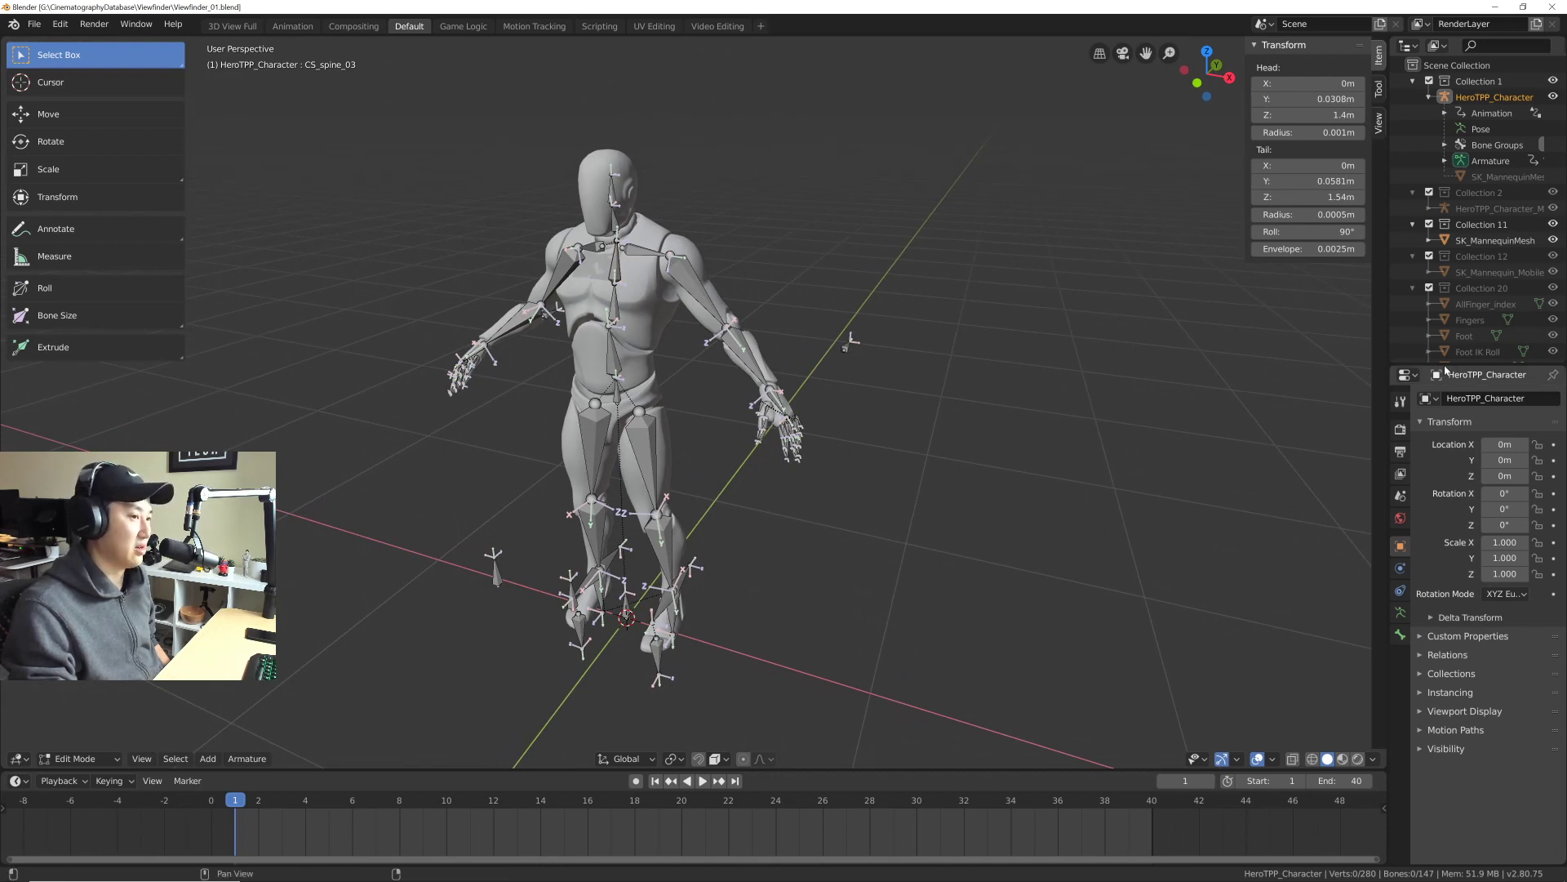
Step: Widen the Outliner area and collapse Collections 1, 2, 11, 12 and 20
left_click_drag(1390, 359, 1267, 359)
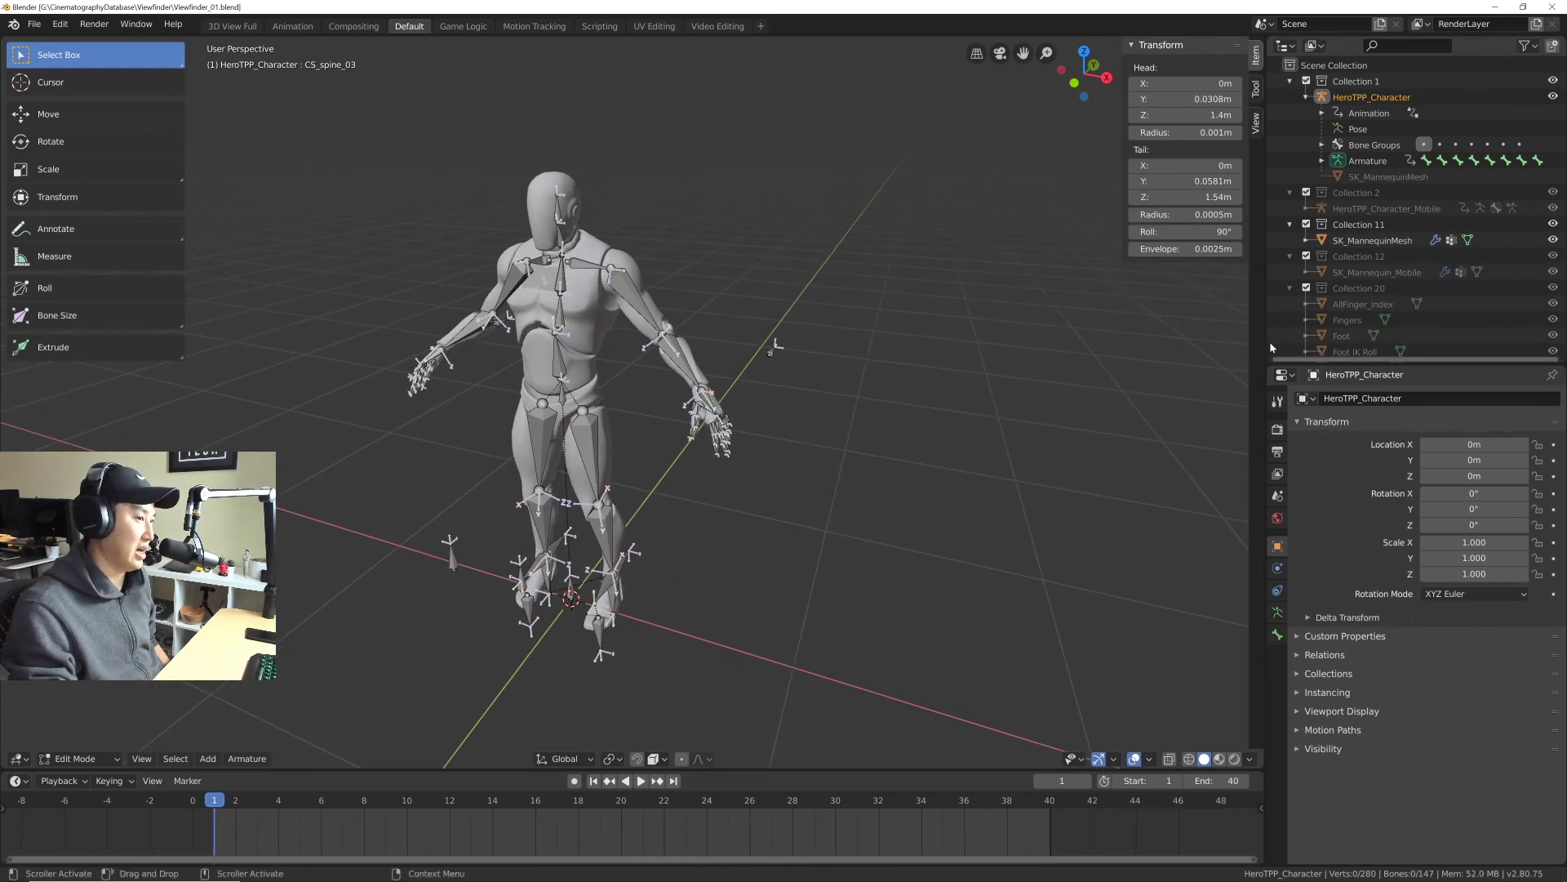
left_click(1290, 81)
left_click(1290, 96)
left_click(1290, 113)
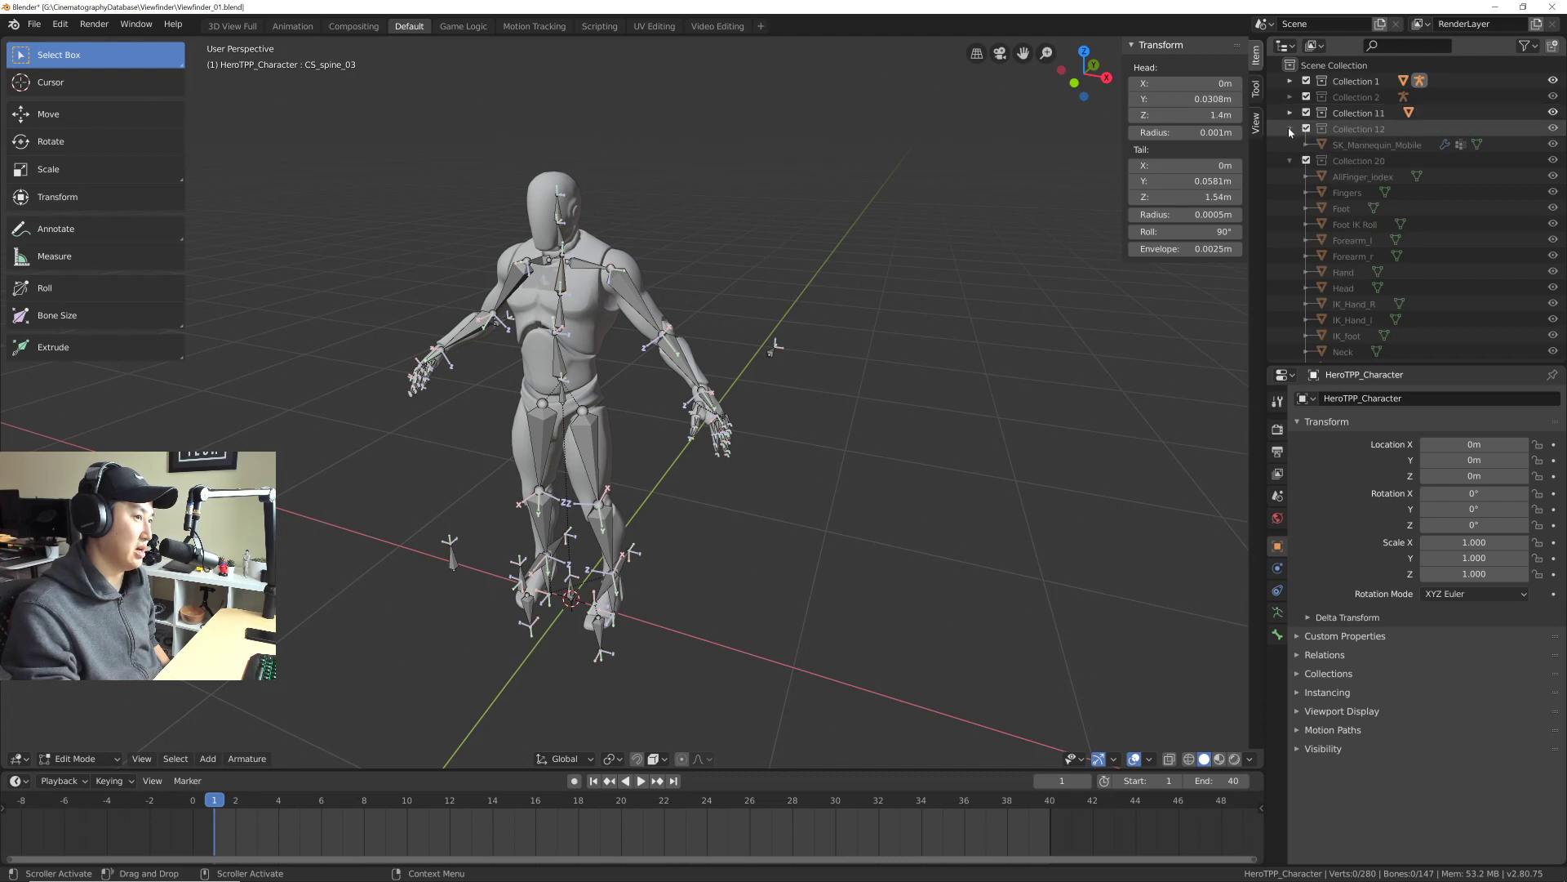
left_click(1290, 129)
left_click(1289, 145)
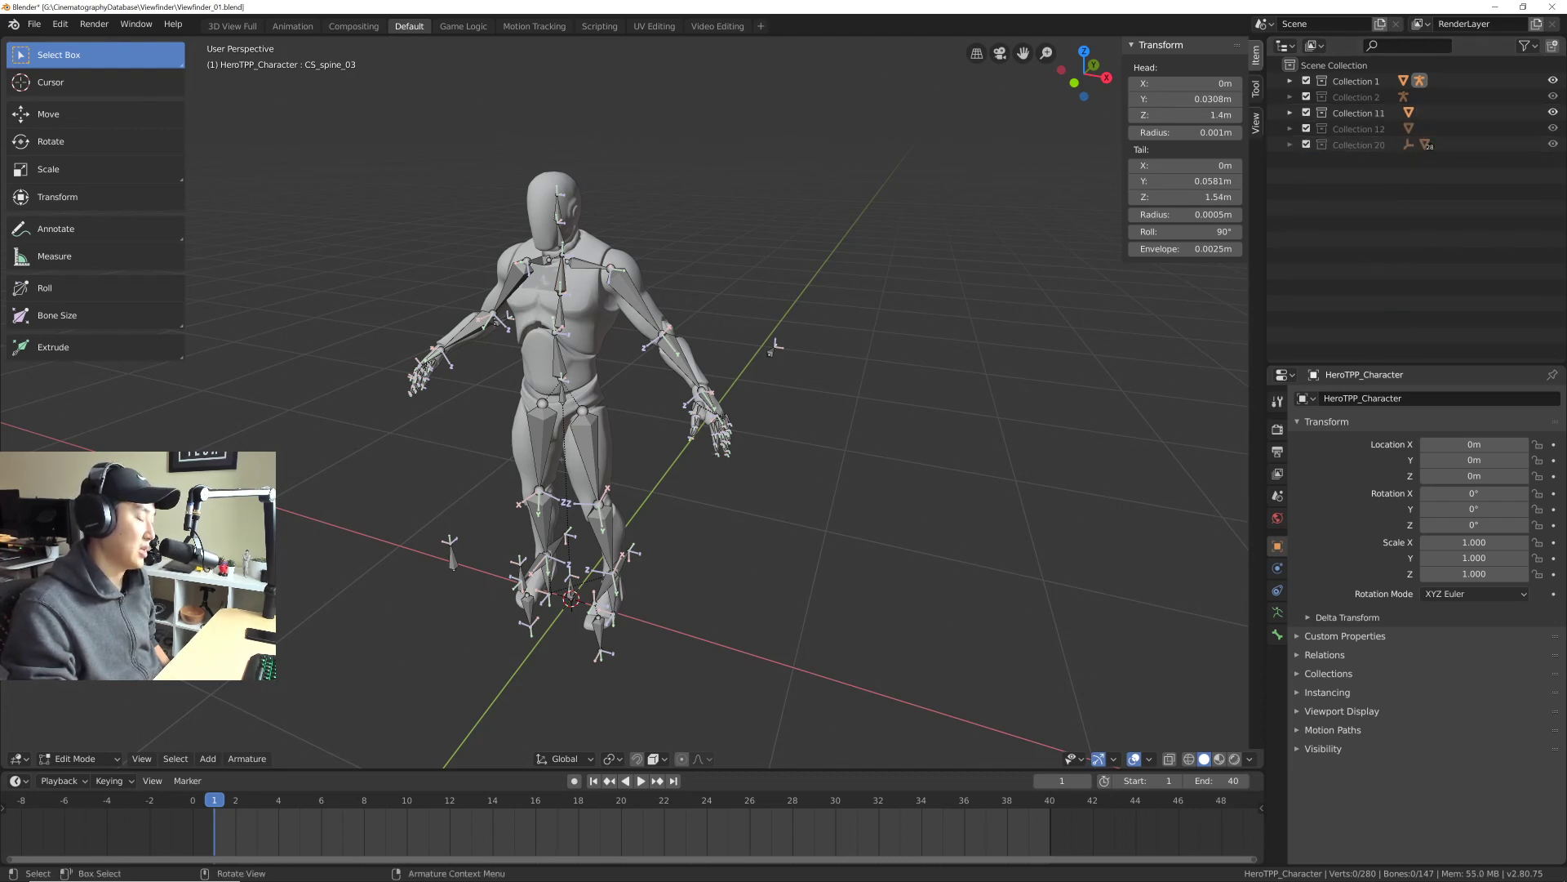
Step: Place the 3D cursor in the empty space just below the mannequin's right hand
middle_click_drag(768, 424, 671, 430)
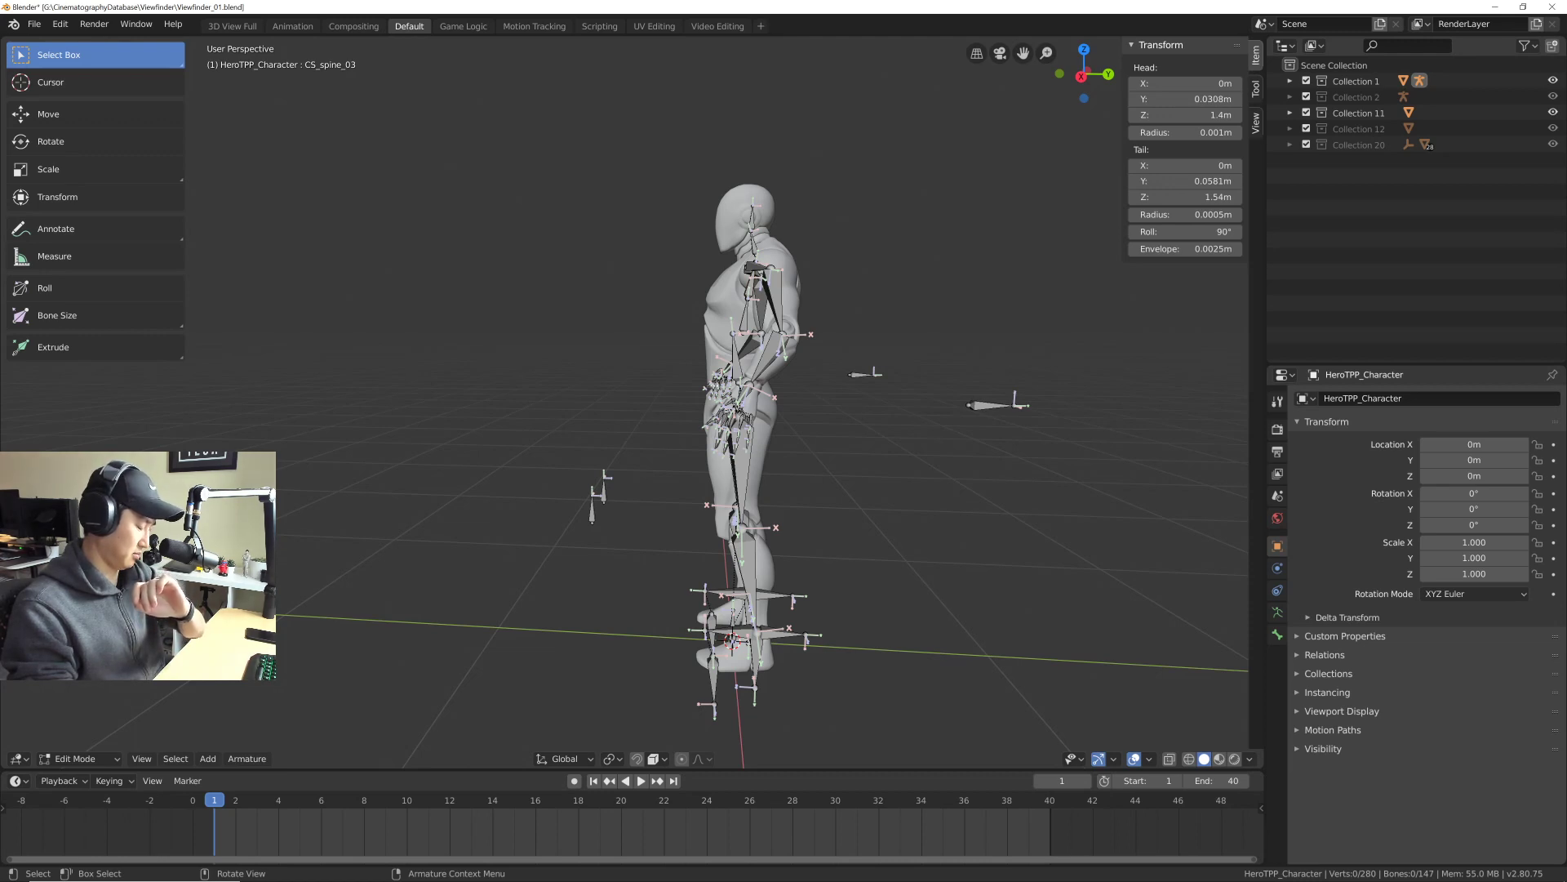
middle_click_drag(671, 430, 625, 433)
middle_click_drag(652, 373, 653, 374)
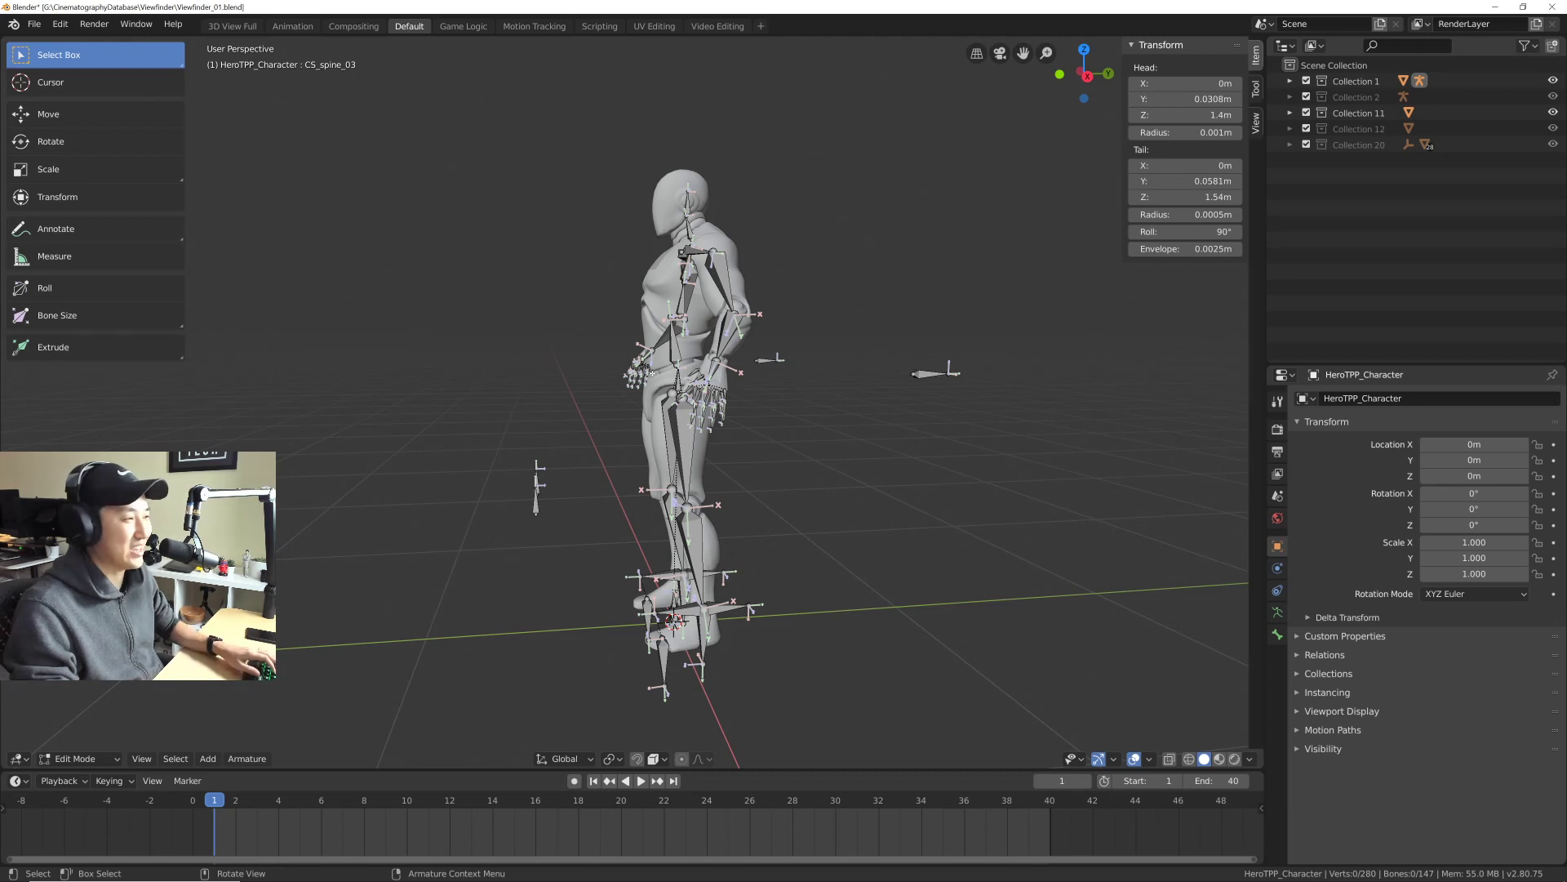
middle_click_drag(686, 408, 670, 355)
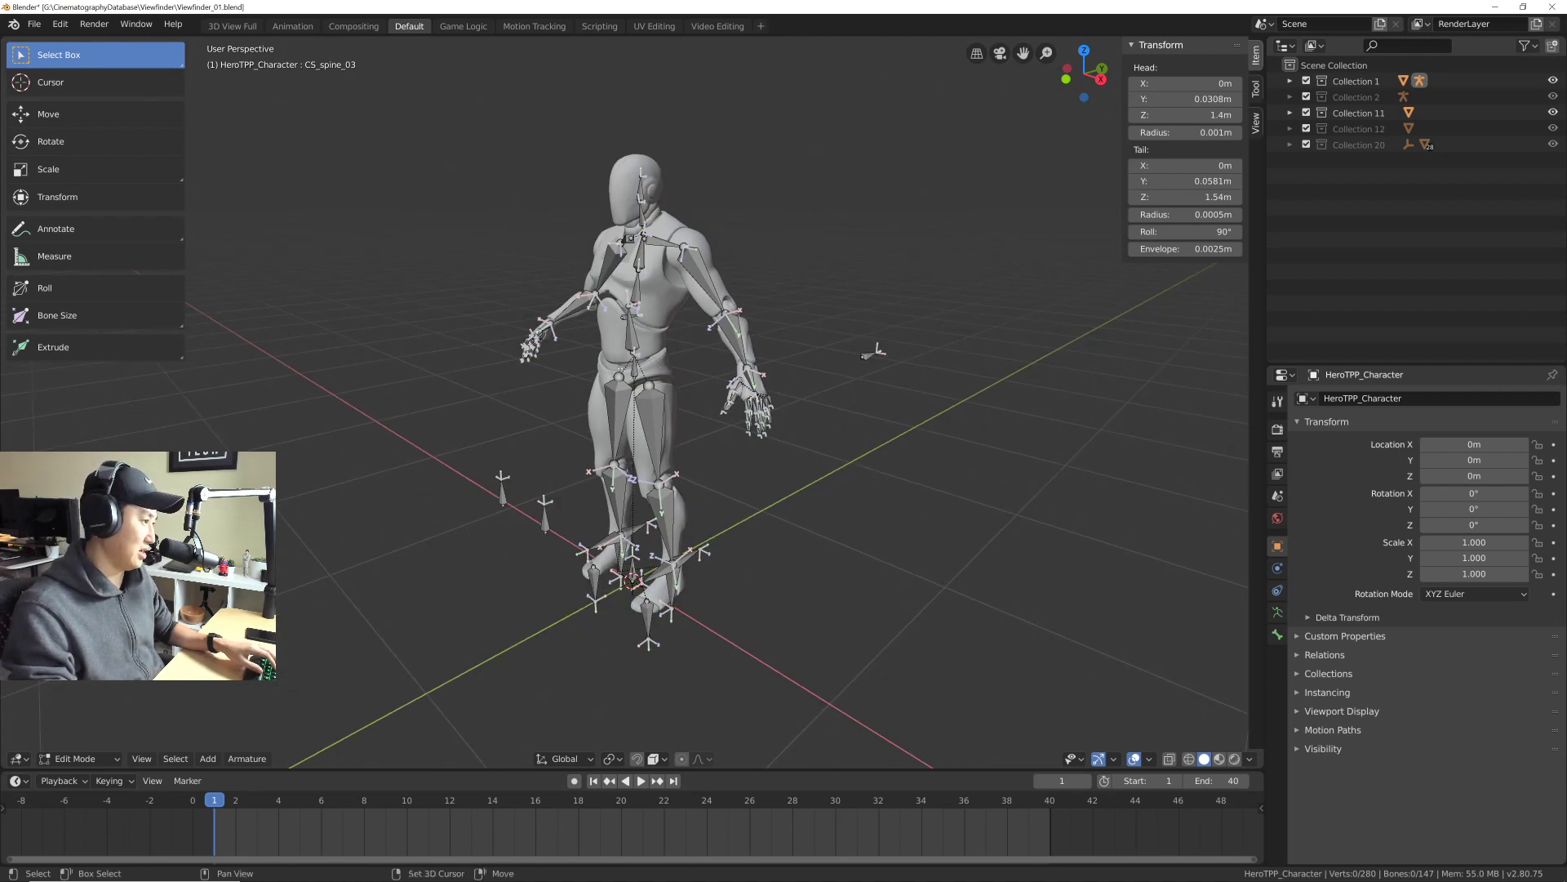
right_click_drag(625, 408, 512, 414, "shift")
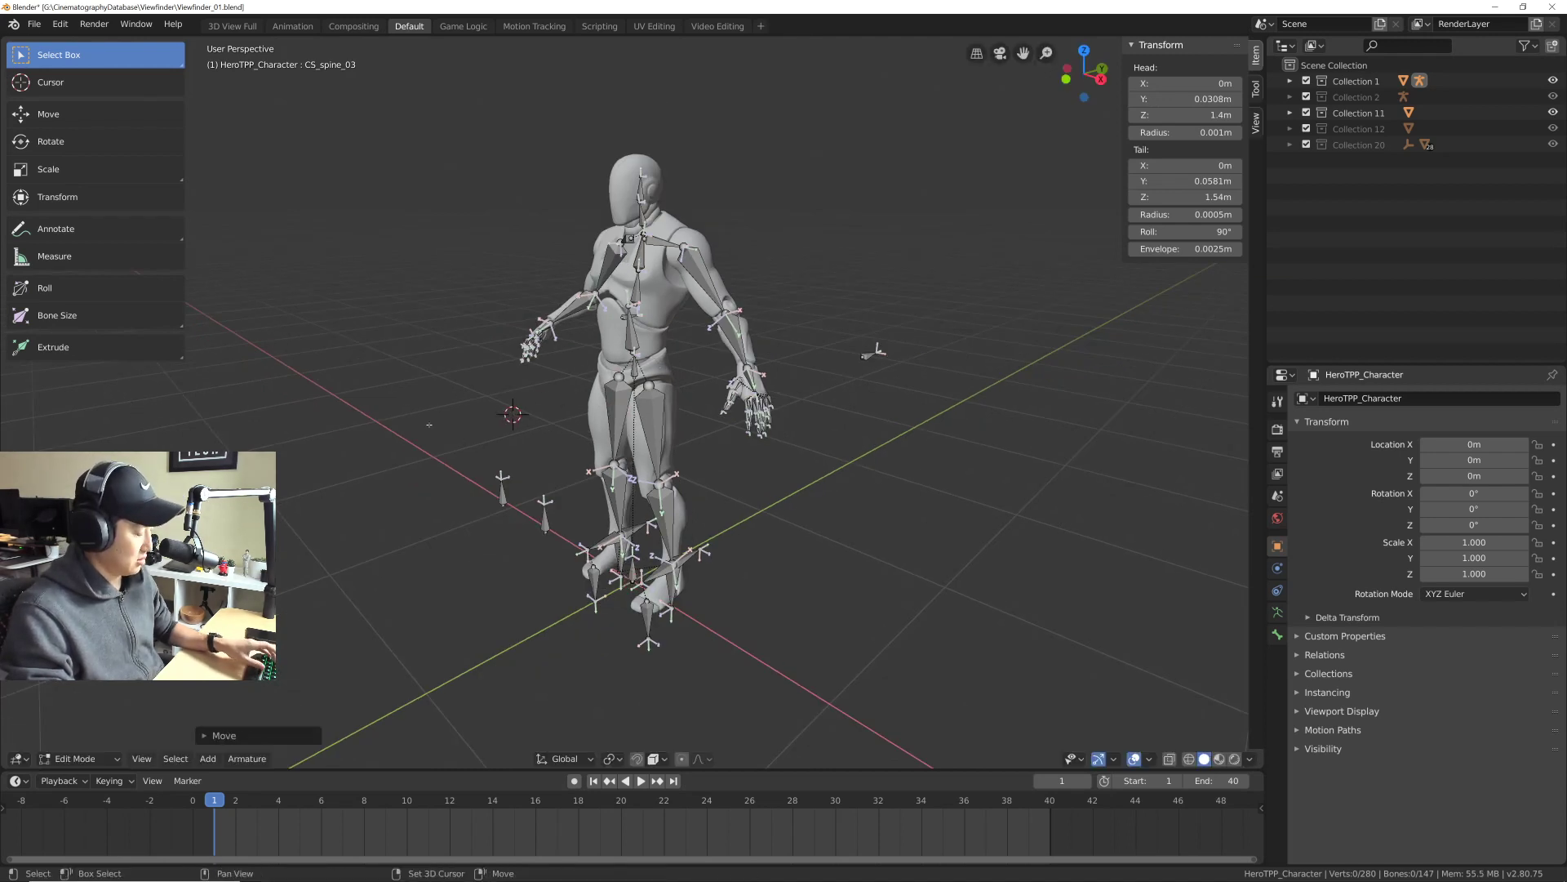
Step: Add a new bone at the 3D cursor beside the mannequin and return the cursor to the world origin
key("shift+a")
key("shift+s")
left_click(320, 477)
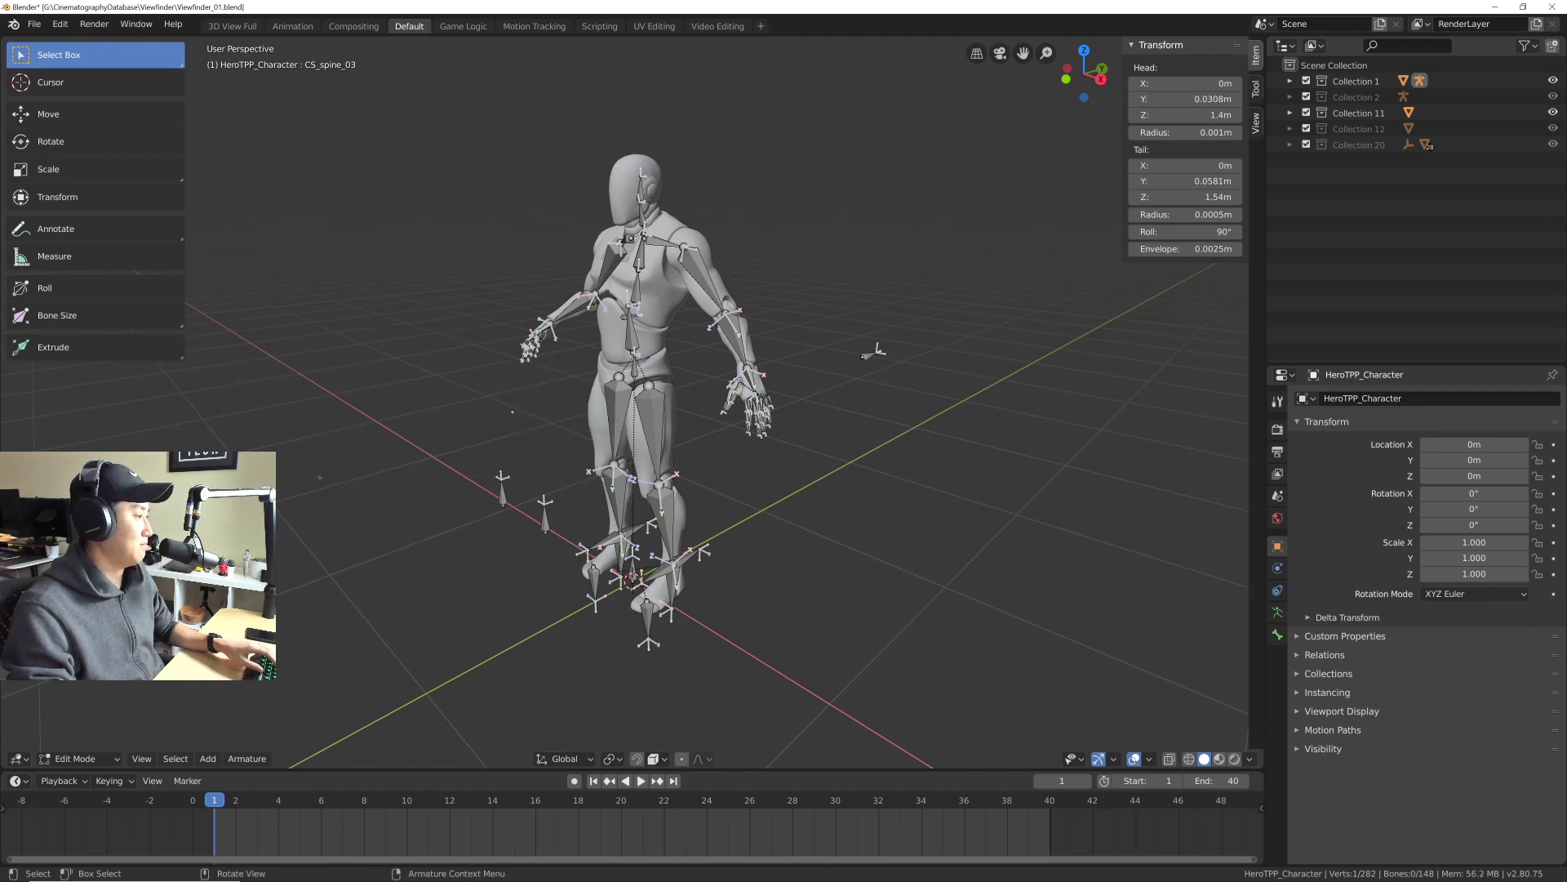
Step: Examine the mannequin's upper body and arm bones in the right orthographic view
middle_click_drag(636, 408, 612, 403)
scroll(637, 408, "up", 2)
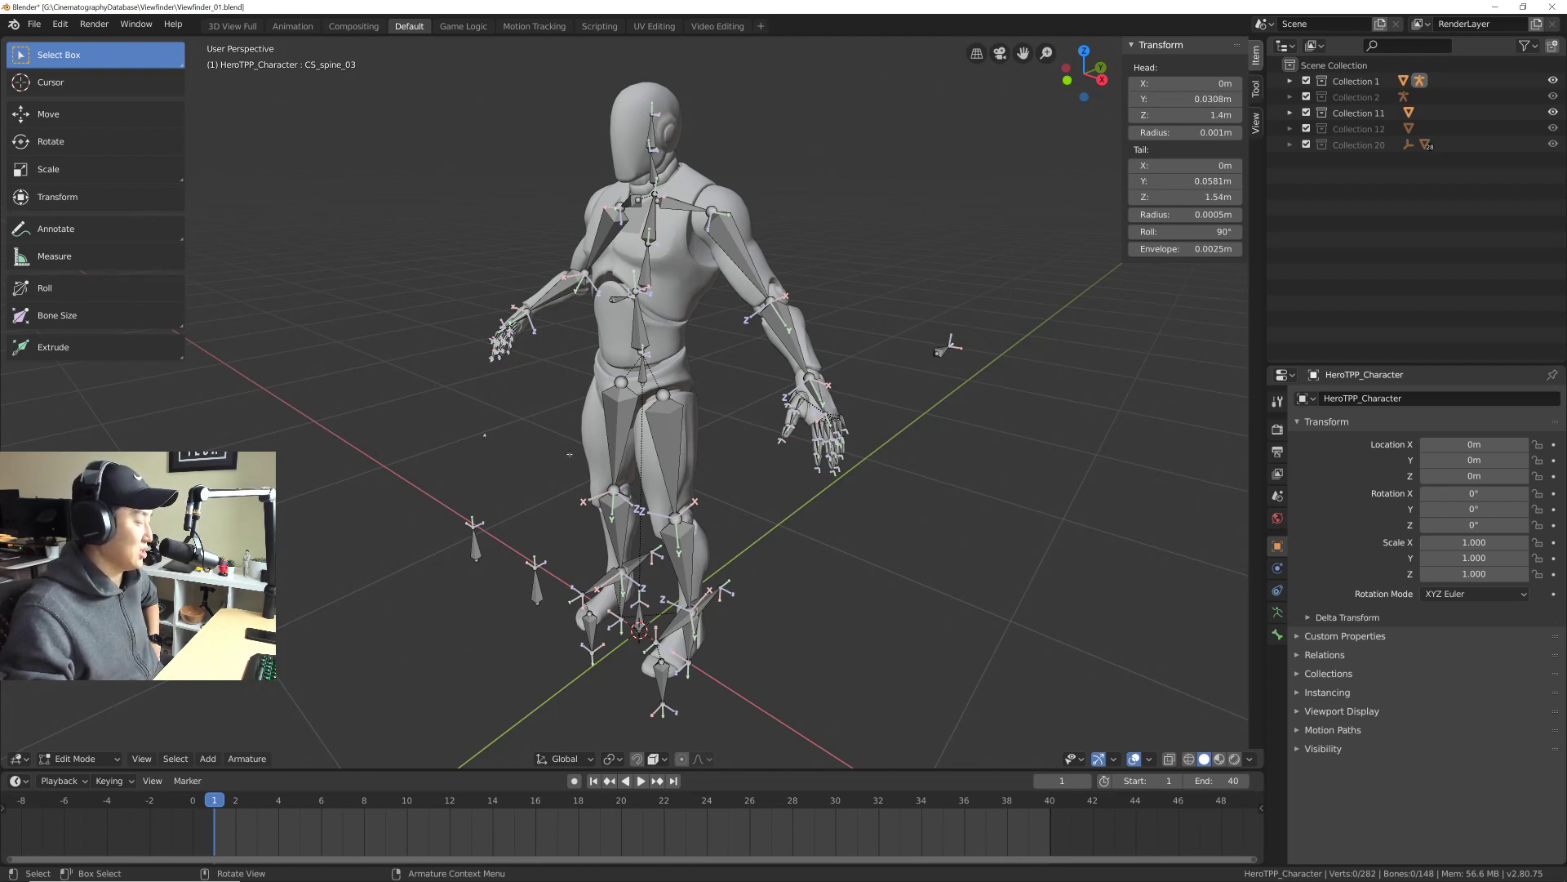
key("KP_3")
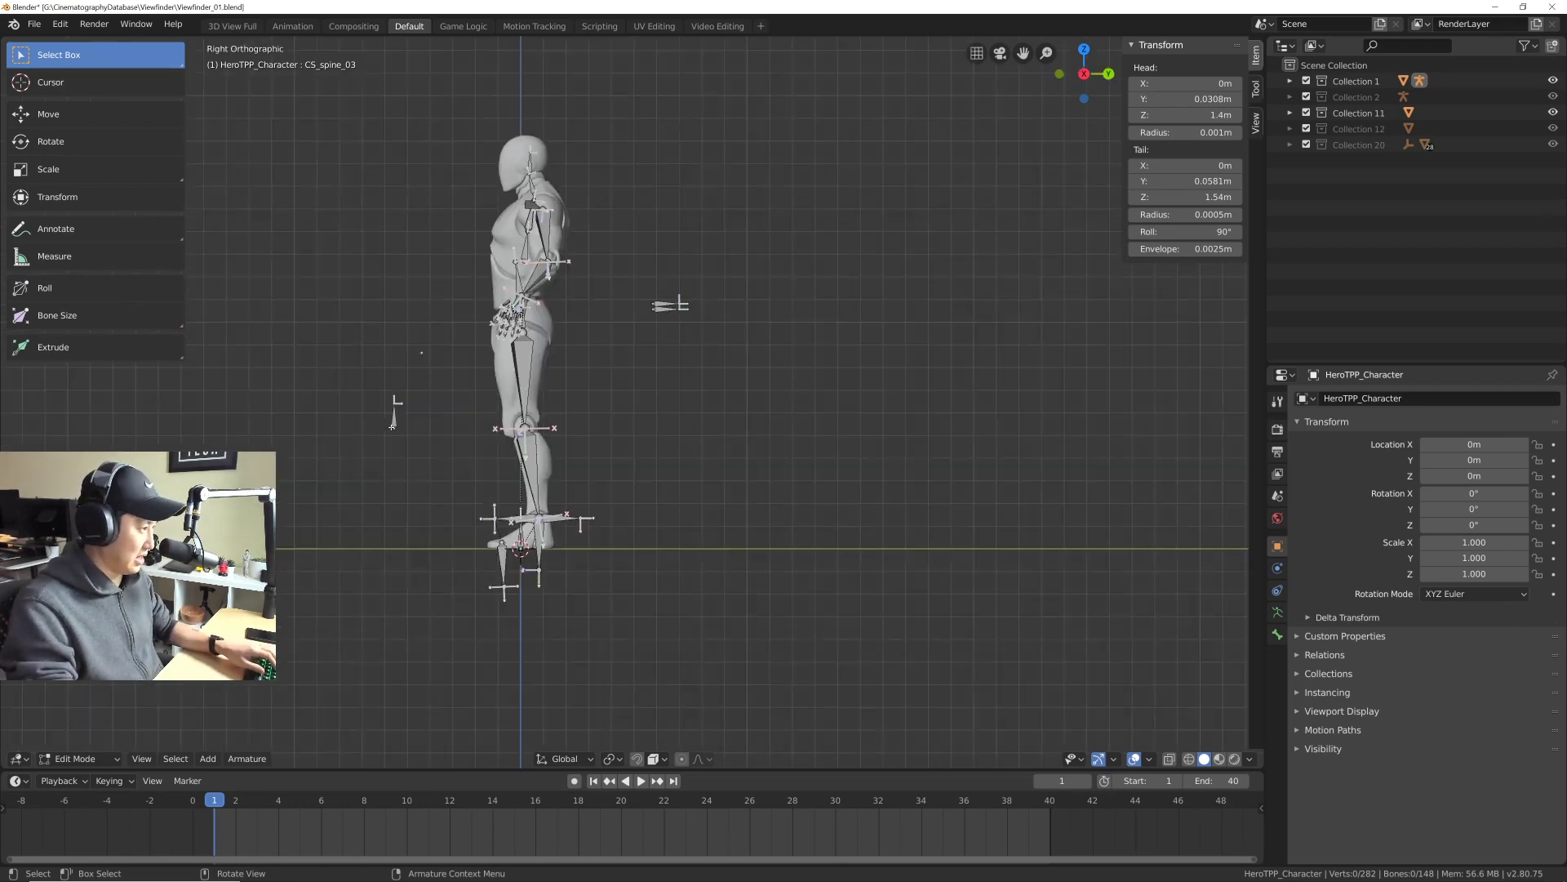
scroll(391, 427, "up", 4)
scroll(625, 400, "up", 3)
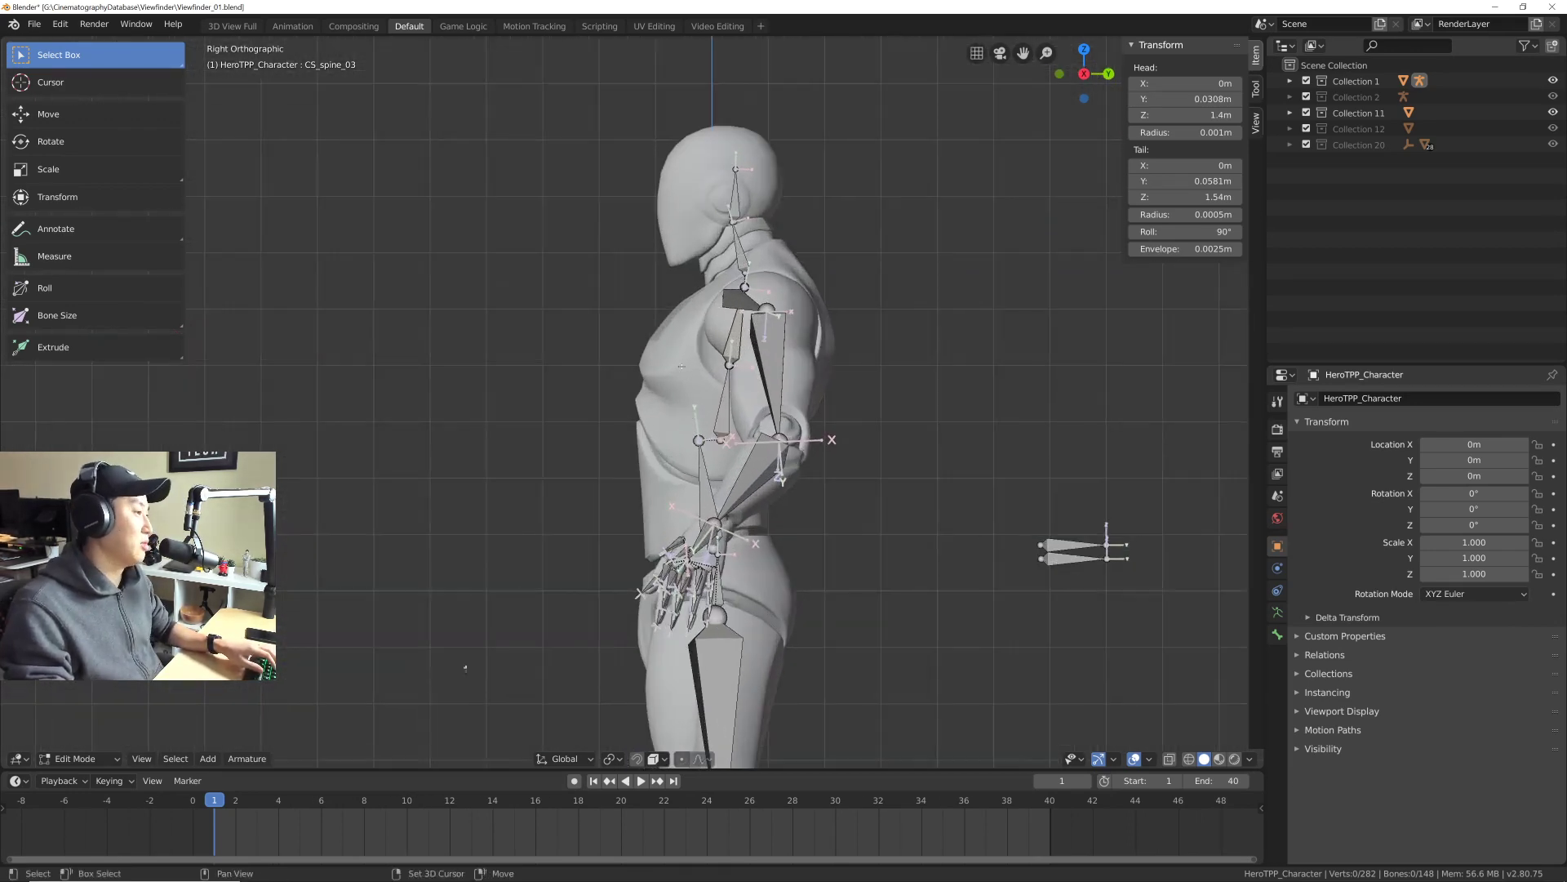
Step: Switch to the Chrome browser and search Google for "gordons viewfinder" in a new tab
key("alt+Tab")
key("Tab")
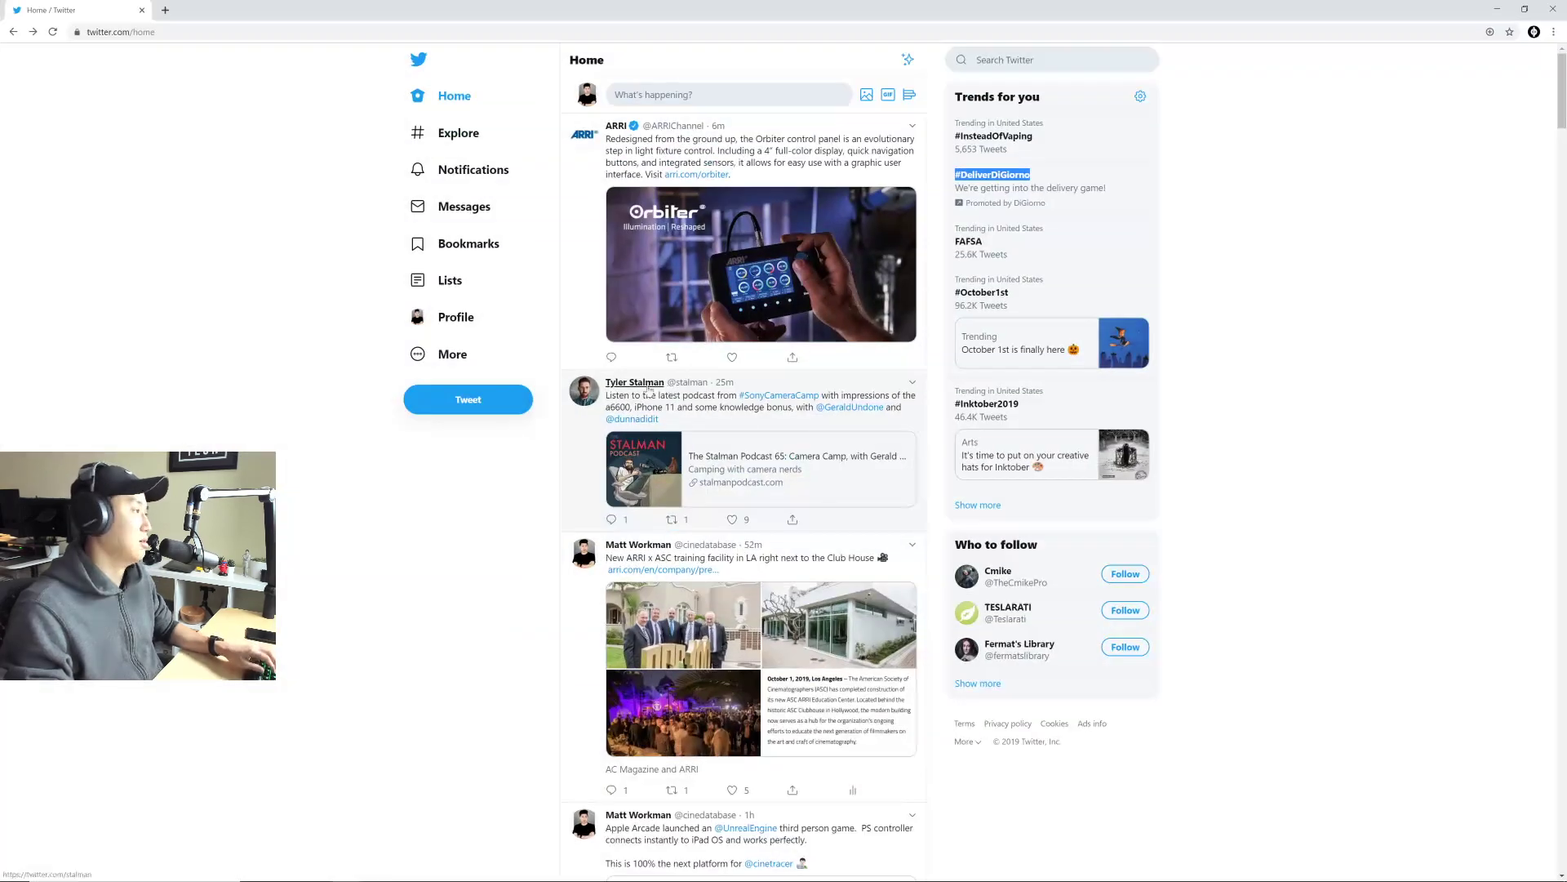
key("ctrl+t")
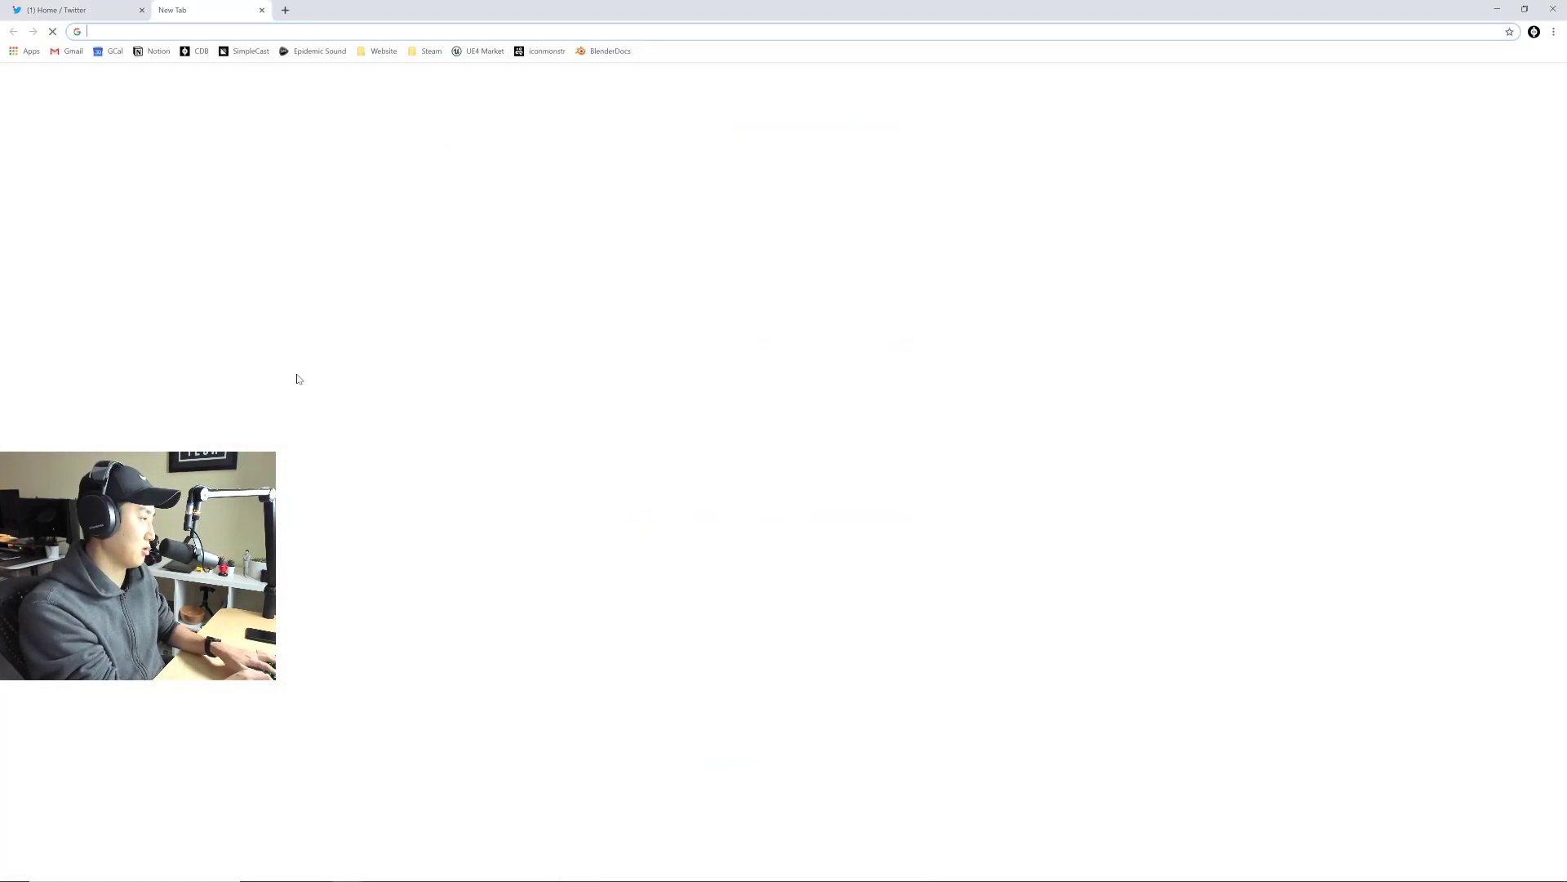
type("gordon")
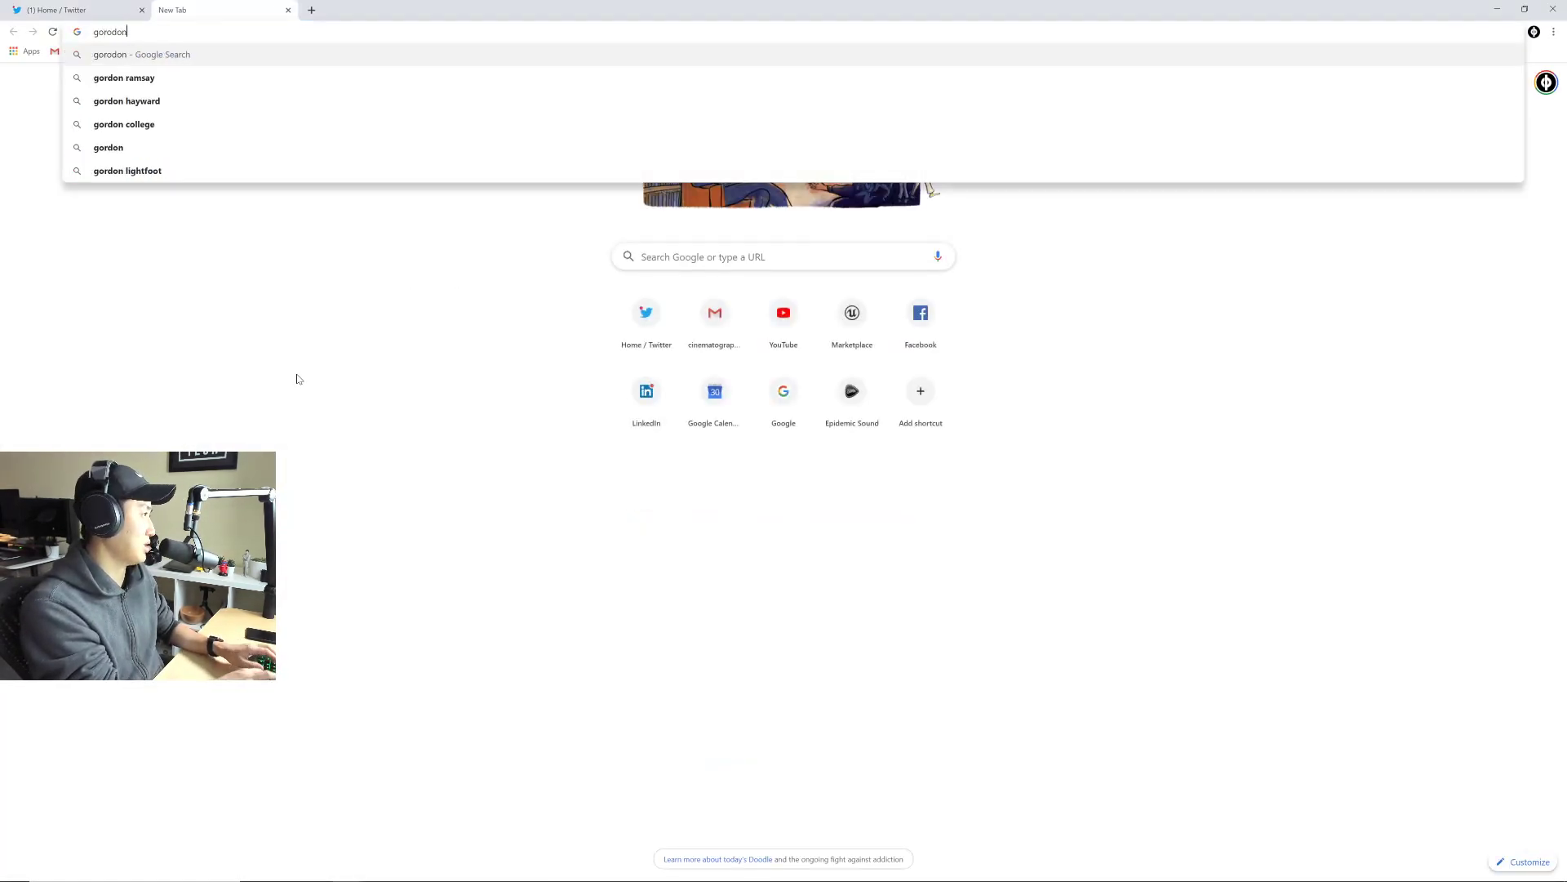
key("BackSpace")
key("BackSpace")
key("BackSpace")
type("dons ")
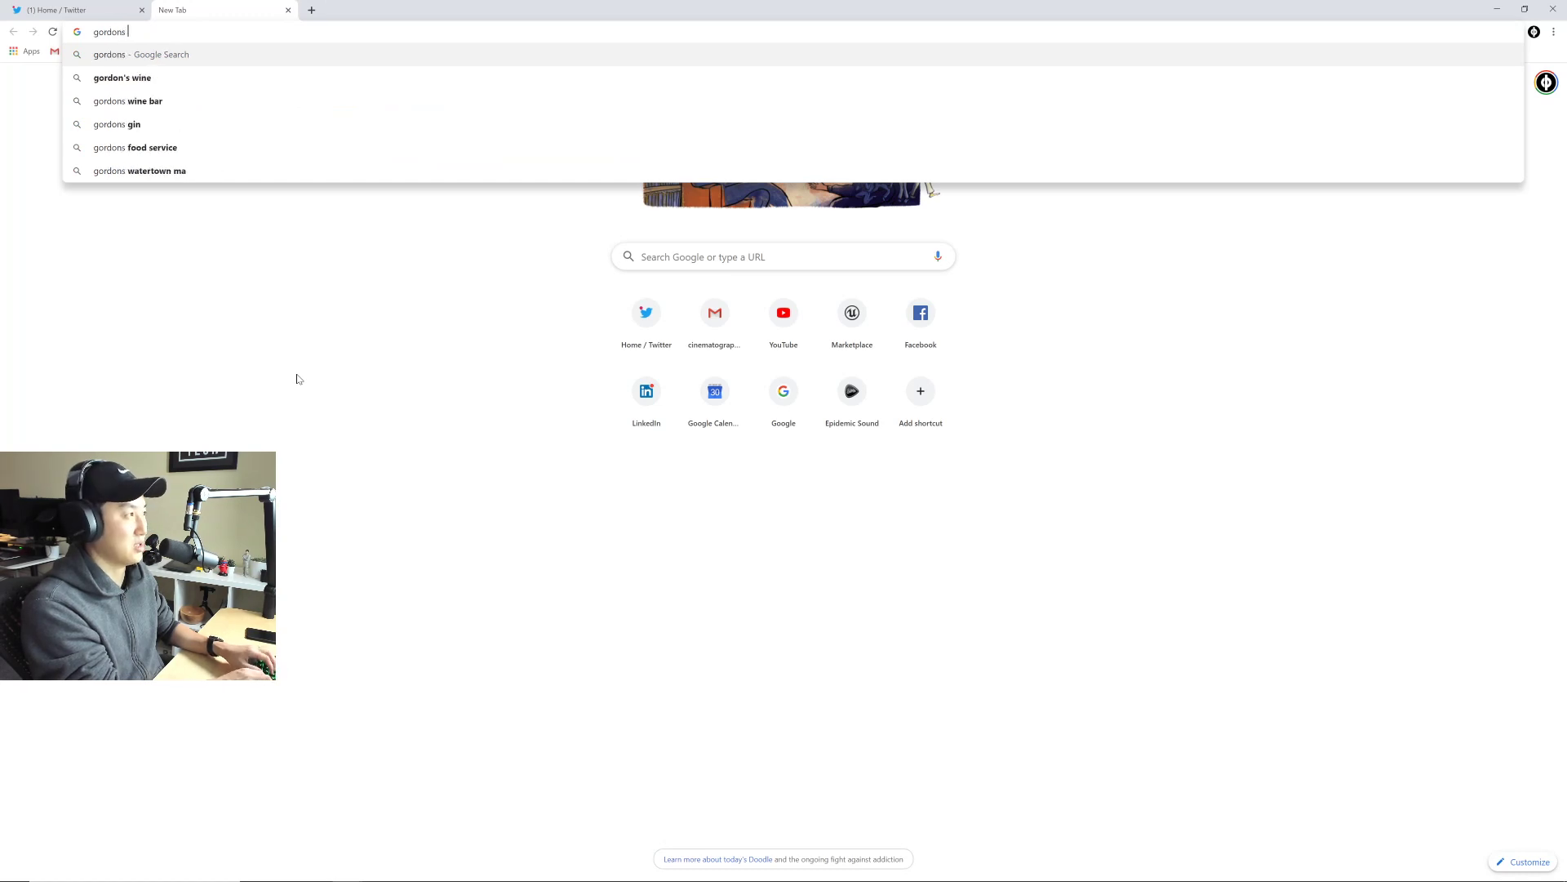
type("viewfinder")
key("Return")
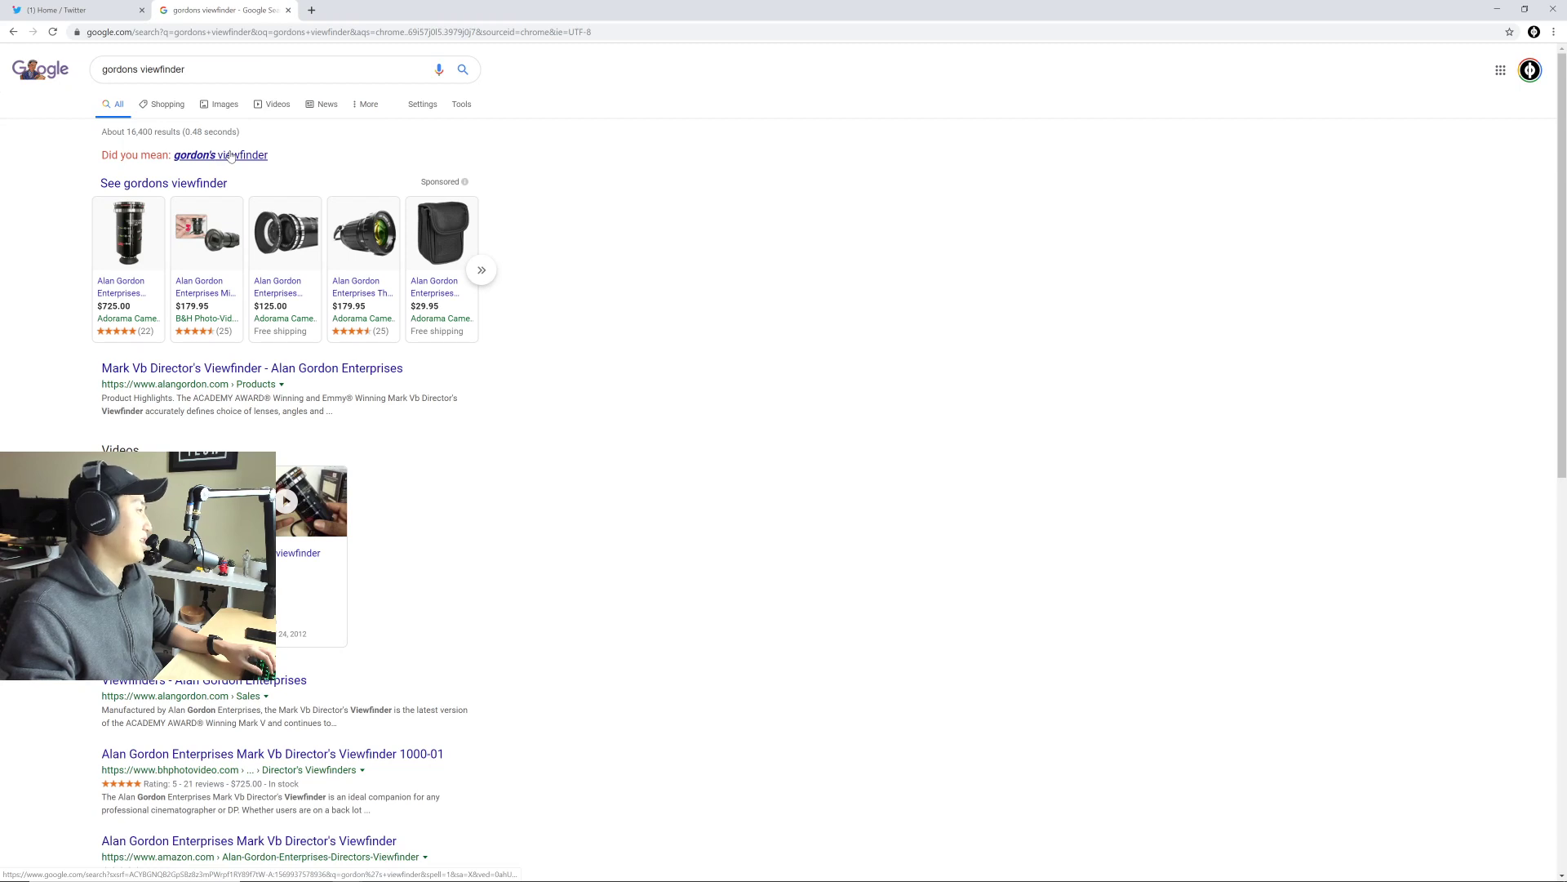
Step: Use the suggested spelling "gordon's viewfinder" and look over its image results
left_click(231, 157)
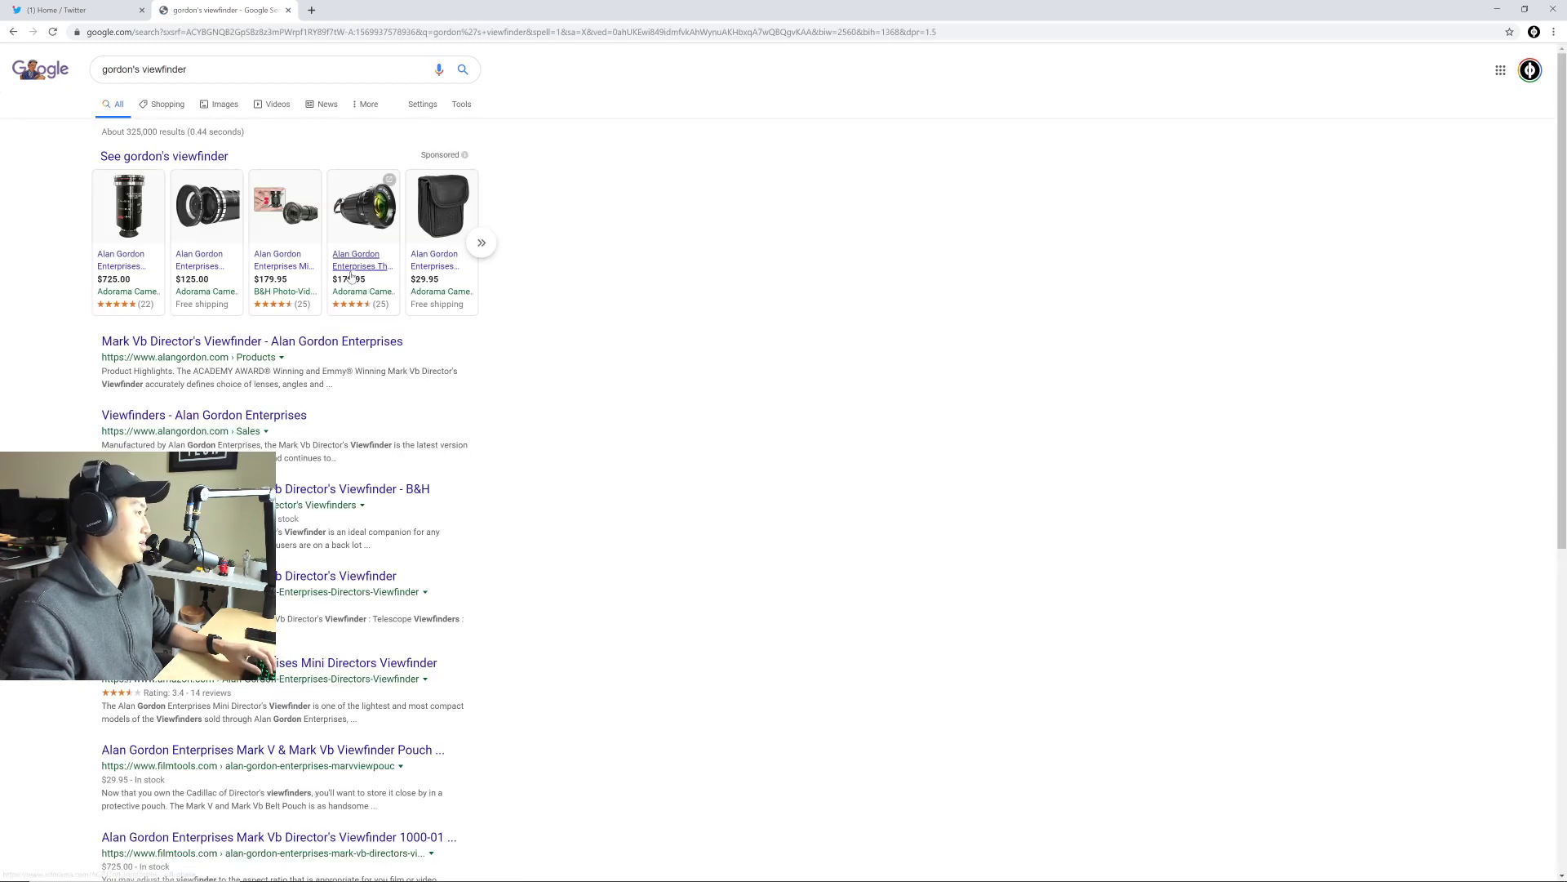
left_click(220, 104)
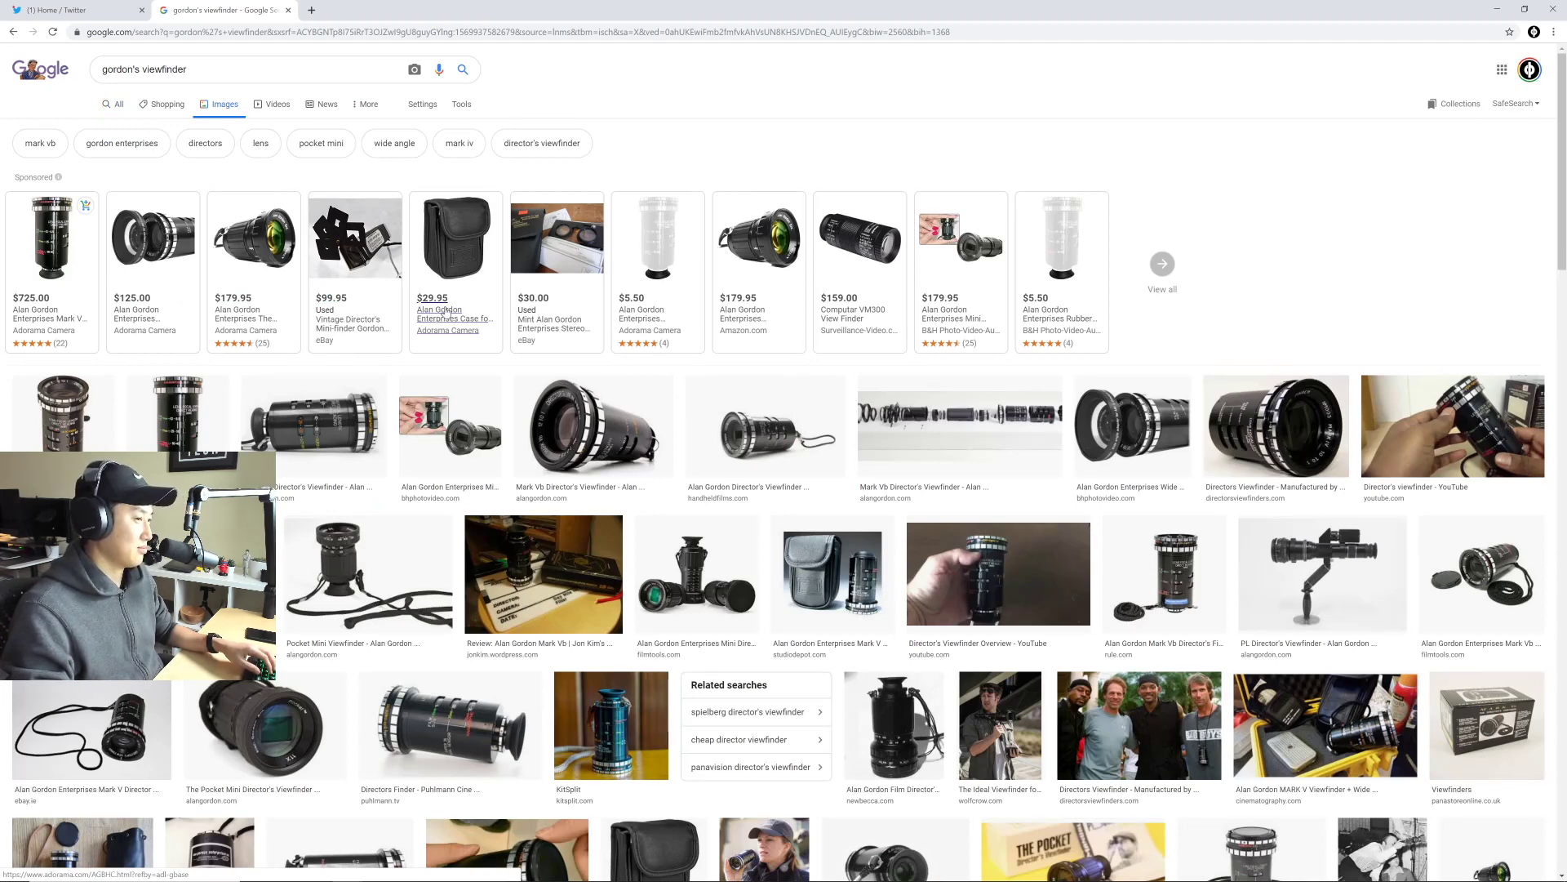
scroll(446, 312, "down", 2)
scroll(446, 313, "up", 2)
Step: Search Google Images for "arri pl" and refine the query to "arri pl viewfinder"
double_click(164, 69)
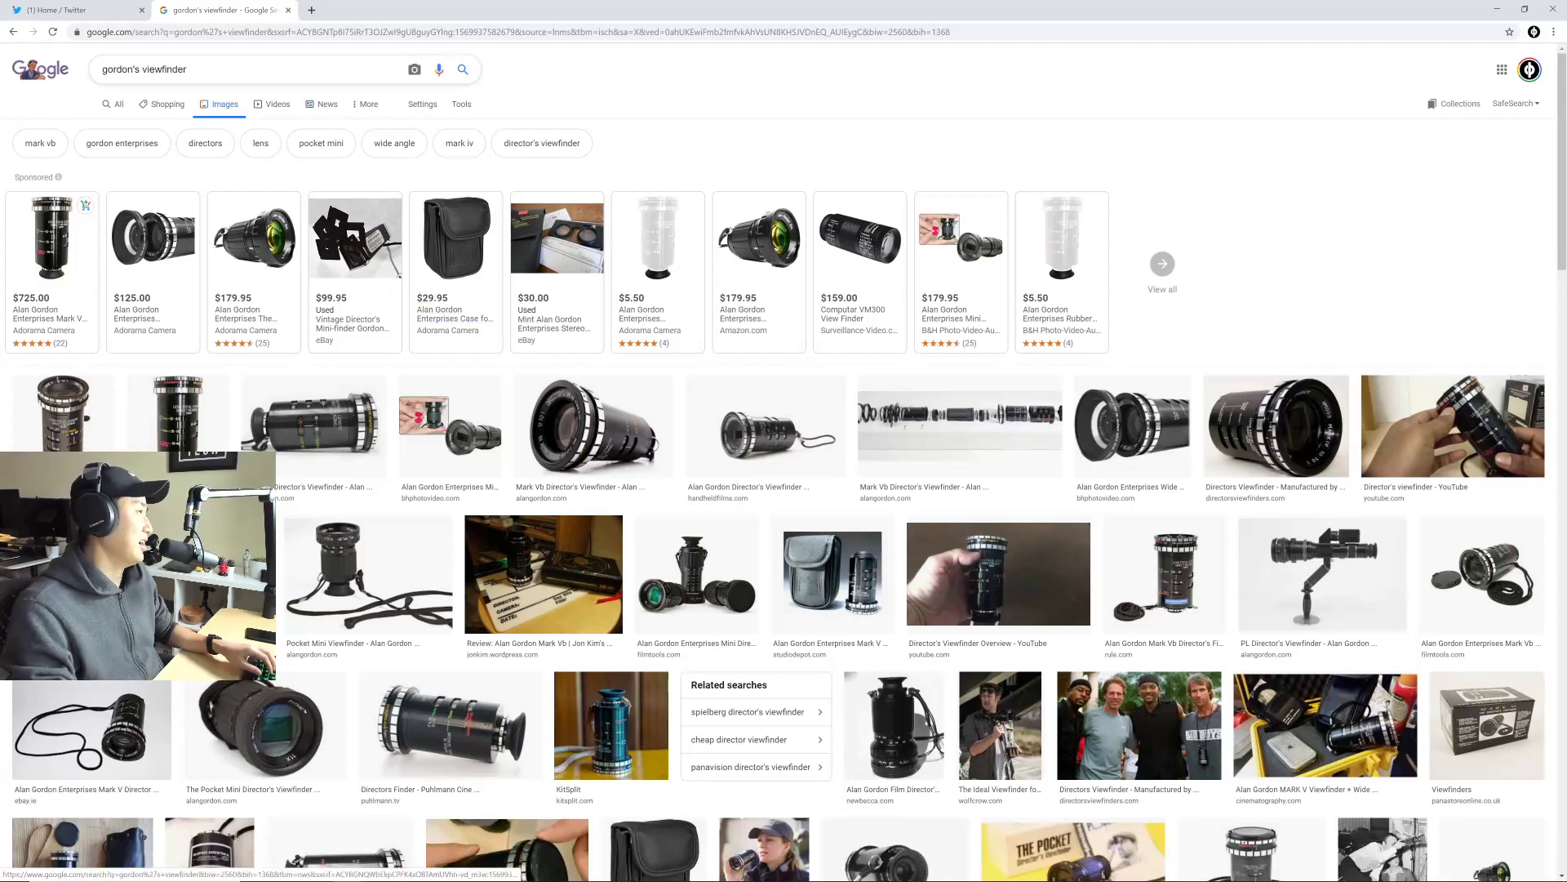
key("ctrl+a")
type("arri pl")
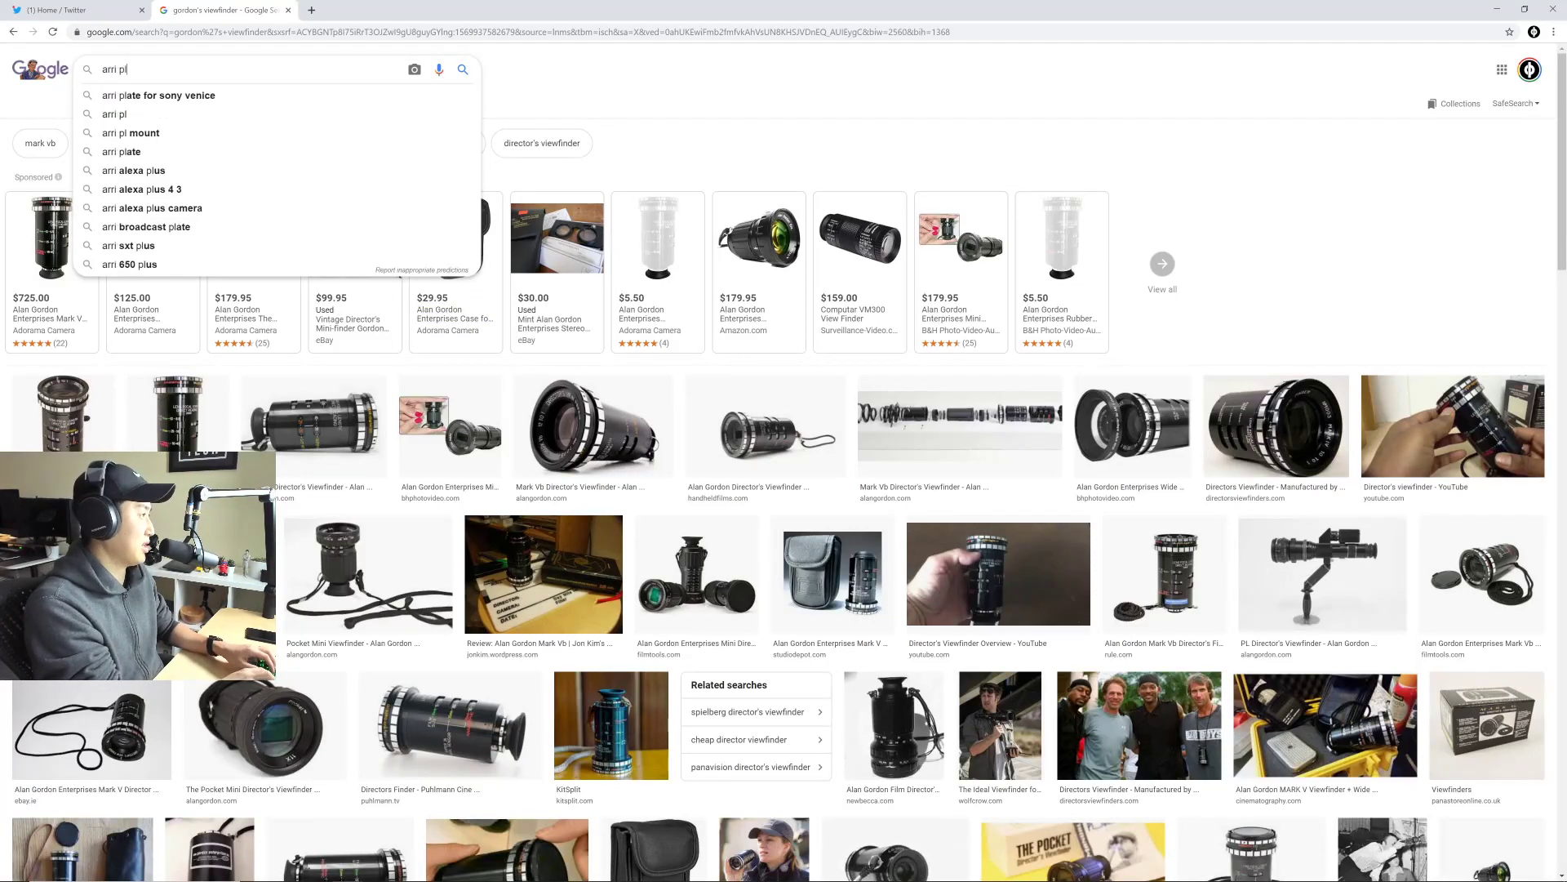
key("Return")
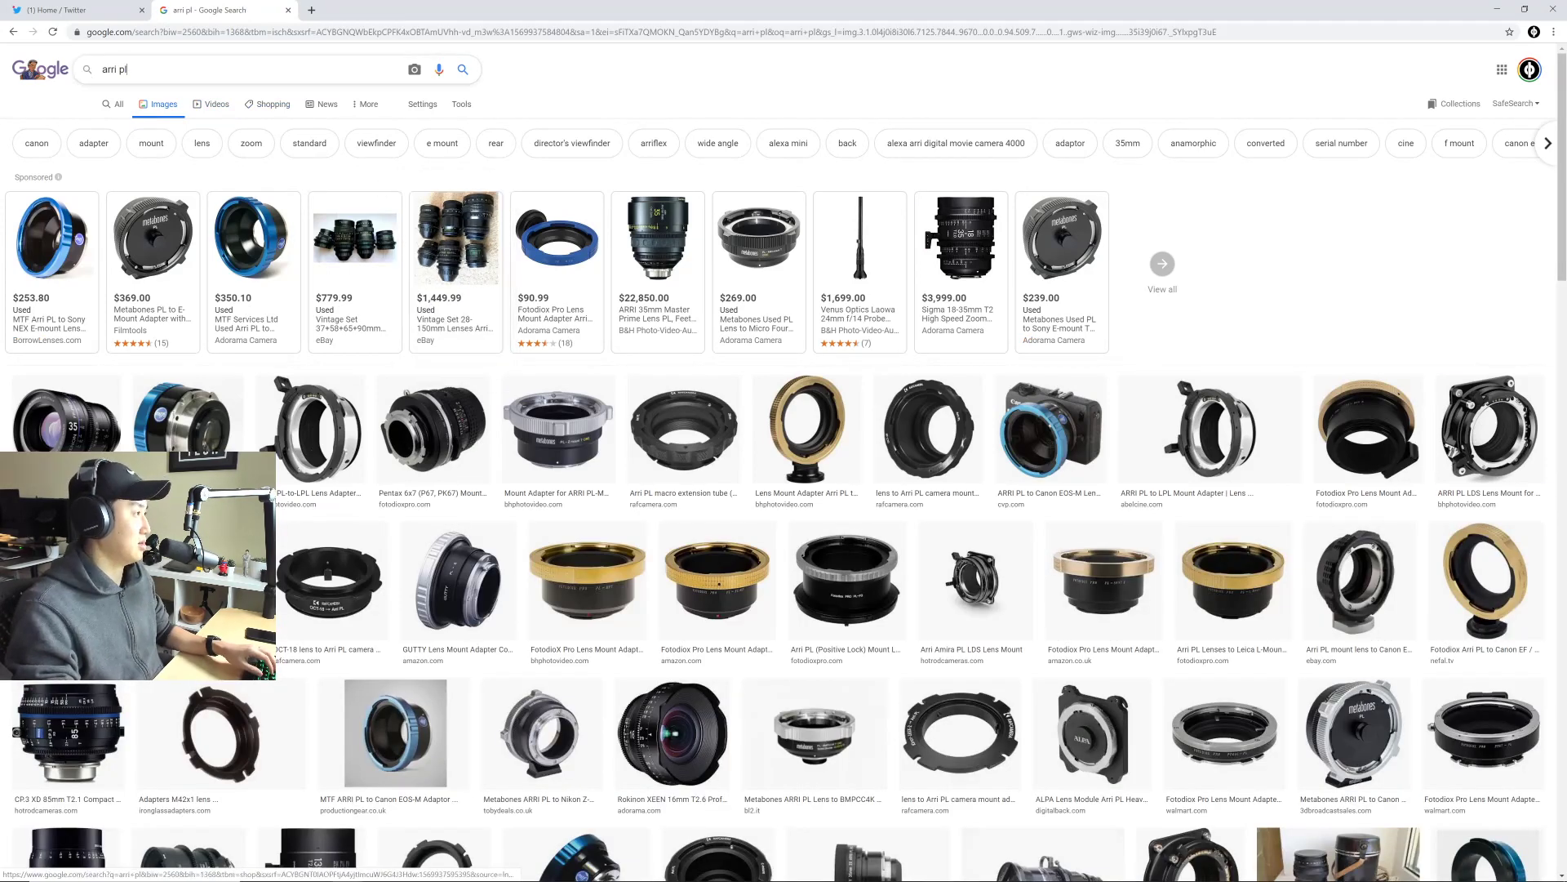
type("view")
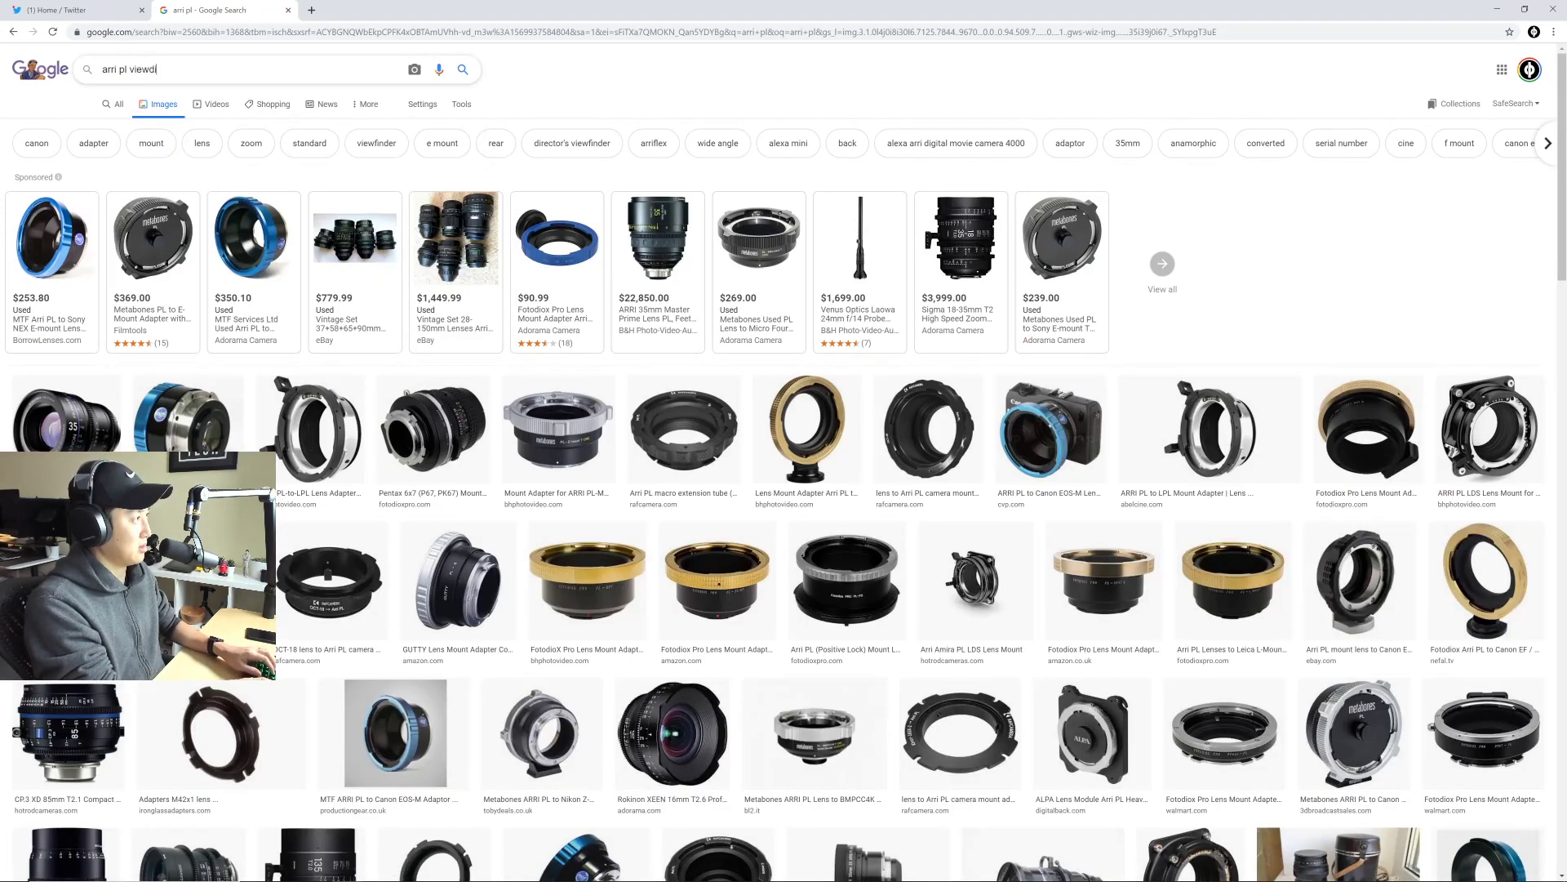
type("finder")
key("Return")
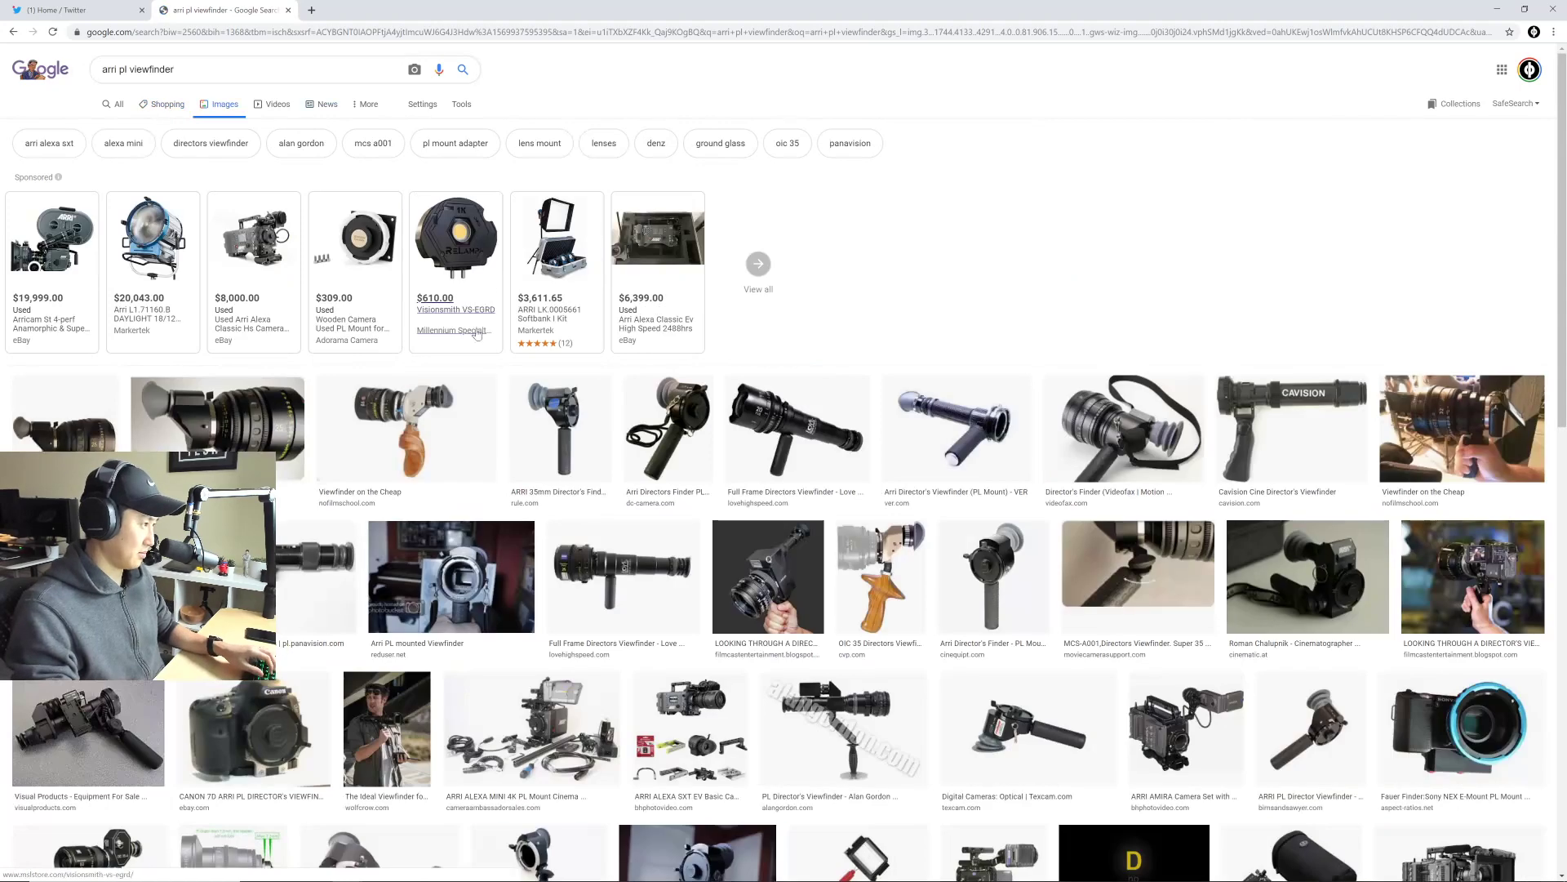
Step: Open the Utopia Director's Viewfinder w/ PL Mount and the Lovehighspeed Full Frame Directors Viewfinder images in new background tabs
middle_click(250, 426)
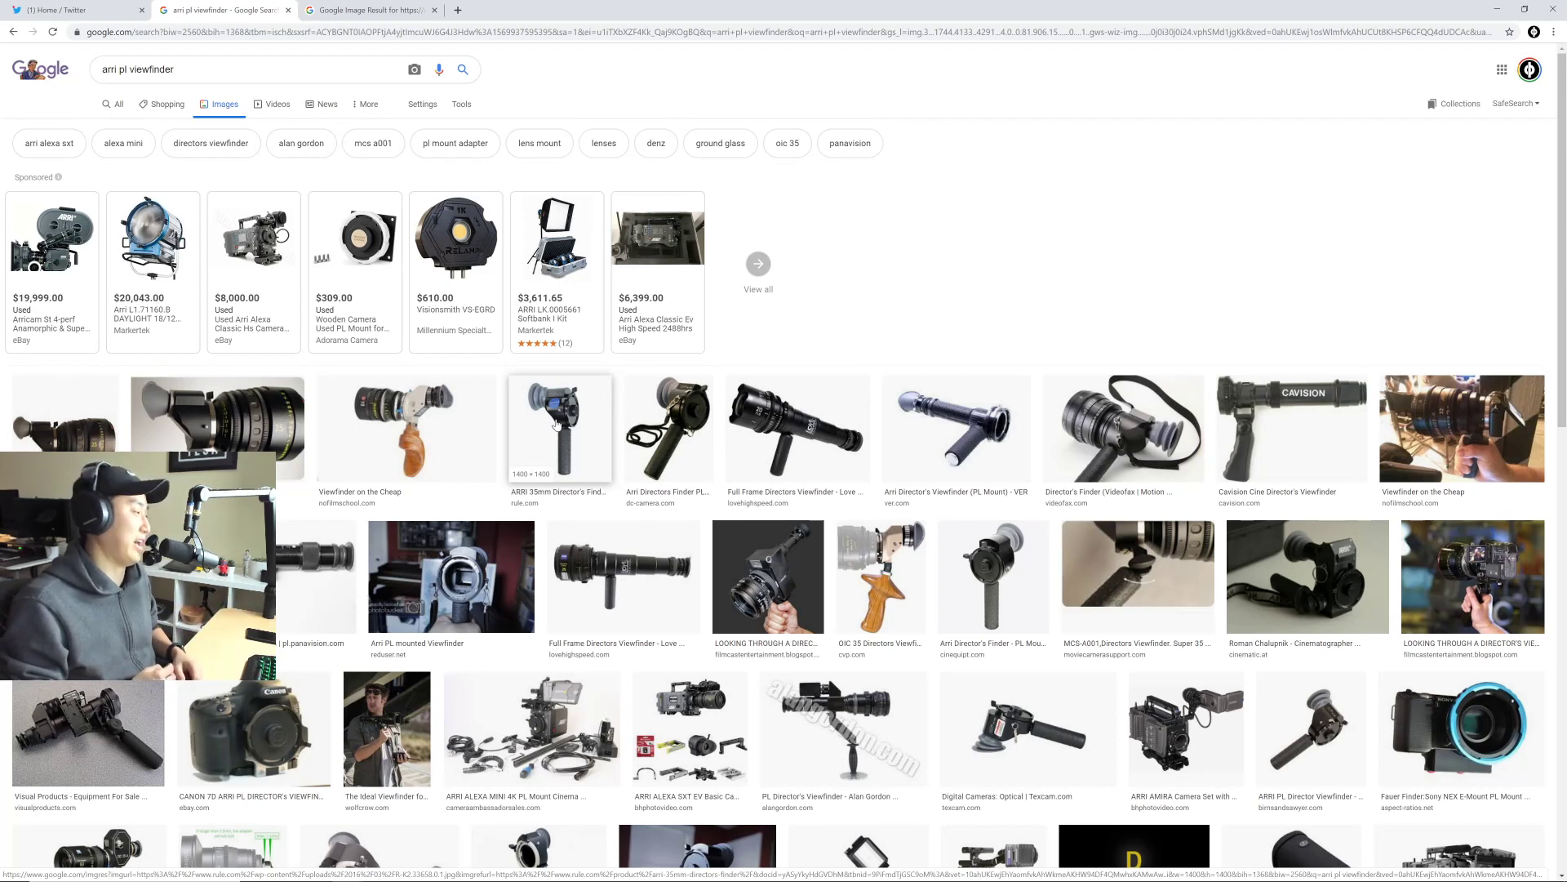
scroll(686, 356, "down", 2)
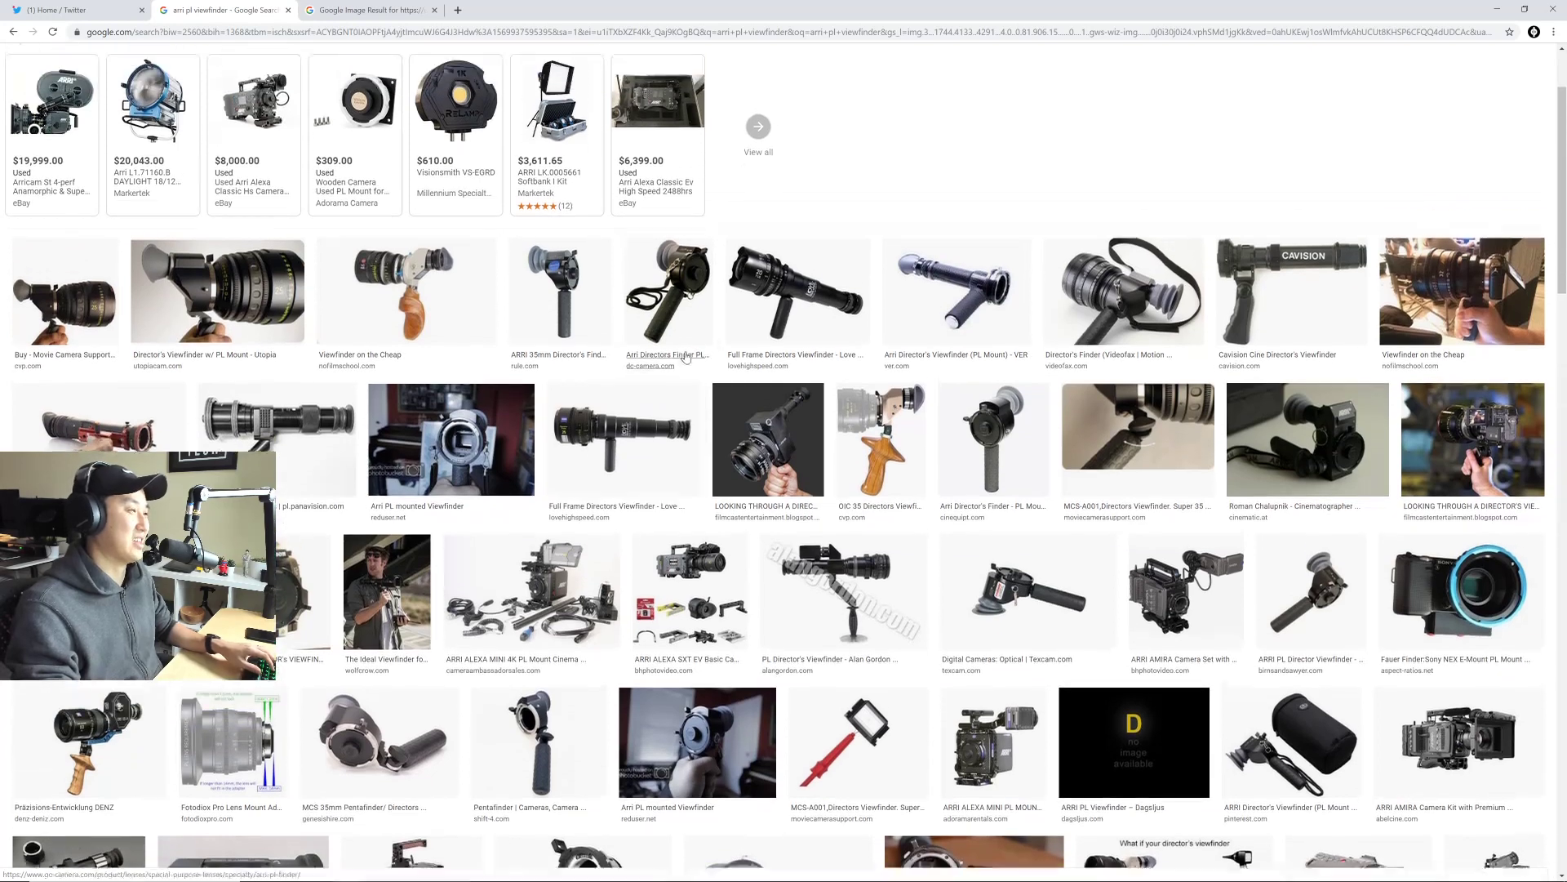
scroll(686, 356, "up", 1)
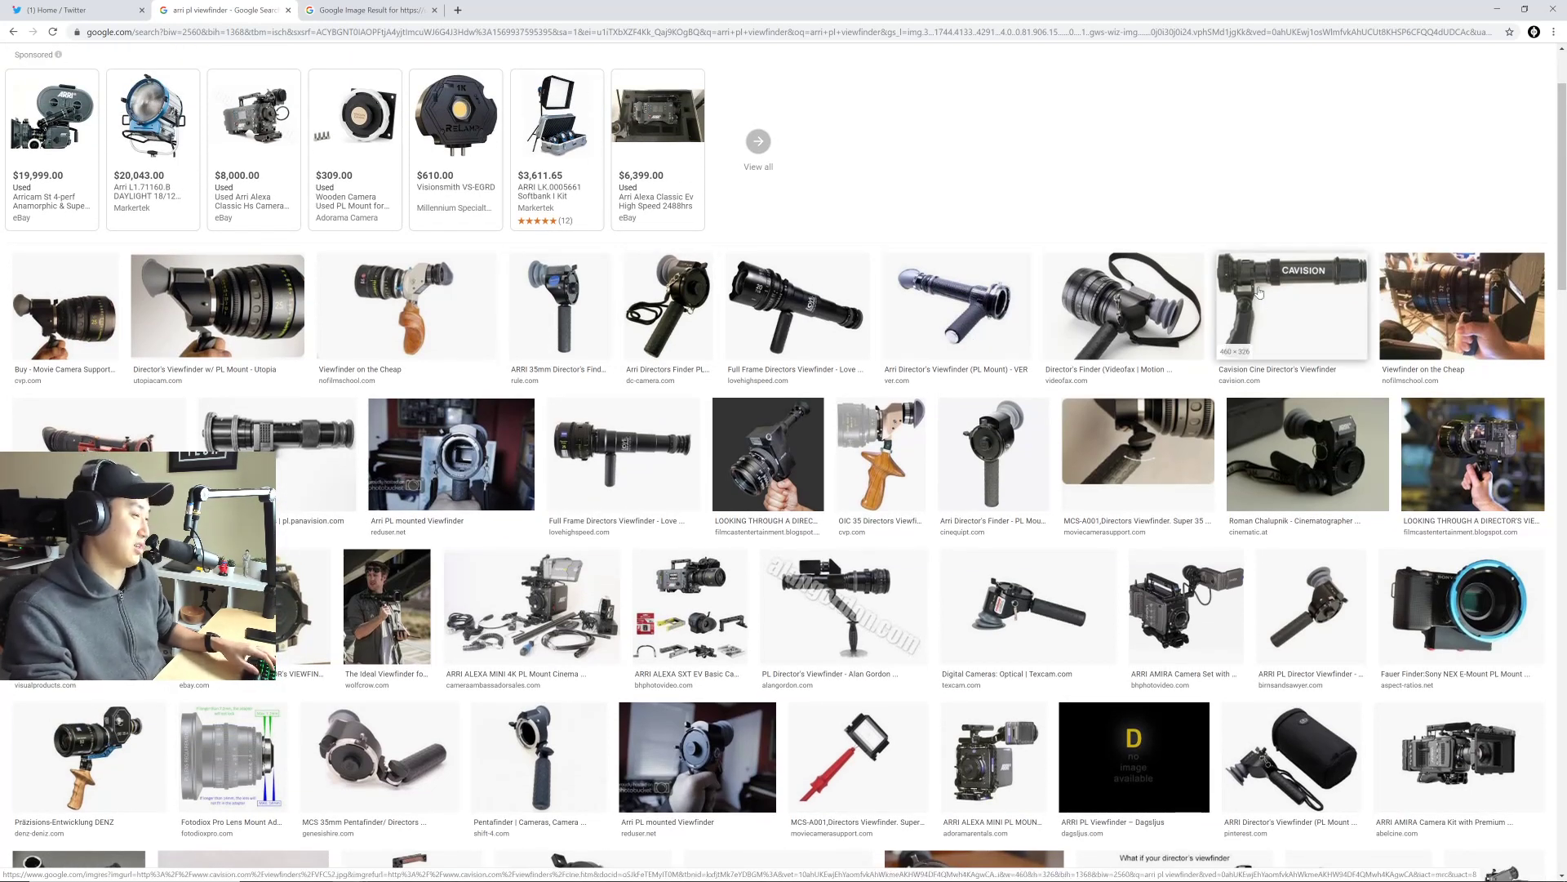
right_click(651, 435)
left_click(657, 441)
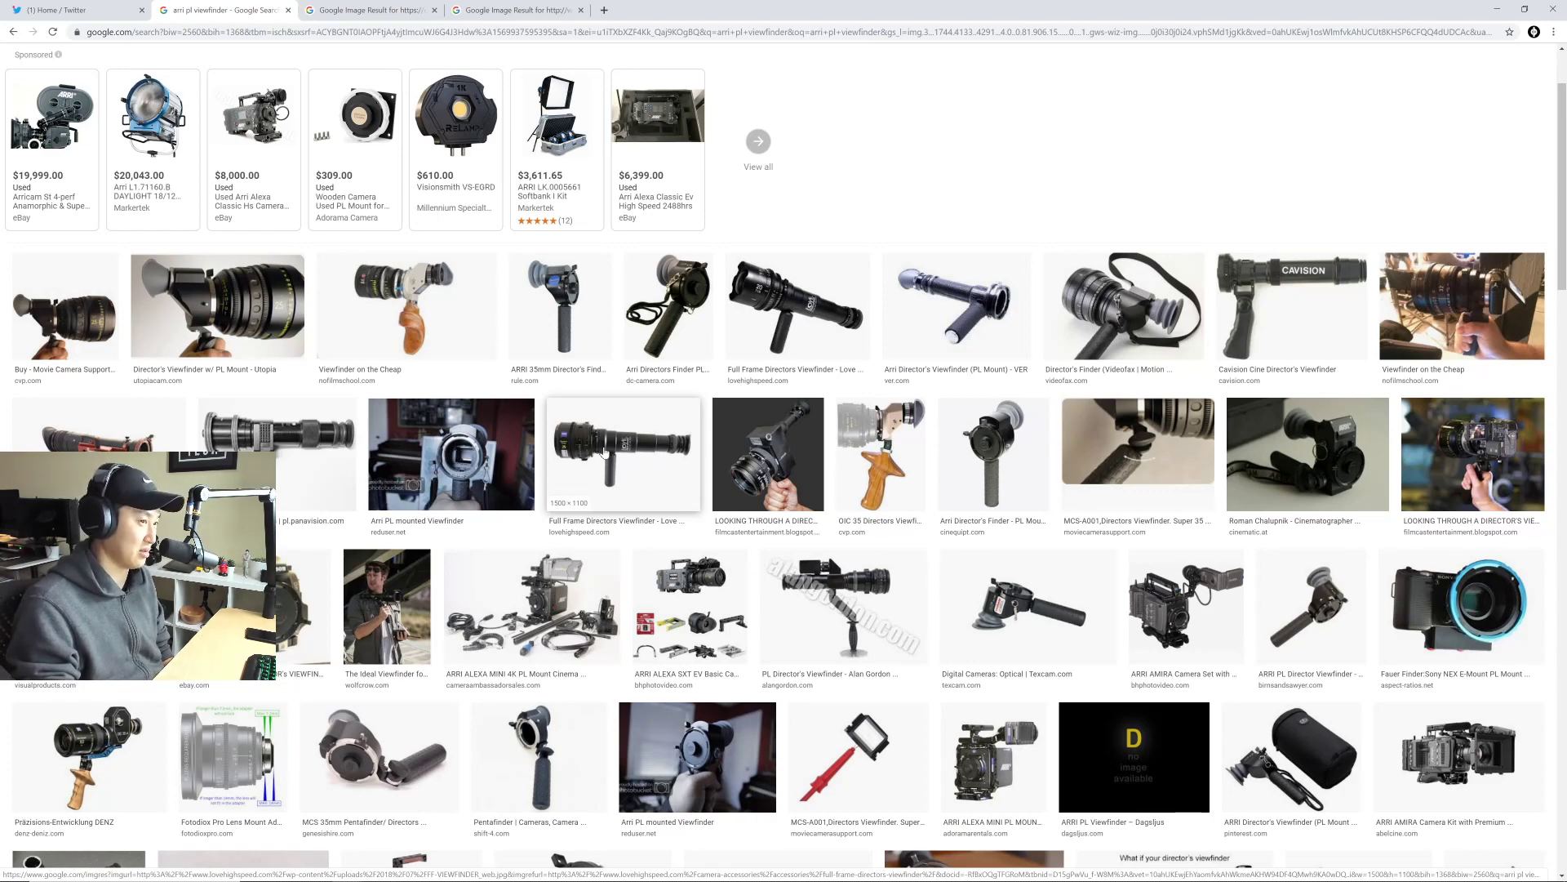
Step: Look further through the image results and open the "Super 16 arri" viewfinder image from zeppy.io in a new background tab
scroll(611, 445, "down", 5)
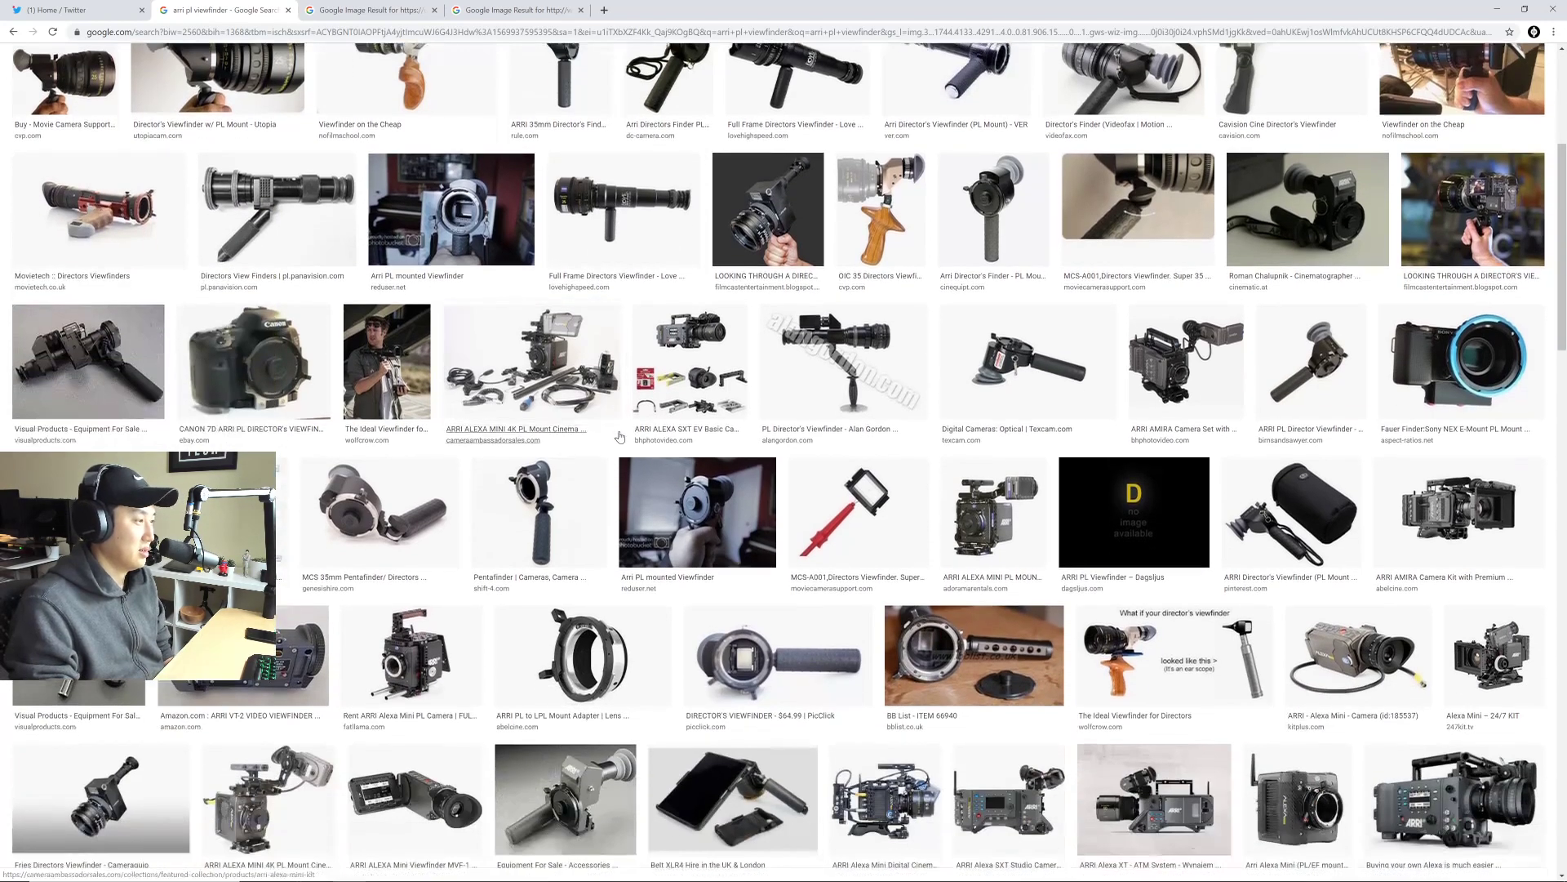
scroll(619, 436, "down", 5)
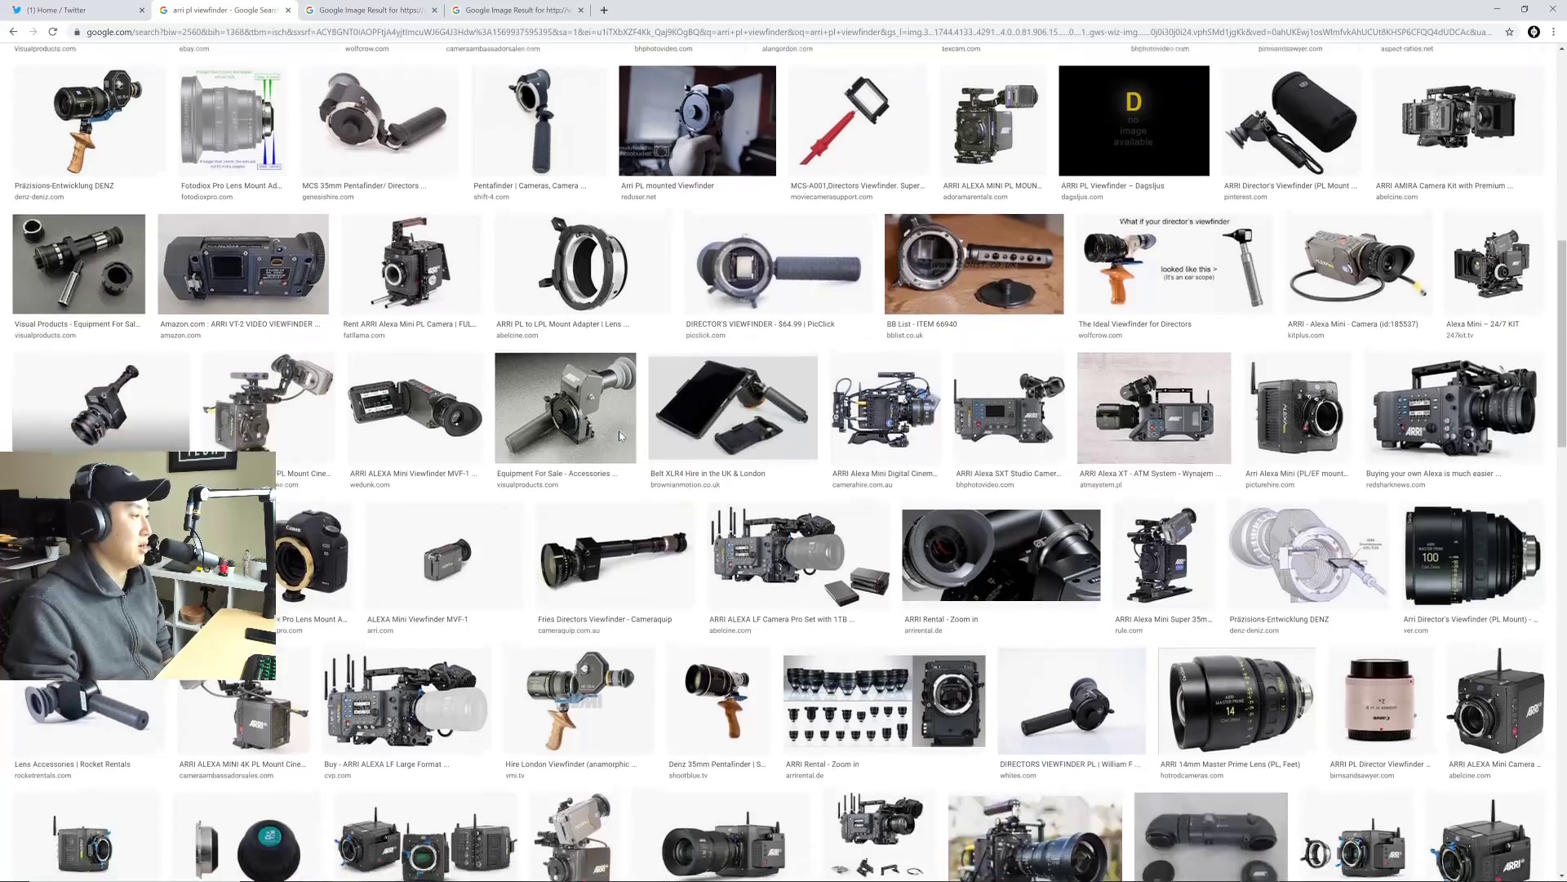
scroll(619, 437, "up", 7)
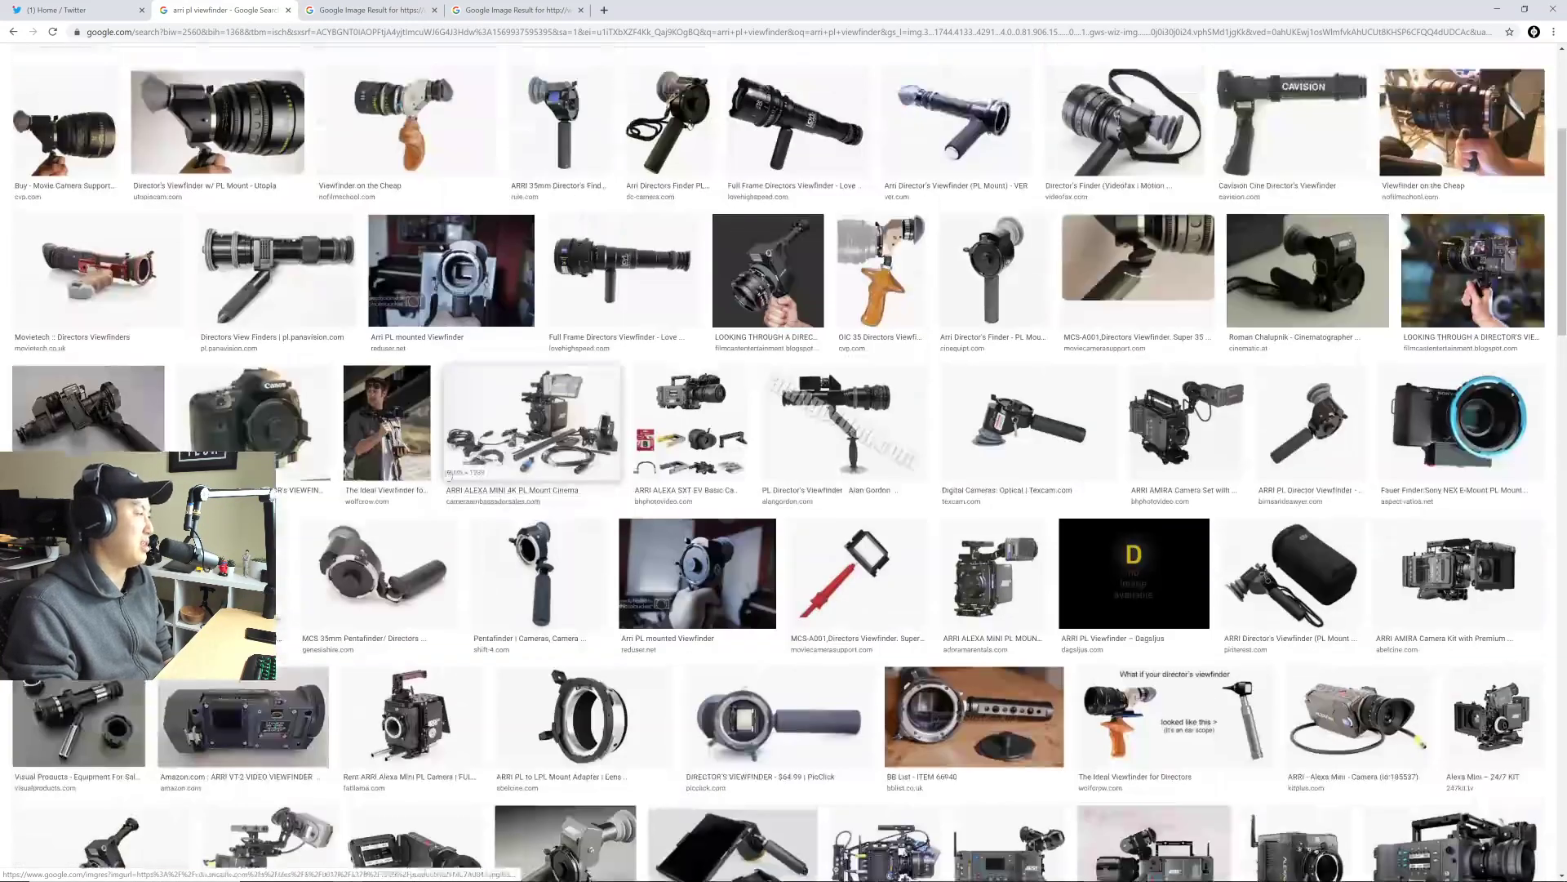
scroll(331, 512, "up", 2)
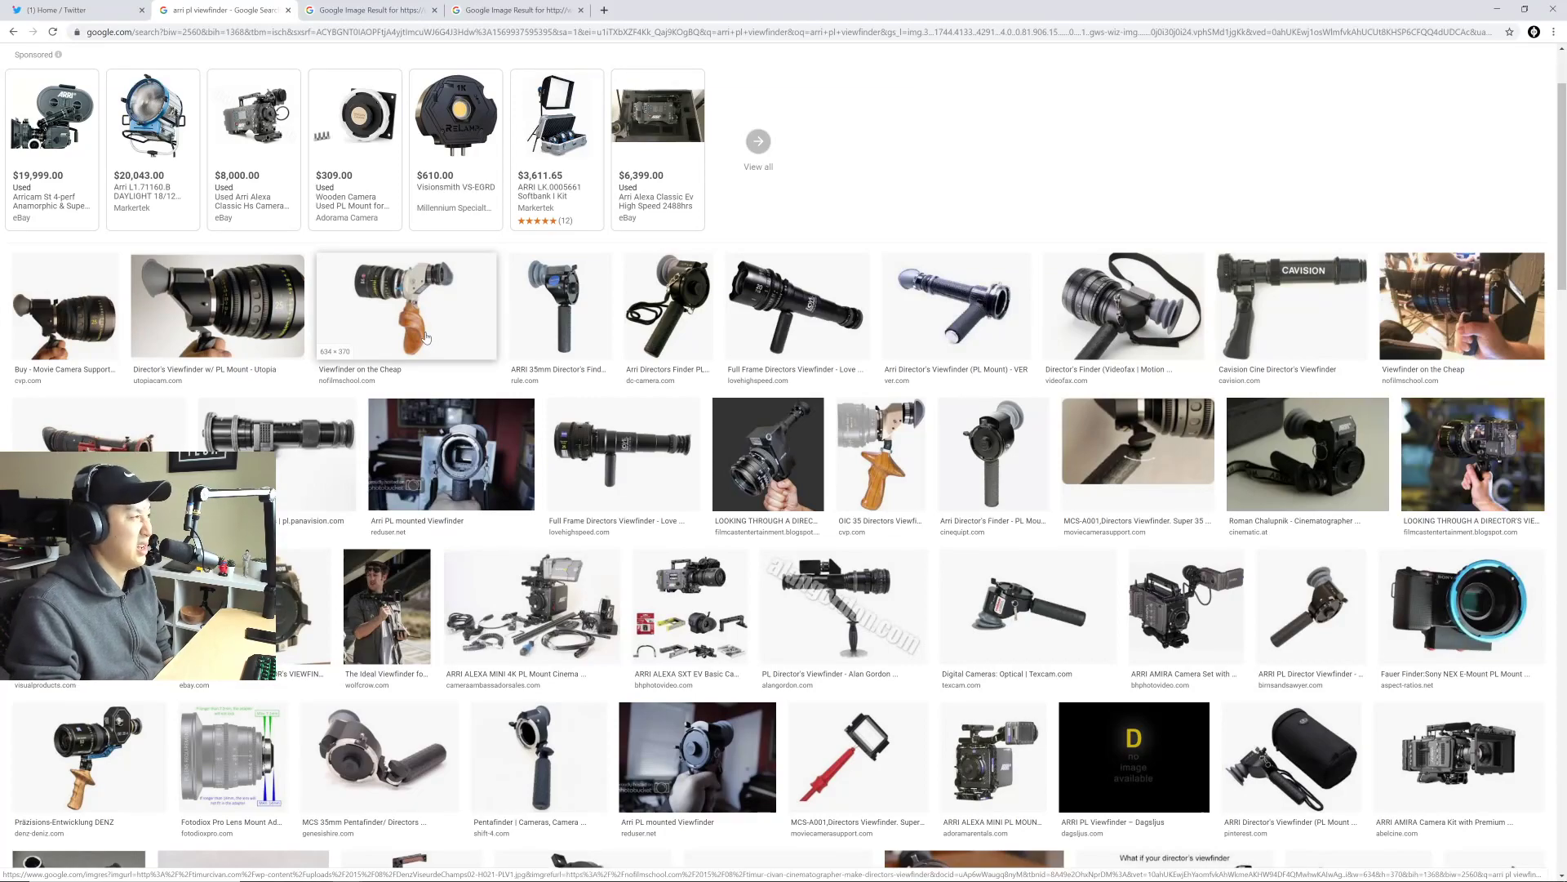
scroll(430, 337, "down", 1)
scroll(435, 337, "down", 8)
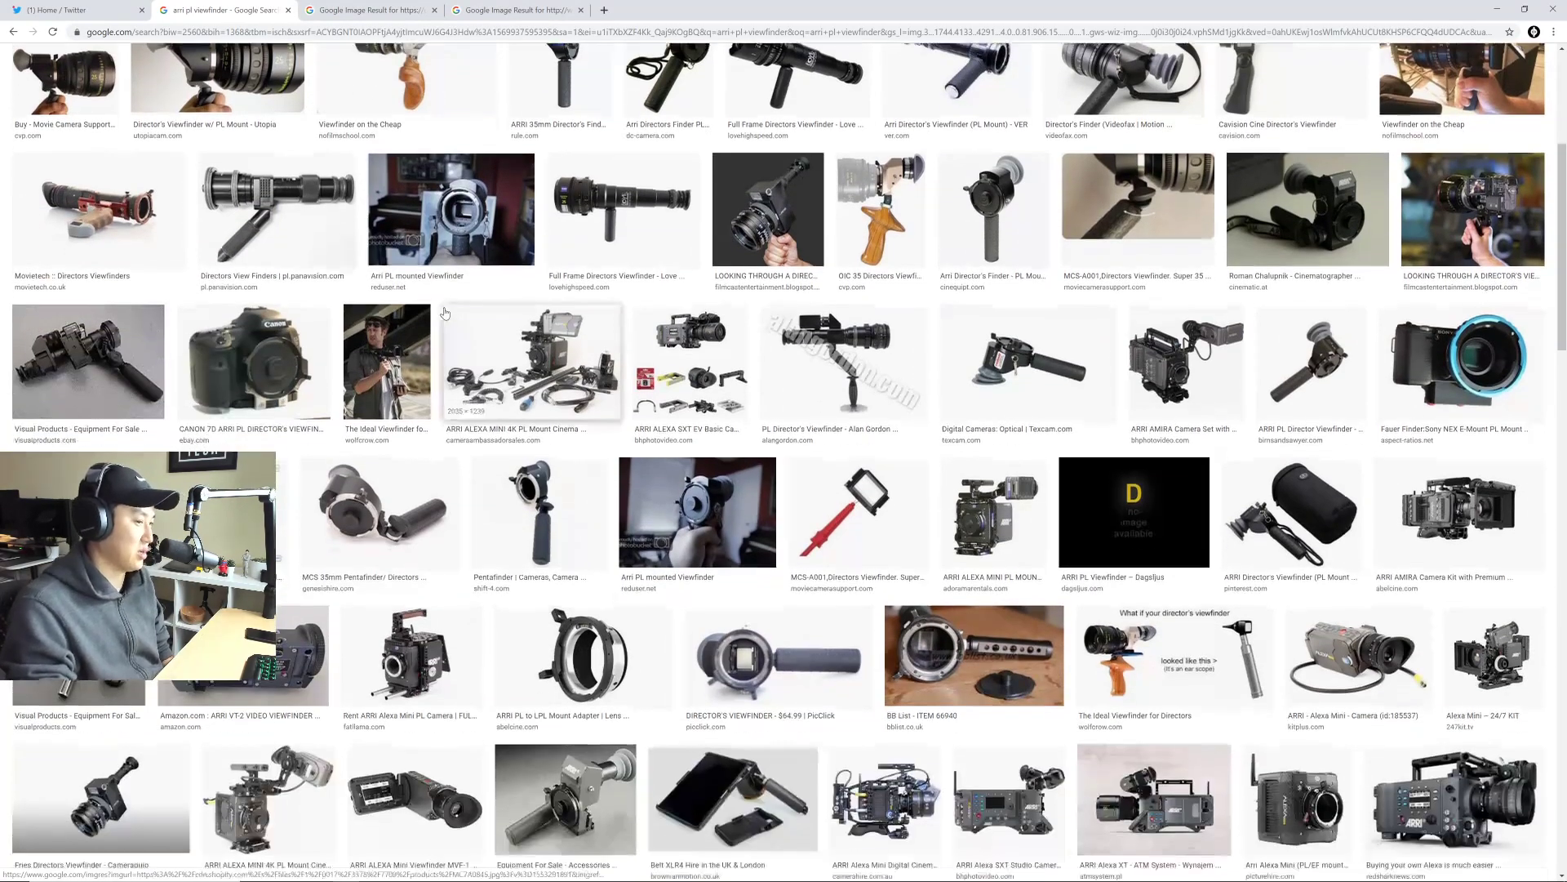
scroll(441, 320, "down", 6)
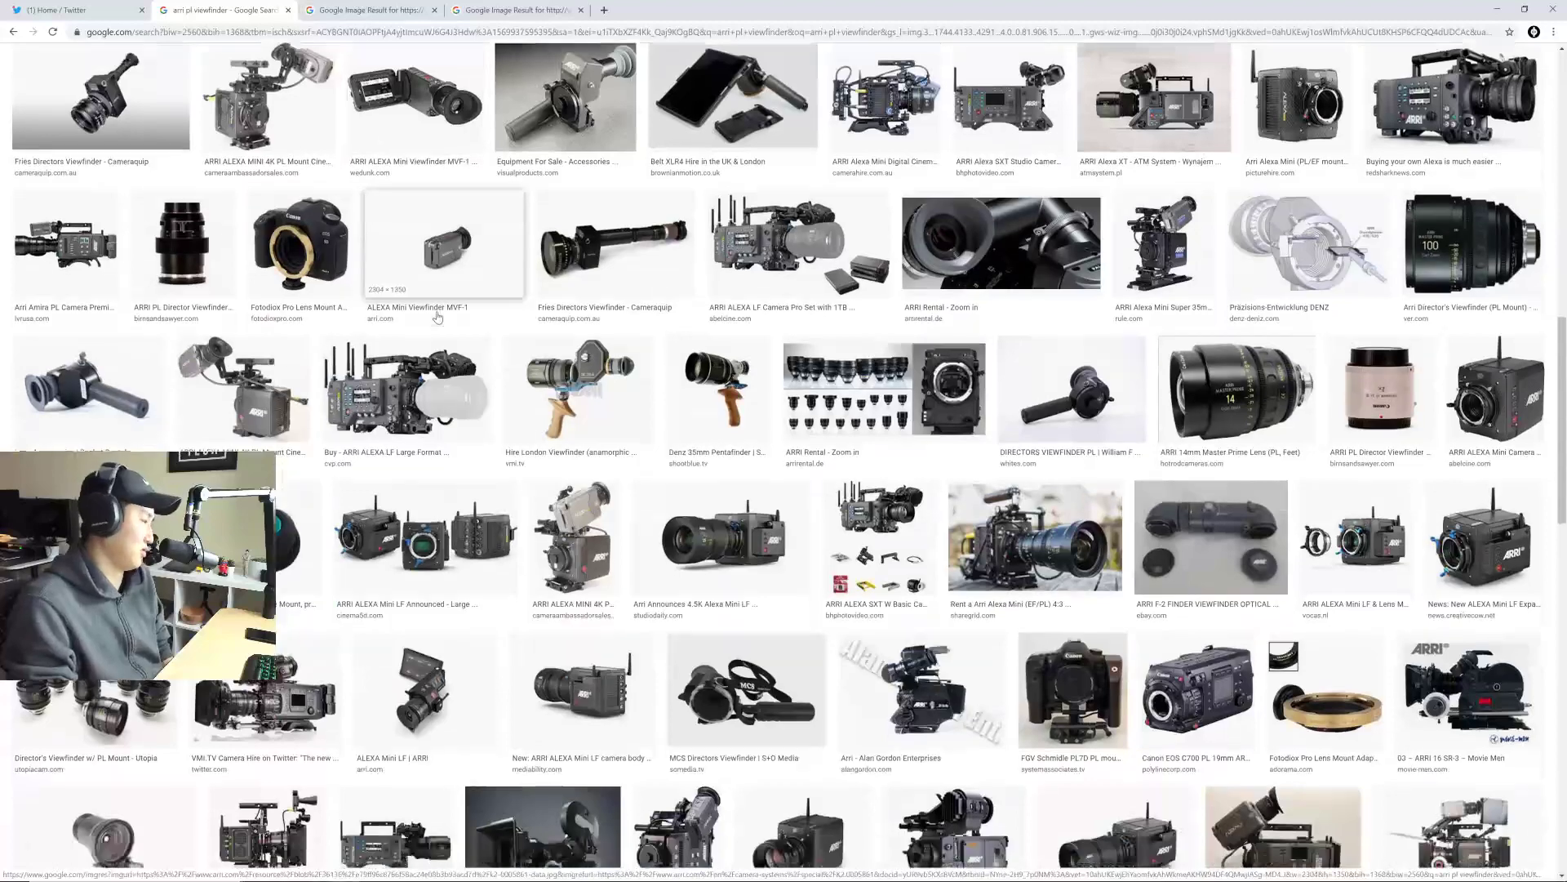
scroll(439, 320, "down", 1)
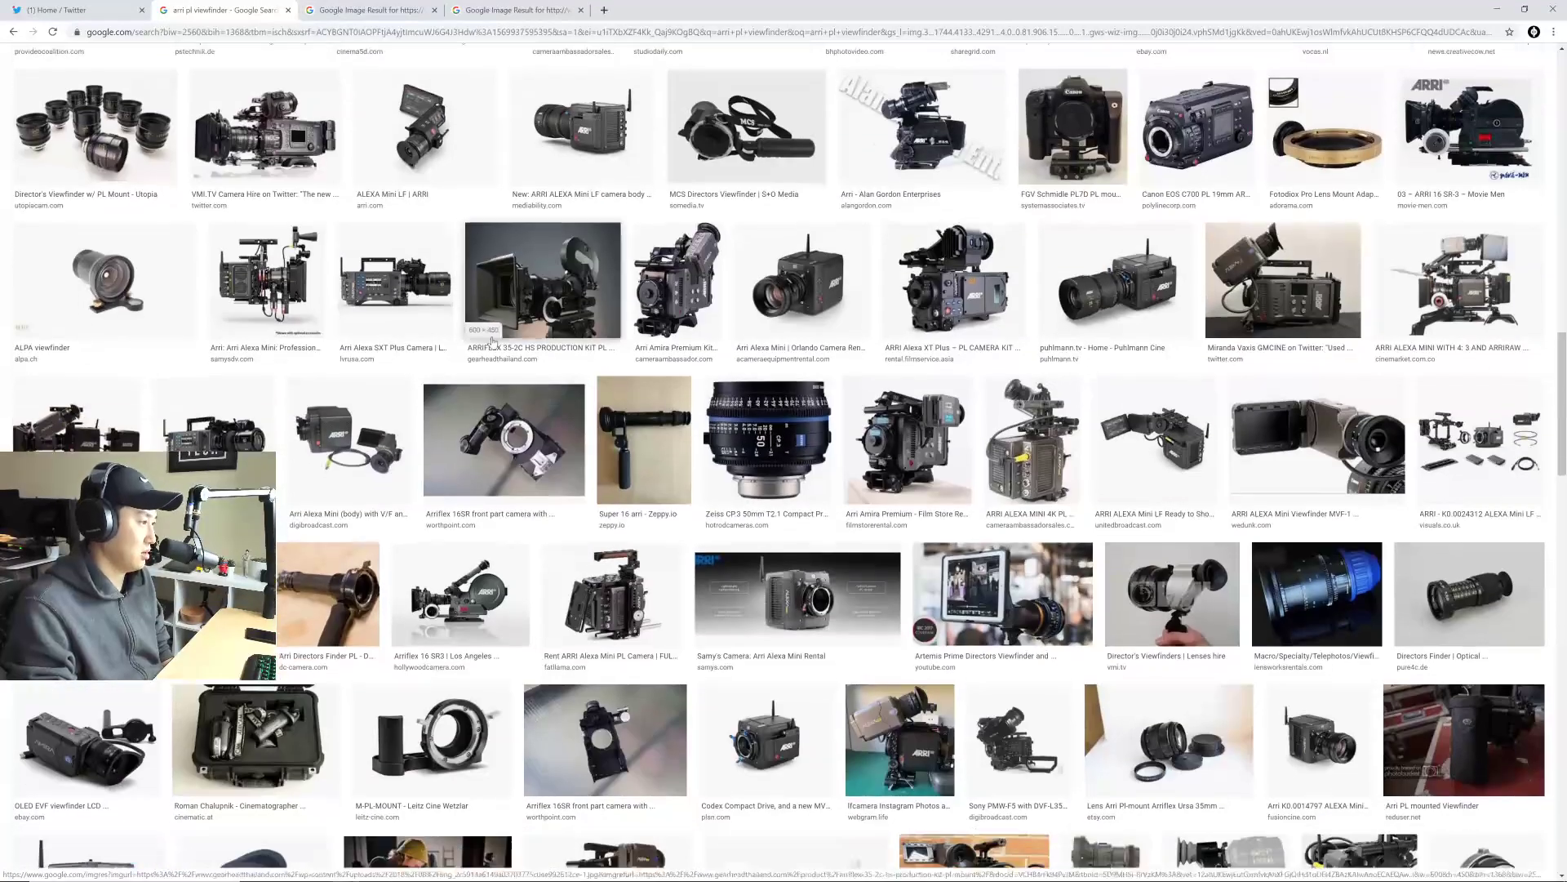
middle_click(648, 442)
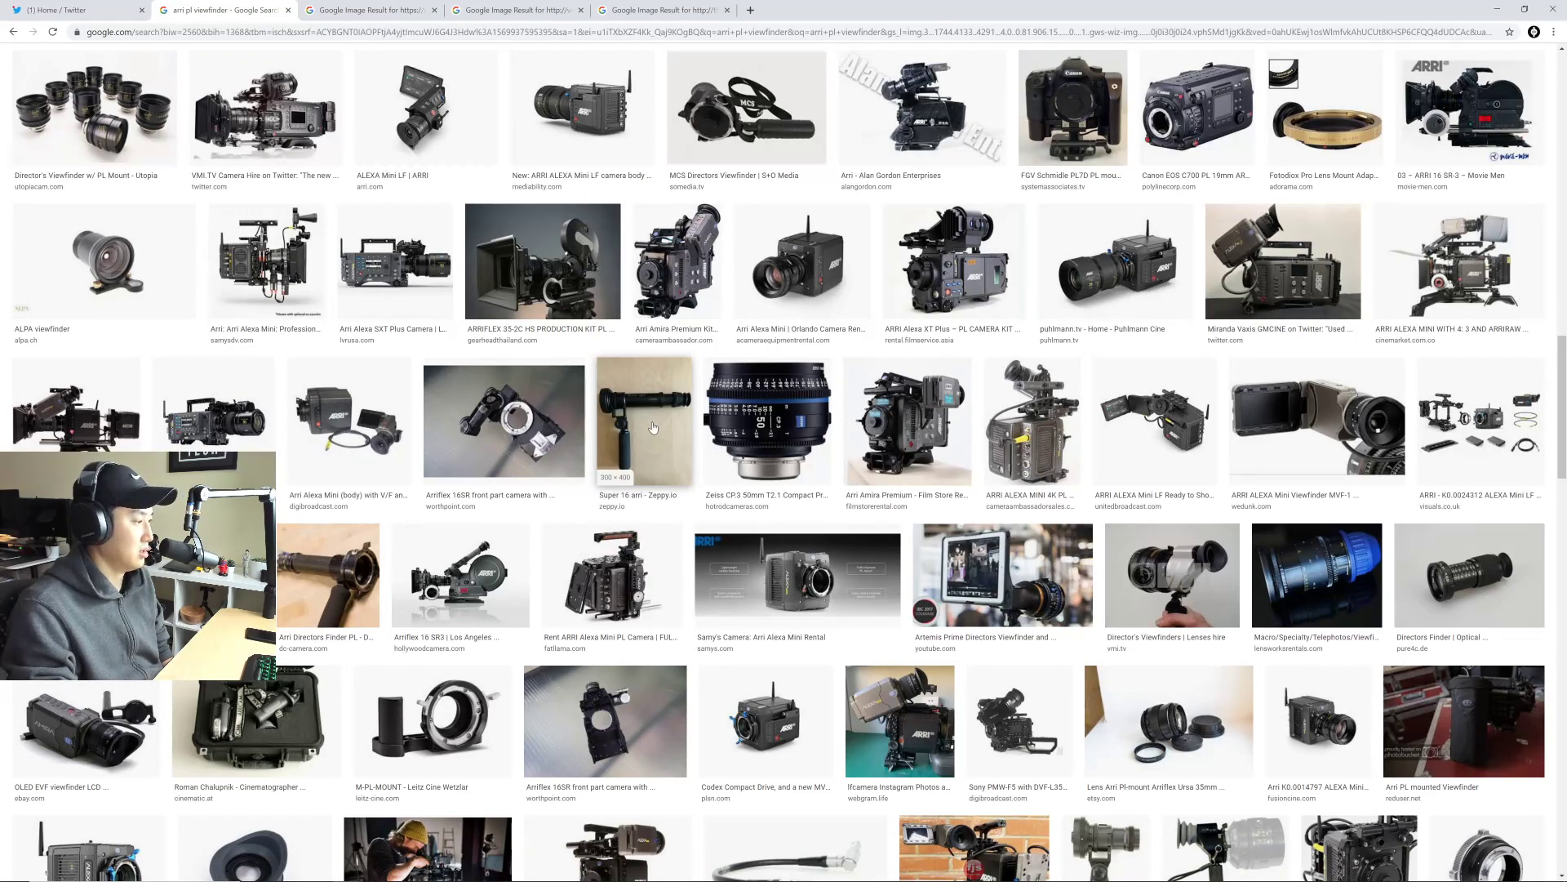
Step: Open the Kish Director's Viewfinder image from handheldfilms.com in a new background tab
scroll(654, 427, "down", 4)
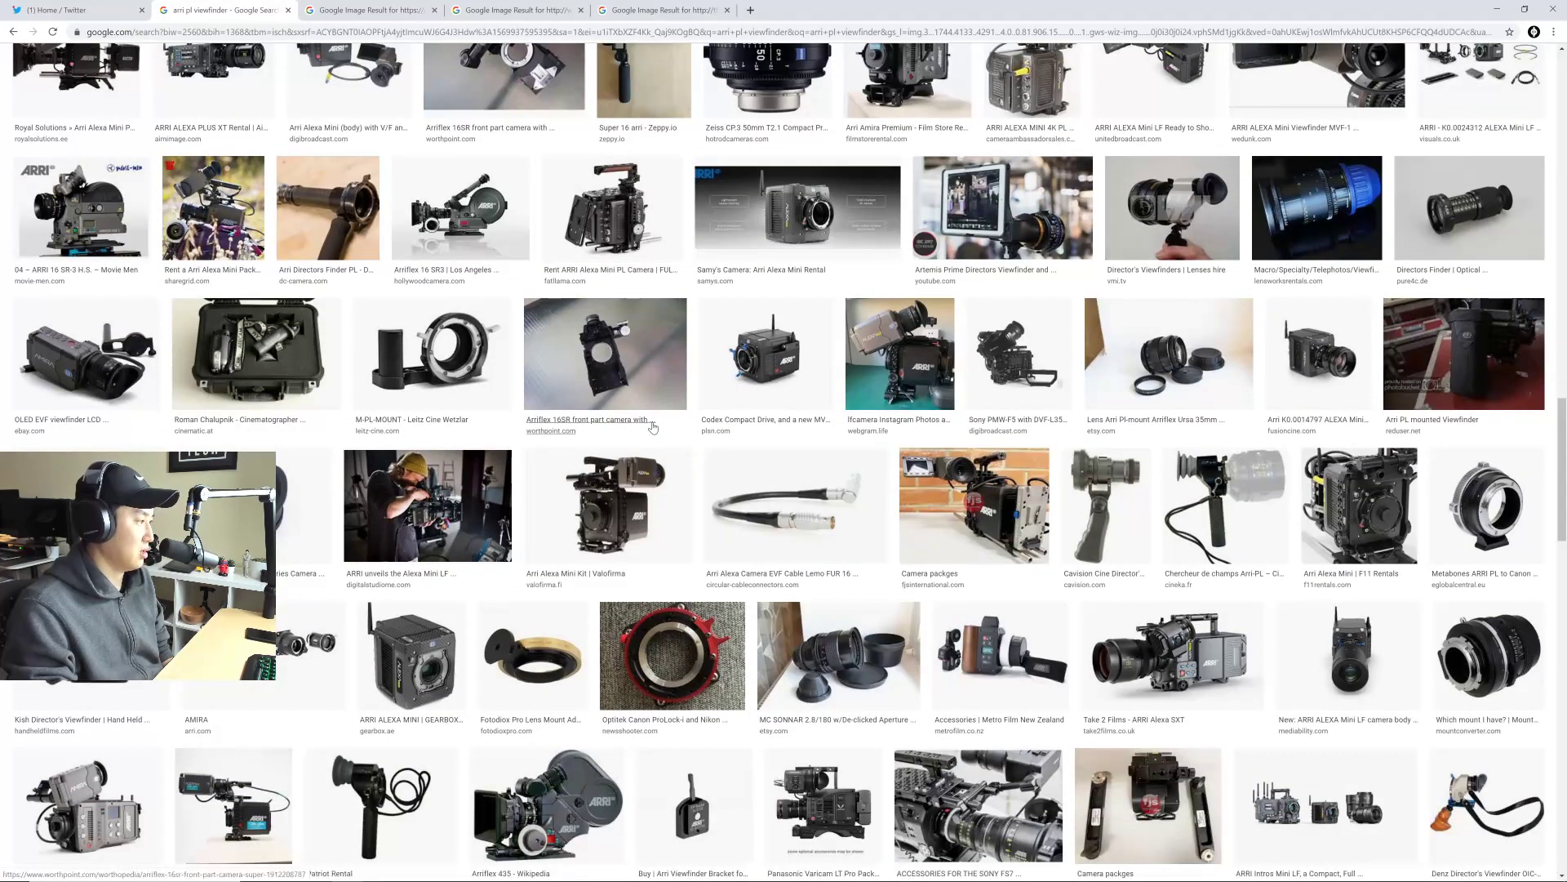
scroll(653, 427, "down", 2)
right_click(122, 535)
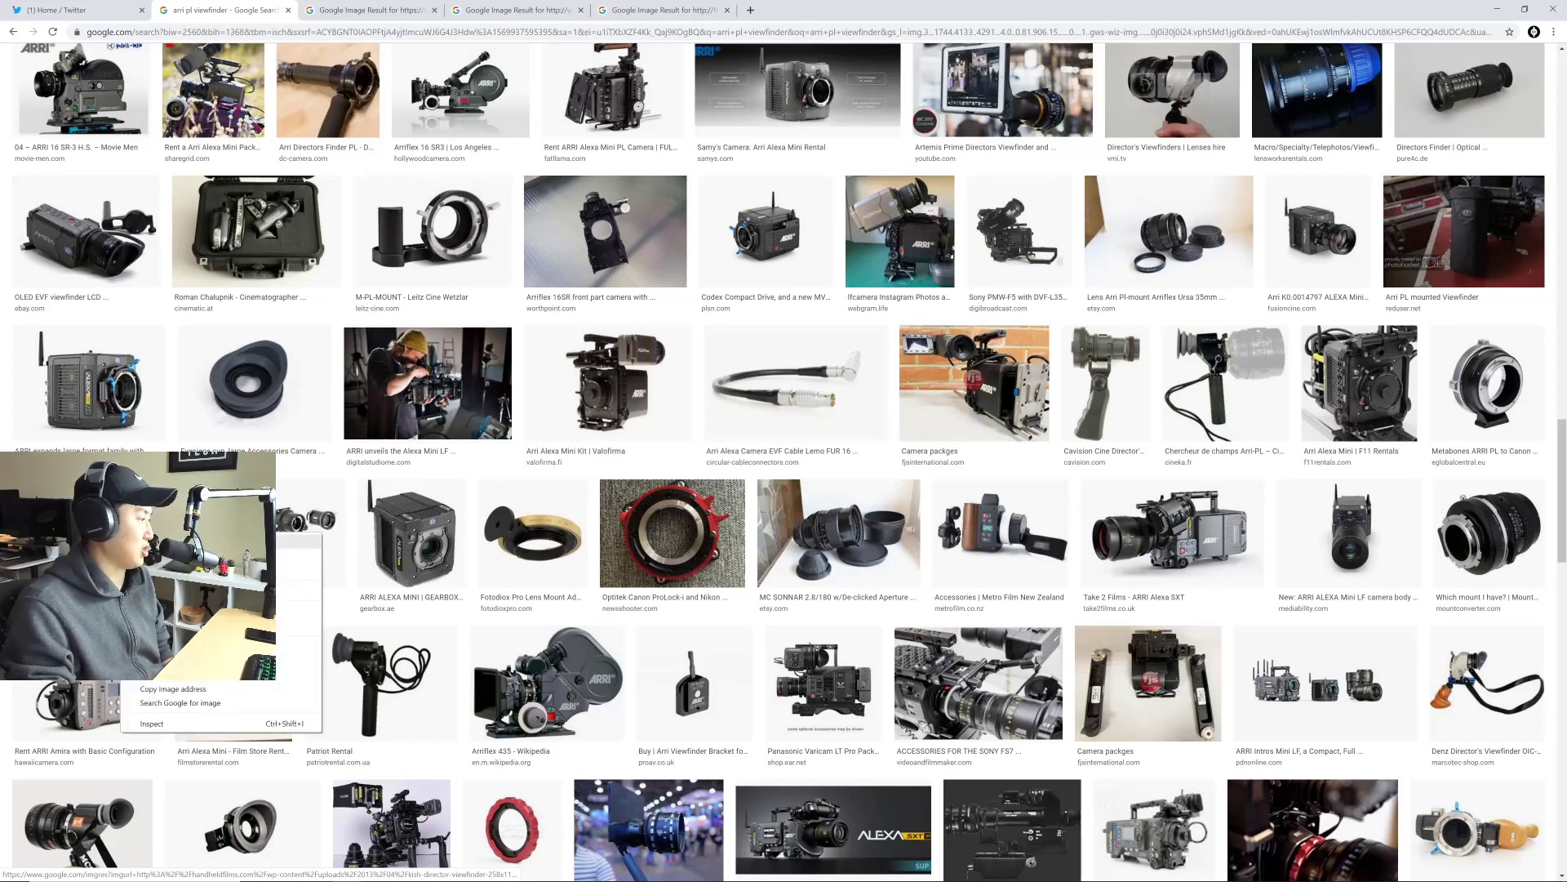
left_click(188, 548)
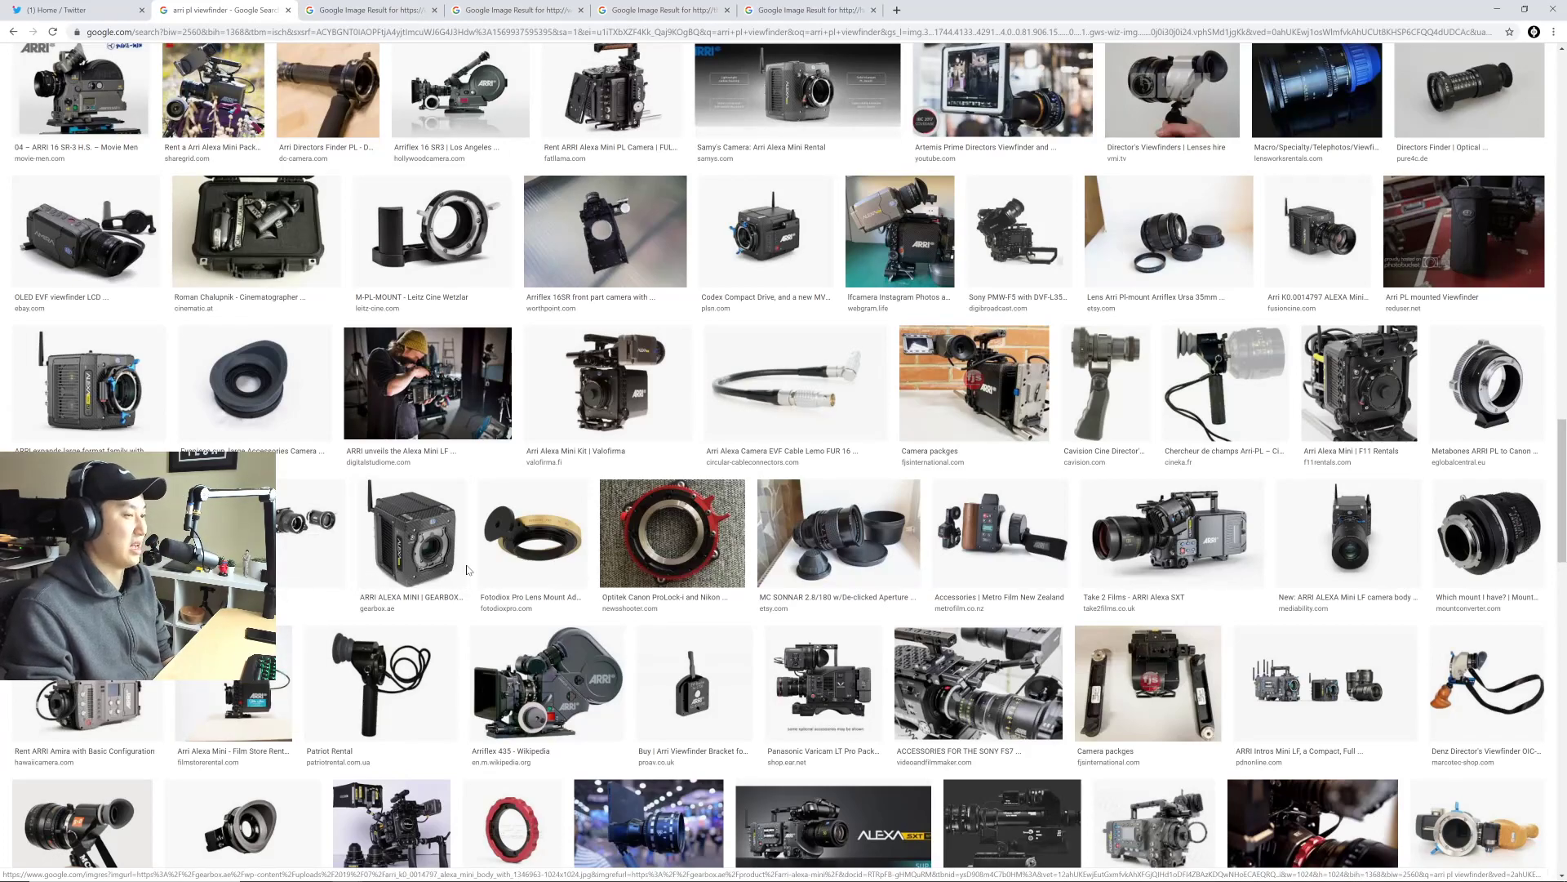
Step: Look further down the "arri pl viewfinder" image results for more director's viewfinder references
scroll(470, 570, "down", 6)
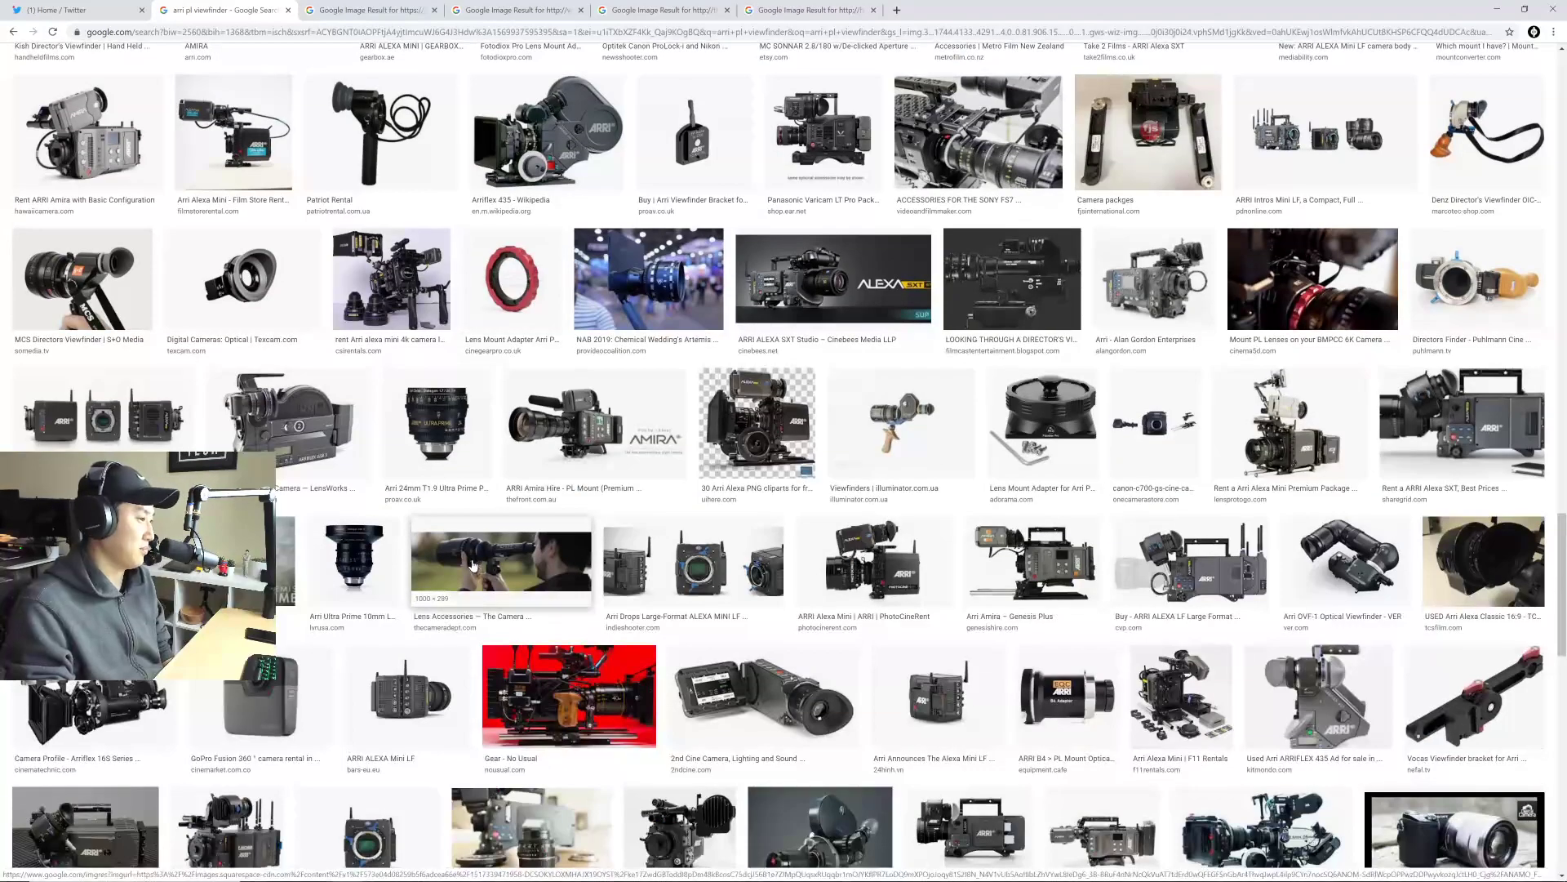
scroll(473, 565, "down", 3)
scroll(473, 564, "down", 7)
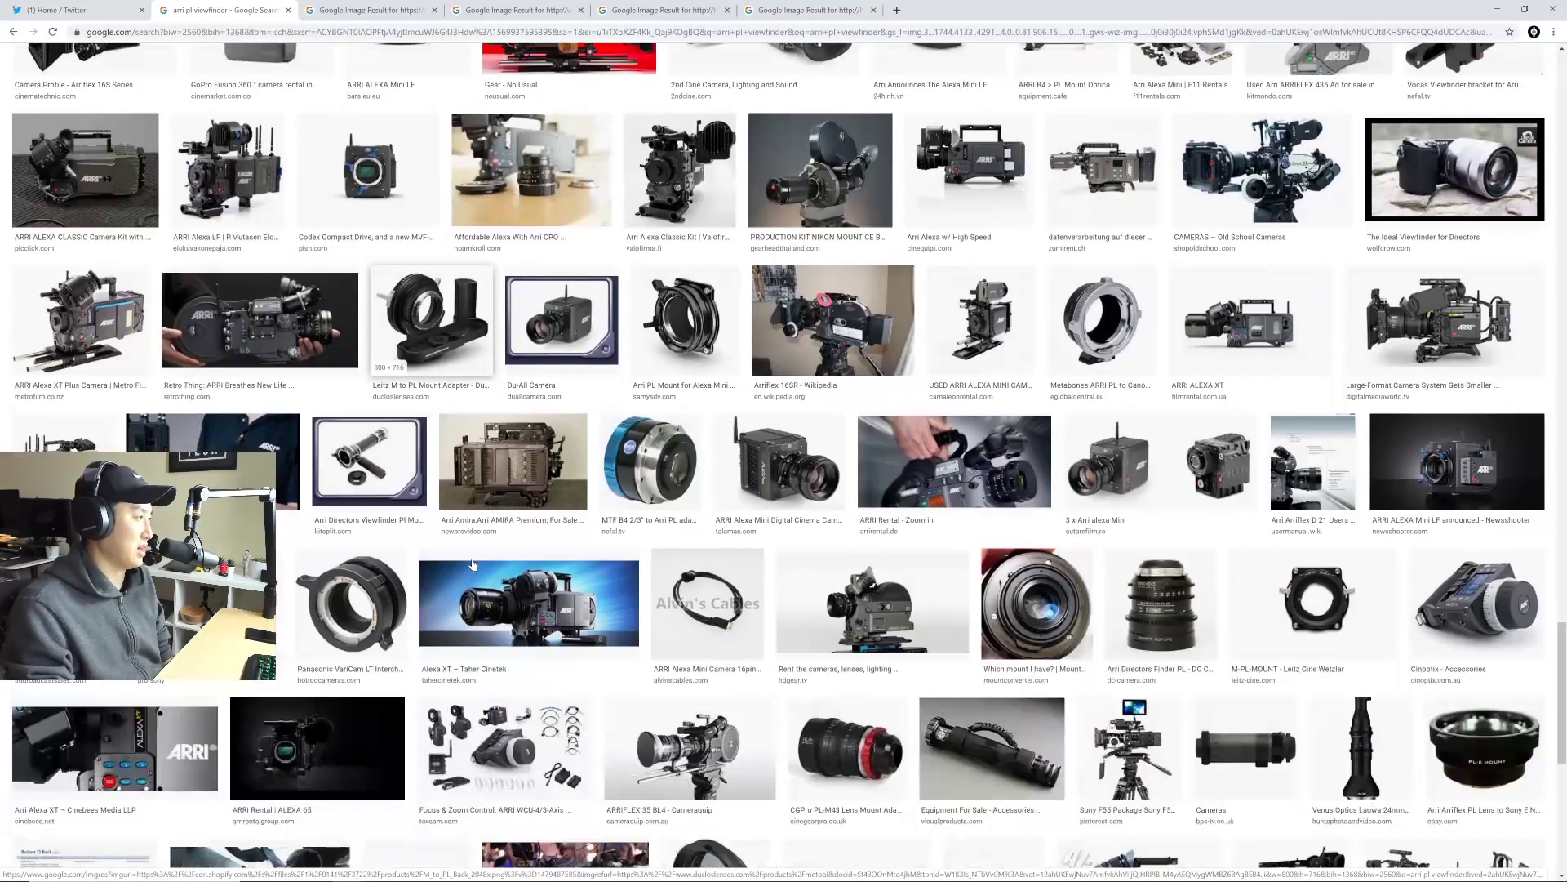
scroll(472, 564, "down", 5)
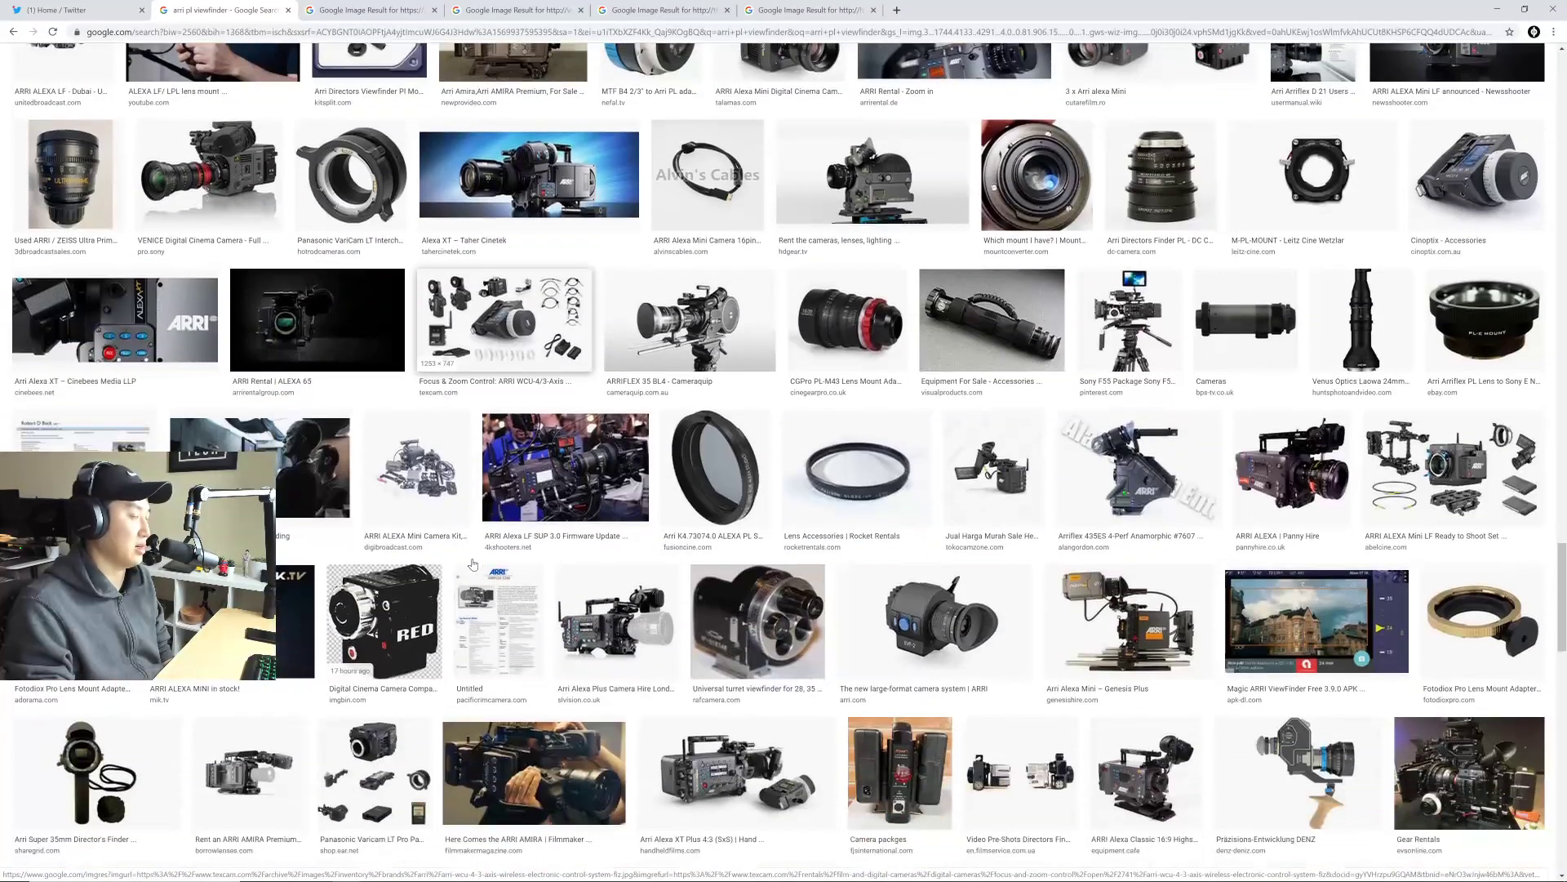
scroll(473, 564, "down", 6)
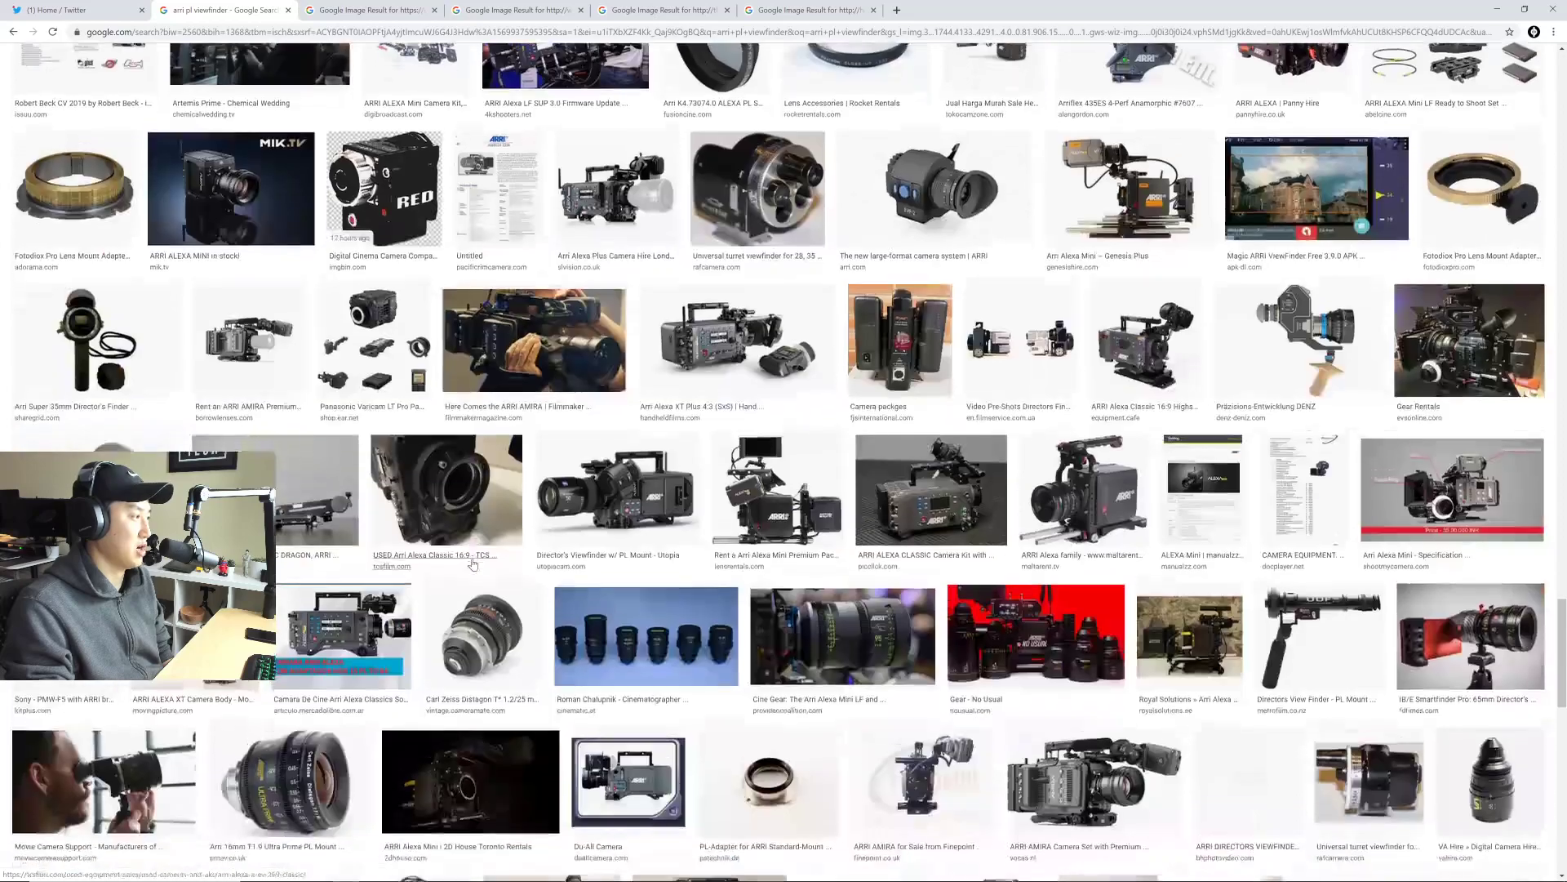
scroll(473, 564, "down", 2)
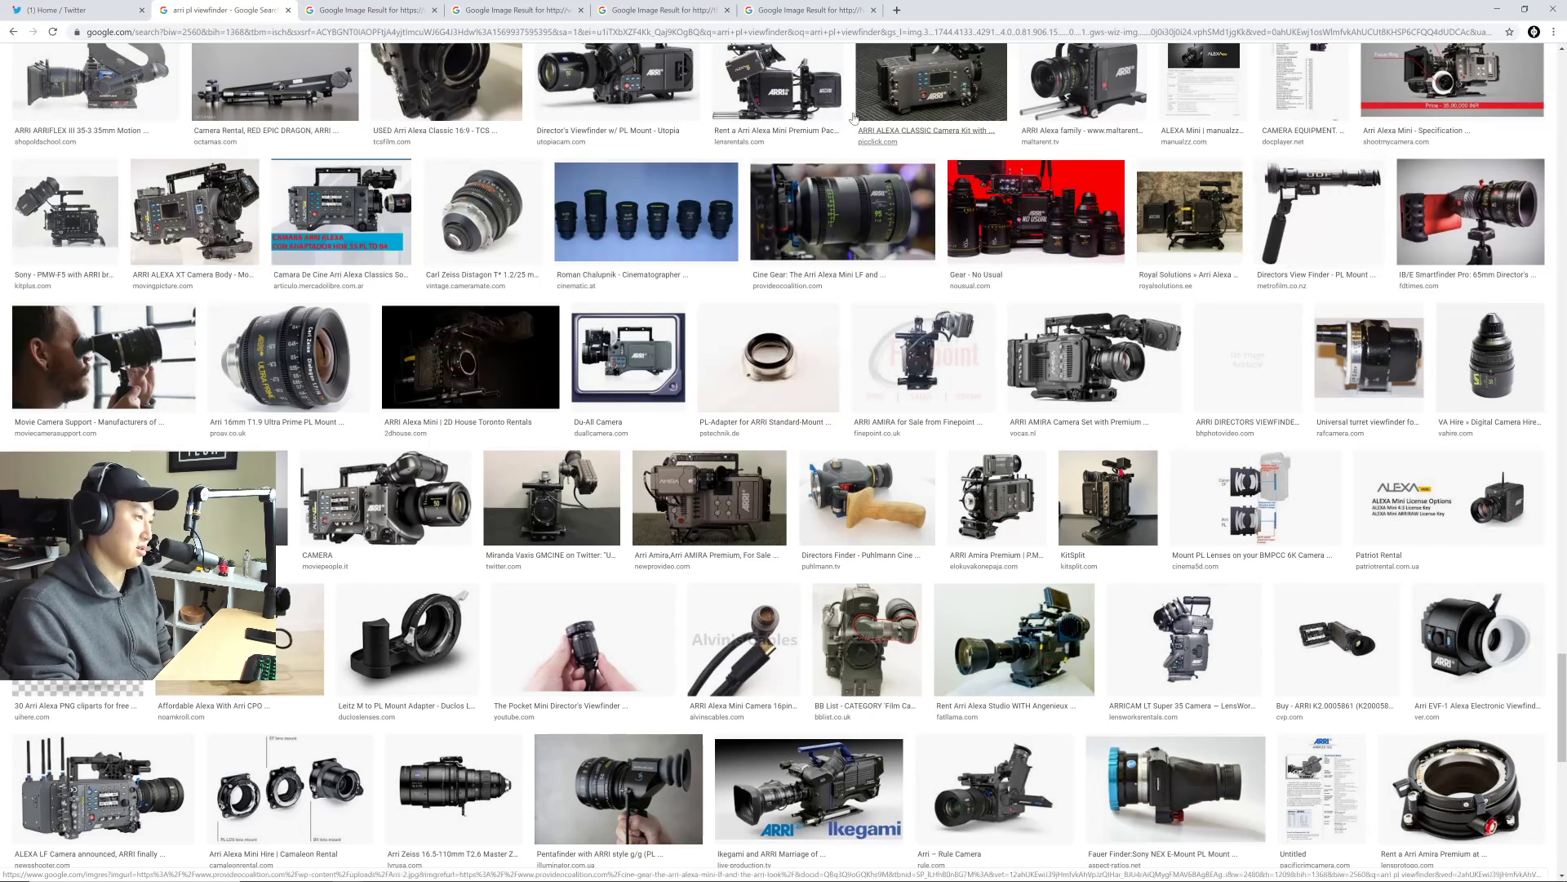
Step: Review the opened Utopia, Love High Speed, Super 16 arri and Kish viewfinder reference images one after another
left_click(392, 14)
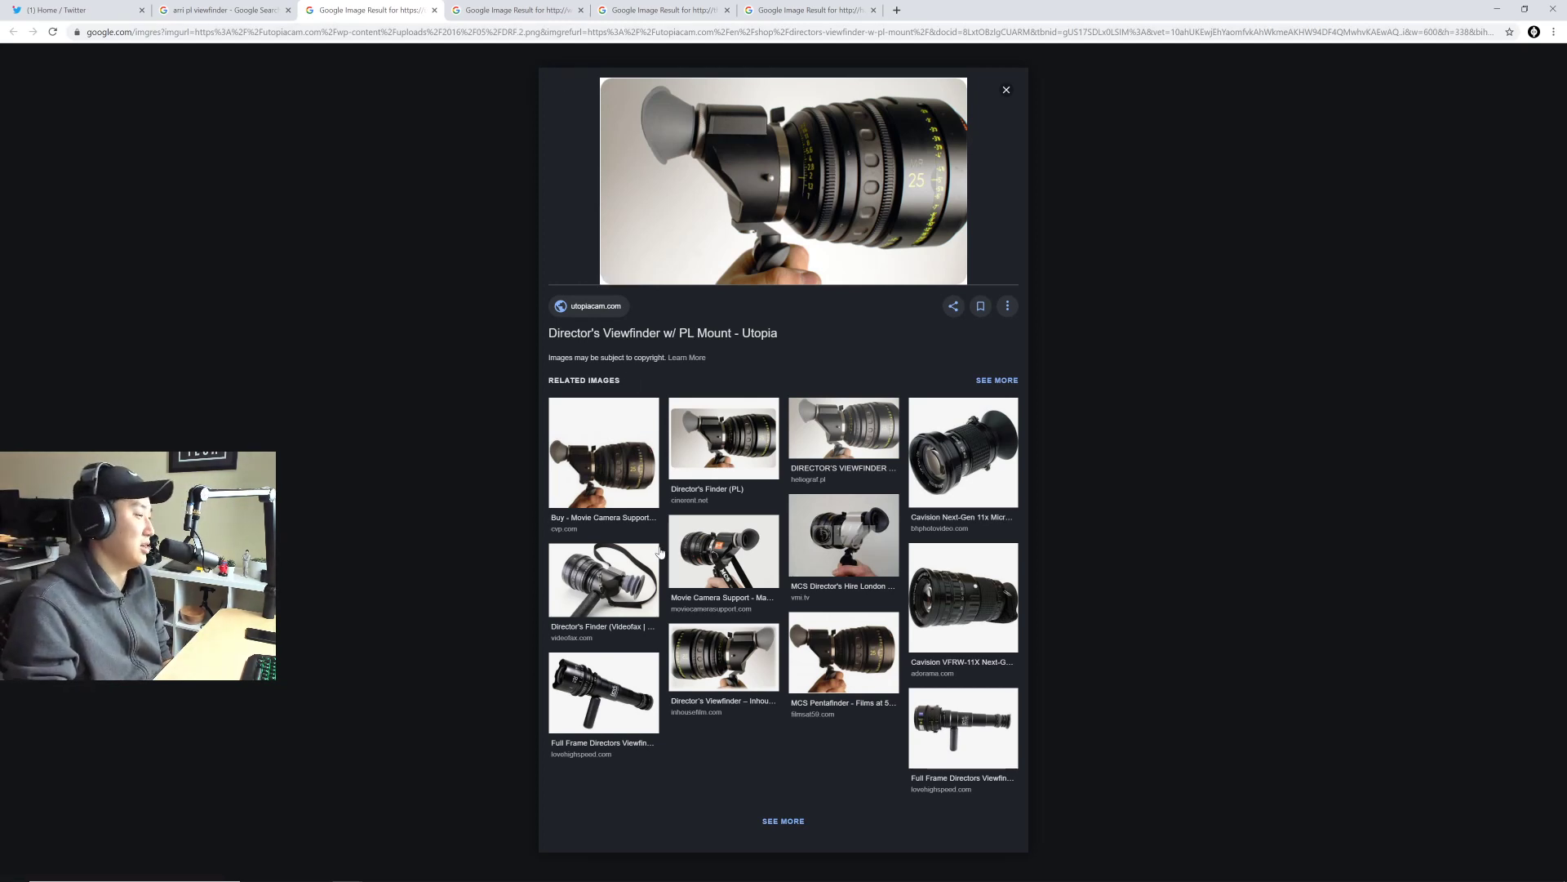
left_click(514, 10)
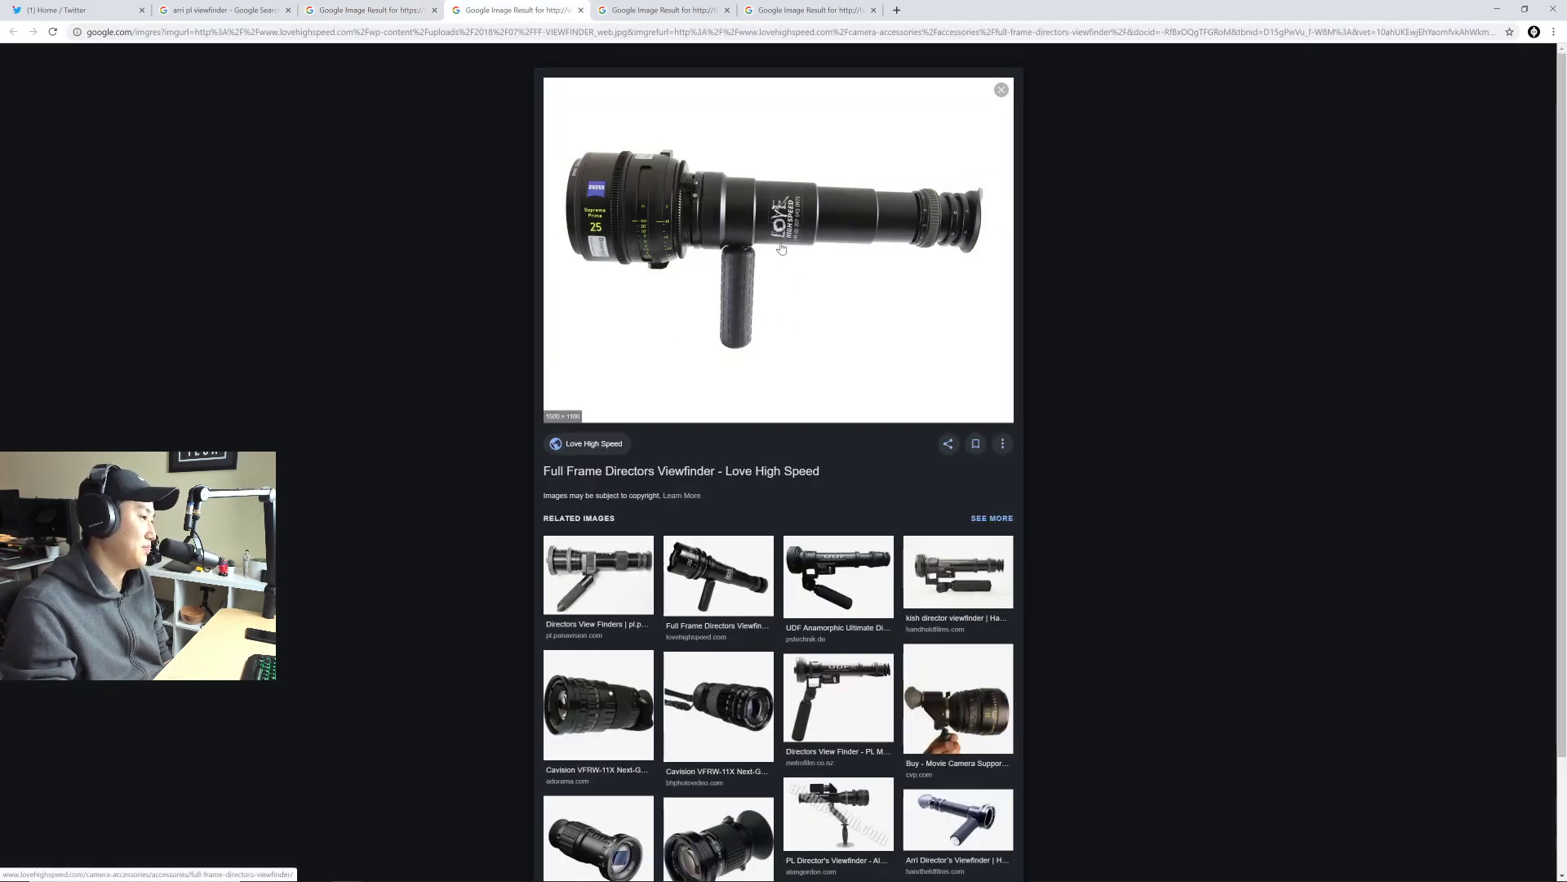
key("ctrl+Tab")
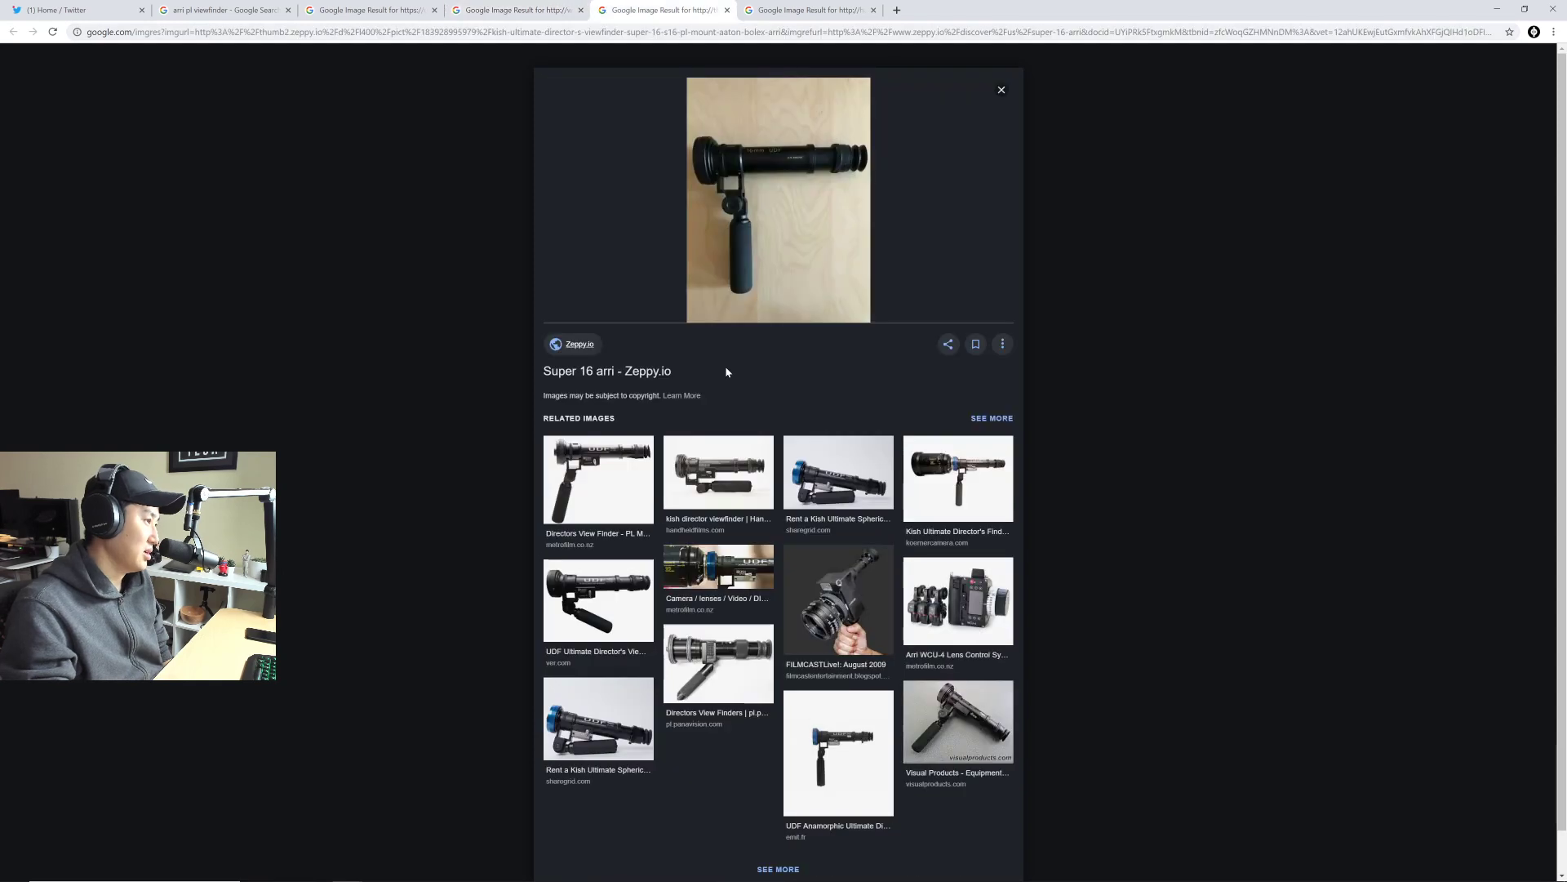
scroll(732, 381, "down", 1)
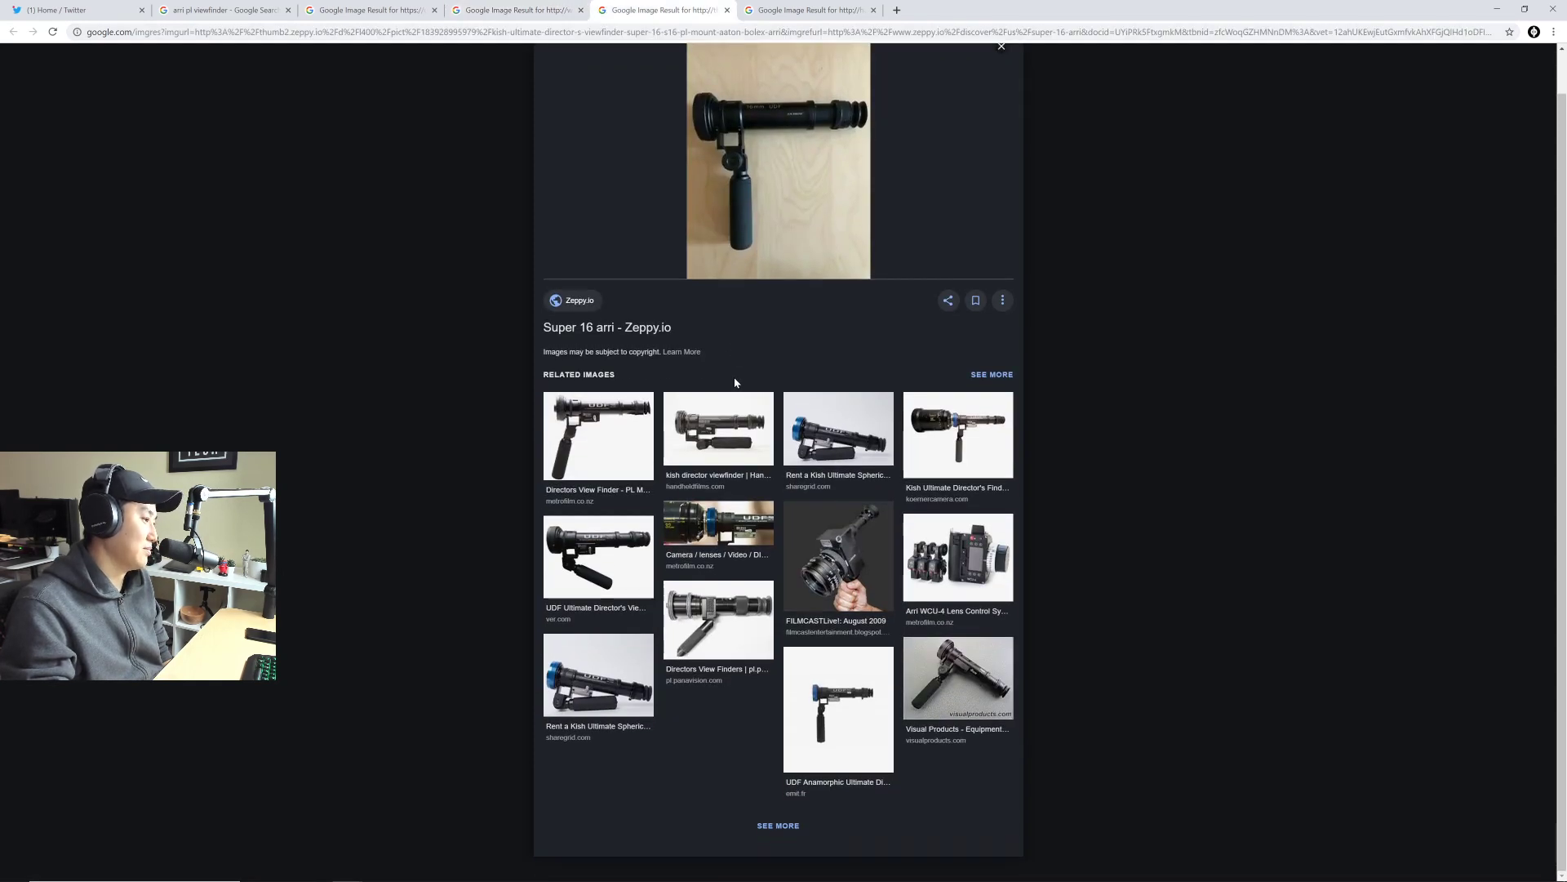
scroll(735, 381, "up", 1)
left_click(804, 10)
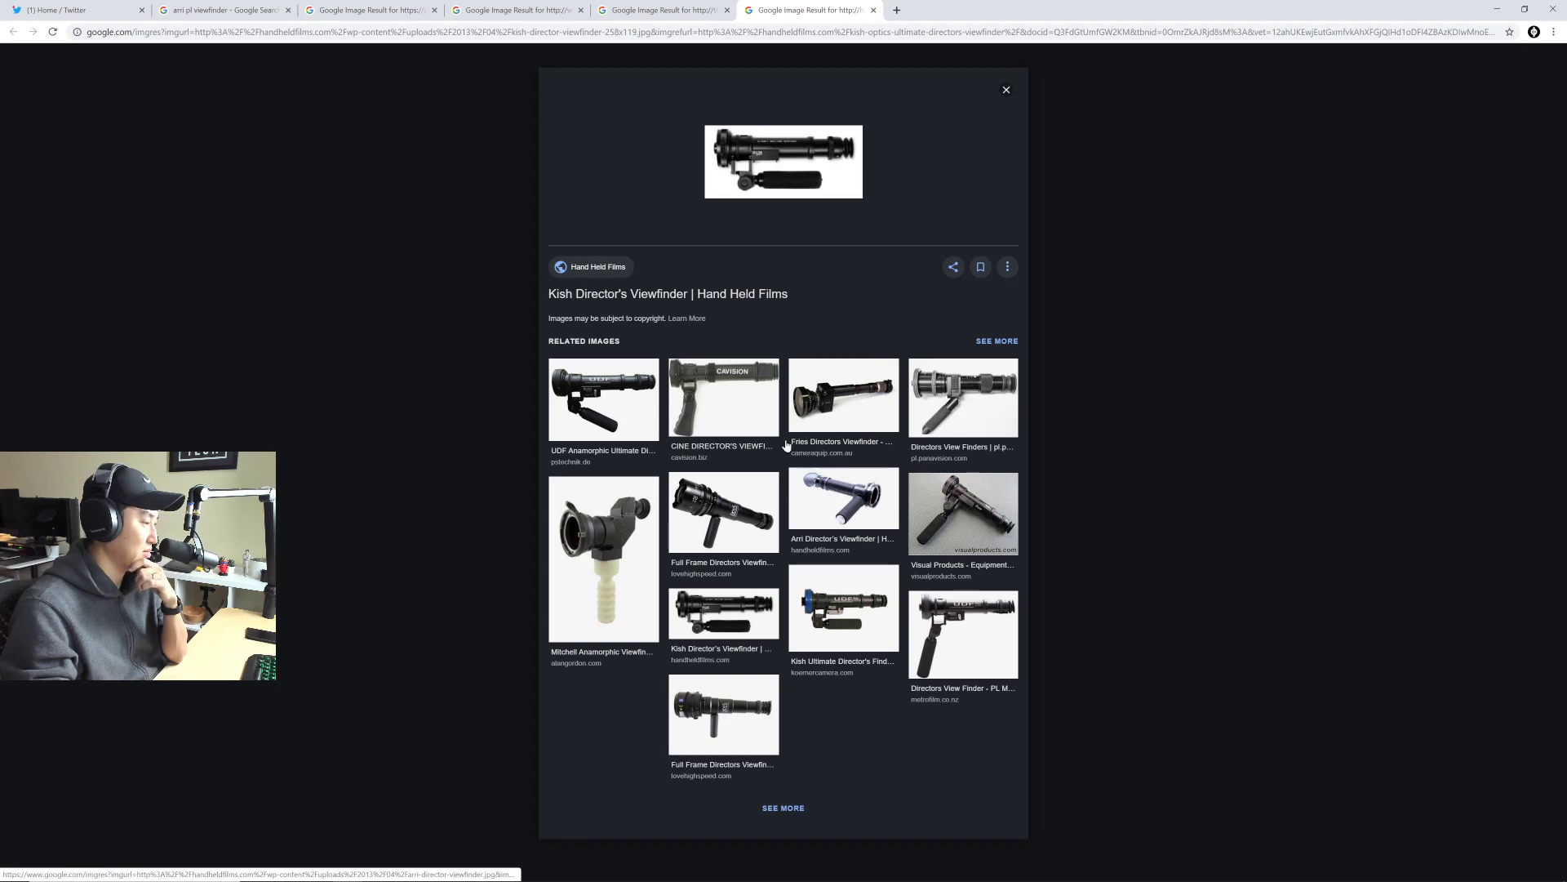
Step: Check the Twitter notifications and close the Twitter tab
key("ctrl+1")
left_click(463, 170)
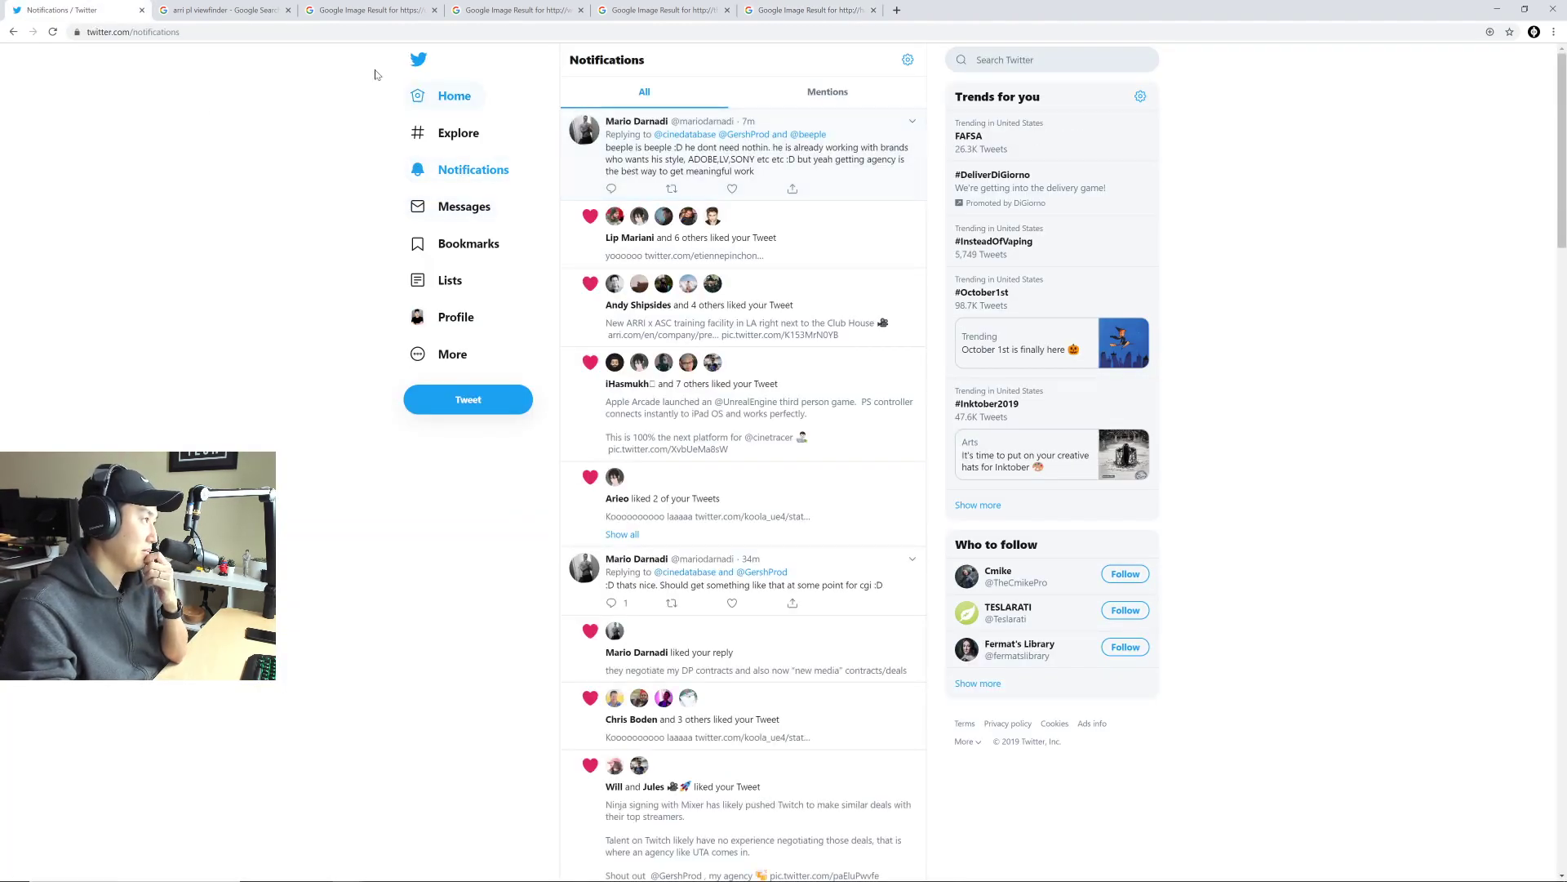
left_click(142, 10)
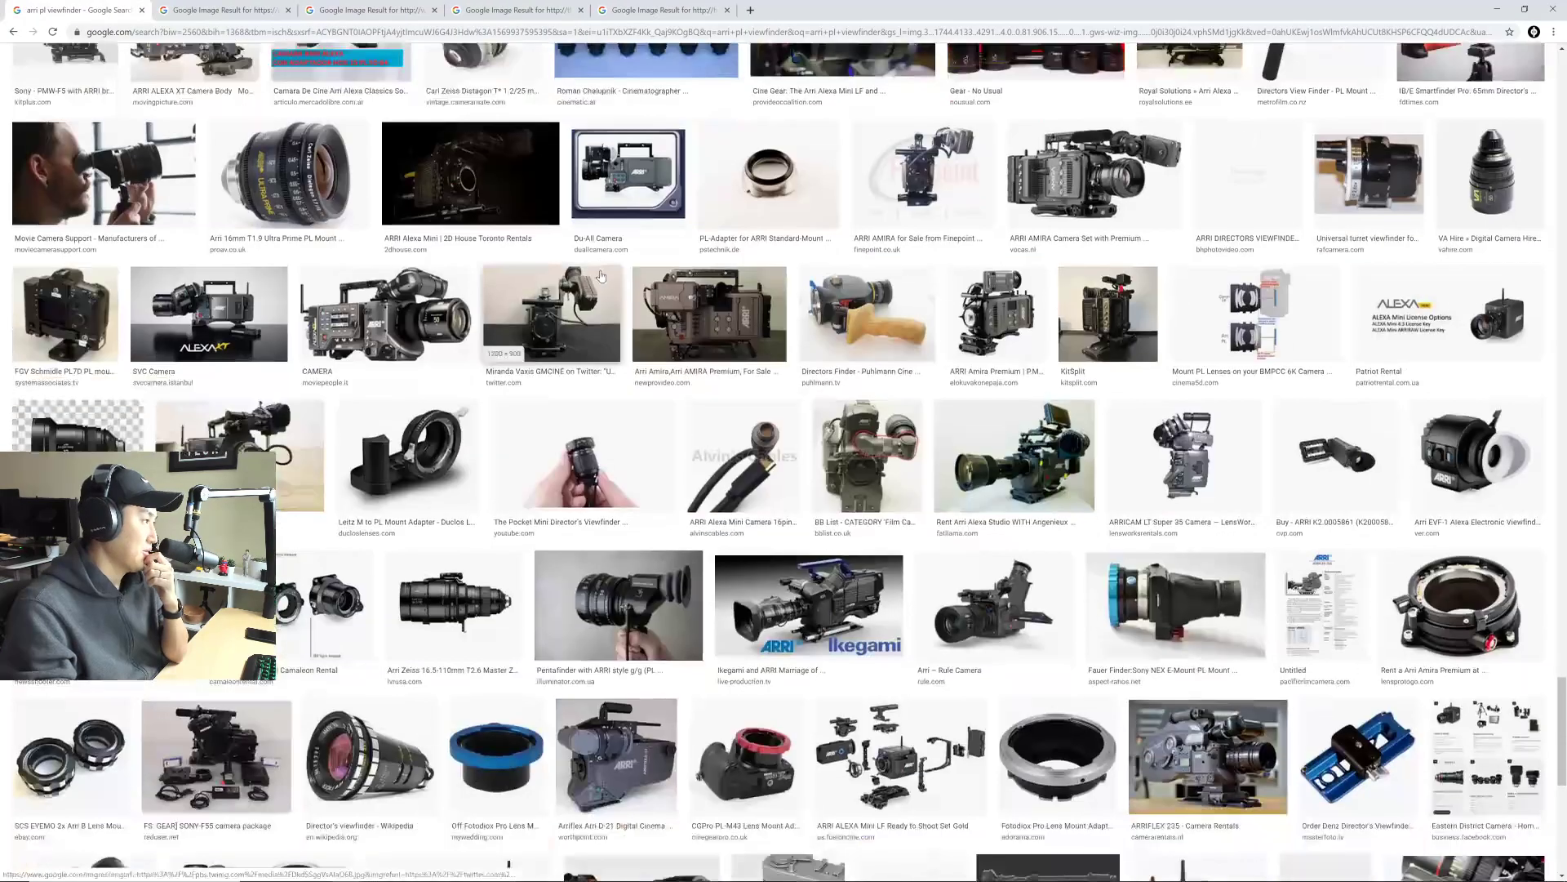
Step: Look through the rest of the image results, then close the Utopia Director's Viewfinder w/ PL Mount tab
scroll(602, 276, "down", 8)
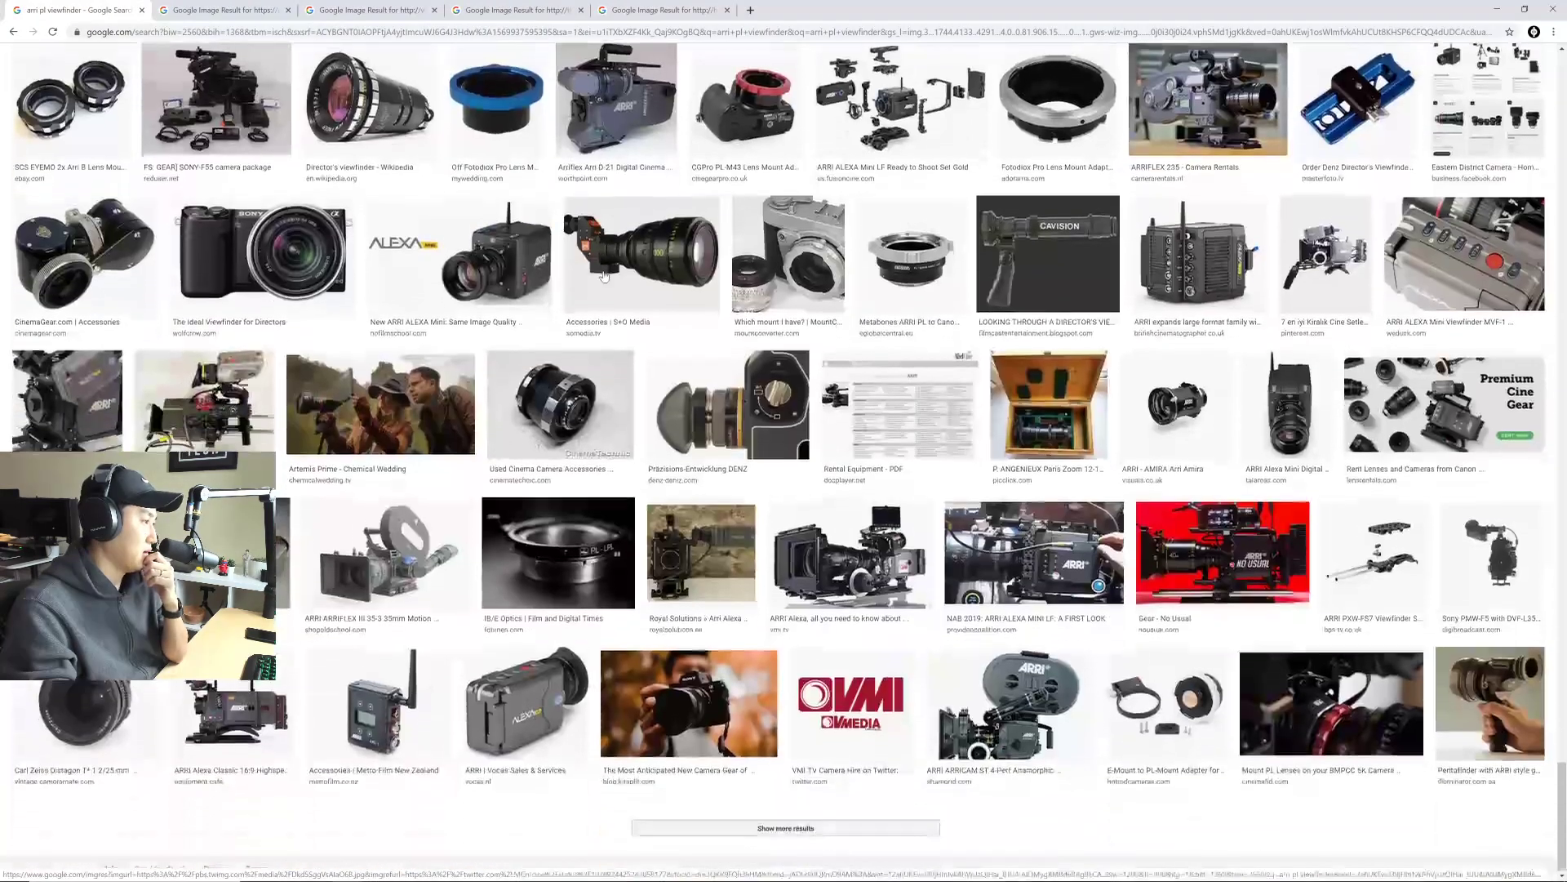
scroll(603, 278, "down", 15)
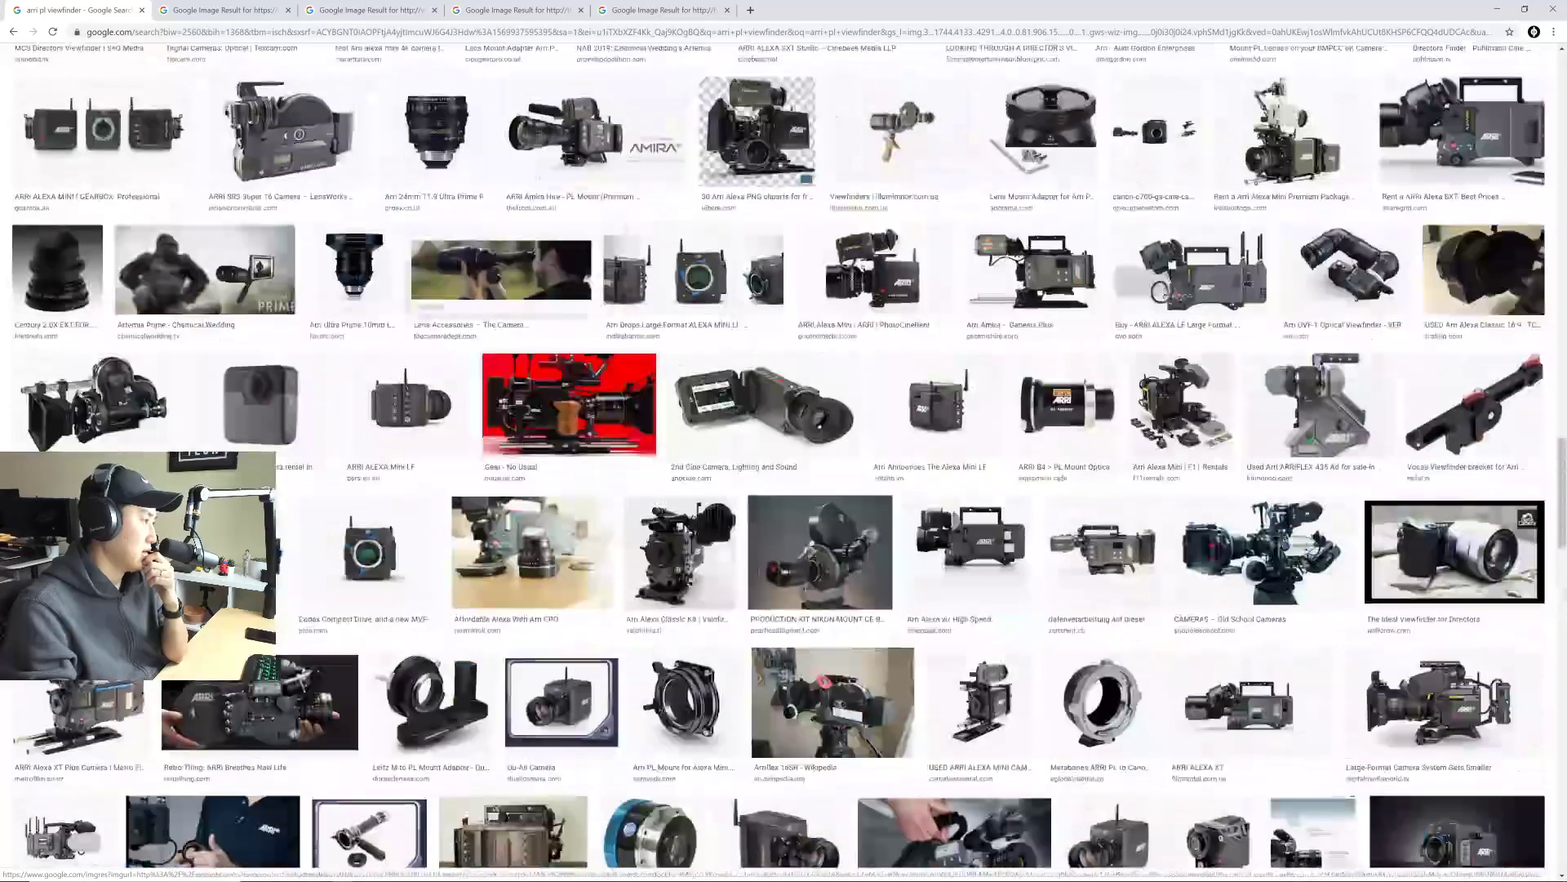
left_click(221, 10)
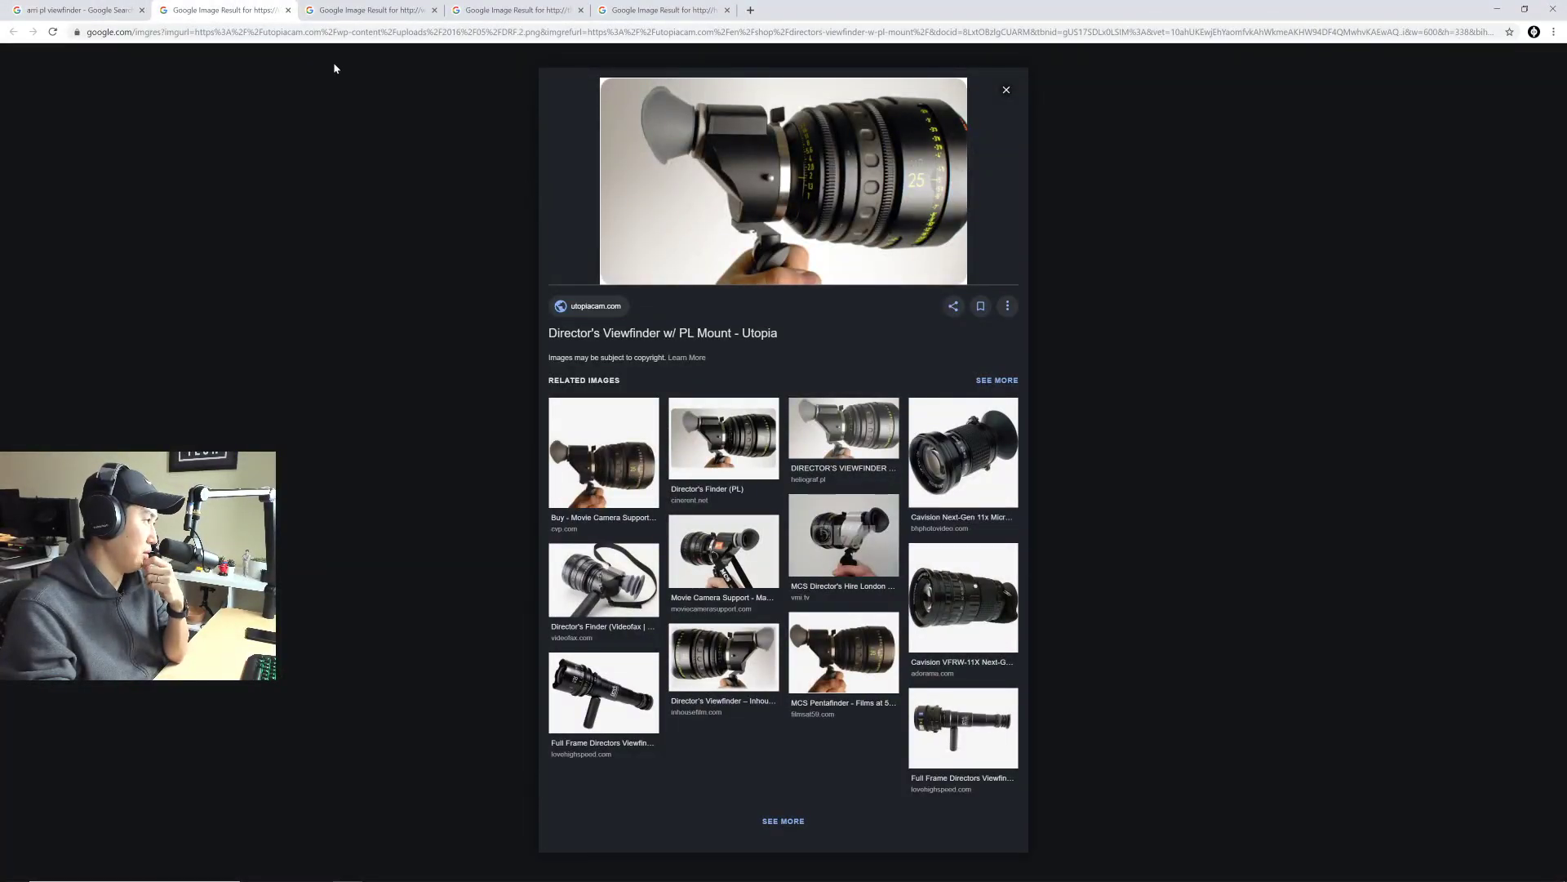
left_click(288, 10)
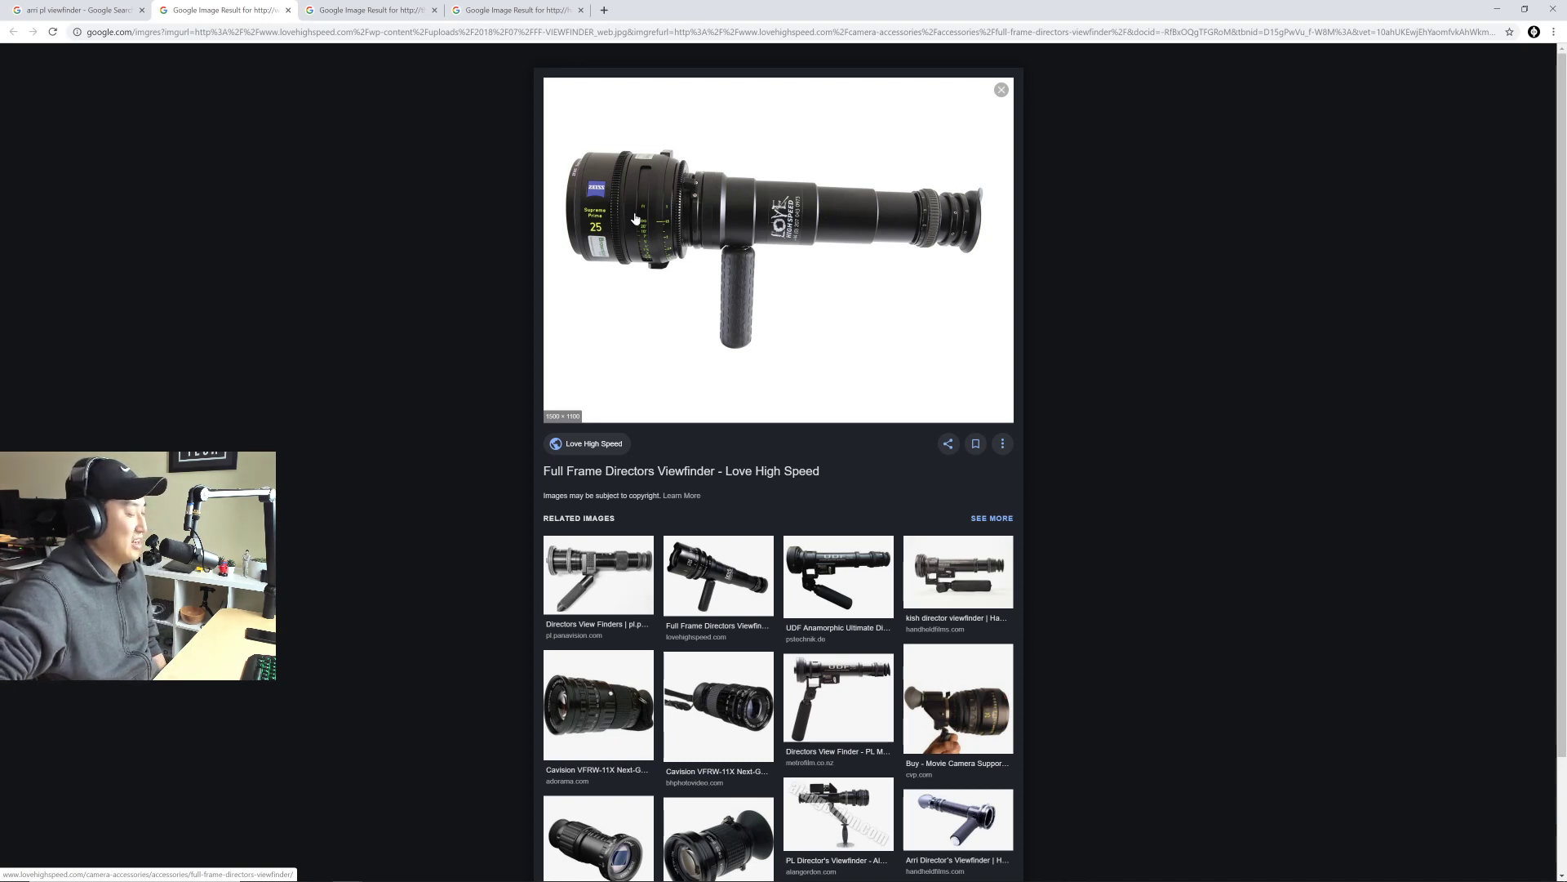
Step: Compare the Love High Speed, Super 16 arri and Kish viewfinder images along with their related images
scroll(636, 219, "down", 2)
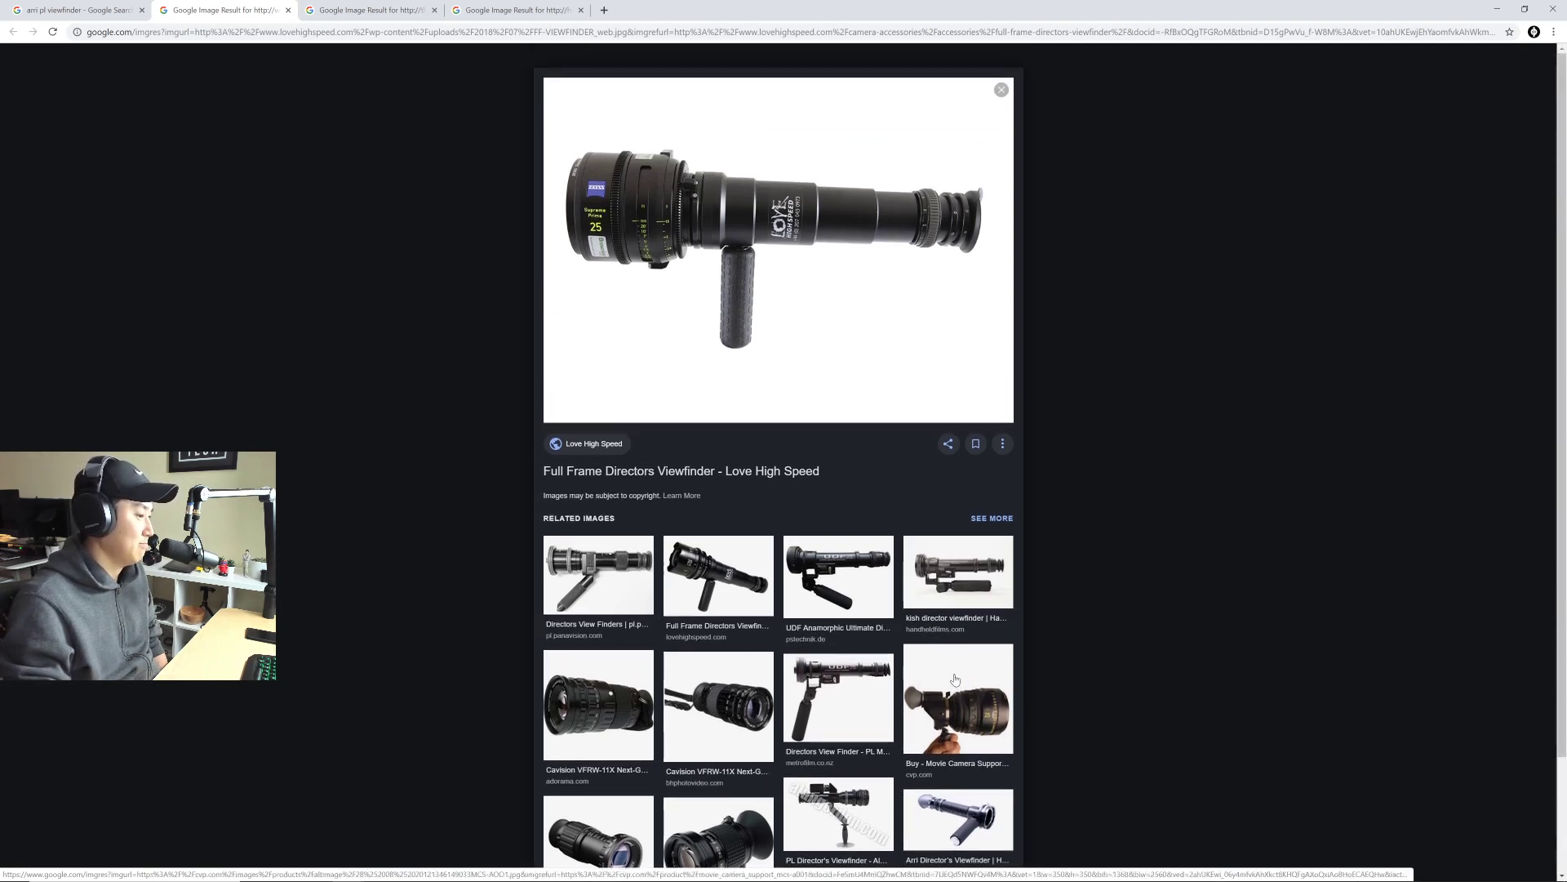
scroll(949, 673, "up", 3)
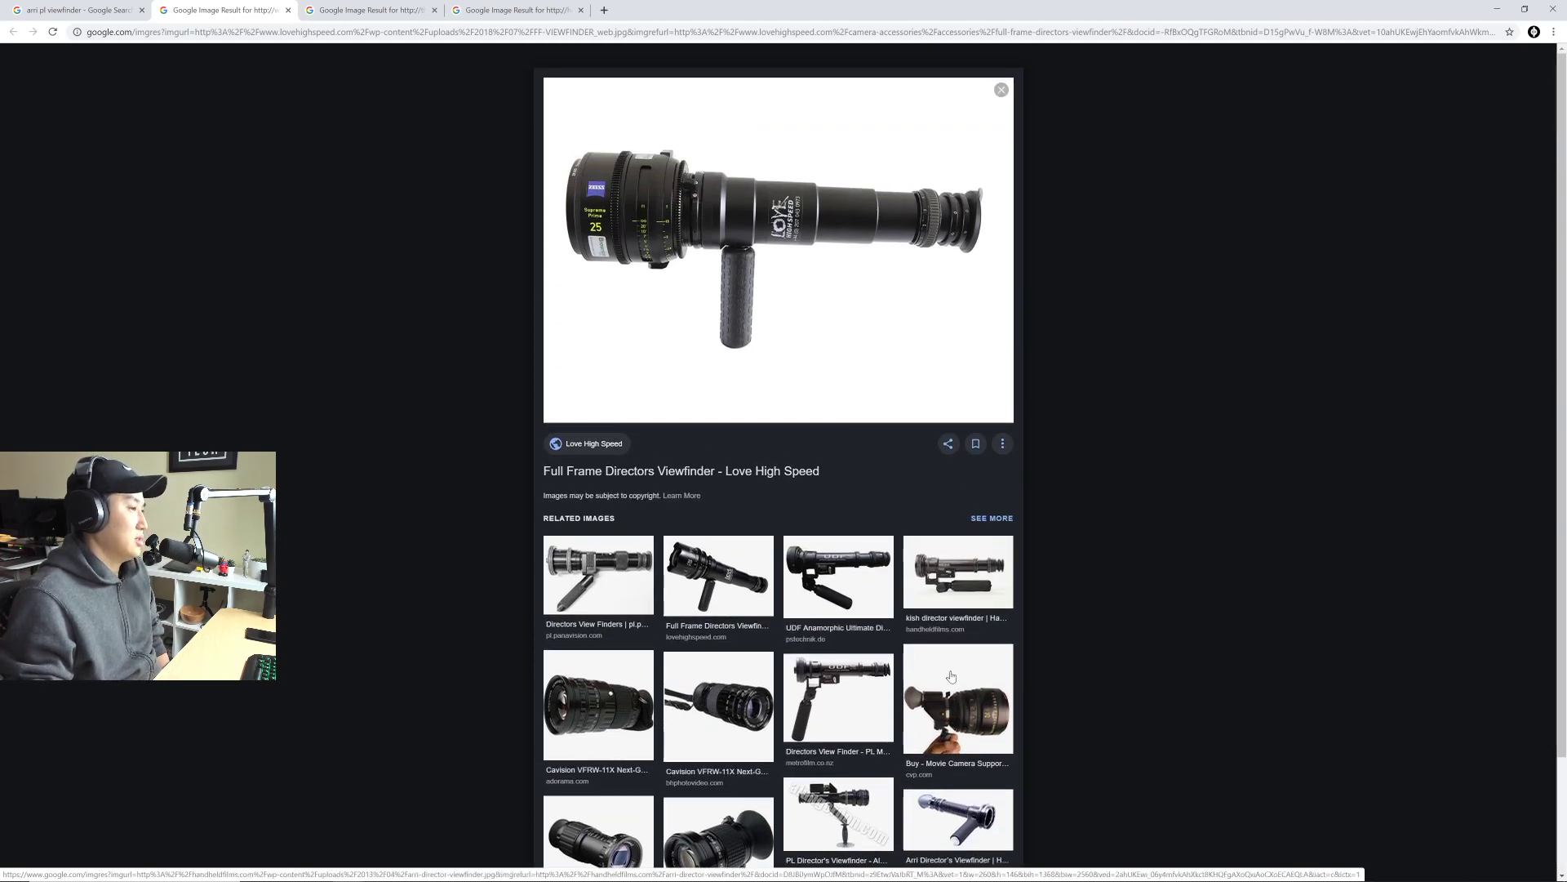
left_click(371, 10)
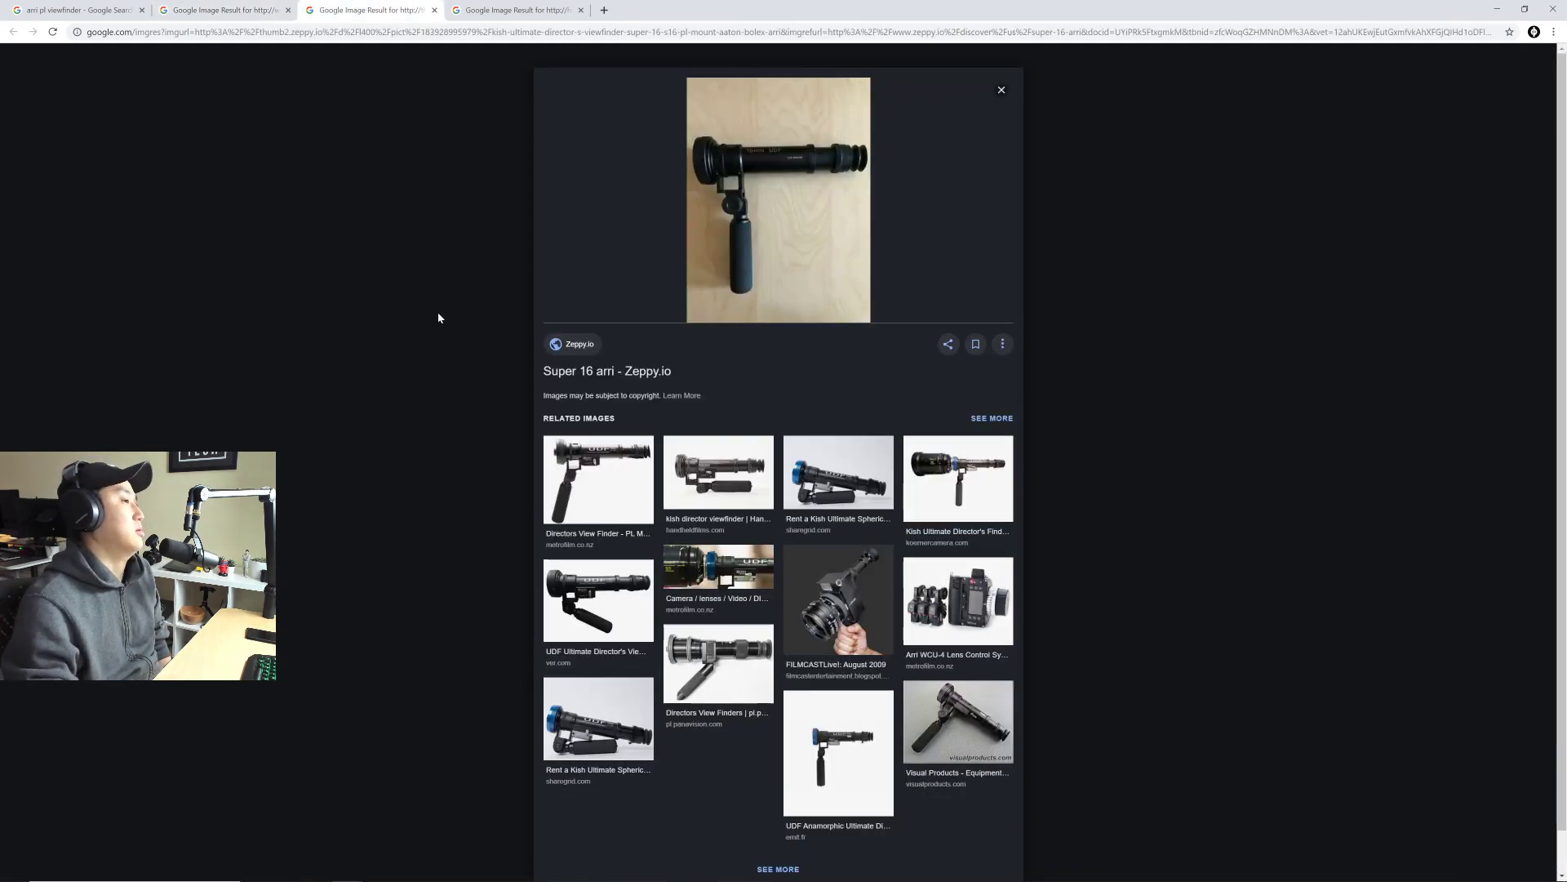
scroll(434, 363, "down", 1)
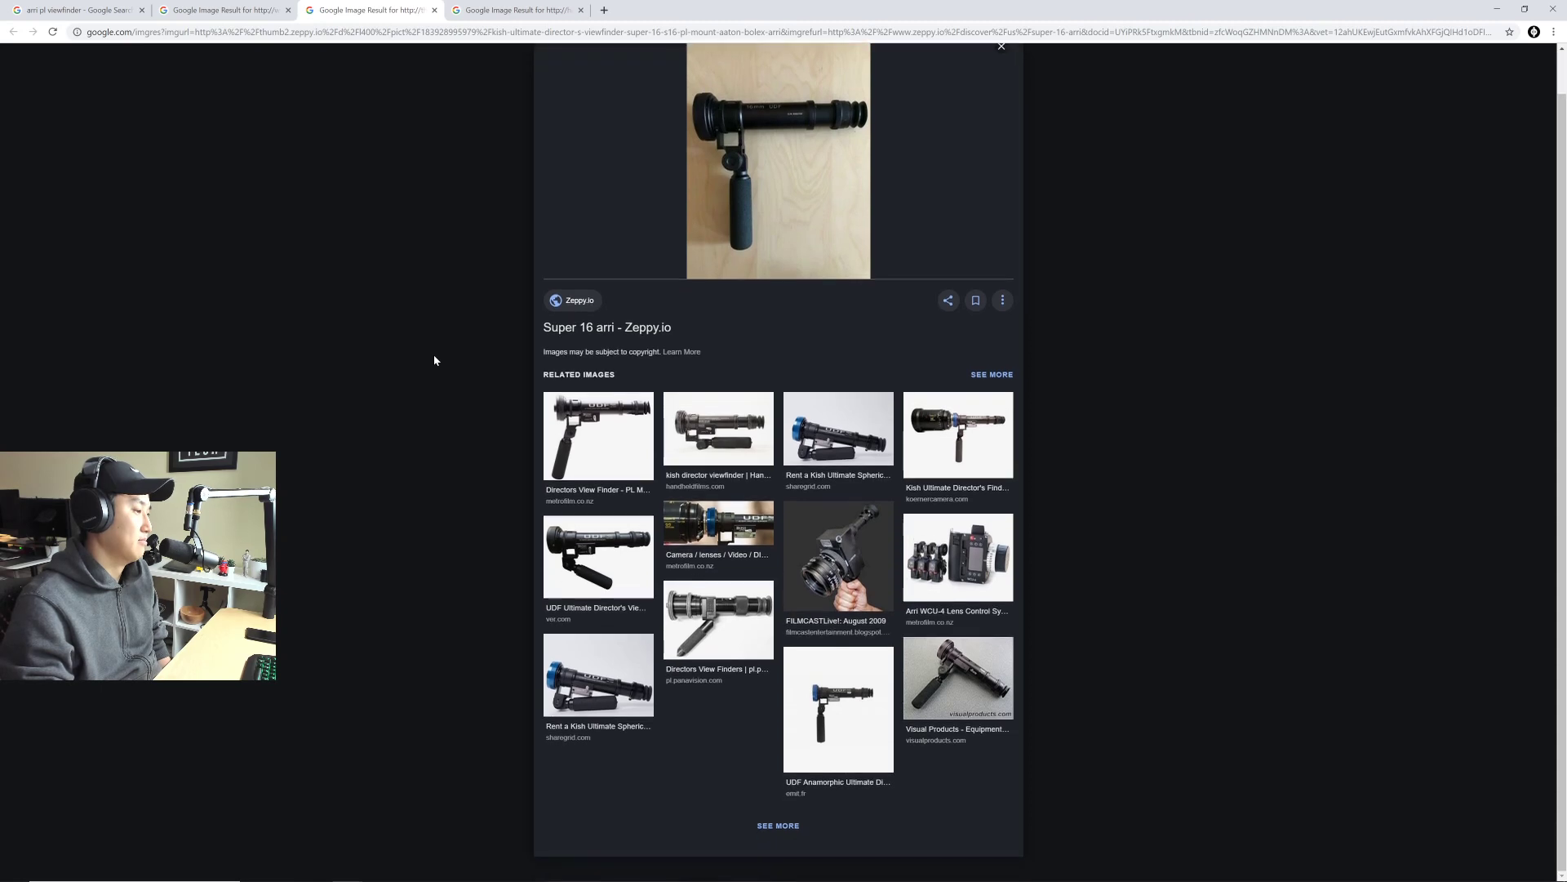
scroll(434, 361, "up", 1)
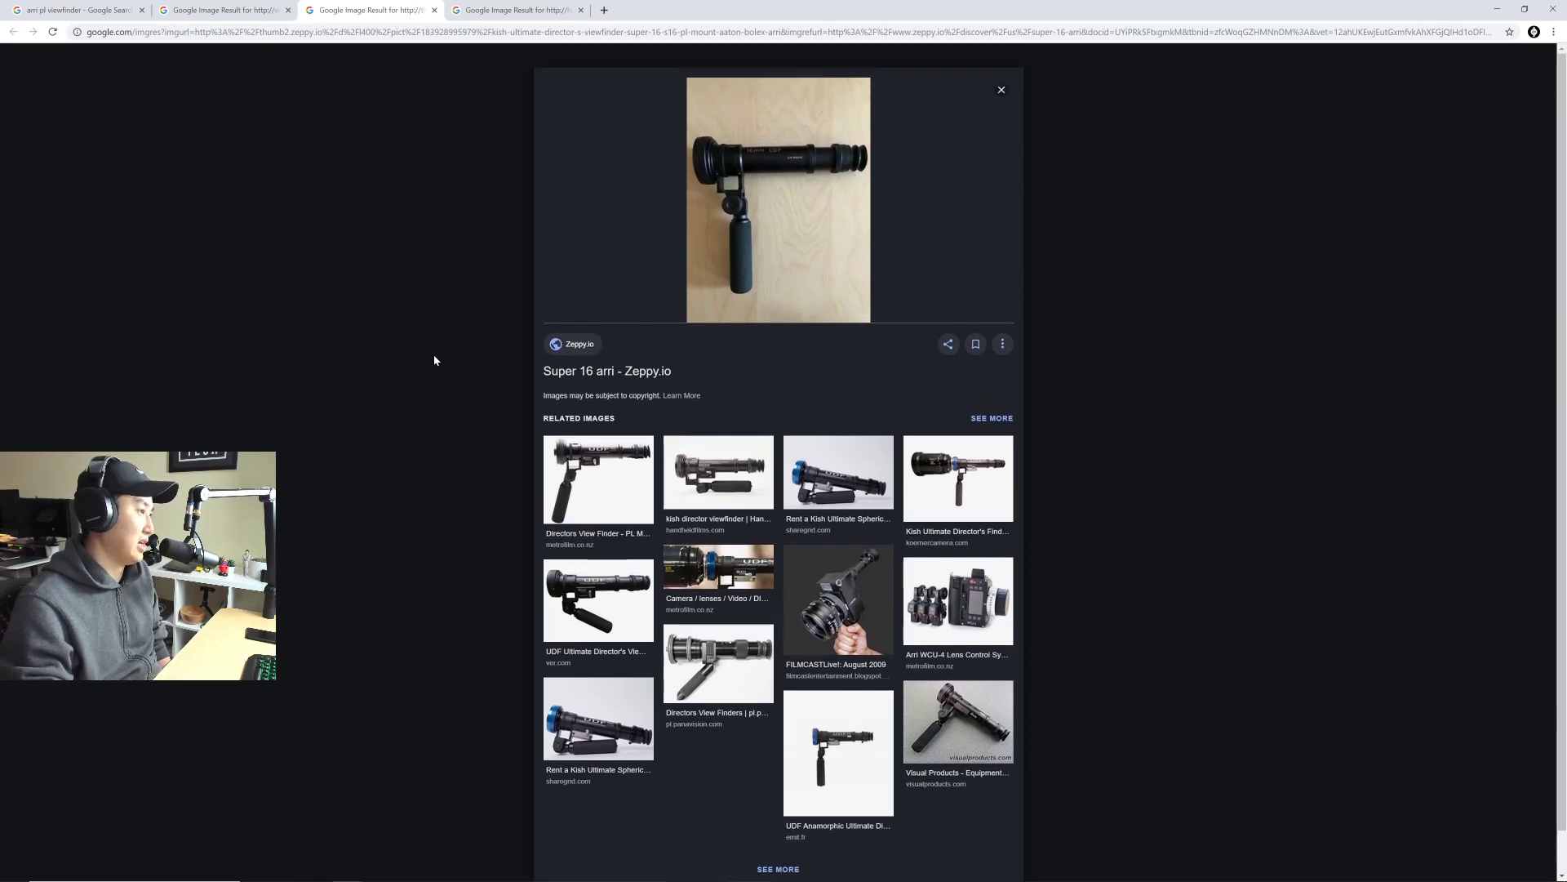
left_click(513, 12)
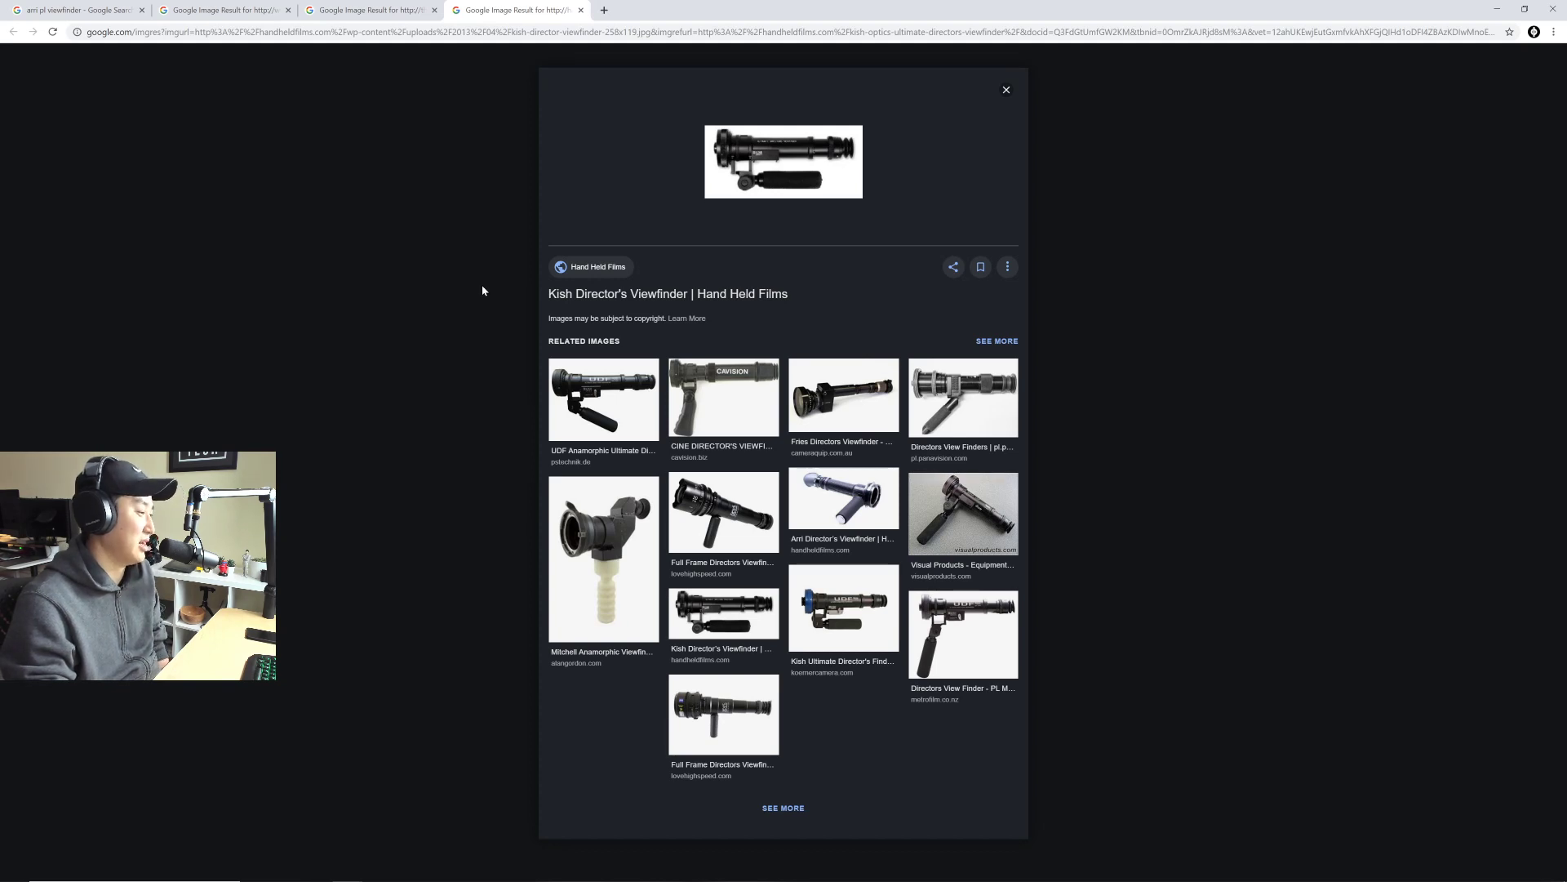
left_click(395, 14)
left_click(519, 12)
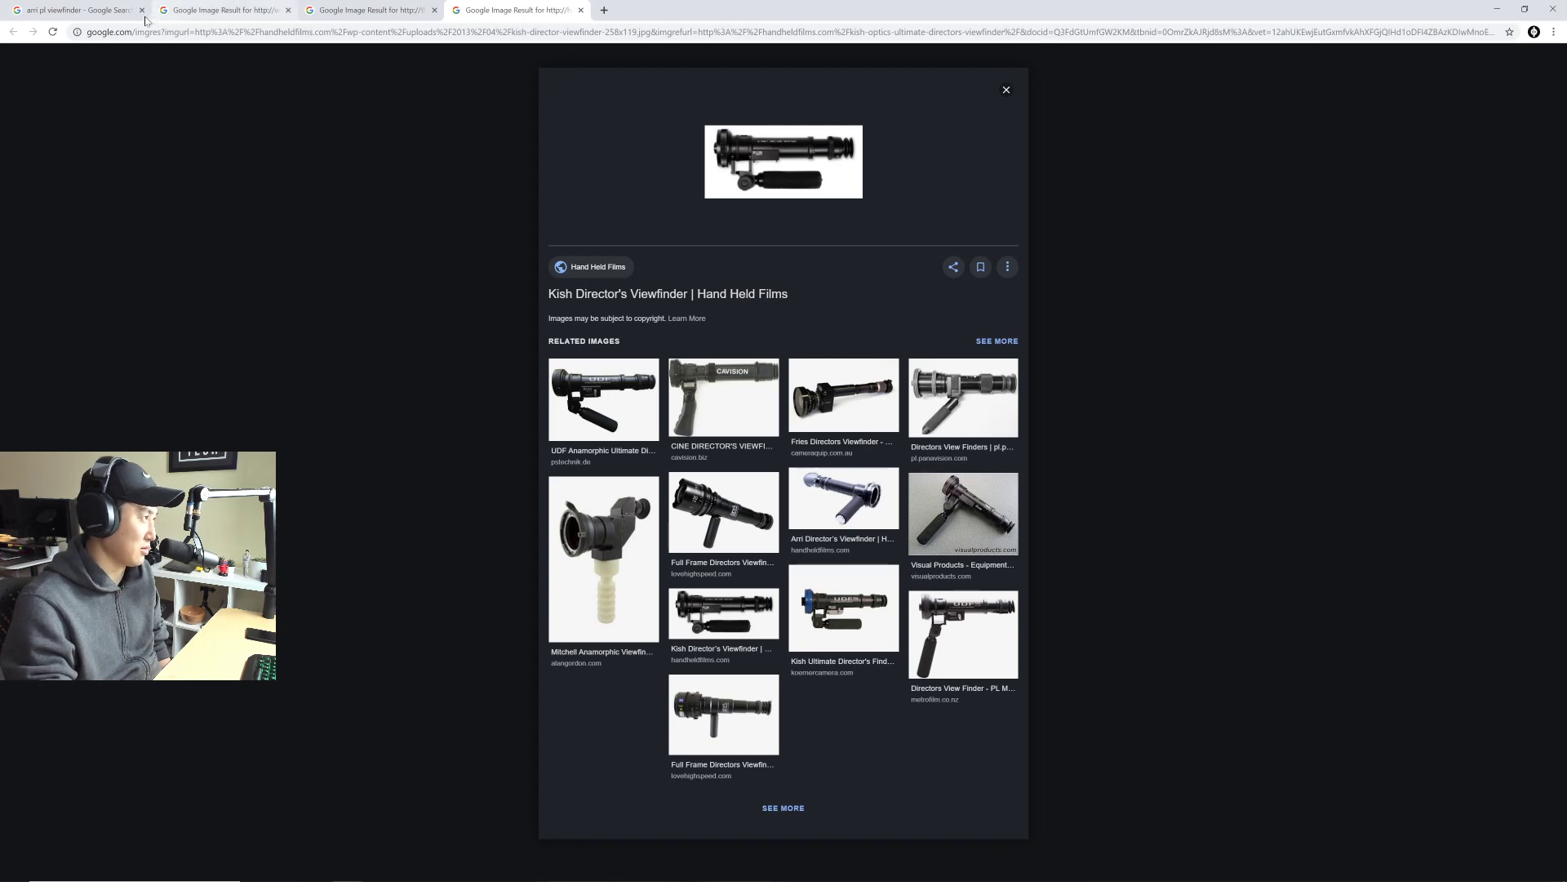
Step: Open the metrofilm.co.nz "Directors View Finder - PL Mount" related image from the Super 16 arri page in a new tab and view it
left_click(219, 10)
left_click(371, 11)
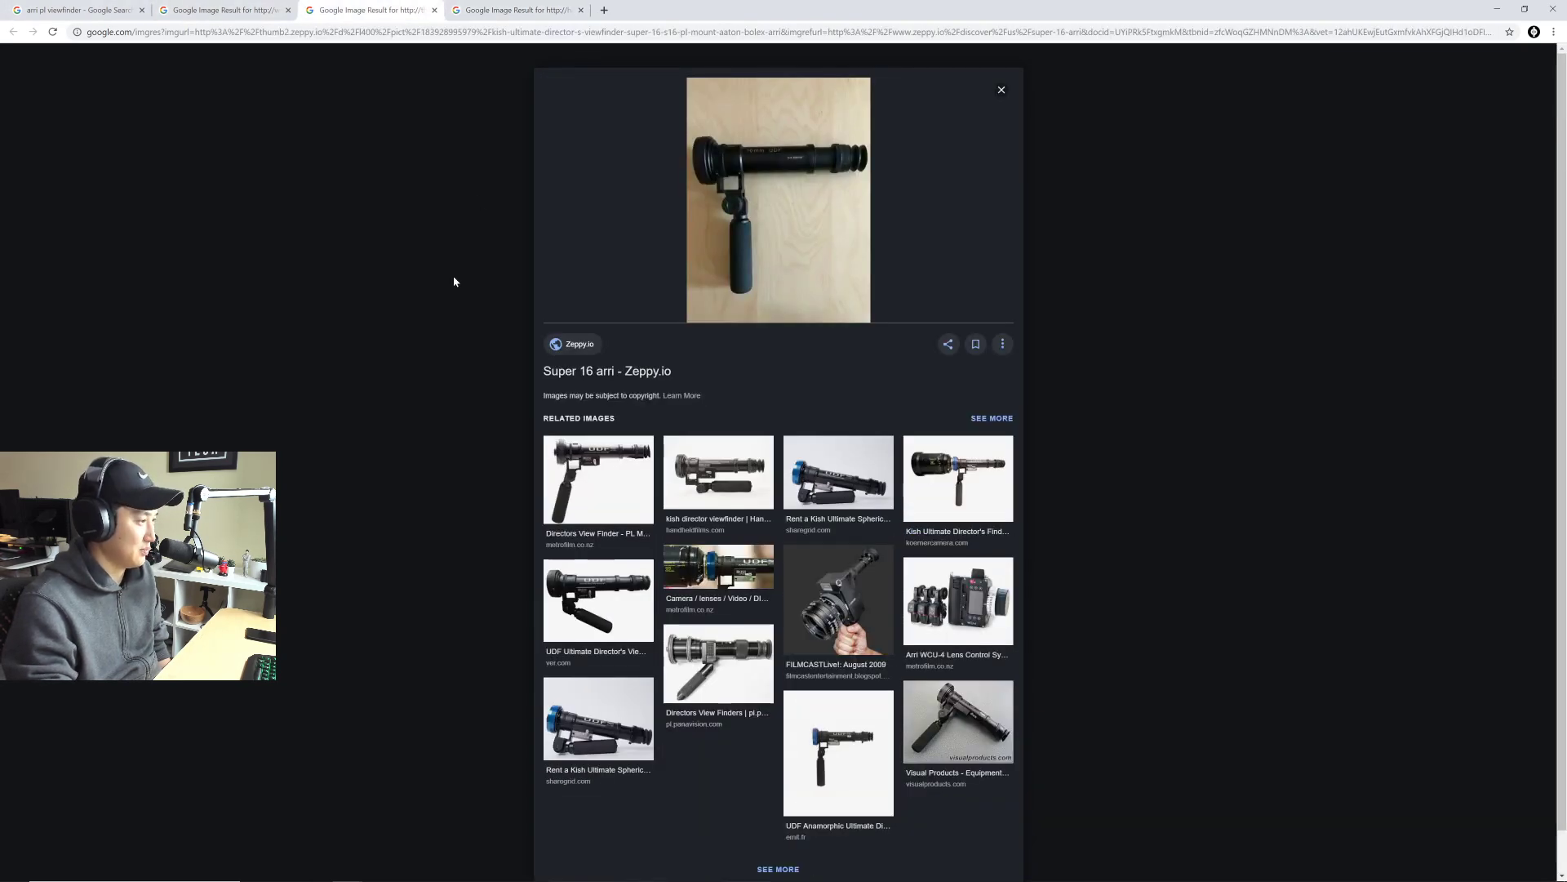
scroll(457, 273, "down", 1)
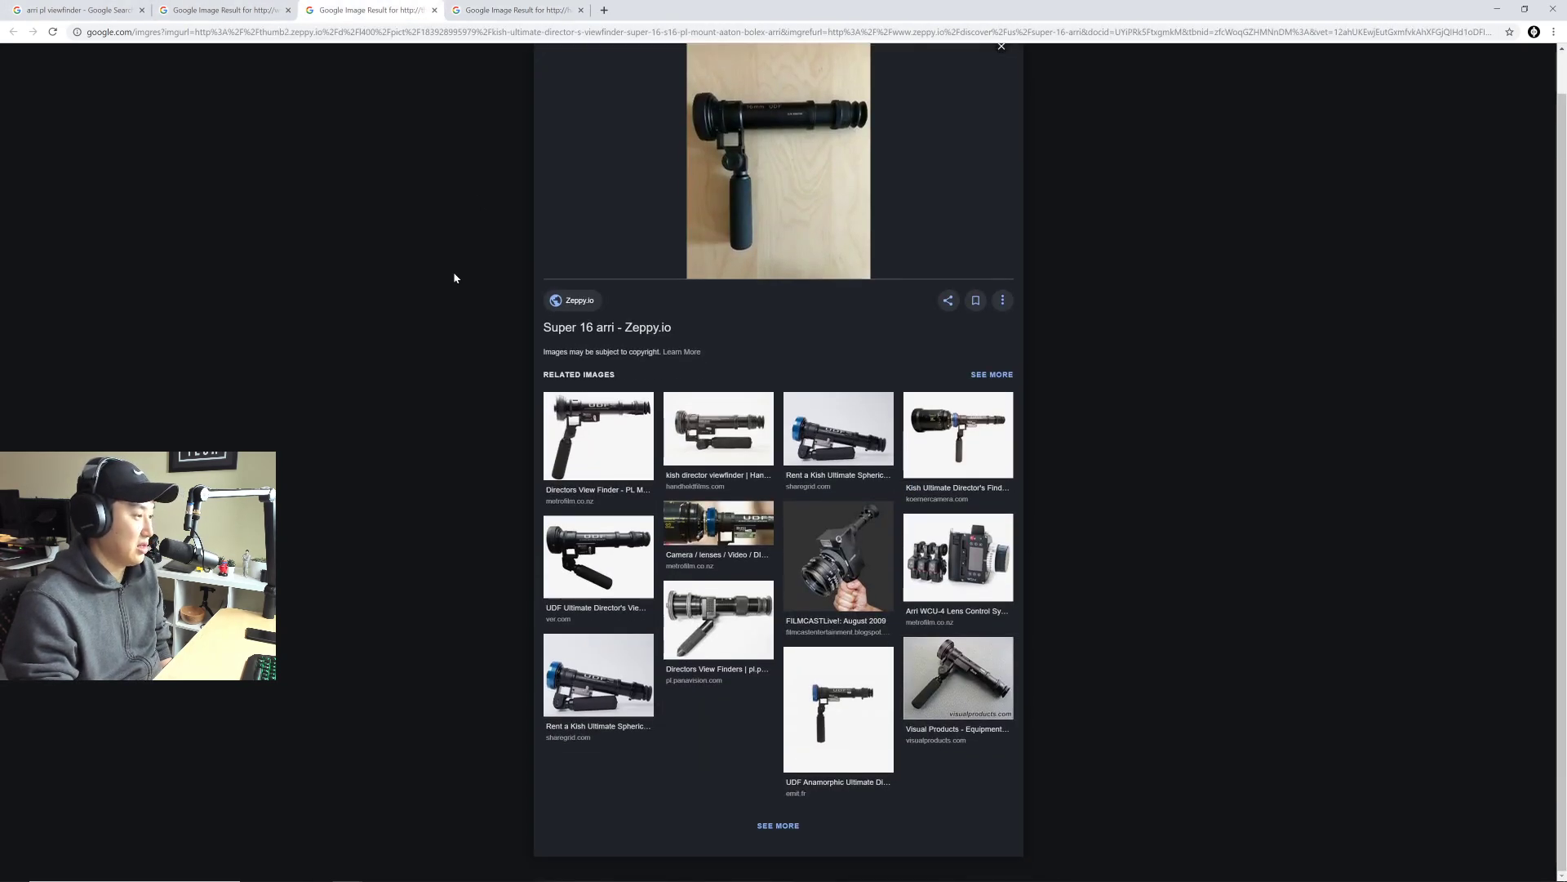
scroll(454, 276, "up", 1)
scroll(453, 276, "down", 1)
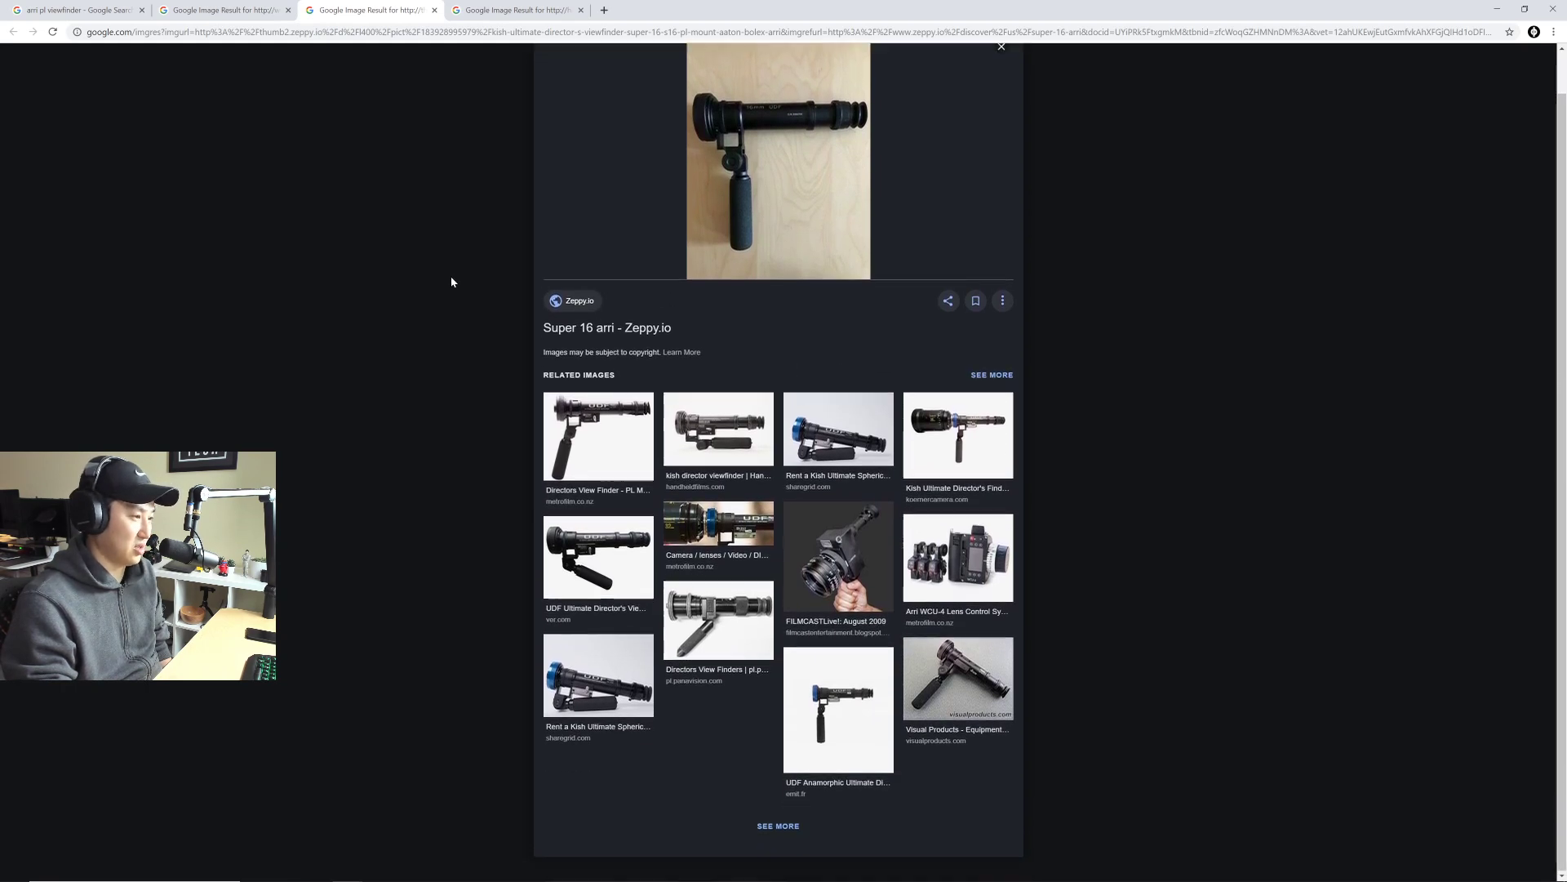
scroll(450, 283, "up", 1)
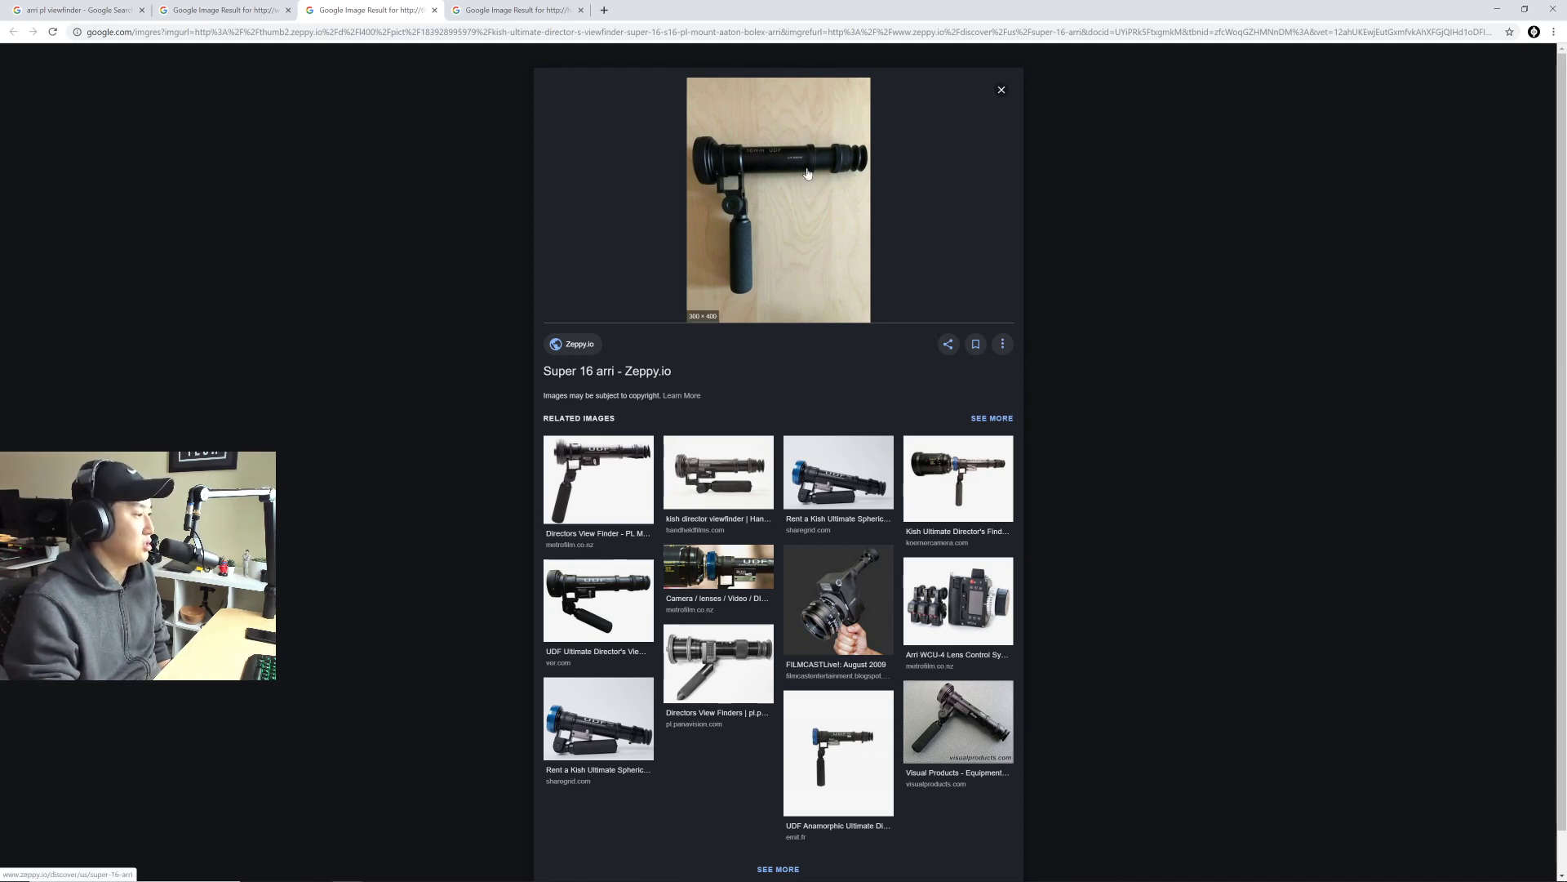
right_click(613, 500)
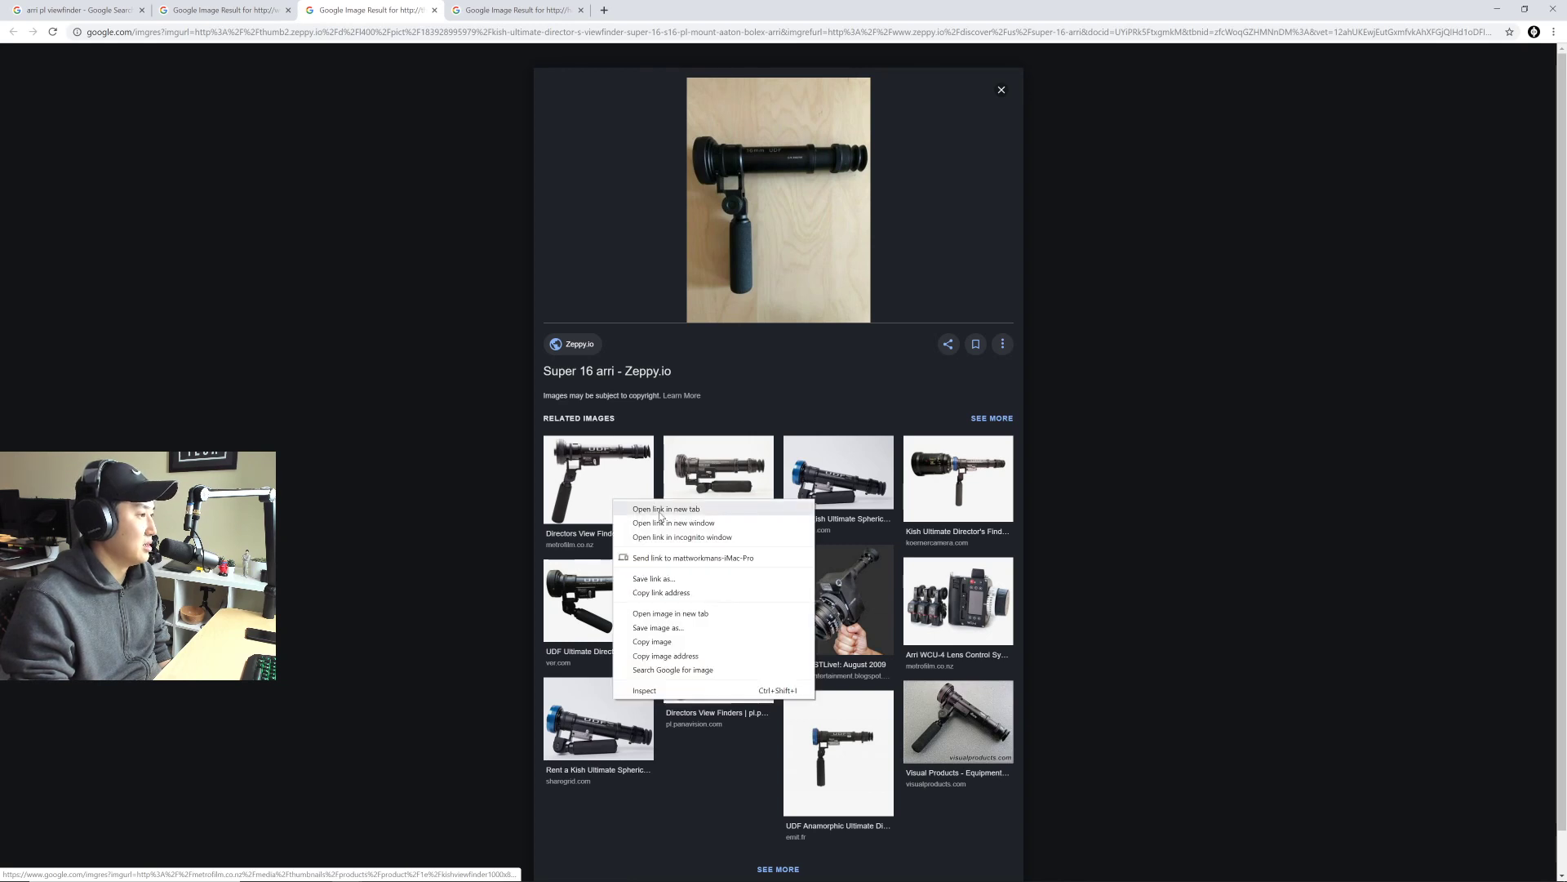
left_click(661, 510)
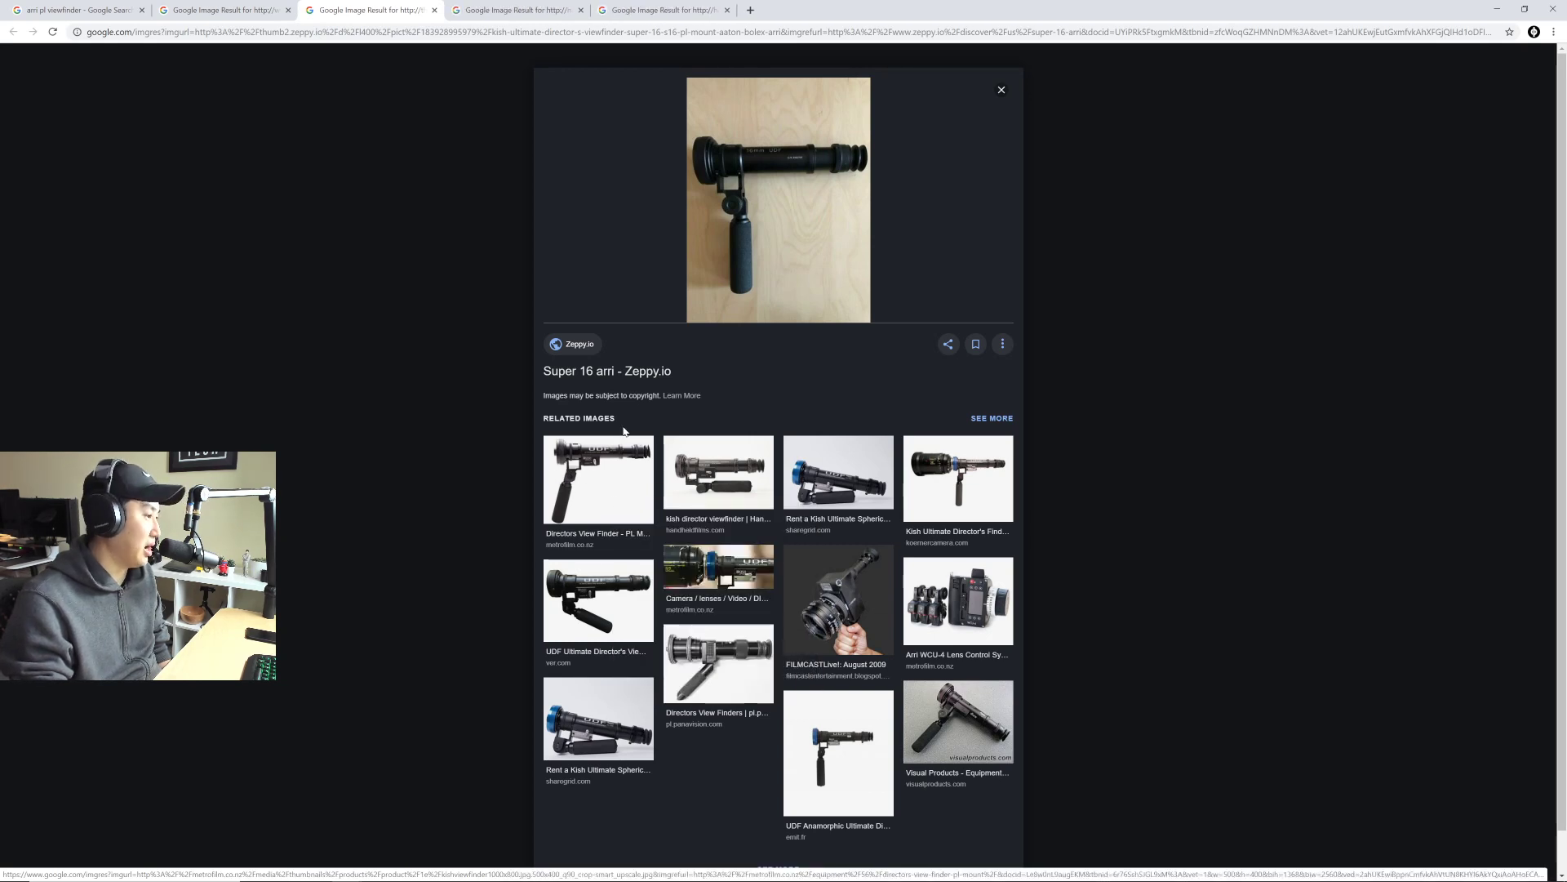
left_click(657, 10)
left_click(515, 9)
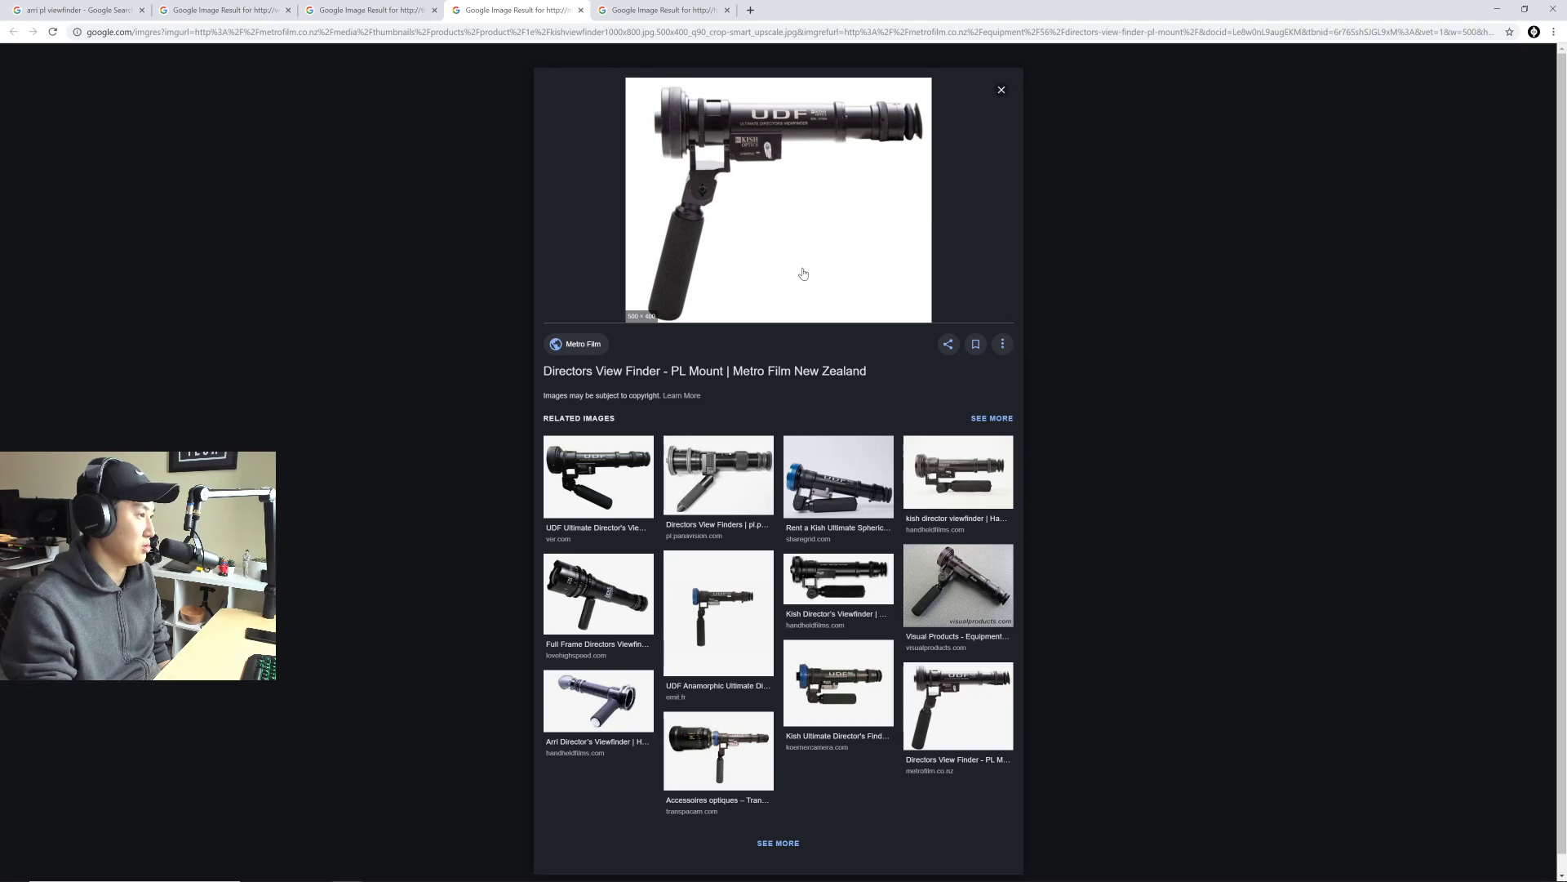
Step: Open Metro Film's product page for the Directors View Finder - PL Mount and view both of its product photos
left_click(801, 214)
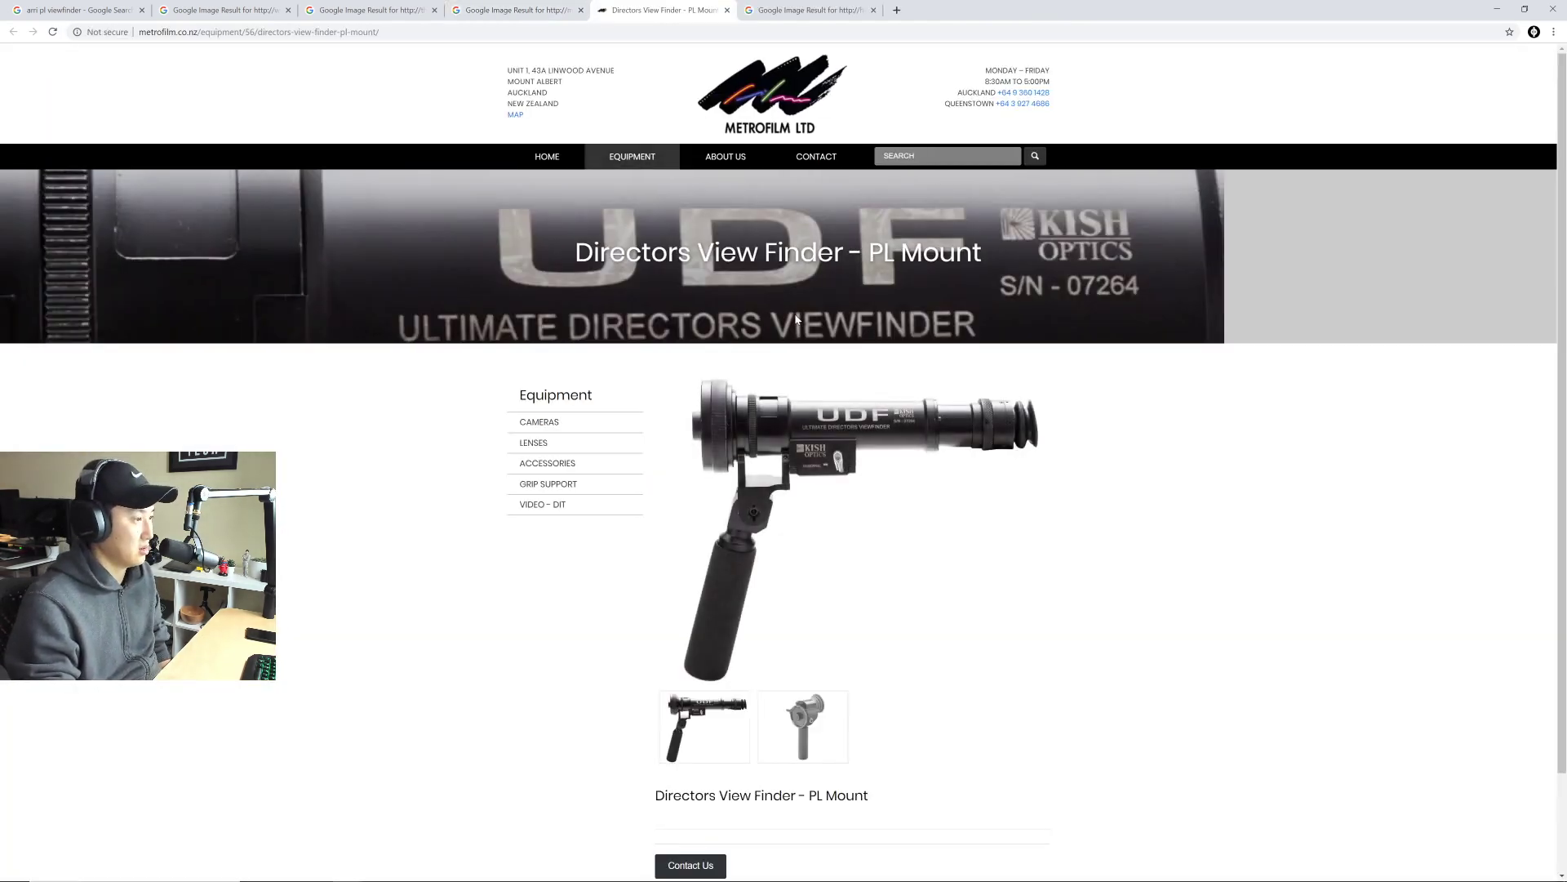
scroll(796, 319, "down", 1)
left_click(804, 612)
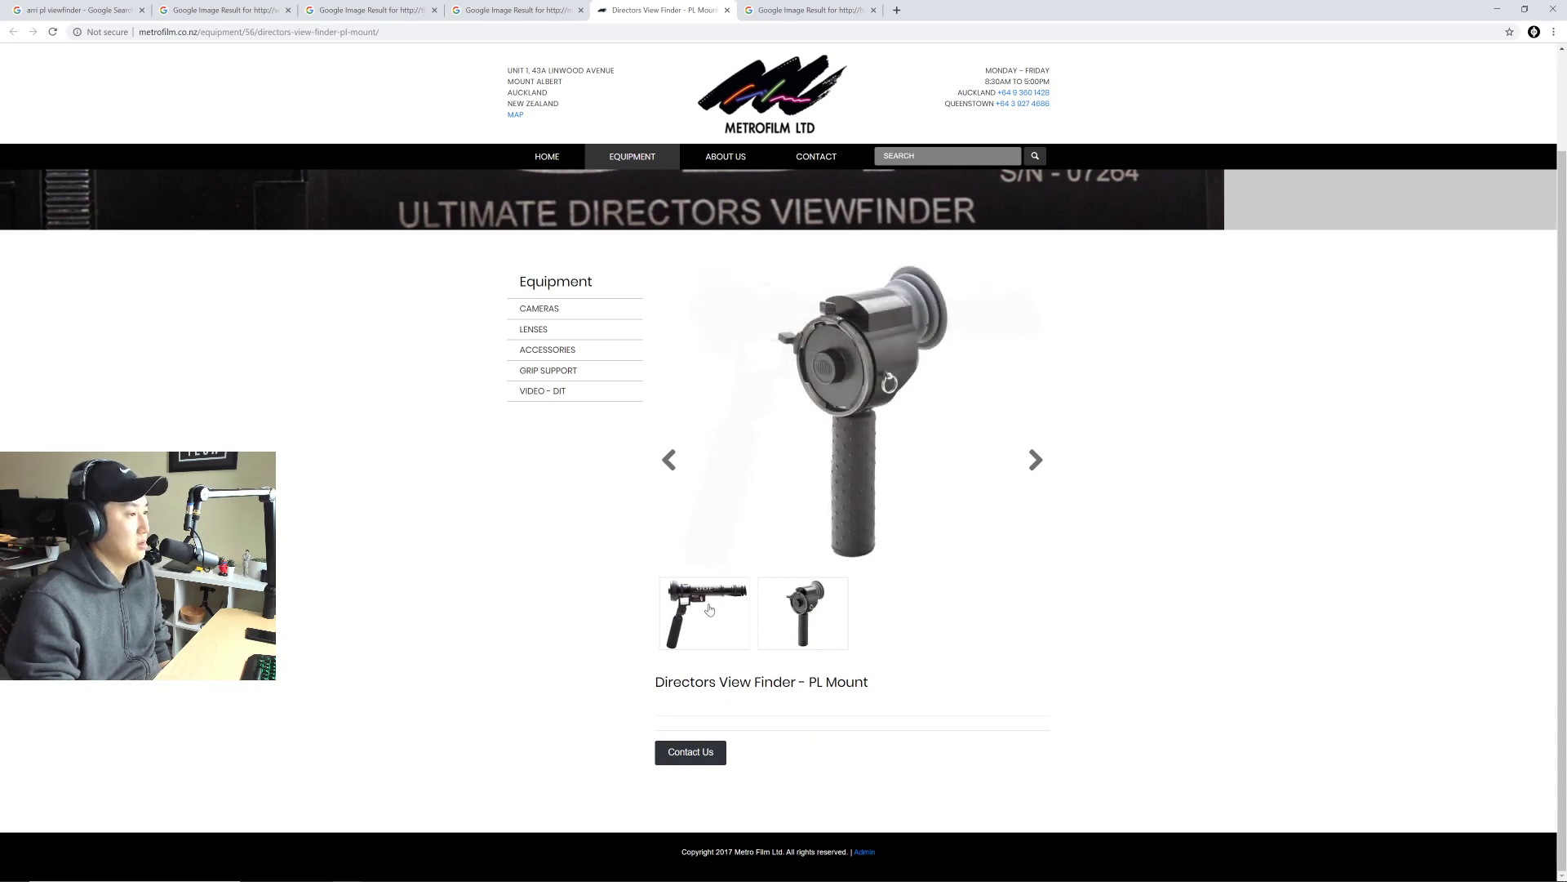
left_click(709, 609)
left_click(805, 608)
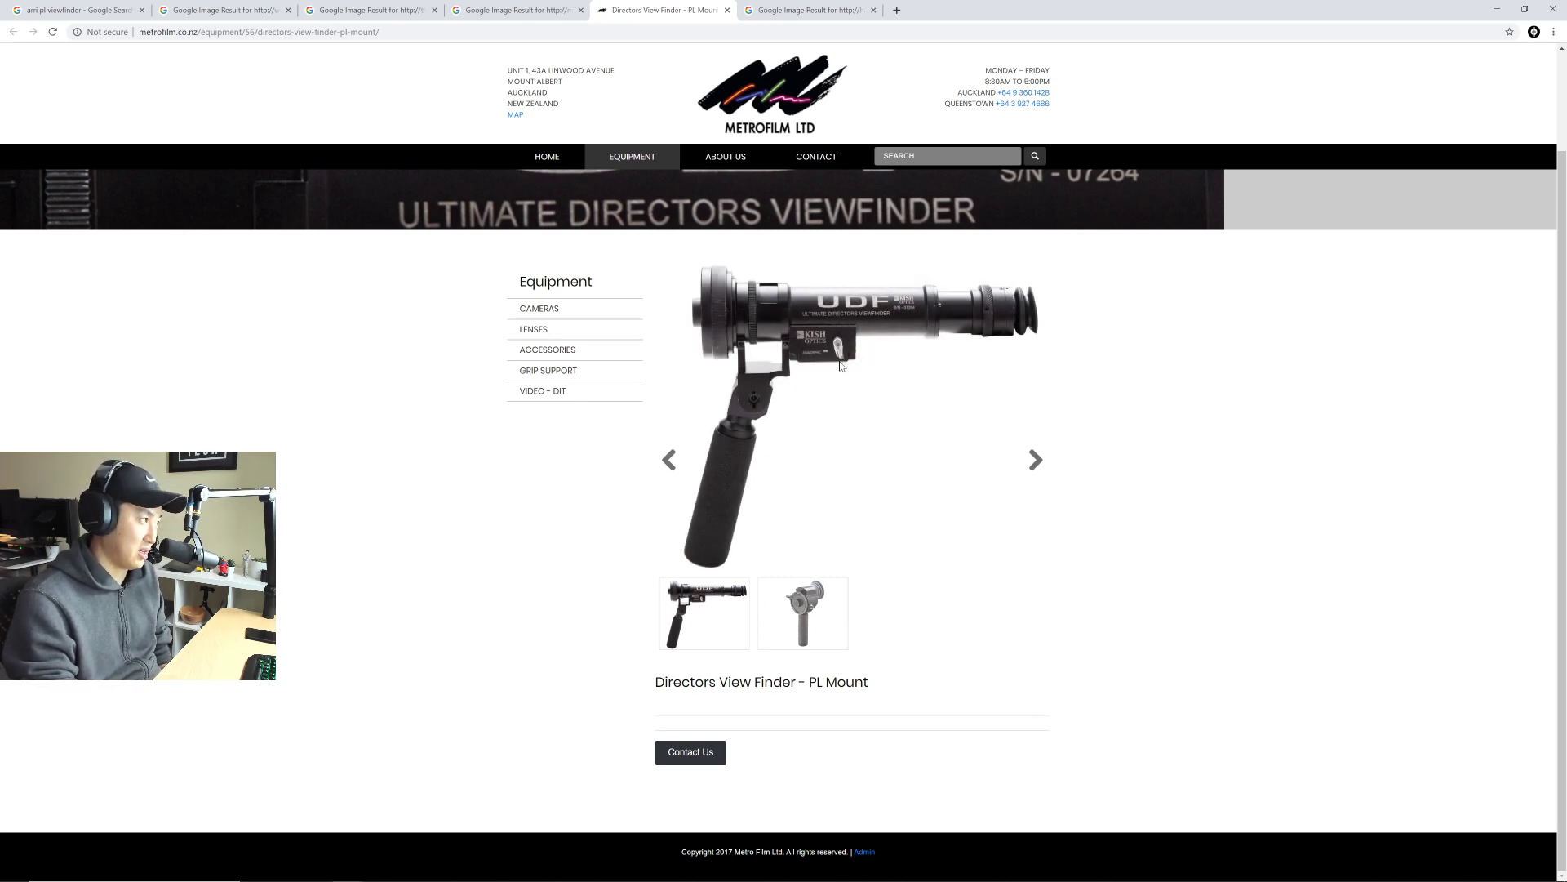
Step: Start saving the large side-view viewfinder photo as an image and choose the CinematographyDatabase > Viewfinder folder as its destination
right_click(816, 319)
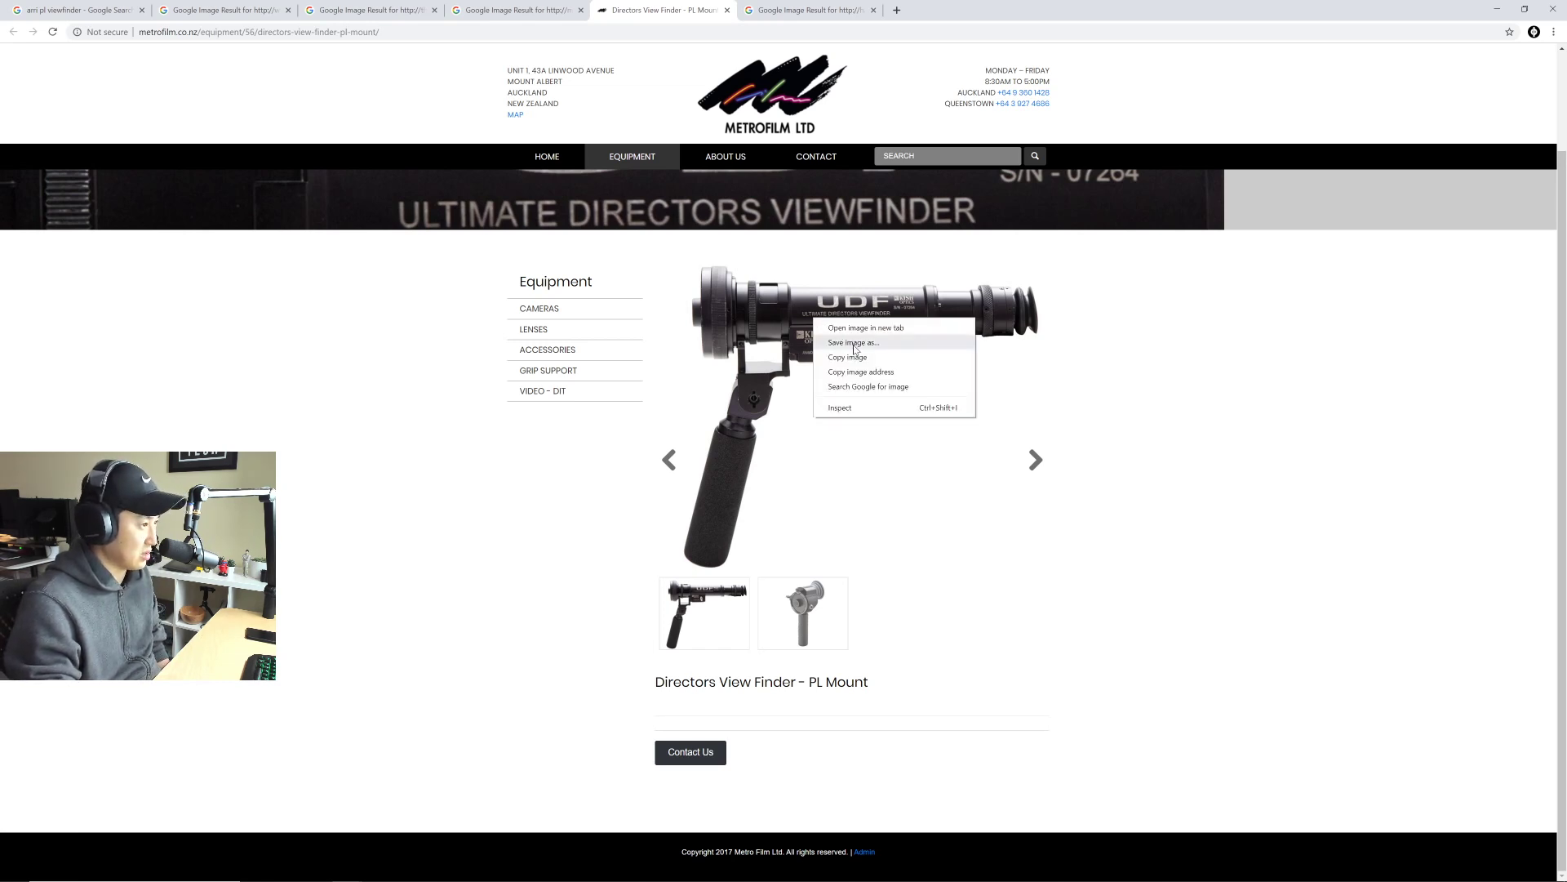
left_click(853, 341)
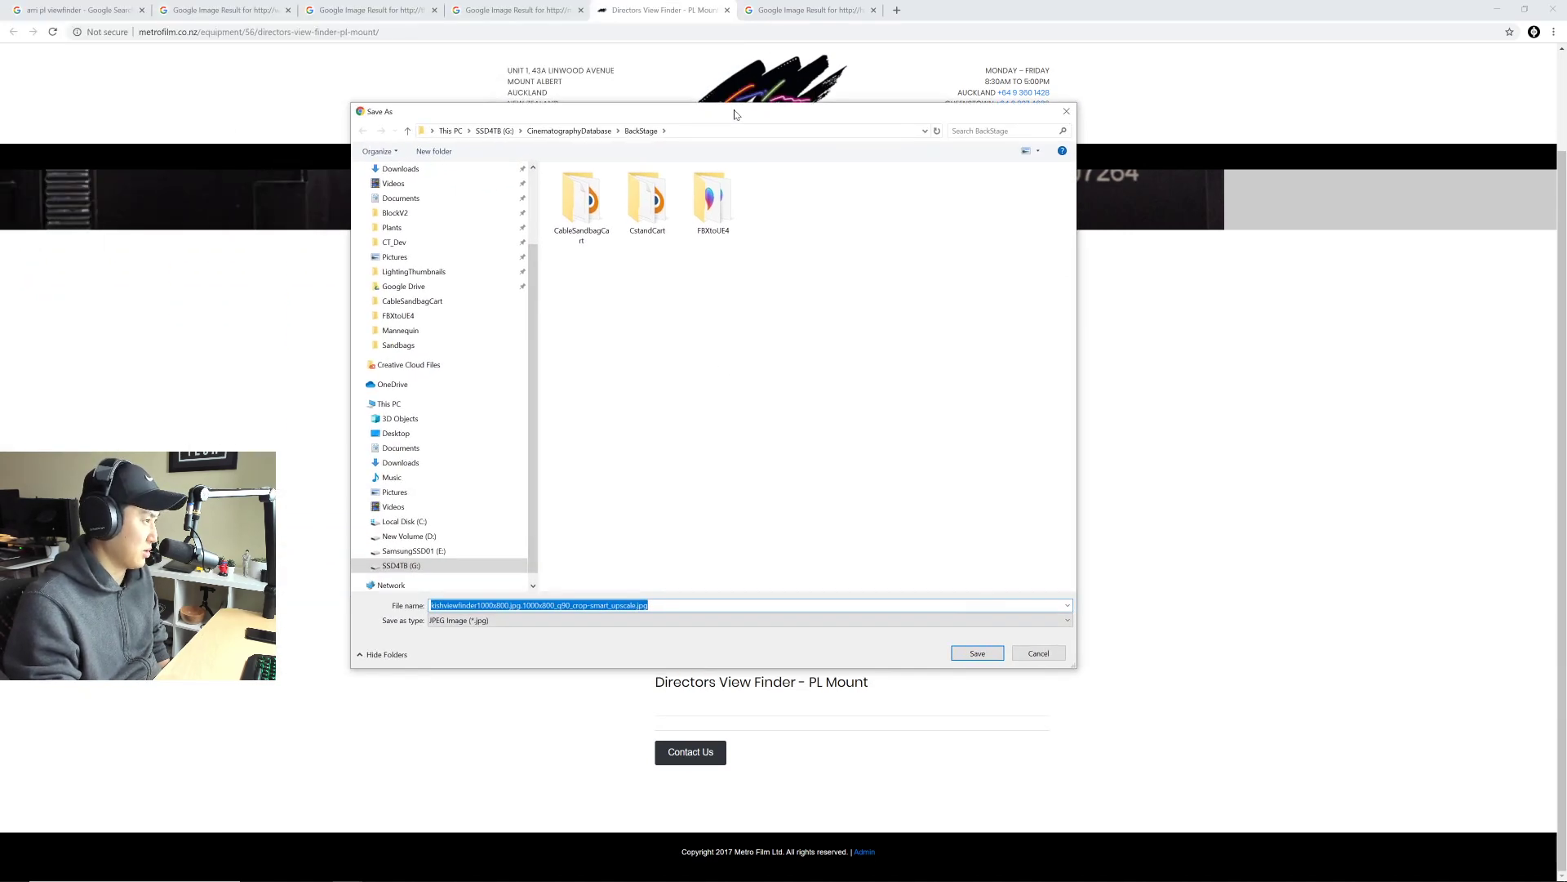
scroll(508, 367, "down", 1)
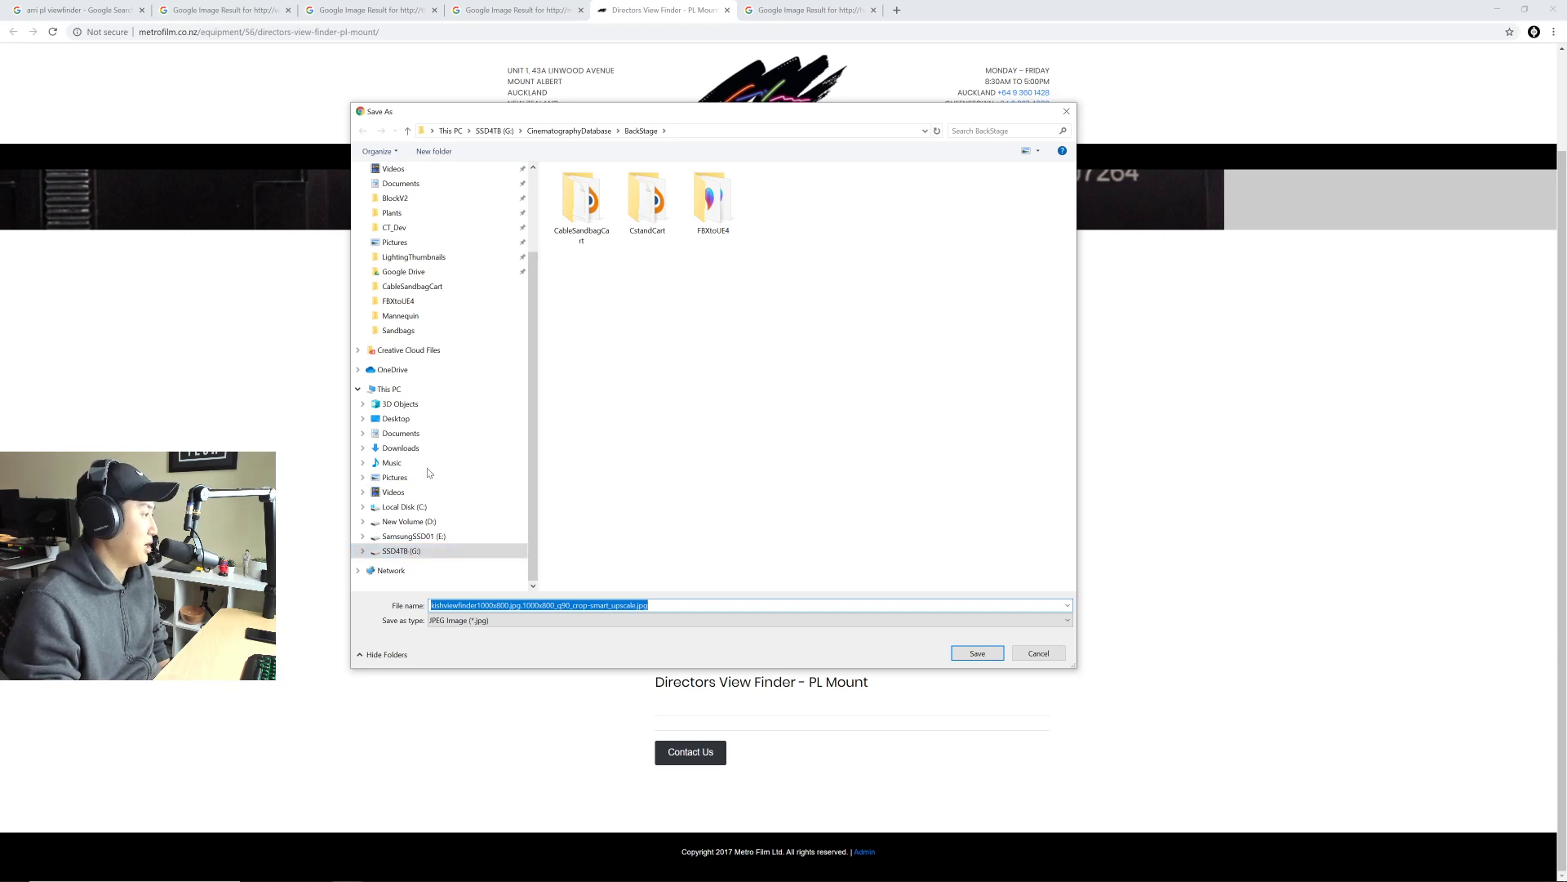
scroll(408, 490, "up", 3)
left_click(433, 209)
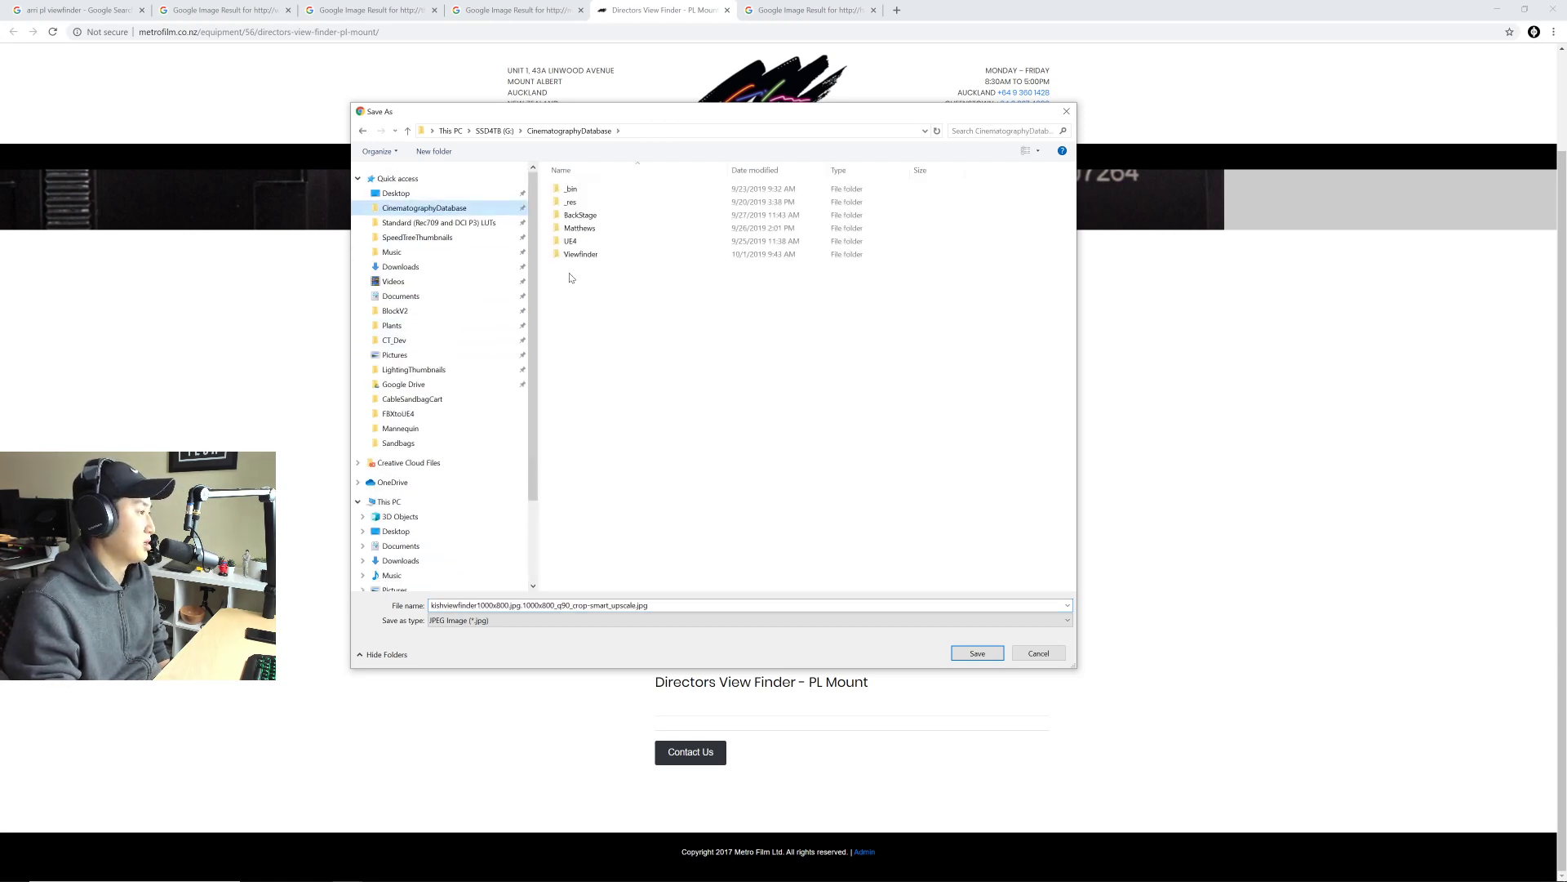
double_click(585, 254)
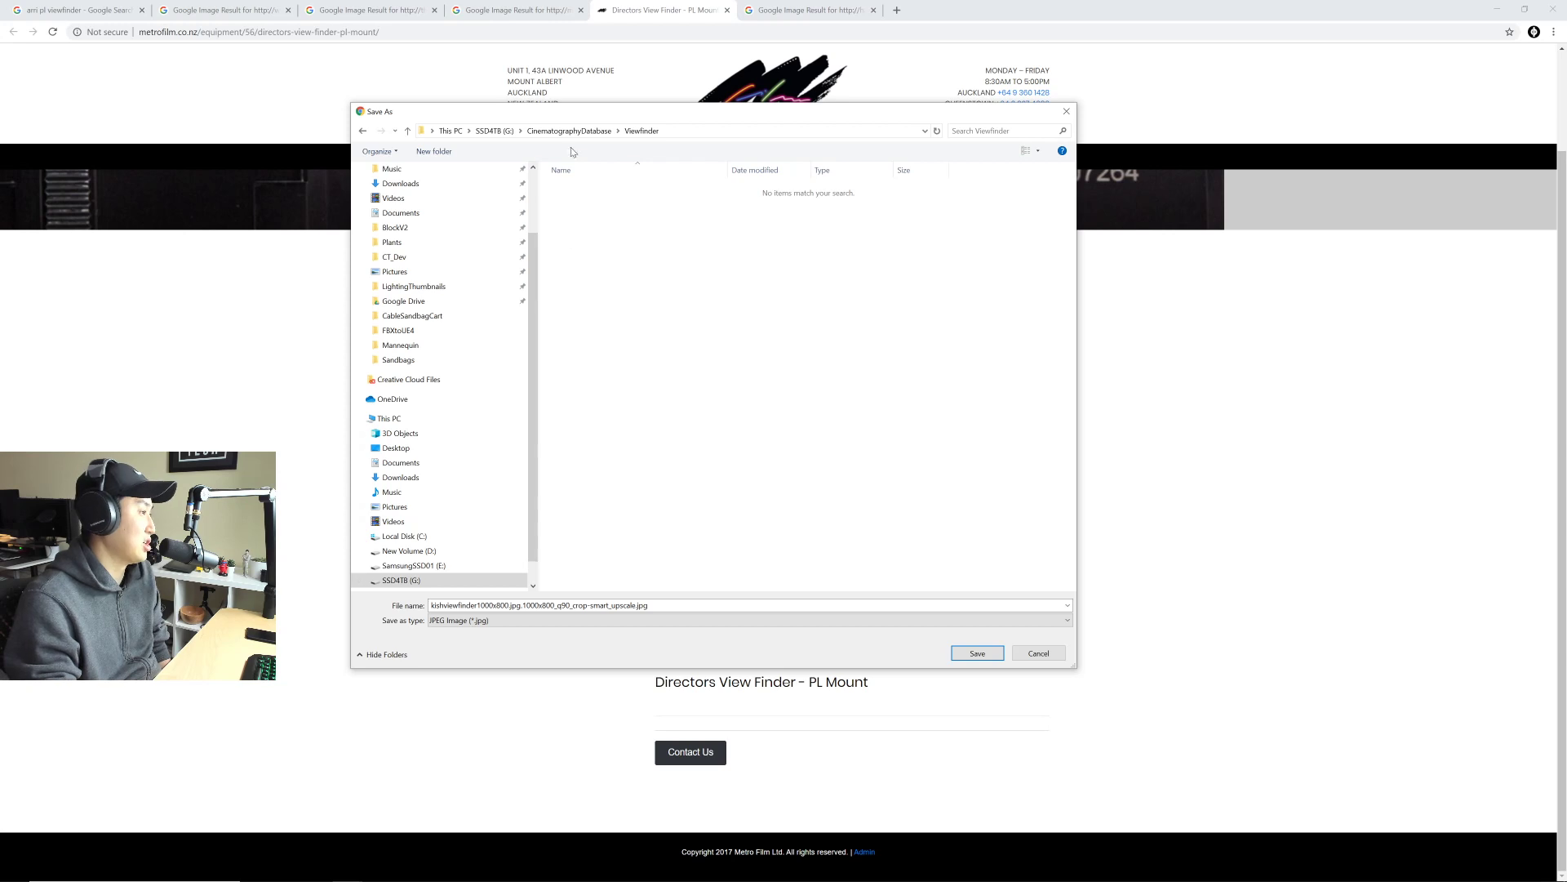
left_click(582, 131)
double_click(581, 254)
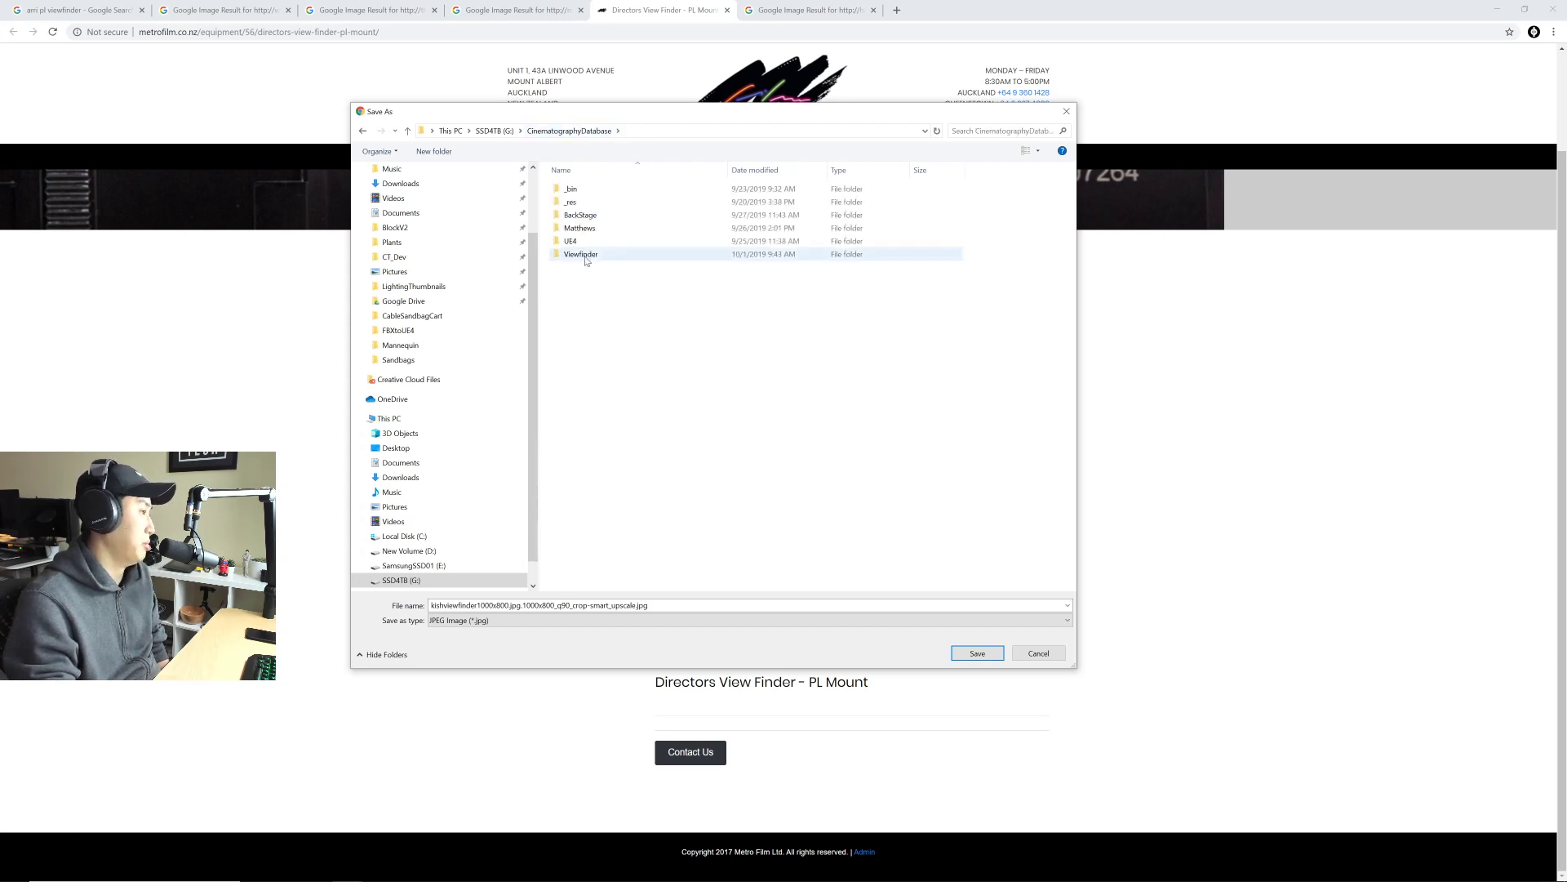
left_click(585, 133)
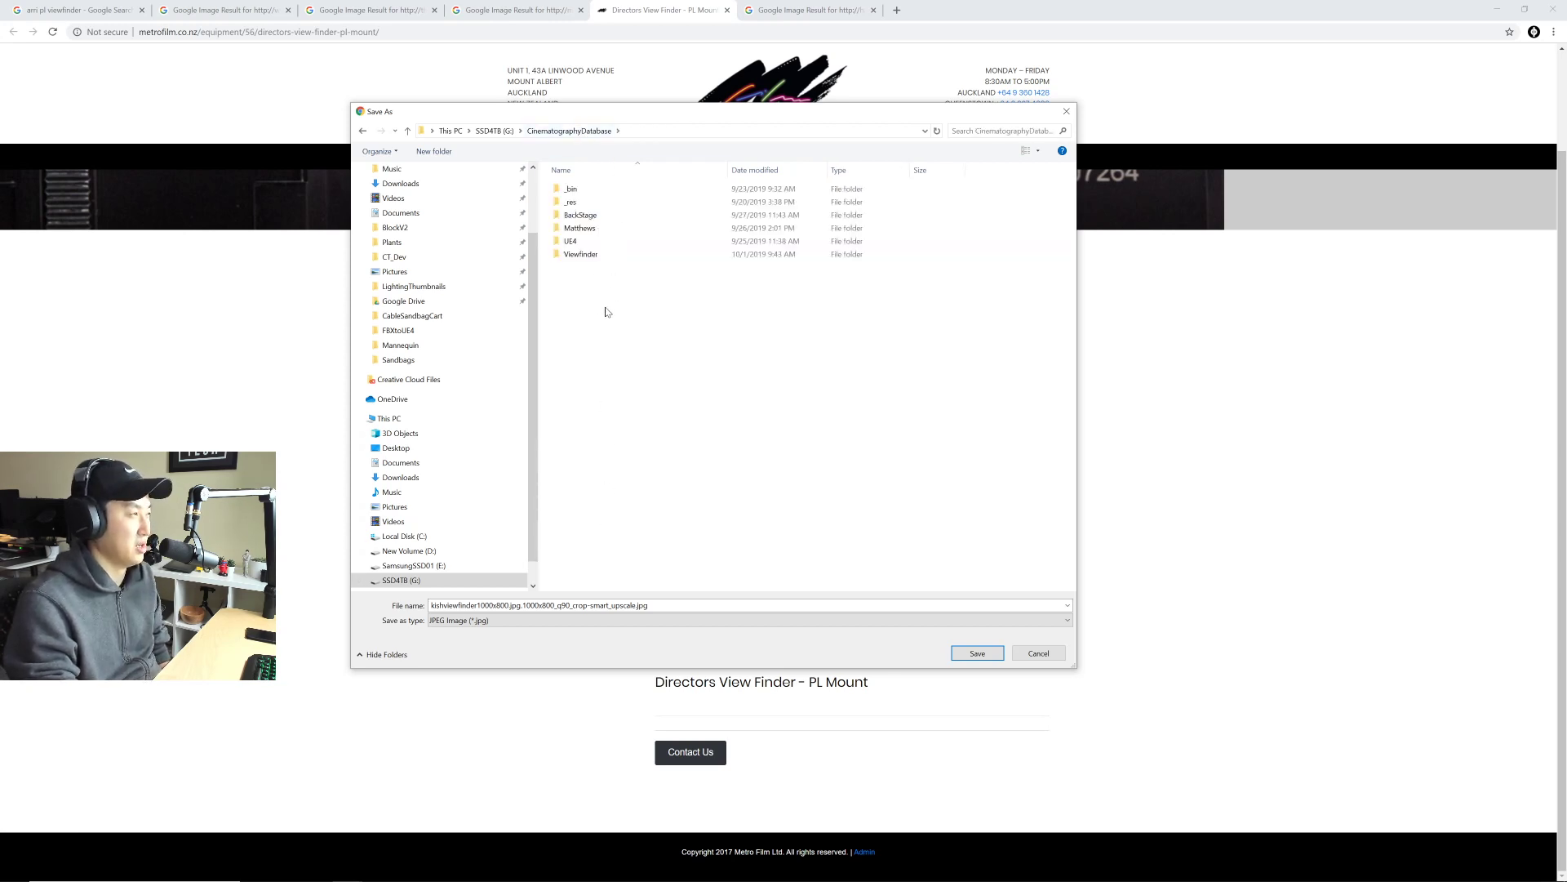
double_click(583, 258)
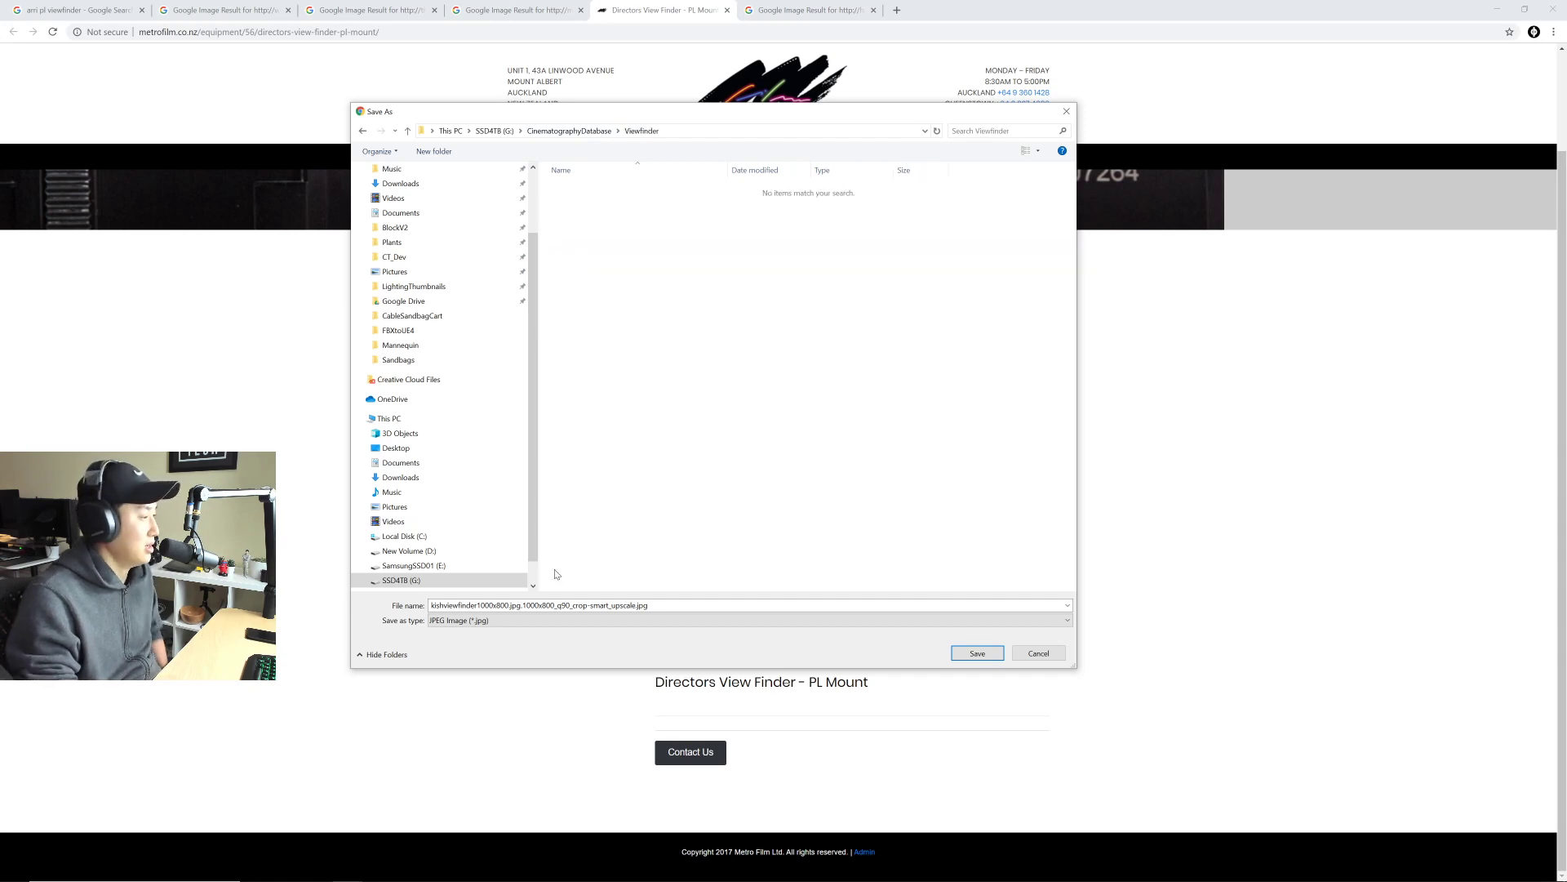
Step: Shorten the image's file name to kishviewfinder1000x800.jpg and save it in the Viewfinder folder
left_click(557, 605)
key("End")
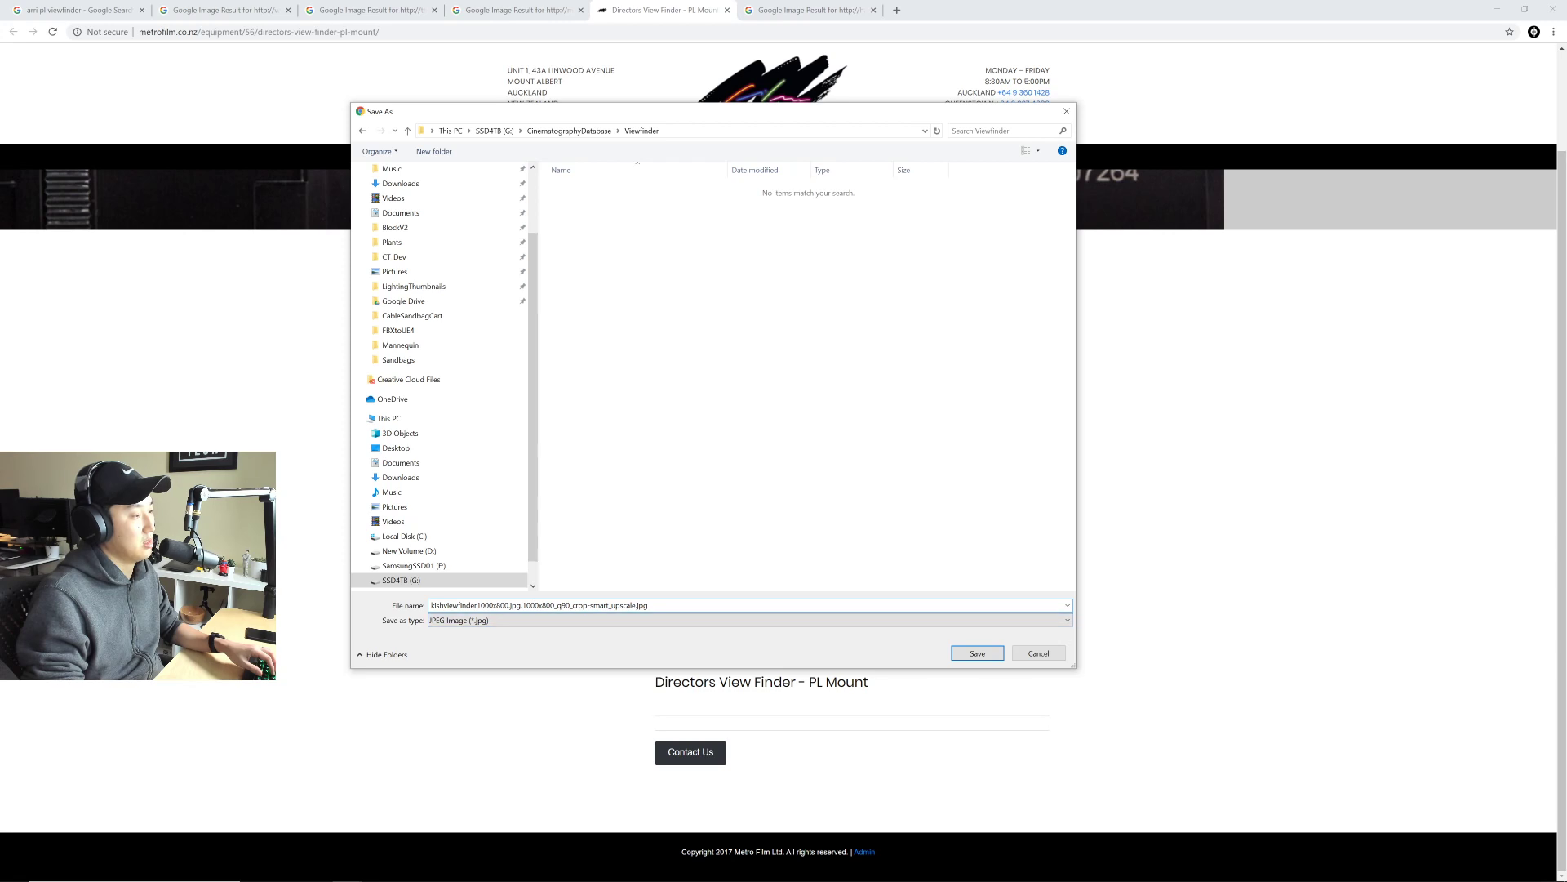
left_click_drag(520, 605, 651, 605)
key("BackSpace")
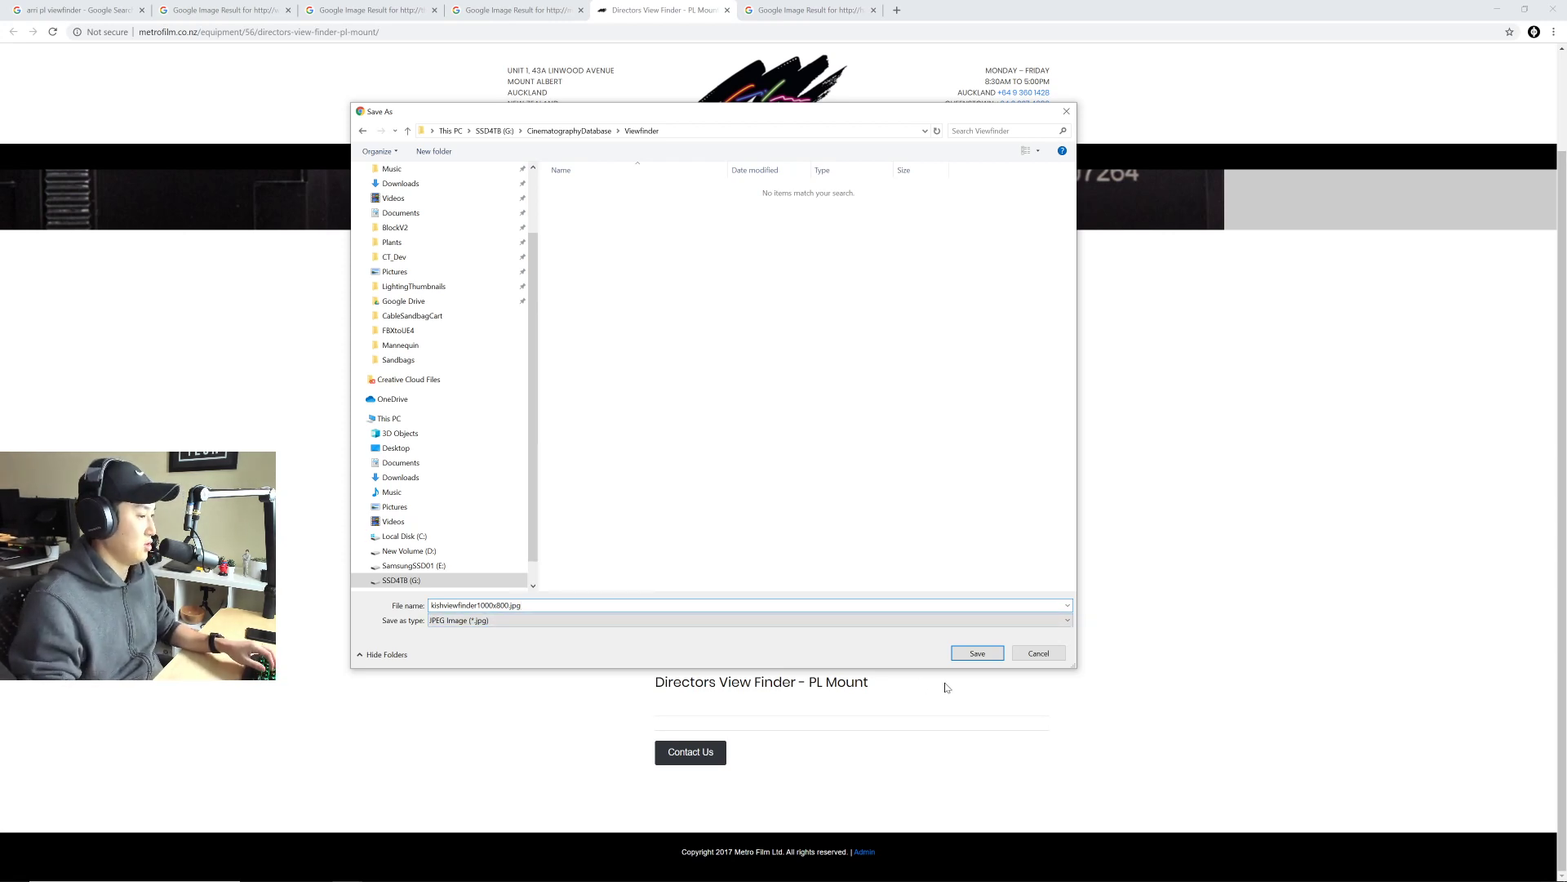
left_click(971, 654)
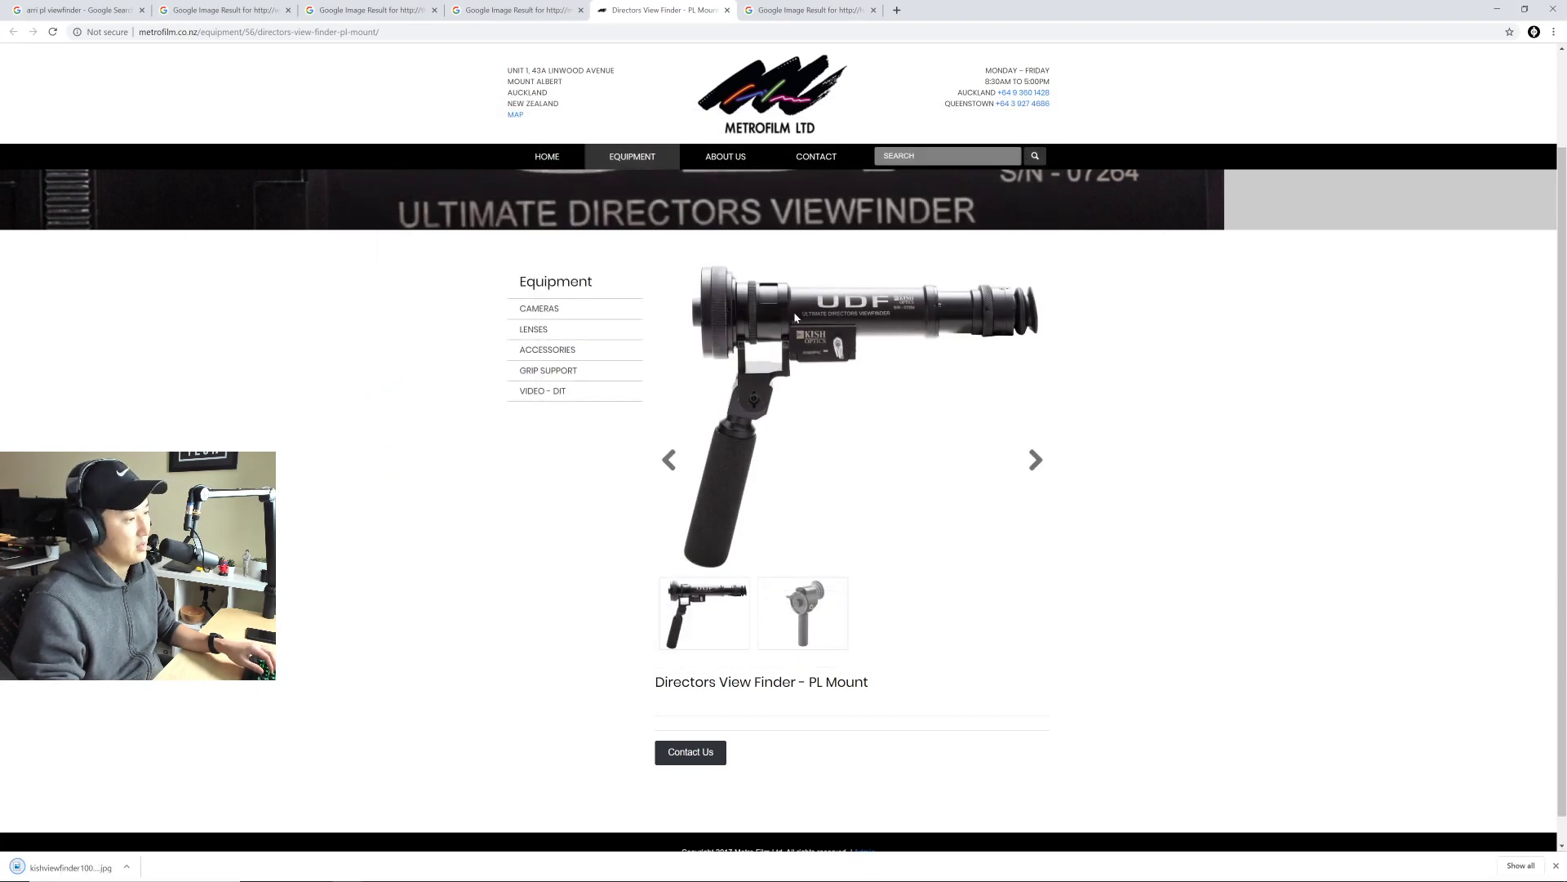
scroll(796, 367, "up", 2)
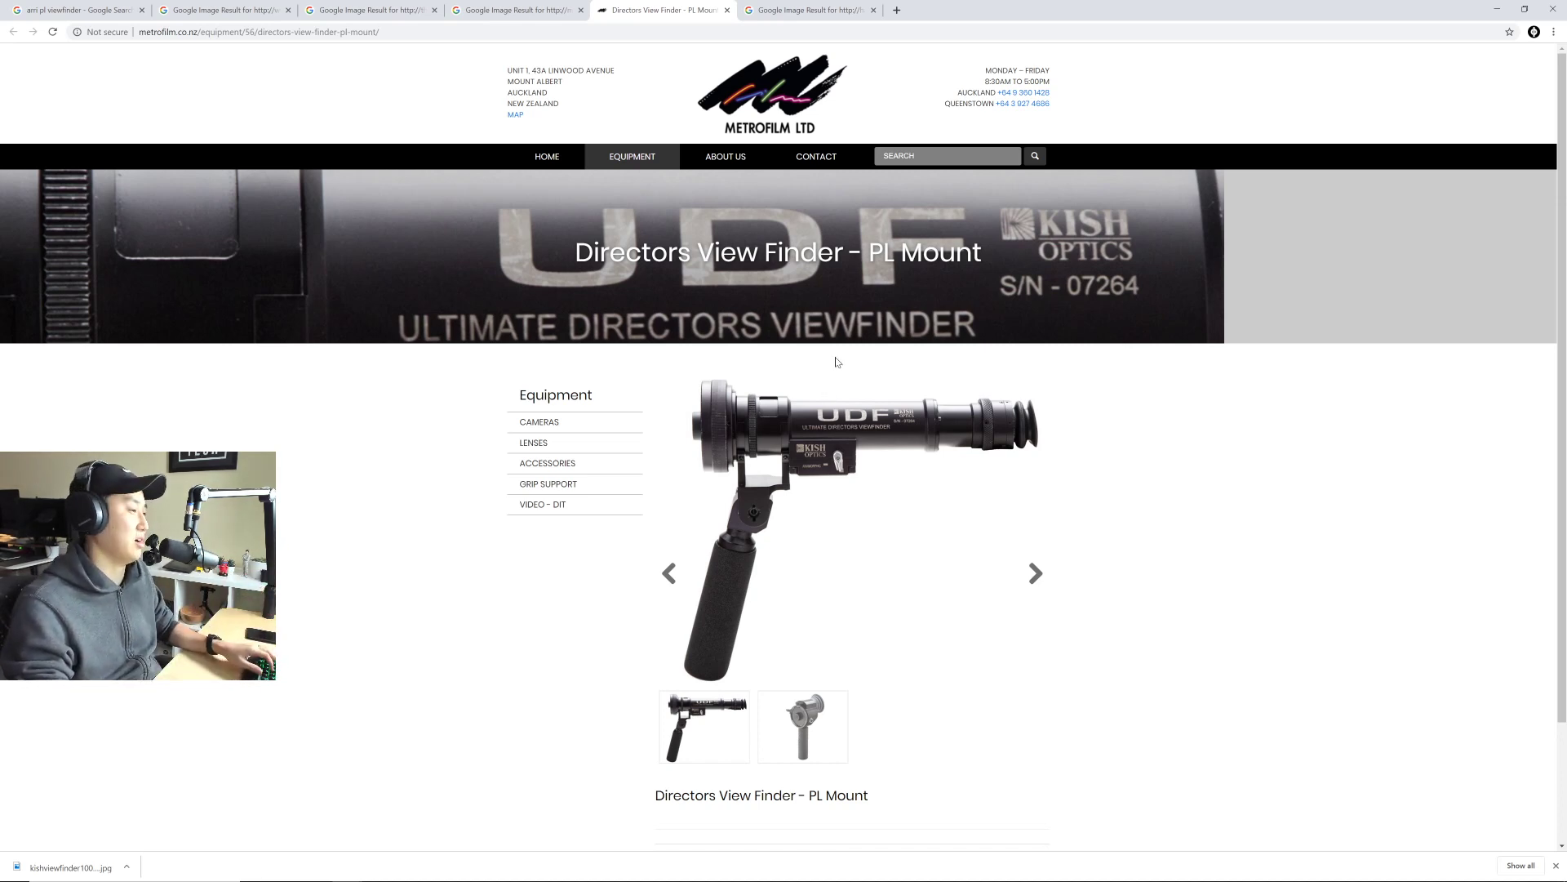
scroll(832, 421, "down", 3)
scroll(834, 420, "up", 3)
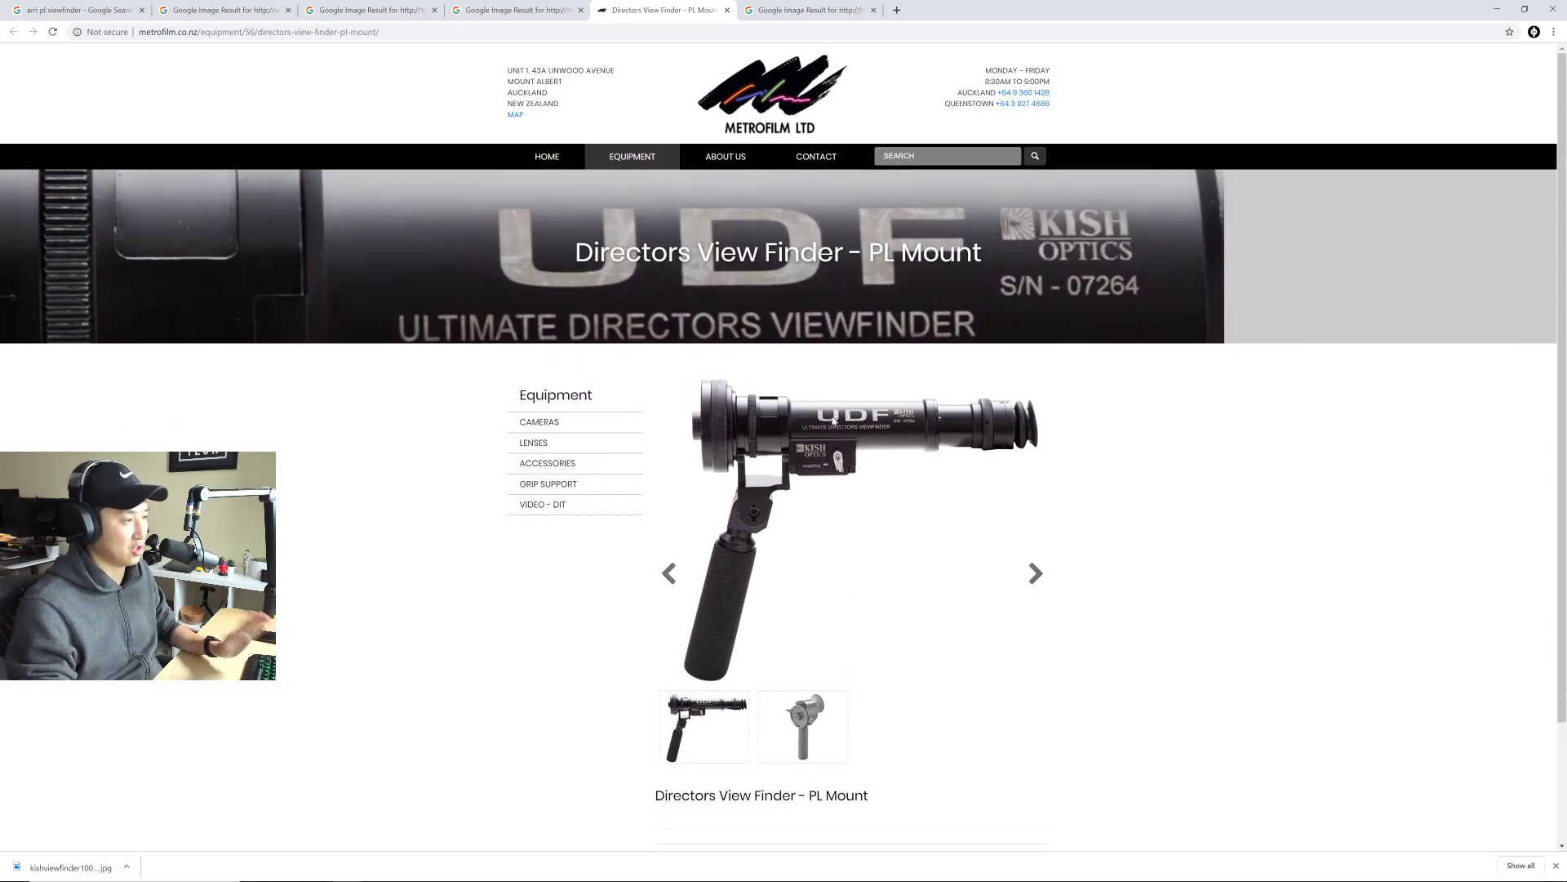
scroll(834, 423, "down", 1)
scroll(840, 430, "up", 1)
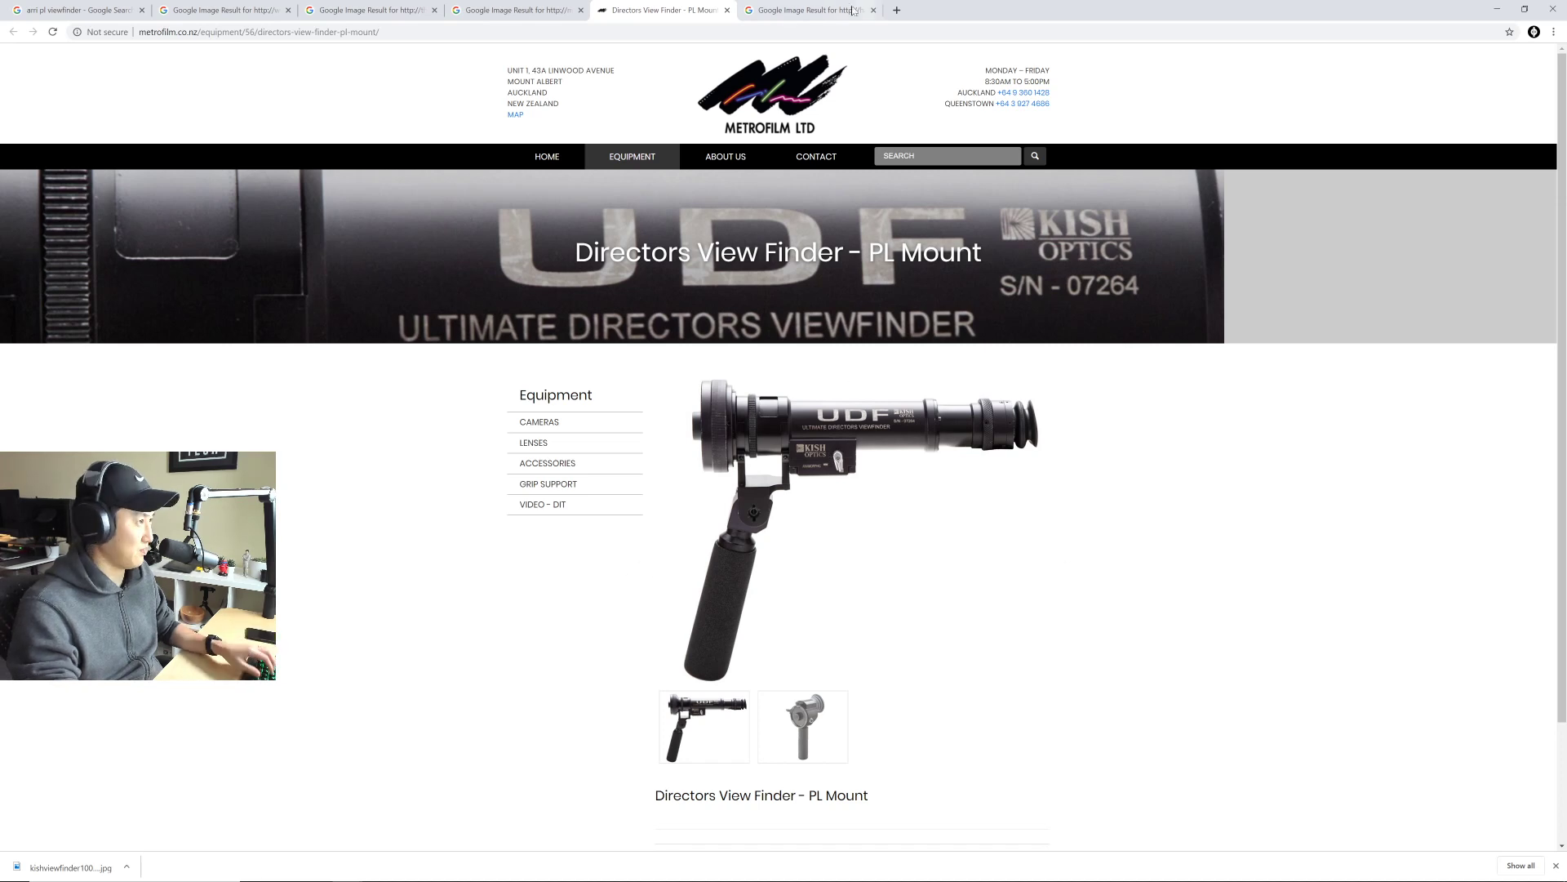
Step: Load YouTube in the Hand Held Films Kish Director's Viewfinder tab, then close that tab
left_click(820, 9)
left_click(783, 37)
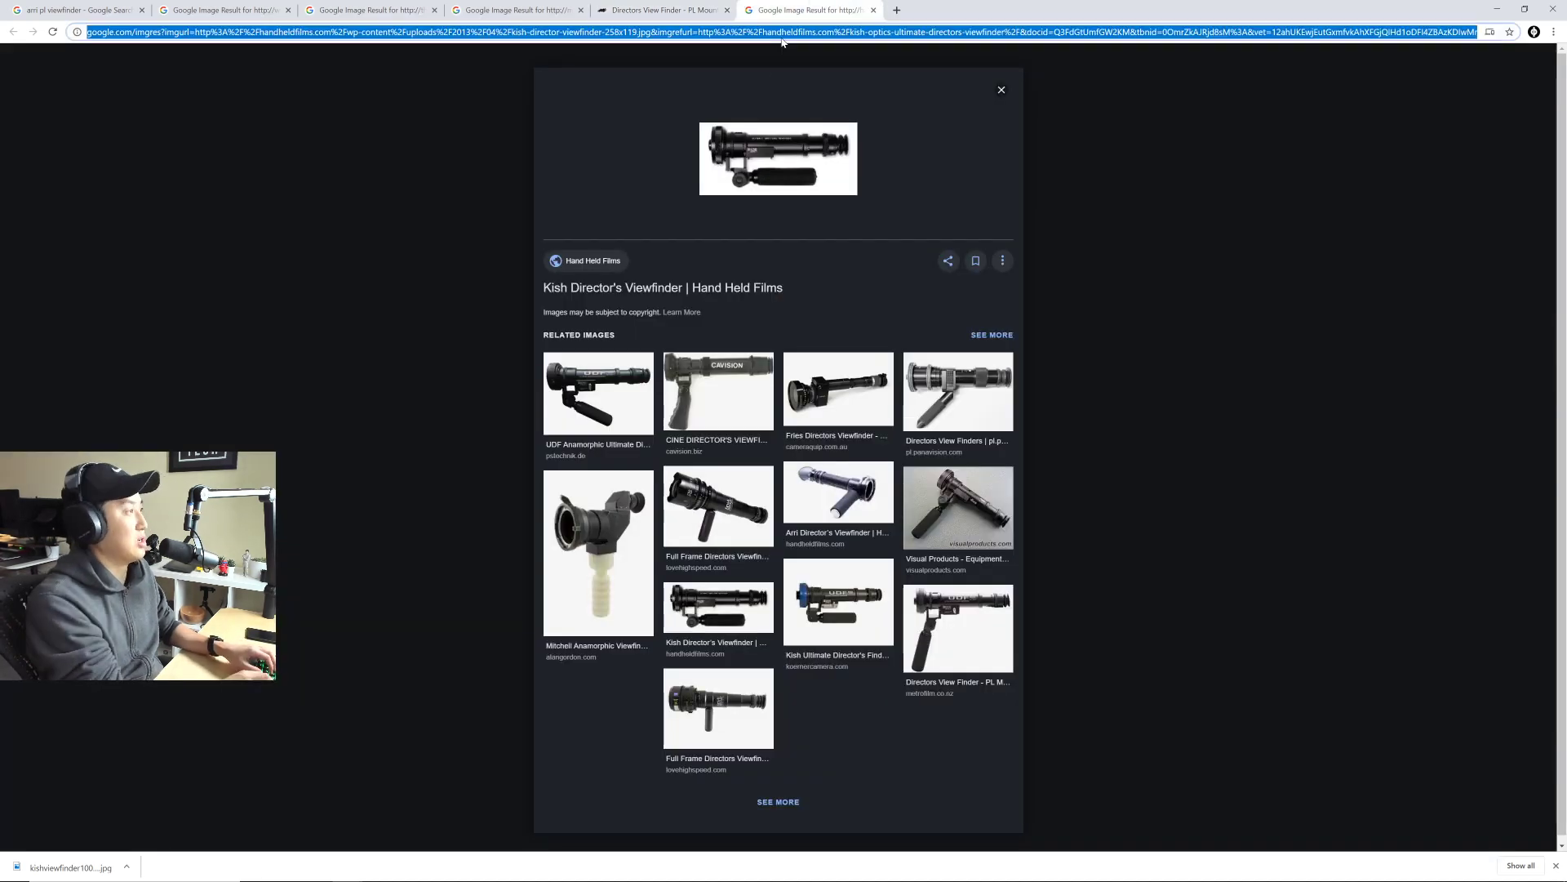
type("lens")
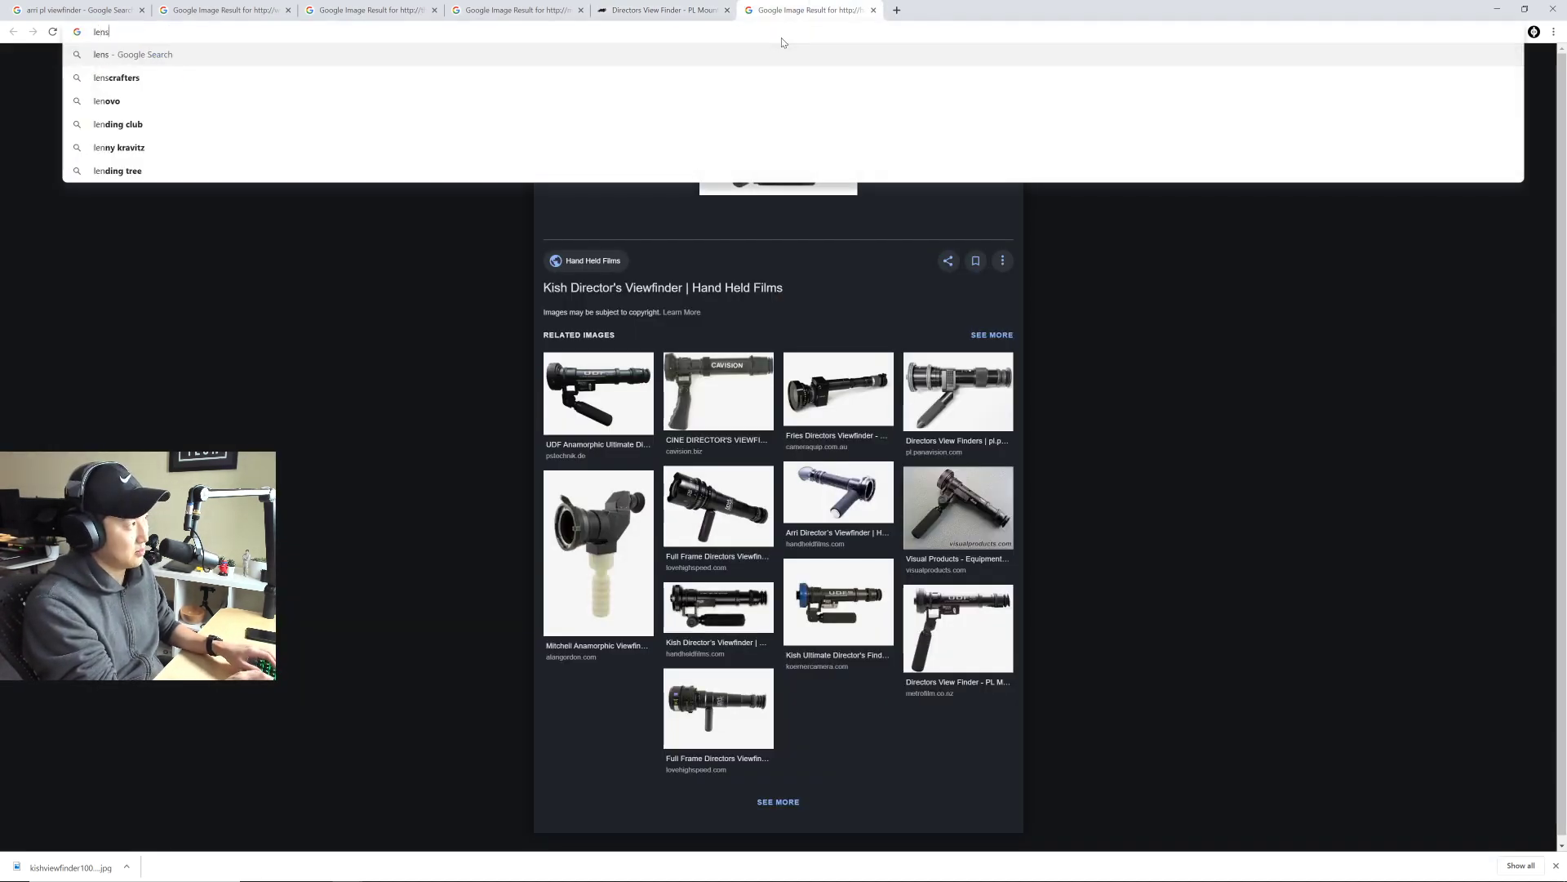
key("ctrl+a")
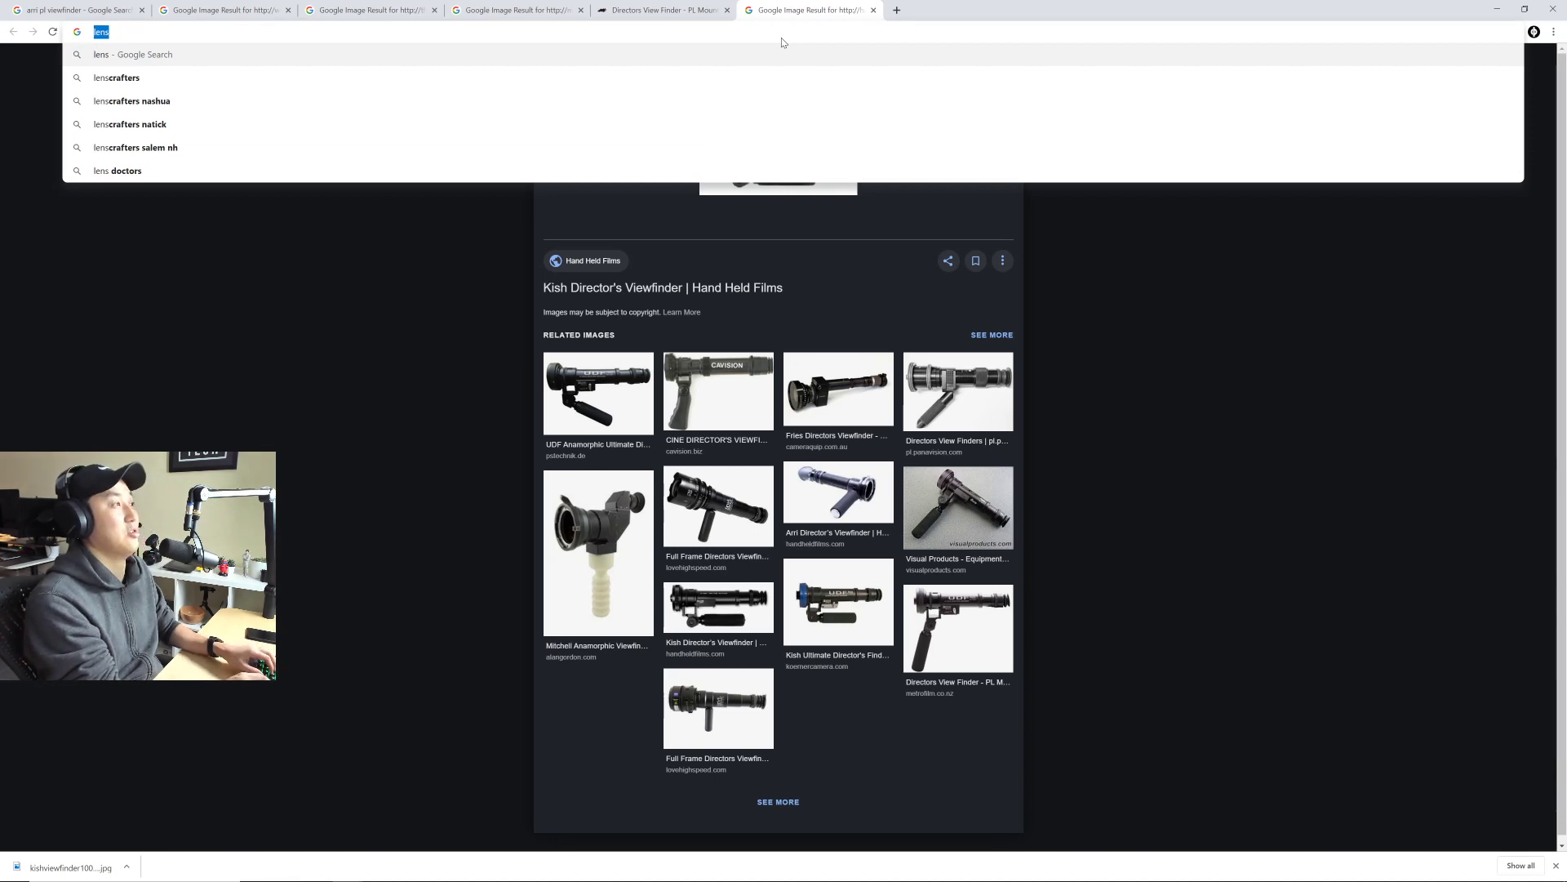
type("you")
key("Return")
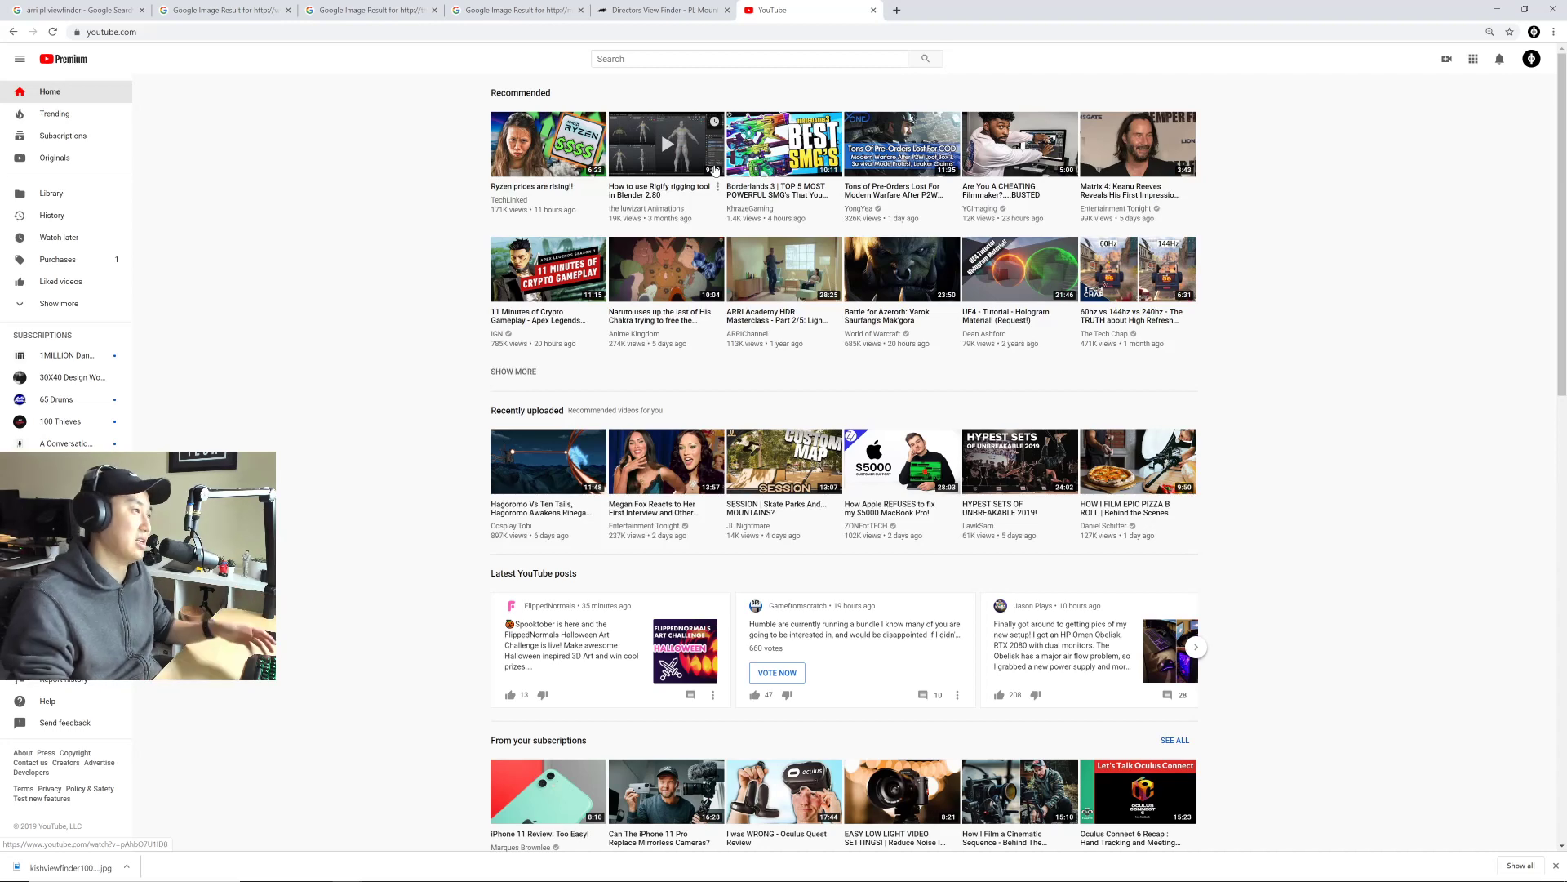
left_click(874, 10)
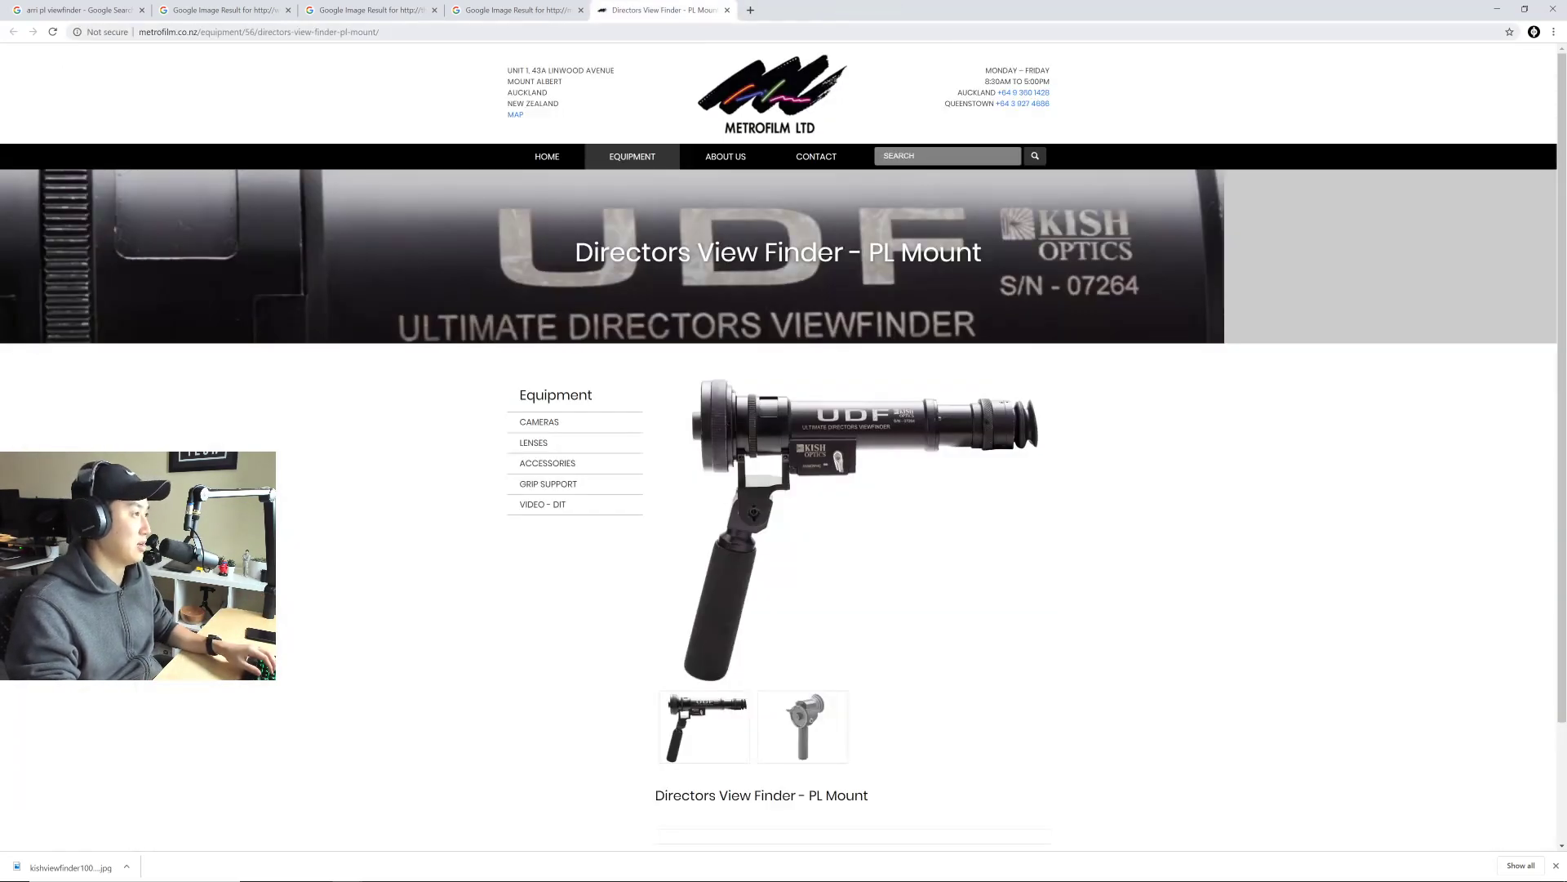
left_click(514, 10)
left_click(623, 34)
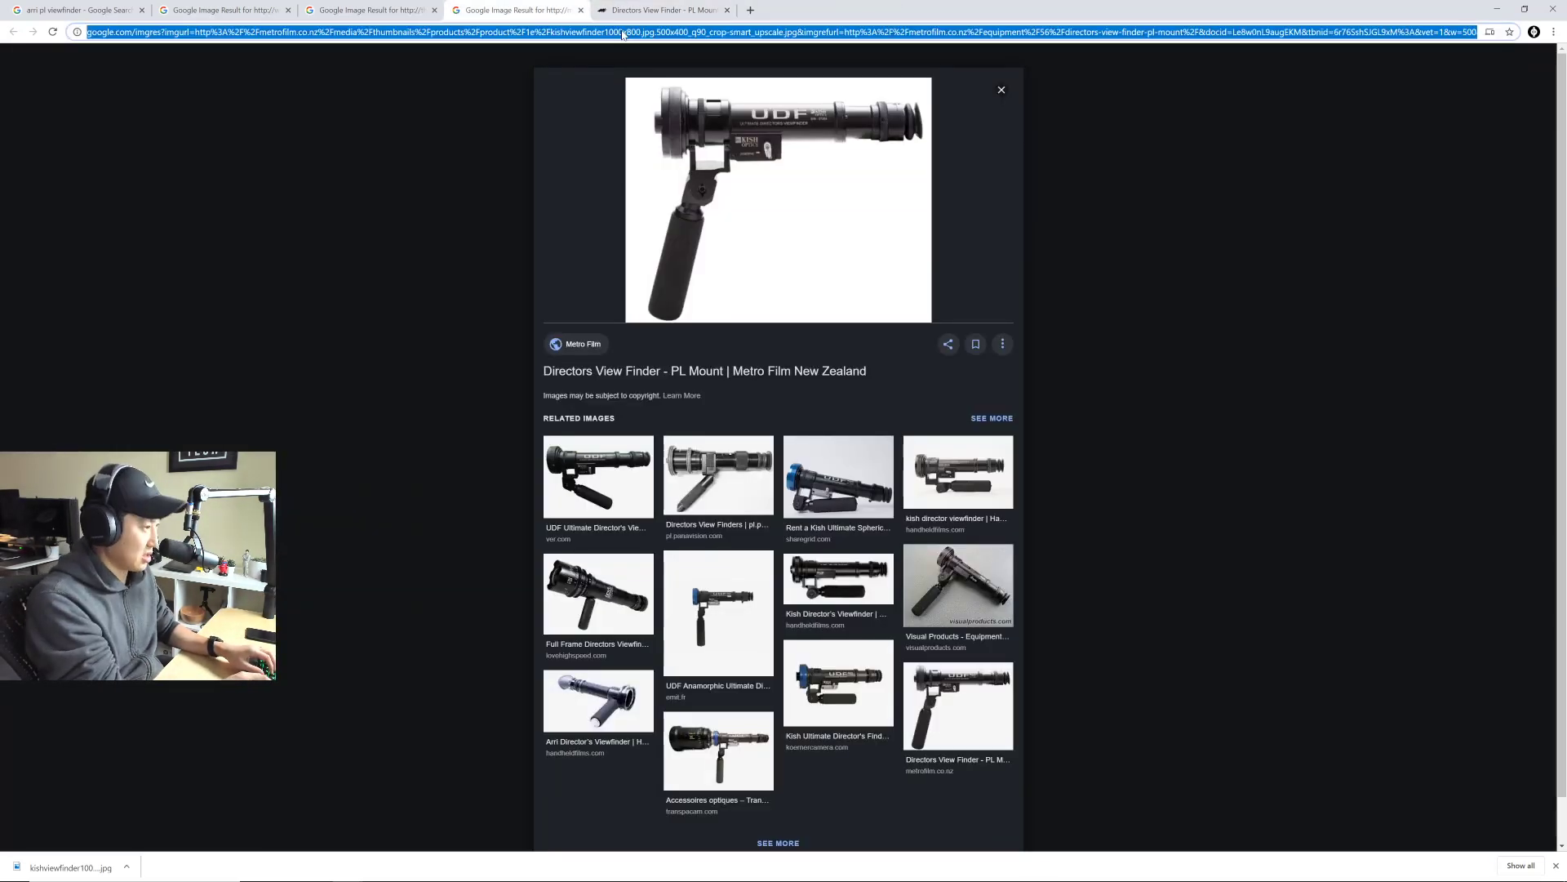
type("supreme")
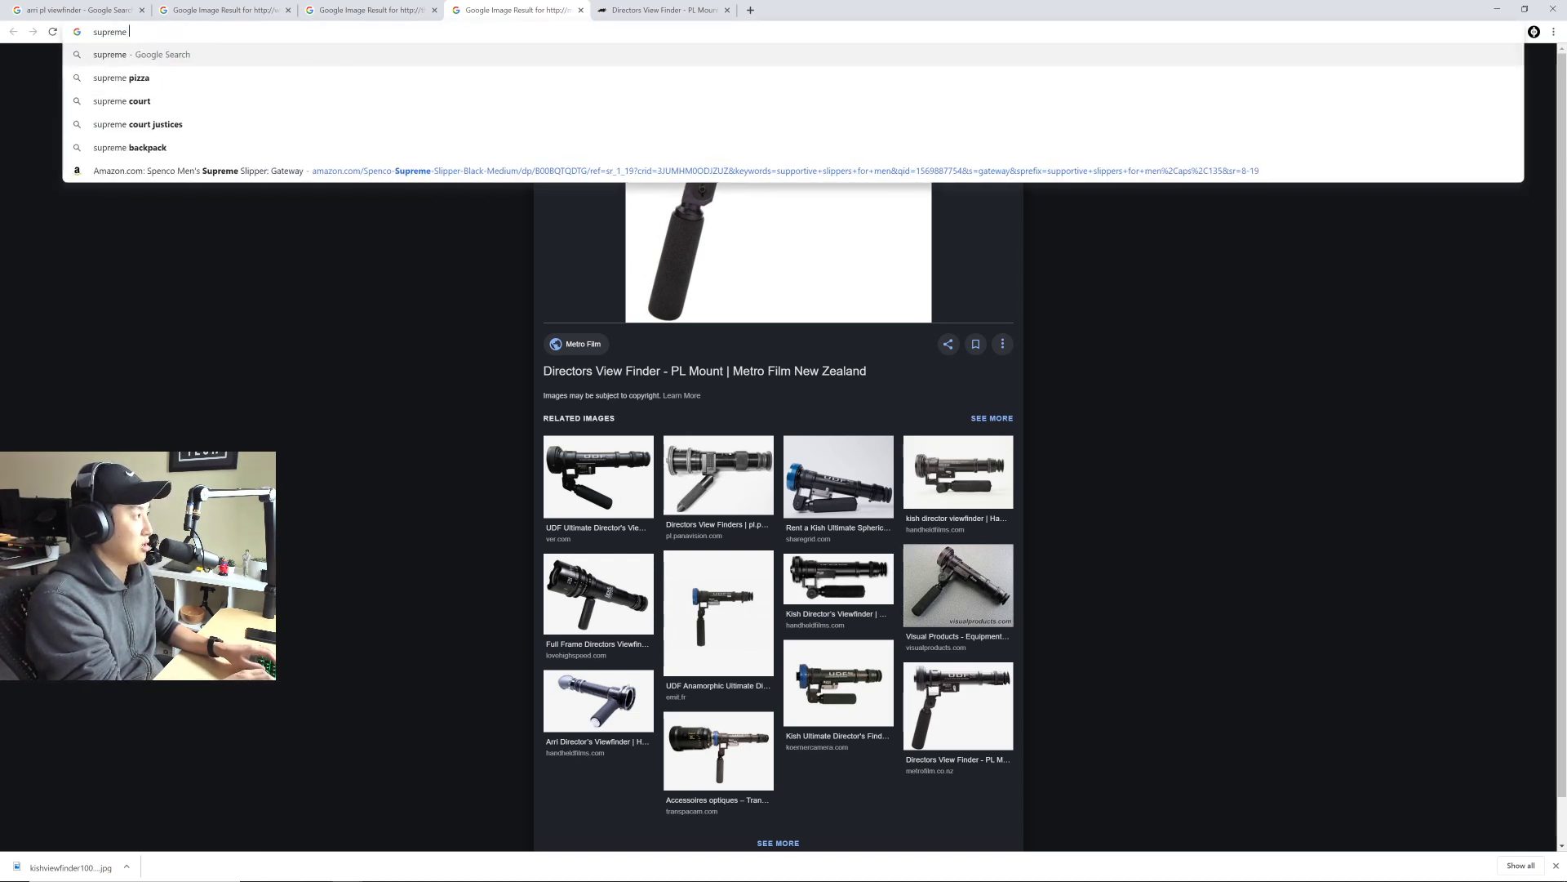
key("ctrl+a")
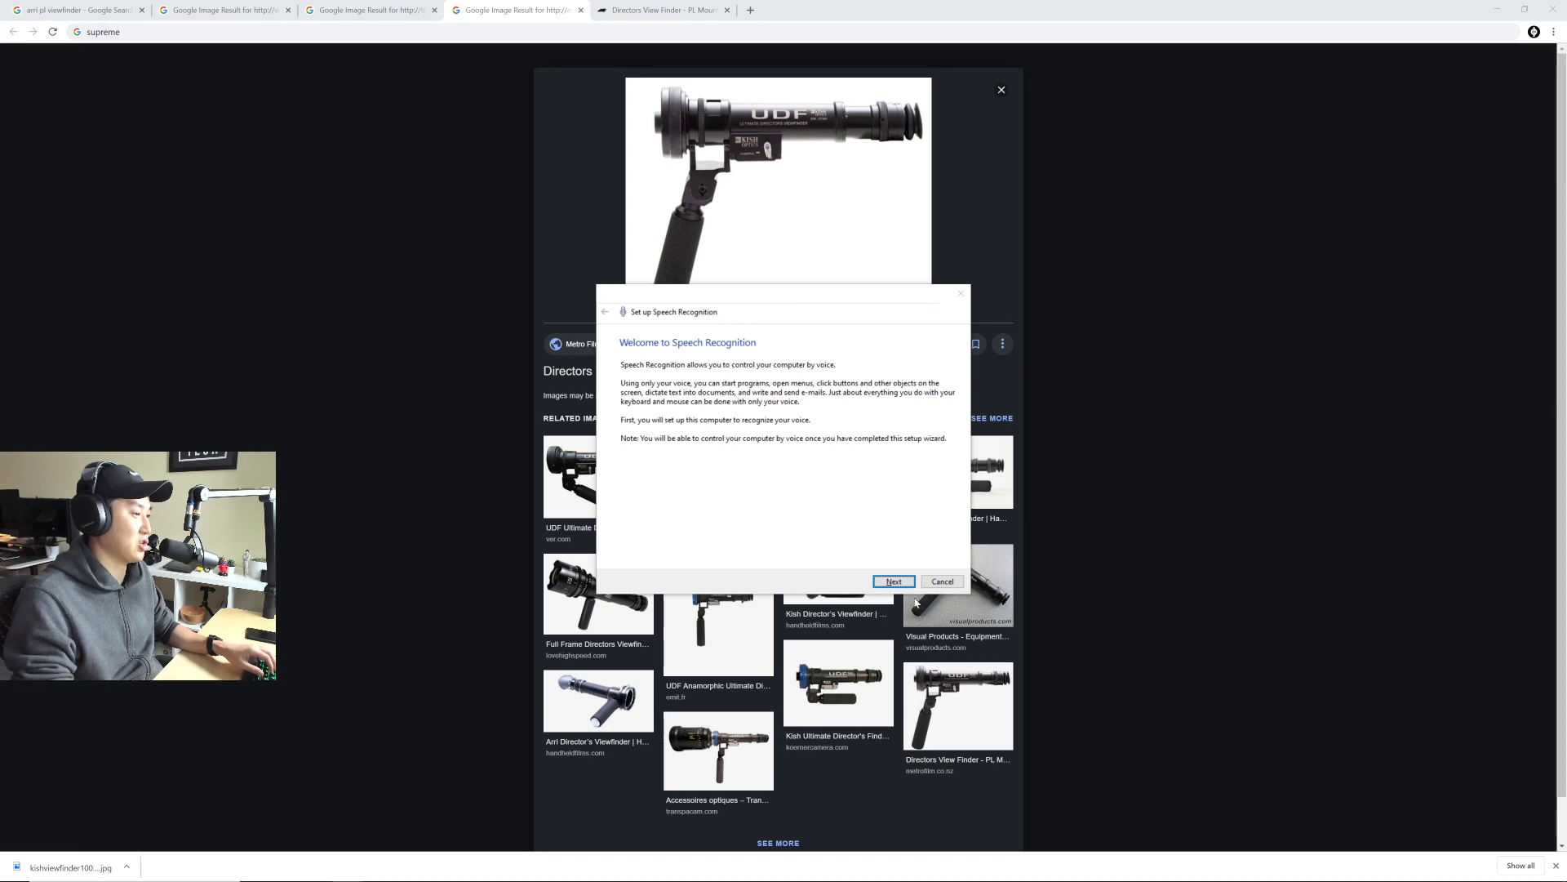
left_click(942, 581)
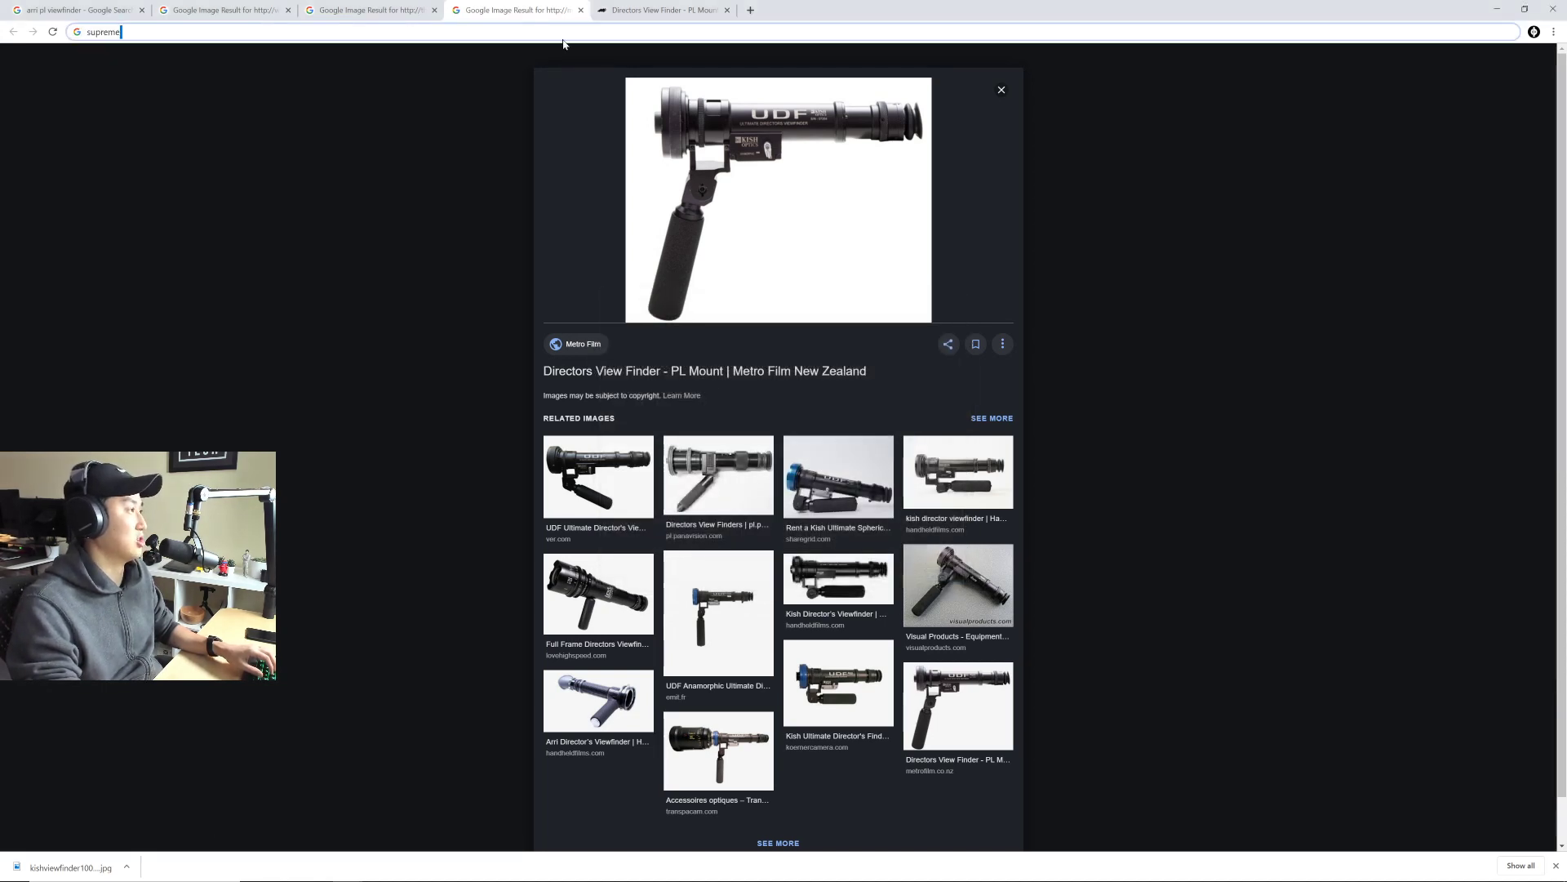
Step: Search Google for "arri signature primes" in the tab of the Metro Film viewfinder image and display the image results
type("arri signa")
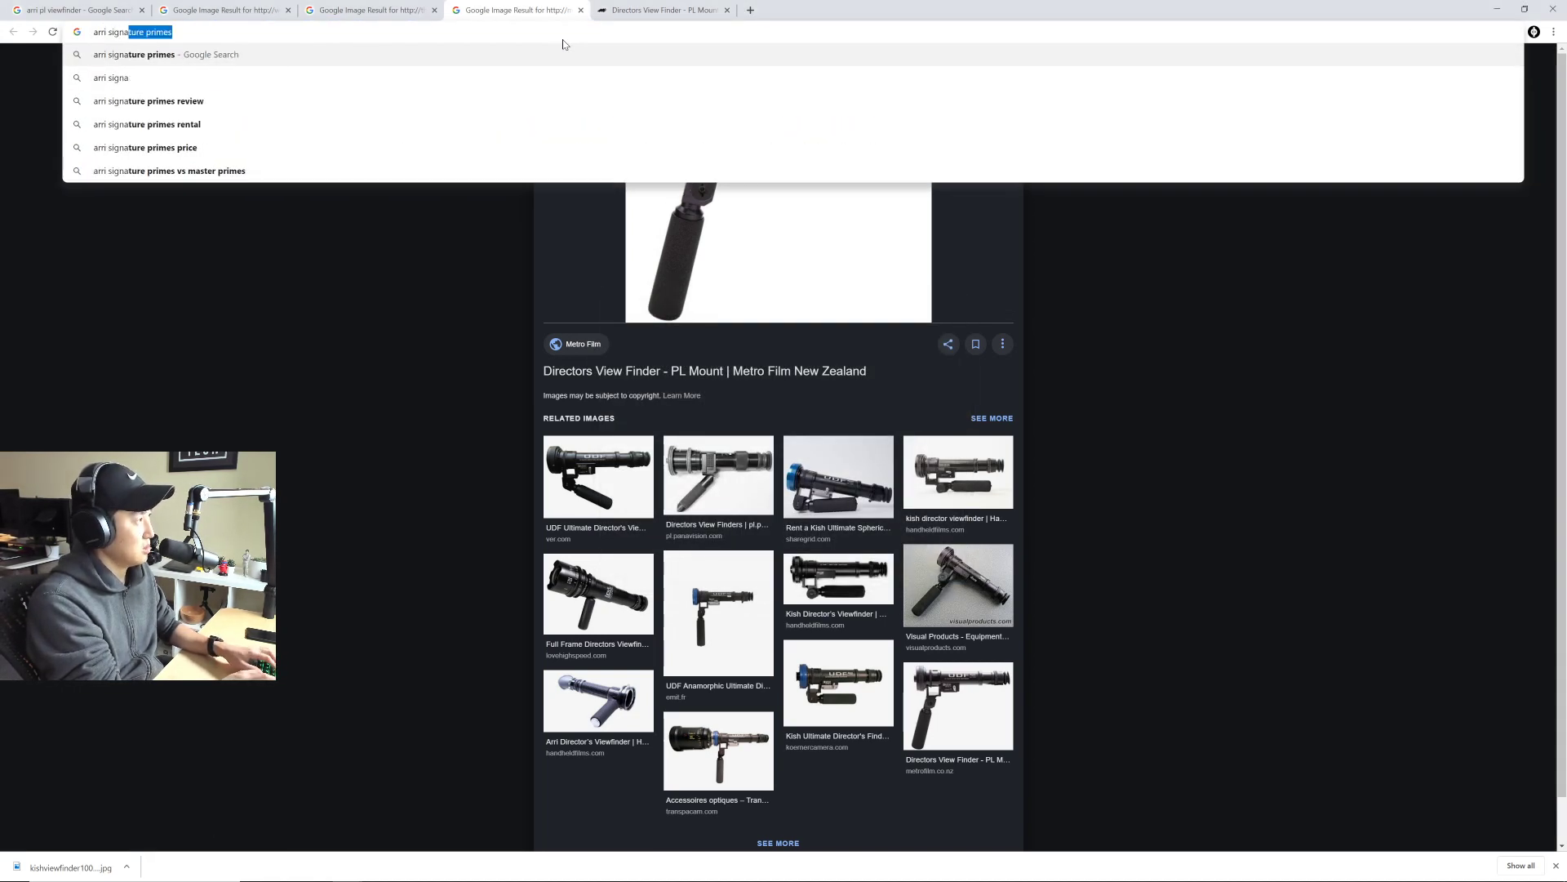
key("Down")
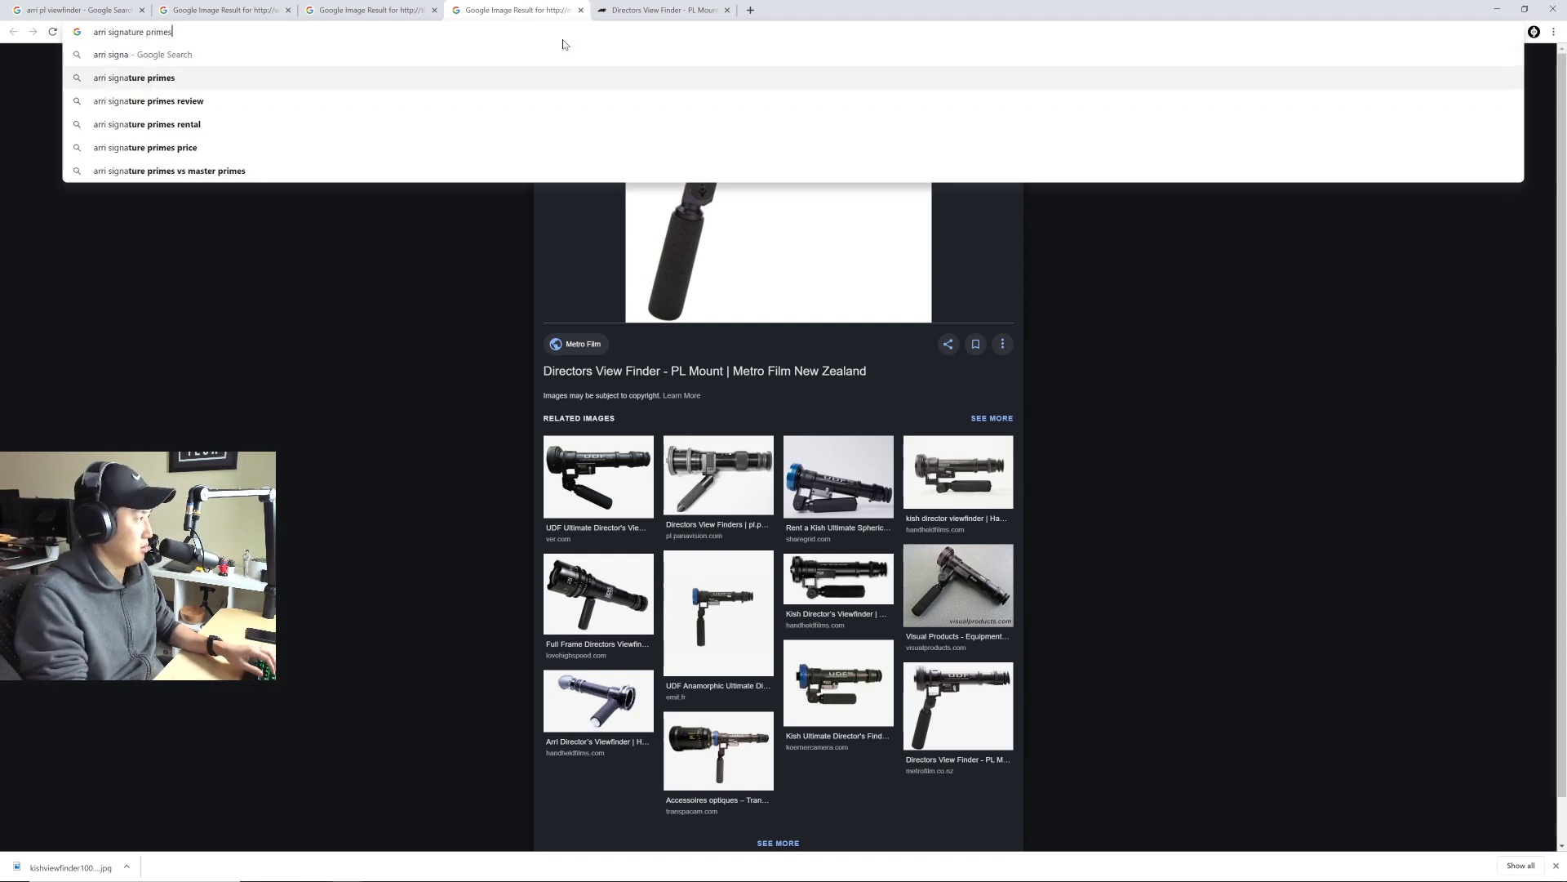
key("Return")
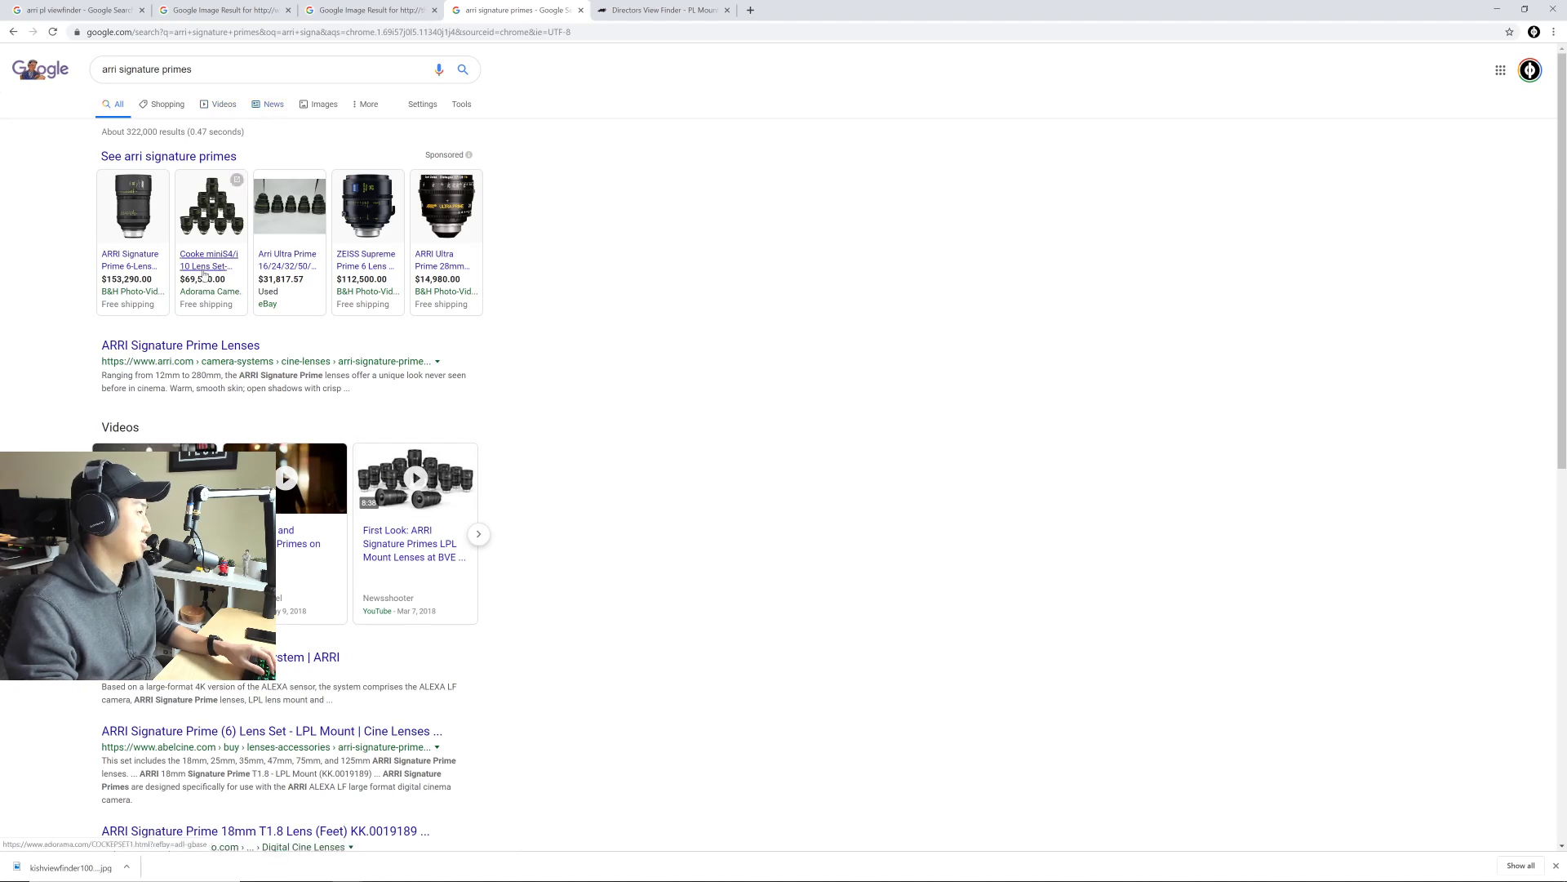
mouse_move(141, 259)
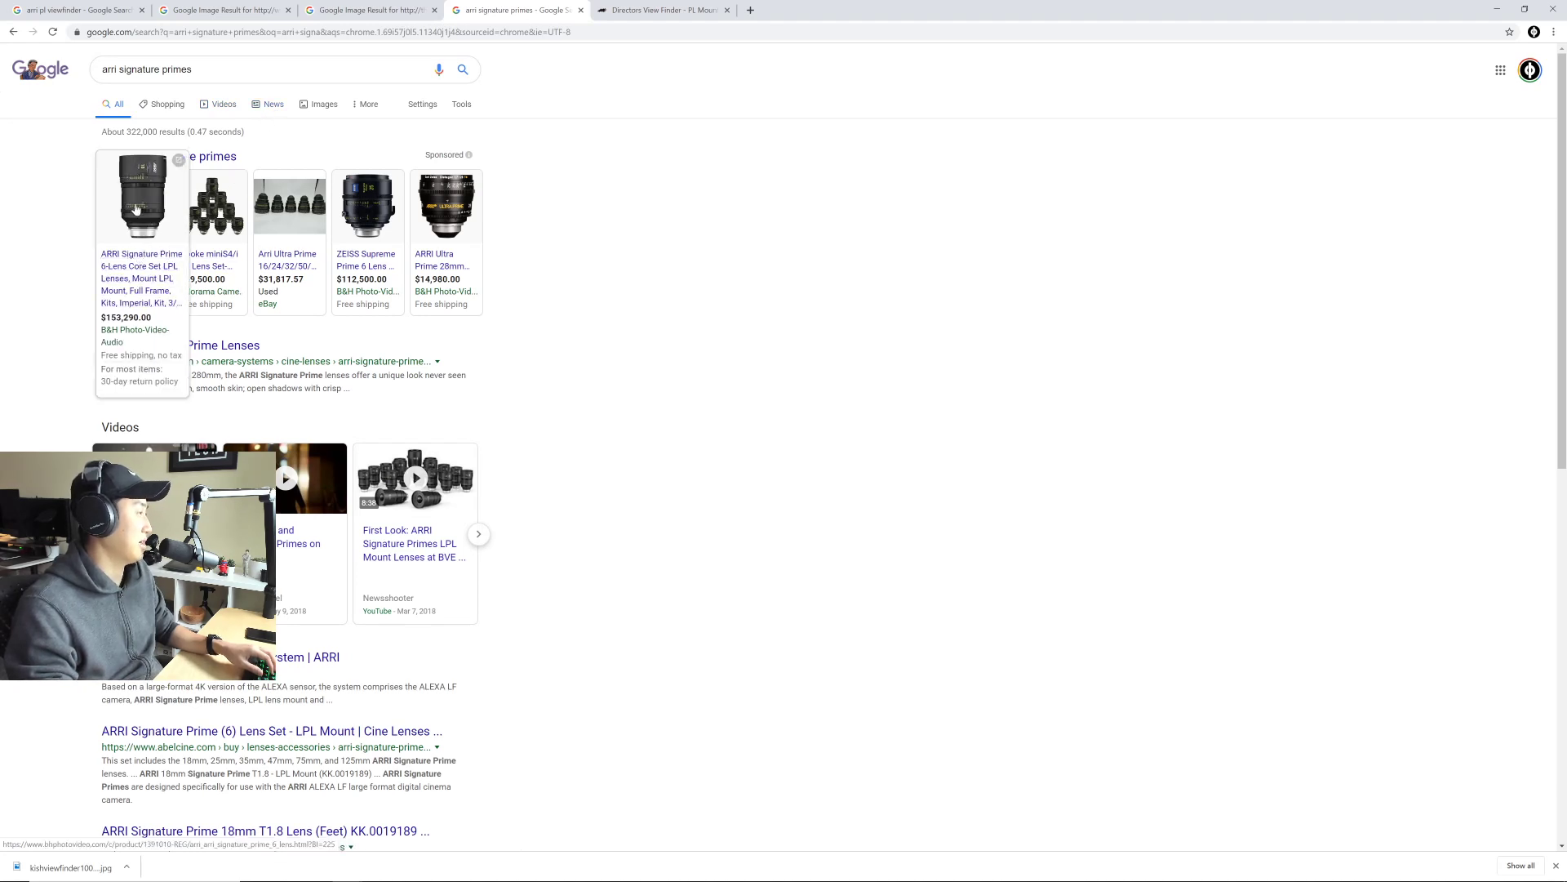
left_click(328, 106)
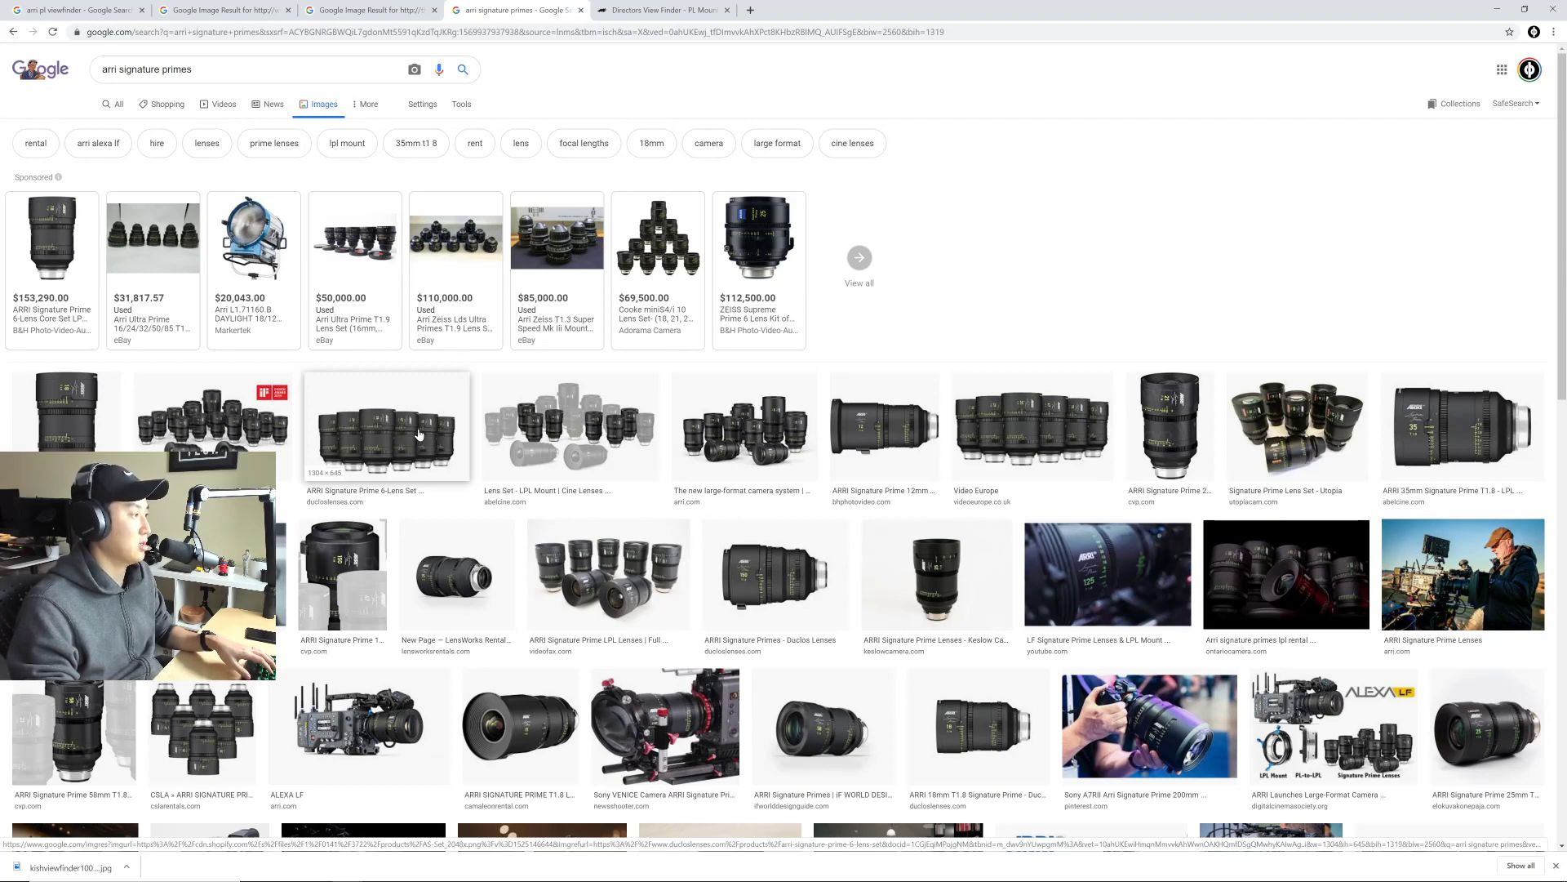
Step: Look through the lens image results, open AbelCine's ARRI 35mm Signature Prime T1.8 image in a new tab and view it
scroll(419, 434, "down", 1)
scroll(425, 437, "up", 1)
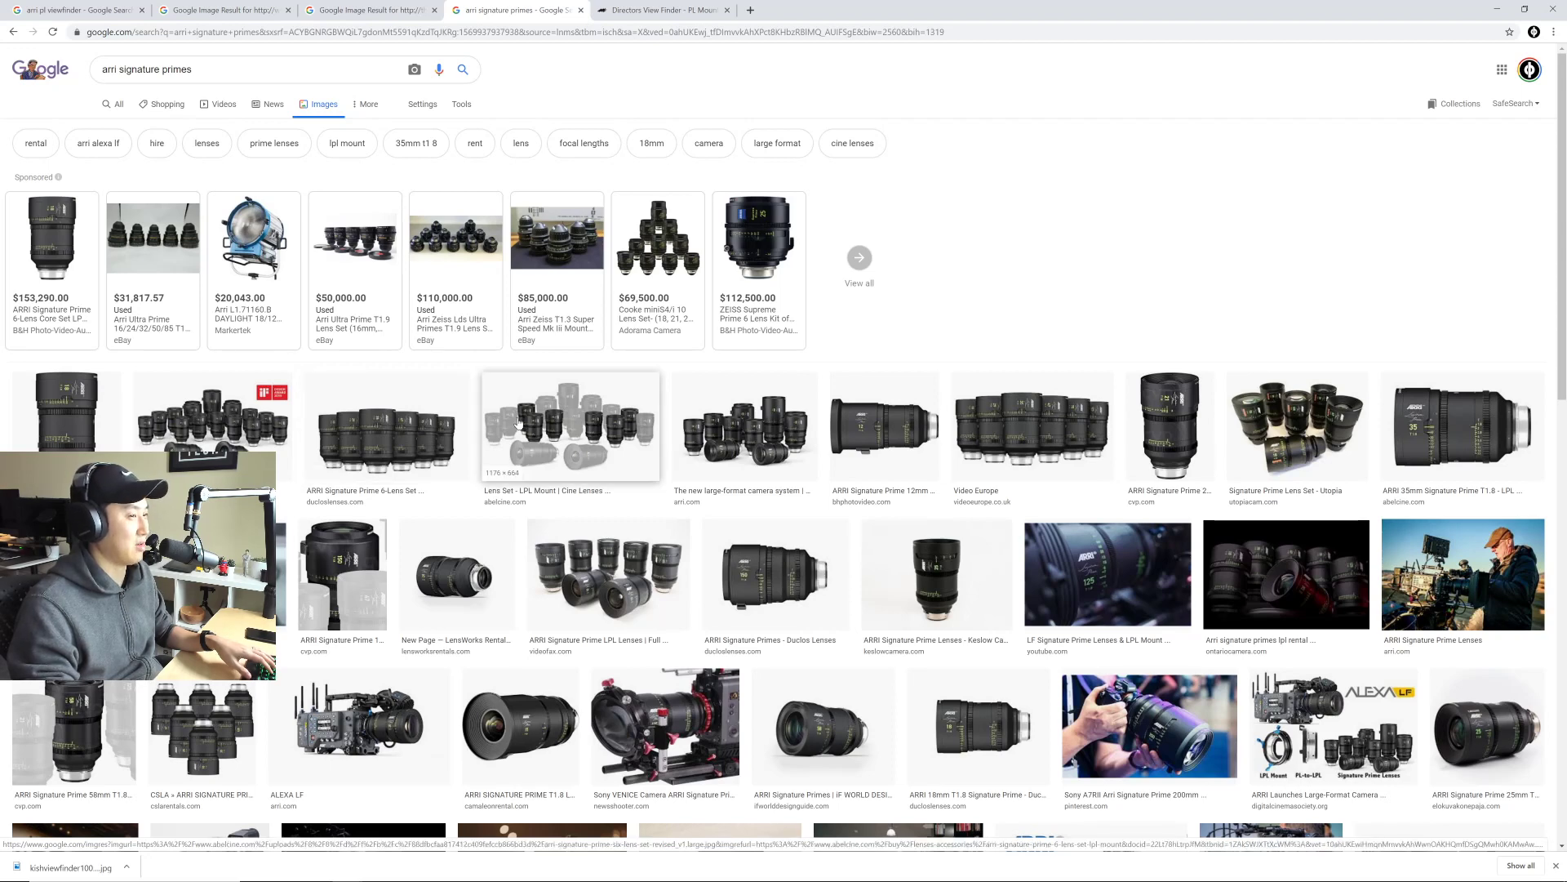
middle_click(1452, 452)
scroll(1401, 391, "down", 2)
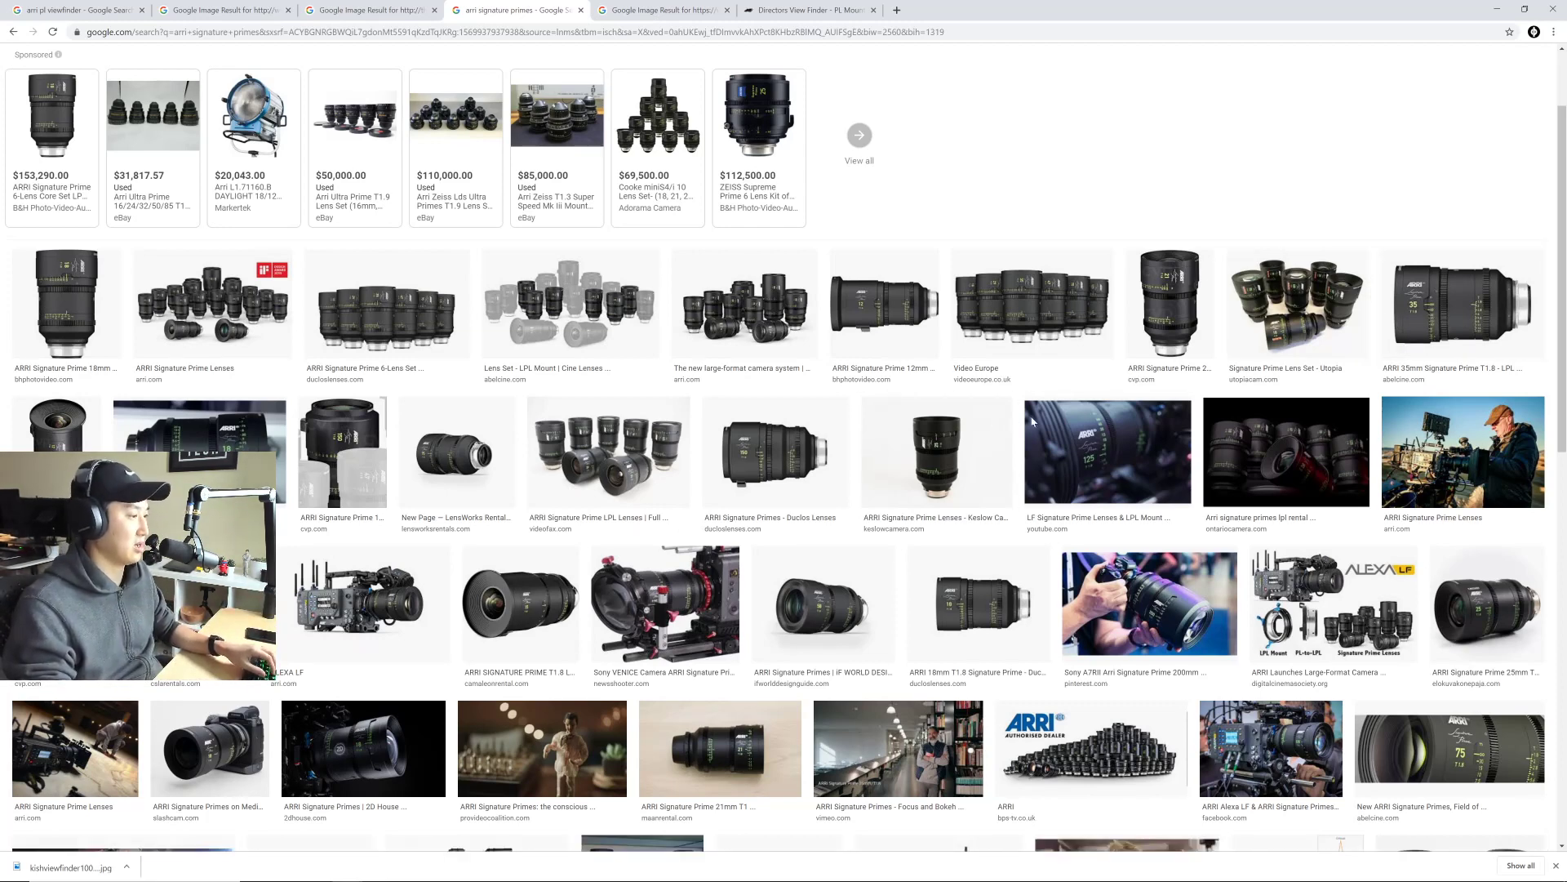
scroll(712, 92, "up", 1)
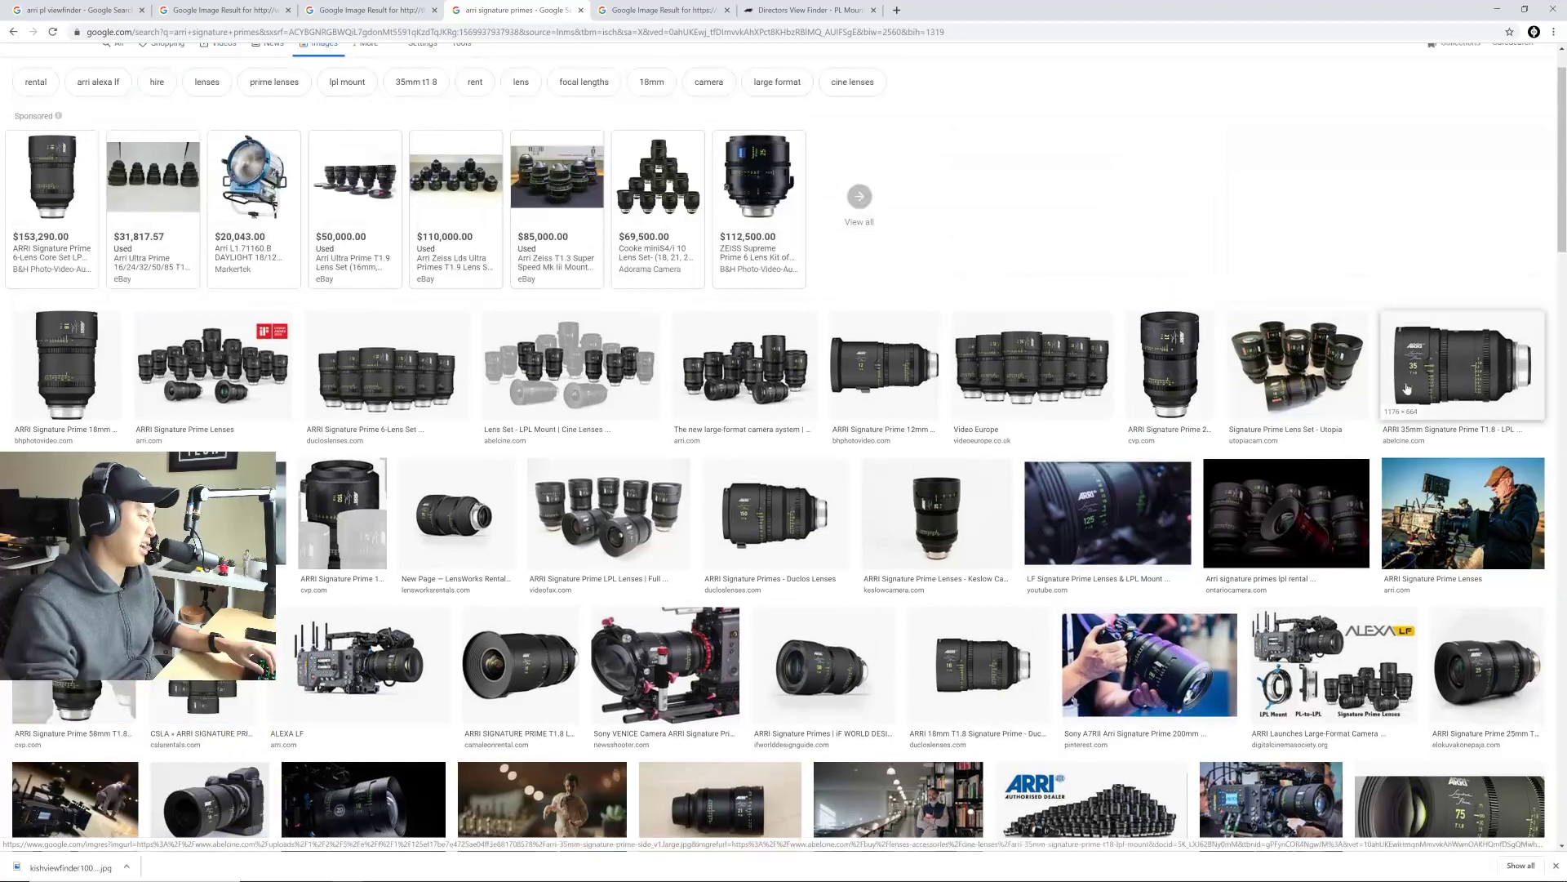
left_click(657, 10)
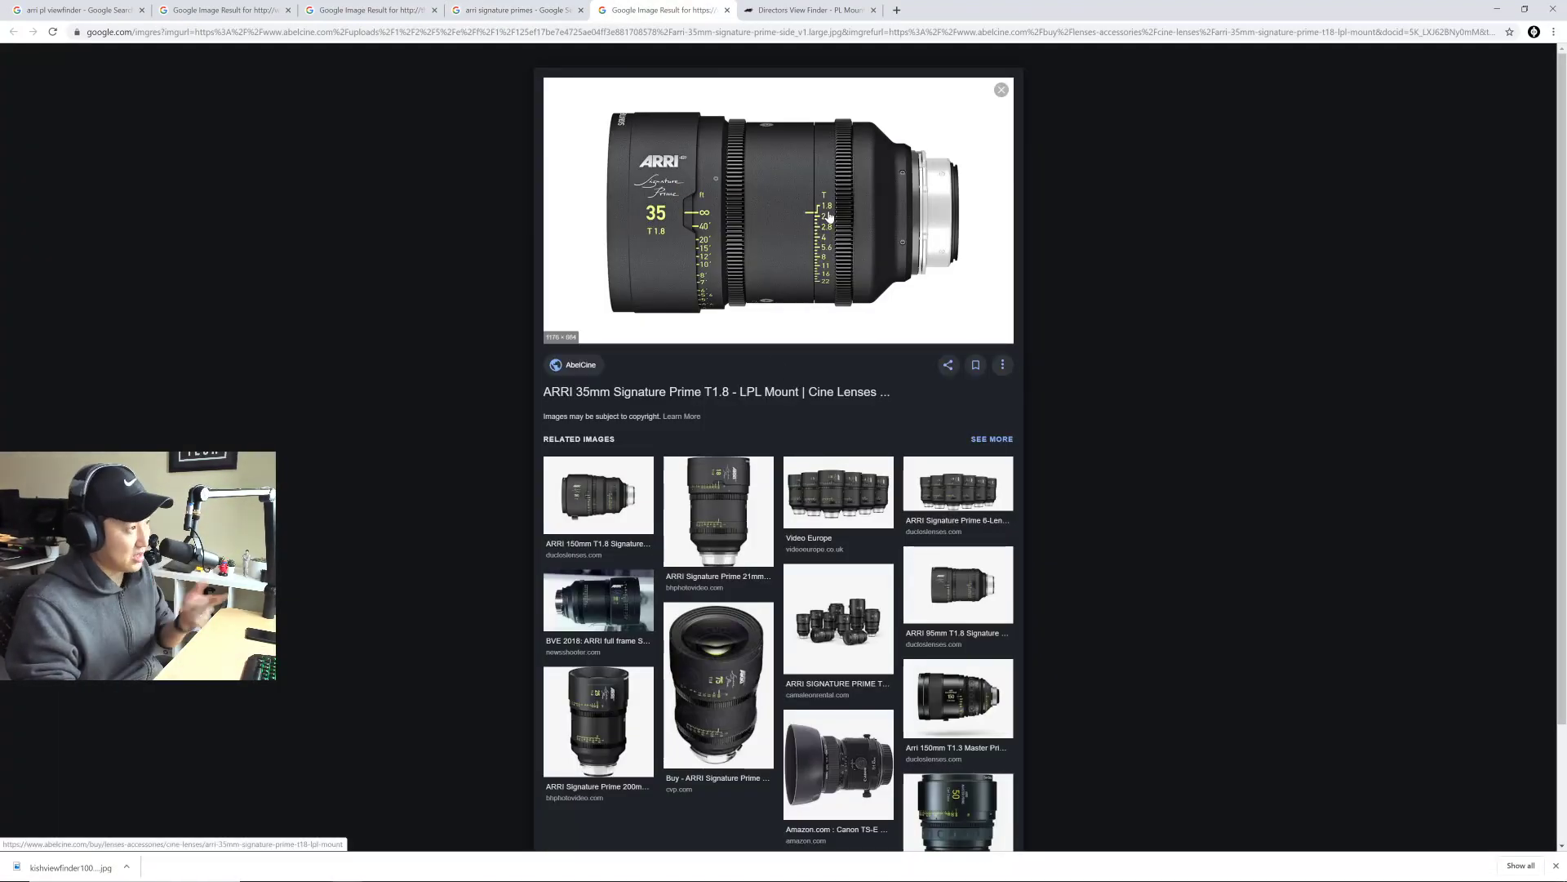
right_click(819, 214)
left_click(888, 301)
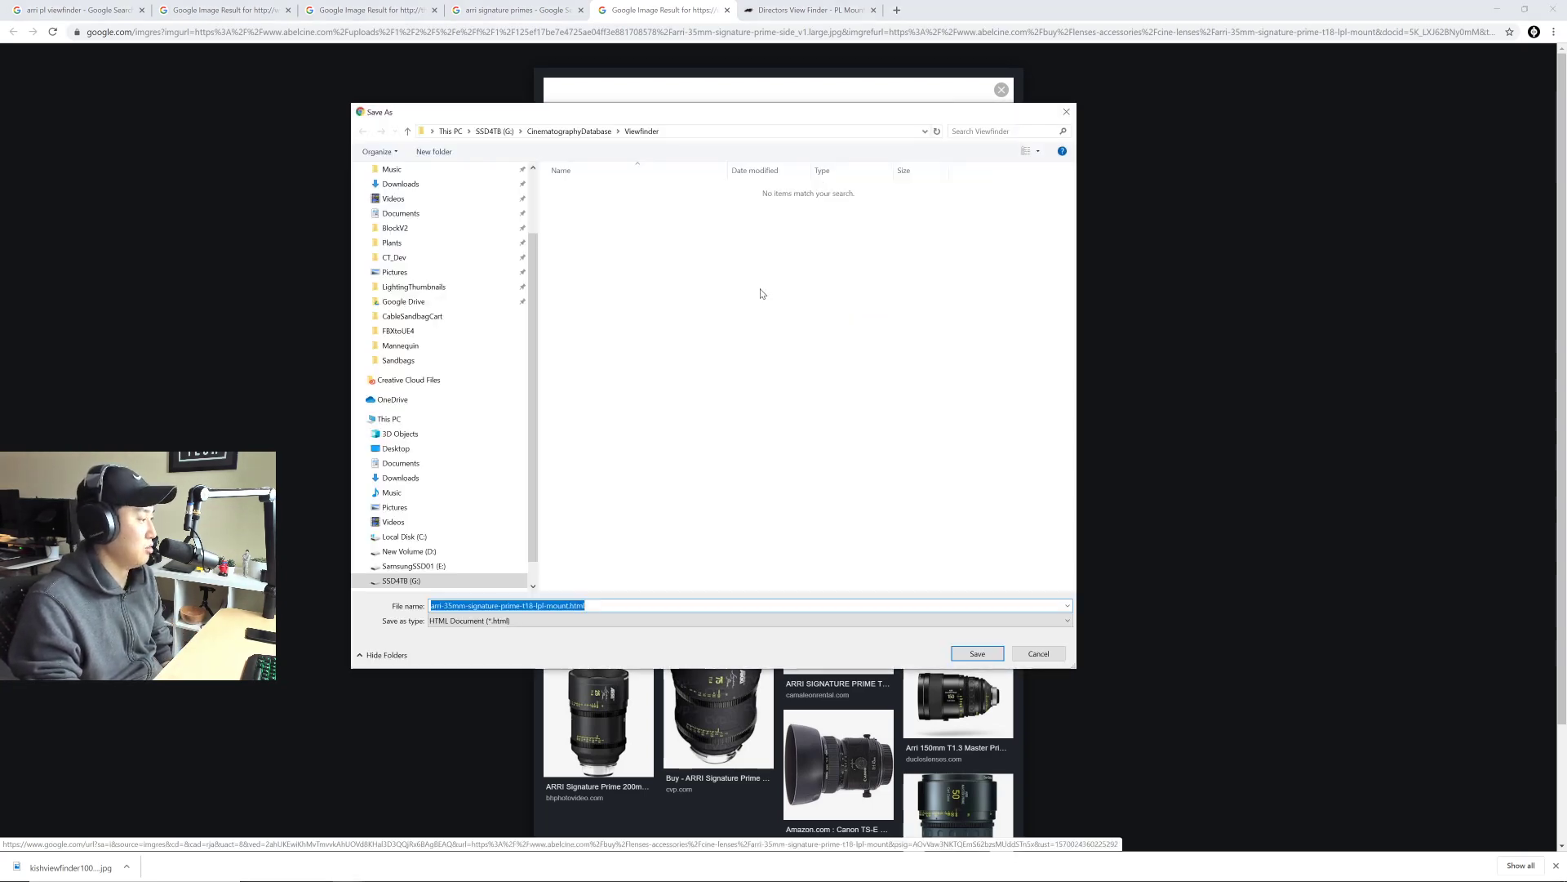
left_click(1049, 657)
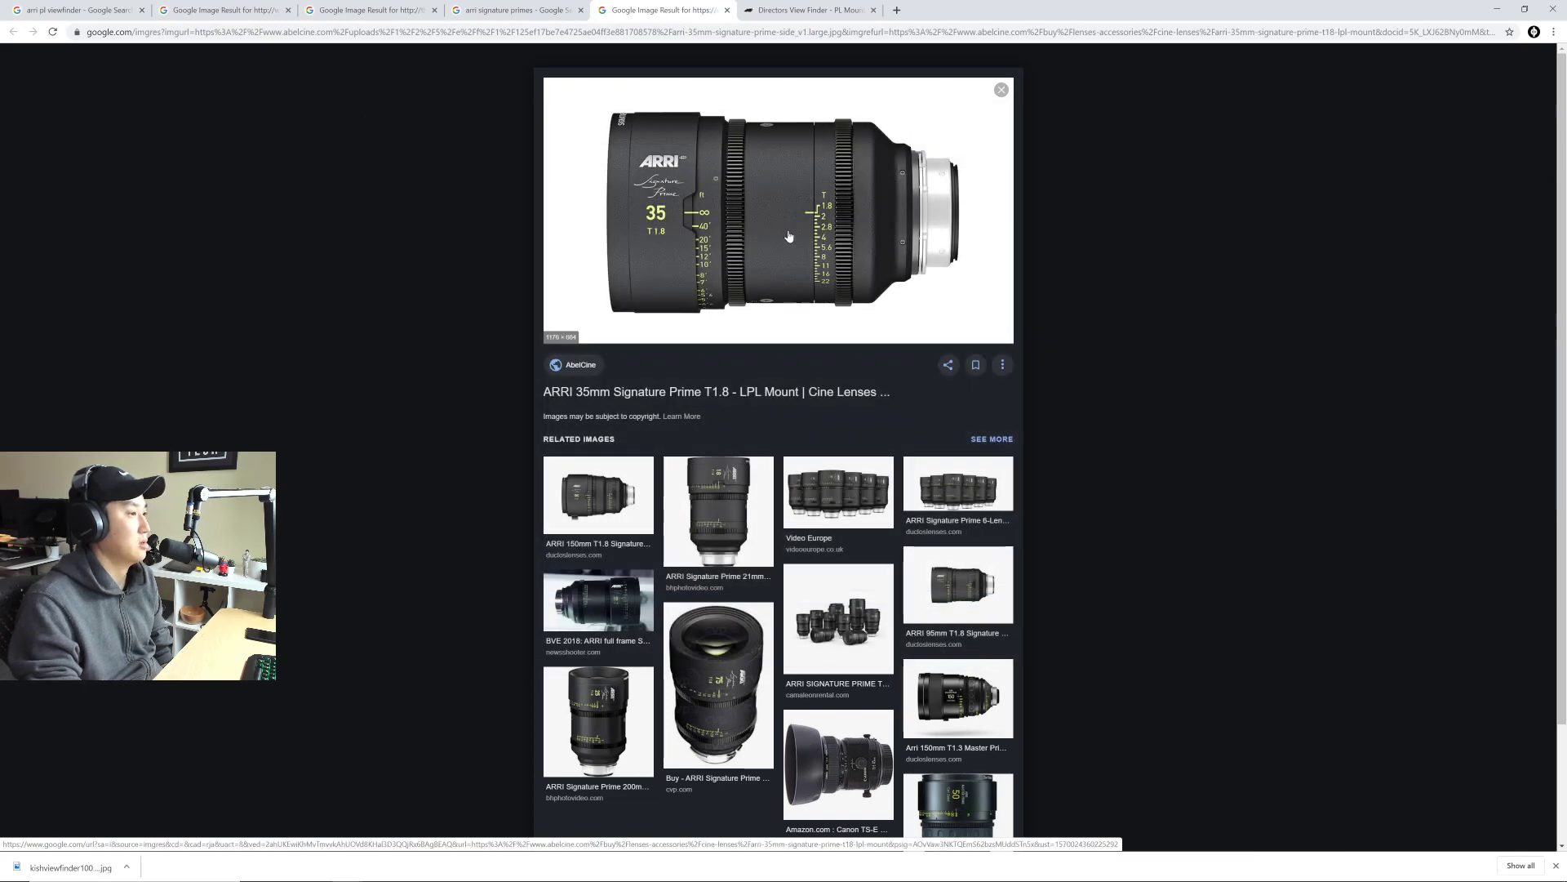
Step: Open AbelCine's ARRI 35mm Signature Prime image by itself in a new tab, switch to it and start saving the image
right_click(789, 233)
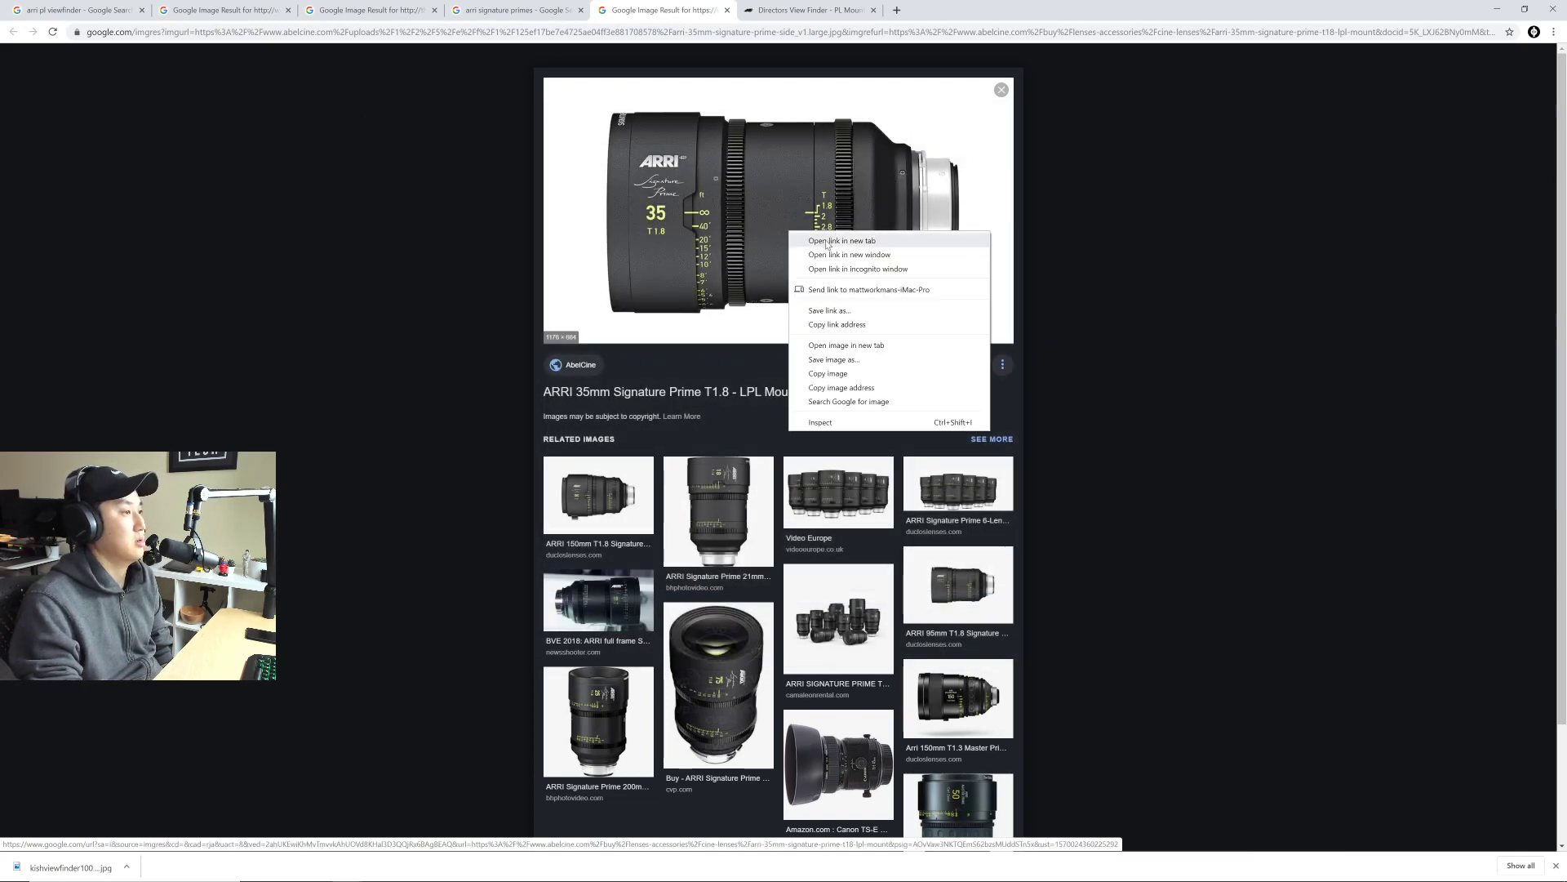
left_click(846, 345)
left_click(808, 10)
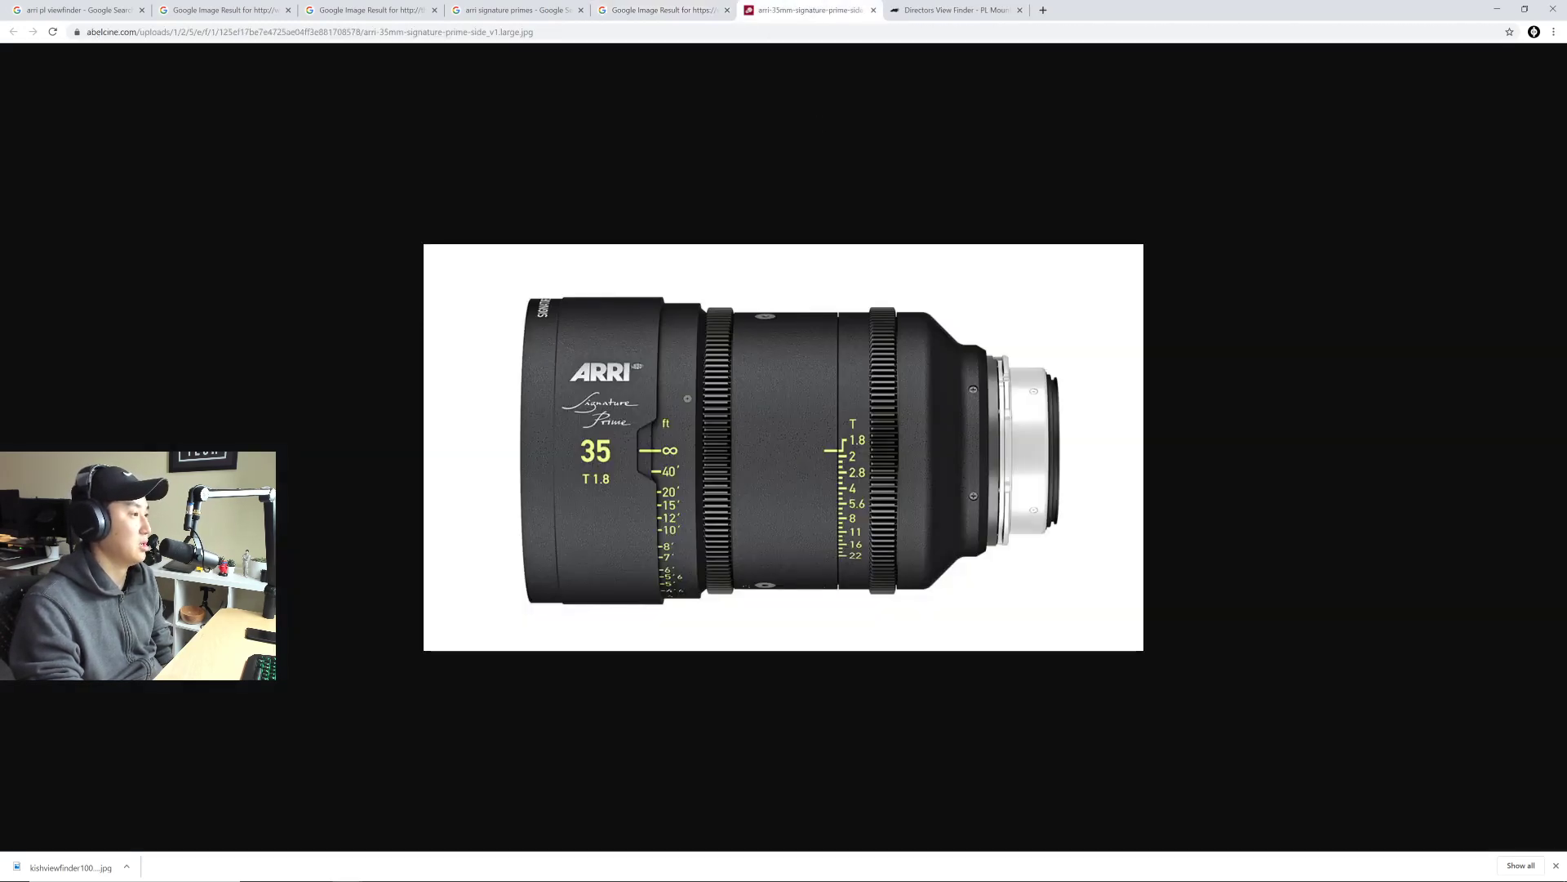
right_click(813, 403)
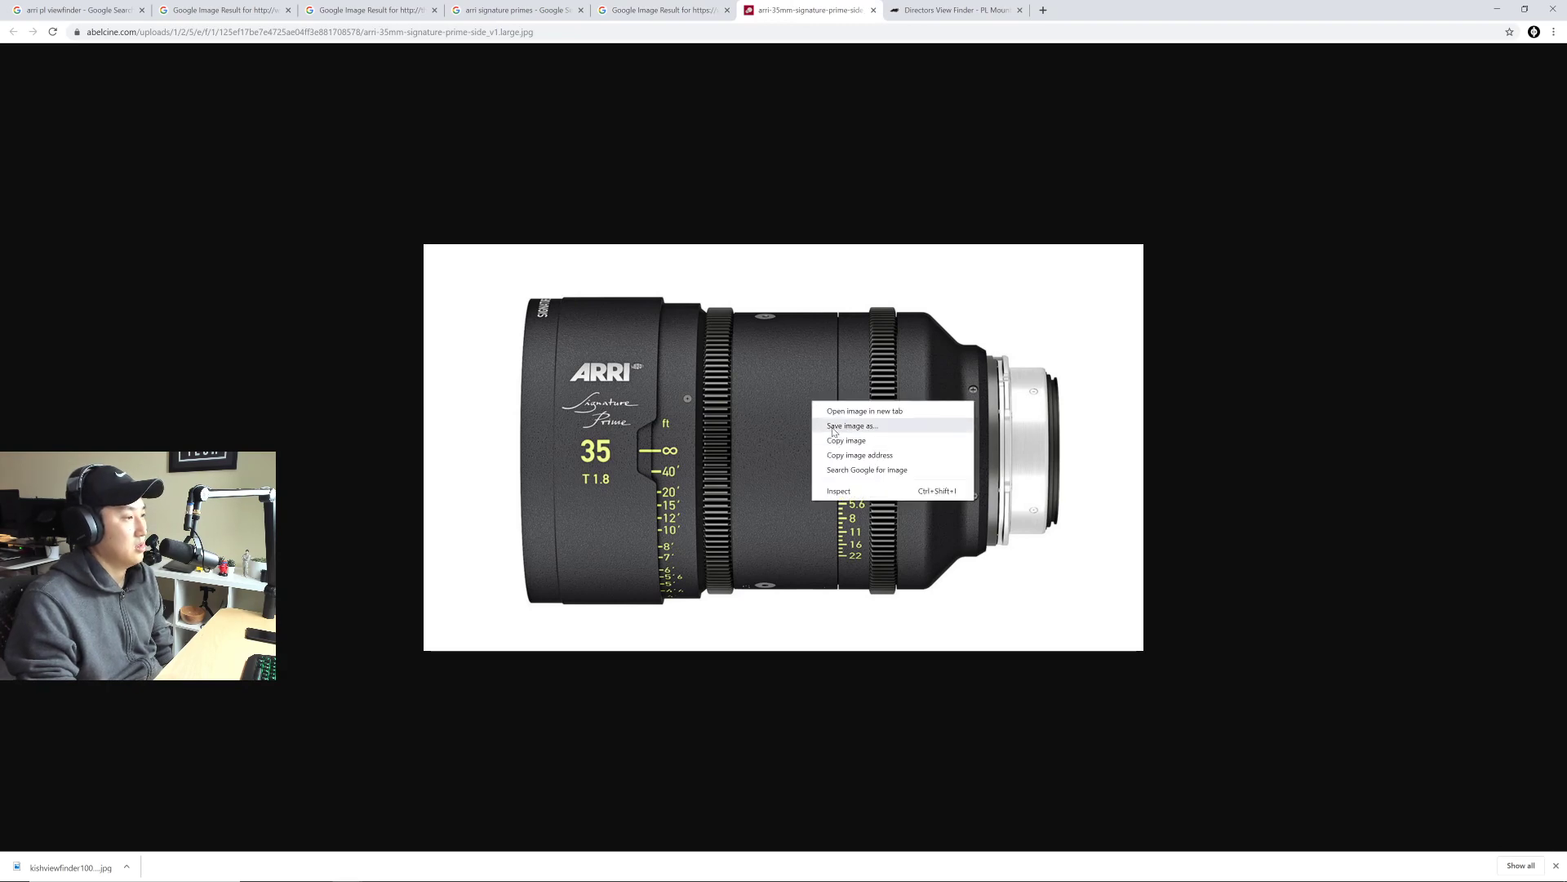
left_click(853, 426)
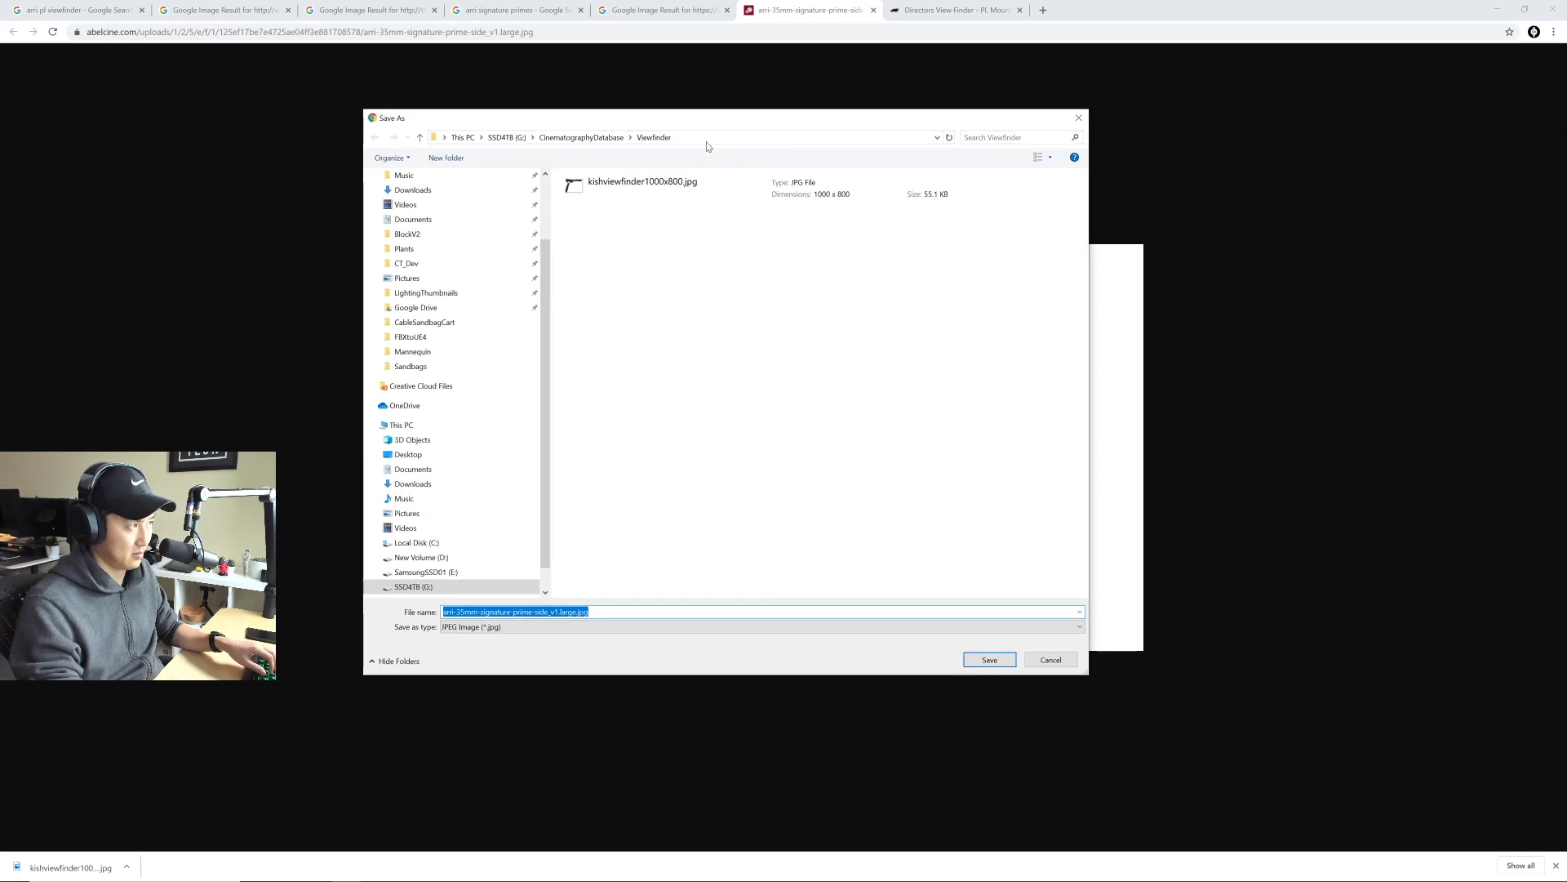
Step: Create a new folder named Arri in the CinematographyDatabase folder and open it
left_click(581, 137)
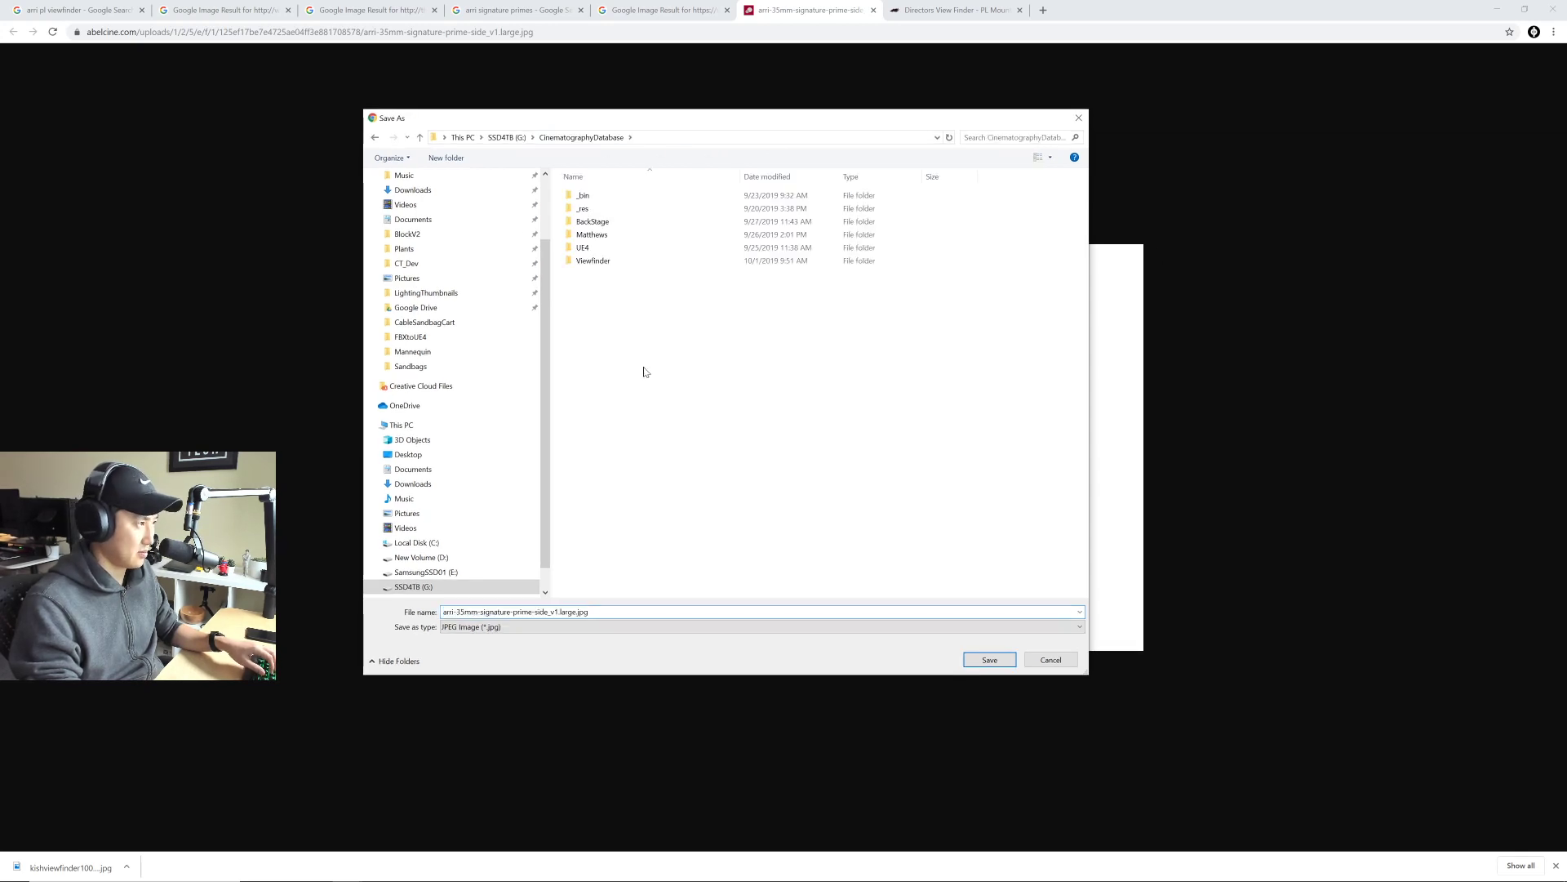
left_click(457, 160)
type("Z")
type("r")
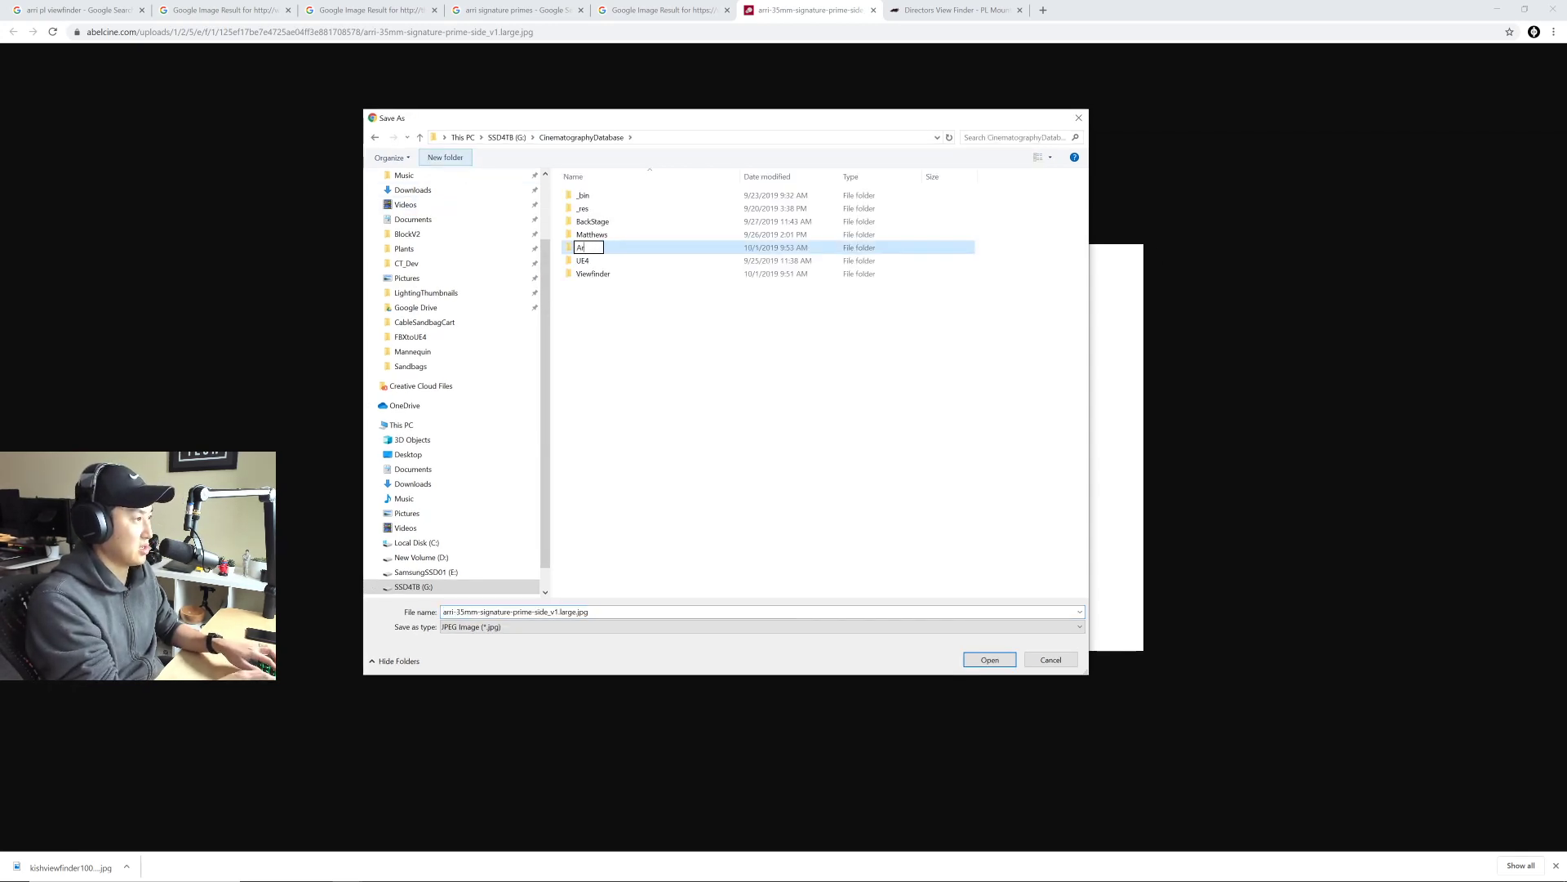
type("ri")
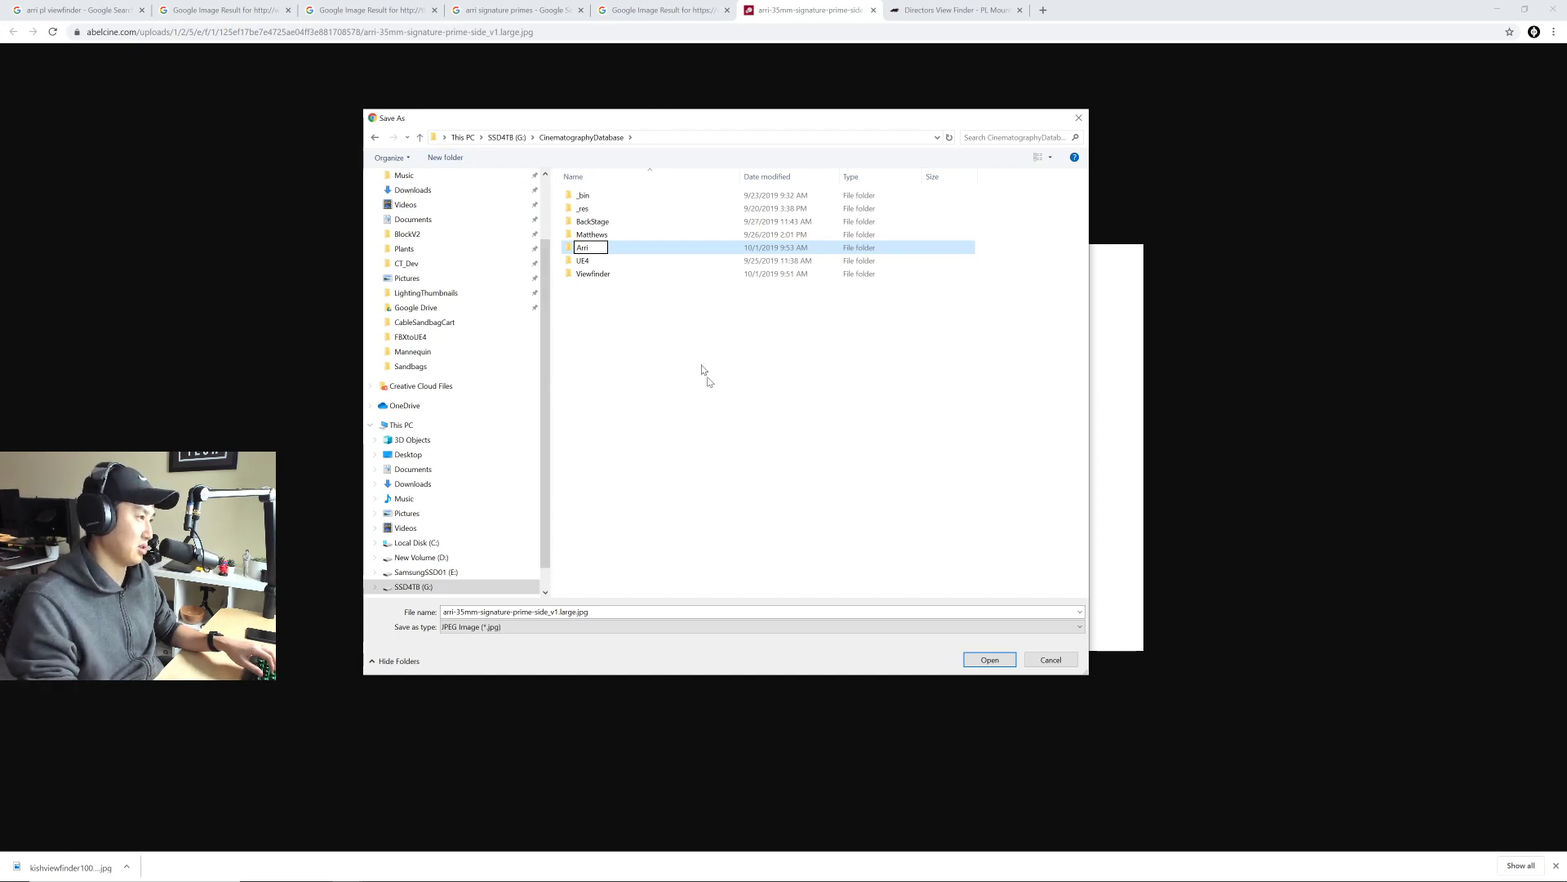
key("Return")
left_click_drag(691, 563, 674, 219)
double_click(612, 314)
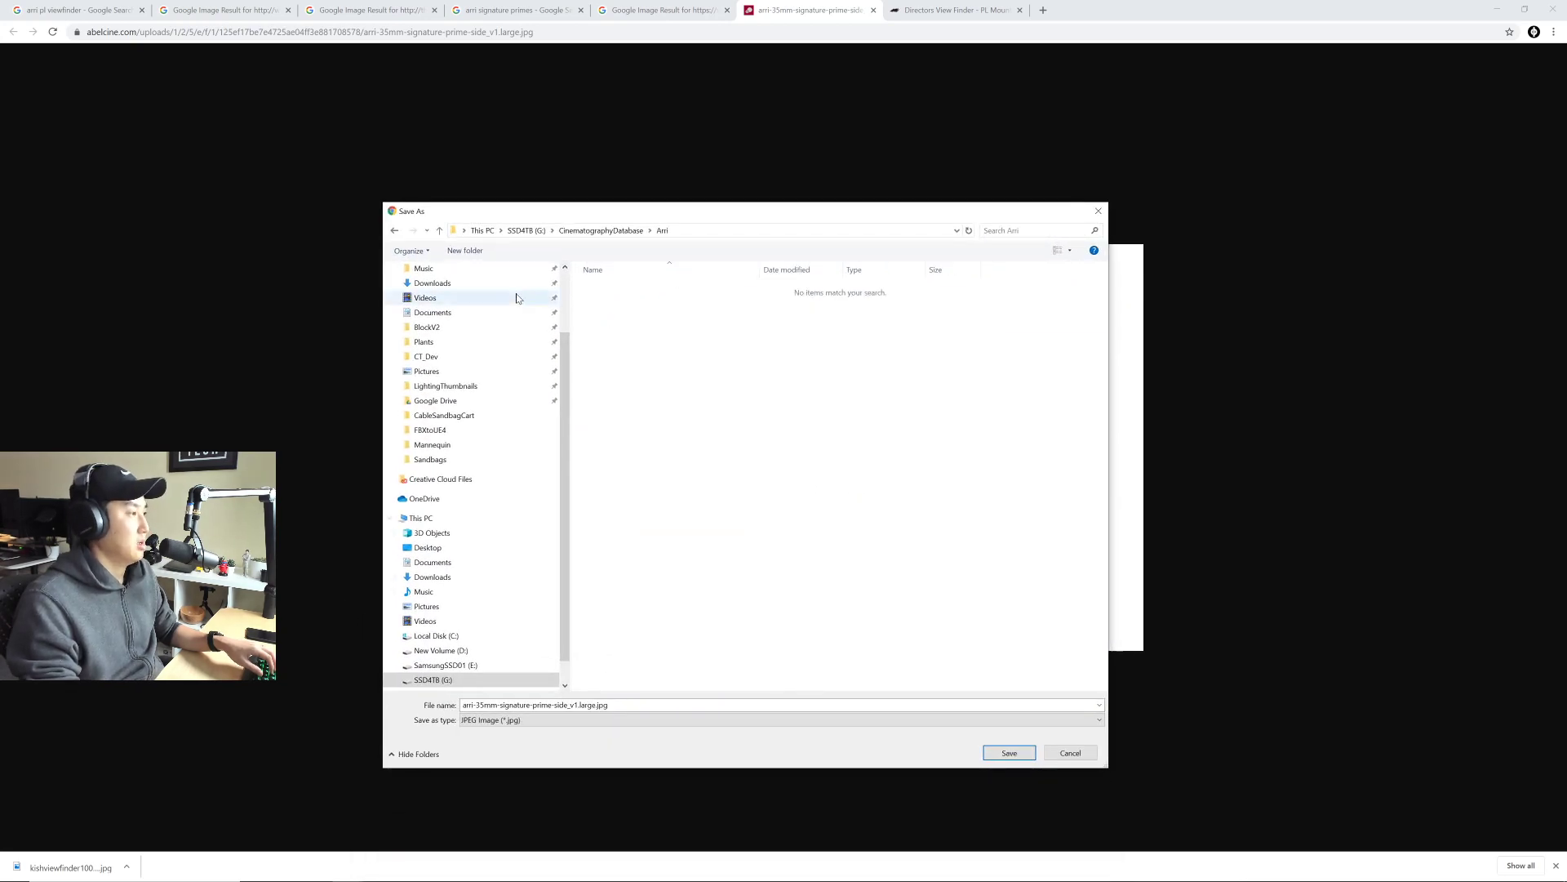
Step: Create a SignaturePrimes folder inside the Arri folder and open it
left_click(483, 256)
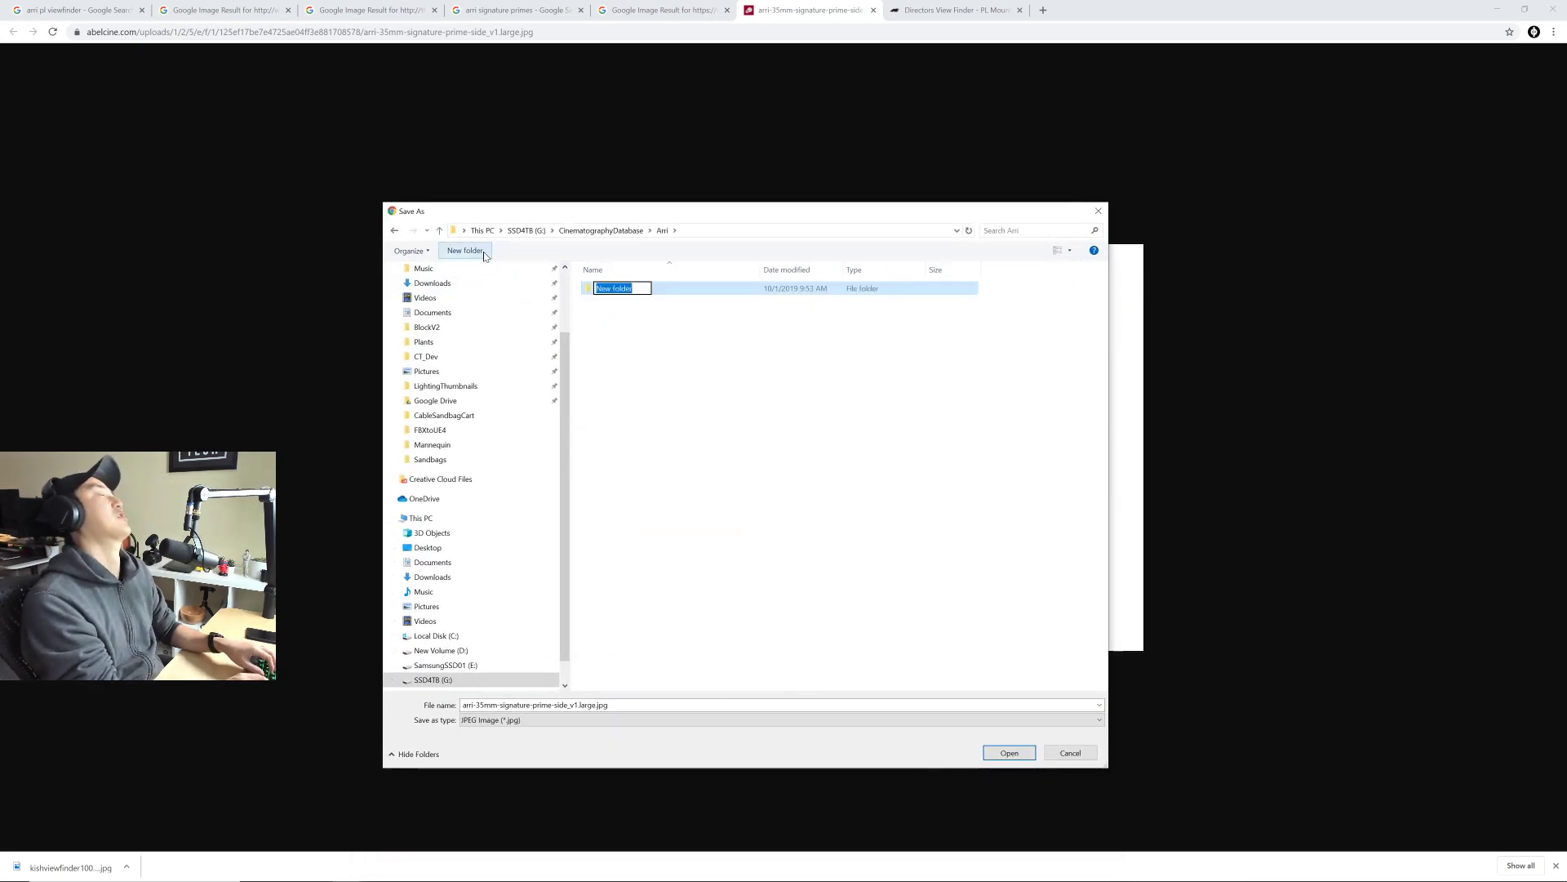
type("S")
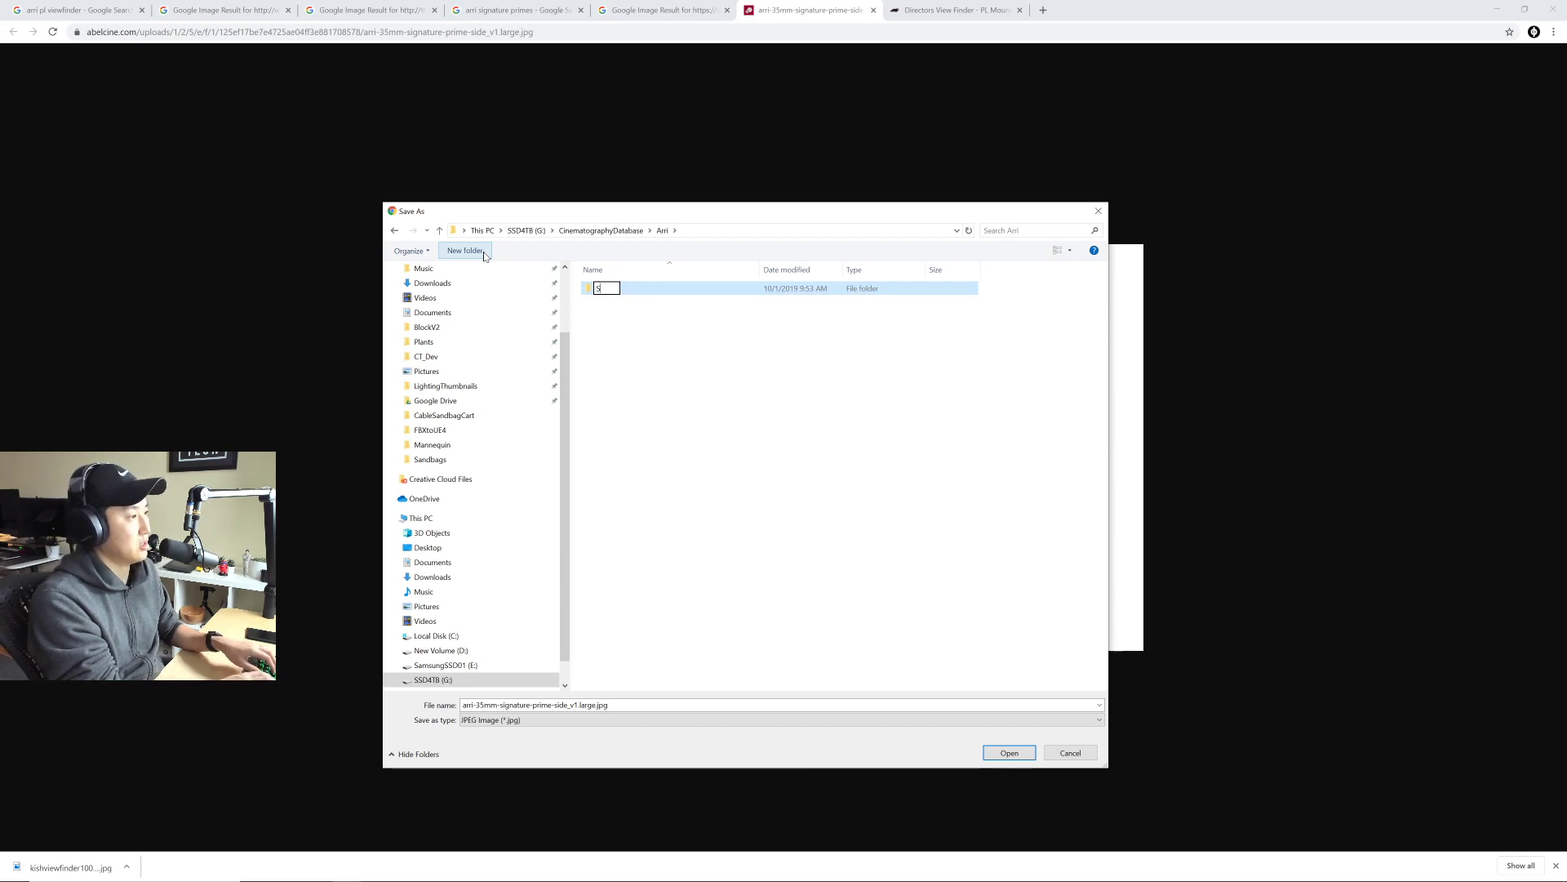
type("ignaturePrimes")
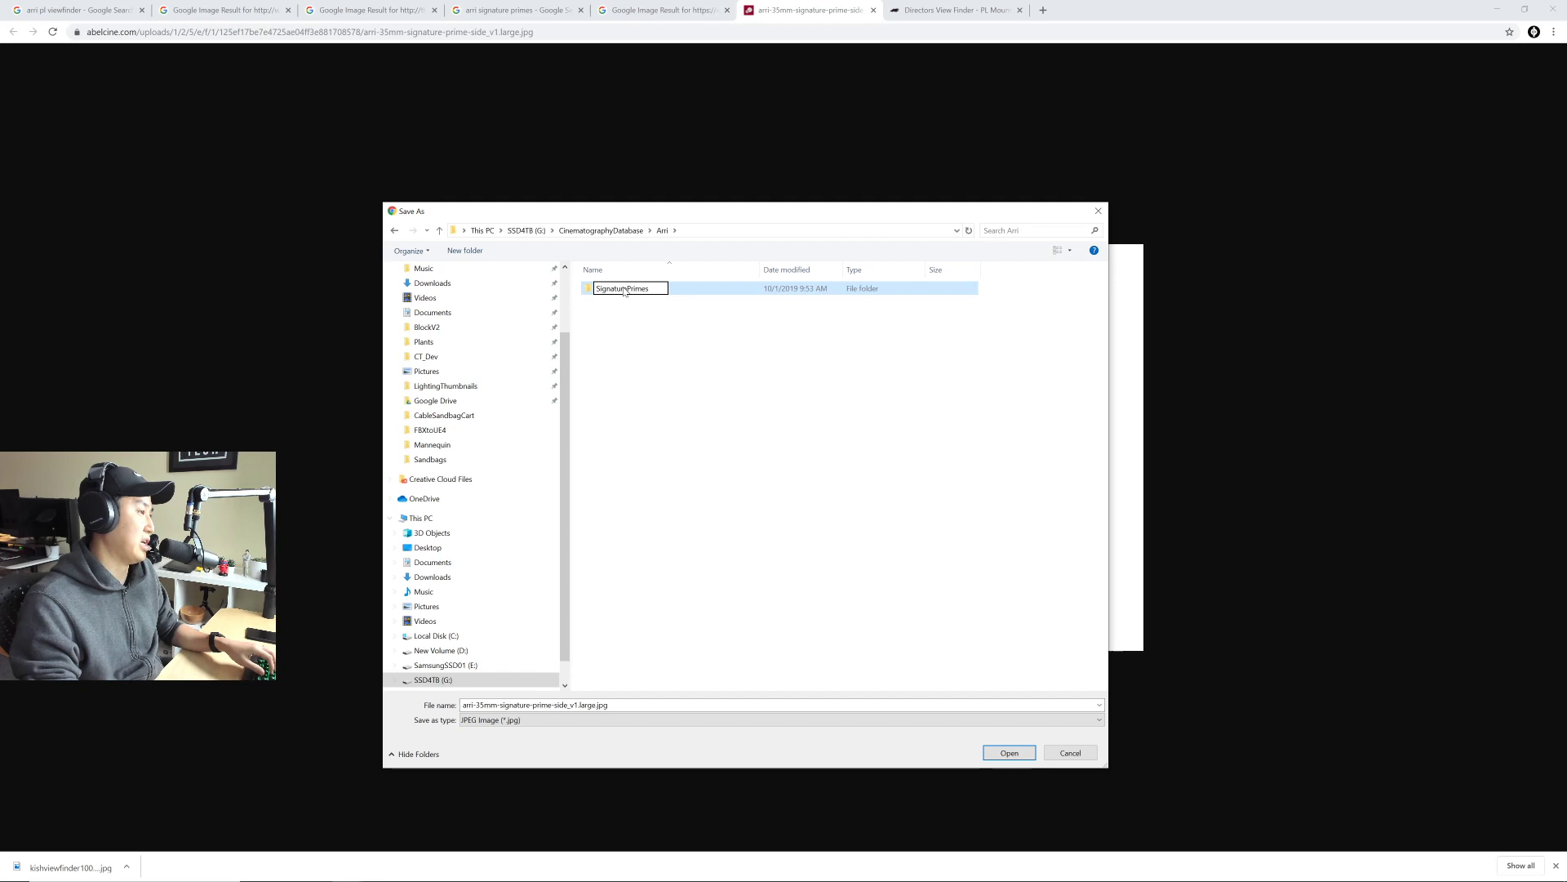
key("Return")
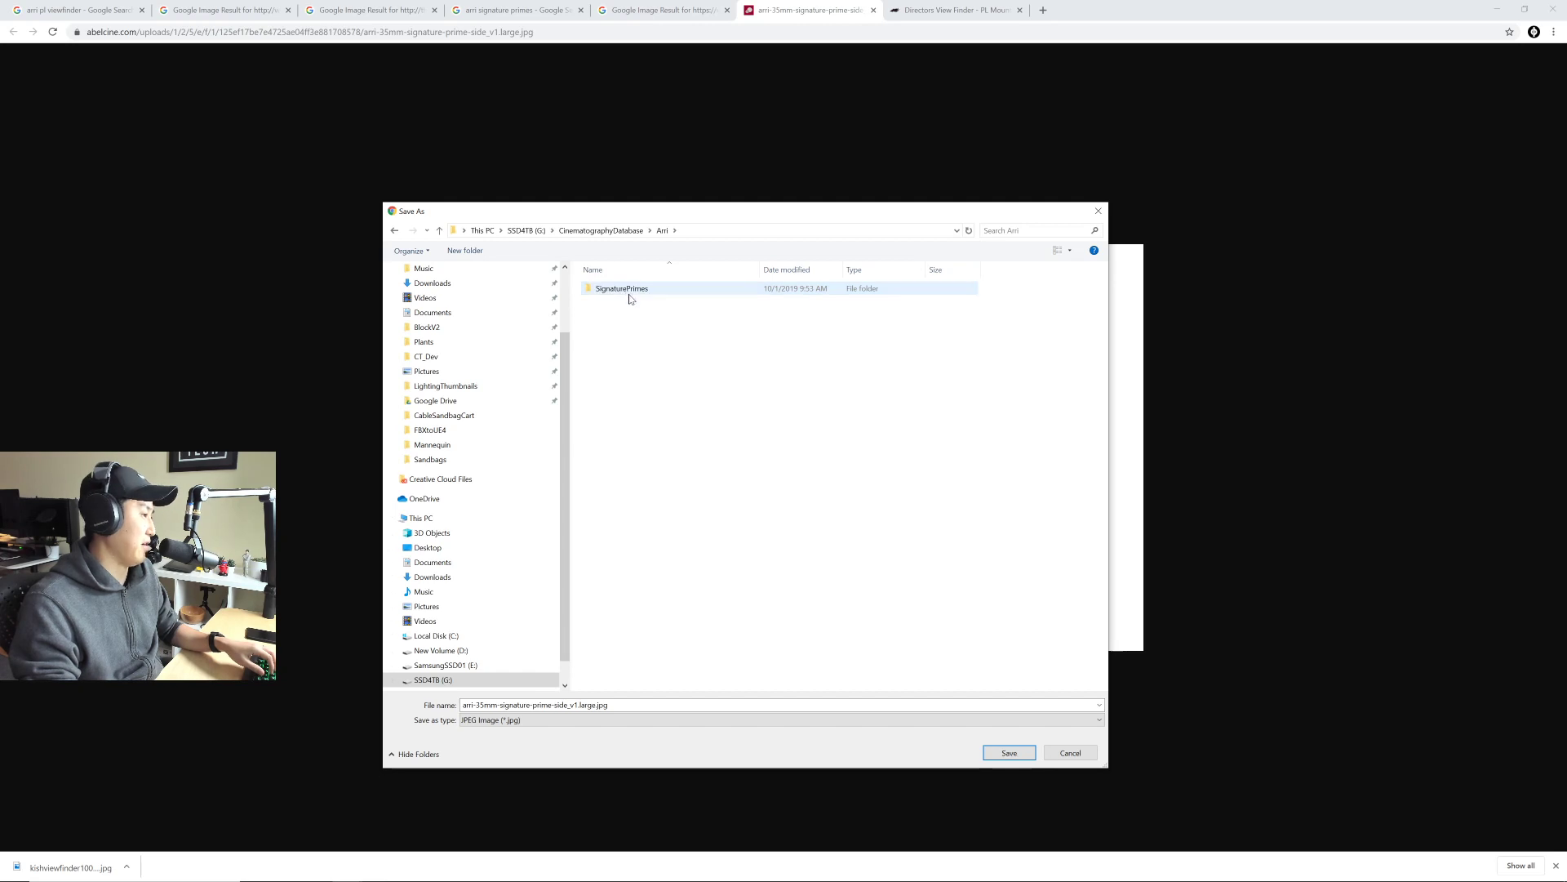
double_click(629, 295)
Step: Shorten the image's file name to arri-35mm-signature-prime-side_v1.jpg, save it in the SignaturePrimes folder and dismiss the downloads bar
left_click(578, 705)
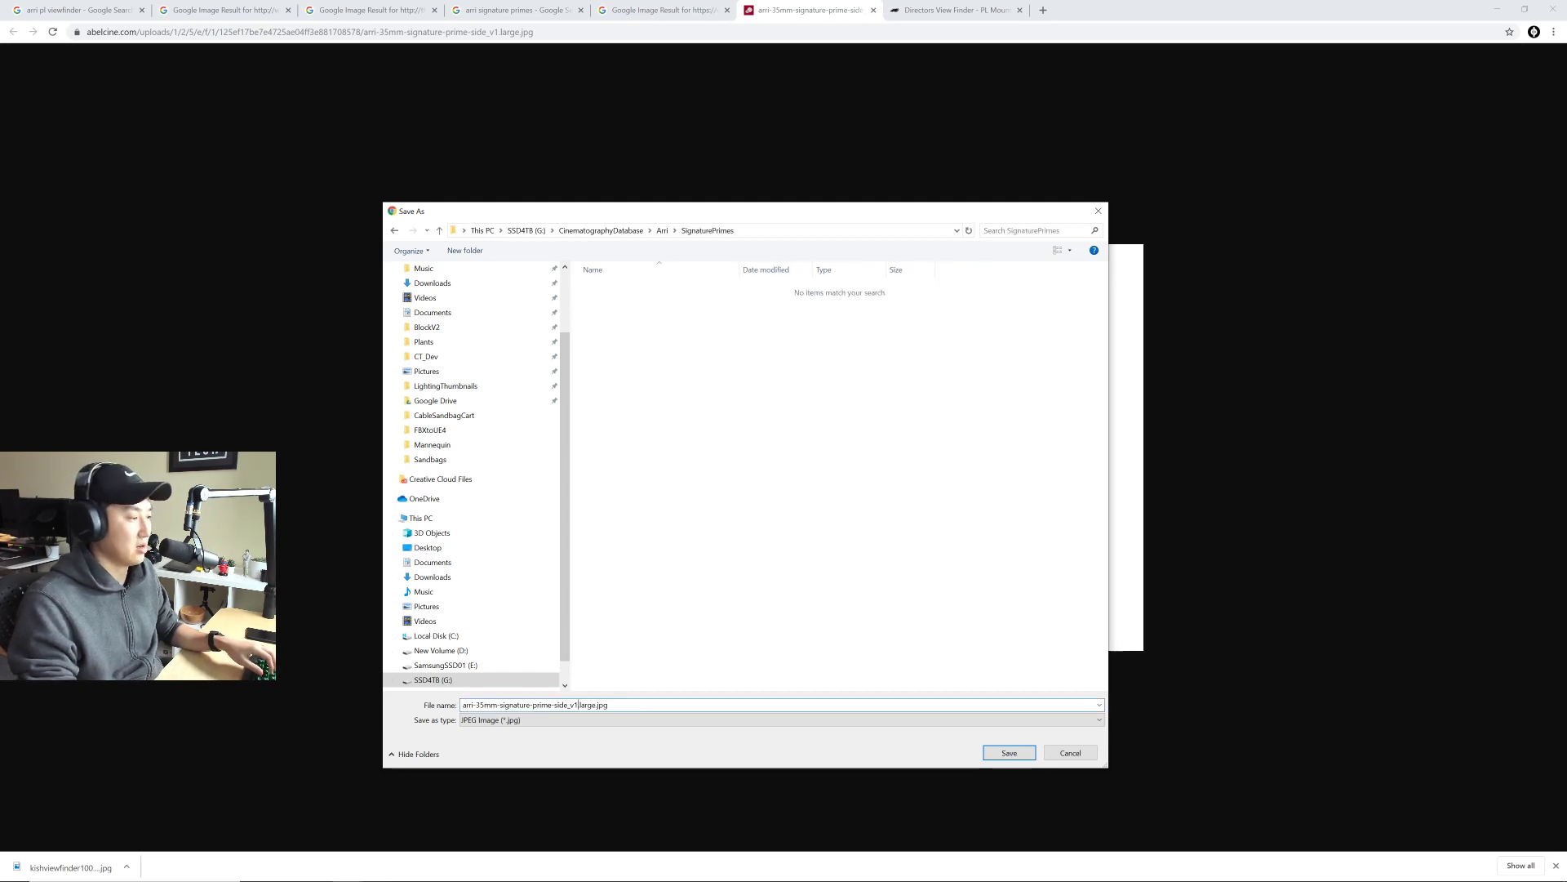
left_click_drag(578, 705, 462, 705)
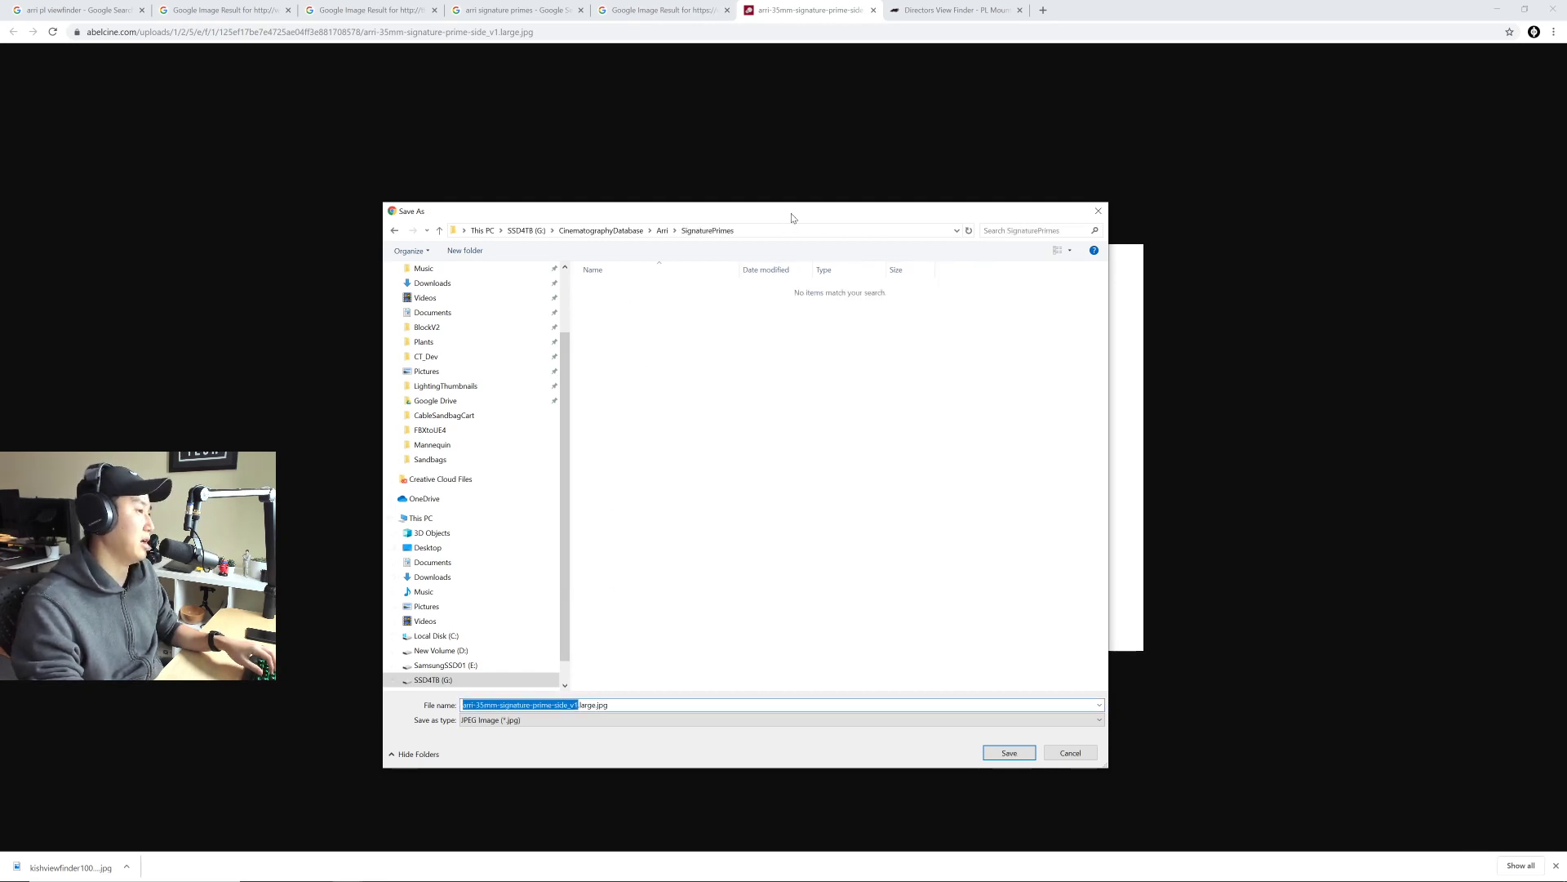
left_click_drag(791, 218, 889, 129)
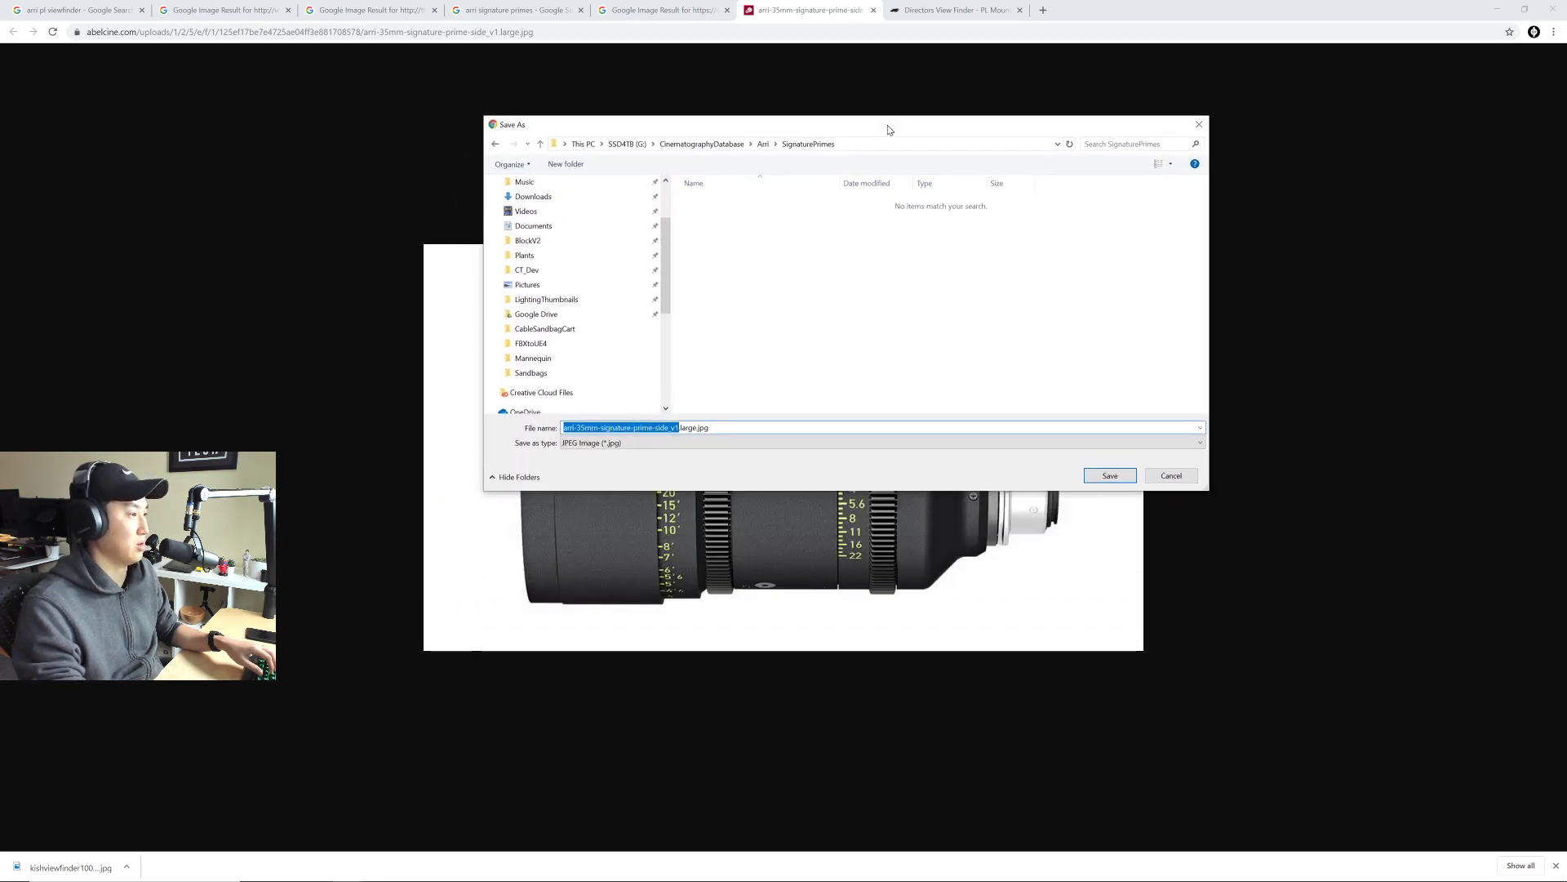
left_click(706, 428)
left_click(679, 428)
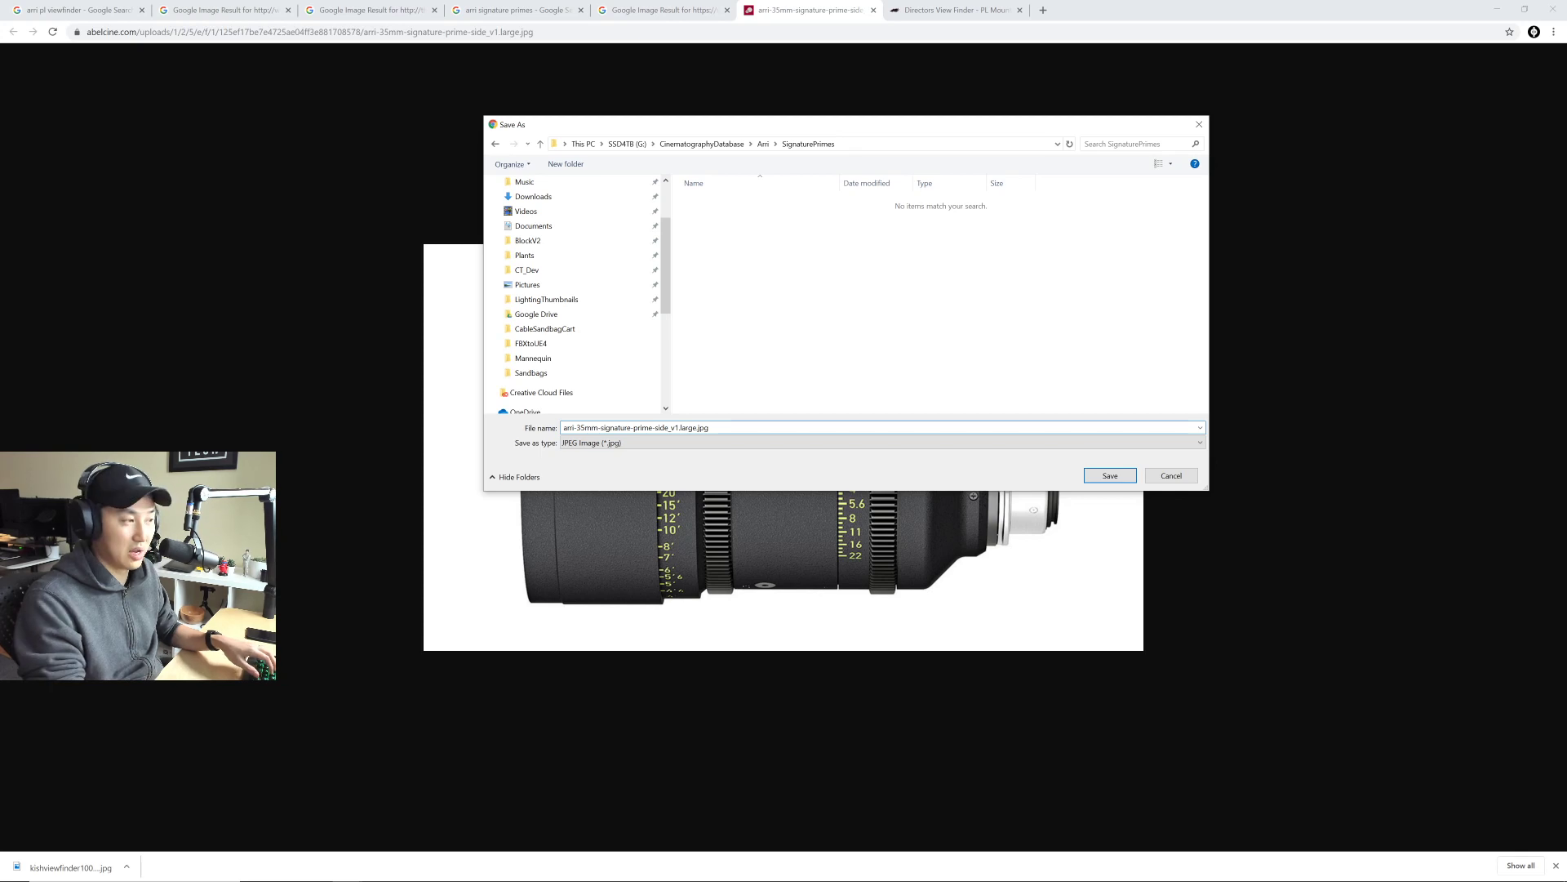
key("BackSpace")
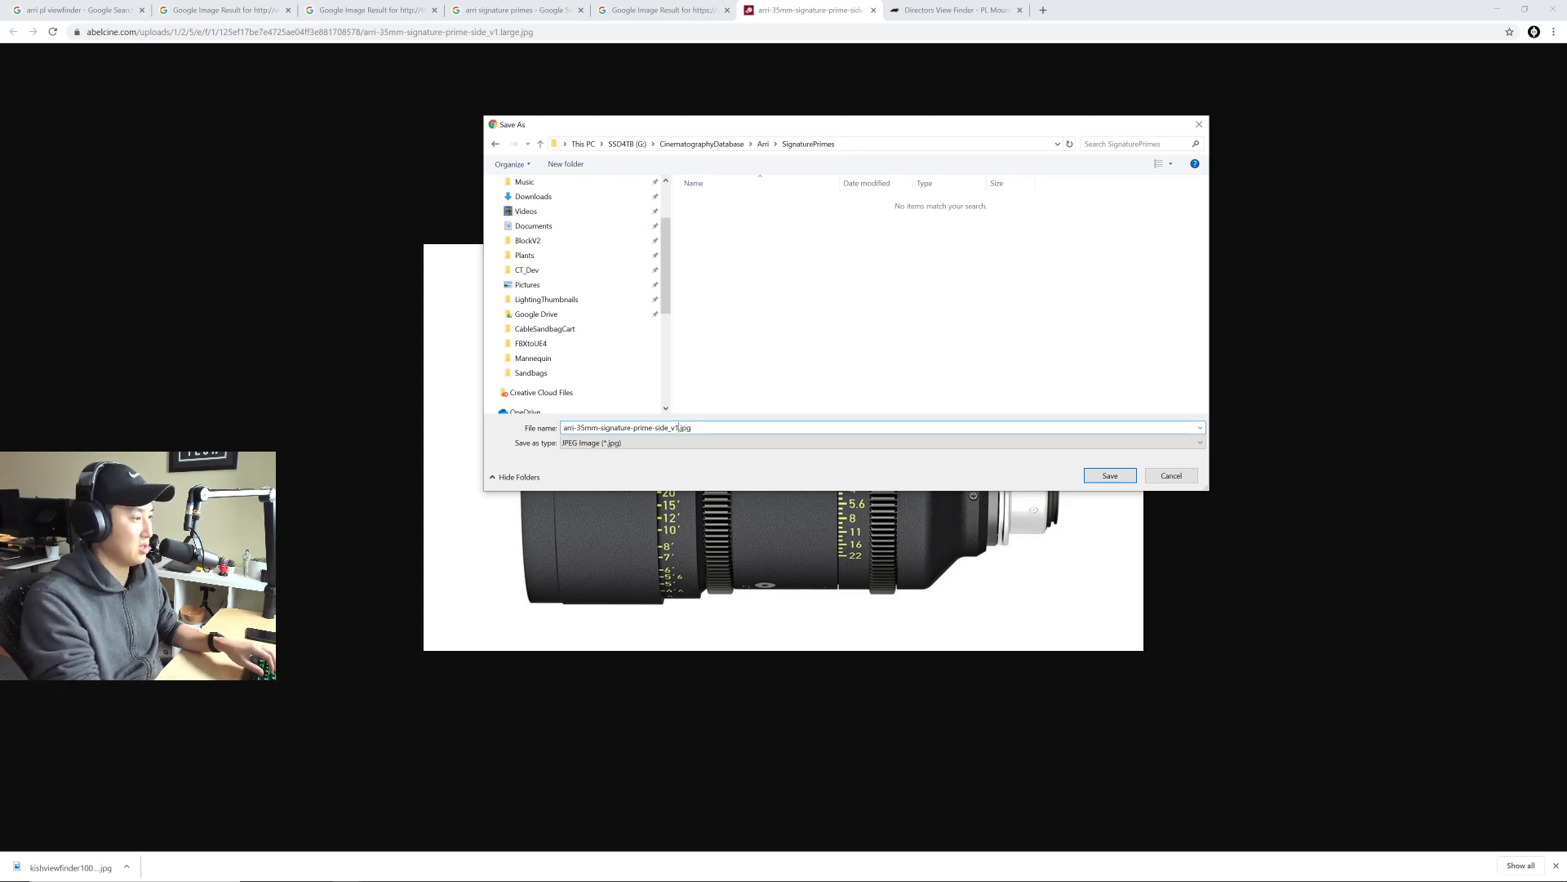
left_click_drag(680, 428, 560, 431)
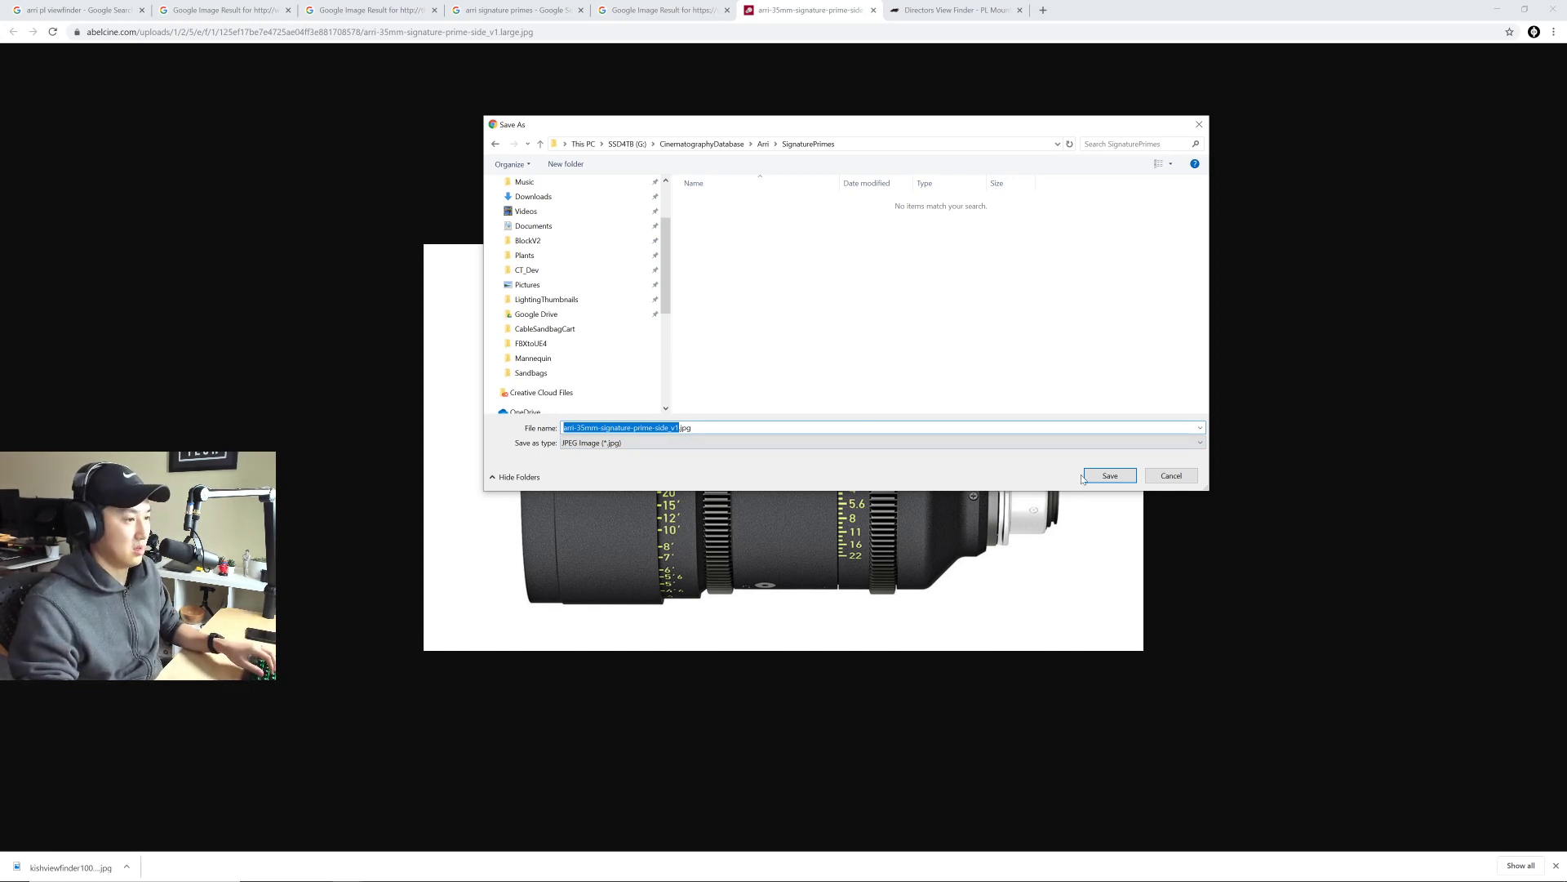
left_click(1106, 477)
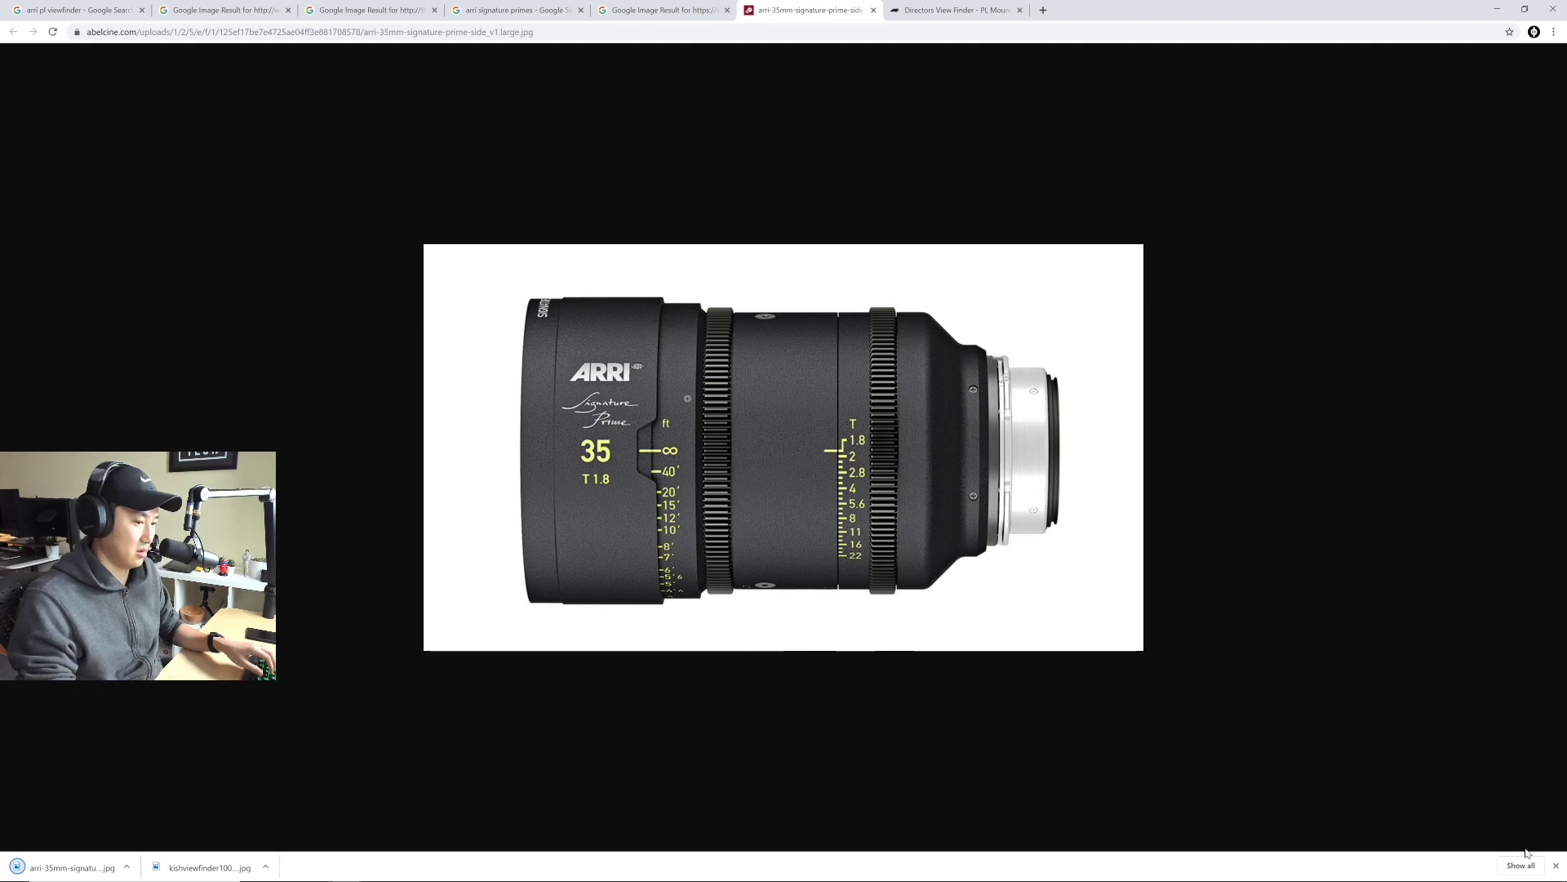
left_click(1556, 865)
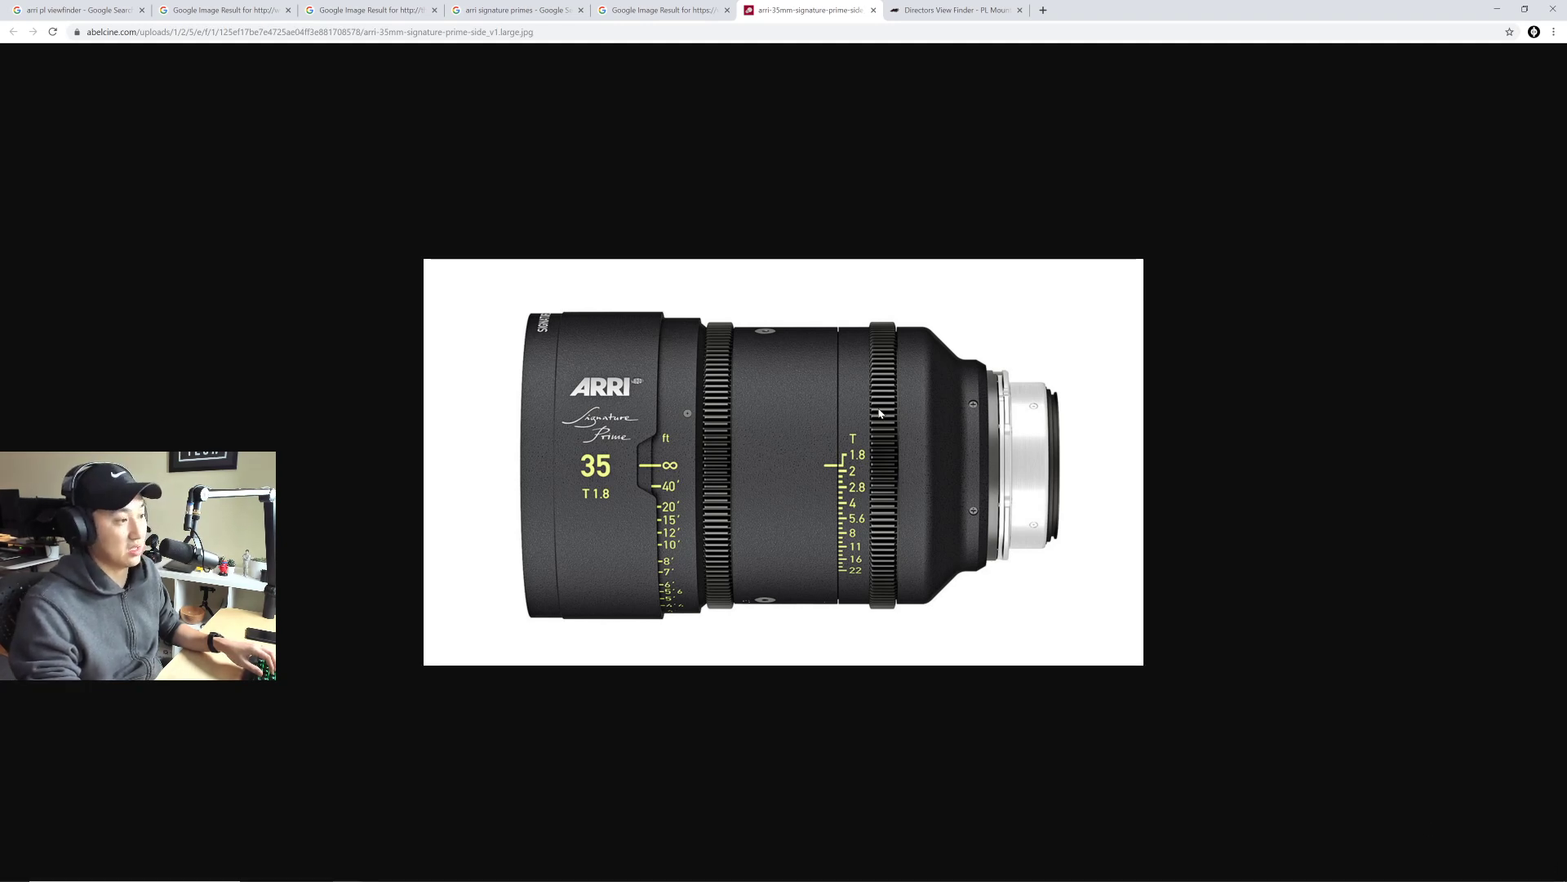
Step: Open AbelCine's ARRI 35mm Signature Prime T1.8 product page from the image result, check the front diameter and show the full specifications
left_click(663, 12)
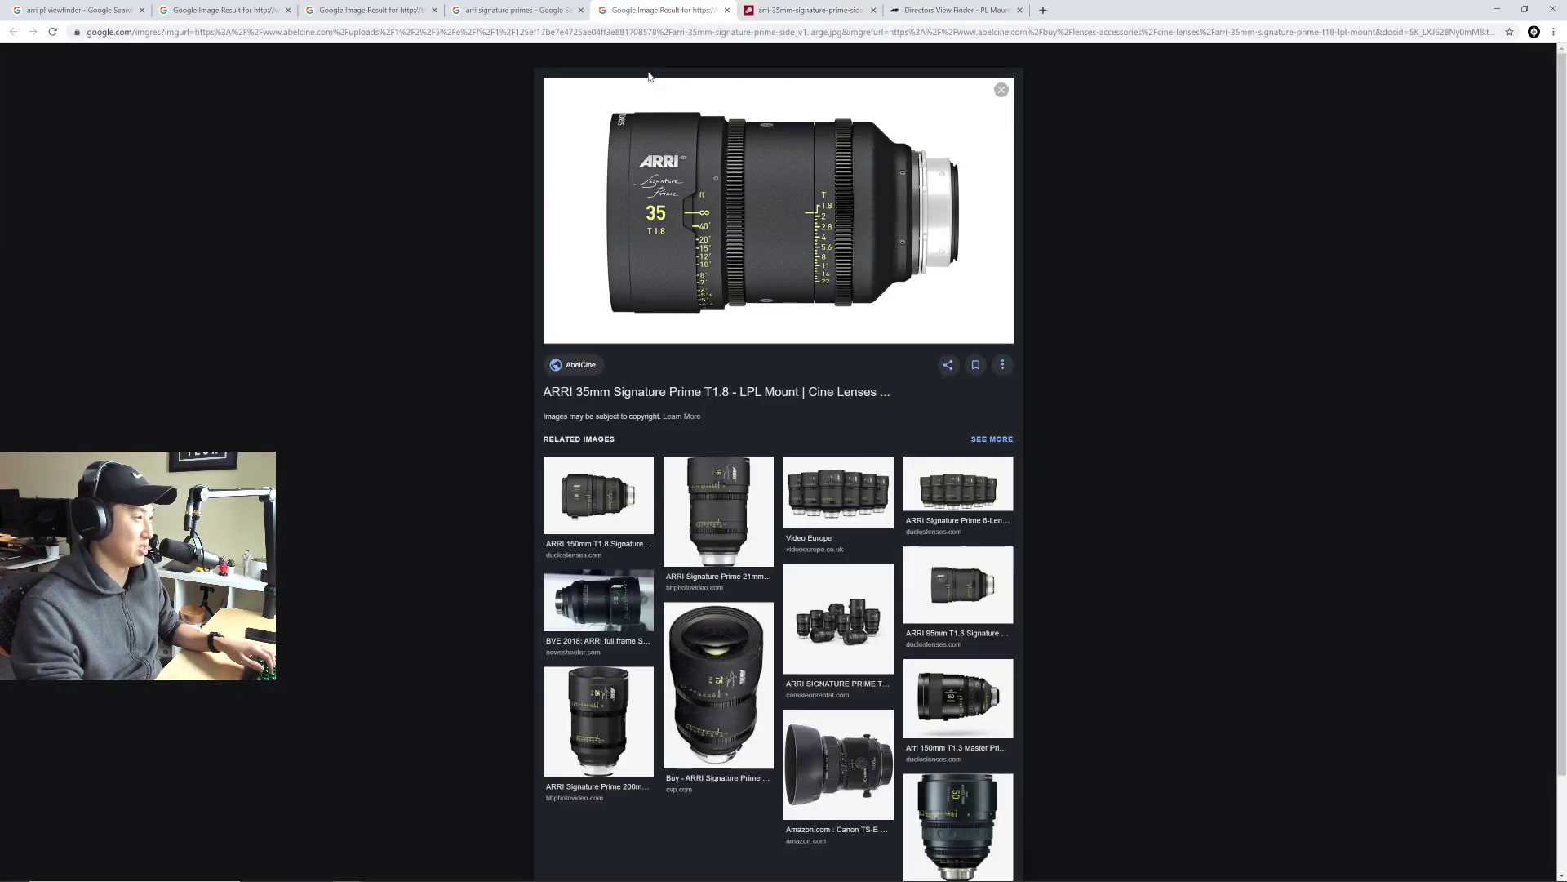
left_click(736, 335)
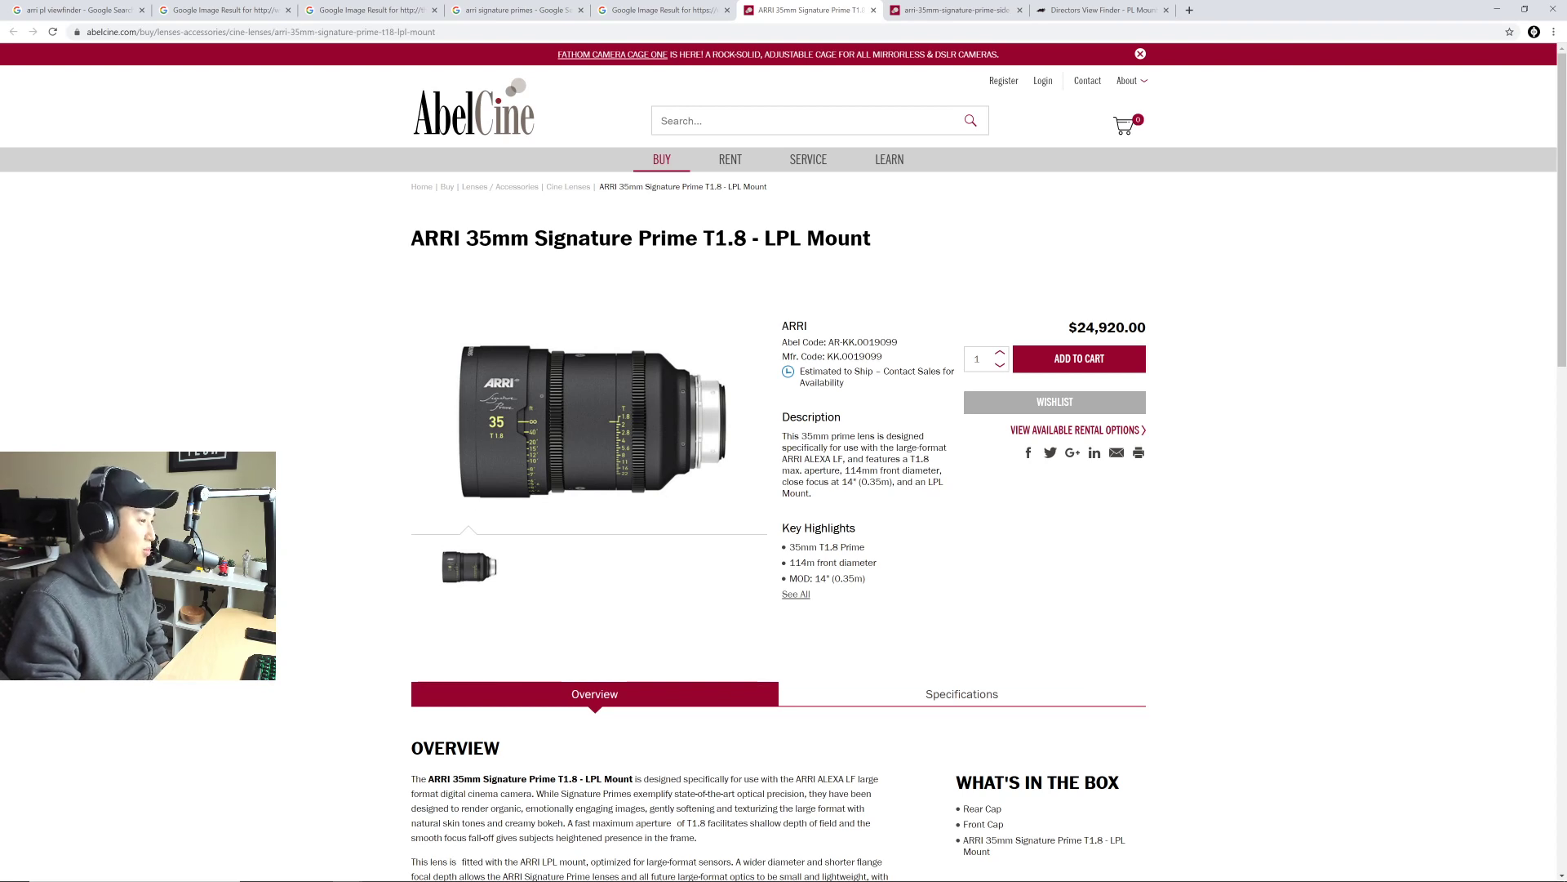
double_click(853, 471)
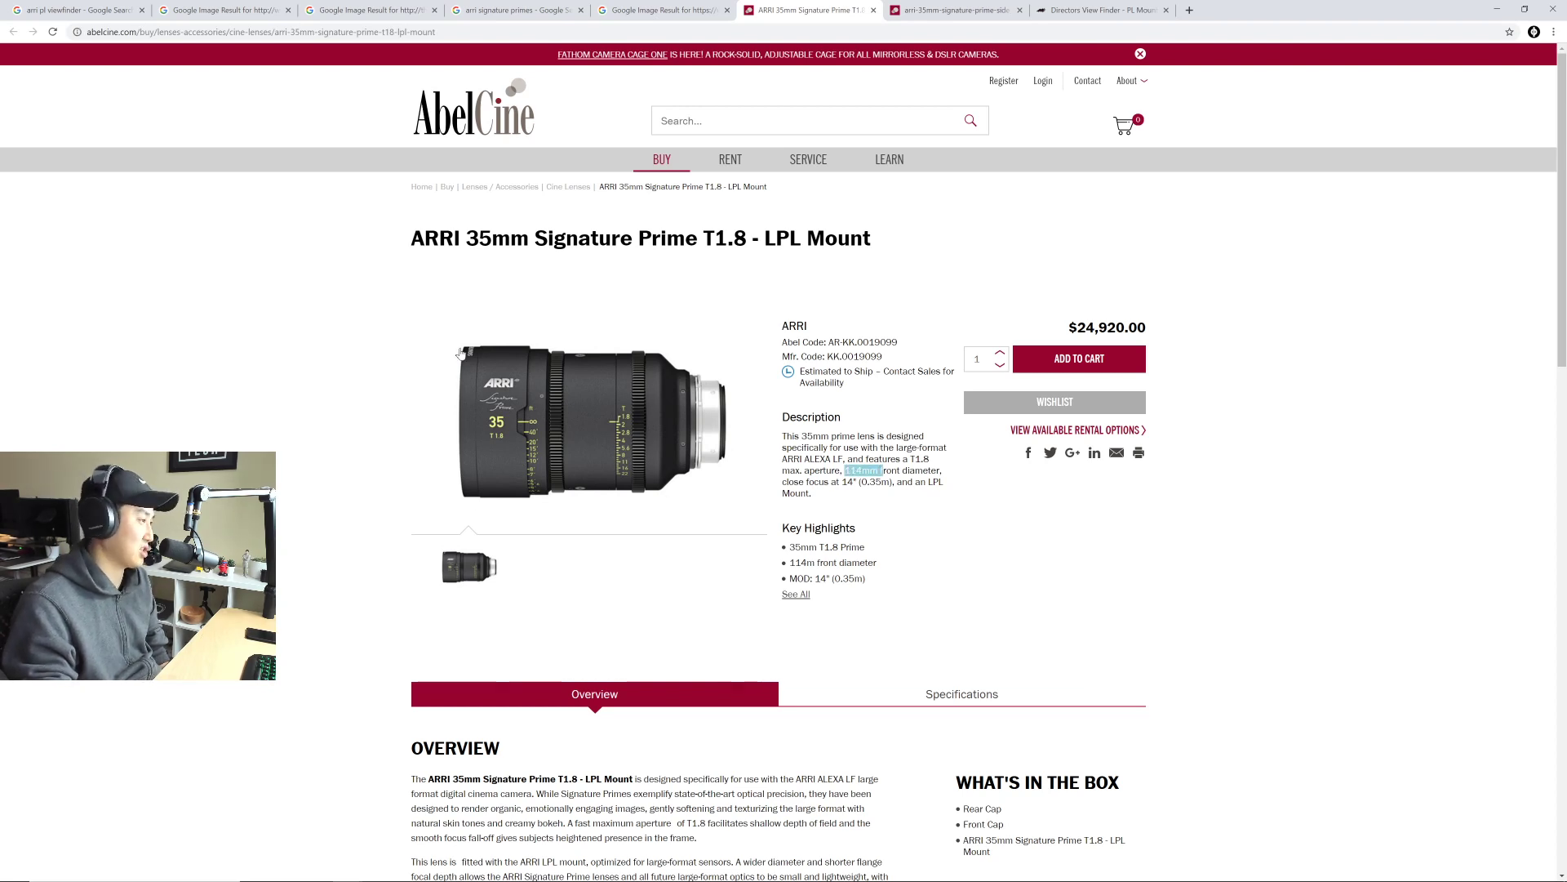
left_click(894, 517)
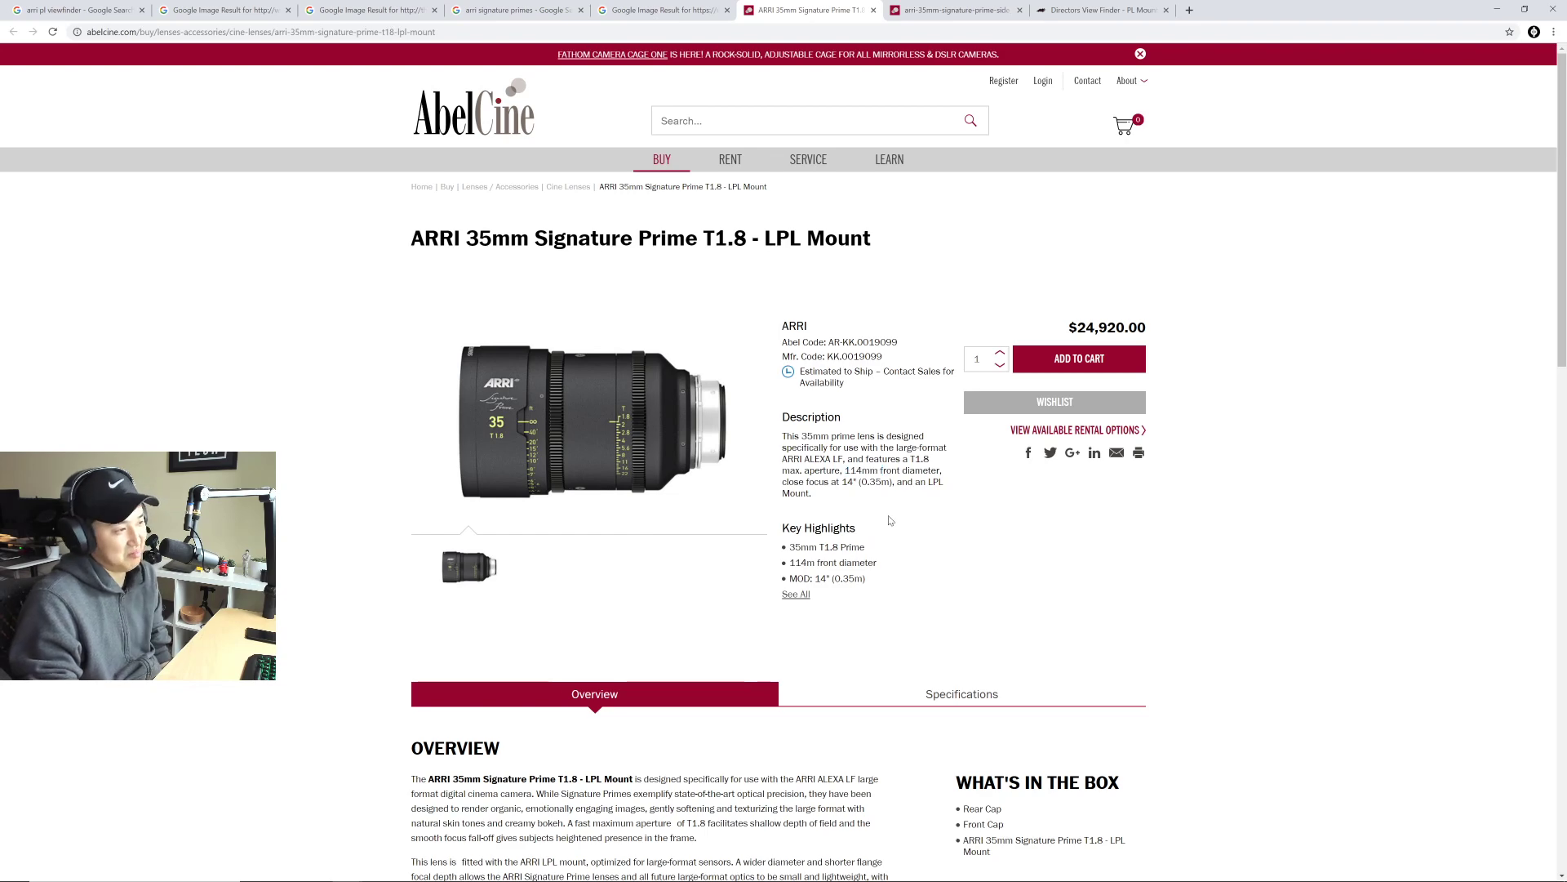
scroll(849, 539, "down", 1)
left_click(807, 538)
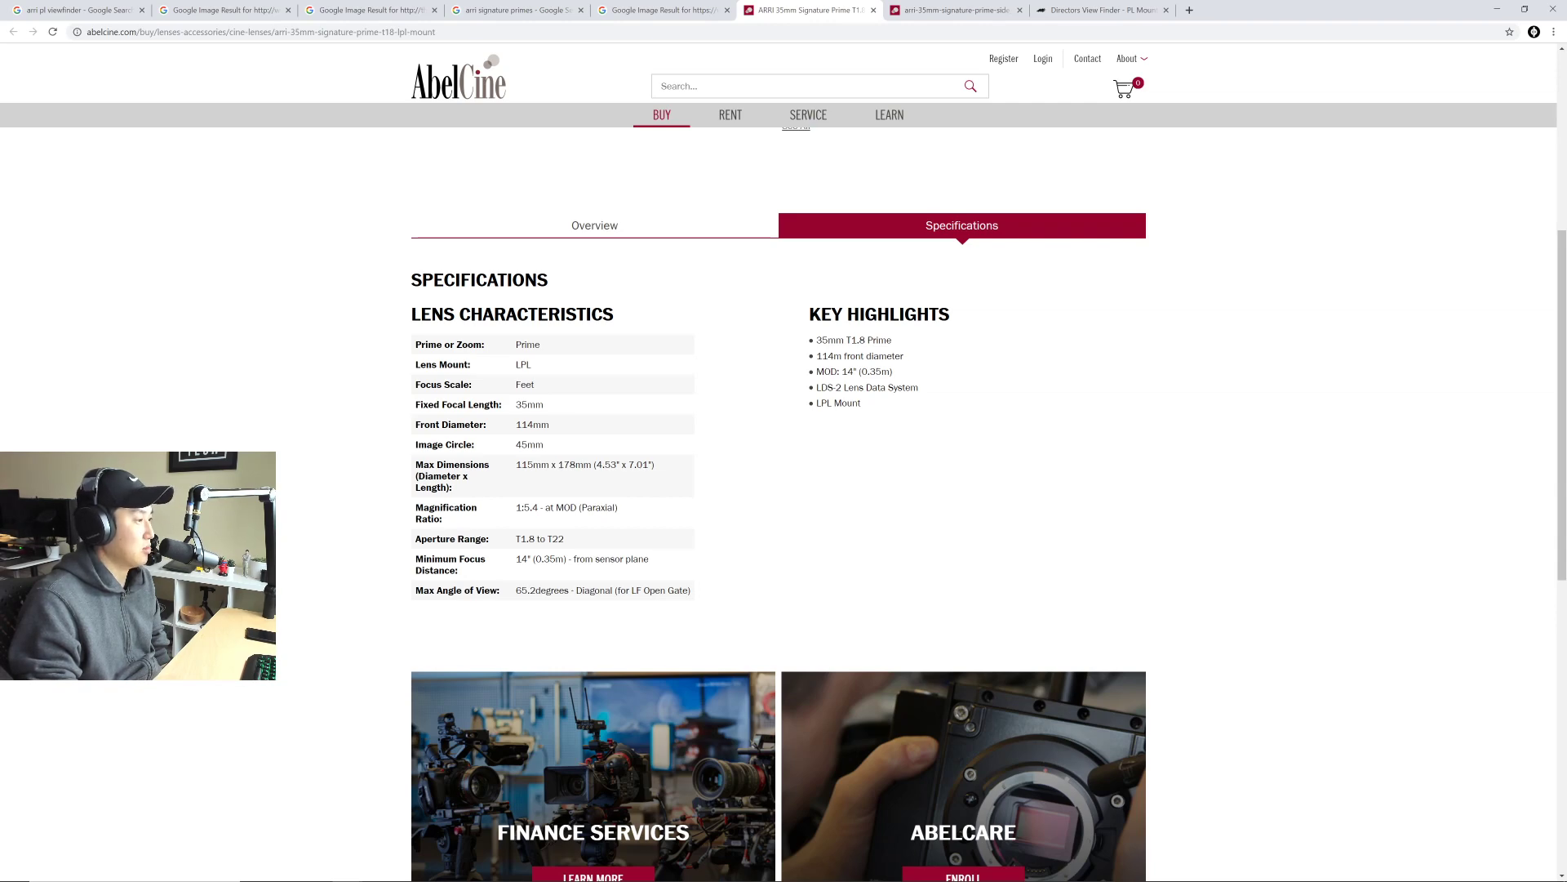
Step: Examine the lens's maximum diameter and length in the specifications and compare them with the product image
left_click_drag(556, 465, 585, 465)
scroll(484, 366, "up", 5)
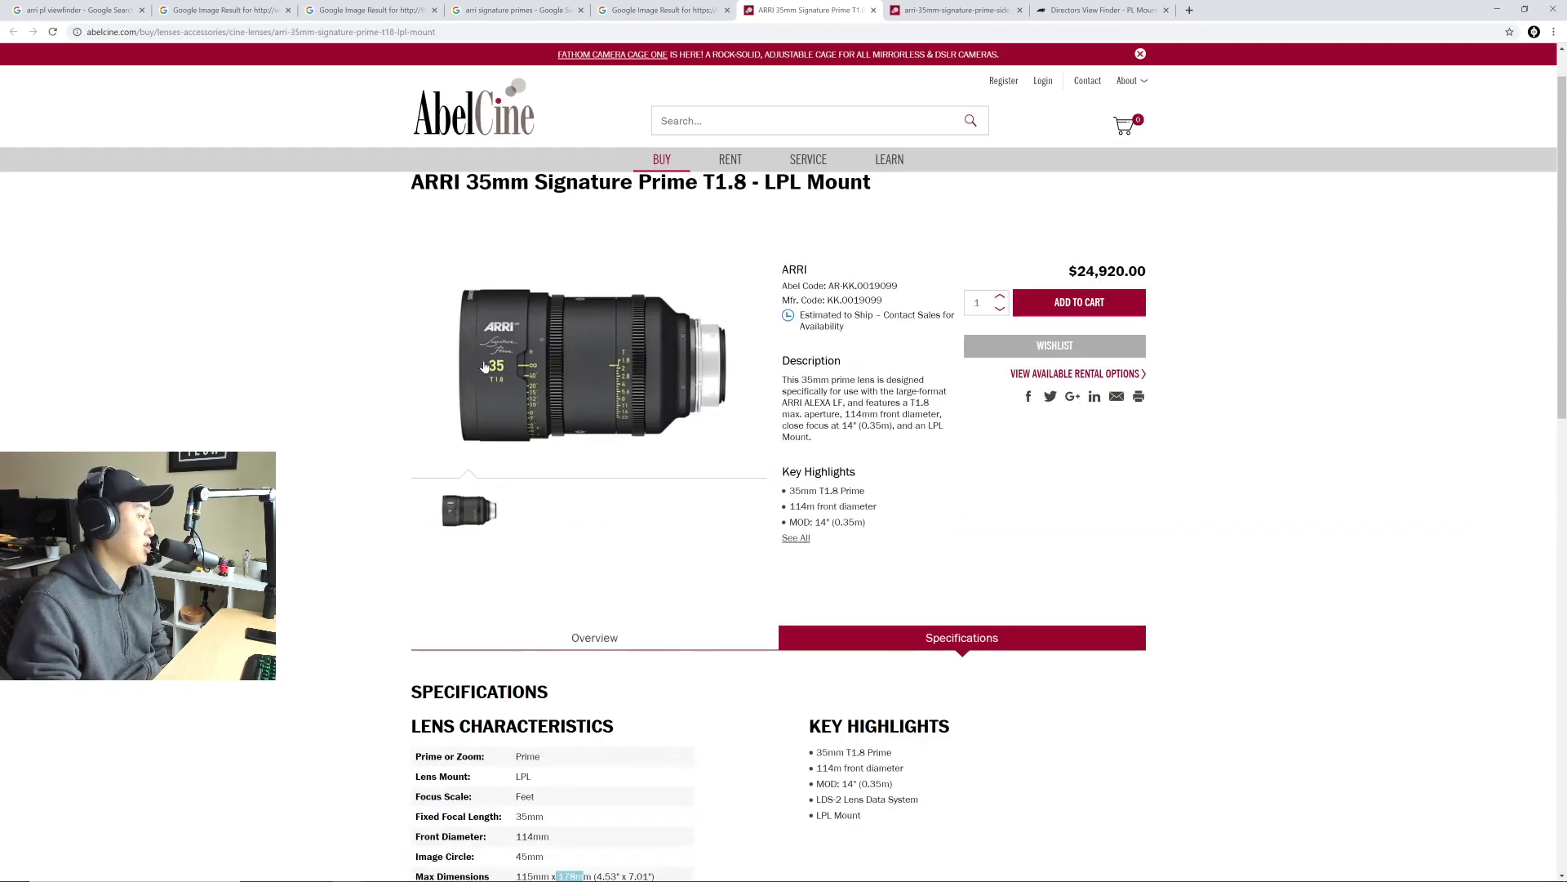
scroll(601, 394, "down", 3)
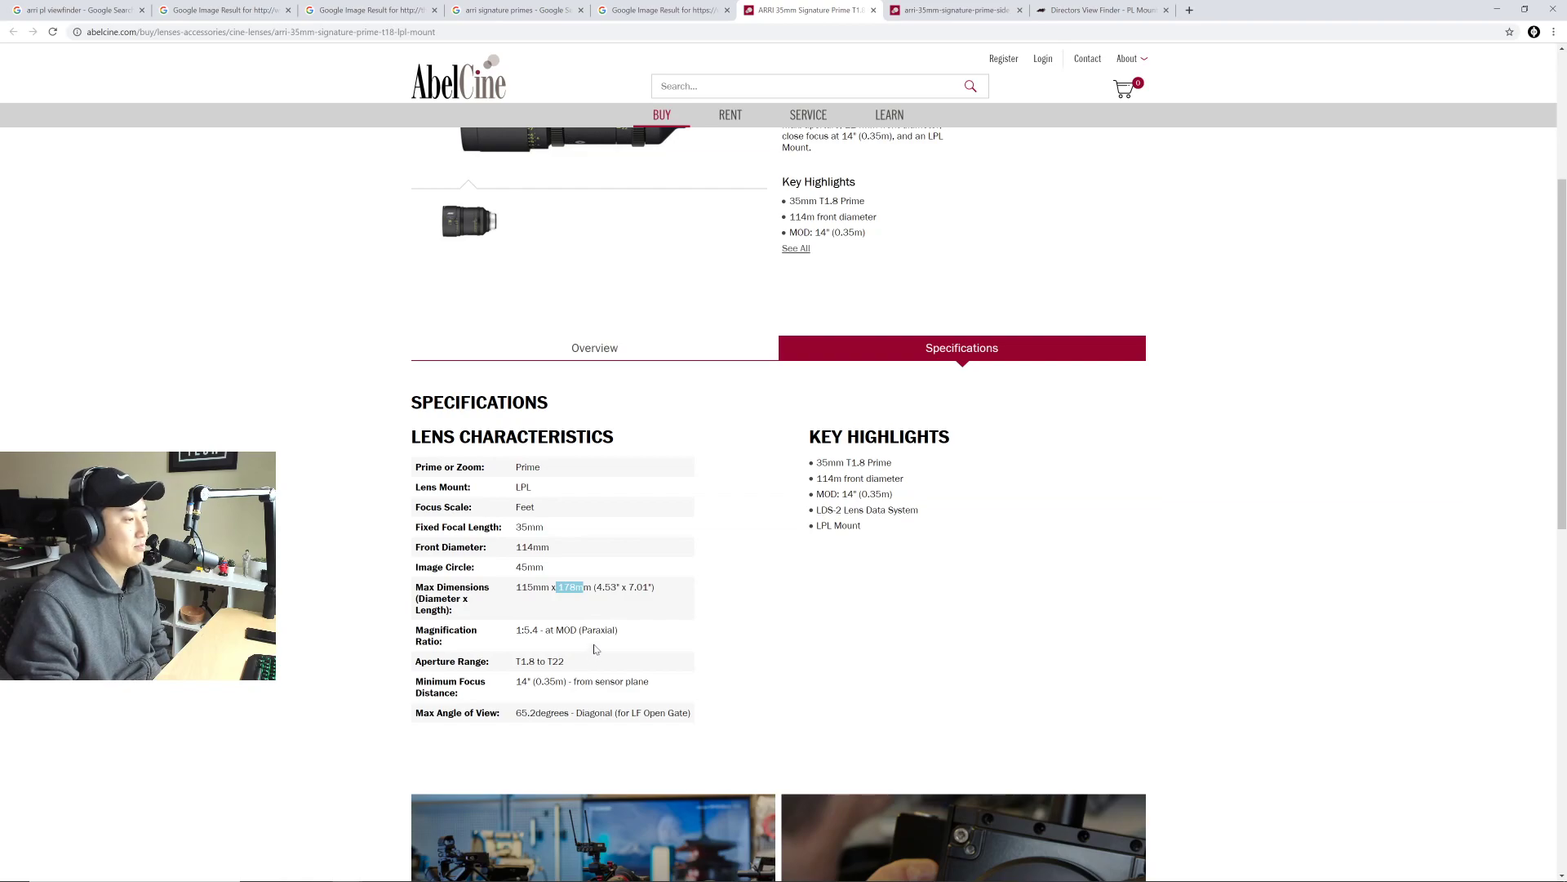
scroll(597, 645, "down", 7)
scroll(601, 628, "up", 4)
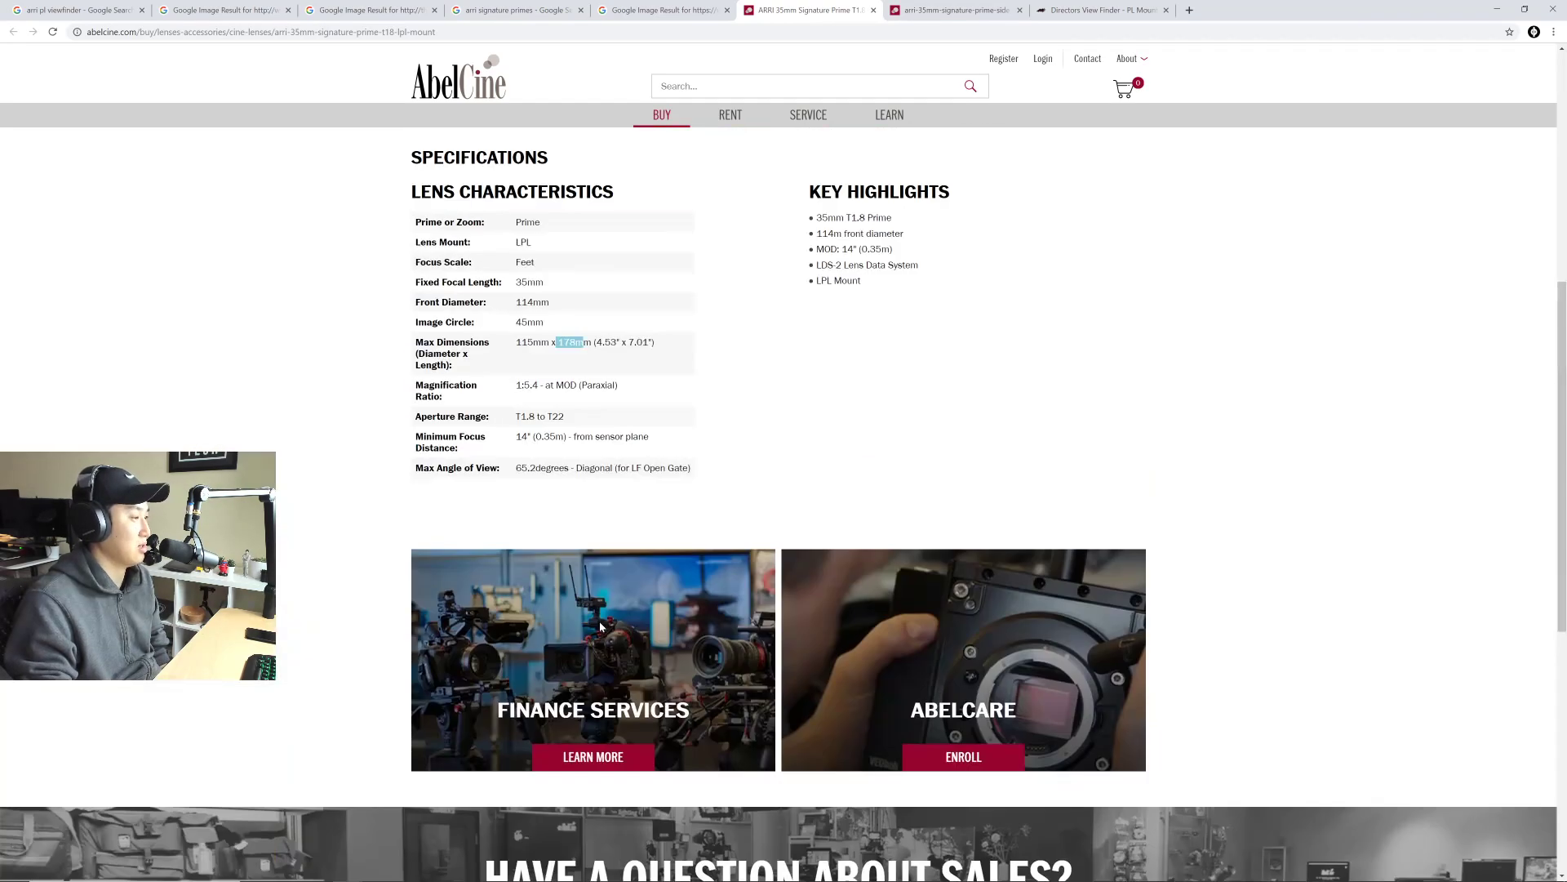
scroll(601, 627, "up", 7)
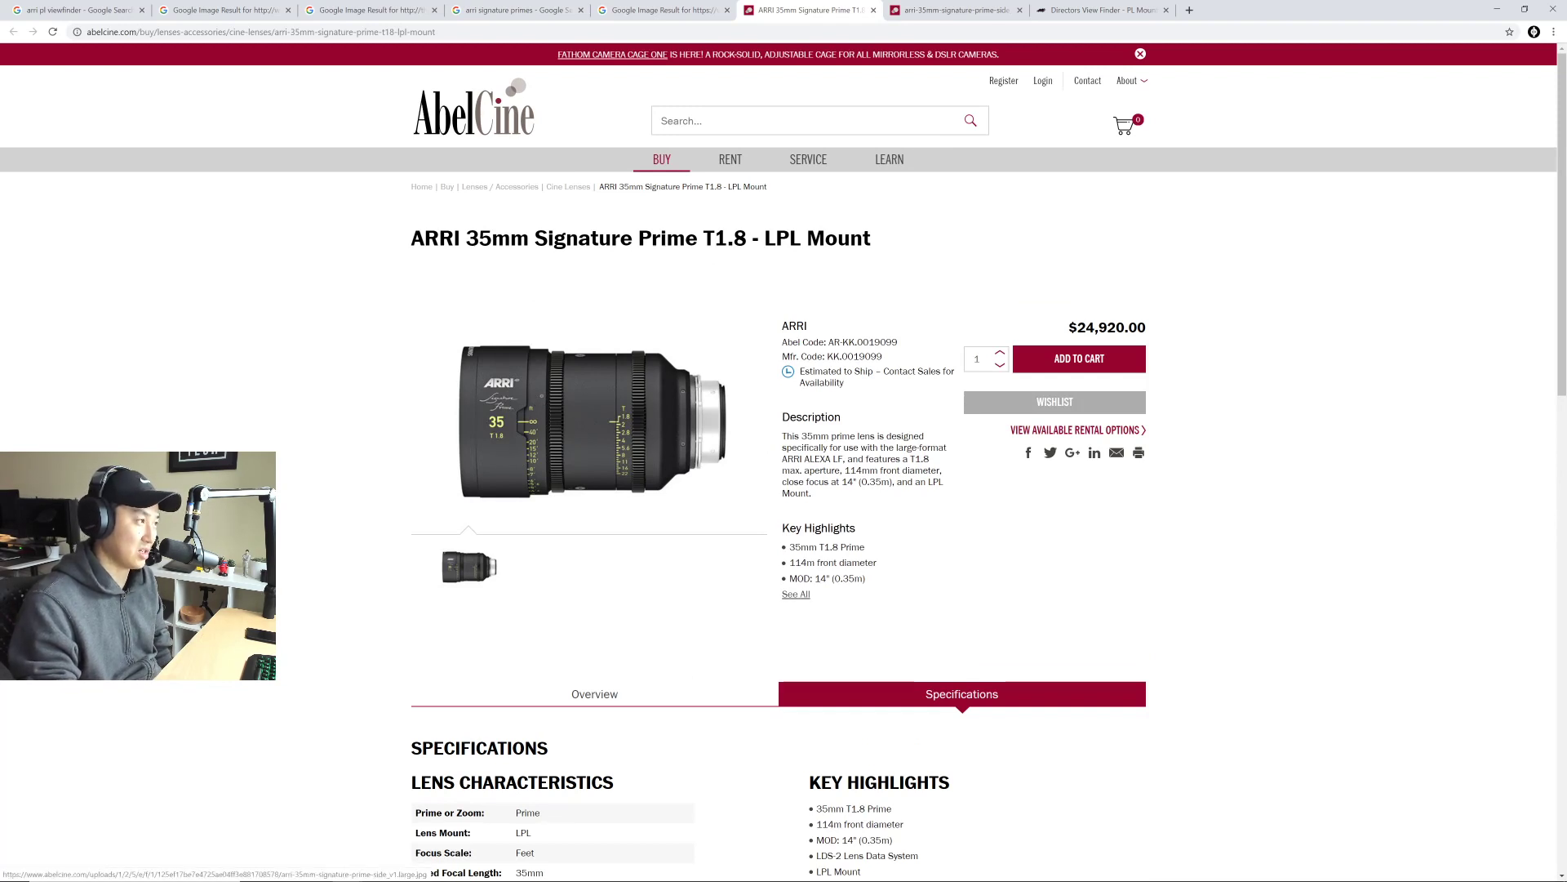
scroll(603, 516, "down", 1)
scroll(602, 516, "down", 4)
left_click(586, 520)
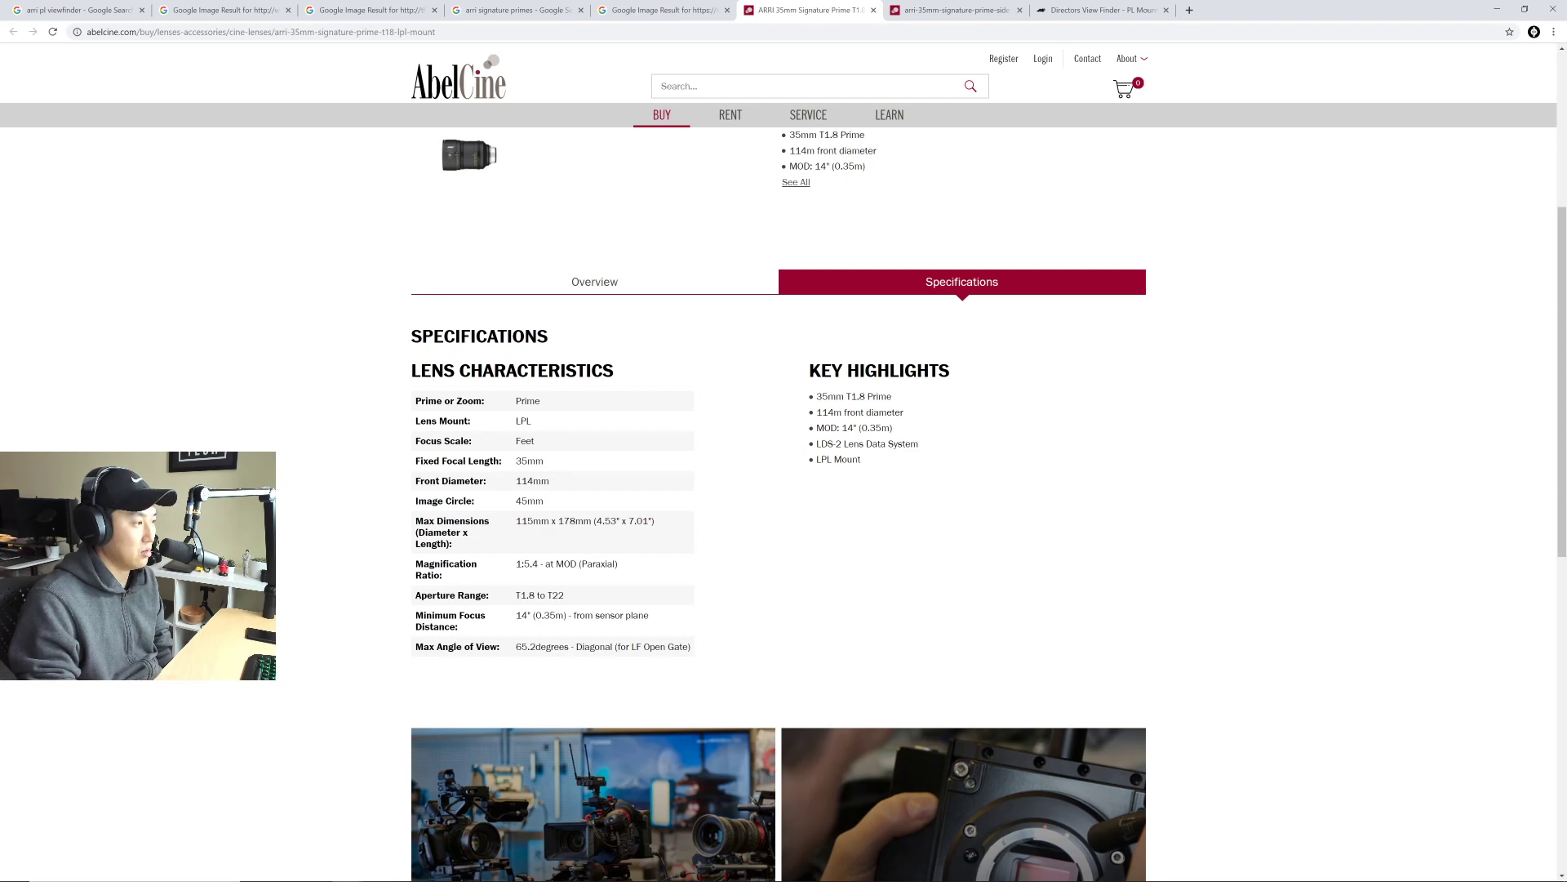
scroll(496, 289, "up", 5)
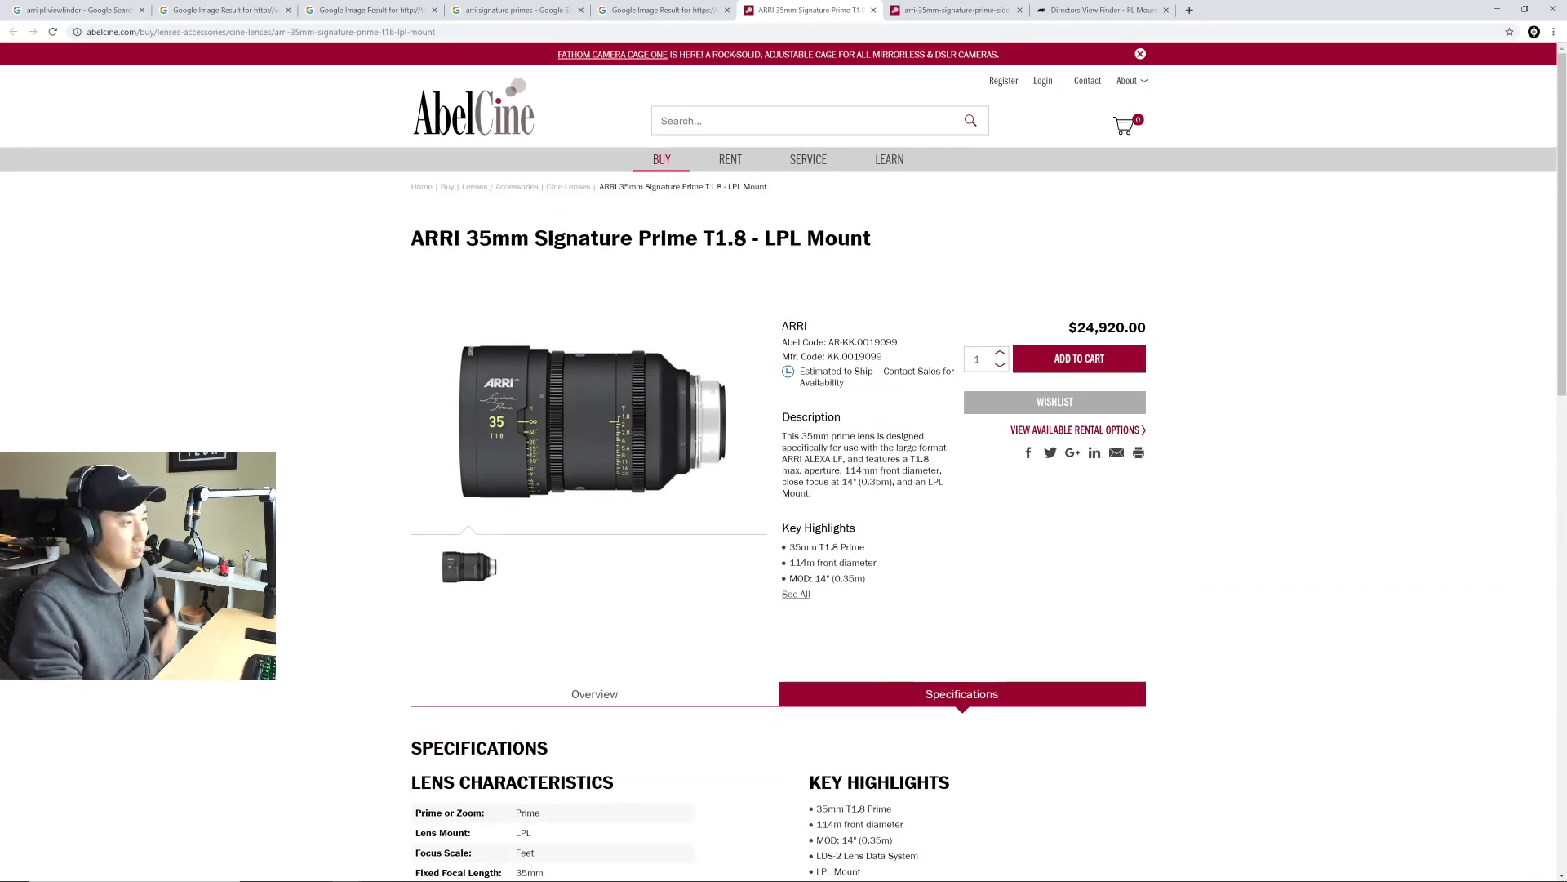
Step: Switch to Blender and add a bone to the HeroTPP_Character armature in Edit Mode
key("alt+Tab")
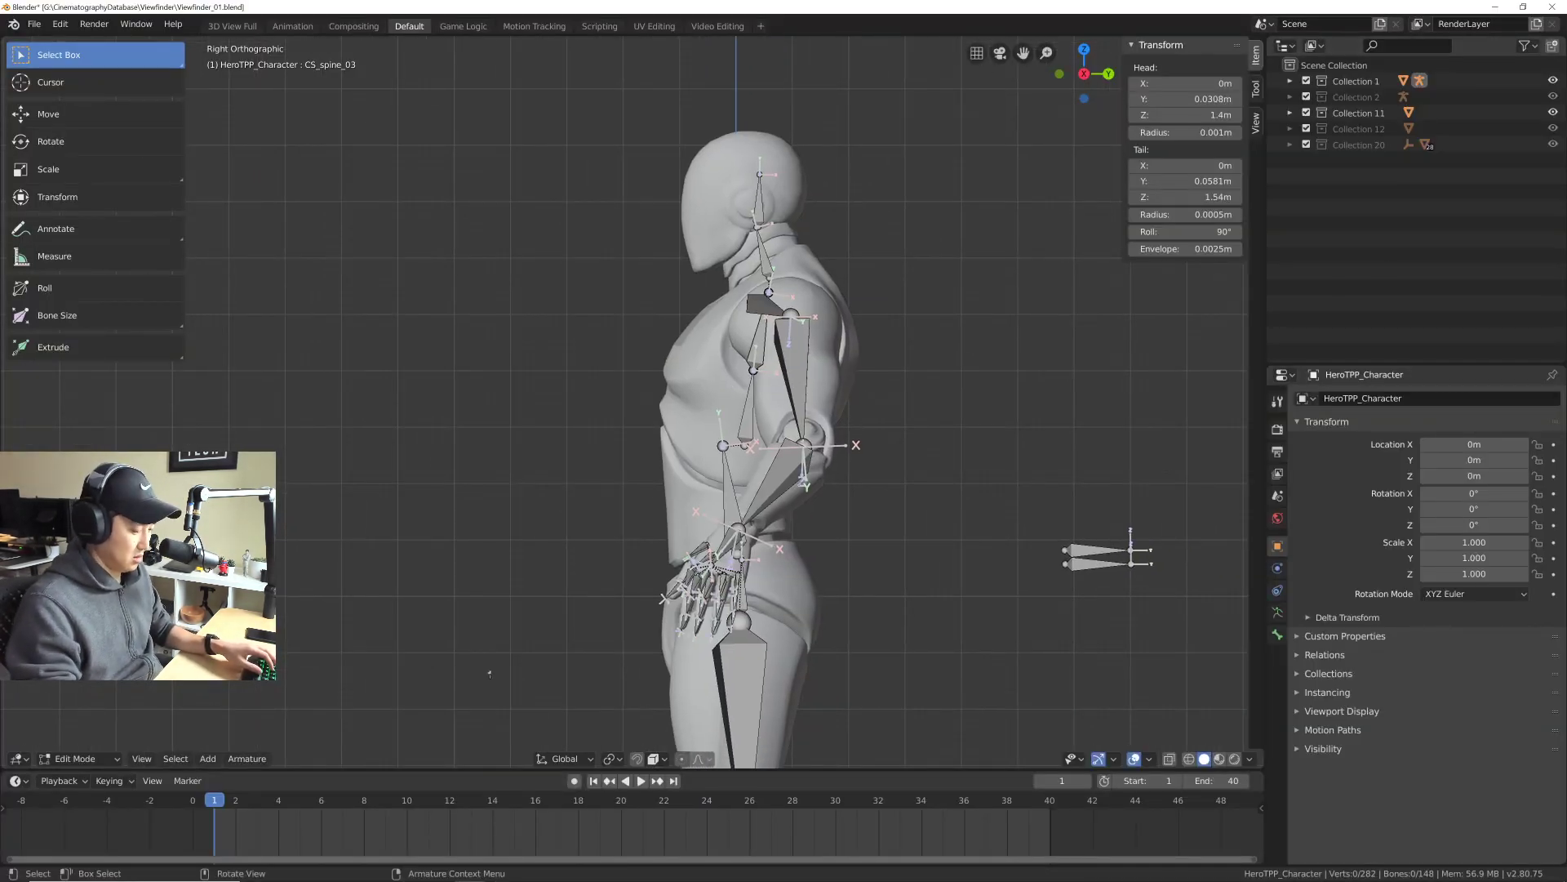
key("shift+a")
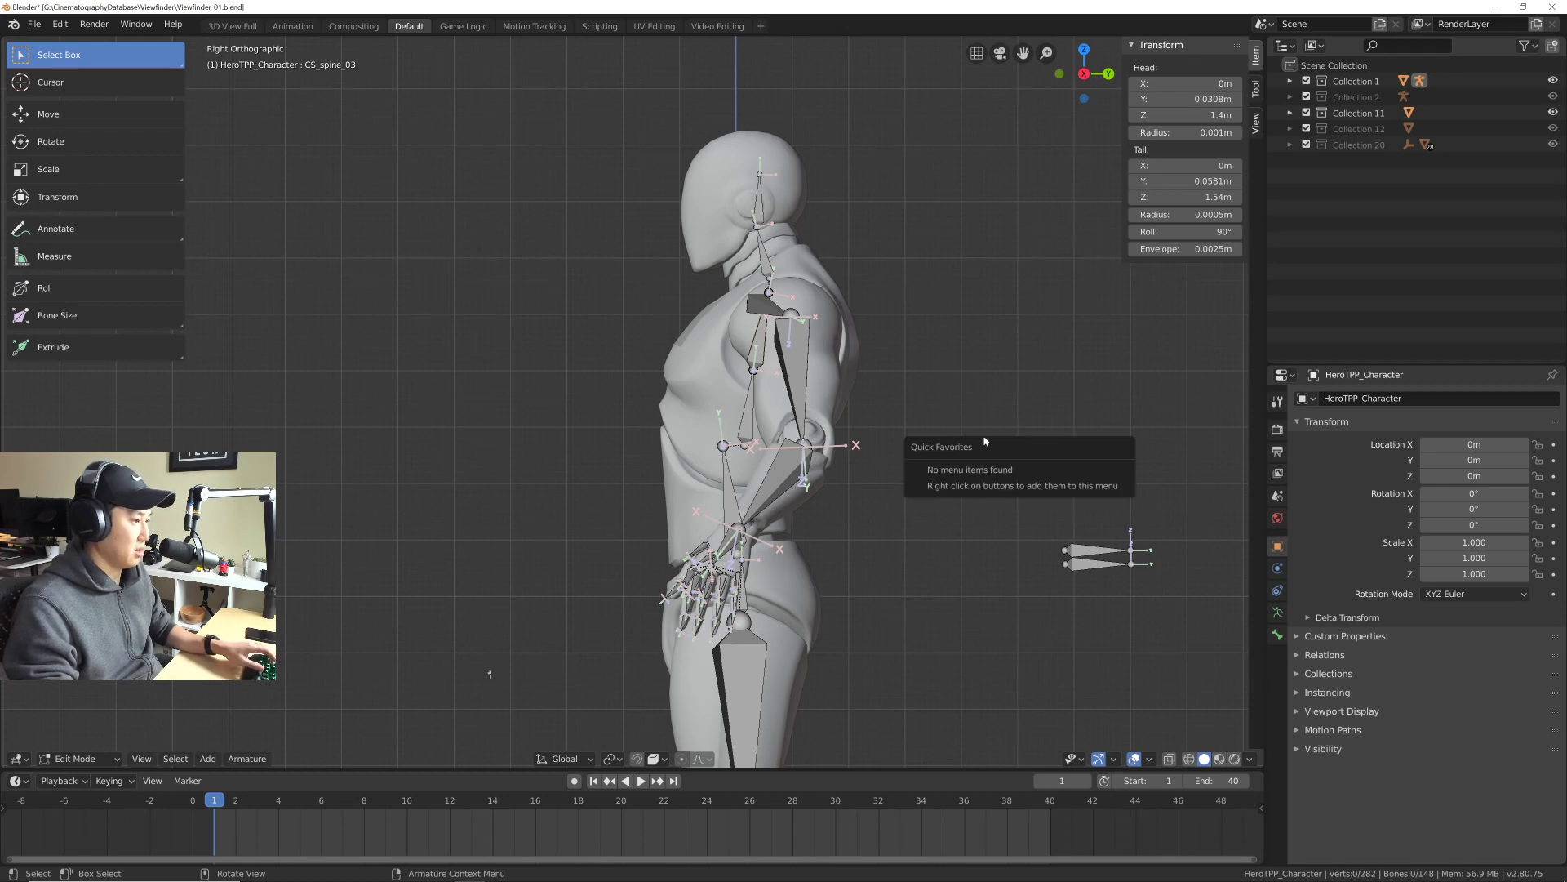
left_click(988, 454)
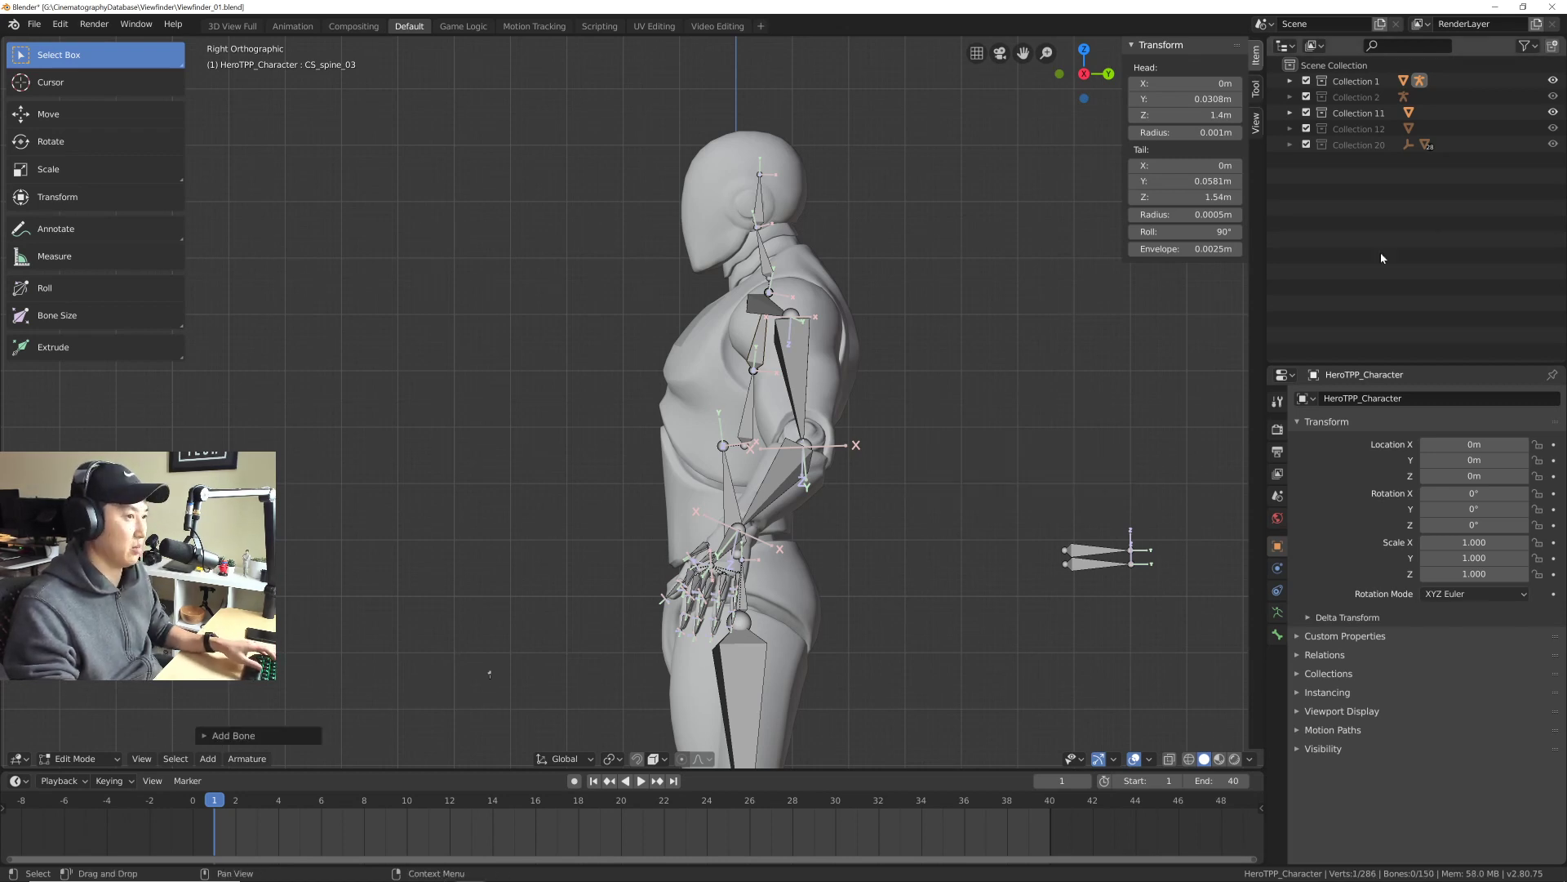
middle_click_drag(721, 377, 712, 397, "shift")
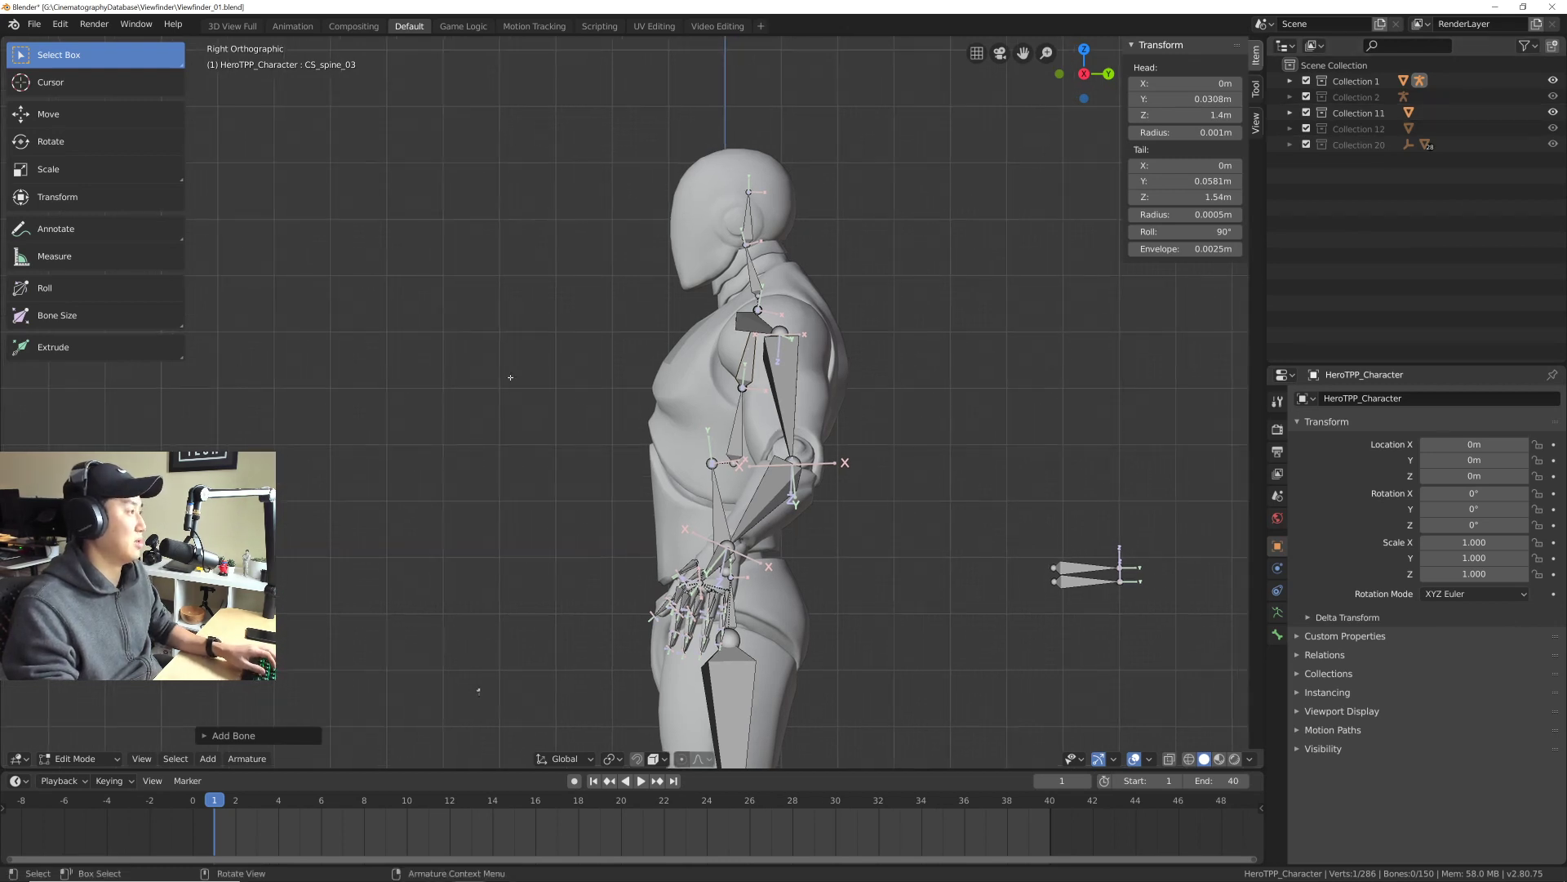
Step: Return the HeroTPP_Character armature to Object Mode and clear the selection
key("Tab")
left_click(530, 512)
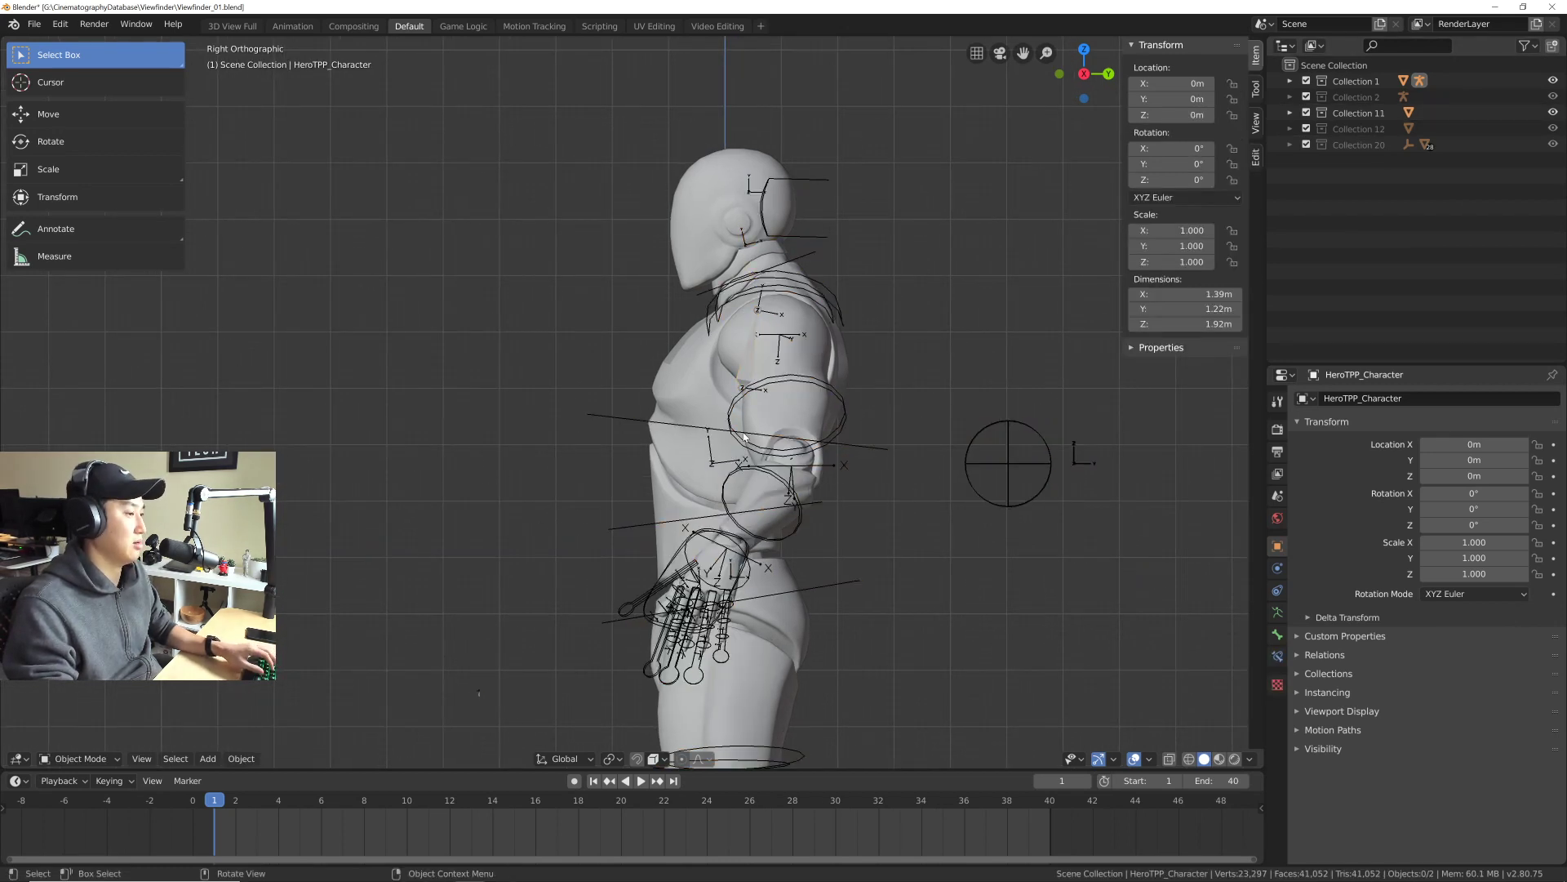
middle_click_drag(602, 489, 732, 359, "shift")
scroll(603, 410, "down", 3)
scroll(732, 359, "down", 2)
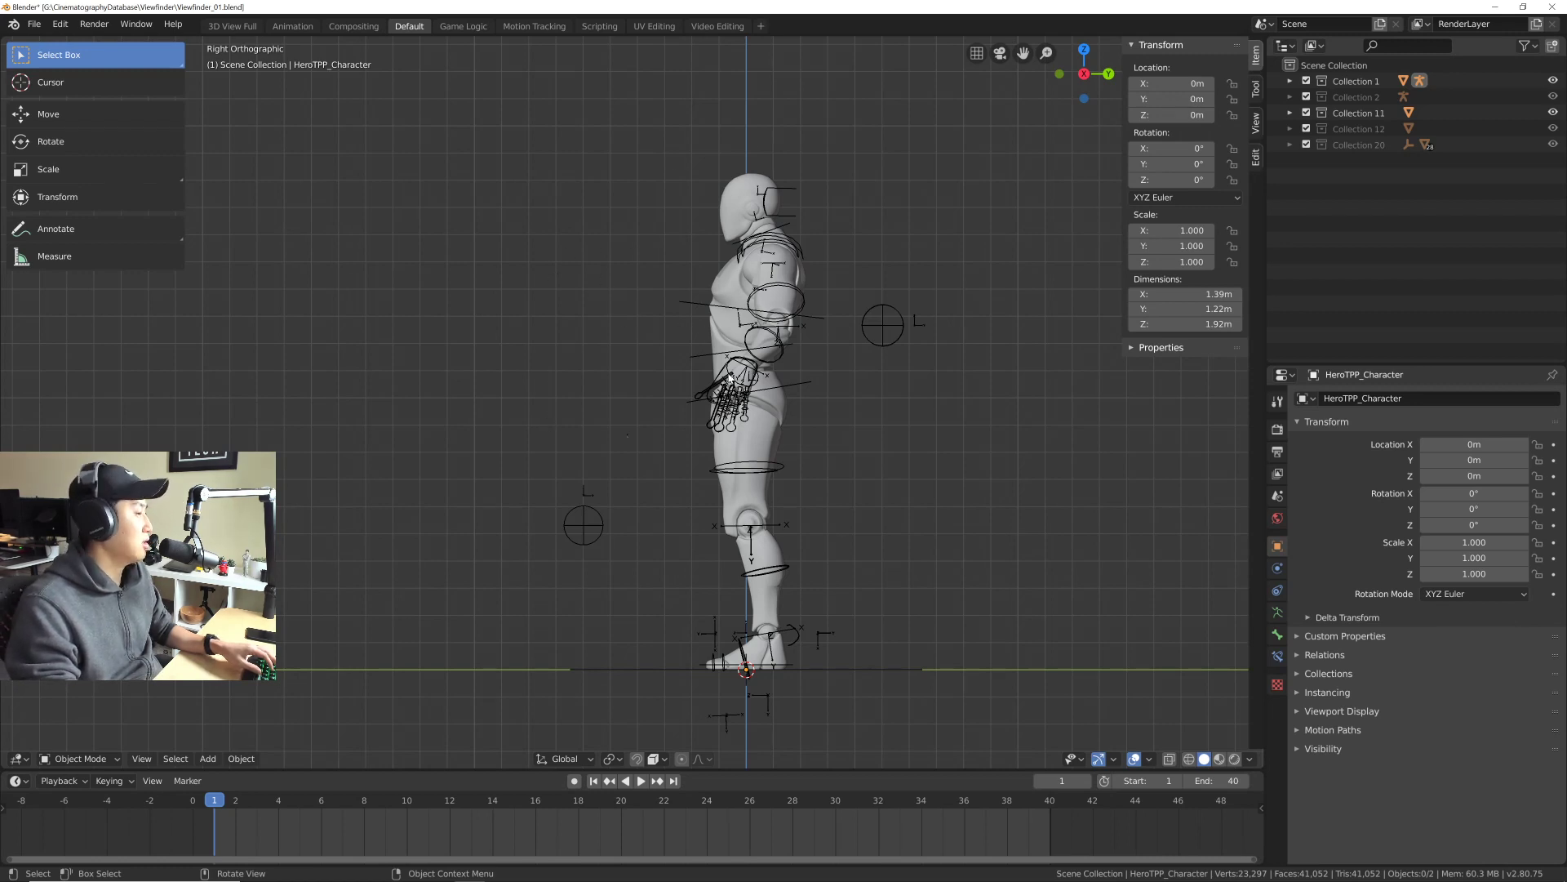
scroll(731, 350, "up", 3)
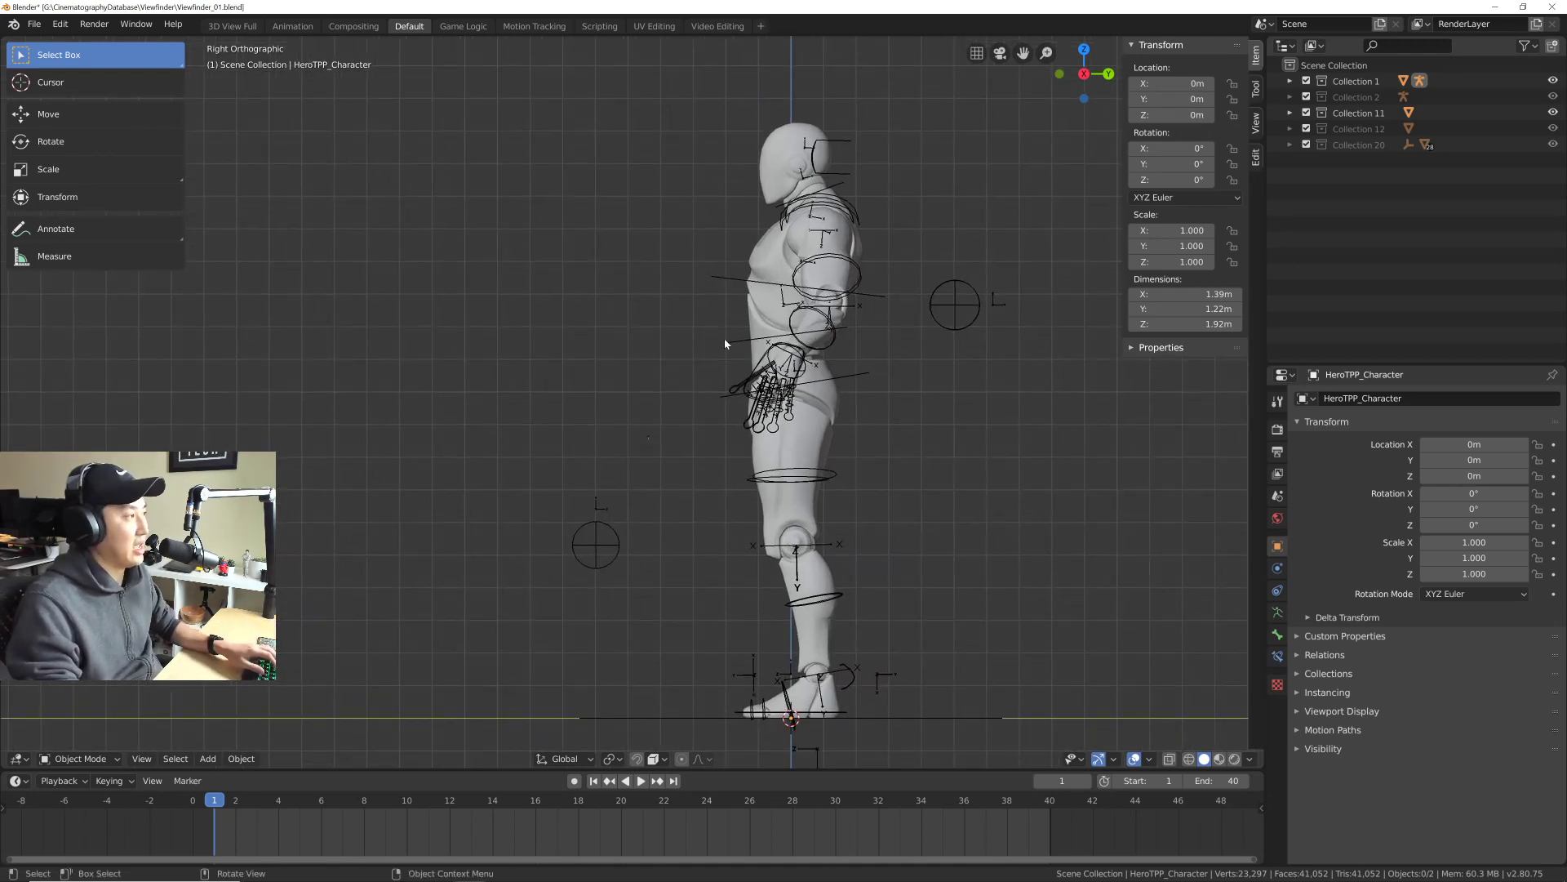
middle_click_drag(725, 342, 634, 353, "shift")
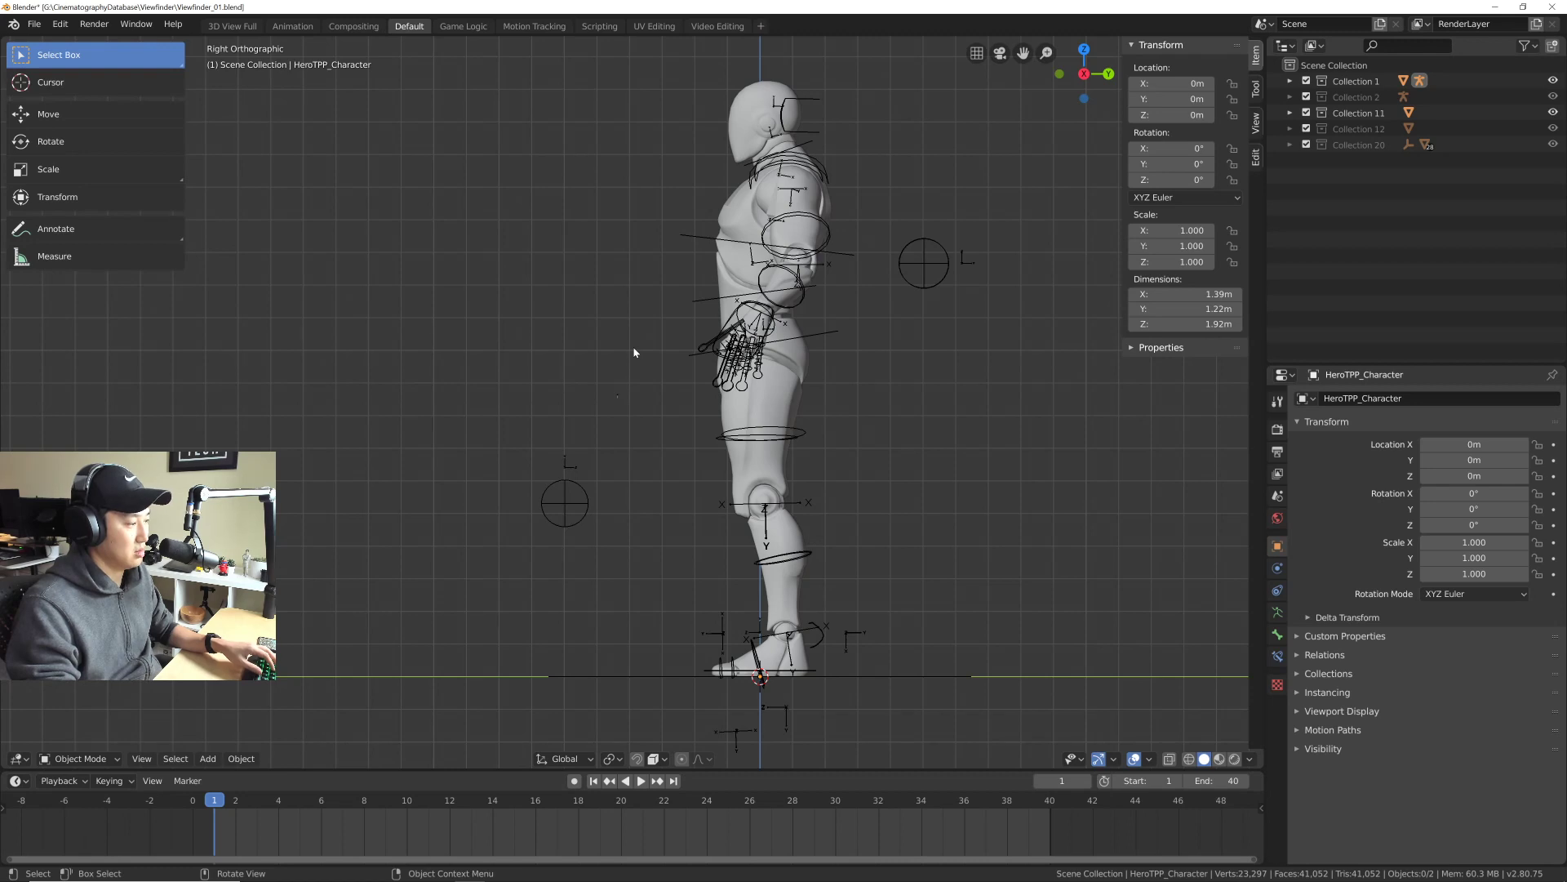
middle_click_drag(636, 352, 638, 356, "shift")
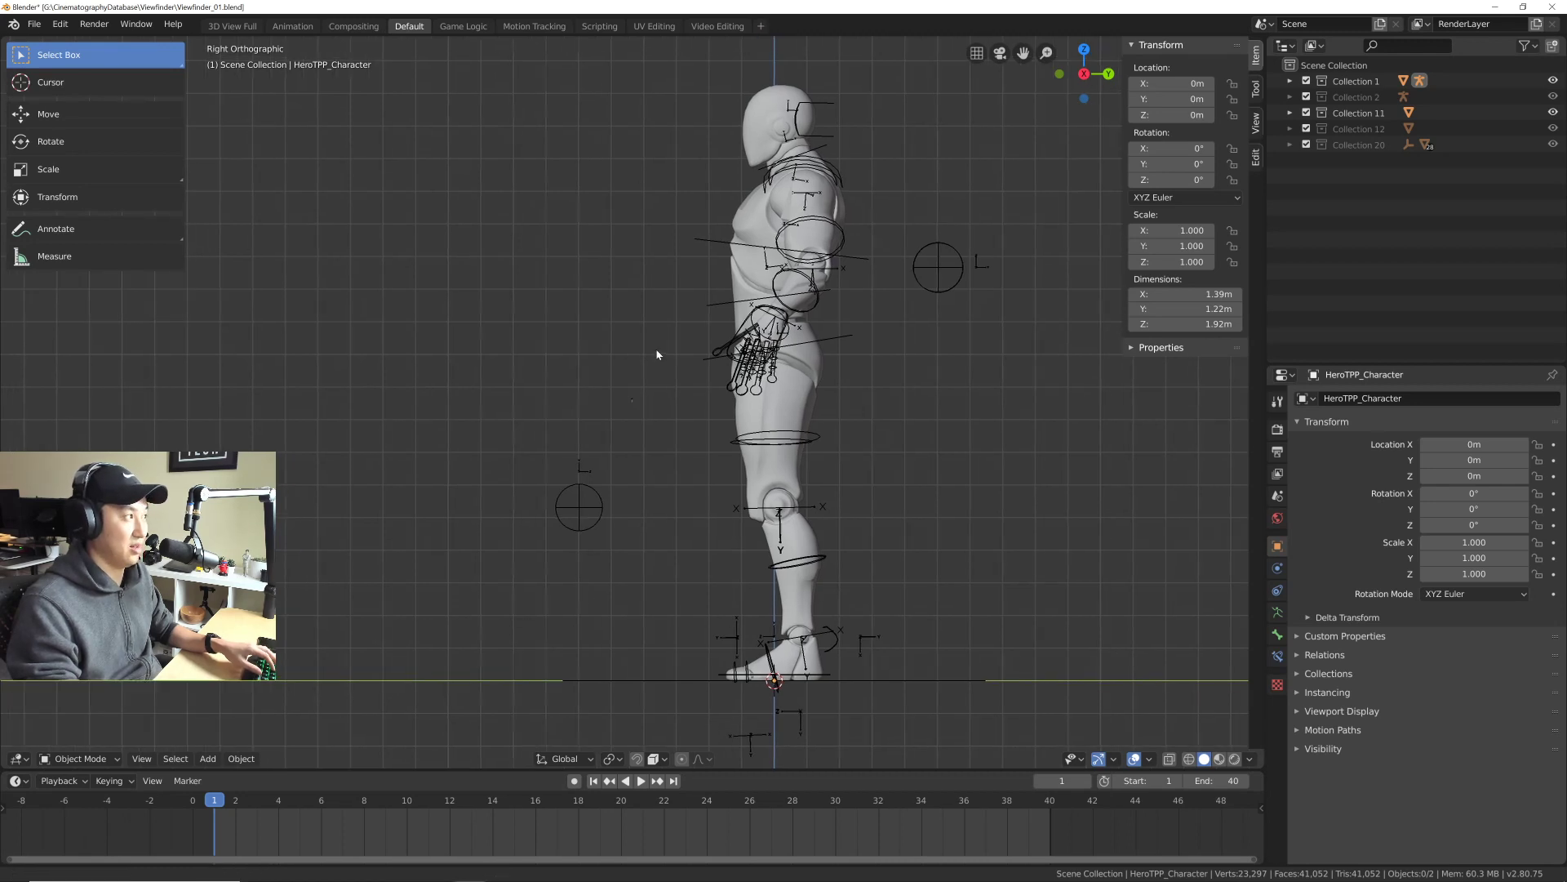
Step: Add kishviewfinder1000x800.jpg from the CinematographyDatabase\Viewfinder folder as a reference image in the right orthographic view
key("shift+a")
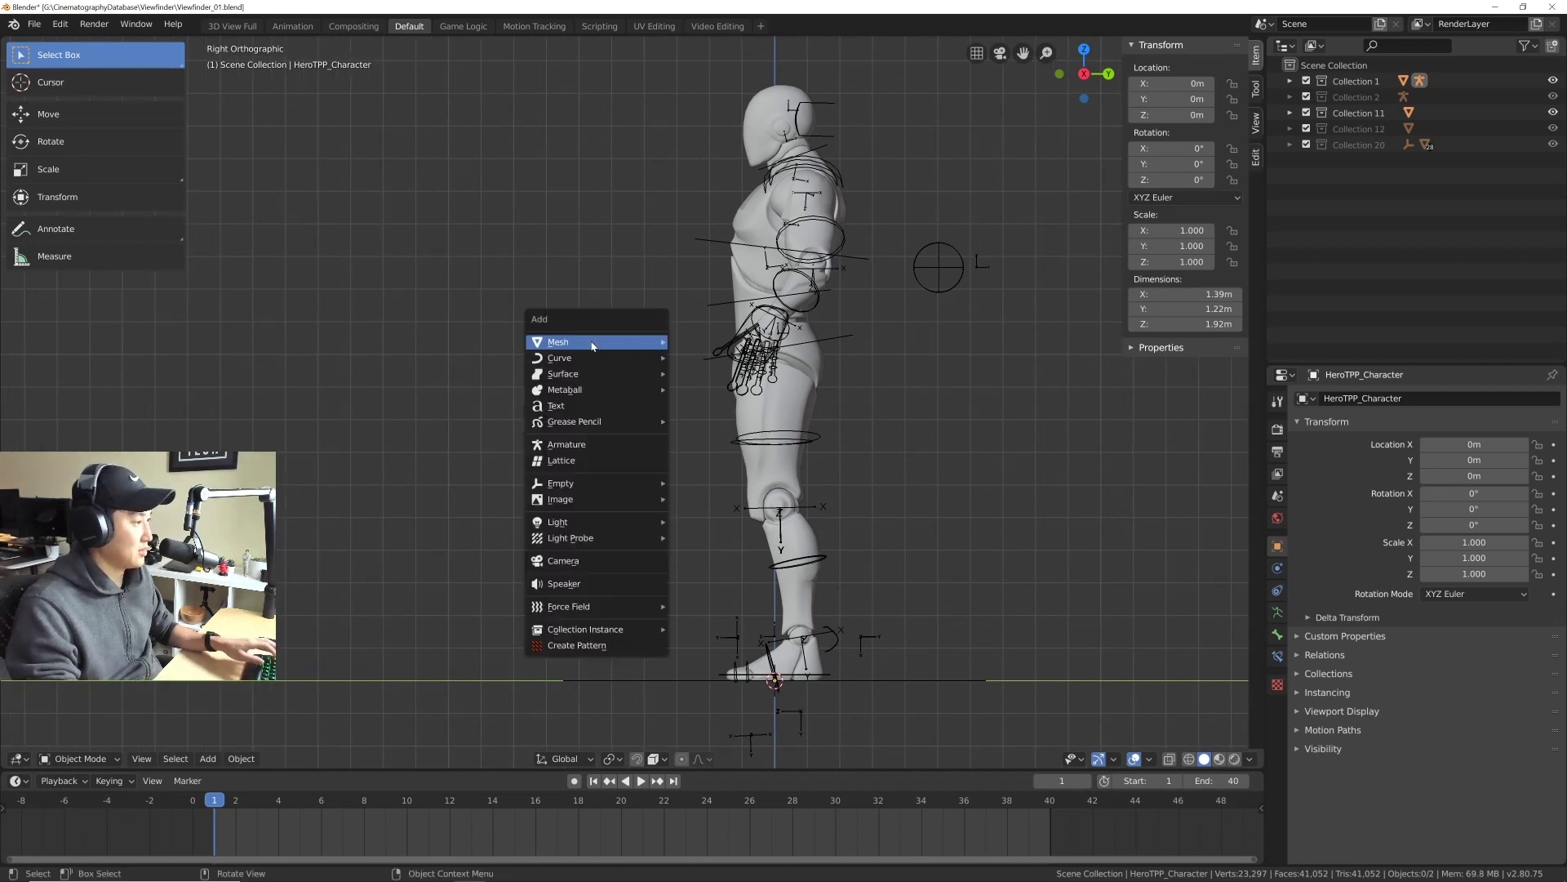
mouse_move(620, 499)
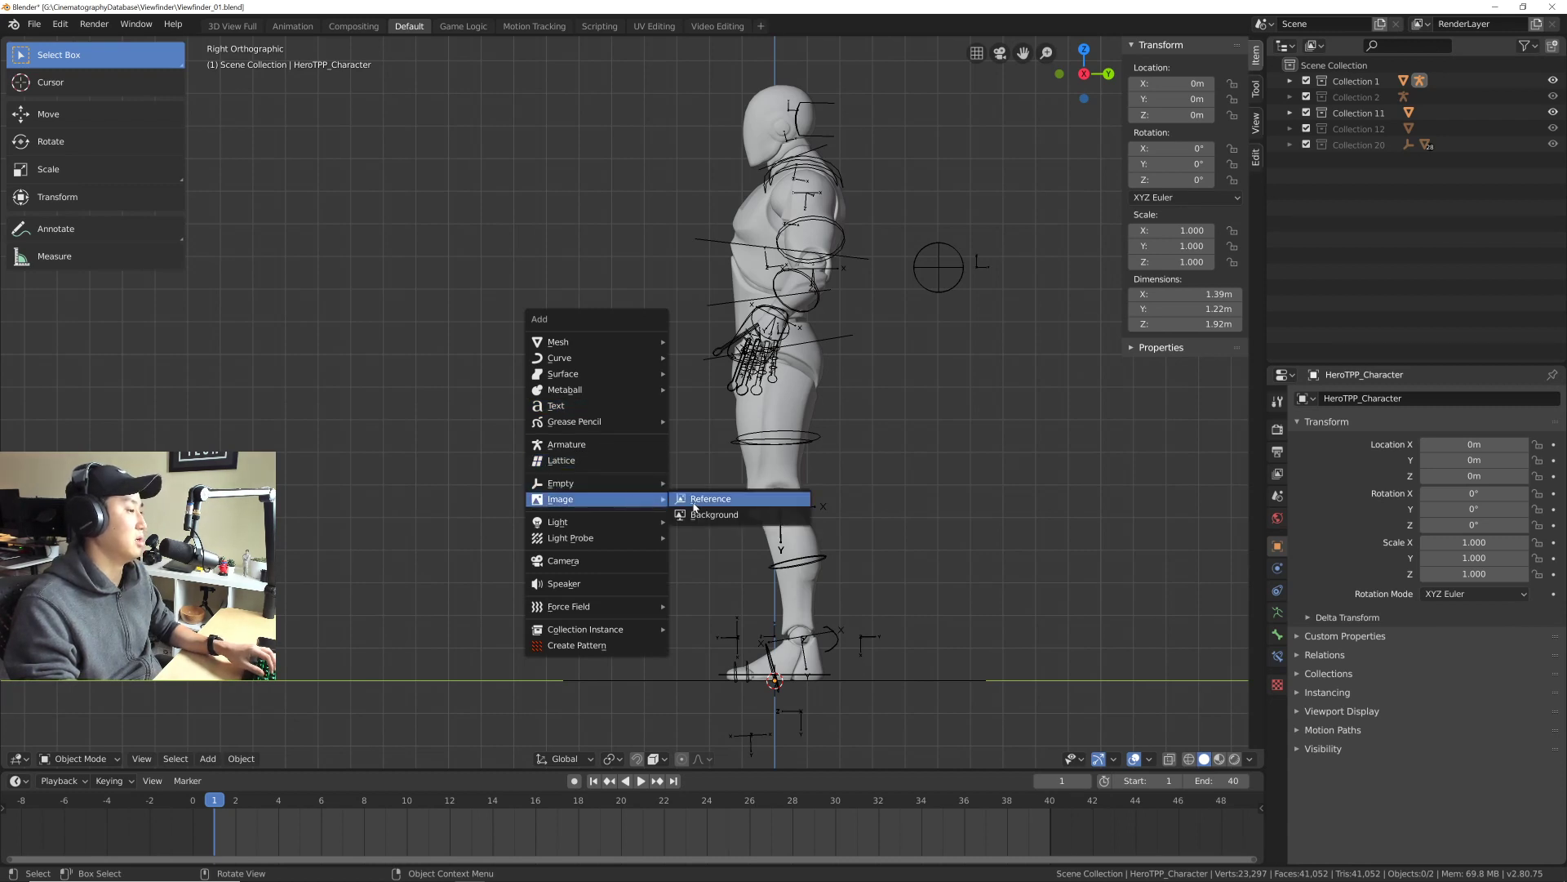
left_click(708, 499)
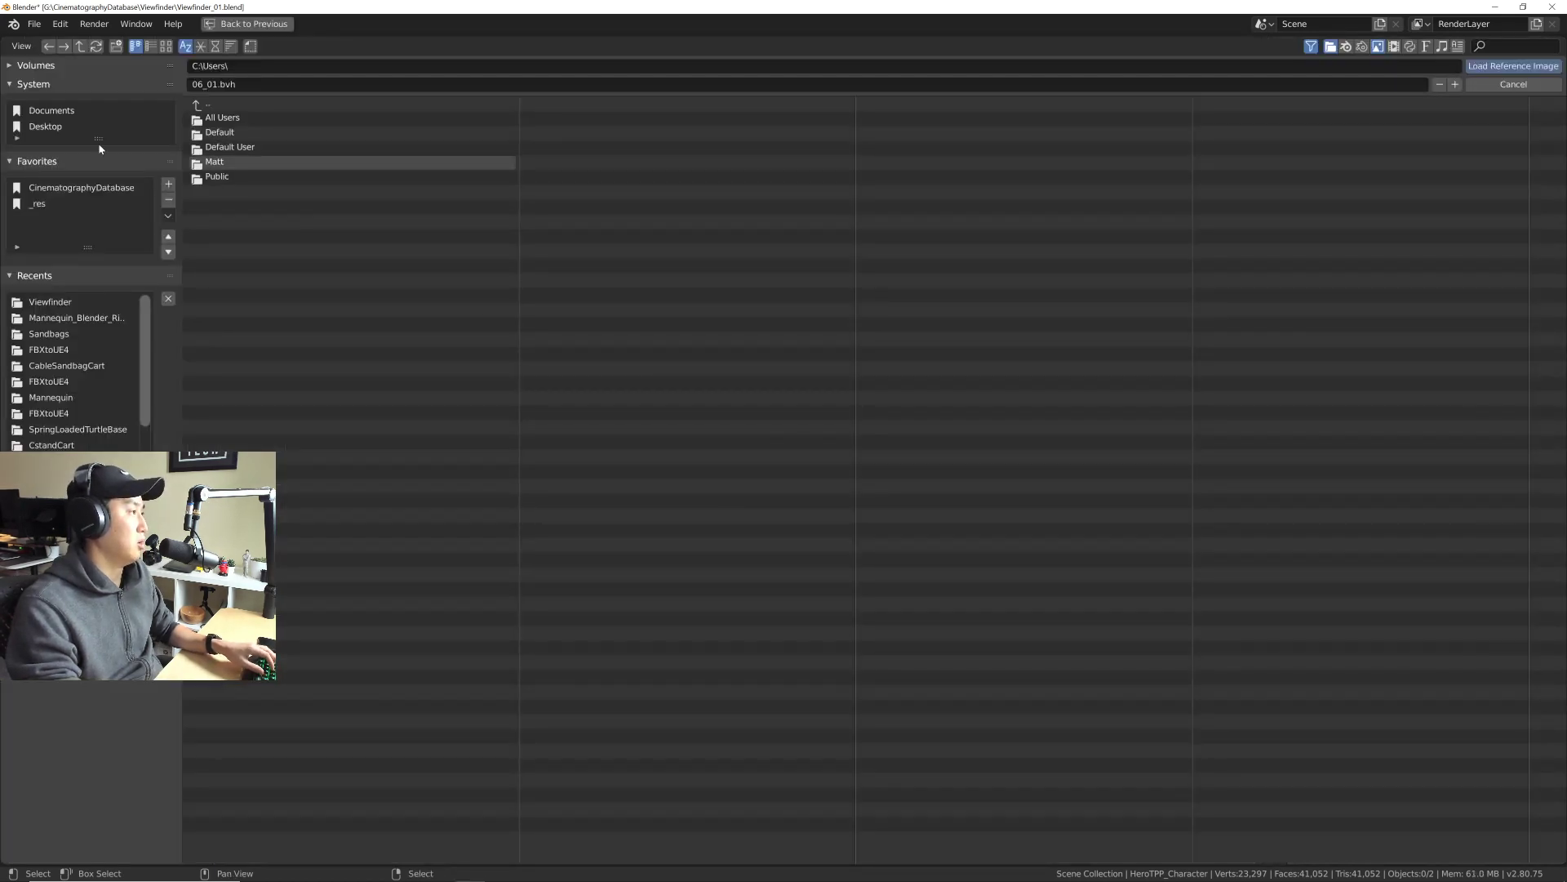
left_click(82, 190)
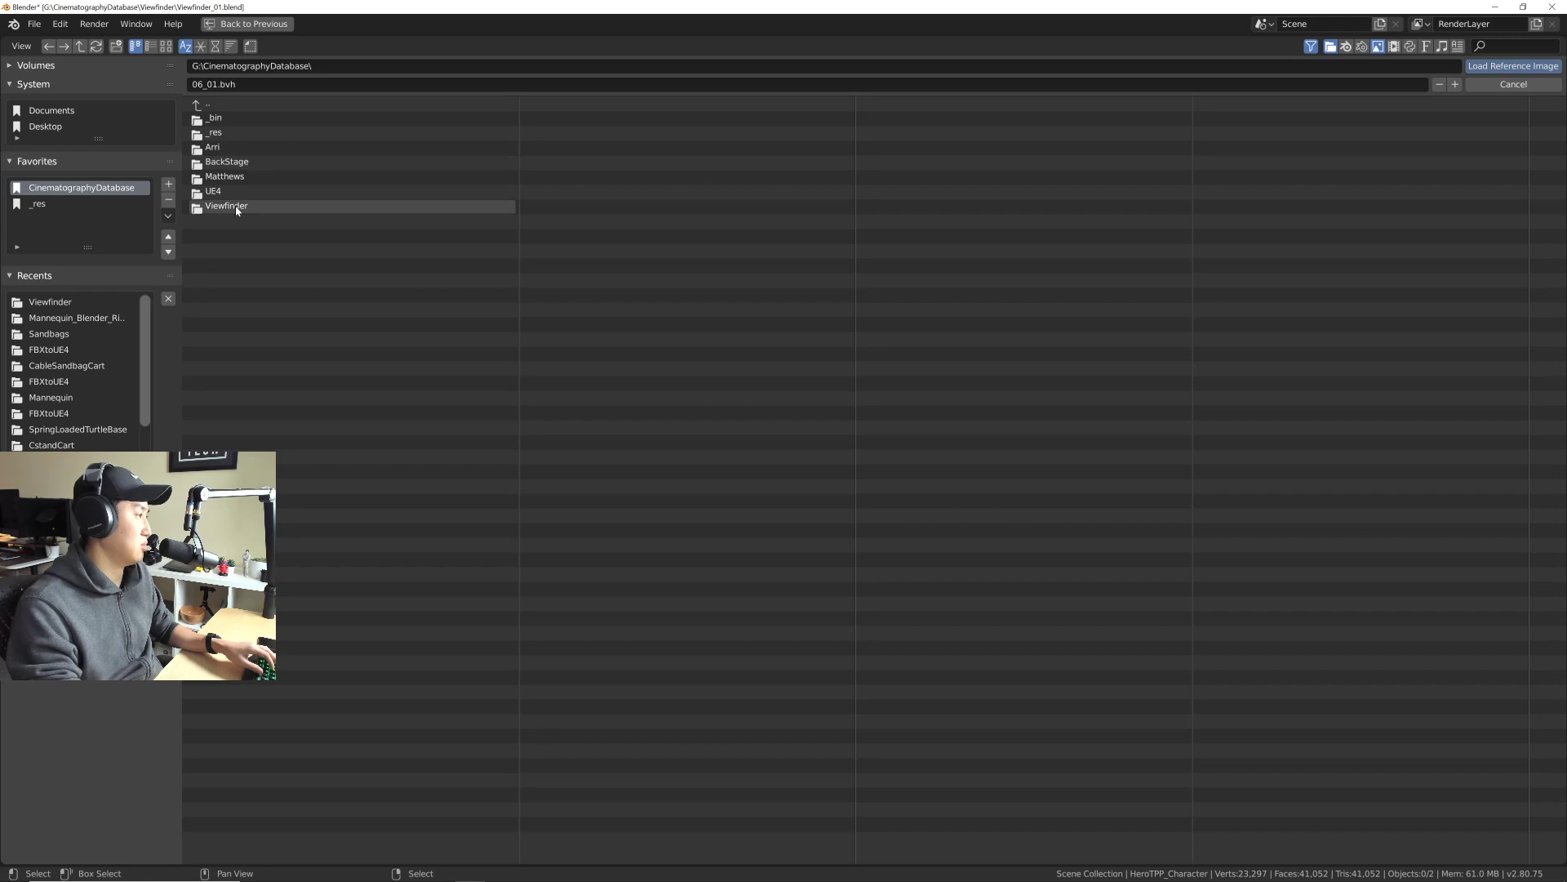
left_click(235, 210)
left_click(260, 119)
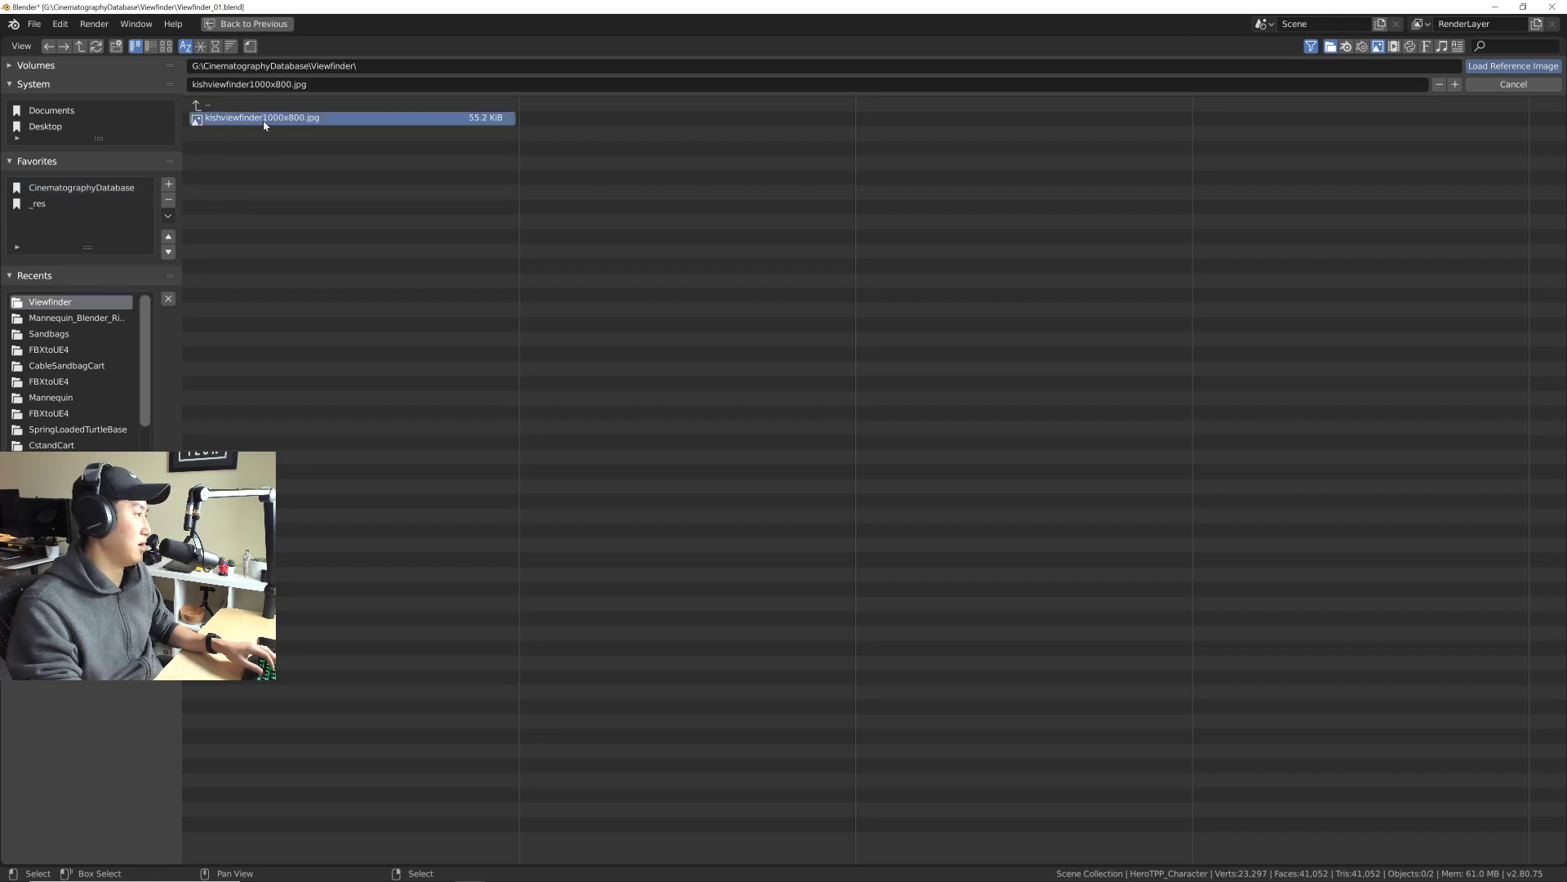
left_click(1526, 70)
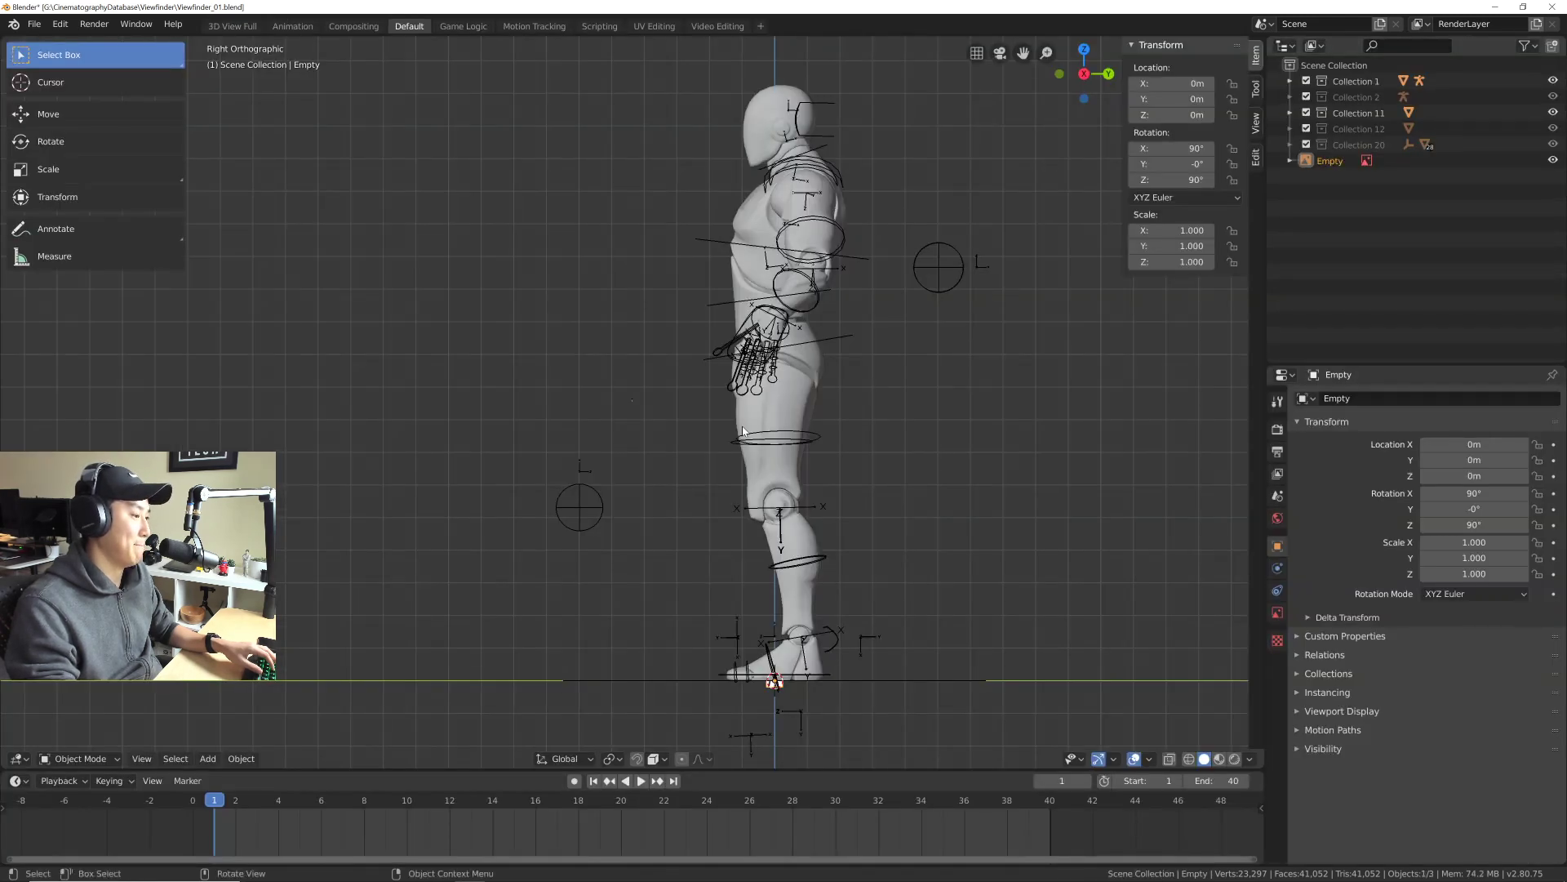
Step: Set the viewfinder reference image's display size to 0.38 m in the empty's object data settings
middle_click_drag(764, 475, 736, 477, "shift")
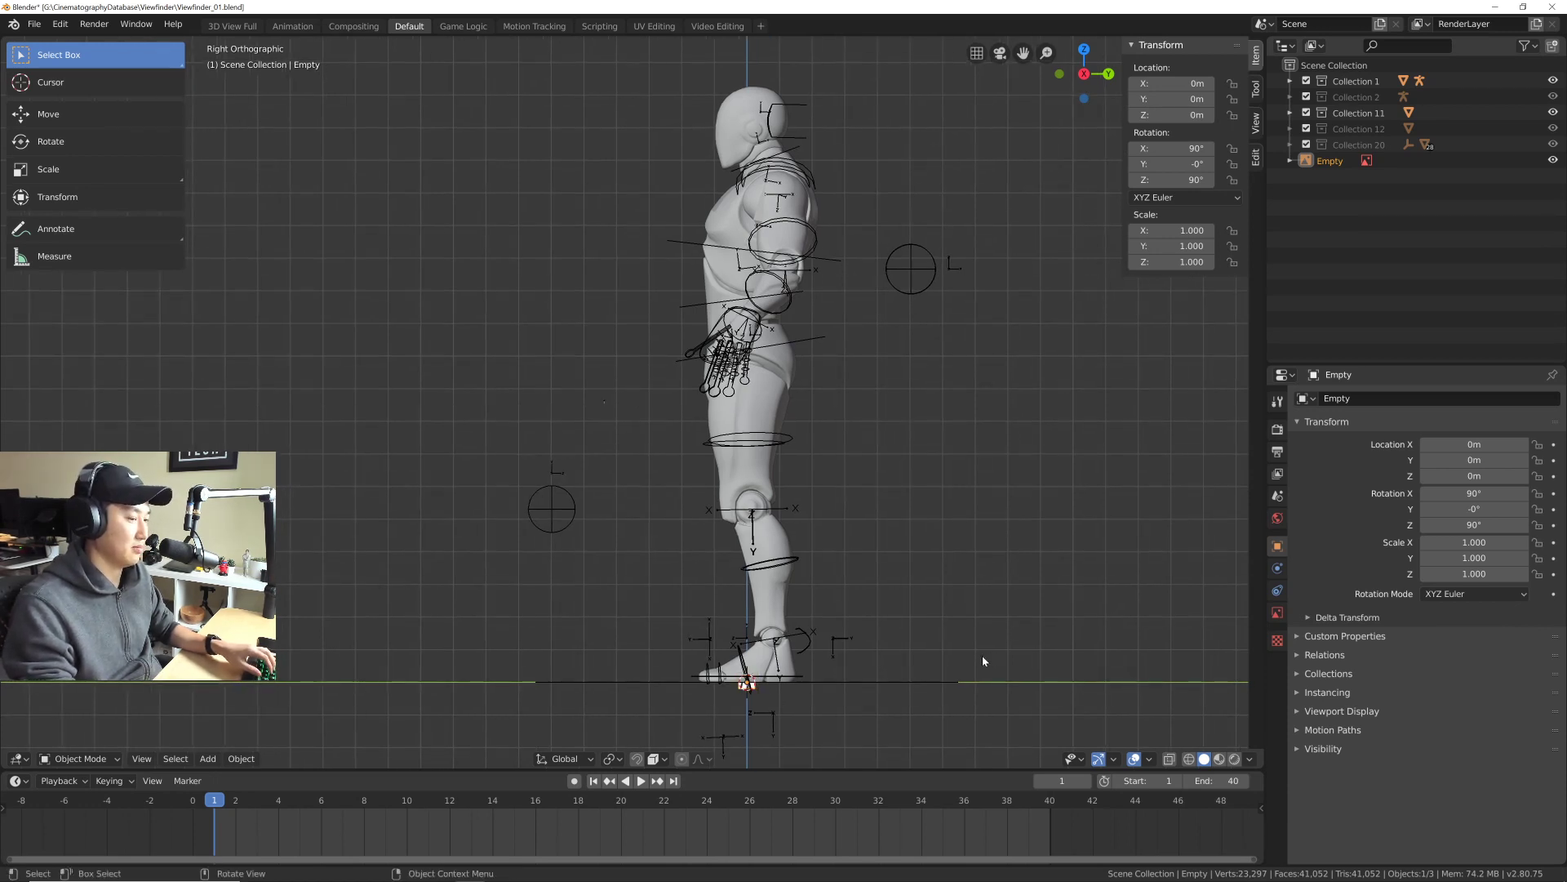
left_click(1339, 146)
left_click(1331, 161)
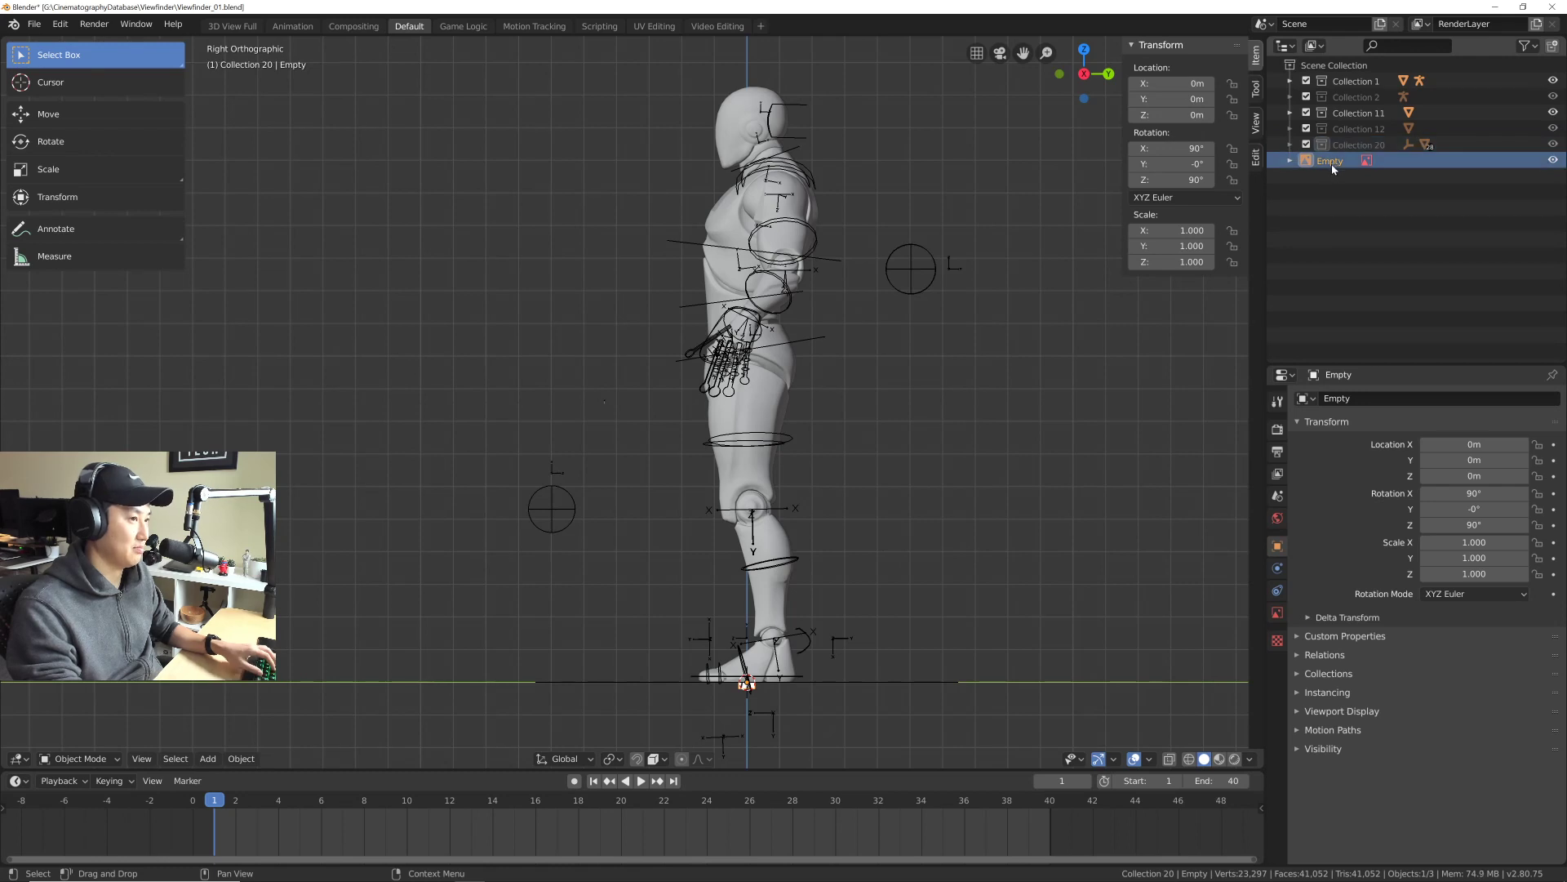
middle_click_drag(893, 376, 875, 368, "shift")
left_click(1277, 641)
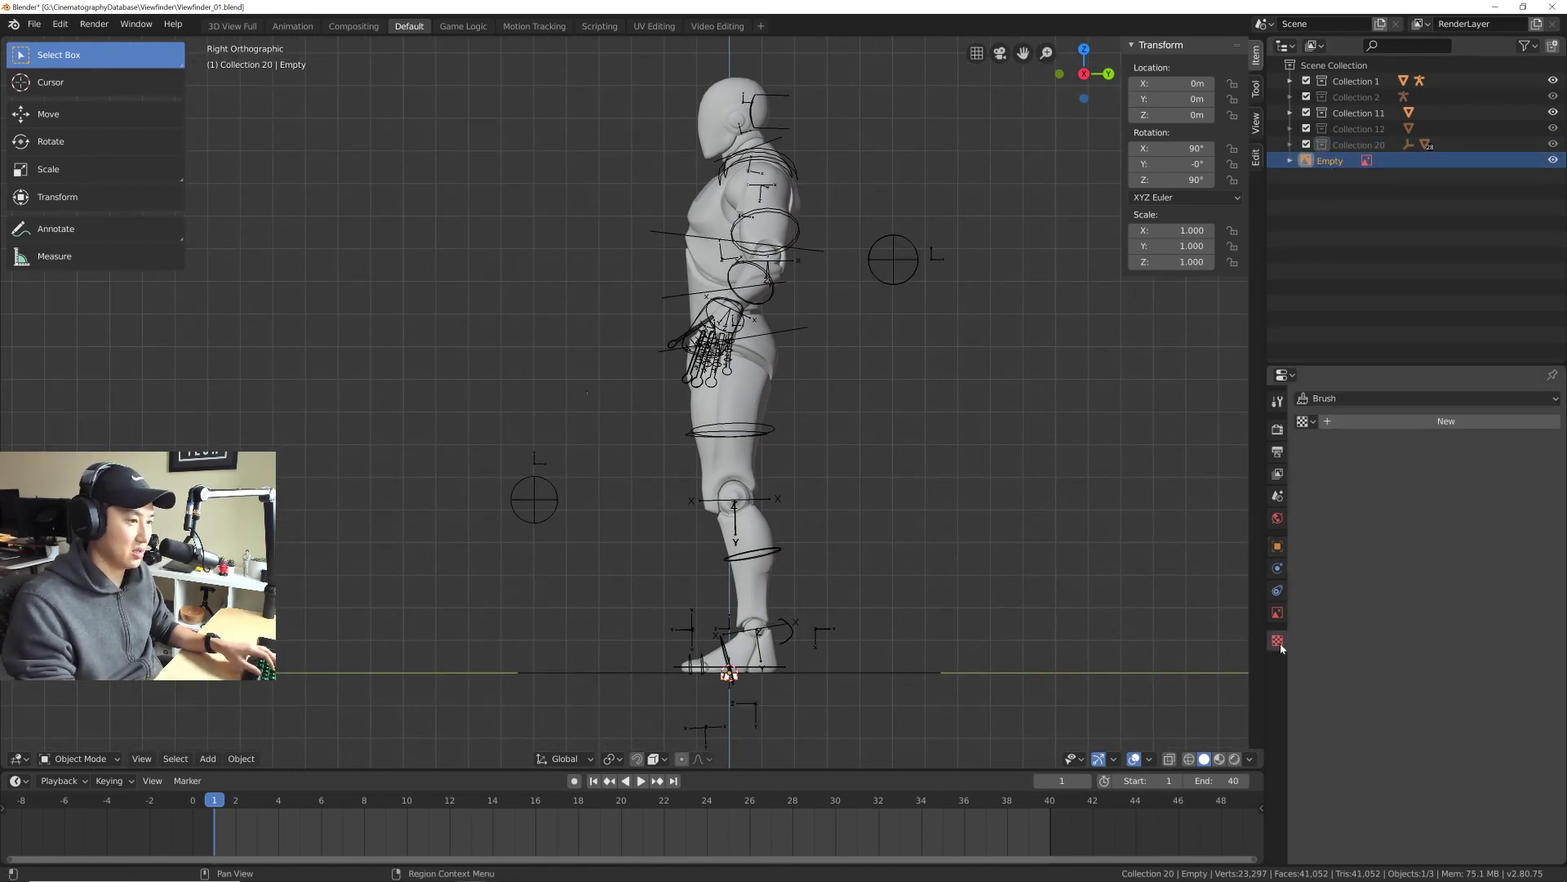
left_click(1278, 612)
middle_click_drag(775, 468, 758, 464, "shift")
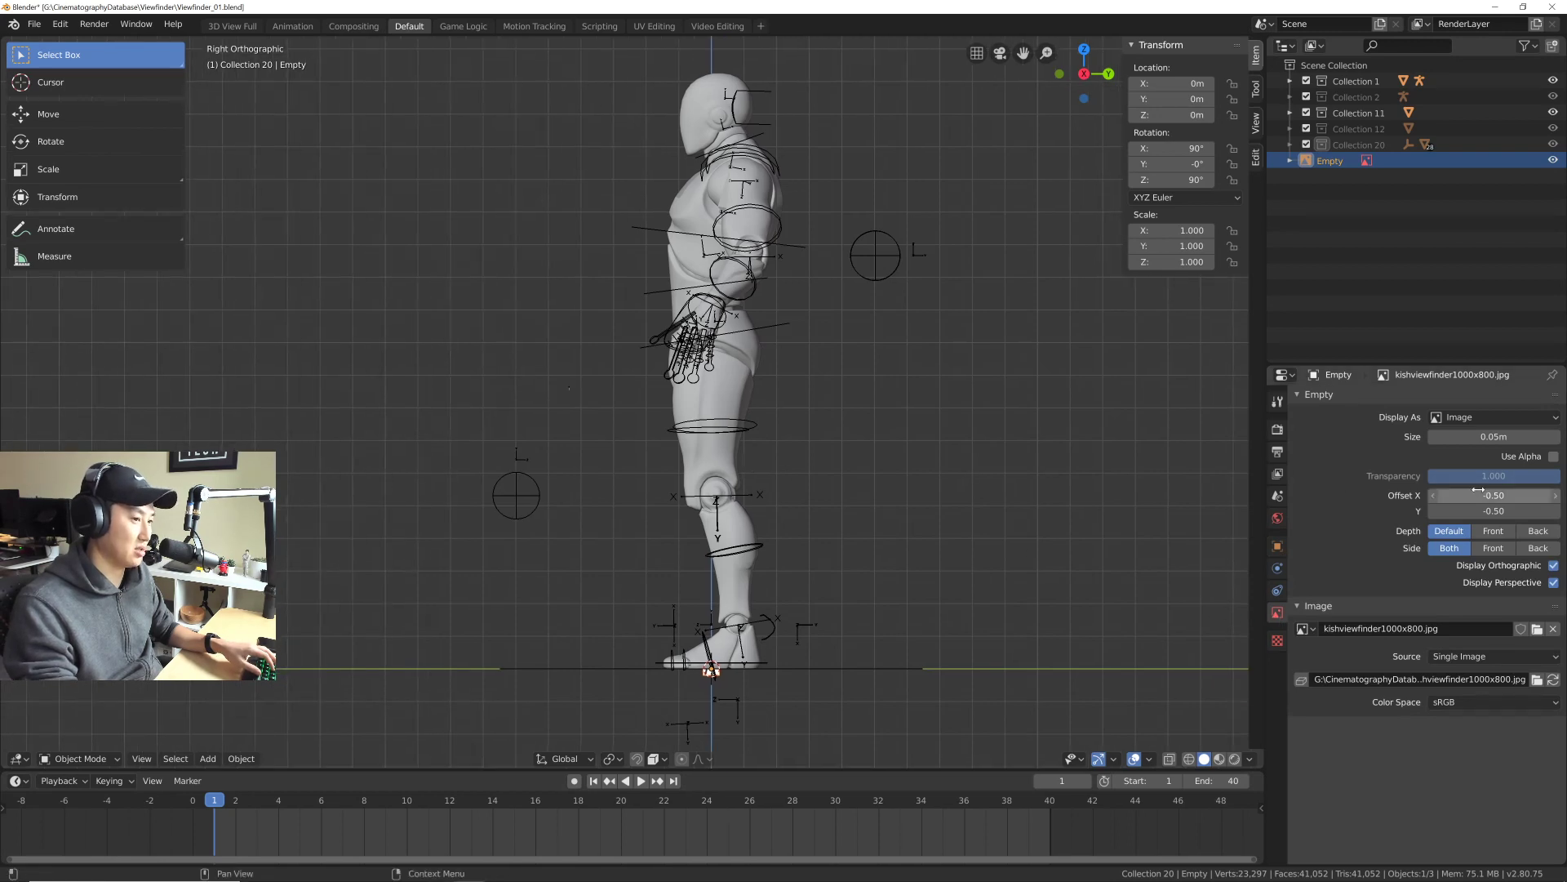
left_click_drag(1494, 437, 1536, 436)
middle_click_drag(958, 563, 982, 544, "shift")
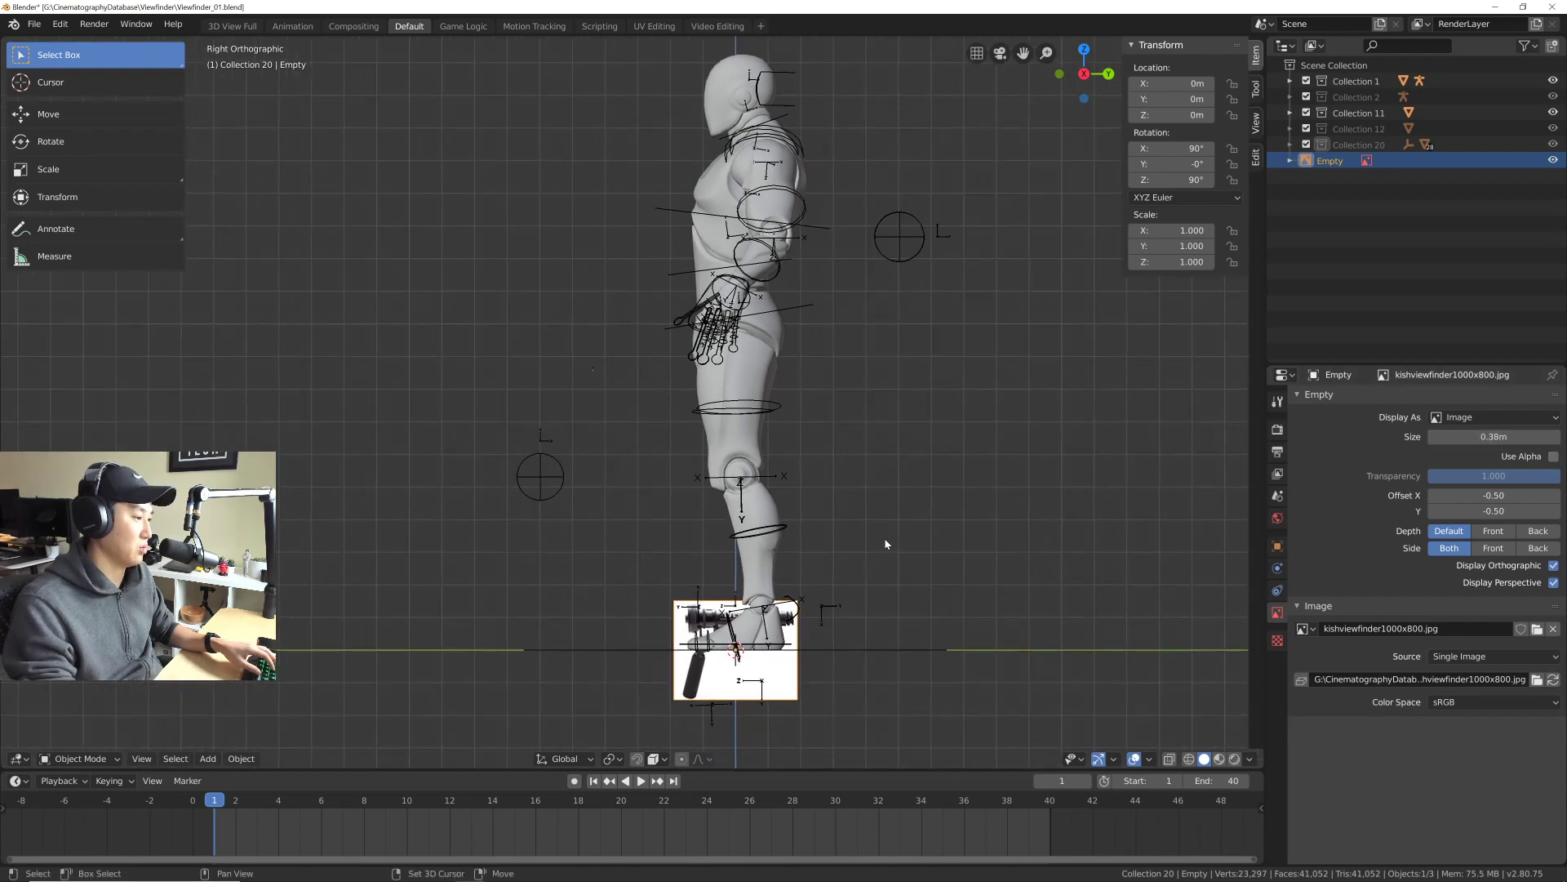
Step: Try to load the ARRI 35mm Signature Prime side image from the Arri\SignaturePrimes folder as a second reference image
left_click(917, 522)
key("shift+a")
mouse_move(972, 469)
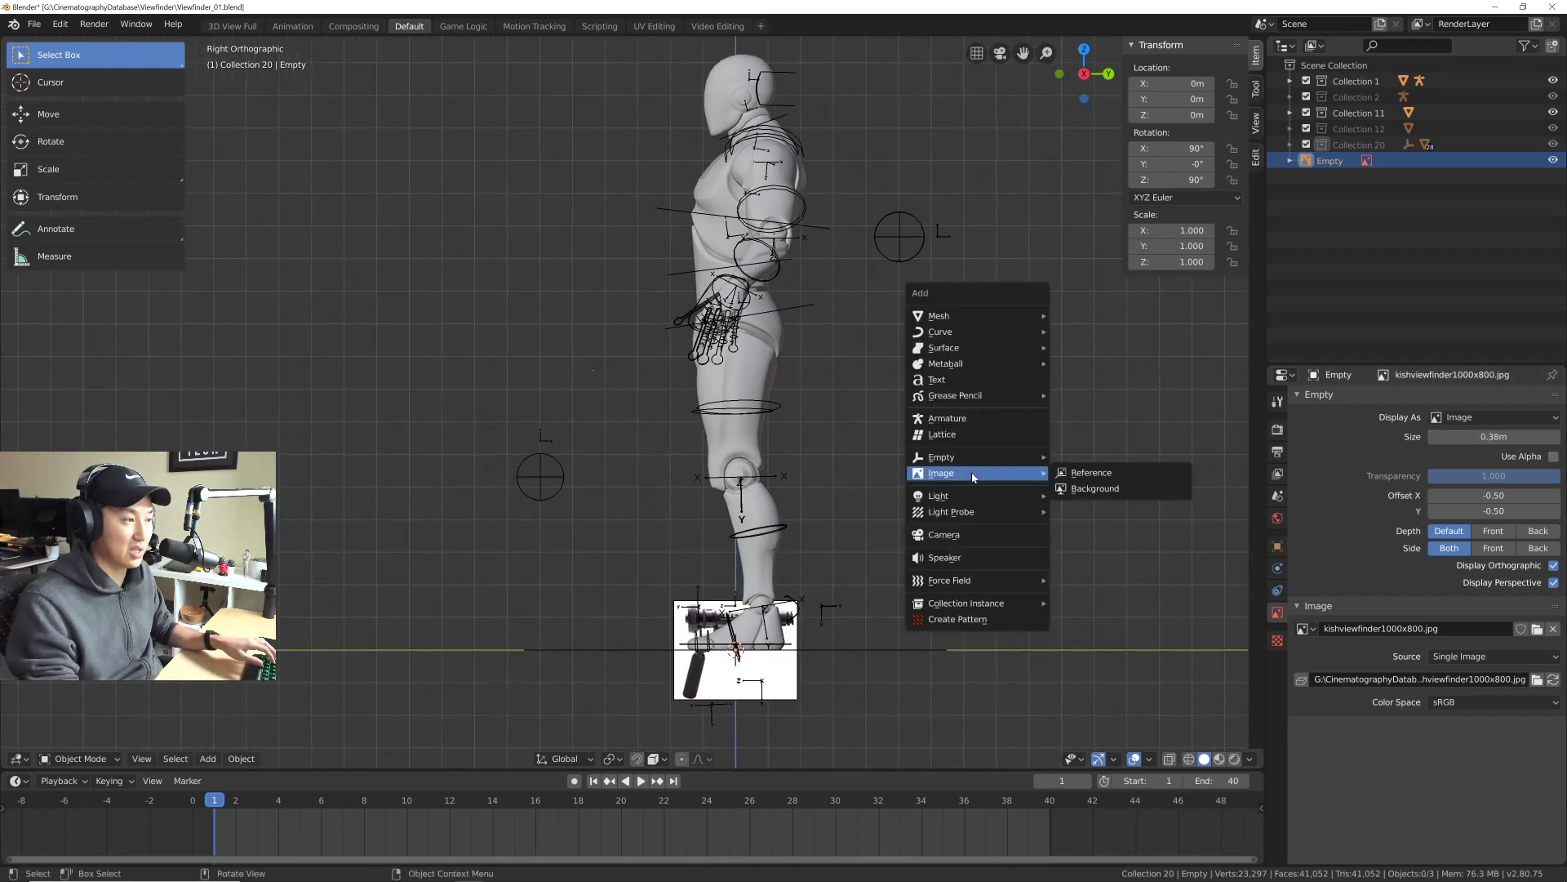
left_click(1074, 468)
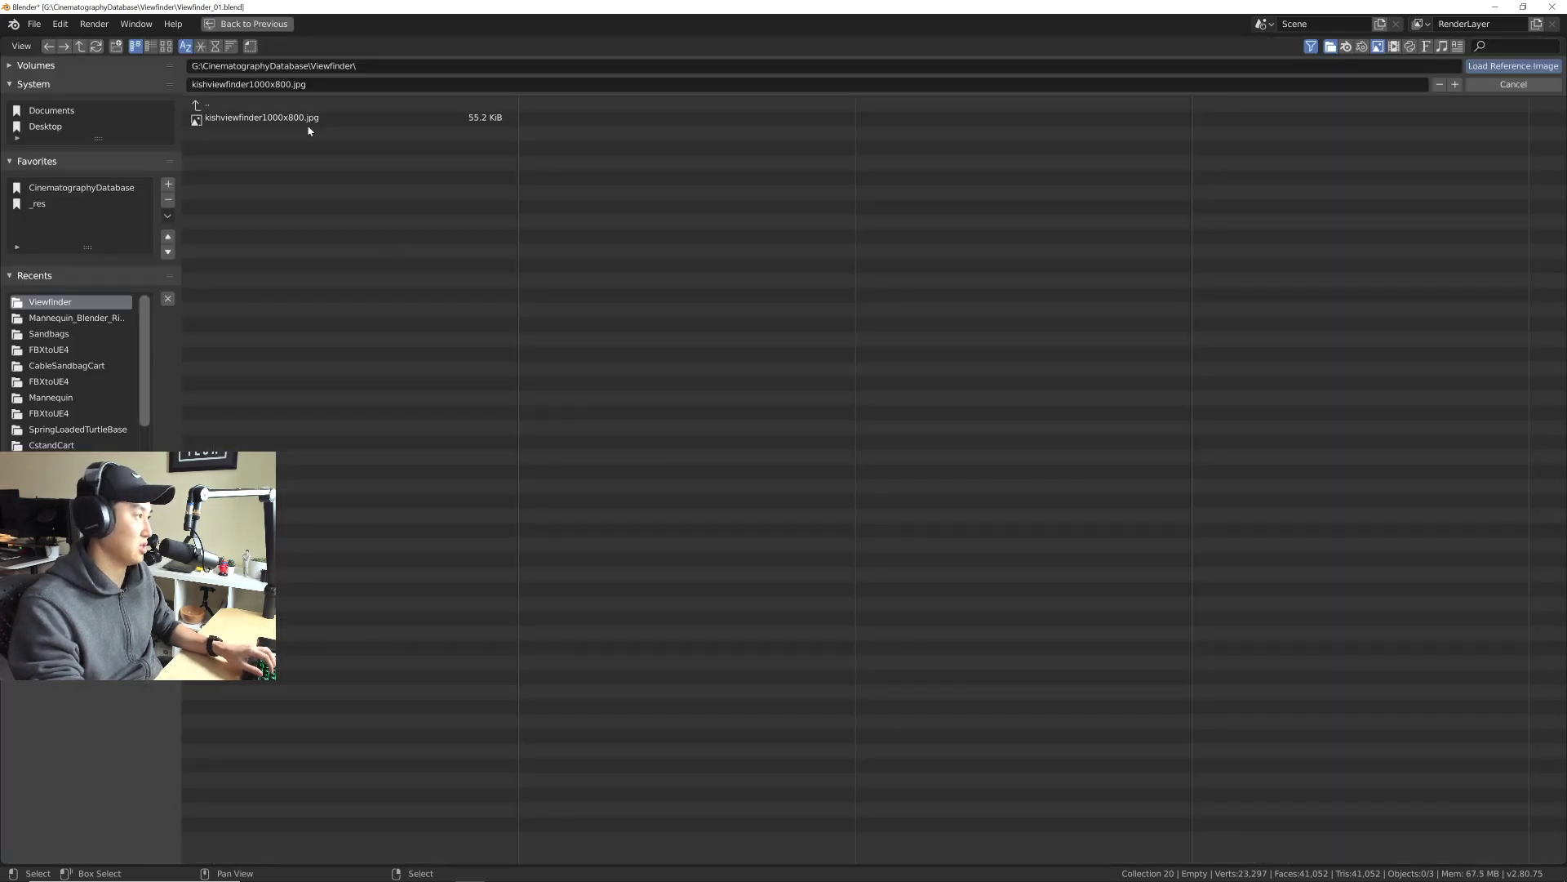
left_click(79, 49)
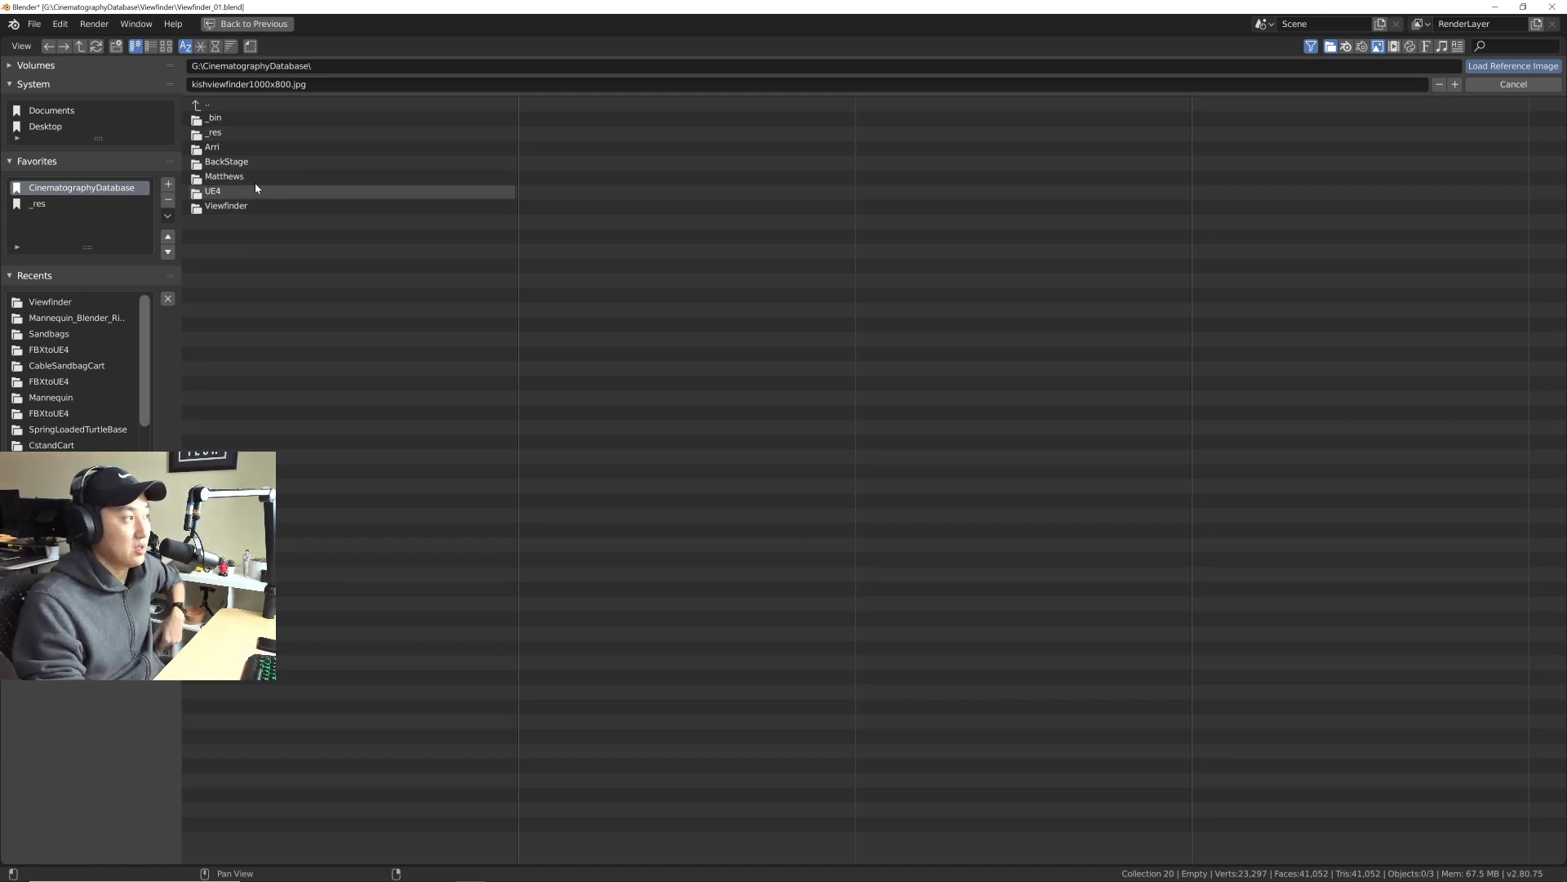
left_click(239, 145)
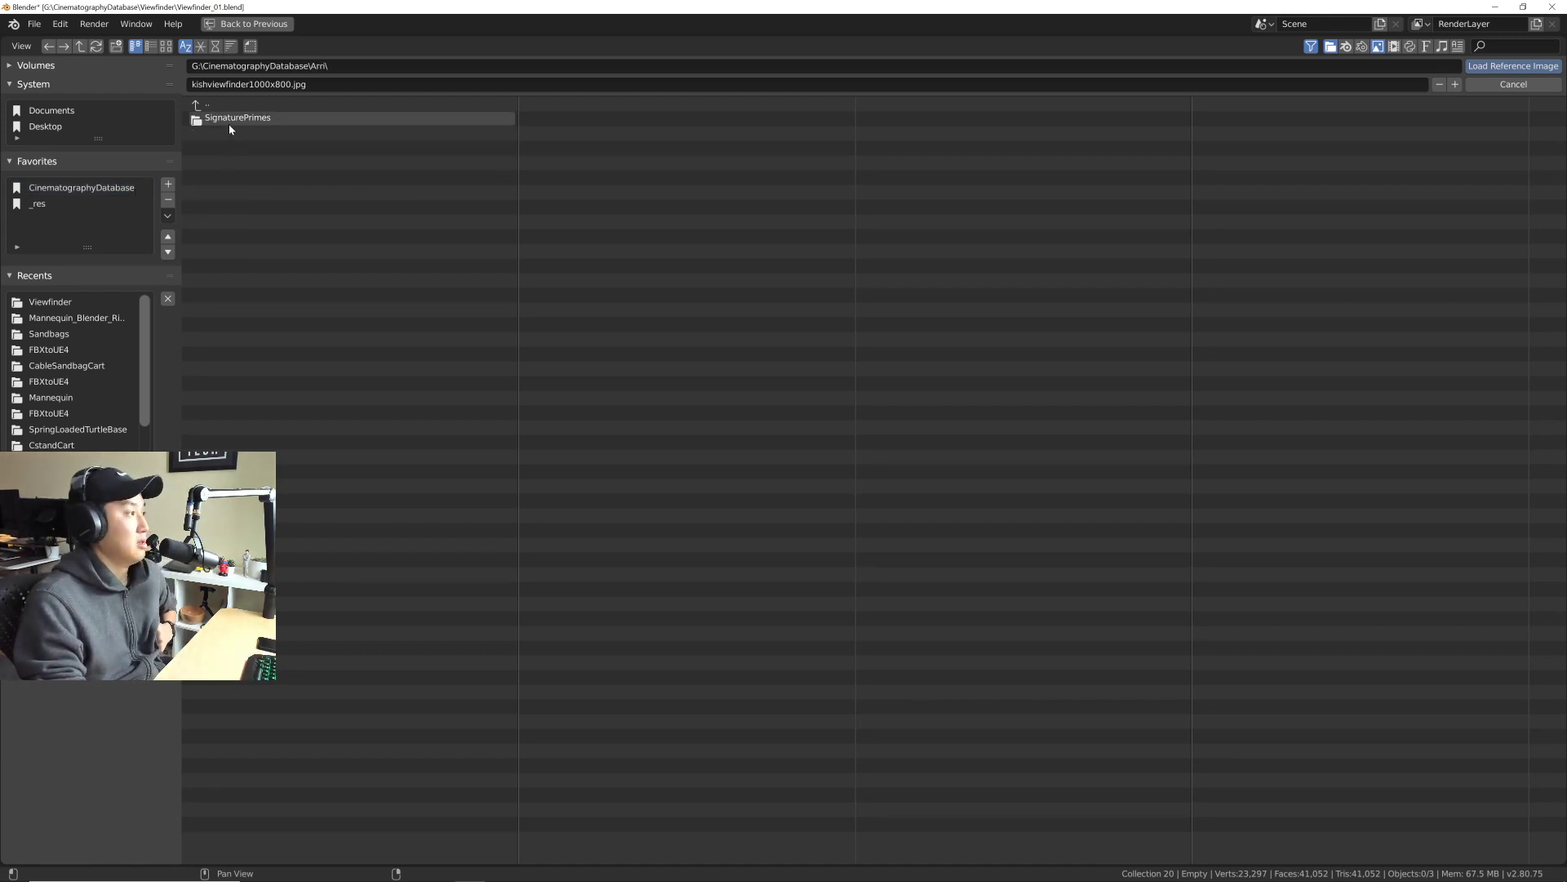
left_click(232, 120)
left_click(253, 119)
left_click(1469, 69)
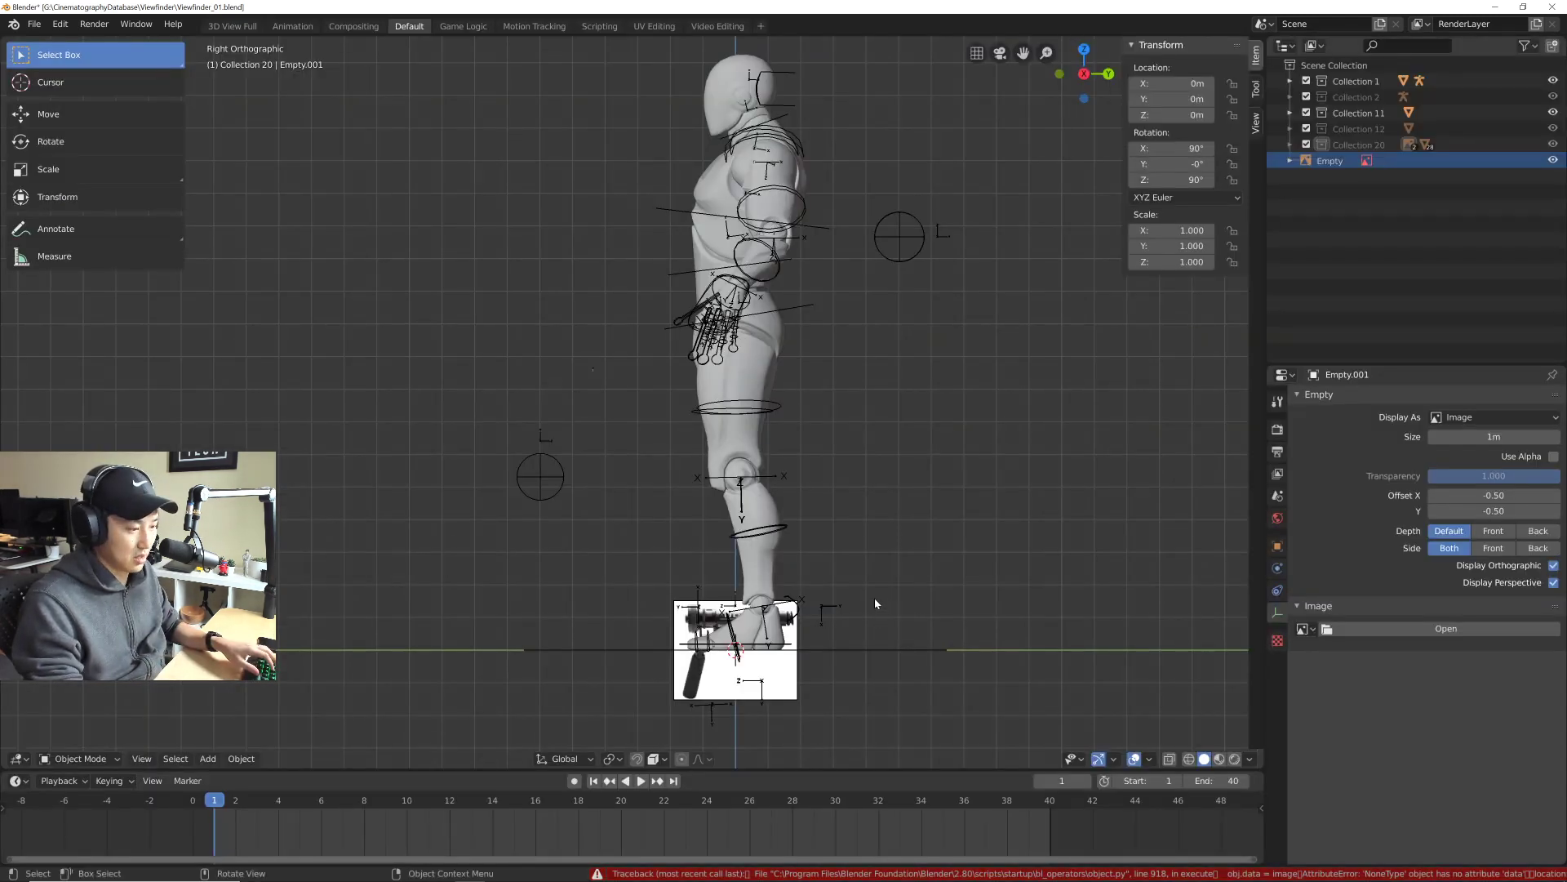
Step: Clear the selection and select the viewfinder reference image at the mannequin's feet
middle_click_drag(874, 594, 854, 588, "shift")
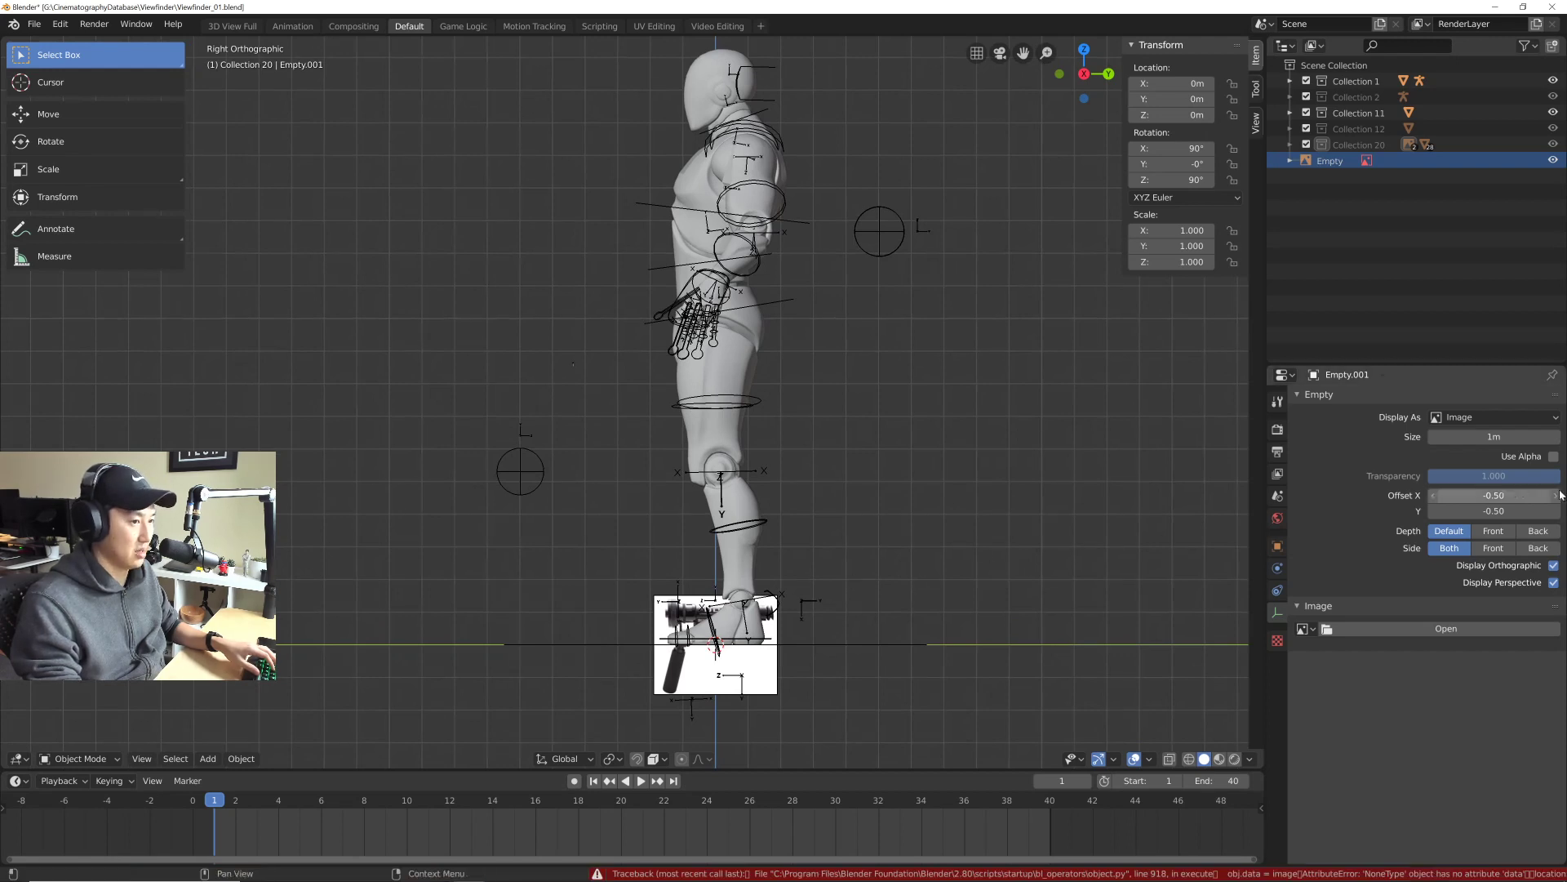
left_click(1359, 249)
middle_click_drag(874, 457, 856, 454, "shift")
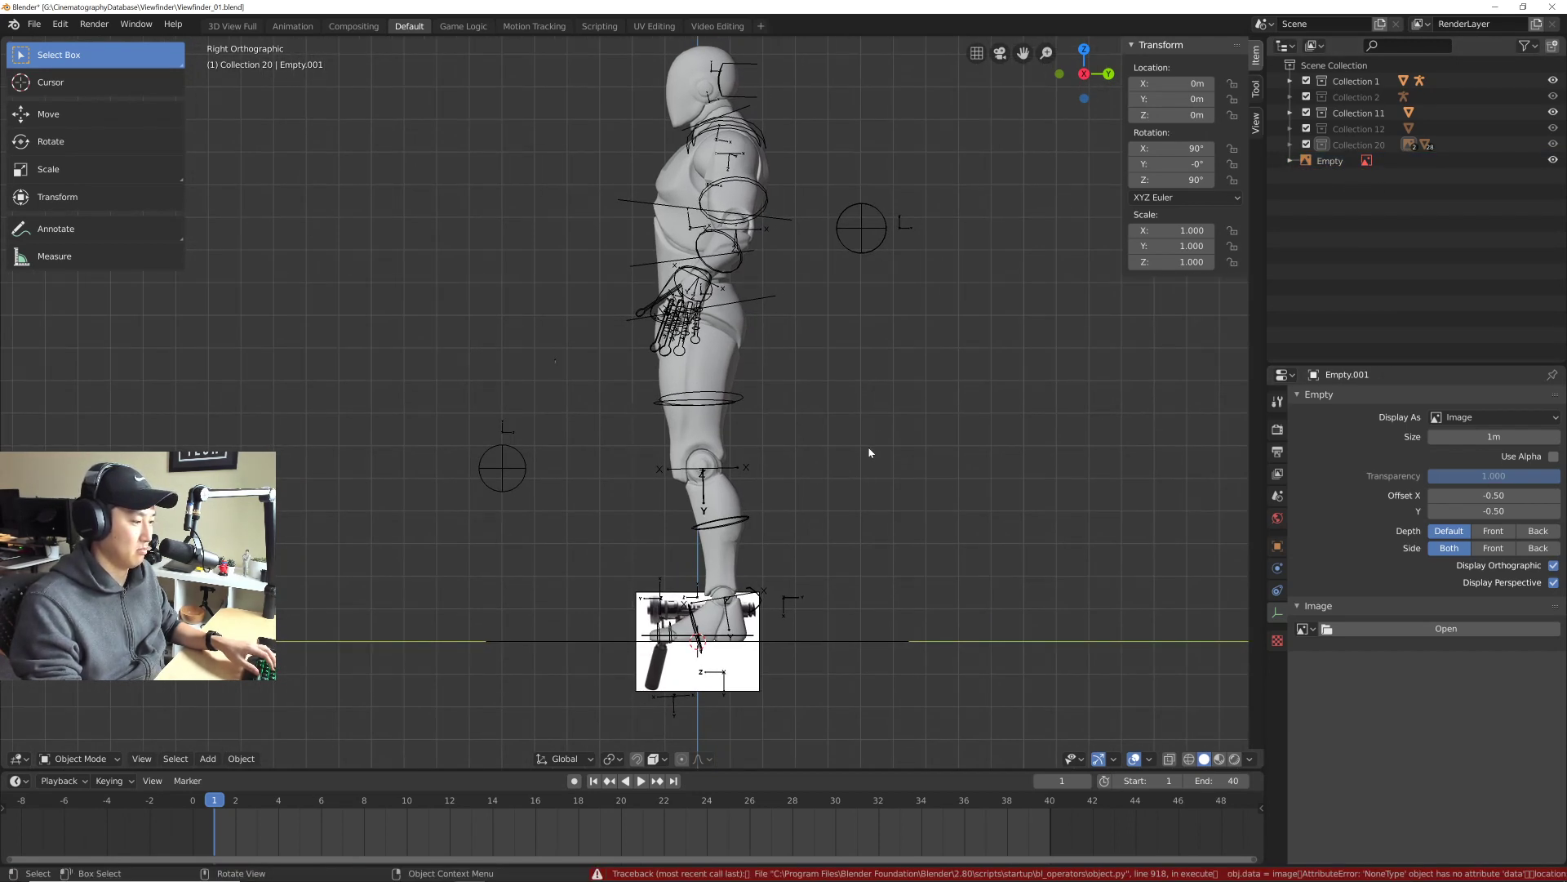
left_click_drag(865, 426, 931, 488)
key("b")
key("Escape")
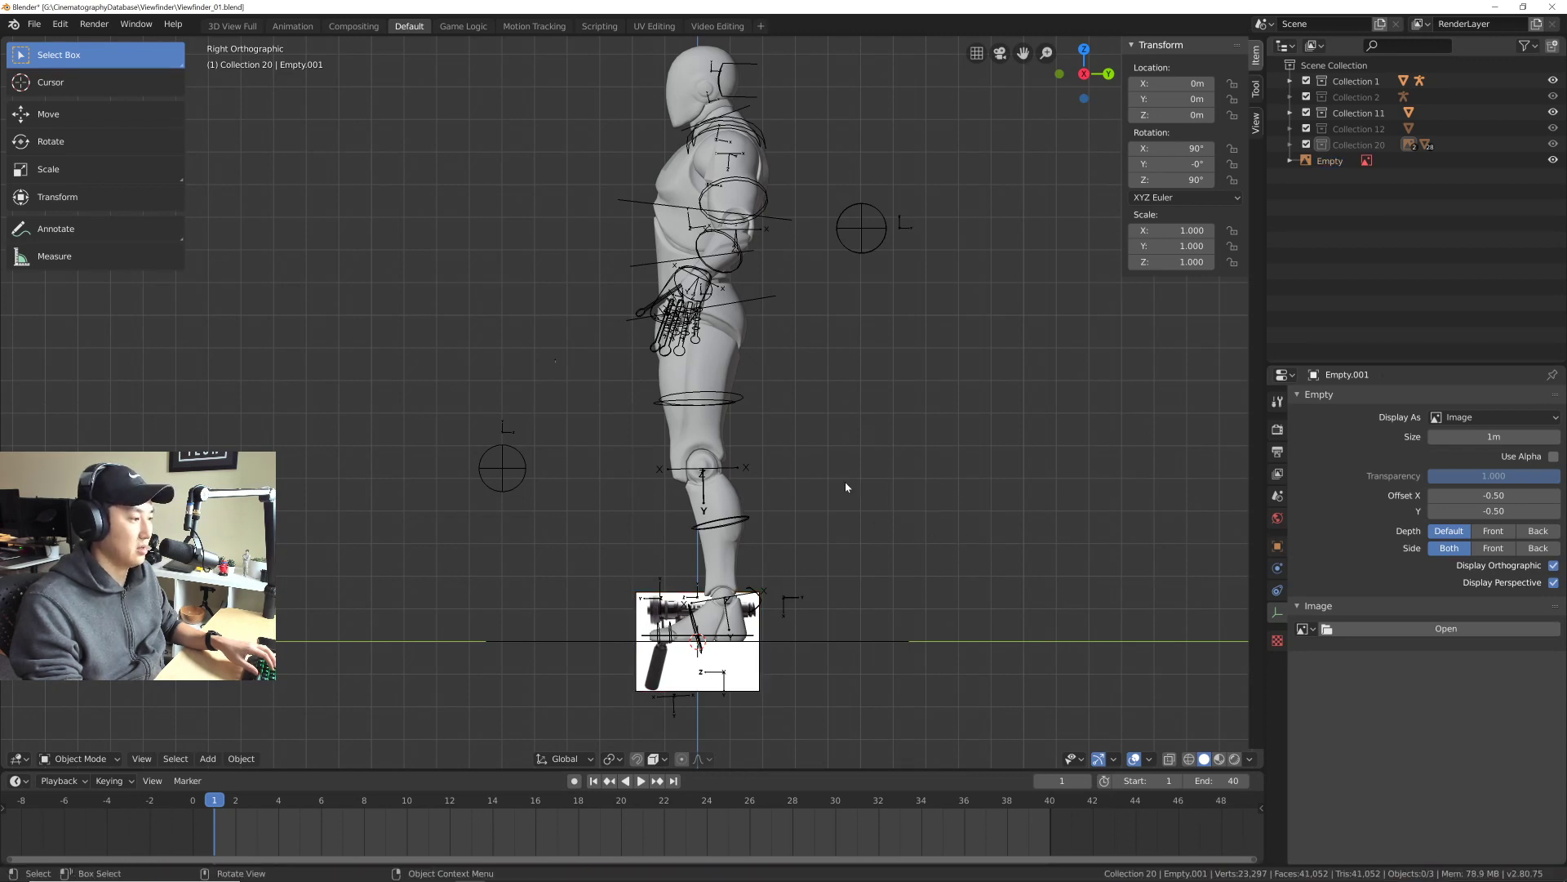
middle_click_drag(813, 640, 774, 631, "shift")
left_click(712, 661)
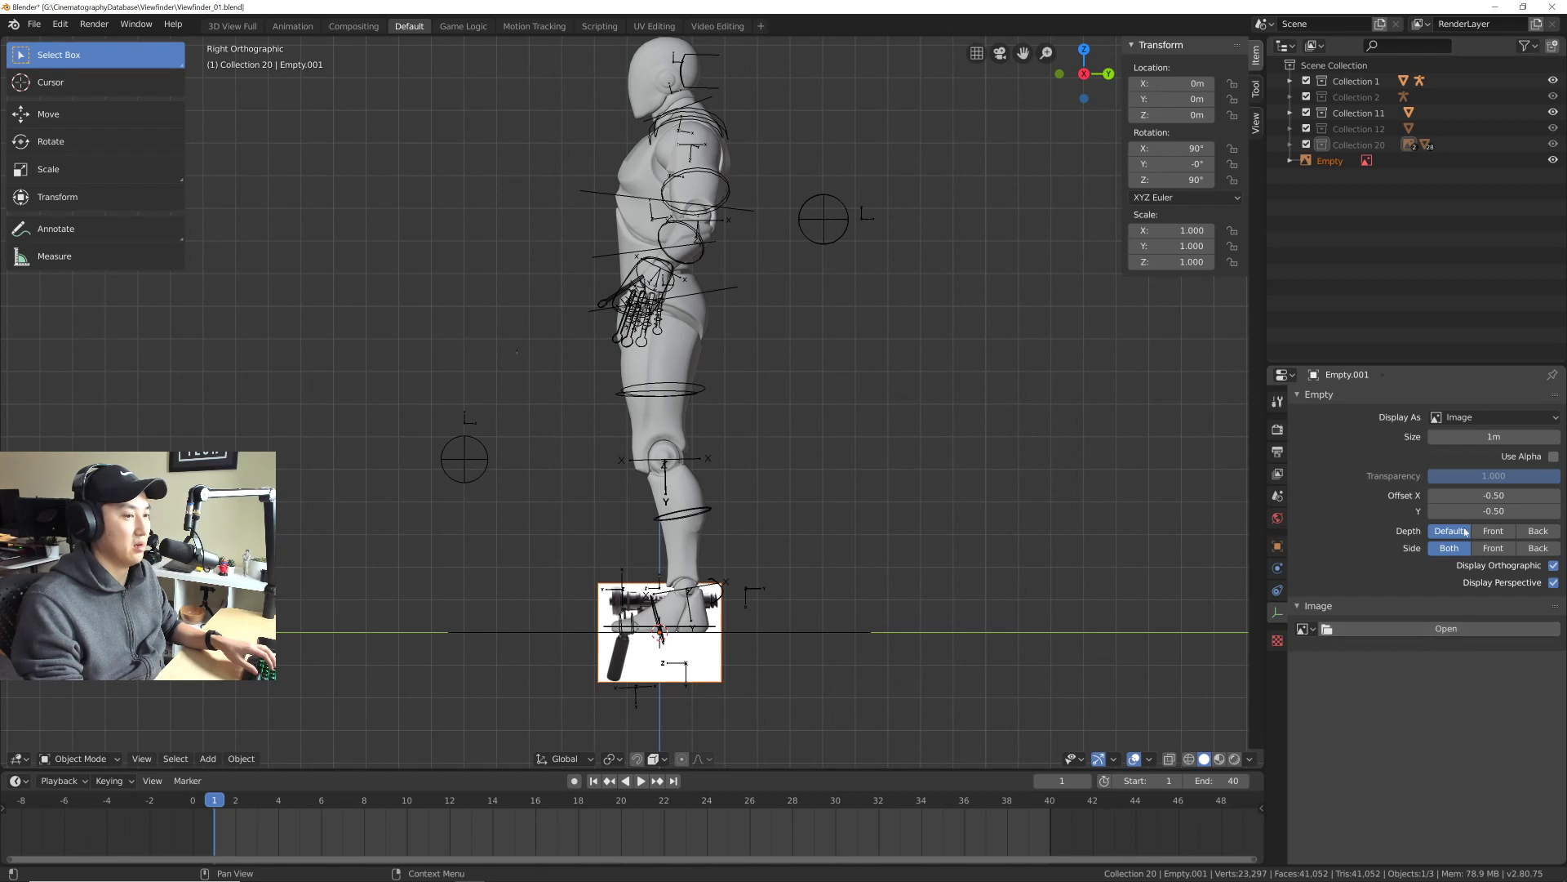
left_click(1433, 636)
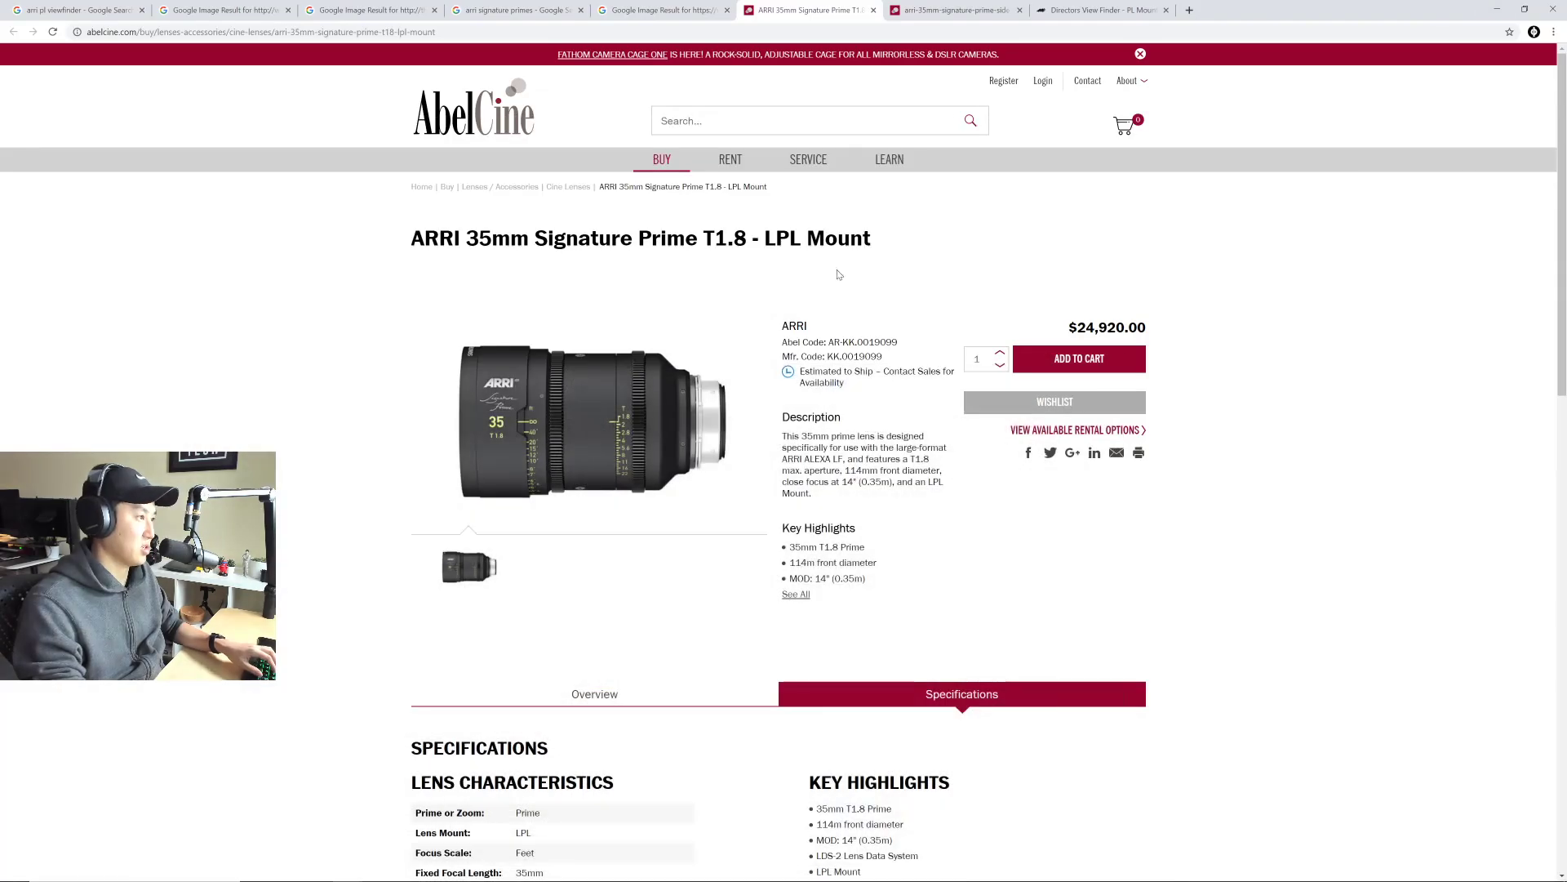
Step: Minimise the browser and open the Arri\SignaturePrimes folder through the CinematographyDatabase desktop shortcut, selecting the lens image
left_click(1498, 9)
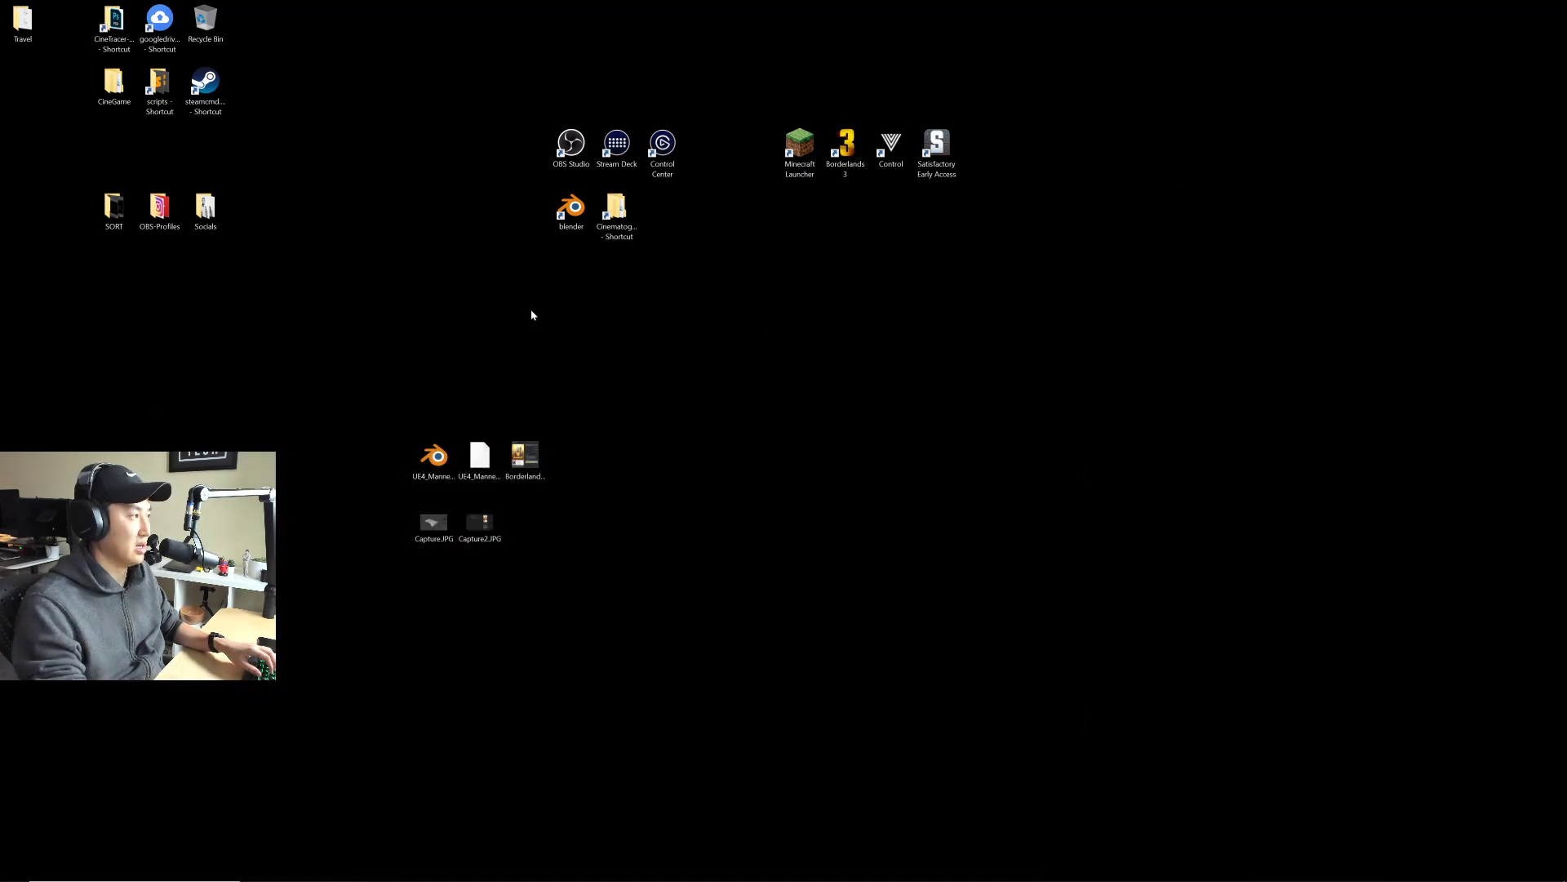
double_click(617, 211)
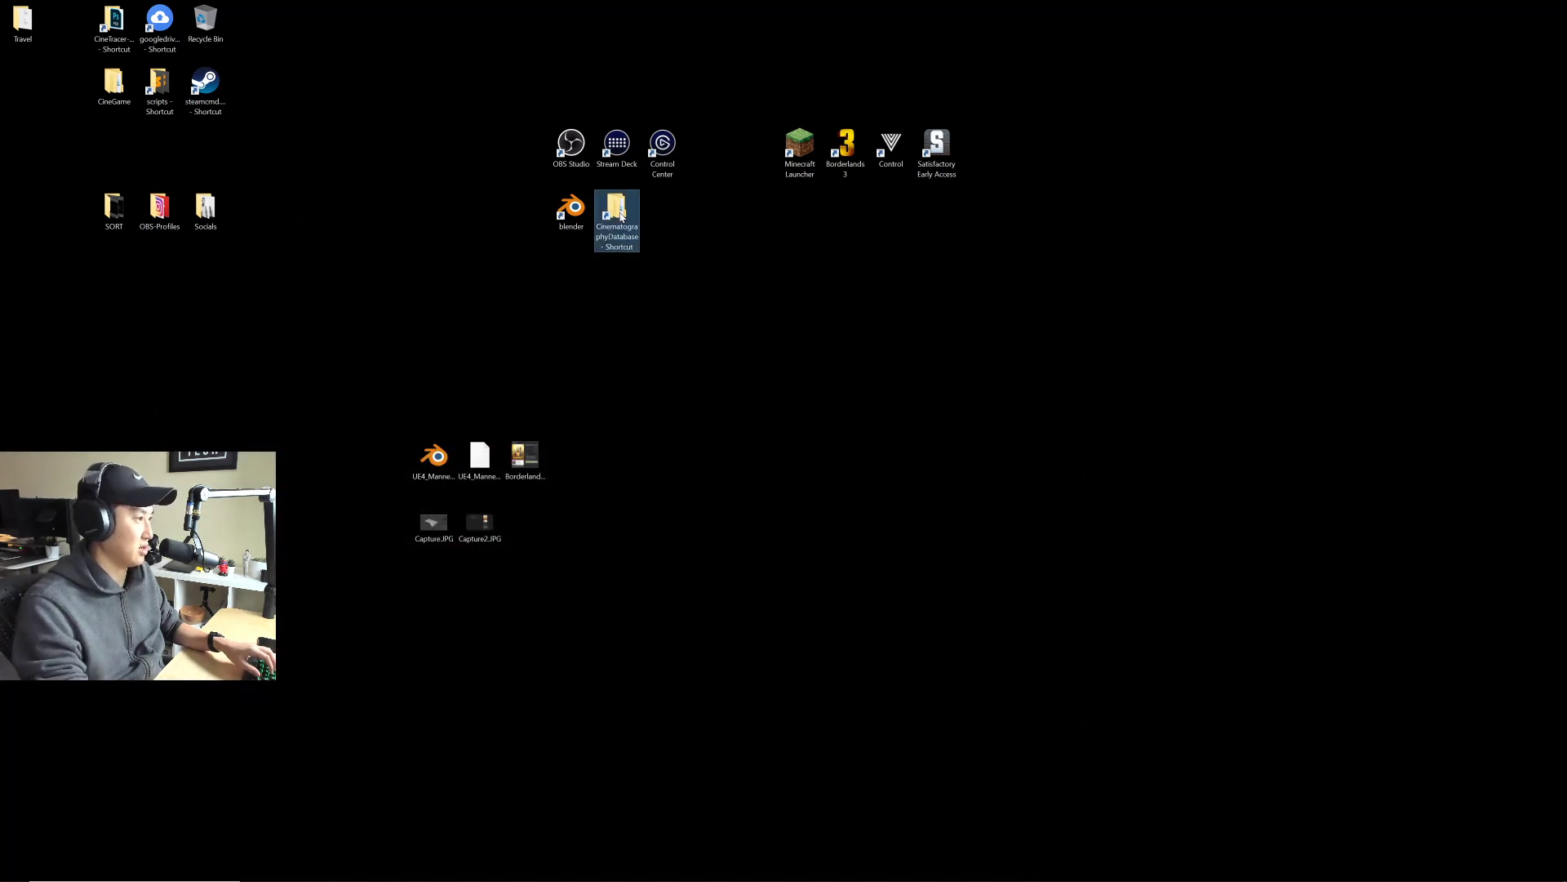
left_click_drag(585, 88, 748, 115)
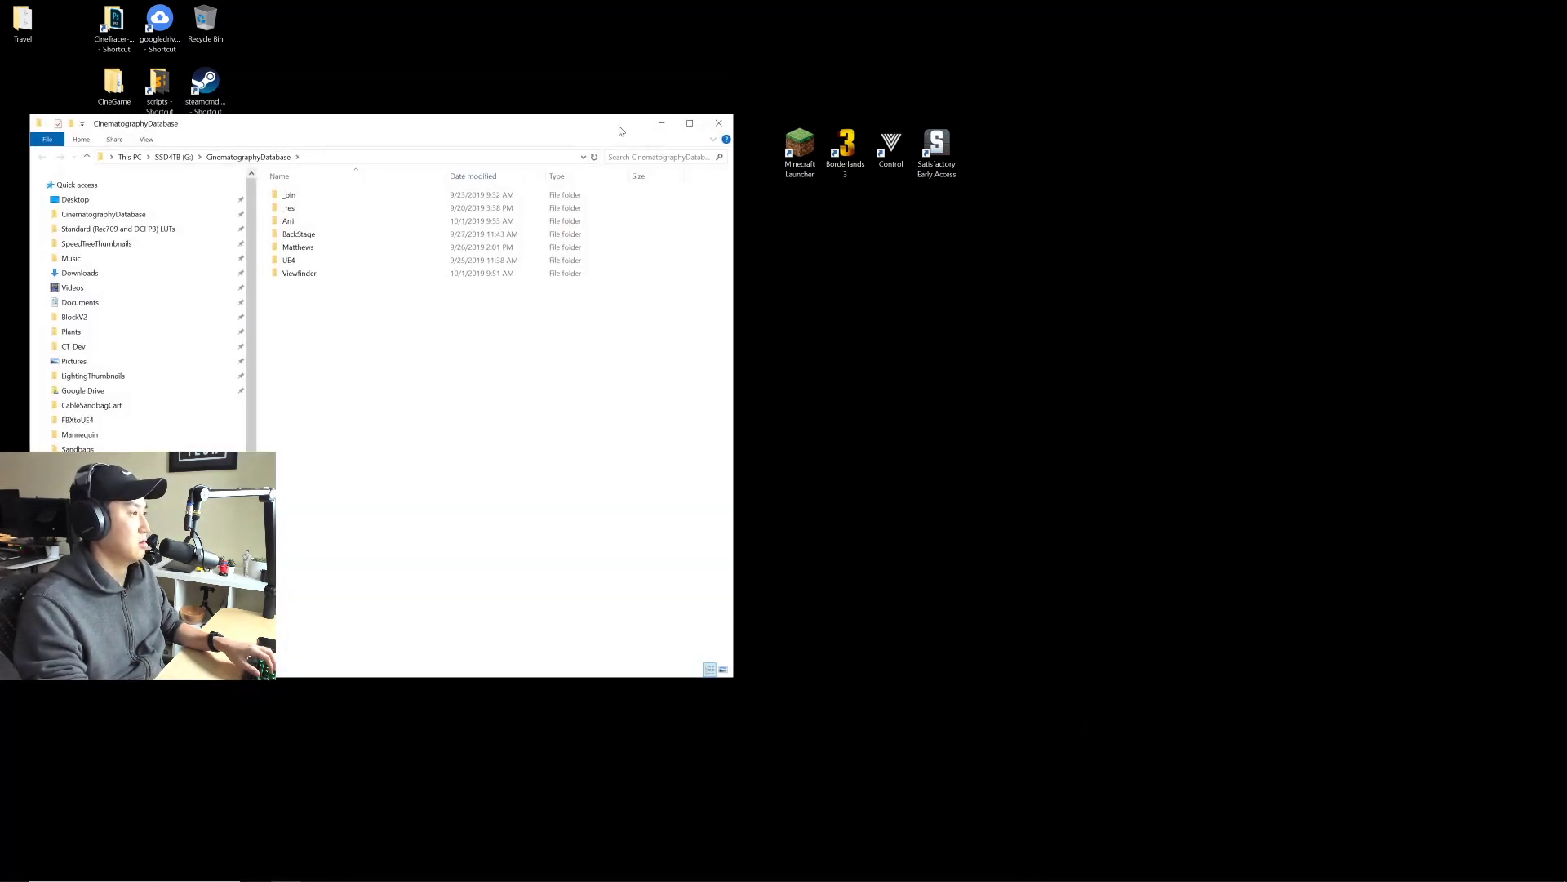
left_click_drag(618, 126, 767, 143)
left_click(441, 234)
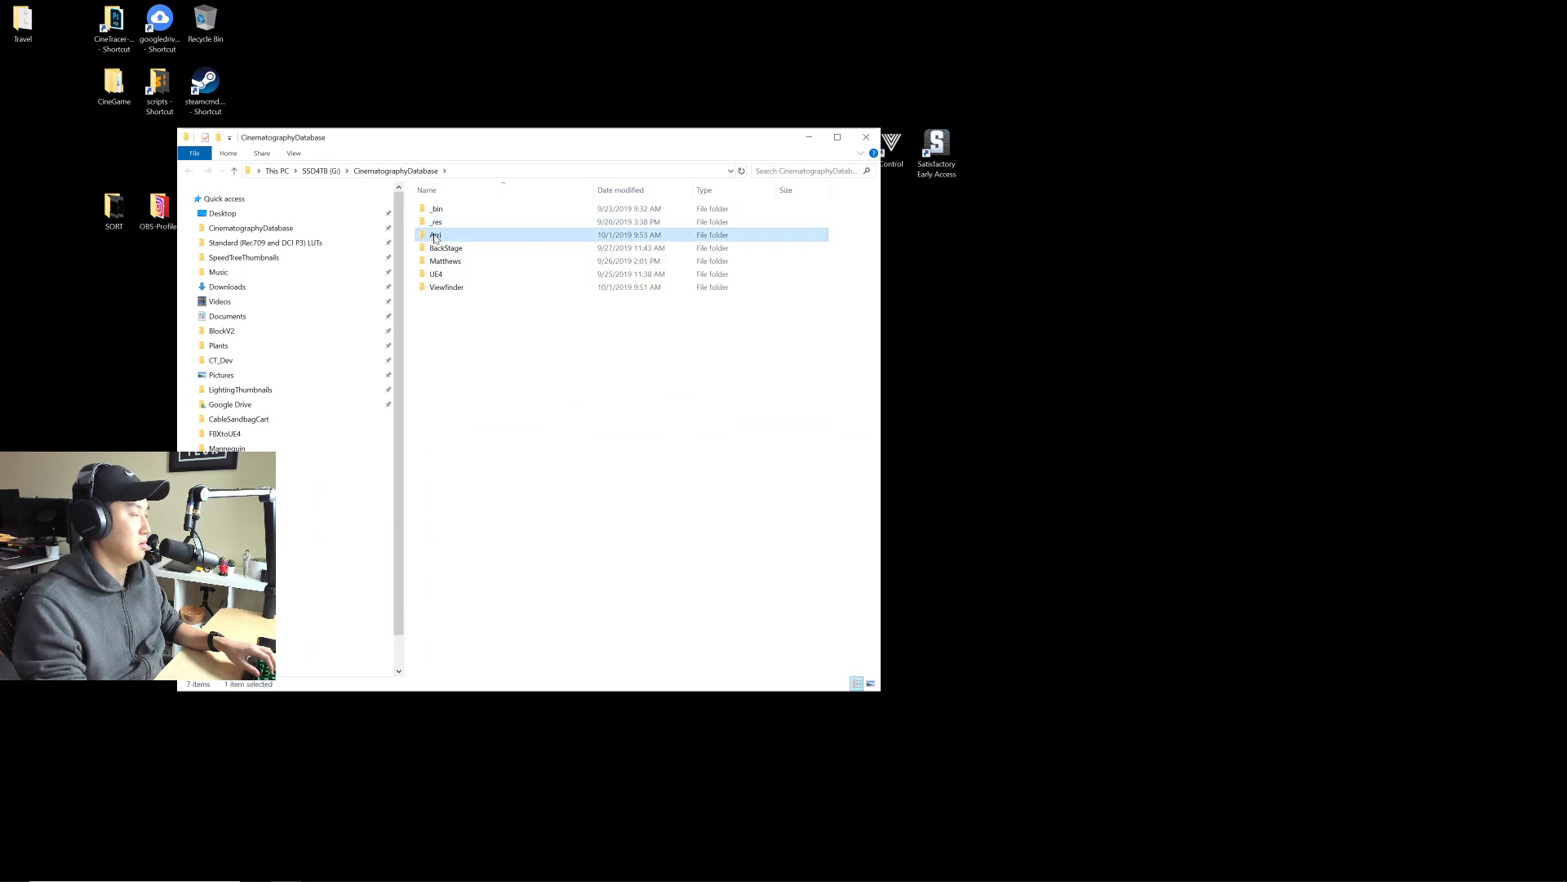
double_click(436, 234)
double_click(445, 210)
left_click(454, 269)
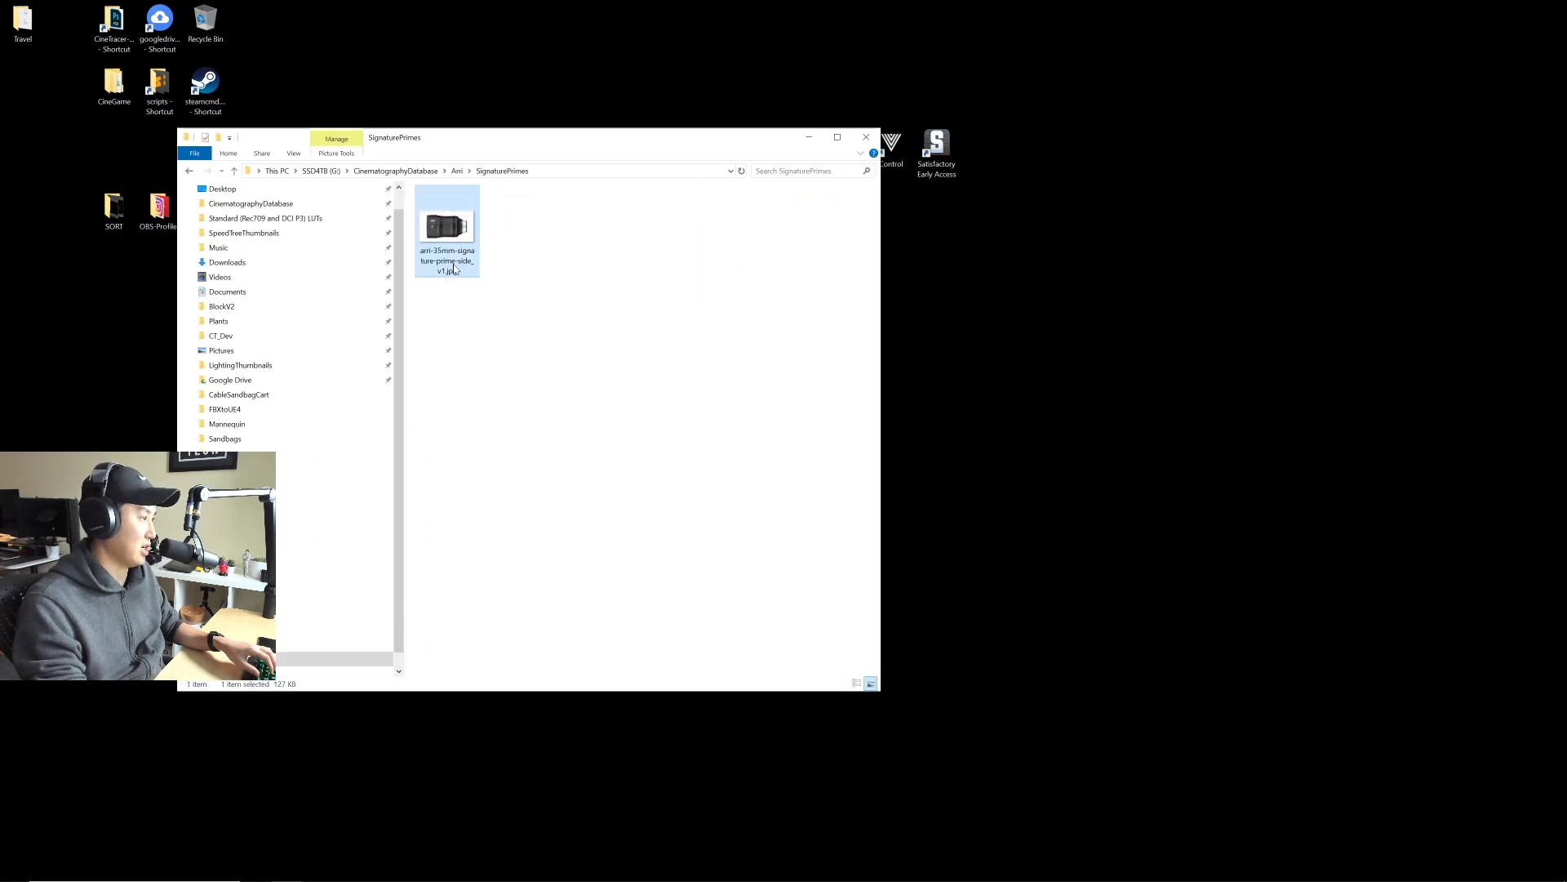
Step: Switch to Photoshop and open arri-35mm-signature-prime-side_v1.jpg from the SignaturePrimes folder
left_click_drag(455, 233, 628, 332)
left_click(628, 333)
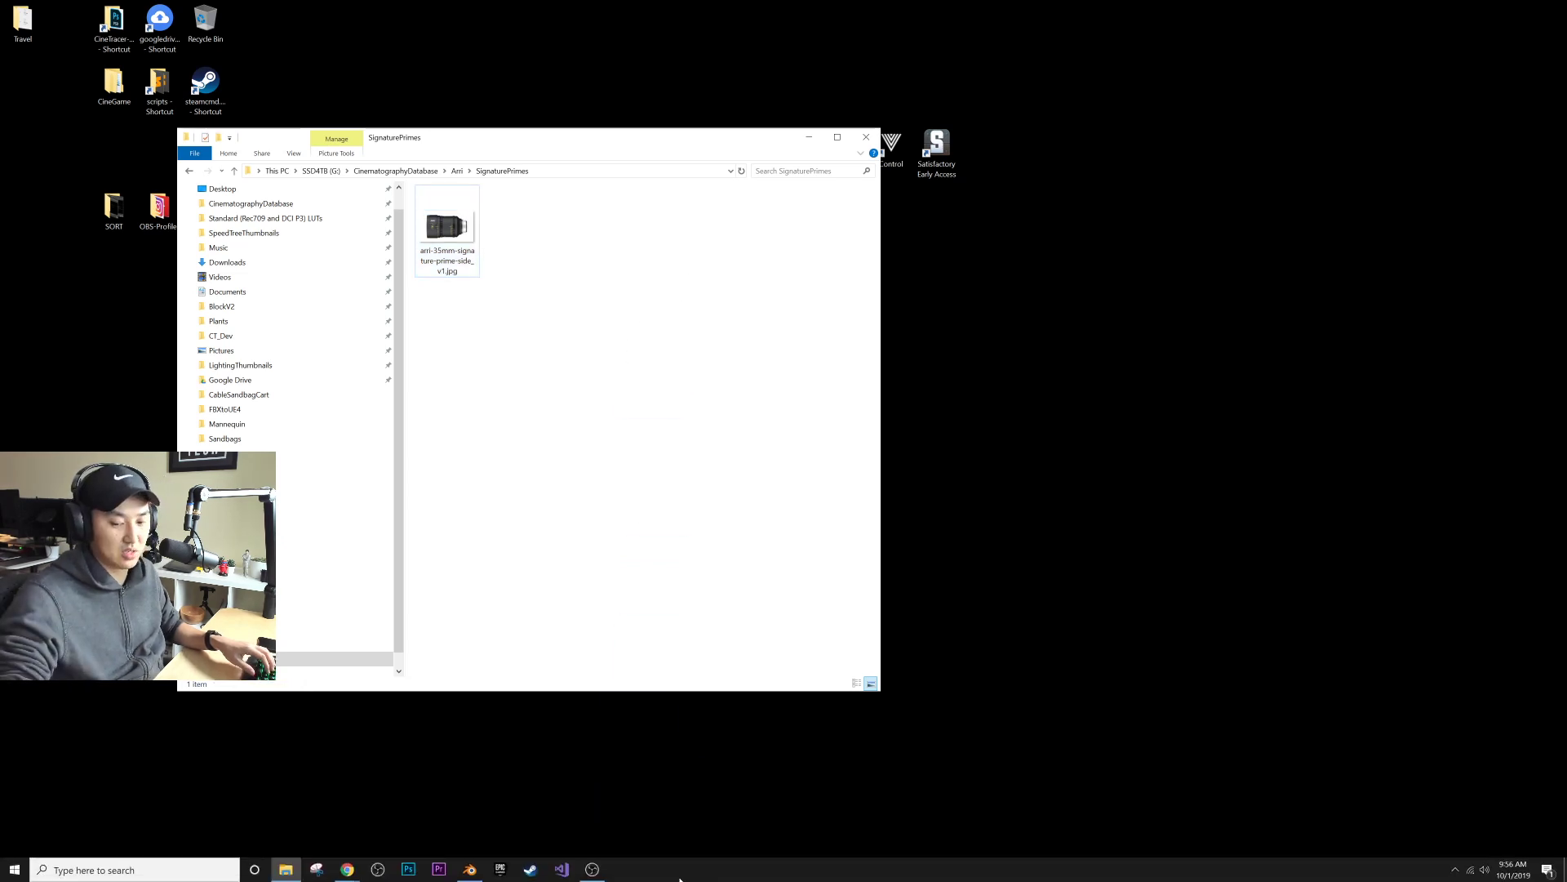
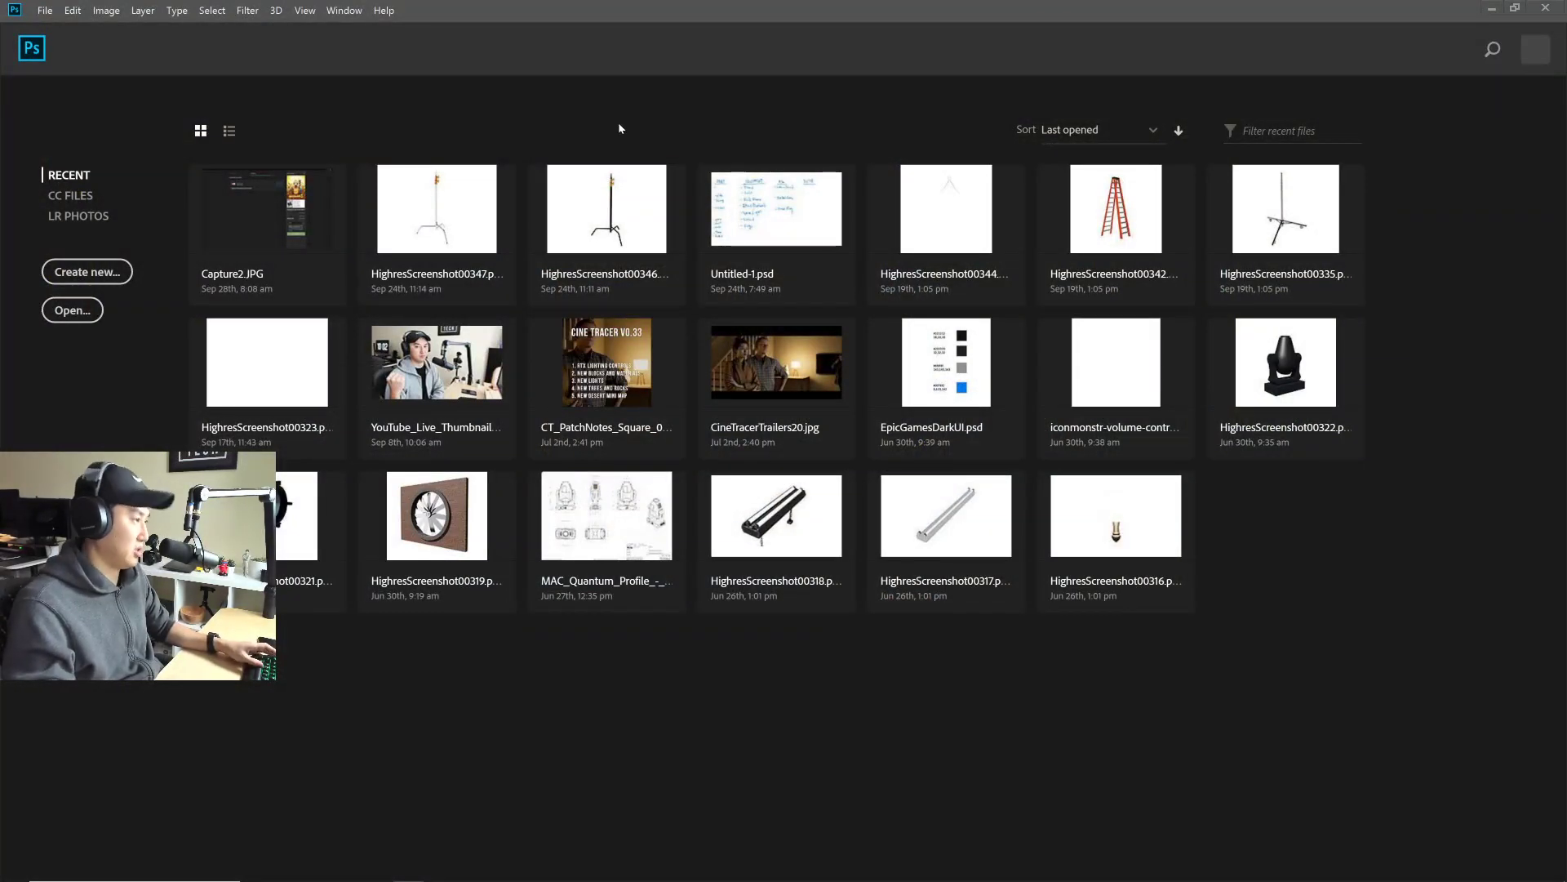
key("alt+Tab")
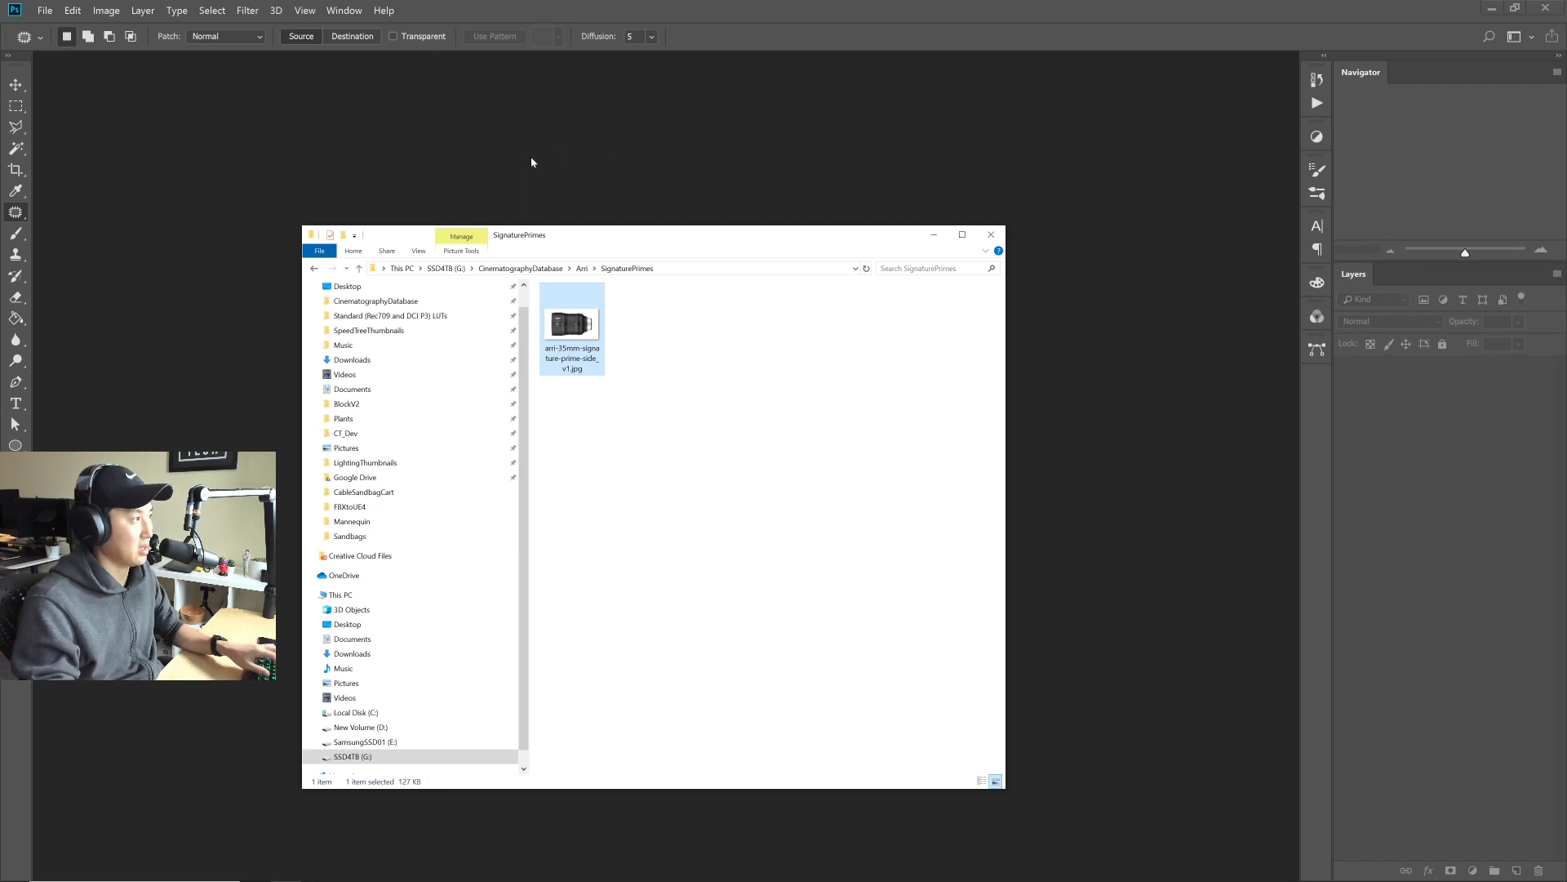
key("Return")
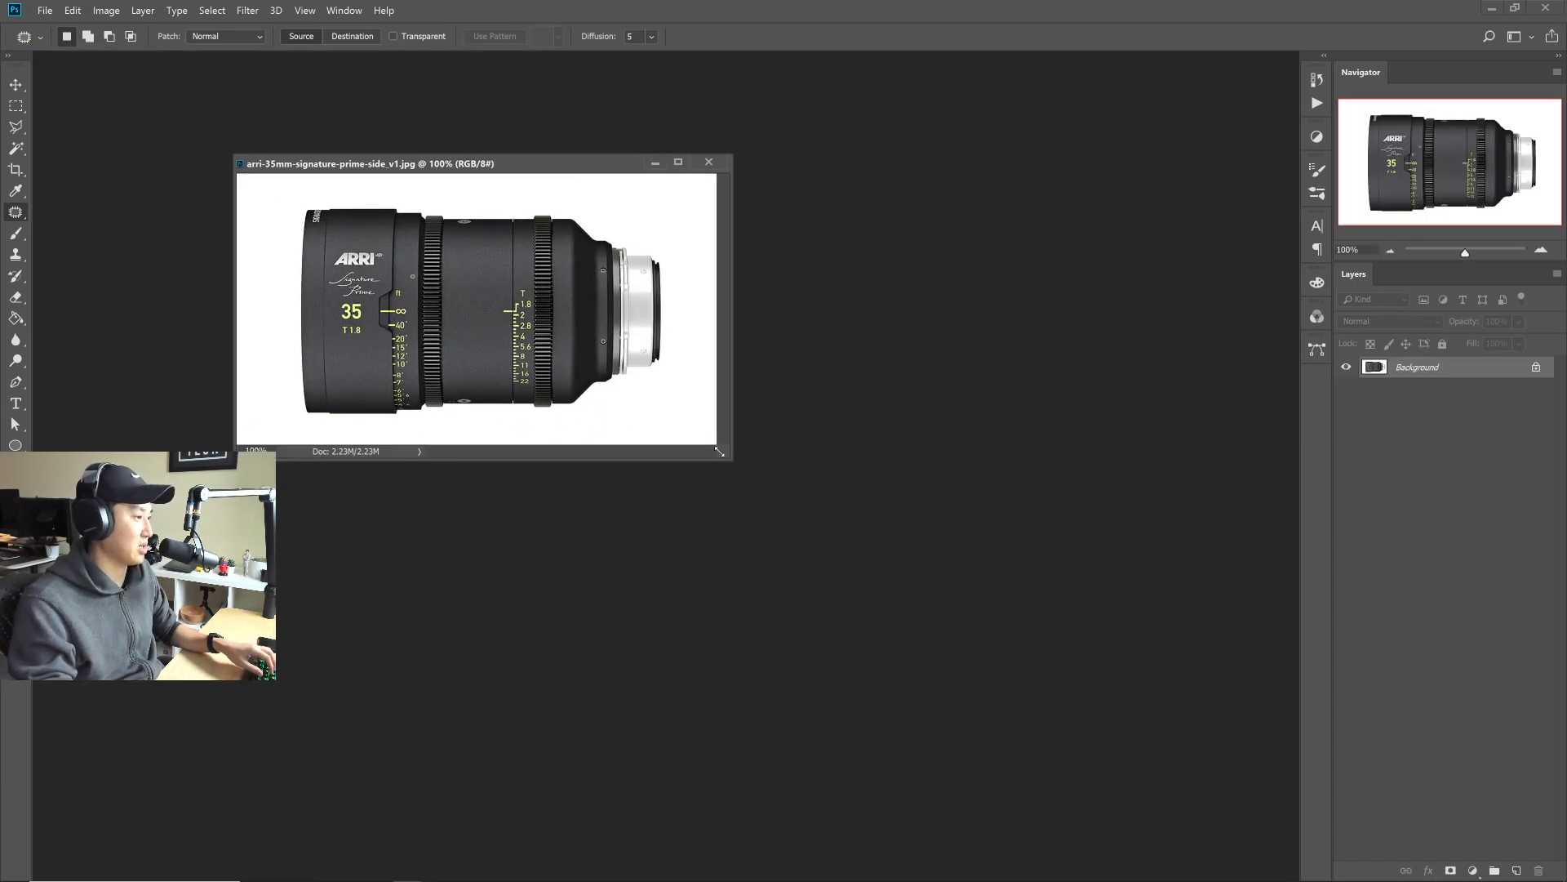
Step: Enlarge the lens image's document window and save the image as ArriLens.jpg in the Arri\SignaturePrimes folder
left_click_drag(729, 460, 787, 458)
left_click_drag(631, 172, 658, 181)
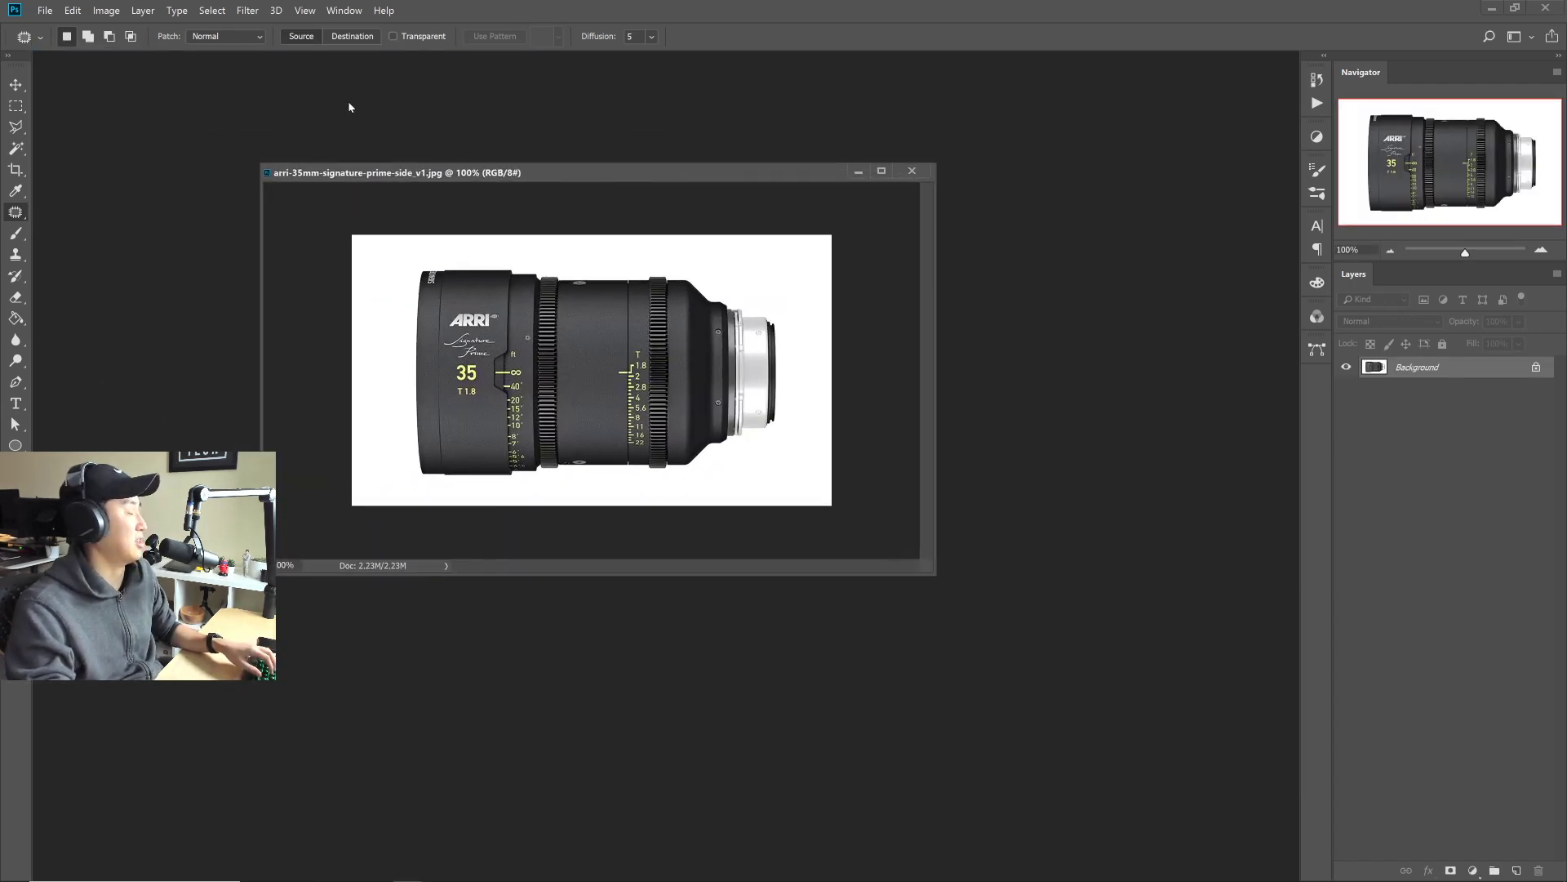
left_click(45, 10)
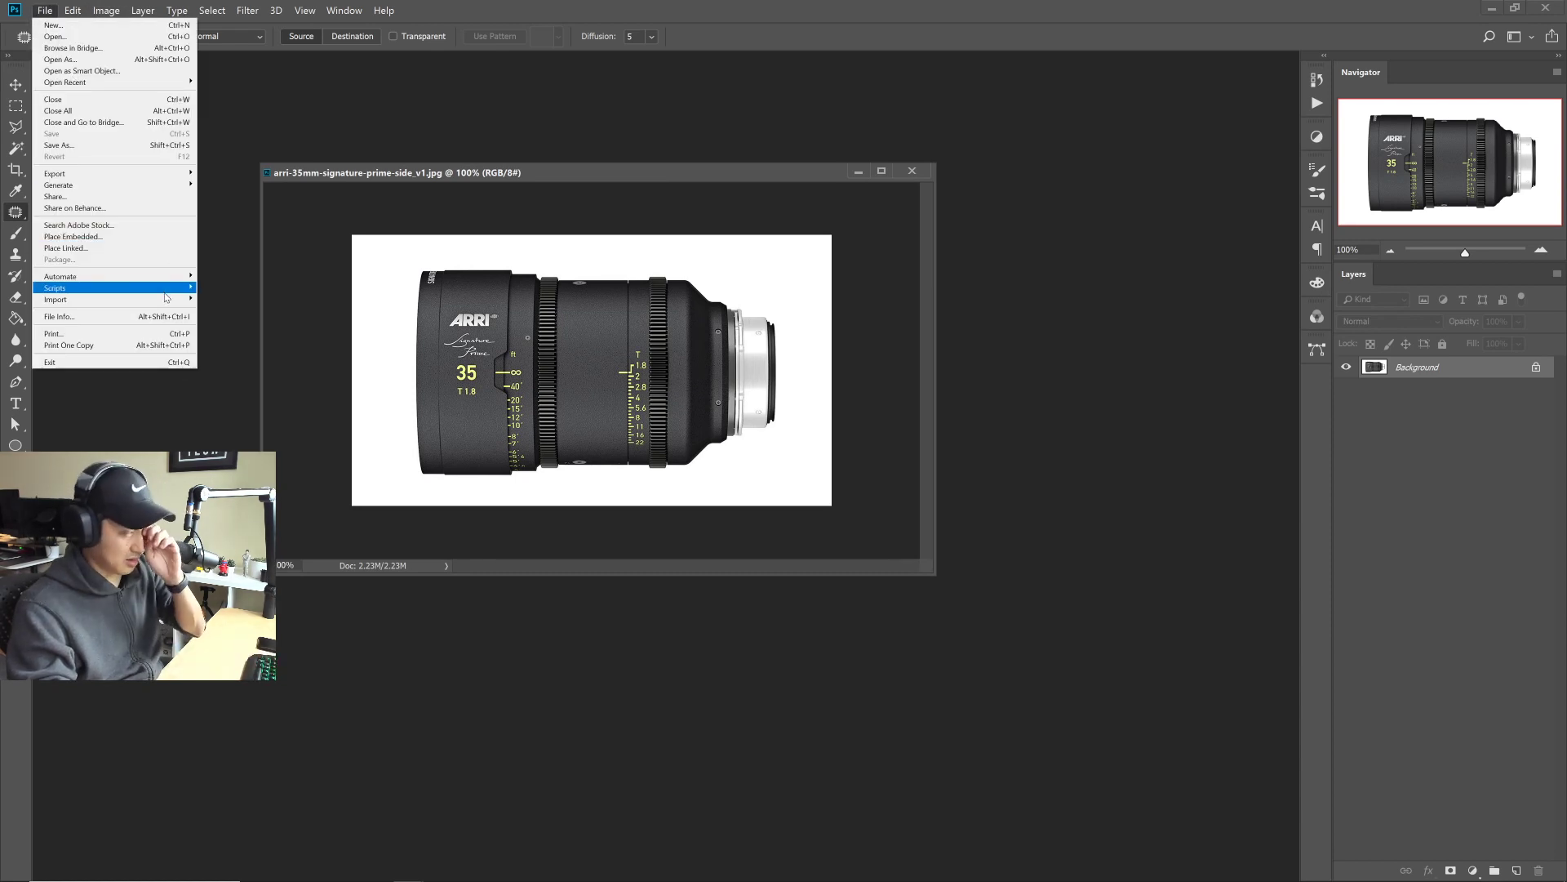
mouse_move(166, 303)
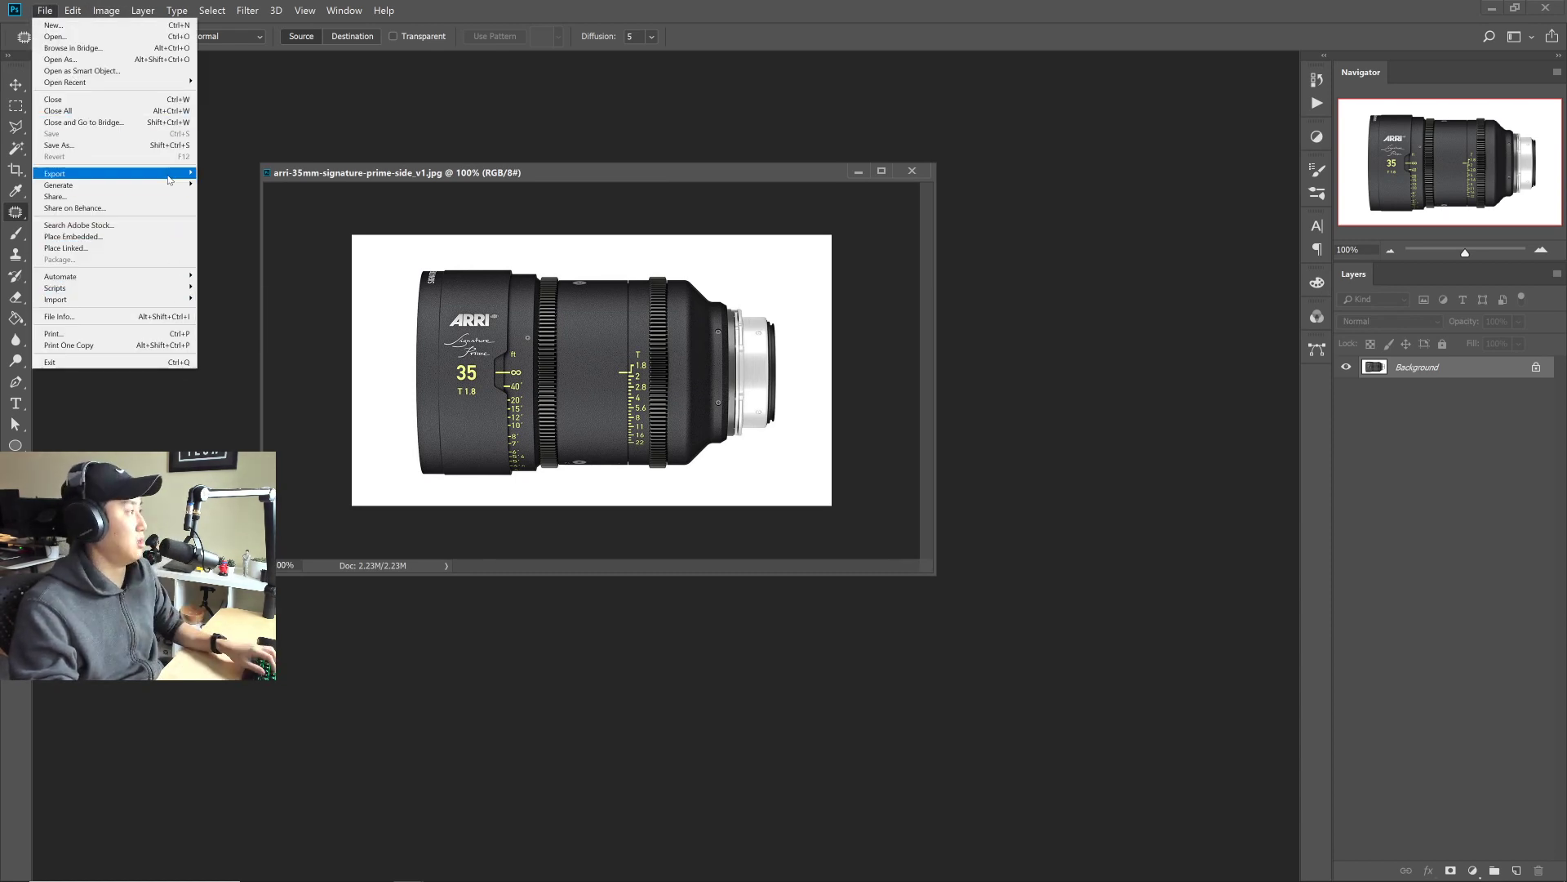
left_click(148, 146)
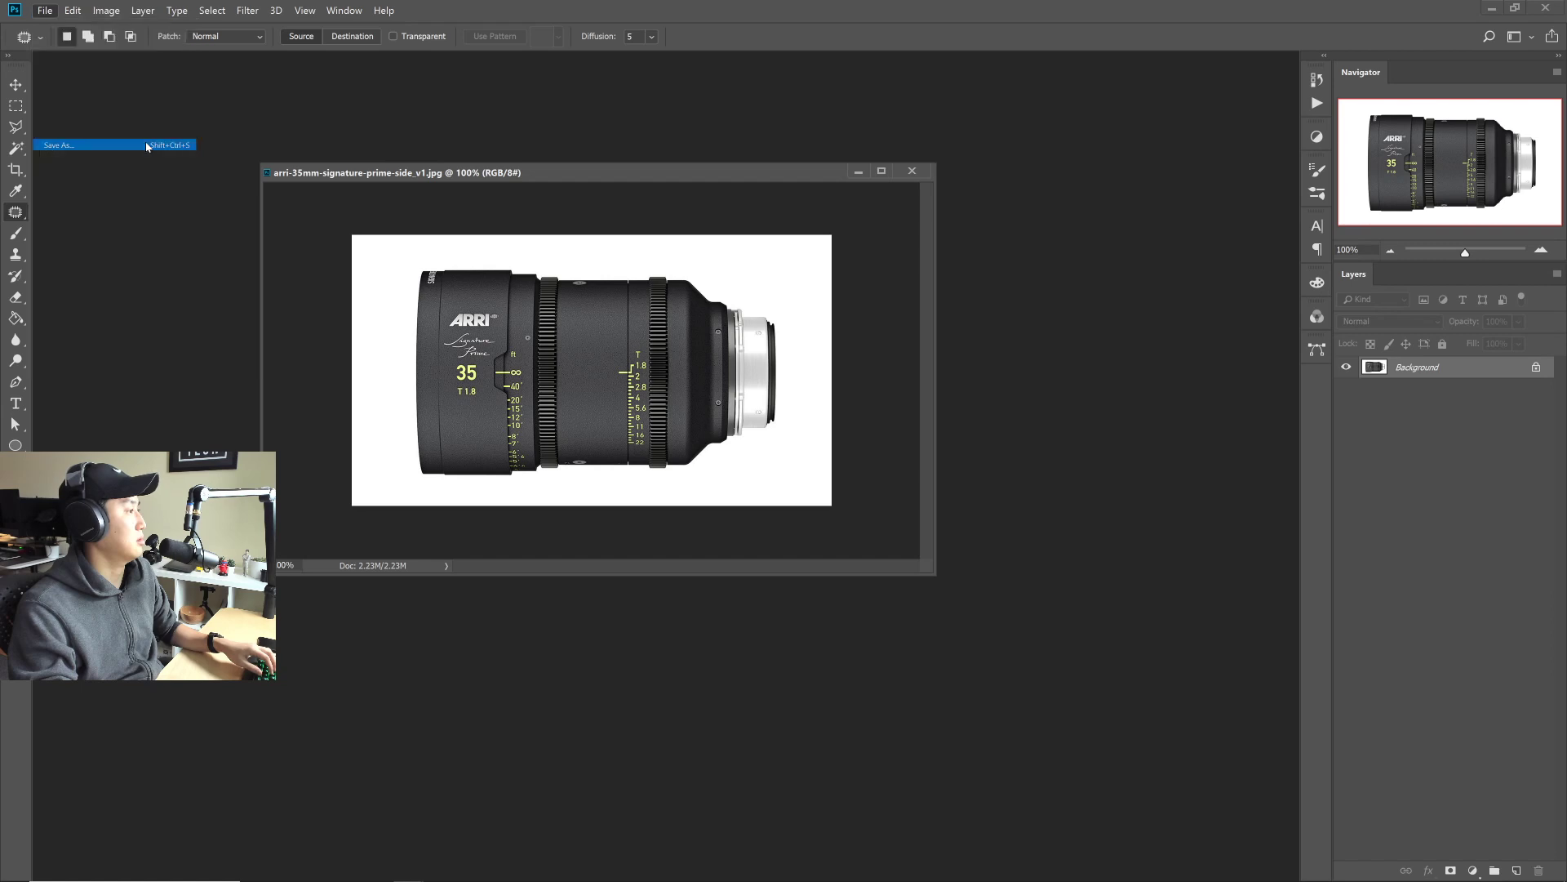
left_click_drag(517, 10, 645, 63)
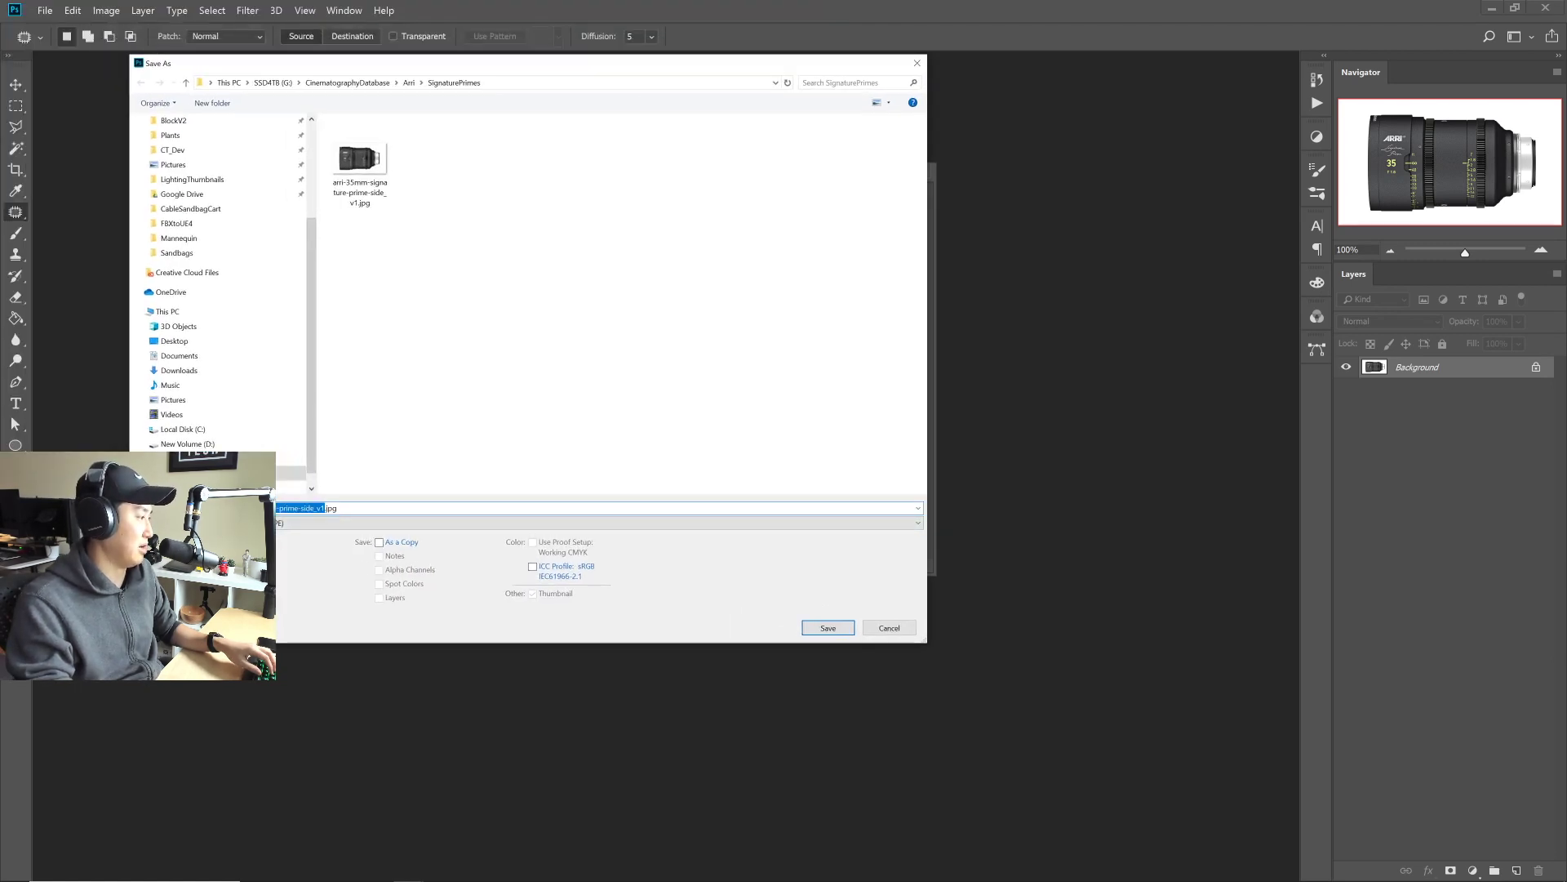
key("ctrl+a")
key("BackSpace")
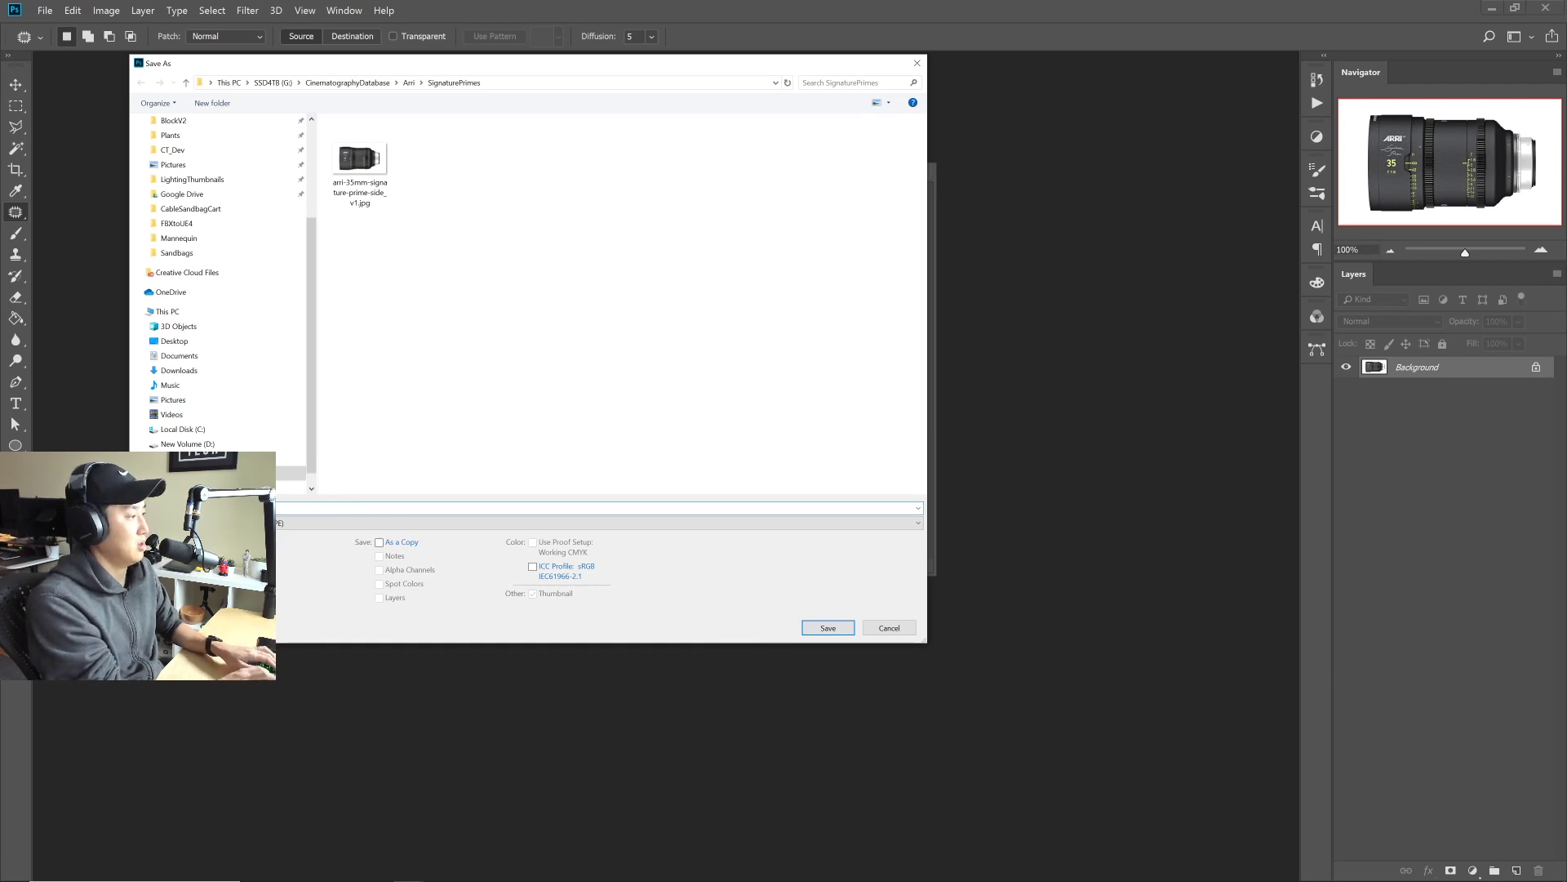
left_click(806, 629)
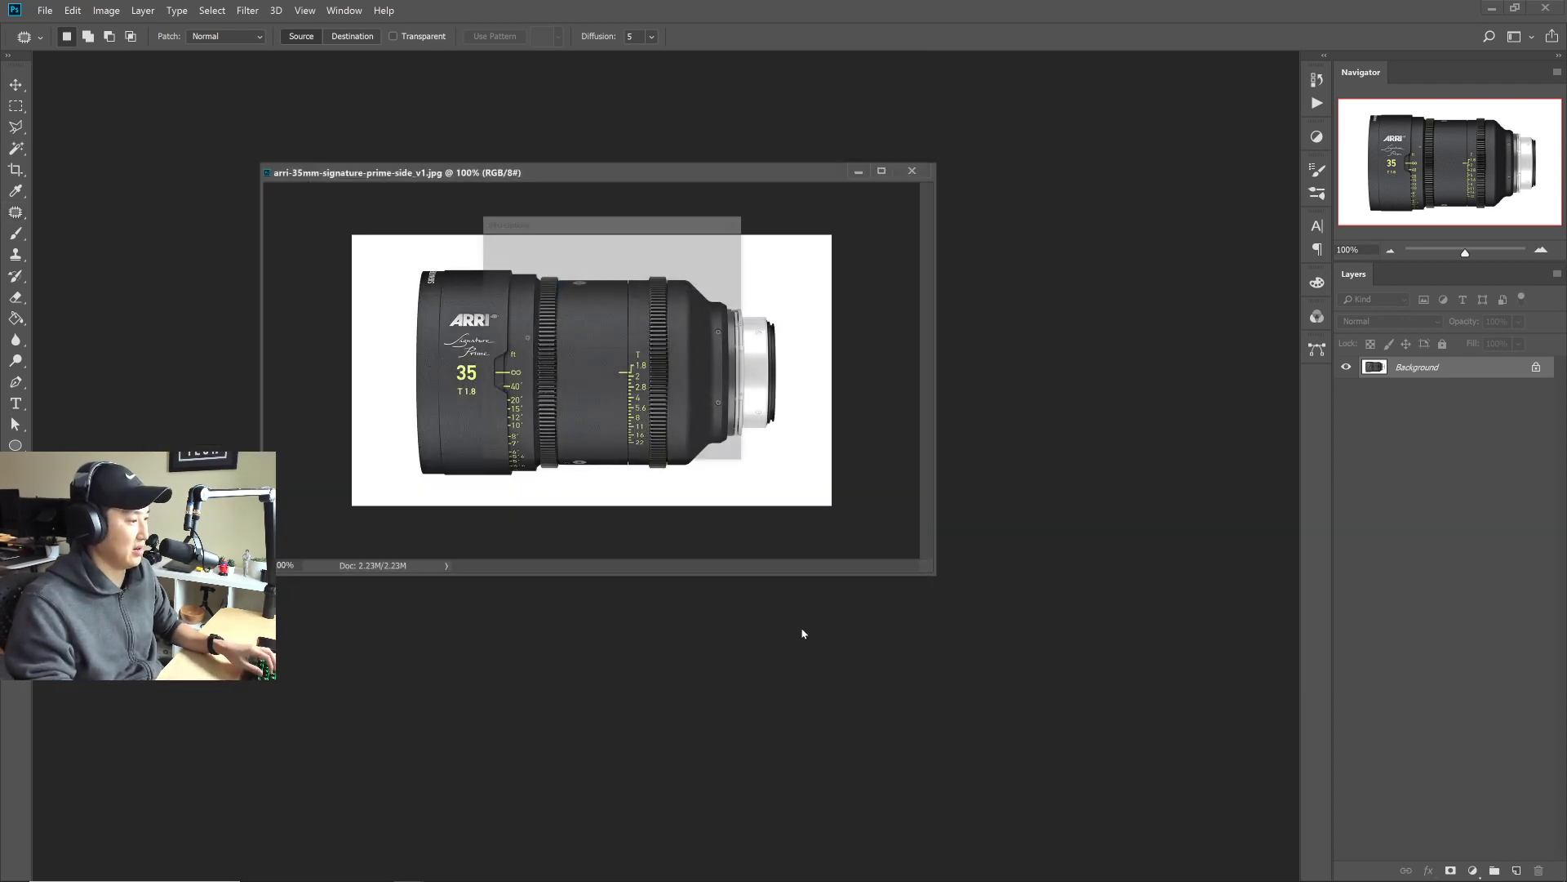
Step: Set the JPEG quality to High for ArriLens.jpg, finish saving, and reposition its document window
left_click(607, 291)
left_click(604, 331)
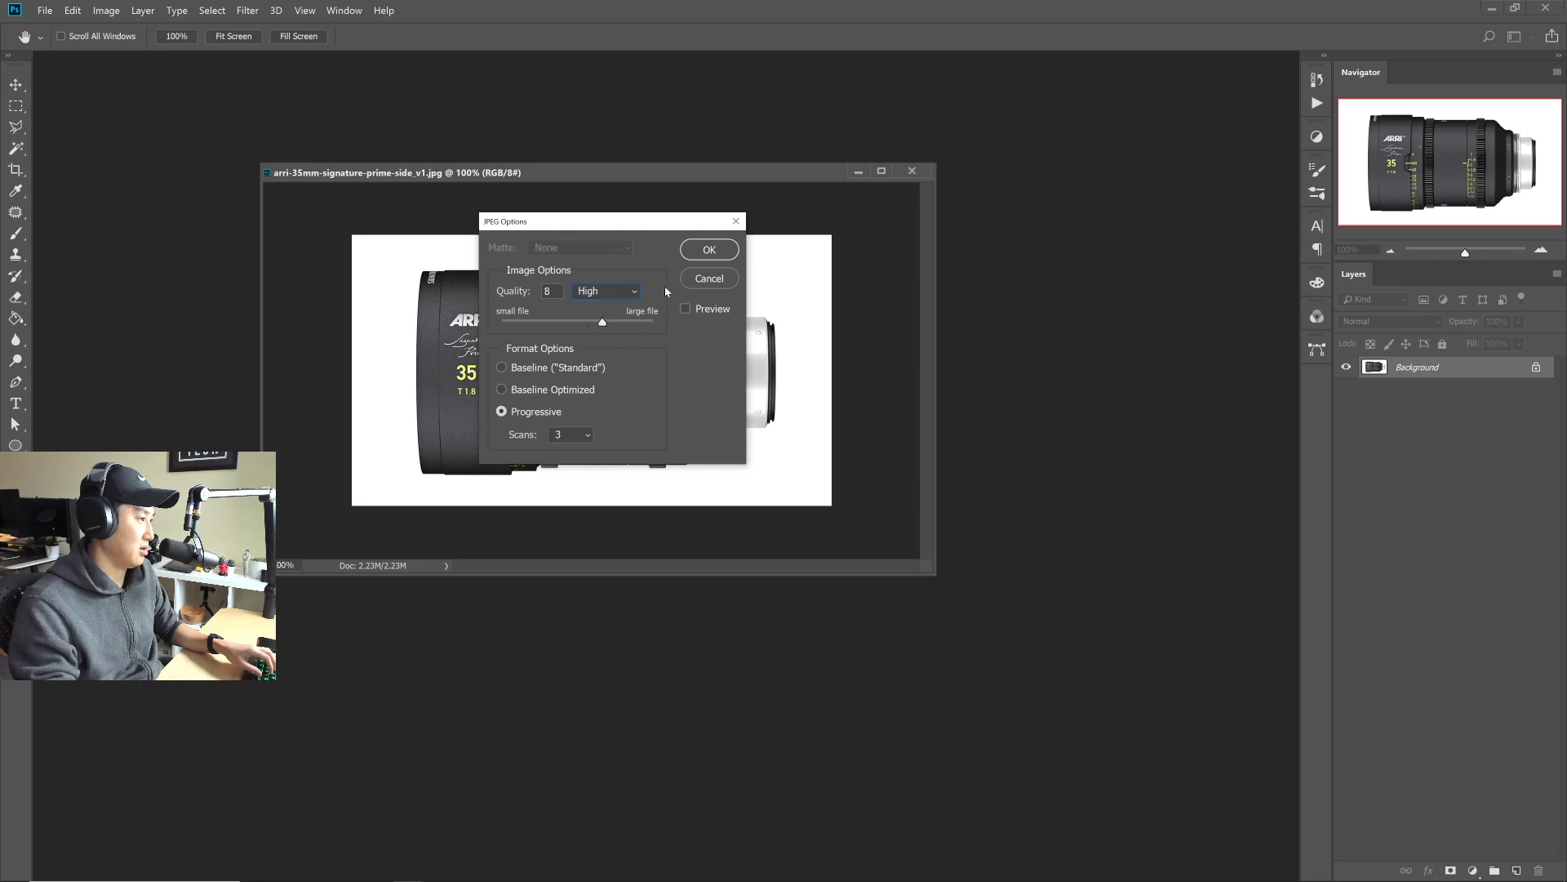
key("Return")
key("j")
left_click_drag(650, 174, 678, 187)
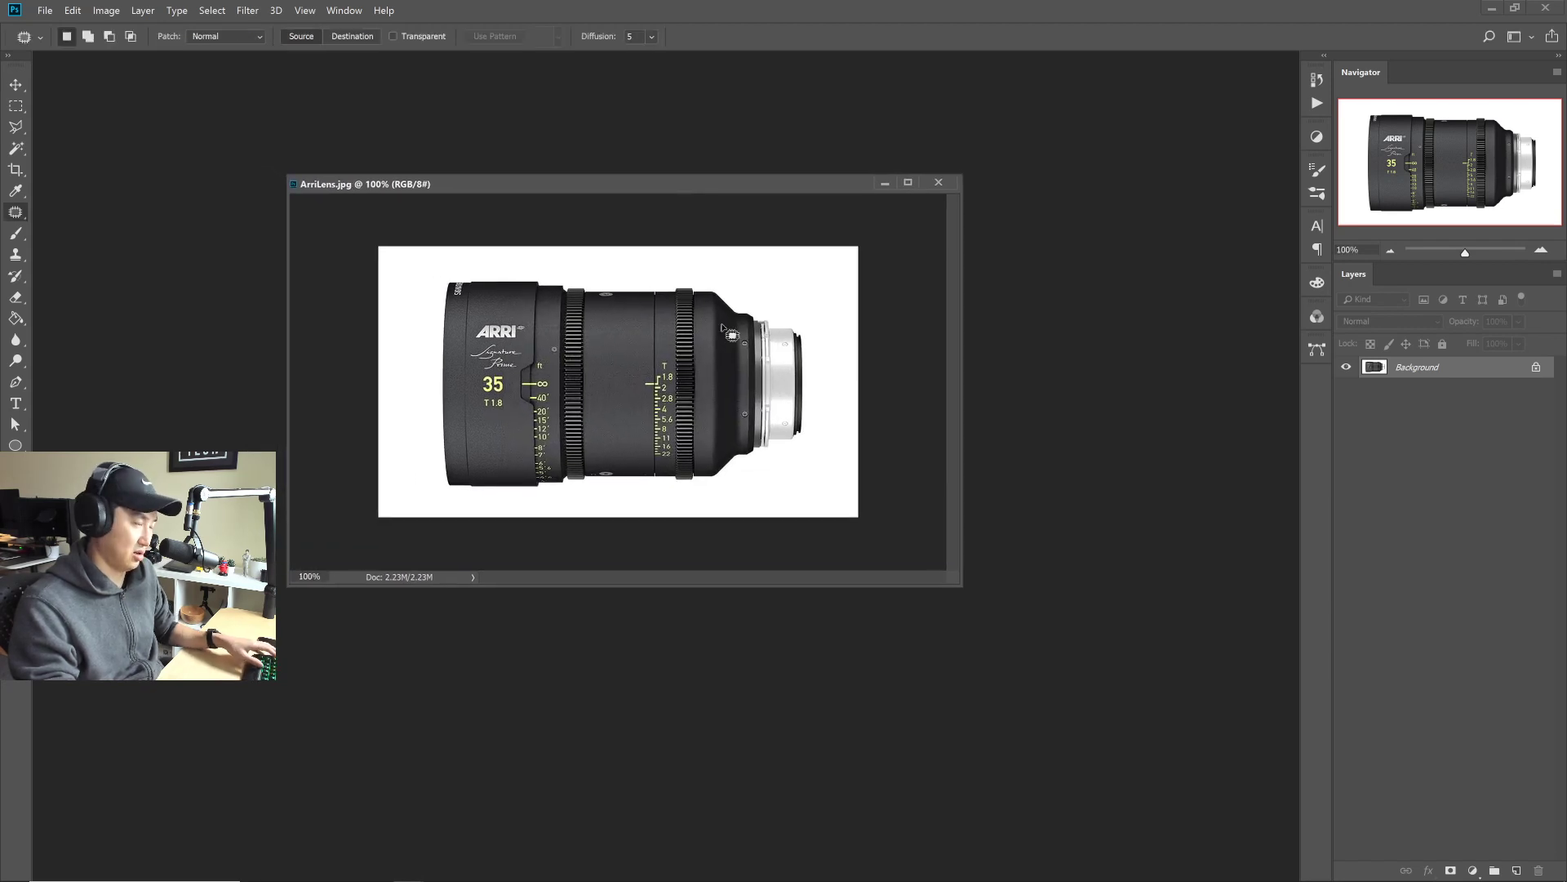
Step: Switch to Blender and clear the selection in the Viewfinder_01.blend scene
key("alt+Tab")
key("alt+Tab")
key("alt+Tab")
key("alt+Tab")
key("alt+Tab")
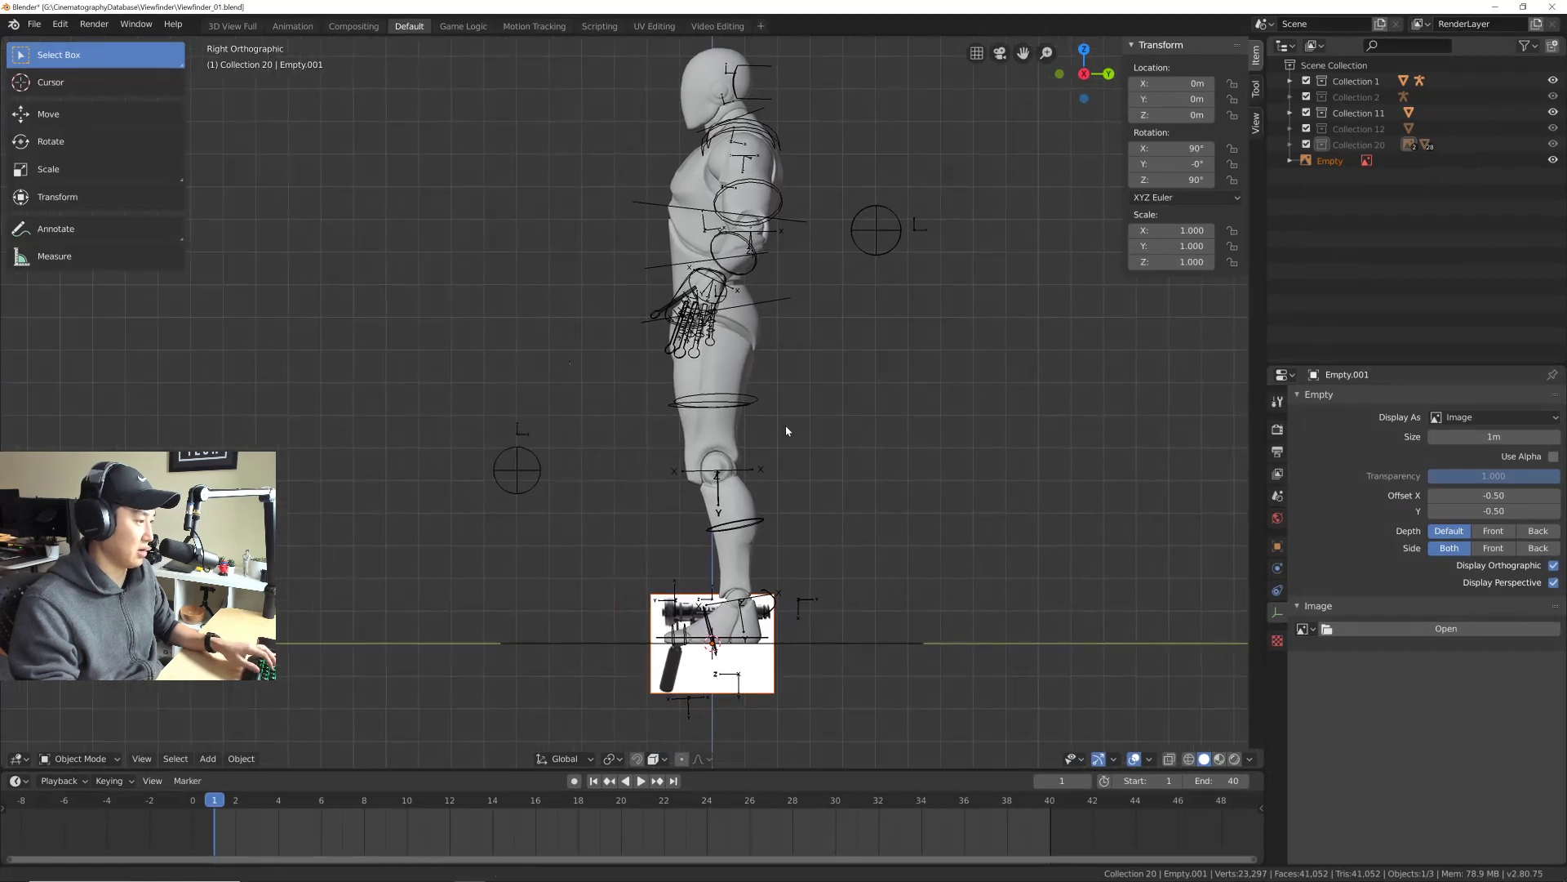
left_click(786, 430)
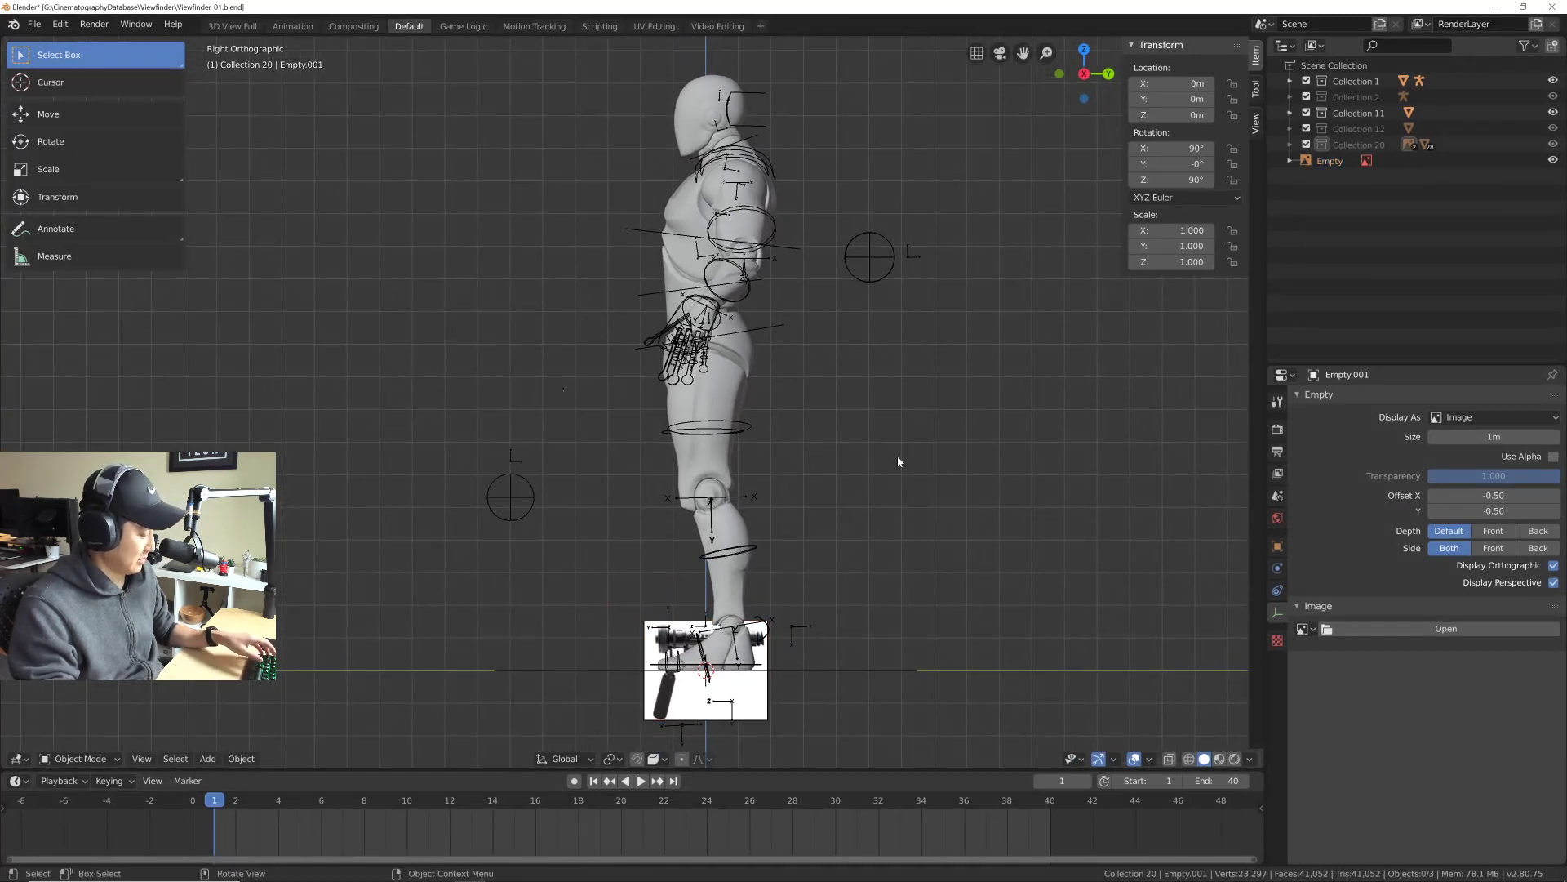
Step: Try to load ArriLens.jpg from the Arri\SignaturePrimes folder as a reference image
key("shift+a")
left_click(980, 461)
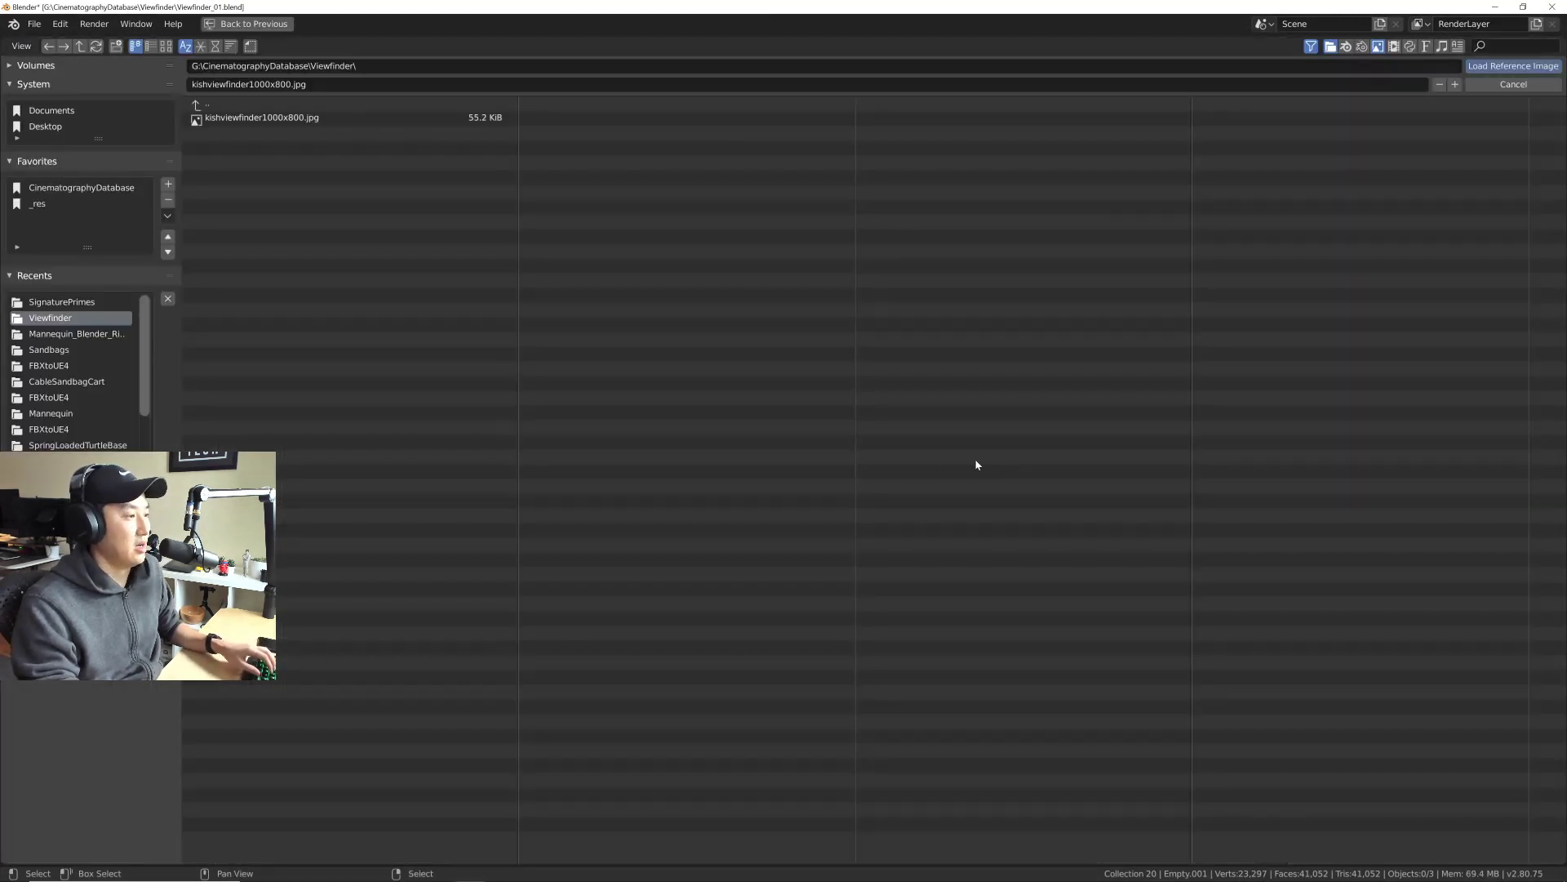
left_click(206, 105)
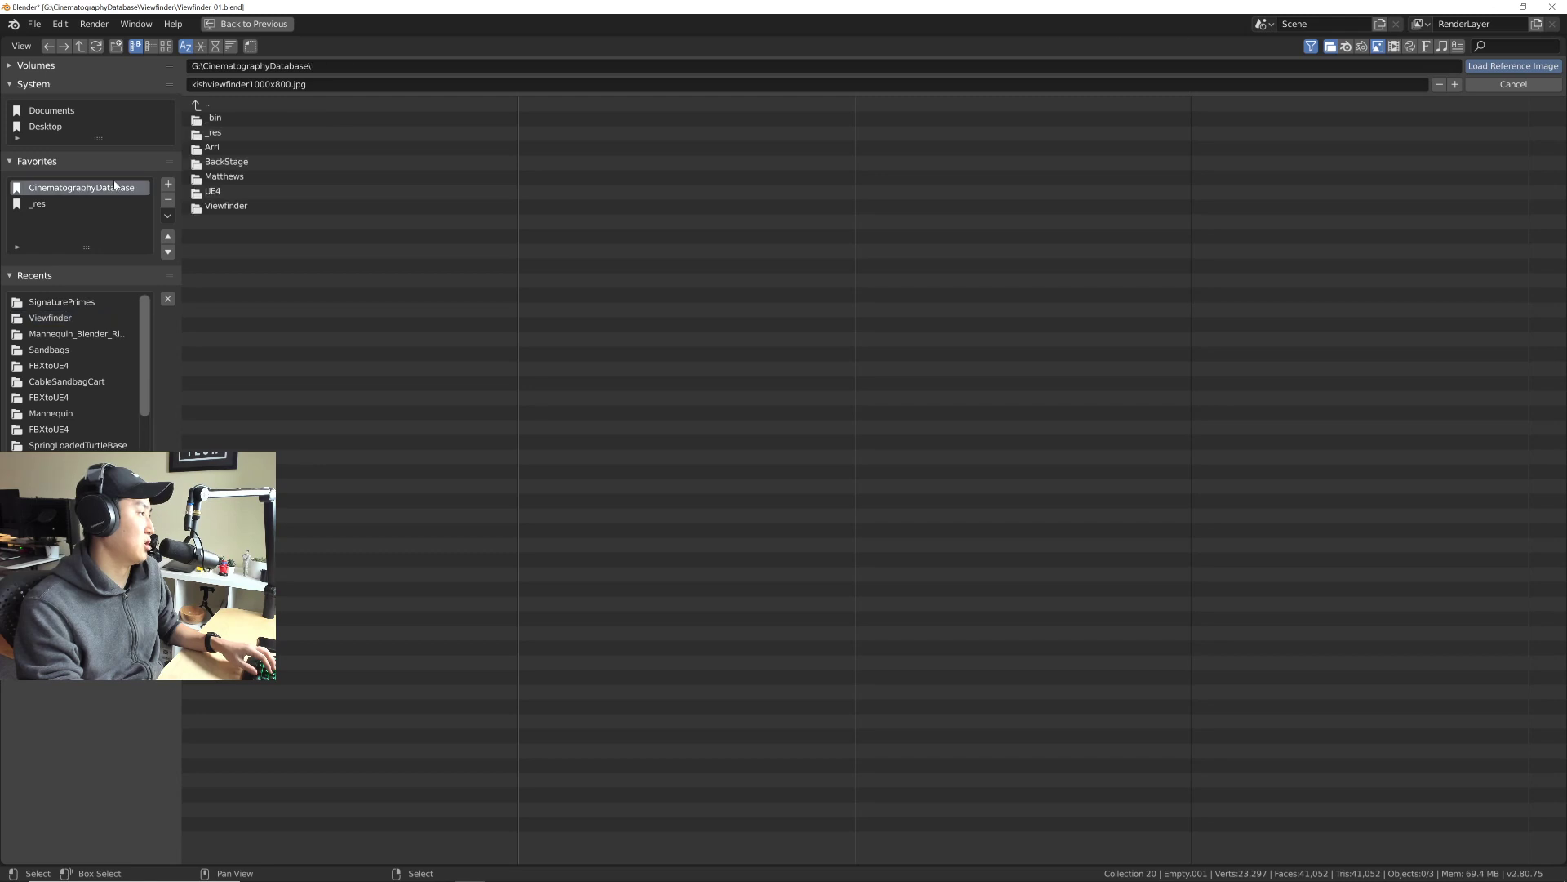
double_click(223, 147)
double_click(236, 121)
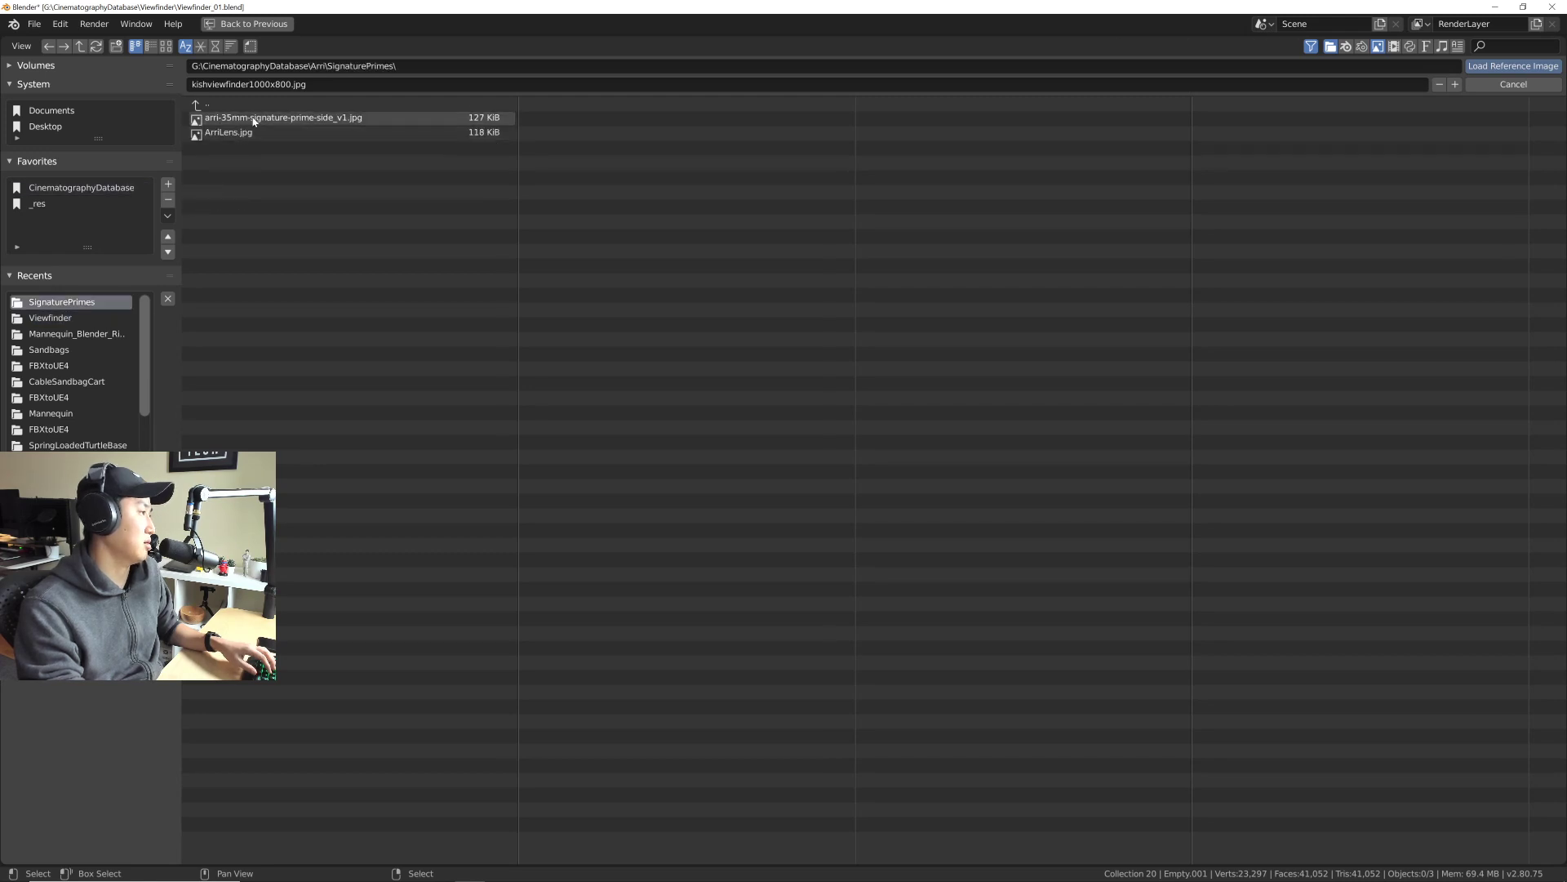
left_click(231, 134)
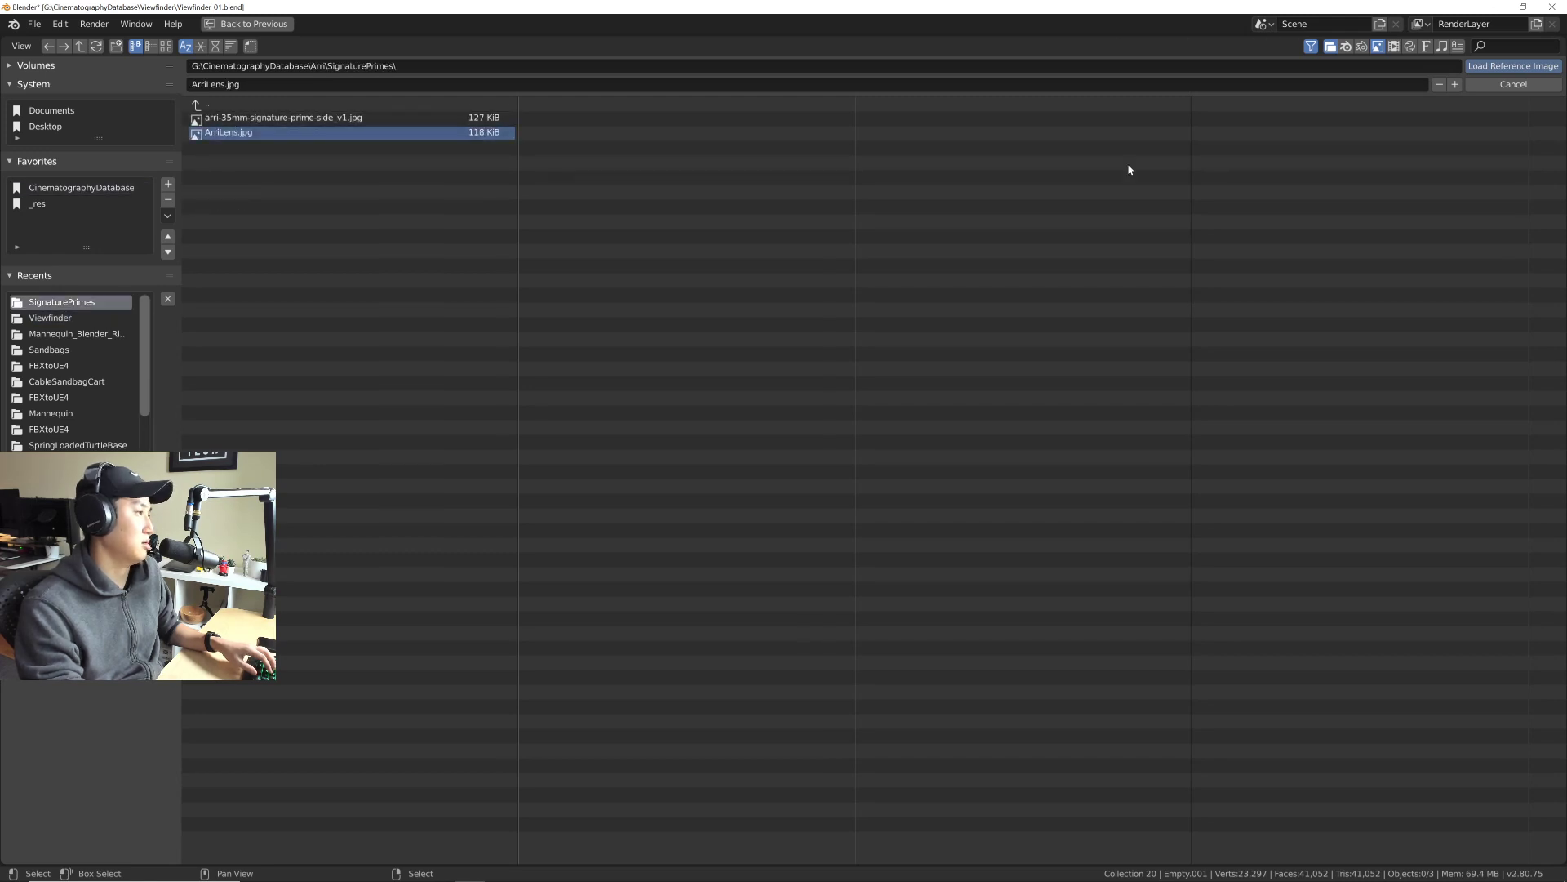
left_click(1534, 68)
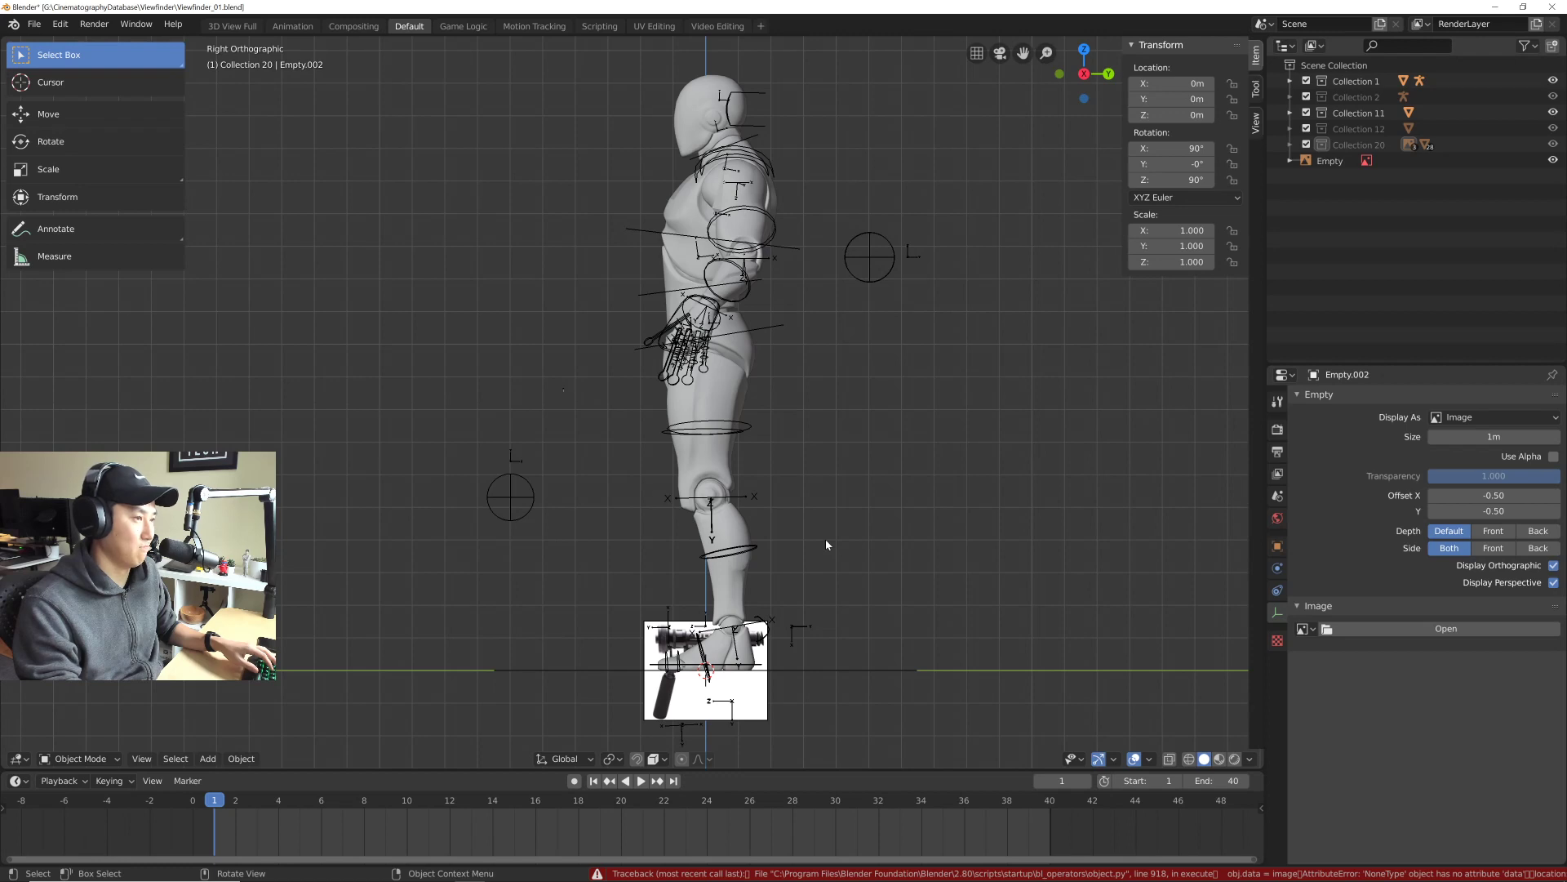
Step: Delete the viewfinder reference image at the mannequin's feet and save Viewfinder_01.blend
left_click(755, 711)
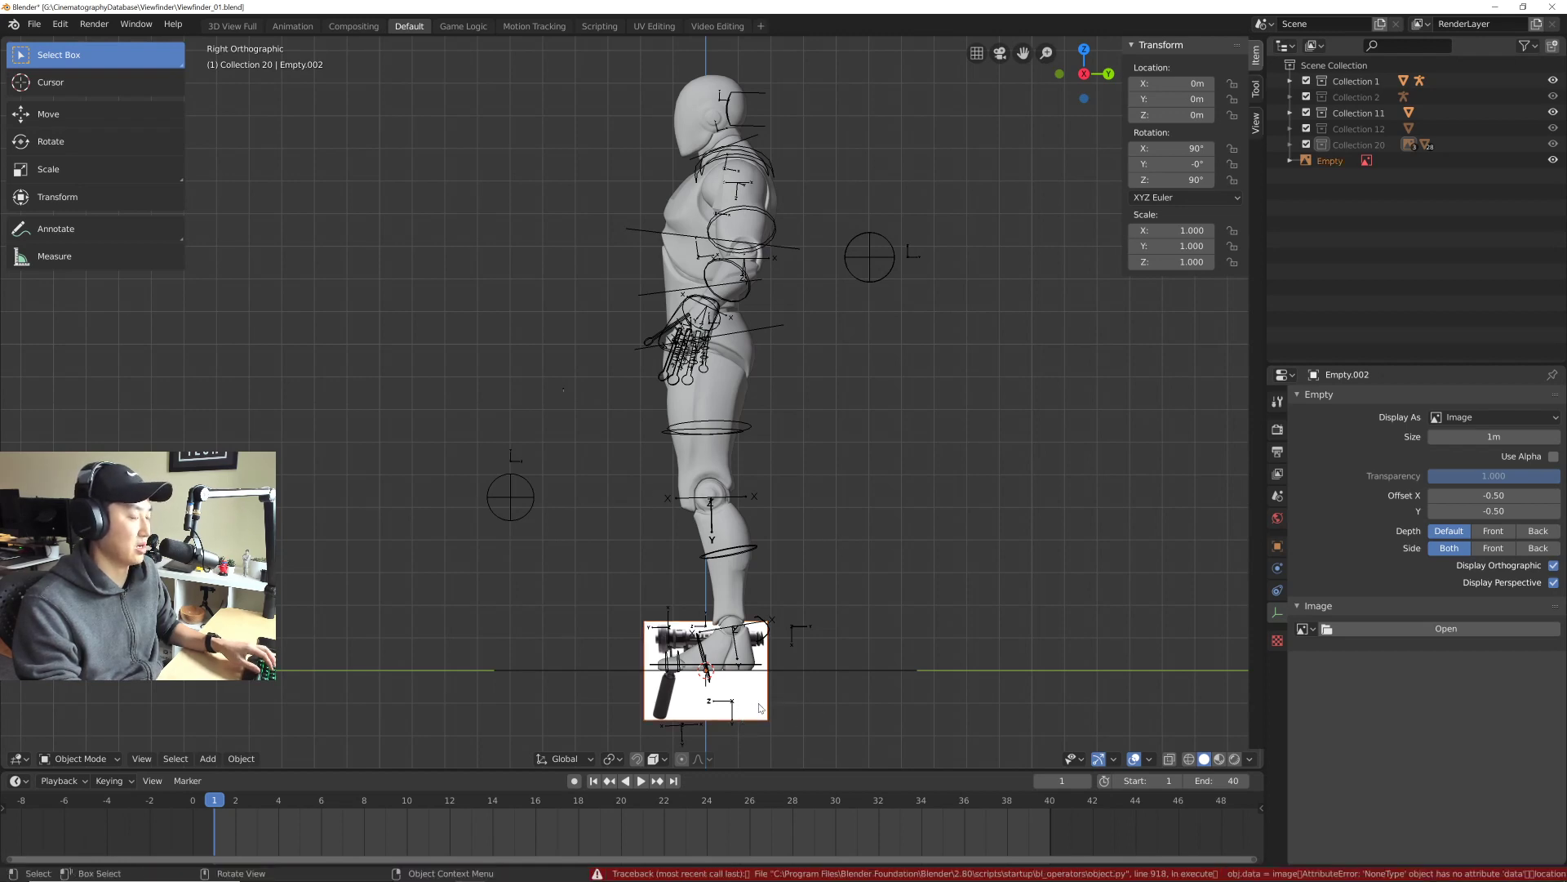
key("x")
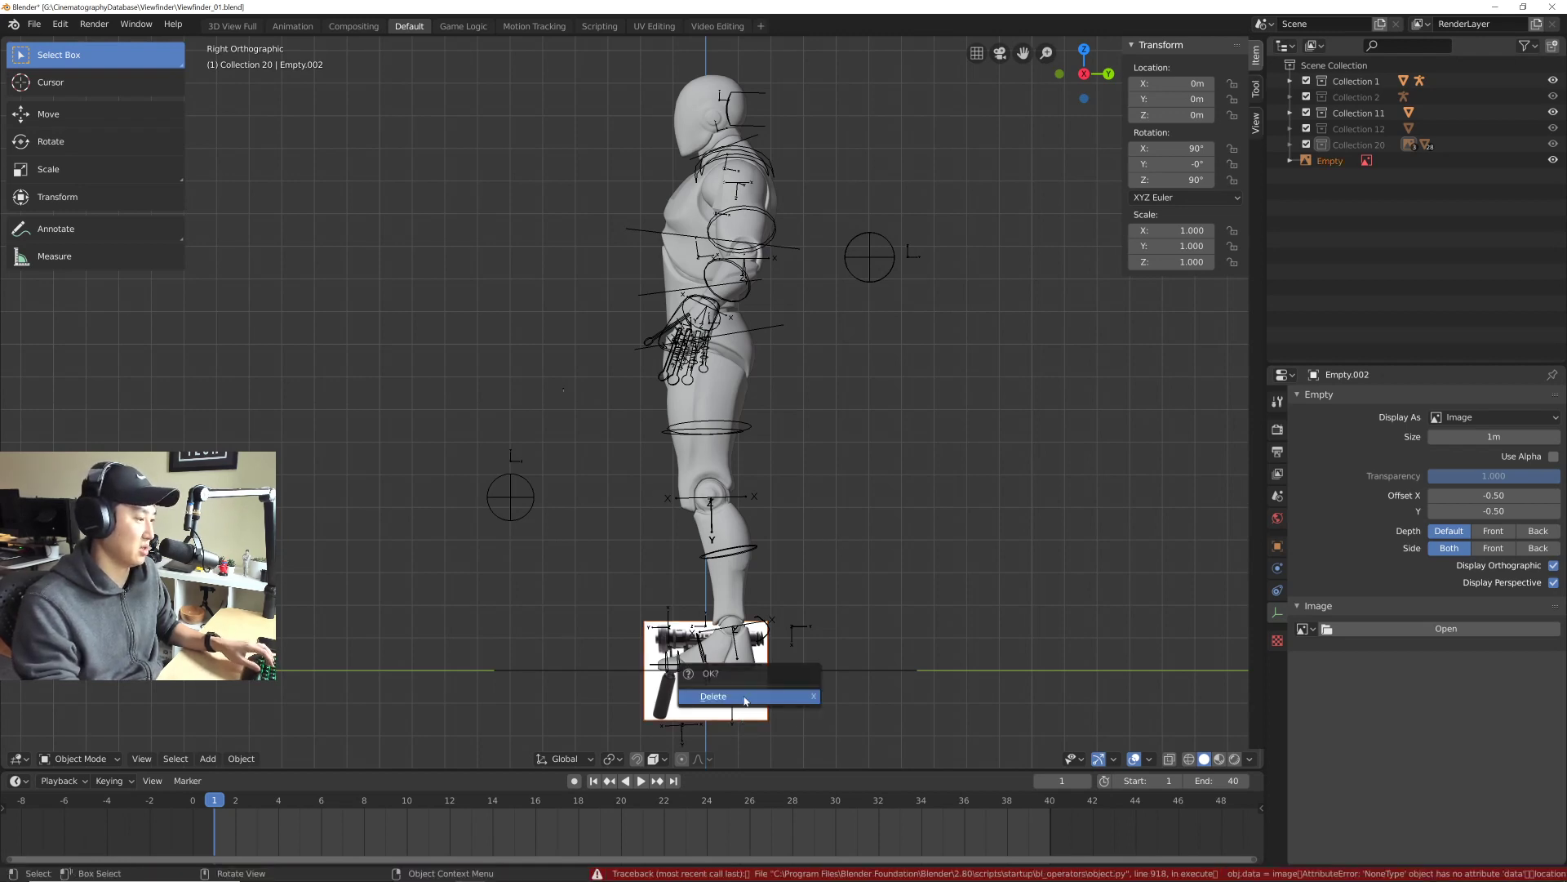
left_click(746, 696)
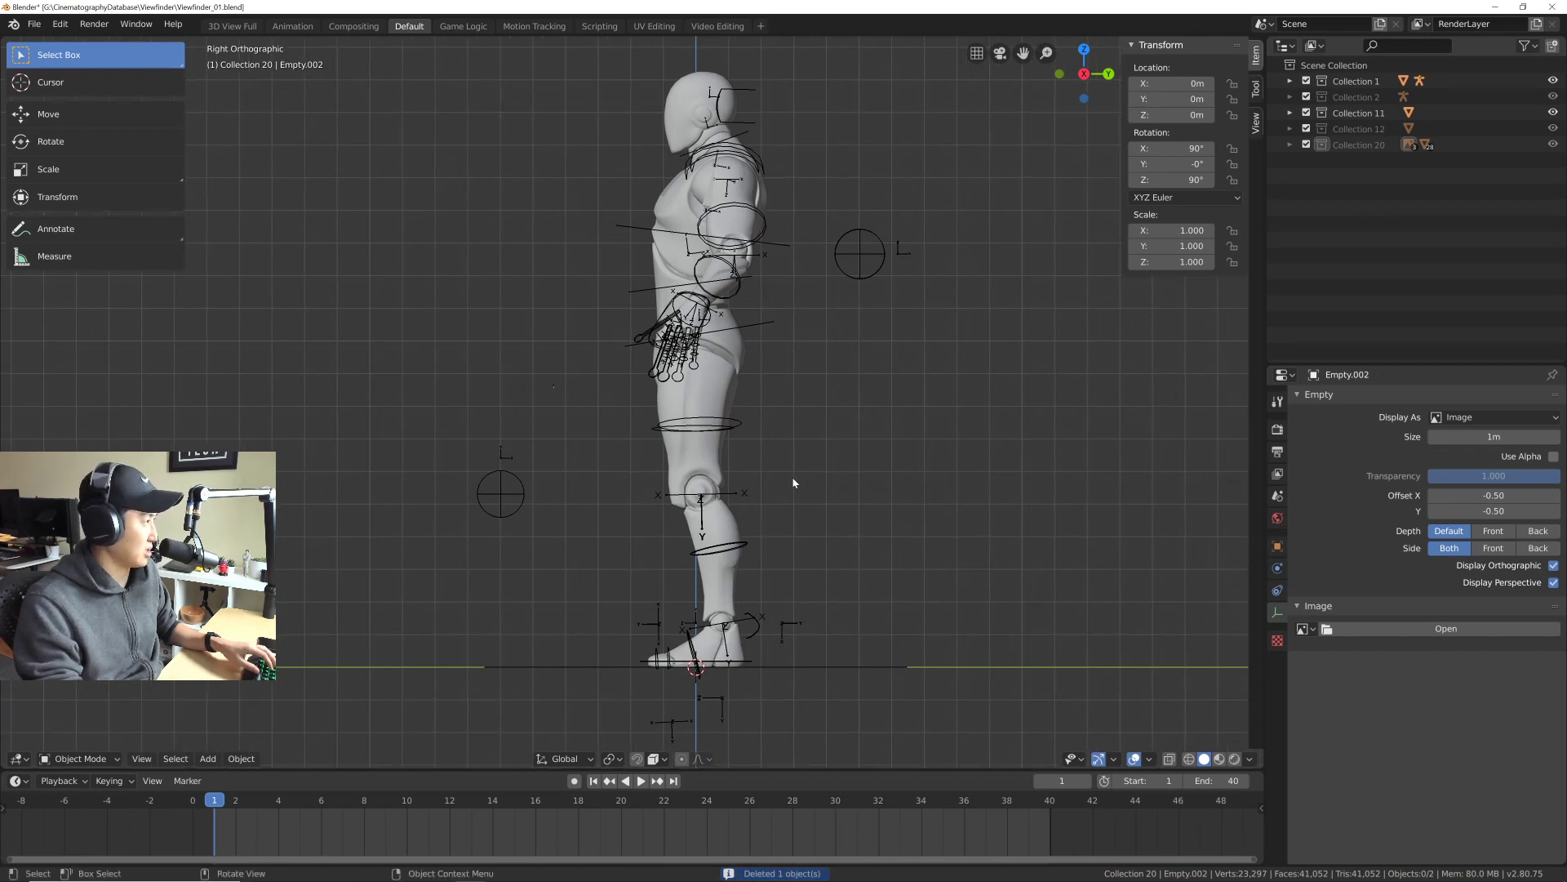
key("ctrl+s")
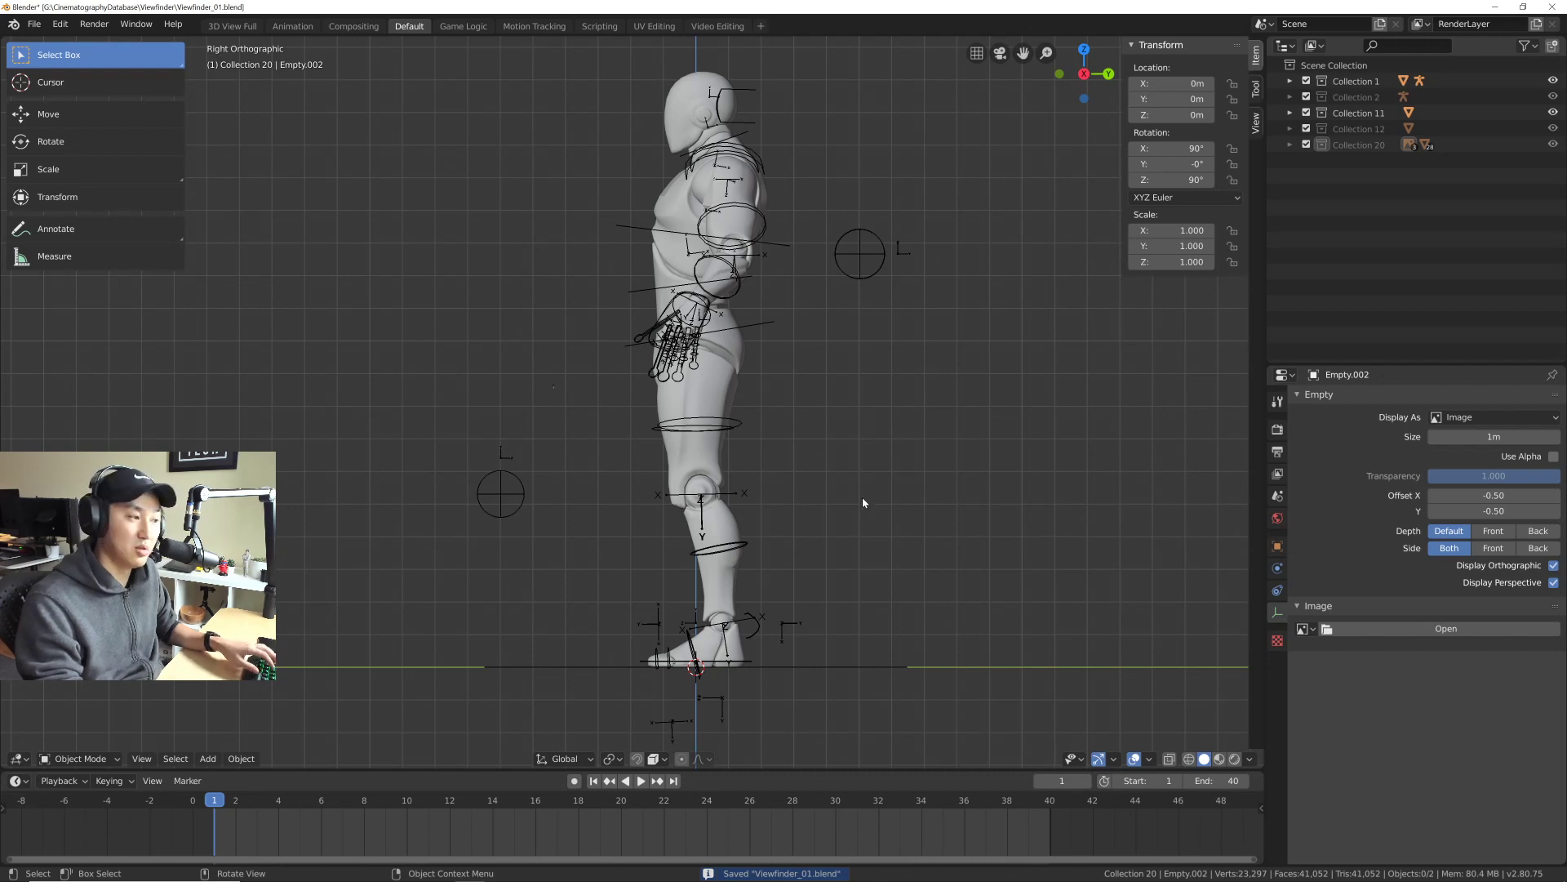
Step: Try again to load ArriLens.jpg as a reference image, with the viewfinder image removed from the scene
scroll(813, 492, "down", 1, "ctrl")
key("shift+a")
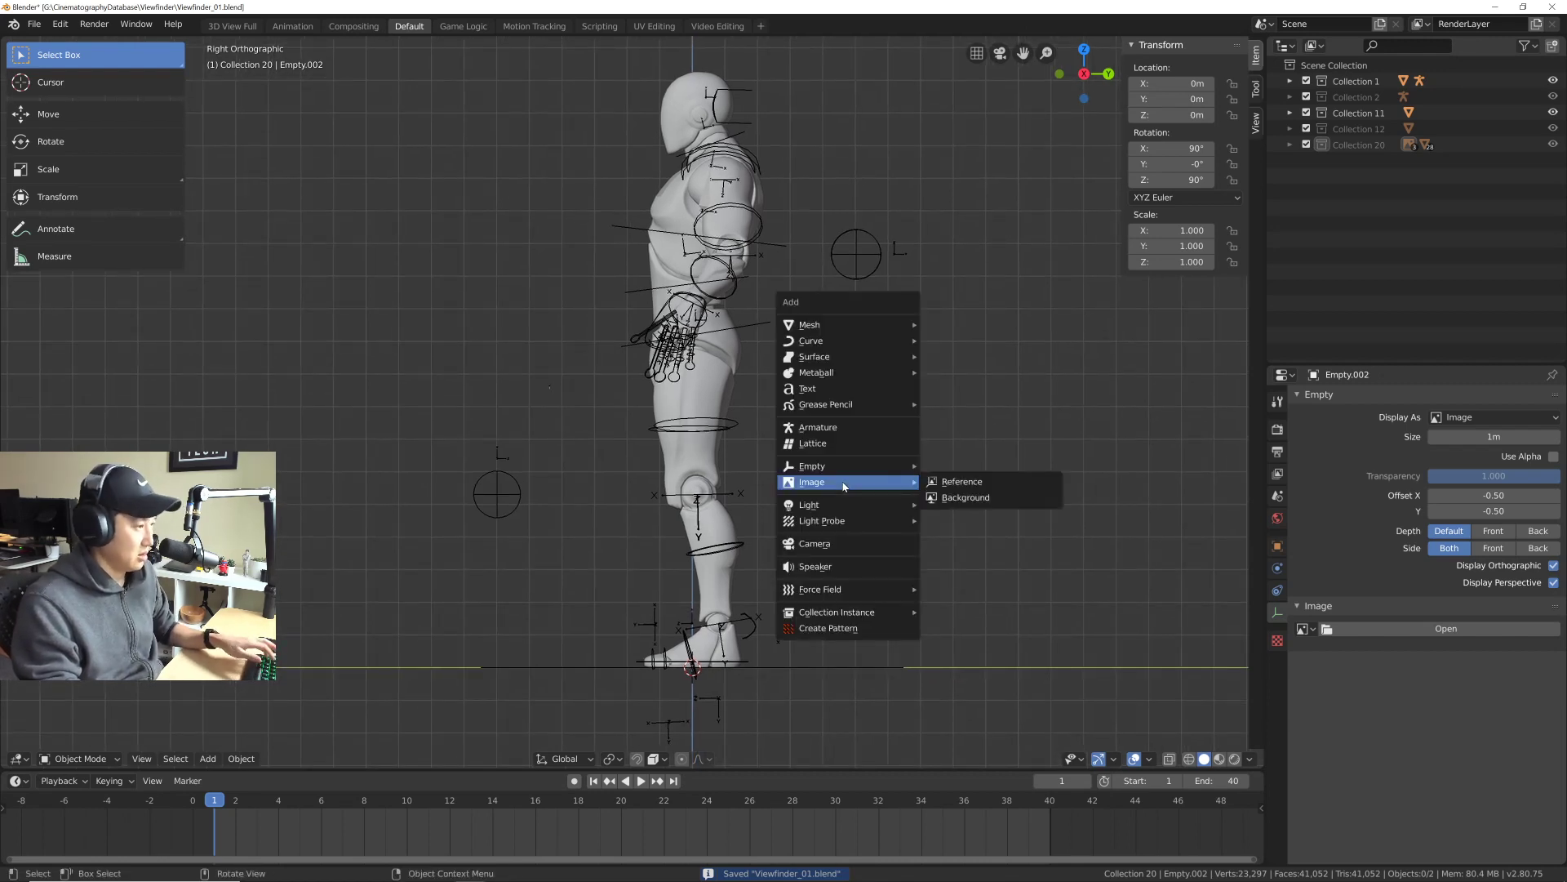
left_click(960, 482)
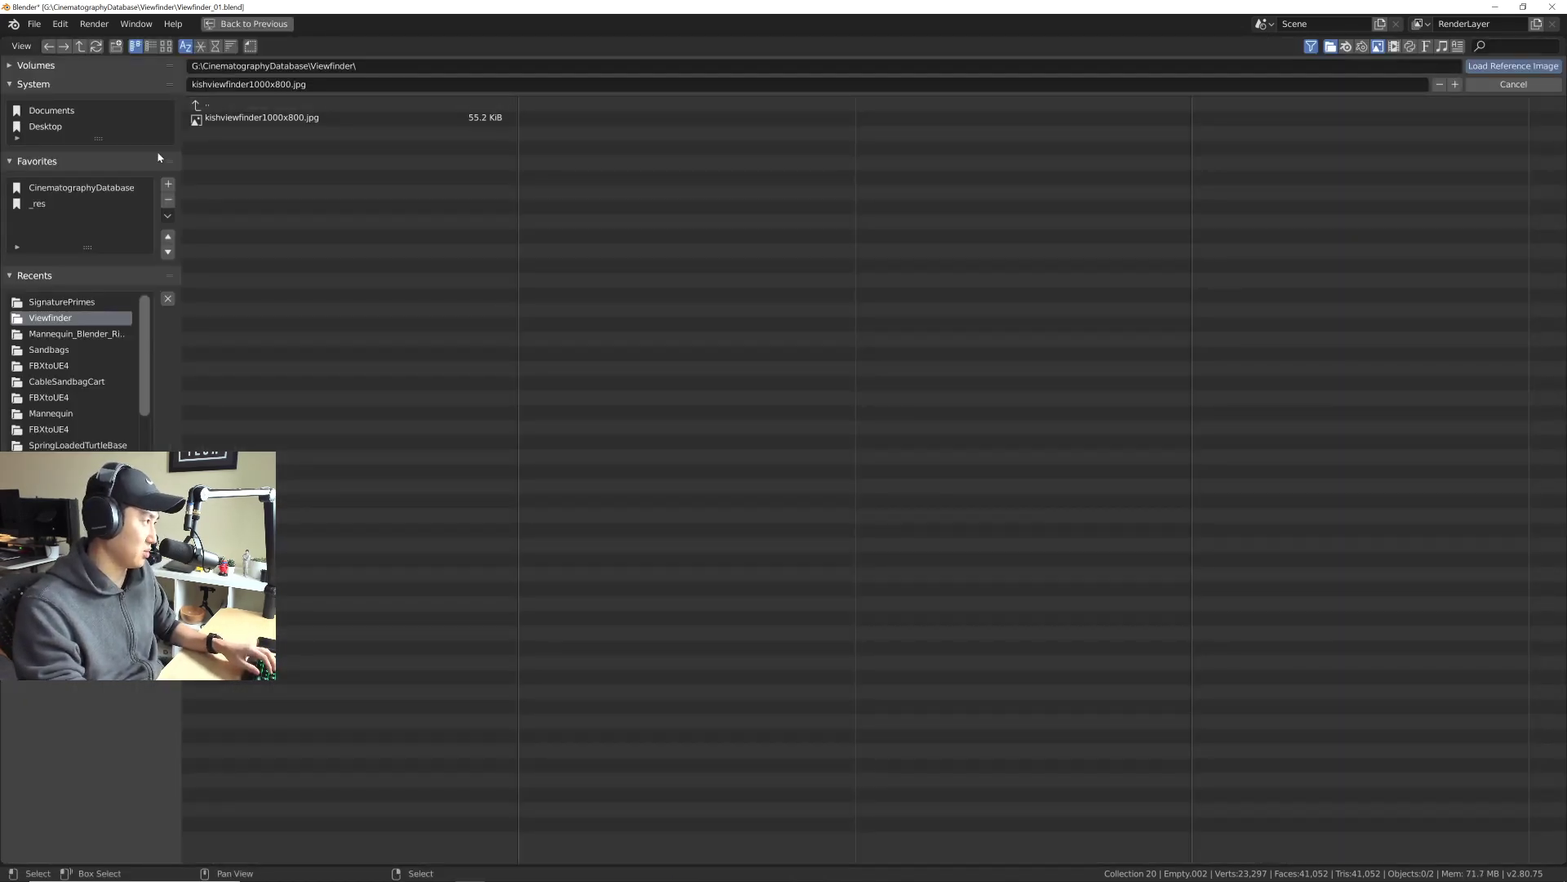
left_click(82, 187)
left_click(212, 146)
left_click(236, 118)
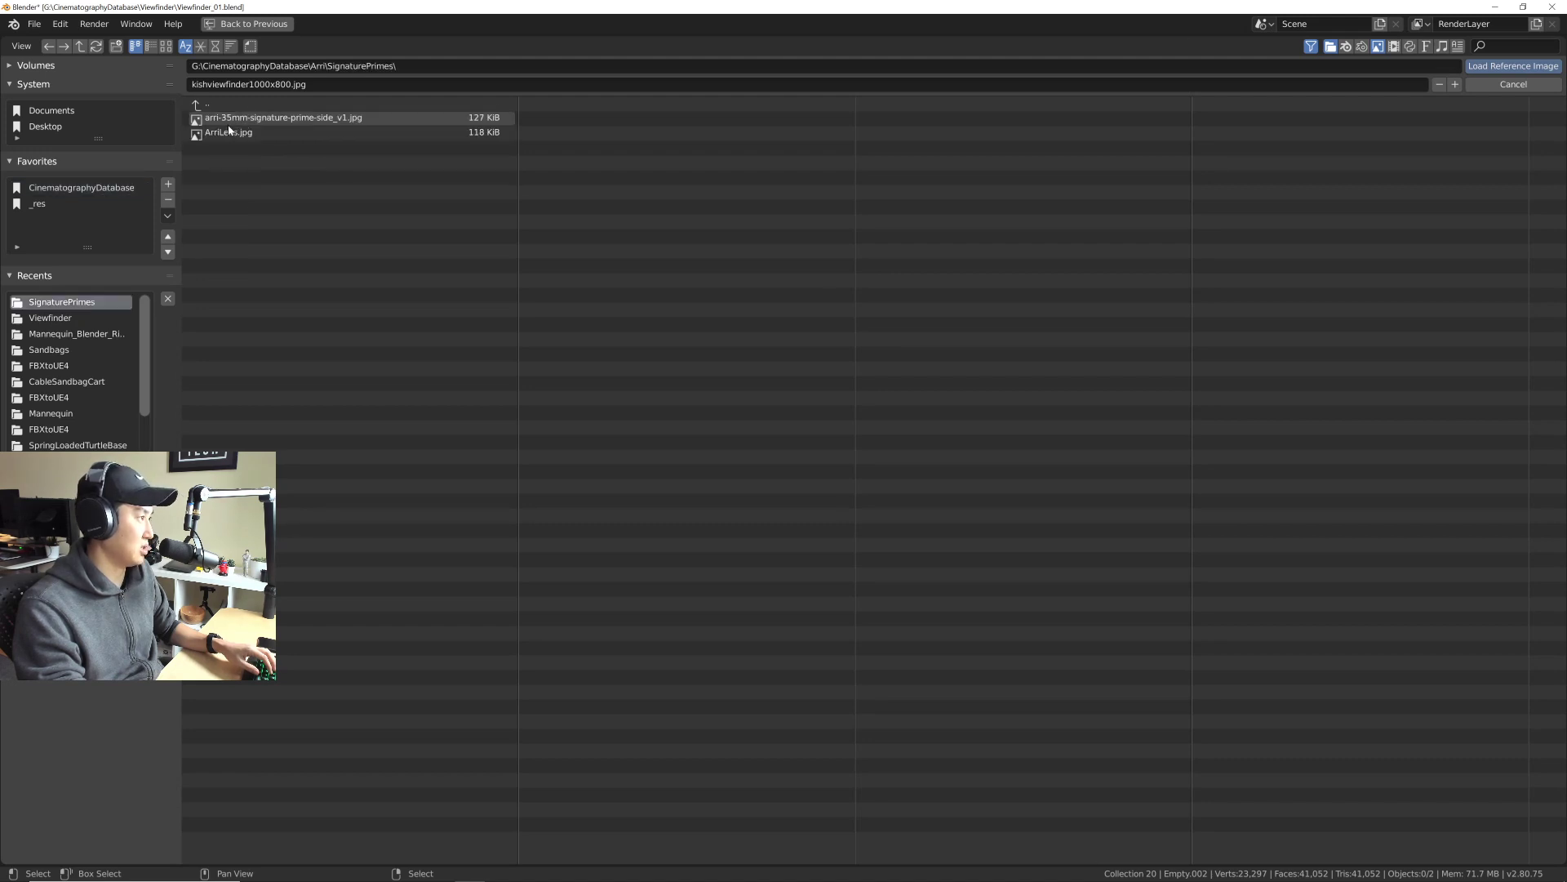
left_click(244, 132)
left_click(1502, 66)
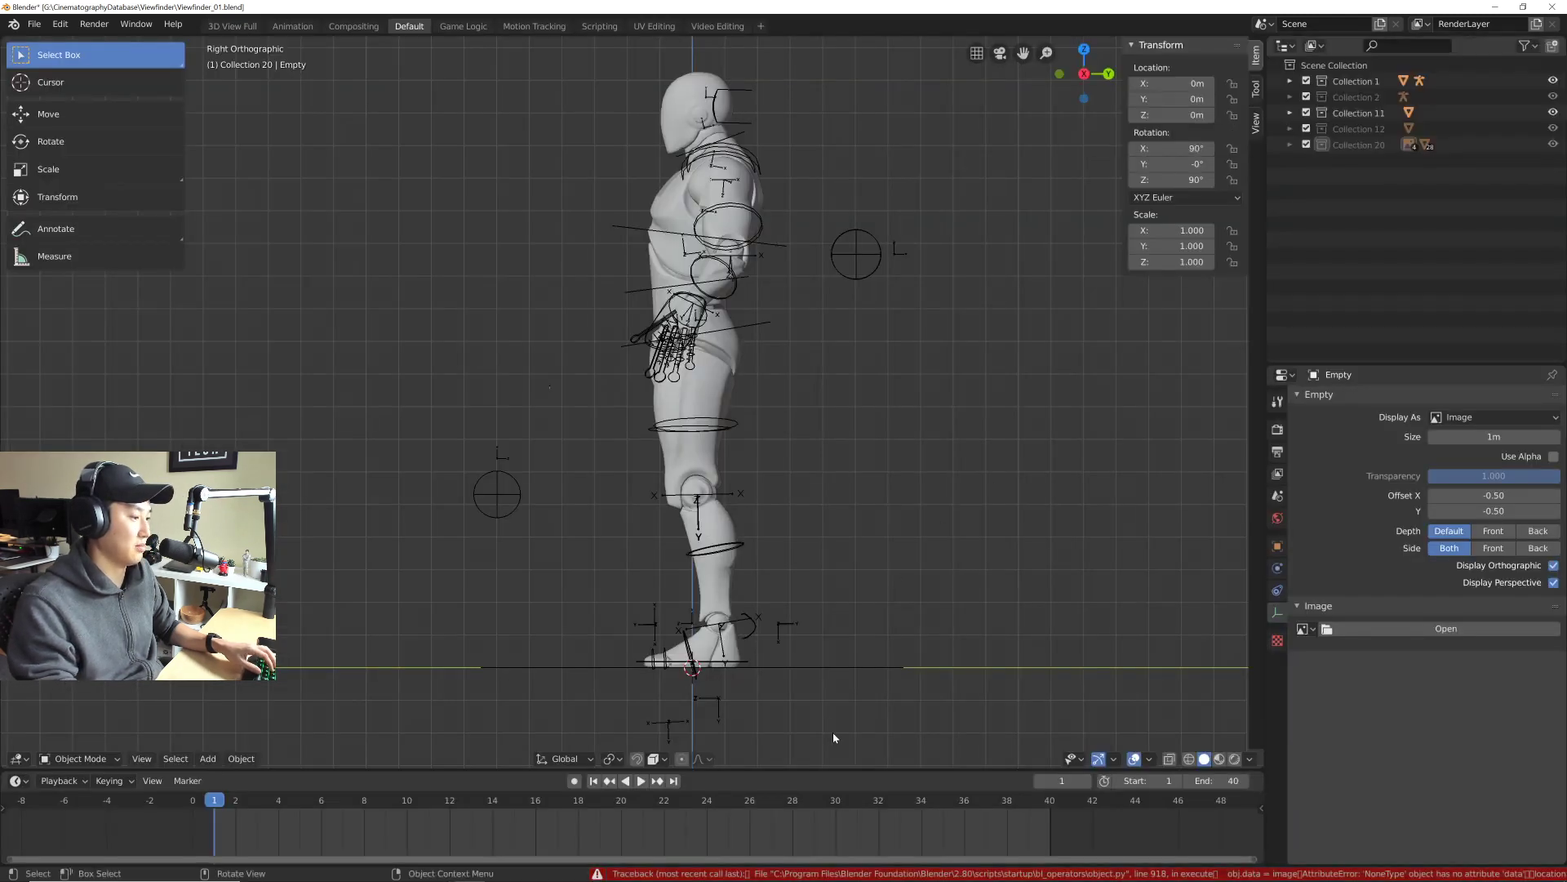
Step: Try to load kishviewfinder1000x800.jpg from the Viewfinder folder as a reference image
key("shift+a")
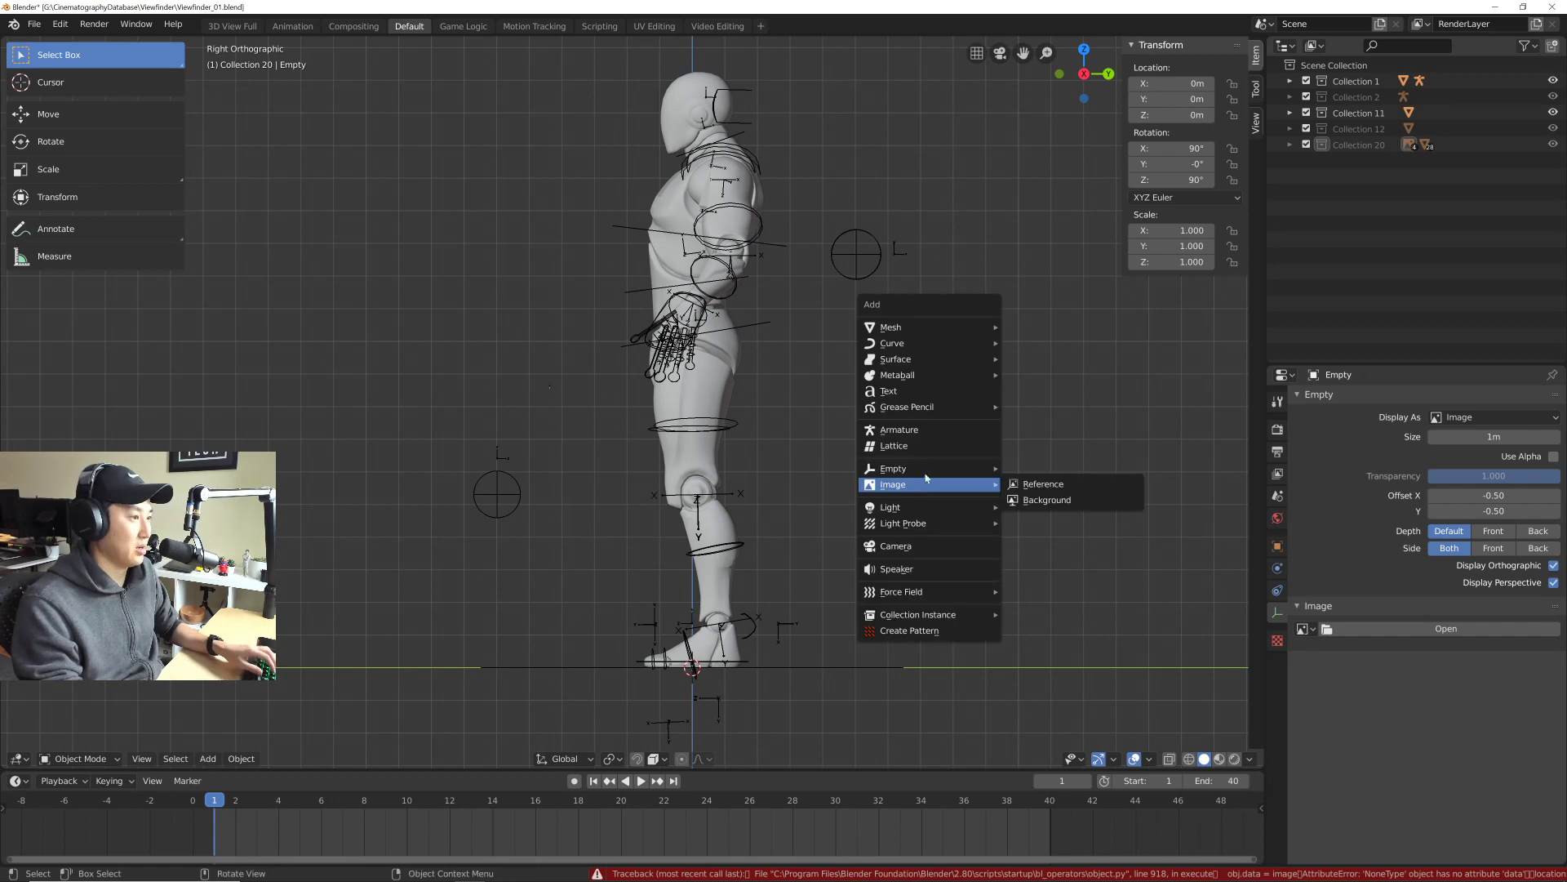
mouse_move(960, 485)
left_click(1044, 484)
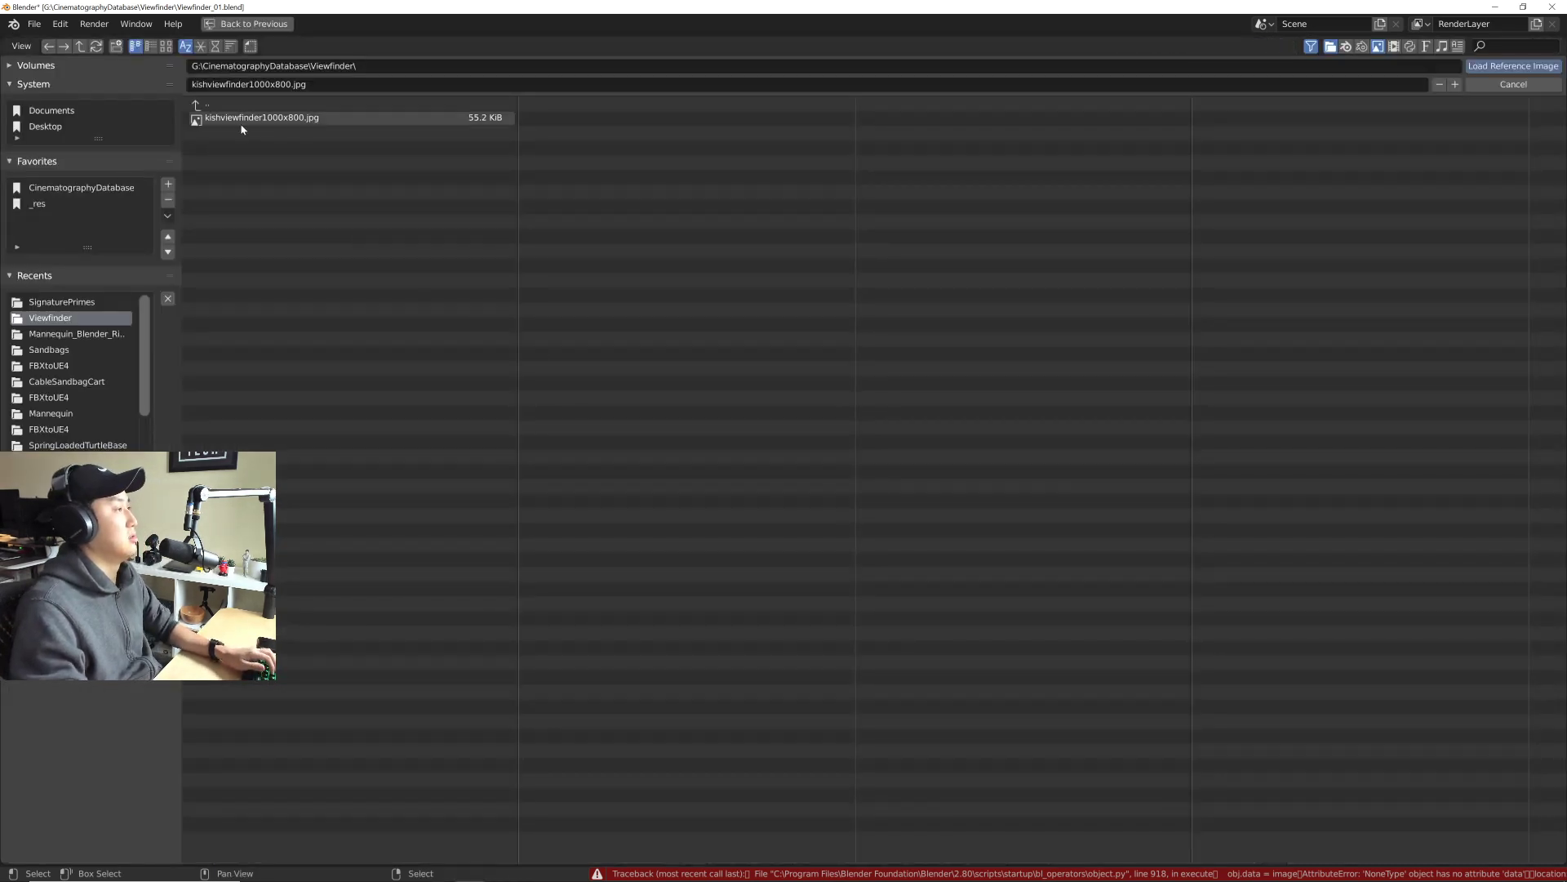
left_click(121, 195)
left_click(226, 205)
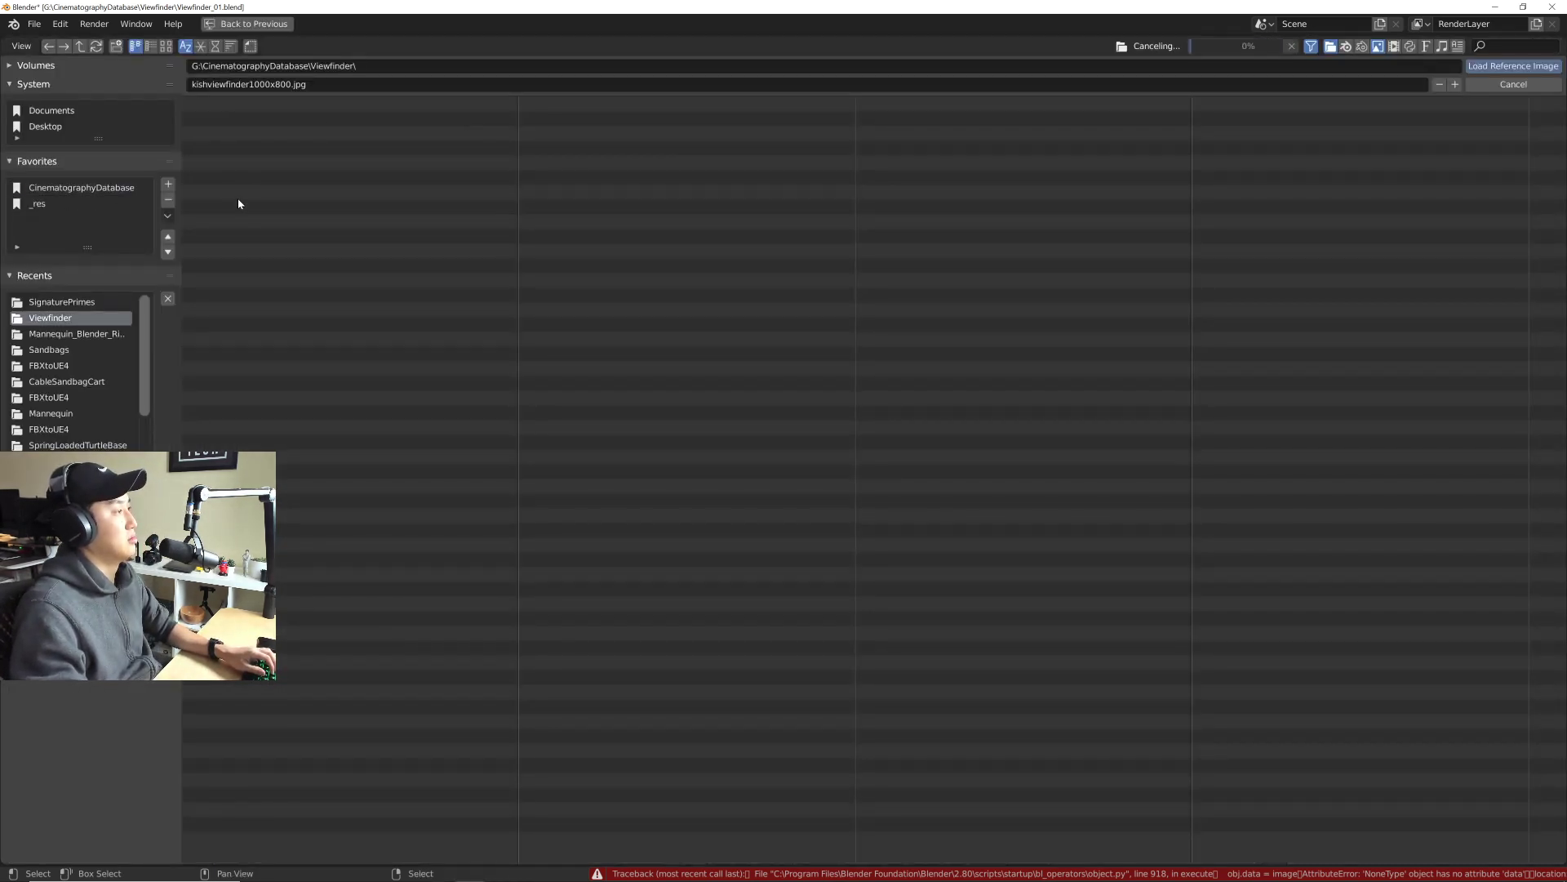
left_click(1513, 66)
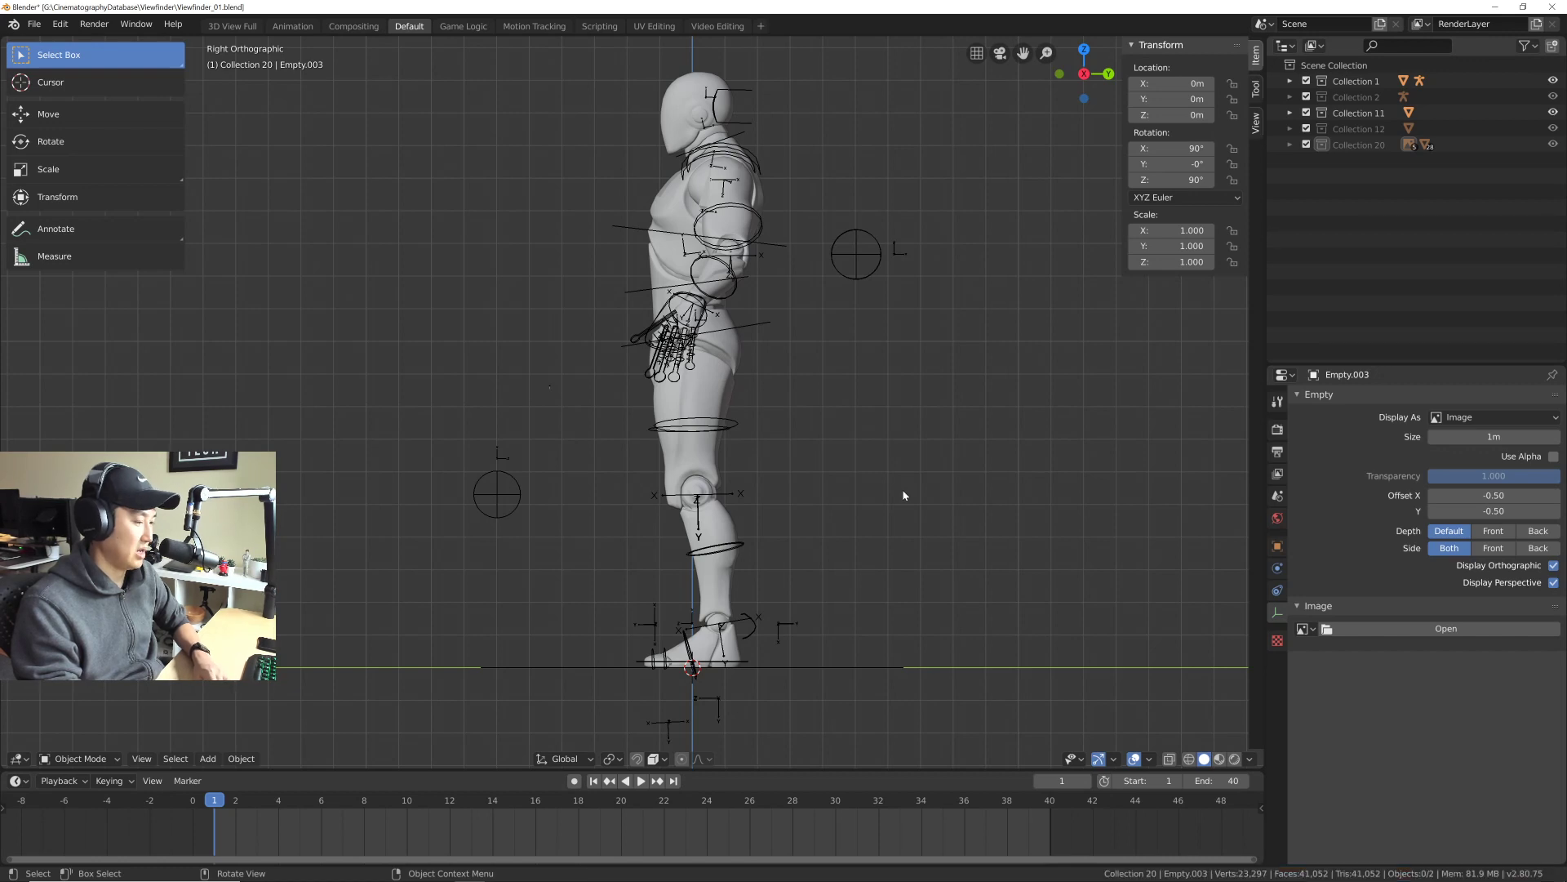
Step: Add a Plain Axes empty at the scene origin
key("shift+a")
mouse_move(905, 481)
mouse_move(952, 462)
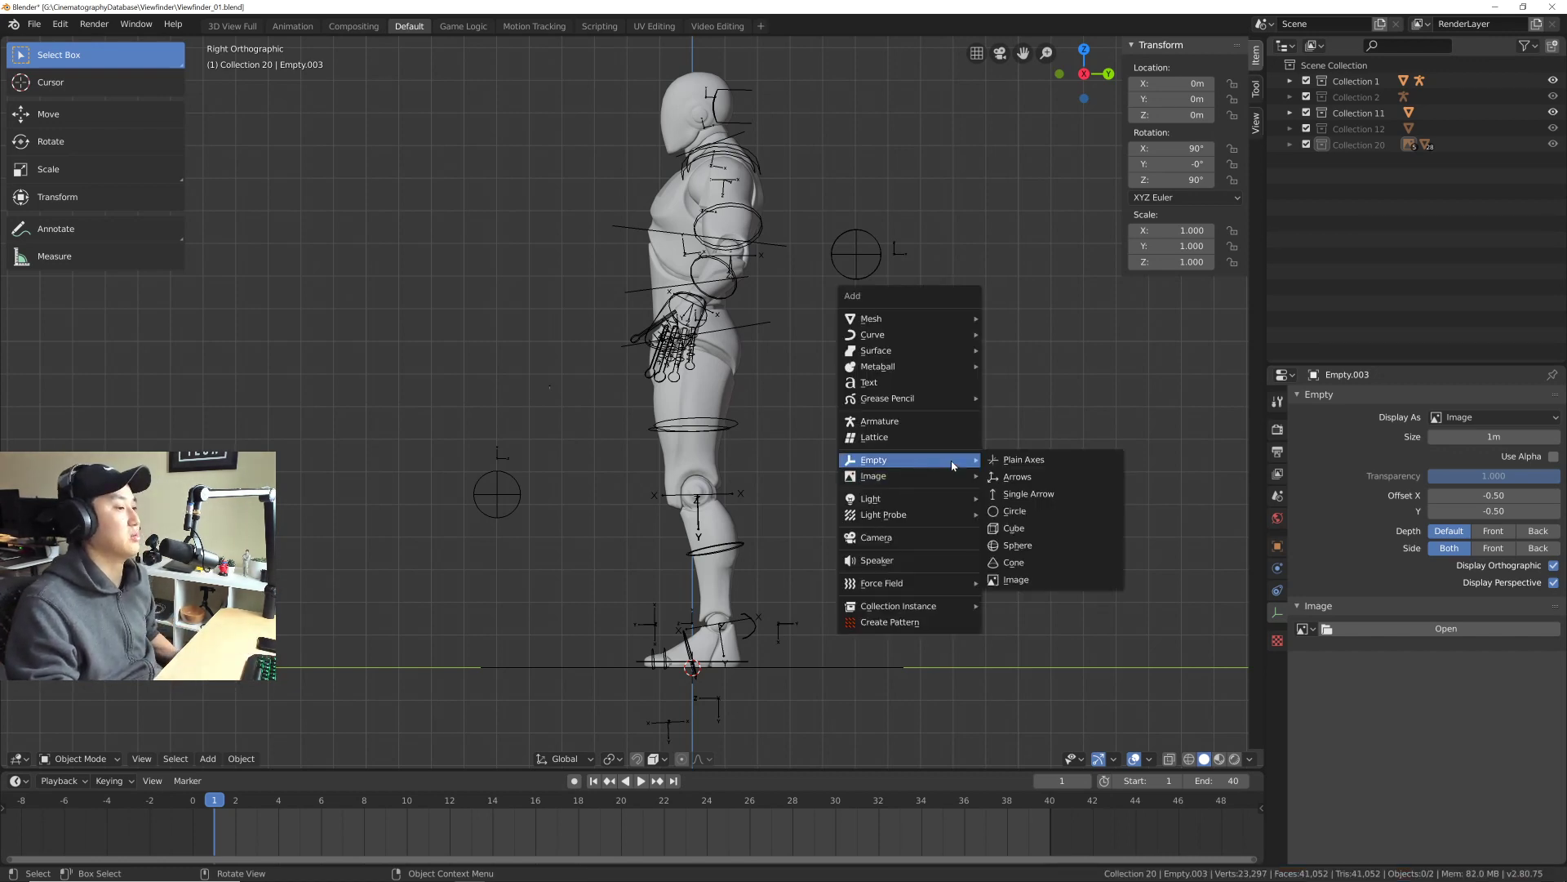
left_click(1044, 462)
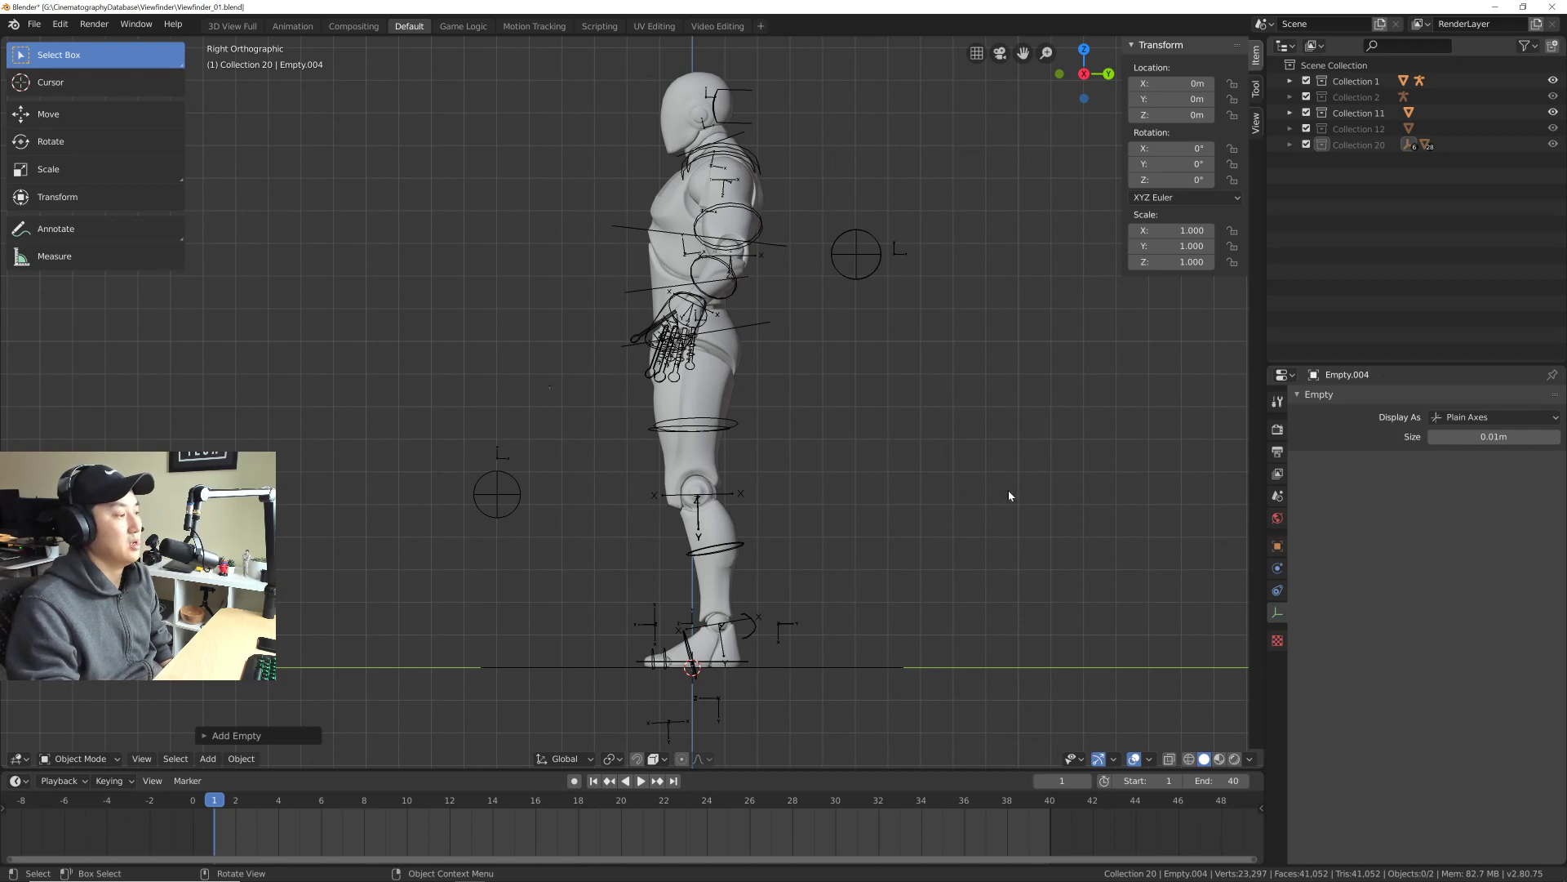
Step: Examine the new empty's object data and texture settings, and view the mannequin scene in perspective
left_click(1278, 631)
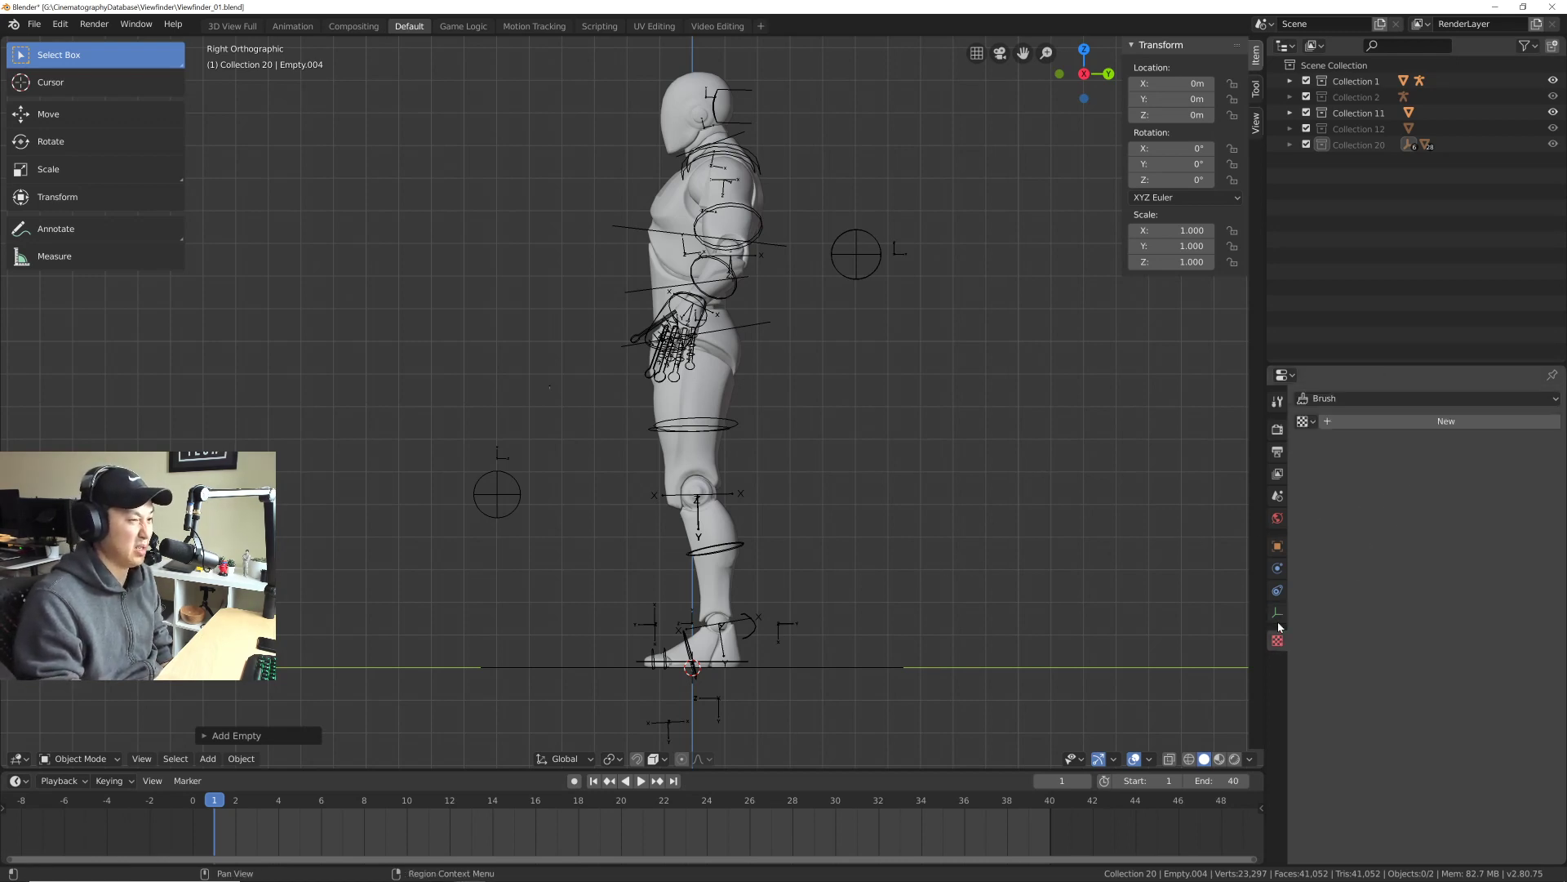
left_click(1278, 615)
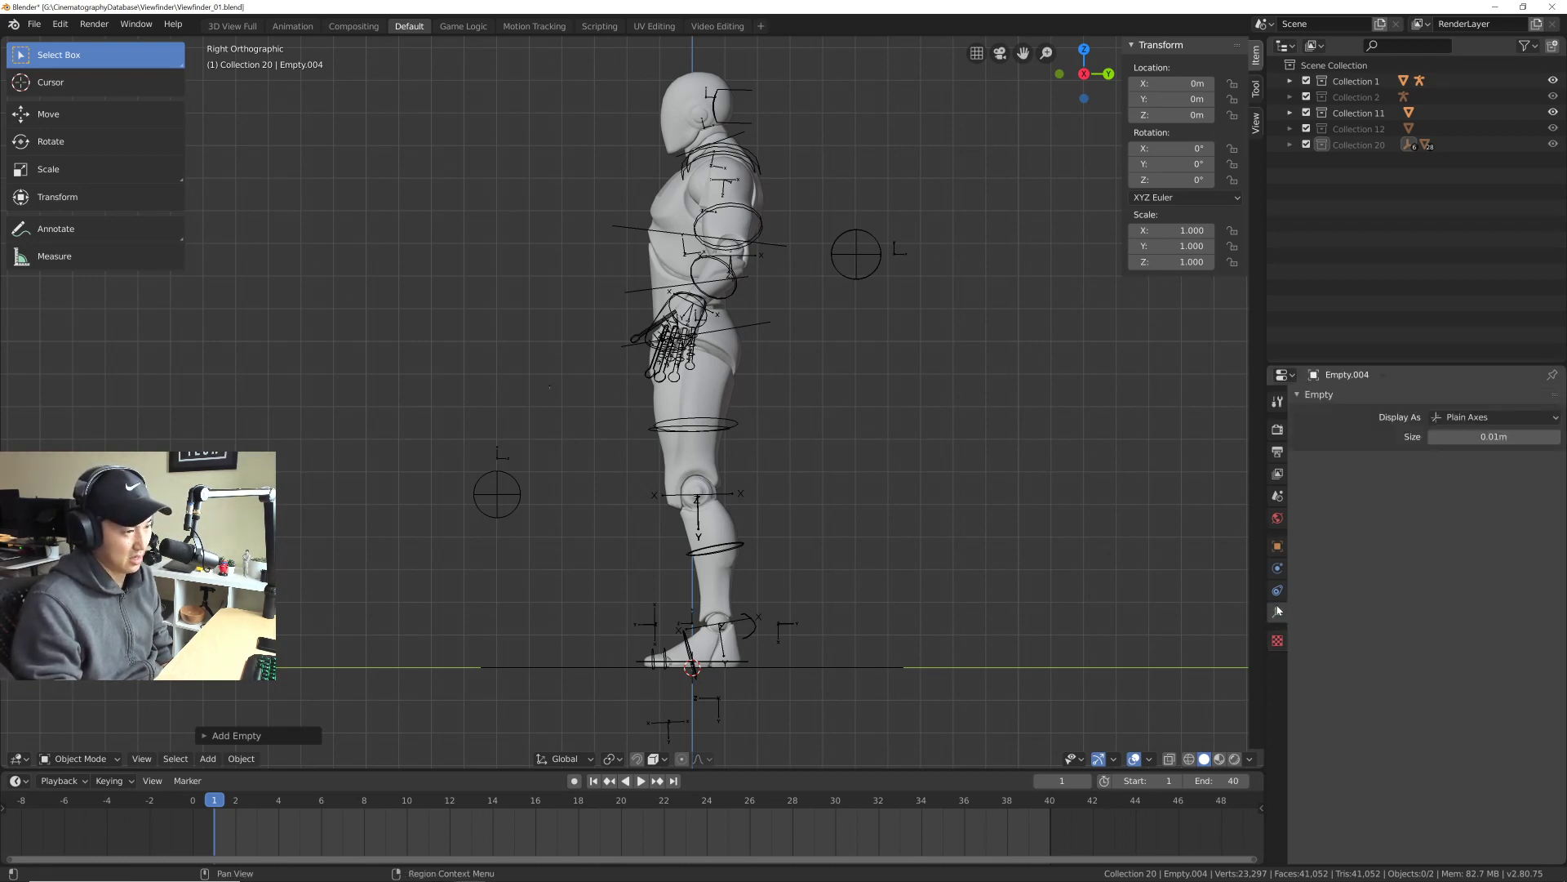
left_click(1278, 633)
left_click(1278, 614)
left_click(1277, 633)
left_click(1279, 617)
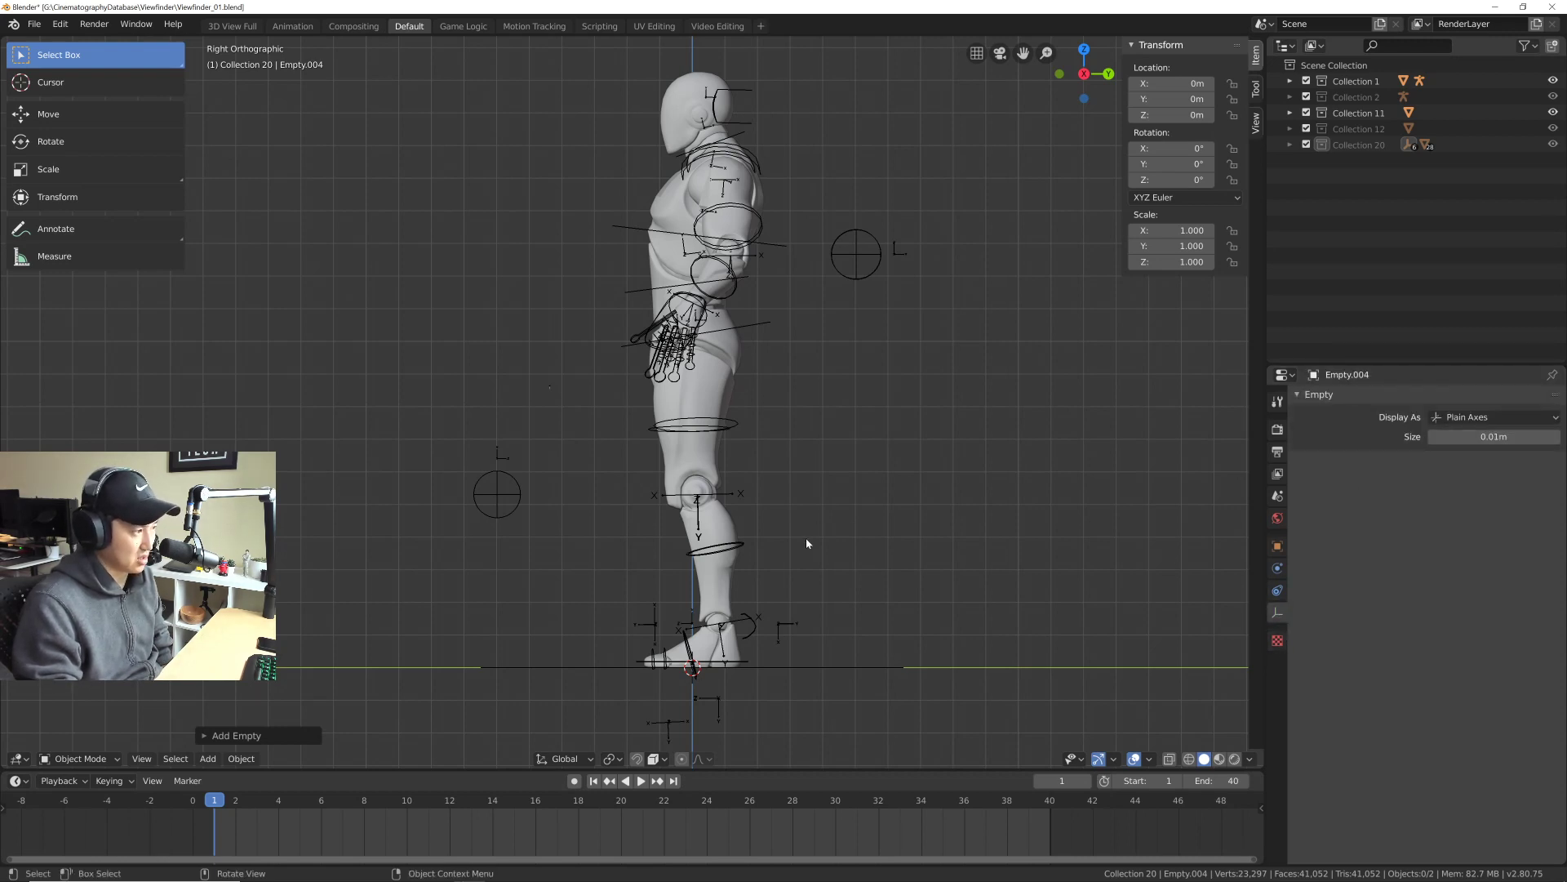
middle_click_drag(745, 495, 805, 500)
scroll(804, 499, "down", 5)
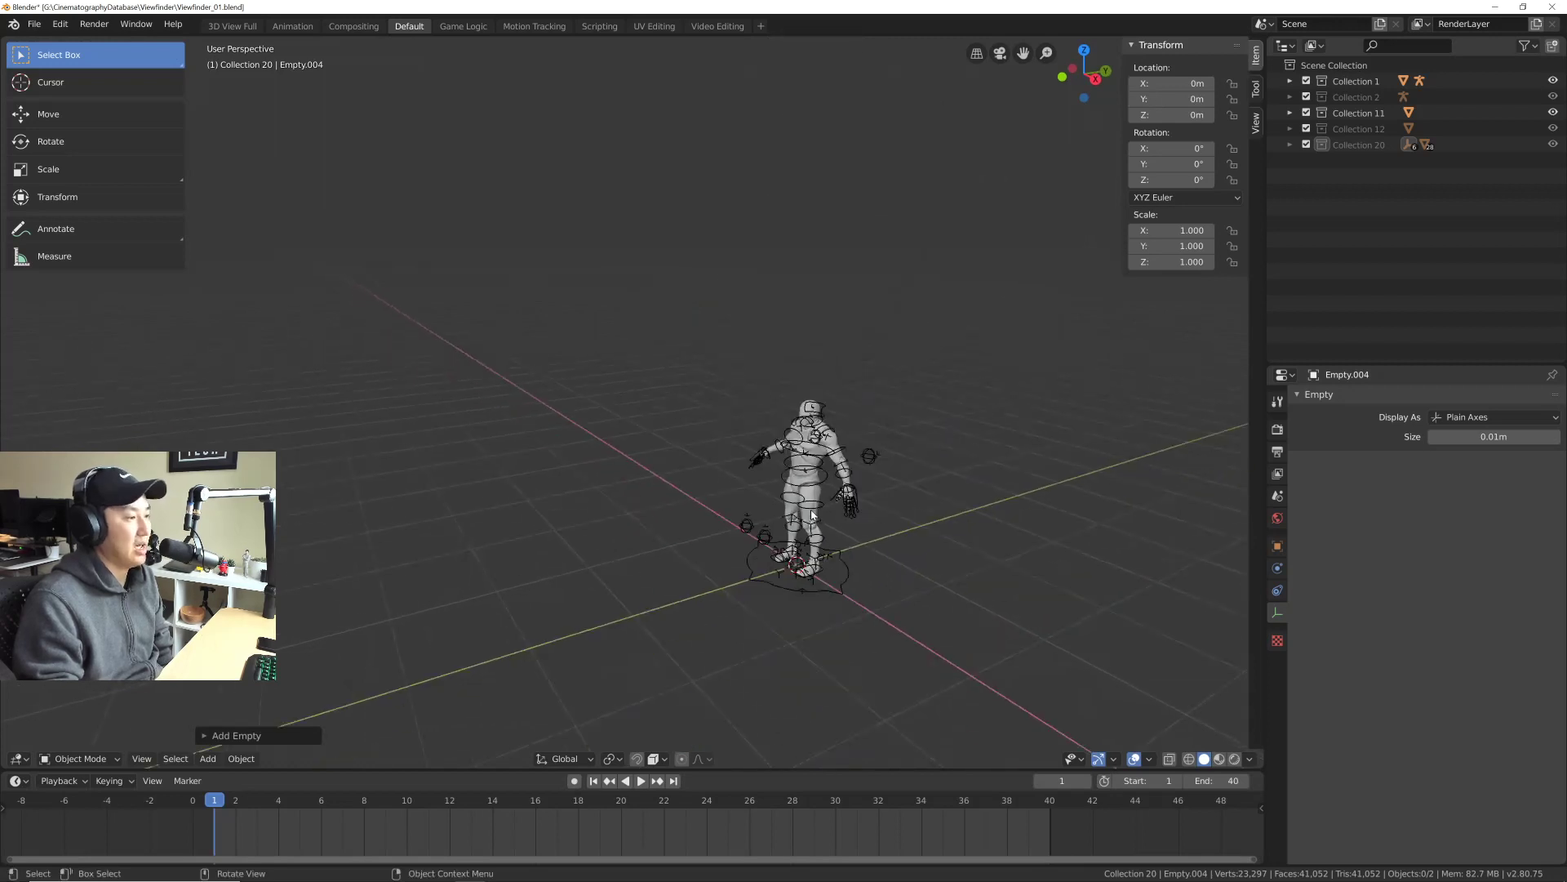
scroll(804, 500, "up", 2)
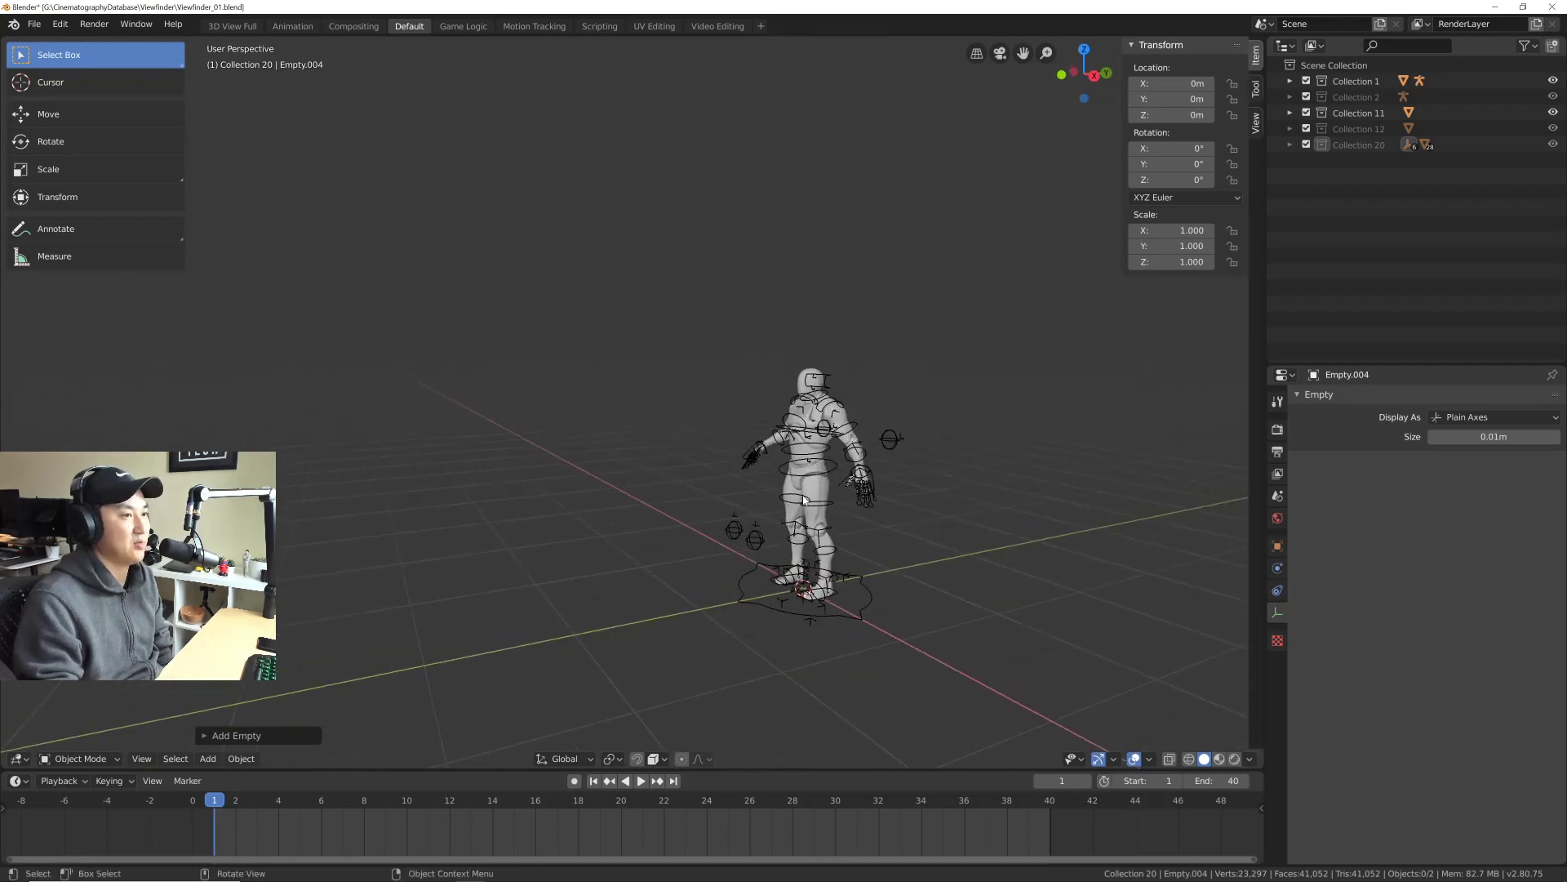
Step: Create a new collection directly inside the Scene Collection, make it the active collection, and save the file
left_click(1334, 65)
right_click(1349, 211)
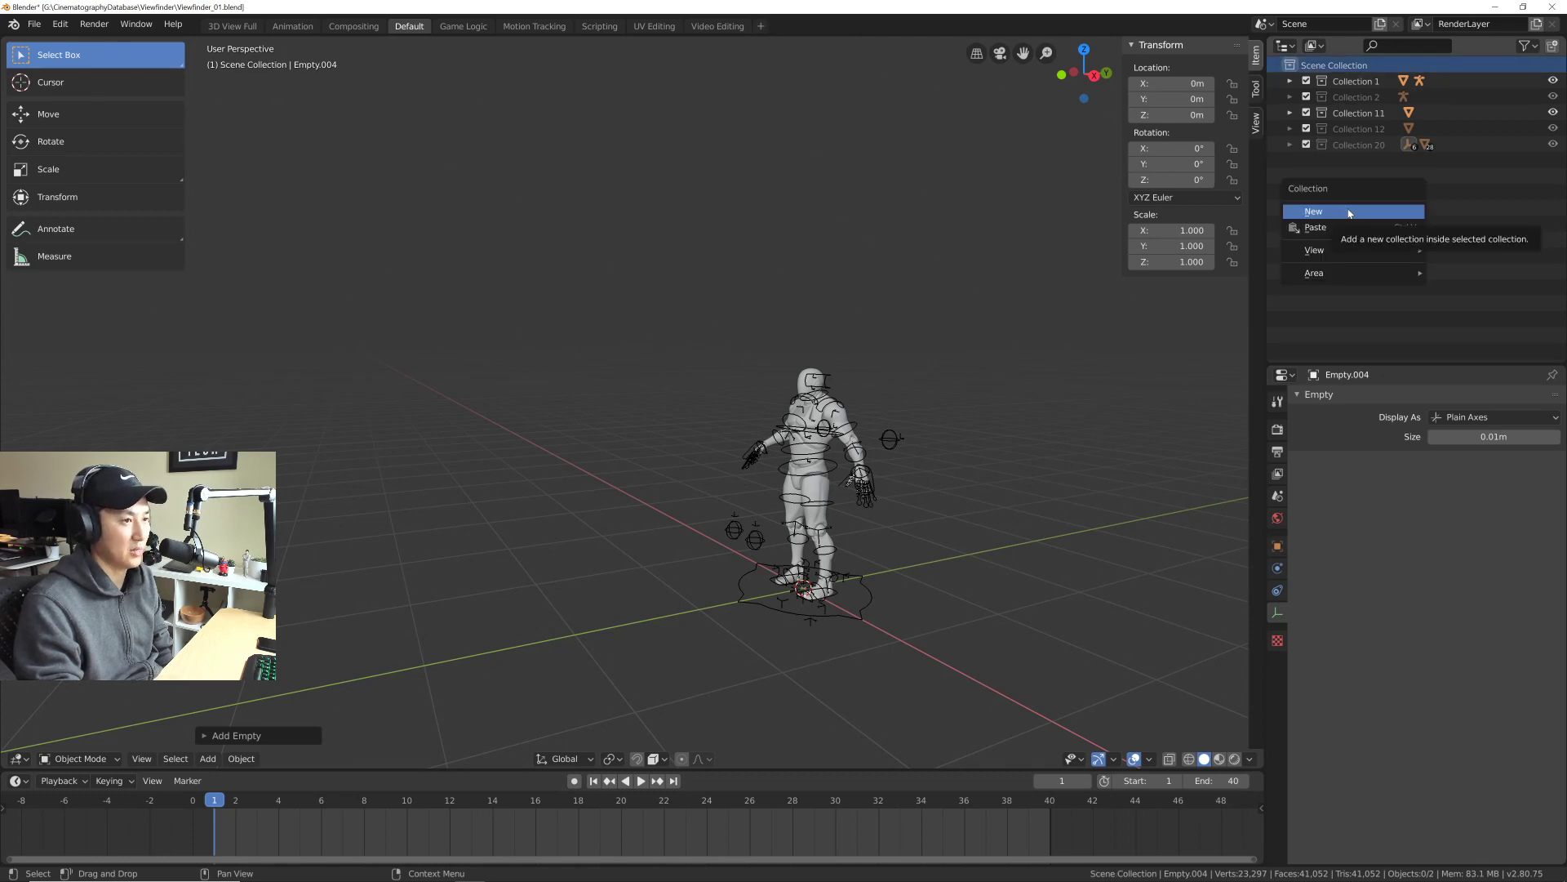
left_click(1349, 213)
left_click(1351, 161)
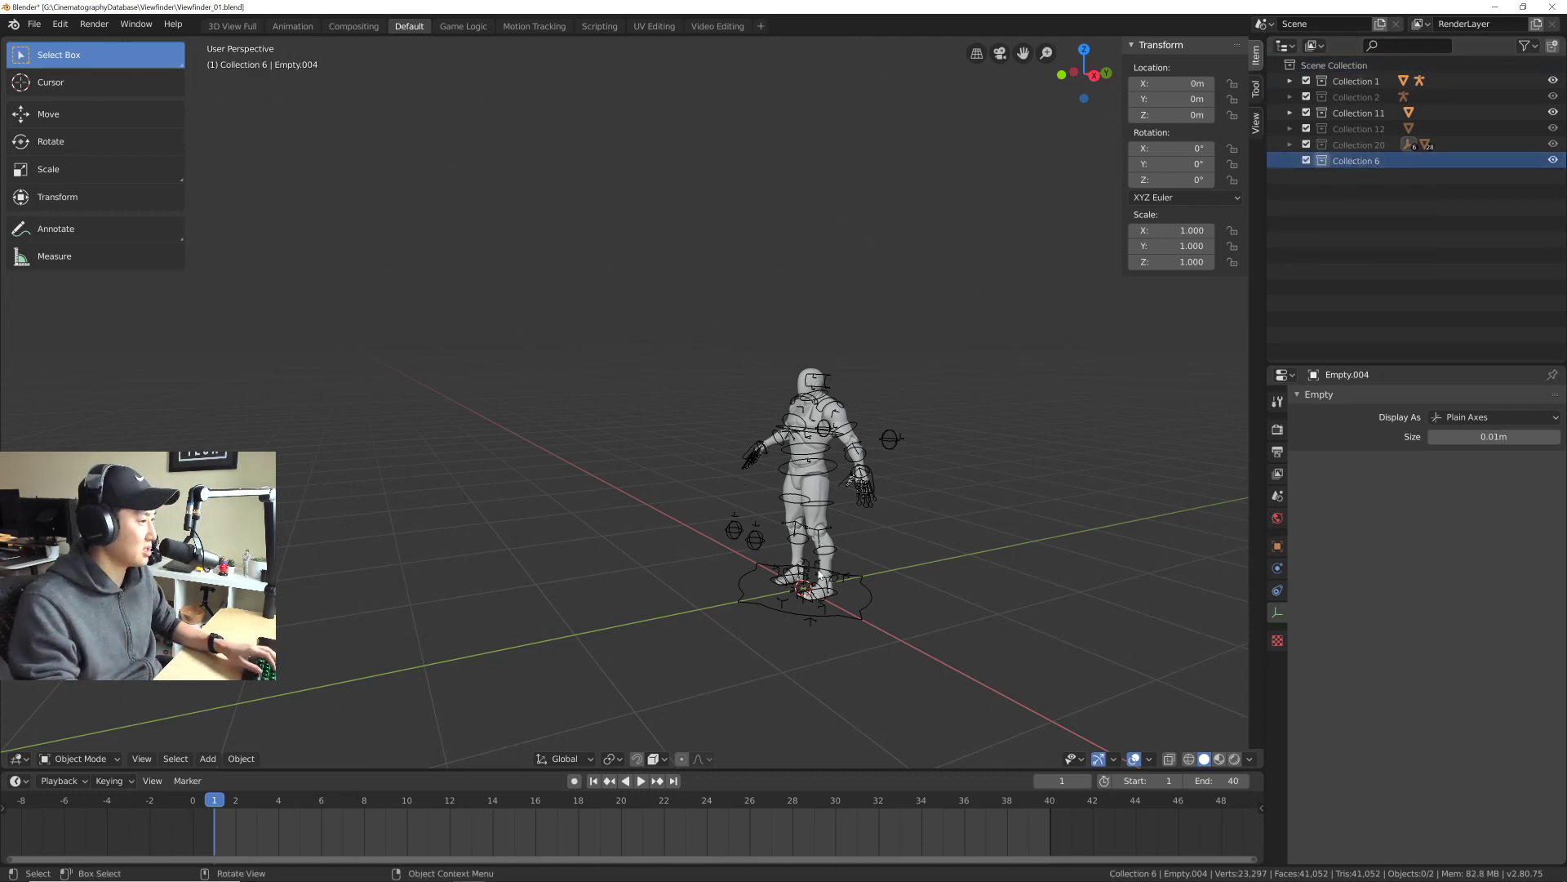
scroll(875, 498, "up", 4)
mouse_move(875, 498)
middle_mouse_down()
mouse_move(840, 497)
mouse_move(903, 493)
middle_mouse_up()
key("ctrl+s")
Step: In right orthographic view, load kishviewfinder1000x800.jpg from the Viewfinder folder as a reference image in the new collection
key("KP_3")
key("shift+a")
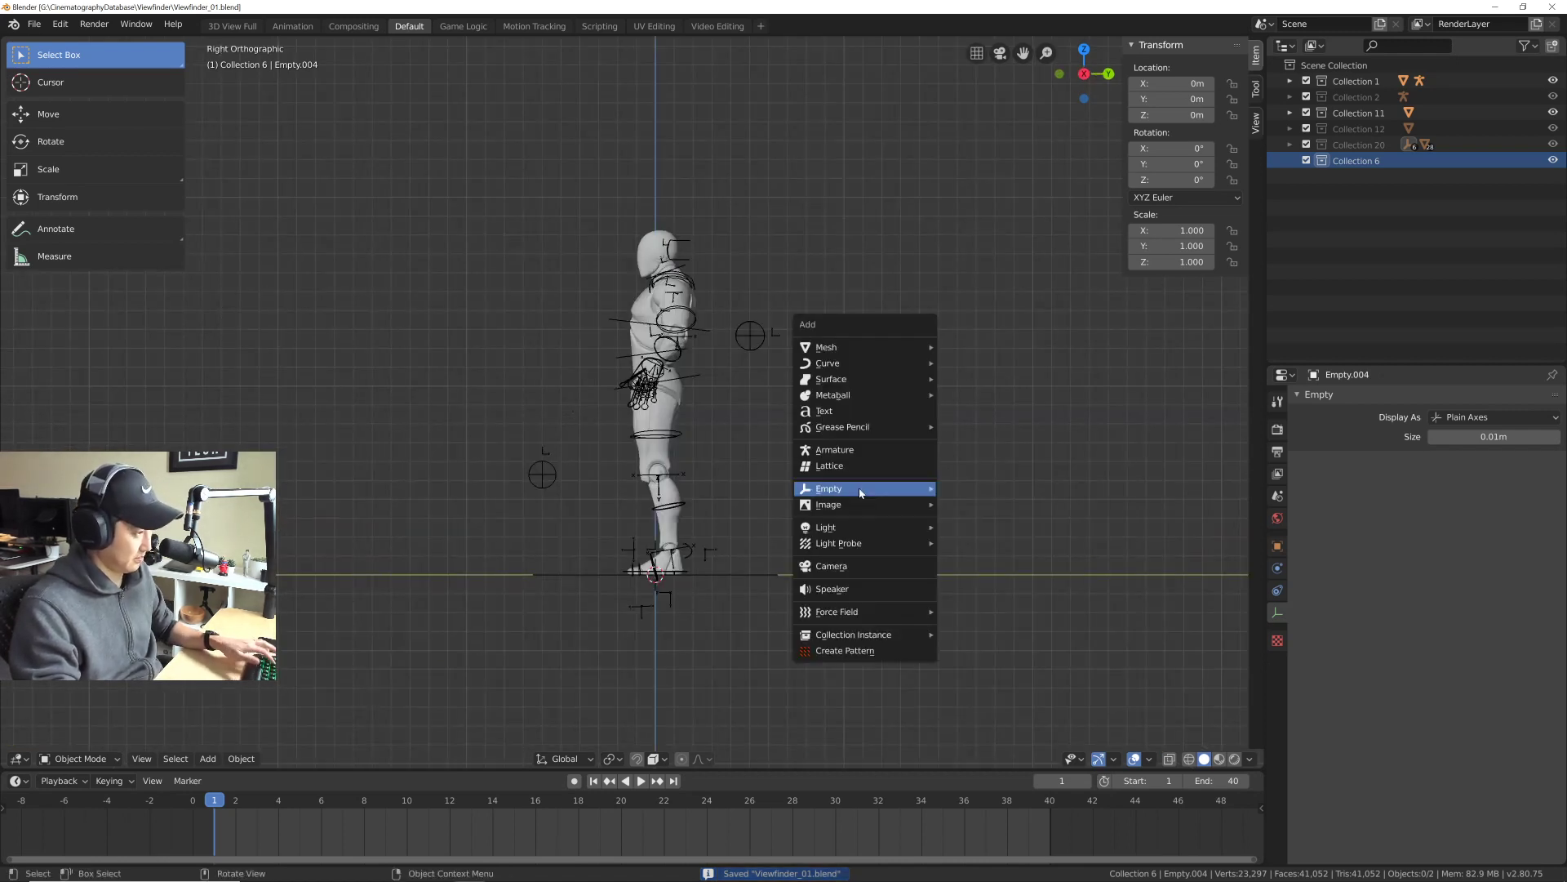
mouse_move(862, 488)
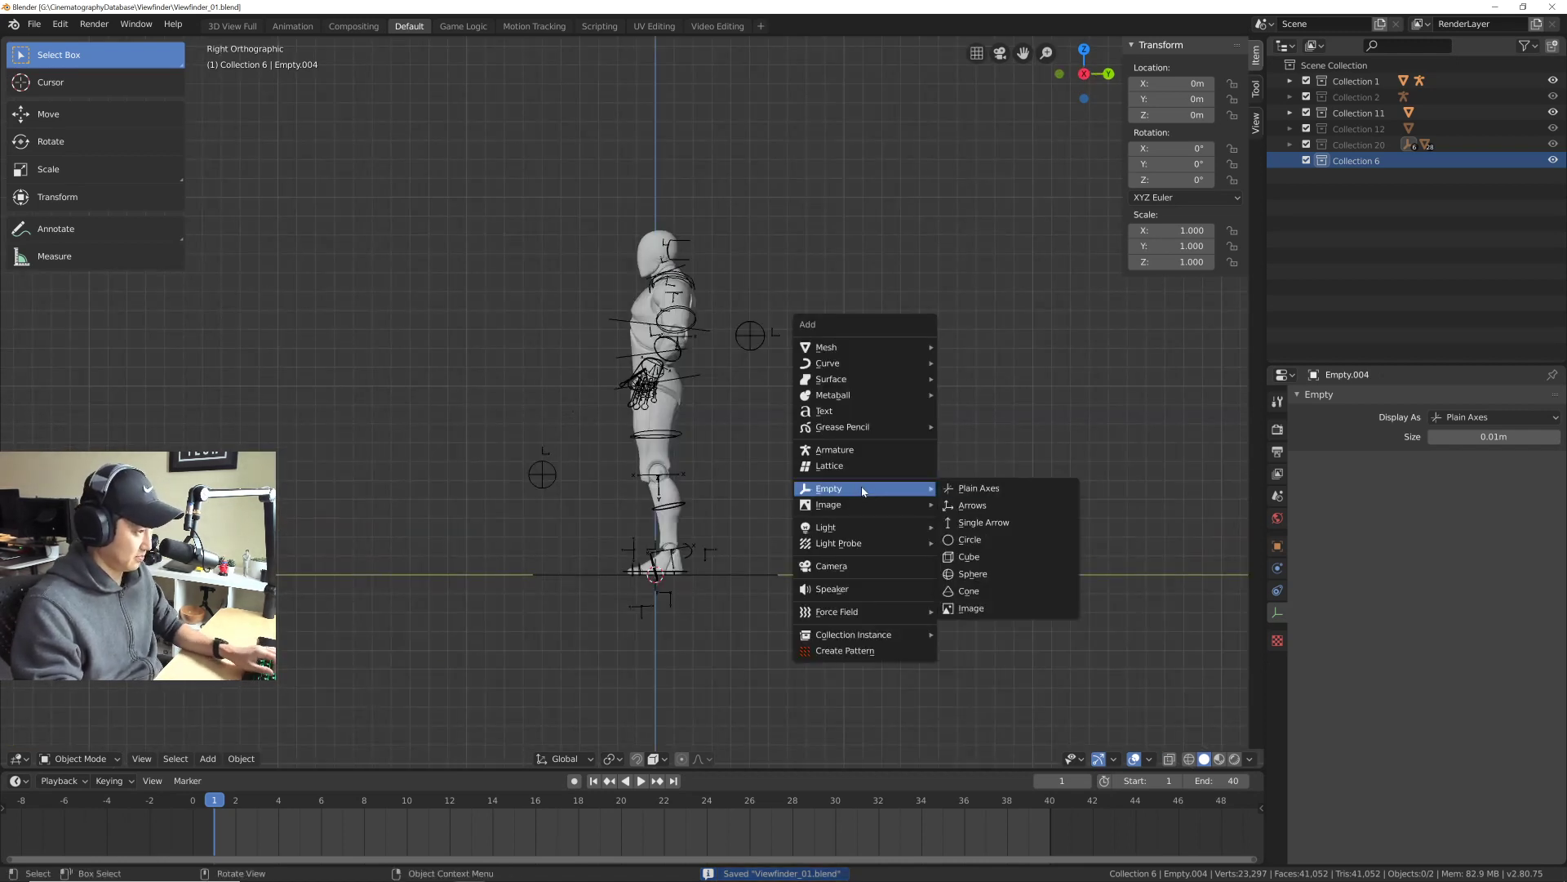
left_click(971, 505)
double_click(256, 117)
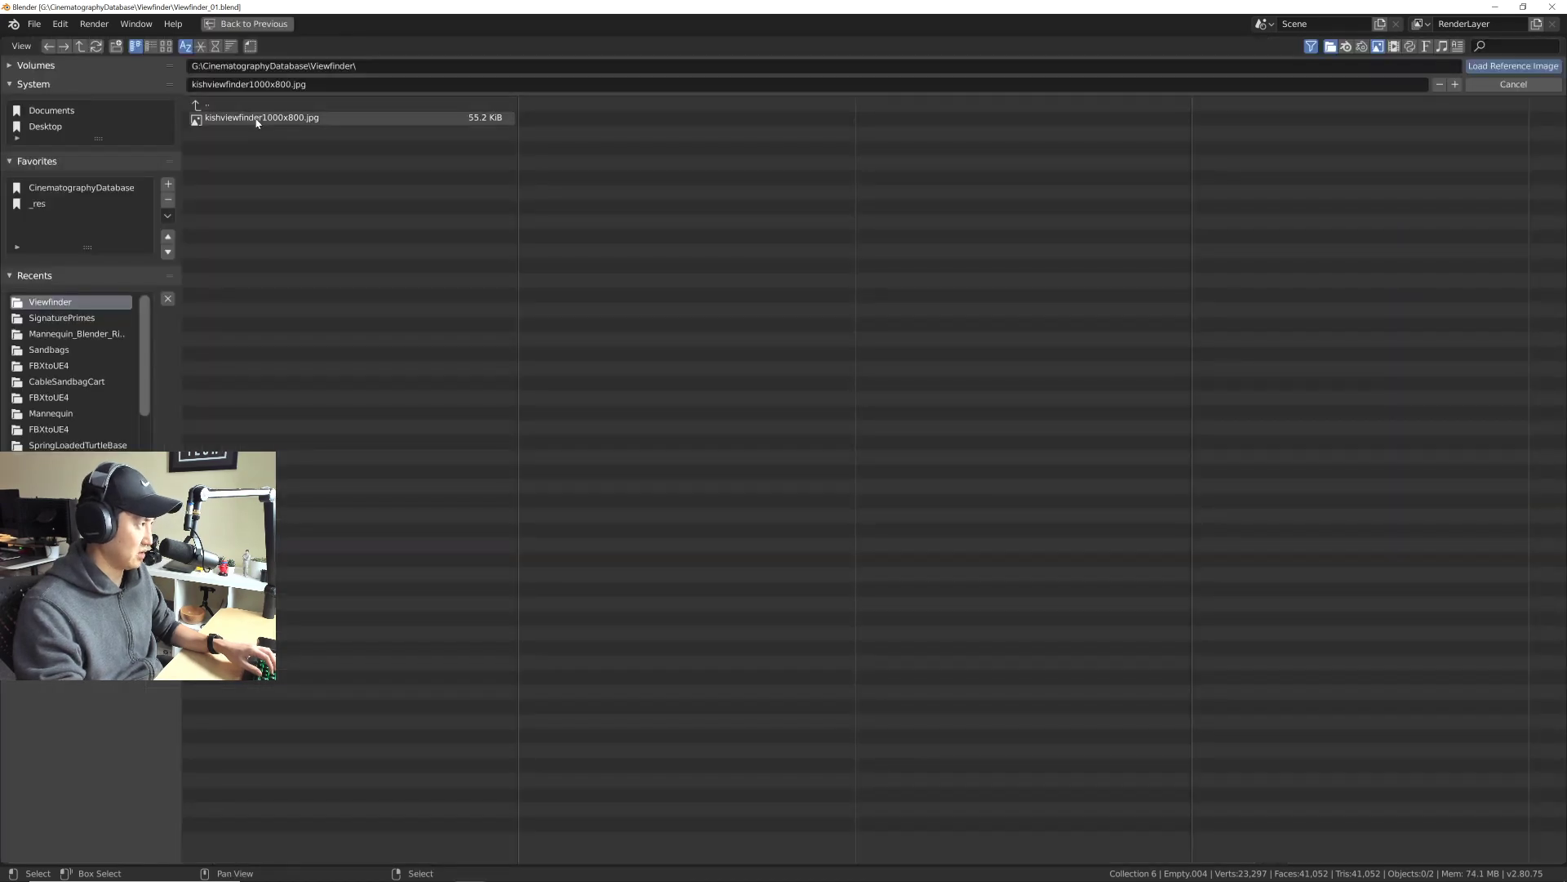
Step: Replace the reference image's source file with ArriLens.jpg from the Arri SignaturePrimes folder
middle_click_drag(674, 604, 748, 569, "shift")
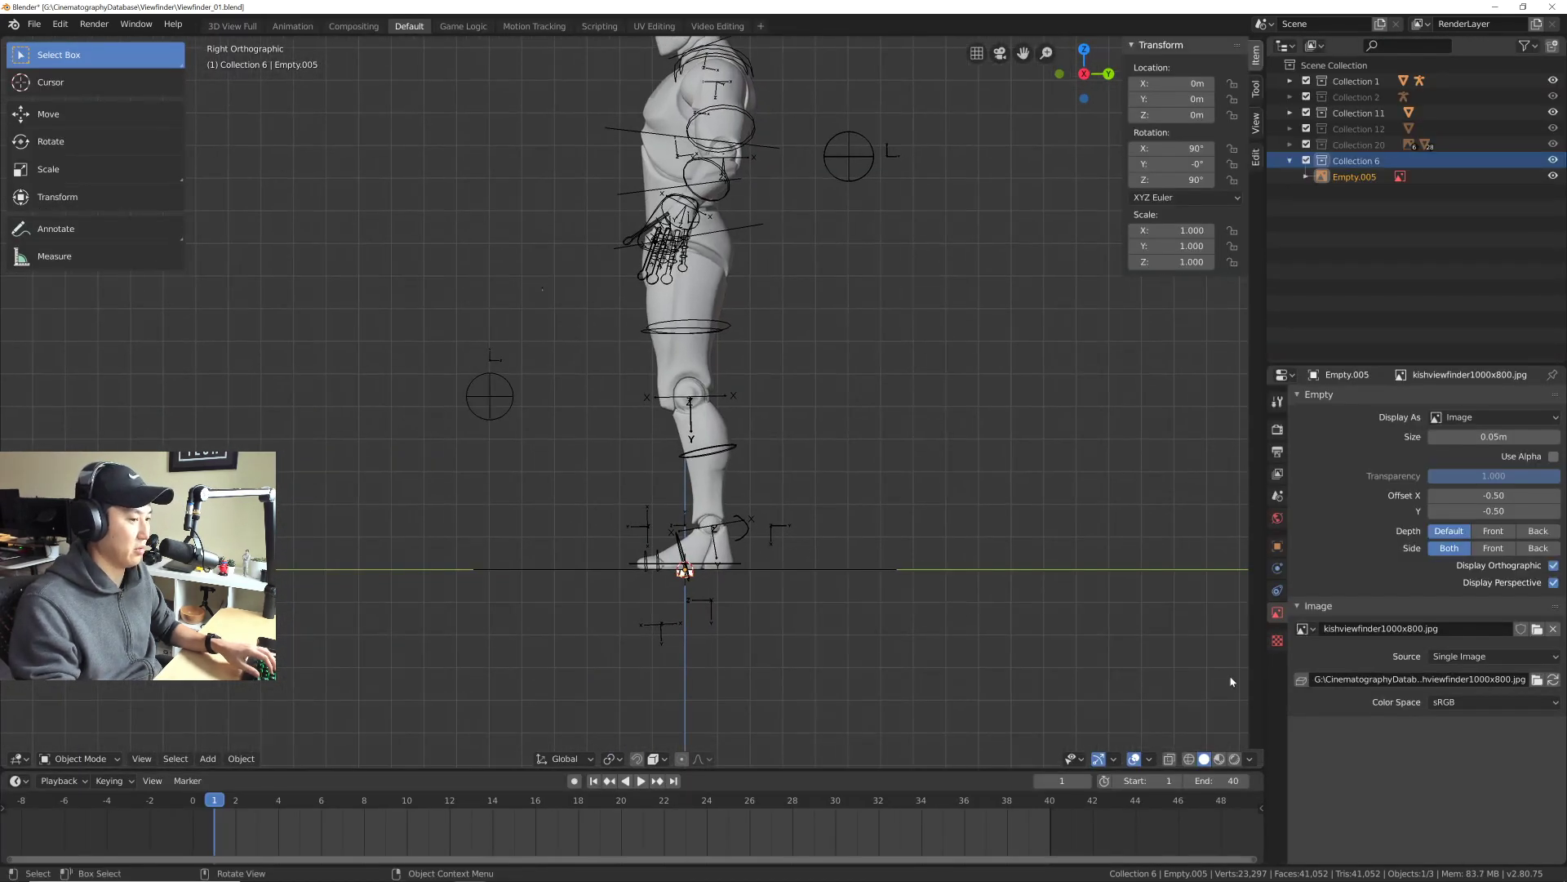
left_click(1538, 679)
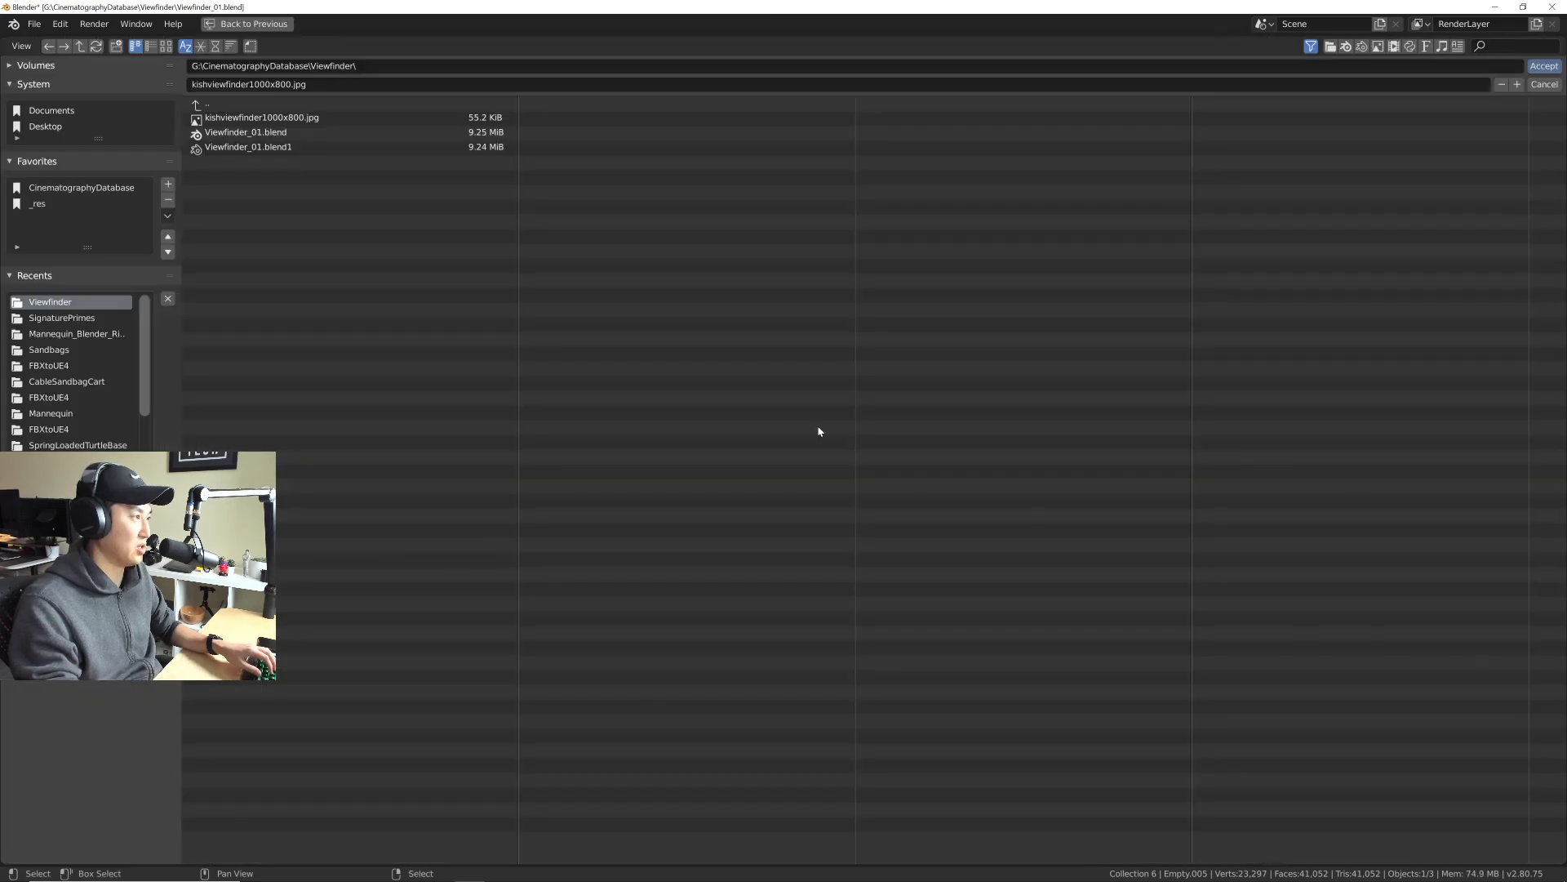
left_click(142, 184)
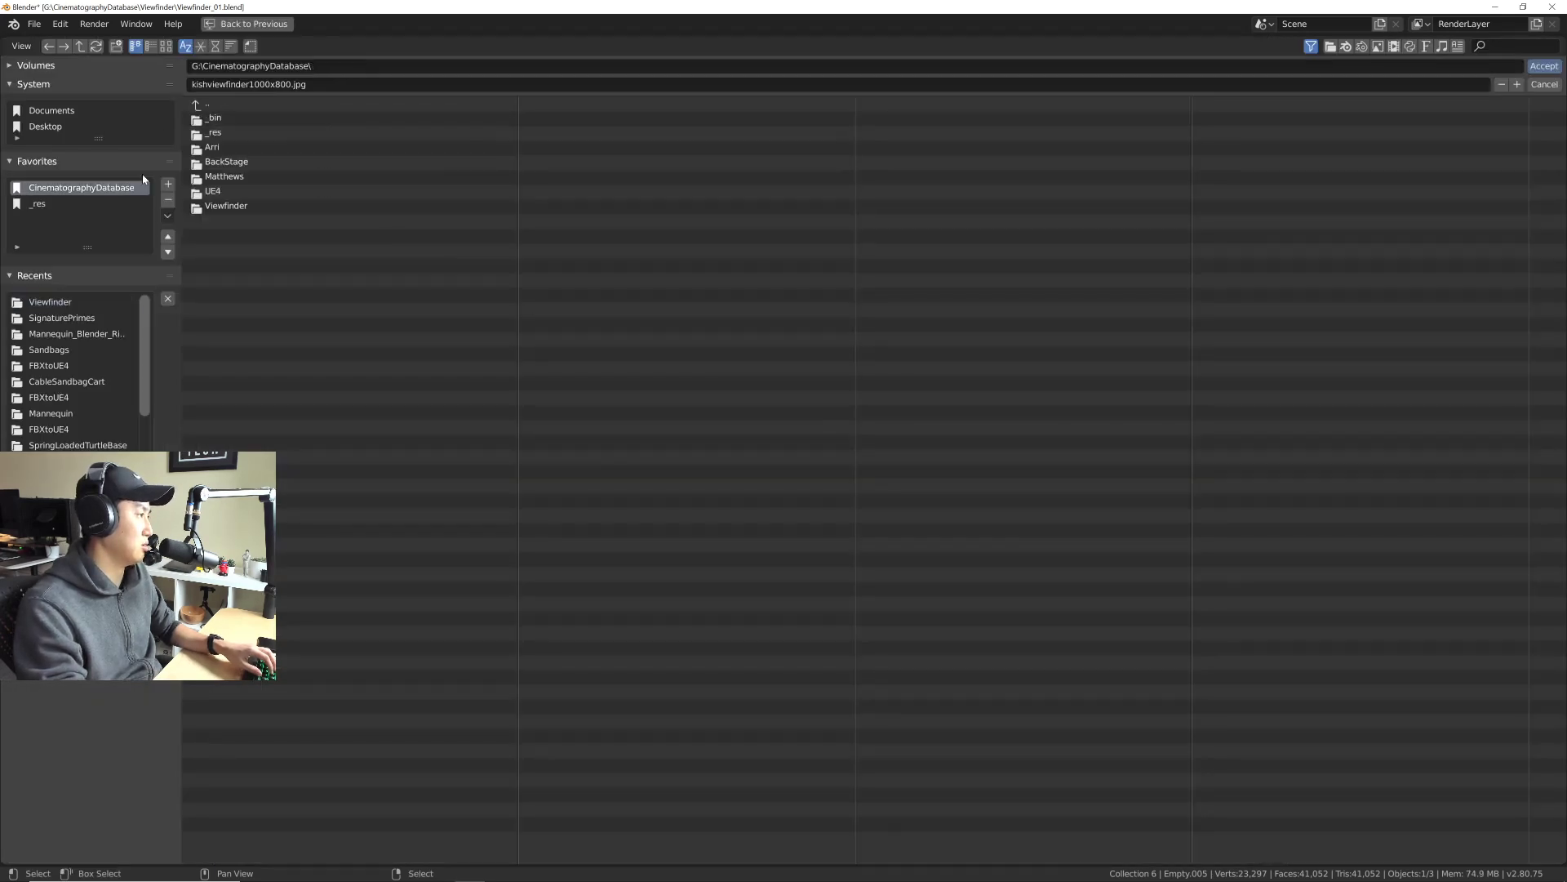
double_click(214, 147)
double_click(236, 124)
left_click(229, 134)
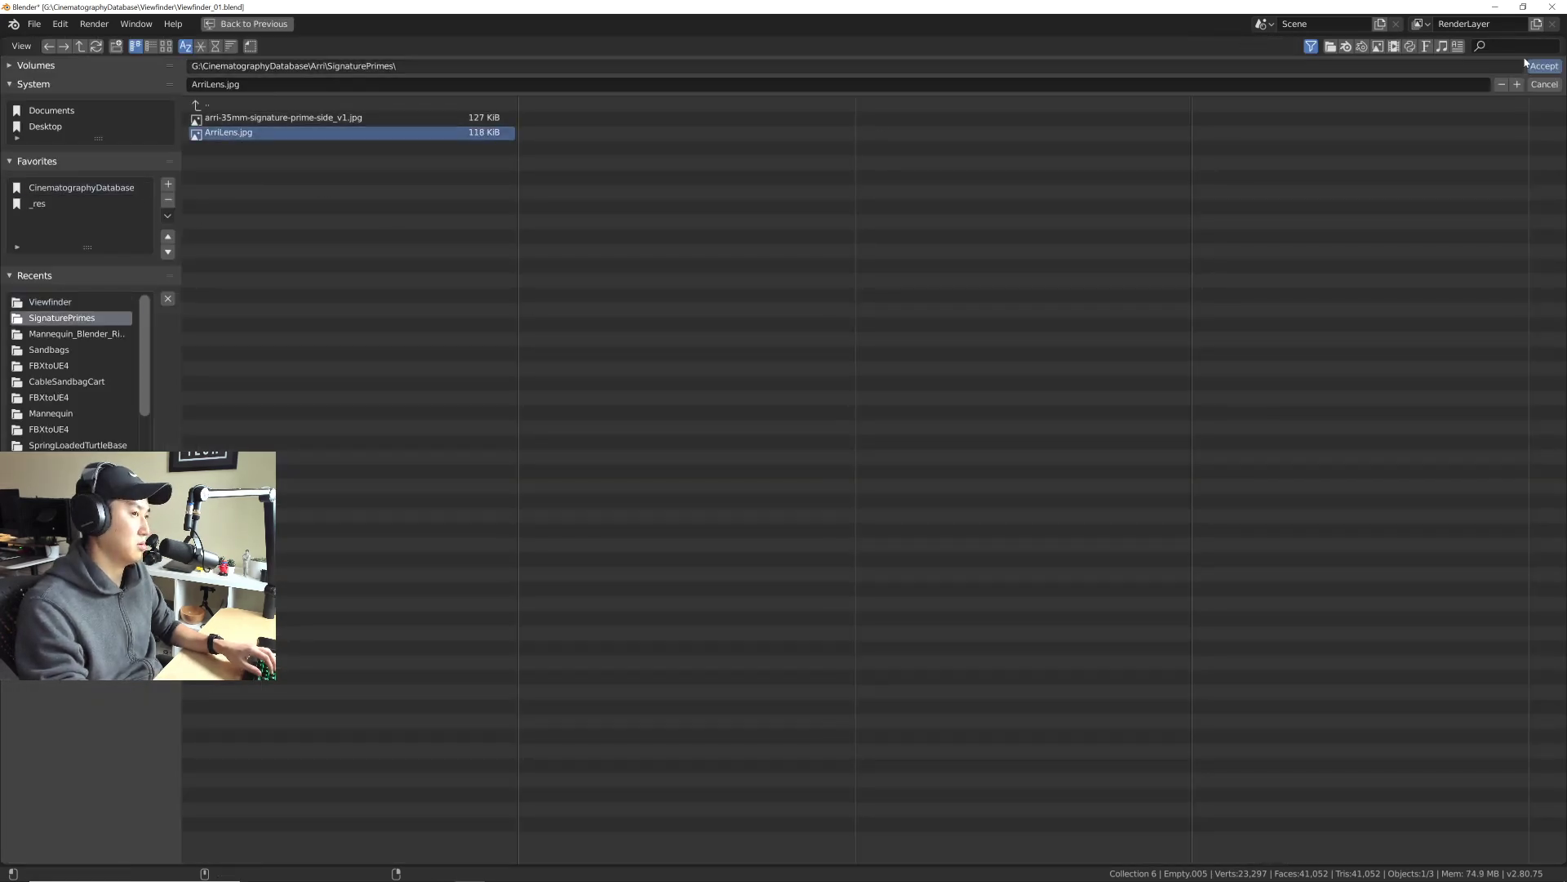
double_click(229, 134)
Step: Enable Use Alpha on the lens reference image and enlarge its size to about 0.46 m
scroll(820, 599, "up", 2)
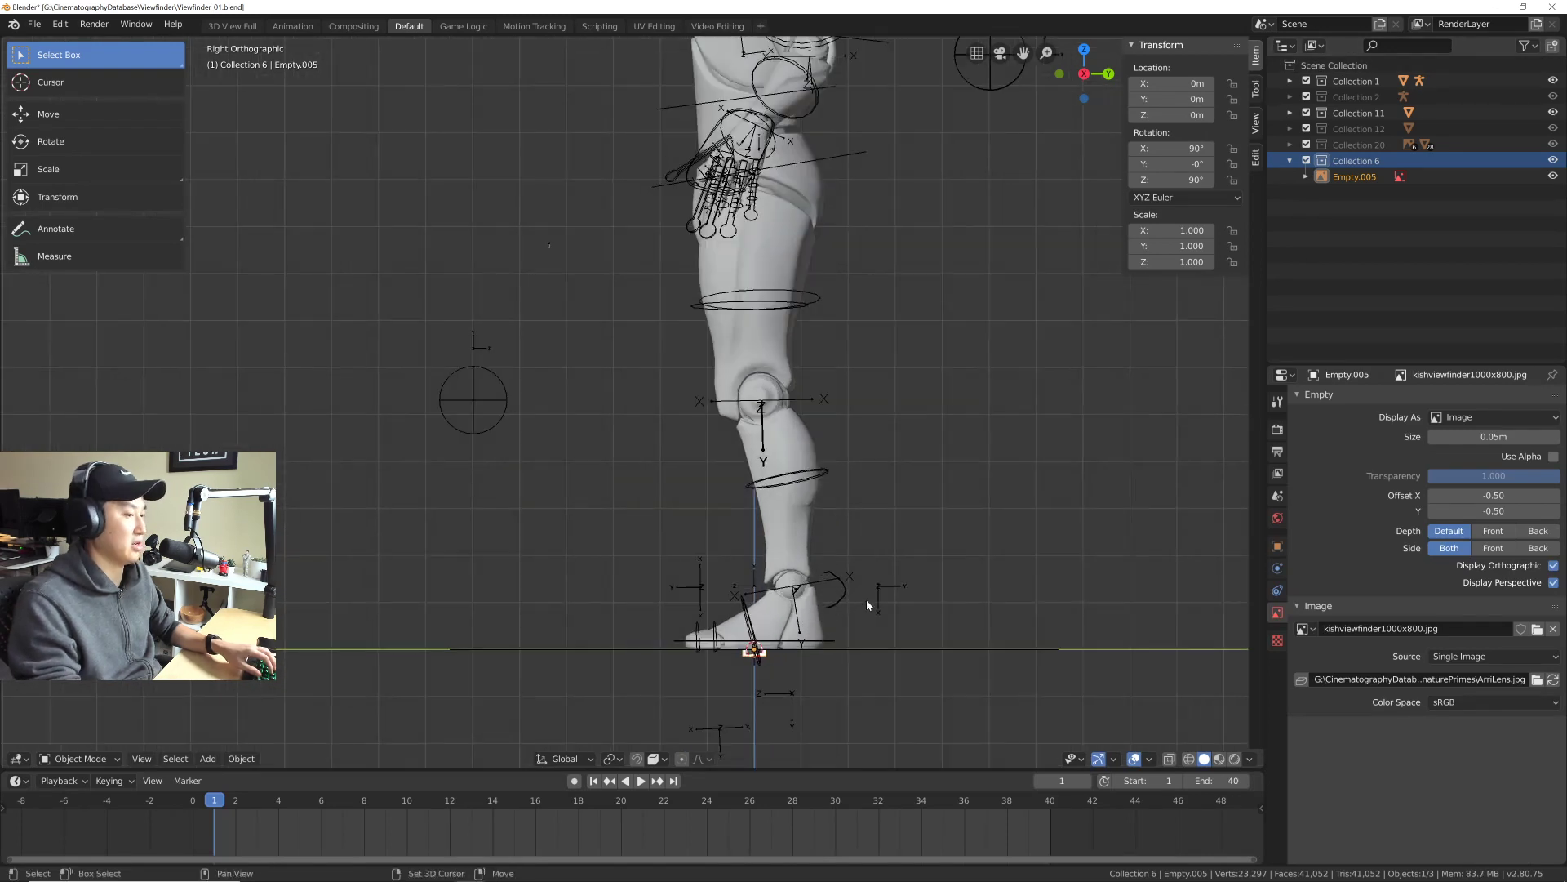
left_click(1554, 456)
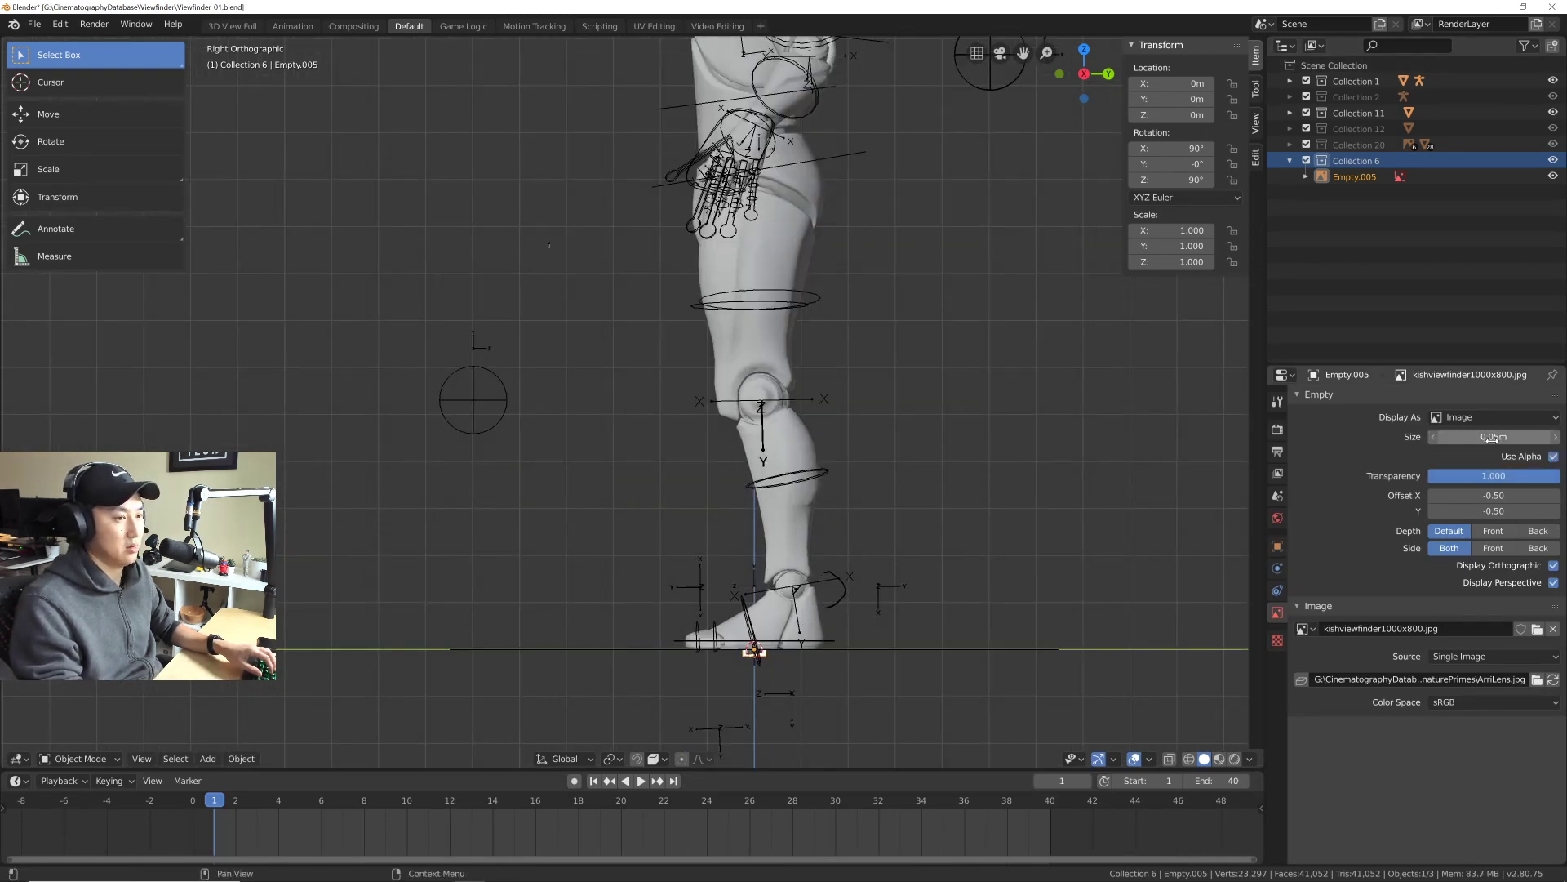
left_click_drag(1494, 437, 829, 434)
scroll(828, 434, "down", 5)
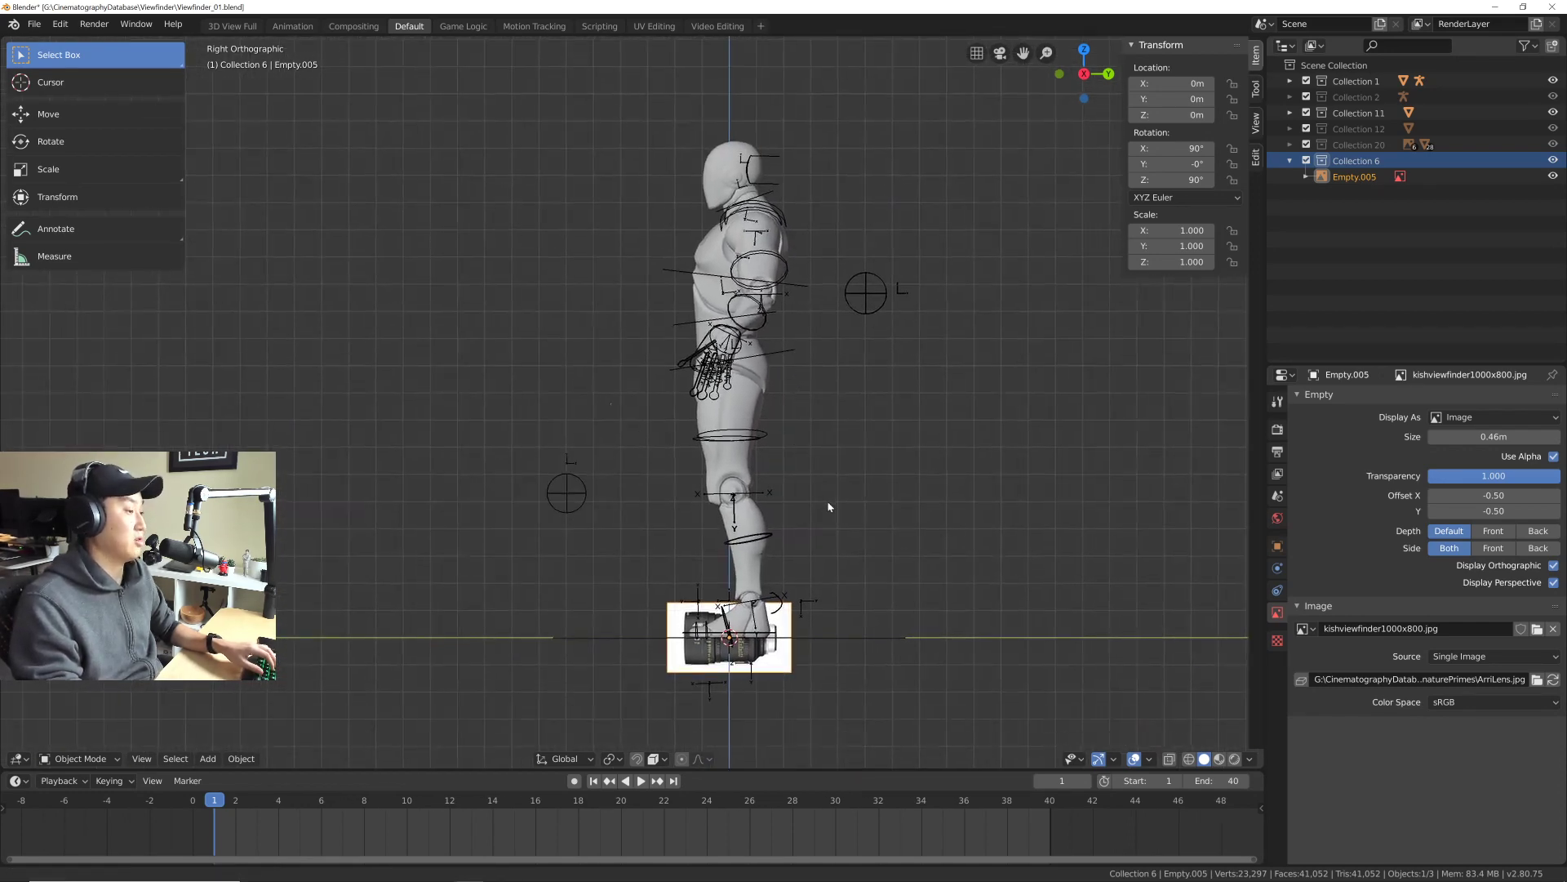
mouse_move(825, 504)
middle_mouse_down("shift")
mouse_move(786, 493)
mouse_move(761, 521)
mouse_move(810, 490)
middle_mouse_up("shift")
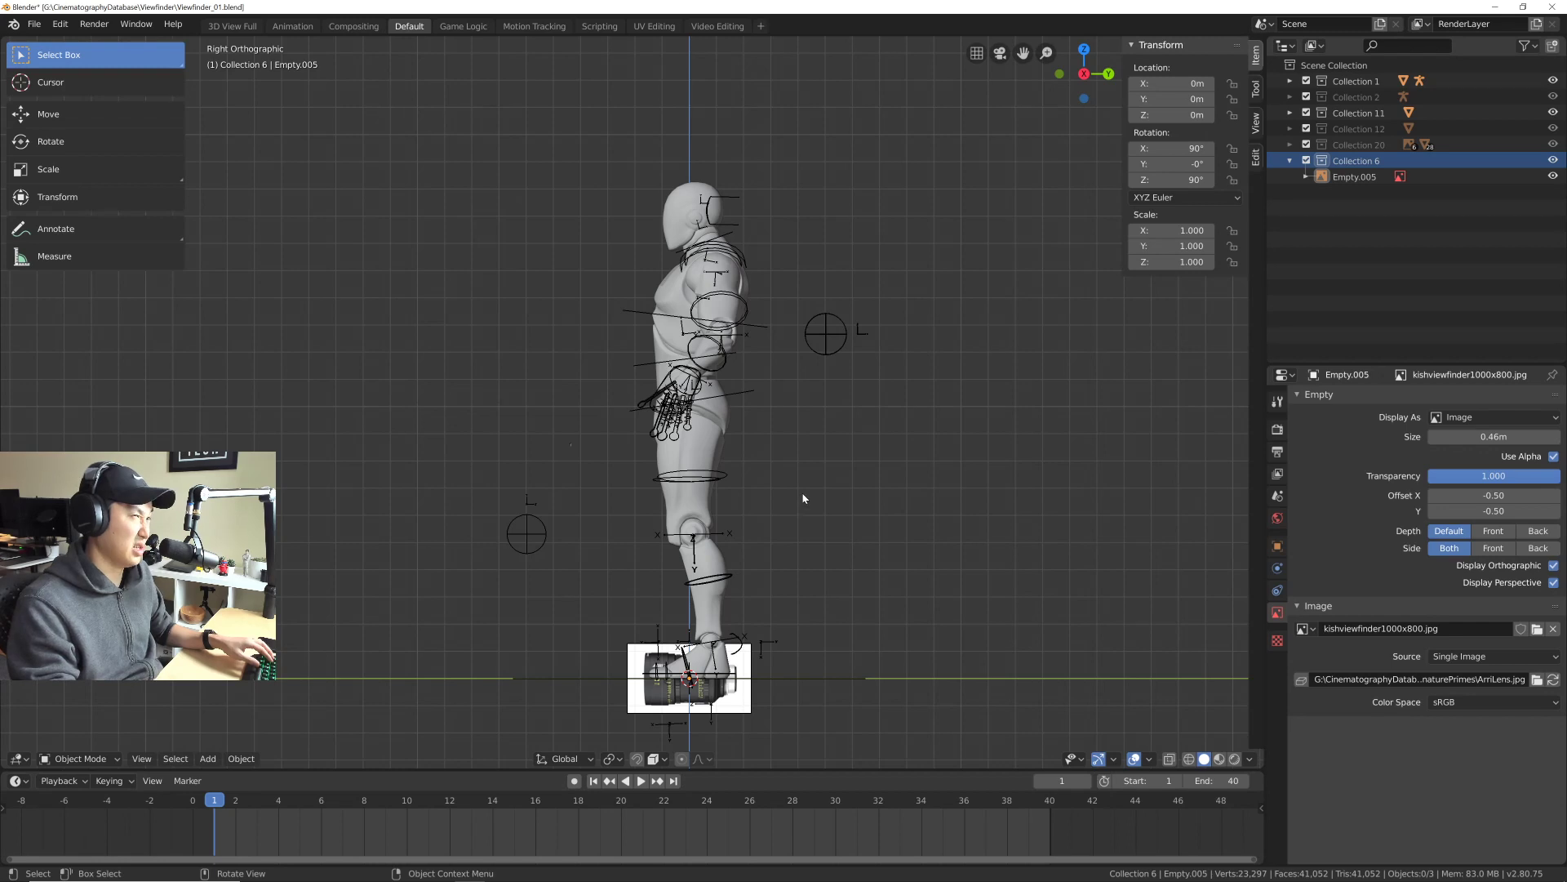
Step: Add a mesh cylinder at the scene origin and expand its creation settings
key("shift+a")
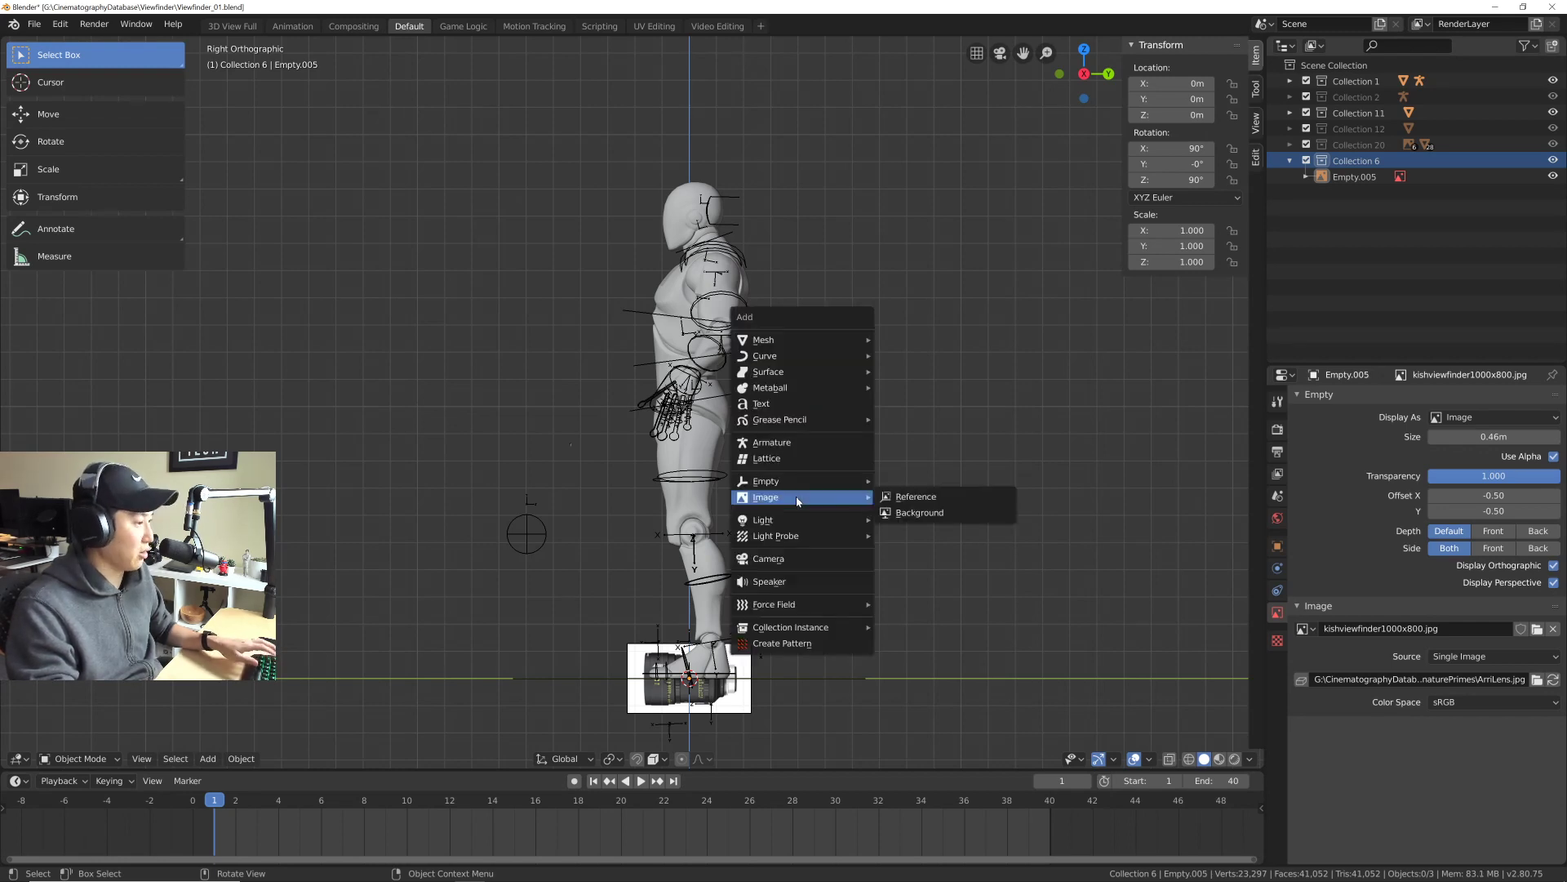
mouse_move(812, 418)
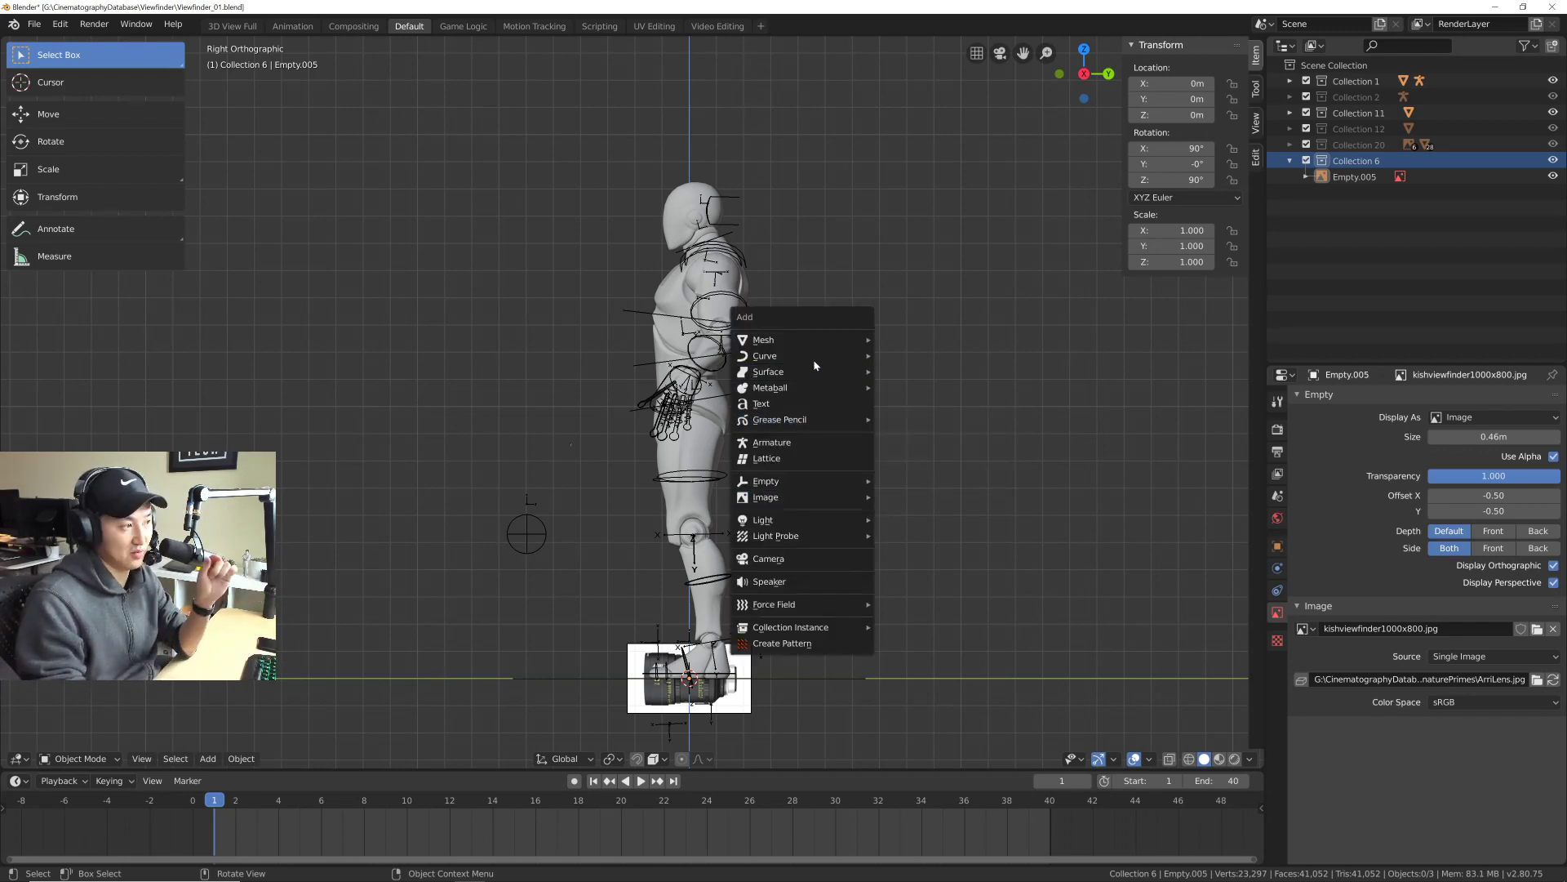
mouse_move(813, 357)
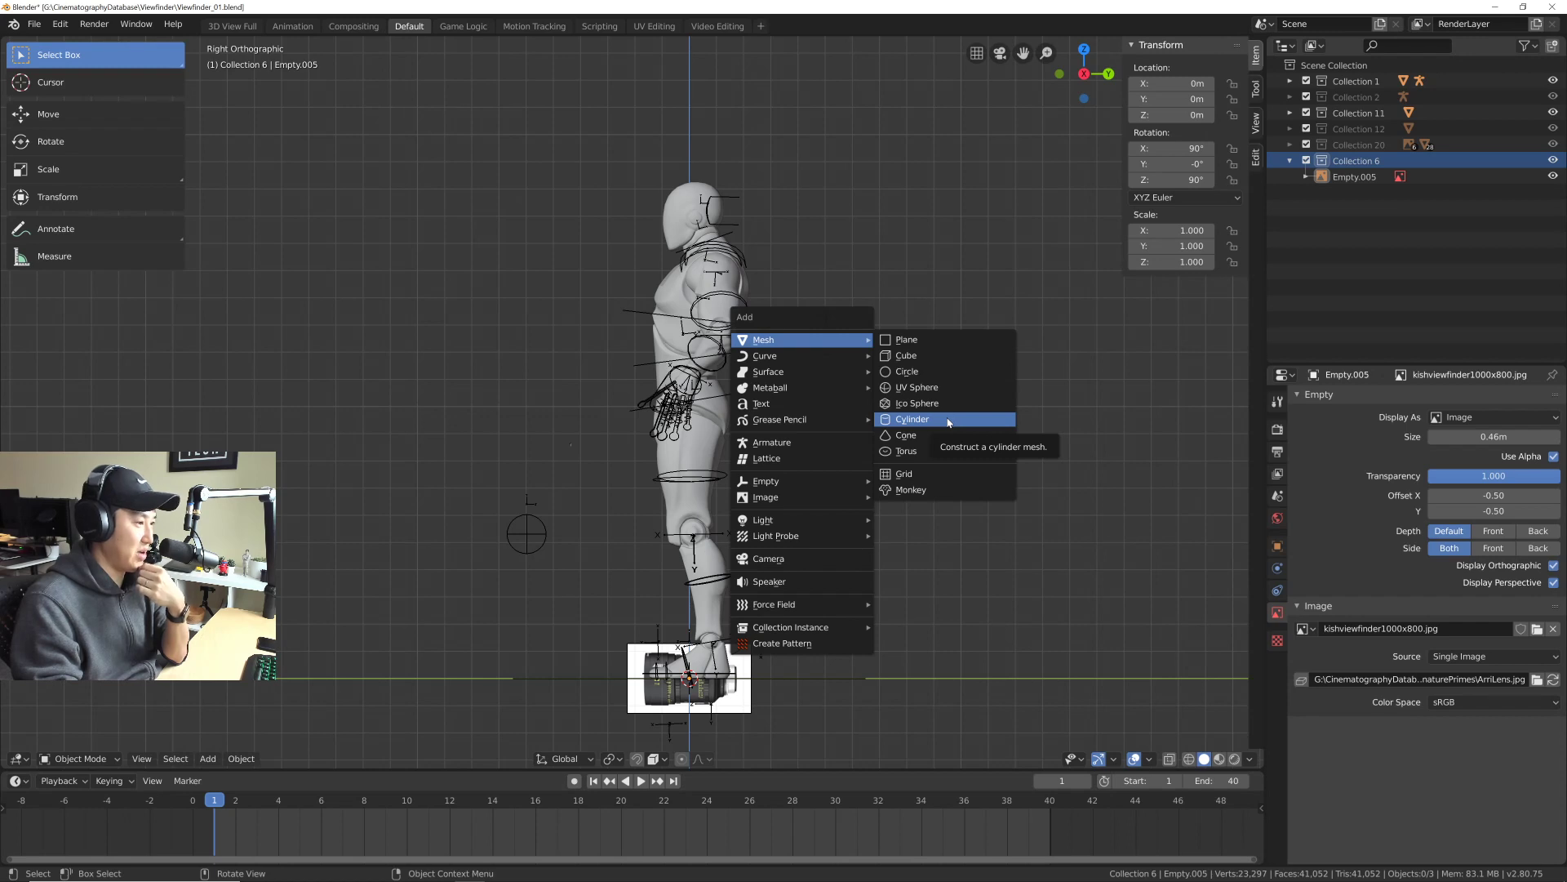
left_click(948, 423)
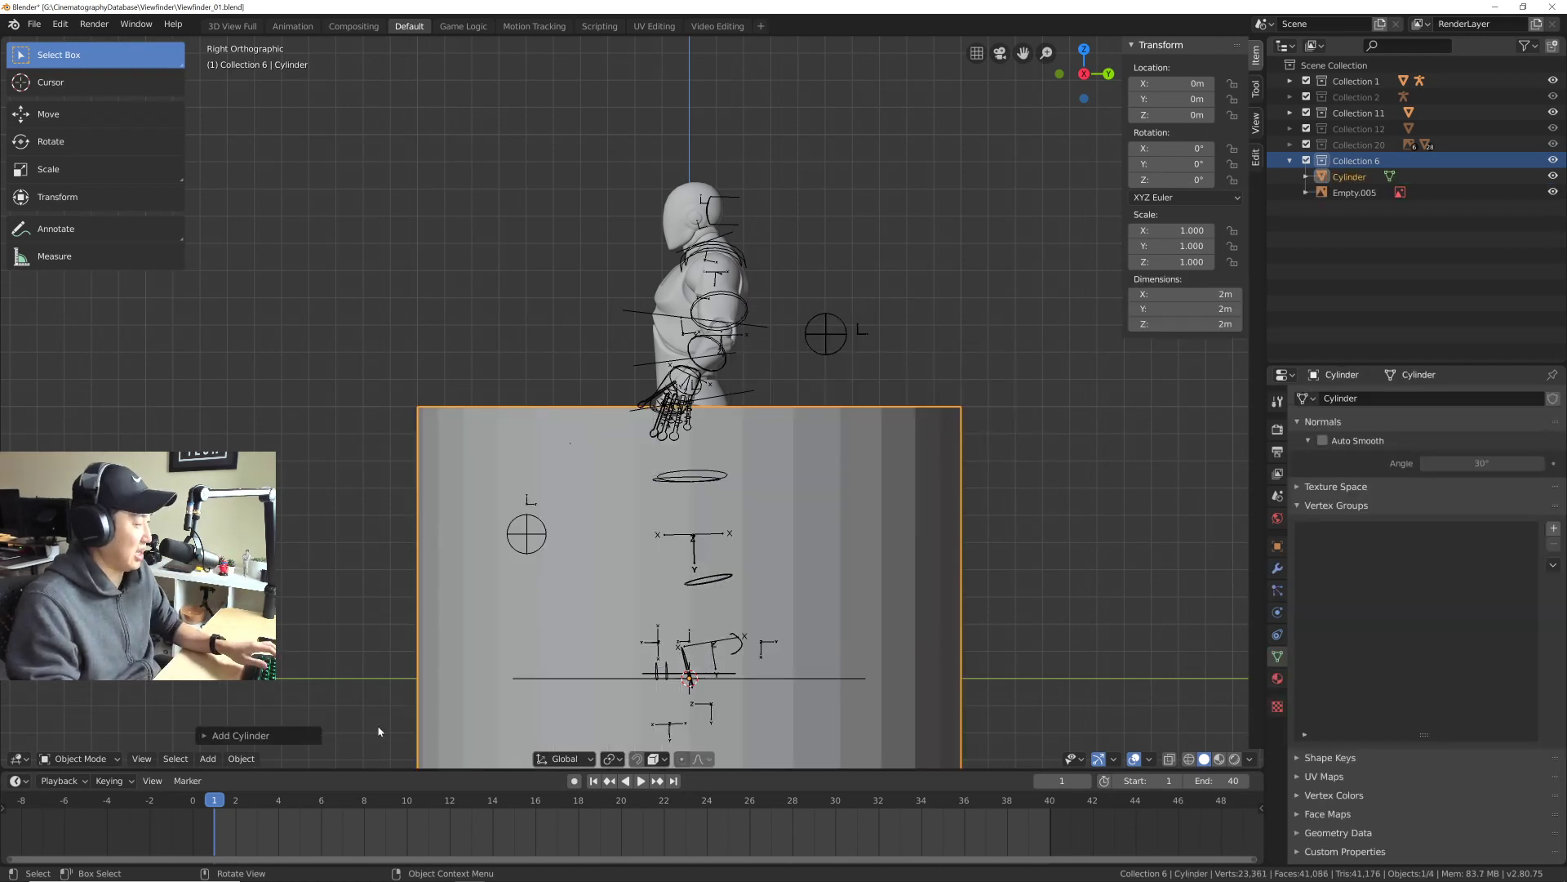
left_click(245, 735)
scroll(691, 524, "down", 3)
middle_click_drag(692, 524, 728, 429, "shift")
scroll(684, 473, "up", 1)
scroll(695, 470, "down", 2)
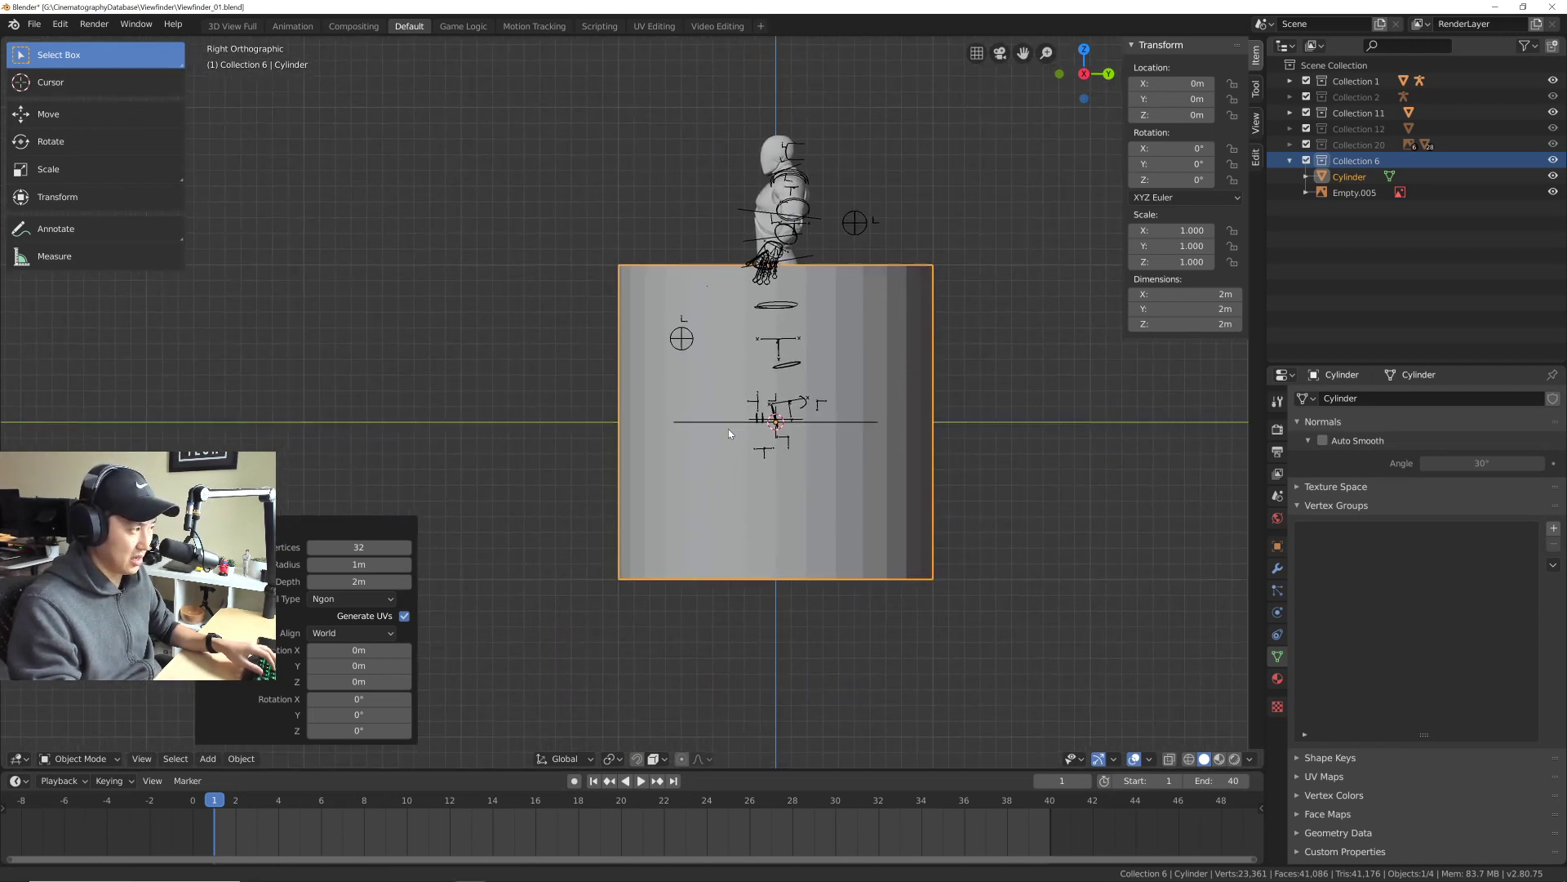
scroll(736, 438, "up", 1)
scroll(753, 463, "down", 2)
scroll(754, 459, "up", 1)
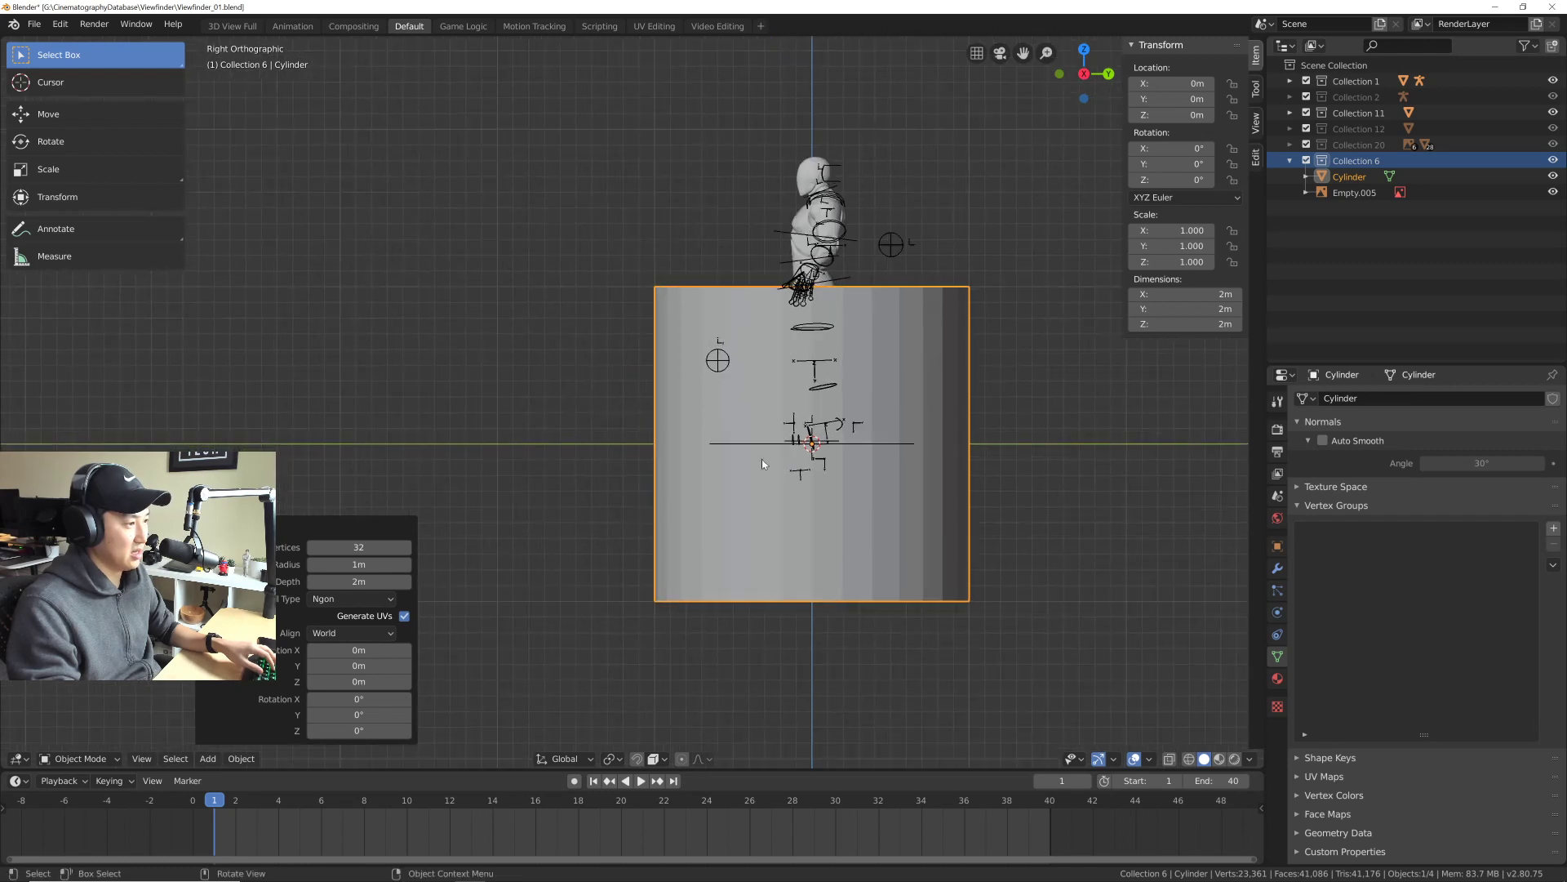
scroll(706, 461, "up", 1)
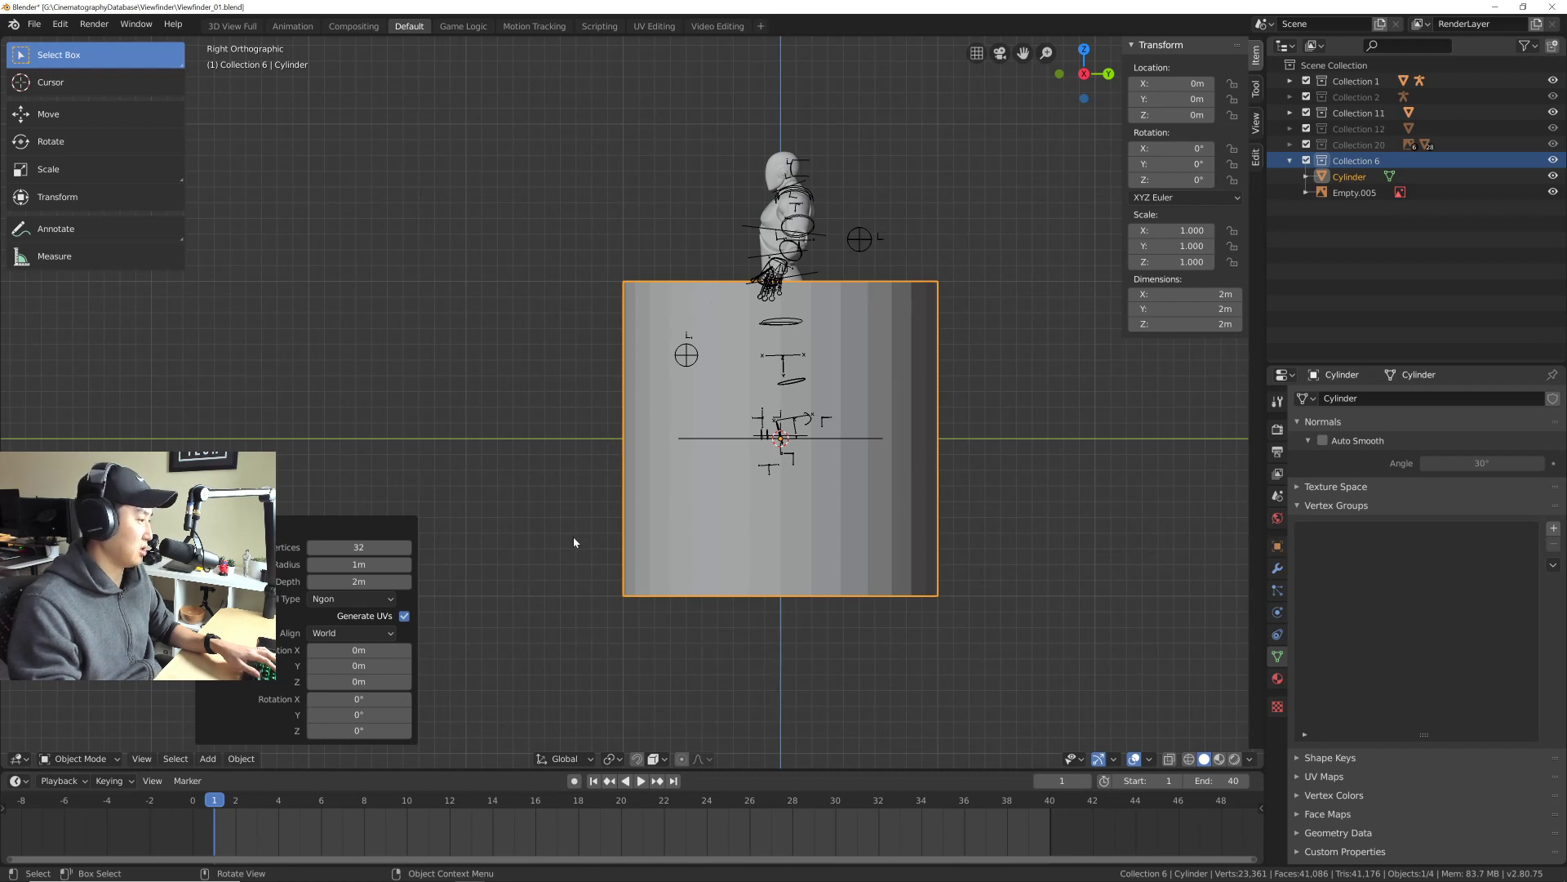
middle_click_drag(646, 506, 578, 520, "shift")
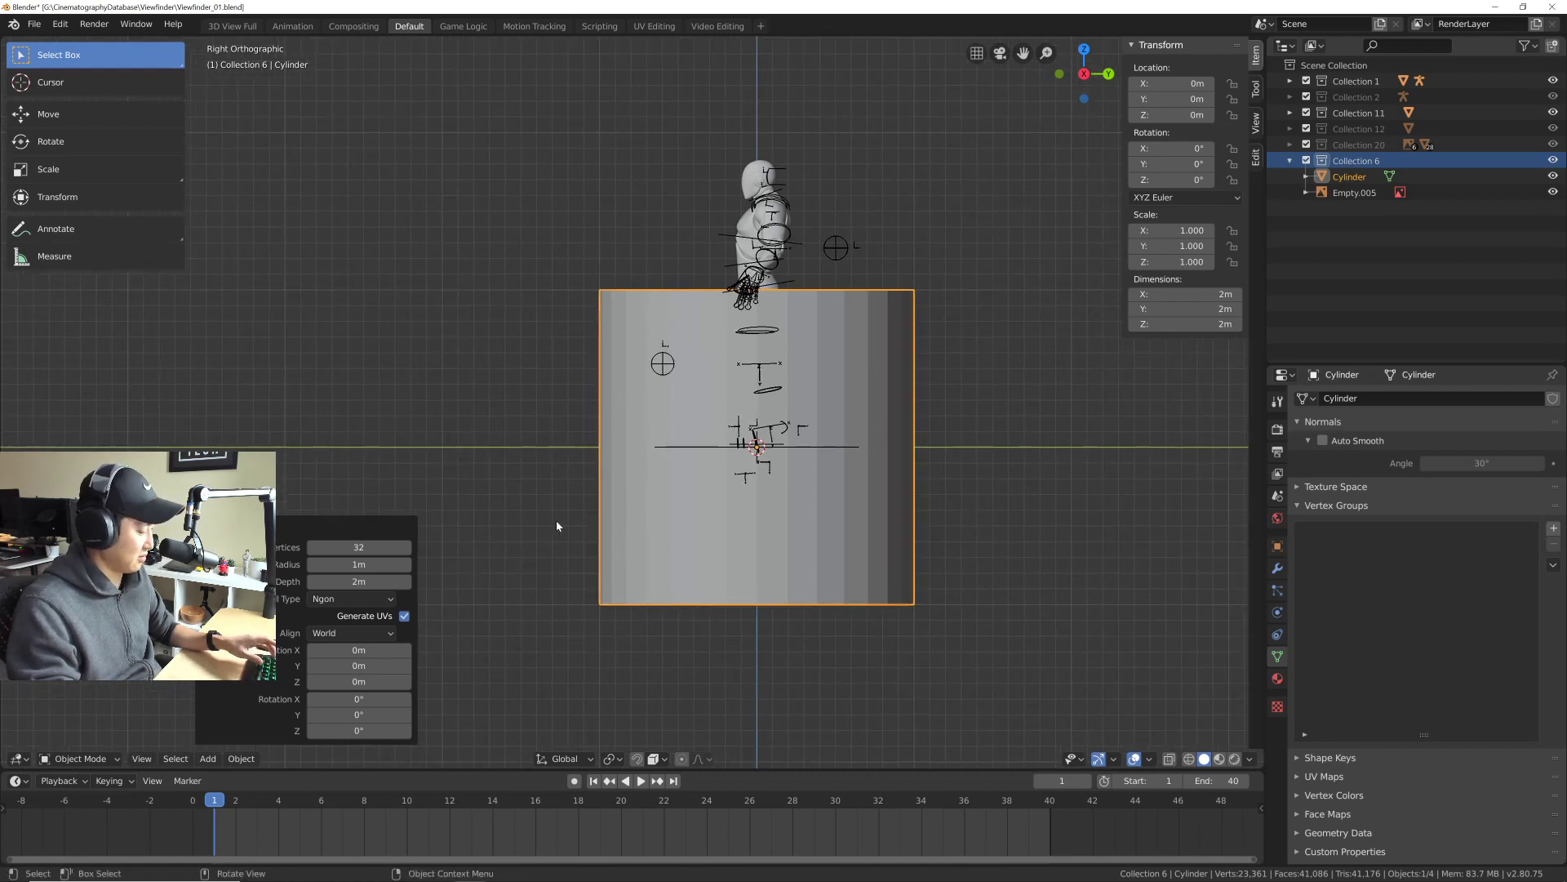
Step: Rotate the cylinder 90° about the global X axis and scale it down uniformly to about 0.059
key("r")
key("x")
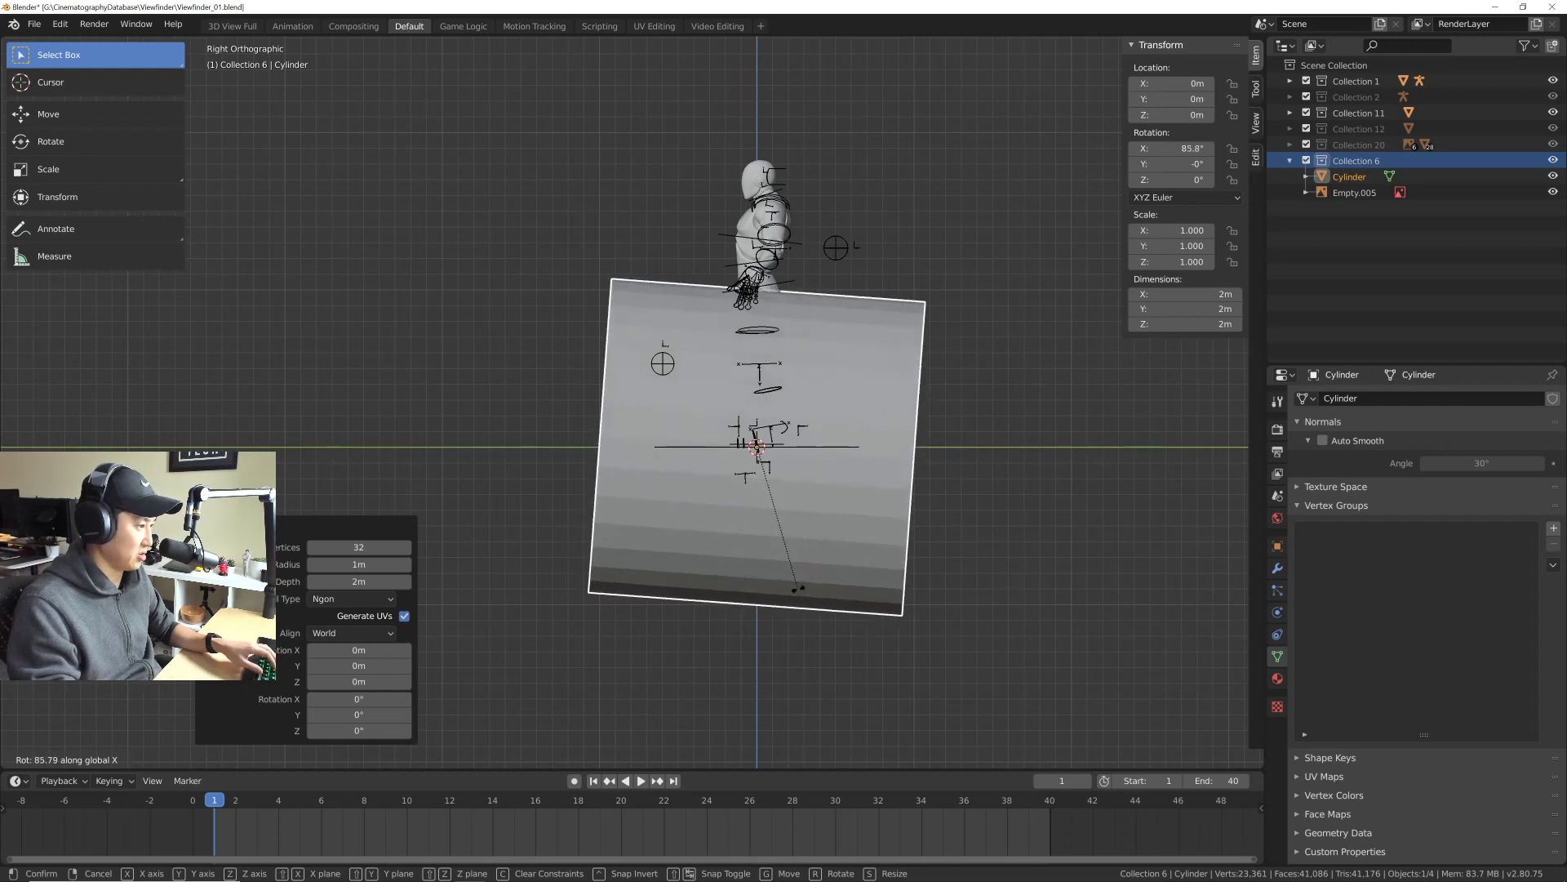
left_click(798, 507)
middle_click_drag(798, 507, 701, 526, "shift")
key("s")
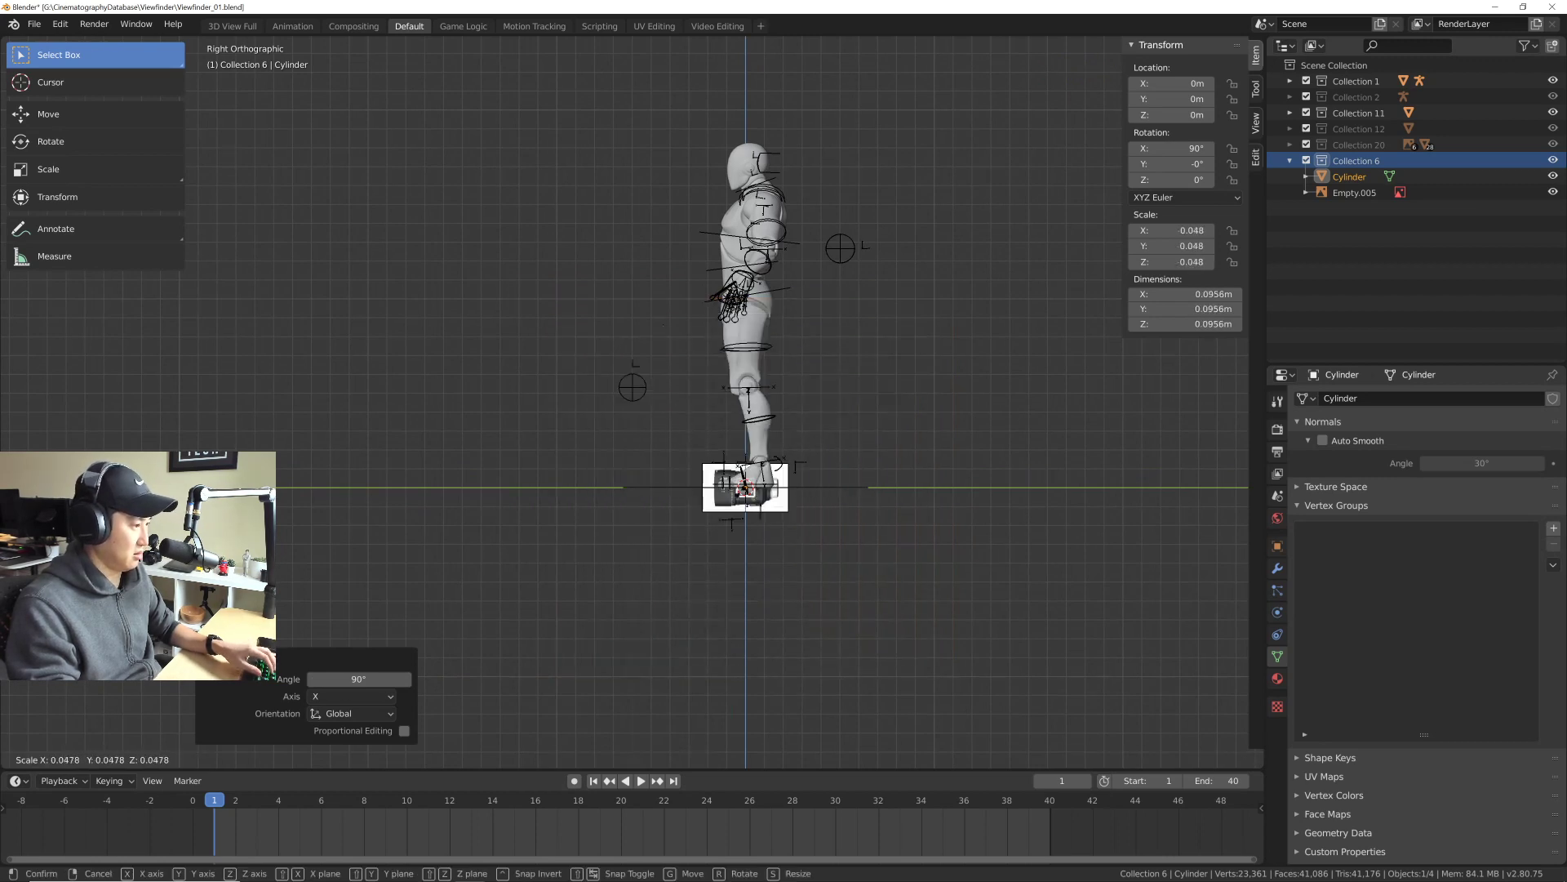
left_click(750, 512)
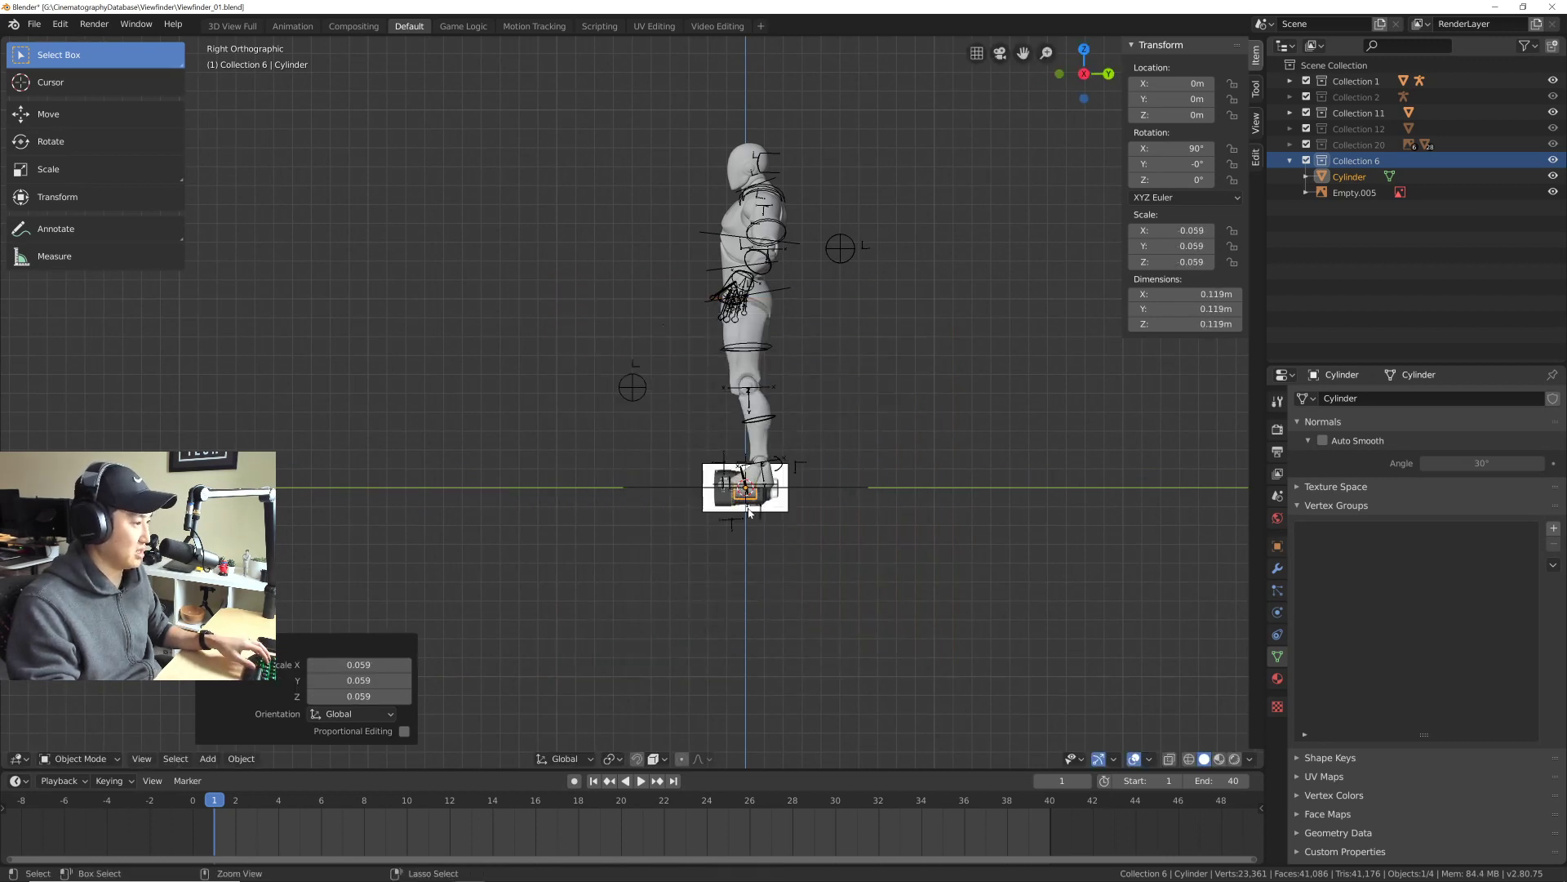
Step: Undo the cylinder's scaling, rotation and creation, leaving only the lens reference image in the collection
key("ctrl+z")
key("ctrl+z")
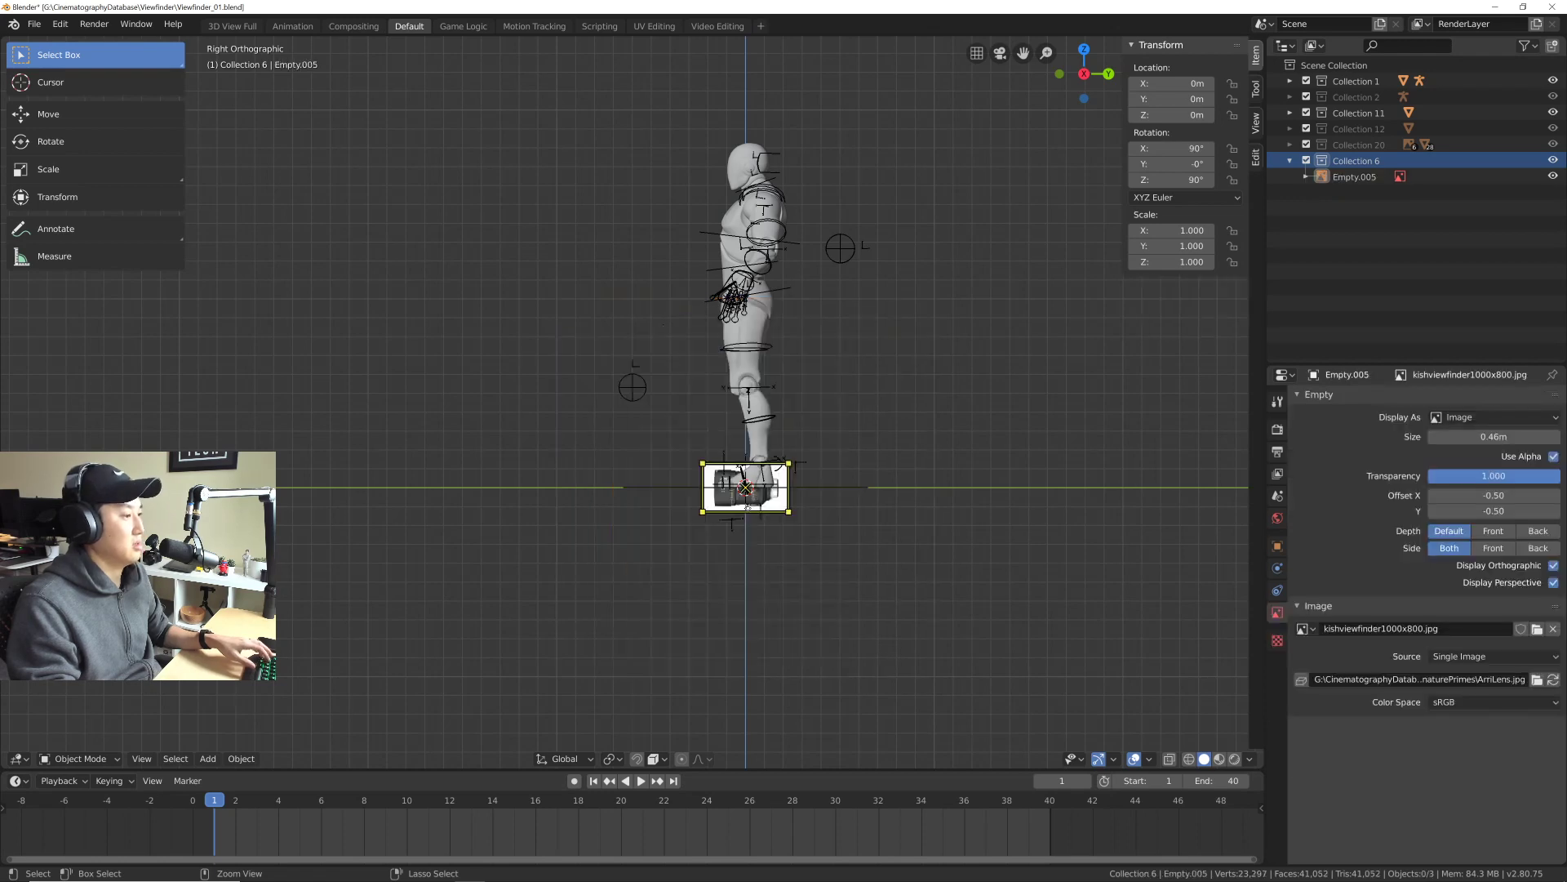
left_click(572, 528)
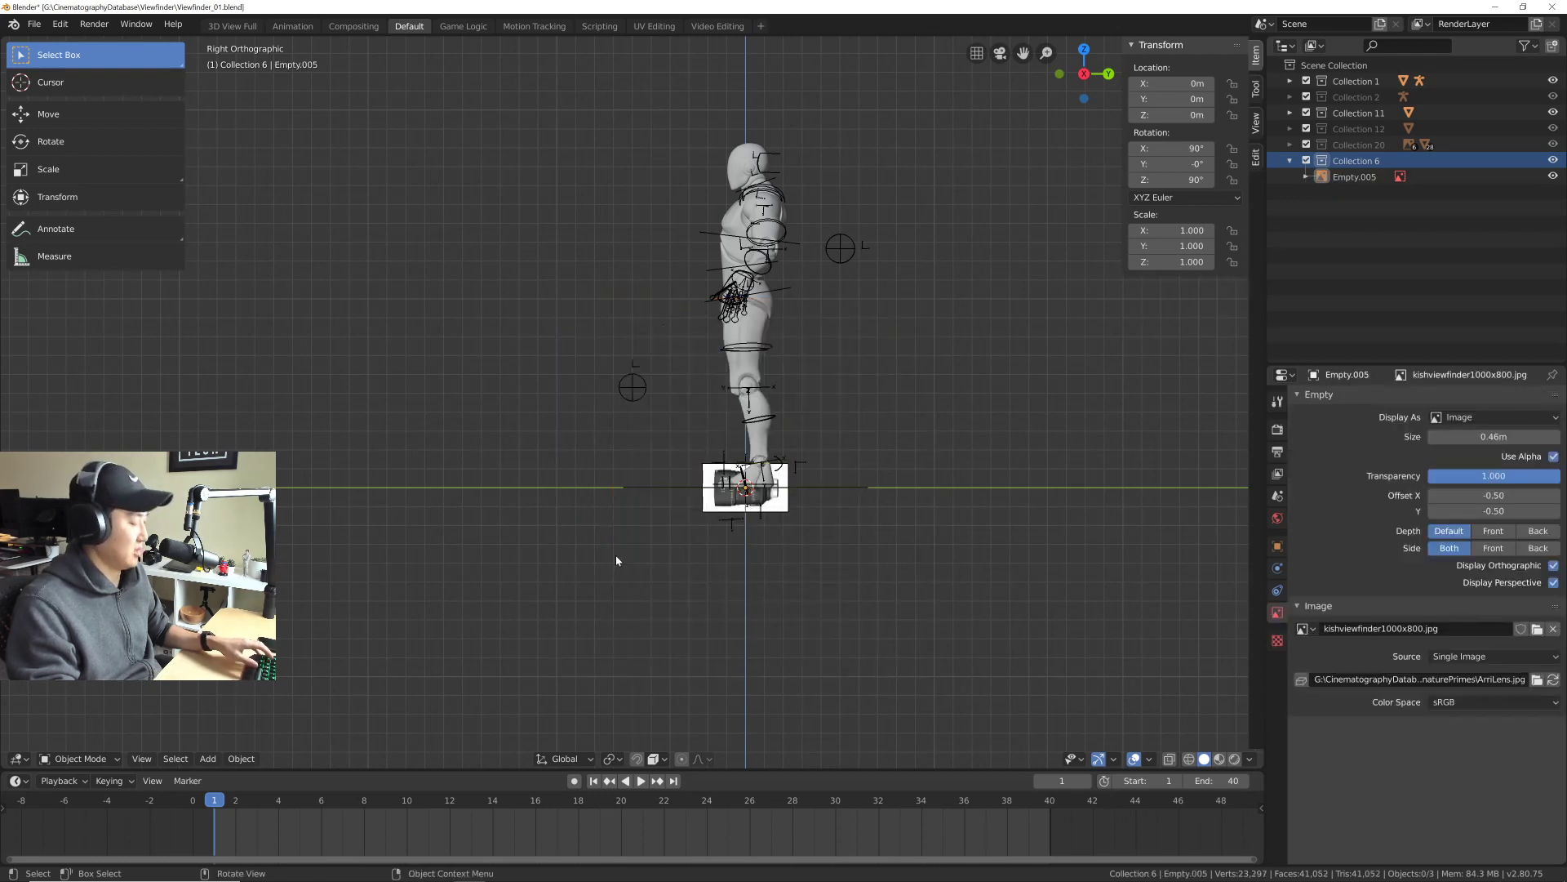
Step: Add a fresh mesh cylinder at the scene origin and check the ArriLens.jpg picture in Photoshop
key("shift+a")
mouse_move(622, 555)
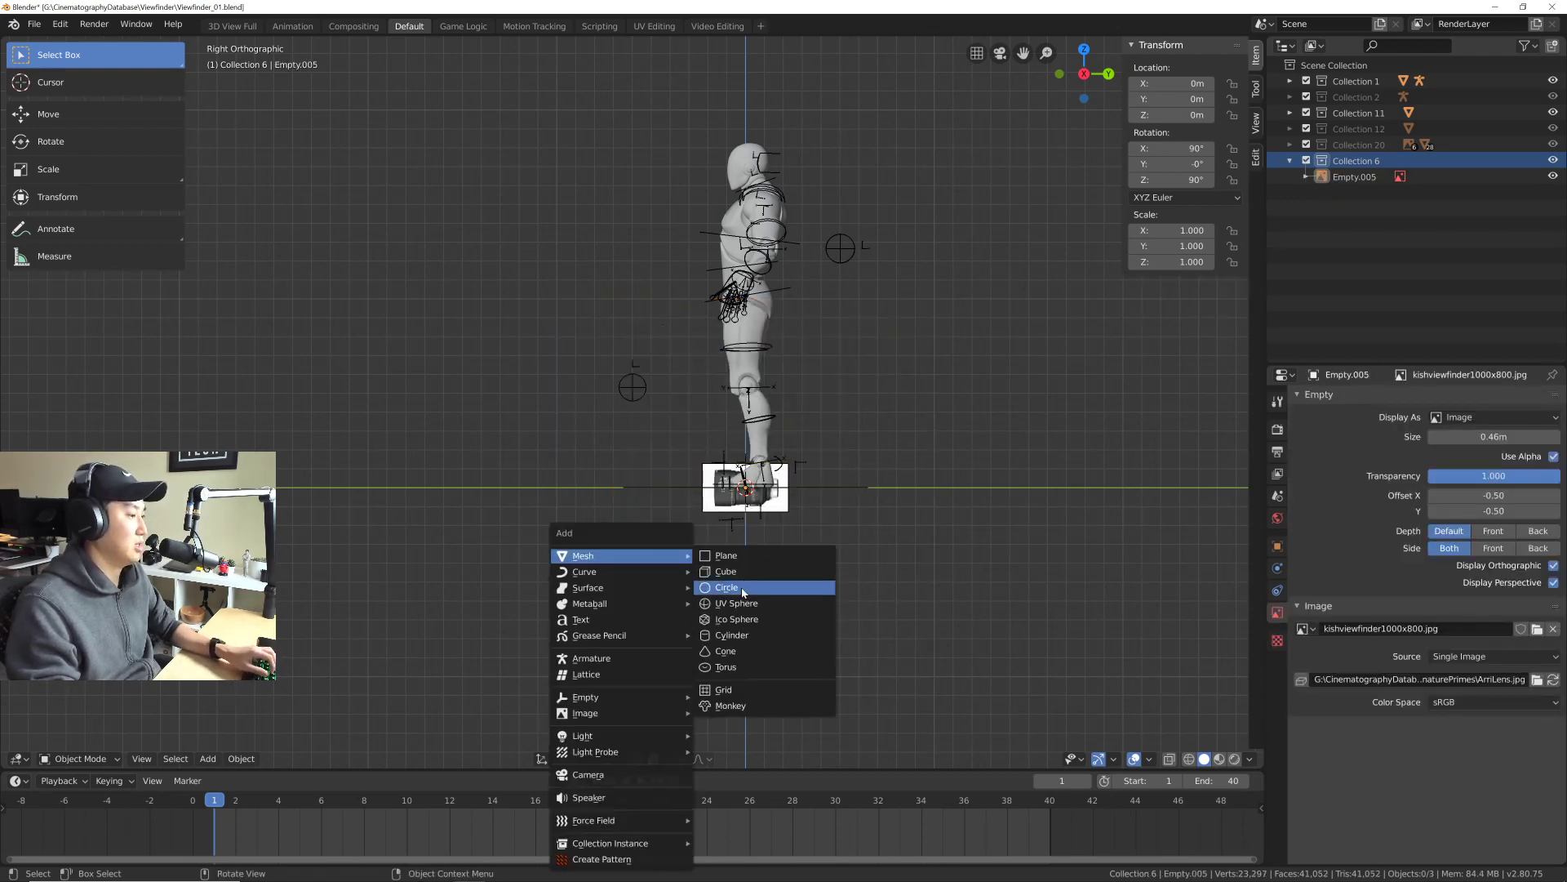
left_click(737, 637)
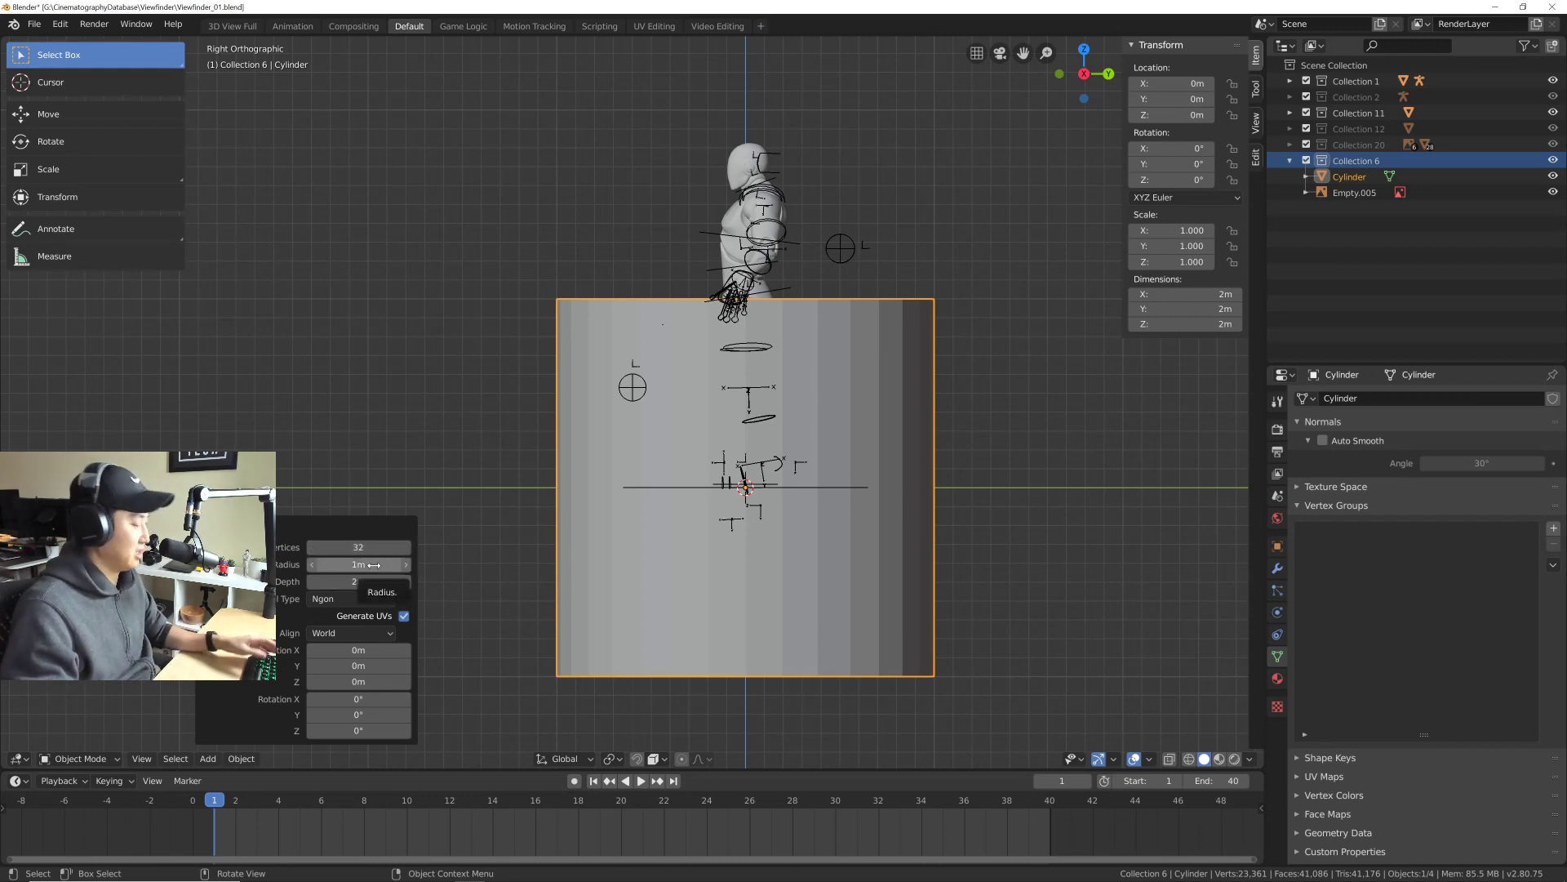
key("alt+Tab")
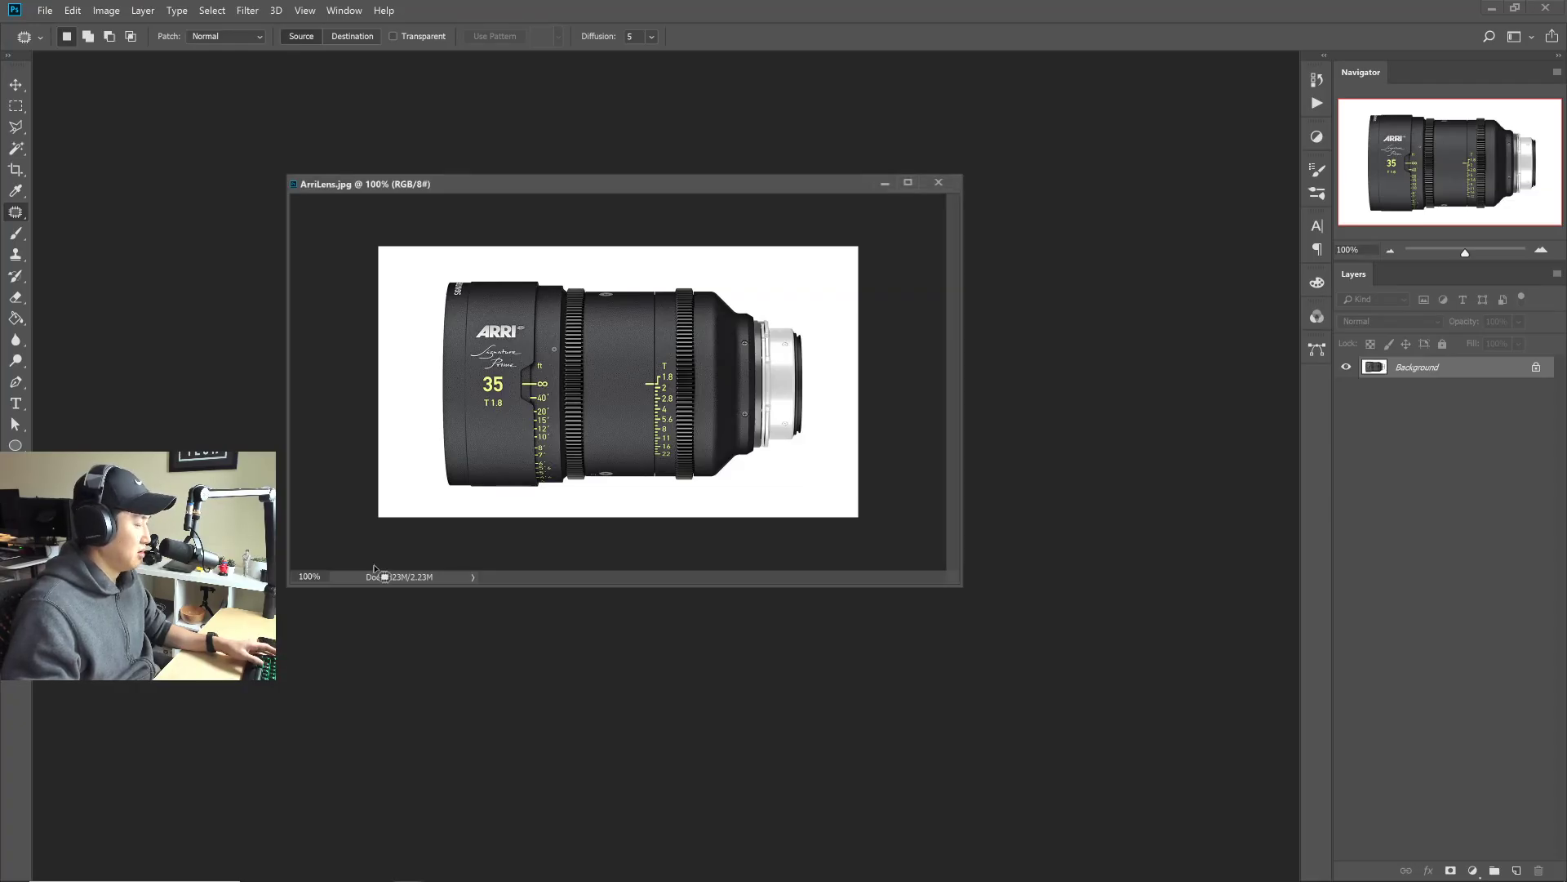
key("alt+Tab")
Step: Set the new cylinder's radius to 0.57 m, half of 114 cm
left_click(374, 564)
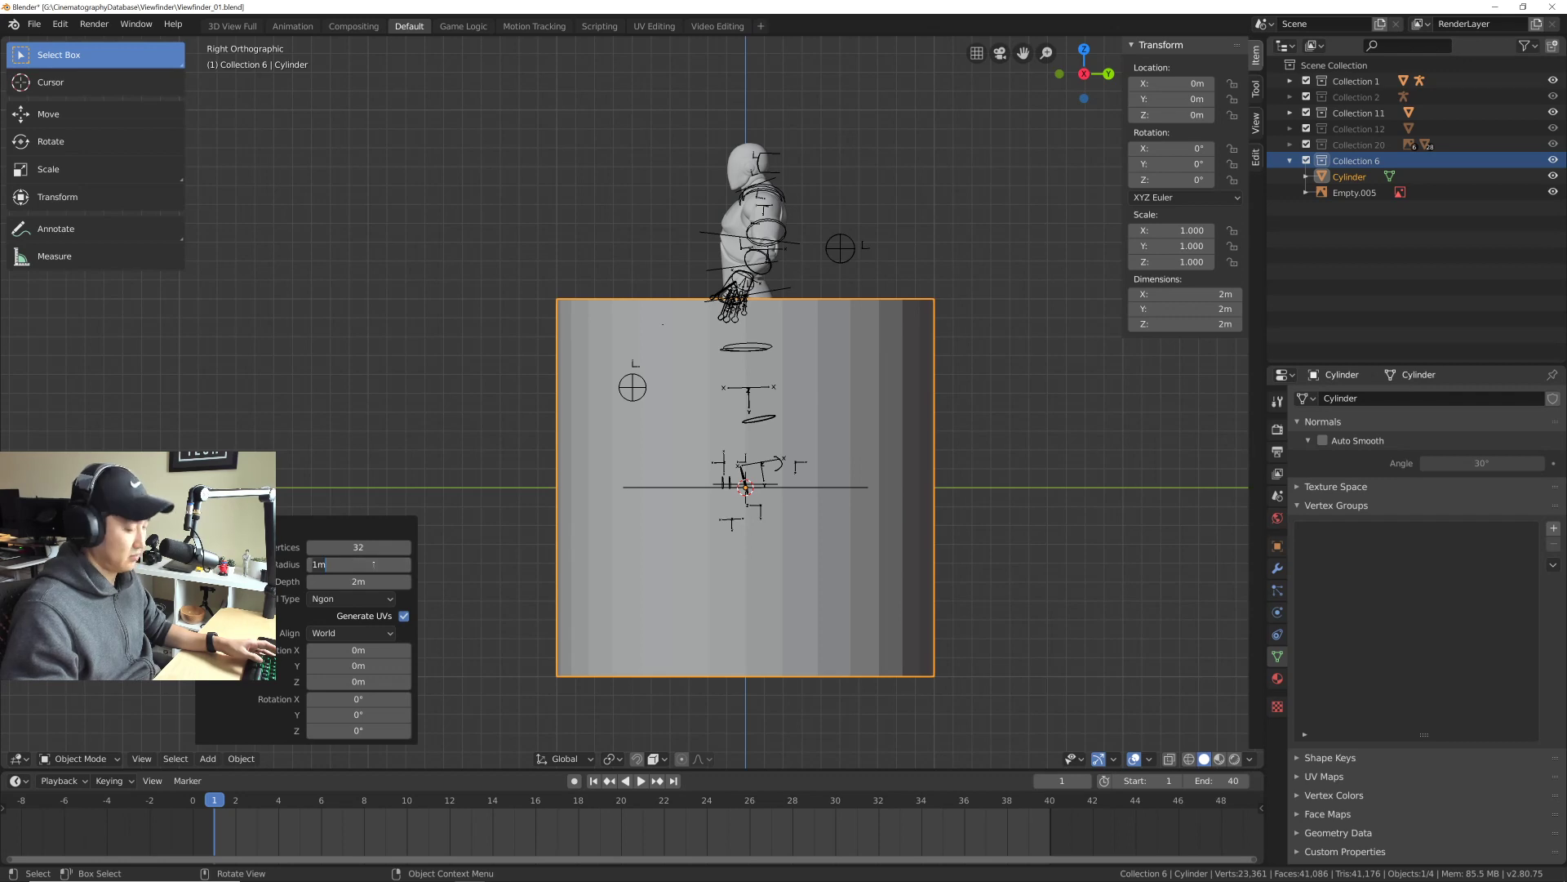
type("14")
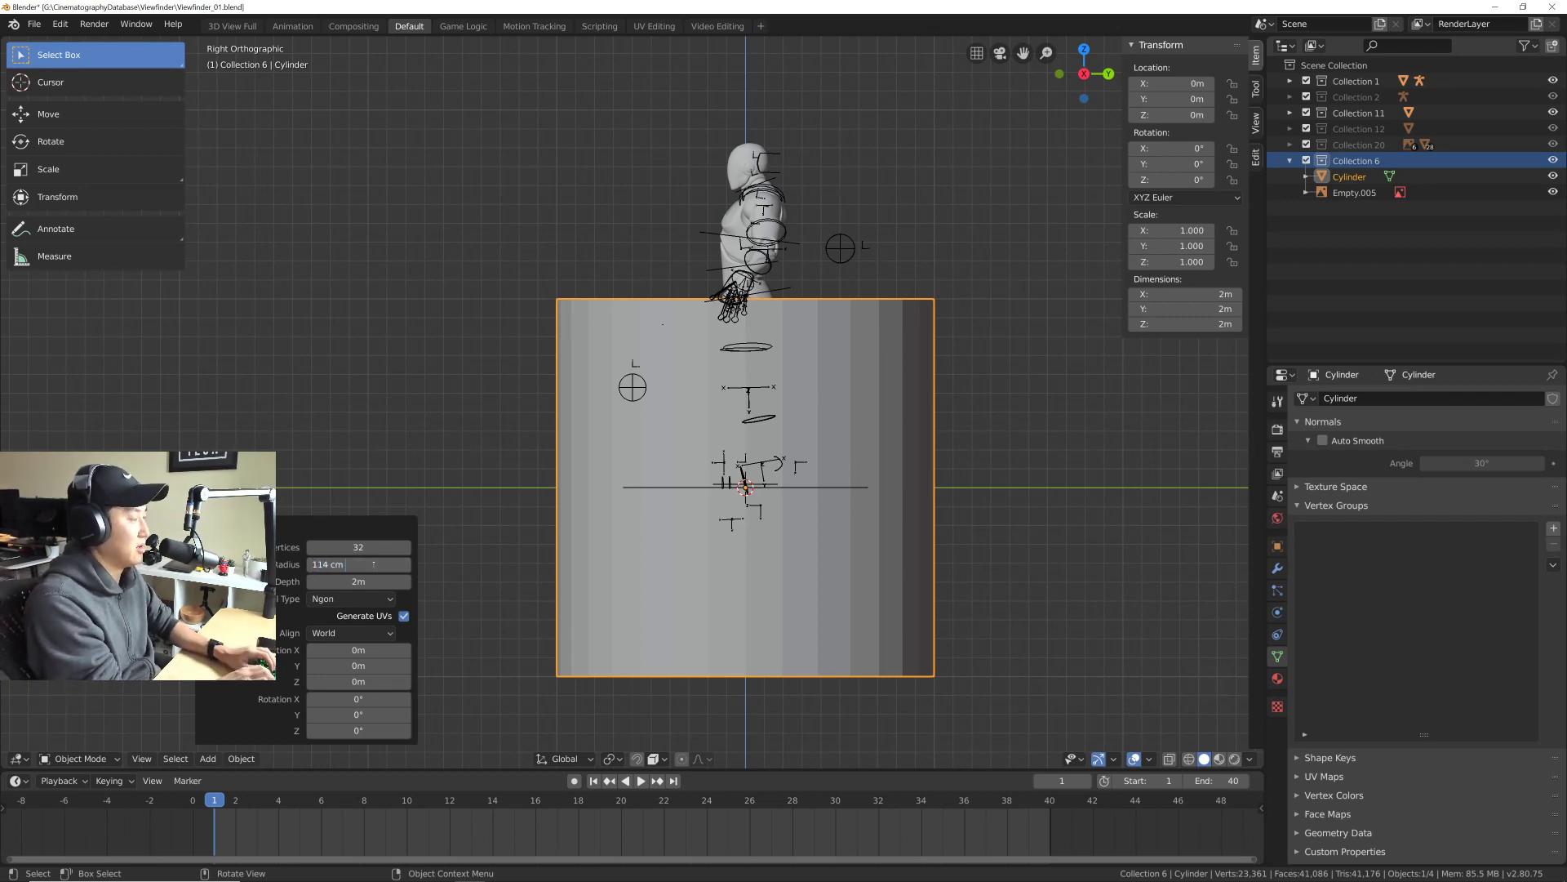
key("Return")
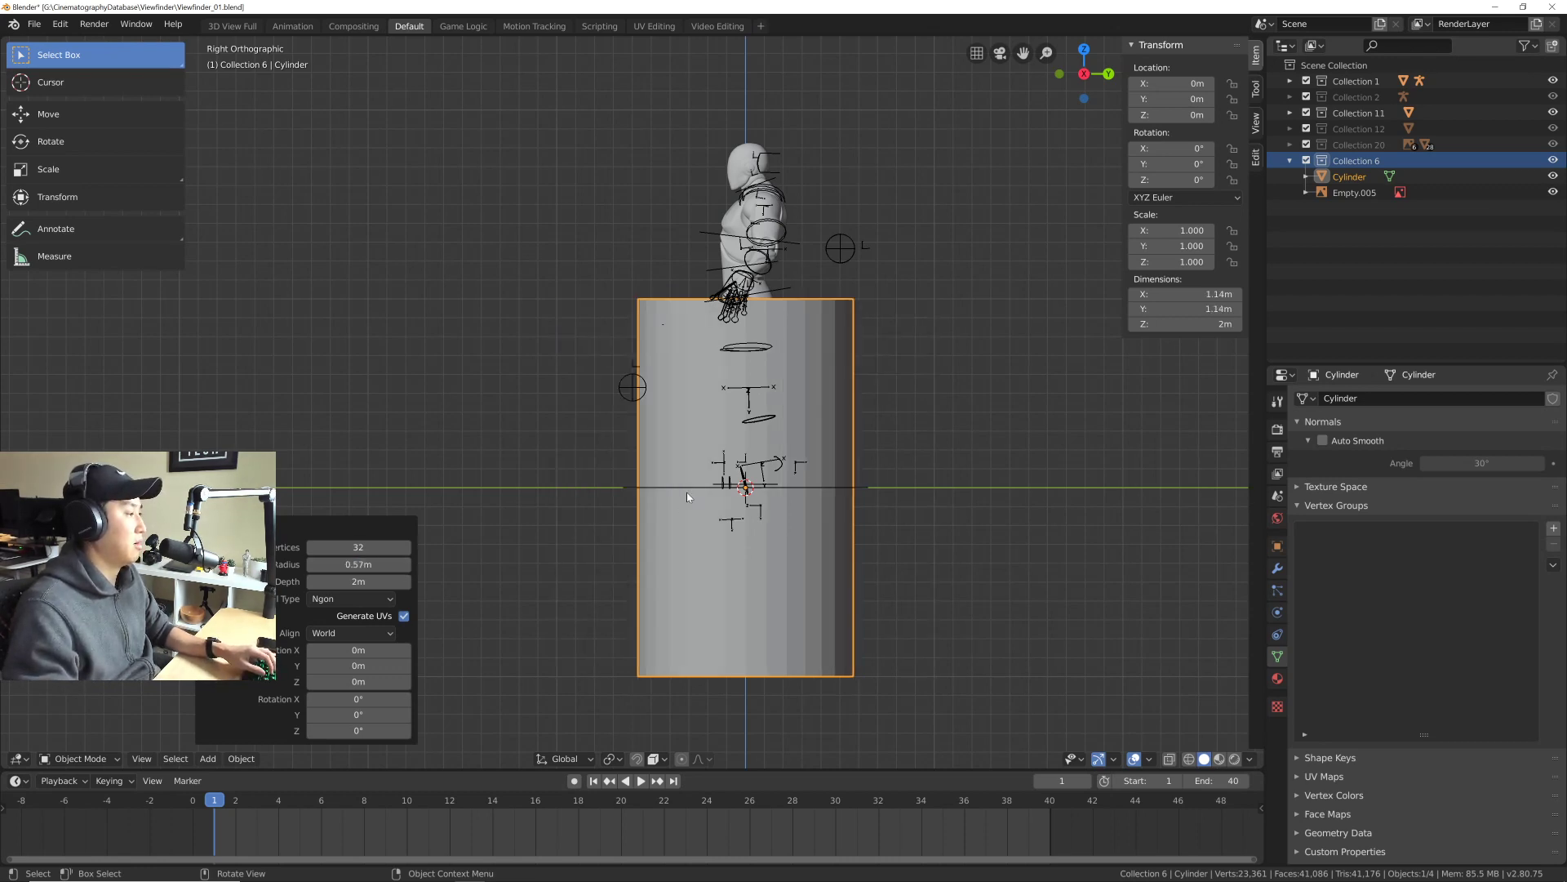
Step: Set the new cylinder's radius to 114 cm
left_click(390, 563)
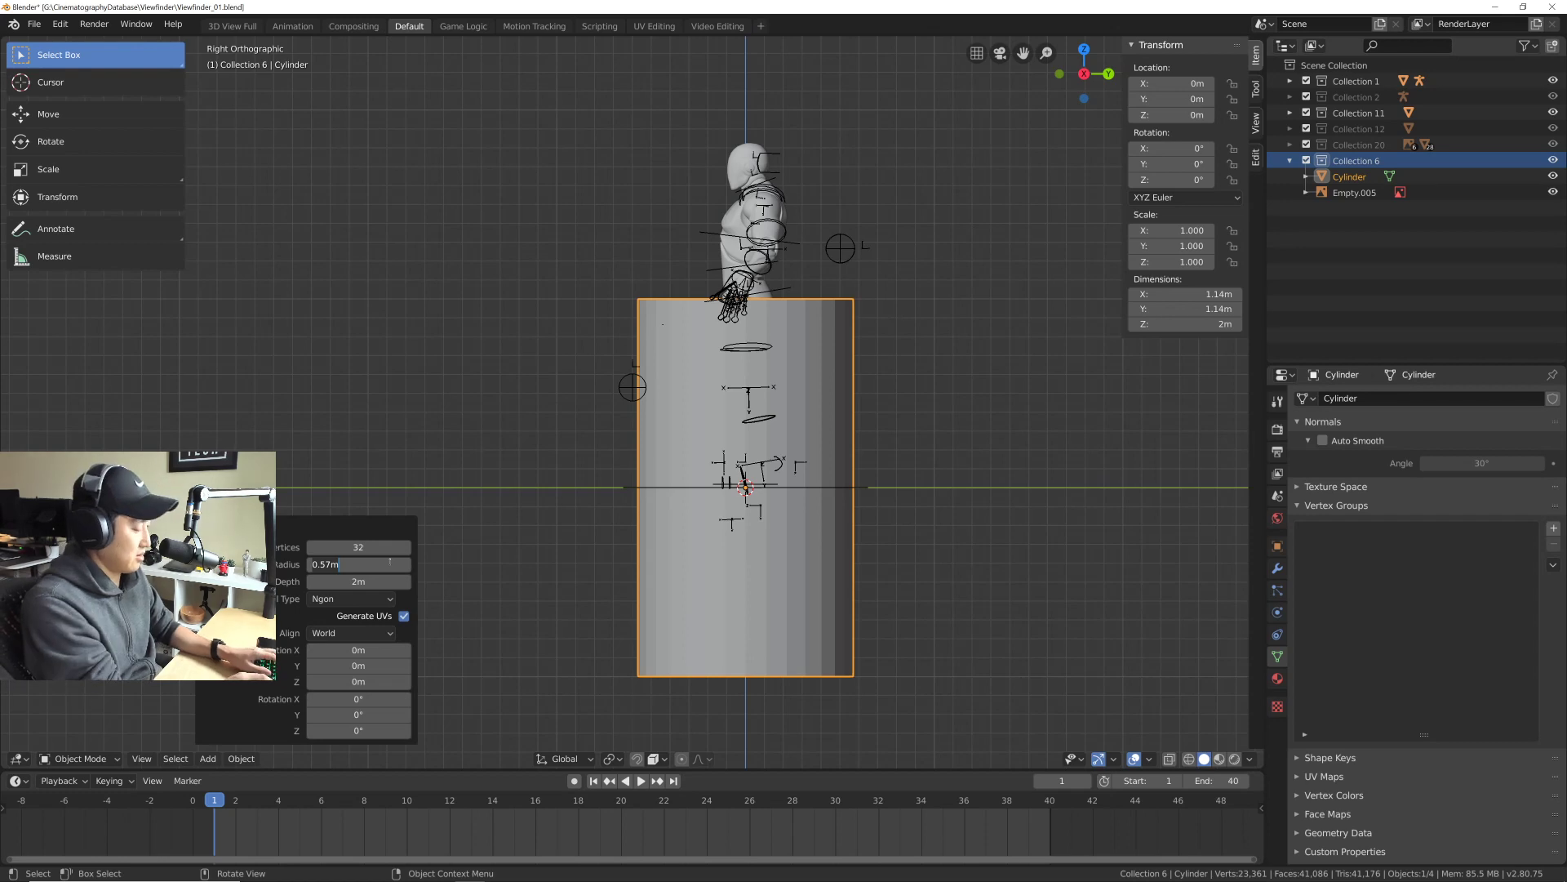
type("11")
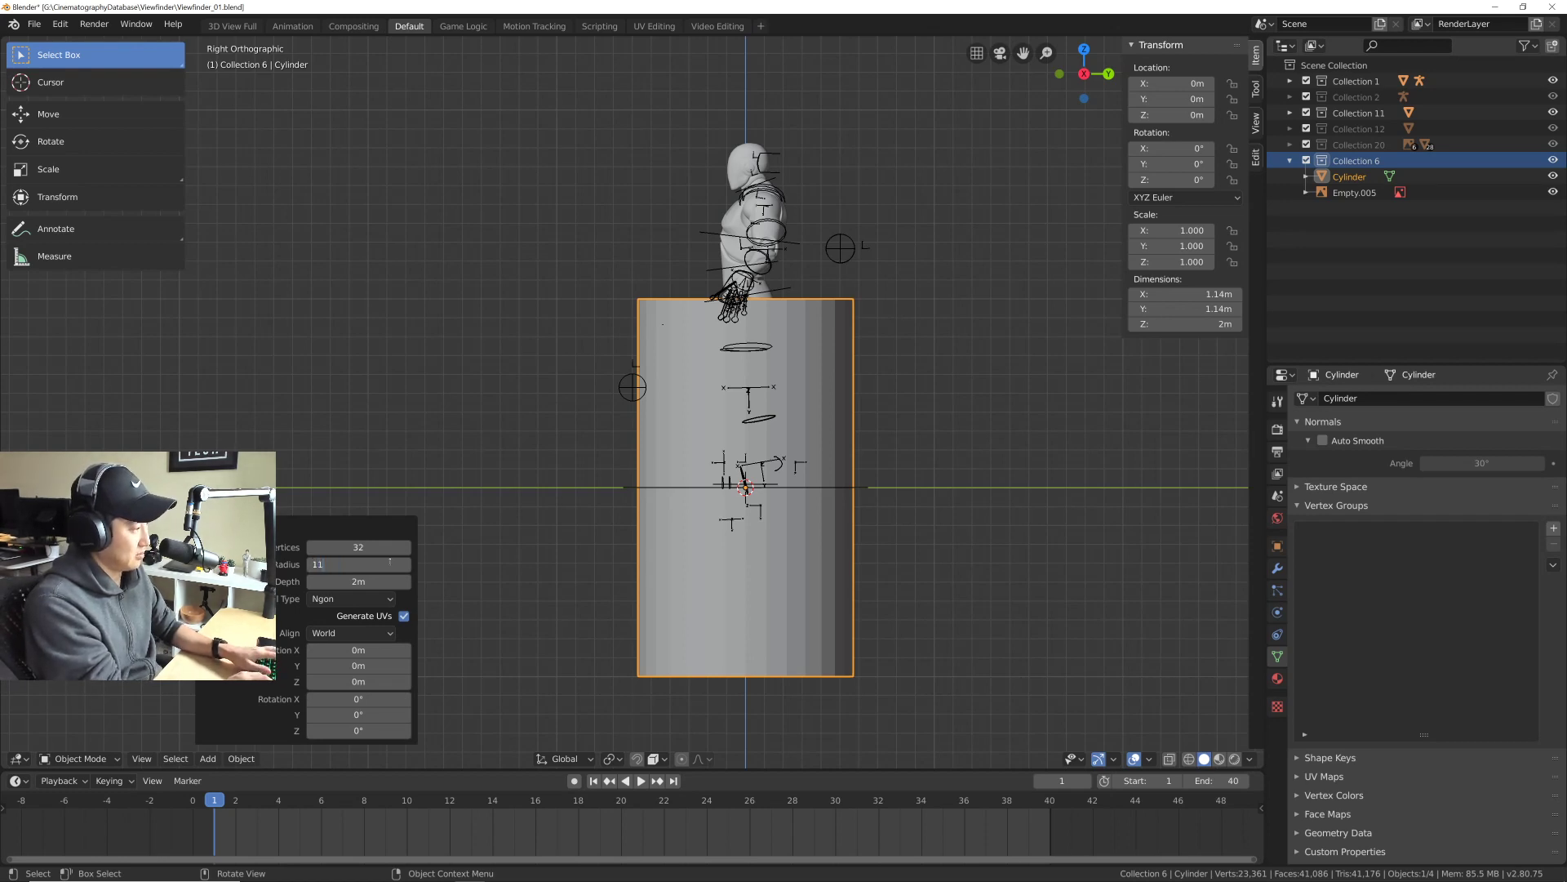
type("4 cm")
key("Return")
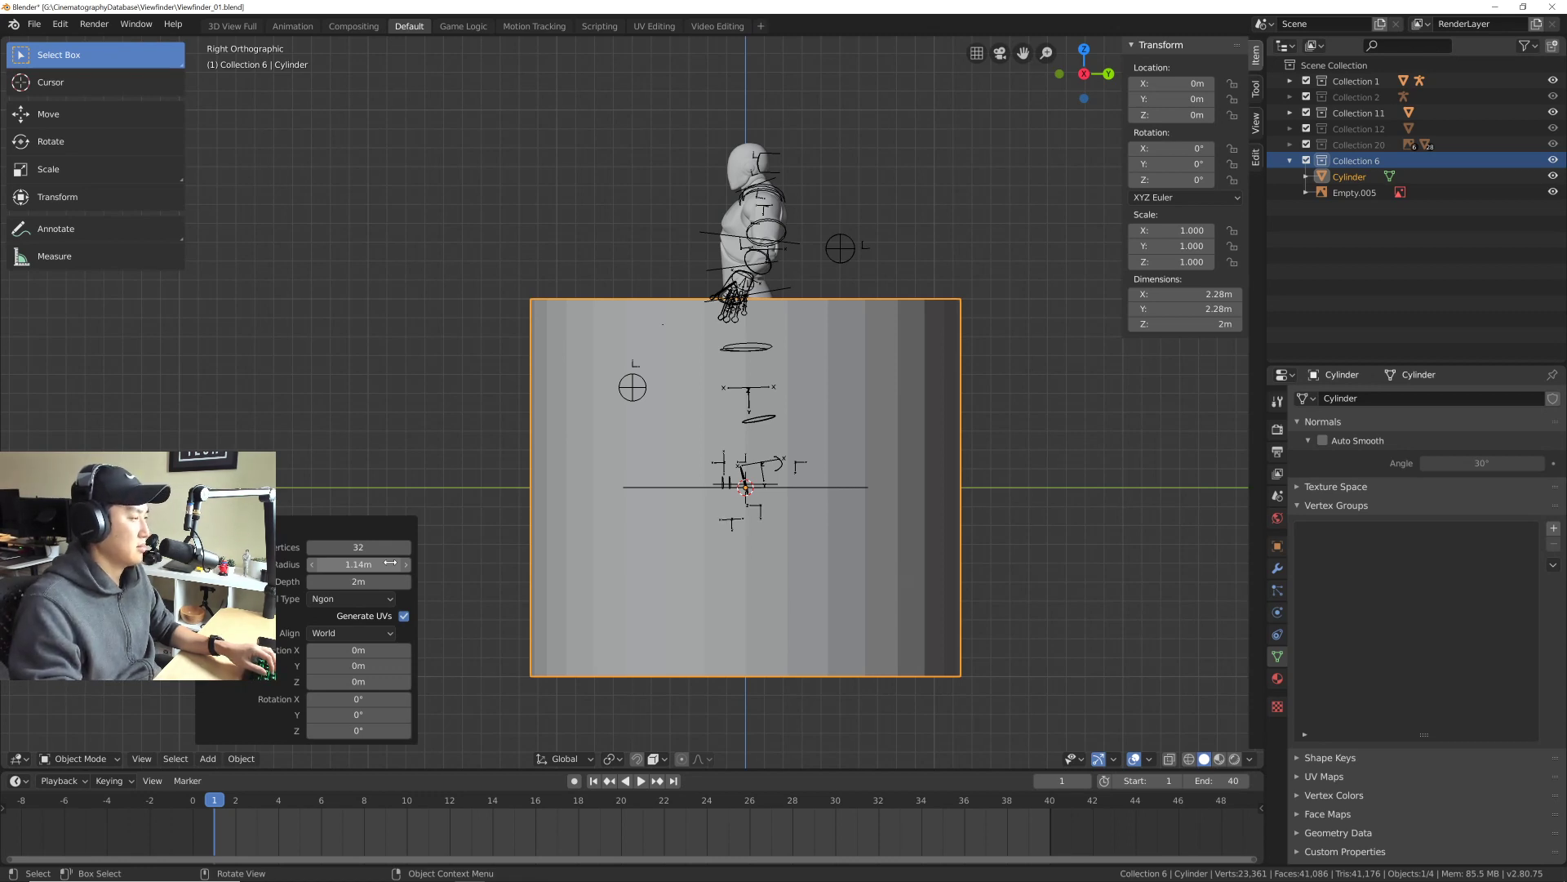
Step: Set the new cylinder's radius to half of 114 mm (0.057 m)
left_click(390, 562)
type("114")
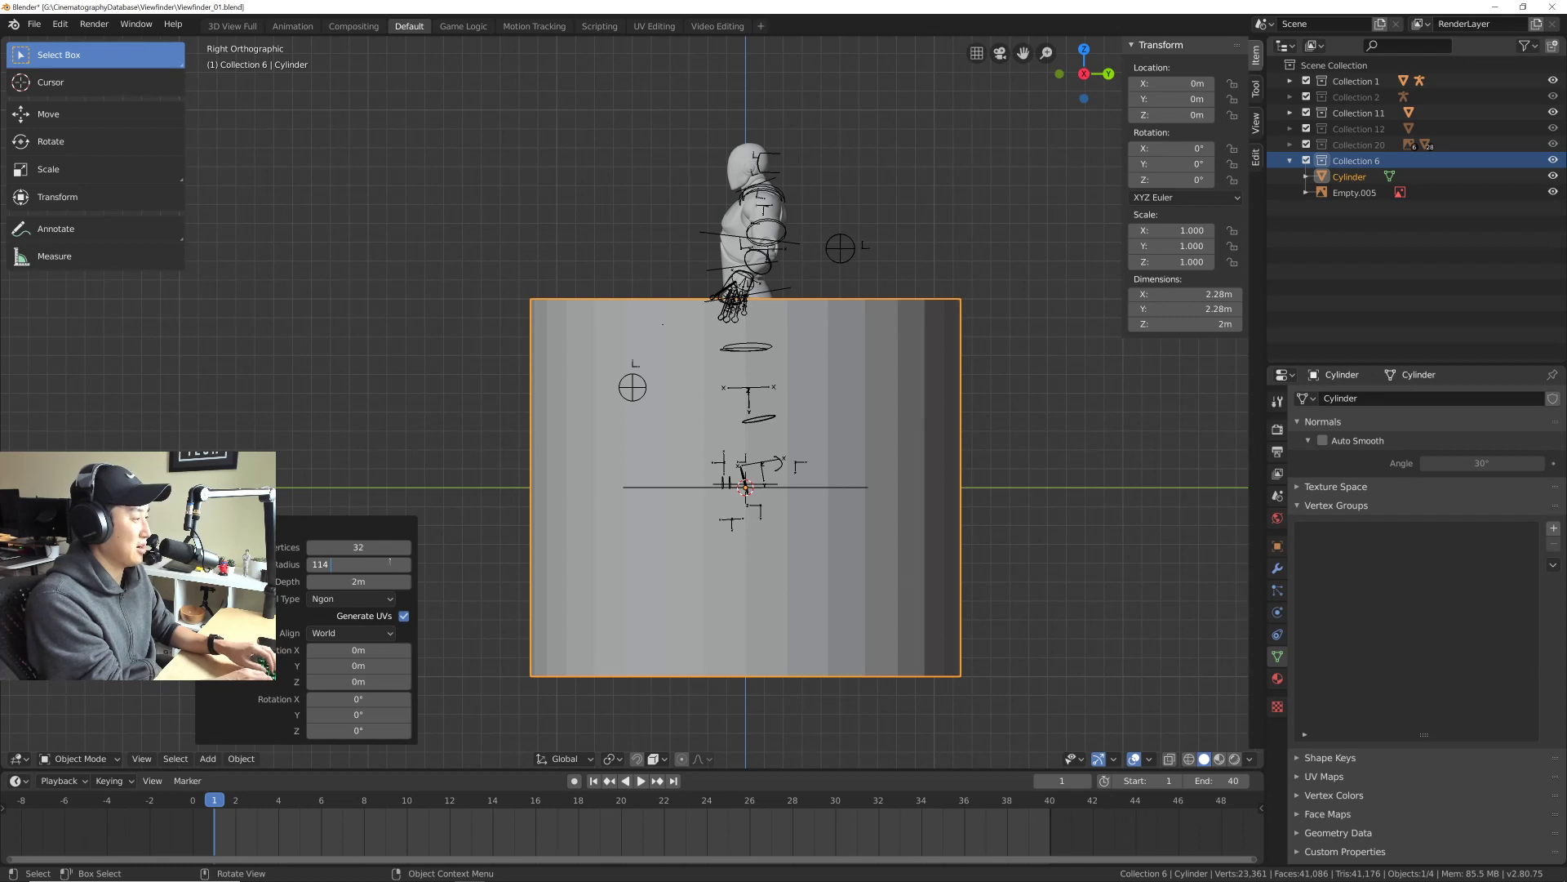
type(" mm/2")
key("Return")
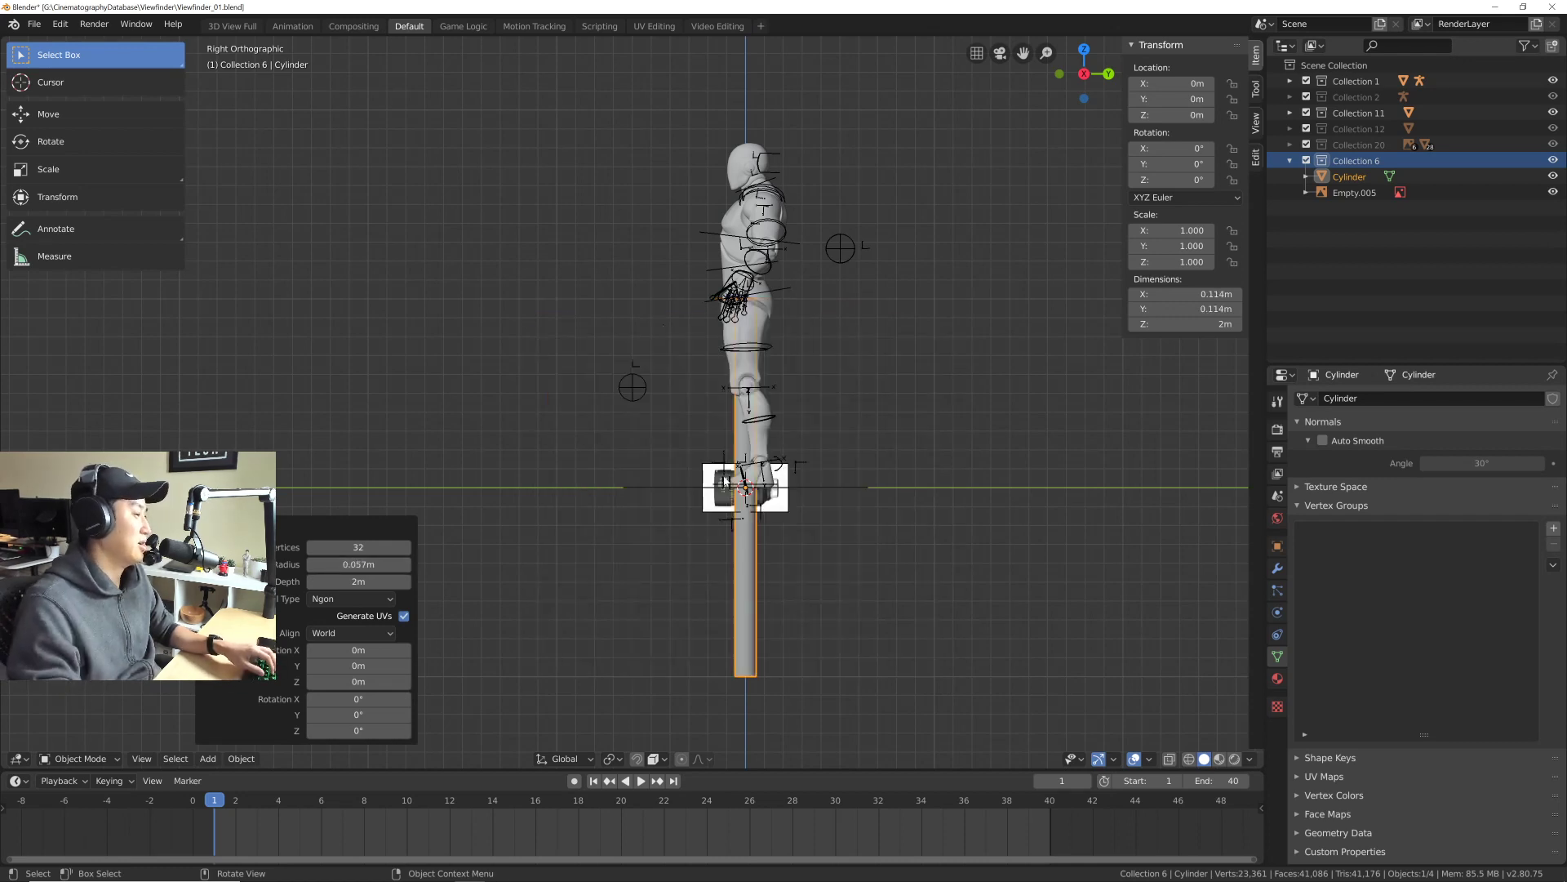
scroll(767, 500, "up", 4)
scroll(767, 500, "down", 3)
middle_click_drag(767, 500, 698, 477, "shift")
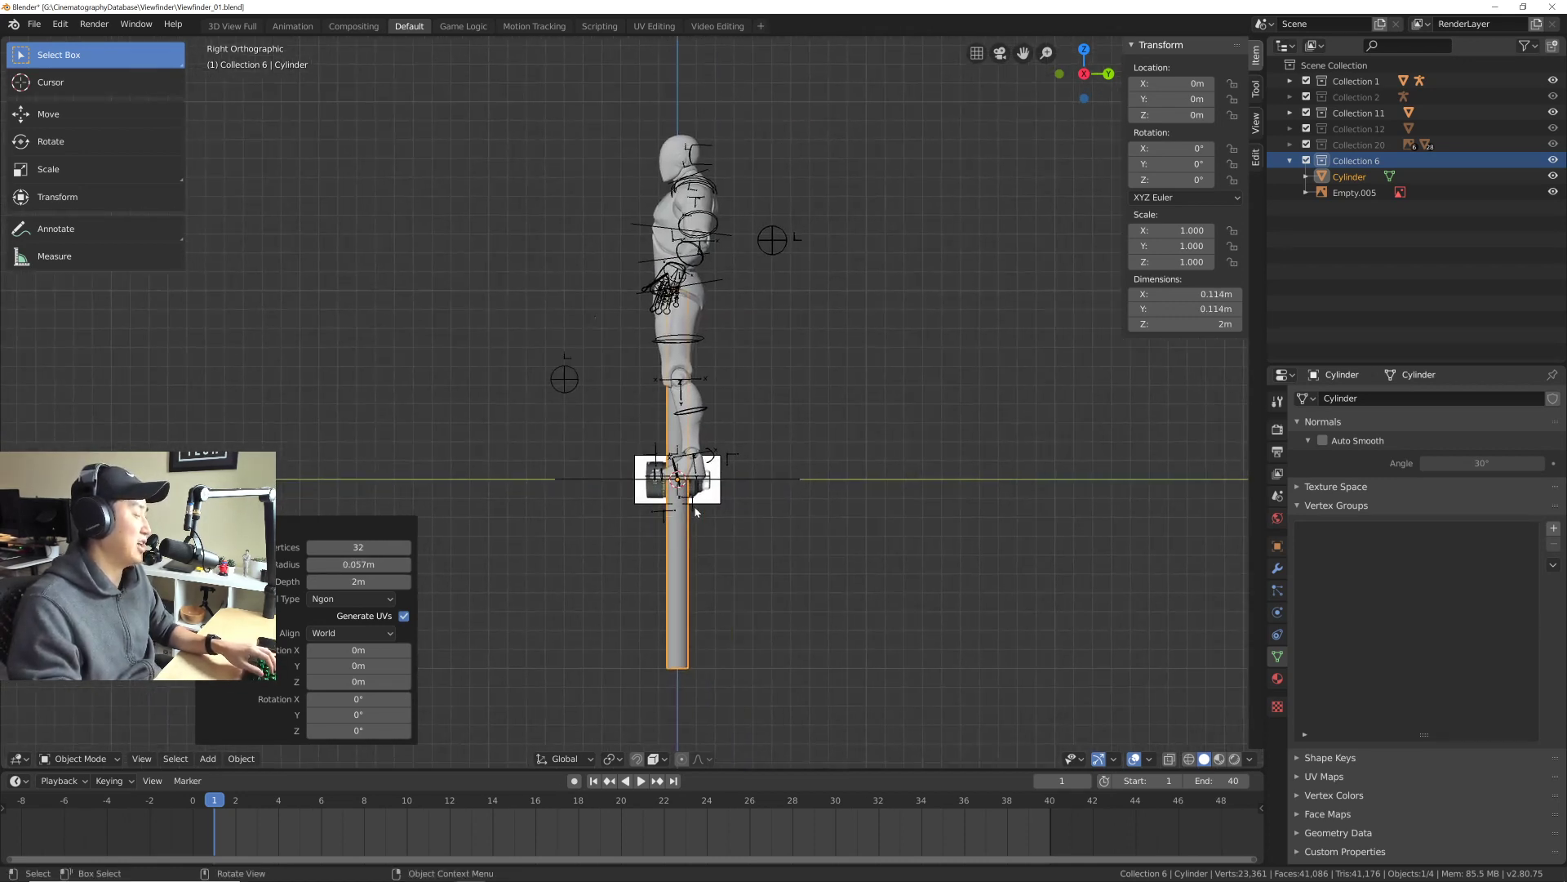
scroll(698, 478, "up", 5)
scroll(698, 478, "up", 2)
scroll(696, 553, "up", 2)
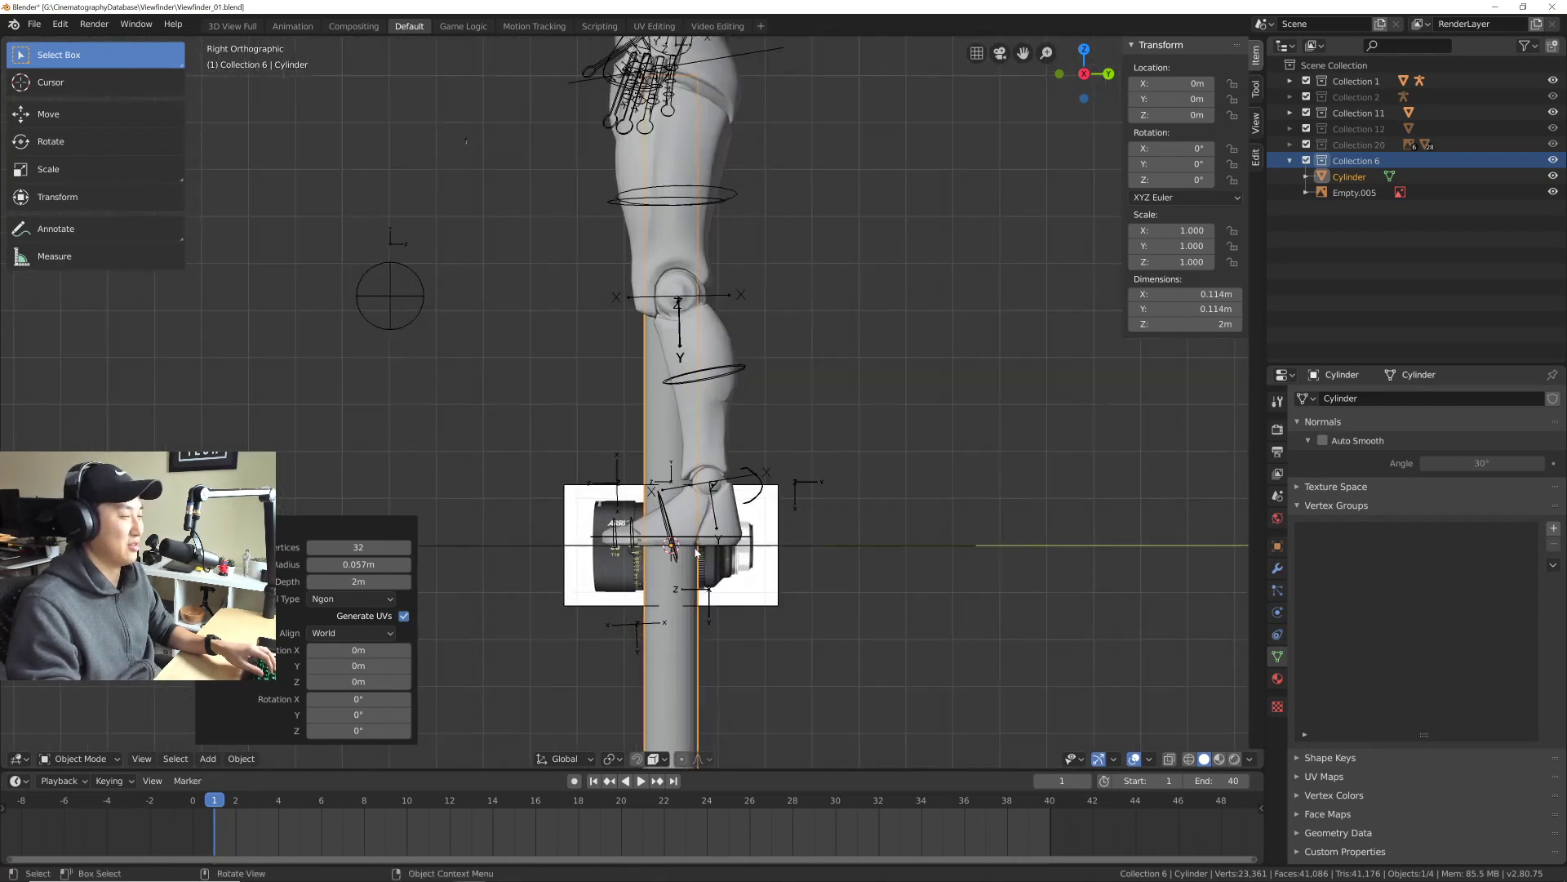
Step: Reduce the cylinder's depth to 0.2 m
left_click_drag(356, 582, 350, 586)
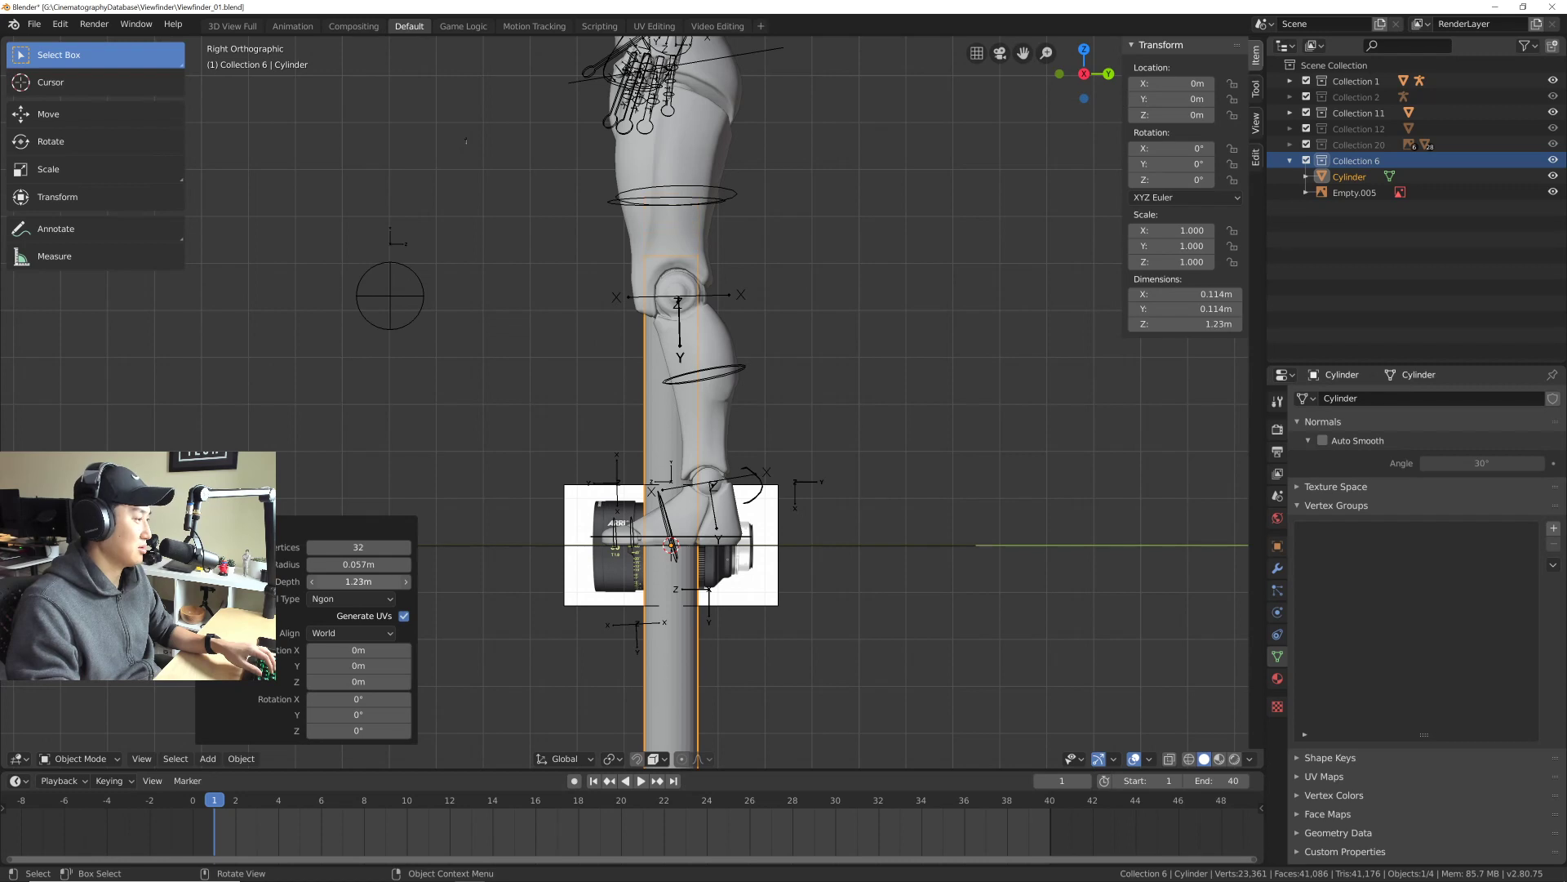
left_click_drag(385, 582, 366, 582)
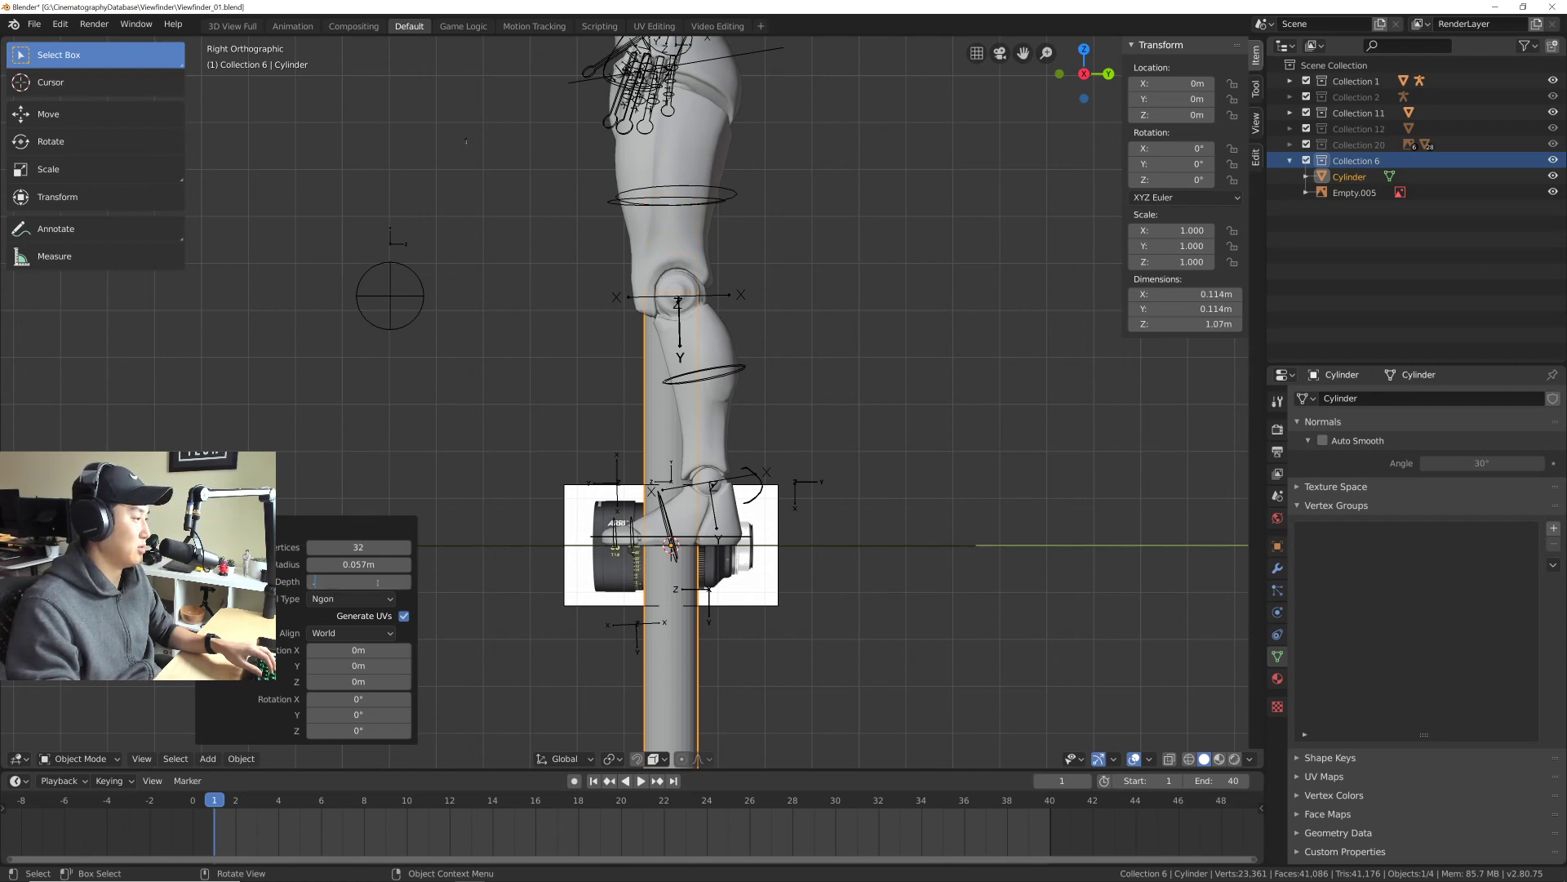
key("Return")
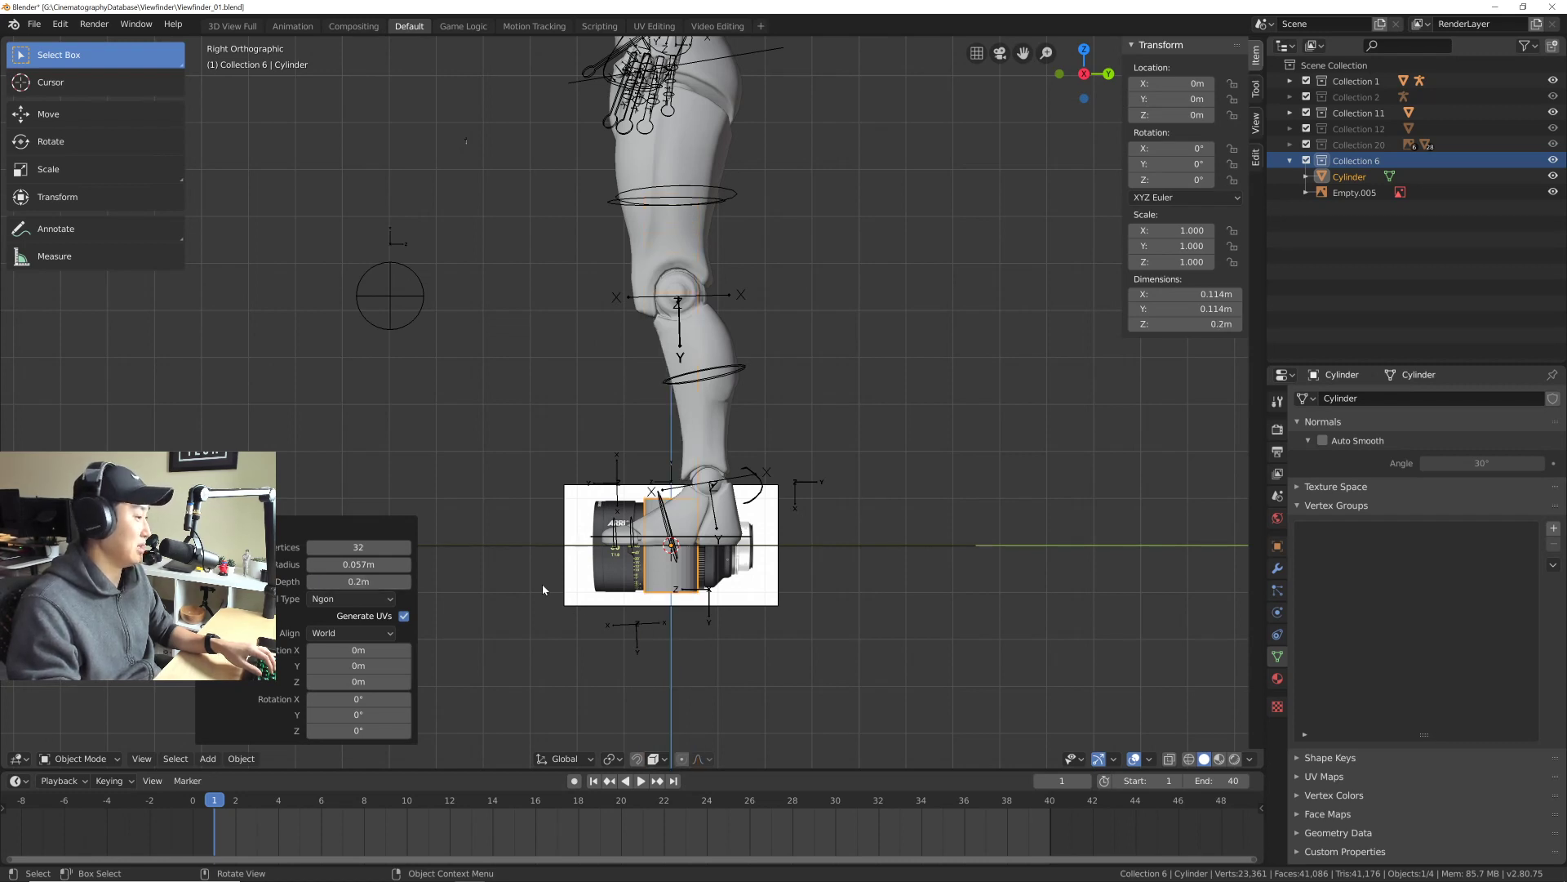
scroll(705, 555, "down", 2)
scroll(705, 555, "up", 2)
scroll(705, 556, "up", 4)
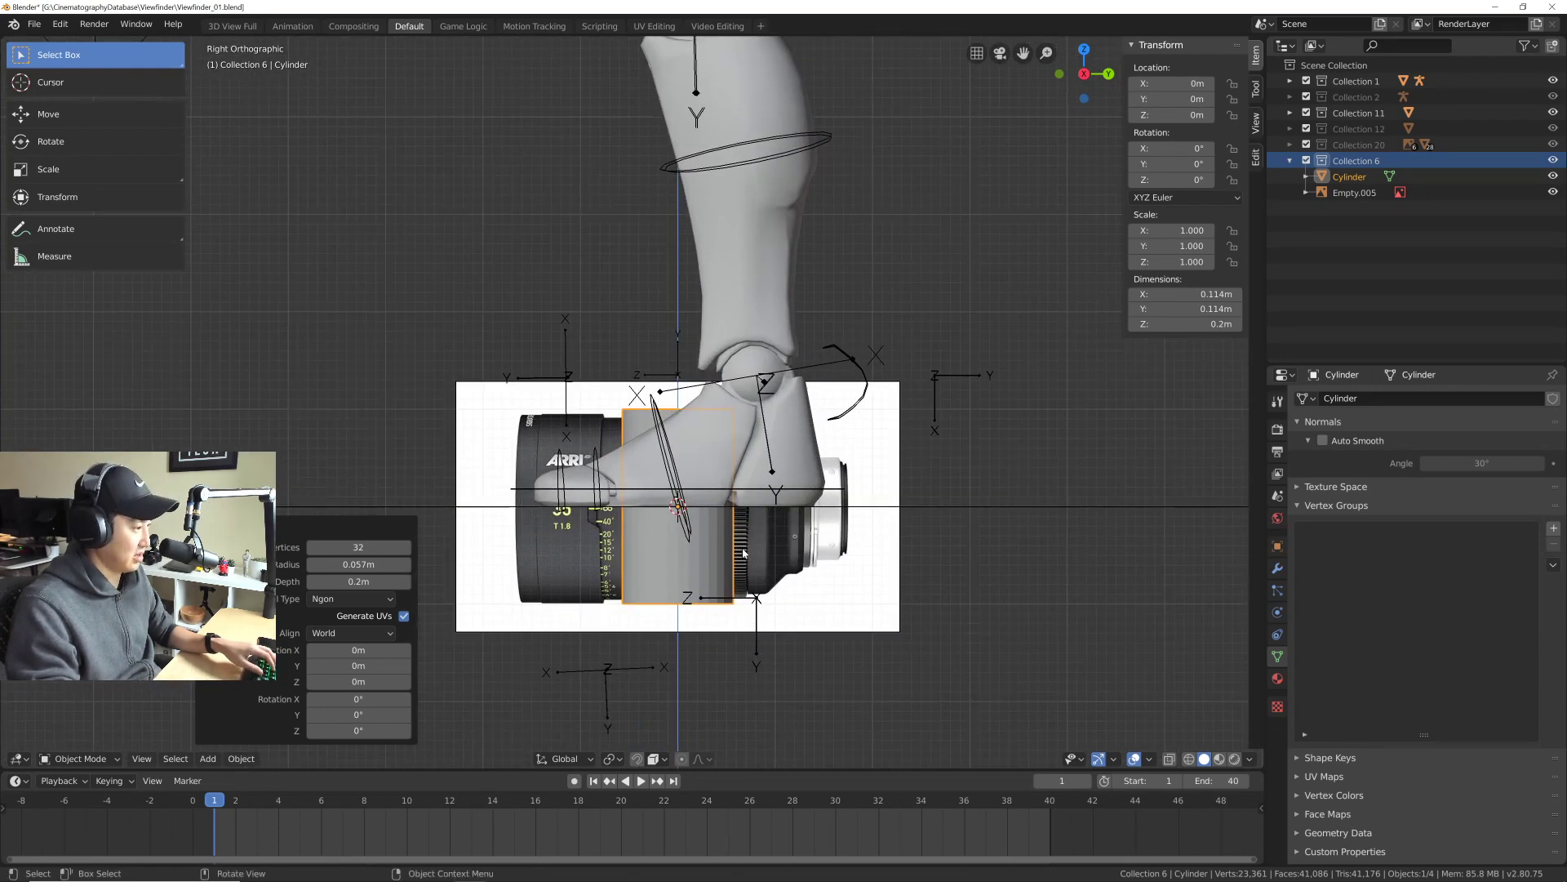
Step: Rotate the cylinder 90° about the X axis so it lies along the lens
key("r")
key("x")
key("9")
key("0")
key("Return")
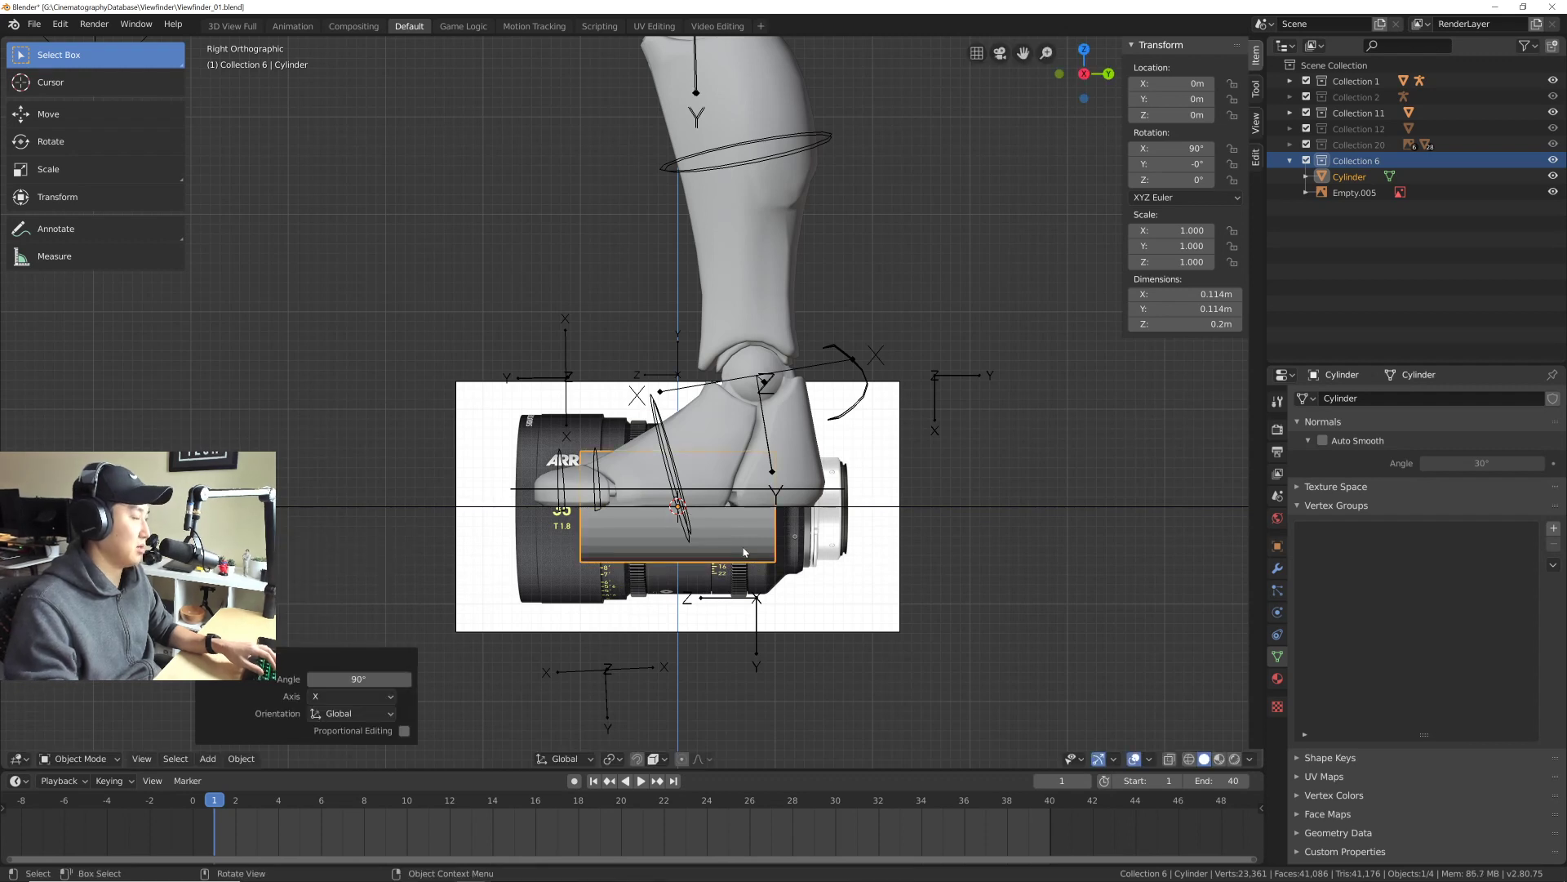
scroll(737, 482, "down", 1)
scroll(737, 482, "down", 4)
scroll(766, 394, "up", 3)
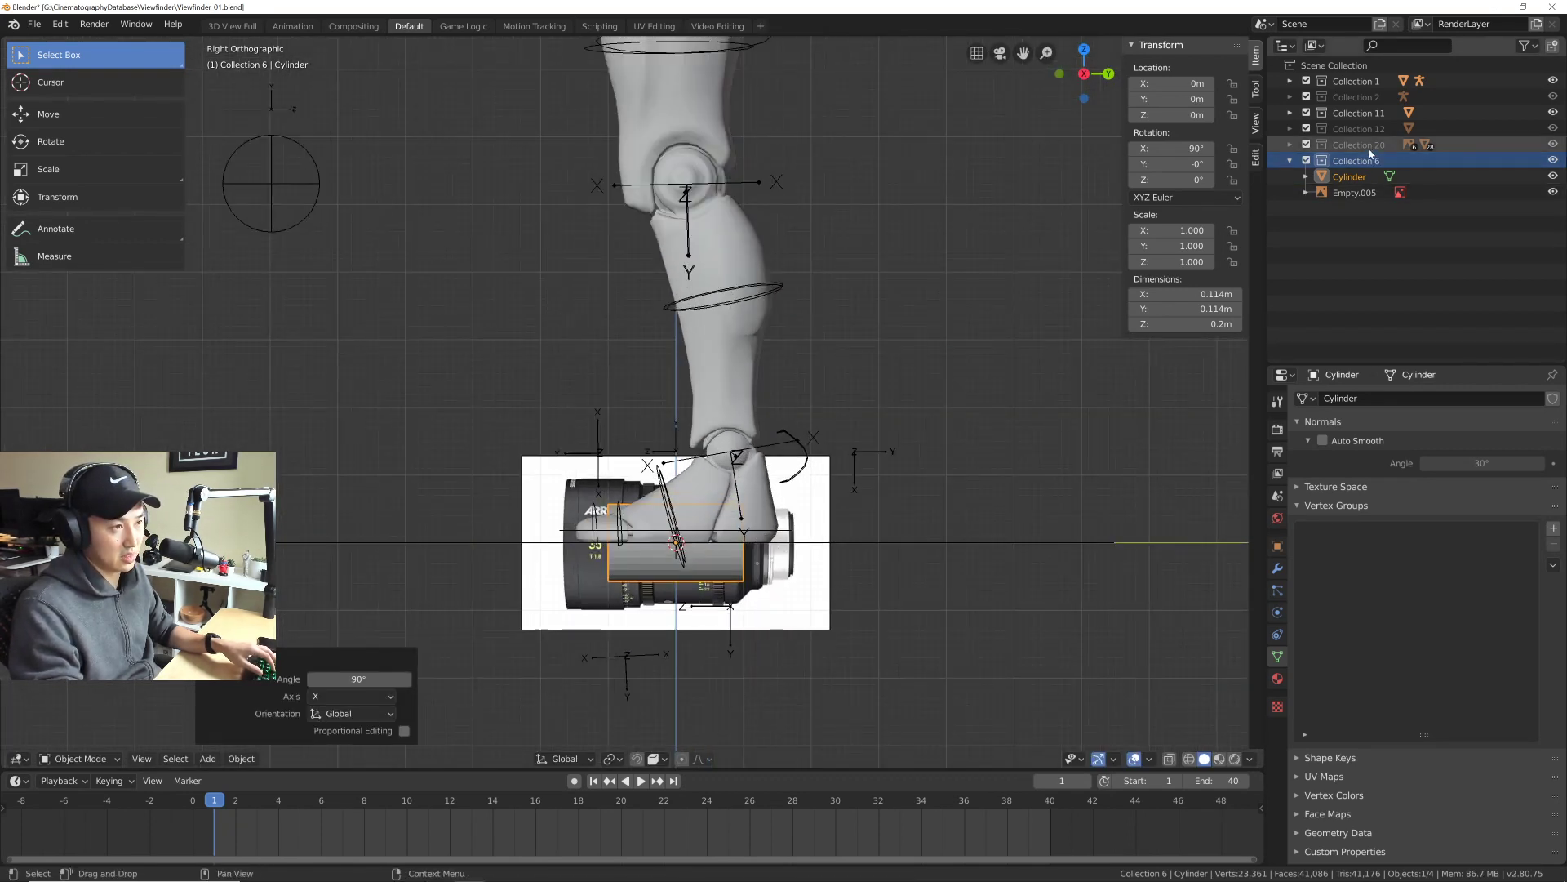
Step: Hide Collections 1, 2 and 11 in the viewport and select the cylinder over the lens reference image
left_click_drag(1553, 112, 1553, 80)
scroll(944, 461, "up", 4)
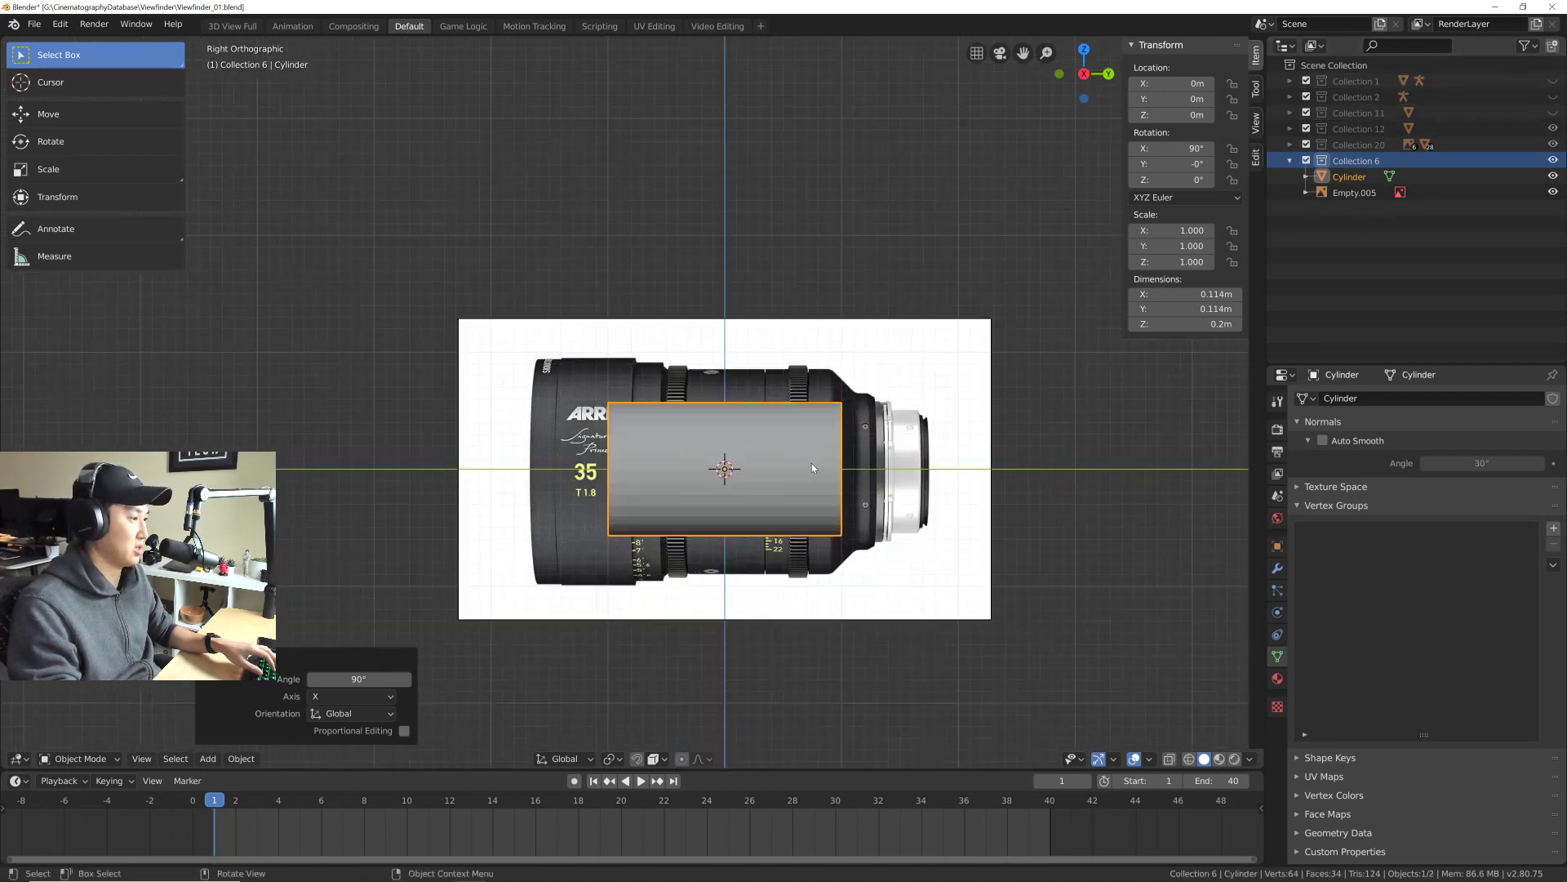
middle_click_drag(892, 466, 813, 435, "shift")
left_click(939, 380)
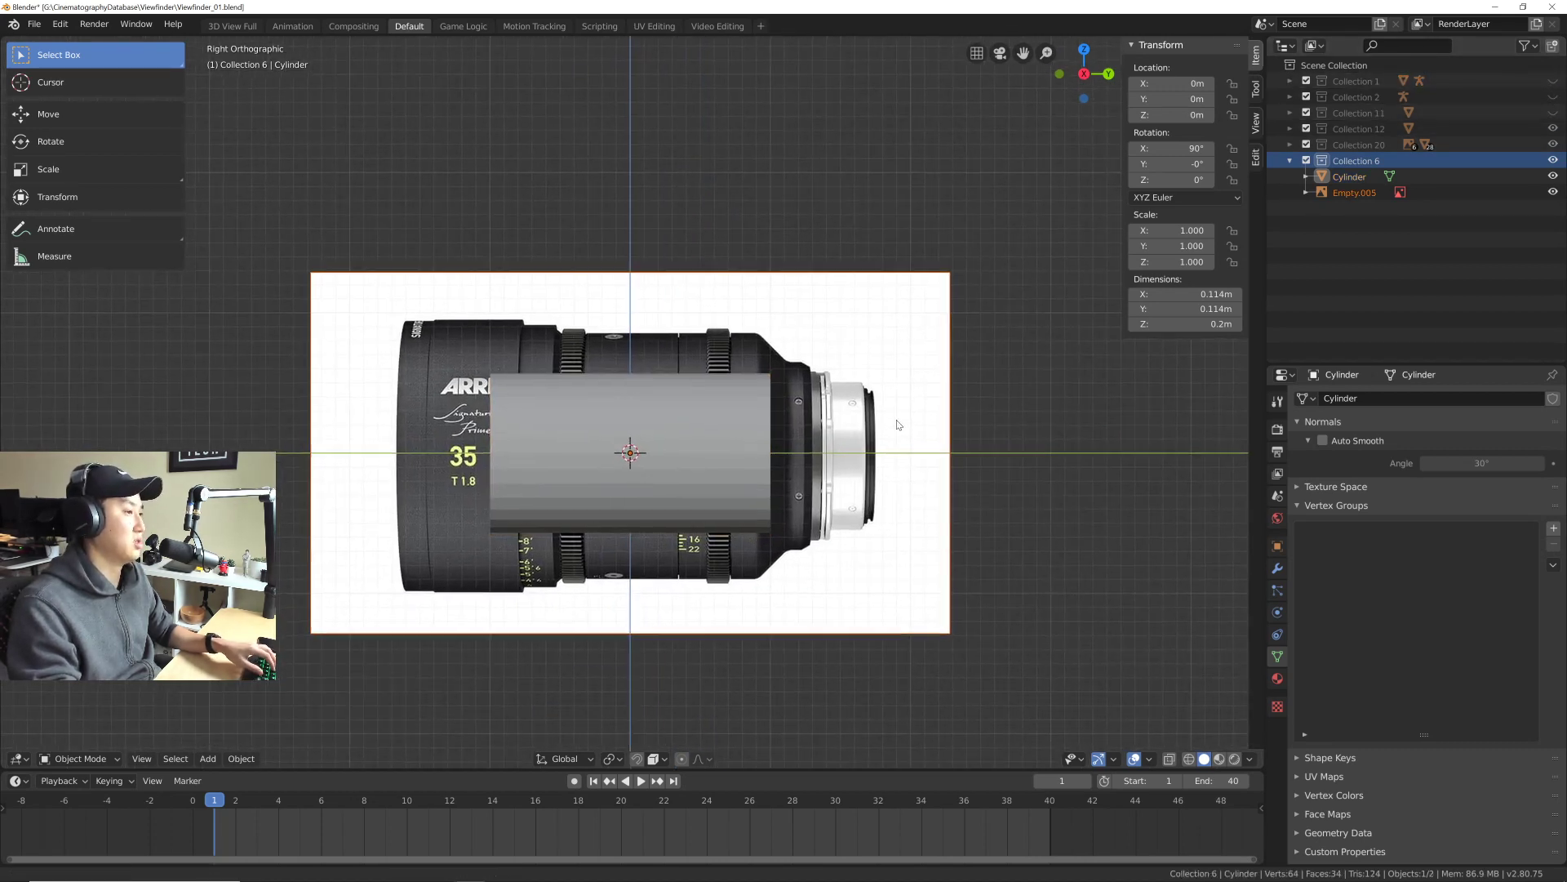
middle_click_drag(923, 433, 892, 422, "shift")
left_click(673, 392)
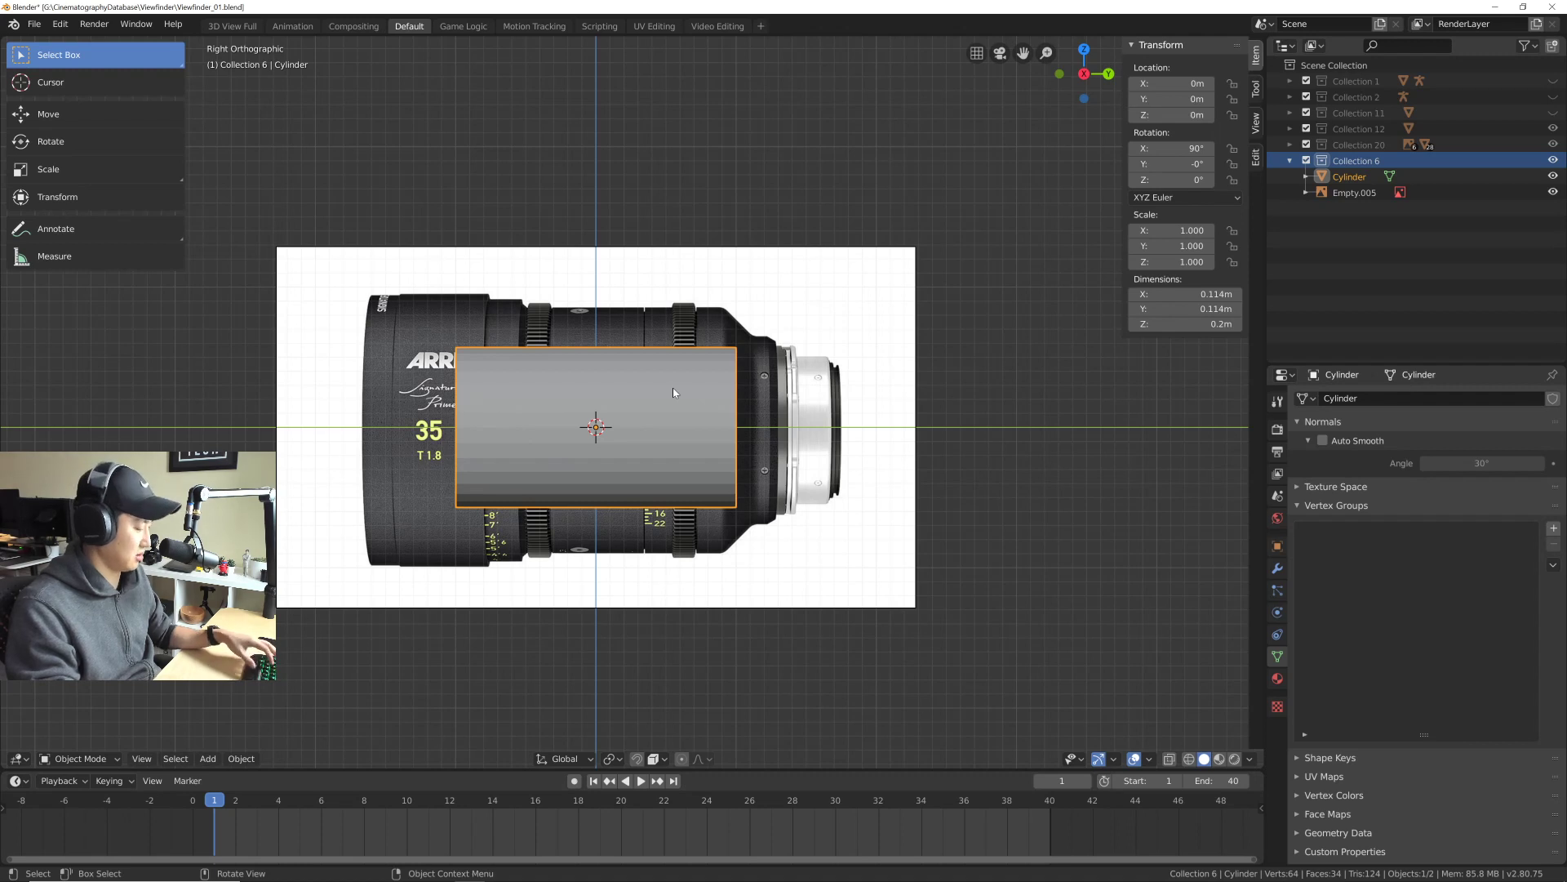
key("c")
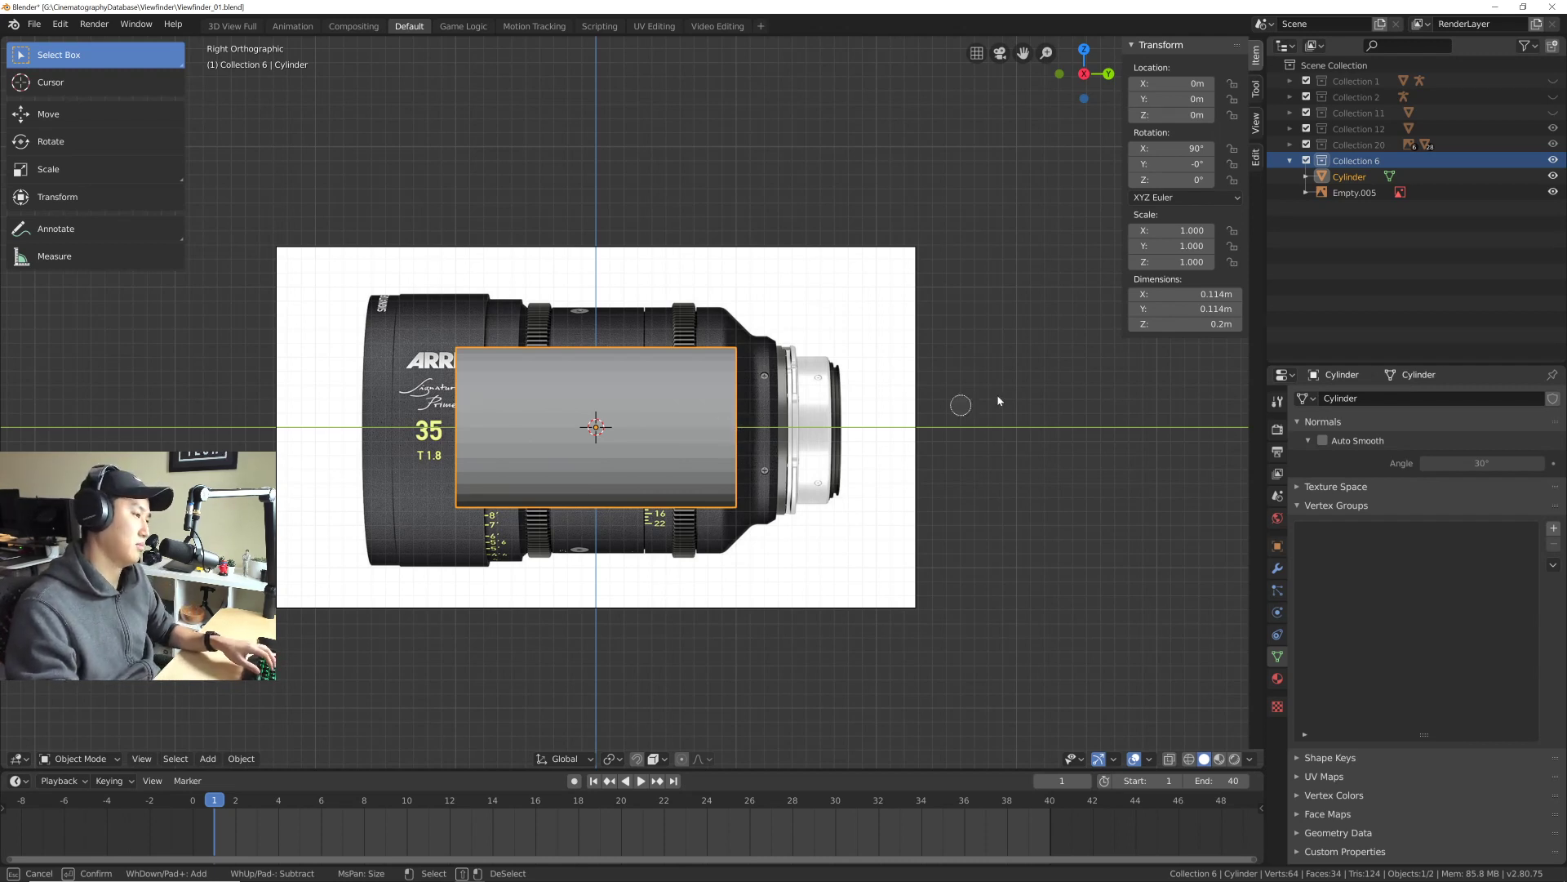
key("Escape")
key("w")
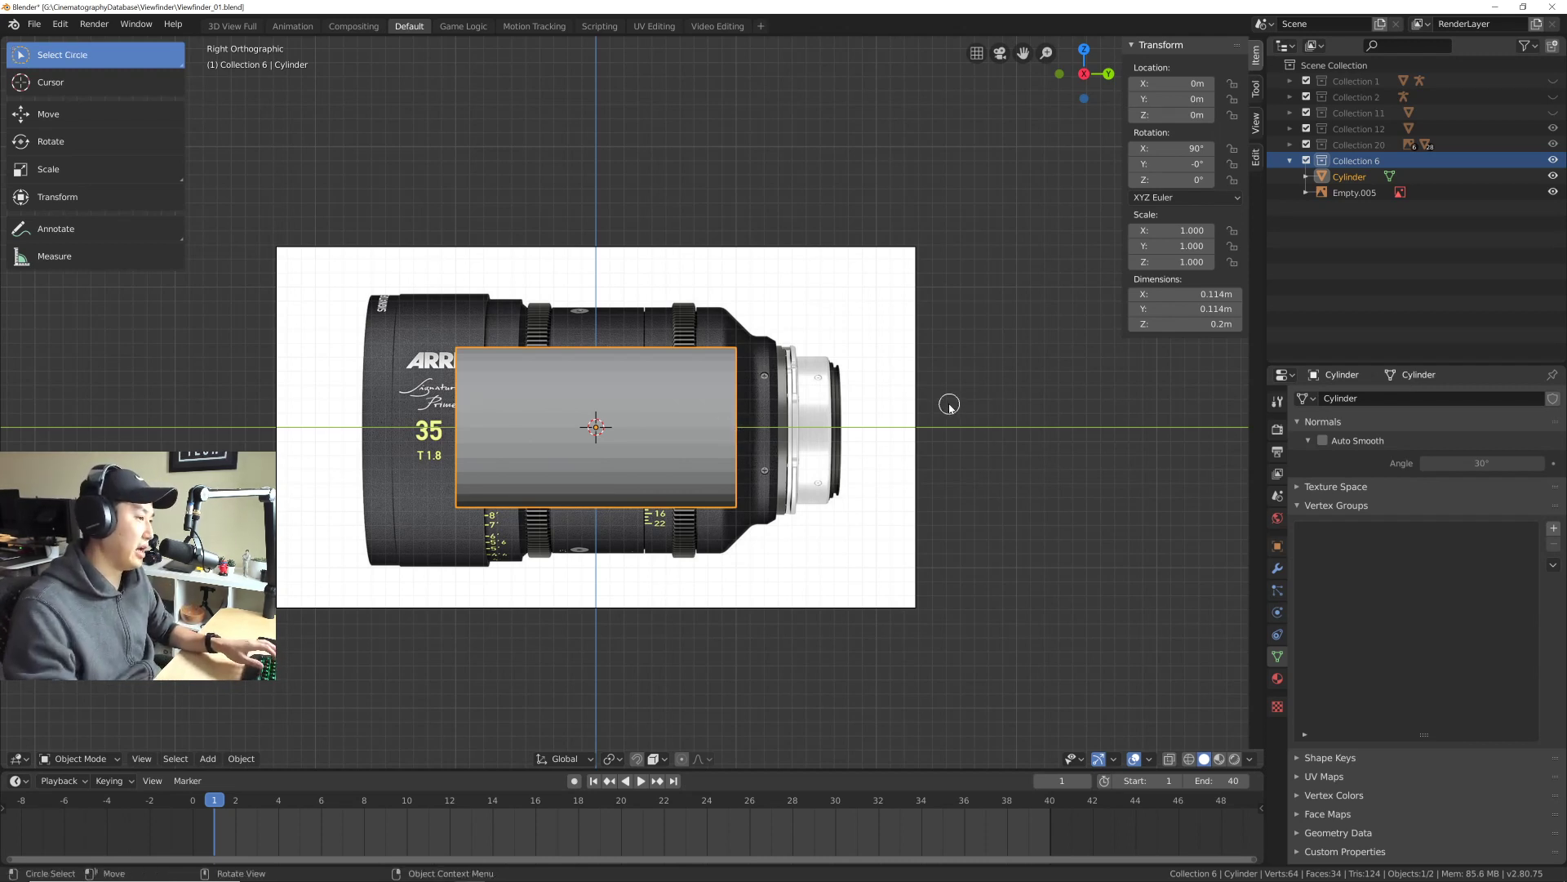
left_click(950, 404)
Step: Display the viewport in wireframe shading so the lens reference shows through the cylinder
scroll(788, 477, "up", 3)
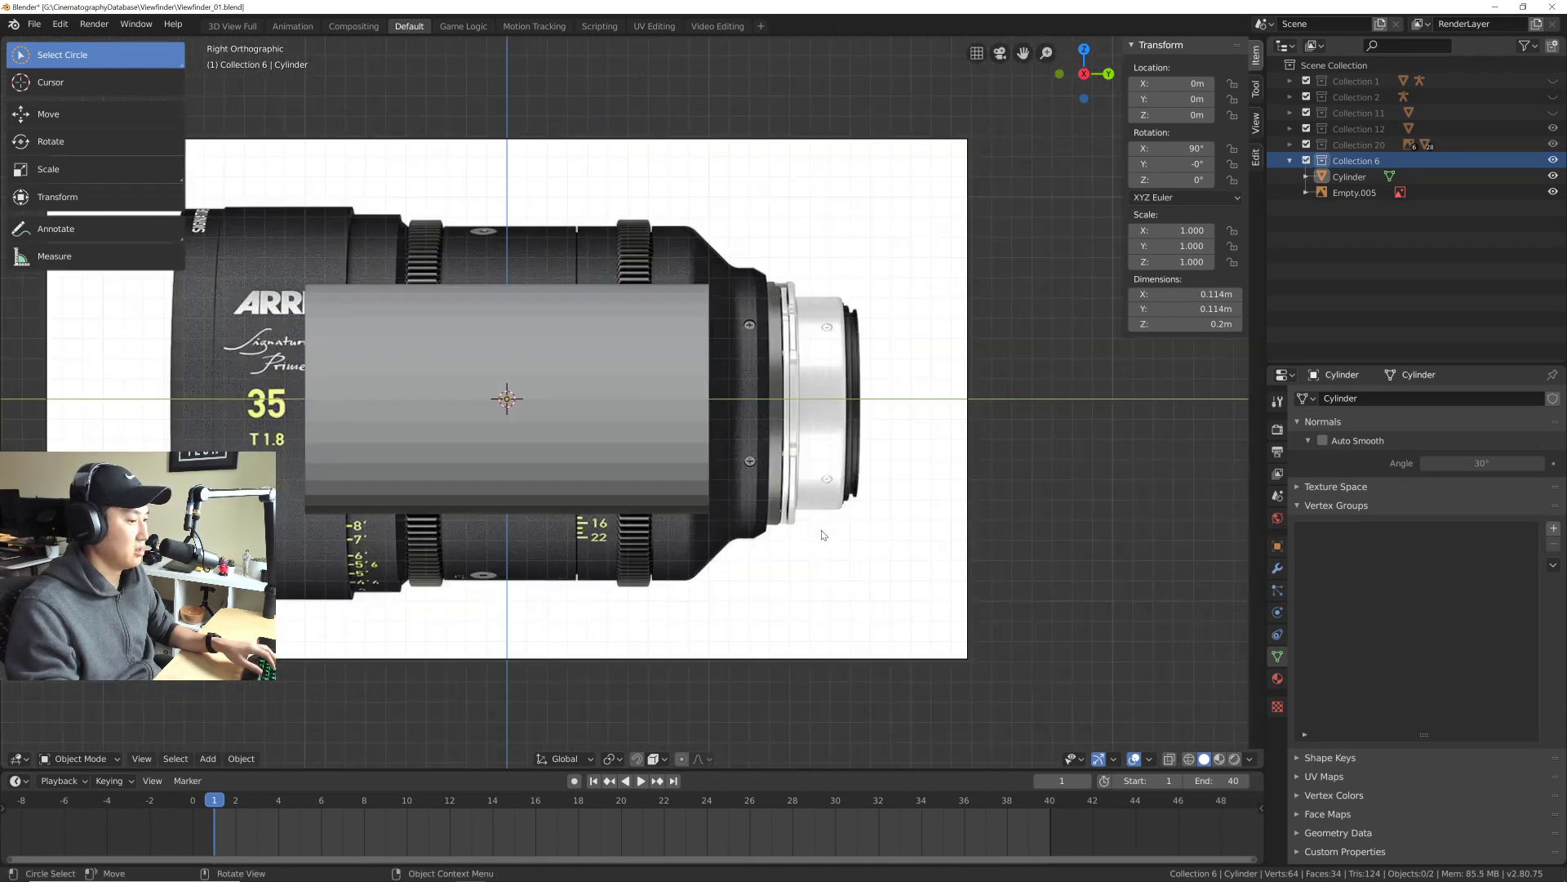
scroll(862, 490, "down", 3)
key("z")
left_click(738, 488)
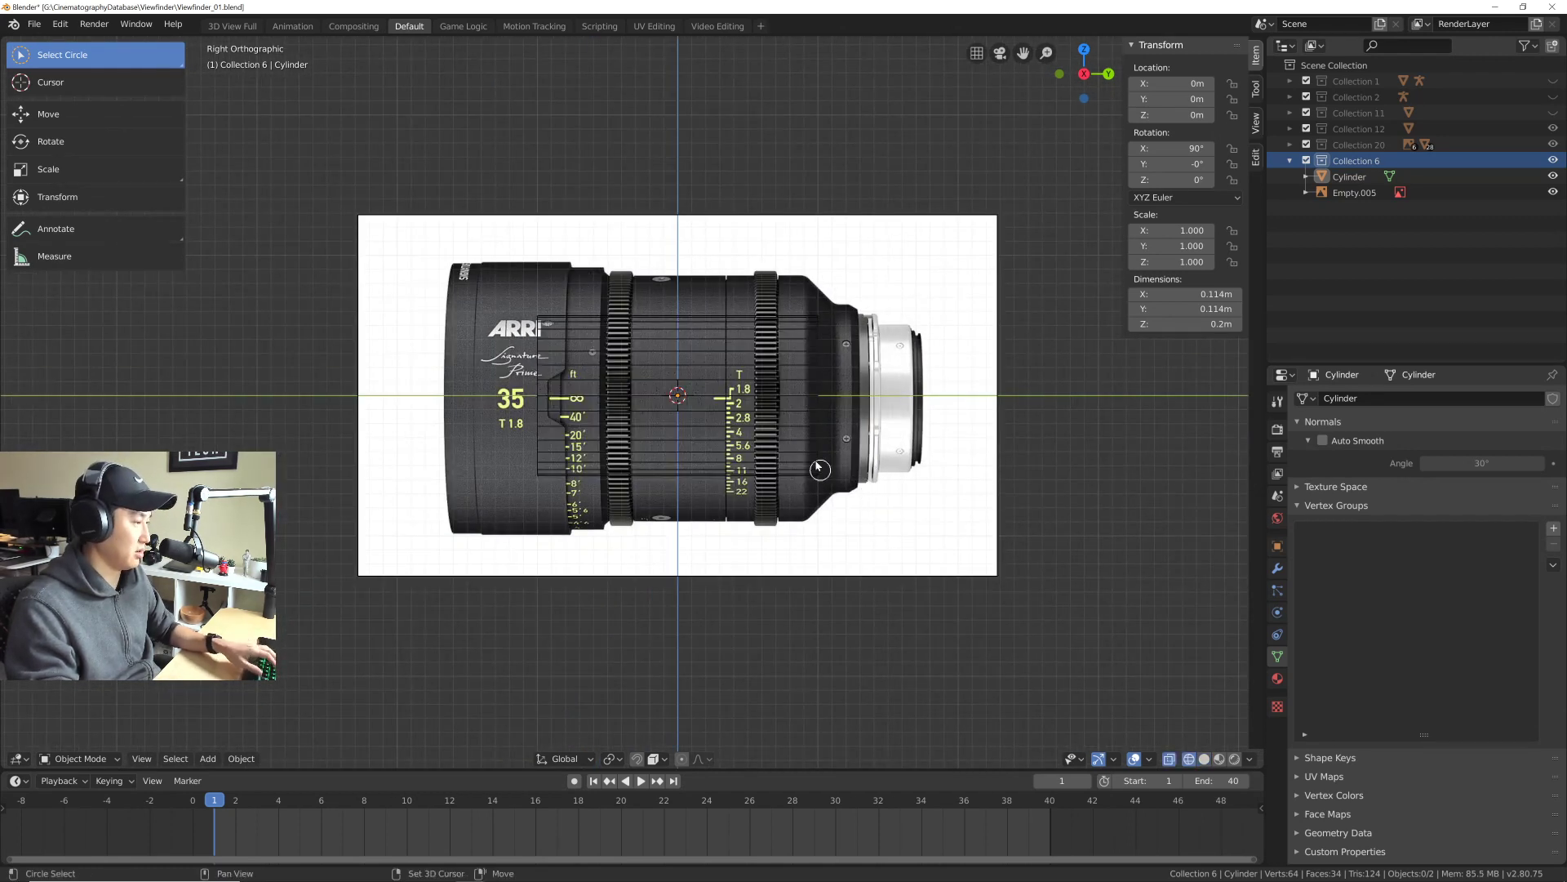
scroll(918, 528, "up", 2)
middle_click_drag(918, 528, 928, 527, "shift")
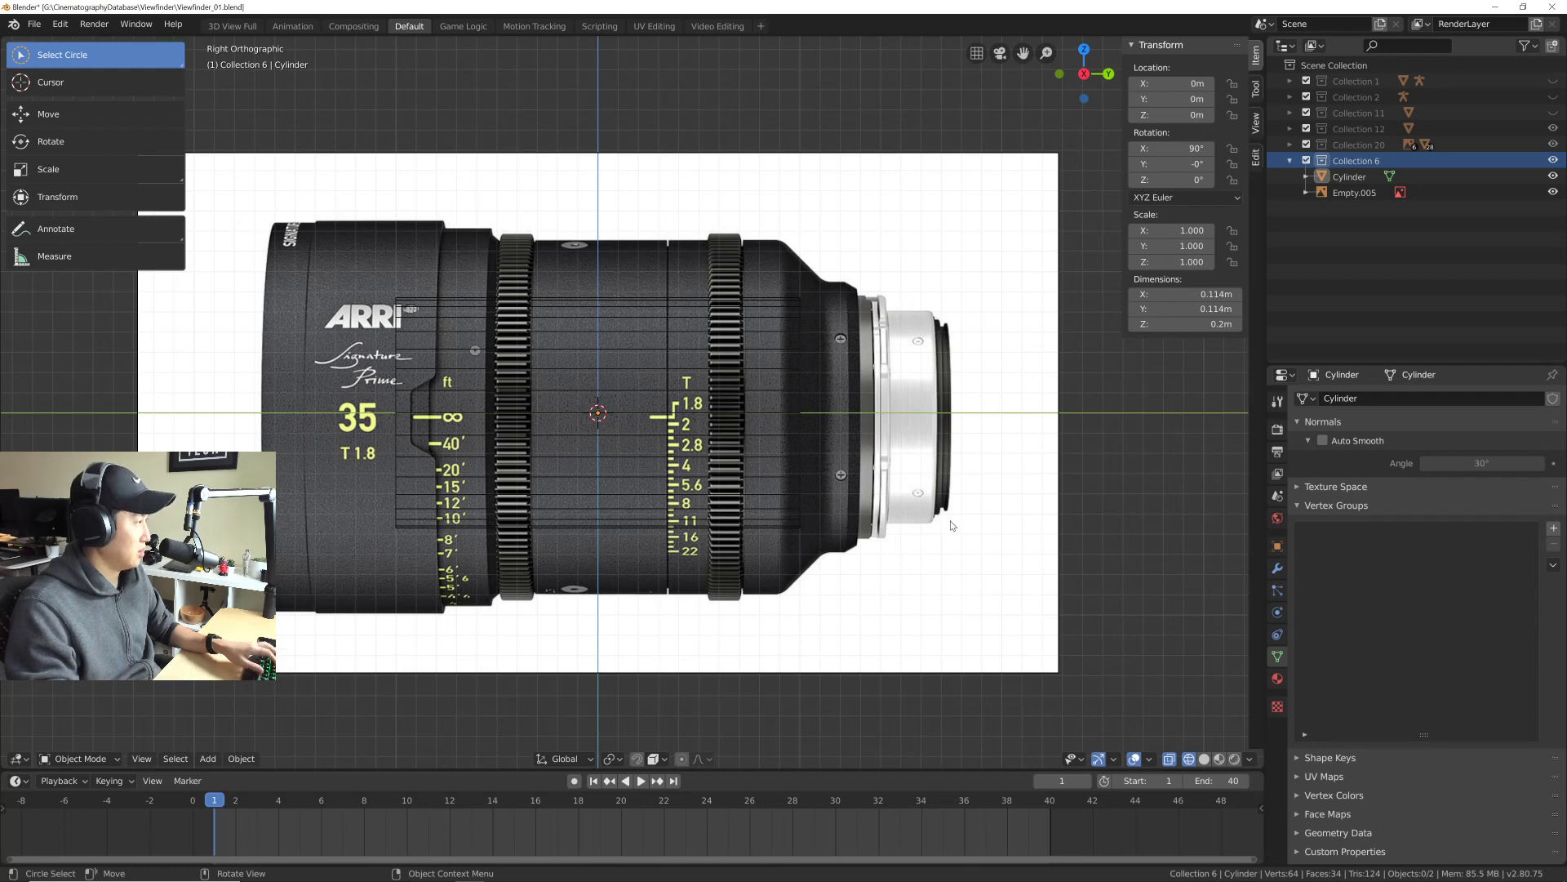
Step: Switch to box selection, select the lens reference image Empty.005 and open its image display settings
key("w")
left_click(954, 527)
scroll(1010, 569, "up", 1)
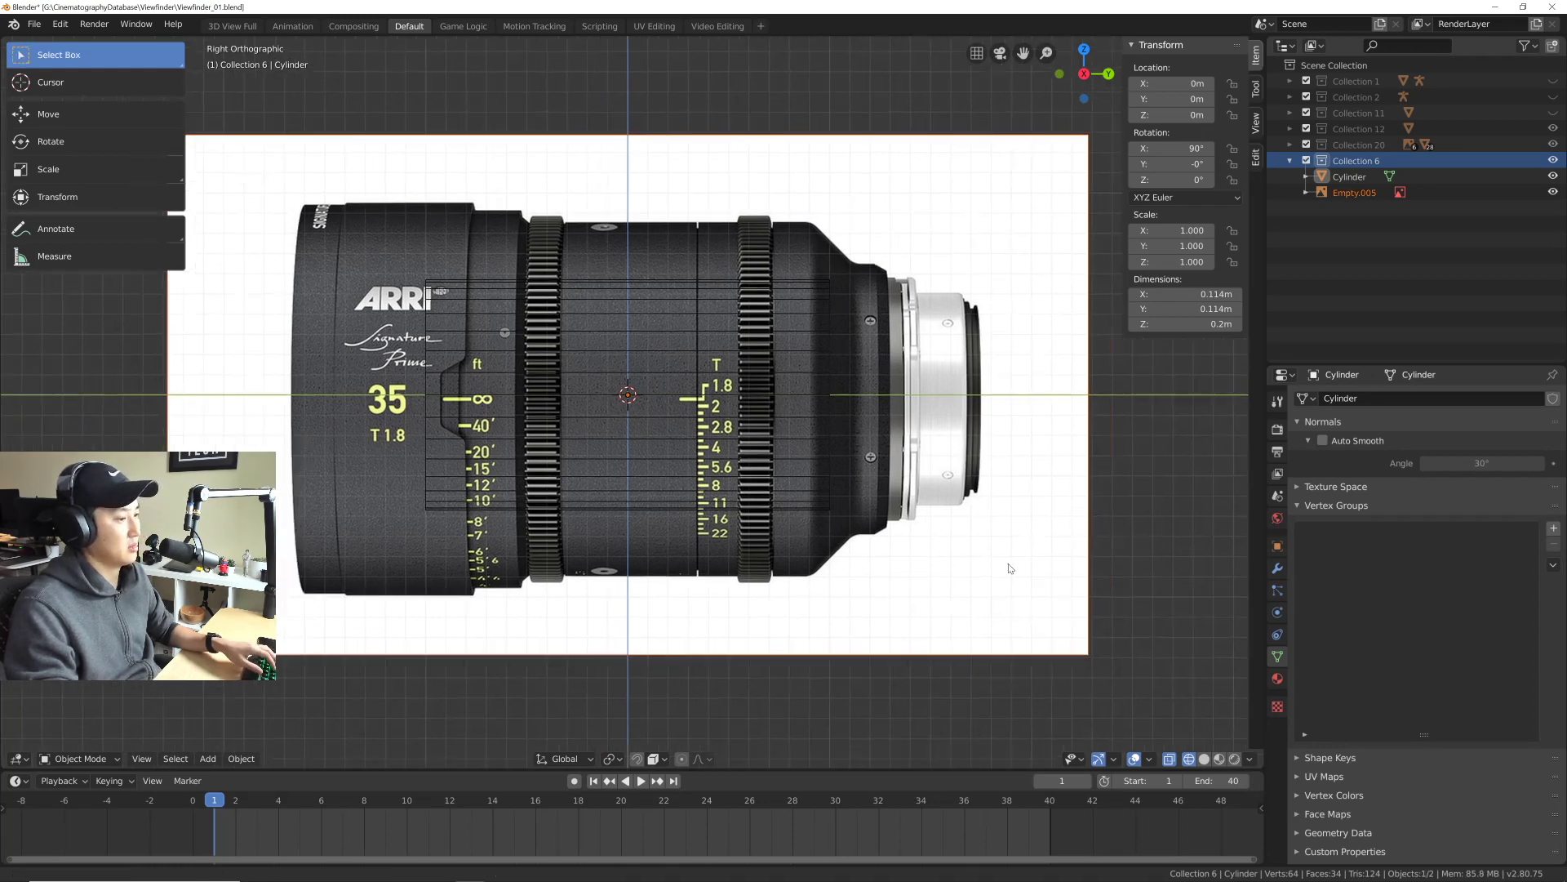
scroll(1010, 569, "down", 2)
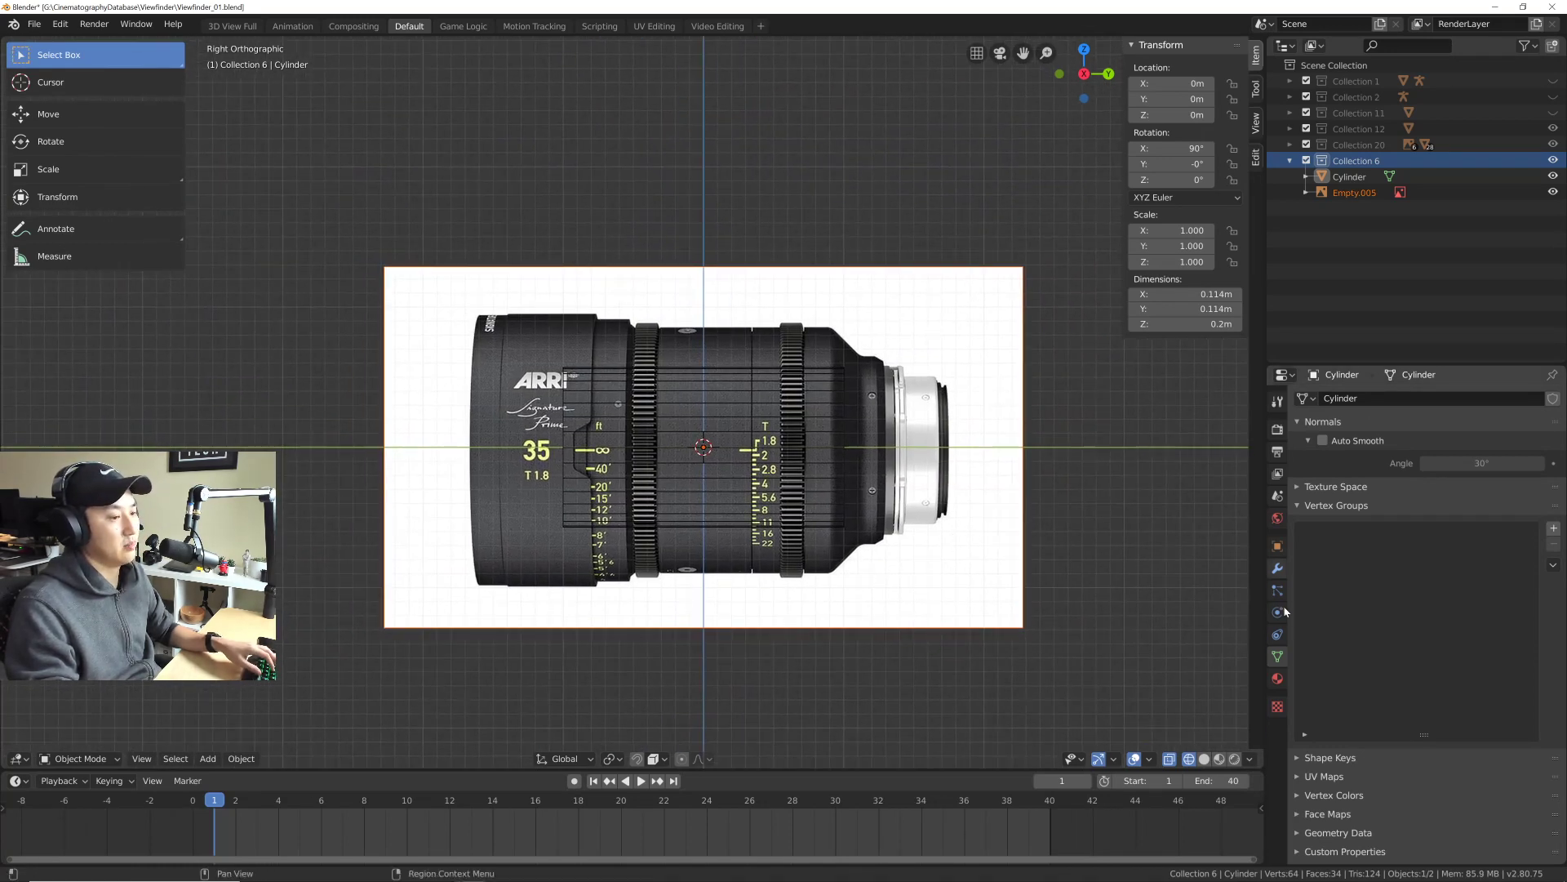
left_click(1279, 679)
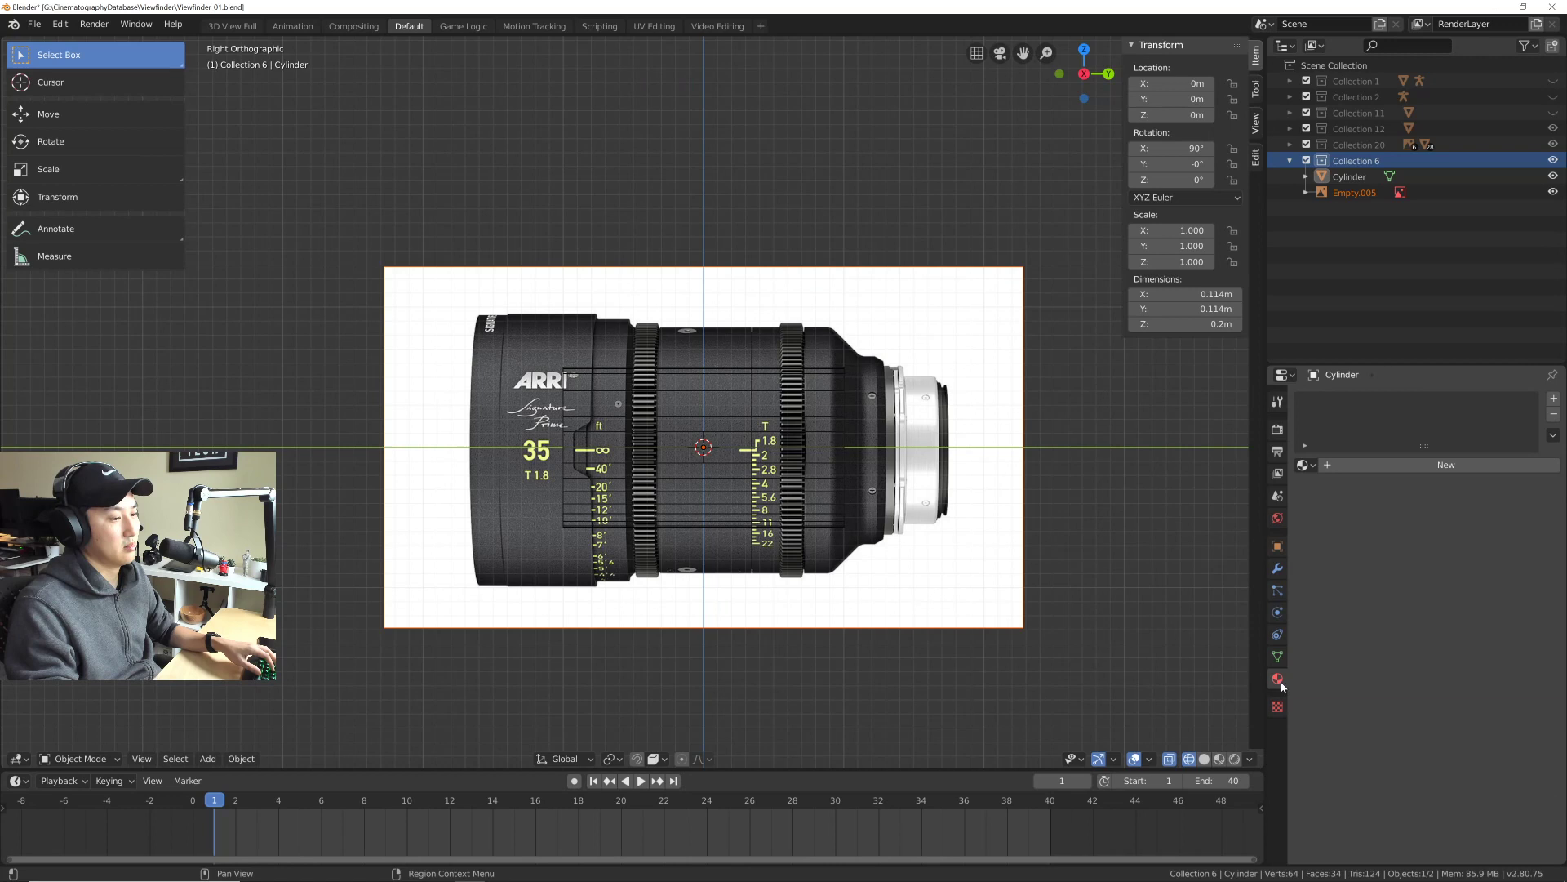
left_click(1352, 193)
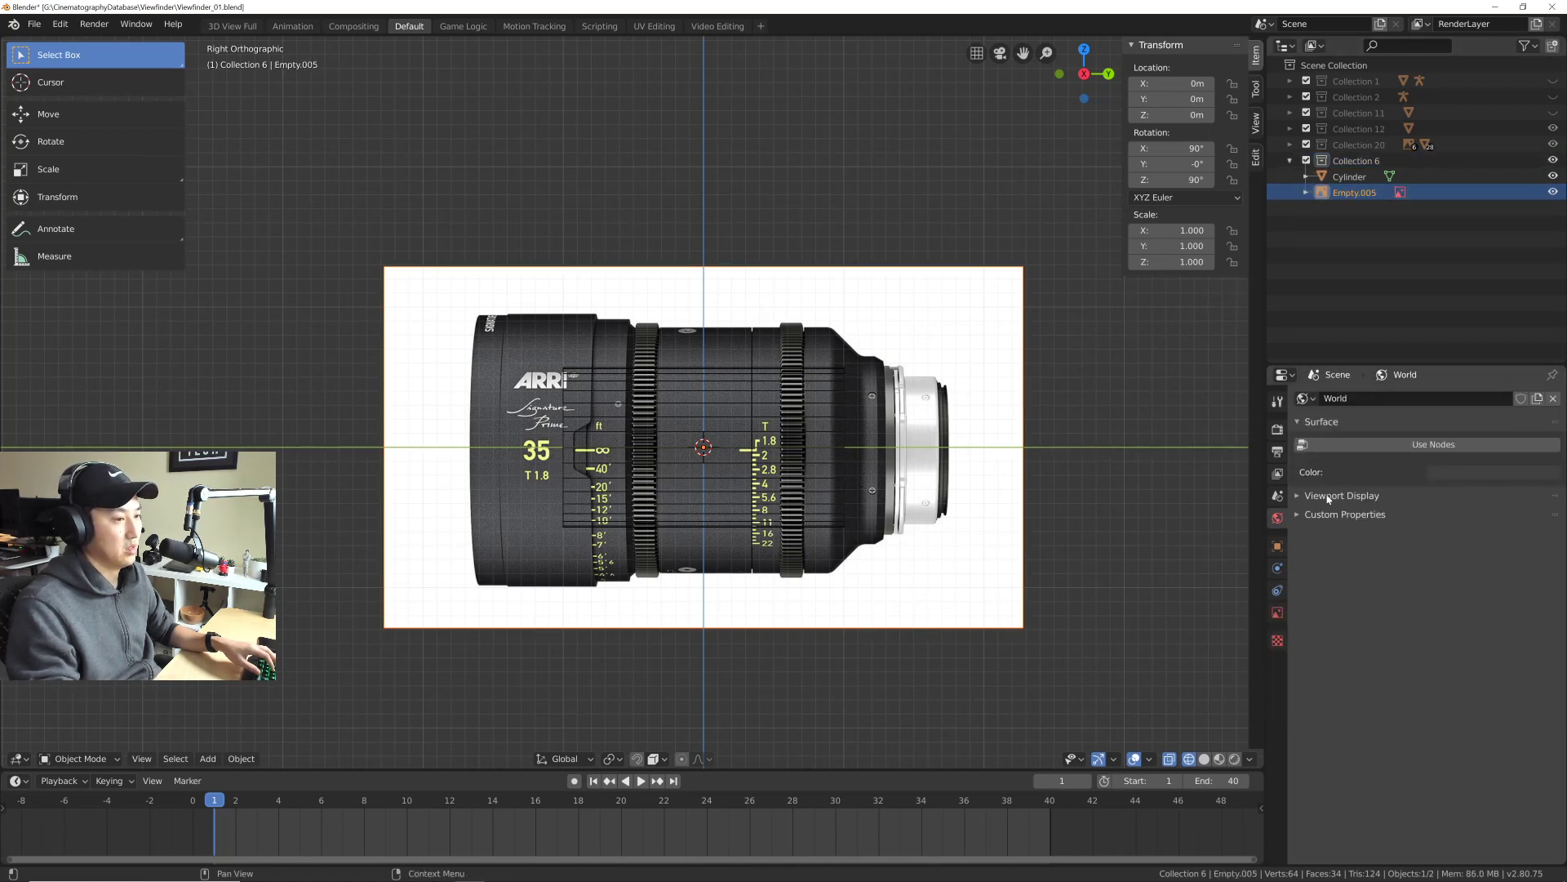
left_click(1278, 613)
Step: Set the reference image's transparency to 0.125 and its size to 0.27 m to match the lens diameter to the cylinder
left_click_drag(1510, 437, 1400, 477)
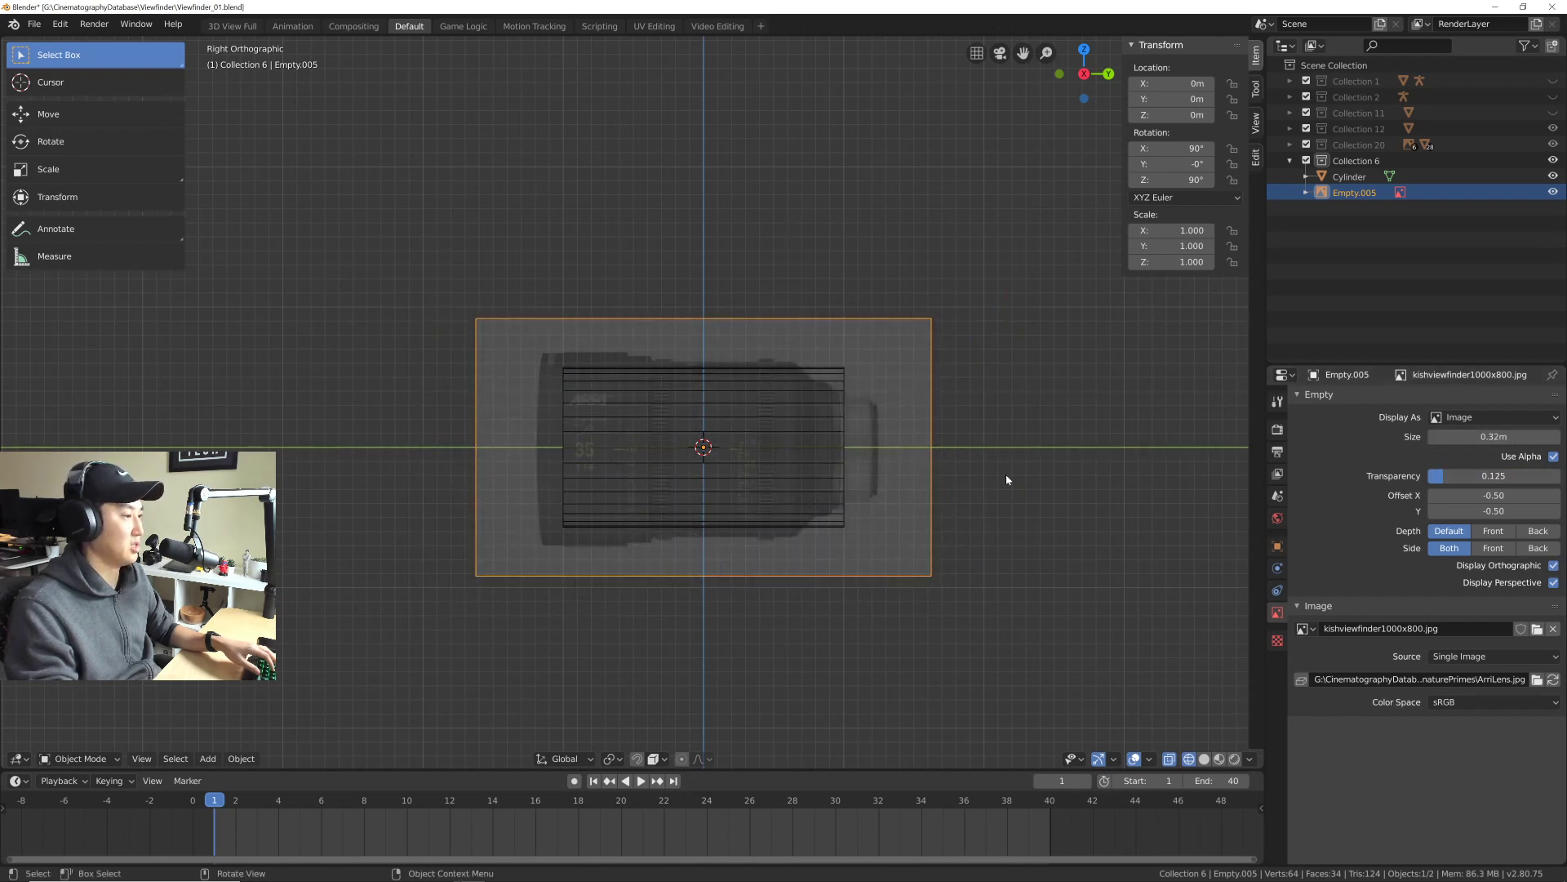
scroll(931, 466, "up", 2)
middle_click_drag(395, 282, 559, 272, "shift")
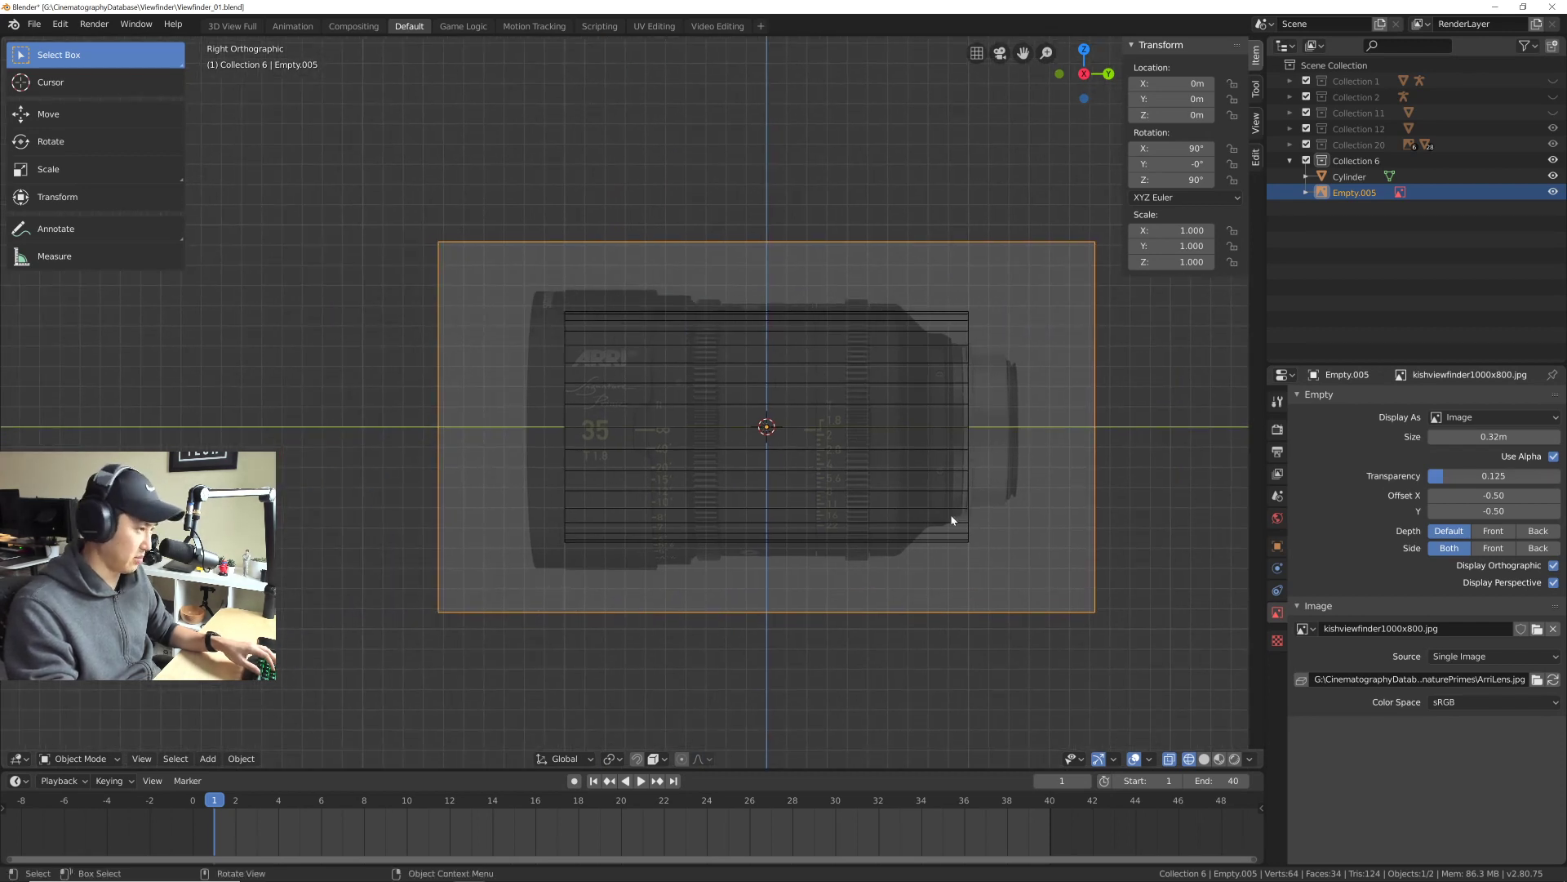
left_click_drag(1494, 437, 1478, 436)
scroll(858, 406, "up", 2)
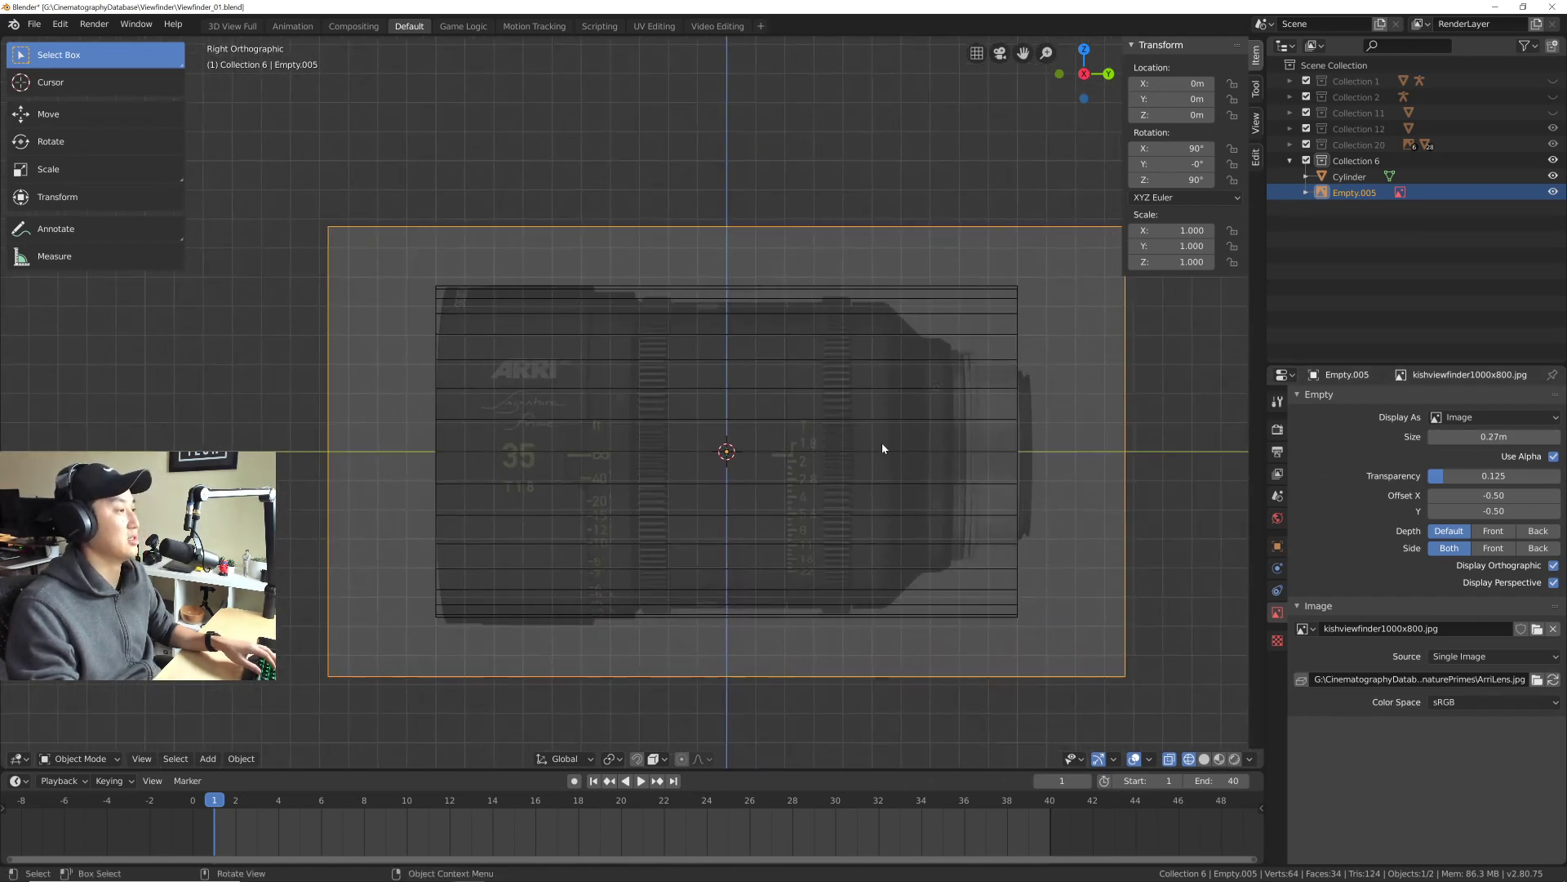
scroll(939, 438, "down", 1, "ctrl")
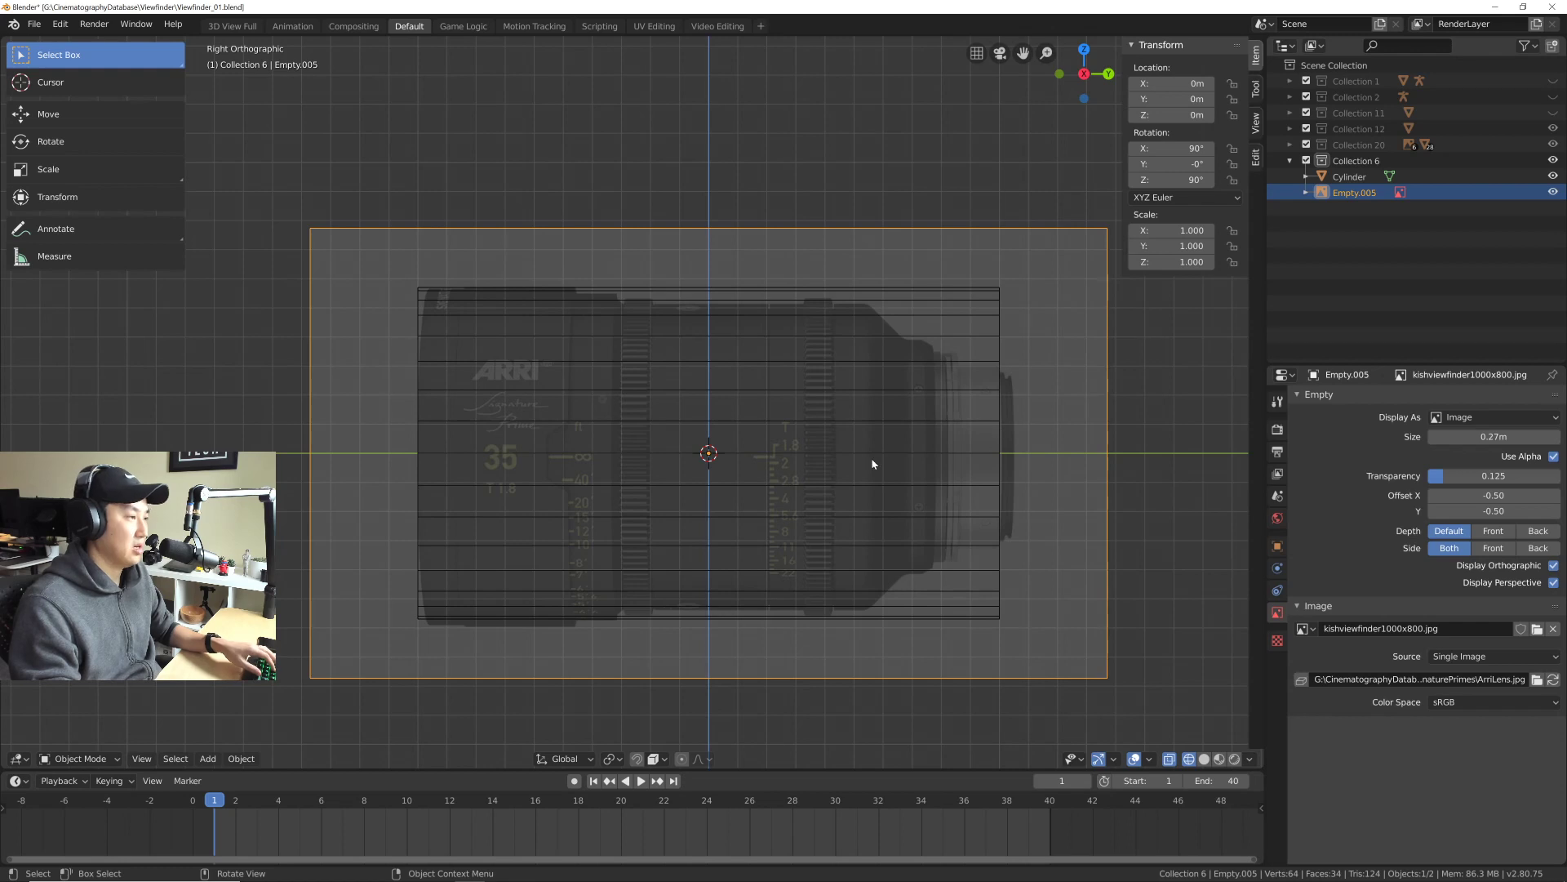
scroll(694, 445, "down", 1, "ctrl")
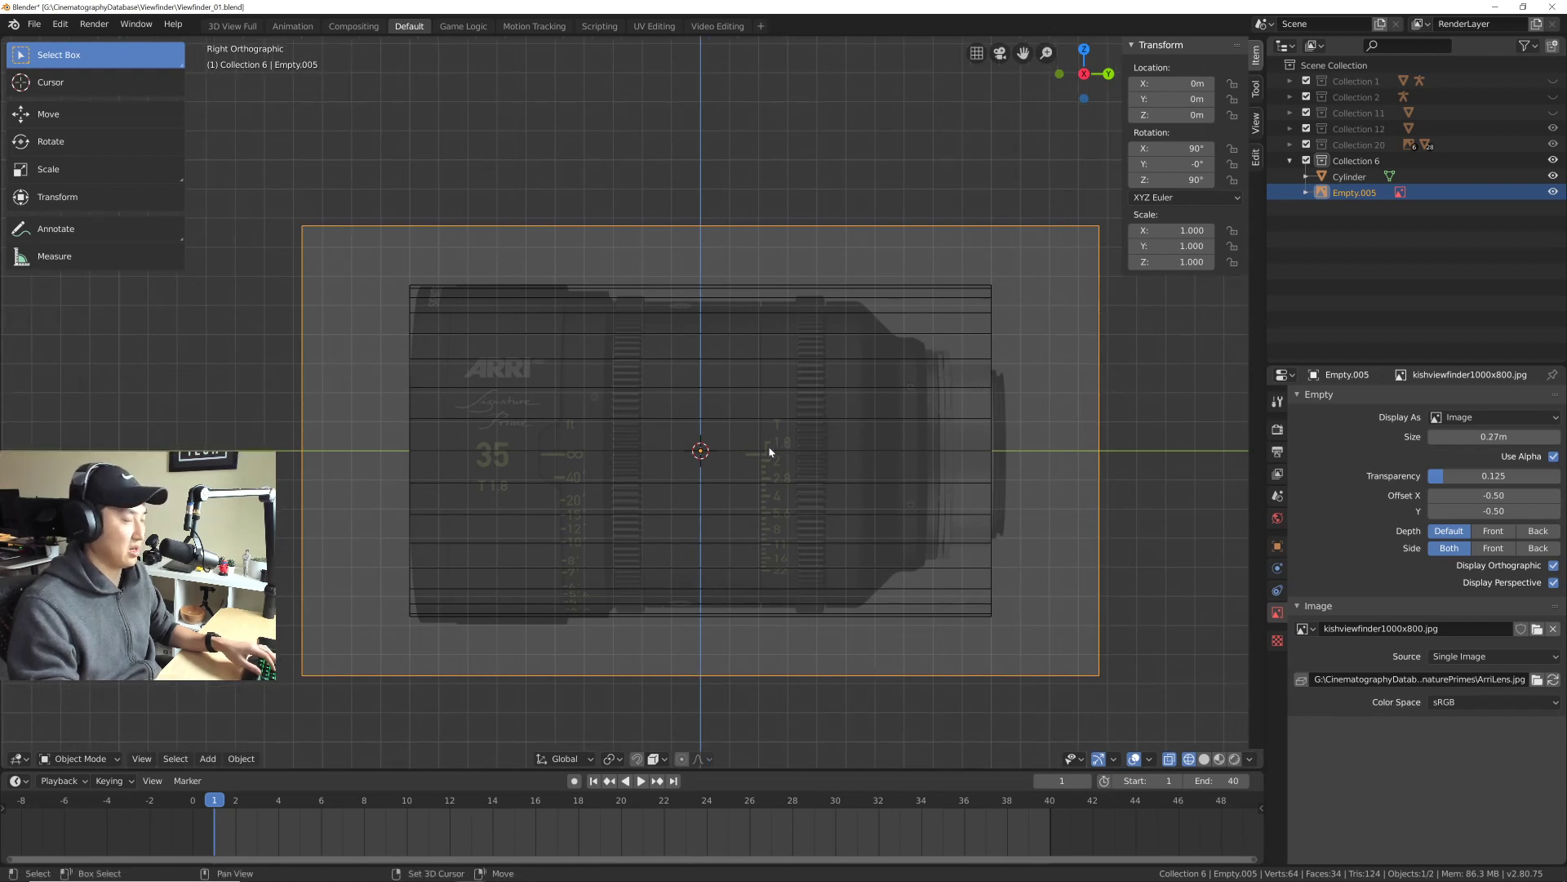
left_click(755, 435)
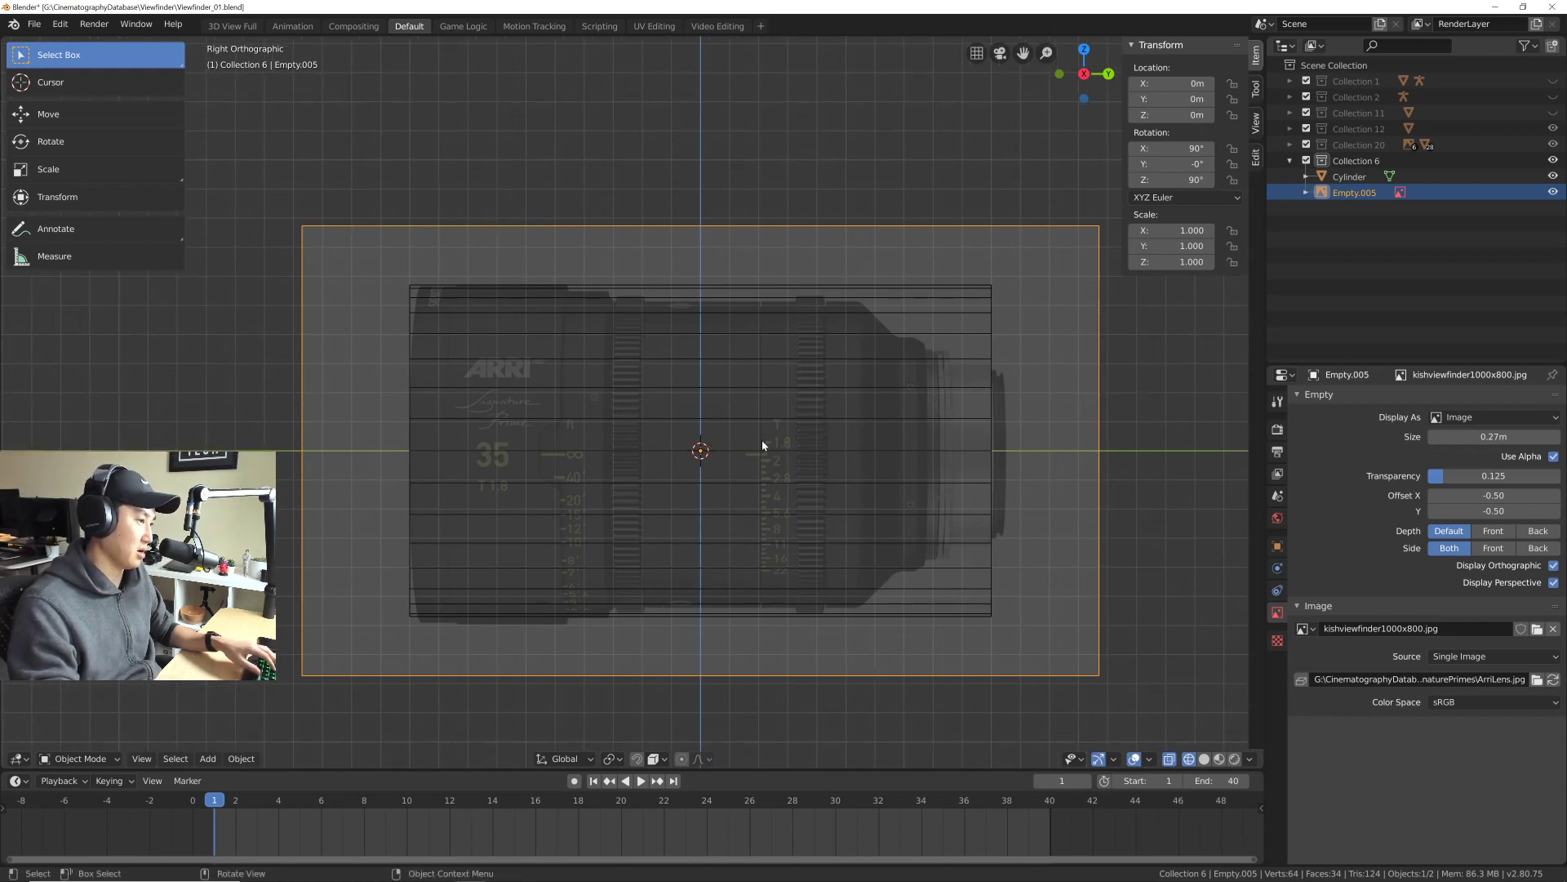
scroll(766, 449, "down", 2, "ctrl")
scroll(770, 458, "up", 3, "ctrl")
scroll(773, 474, "down", 2, "shift")
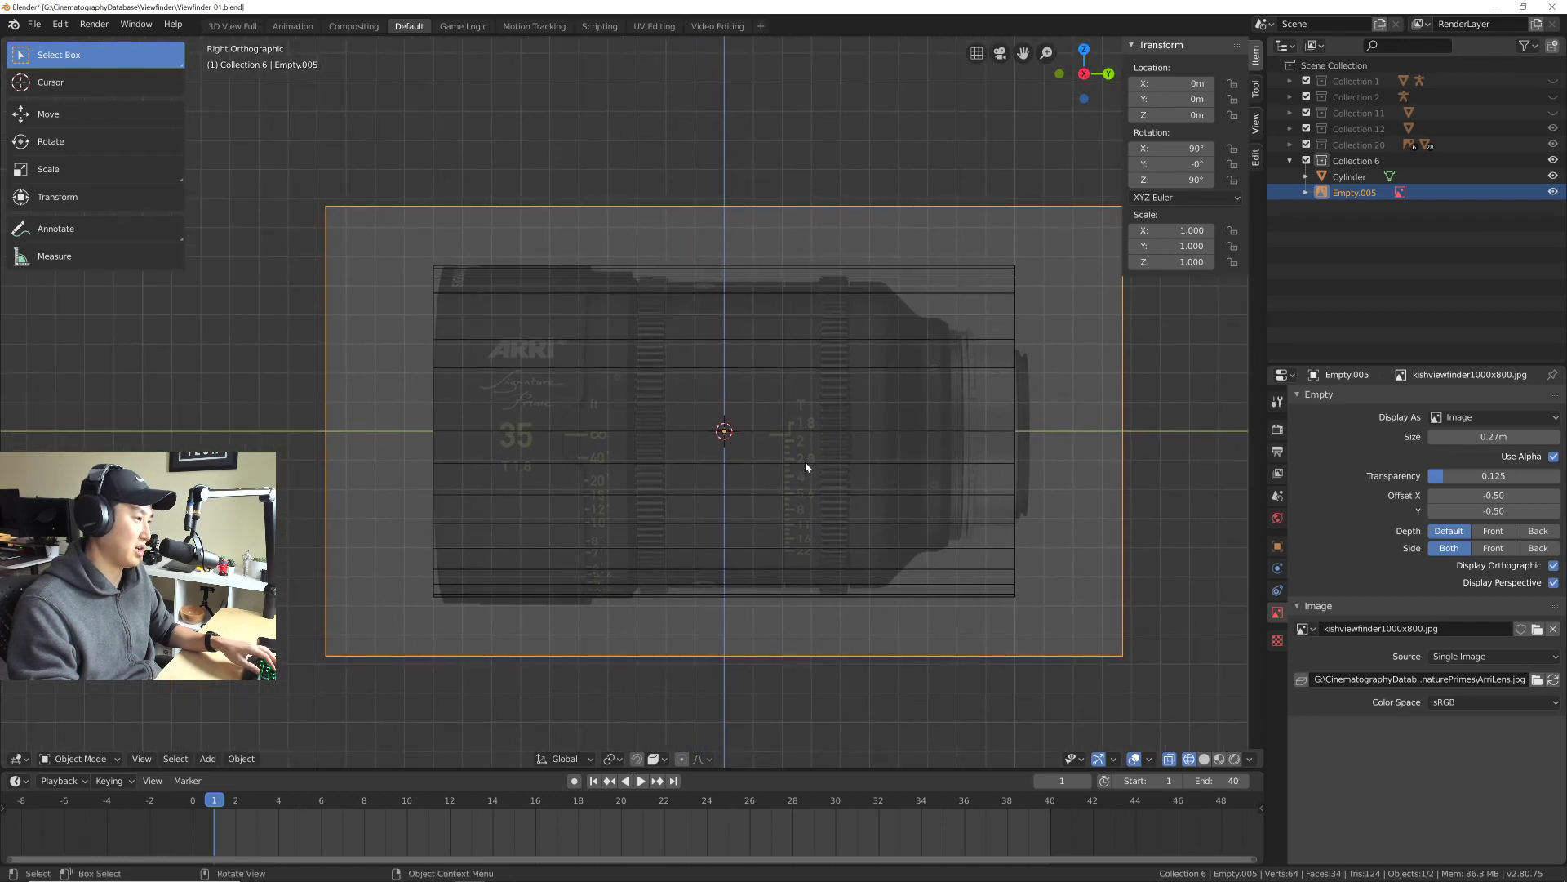
scroll(805, 462, "up", 1)
scroll(805, 459, "down", 3, "ctrl")
scroll(723, 469, "down", 1)
scroll(707, 463, "up", 1)
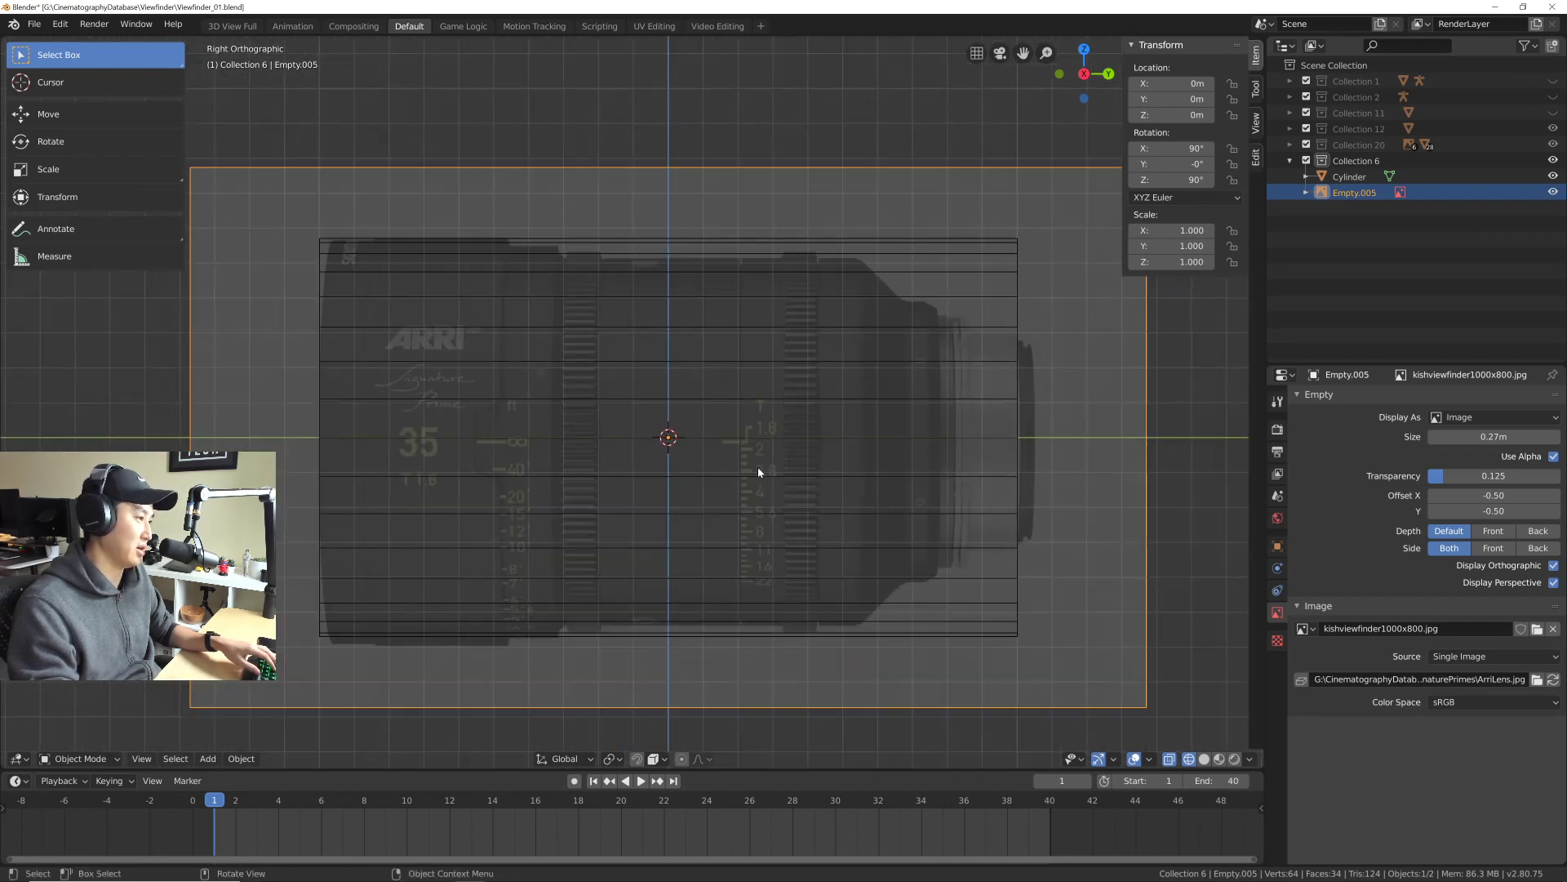
scroll(757, 467, "down", 1)
scroll(763, 481, "down", 1, "ctrl")
scroll(743, 465, "up", 1)
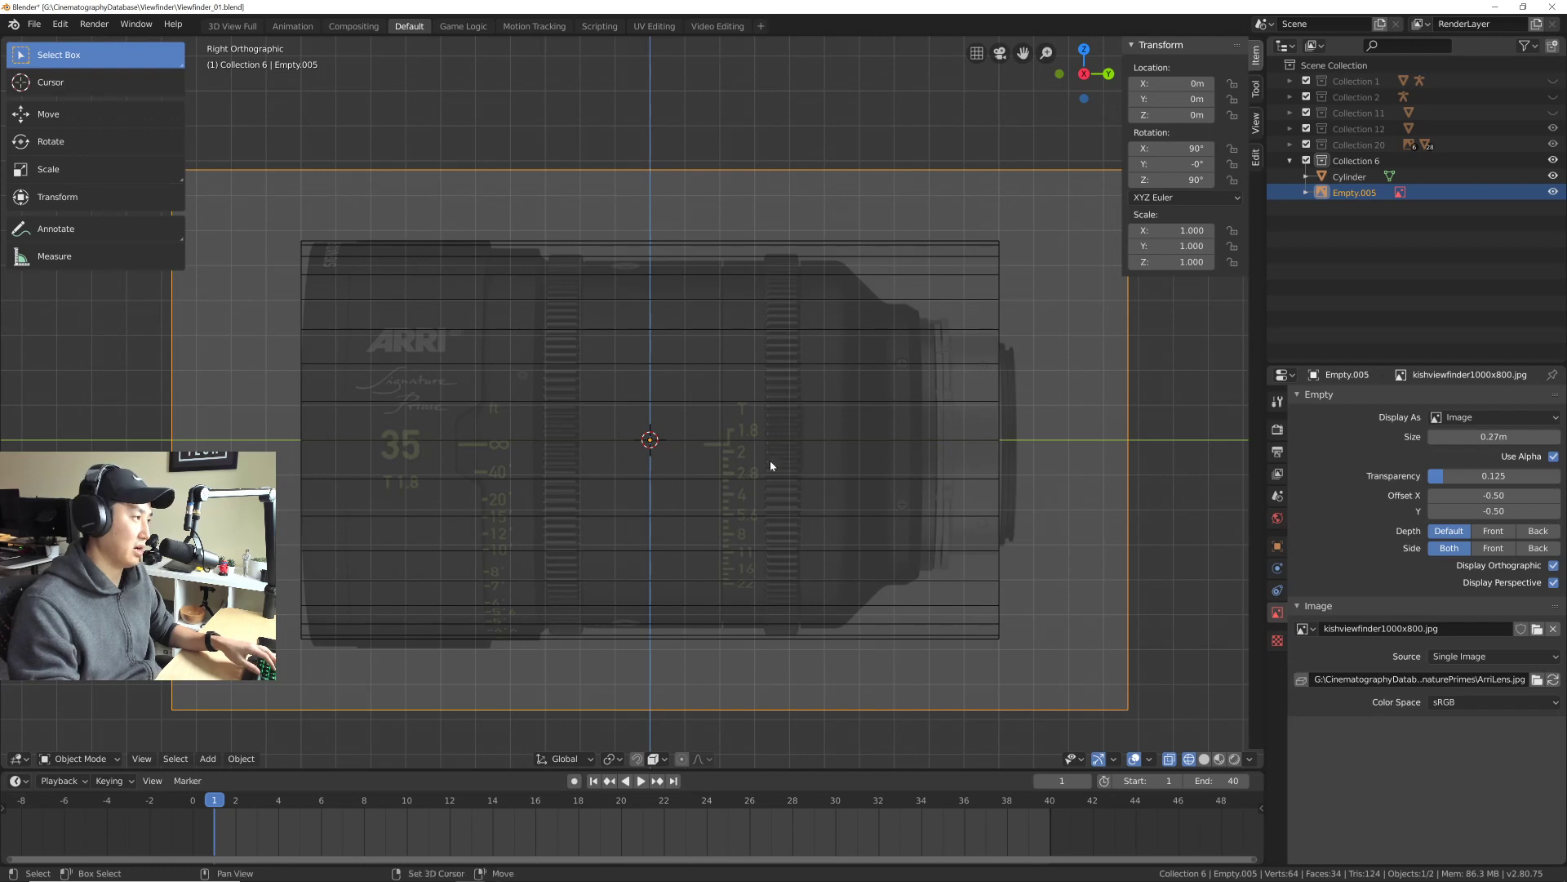
middle_click_drag(771, 465, 760, 473, "shift")
scroll(760, 472, "down", 1)
scroll(759, 469, "up", 1)
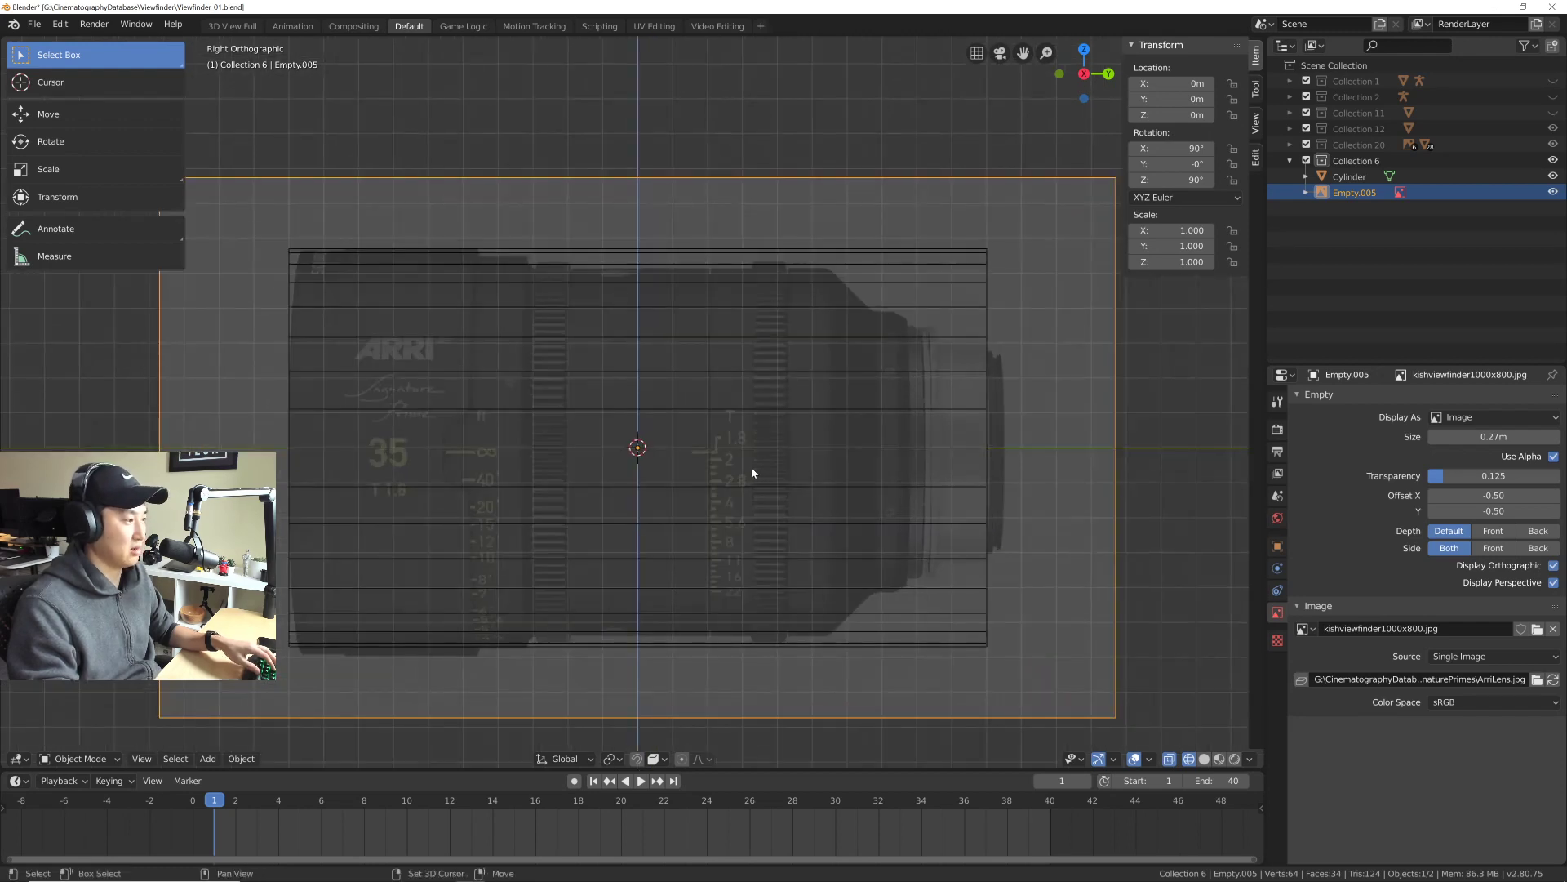
scroll(758, 465, "up", 1, "ctrl")
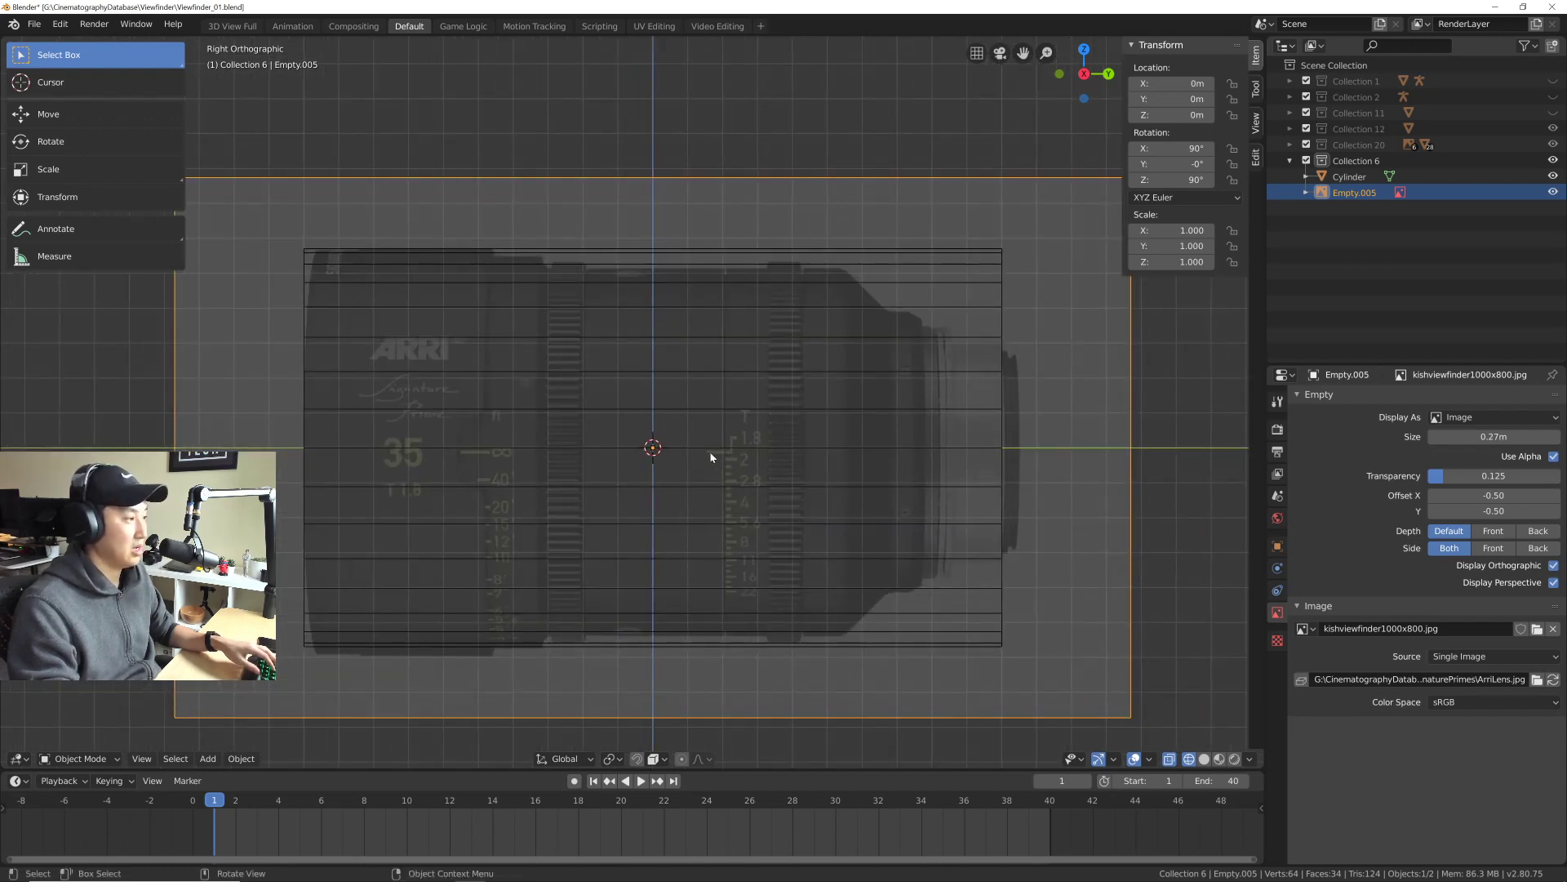
scroll(713, 458, "down", 1, "ctrl")
scroll(714, 459, "down", 1, "shift")
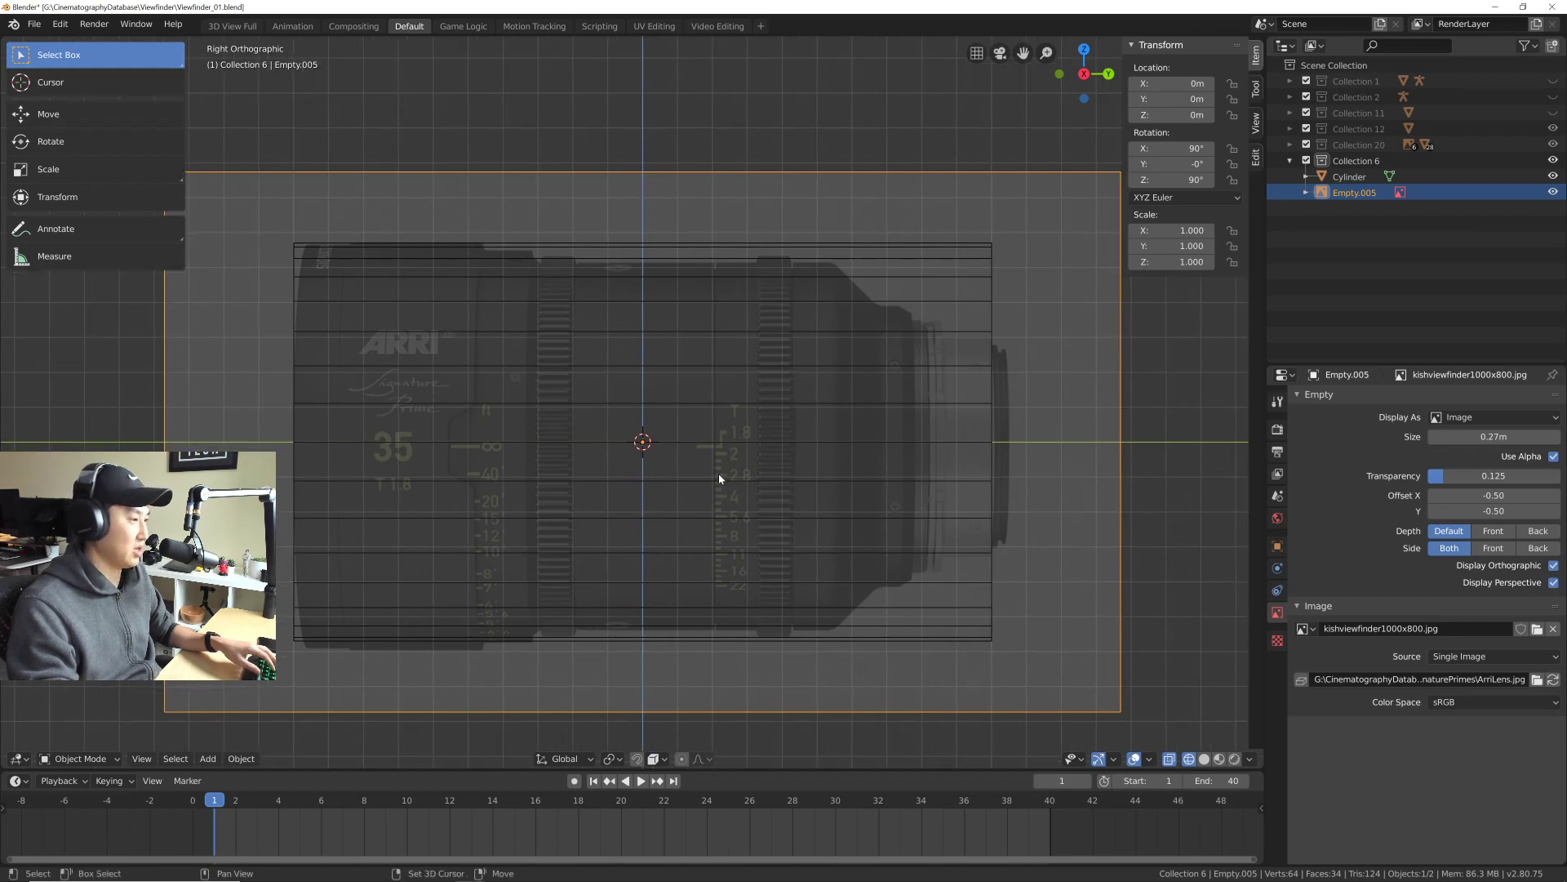
middle_click_drag(719, 470, 735, 477, "shift")
scroll(742, 487, "down", 1)
scroll(742, 487, "up", 1)
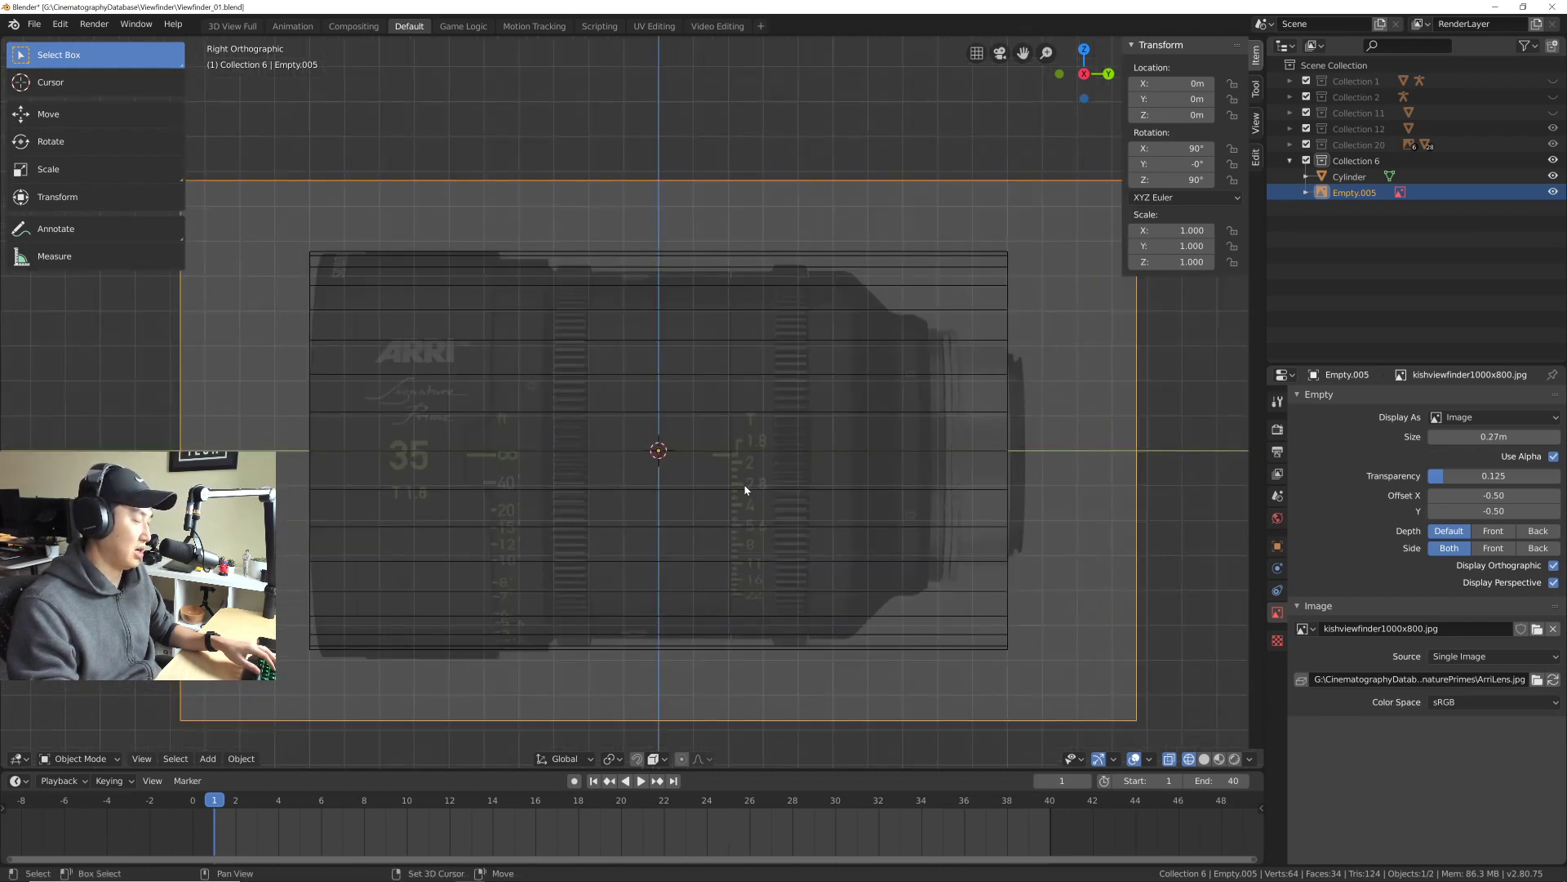
Step: Examine how the lens reference image's outline lines up with the cylinder's upper and lower edges
scroll(718, 488, "down", 1, "ctrl")
scroll(717, 488, "down", 1)
scroll(717, 488, "down", 1, "ctrl")
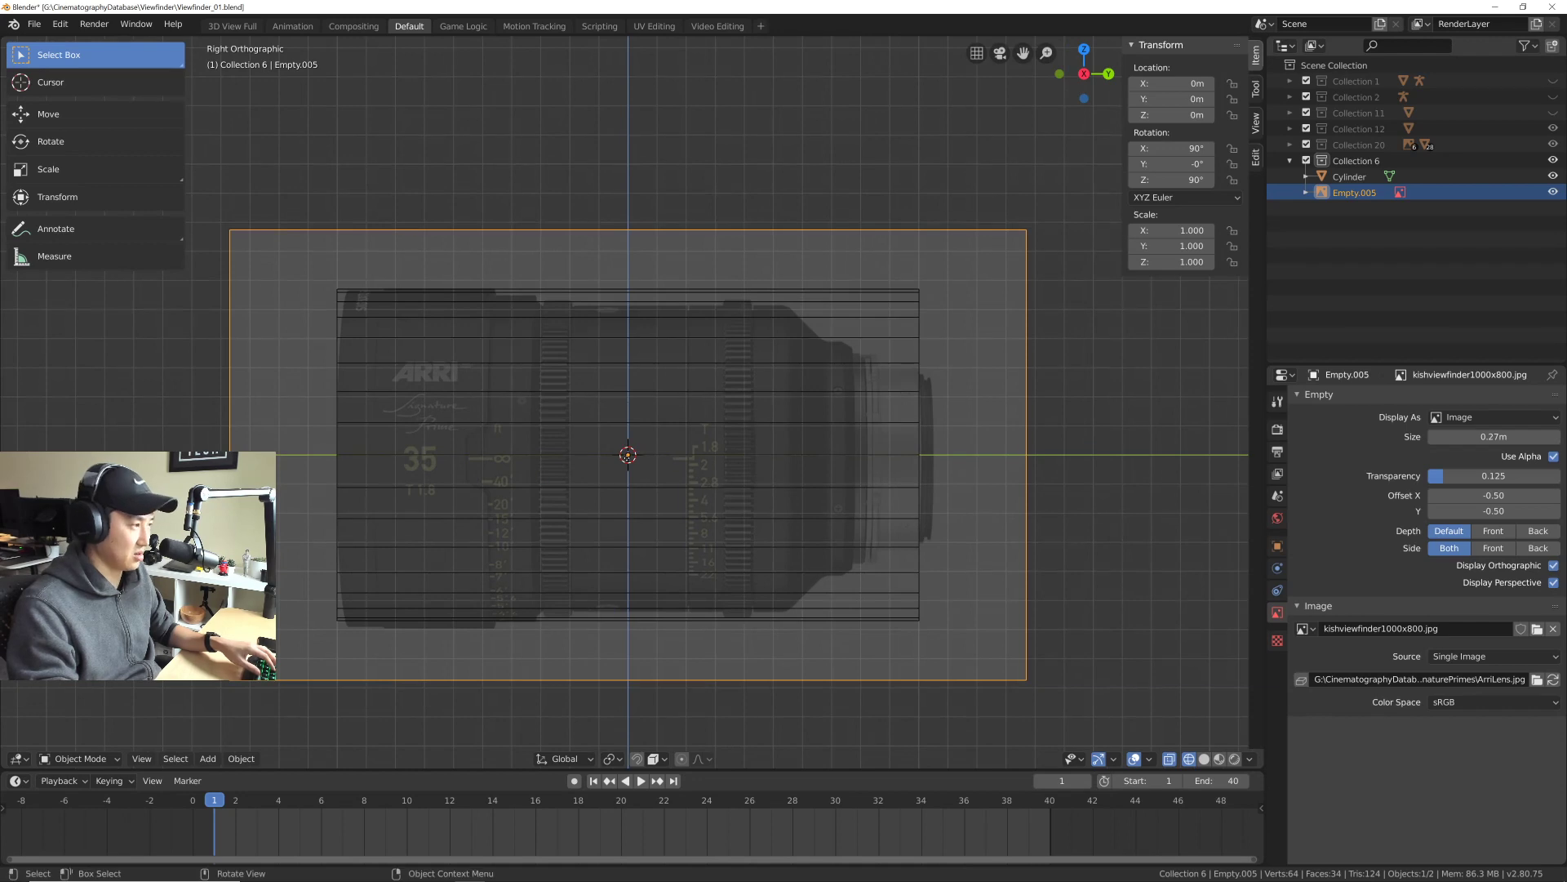
scroll(671, 462, "down", 1, "shift")
scroll(670, 495, "up", 1, "ctrl")
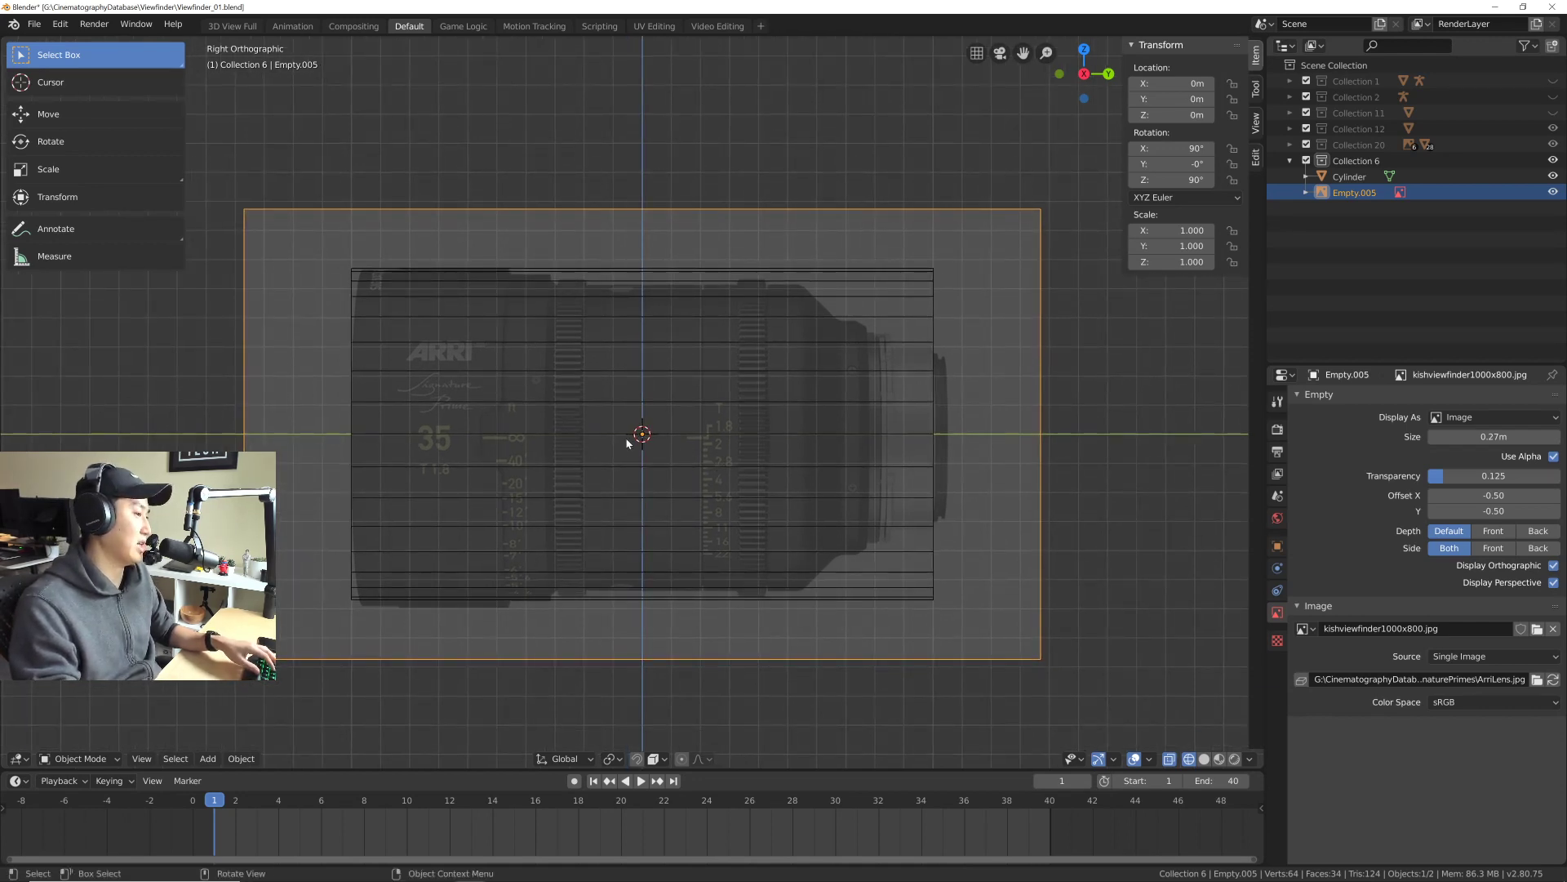
scroll(633, 473, "down", 3)
middle_click_drag(633, 474, 575, 462, "shift")
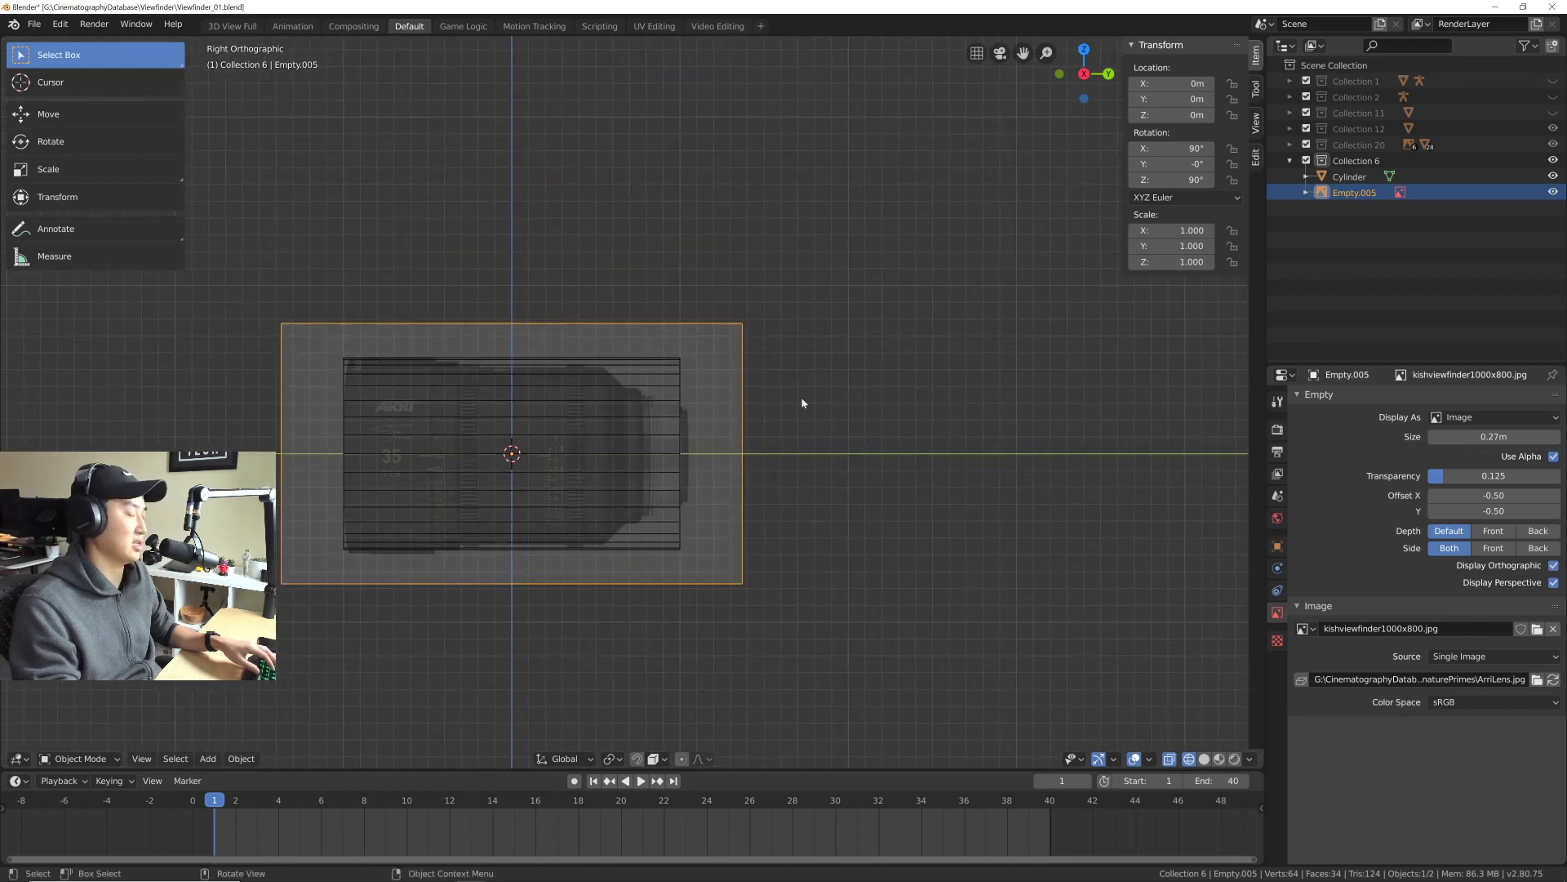
scroll(607, 448, "up", 3)
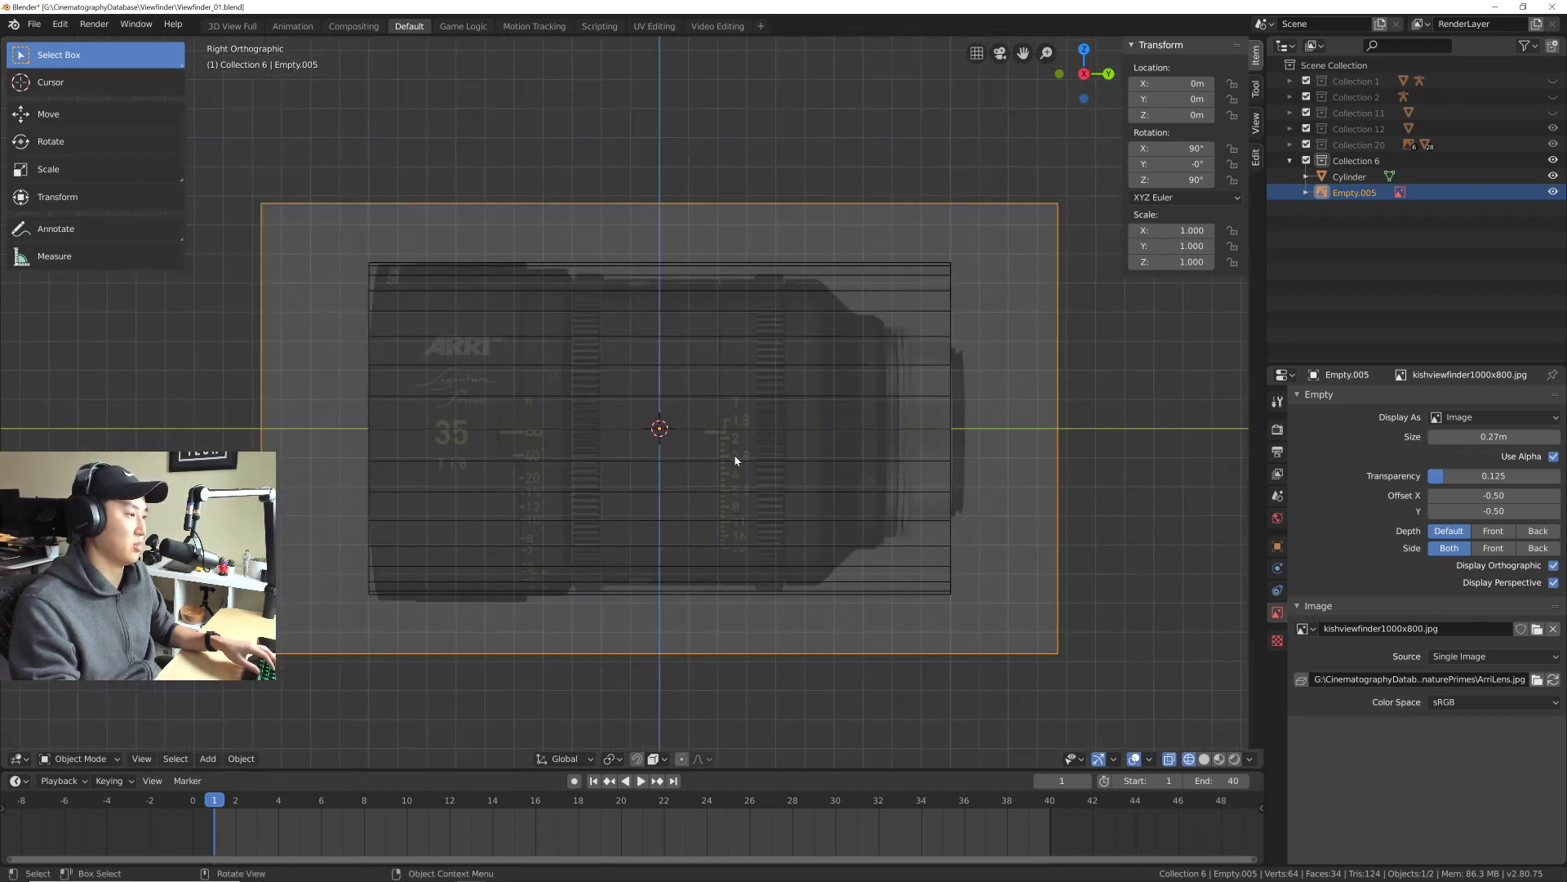
scroll(727, 457, "up", 2)
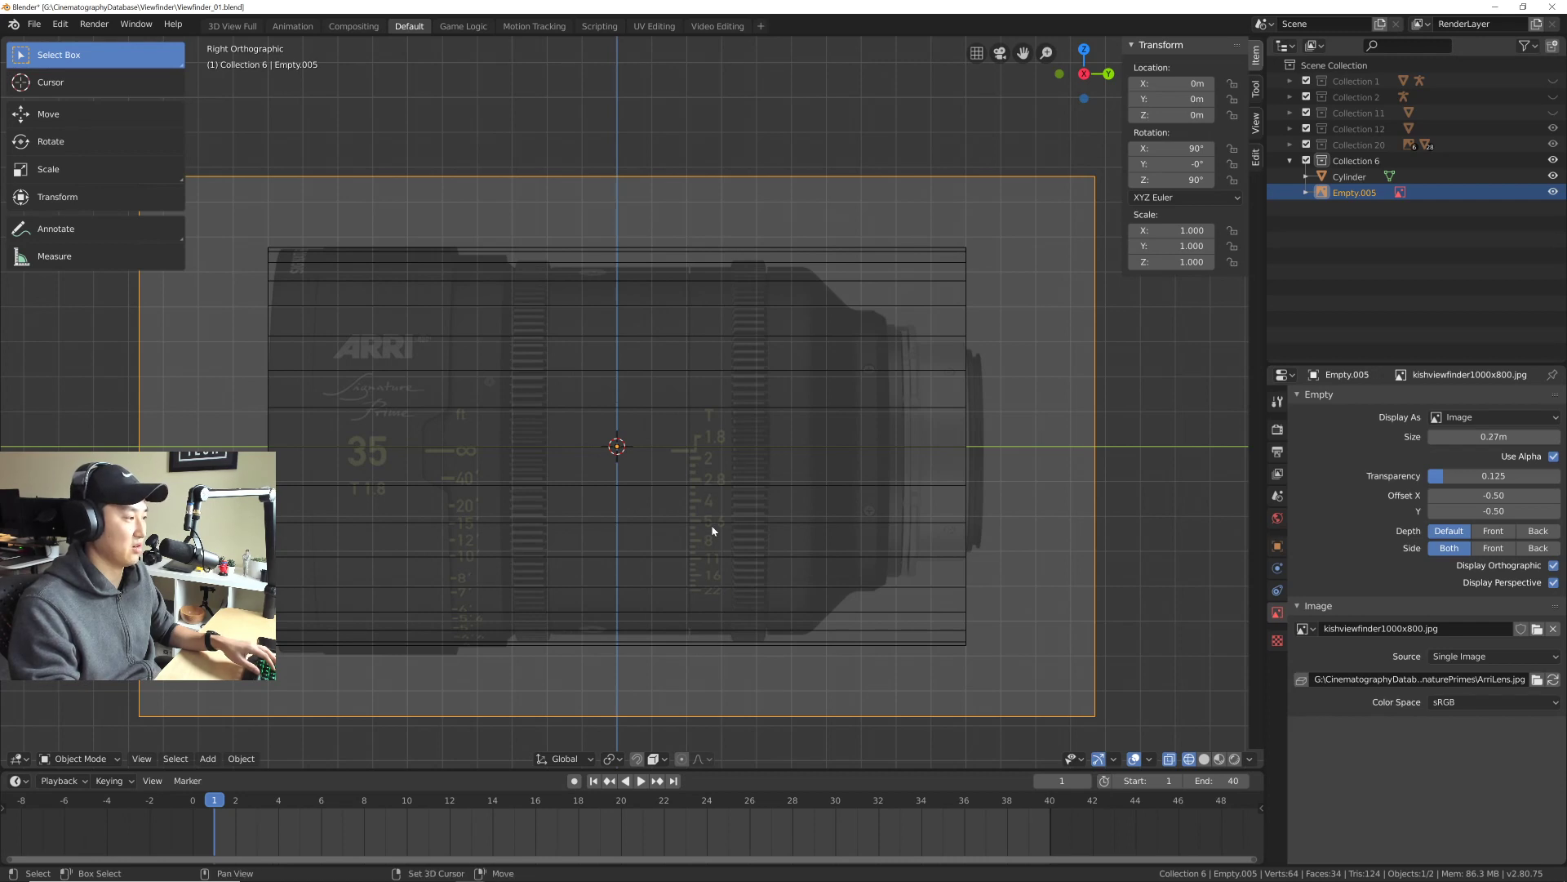
middle_click_drag(712, 531, 714, 487, "shift")
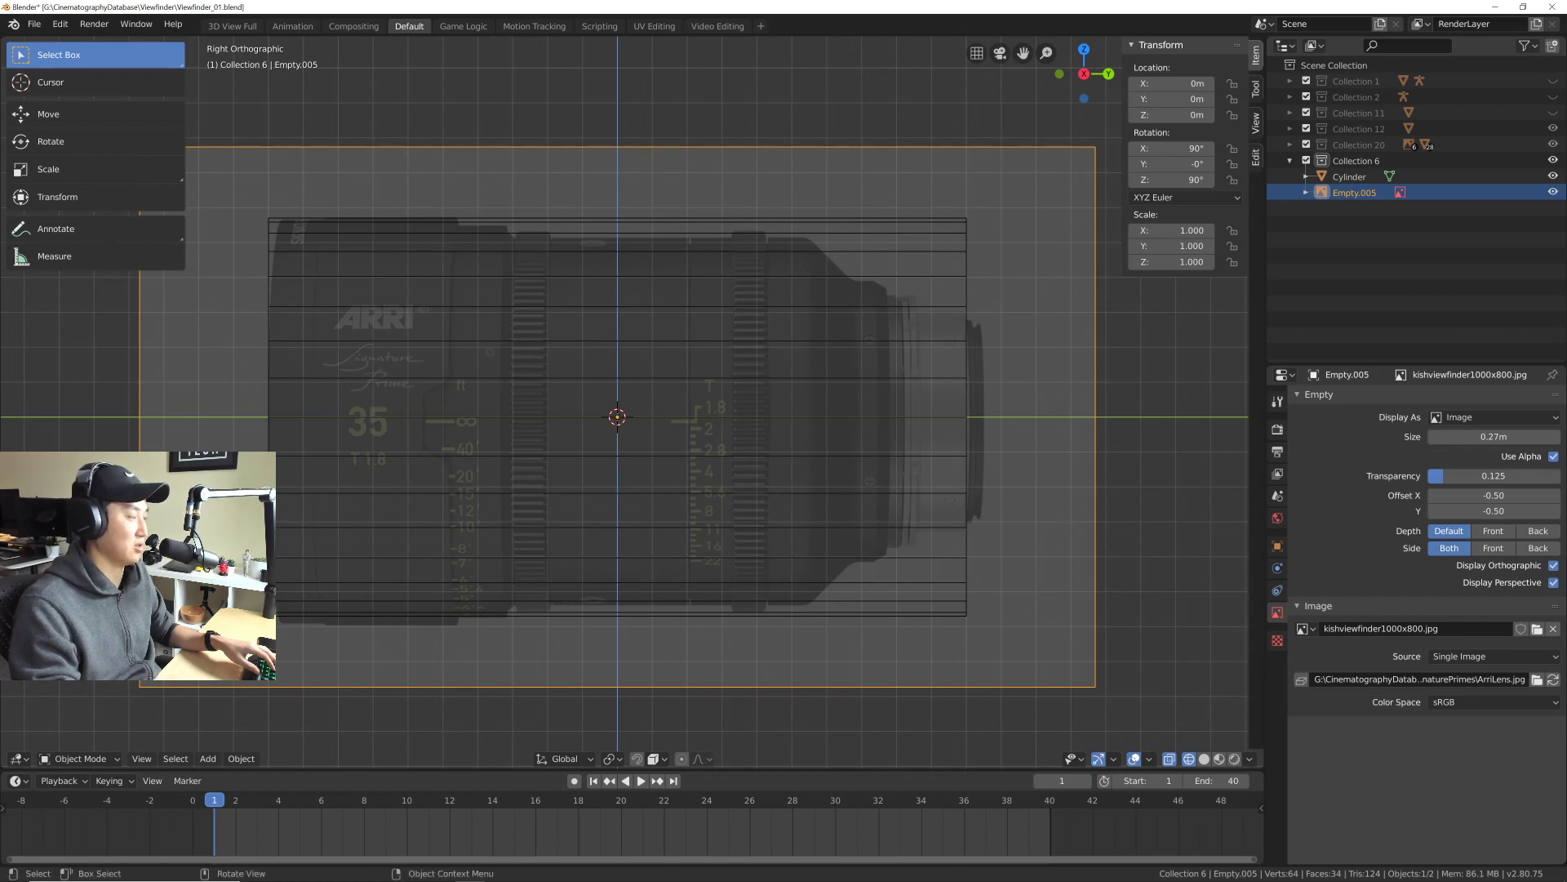
scroll(608, 581, "down", 2)
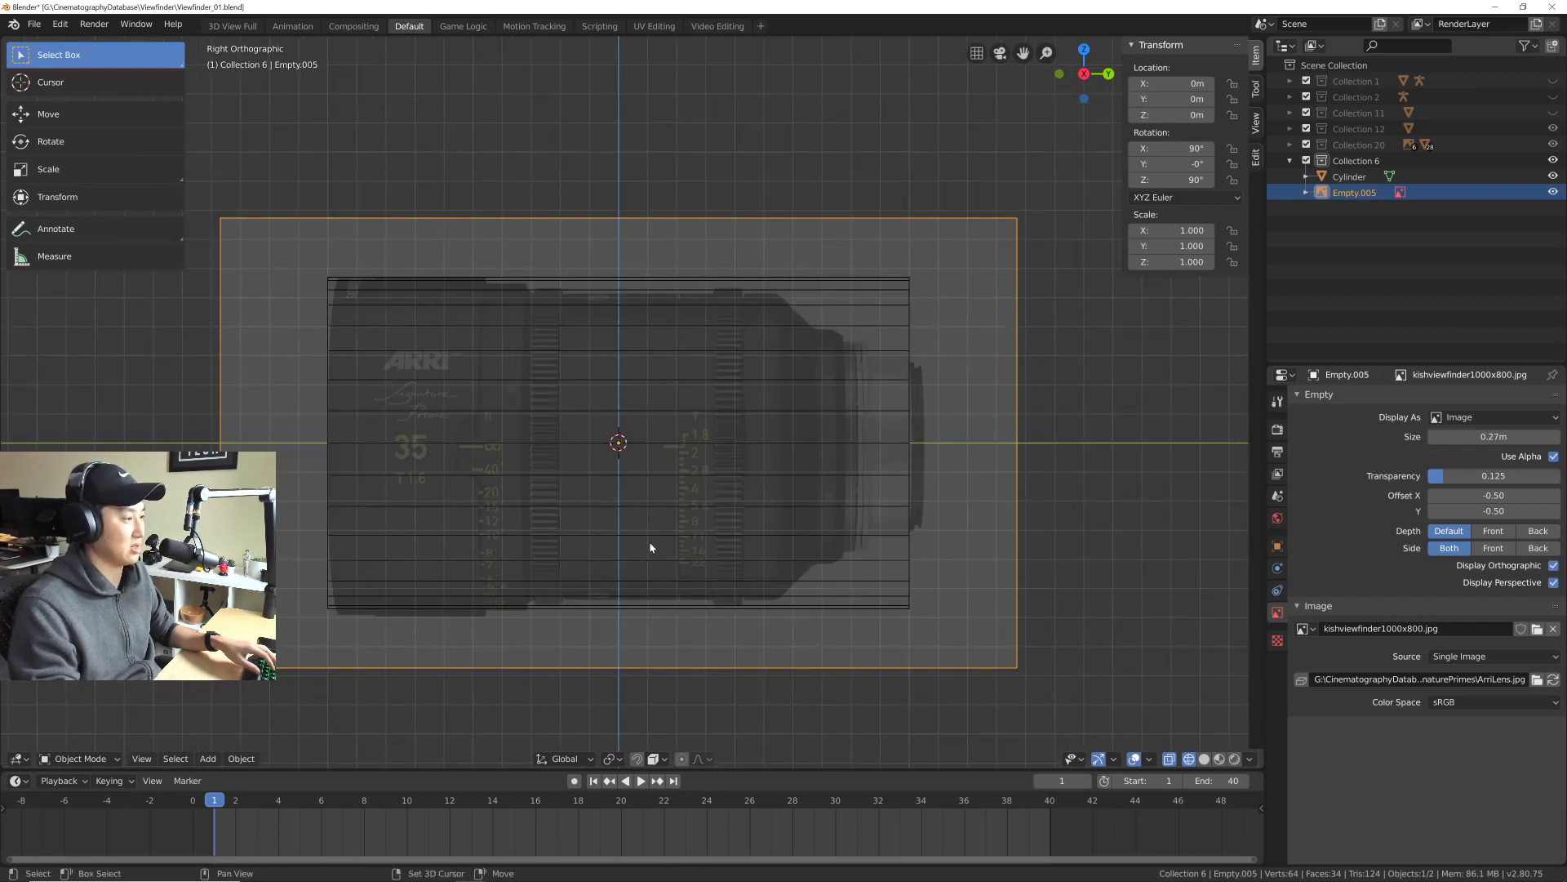
middle_click_drag(650, 551, 671, 515, "shift")
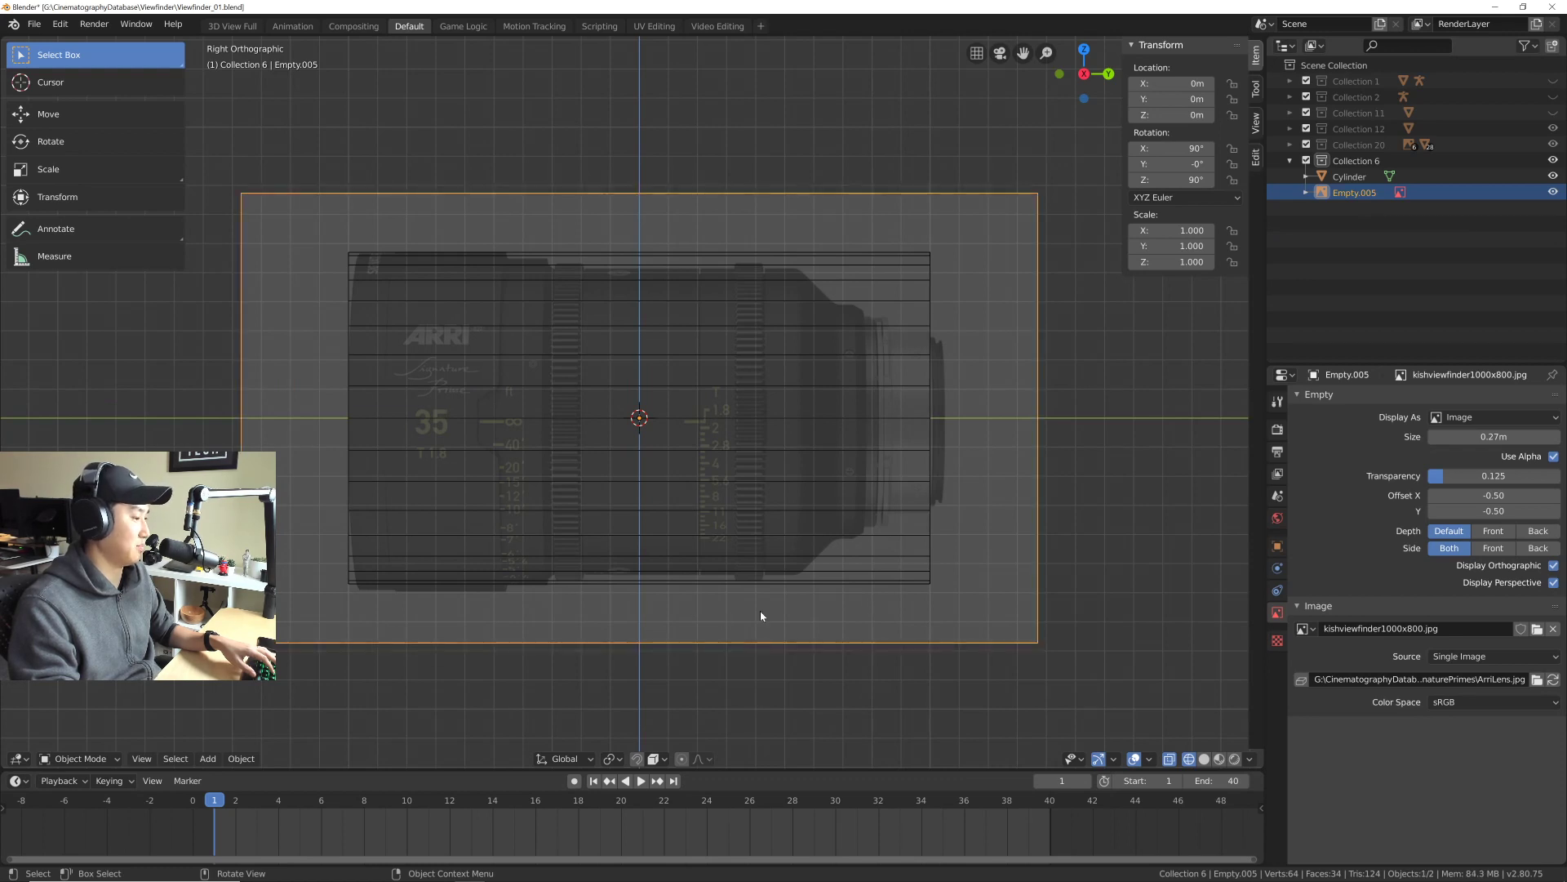
Step: Move the lens reference image up about 0.00126 m along the Z axis to centre it on the cylinder
key("g")
key("z")
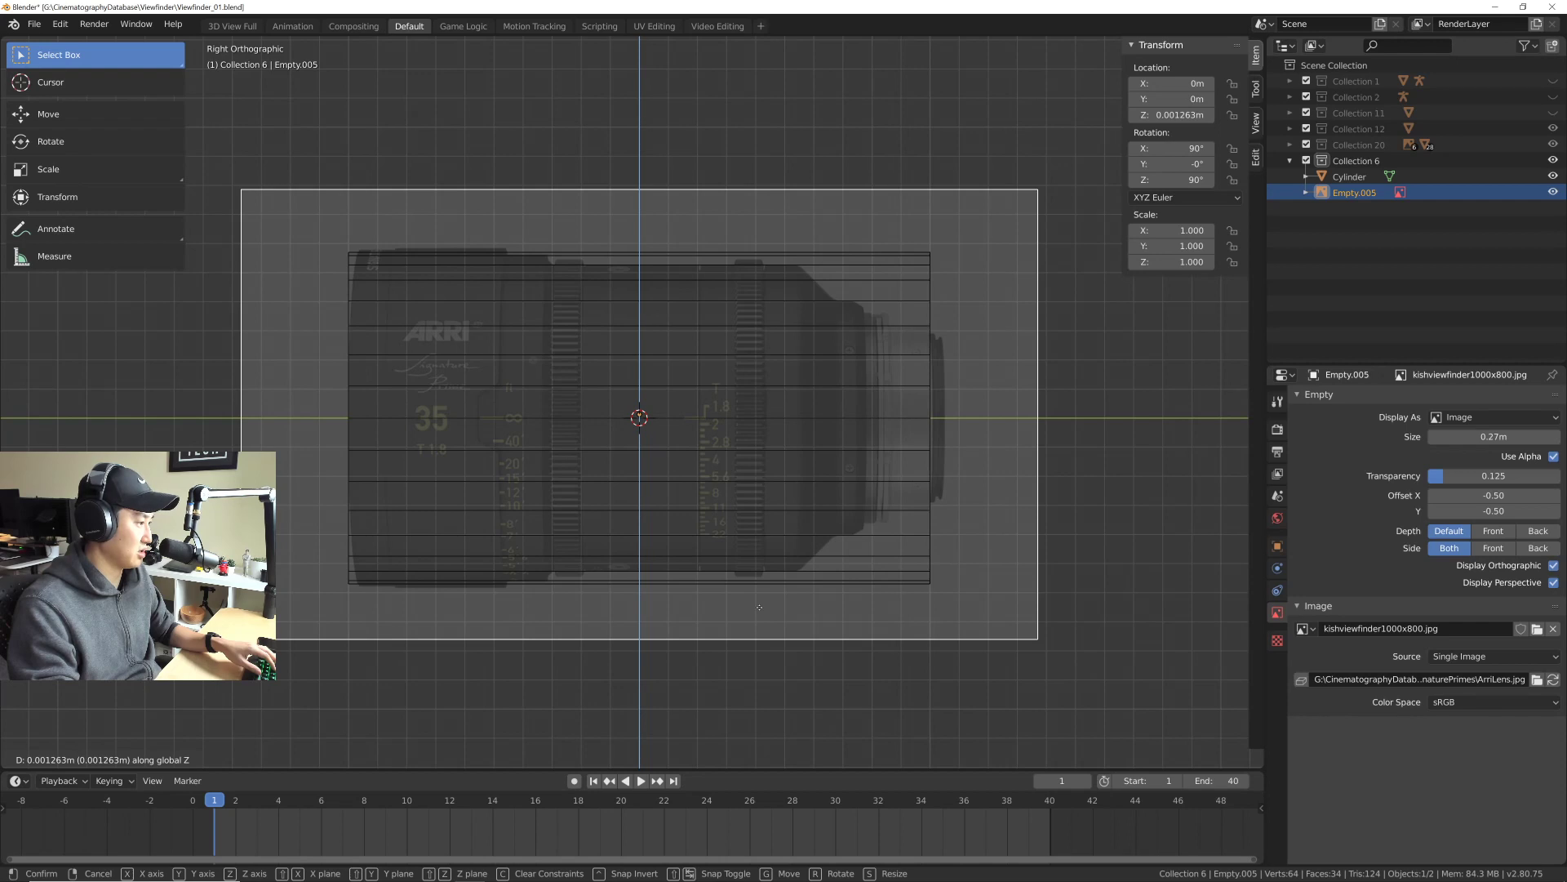
left_click(759, 607)
Step: Try a size of 0.278 m for the lens reference image
left_click(1473, 437)
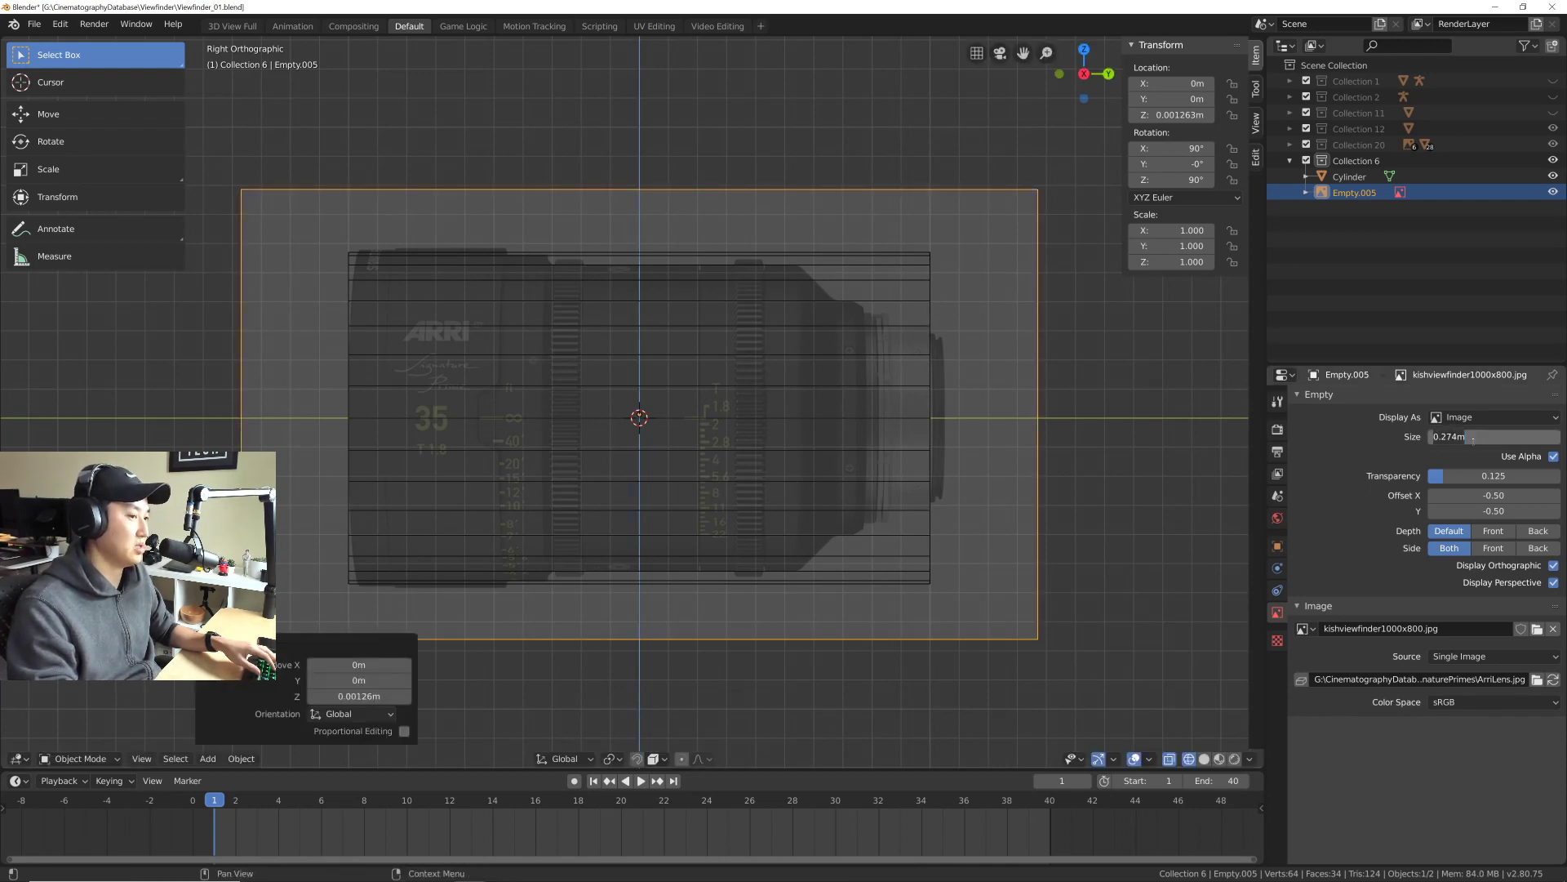
key("BackSpace")
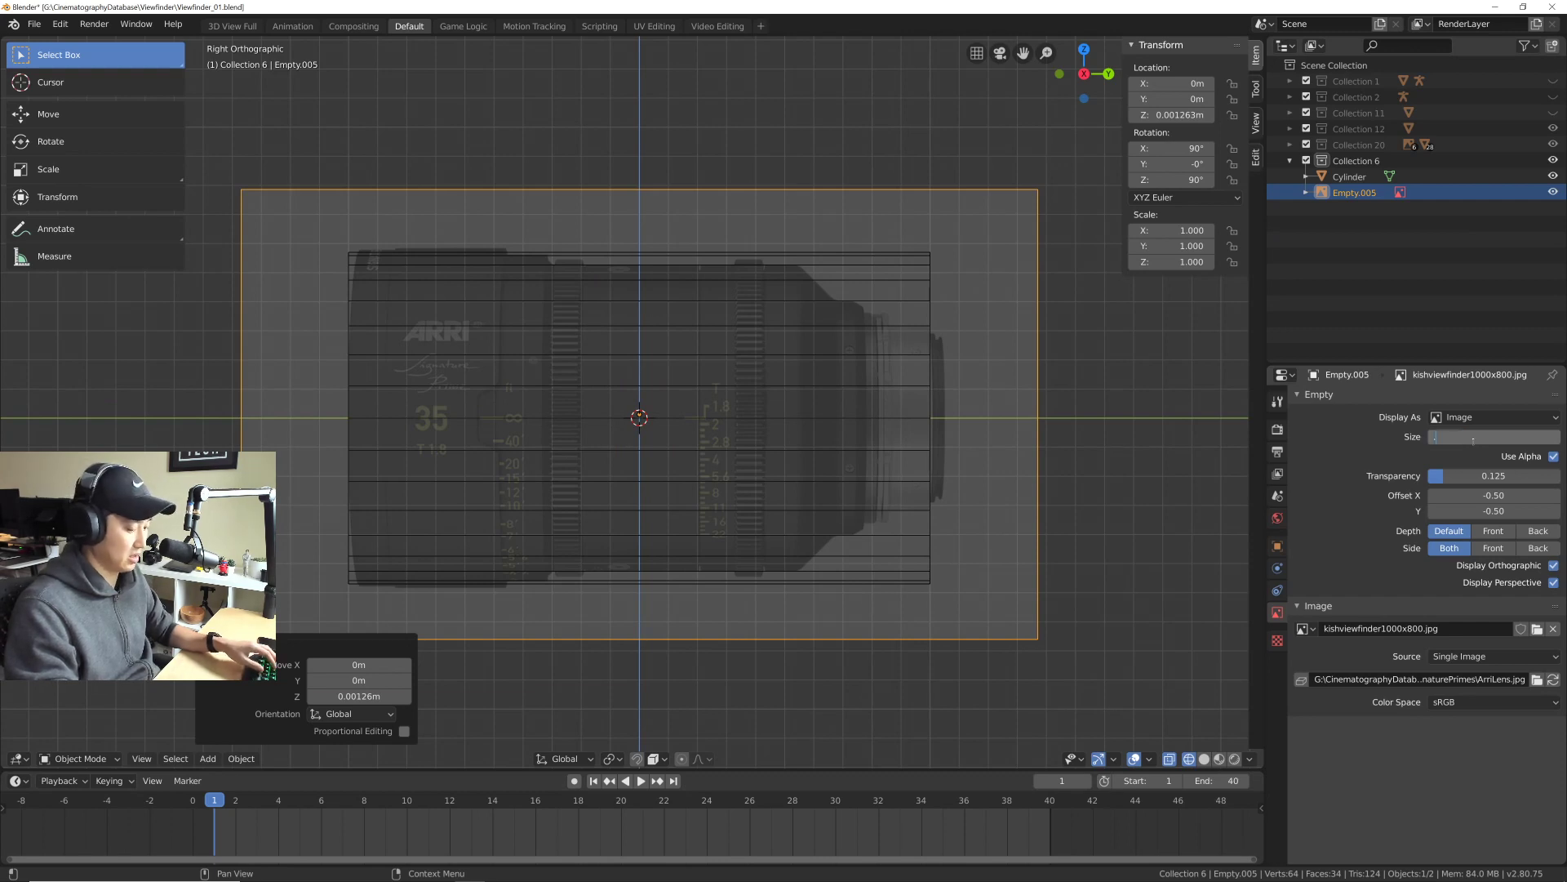
type(".278")
key("Return")
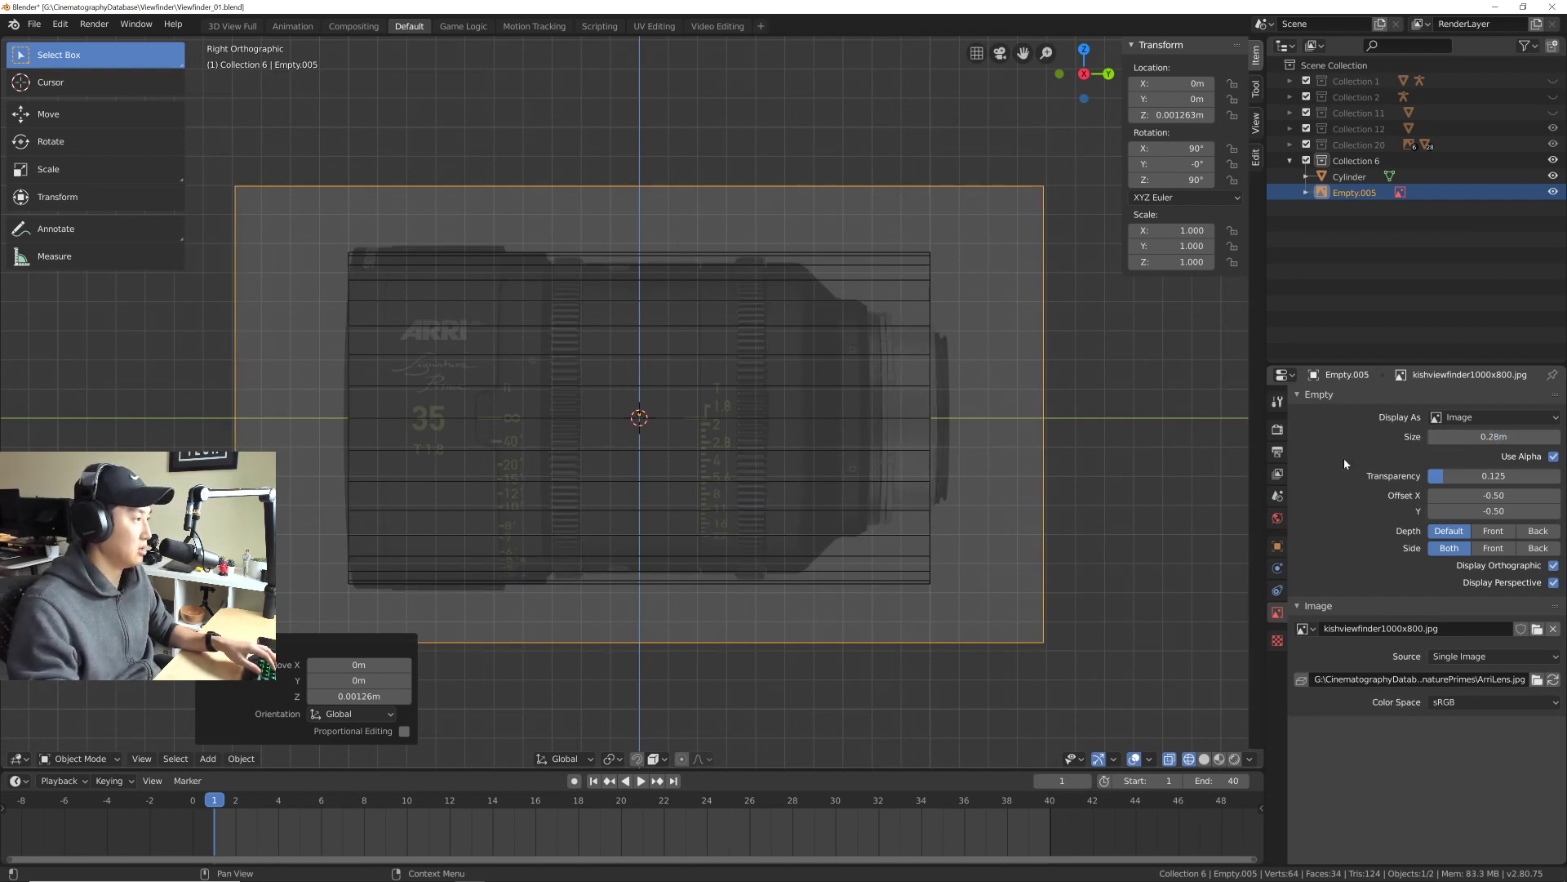
Step: Set the lens reference image's size to 0.27 m
left_click(1479, 437)
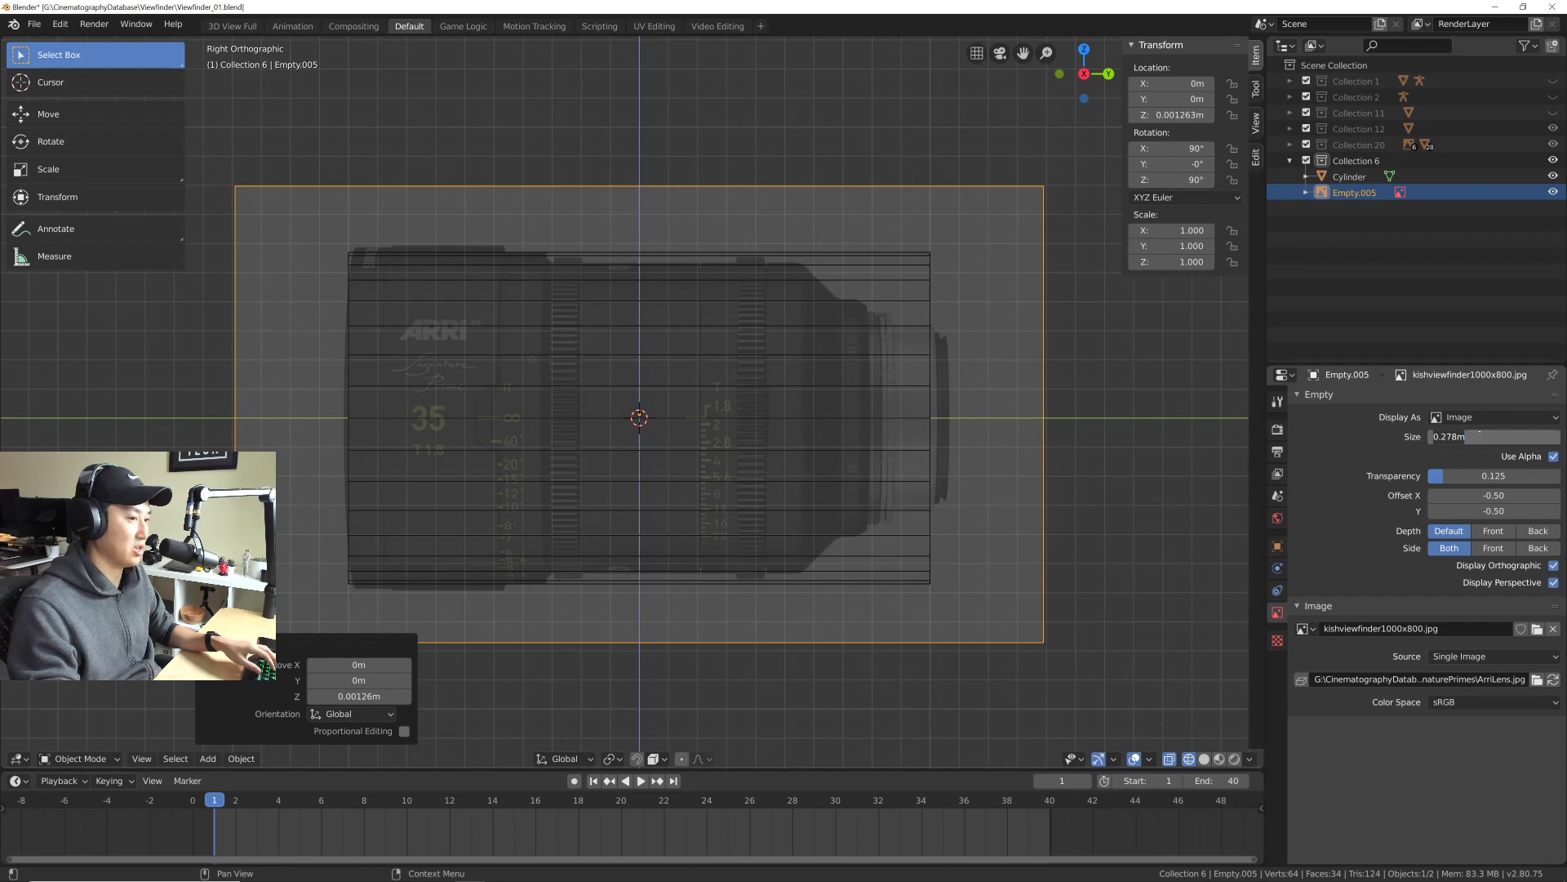
type(".27")
key("Return")
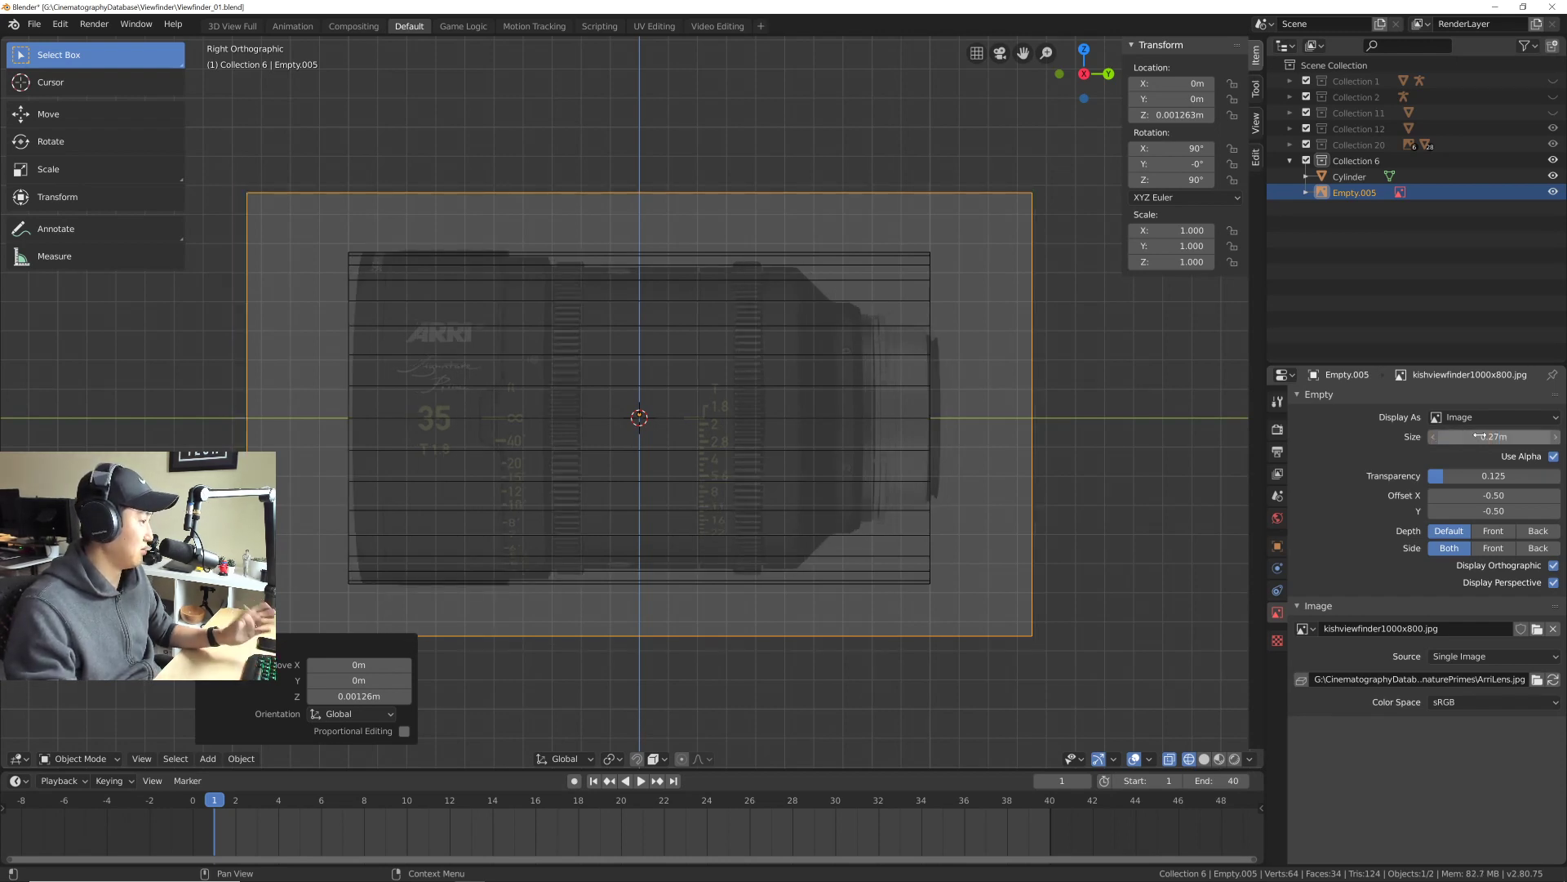
Step: Check the resized lens image against the cylinder's diameter and length at both the front and the mount end
middle_click_drag(712, 465, 781, 460, "shift")
scroll(781, 459, "up", 2)
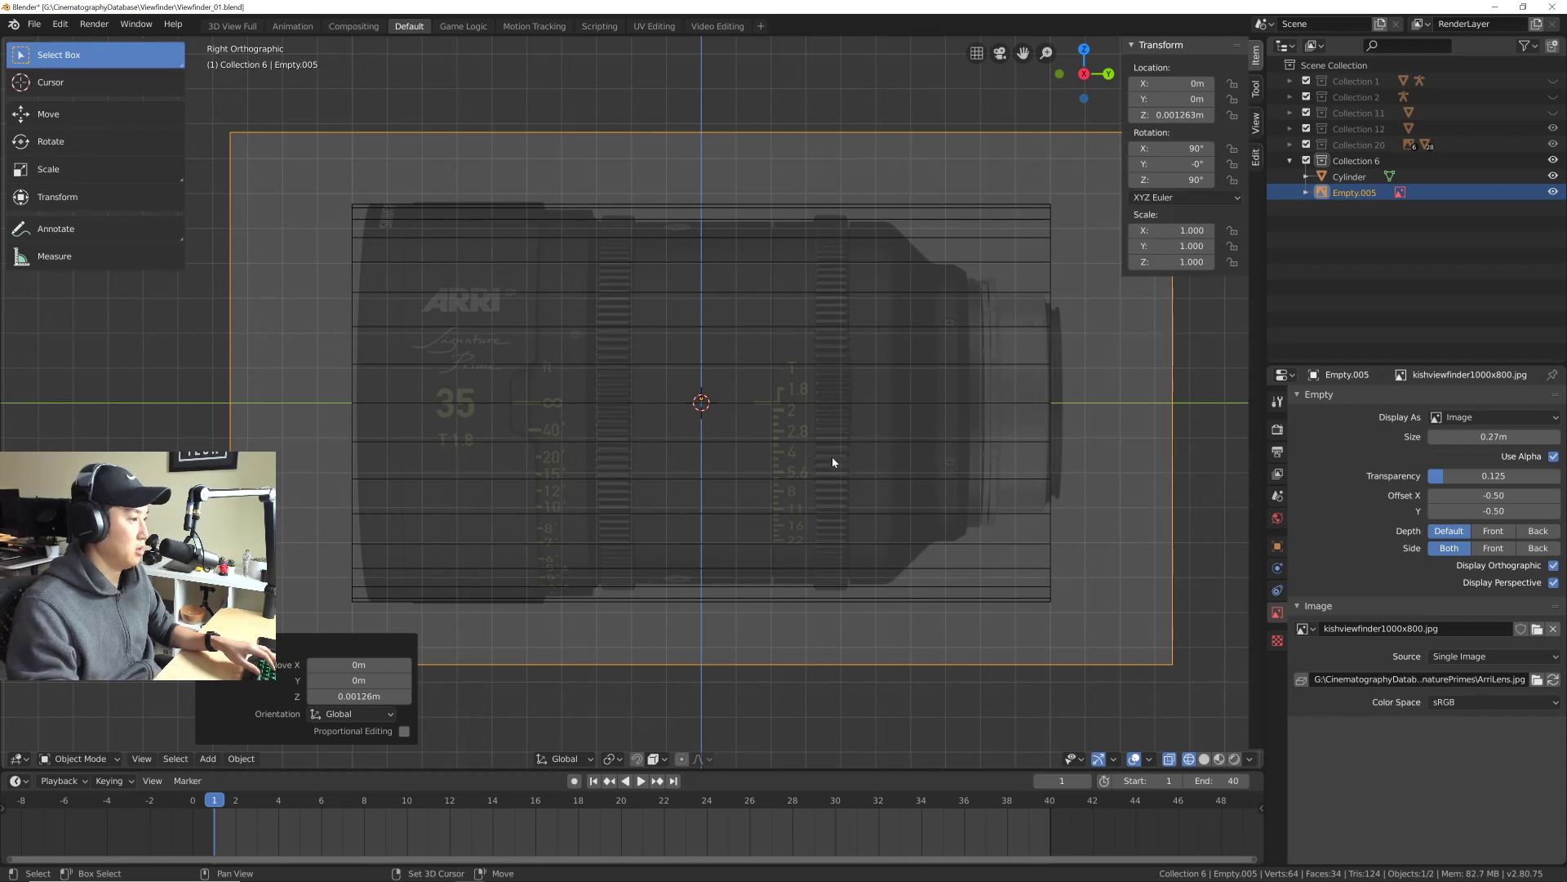
middle_click_drag(831, 457, 792, 471, "shift")
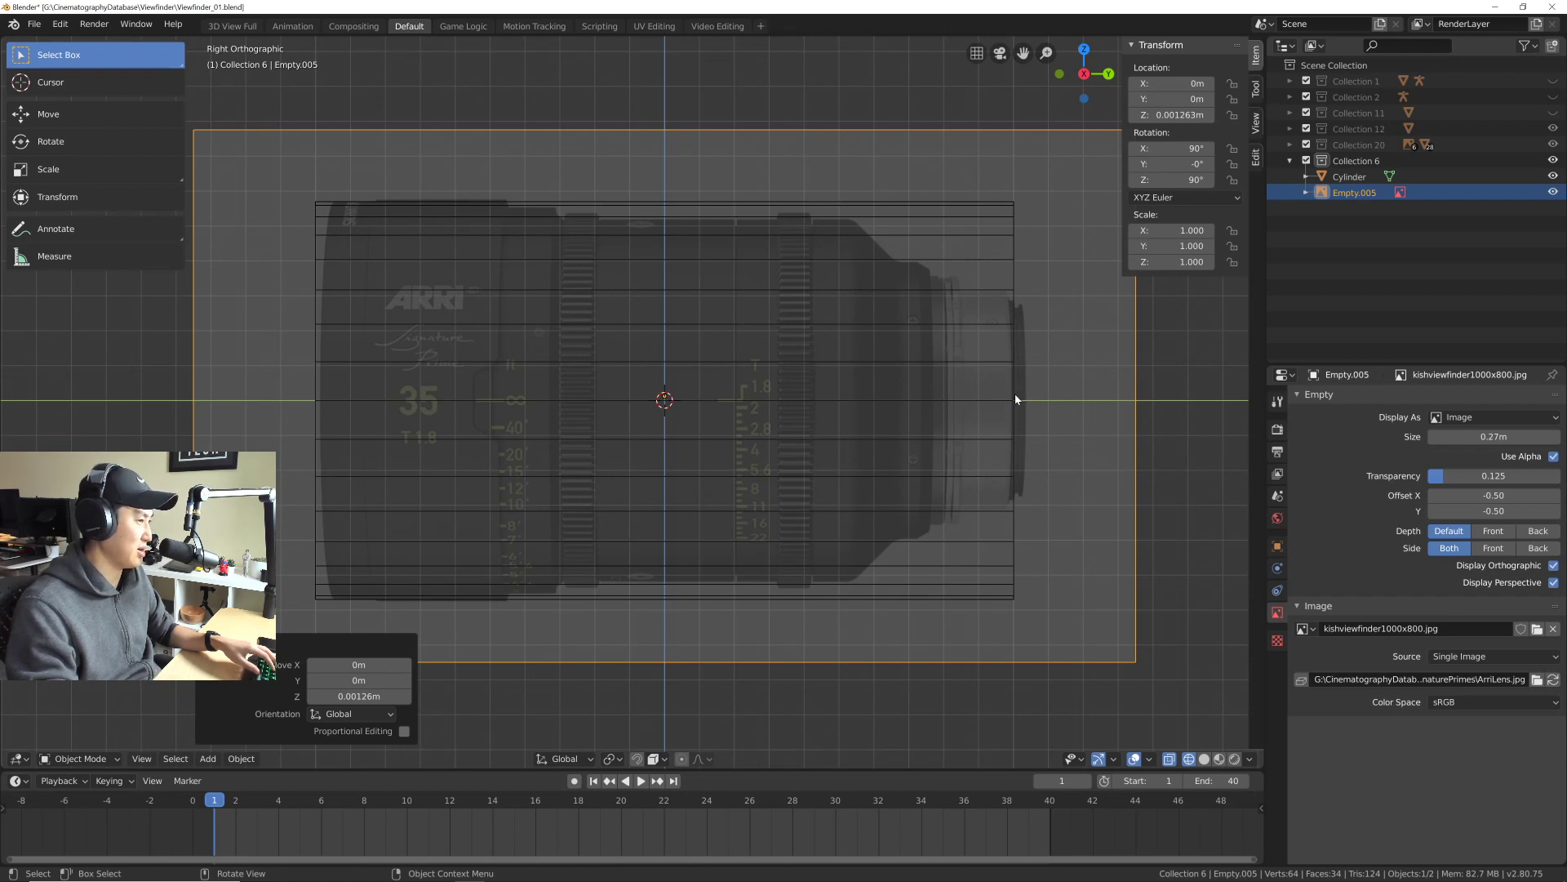
scroll(971, 408, "down", 2)
scroll(861, 447, "down", 1)
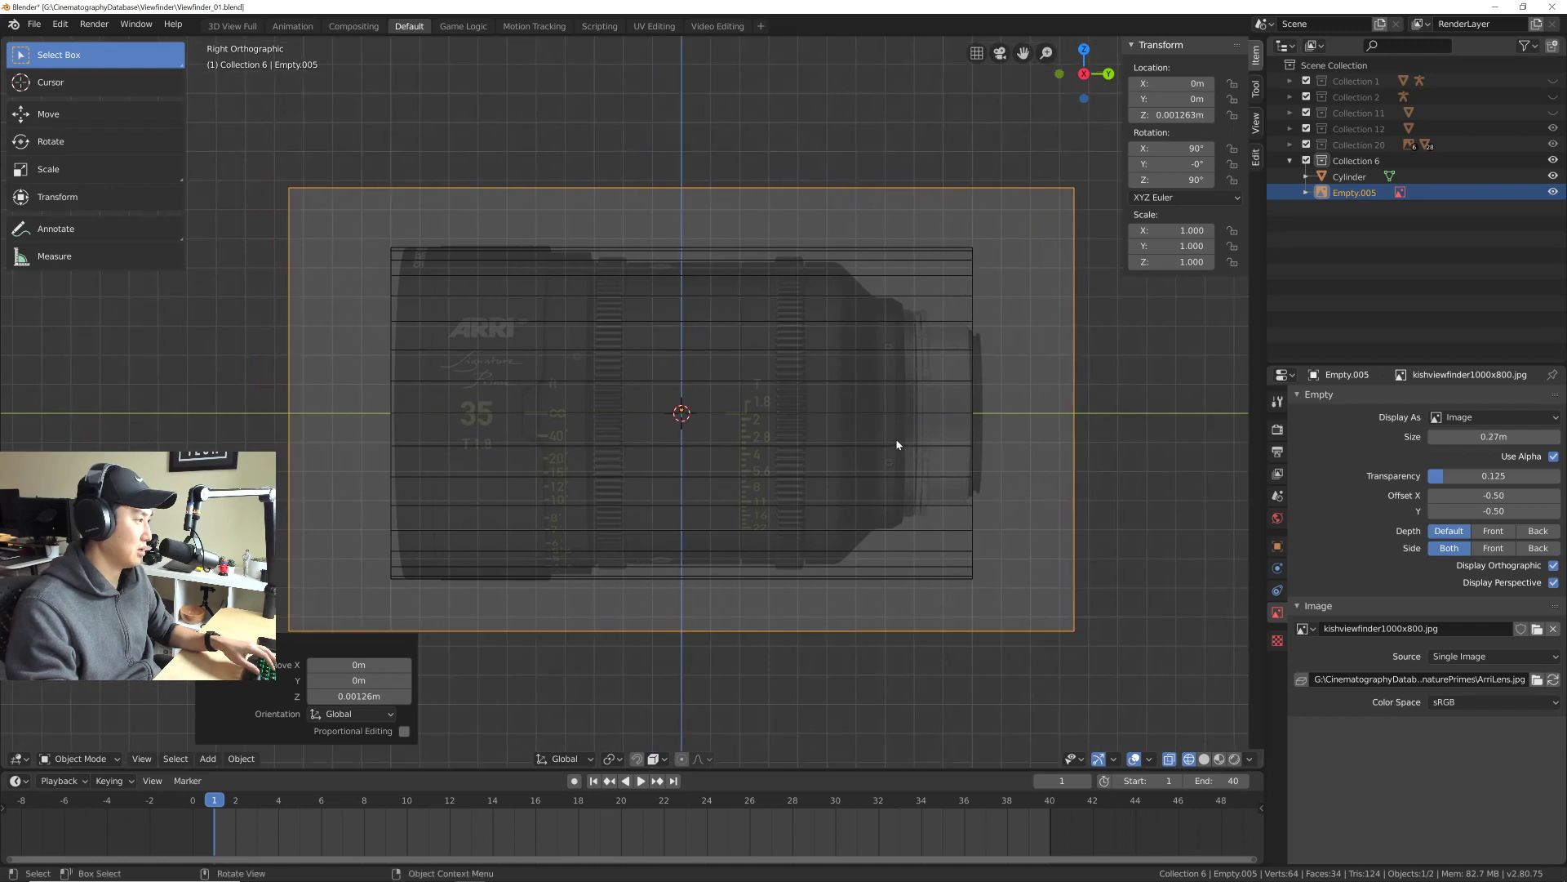
scroll(889, 442, "up", 1)
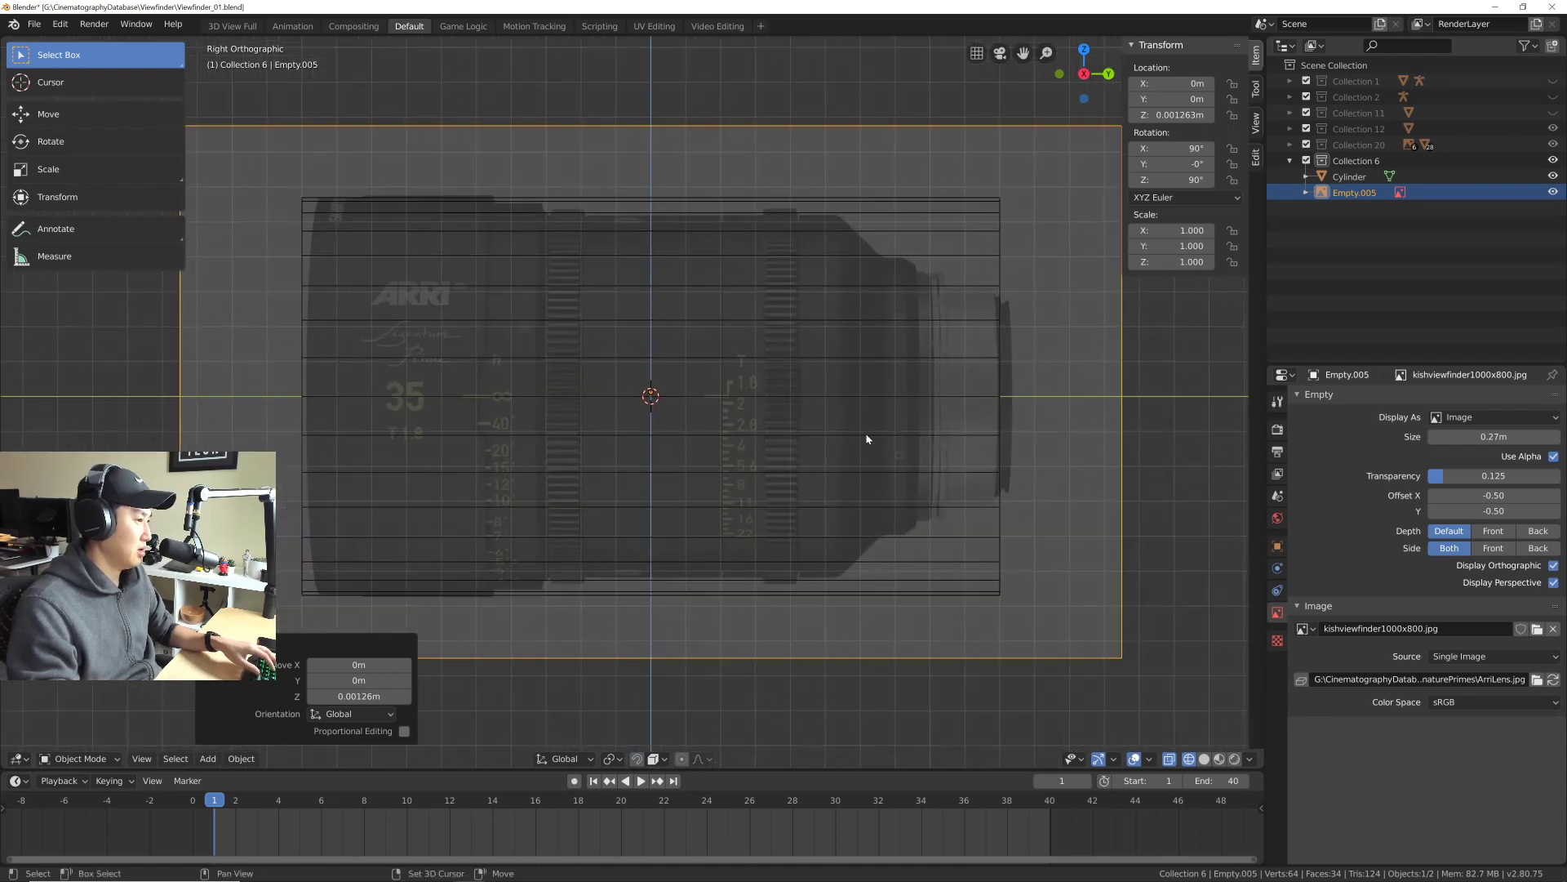
scroll(833, 441, "down", 1)
scroll(855, 442, "up", 1)
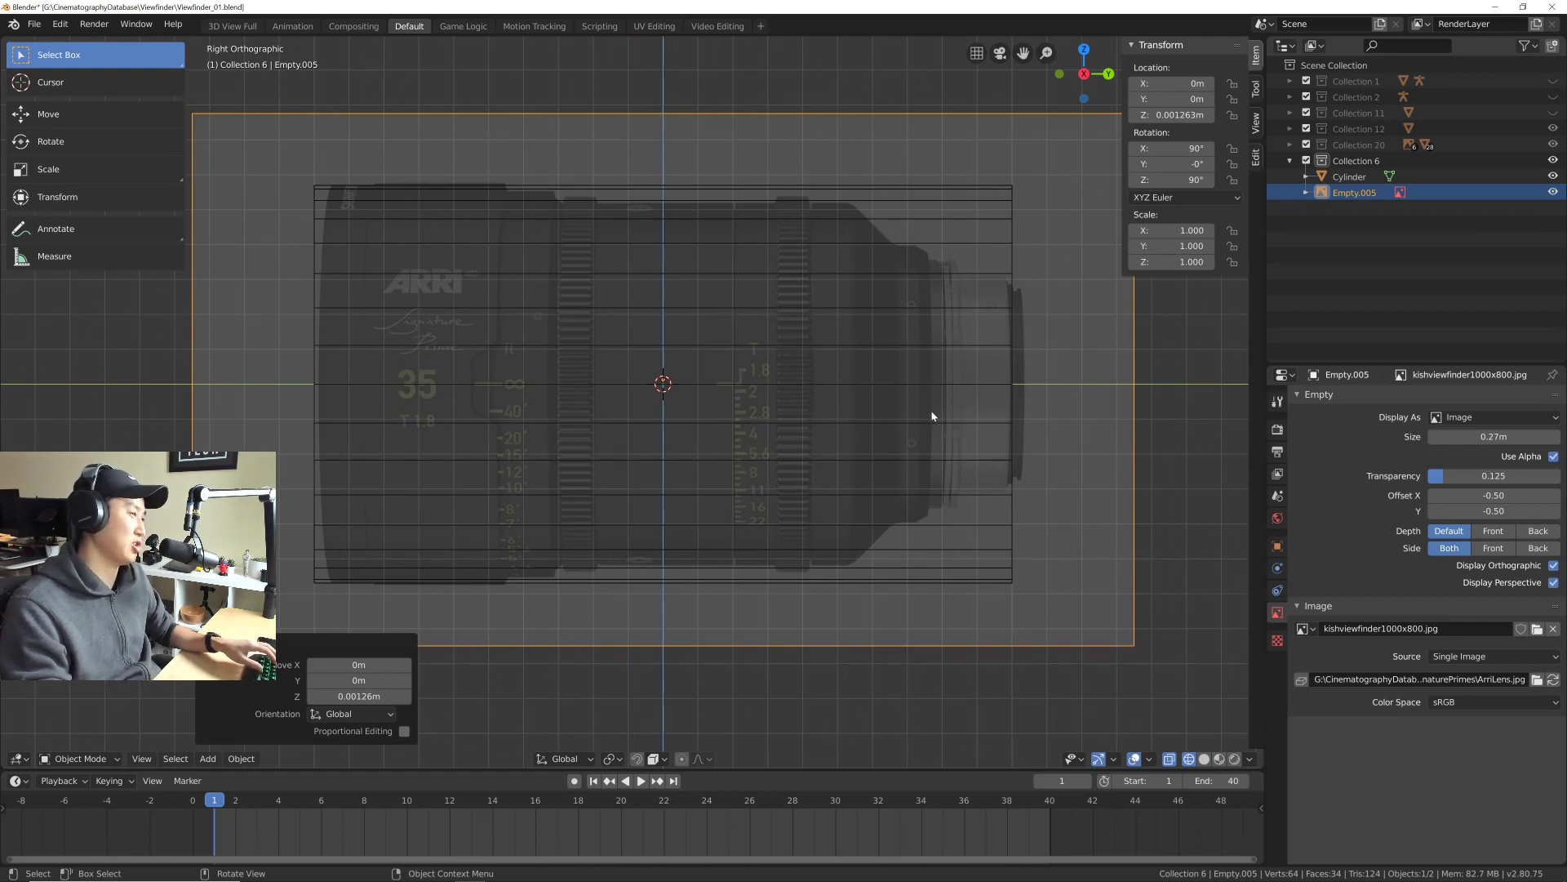
scroll(932, 420, "up", 1)
scroll(860, 449, "down", 1)
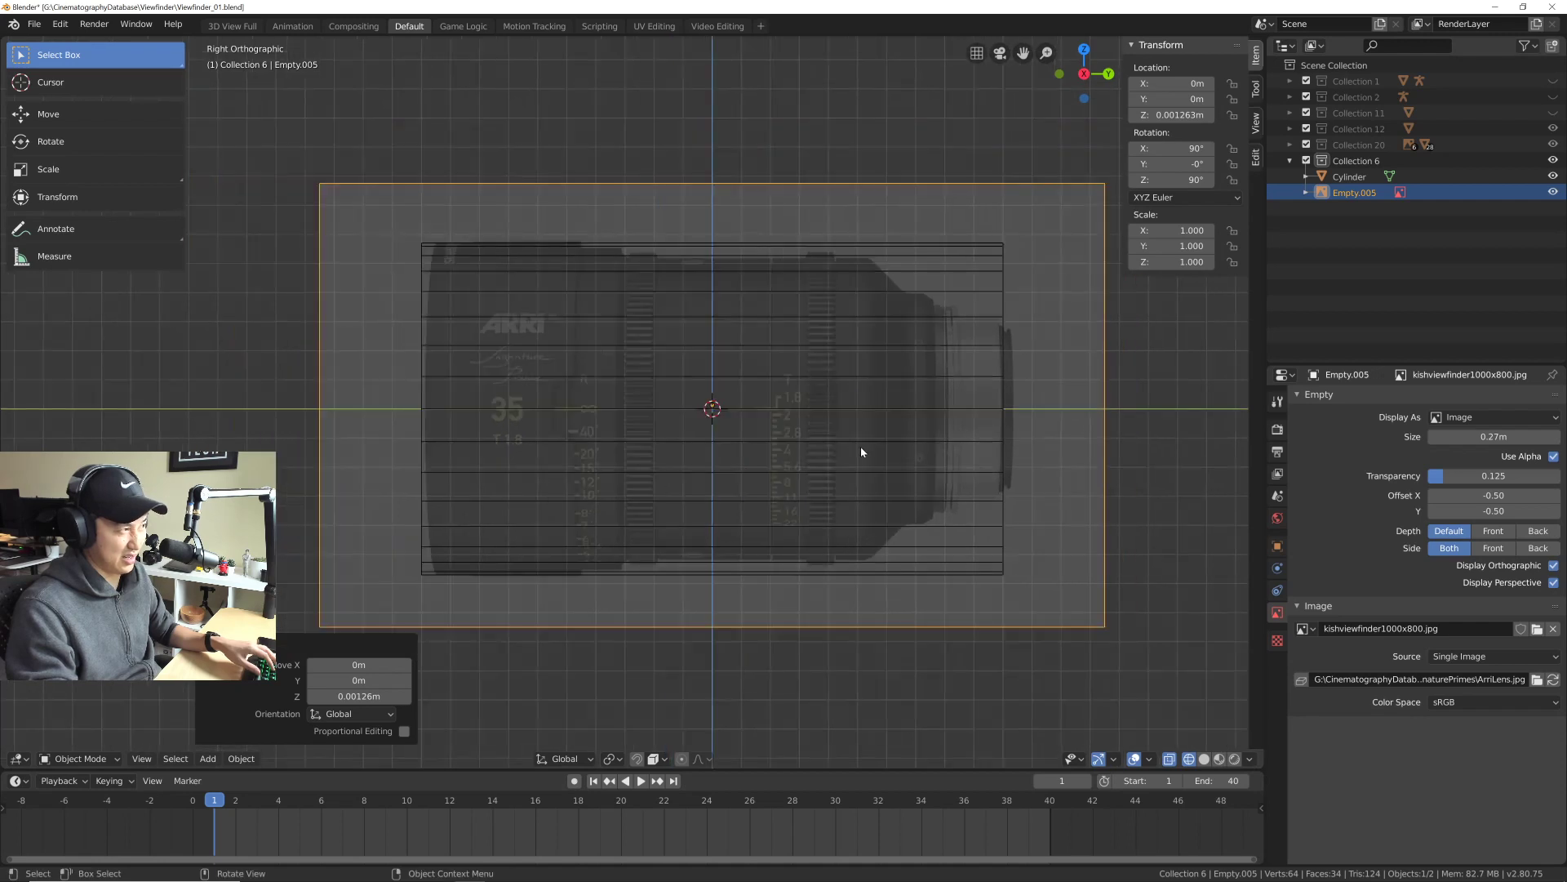
scroll(841, 448, "up", 1)
scroll(841, 448, "up", 1)
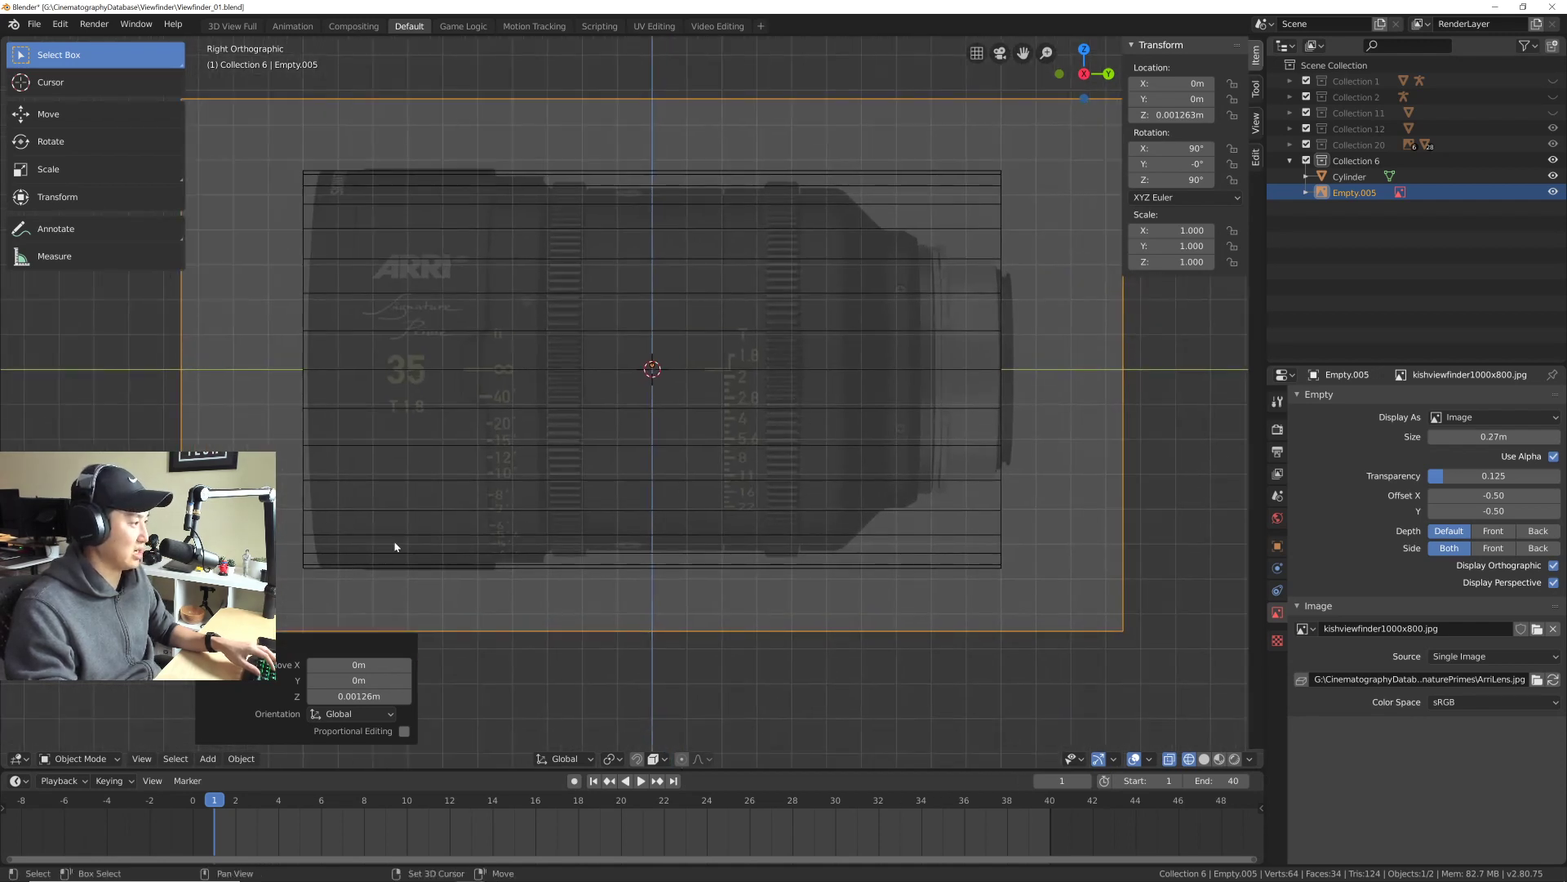
Step: Box-select the cylinder together with the lens reference image and inspect how closely their outlines match
scroll(396, 546, "down", 2)
left_click_drag(262, 193, 347, 253)
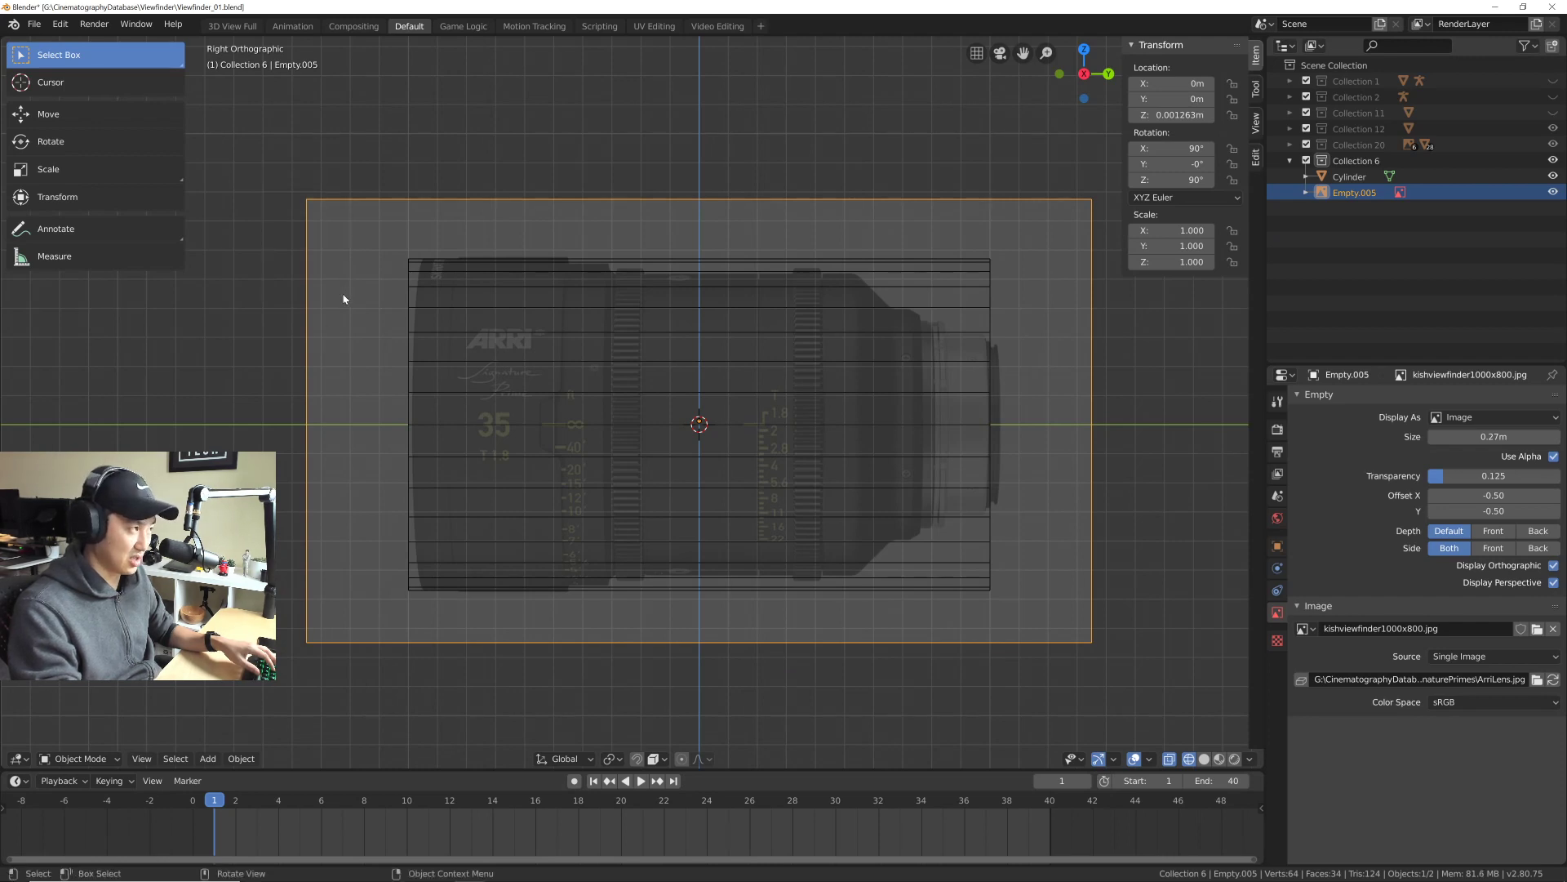
left_click_drag(370, 374, 463, 442)
scroll(498, 441, "up", 1)
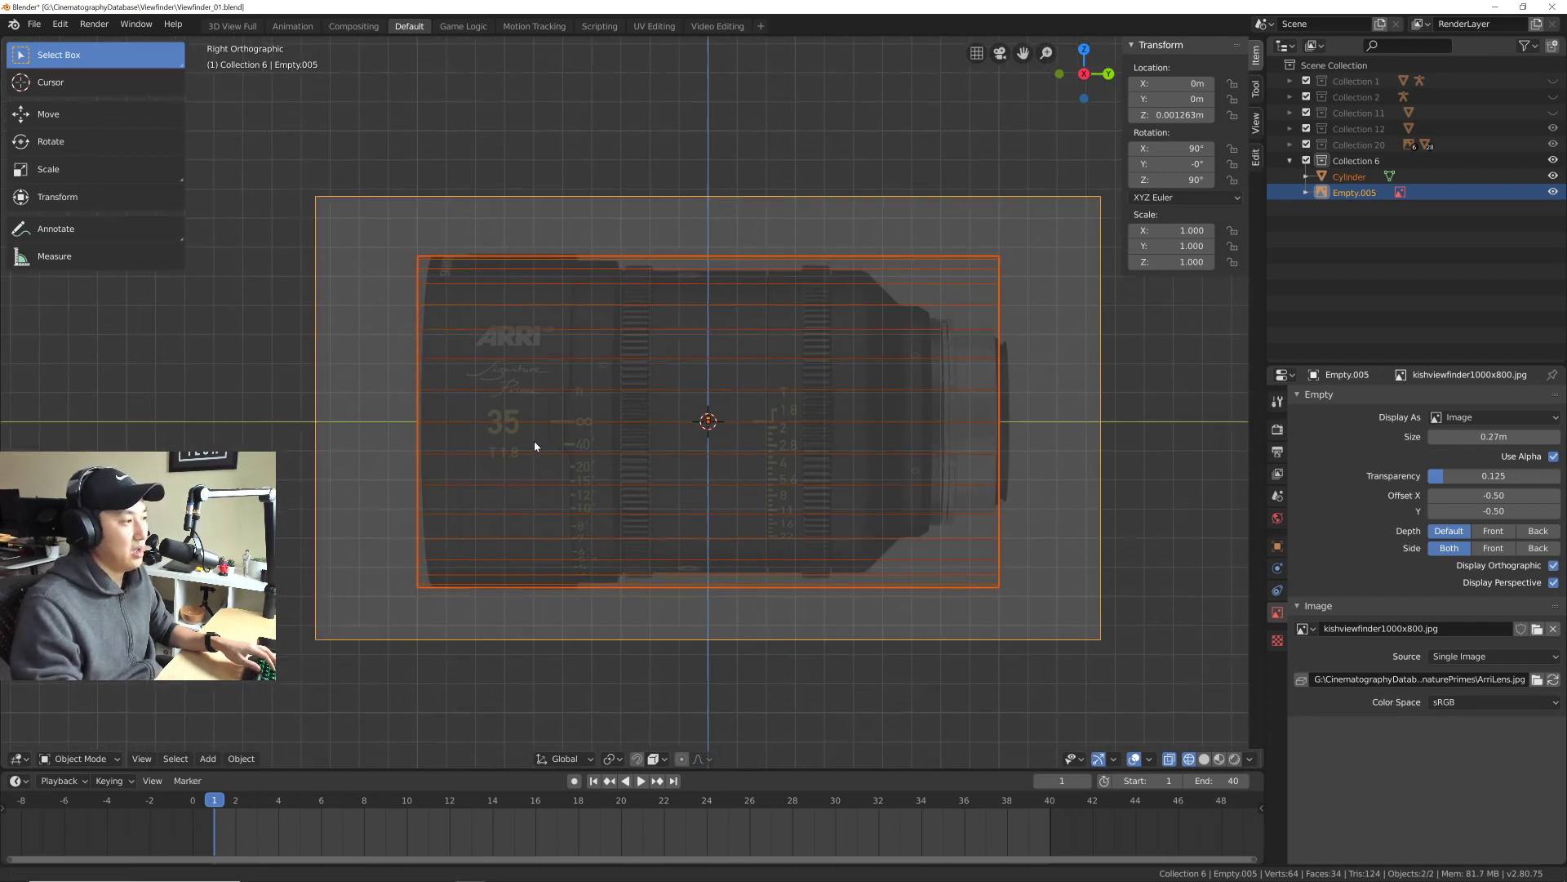
scroll(604, 438, "up", 1)
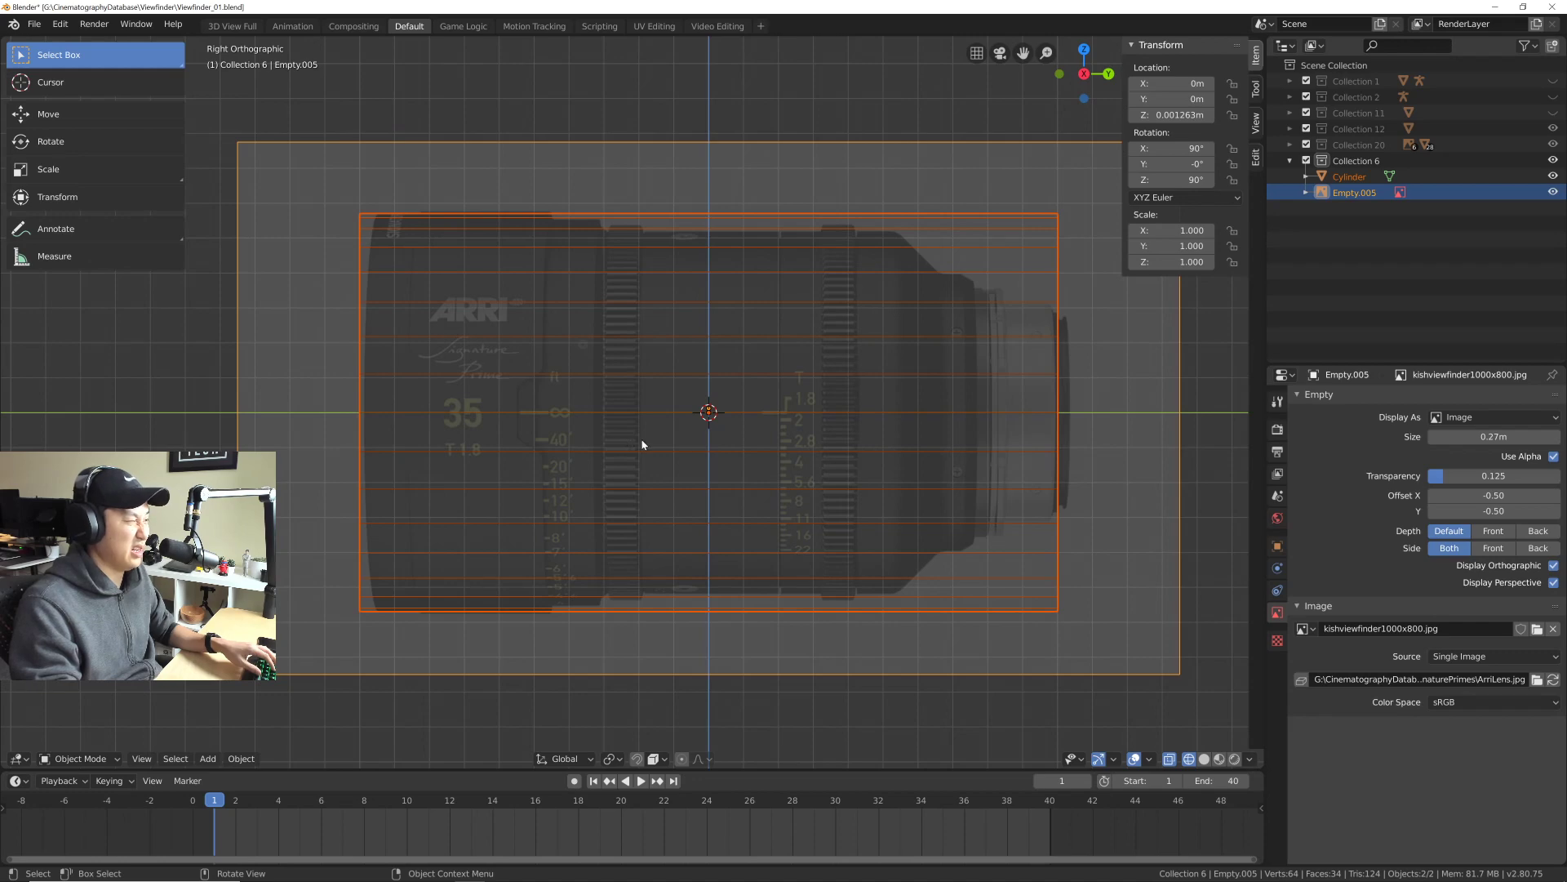
scroll(620, 441, "up", 1)
scroll(563, 443, "down", 1)
scroll(583, 437, "up", 1)
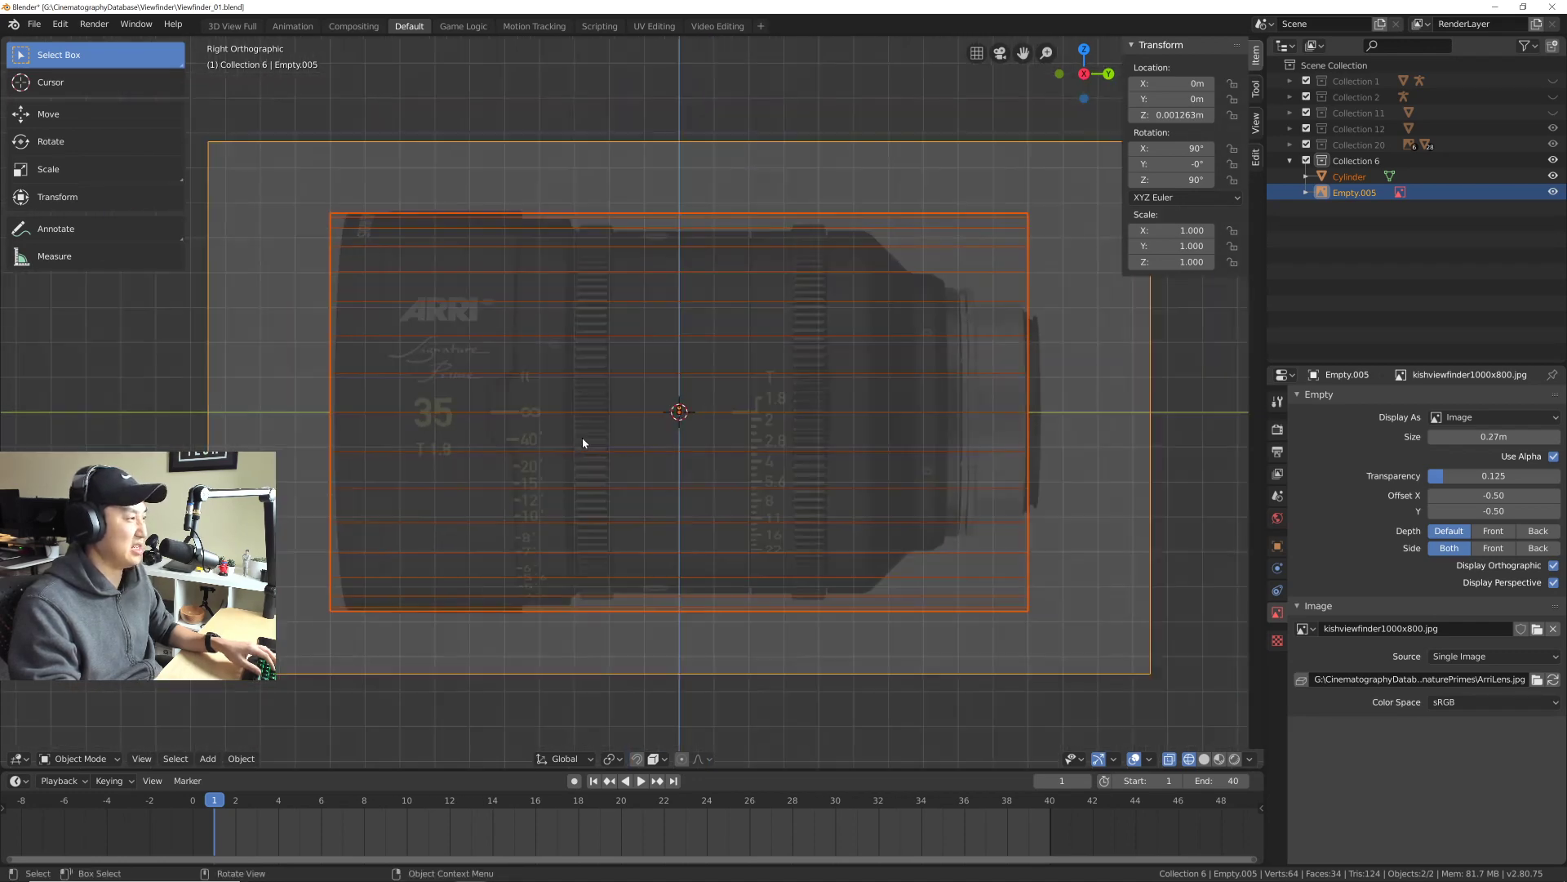
scroll(582, 438, "down", 1)
scroll(588, 445, "up", 1)
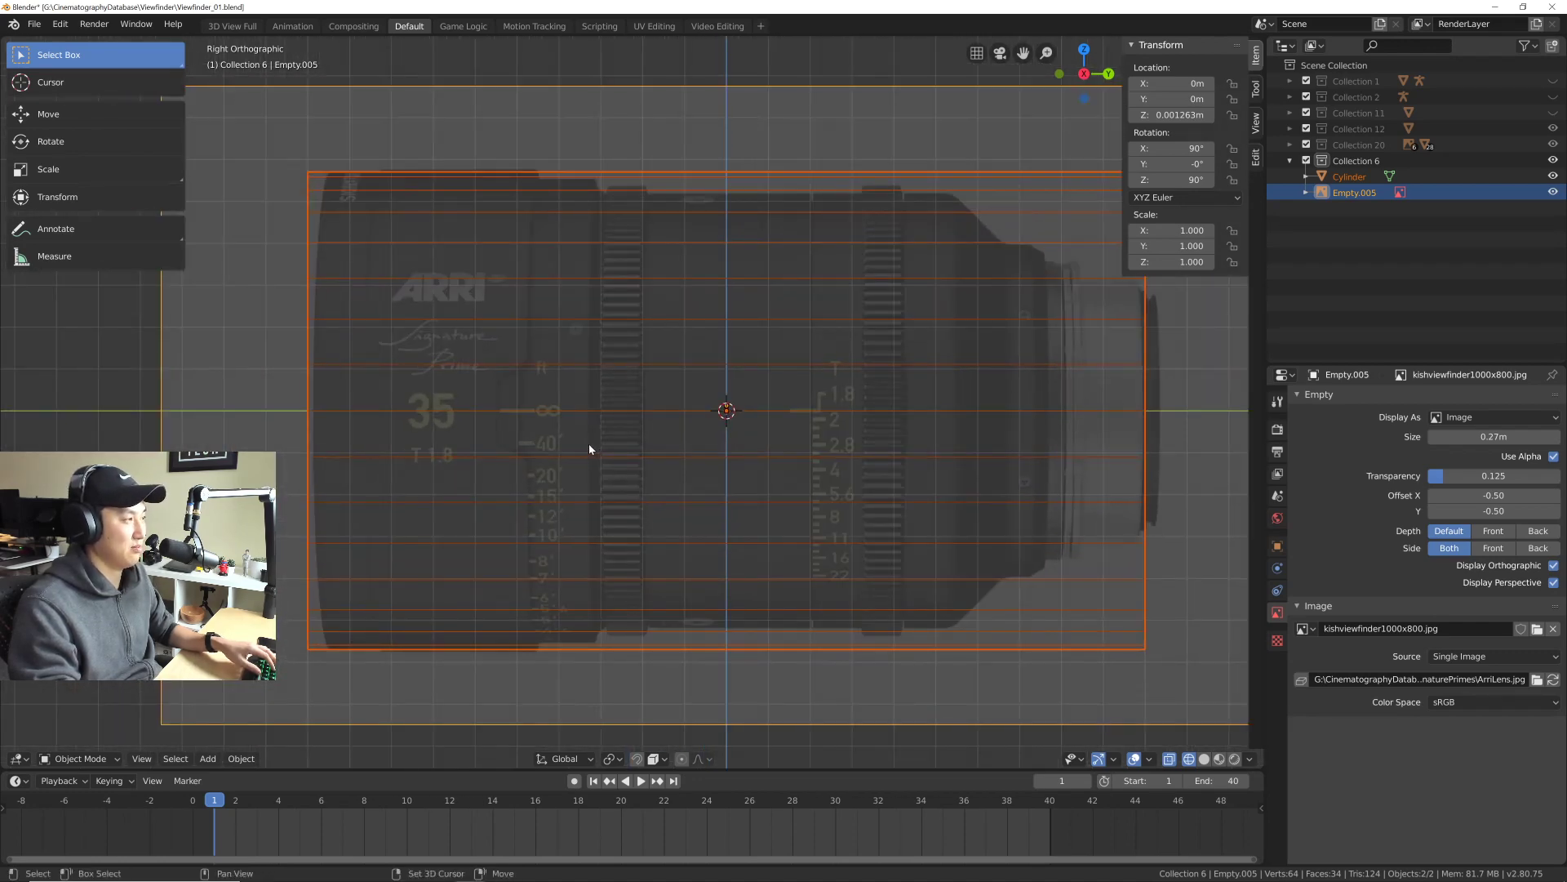
scroll(590, 445, "down", 1)
scroll(589, 445, "up", 1)
scroll(588, 445, "down", 1)
scroll(584, 446, "up", 1)
scroll(584, 442, "down", 1)
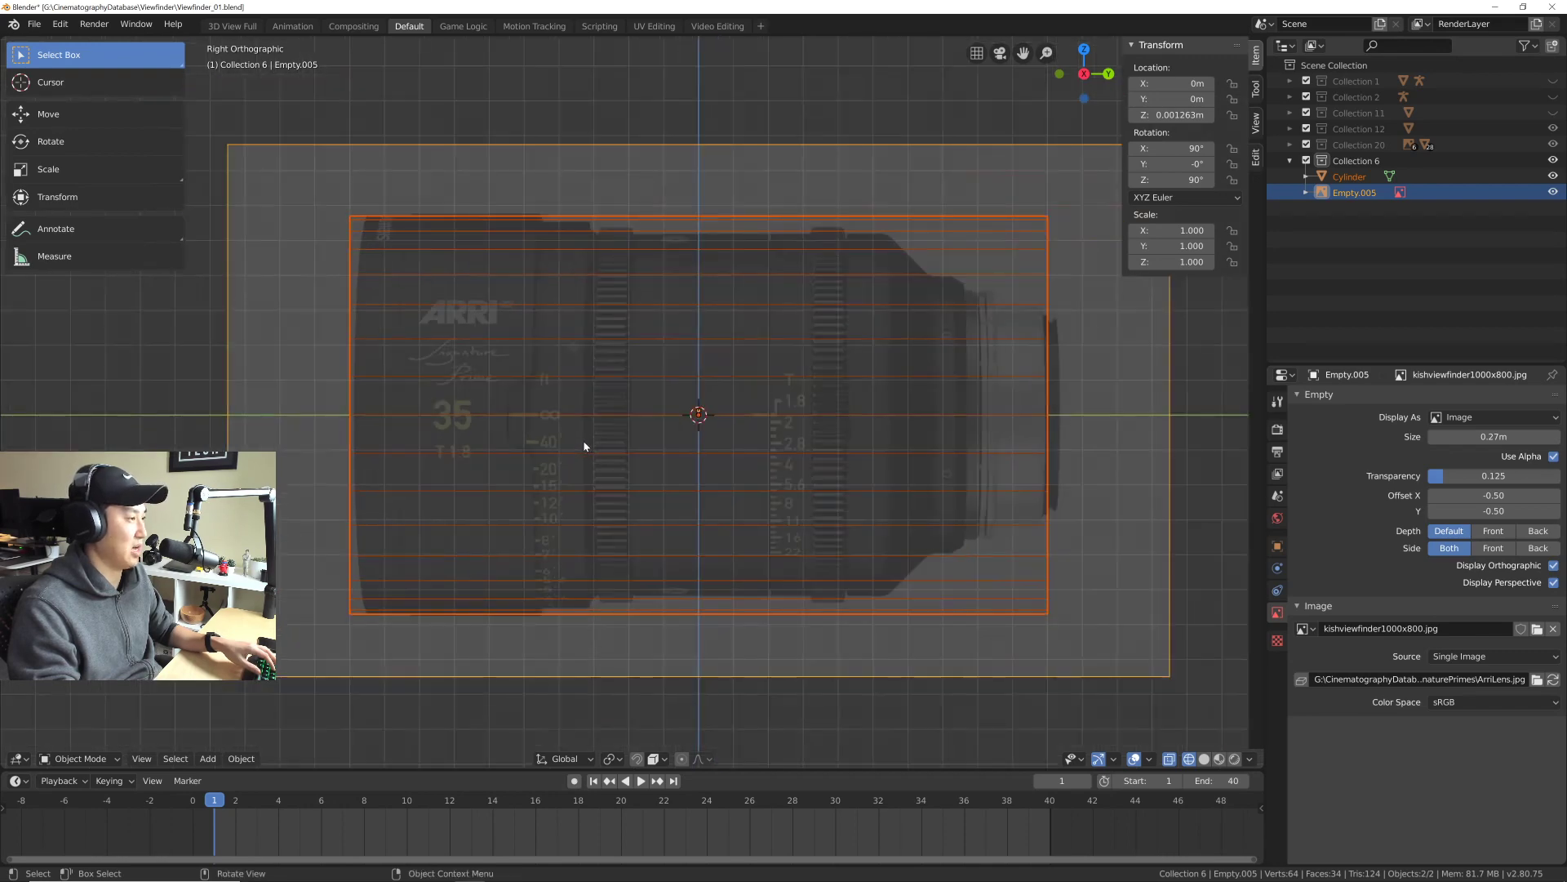
scroll(583, 440, "up", 1)
scroll(587, 444, "down", 1)
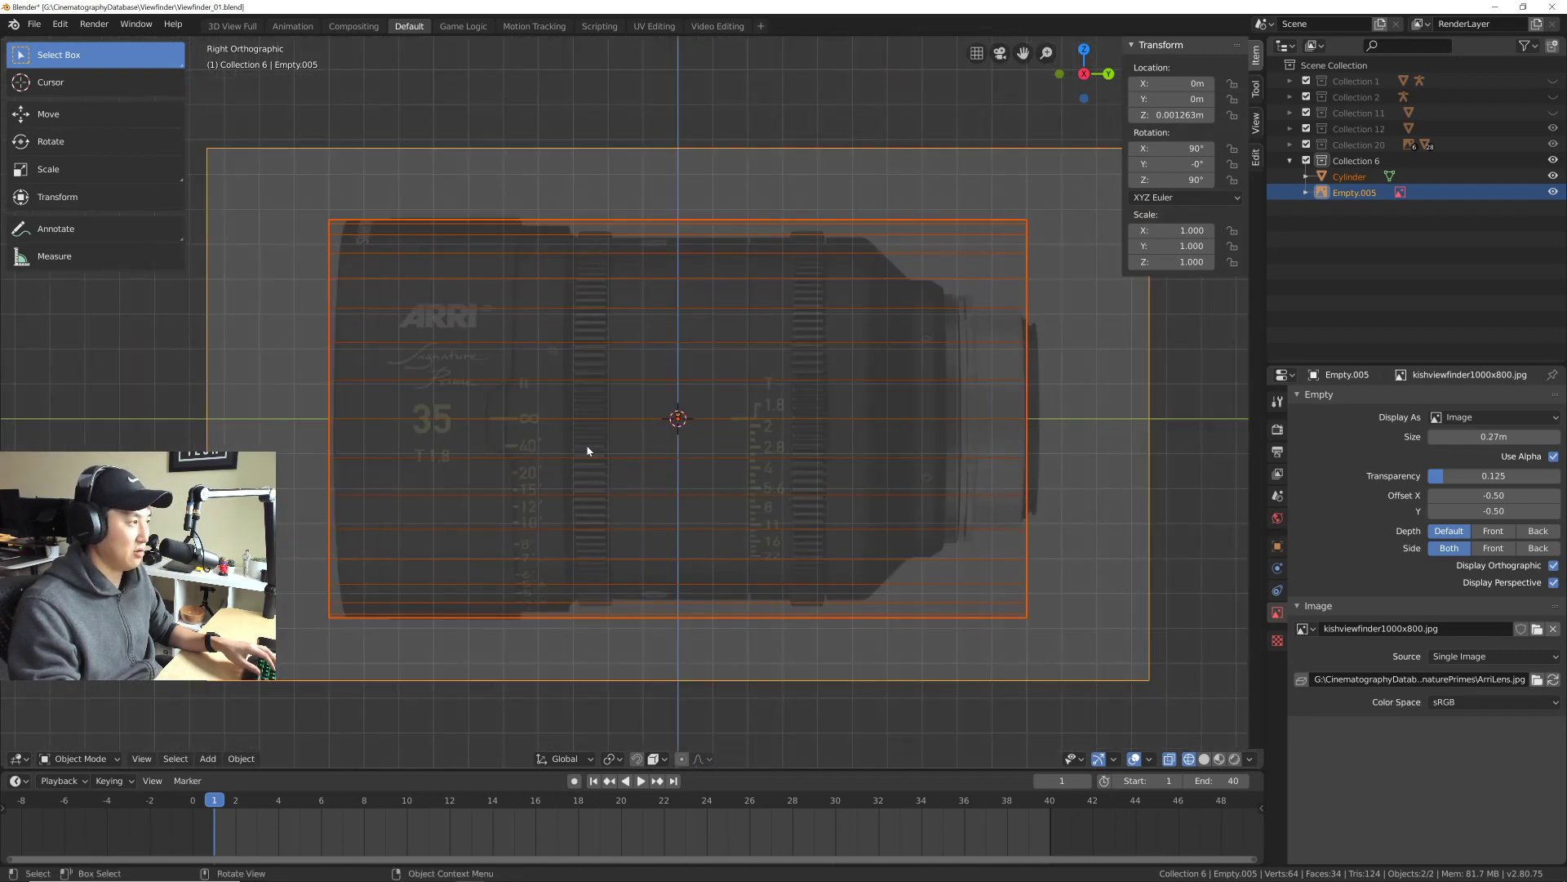
scroll(588, 450, "down", 1)
scroll(588, 451, "up", 1)
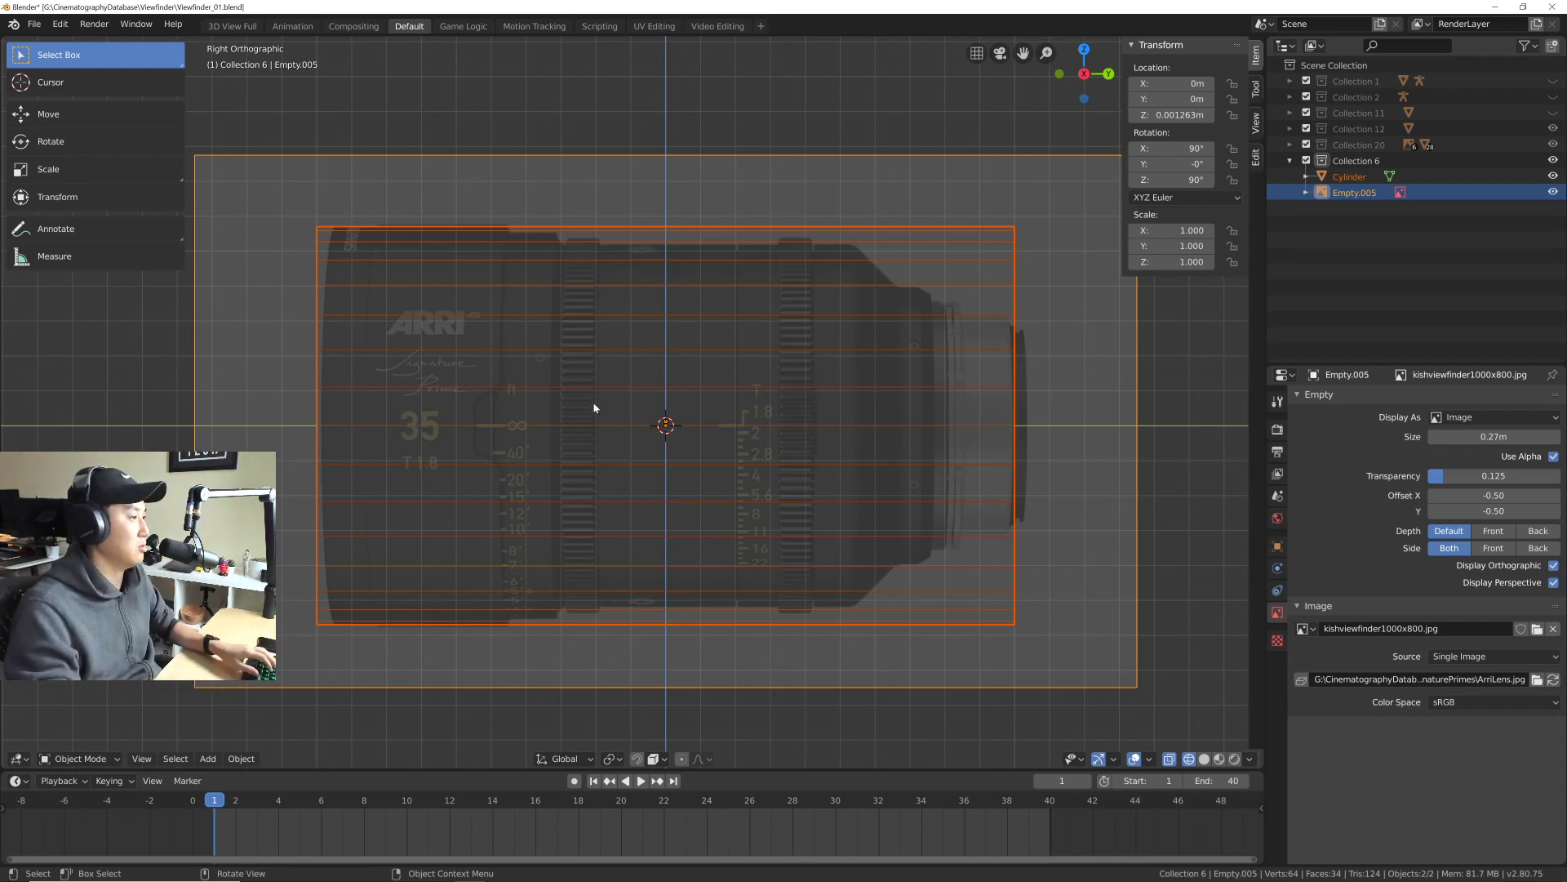
Step: Select only the Cylinder object over the lens reference image
middle_click_drag(598, 442, 616, 446, "shift")
middle_click_drag(911, 429, 864, 427, "shift")
left_click(1349, 176)
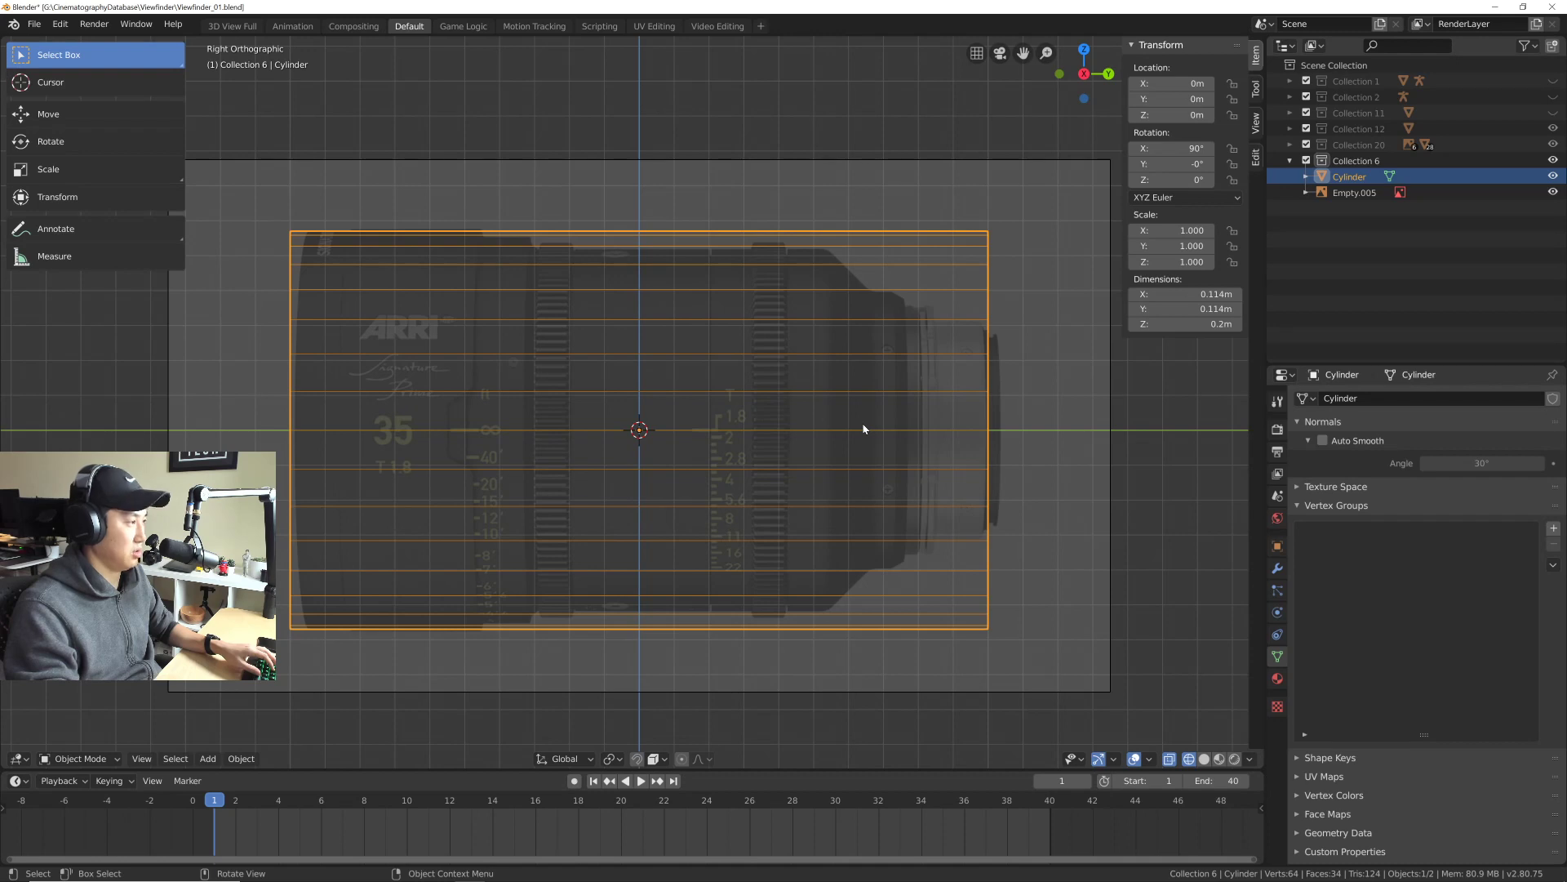
Step: Isolate Collection 1 and Collection 2 in turn, and restore Collection 6 with its cylinder and lens reference image visible
key("1")
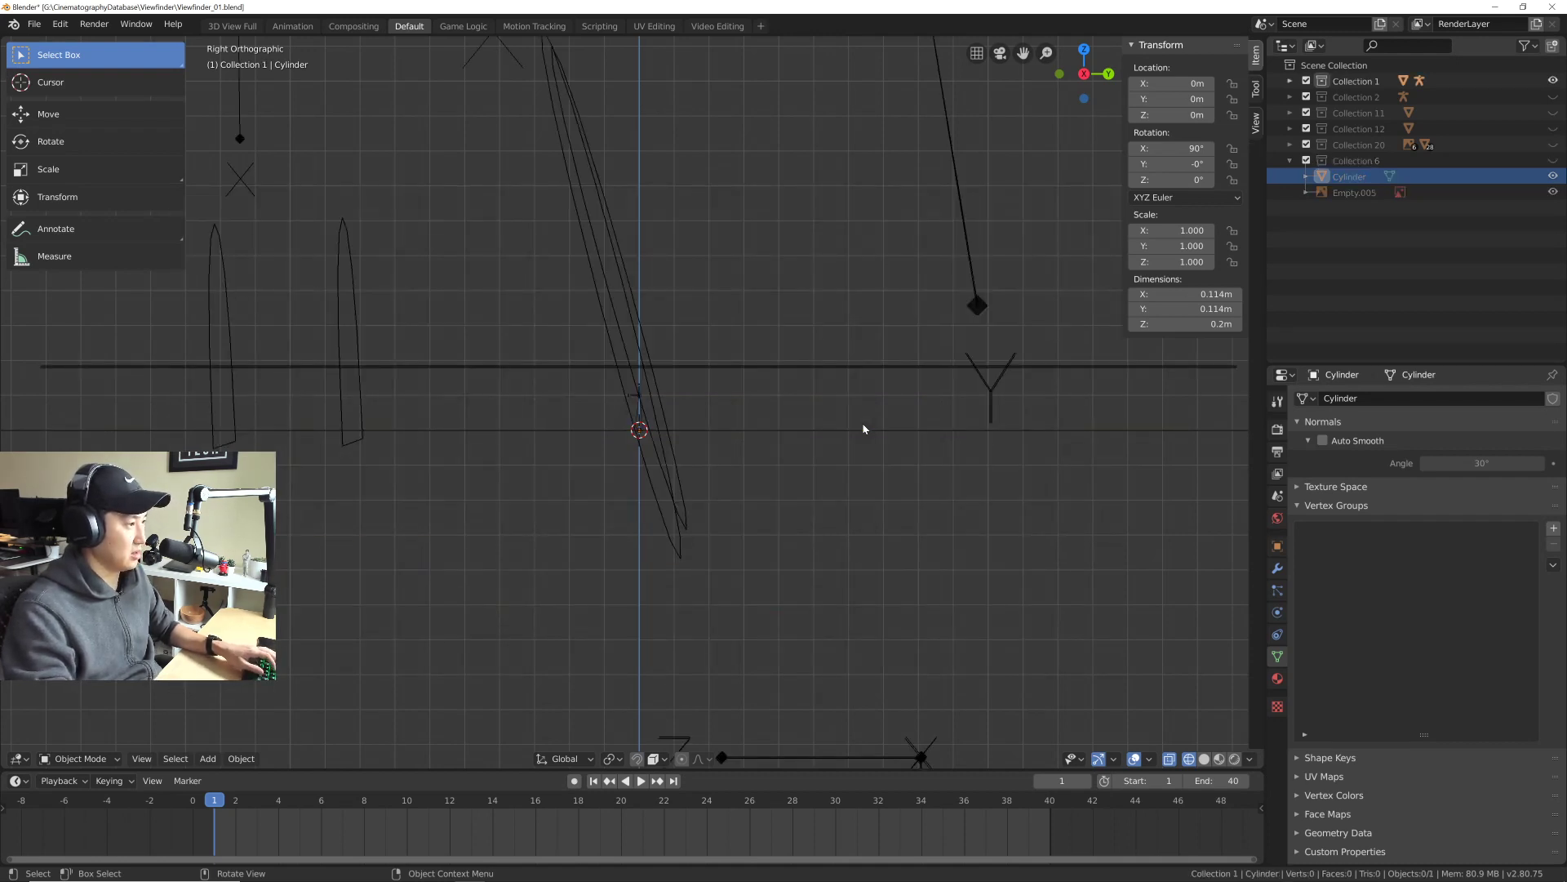
key("2")
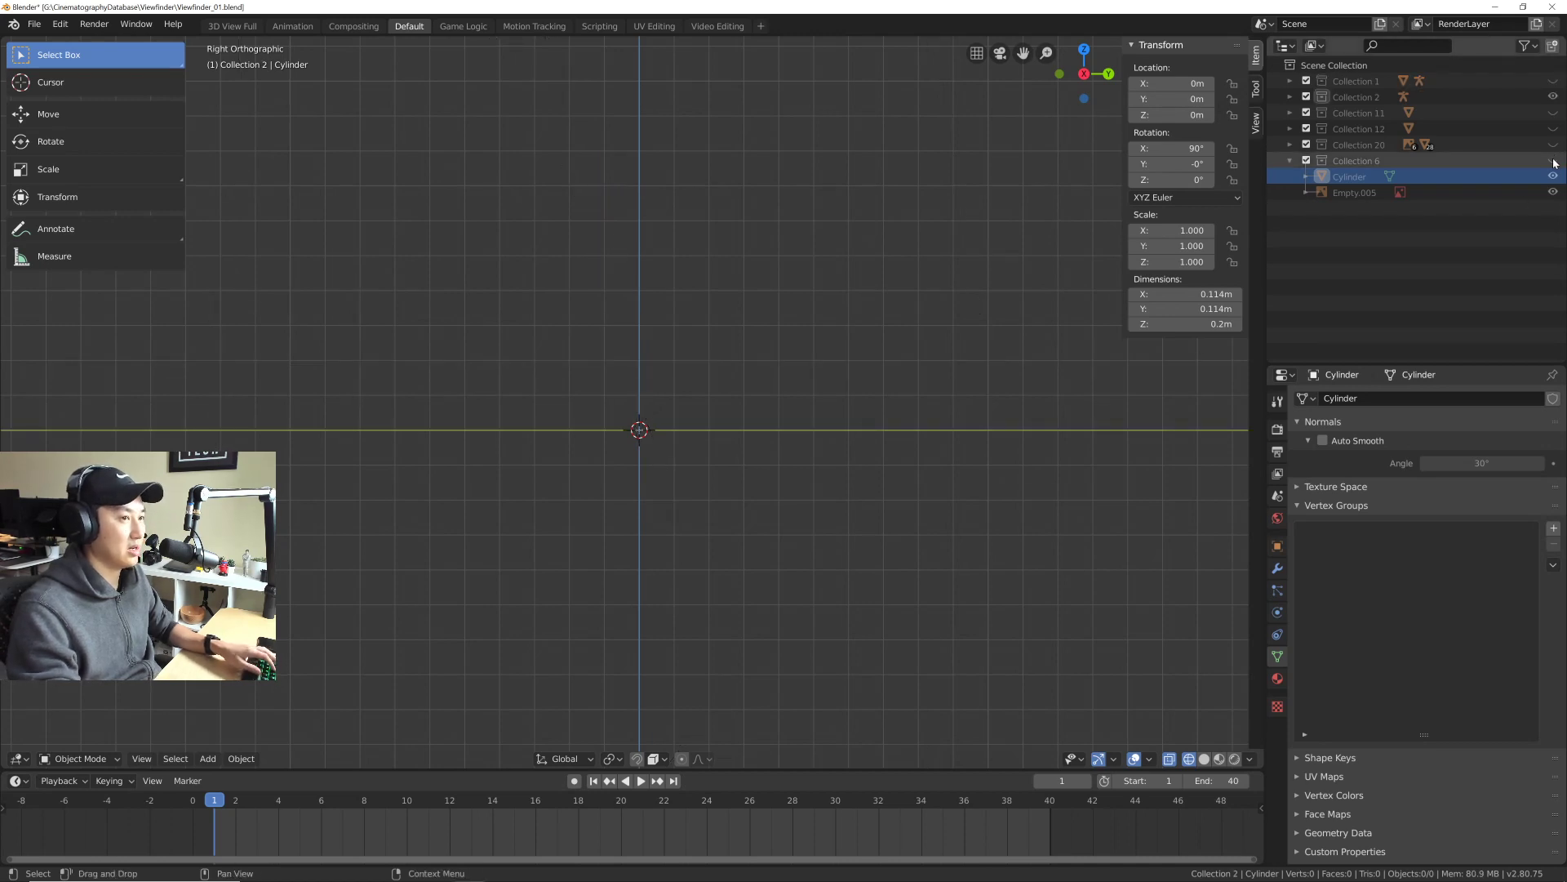
mouse_move(1553, 80)
left_mouse_down()
mouse_move(1561, 163)
mouse_move(1553, 80)
left_mouse_up()
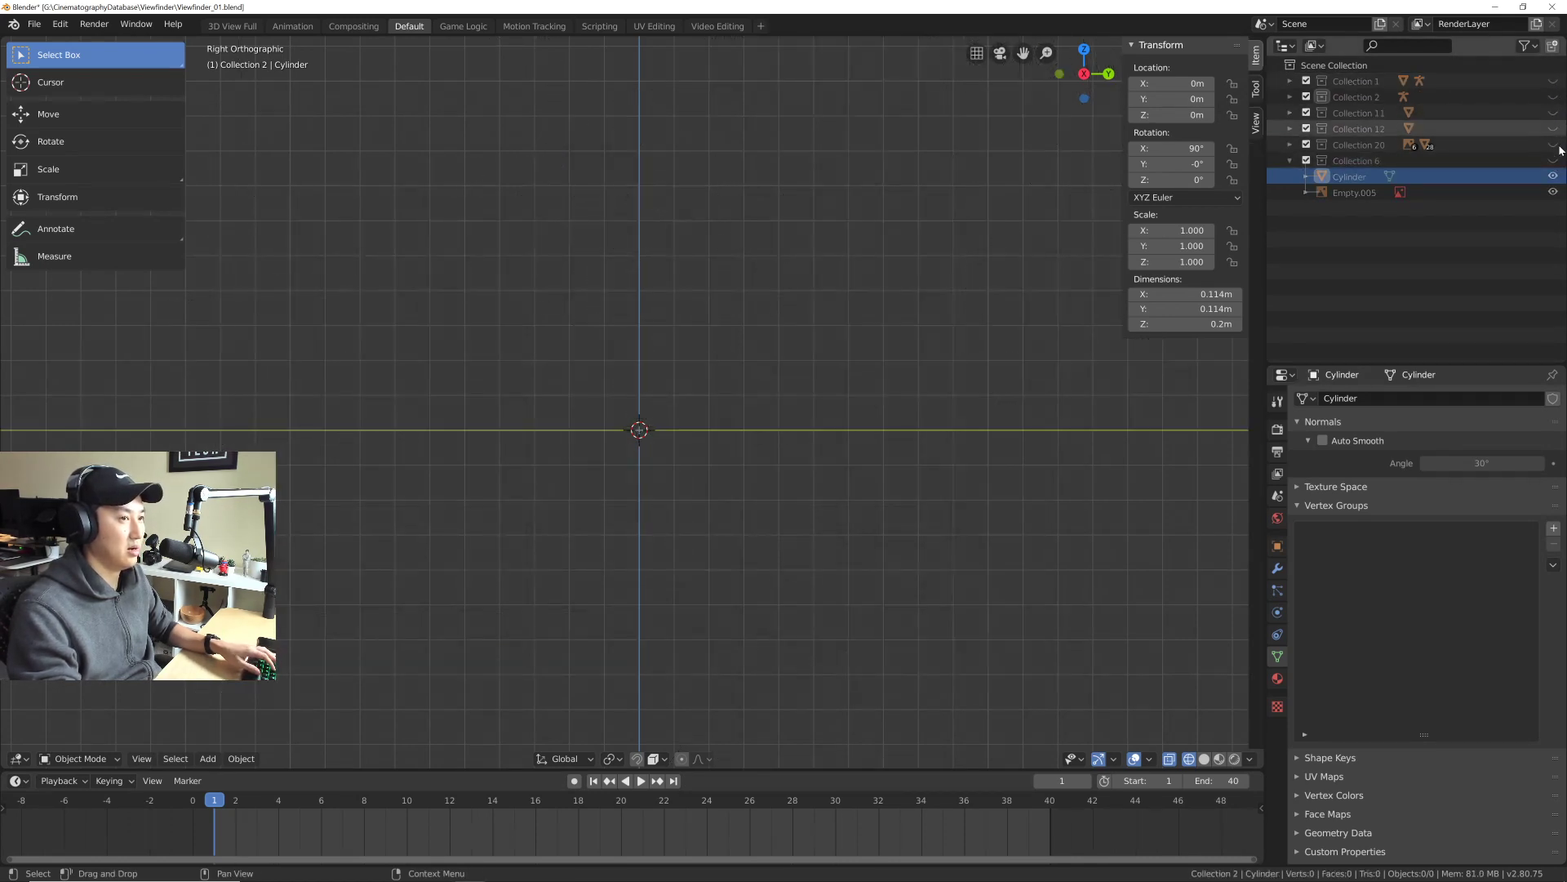
left_click(1554, 176)
left_click(1553, 161)
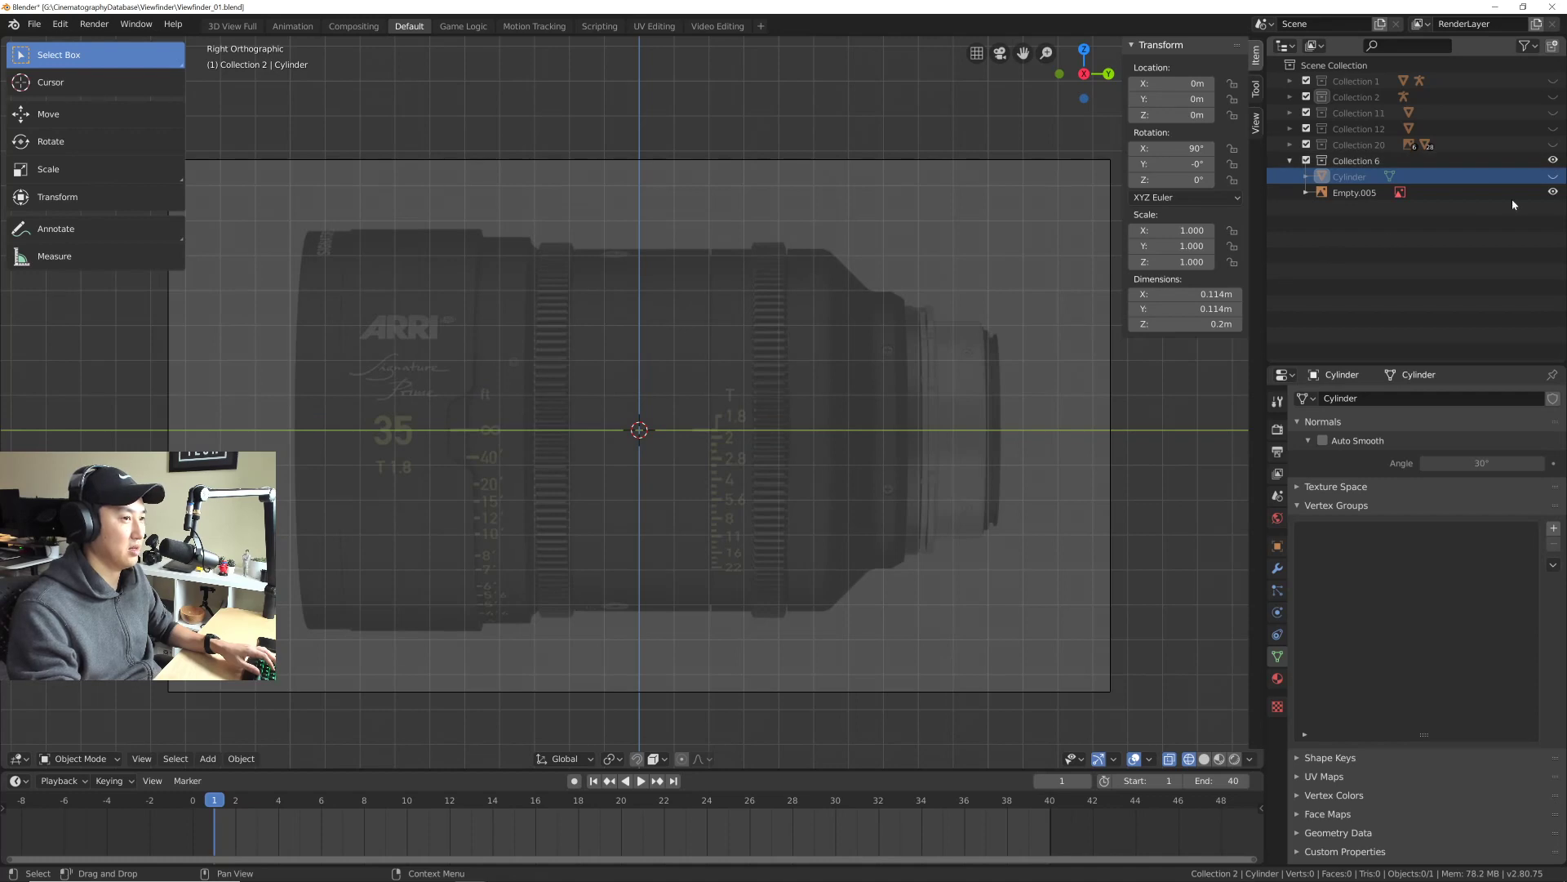
left_click(1553, 176)
key("Home")
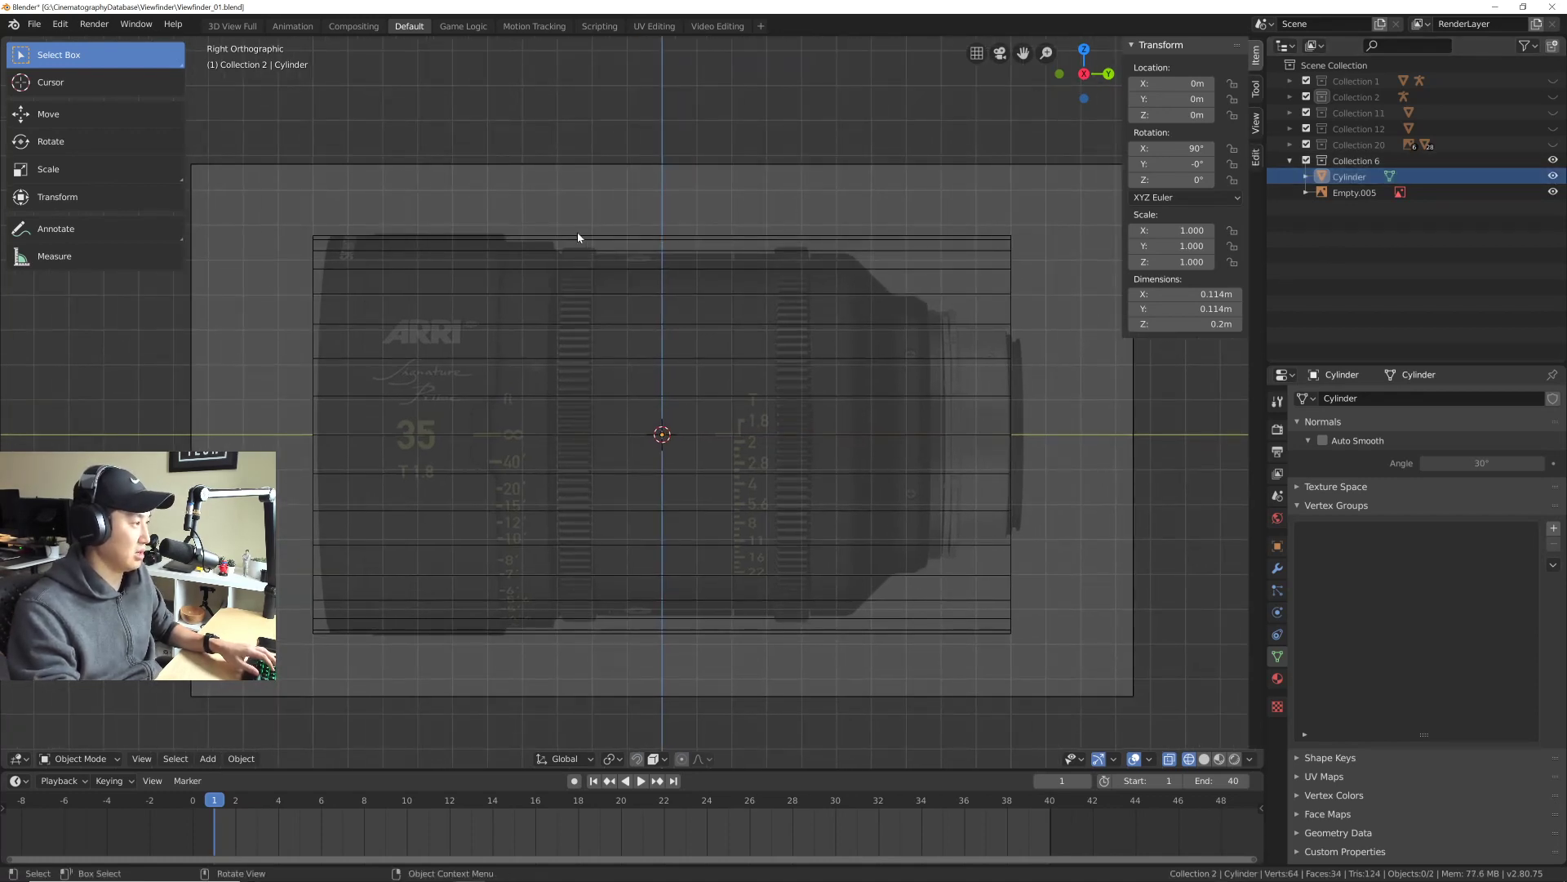
Step: Select both the cylinder and the lens reference image, and reduce the selection to the Cylinder object alone
left_click_drag(509, 247, 521, 308)
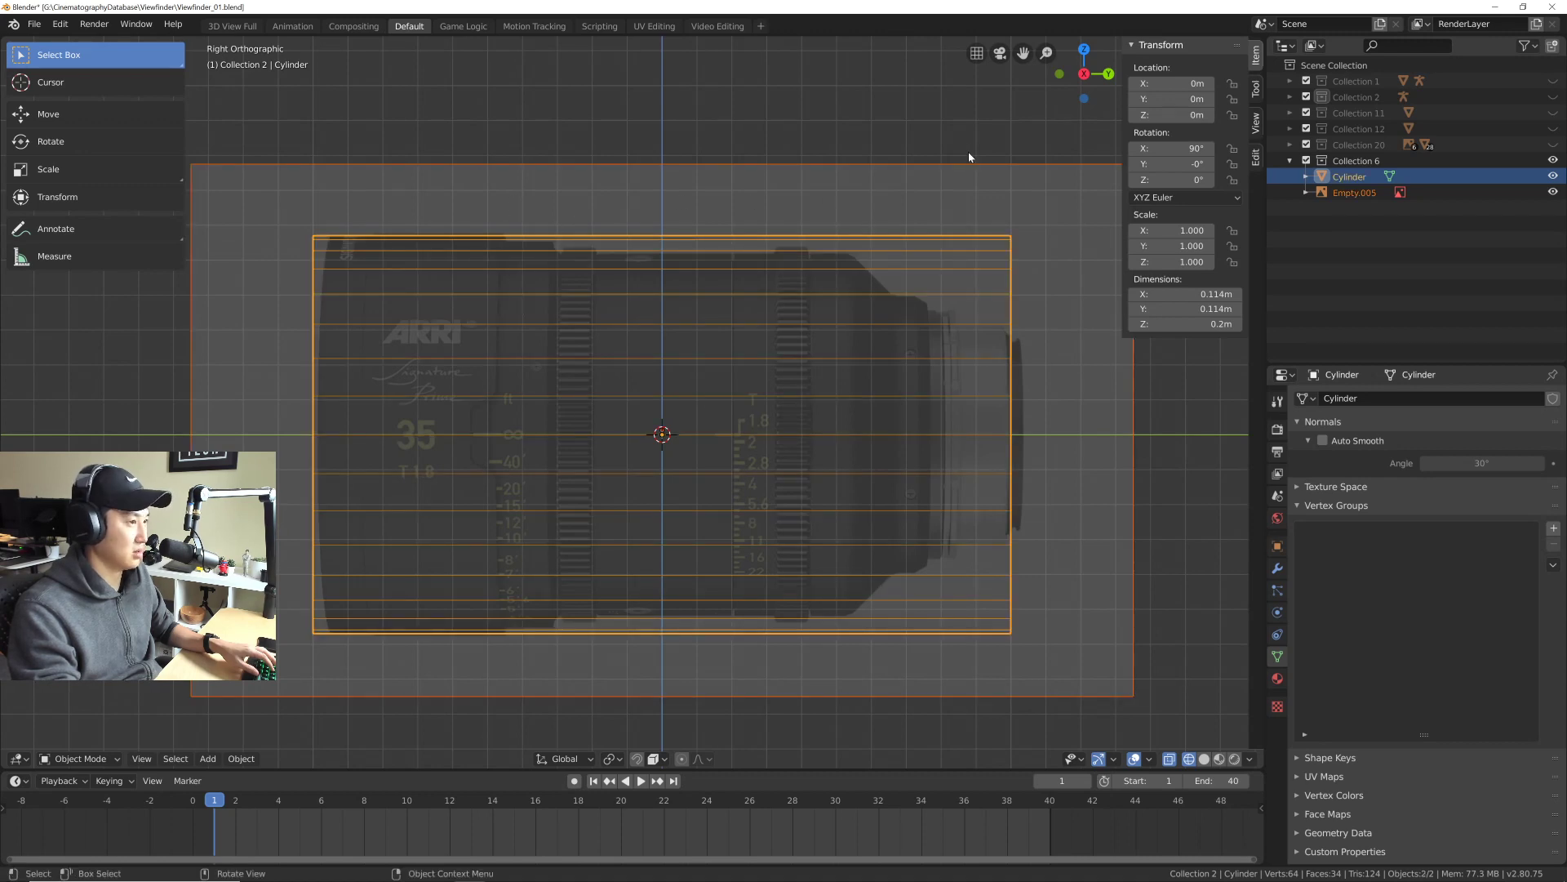
left_click(955, 250, "shift")
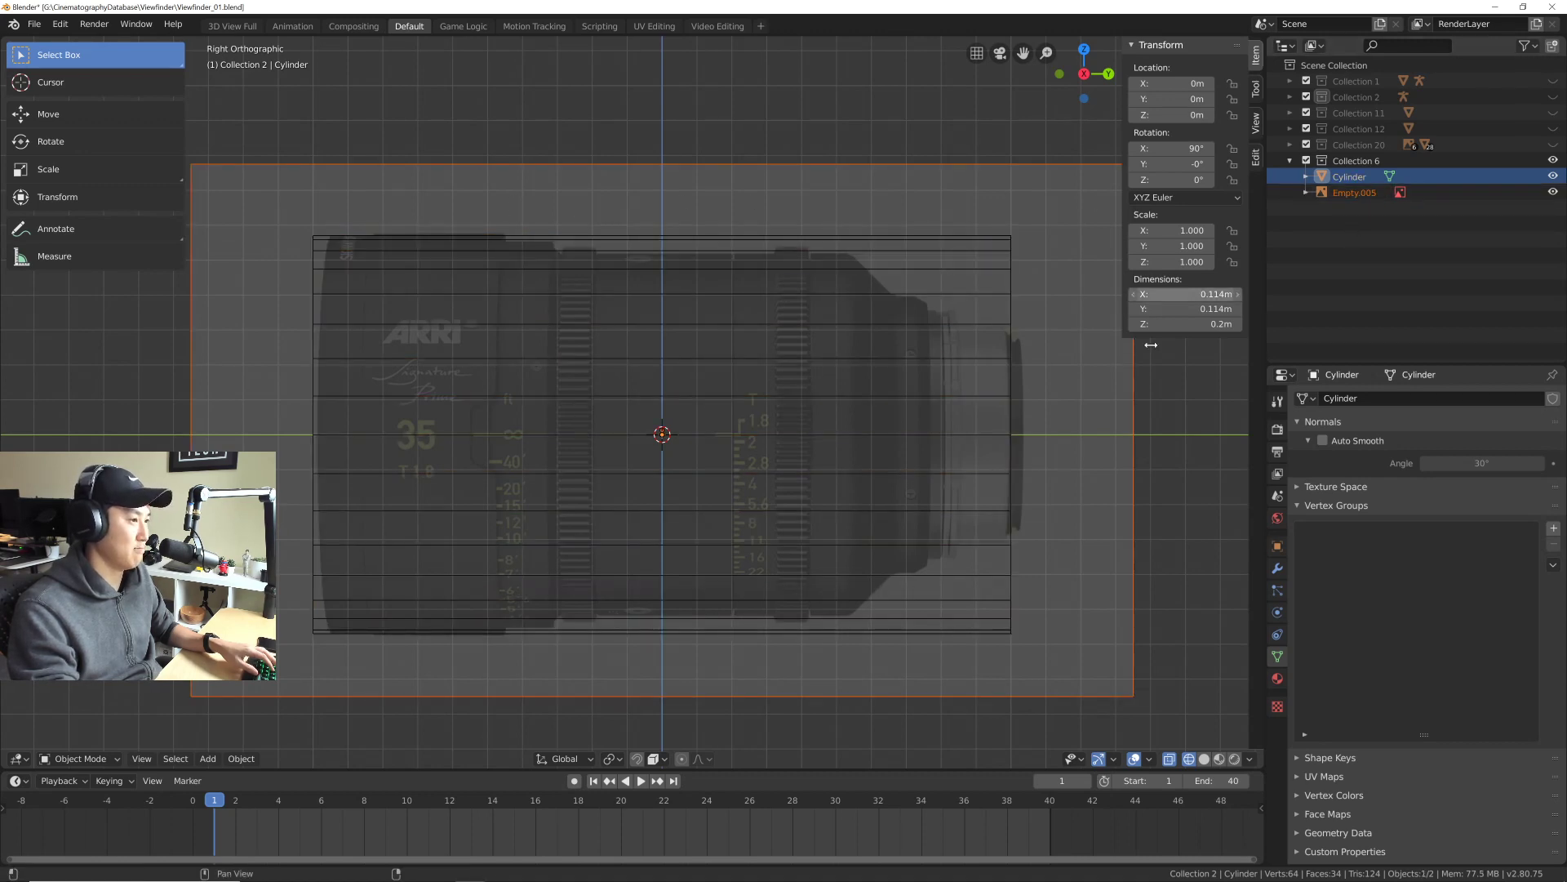
left_click(1354, 193)
left_click(1349, 177)
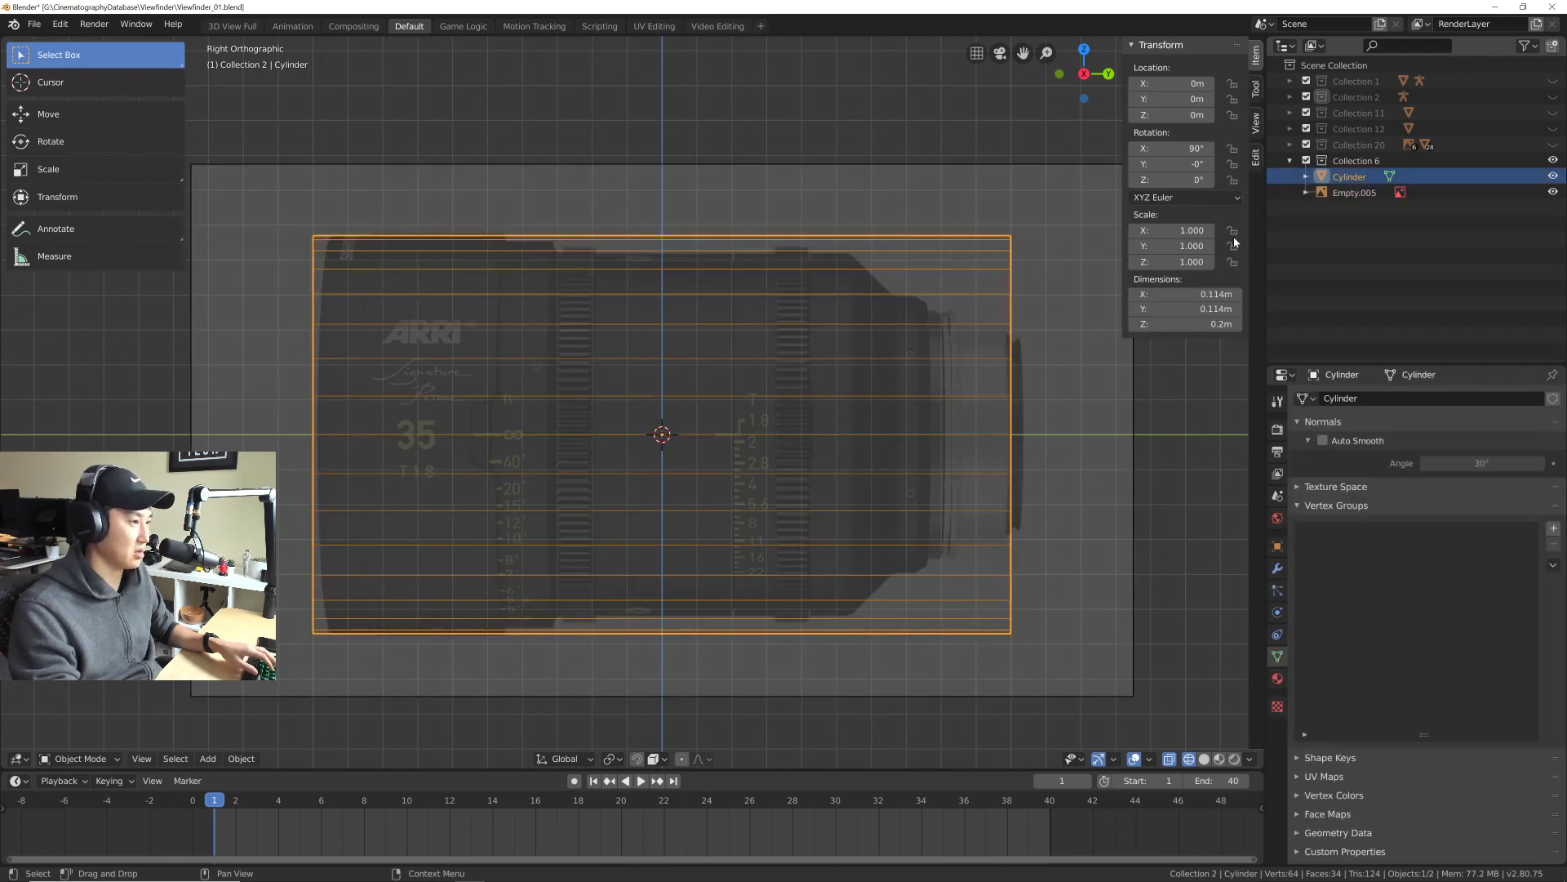
Step: Edit the cylinder's mesh and move its mount-end vertices about -0.186 m along Y, leaving a short ring at the lens front
middle_click_drag(693, 420, 700, 422, "shift")
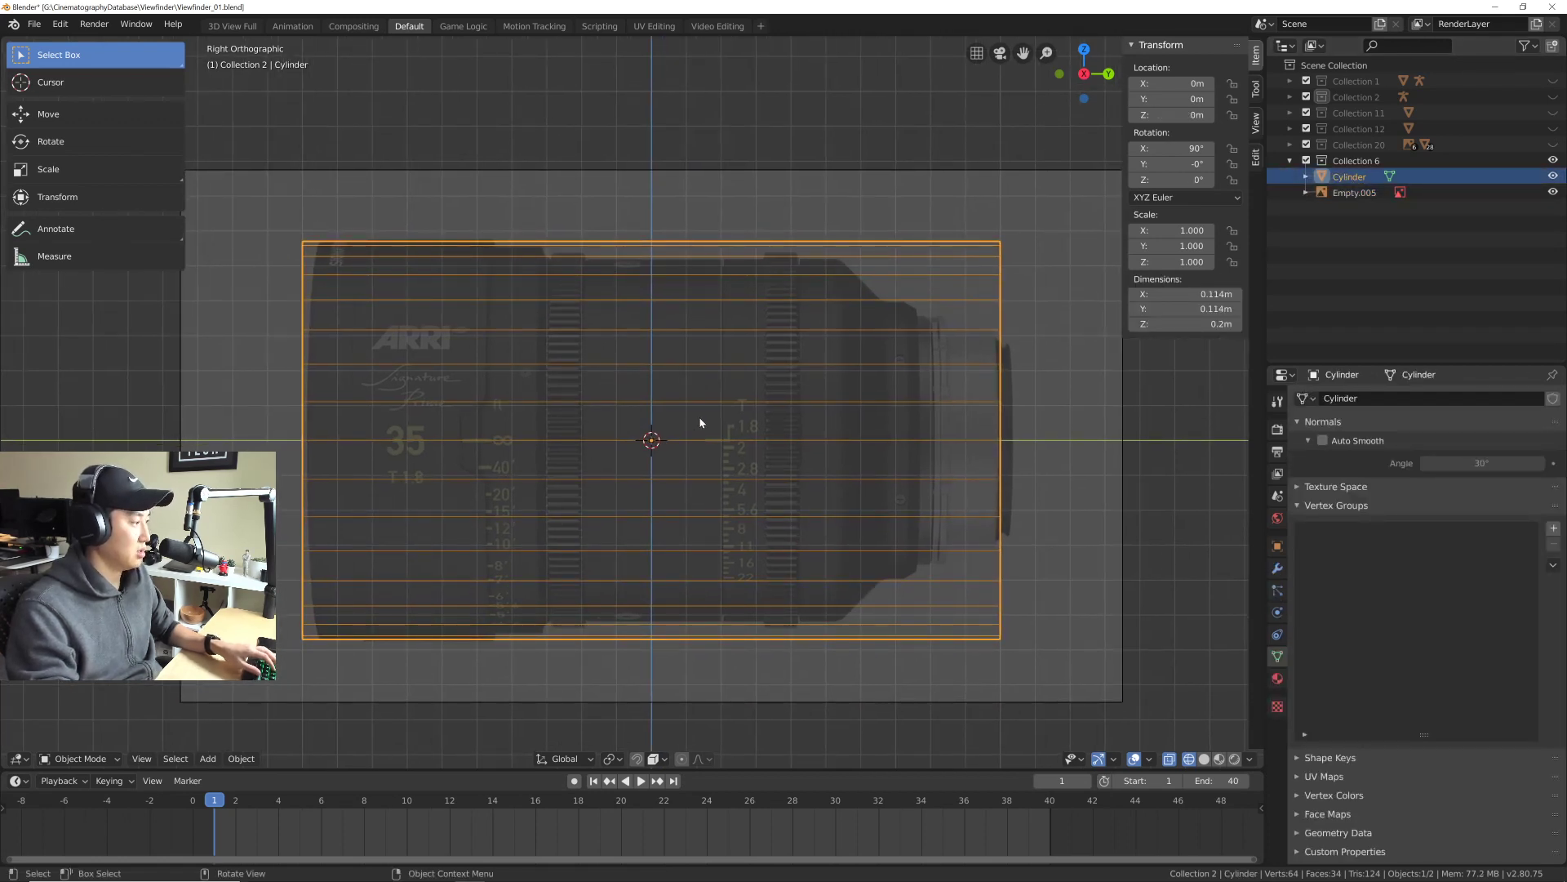
key("Tab")
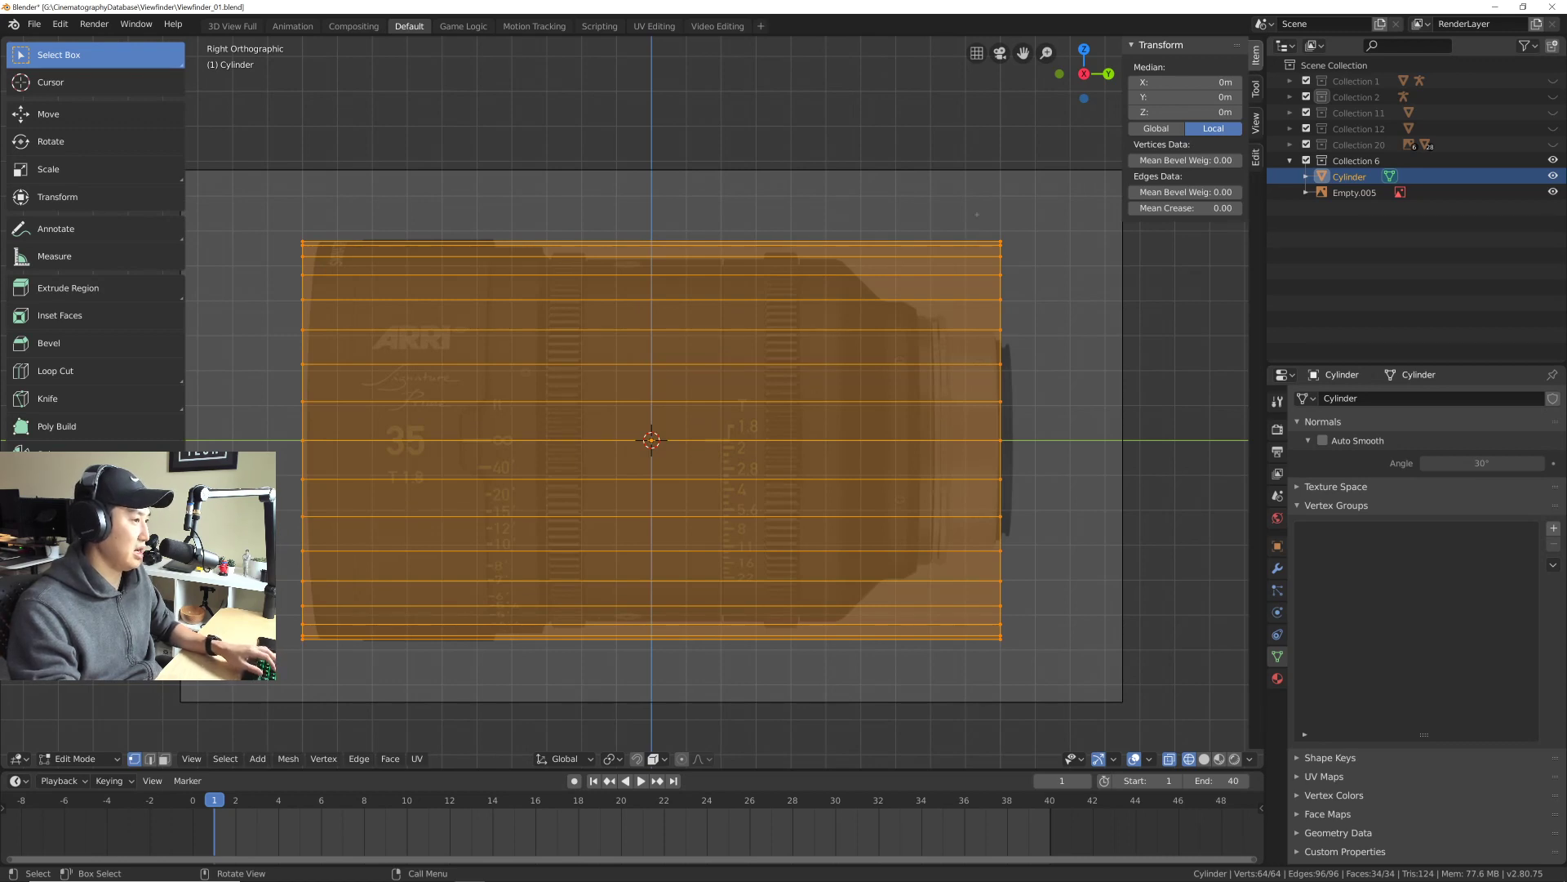
left_click_drag(976, 215, 1083, 661)
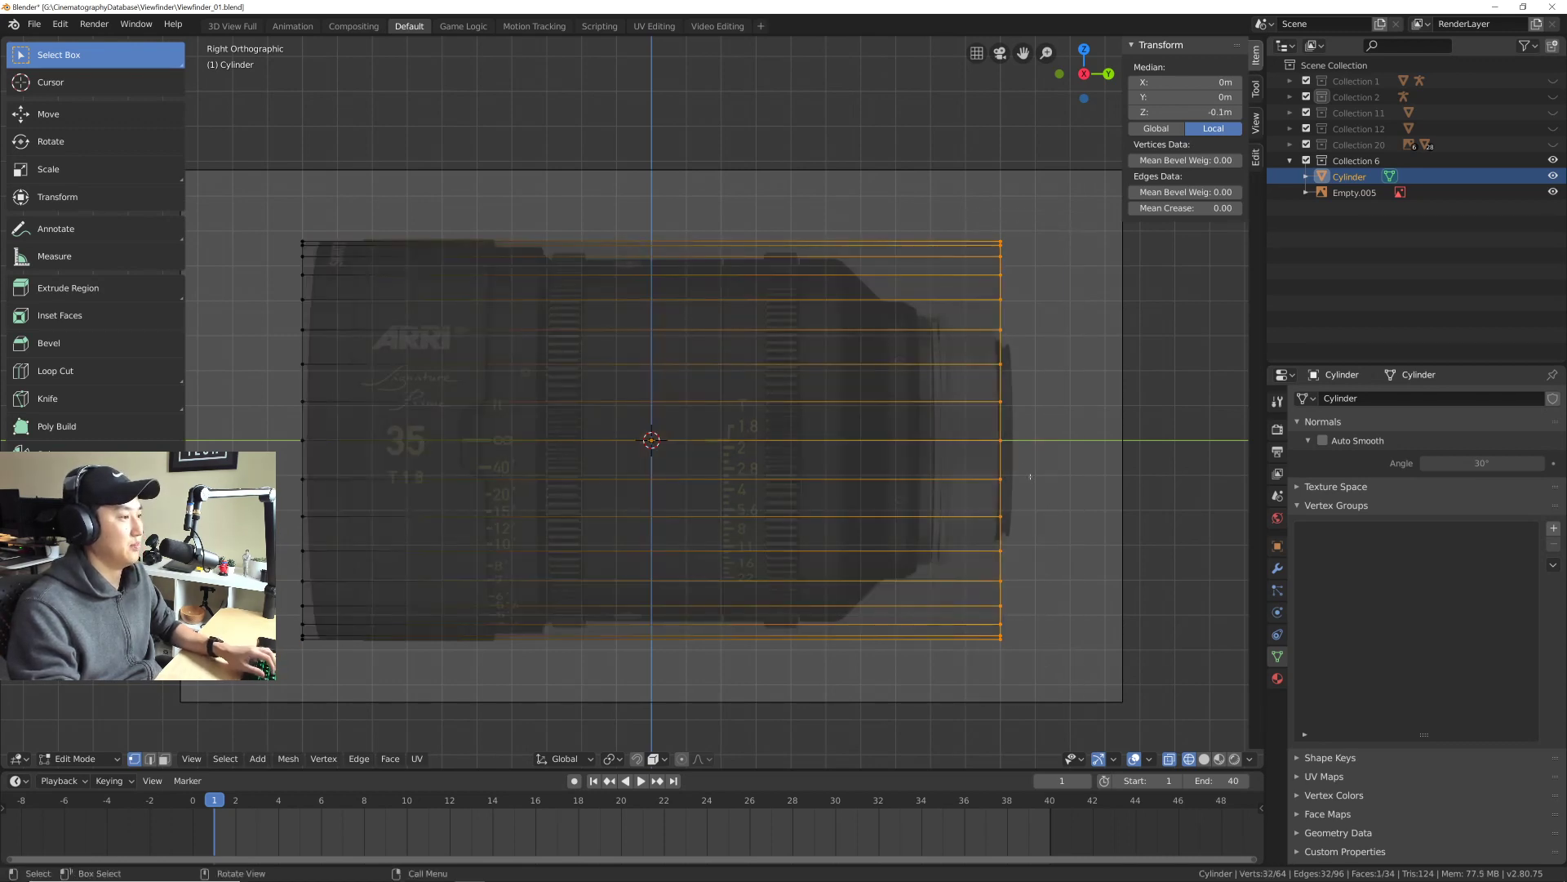
key("y")
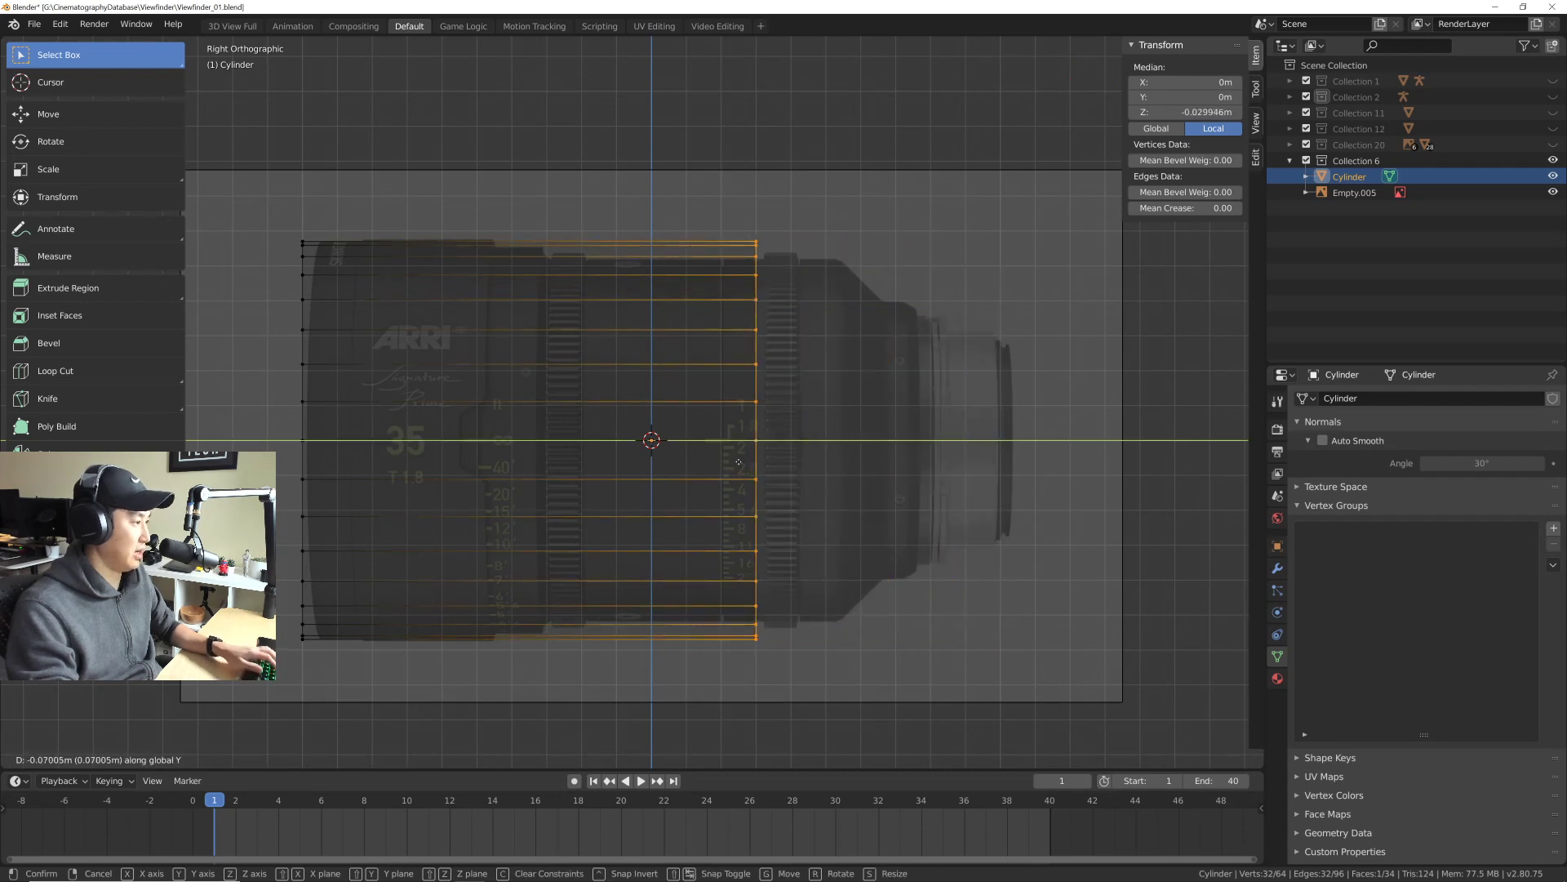
left_click(387, 463)
Step: Move the ring's front vertices about 0.0015 m along Y to meet the front edge of the lens image
middle_click_drag(434, 455, 544, 426, "shift")
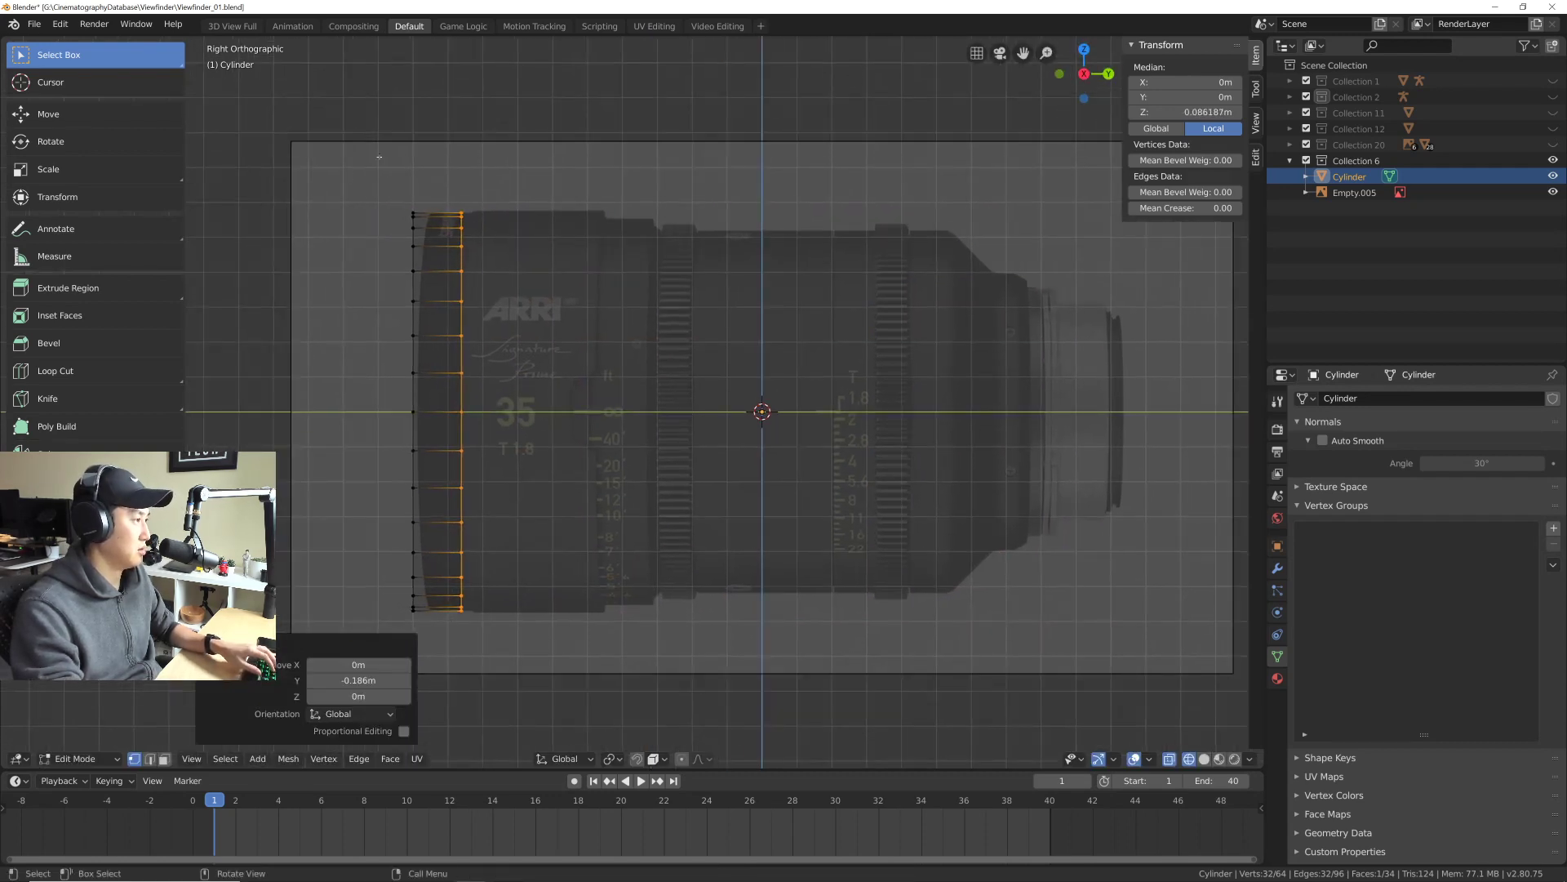
left_click_drag(349, 175, 444, 719)
key("g")
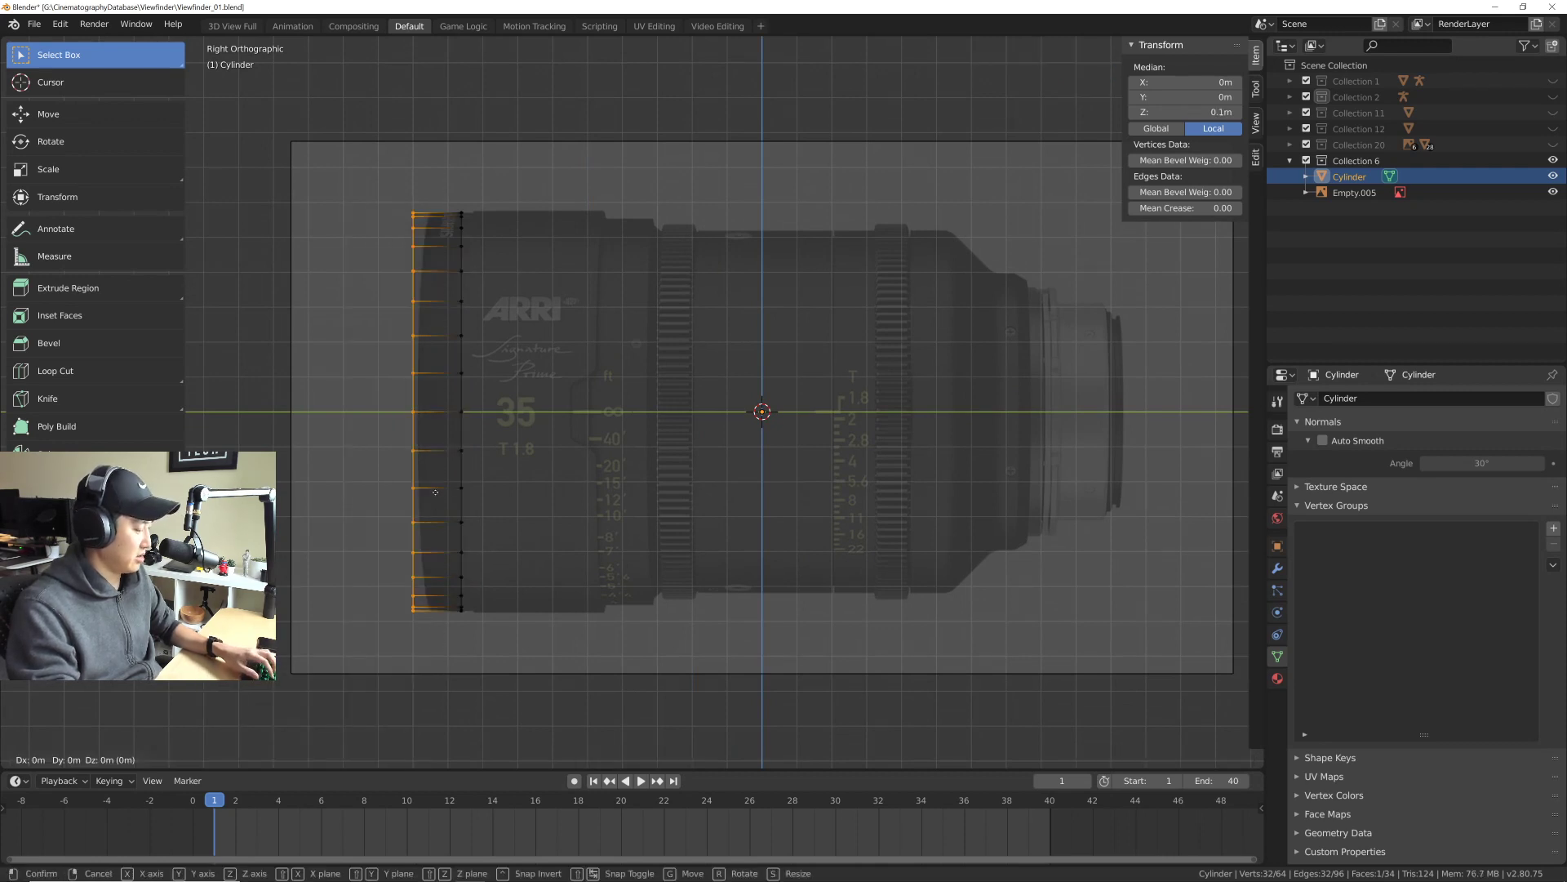
key("y")
left_click(441, 480)
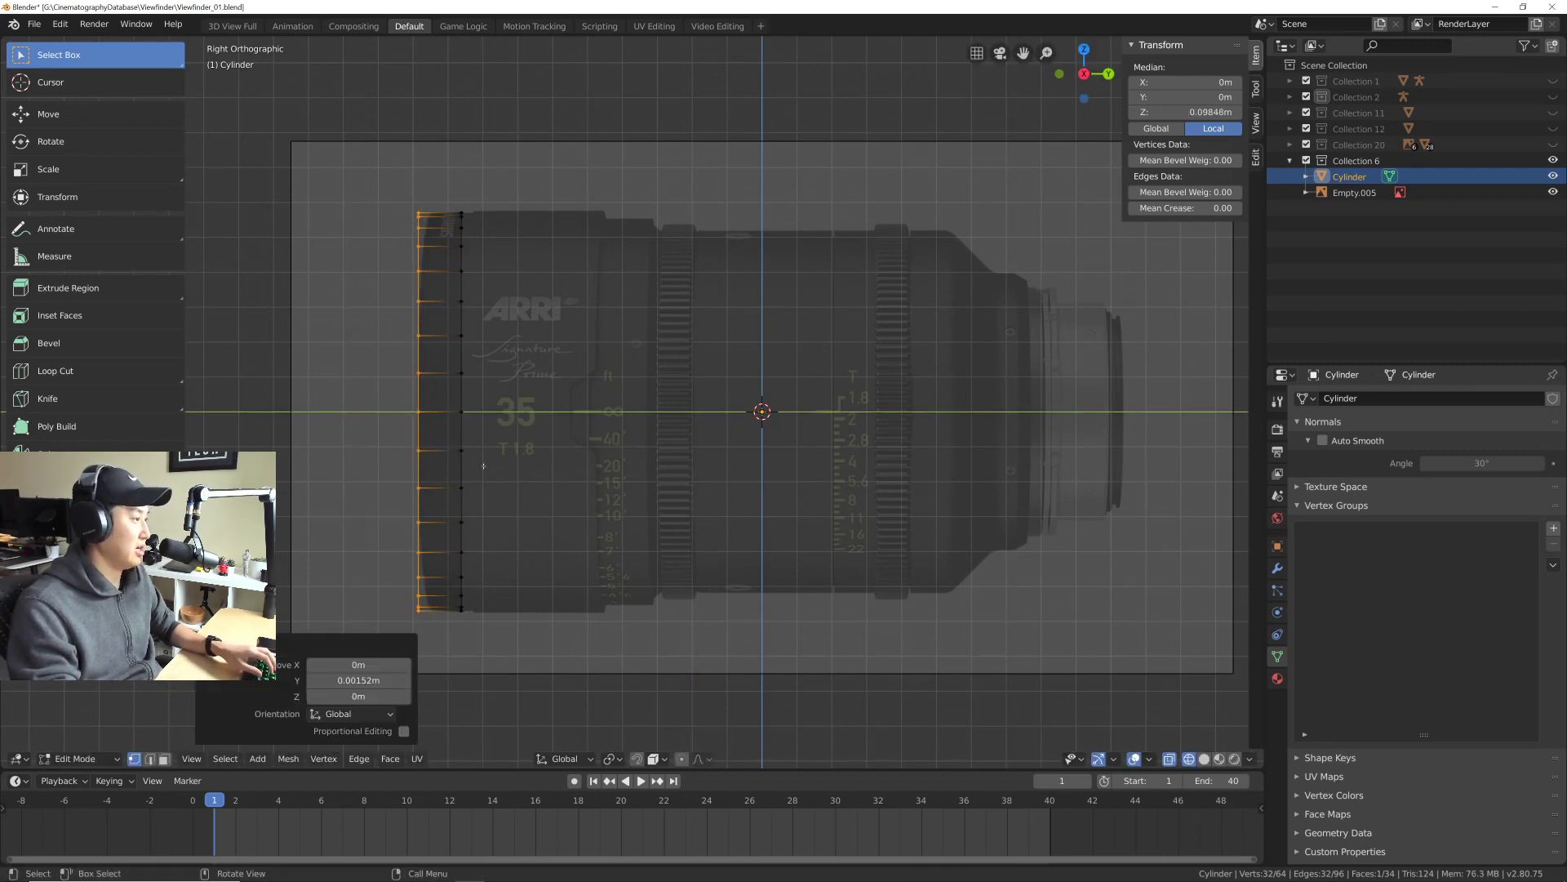
Step: Delete the cap face that closes the mount side of the front ring
middle_click_drag(548, 441, 533, 447, "shift")
left_click_drag(433, 179, 499, 674)
middle_click_drag(500, 674, 502, 657, "shift")
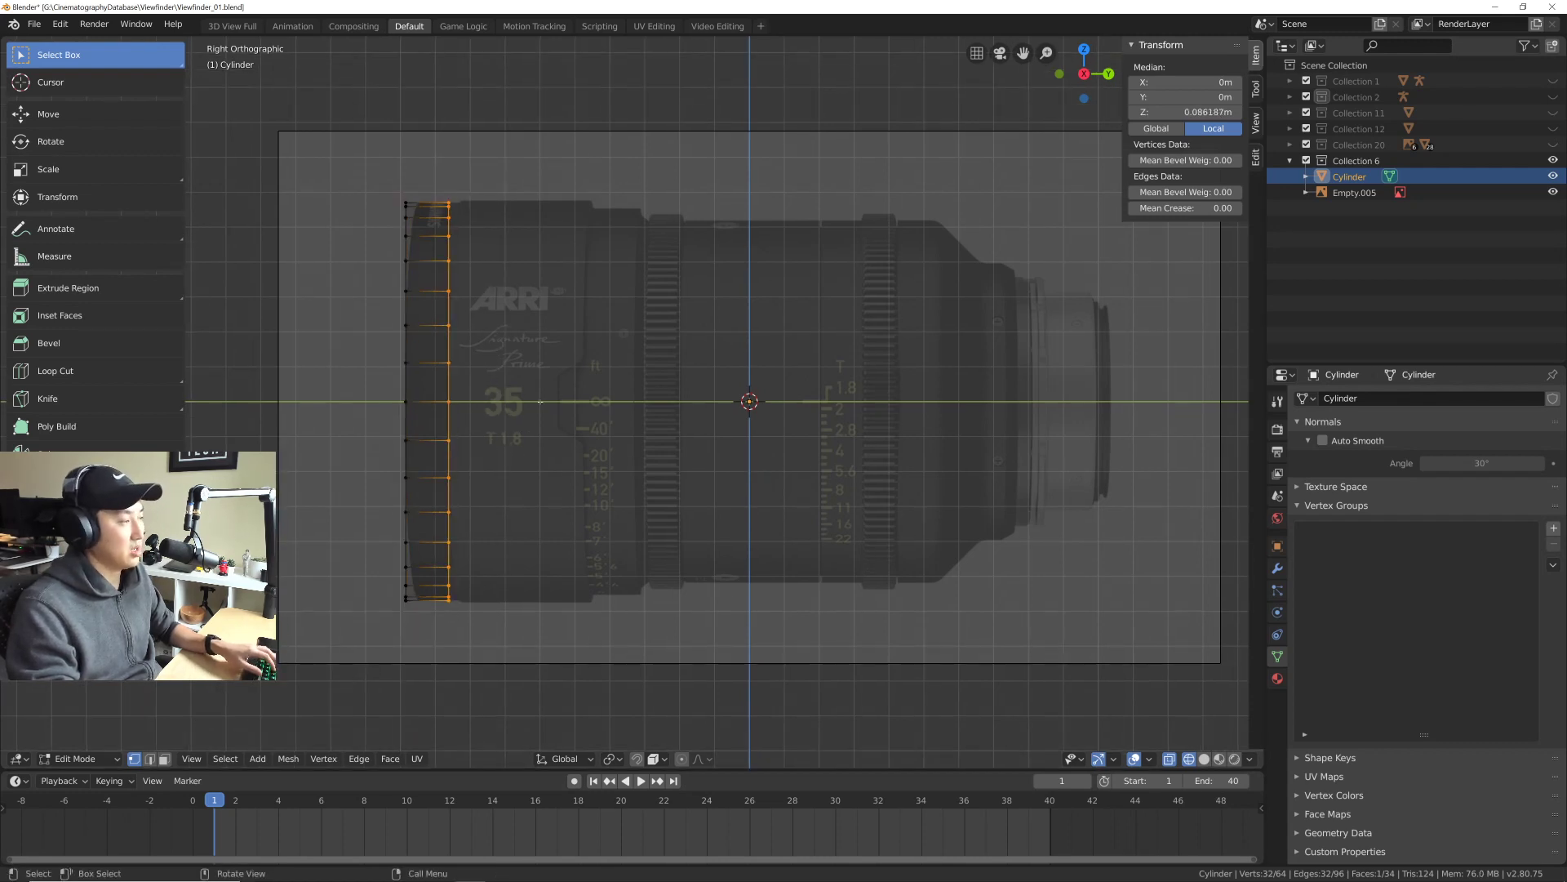
middle_click_drag(540, 400, 511, 410)
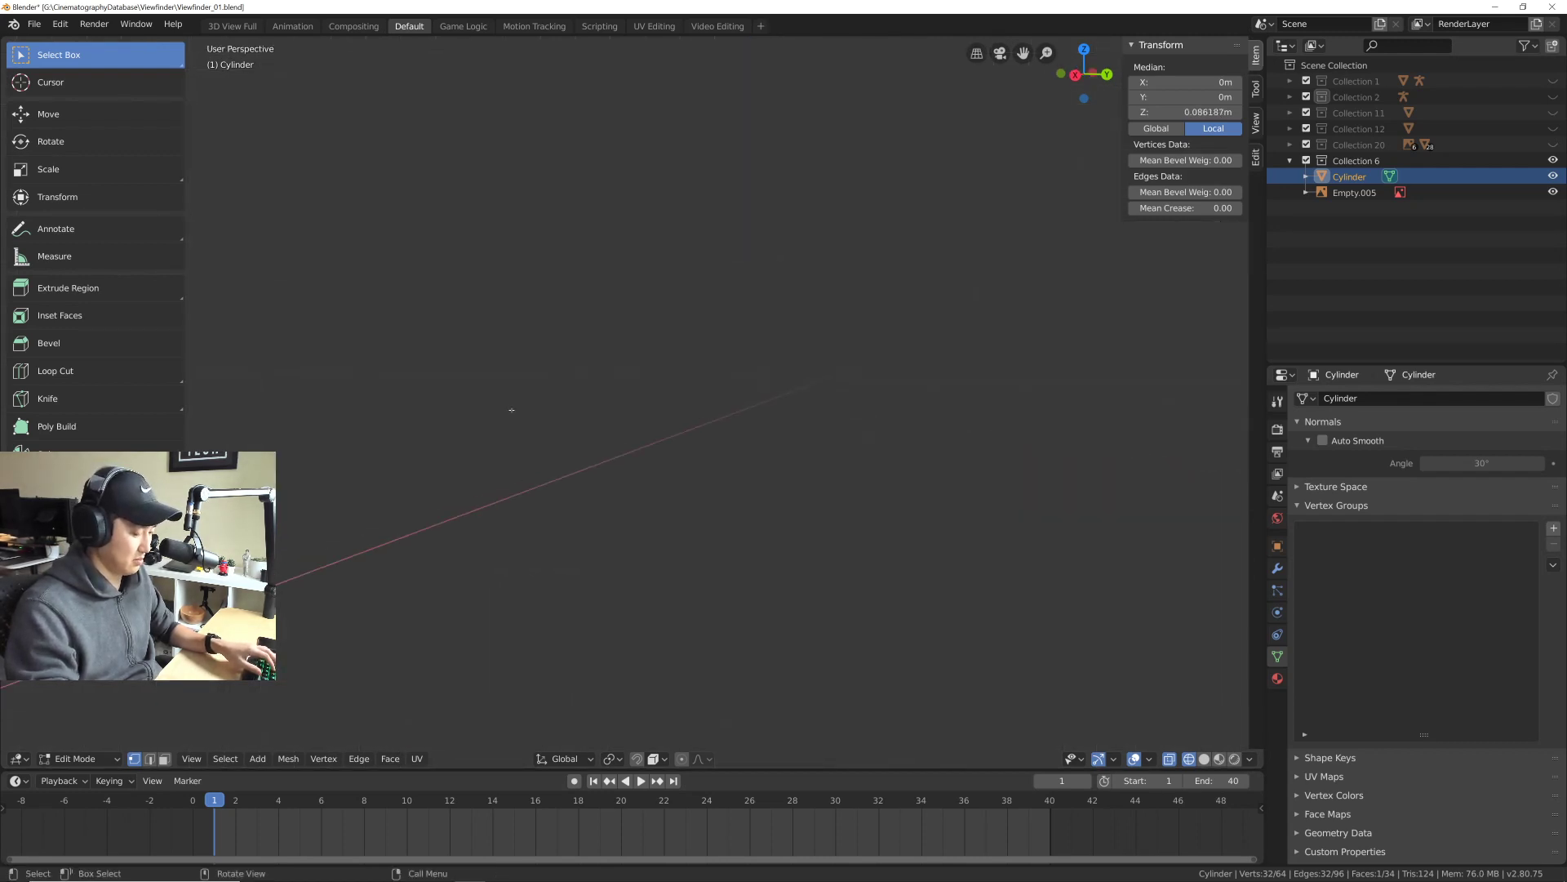
scroll(512, 410, "down", 8)
middle_click_drag(674, 346, 663, 438)
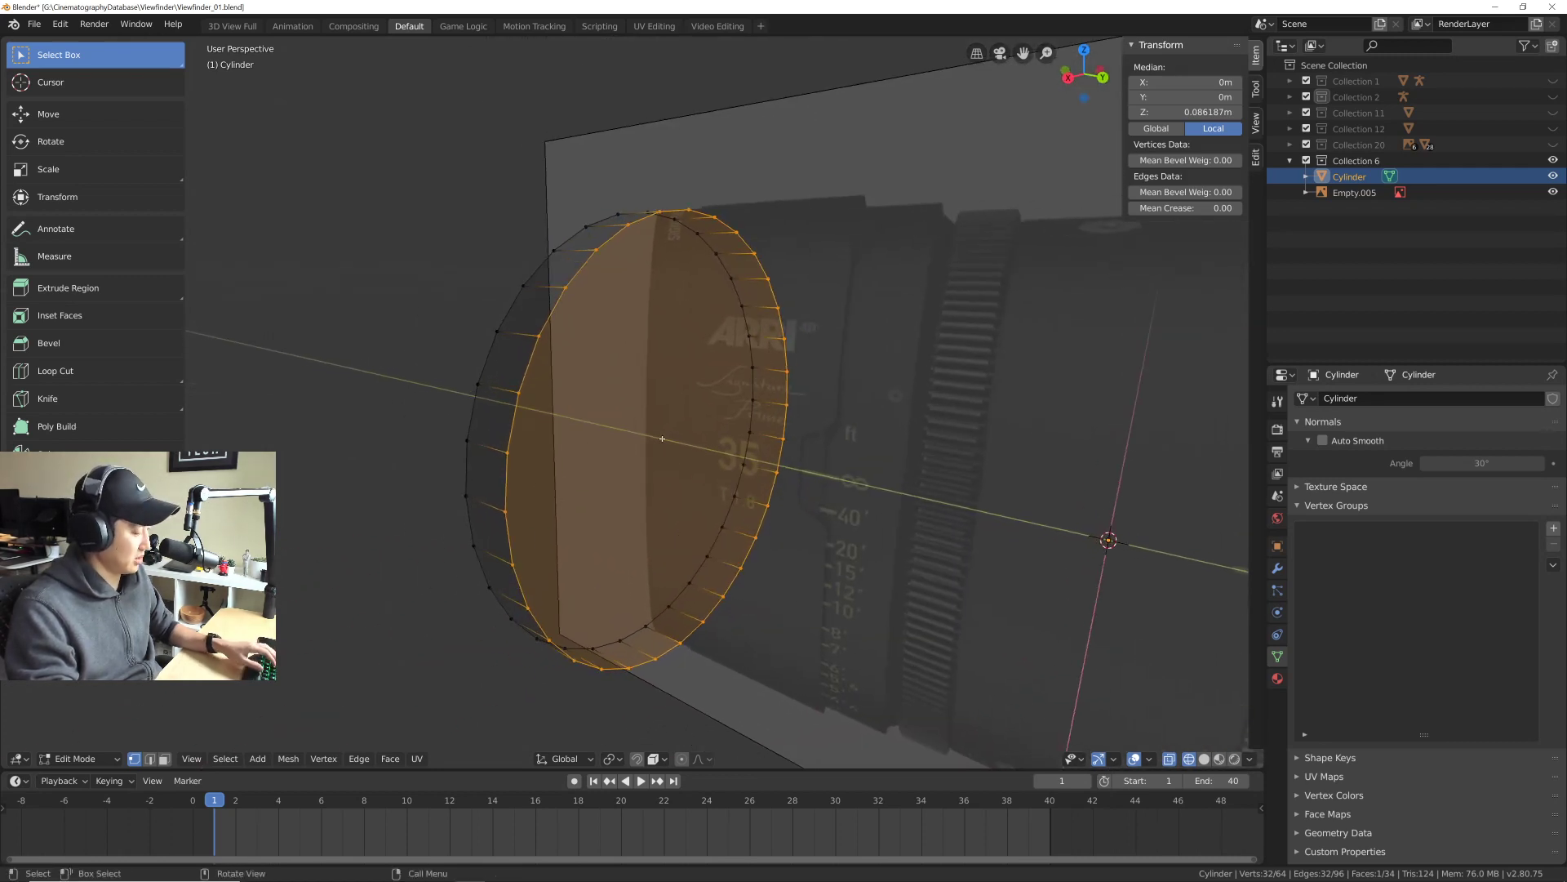
key("3")
key("x")
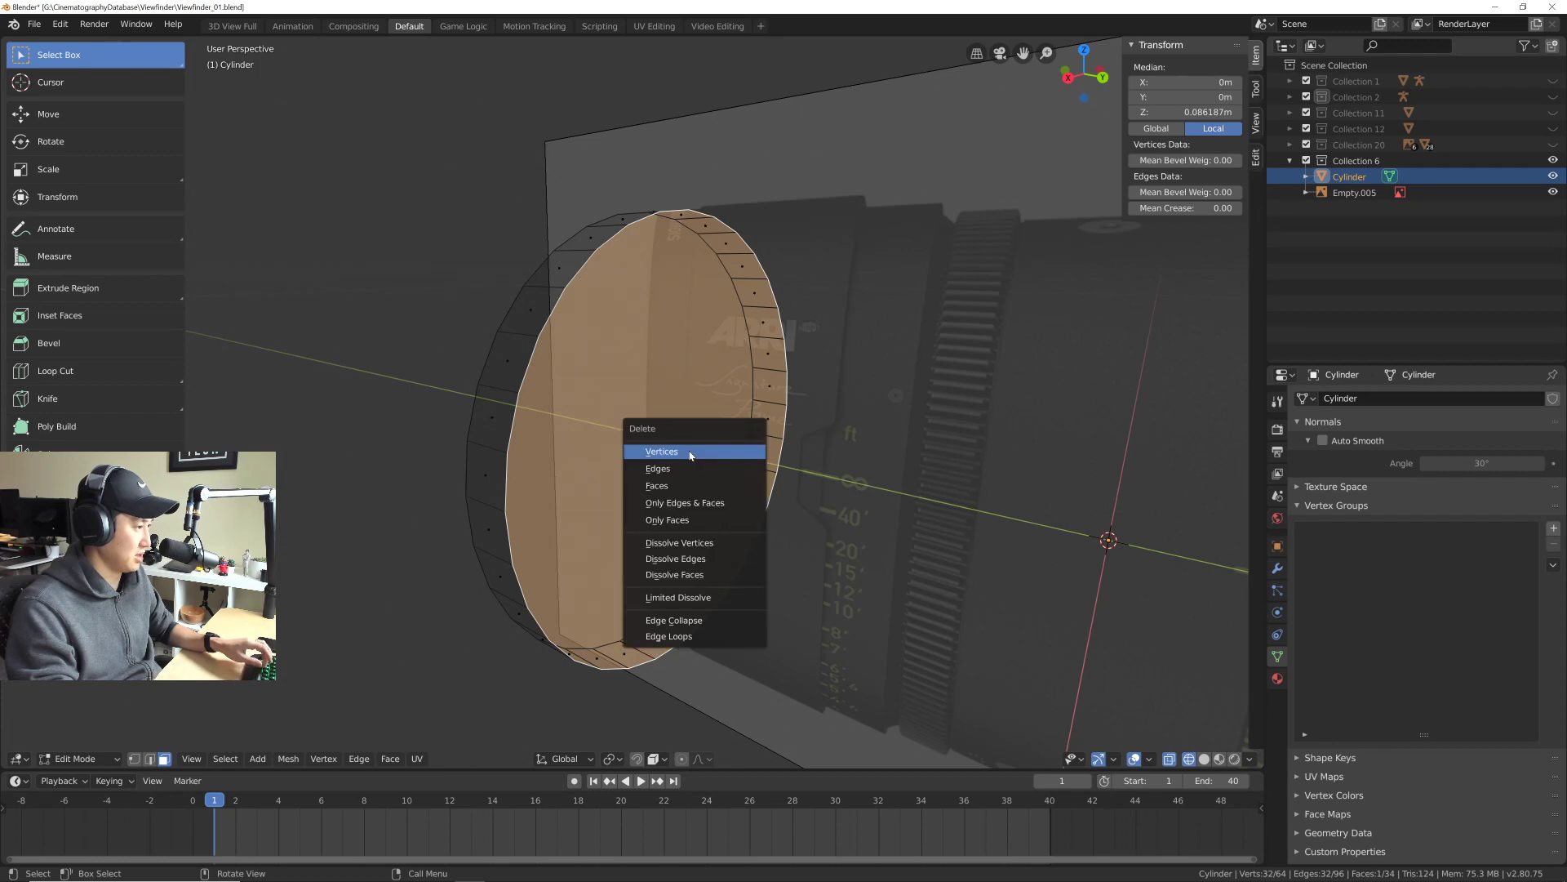
left_click(690, 488)
Step: Select the open edge loop on the mount side of the front ring and view it from the right
middle_click_drag(690, 487, 602, 419, "shift")
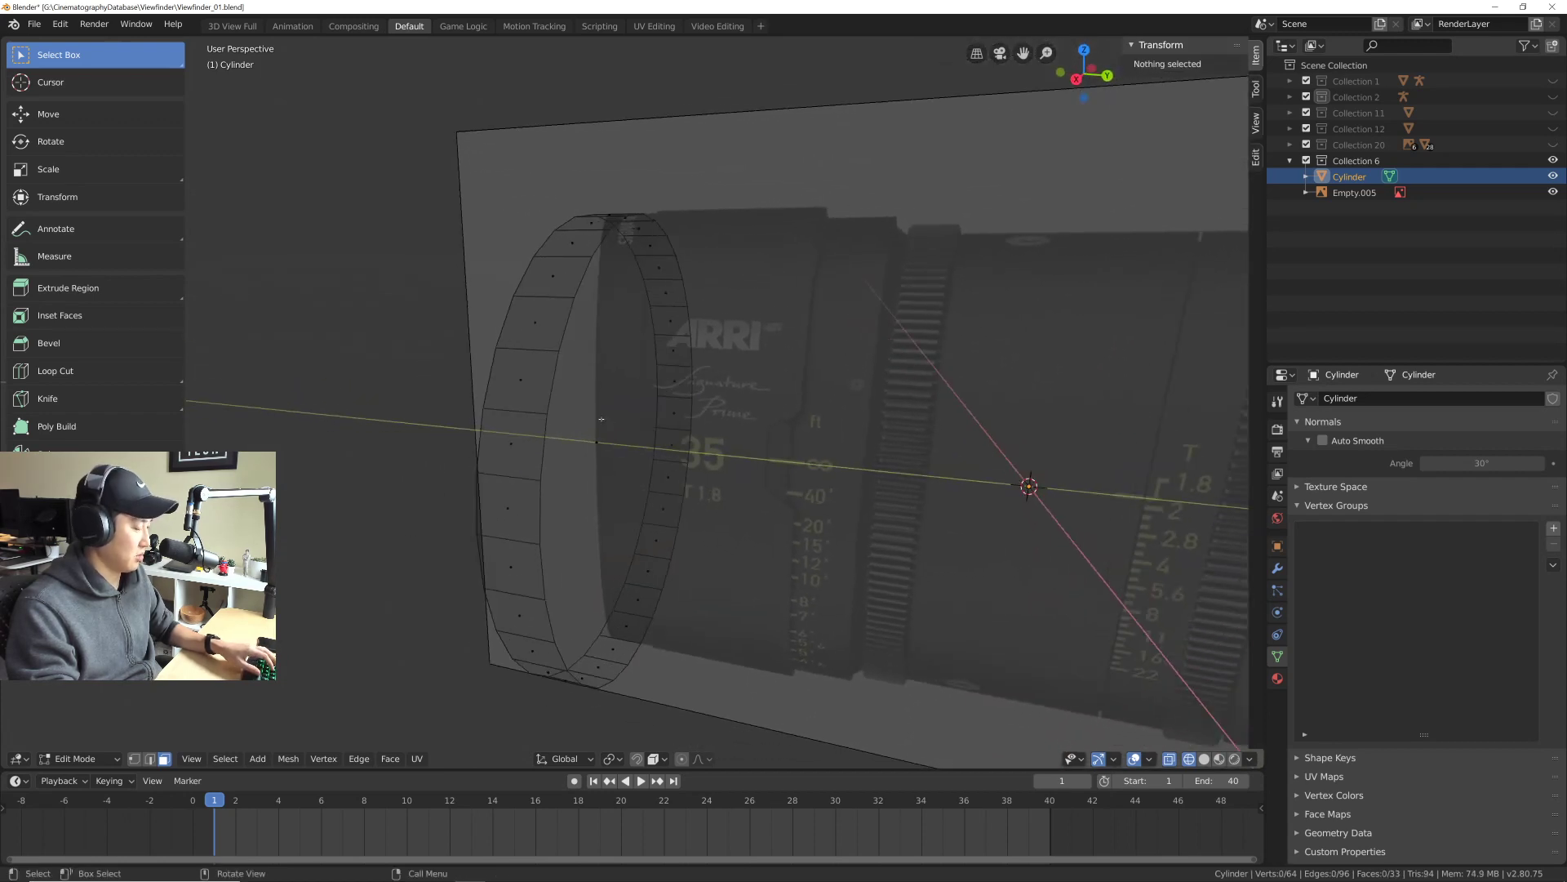
left_click(562, 335, "alt")
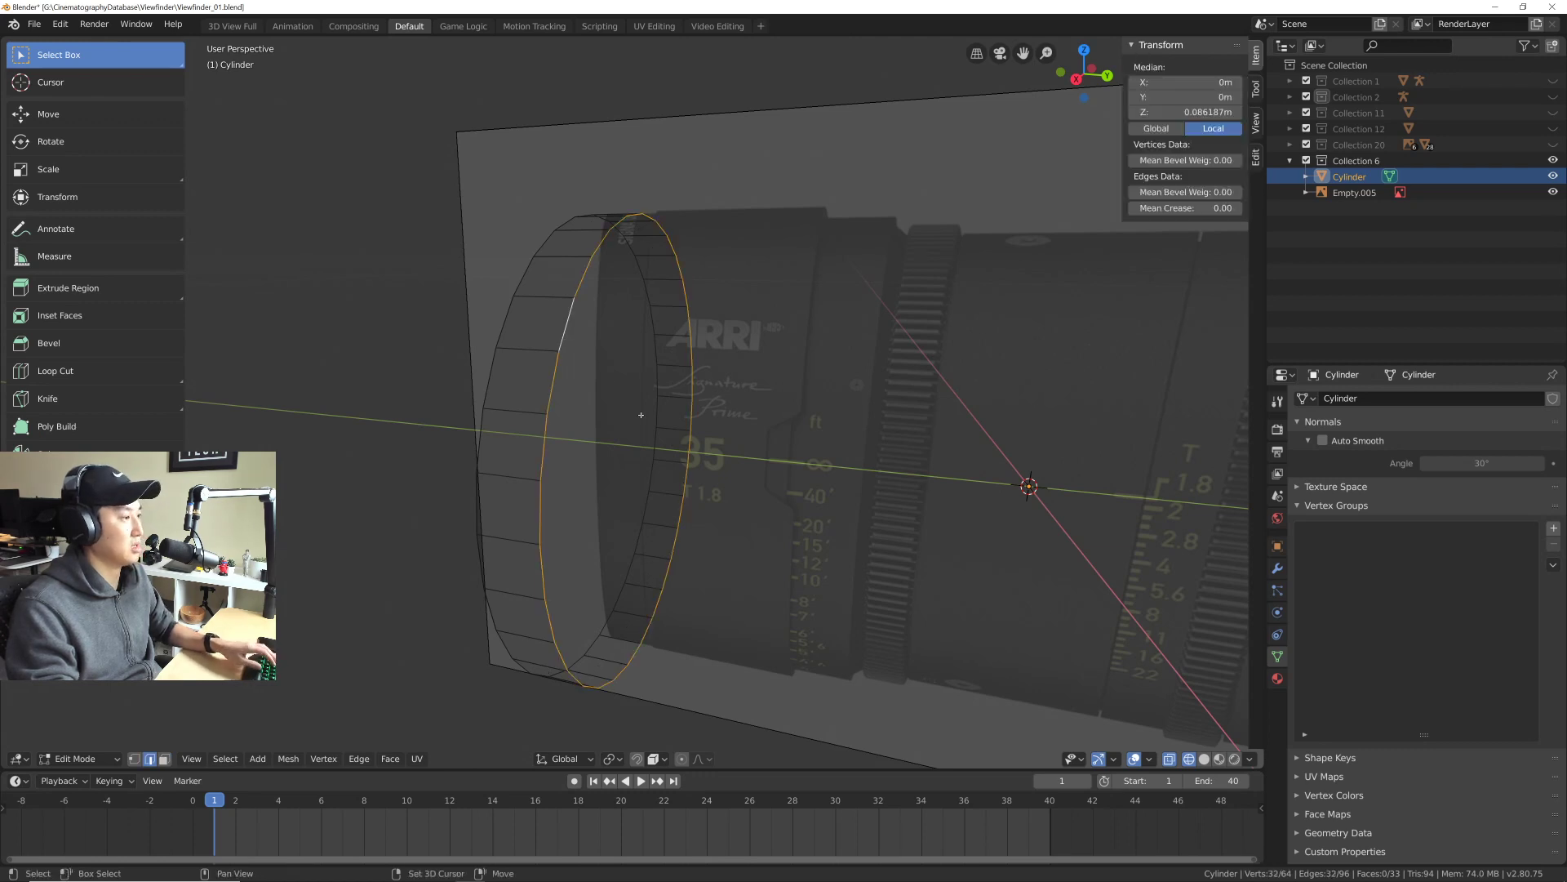
middle_click_drag(563, 335, 592, 375)
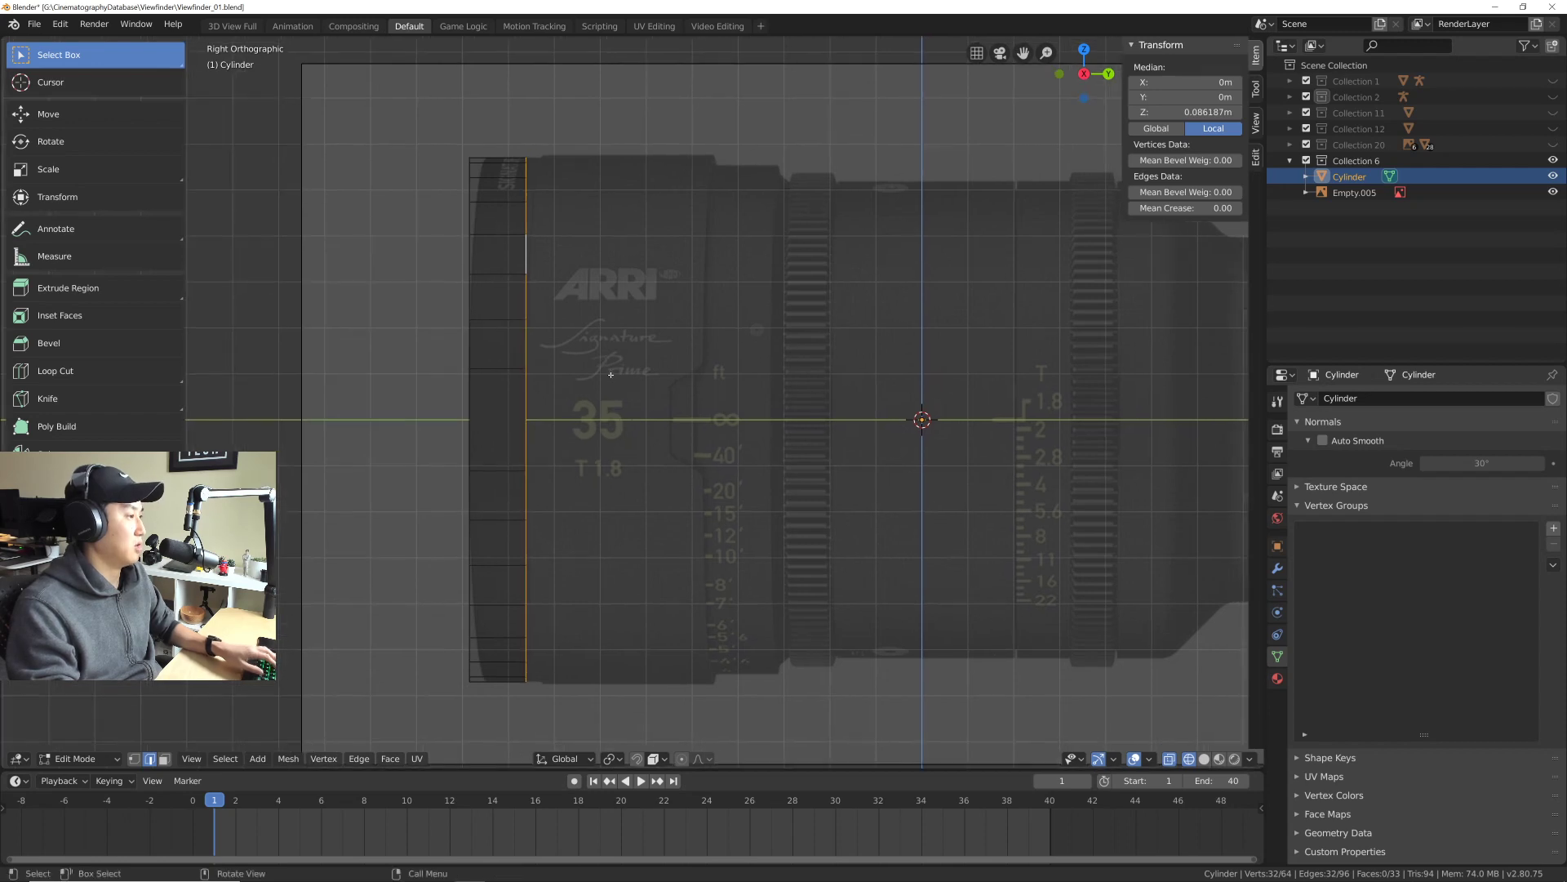
key("e")
left_click(640, 370)
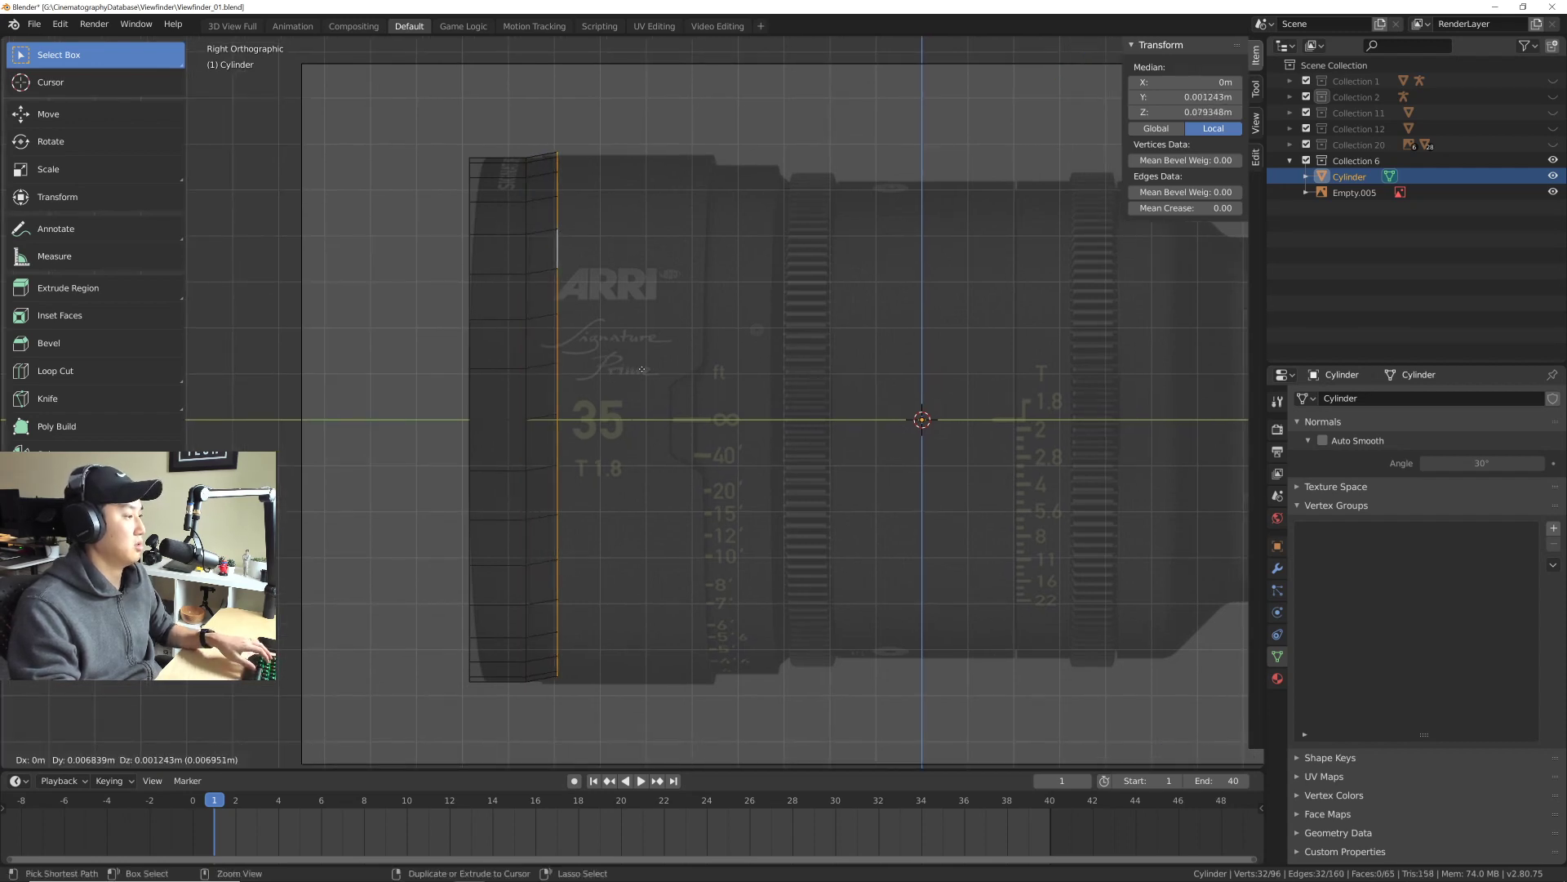
key("ctrl+z")
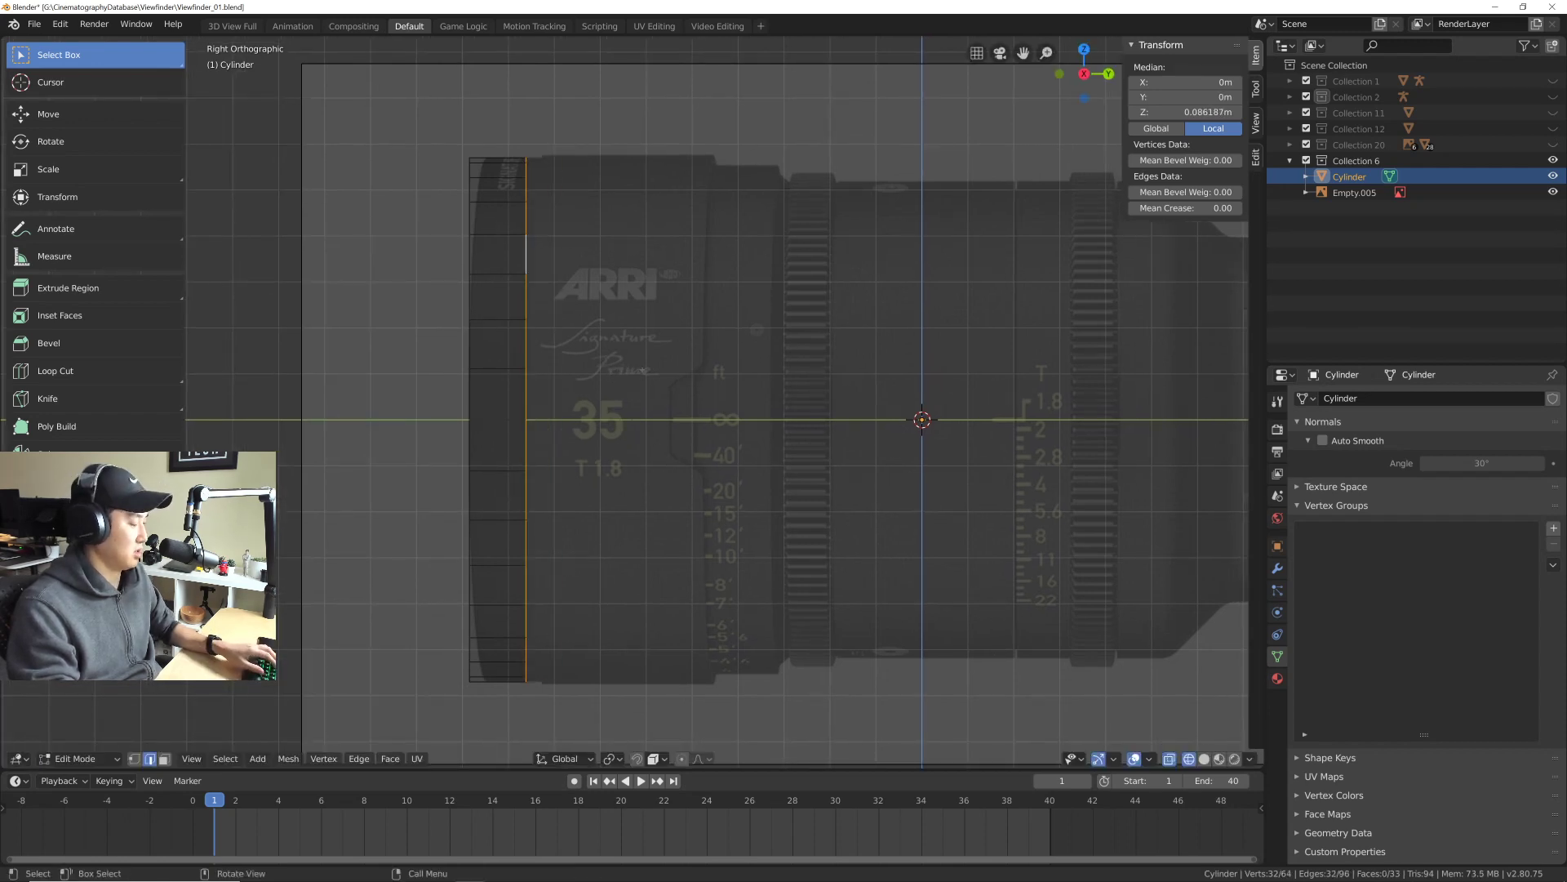
key("s")
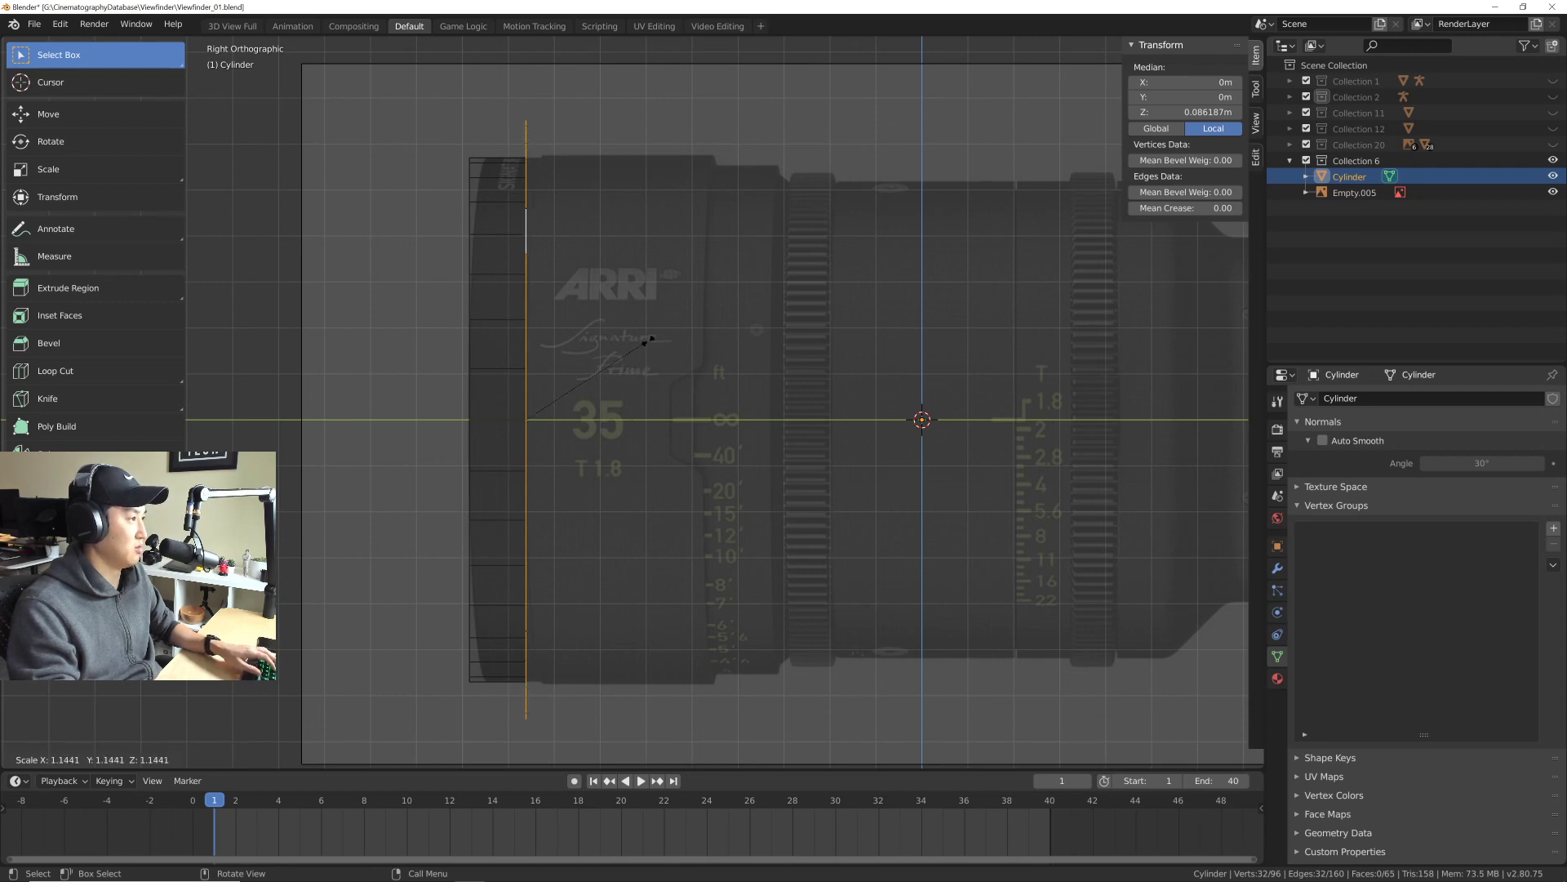
key("Escape")
key("ctrl+z")
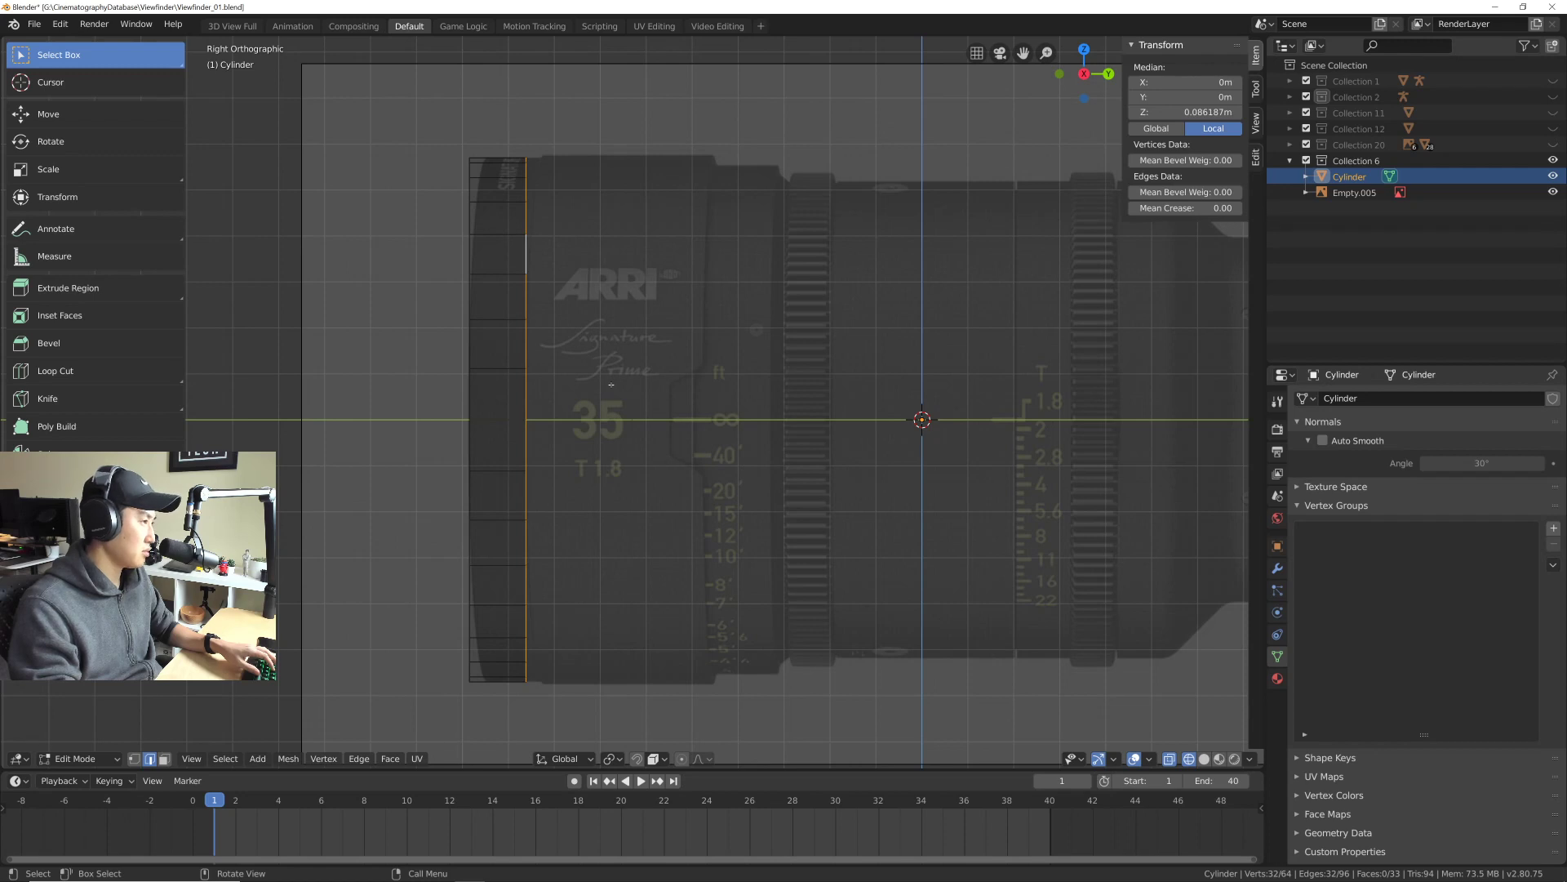
Step: Extrude the open edge loop outward at 1.026 scale and extend it about 0.0409 m along Y to the next step in the barrel
key("e")
key("s")
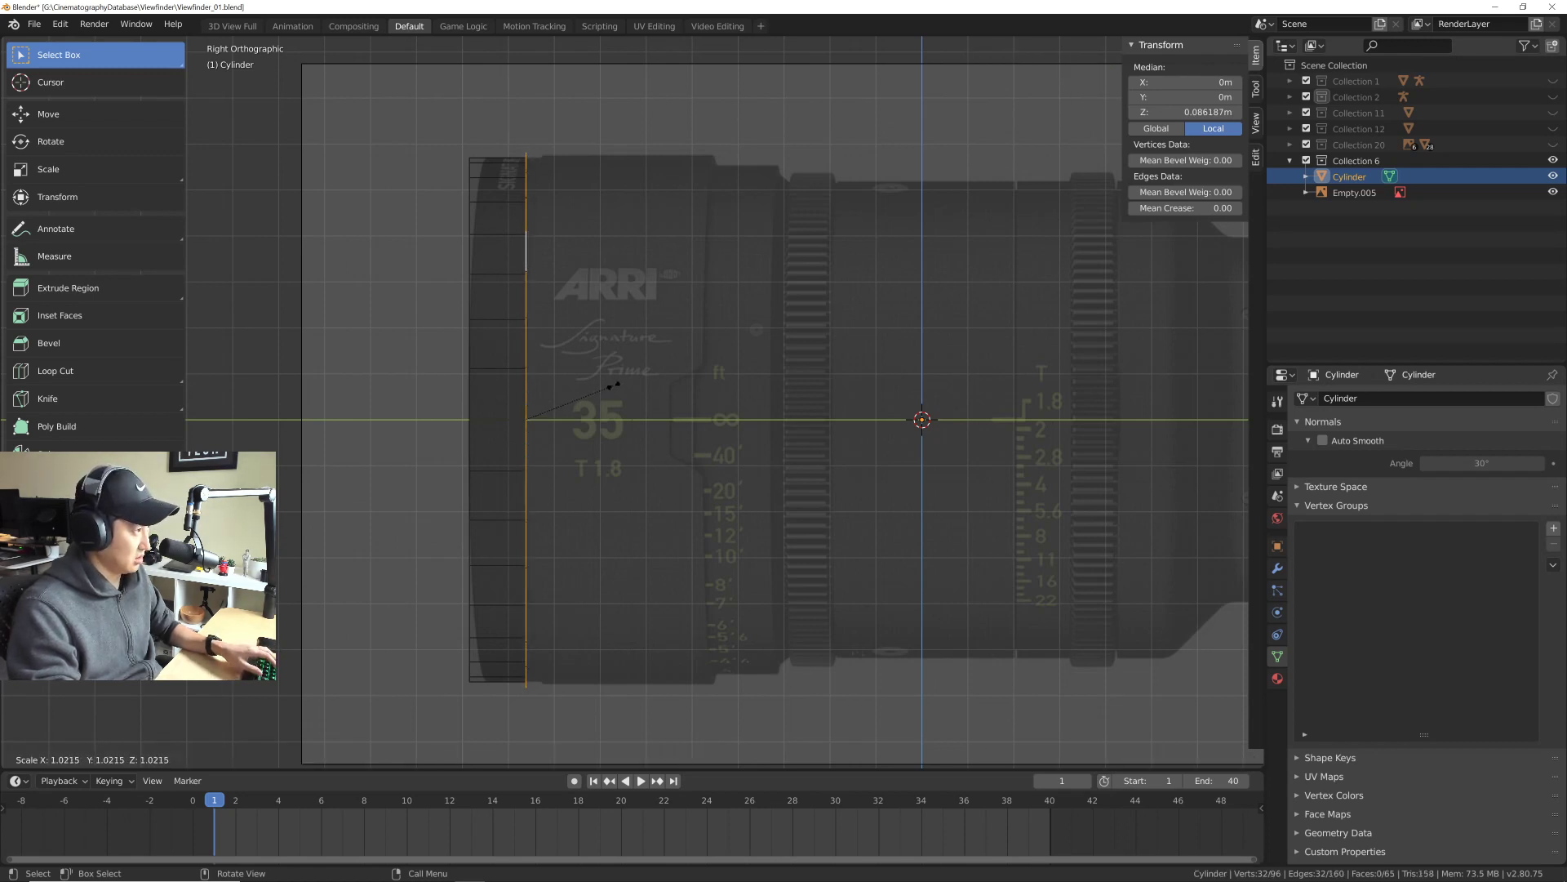
left_click(618, 386)
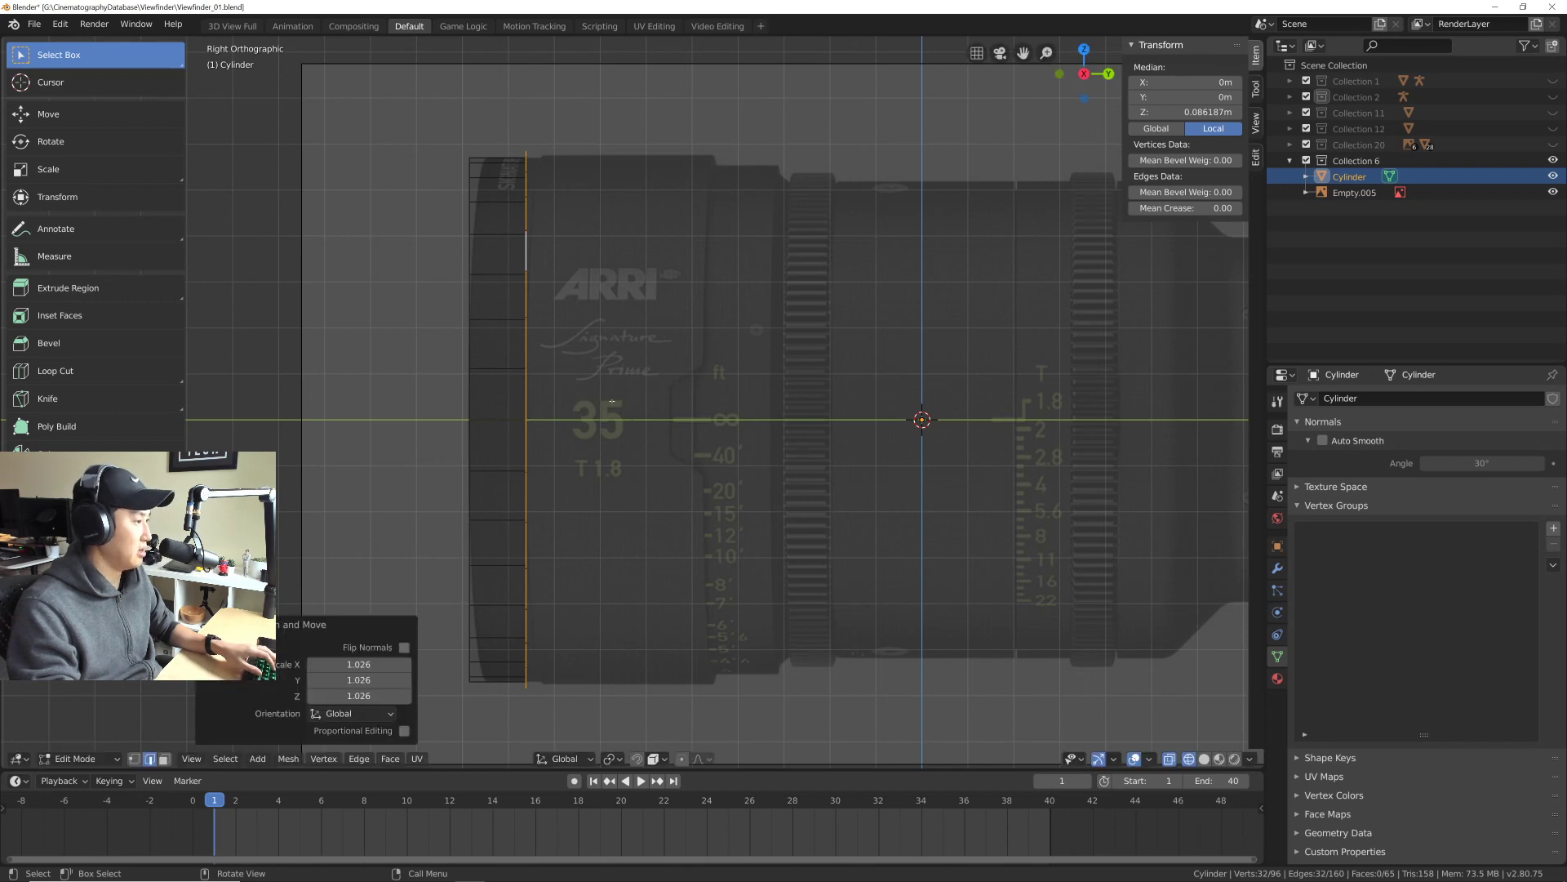
key("w")
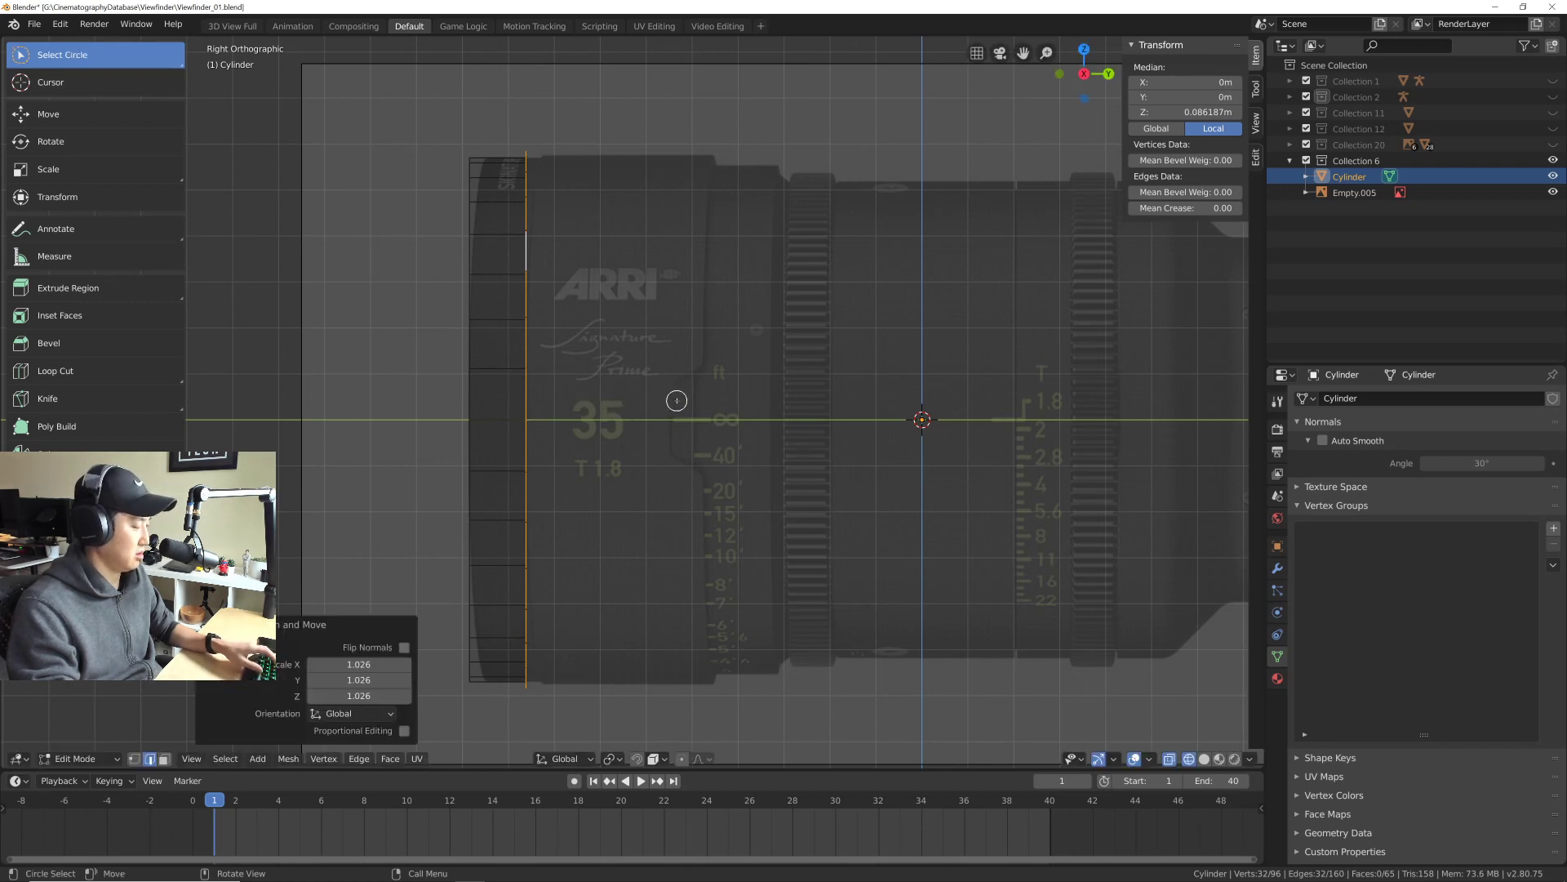
key("e")
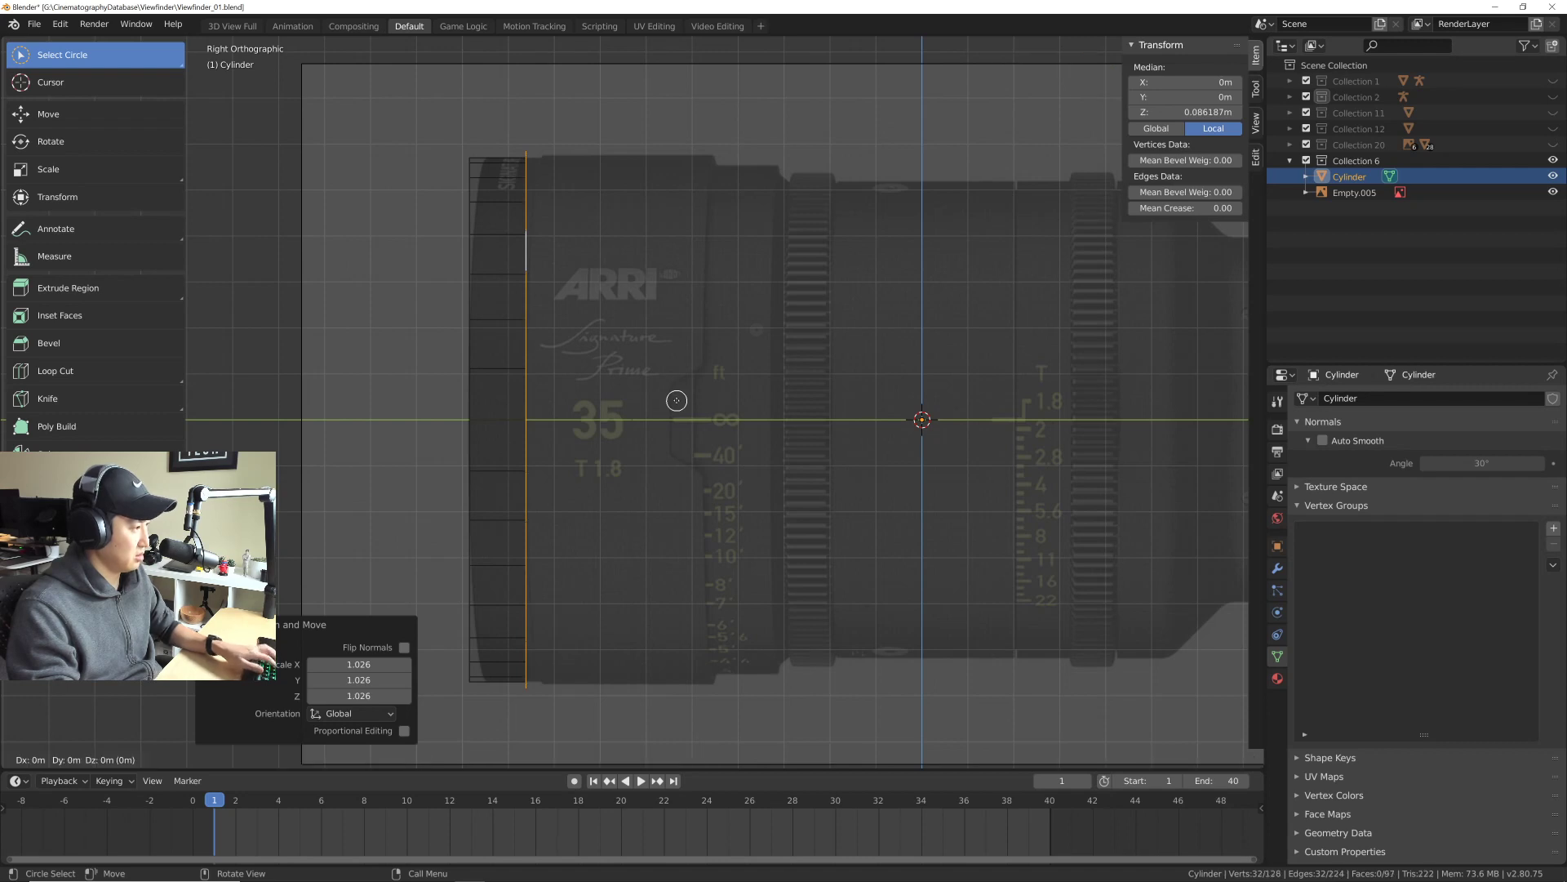
key("y")
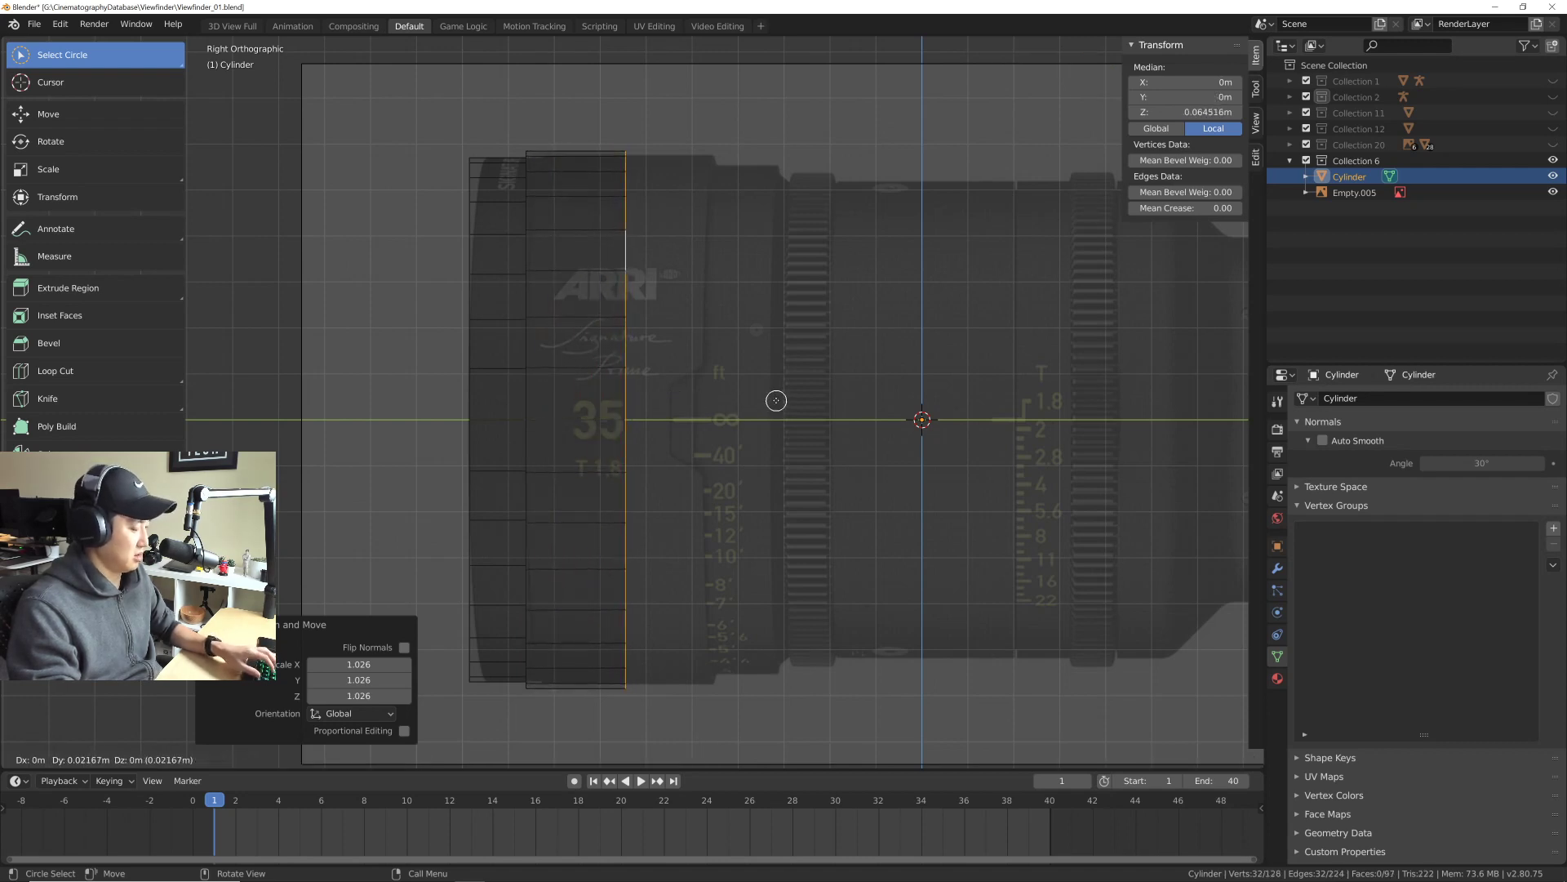
left_click(864, 402)
Step: Extrude the open edge loop inward at 0.988 scale and extend it about 0.0139 m along Y toward the first ribbed ring
key("e")
key("s")
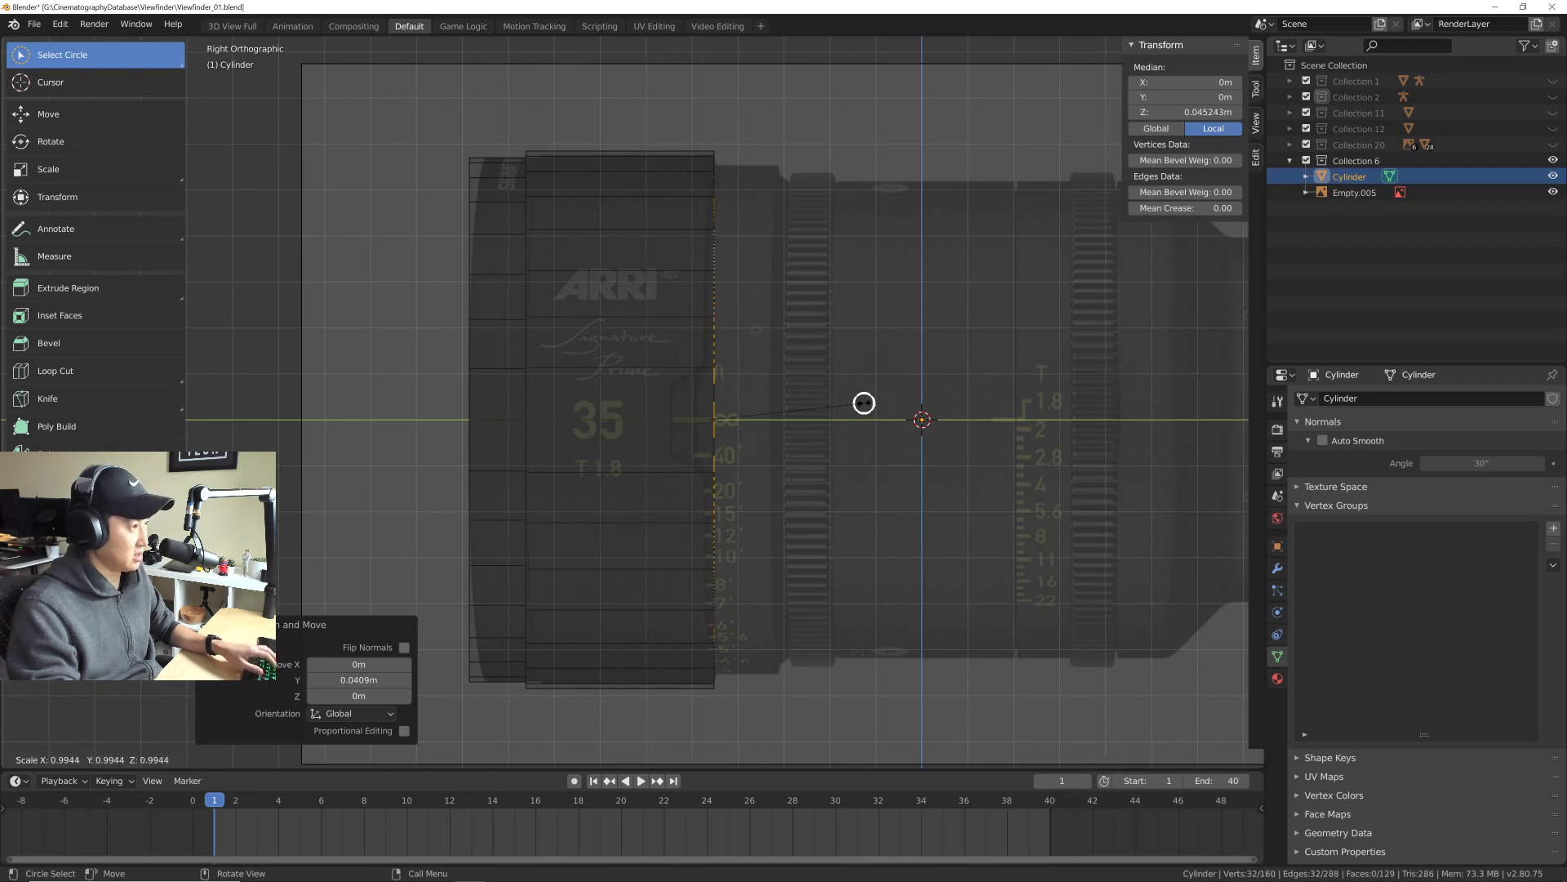
left_click(863, 403)
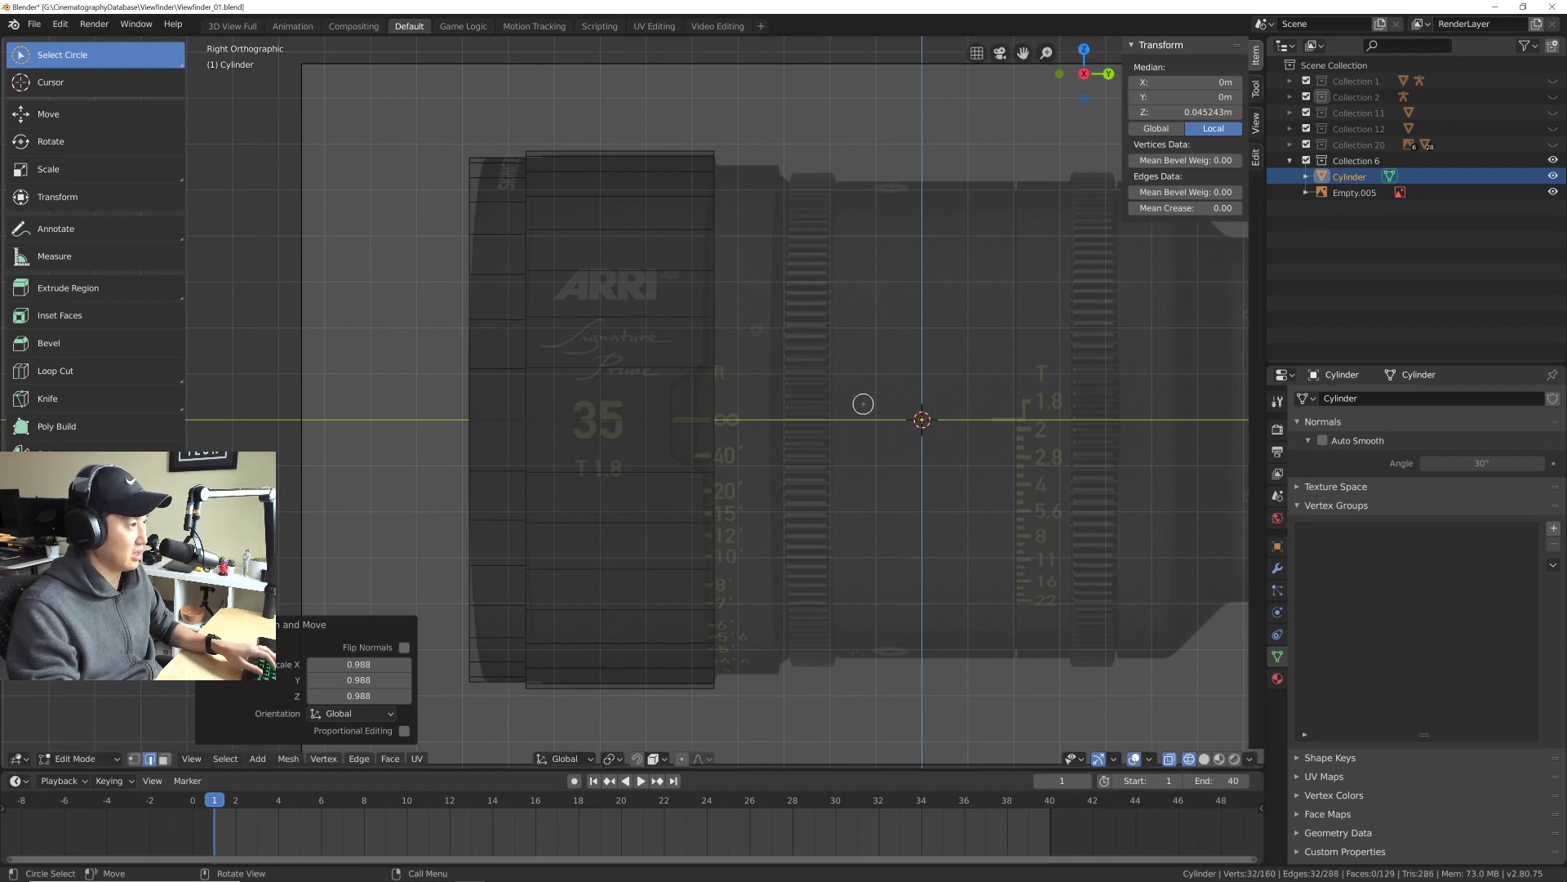
key("e")
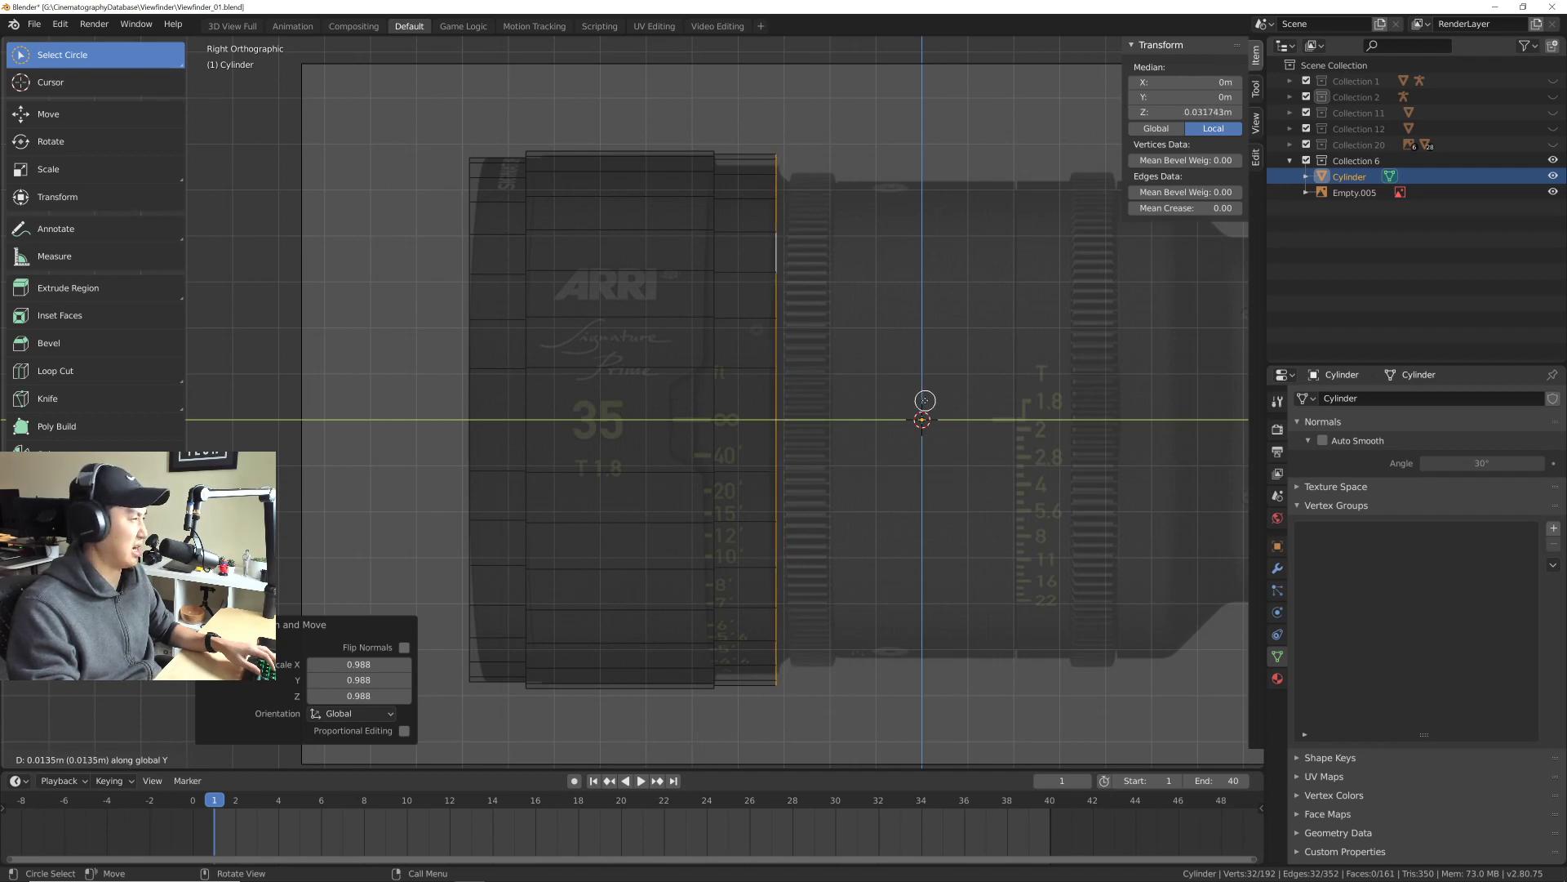
left_click(926, 398)
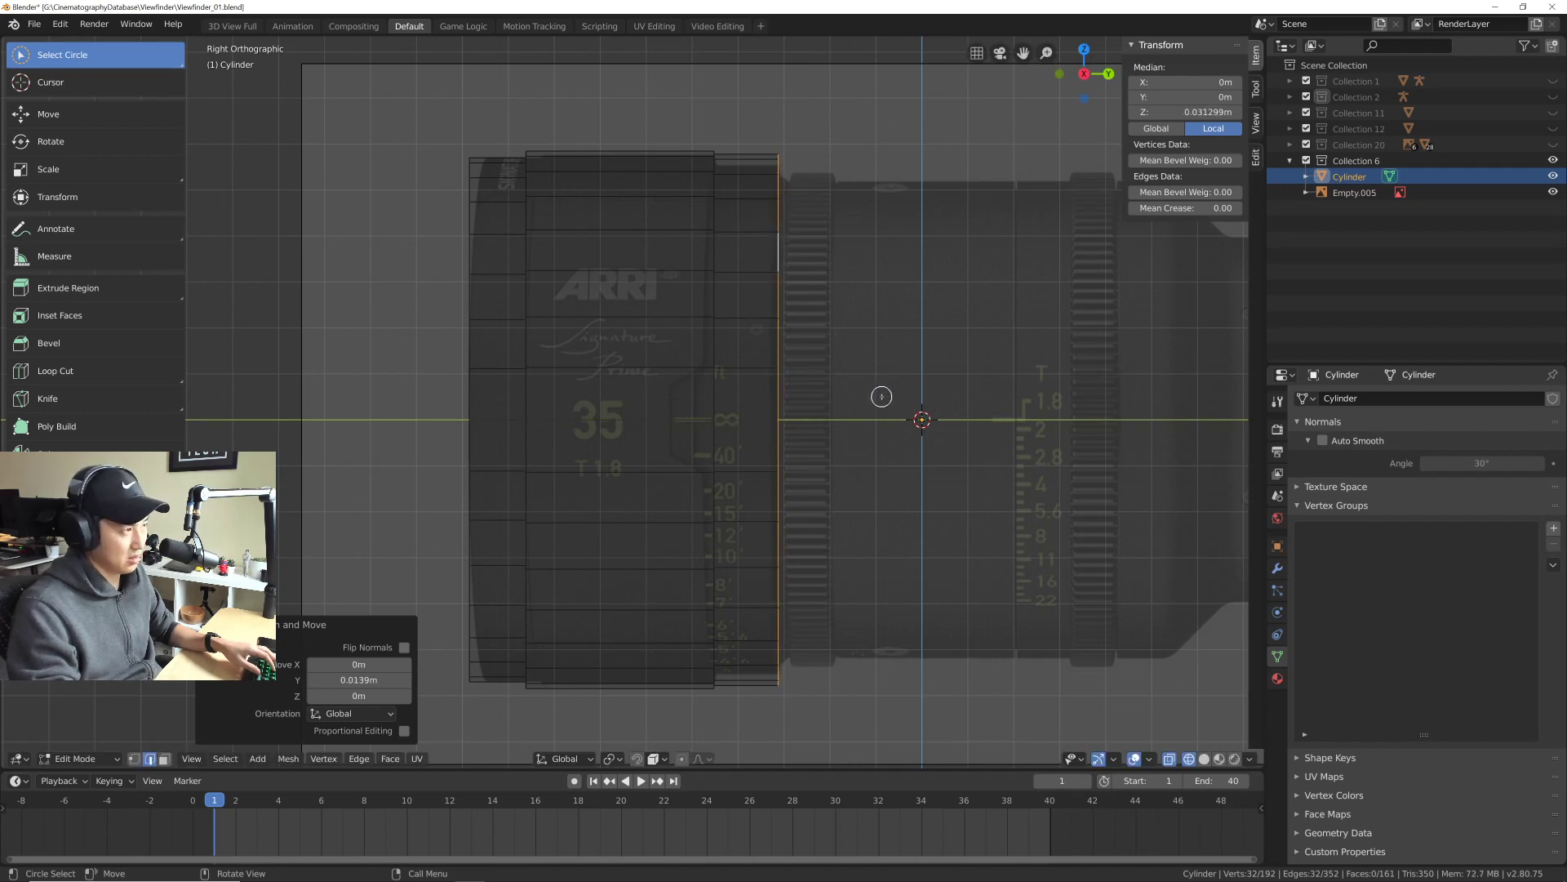
Step: Select the two edge loops bounding the section before the first ribbed ring and scale them together to 0.956 in side view
middle_click_drag(874, 377, 675, 343)
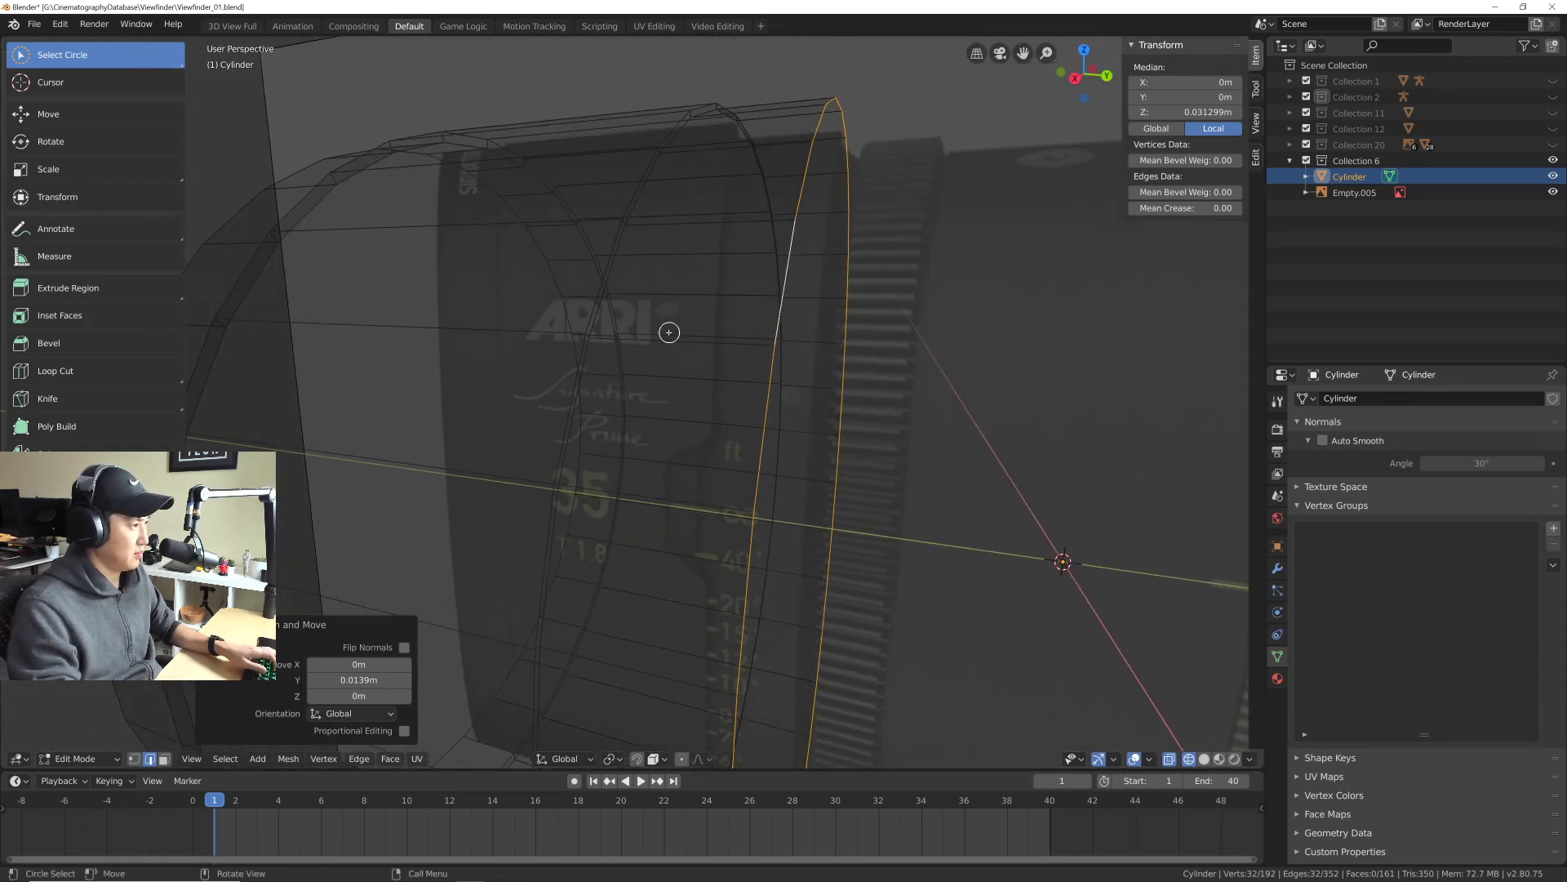
key("w")
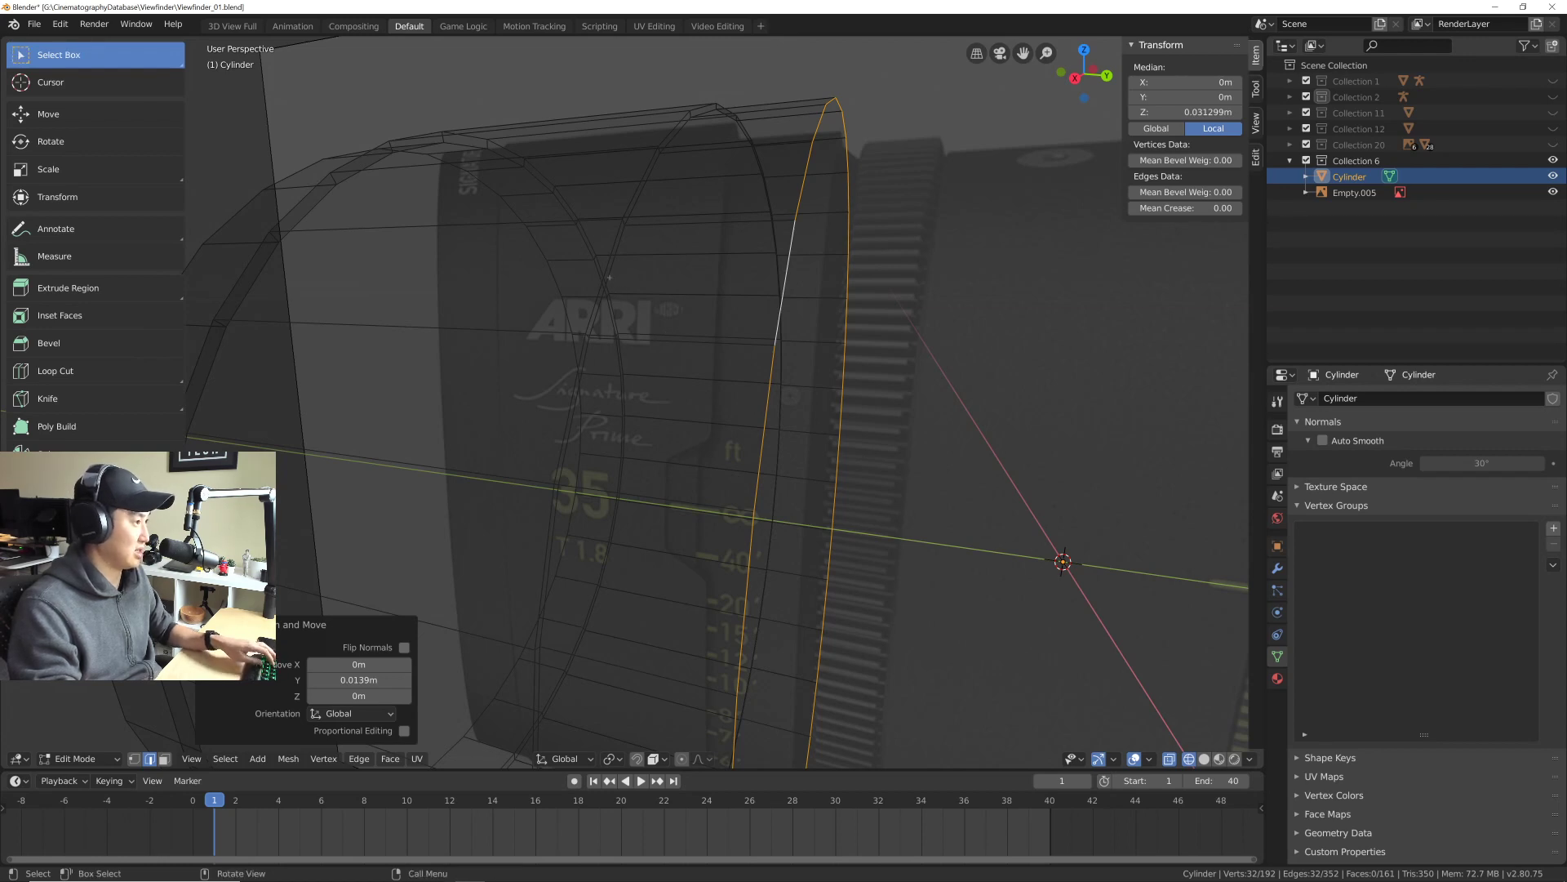
left_click(768, 301, "alt")
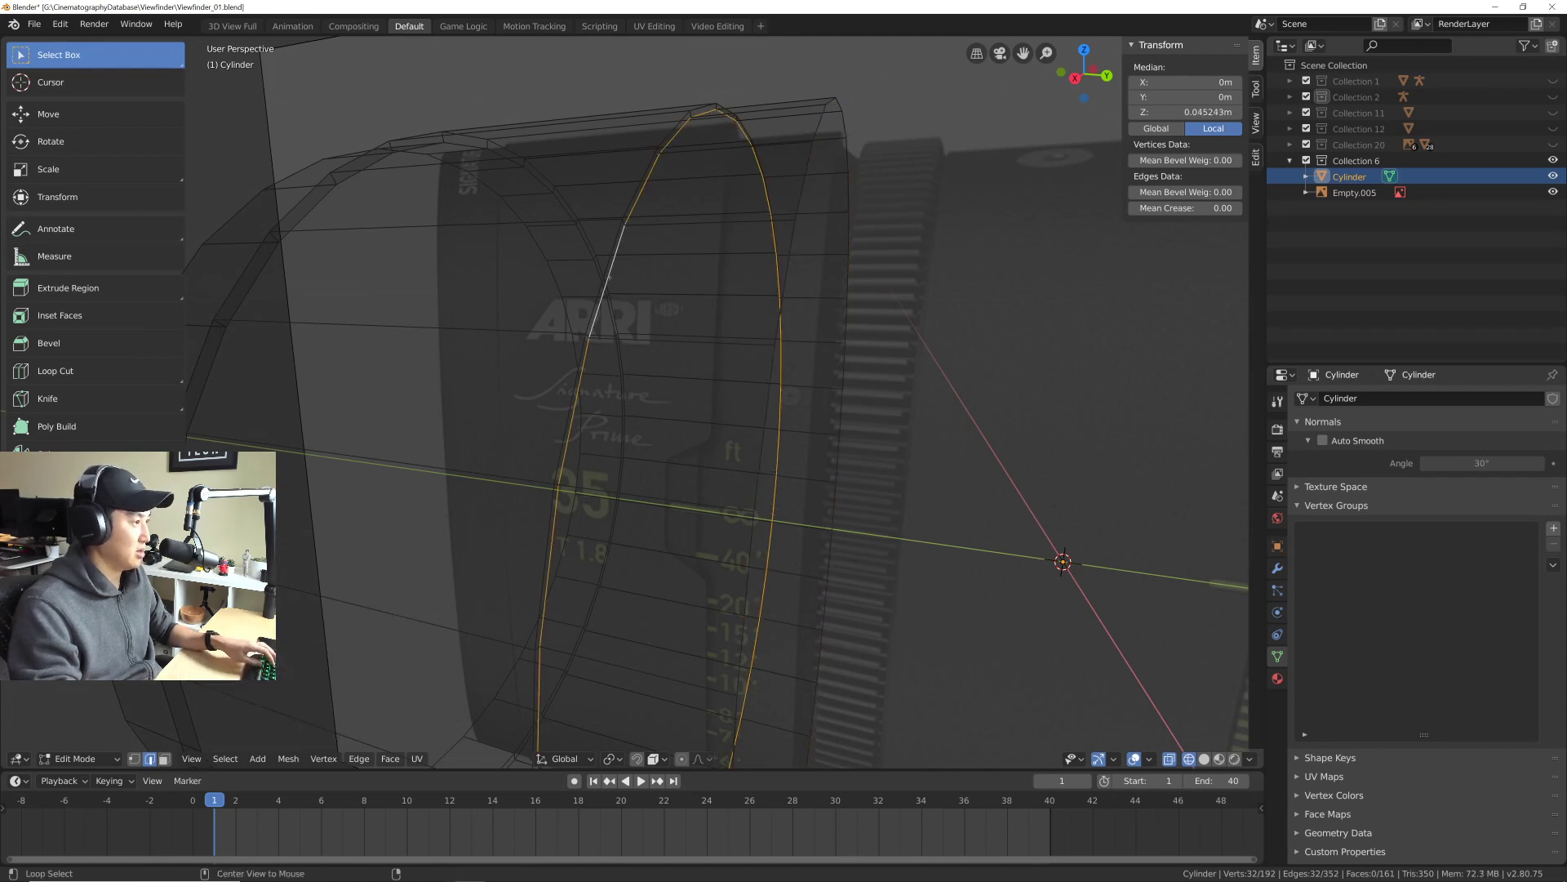
left_click(792, 239, "alt+shift")
middle_click_drag(792, 239, 630, 314)
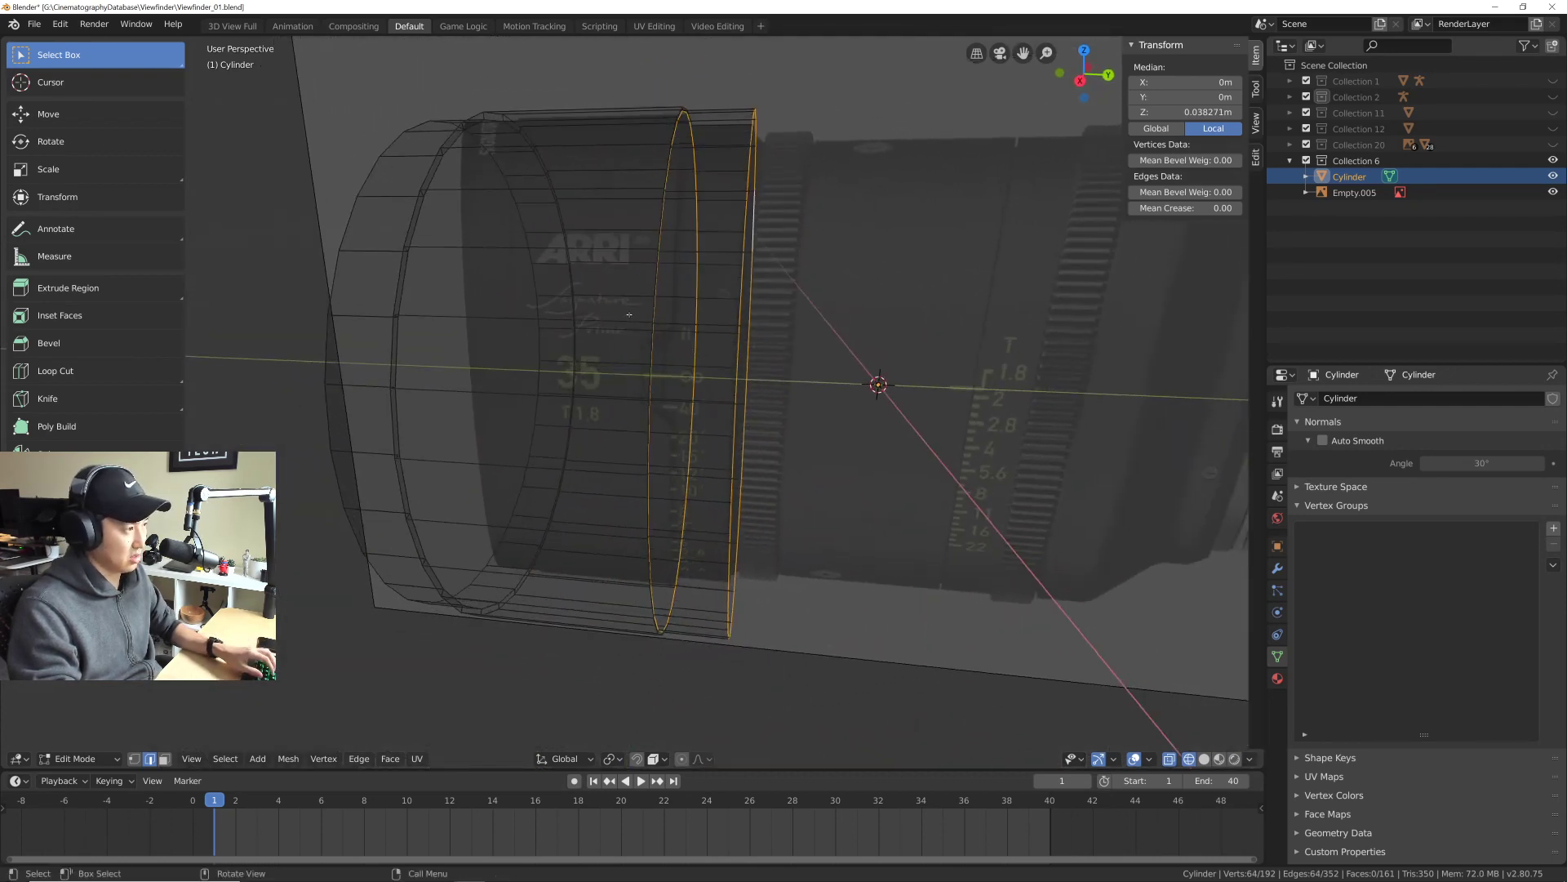
key("KP_3")
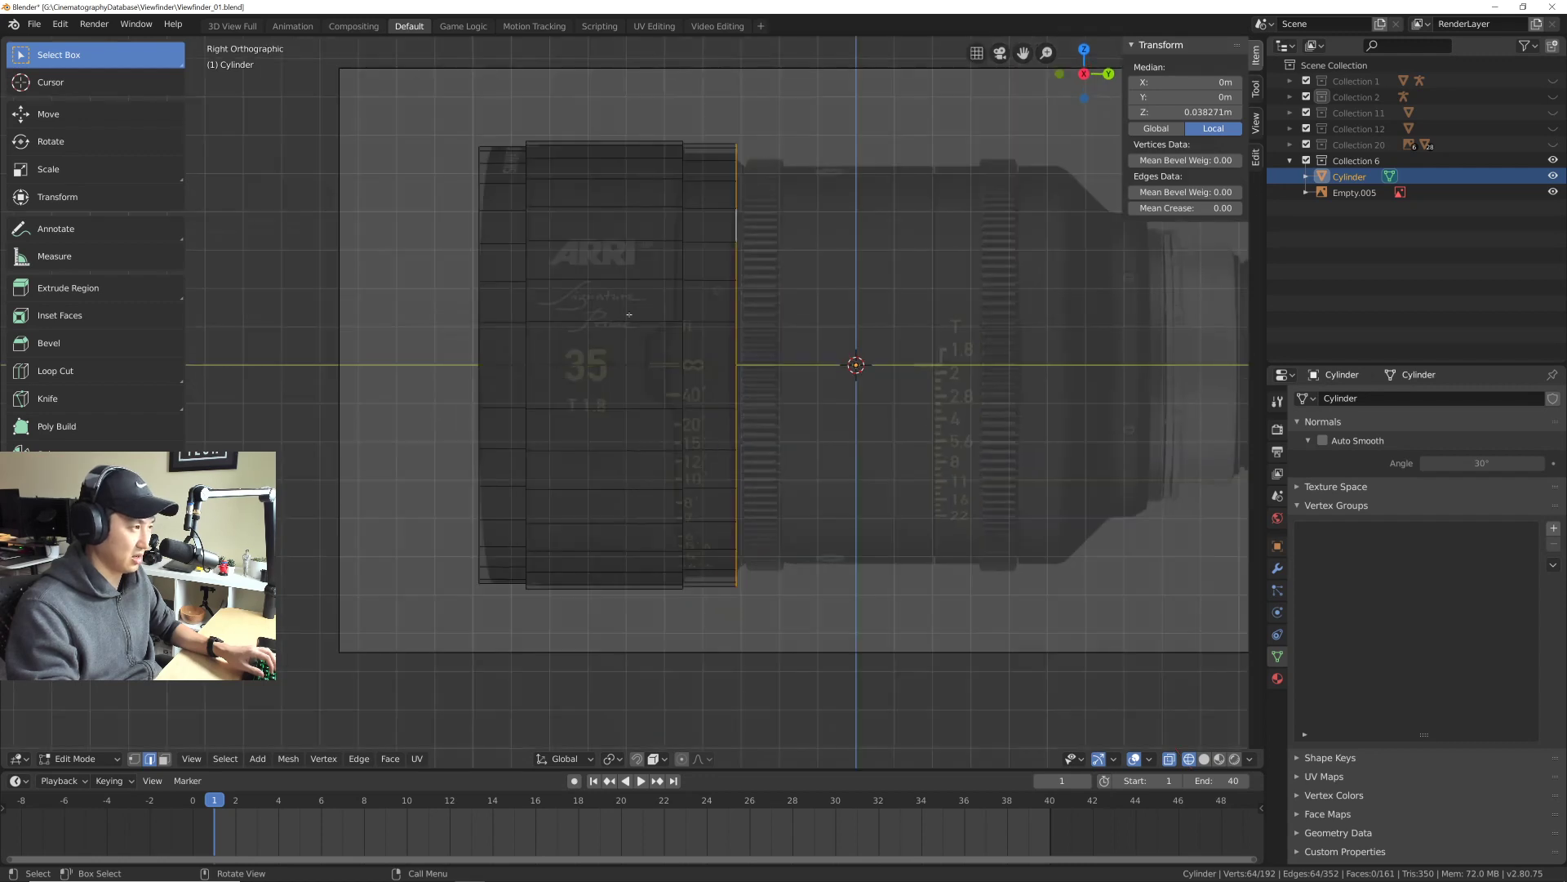
scroll(782, 303, "up", 1)
key("s")
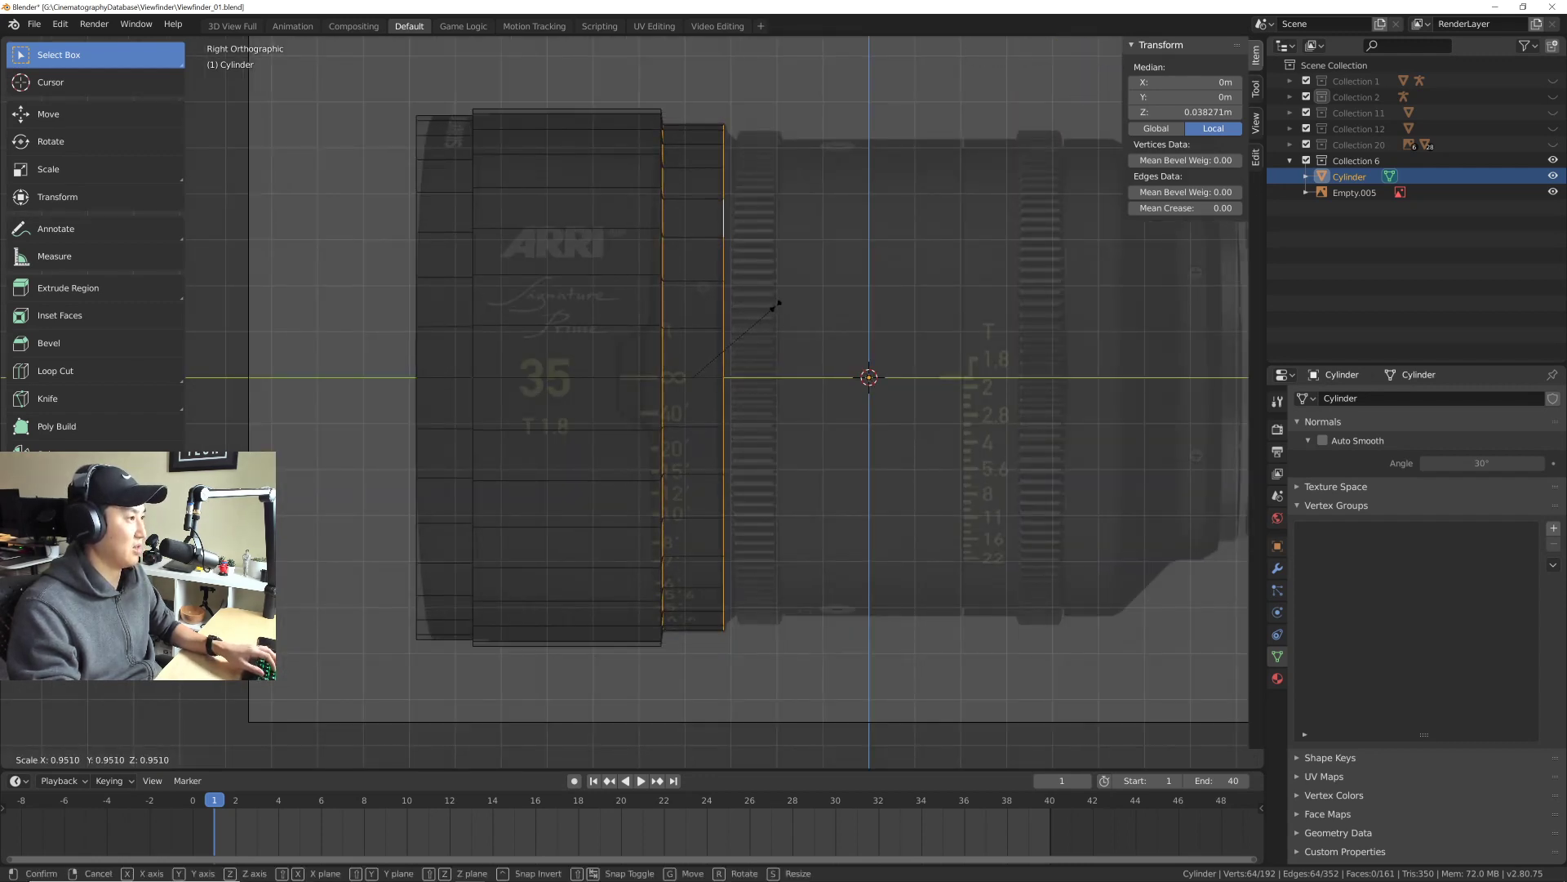
left_click(780, 302)
Step: Extrude the mount-side edge loop about 0.00266 m along Y and scale it to 0.940, forming a bevel into the first ribbed ring
scroll(706, 270, "up", 1)
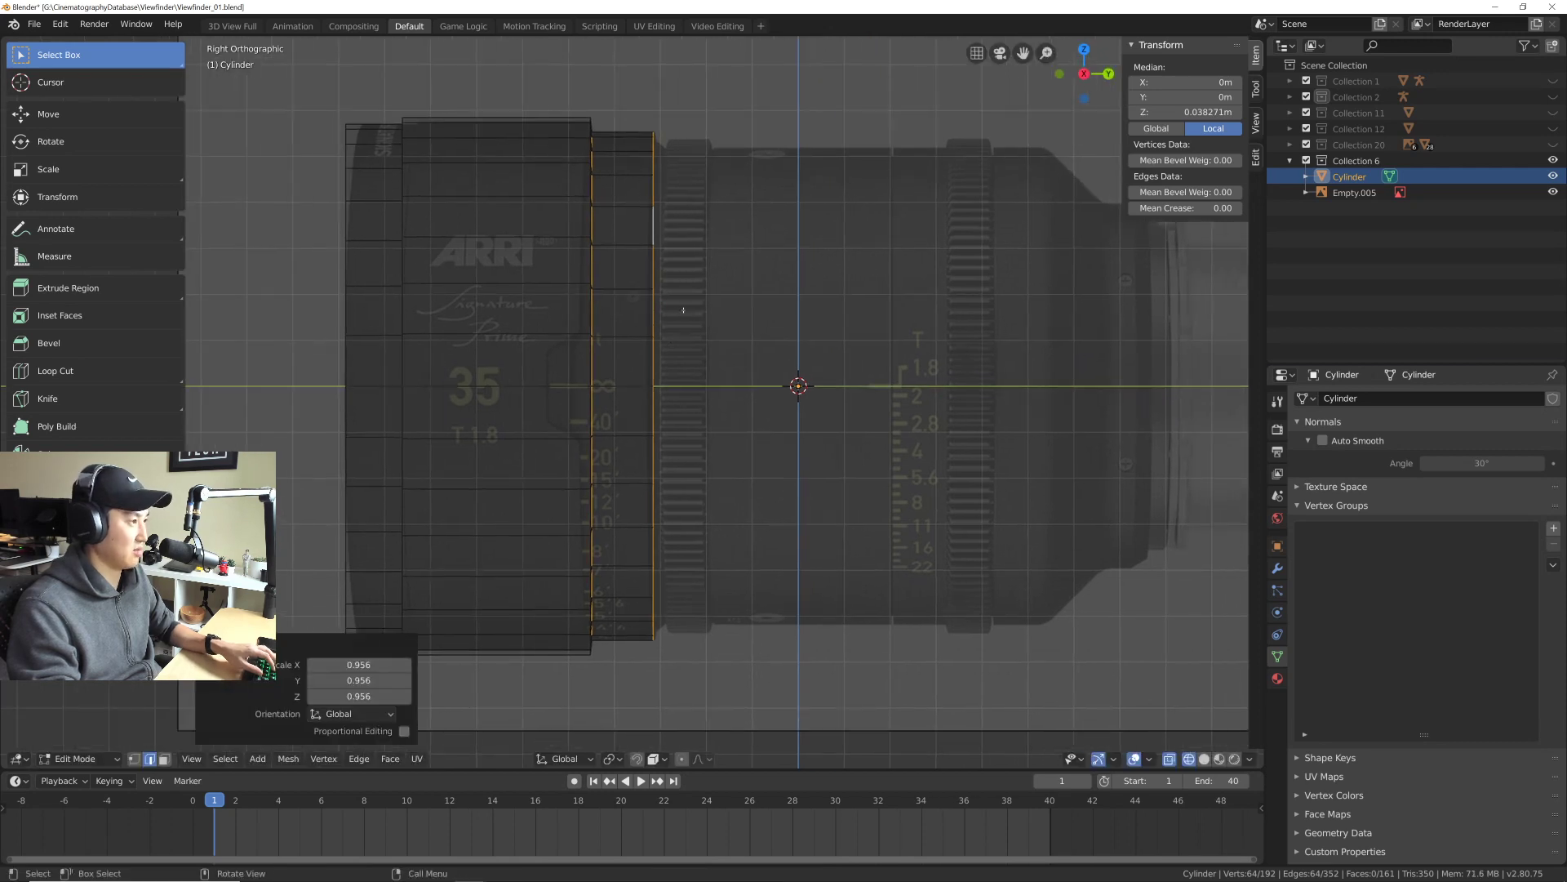
middle_click_drag(706, 270, 618, 279, "shift")
left_click(601, 262, "alt")
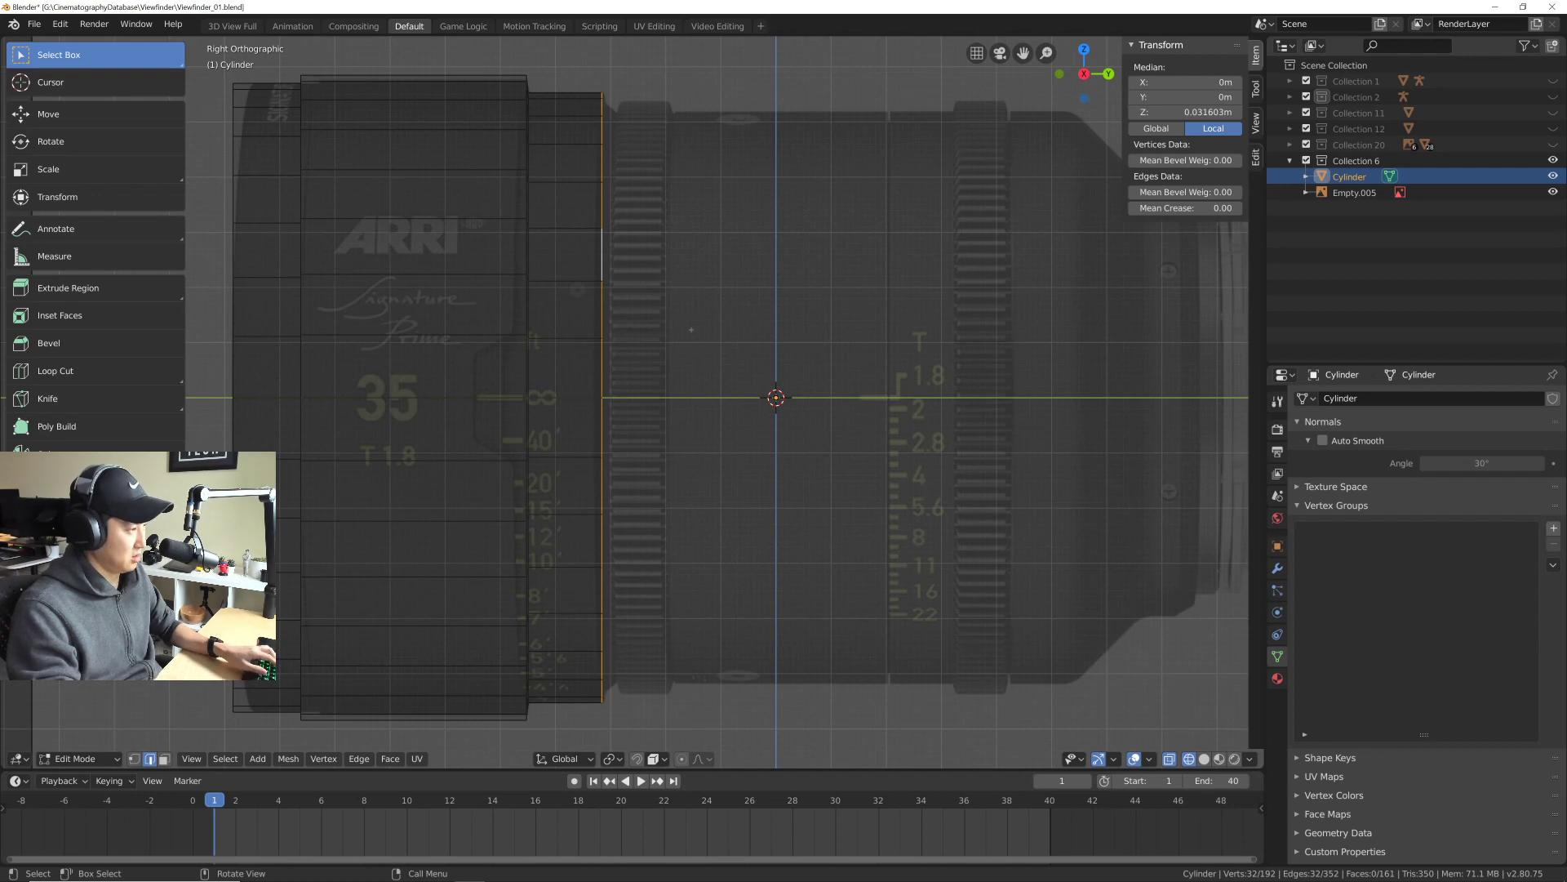
key("e")
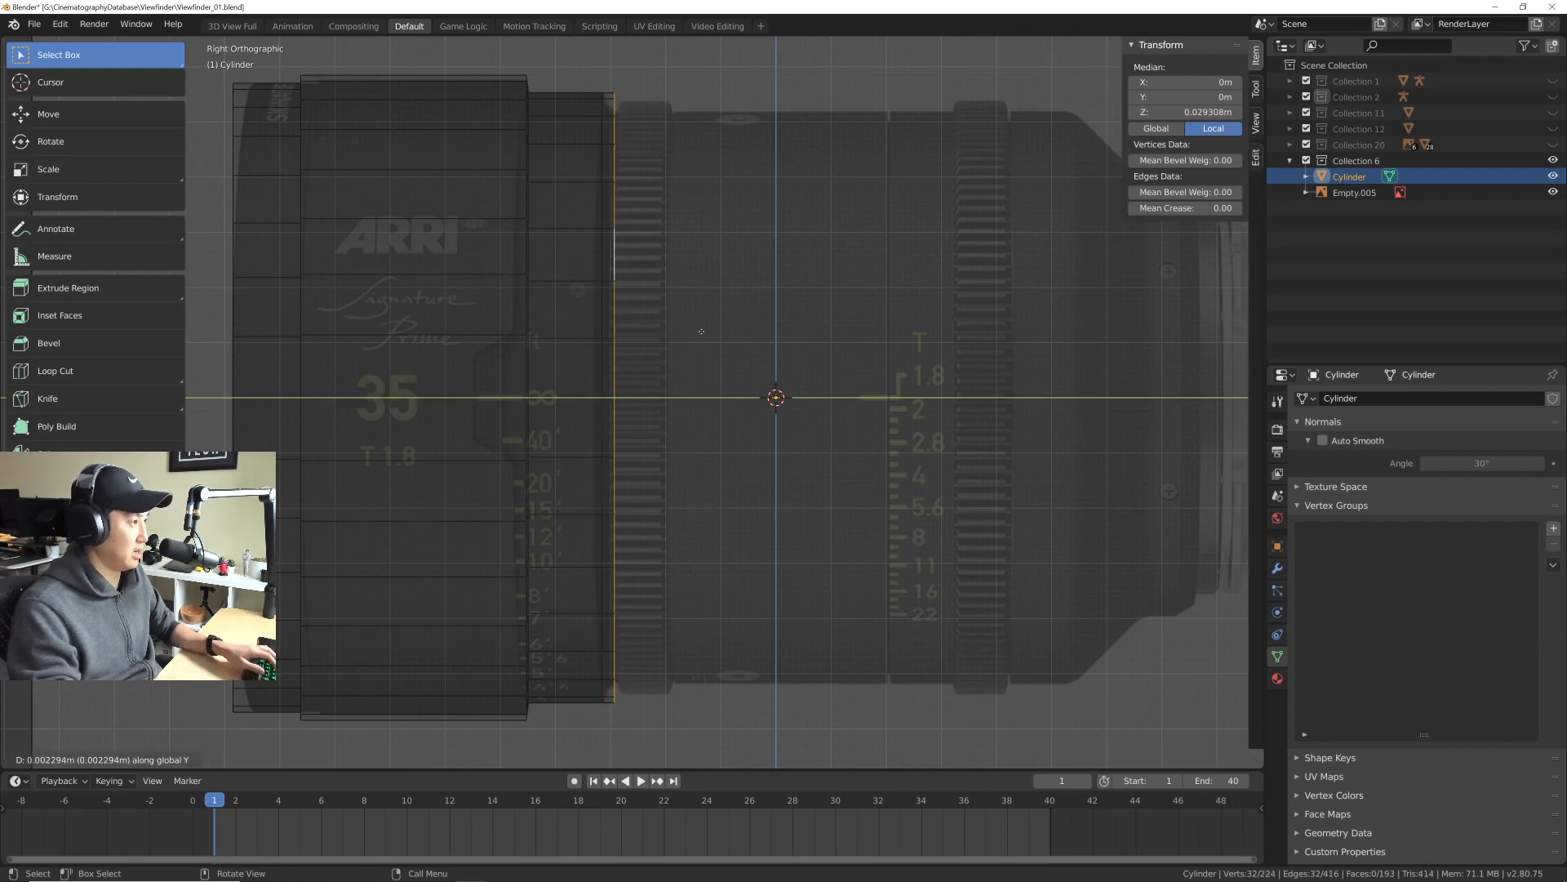
key("y")
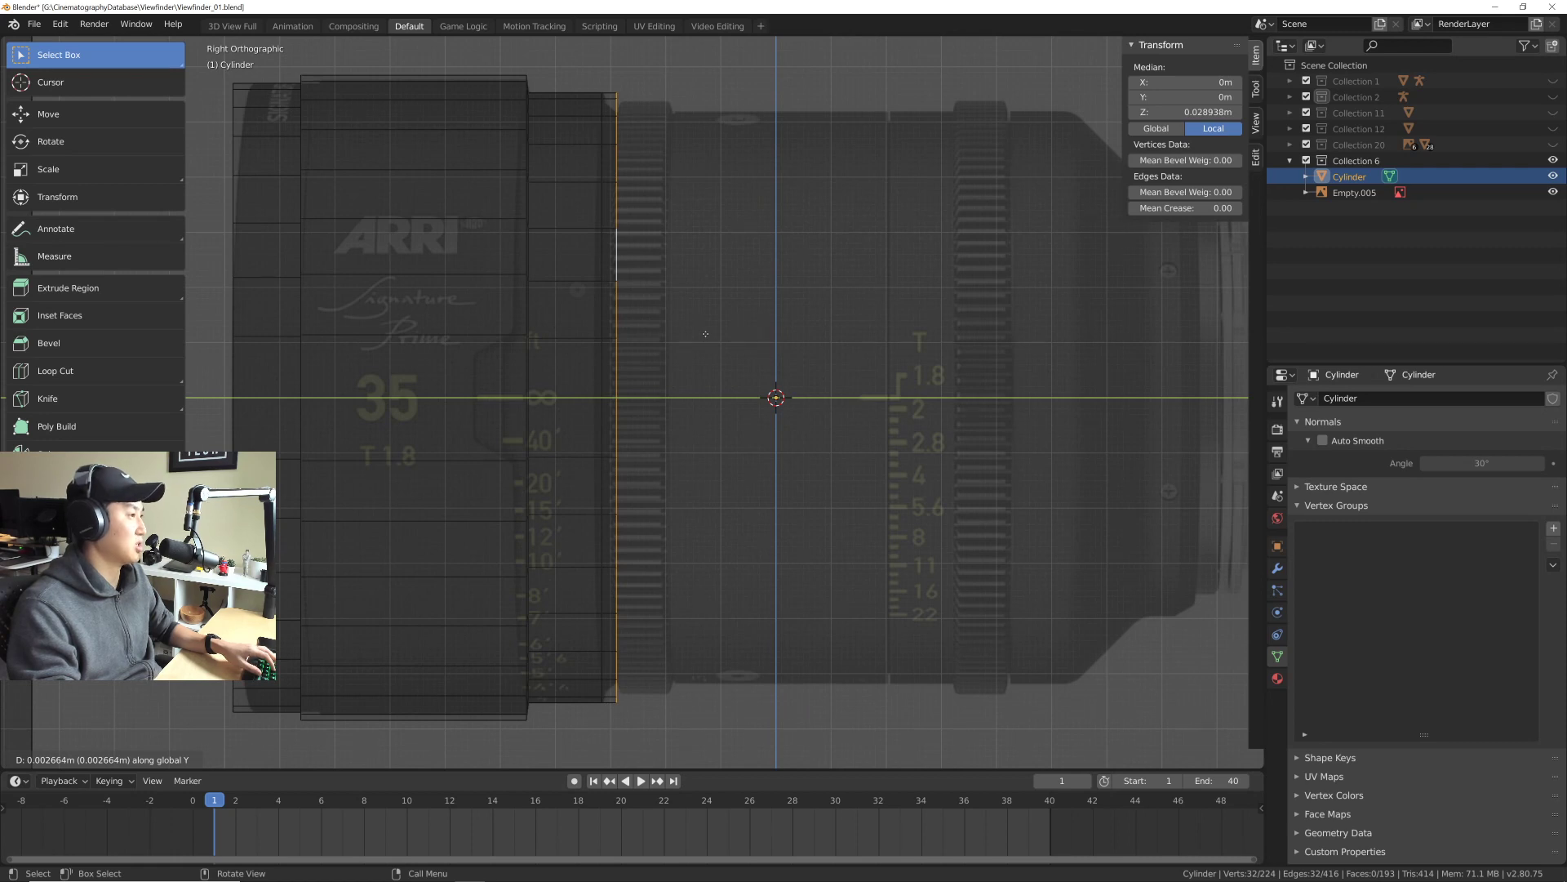
left_click(705, 333)
key("s")
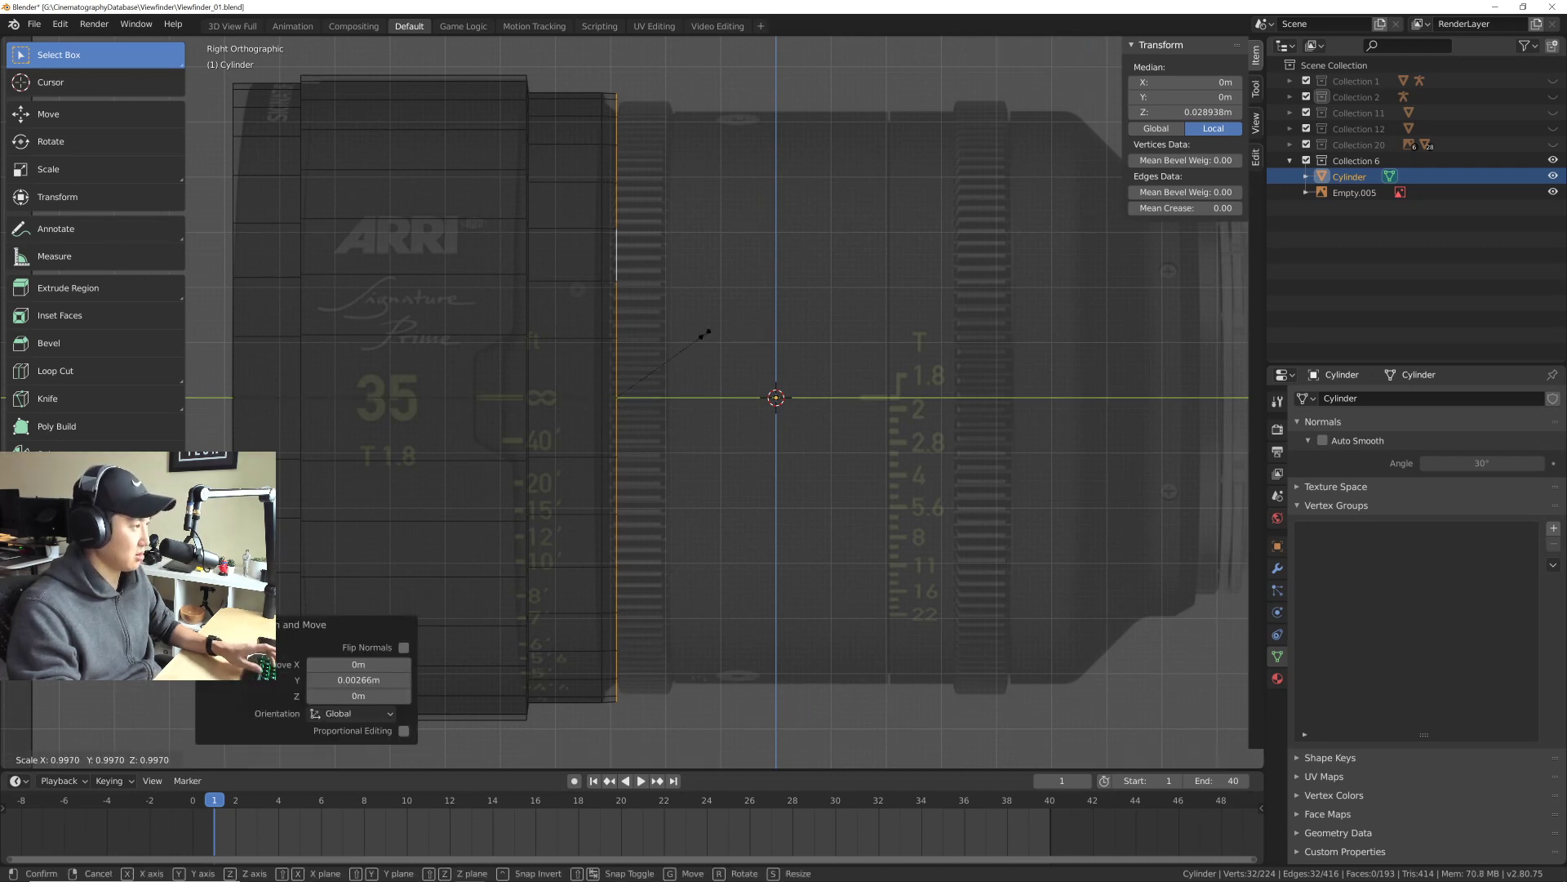
key("Return")
Step: Extrude the open edge loop about 0.0107 m along Y across the first ribbed ring, and again about 0.0383 m to the T-stop scale line
key("e")
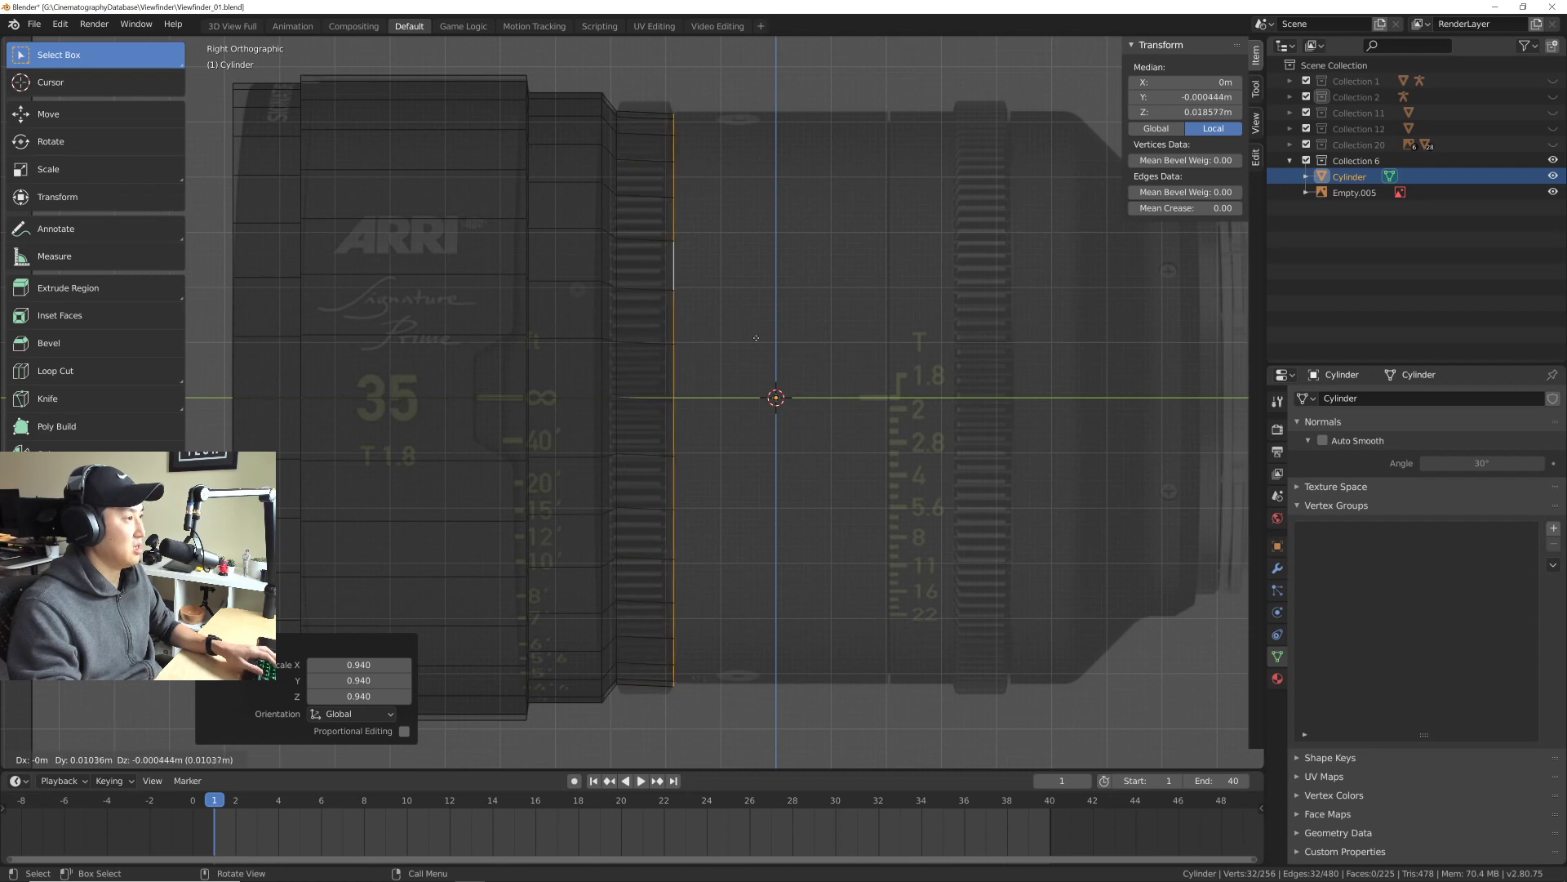
key("y")
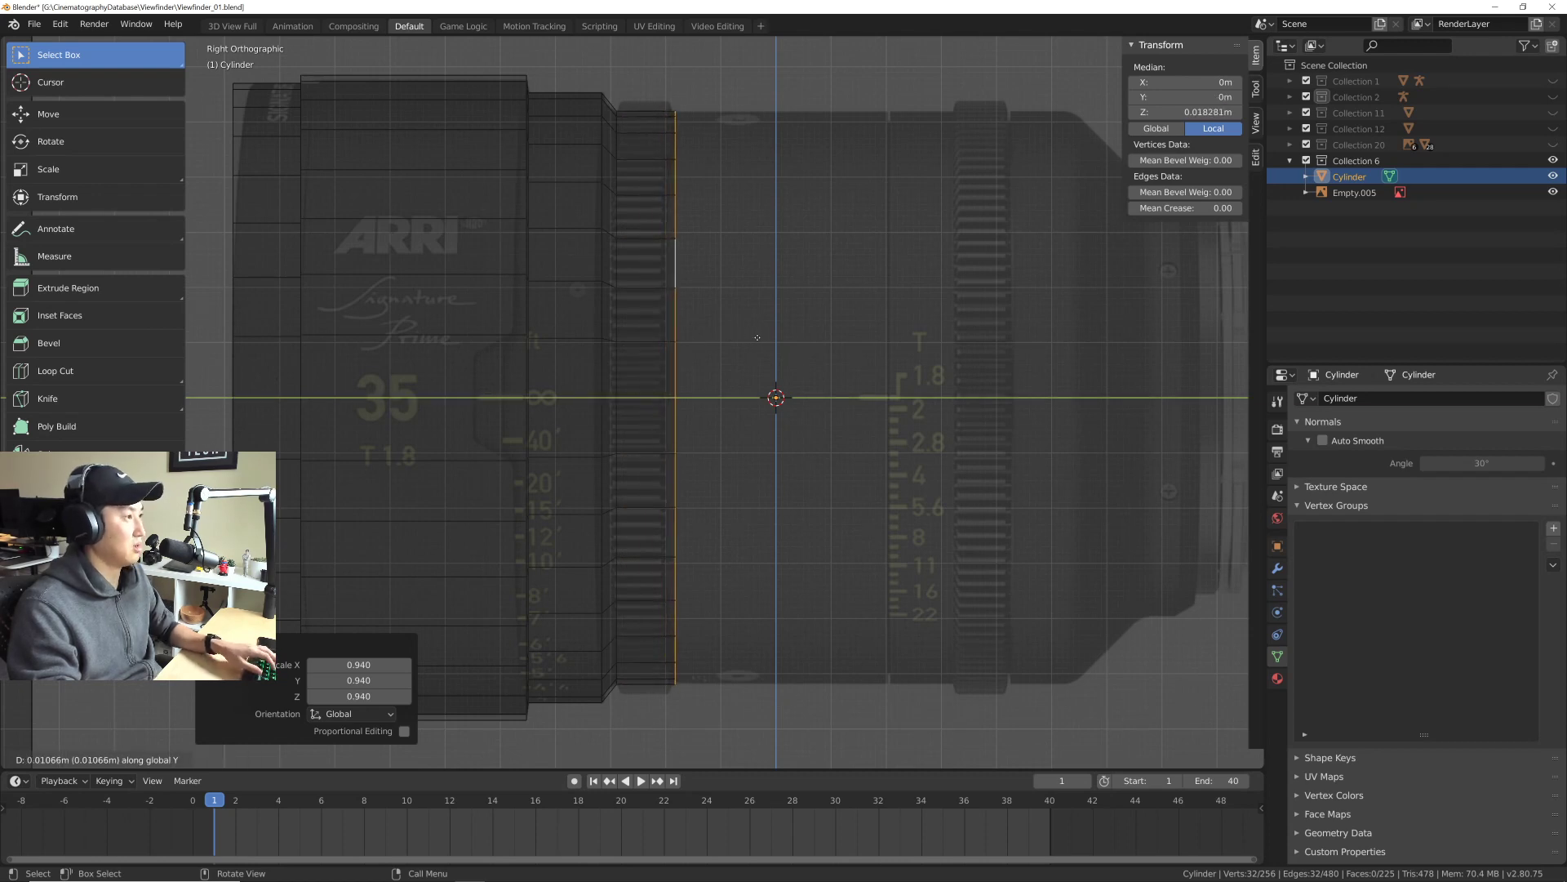
left_click(758, 338)
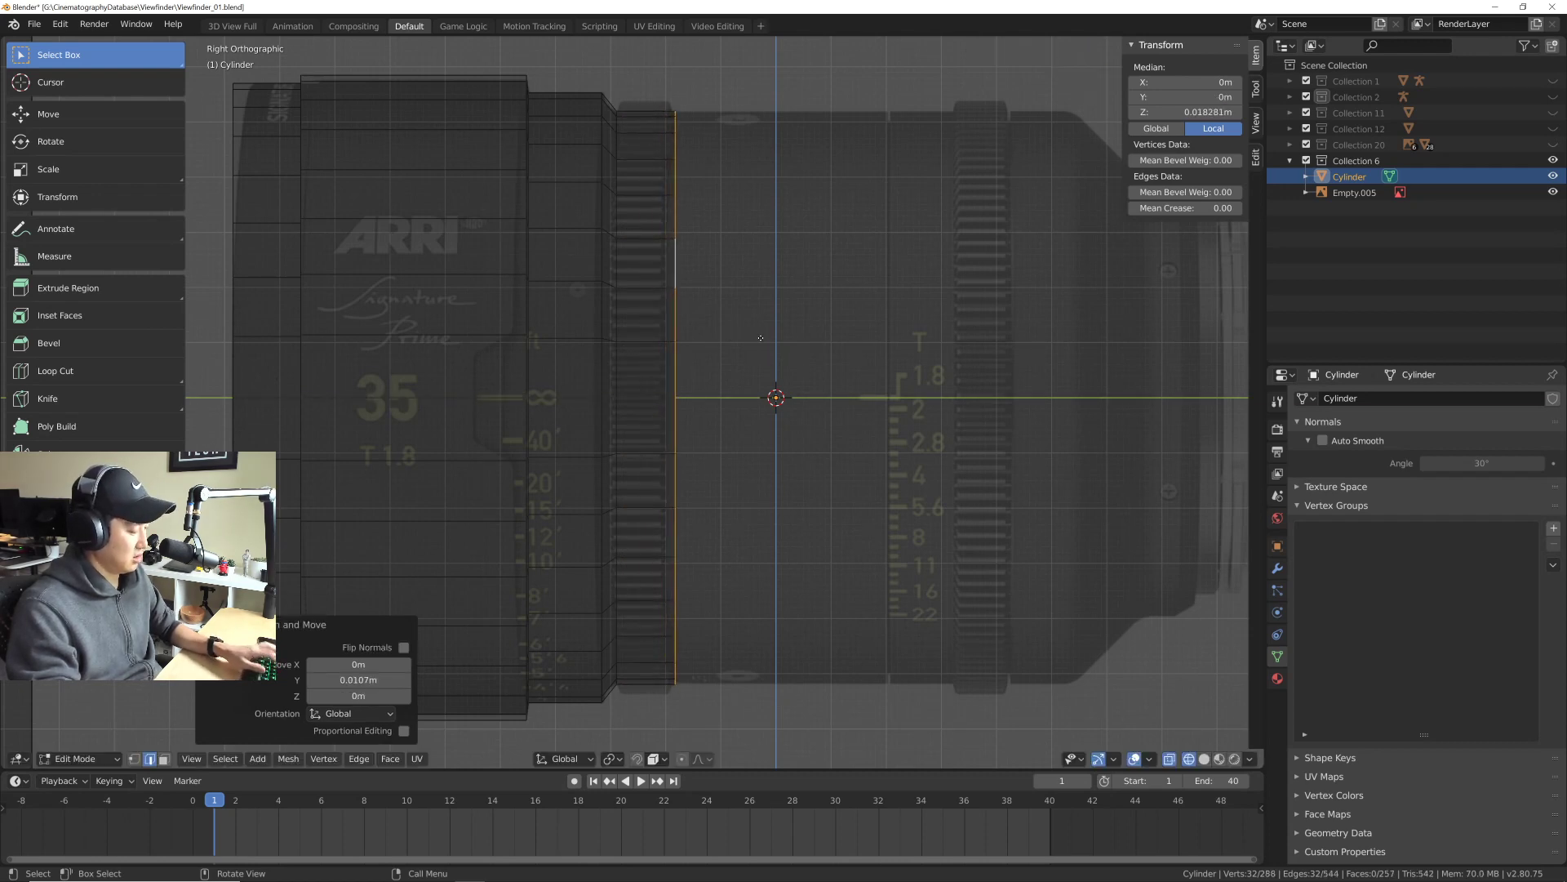
key("e")
key("y")
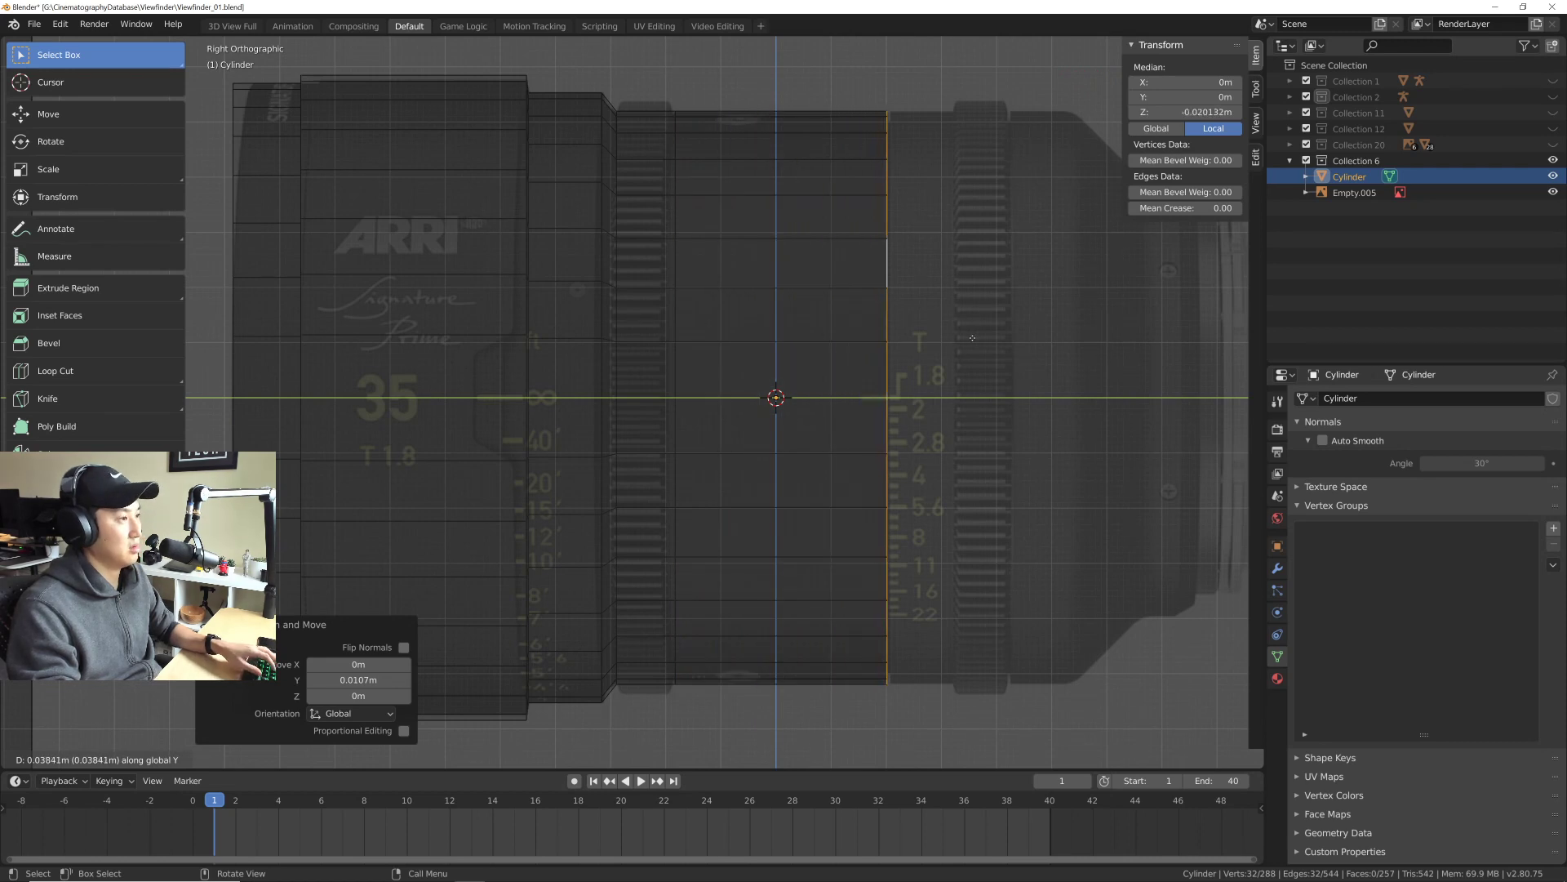
left_click(972, 341)
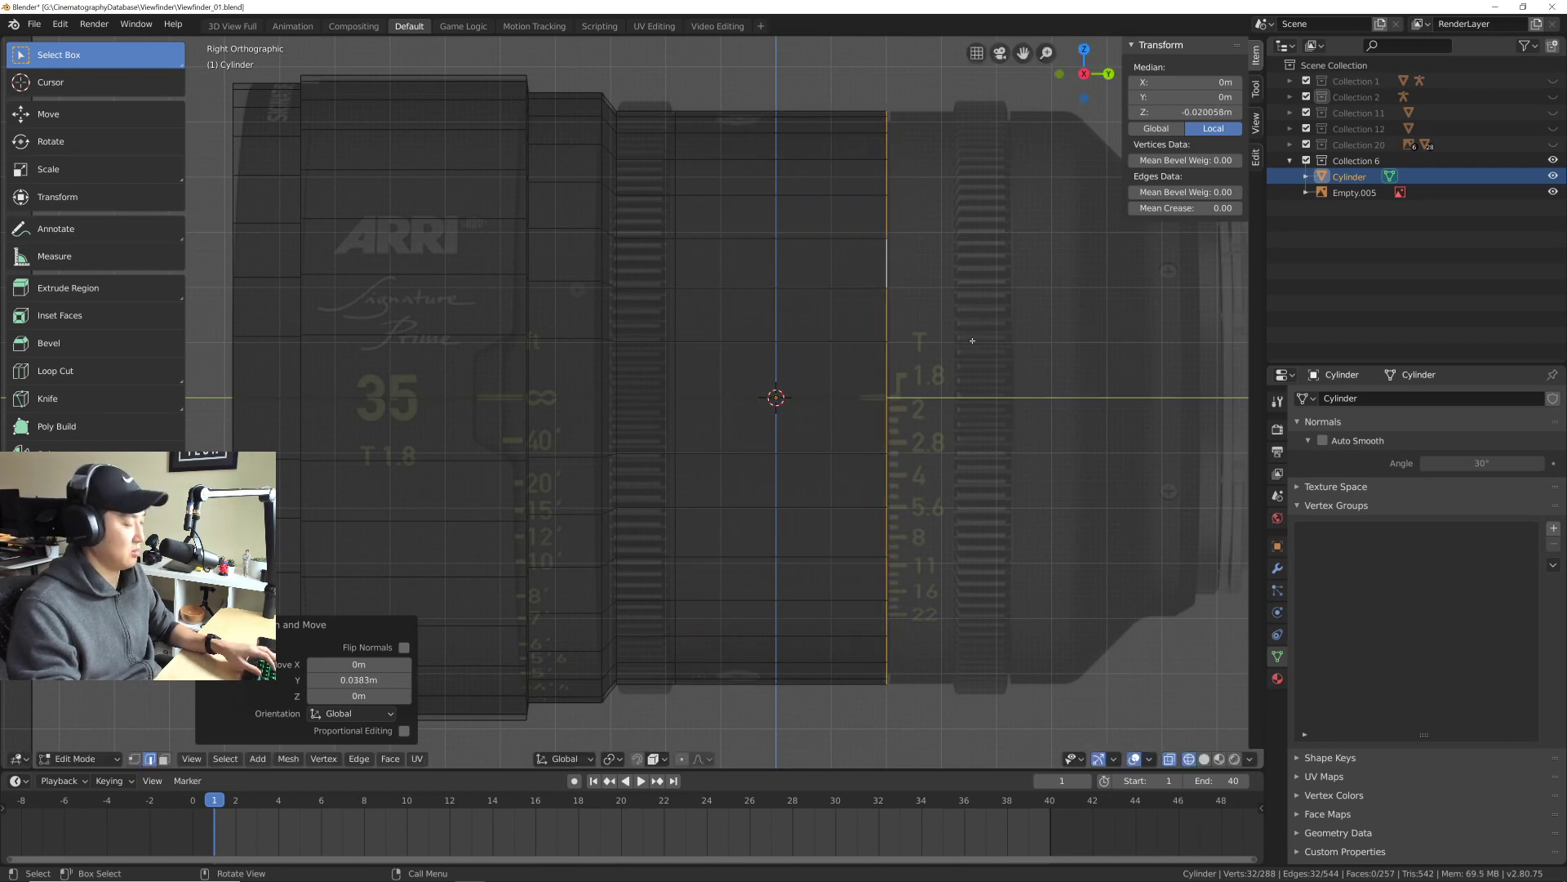
Step: Extrude the open edge loop about 0.0119 m along Y to the second ribbed ring, and another 0.0105 m across that ring
key("e")
key("y")
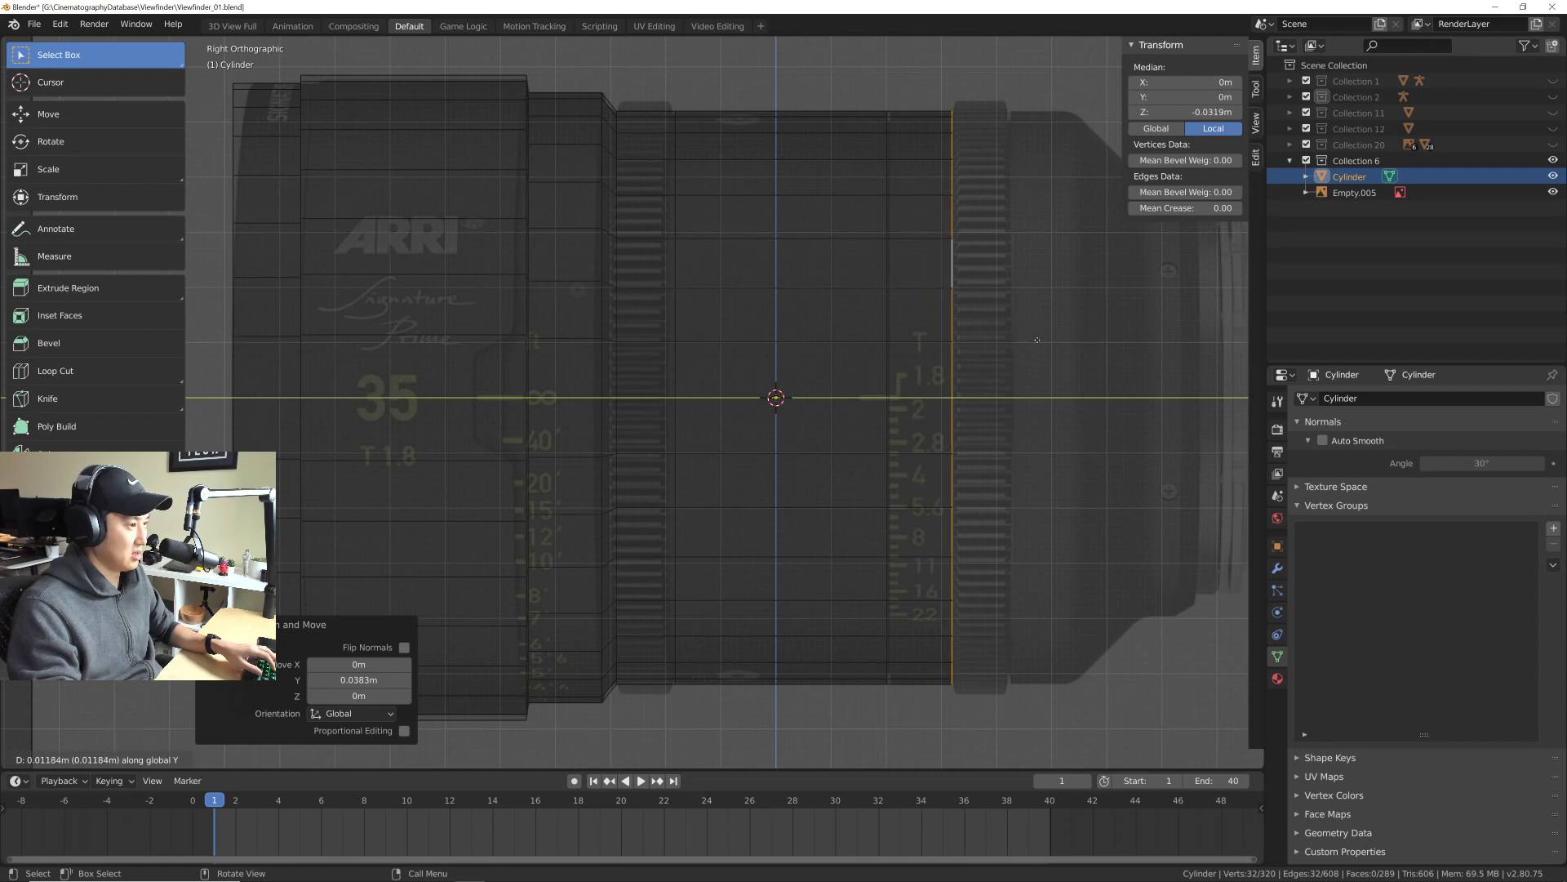
left_click(1037, 342)
middle_click_drag(1038, 341, 841, 338, "shift")
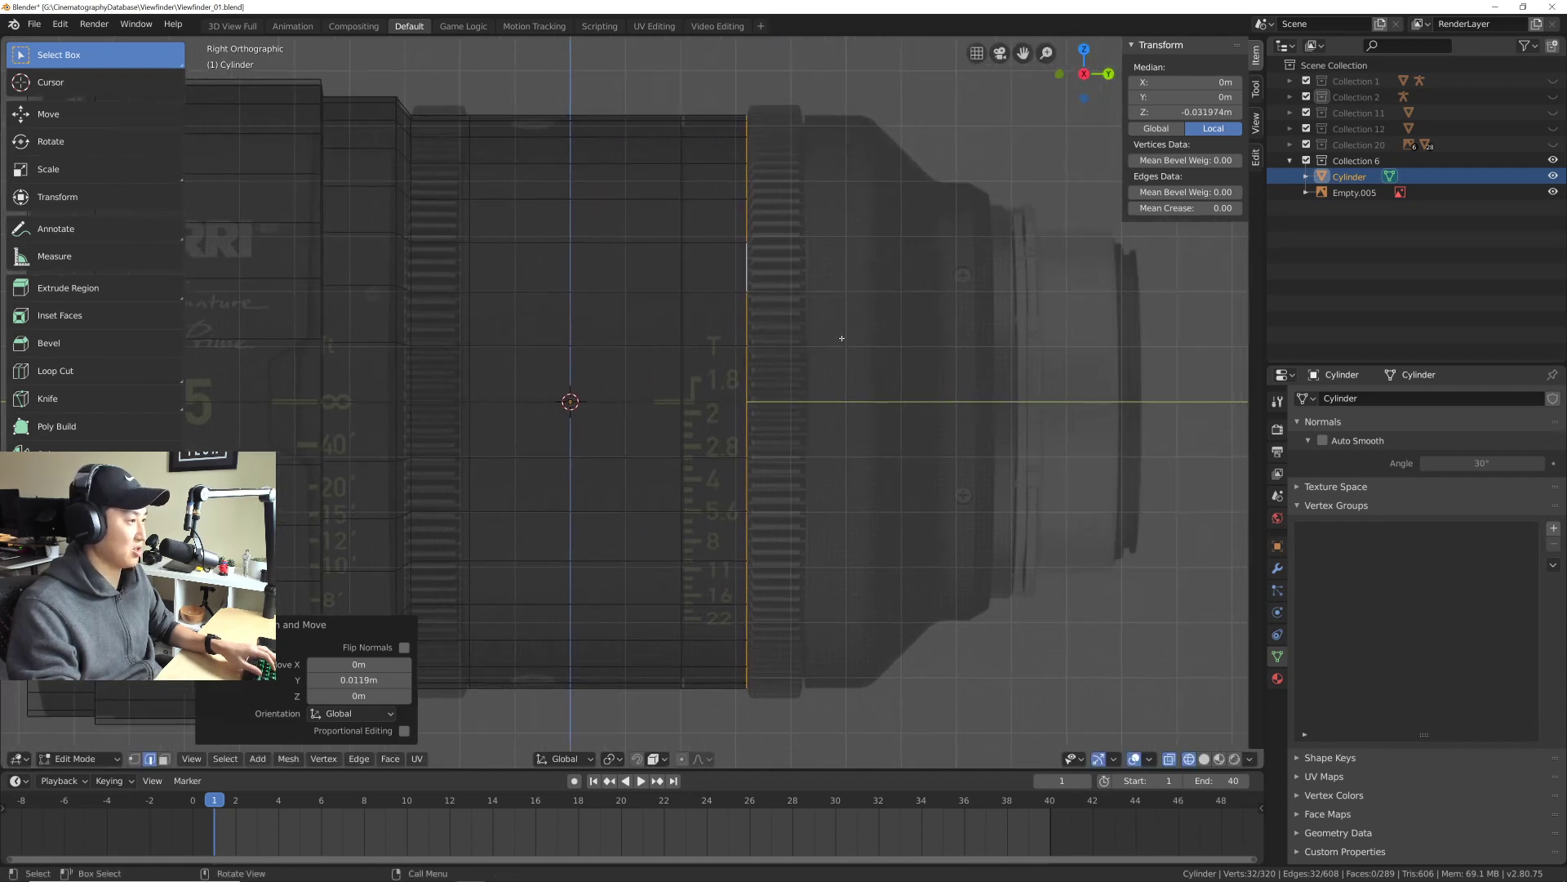
key("e")
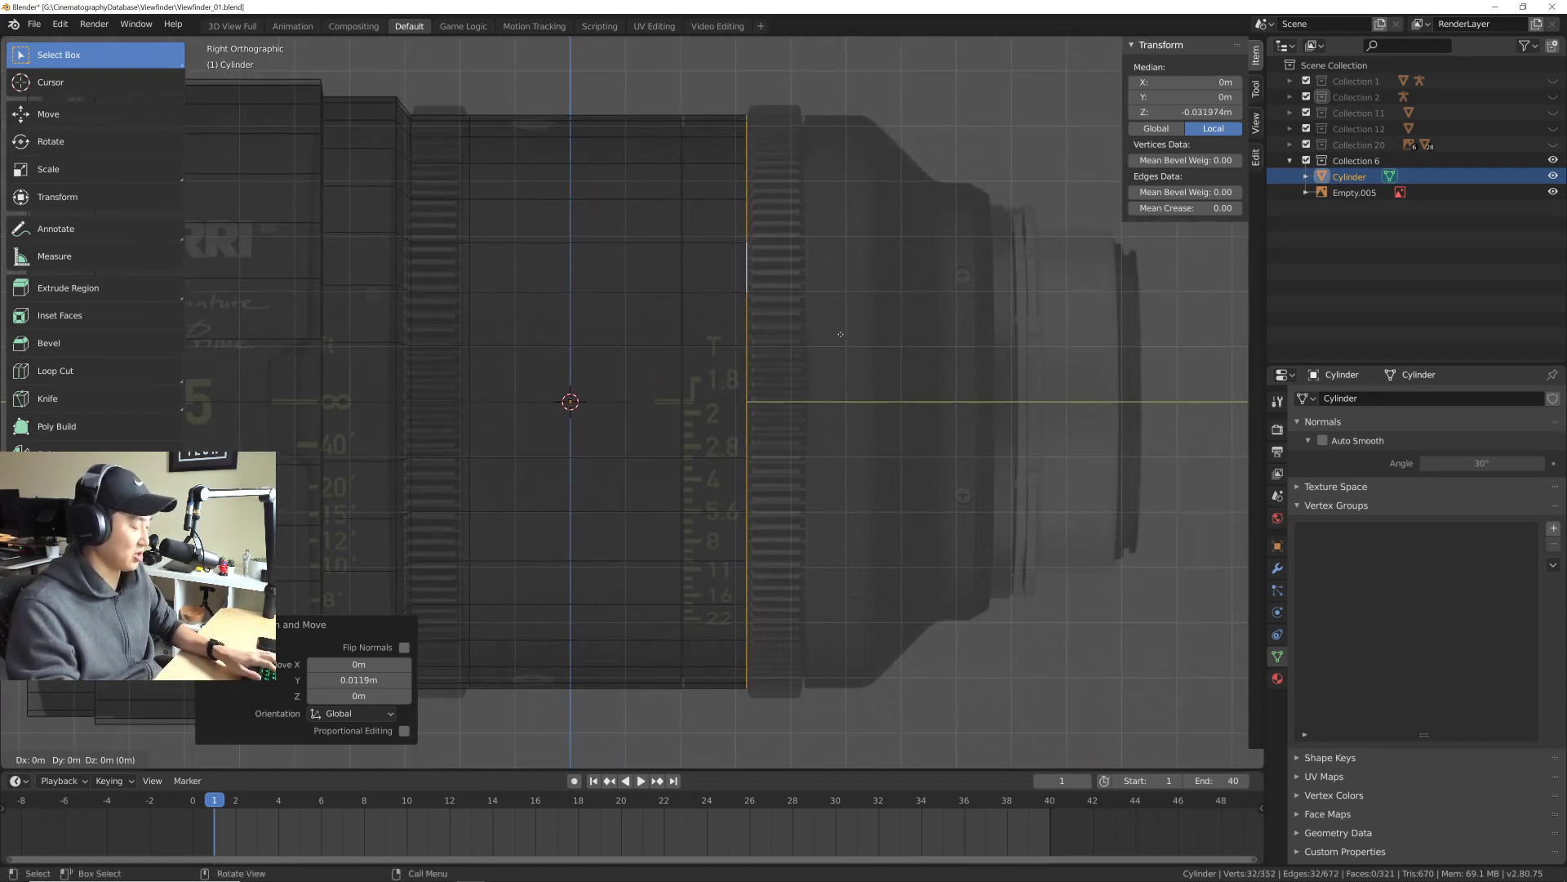
key("y")
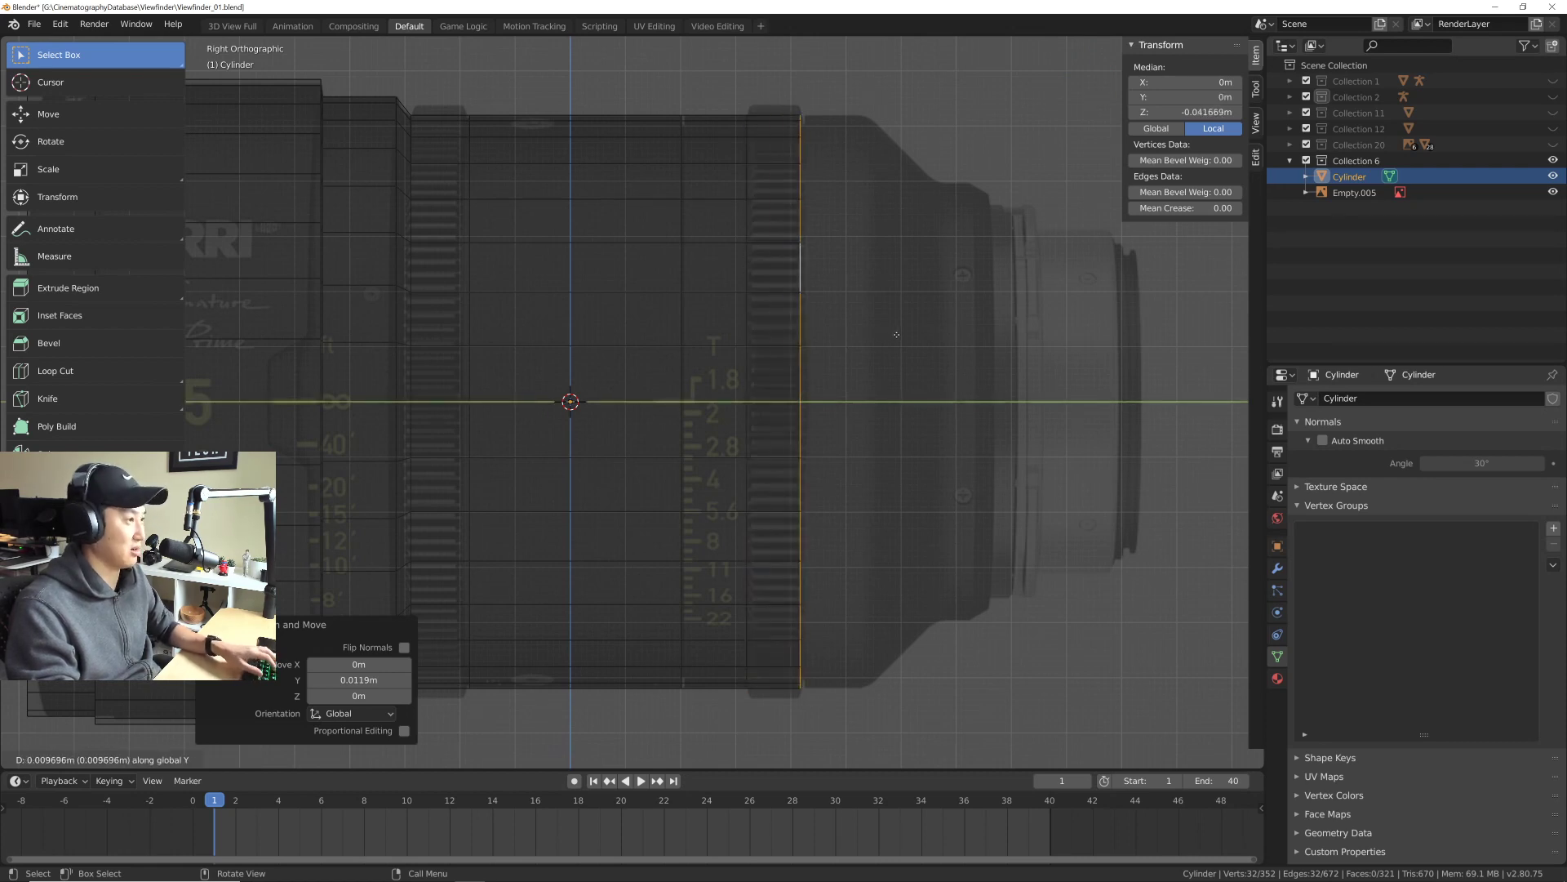
left_click(898, 335)
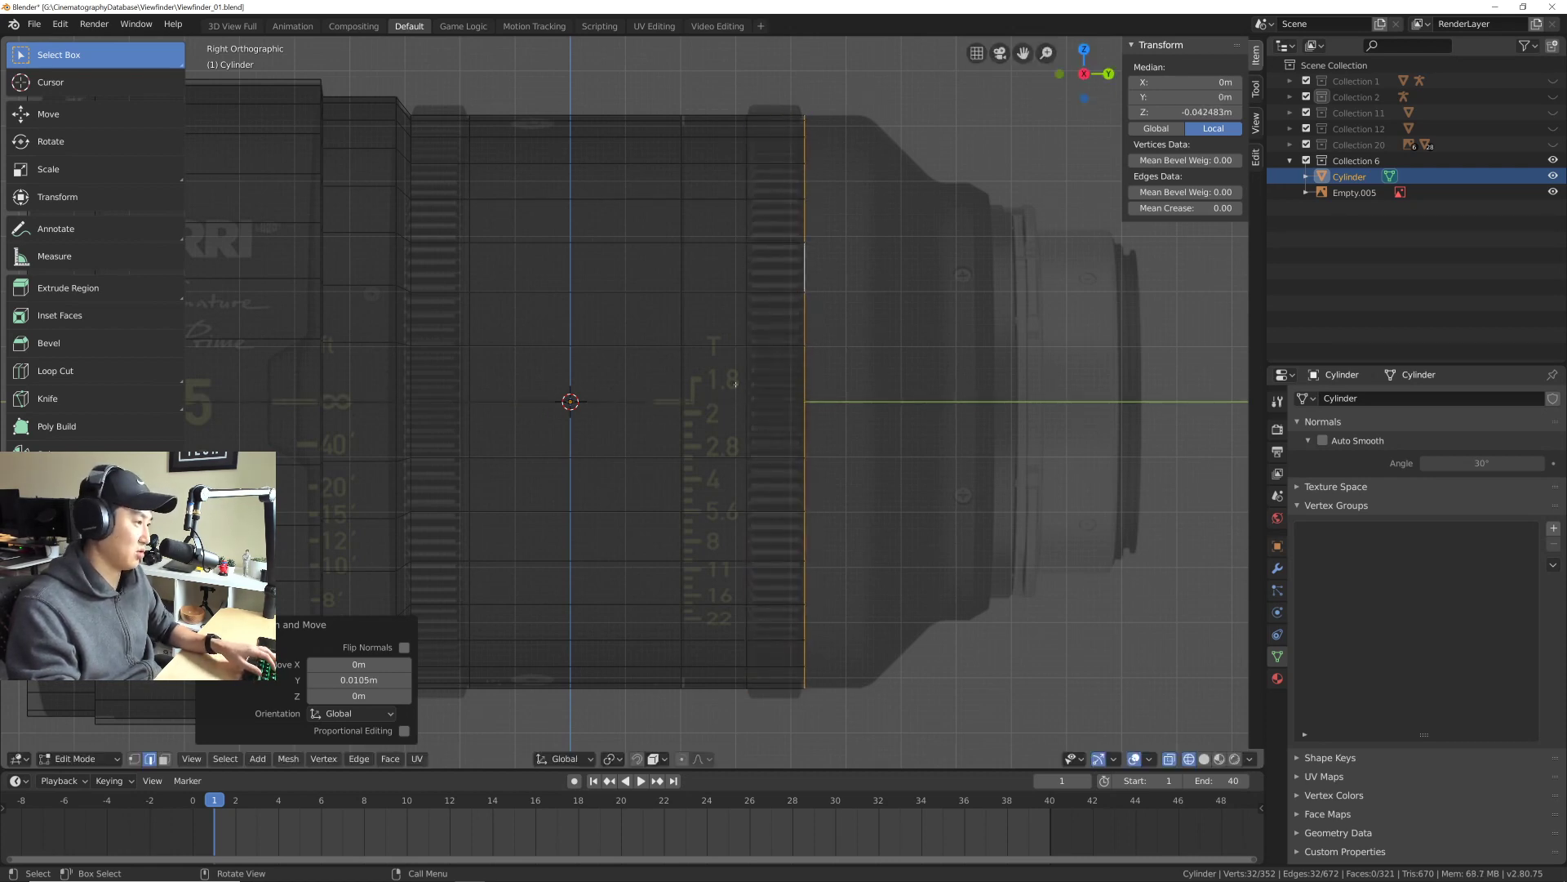
Step: Extrude the open edge loop about 0.0112 m along Y from the second ribbed ring to the start of the rear taper
middle_click_drag(771, 379, 741, 392, "shift")
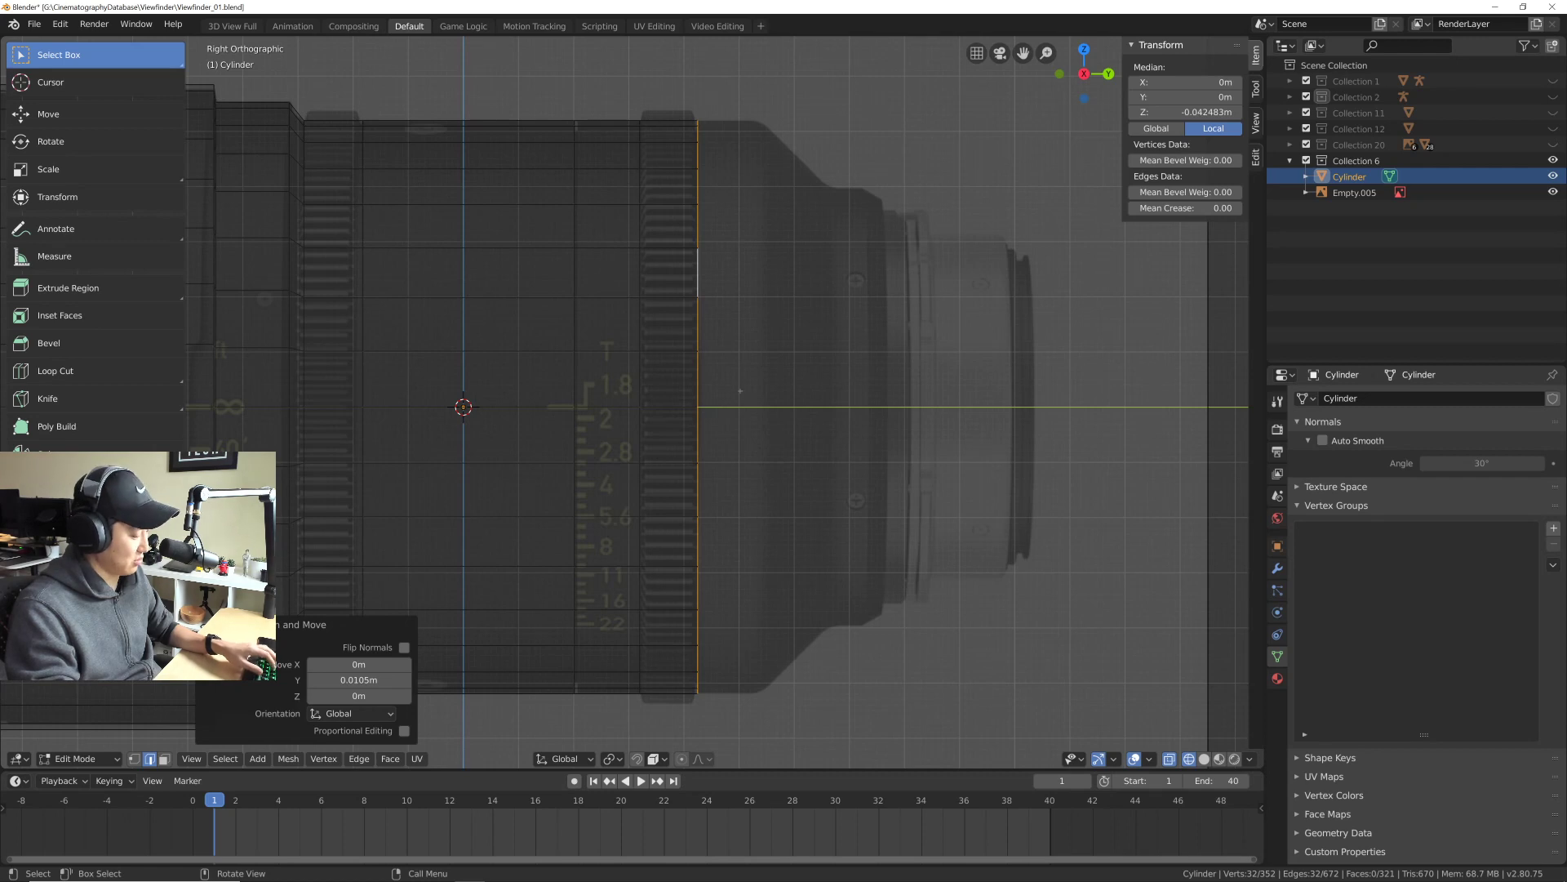
key("e")
key("y")
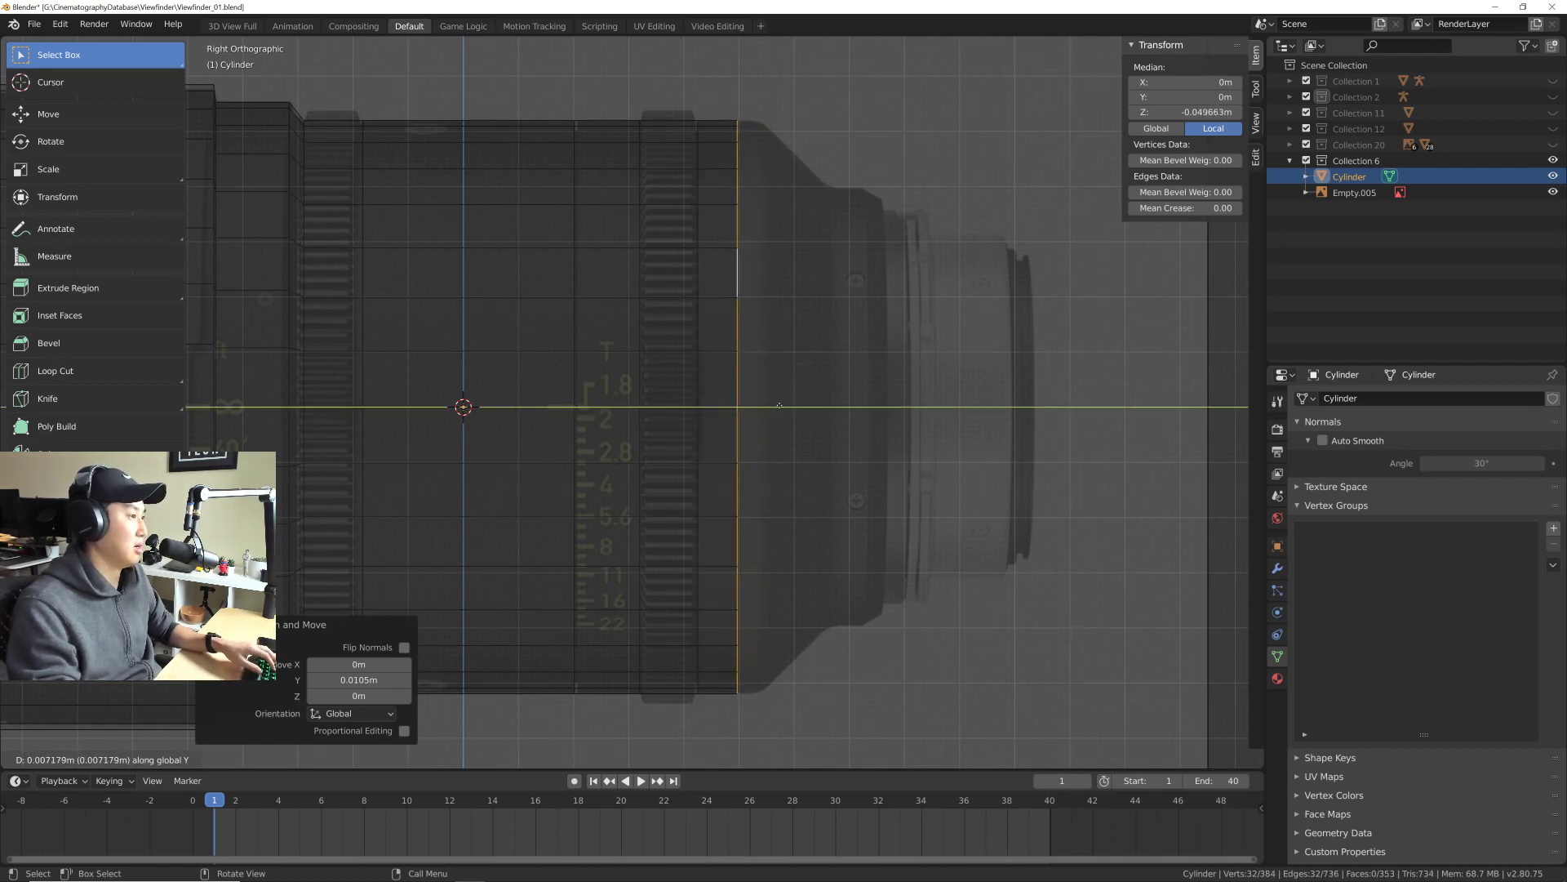
left_click(805, 408)
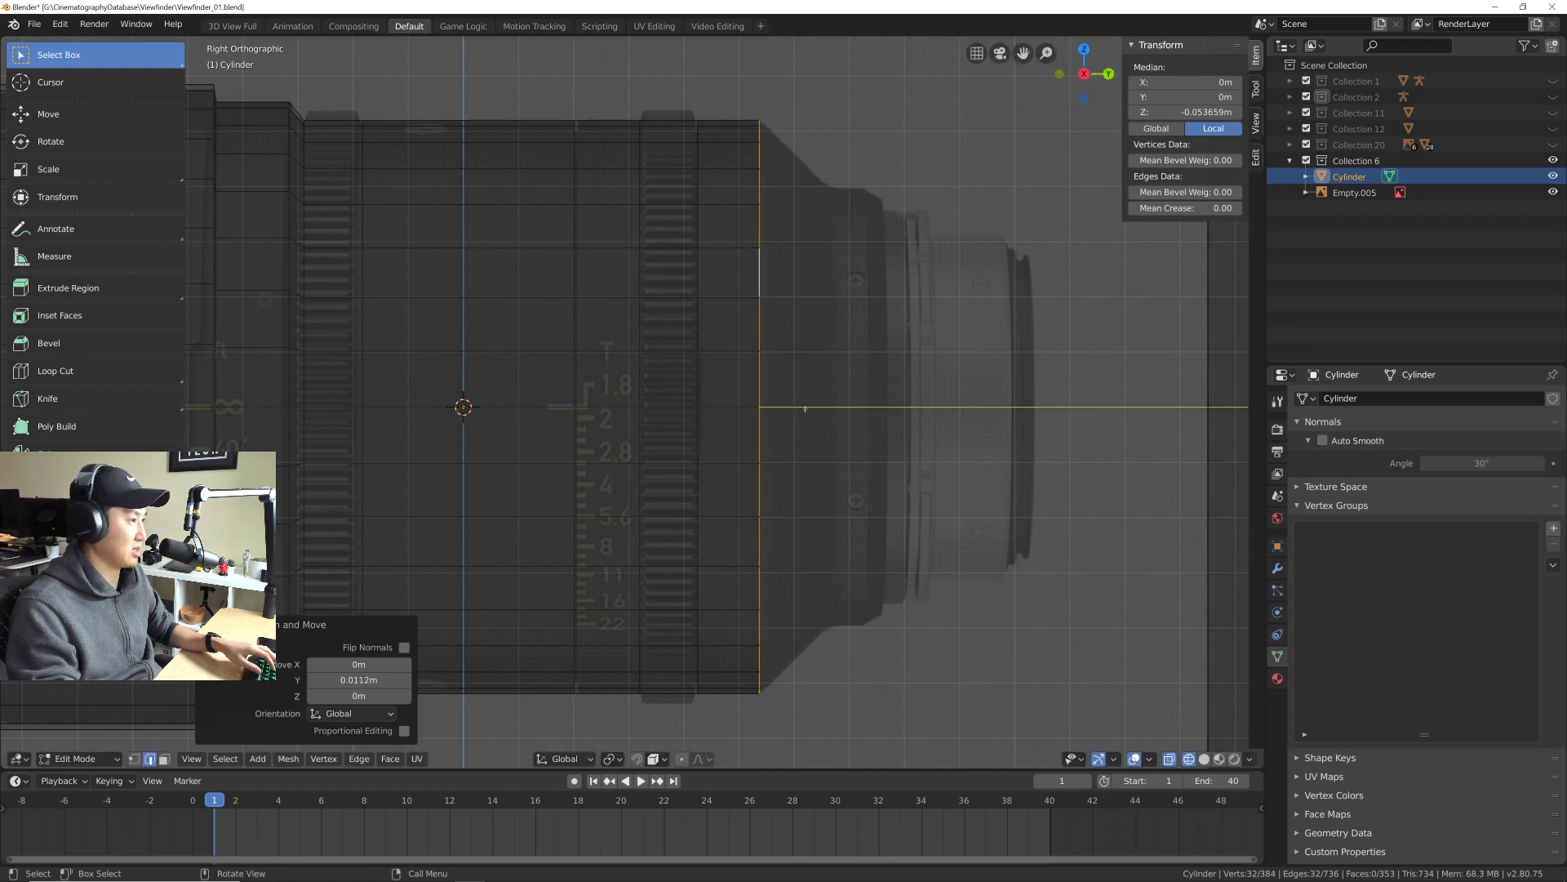
Step: Form the rear taper by extruding the loop about 0.0132 m along Y at 0.762 scale, and extrude a straight 0.0057 m section behind it
key("e")
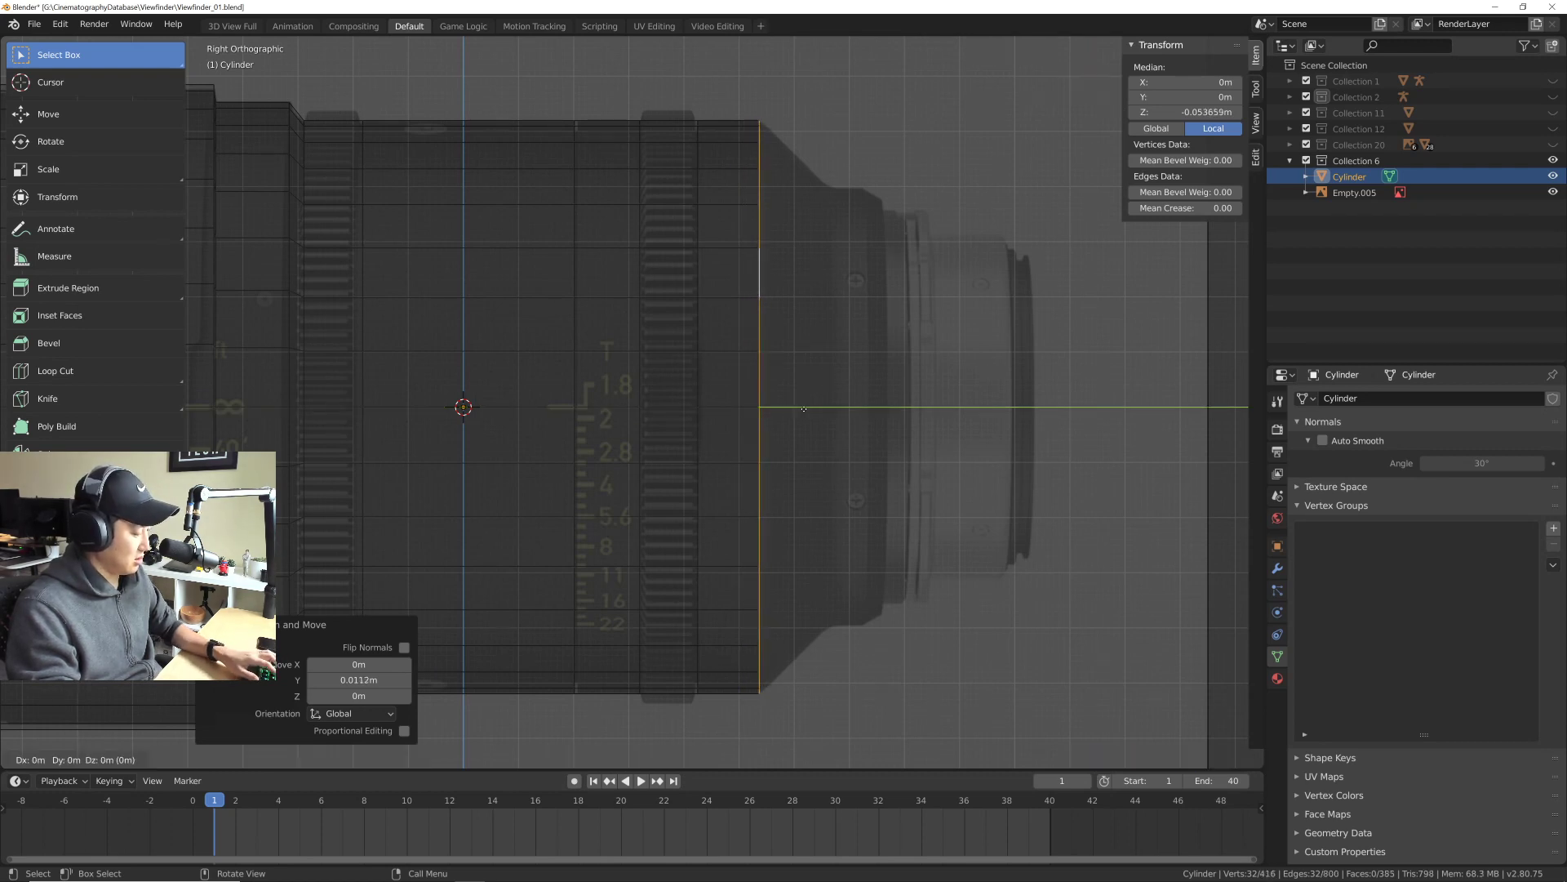
left_click(875, 409)
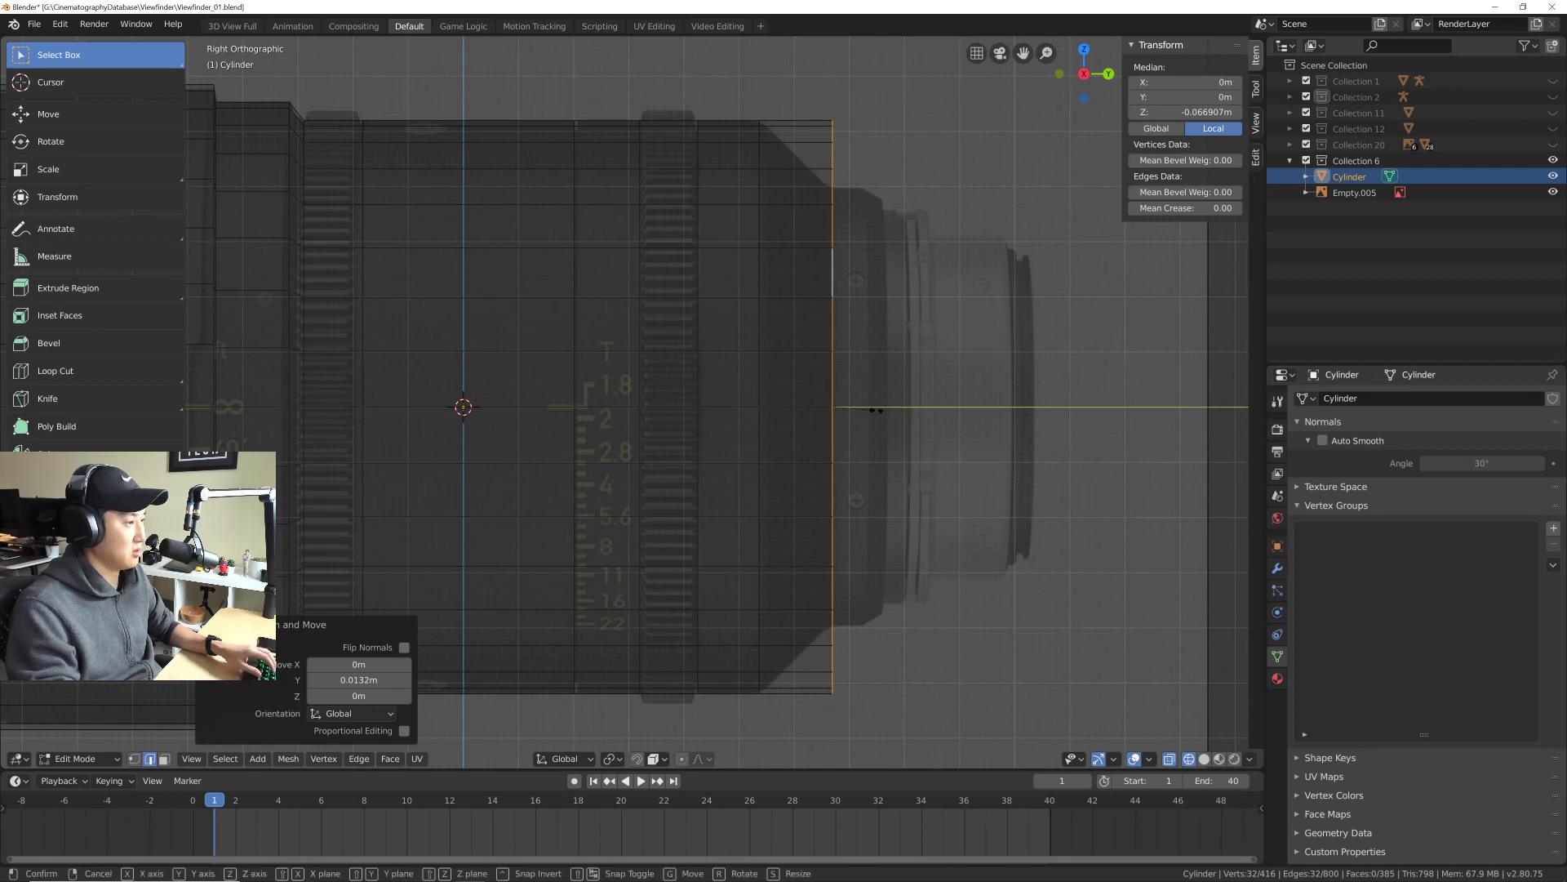
key("s")
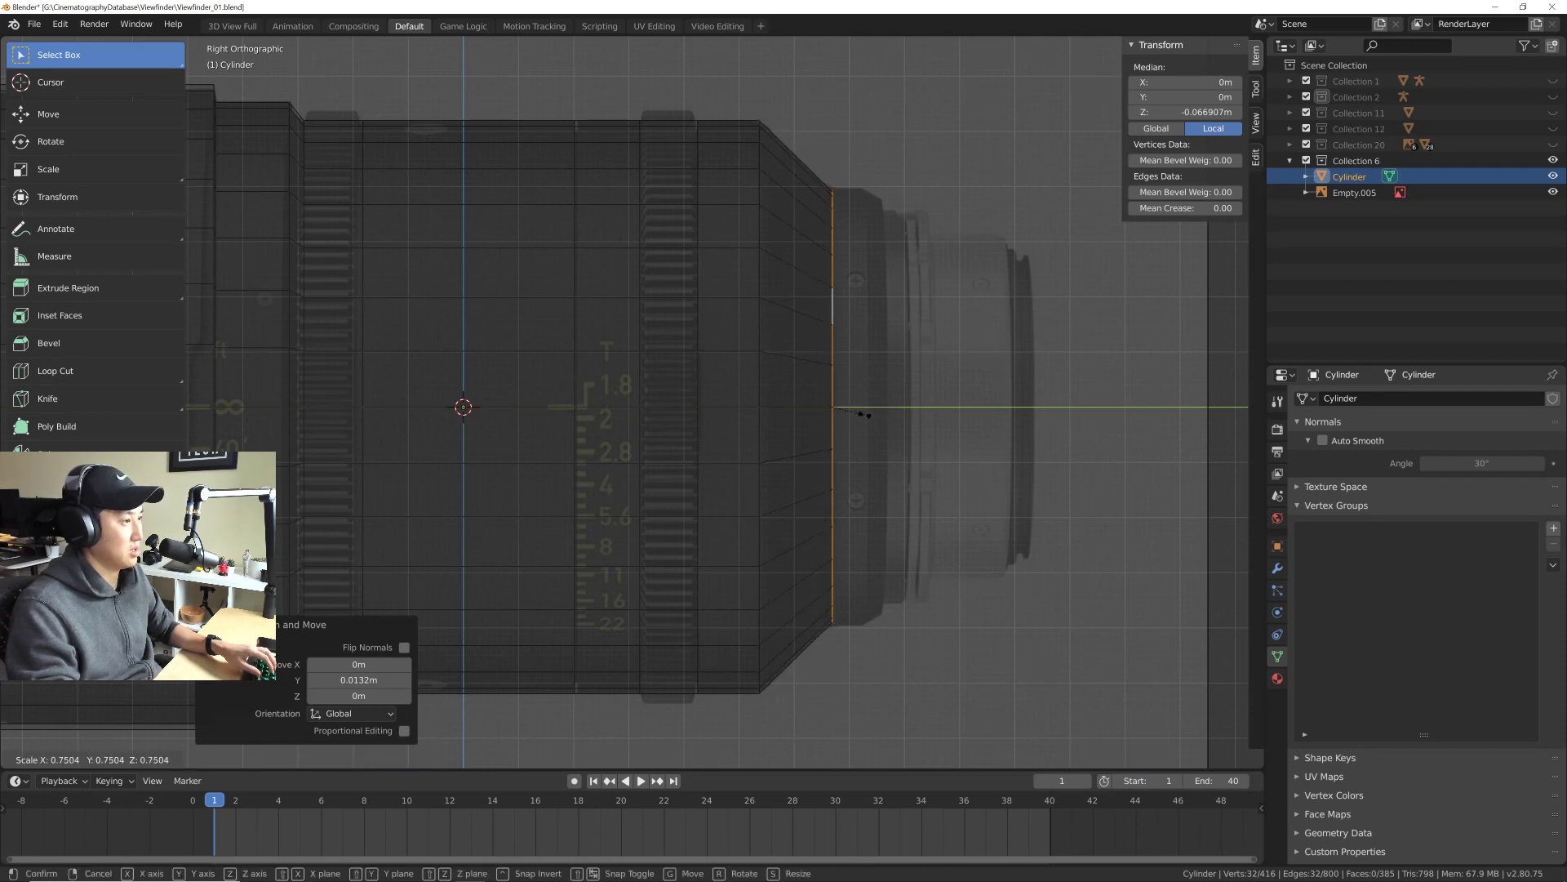
left_click(865, 415)
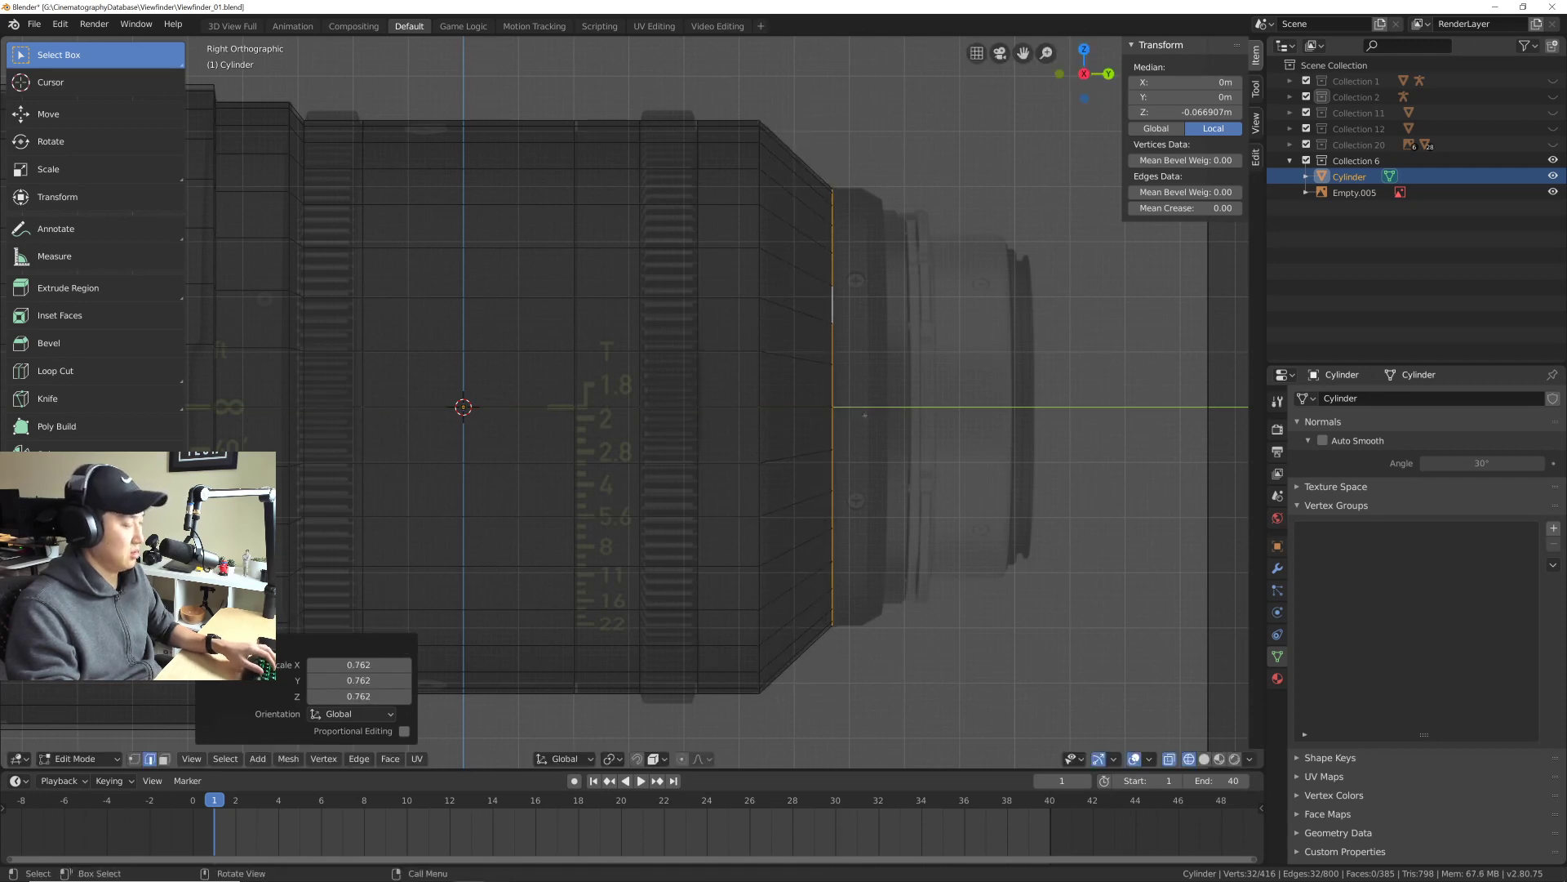
key("g")
key("y")
left_click(896, 416)
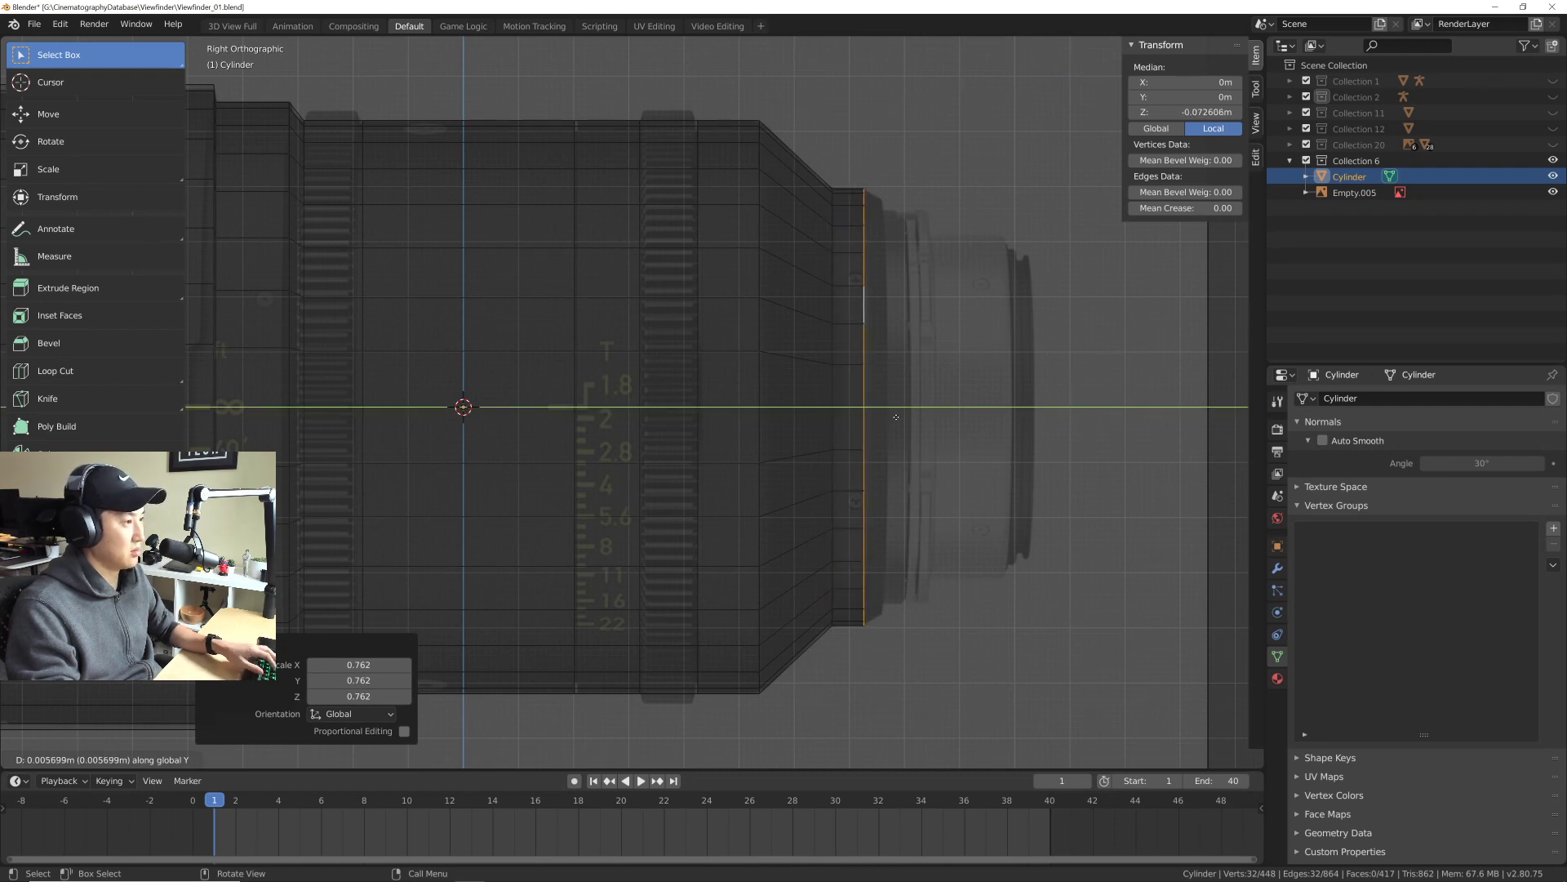
Step: Extrude the open edge loop about 0.00329 m along Y and scale it to 0.962 to chamfer the end of the rear section
scroll(896, 416, "up", 2)
key("e")
key("y")
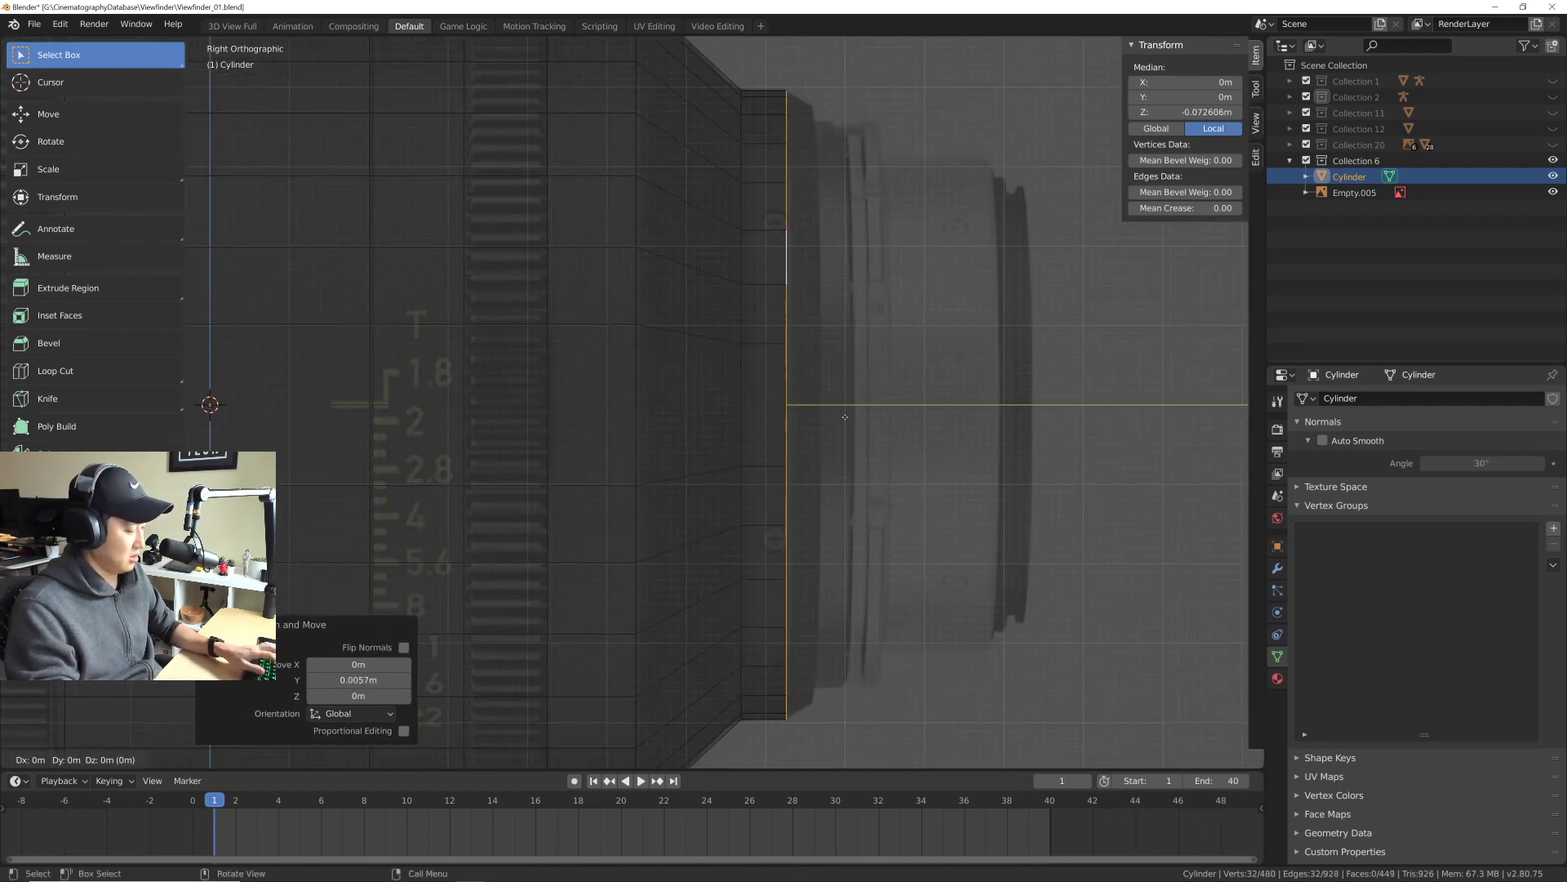
left_click(871, 419)
key("s")
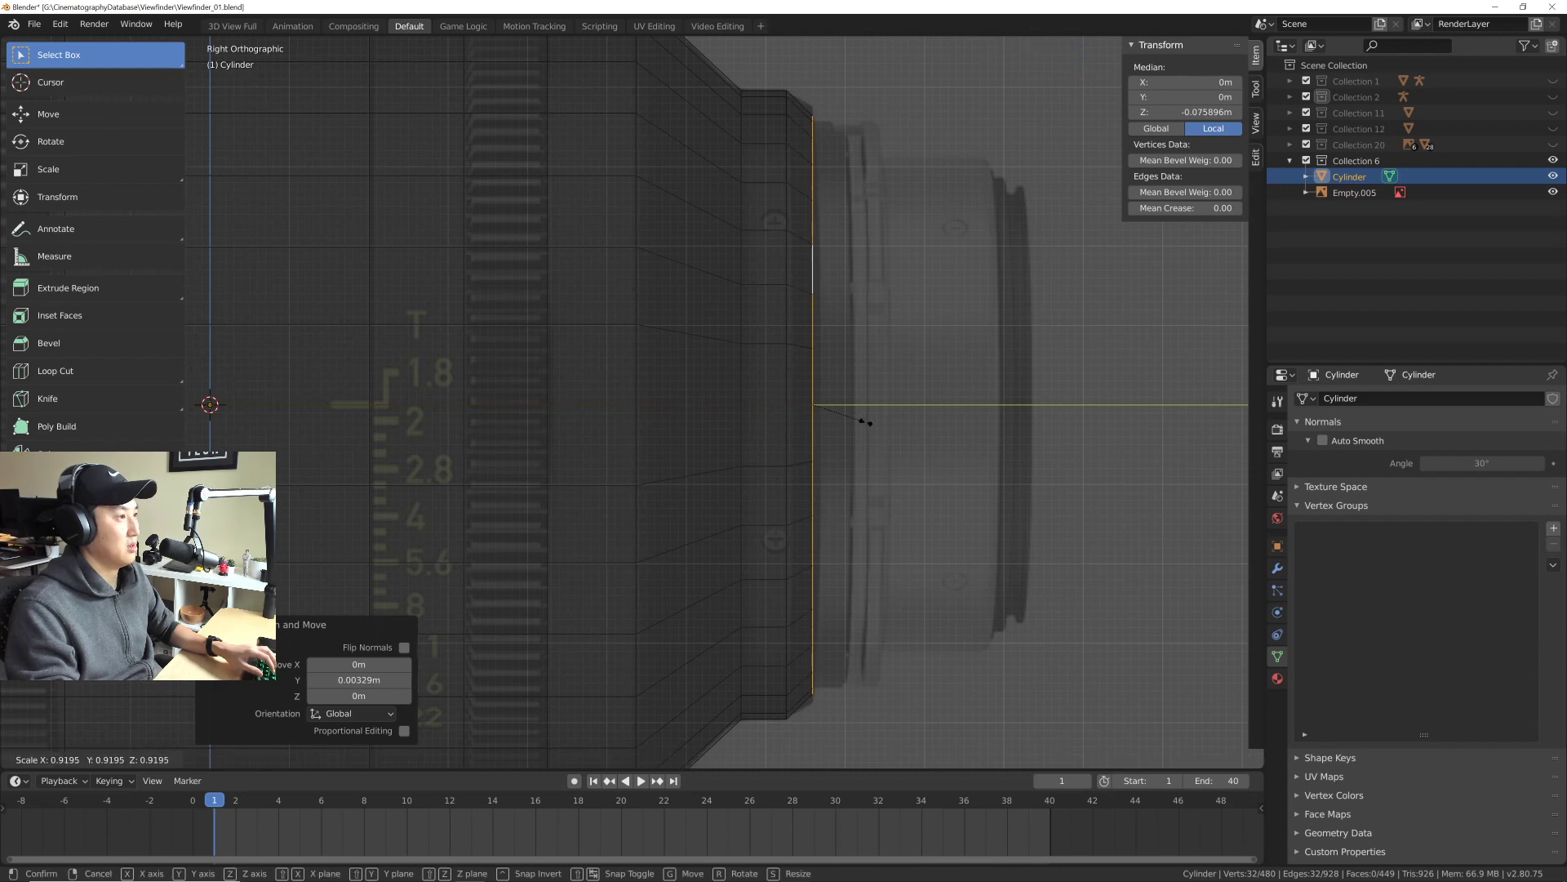
left_click(869, 421)
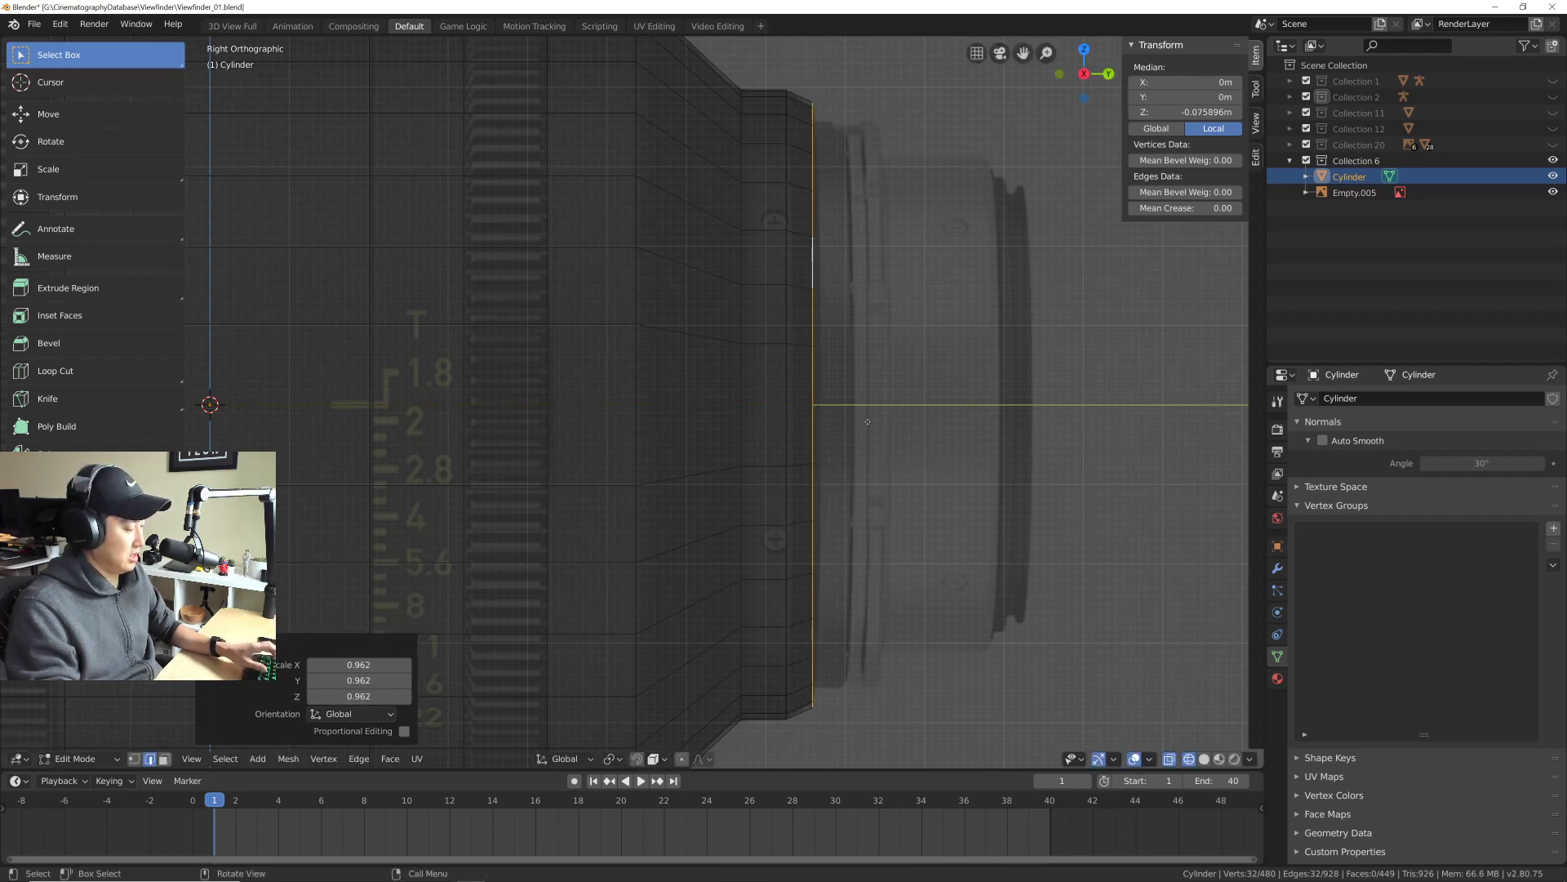
Step: Step the rear edge loop inward at 0.928 scale and extrude it about 0.00473 m along Y
key("e")
key("s")
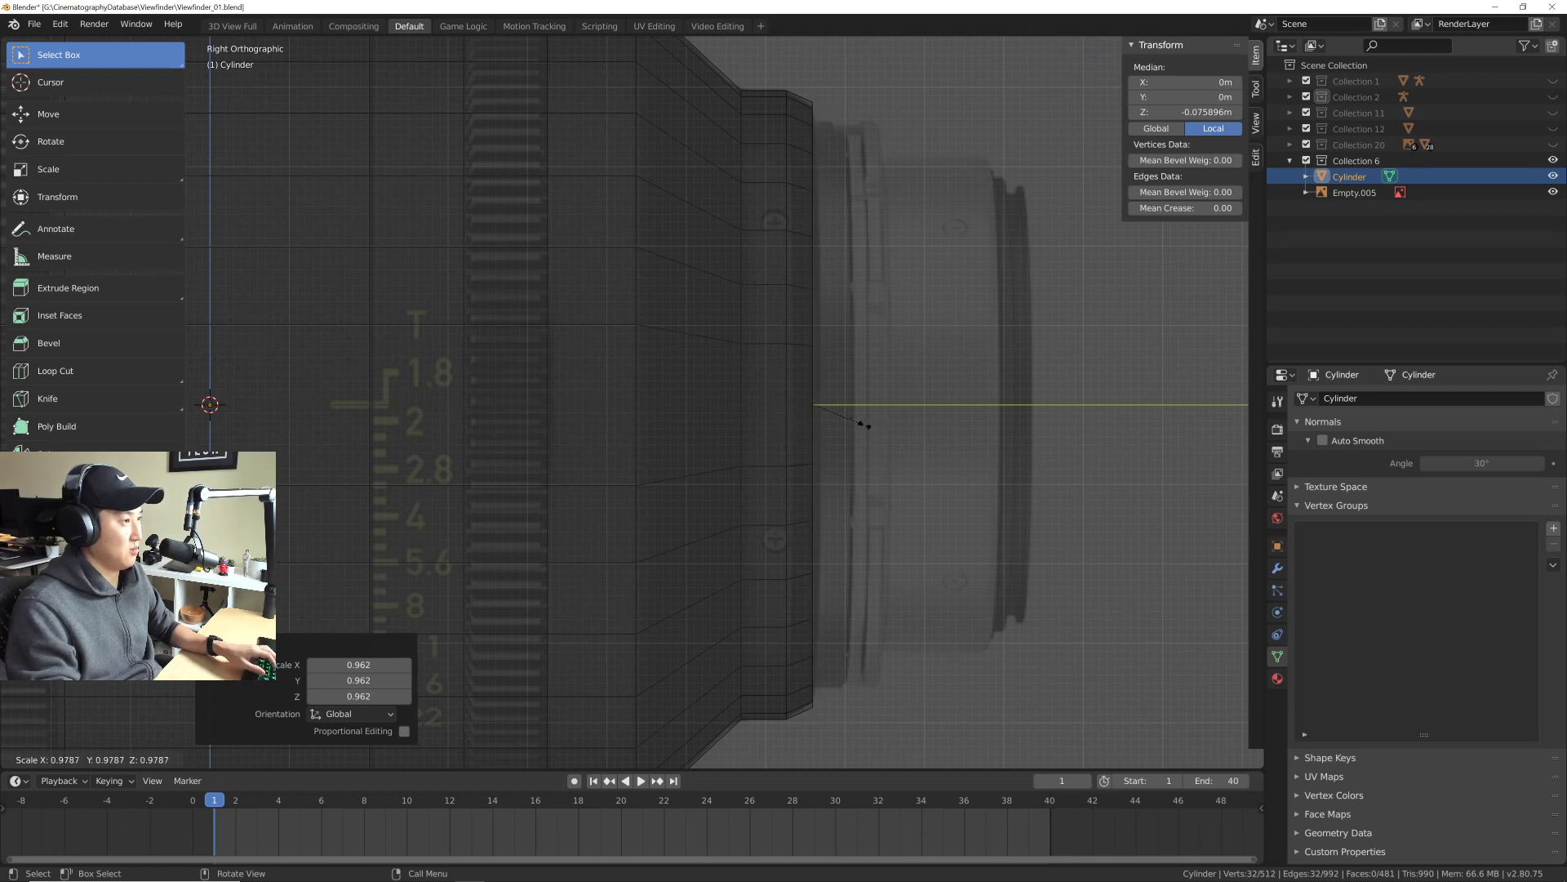
left_click(862, 425)
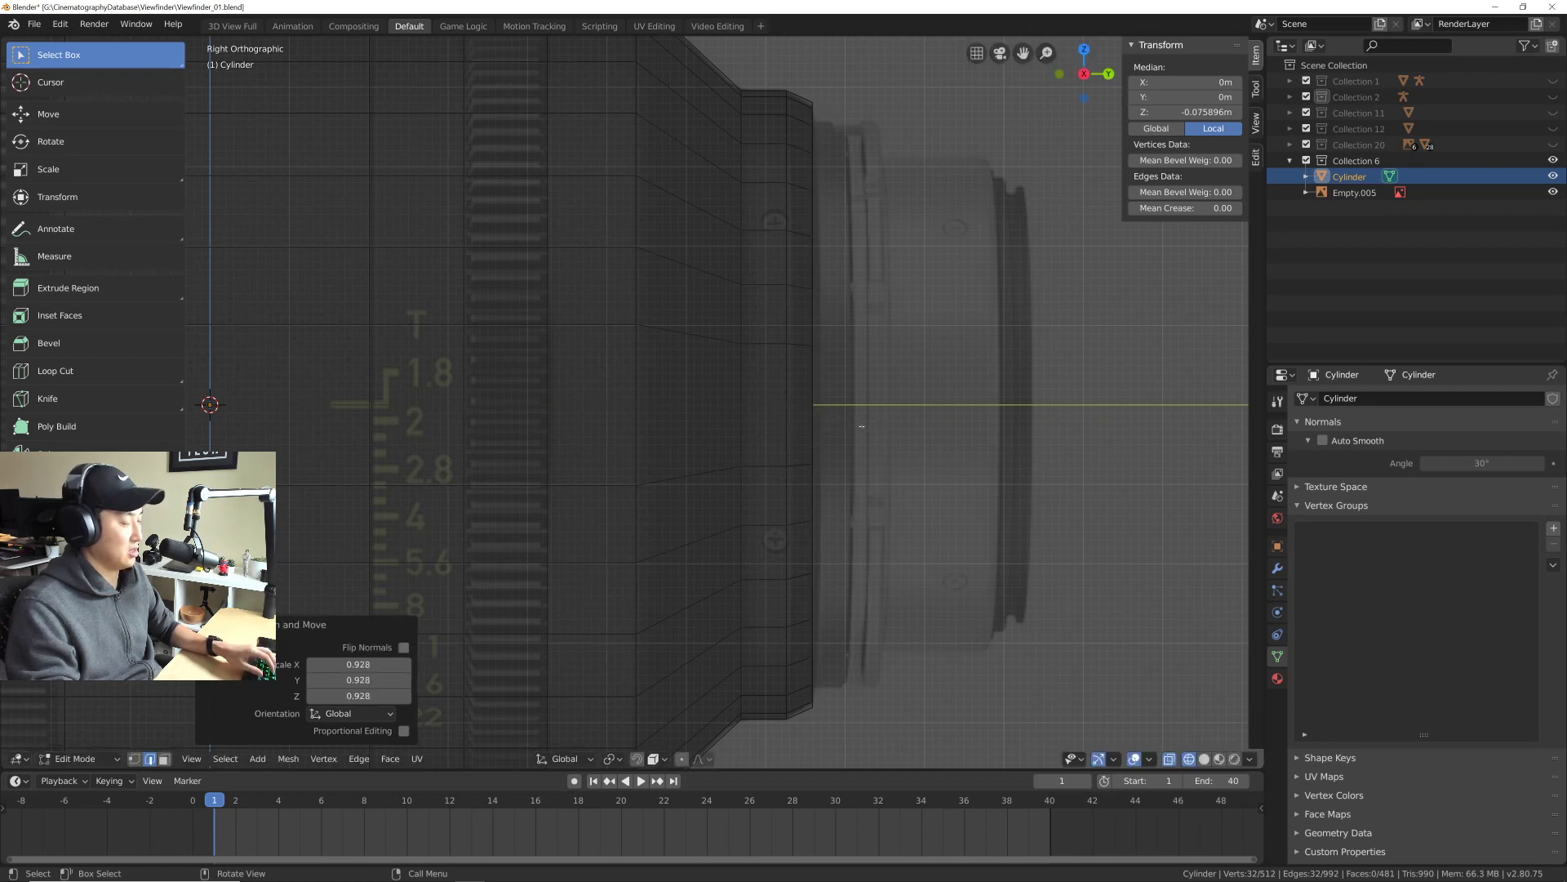
key("e")
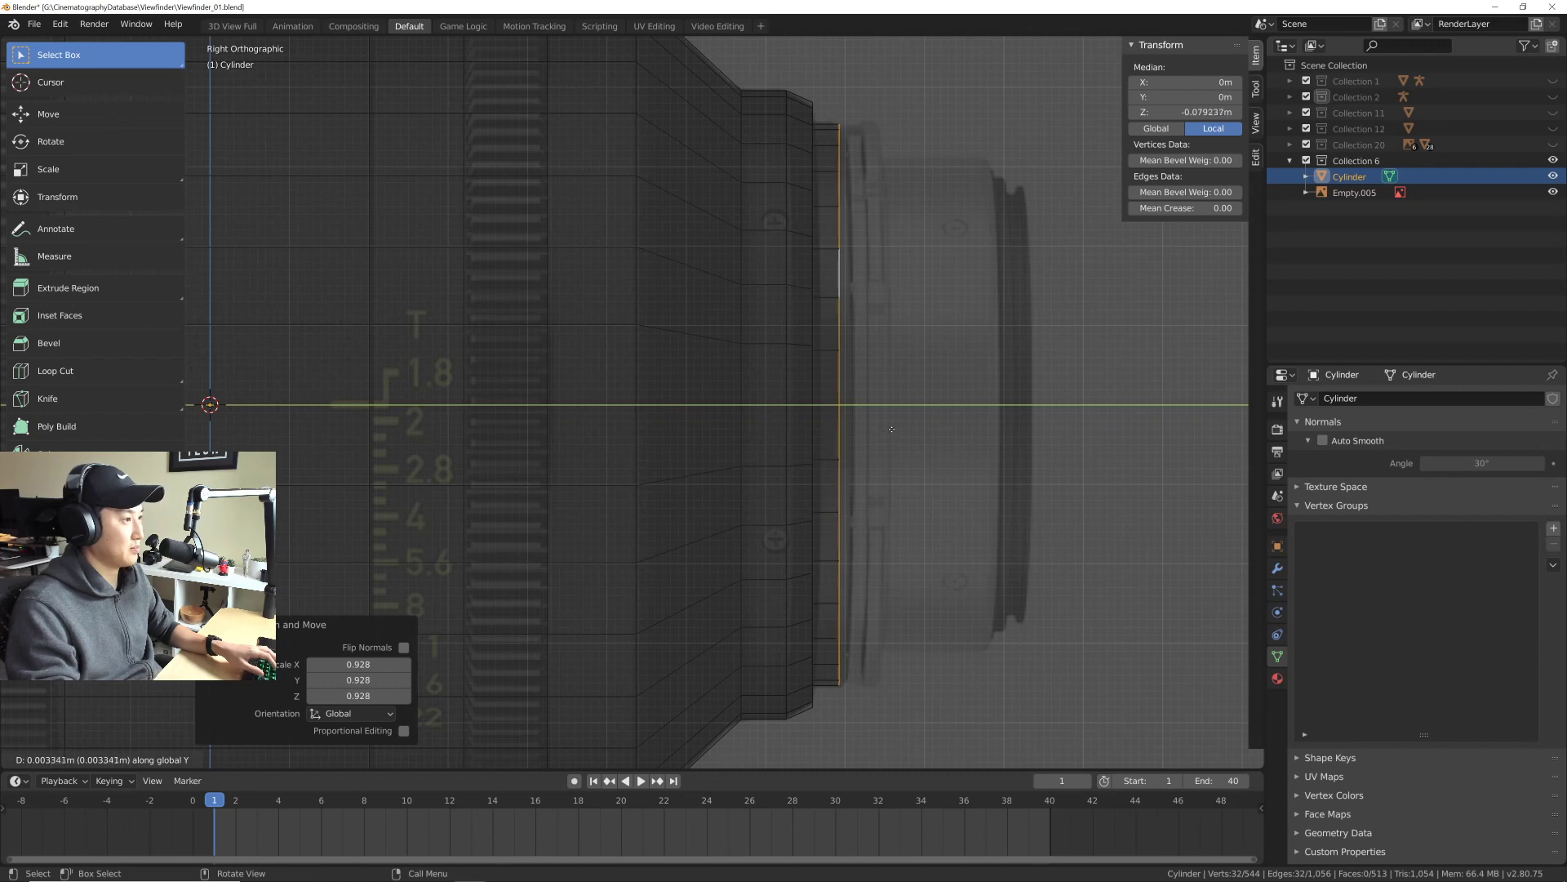
left_click(899, 430)
Step: Examine the rear section of the mesh and its alignment with the reference image from the side and in perspective
middle_click_drag(899, 429, 769, 412)
scroll(819, 404, "down", 6)
key("KP_Decimal")
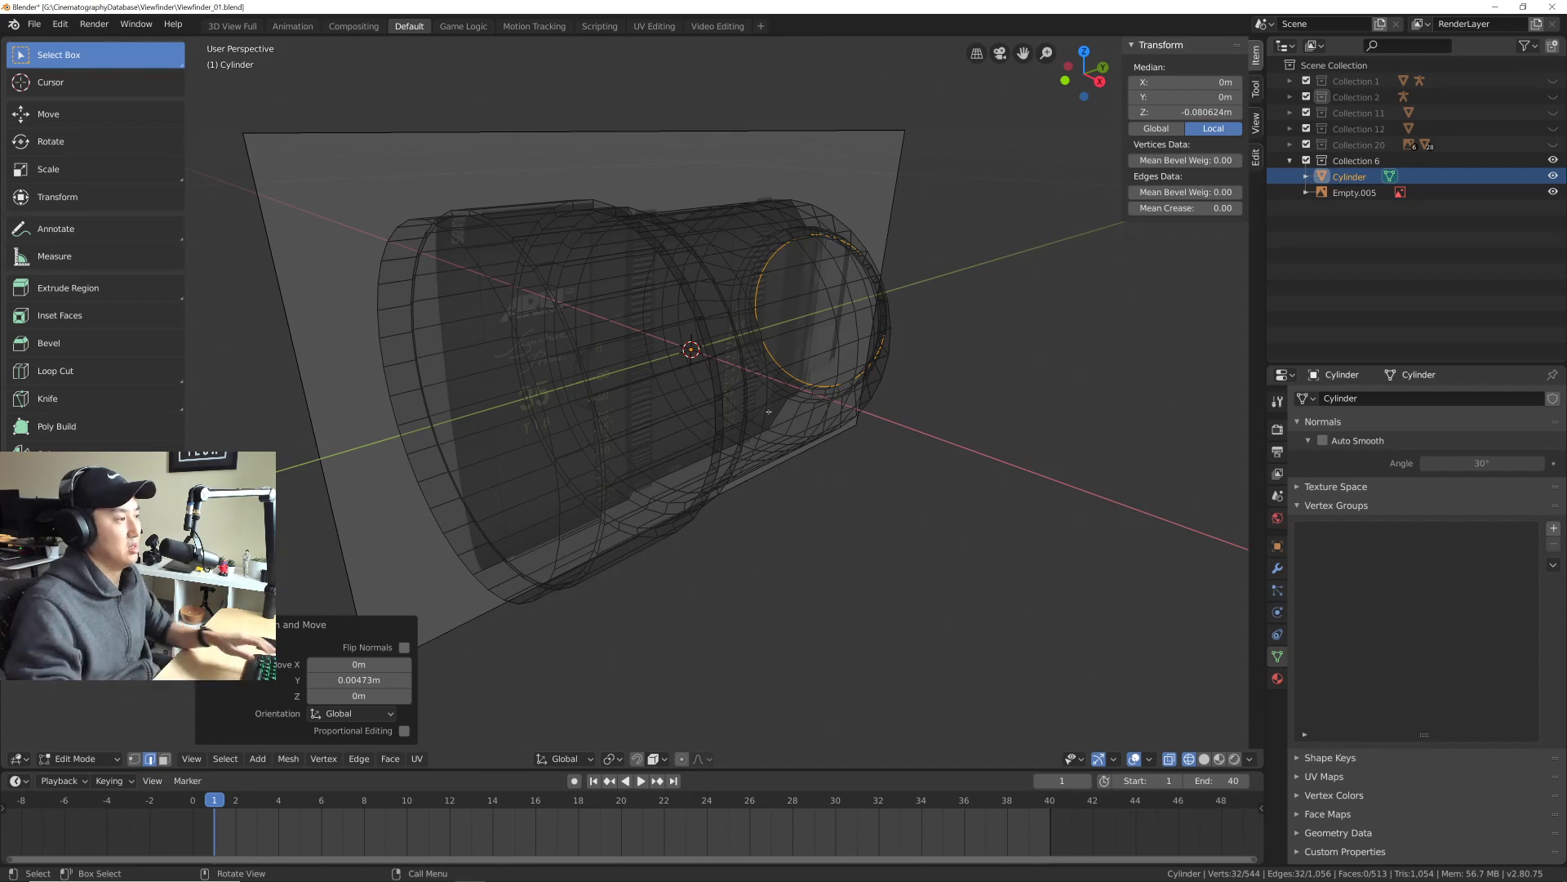
middle_click_drag(842, 355, 638, 355)
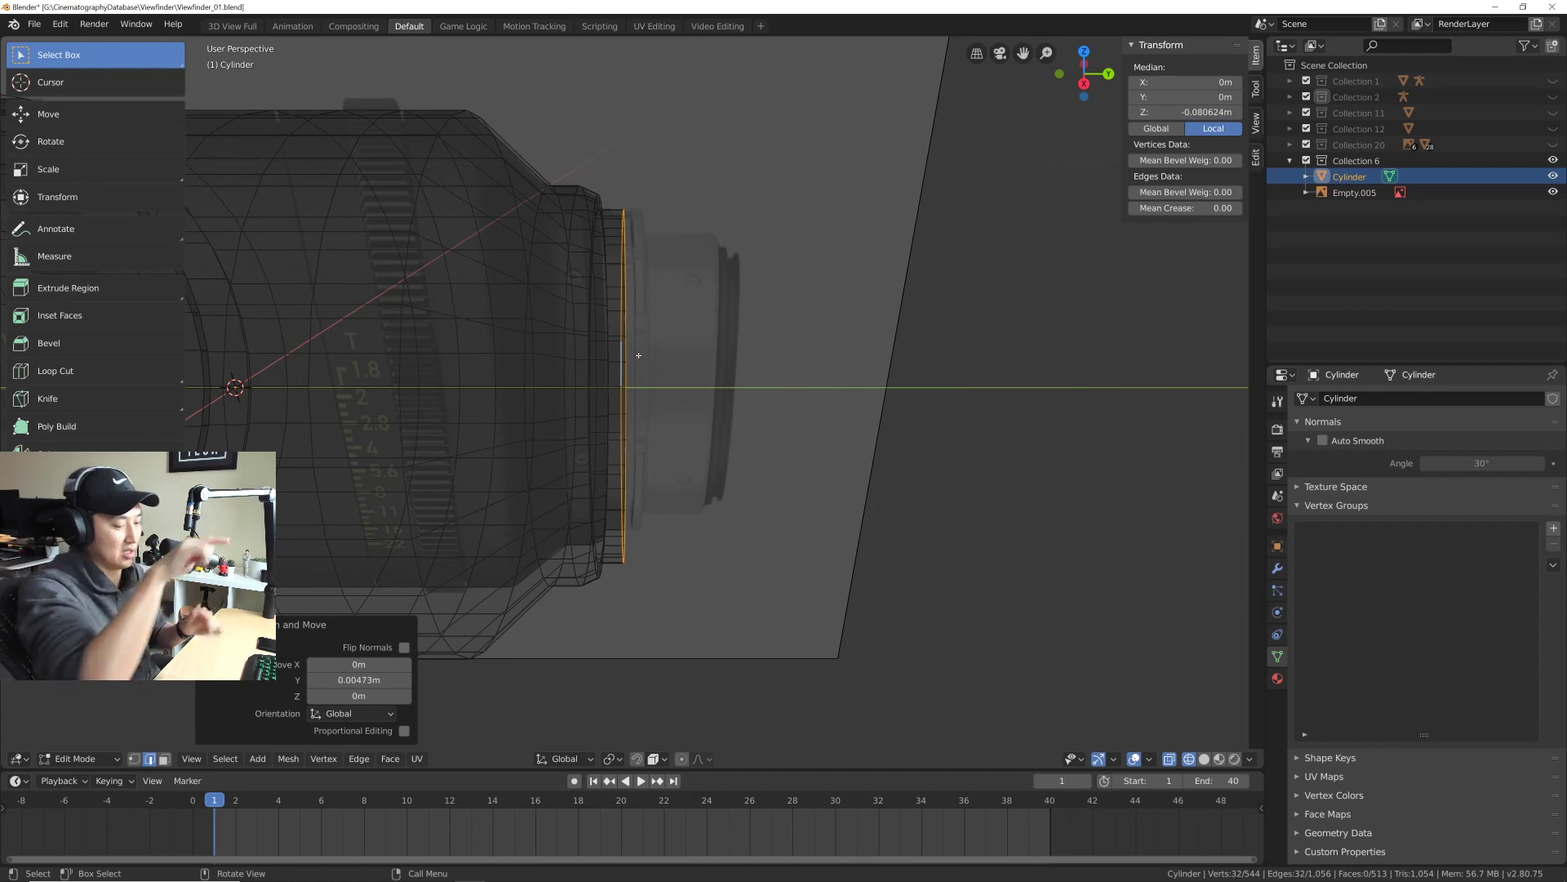
middle_click_drag(623, 359, 587, 352)
key("KP_3")
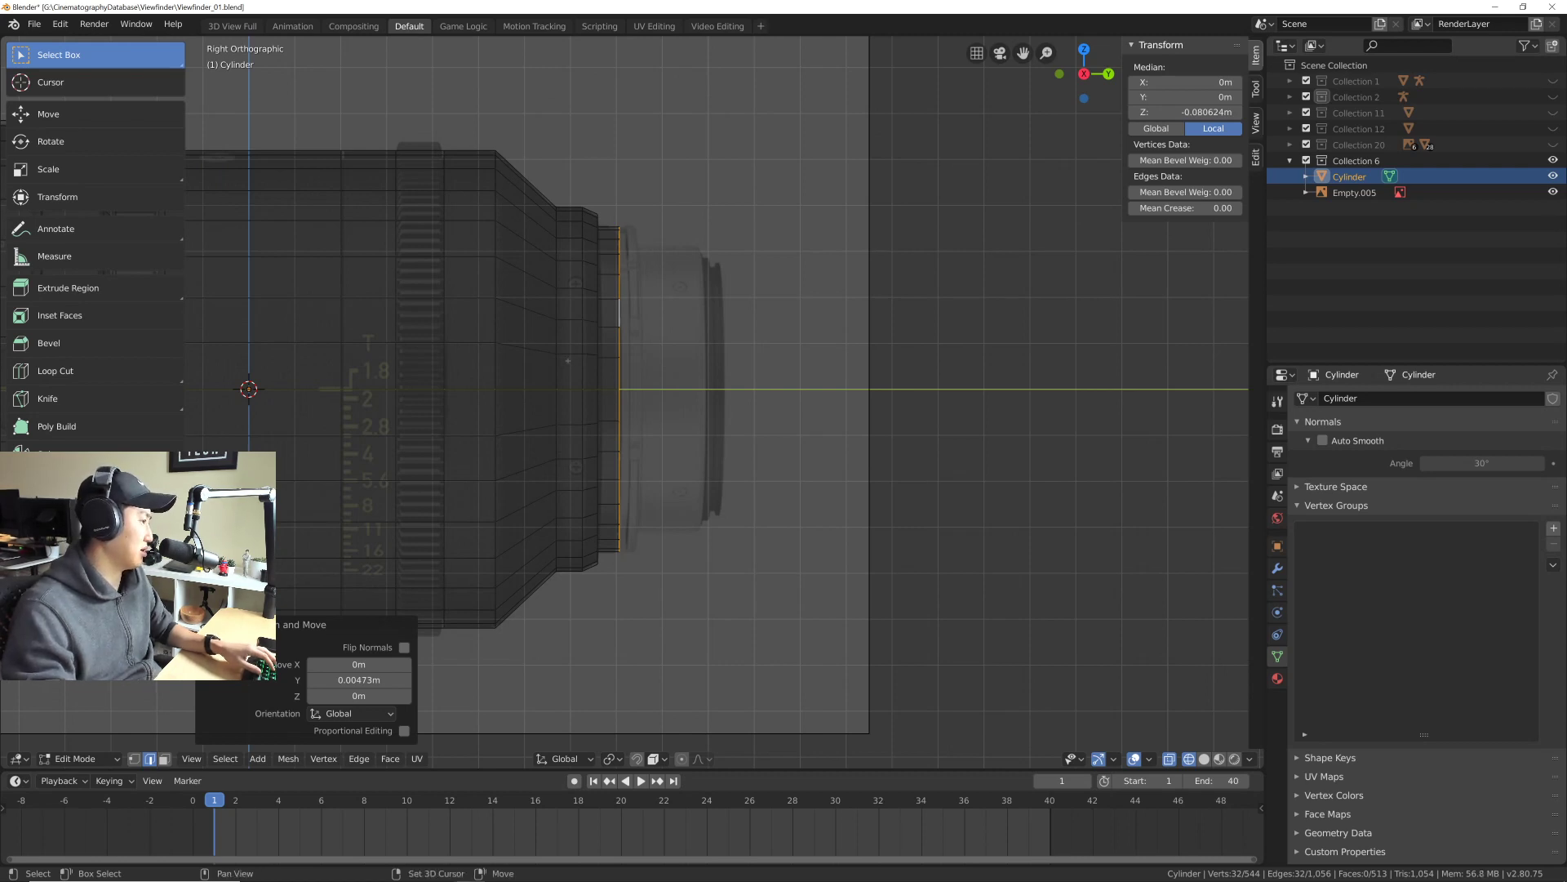
scroll(567, 360, "up", 3)
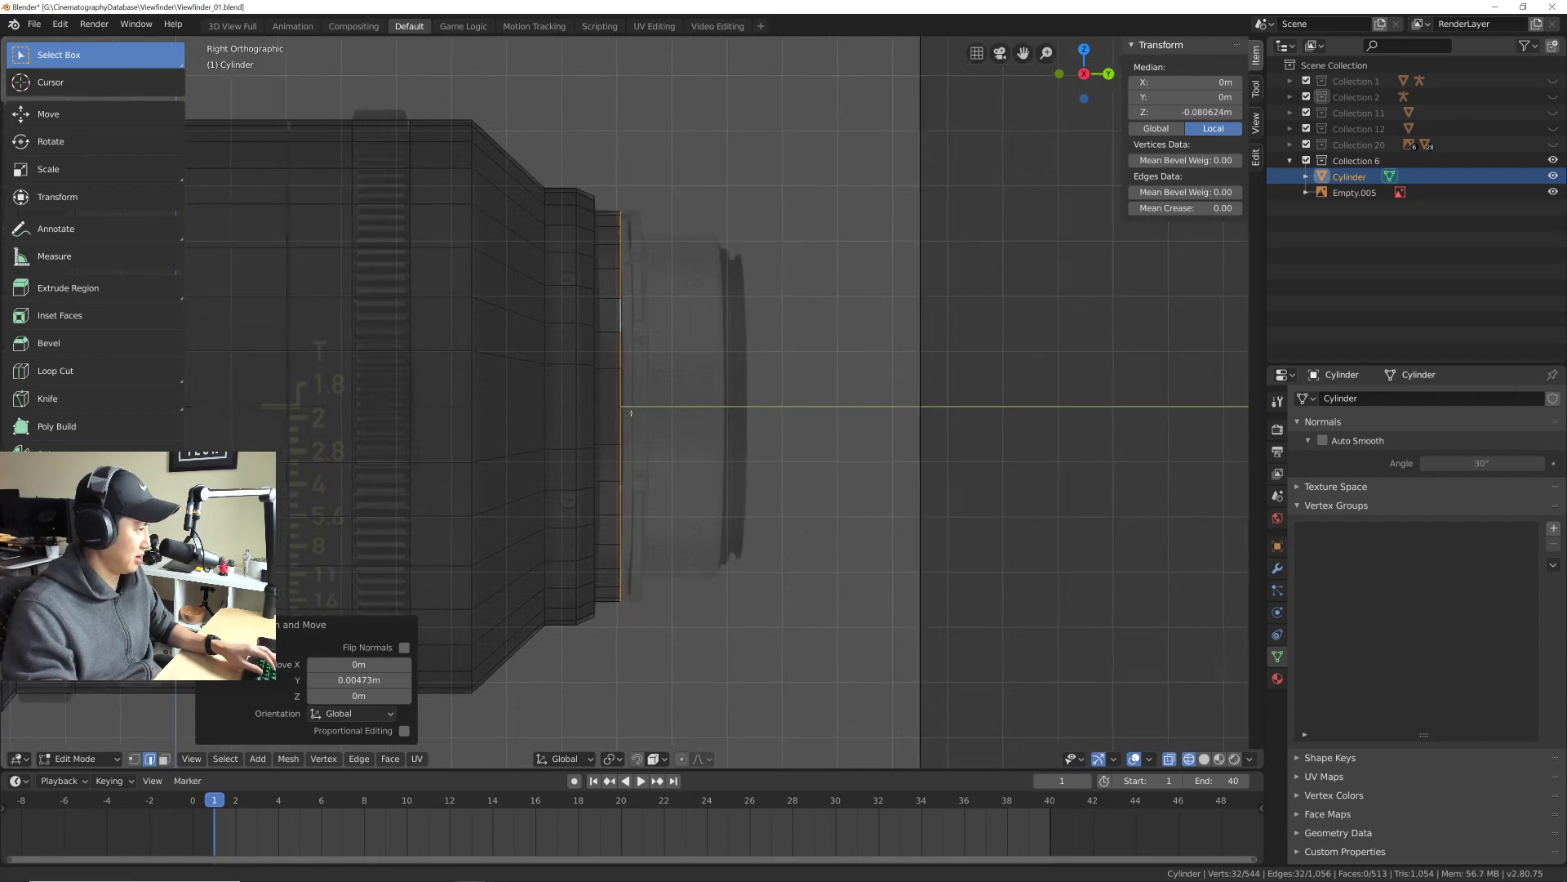
middle_click_drag(599, 416, 642, 416, "shift")
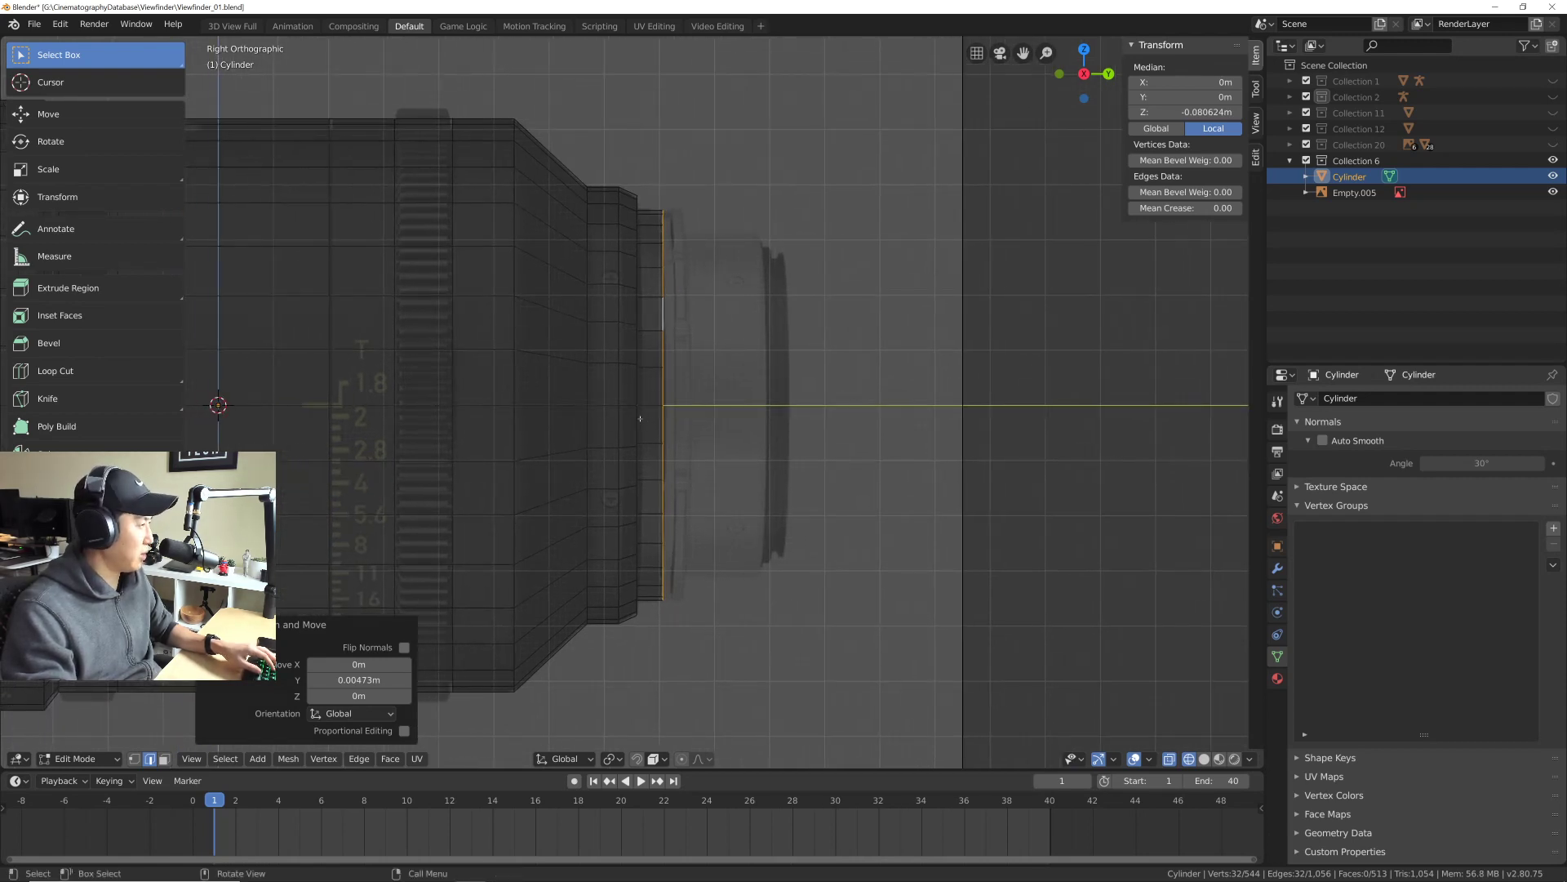
key("Home")
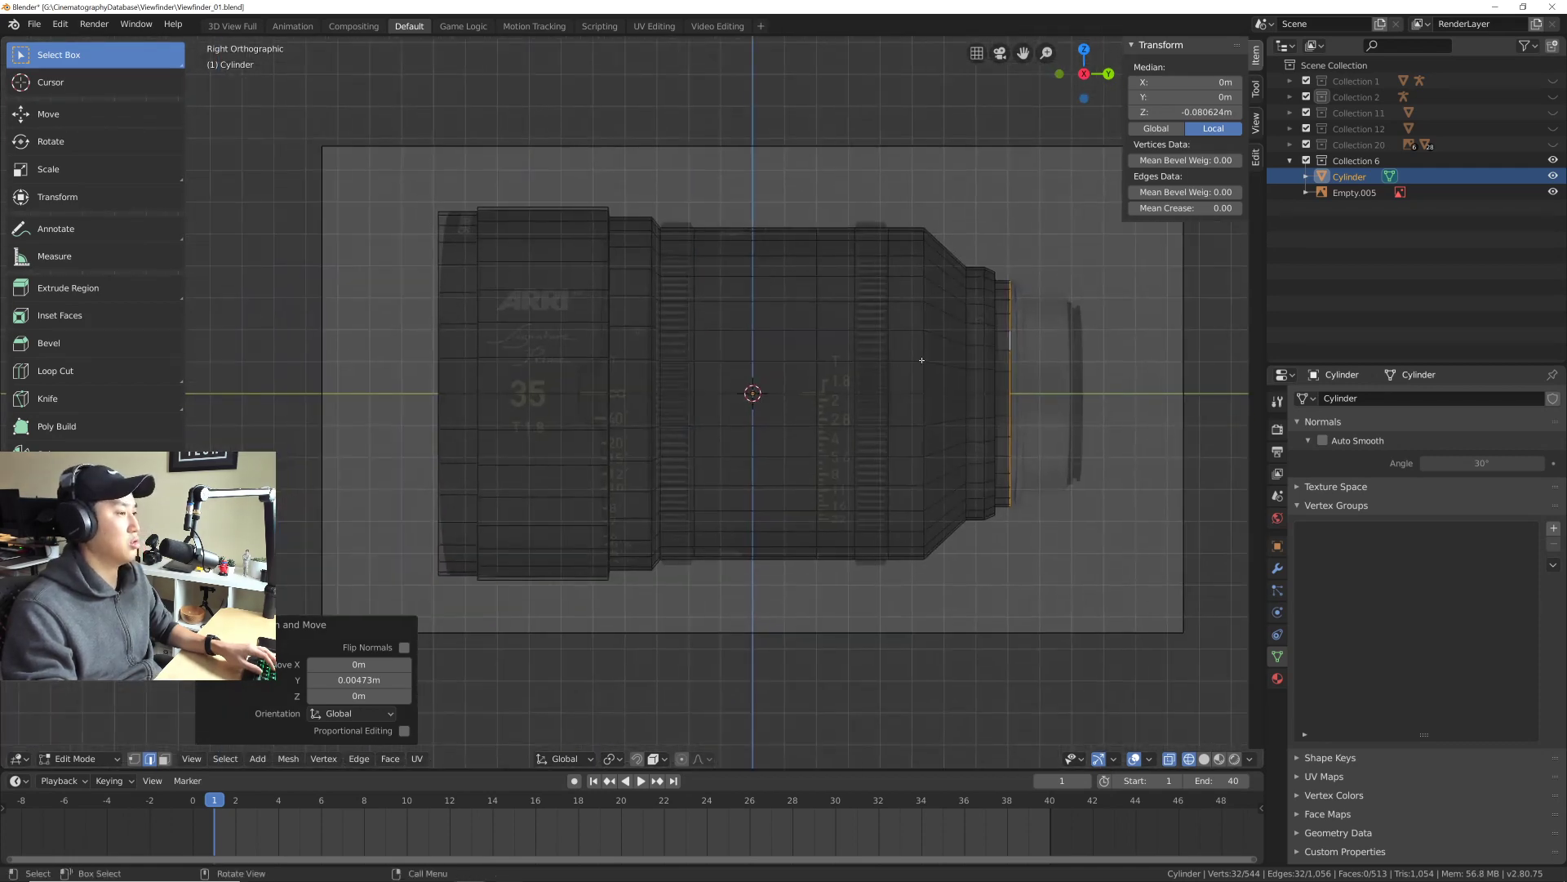
scroll(950, 450, "up", 3)
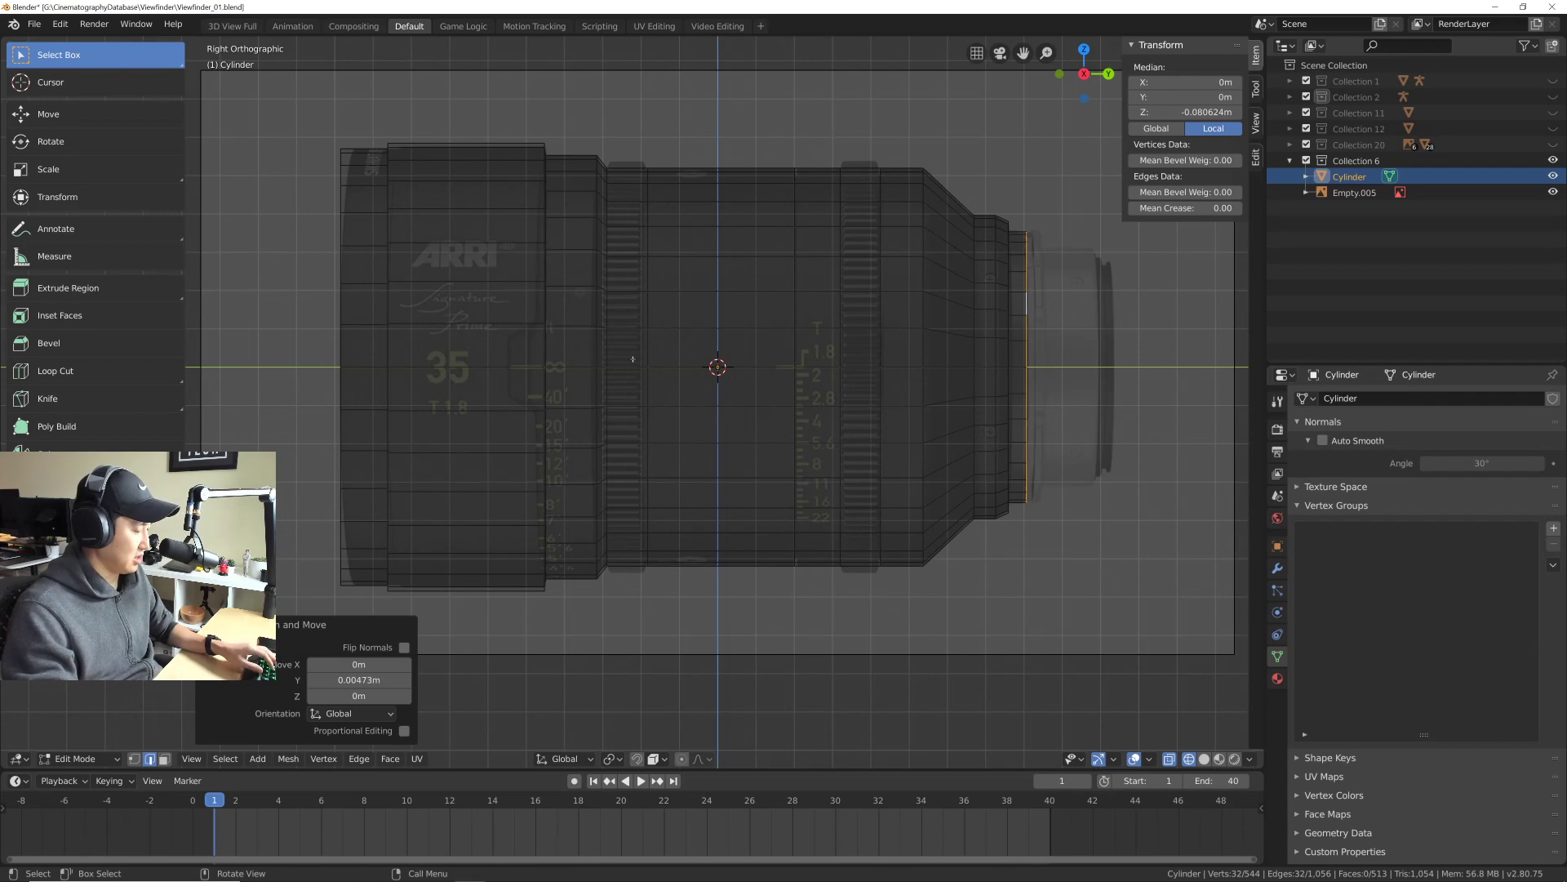
mouse_move(636, 362)
middle_mouse_down("shift")
mouse_move(610, 369)
mouse_move(631, 370)
mouse_move(625, 386)
middle_mouse_up("shift")
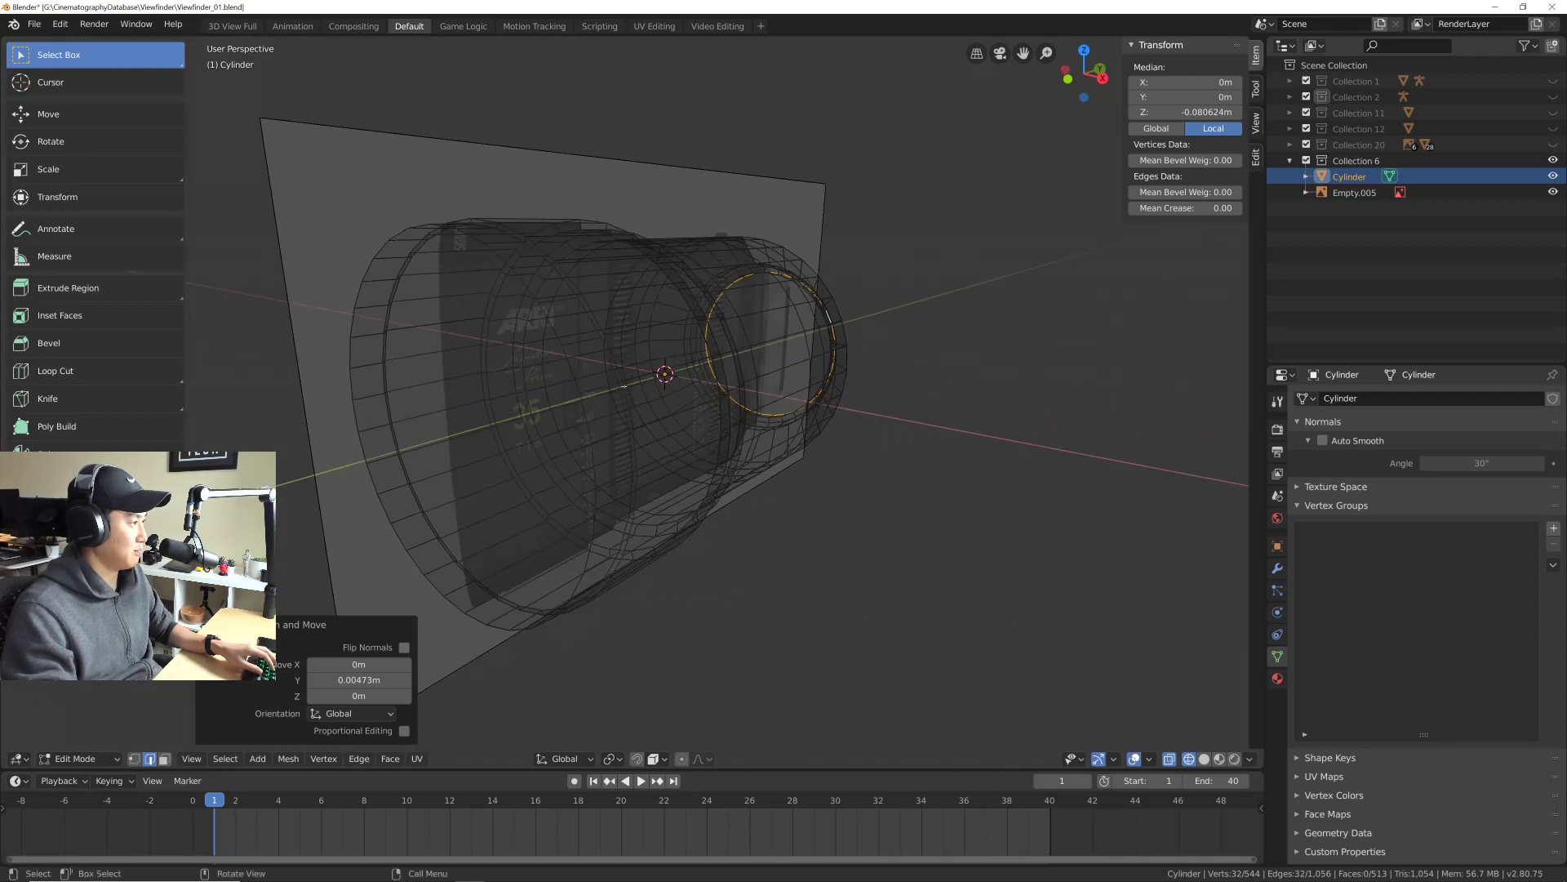
Step: Inset the lens's large front cap face by about 0.003666 m
left_click(555, 333, "alt")
middle_click_drag(555, 332, 635, 383)
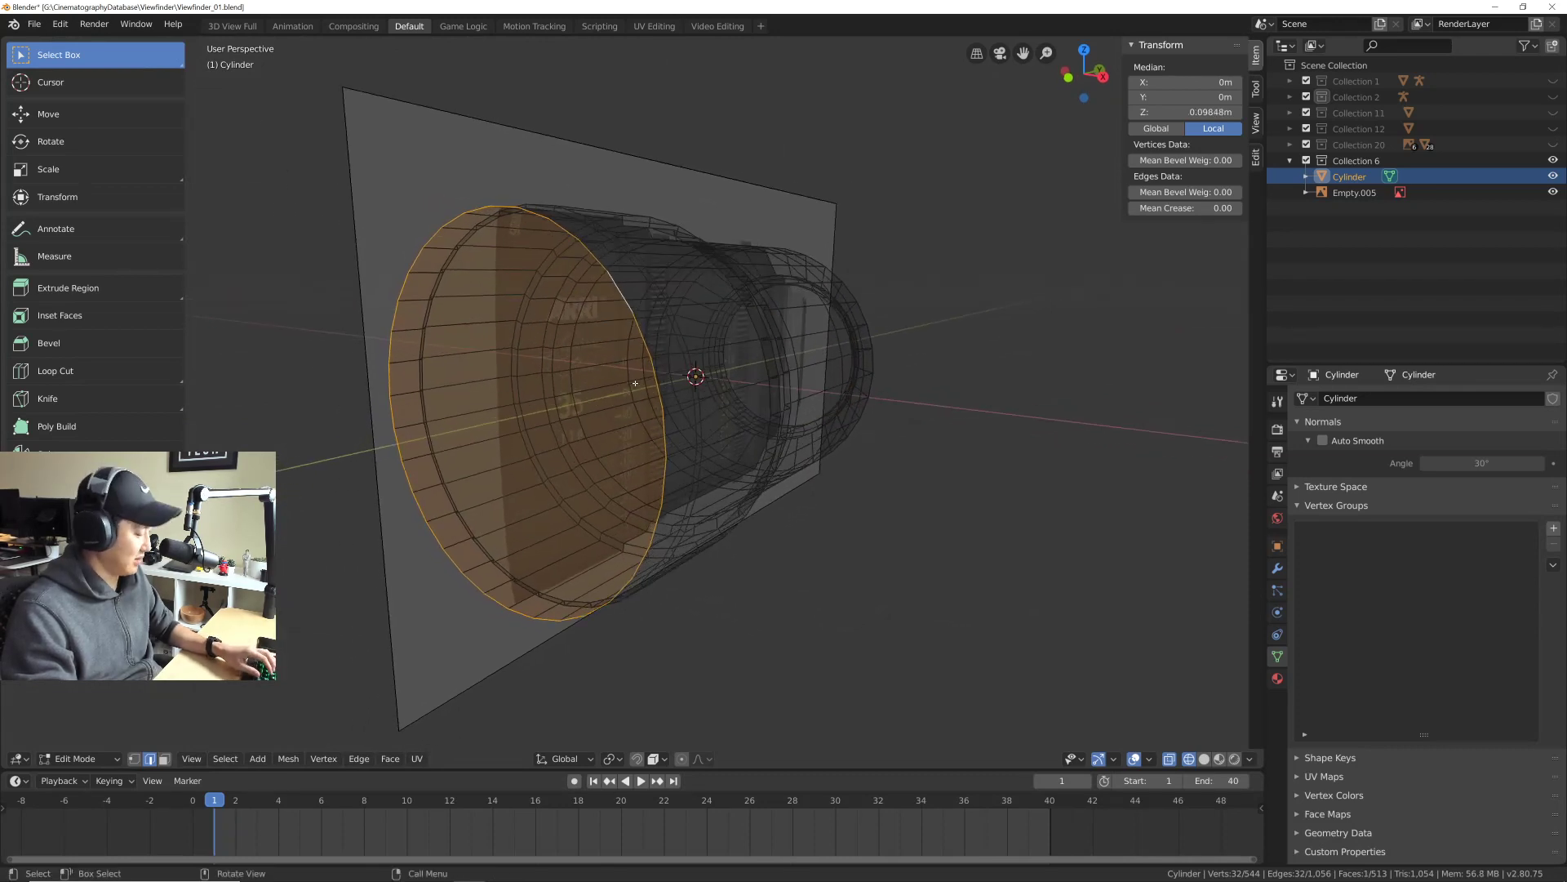
key("i")
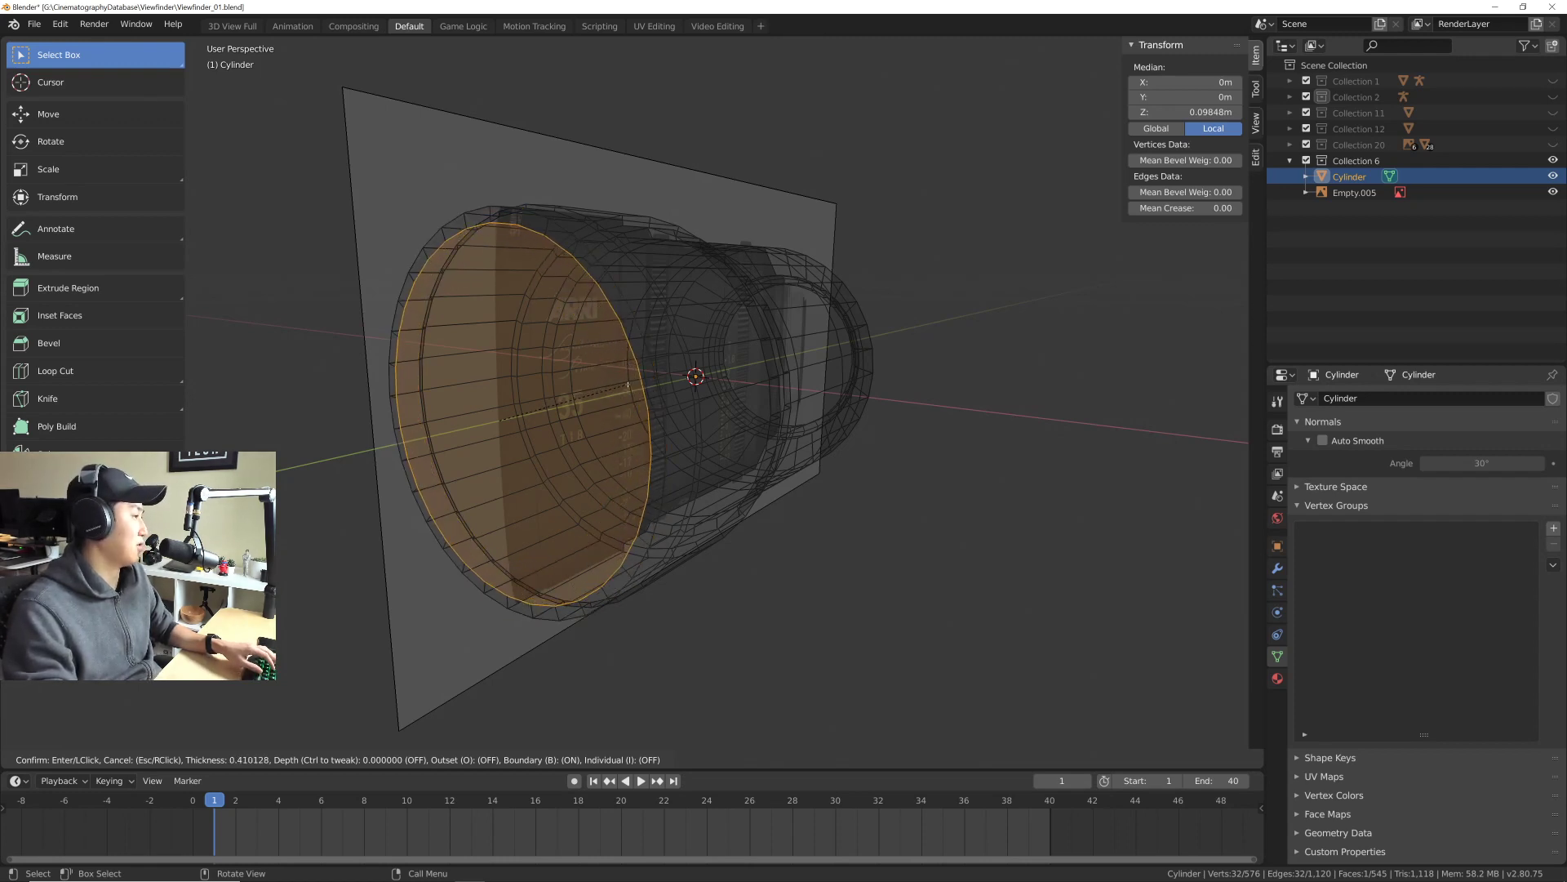
left_click(625, 382)
Step: Check the lens photo in Photoshop, return to Blender, and extrude the inset front face about 0.00592 m inward along Y
key("alt+Tab")
key("alt+Tab")
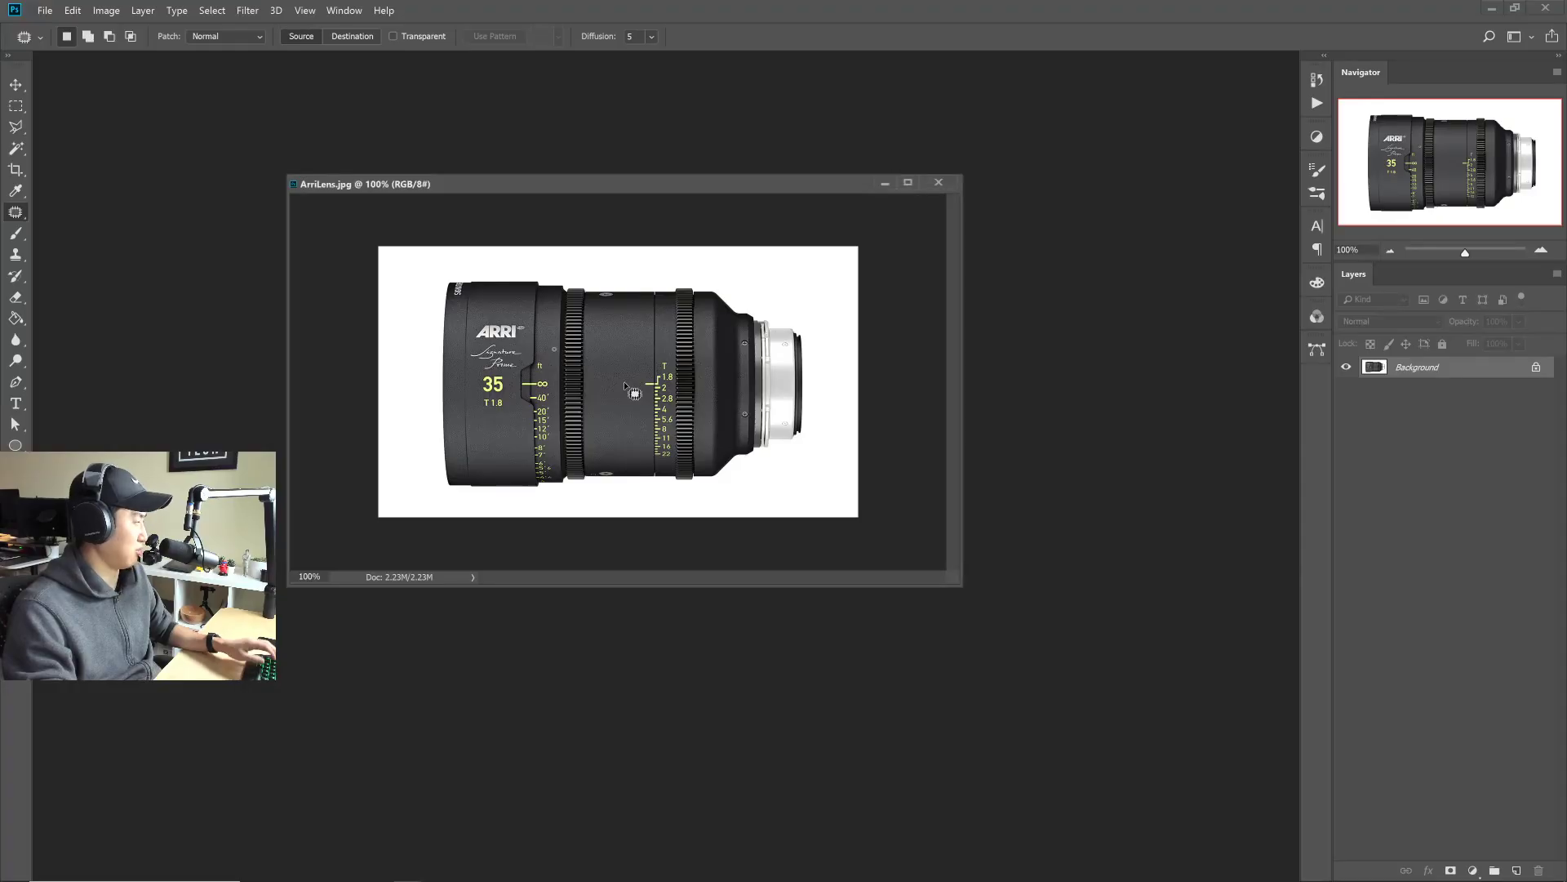
key("alt+Tab")
middle_click_drag(610, 384, 638, 367)
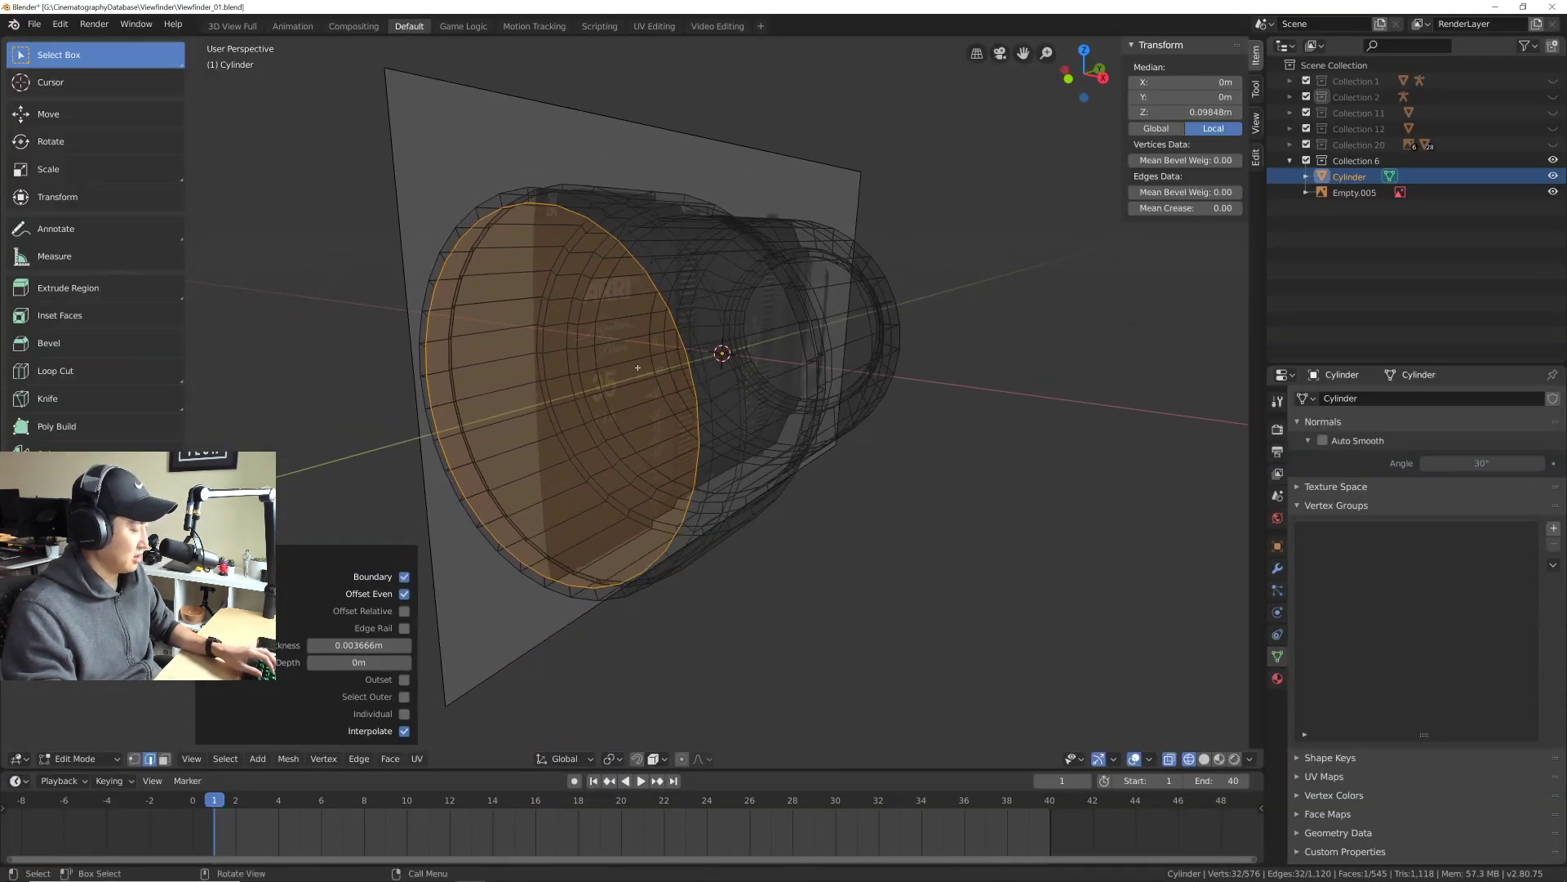
key("e")
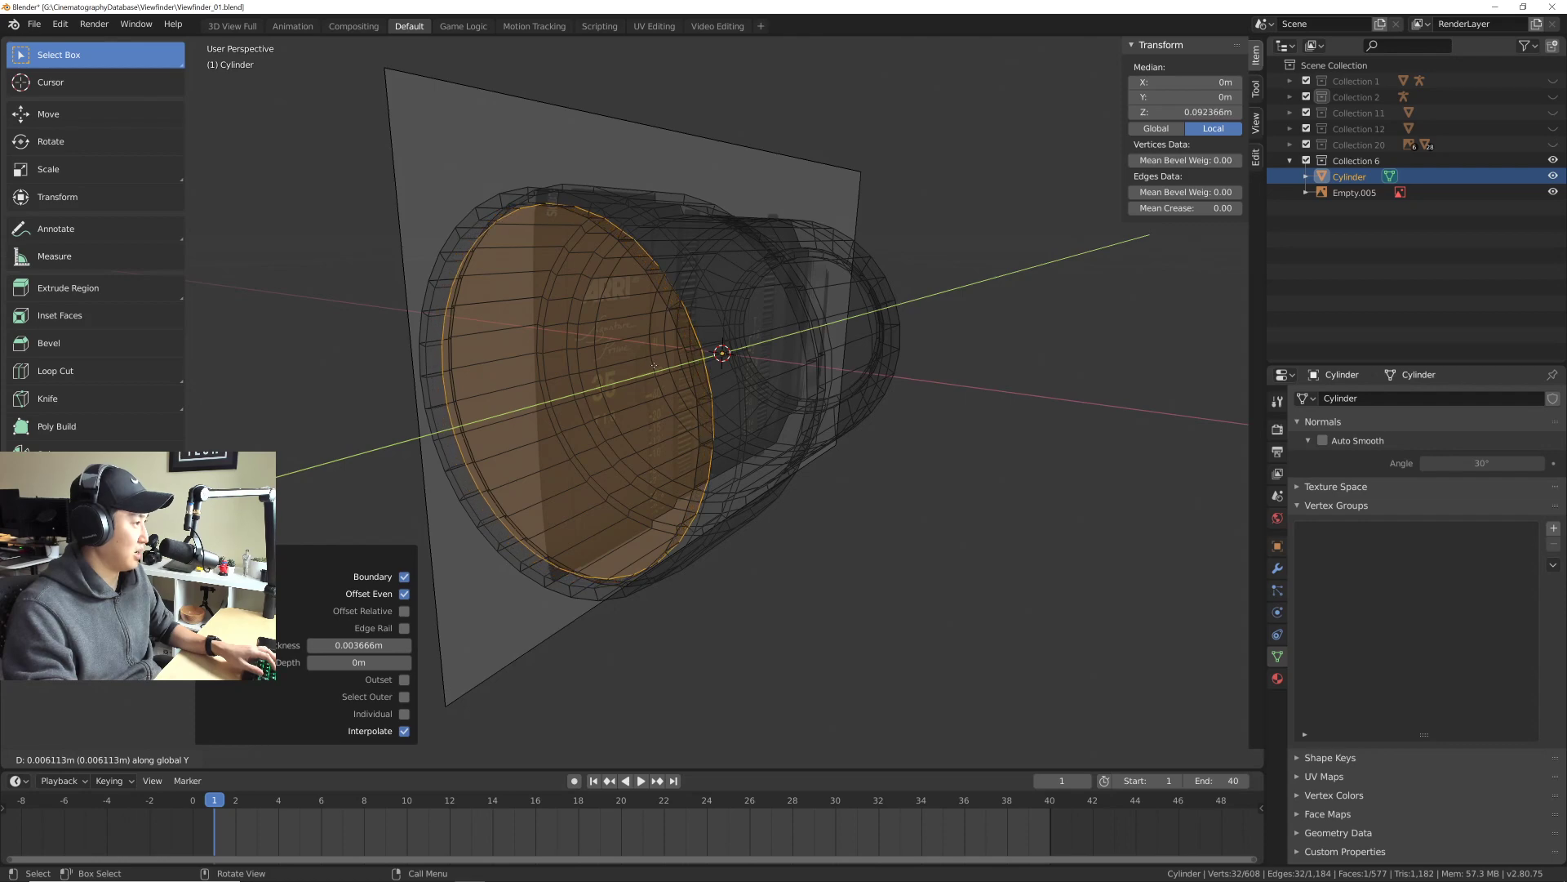
left_click(654, 366)
Step: Examine the recessed front face and the overall lens mesh from several angles and distances
middle_click_drag(653, 366, 803, 298)
middle_click_drag(653, 406, 641, 364)
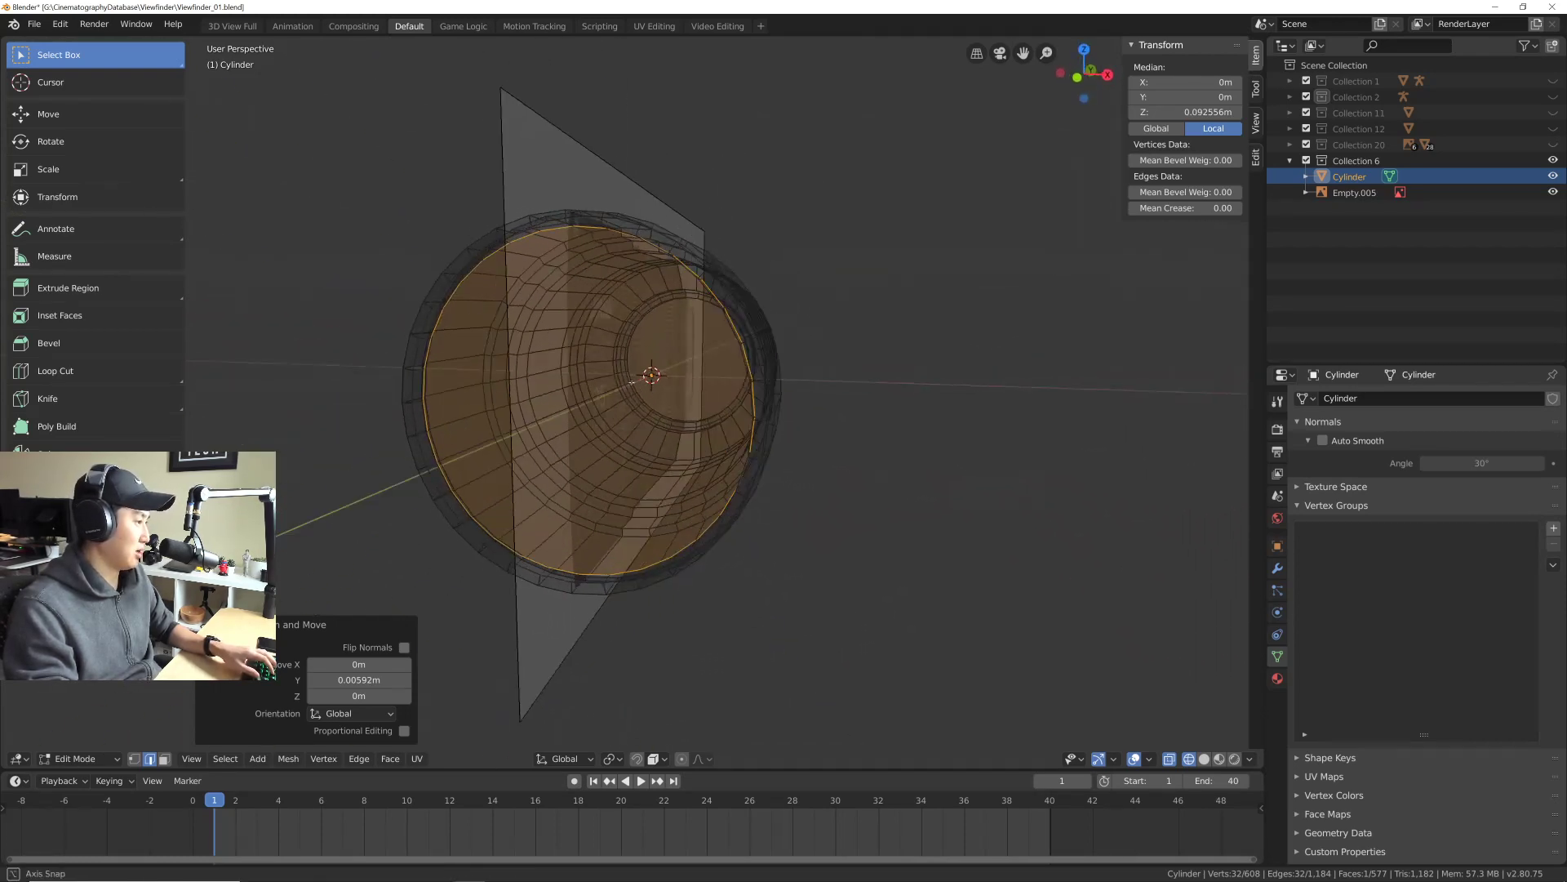
scroll(641, 364, "up", 3)
middle_click_drag(737, 370, 715, 372, "shift")
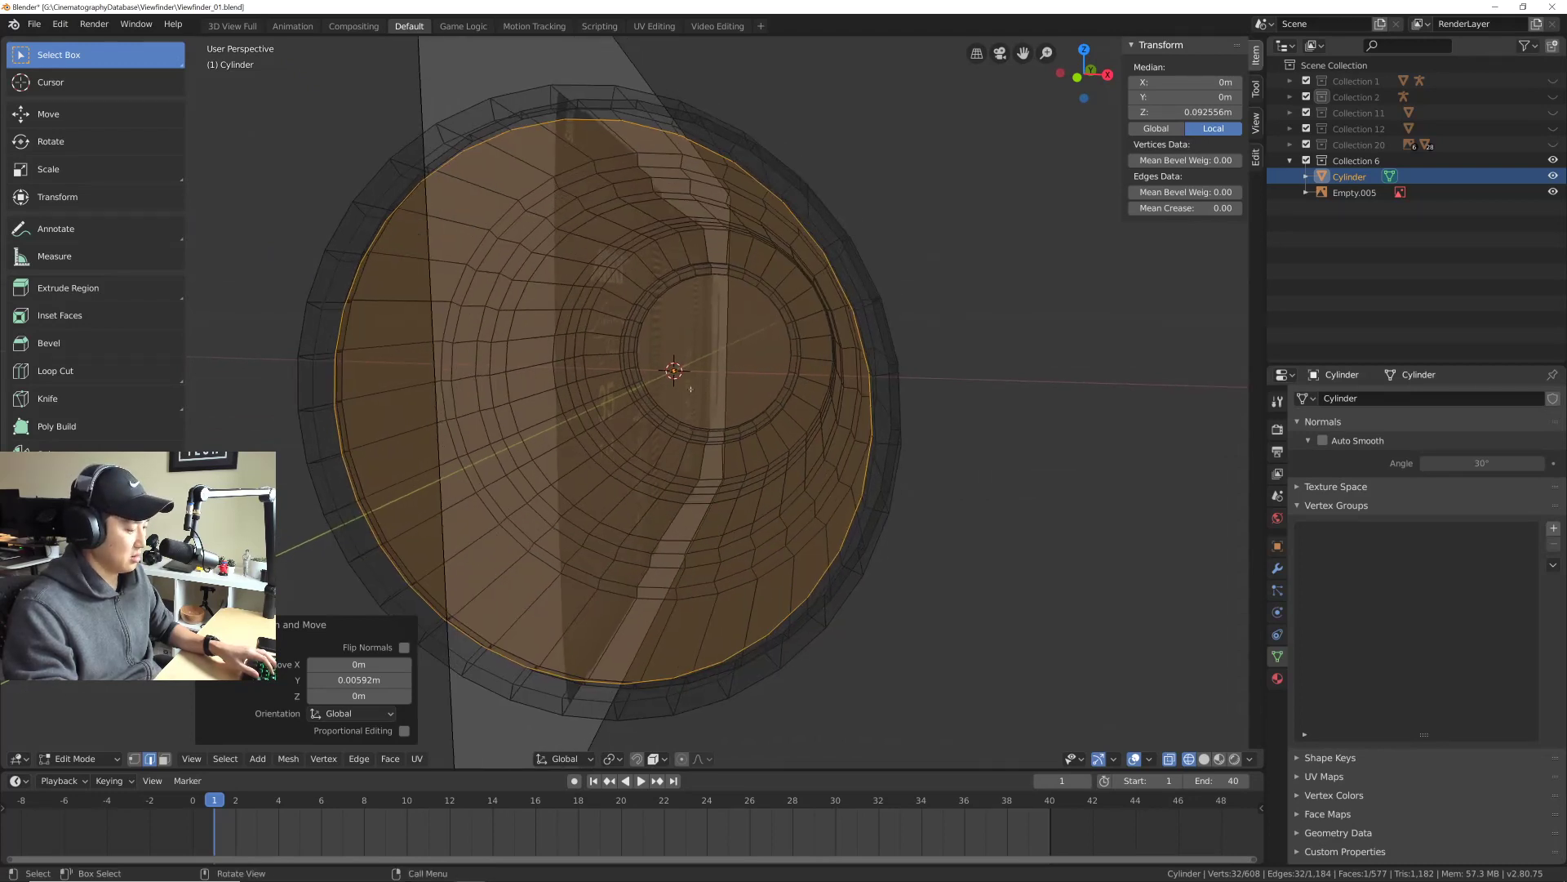
mouse_move(689, 388)
middle_mouse_down()
mouse_move(735, 380)
mouse_move(696, 373)
middle_mouse_up()
scroll(702, 385, "down", 3)
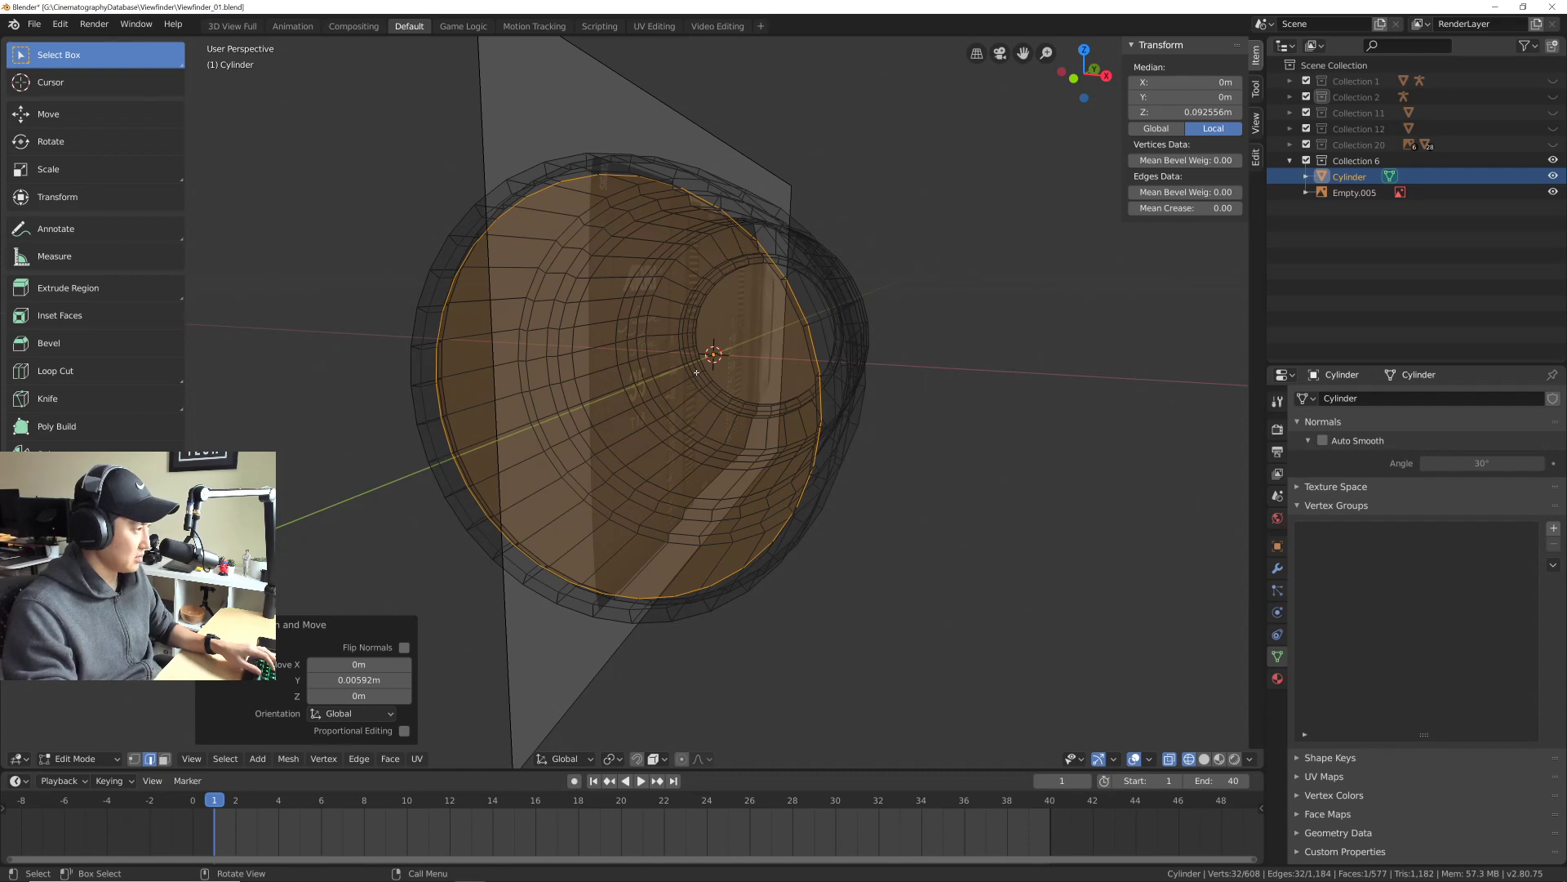
scroll(699, 389, "down", 5)
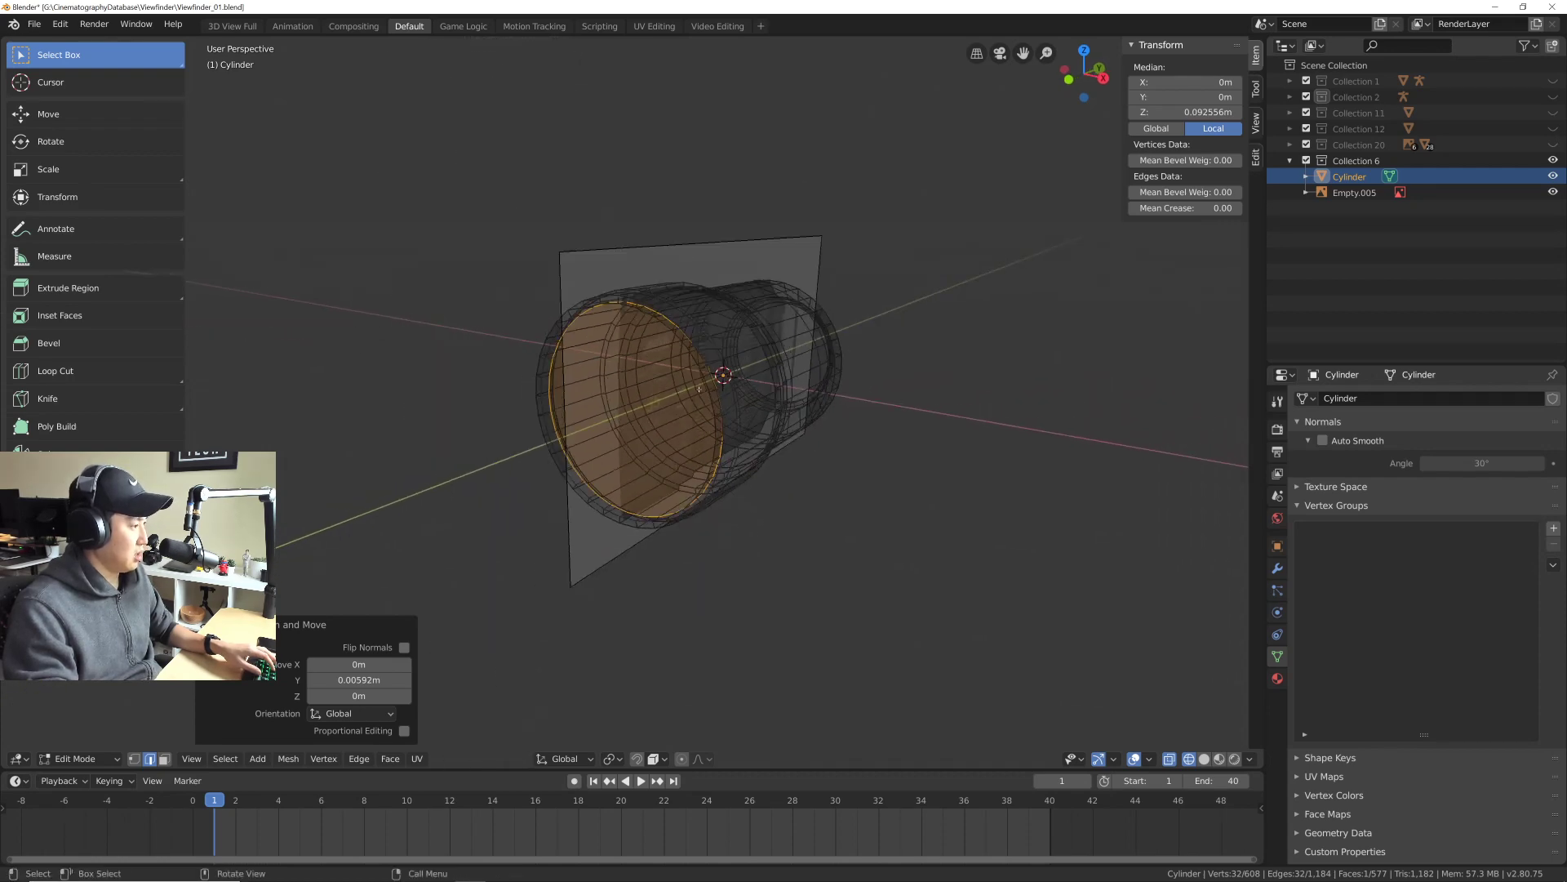
scroll(693, 390, "up", 3)
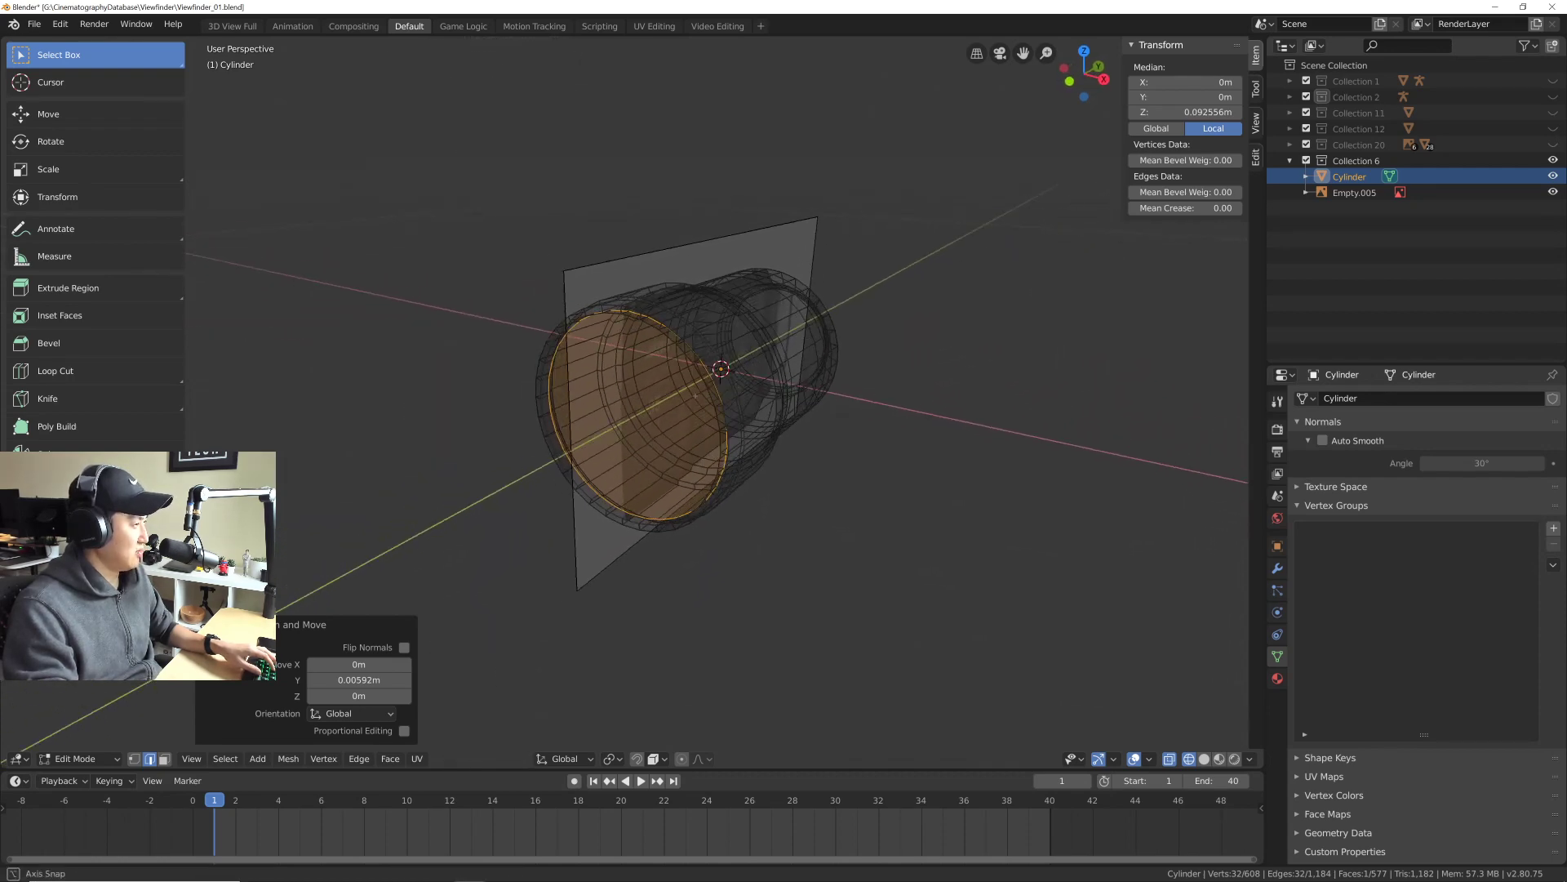
middle_click_drag(696, 393, 711, 432)
key("KP_3")
key("KP_1")
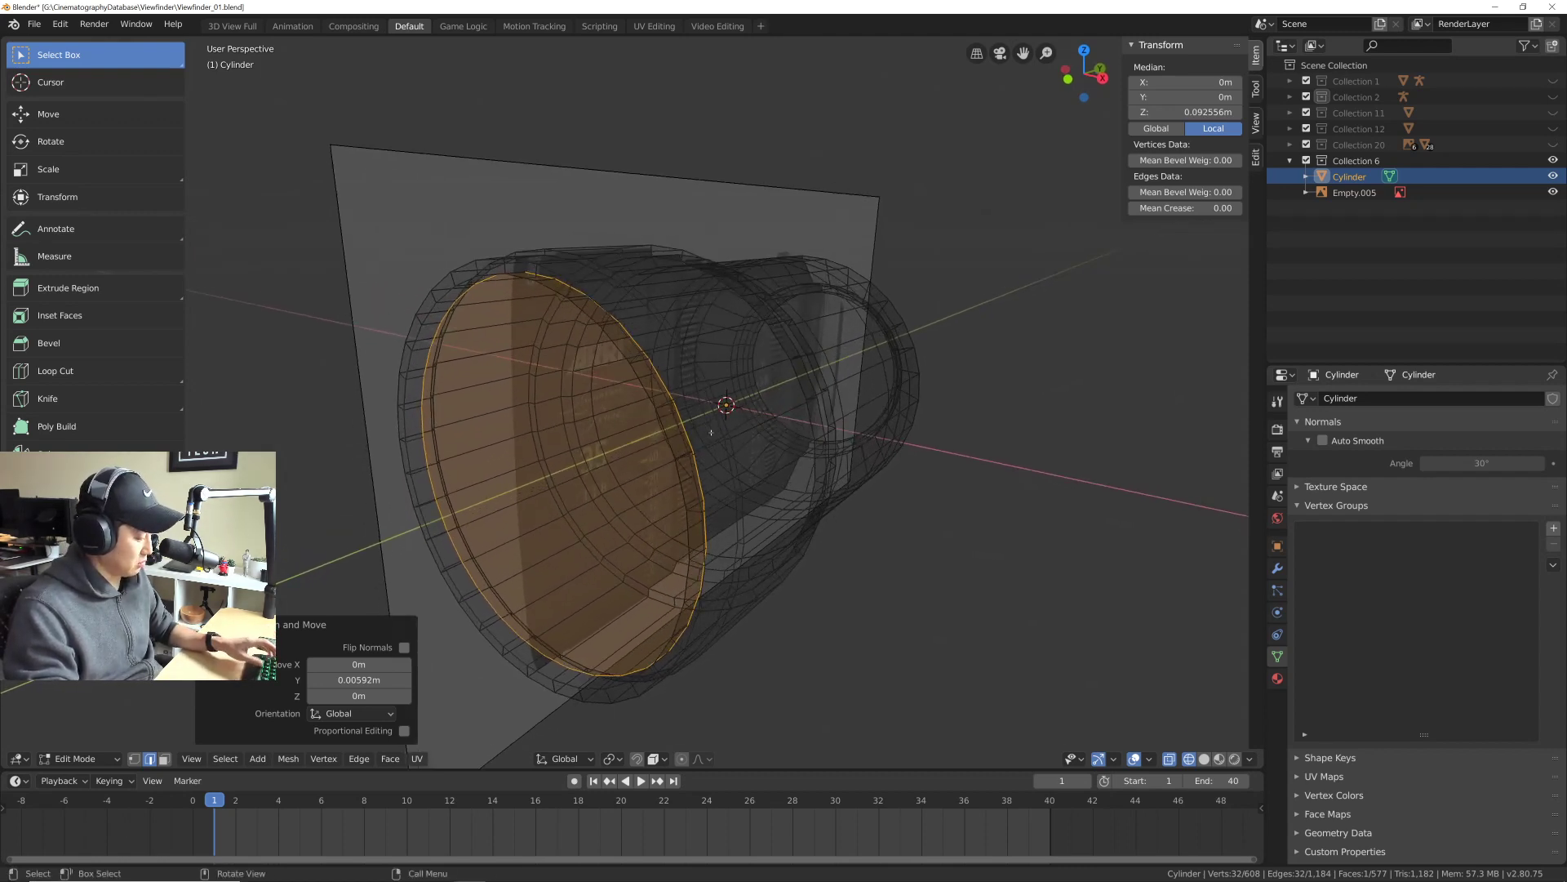
Step: Turn off X-ray display and select the complete face loops of both ribbed rings in face select mode
key("alt+z")
middle_click_drag(711, 433, 606, 331)
scroll(659, 357, "up", 4)
scroll(650, 352, "down", 3)
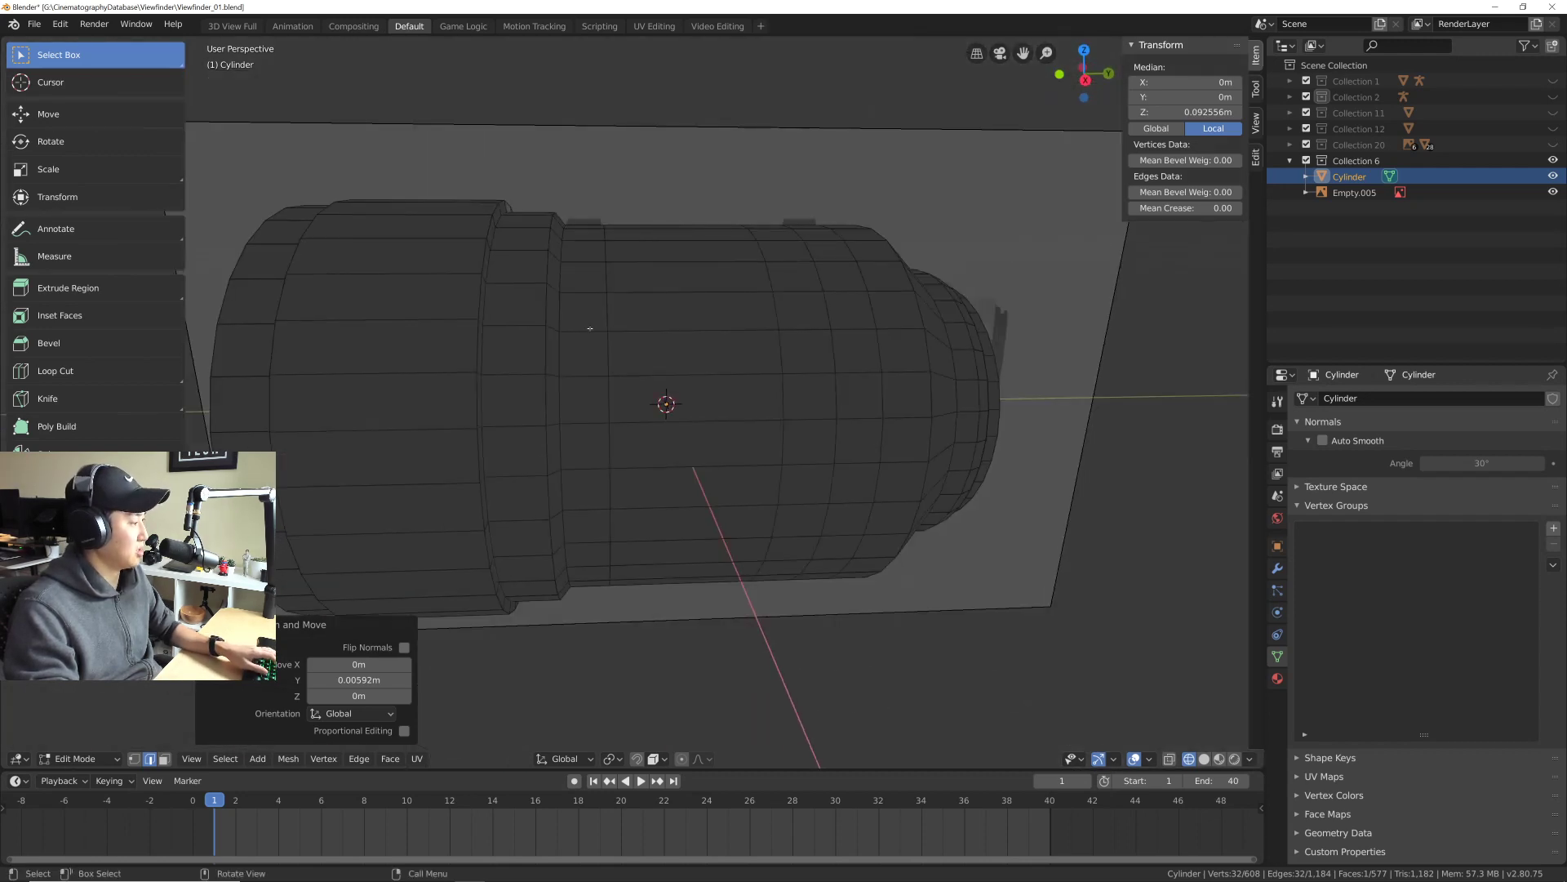
left_click(596, 327, "alt")
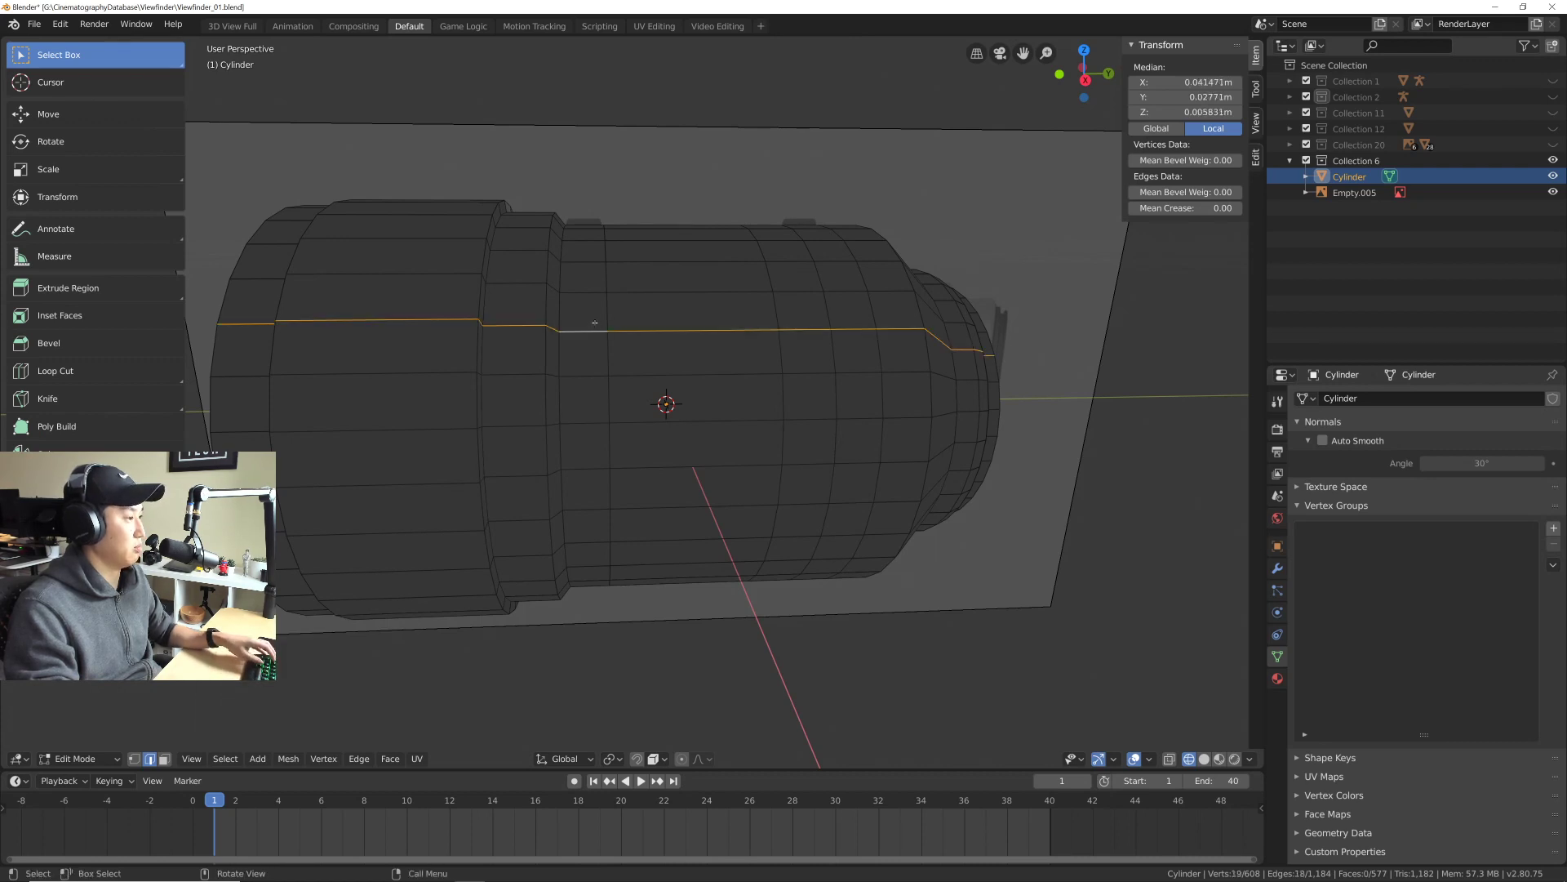
key("3")
left_click(595, 323, "alt")
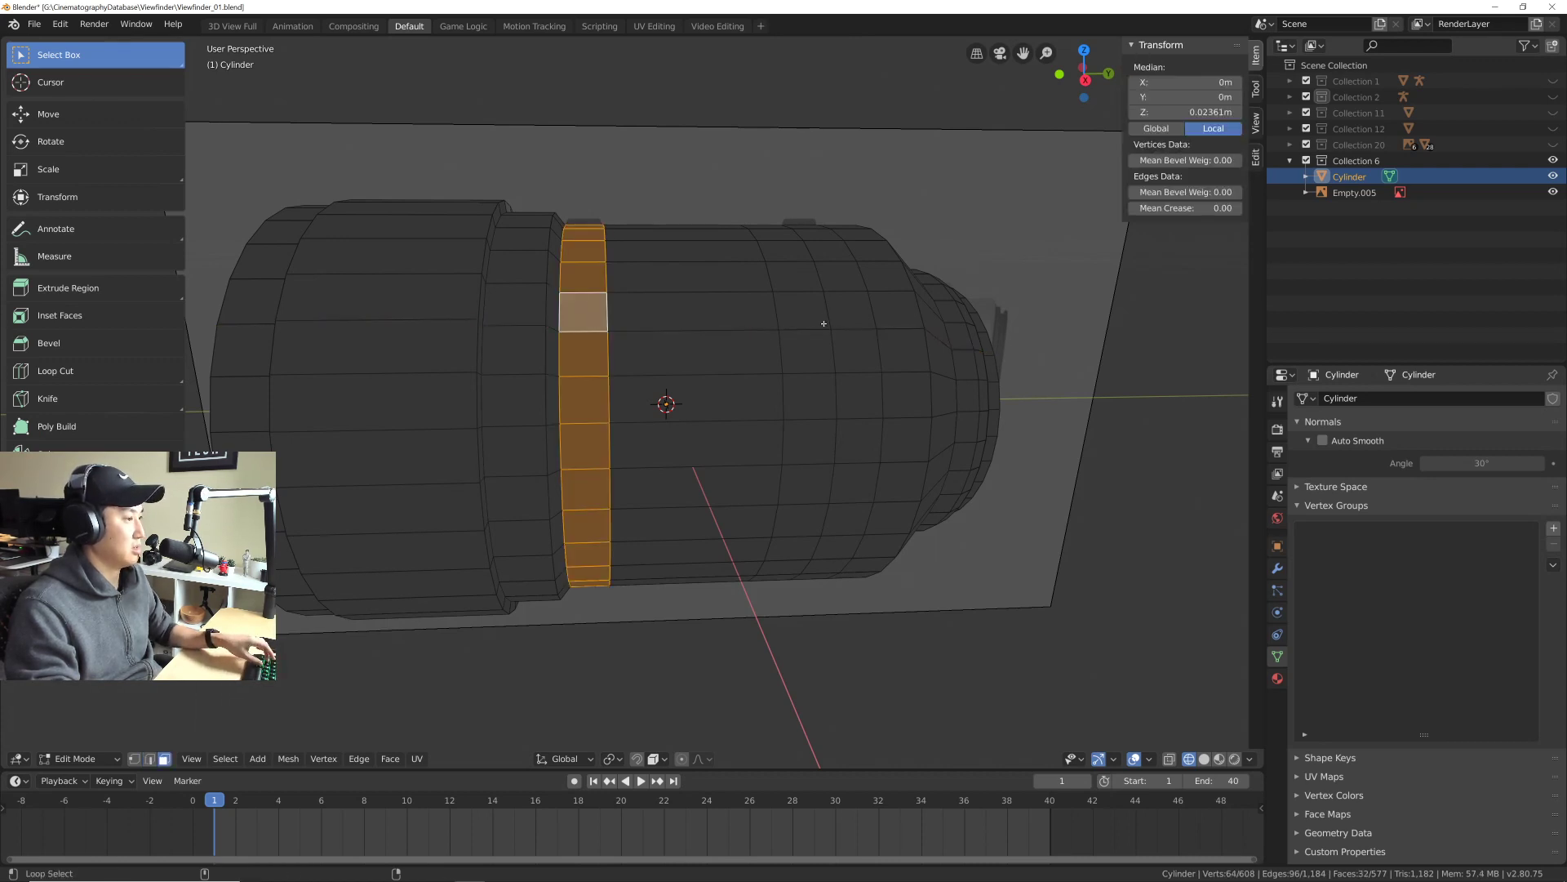
middle_click_drag(851, 326, 561, 389)
left_click(845, 359, "alt+shift")
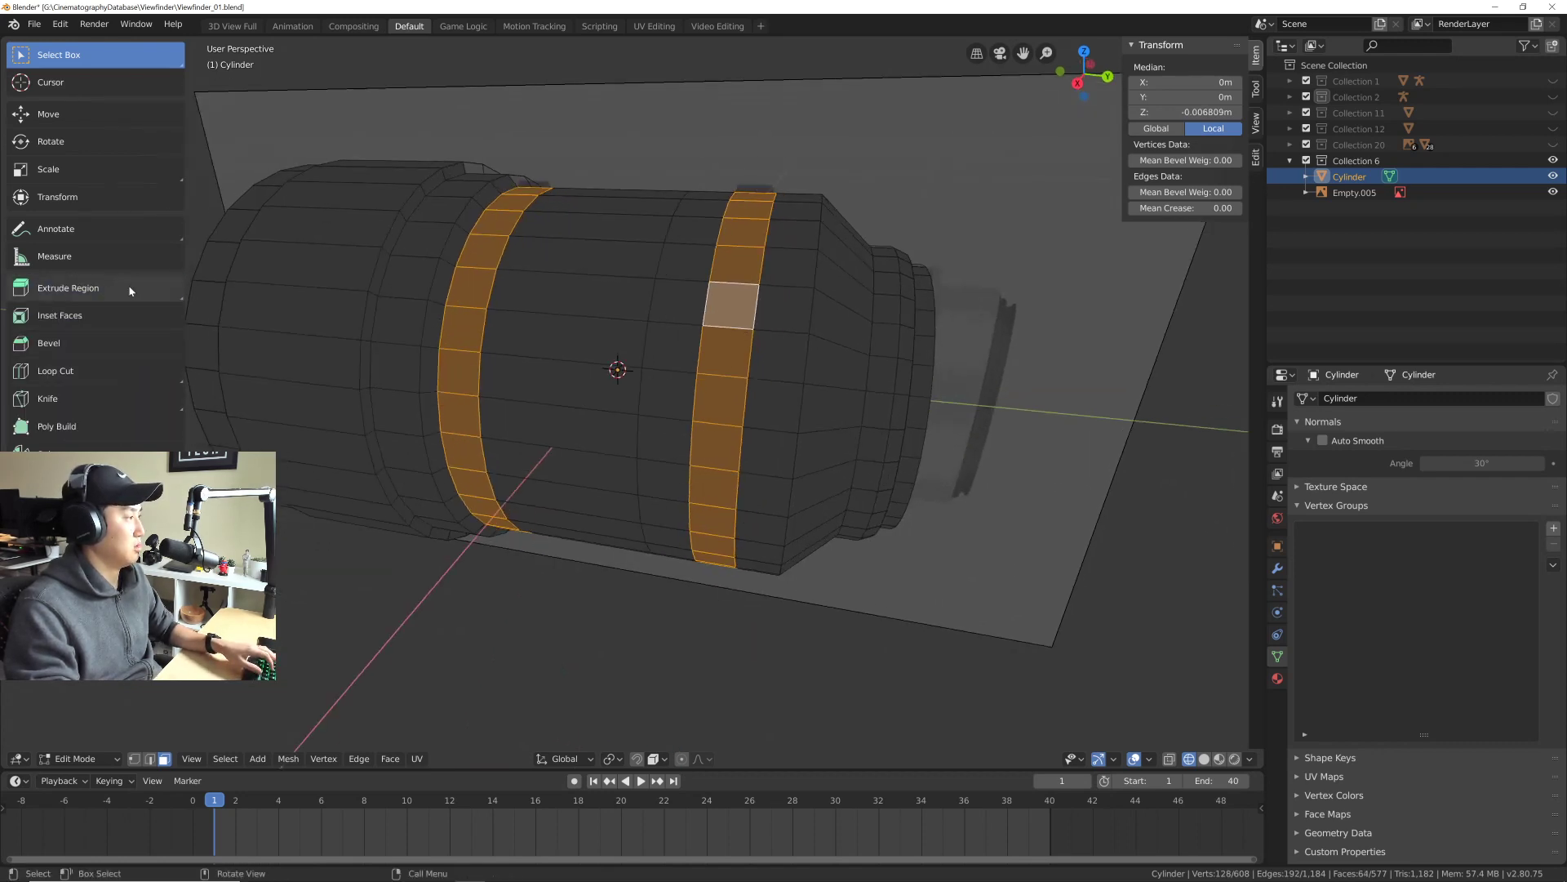
Step: Extrude both ring face loops outward along their normals with an offset of about -0.00205 m, and clear the selection
left_click_drag(130, 288, 123, 358)
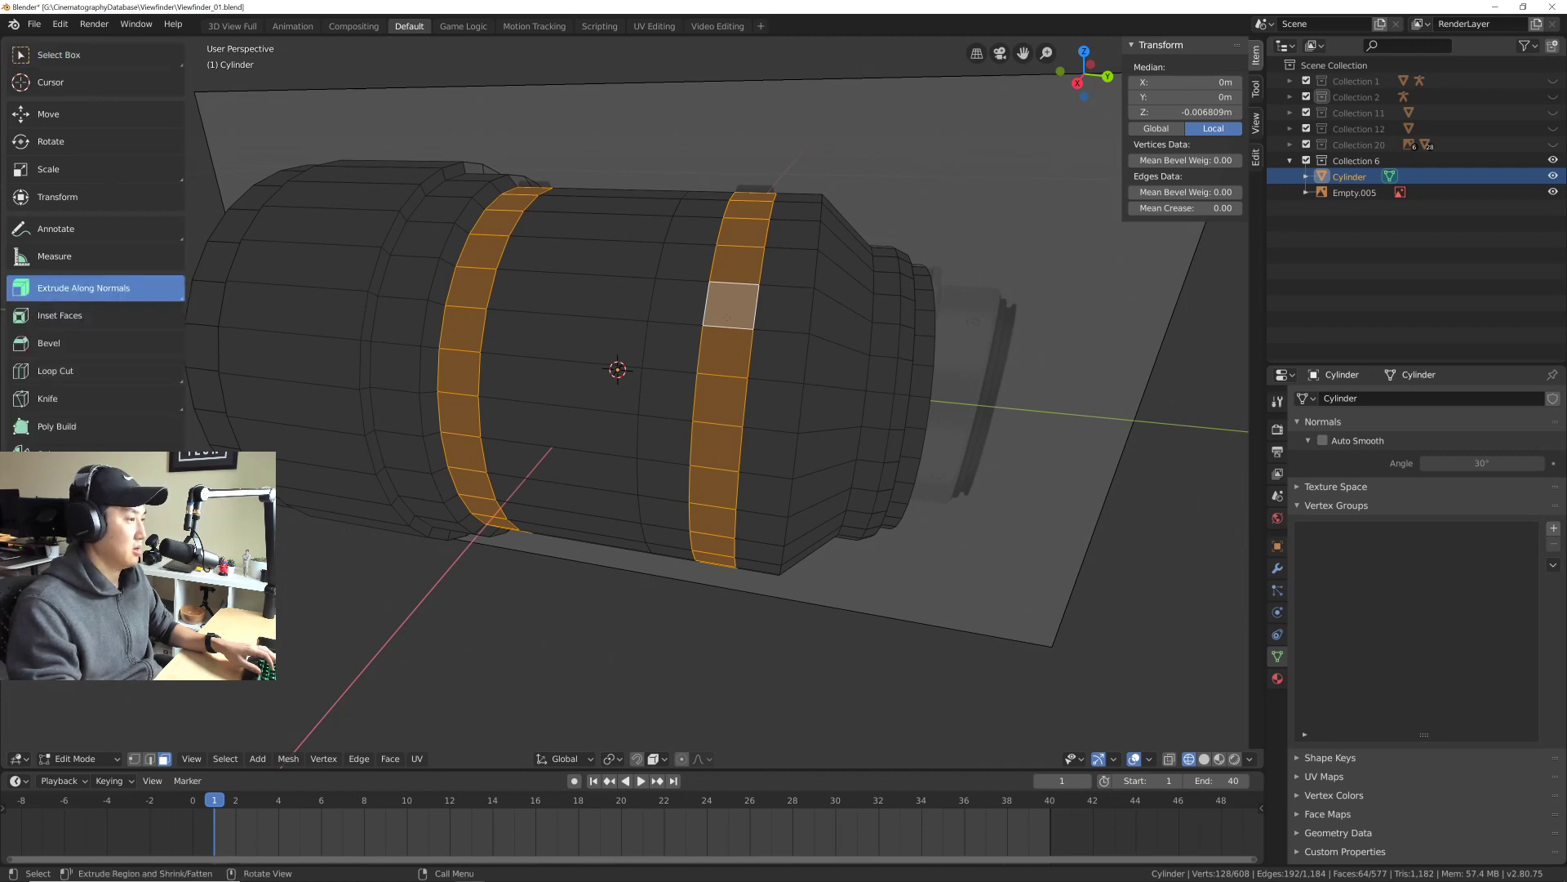
left_click_drag(726, 316, 720, 313)
key("ctrl+z")
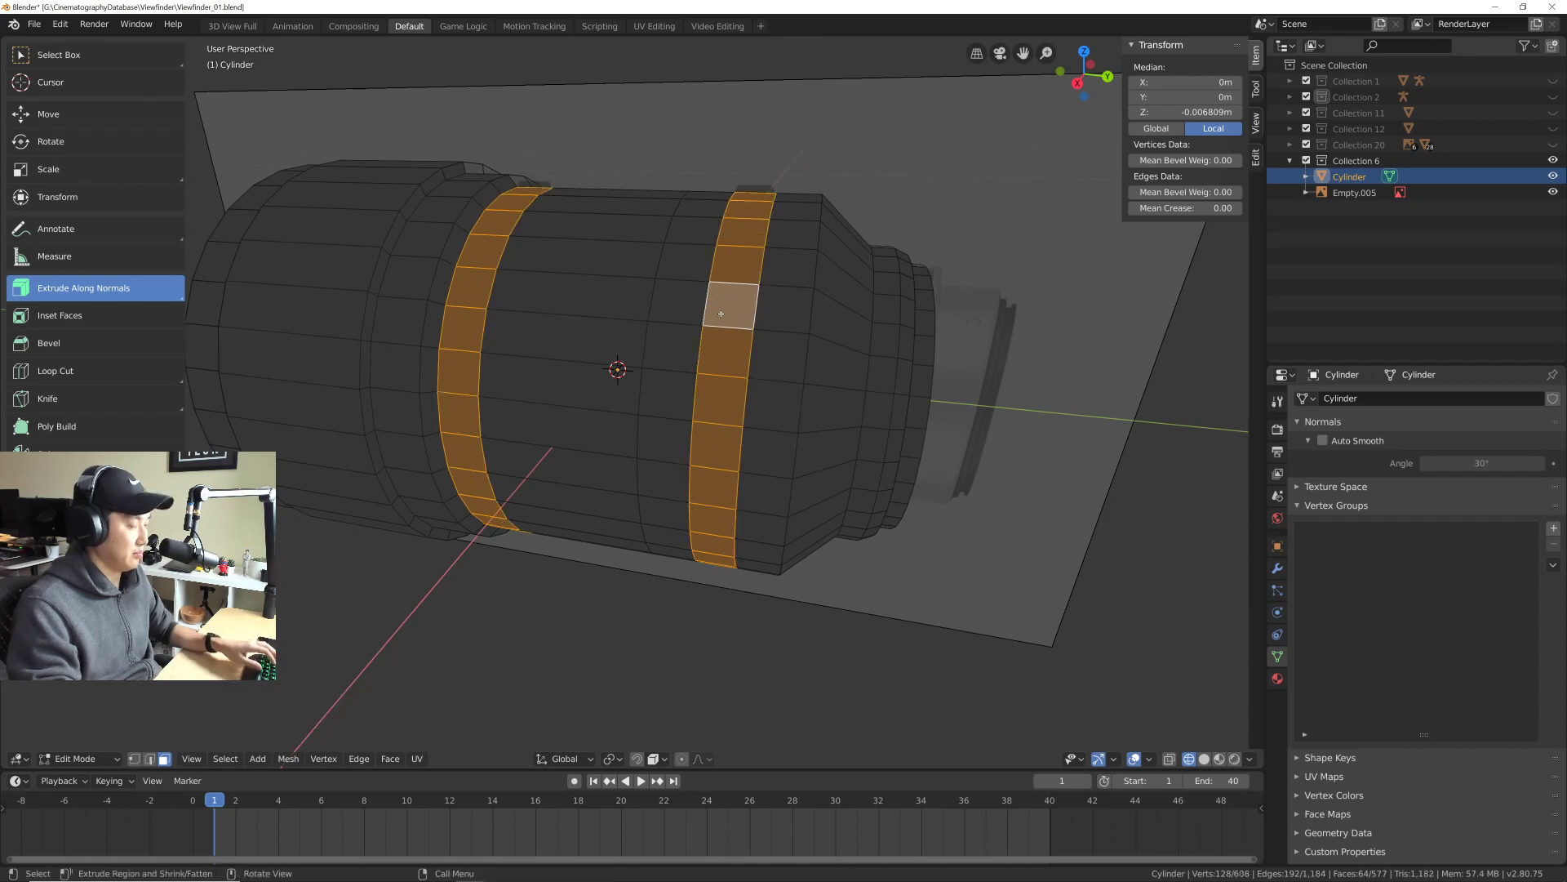
key("KP_3")
left_click_drag(763, 250, 751, 262)
middle_click_drag(750, 262, 735, 301)
scroll(755, 298, "up", 5)
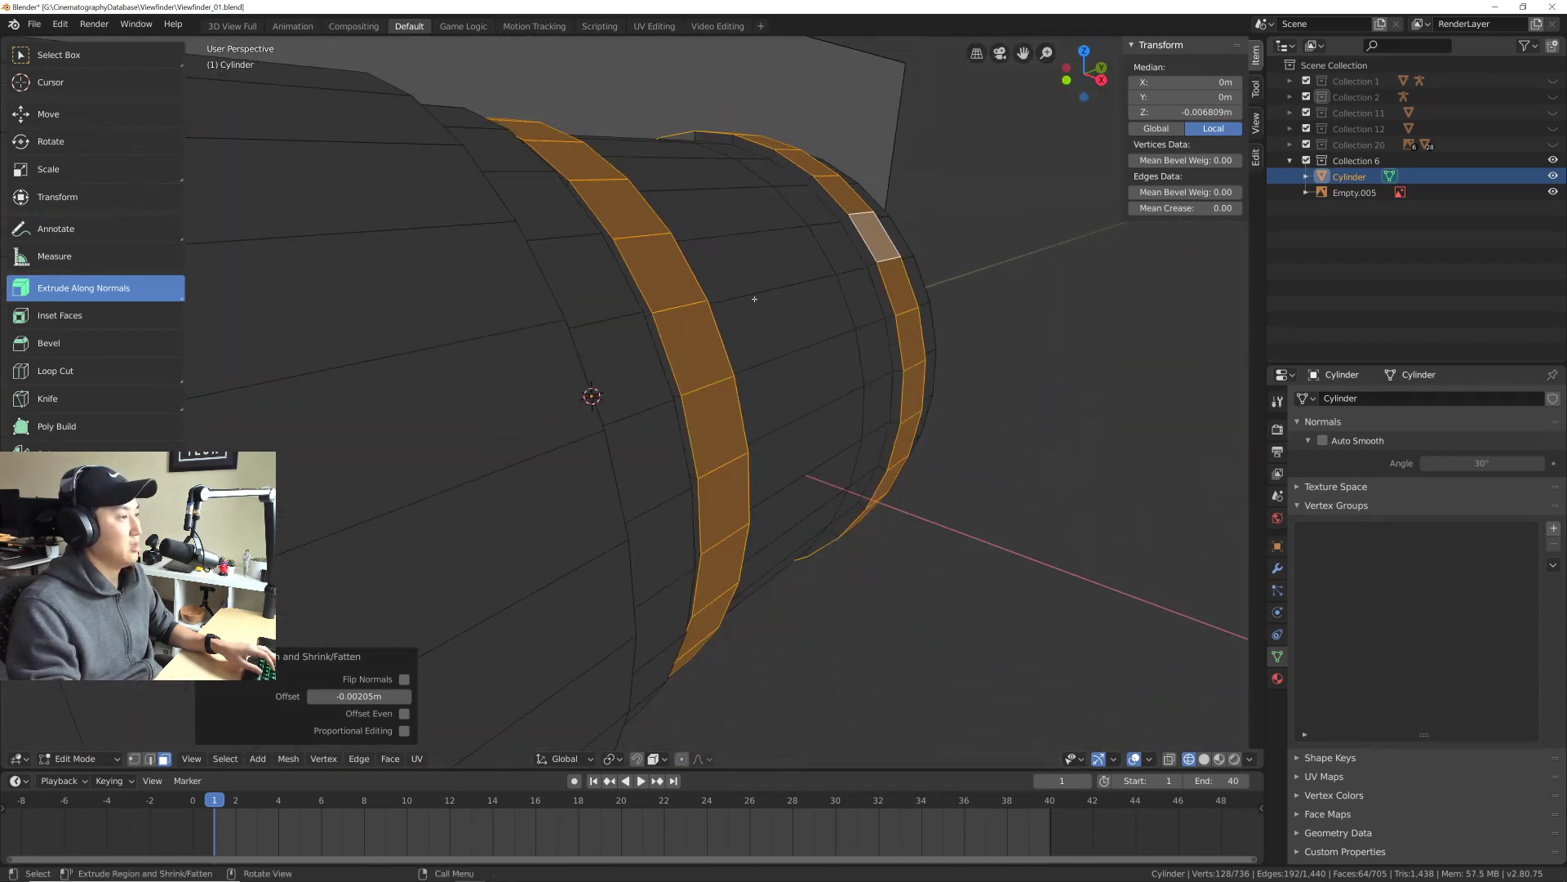
scroll(653, 350, "down", 5)
middle_click_drag(653, 350, 723, 307)
scroll(718, 332, "up", 2)
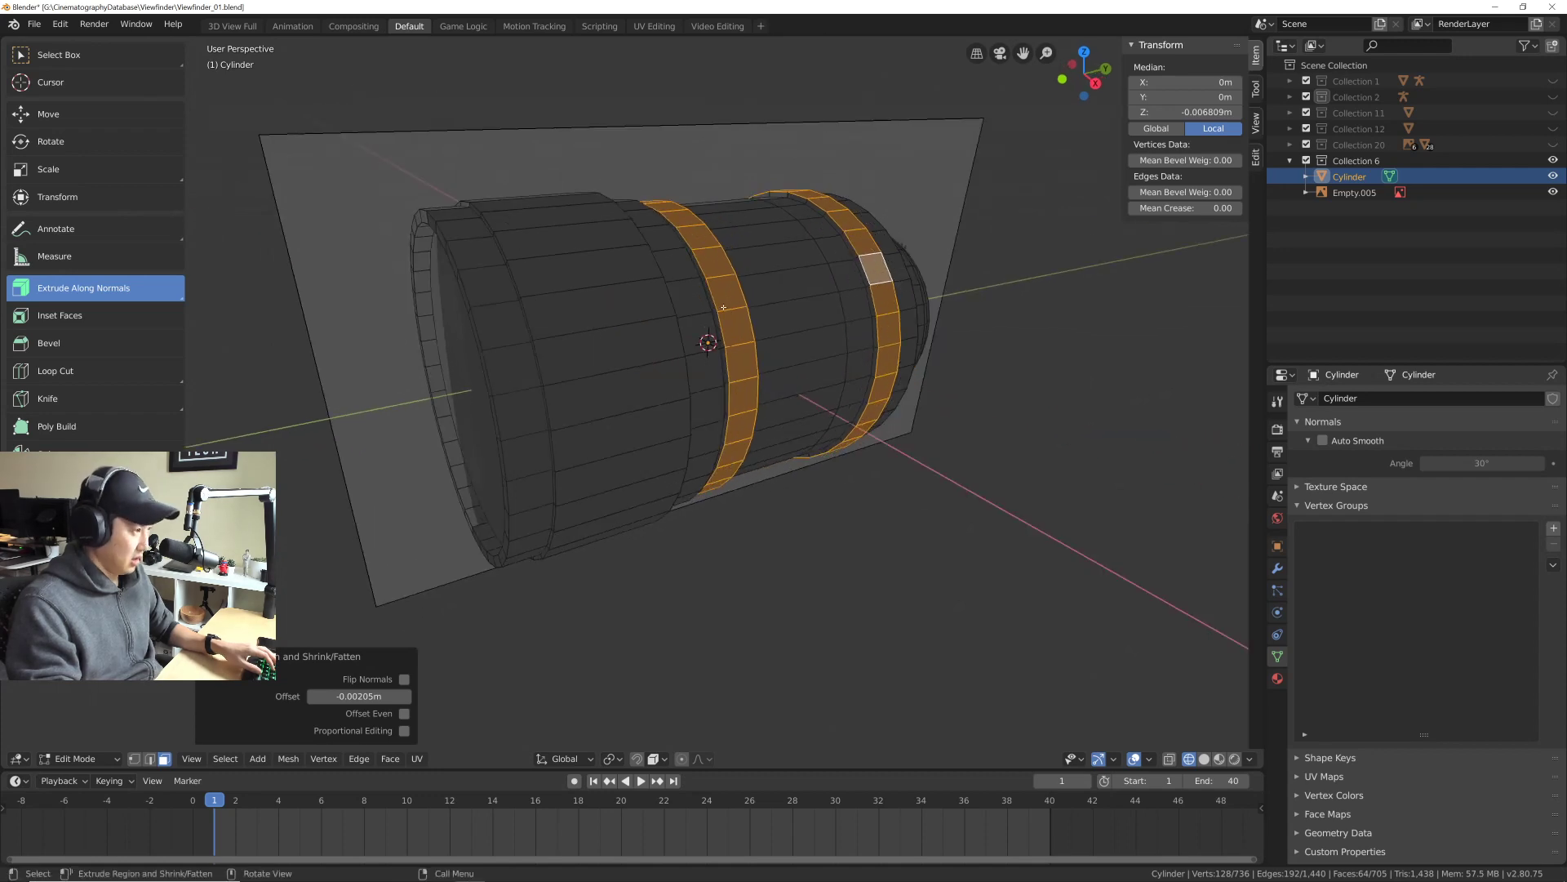
left_click(89, 55)
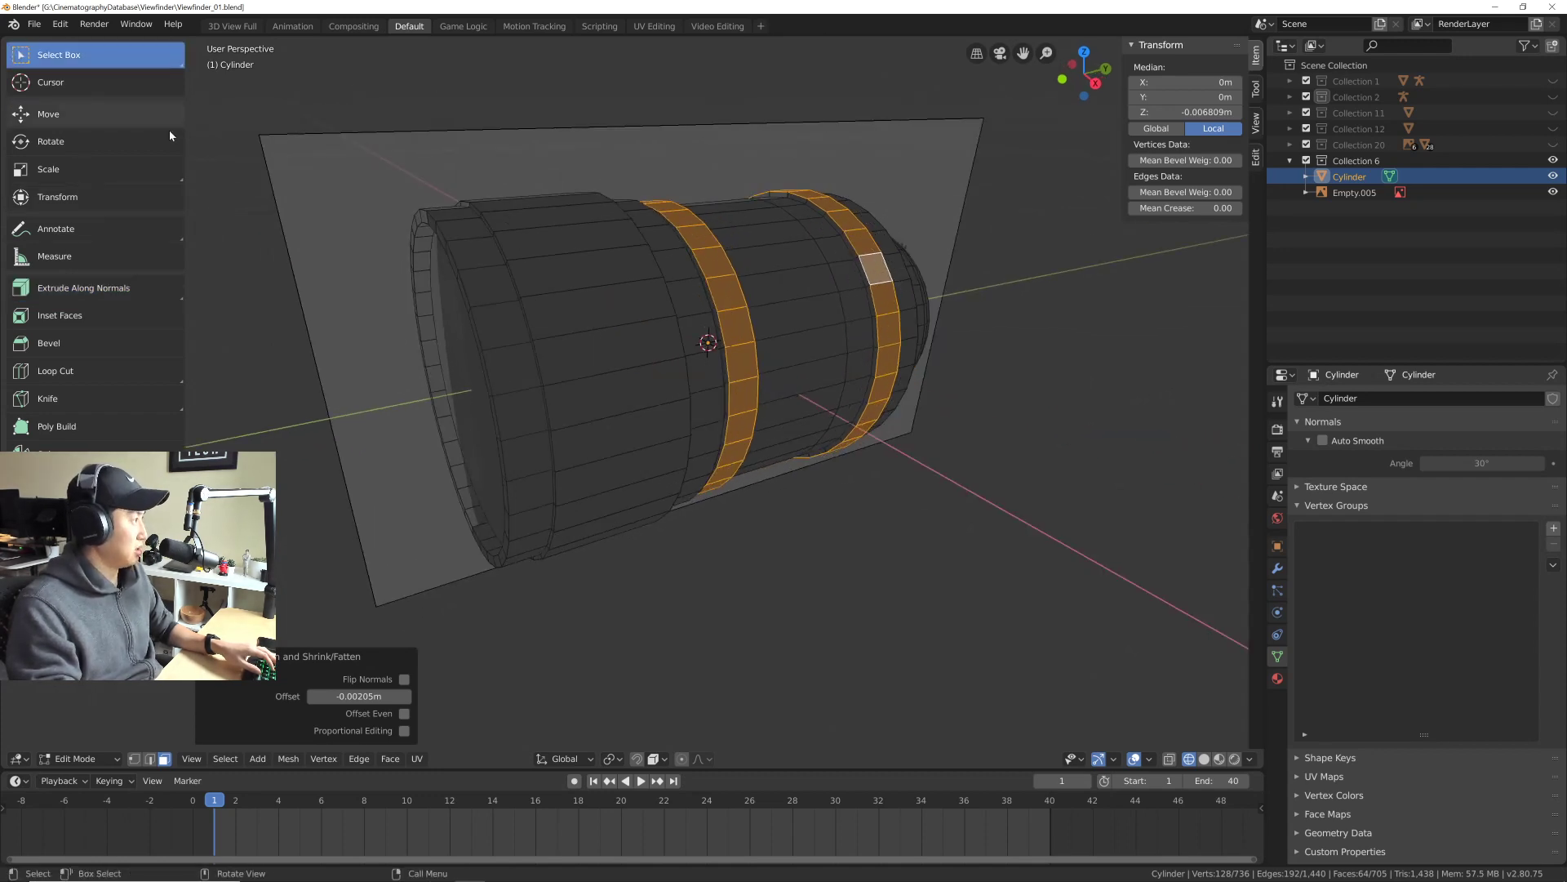
key("alt+a")
Step: Isolate the cylinder in local view from the right side and save the file
middle_click_drag(522, 285, 552, 393)
scroll(574, 274, "down", 4)
key("KP_3")
scroll(506, 391, "up", 2)
scroll(571, 400, "down", 4)
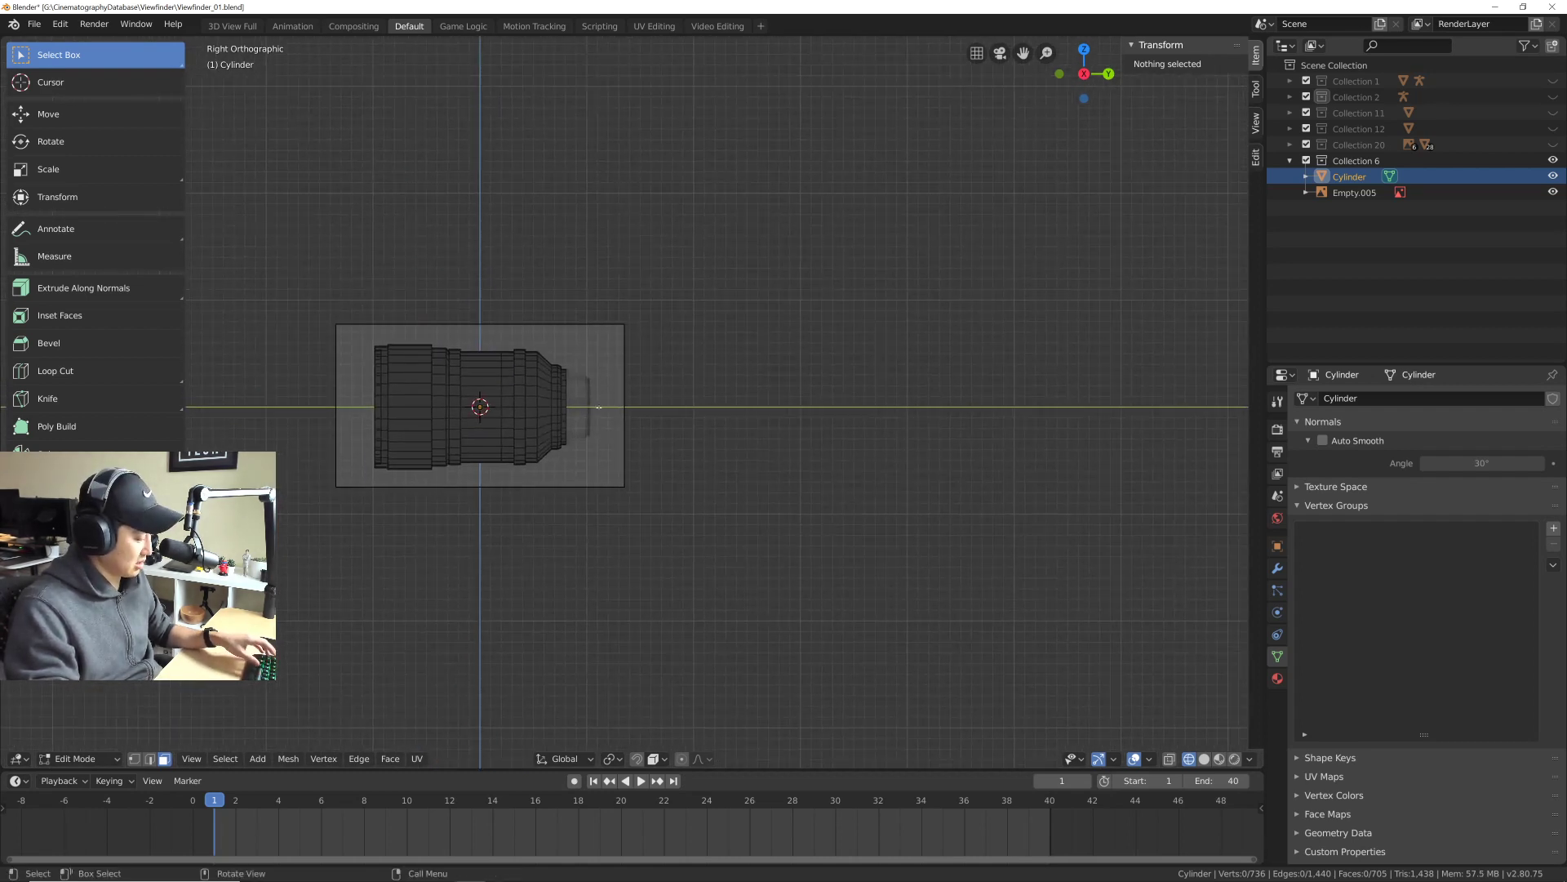
key("KP_Divide")
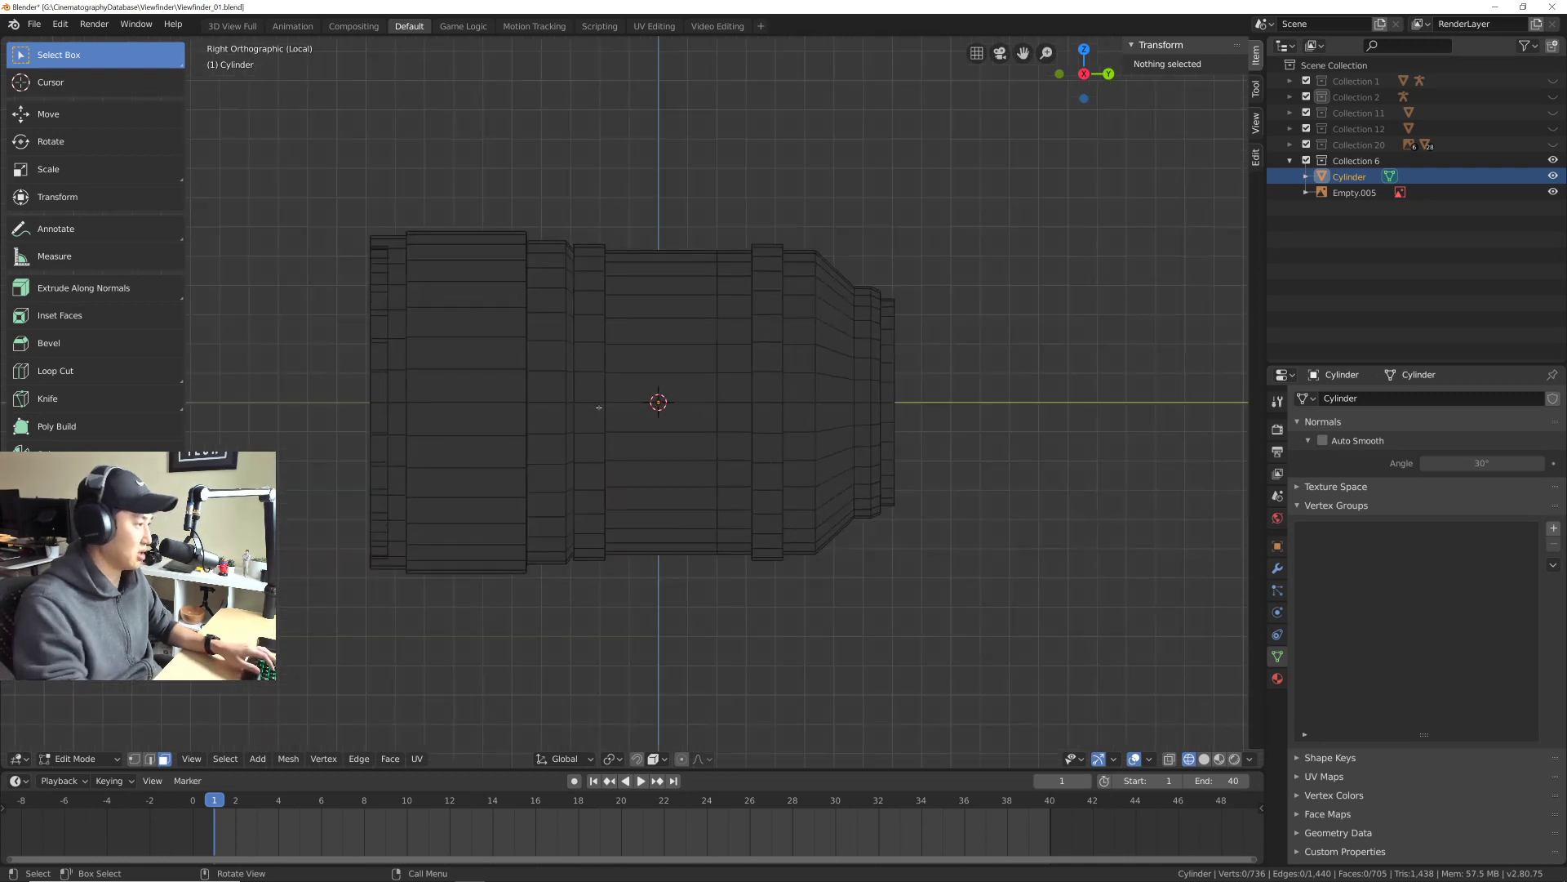
scroll(707, 376, "down", 10)
scroll(650, 426, "up", 7)
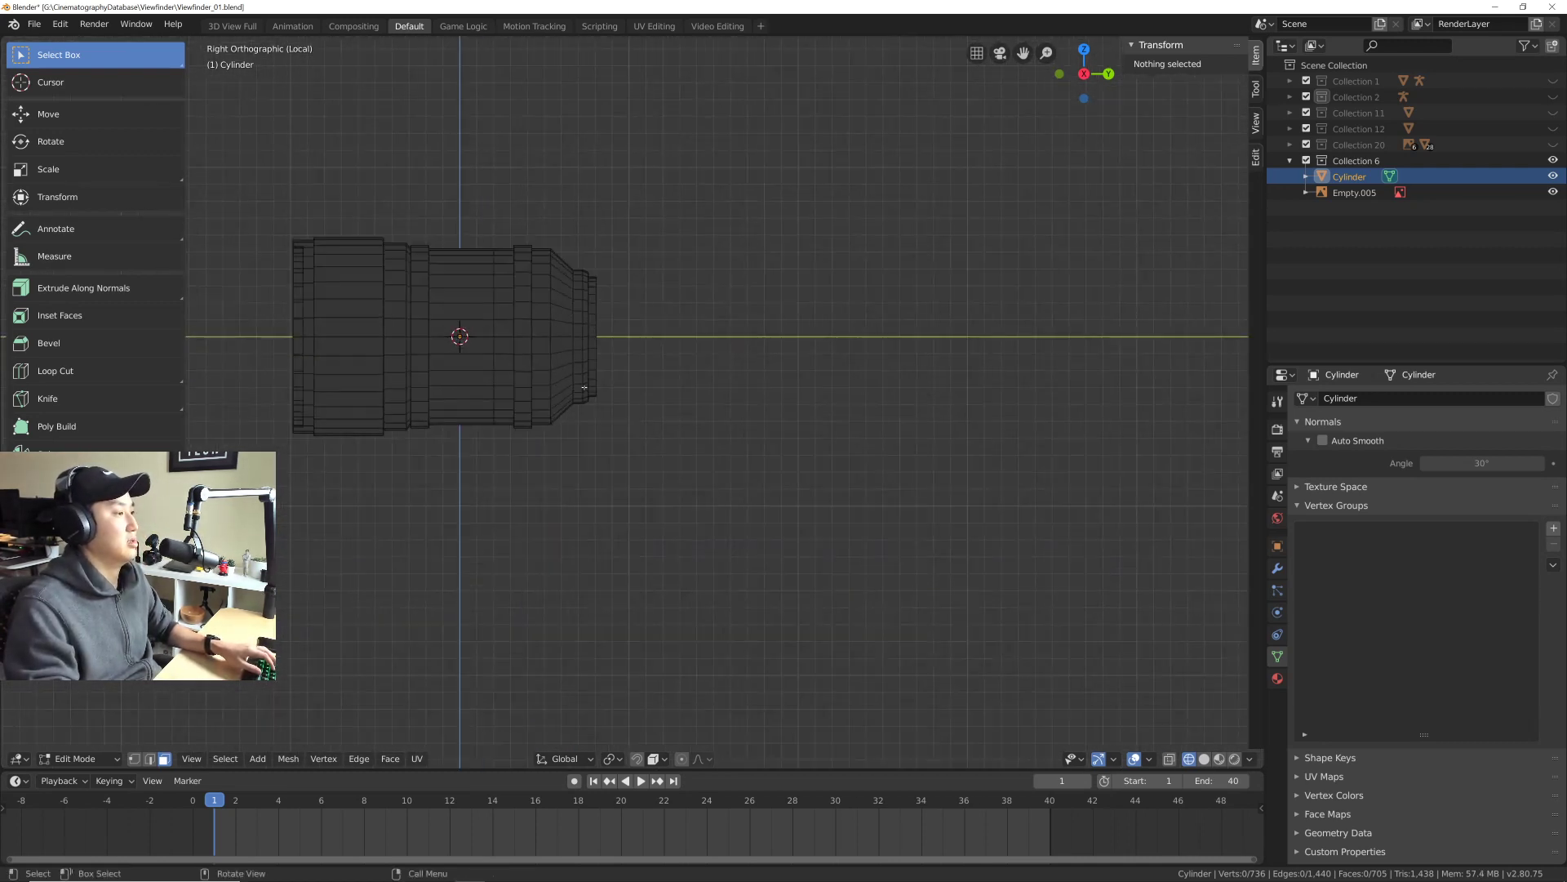
key("ctrl+s")
scroll(637, 423, "down", 2)
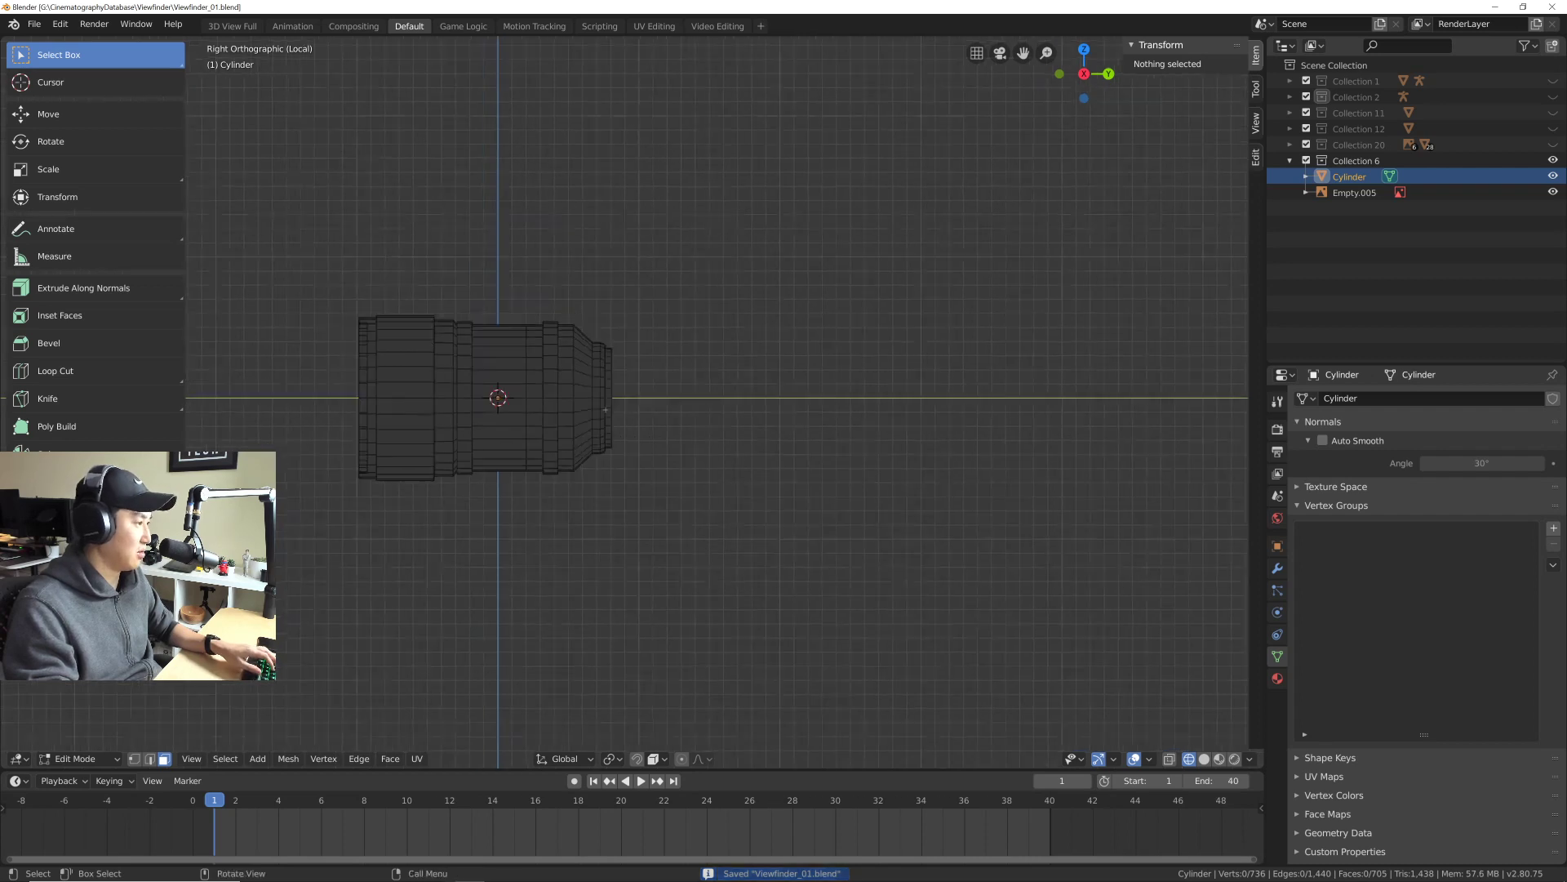
Step: Select the reference image empty (Empty.005) and exit local view so it shows together with the lens mesh
left_click(1354, 193)
mouse_move(654, 419)
middle_mouse_down("shift")
mouse_move(605, 385)
mouse_move(694, 420)
mouse_move(667, 420)
middle_mouse_up("shift")
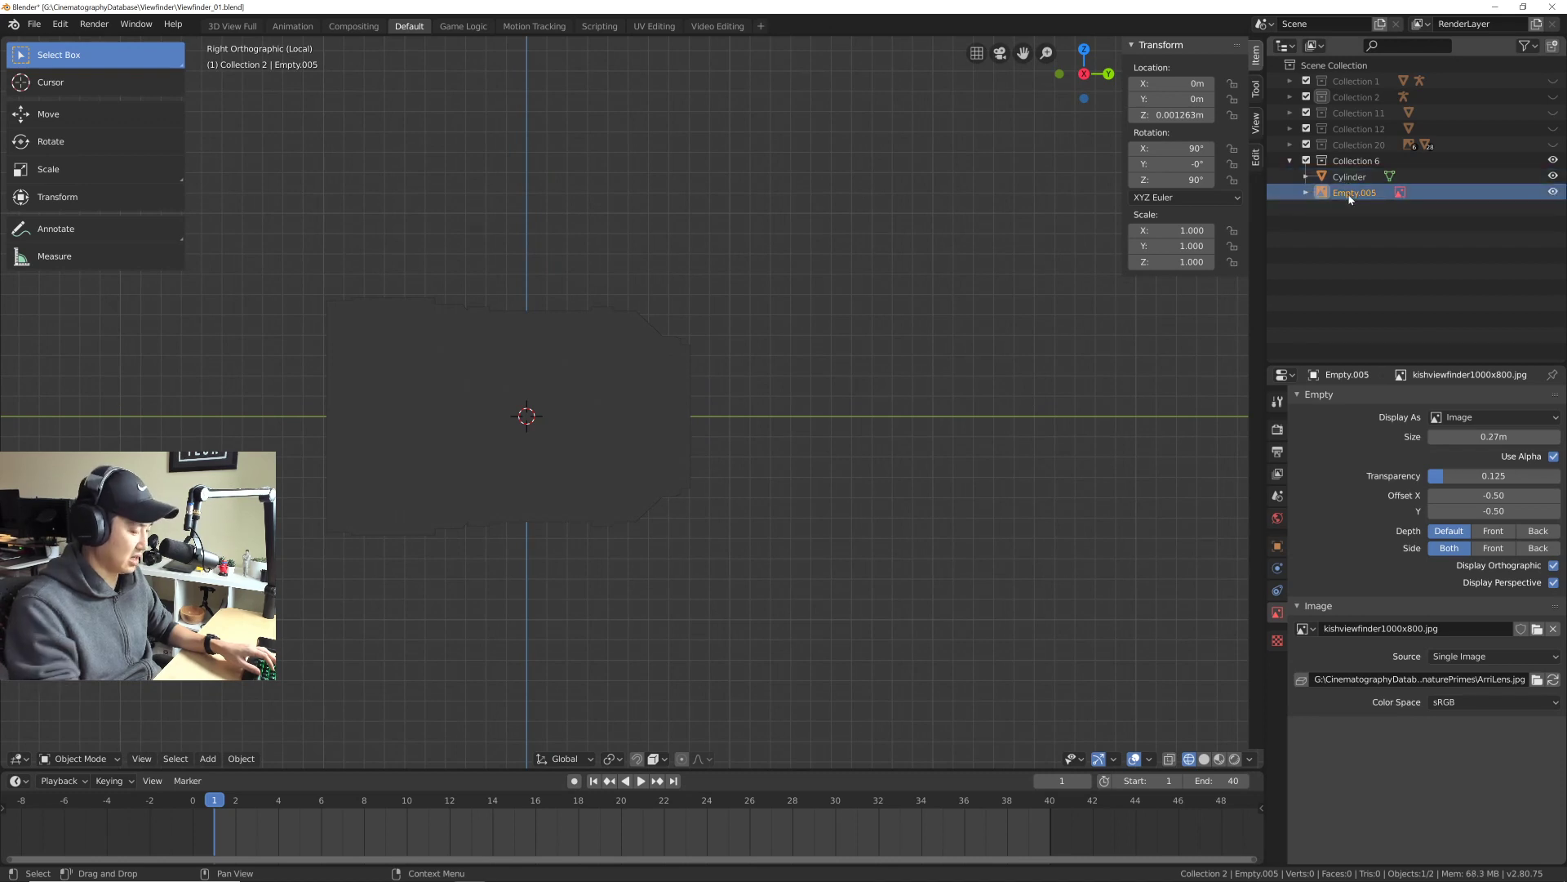
key("KP_Divide")
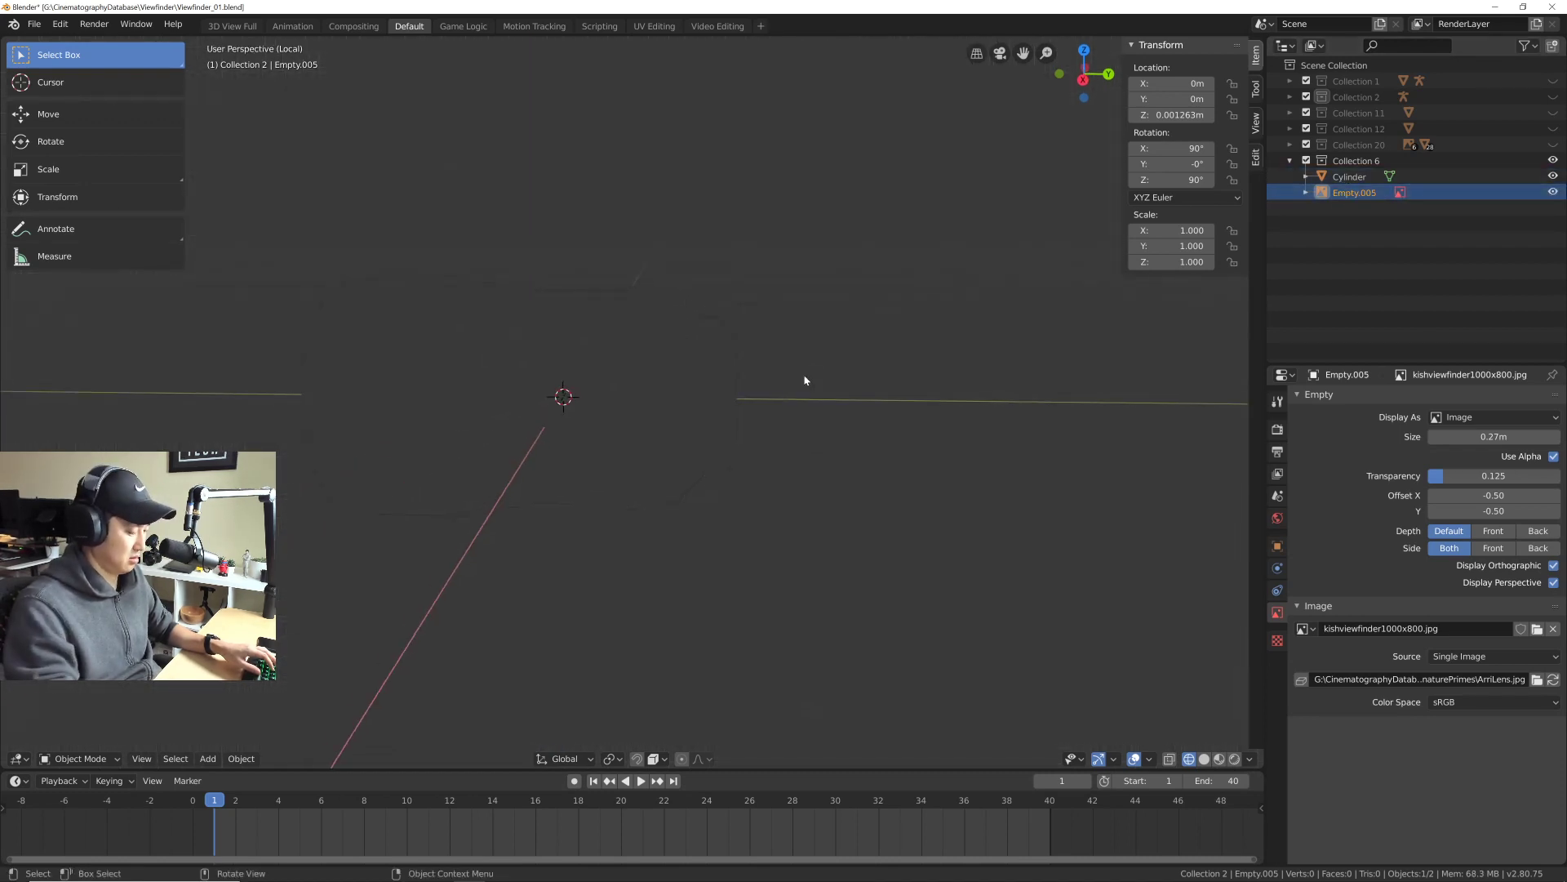
middle_click_drag(687, 408, 678, 358)
left_click(798, 349)
left_click_drag(738, 281, 693, 353)
left_click_drag(693, 280, 645, 339)
left_click(743, 271)
left_click_drag(759, 270, 681, 338)
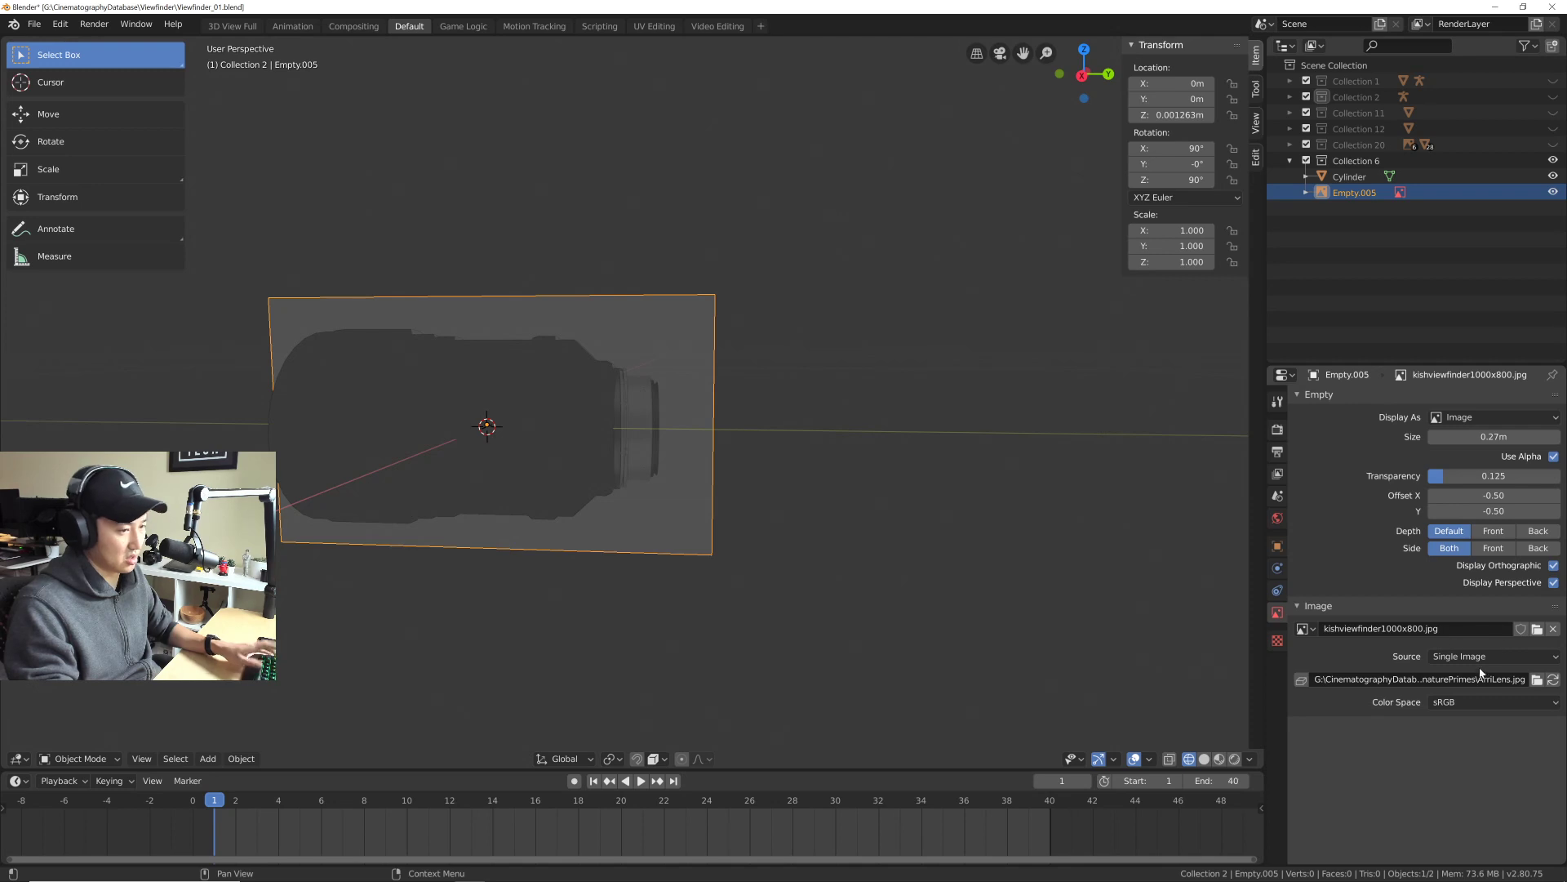
Step: Replace the empty's image file with kishviewfinder1000x800.jpg from the CinematographyDatabase Viewfinder folder
left_click(1537, 680)
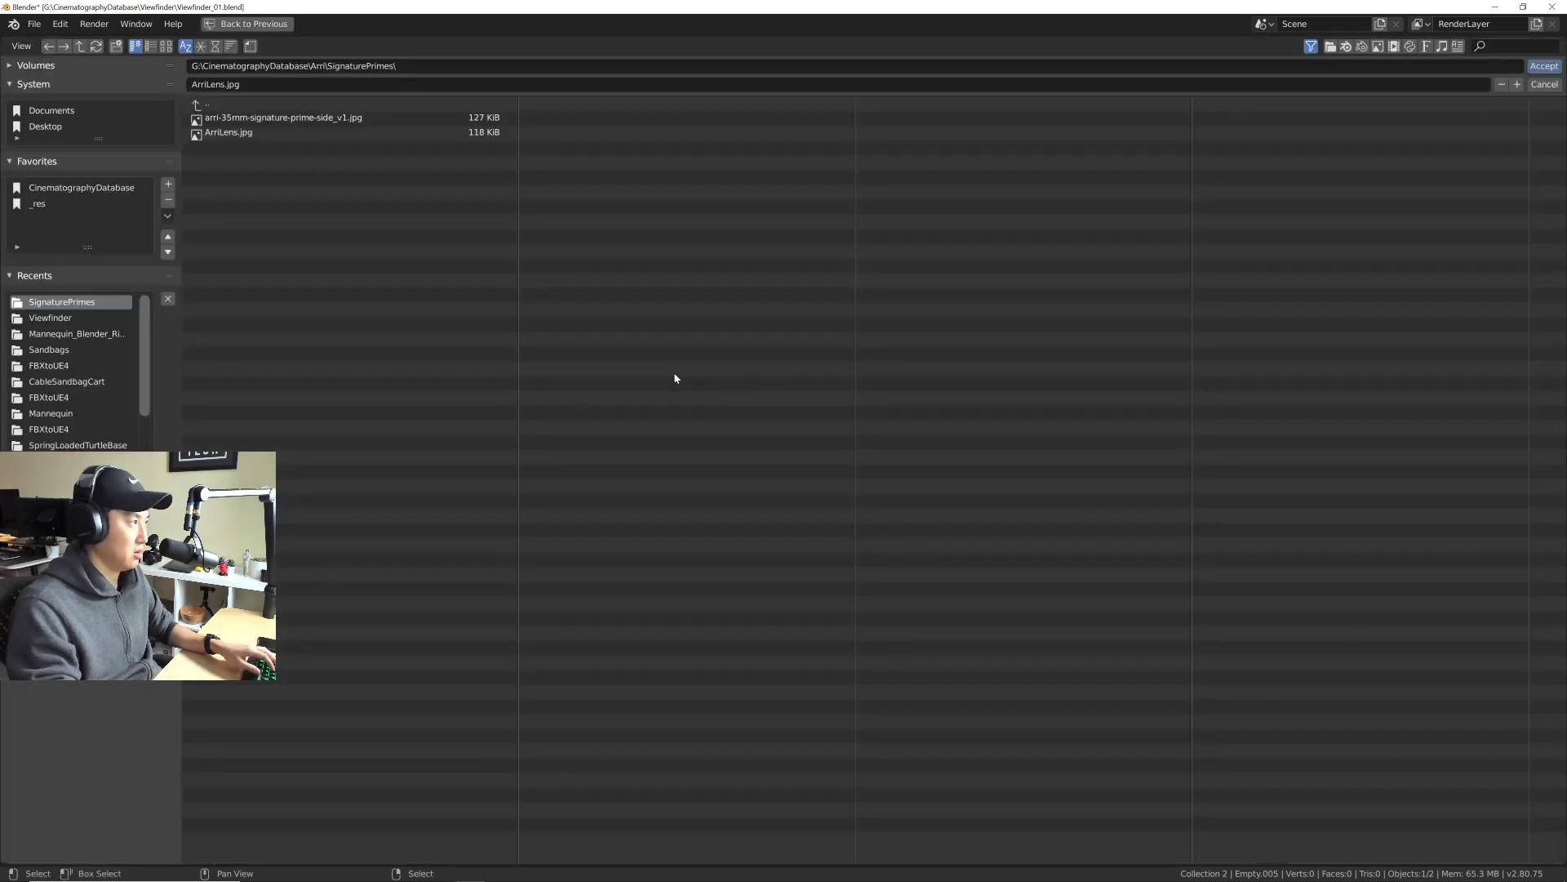
left_click(73, 189)
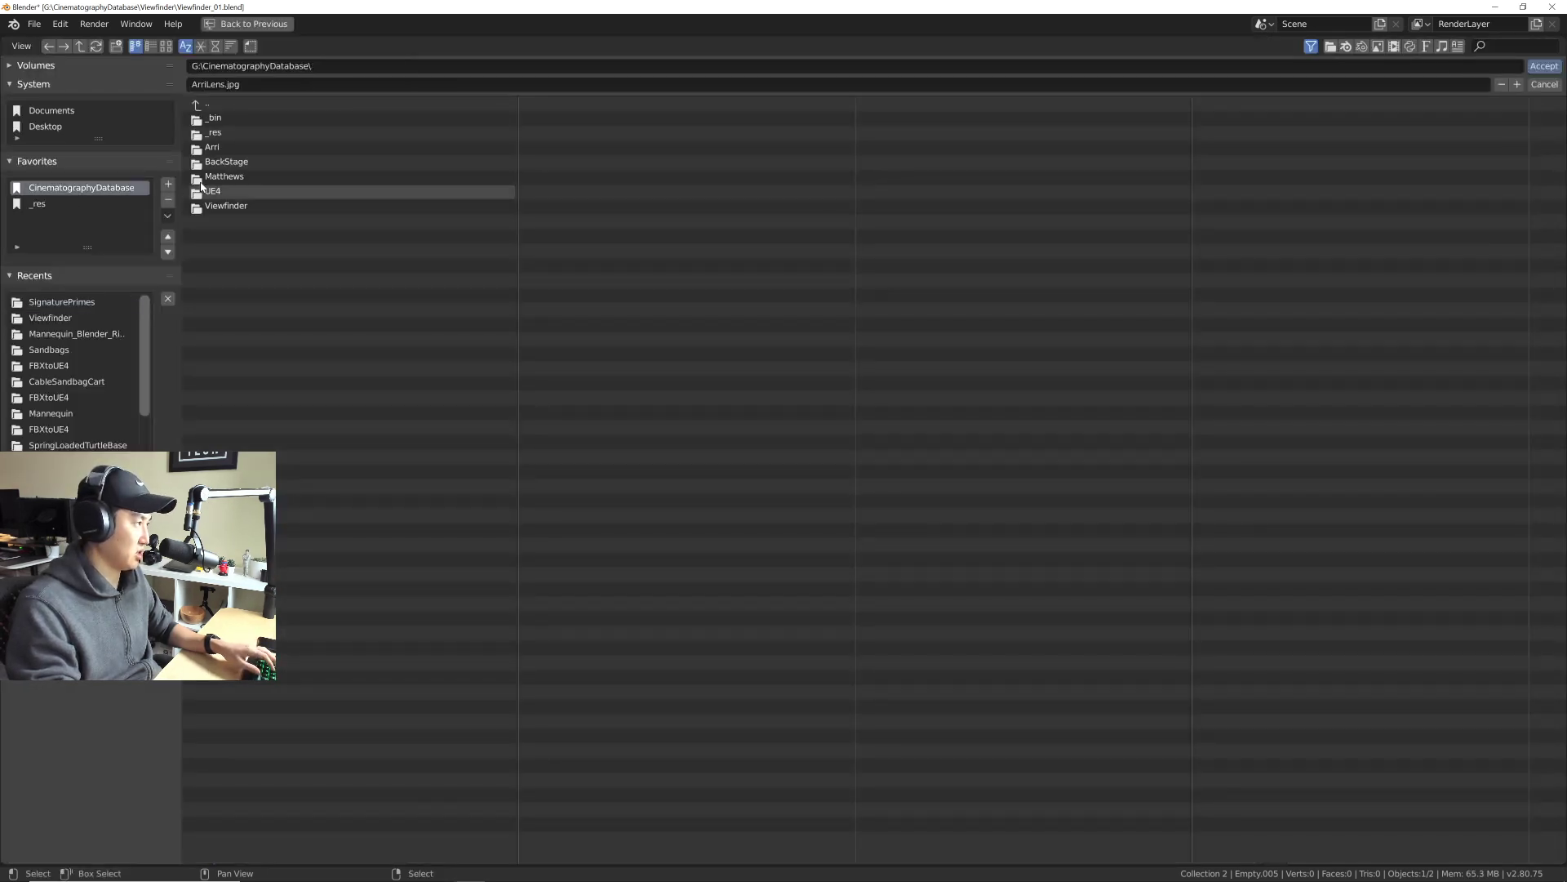
left_click(236, 206)
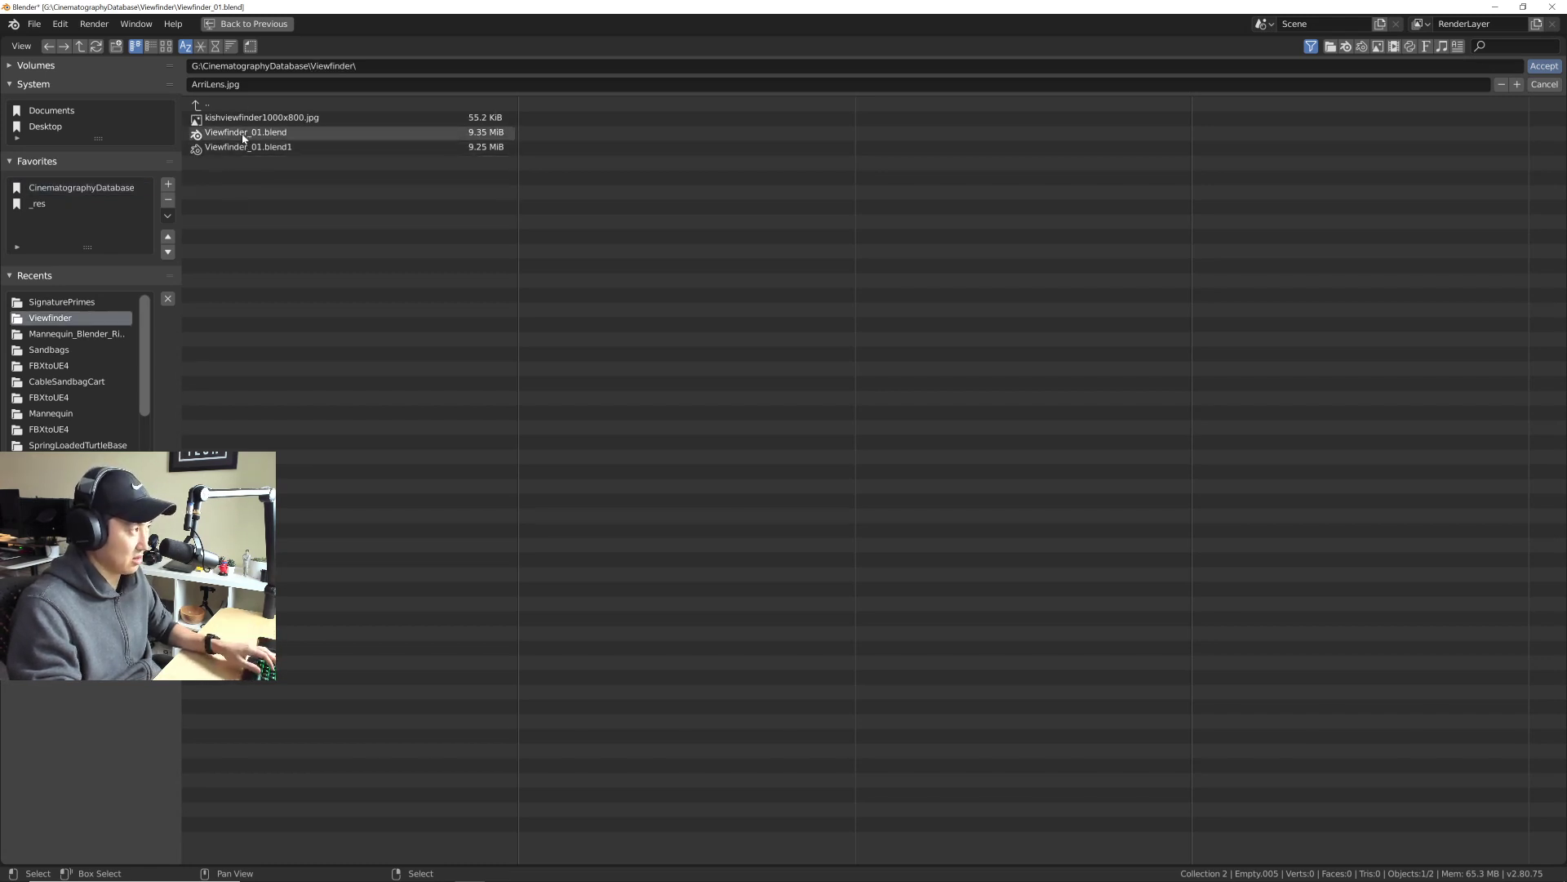
left_click(260, 118)
left_click(1539, 69)
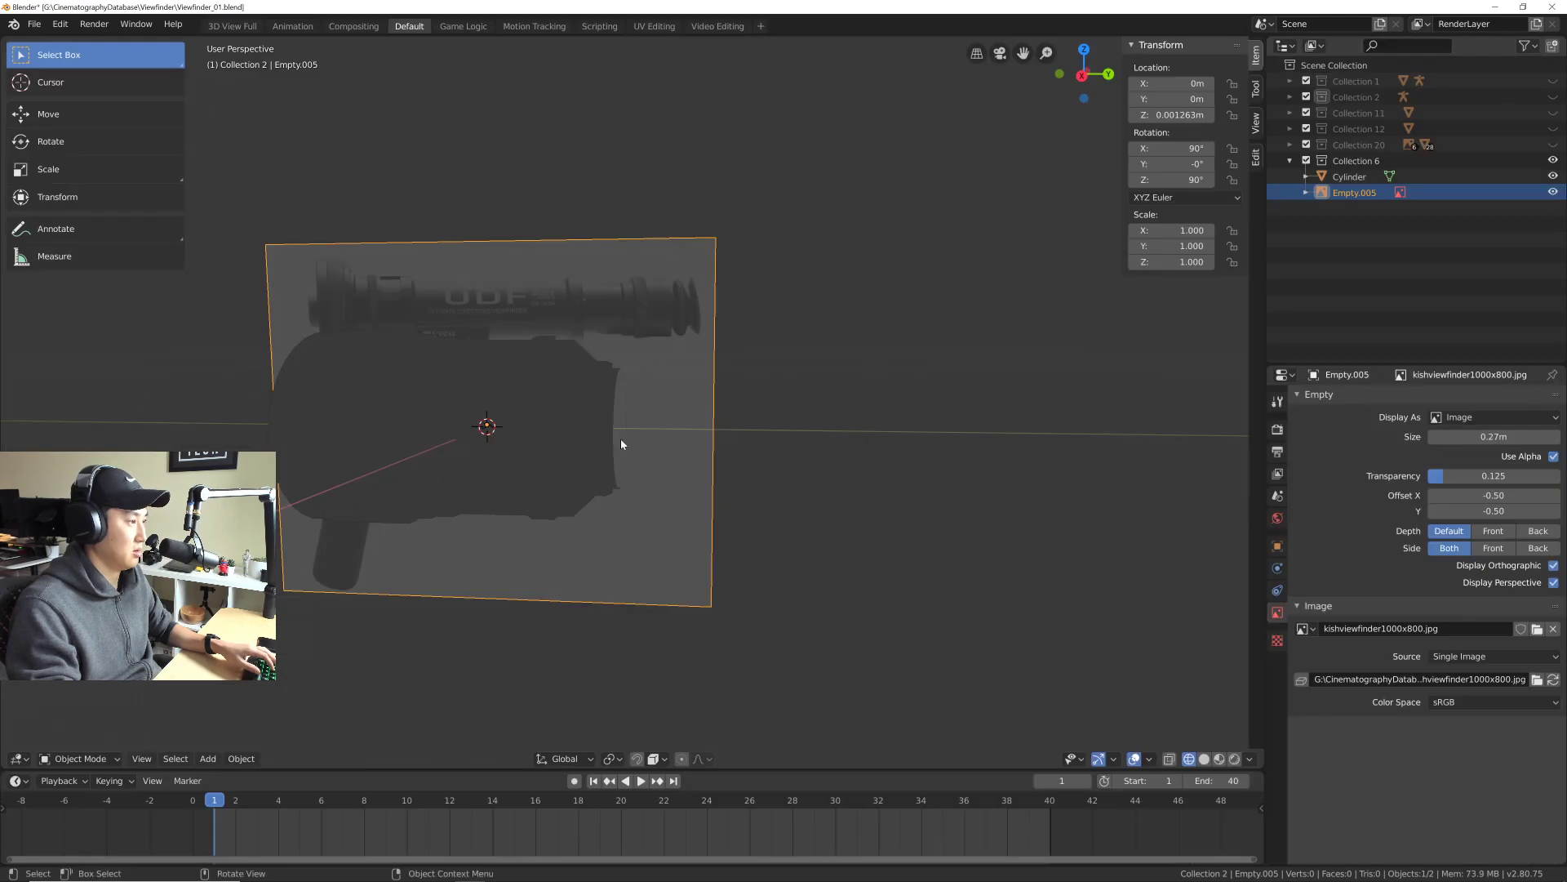
Step: View the viewfinder reference from the right orthographic side and save the file
middle_click_drag(621, 438, 742, 435)
key("KP_3")
scroll(612, 448, "down", 2)
scroll(696, 437, "up", 3)
key("ctrl+s")
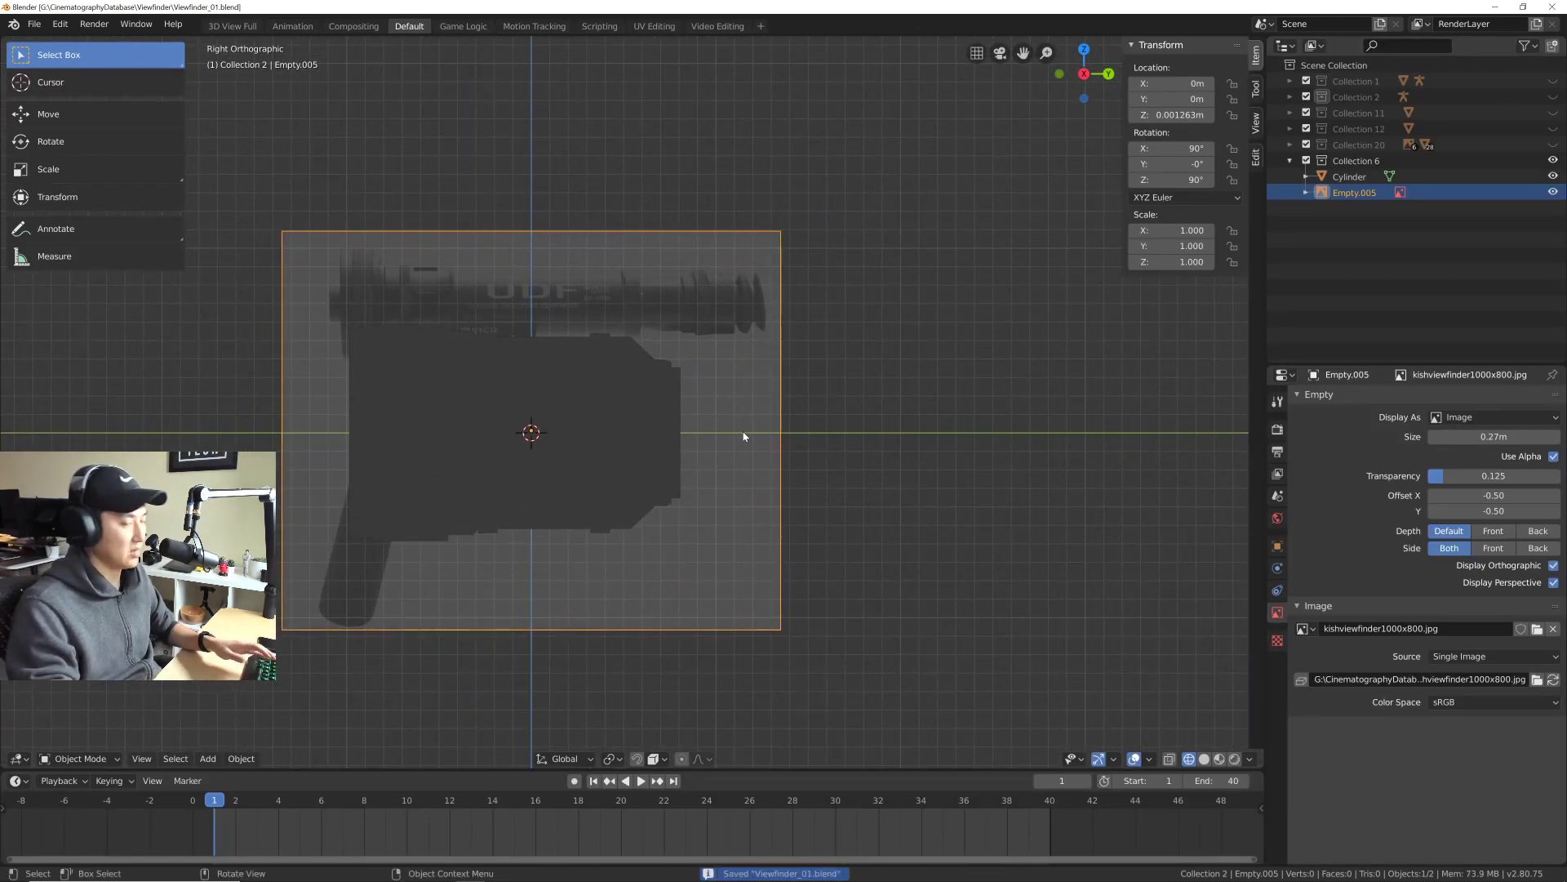
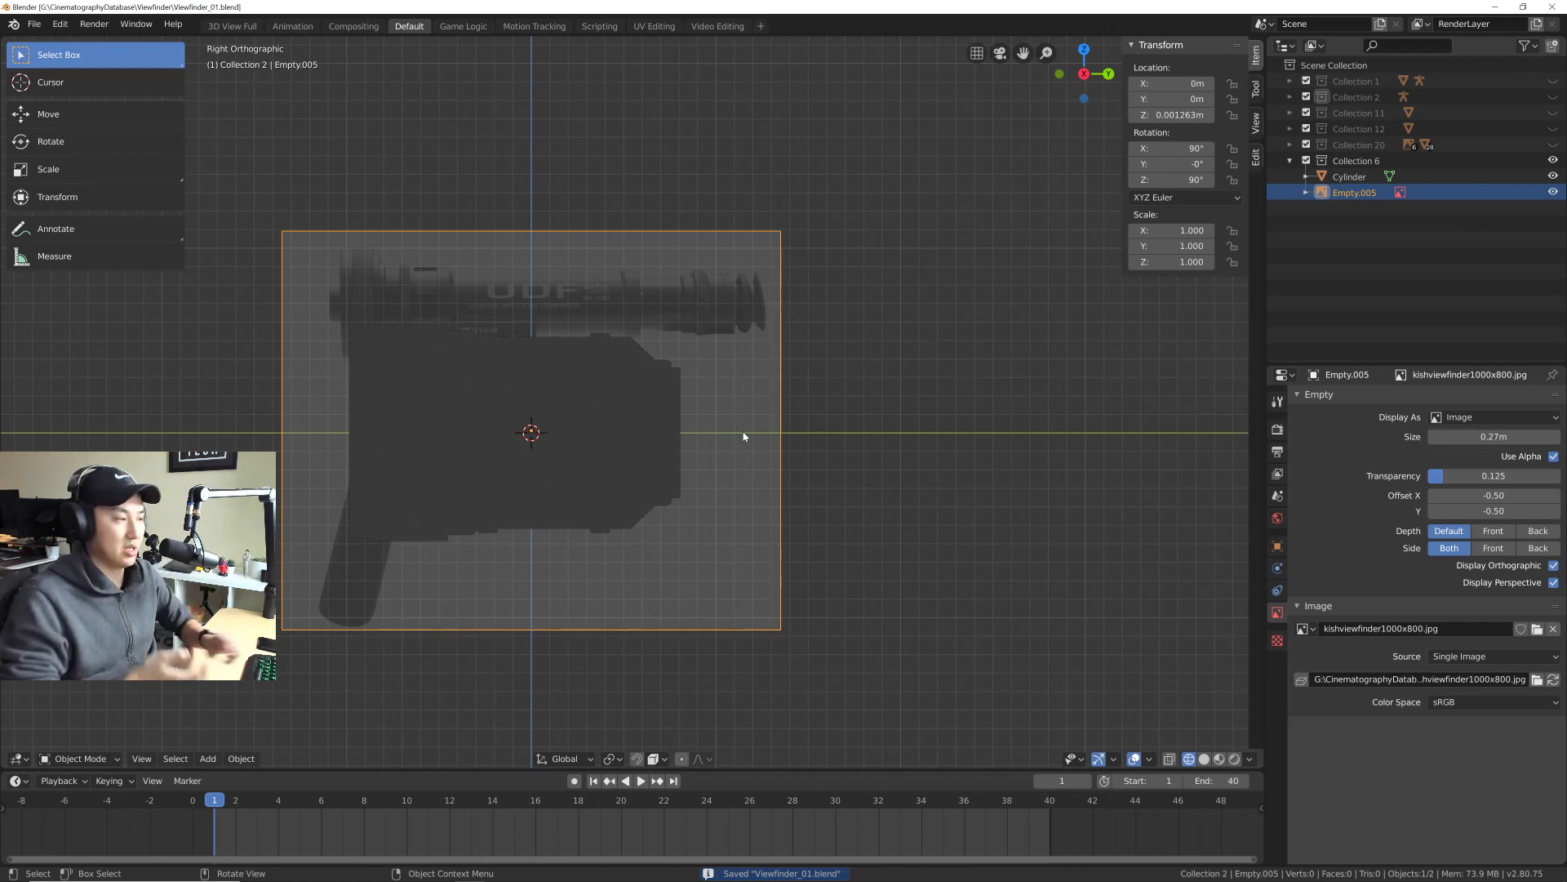
Step: Move the viewfinder reference image behind the lens, about 0.206 m along Y and -0.0687 m along Z
scroll(665, 424, "down", 2)
scroll(602, 378, "up", 2)
scroll(616, 403, "down", 2)
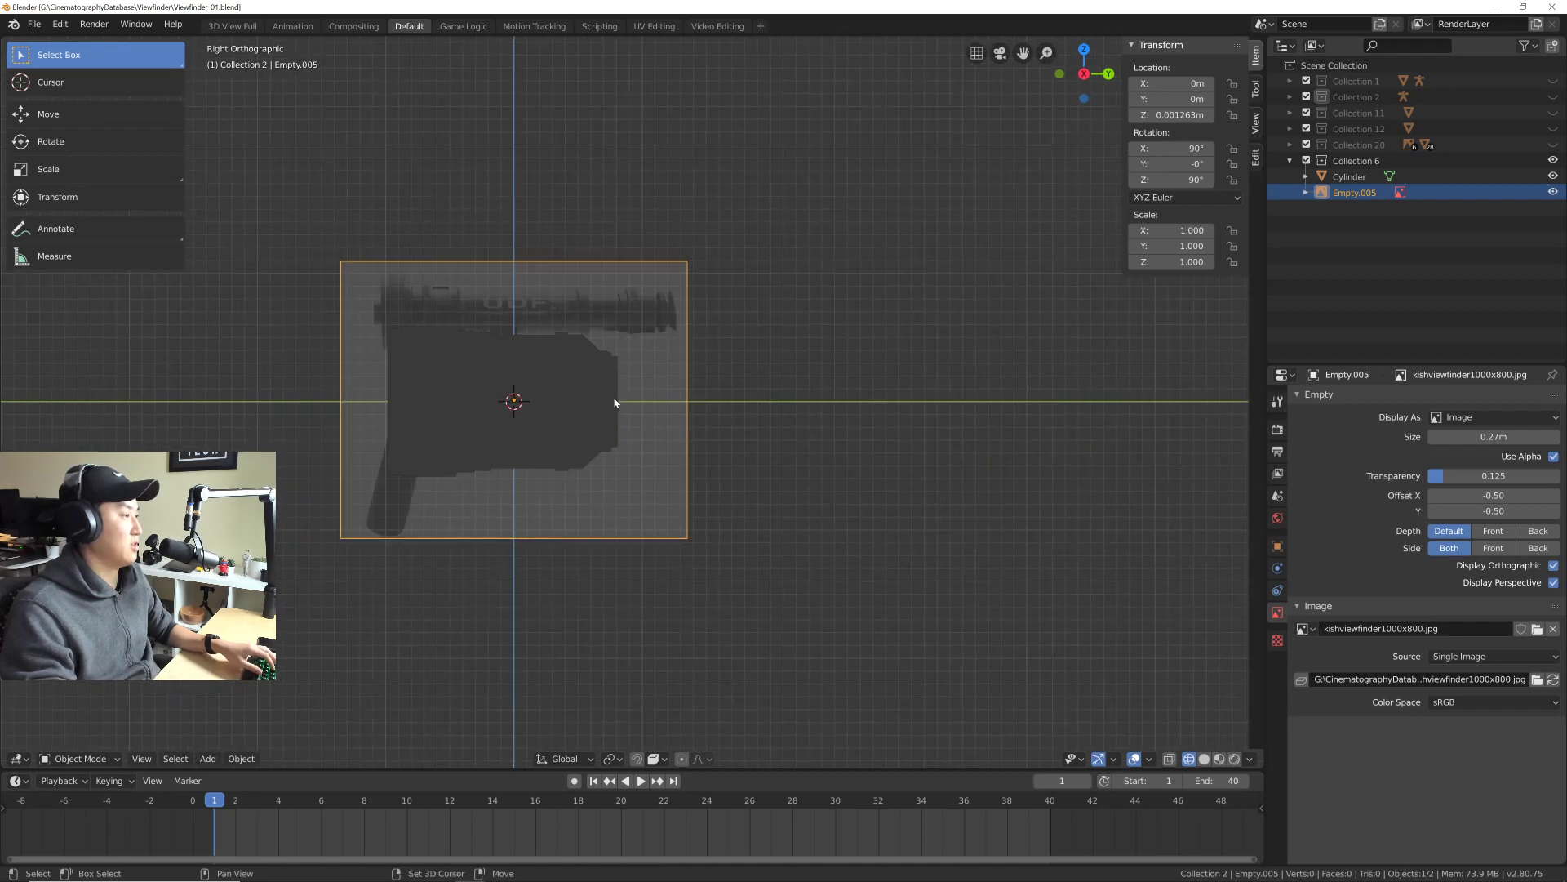
scroll(638, 365, "up", 2)
mouse_move(639, 364)
middle_mouse_down("shift")
mouse_move(597, 357)
mouse_move(660, 387)
middle_mouse_up("shift")
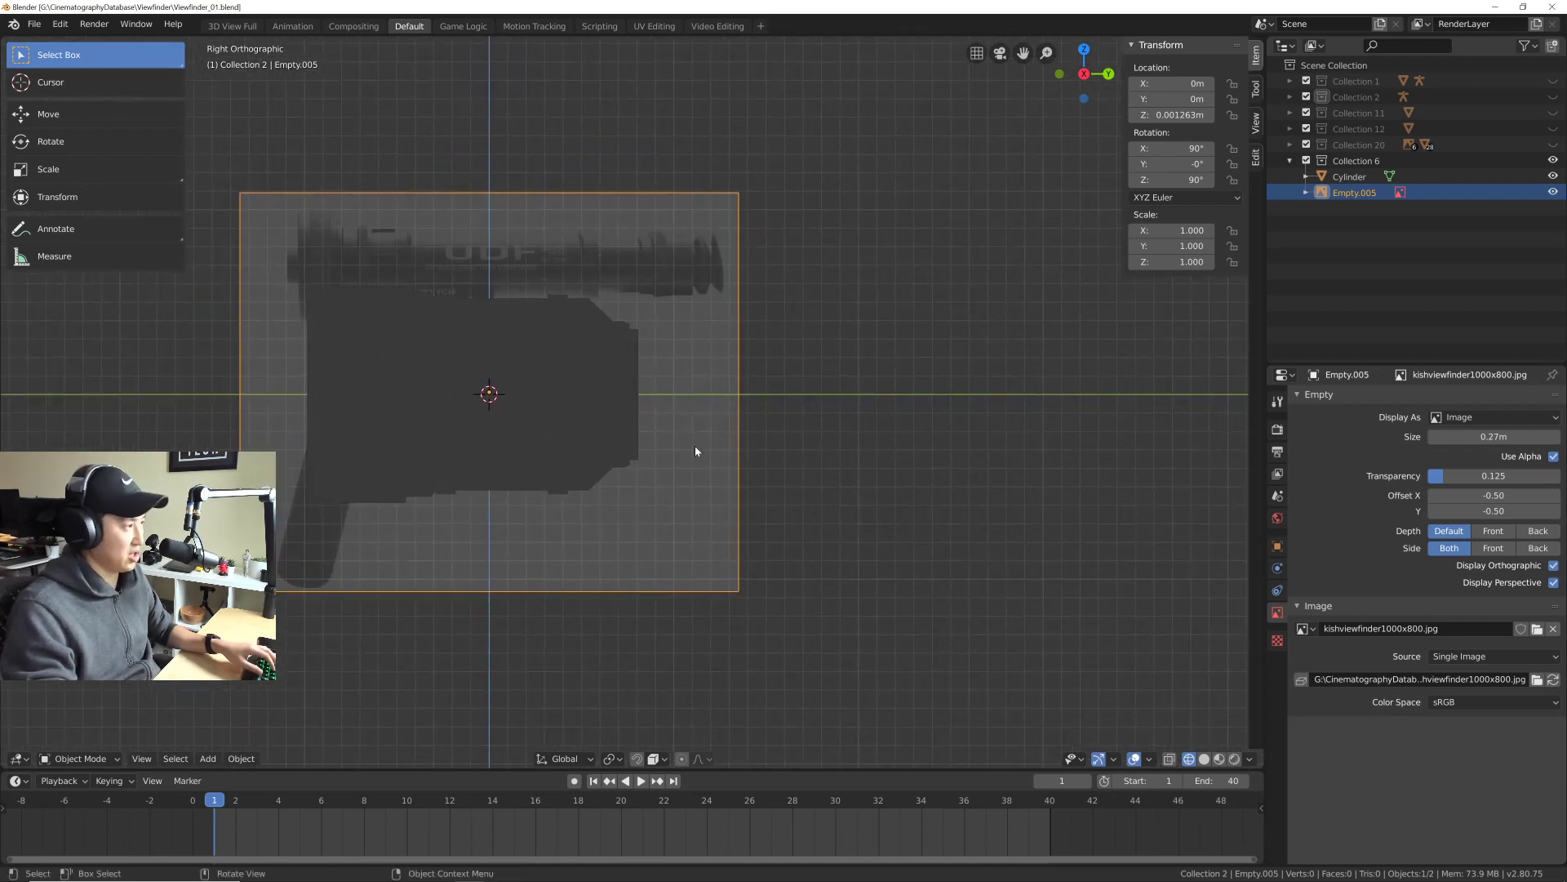
middle_click_drag(690, 566, 704, 492, "shift")
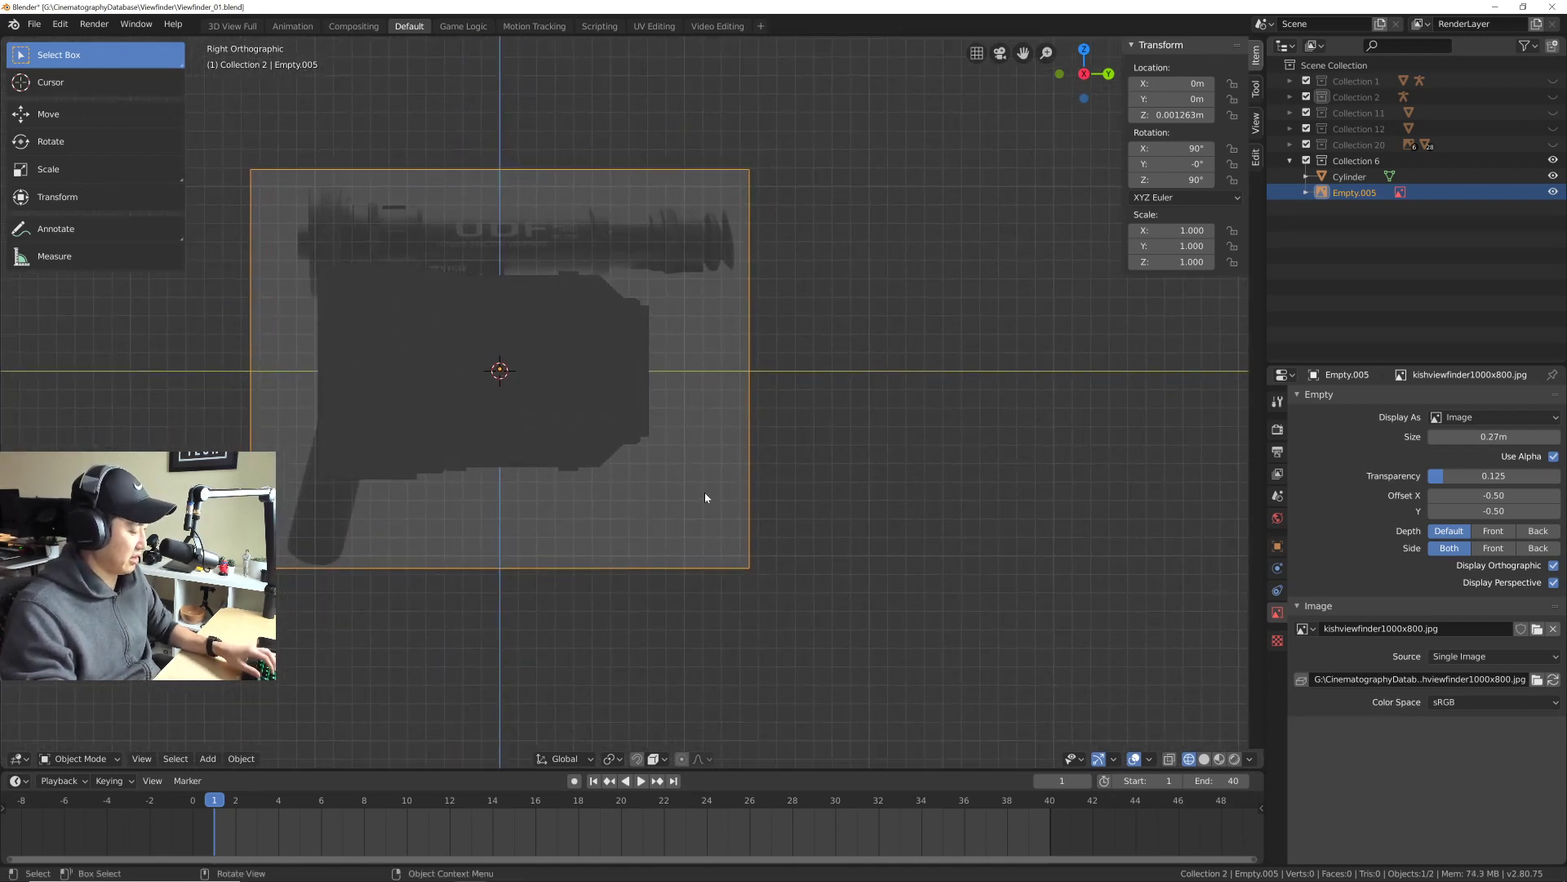
key("g")
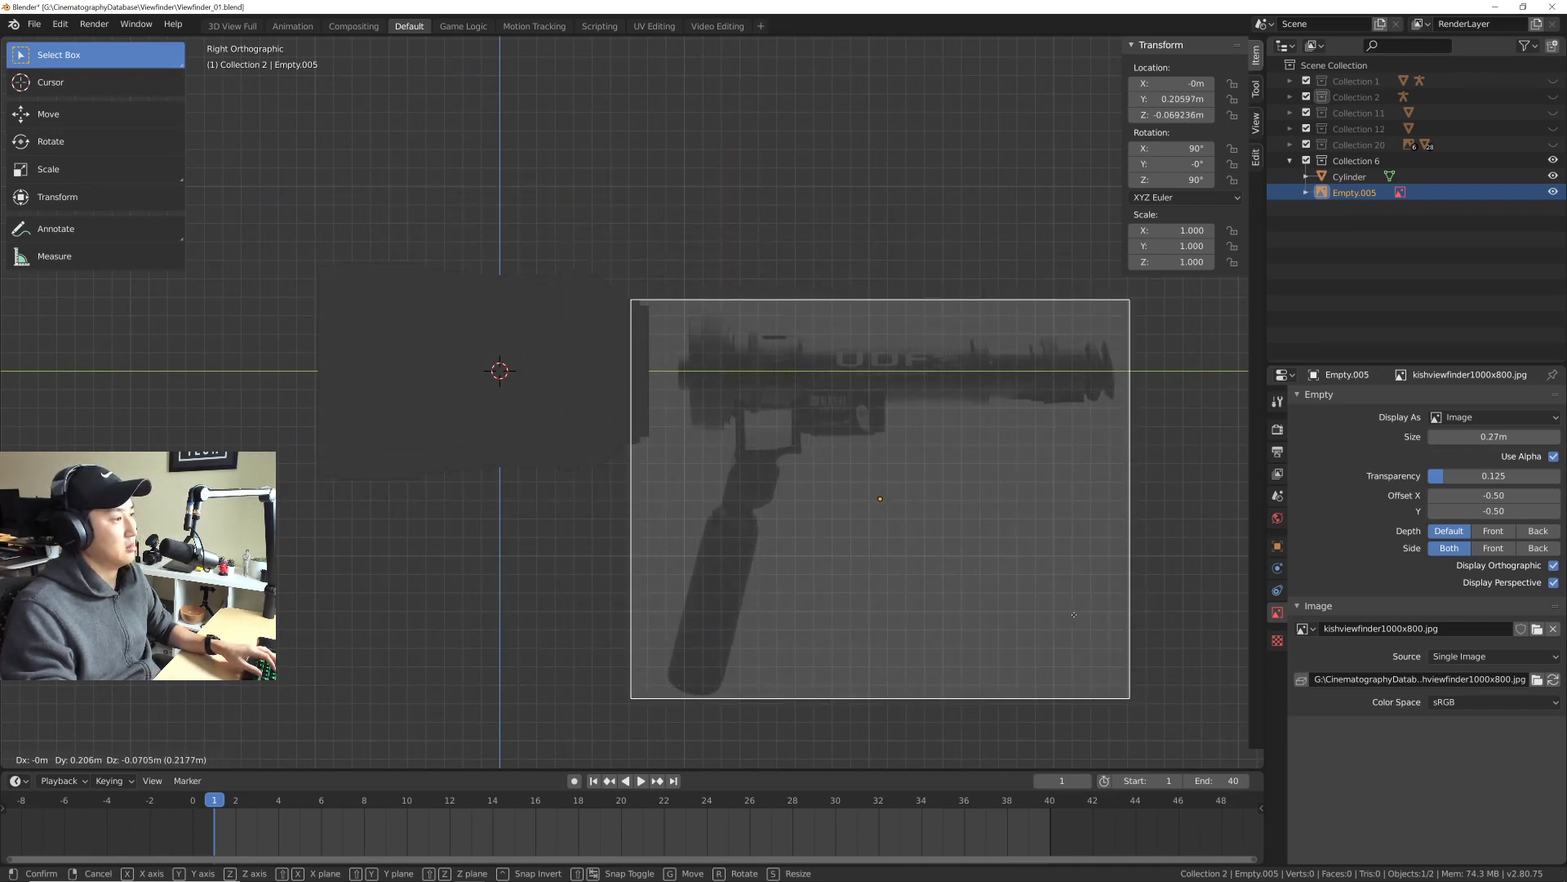
left_click(1076, 611)
Step: Scale the viewfinder reference image uniformly to about 1.315
middle_click_drag(971, 551, 883, 541, "shift")
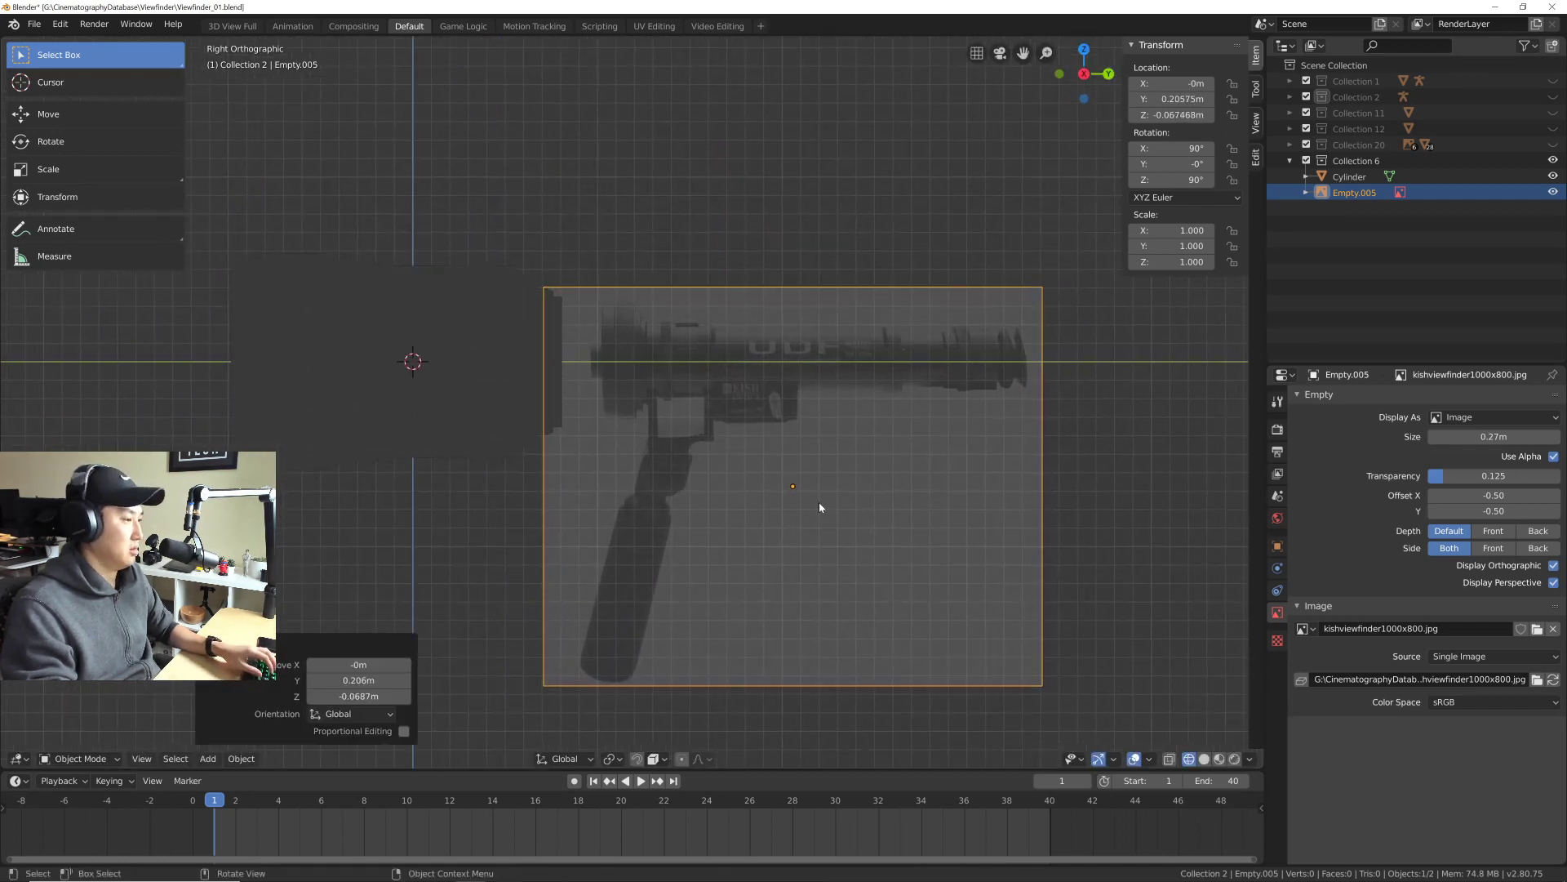
scroll(817, 505, "down", 1)
key("s")
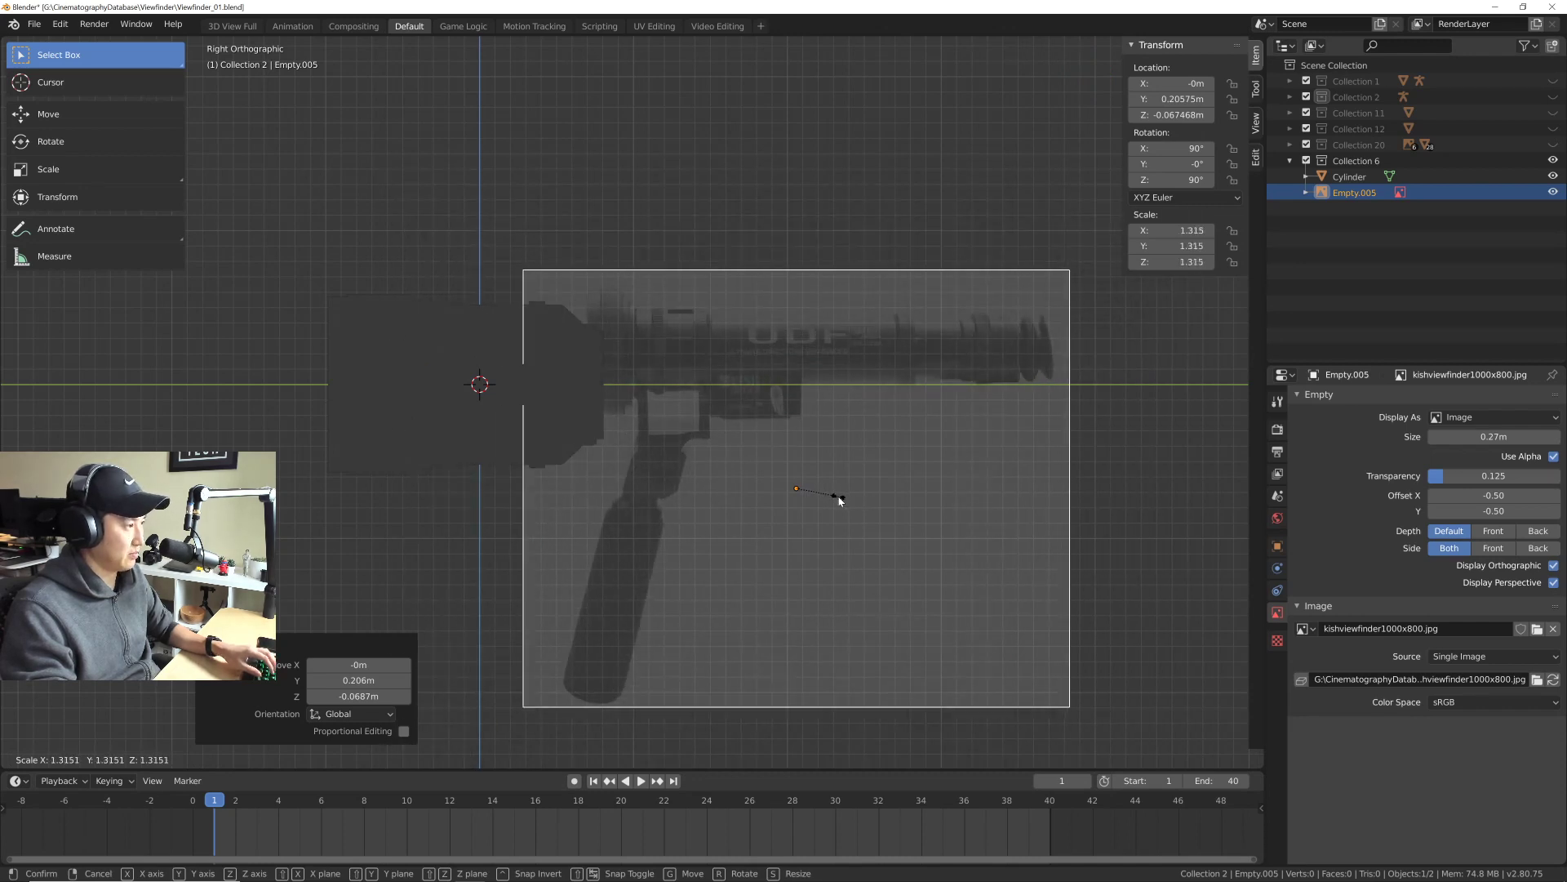
left_click(840, 500)
Step: Shift the viewfinder image about 0.00726 m along Y and -0.0241 m along Z, lining its tube up with the lens axis
scroll(787, 462, "down", 2)
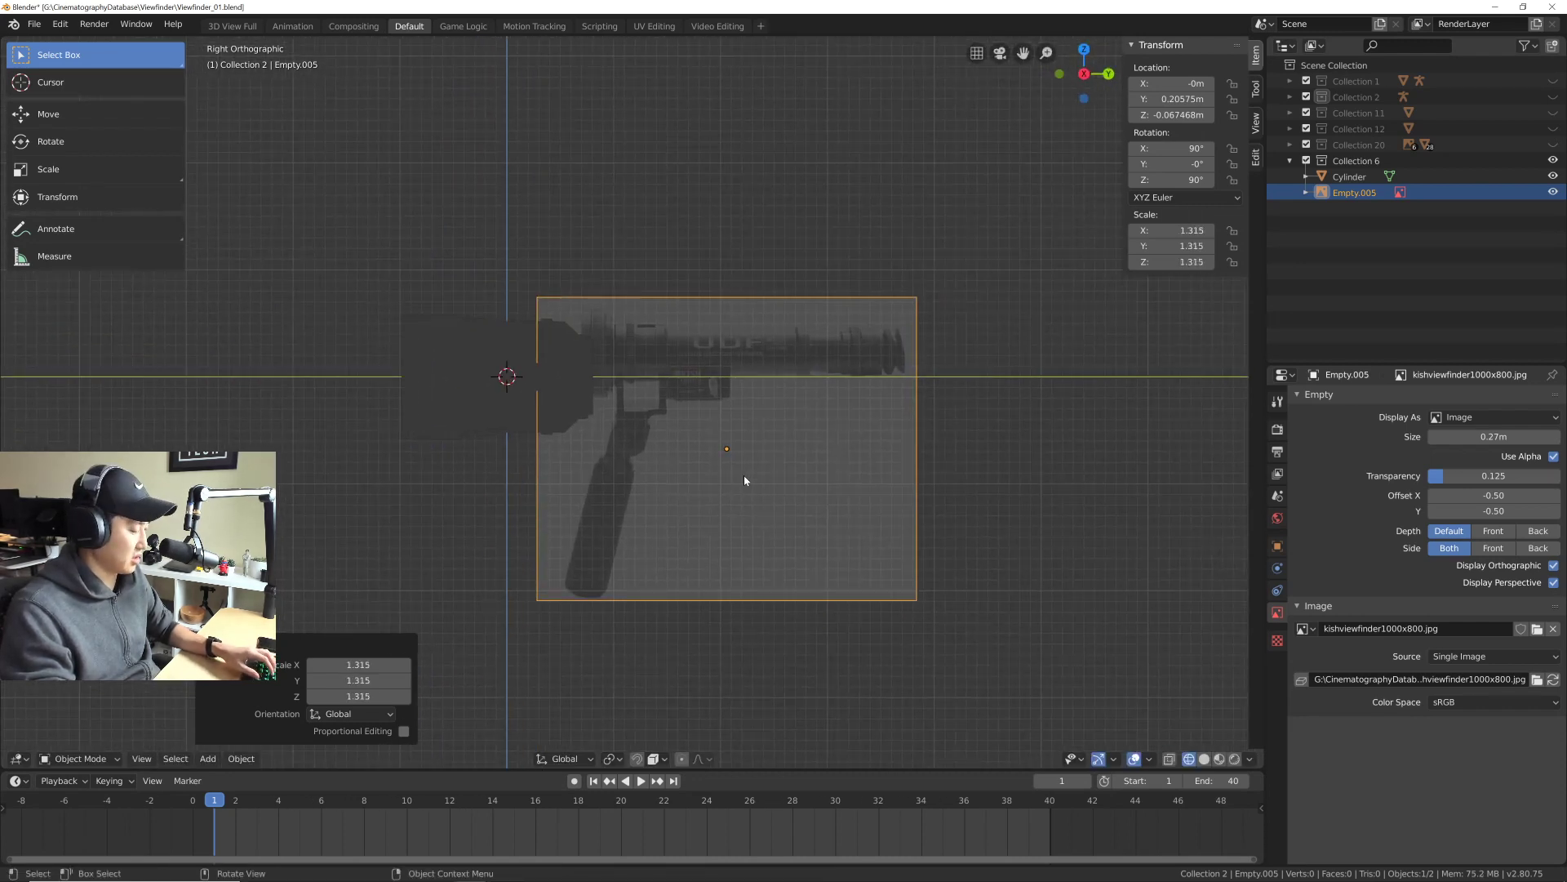
key("g")
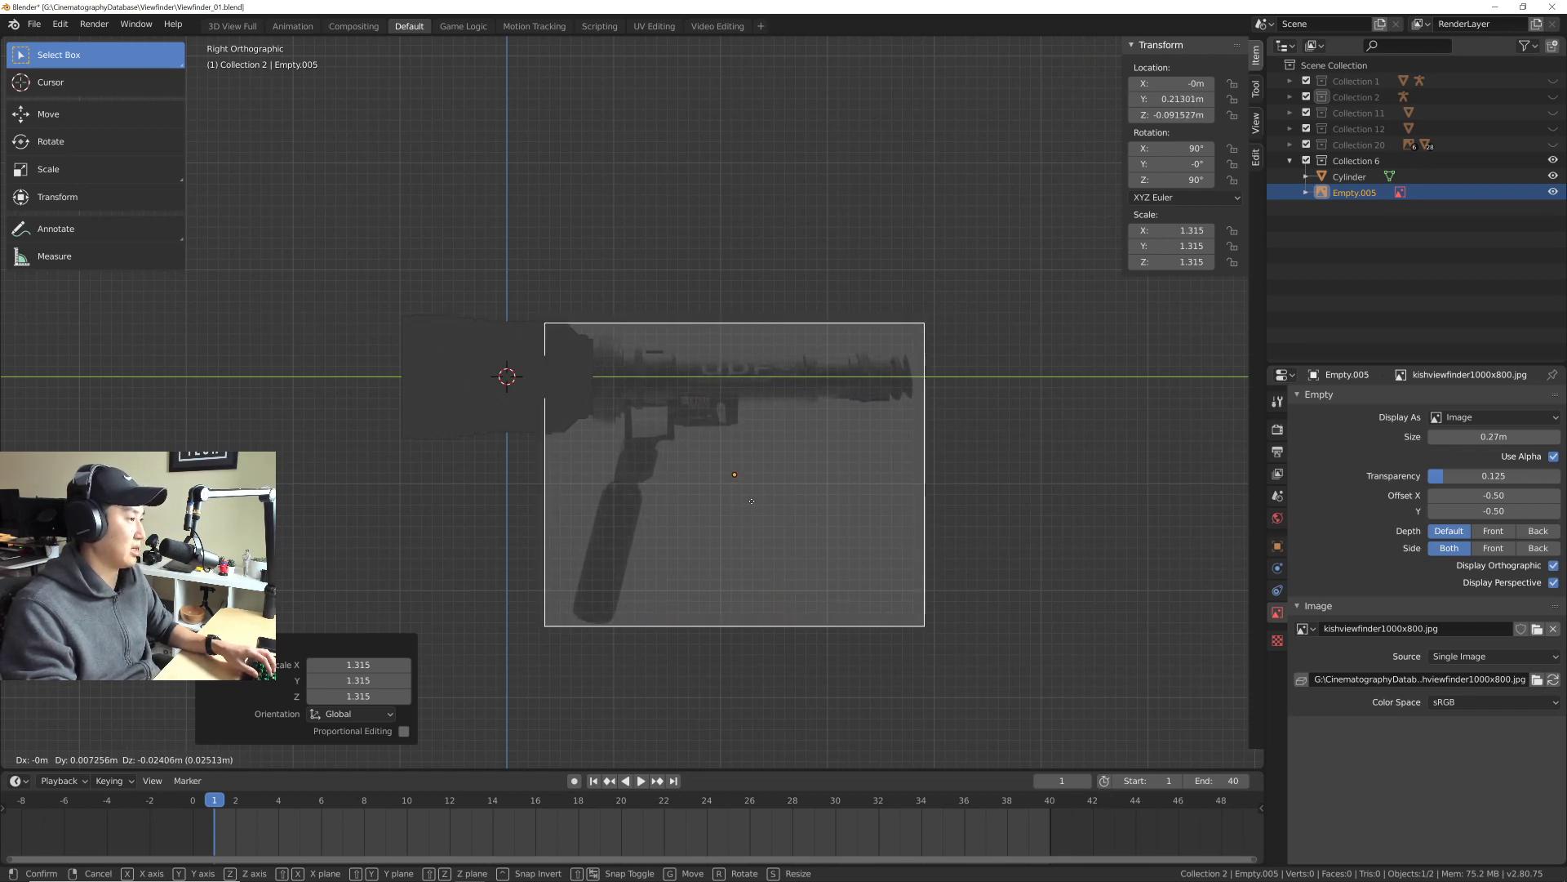
left_click(752, 500)
scroll(697, 450, "up", 3)
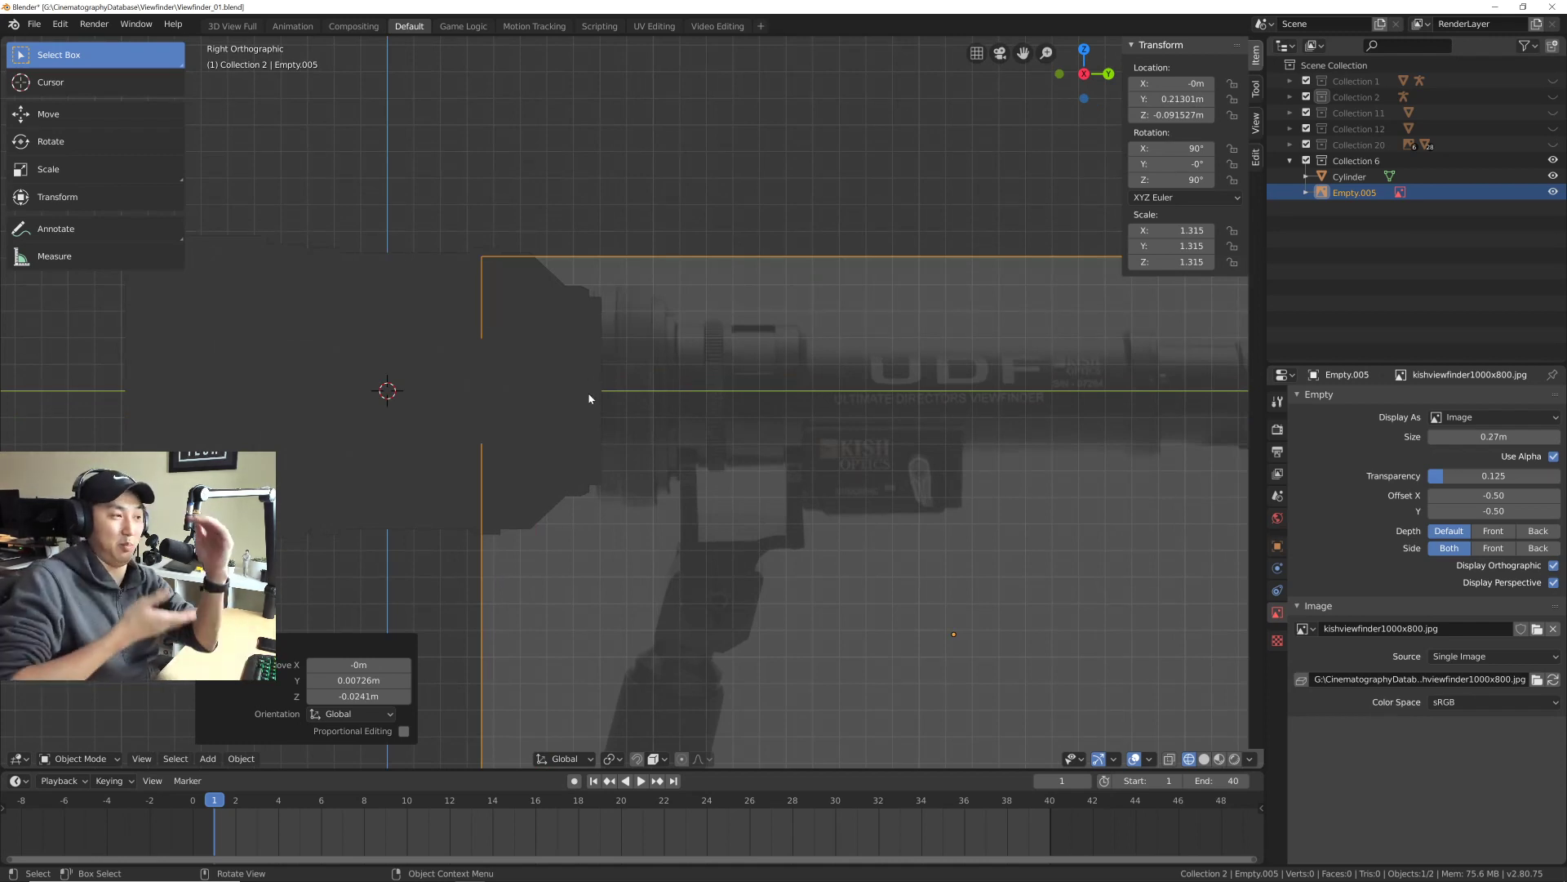
mouse_move(664, 414)
middle_mouse_down("shift")
mouse_move(627, 416)
mouse_move(689, 421)
middle_mouse_up("shift")
scroll(649, 415, "down", 4)
middle_click_drag(751, 508, 726, 456, "shift")
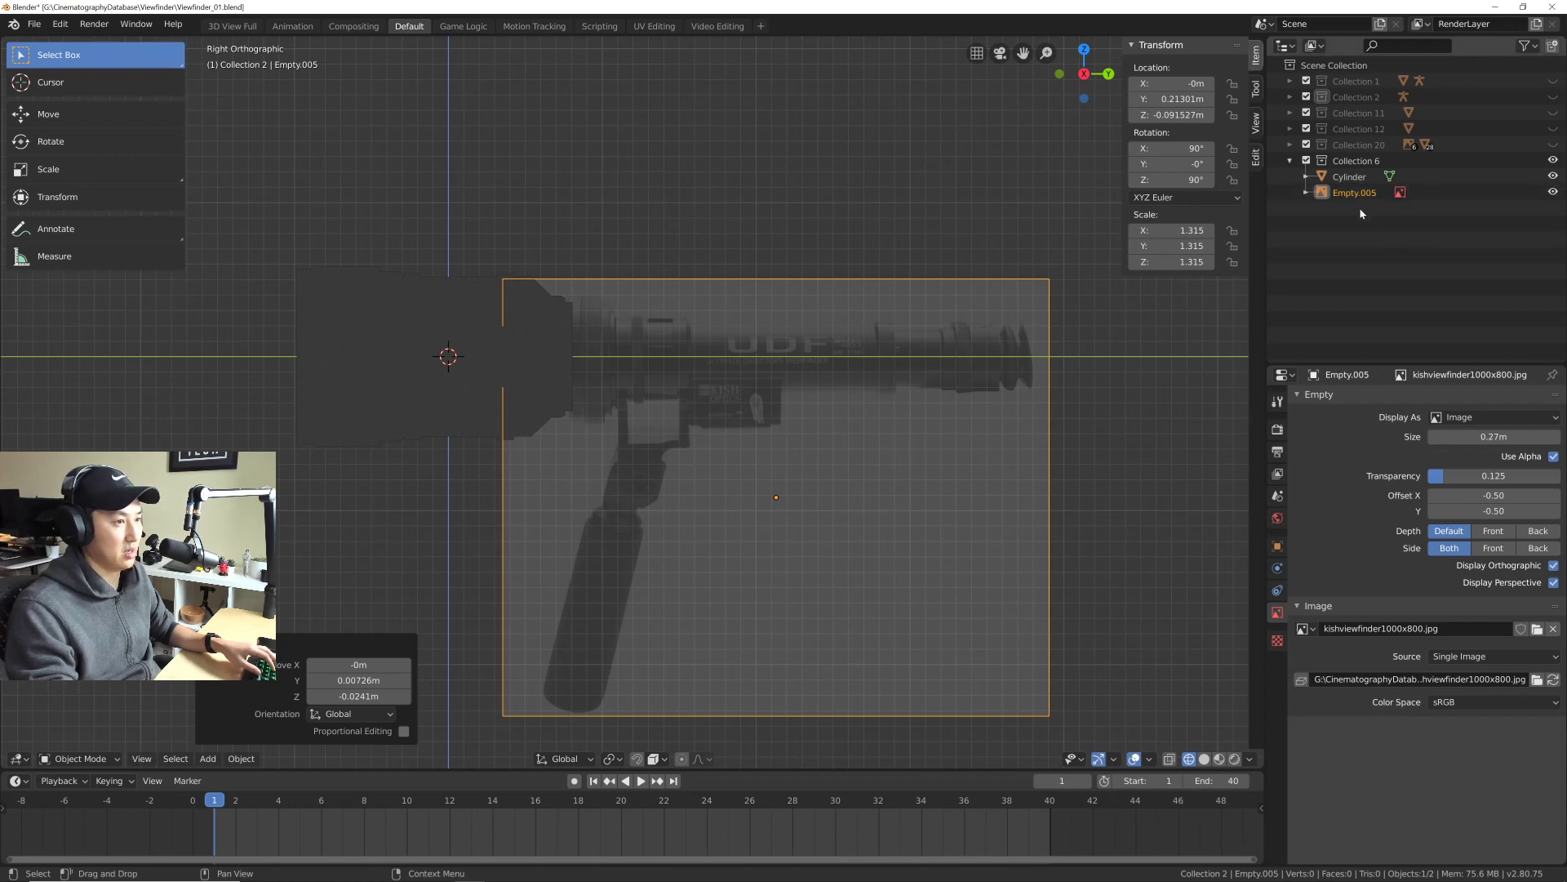
Step: Rename the Cylinder object as lens and save the file
double_click(1350, 176)
type("lens")
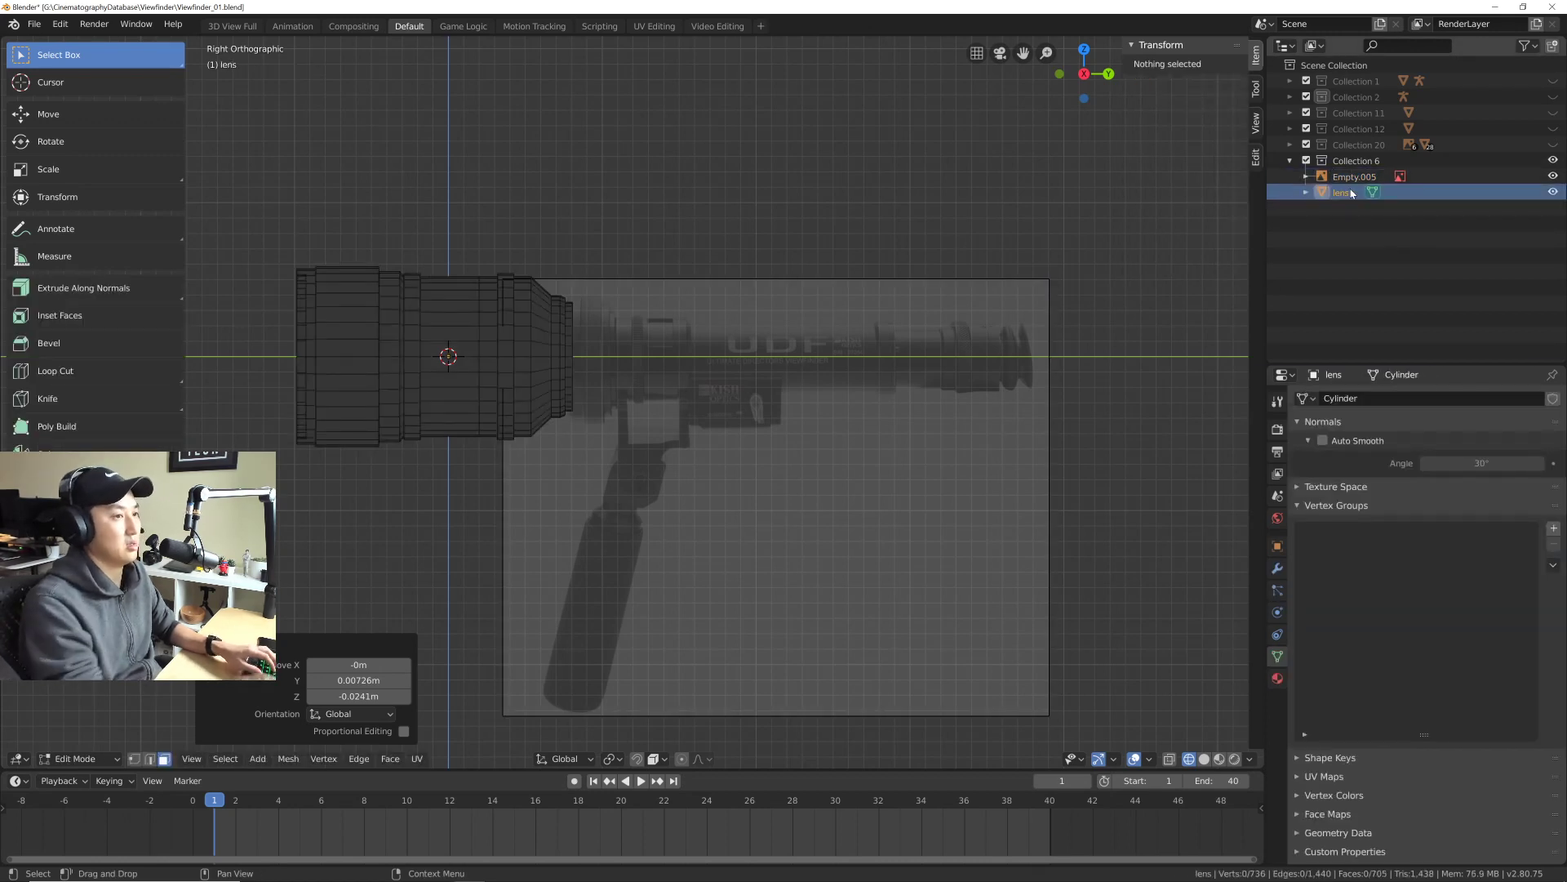
key("Return")
key("ctrl+s")
Step: Add a cylinder to the lens mesh and rotate it 90° about the X axis
middle_click_drag(840, 395, 695, 344, "shift")
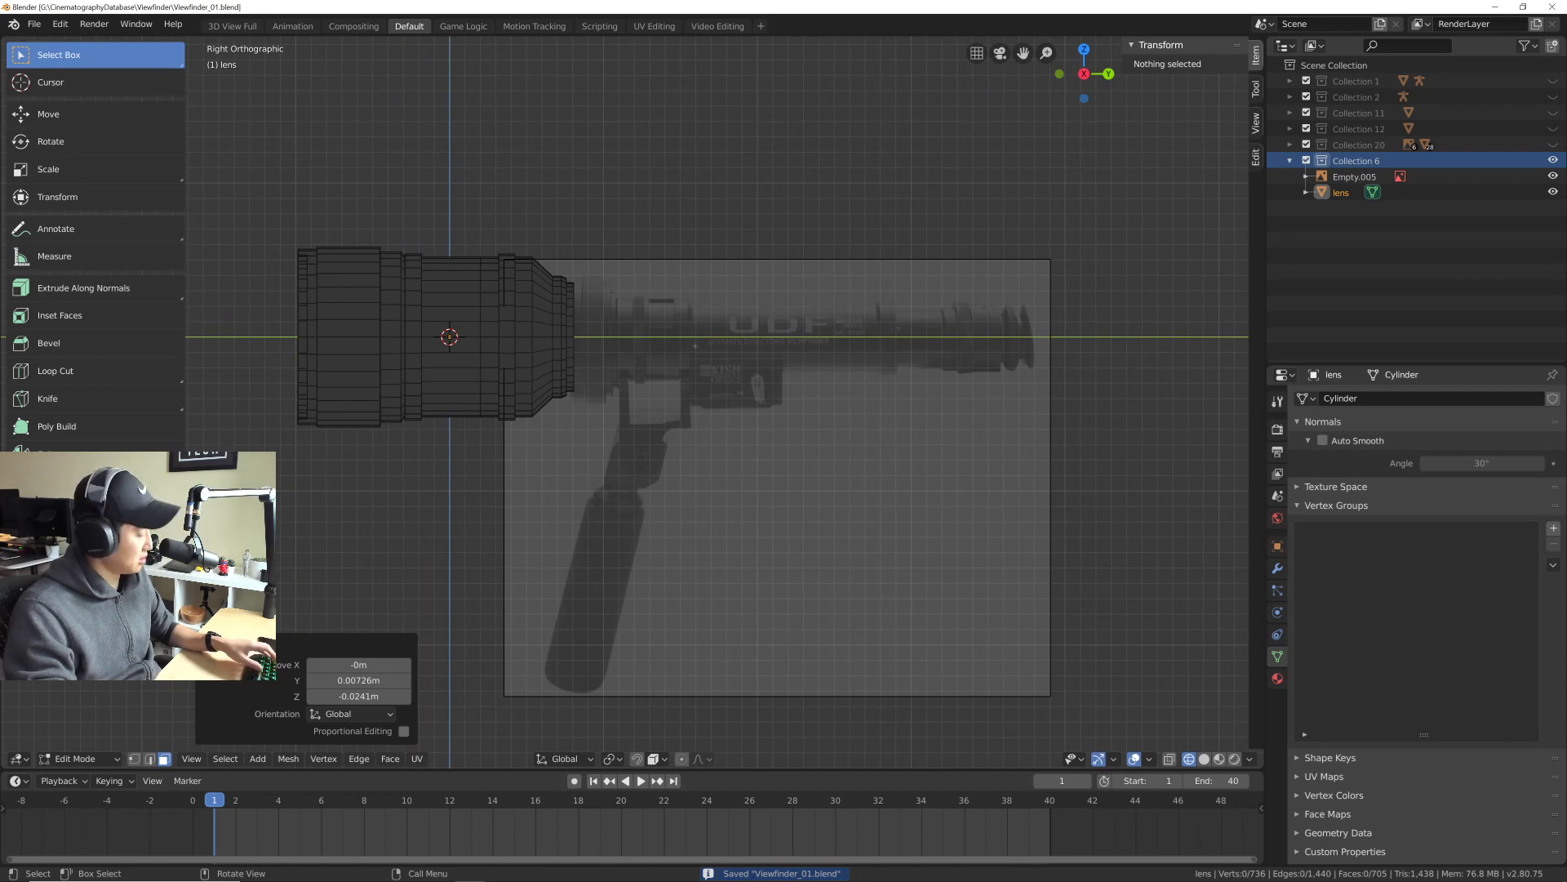
key("shift+a")
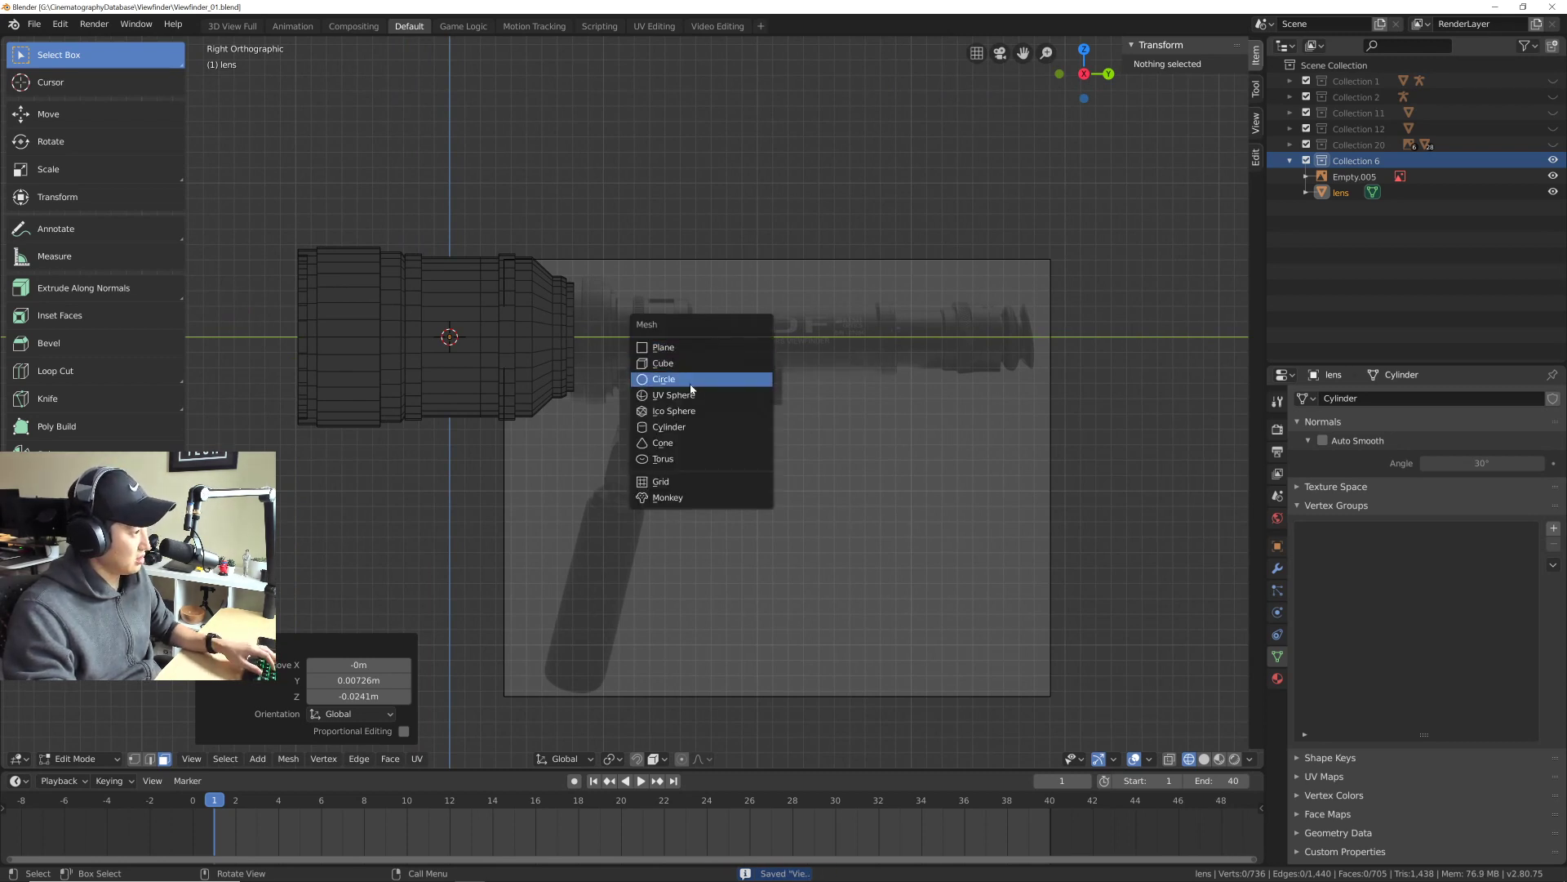
left_click(691, 427)
scroll(672, 413, "down", 1)
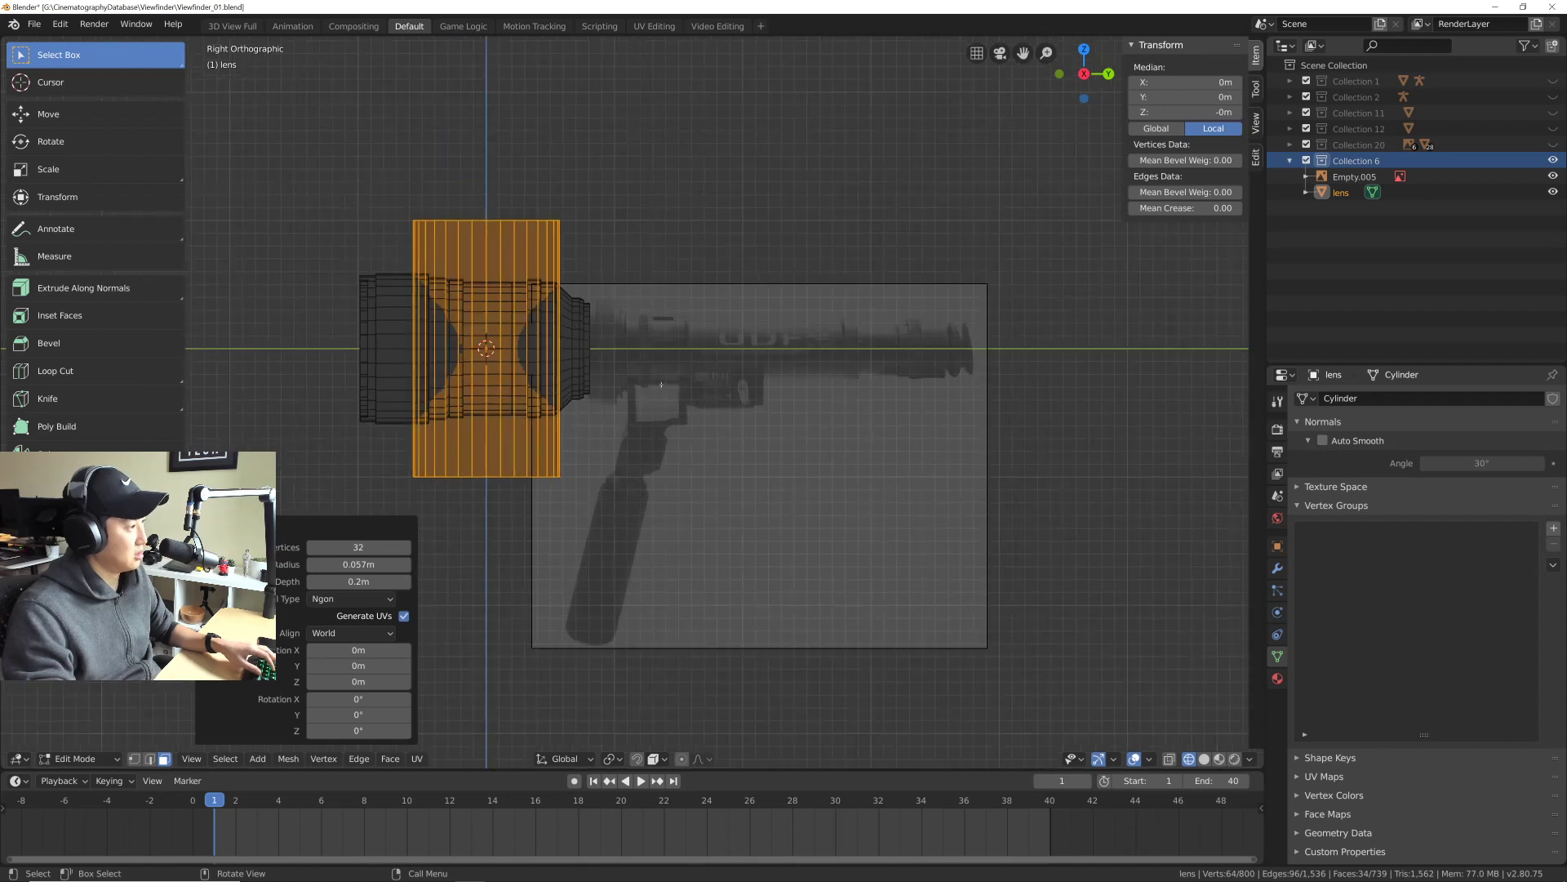
type("r")
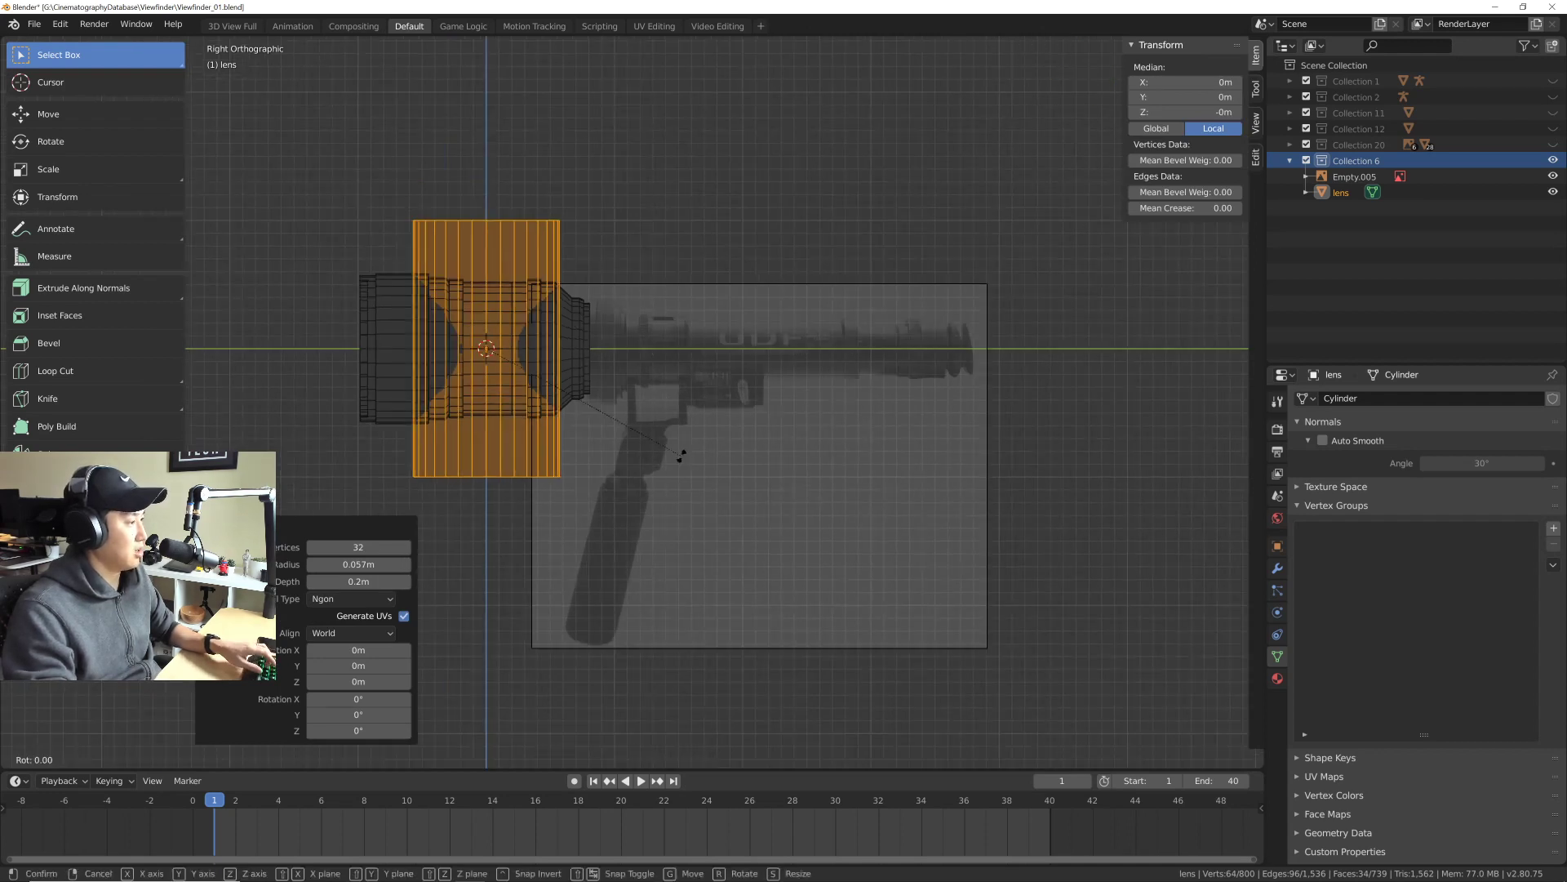
type("x90")
key("Return")
Step: Move the new cylinder about 0.21 m along the Y axis, over the viewfinder tube in the reference
scroll(663, 402, "up", 3)
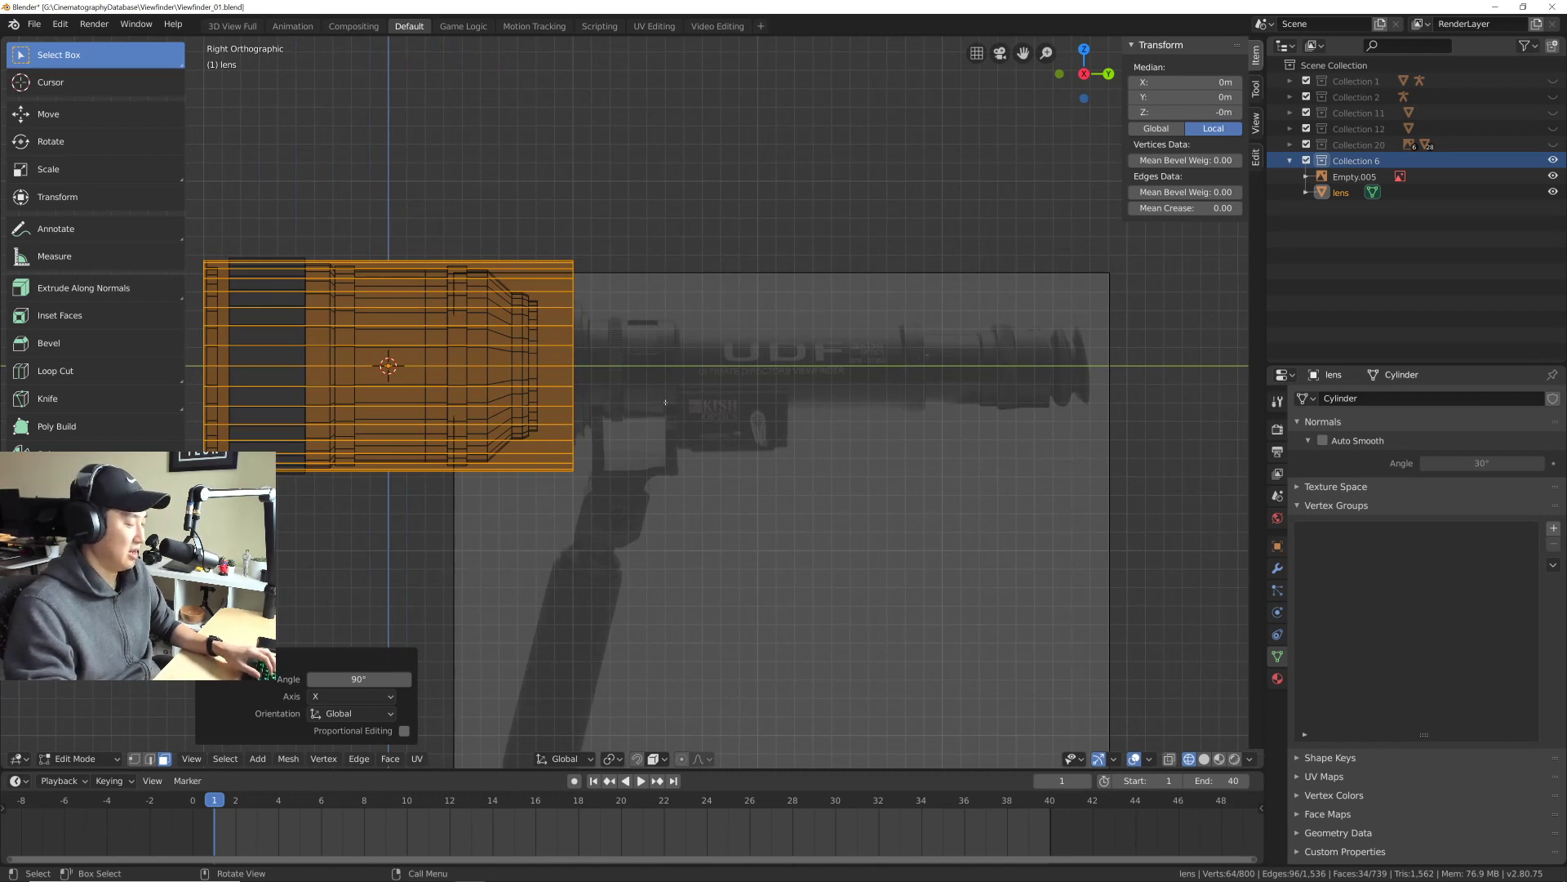
key("g")
key("y")
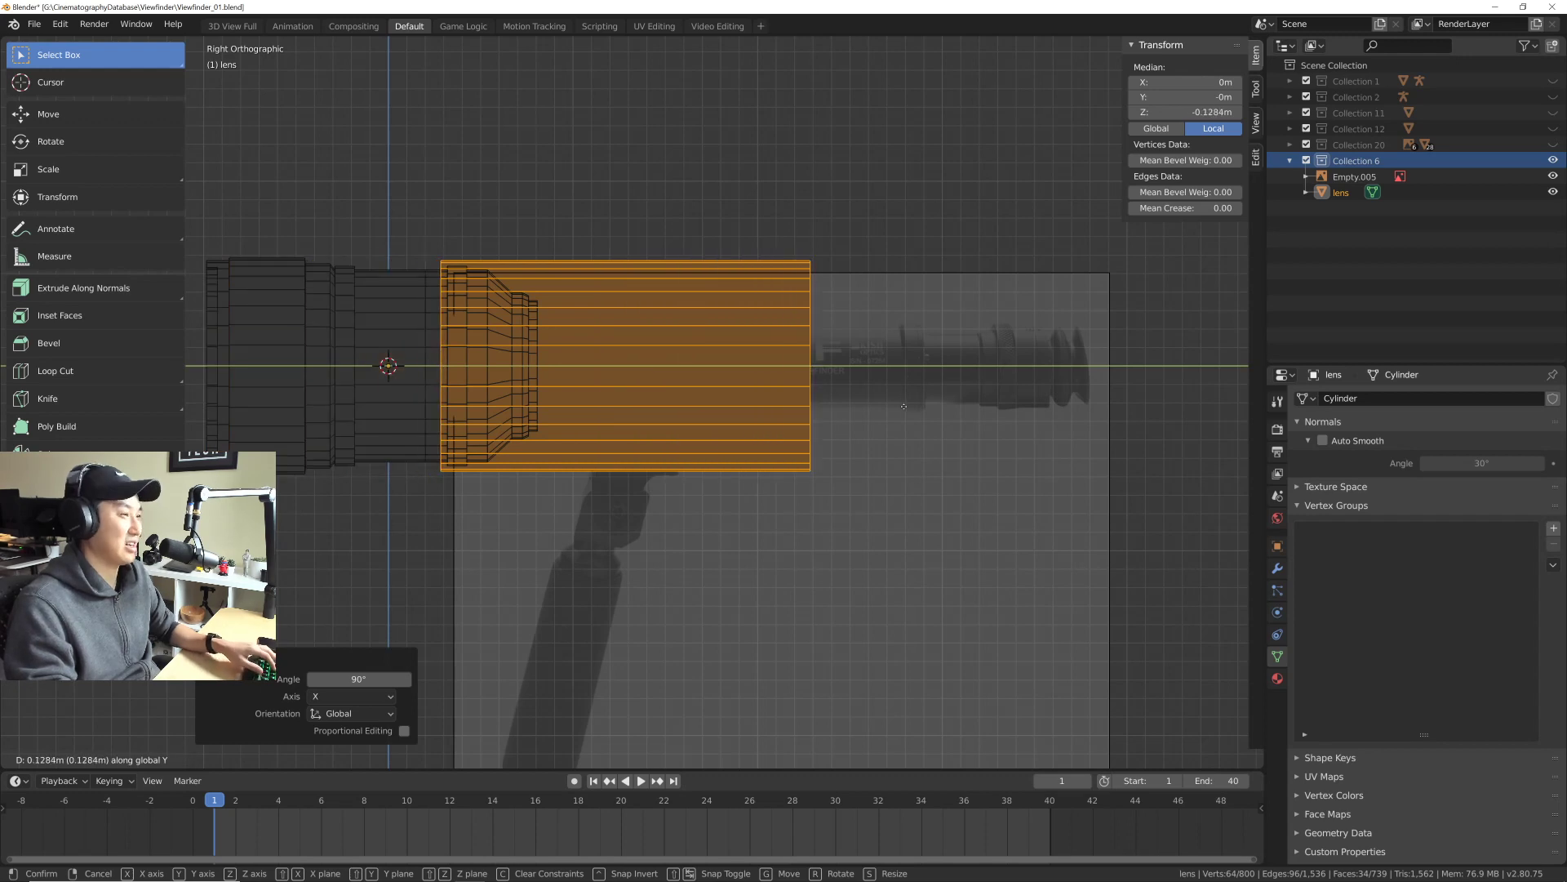
key("Return")
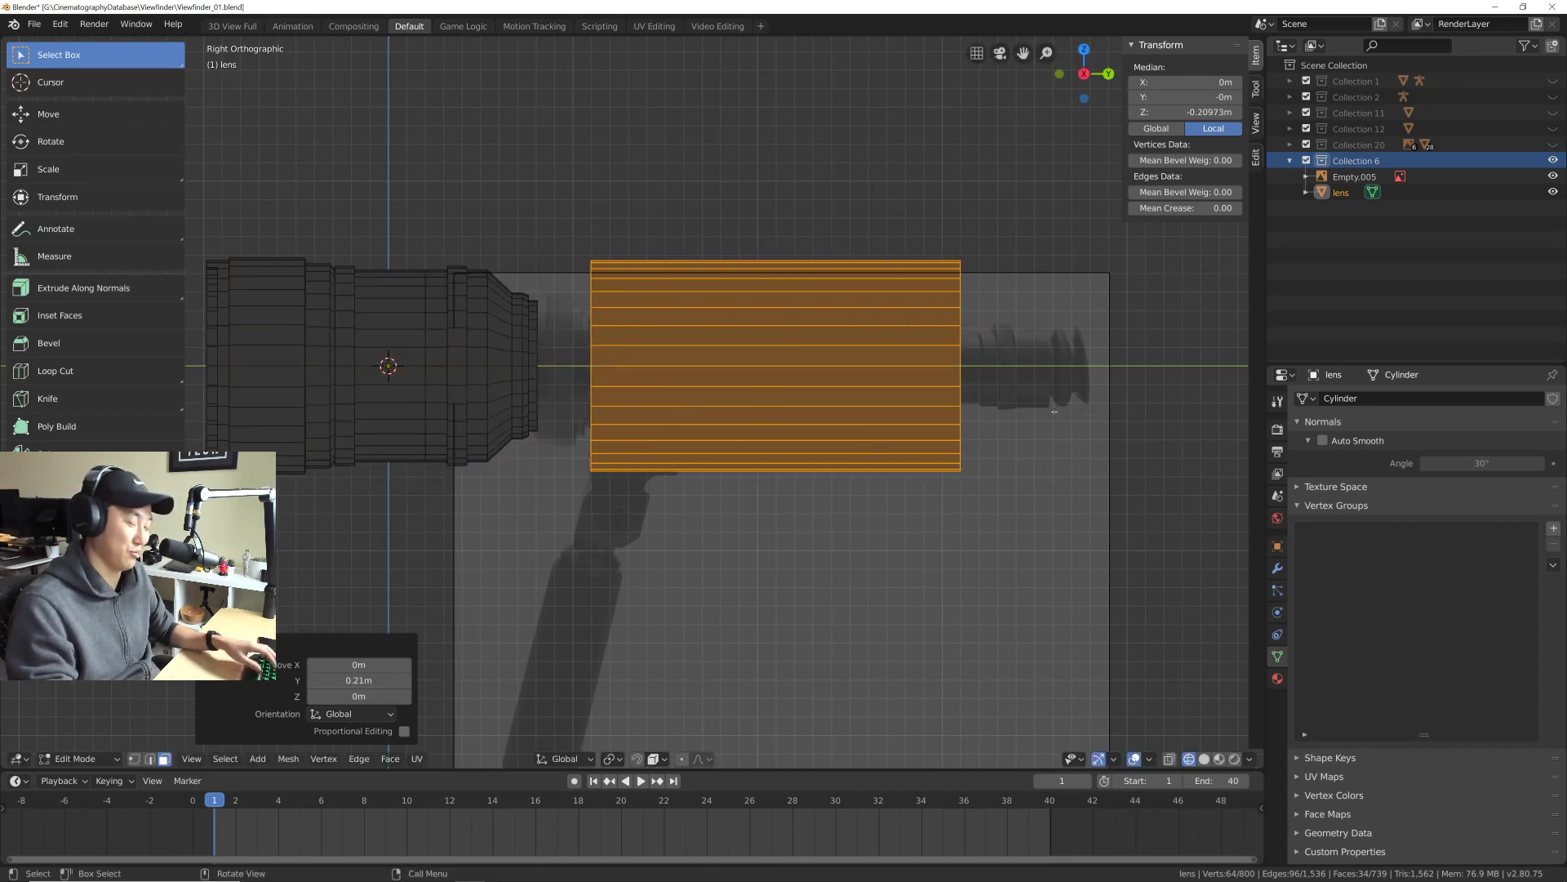
Step: Delete both end cap faces of the new cylinder, using X-ray display to reach them
scroll(1054, 411, "up", 3)
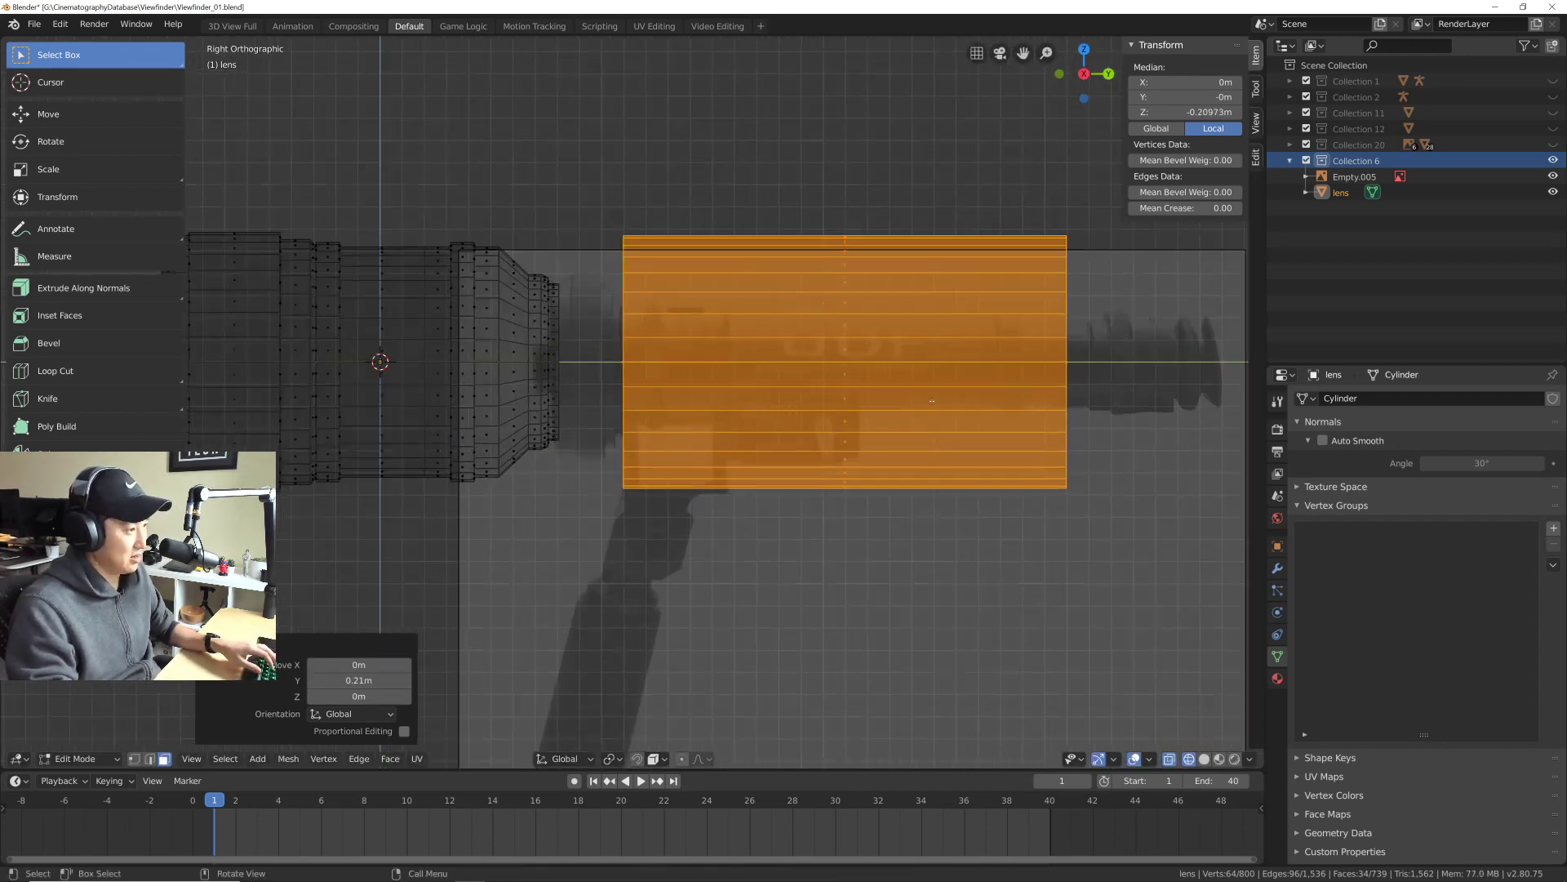
middle_click_drag(861, 389, 639, 387, "shift")
scroll(756, 369, "down", 3)
key("alt+a")
left_click(635, 387)
left_click(898, 380, "shift")
key("x")
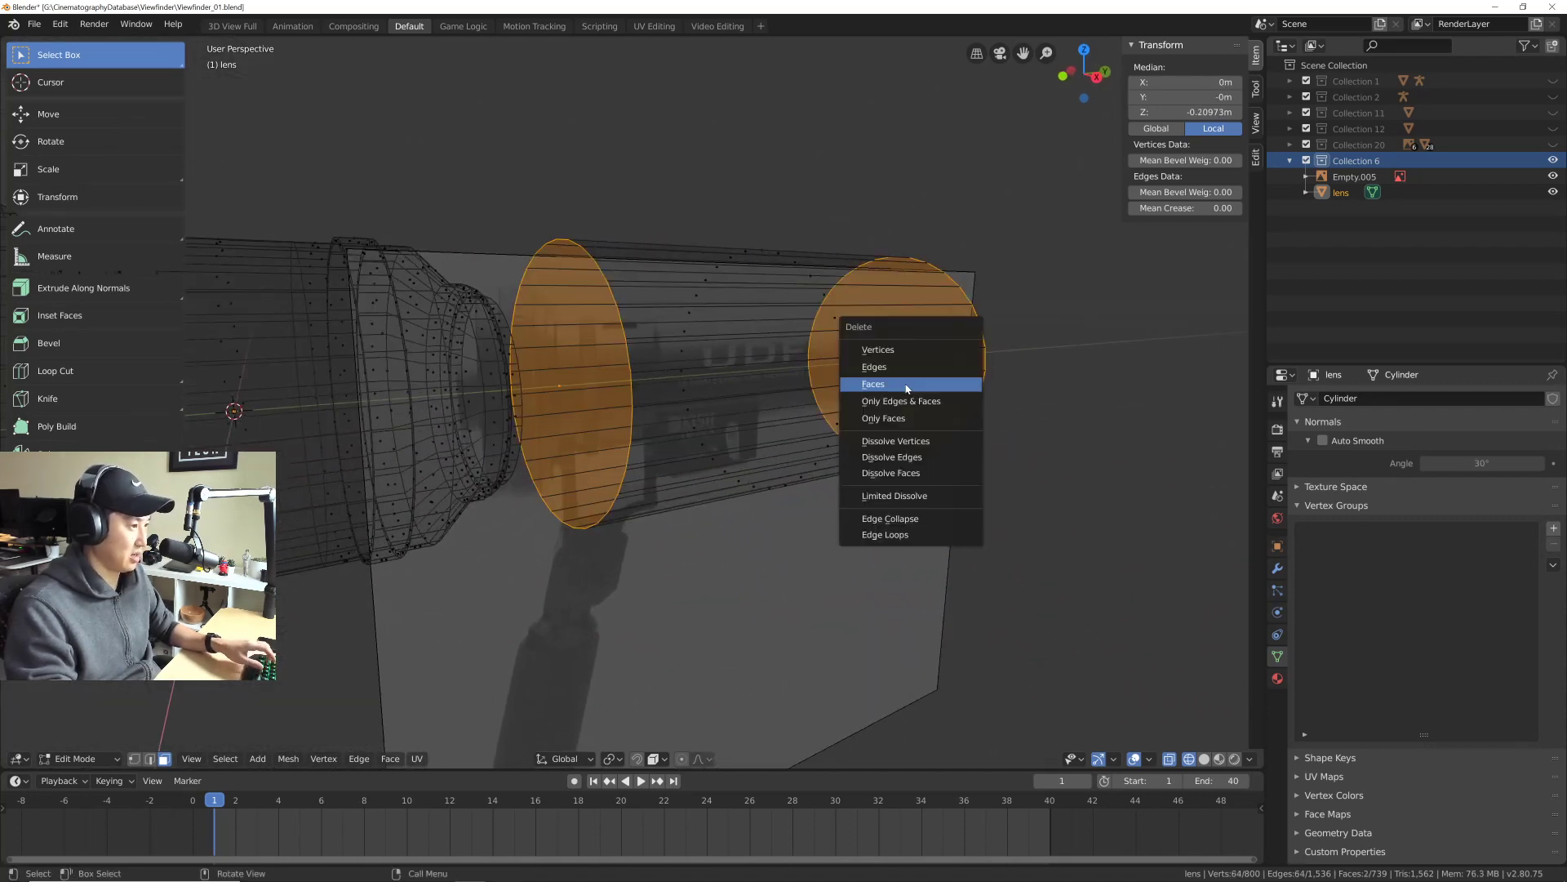
left_click(899, 383)
Step: Select all vertices of the open tube, excluding the lens, and separate them into a new object
middle_click_drag(899, 383, 873, 388)
middle_click_drag(697, 379, 654, 372)
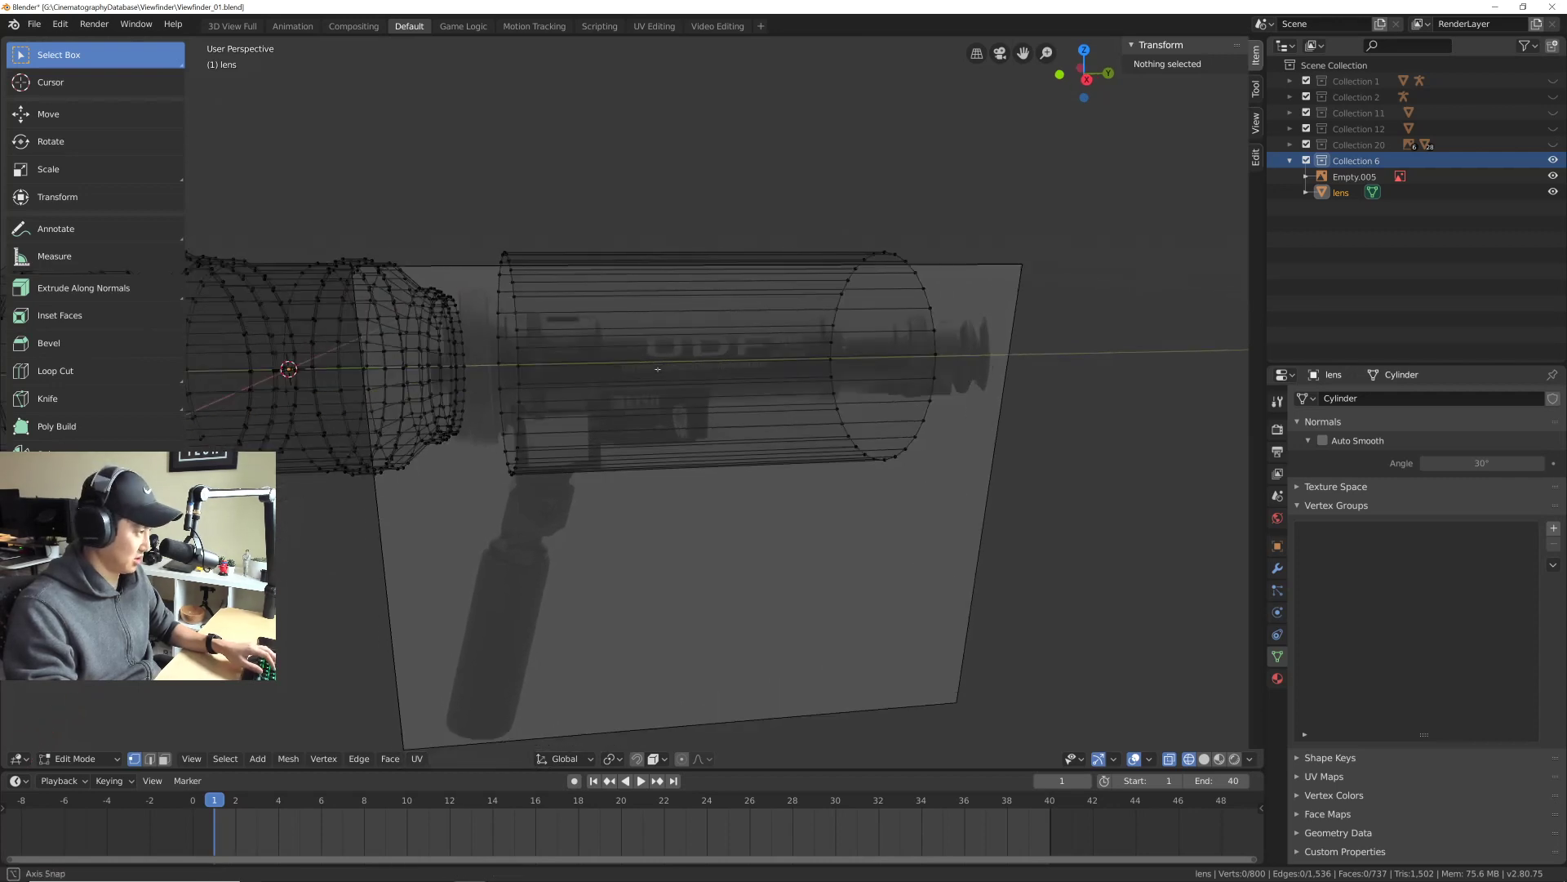
left_click_drag(405, 208, 980, 523)
key("KP_3")
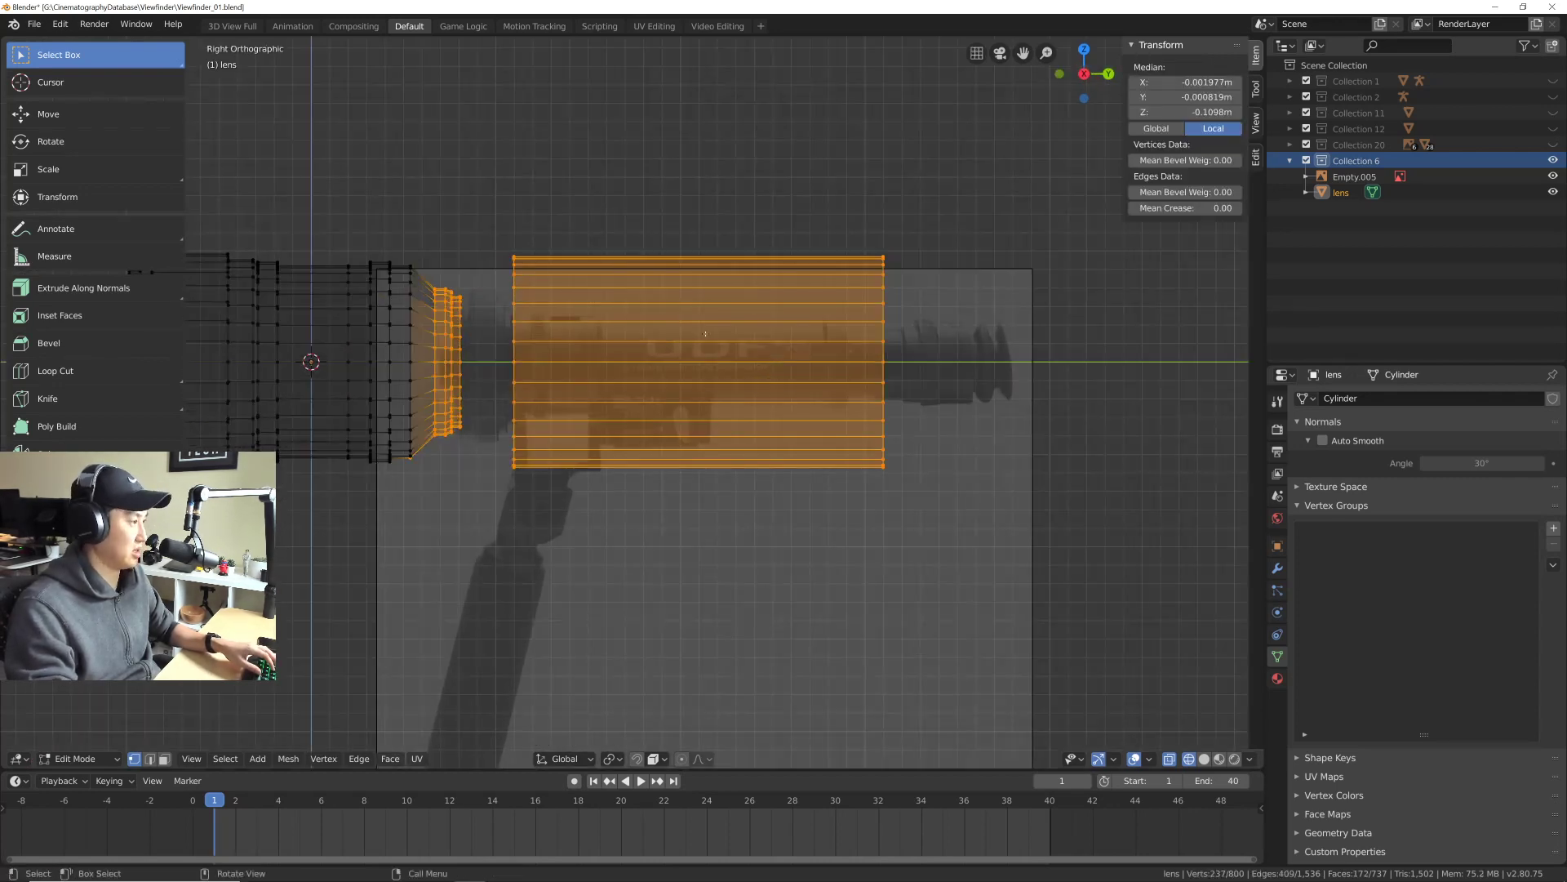
left_click_drag(490, 204, 963, 571)
mouse_move(677, 349)
middle_mouse_down("shift")
mouse_move(662, 360)
mouse_move(678, 372)
middle_mouse_up("shift")
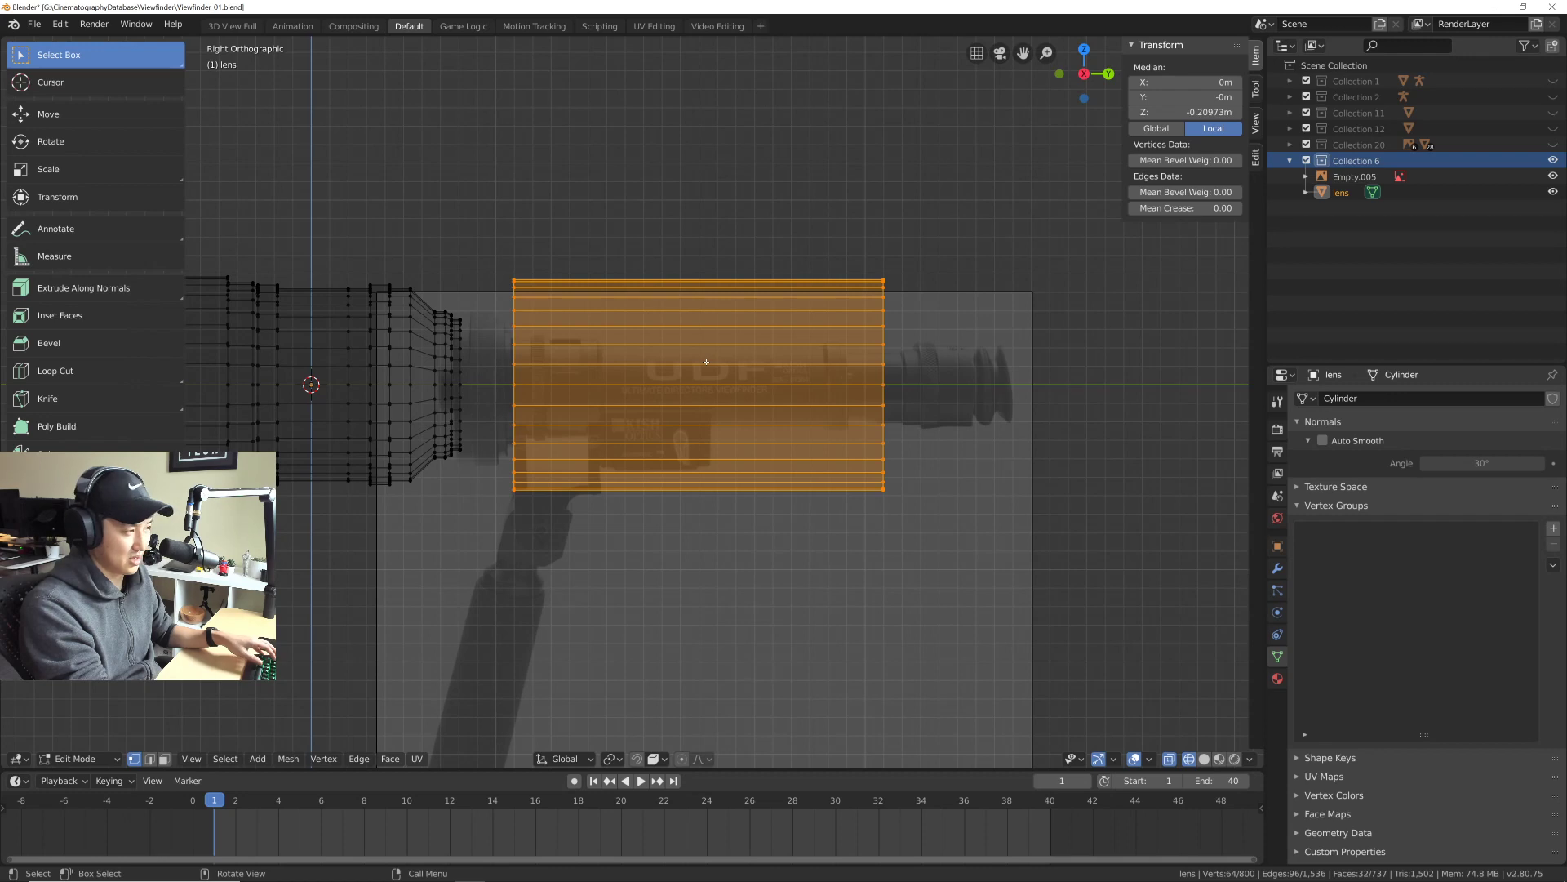
key("p")
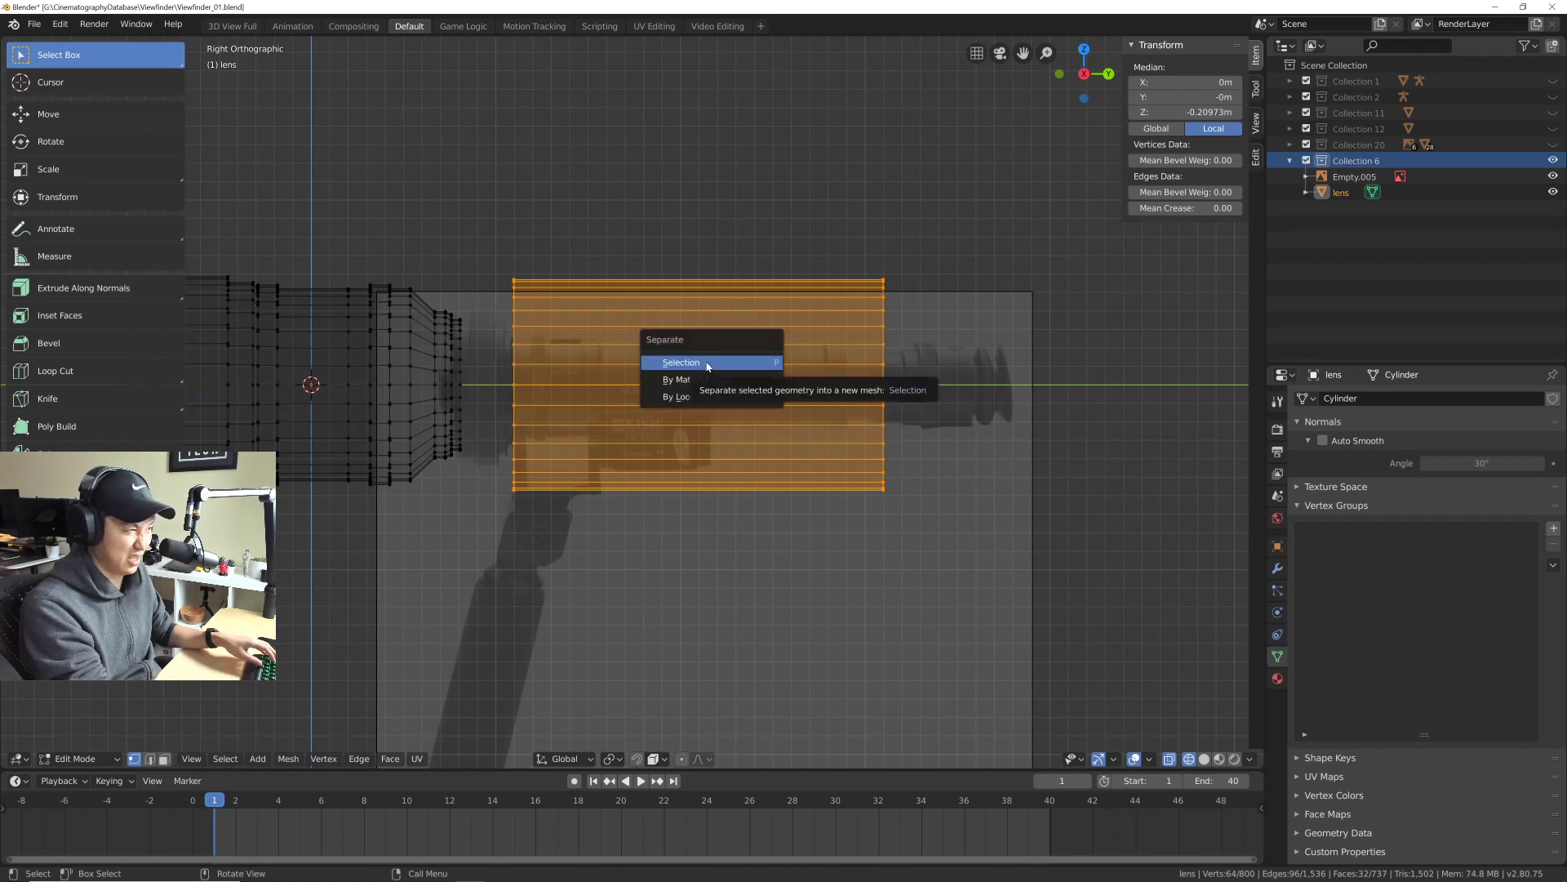
left_click(707, 364)
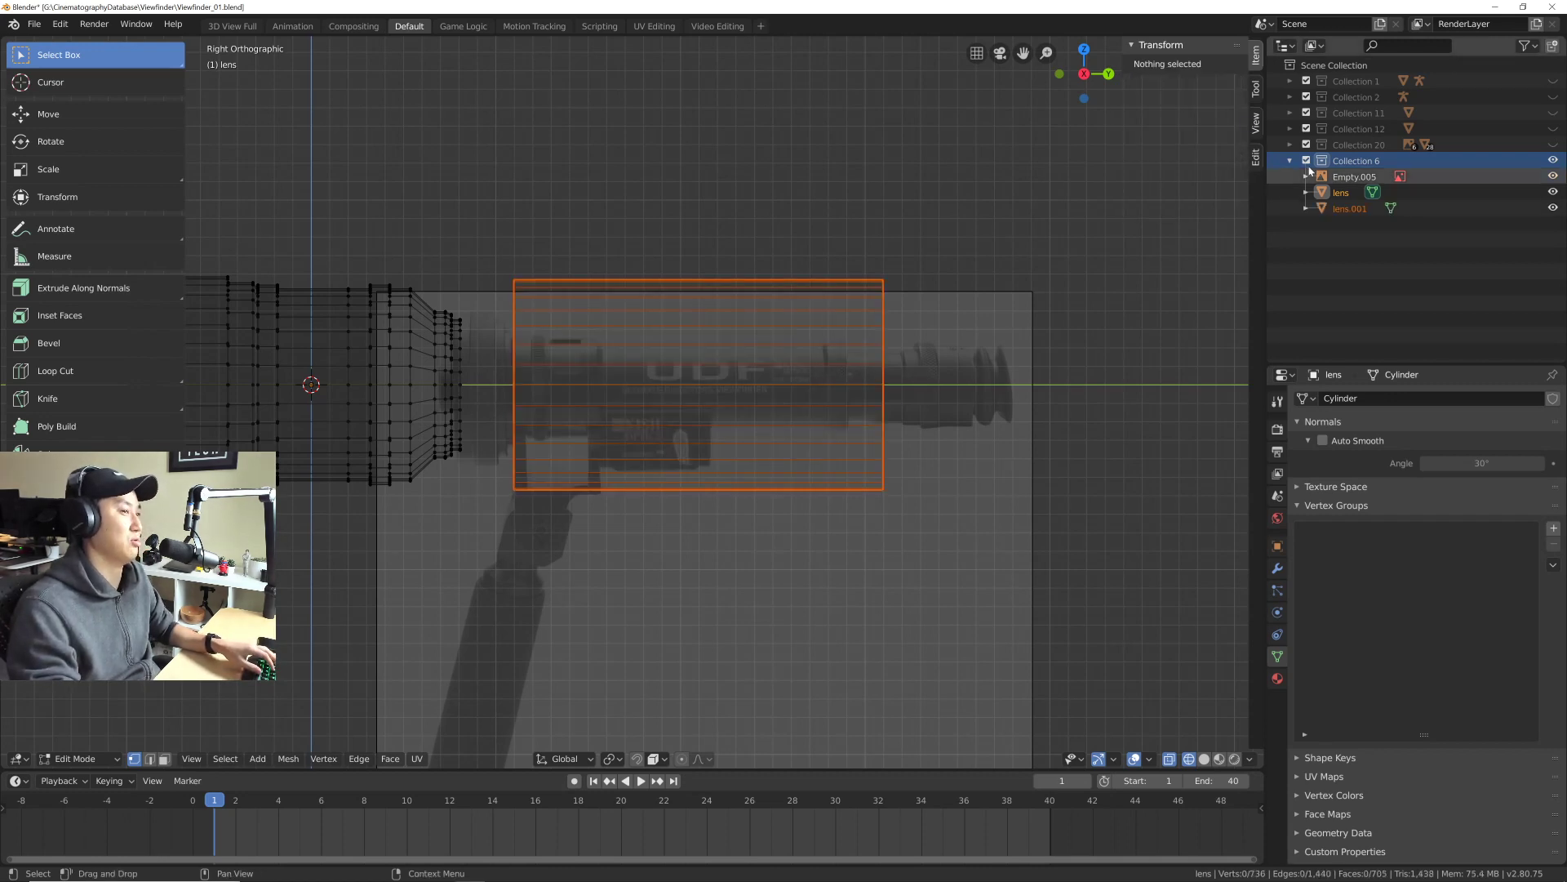
Step: Return to object mode and select the separated tube object
key("Tab")
left_click(820, 388)
middle_click_drag(618, 355, 689, 337, "shift")
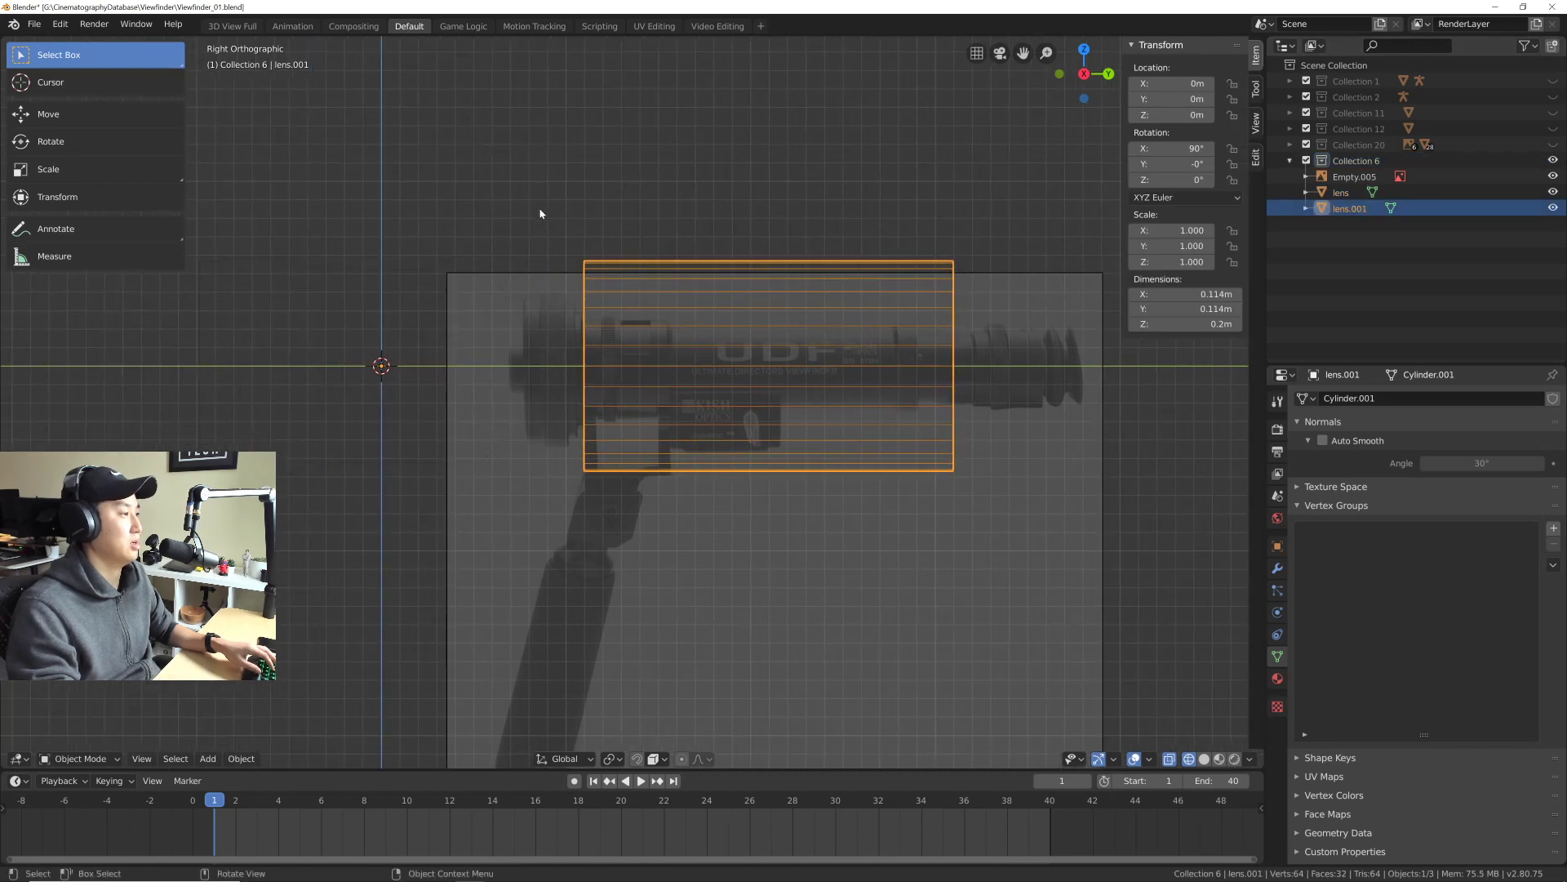
left_click_drag(540, 214, 664, 365, "shift")
scroll(665, 364, "up", 2)
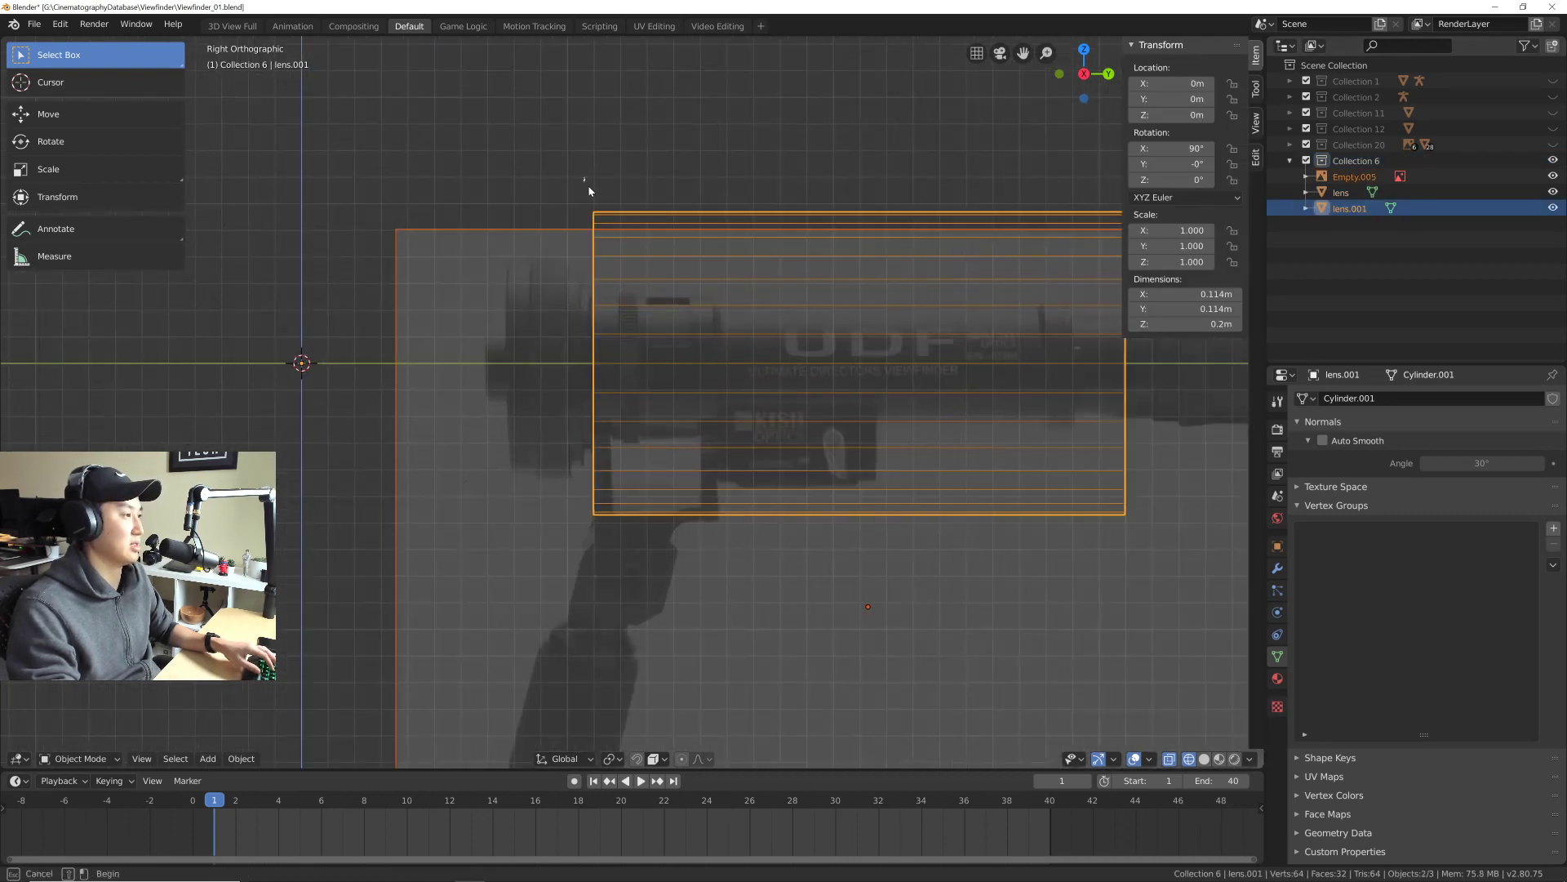
left_click(591, 237)
middle_click_drag(549, 311, 765, 336, "shift")
key("Tab")
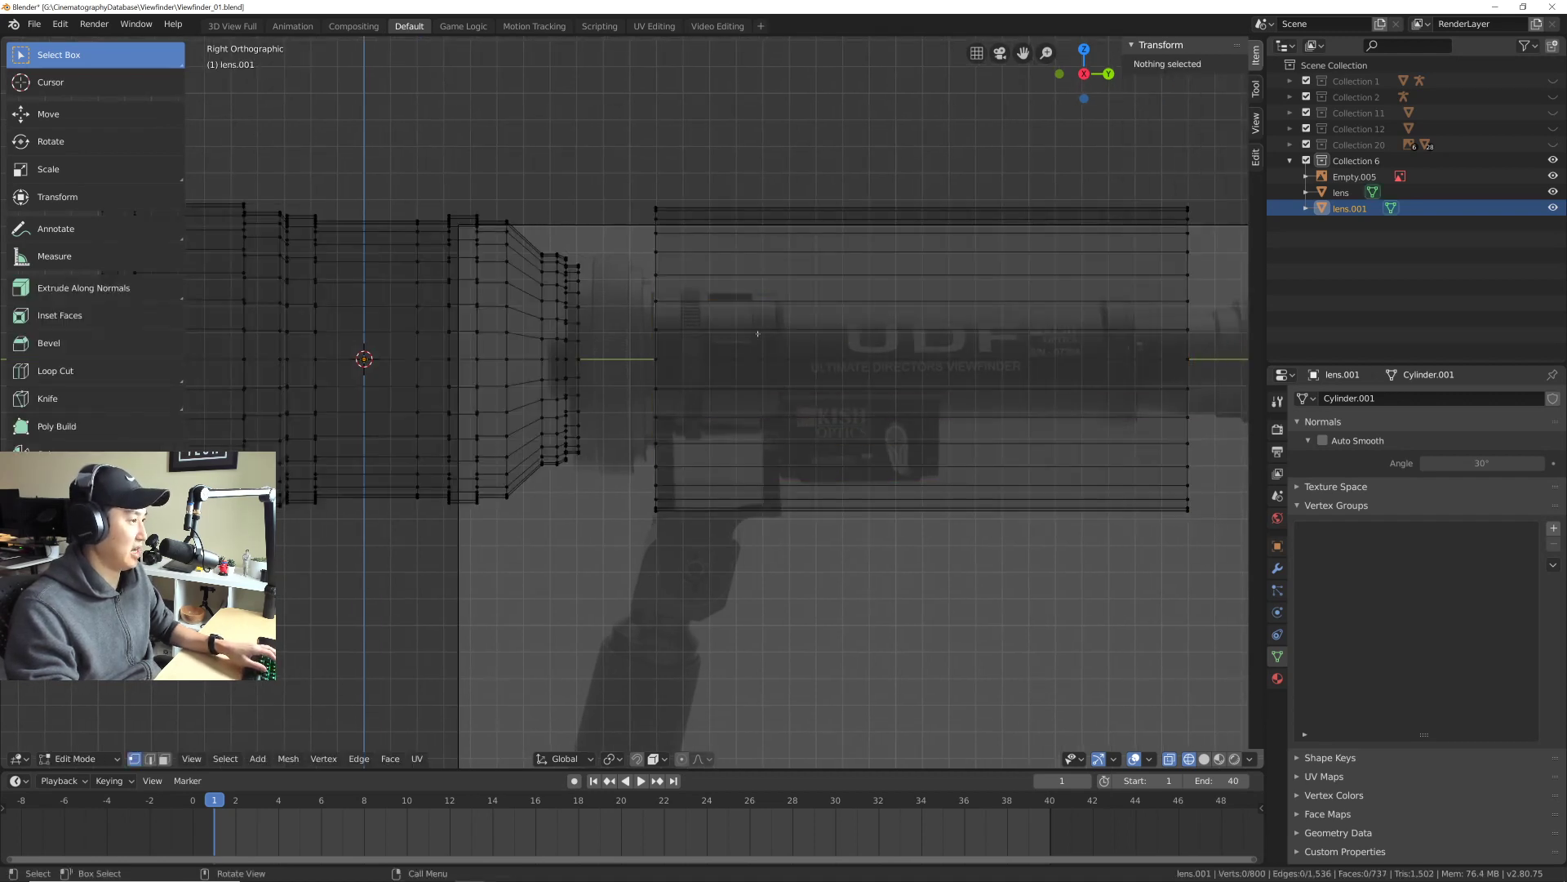
left_click_drag(630, 159, 1109, 514)
left_click_drag(485, 230, 580, 490)
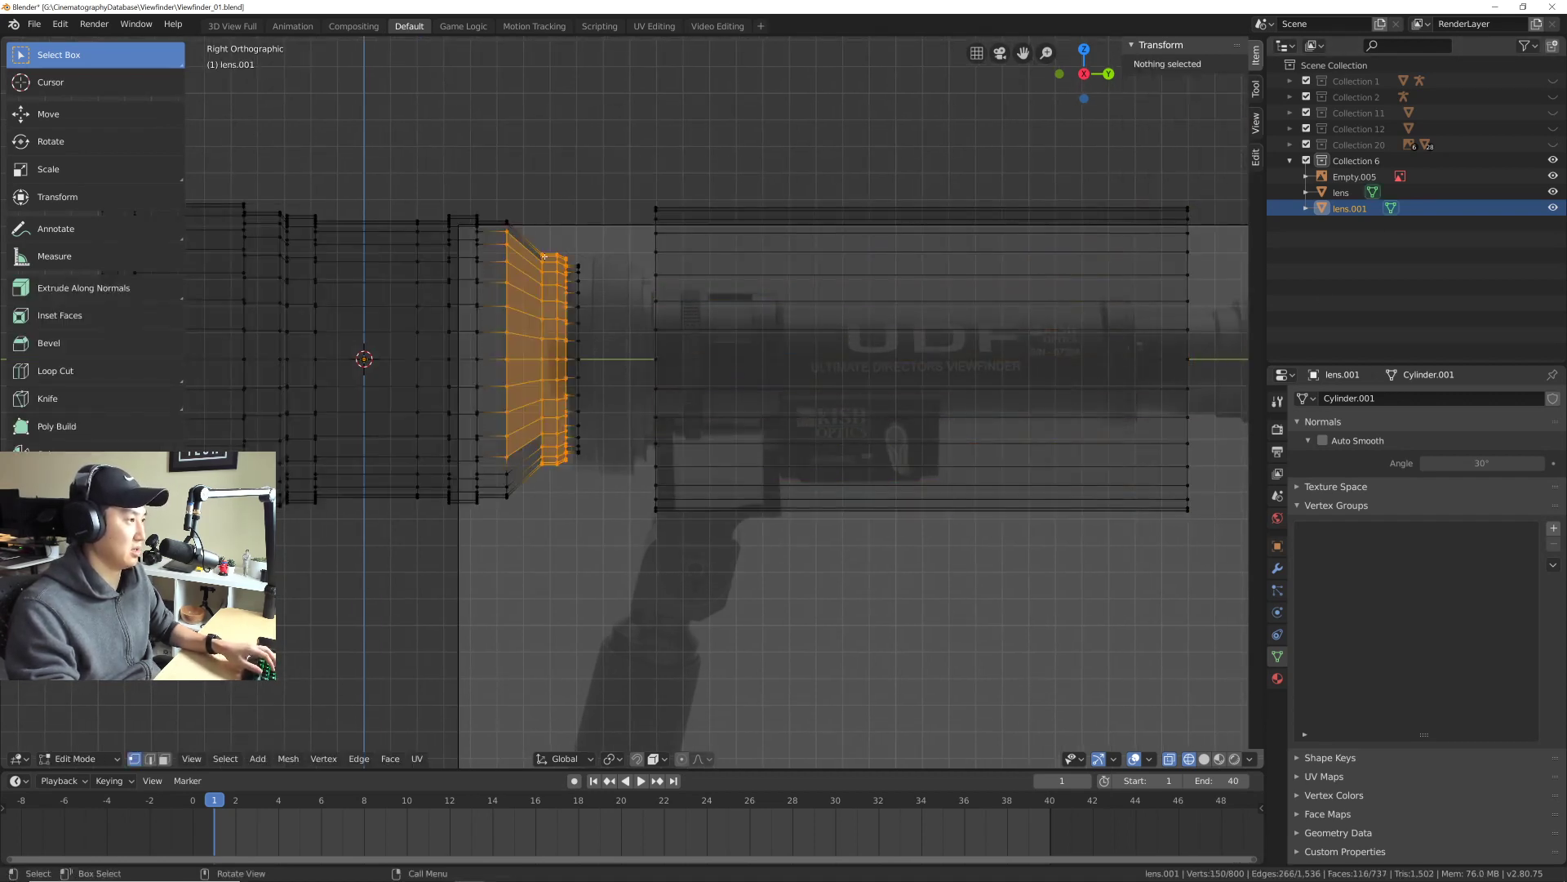
left_click_drag(646, 194, 1200, 547)
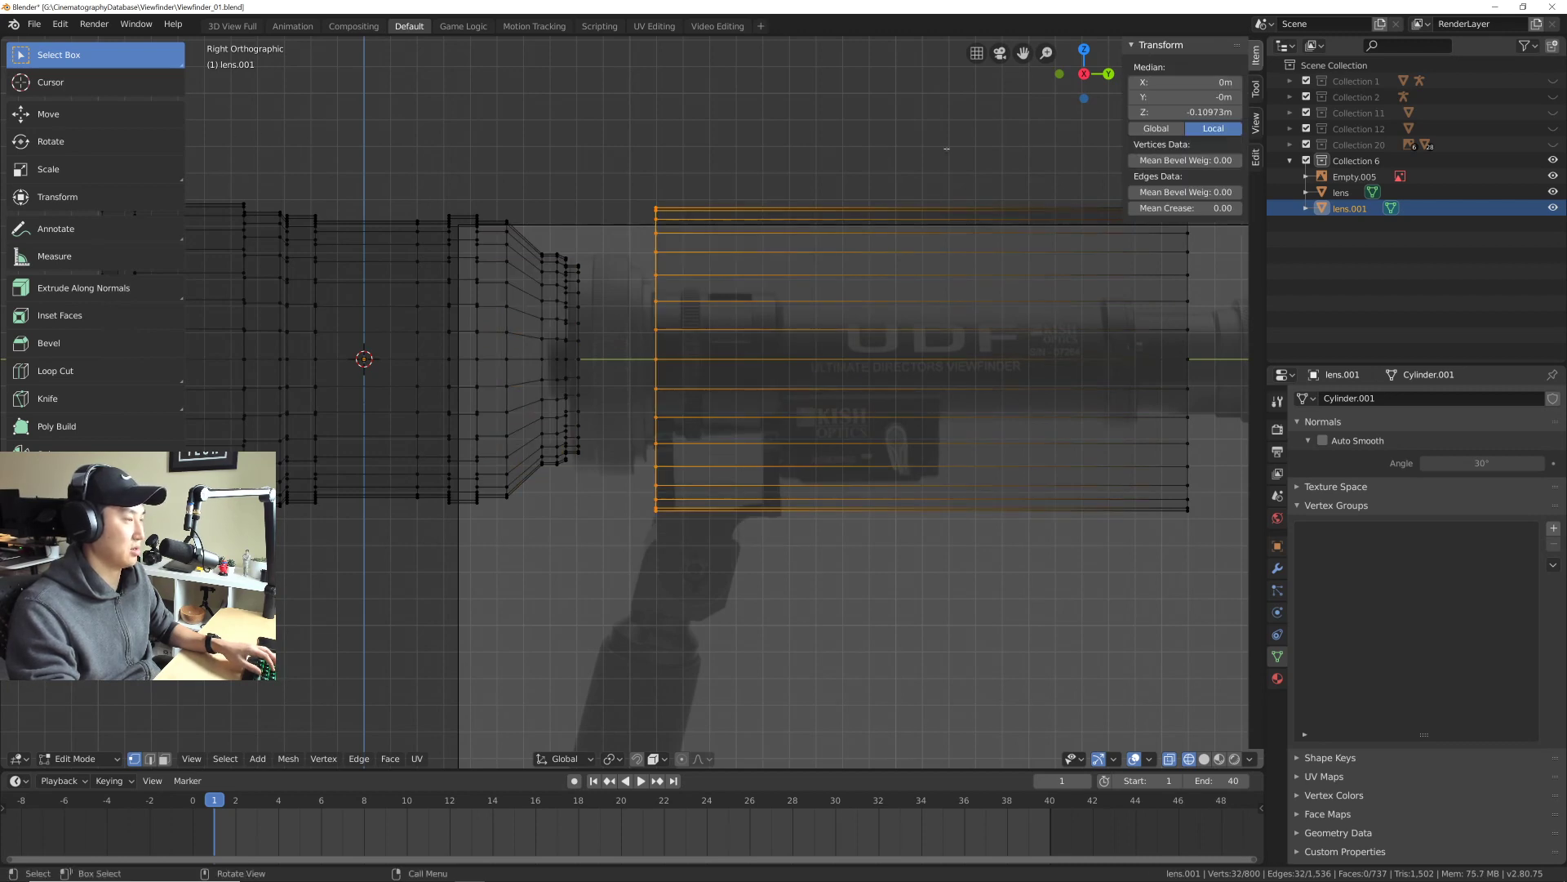
key("alt+a")
key("Tab")
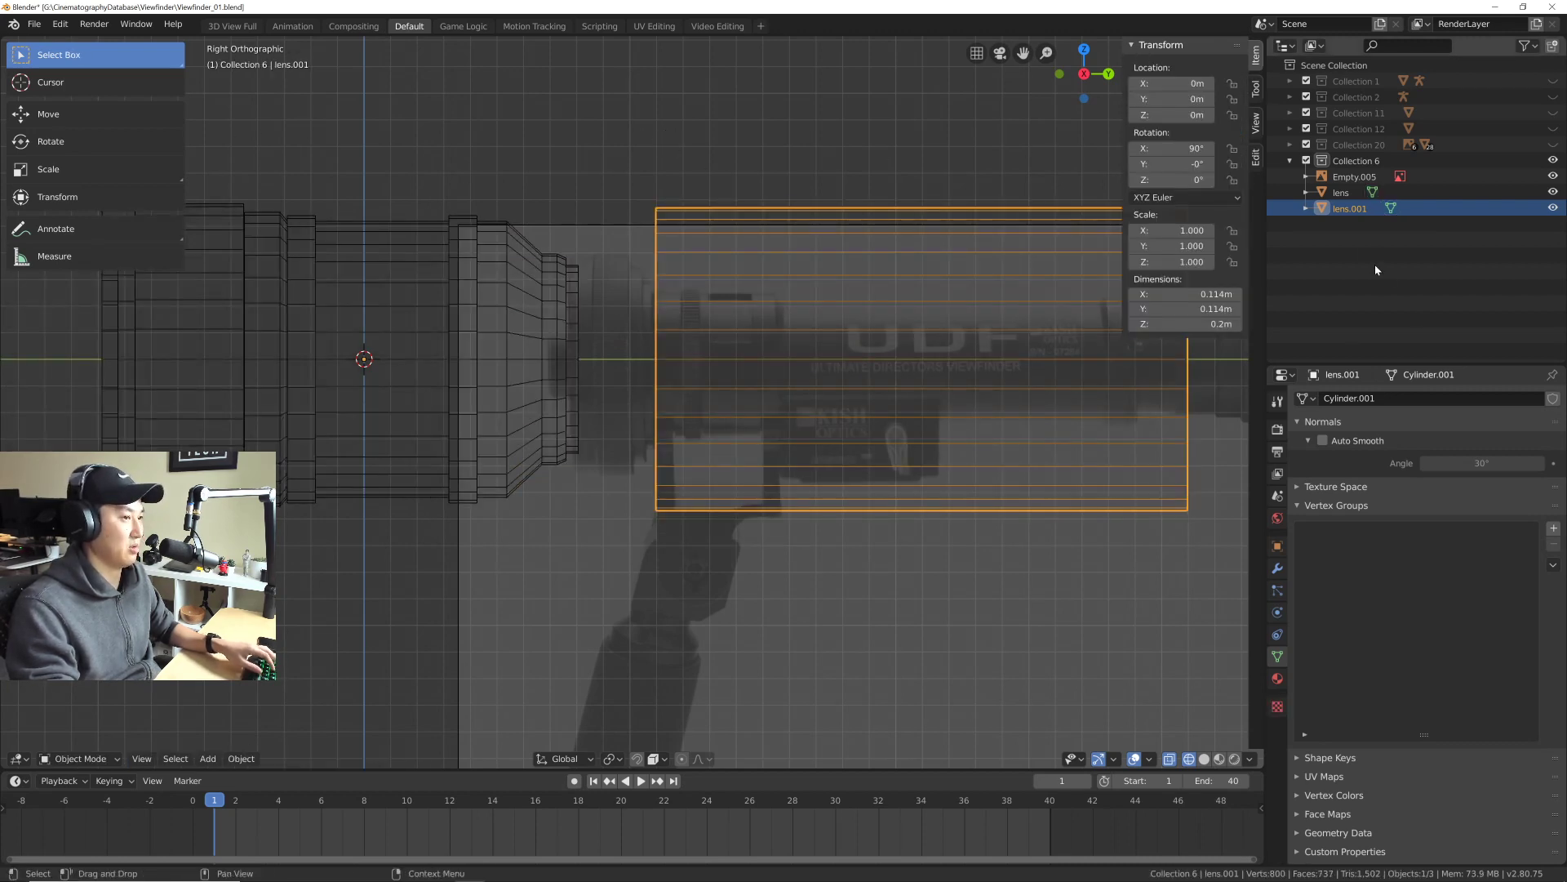
Step: Select only the separated tube object, leaving the lens unselected, and enter edit mode on it
left_click(1342, 193)
left_click(1348, 207)
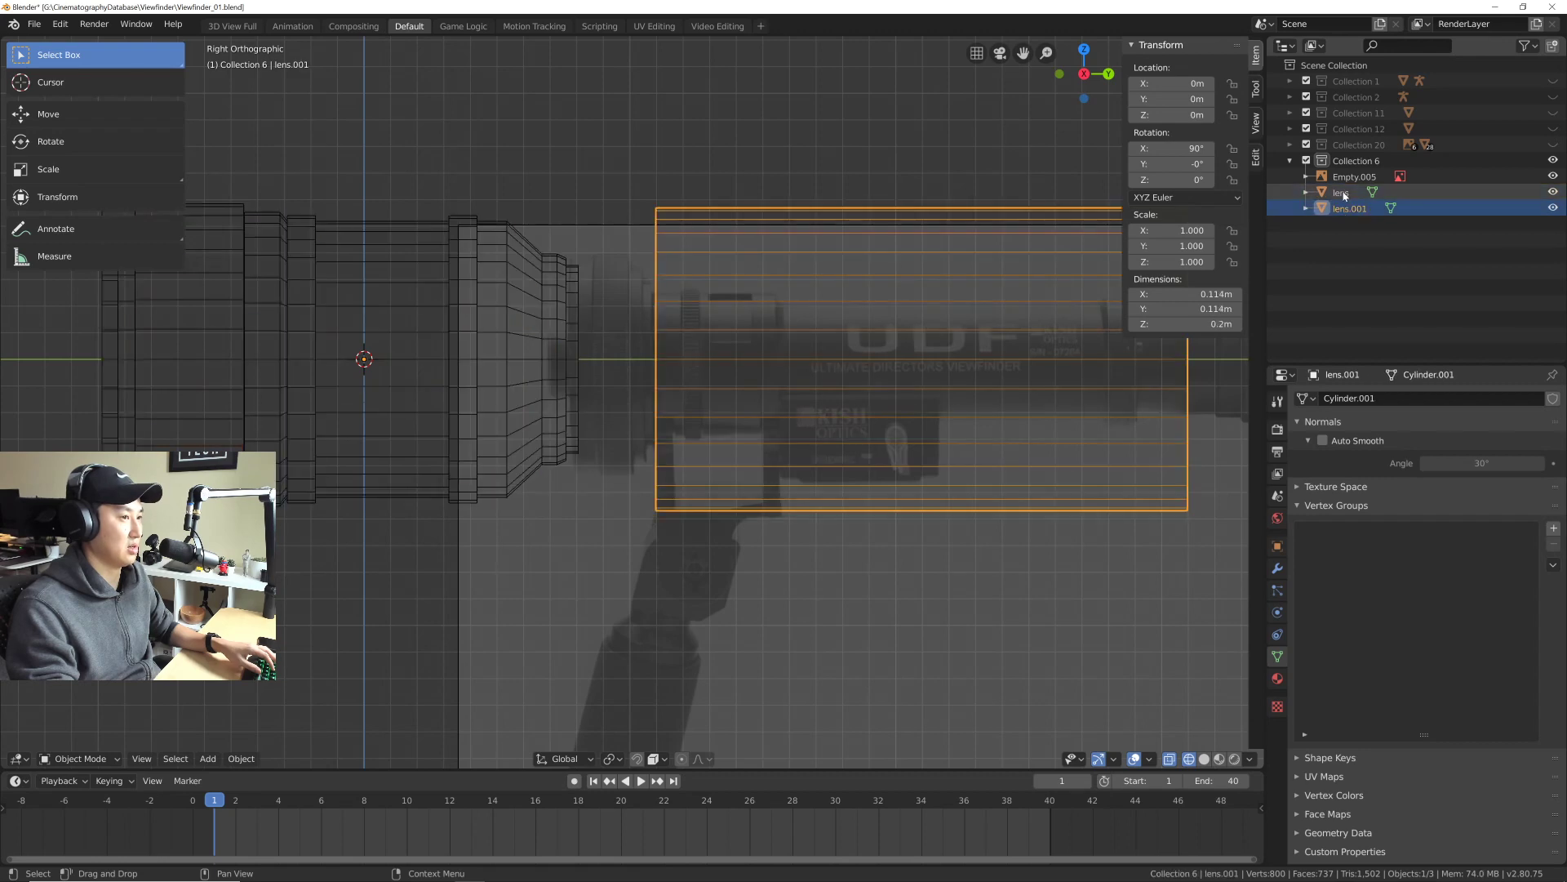
left_click(1342, 192)
left_click(1347, 207)
middle_click_drag(809, 355, 741, 330, "shift")
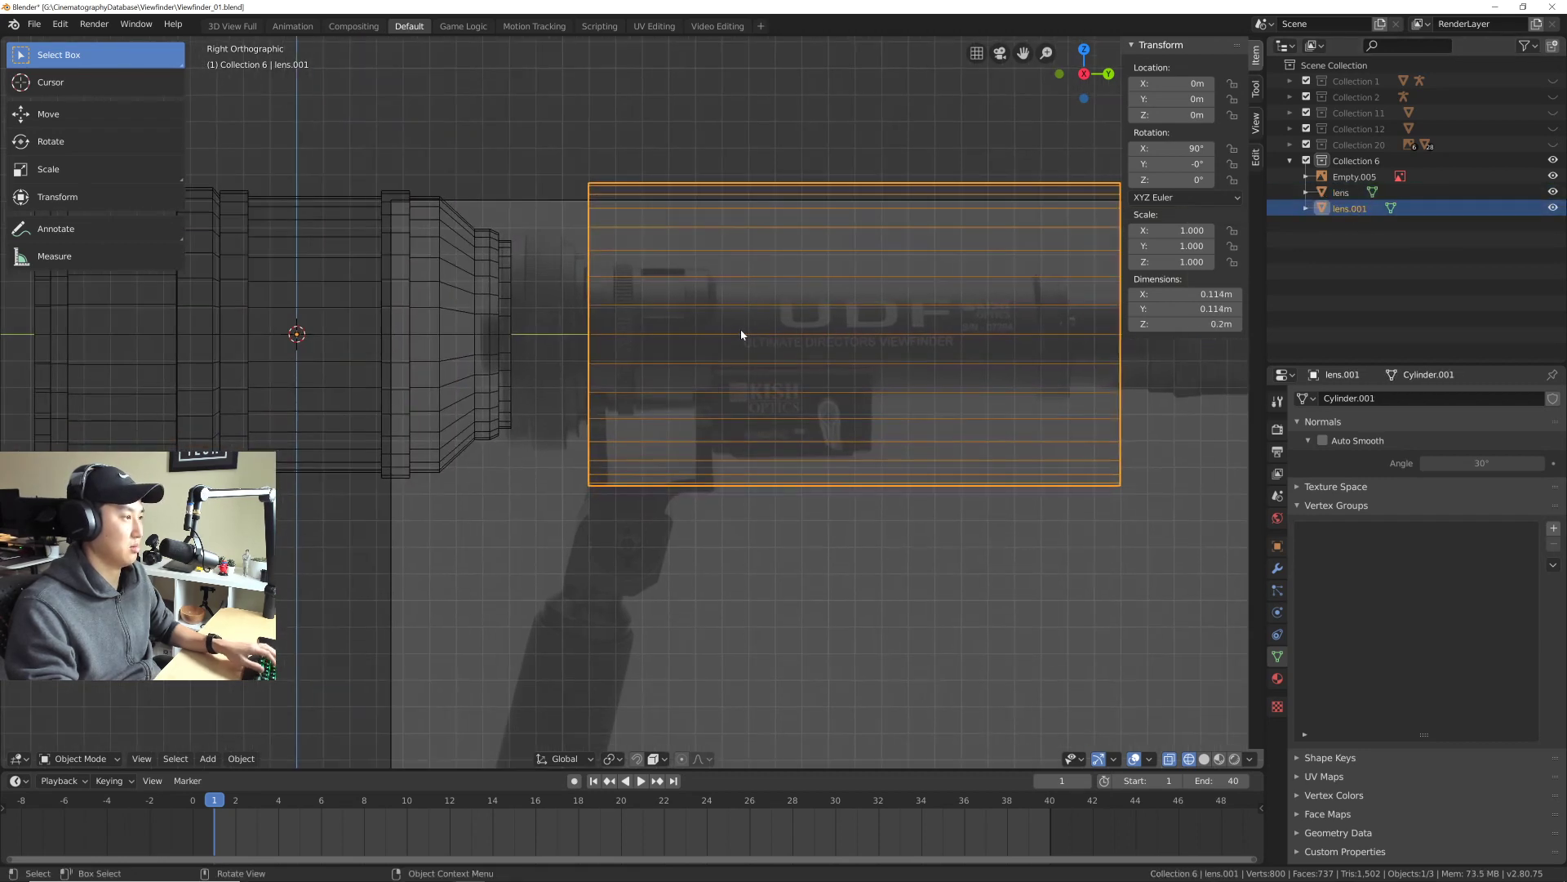
key("Tab")
Step: Select all vertices of the tube and scale them uniformly to about 0.699
left_click(575, 196, "alt")
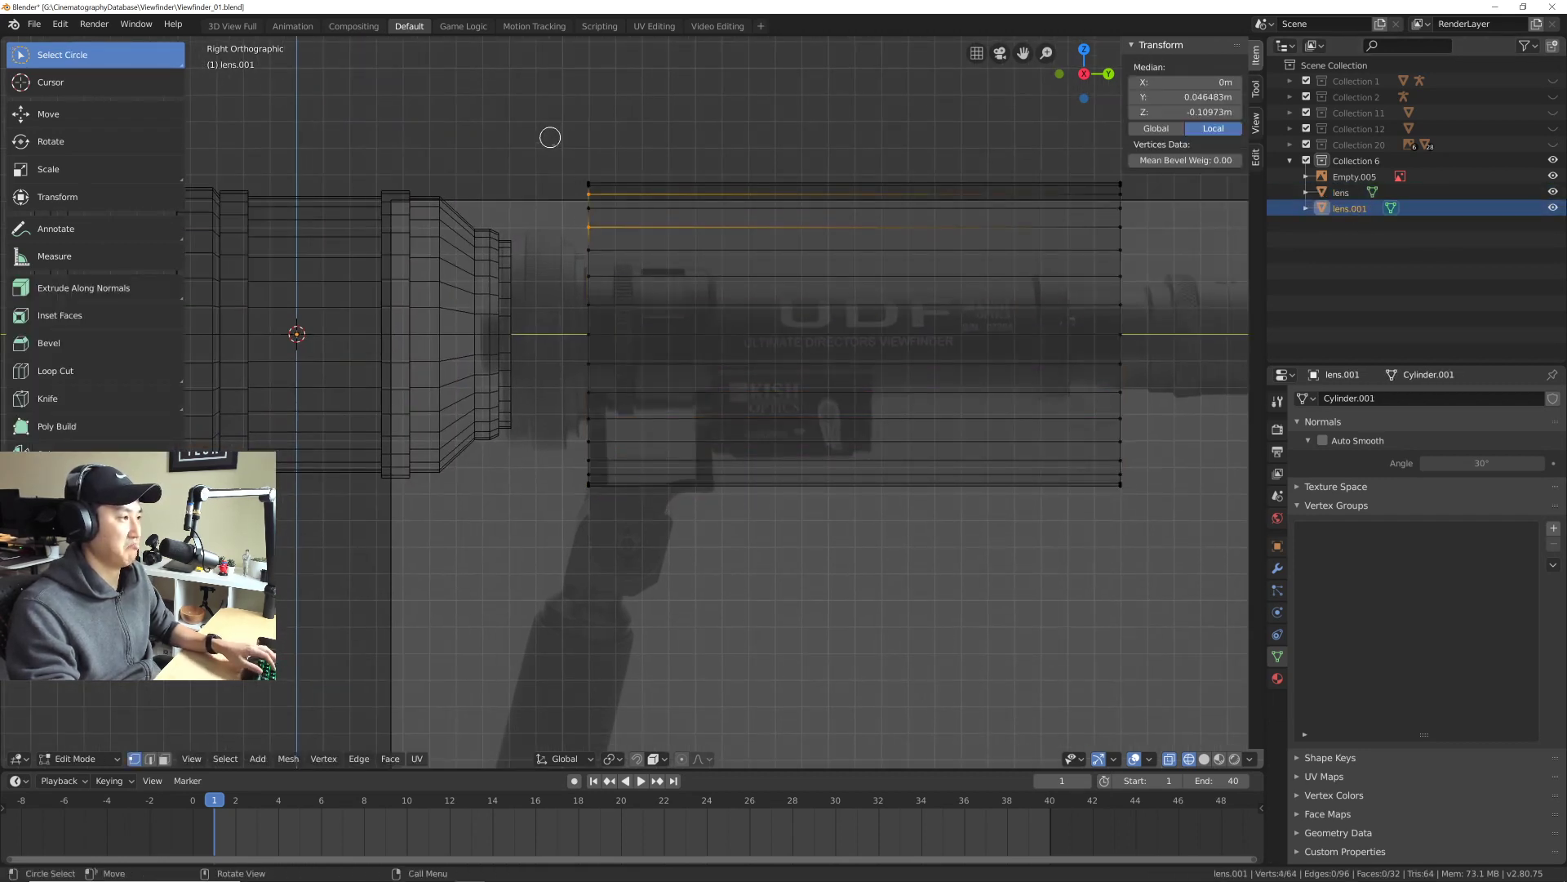
key("w")
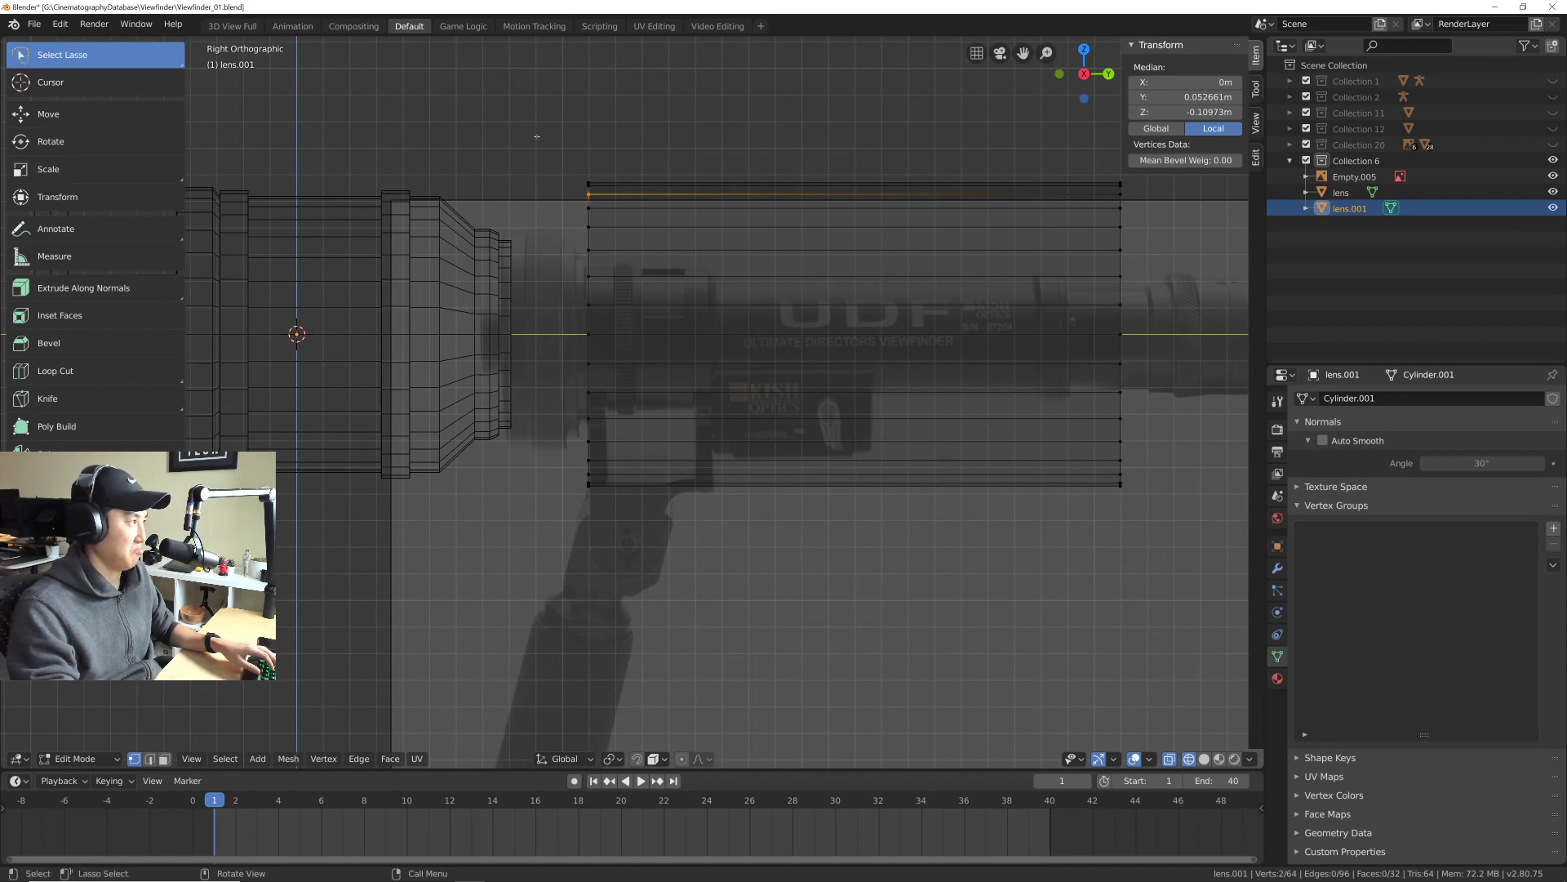
mouse_move(536, 136)
left_mouse_down()
mouse_move(613, 557)
mouse_move(520, 343)
mouse_move(488, 354)
left_mouse_up()
key("w")
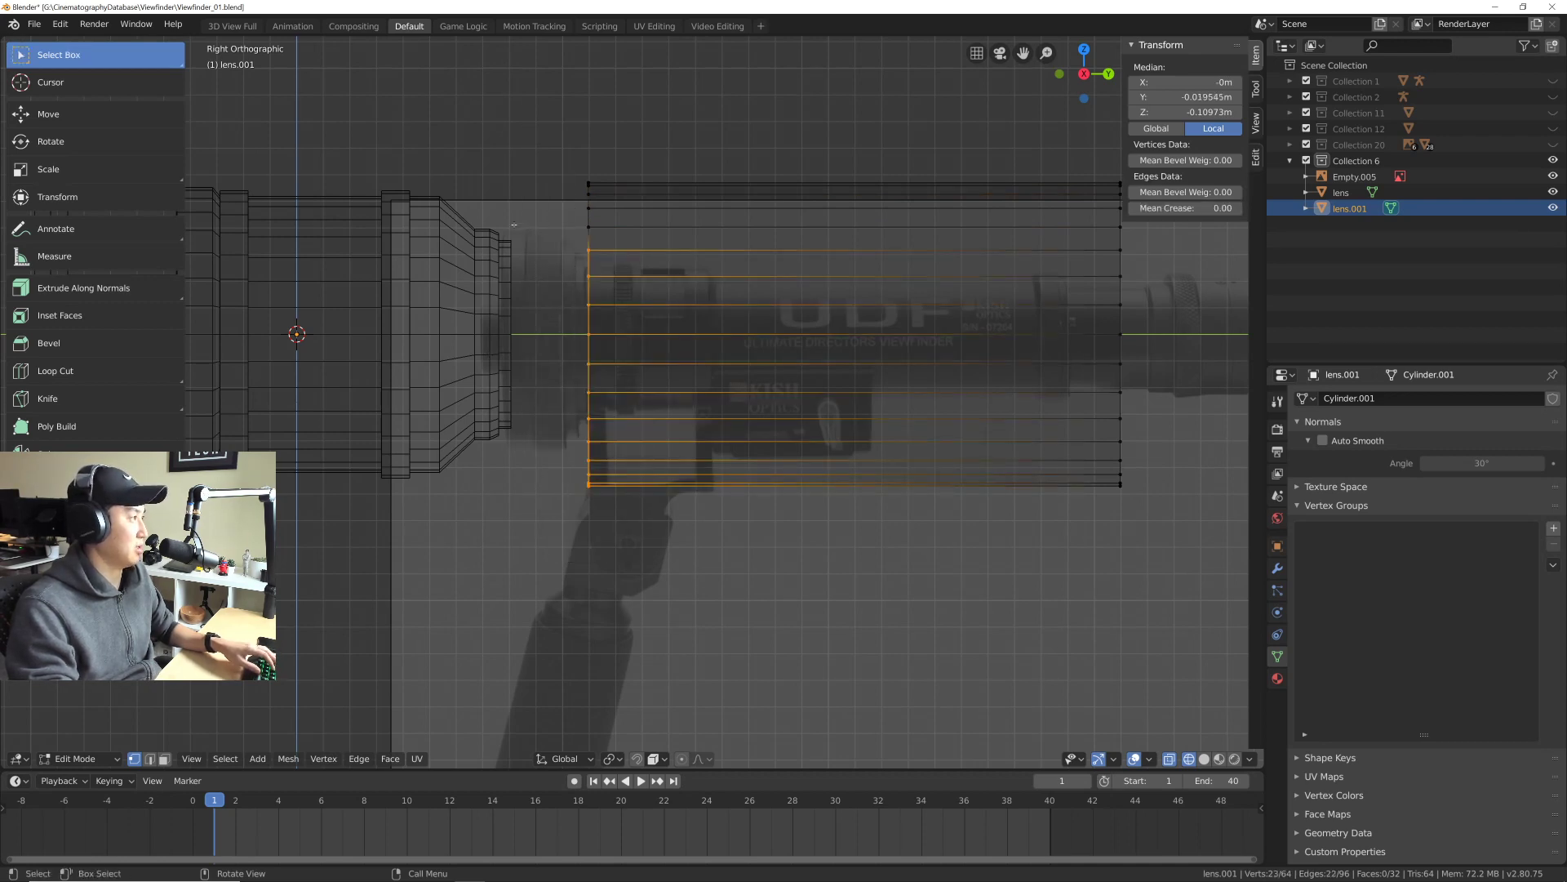
left_click_drag(526, 135, 1129, 636)
key("s")
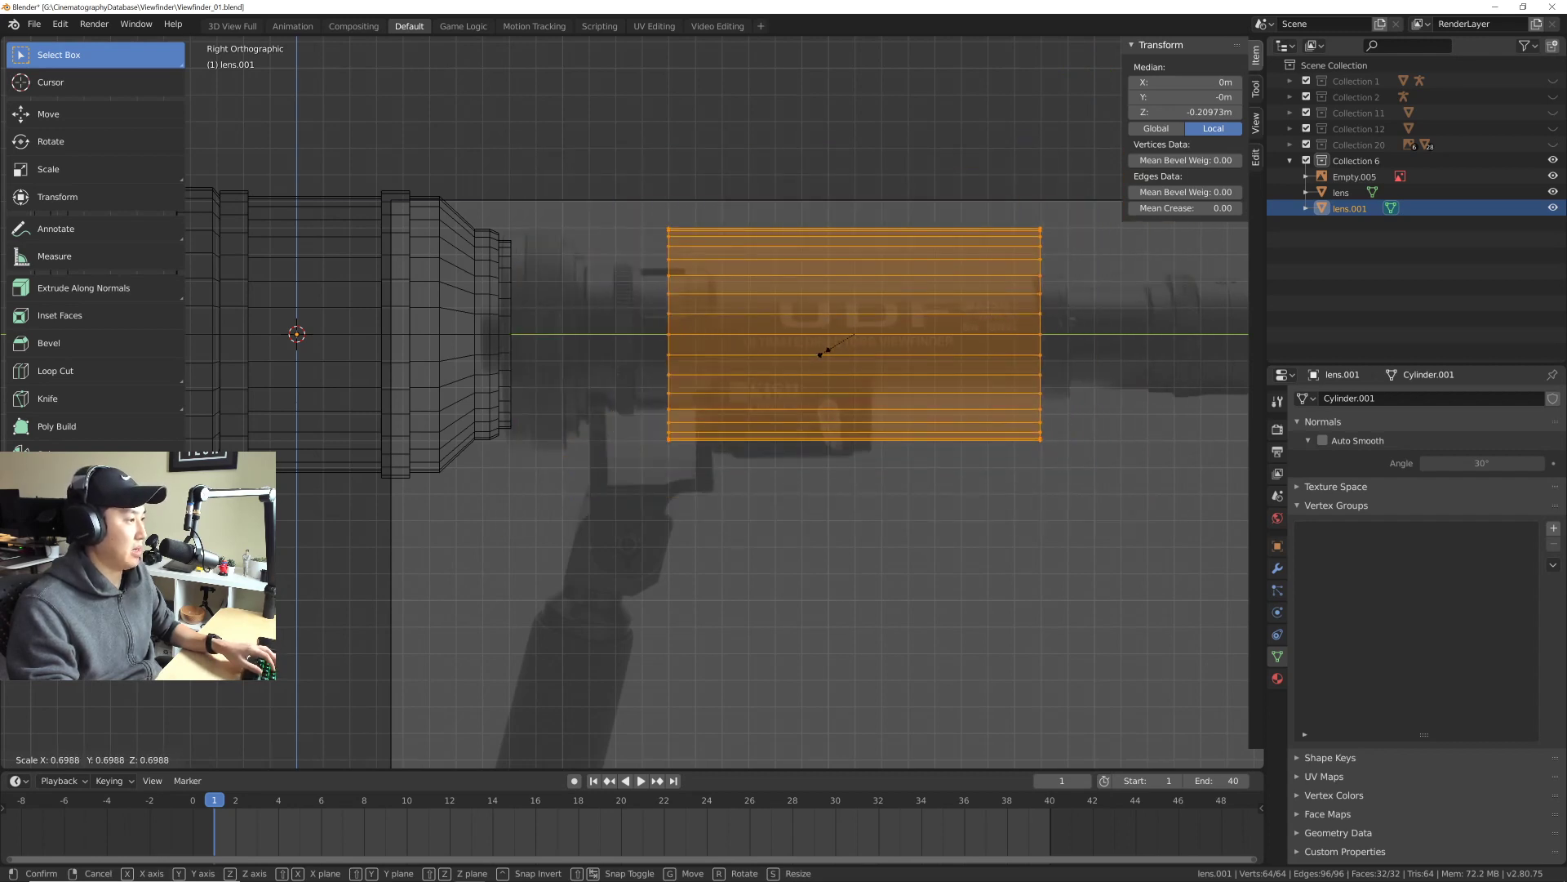
left_click(822, 353)
Step: Move the whole tube about -0.063 m along the Y axis, so it meets the rear end of the lens
key("g")
key("y")
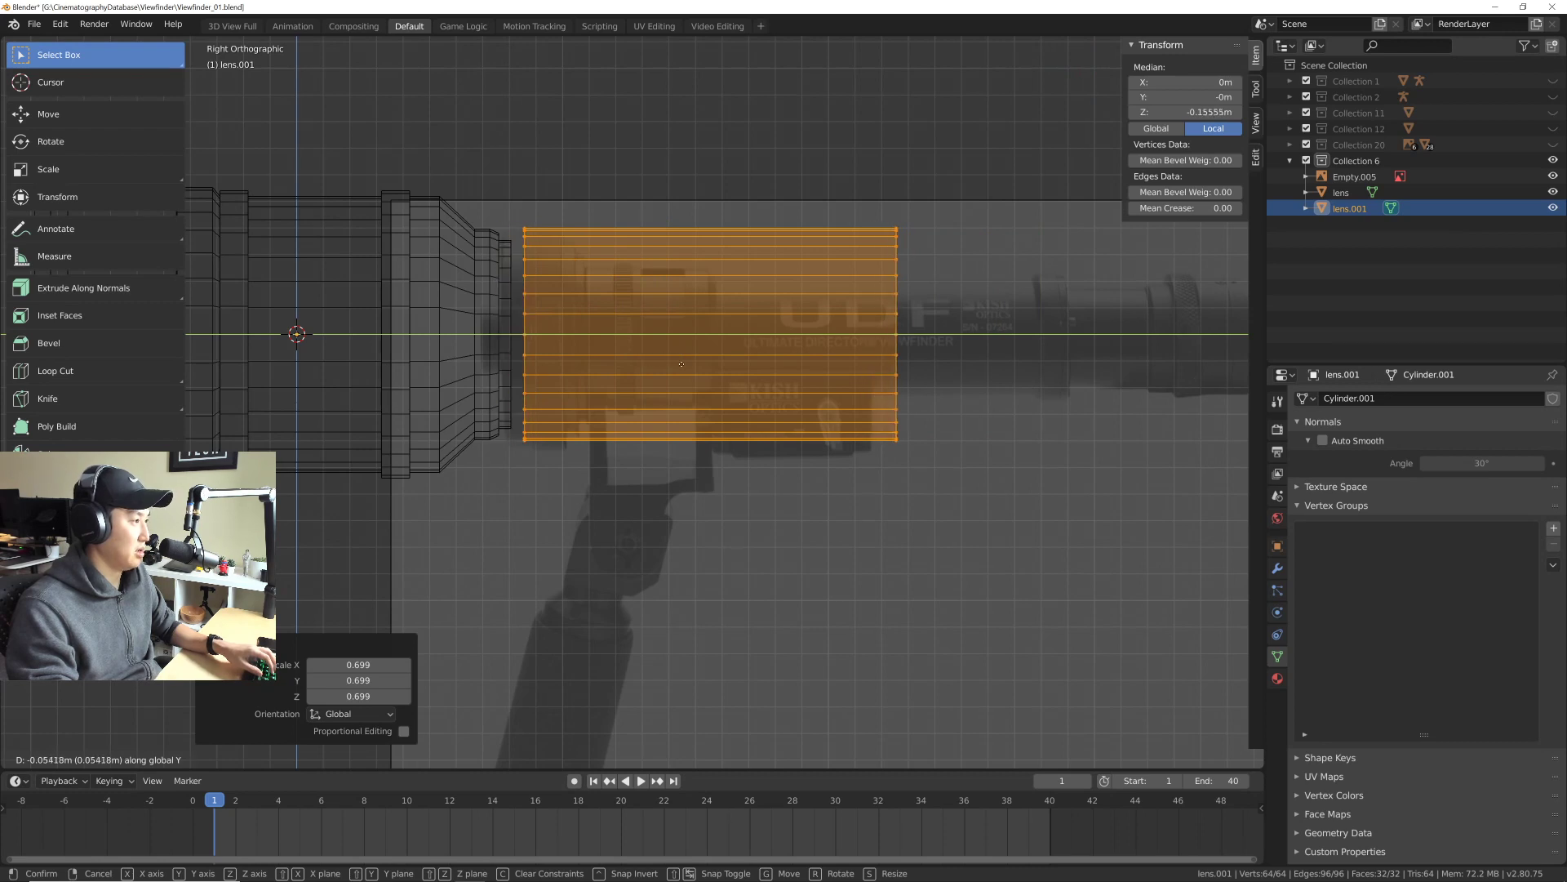
left_click(595, 335)
Step: Shorten the tube to a narrow ring by moving its far end vertices about -0.13 m along the Y axis
scroll(596, 335, "up", 1)
scroll(595, 335, "up", 2)
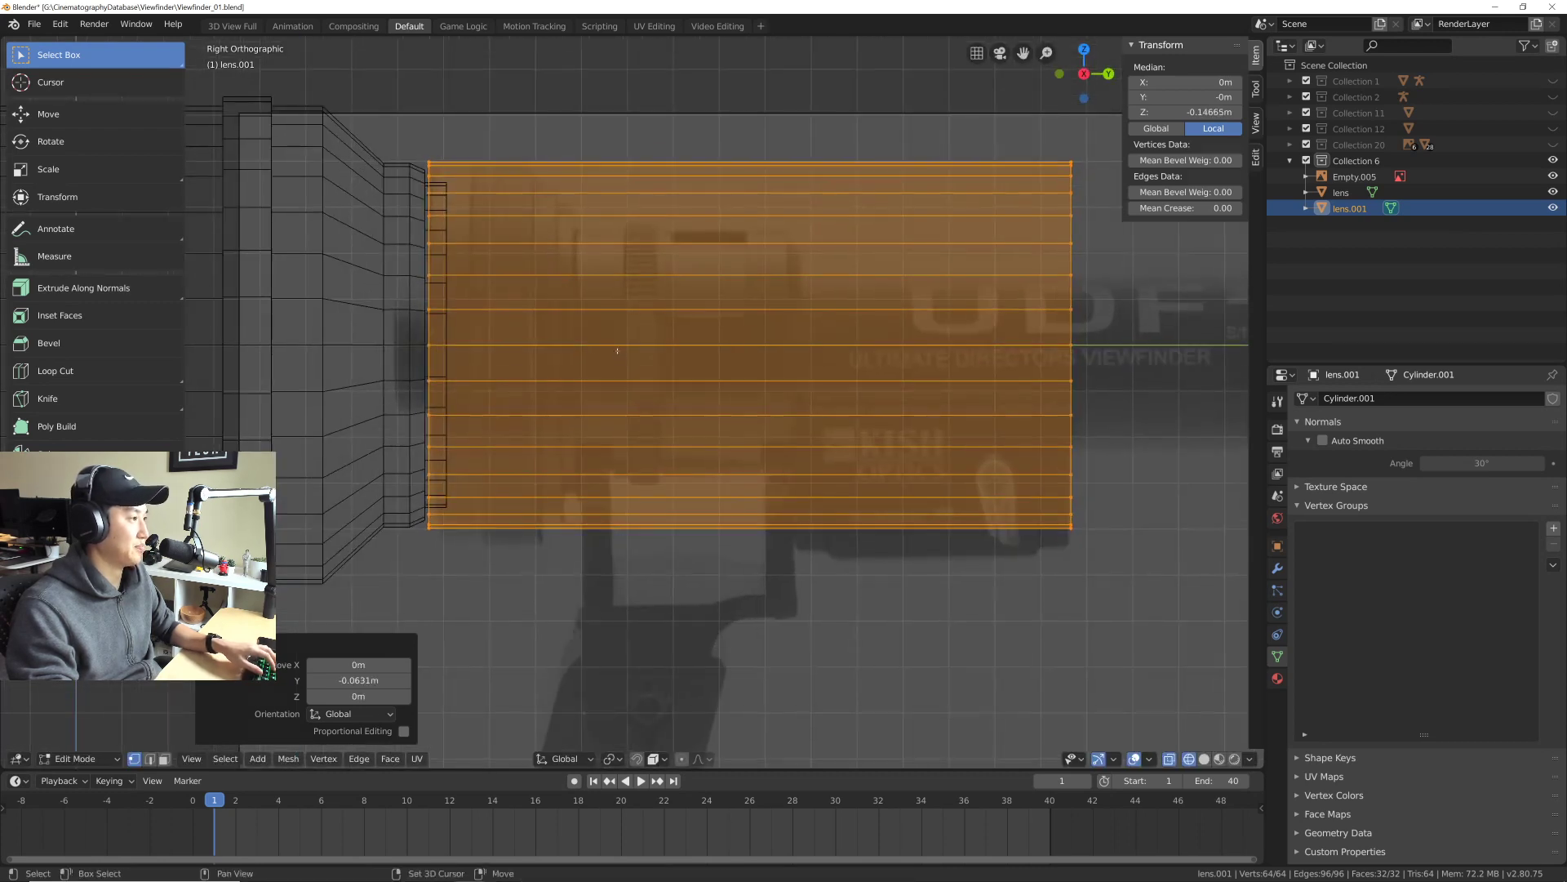
left_click_drag(1030, 121, 1091, 587)
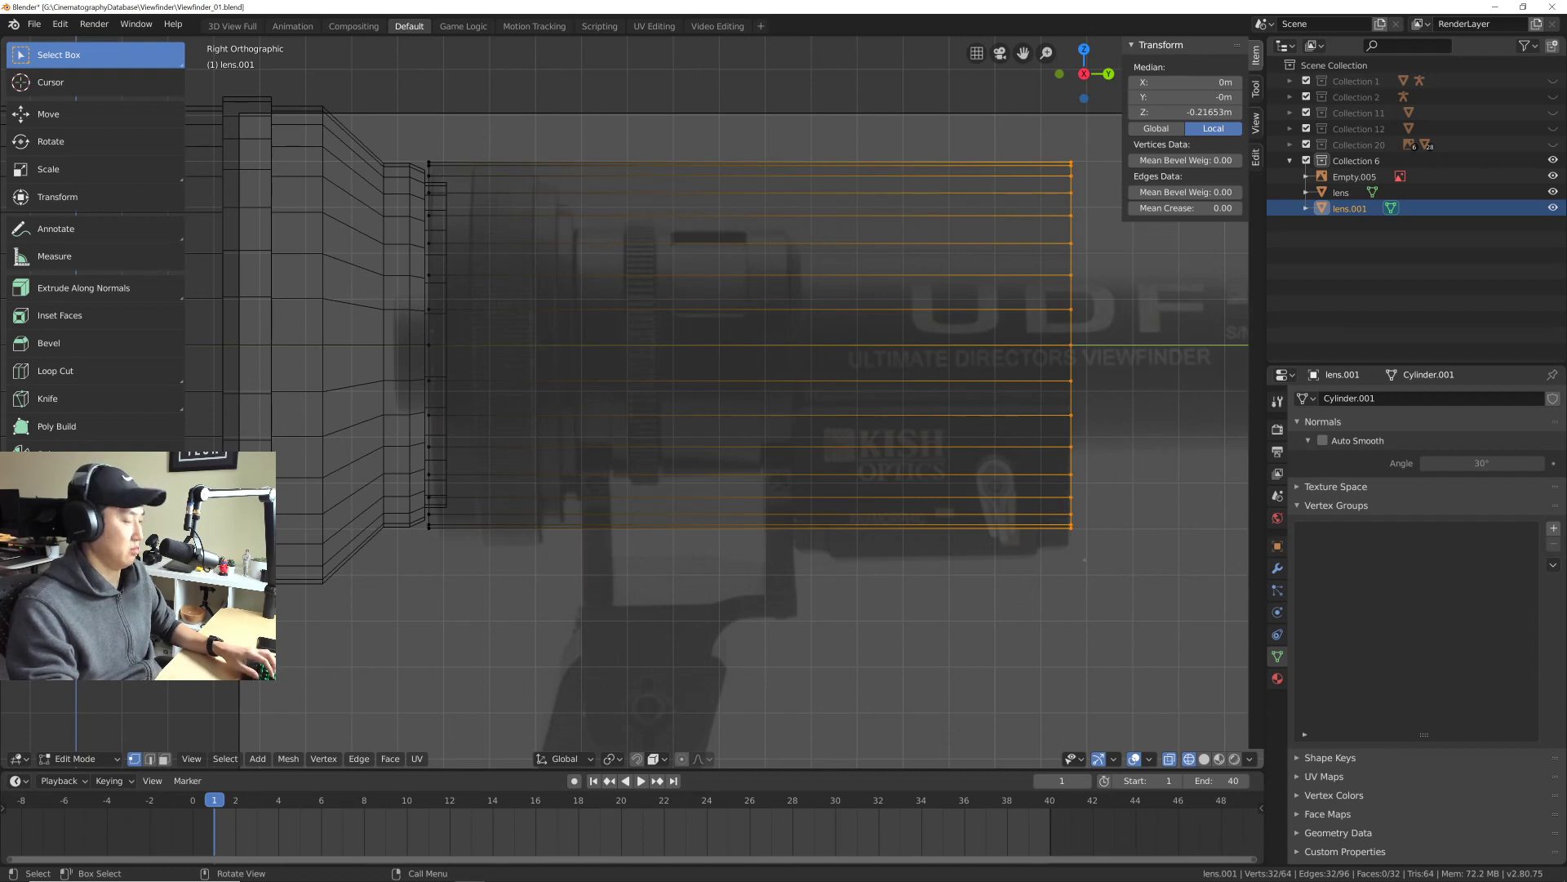
key("g")
key("y")
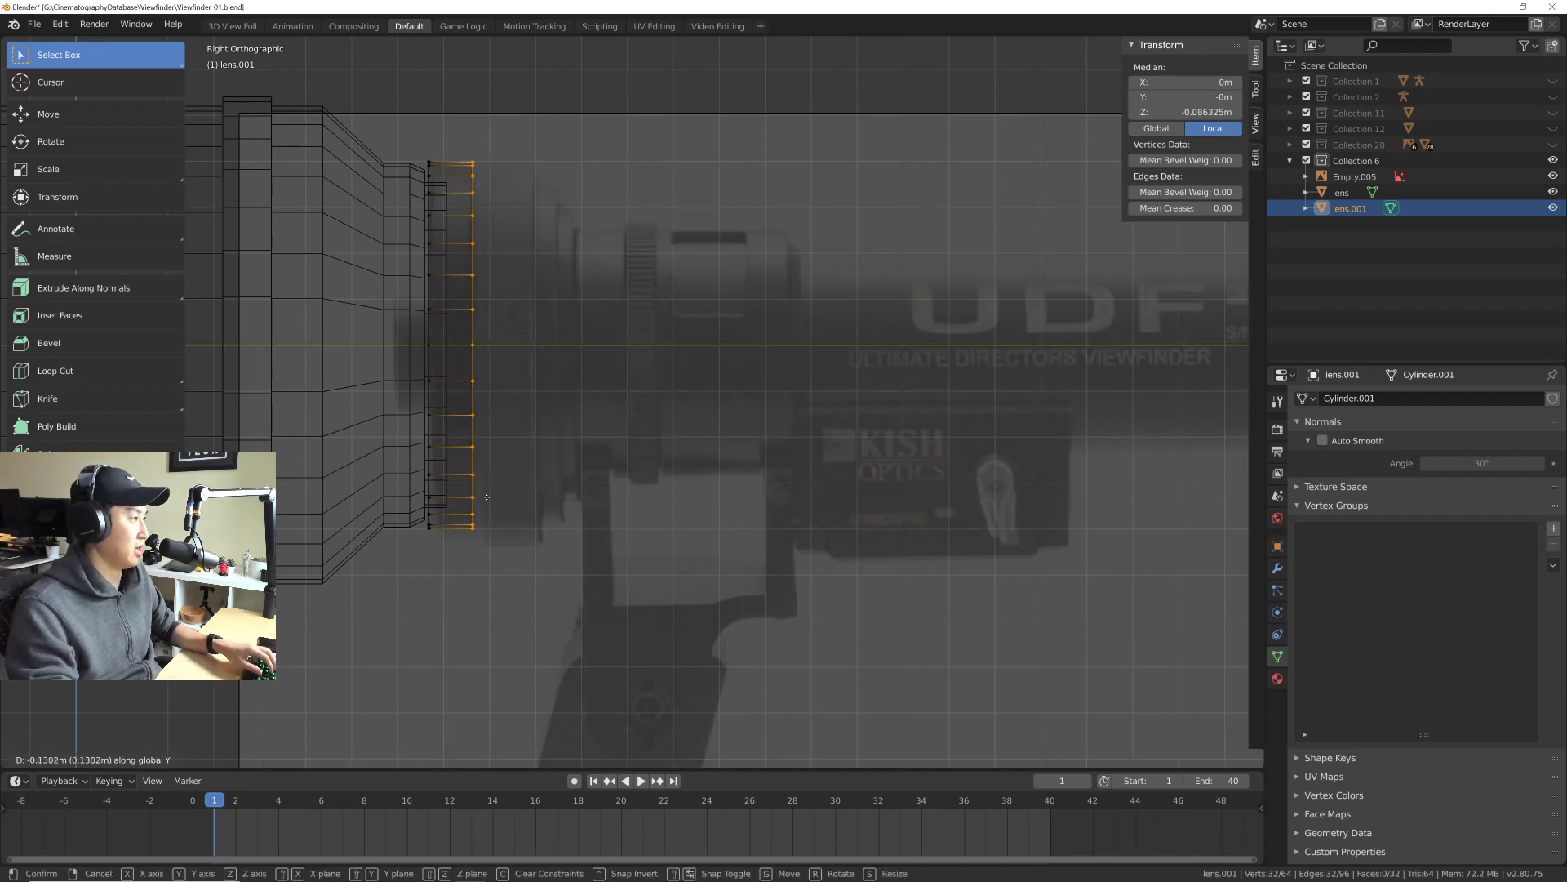
left_click(486, 497)
Step: Return to object mode, select the reference image and set its Y offset to -0.49
middle_click_drag(561, 448, 654, 452, "shift")
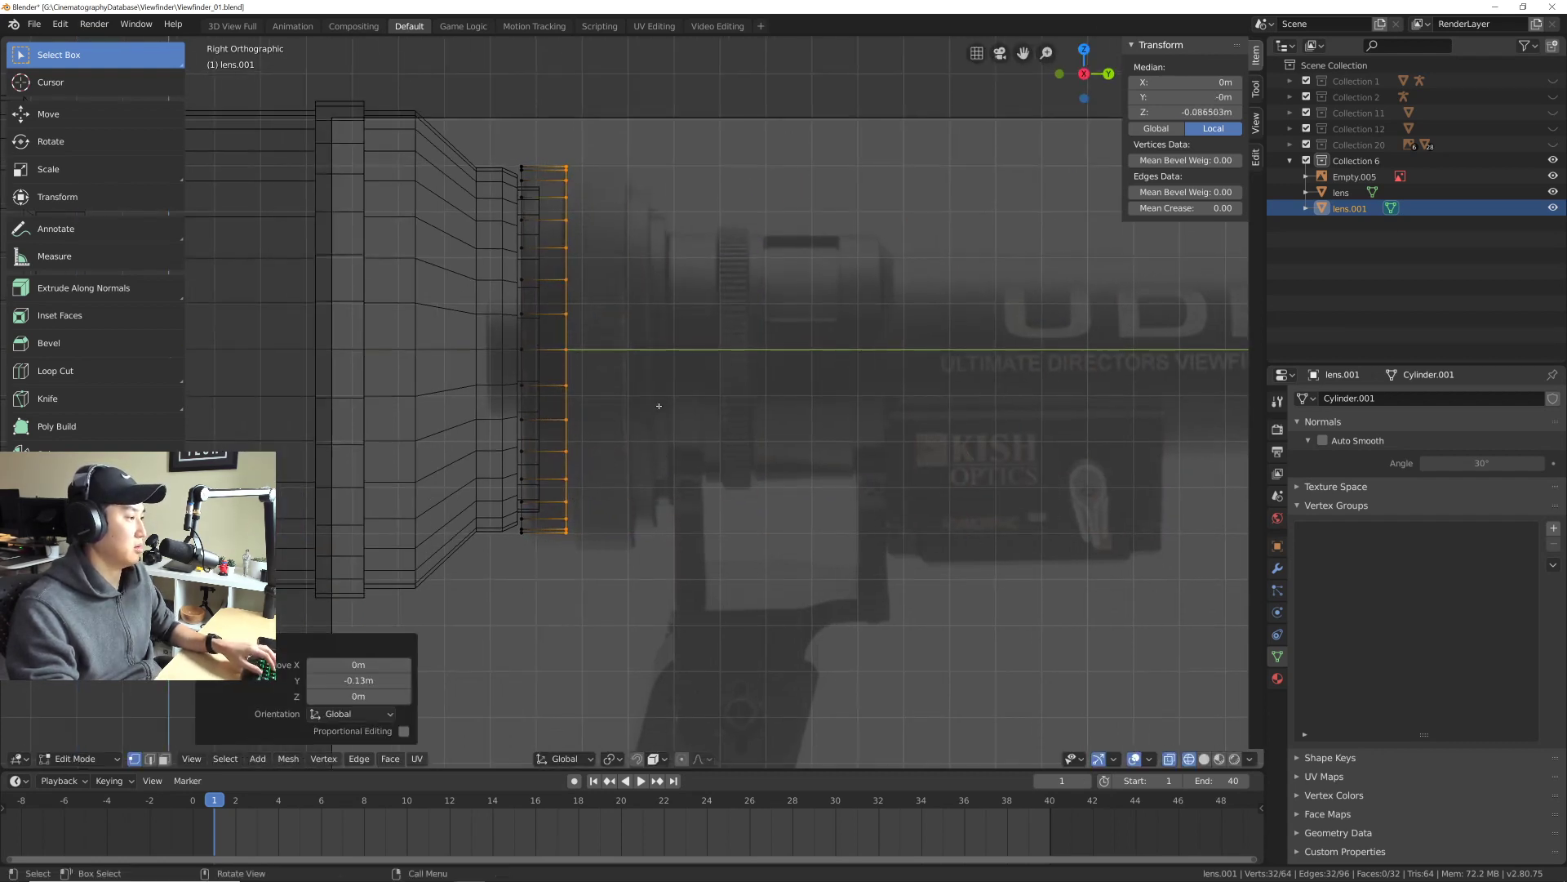
scroll(659, 405, "up", 2)
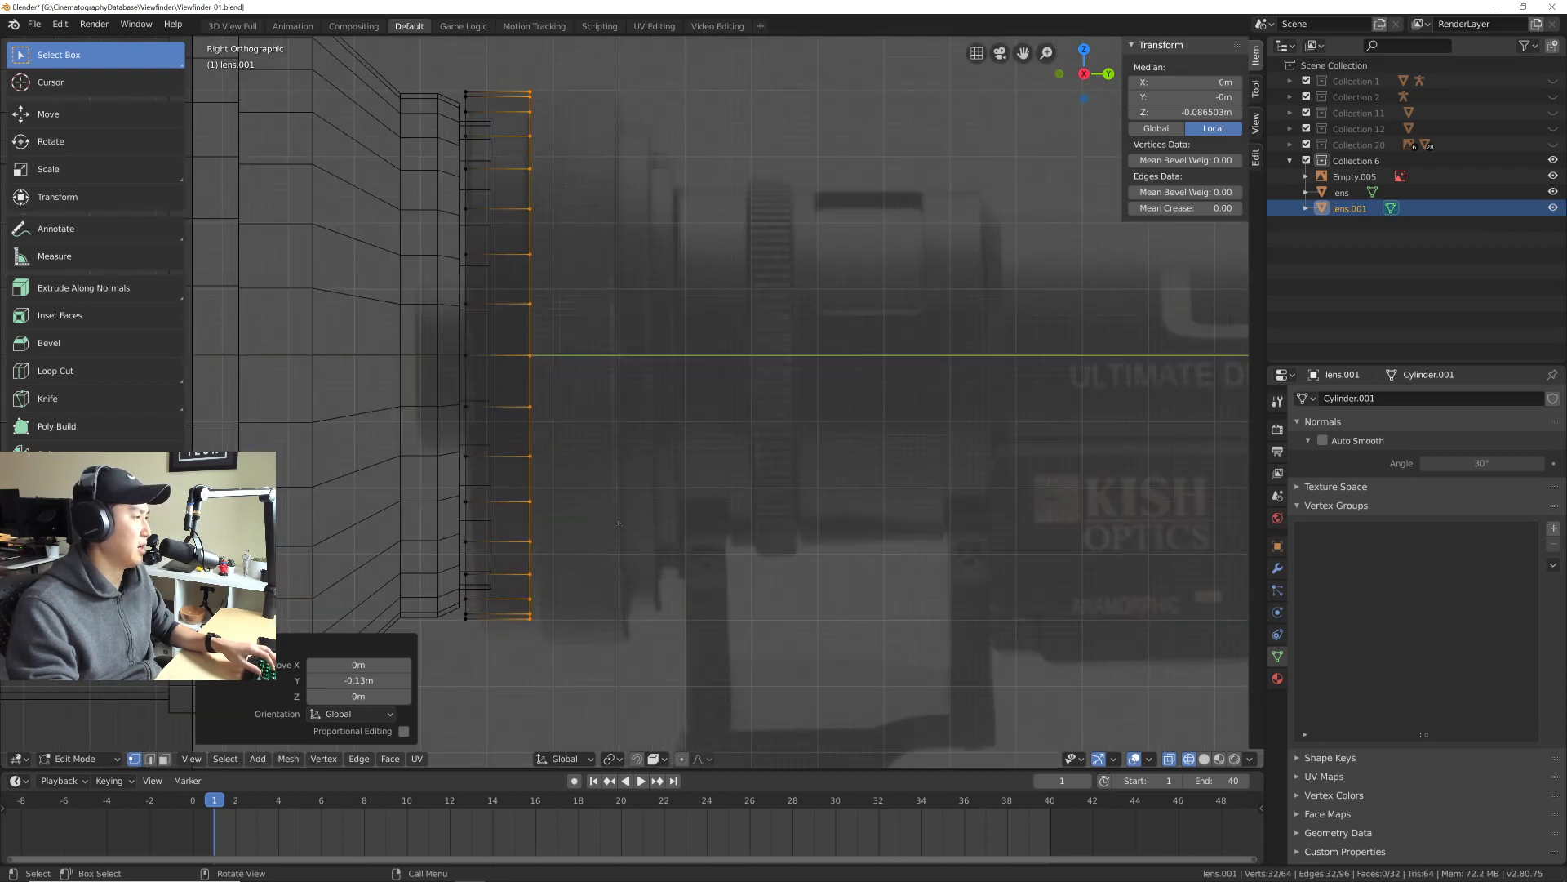
scroll(619, 522, "down", 1)
scroll(642, 510, "down", 2)
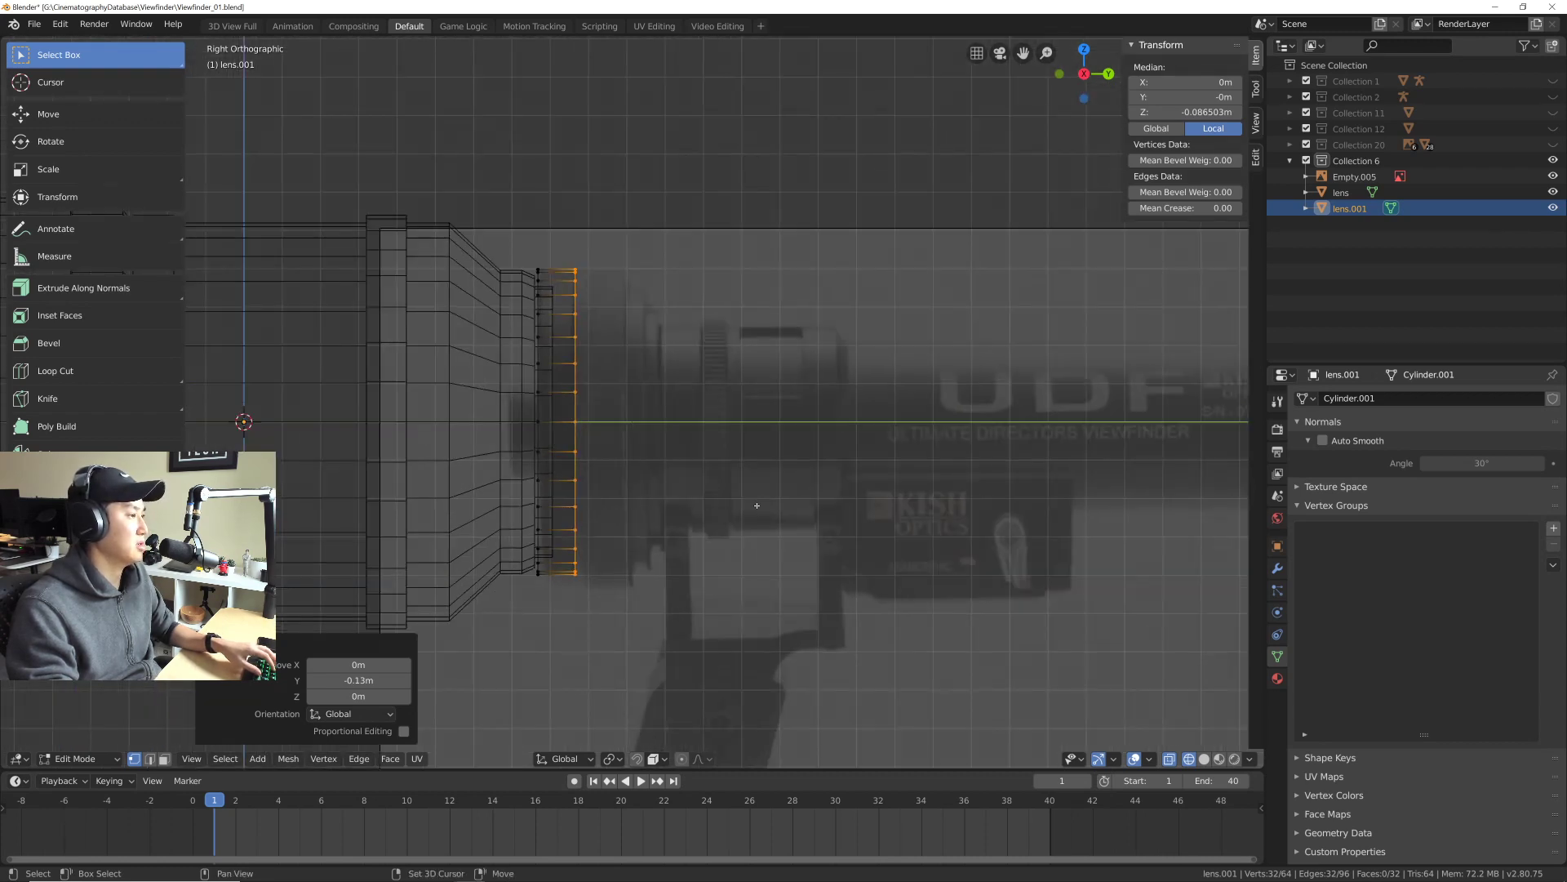
key("alt+a")
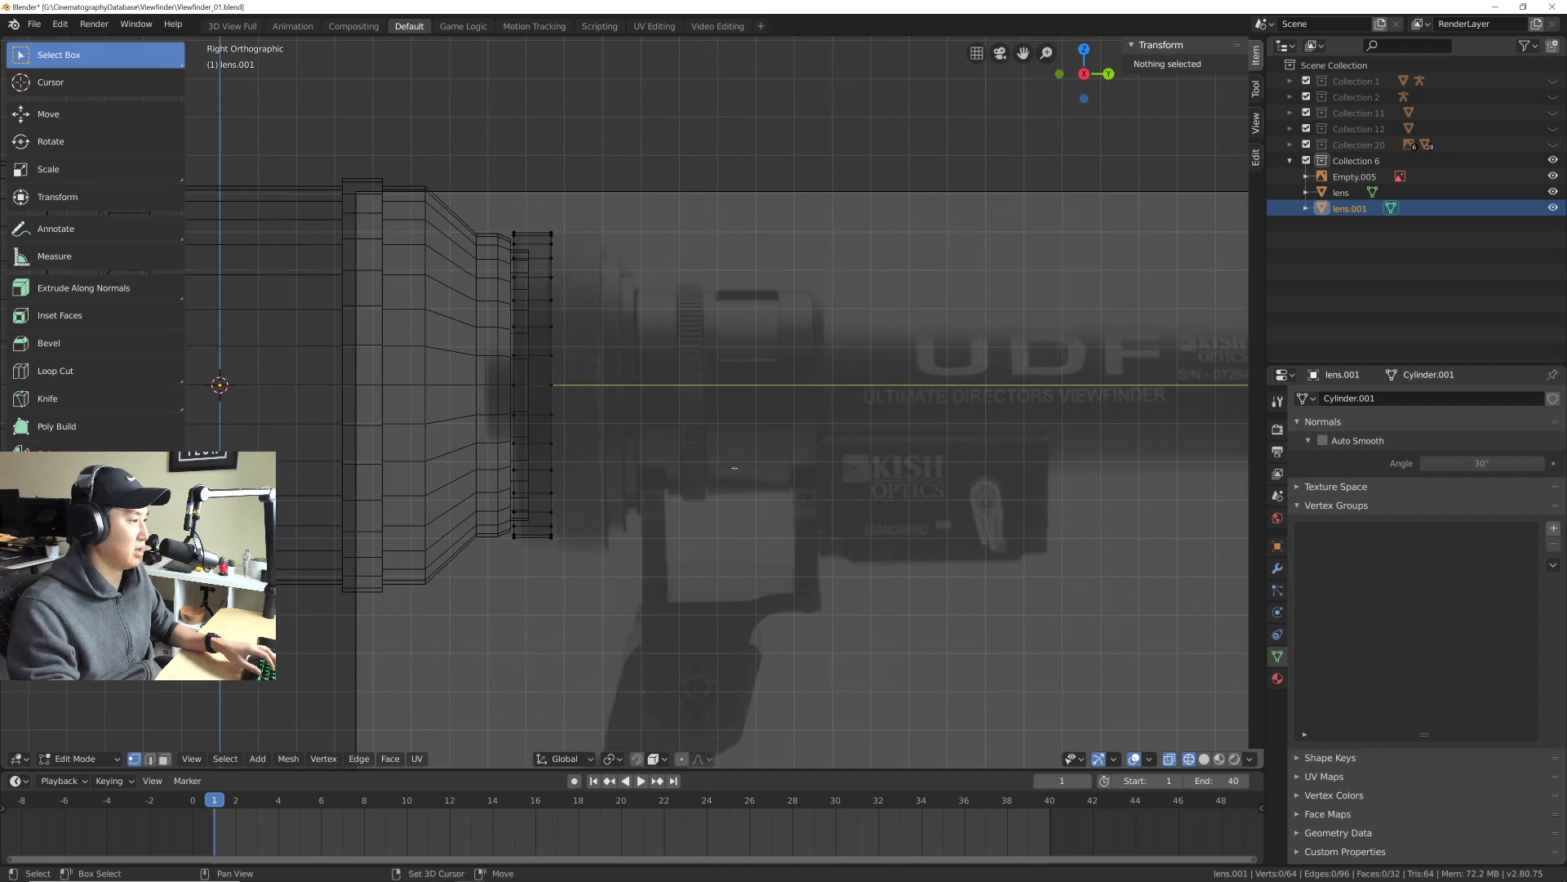
key("Tab")
left_click(770, 472)
middle_click_drag(769, 473, 688, 500, "shift")
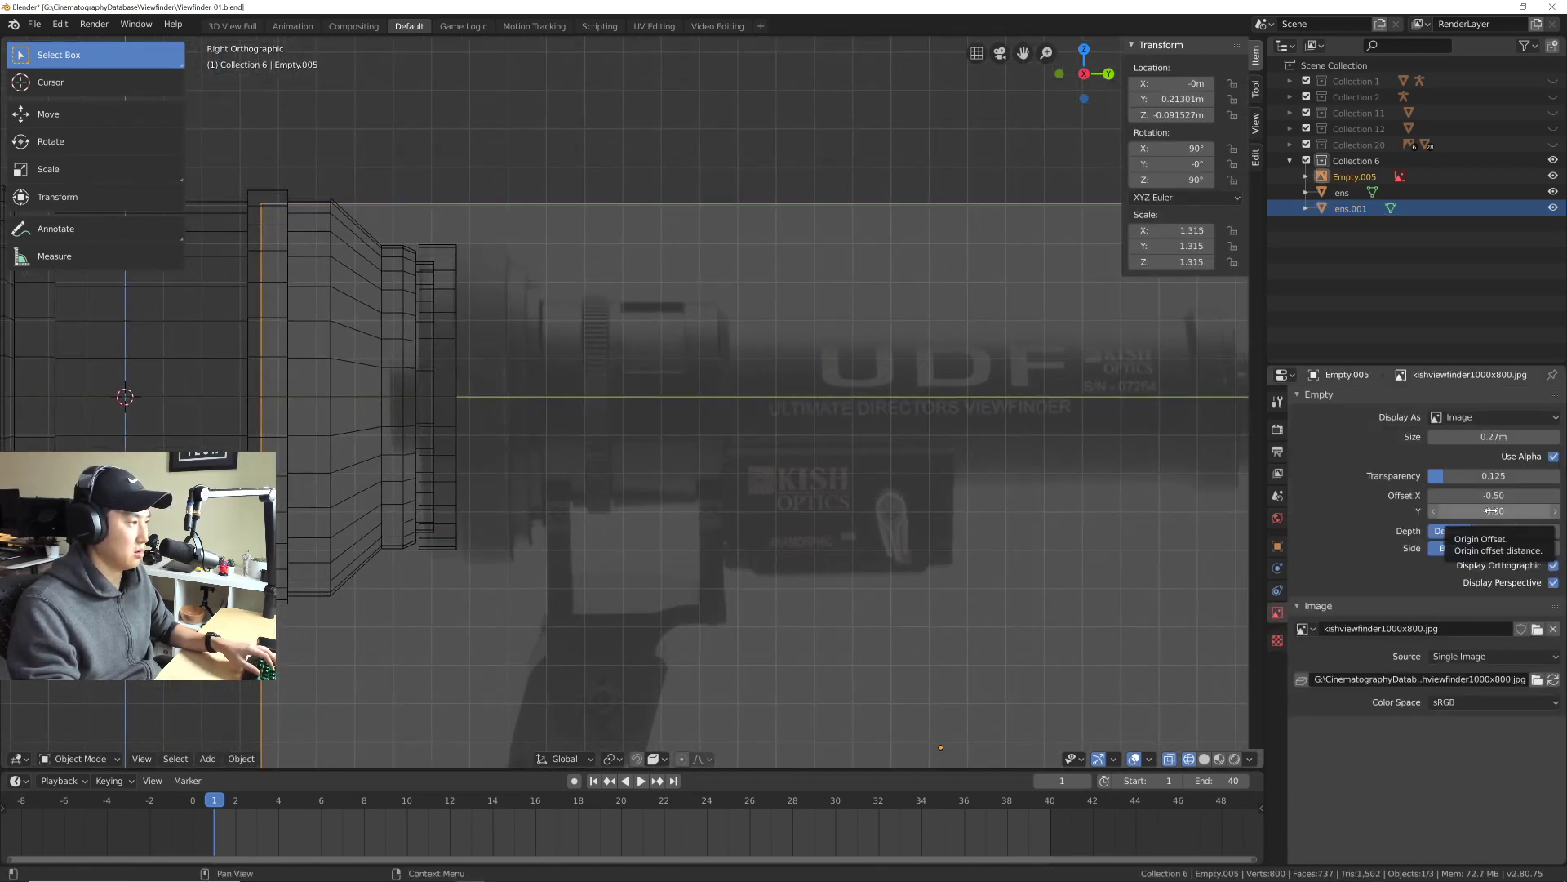
left_click_drag(1493, 511, 1508, 511)
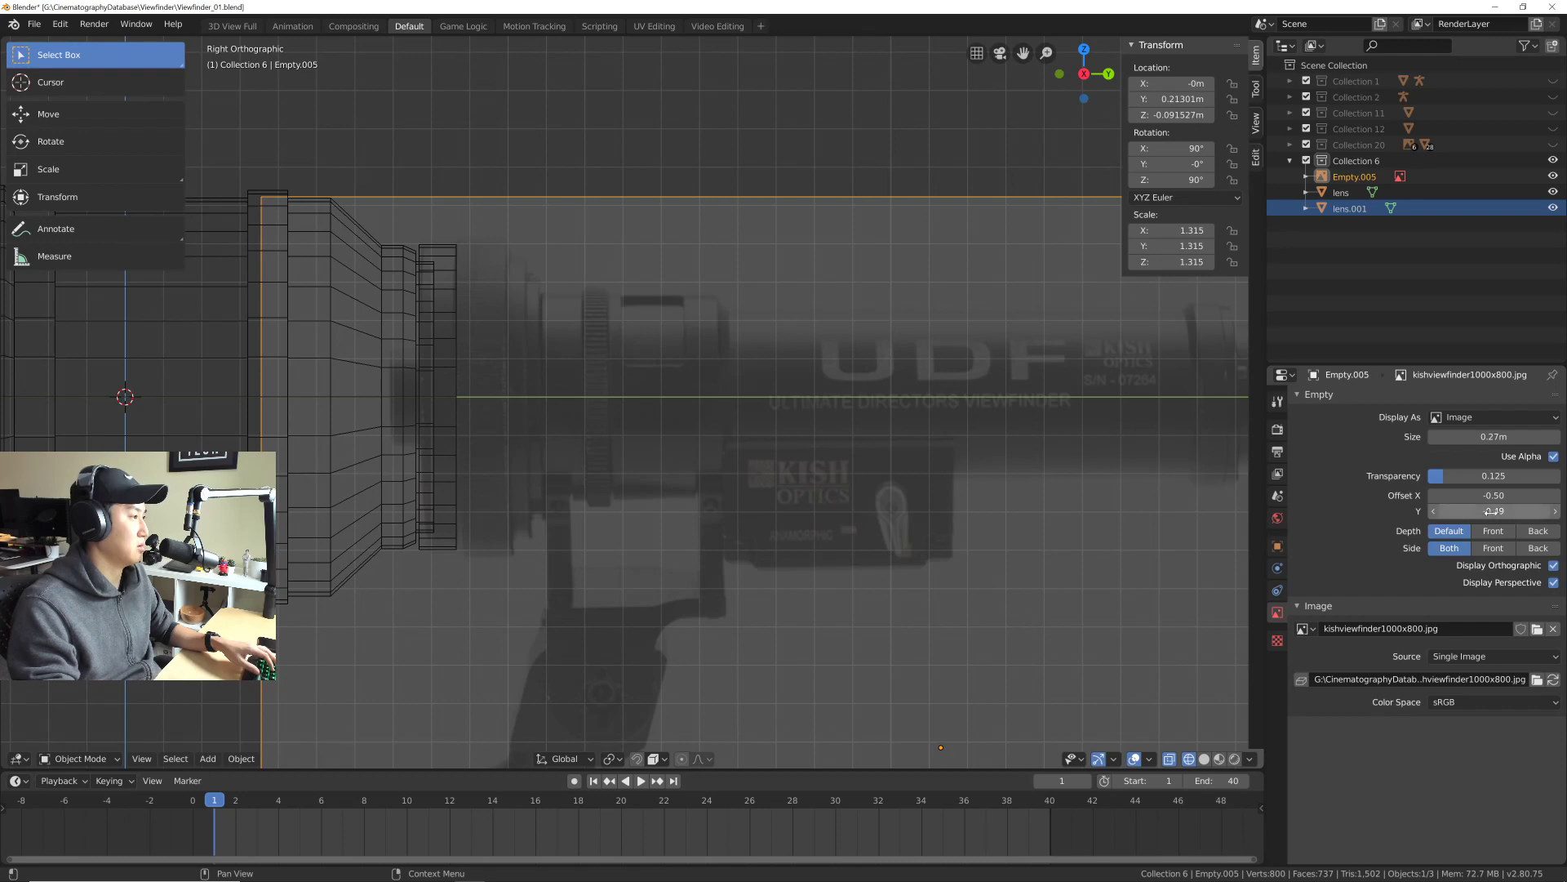
scroll(791, 437, "up", 2)
scroll(643, 363, "up", 2)
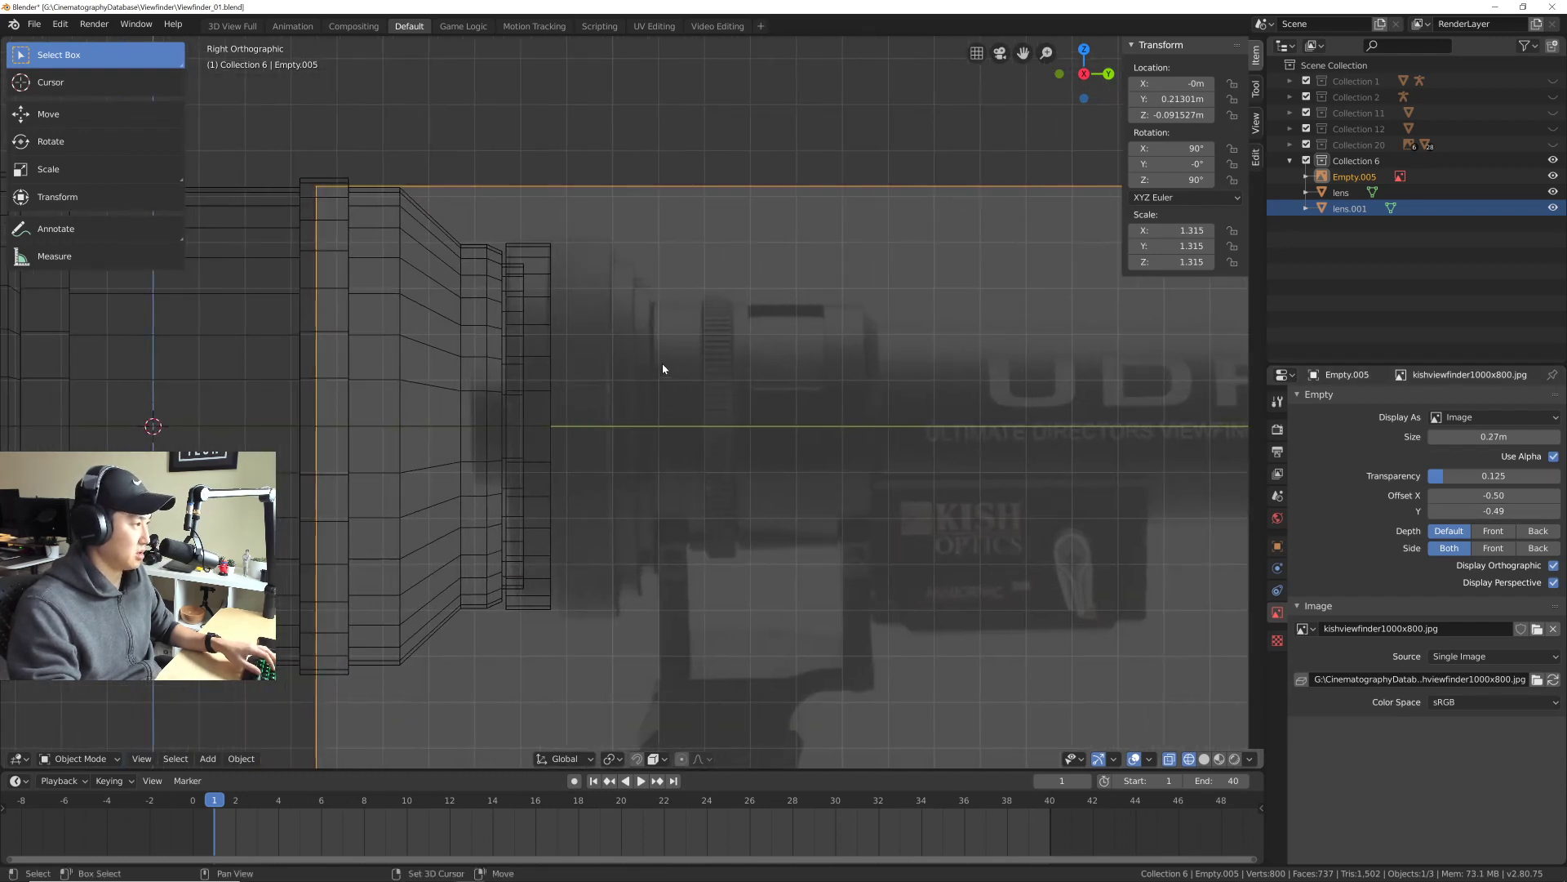
scroll(663, 368, "up", 2)
left_click_drag(578, 140, 542, 679, "shift")
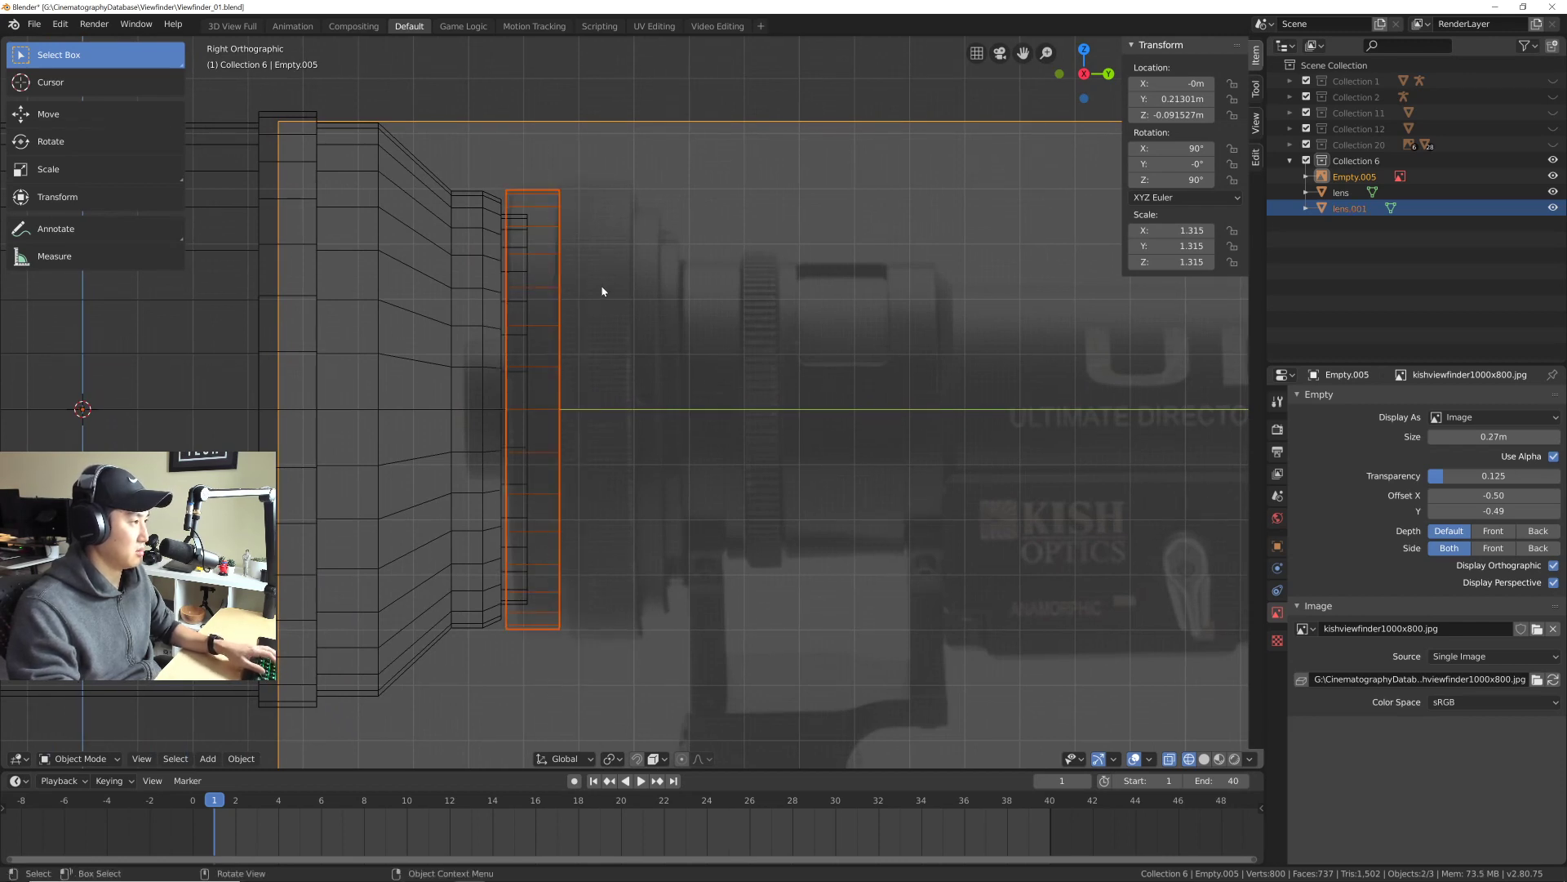
left_click(614, 326)
left_click(615, 369)
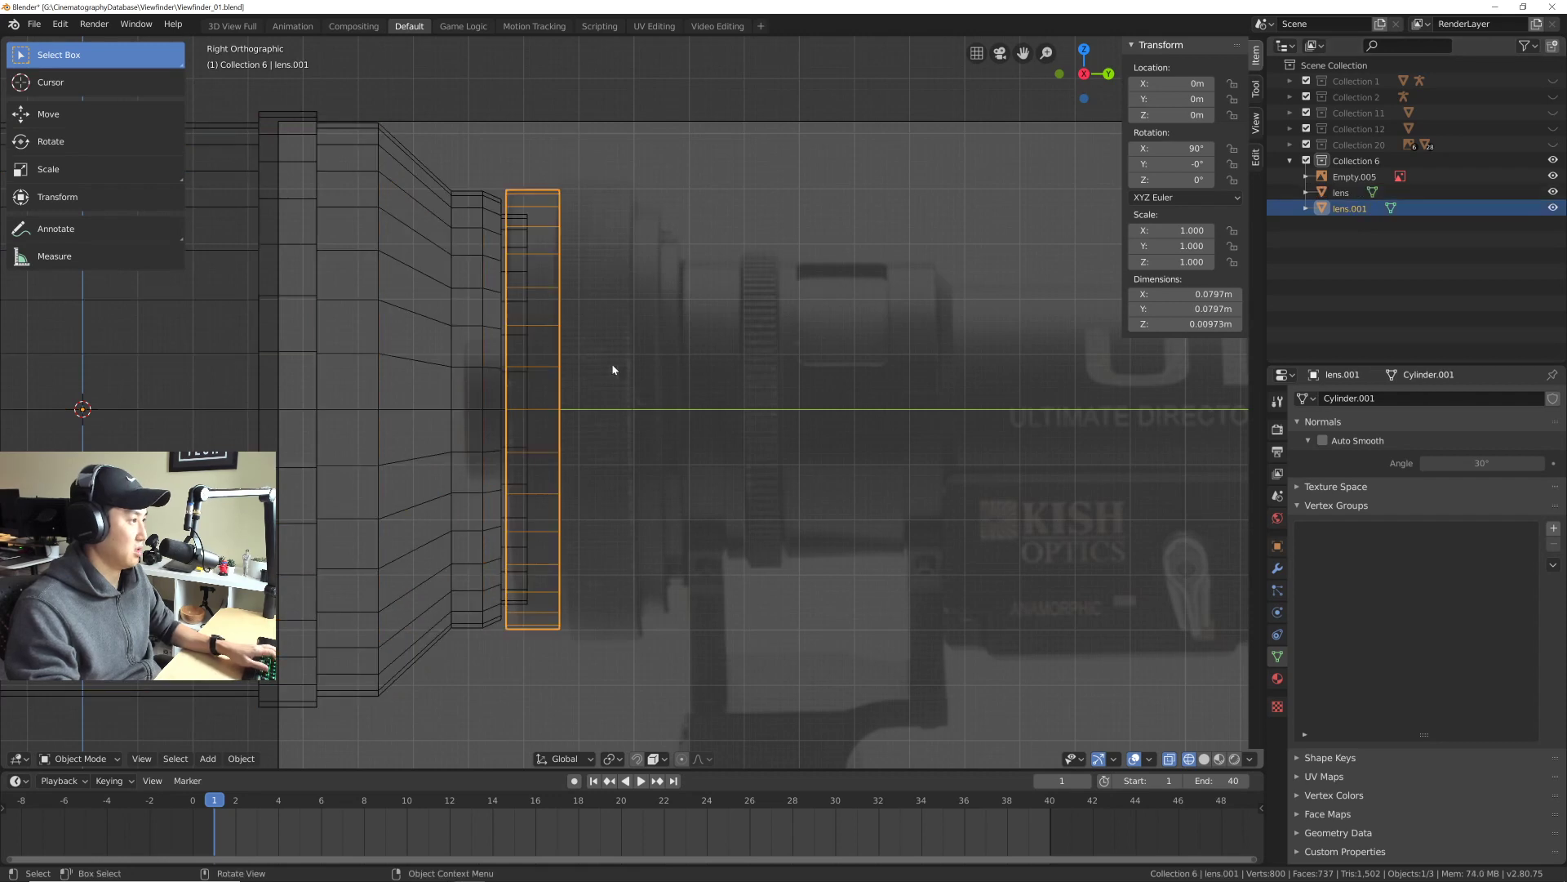
key("KP_Divide")
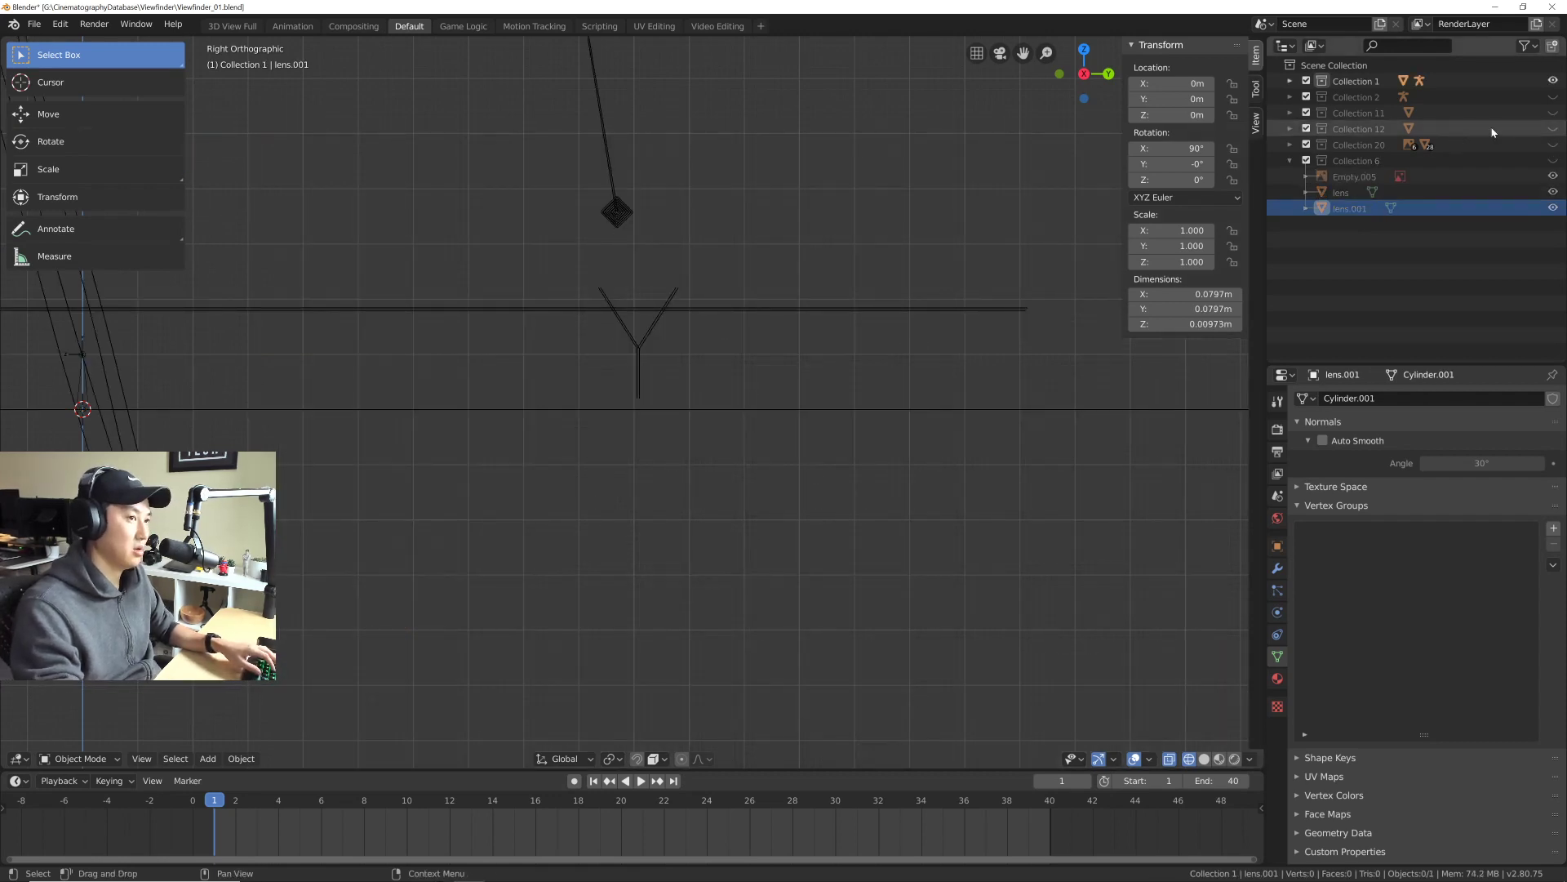
left_click(1554, 81)
key("KP_Divide")
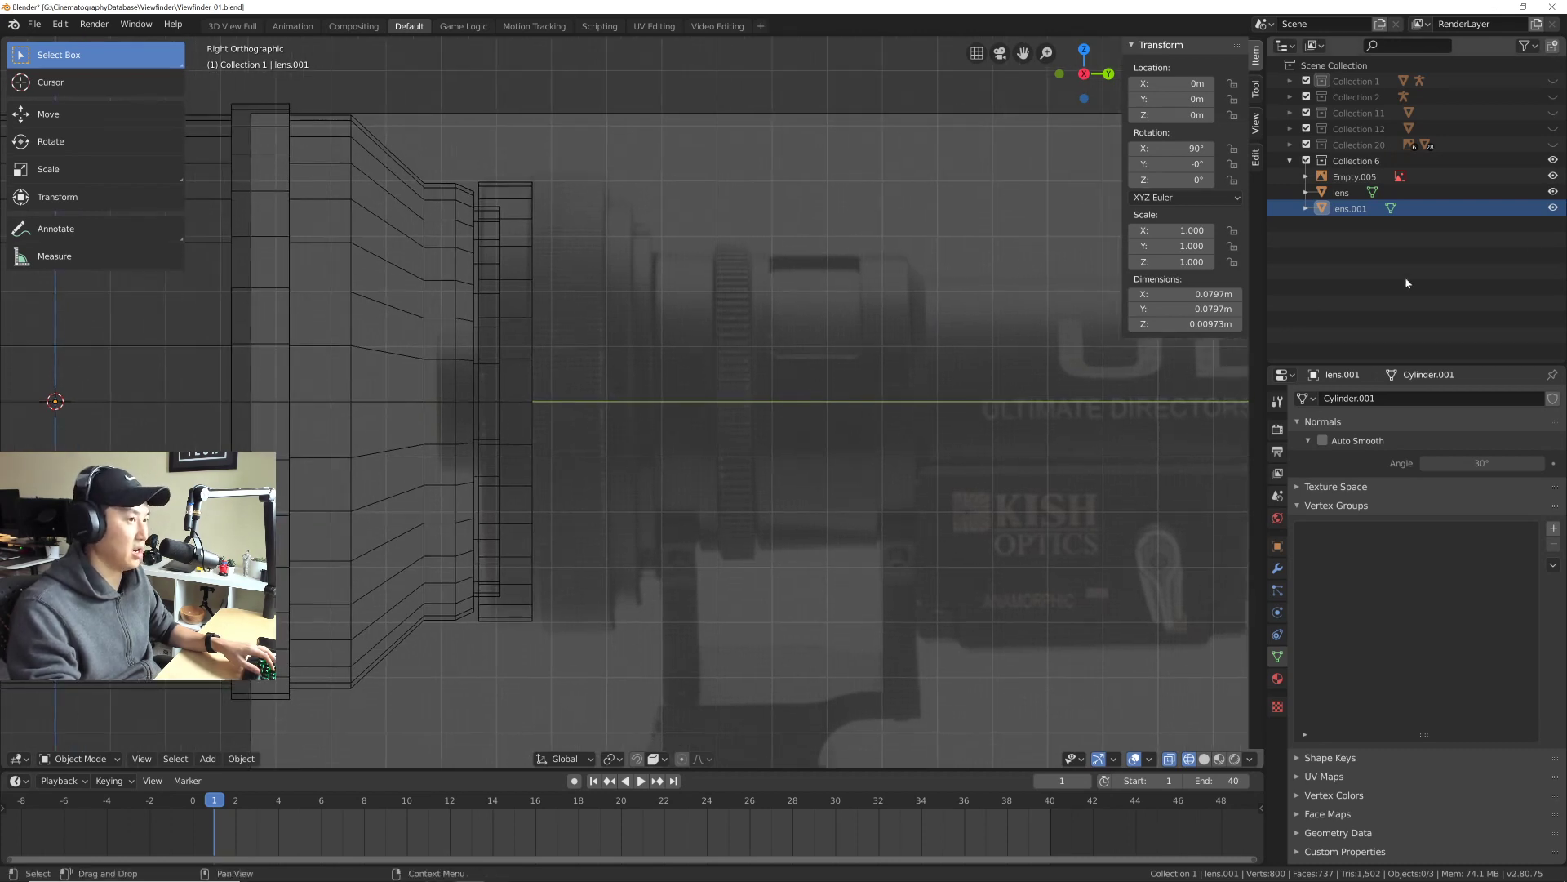
Step: Enter edit mode on the ring object and select the edge loop at its end facing the viewfinder, in edge select mode
left_click(1345, 209)
mouse_move(599, 338)
middle_mouse_down("shift")
mouse_move(616, 329)
mouse_move(579, 349)
middle_mouse_up("shift")
key("Tab")
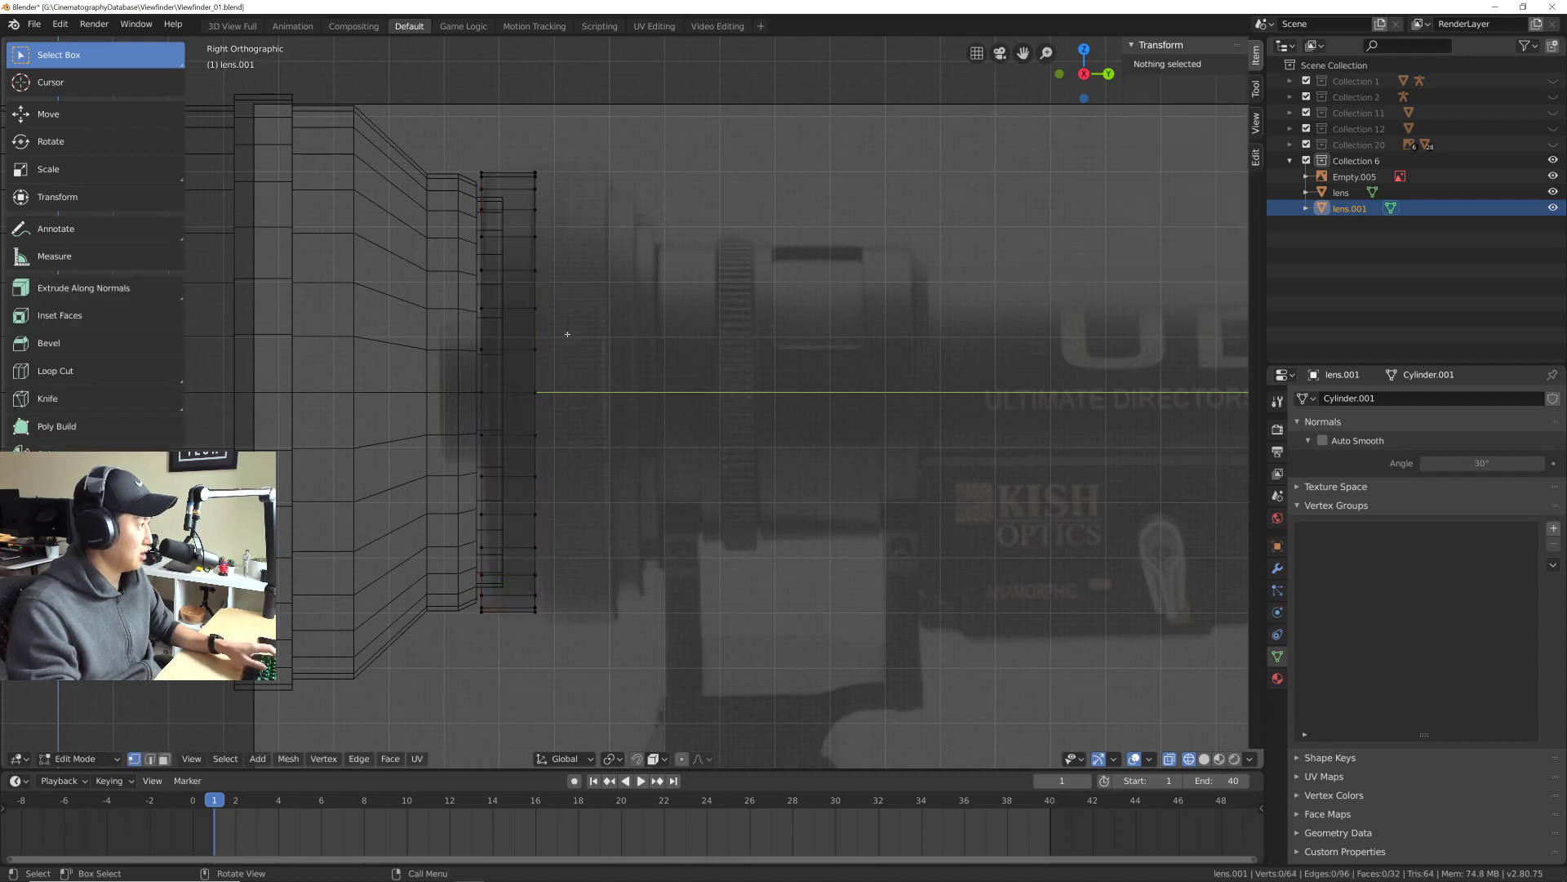
left_click_drag(517, 142, 553, 204)
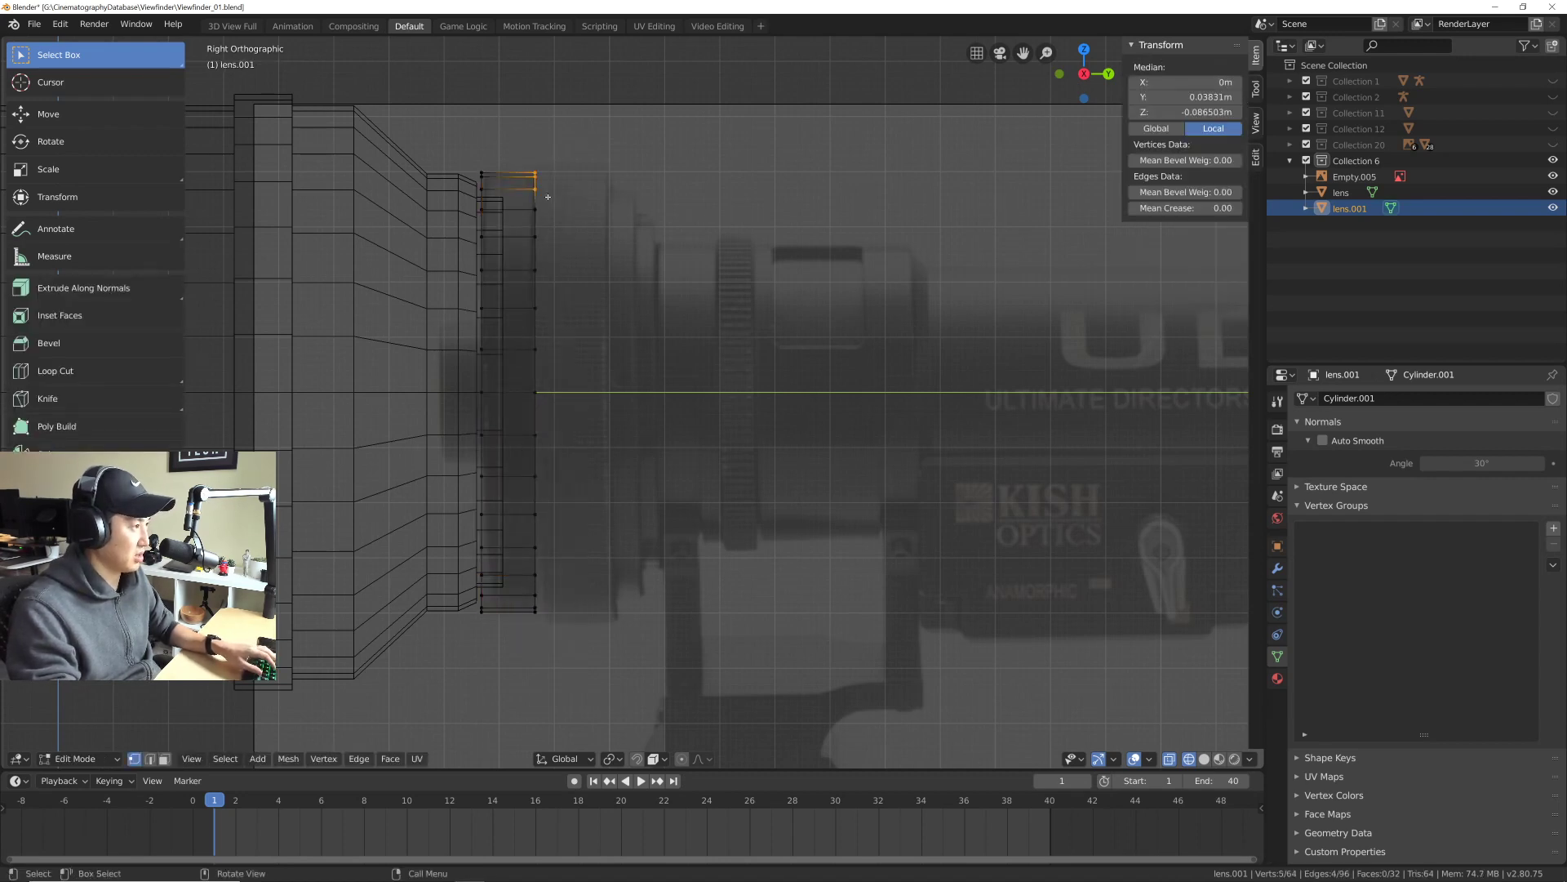
key("w")
key("alt+a")
key("w")
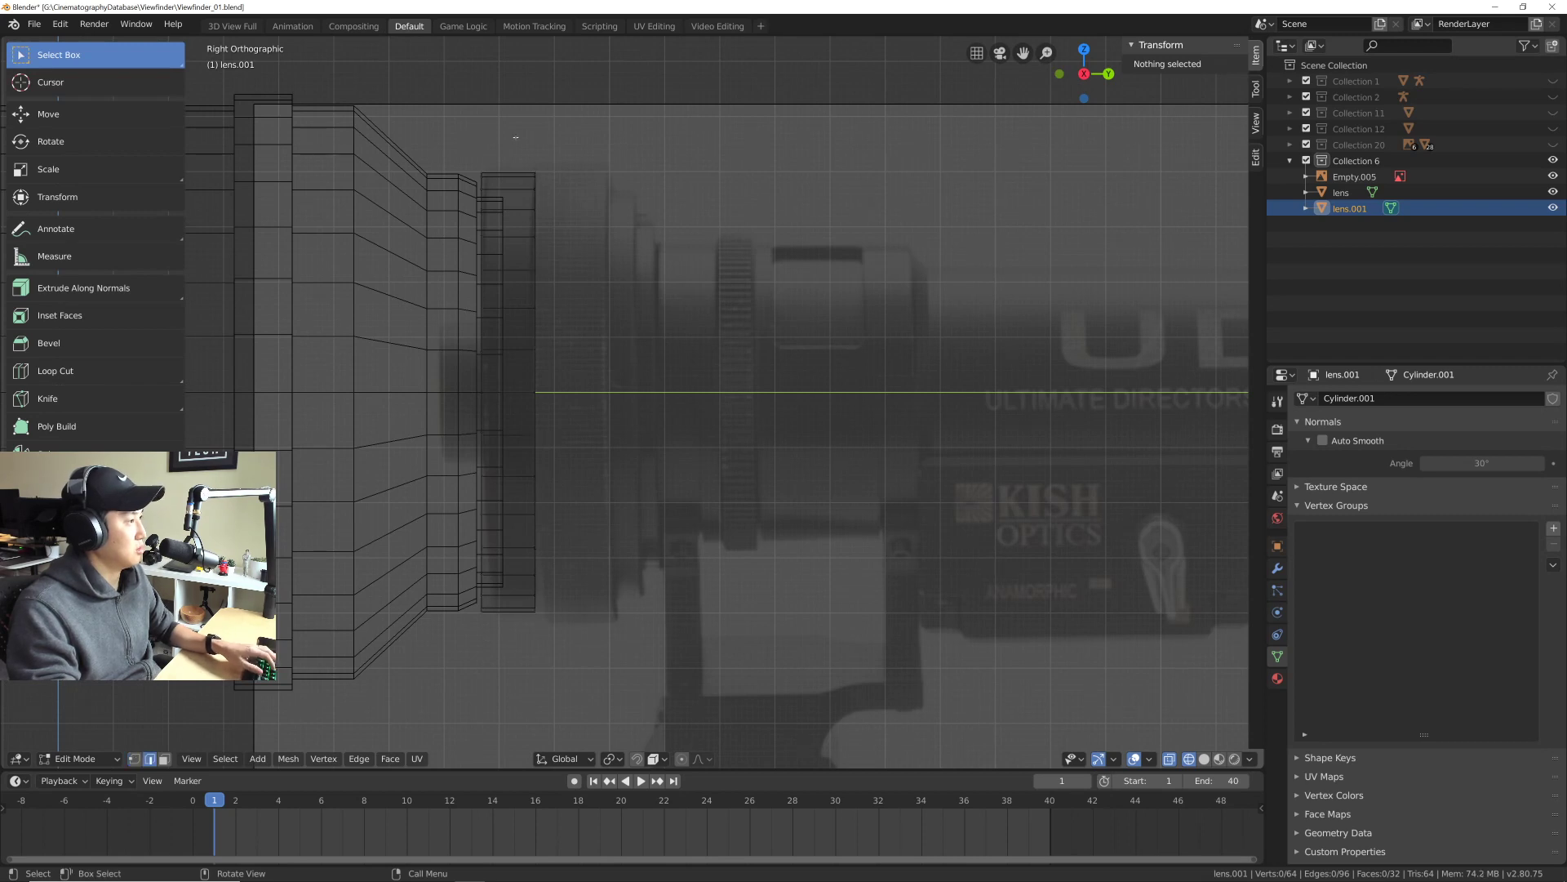
left_click_drag(527, 143, 600, 681)
middle_click_drag(627, 410, 586, 408, "shift")
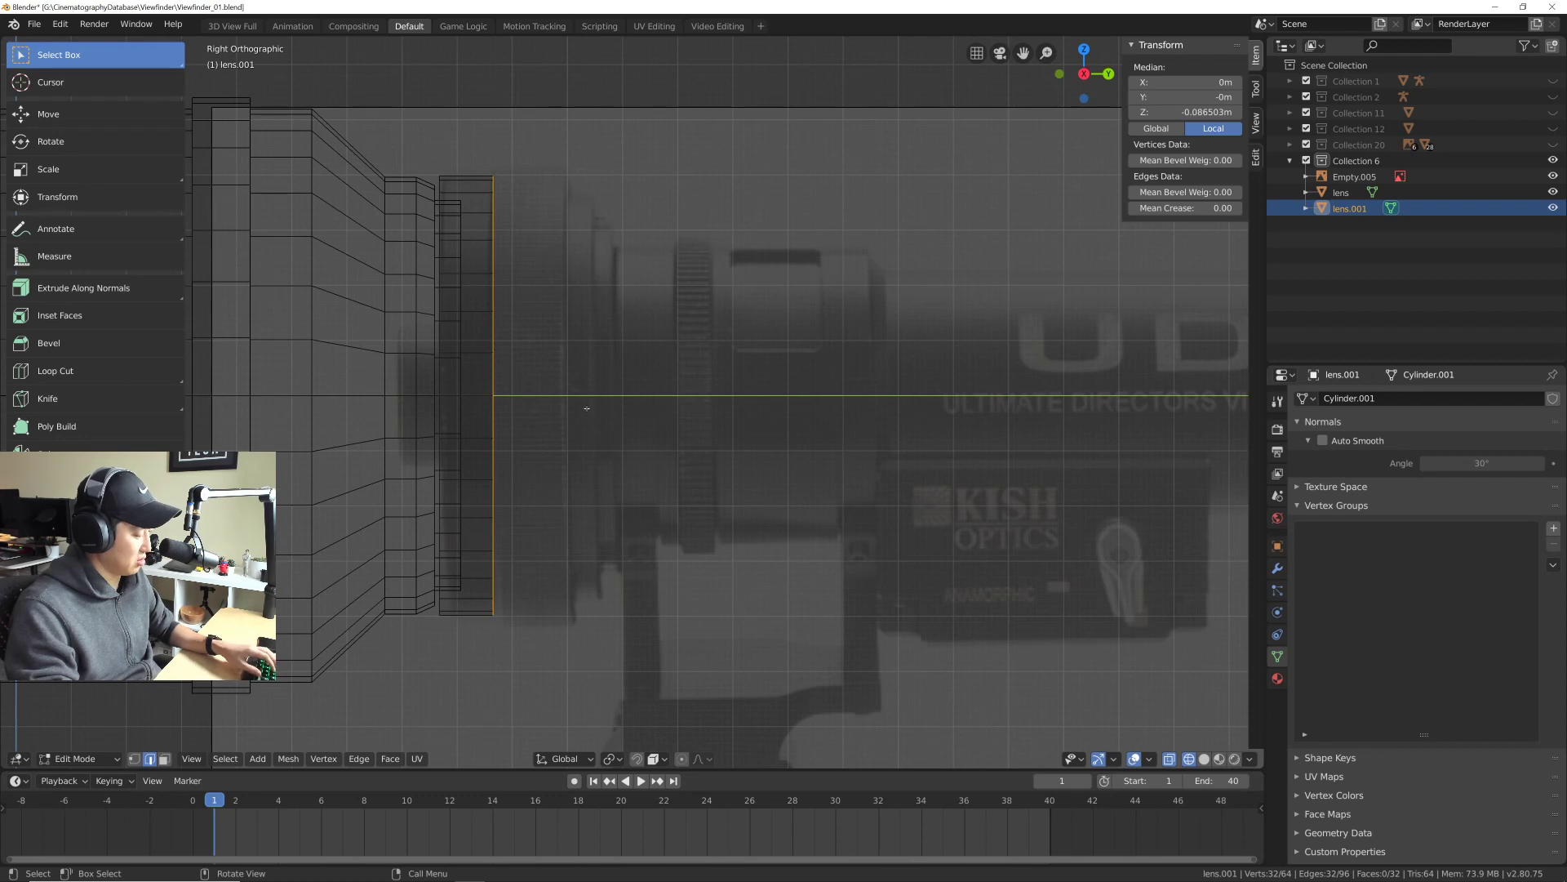
Step: Flatten the selected edge loop by scaling it to 0 along the Y axis
key("s")
key("y")
key("0")
key("Return")
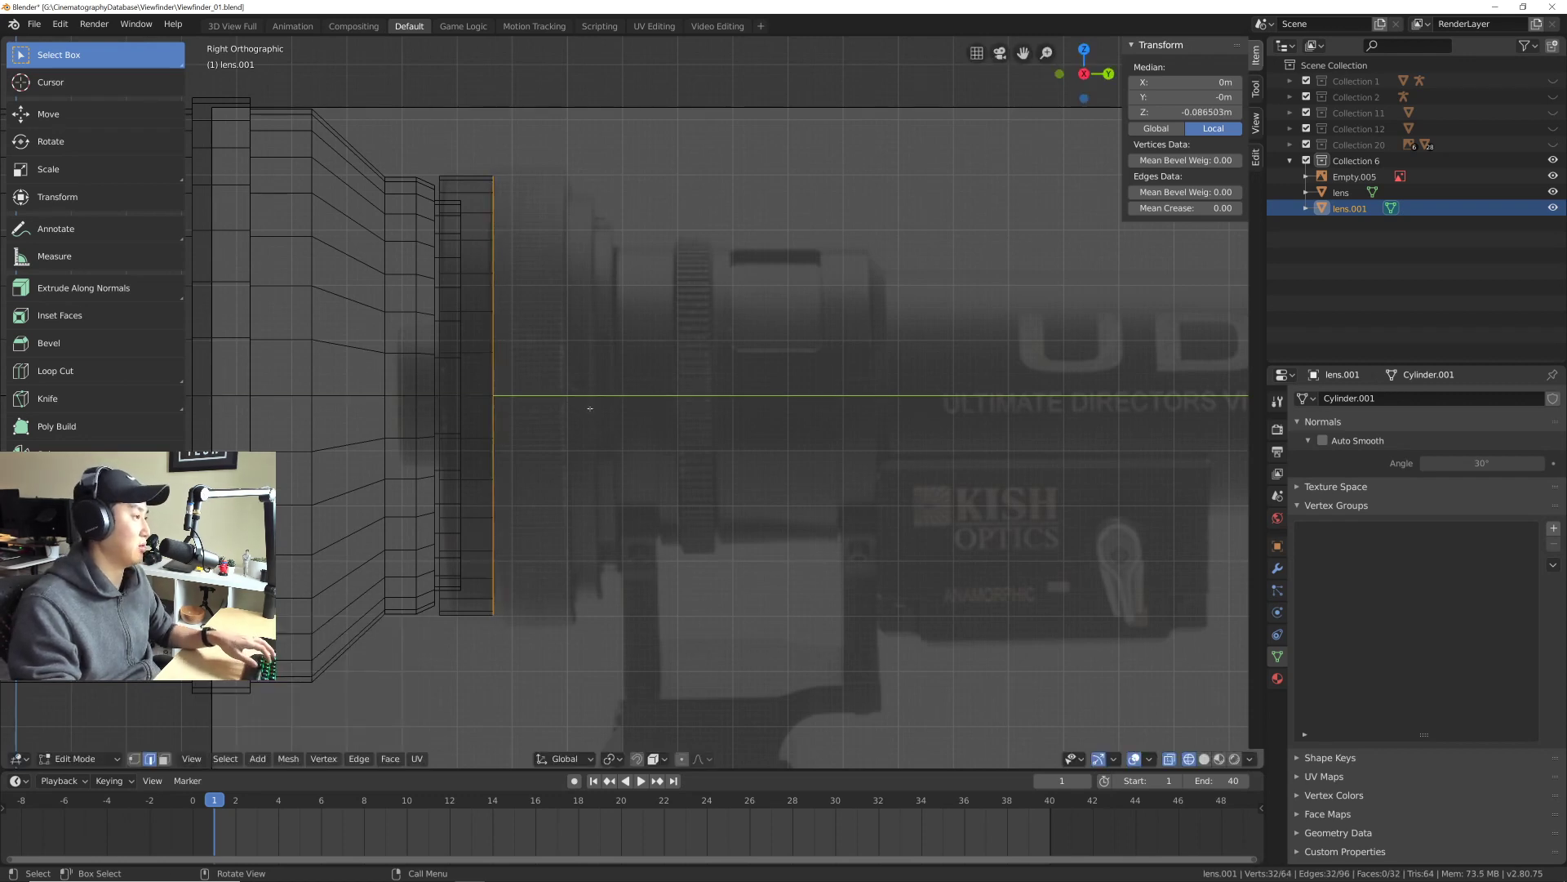
Step: Extrude the end loop in place, scale it to about 1.046, and extrude it again about 0.0129 m along Y
key("e")
key("s")
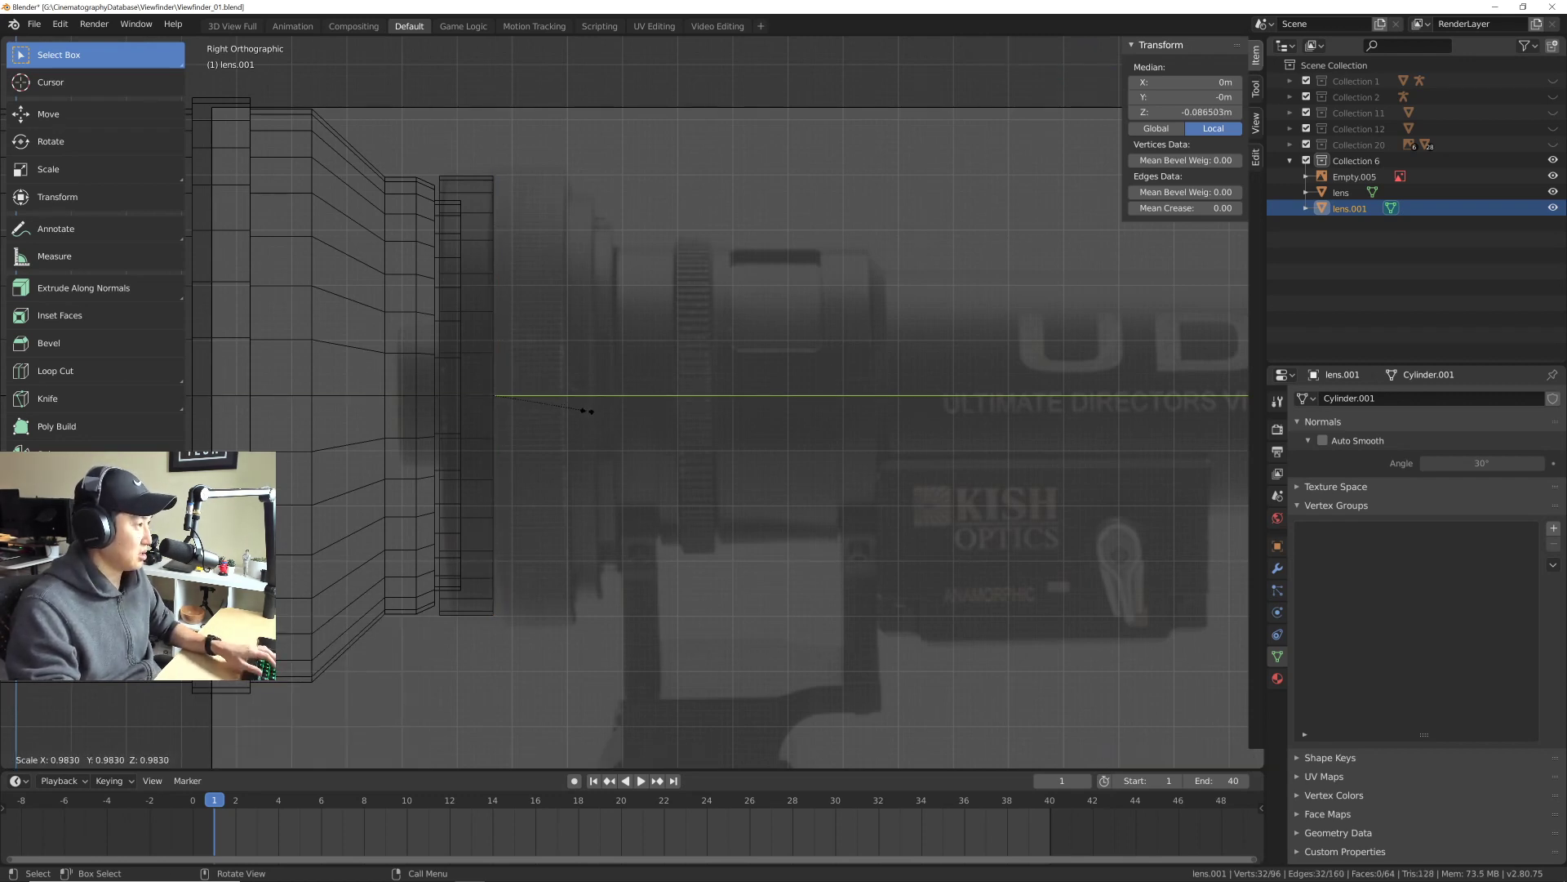
left_click(594, 411)
key("e")
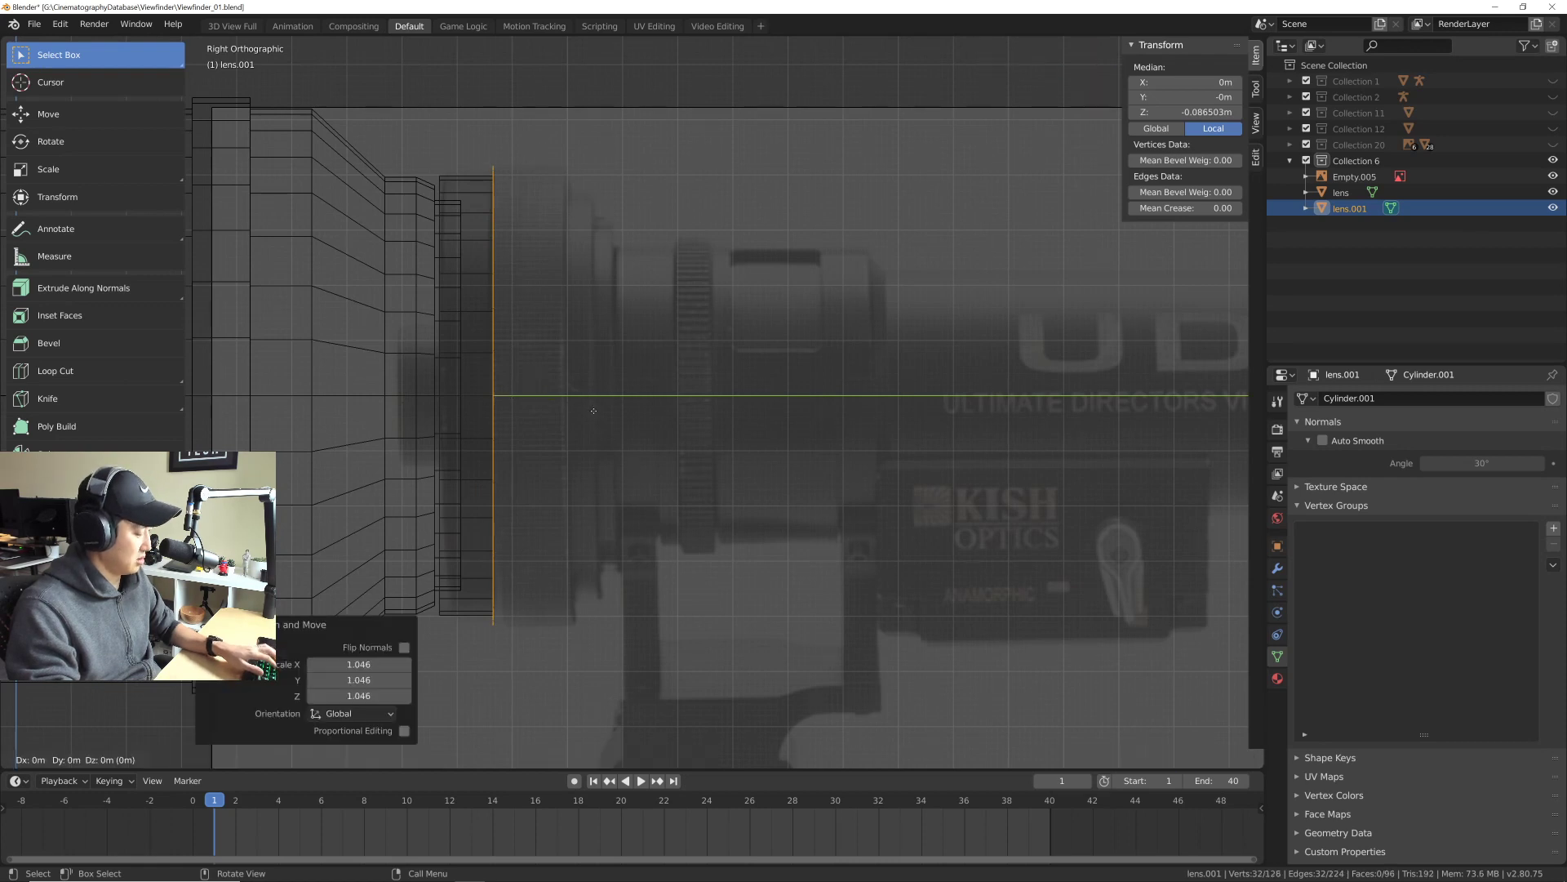
left_click(661, 412)
Step: Extrude the end loop in place, scale it to about 0.981, and extrude it again about 0.00148 m along Y
key("e")
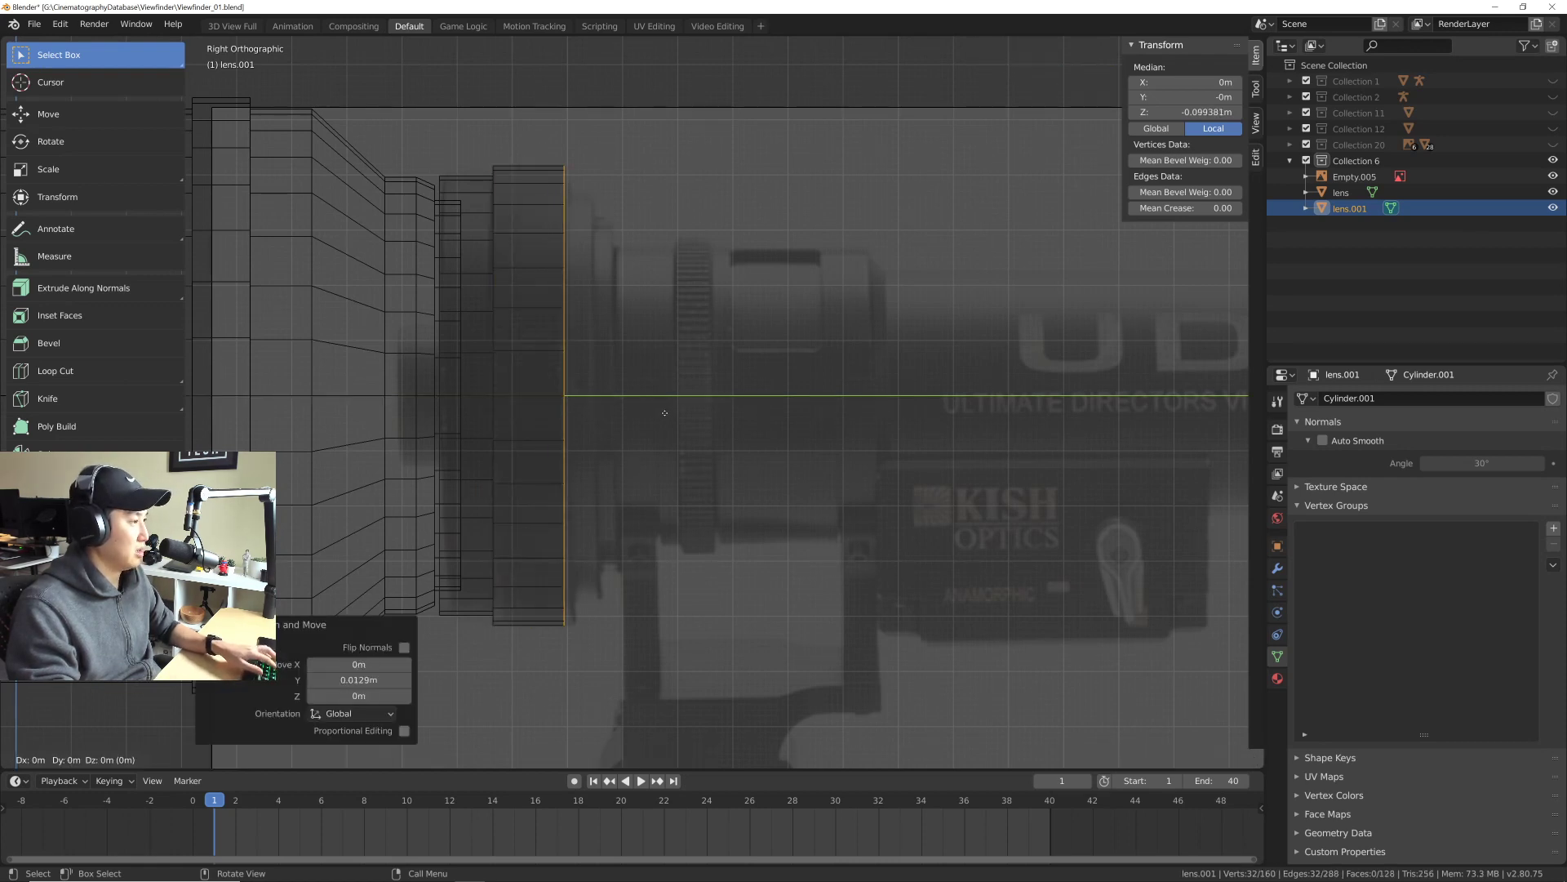
key("s")
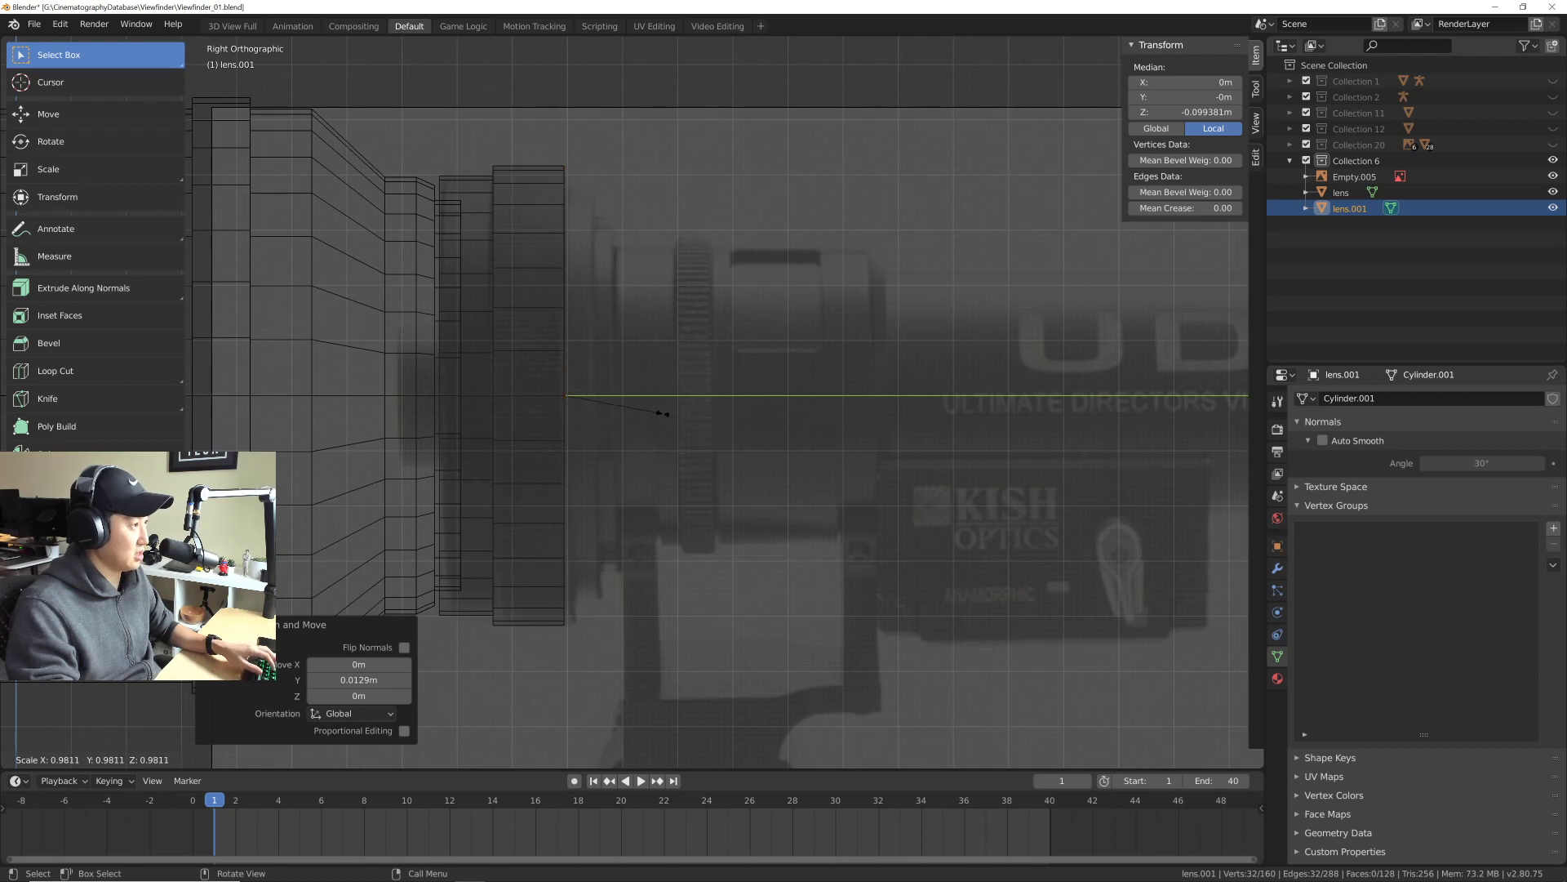
left_click(663, 413)
key("e")
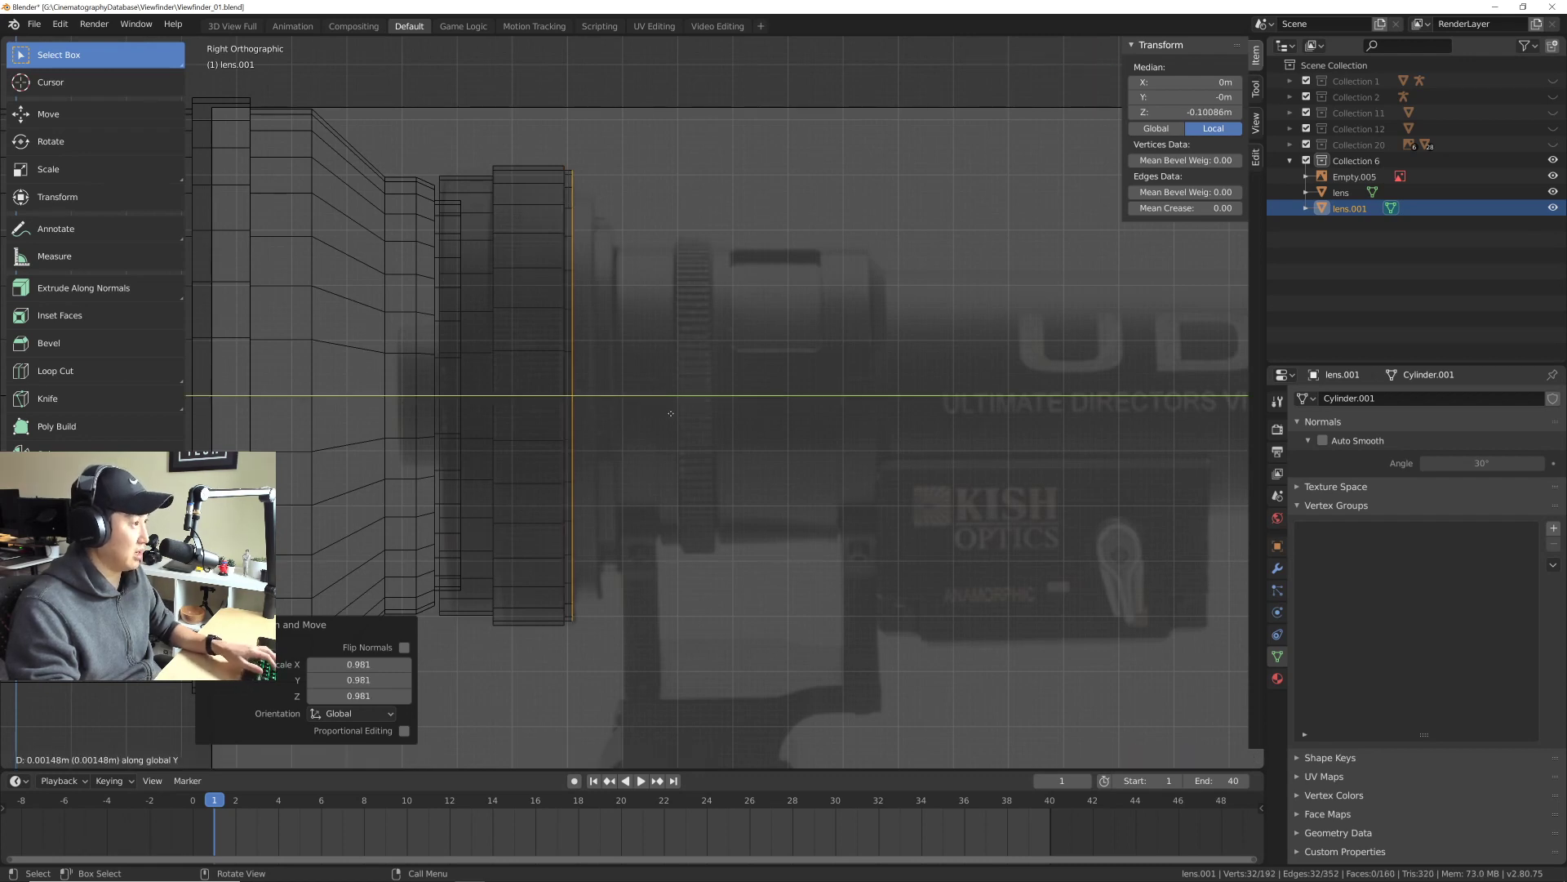
left_click(671, 413)
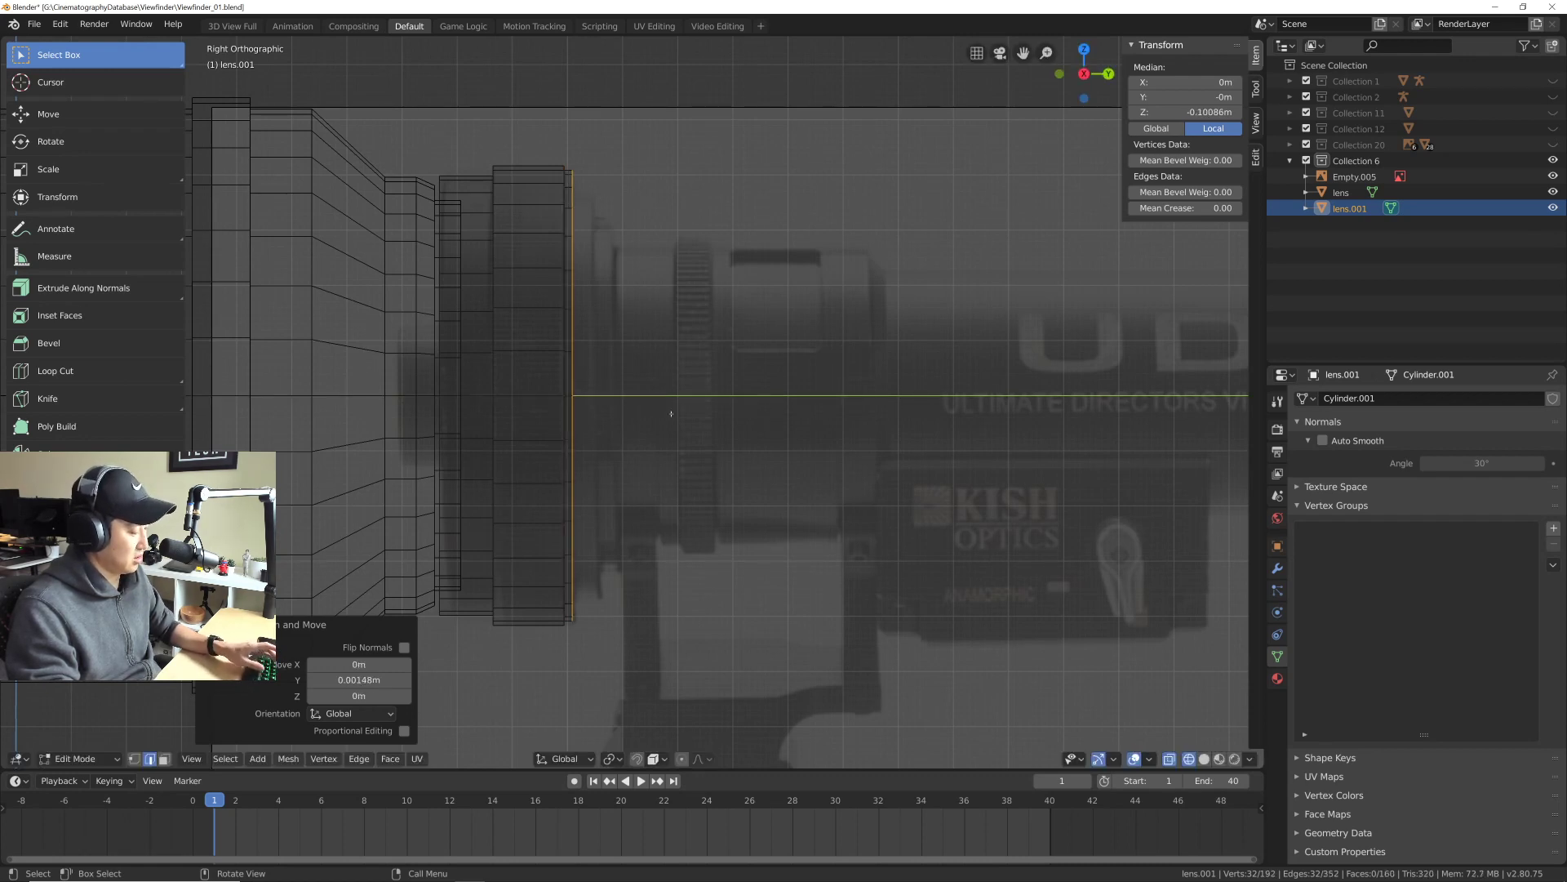
key("e")
key("s")
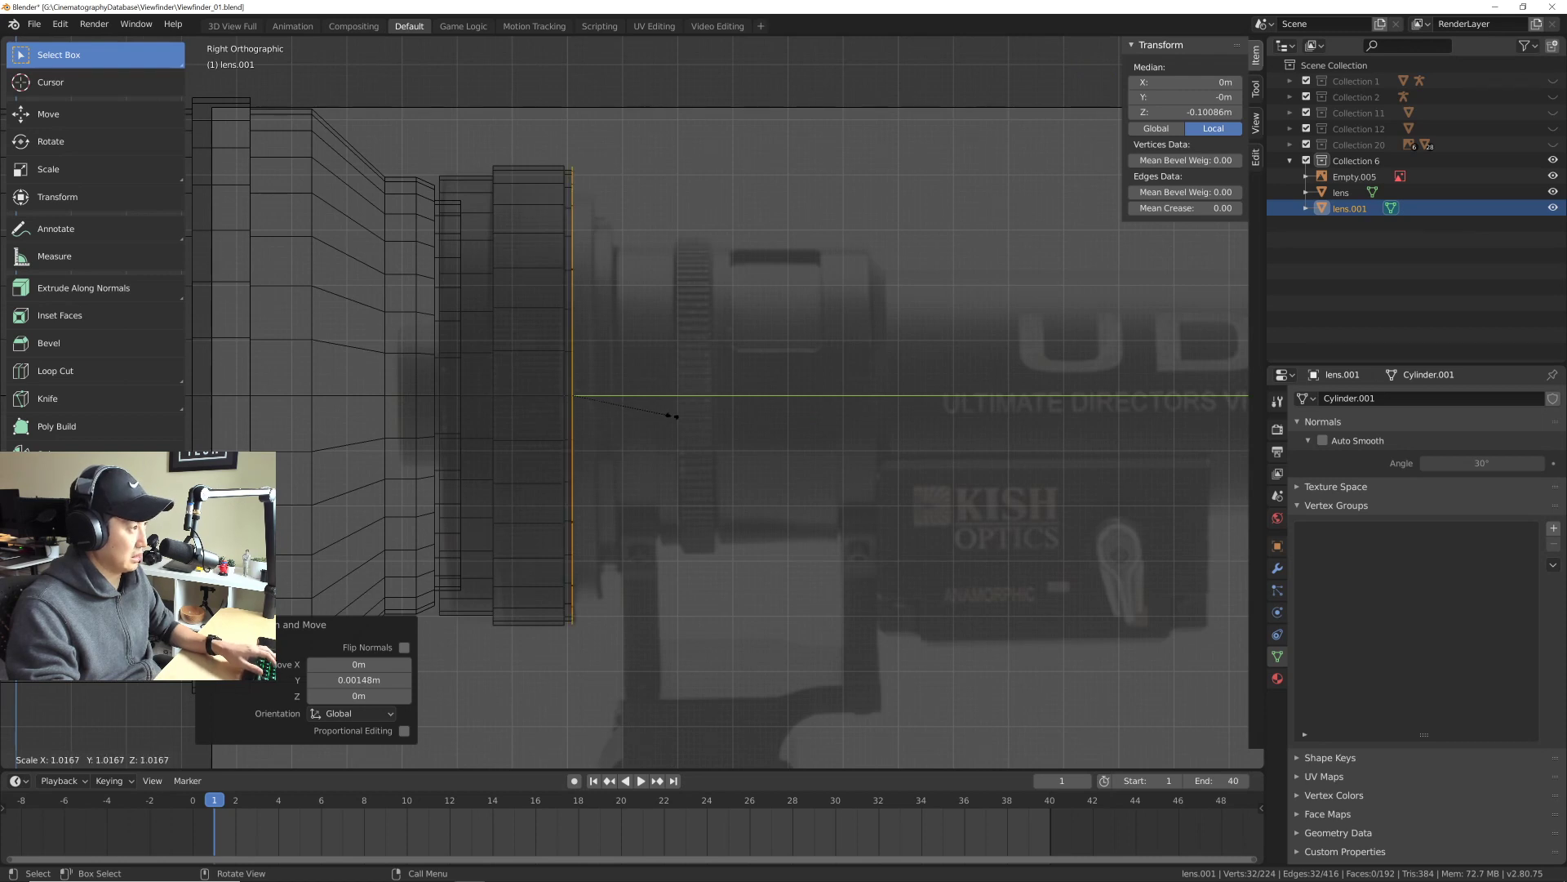
left_click(668, 417)
key("e")
key("y")
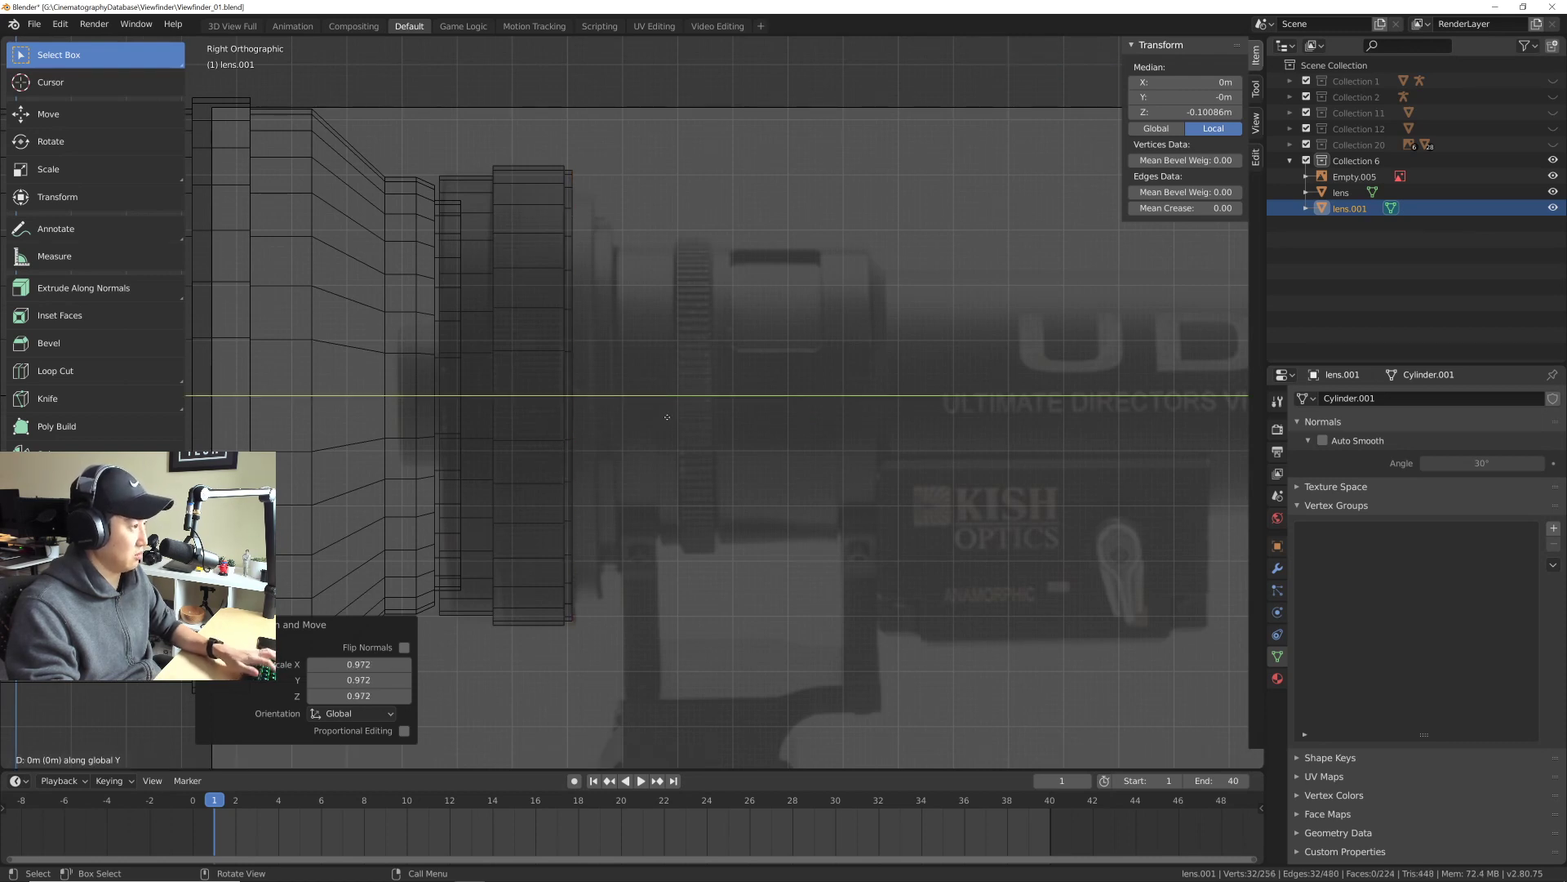
key("Escape")
key("ctrl+z")
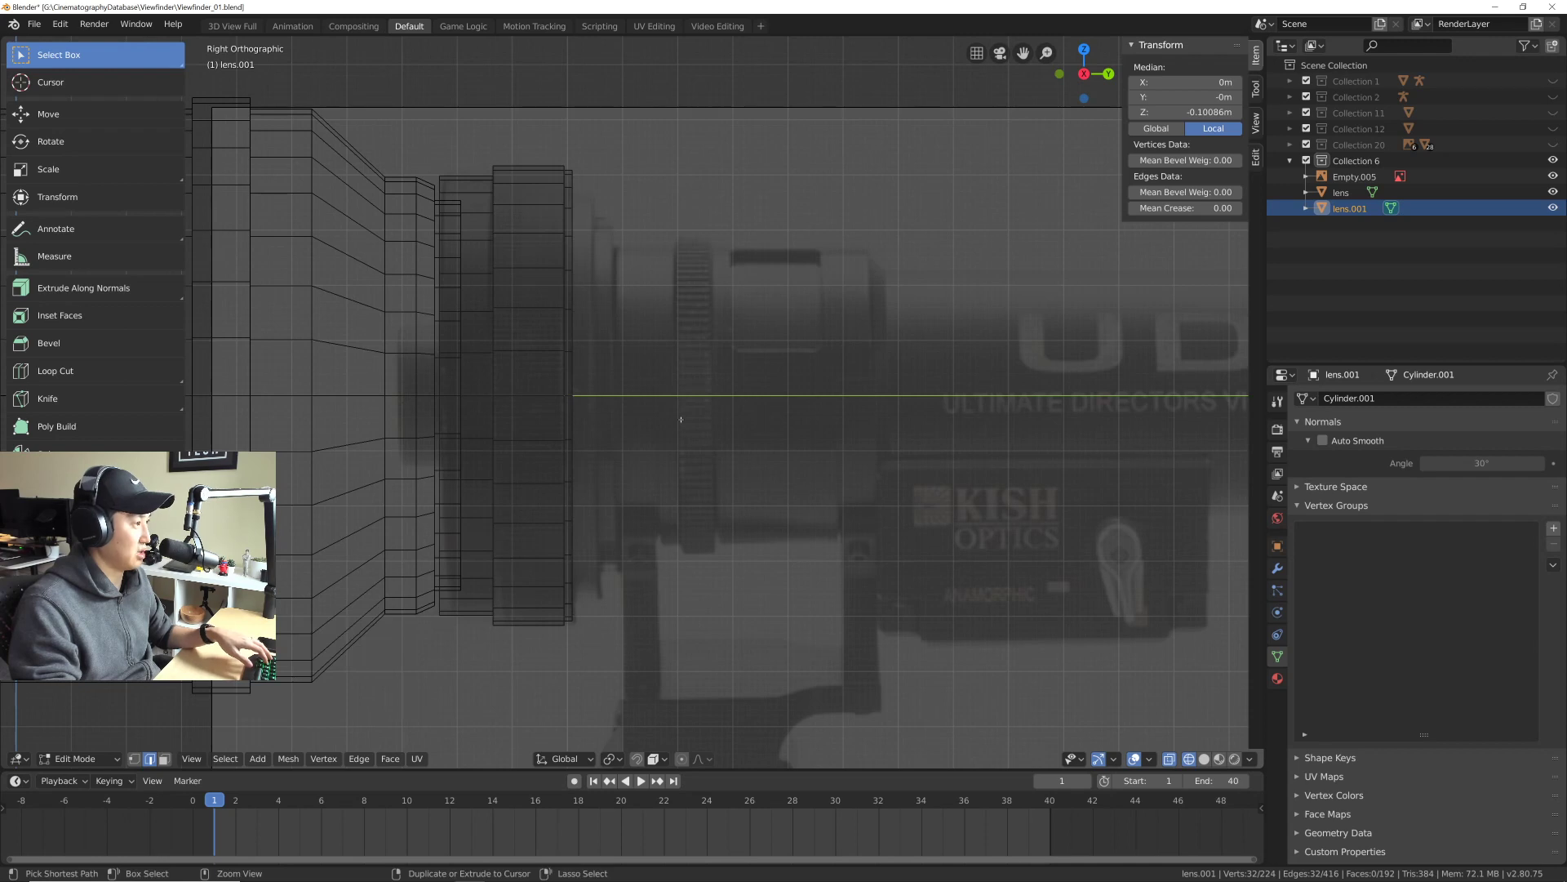
Step: Scale the newly extruded end loop to about 0.896 and extrude it about 0.00348 m along Y
key("s")
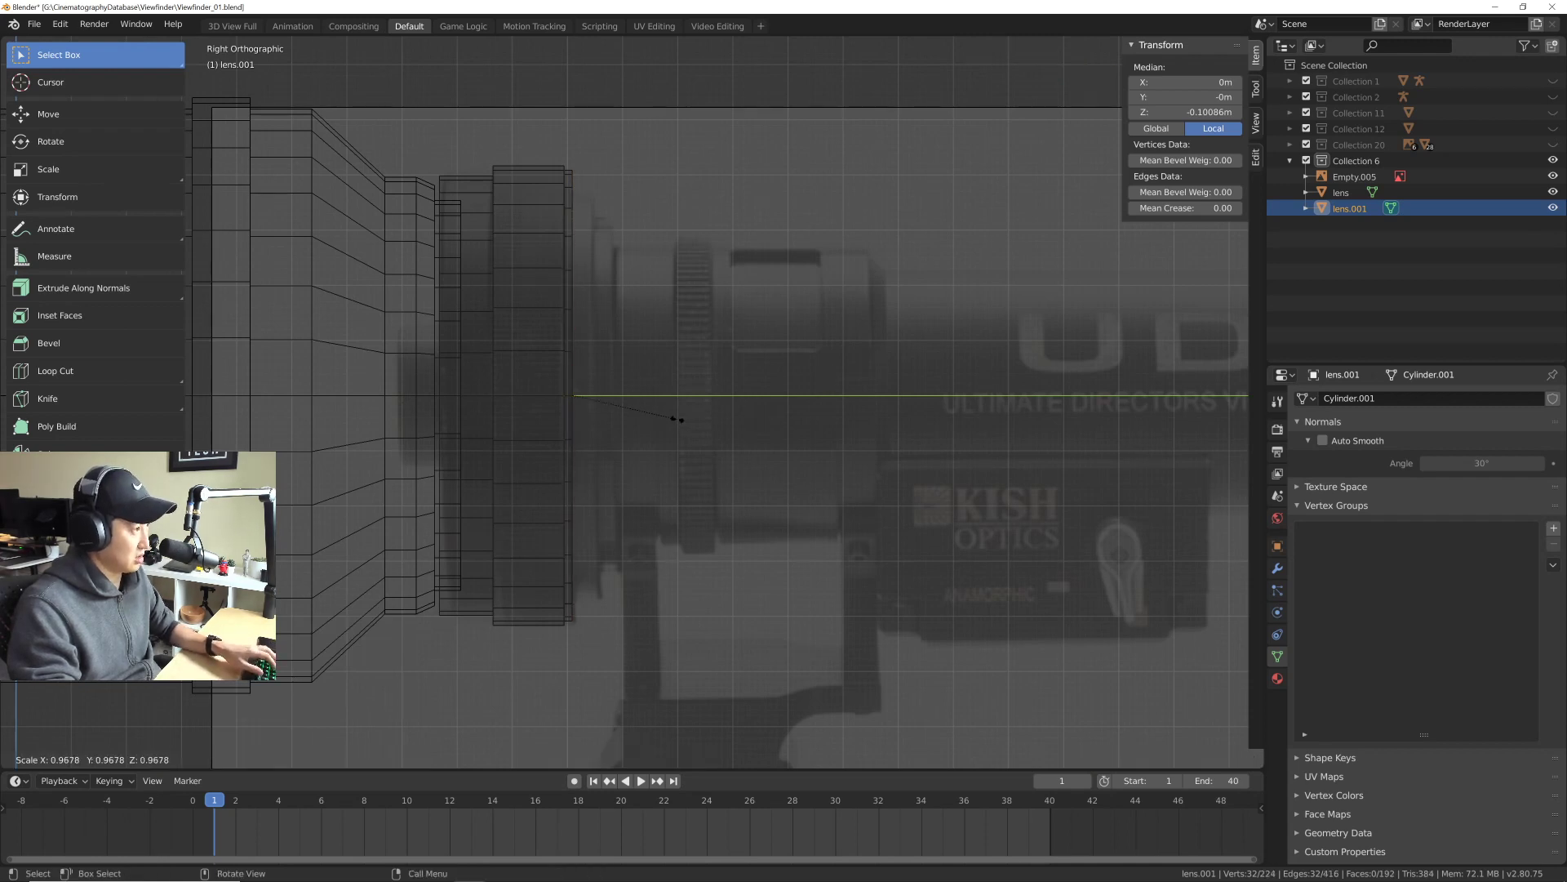
left_click(669, 421)
key("e")
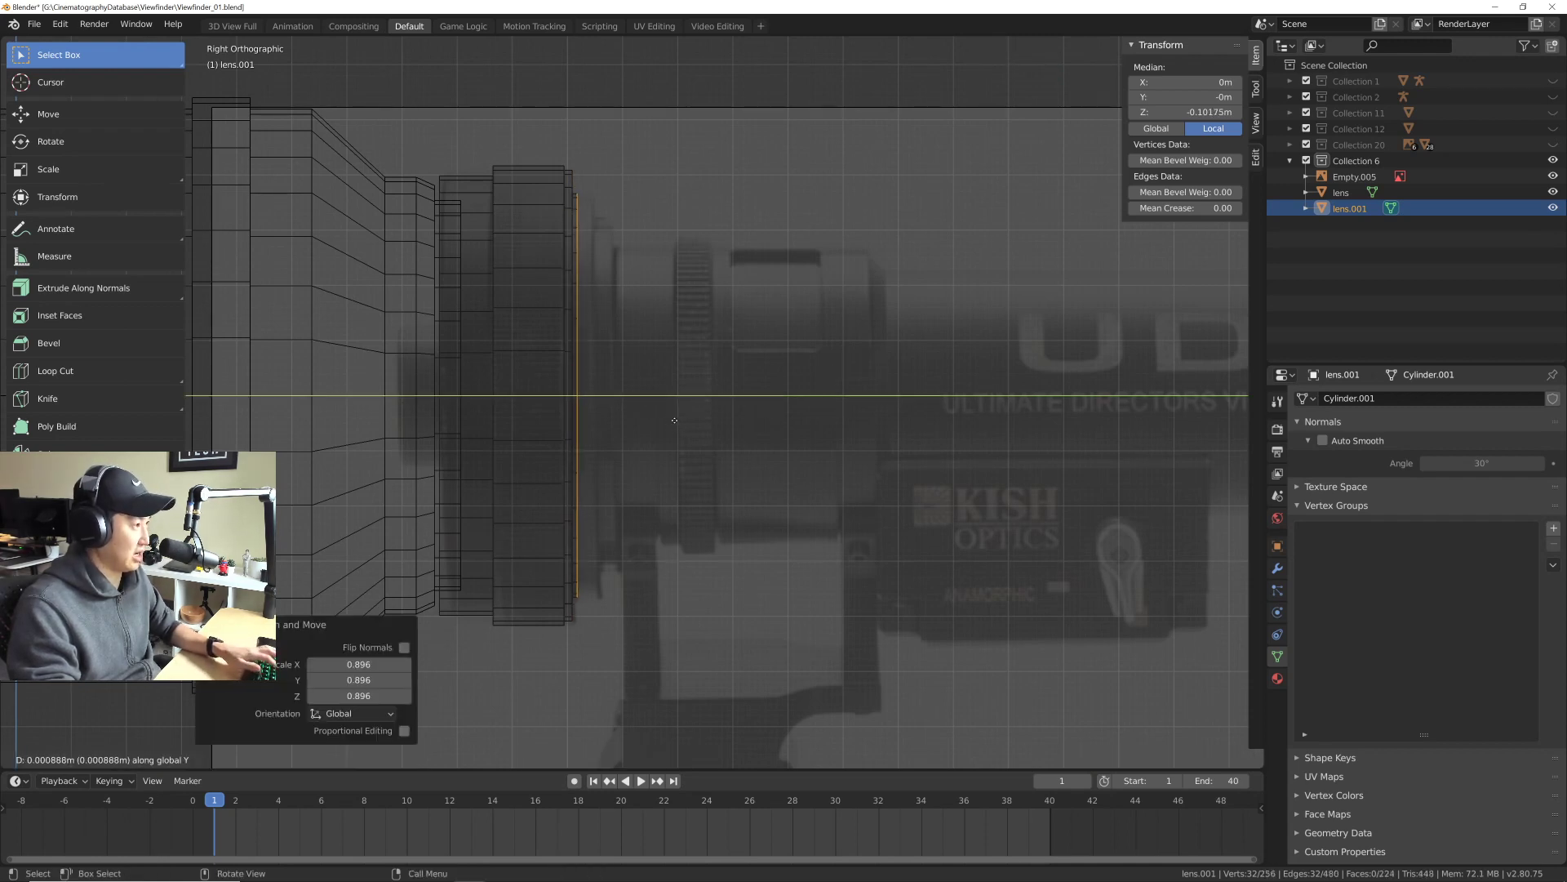
left_click(689, 421)
Step: Extrude the end loop in place, scale it to about 0.865, and extrude it again about 0.00414 m along Y
key("e")
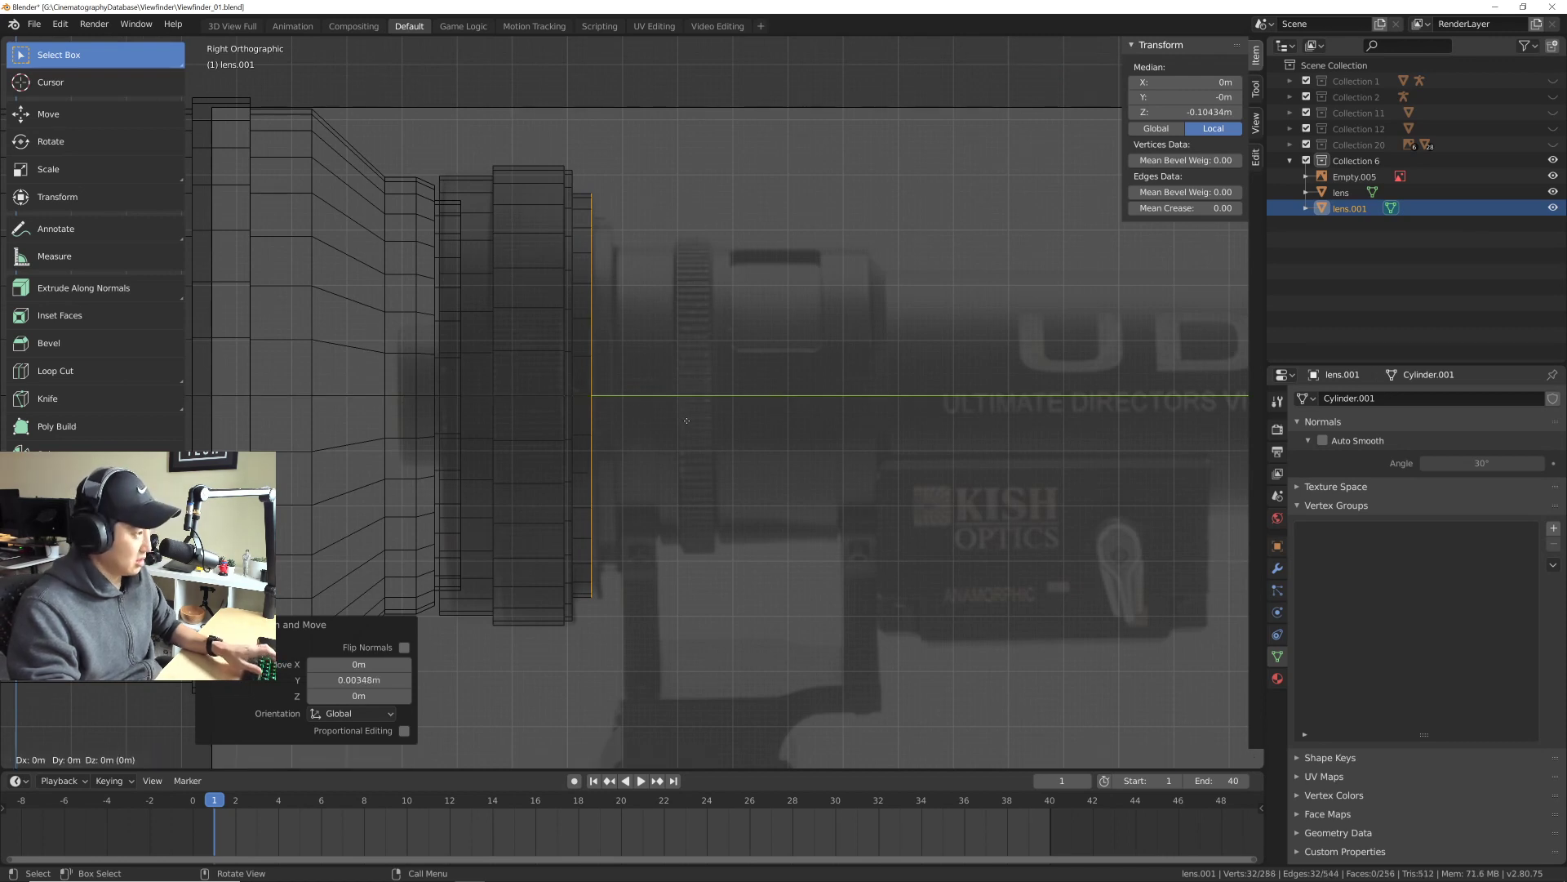
key("s")
left_click(671, 427)
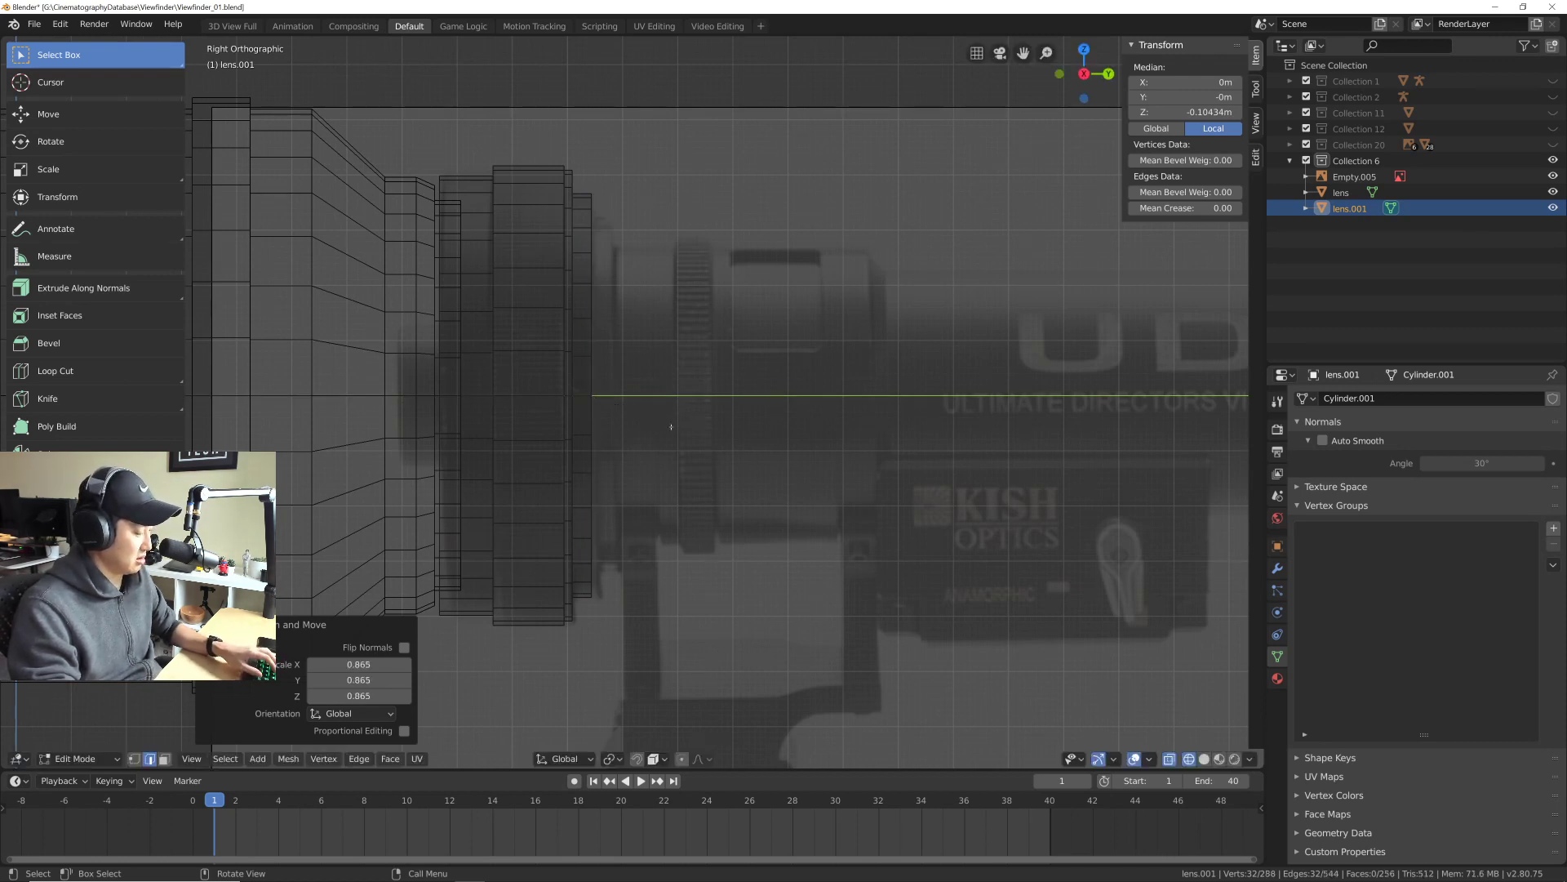
key("e")
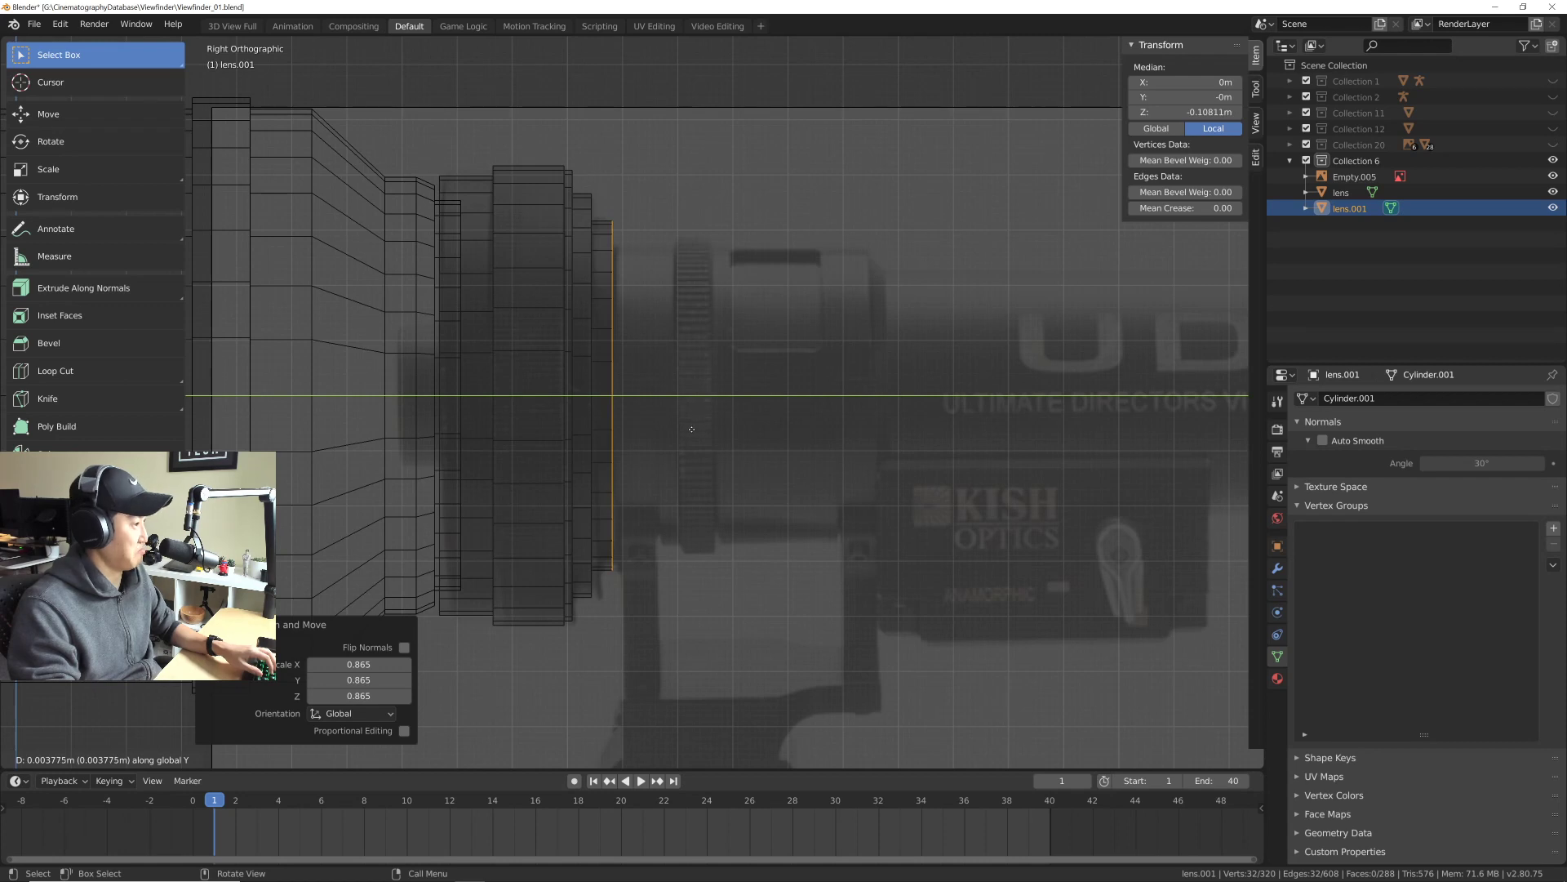
left_click(694, 435)
key("e")
key("s")
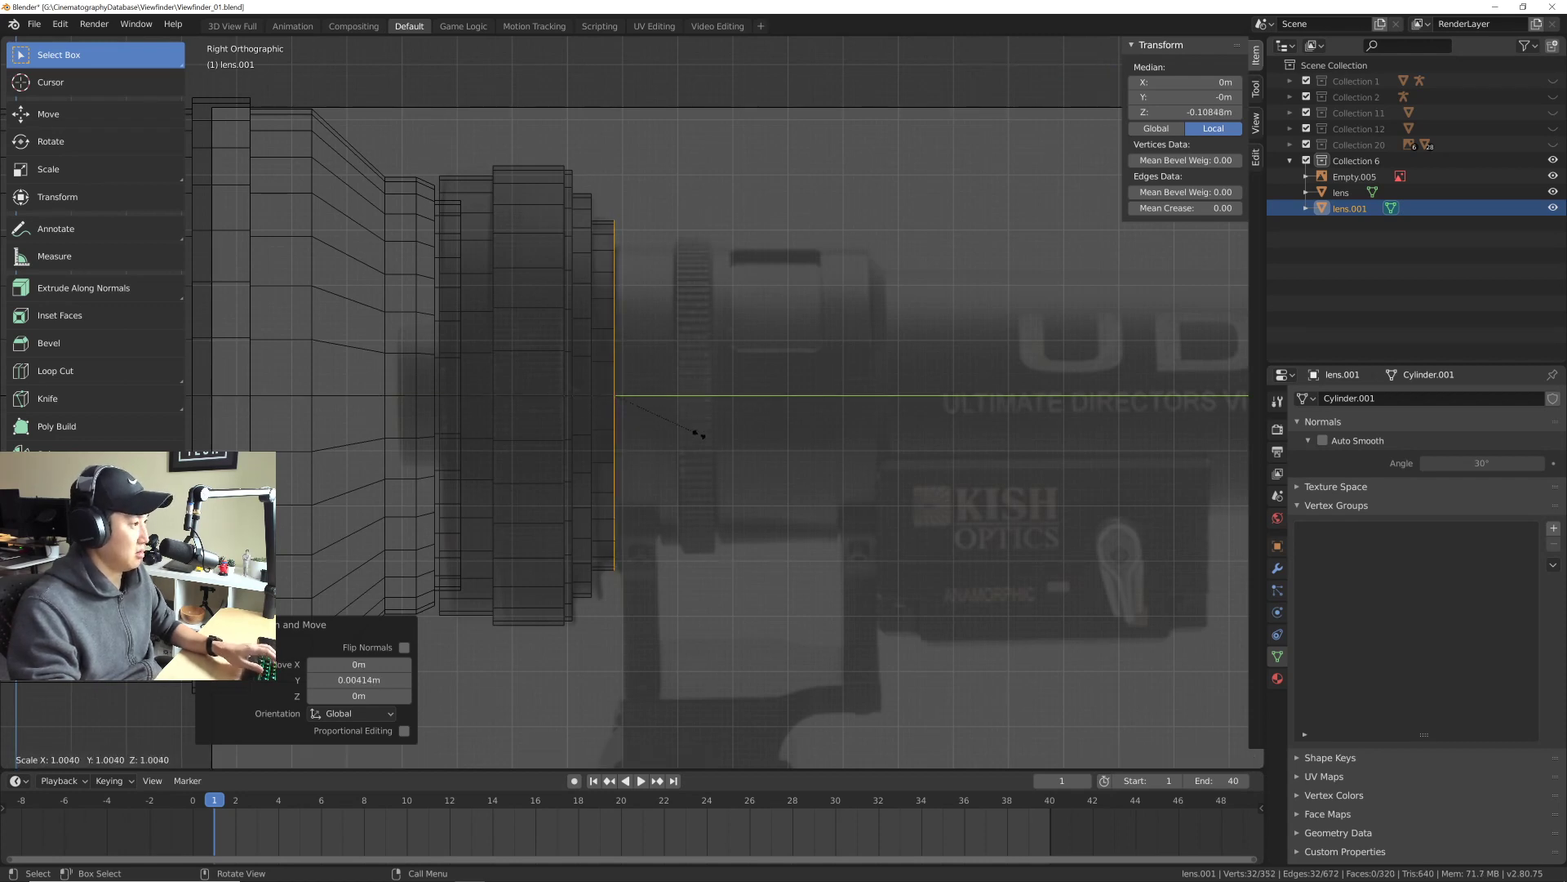
left_click(686, 440)
key("e")
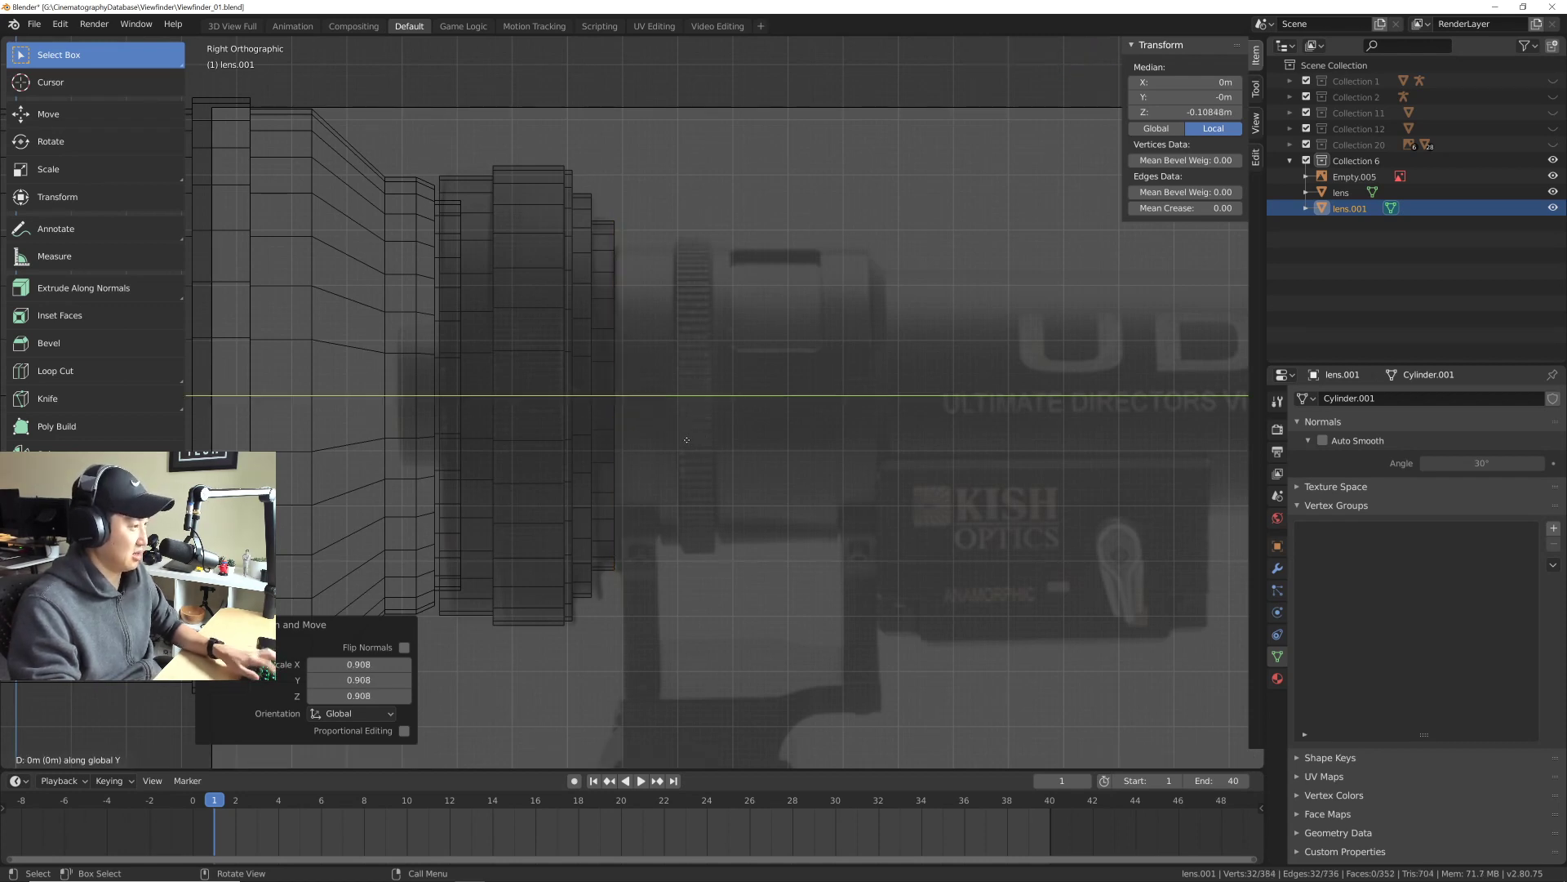
left_click(753, 450)
key("ctrl+z")
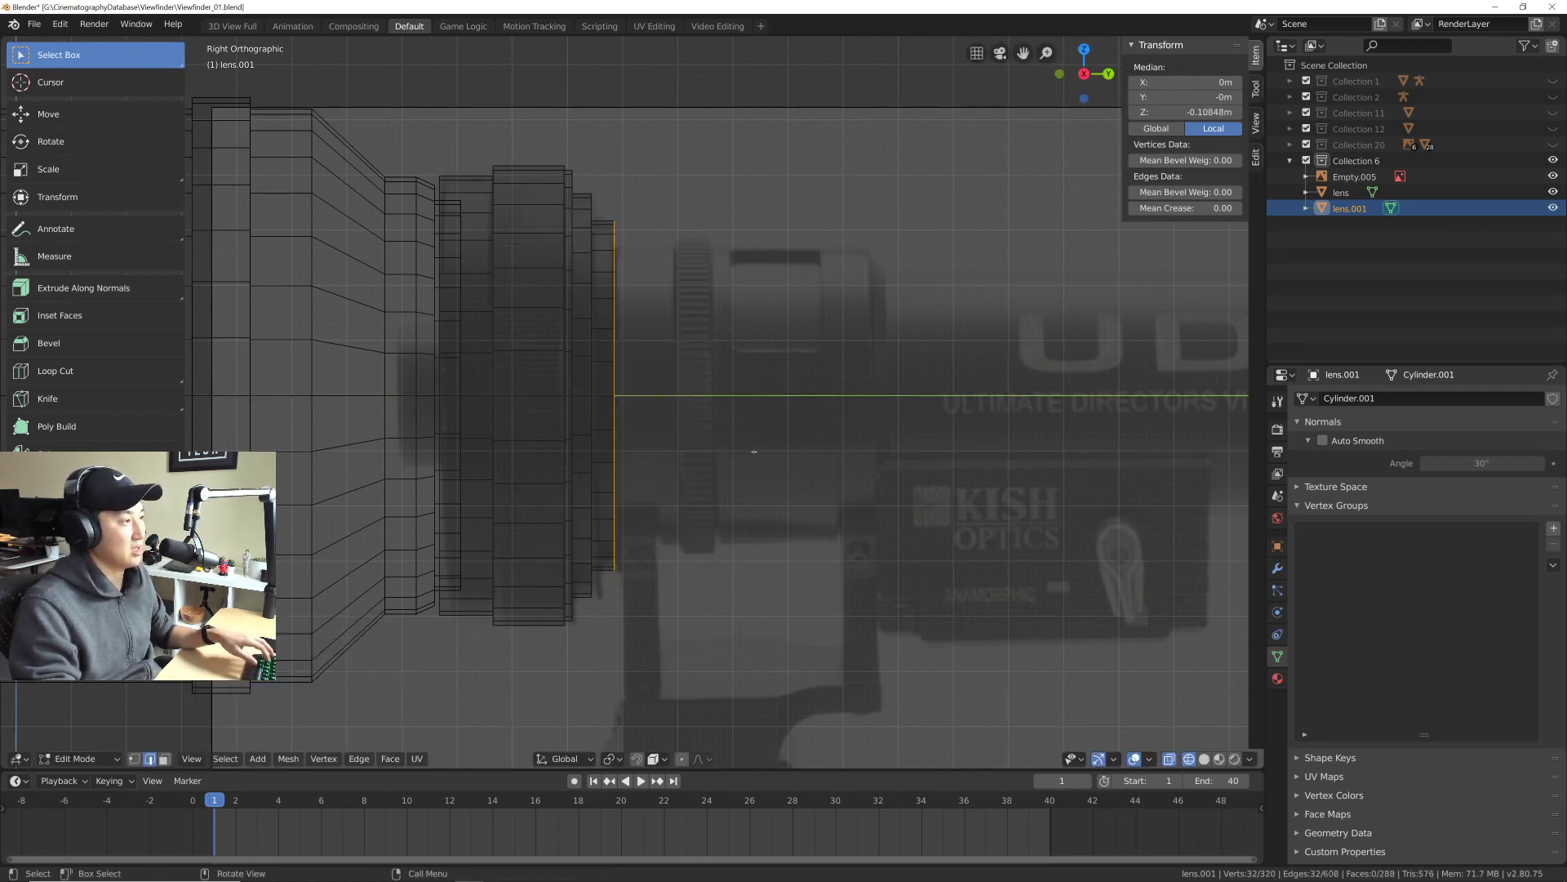
Step: Extrude the end loop in place, scale it to about 0.820, and extend it with a section about 0.0107 m long along Y
key("e")
key("s")
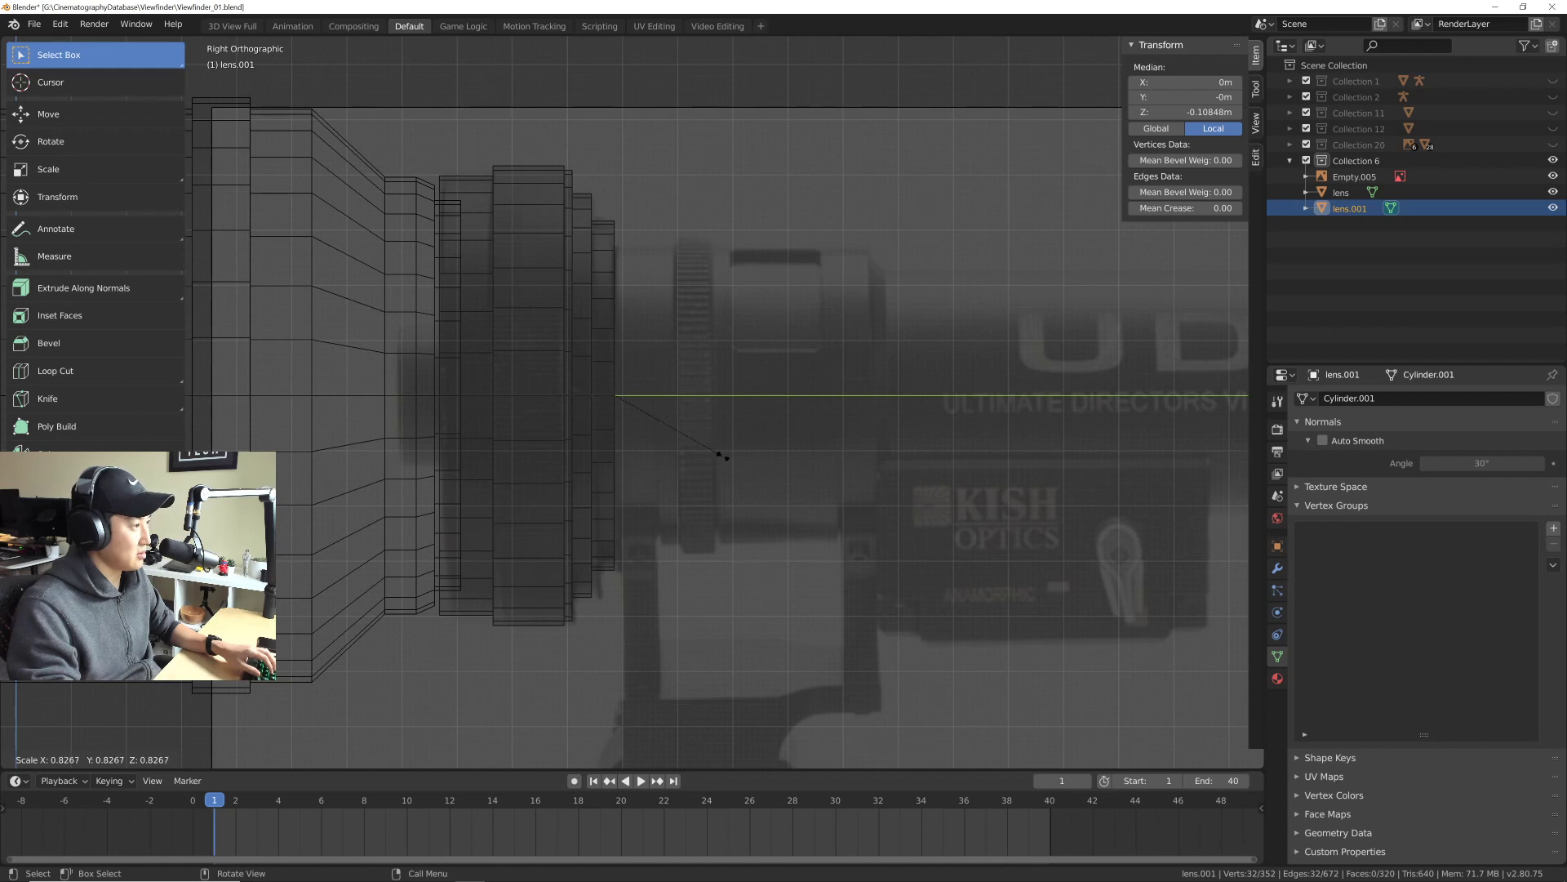
left_click(720, 454)
key("g")
key("y")
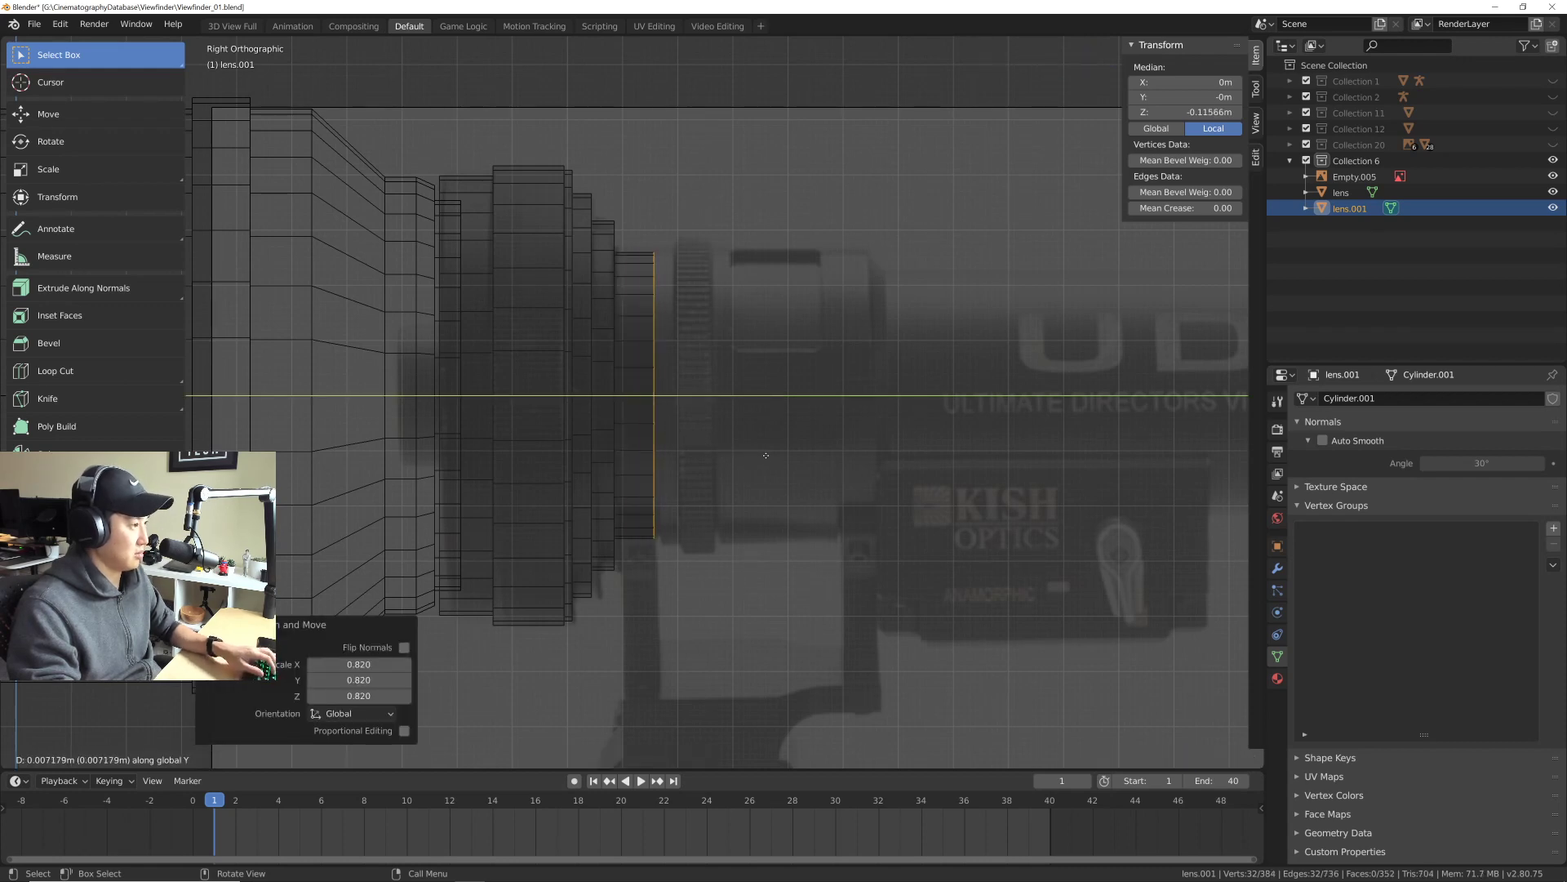
left_click(781, 455)
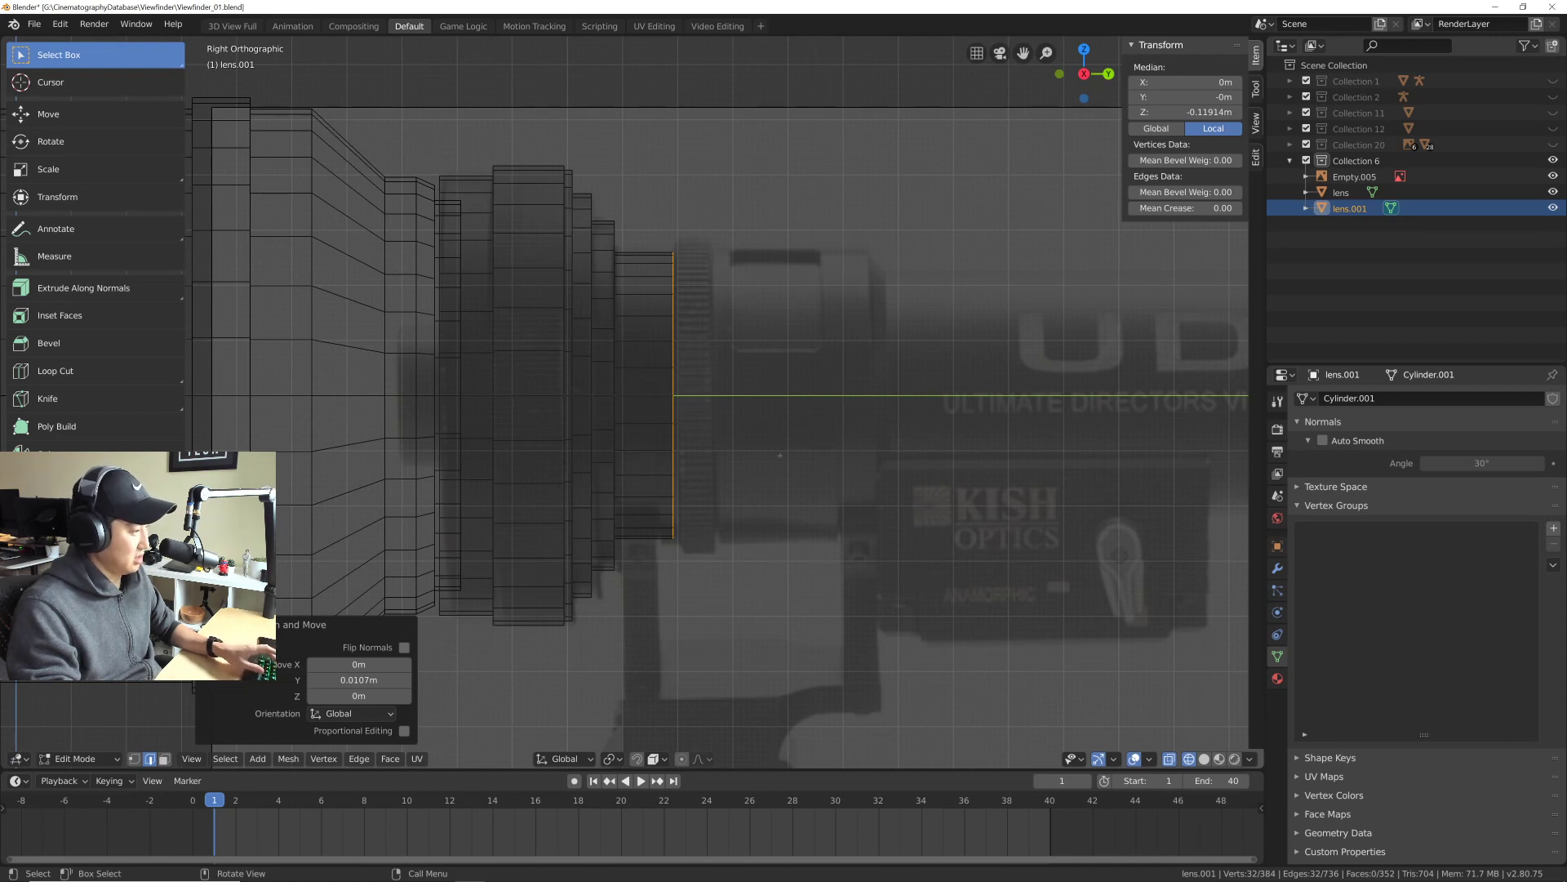
Step: Extrude the end loop along Y twice, about 0.00688 m for the narrow ring and about 0.0286 m for the barrel section
key("e")
key("y")
left_click(818, 462)
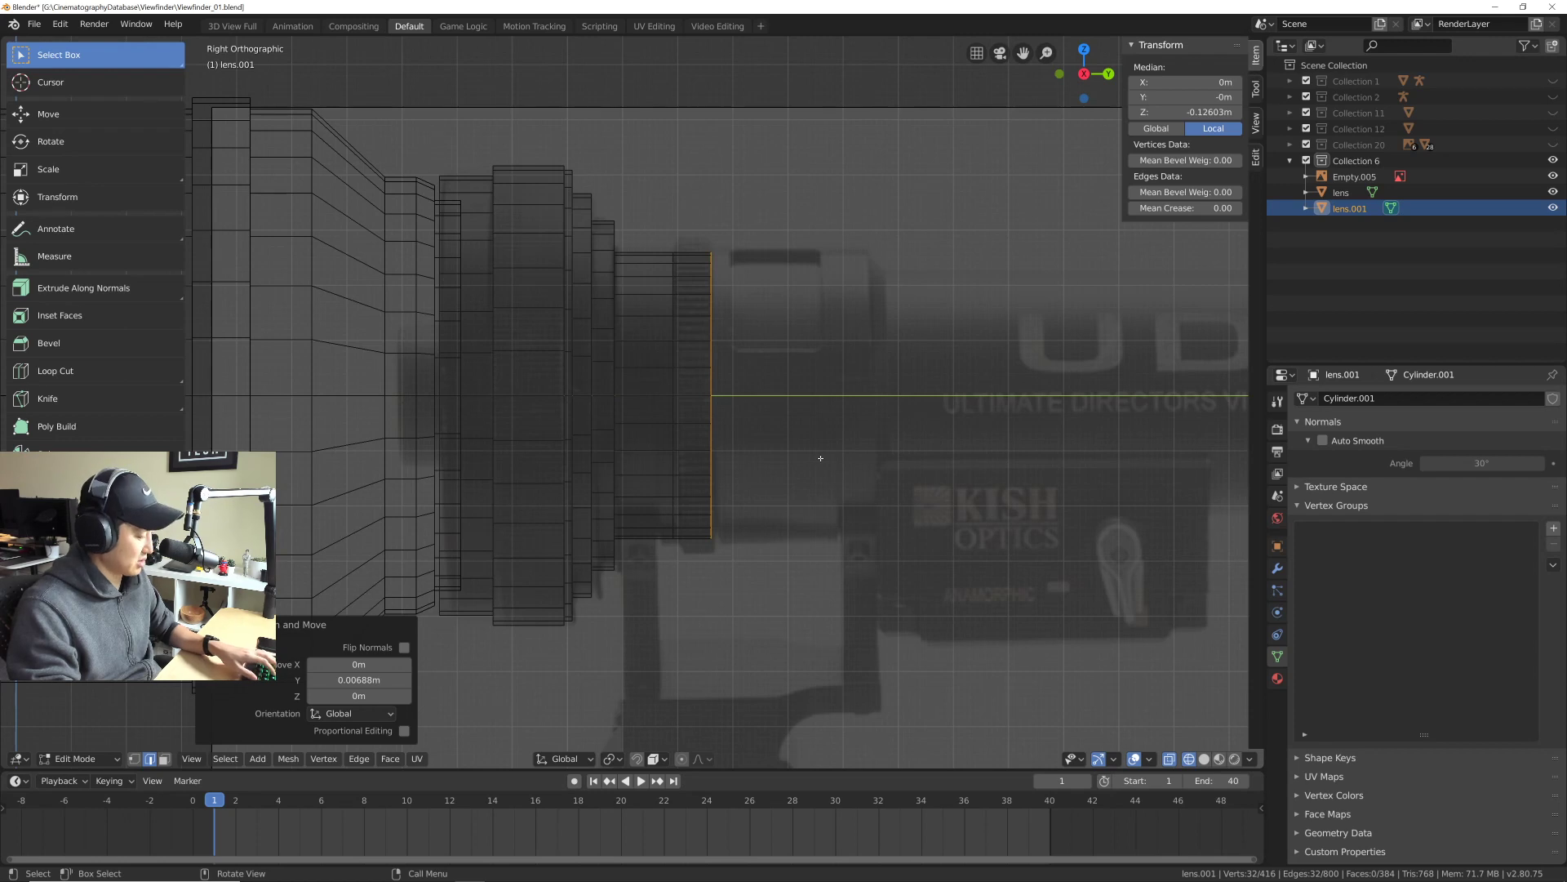
key("e")
left_click(978, 462)
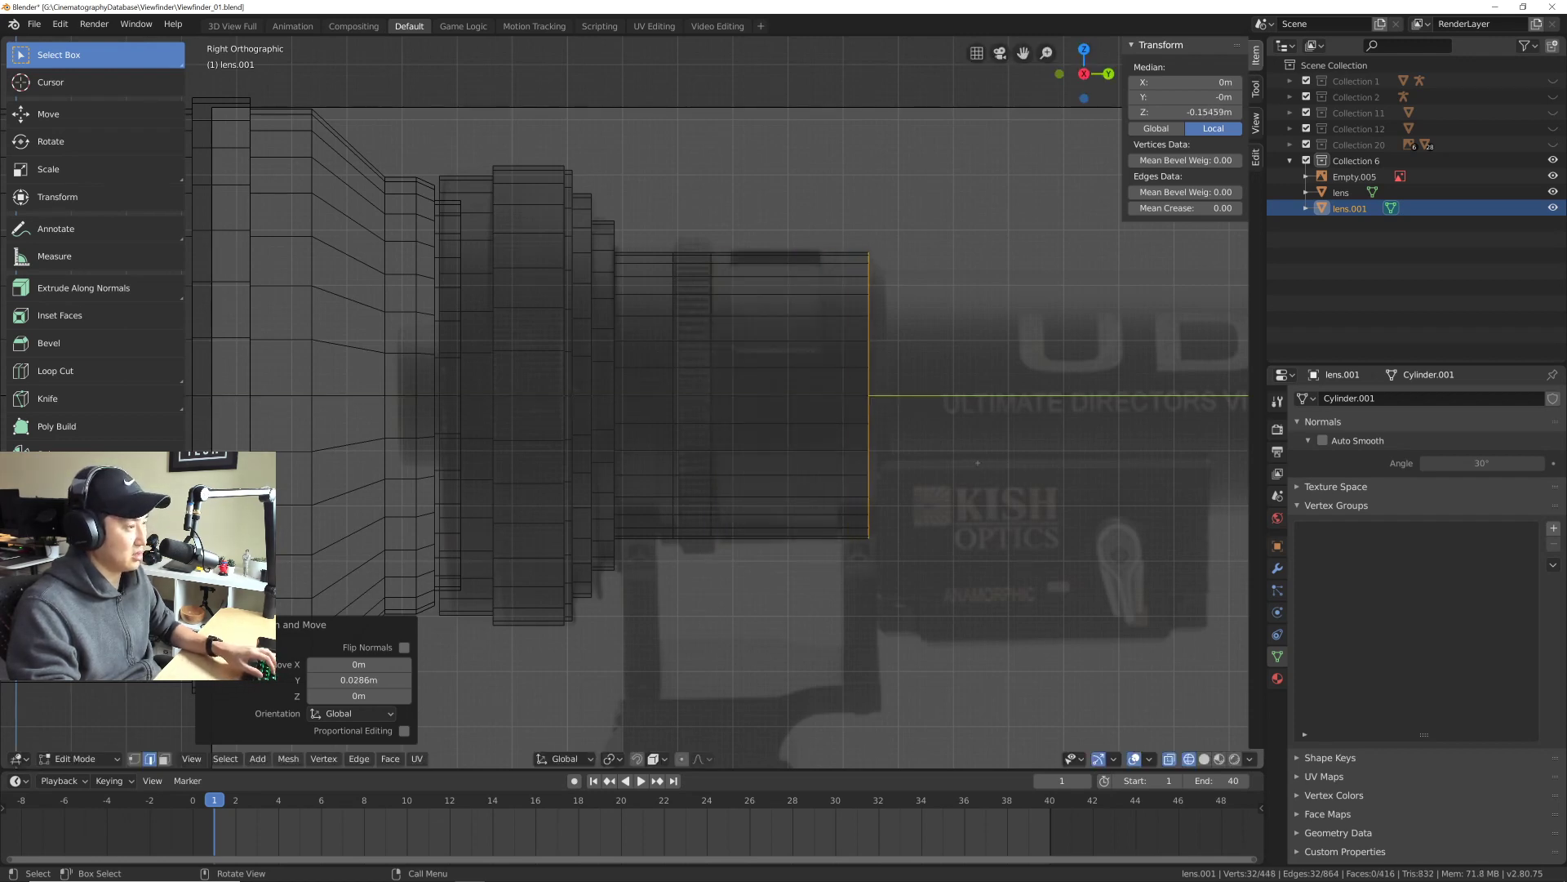
Step: Extrude the barrel's end loop about 0.0037 m along Y and scale it down to form a chamfer
key("e")
left_click(989, 472)
key("s")
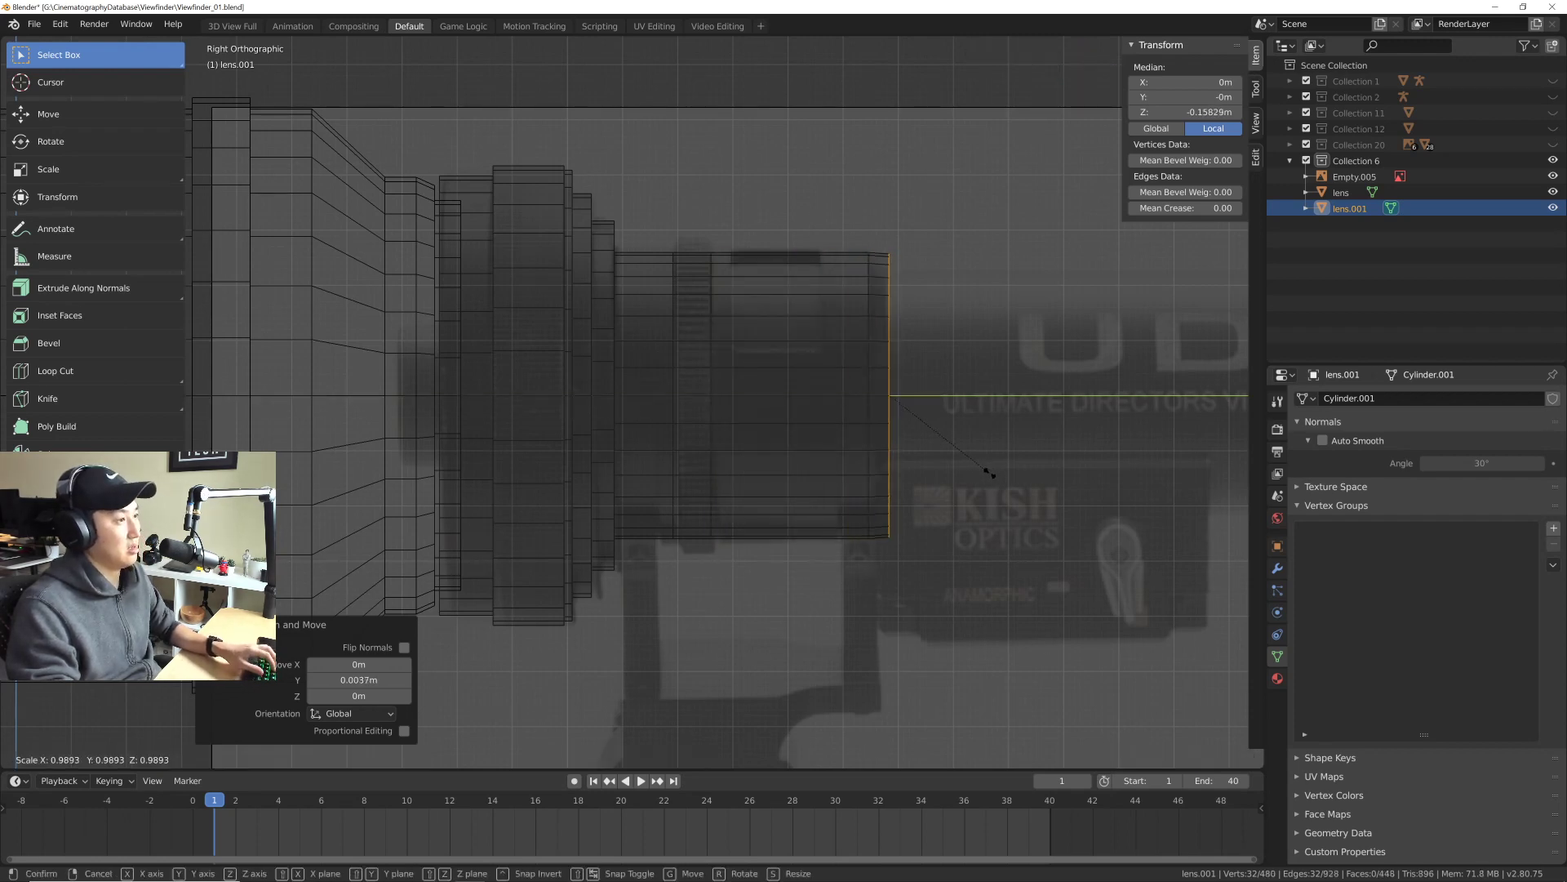
left_click(952, 480)
Step: Turn off X-ray display, restore the end loop selection, and scale the chamfer's end loop by about 1.070
key("a")
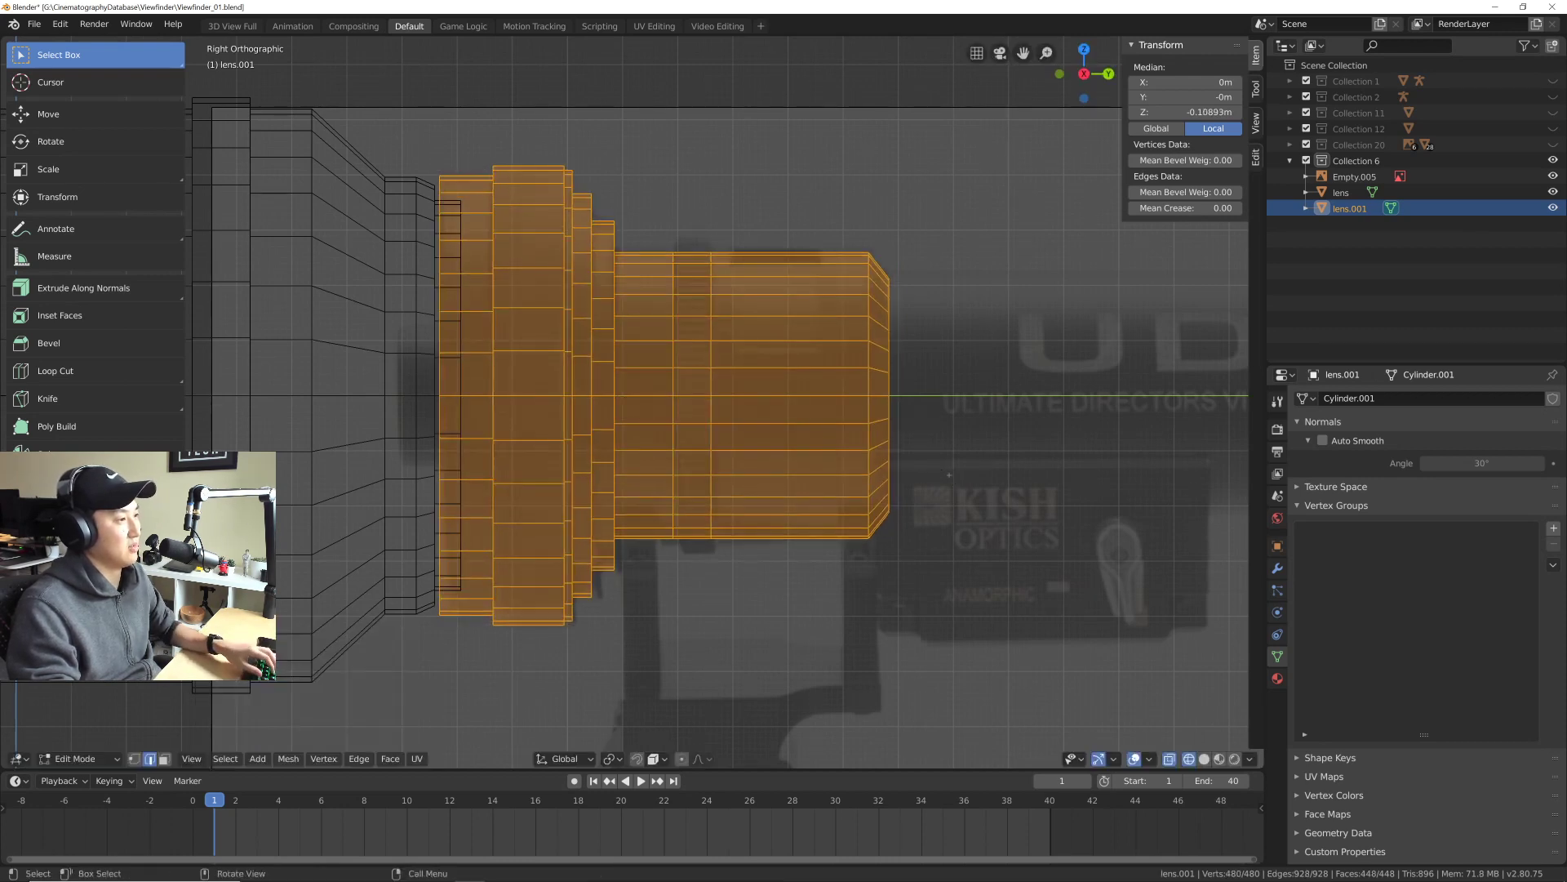
key("alt+z")
key("alt+a")
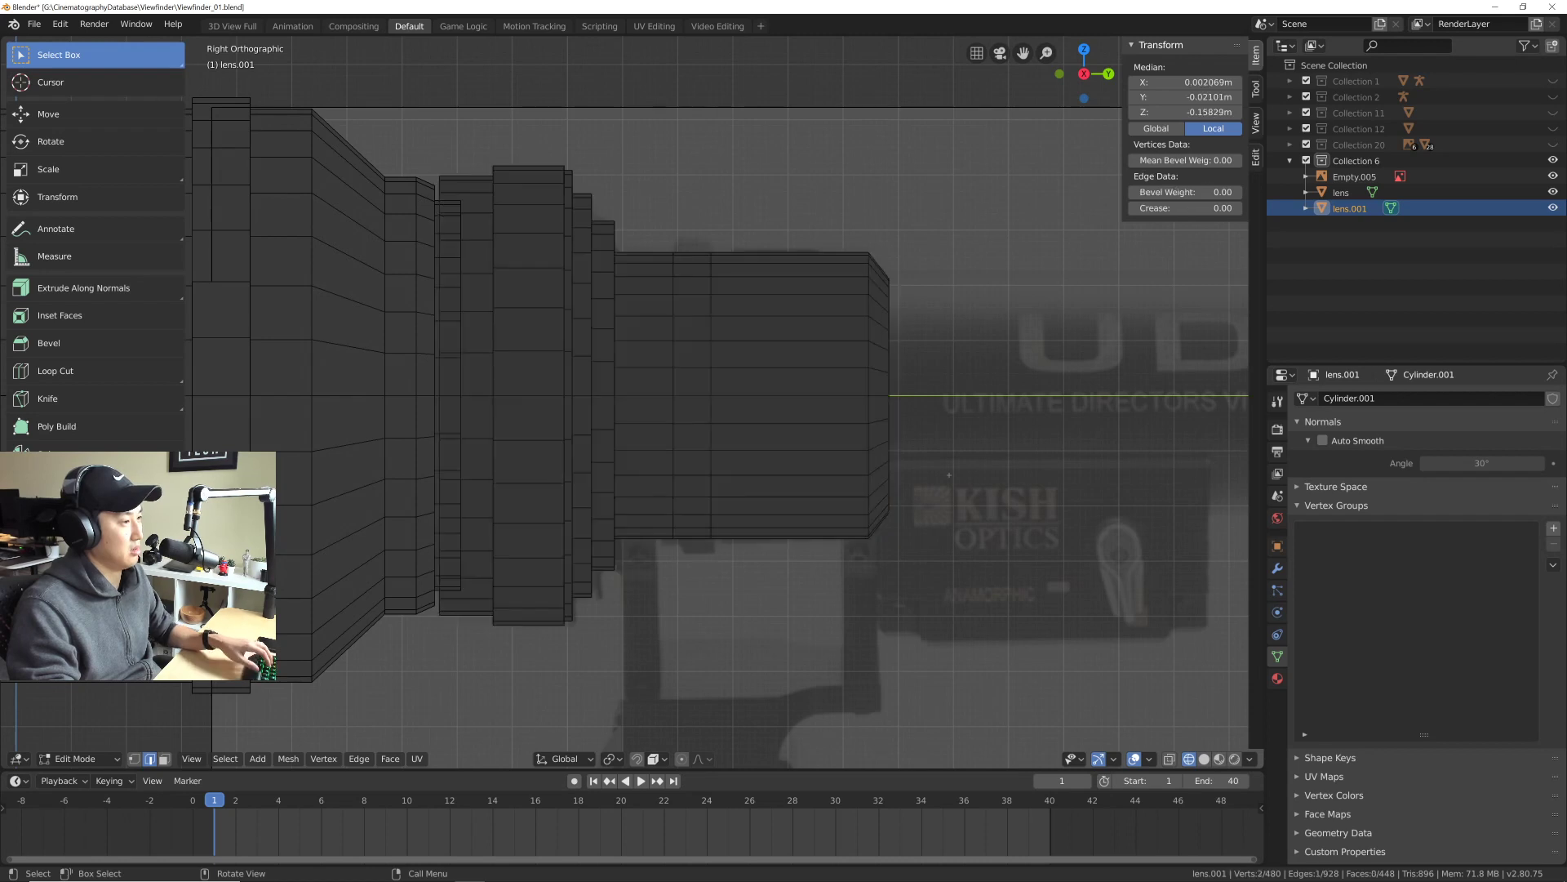
key("ctrl+z")
key("ctrl+z")
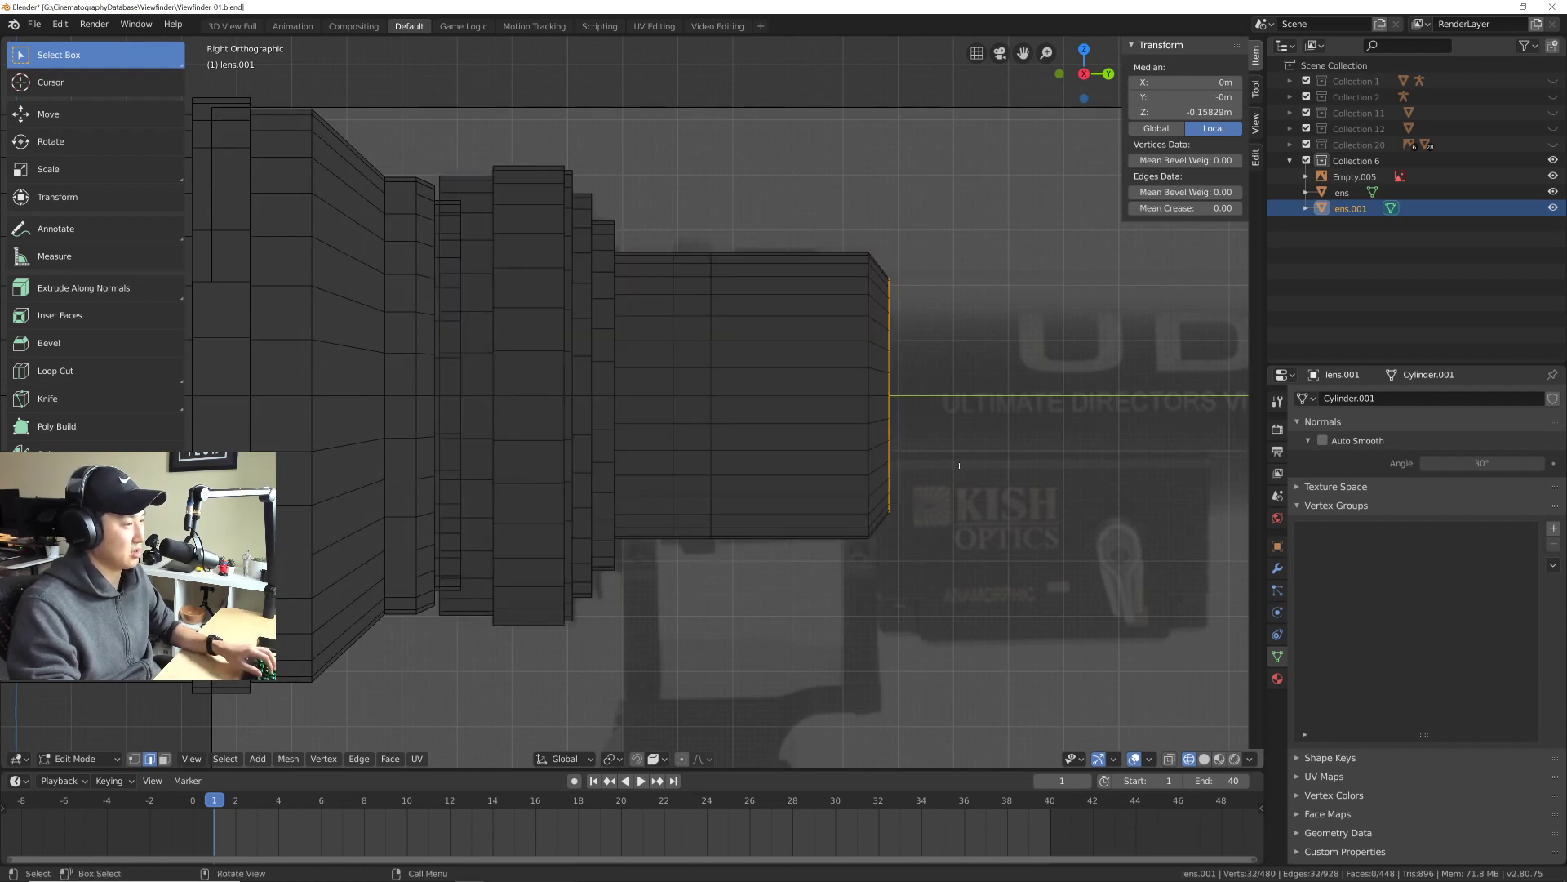
key("s")
left_click(964, 471)
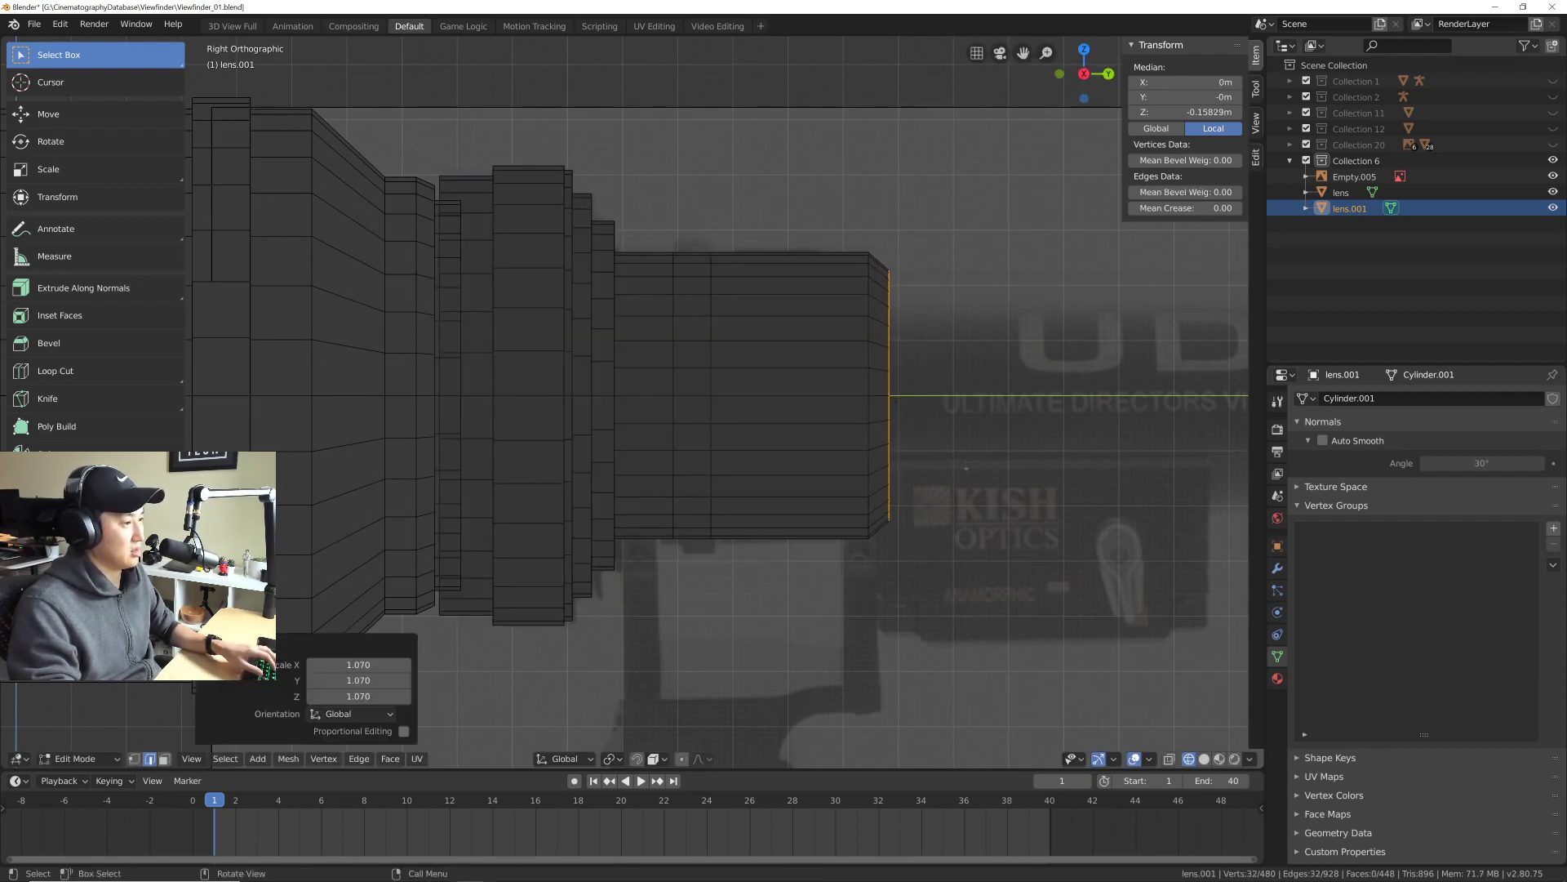
Step: Extrude the chamfer's end loop about 0.118 m along Y to form the long UDF tube in the side view
middle_click_drag(963, 471, 618, 478, "shift")
scroll(751, 474, "down", 2)
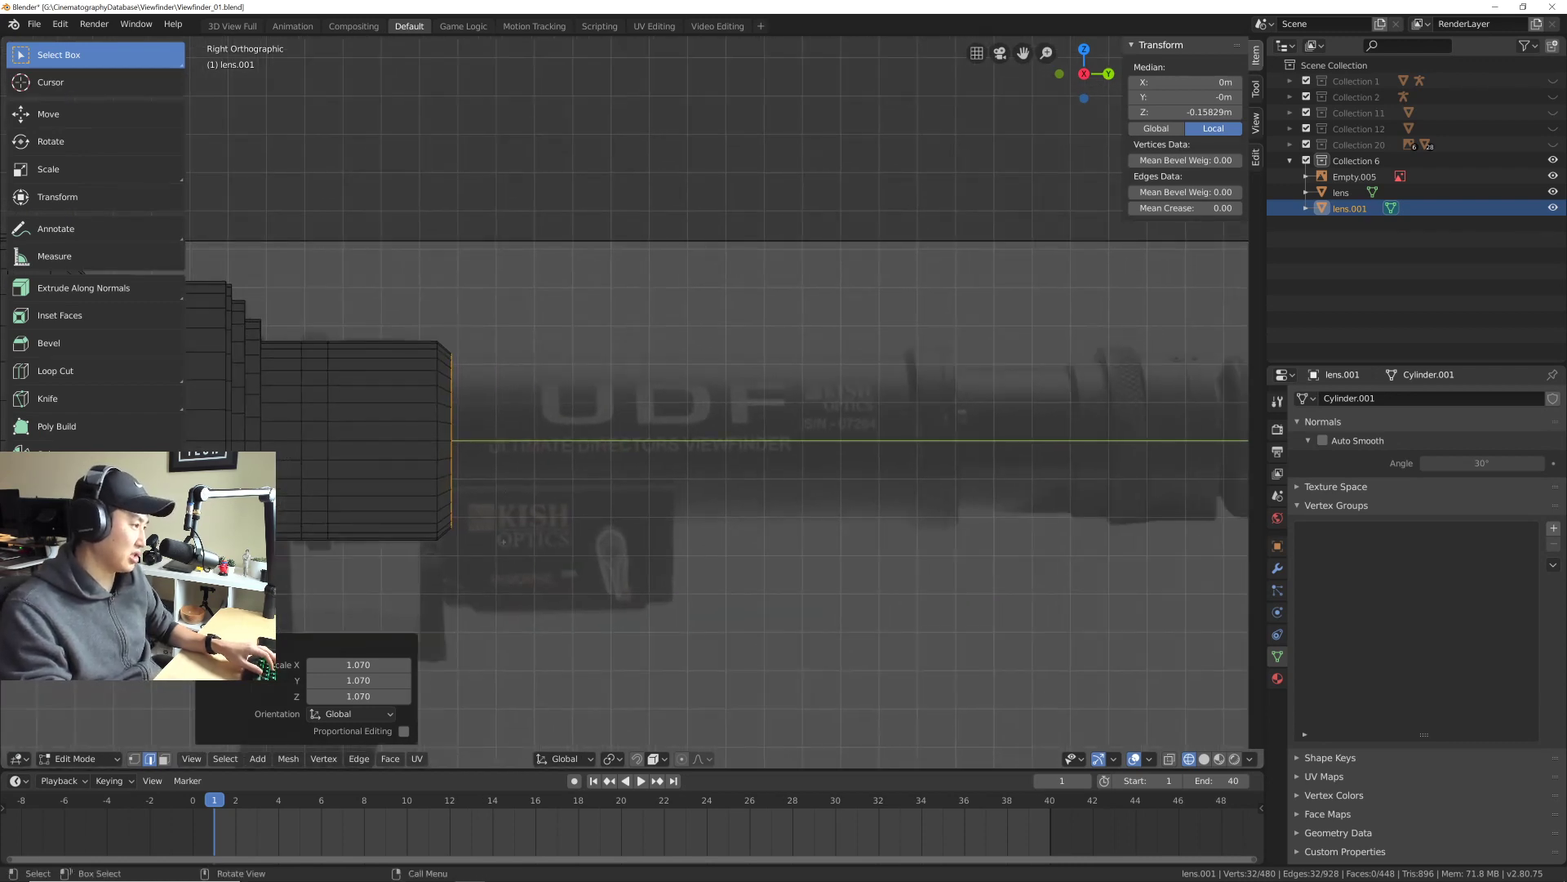
middle_click_drag(504, 540, 575, 534, "shift")
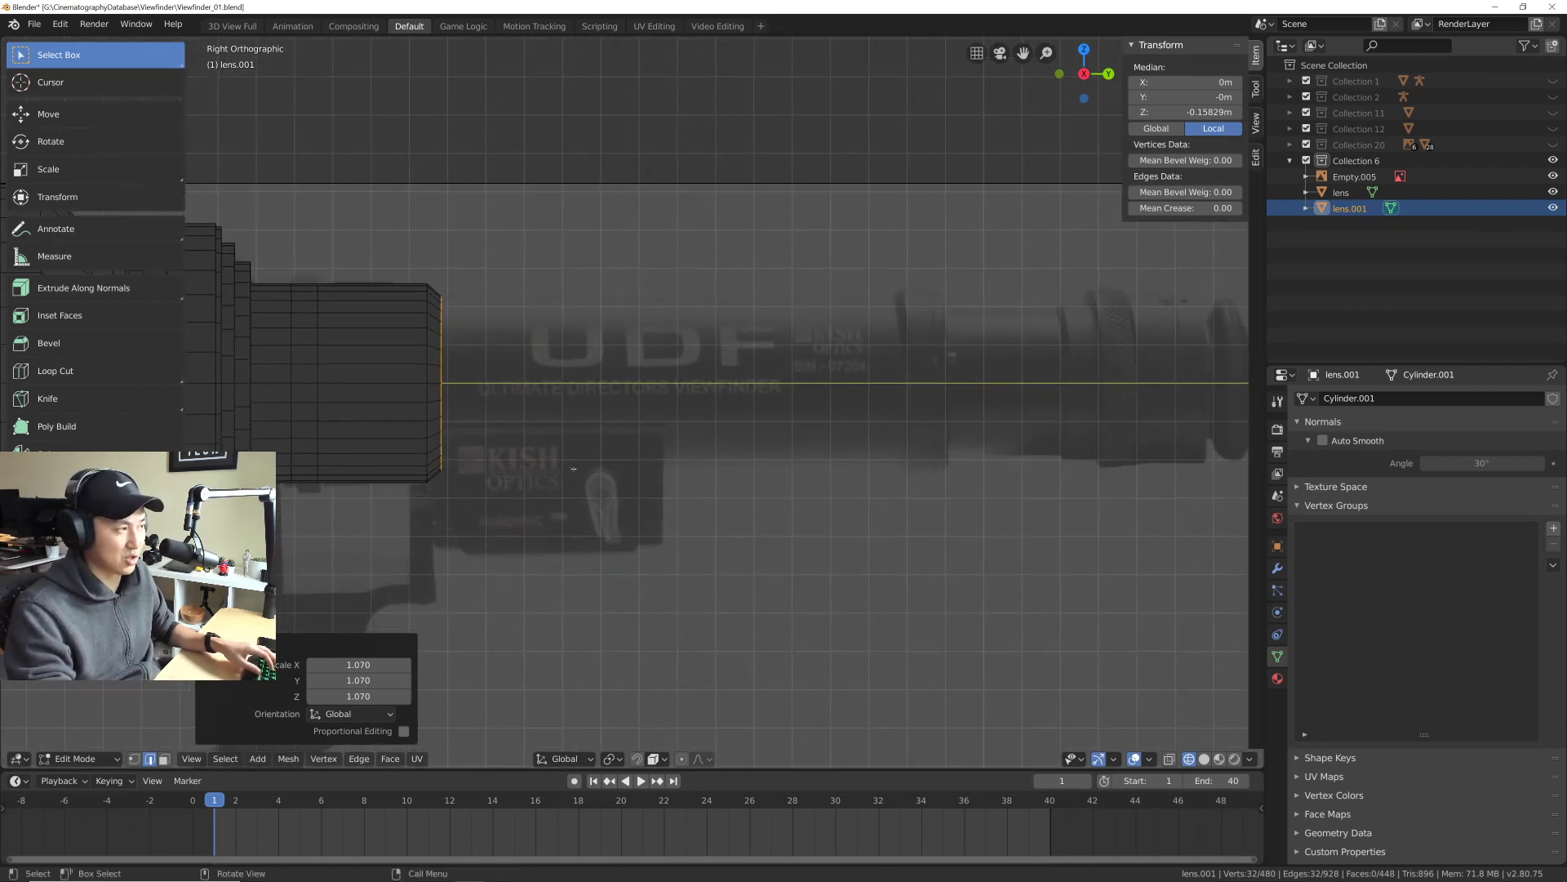
middle_click_drag(574, 469, 652, 509, "shift")
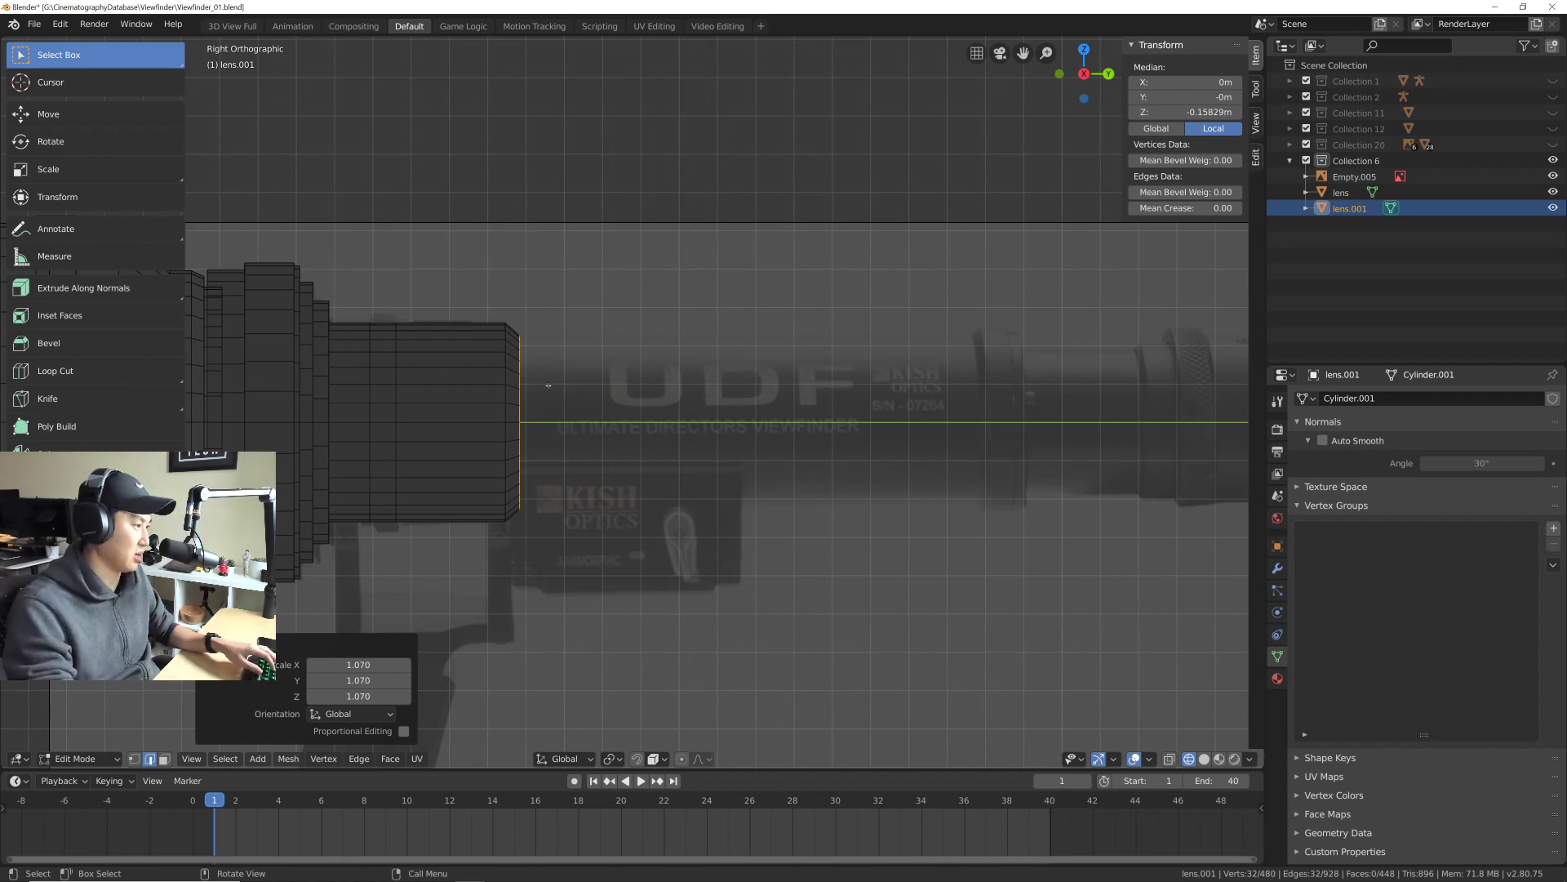
middle_click_drag(548, 385, 588, 444, "shift")
scroll(588, 444, "down", 3)
scroll(759, 436, "up", 2)
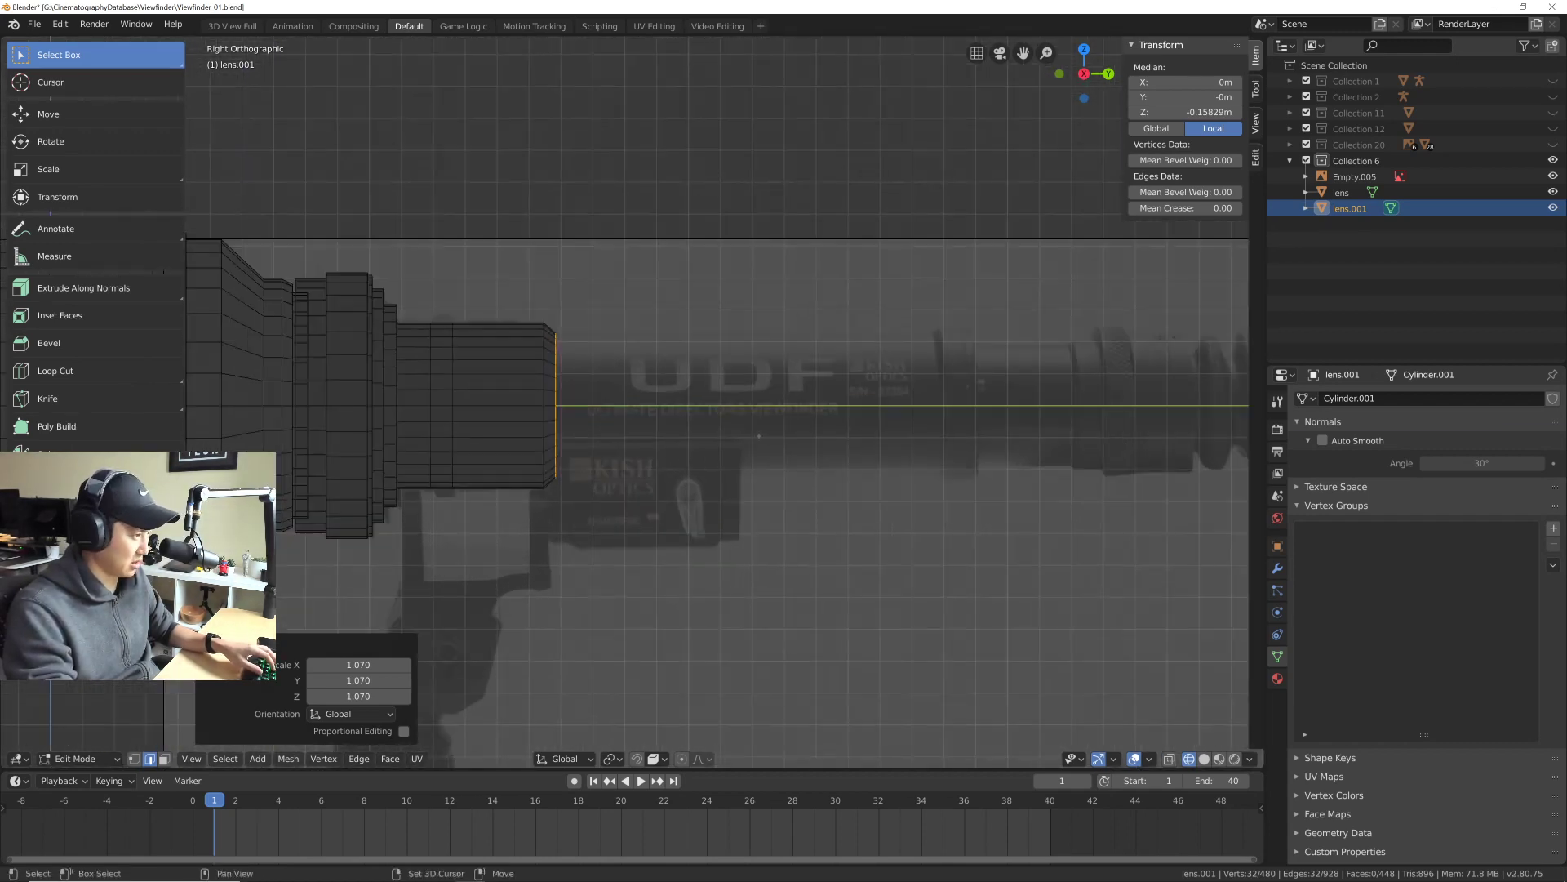
middle_click_drag(760, 436, 637, 475, "shift")
key("KP_3")
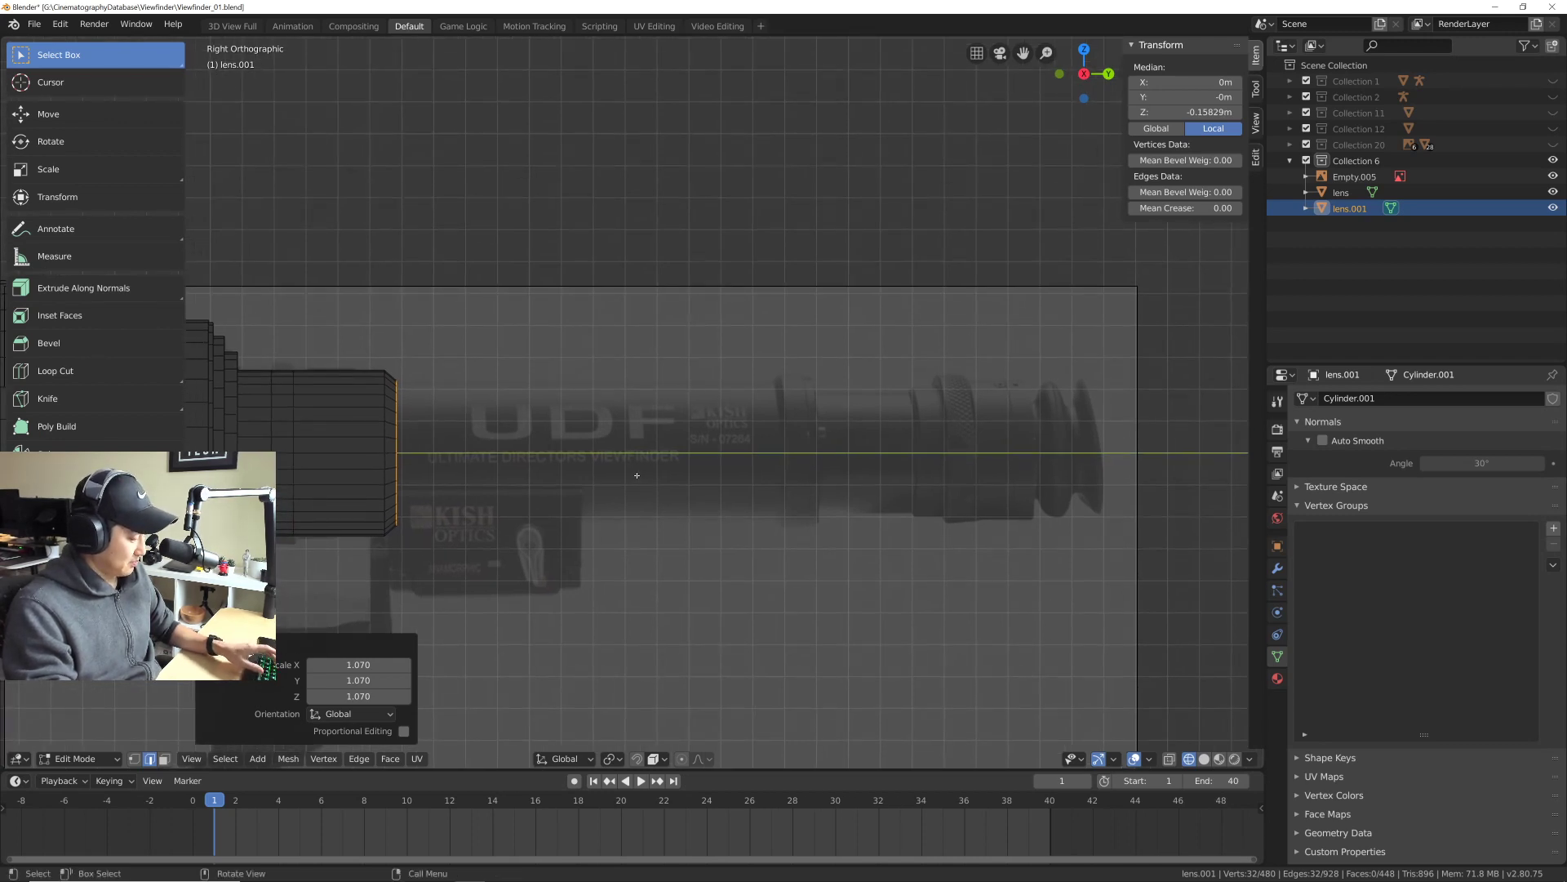
key("e")
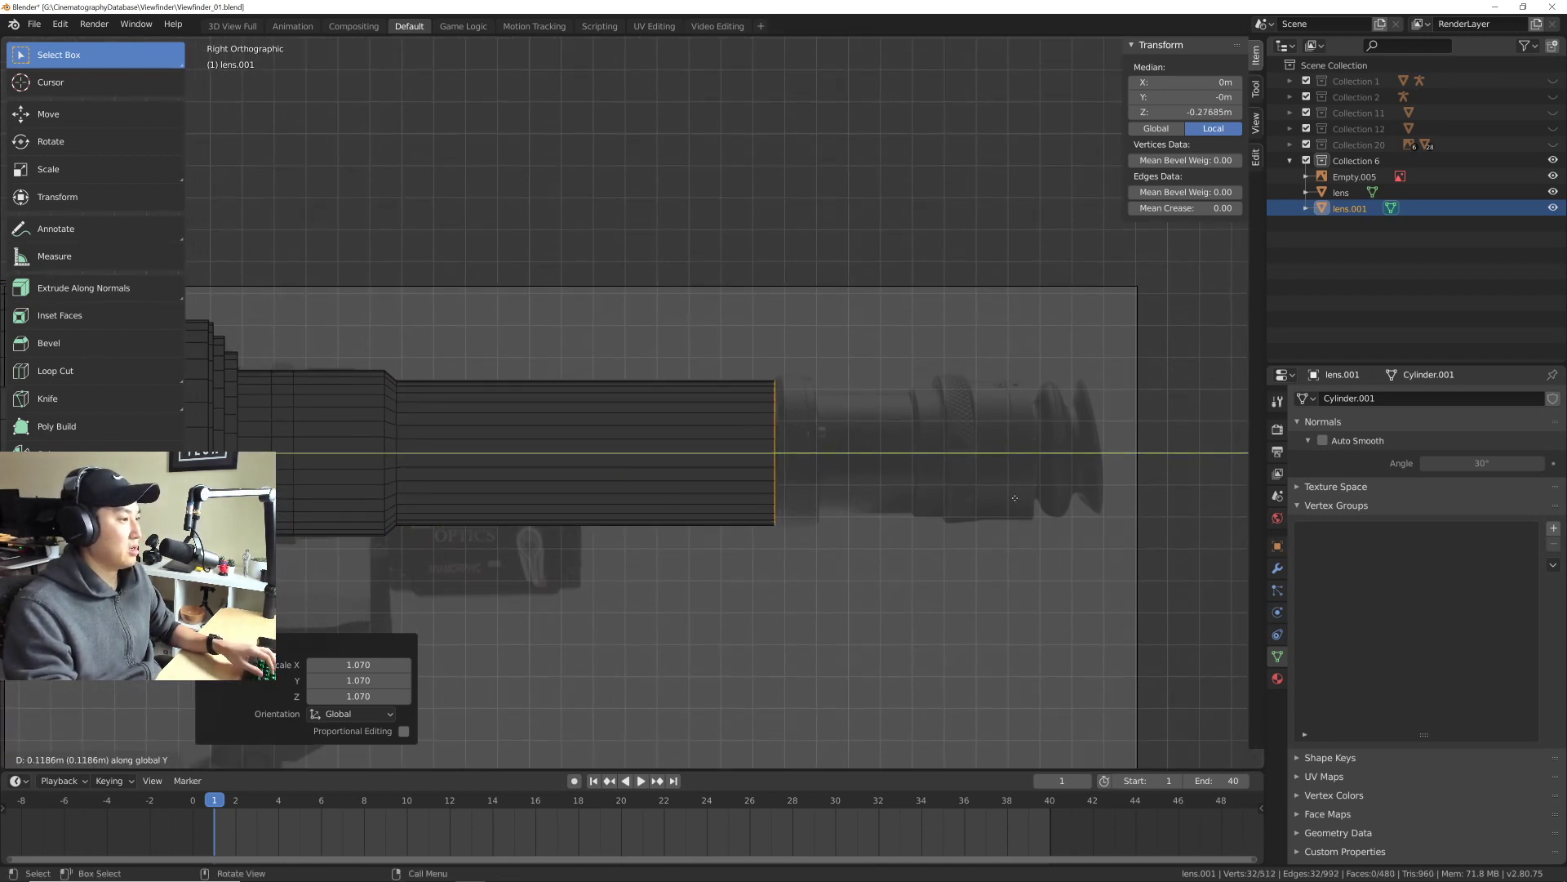
left_click(1014, 498)
Step: Shift the long tube's end loop about 0.000863 m along Y to align it with the next ring in the reference
scroll(939, 420, "up", 2)
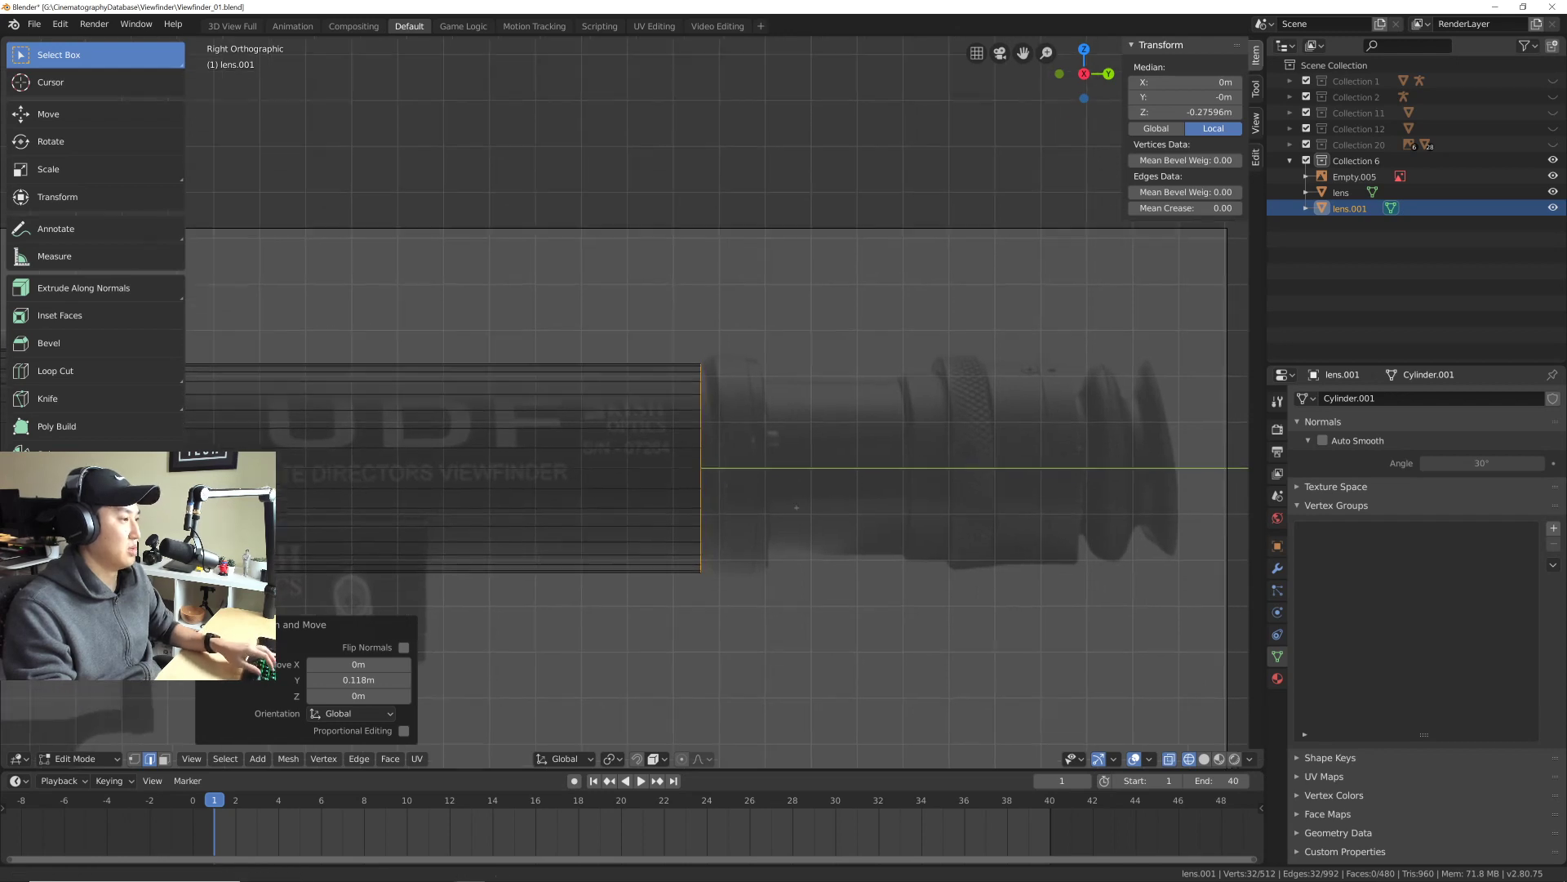
scroll(796, 507, "up", 2)
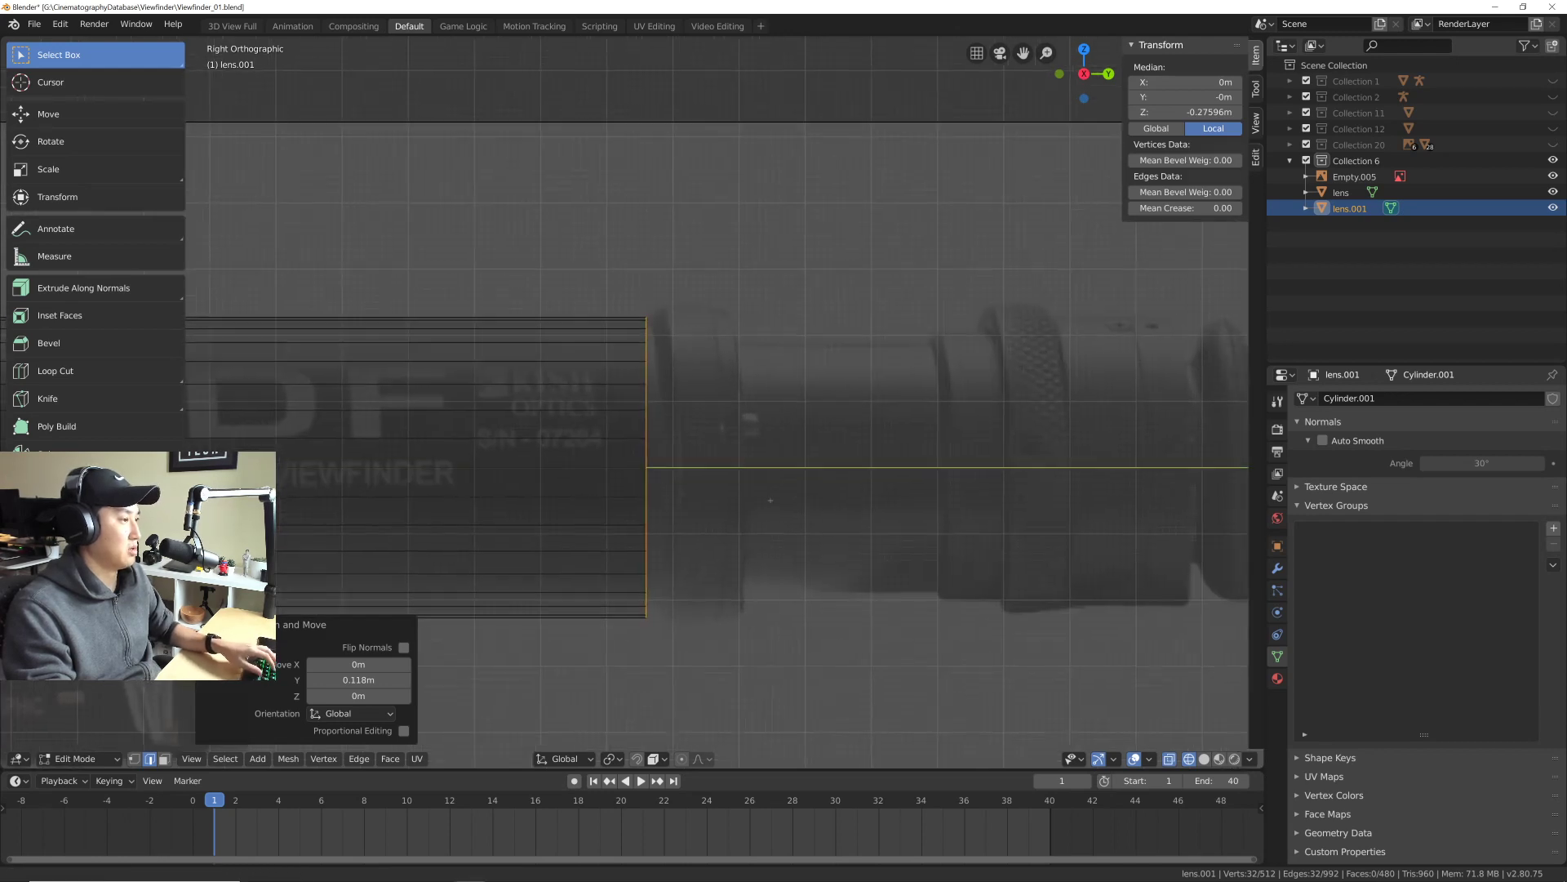
key("g")
left_click(703, 500)
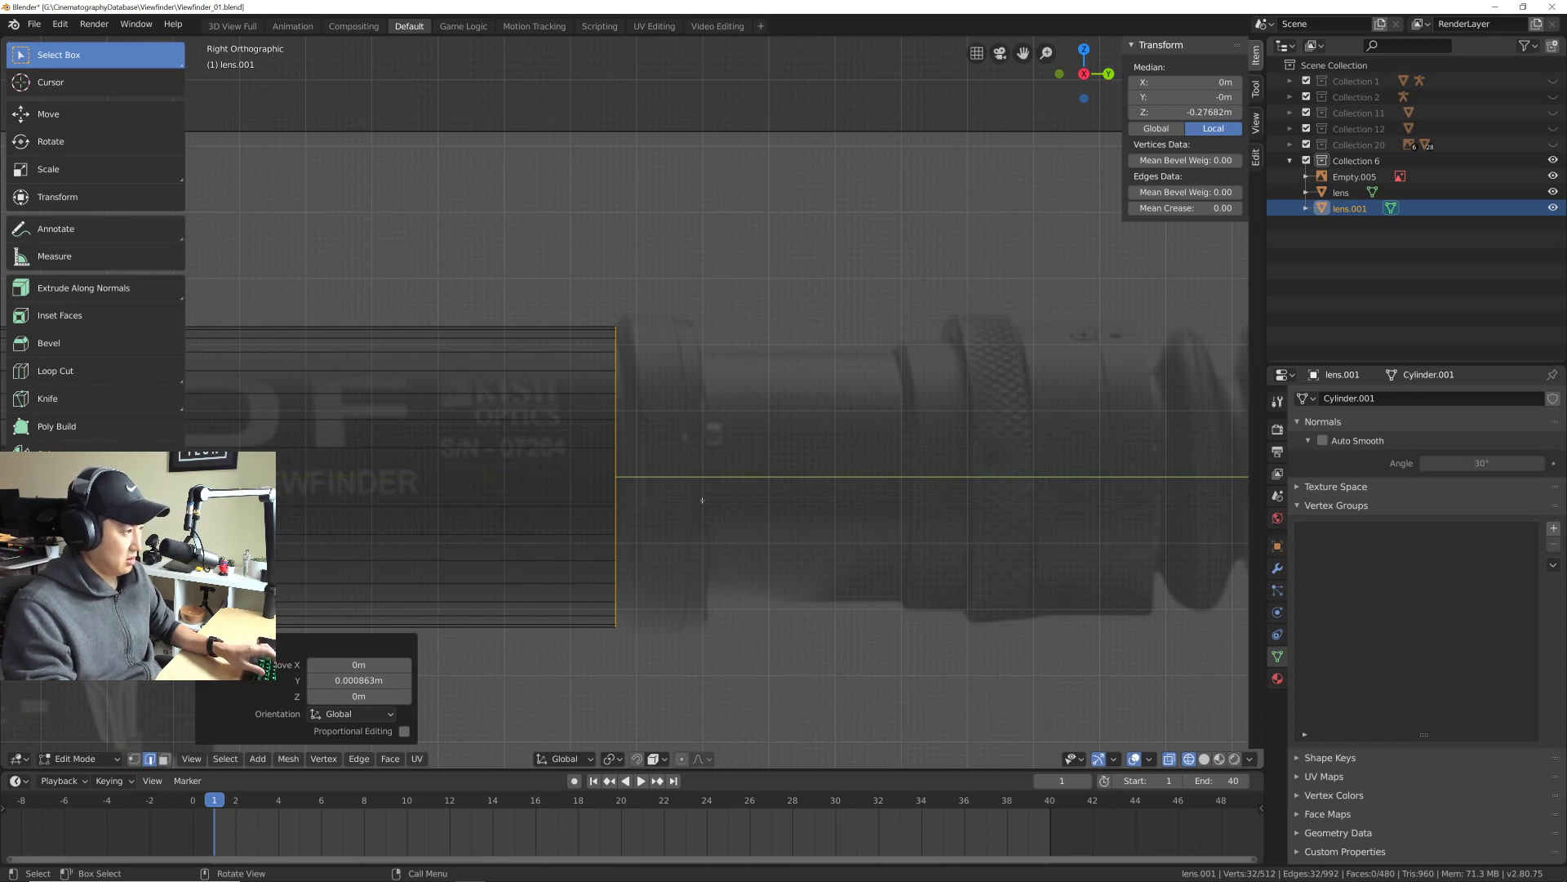
Step: Extrude the tube's end loop about 0.0019 m along Y, flare it by about 1.080, and extrude the collar about 0.0070 m along Y
key("e")
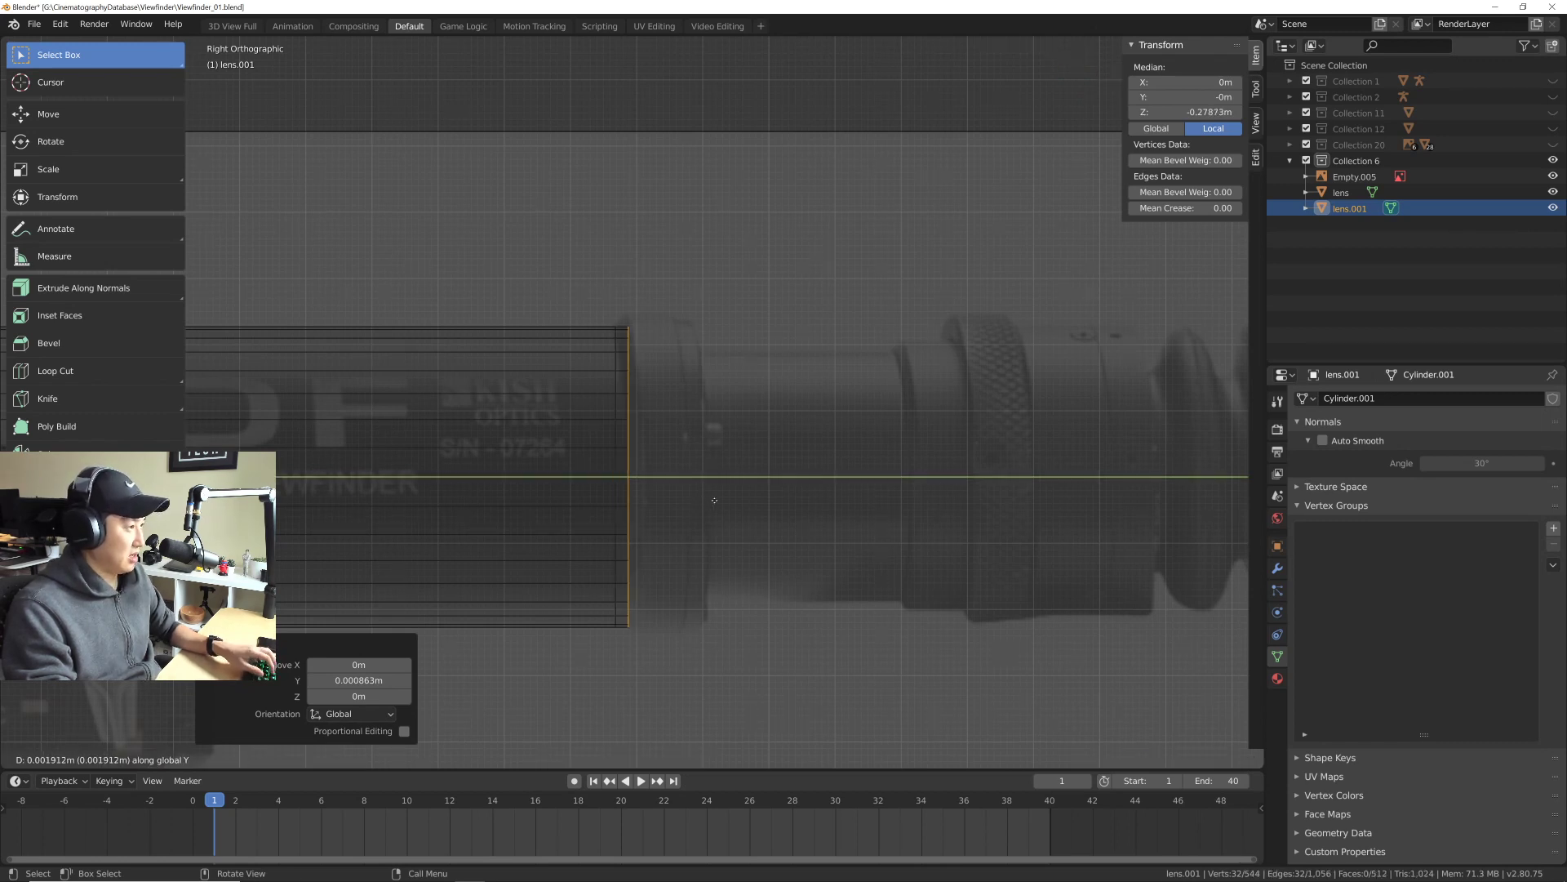
left_click(708, 500)
key("s")
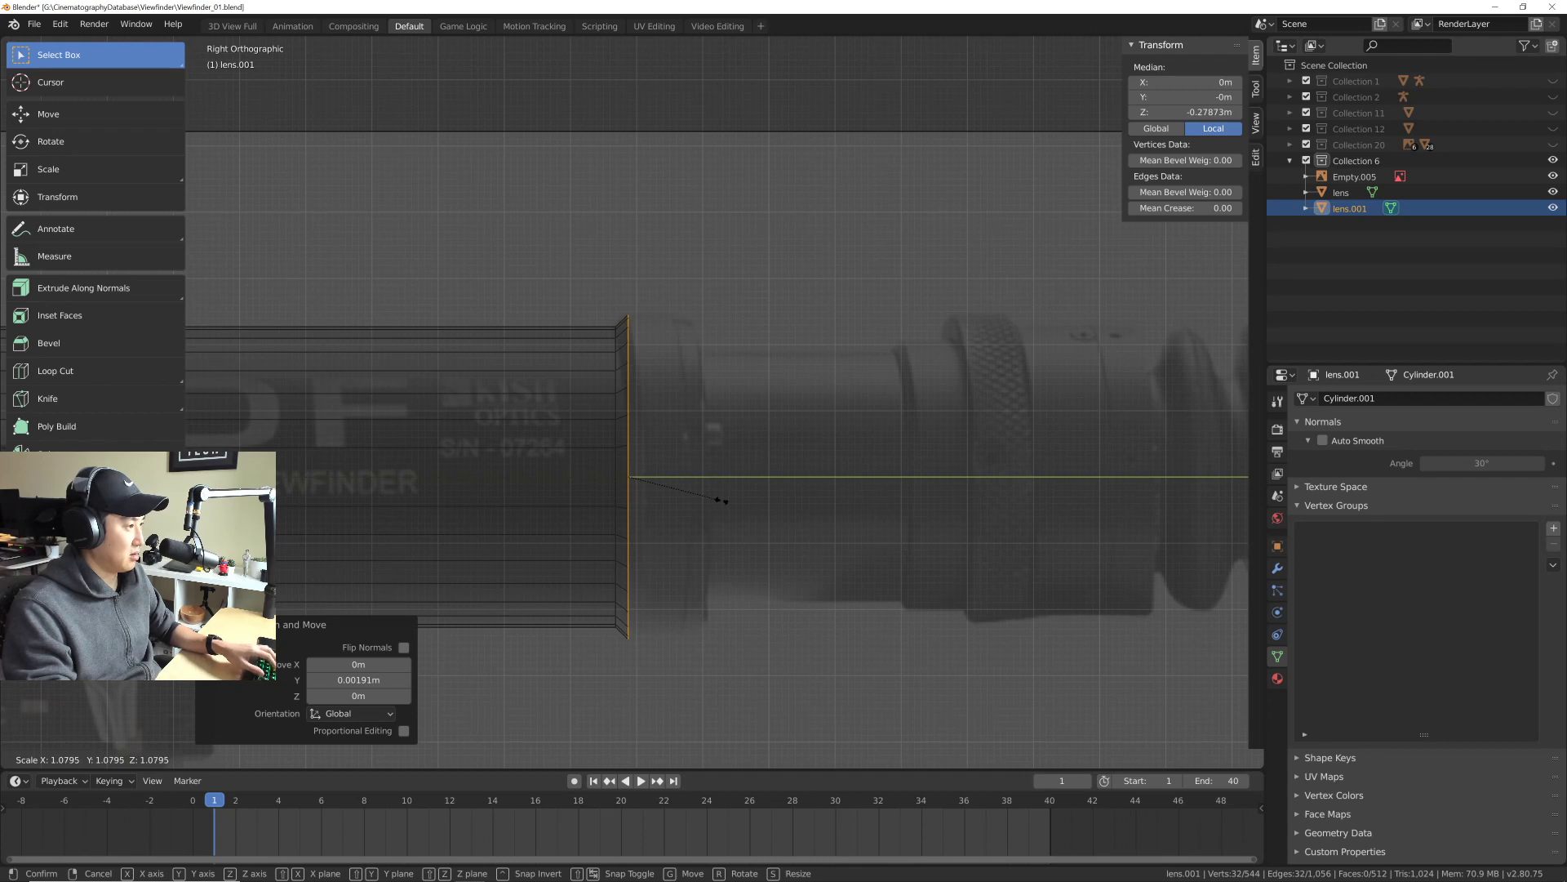
left_click(721, 500)
key("e")
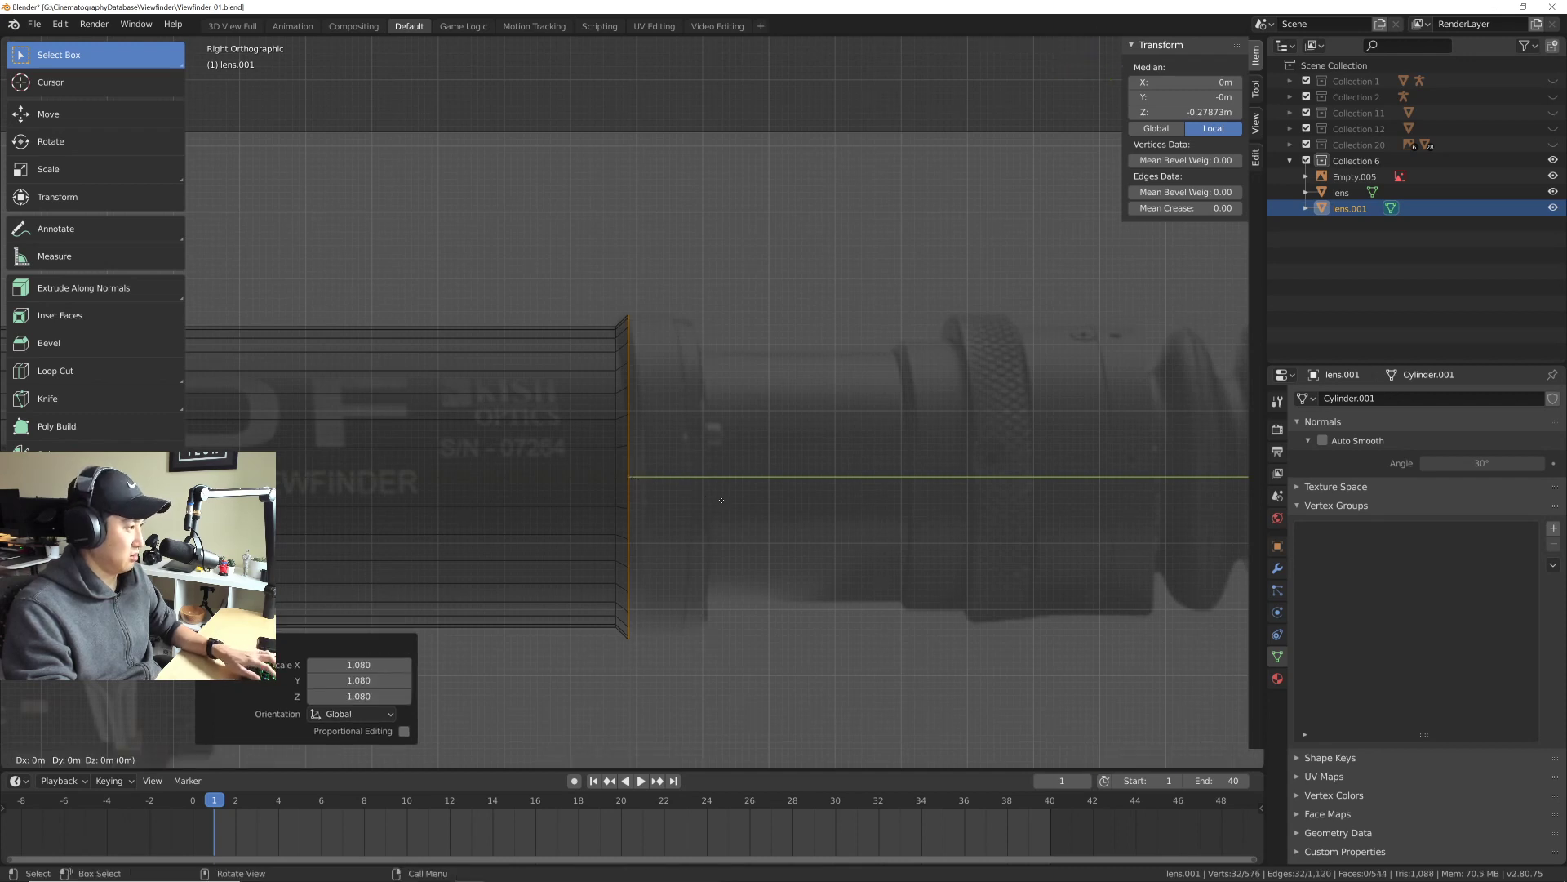
left_click(767, 500)
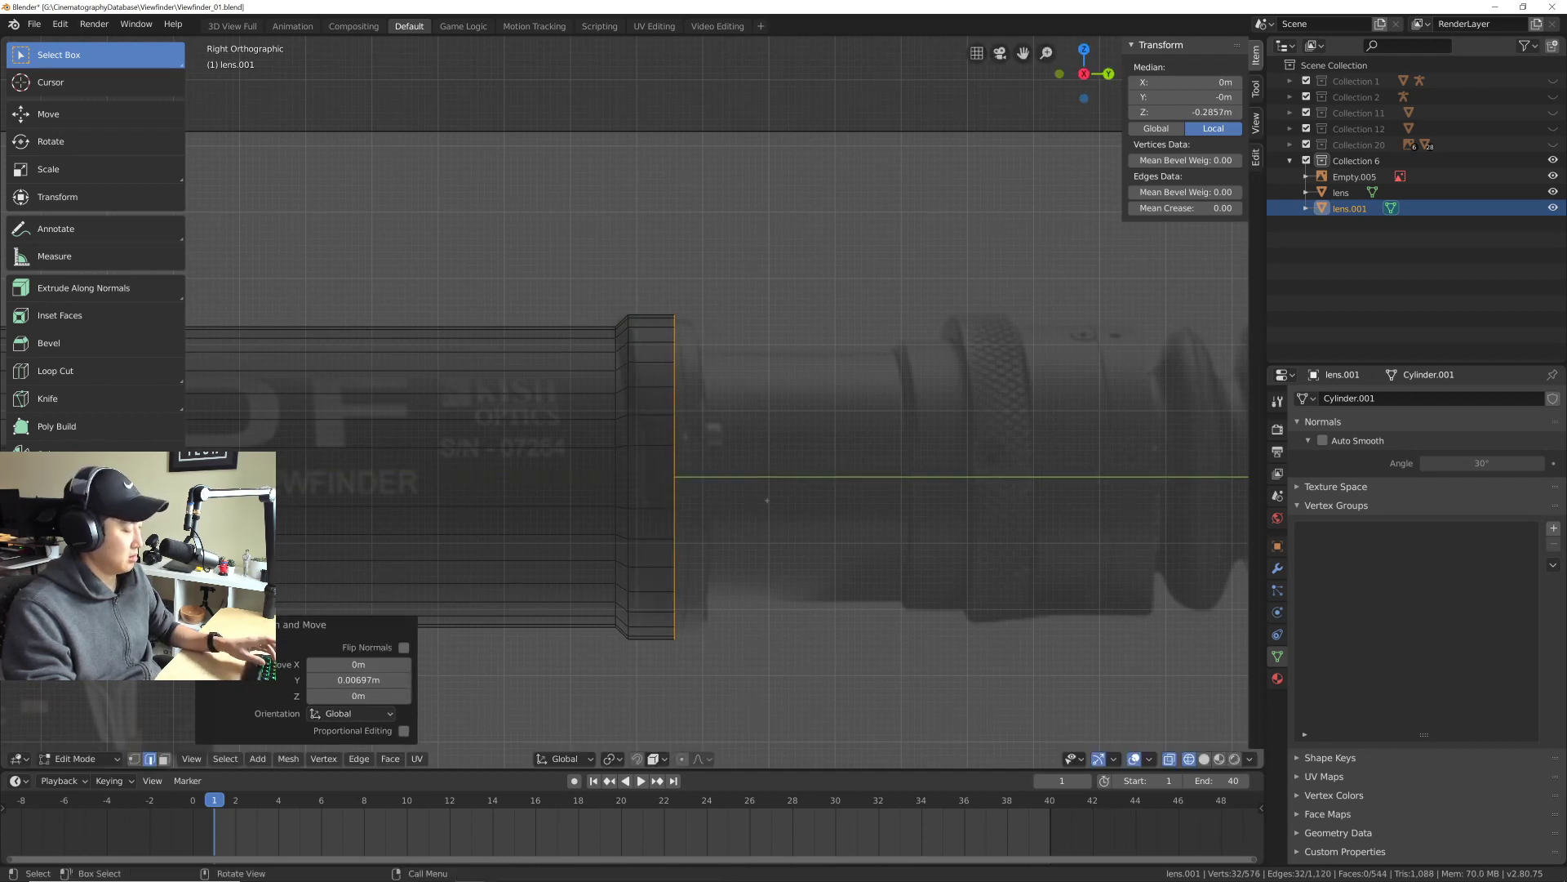
Step: Extrude the collar's end loop in place and scale it by about 0.971 to form a small inward step
key("e")
key("s")
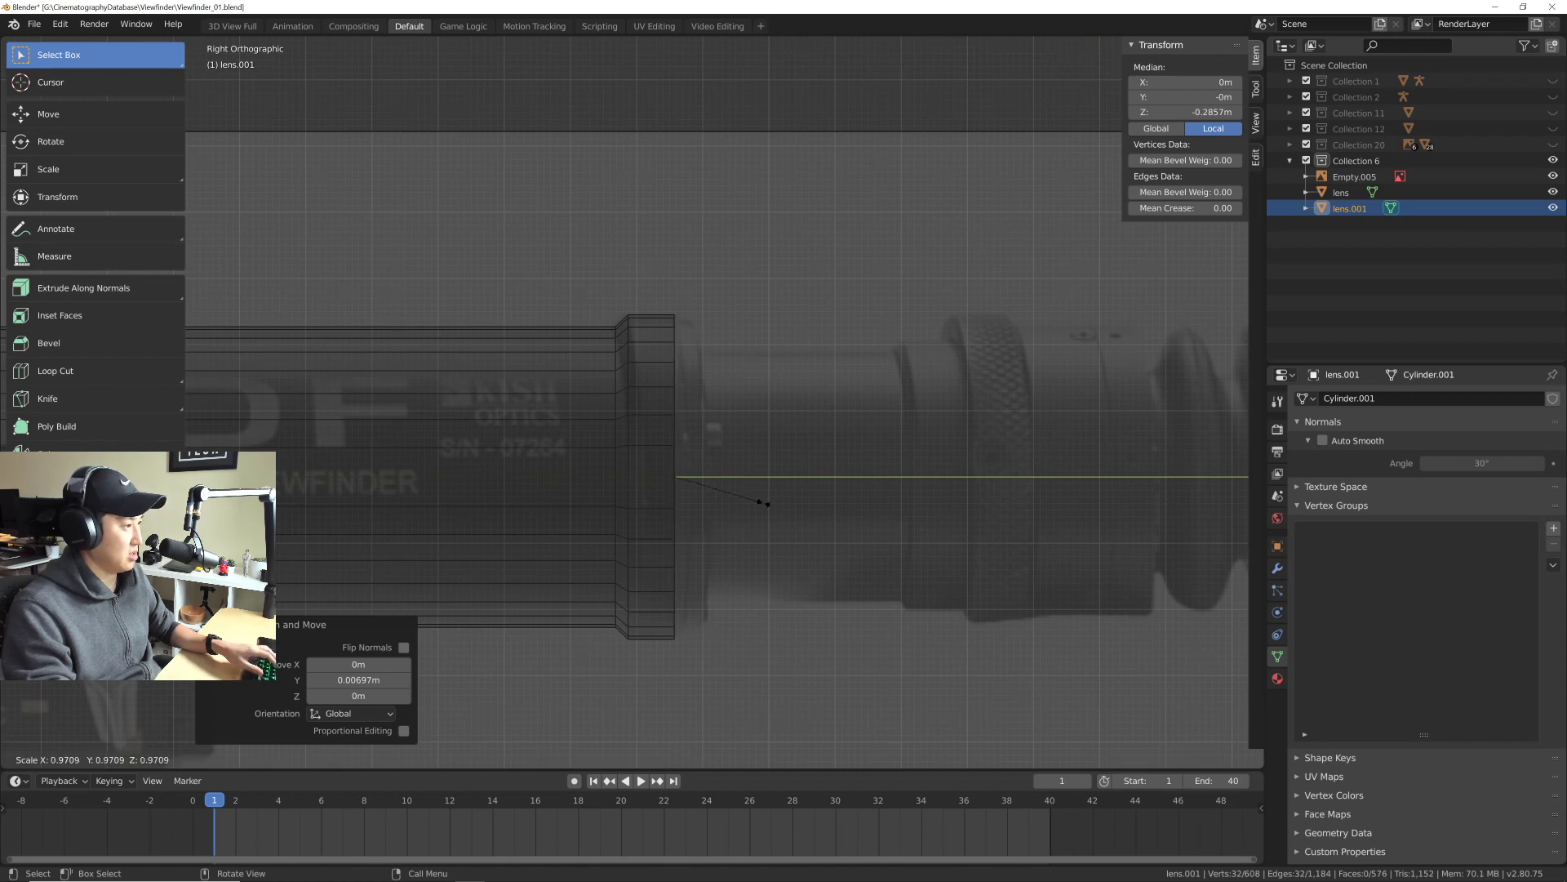
left_click(763, 503)
key("e")
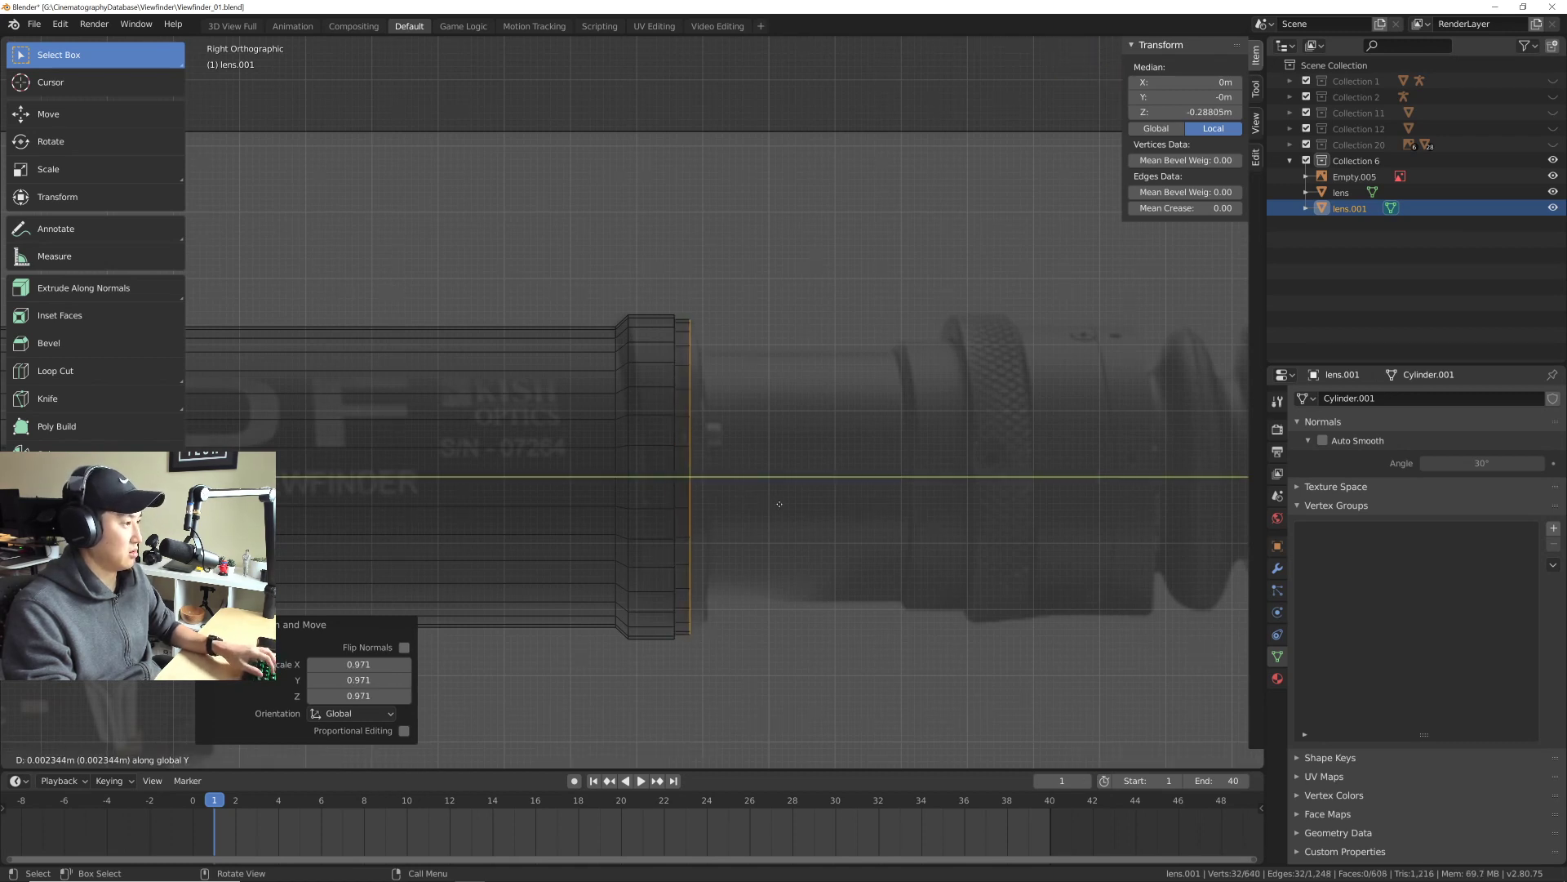
left_click(788, 506)
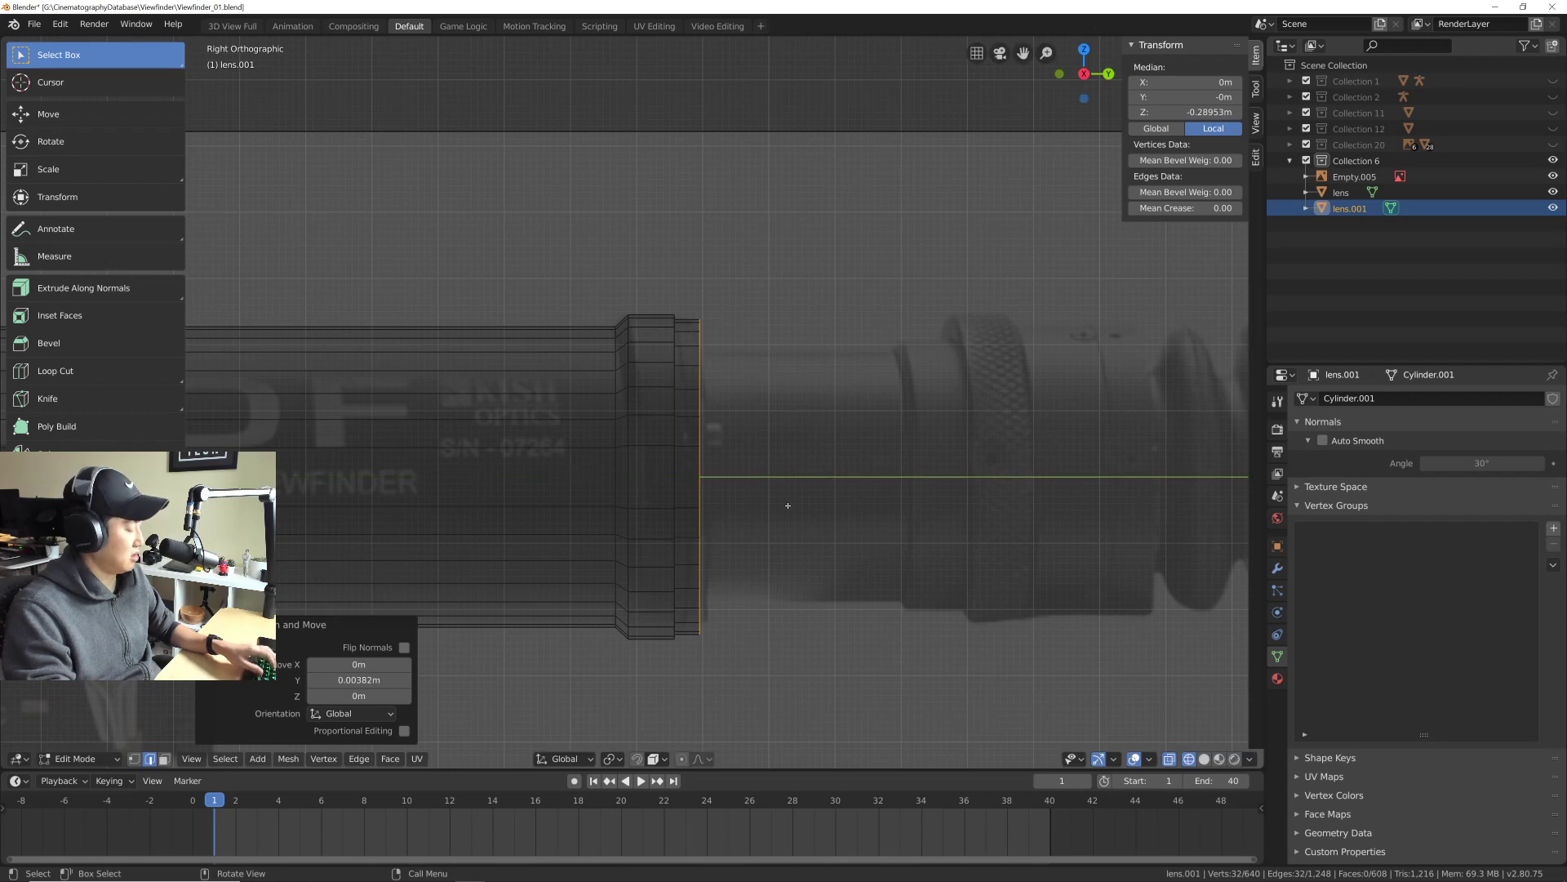
key("e")
key("y")
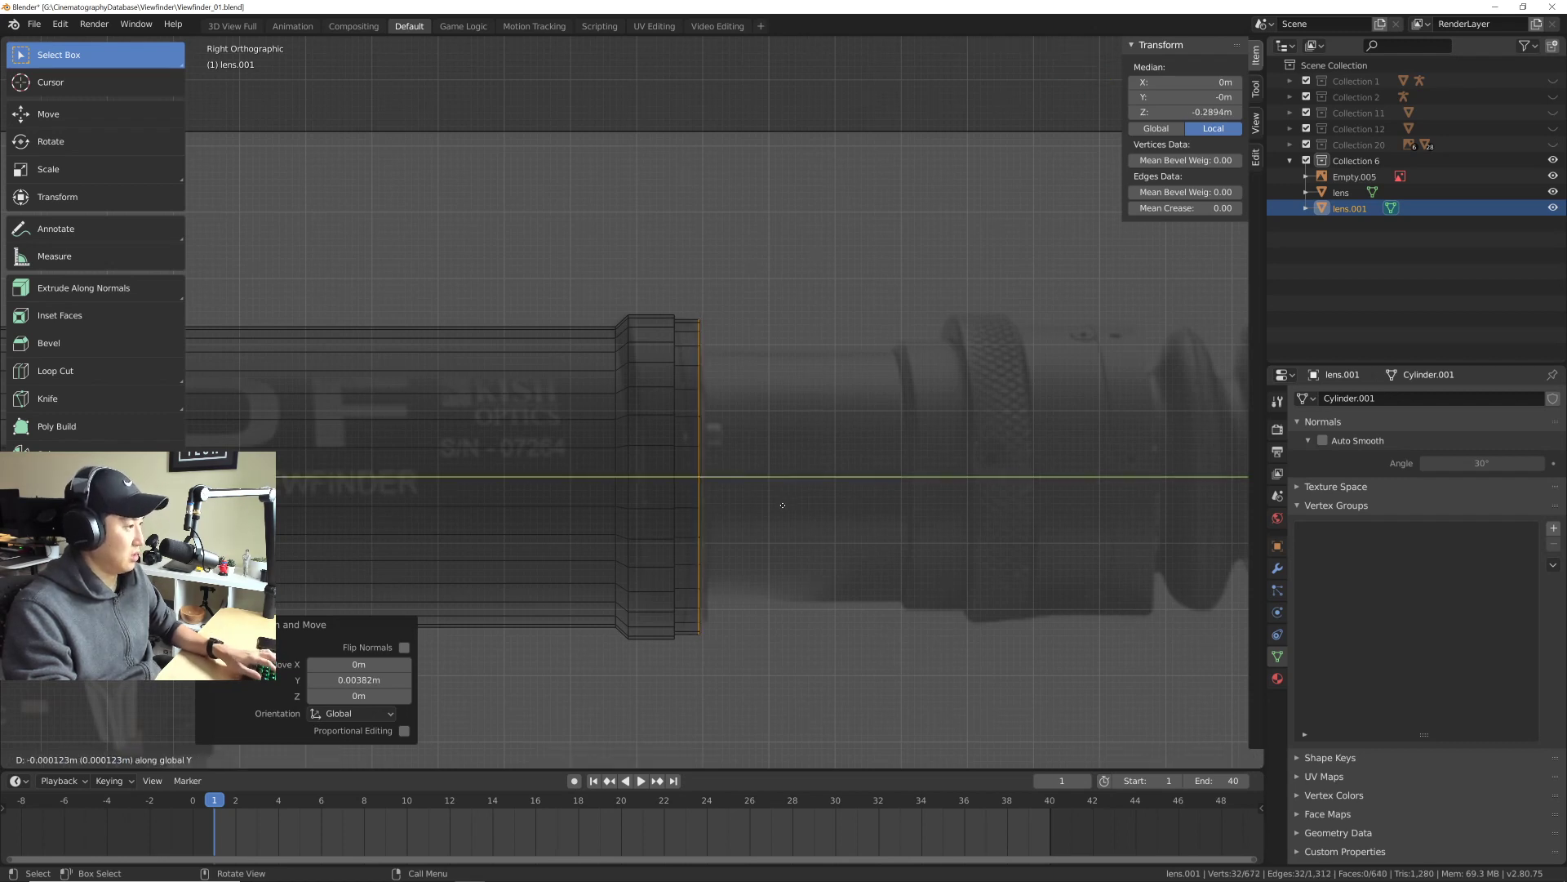
key("s")
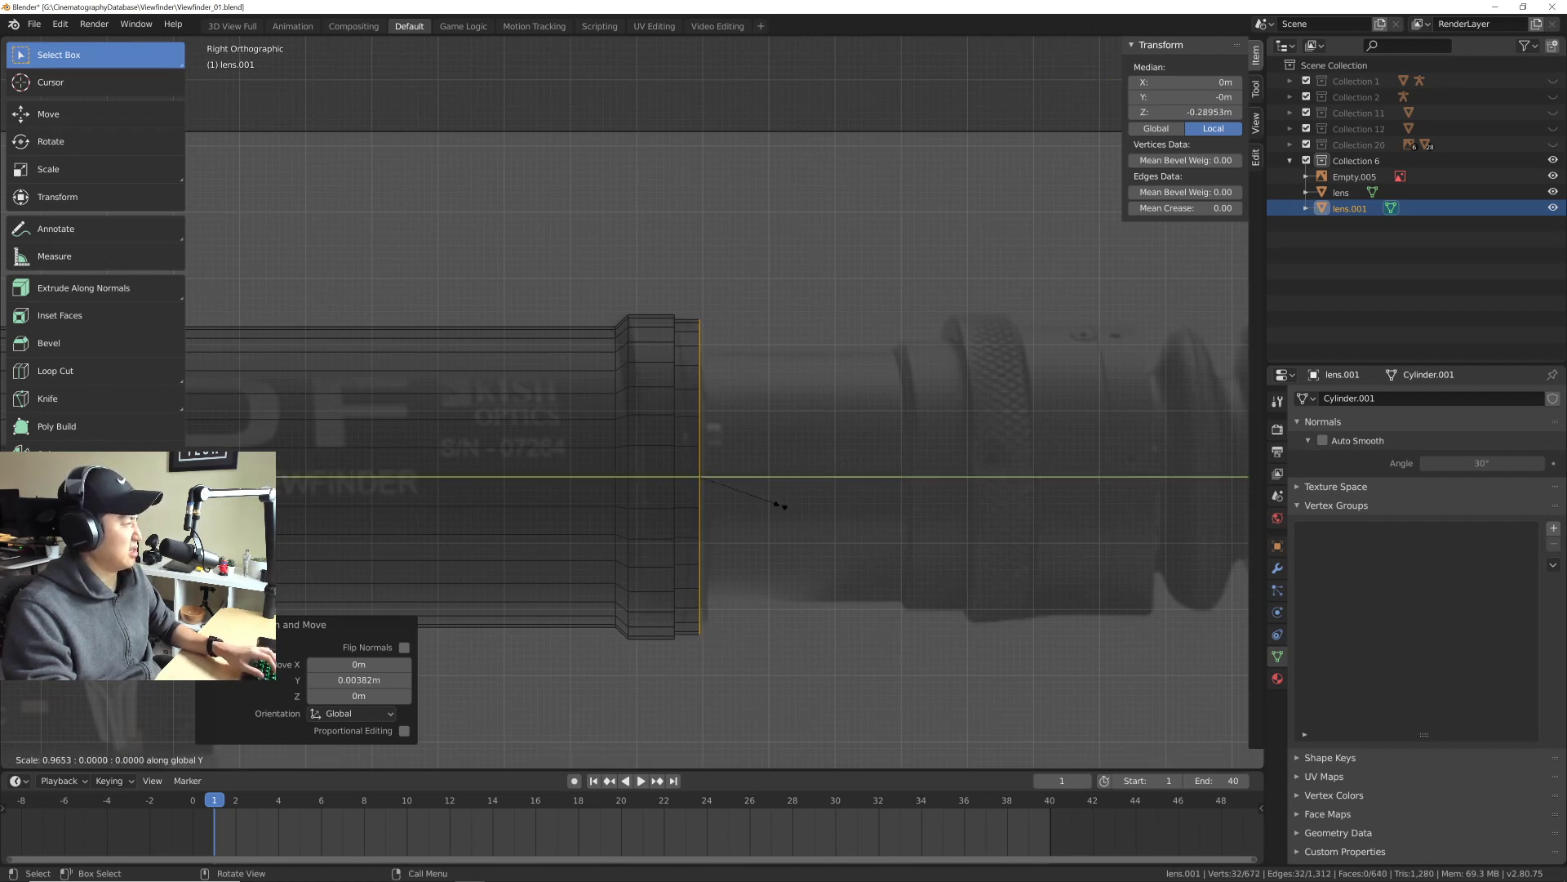
key("Escape")
key("ctrl+z")
key("ctrl+z")
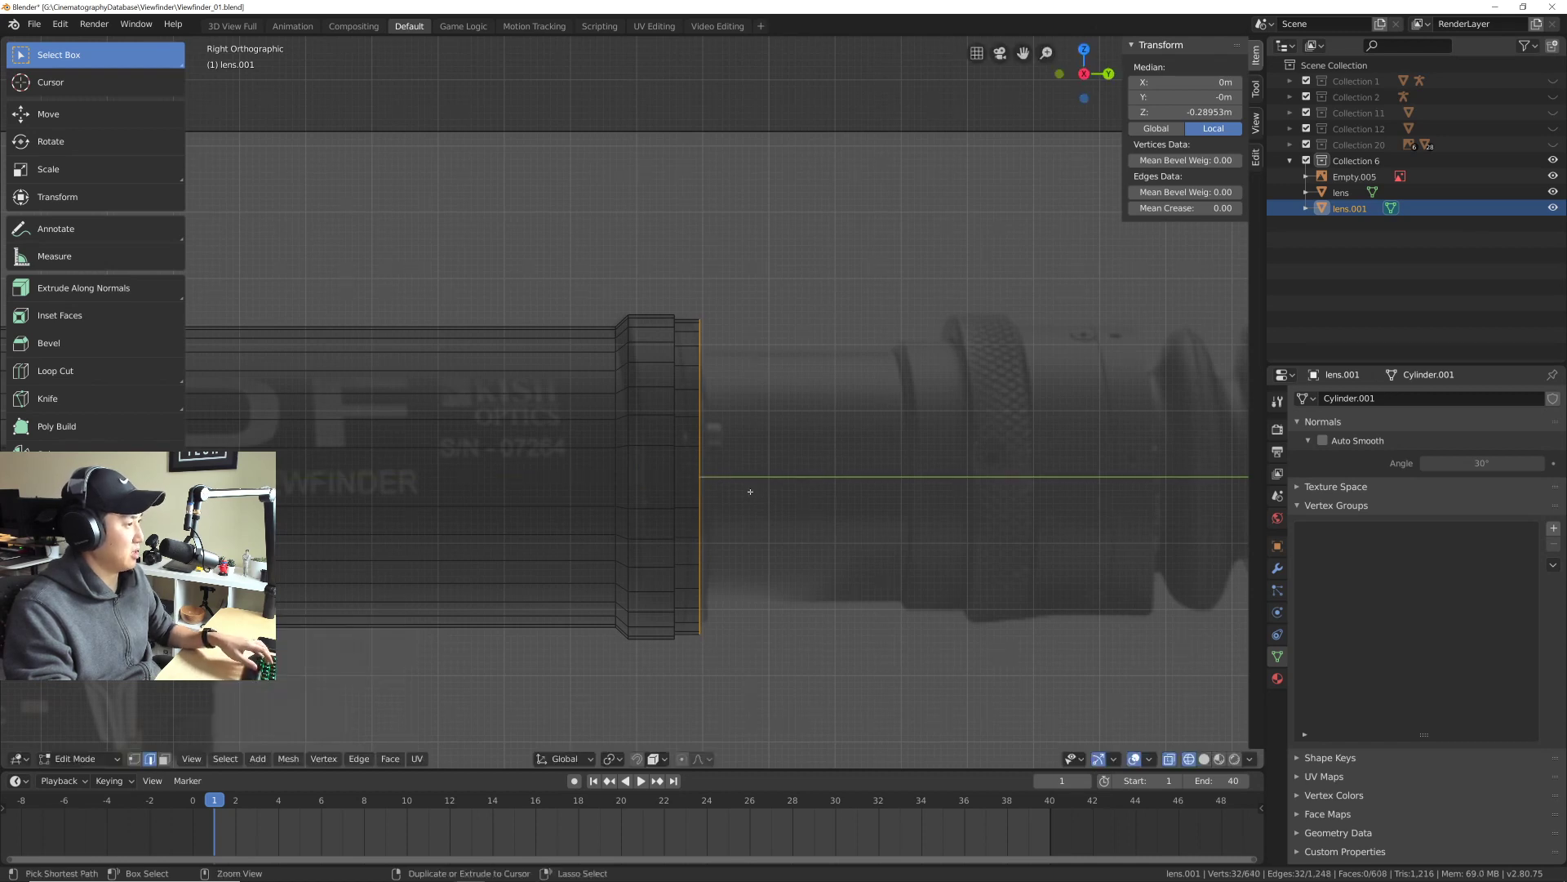
Step: Extrude the ring about 0.0040 m along Y, and extrude a narrower barrel section scaled by about 0.869 and about 0.0292 m long
key("e")
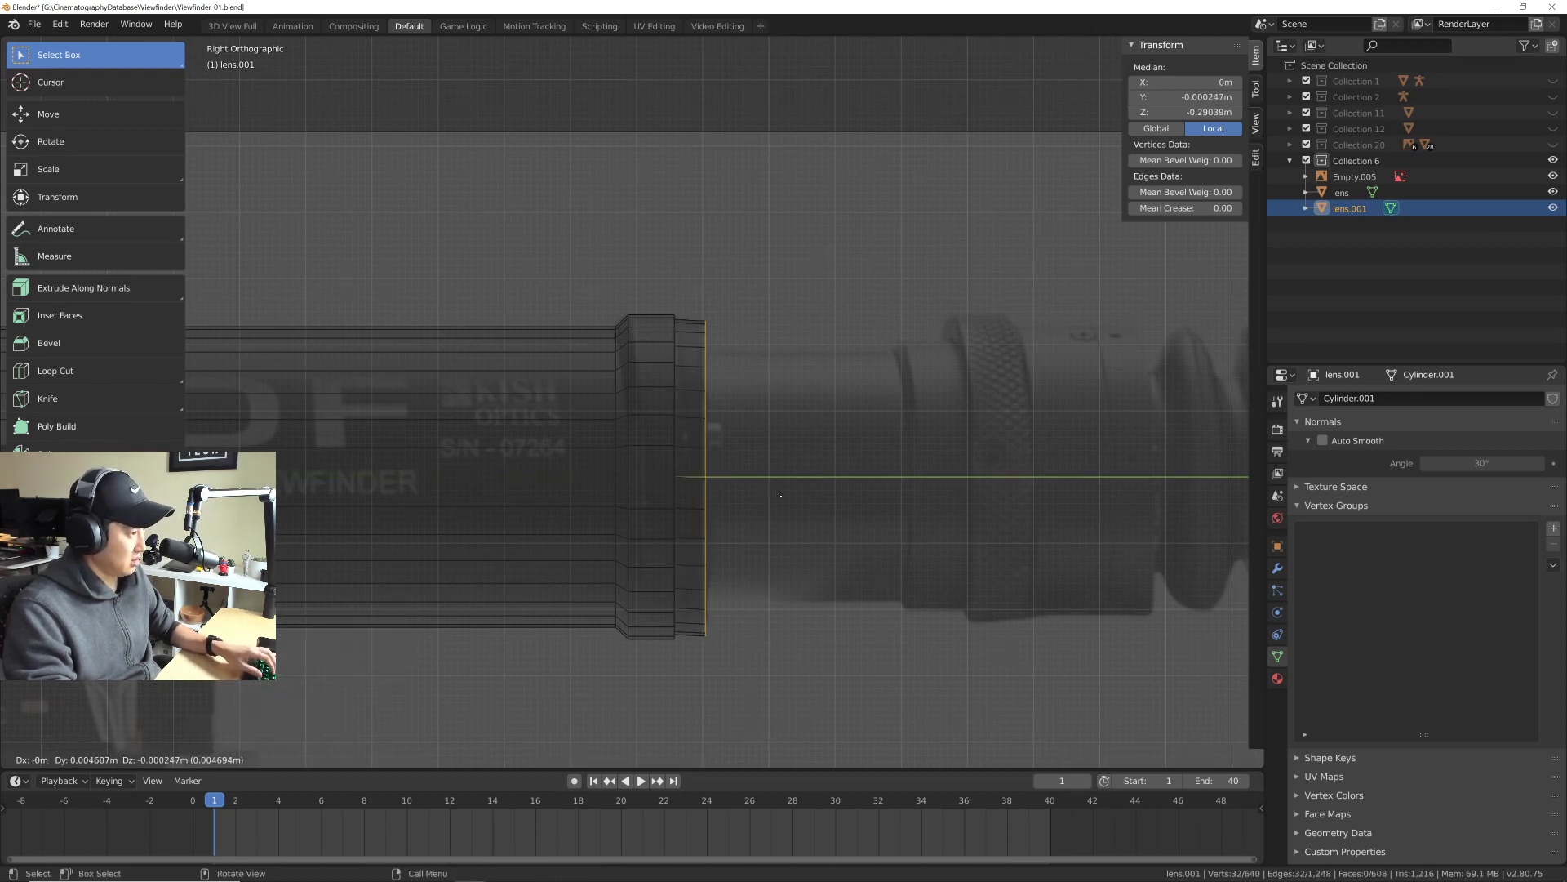
left_click(776, 493)
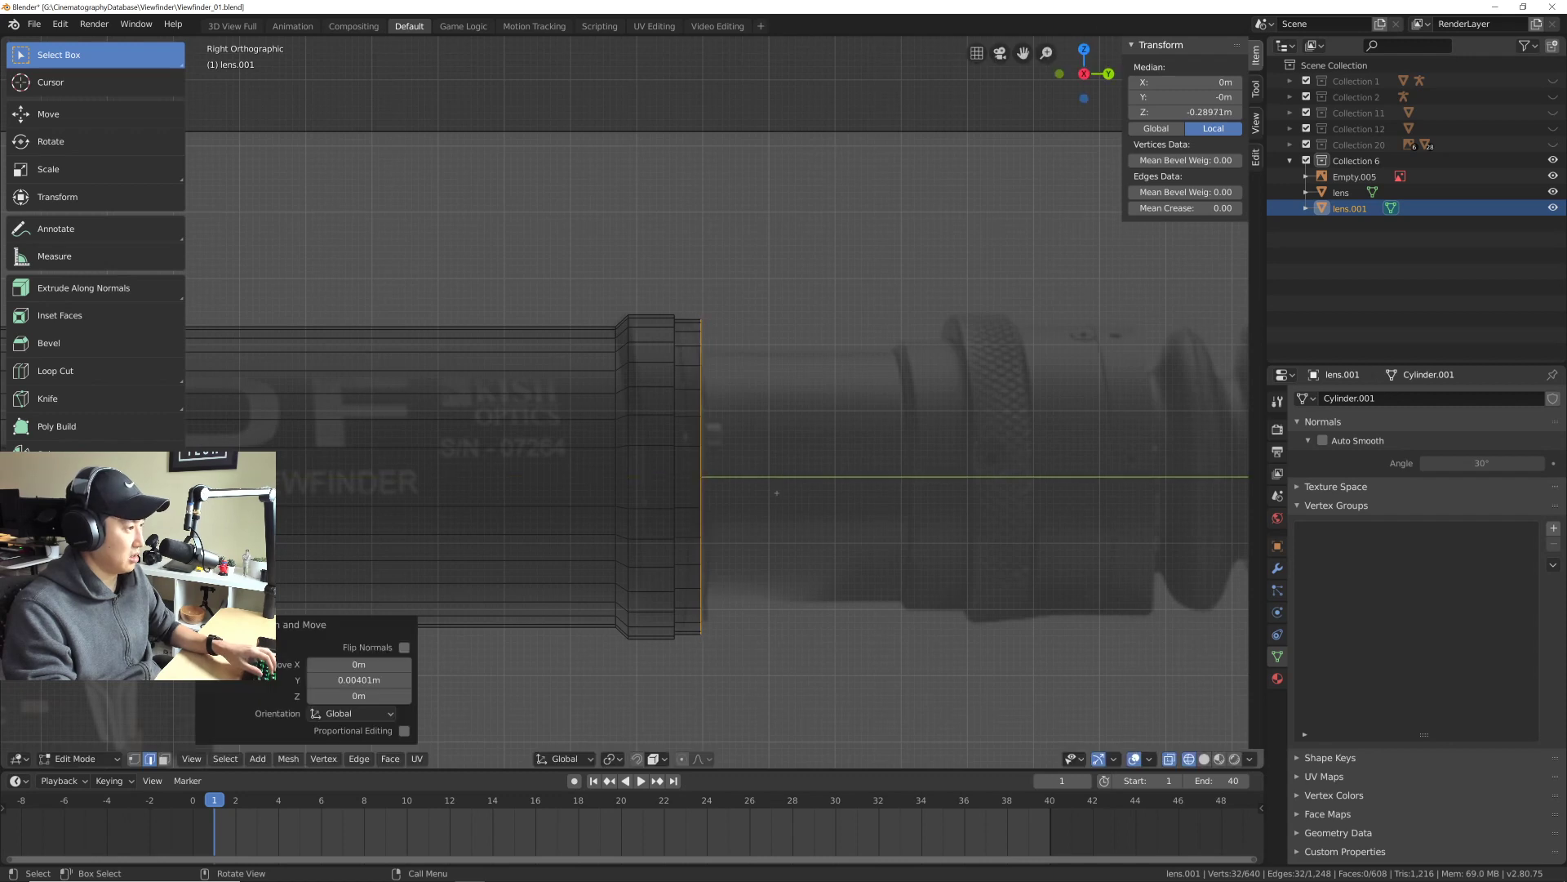
key("e")
key("s")
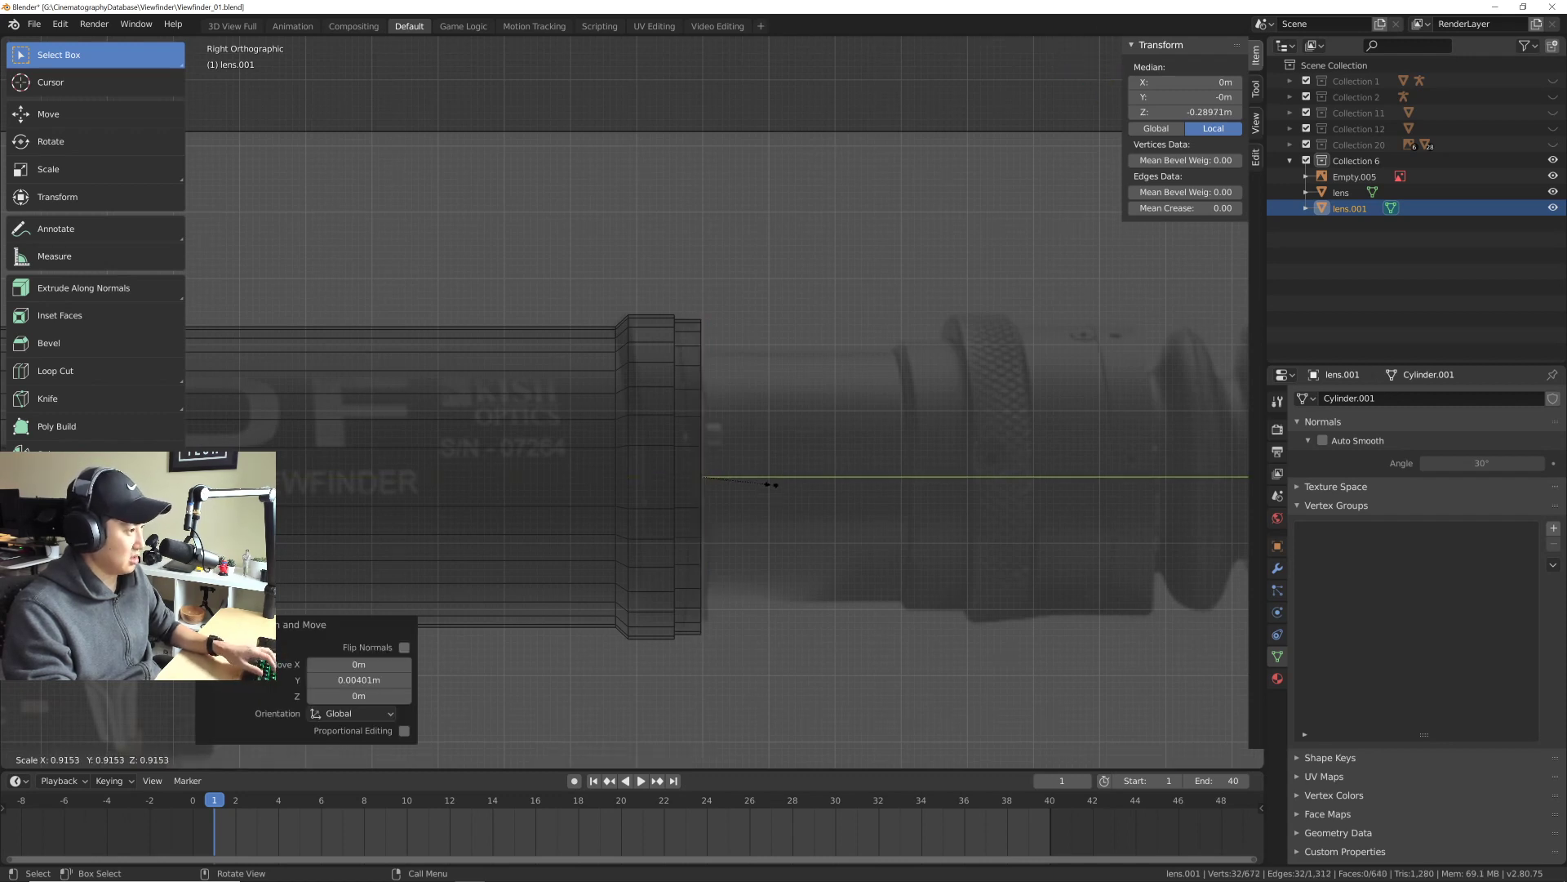
left_click(769, 474)
key("e")
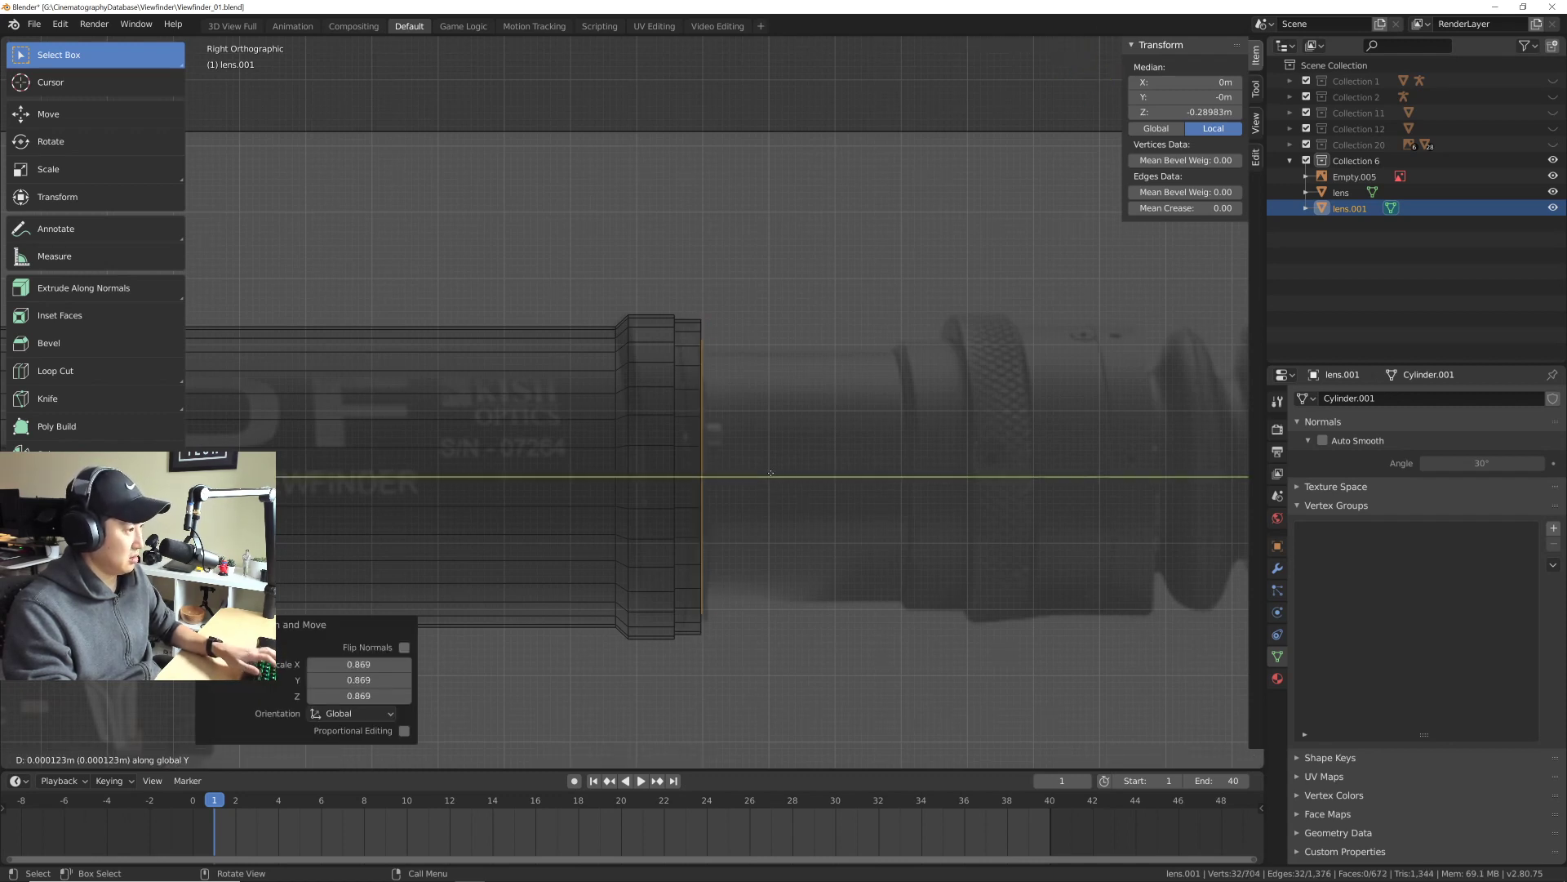
left_click(970, 484)
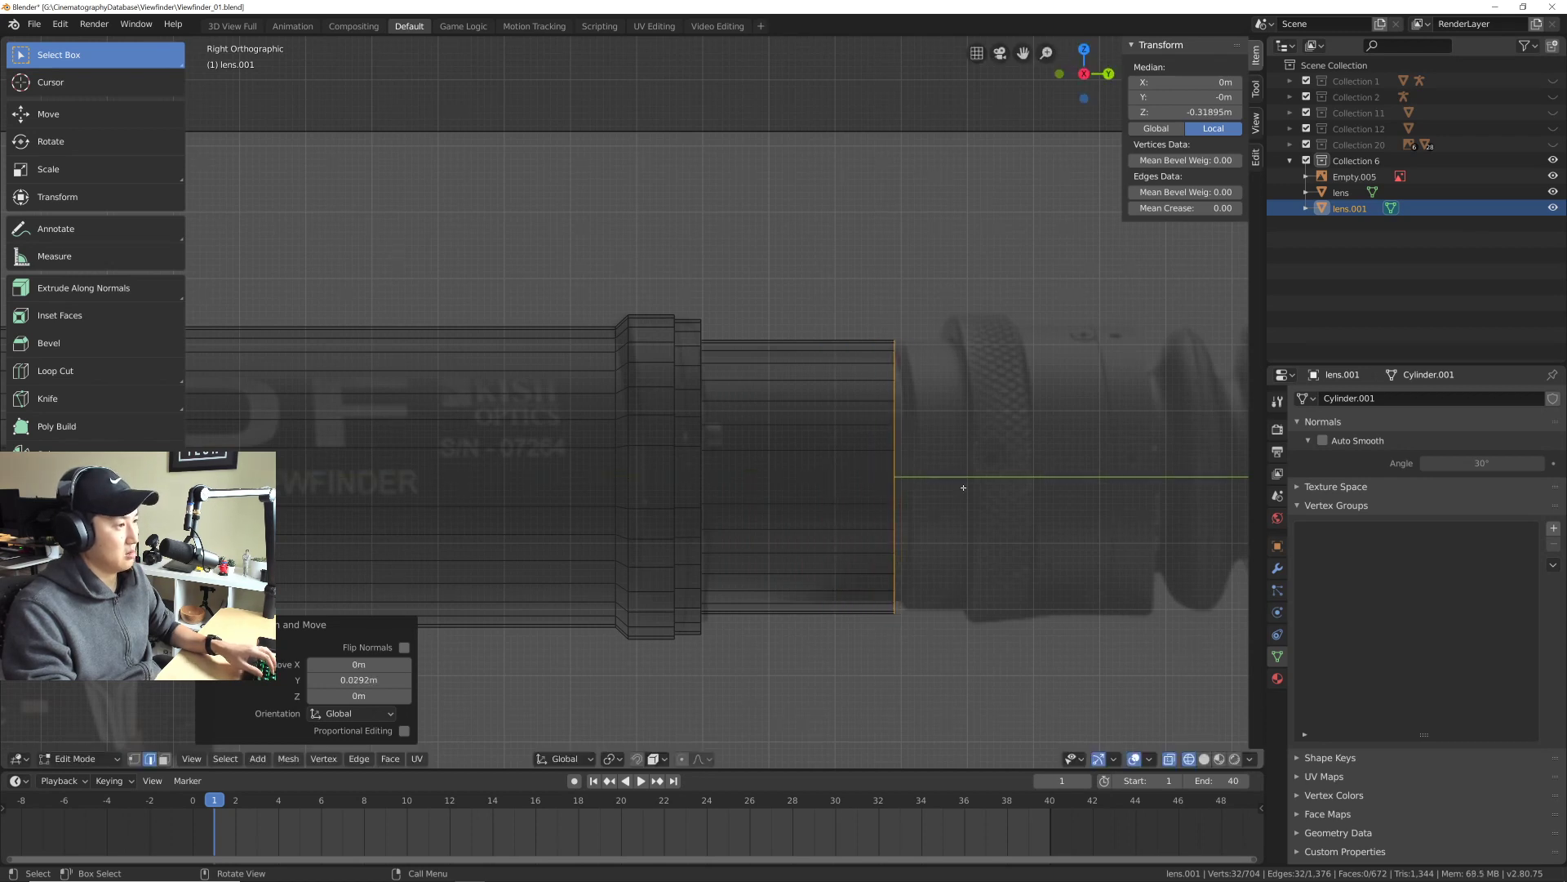
middle_click_drag(953, 449, 668, 419, "shift")
scroll(709, 438, "up", 1)
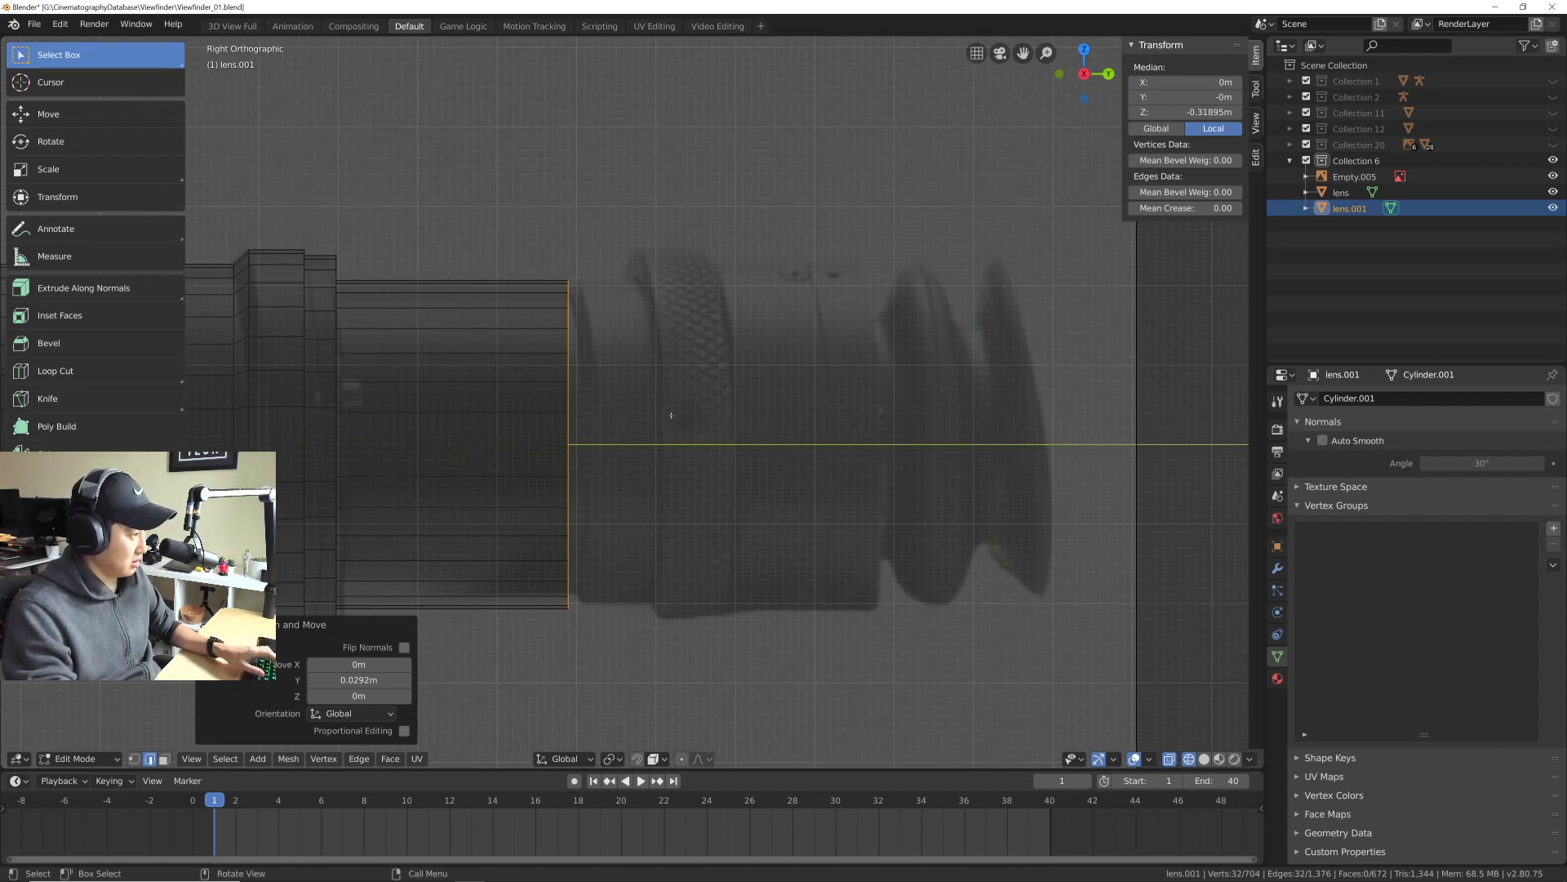
key("e")
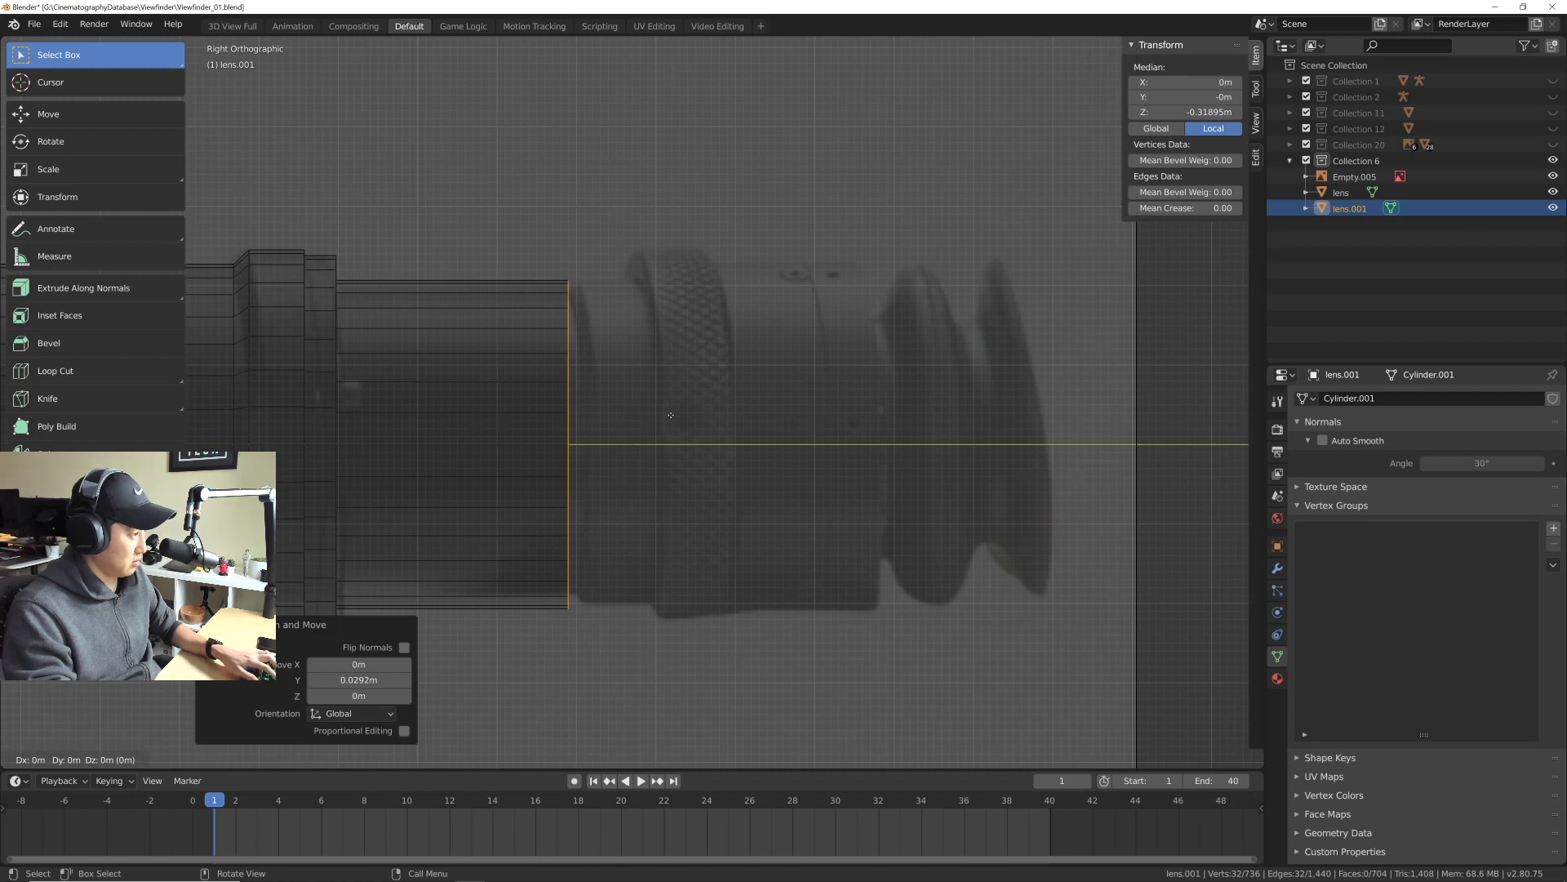
key("y")
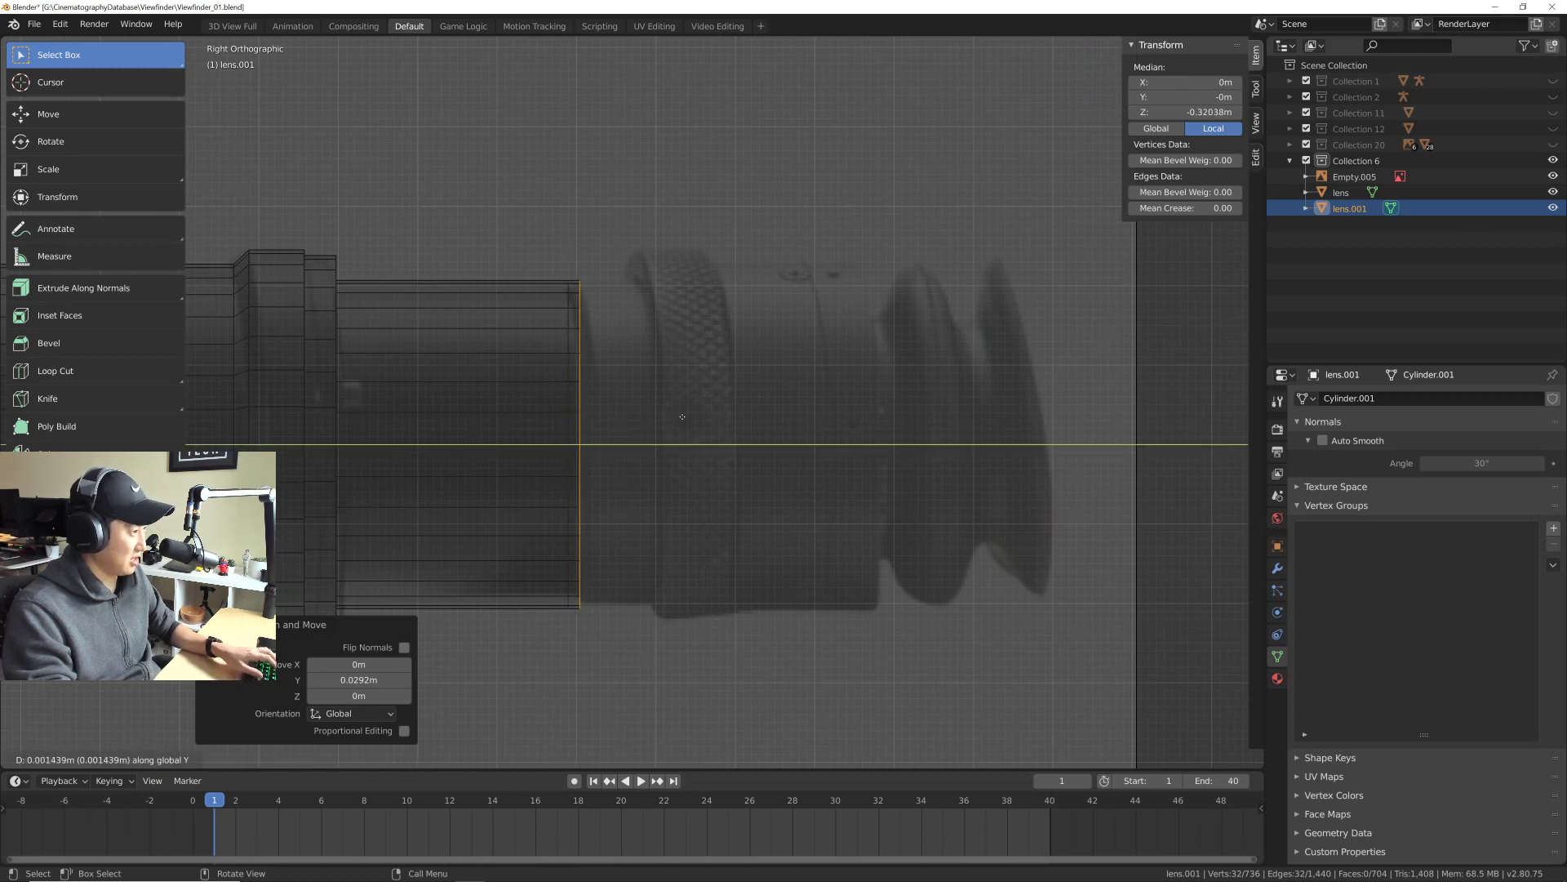
key("Escape")
key("ctrl+z")
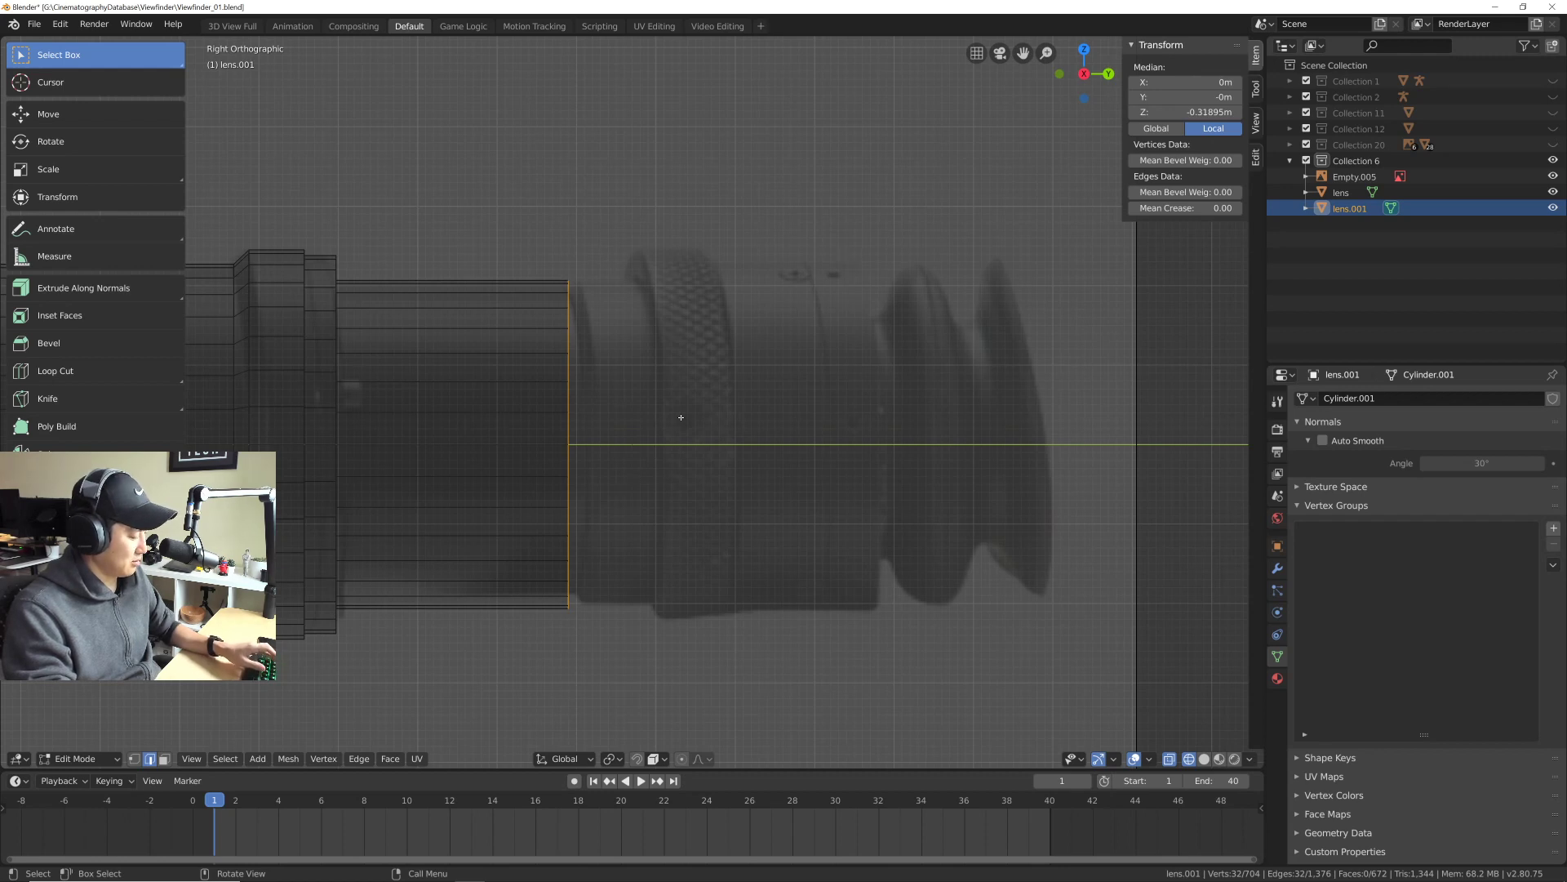
Step: Step the barrel's end loop outward by about 1.057 and extrude it about 0.0088 m along Y to form the next ring
key("e")
key("s")
left_click(688, 413)
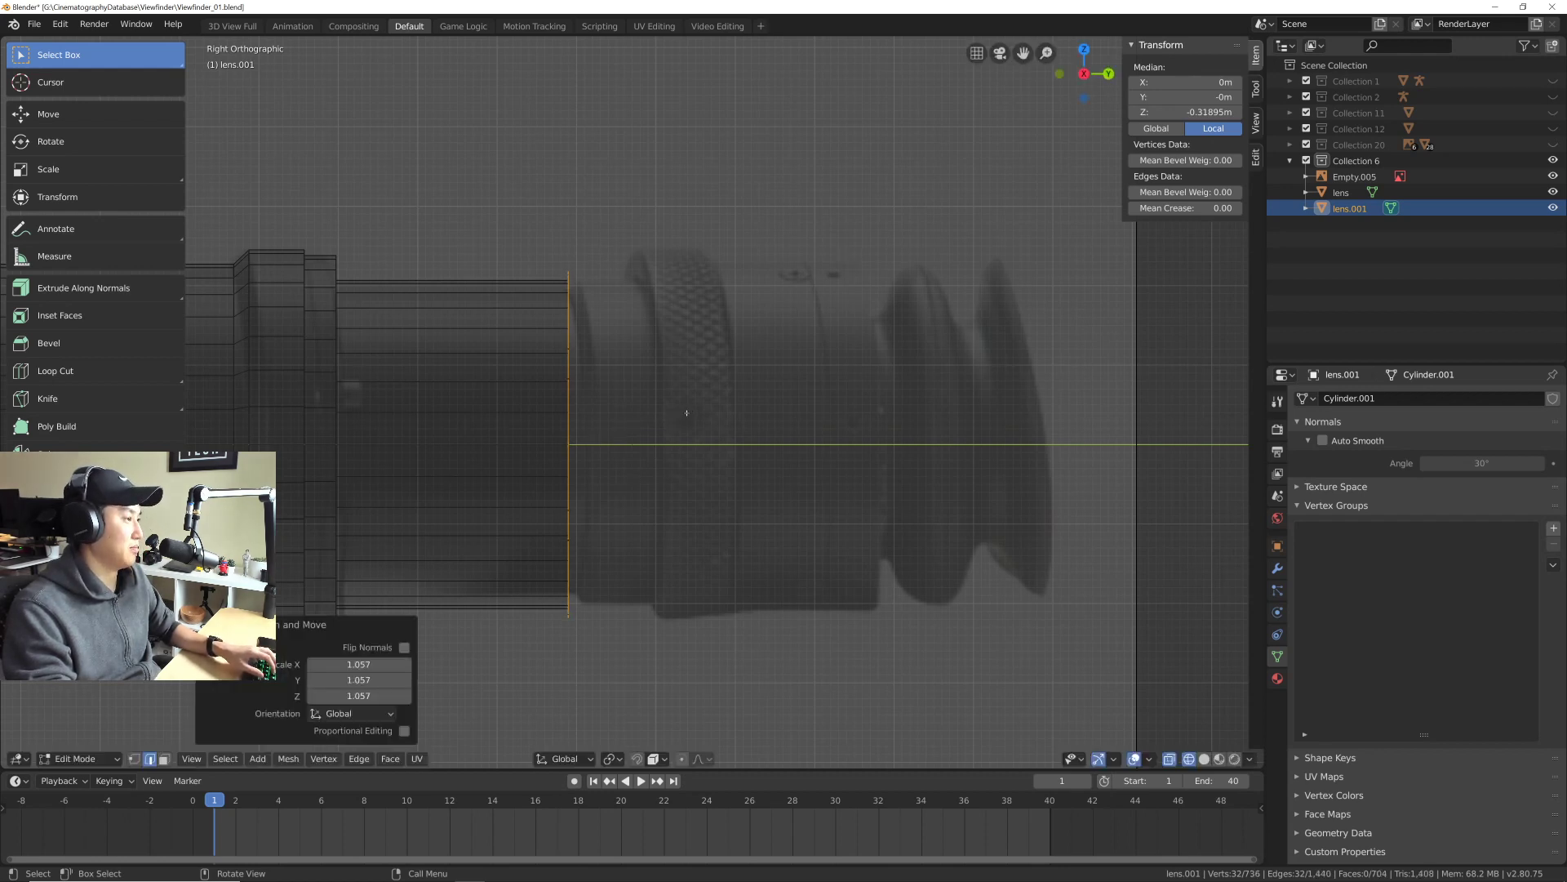
key("e")
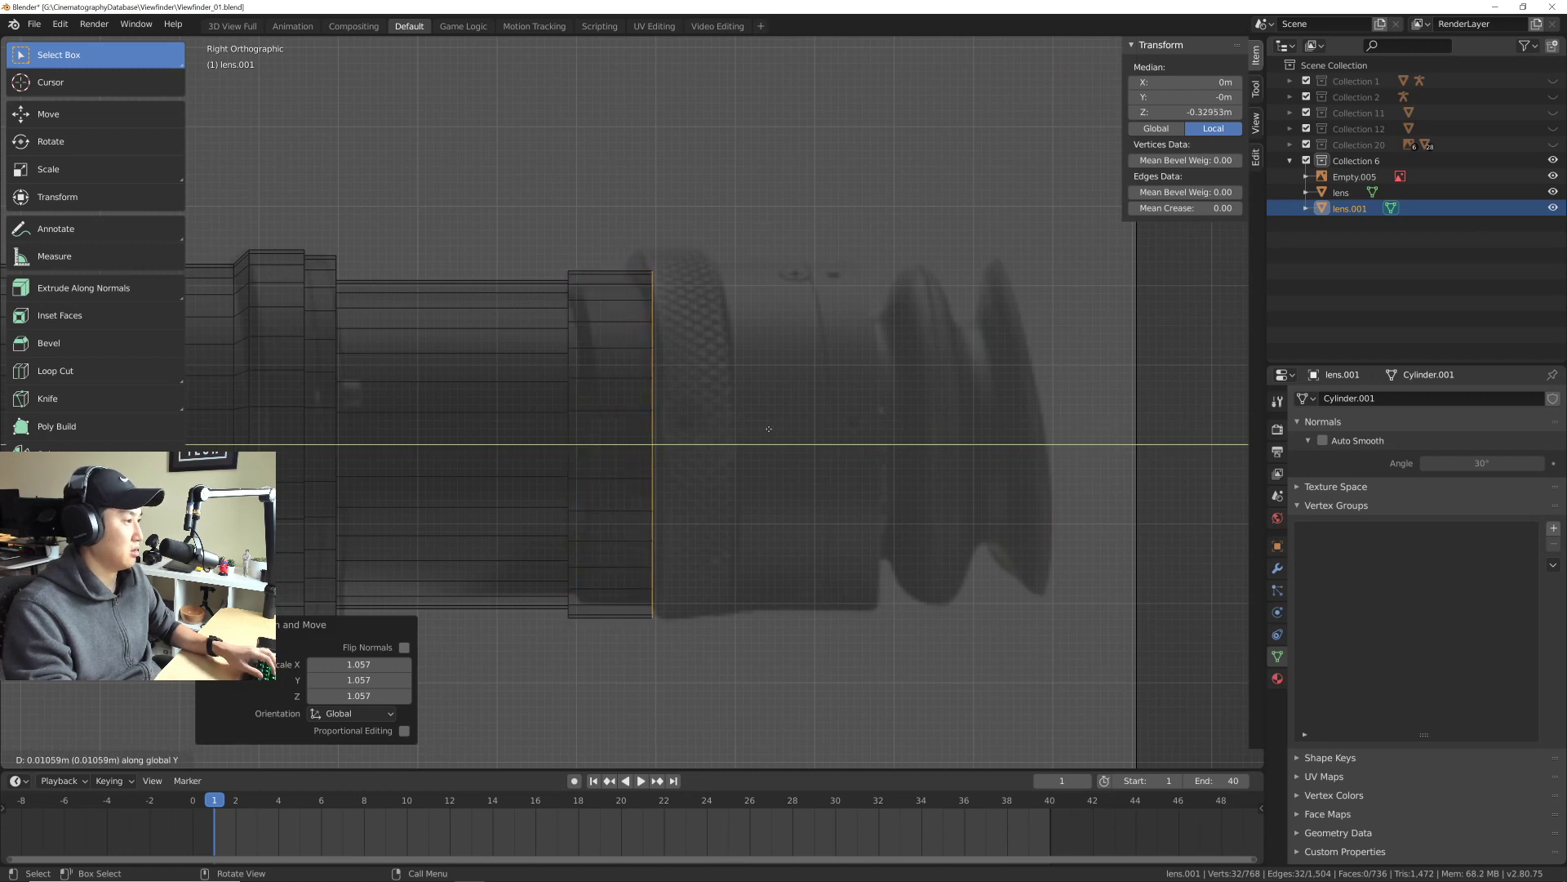
left_click(756, 431)
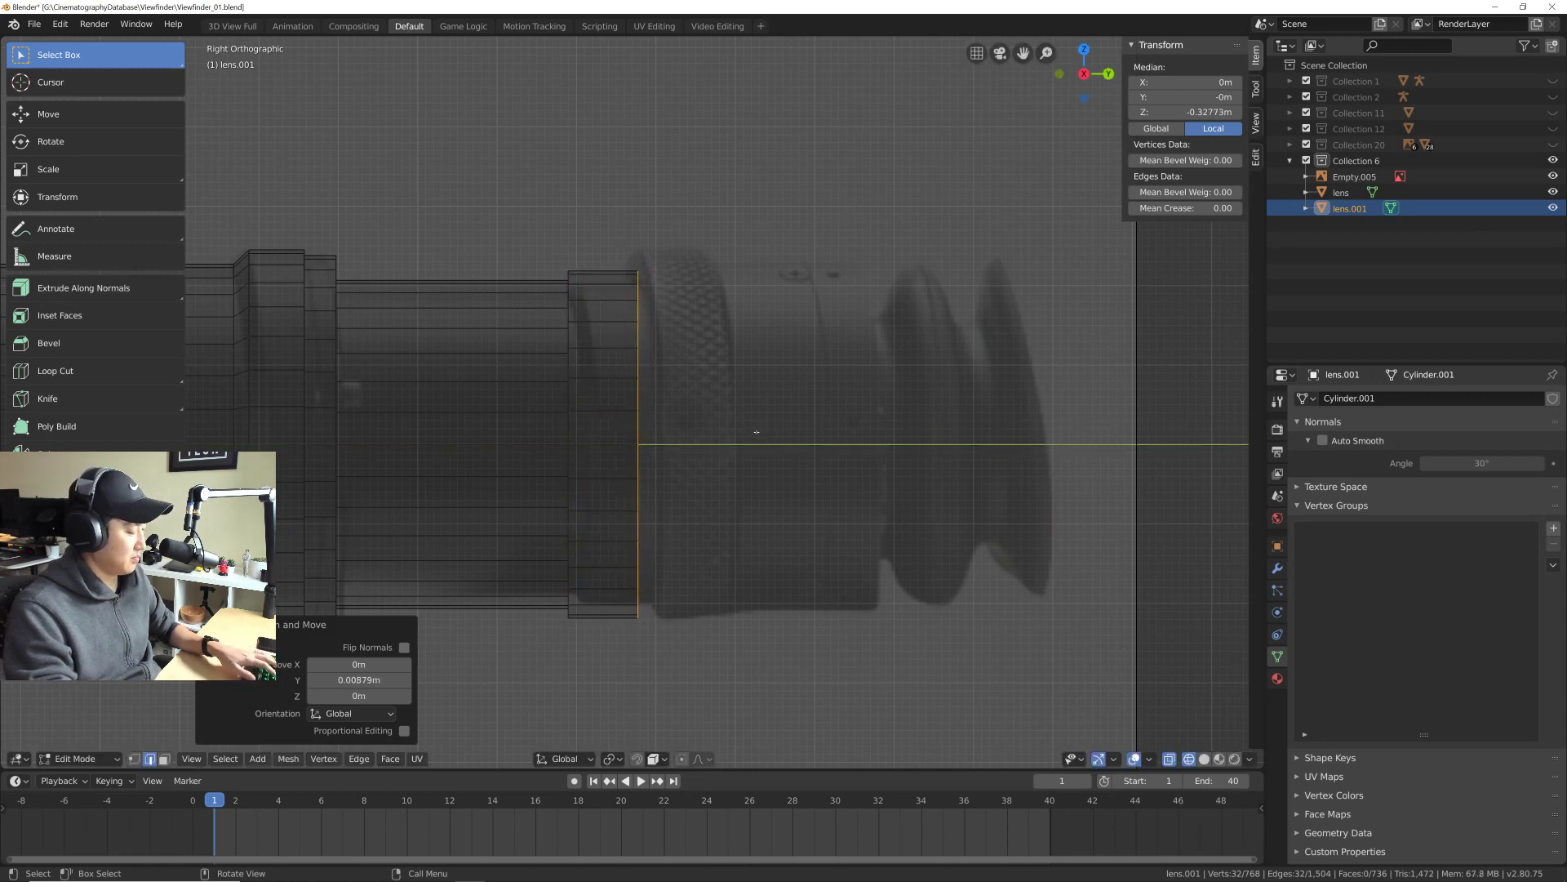
Step: Step the end loop outward by about 1.118 and extrude it about 0.0084 m along Y to form the knurled ring
key("e")
key("s")
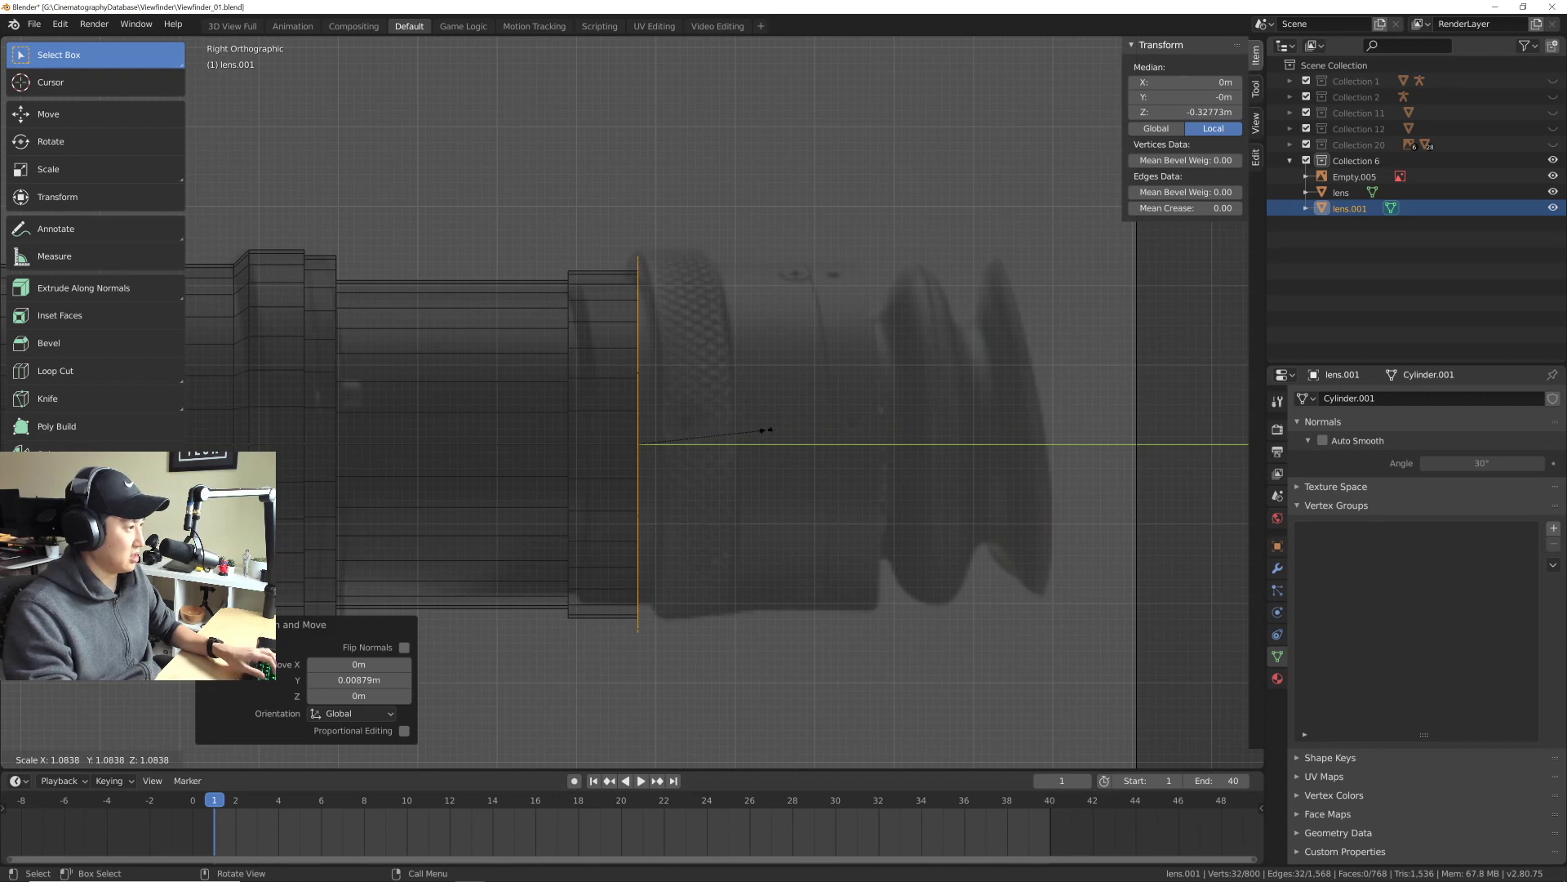
left_click(770, 429)
key("e")
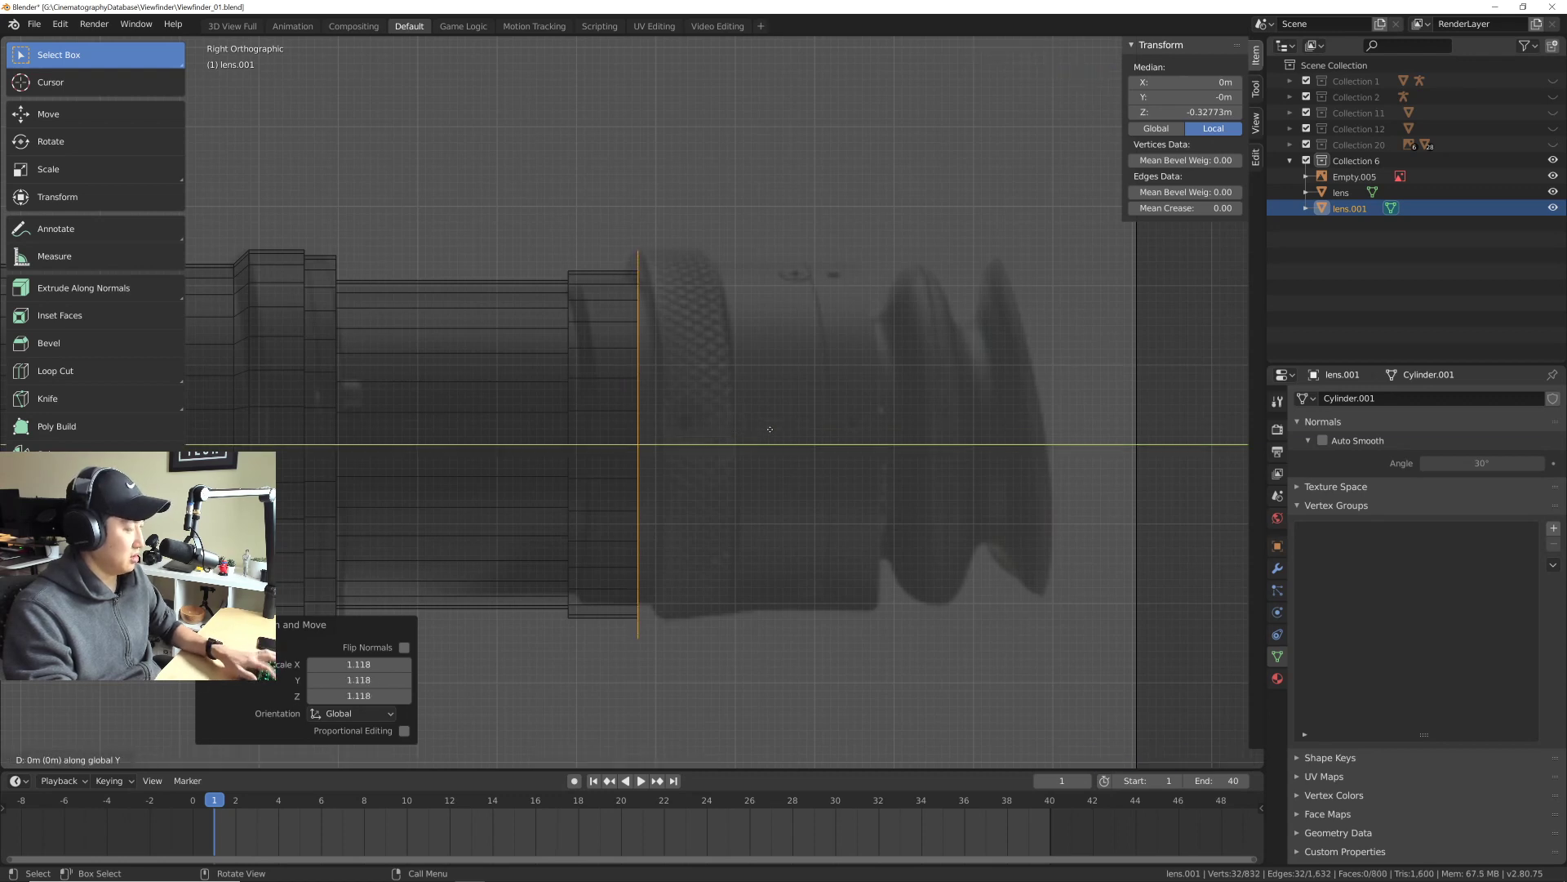
left_click(838, 433)
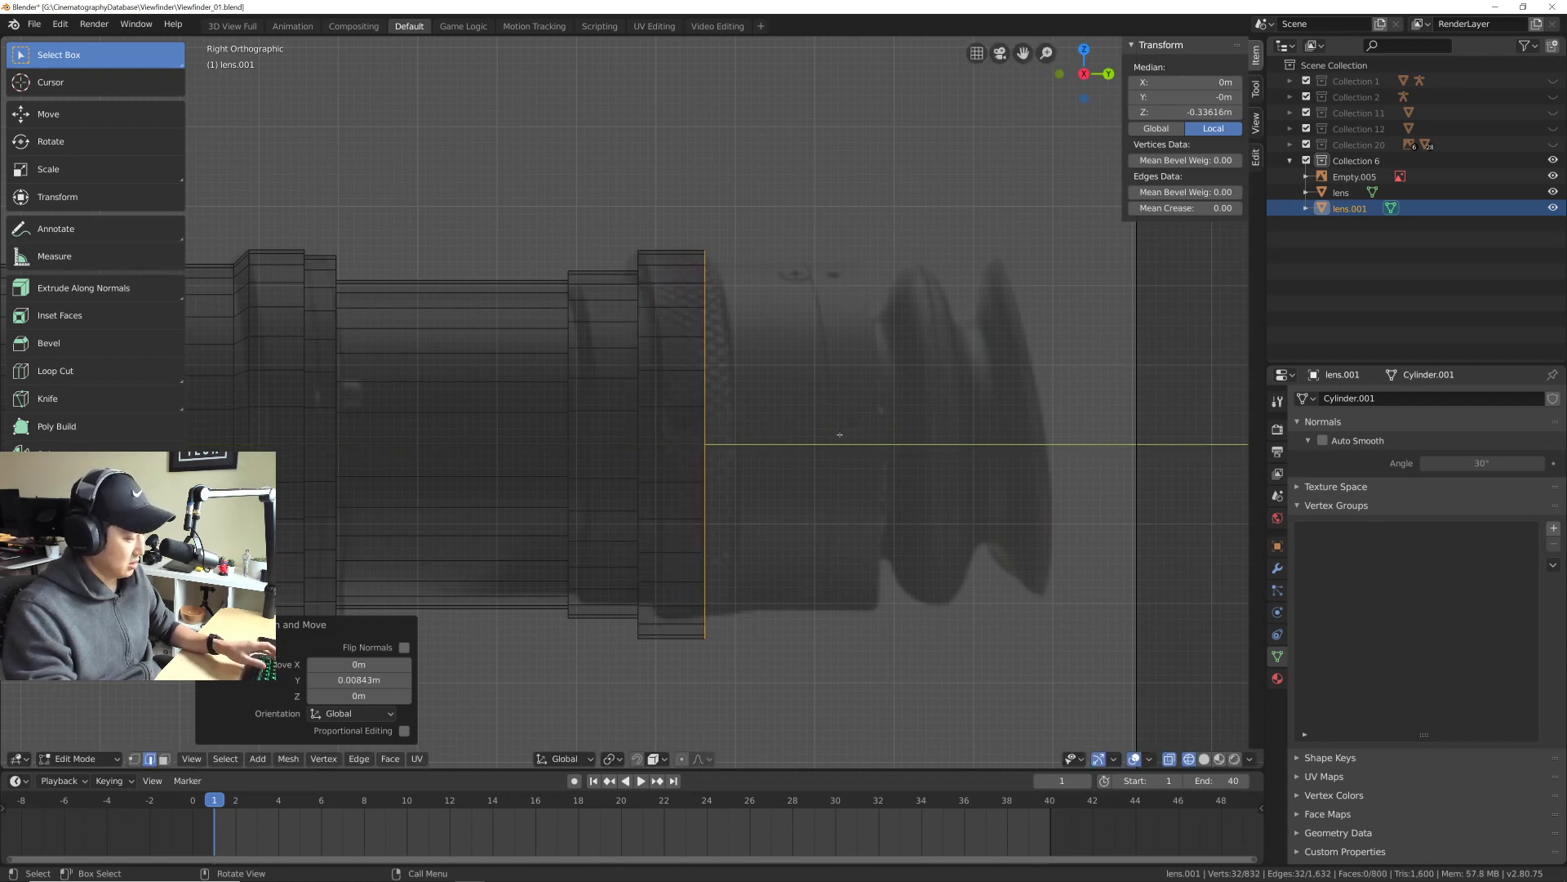
Step: Extrude the knurled ring's end loop about 0.0013 m along Y and scale it by about 0.932 to form a chamfer
key("e")
left_click(841, 436)
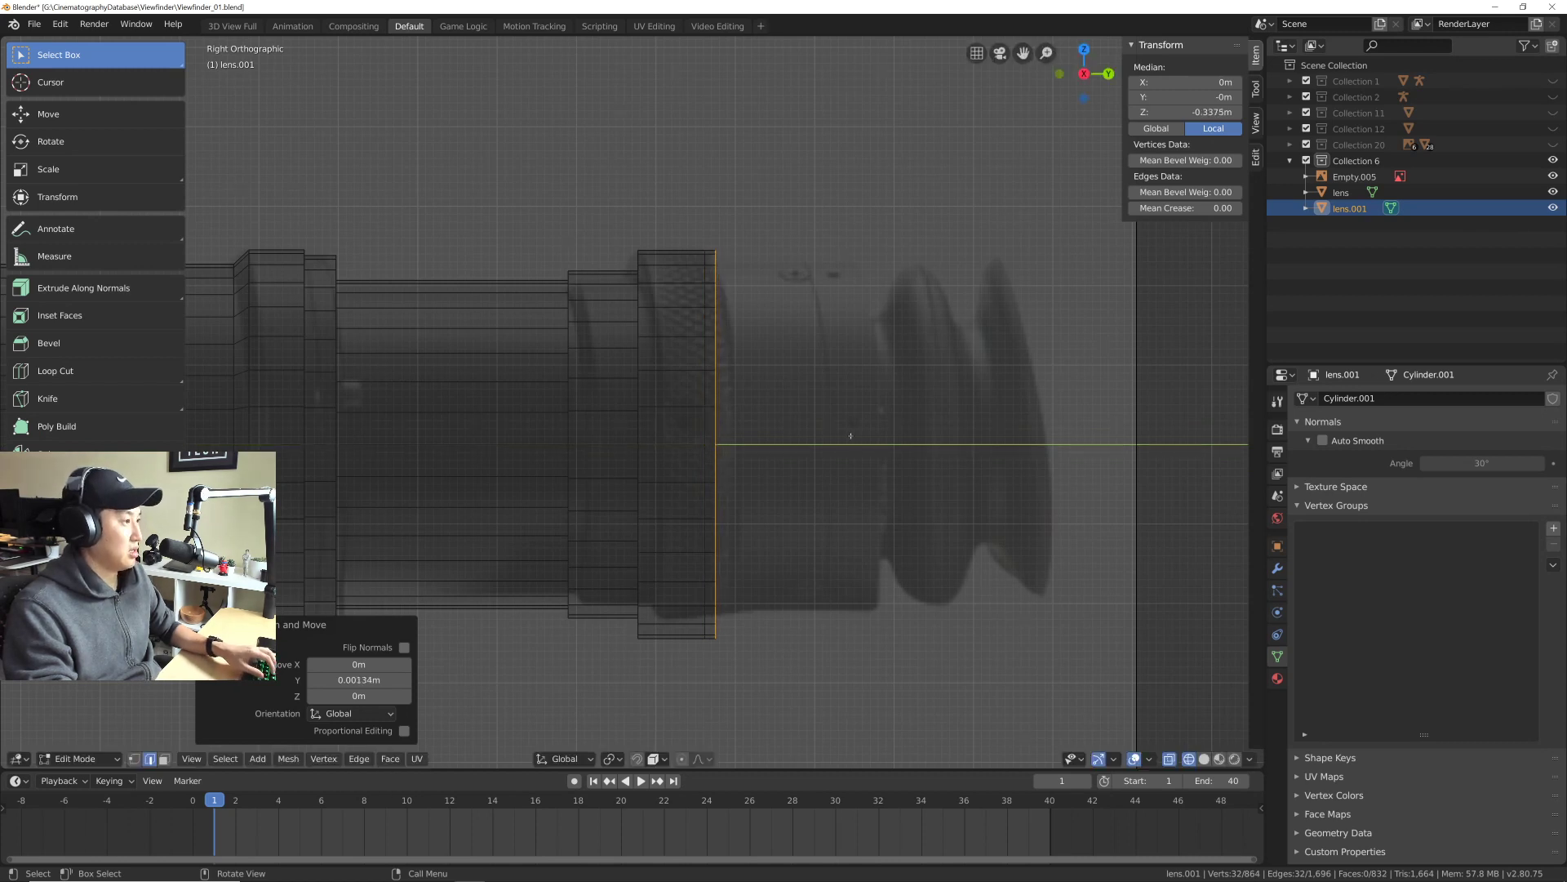
key("s")
left_click(842, 439)
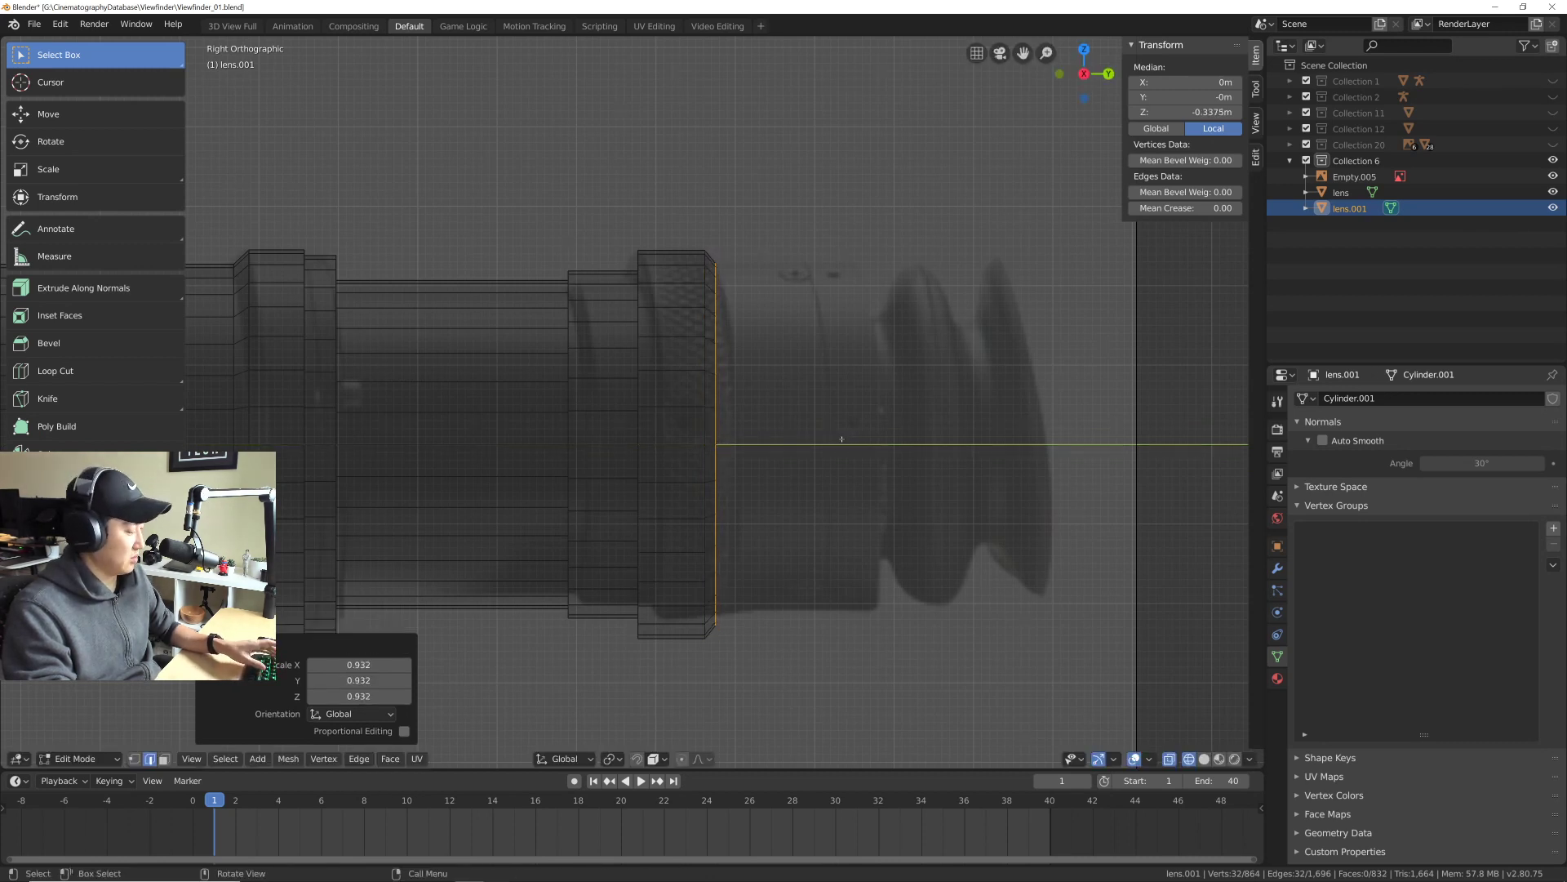
Step: Extrude the chamfer's end loop along Y in two segments, about 0.0117 m and about 0.0065 m, to form the front barrel
key("e")
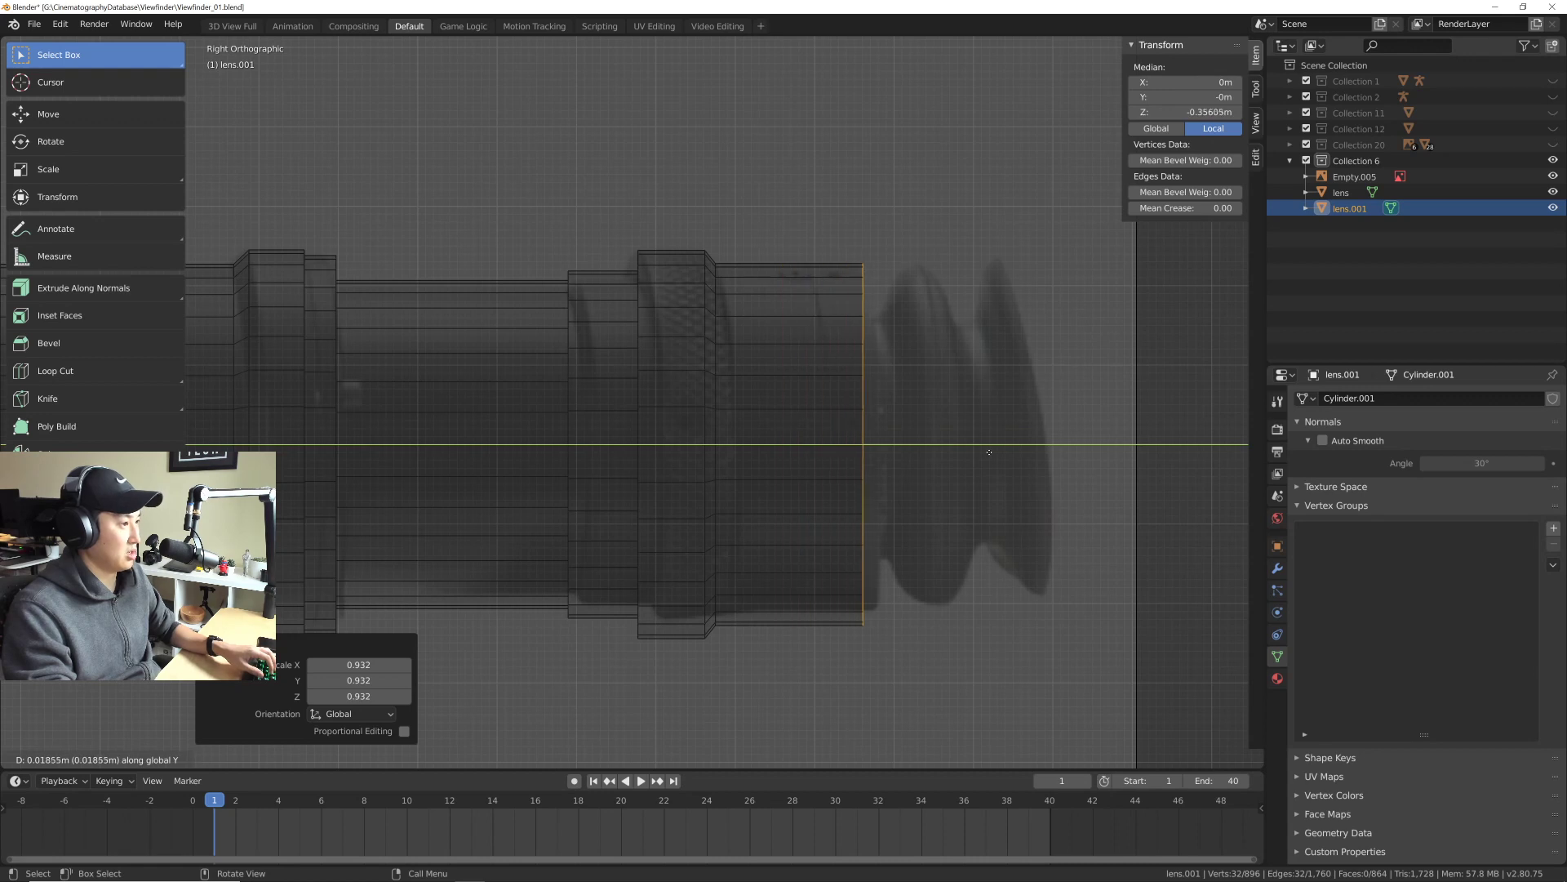
left_click(935, 461)
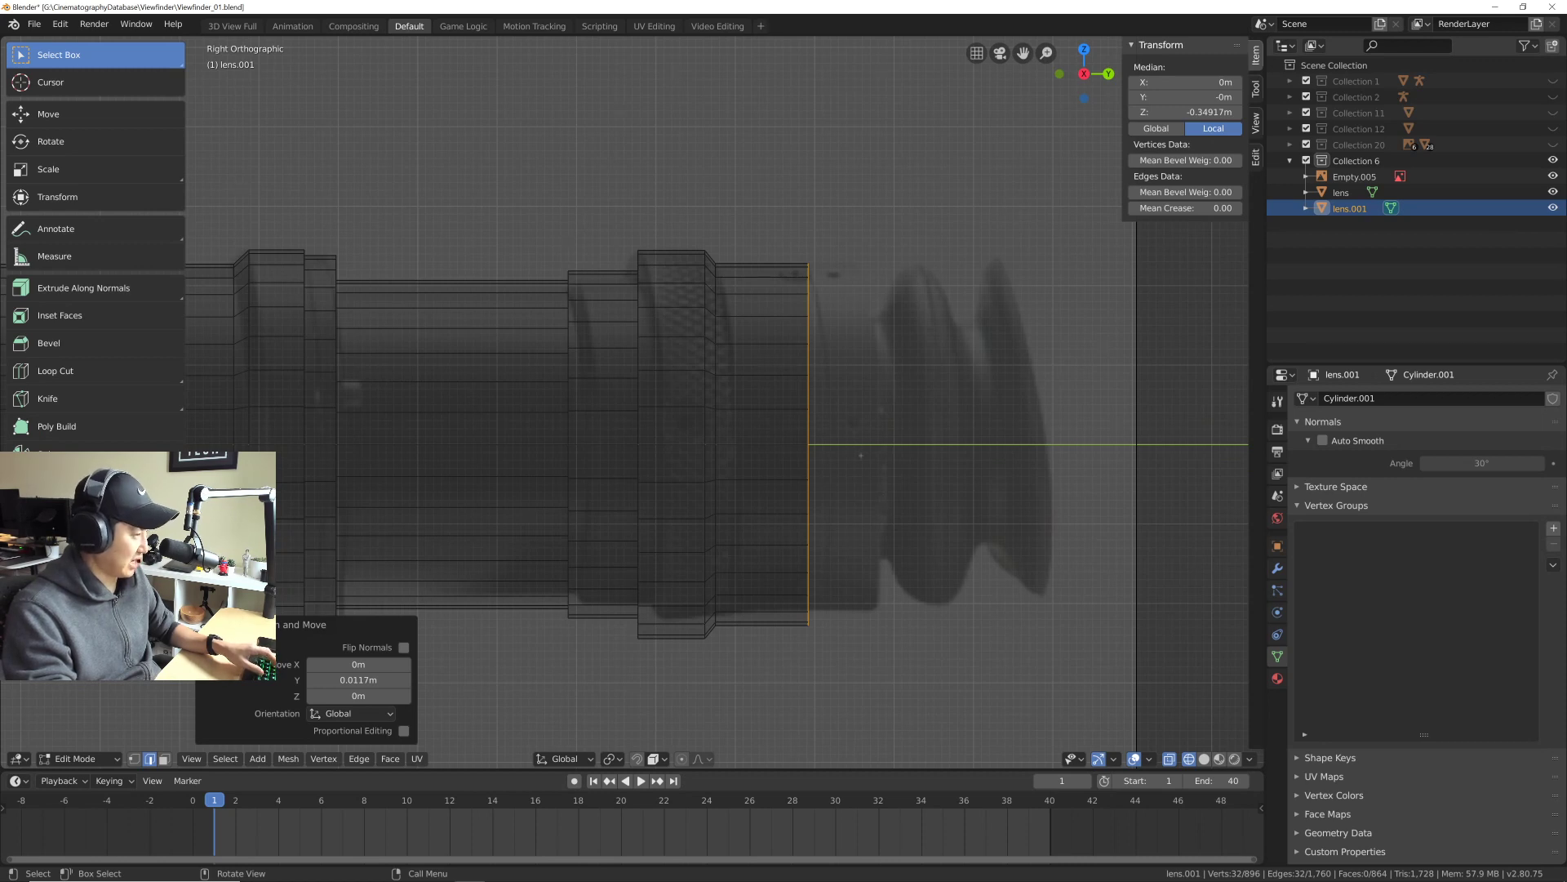
key("e")
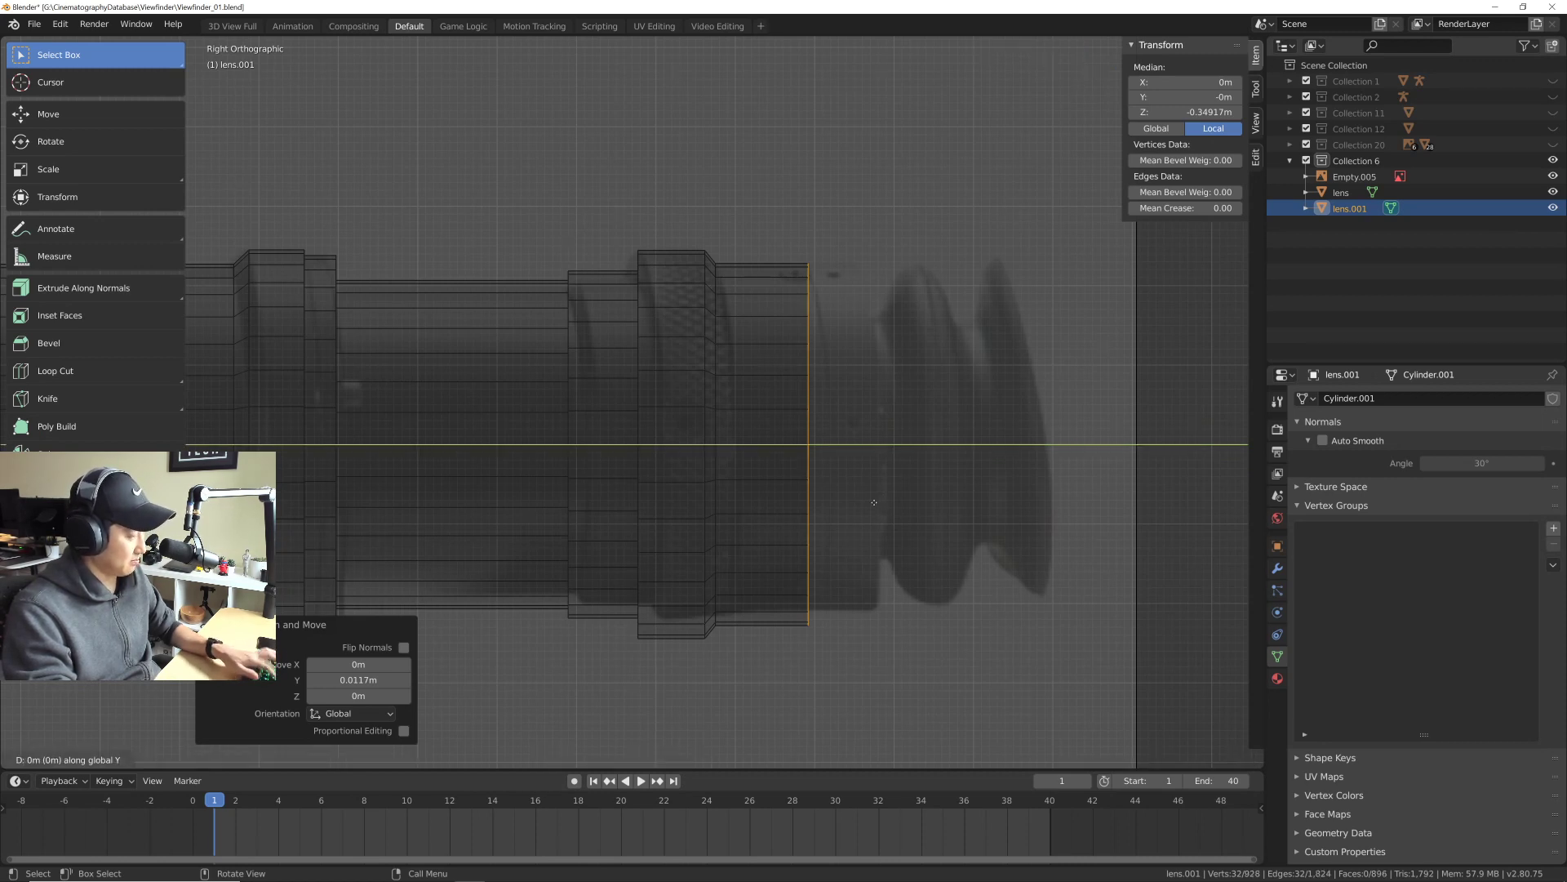
left_click(925, 503)
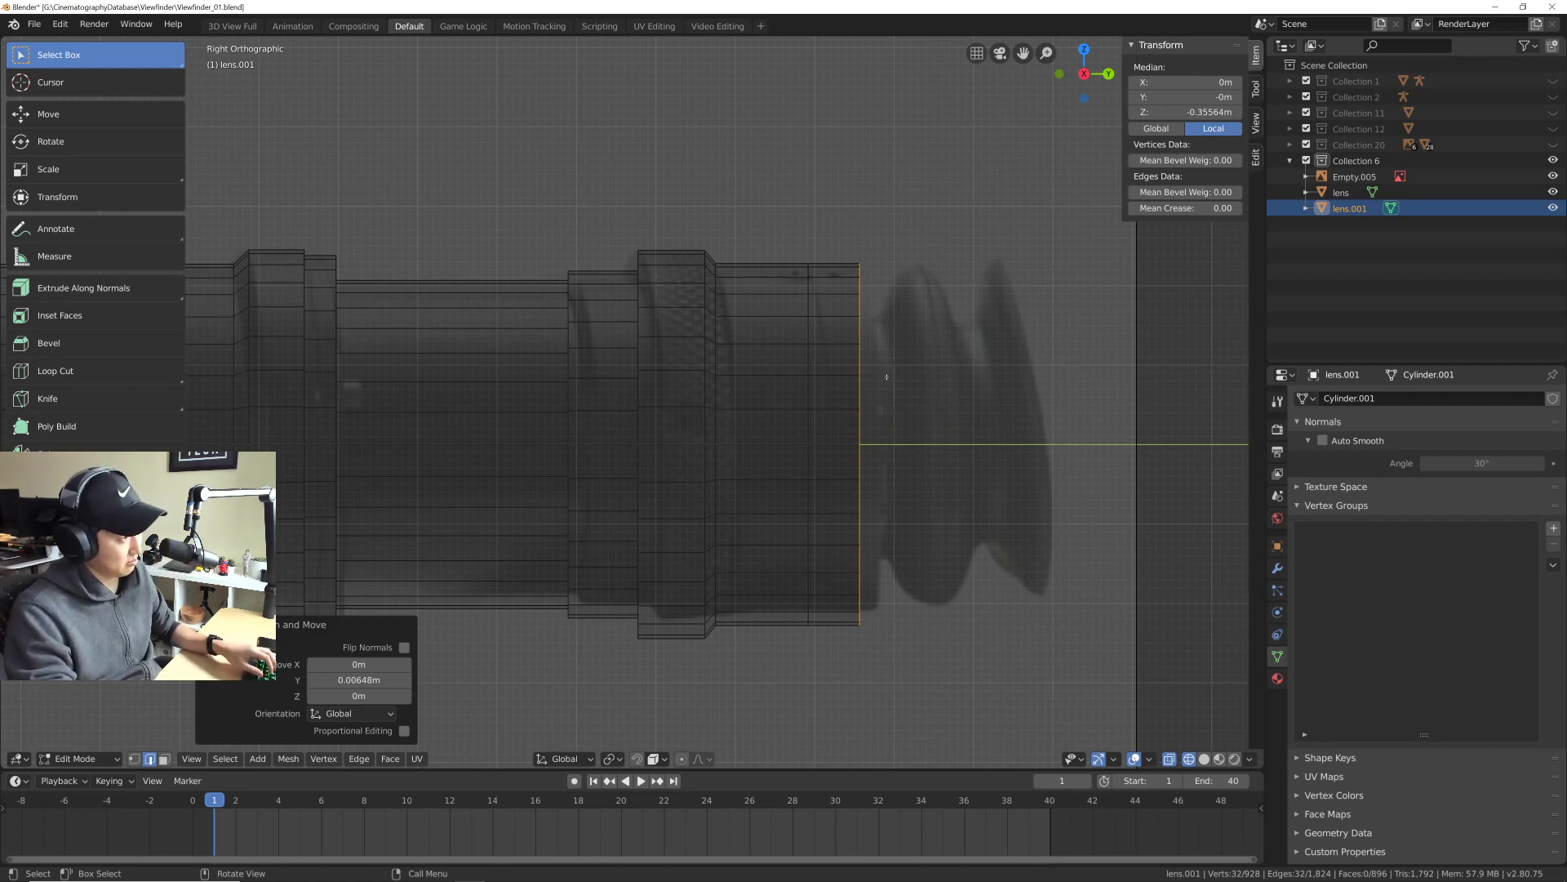
Step: Extrude the front barrel's end loop in place and scale it by about 0.912 to form an inward rim
key("e")
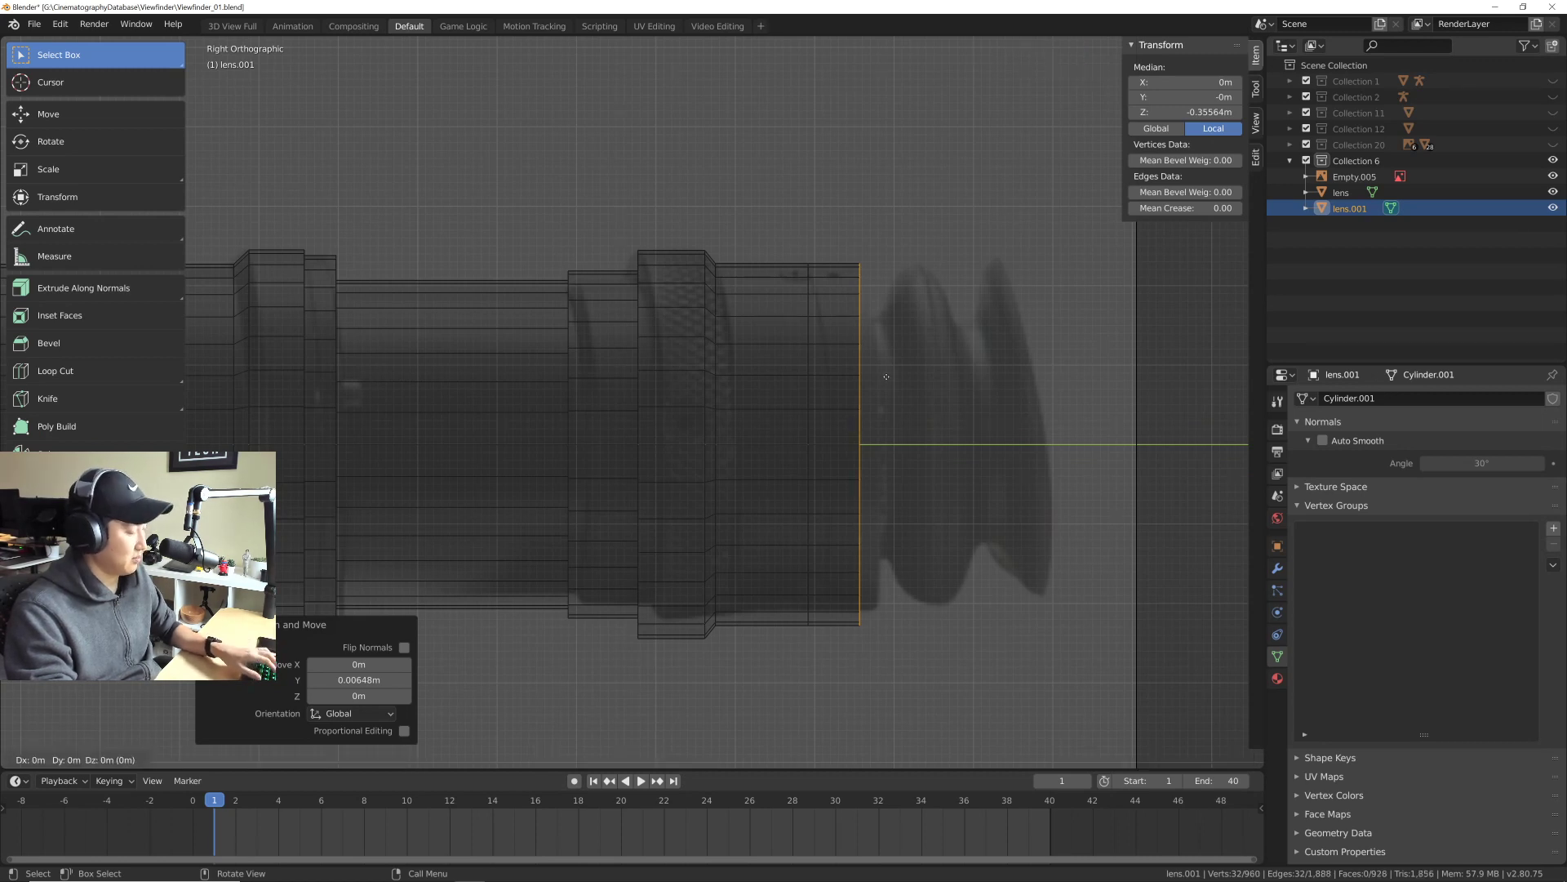
key("s")
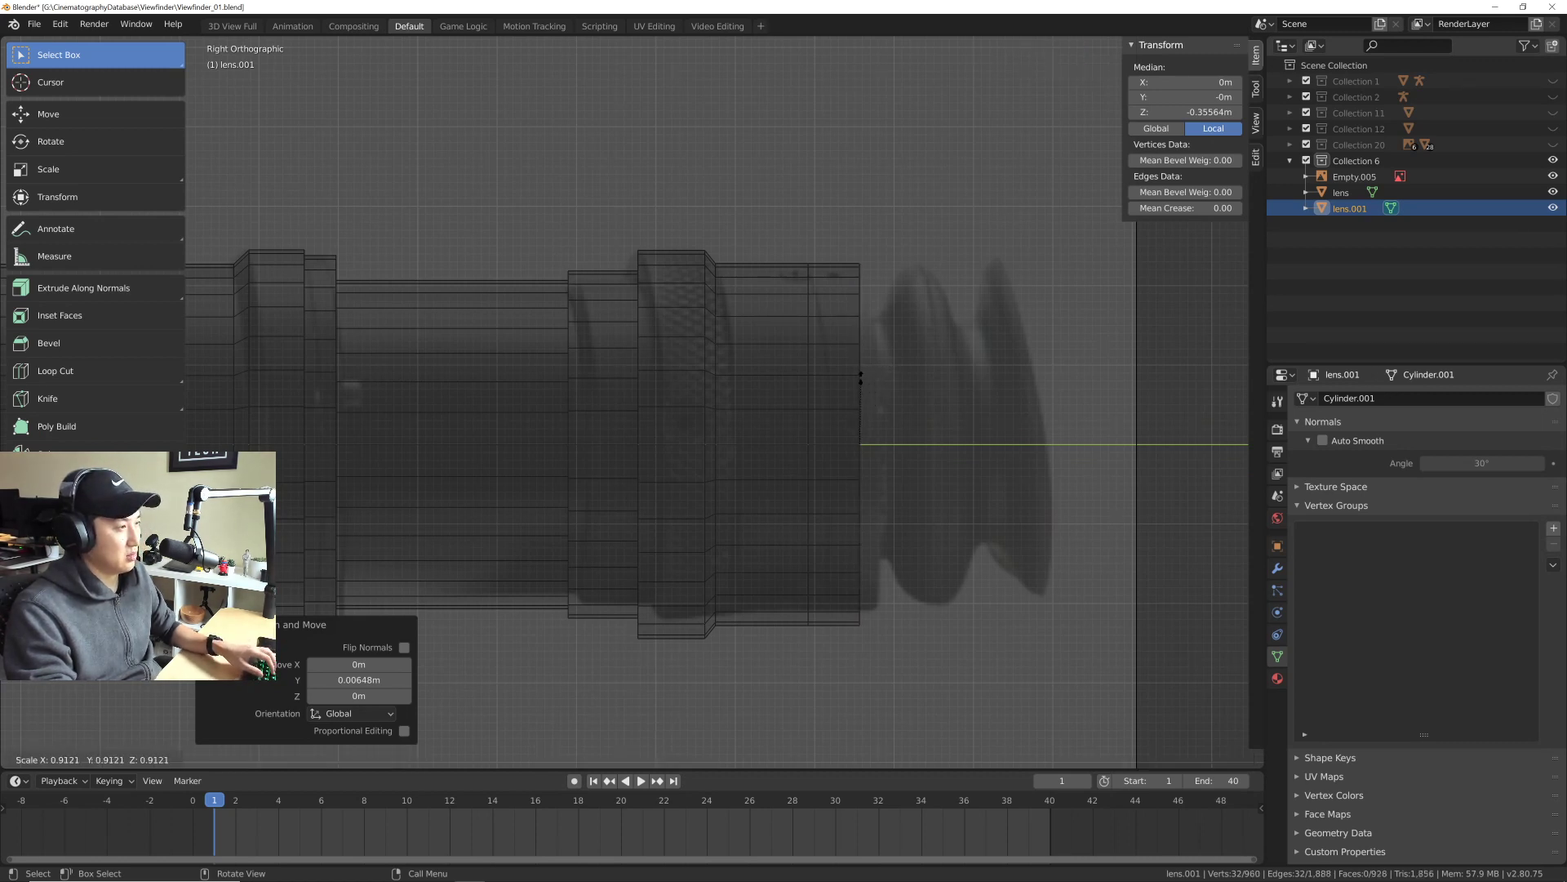
left_click(861, 377)
key("e")
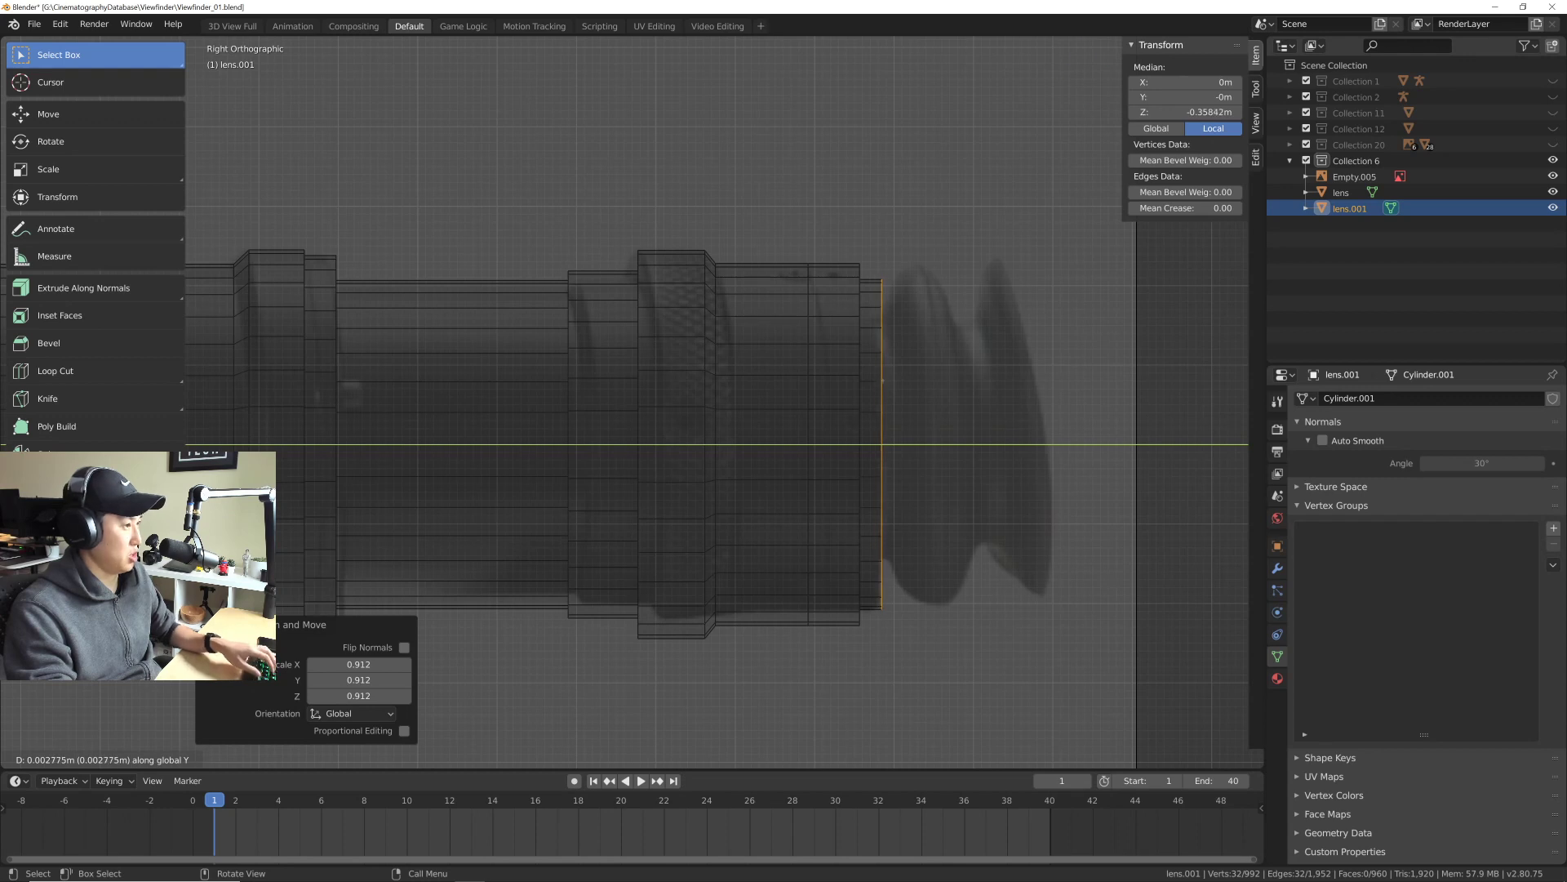
key("Escape")
key("ctrl+z")
Step: Scale the rim's end loop by about 0.810 and extrude it about 0.0034 m along Y to form a narrow neck
middle_click_drag(881, 379, 877, 400)
key("s")
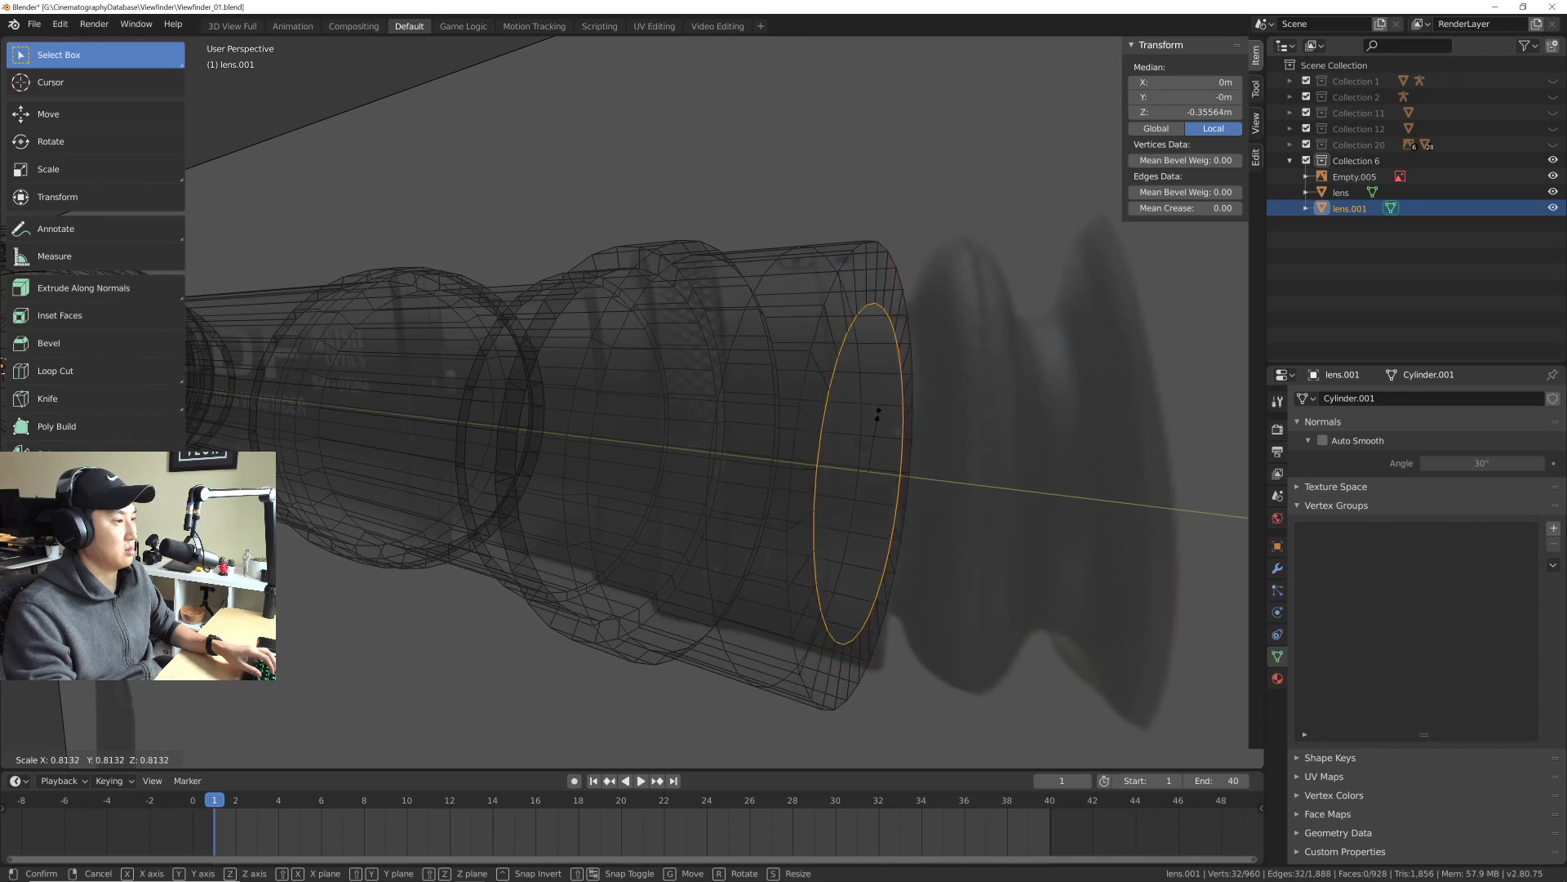
left_click(879, 414)
key("KP_3")
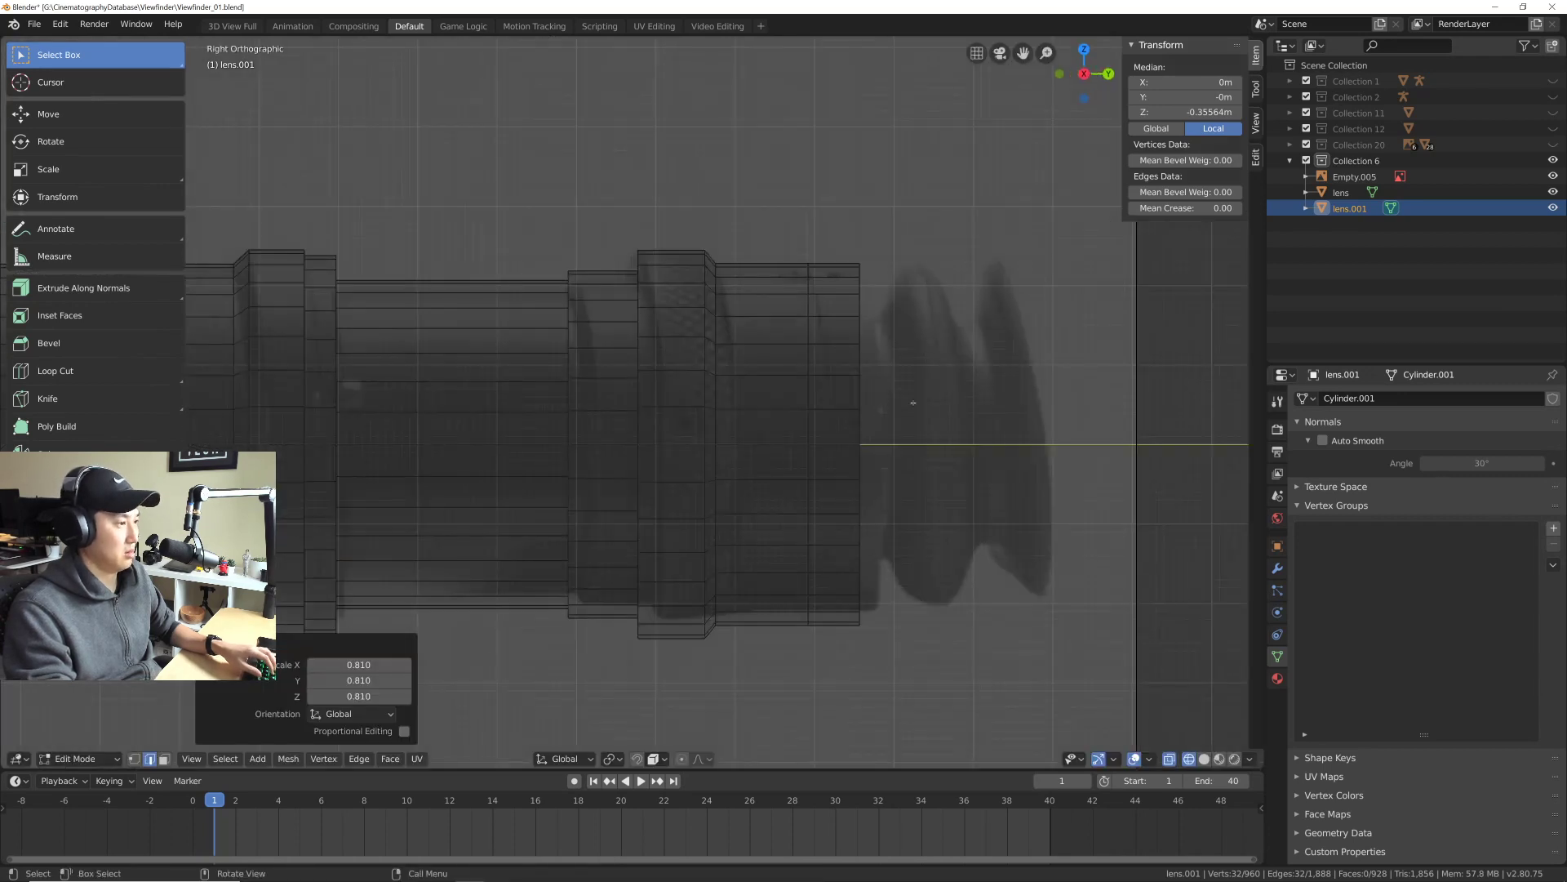
key("e")
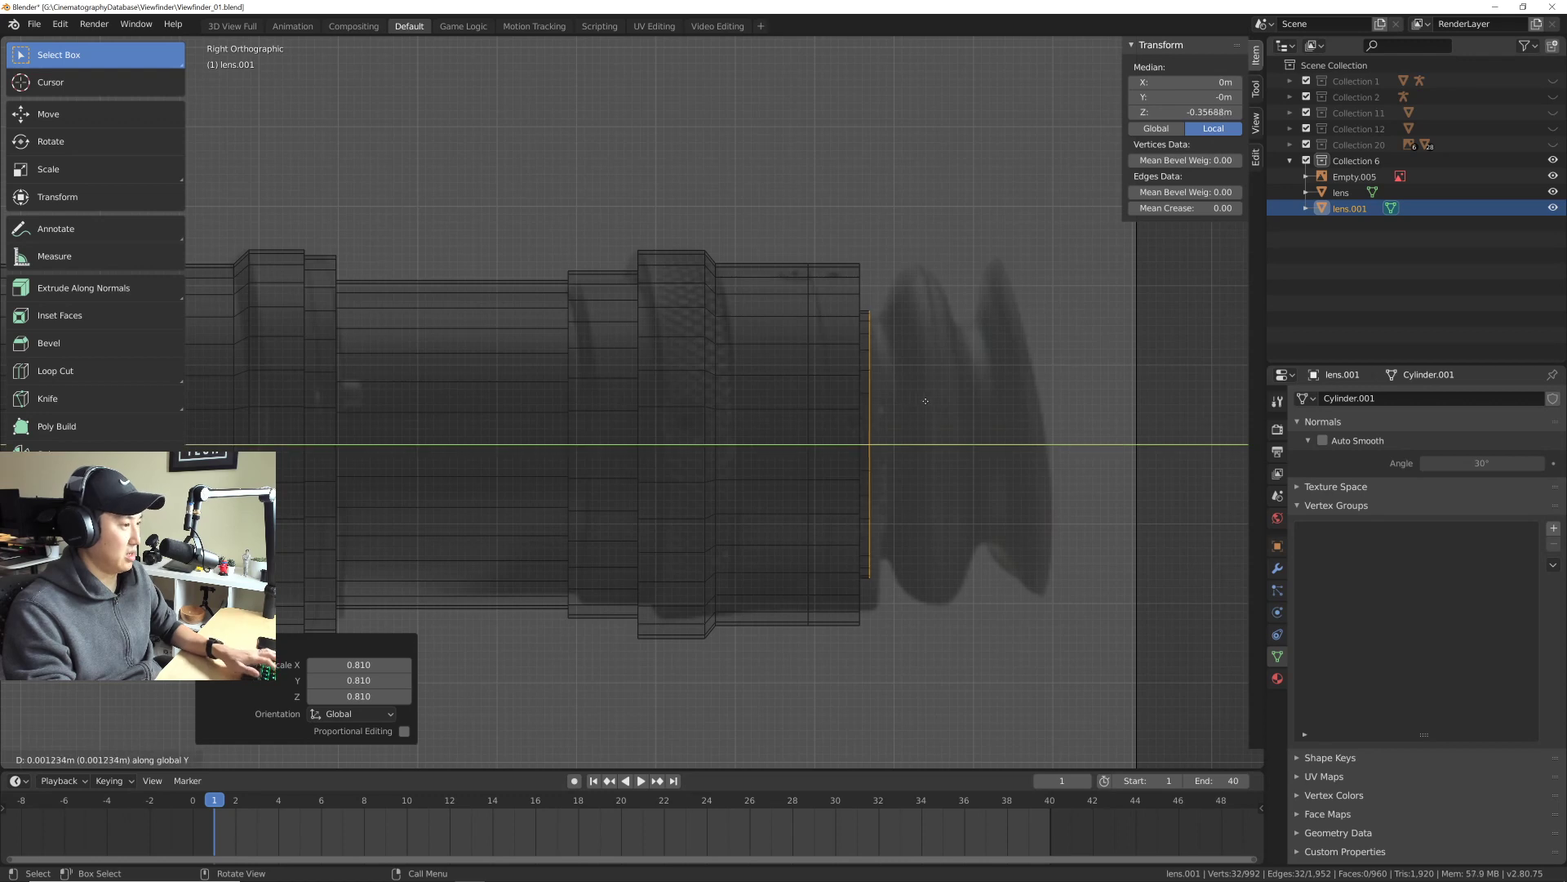
left_click(938, 404)
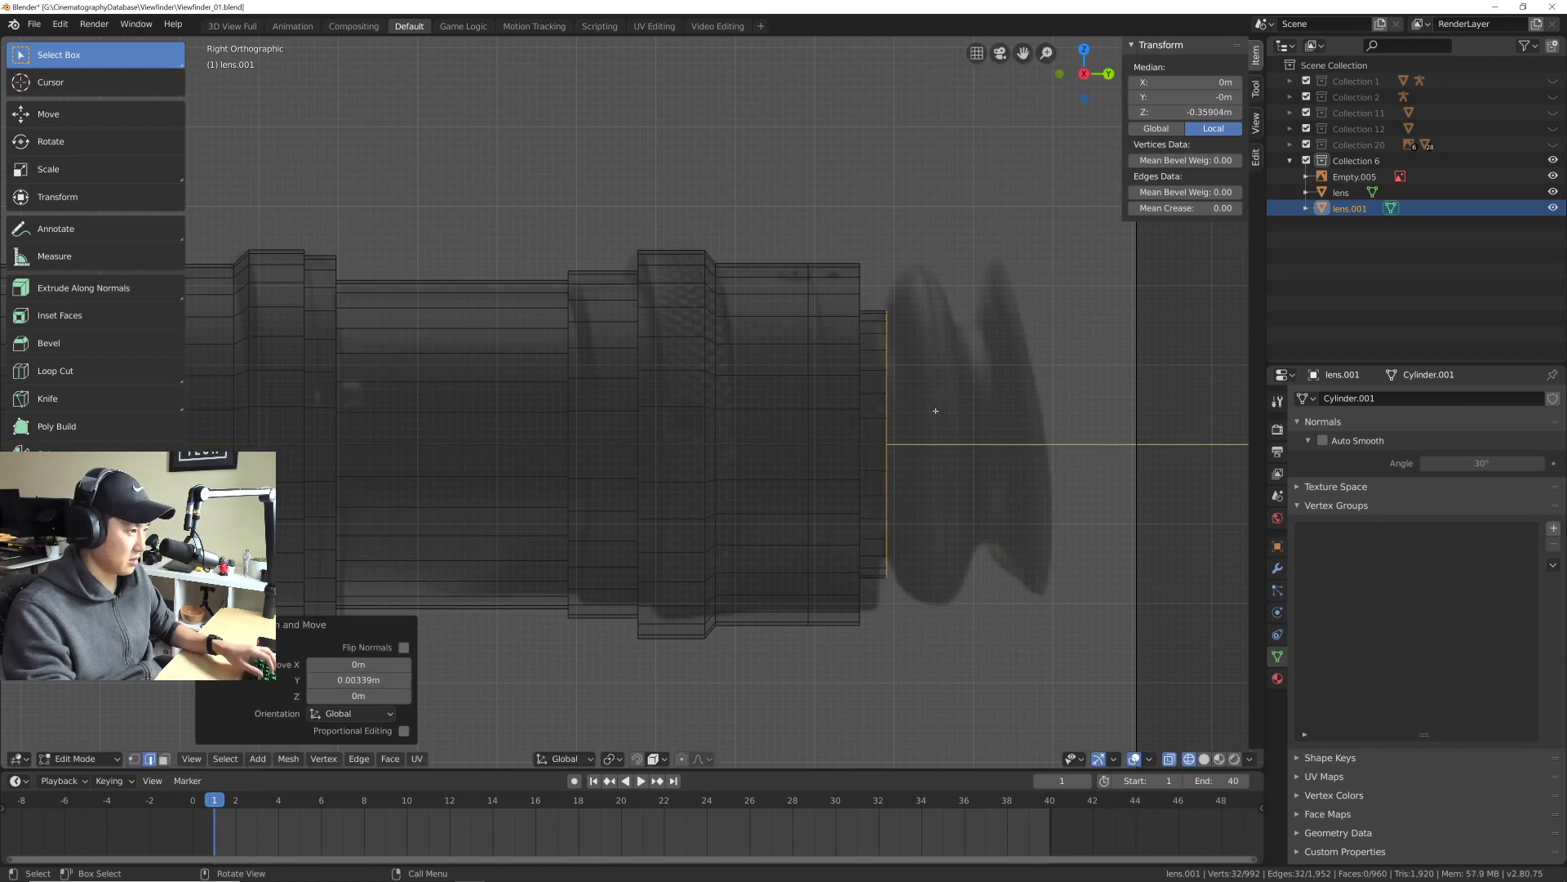
Step: Extrude the neck's end loop about 0.0023 m along Y and scale it by about 1.118 to start the eyecup flare
key("e")
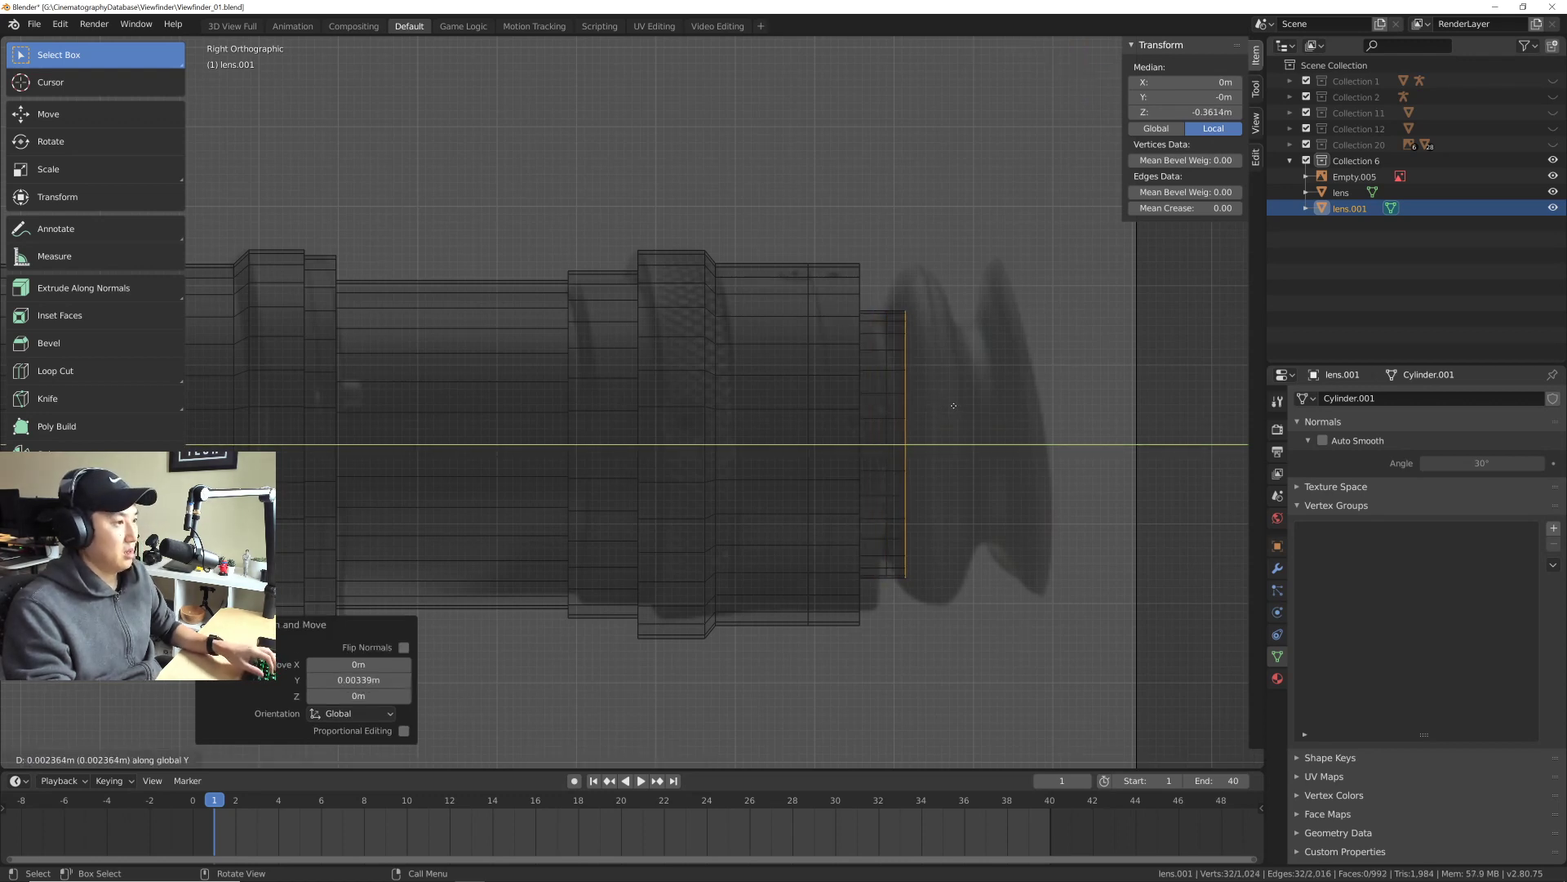
left_click(954, 405)
key("s")
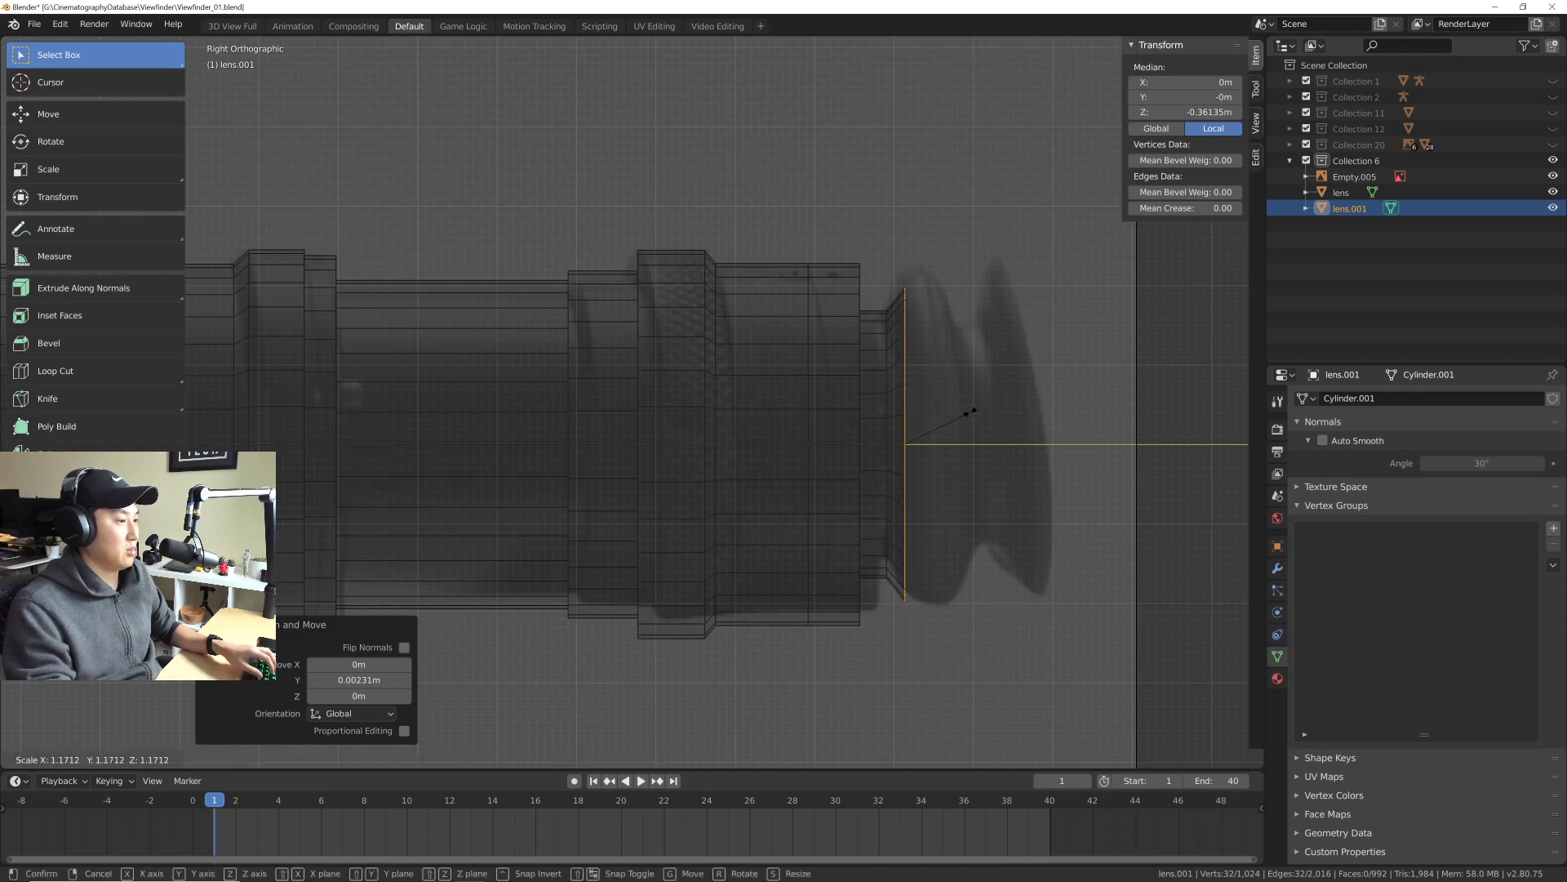
left_click(970, 413)
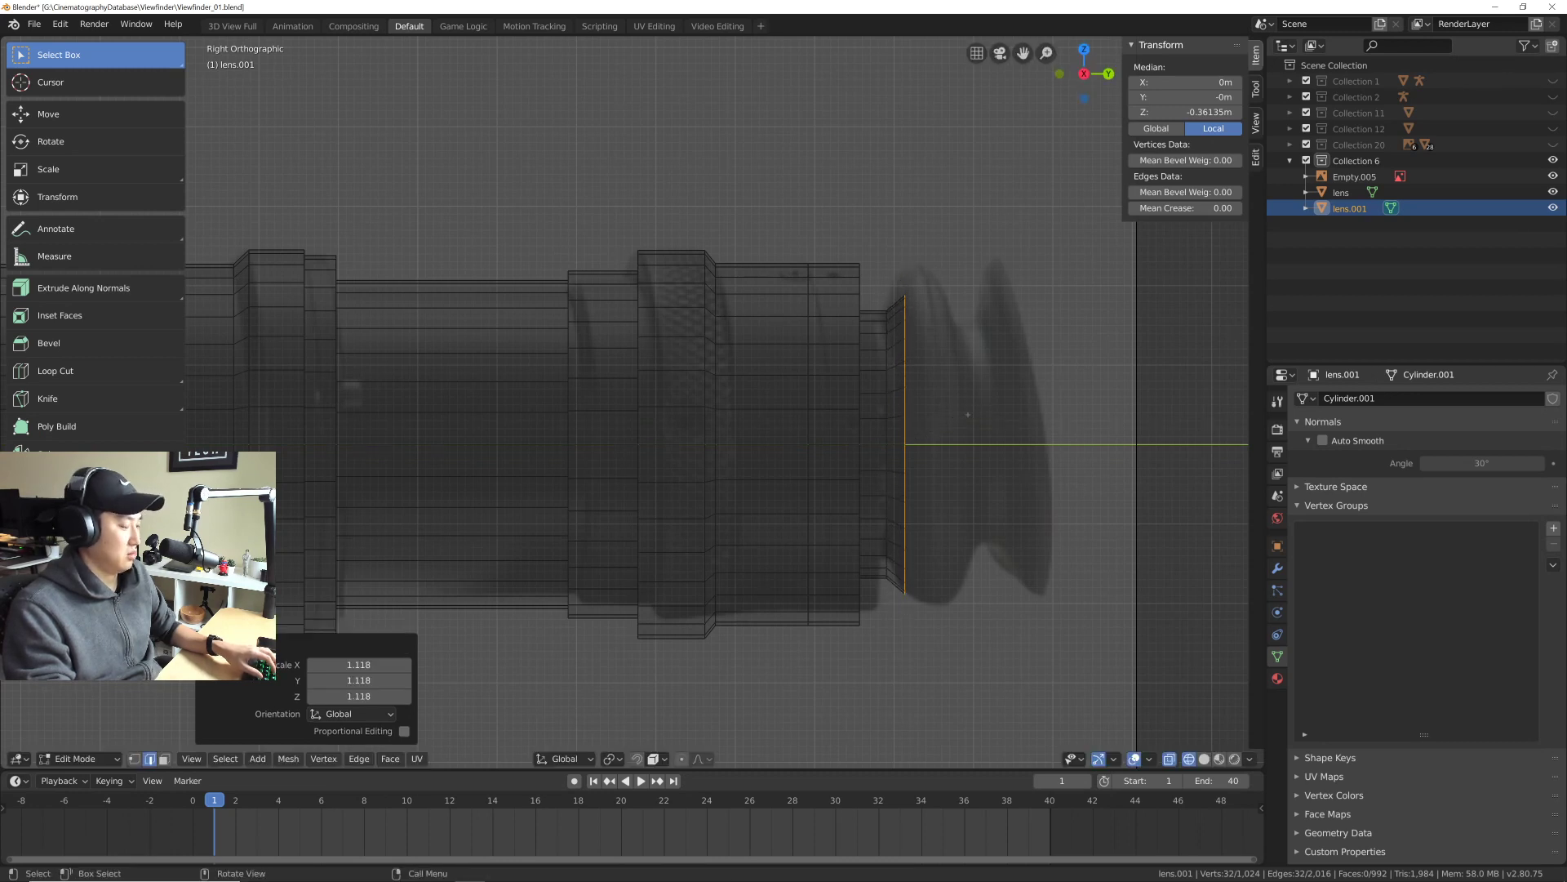
key("e")
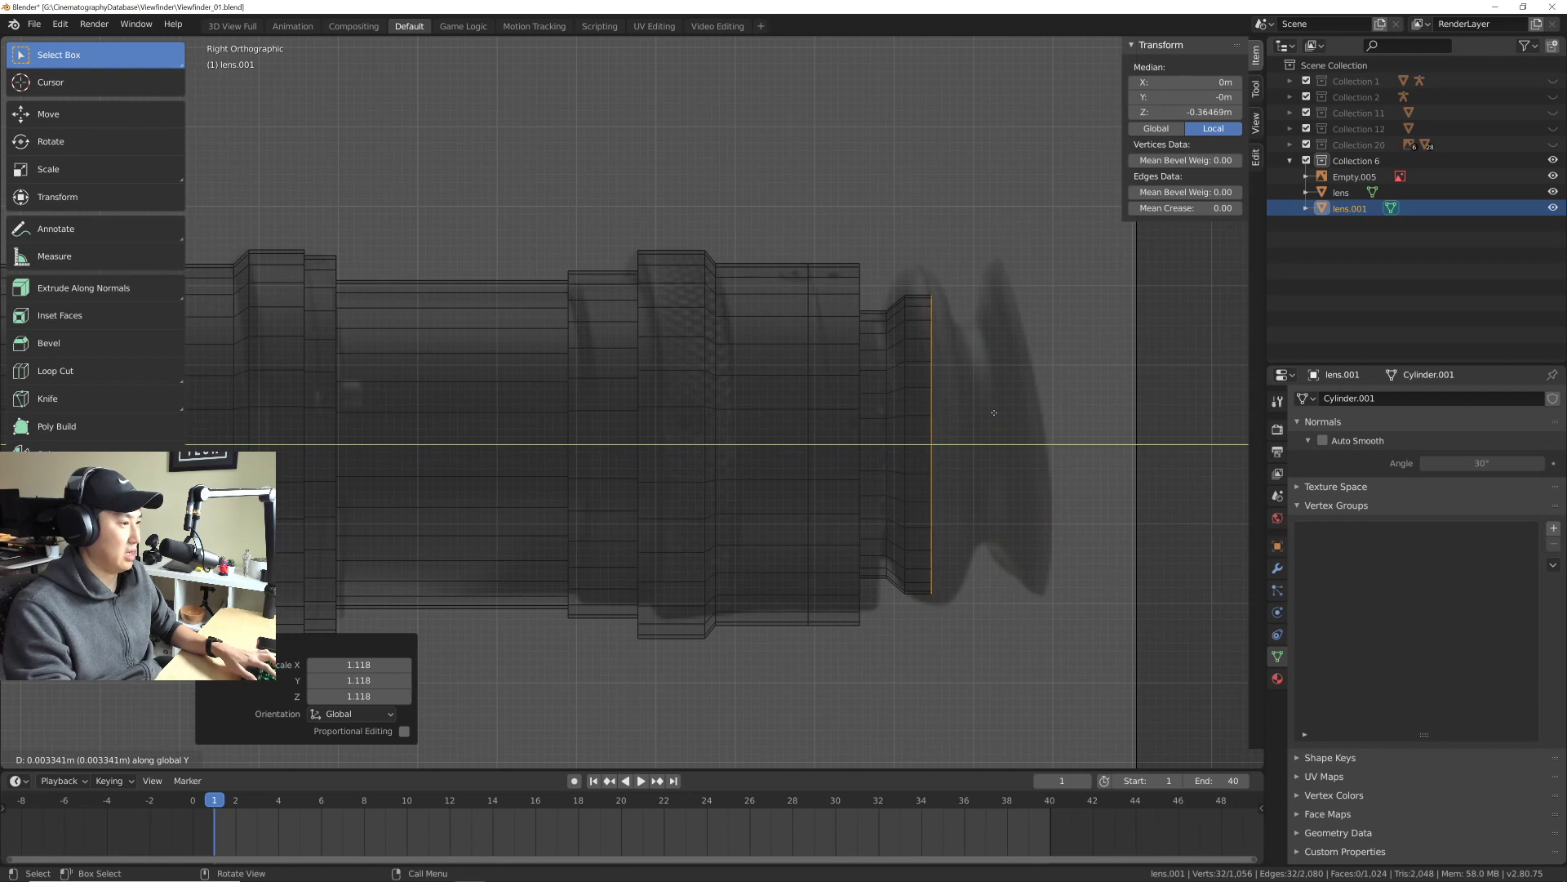
left_click(995, 412)
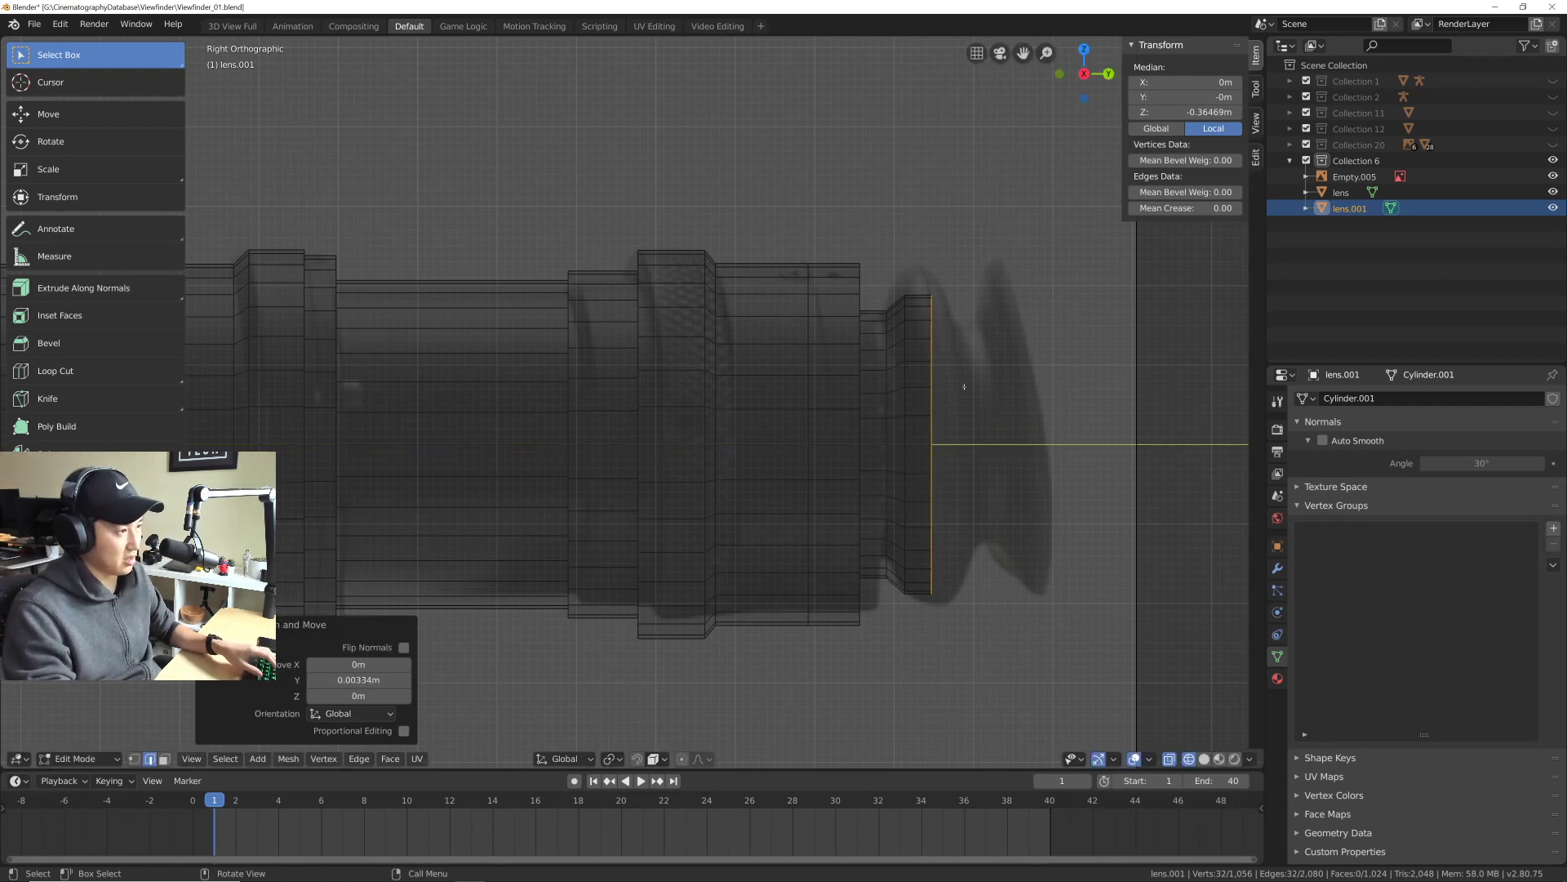
key("ctrl+z")
Step: Enlarge the flare's end loop by about 1.201, extrude it about 0.0018 m along Y, and scale the new loop by about 1.061
key("s")
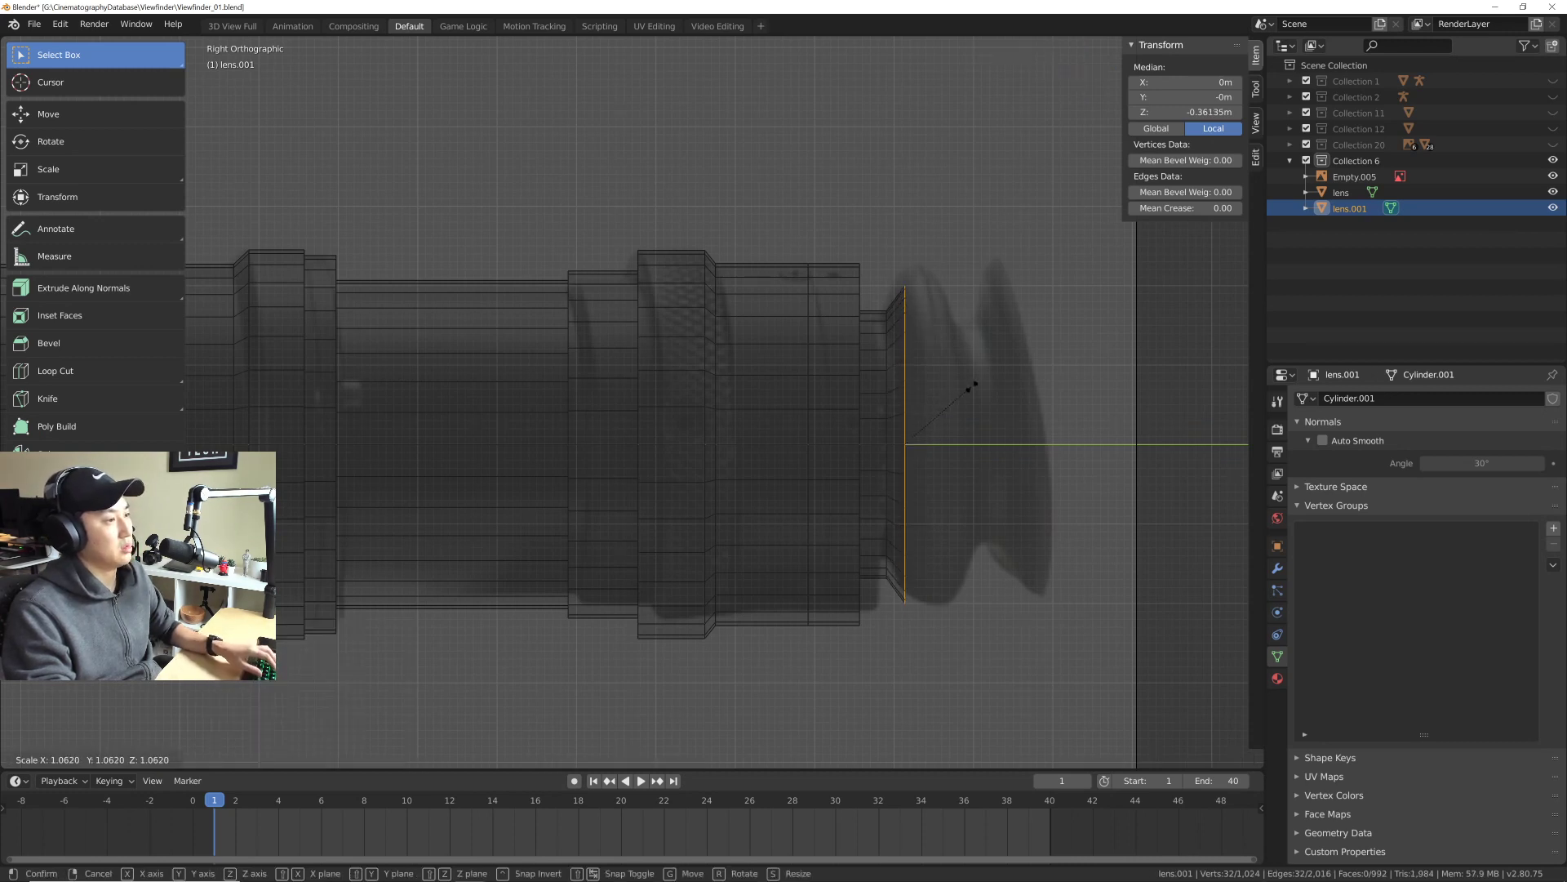
left_click(983, 385)
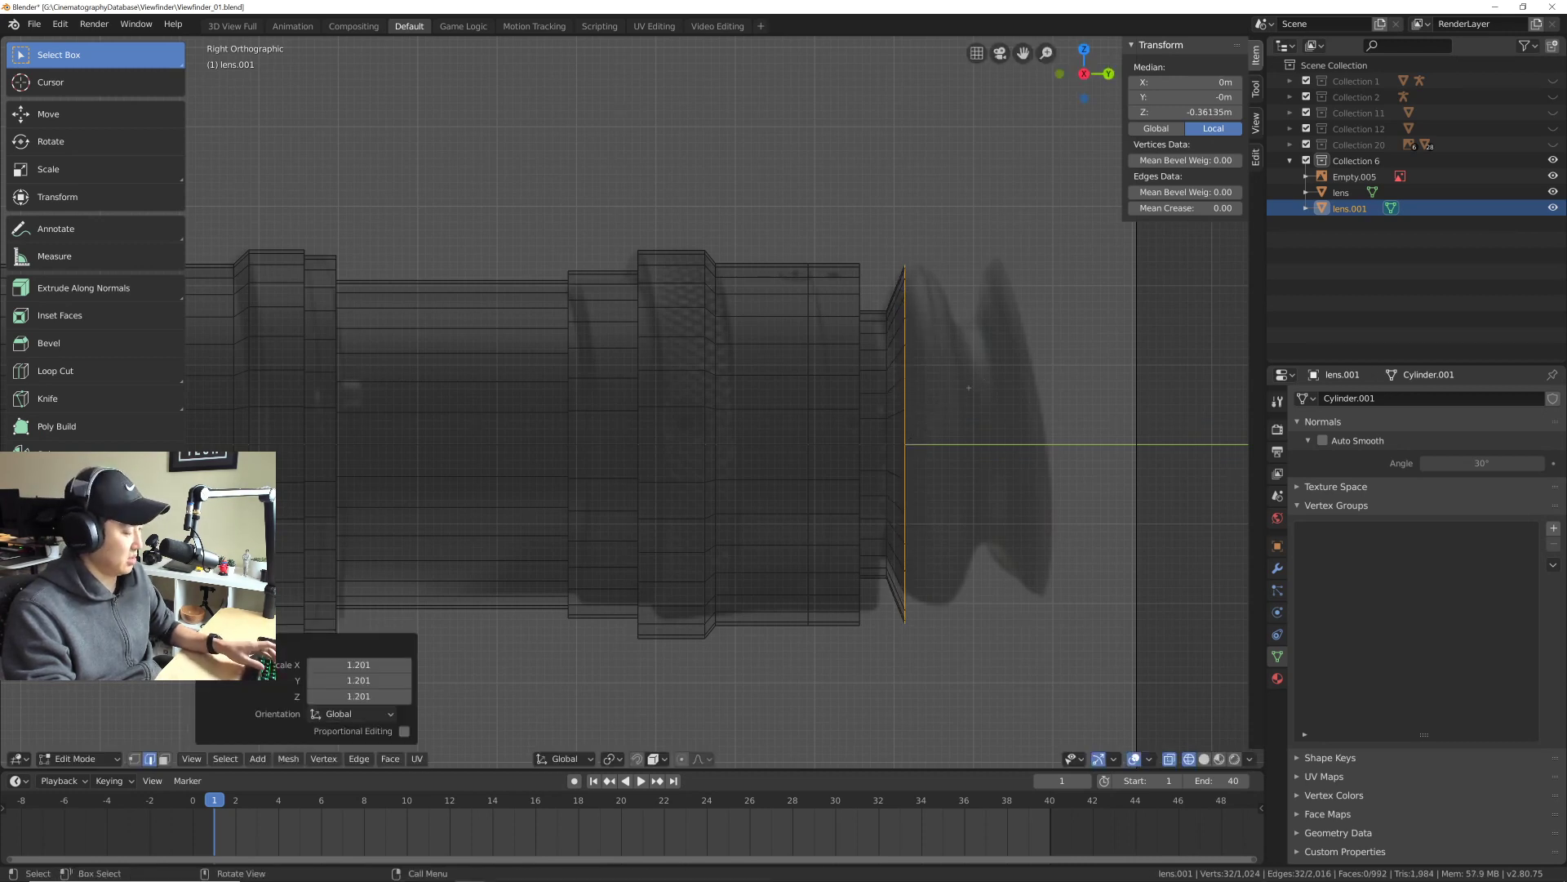
key("e")
left_click(982, 387)
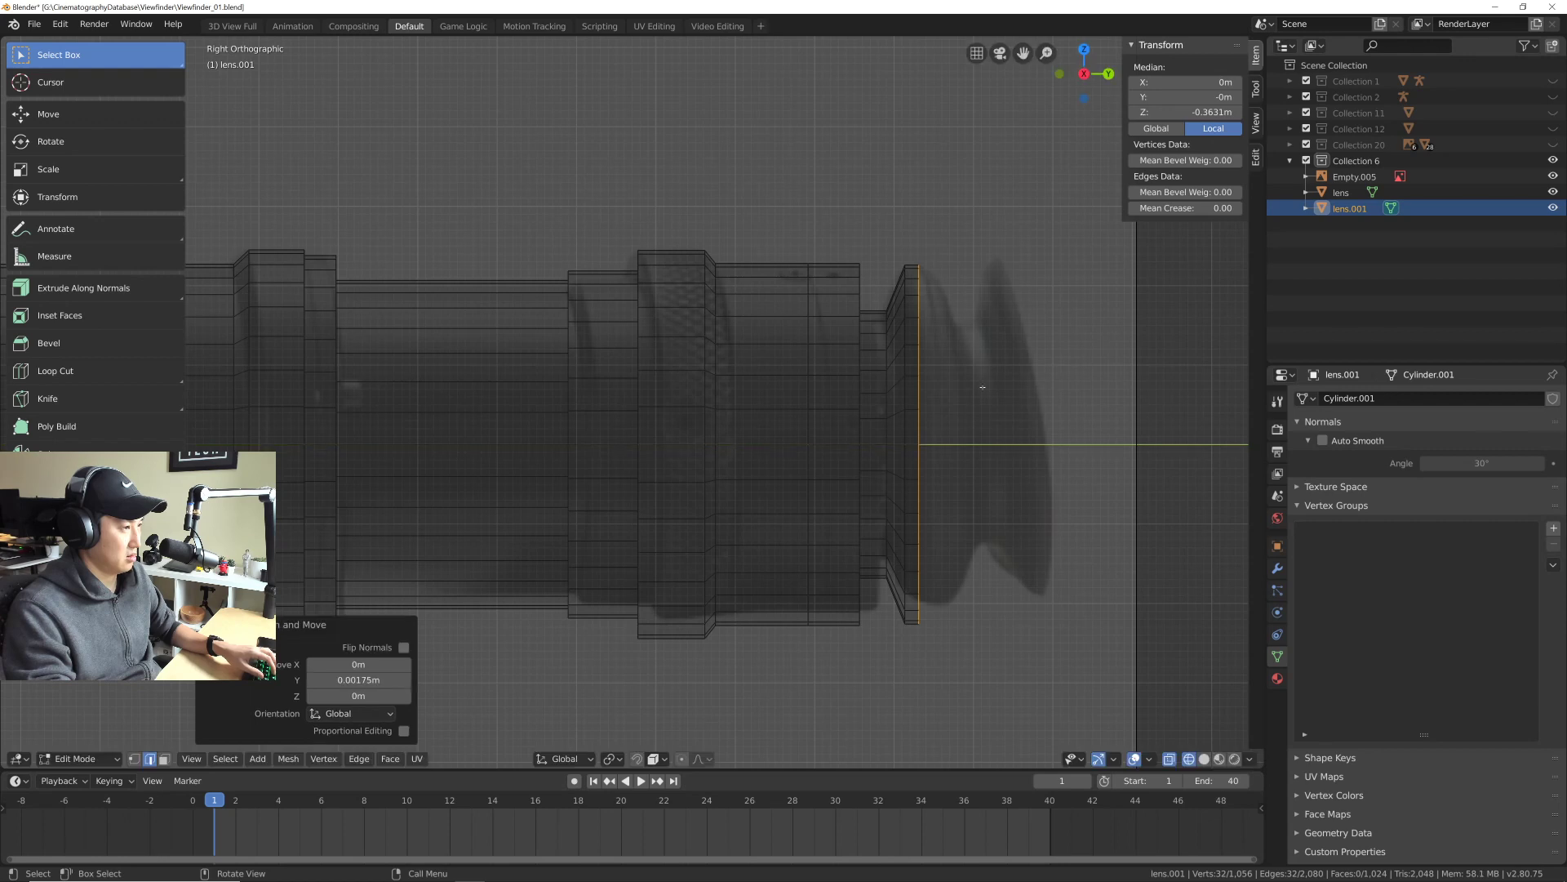
key("s")
left_click(988, 386)
Step: Extrude the widest eyecup loop about 0.0033 m along Y and scale it by about 0.931 to round the crest
key("e")
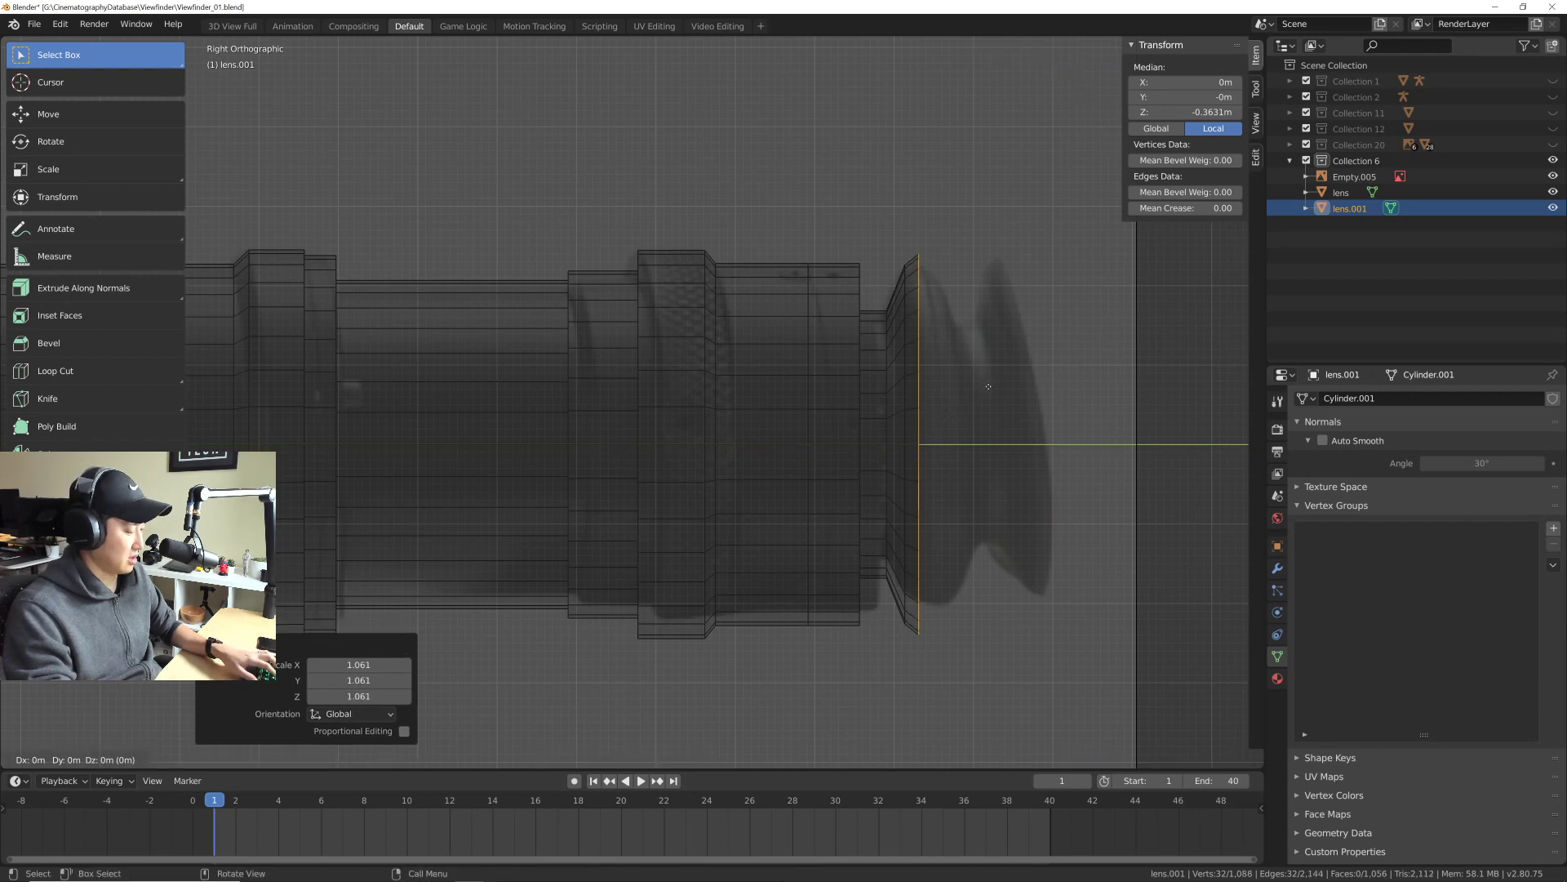
key("y")
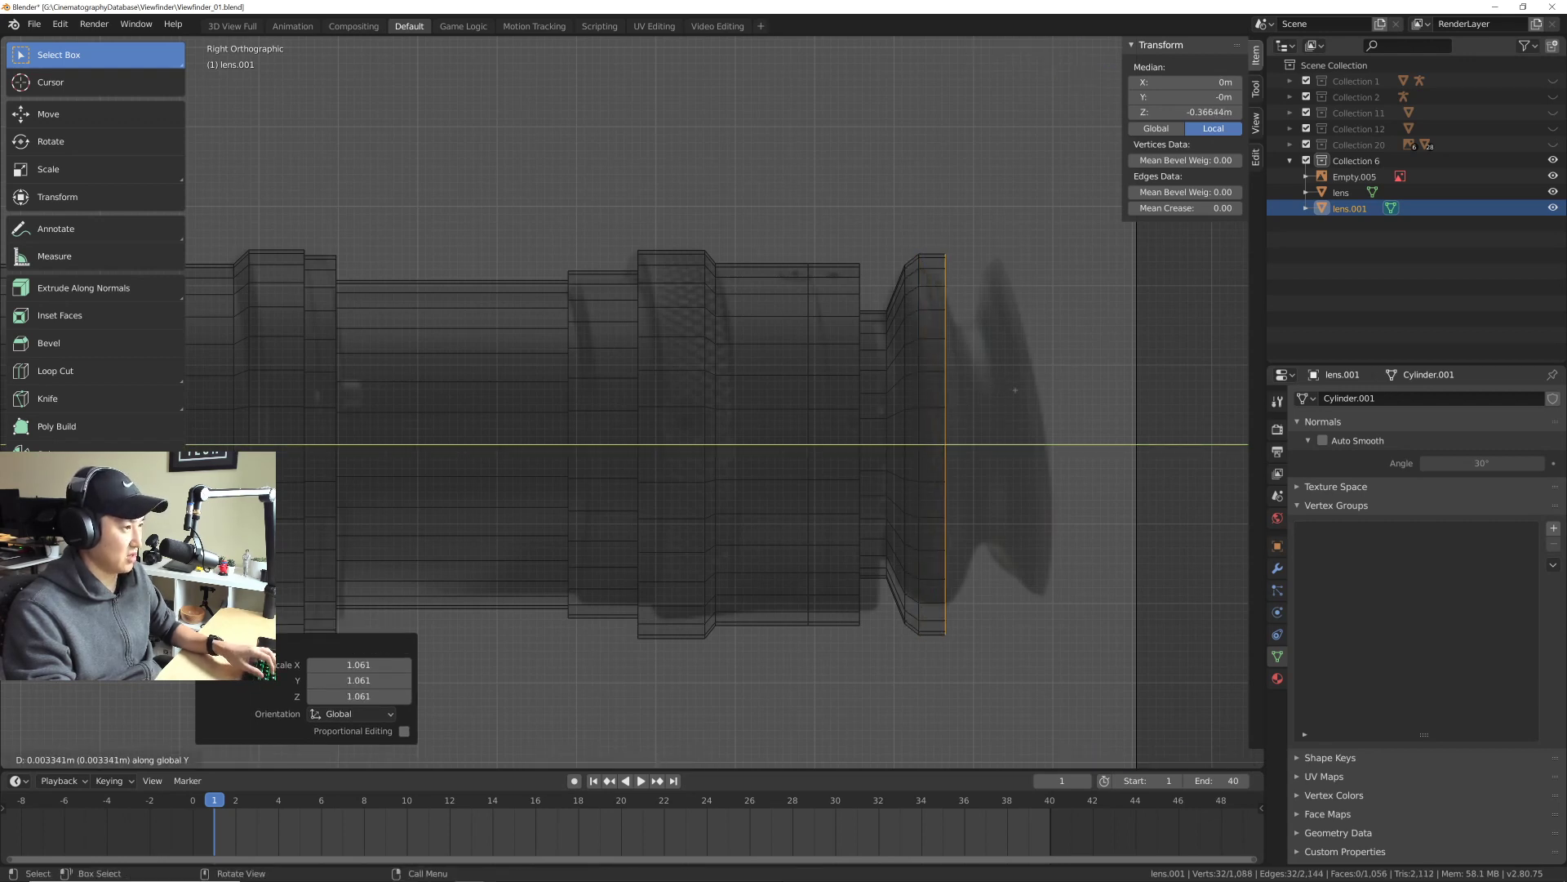
left_click(1013, 390)
key("s")
left_click(1006, 388)
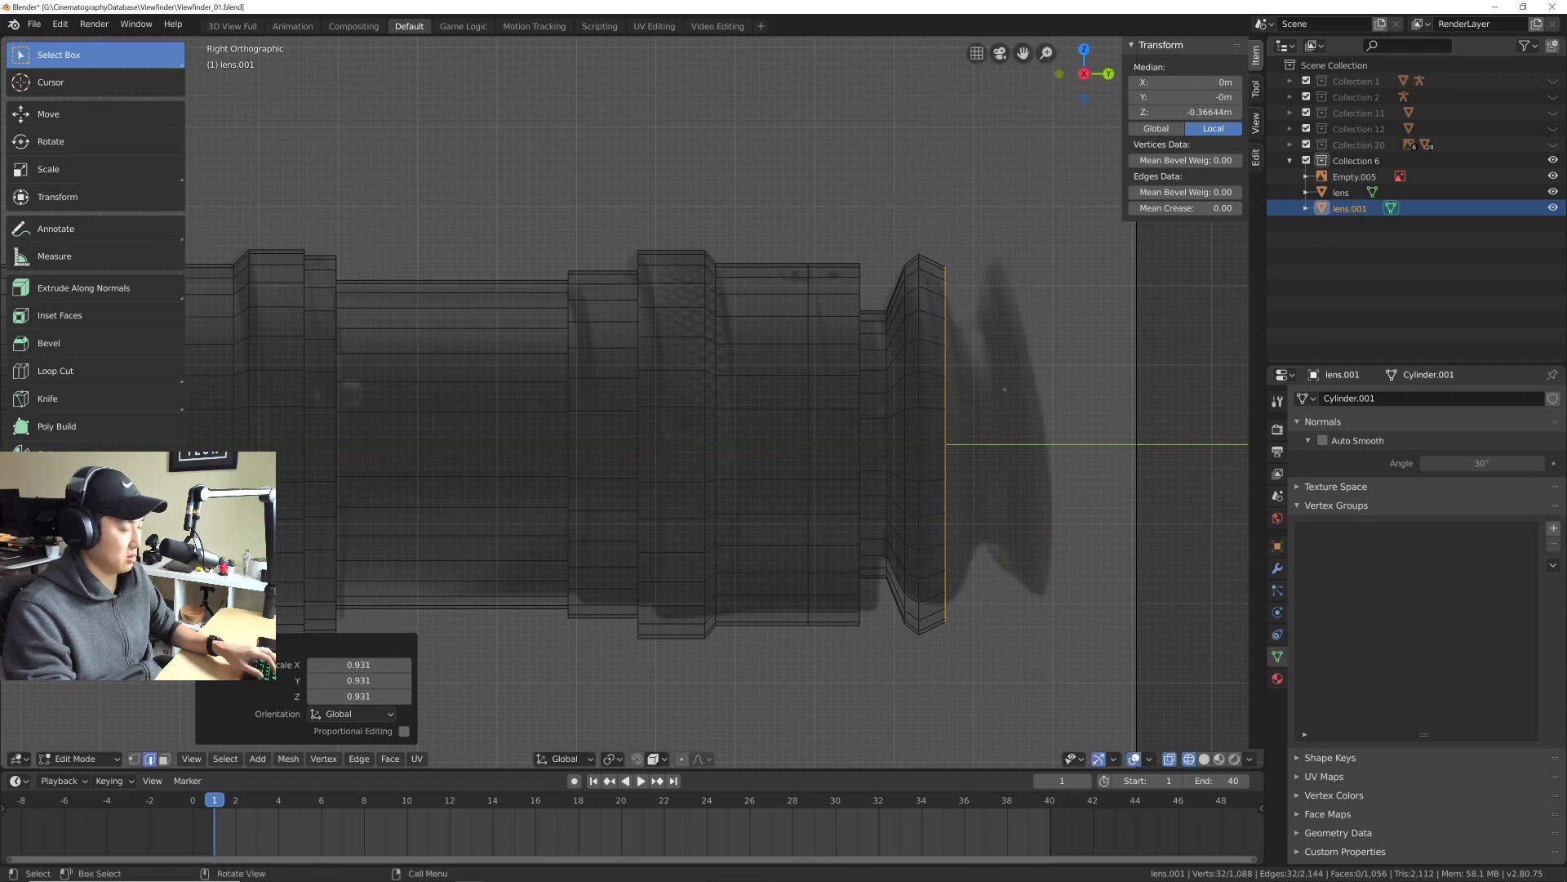
key("e")
key("y")
left_click(1019, 388)
key("Escape")
key("s")
key("y")
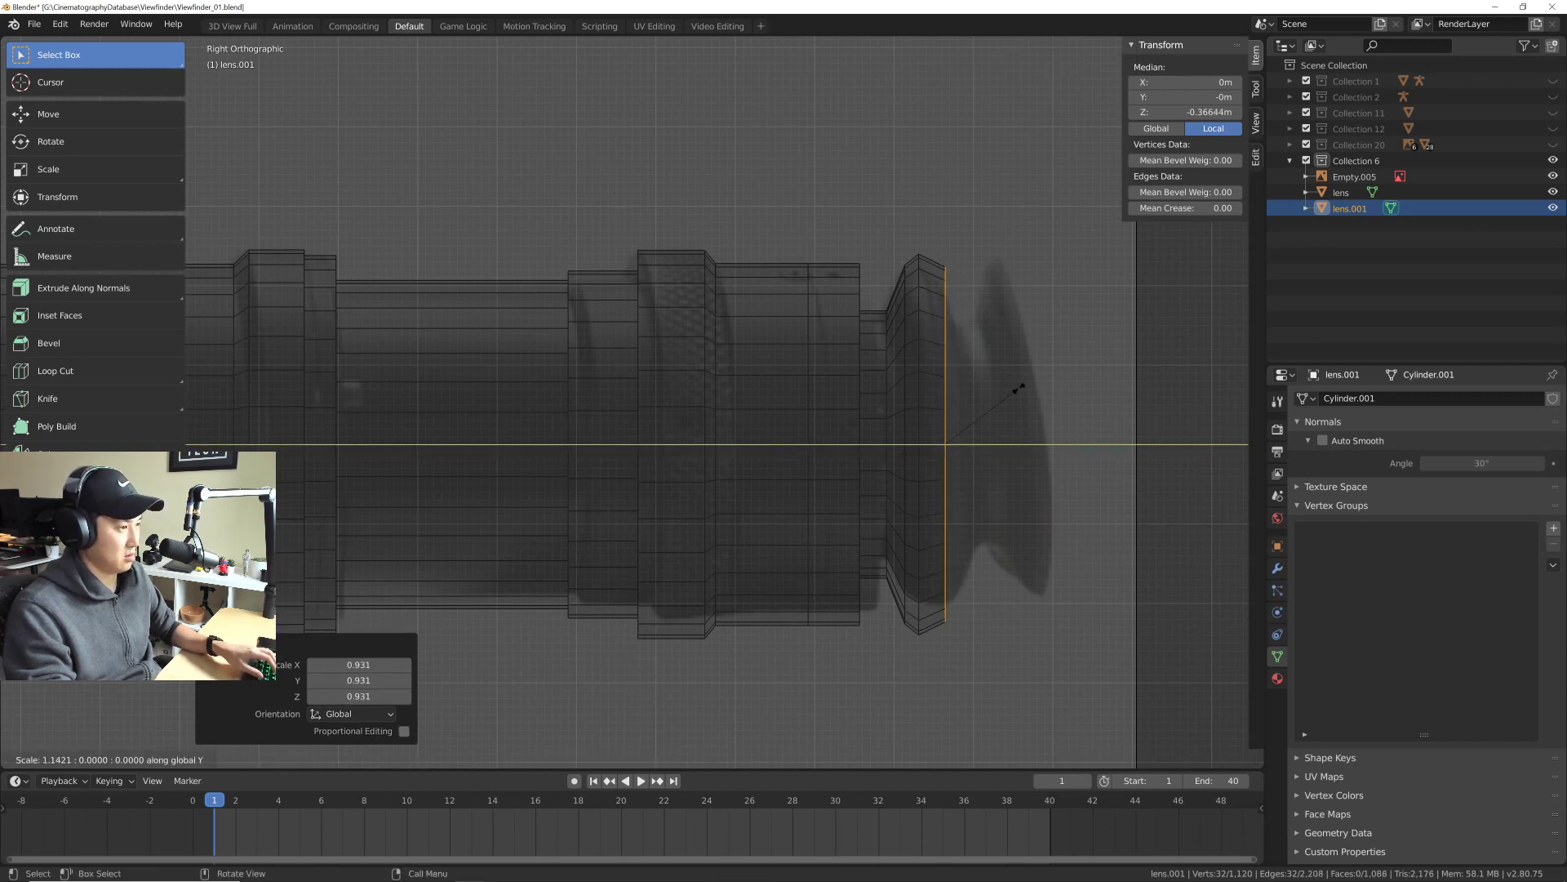
key("Escape")
key("ctrl+z")
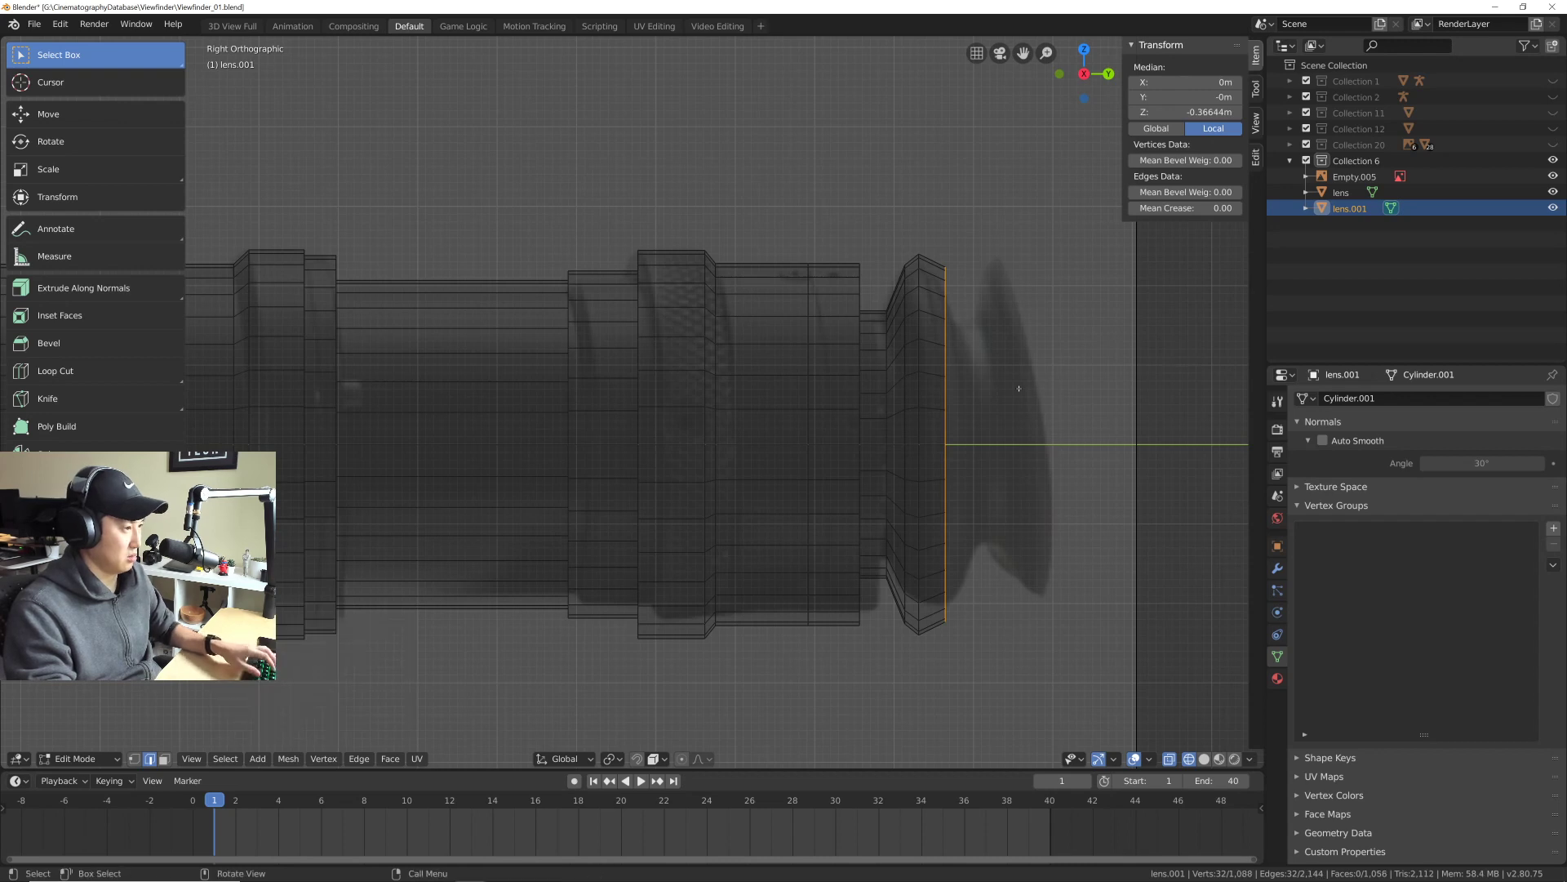
Step: Scale the crest's end loop by about 0.960, extrude it about 0.0026 m along Y, and shrink the new loop by about 0.674
key("s")
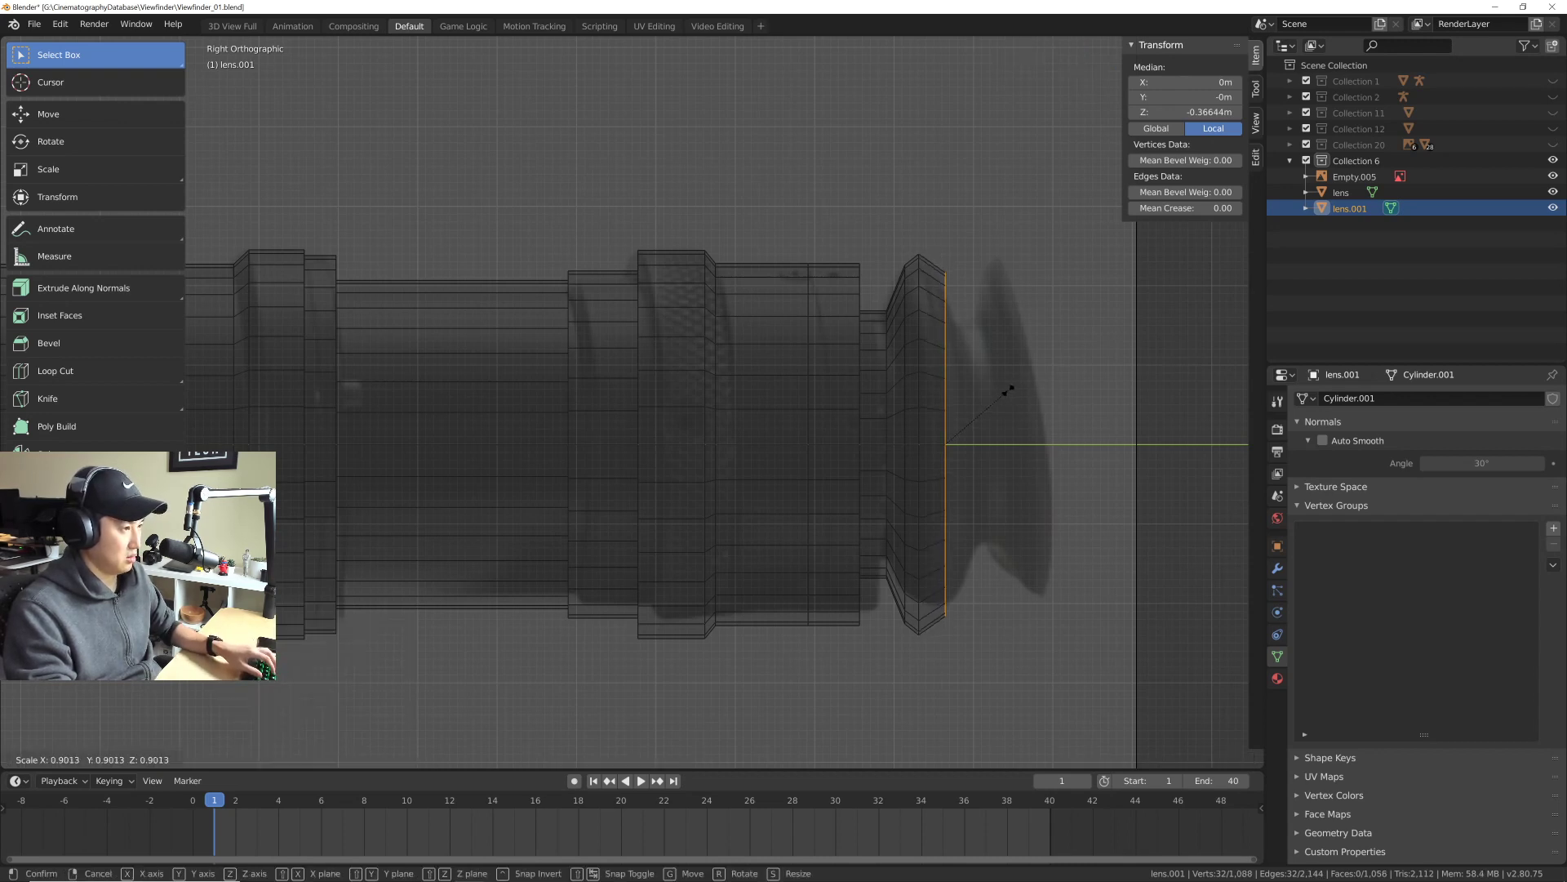
left_click(1012, 390)
key("e")
key("Escape")
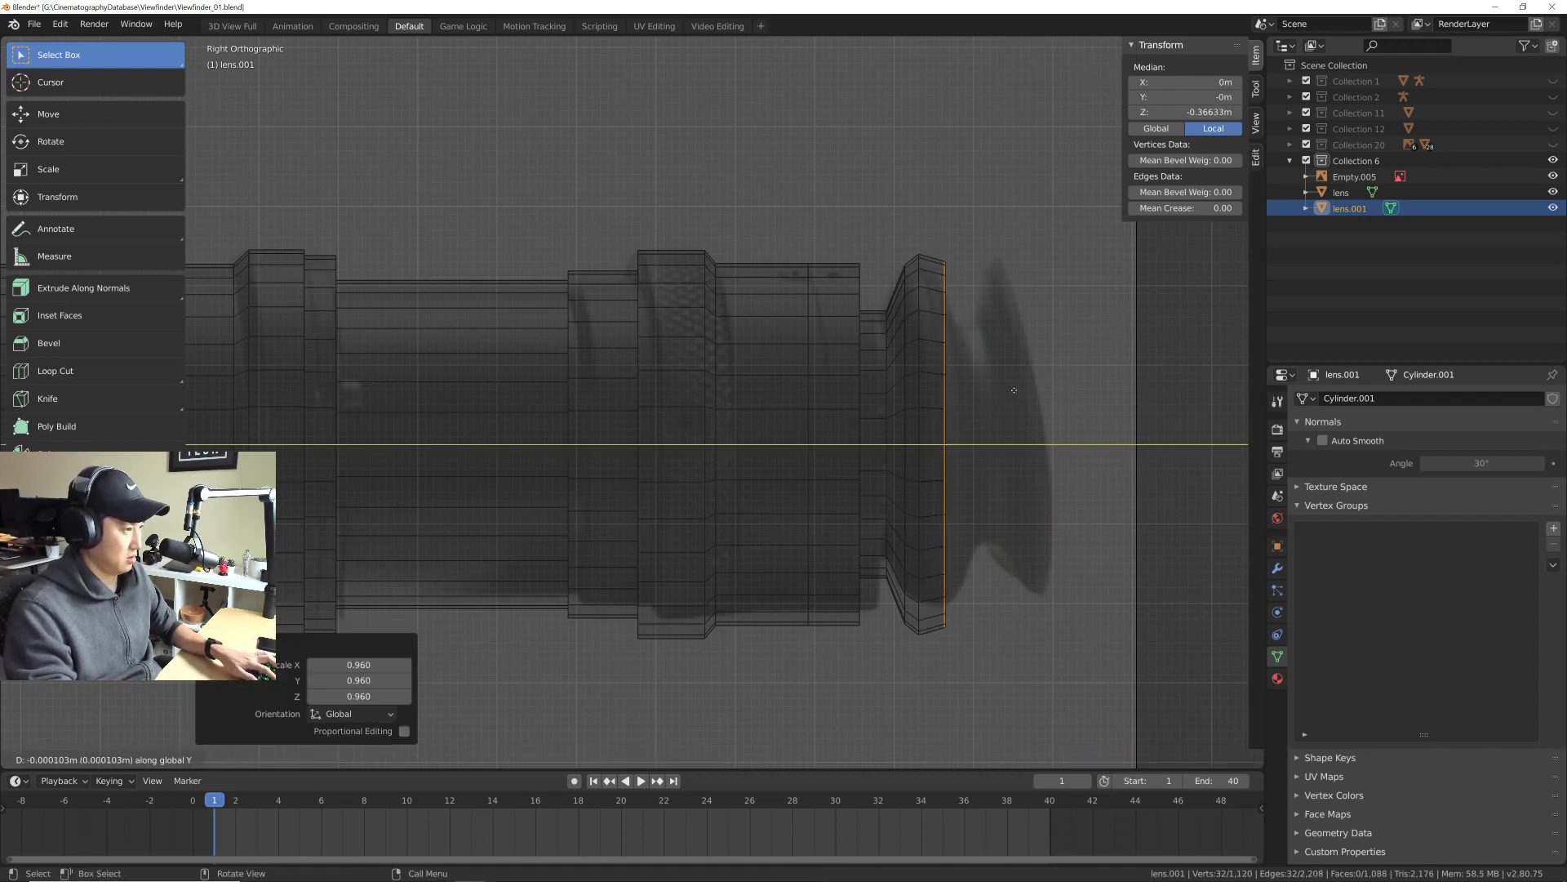
left_click(1014, 392)
key("s")
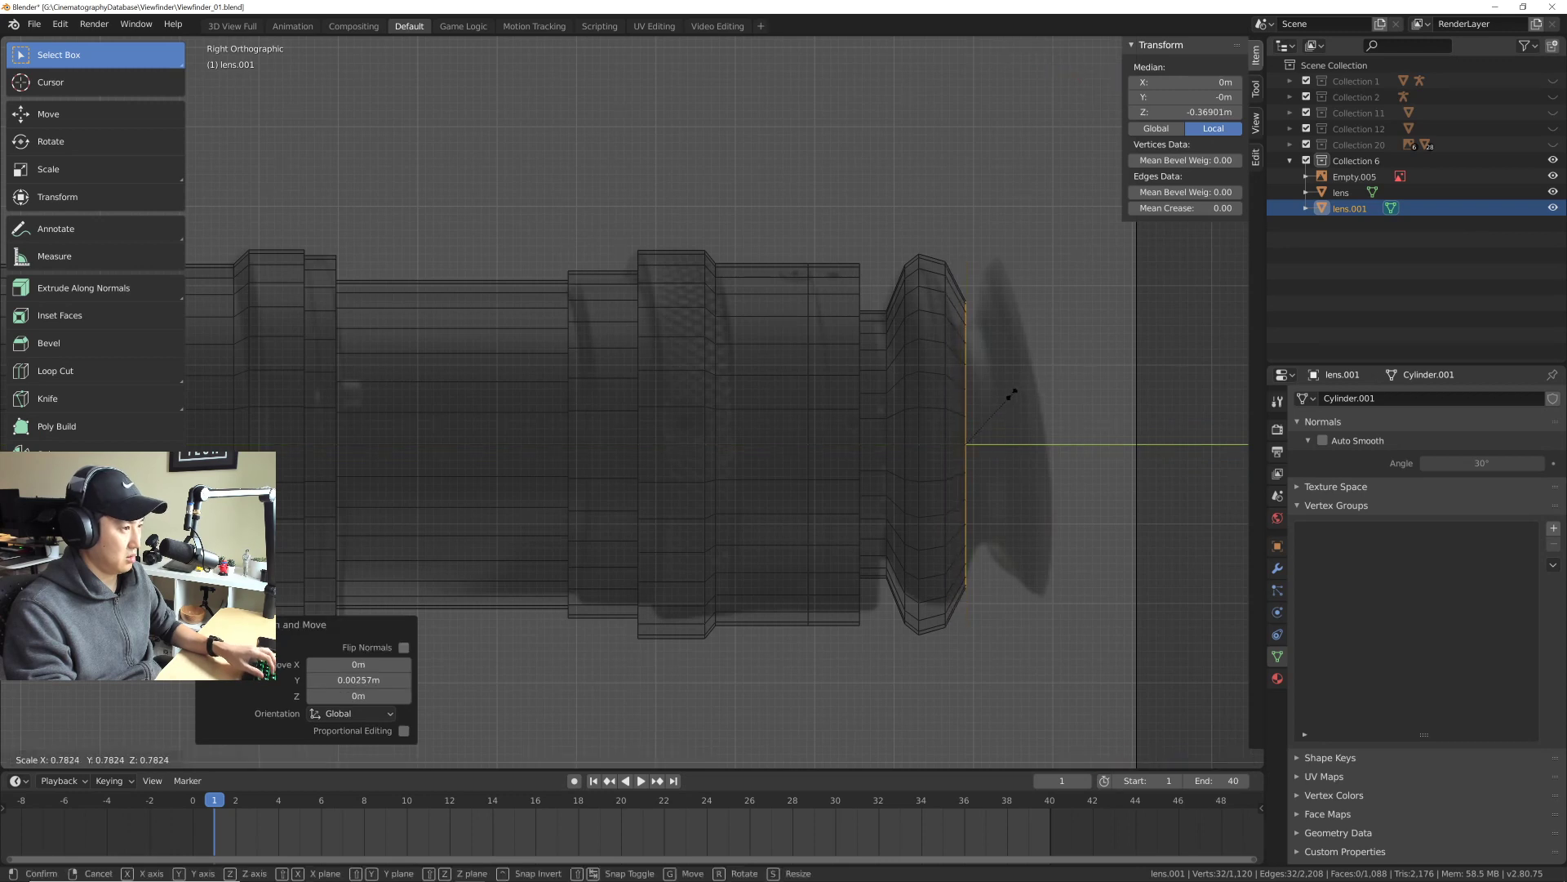
left_click(1004, 395)
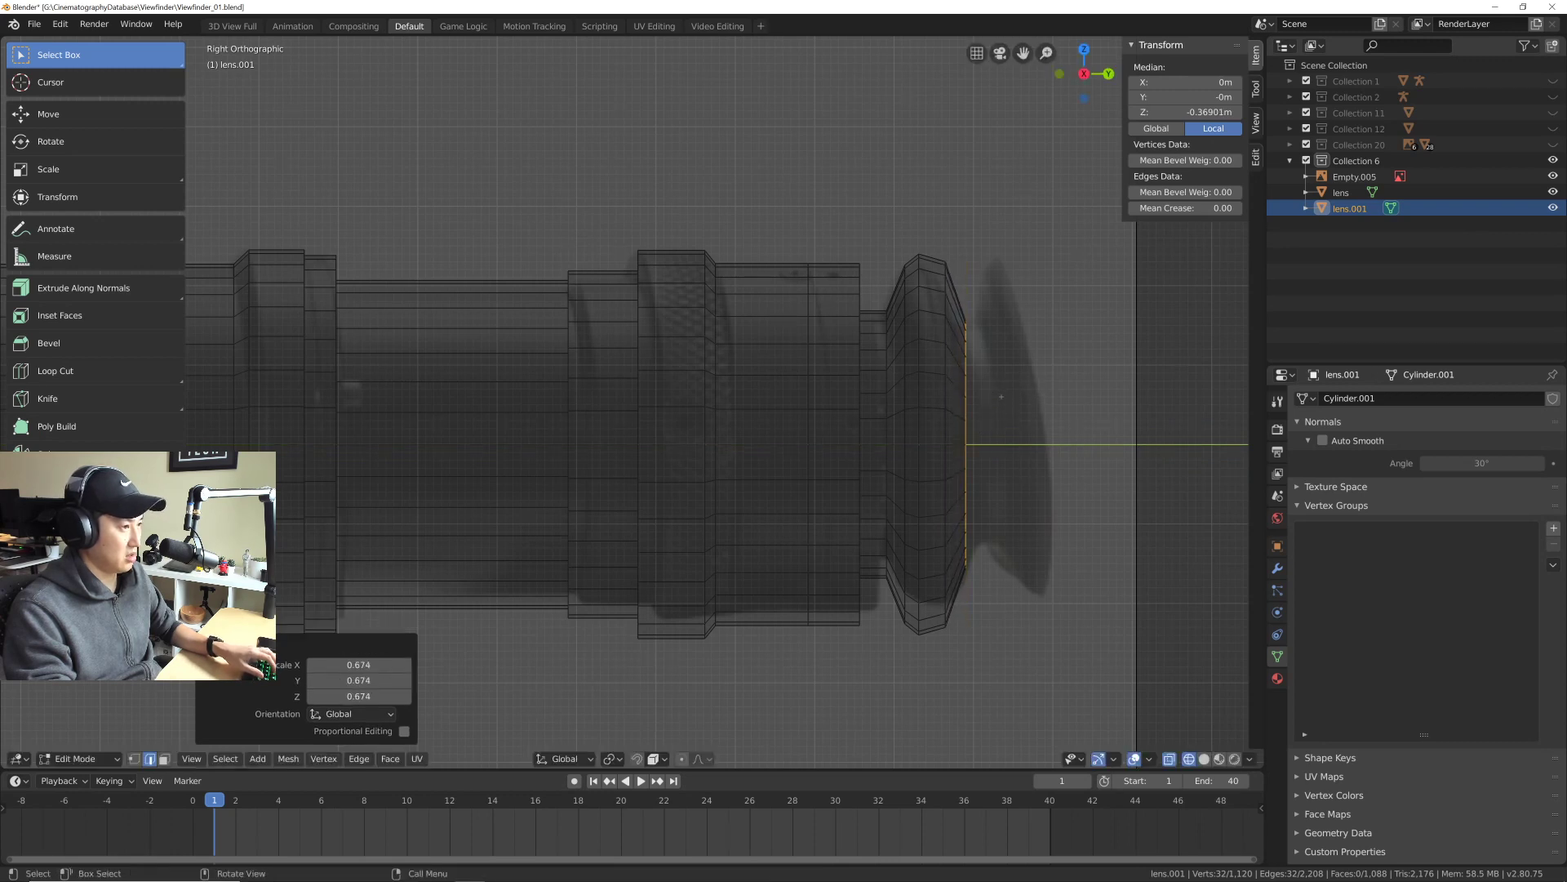
key("e")
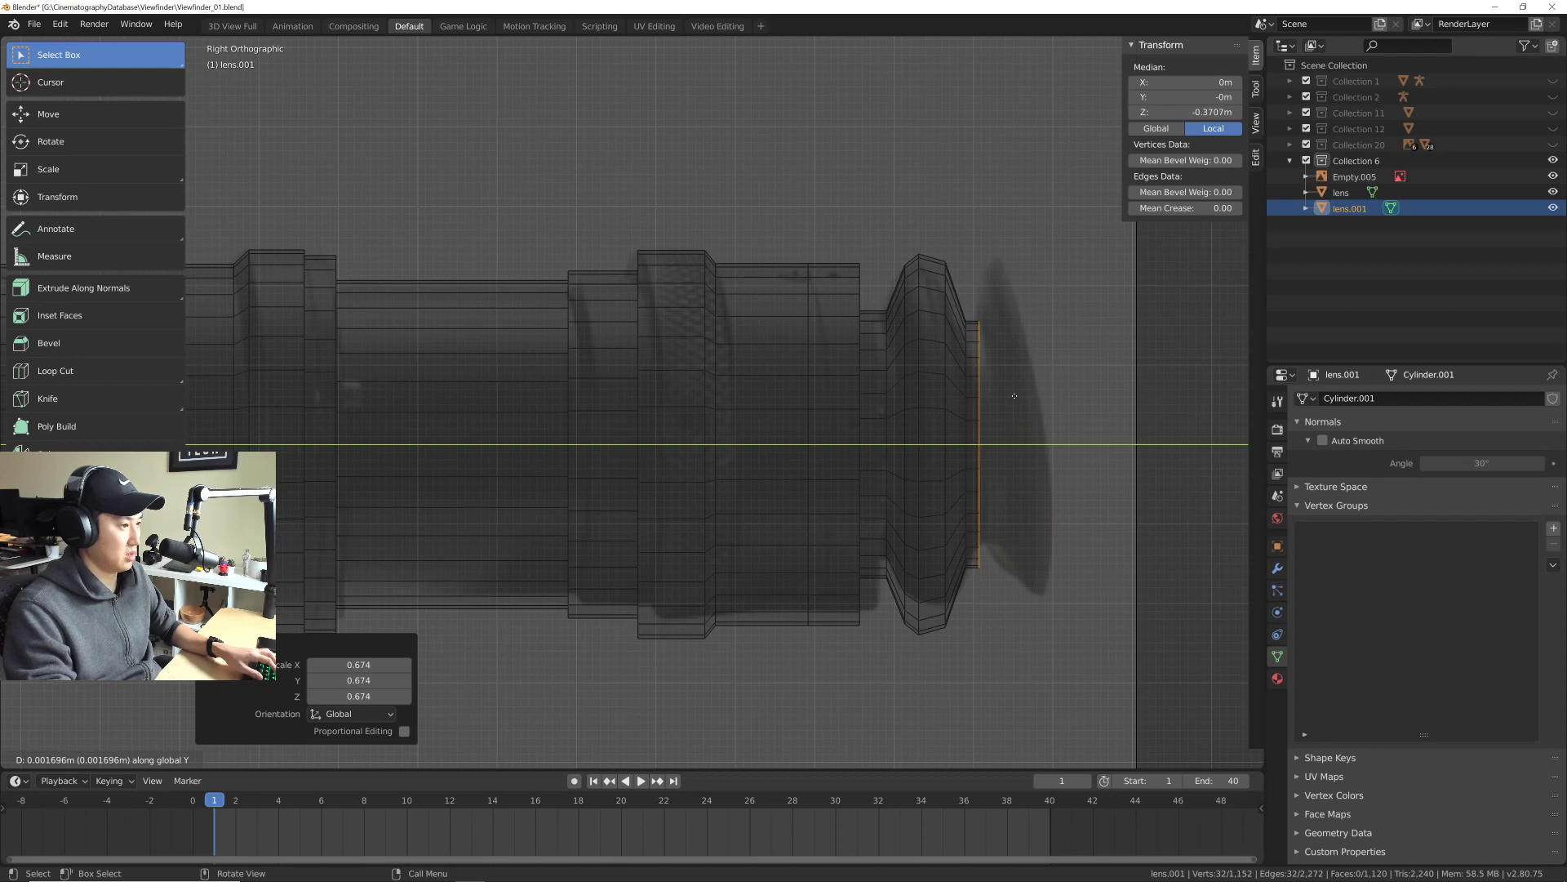
left_click(1017, 396)
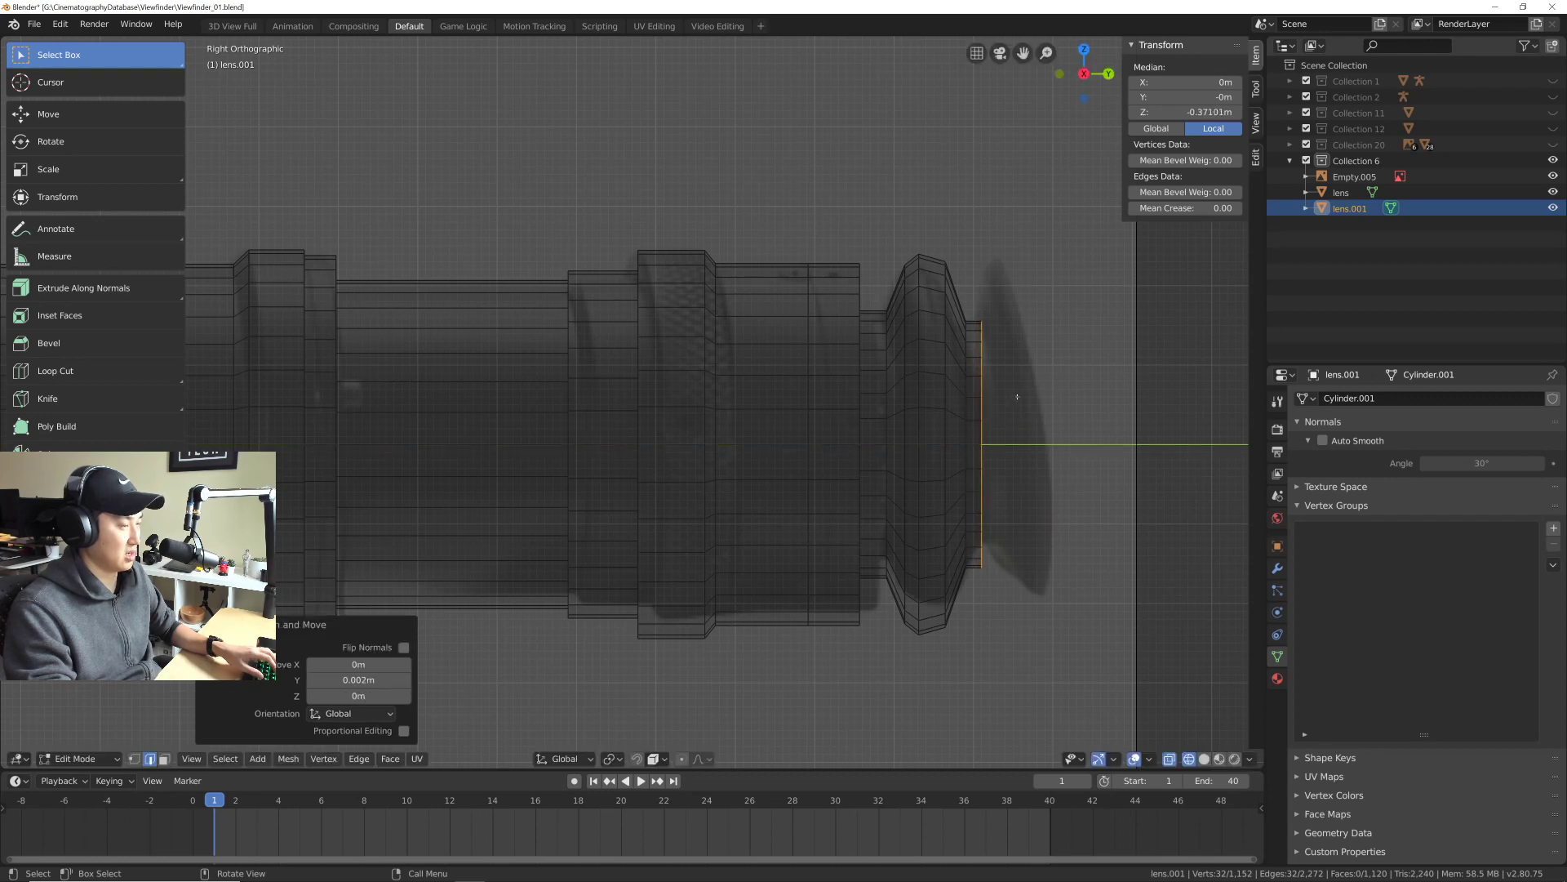
key("e")
key("s")
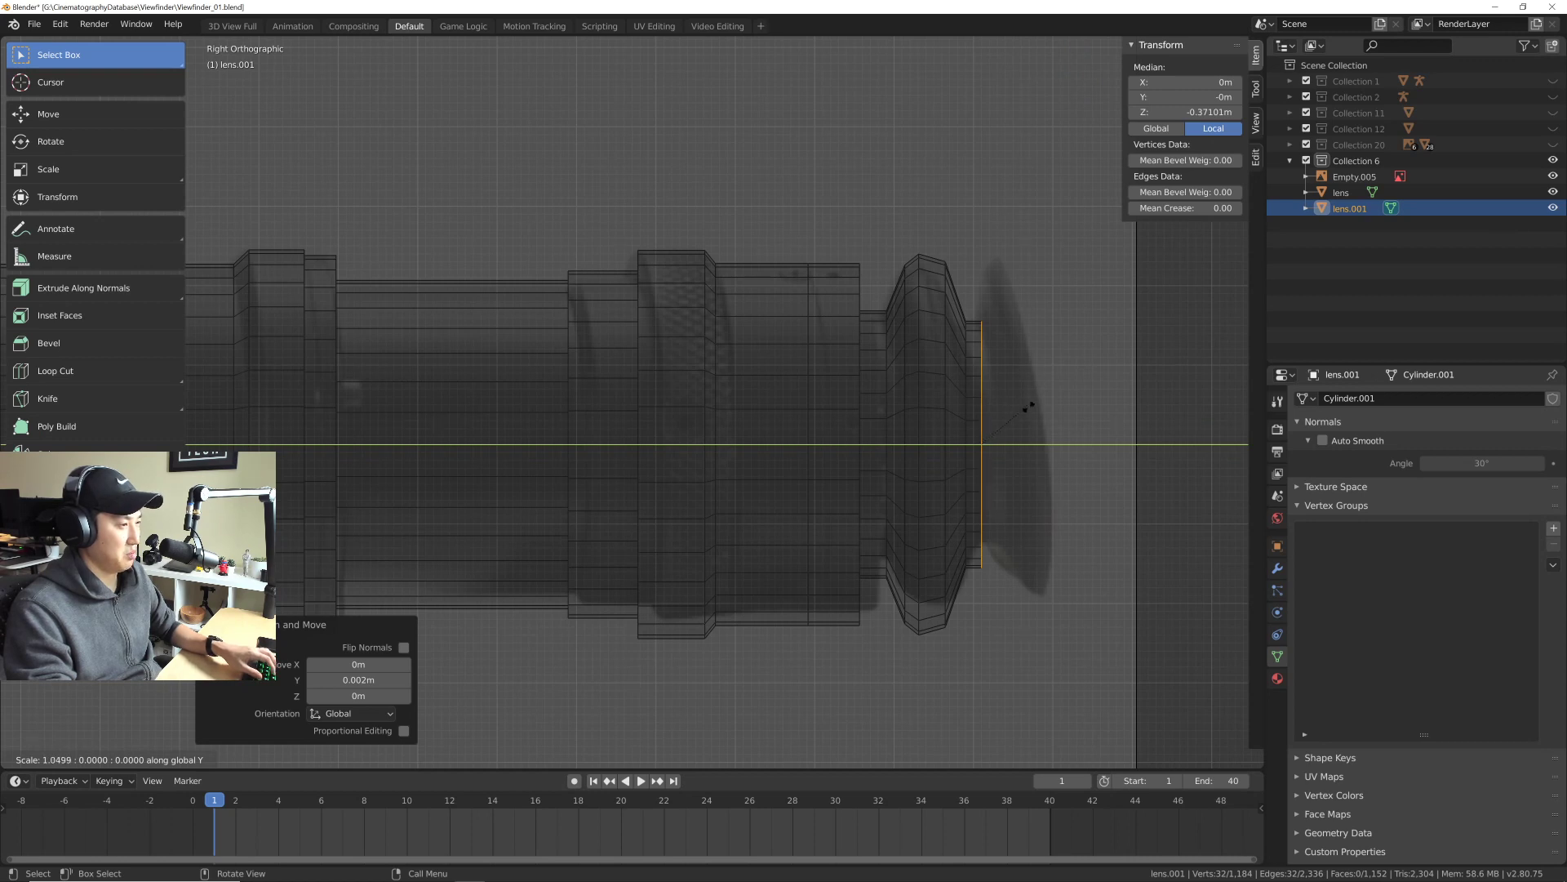
key("Escape")
key("ctrl+z")
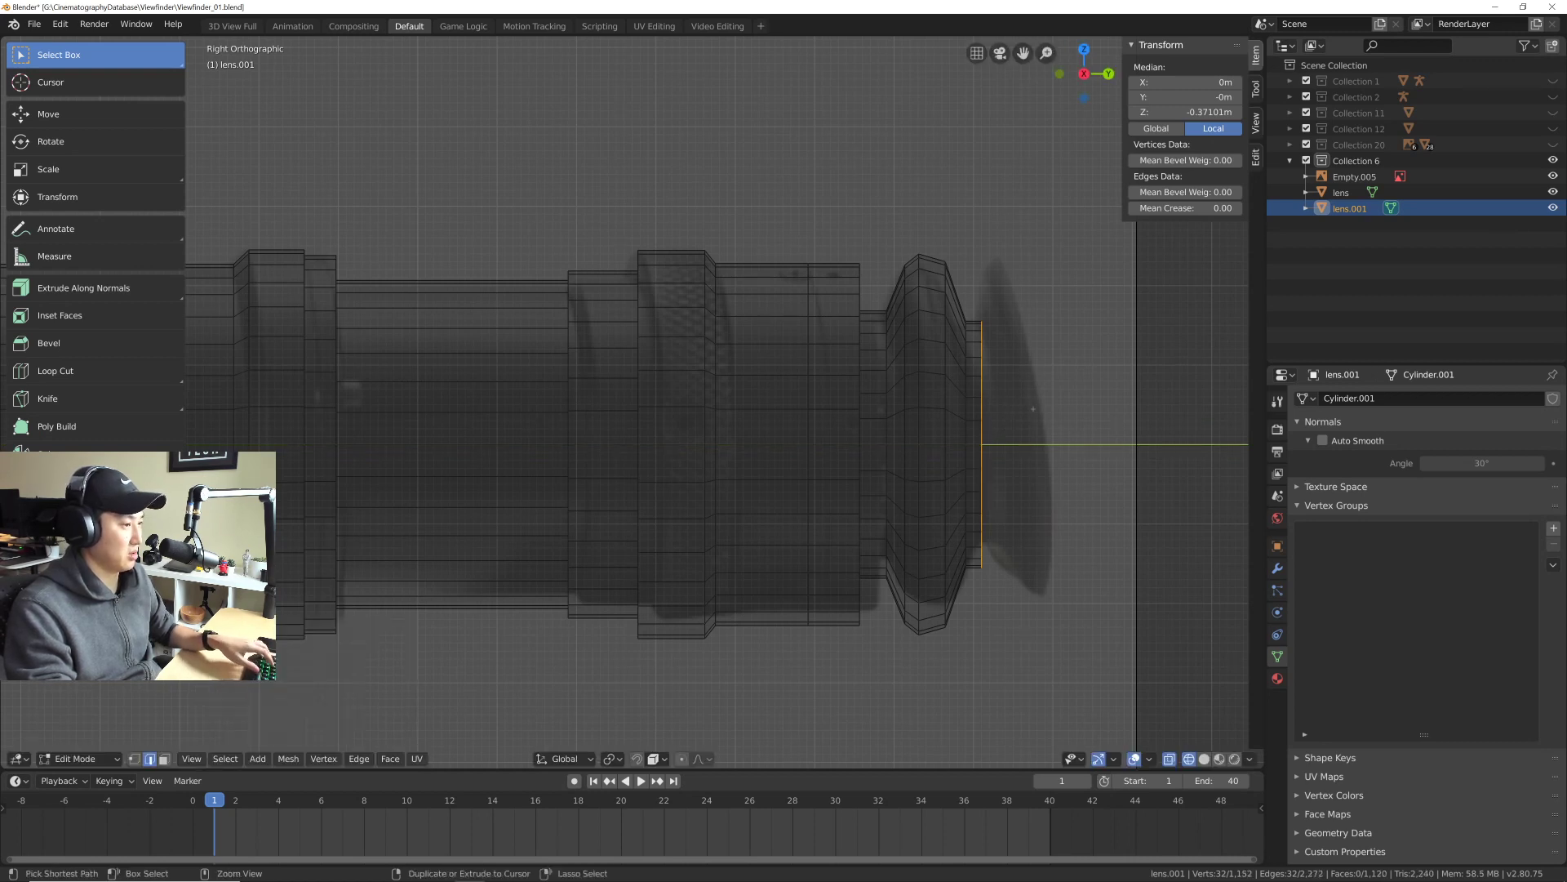
Step: Extrude the shrunken loop about 0.0021 m along Y to form the groove between the two eyecup folds
key("g")
key("y")
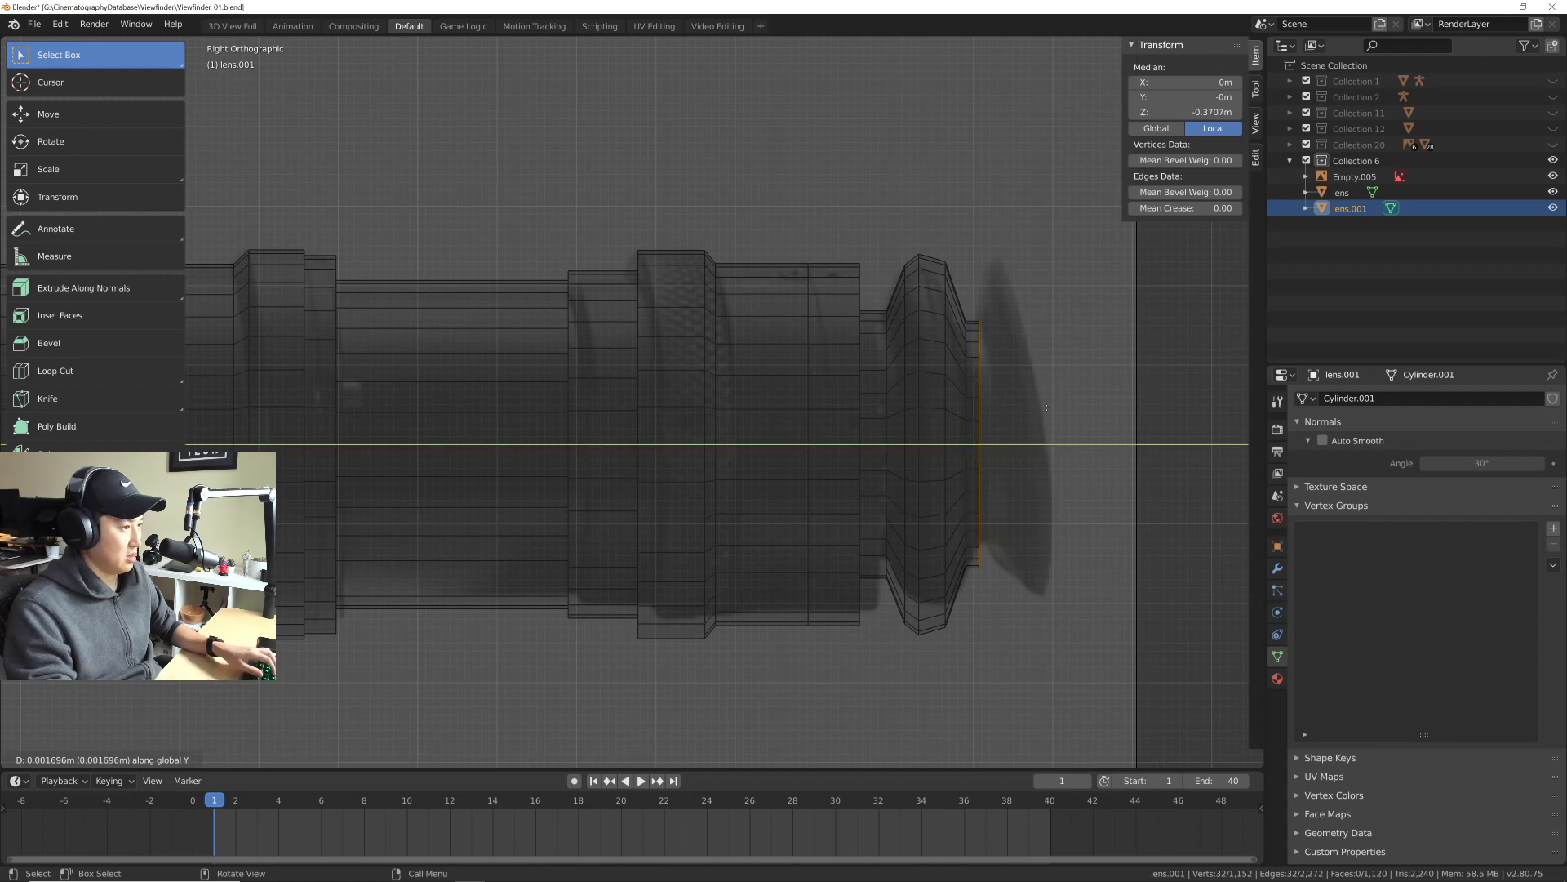
key("Return")
Step: Extrude the groove's end loop, scale it by about 1.253 and move it about 0.002 m along Y to begin the second fold
key("e")
key("y")
key("Return")
key("s")
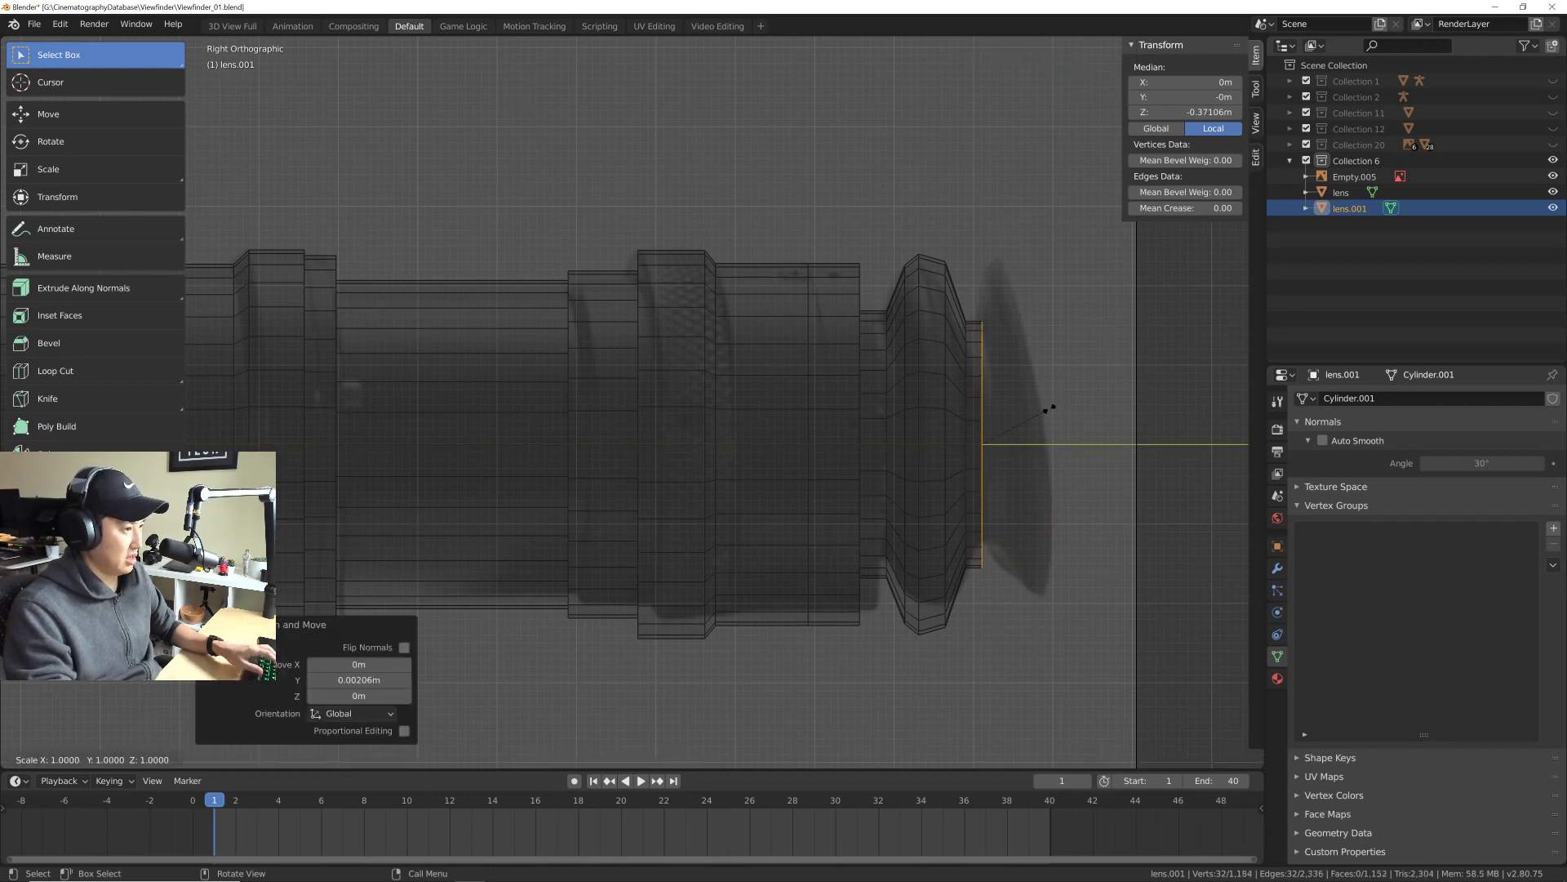
key("Return")
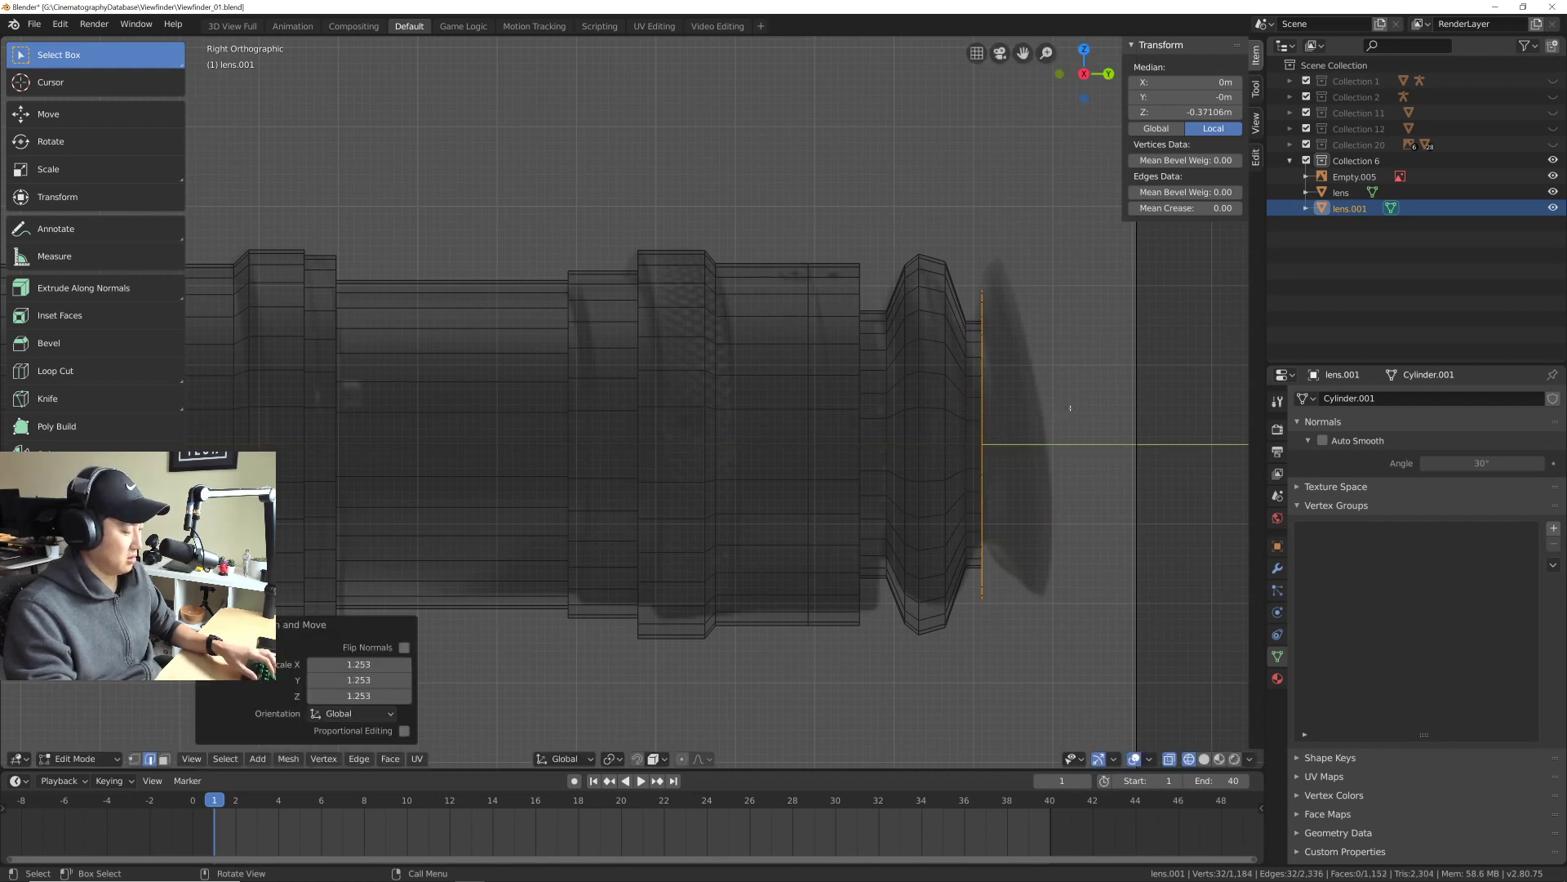
key("g")
key("y")
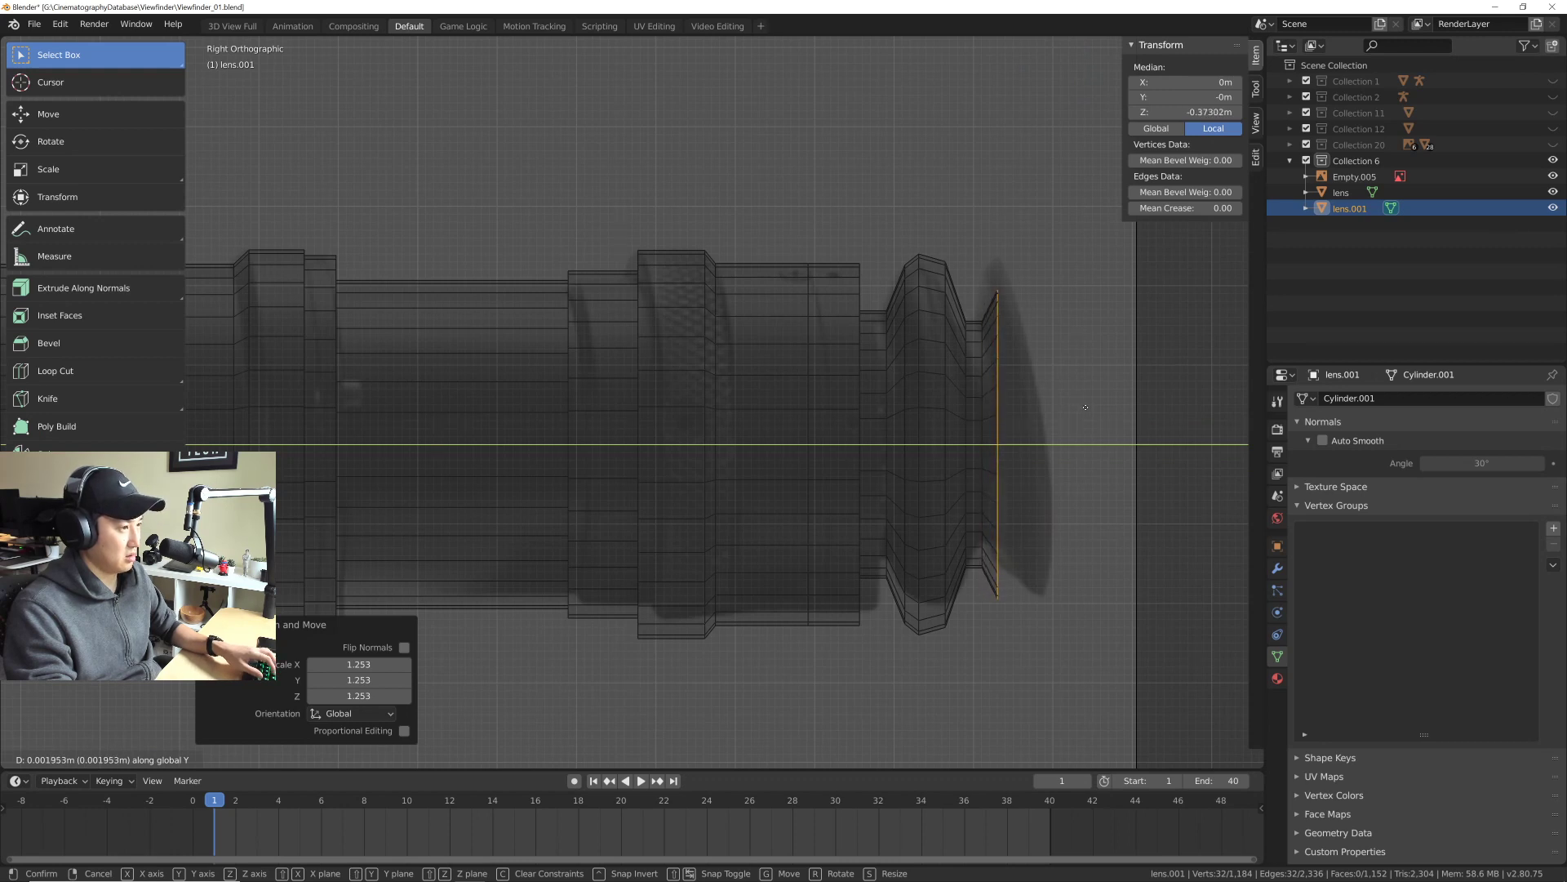
key("Return")
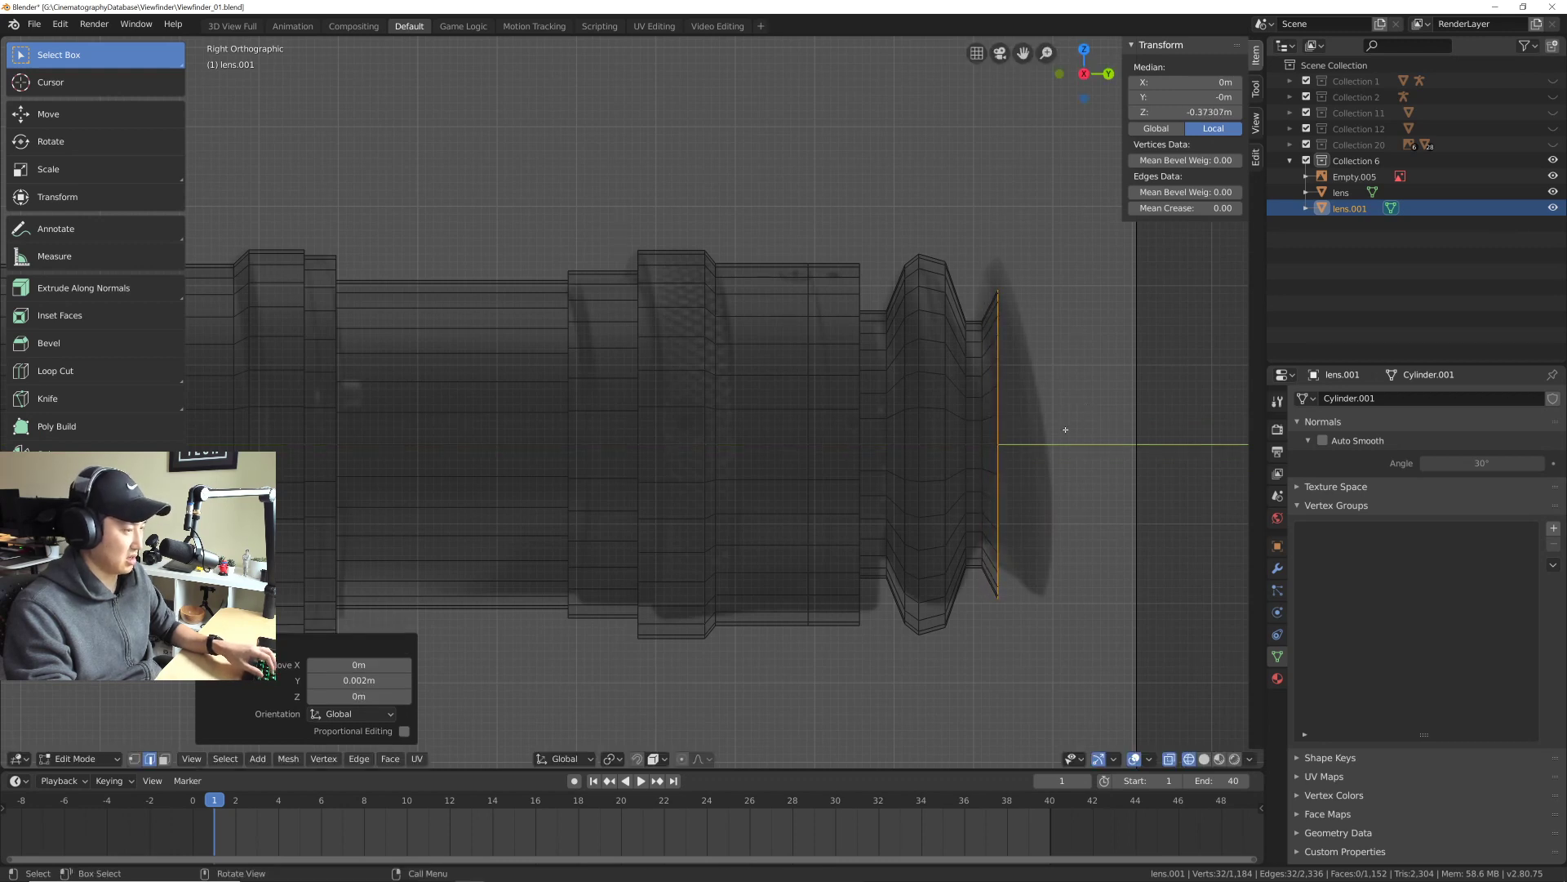
Step: Extrude the second fold's end loop about 0.003 m along Y and scale it by about 1.185 to widen the flare
key("e")
key("y")
key("Return")
key("s")
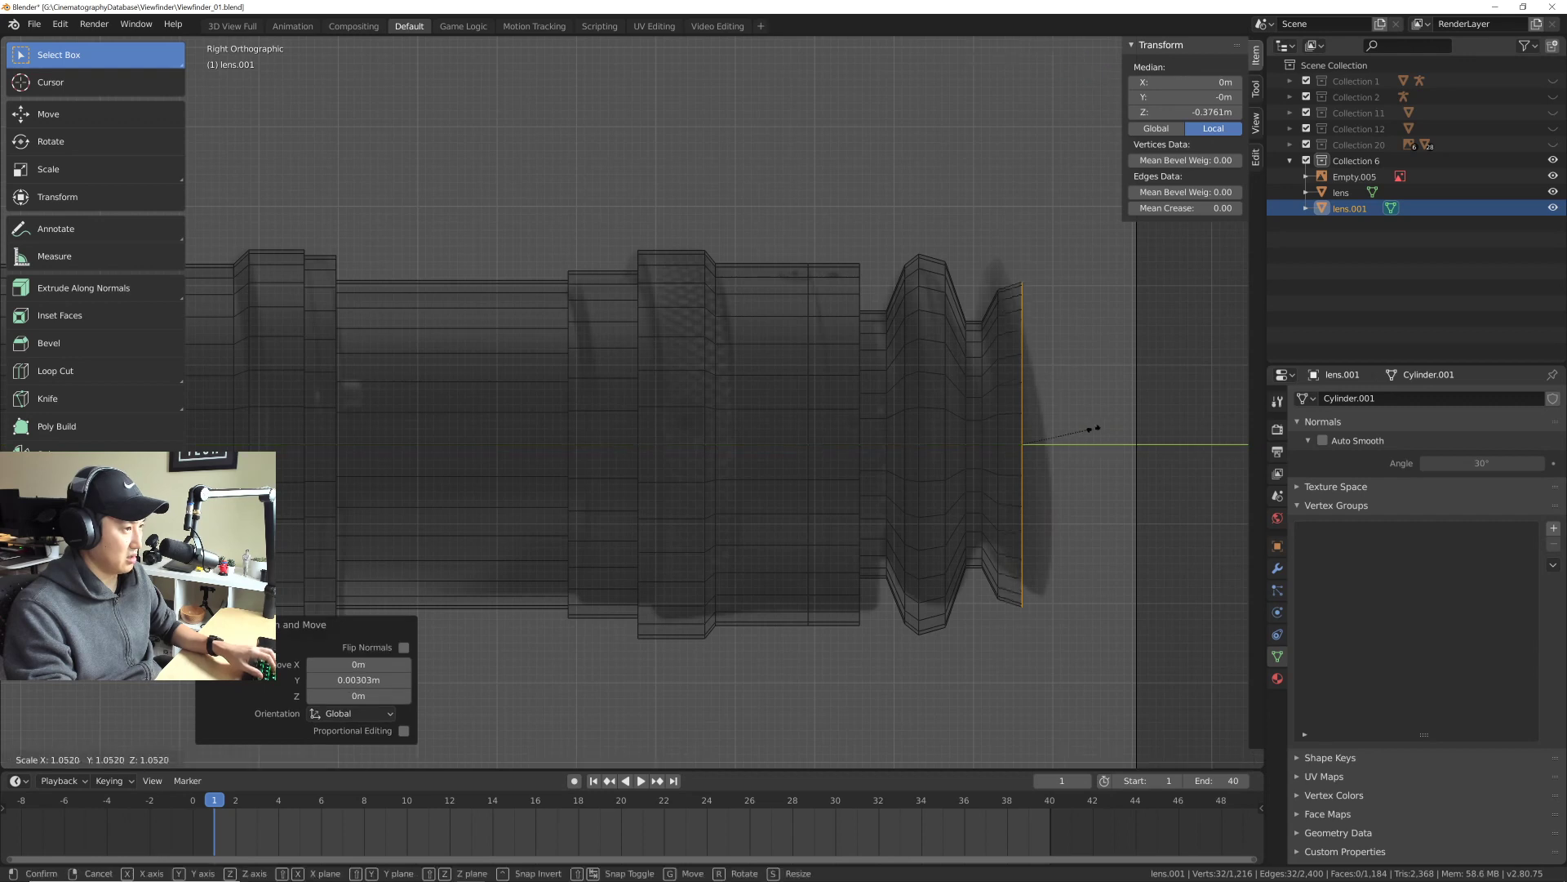
key("Return")
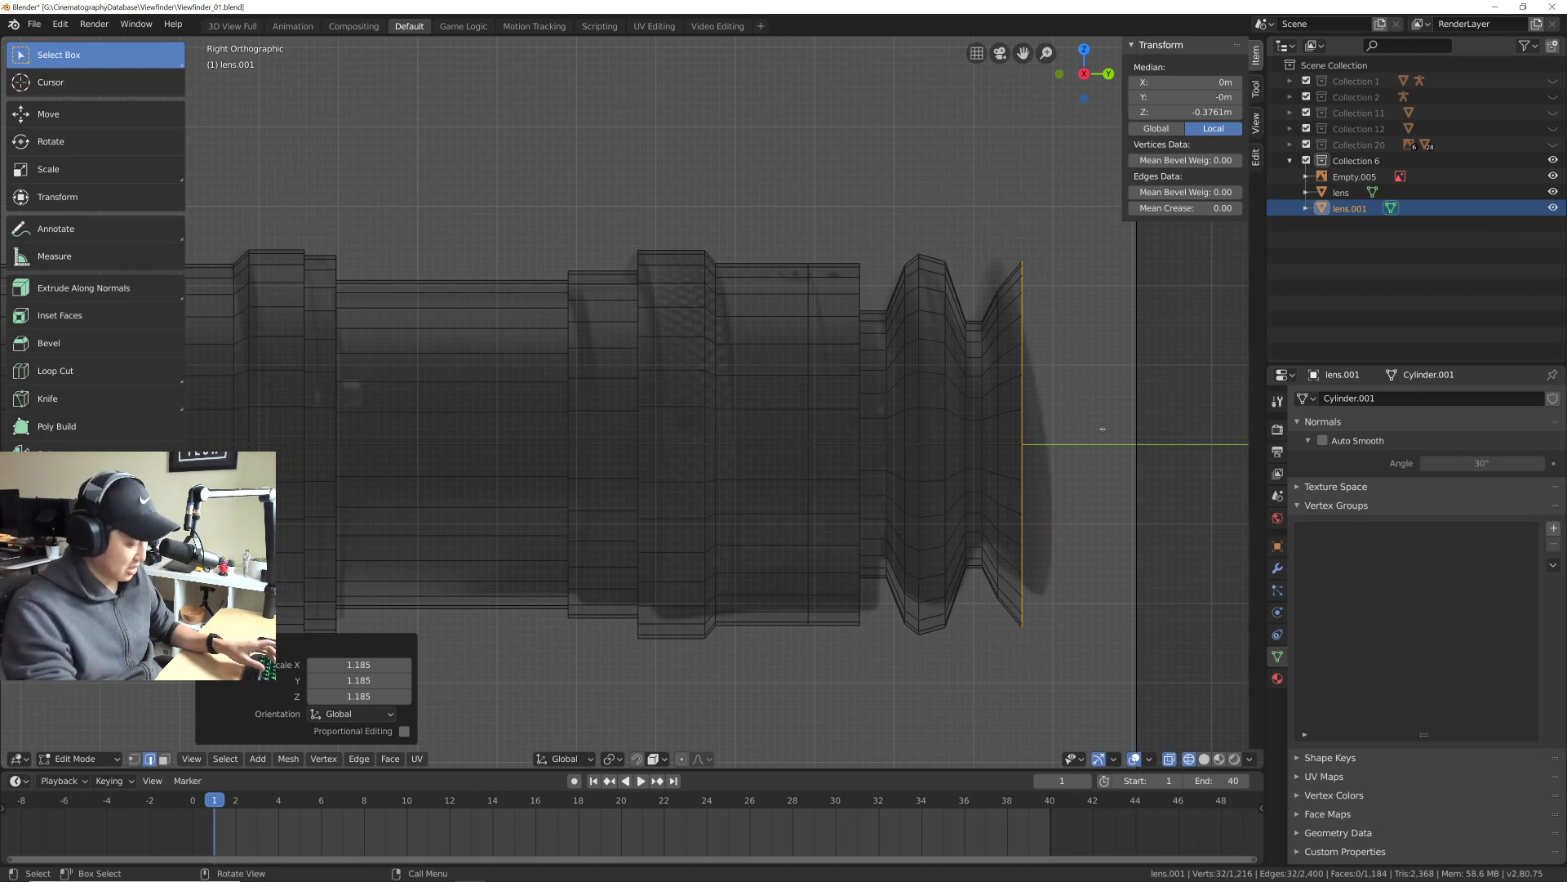
Step: Extrude the widened flare's end loop about 0.003 m along Y to form the eyecup's outer rim
key("e")
key("y")
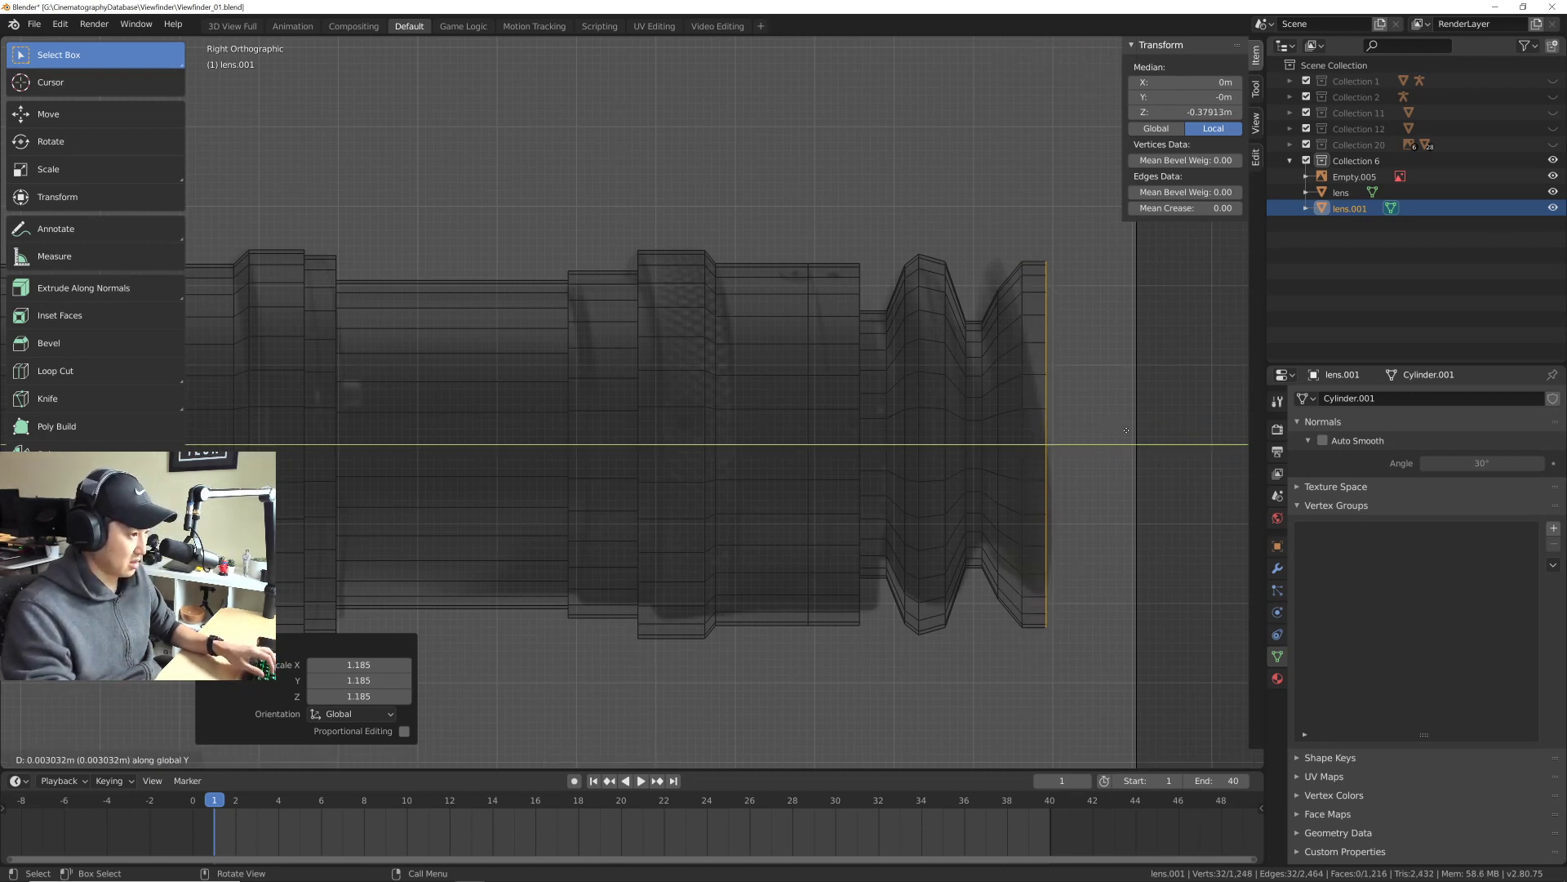
key("Return")
middle_click_drag(1116, 436, 1009, 444, "shift")
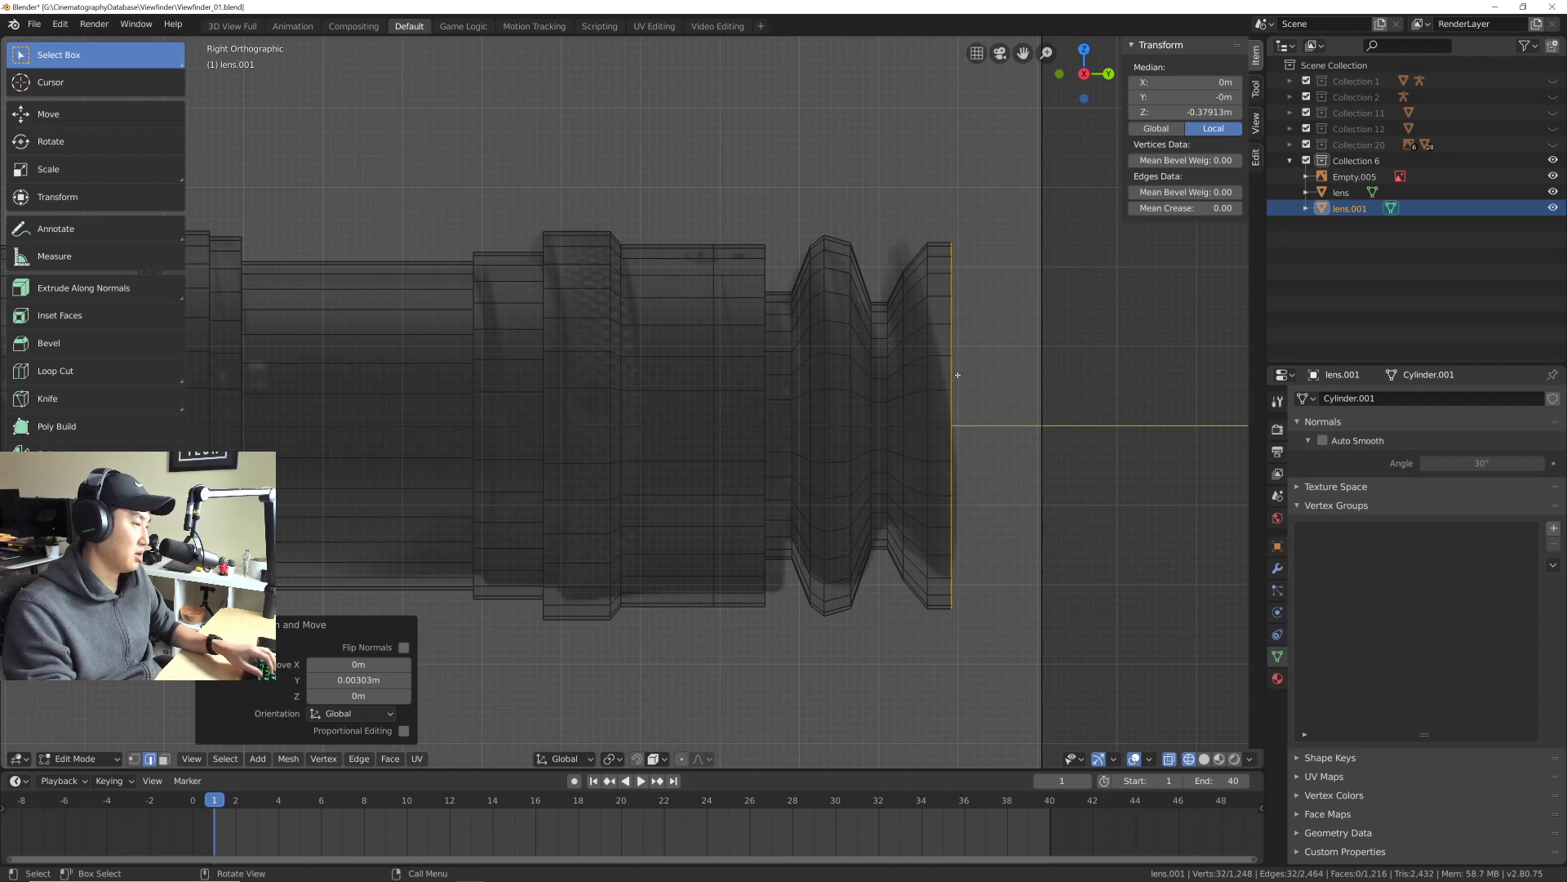
middle_click_drag(964, 380, 939, 388, "shift")
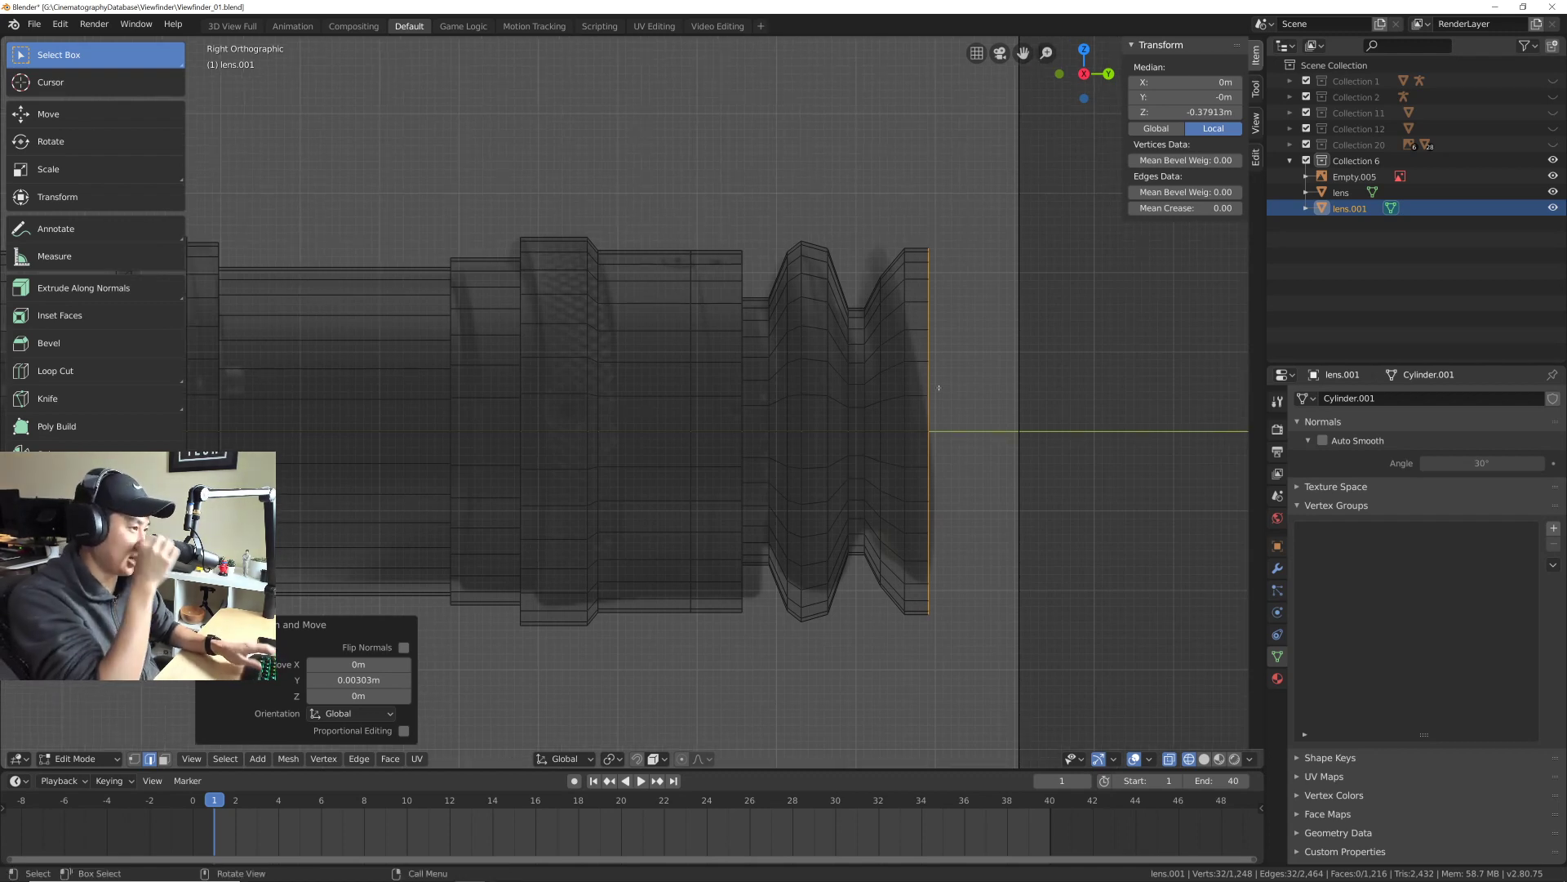
Step: Tilt the eyecup's outer flare about 6.66° around X and move it about 0.0013 m along Y and 0.0015 m along Z
key("1")
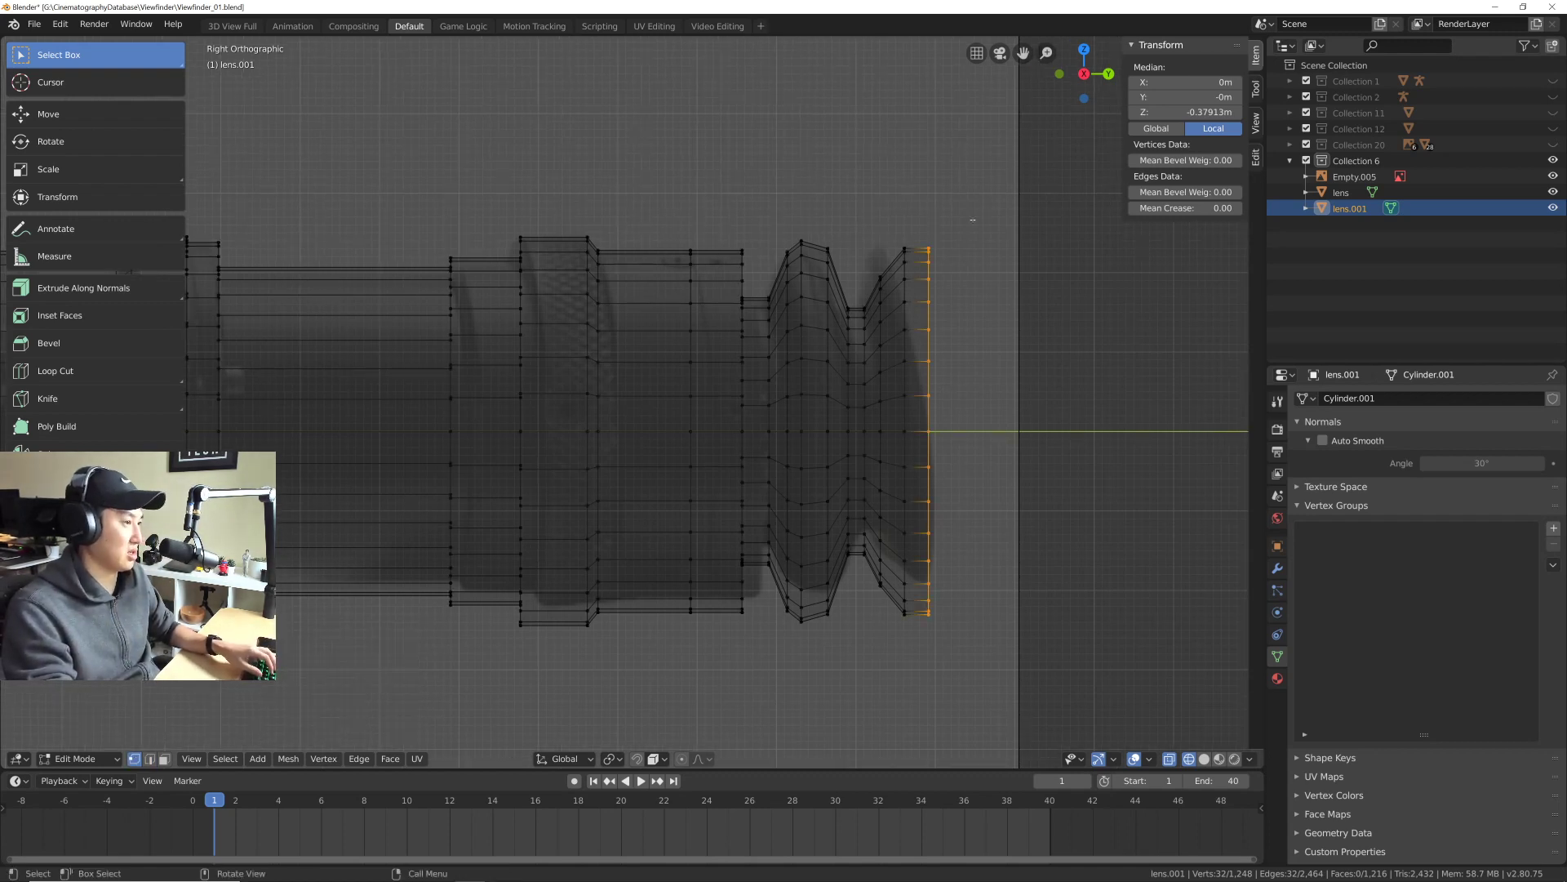
left_click_drag(973, 219, 874, 664)
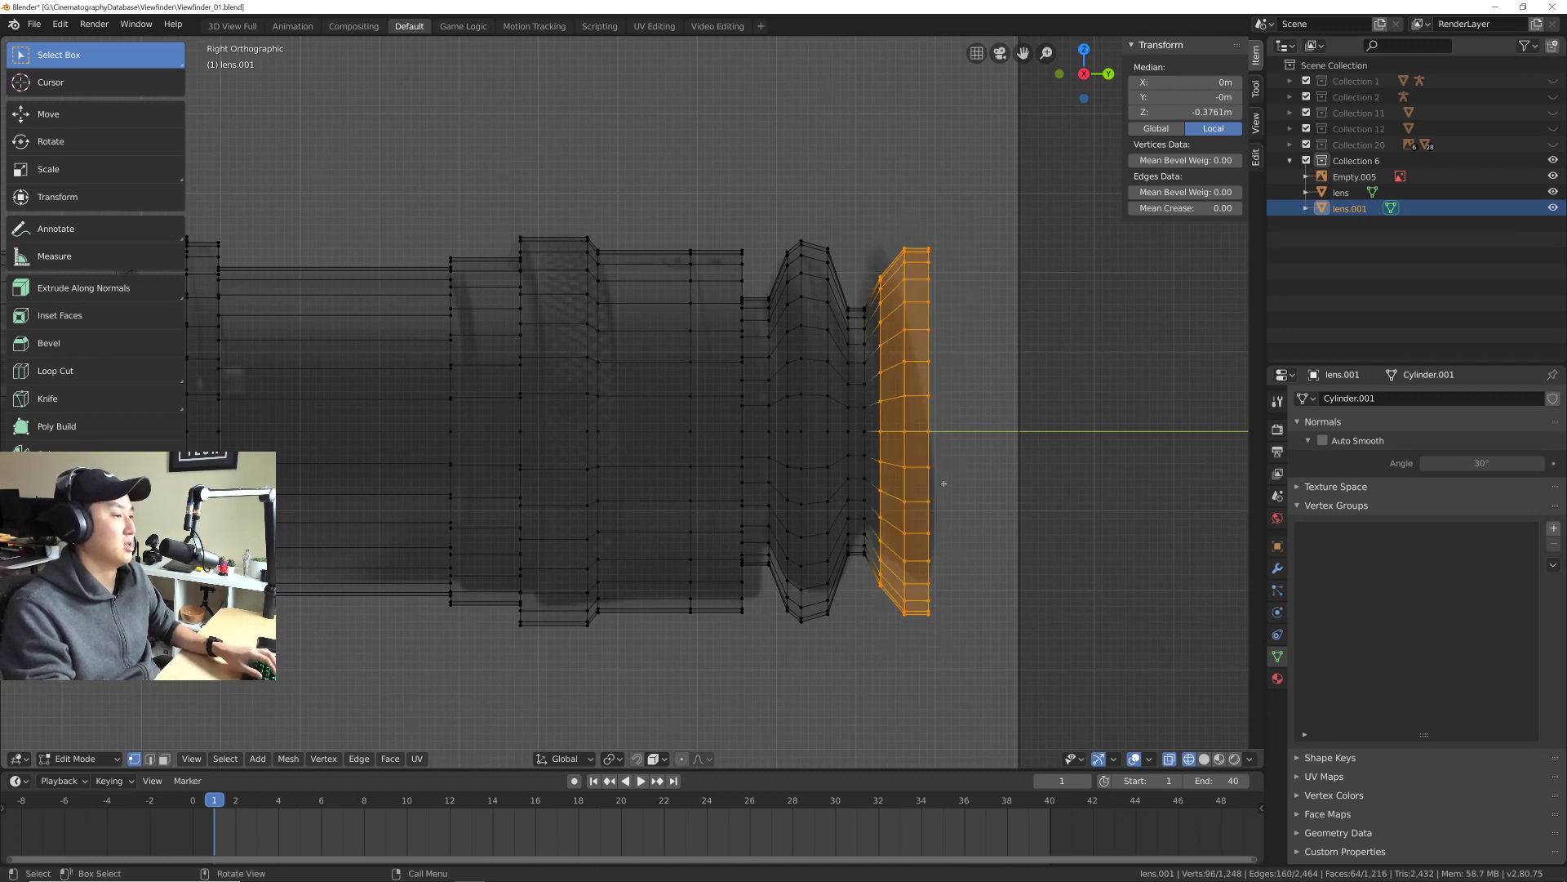
key("r")
key("x")
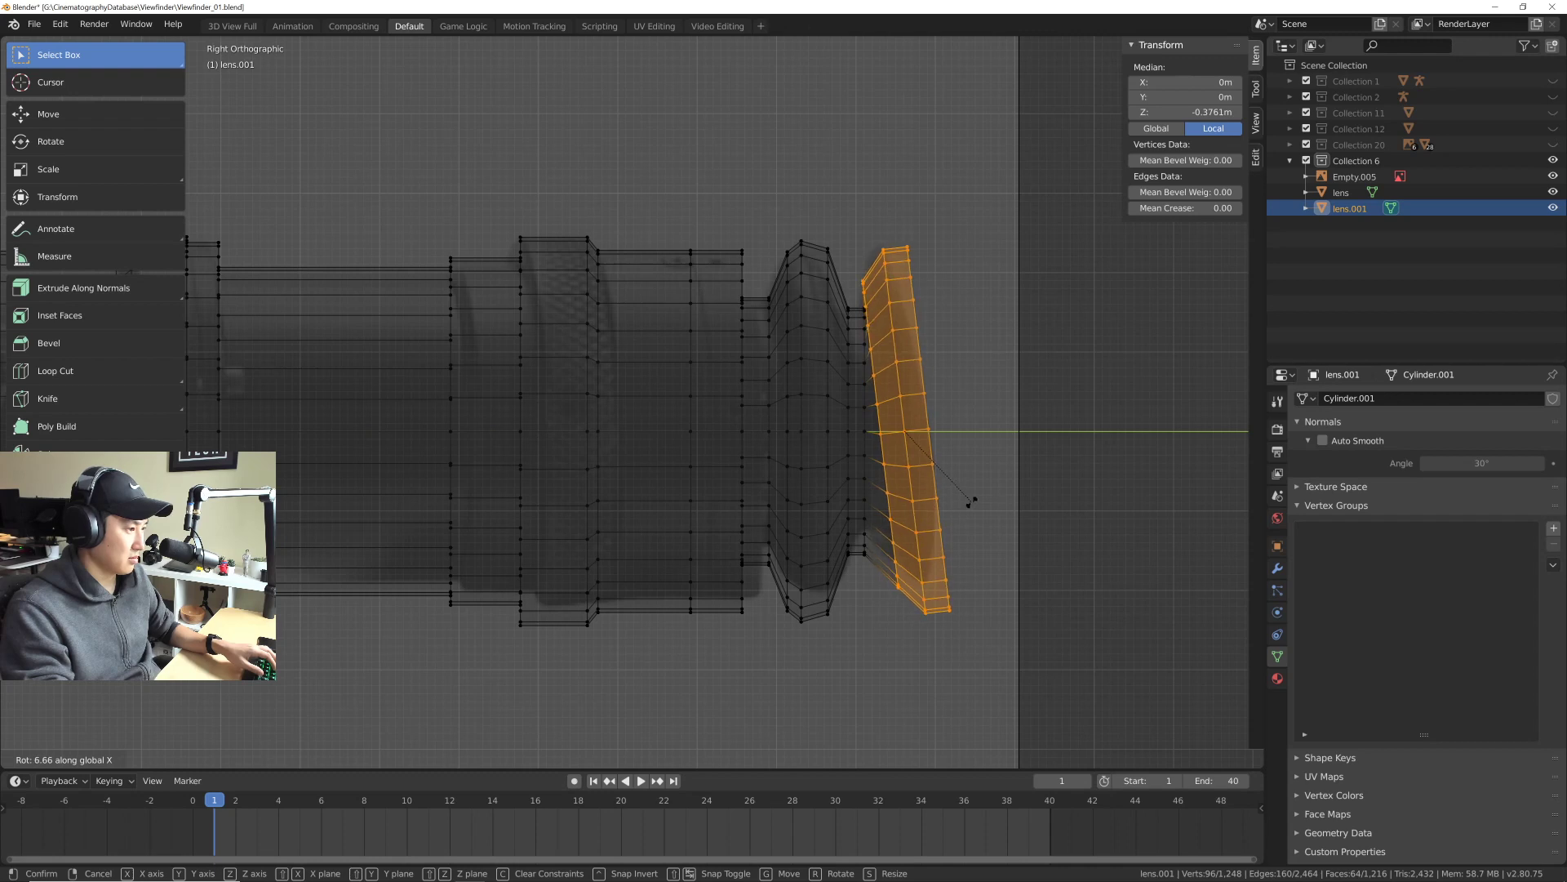
left_click(970, 498)
key("g")
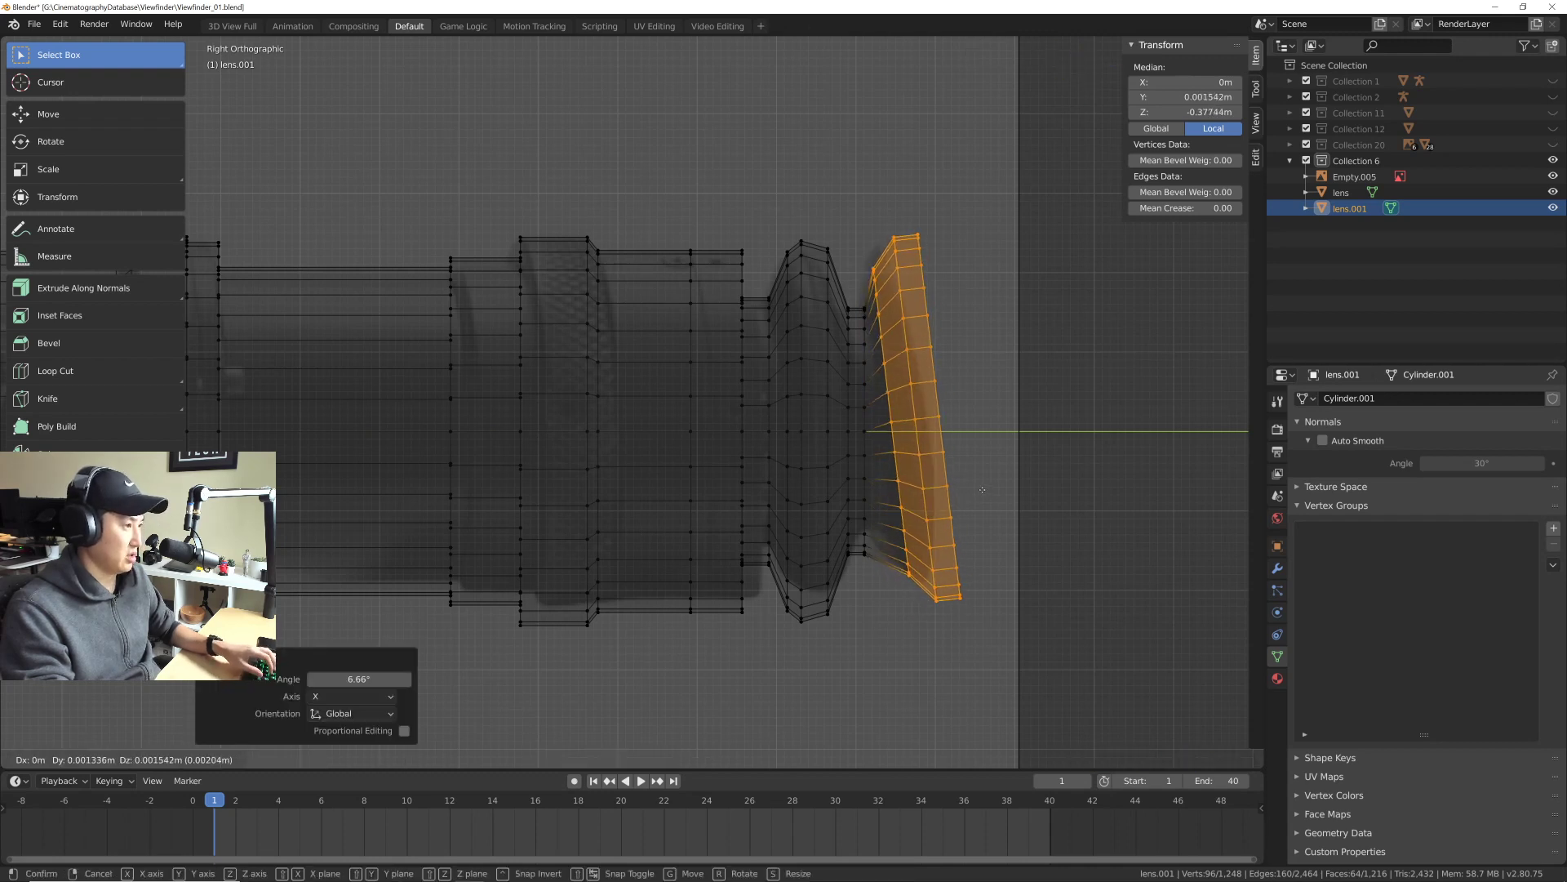
left_click(975, 496)
Step: Extrude the tilted eyecup's outermost edge loop inward, scale it to about 0.770, and deselect everything
scroll(896, 444, "down", 4)
scroll(896, 444, "down", 2)
middle_click_drag(627, 467, 818, 365, "shift")
scroll(633, 383, "up", 5)
scroll(633, 383, "down", 5)
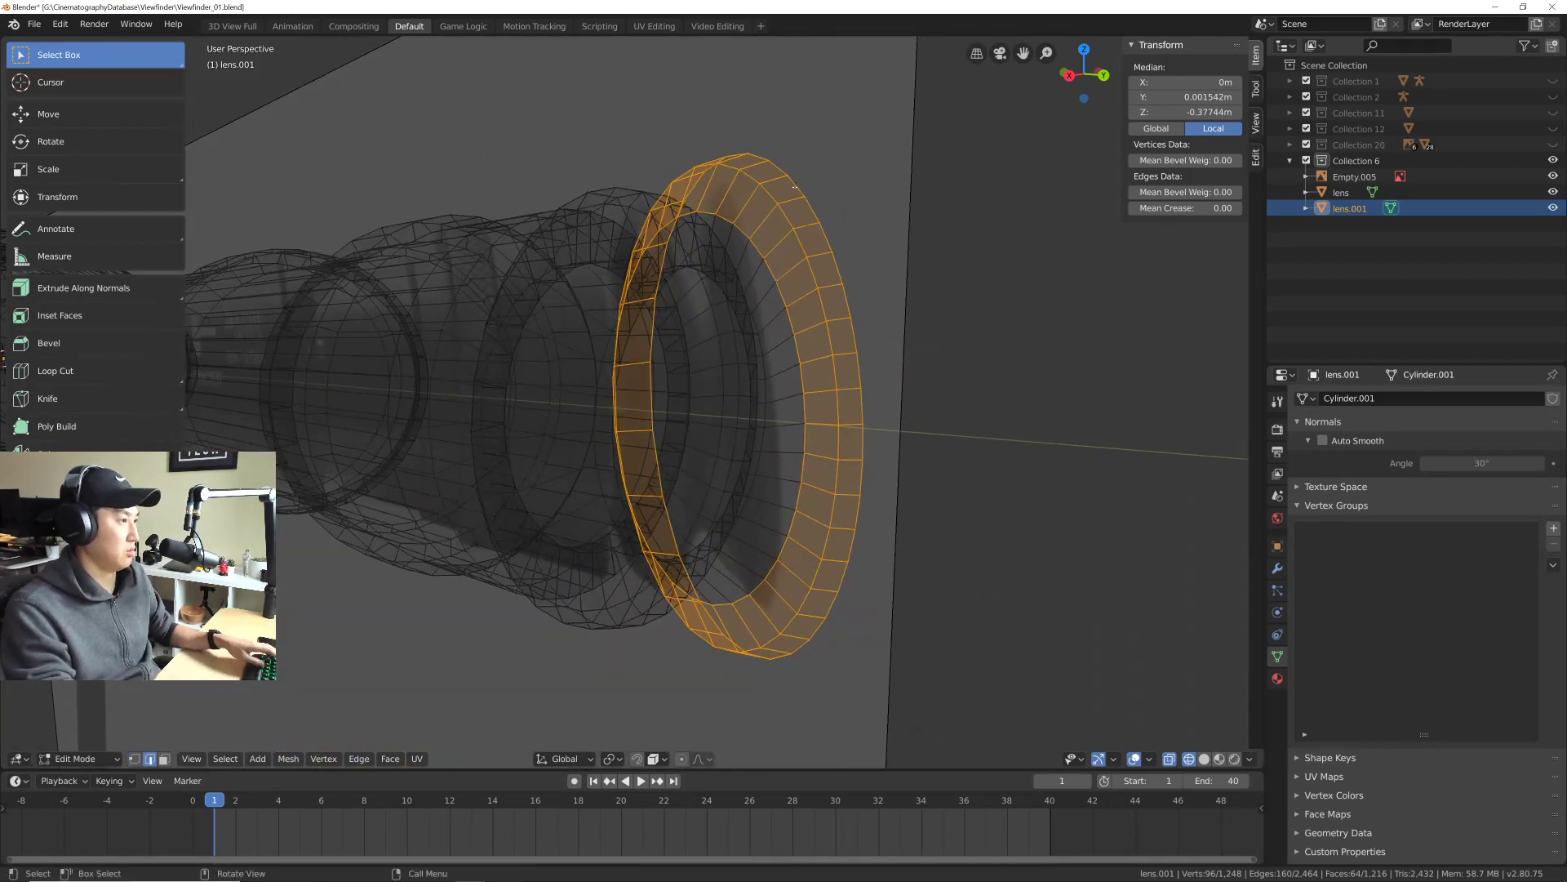
left_click(797, 187, "alt")
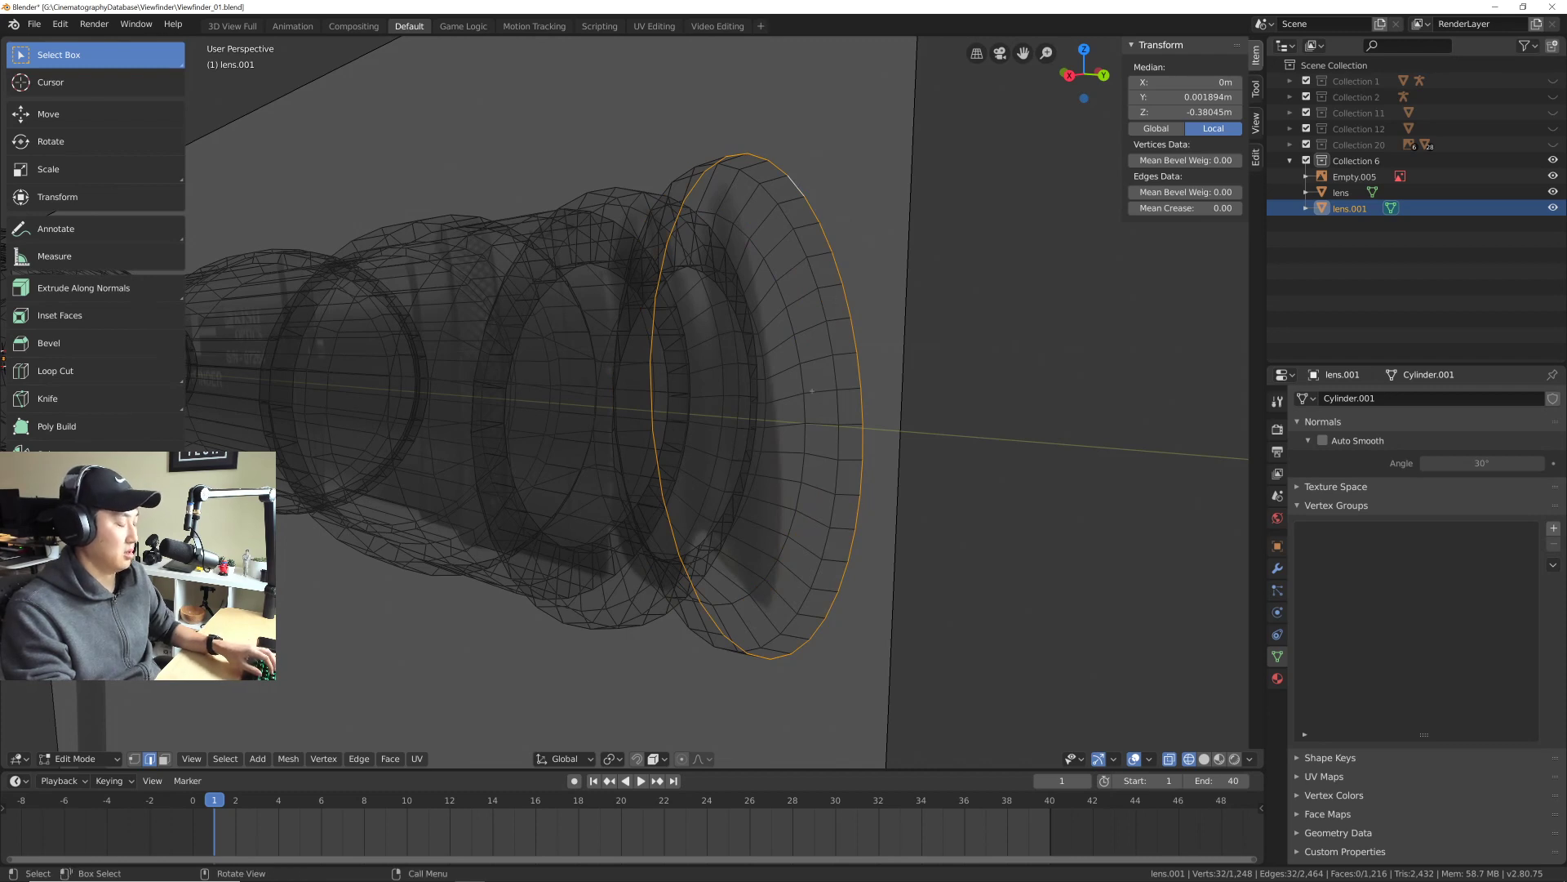
key("g")
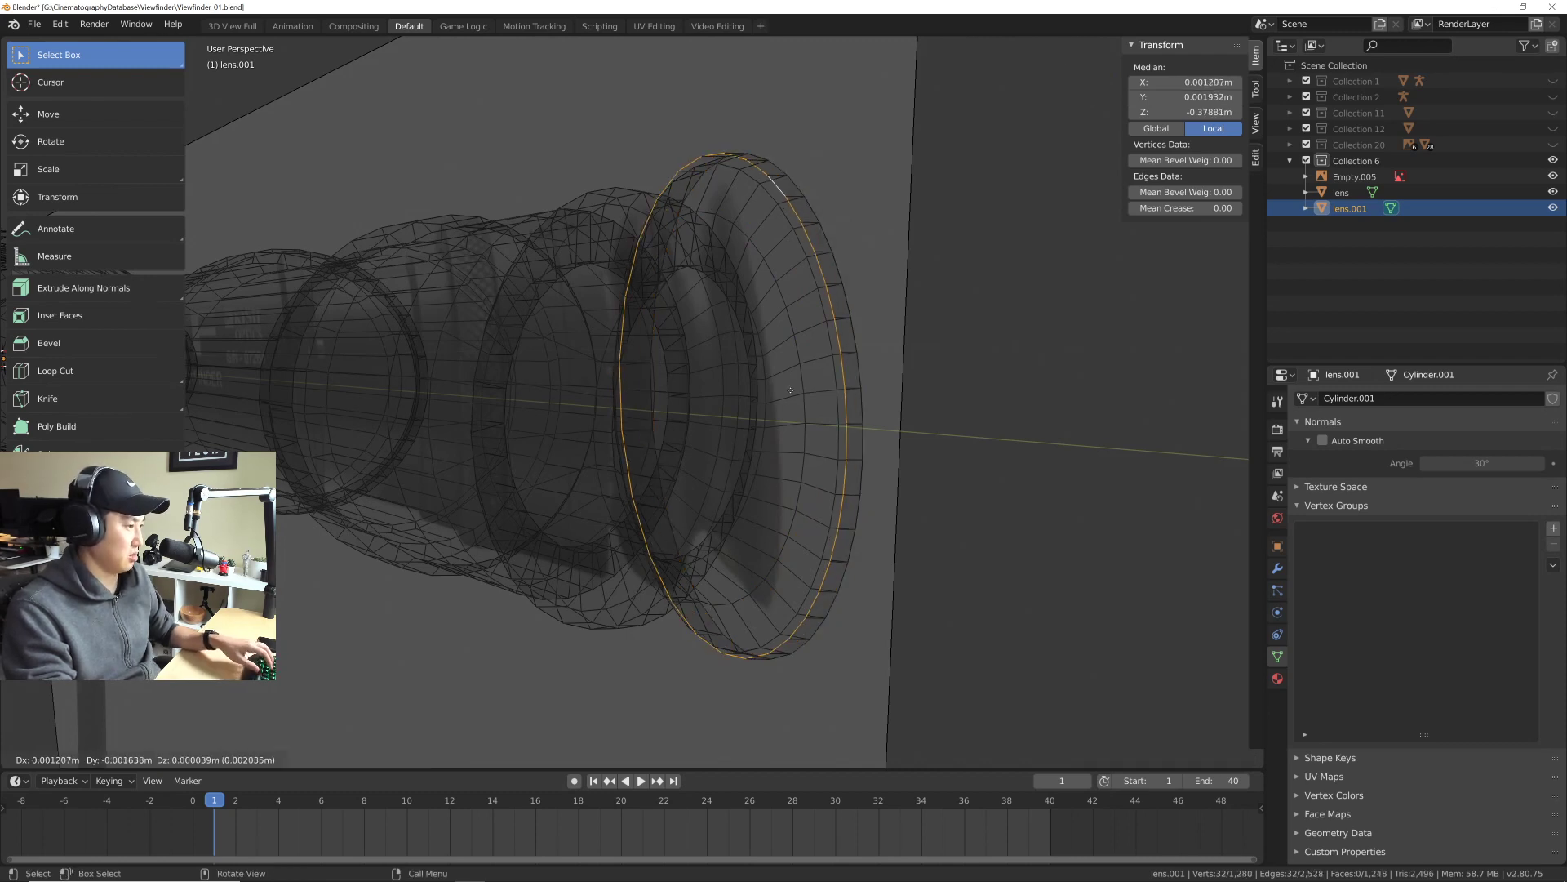
key("s")
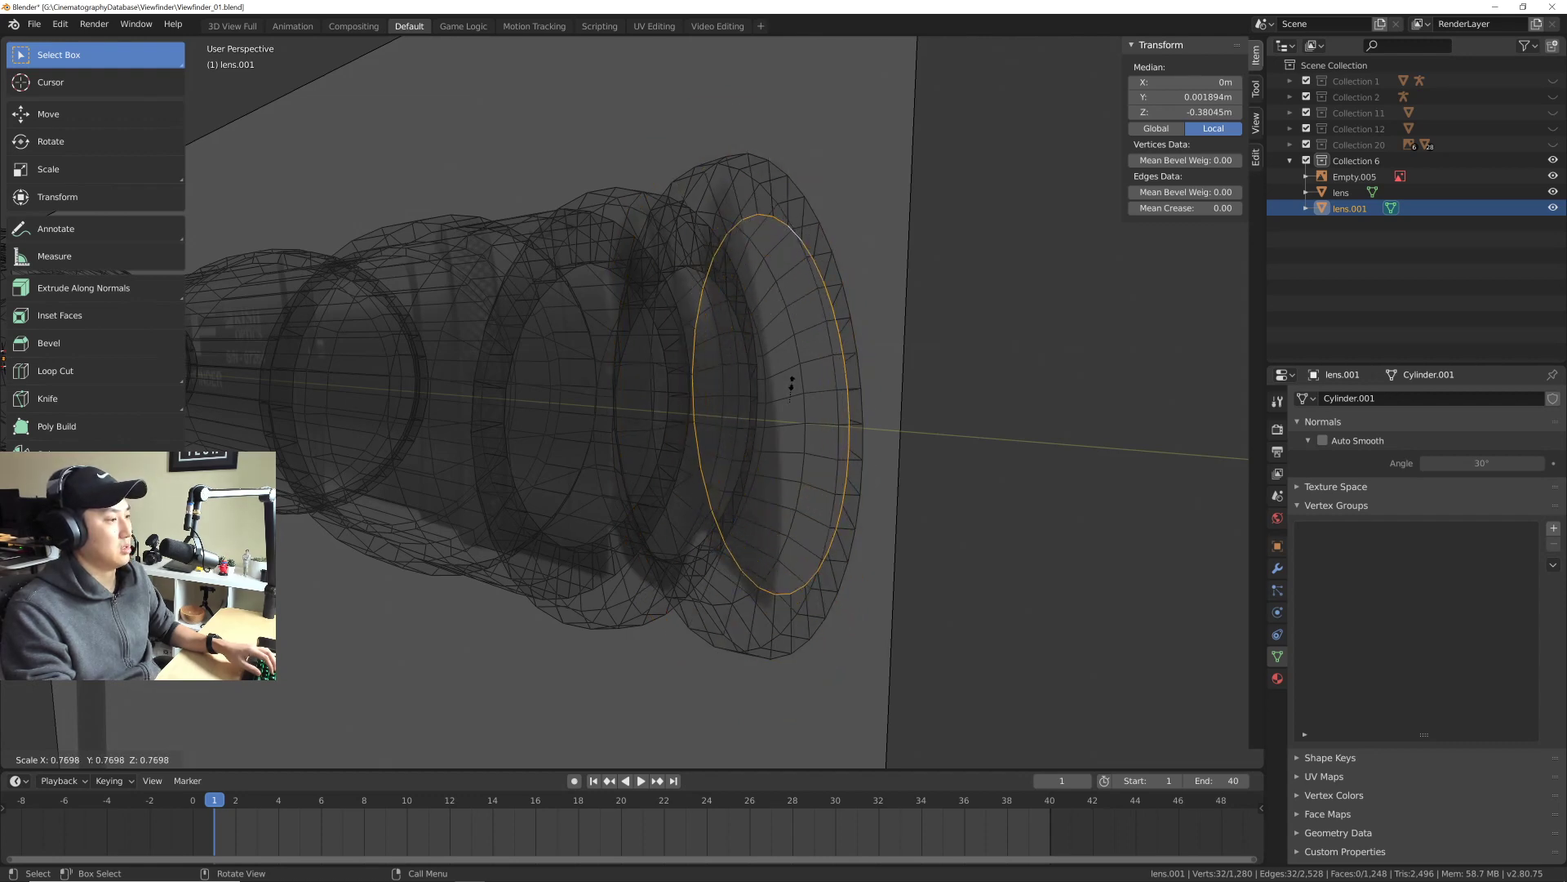
left_click(791, 383)
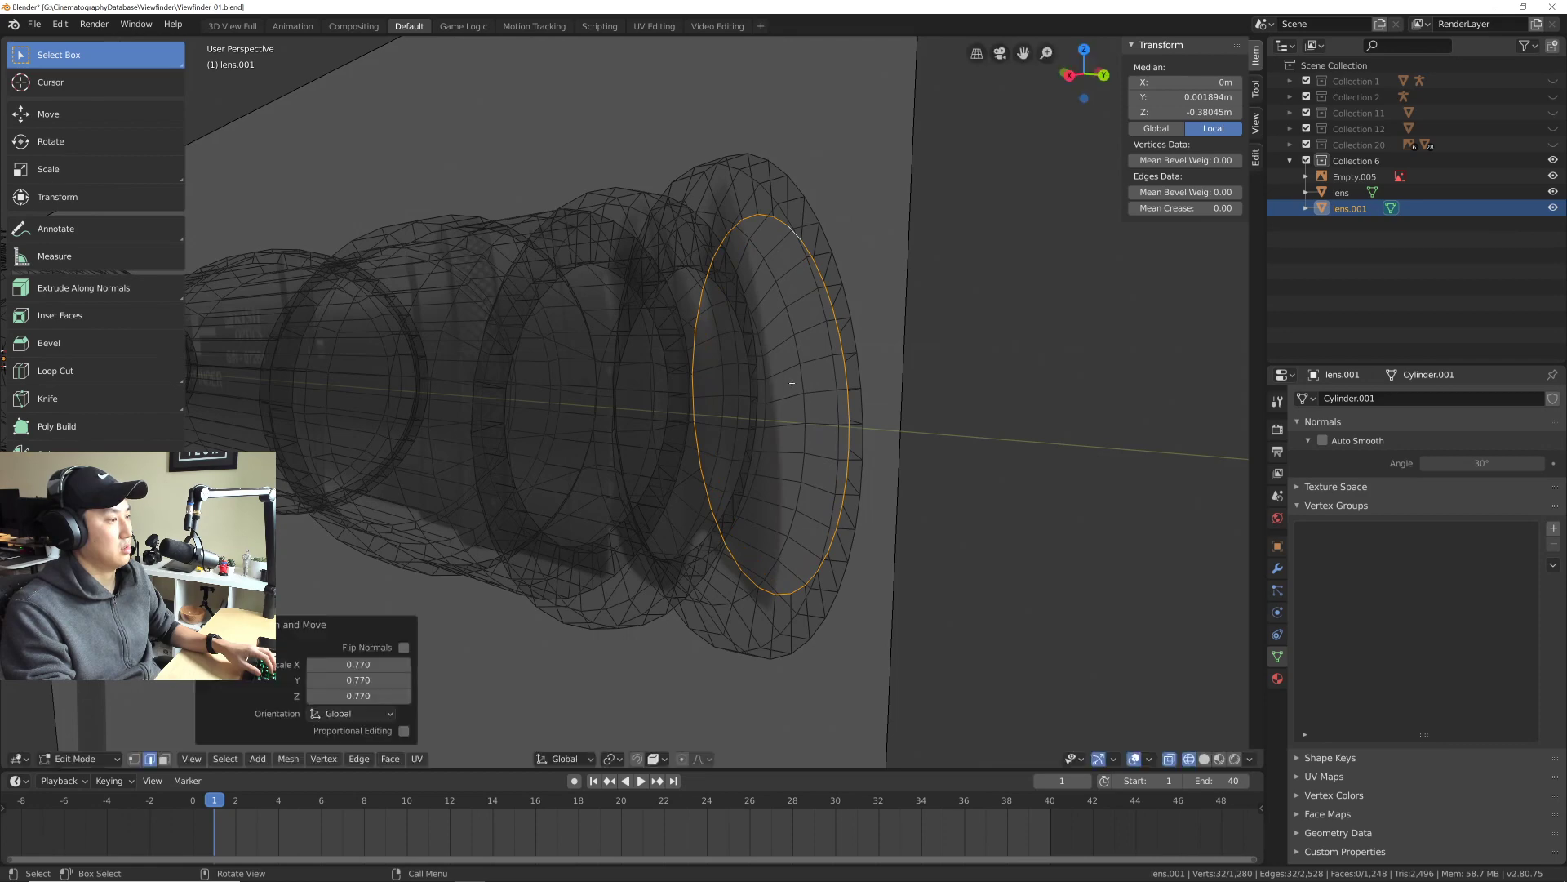
key("alt+a")
Step: Check the barrel and eyecup against the reference image in right orthographic view and save the file
middle_click_drag(819, 387, 783, 311)
middle_click_drag(662, 348, 708, 314, "shift")
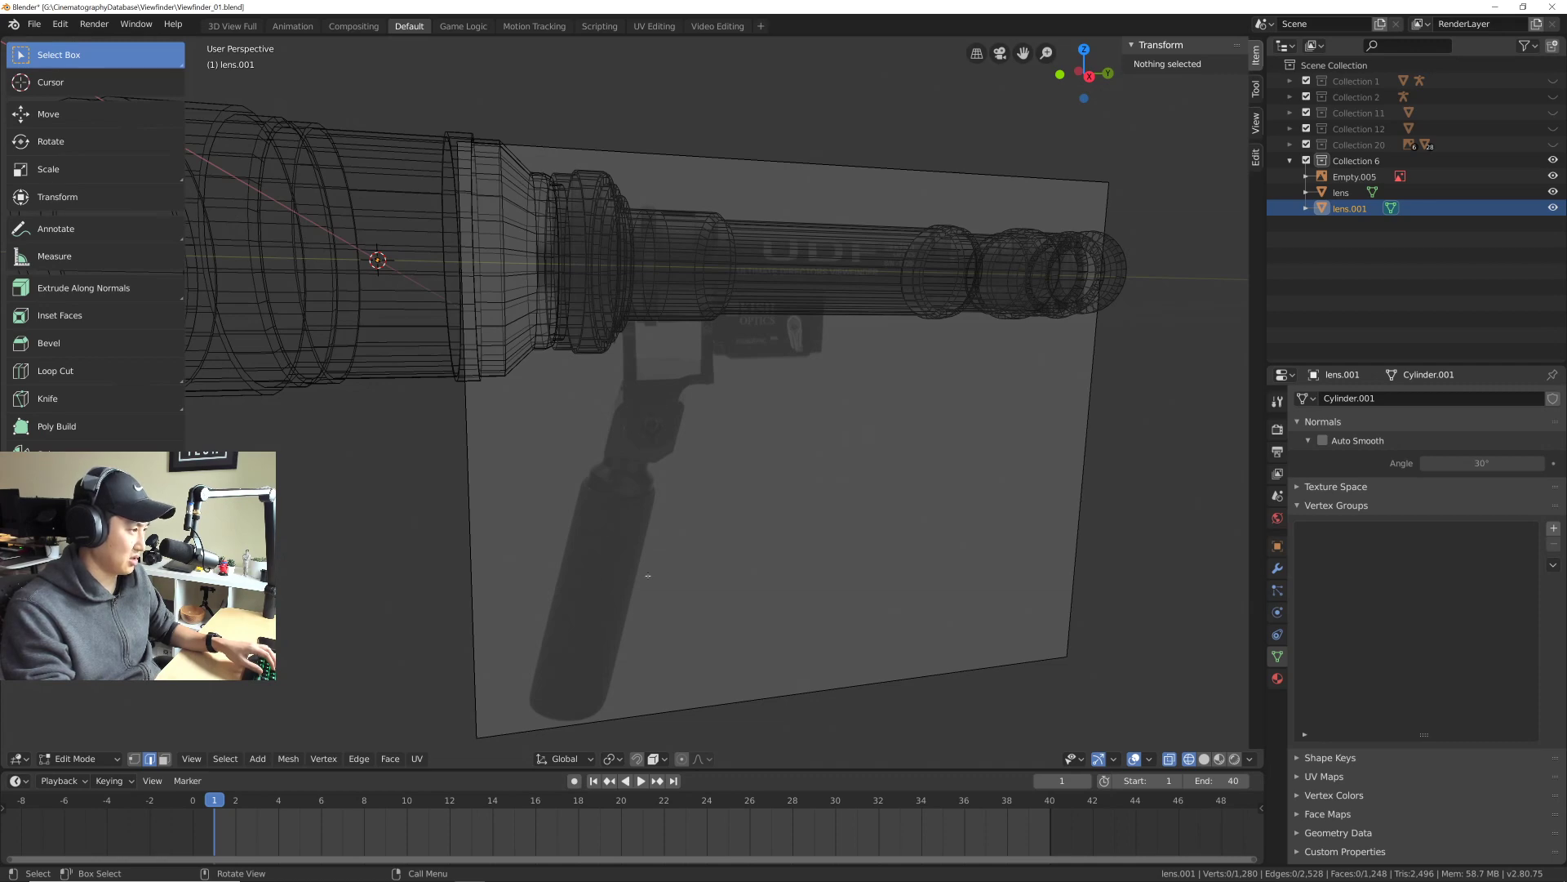
middle_click_drag(649, 576, 785, 491)
key("KP_3")
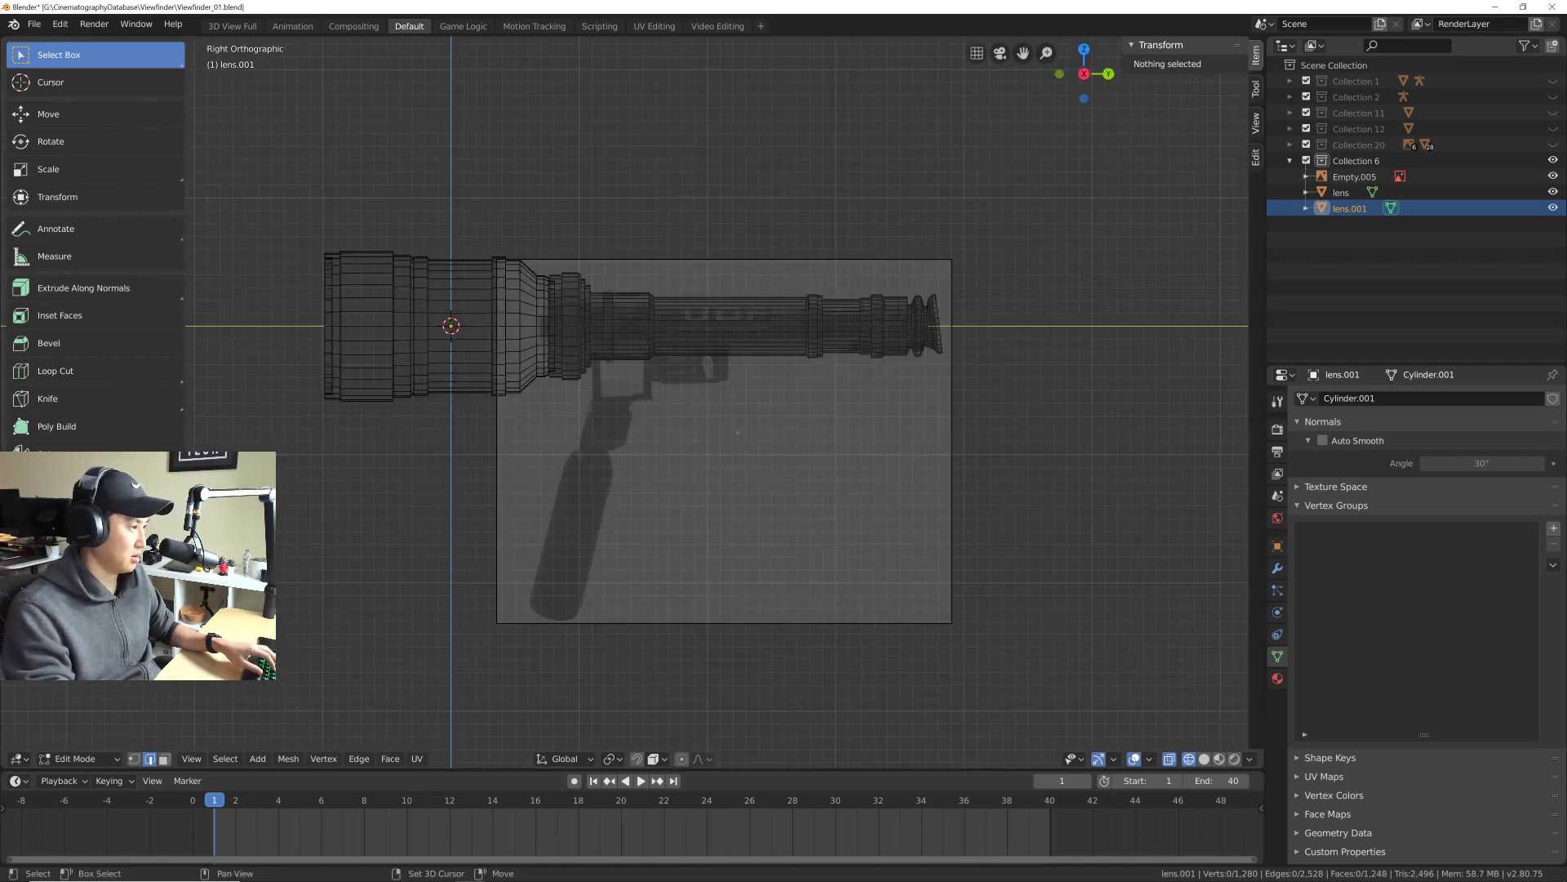
scroll(789, 394, "up", 2)
scroll(800, 450, "up", 2)
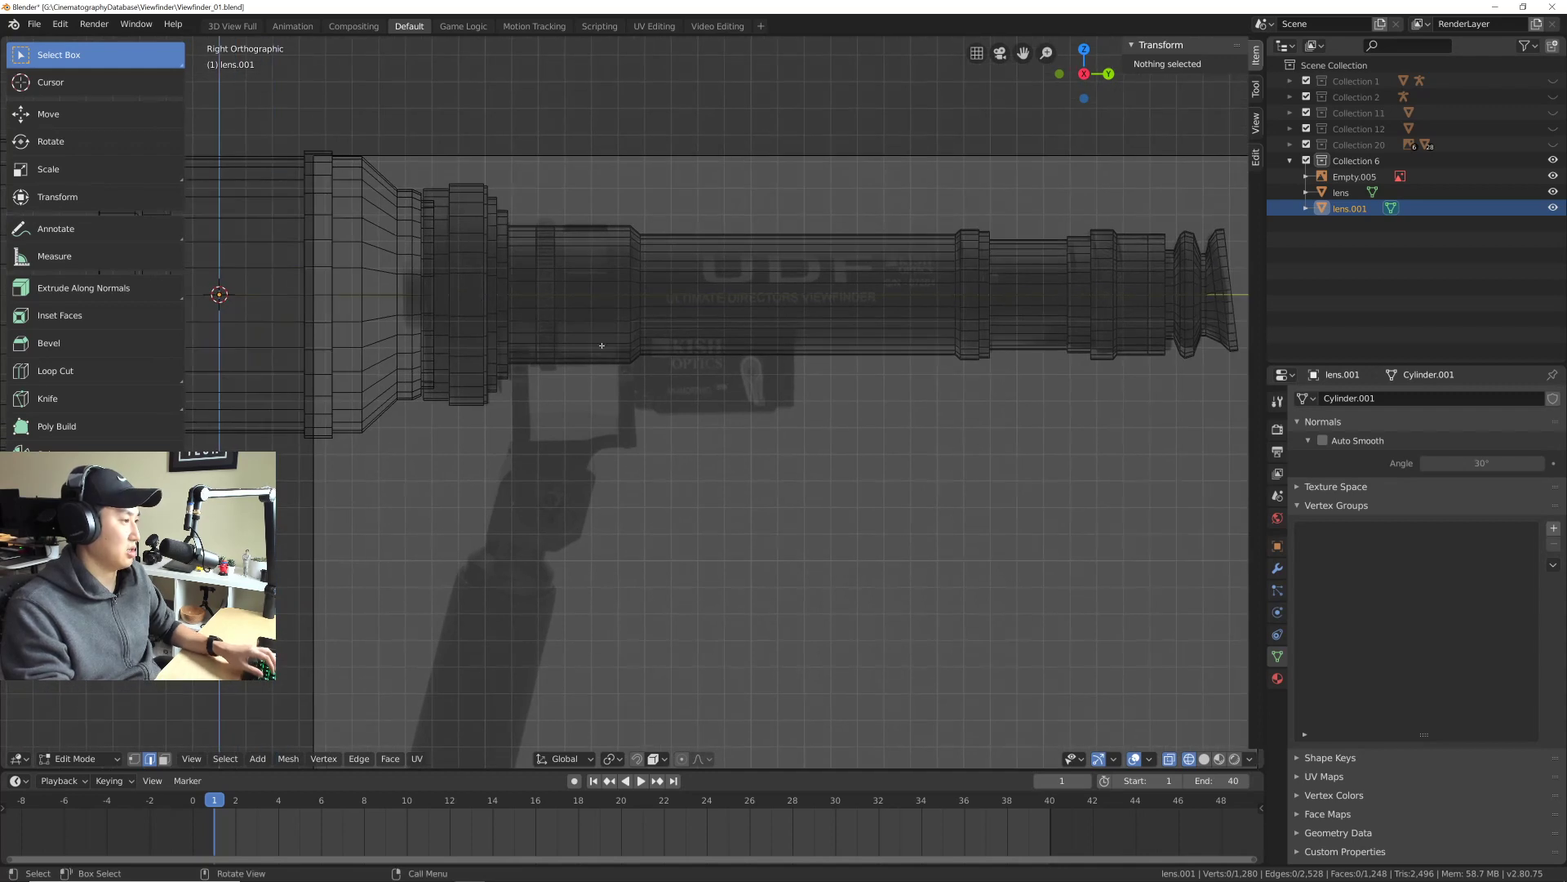
scroll(360, 284, "down", 2)
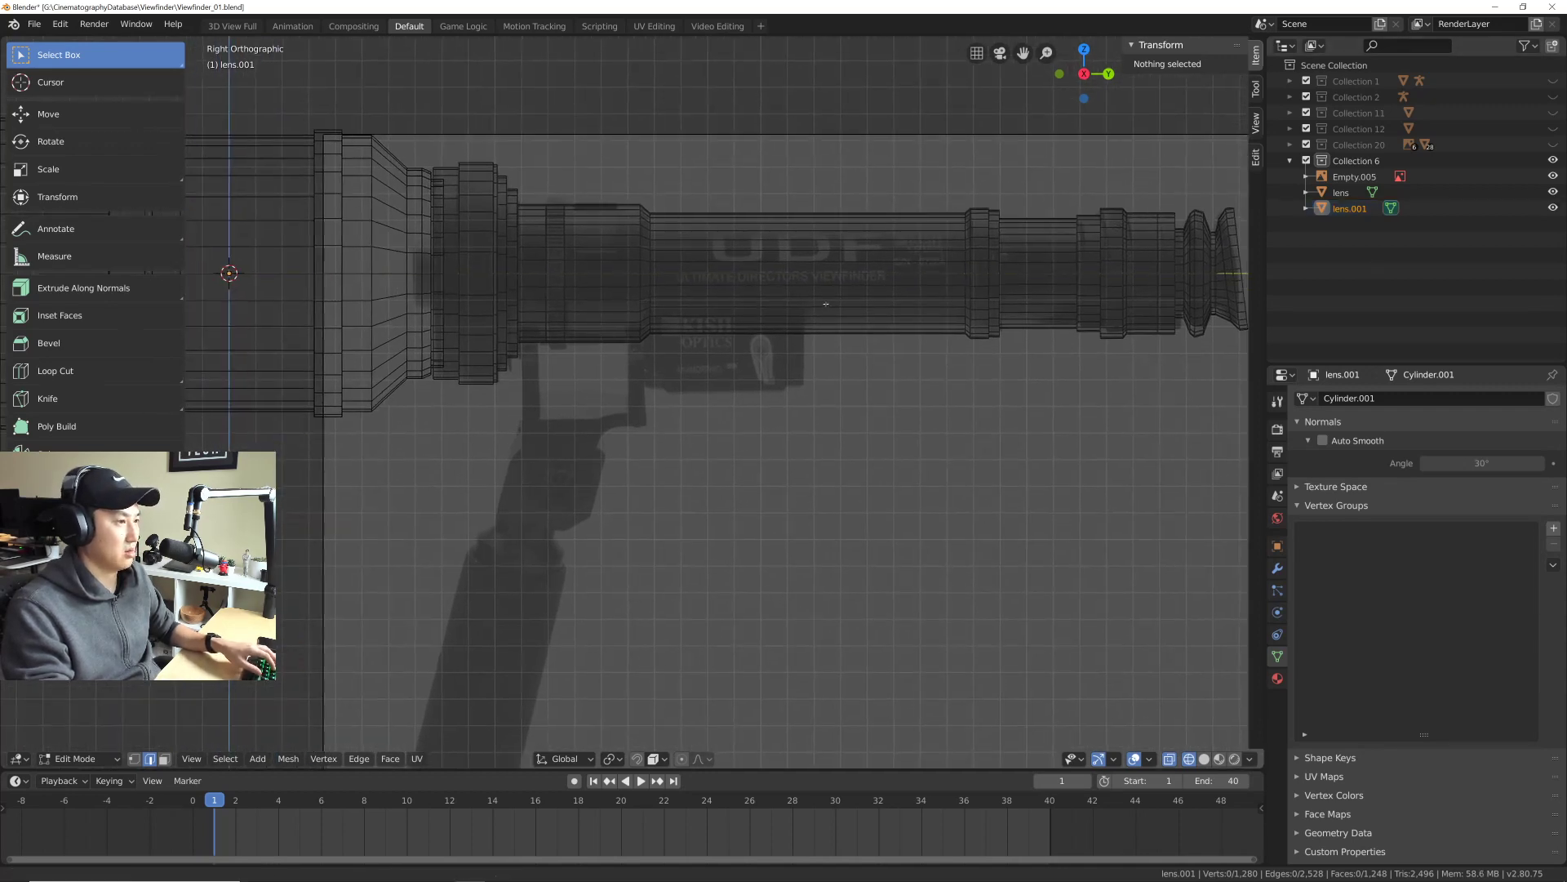
scroll(803, 311, "up", 2)
key("ctrl+s")
mouse_move(719, 304)
middle_mouse_down("shift")
mouse_move(755, 301)
mouse_move(713, 284)
middle_mouse_up("shift")
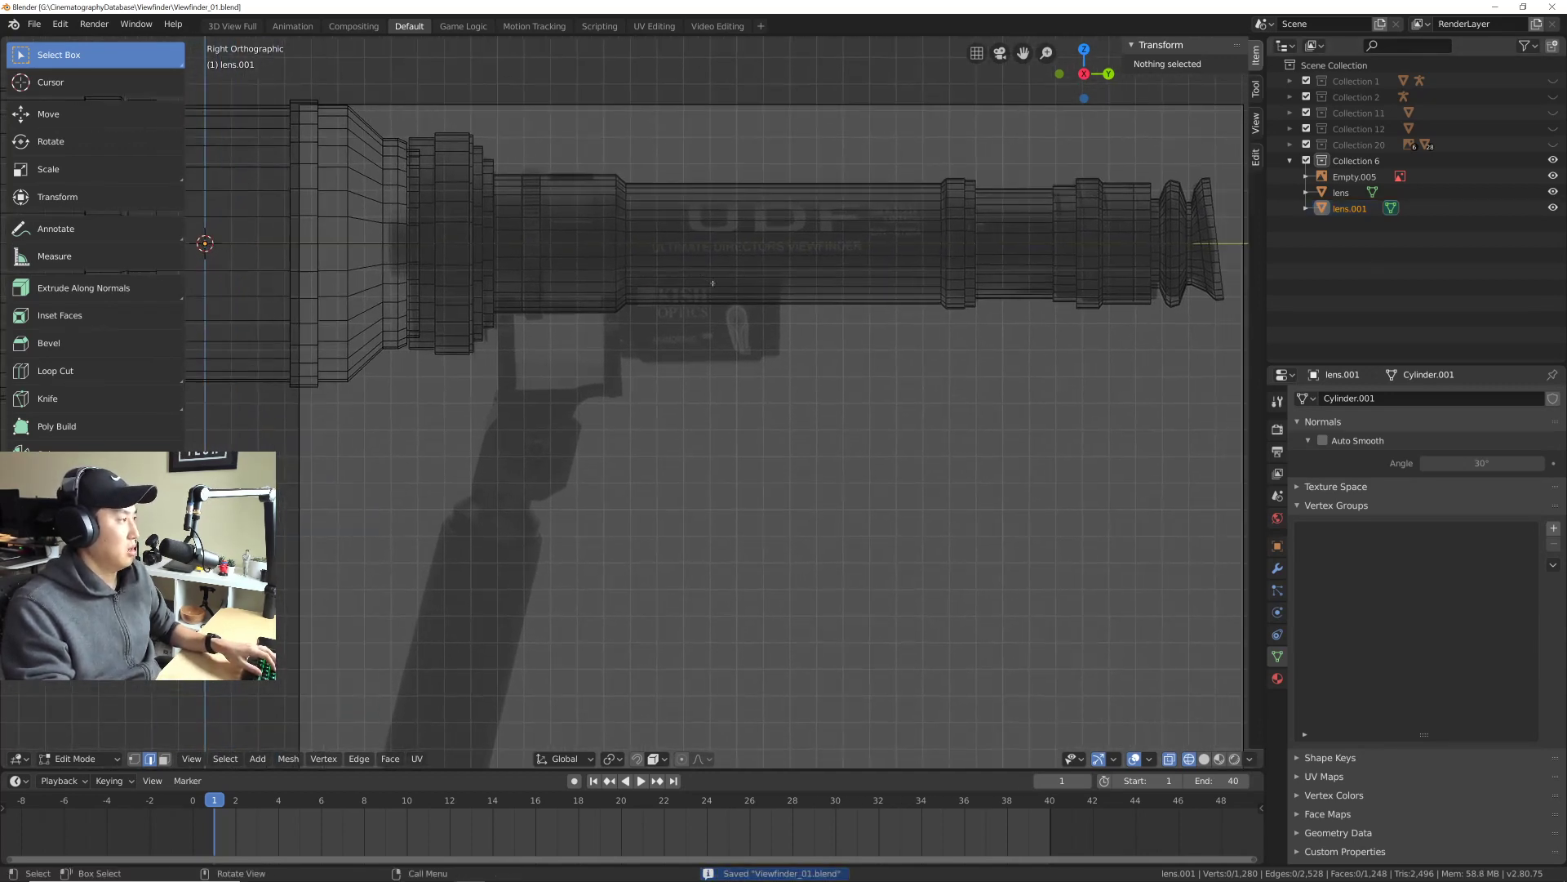
Step: Make Collection 6 active, return the barrel to Object Mode, and save the file
left_click(1355, 161)
key("Tab")
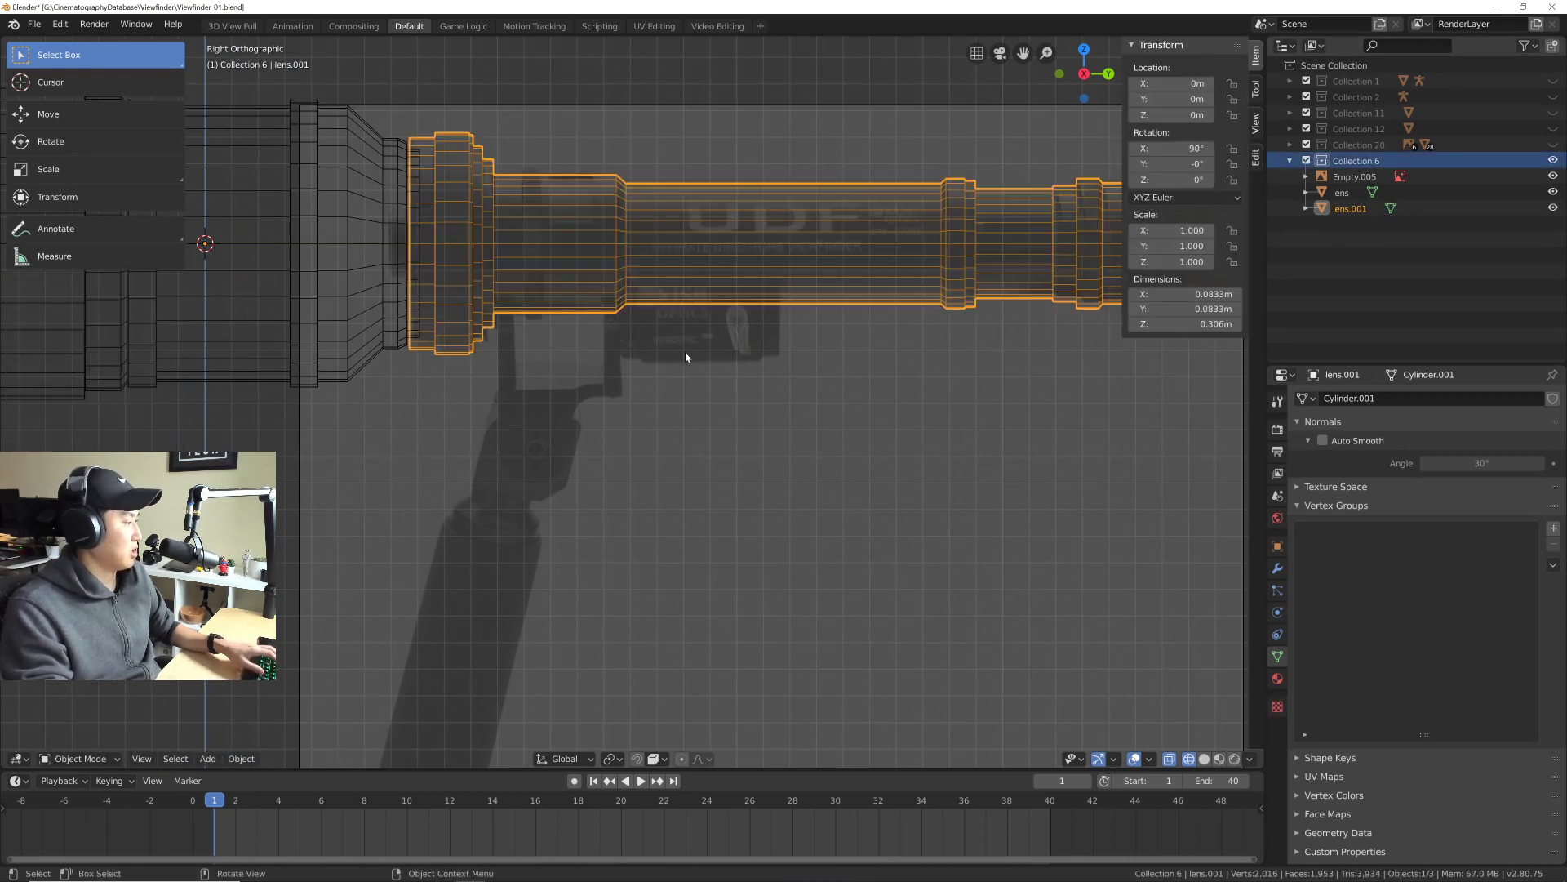
middle_click_drag(888, 276, 674, 295, "shift")
key("KP_3")
key("ctrl+s")
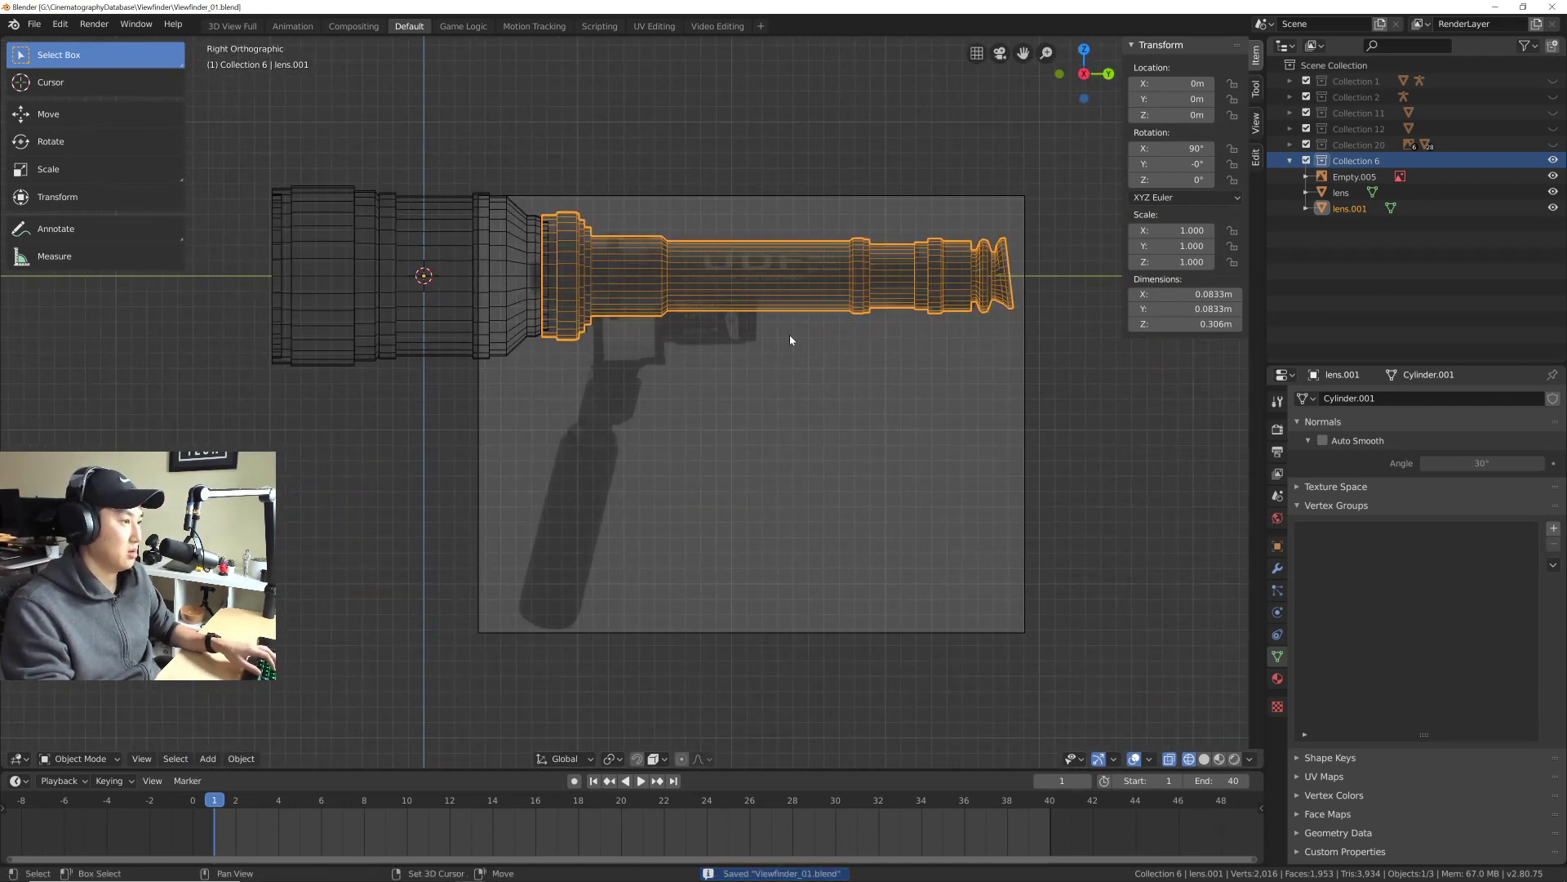
Step: Add a cube to Collection 6 and set its size to 0.1 m
middle_click_drag(791, 335, 777, 333, "shift")
scroll(786, 323, "up", 2)
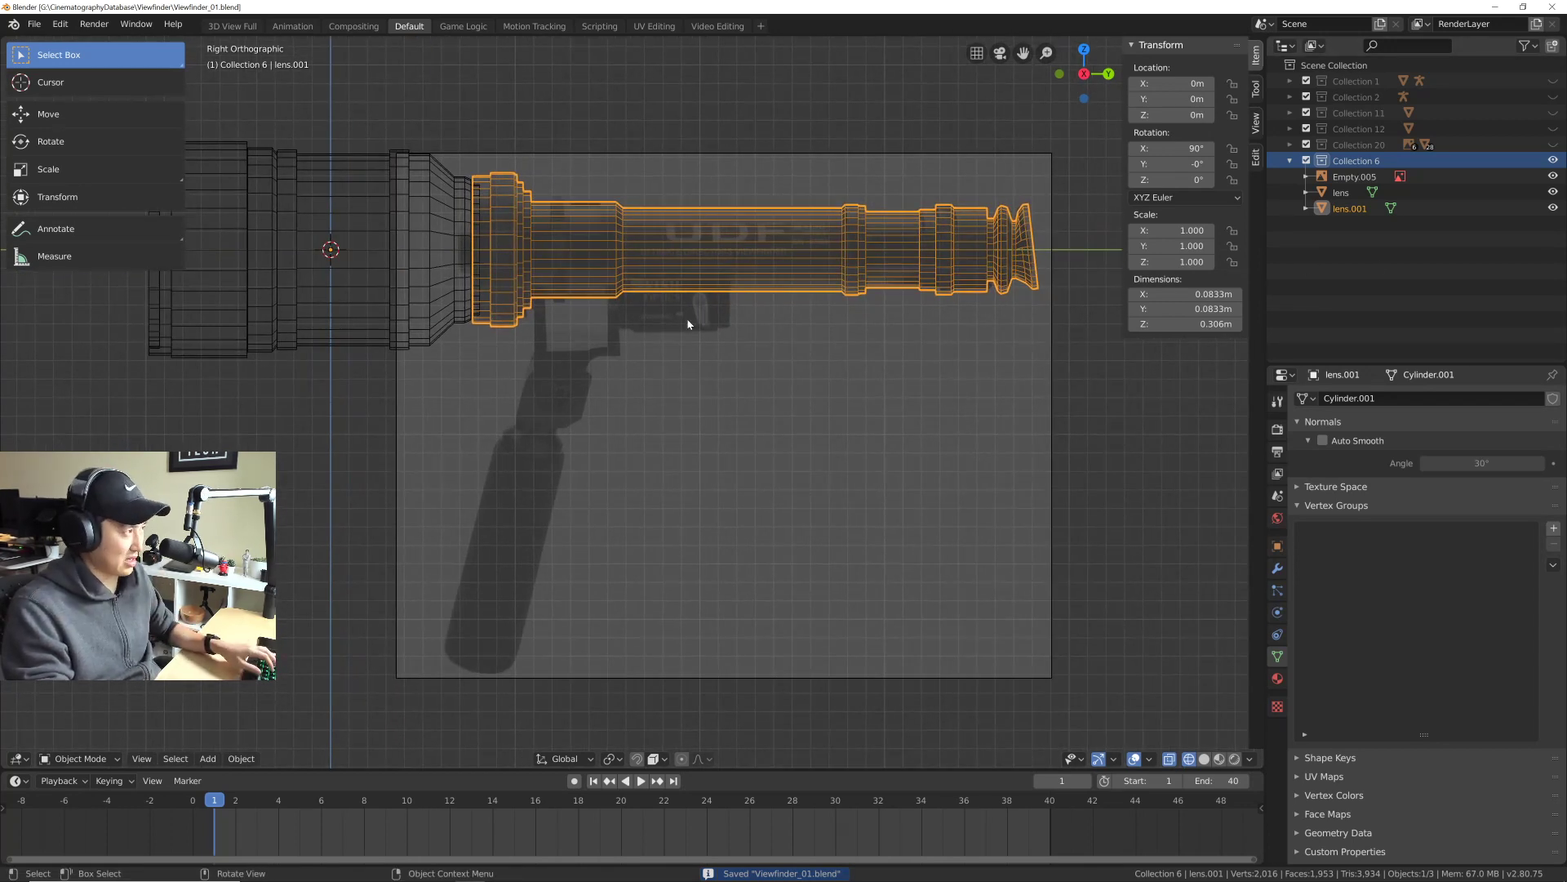
middle_click_drag(688, 324, 693, 315, "shift")
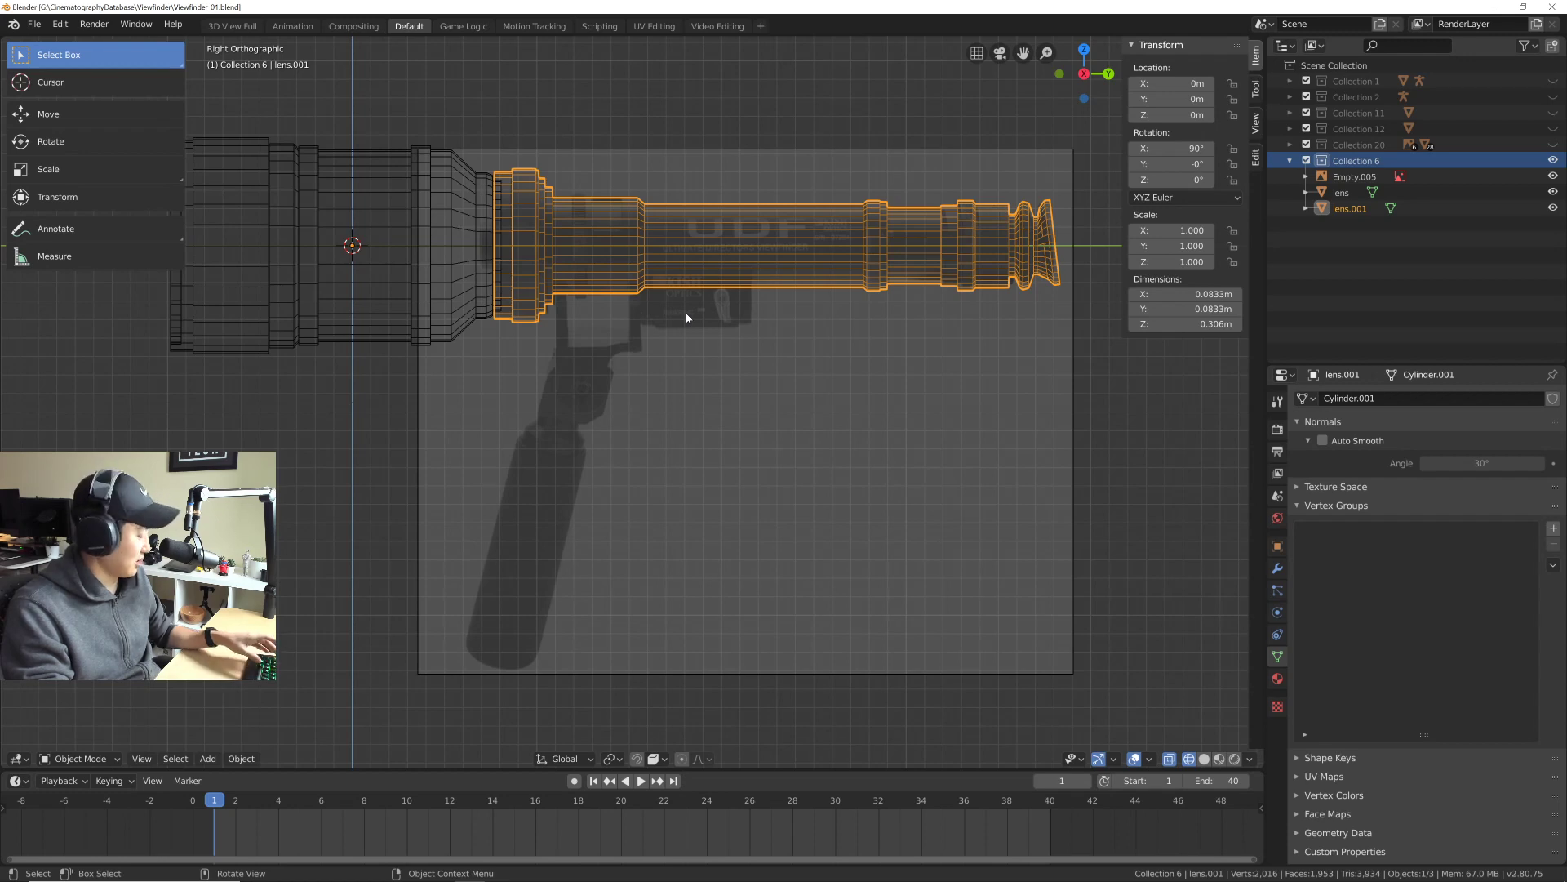
key("shift+a")
left_click(812, 319)
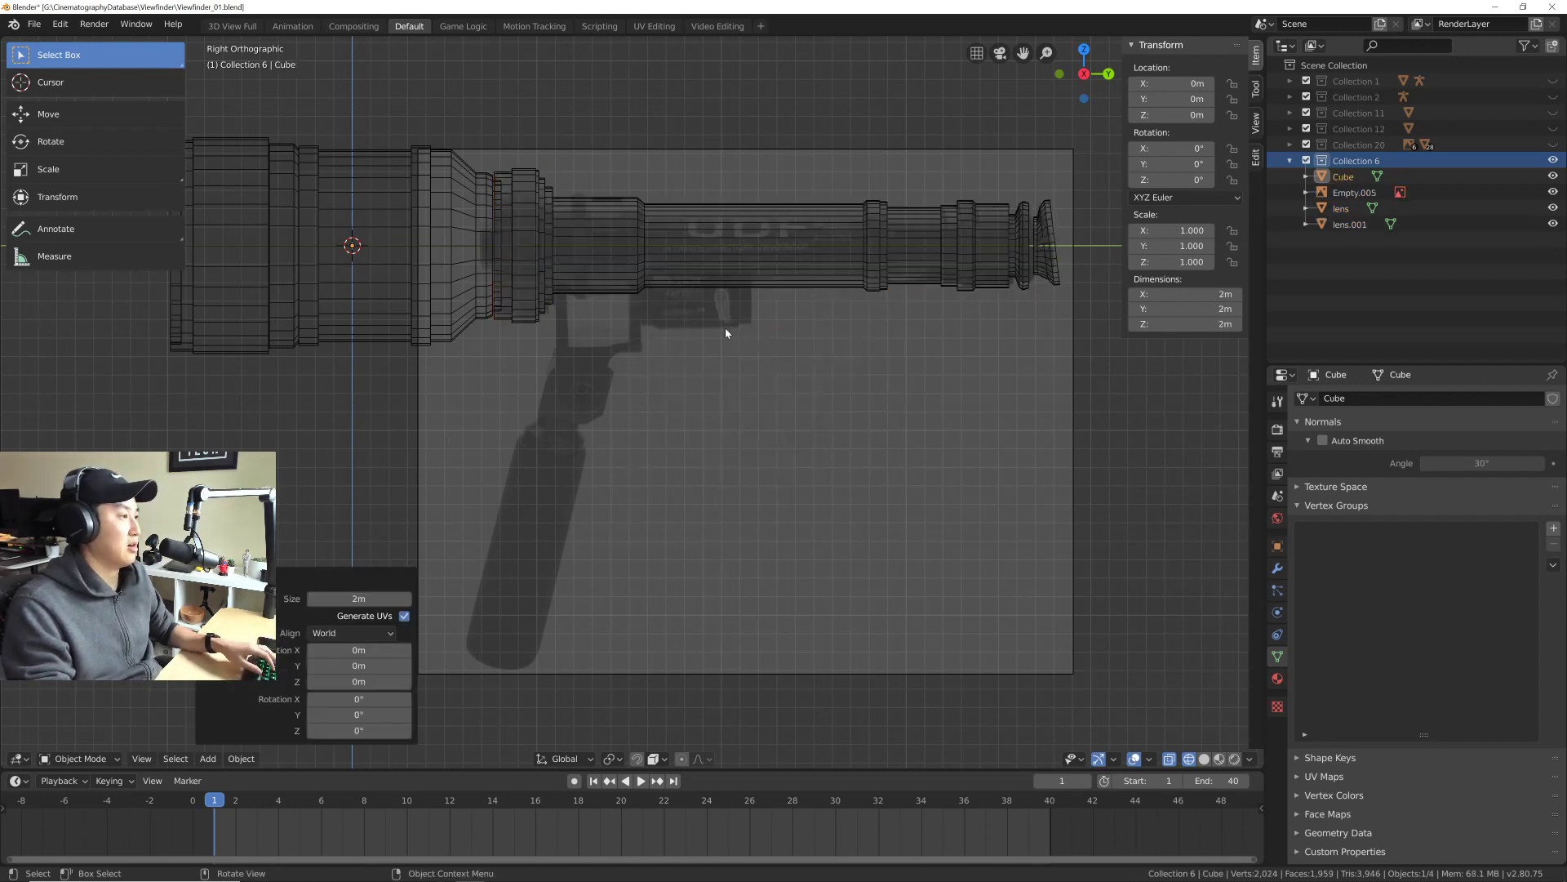
scroll(739, 347, "down", 5)
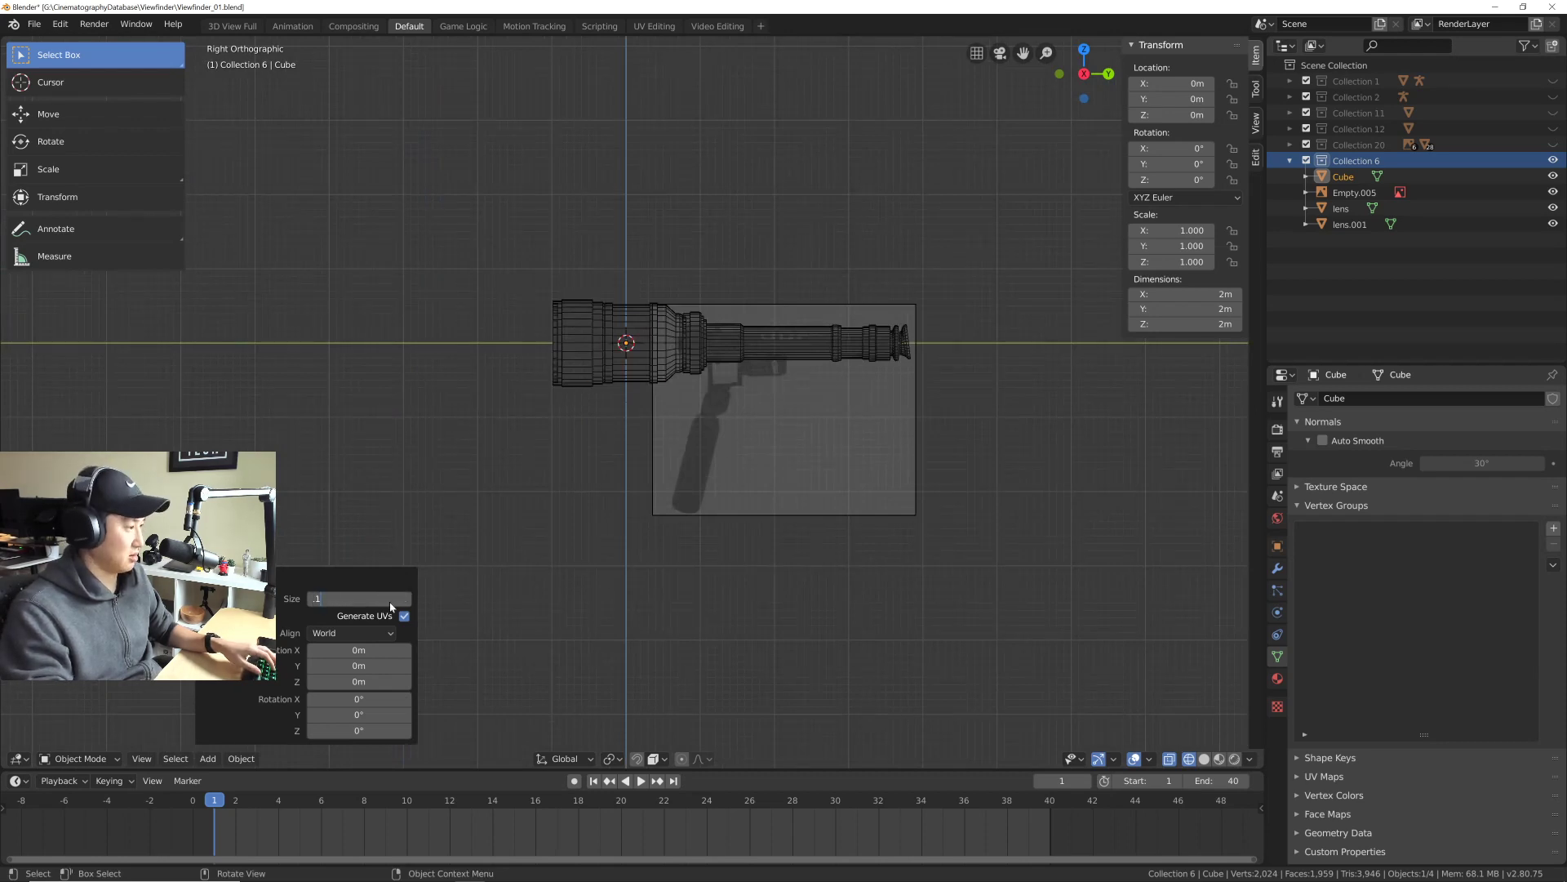
key("Return")
scroll(682, 375, "up", 4)
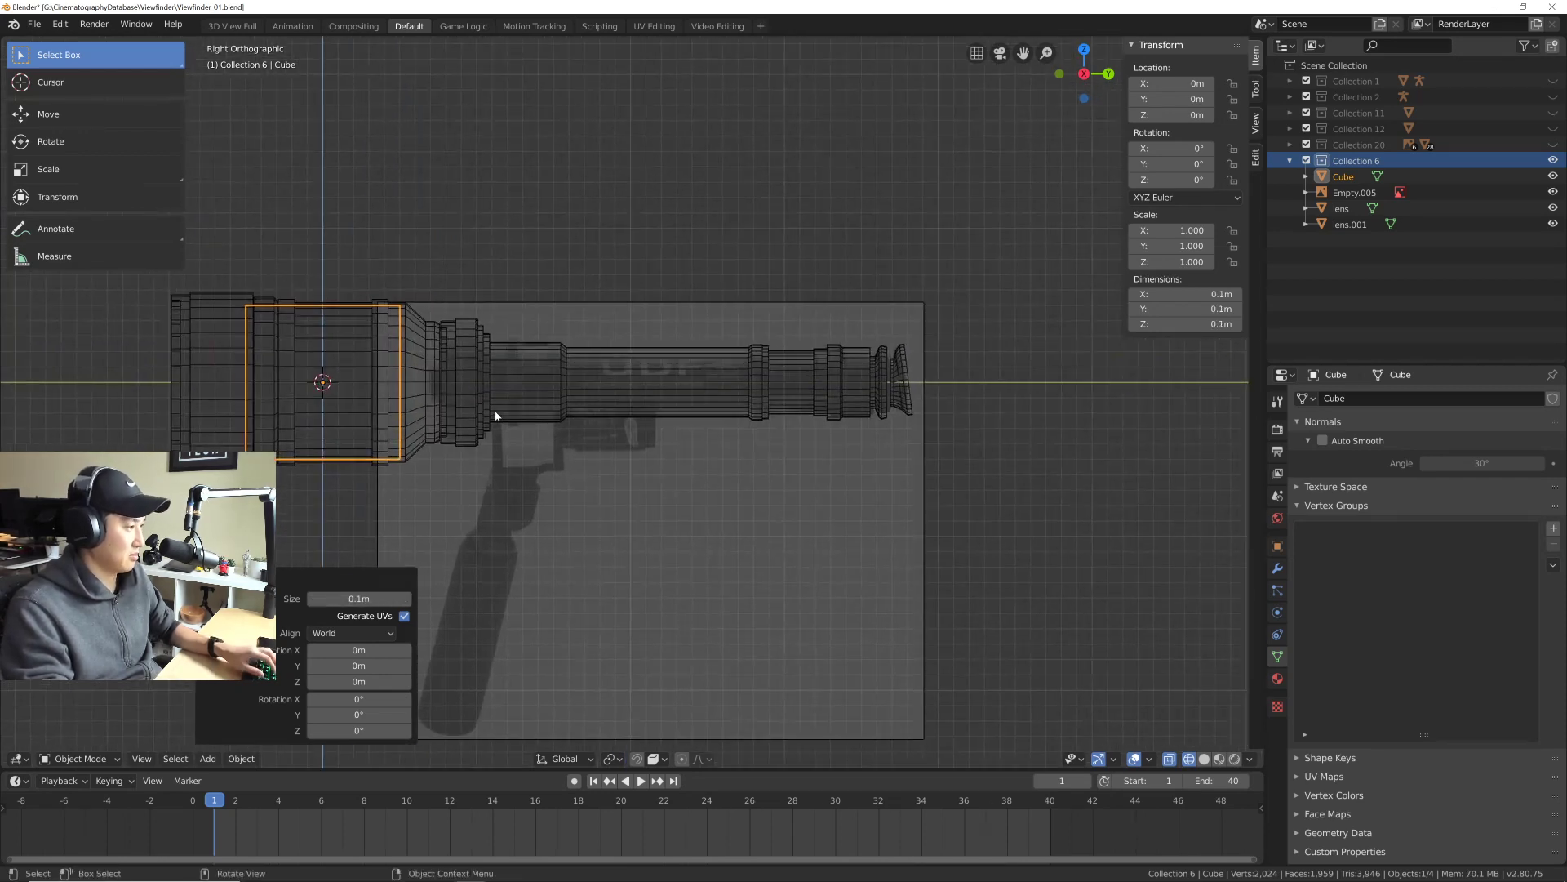
Step: Move the cube over the Kish Optics box under the barrel, to about Y 0.182 m and Z -0.025 m
key("g")
left_click(779, 449)
scroll(616, 424, "up", 4)
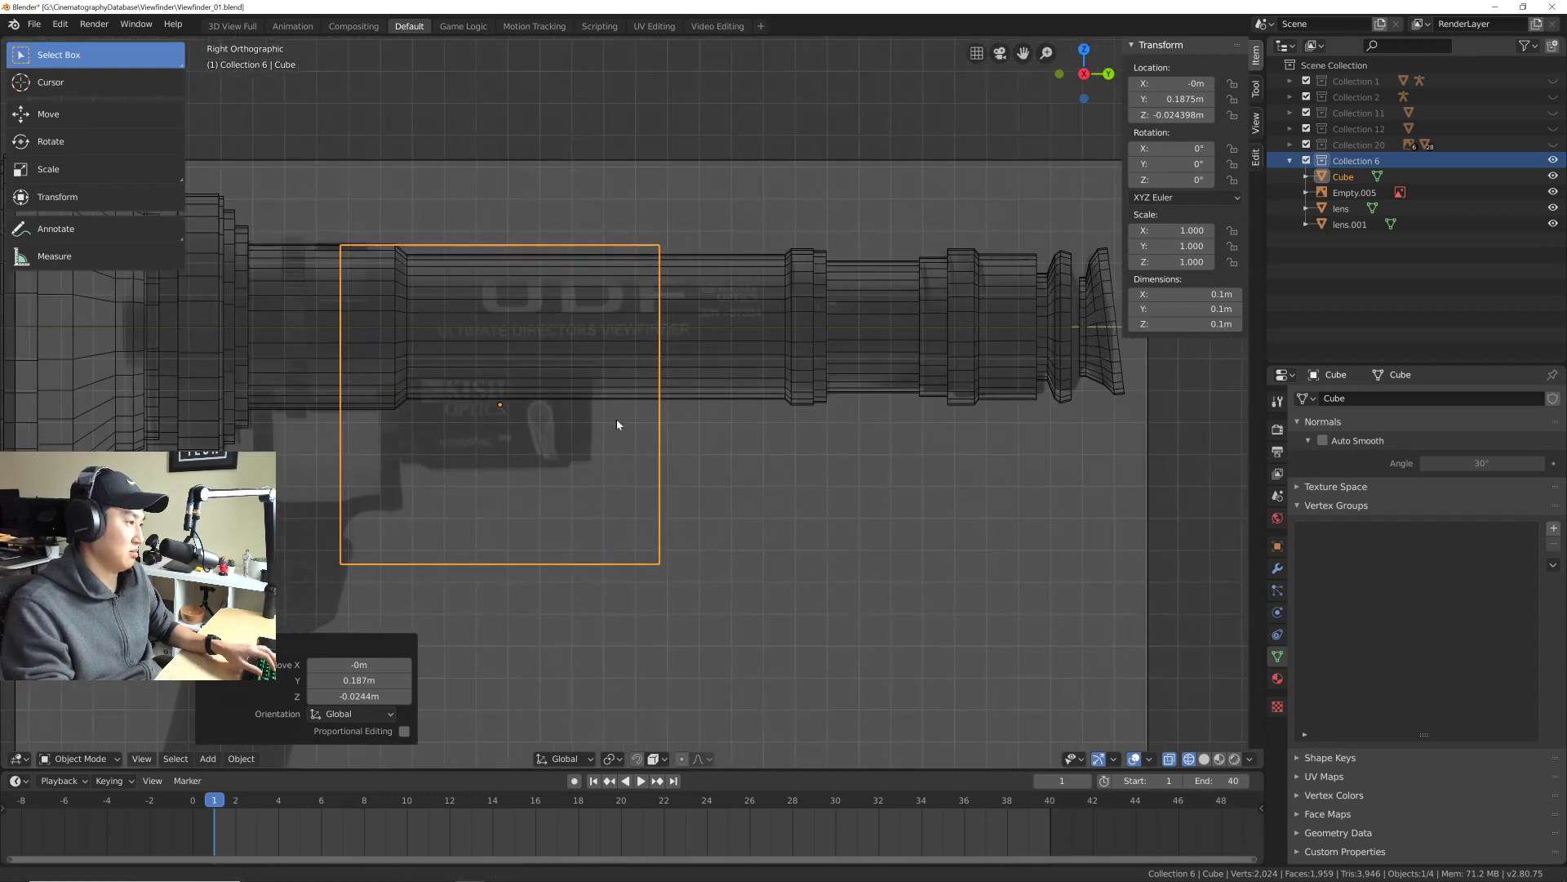
middle_click_drag(617, 424, 657, 422, "shift")
key("g")
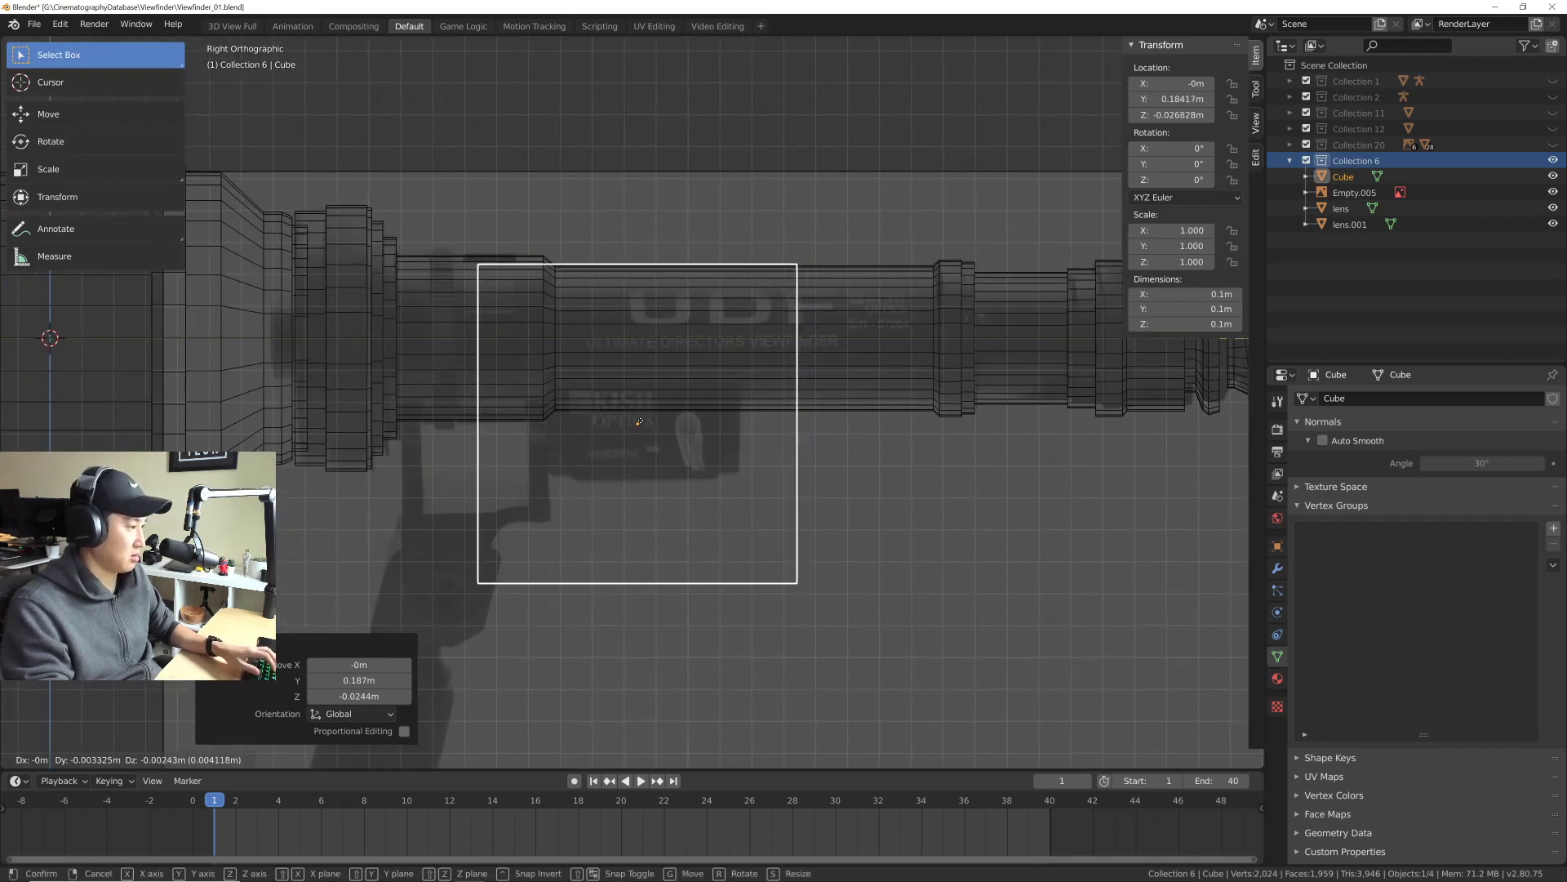
left_click(637, 428)
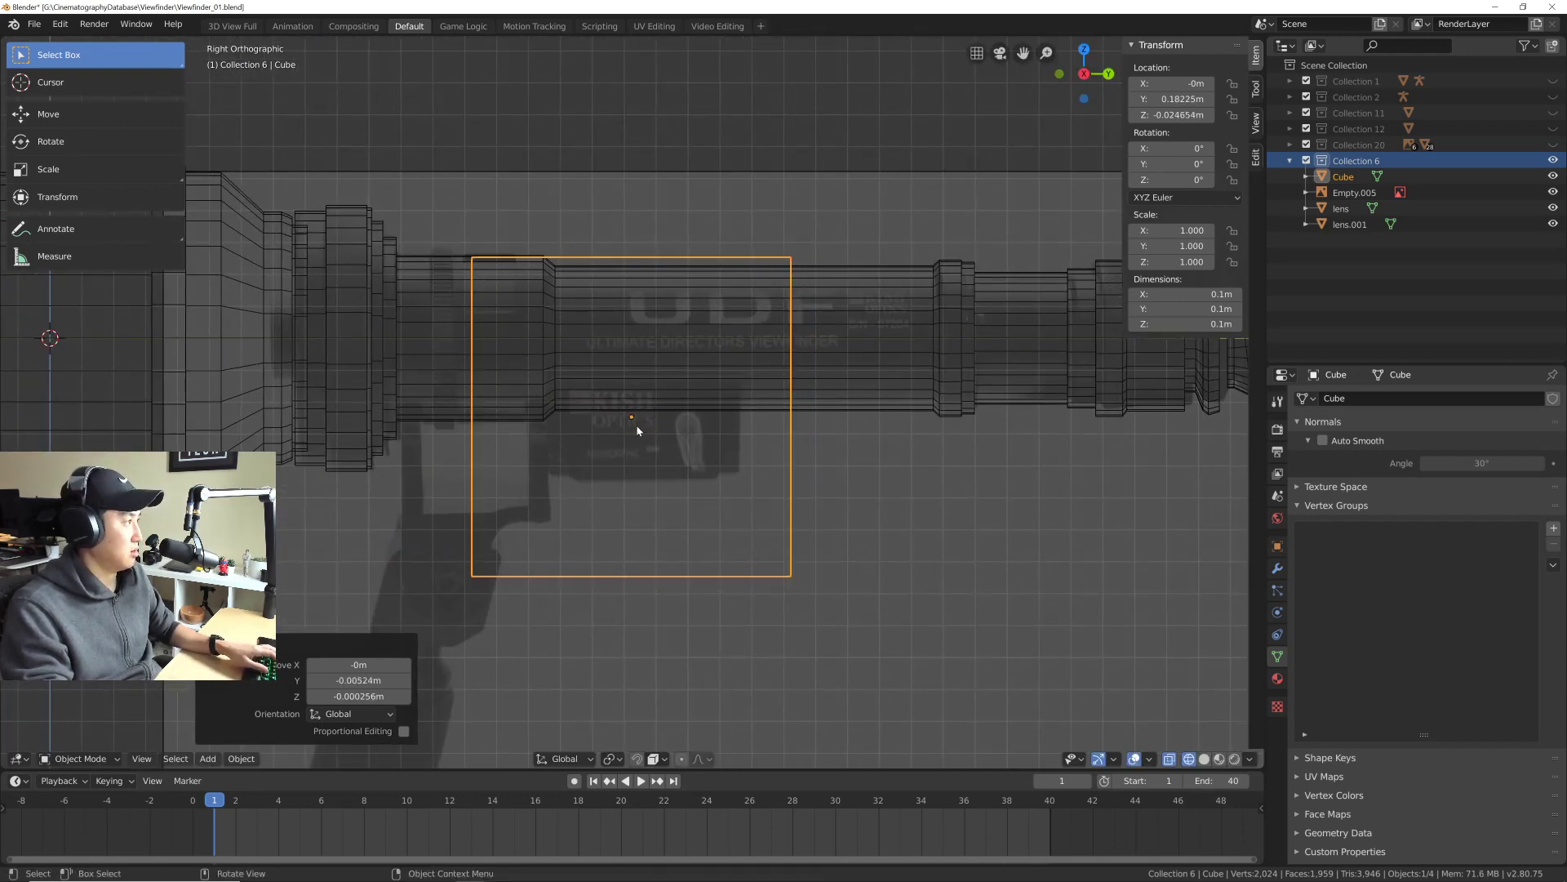
key("1")
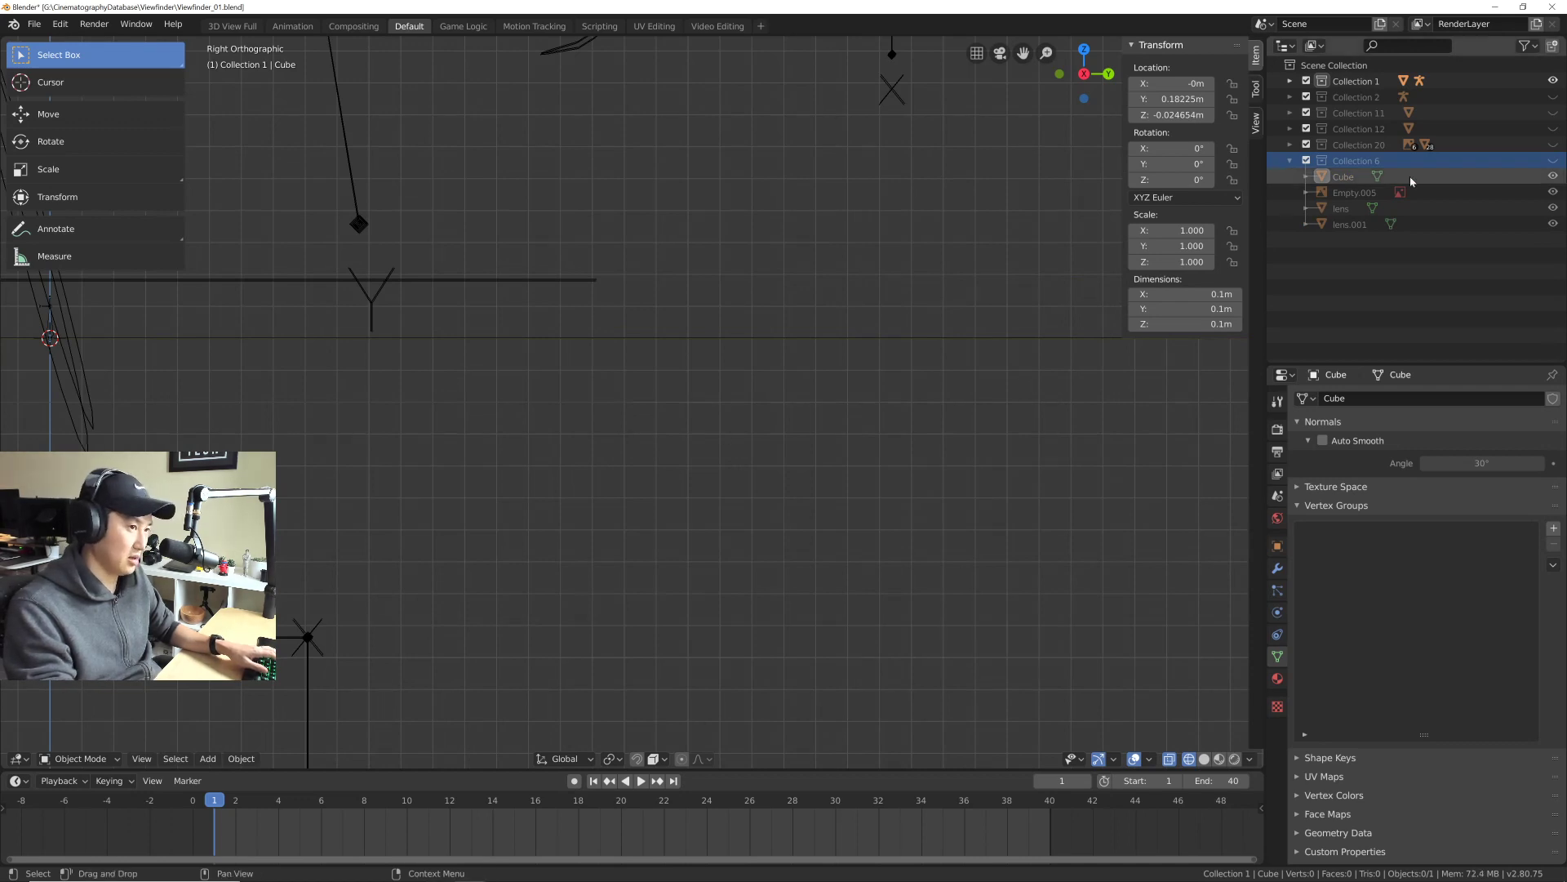
left_click(1553, 160, "ctrl")
middle_click_drag(688, 414, 716, 402, "shift")
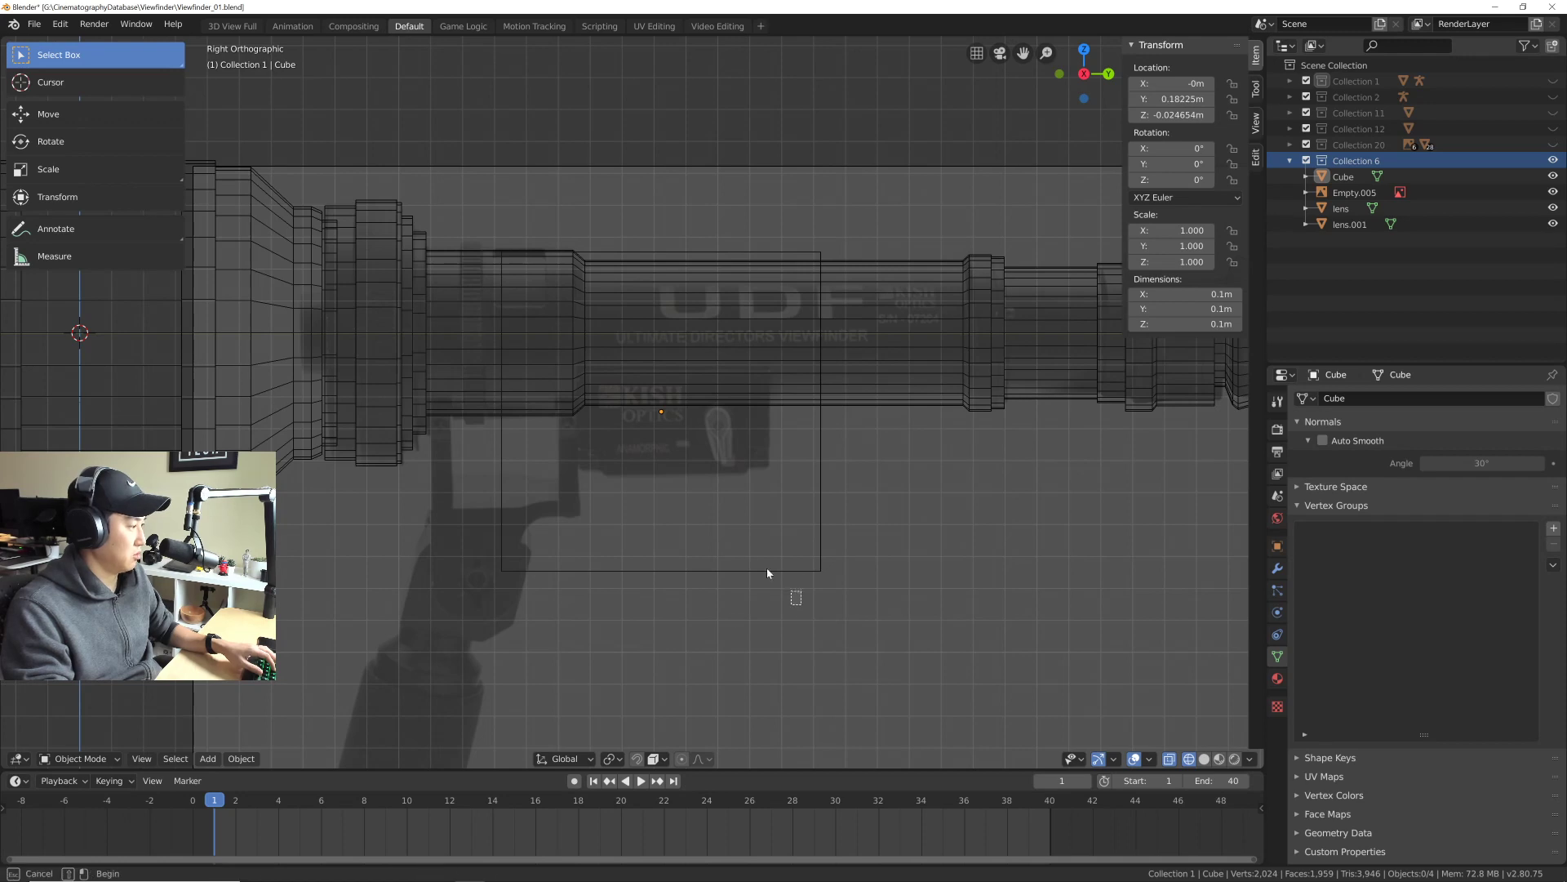
Step: Edit the cube's mesh and move its lens-side vertices along Y toward the near edge of the Kish Optics box
left_click_drag(767, 569, 721, 542)
key("Tab")
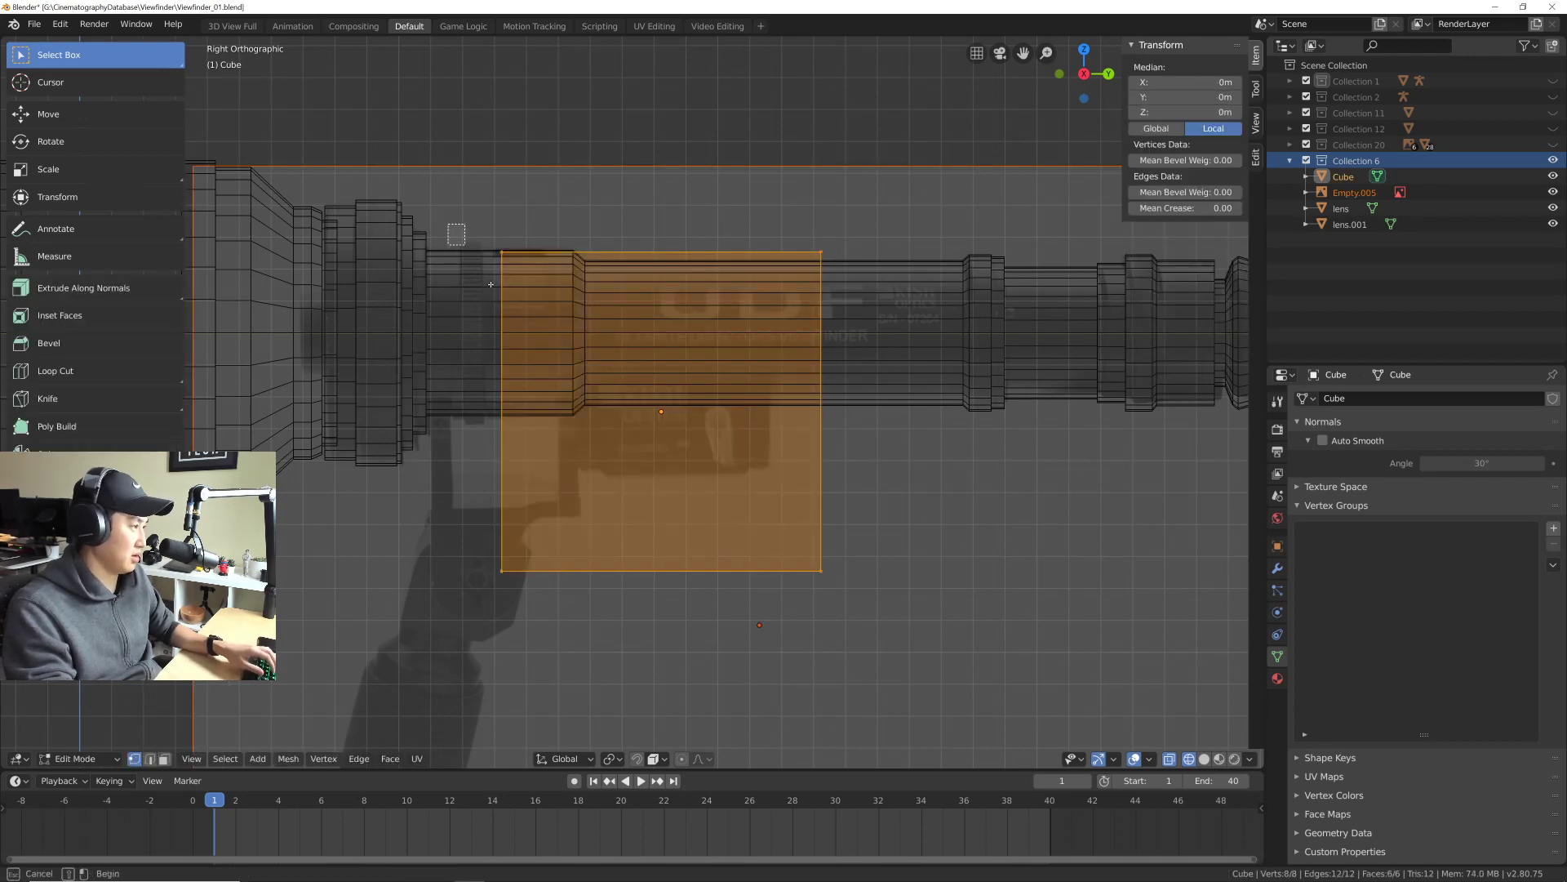
left_click_drag(482, 232, 539, 592)
key("g")
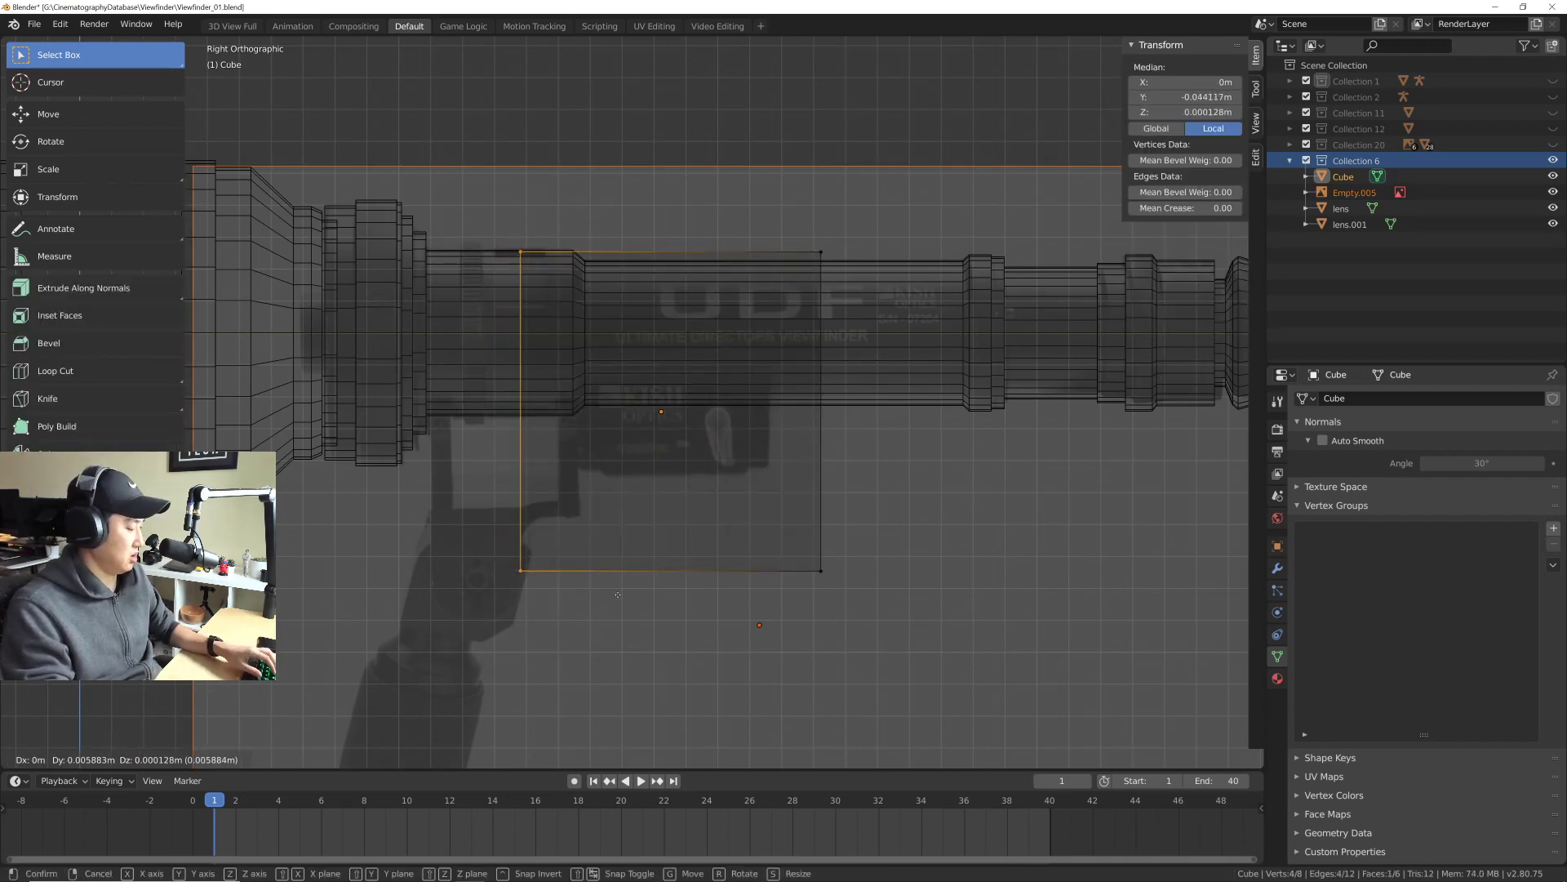
Step: Move the cube's front face 0.0233 m along Y and its rear face inward to match the Kish Optics block's width
key("y")
left_click(674, 596)
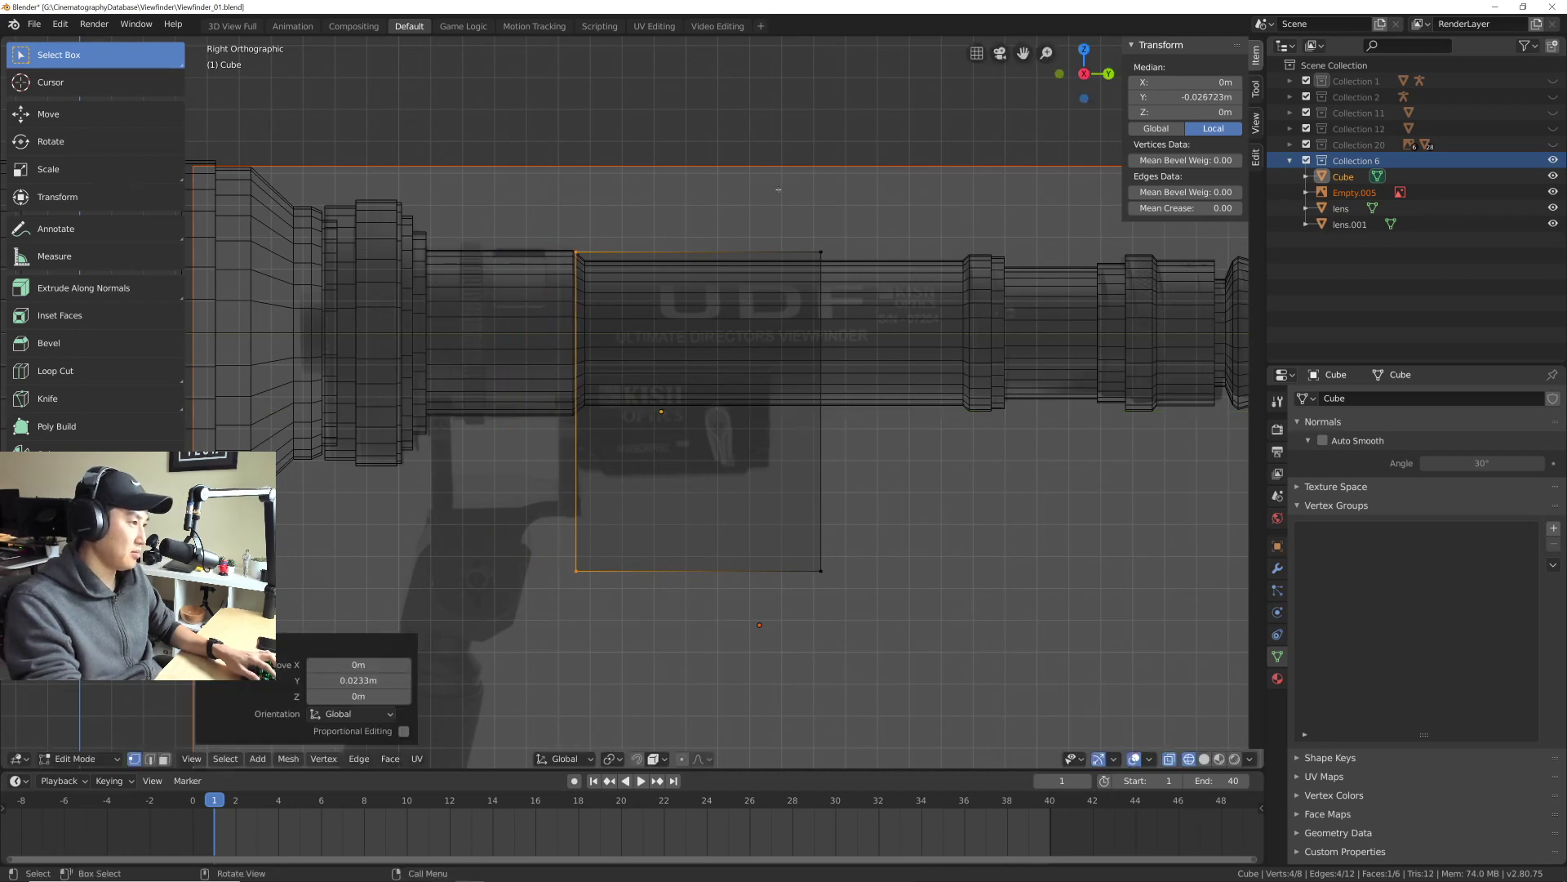
left_click_drag(776, 164, 880, 581)
key("g")
key("y")
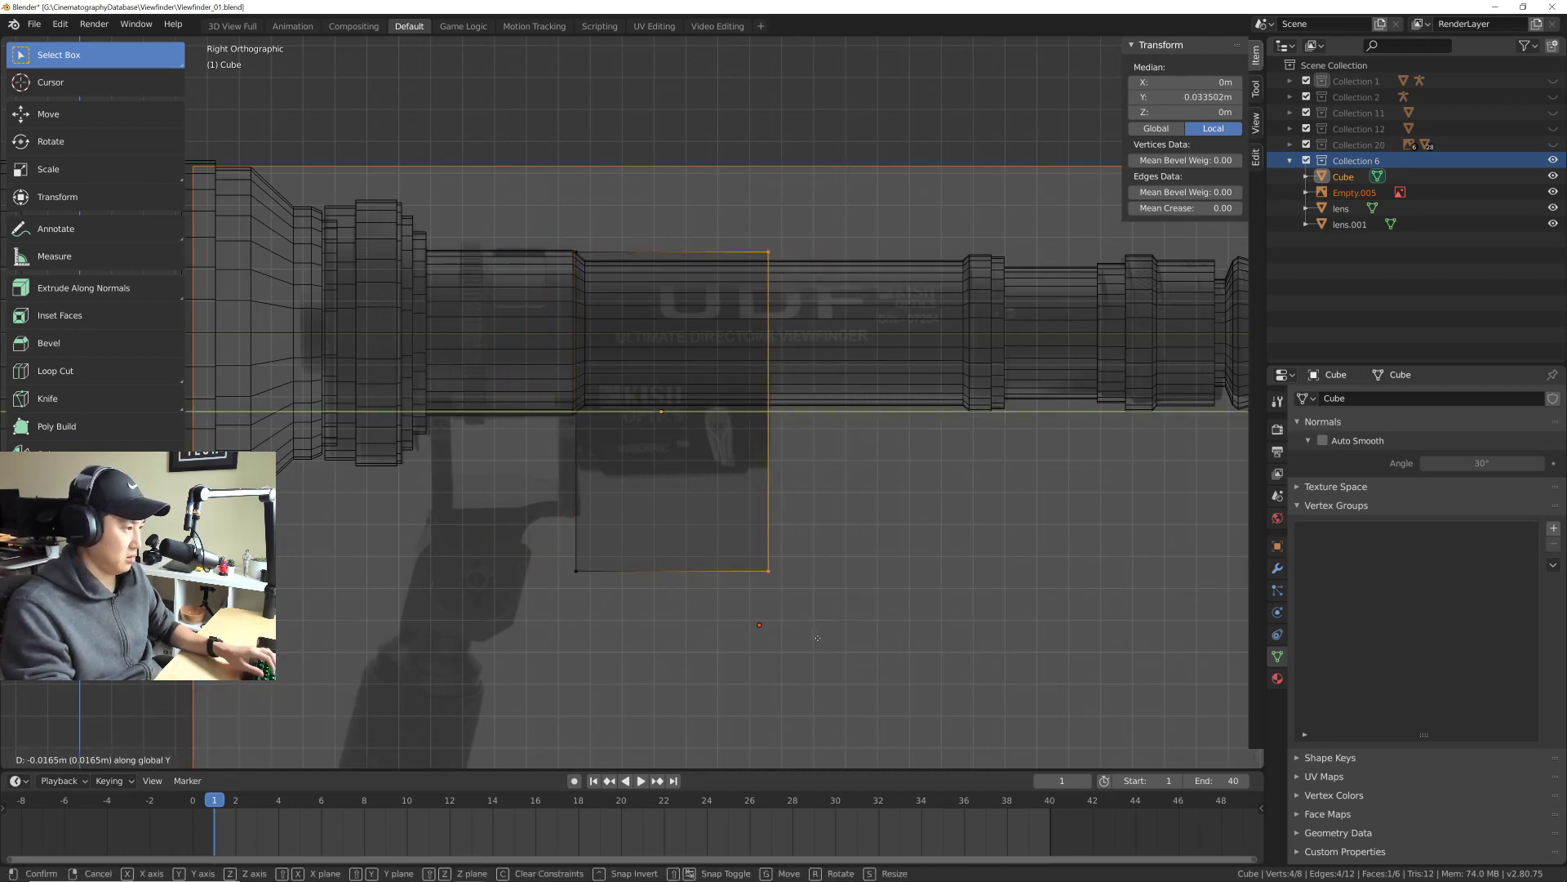
left_click(821, 637)
Step: Lower the cube's upper face and raise its lower face 0.0311 m along Z to match the Kish Optics block's height
left_click_drag(539, 239, 716, 280)
key("g")
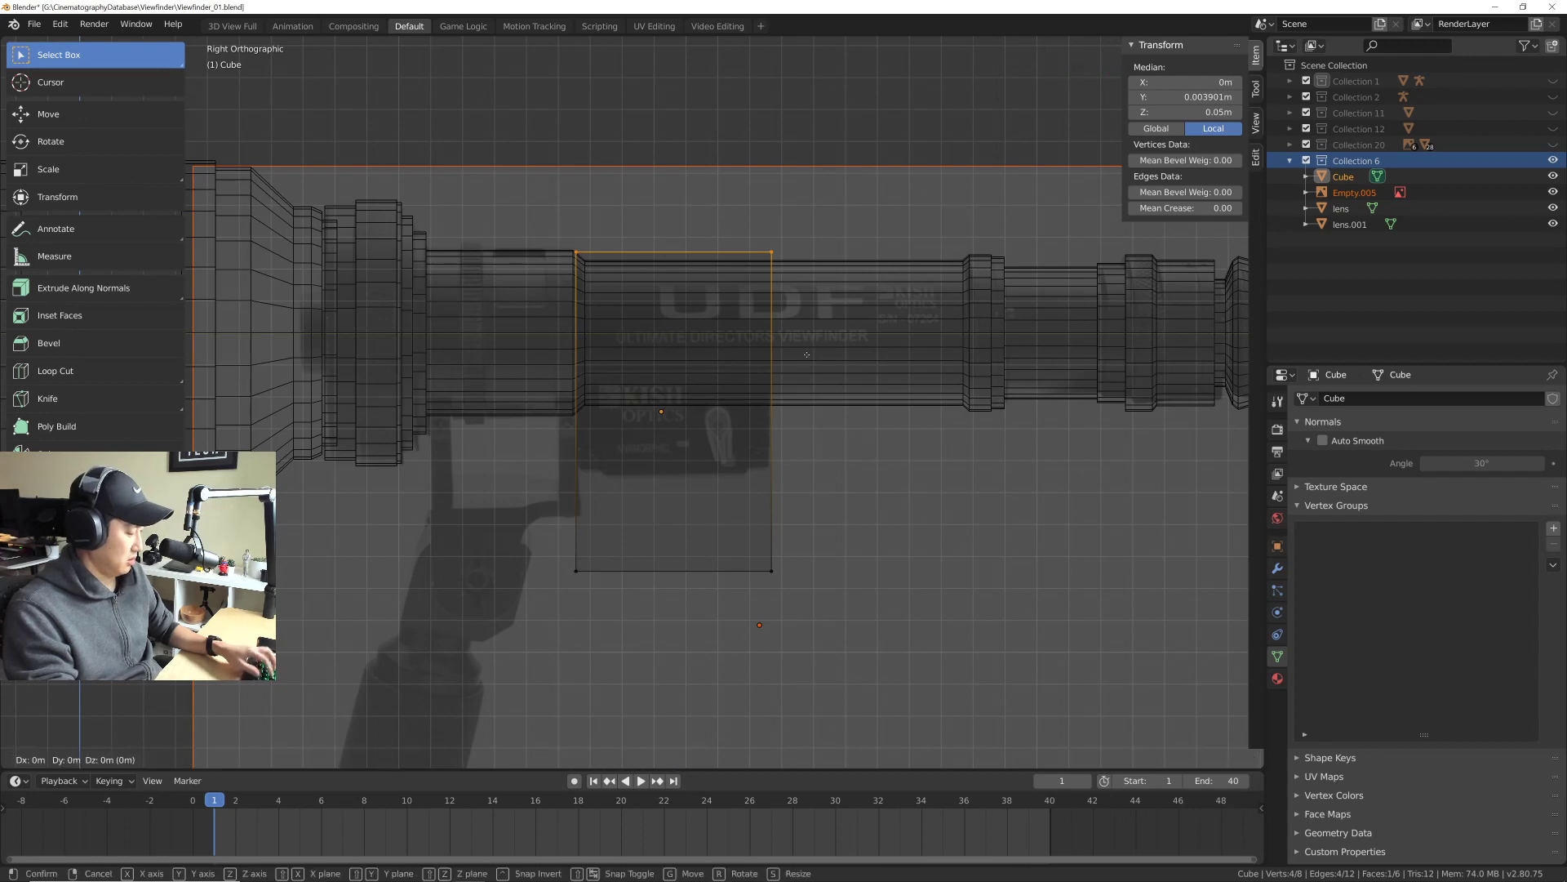
key("z")
left_click(777, 501)
left_click_drag(475, 539, 841, 665)
key("g")
key("z")
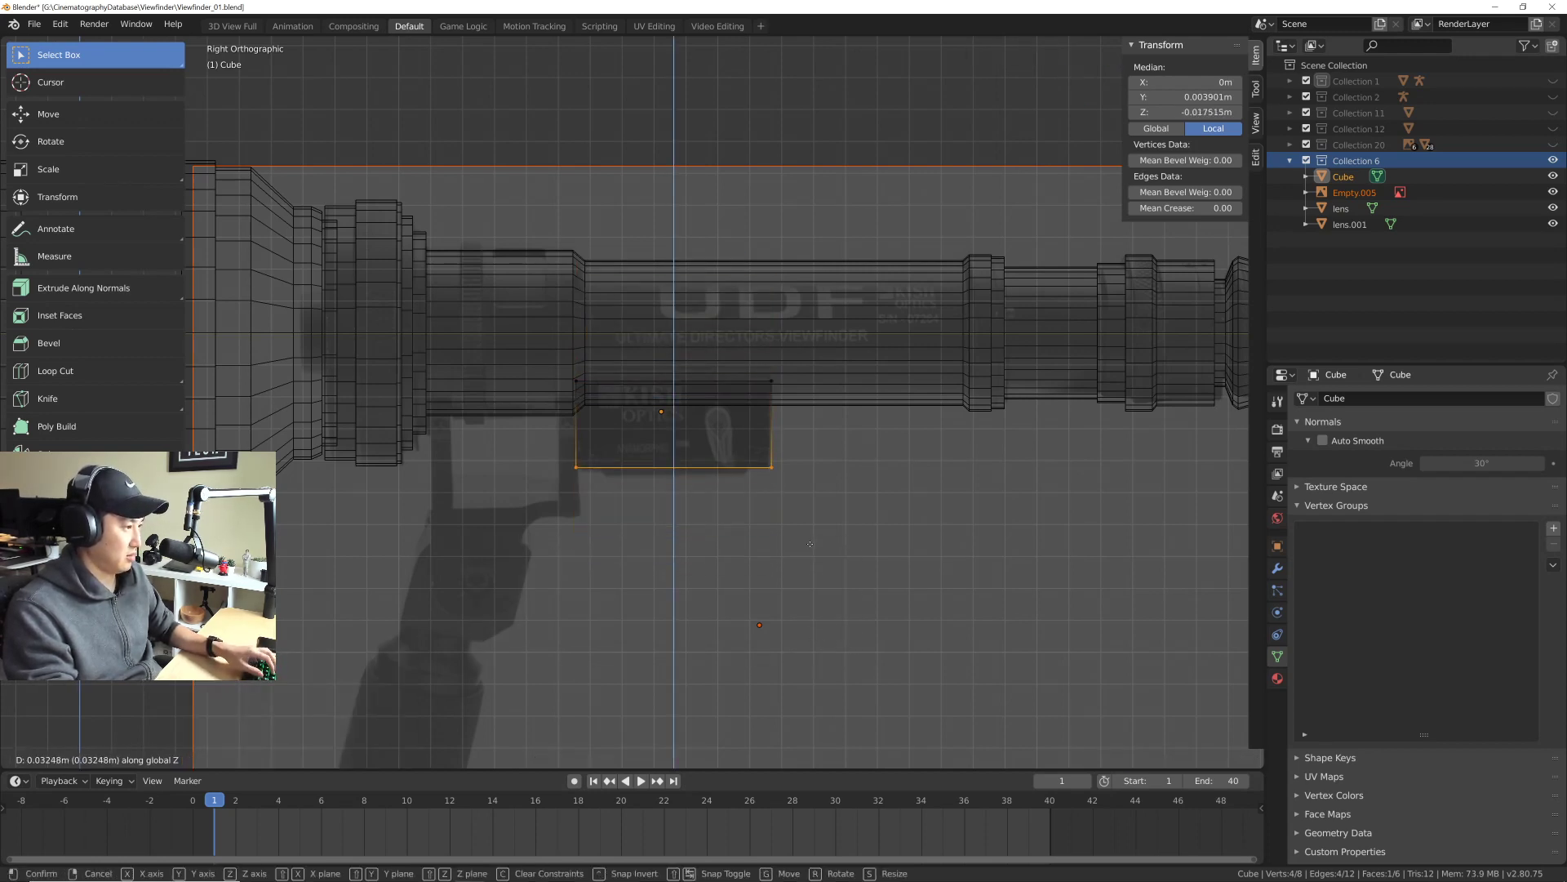
left_click(779, 539)
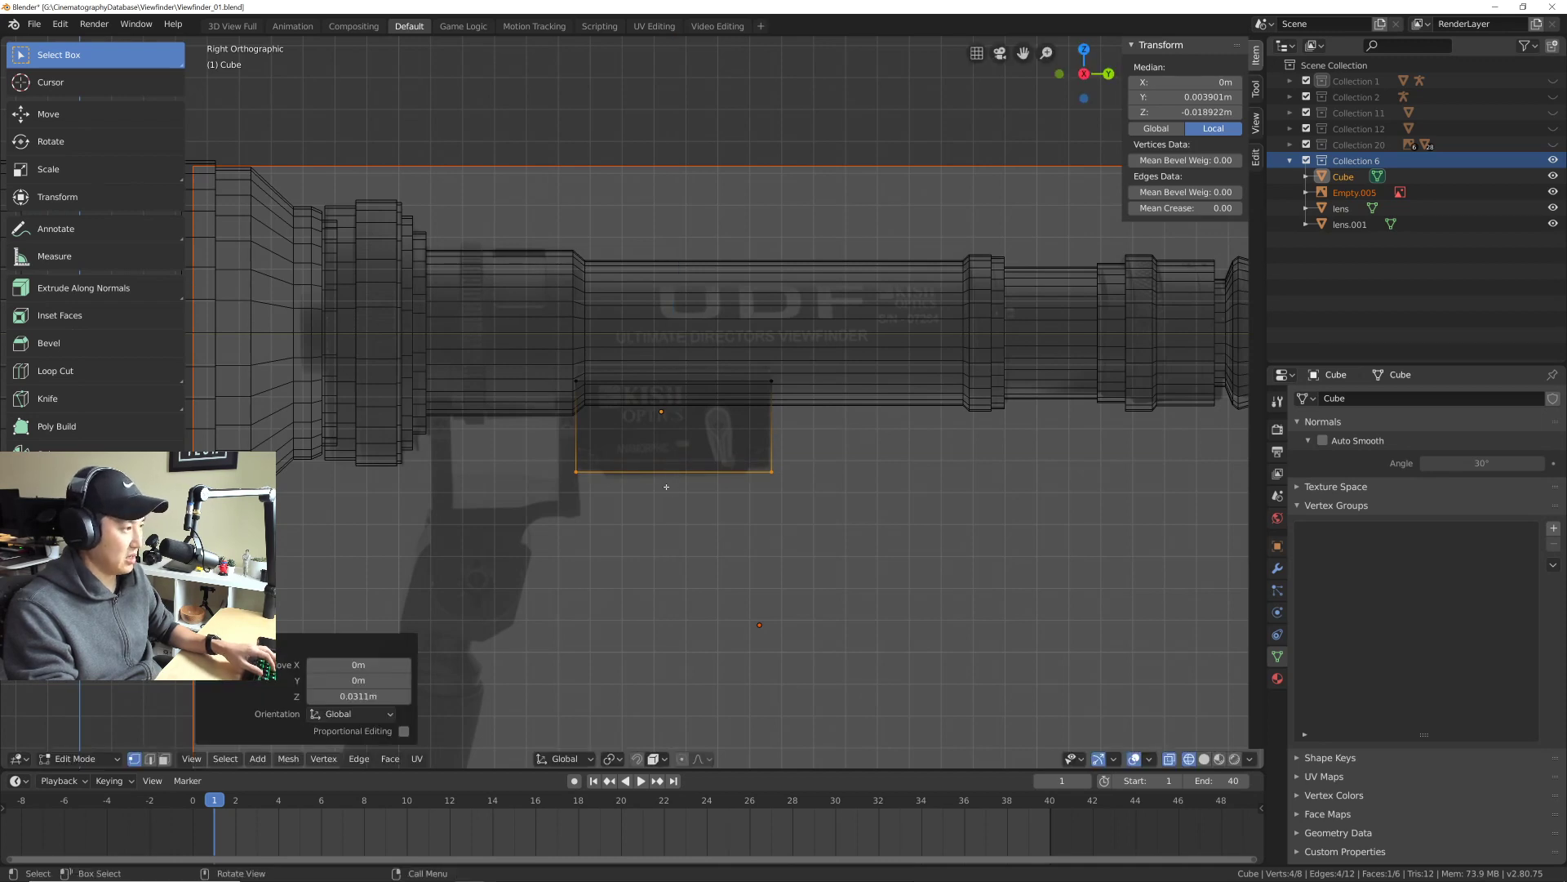
Step: From the front view, select the whole cube mesh and scale it to 0.333 along X
middle_click_drag(666, 486, 765, 484)
key("KP_1")
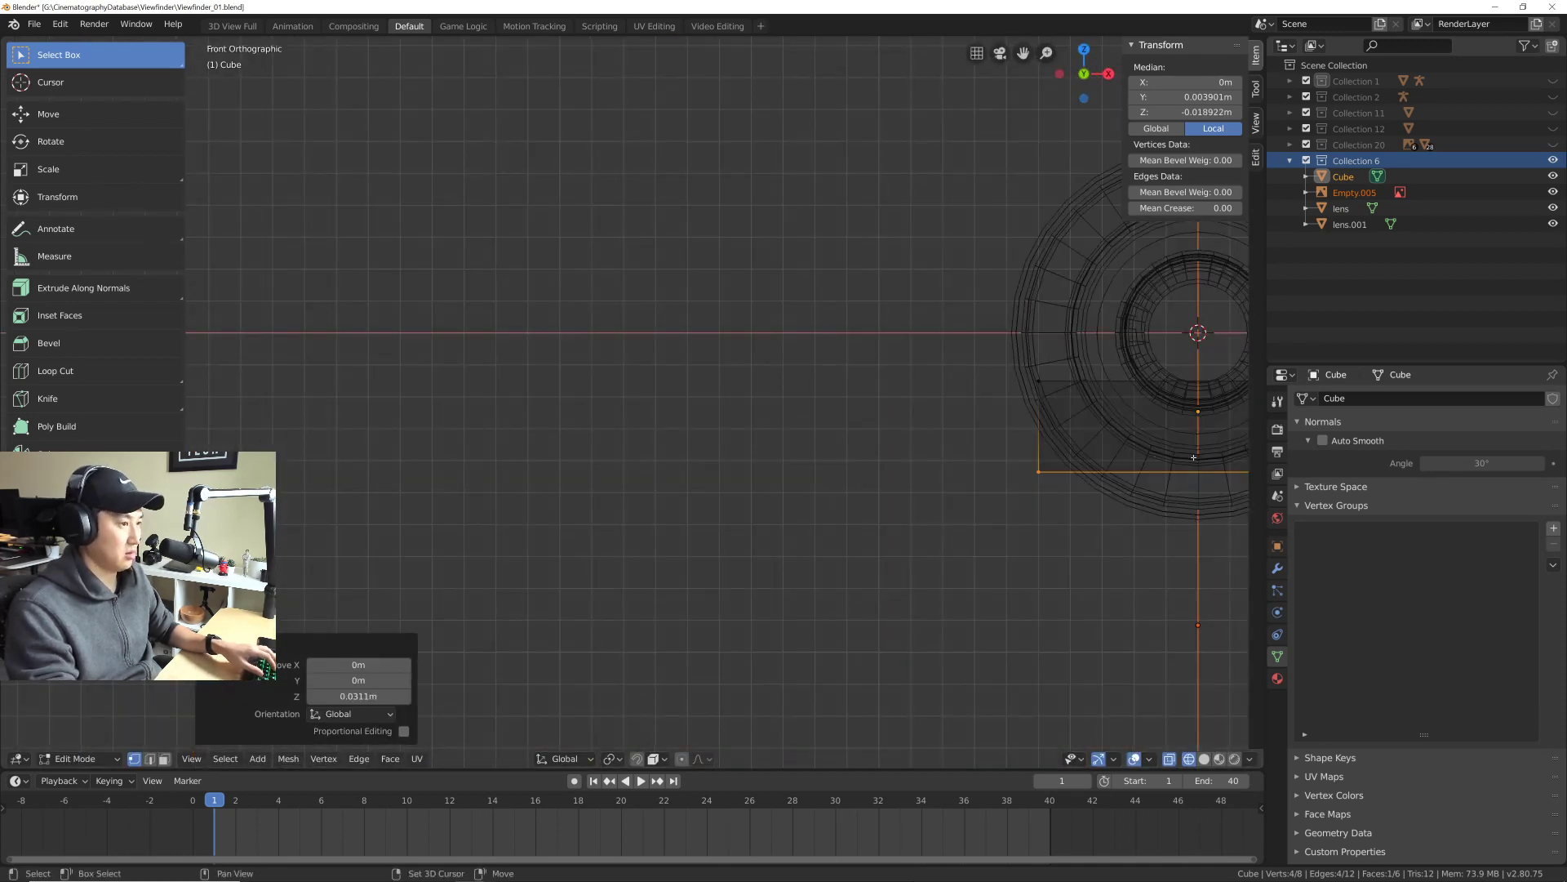
middle_click_drag(1194, 457, 792, 517, "shift")
left_click_drag(543, 384, 1019, 639)
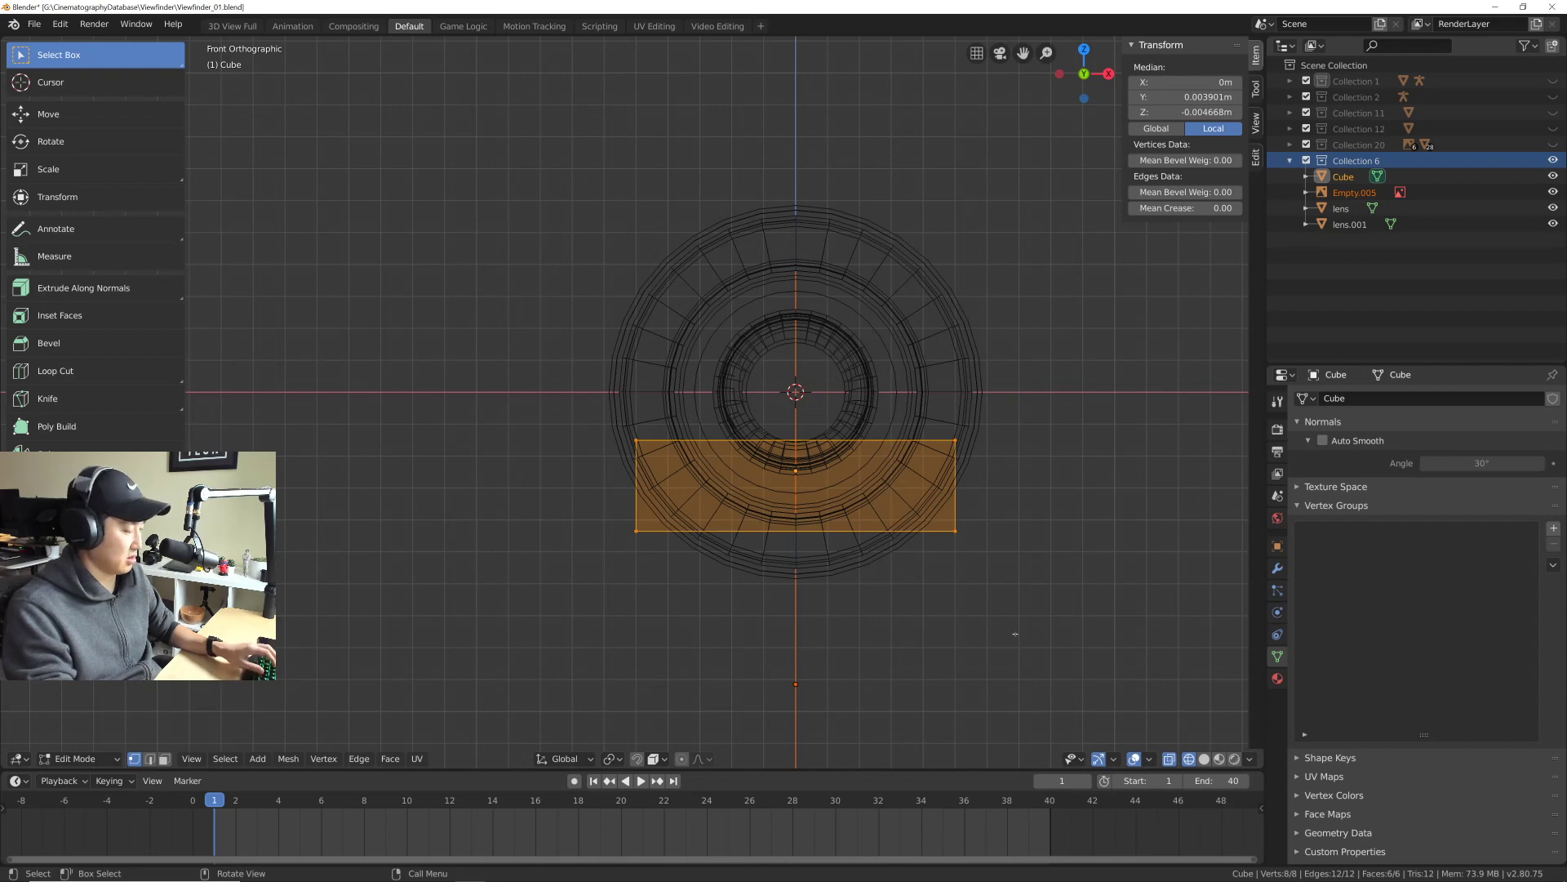
key("s")
key("x")
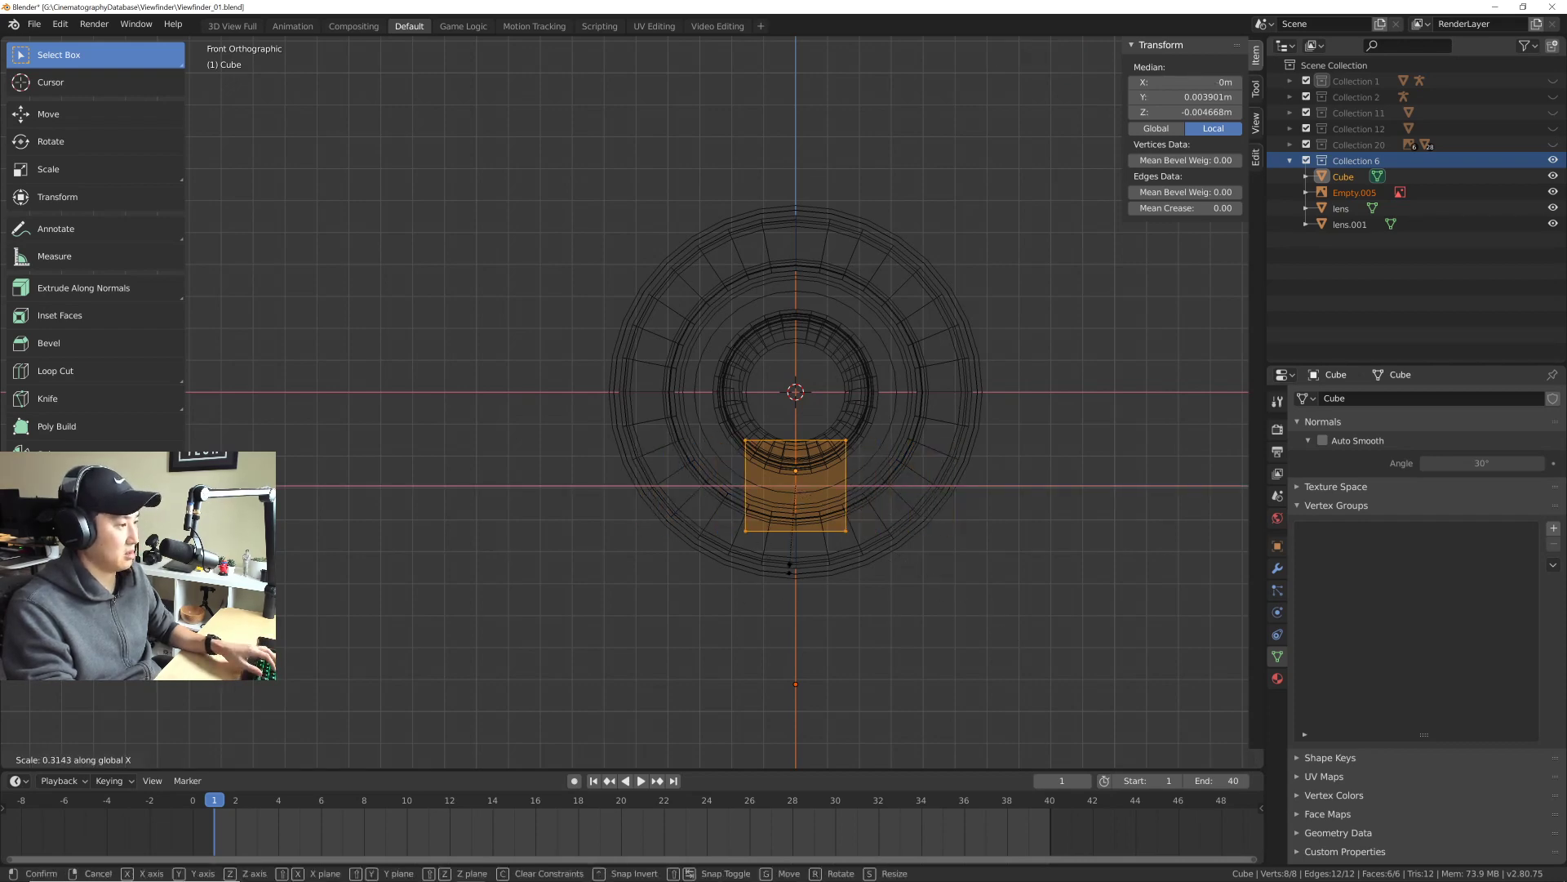
left_click(785, 573)
Step: Turn off X-ray and narrow the cube mesh further by scaling it to 0.790 along X
mouse_move(785, 573)
middle_mouse_down()
mouse_move(653, 547)
mouse_move(621, 465)
mouse_move(677, 530)
mouse_move(831, 486)
mouse_move(821, 455)
middle_mouse_up()
key("alt+z")
key("s")
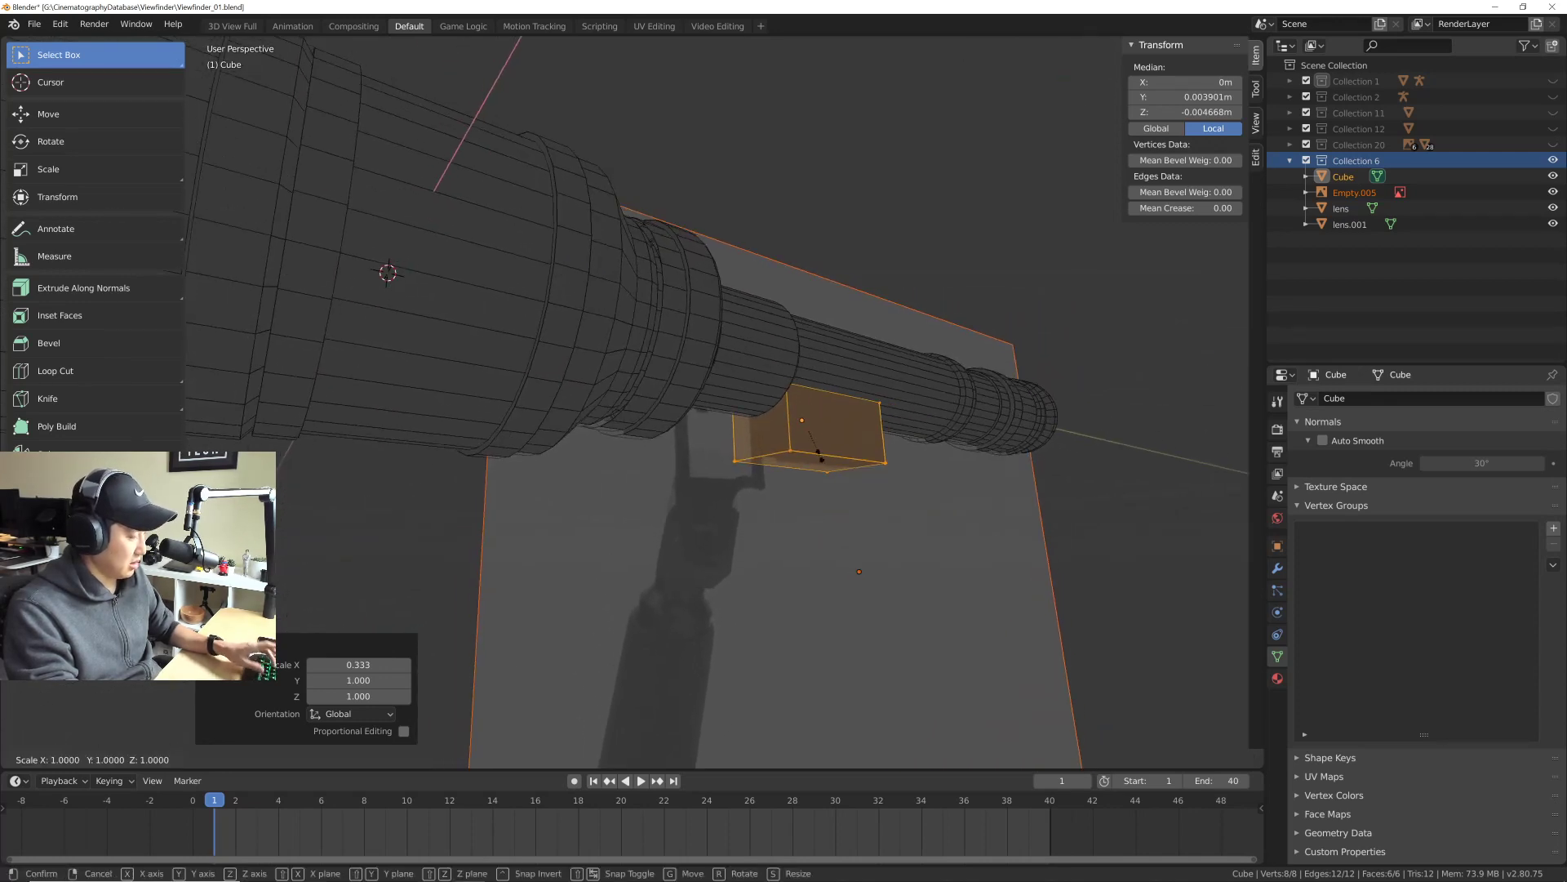
key("x")
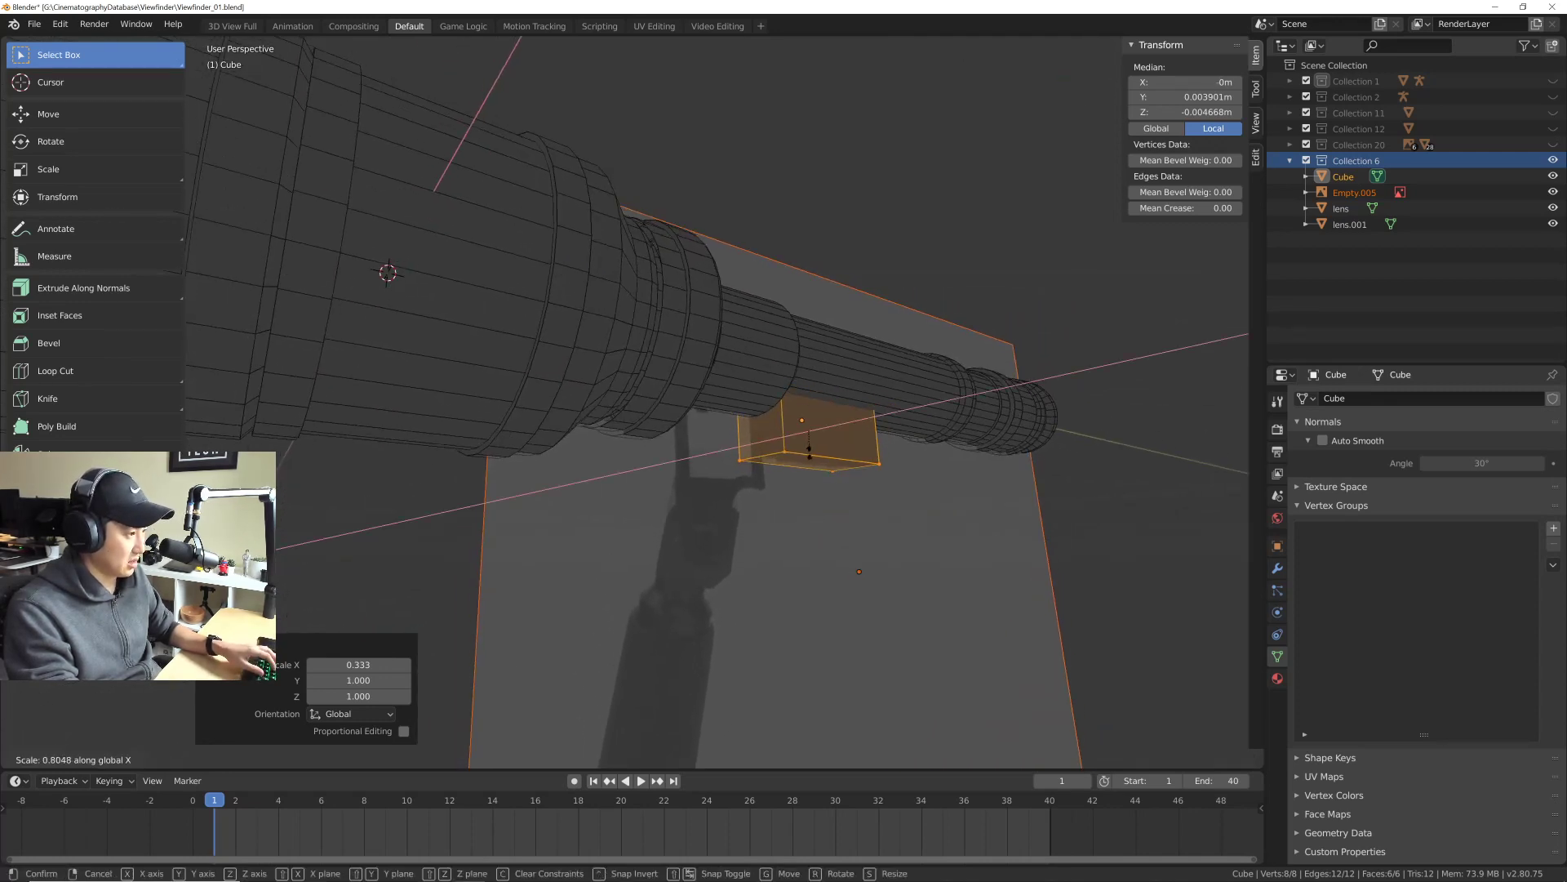
left_click(809, 456)
Step: Select only the Cube object, without the reference image Empty.005, and return to Object Mode
middle_click_drag(809, 456, 651, 417)
scroll(696, 421, "up", 3)
scroll(651, 417, "up", 4)
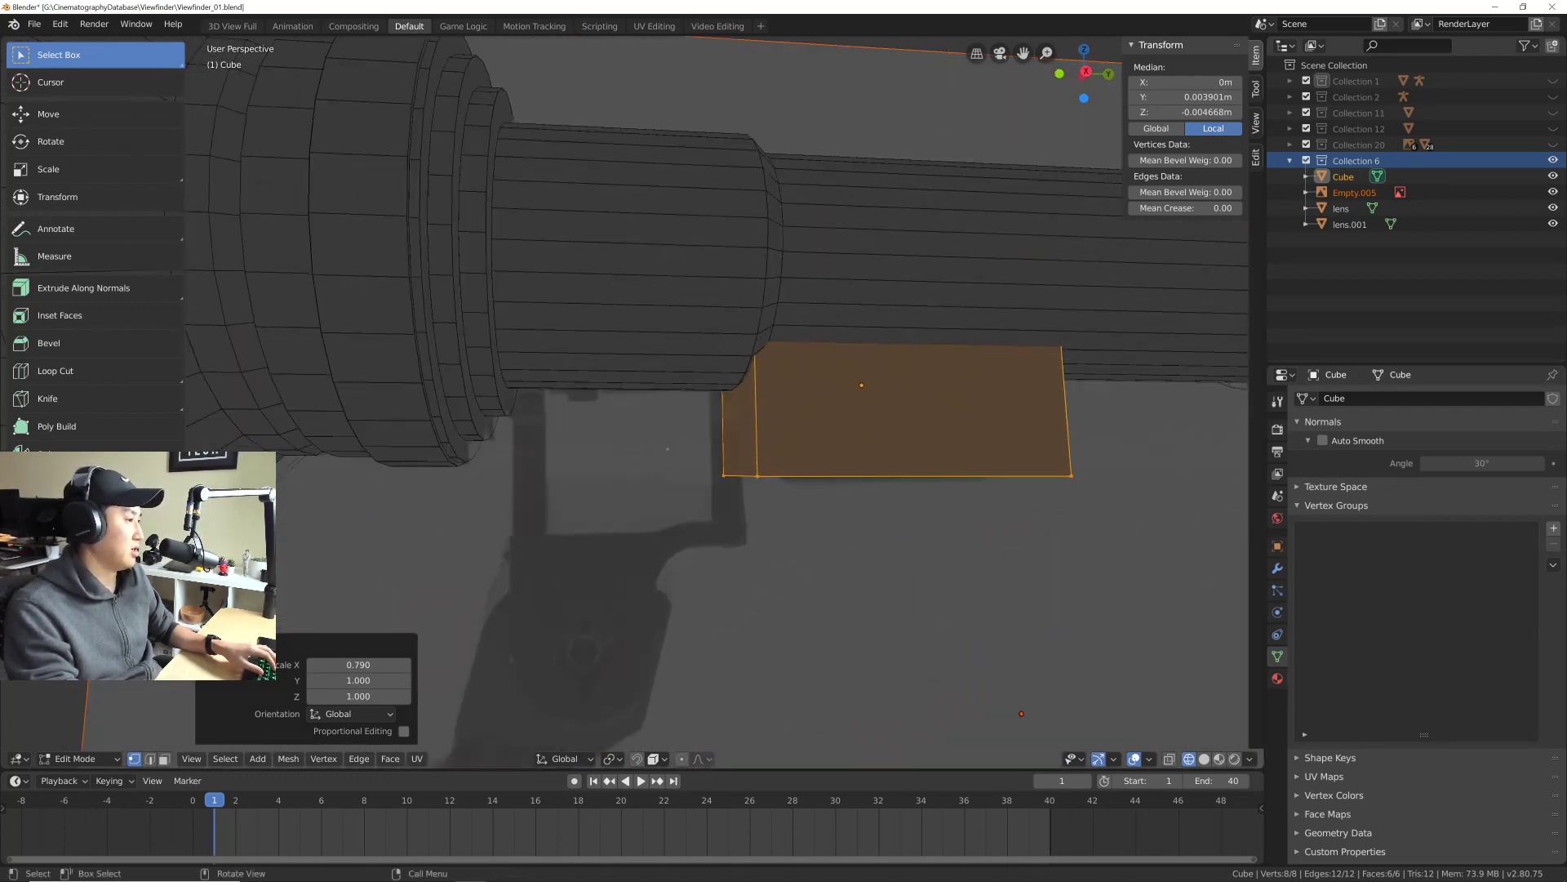
middle_click_drag(699, 512, 842, 398, "shift")
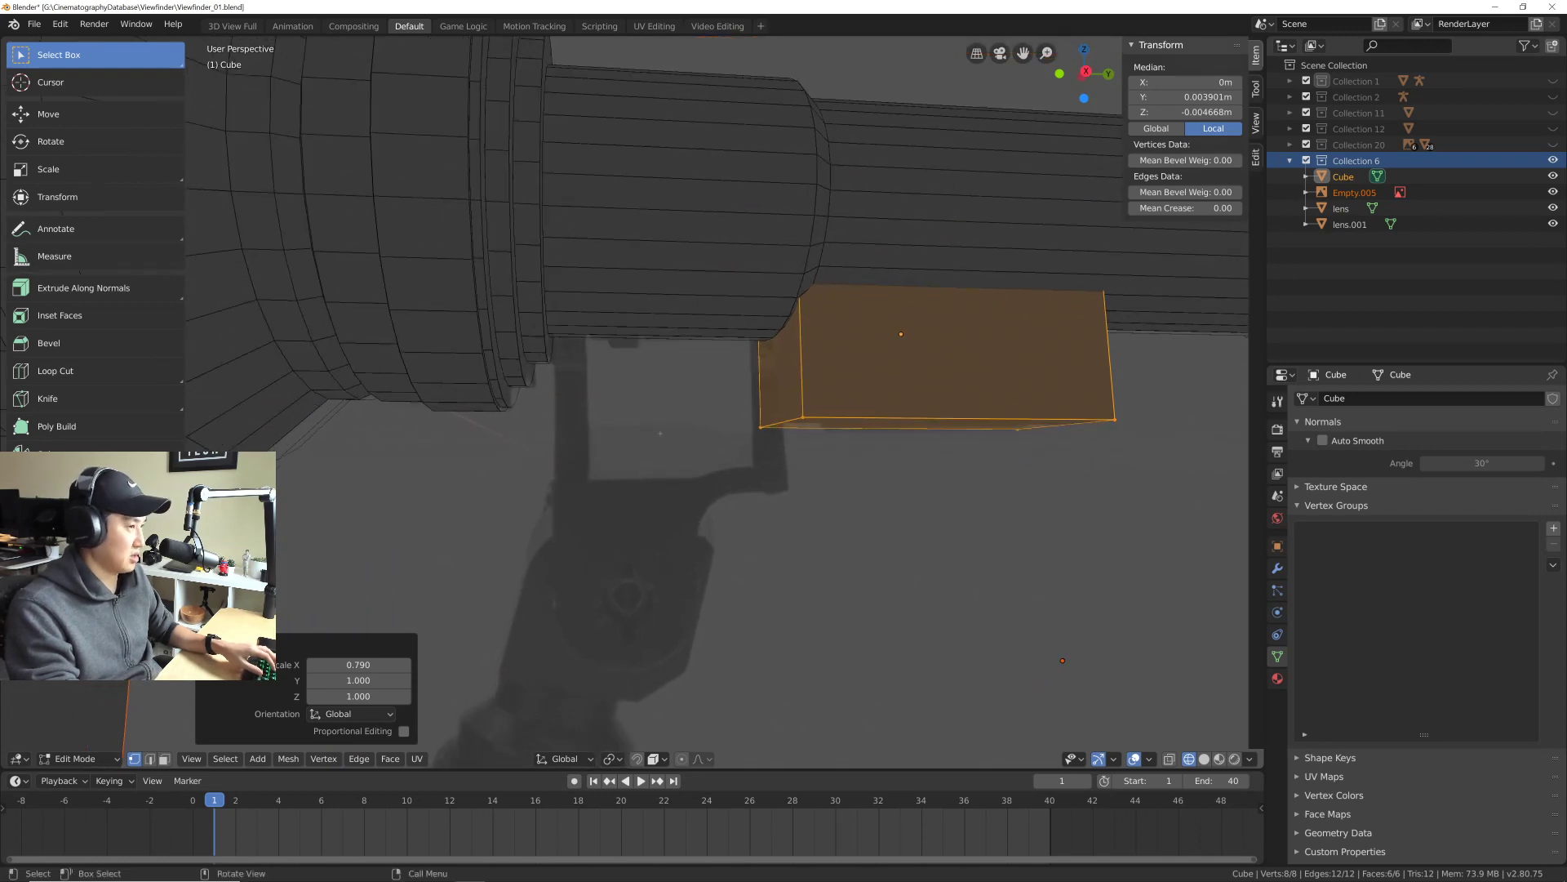
left_click(1392, 280)
left_click(1346, 177)
left_click(1346, 190)
left_click(1344, 178)
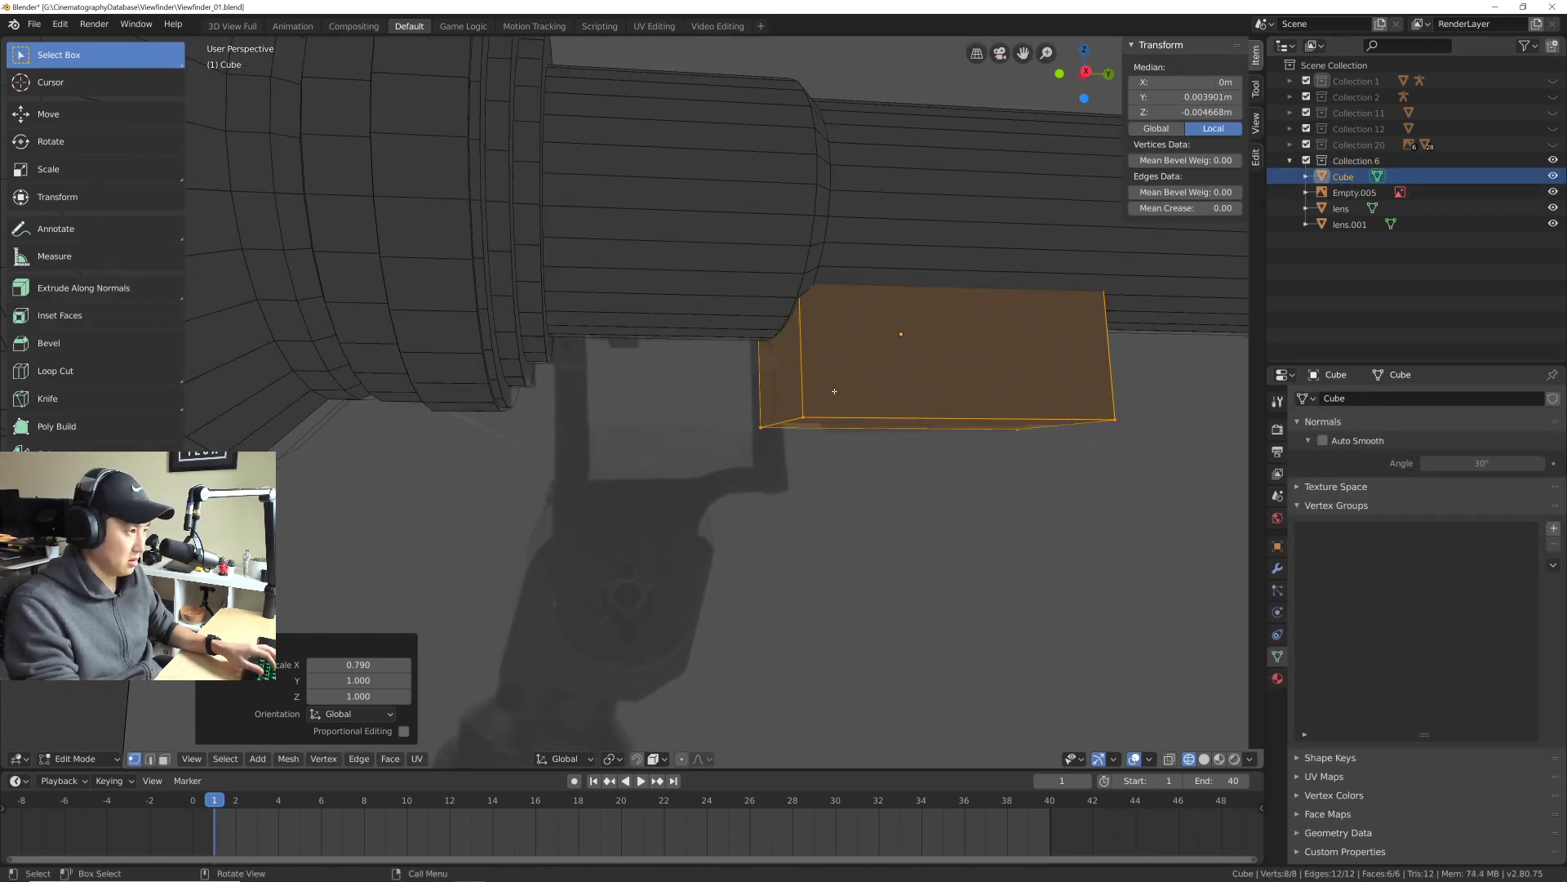
key("Tab")
Step: In the right view, duplicate the cube, turn on X-ray, and place the copy over the reference image's bracket at Y 0.12884 m, Z -0.034508 m
key("KP_3")
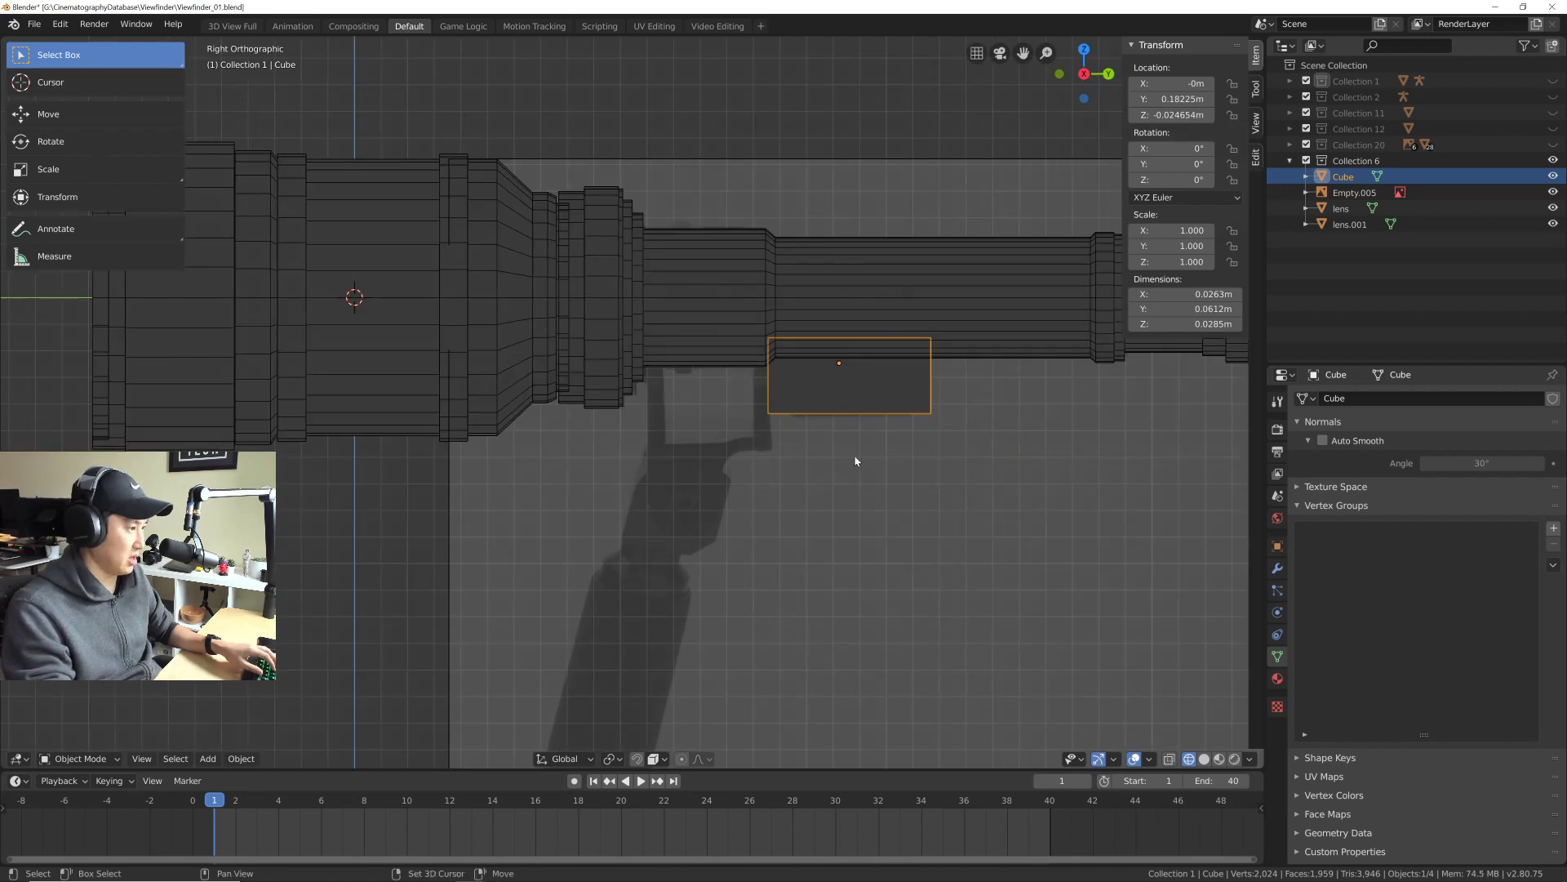
scroll(830, 414, "up", 3)
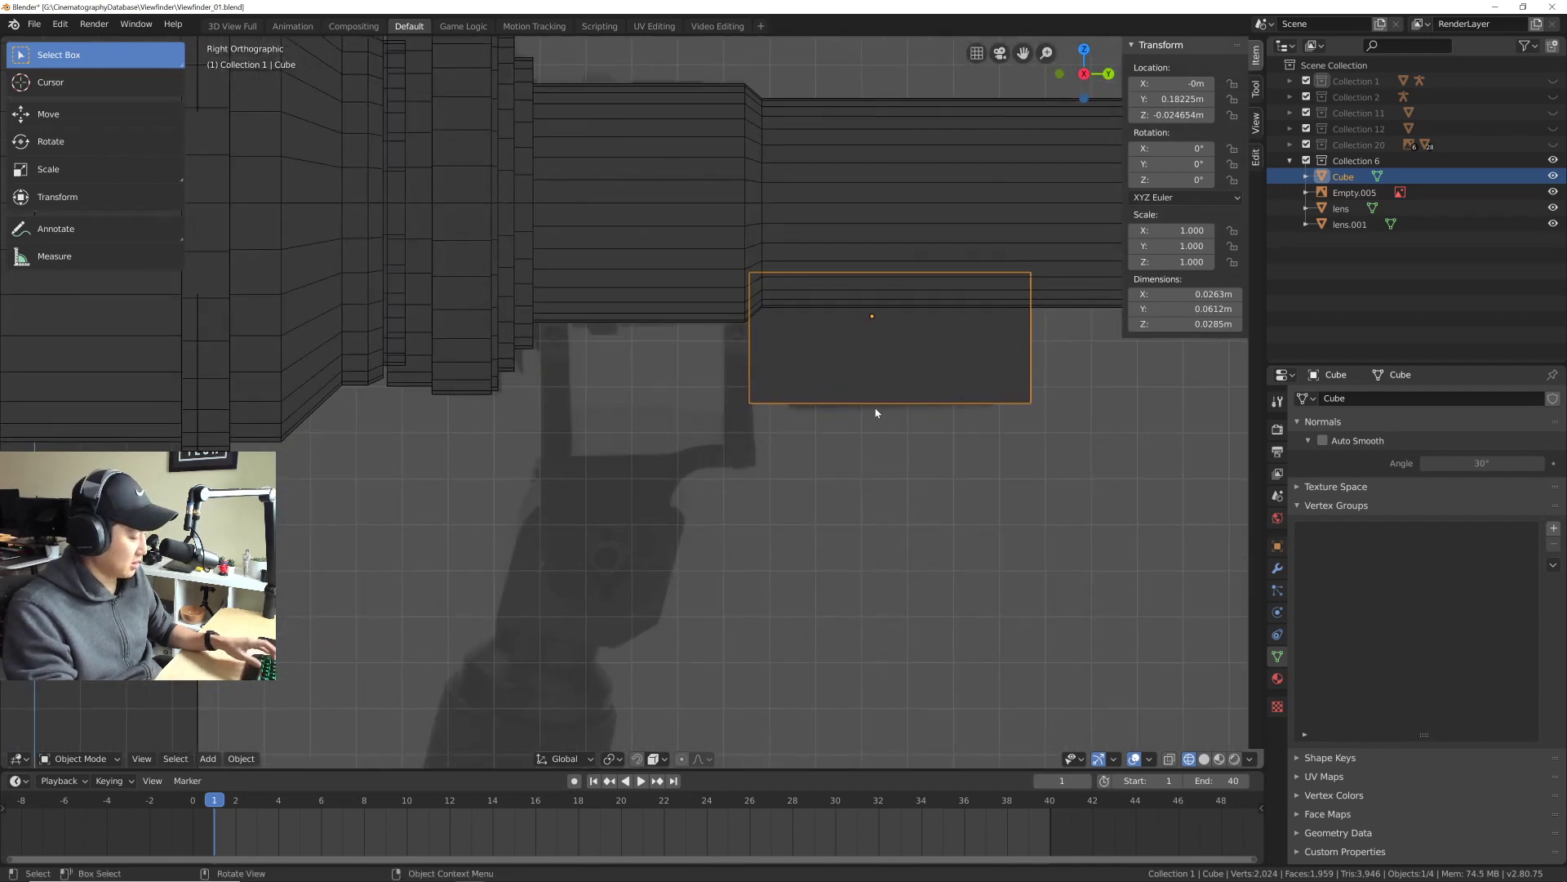
key("shift+d")
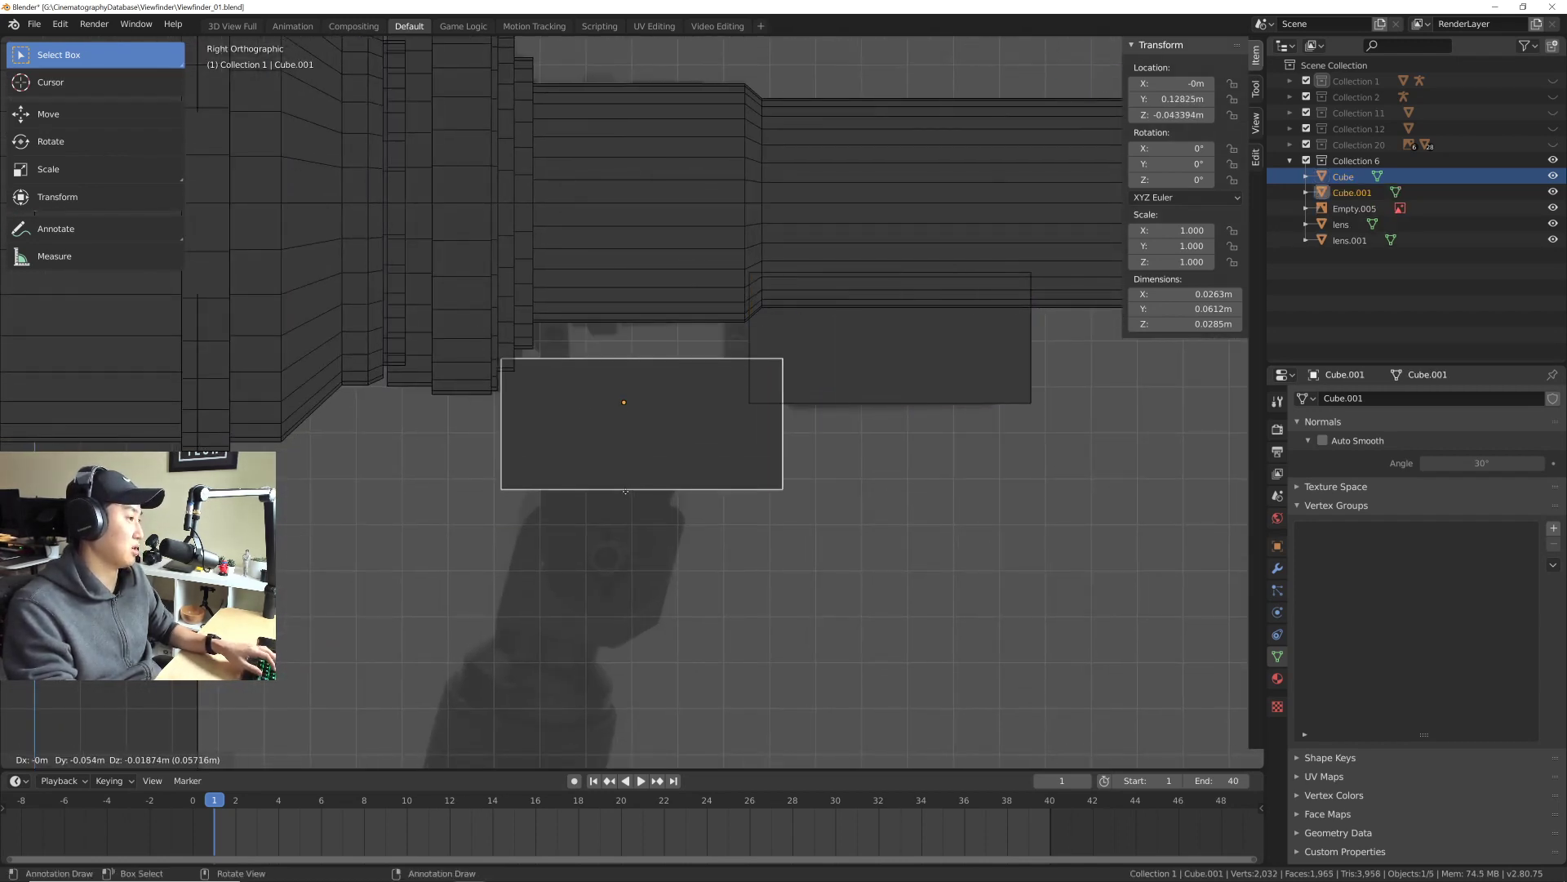
left_click(637, 462)
key("alt+z")
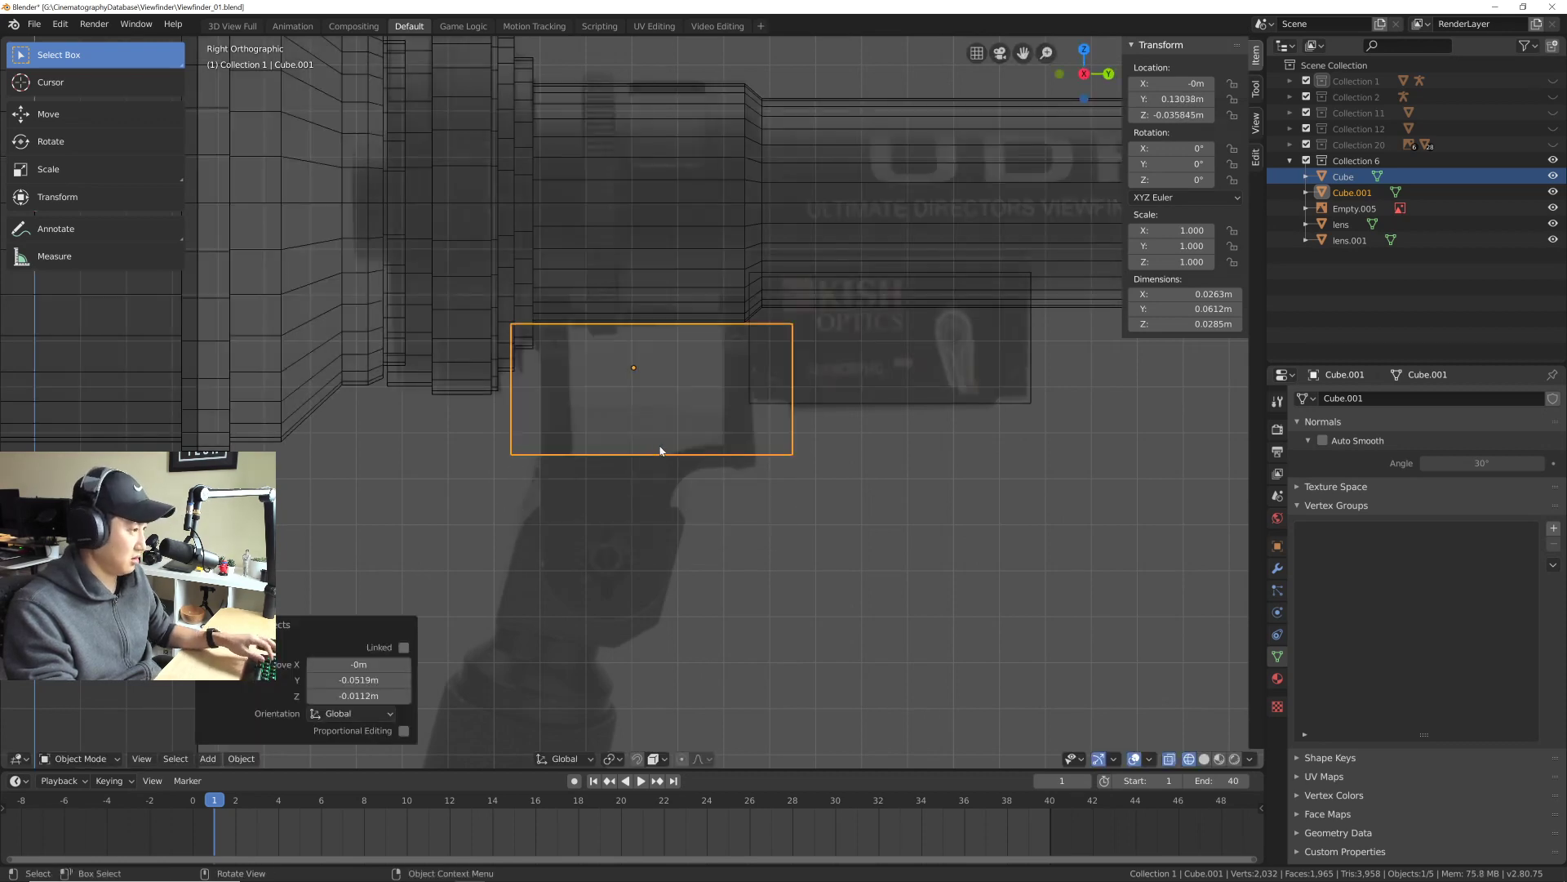
scroll(686, 445, "up", 3)
middle_click_drag(672, 362, 715, 406, "shift")
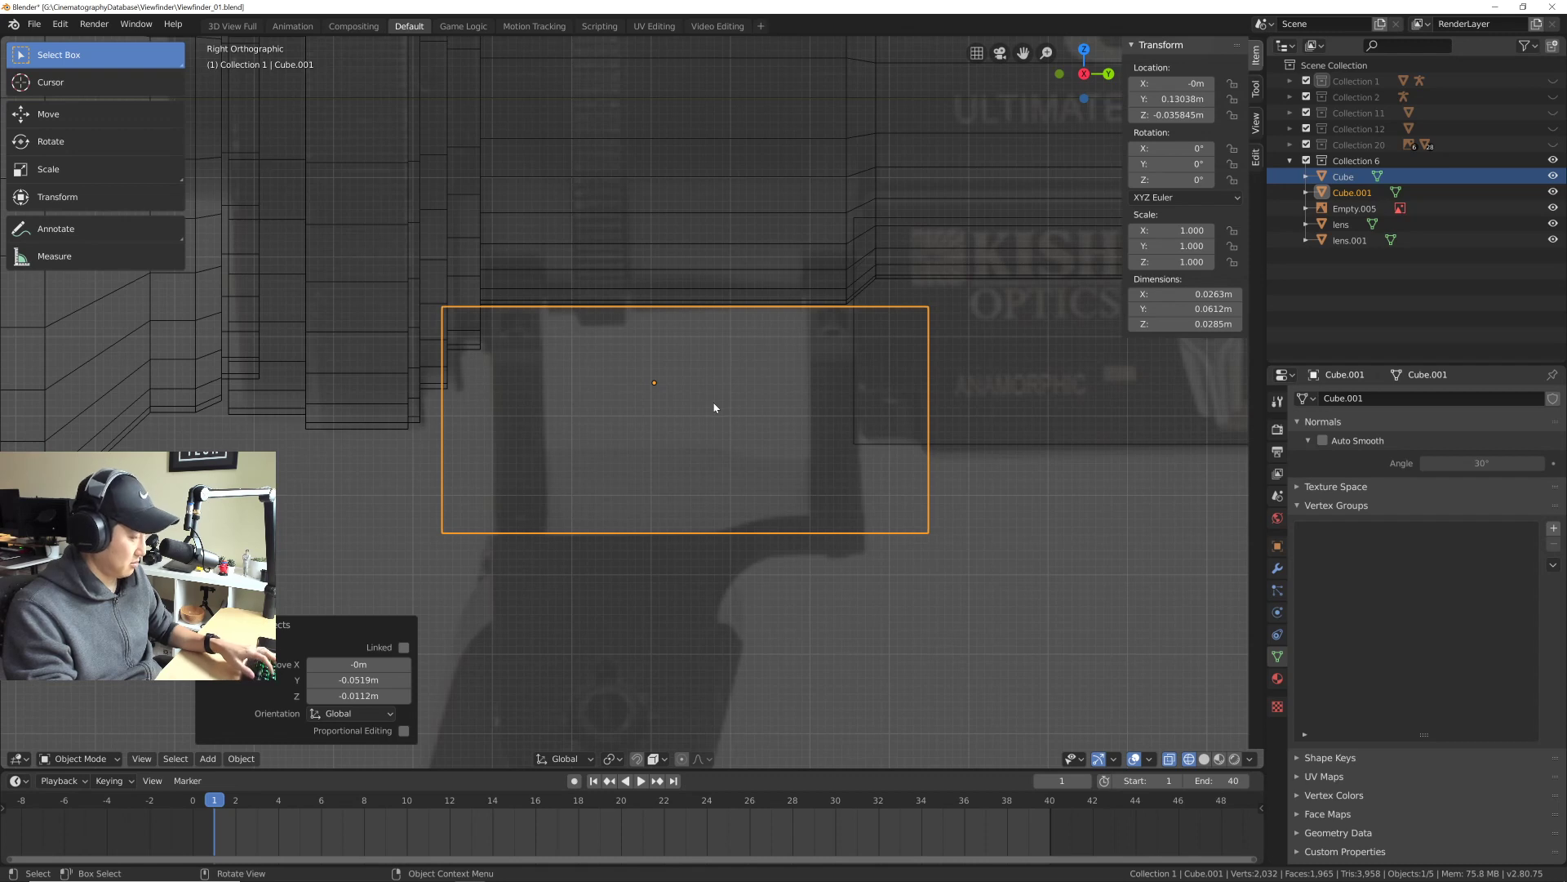
key("g")
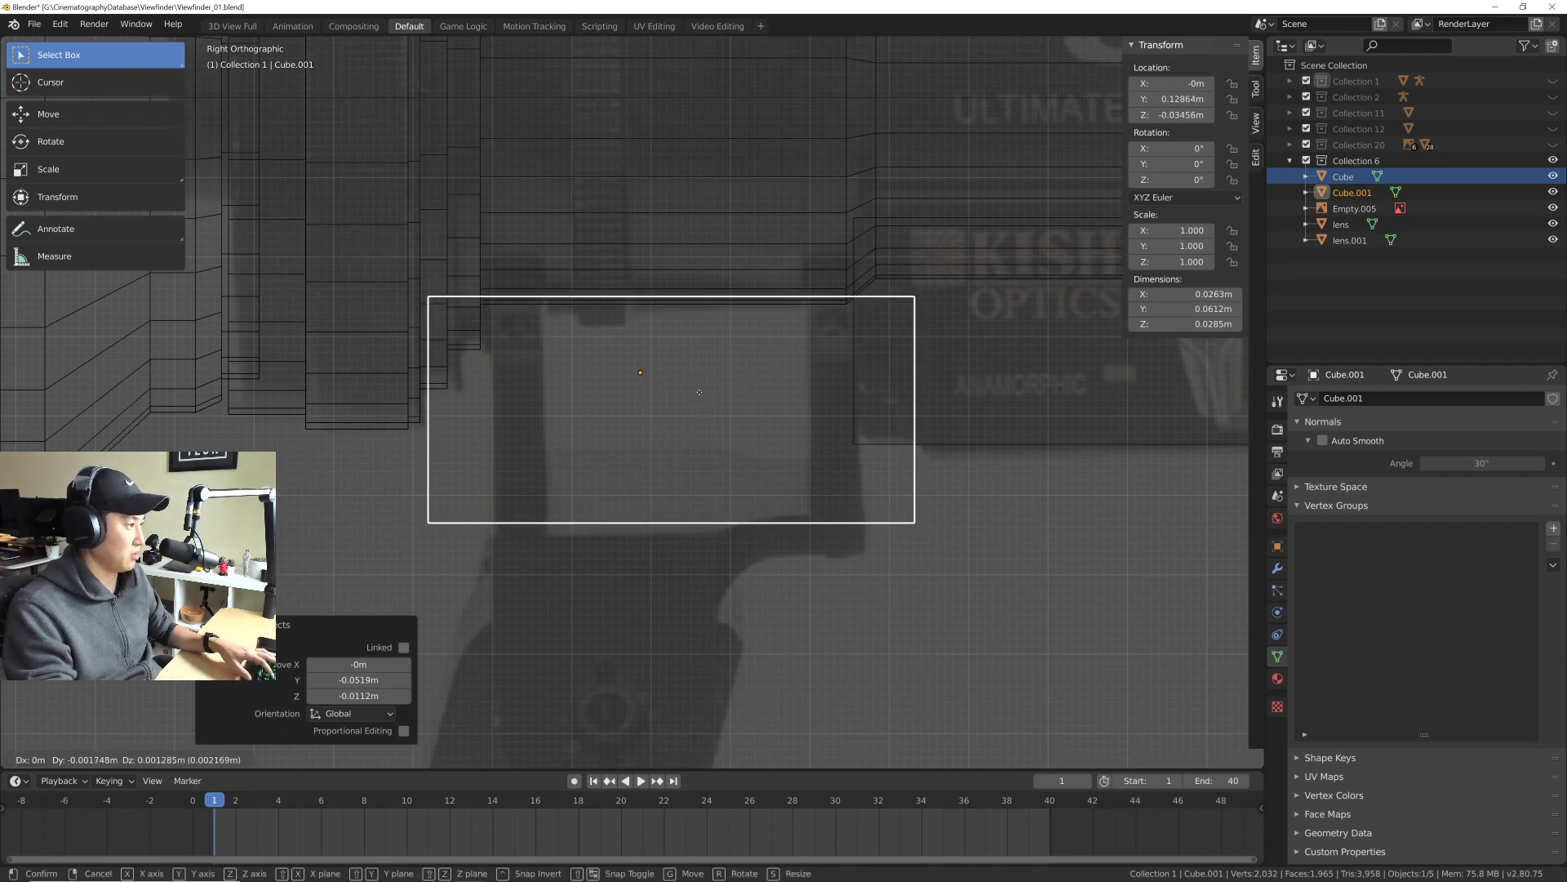
left_click(701, 395)
Step: Bring Collection 6 back as the only visible collection and reselect the duplicated block Cube.001
key("1")
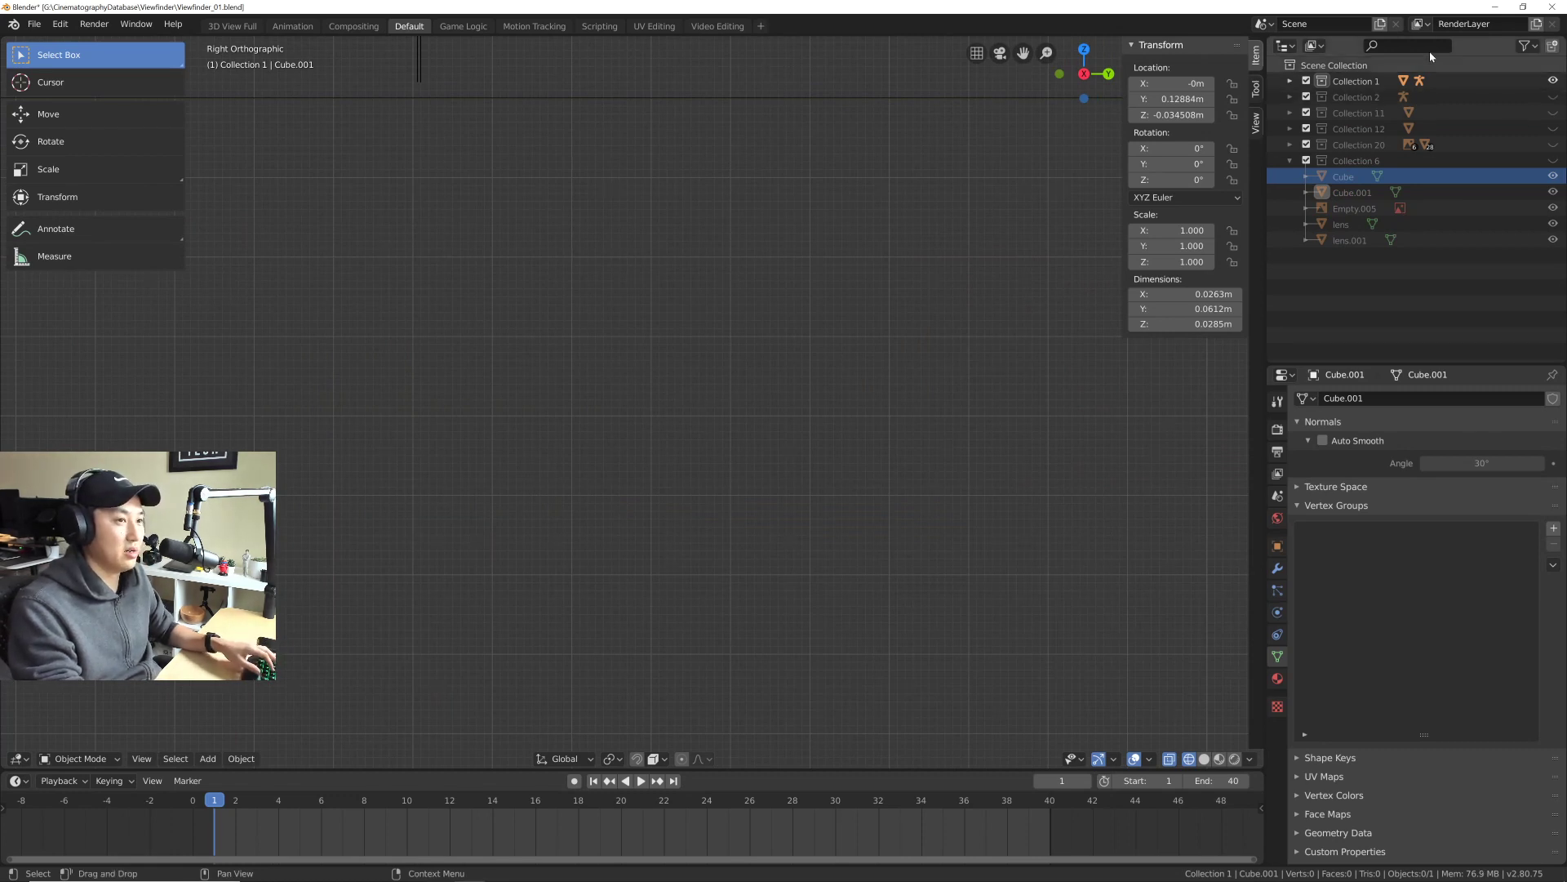
left_click(1552, 161, "ctrl")
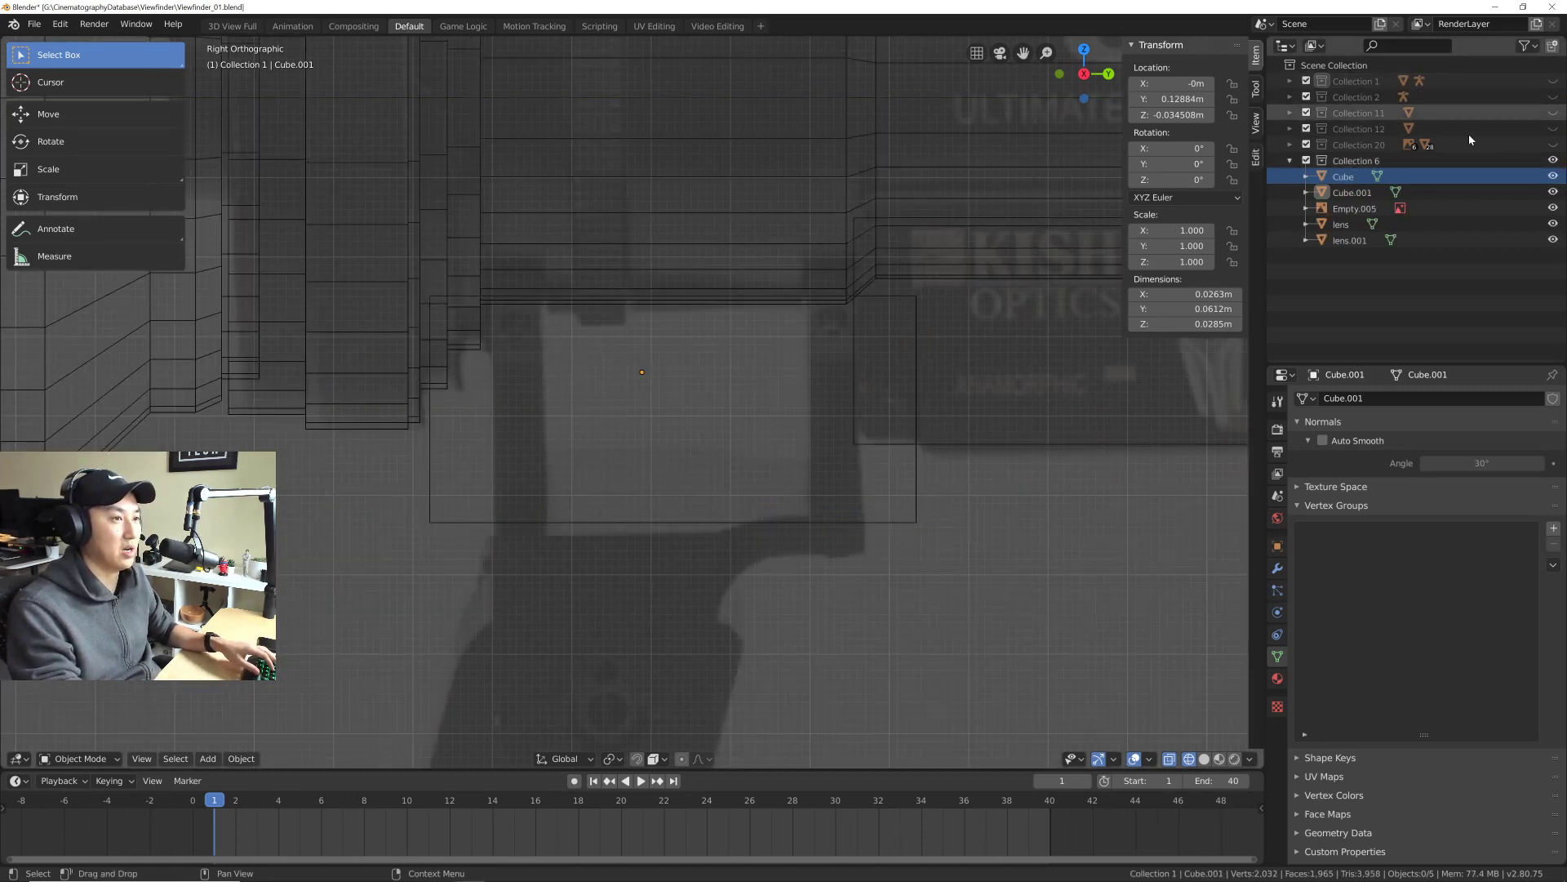
scroll(704, 380, "down", 2)
left_click(1351, 192)
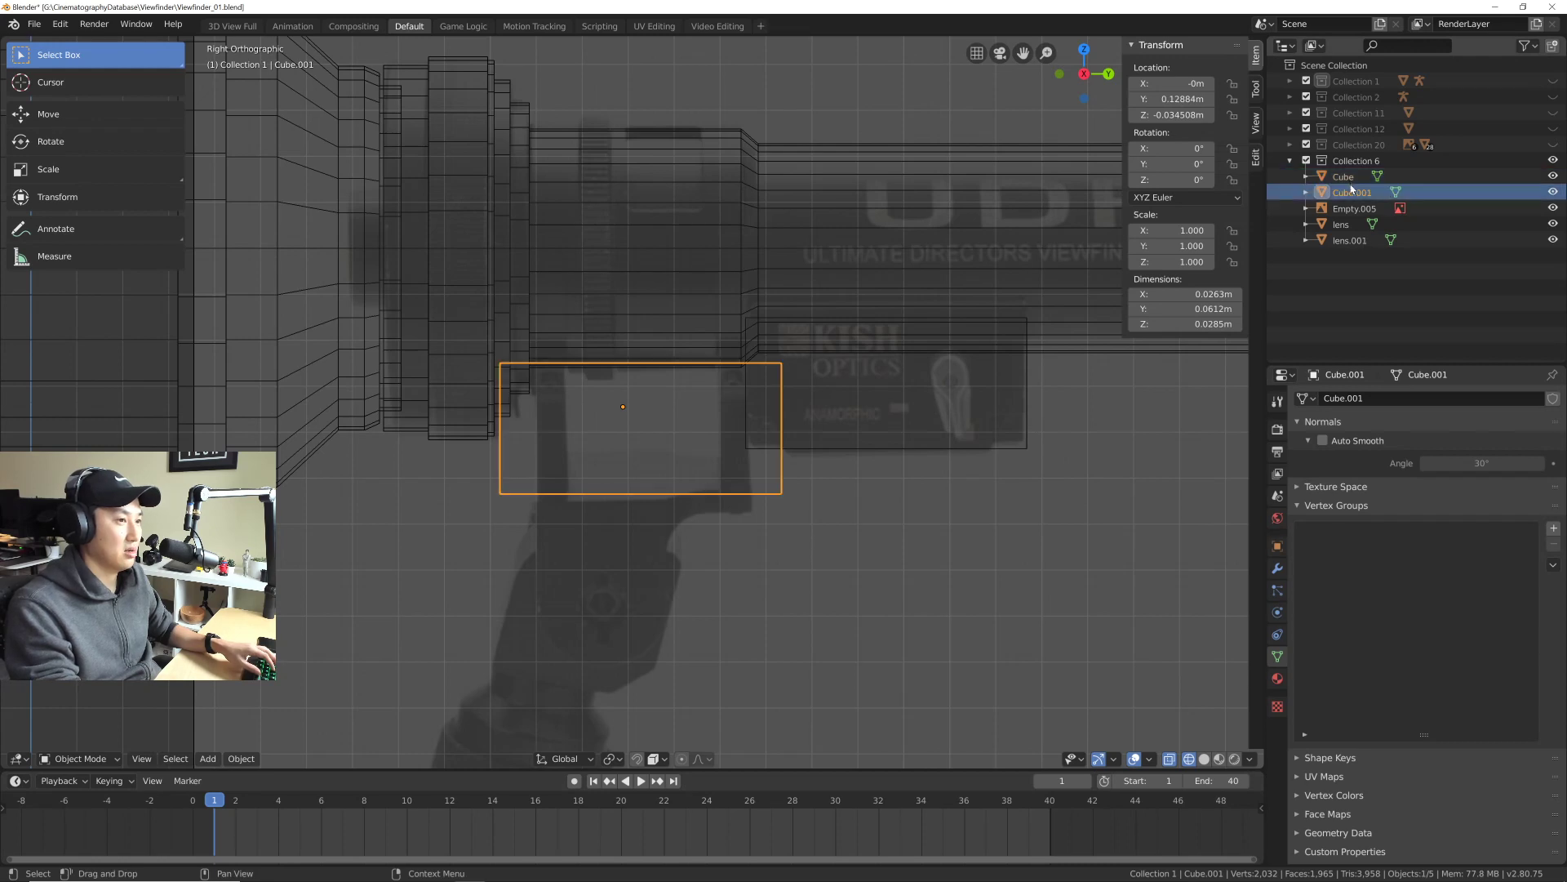
left_click(1343, 176)
left_click(1352, 192)
Step: Edit Cube.001 and move its front and rear faces inward along Y, the rear one by -0.00674 m, to match the bracket's width
scroll(711, 476, "up", 1)
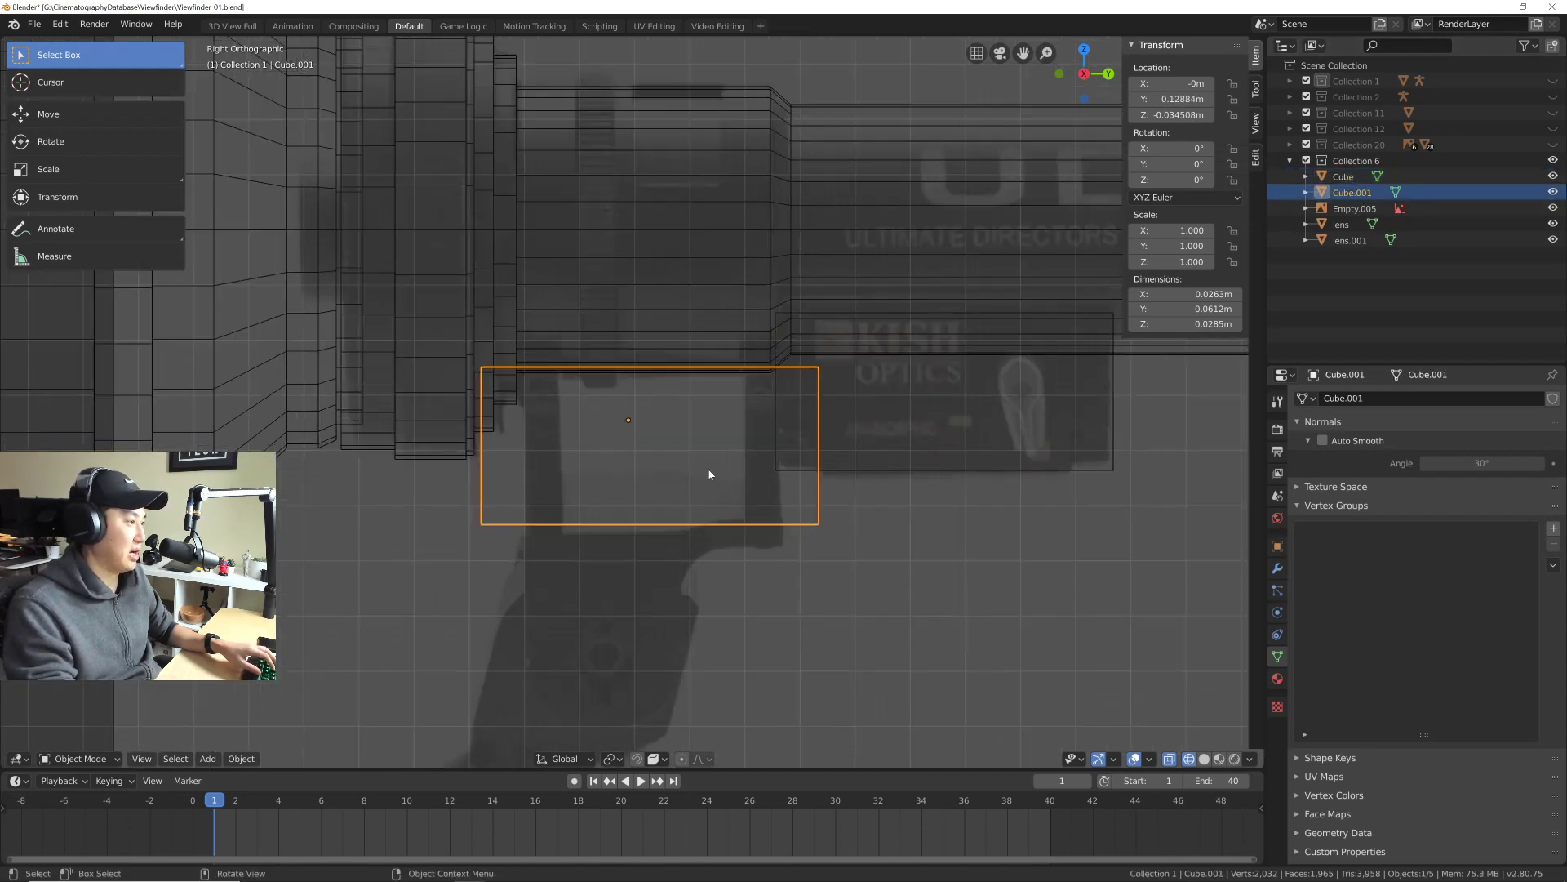
middle_click_drag(710, 476, 660, 445, "shift")
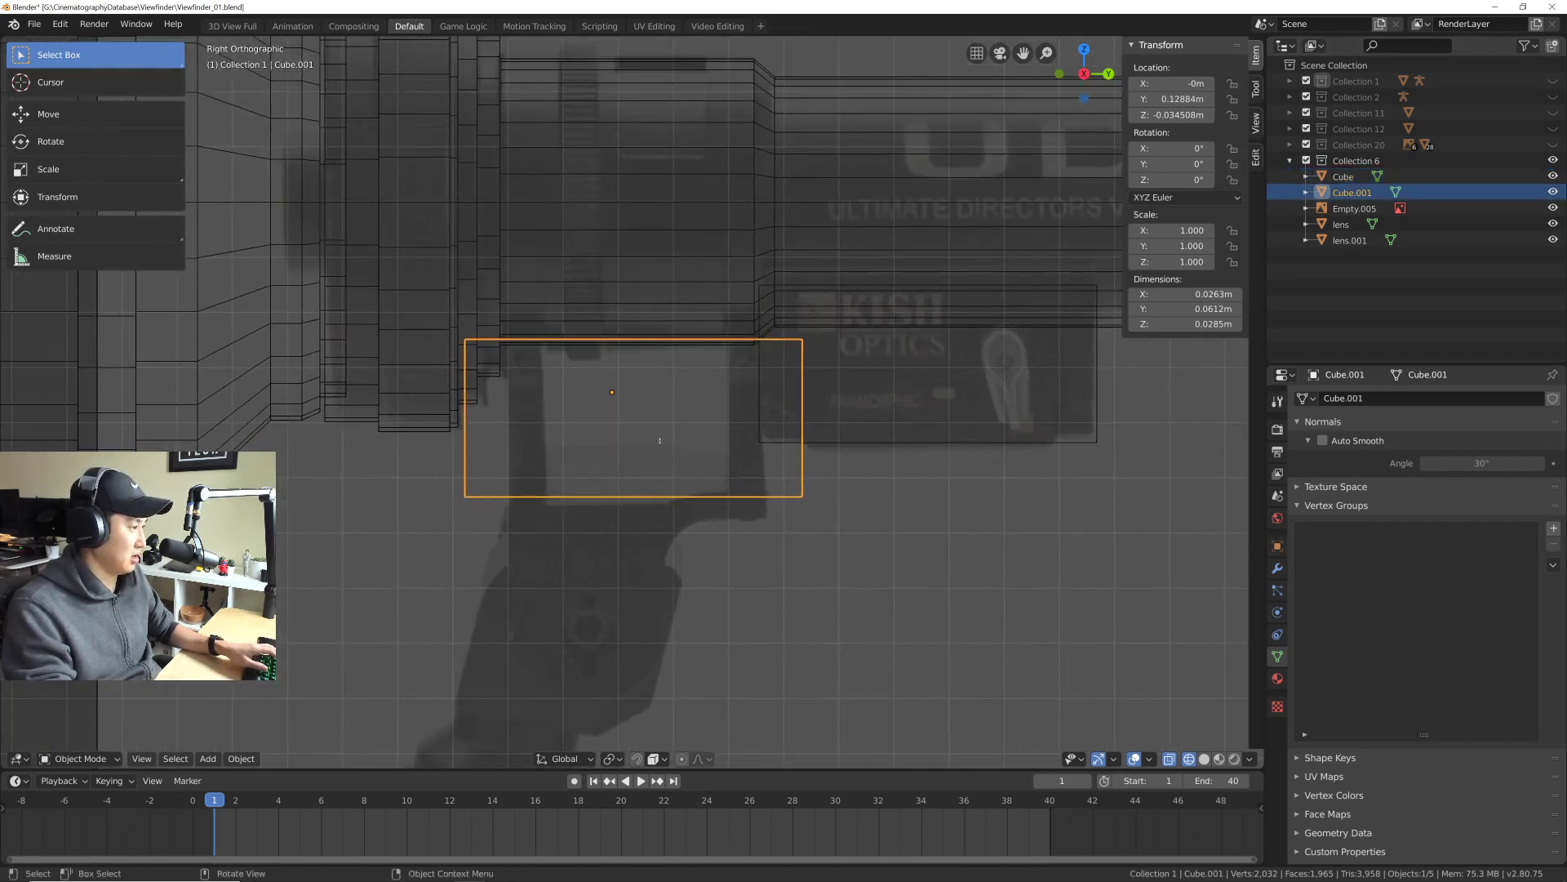
key("Tab")
left_click_drag(447, 305, 508, 552)
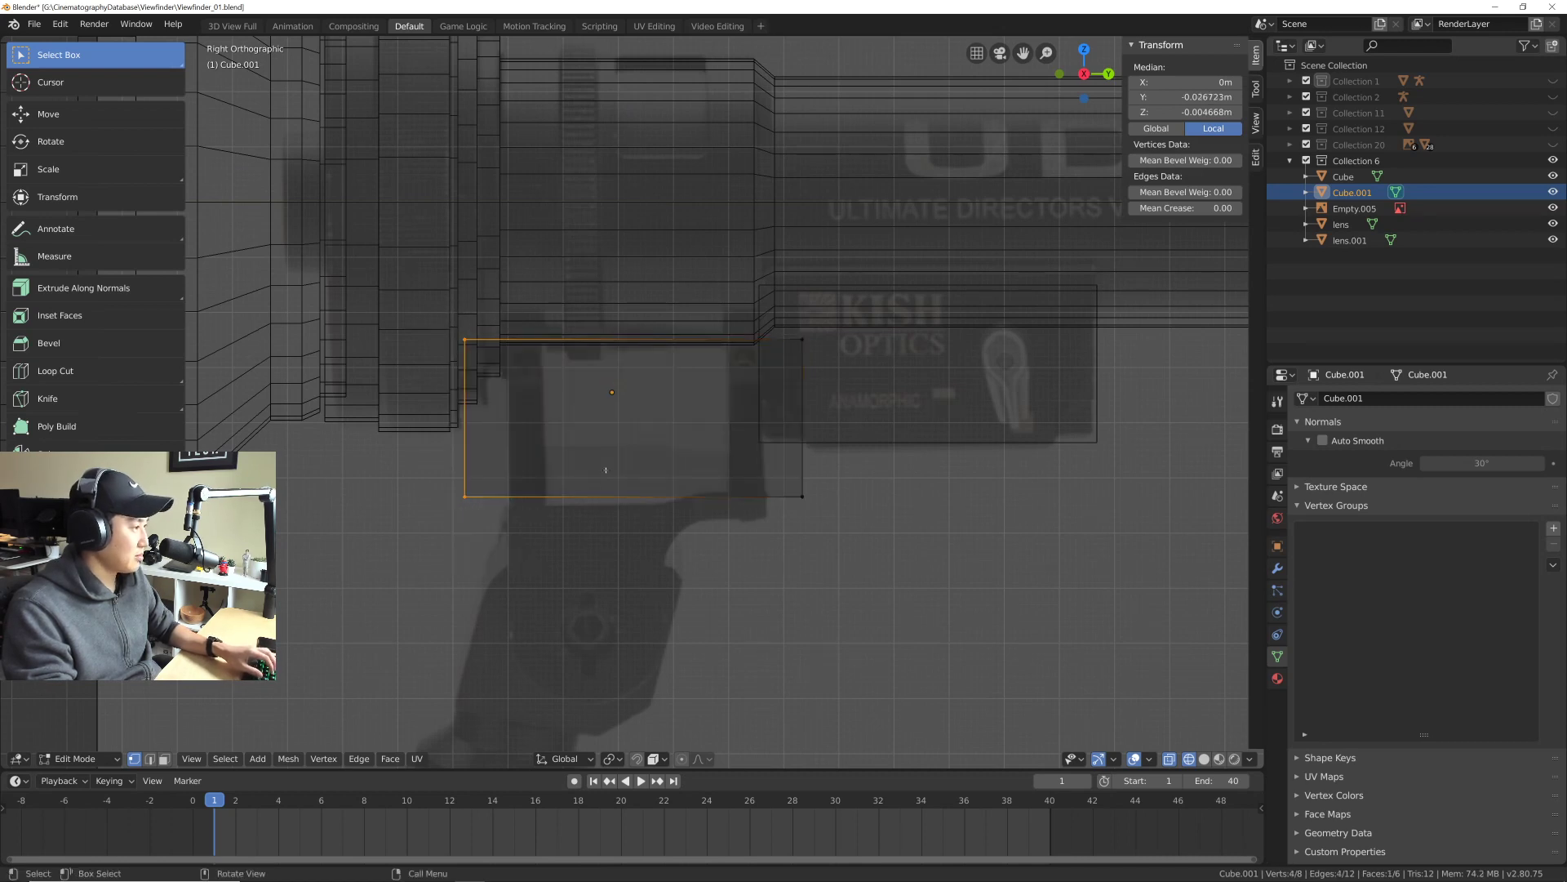
key("g")
key("y")
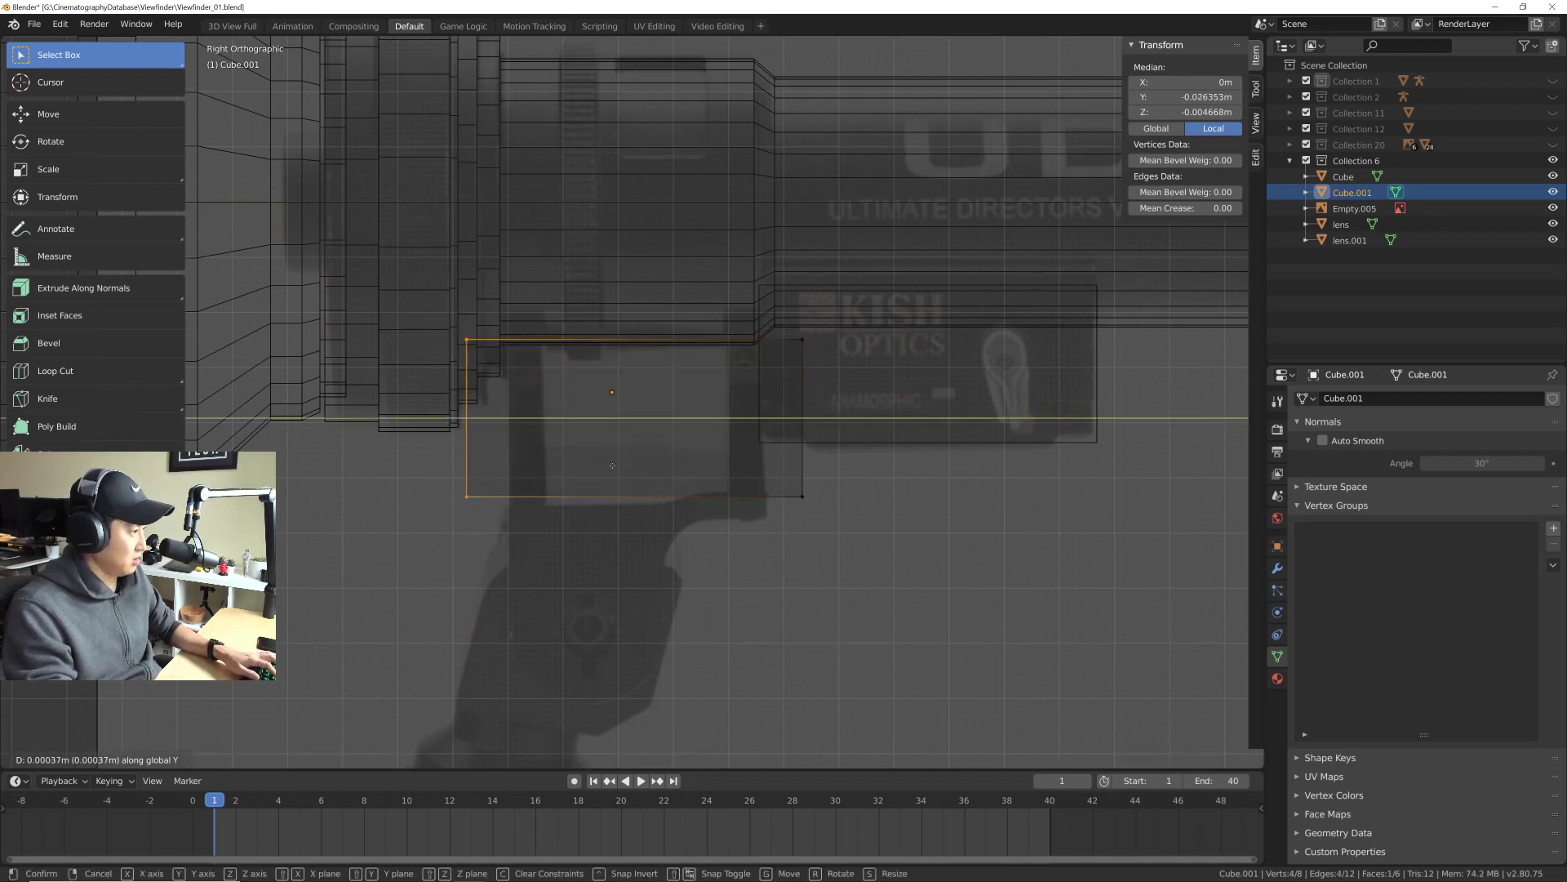
left_click(648, 463)
left_click_drag(827, 295, 735, 514)
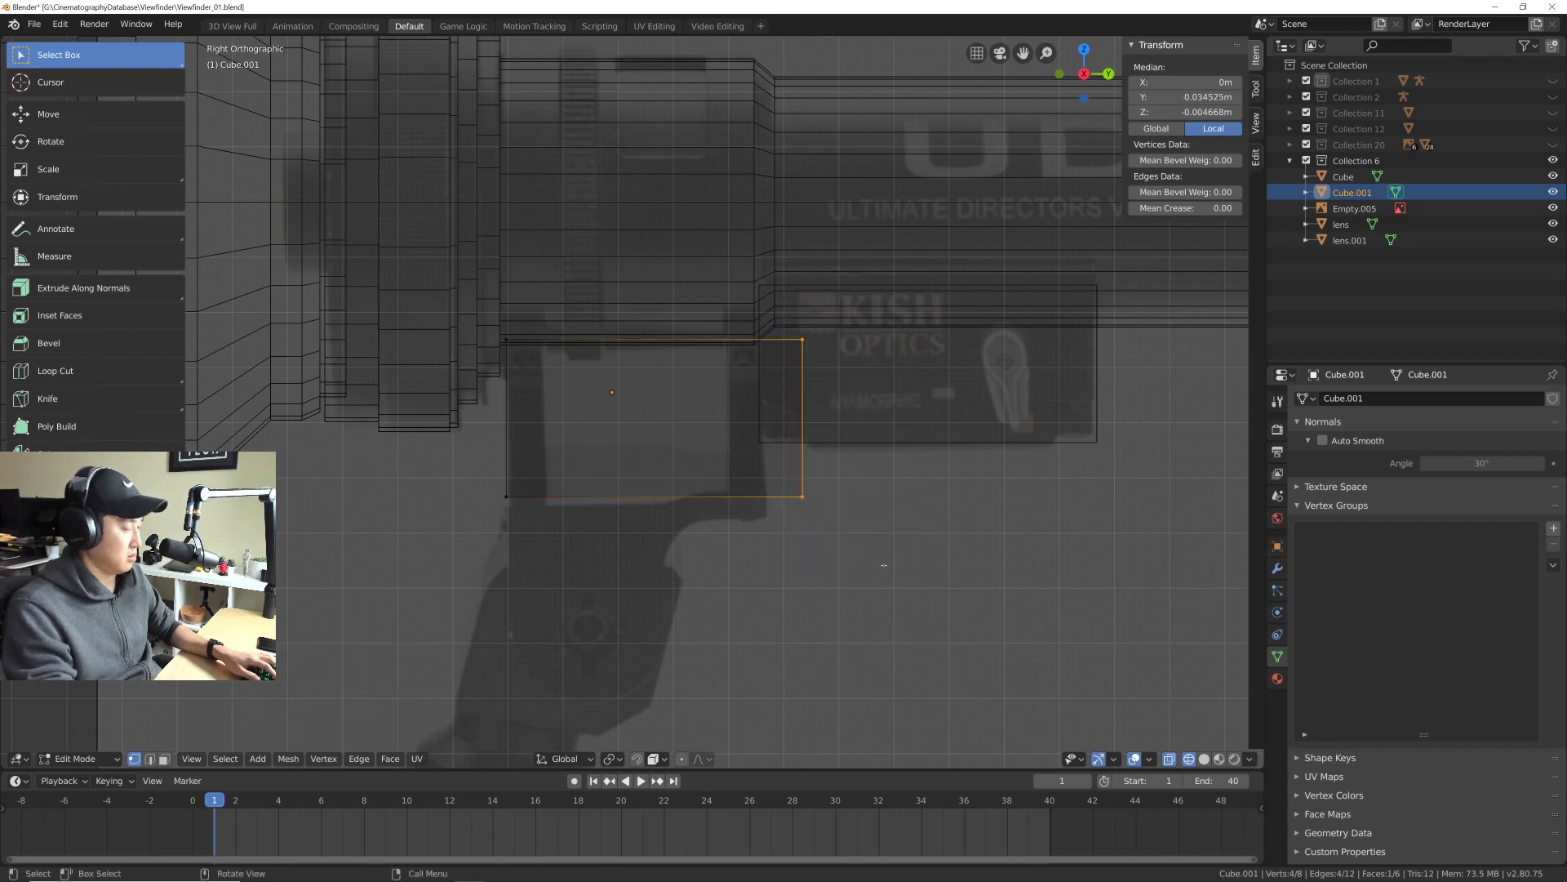
key("g")
key("y")
left_click(849, 552)
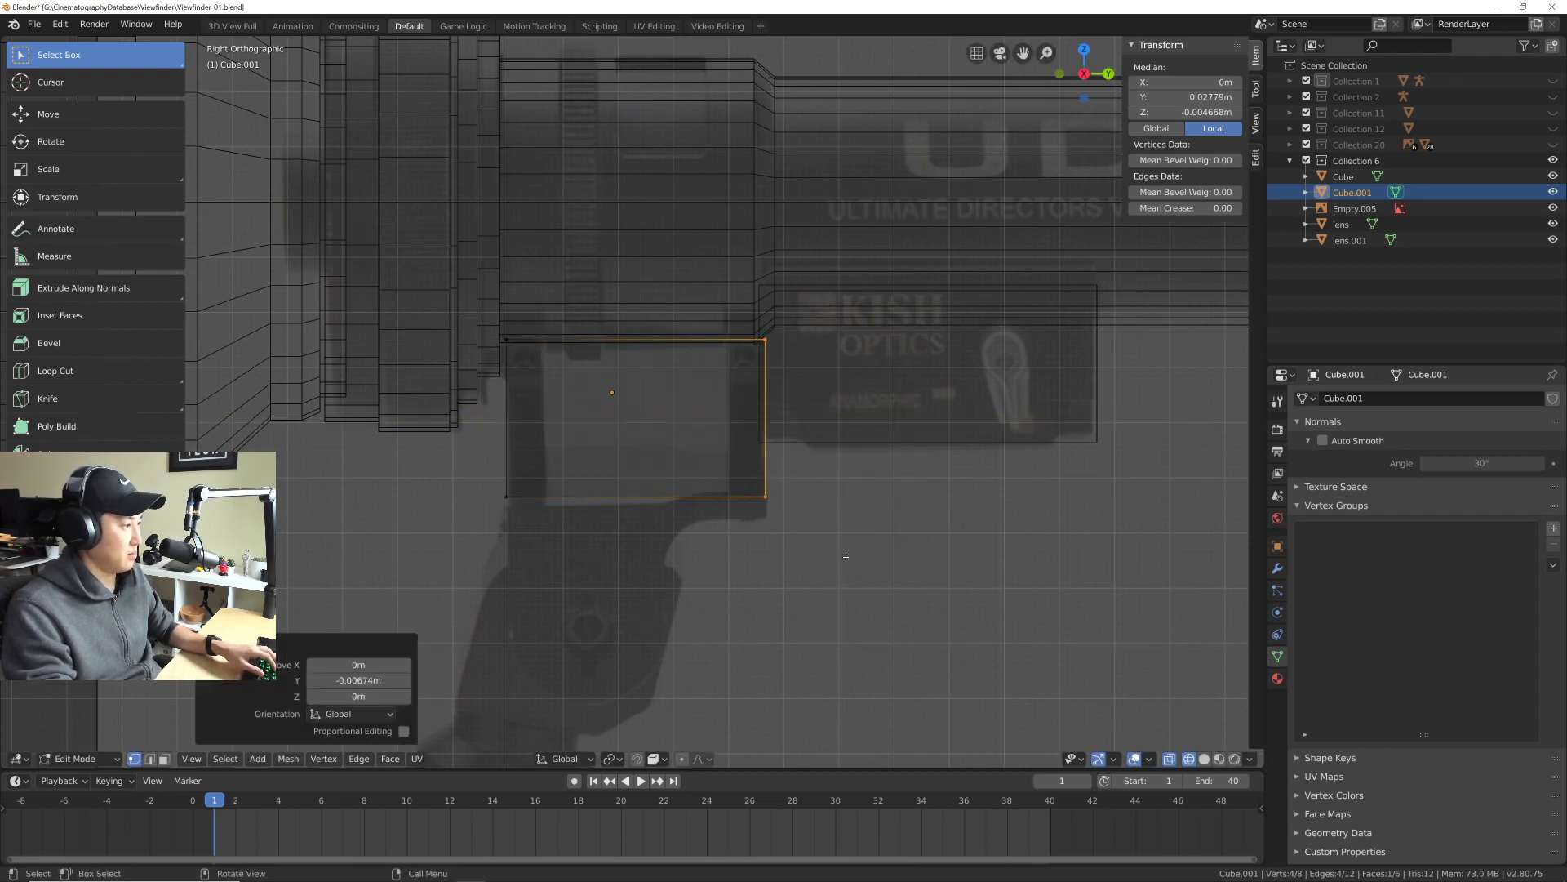
Step: Move the lower face of Cube.001 by -0.00141 m along Z to fit the bracket opening's lower edge
middle_click_drag(635, 458, 646, 430, "shift")
left_click_drag(449, 434, 849, 534)
key("g")
key("z")
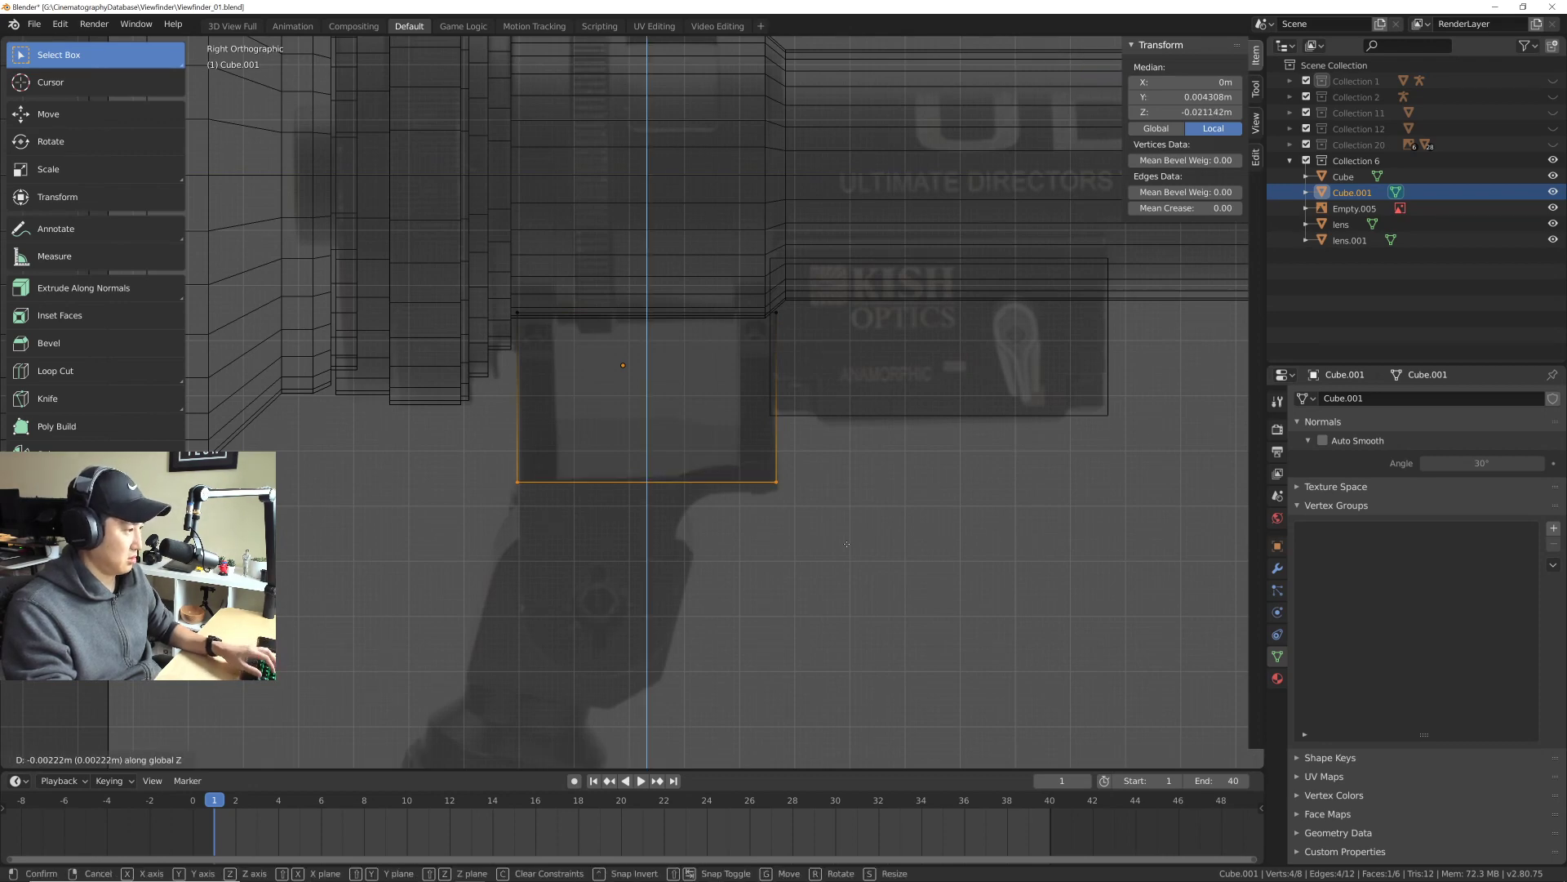
left_click(849, 539)
Step: Leave mesh editing and select the bracket block Cube.001 as an object
middle_click_drag(721, 512, 663, 351, "shift")
scroll(755, 498, "down", 2)
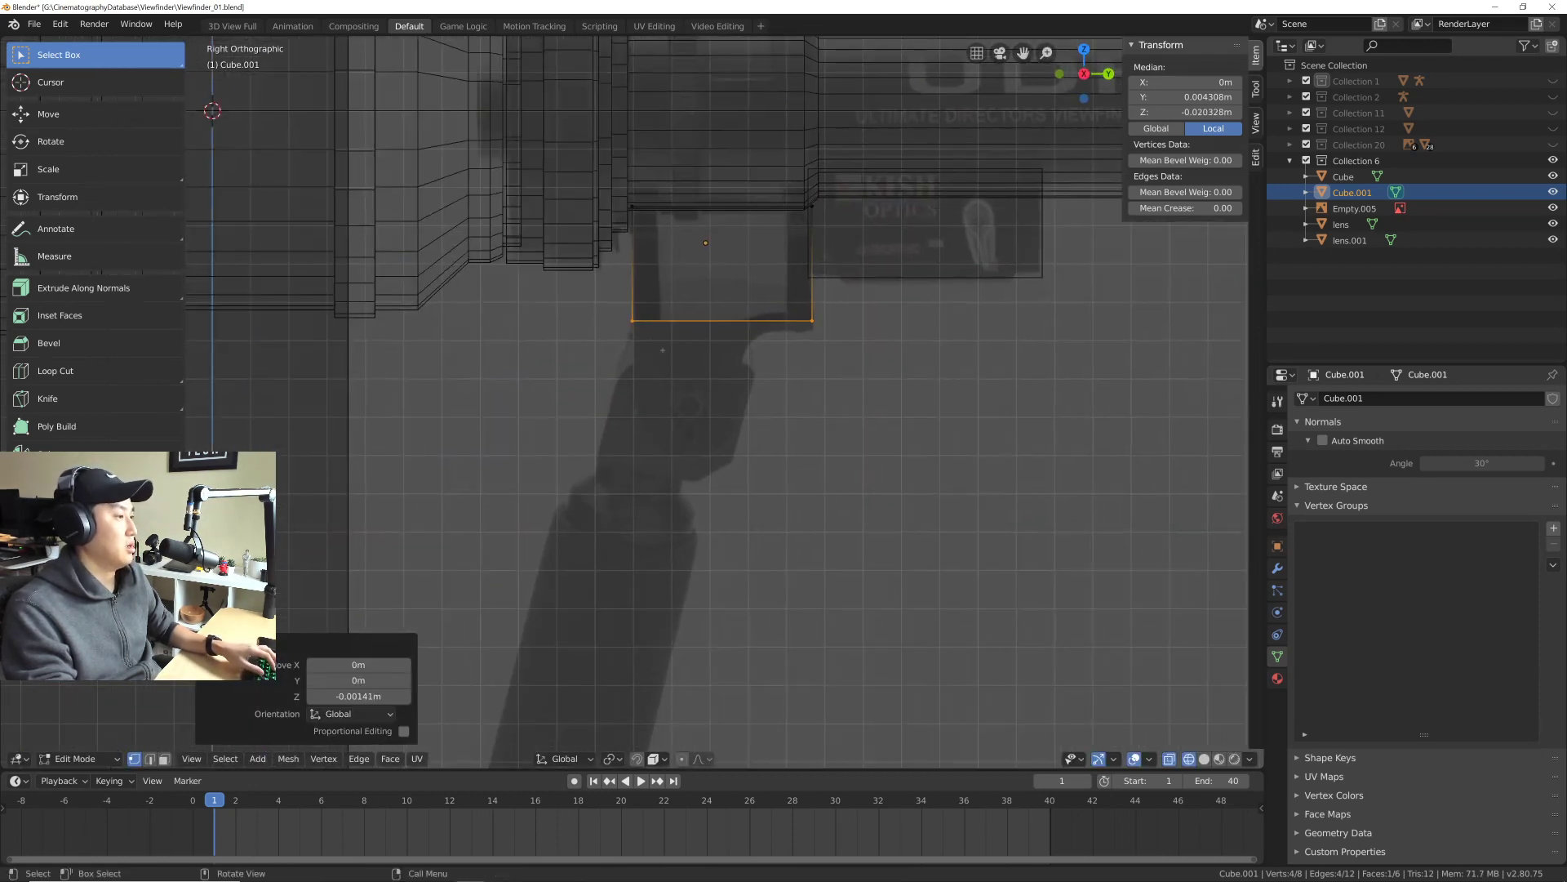
middle_click_drag(725, 458, 718, 458, "shift")
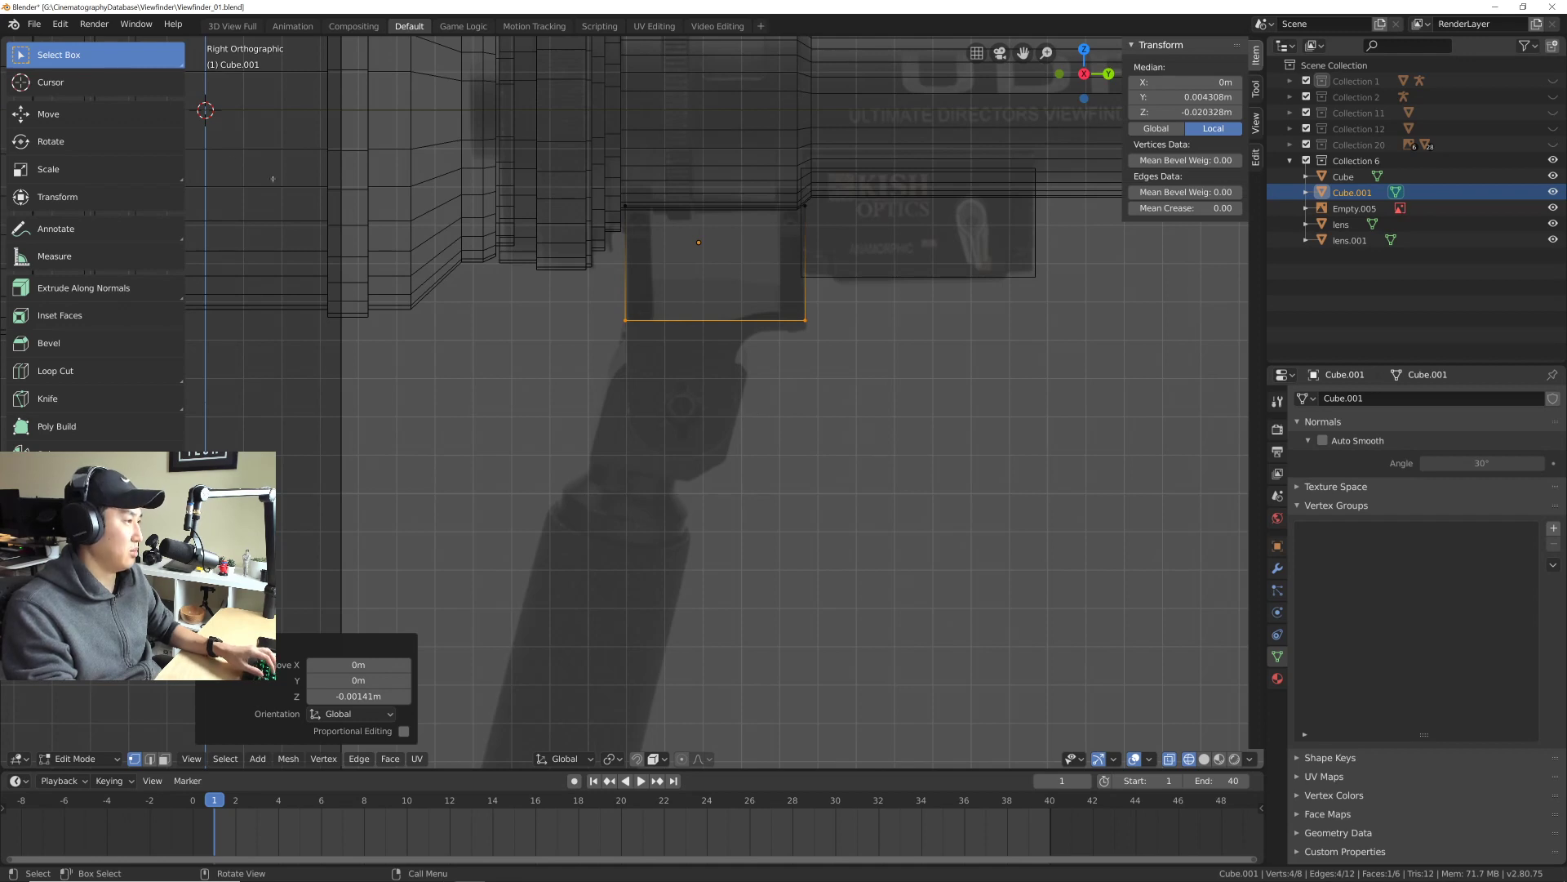
left_click(1355, 208)
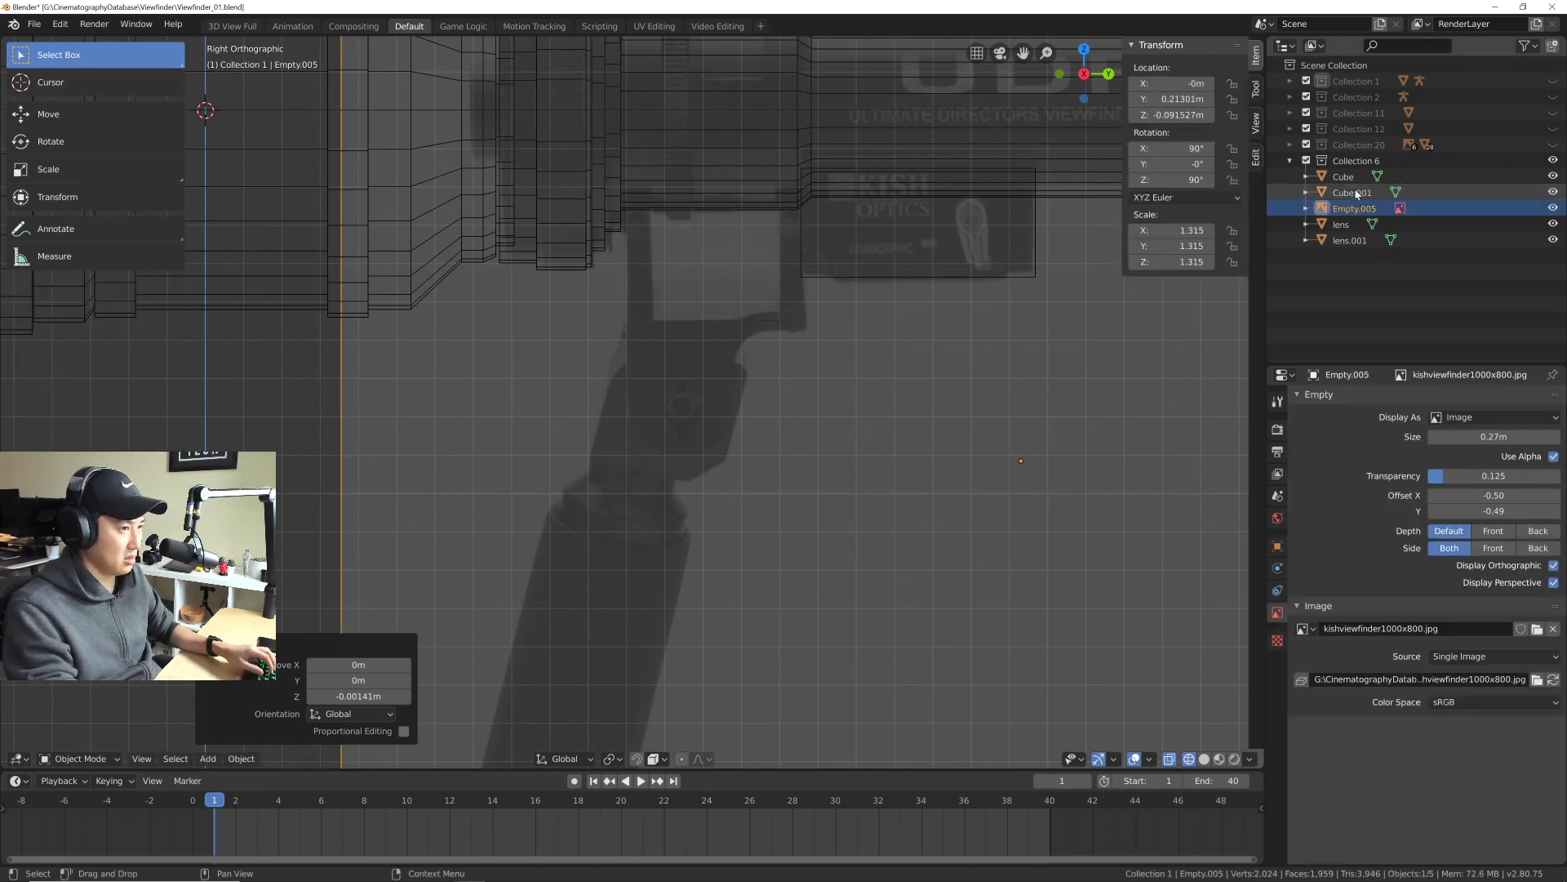
left_click(1356, 194)
scroll(794, 360, "up", 2, "shift")
Step: Try to duplicate the bracket block with the copy shifted only along Y, and undo the duplication
key("shift+d")
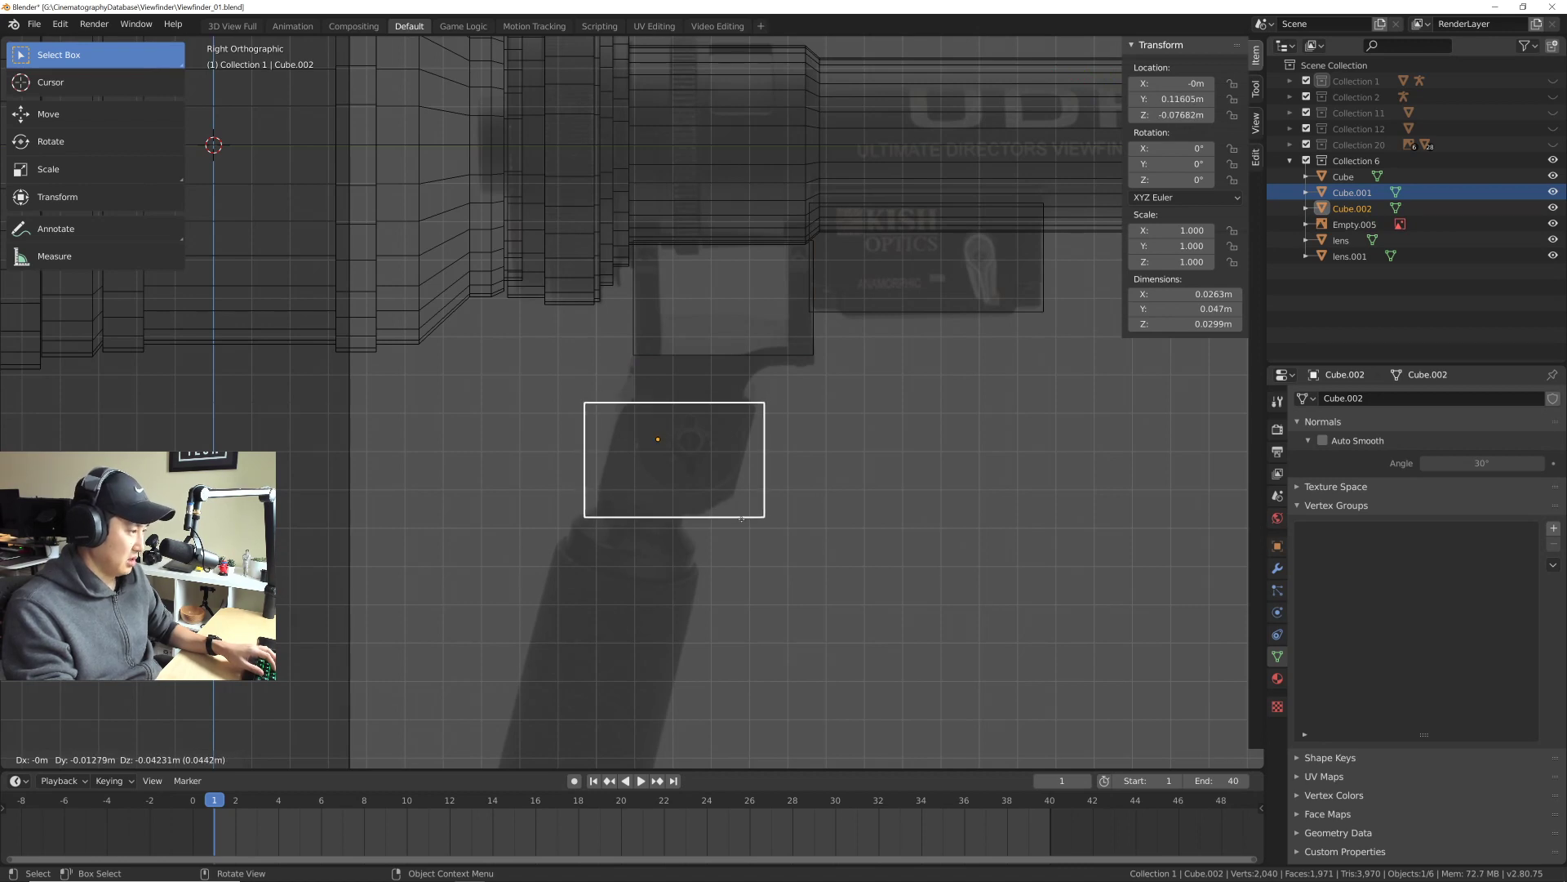
key("y")
left_click(780, 509)
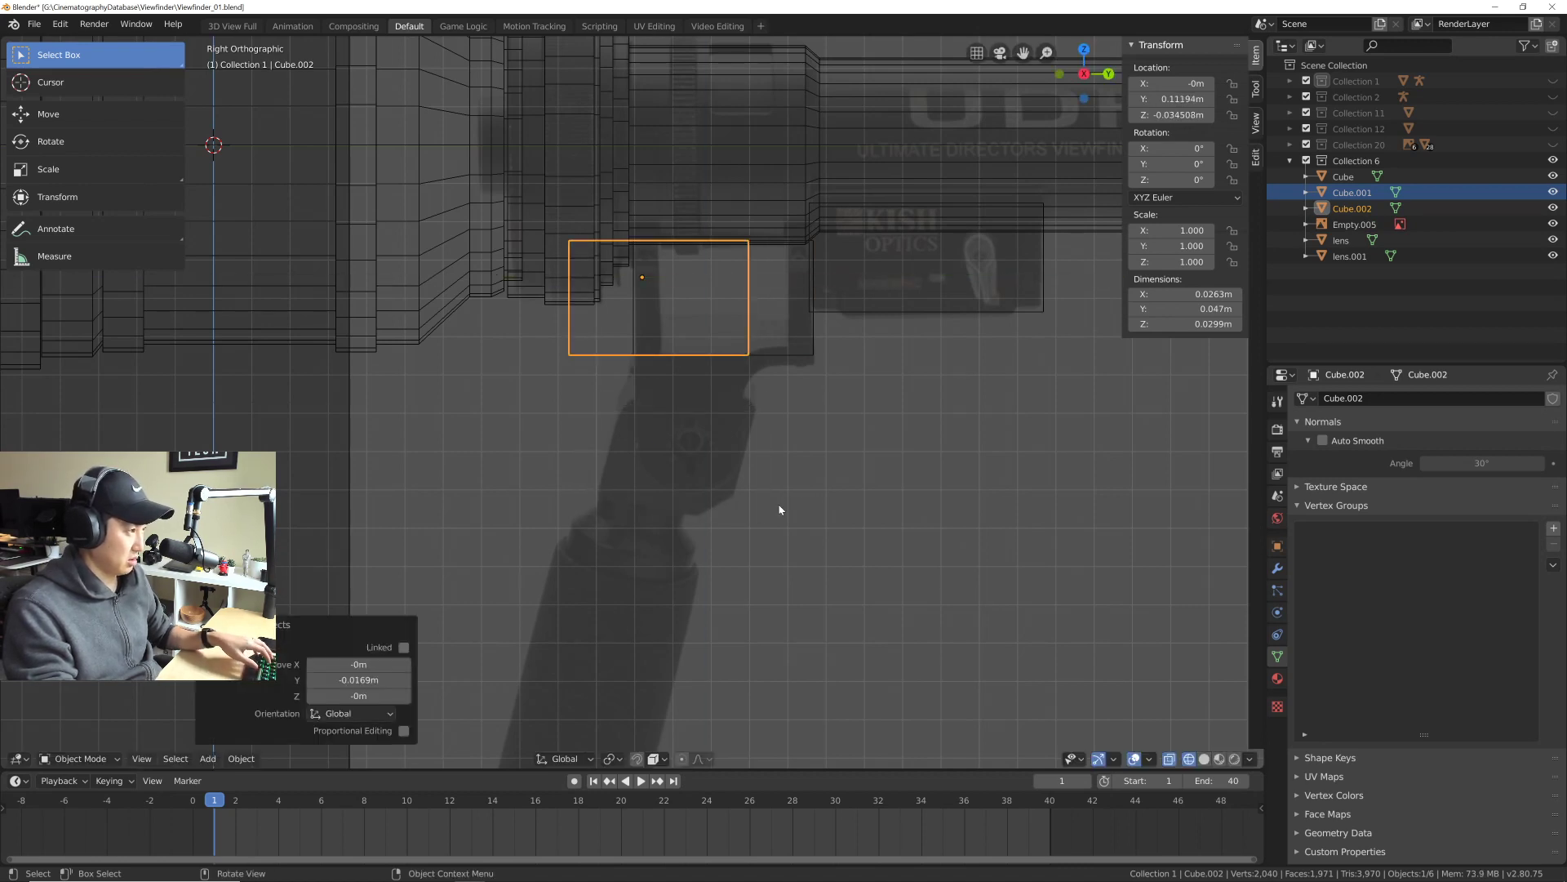
key("ctrl+z")
Step: Try to move the bracket block Cube.001 down over the handle joint, and undo the move
key("shift+d")
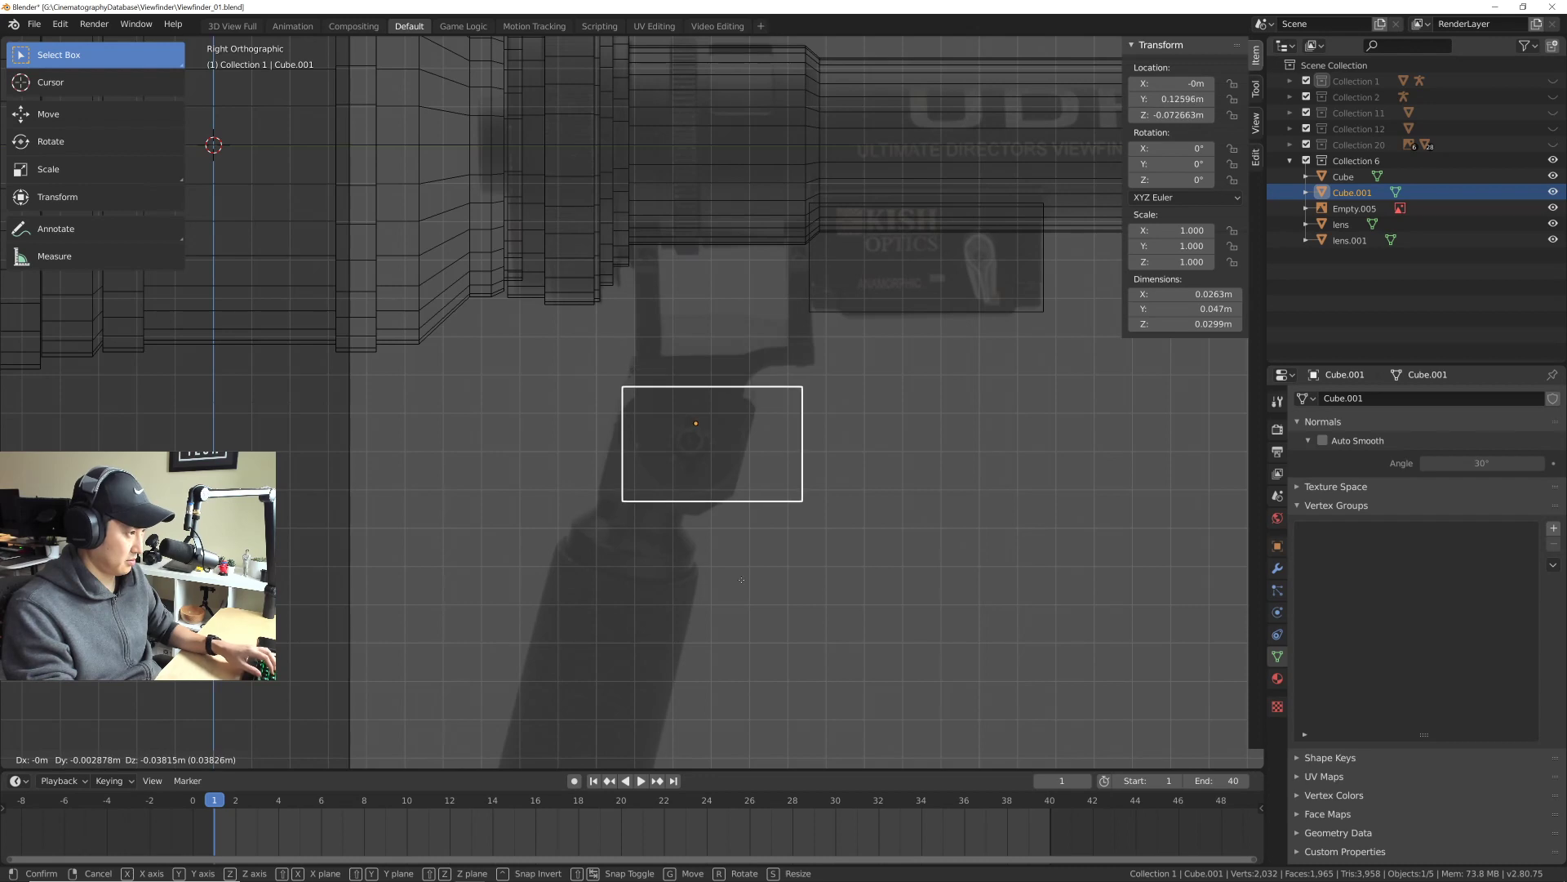
left_click(742, 582)
key("ctrl+z")
scroll(739, 583, "down", 4)
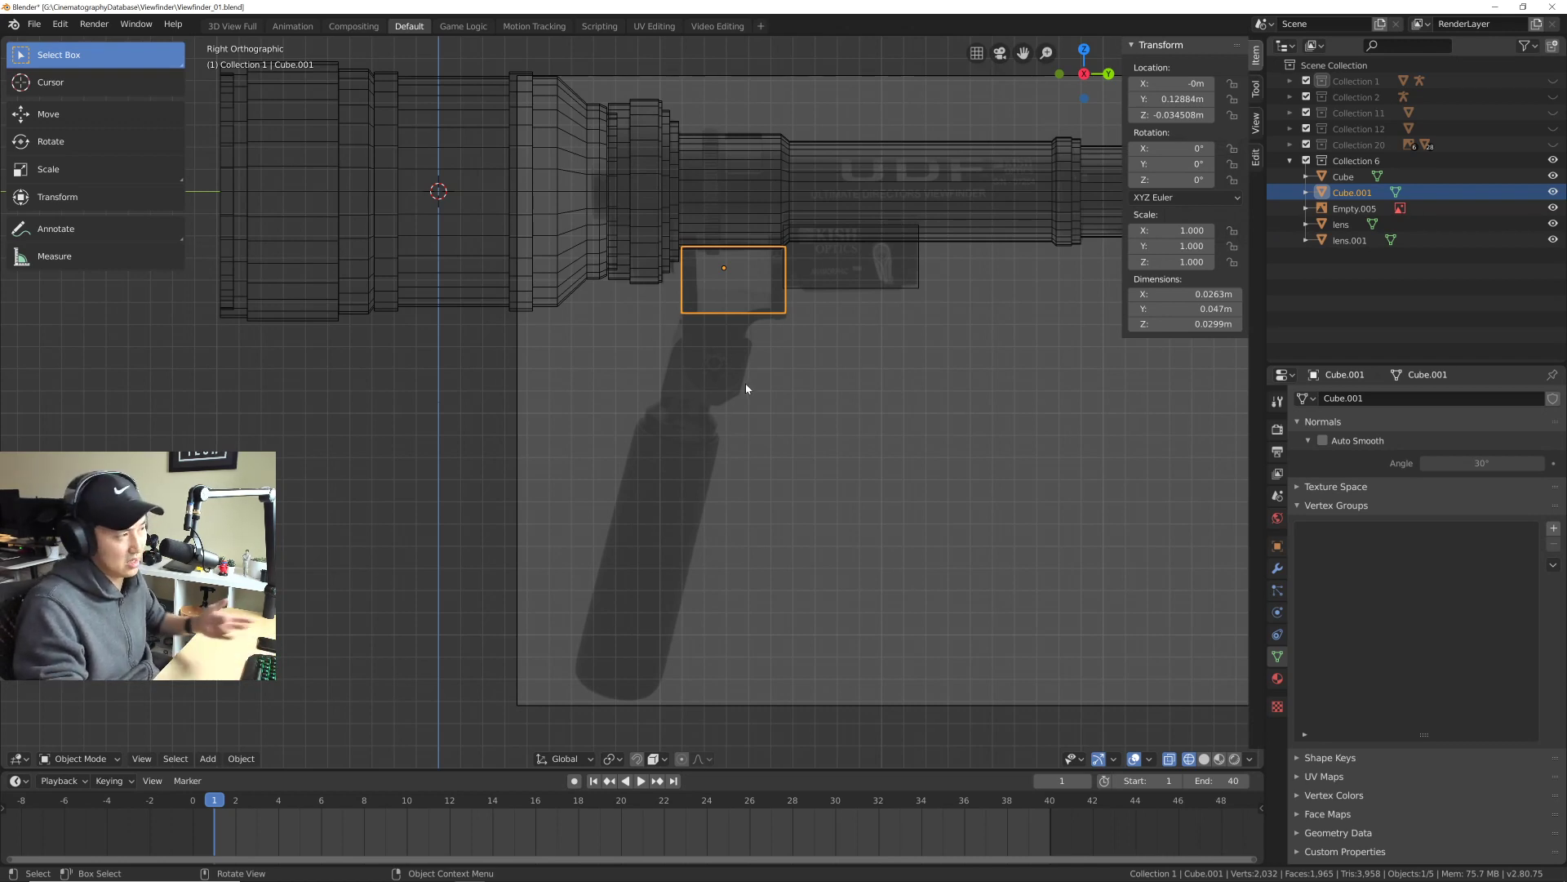
scroll(747, 388, "up", 4)
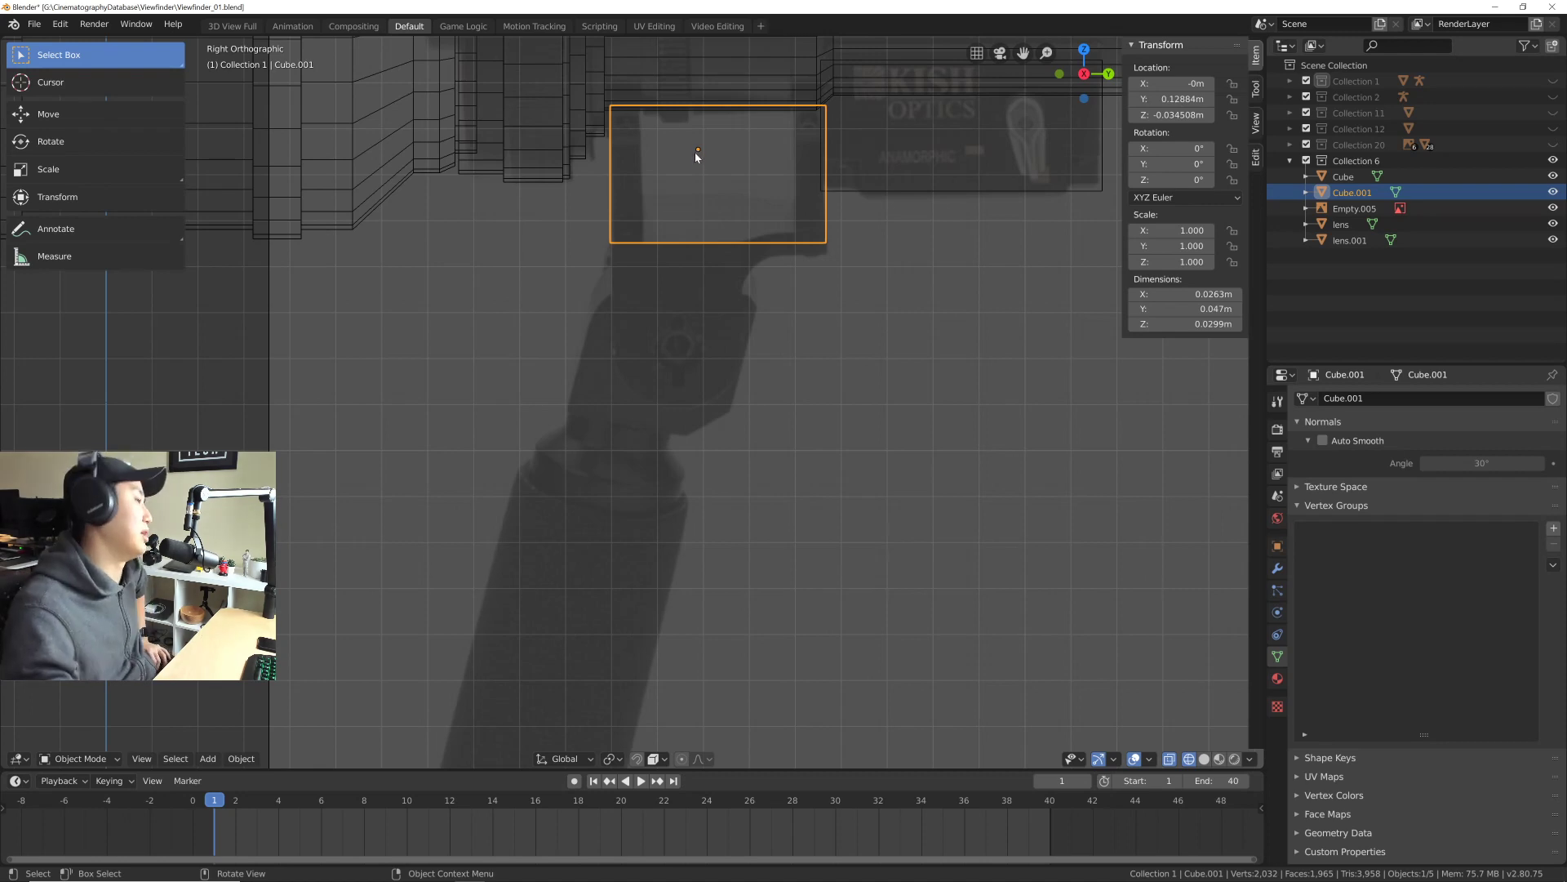
scroll(746, 384, "down", 2)
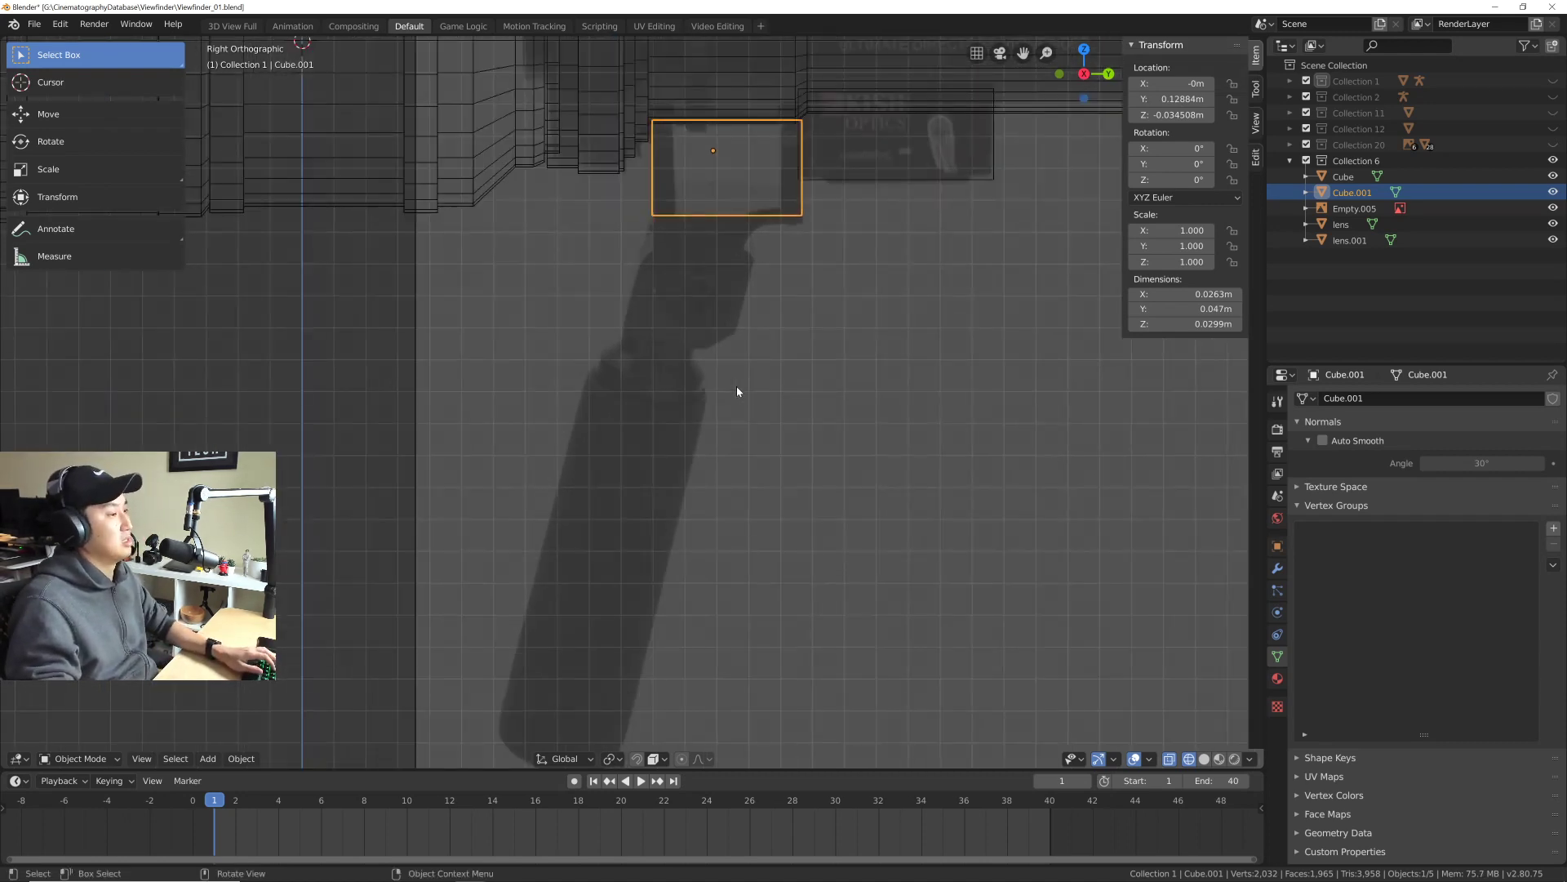
scroll(679, 423, "down", 2)
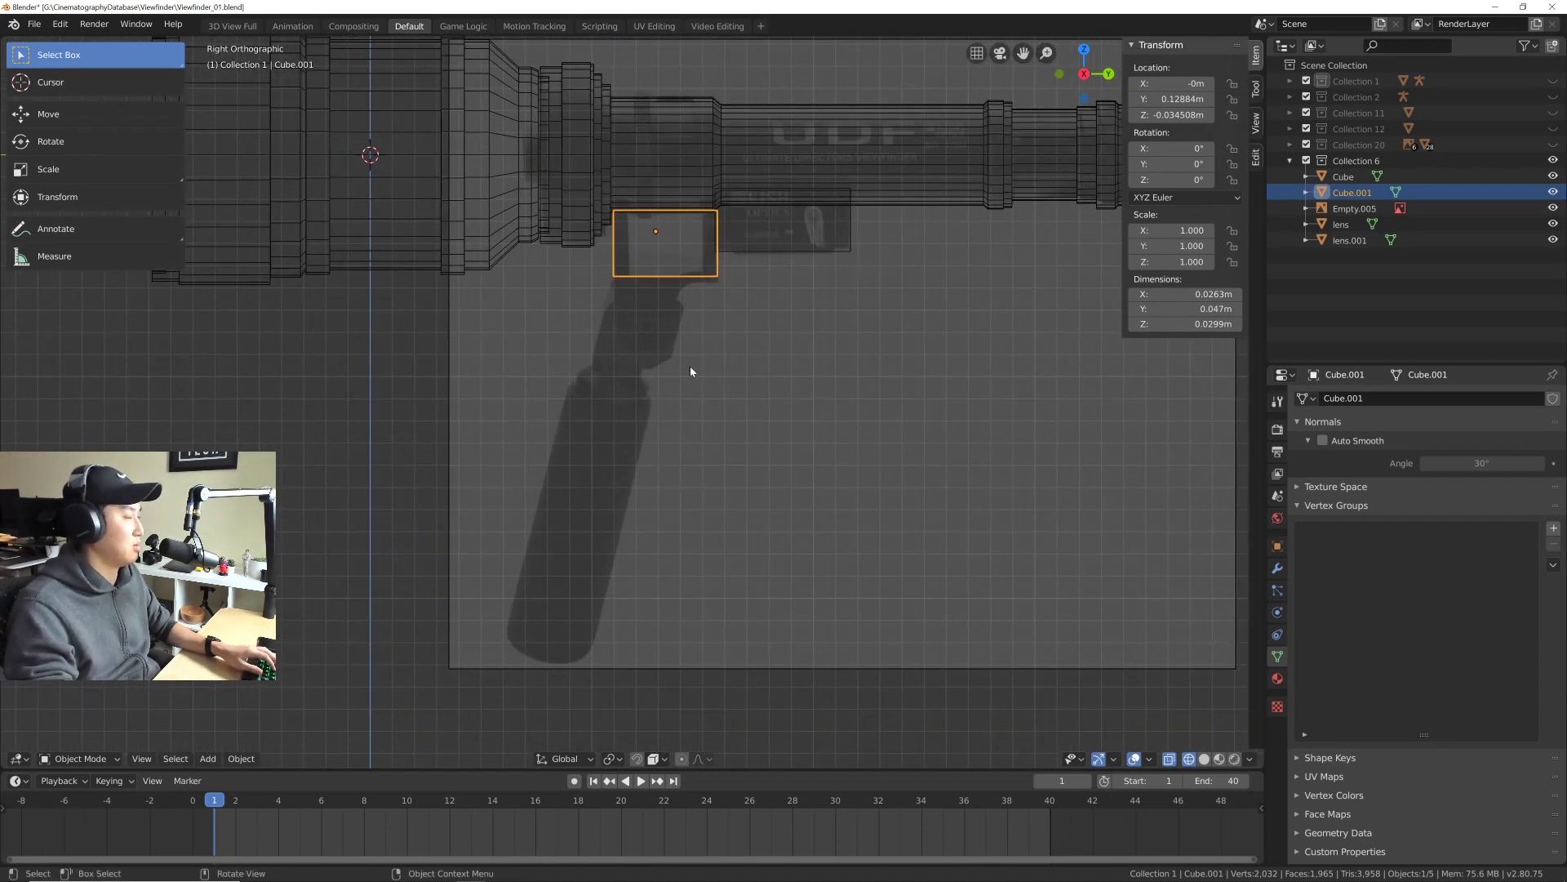
Step: Make Collection 6 the active collection and save the file
middle_click_drag(691, 371, 678, 363, "shift")
left_click(1355, 160)
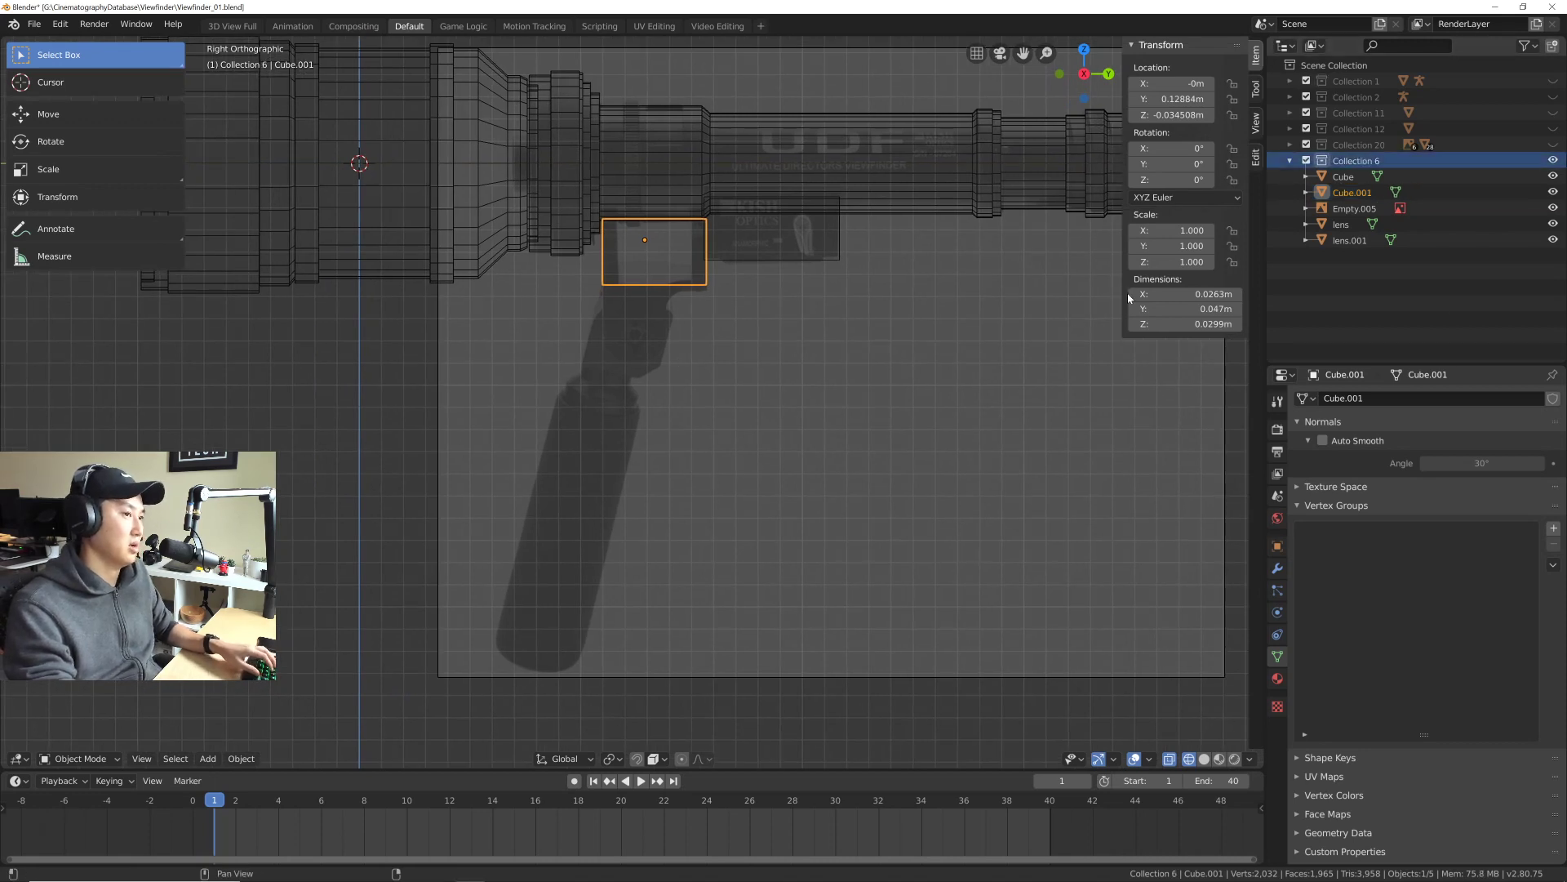
middle_click_drag(789, 384, 782, 352, "shift")
key("ctrl+s")
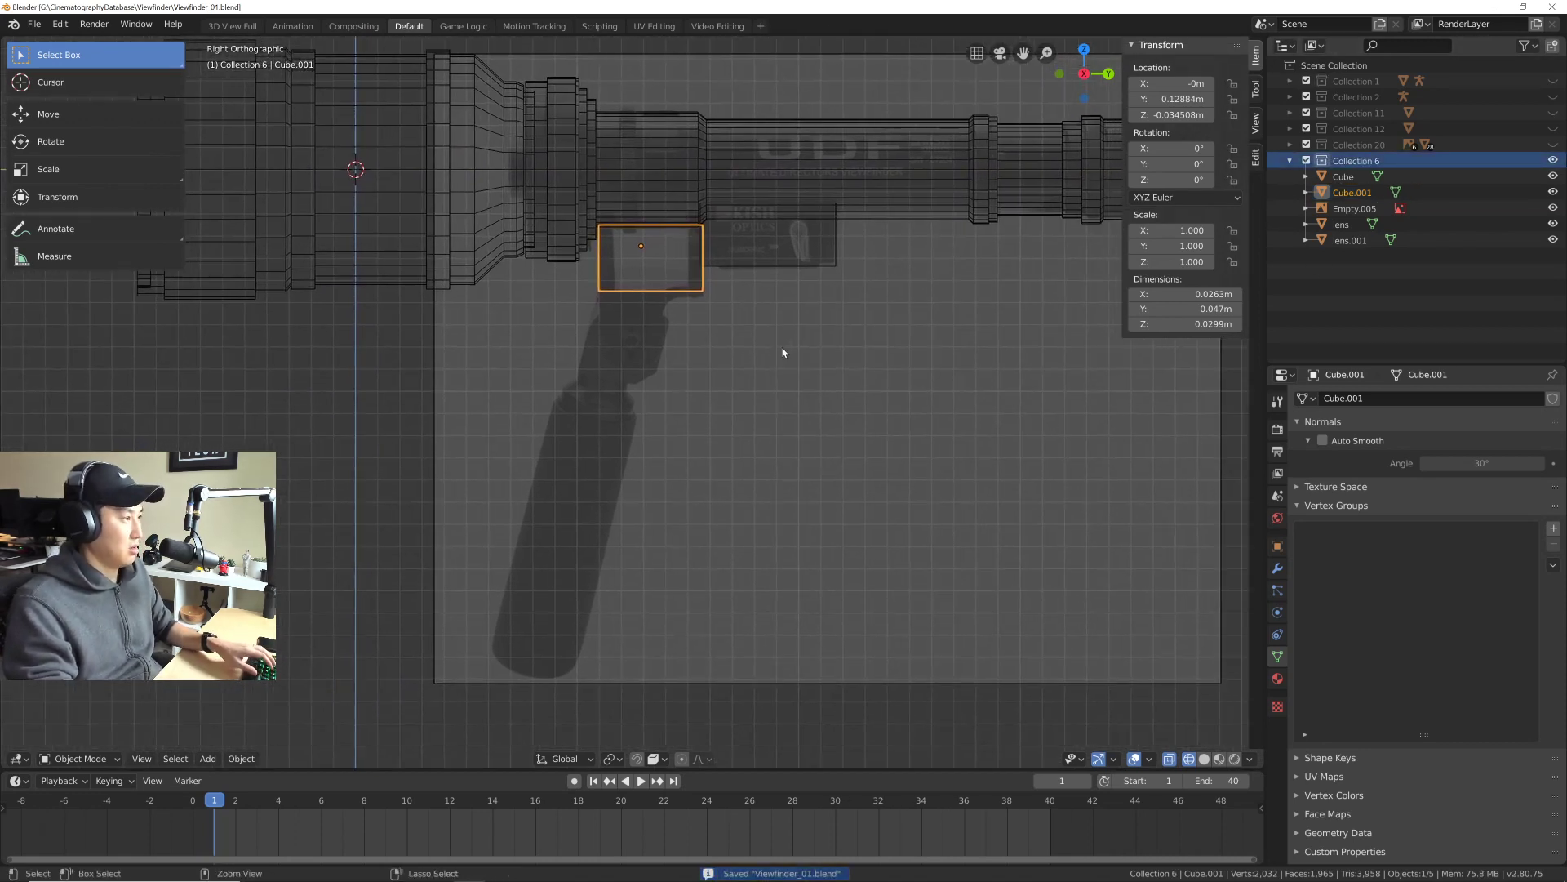
Step: Deselect everything and add a cylinder mesh with 16 vertices for the handle
left_click(698, 493)
key("alt+a")
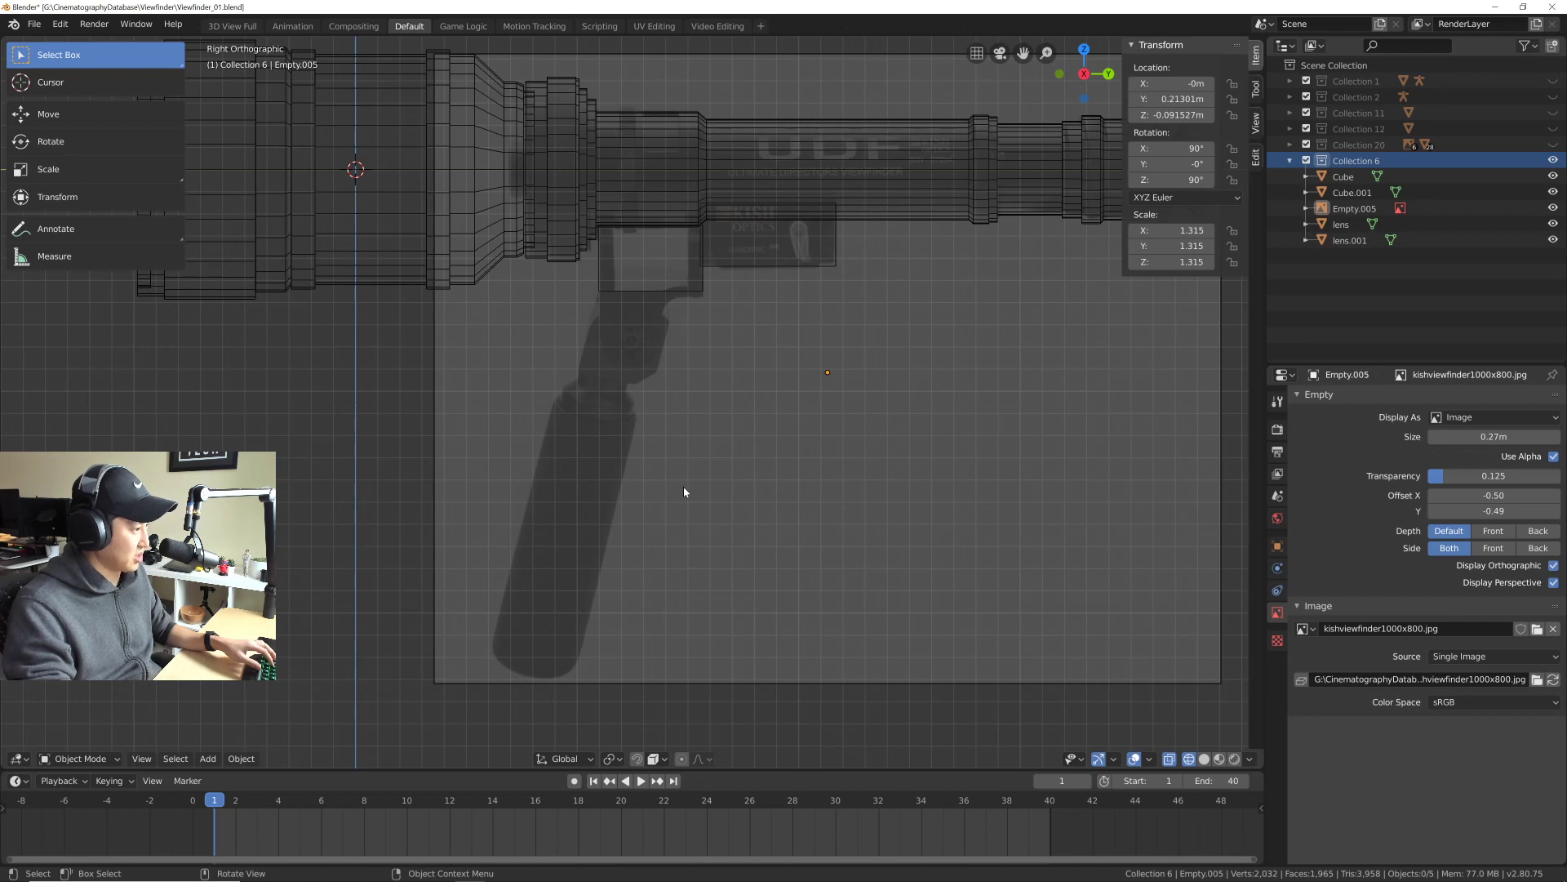
key("shift+a")
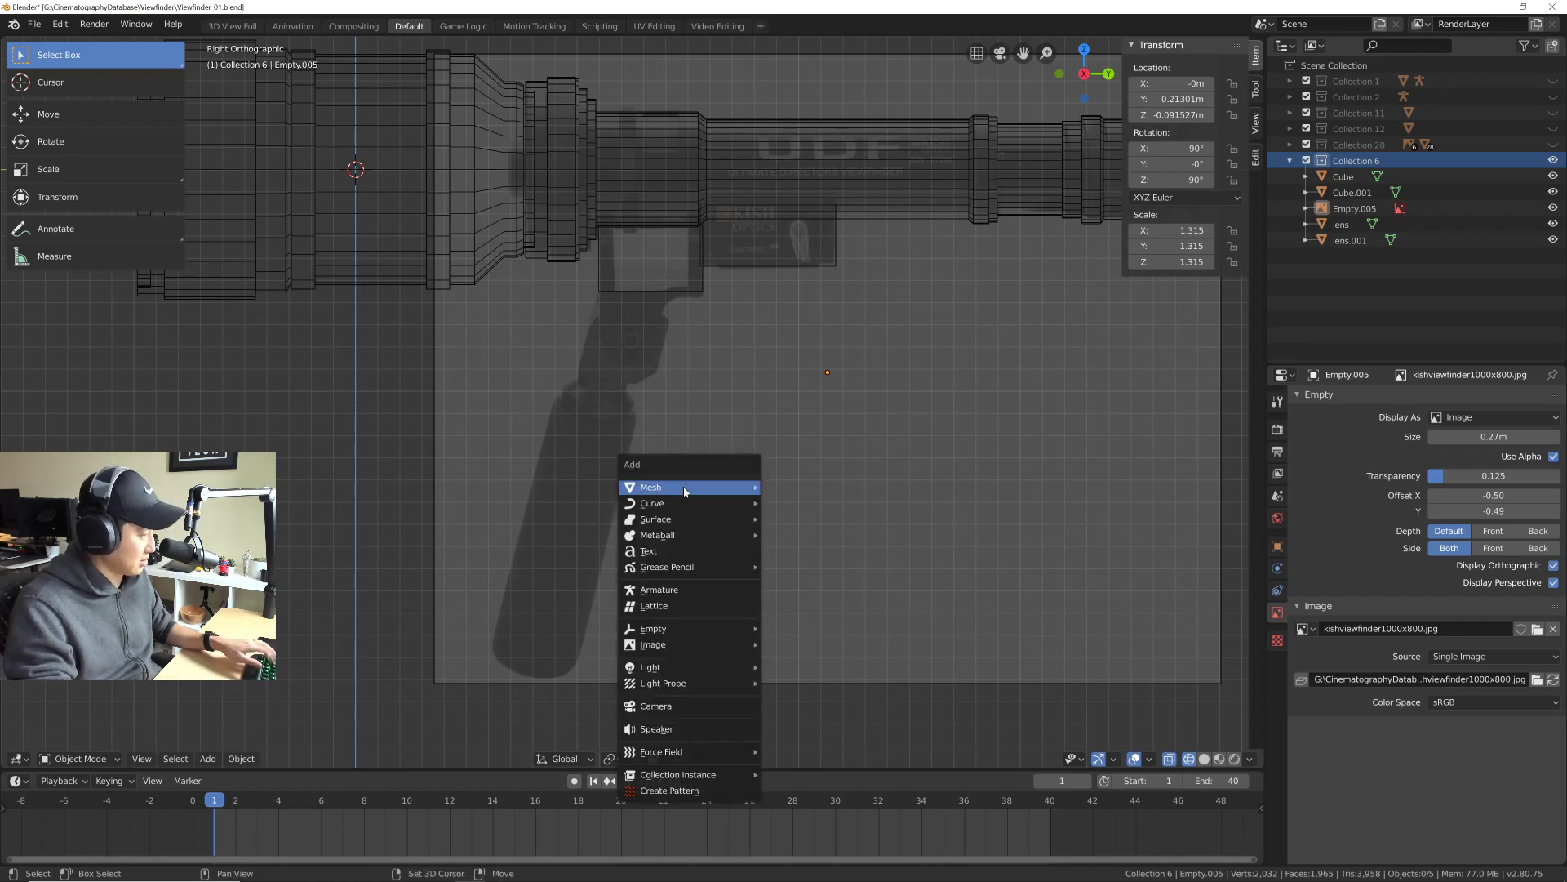
mouse_move(686, 487)
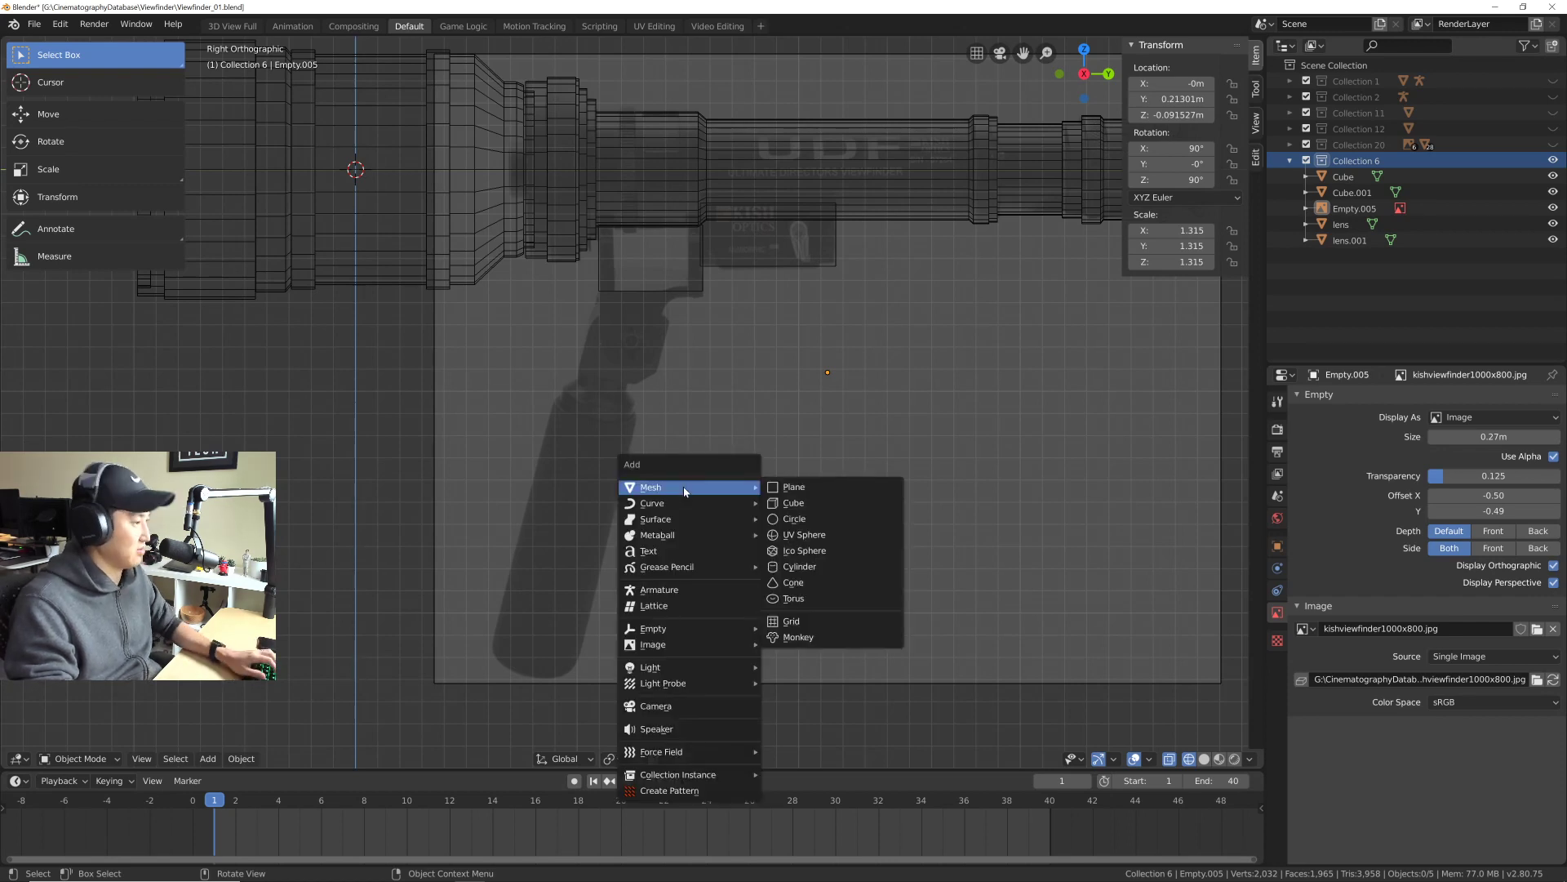
left_click(821, 567)
scroll(664, 492, "down", 5)
mouse_move(377, 547)
left_mouse_down()
mouse_move(330, 547)
mouse_move(400, 547)
left_mouse_up()
type("16")
key("Return")
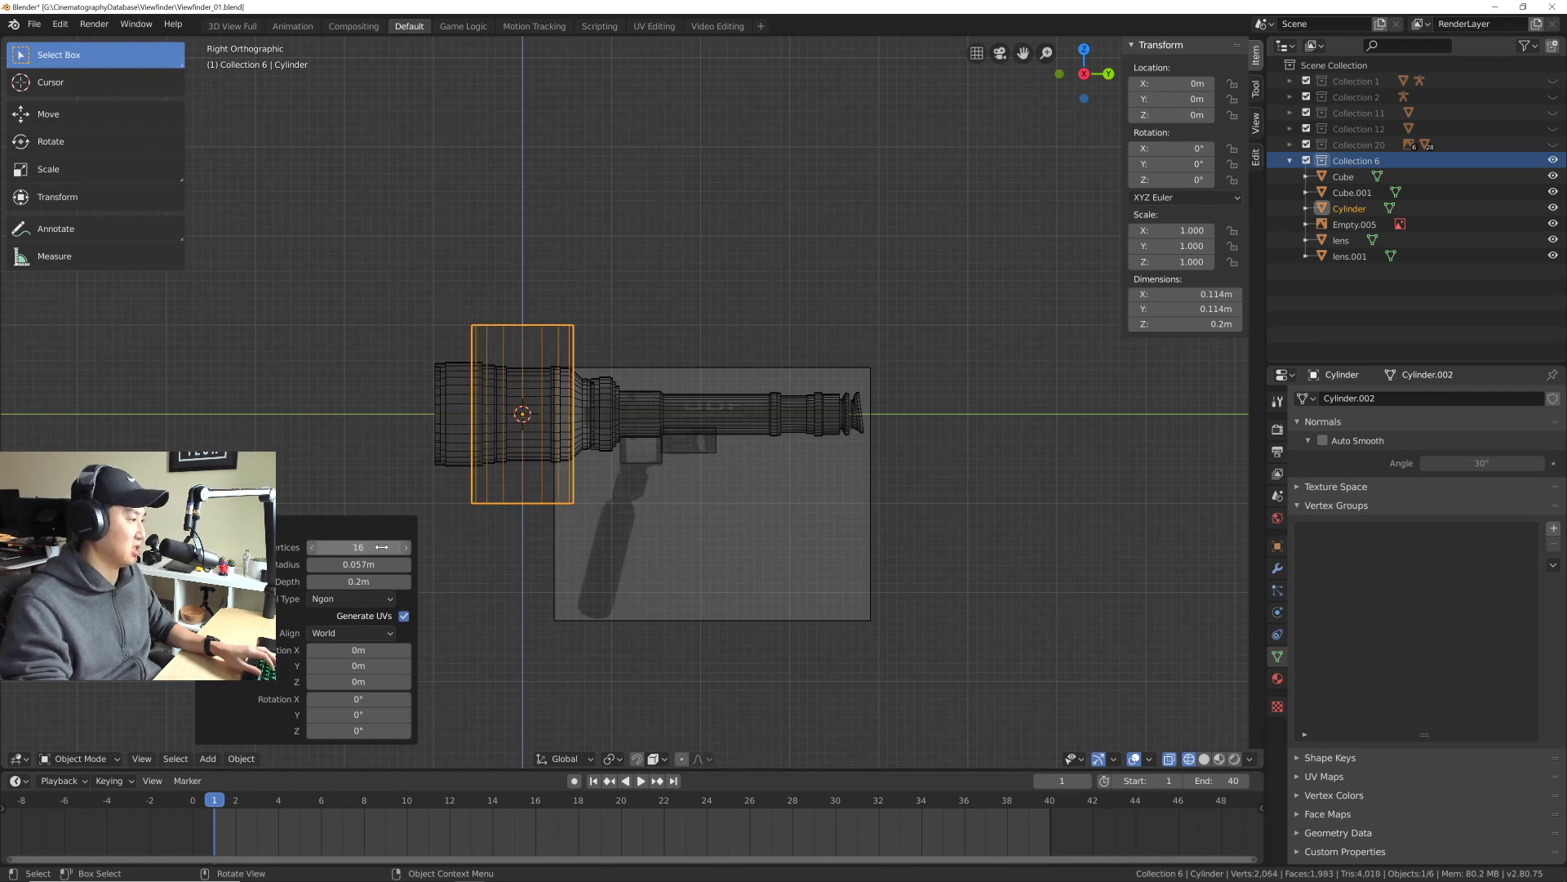
Step: Reduce the new cylinder's radius to 0.0191 m to approximate the handle's thickness
scroll(545, 456, "up", 2)
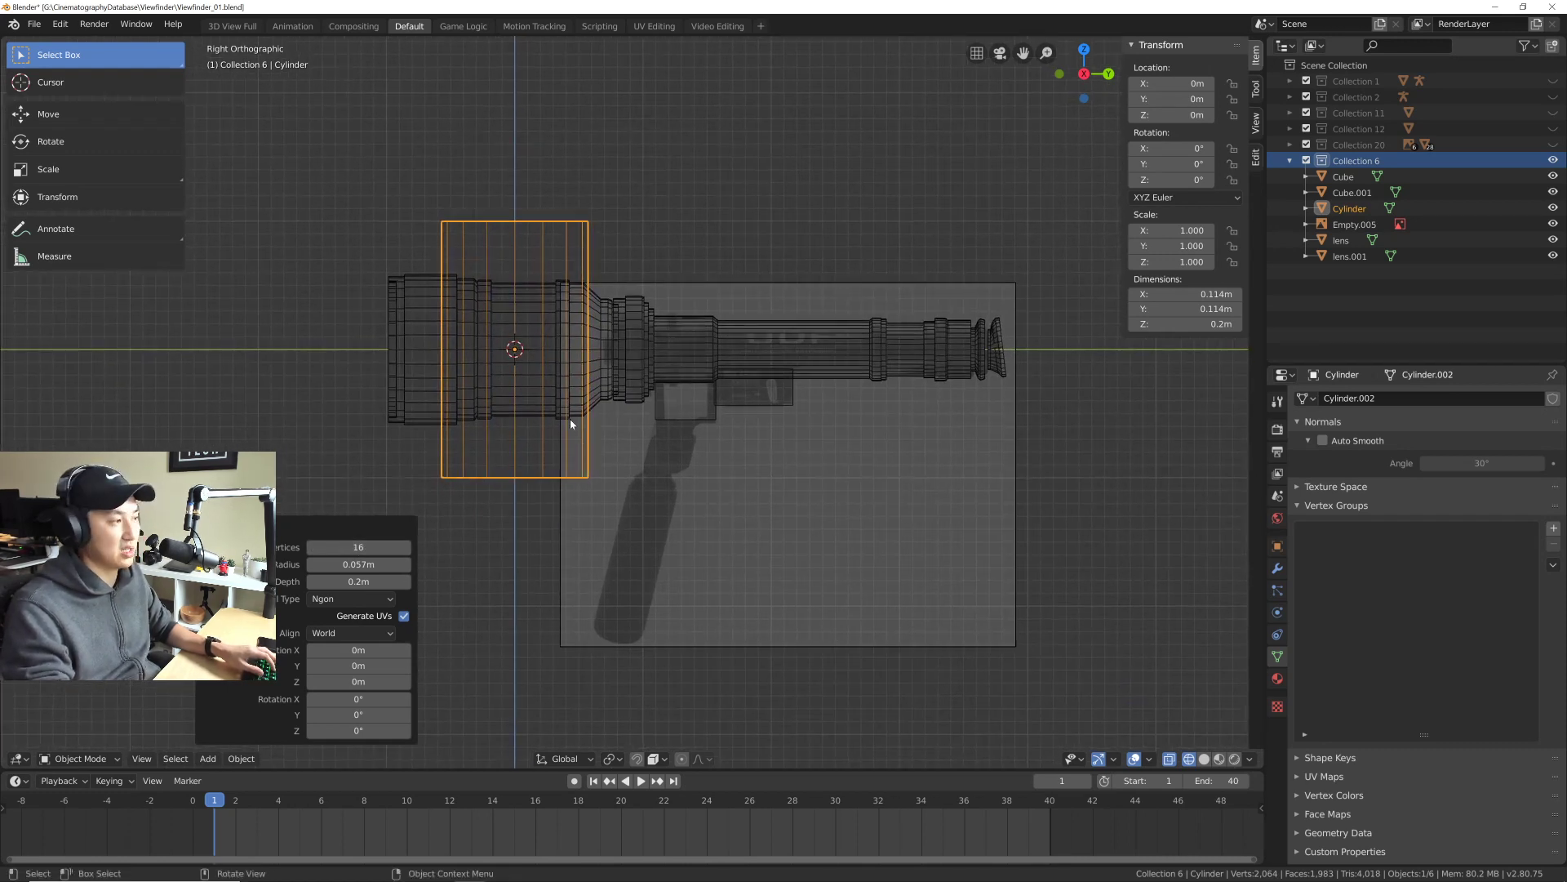
scroll(570, 420, "up", 3)
scroll(609, 404, "down", 2)
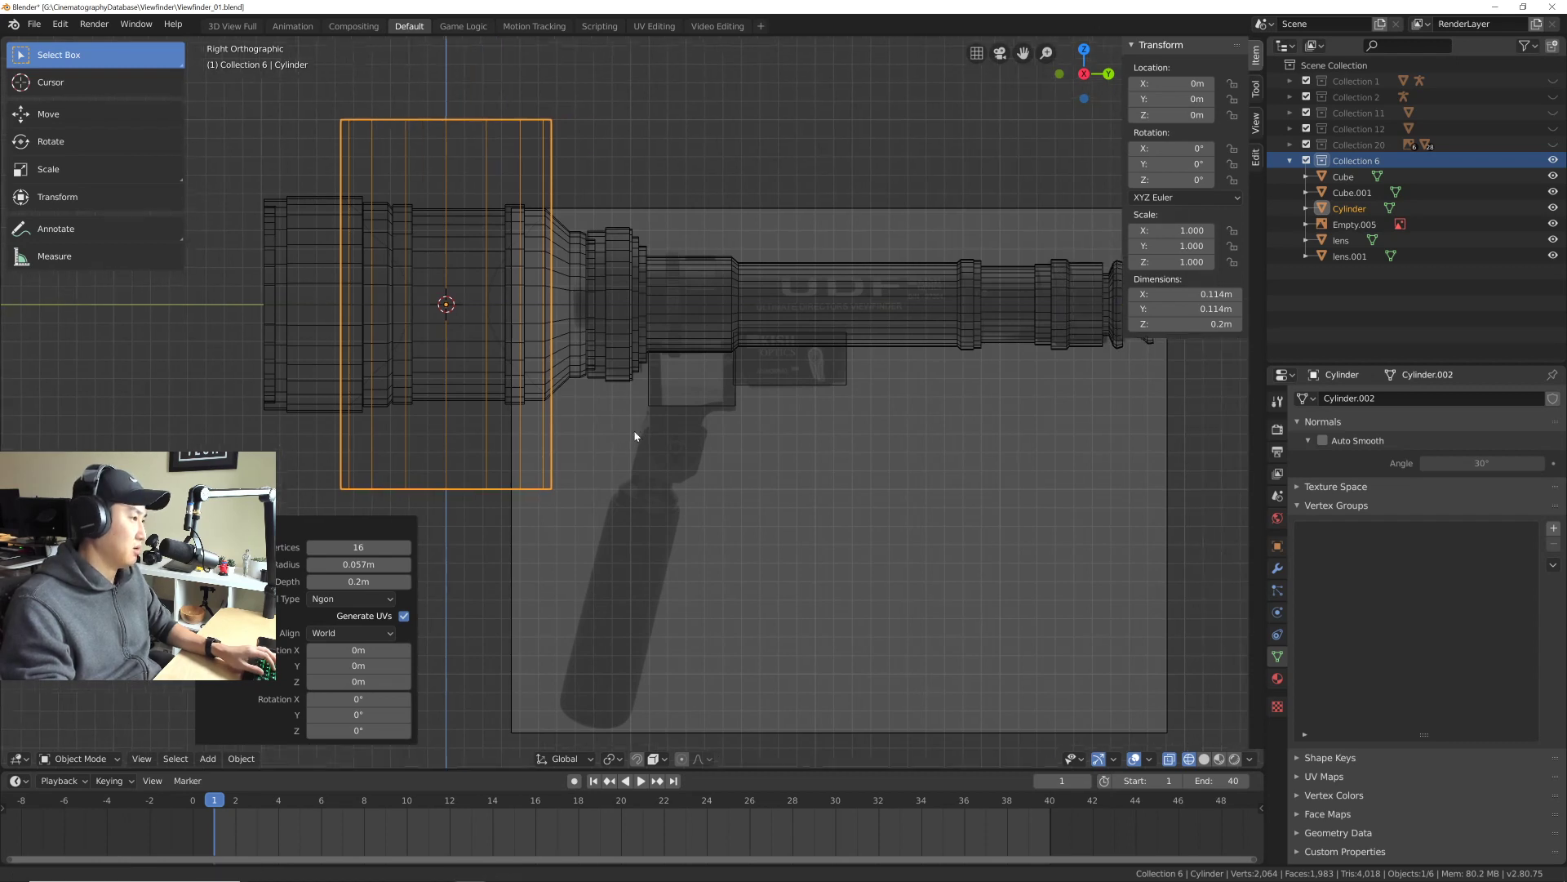
middle_click_drag(513, 359, 541, 386, "shift")
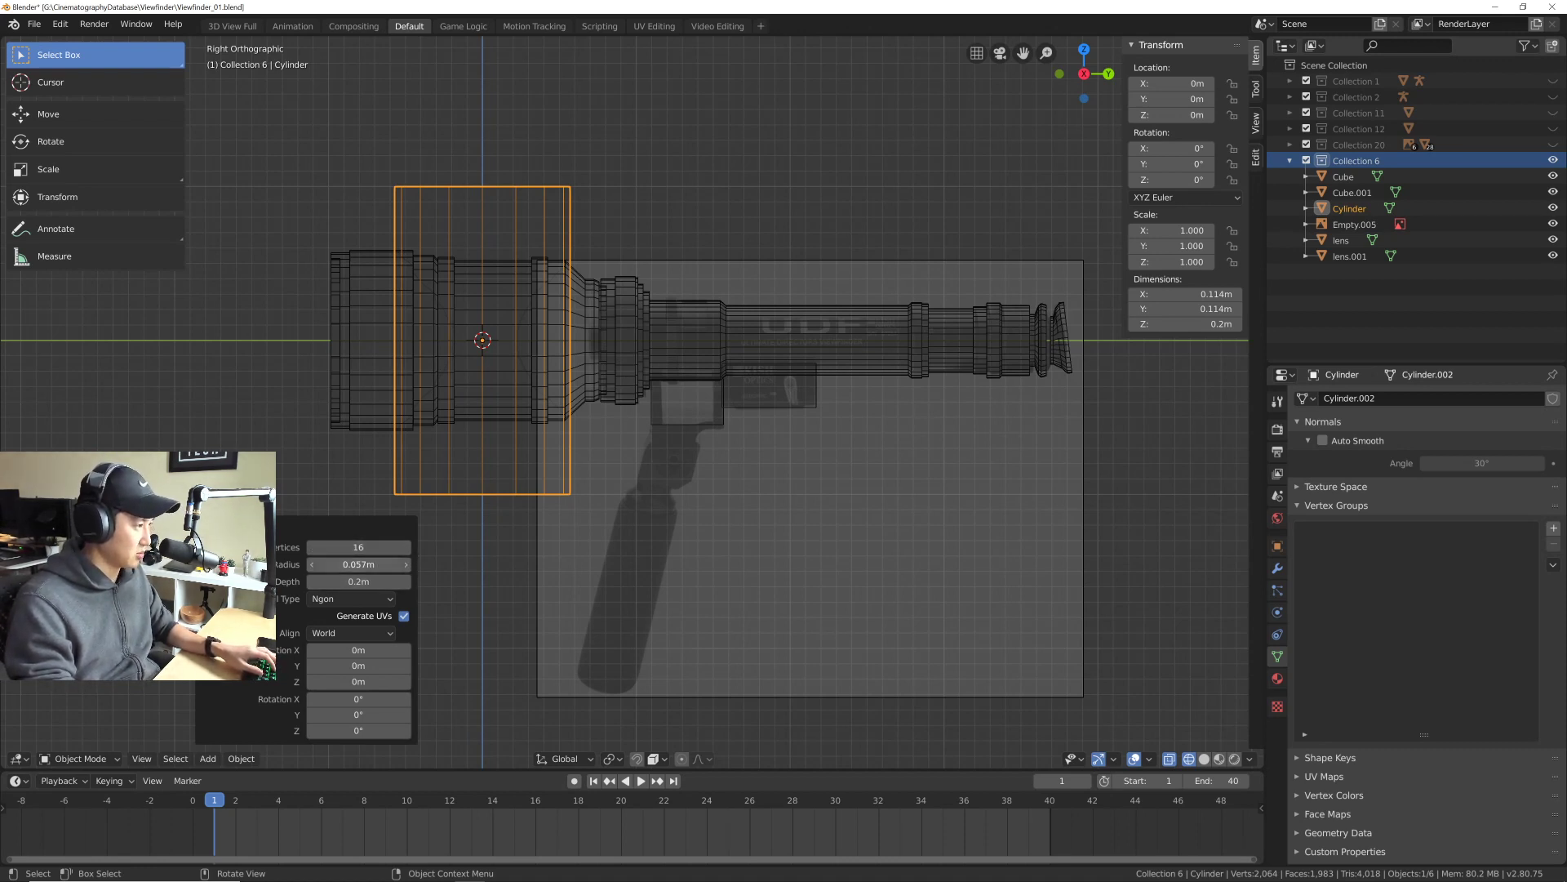
left_click_drag(371, 566, 265, 566)
middle_click_drag(617, 494, 628, 437, "shift")
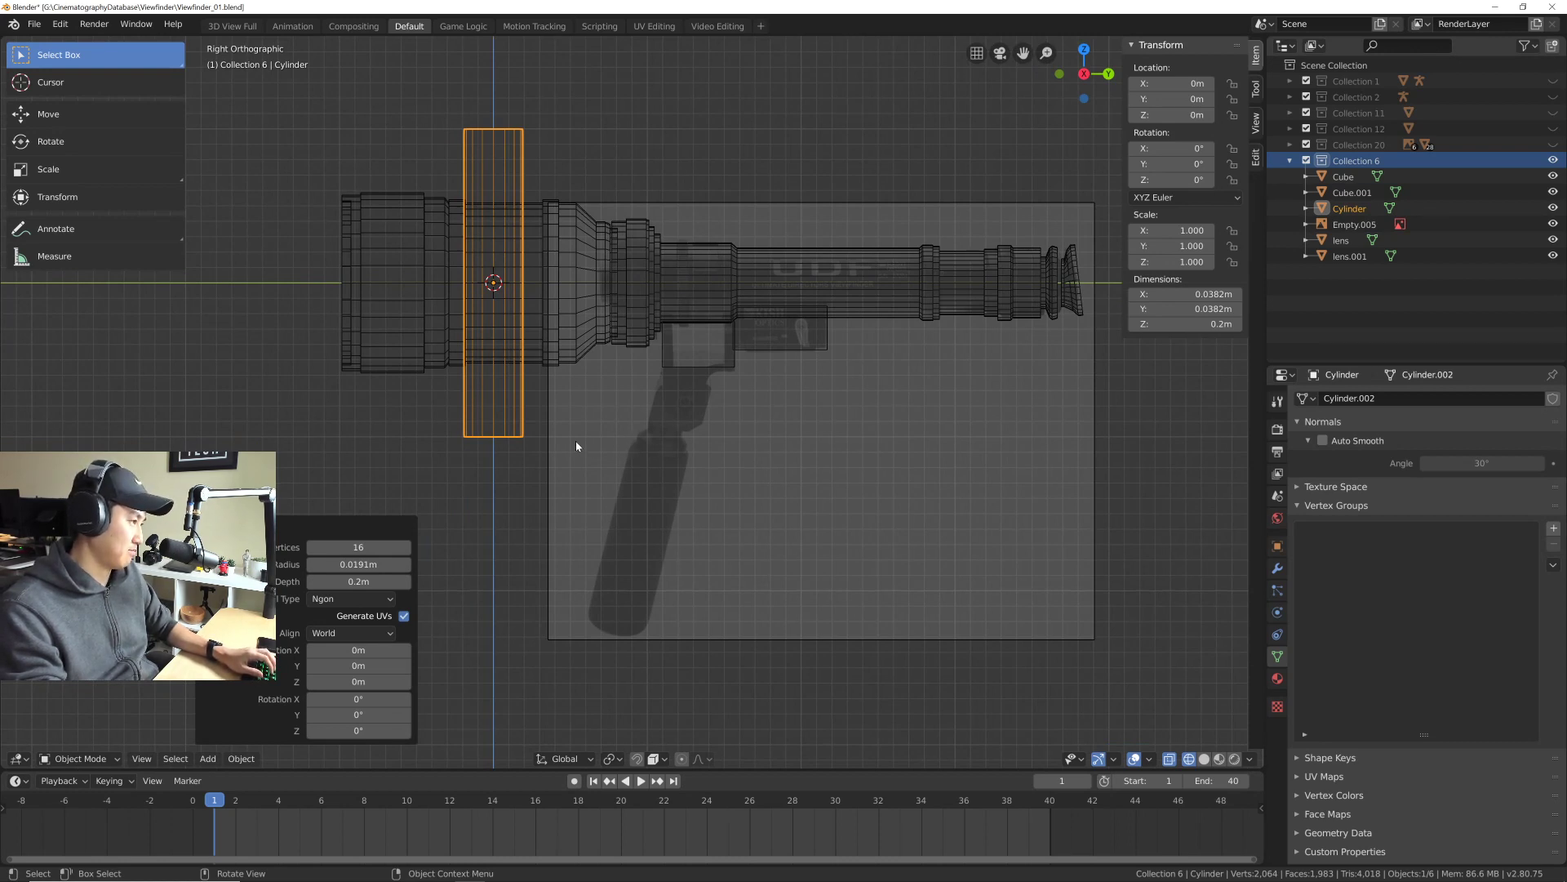
Step: Edit the cylinder's mesh and shorten it along Z, scaling by 0.802 and again by 0.937 to approximate the handle's length
key("Tab")
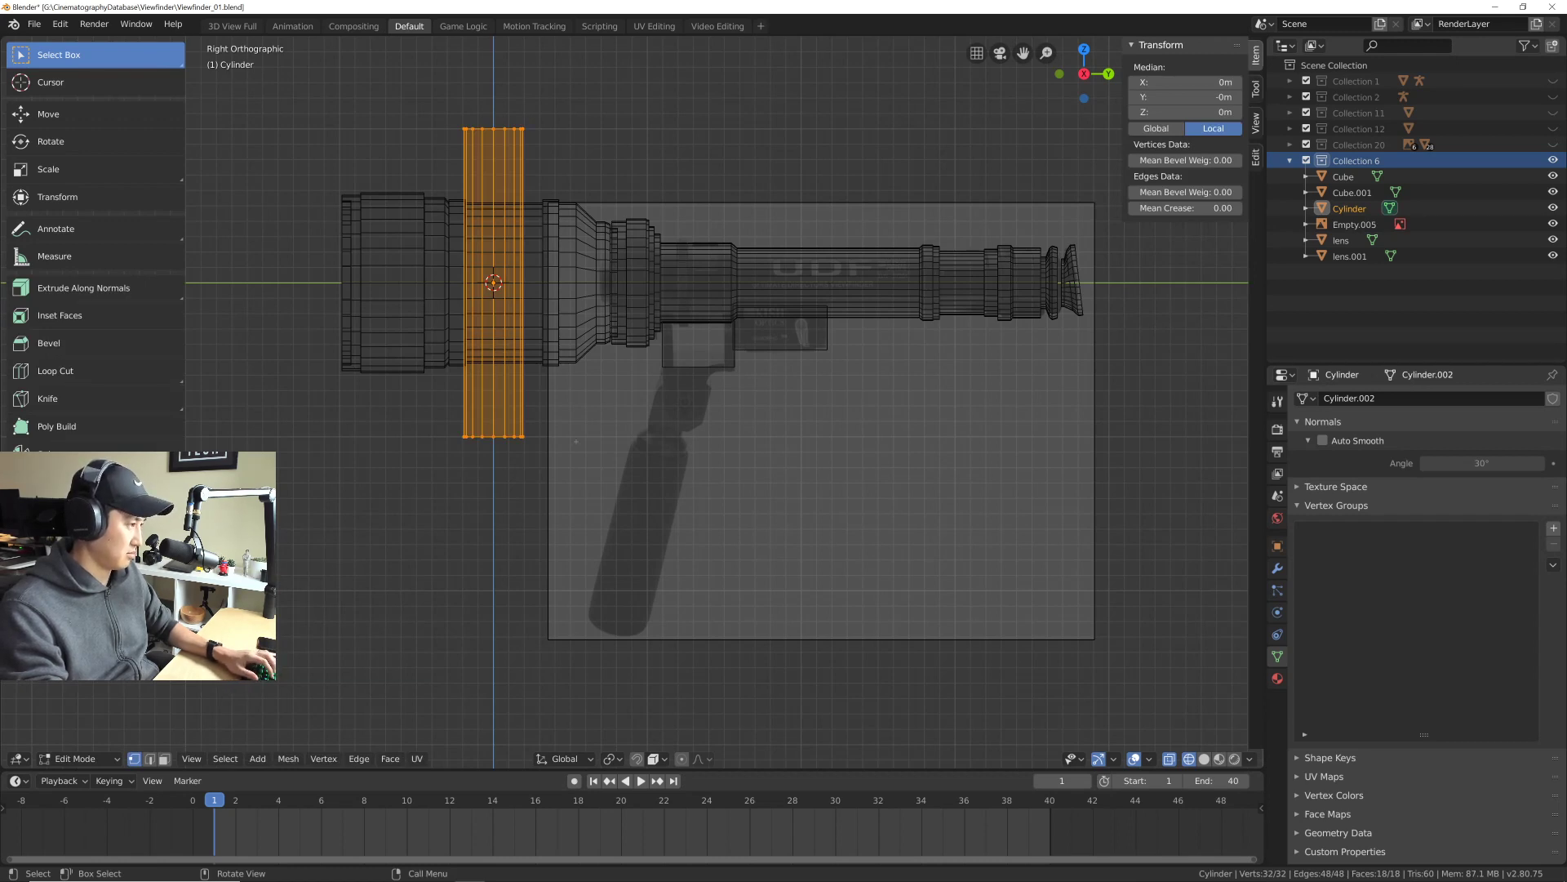
scroll(576, 441, "up", 3, "shift")
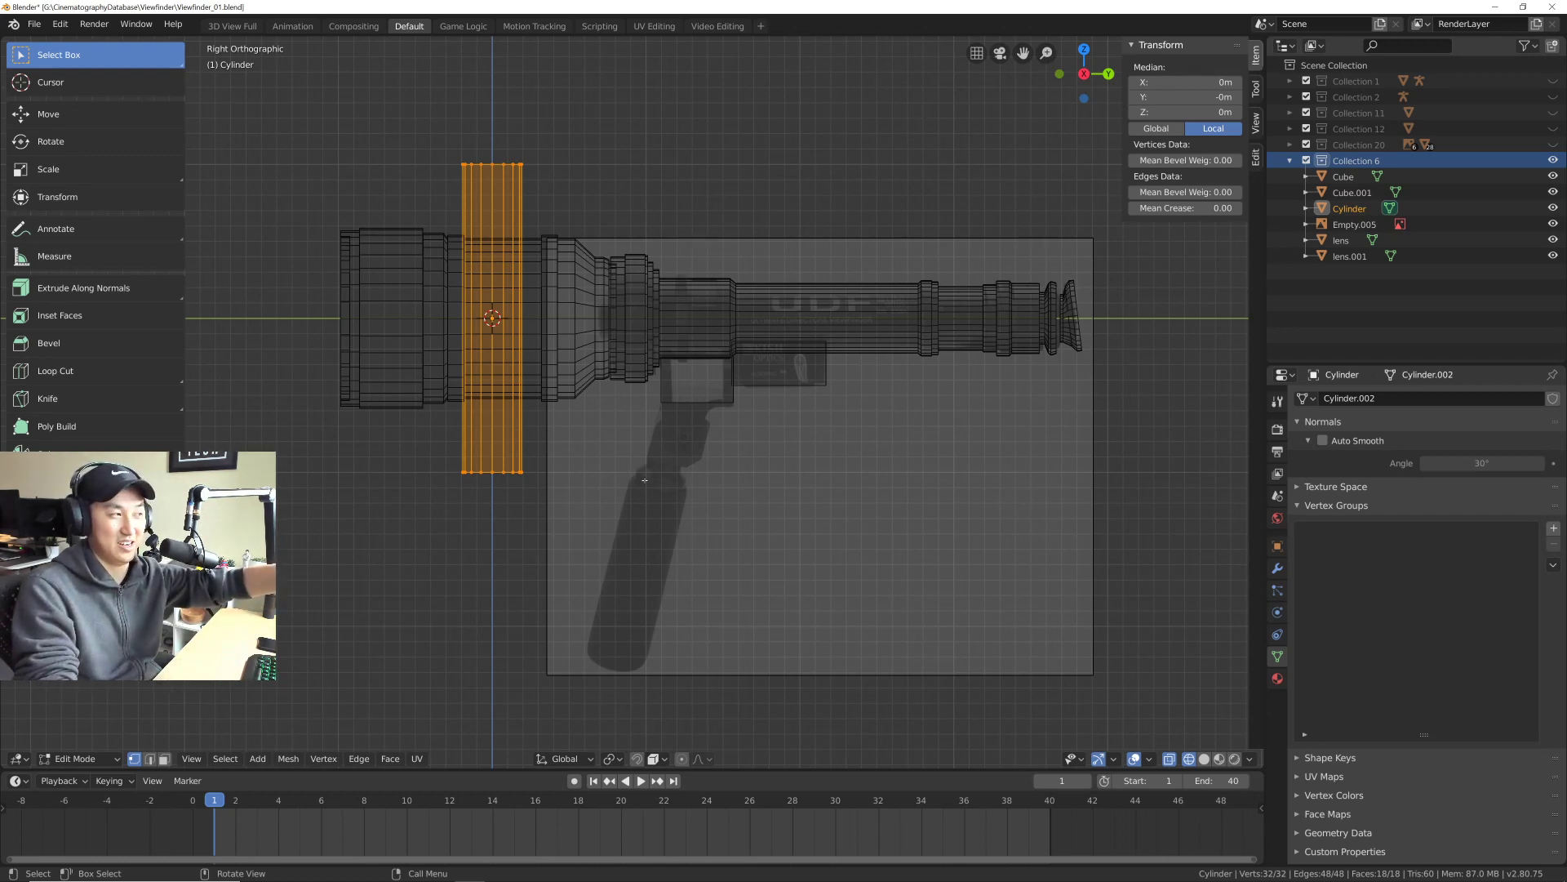
key("g")
key("z")
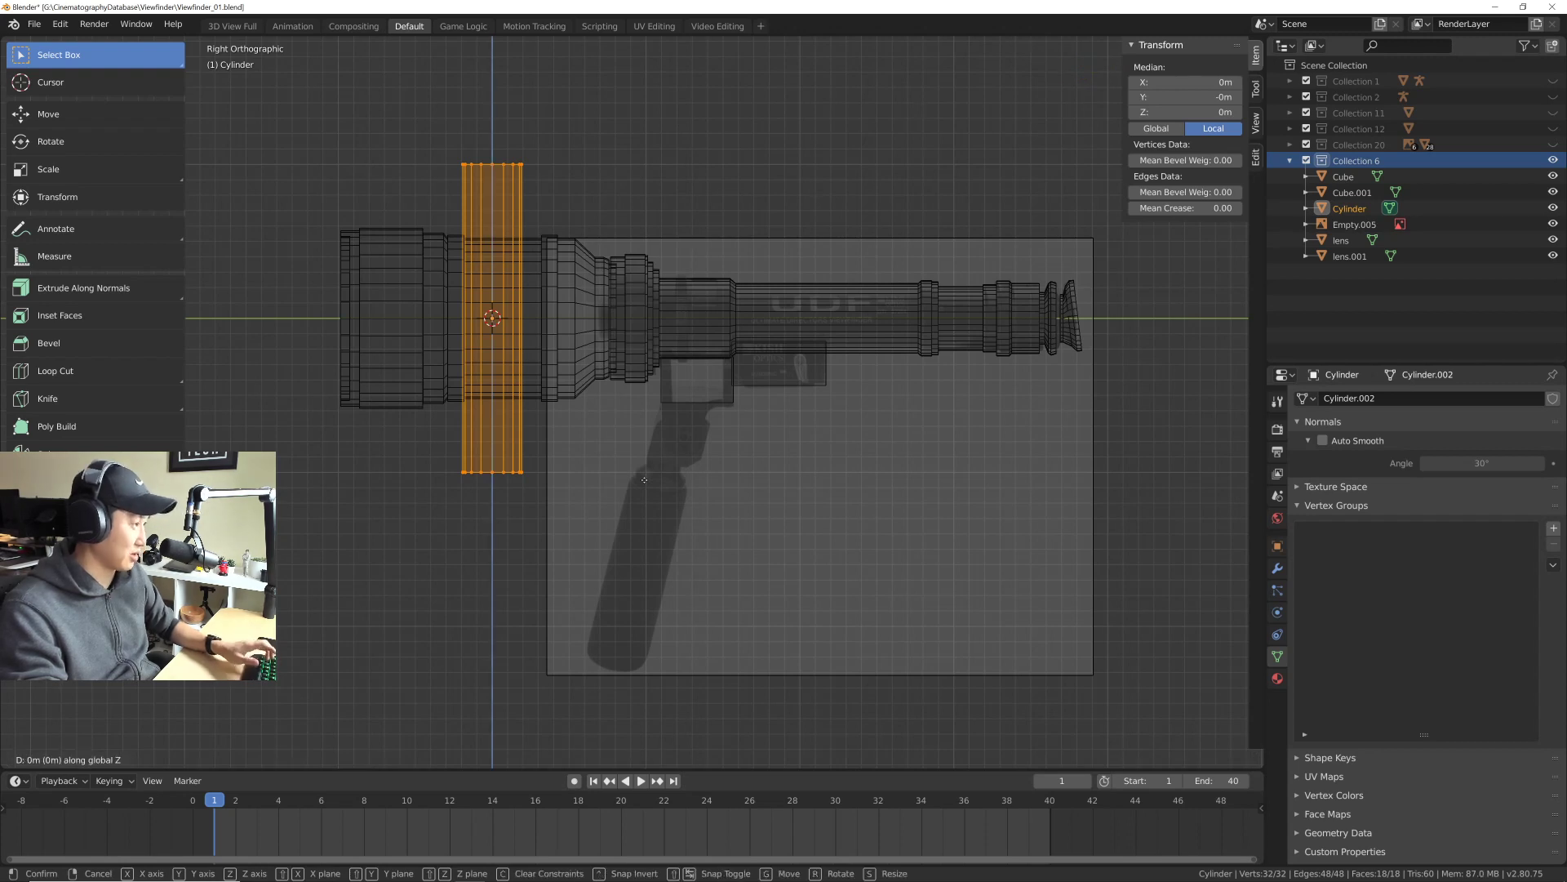
left_click(641, 476)
key("s")
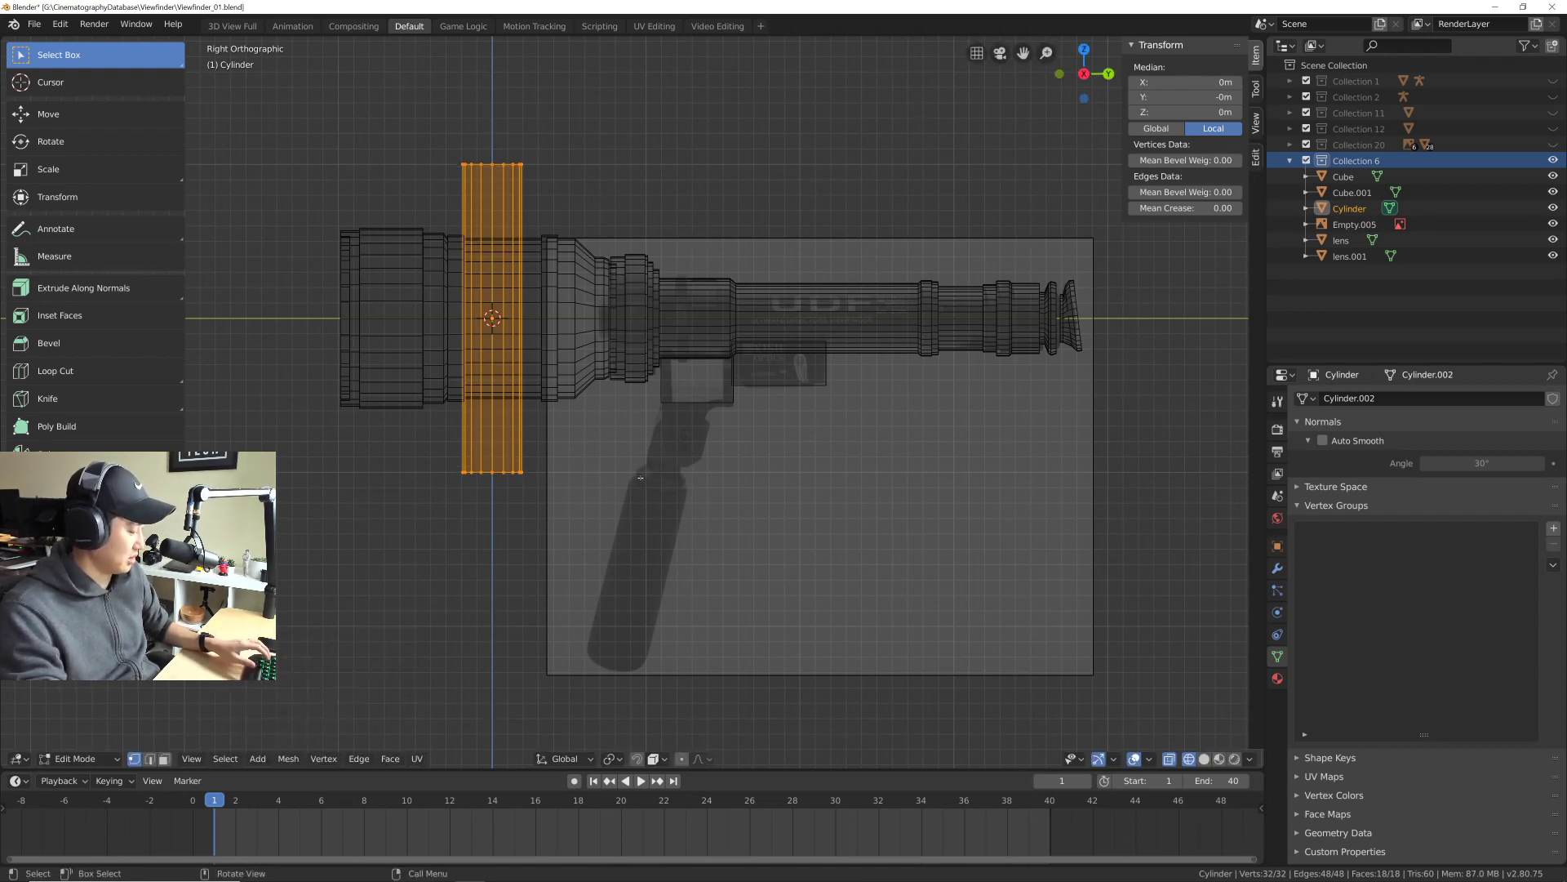
key("z")
left_click(610, 448)
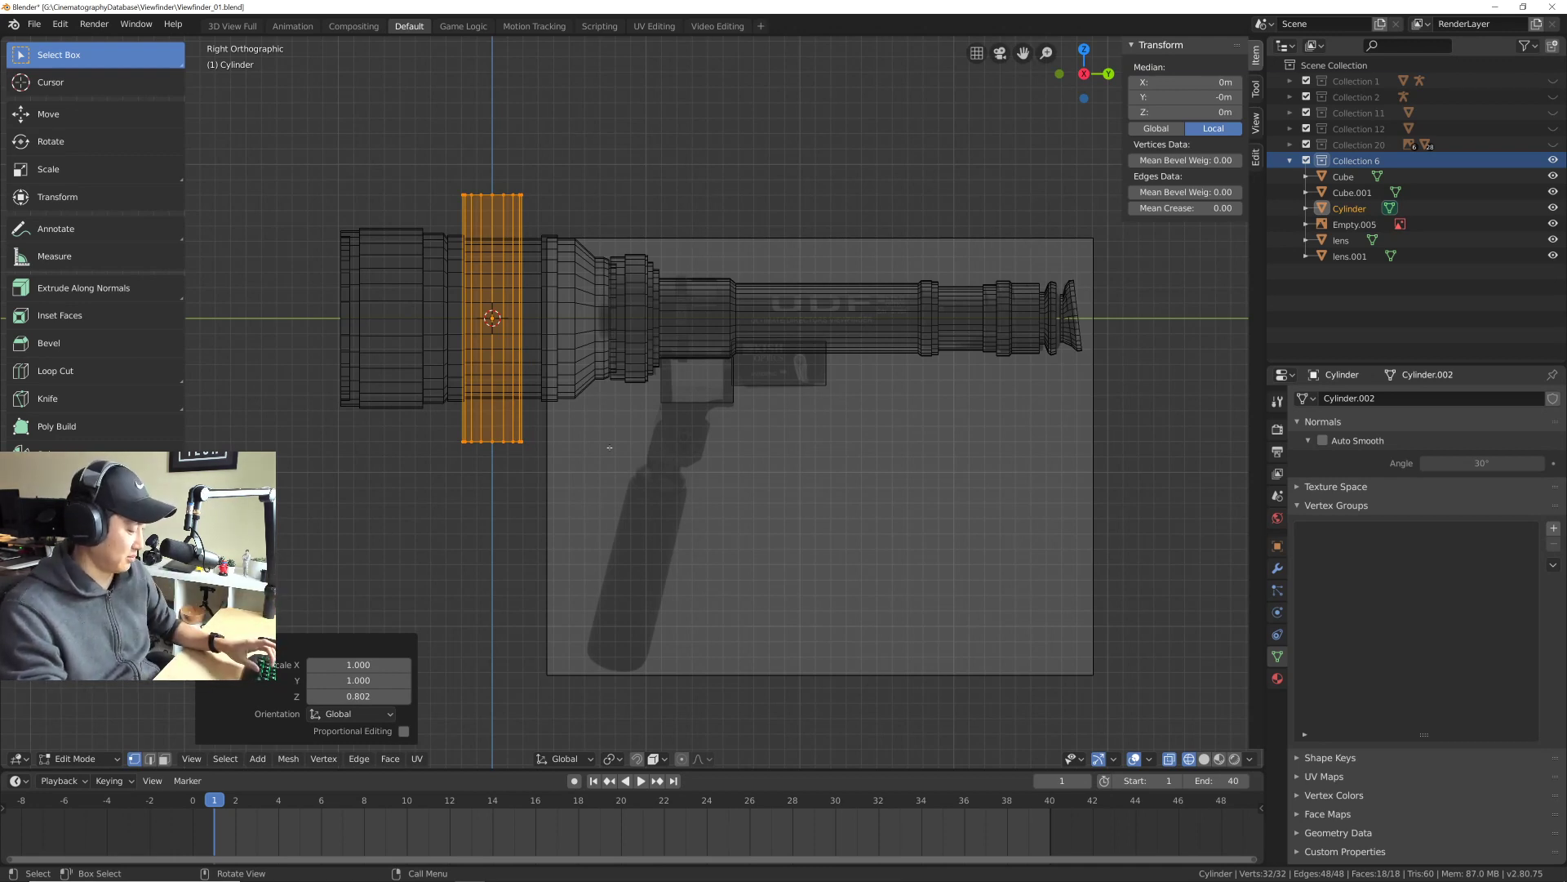
key("s")
key("z")
left_click(603, 438)
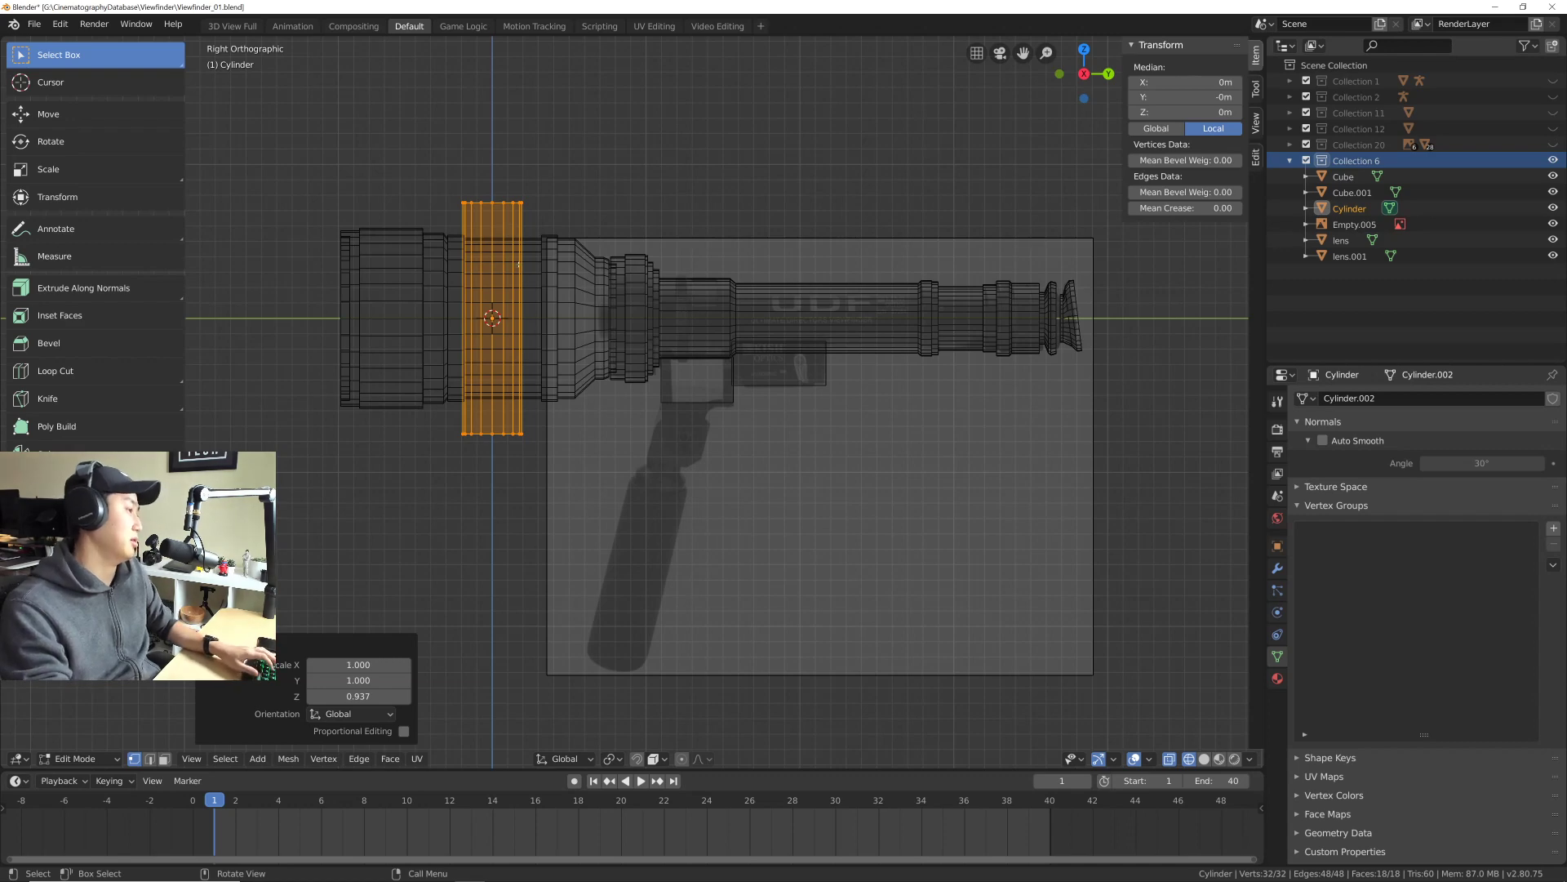
Step: Delete the cylinder's top cap face and save the file
scroll(519, 263, "up", 4)
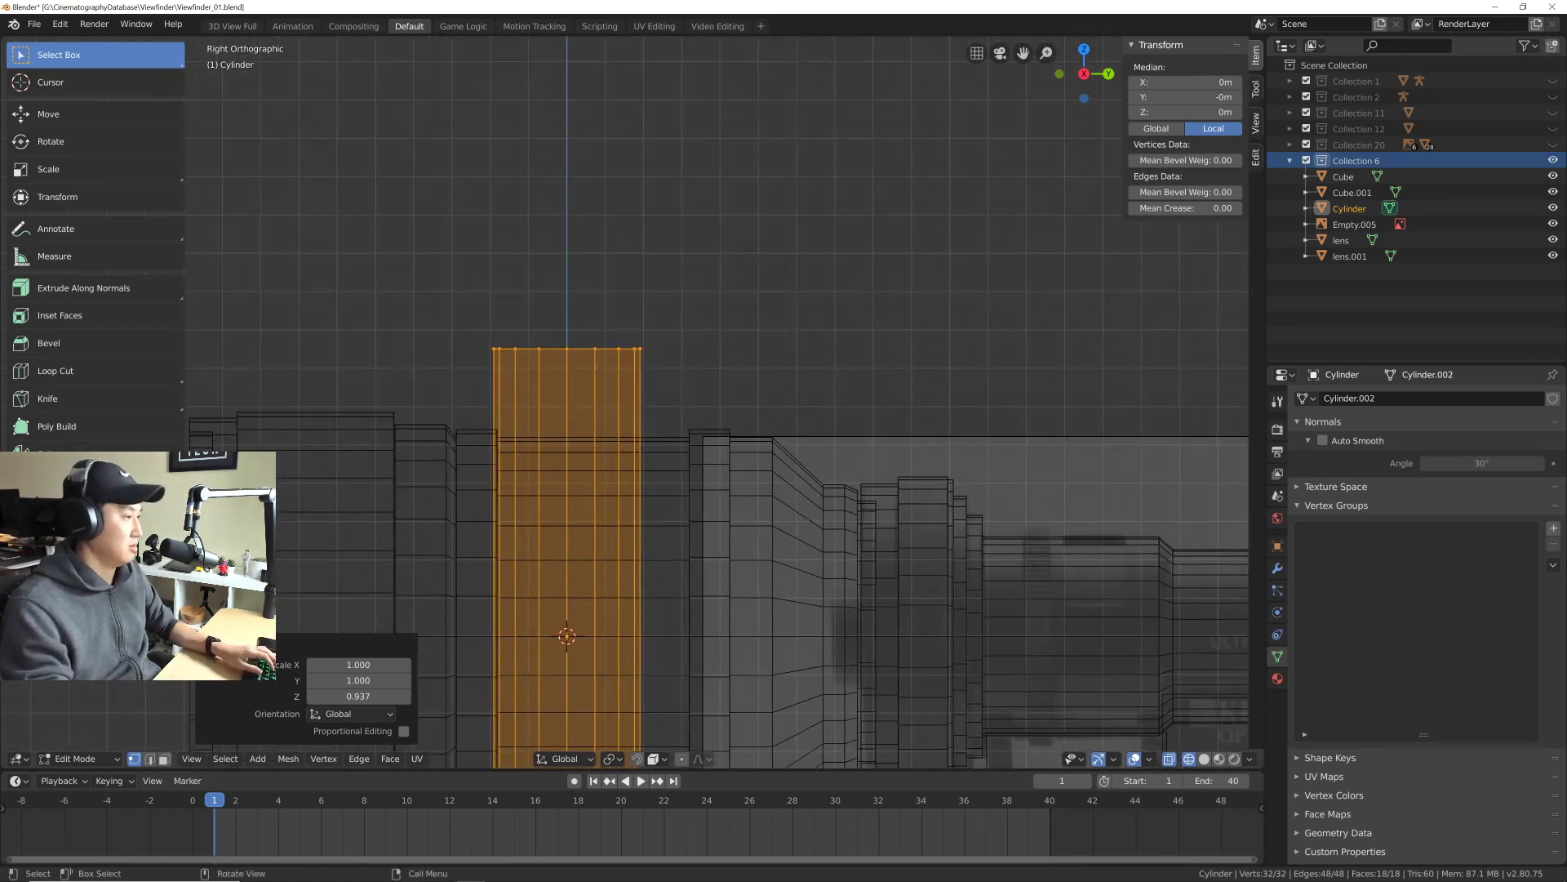
middle_click_drag(519, 264, 594, 434)
scroll(593, 435, "down", 6)
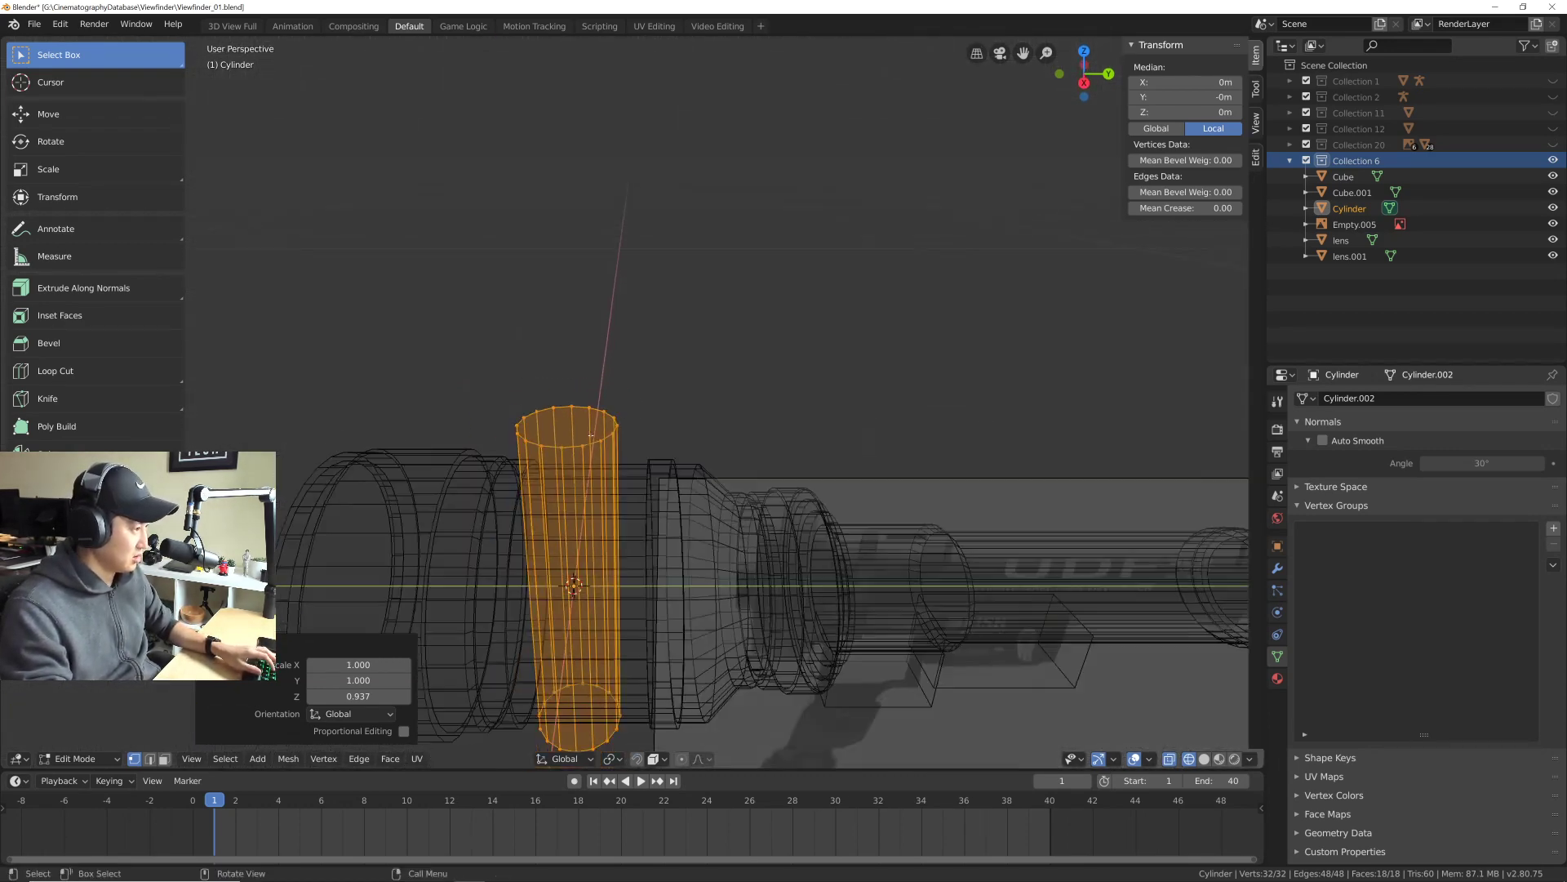
scroll(593, 435, "up", 4)
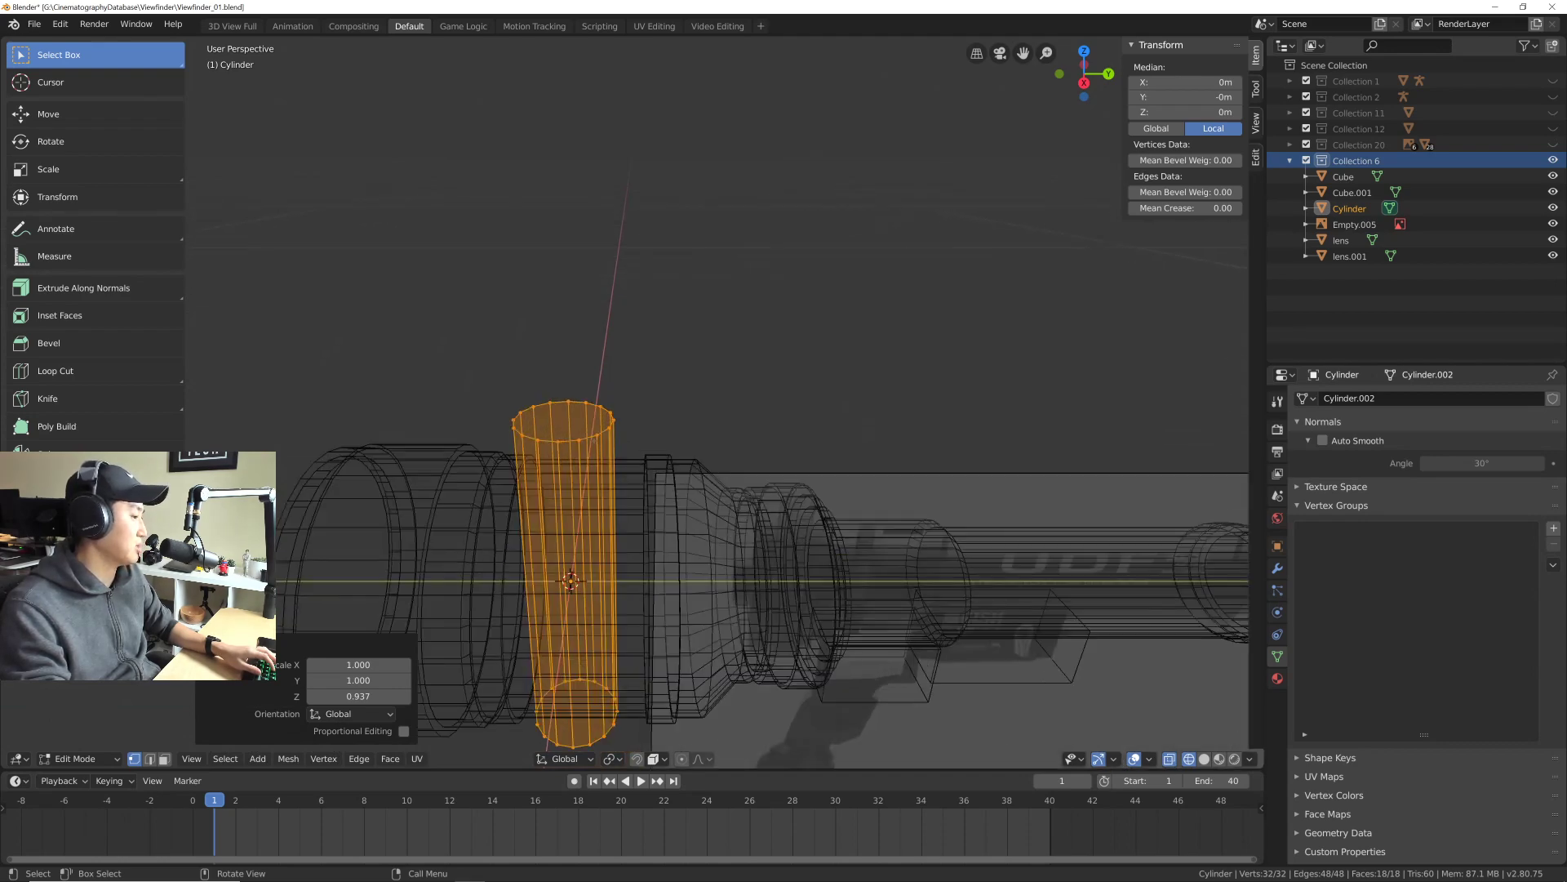
scroll(602, 390, "up", 4)
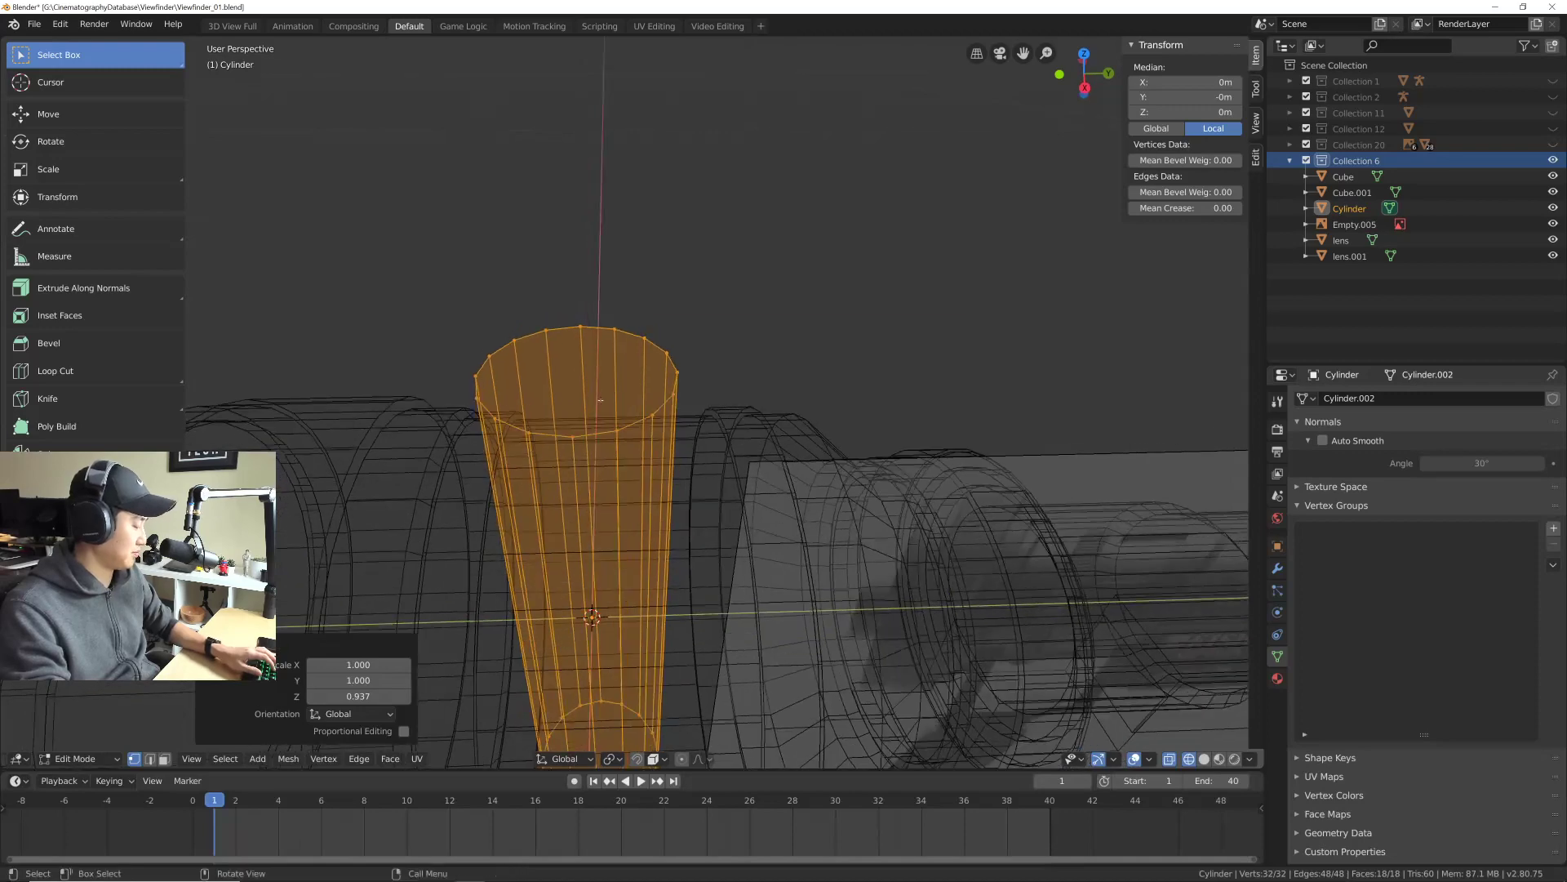
key("3")
key("alt+a")
left_click(604, 391)
key("x")
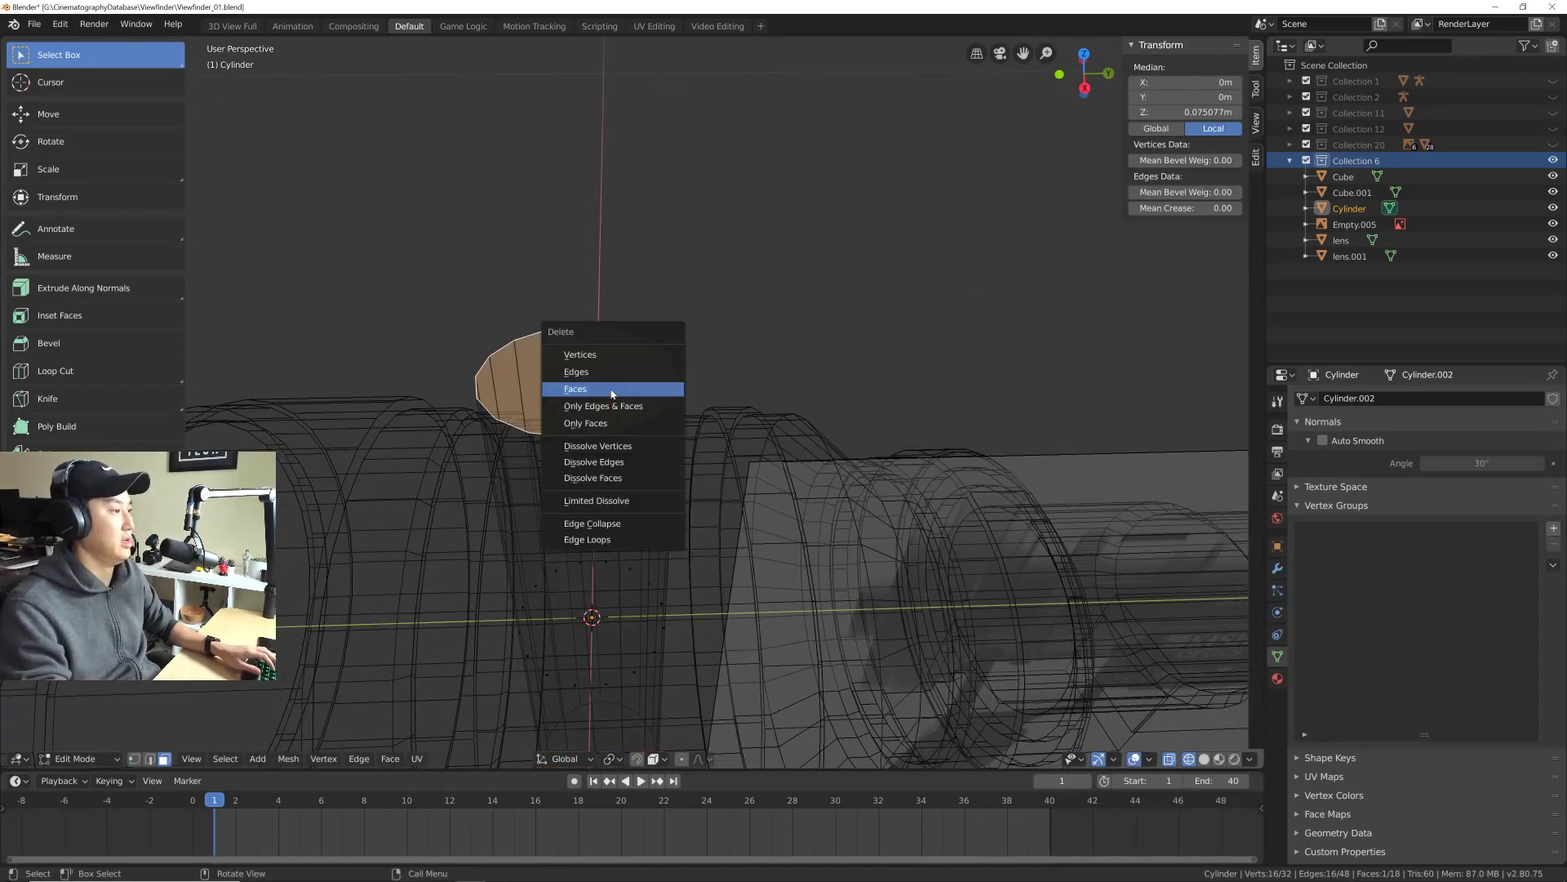
left_click(612, 389)
key("ctrl+s")
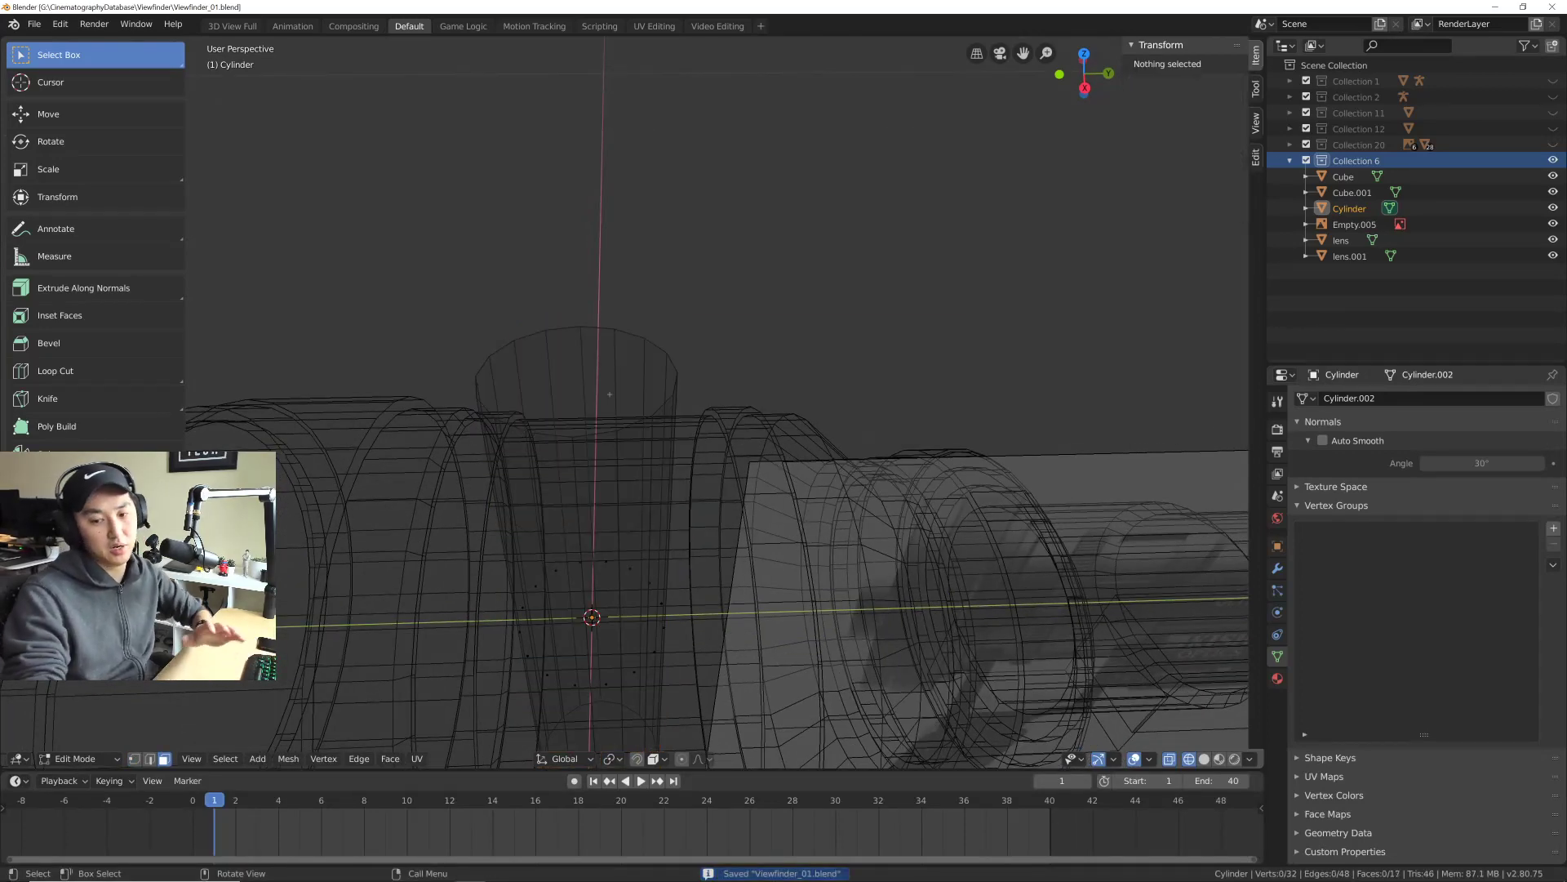
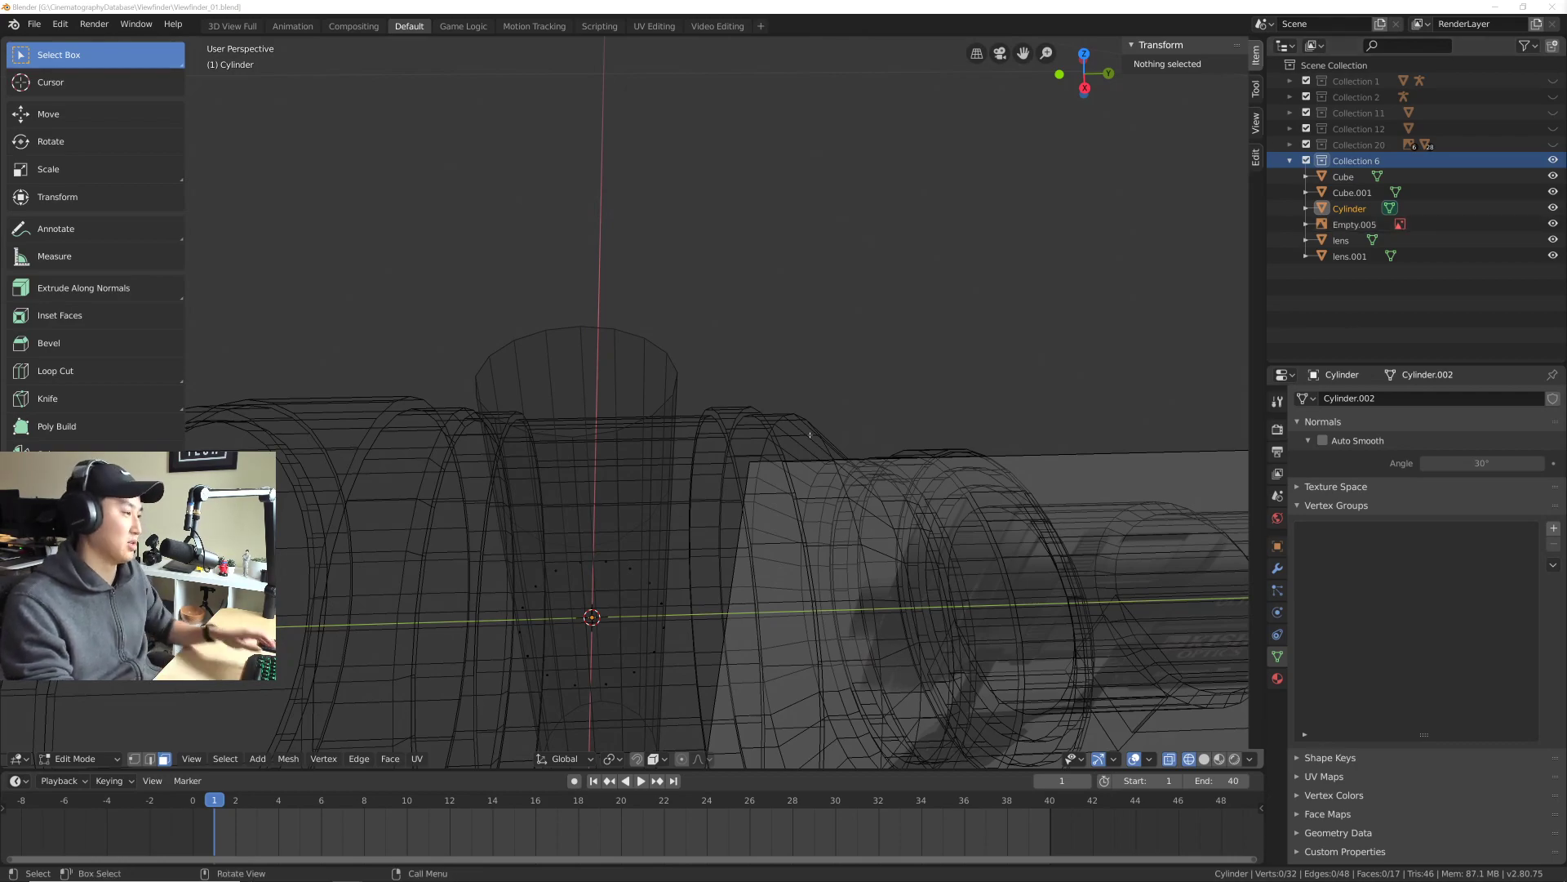
middle_click_drag(681, 444, 636, 354)
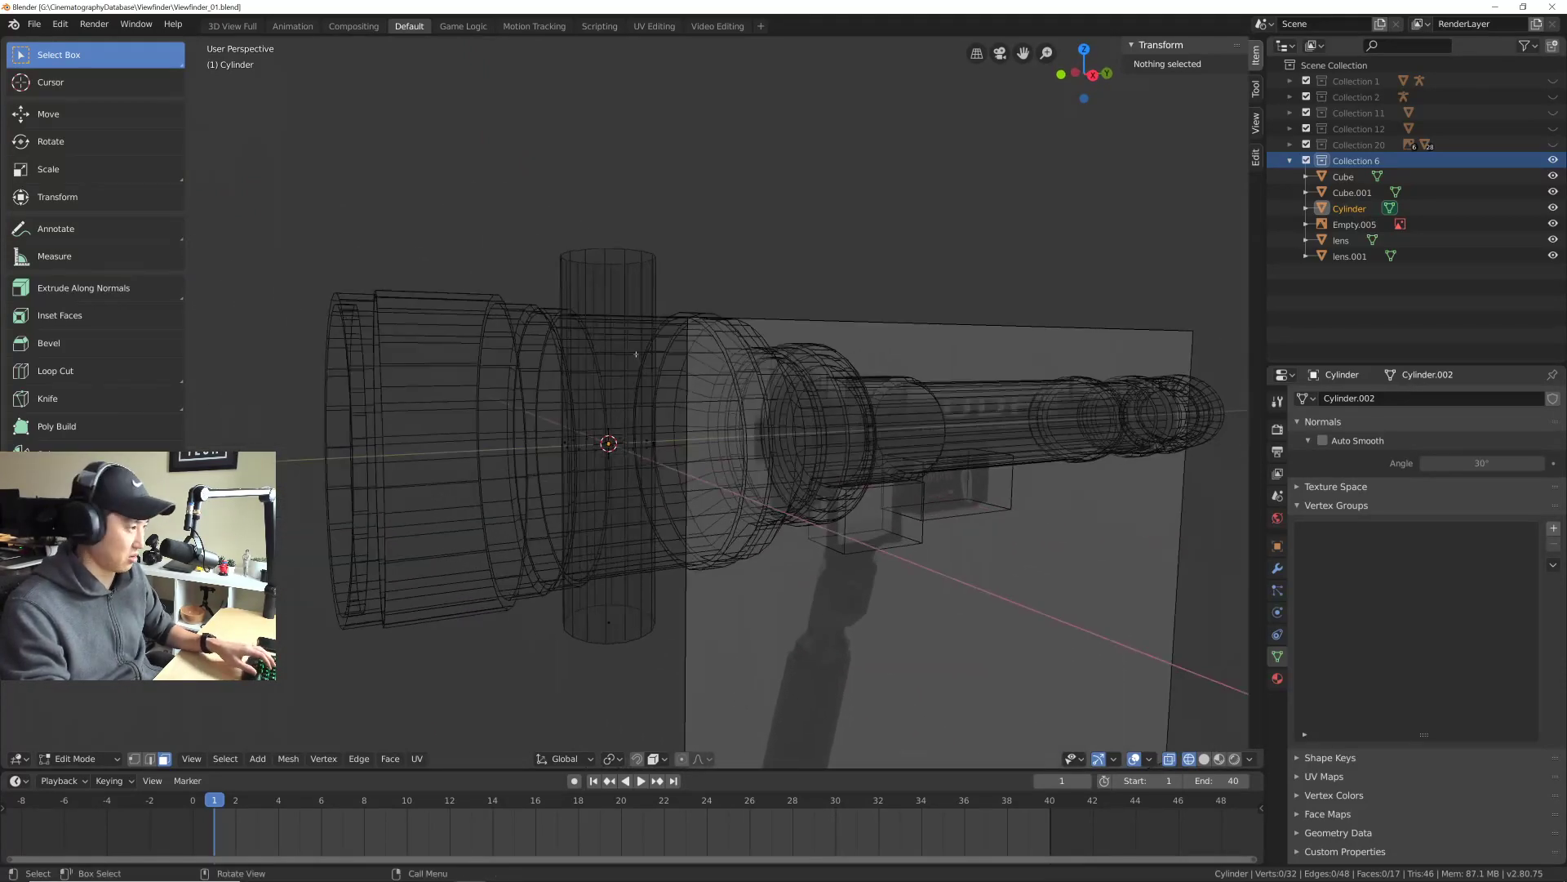
key("ctrl+s")
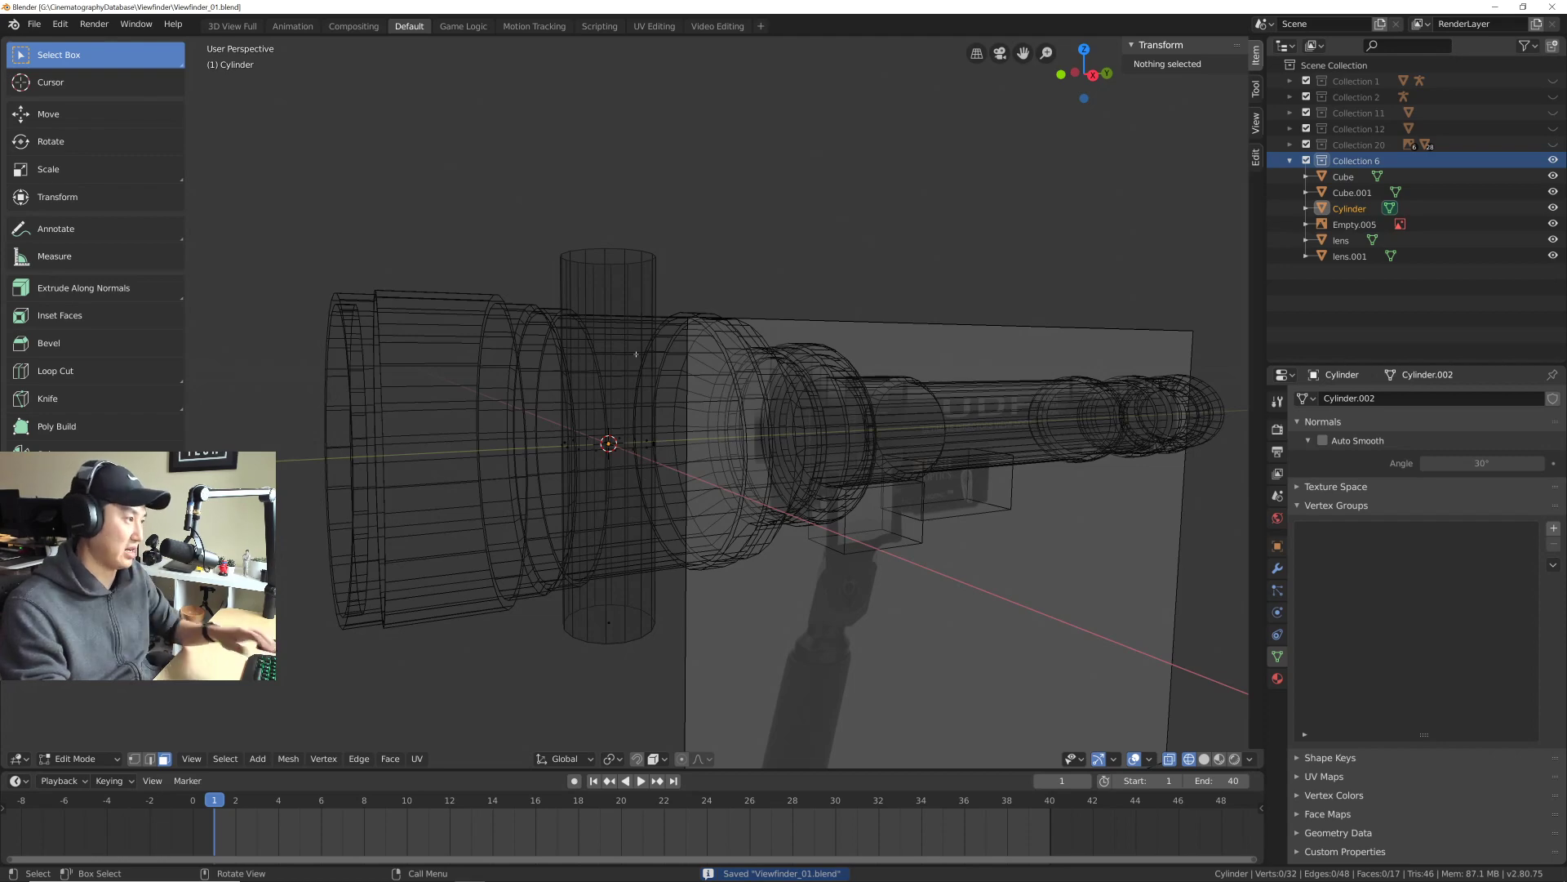
Step: Select the cylinder's open top edge loop and extrude it inward, scaled to about 0.93
scroll(636, 354, "up", 3)
middle_click_drag(636, 354, 694, 366)
key("2")
left_click(684, 351, "alt")
scroll(640, 208, "up", 3)
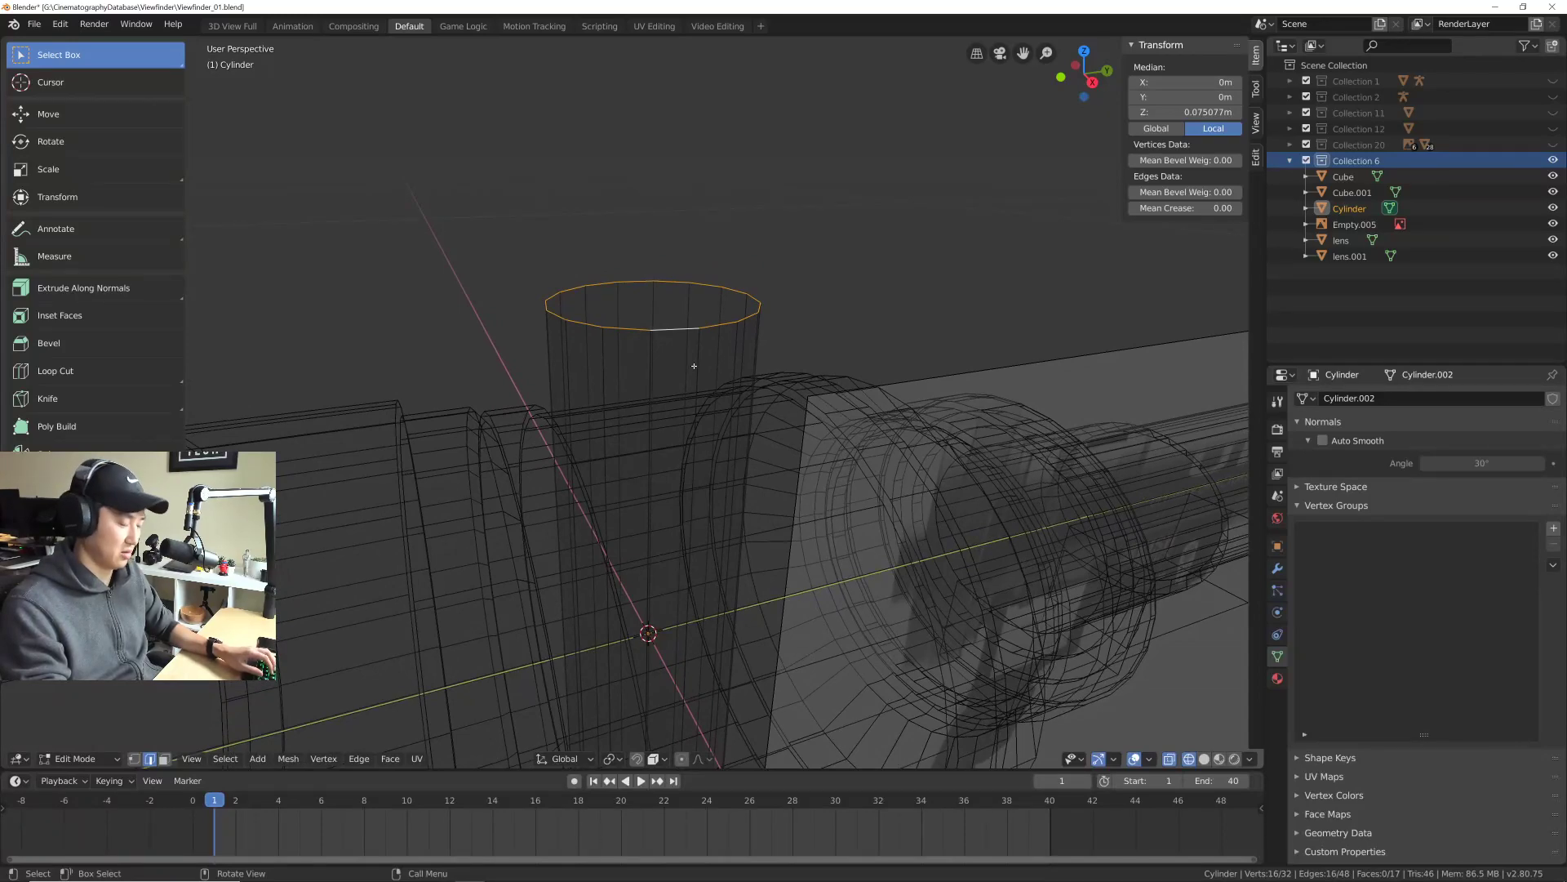
key("e")
key("s")
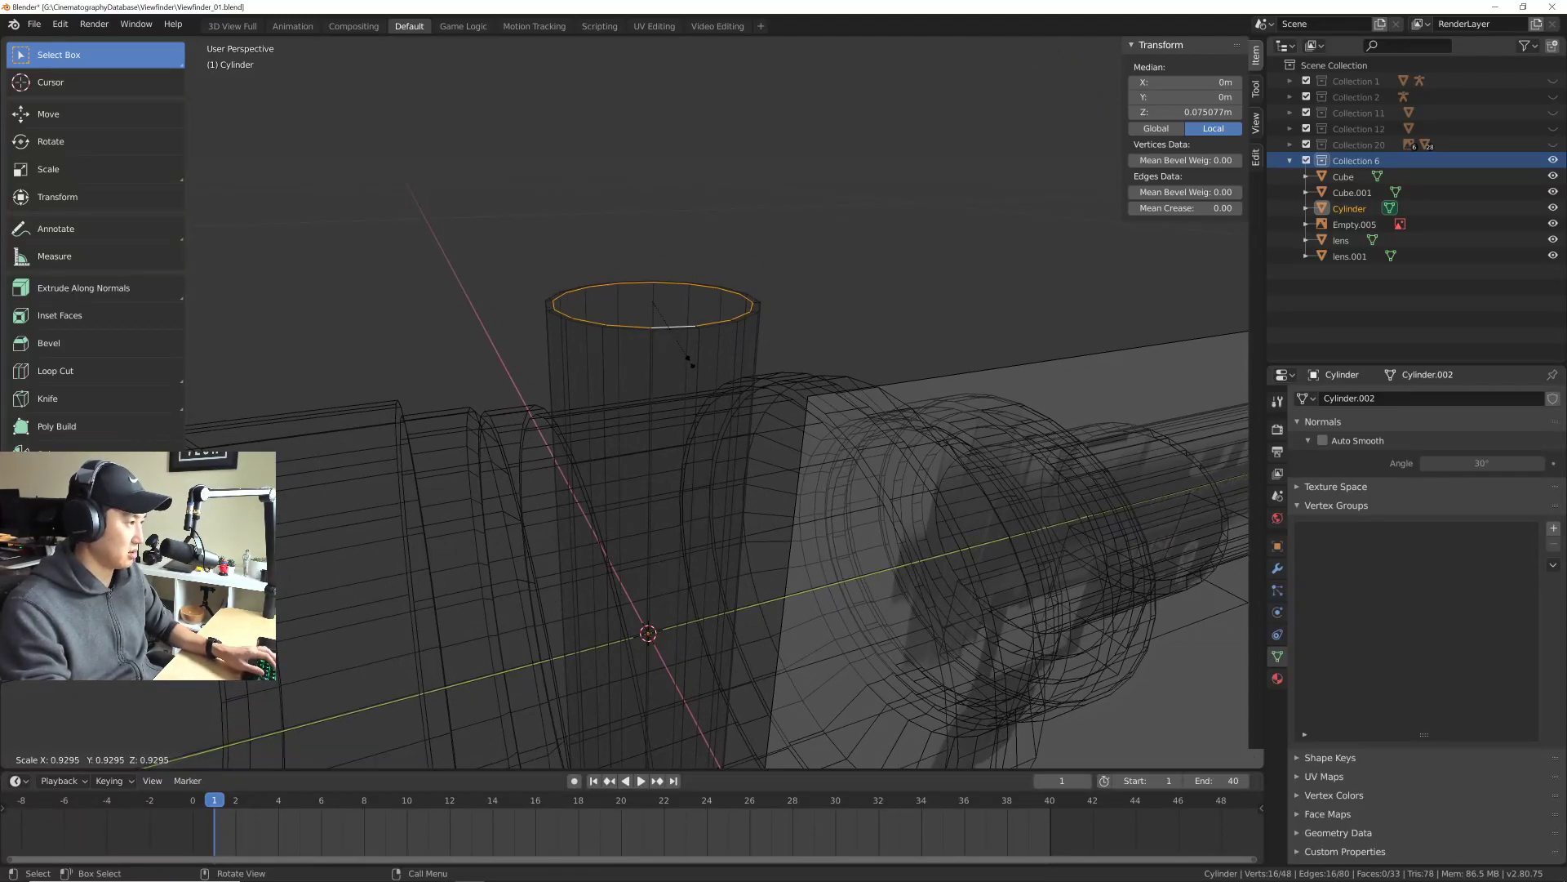
left_click(692, 365)
Step: Extrude the cylinder's inner top edge loop upward by 0.0105 m along Z
scroll(694, 371, "down", 5)
middle_click_drag(694, 371, 627, 375)
scroll(696, 405, "up", 8)
key("g")
key("z")
left_click(680, 307)
scroll(680, 309, "down", 6)
scroll(607, 338, "up", 3)
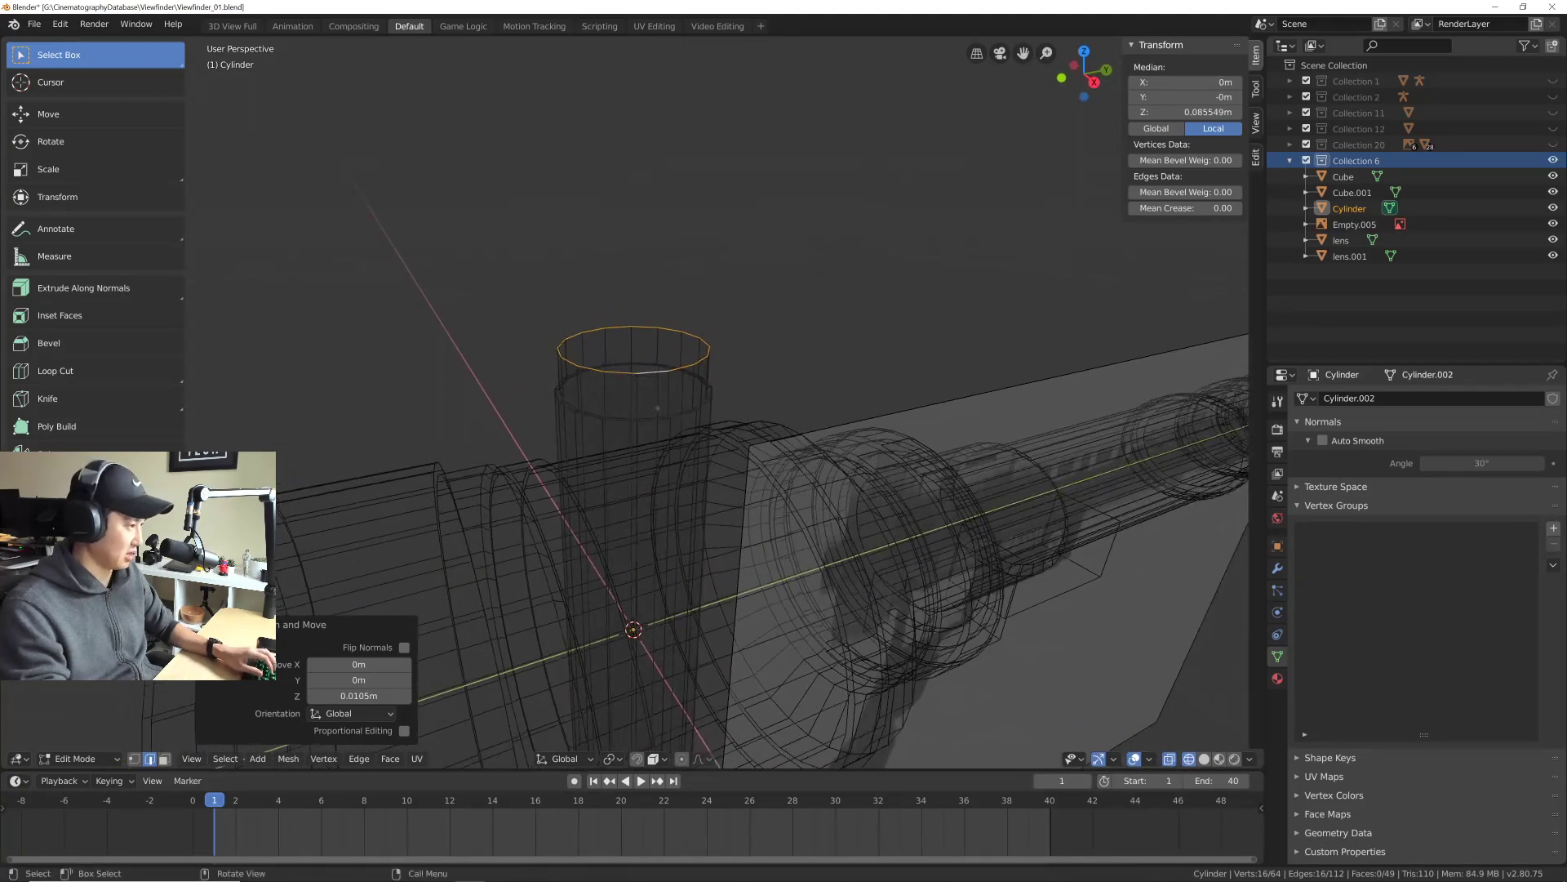
Step: Extrude the cylinder's top edge loop upward by 0.00941 m along Z and taper it by scaling to 0.637
key("e")
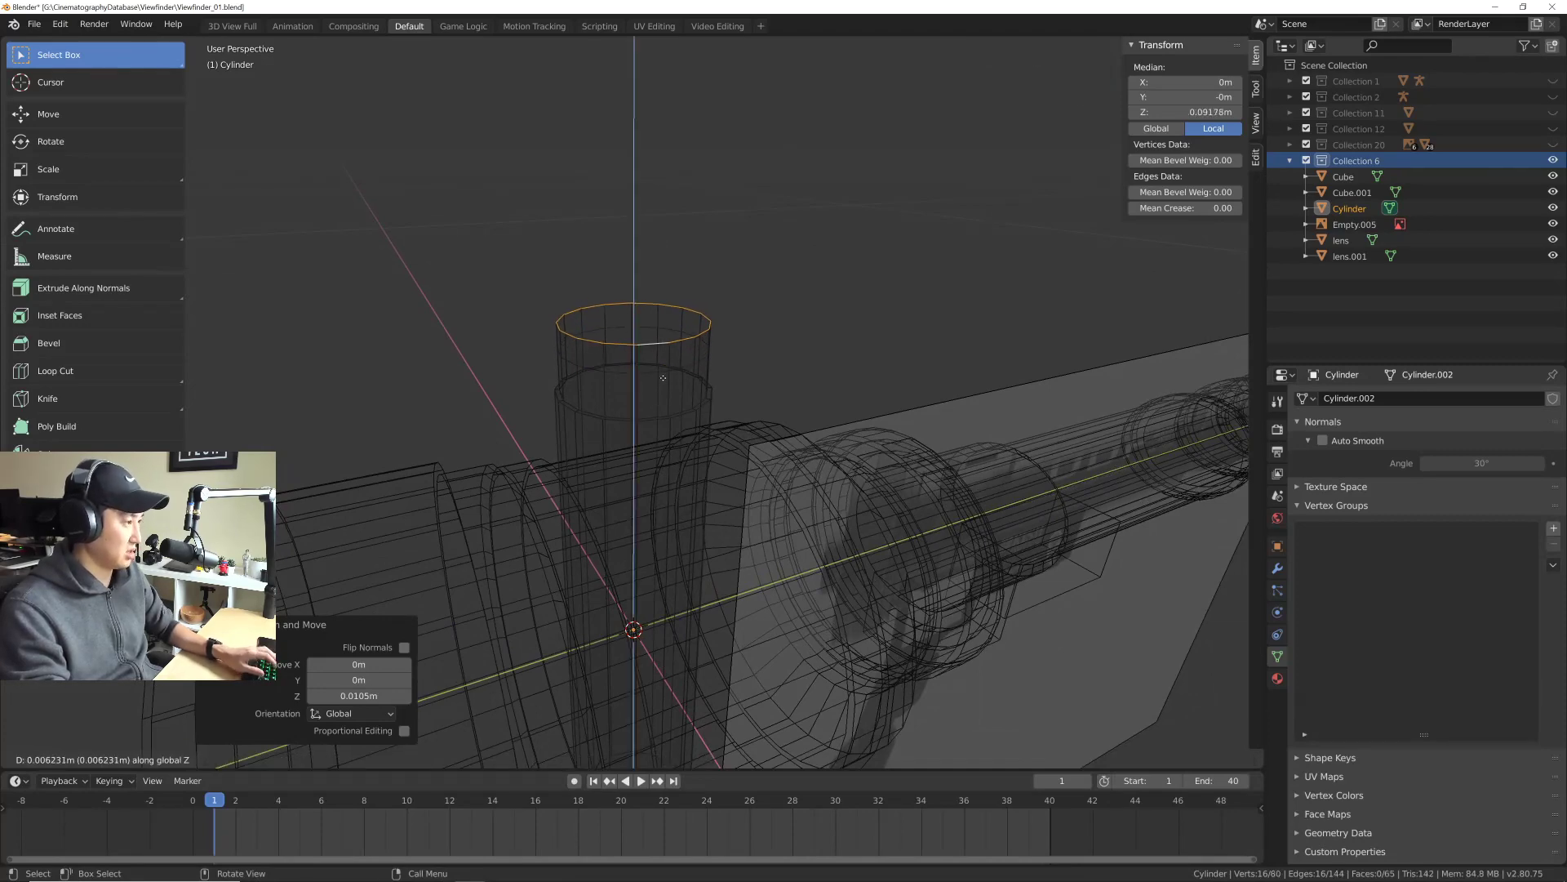
left_click(651, 369)
key("s")
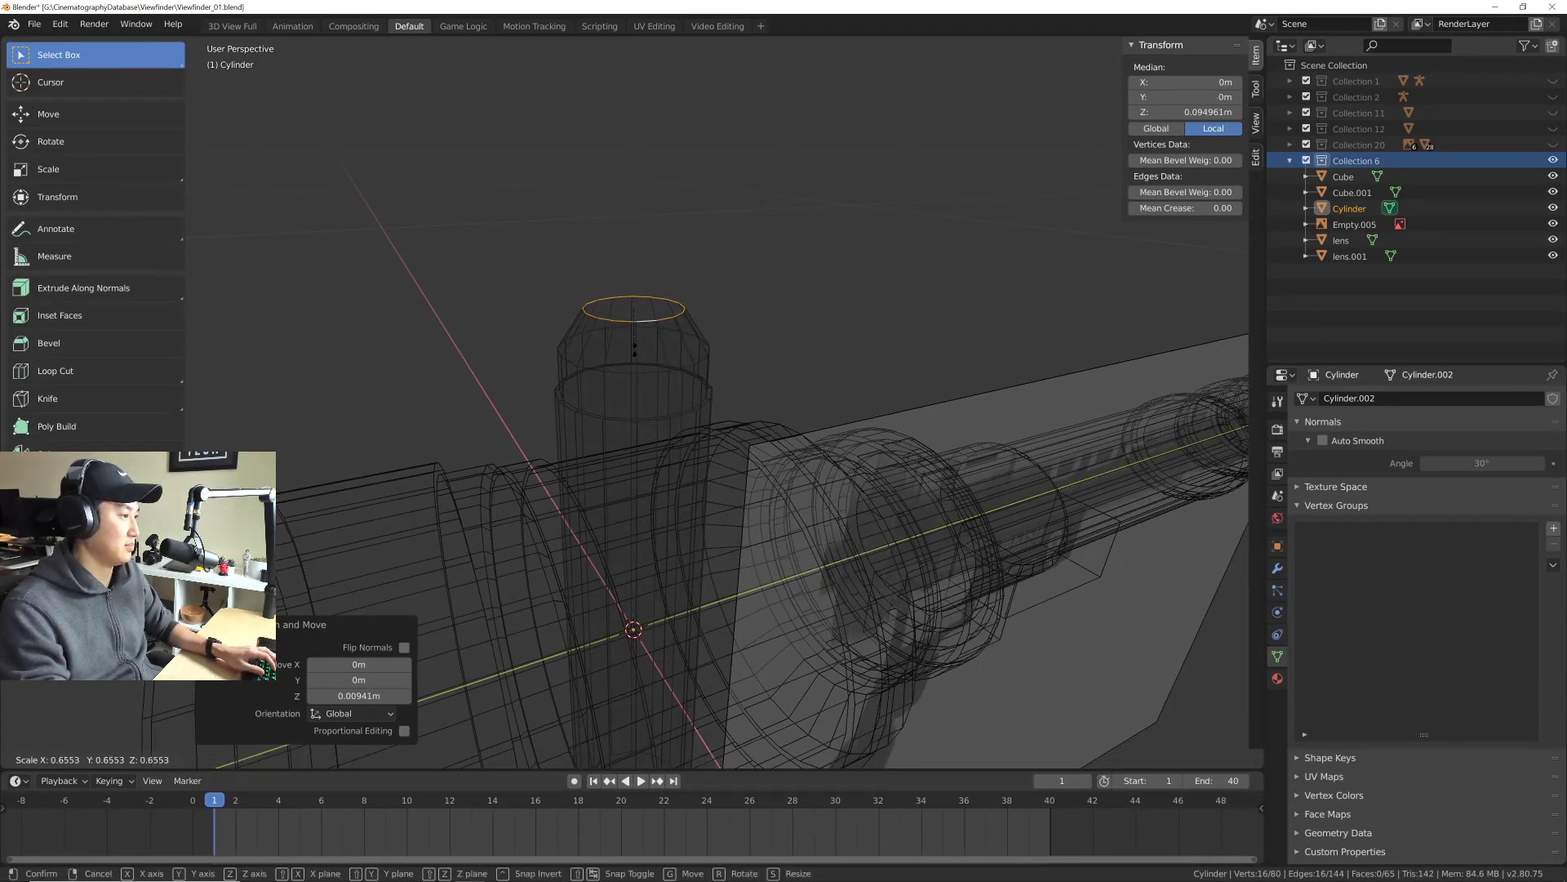
left_click(645, 349)
Step: Extrude the tapered top edge loop upward by 0.00972 m along Z to form a straight neck
scroll(726, 495, "down", 3)
scroll(727, 495, "up", 6)
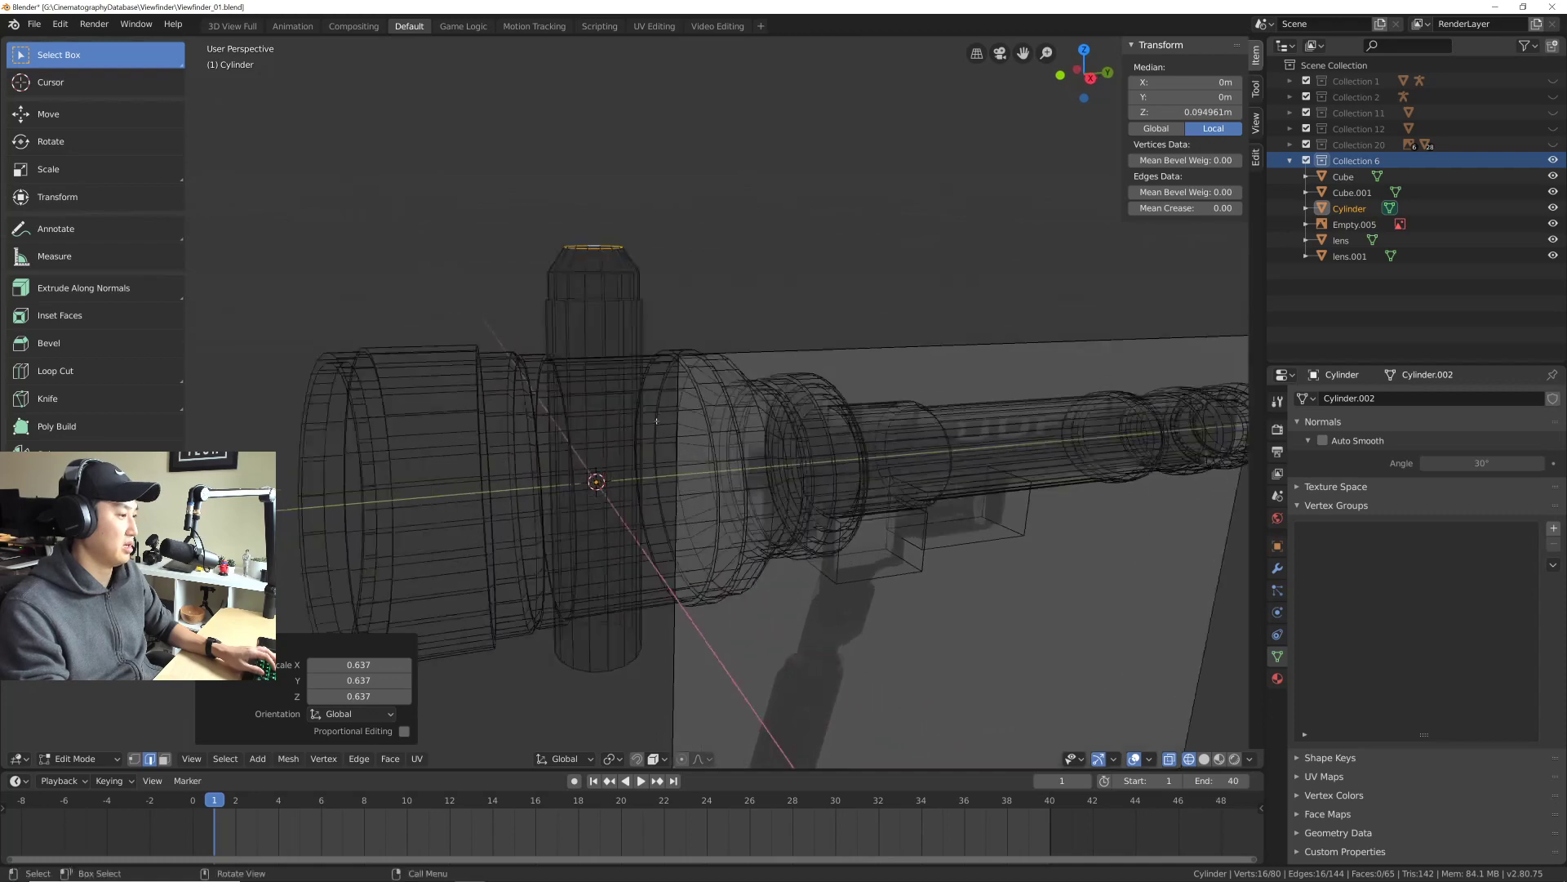
middle_click_drag(640, 396, 656, 447)
key("e")
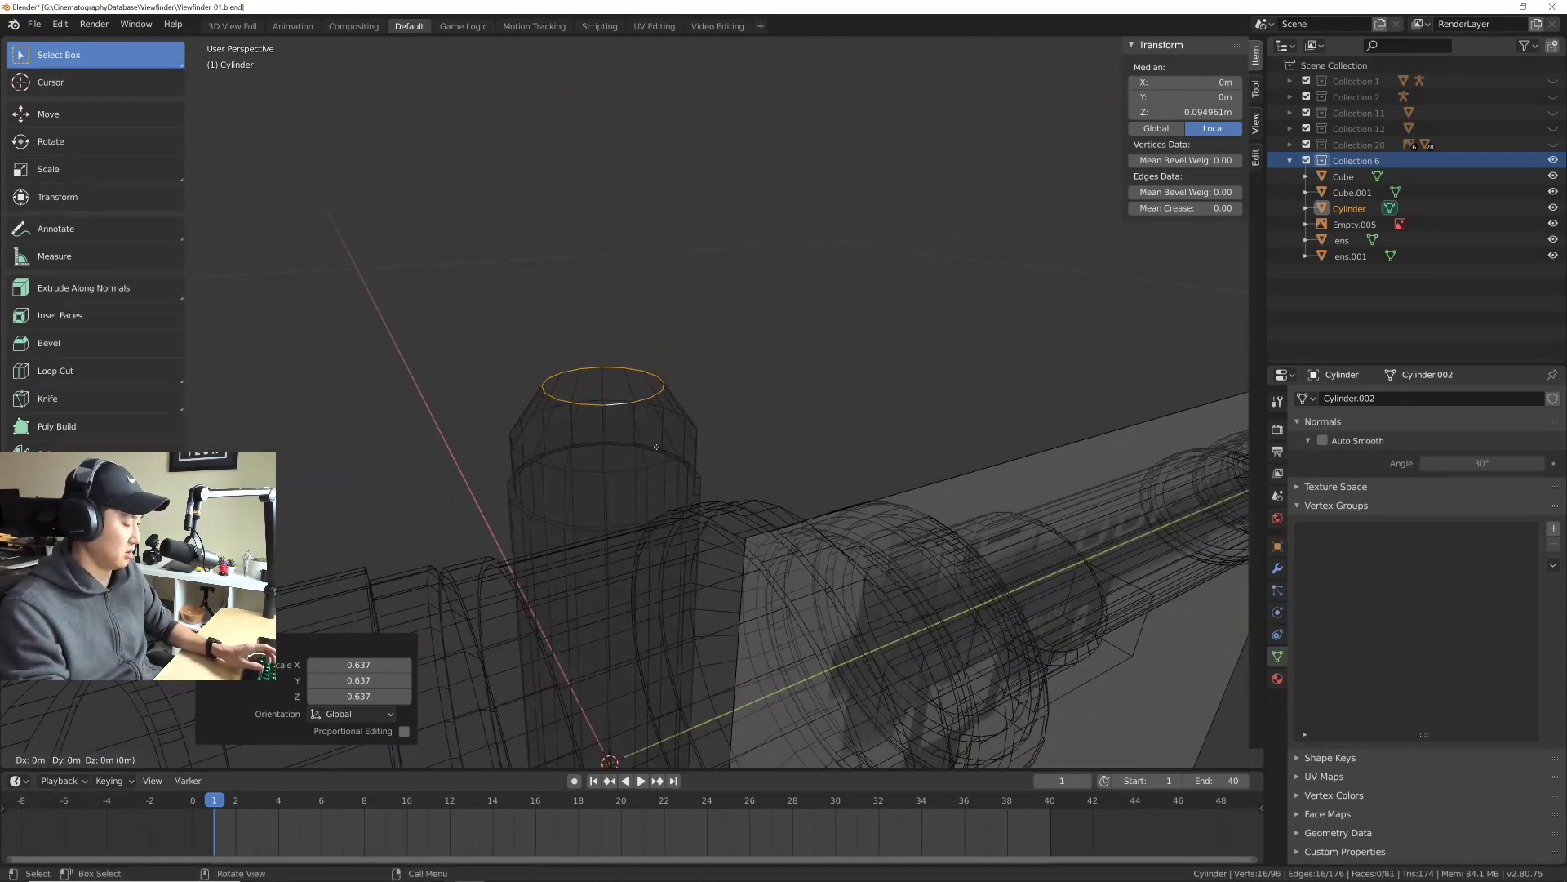
left_click(651, 389)
scroll(650, 389, "down", 4)
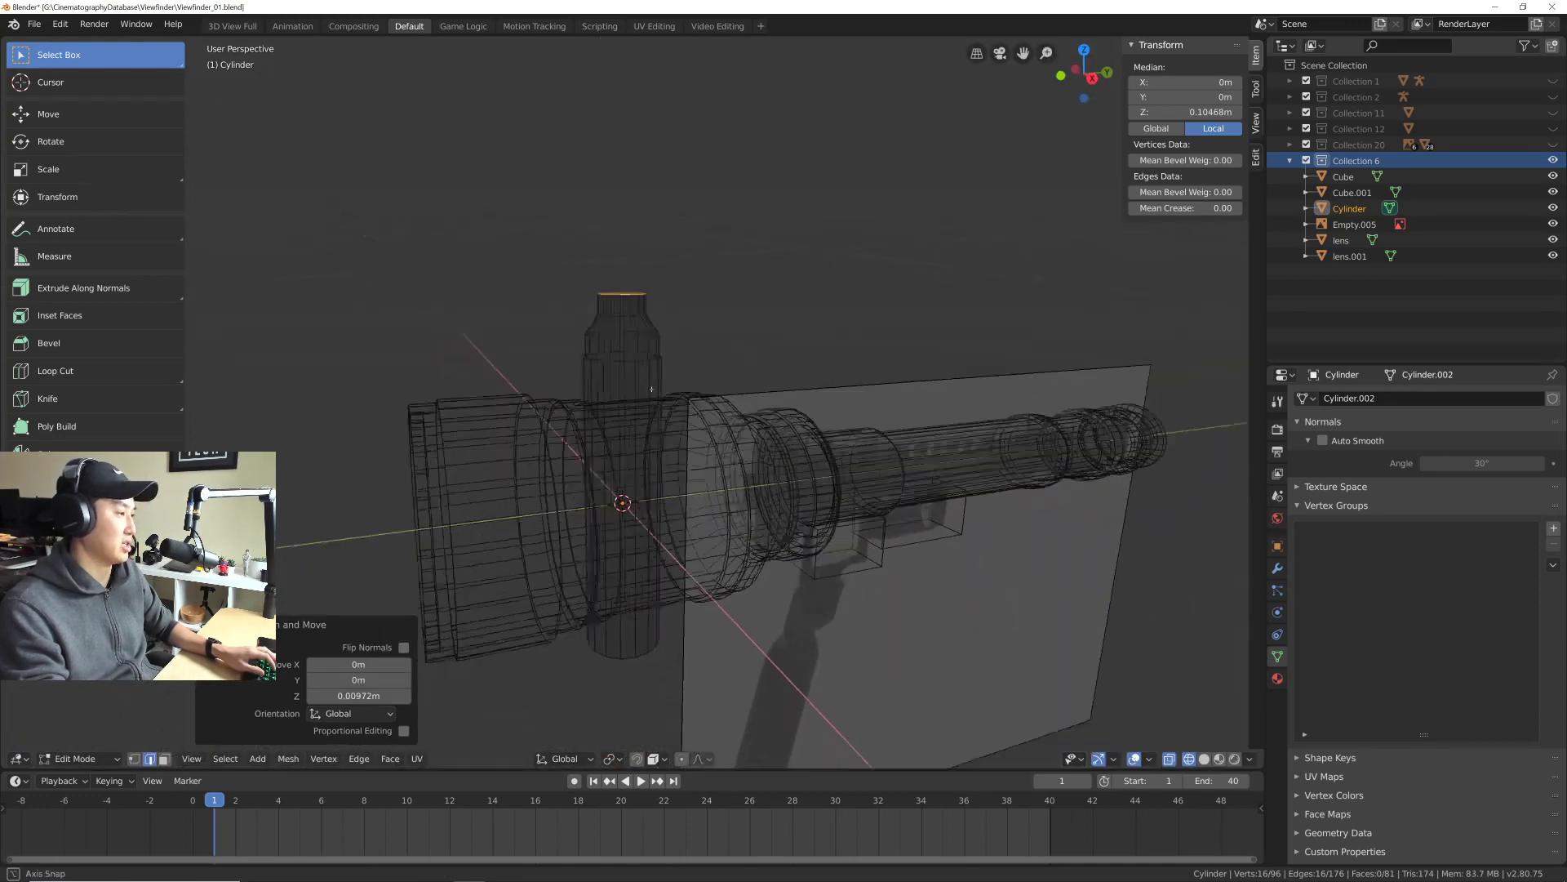
scroll(650, 390, "down", 2)
middle_click_drag(651, 389, 780, 532)
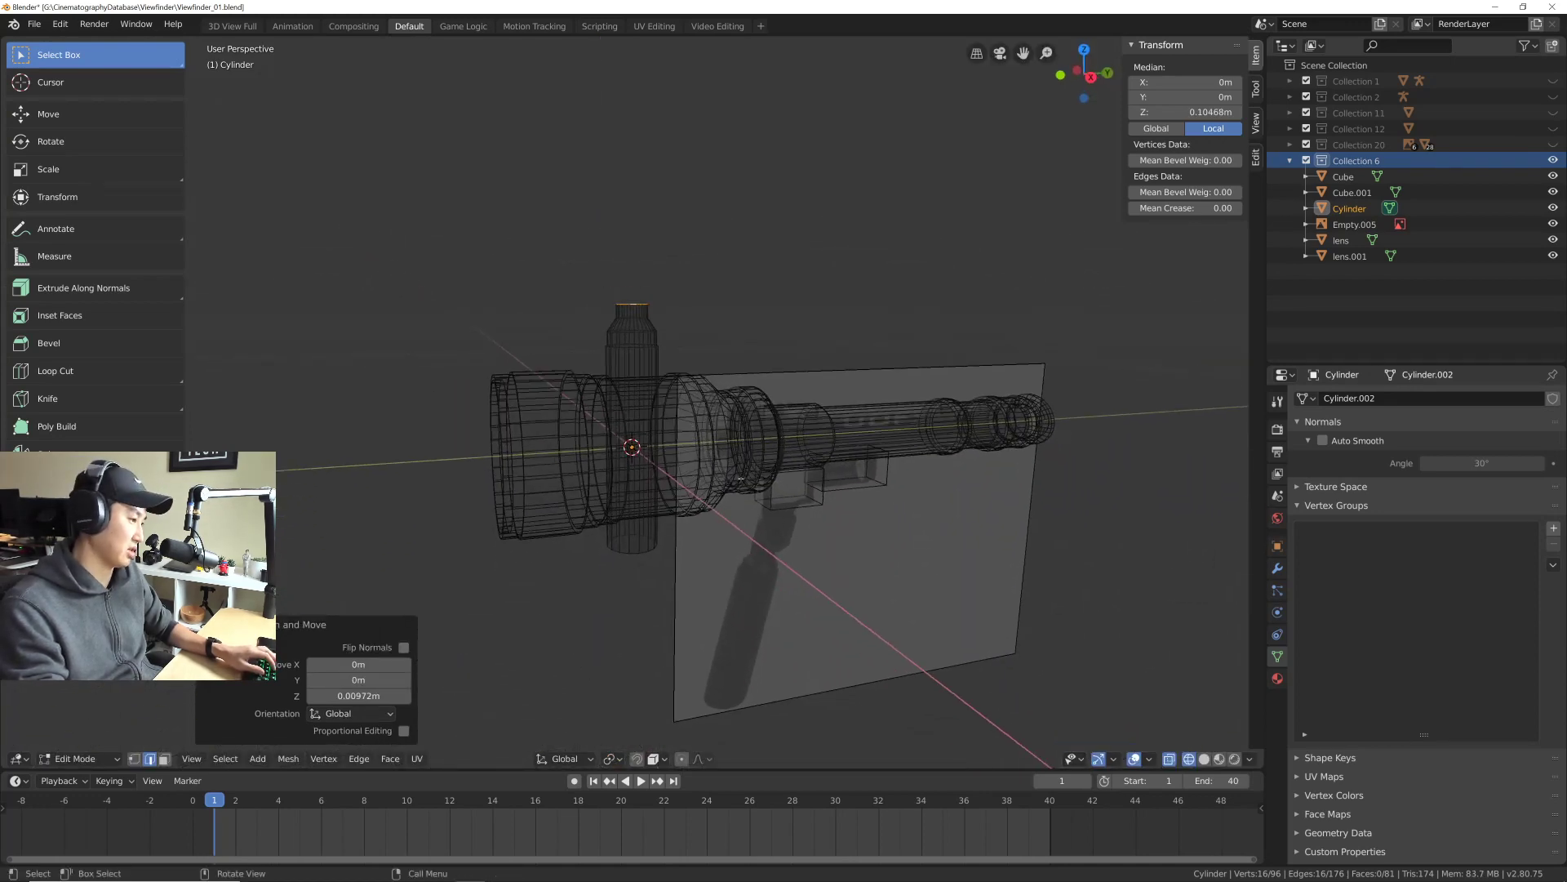
middle_click_drag(740, 479, 670, 420)
scroll(712, 344, "up", 2)
middle_click_drag(712, 345, 683, 364)
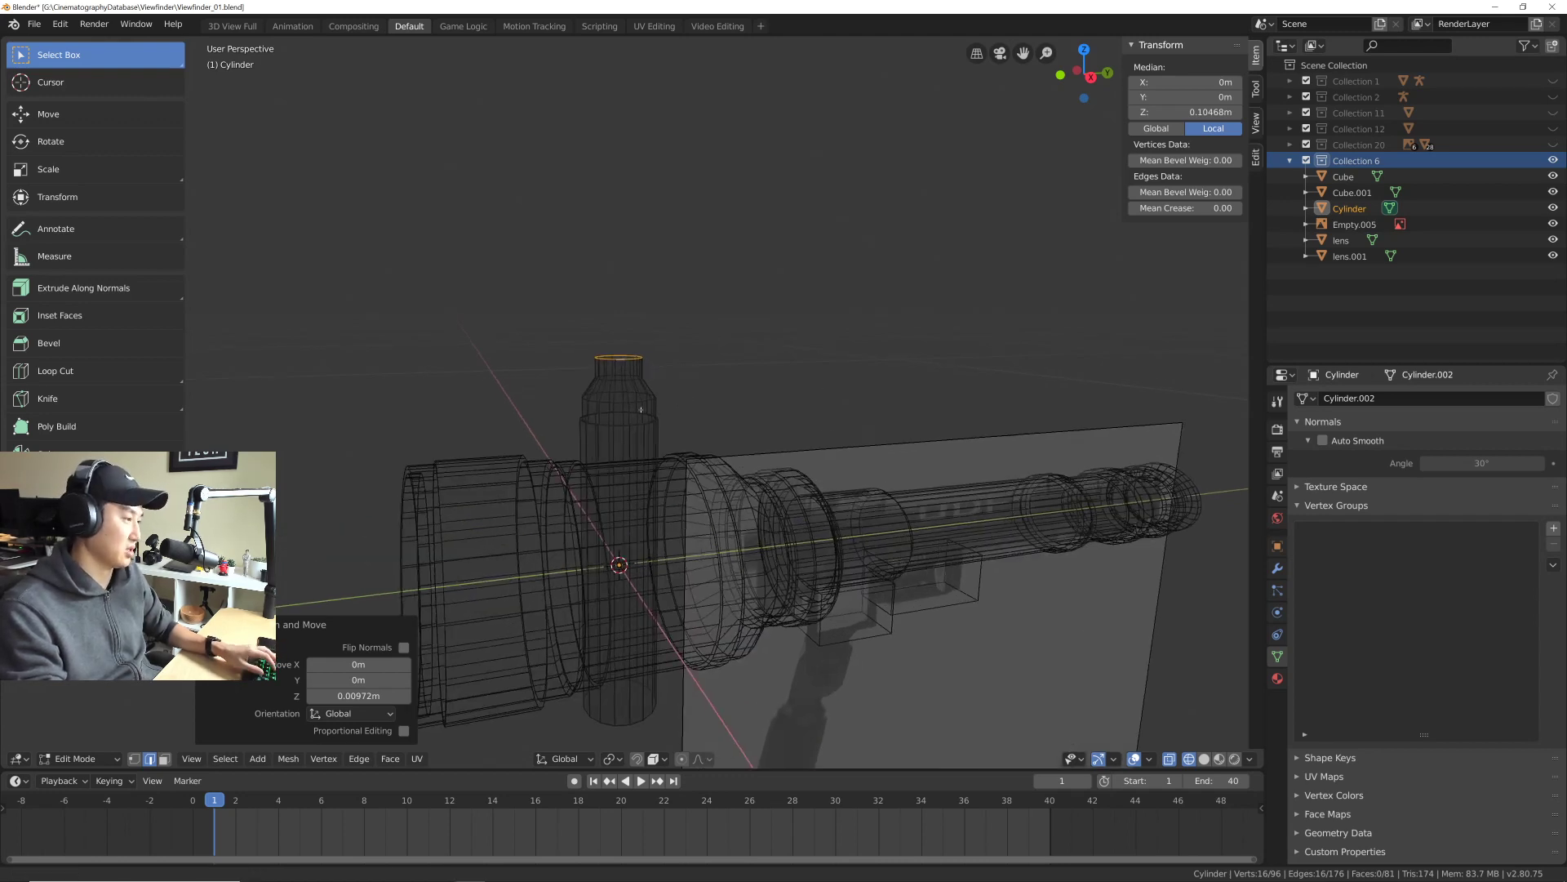
middle_click_drag(828, 387, 781, 324)
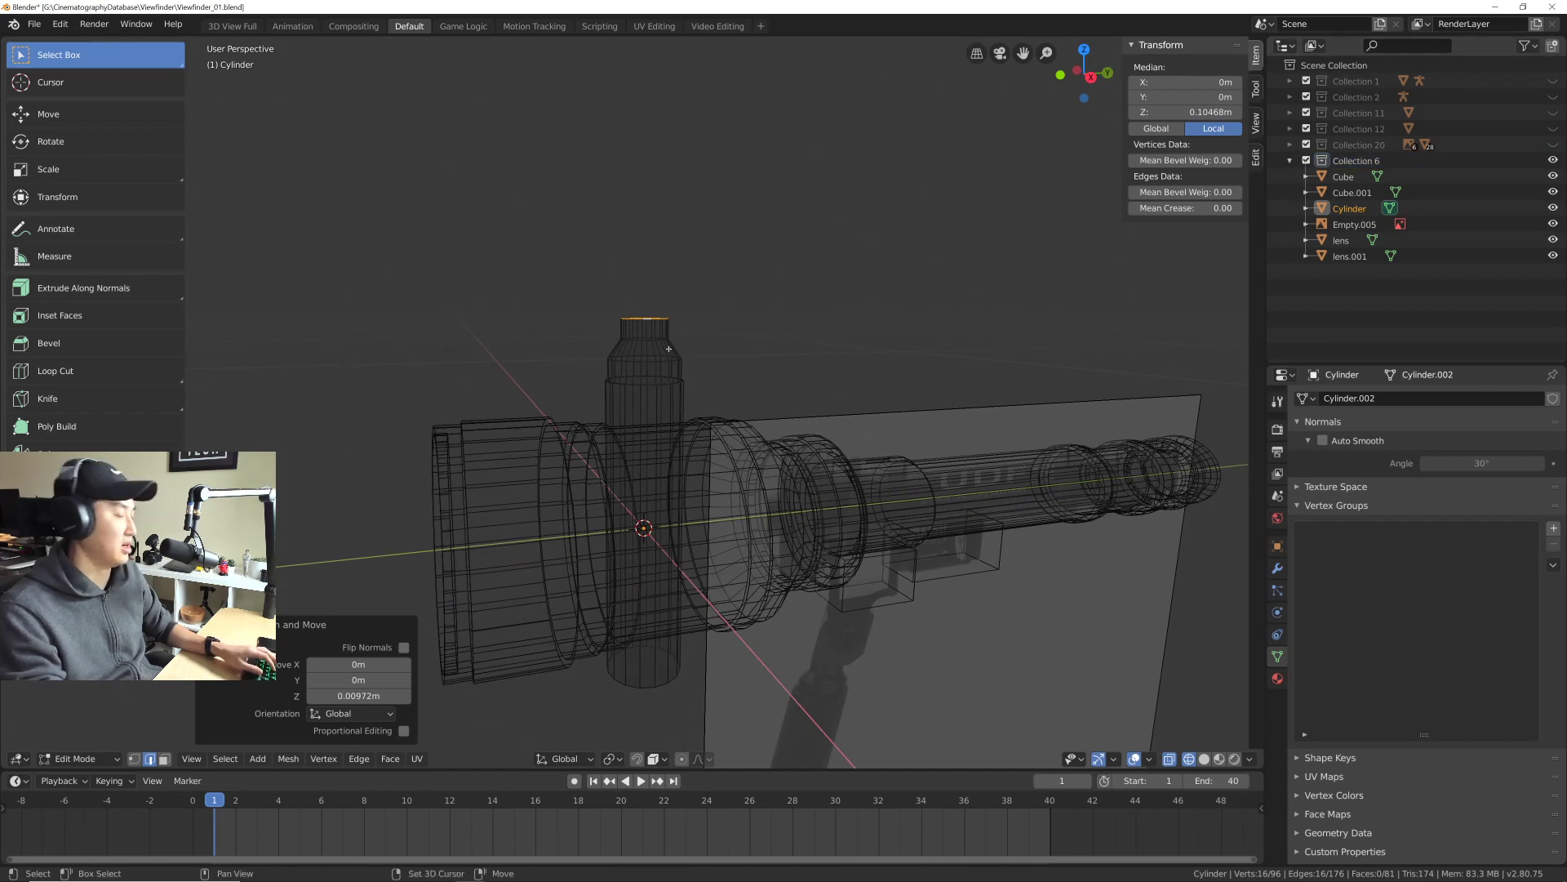
Step: Add a 0.1 m cube to the cylinder's mesh and move it up 0.154 m along Z so it sits on the neck
middle_click_drag(669, 348, 656, 454, "alt")
scroll(681, 410, "up", 2)
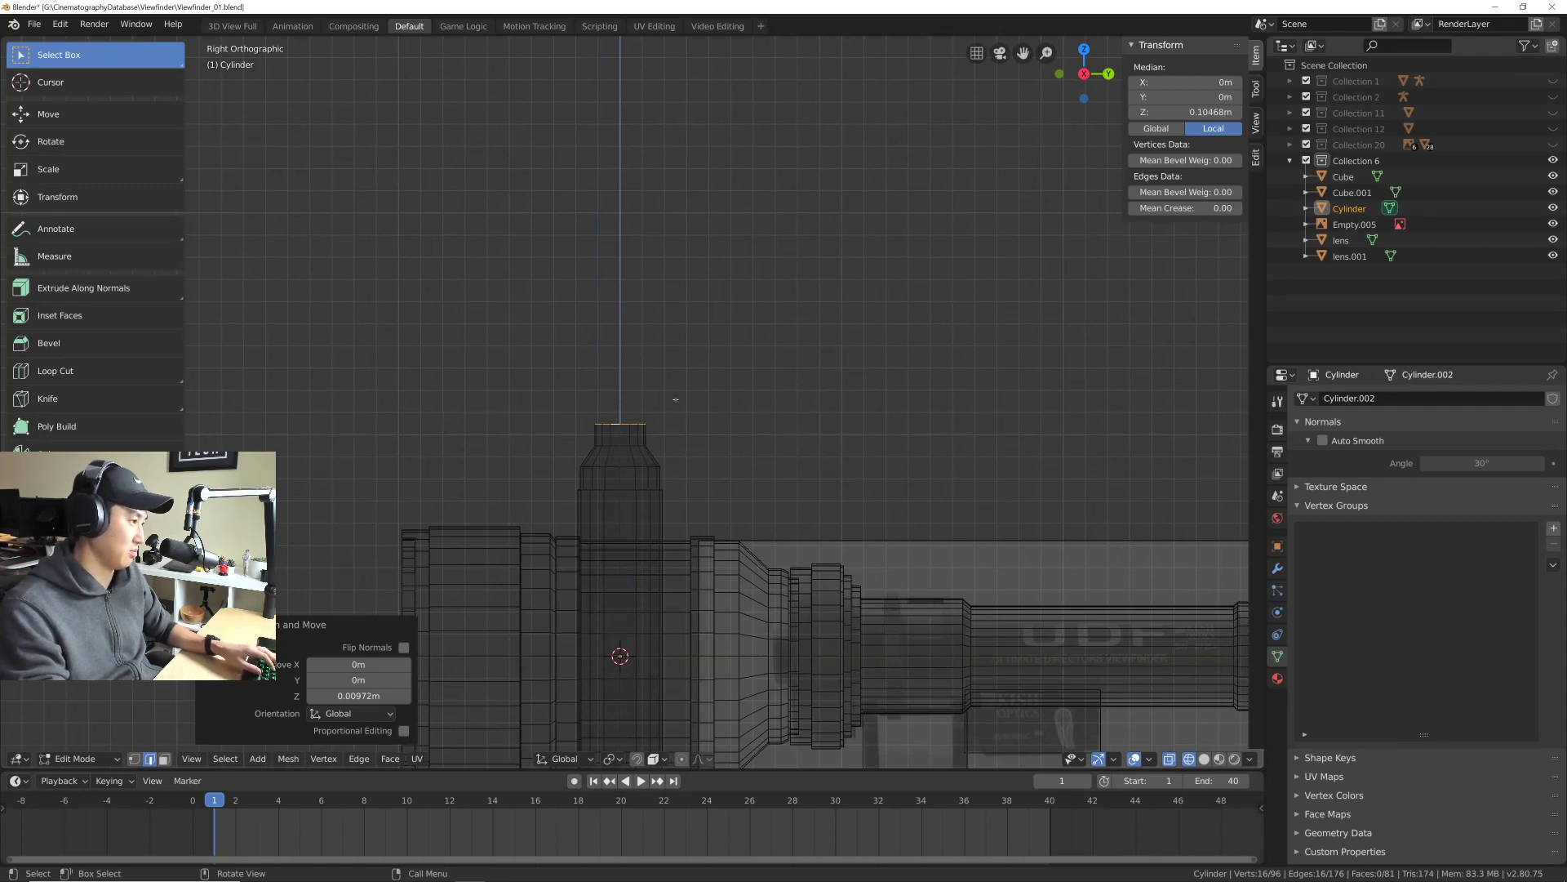
middle_click_drag(676, 400, 678, 380, "shift")
key("shift+a")
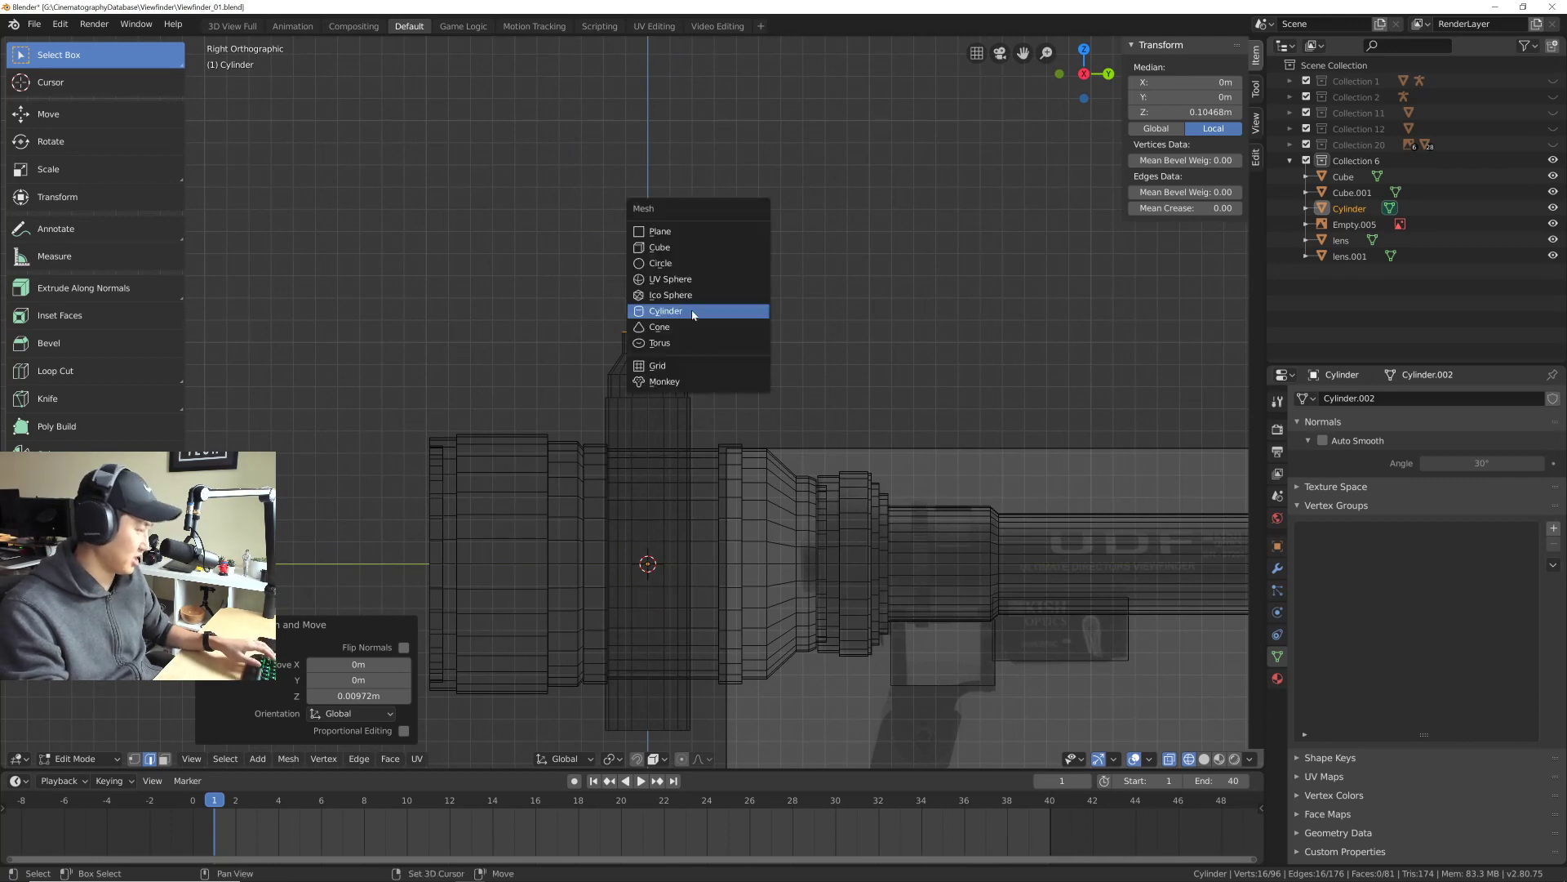
left_click(676, 246)
scroll(640, 519, "down", 3)
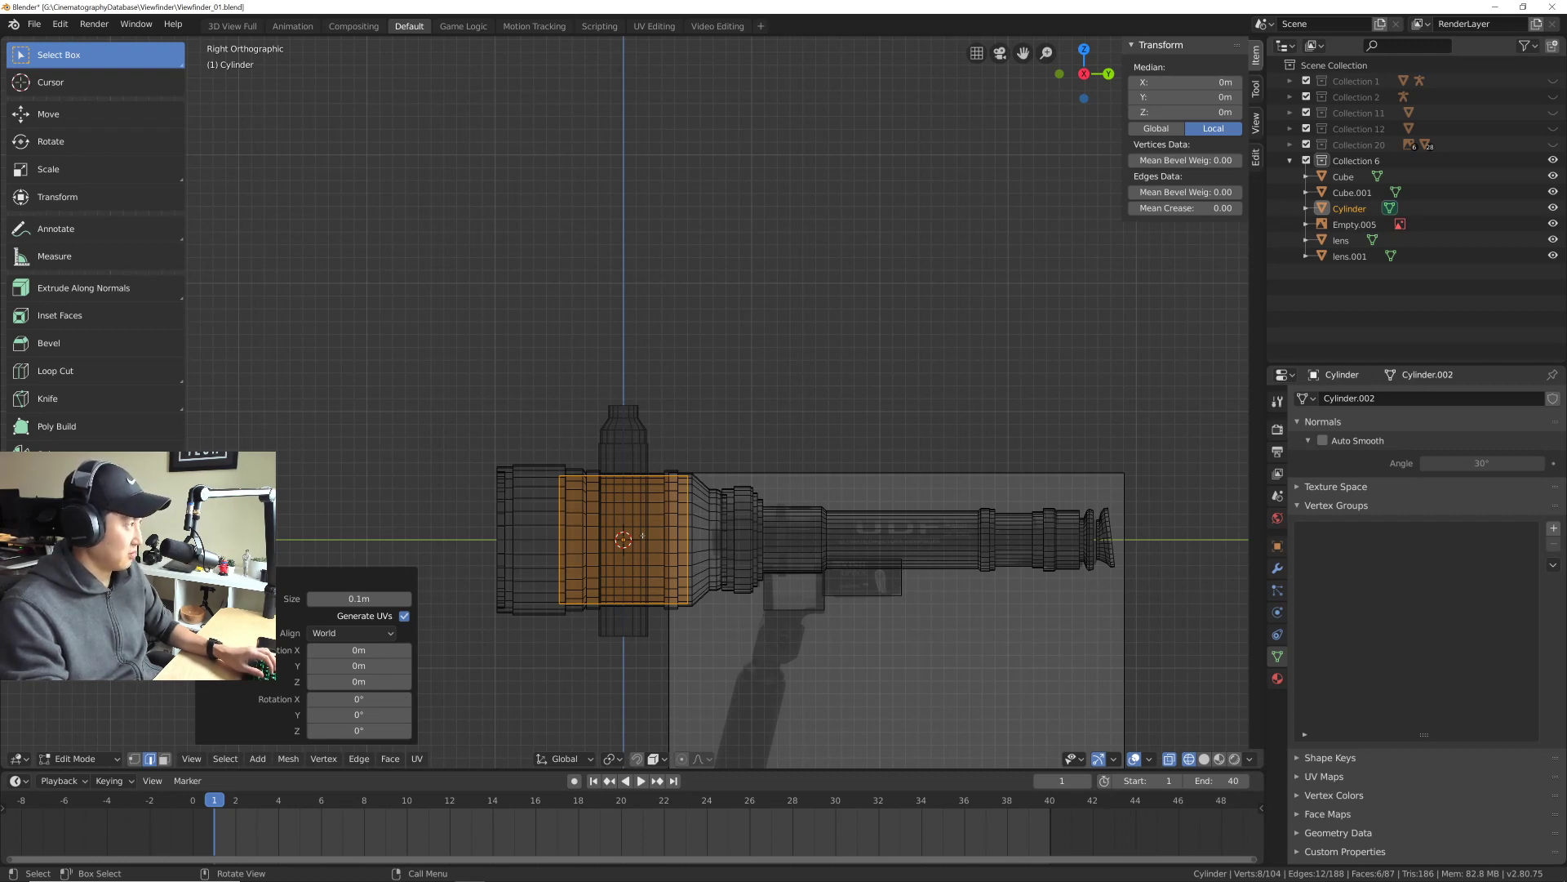
key("1")
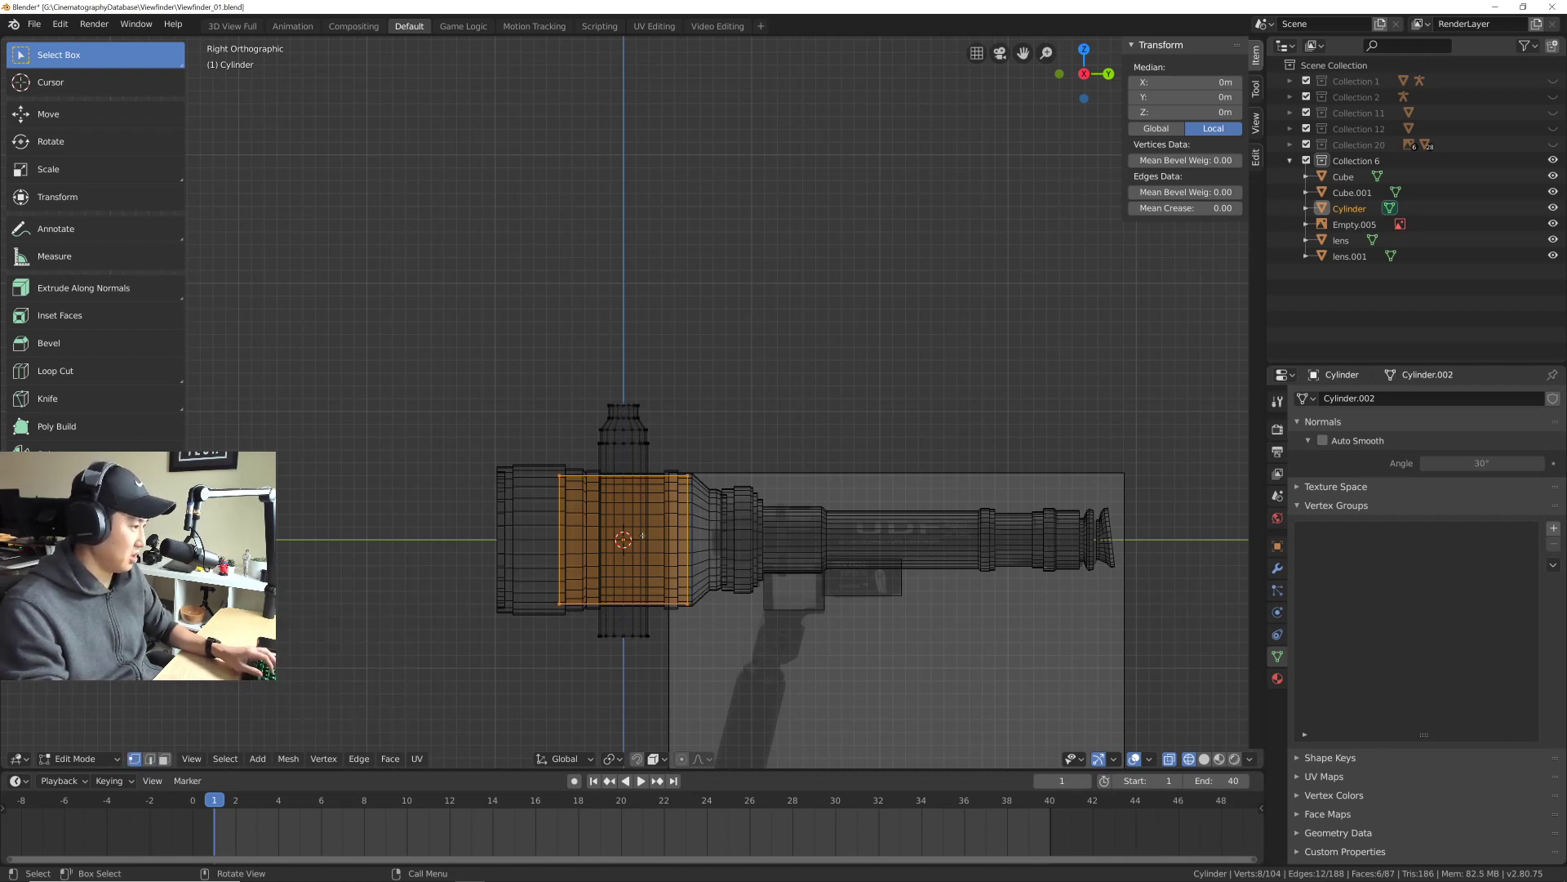
key("g")
key("z")
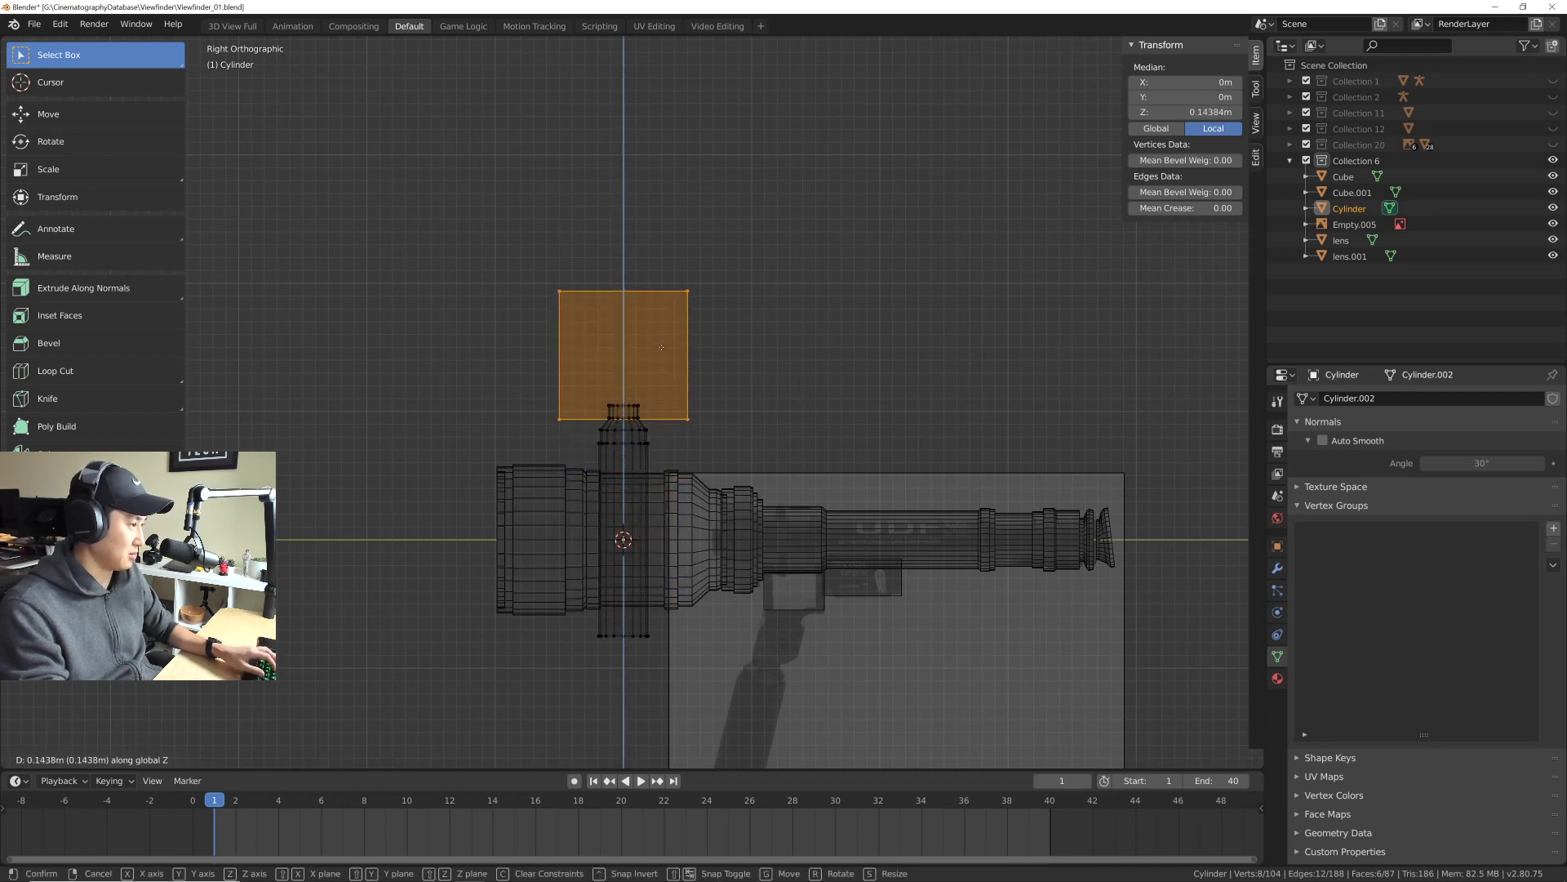
left_click(662, 338)
Step: Narrow the cube along Y, scaling it by -0.643 and again by 0.845
scroll(645, 360, "up", 2)
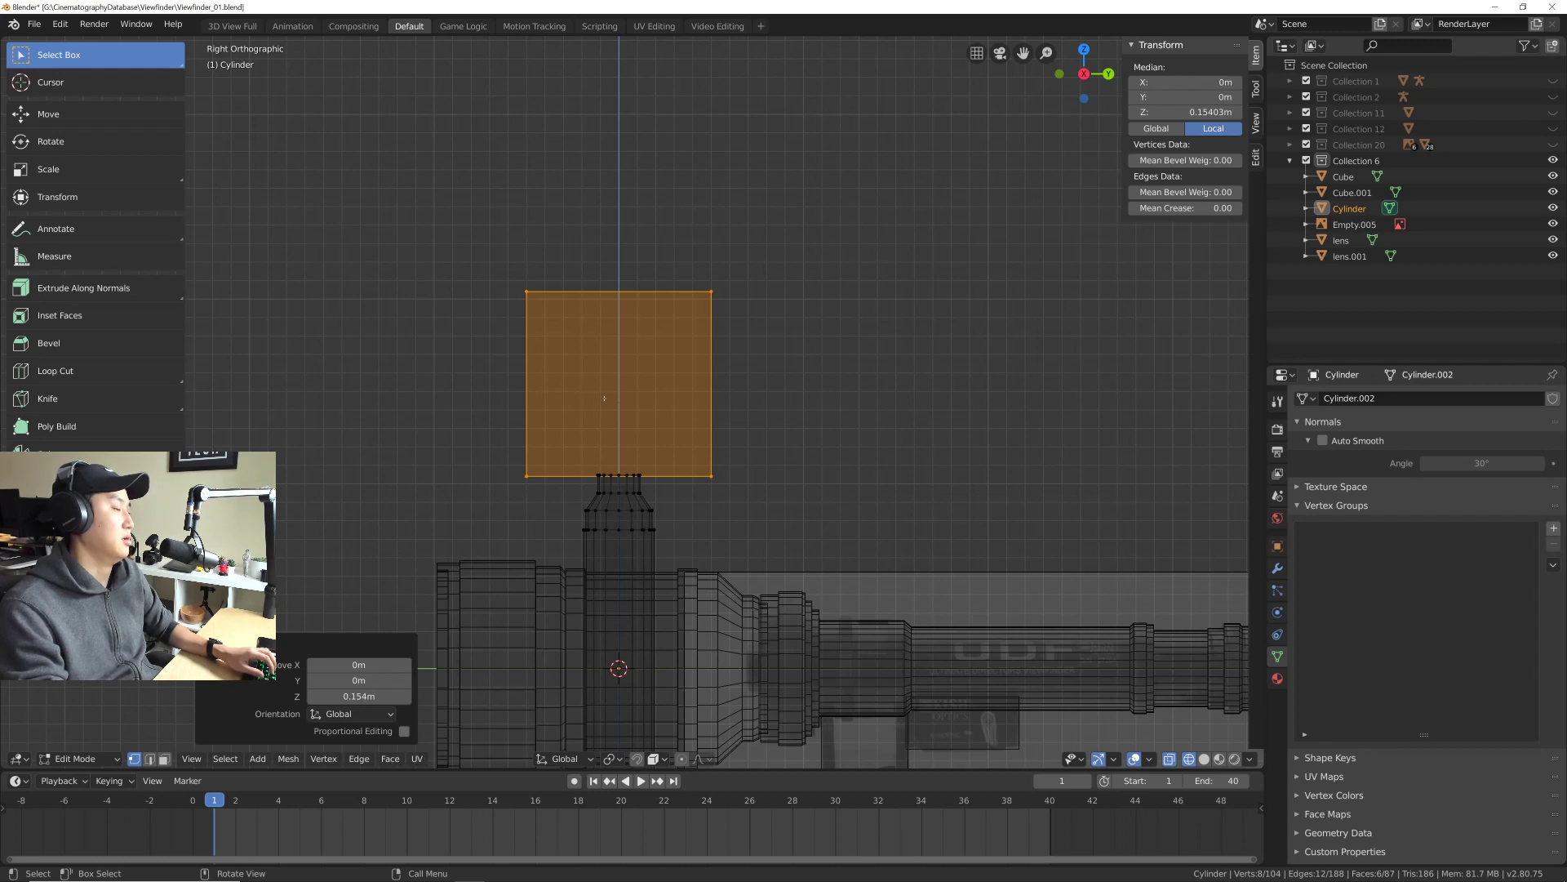
key("s")
key("y")
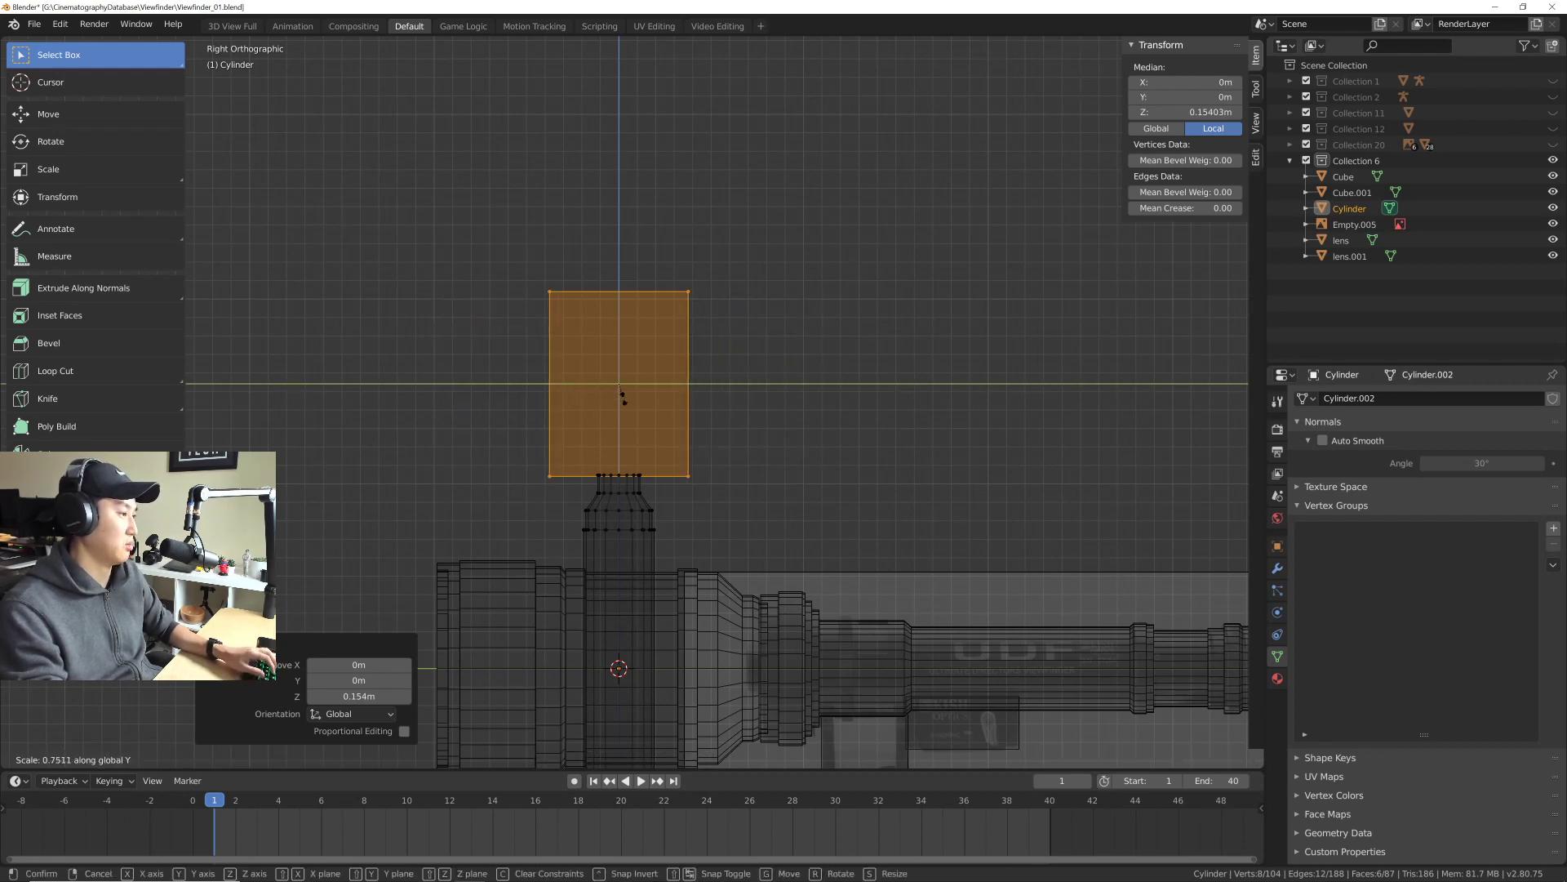
left_click(631, 377)
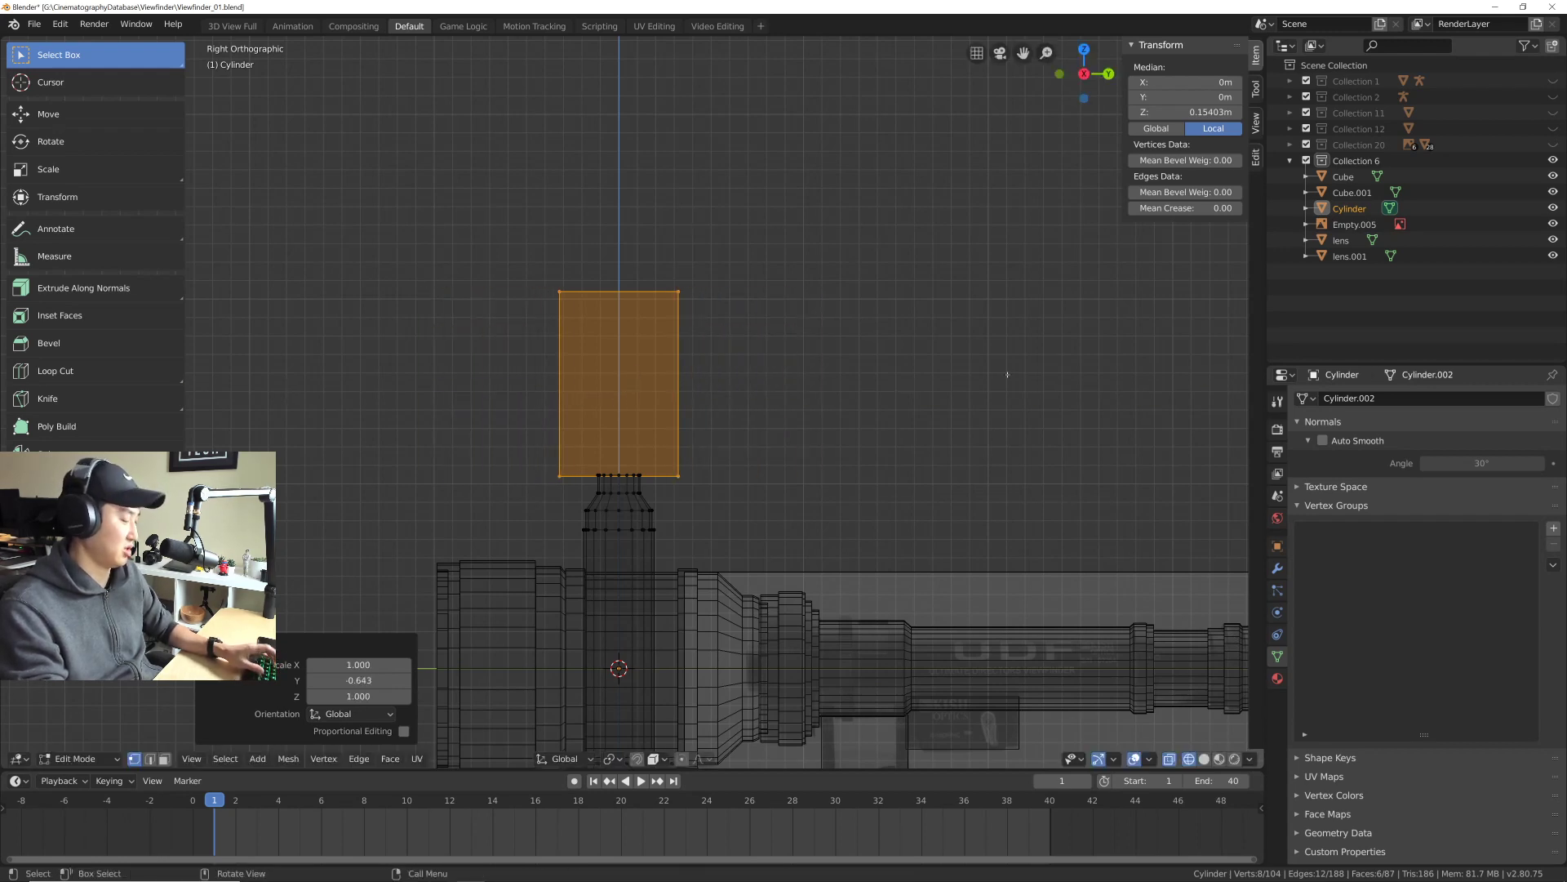
key("s")
key("y")
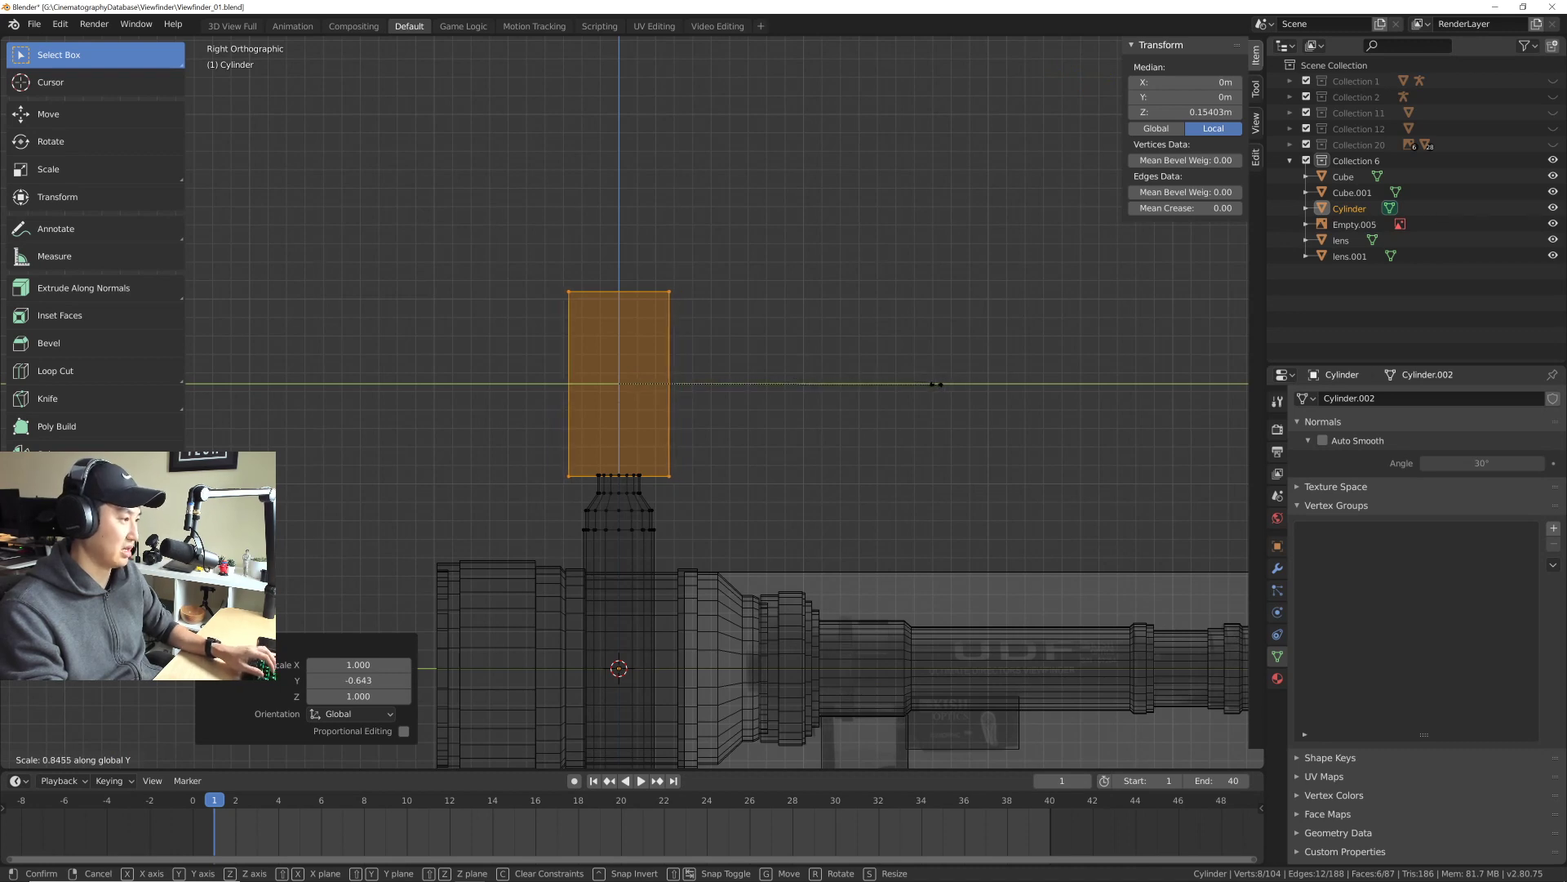
left_click(935, 384)
Step: Select the vertices on the cube's negative-Y side and move them about 0.0115 m inward along Y
middle_click_drag(898, 473, 865, 319, "shift")
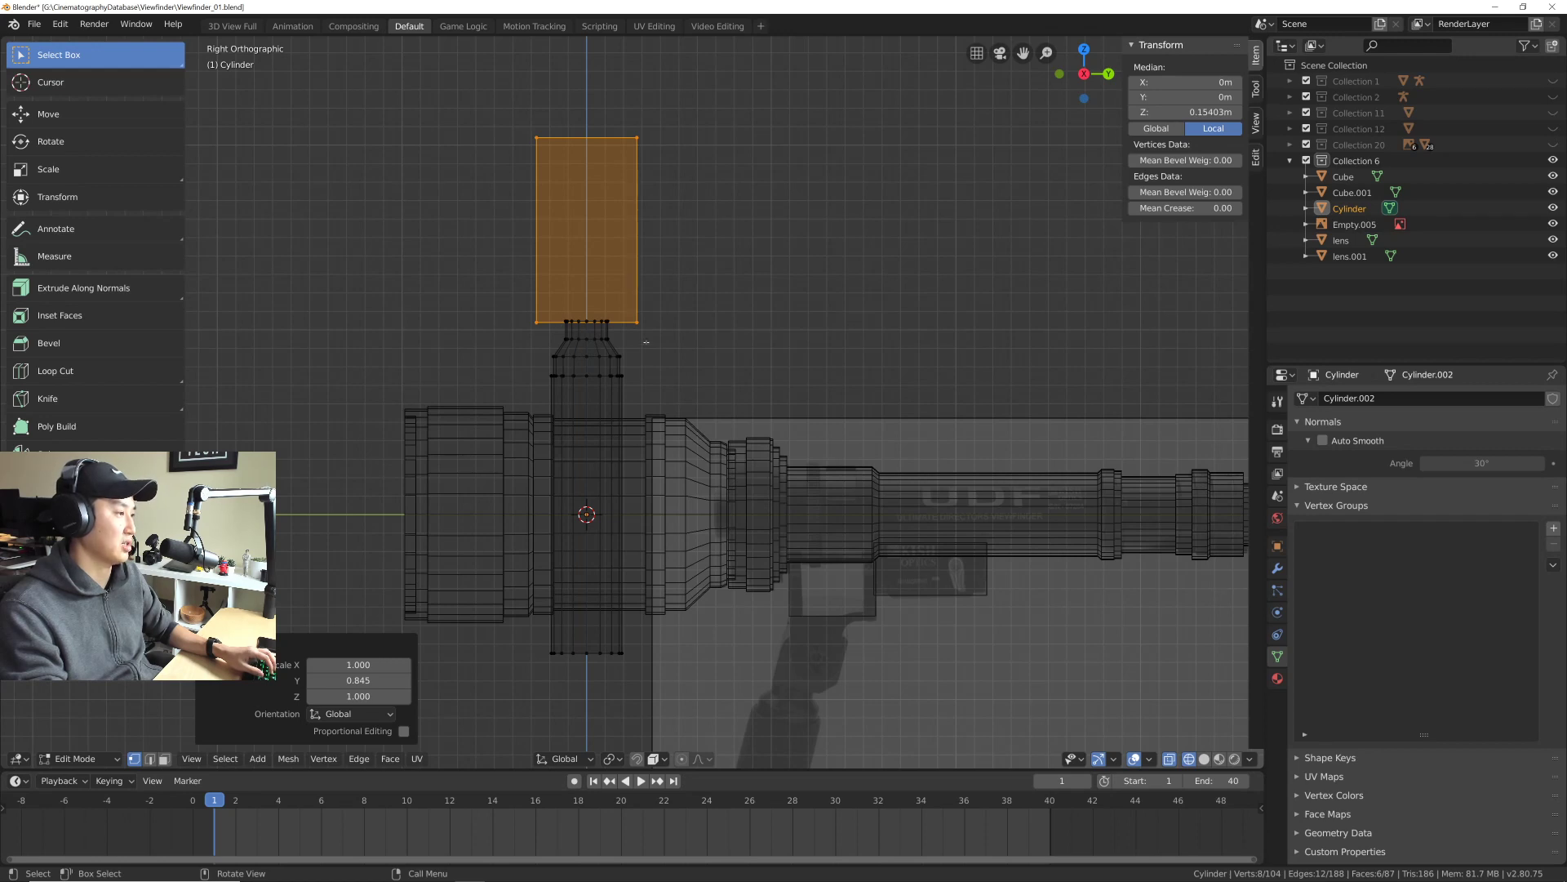
left_click_drag(524, 119, 544, 360)
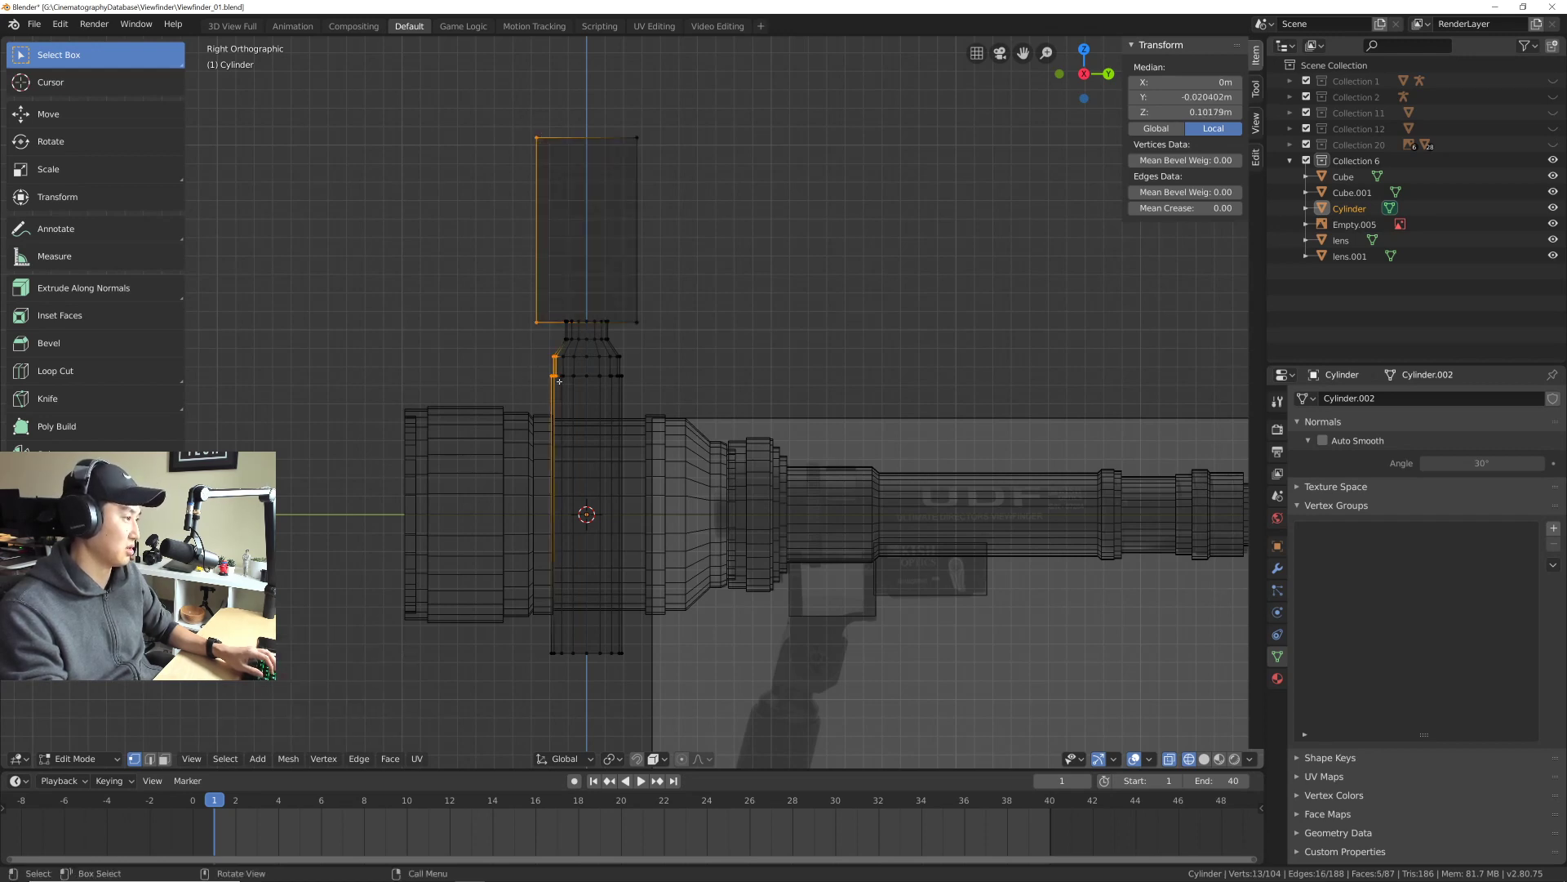
left_click_drag(505, 107, 545, 339)
key("g")
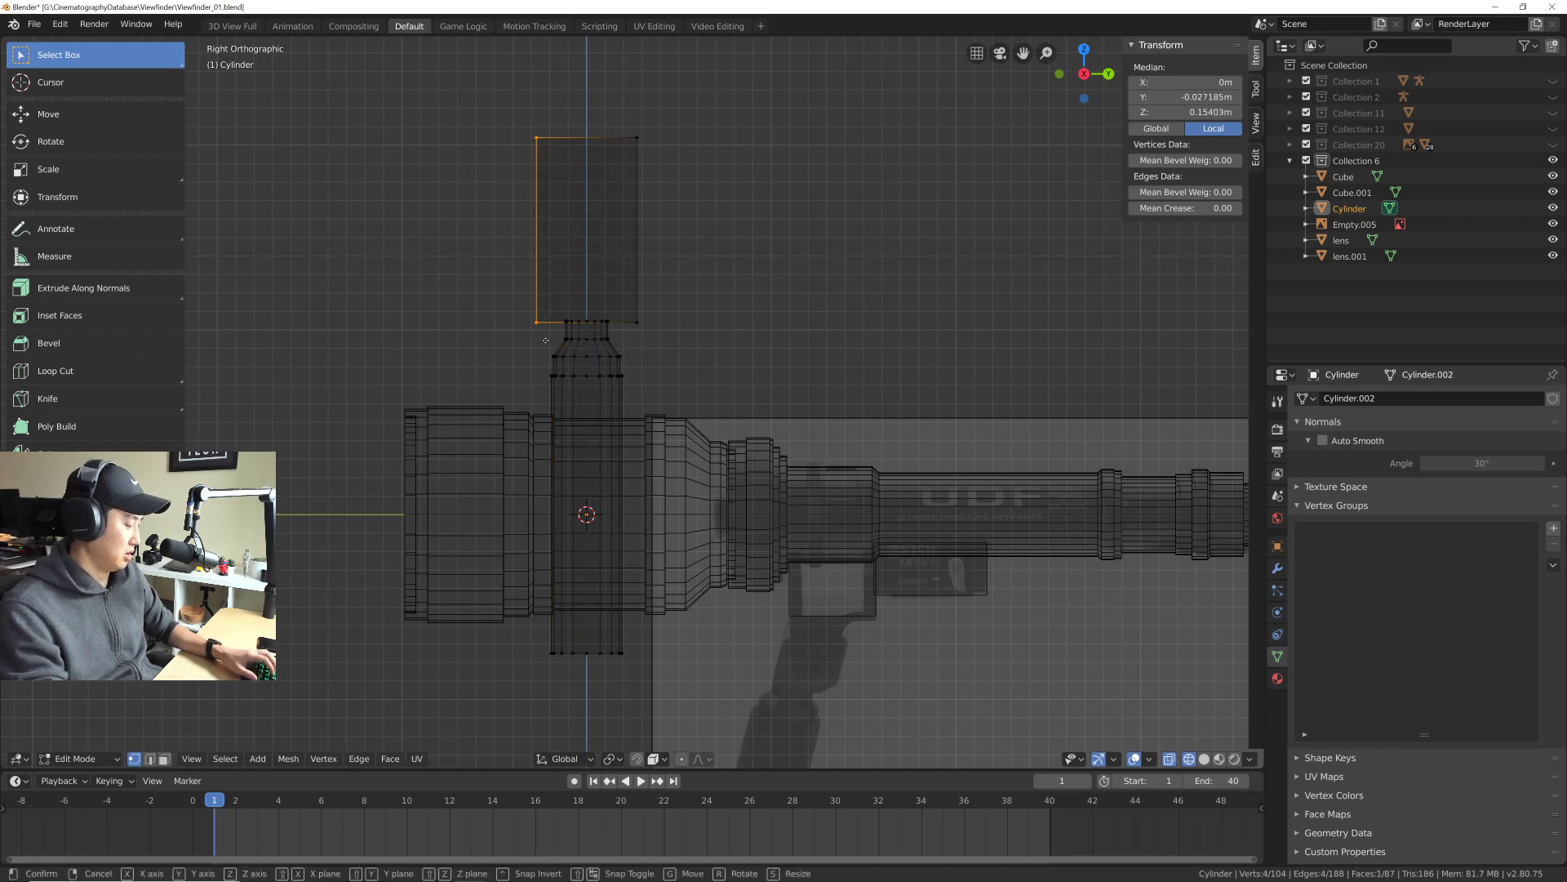
key("y")
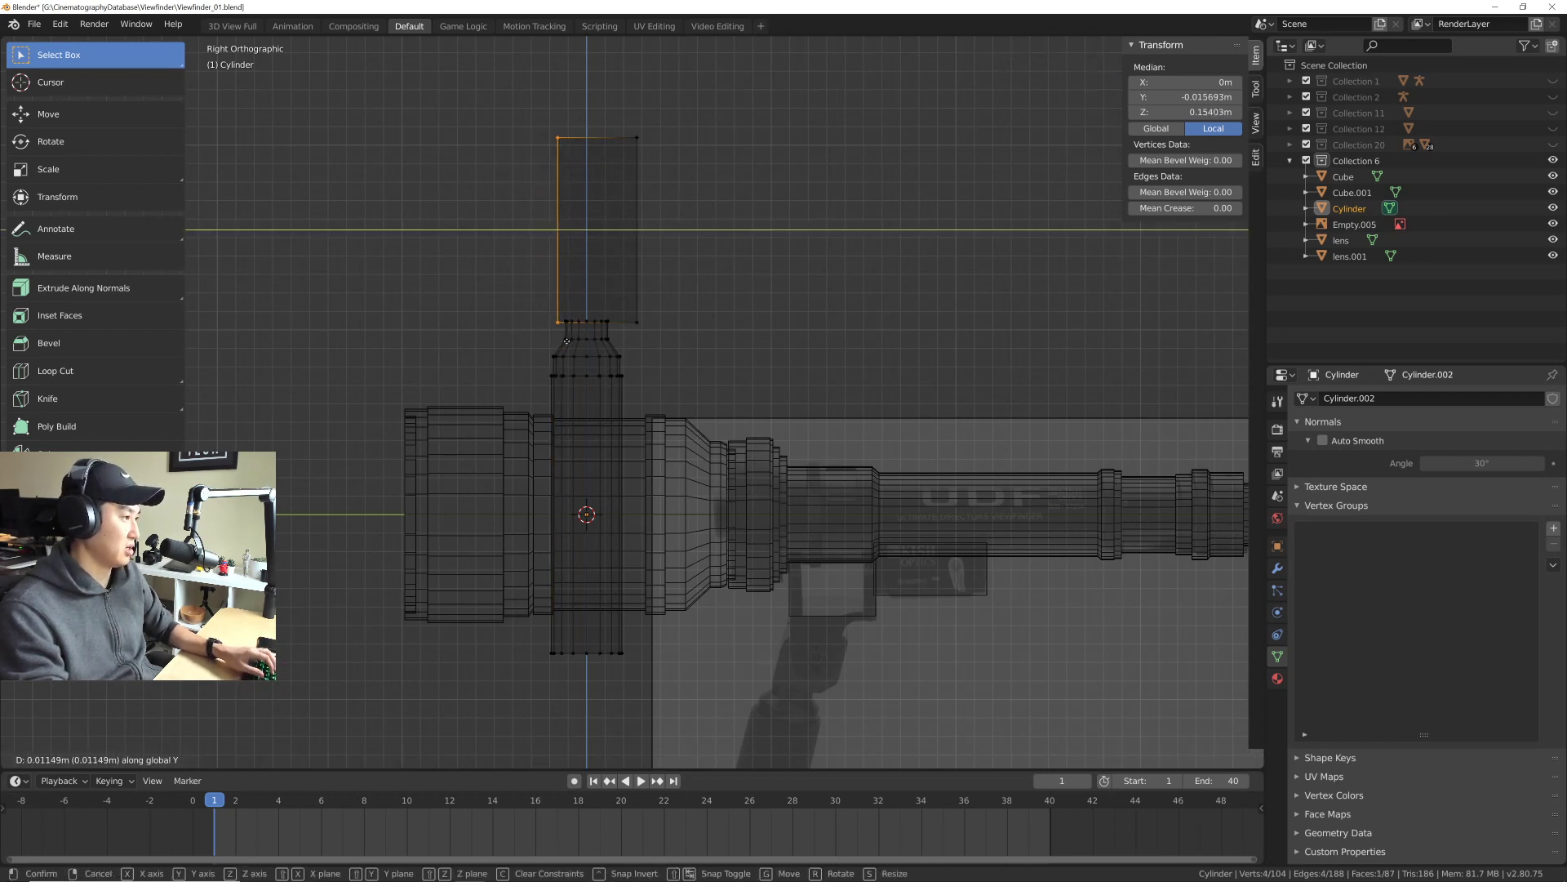
left_click(567, 340)
Step: Select the vertices on the cube's positive-Y side and move them -0.00641 m along Y
left_click_drag(673, 336, 609, 111)
key("g")
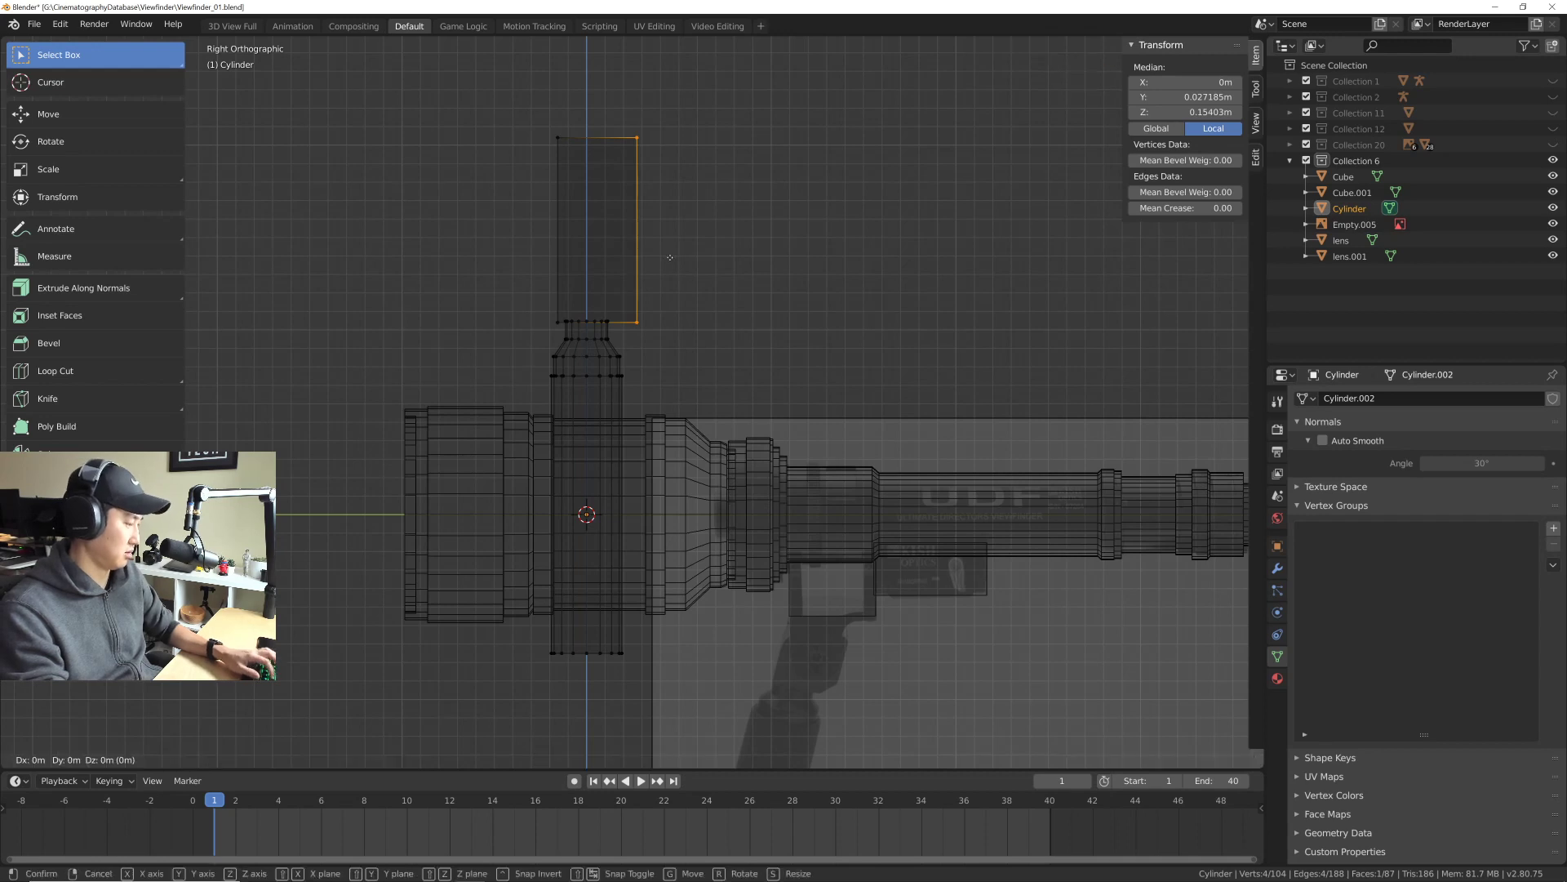
key("y")
left_click(661, 261)
middle_click_drag(663, 236, 660, 267, "shift")
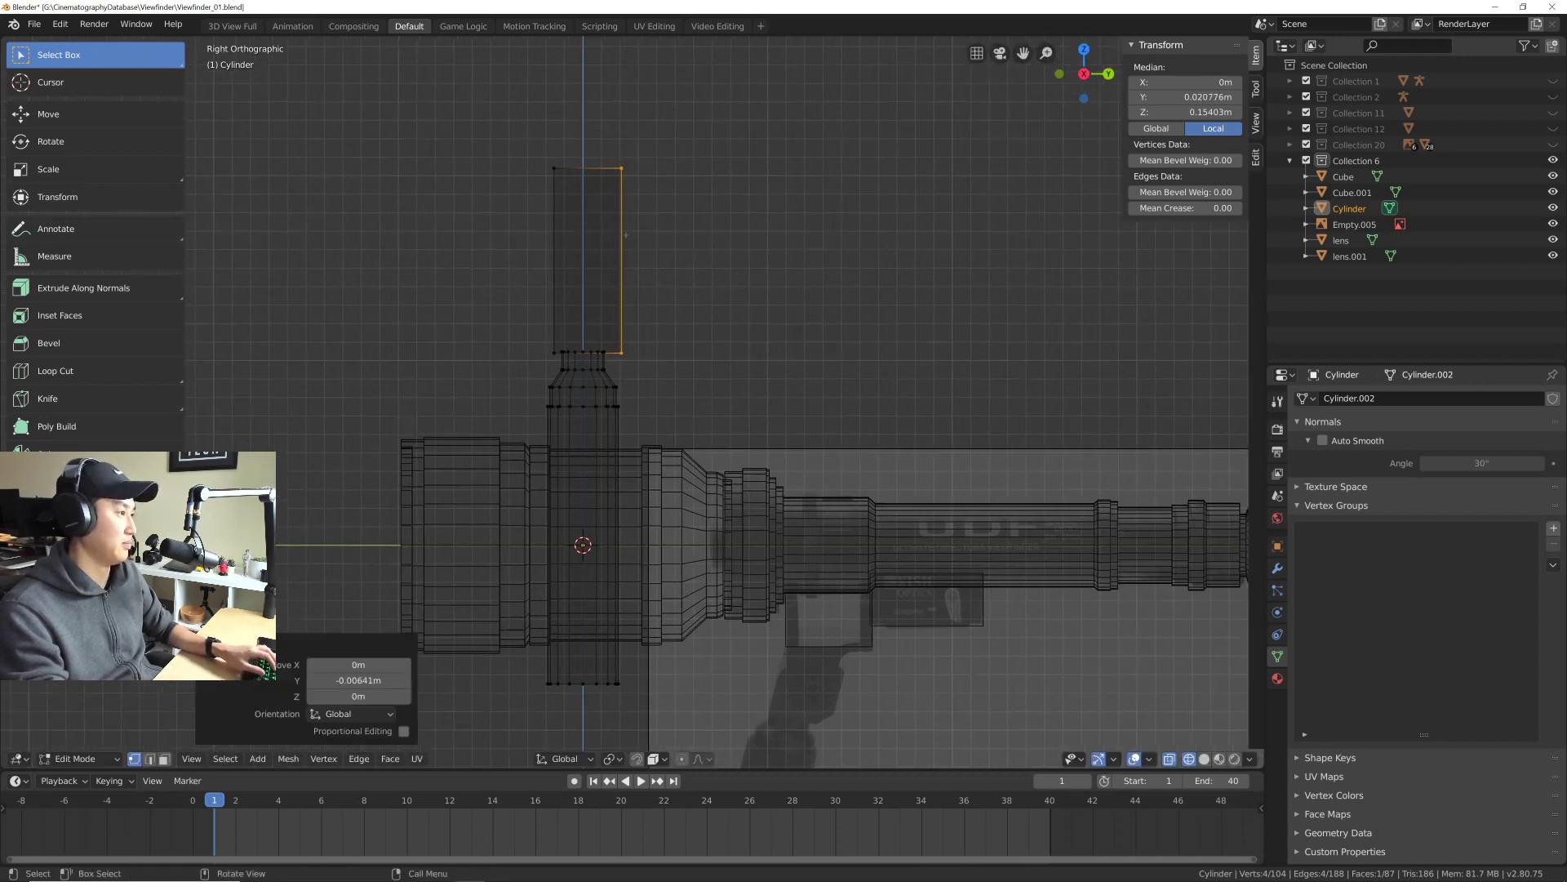
Step: Select the cube's upper vertices and lower them by 0.0659 m along Z
left_click_drag(502, 128, 677, 237)
key("g")
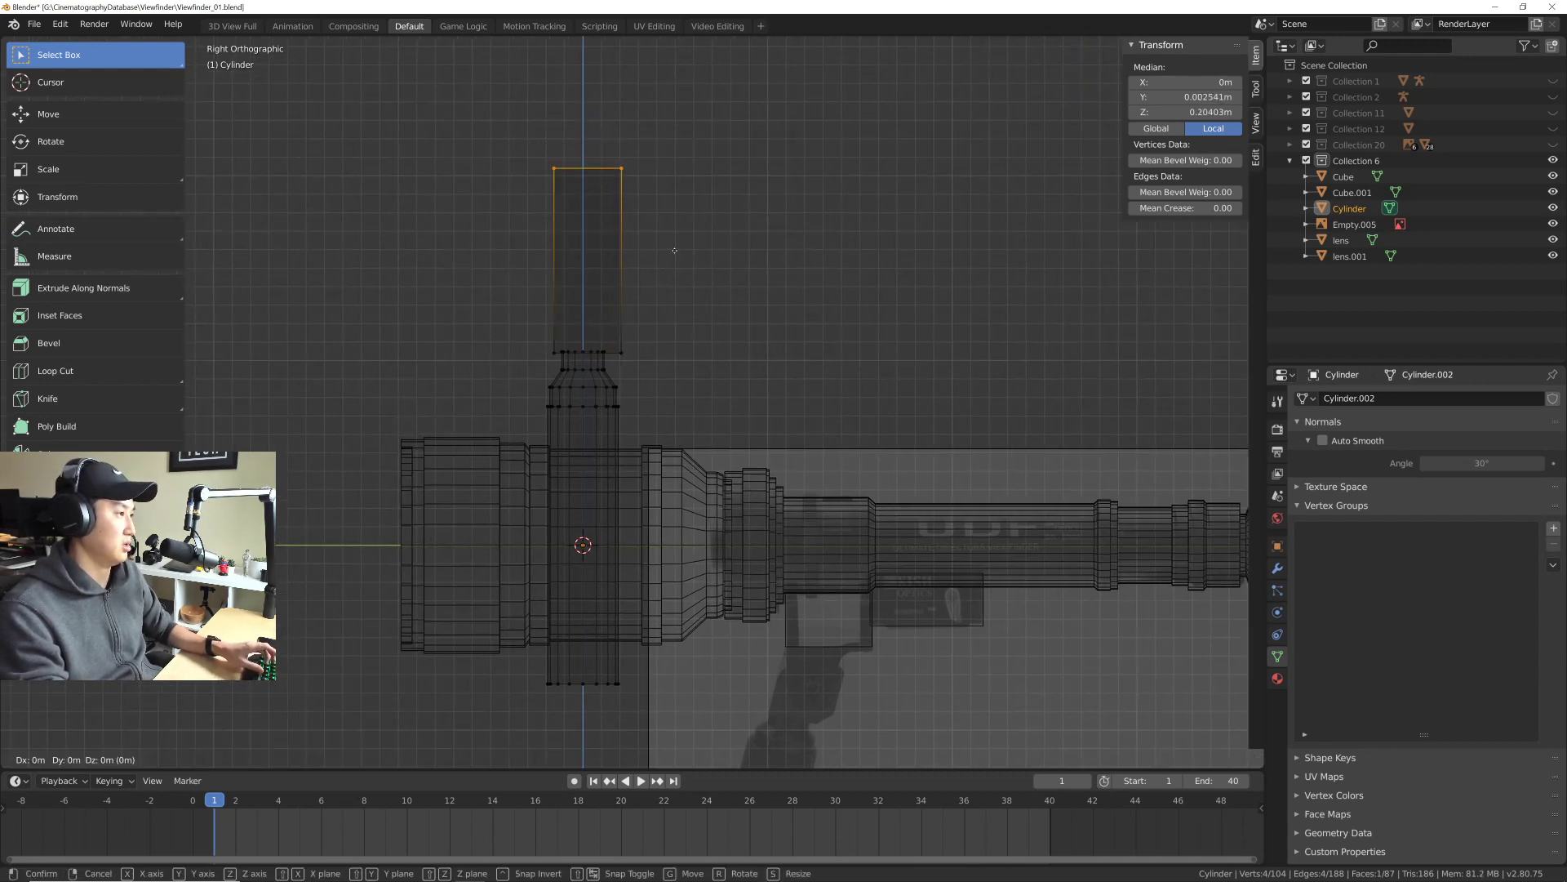
key("z")
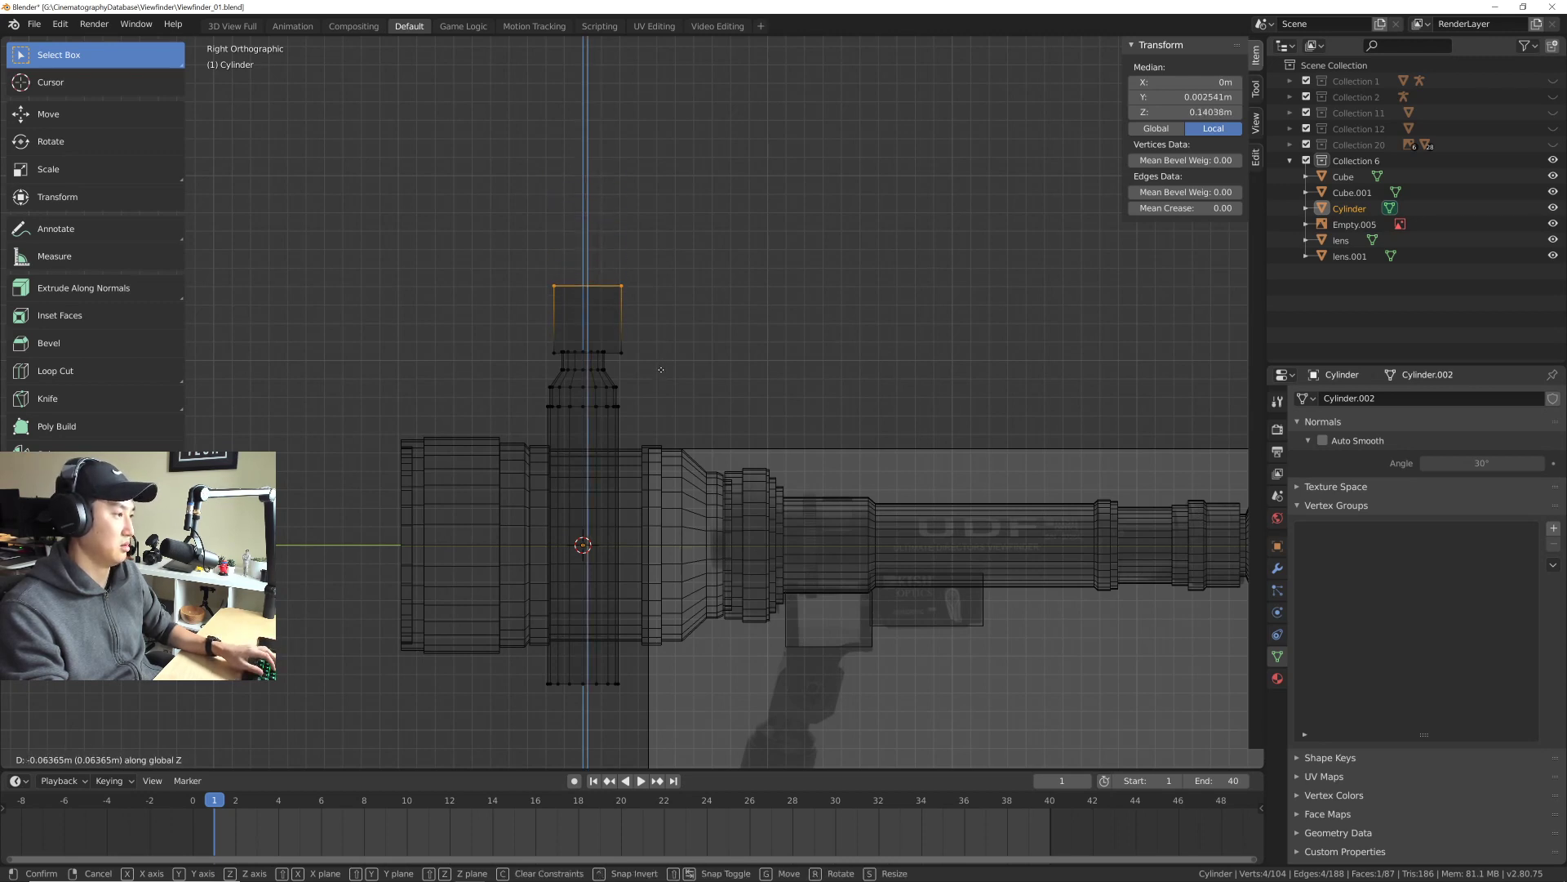
left_click(660, 371)
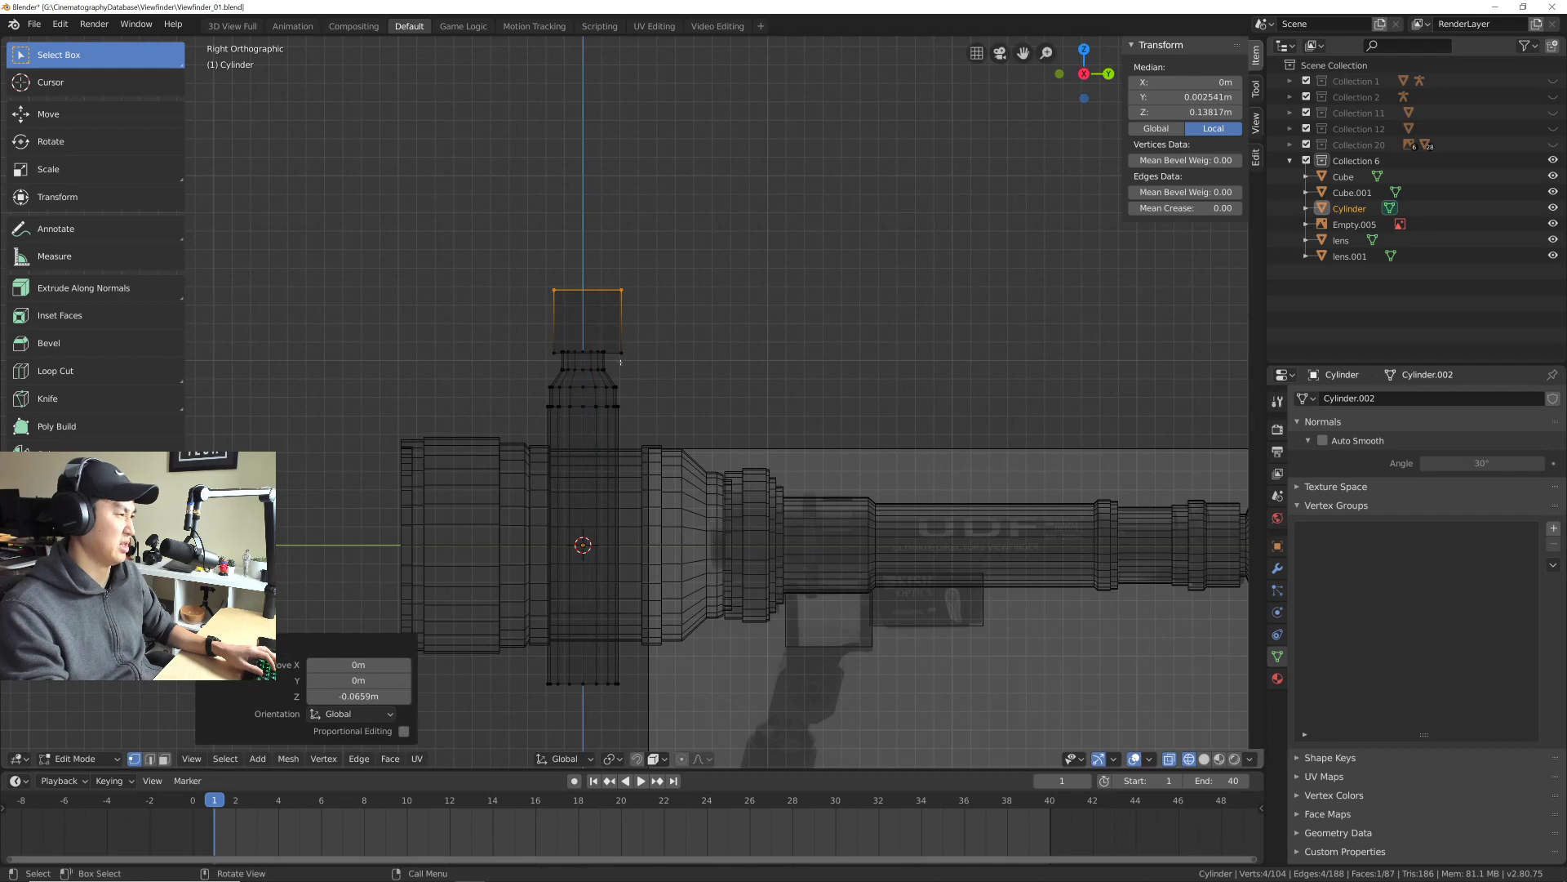
Step: Select the whole block in the front view and scale it to about 0.39 along X to match the handle's width
middle_click_drag(660, 371, 623, 339)
key("KP_1")
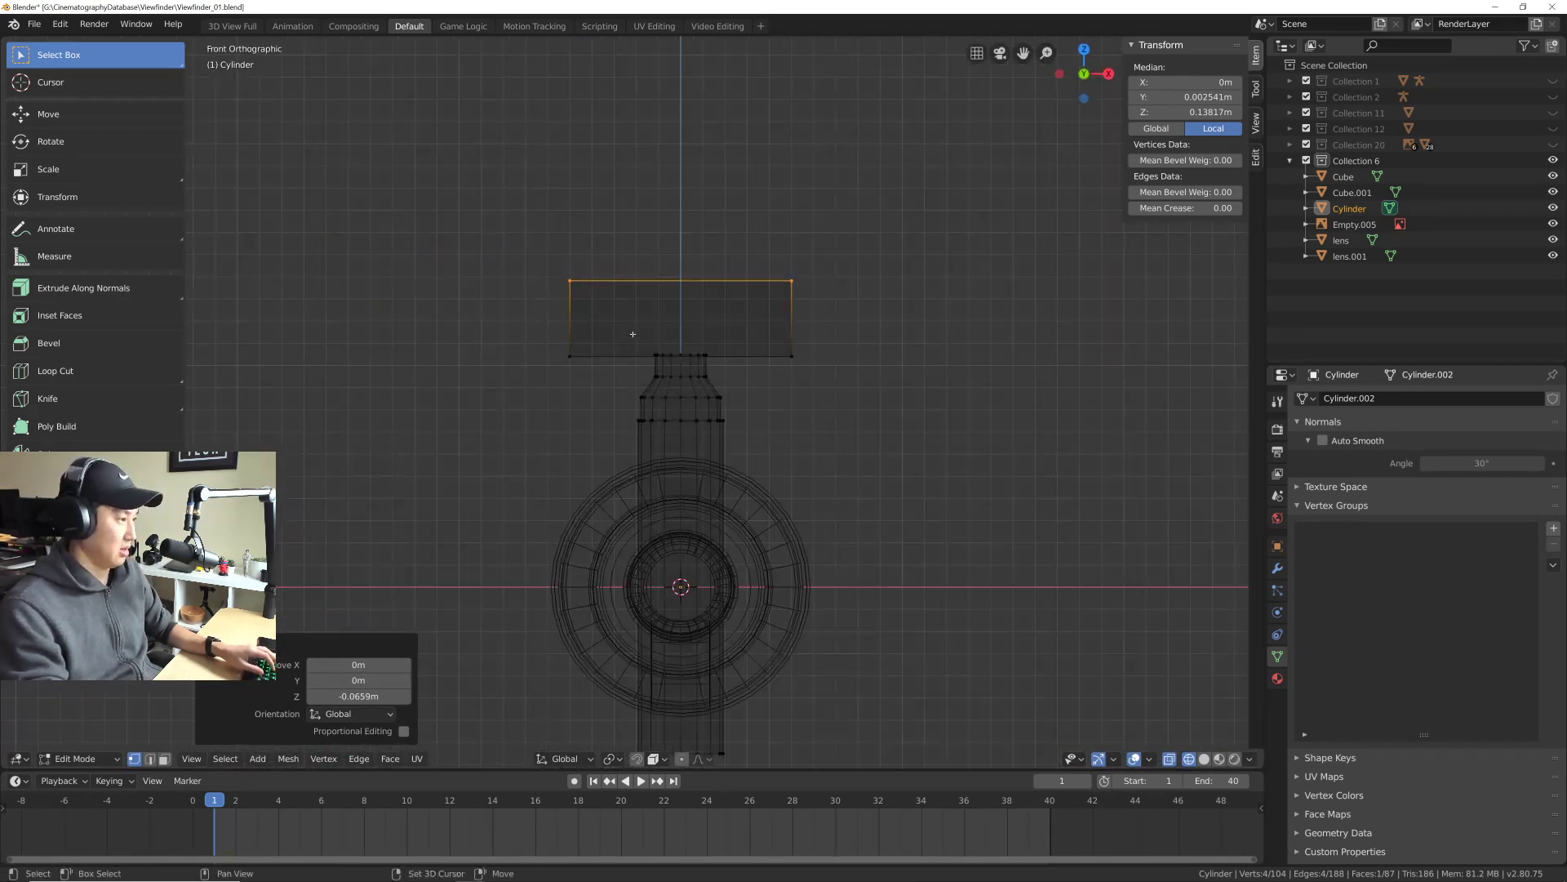
key("a")
key("alt+a")
left_click_drag(484, 285, 786, 418)
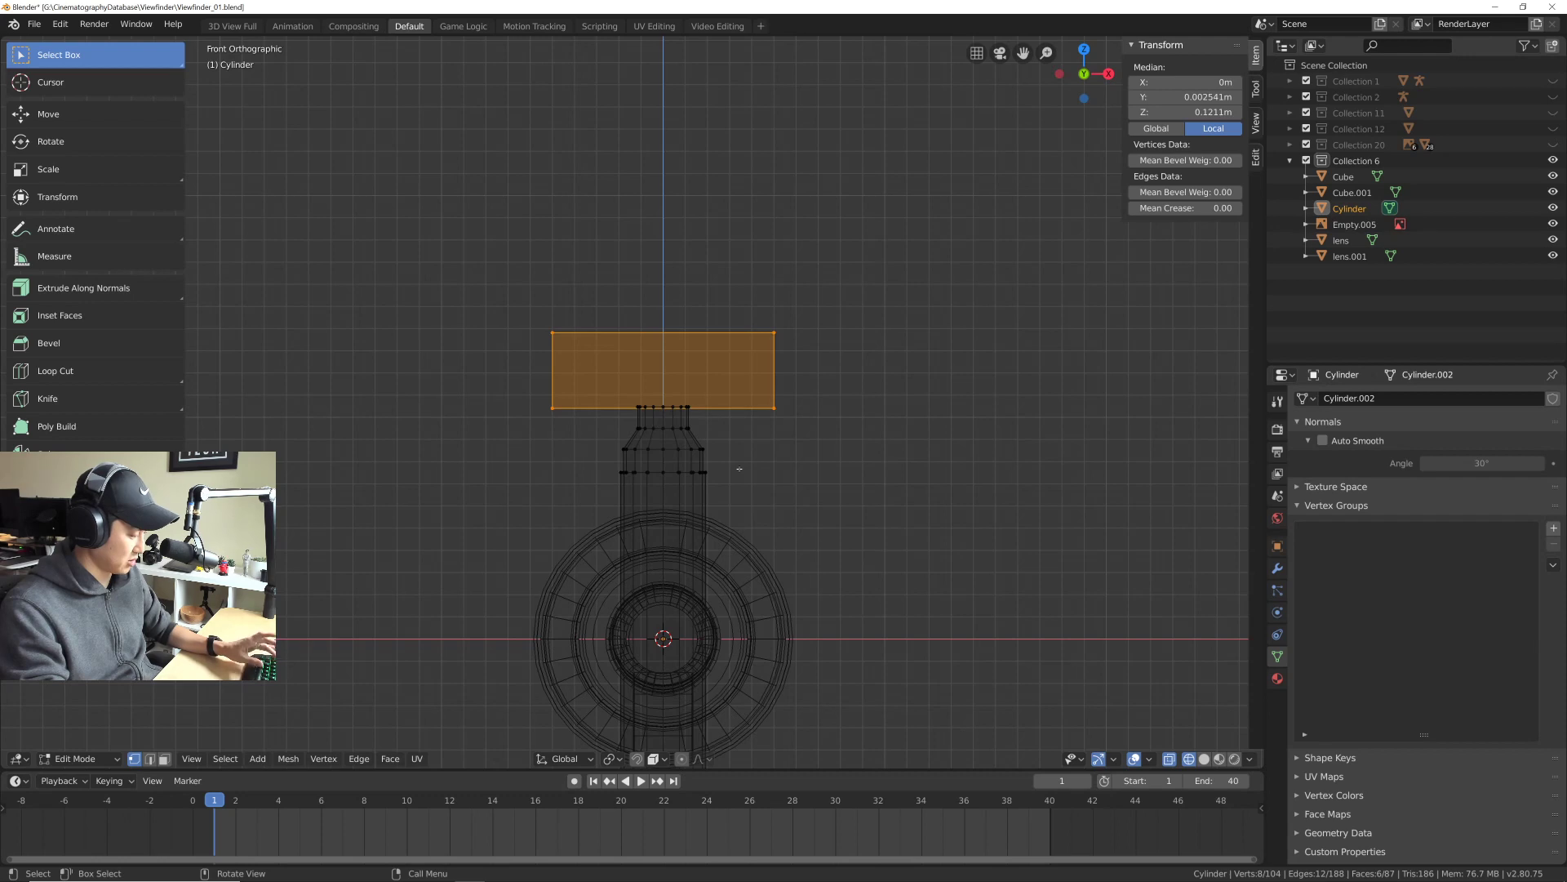
key("s")
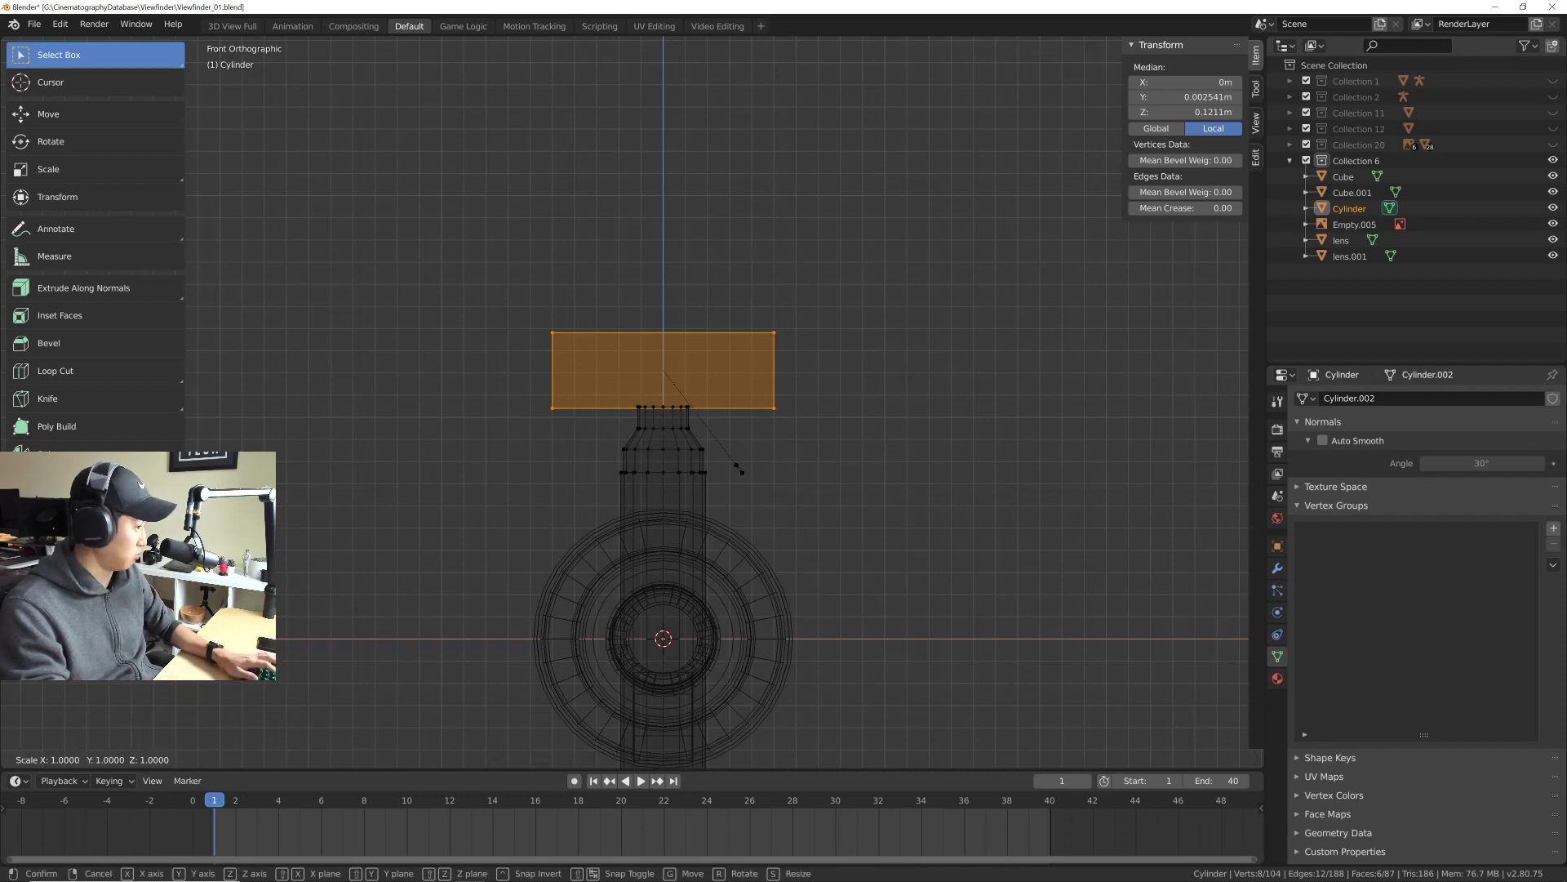
key("x")
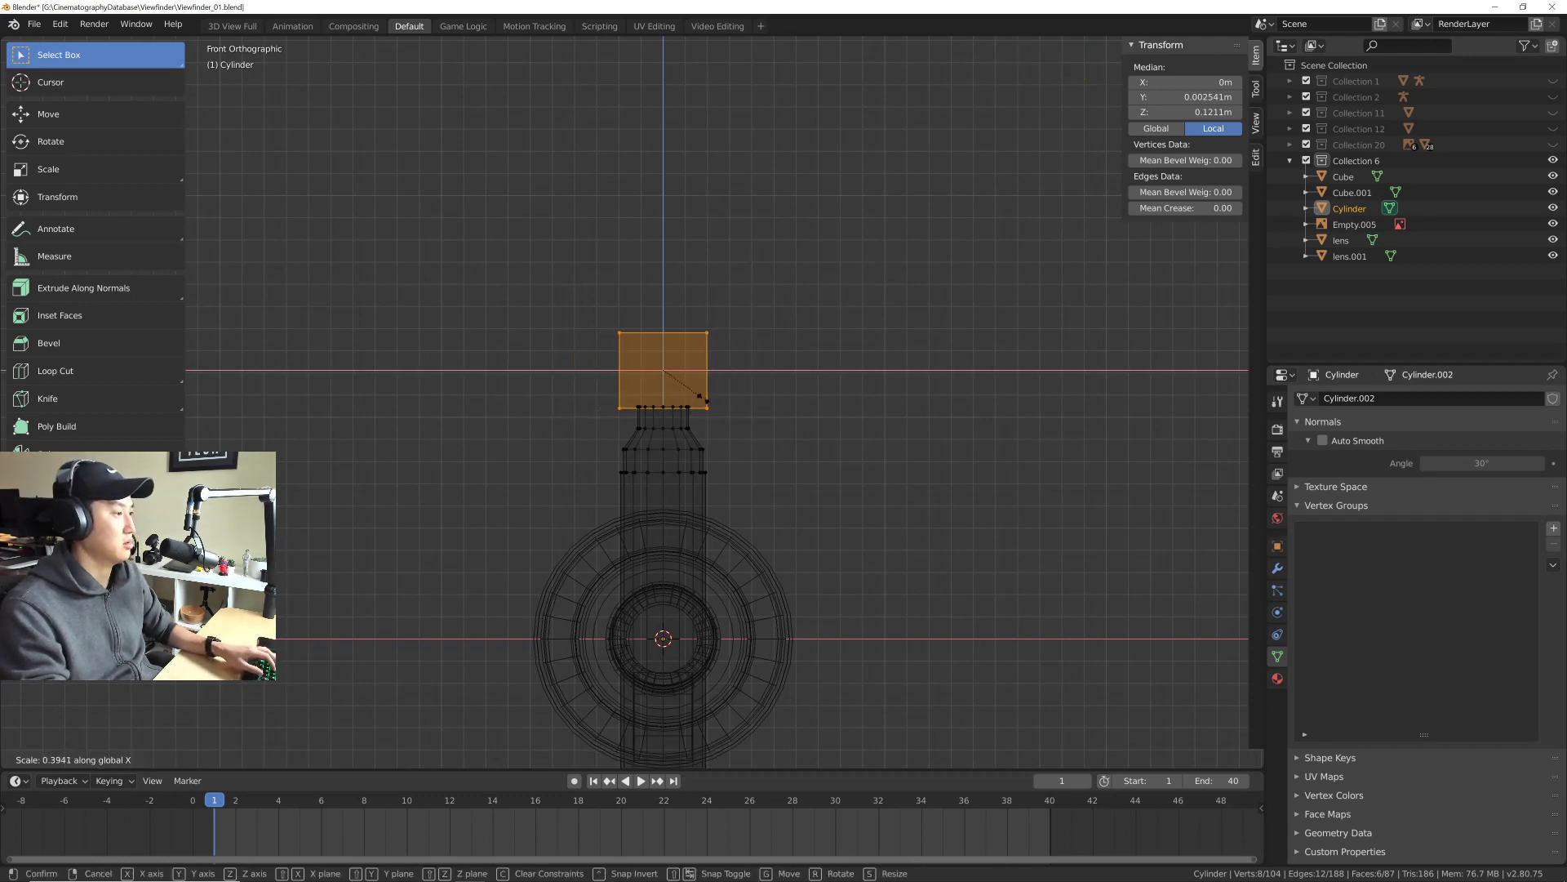
left_click(707, 394)
Step: Bevel the block's lower edge on the positive-Y side with a 0.00575 m width and one segment
middle_click_drag(707, 394, 677, 452)
scroll(675, 383, "up", 3)
key("2")
left_click(645, 430)
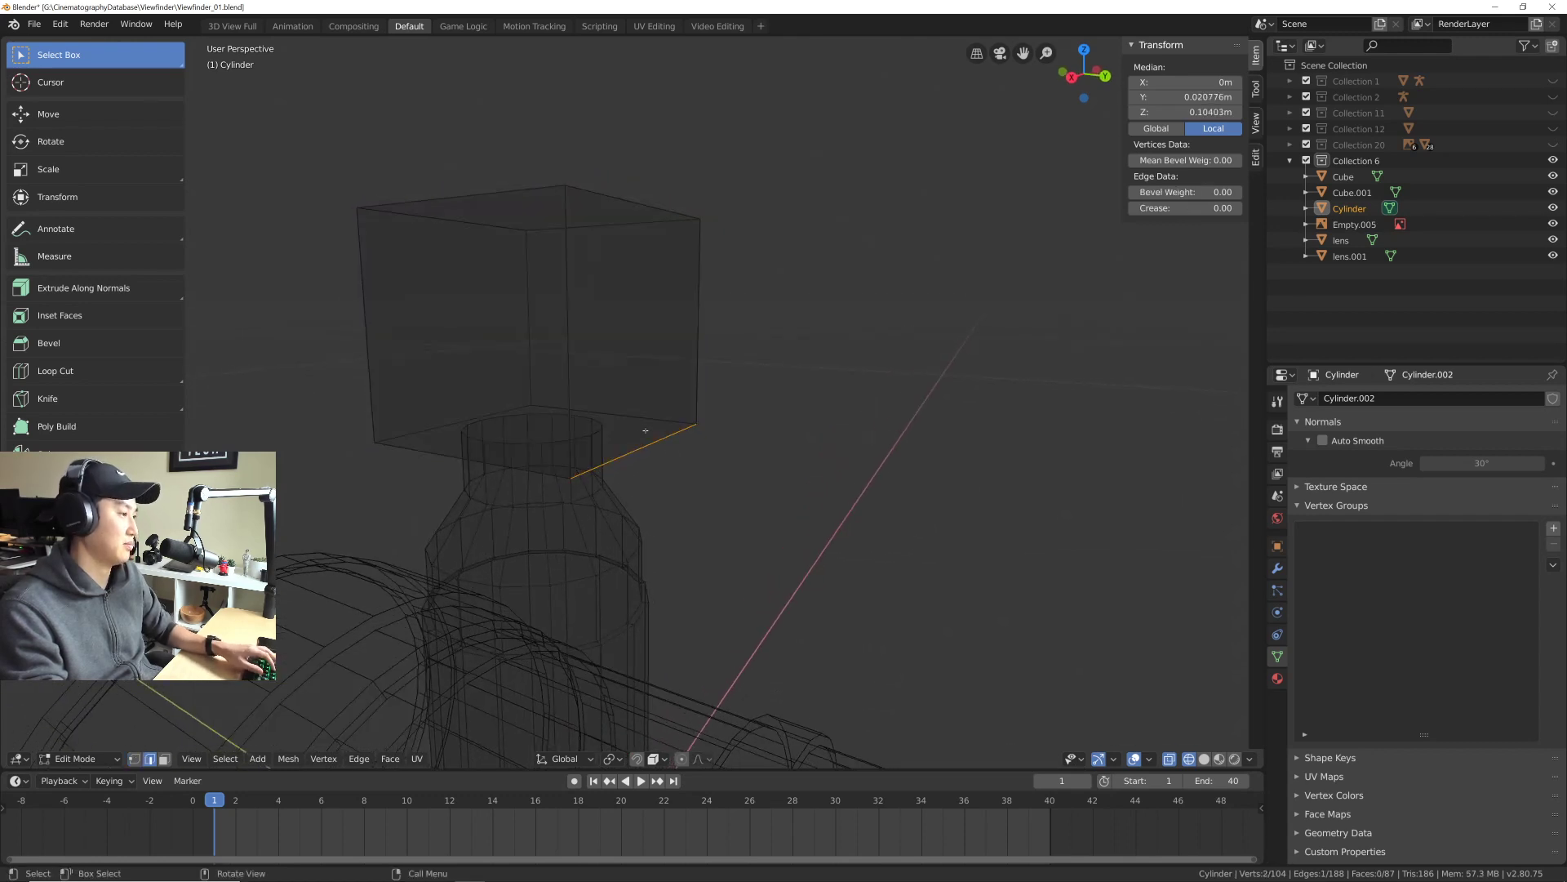
key("ctrl+b")
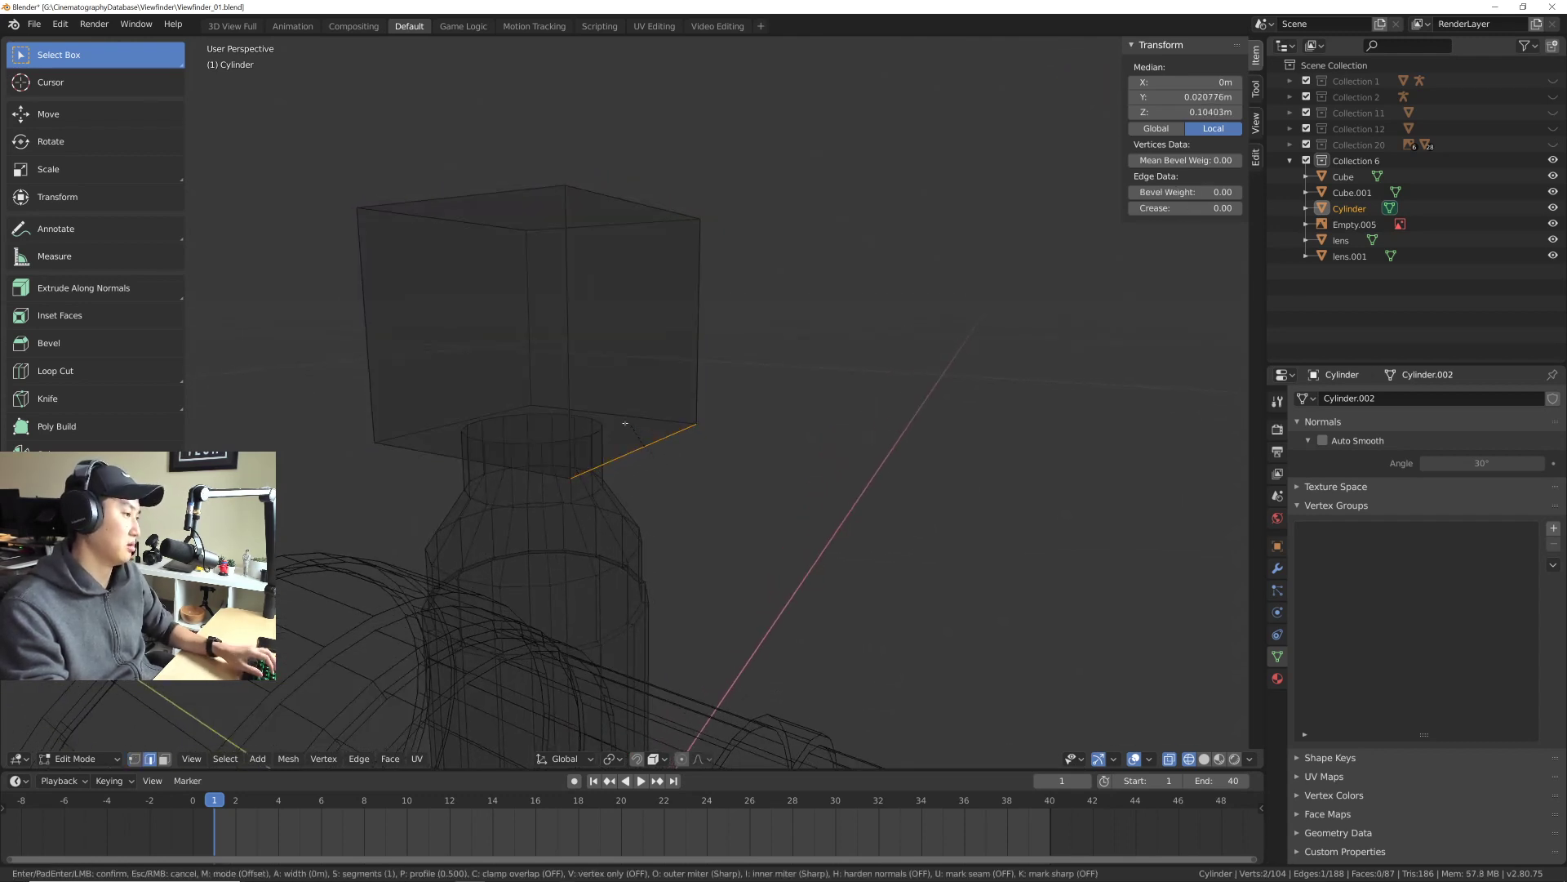
left_click(649, 398)
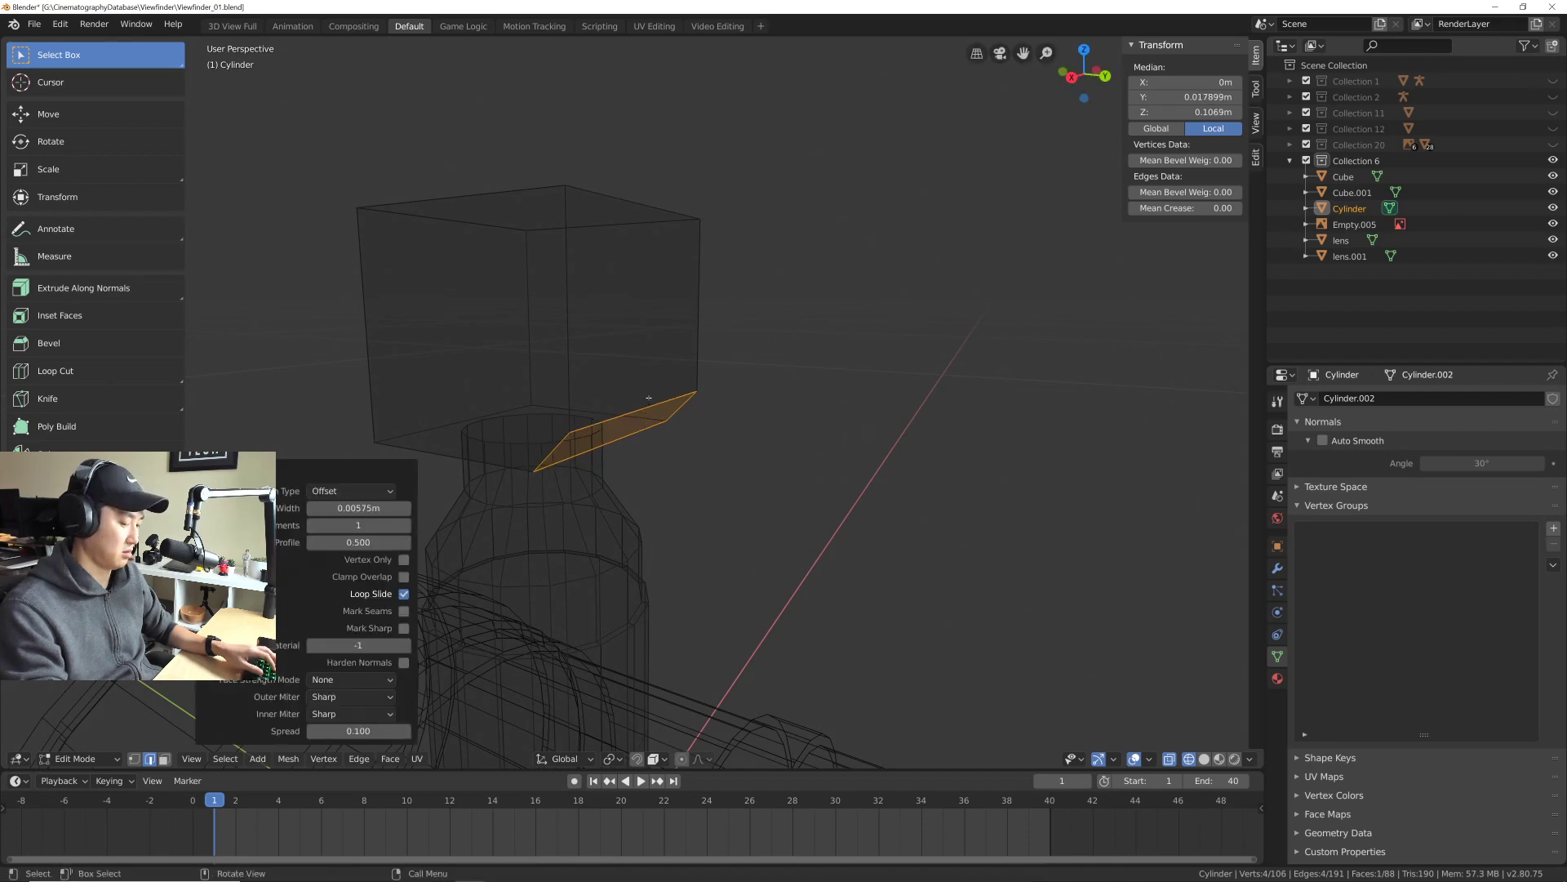
key("KP_3")
scroll(719, 486, "down", 5)
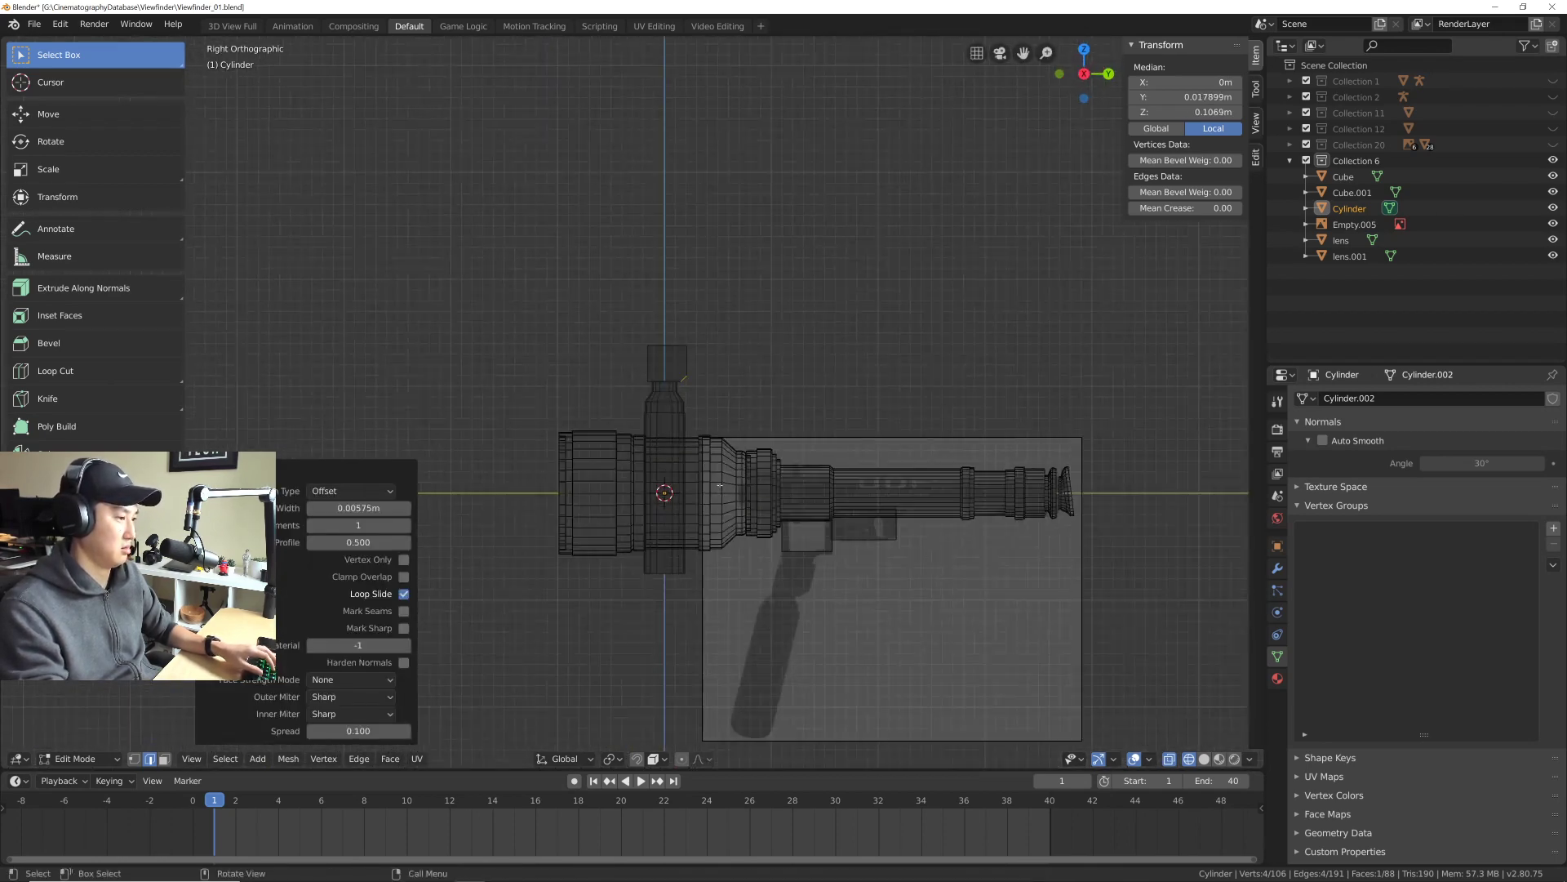
scroll(720, 404, "up", 8)
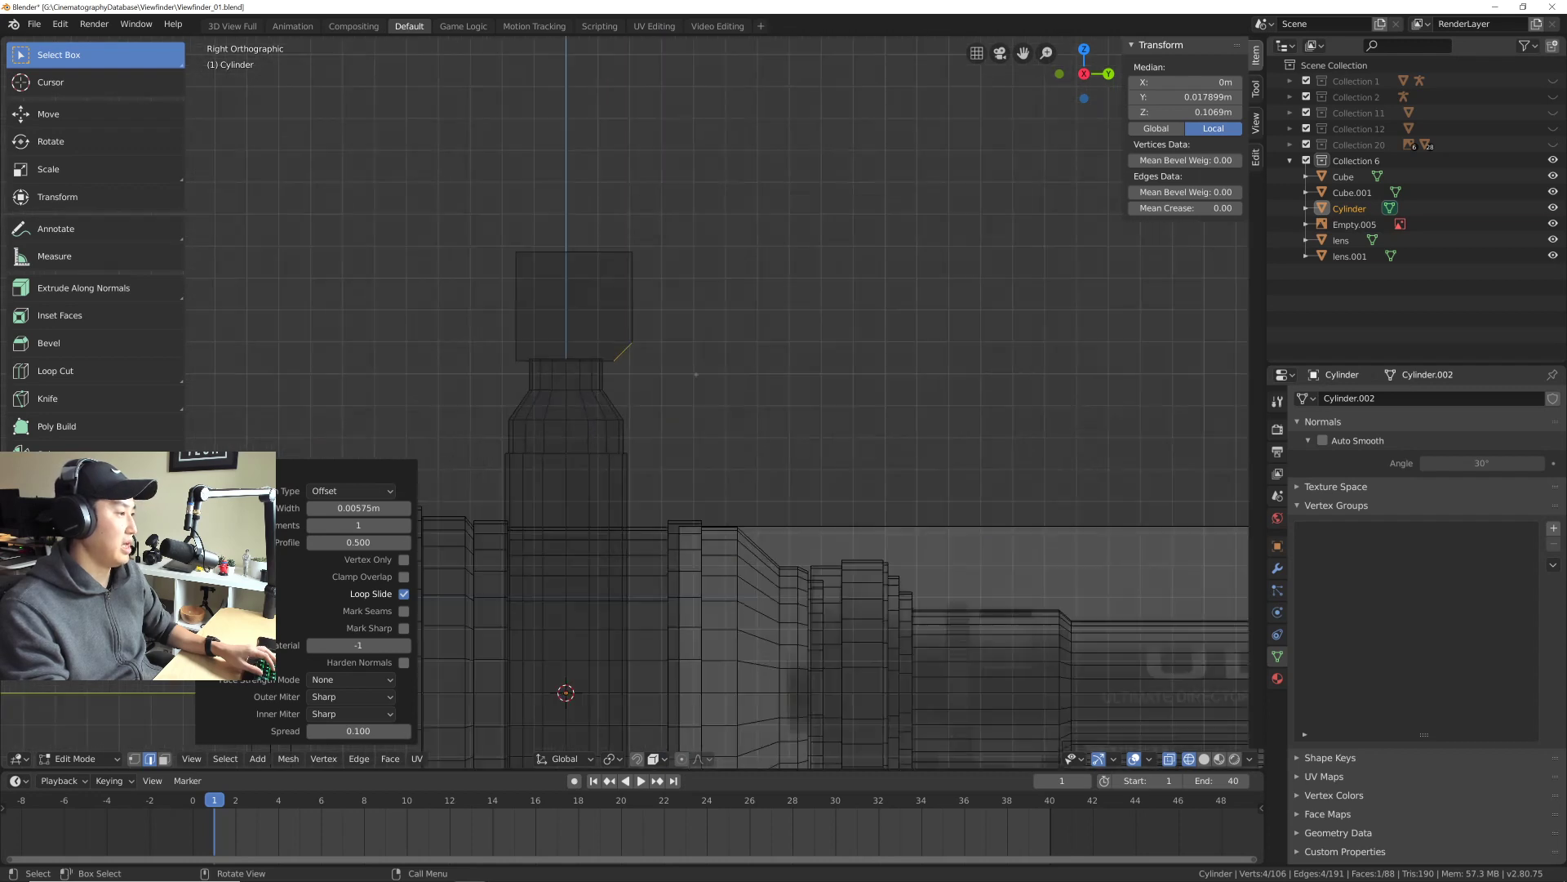
Step: Undo the last bevel and bevel the block's lower positive-Y edge again with a 0.00751 m width and one segment
key("ctrl+z")
key("ctrl+b")
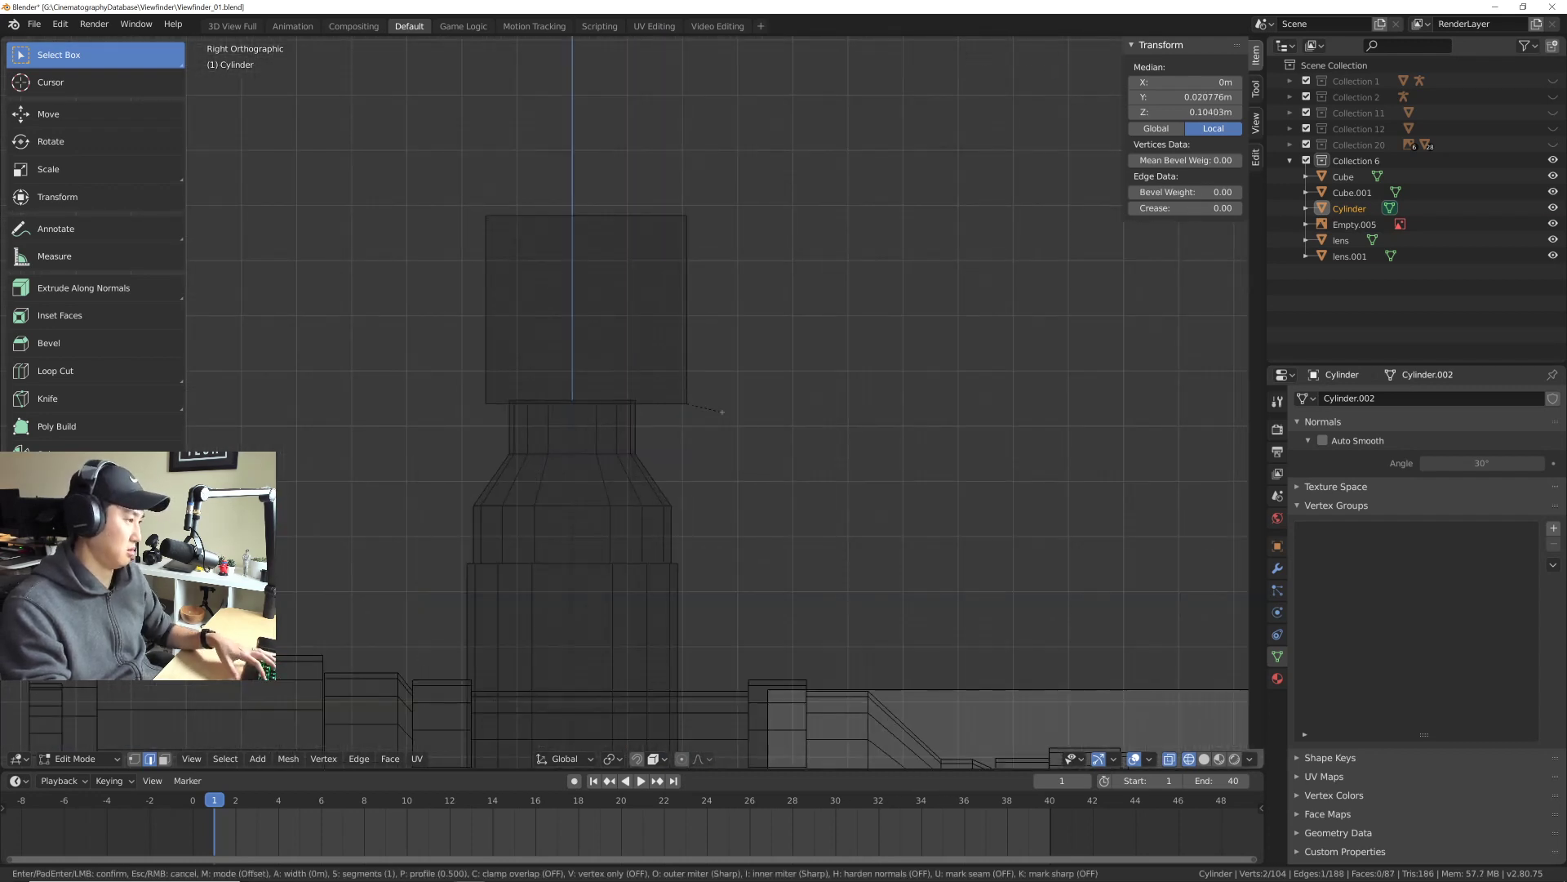
left_click(745, 400)
scroll(745, 400, "down", 6)
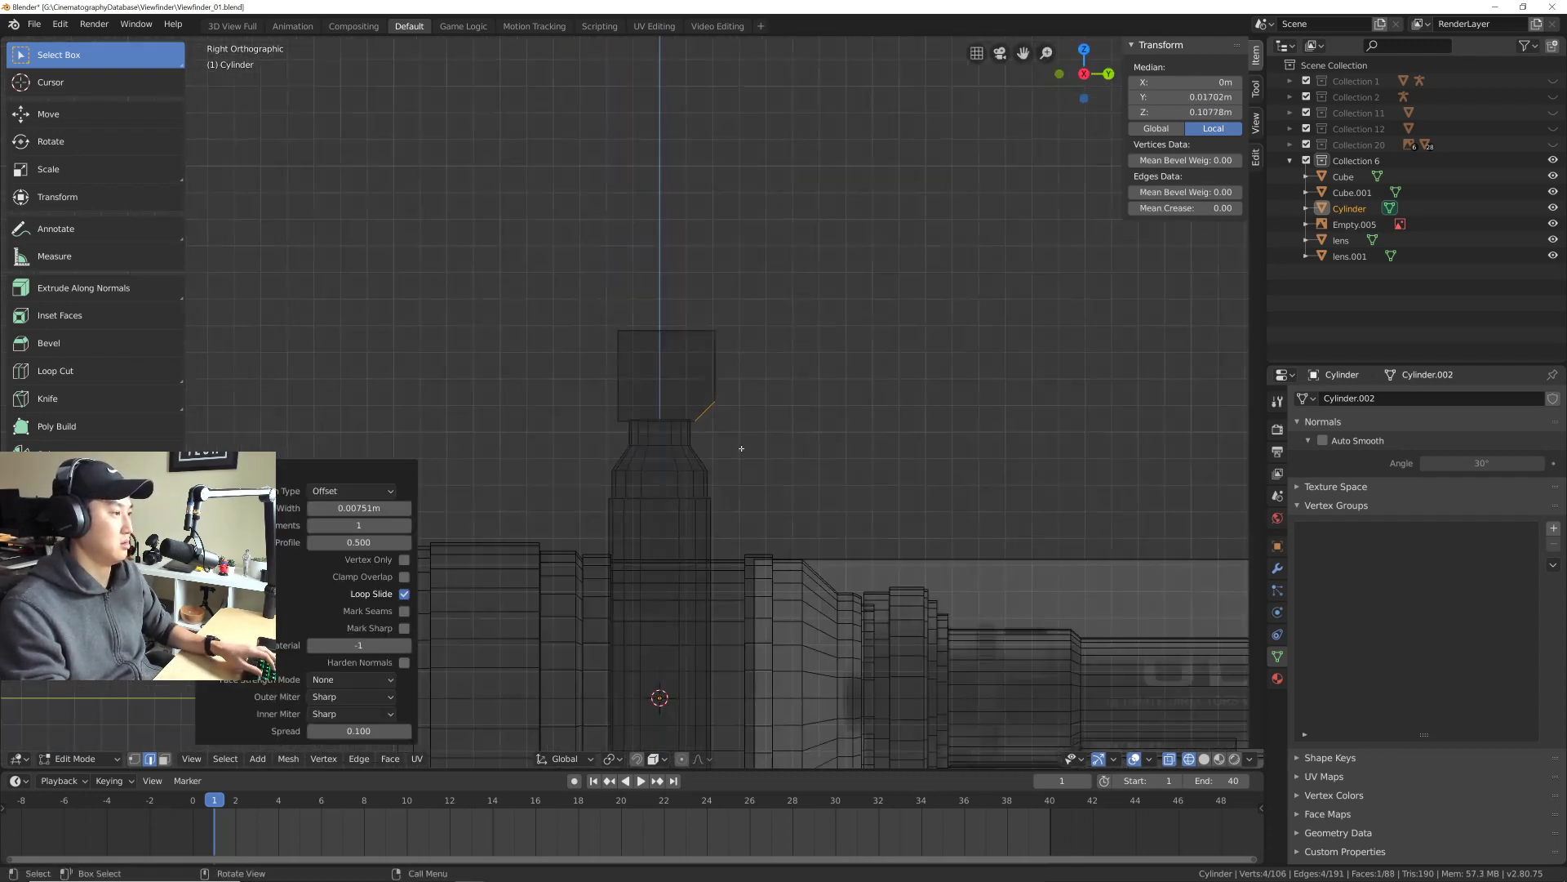
Step: Move the whole handle object about 0.12 m along Y and -0.203 m along Z, over the reference handle
left_click(1350, 208)
key("KP_Decimal")
key("Tab")
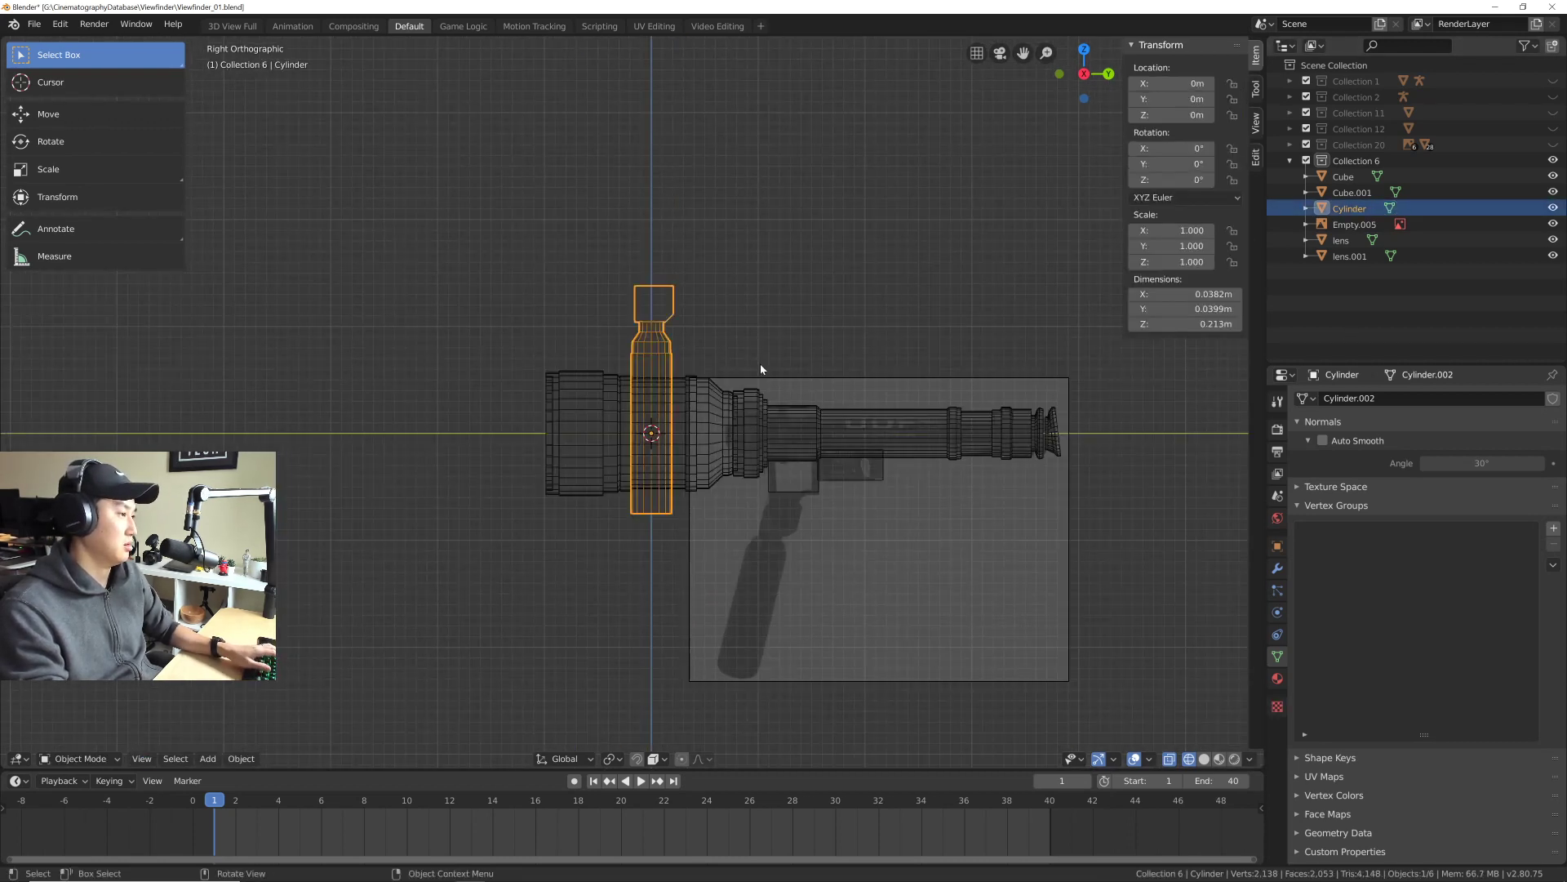
middle_click_drag(769, 444, 675, 351, "shift")
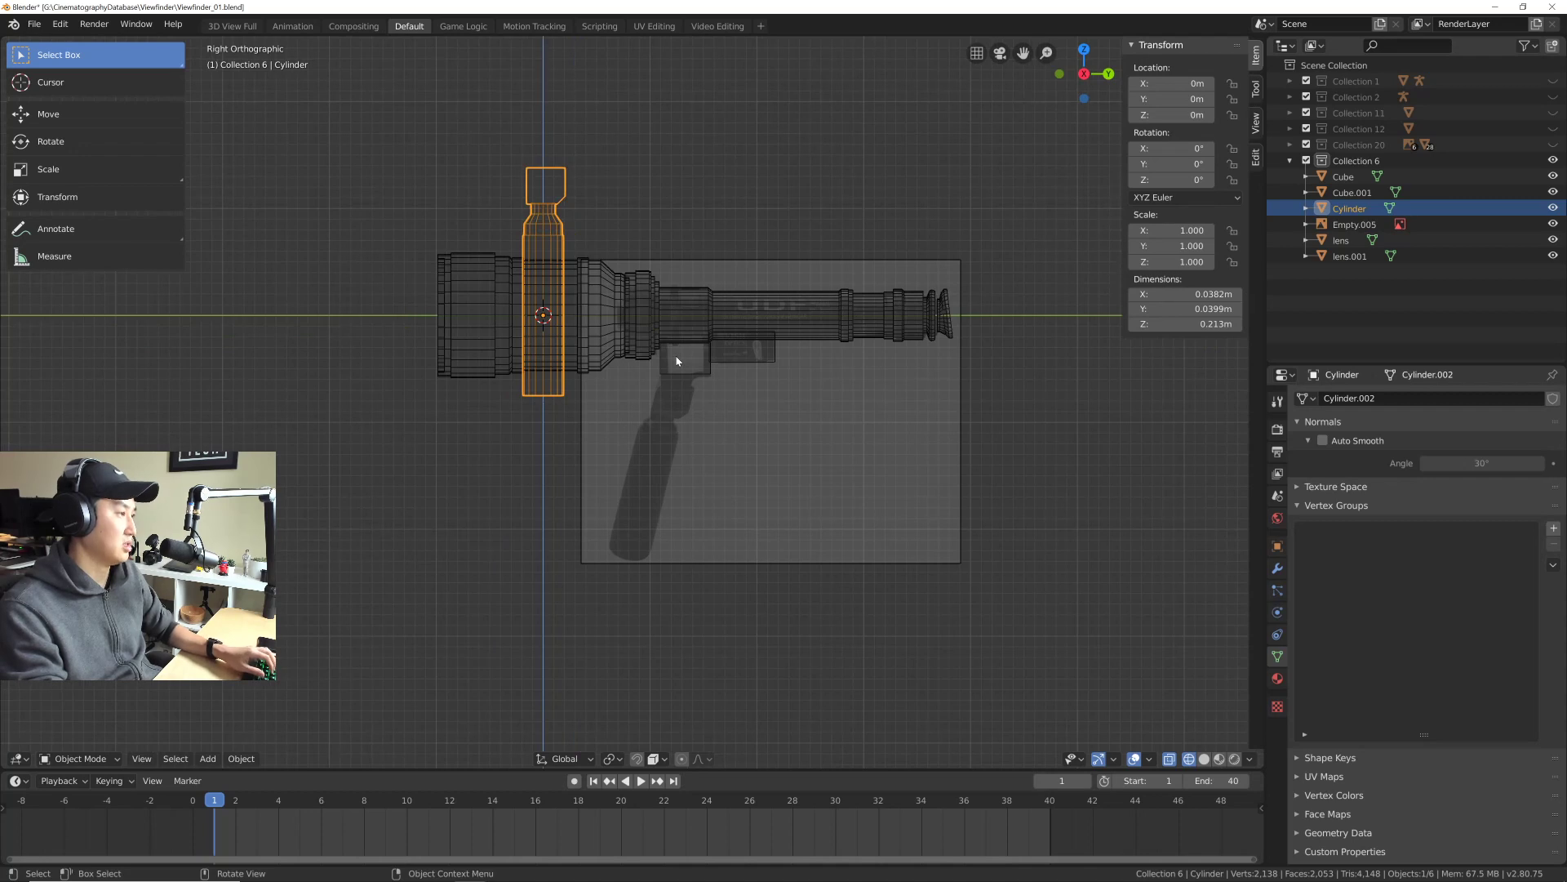
key("g")
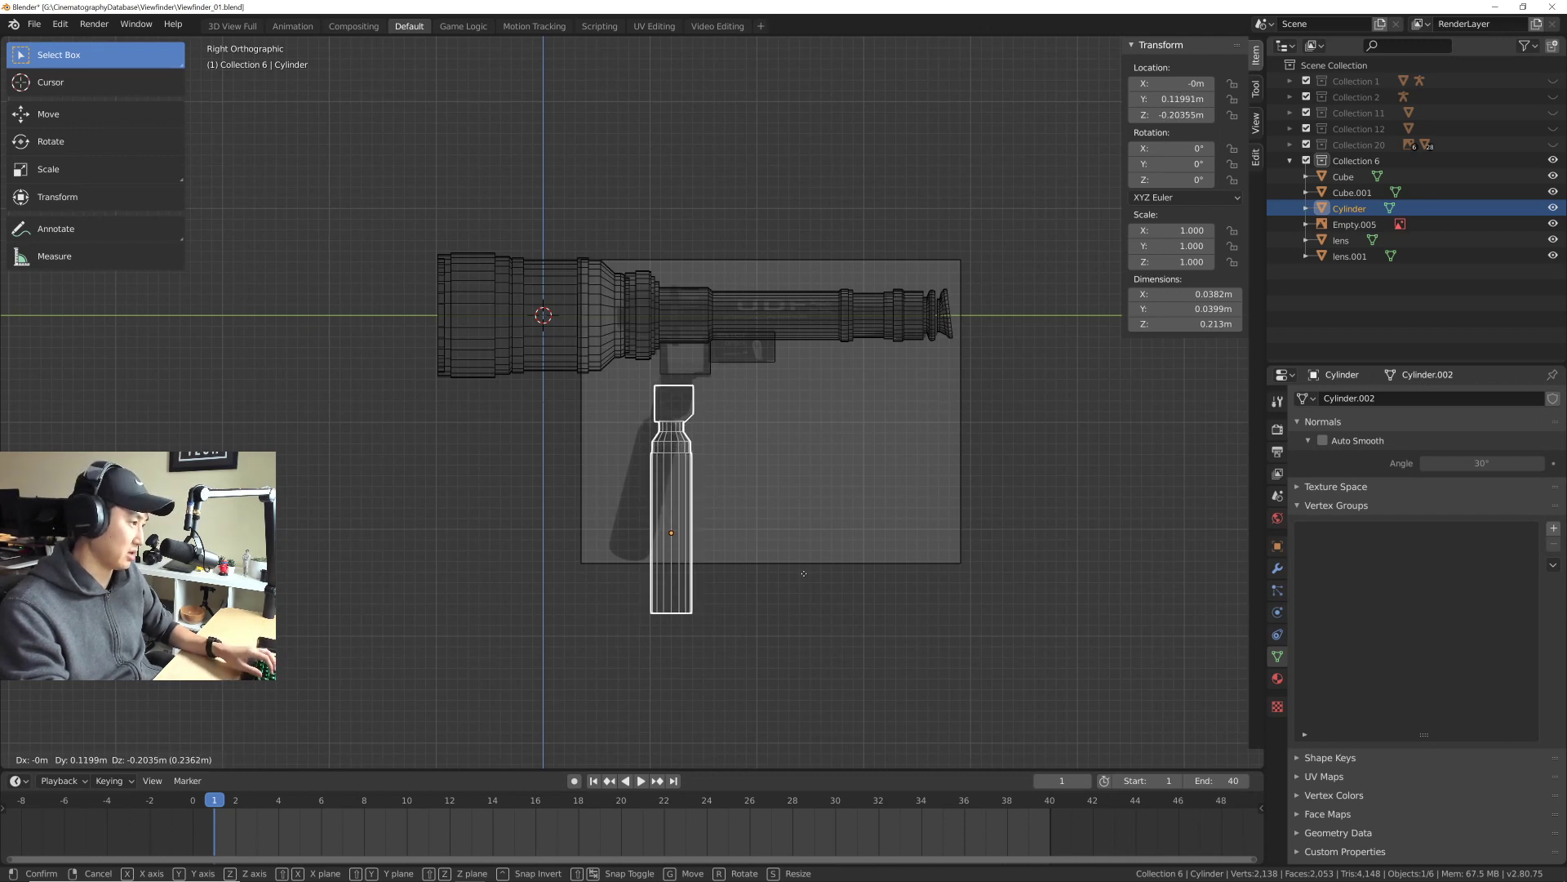
left_click(804, 573)
scroll(742, 498, "up", 4)
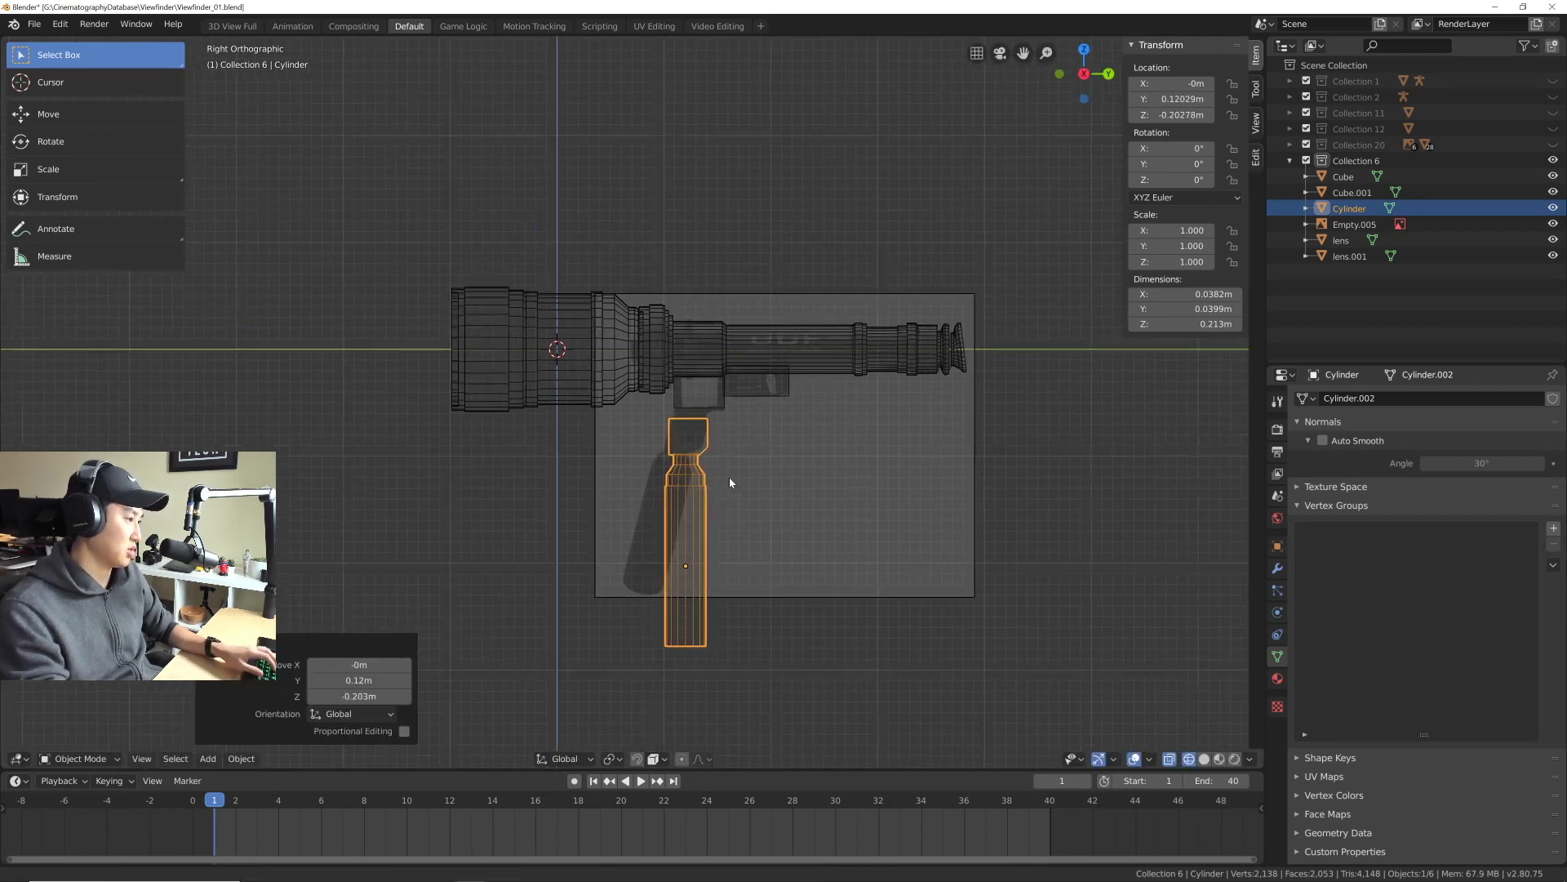
Step: Check the connecting block's alignment with the reference image and save the file
scroll(720, 514, "up", 2)
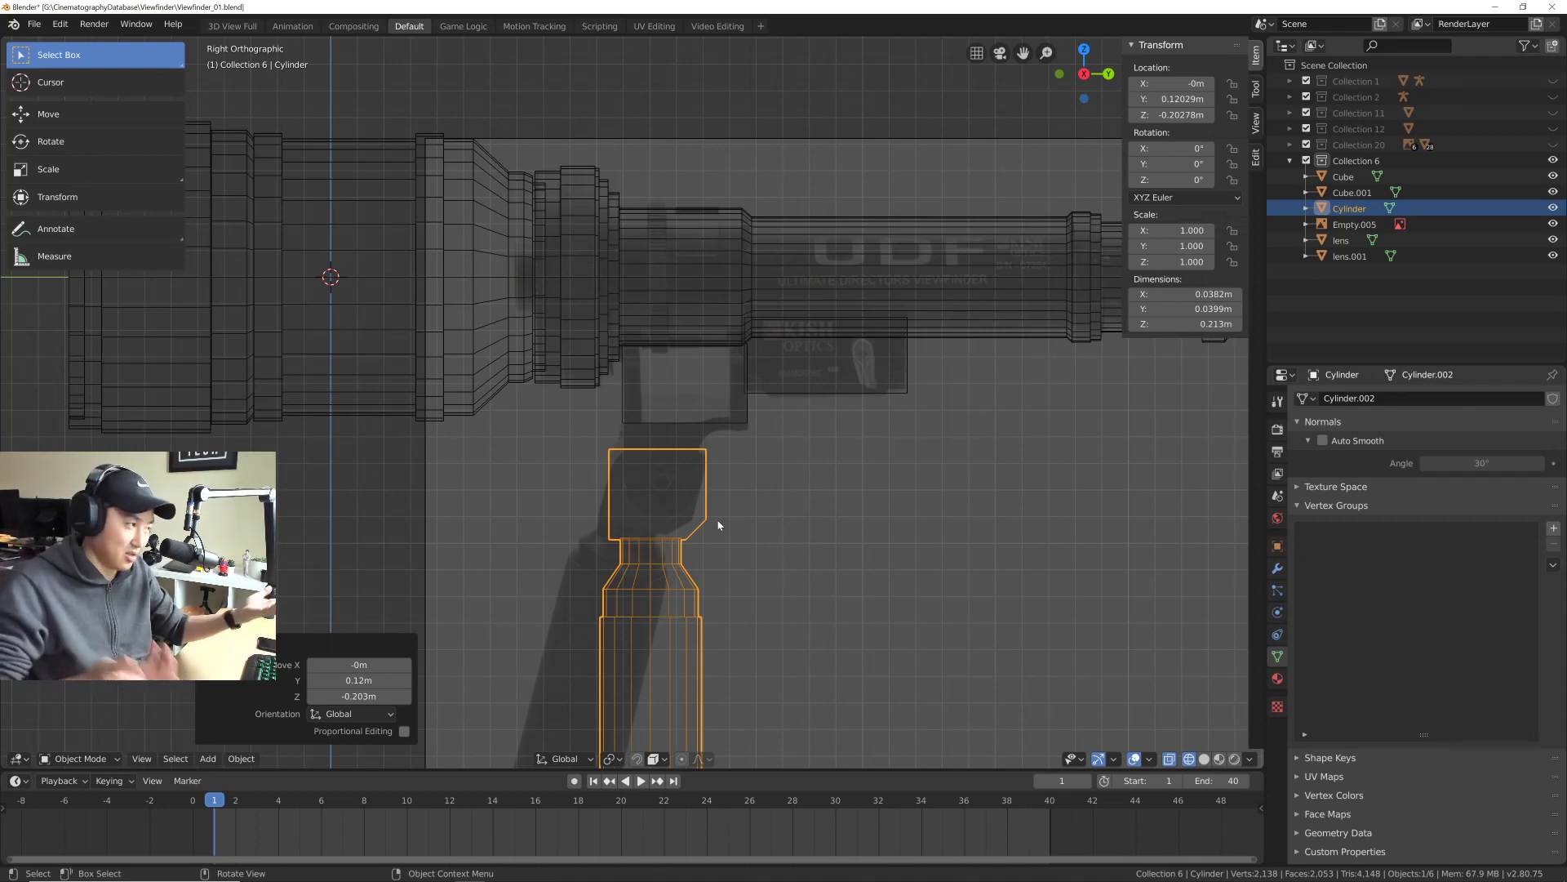
scroll(724, 523, "down", 1)
scroll(746, 498, "up", 4)
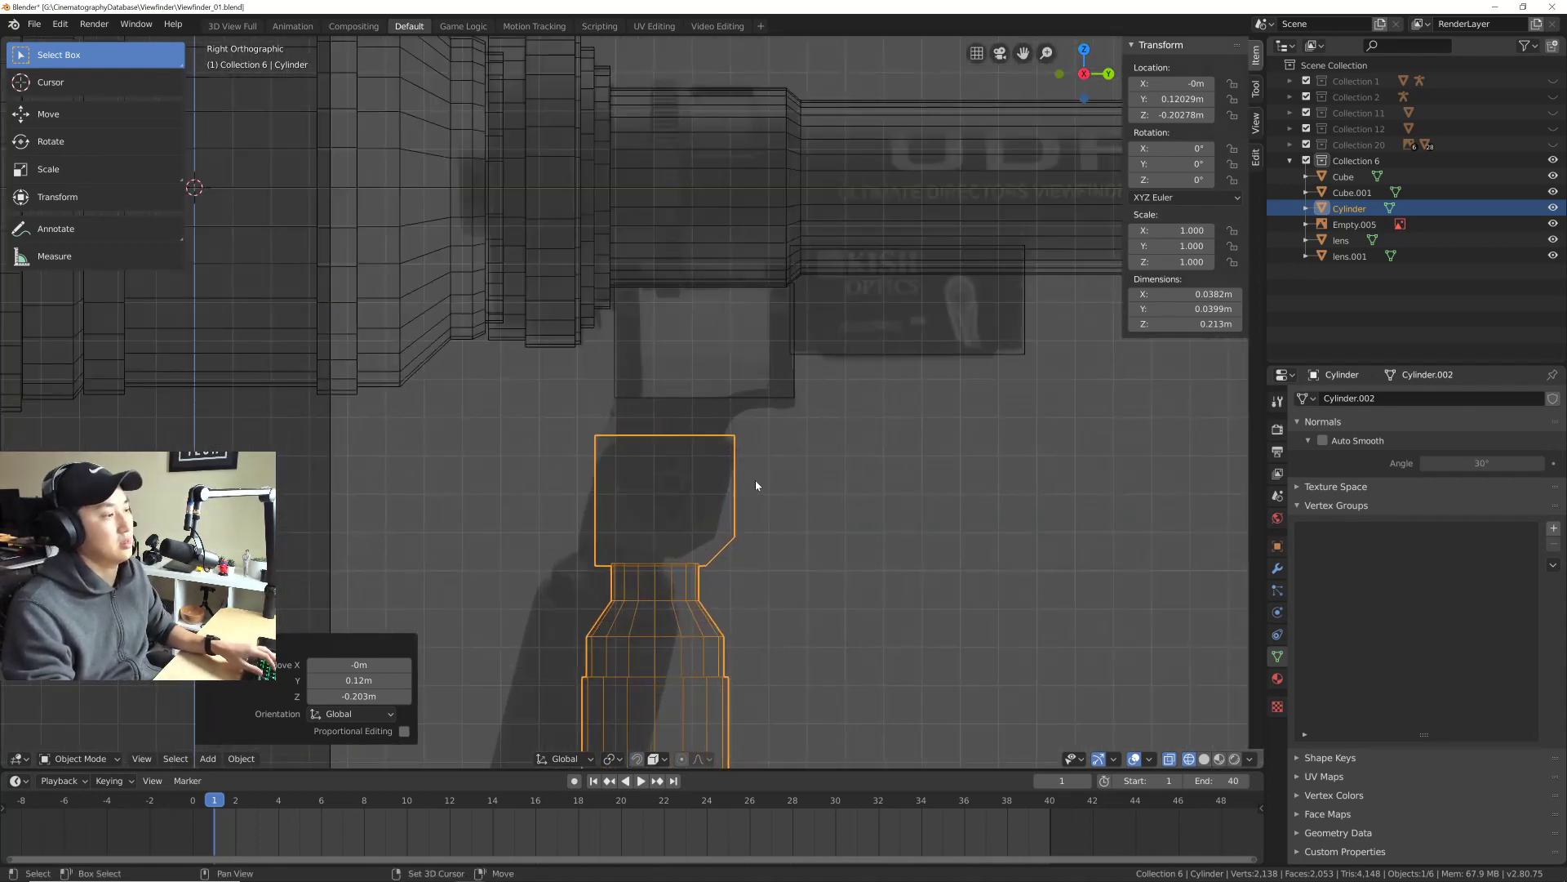
key("ctrl+s")
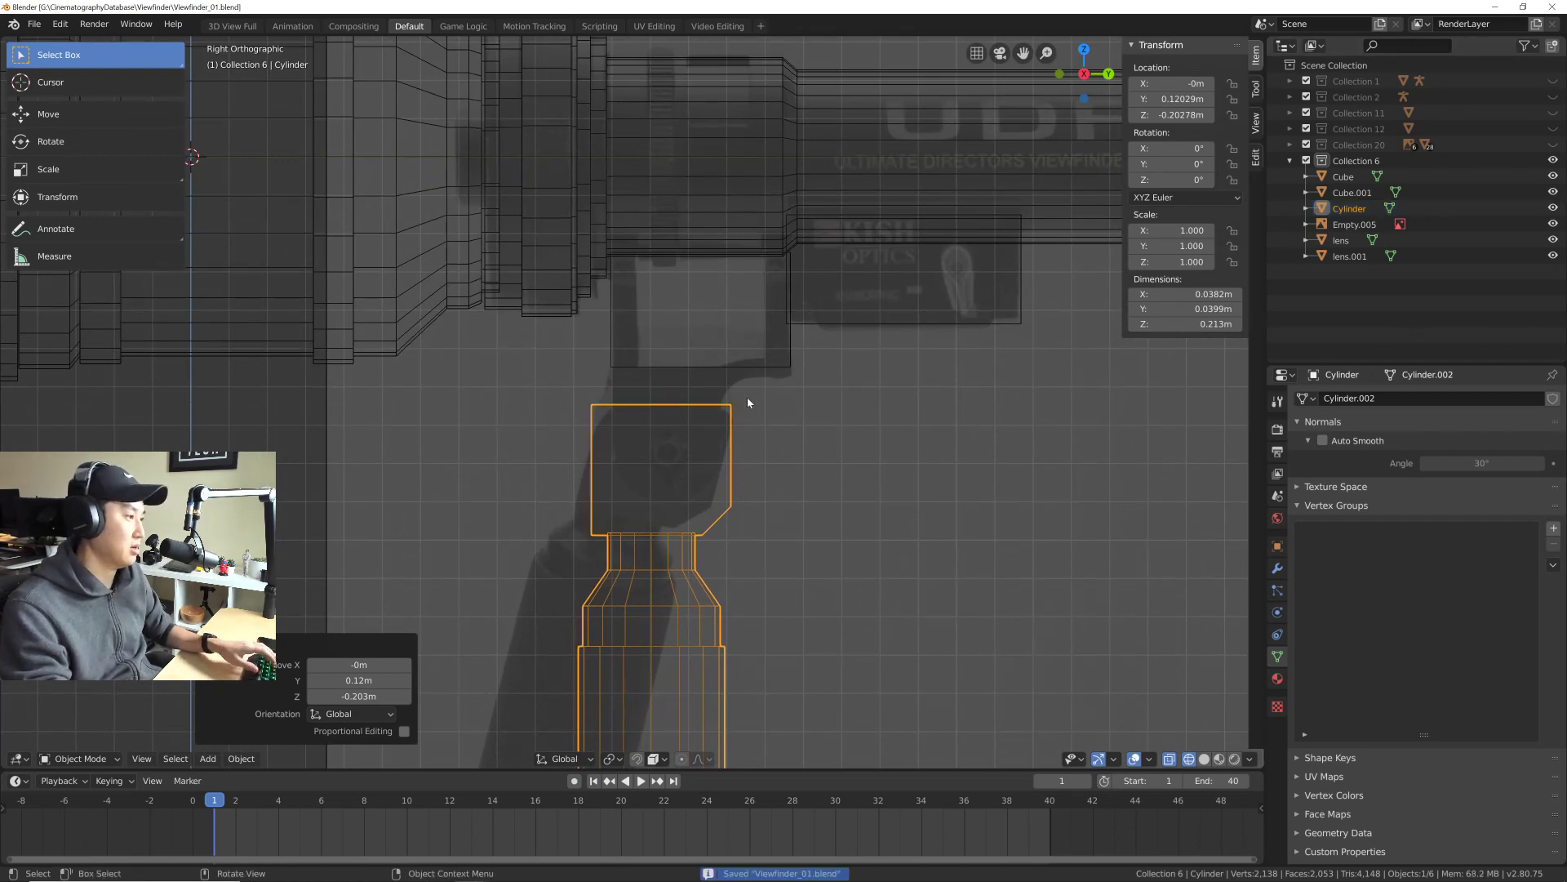
Step: Select only the mount block under the barrel, without the reference image, and move it -0.00525 m along Z
middle_click_drag(747, 396, 727, 415, "shift")
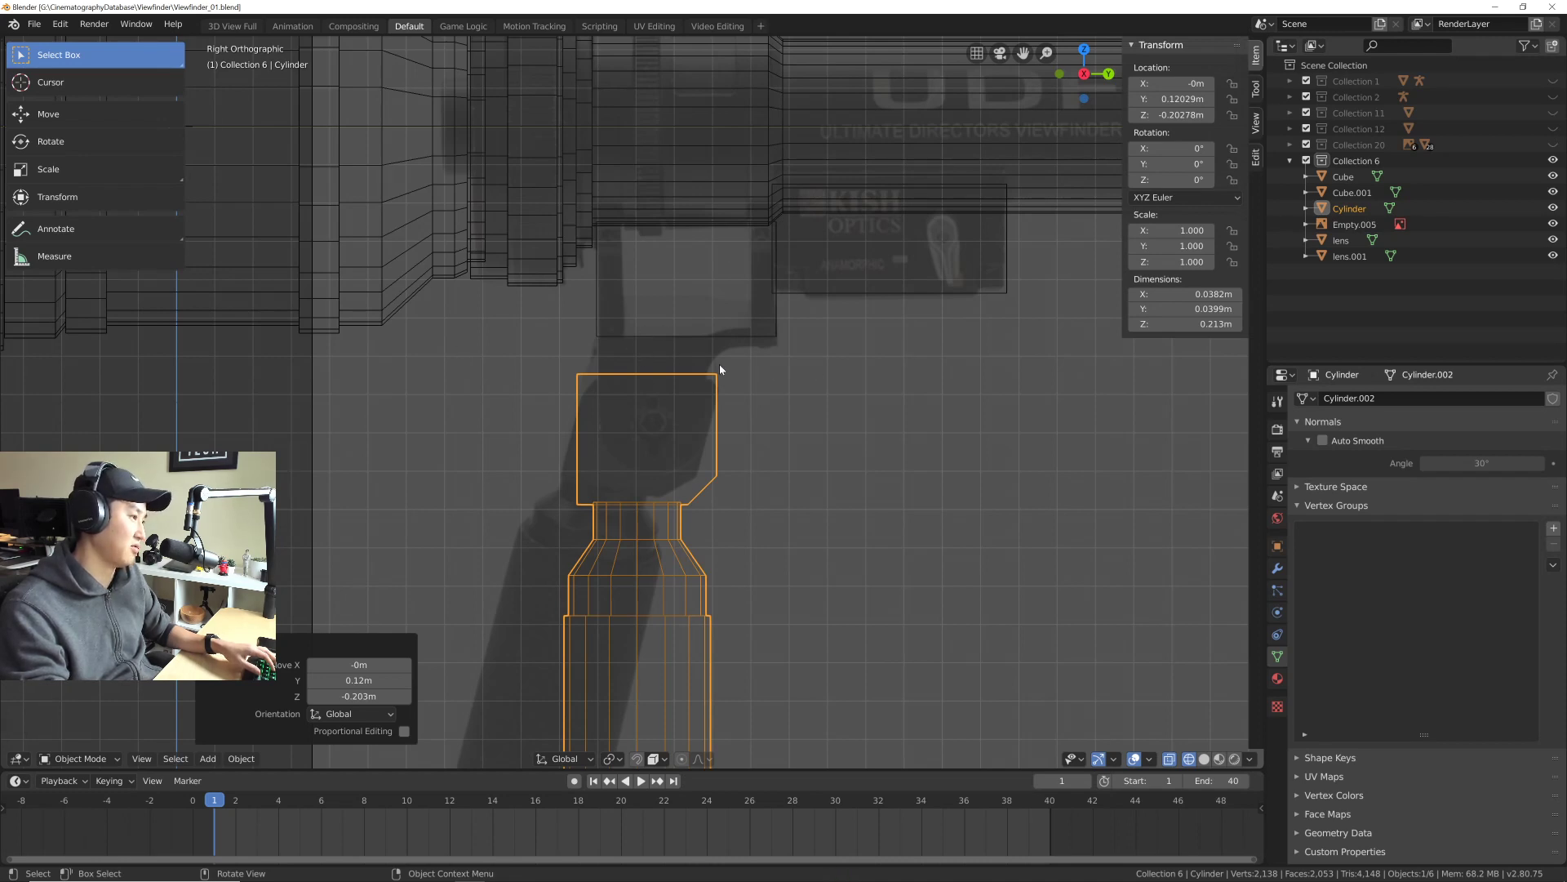
left_click_drag(645, 317, 693, 362)
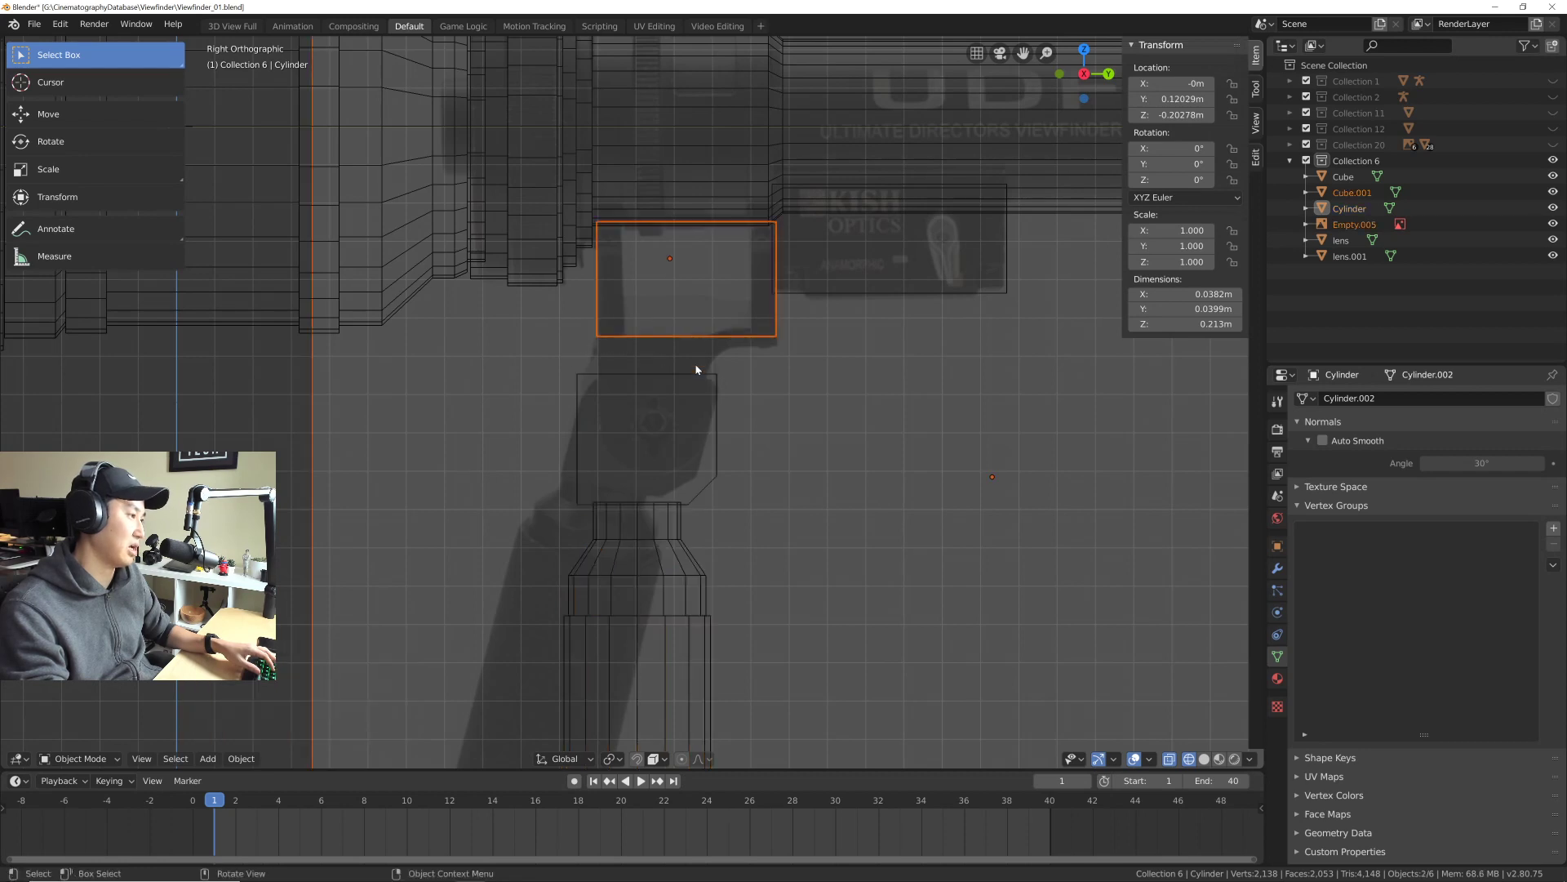
middle_click_drag(691, 328, 653, 370, "shift")
scroll(653, 370, "up", 2)
left_click_drag(452, 365, 583, 398)
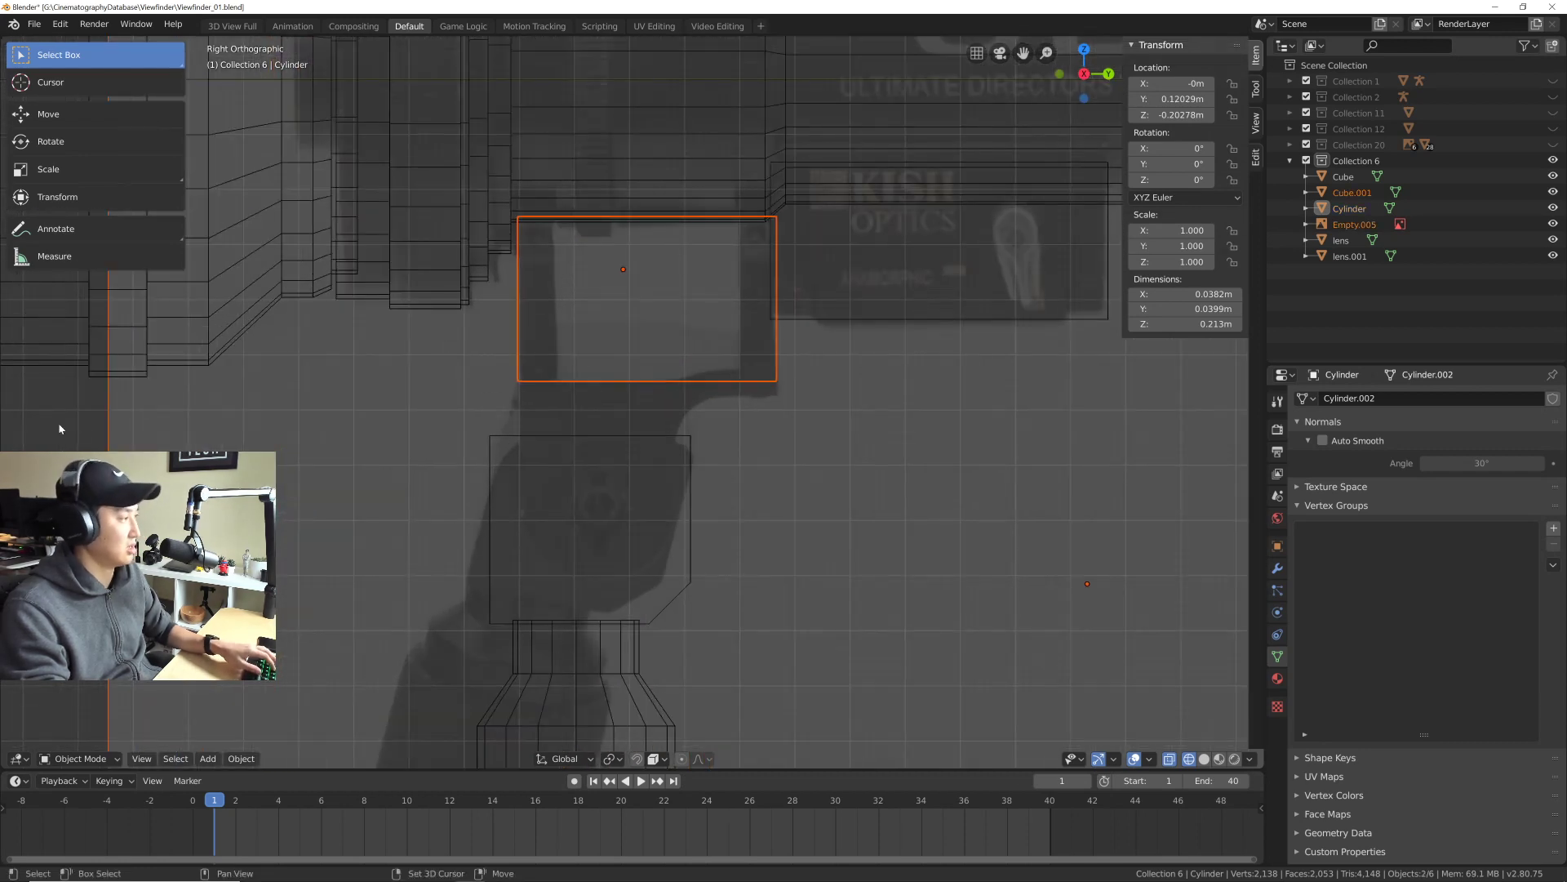
middle_click_drag(636, 365, 636, 397, "shift")
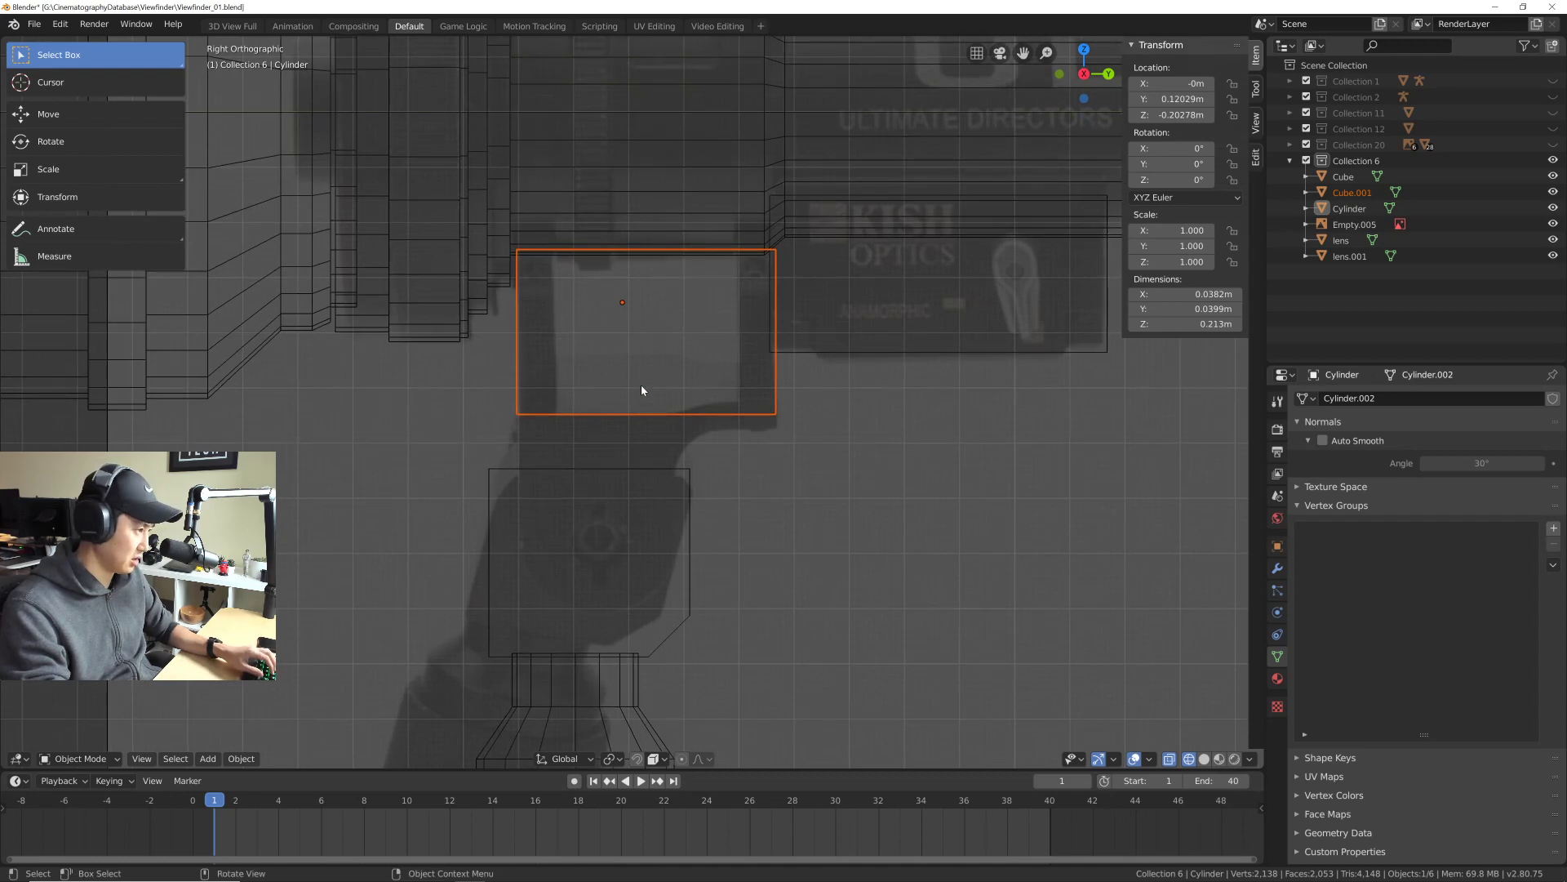
key("g")
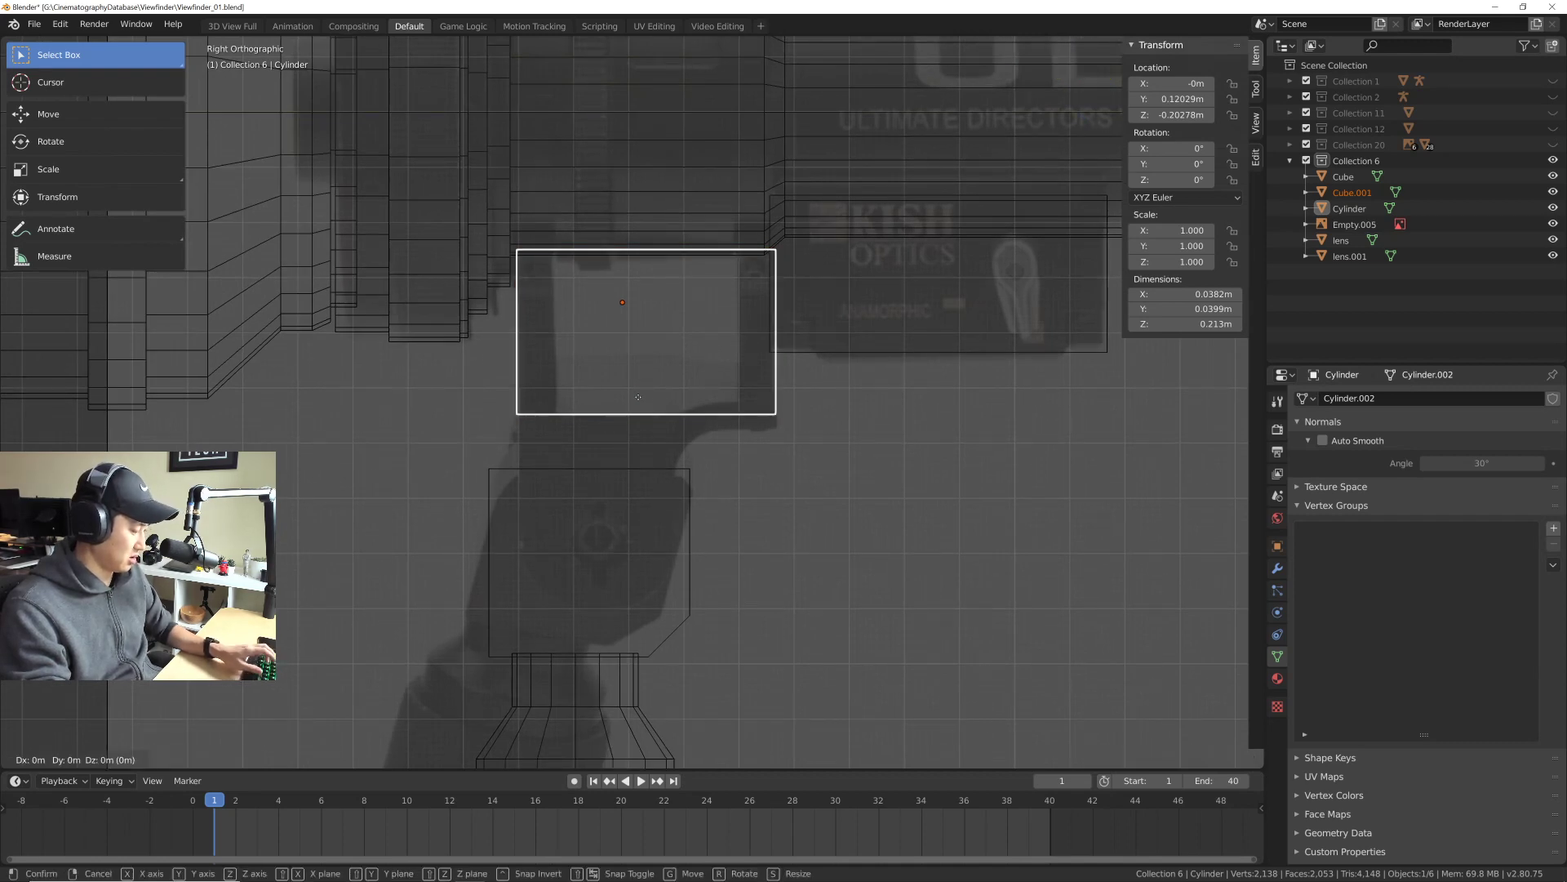
key("z")
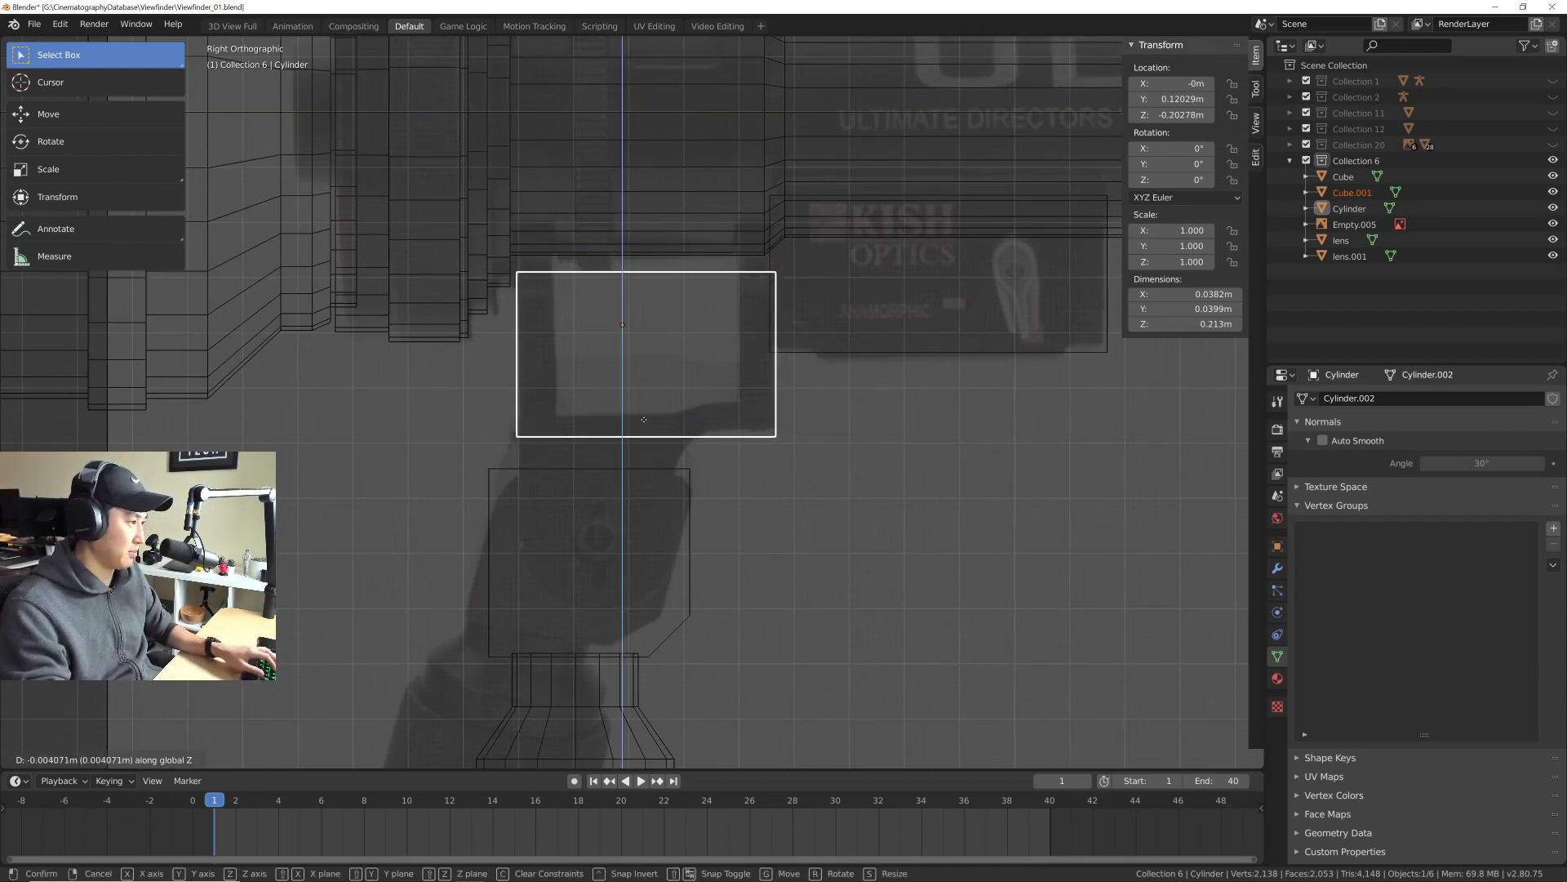
left_click(646, 412)
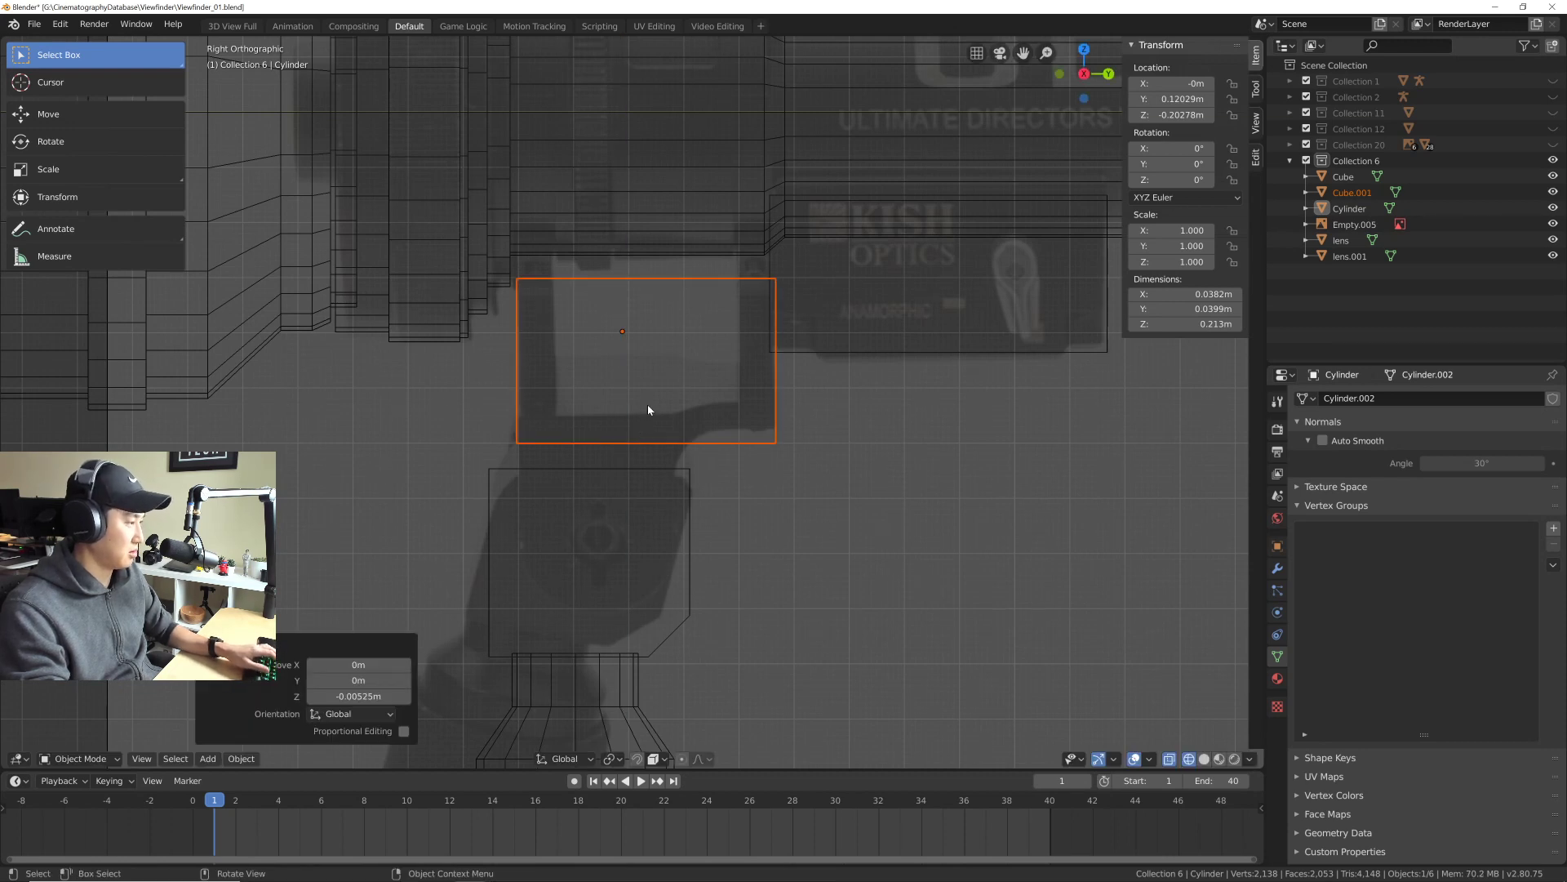
Step: Lower the mount block's upper vertices by 0.0247 m along Z to leave a thin base plate
key("Tab")
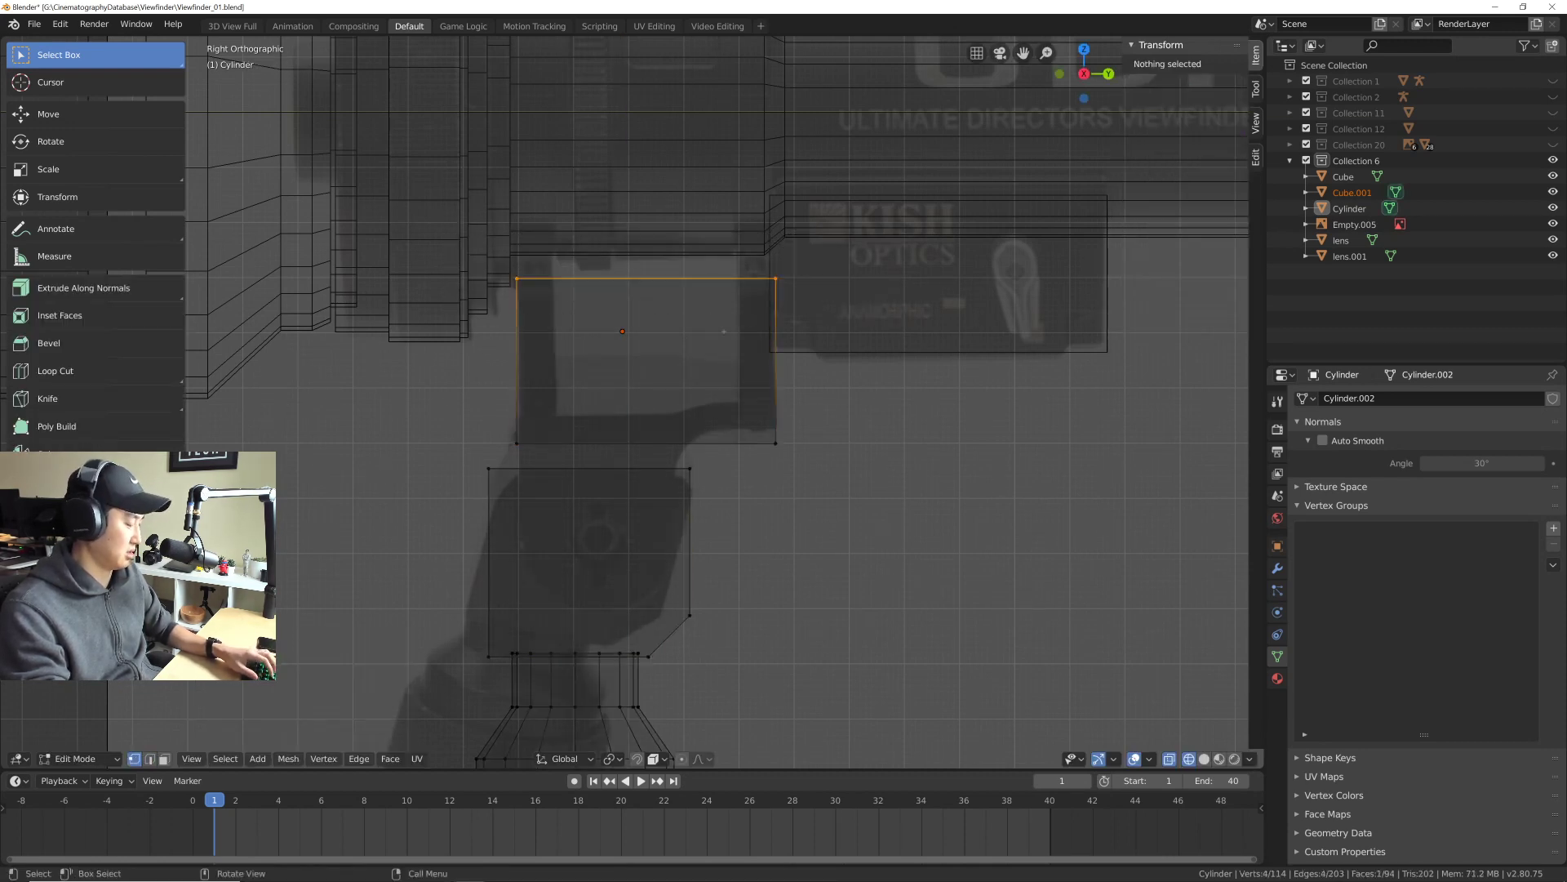
key("g")
key("z")
left_click(602, 394)
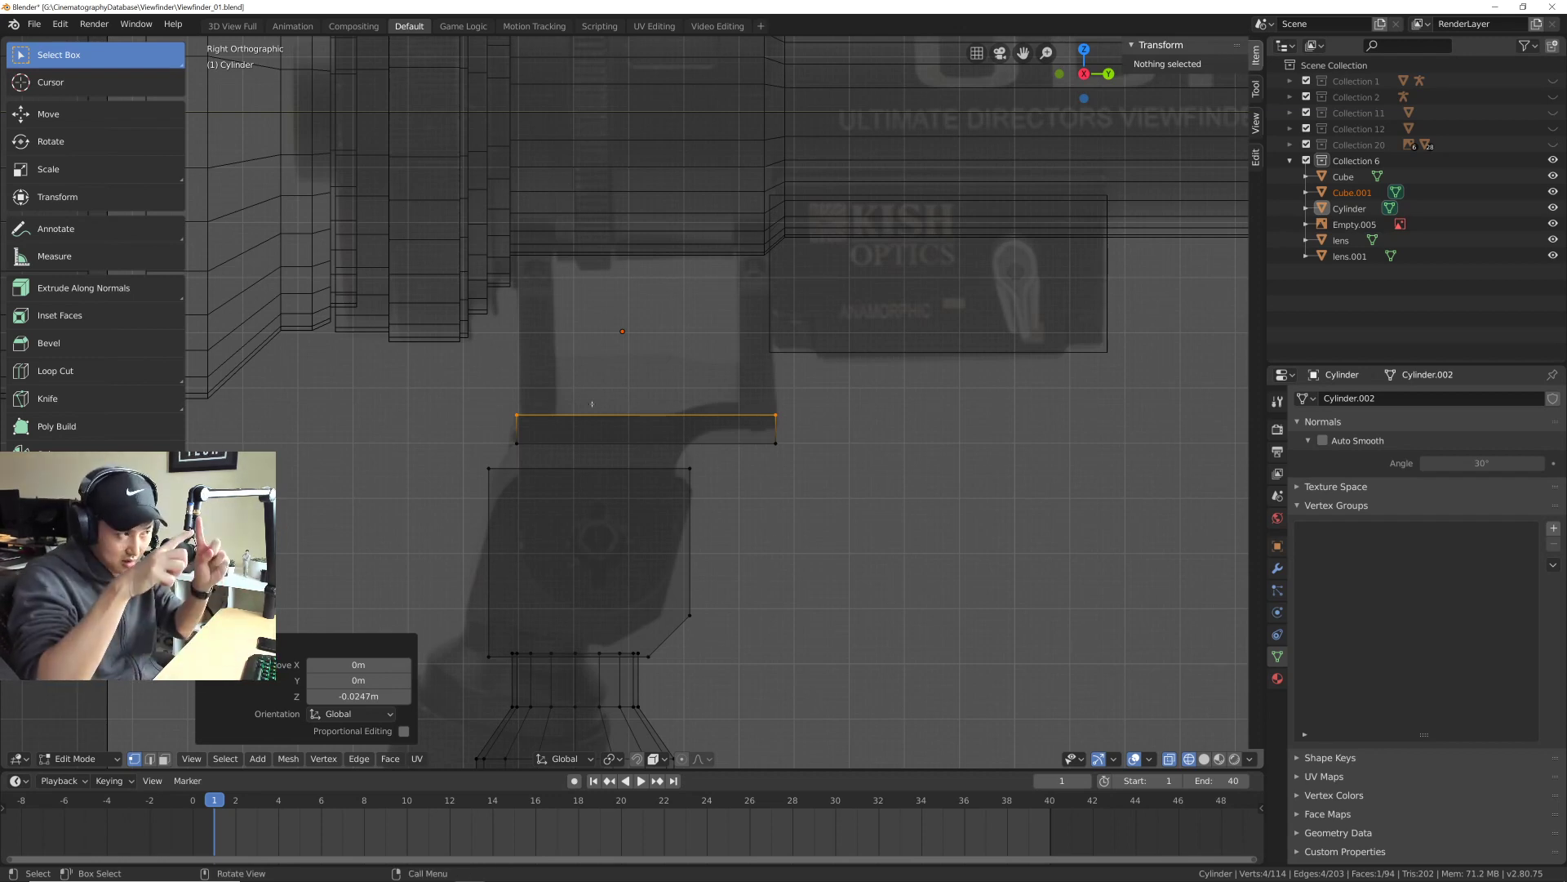
Step: Add a centred loop cut across the base plate's length and bevel it with a 0.0169 m width to mark out both end sections
middle_click_drag(647, 445, 684, 382, "shift")
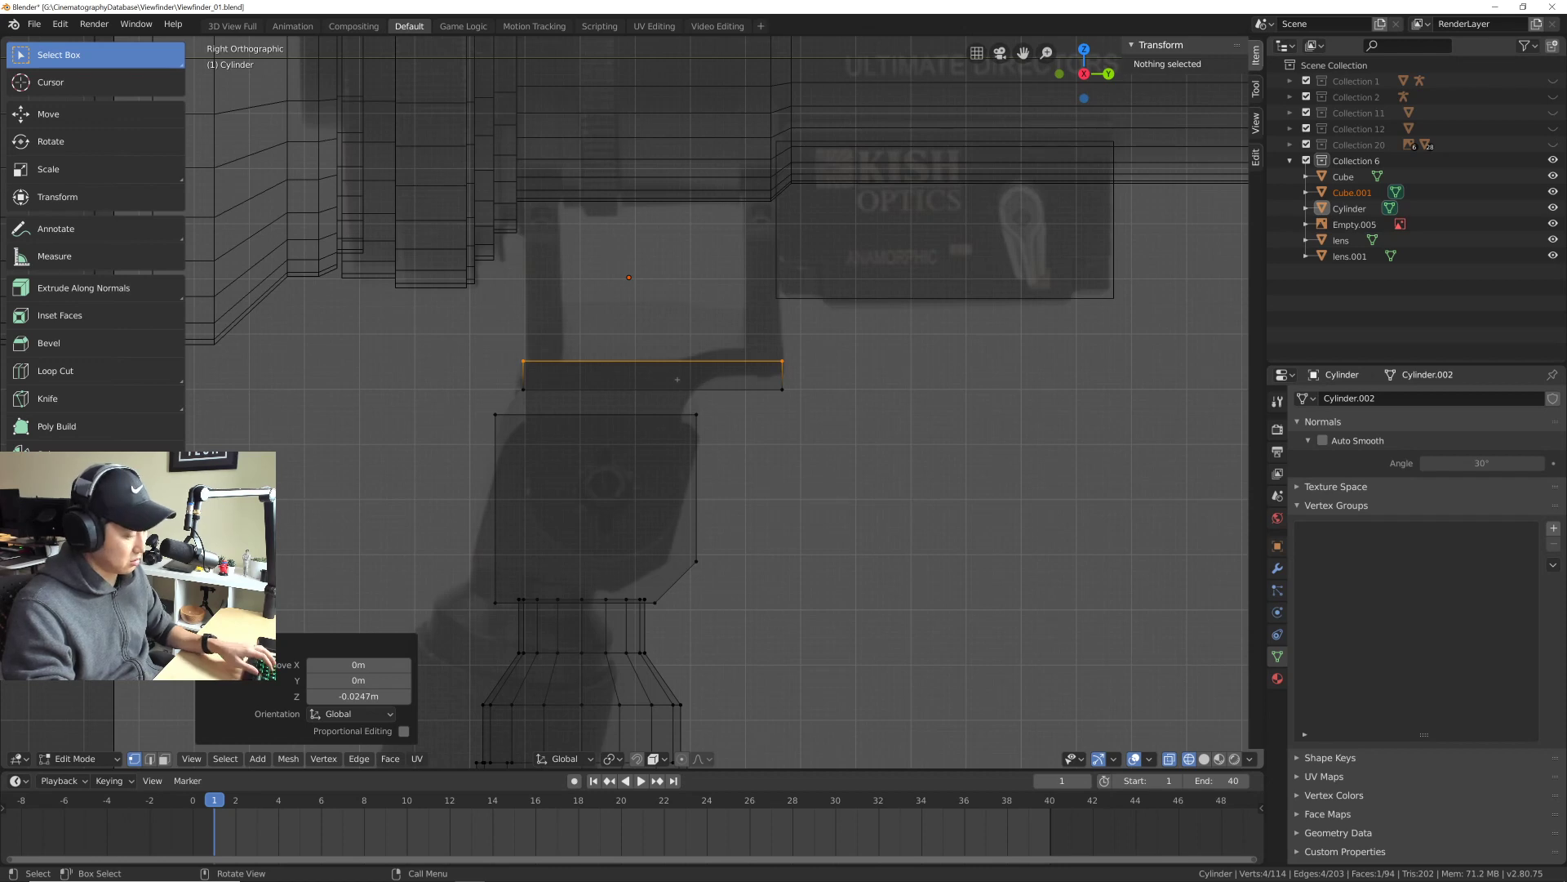
key("ctrl+r")
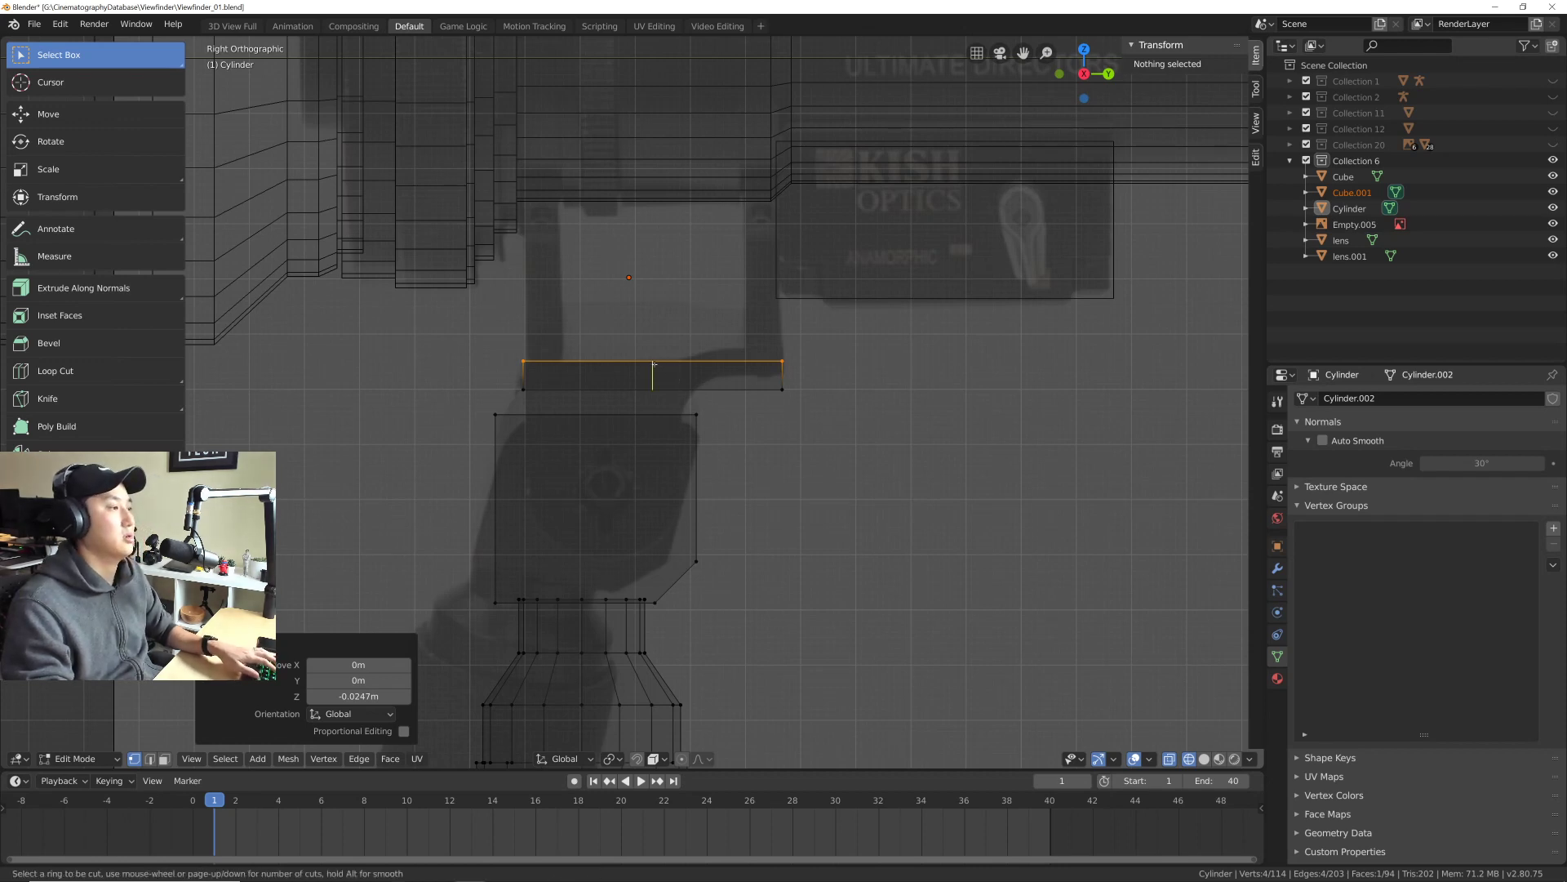
left_click(671, 346)
right_click(700, 324)
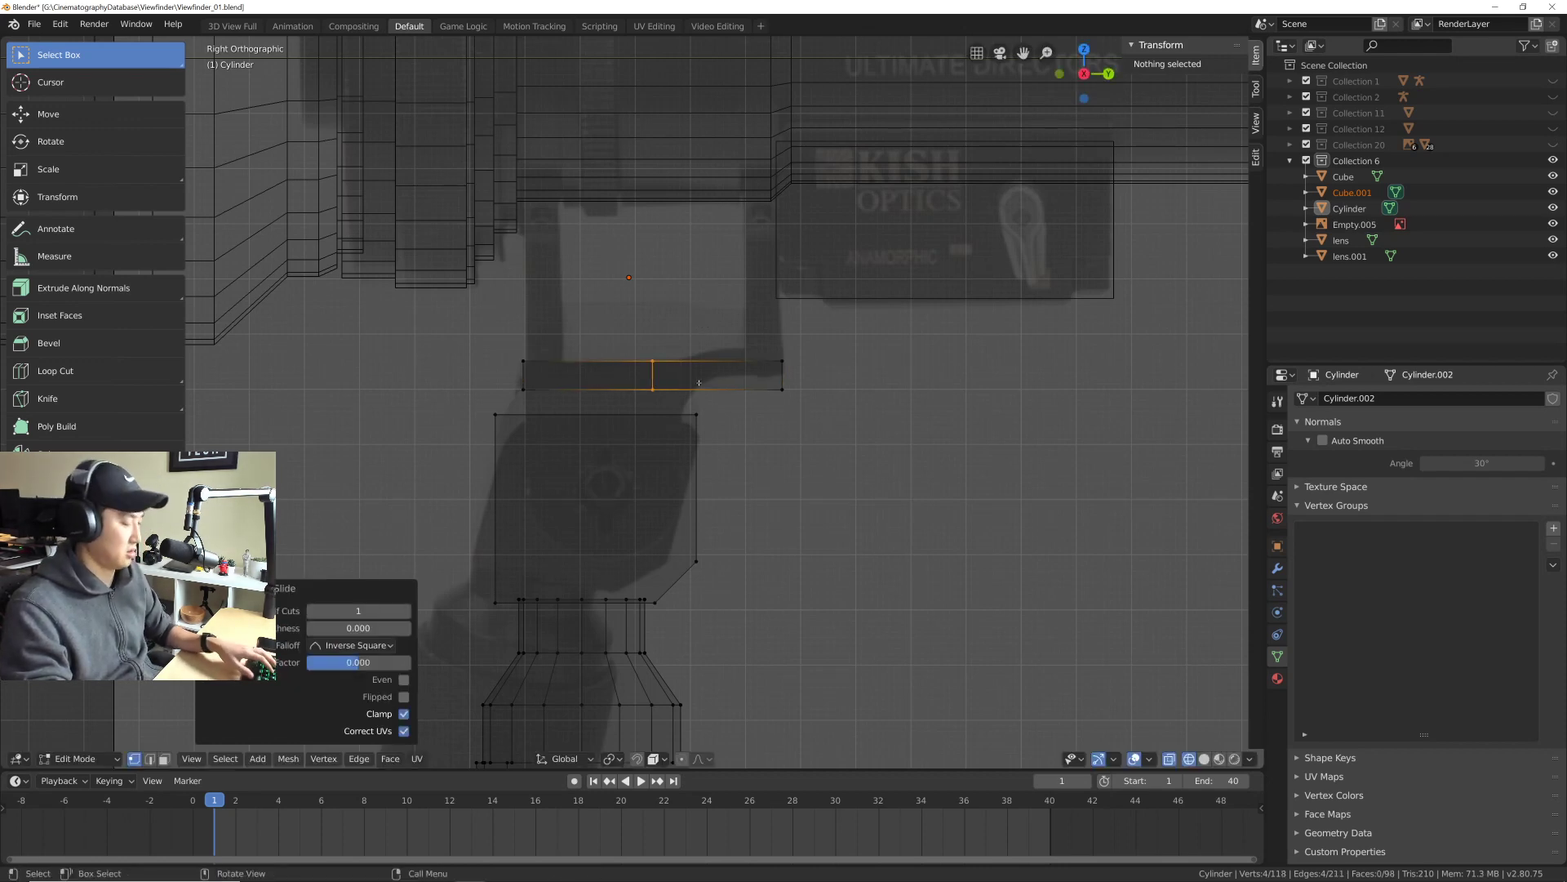
key("ctrl+b")
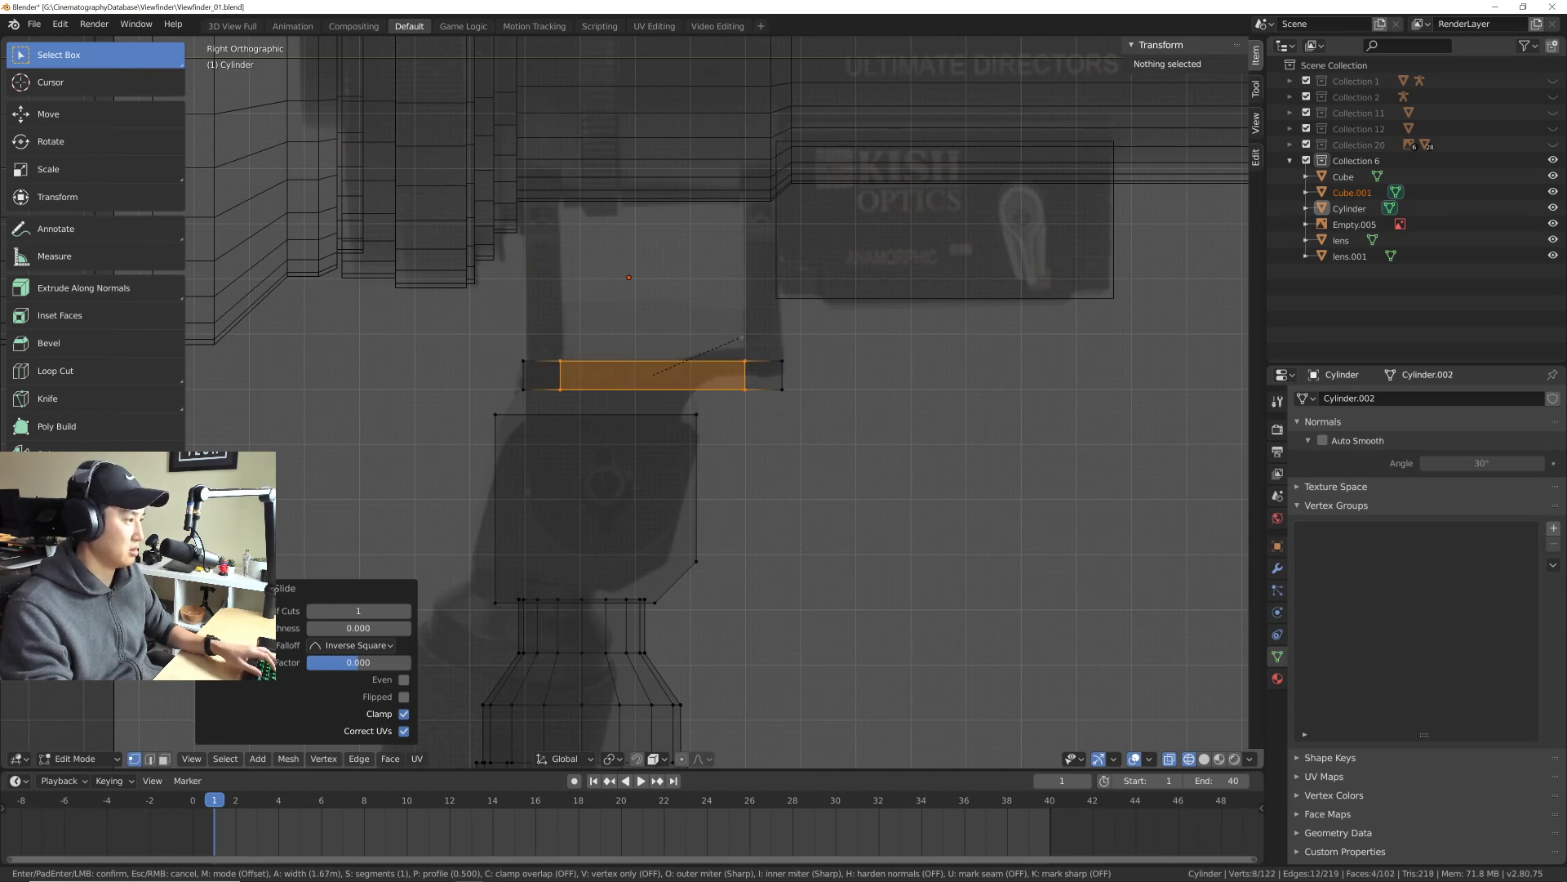
left_click(742, 336)
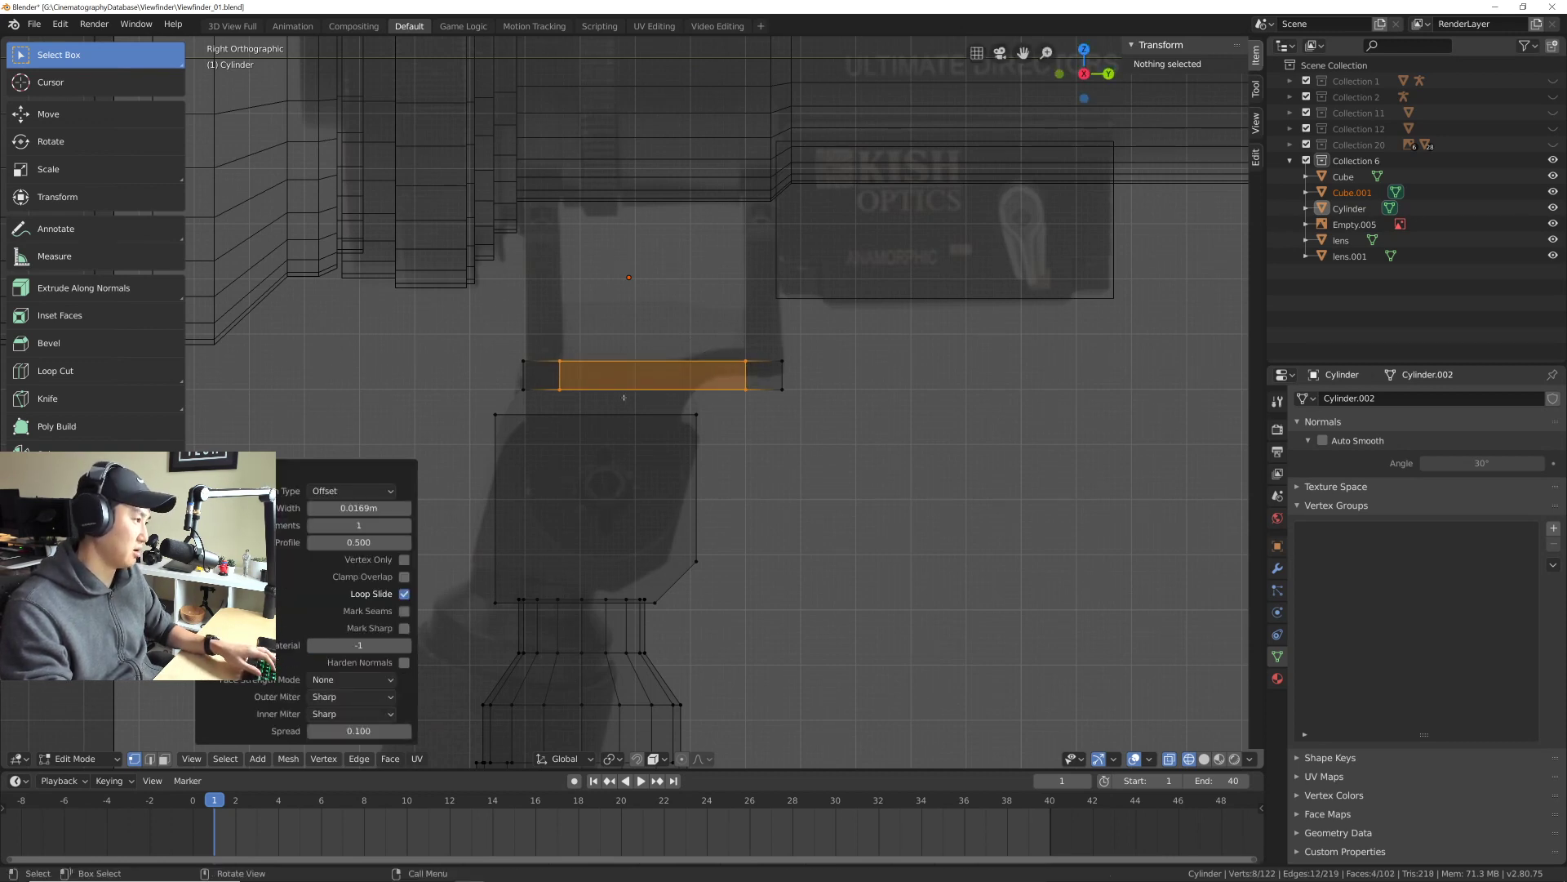
Step: Add a loop cut in the base plate's middle section and slide it toward positive Y with a factor of -0.449
key("ctrl+r")
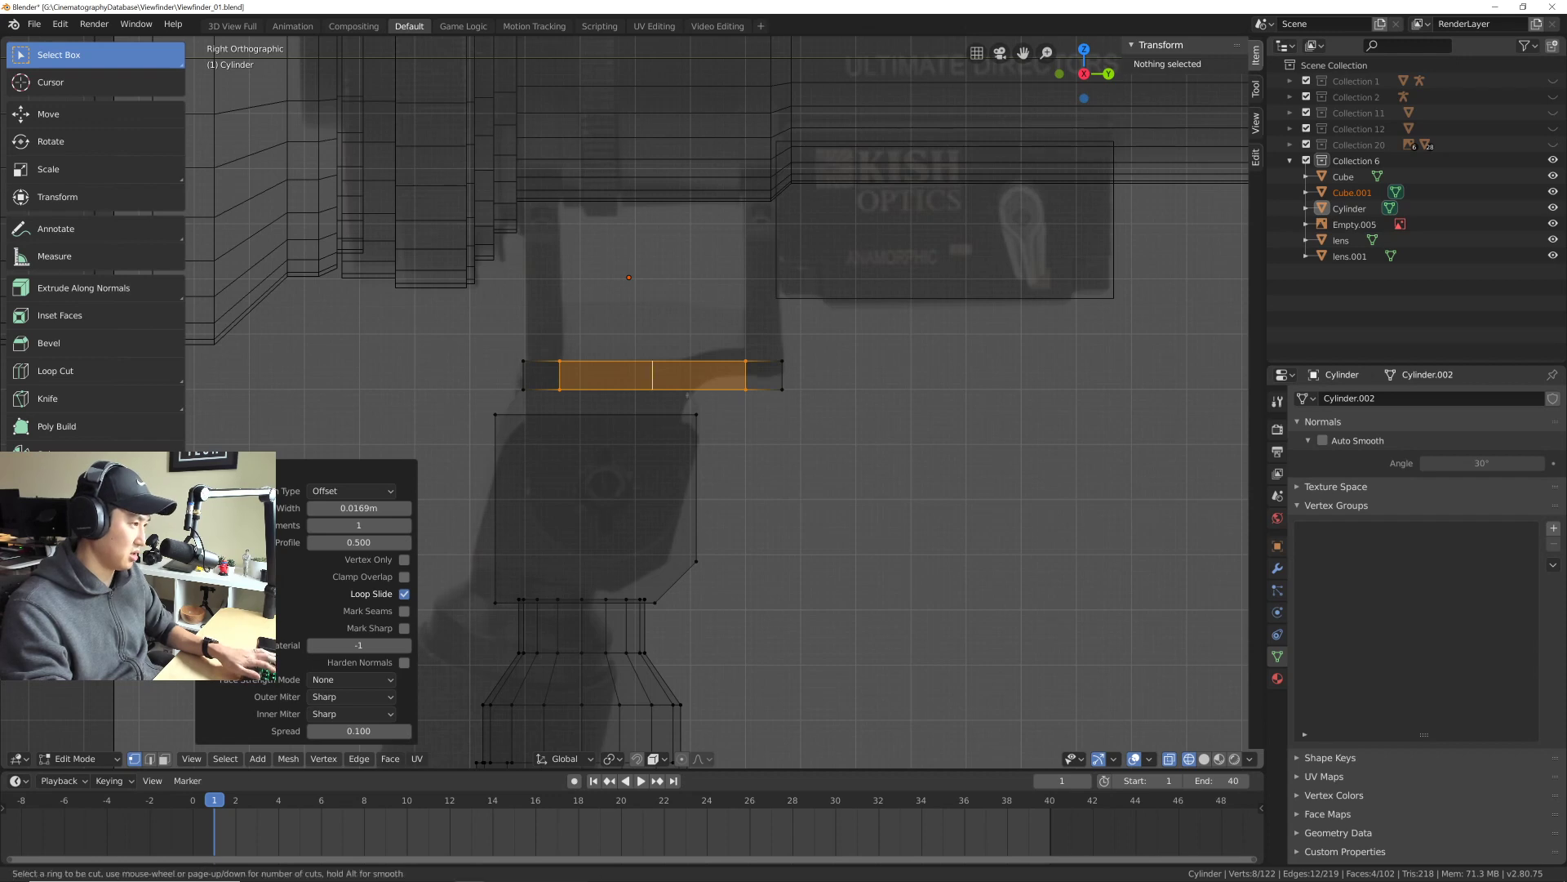
left_click(690, 382)
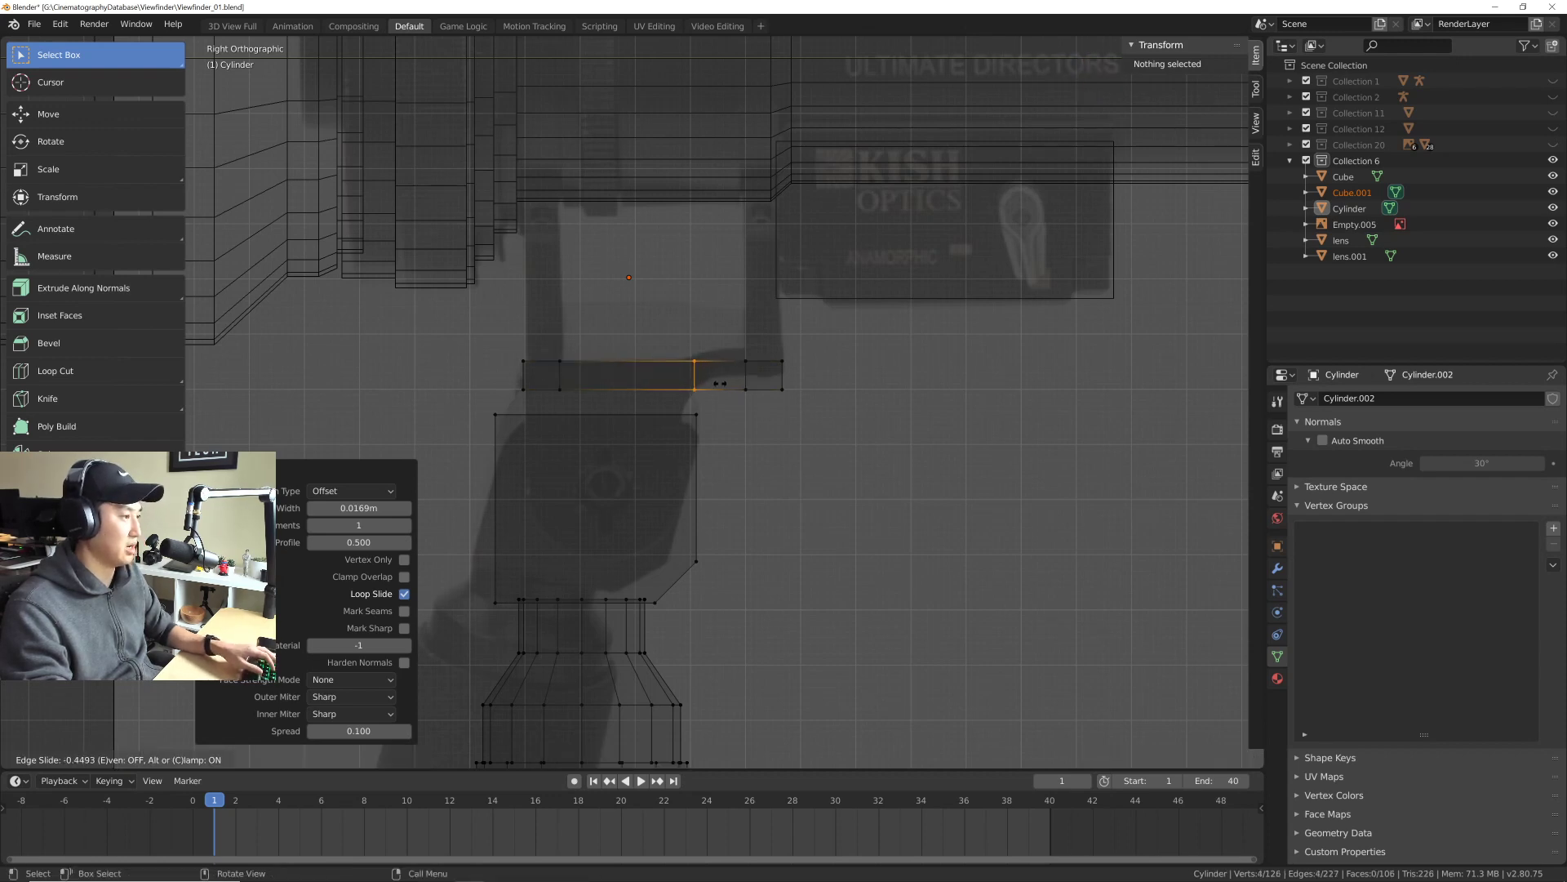
left_click(720, 382)
Step: Select the top faces of the base plate's two end sections and extrude them 0.0366 m upward along Z
middle_click_drag(720, 383, 738, 375, "shift")
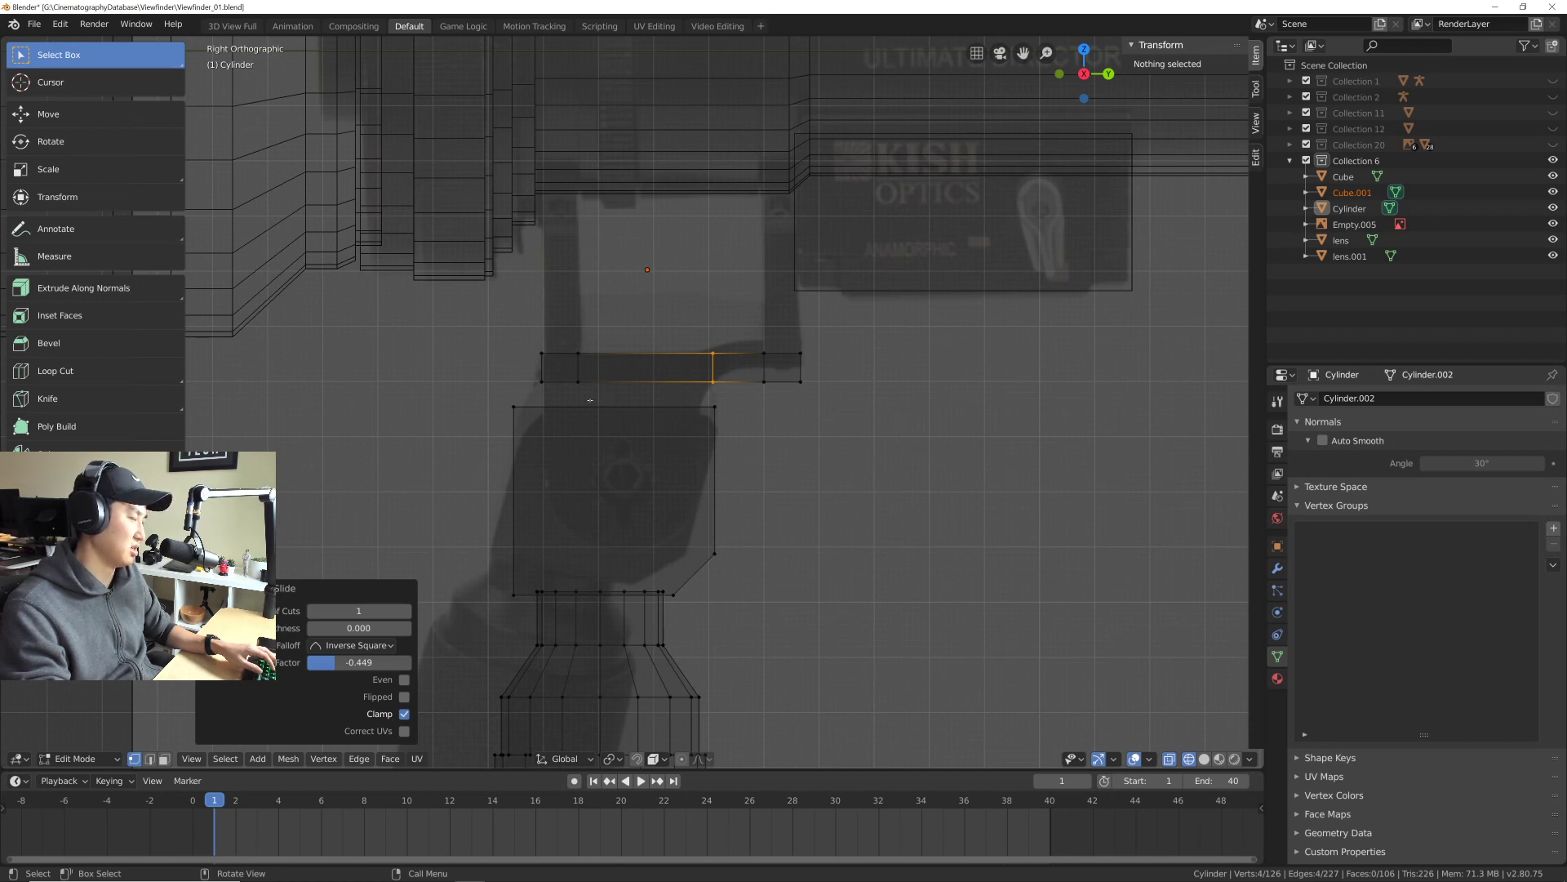
scroll(590, 400, "up", 2)
middle_click_drag(695, 371, 625, 486)
key("3")
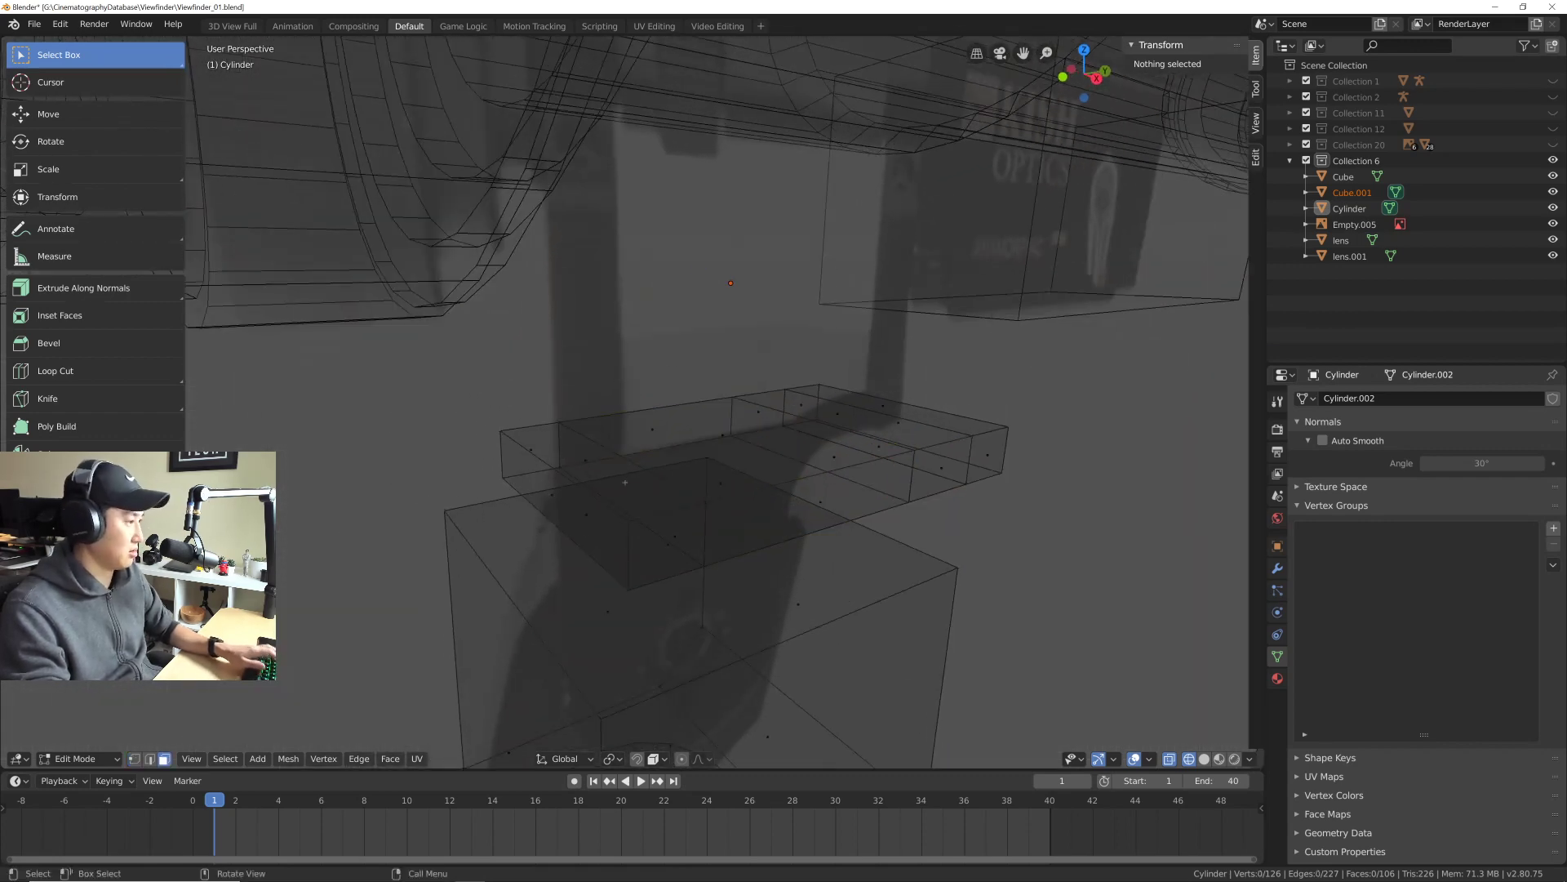
left_click(591, 458)
left_click(879, 402, "shift")
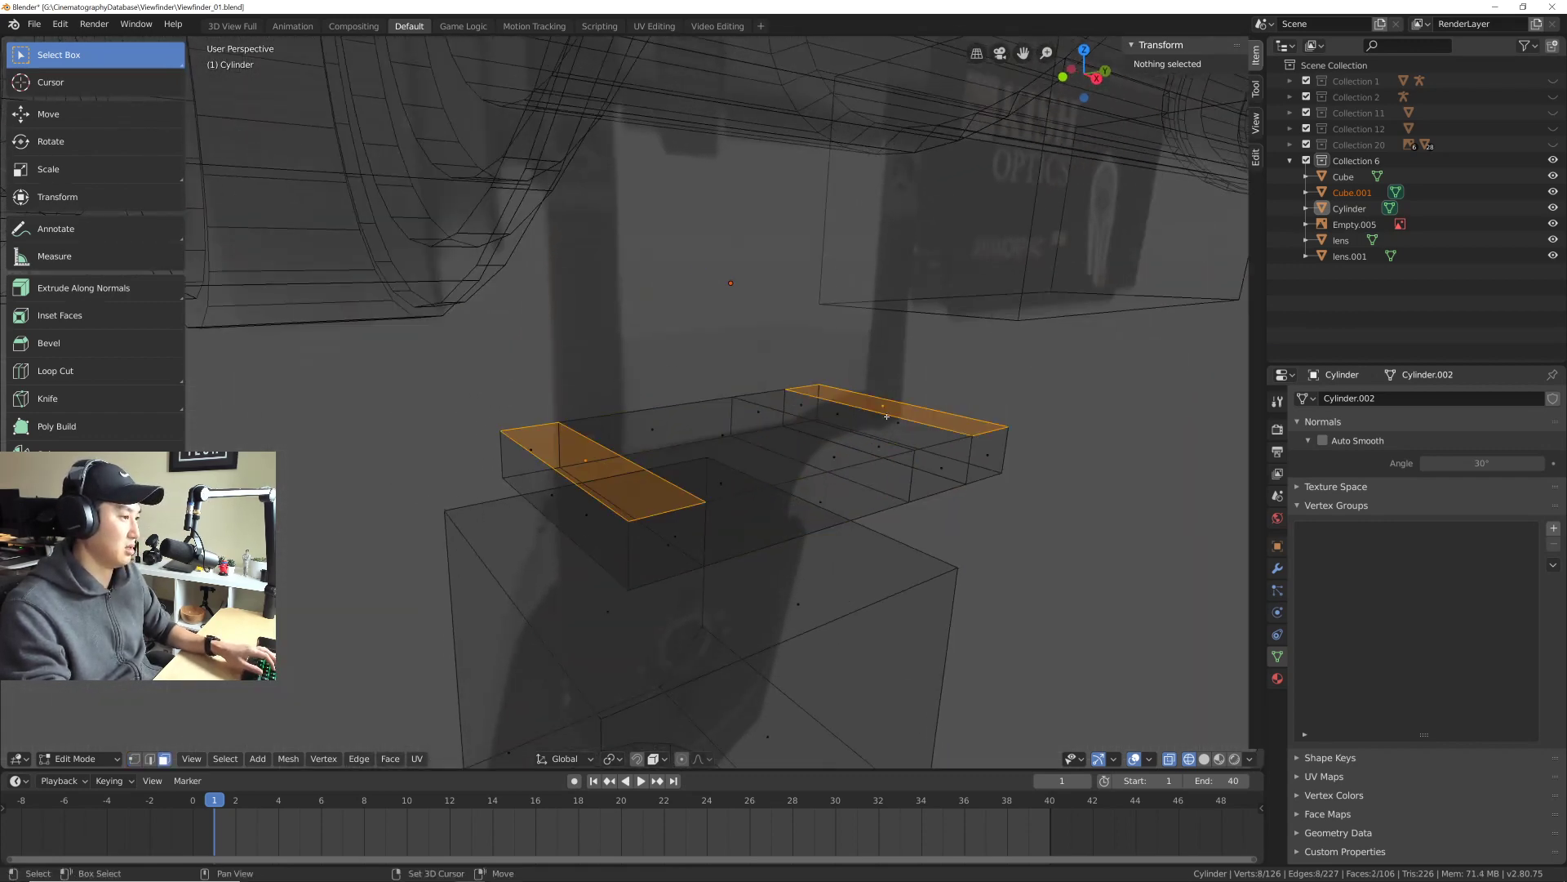
middle_click_drag(879, 403, 653, 498)
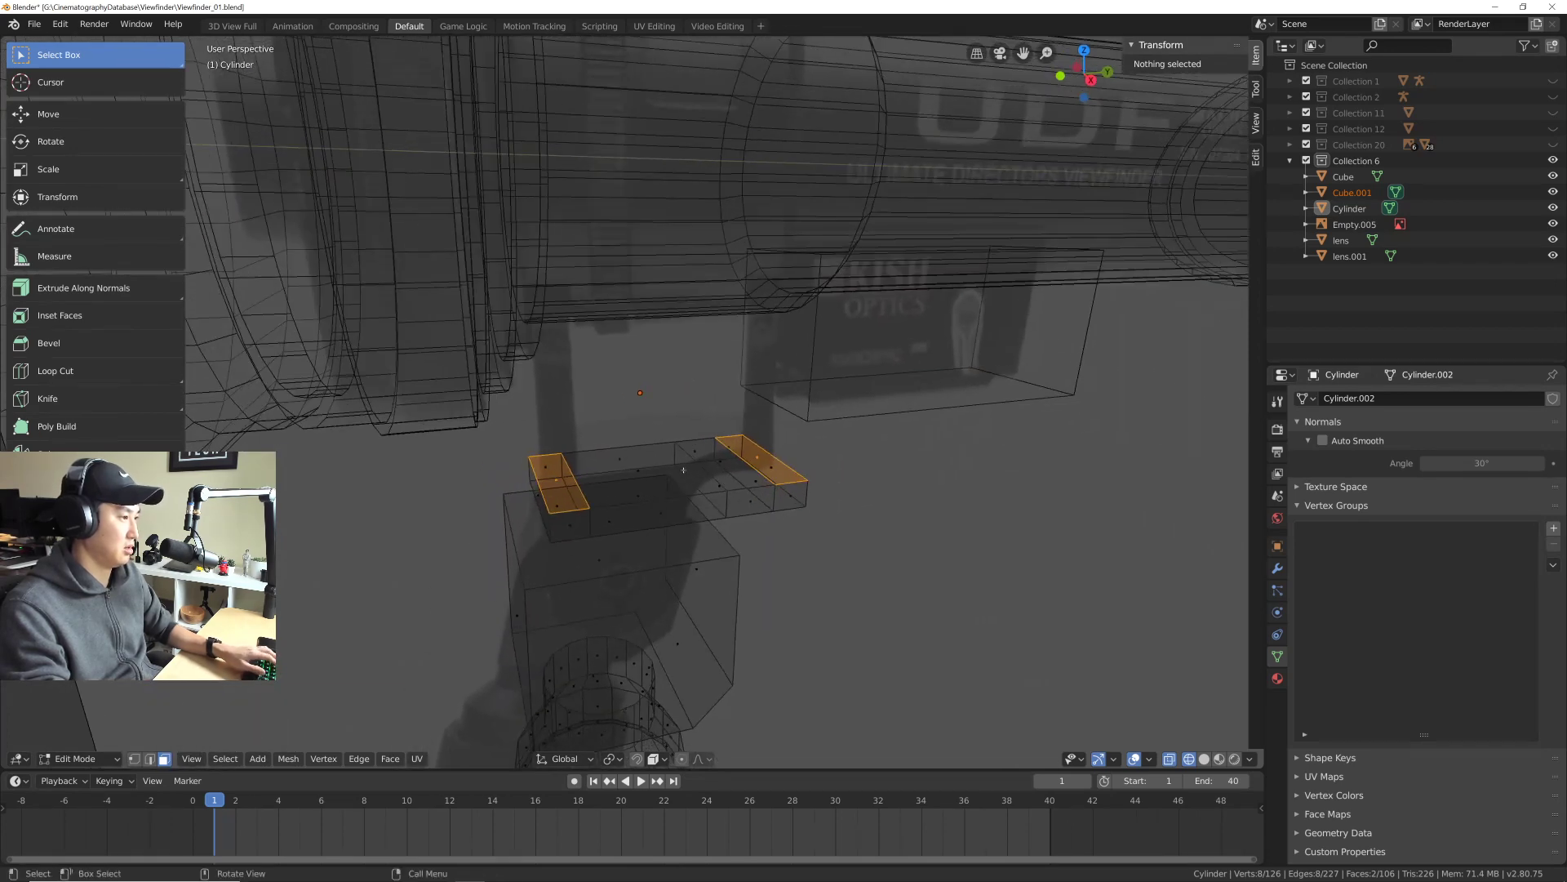
key("e")
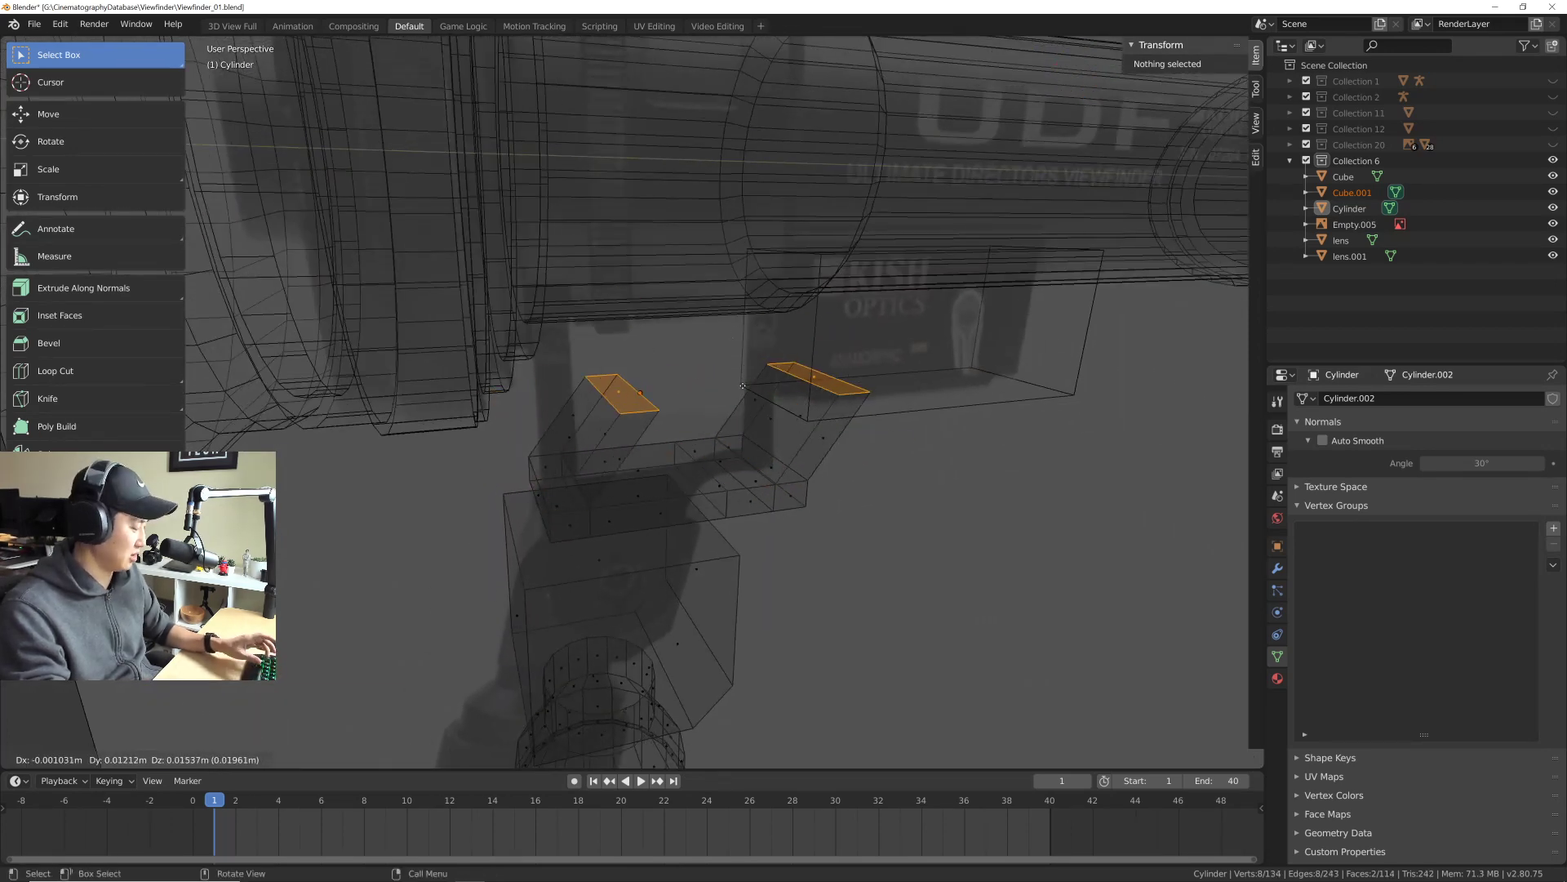
left_click(722, 272)
Step: In the front view, add a centred vertical loop cut through the U-shaped bracket and bevel it with a 0.00845 m width
middle_click_drag(722, 272, 632, 371)
scroll(676, 401, "up", 3)
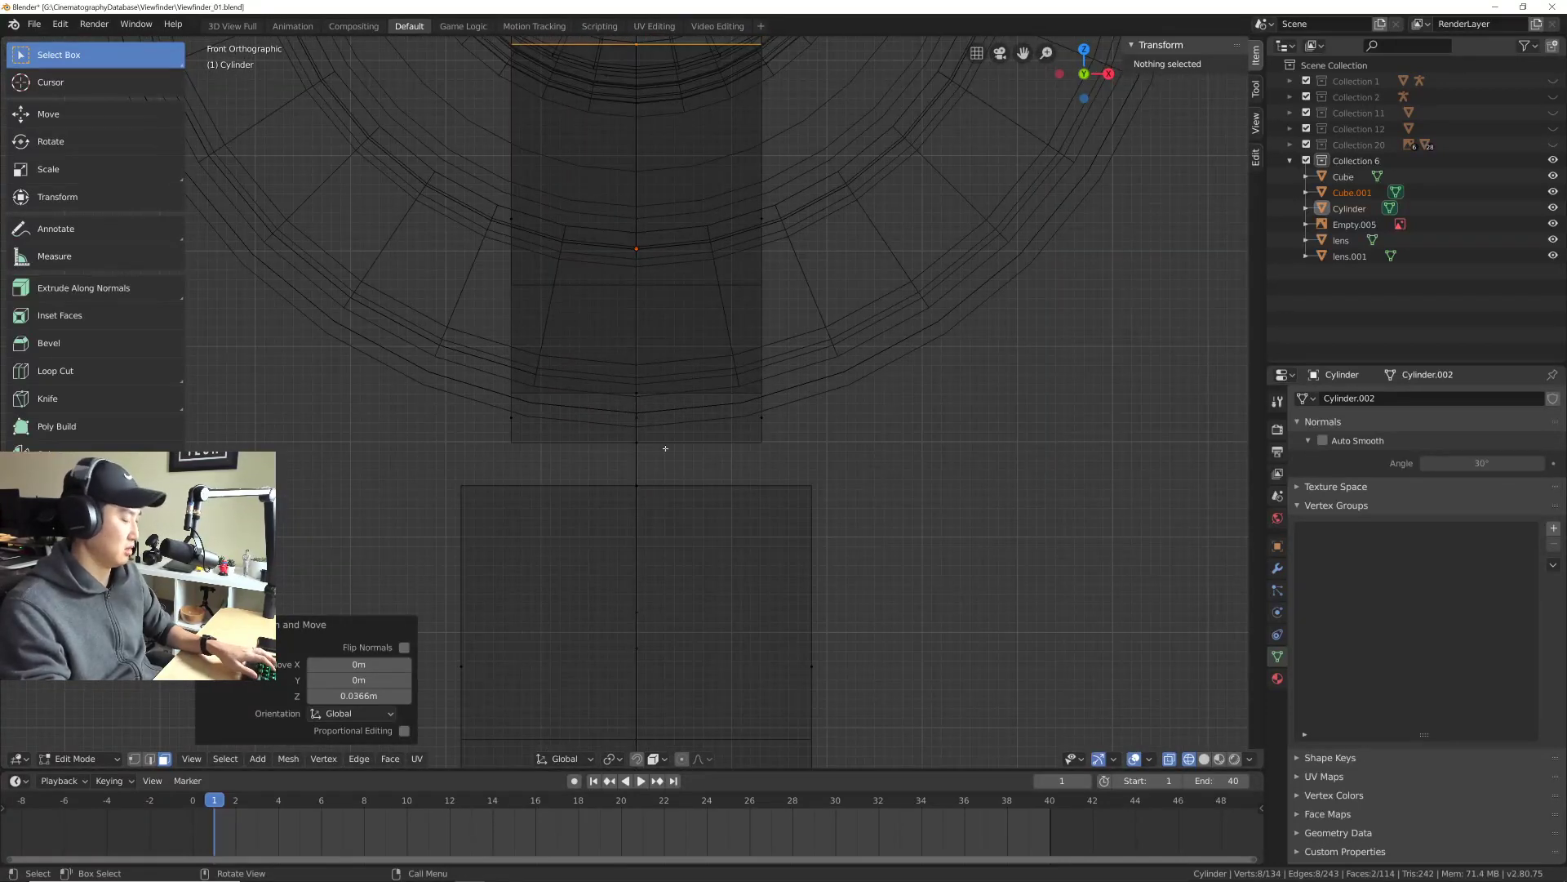
key("ctrl+r")
left_click(673, 412)
right_click(677, 407)
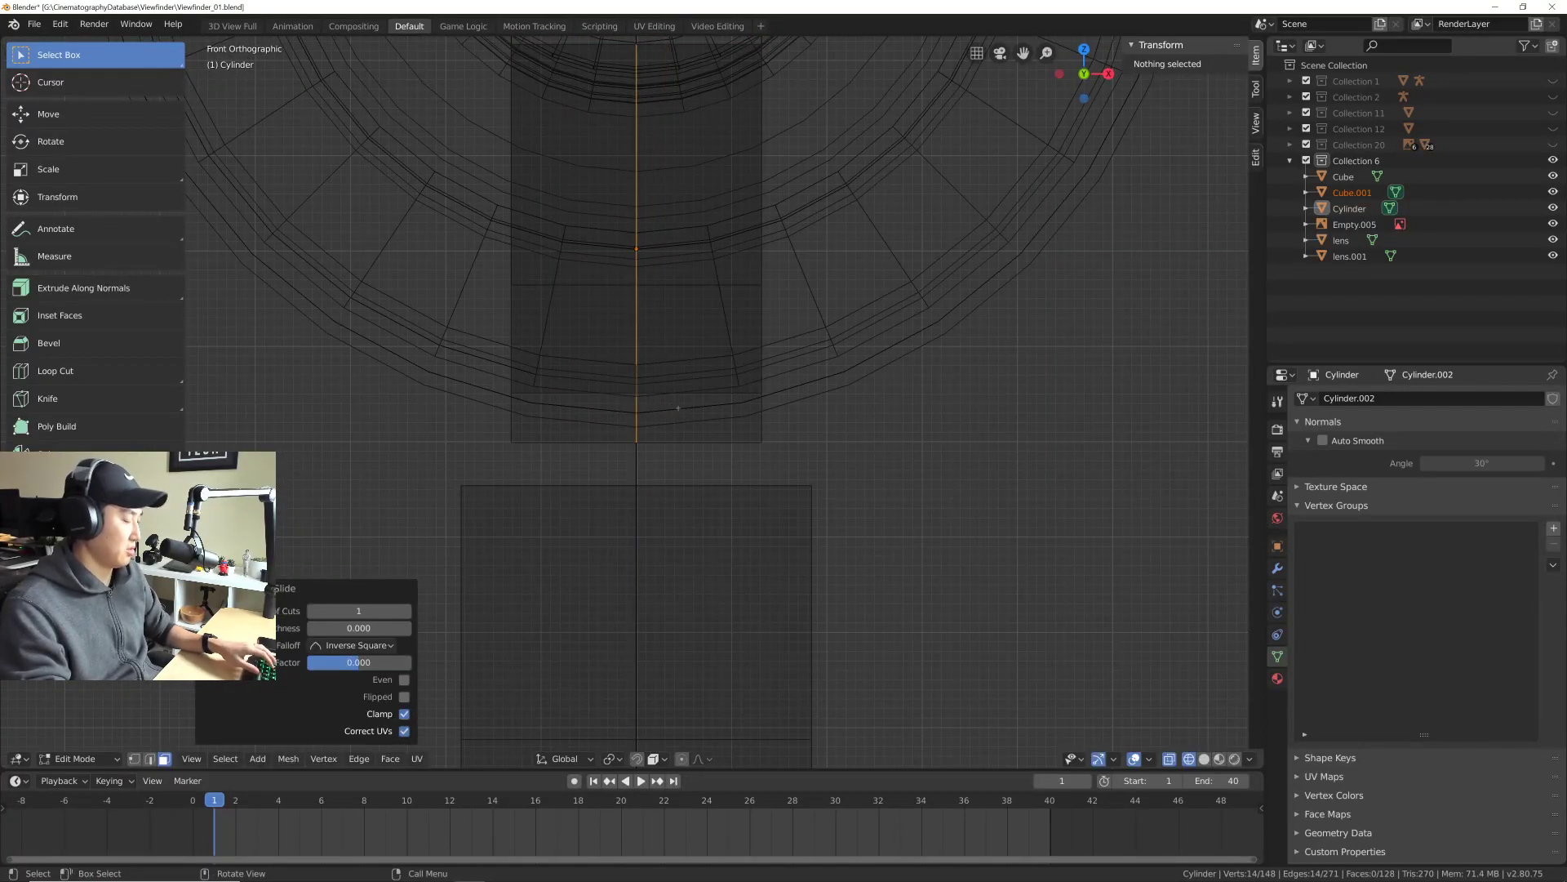
key("ctrl+b")
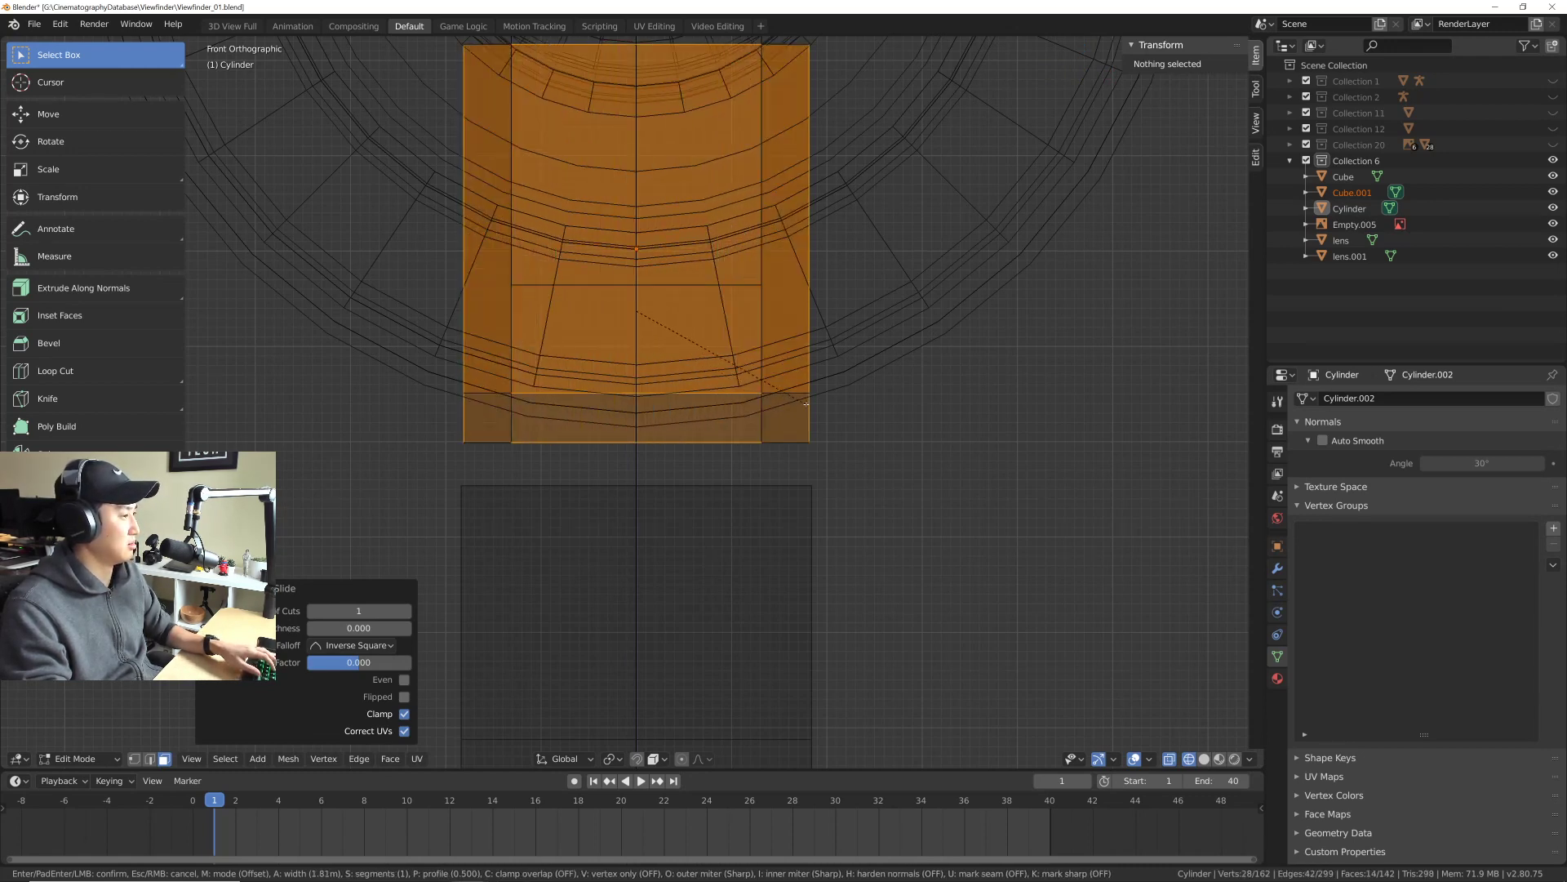
left_click(734, 413)
Step: Add a centred vertical loop cut down the middle of the U-shaped bracket
middle_click_drag(732, 436, 637, 482)
middle_click_drag(627, 400, 686, 385)
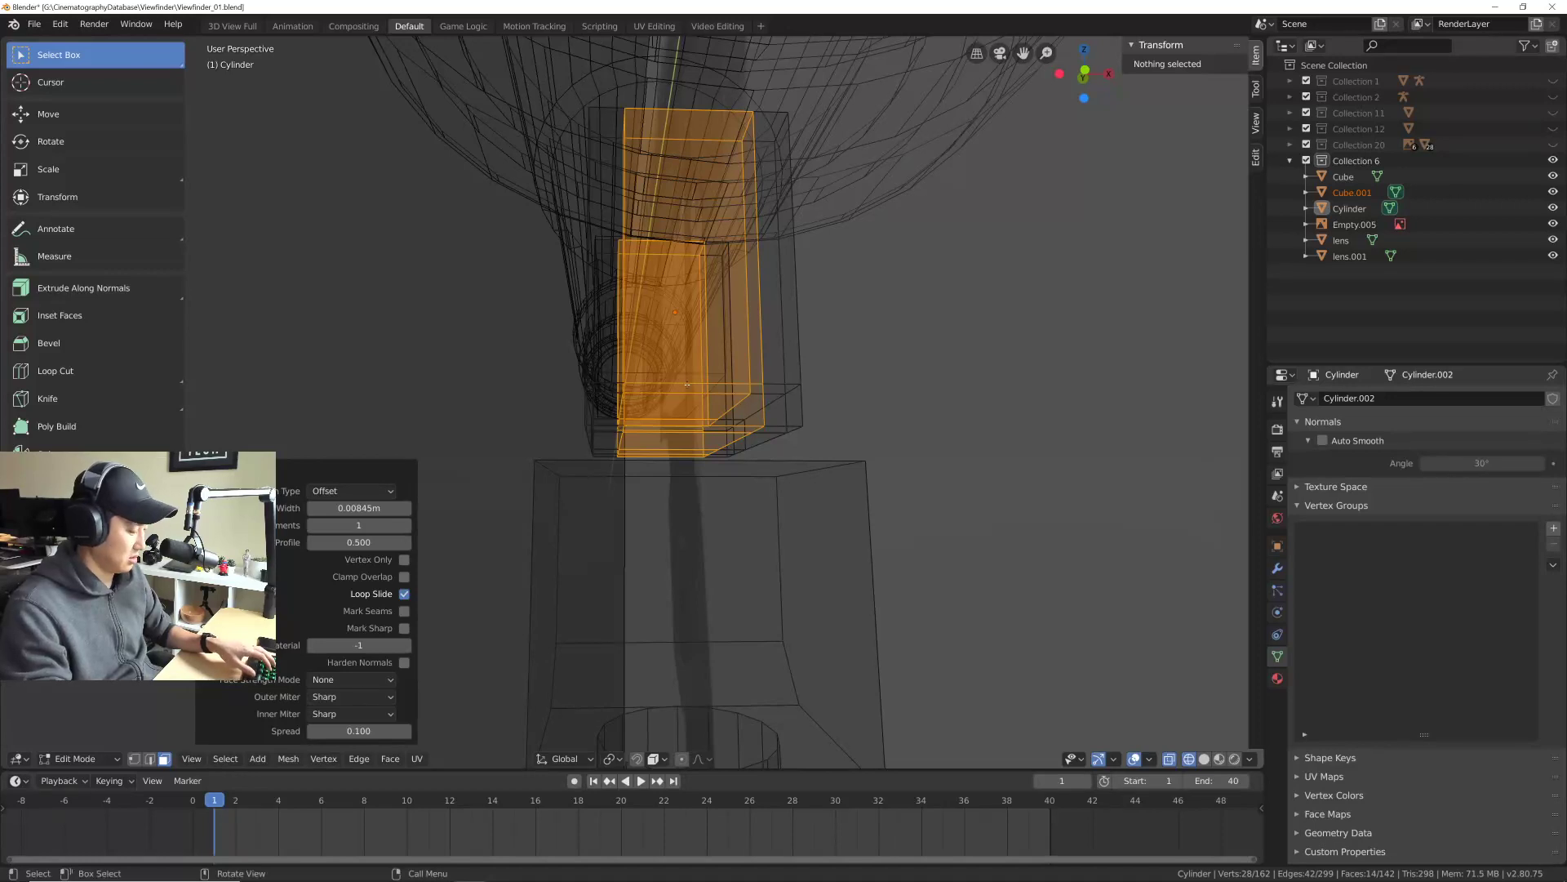
key("ctrl+b")
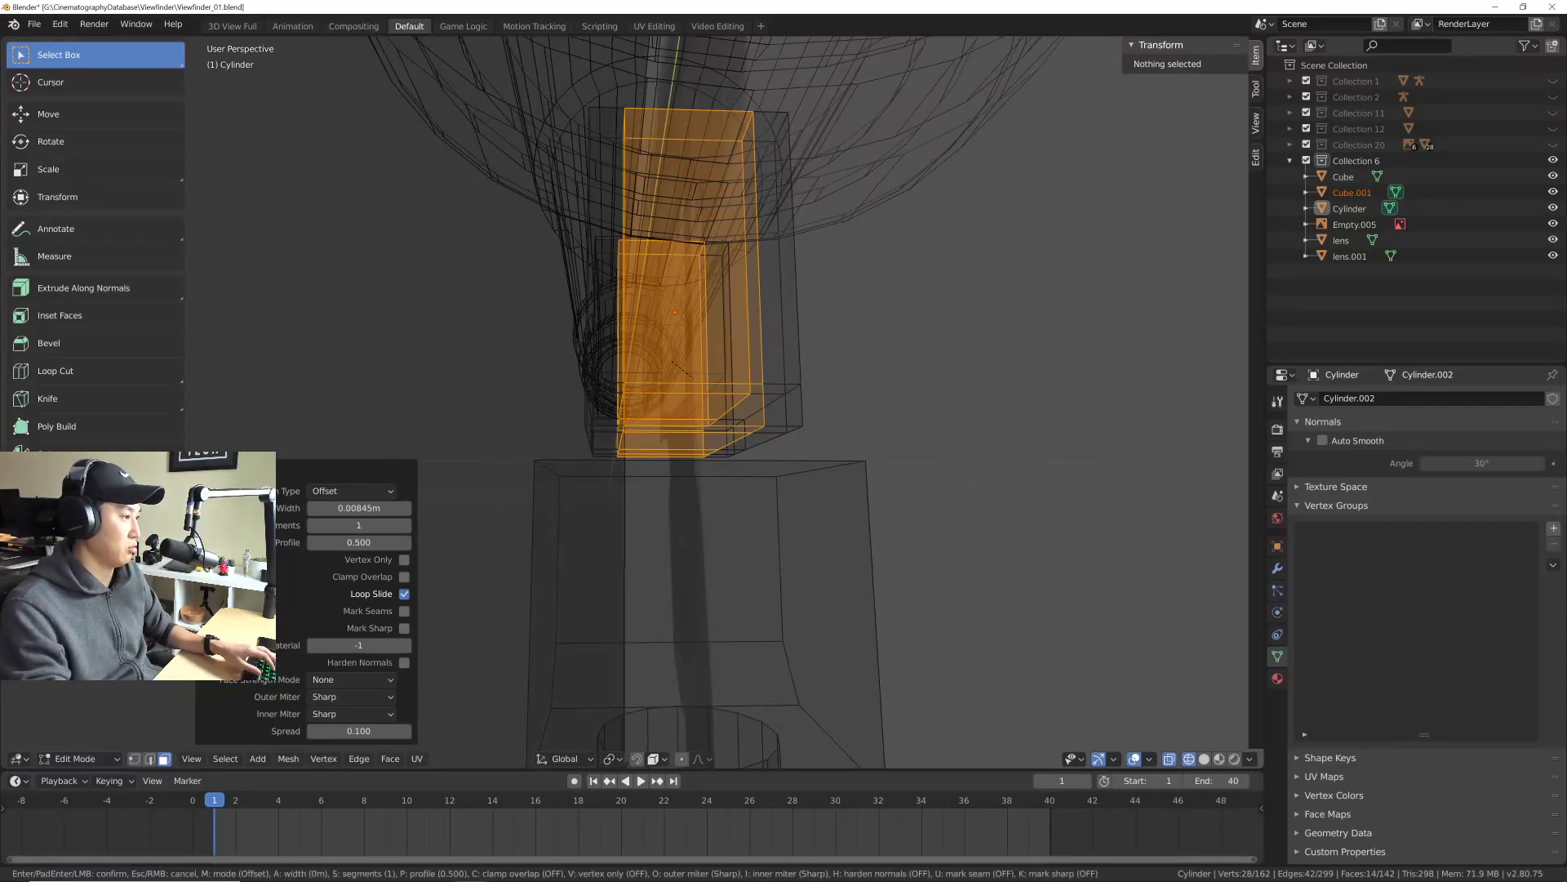
key("Escape")
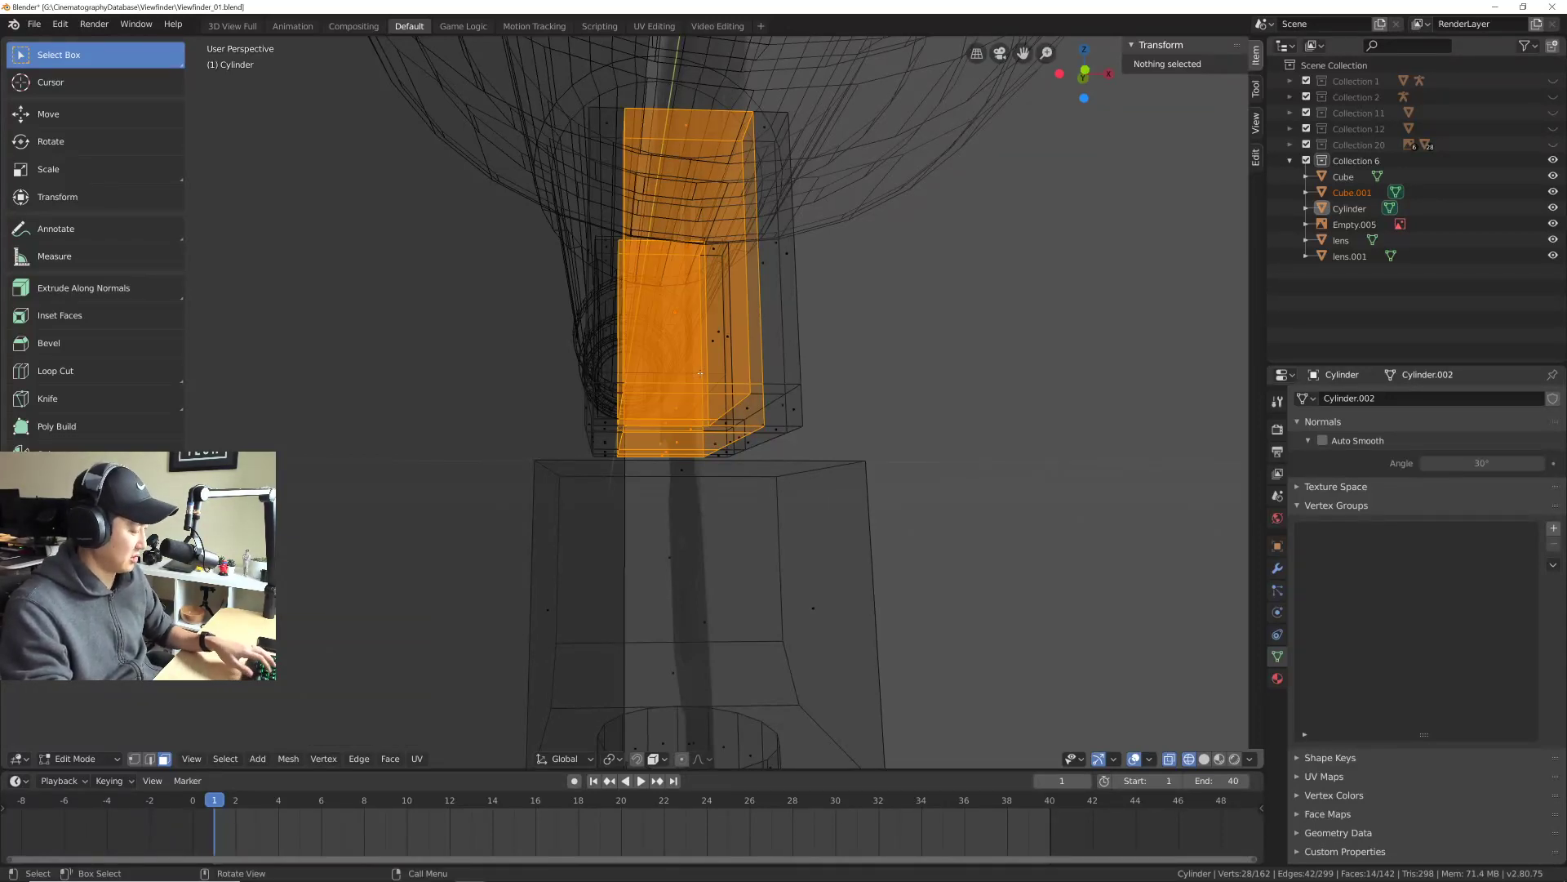
key("ctrl+r")
left_click(700, 373)
right_click(699, 373)
middle_click_drag(699, 373, 706, 400)
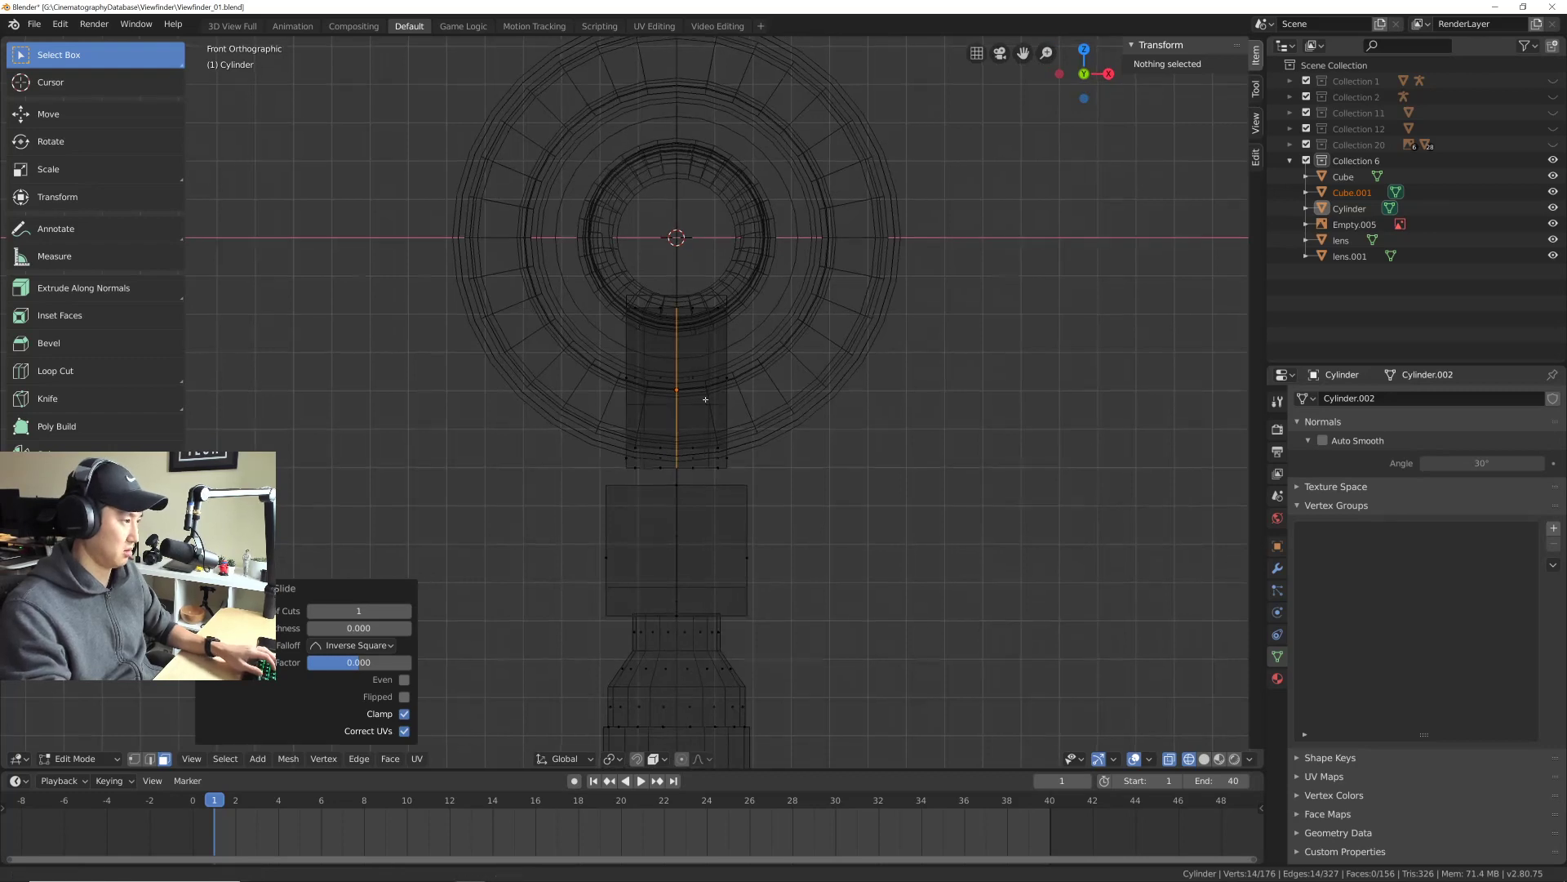
scroll(705, 398, "up", 3)
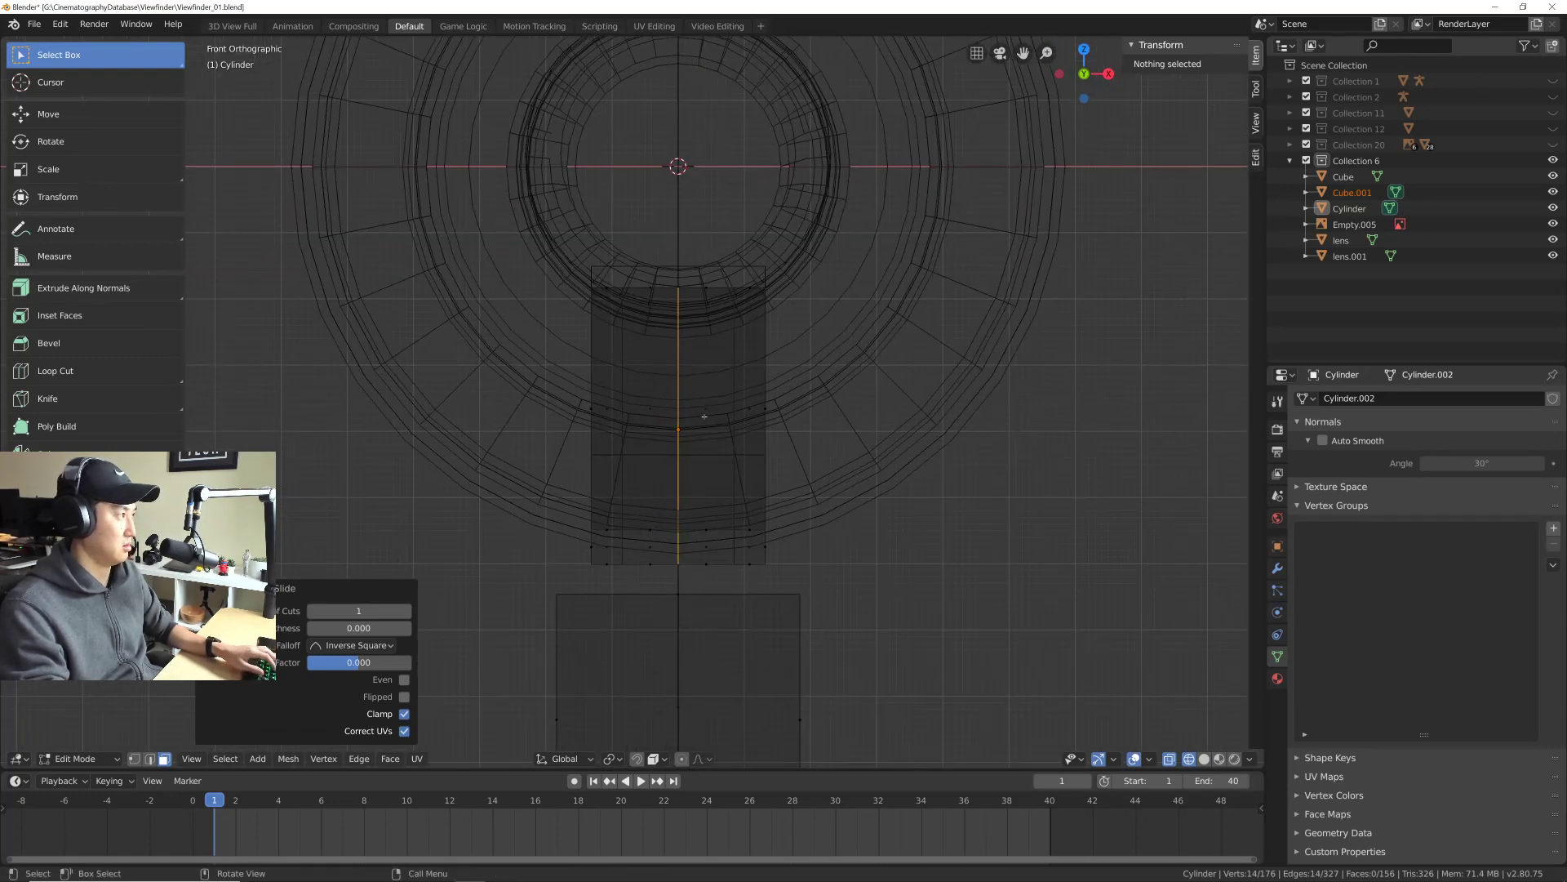
Step: Delete all faces in the negative X half of the U-shaped bracket, up to its centre line
left_click_drag(553, 232, 679, 627)
key("x")
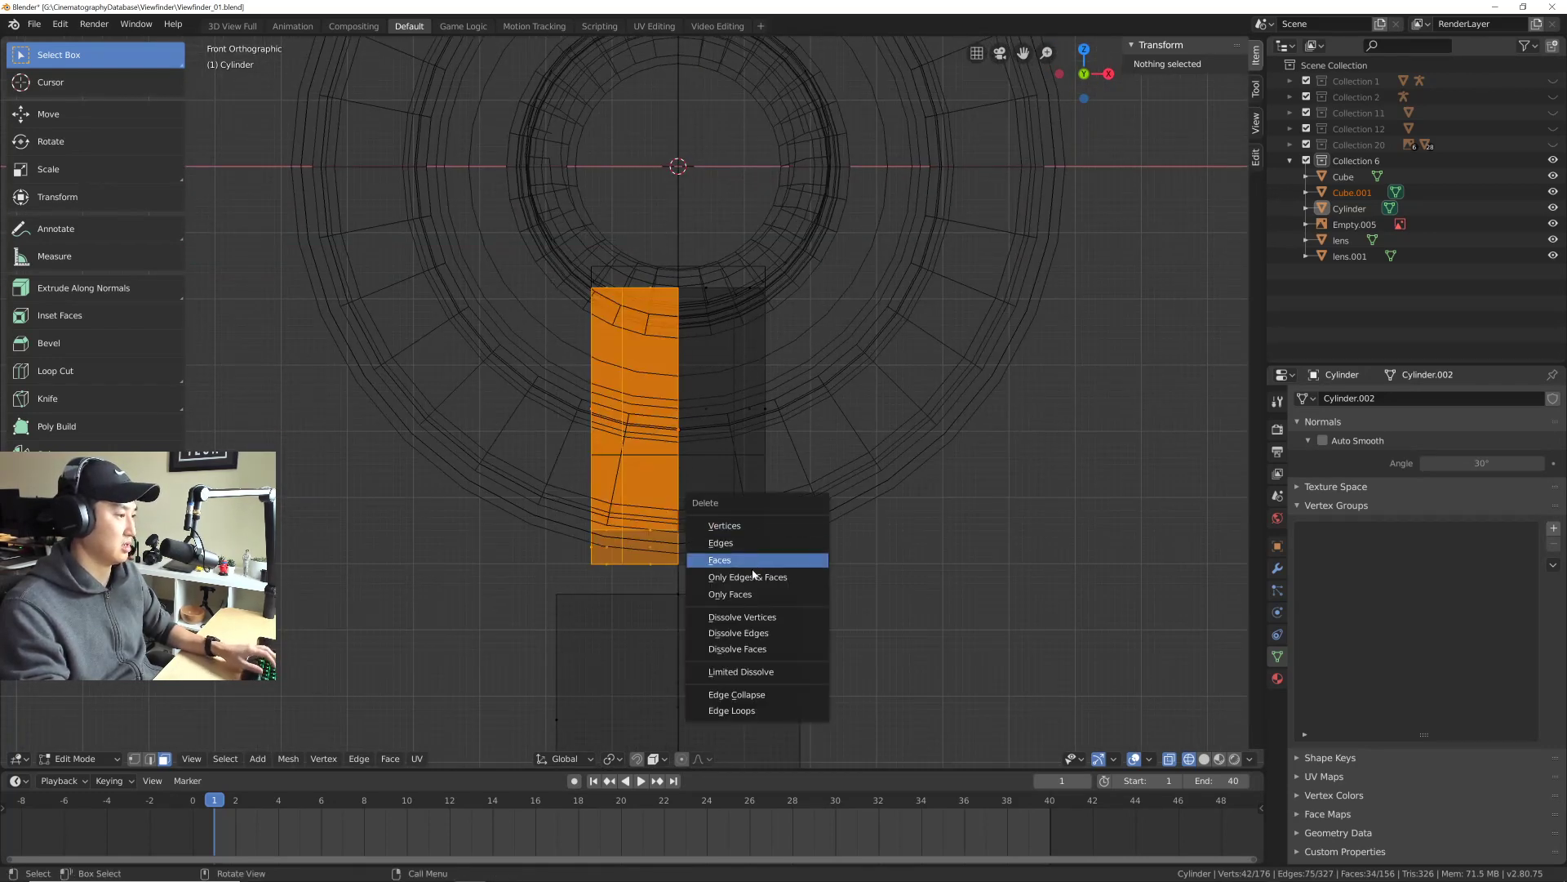
left_click(742, 563)
middle_click_drag(724, 466, 677, 492, "shift")
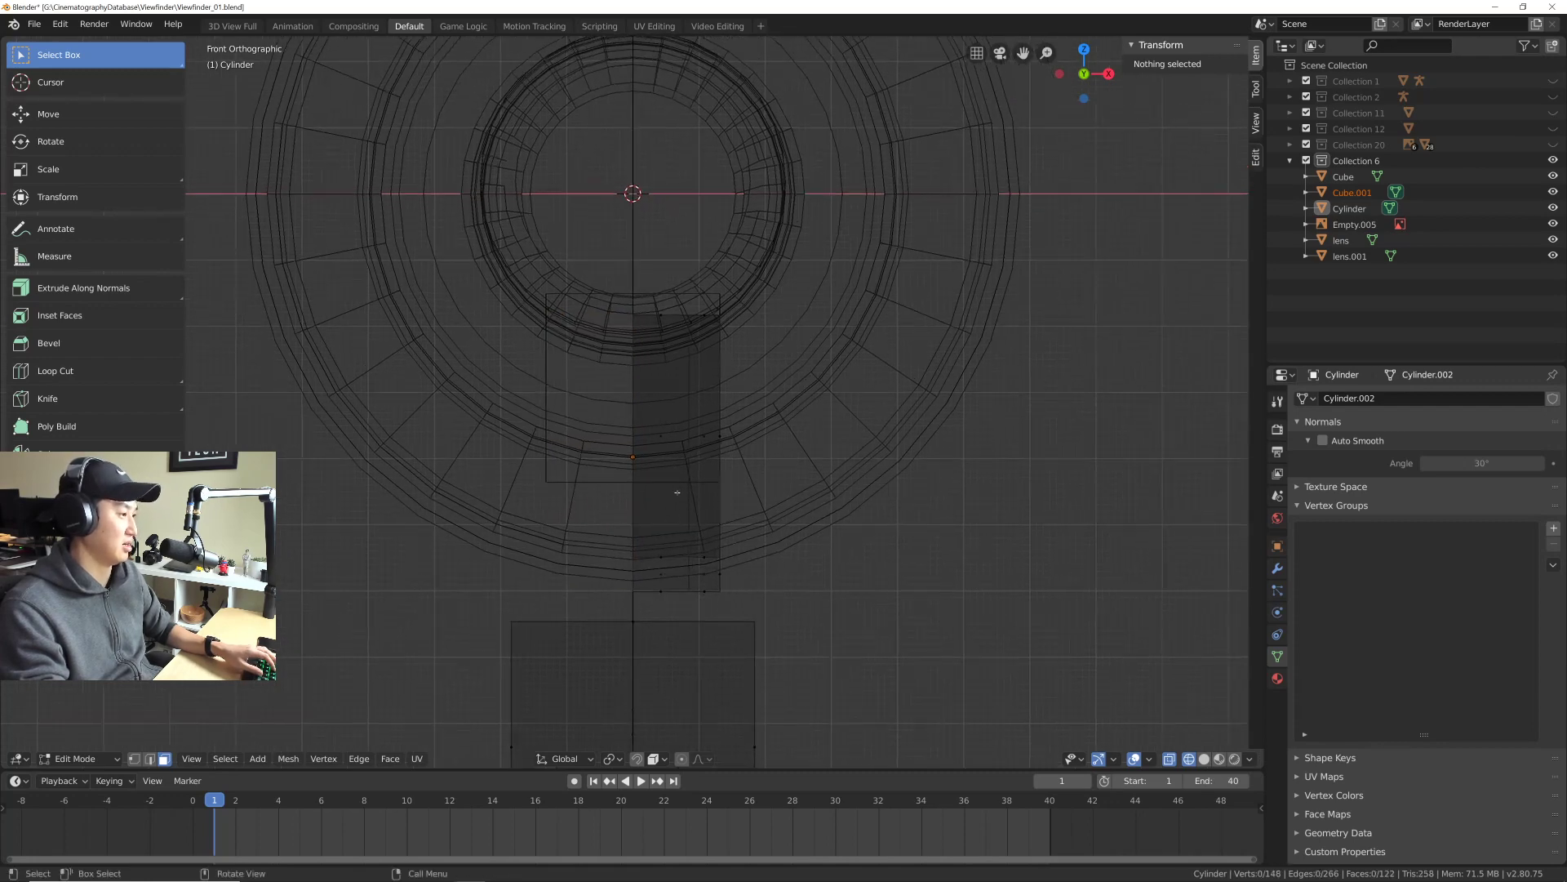
left_click(1278, 546)
left_click(1278, 569)
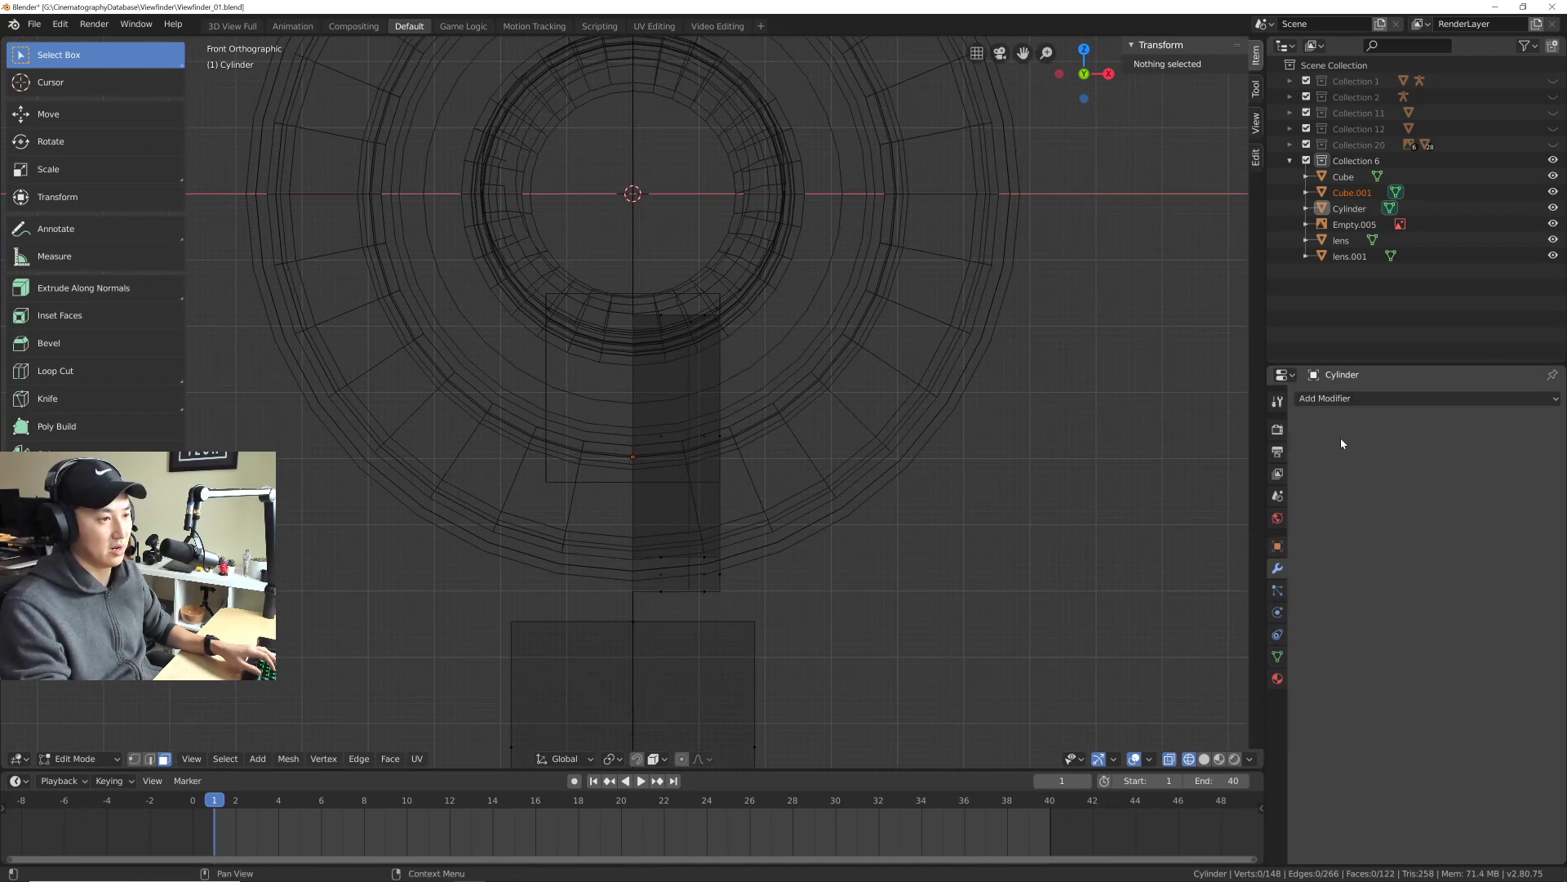
left_click(1343, 398)
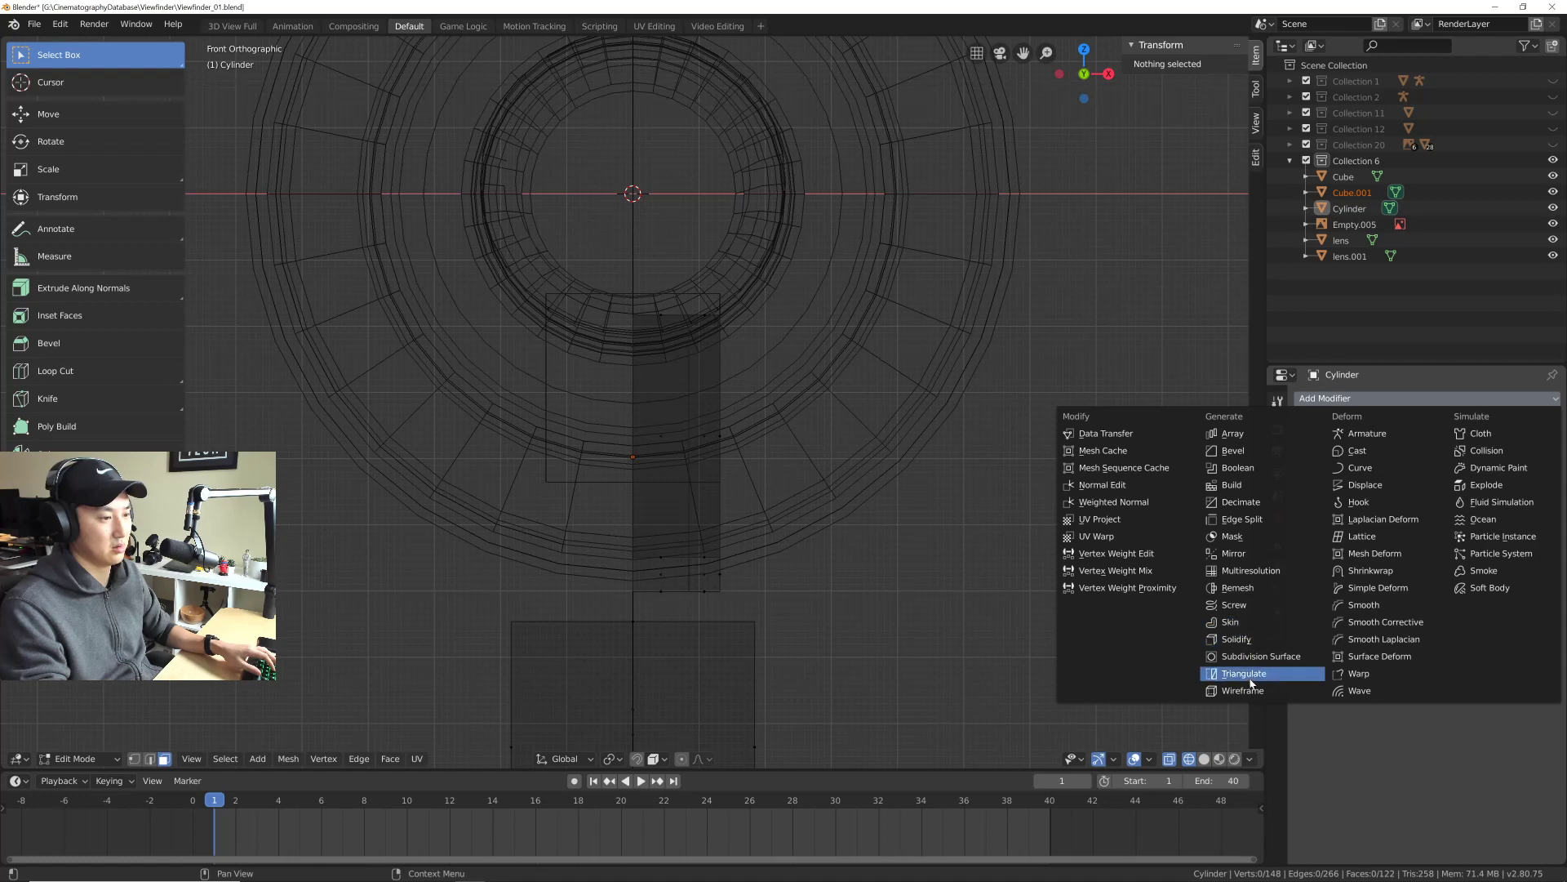
left_click(1249, 553)
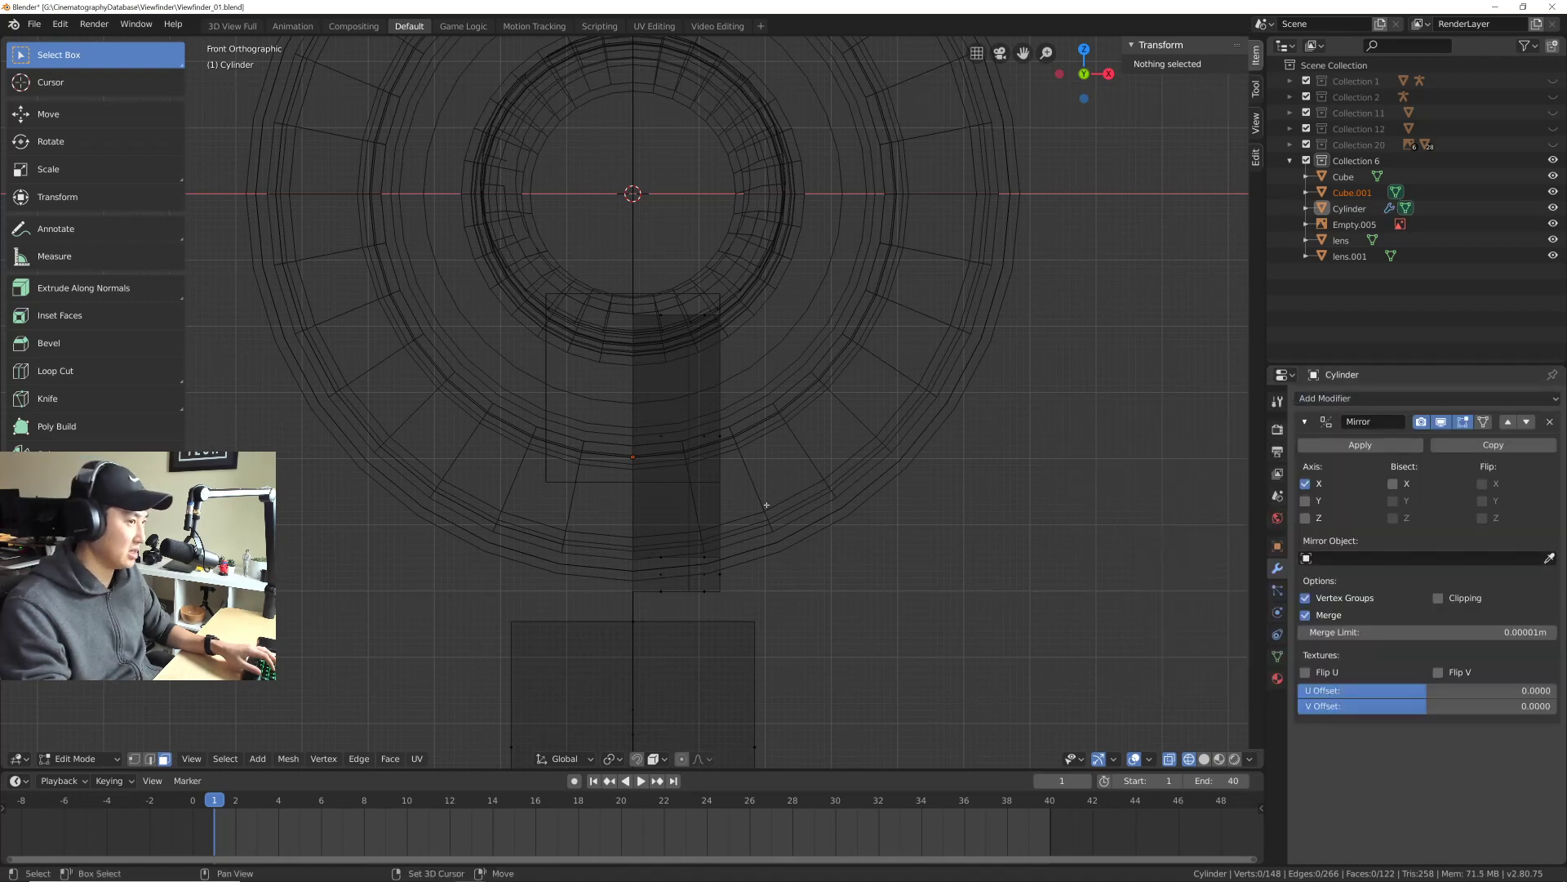
scroll(768, 506, "down", 2)
scroll(789, 528, "down", 2)
middle_click_drag(788, 528, 810, 497, "shift")
key("Tab")
left_click(1548, 422)
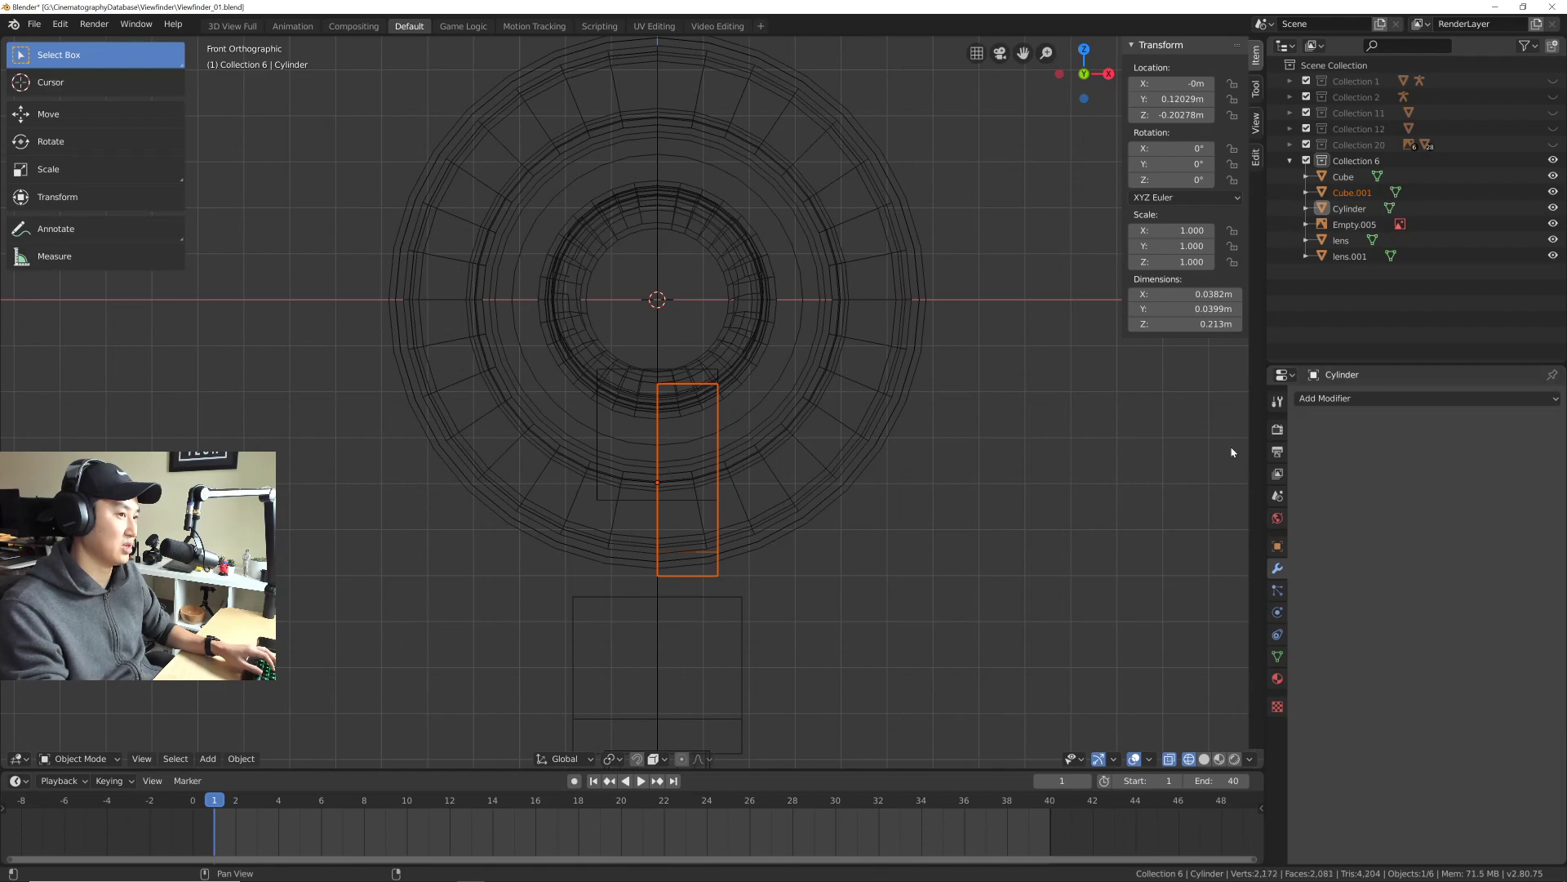
Step: Select only the half U-shaped bracket object, Cube.001, in Object Mode
left_click(1343, 176)
left_click(1352, 192)
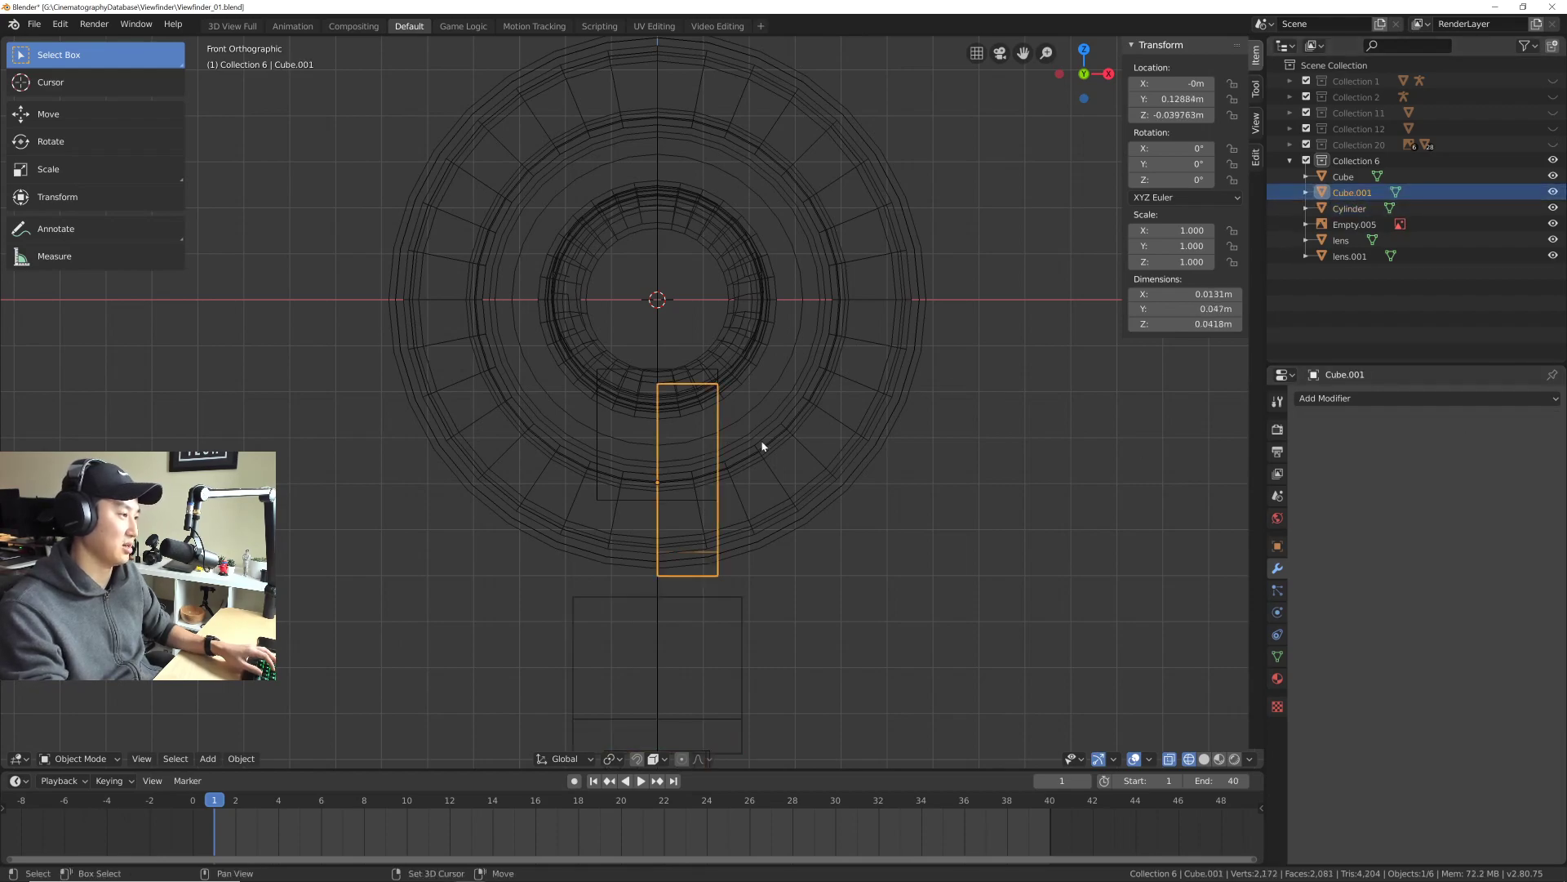
middle_click_drag(762, 444, 701, 422)
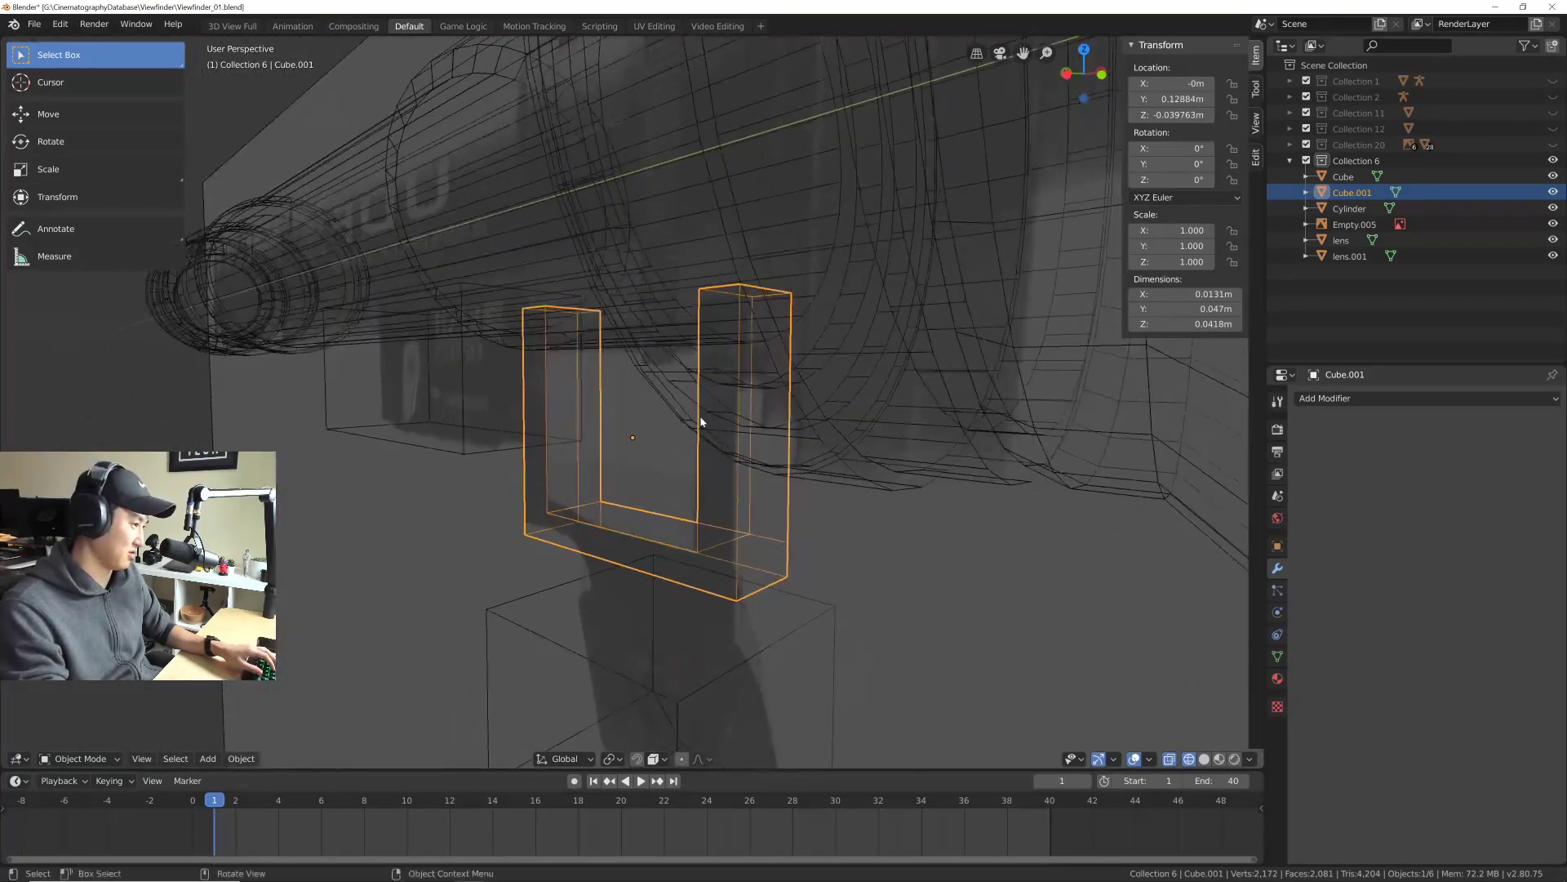
key("3")
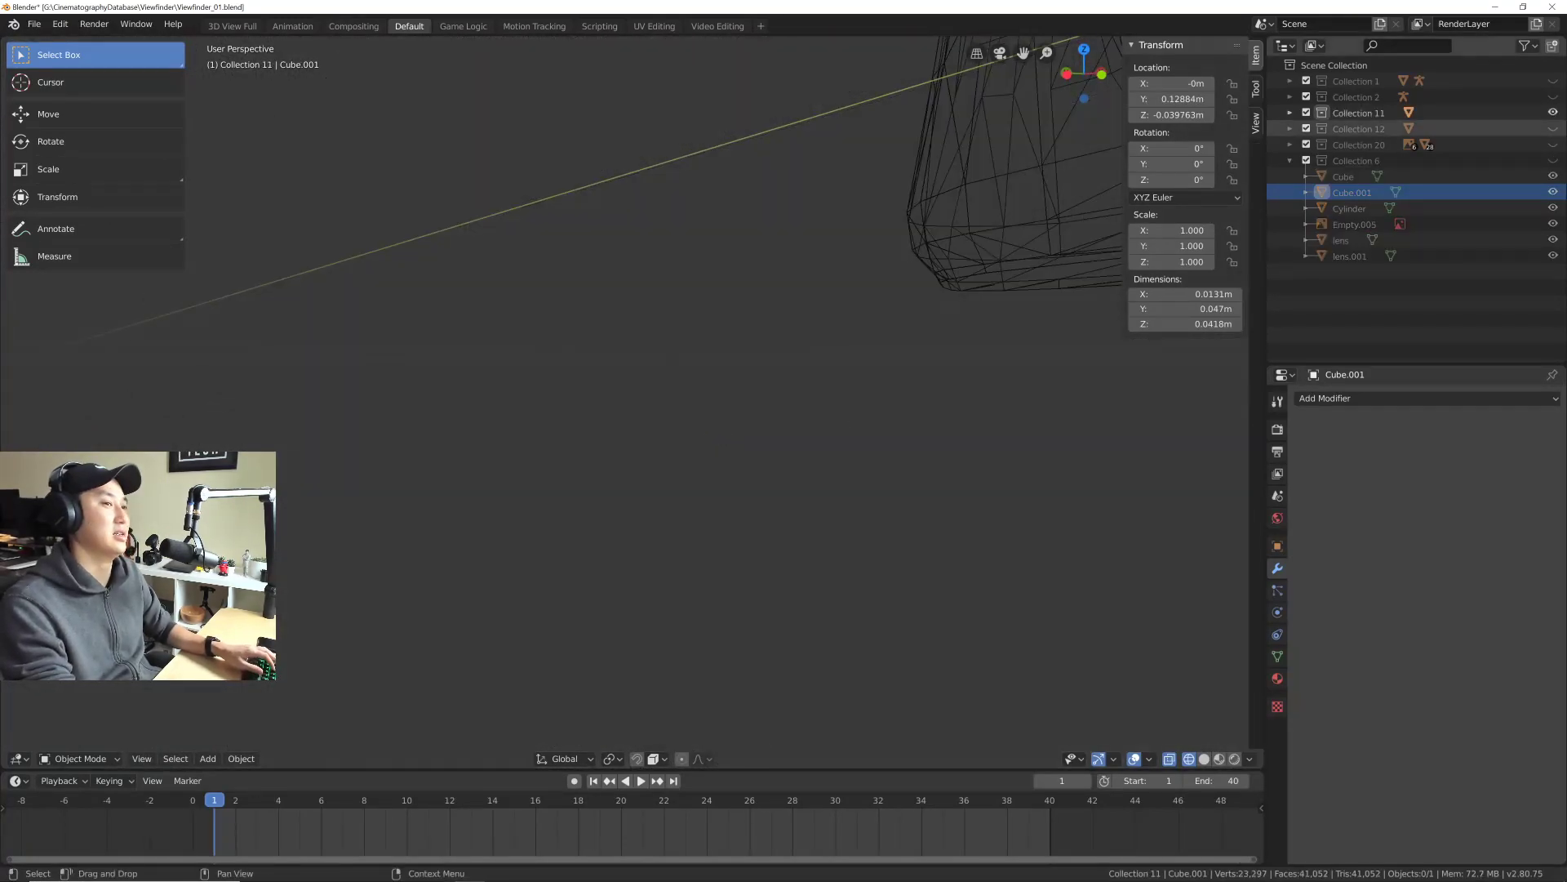
key("h")
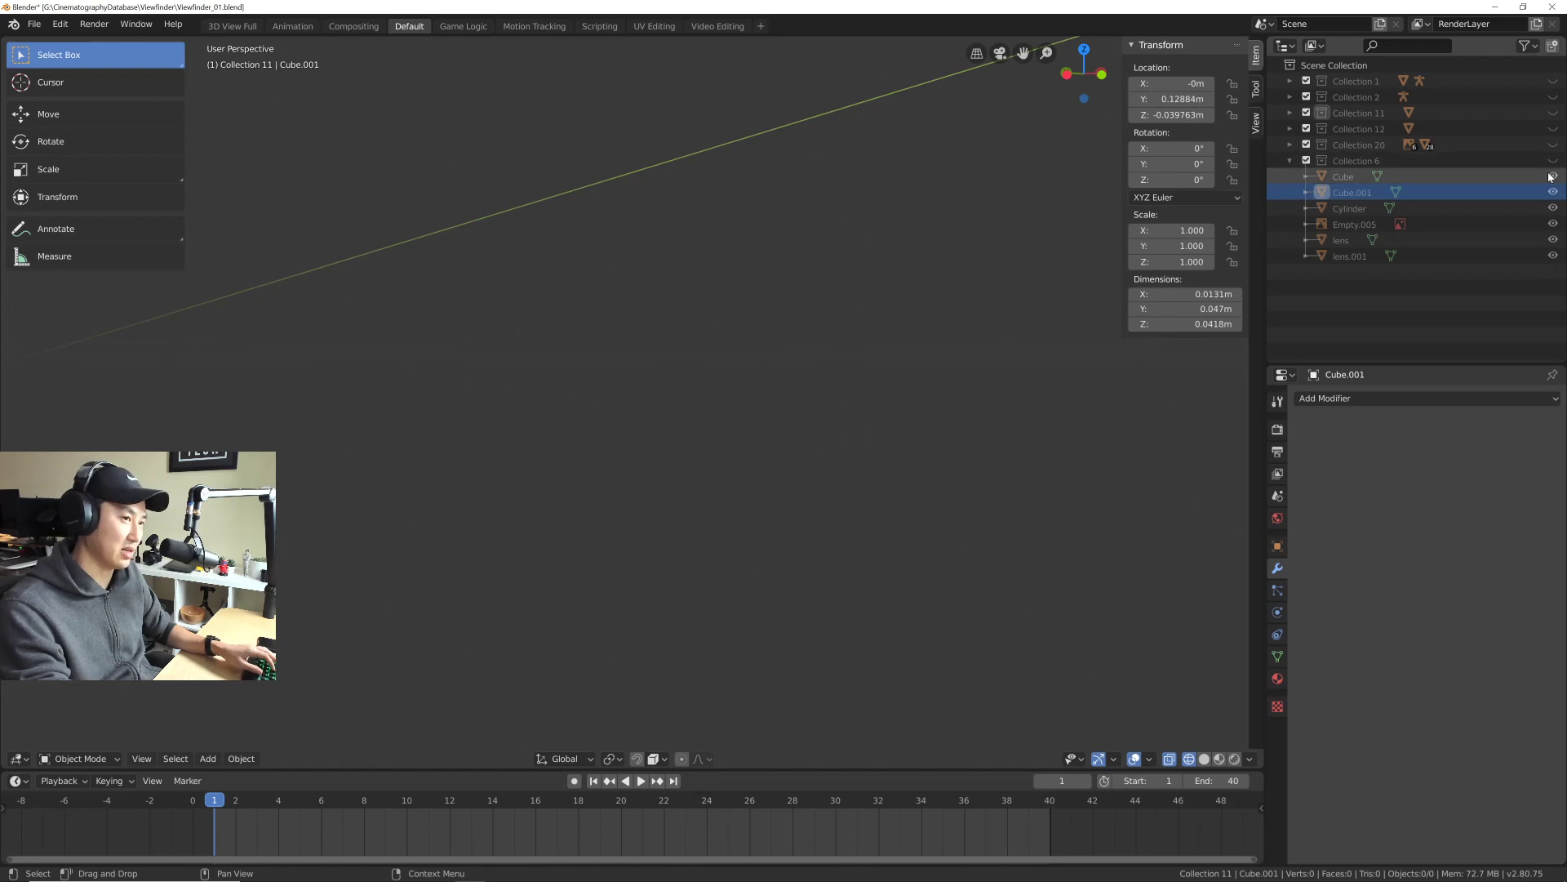
key("6")
middle_click_drag(752, 424, 780, 445)
left_click(447, 525)
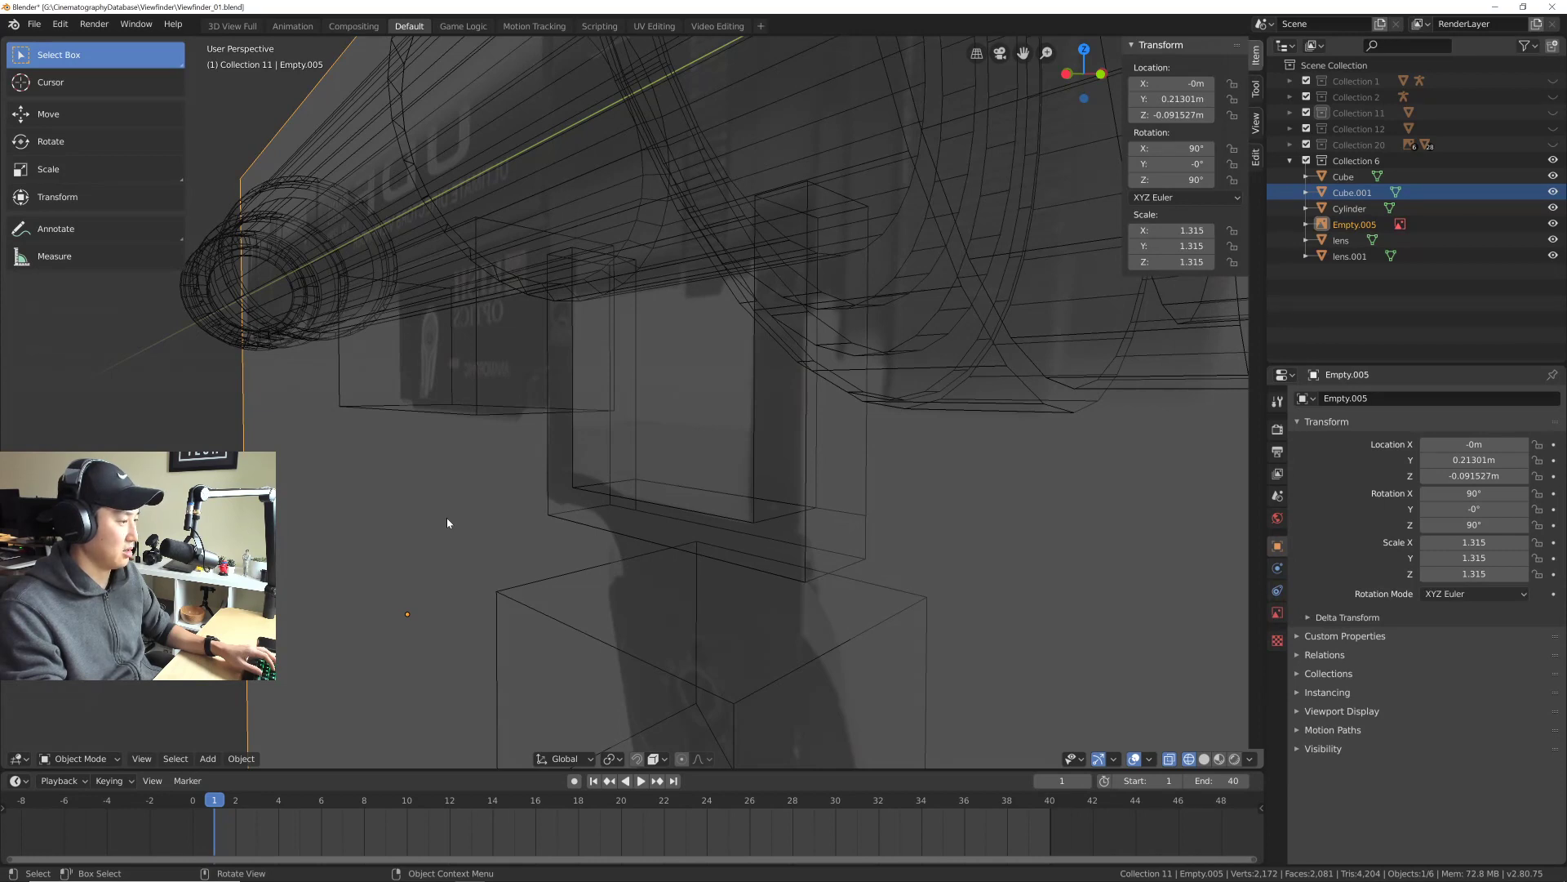
left_click(807, 462)
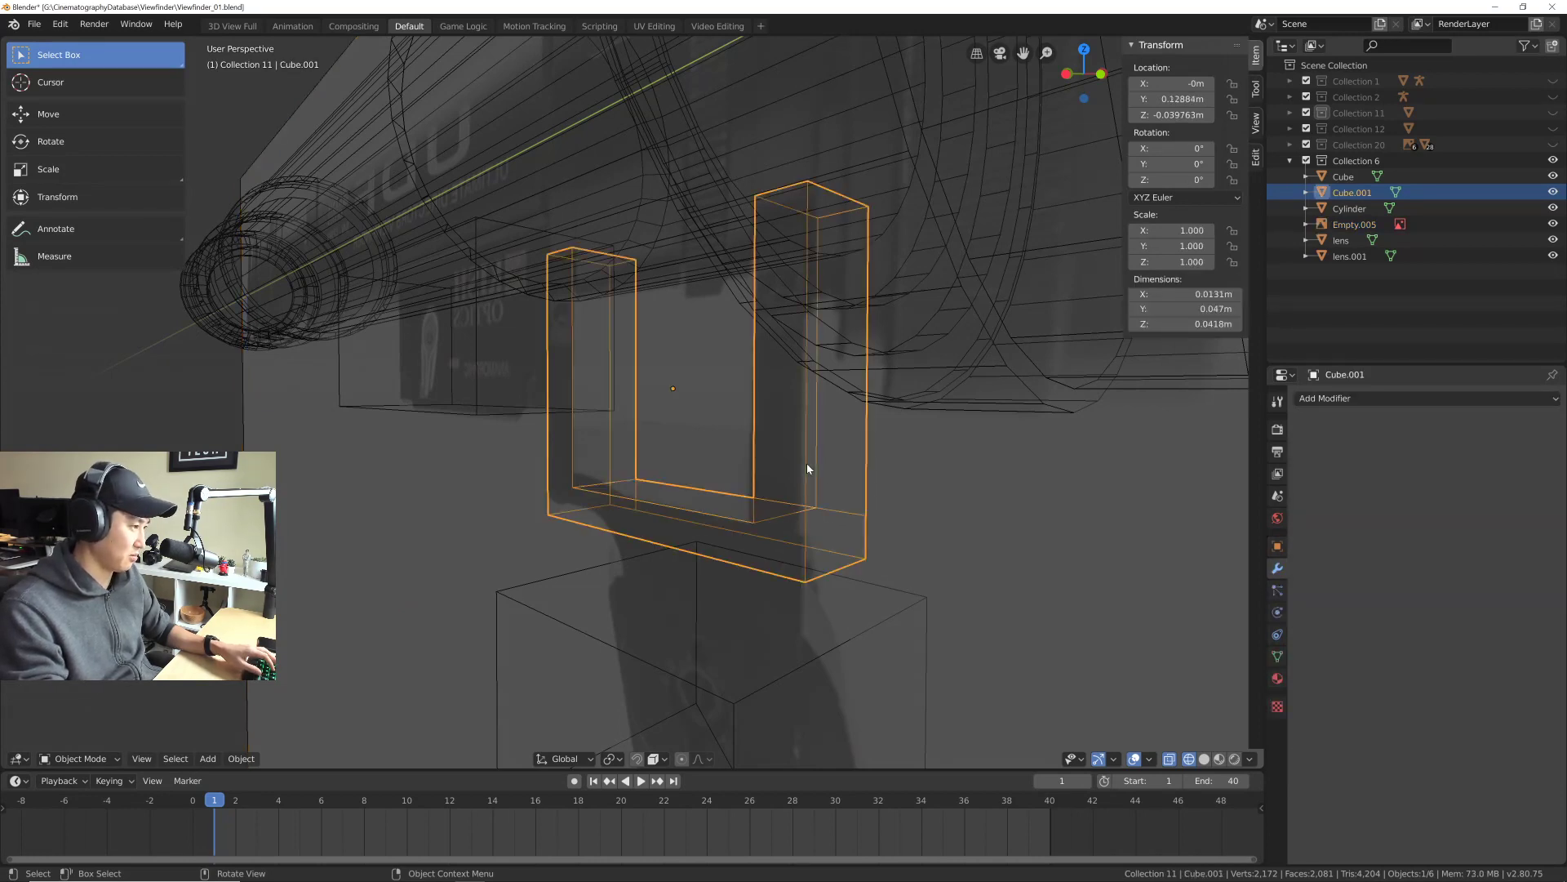
key("Tab")
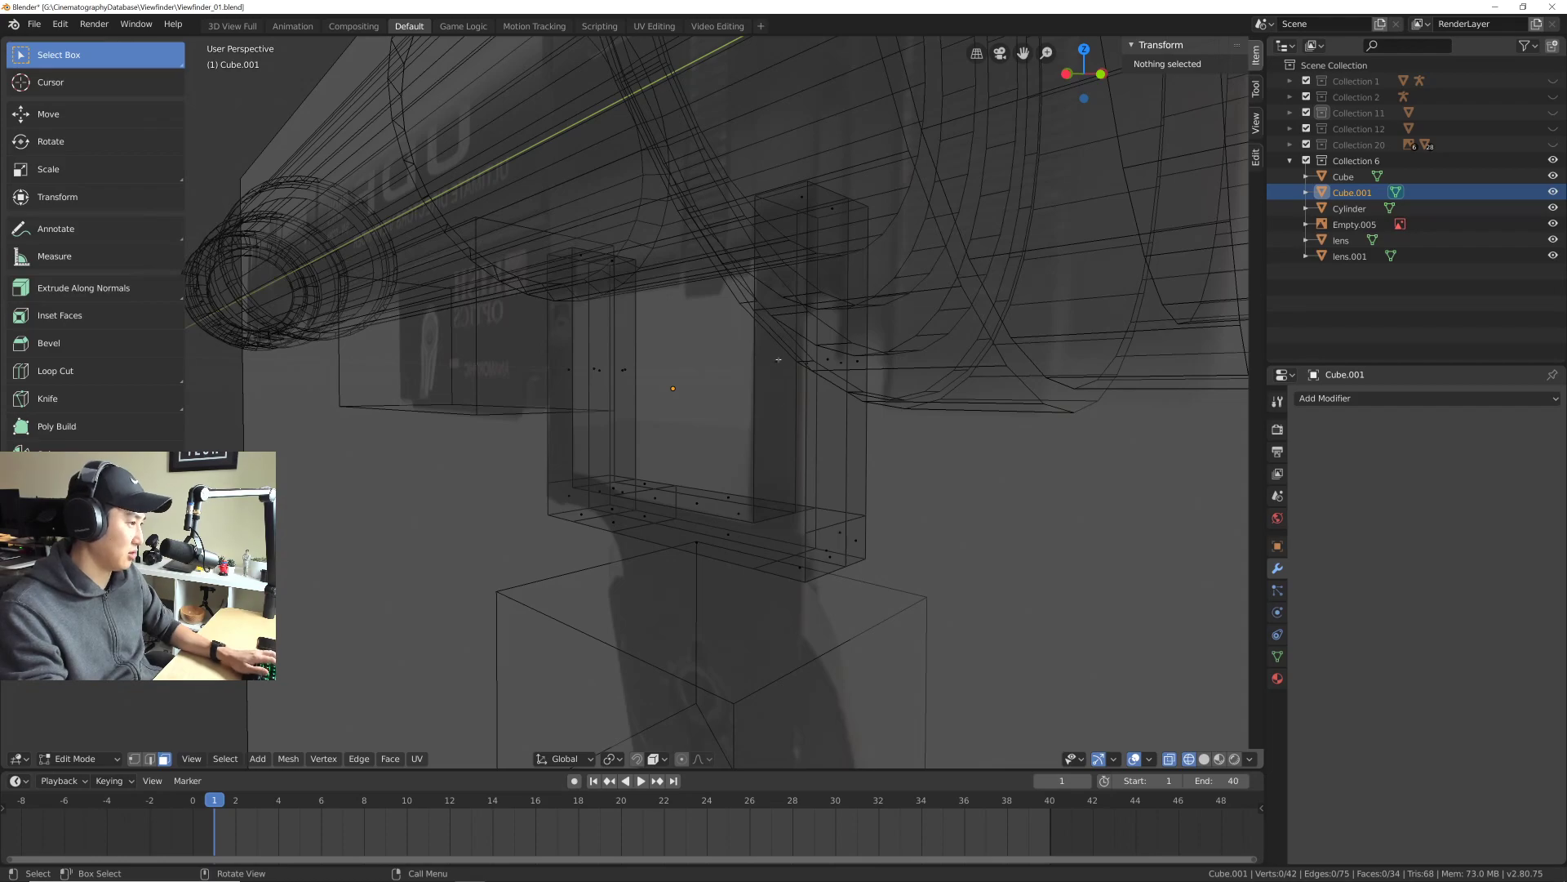
middle_click_drag(778, 369, 931, 400)
left_click(1349, 208)
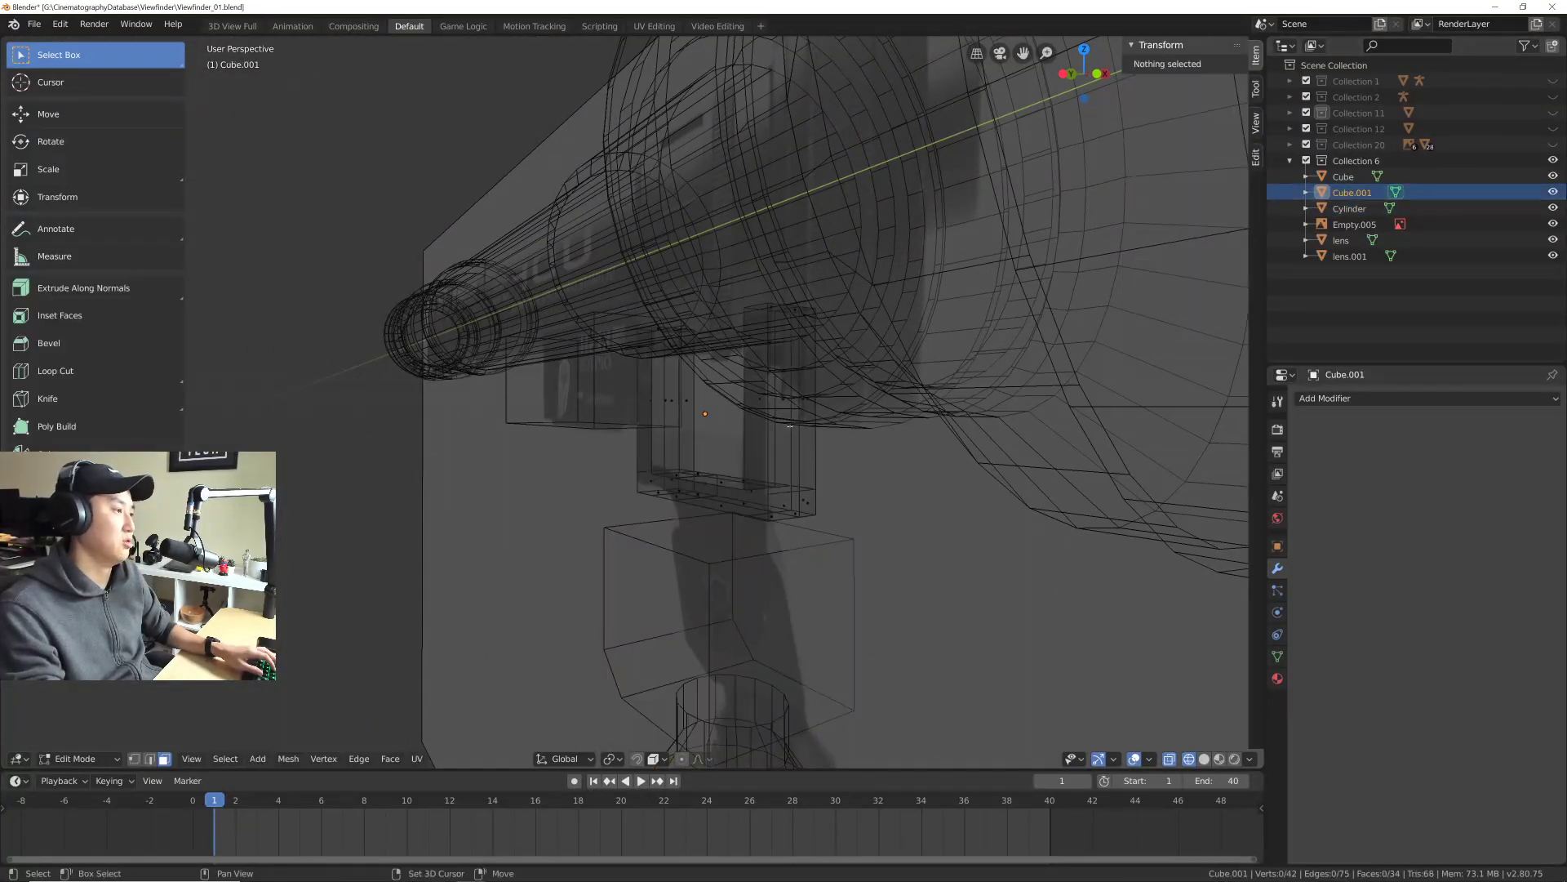
middle_click_drag(735, 441, 763, 444)
left_click(756, 439)
Step: Save the file and add a Mirror modifier on the X axis to the half bracket
key("ctrl+s")
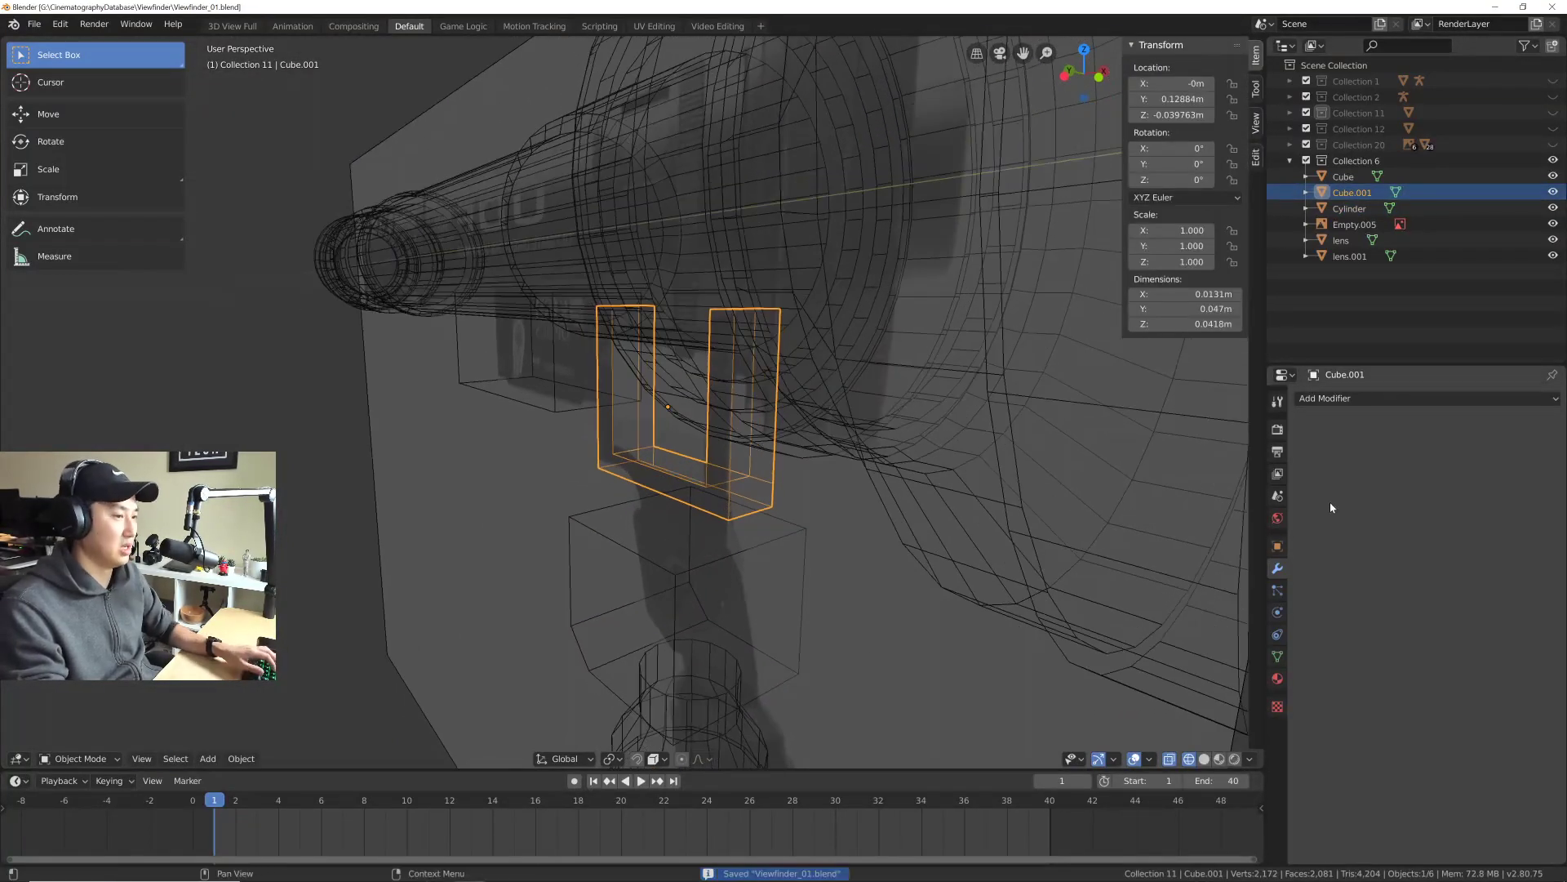
left_click(1349, 400)
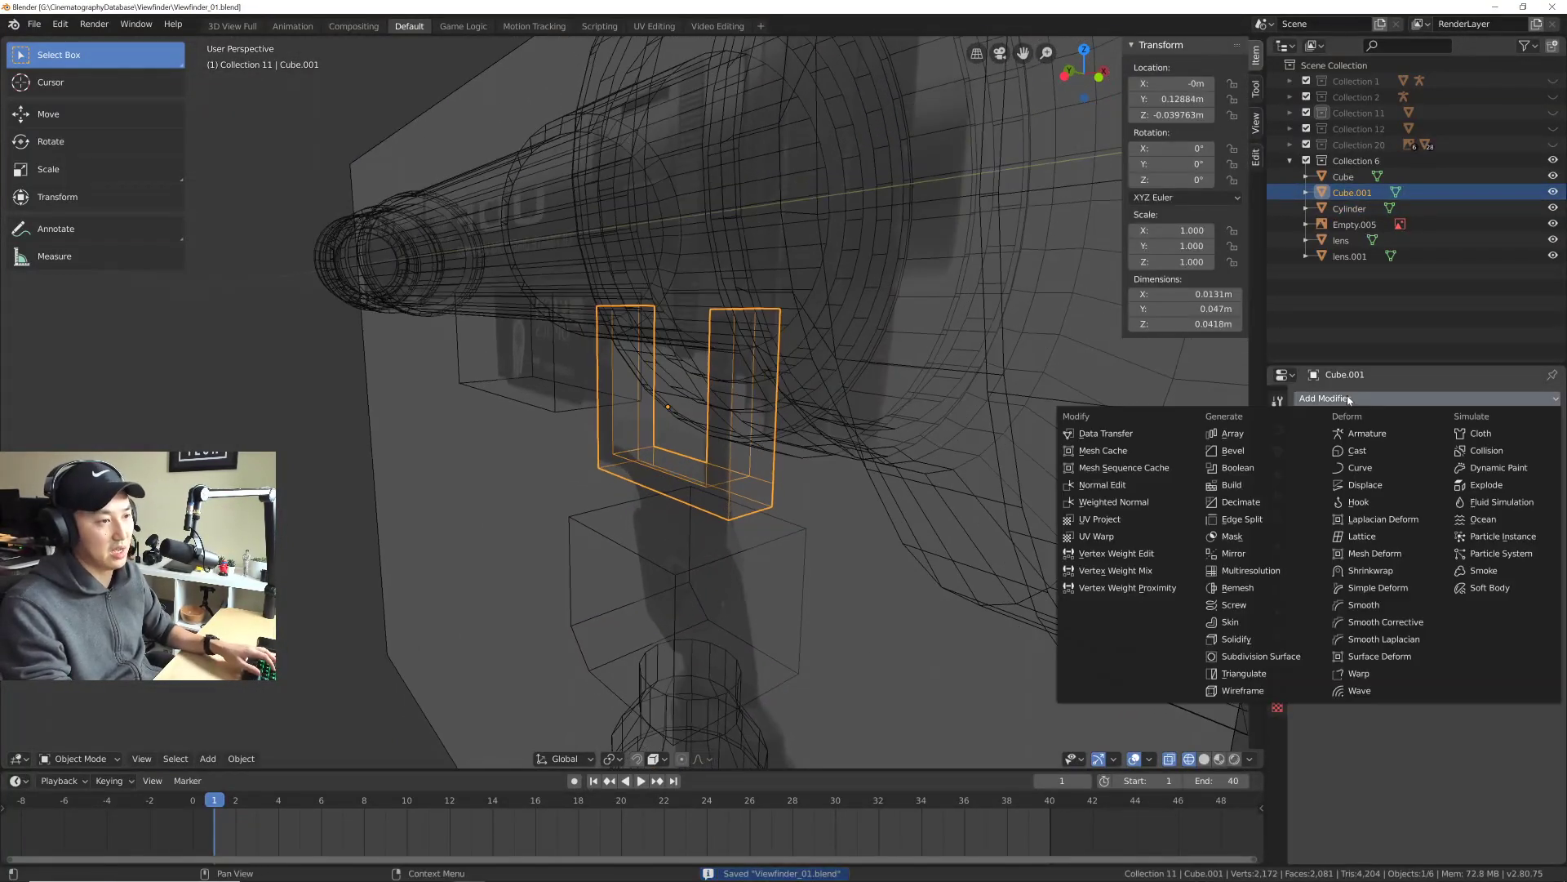
left_click(1232, 553)
middle_click_drag(800, 425, 818, 390)
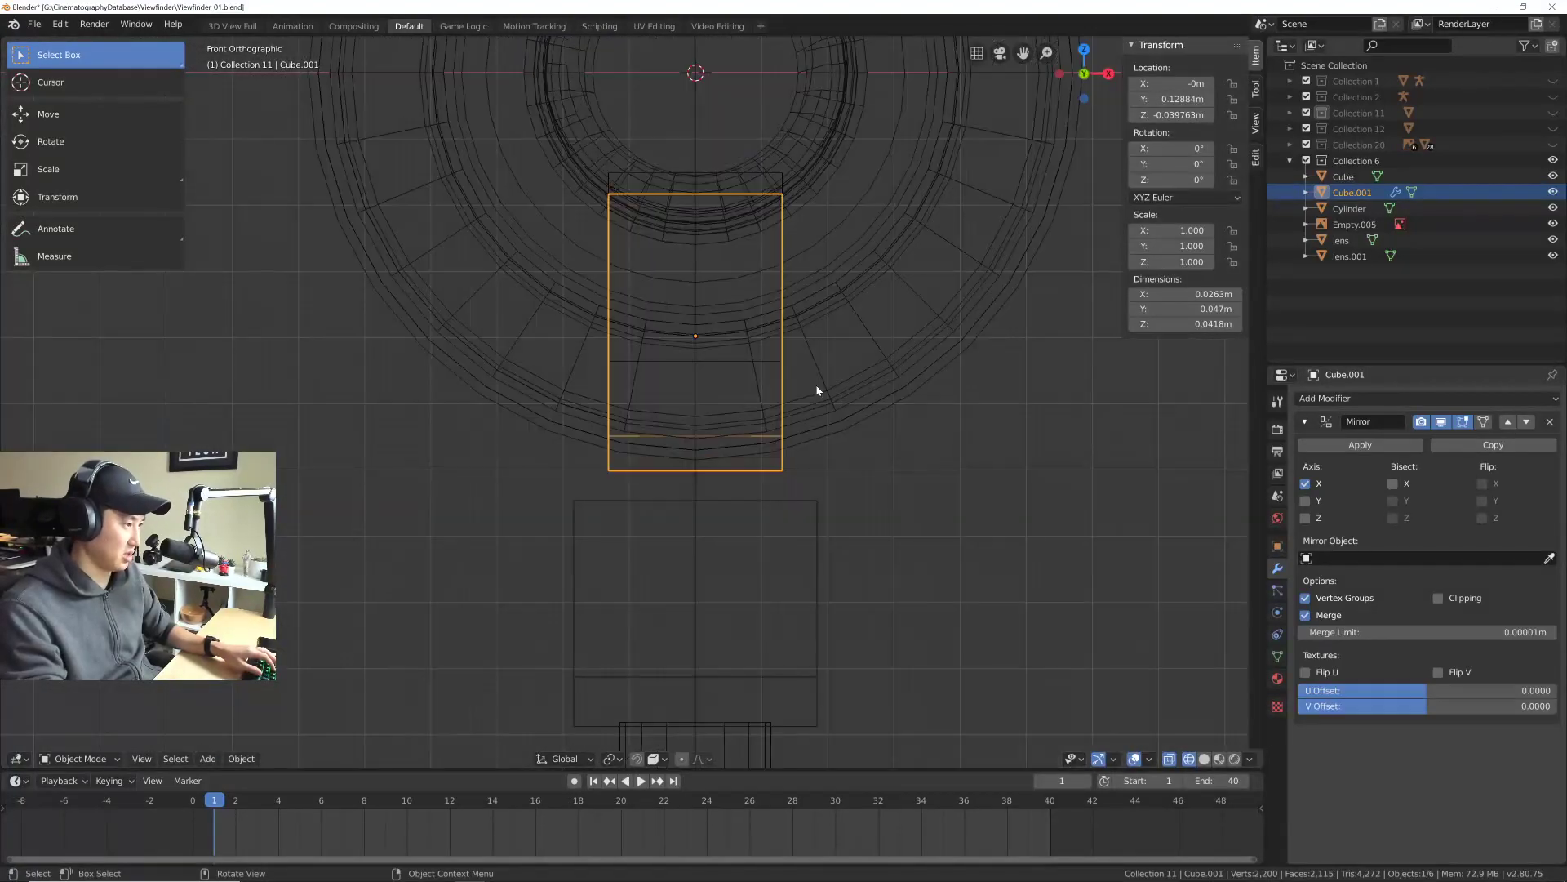
Step: Extrude the two adjoining outer faces on the bracket's underside 0.0305 m downward along local Z to form a side flange
scroll(759, 458, "up", 5)
middle_click_drag(783, 444, 446, 382)
key("Tab")
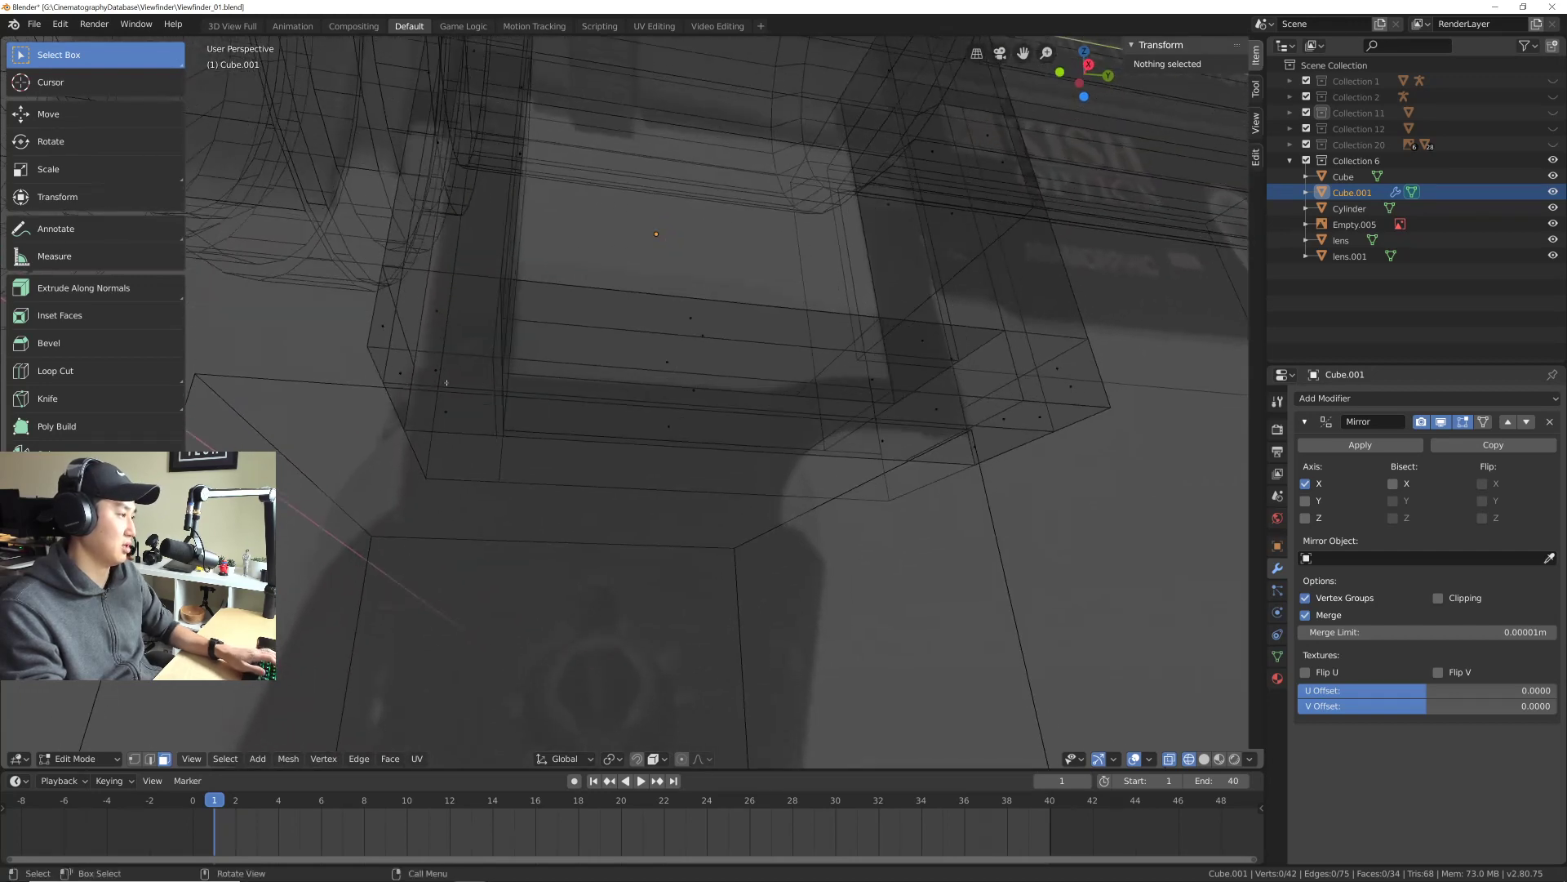
left_click(436, 371)
left_click(695, 389, "shift")
key("KP_Decimal")
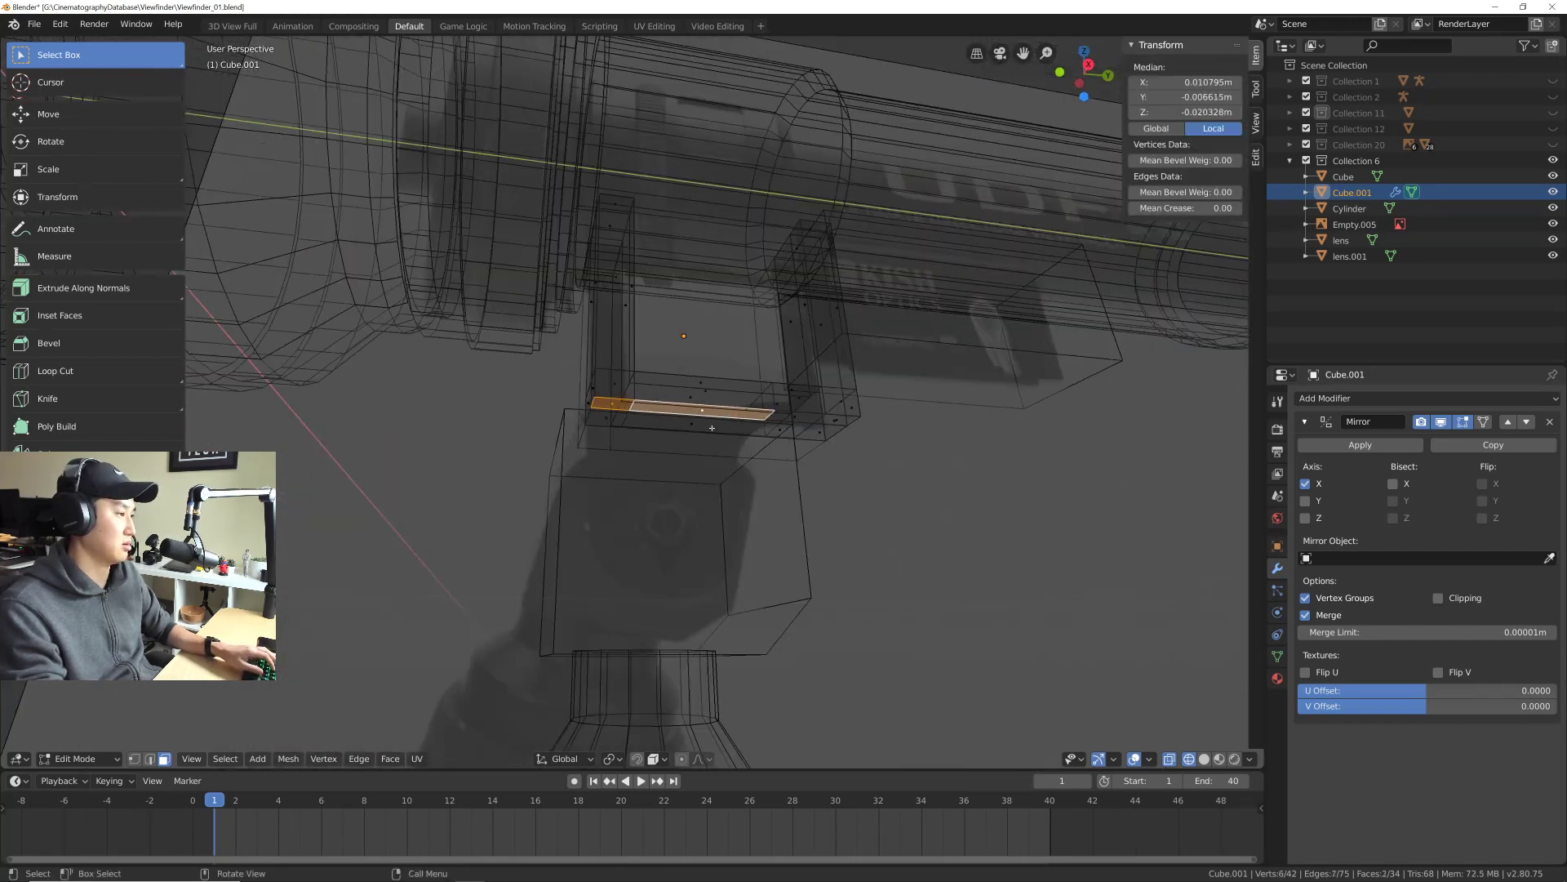
middle_click_drag(695, 389, 767, 414)
key("KP_1")
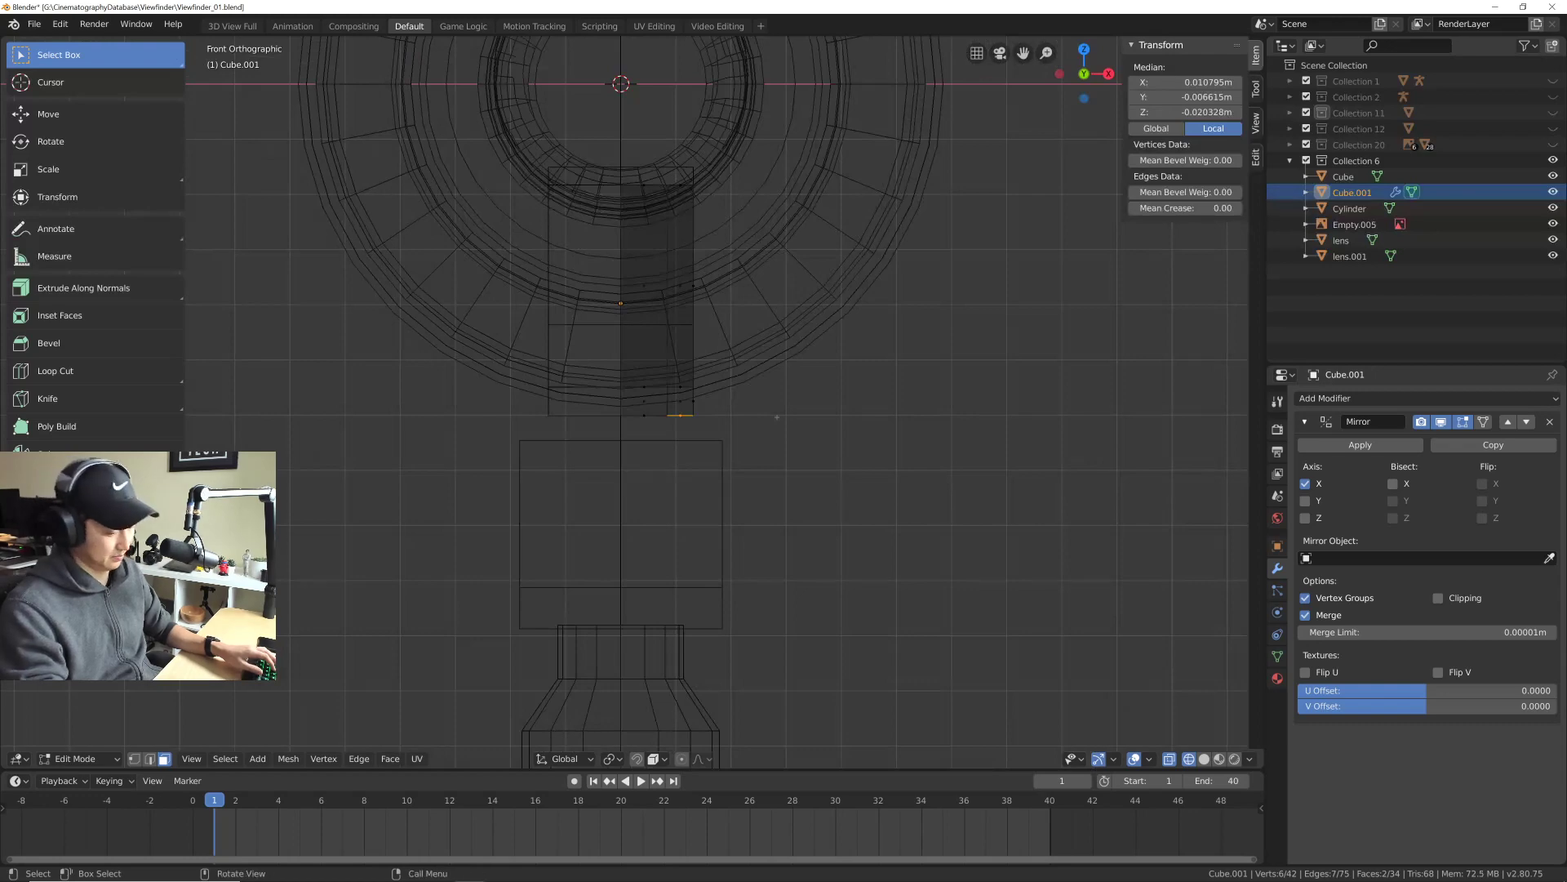
key("KP_3")
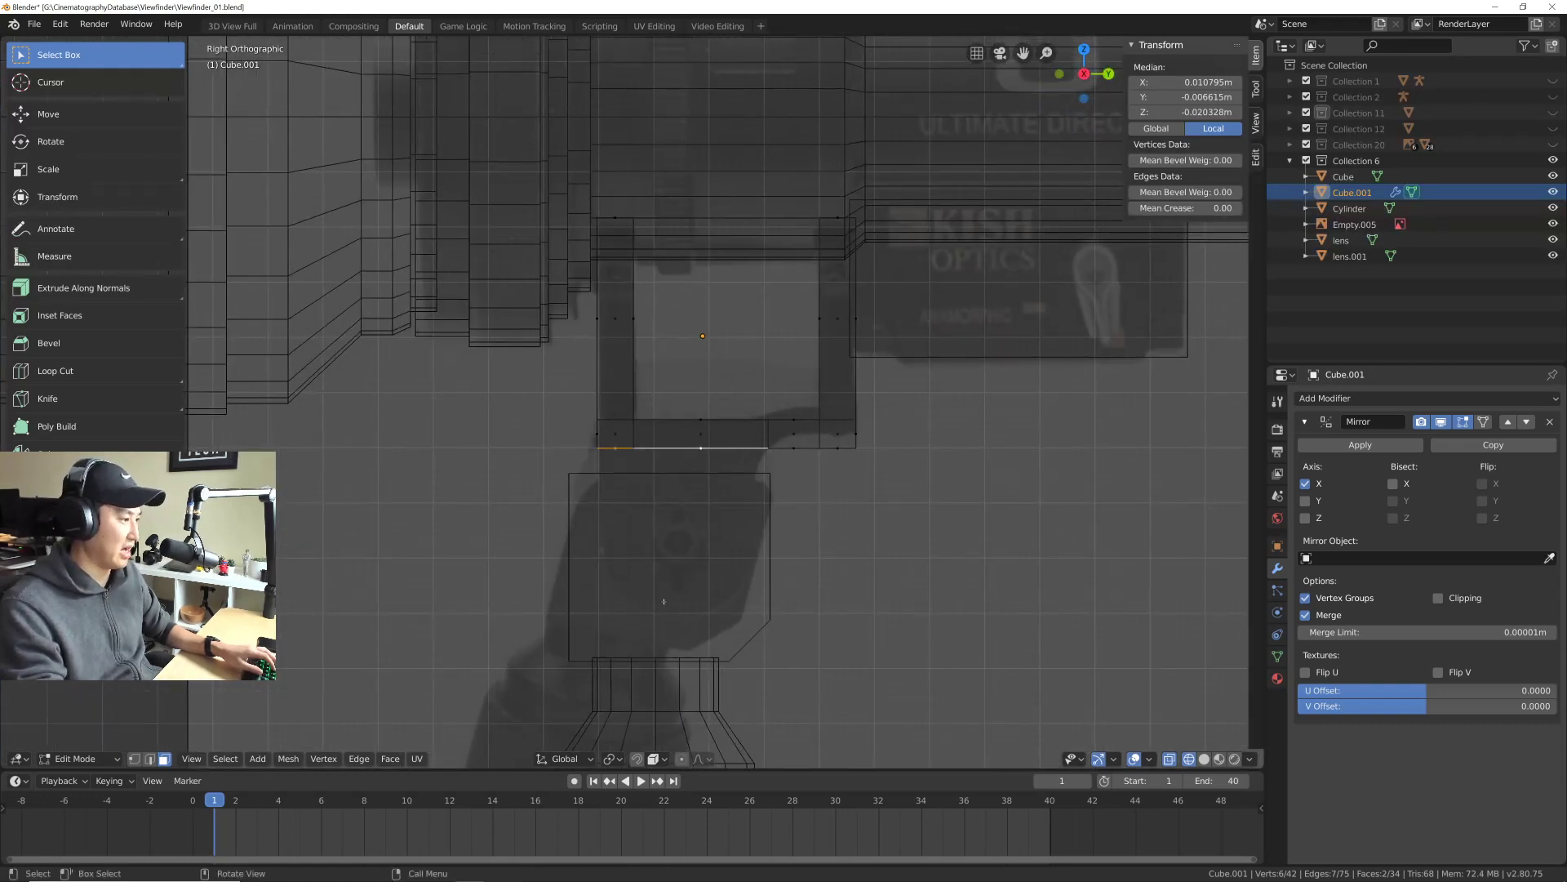
scroll(730, 548, "up", 1)
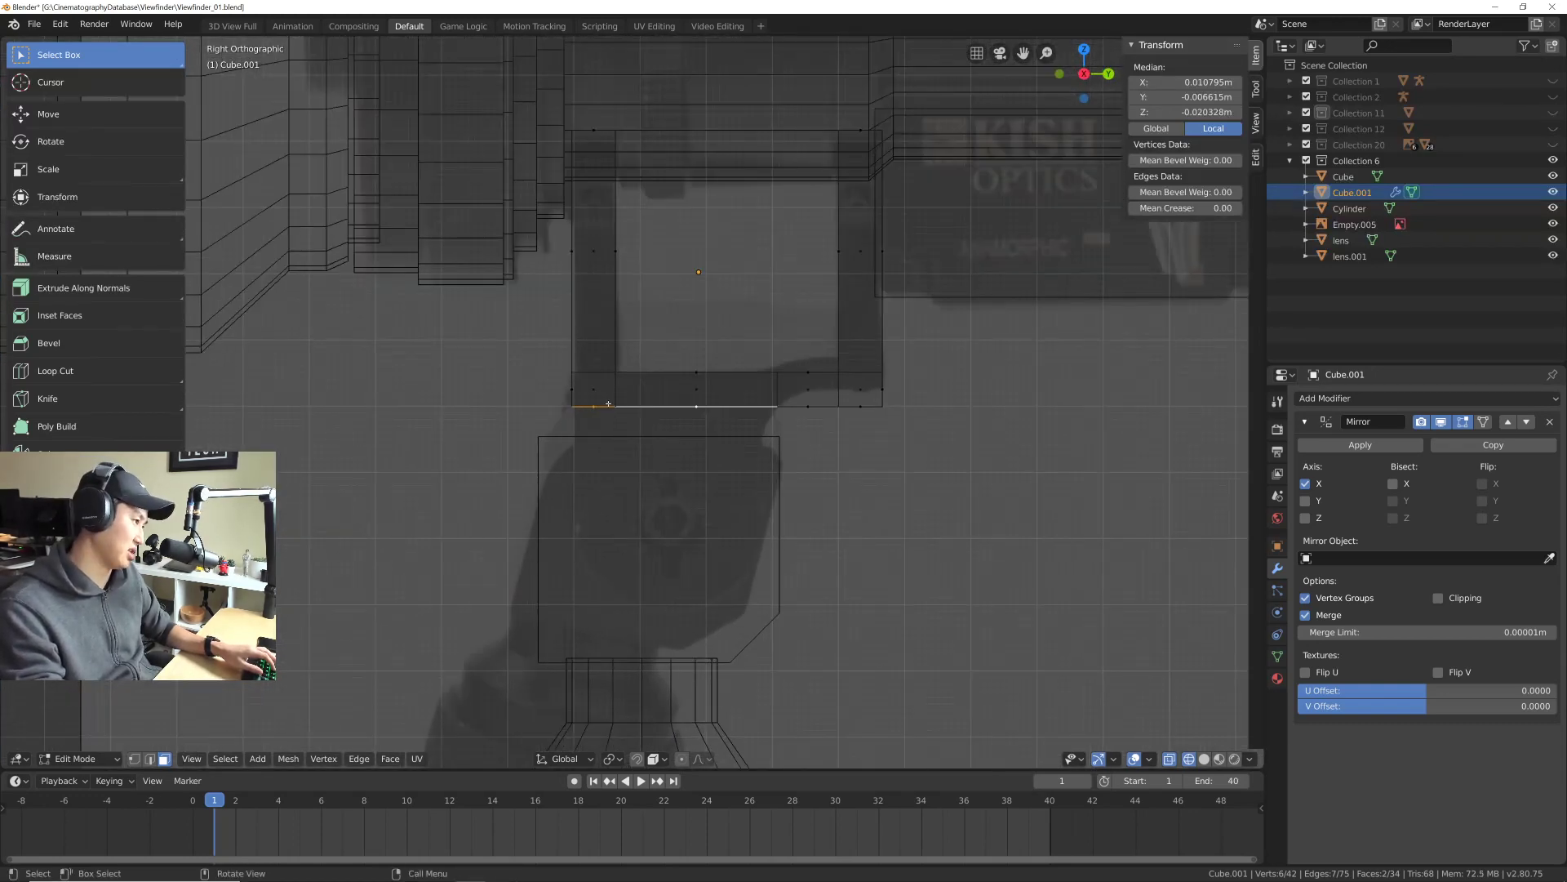
middle_click_drag(724, 492, 696, 488, "shift")
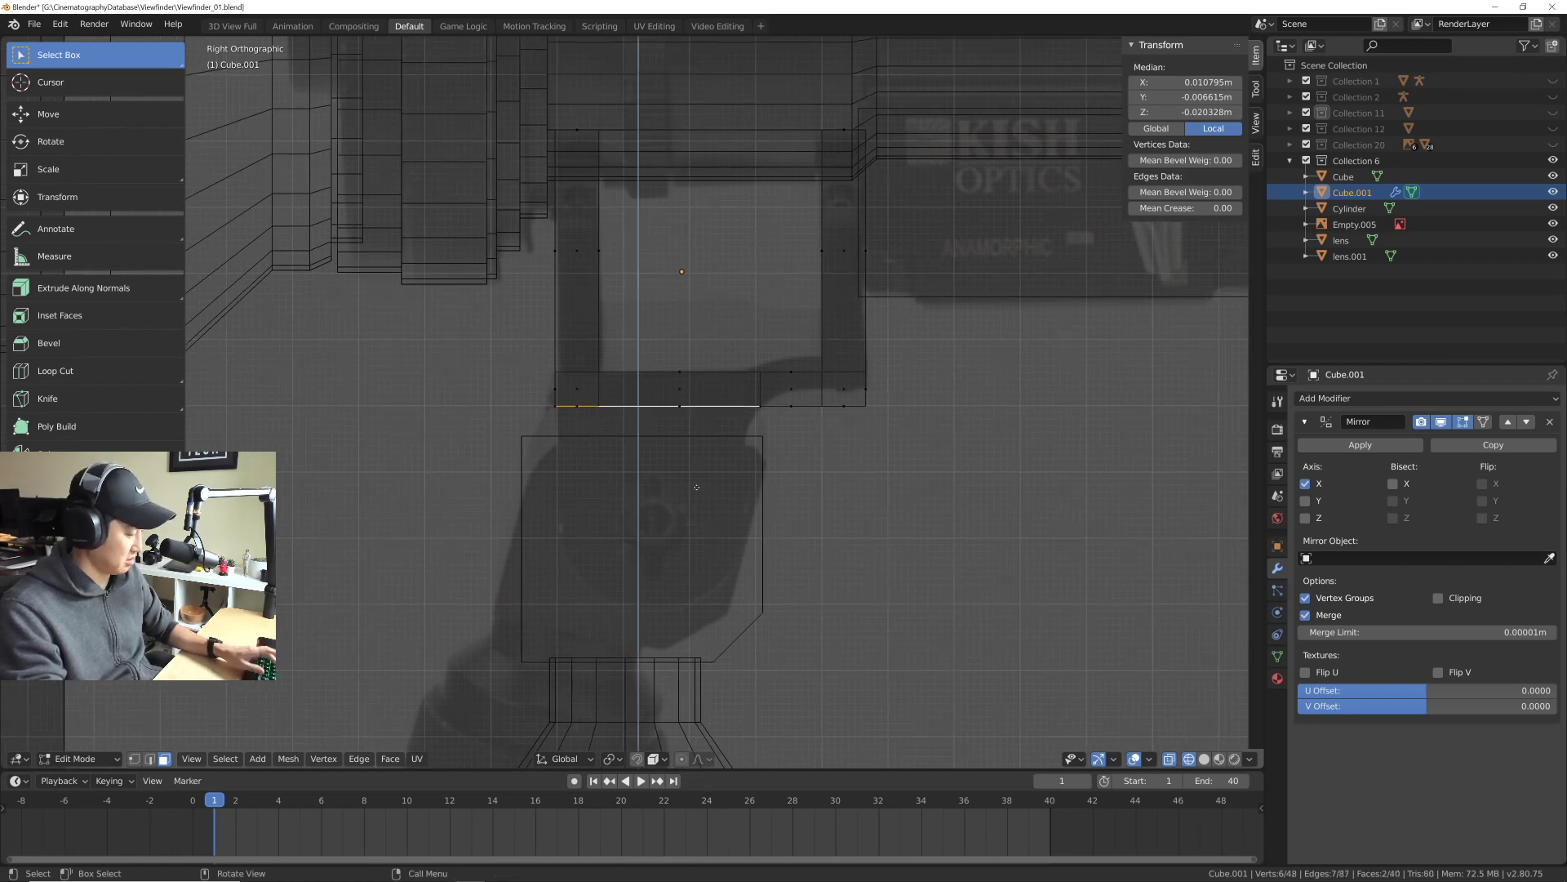
key("e")
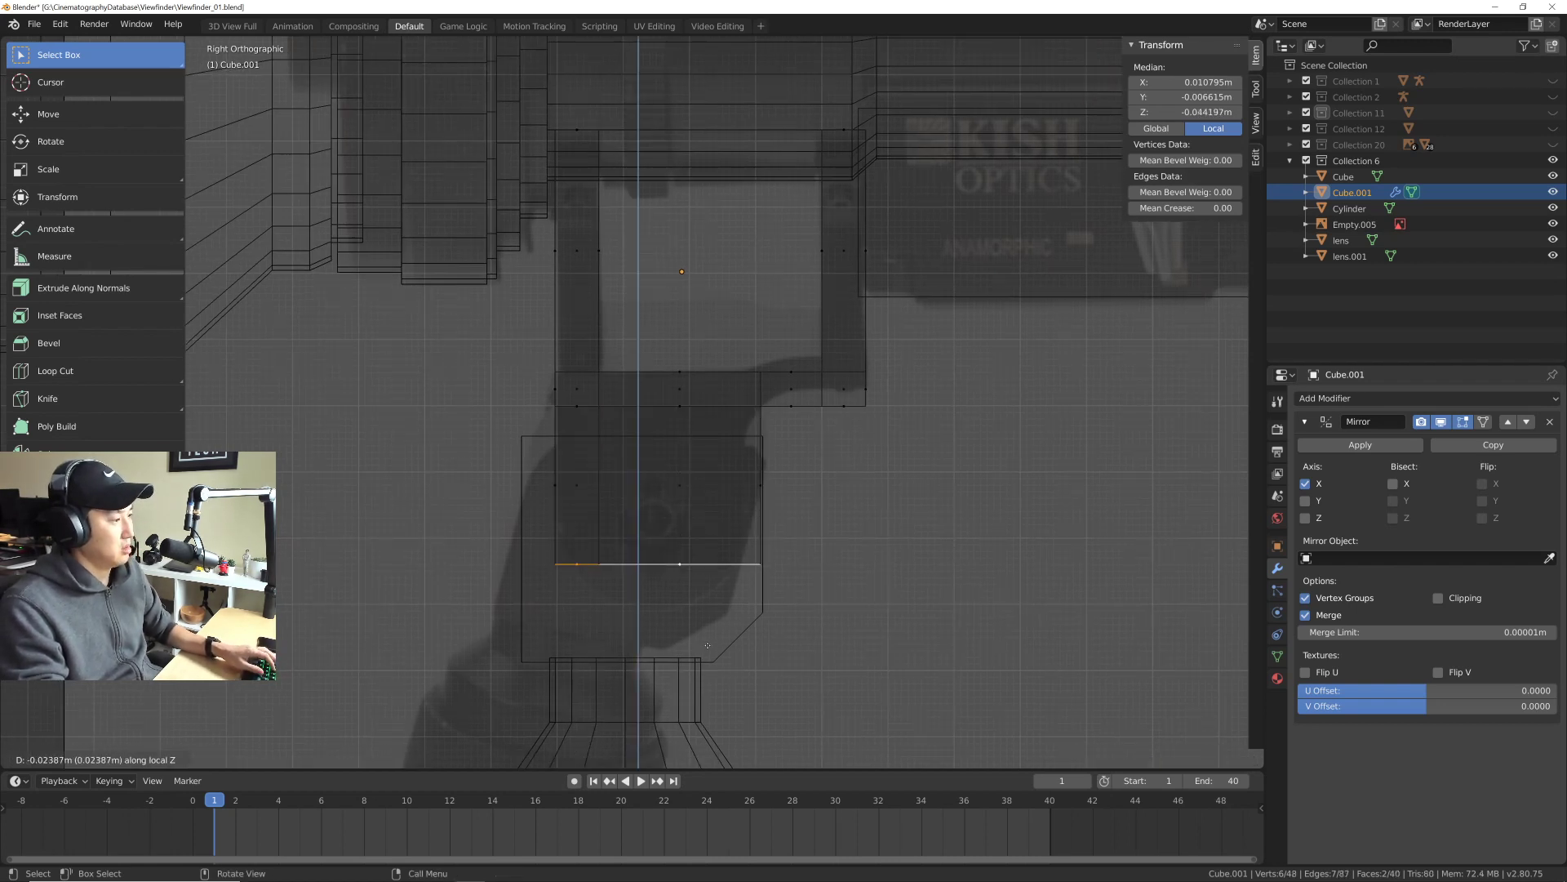
left_click(704, 691)
Step: Dissolve the two vertical edges that divide the side faces of the extruded flange
middle_click_drag(704, 690, 719, 529)
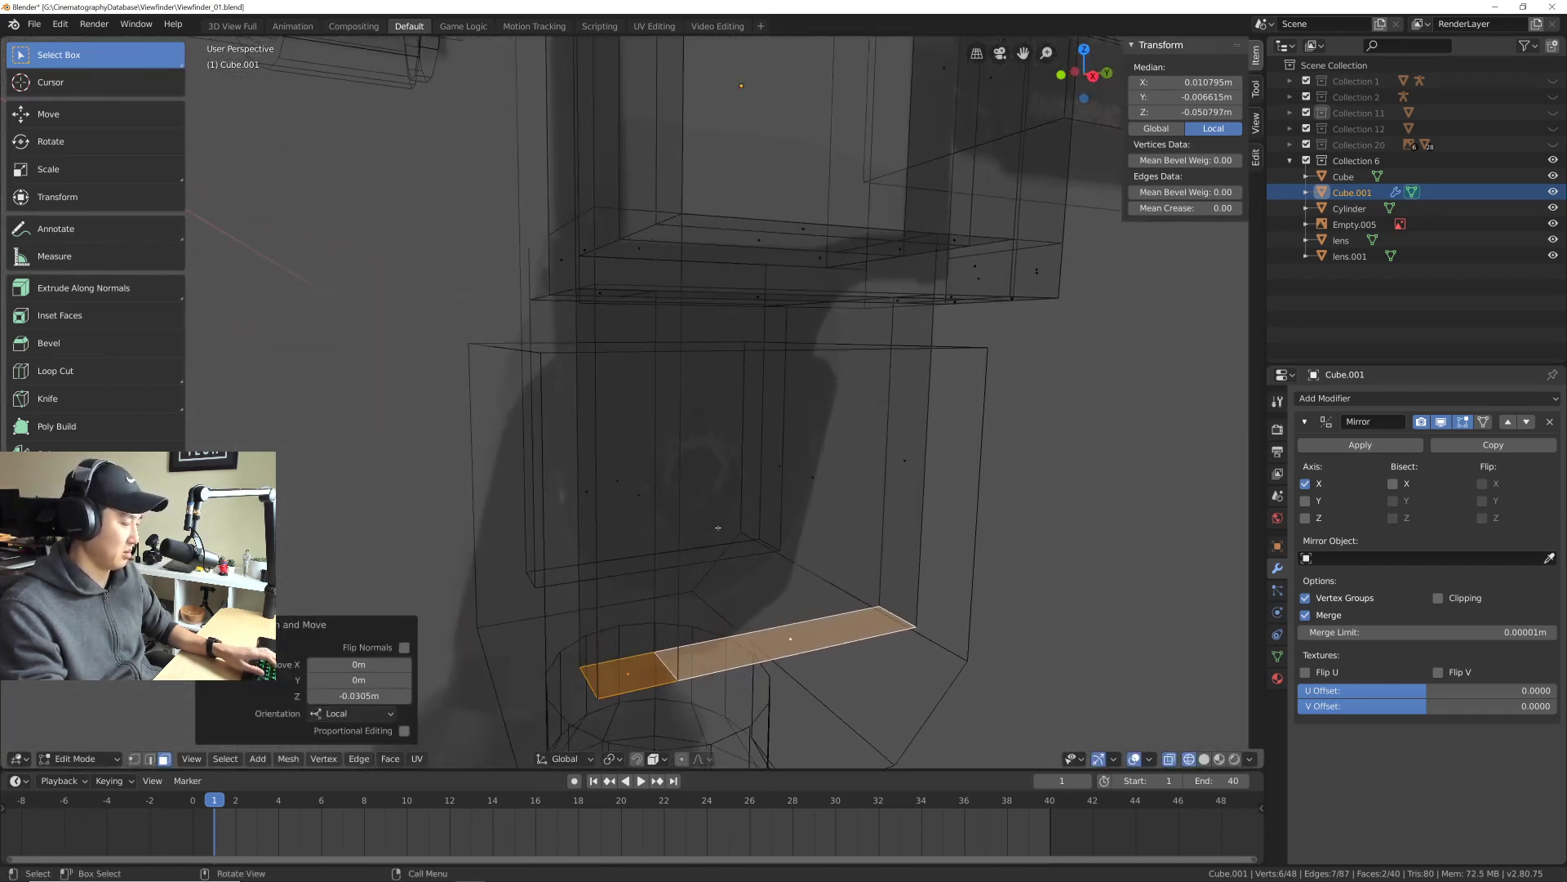
key("2")
left_click(678, 510)
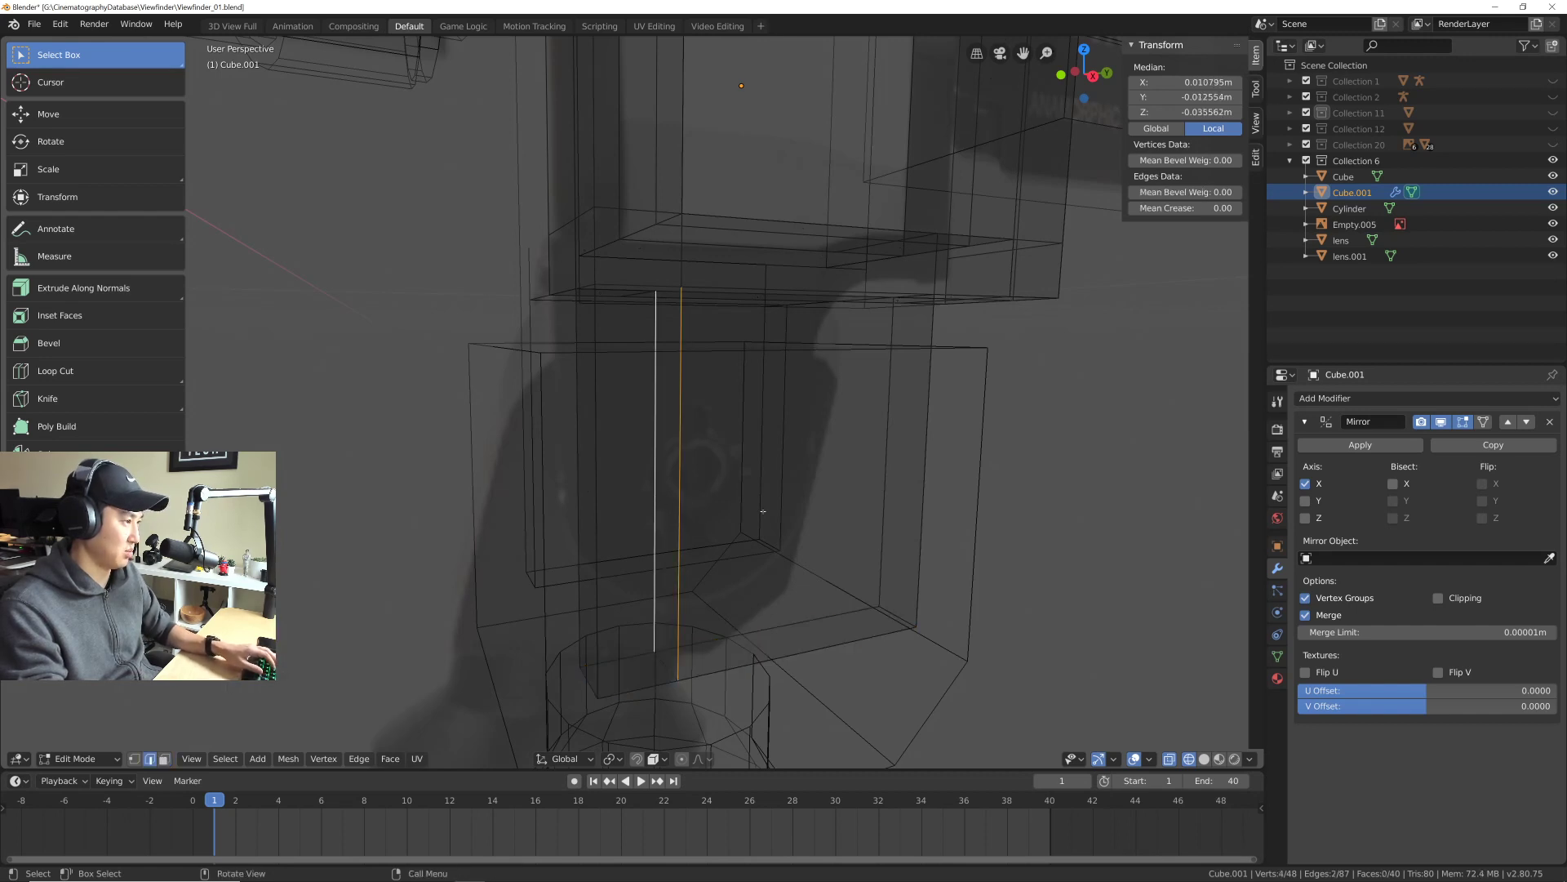
key("x")
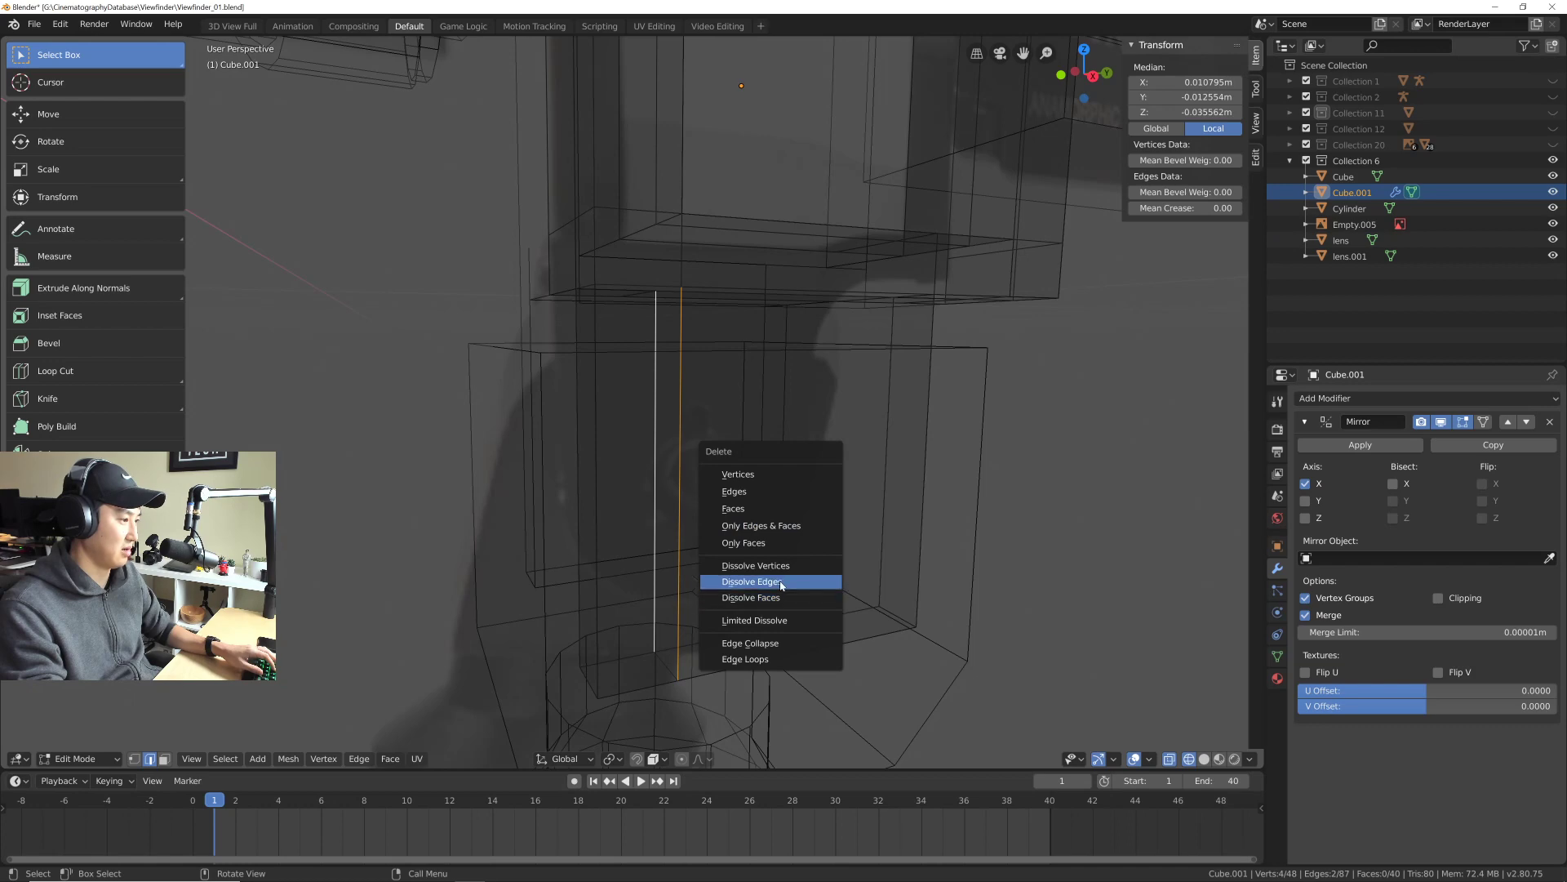
left_click(781, 585)
Step: Try beveling the flange's two bottom edges with 3 segments against the reference image, and undo the bevel
middle_click_drag(781, 585, 780, 486)
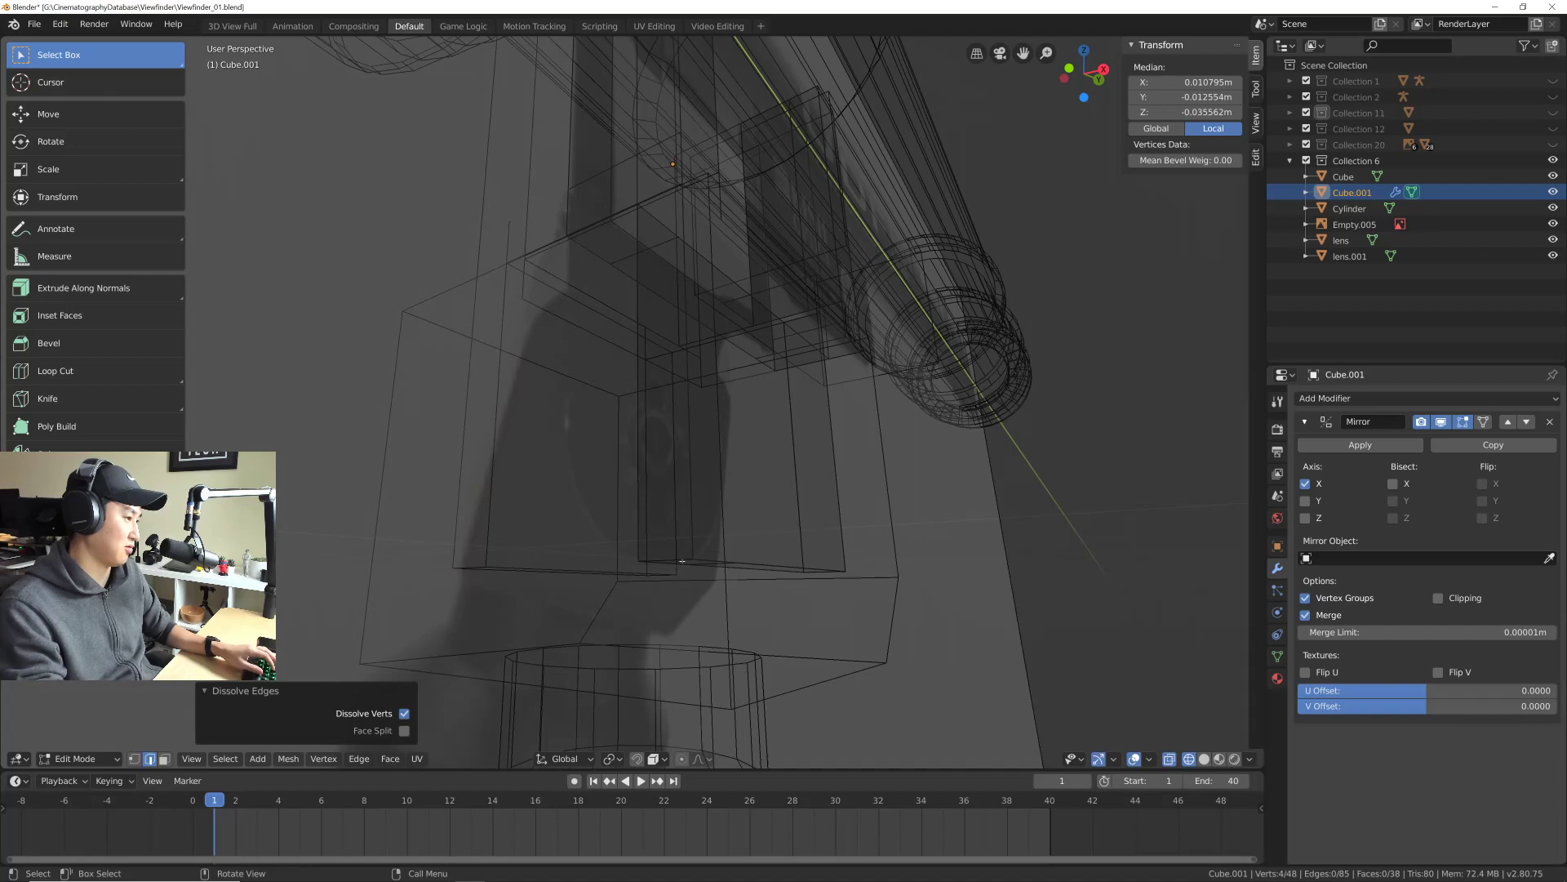
left_click(682, 560)
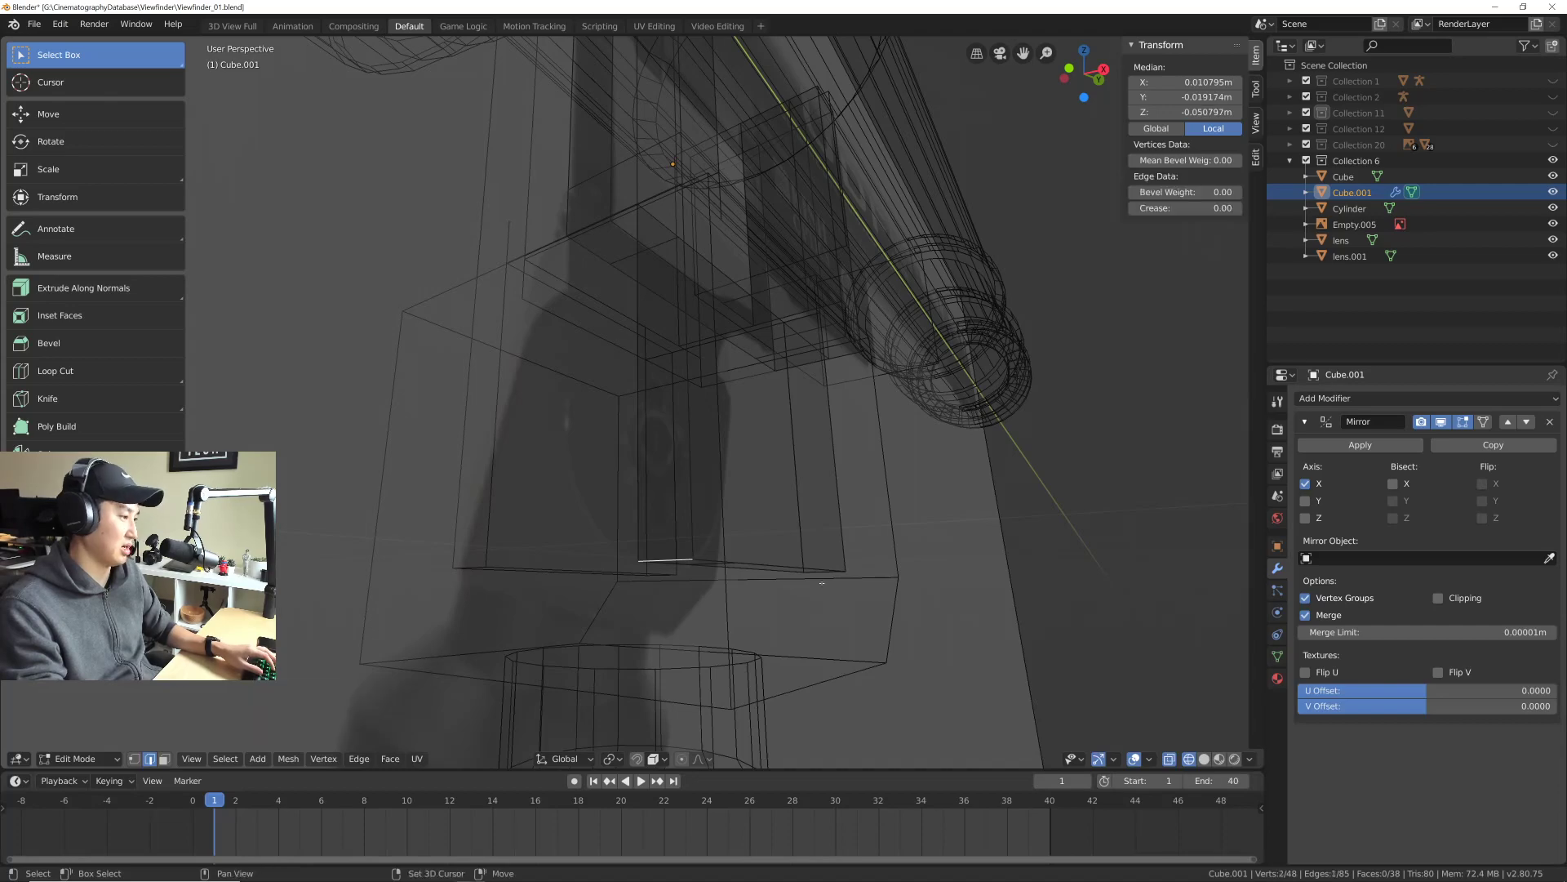
middle_click_drag(683, 561, 733, 509)
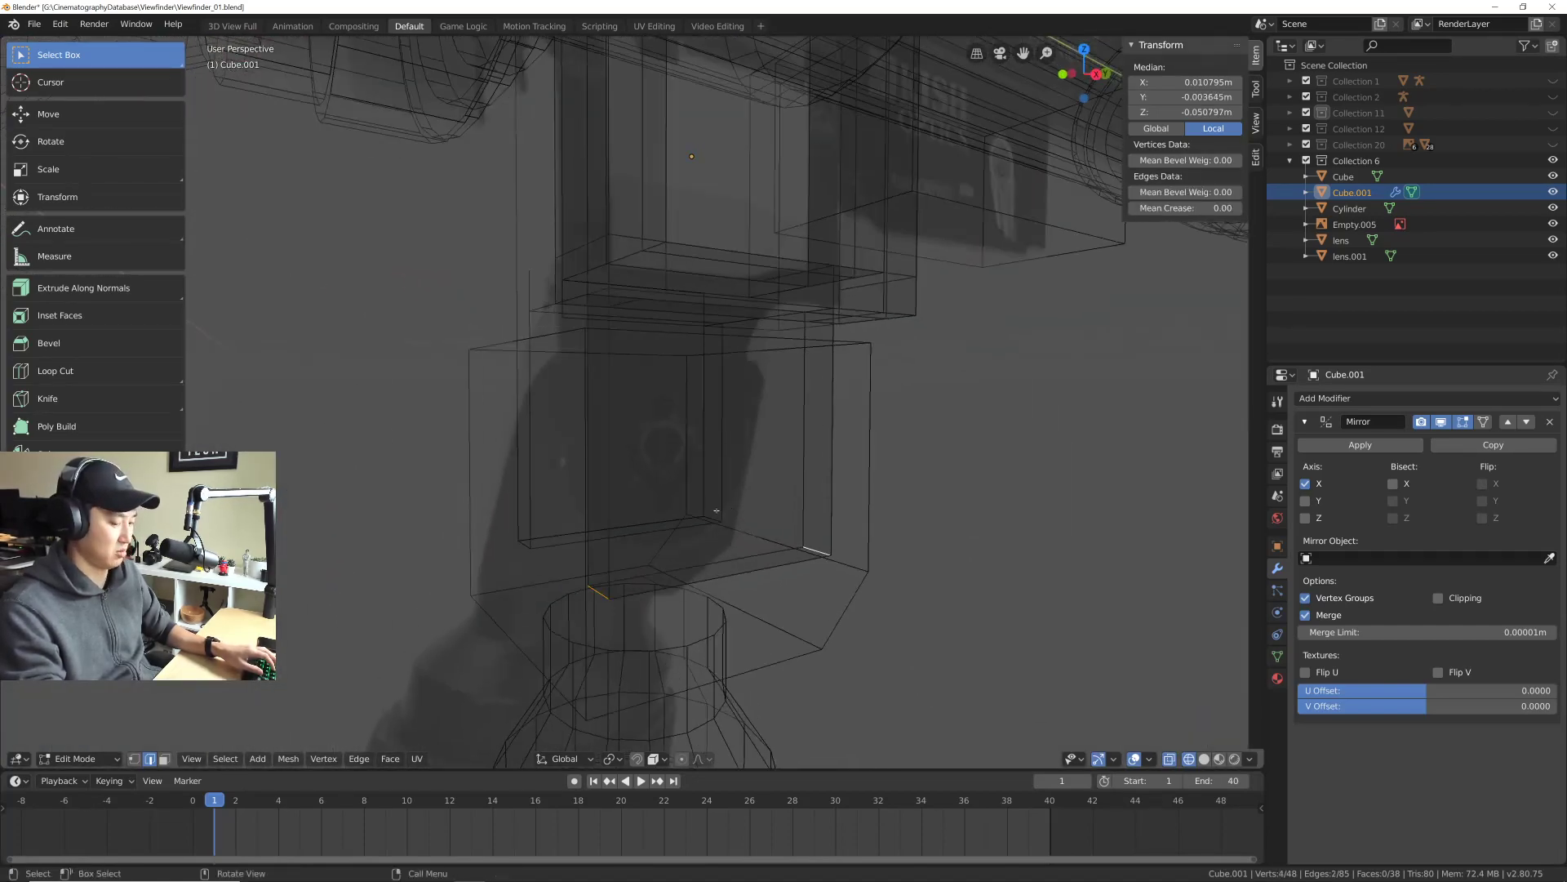
key("KP_1")
key("KP_3")
key("ctrl+b")
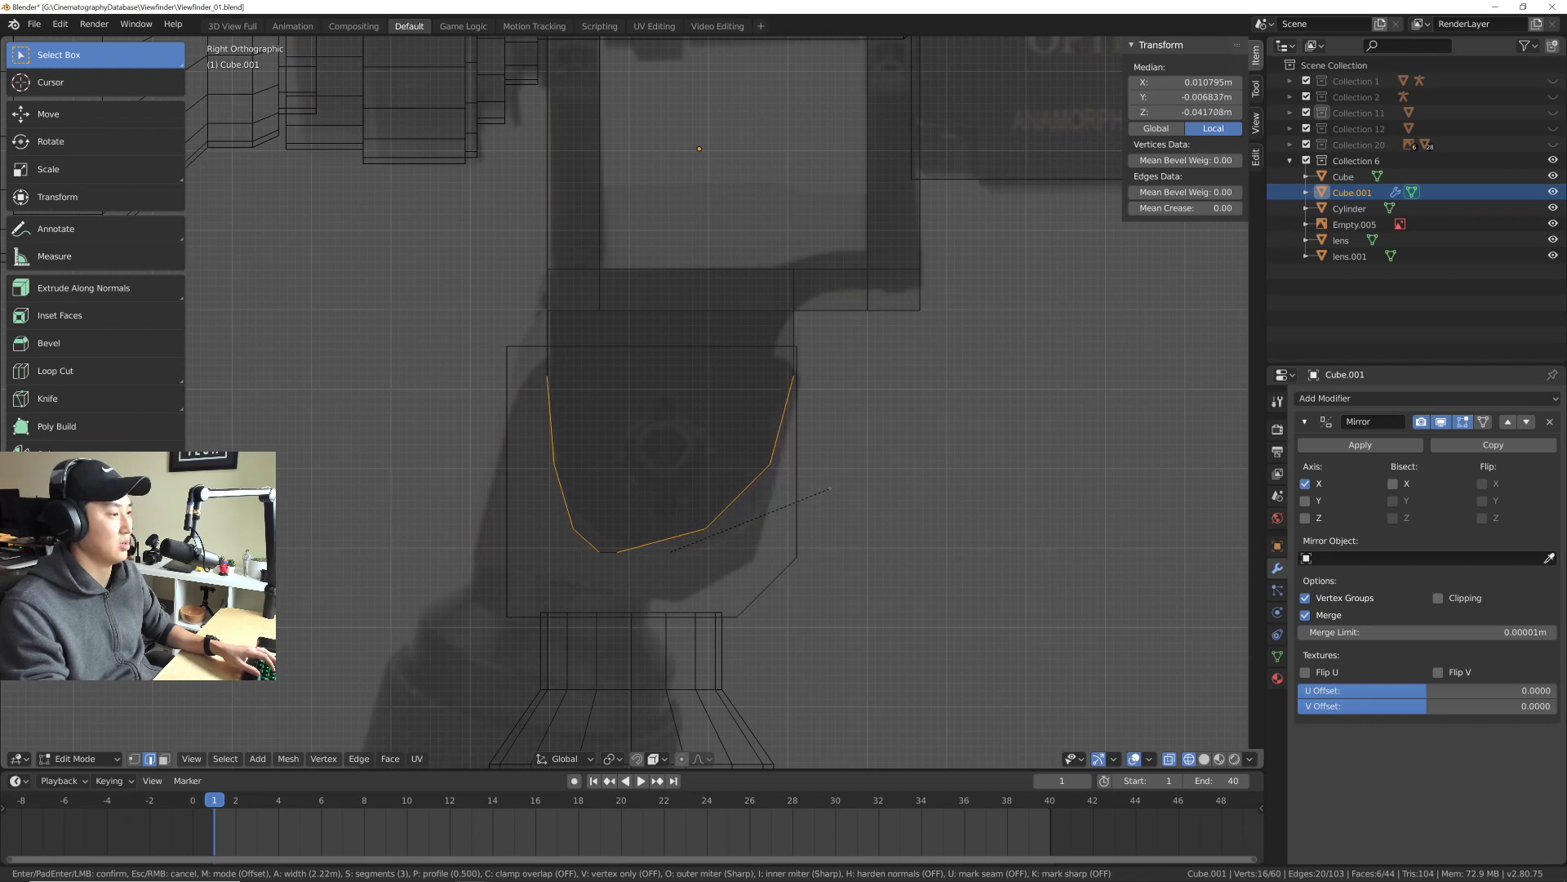
left_click(811, 485)
key("ctrl+z")
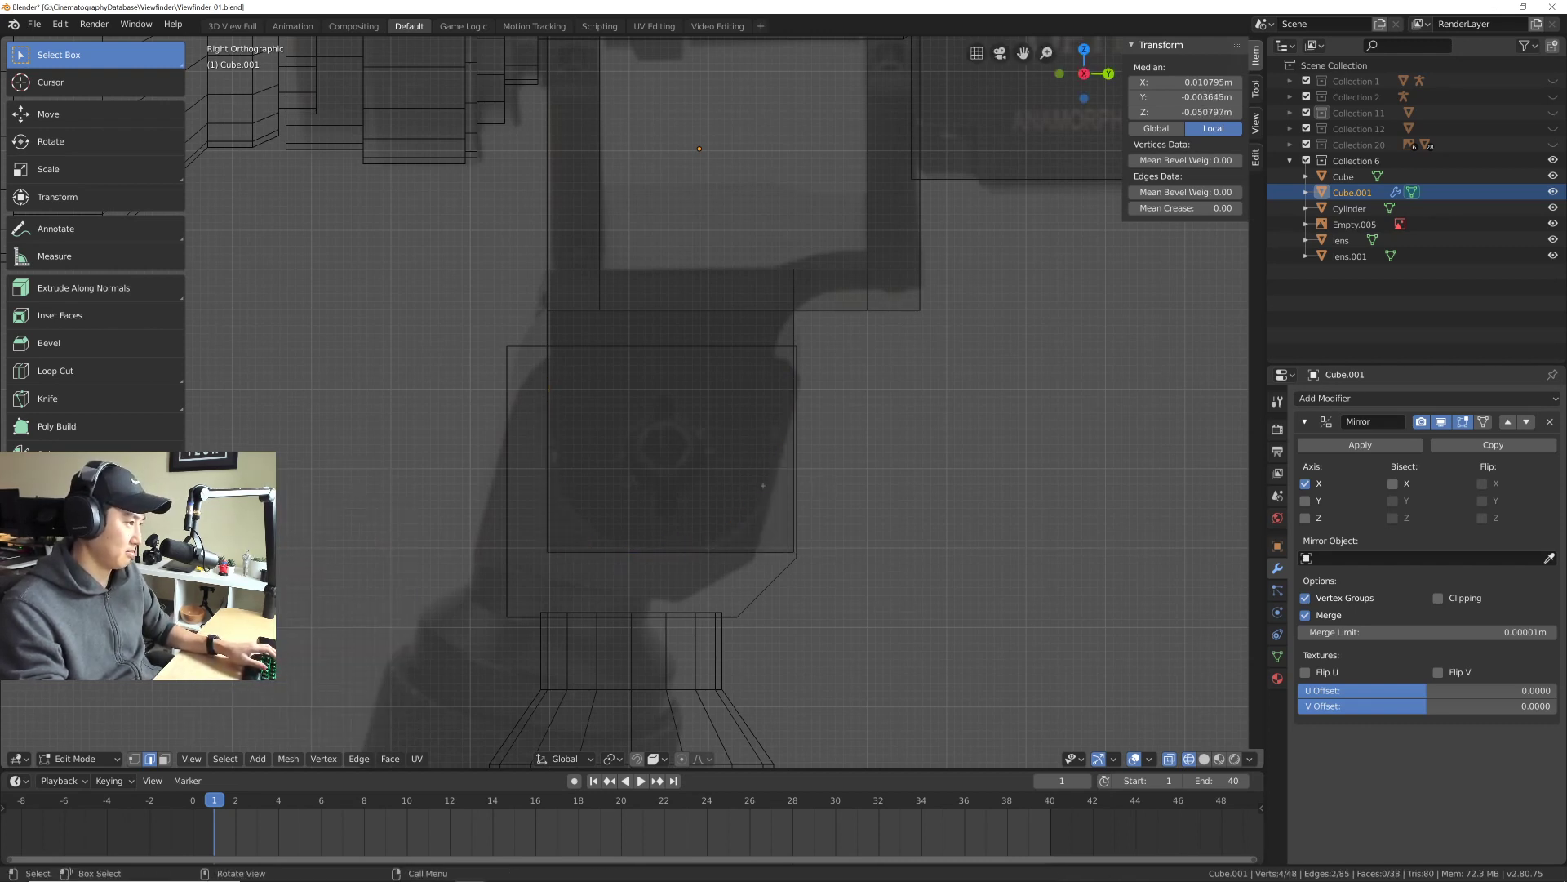
Step: Examine the mirrored bracket and its two flanges with X-ray off, in isolation and within the full scene
key("Tab")
mouse_move(757, 485)
middle_mouse_down()
mouse_move(774, 496)
mouse_move(775, 396)
mouse_move(751, 471)
middle_mouse_up()
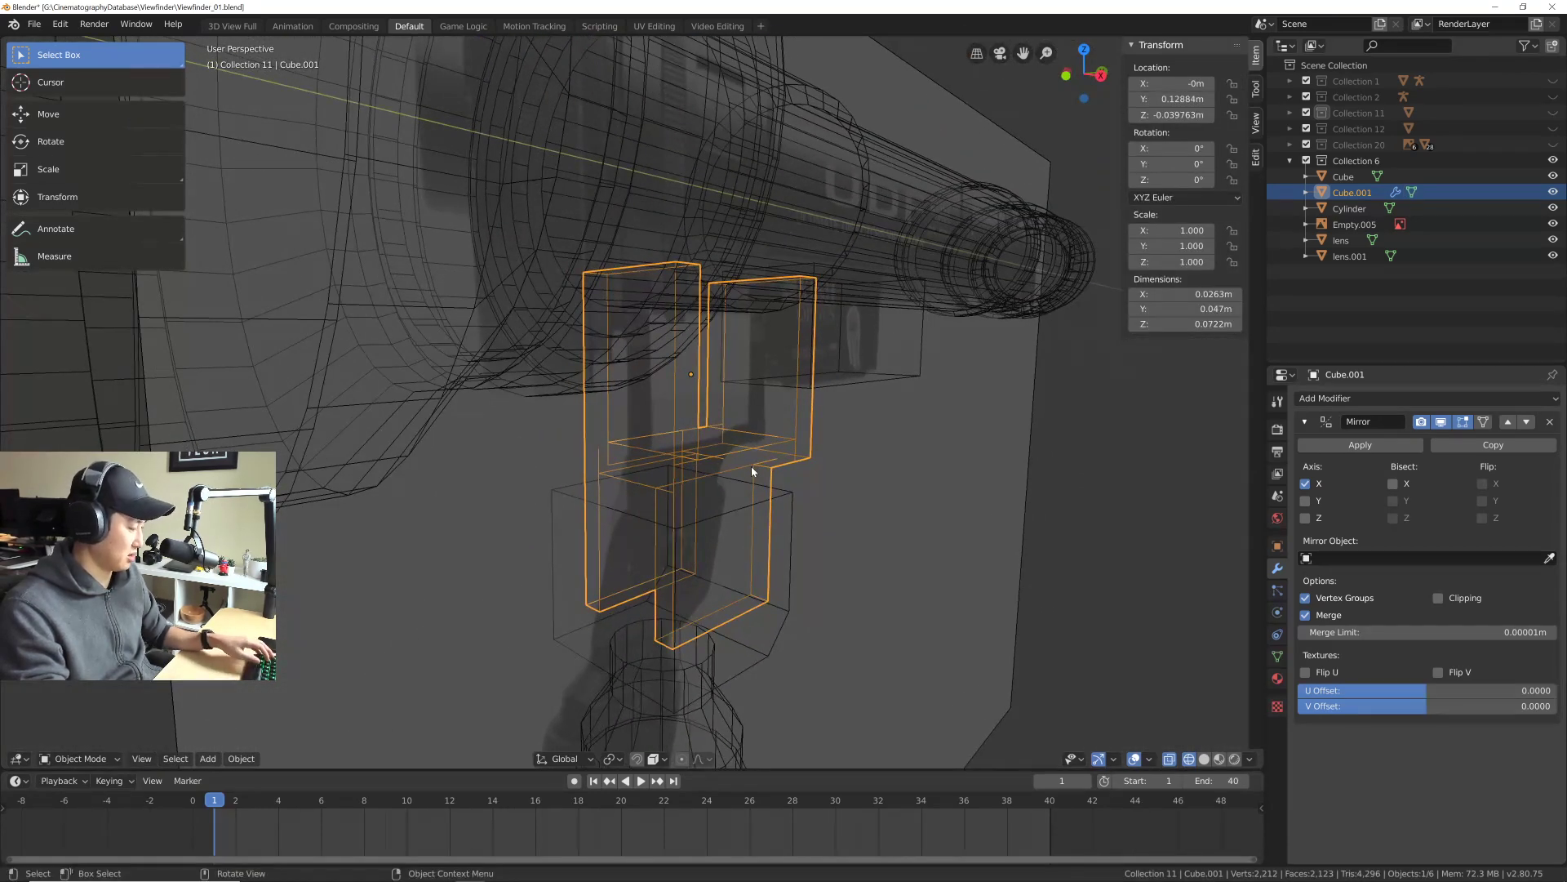
key("alt+z")
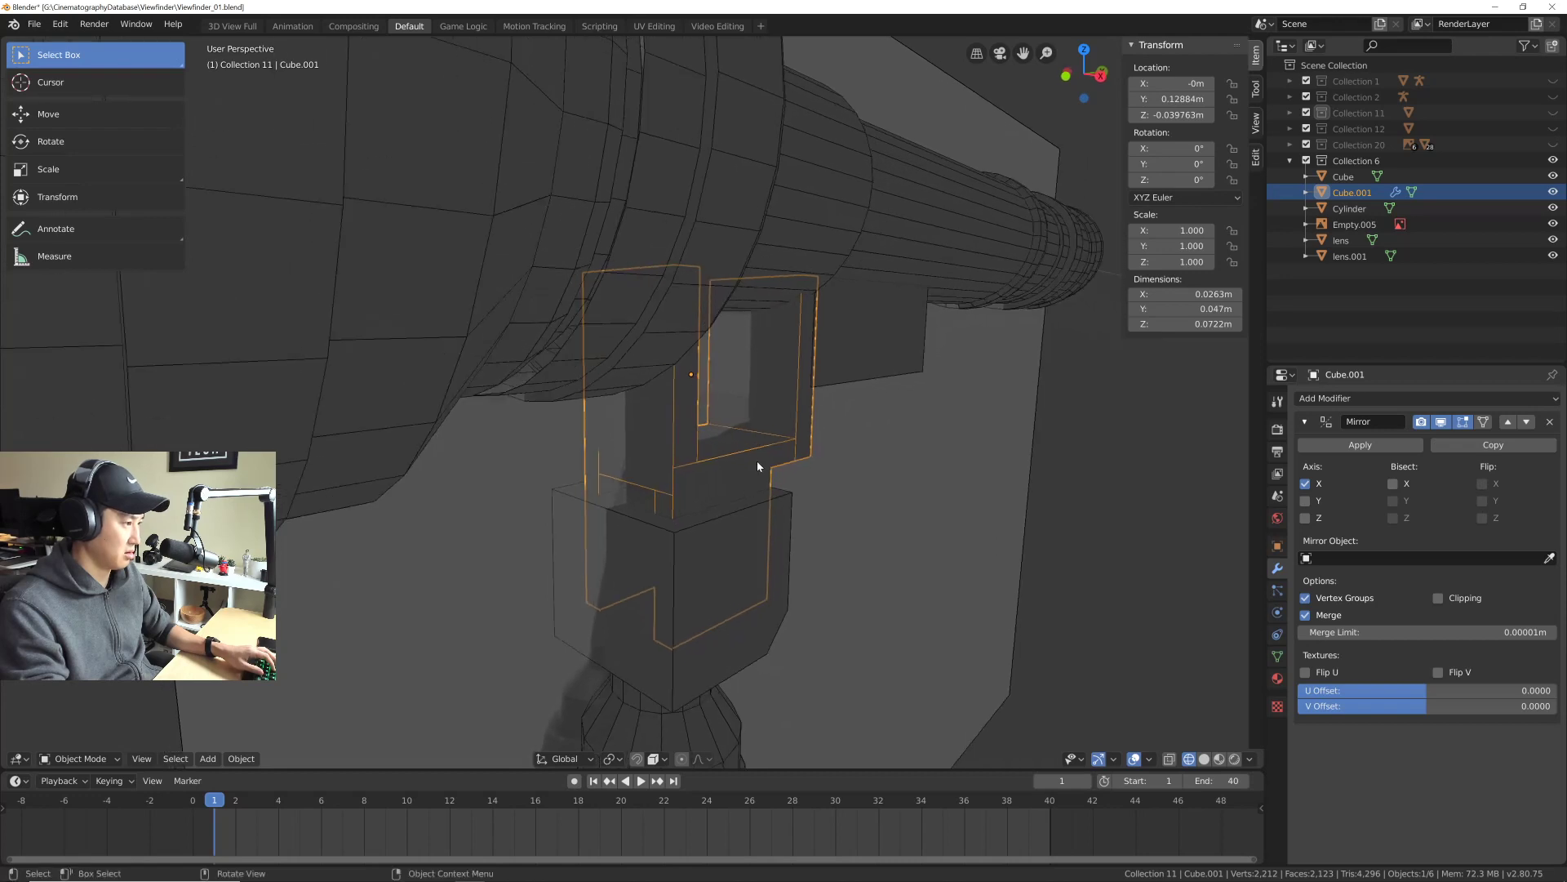
key("KP_Divide")
middle_click_drag(692, 458, 649, 364)
key("Tab")
key("Tab")
key("KP_Divide")
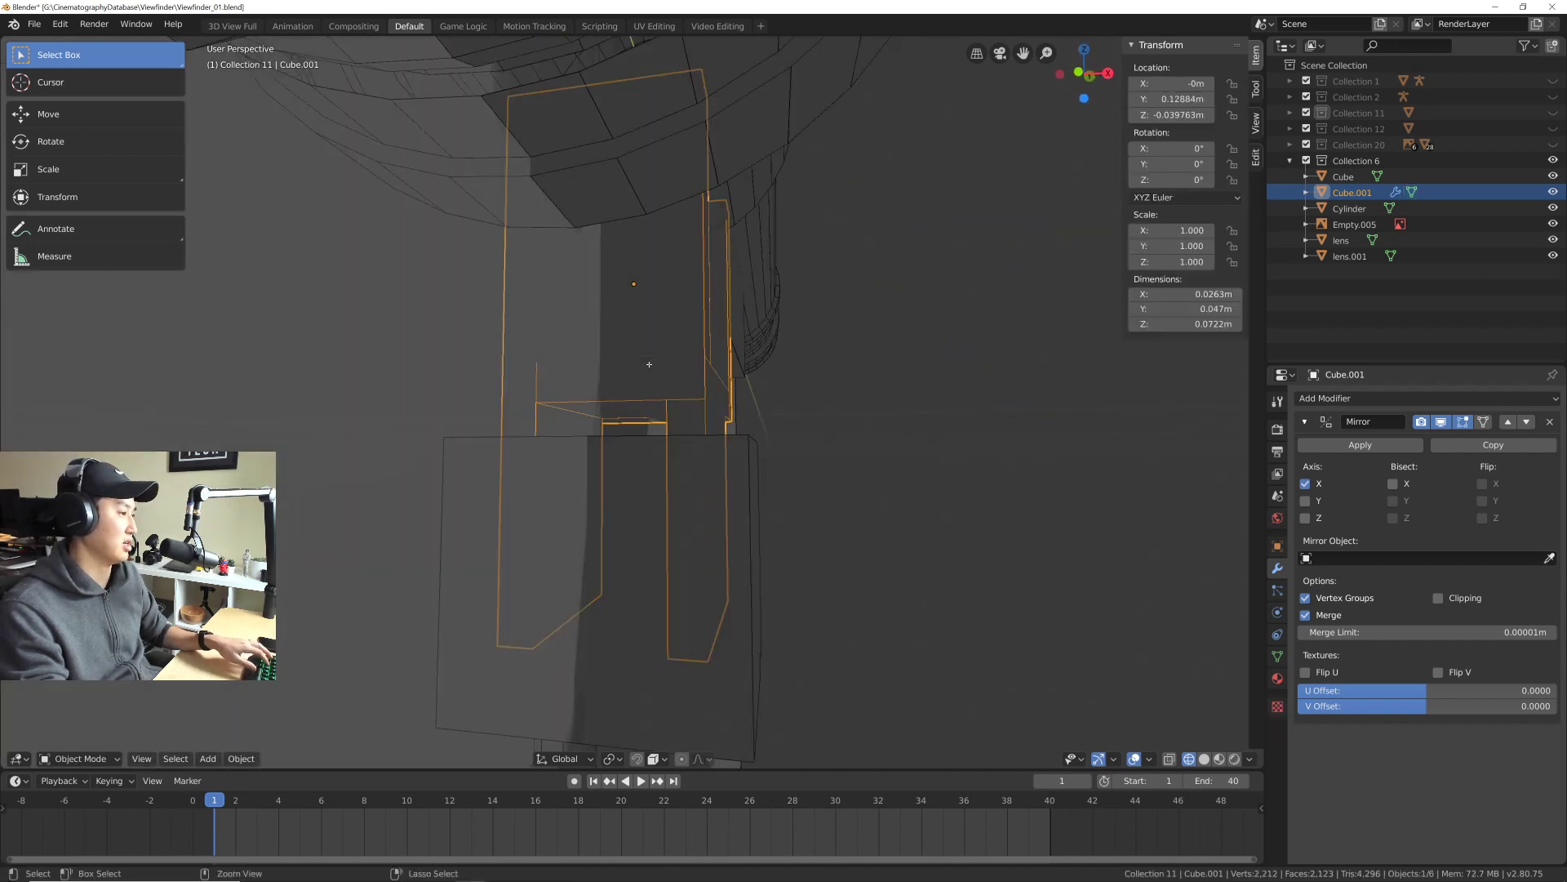
Step: Revert to the bracket without its flange and re-extrude the two underside faces about 0.031 m downward
key("Tab")
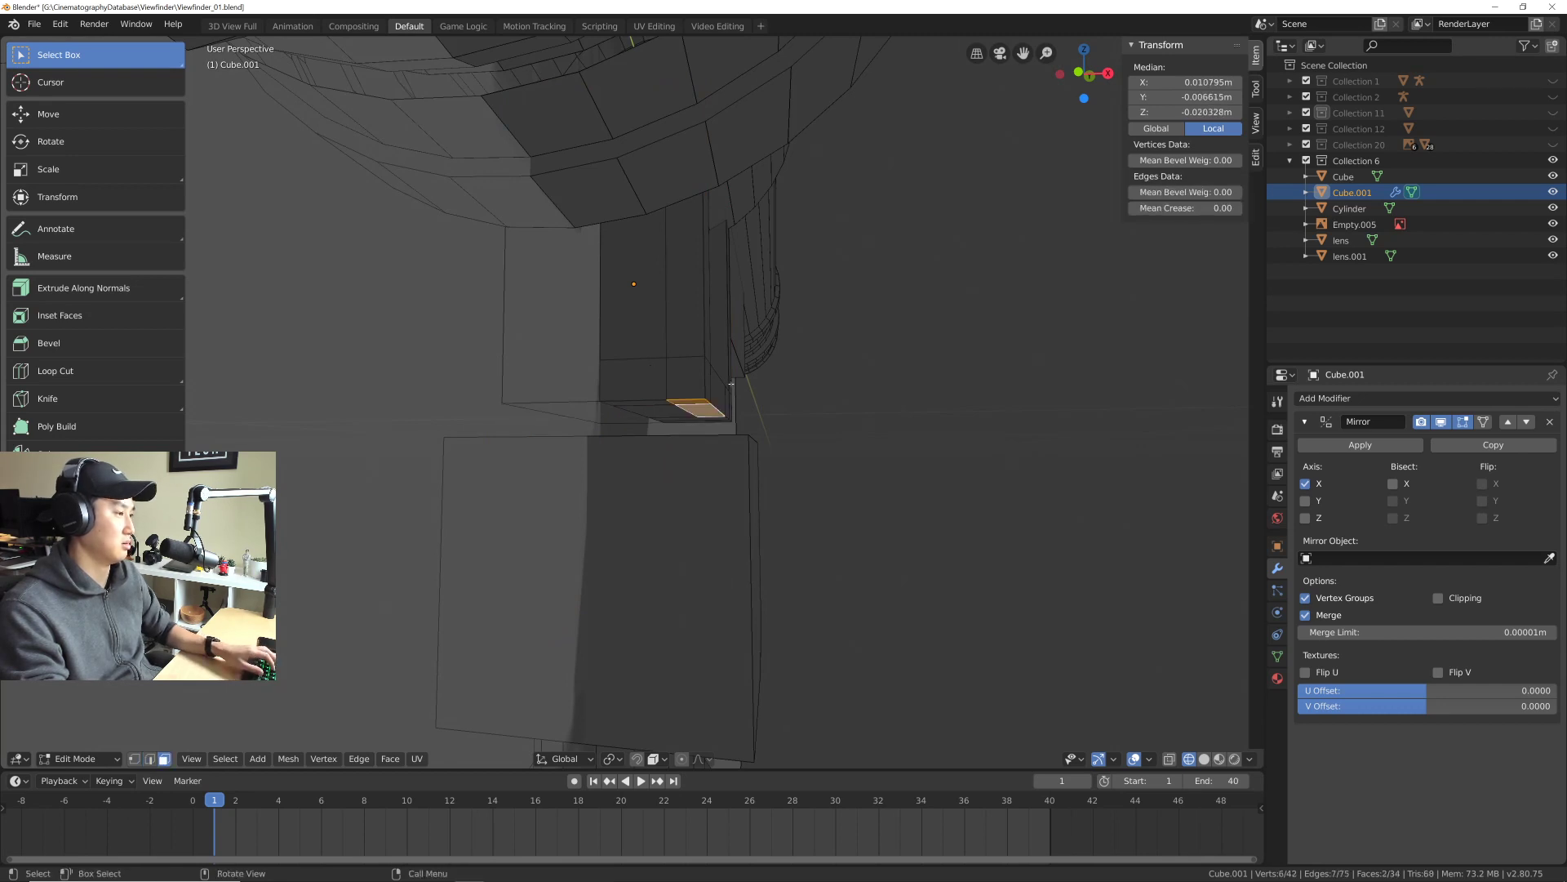
middle_click_drag(731, 383, 690, 384)
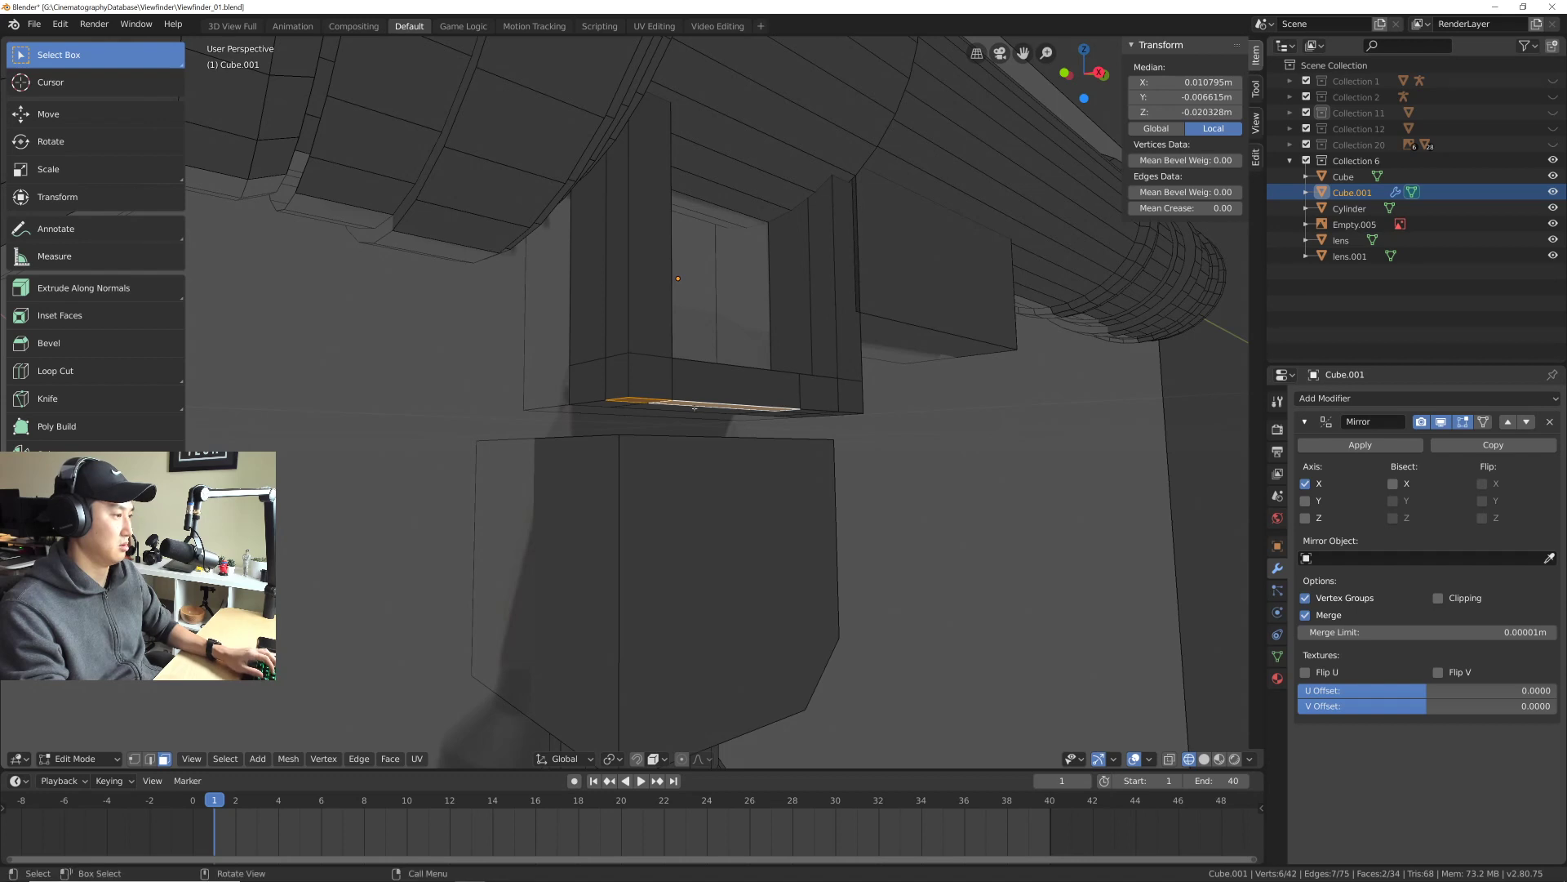
key("e")
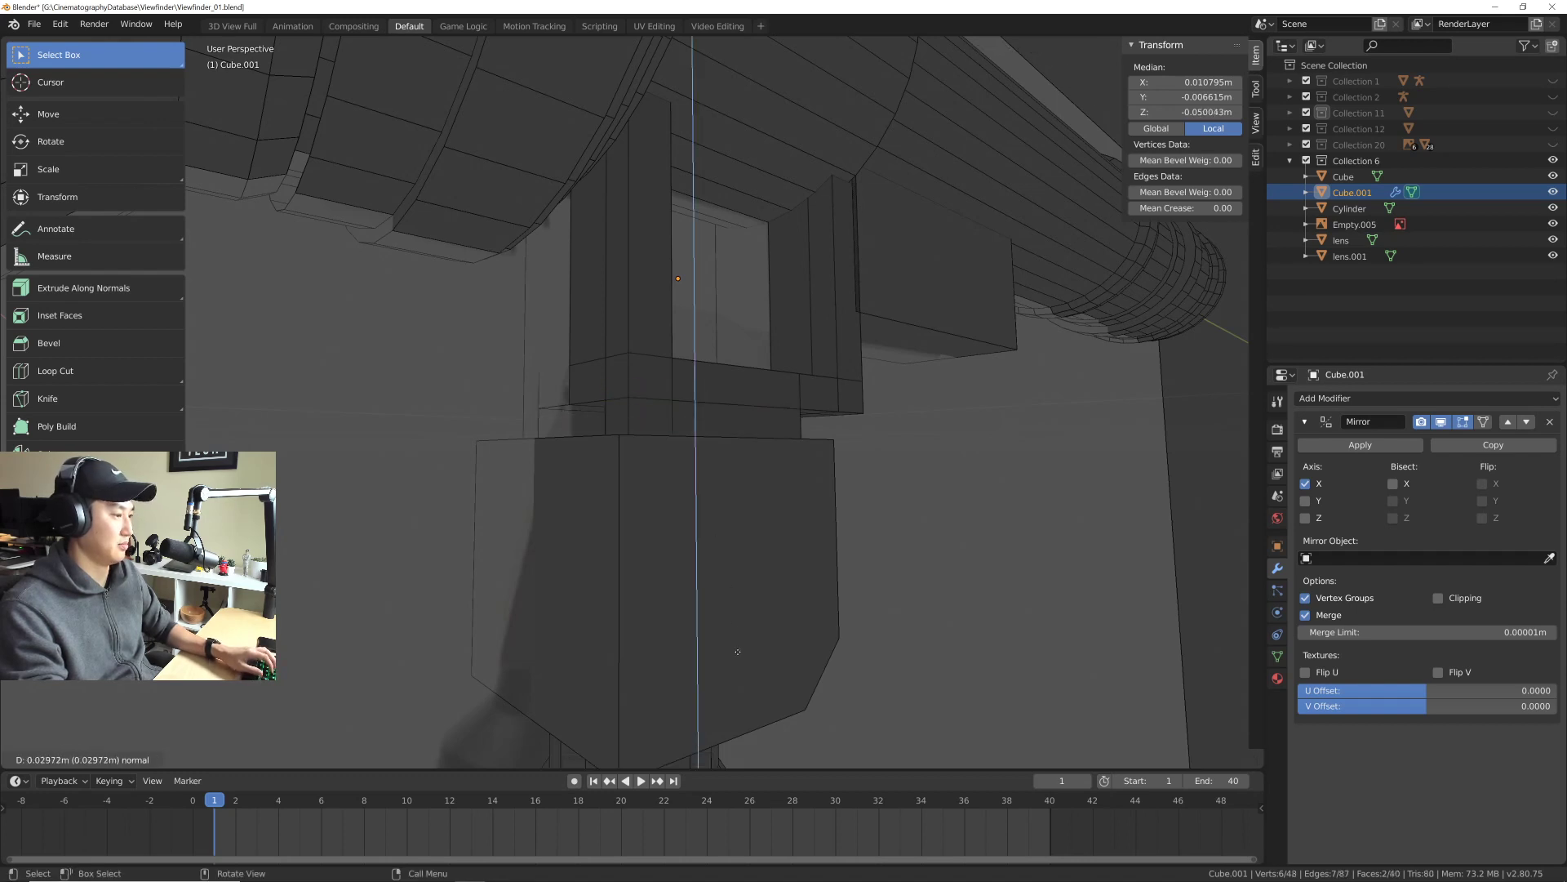
left_click(738, 652)
key("KP_3")
middle_click_drag(733, 590, 659, 525, "shift")
key("alt+z")
scroll(735, 490, "down", 3)
middle_click_drag(735, 490, 817, 441)
key("KP_Divide")
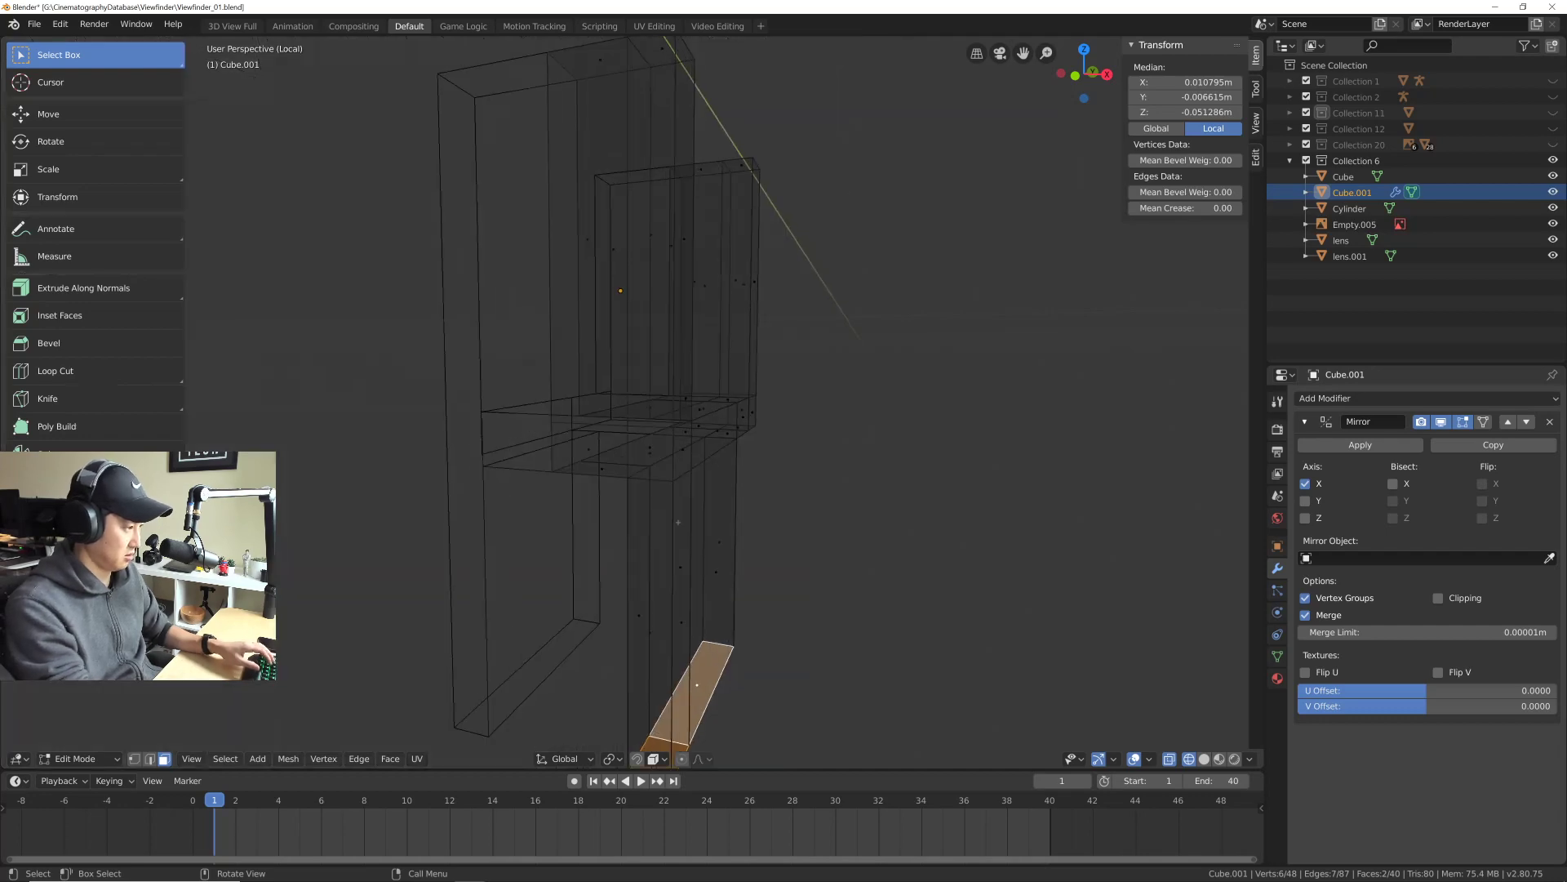
Step: Dissolve the two vertical edges and the bottom edge that divide the re-extruded flange
middle_click_drag(596, 458, 619, 545)
scroll(636, 458, "up", 3)
left_click(662, 474)
key("2")
left_click(722, 511)
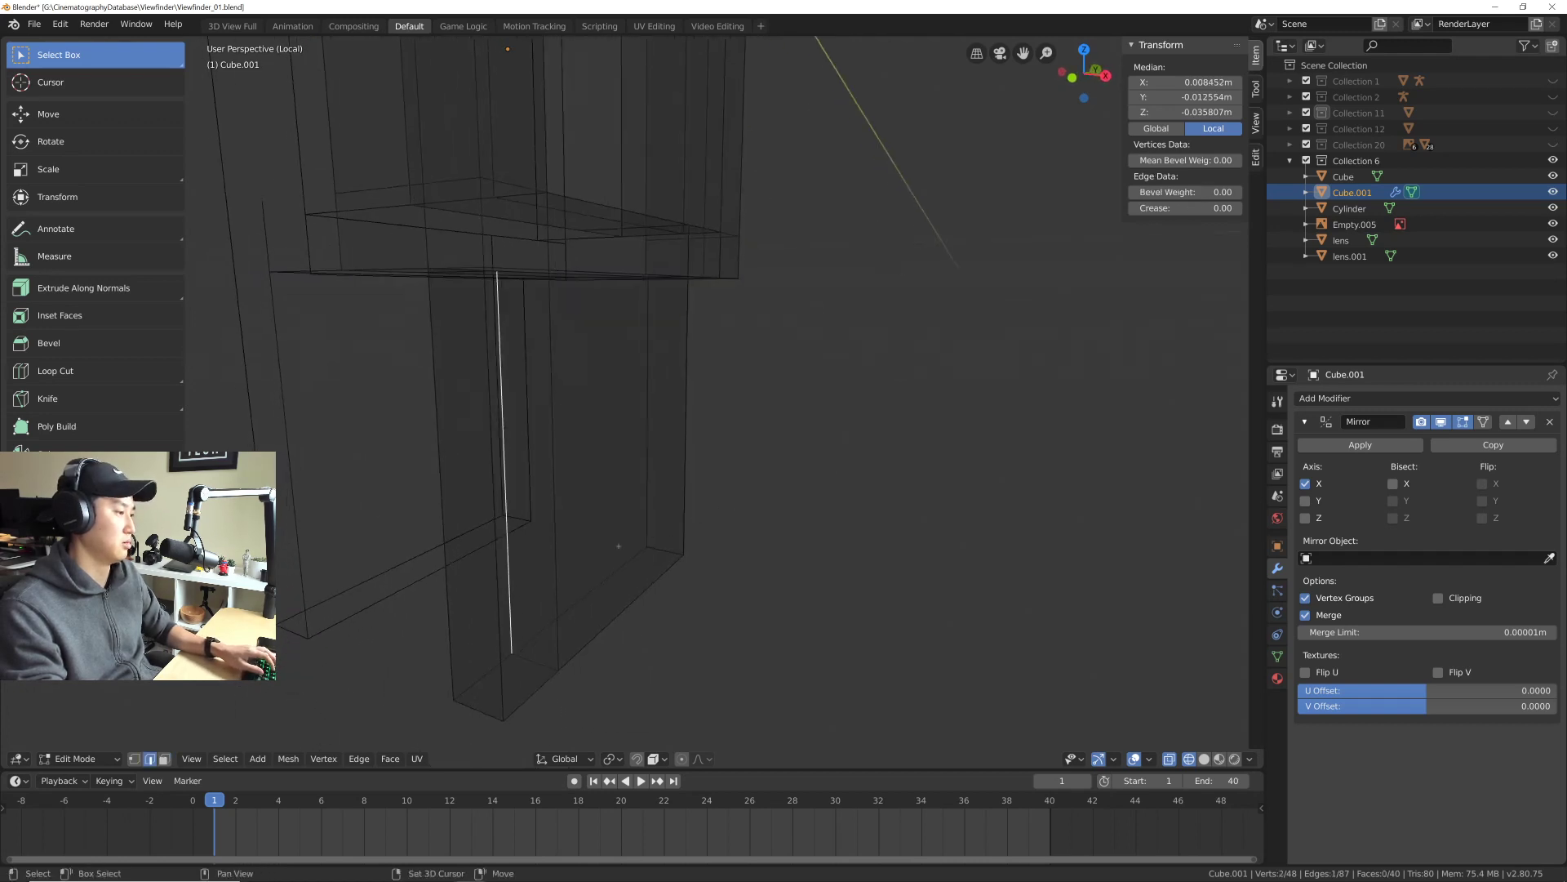
left_click(582, 602, "ctrl")
left_click(558, 644, "shift")
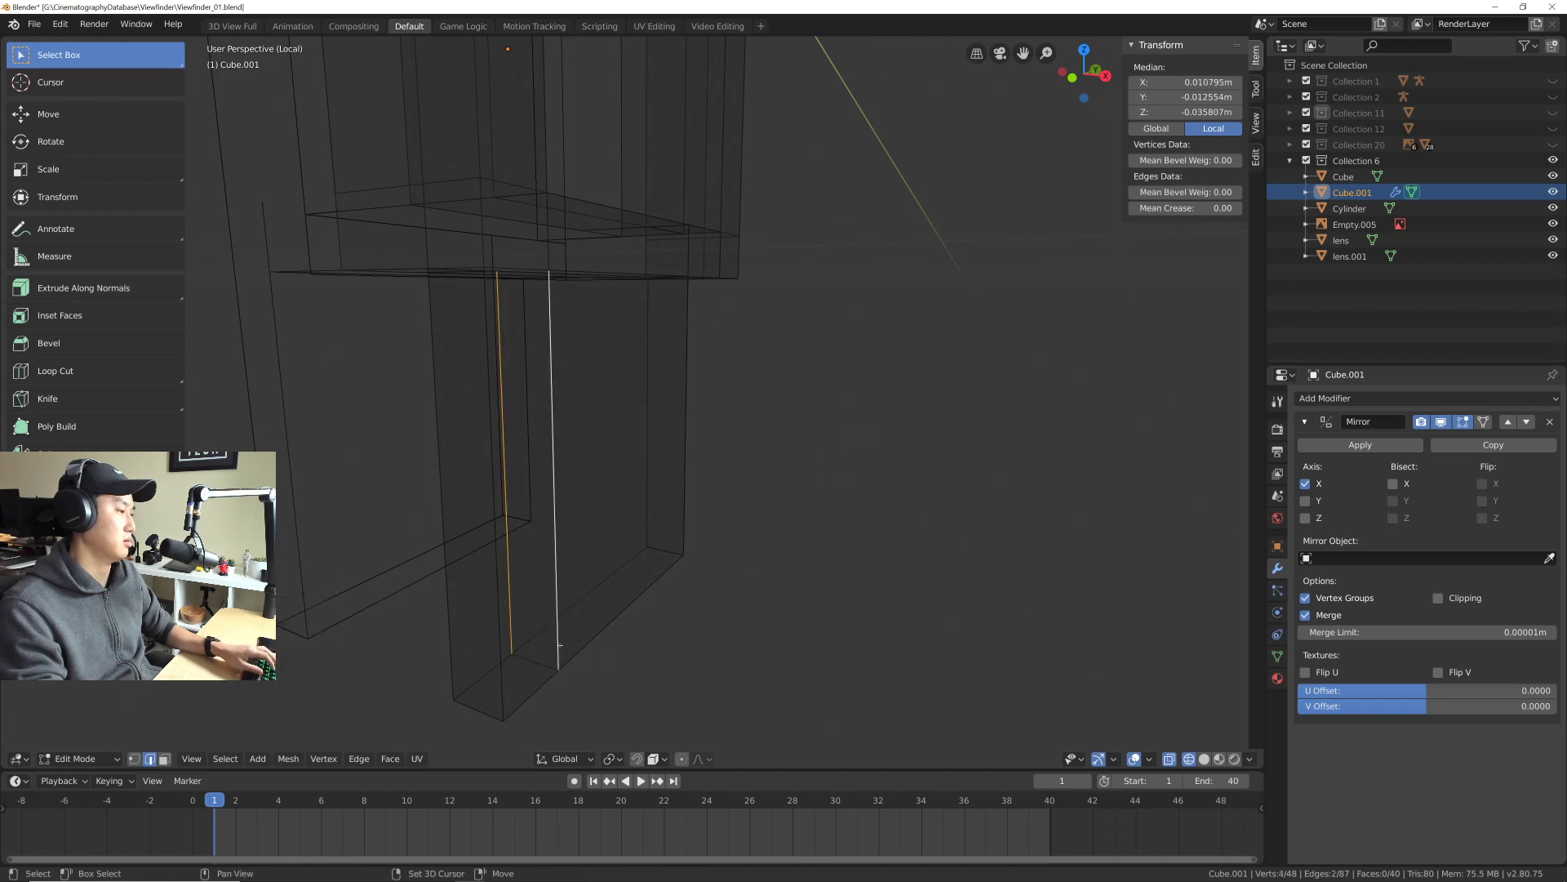
middle_click_drag(577, 430, 657, 518)
key("x")
left_click(634, 467)
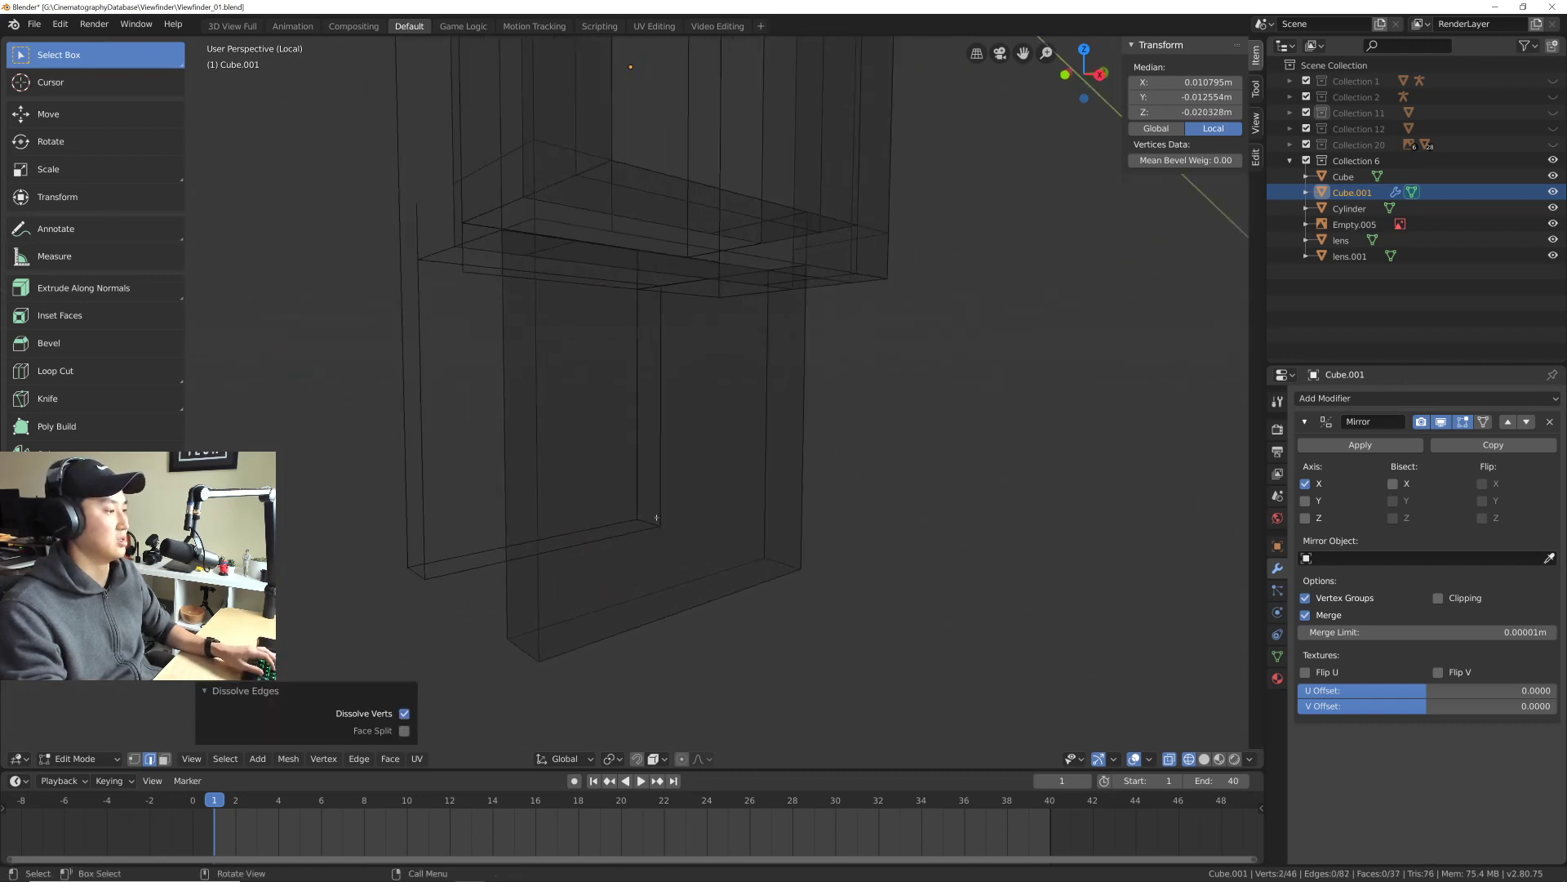
Step: Apply location, rotation and scale to the bracket in Object Mode
scroll(674, 505, "down", 6)
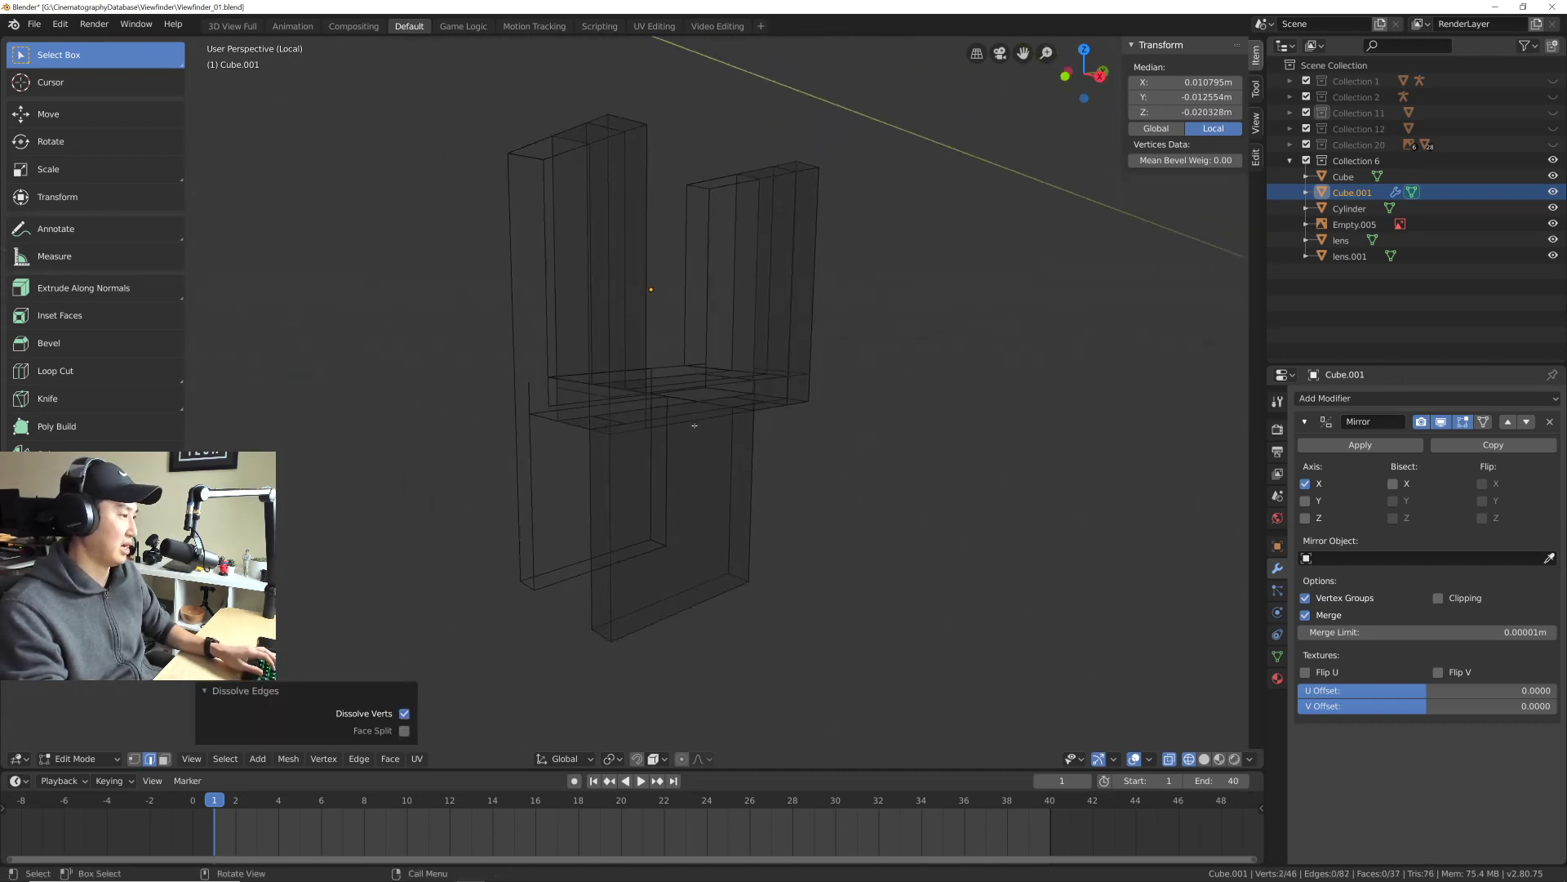
key("Tab")
key("ctrl+a")
left_click(873, 494)
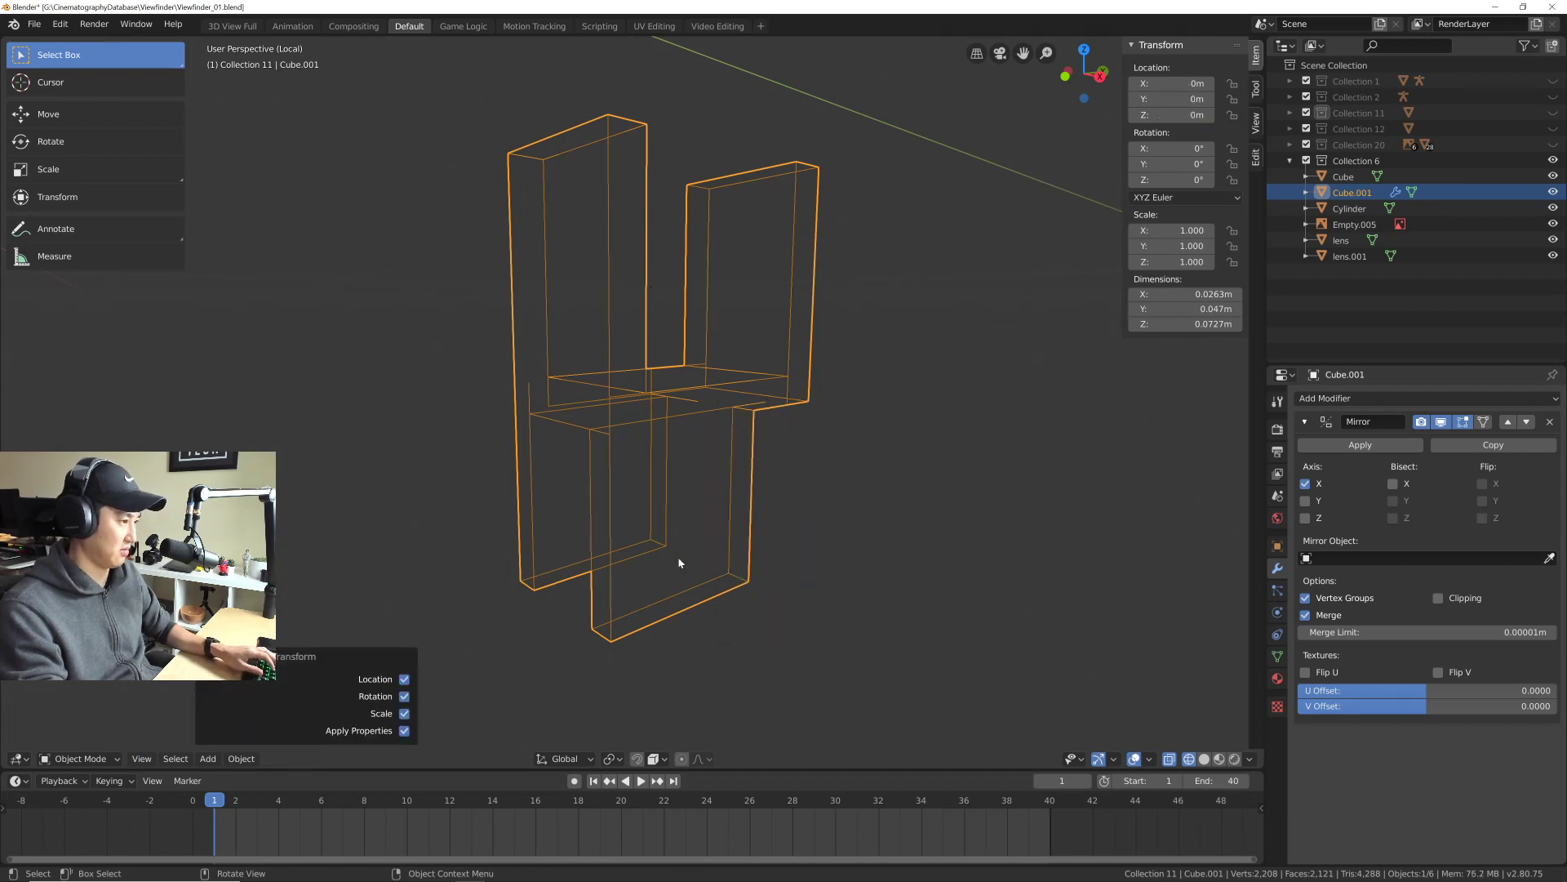
Step: Make Collection 6 visible again after isolating Collection 2, and reselect the bracket
scroll(685, 563, "up", 3)
middle_click_drag(688, 566, 717, 542)
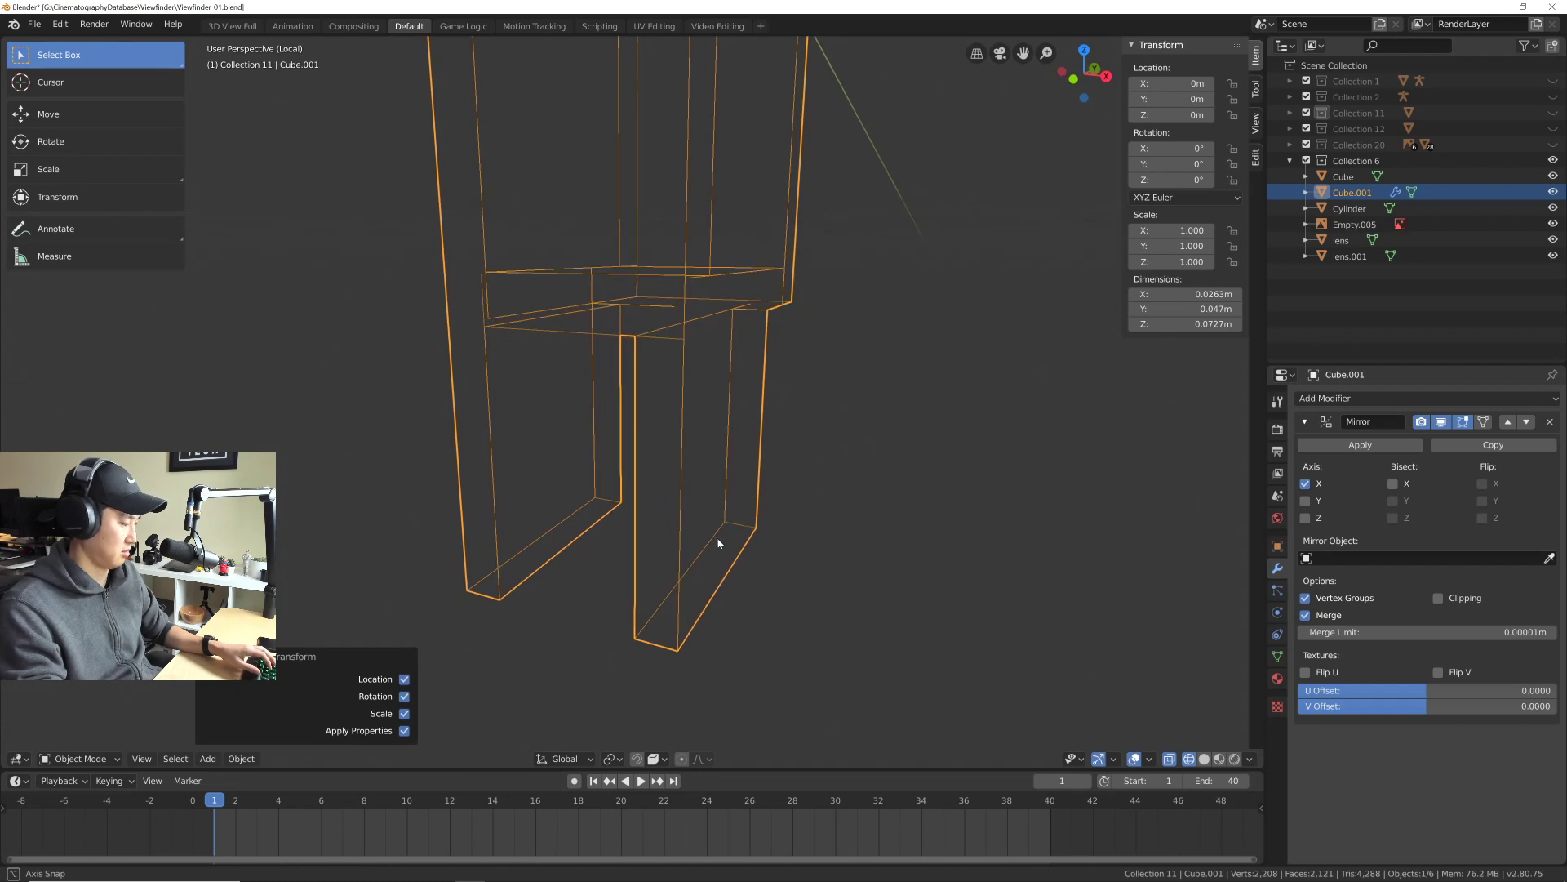
key("2")
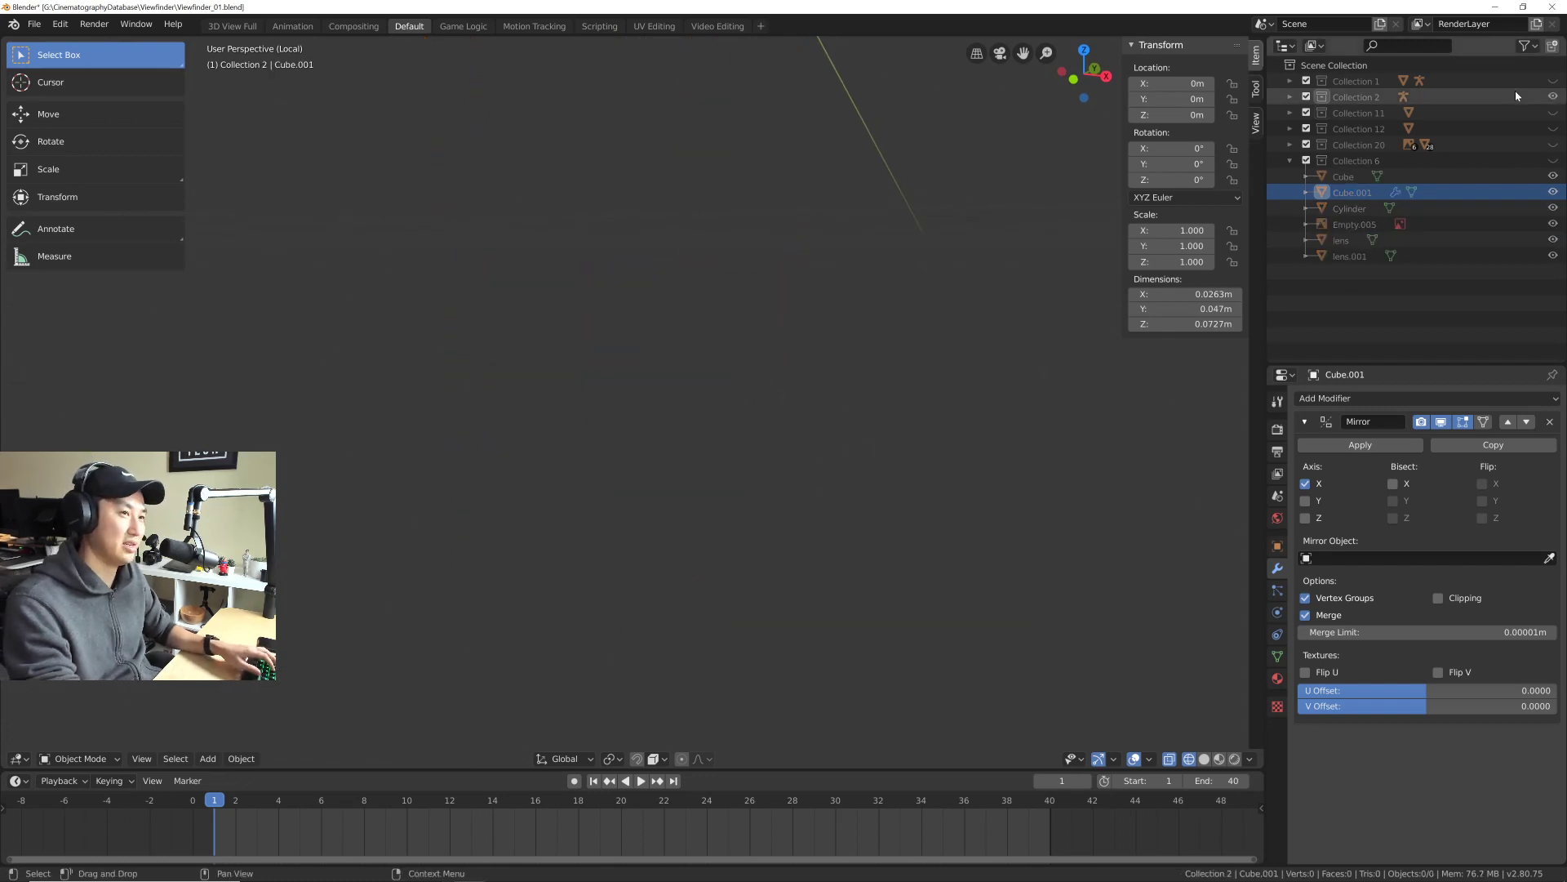
left_click(1554, 160)
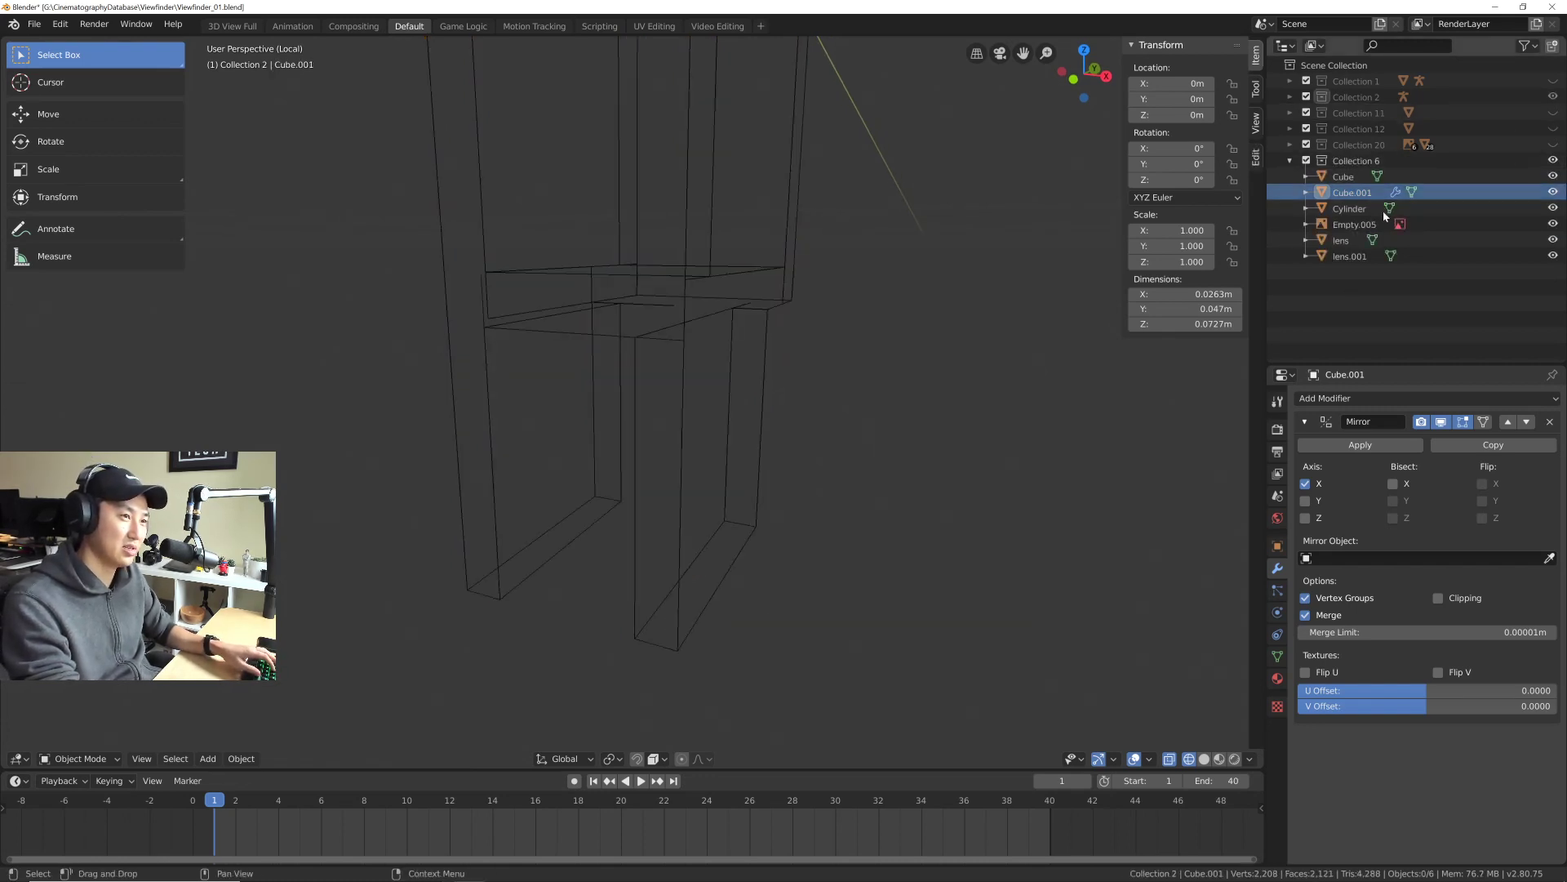
middle_click_drag(735, 457, 679, 619)
left_click(687, 638)
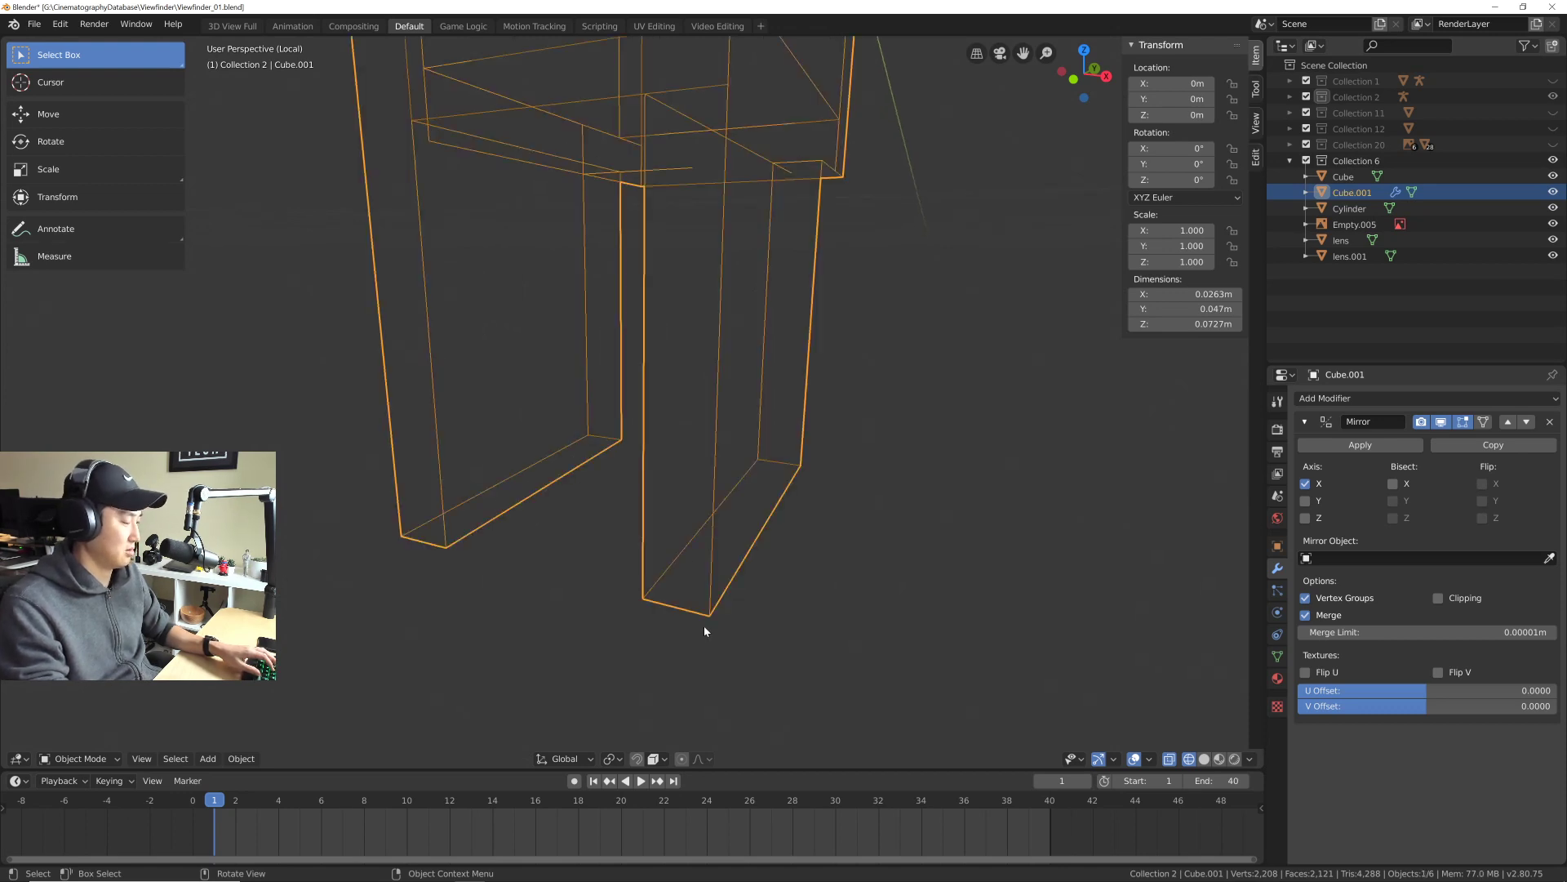
Step: Select the two bottom edges at the ends of the bracket's flange in Edit Mode
key("Tab")
left_click(682, 610)
left_click(776, 448, "shift")
middle_click_drag(777, 447, 741, 466)
Step: Try out 3-segment bevels on the flange's two bottom edges in perspective and side view, undoing each one
key("ctrl+b")
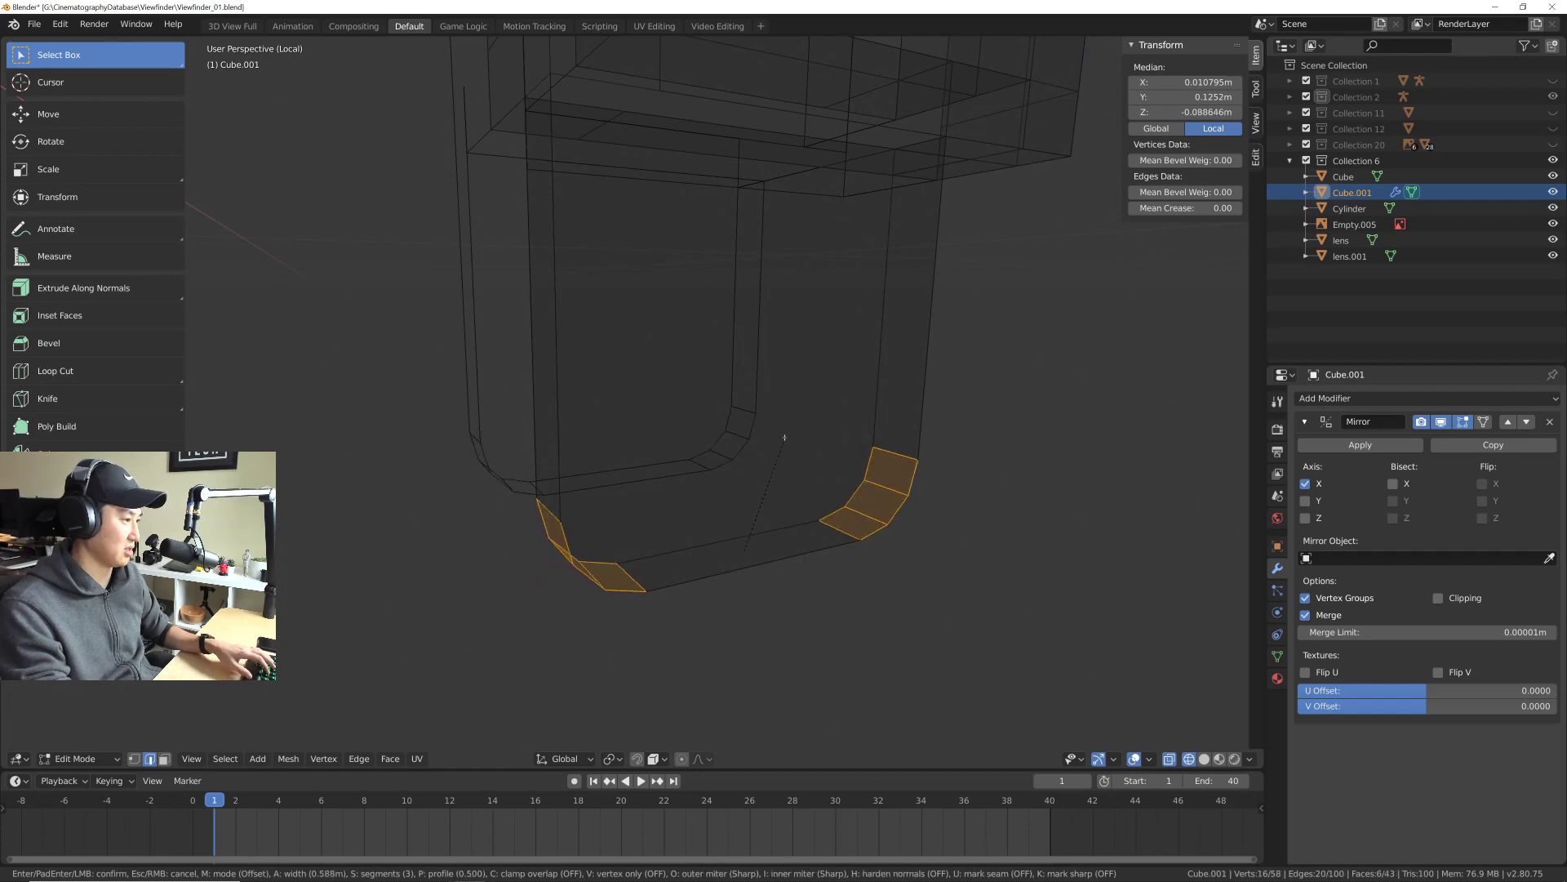
left_click(785, 438)
key("ctrl+z")
key("KP_3")
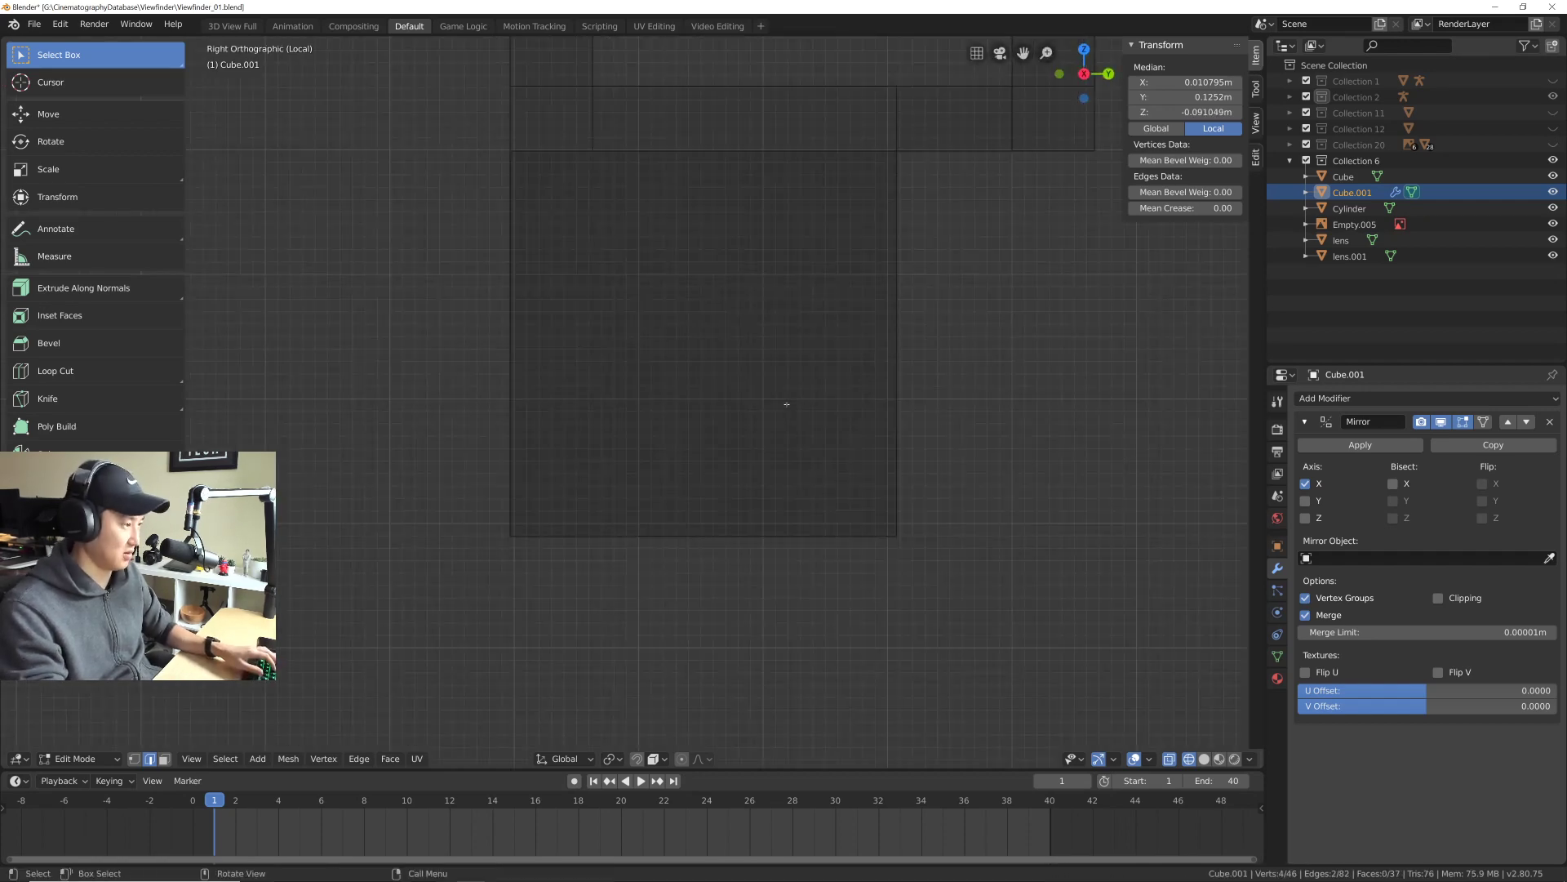
middle_click_drag(787, 442, 824, 561, "shift")
key("KP_Divide")
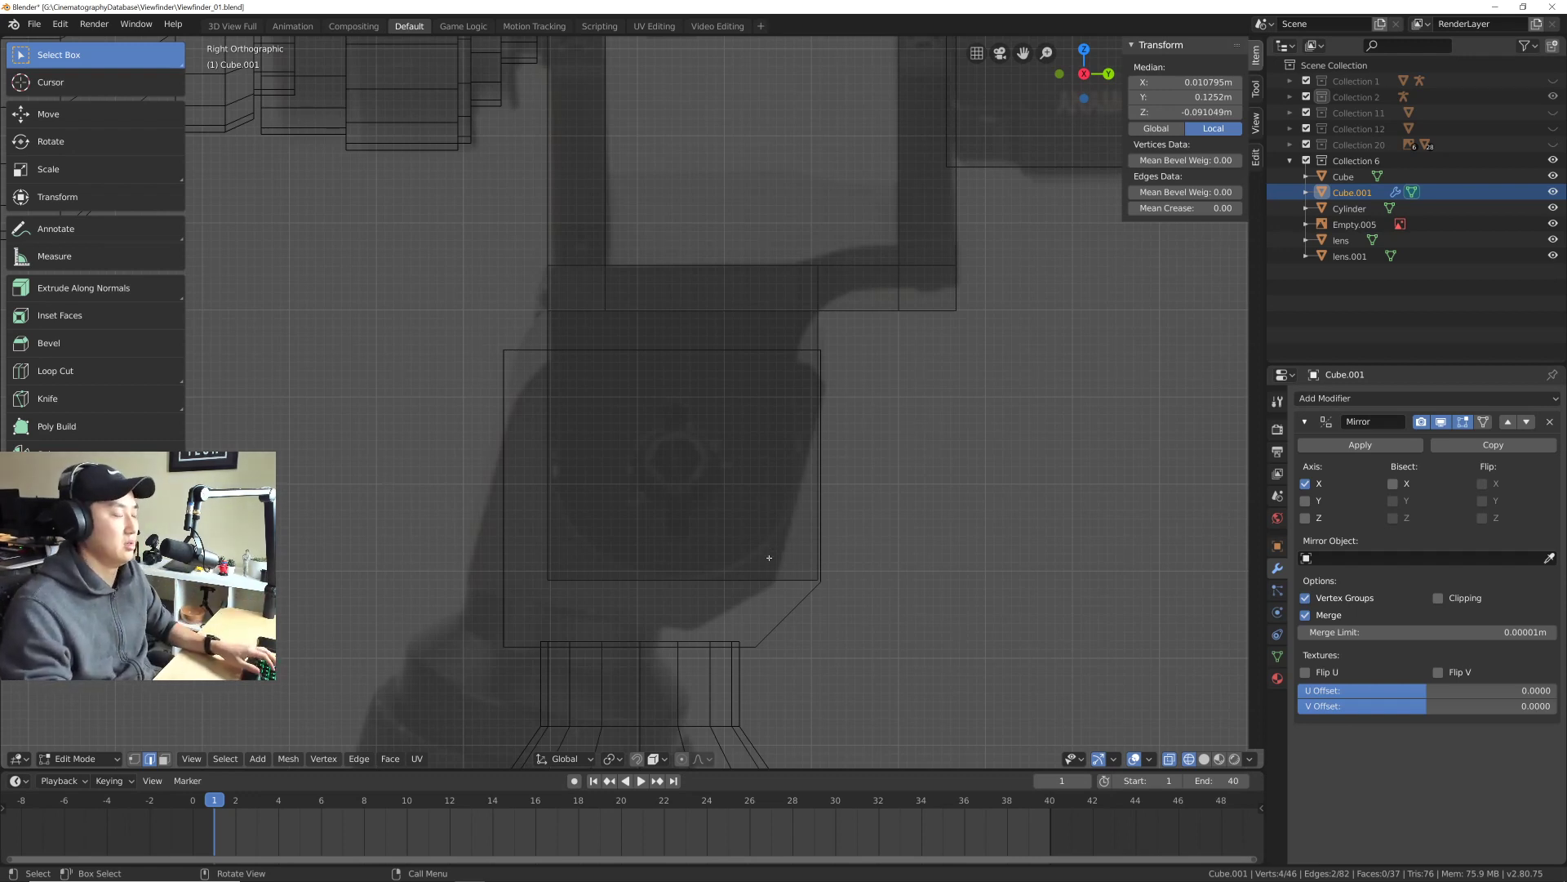
scroll(769, 558, "up", 4)
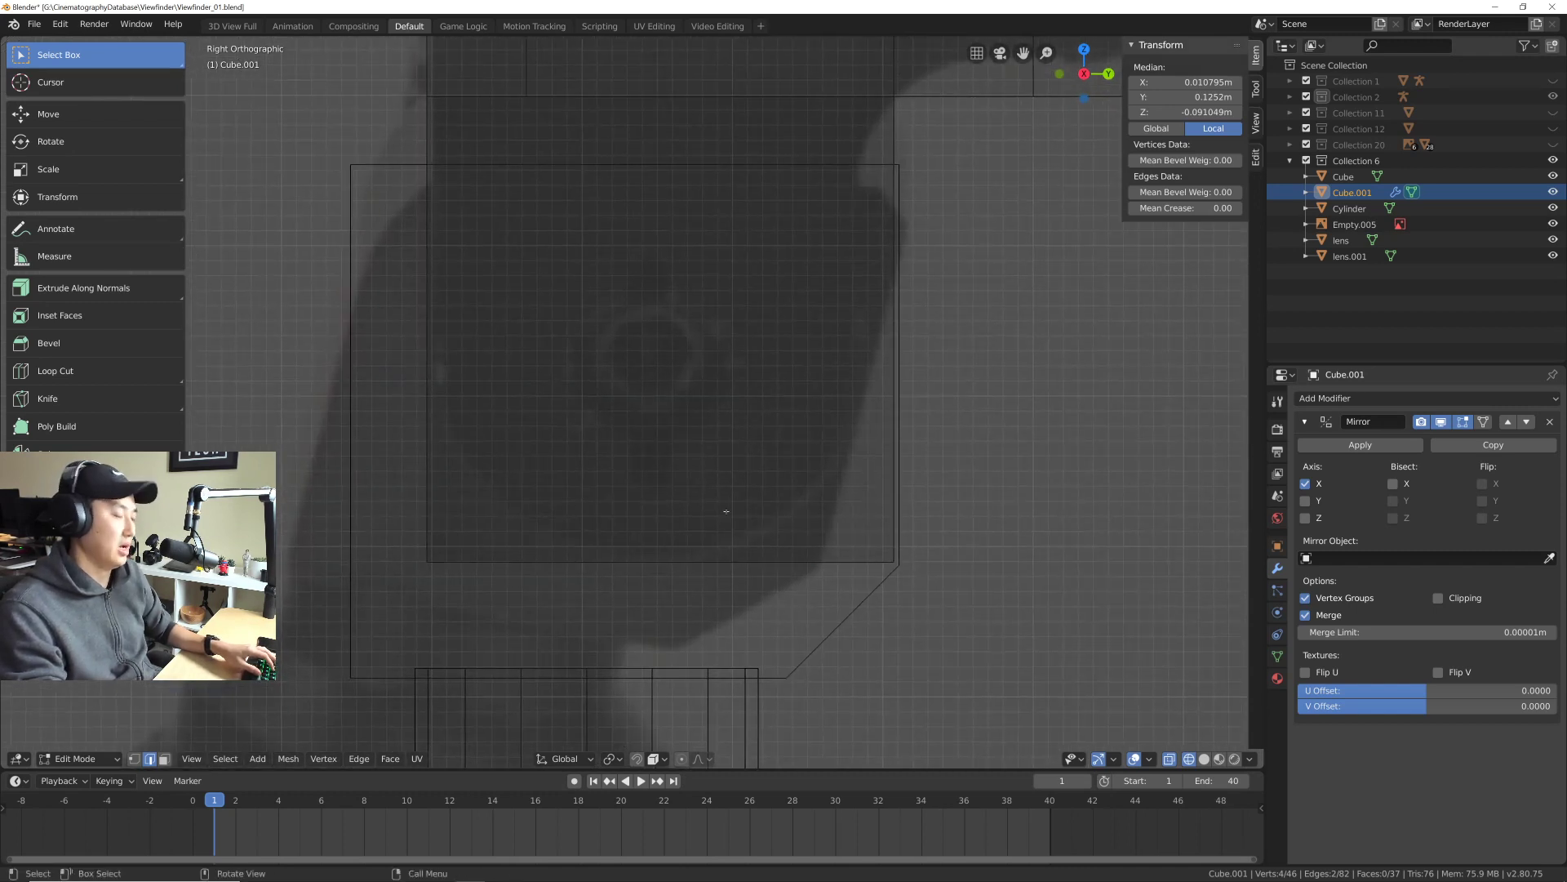
key("ctrl+b")
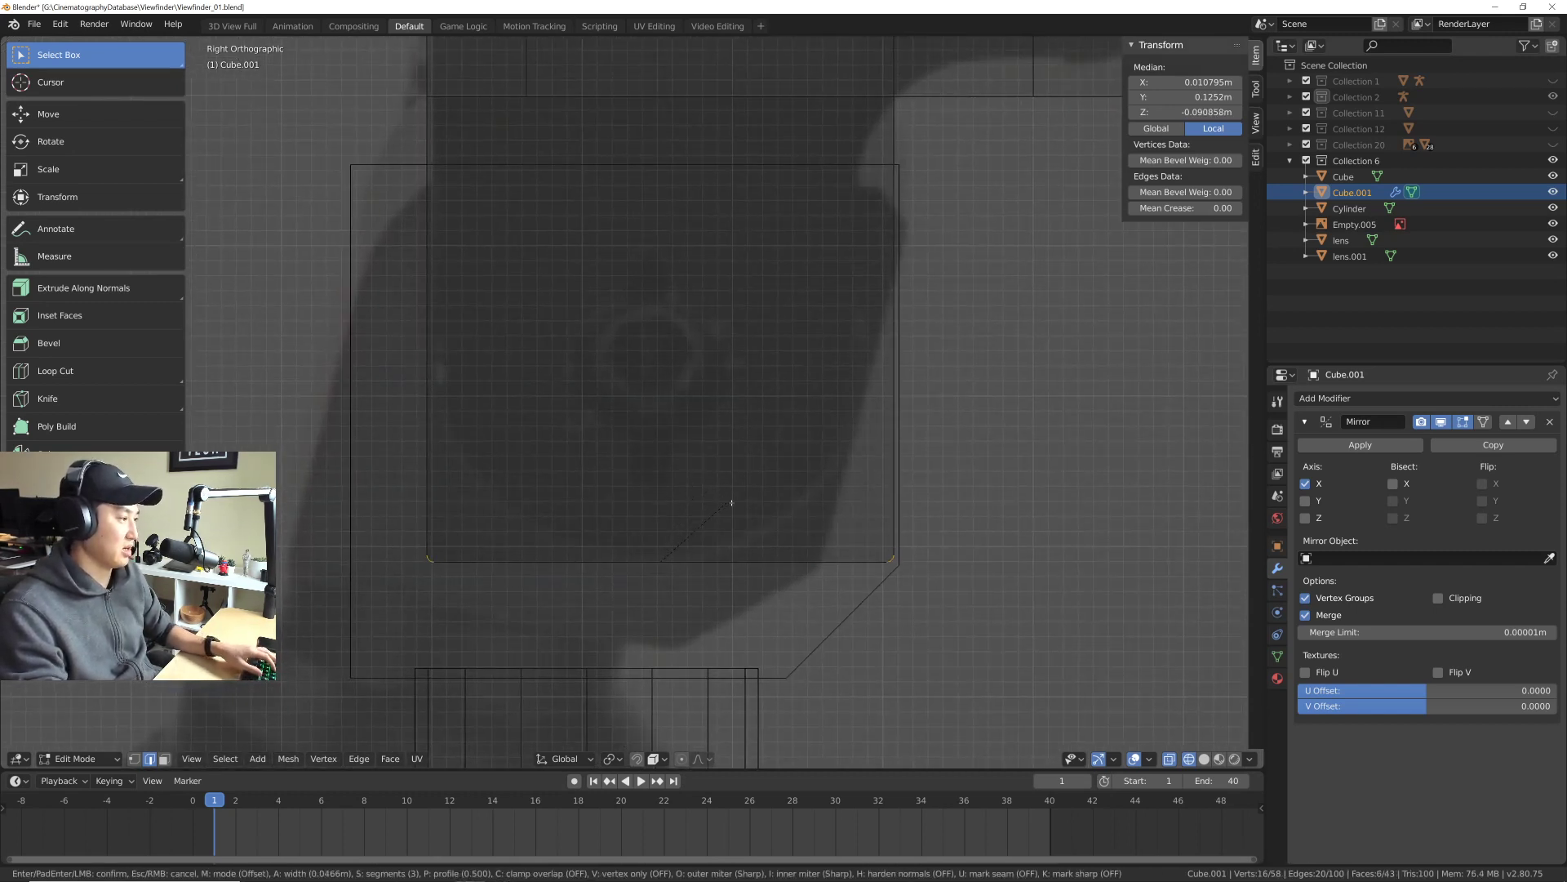
left_click(758, 578)
key("ctrl+z")
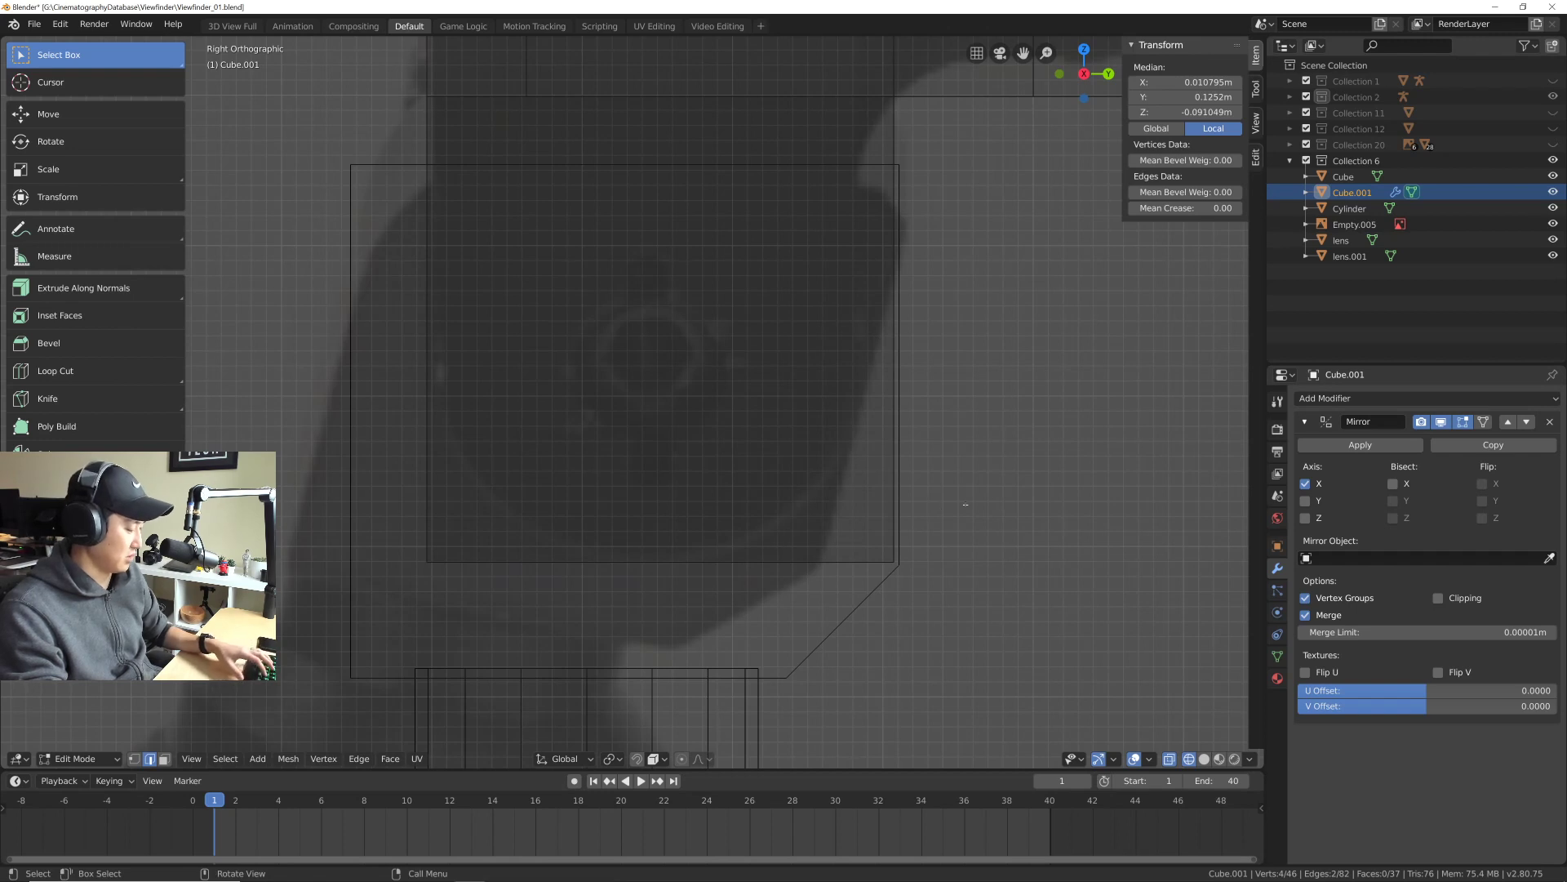
Step: Bevel the flange's two bottom edges with 6 segments and a width of about 1.28 m, and return to Object Mode
key("ctrl+b")
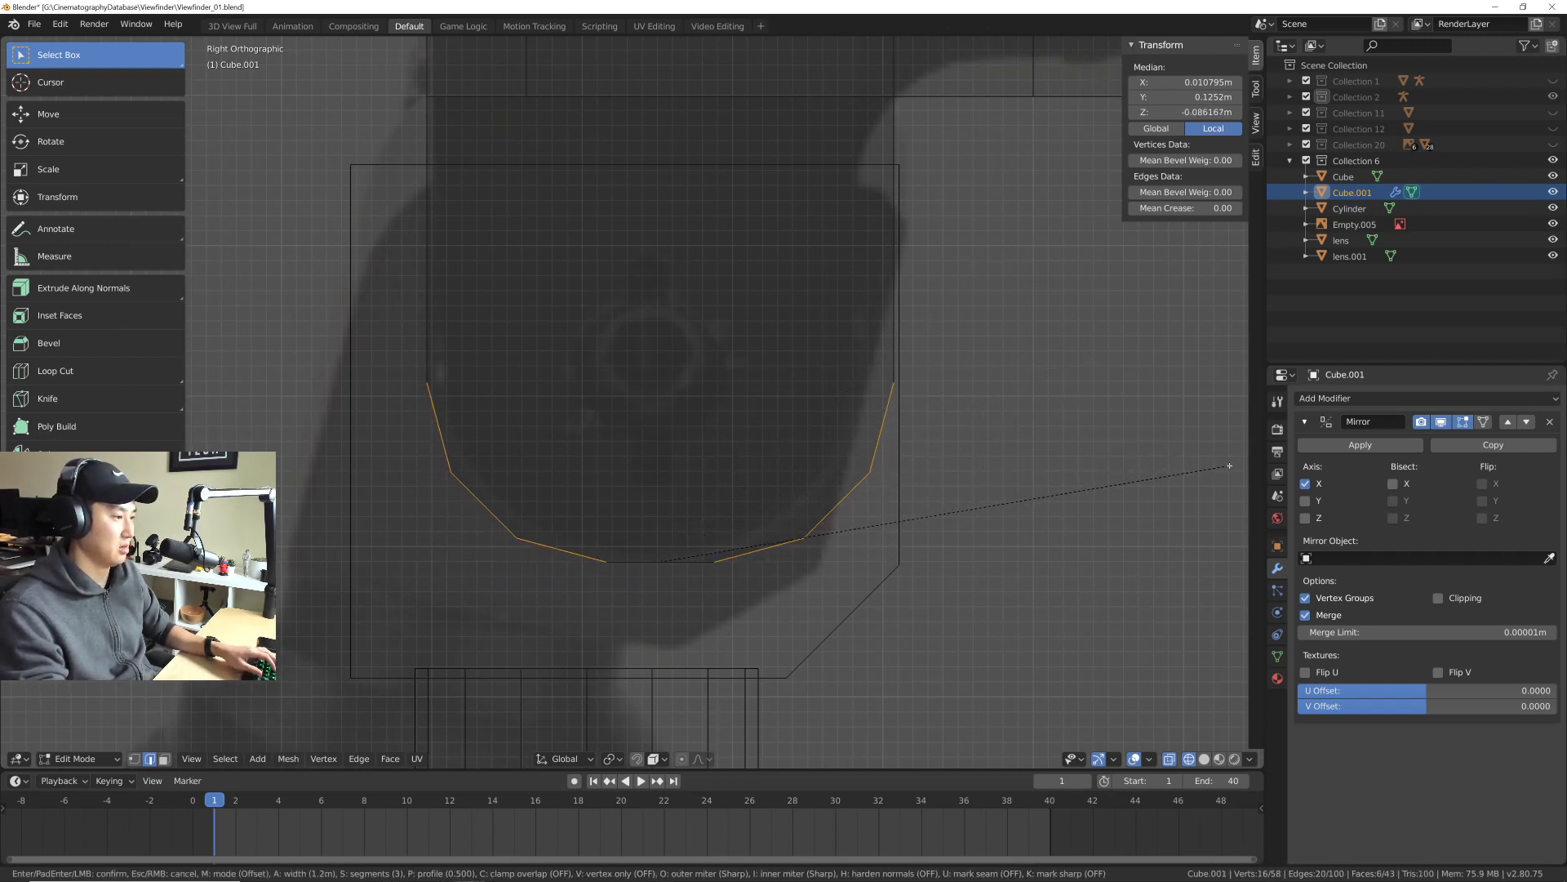
scroll(1253, 466, "up", 1)
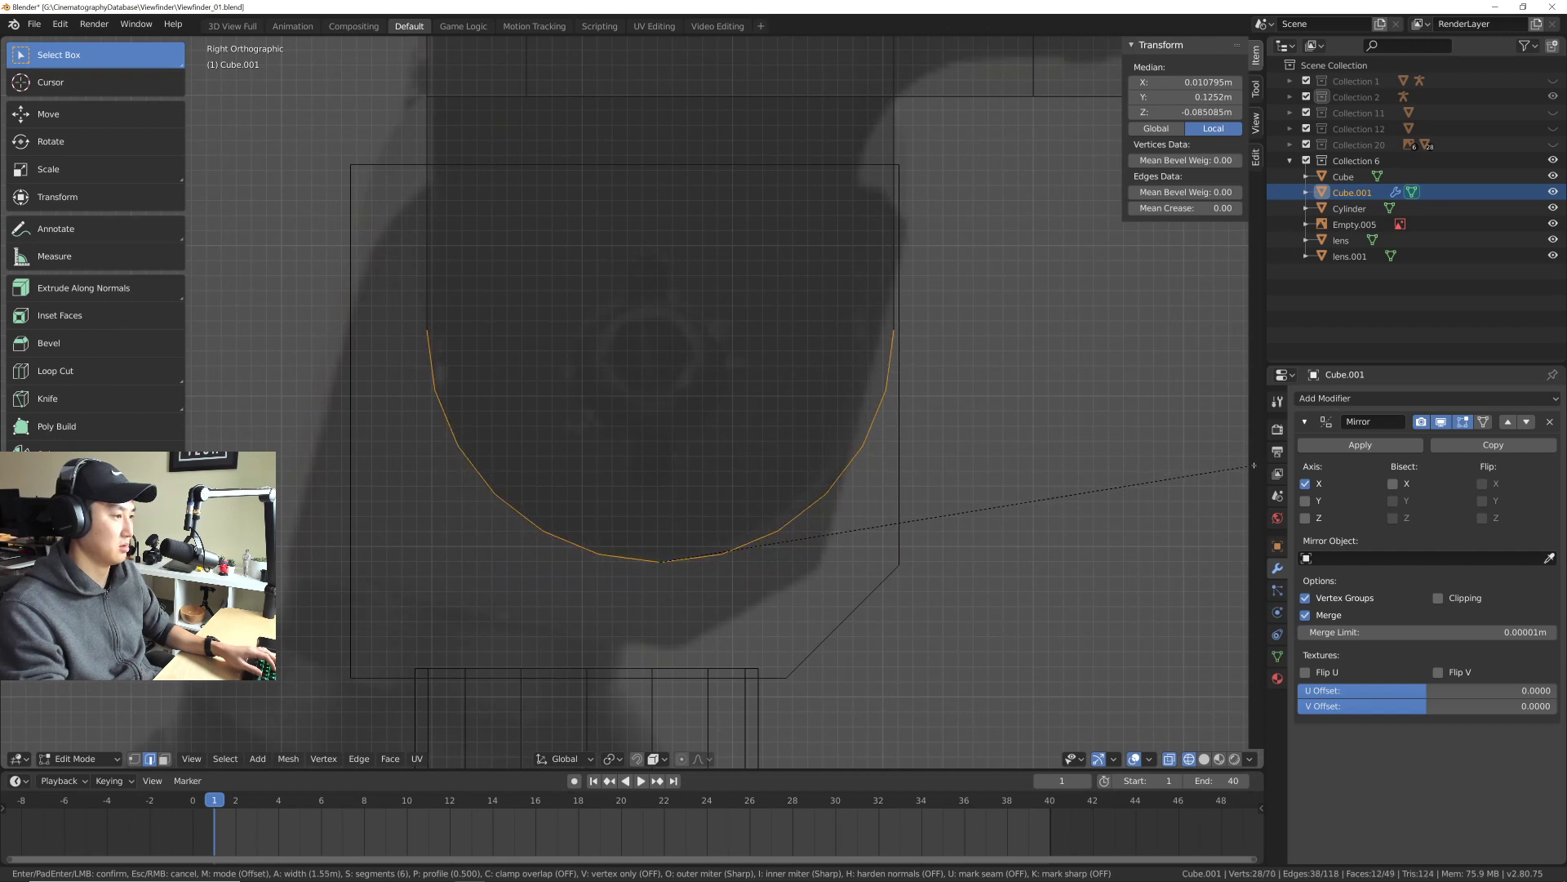
scroll(1246, 464, "up", 1)
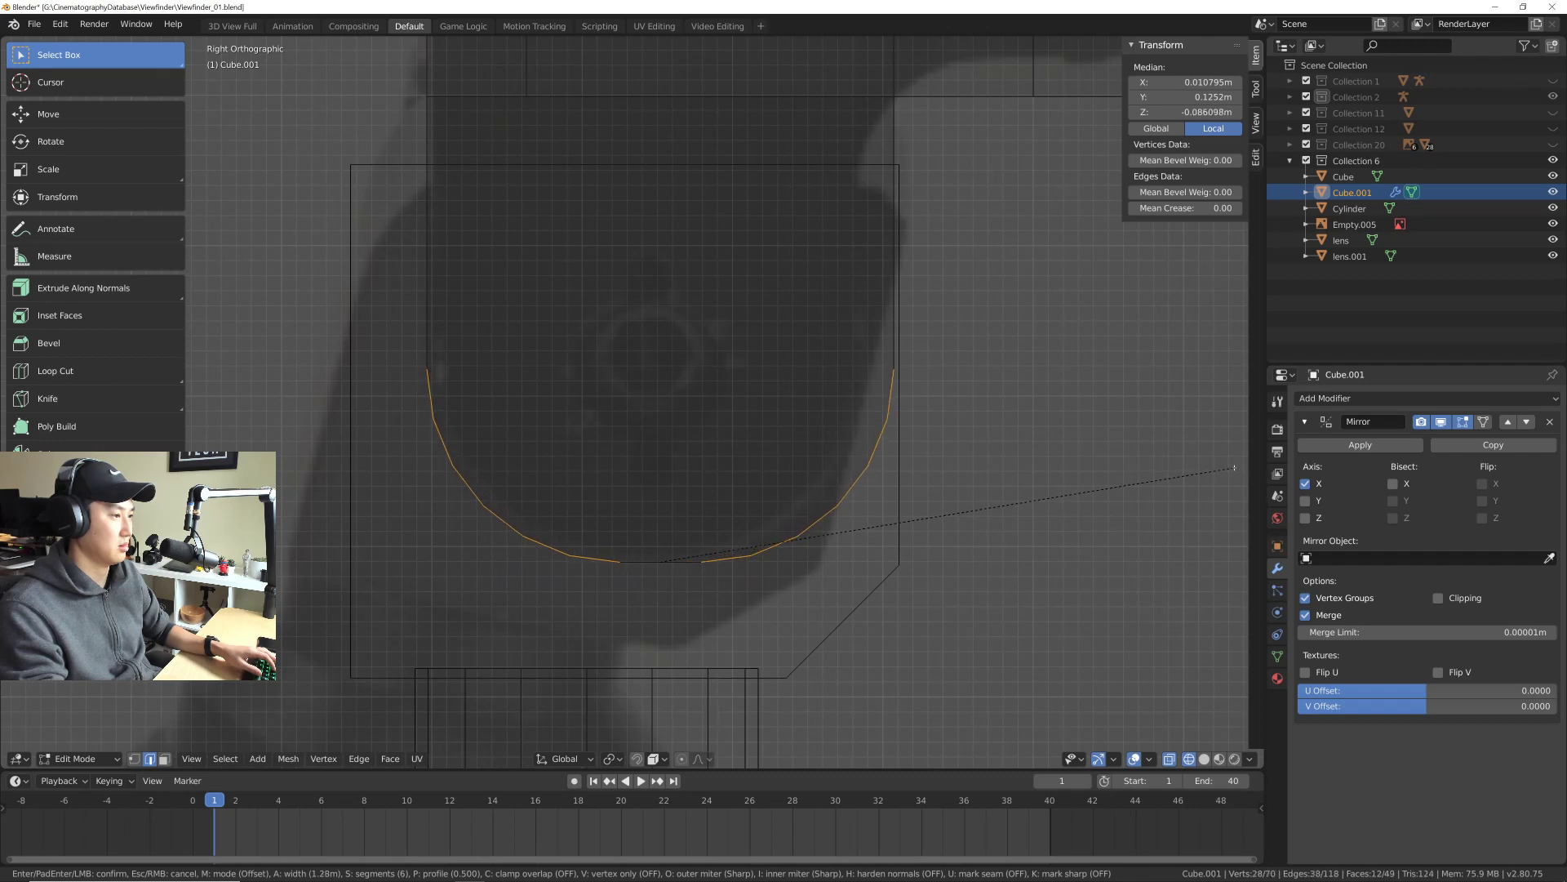
left_click(1235, 468)
middle_click_drag(991, 433, 748, 458)
key("alt+a")
key("Tab")
scroll(637, 441, "up", 3)
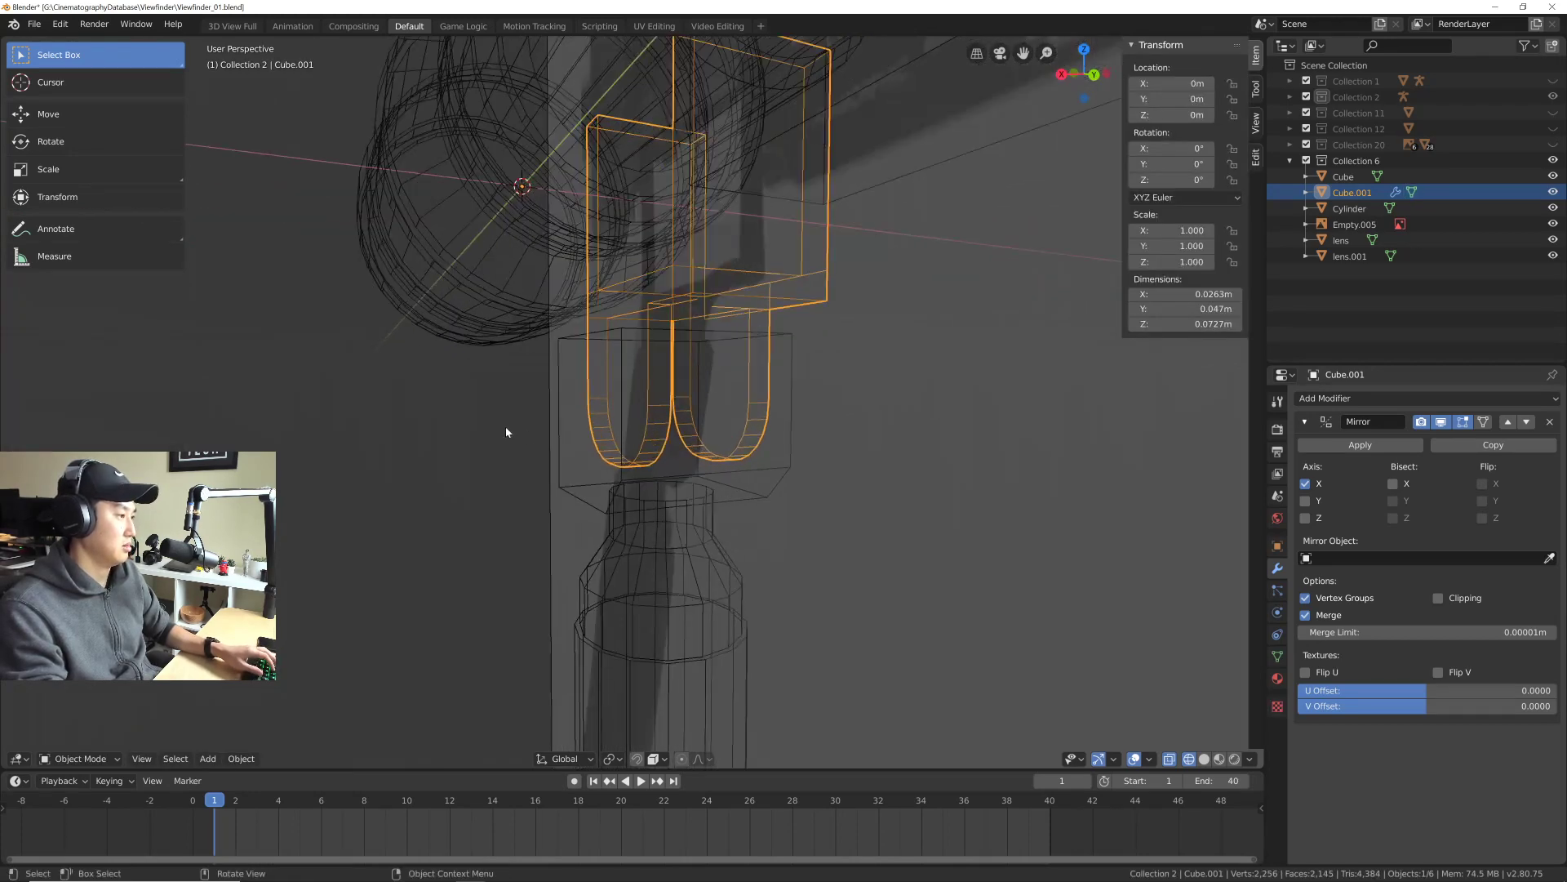
Step: Select the handle object, Cylinder, with the square block around the flanges, and view it from the front
left_click_drag(506, 426, 571, 509)
scroll(571, 509, "up", 2)
left_click(566, 507)
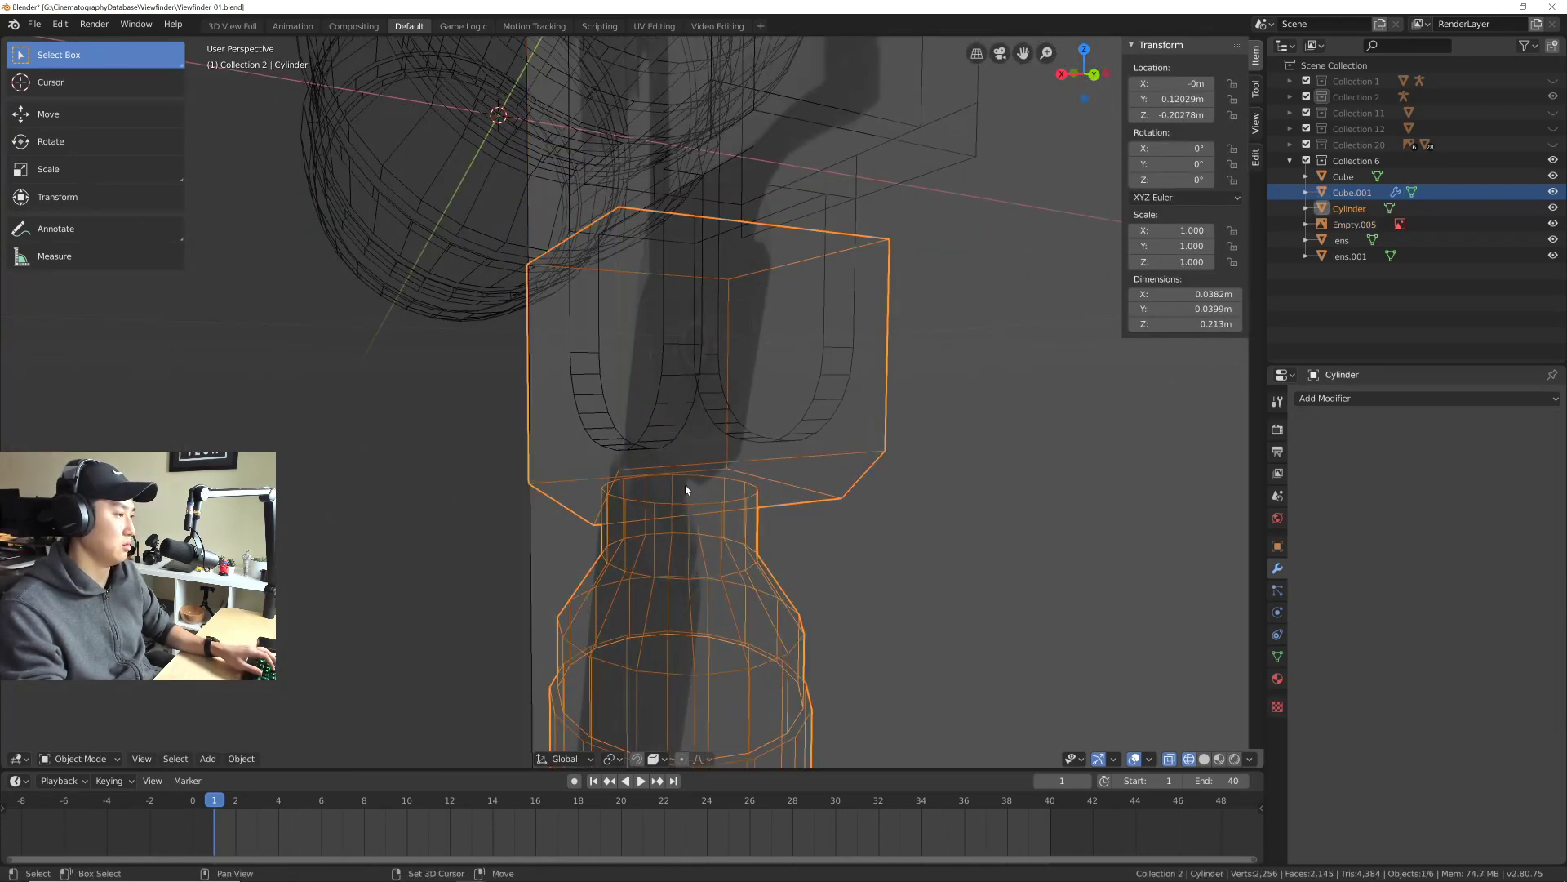
middle_click_drag(684, 484, 782, 511)
key("KP_1")
Step: Hide Collection 1 after isolating it by mistake, and make Collection 6 visible again
key("1")
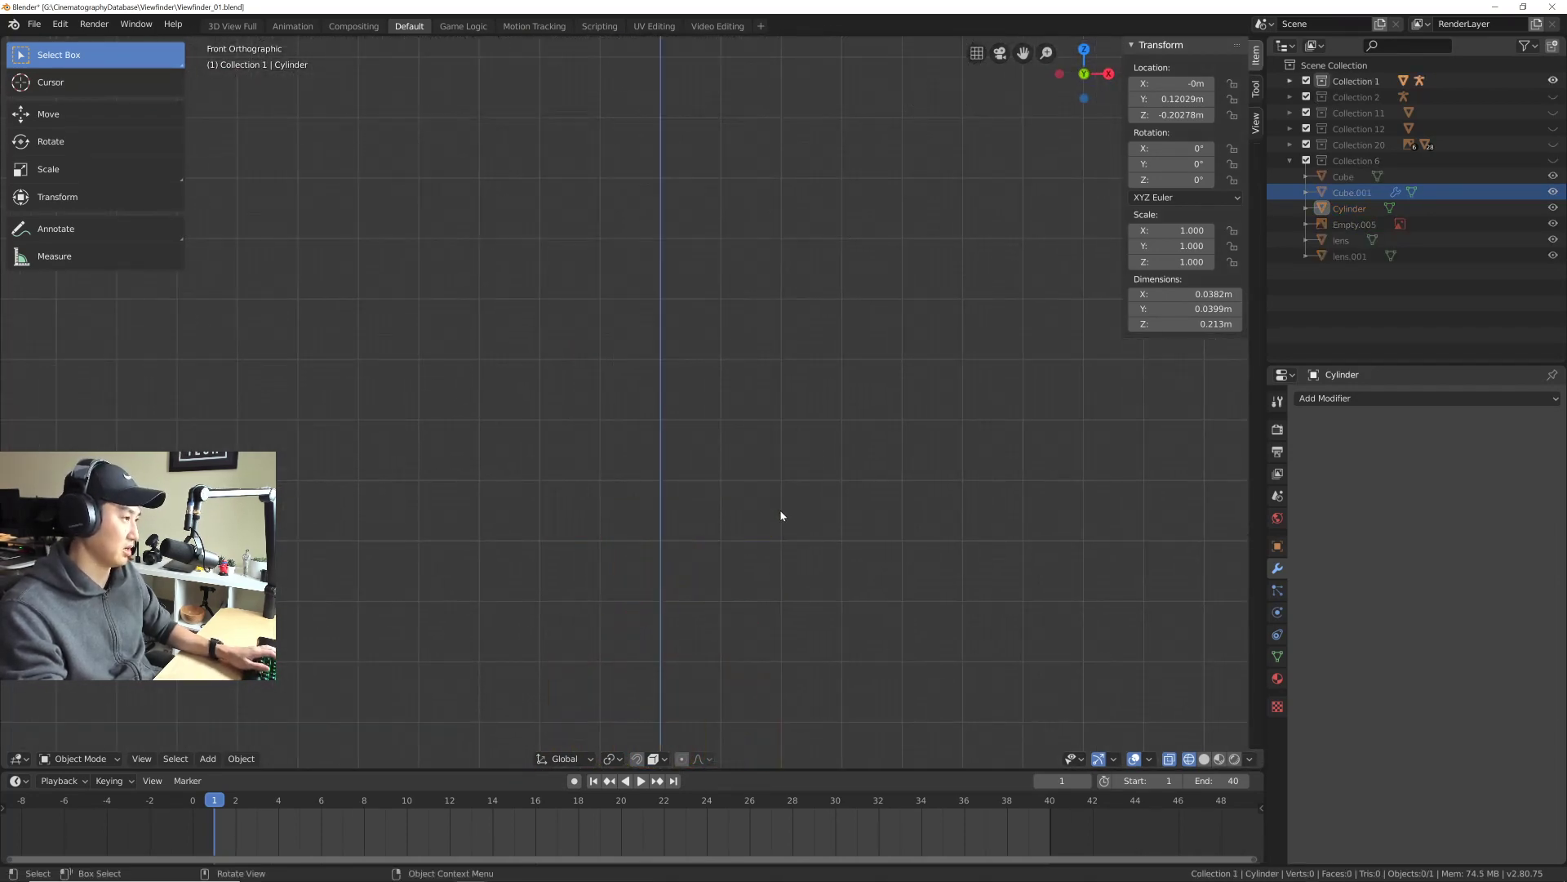
left_click(1554, 80)
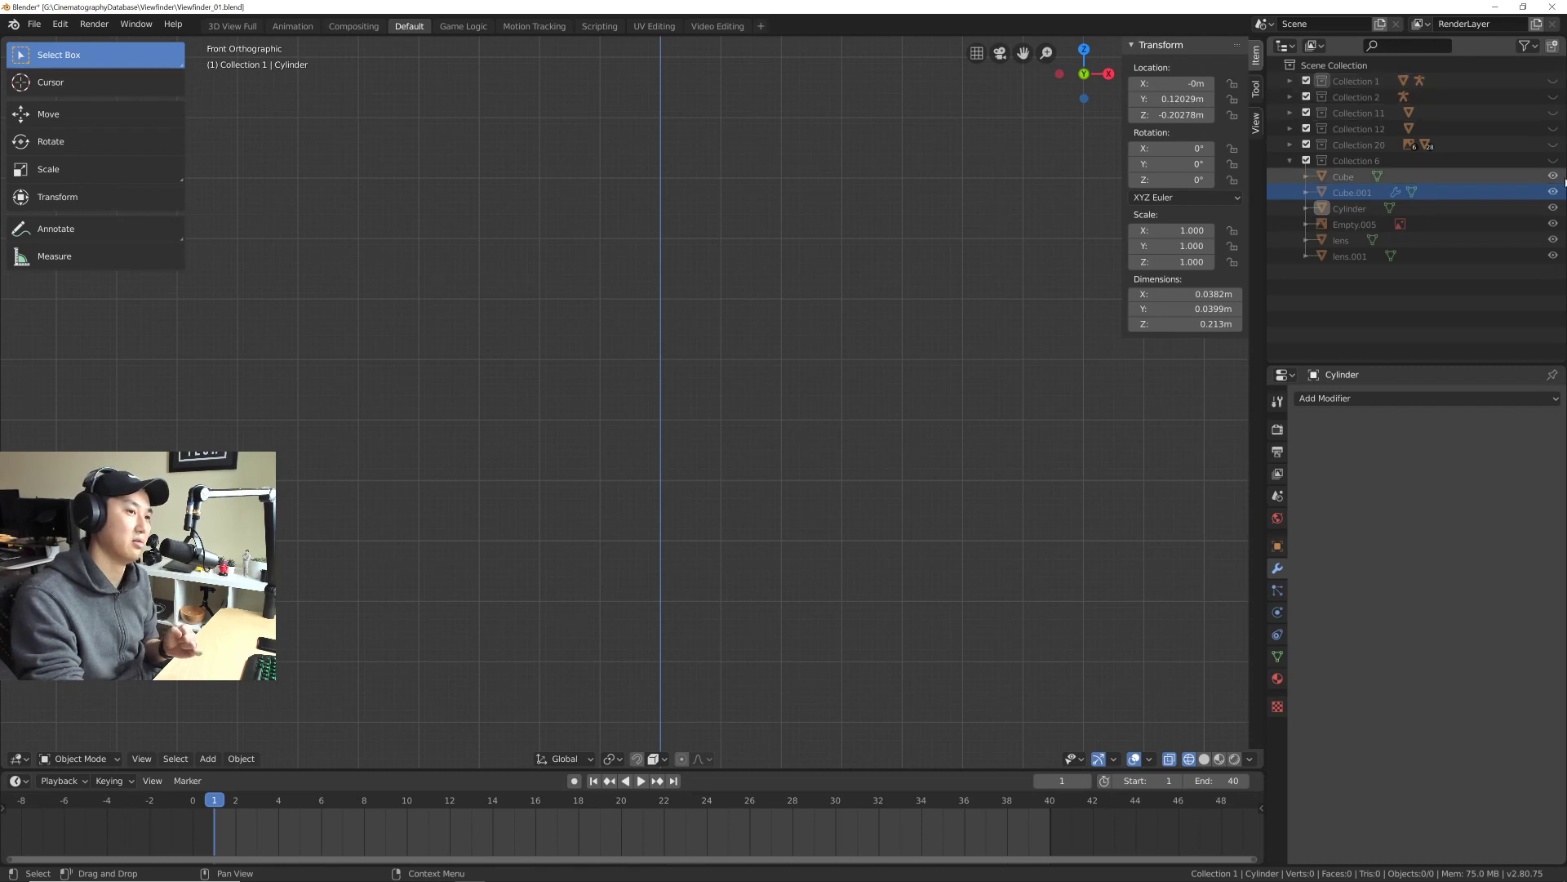
left_click(1555, 163)
scroll(743, 514, "up", 1, "shift")
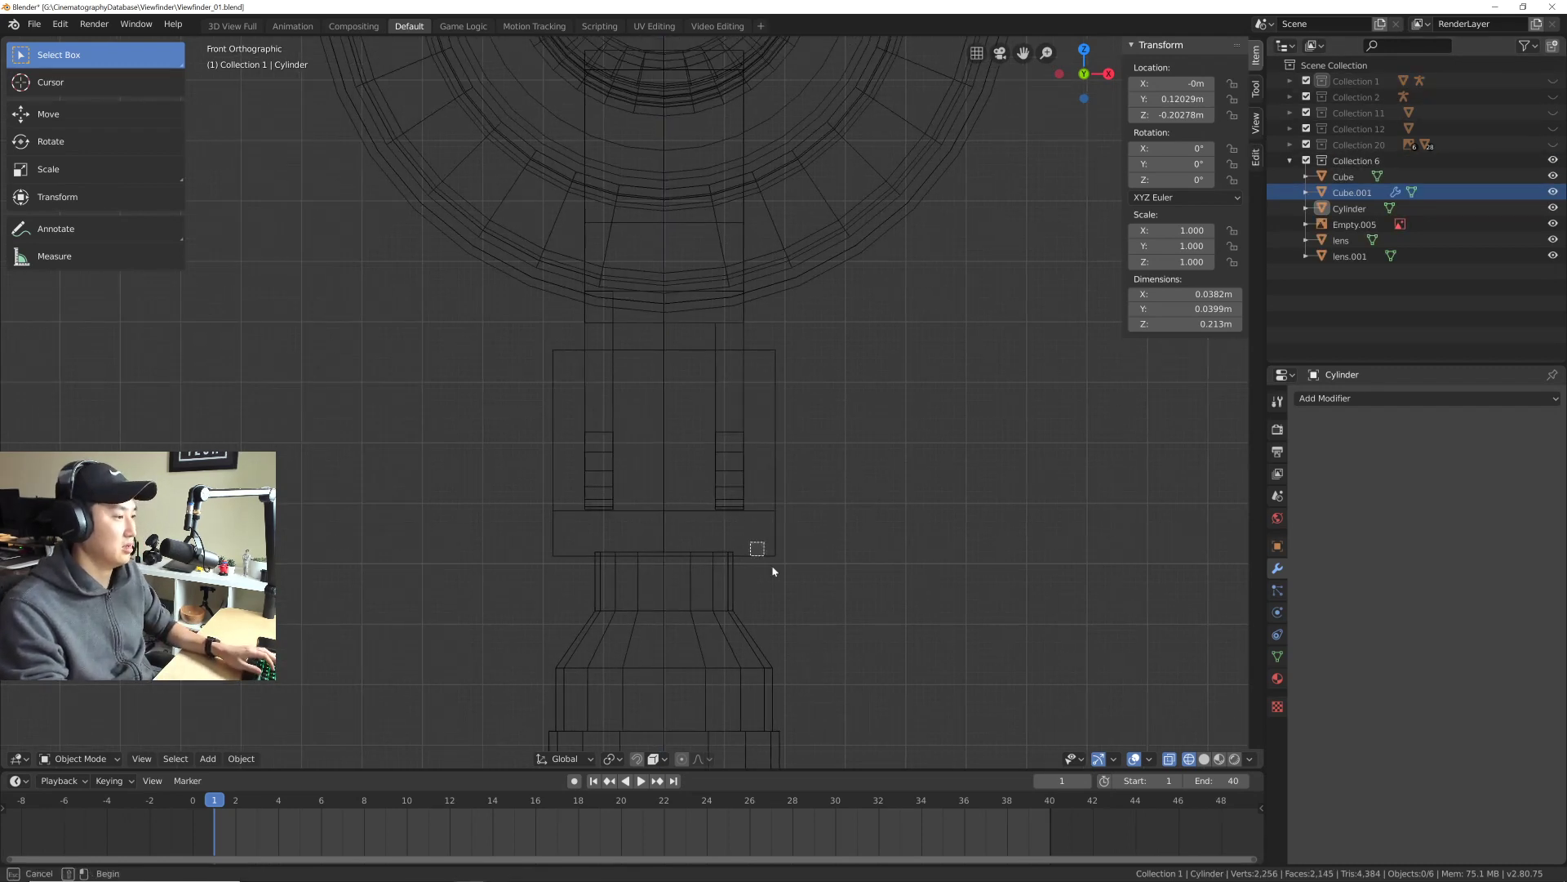
Step: Take the bracket Cube.001 out of the selection and open only the handle object, Cylinder, in Edit Mode
left_click(781, 565)
key("Tab")
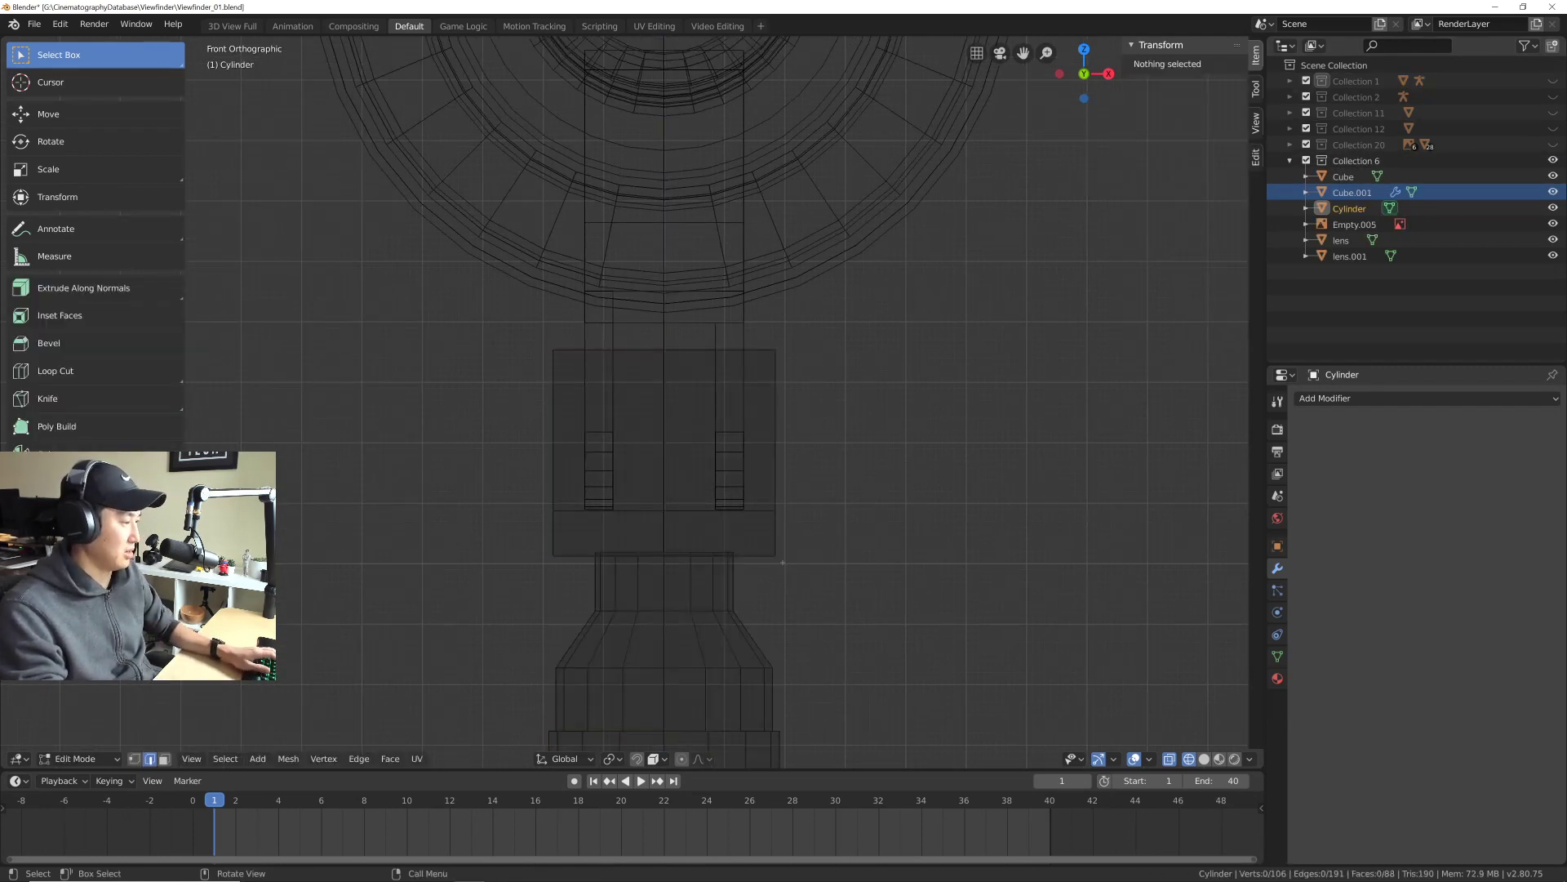
left_click(745, 533)
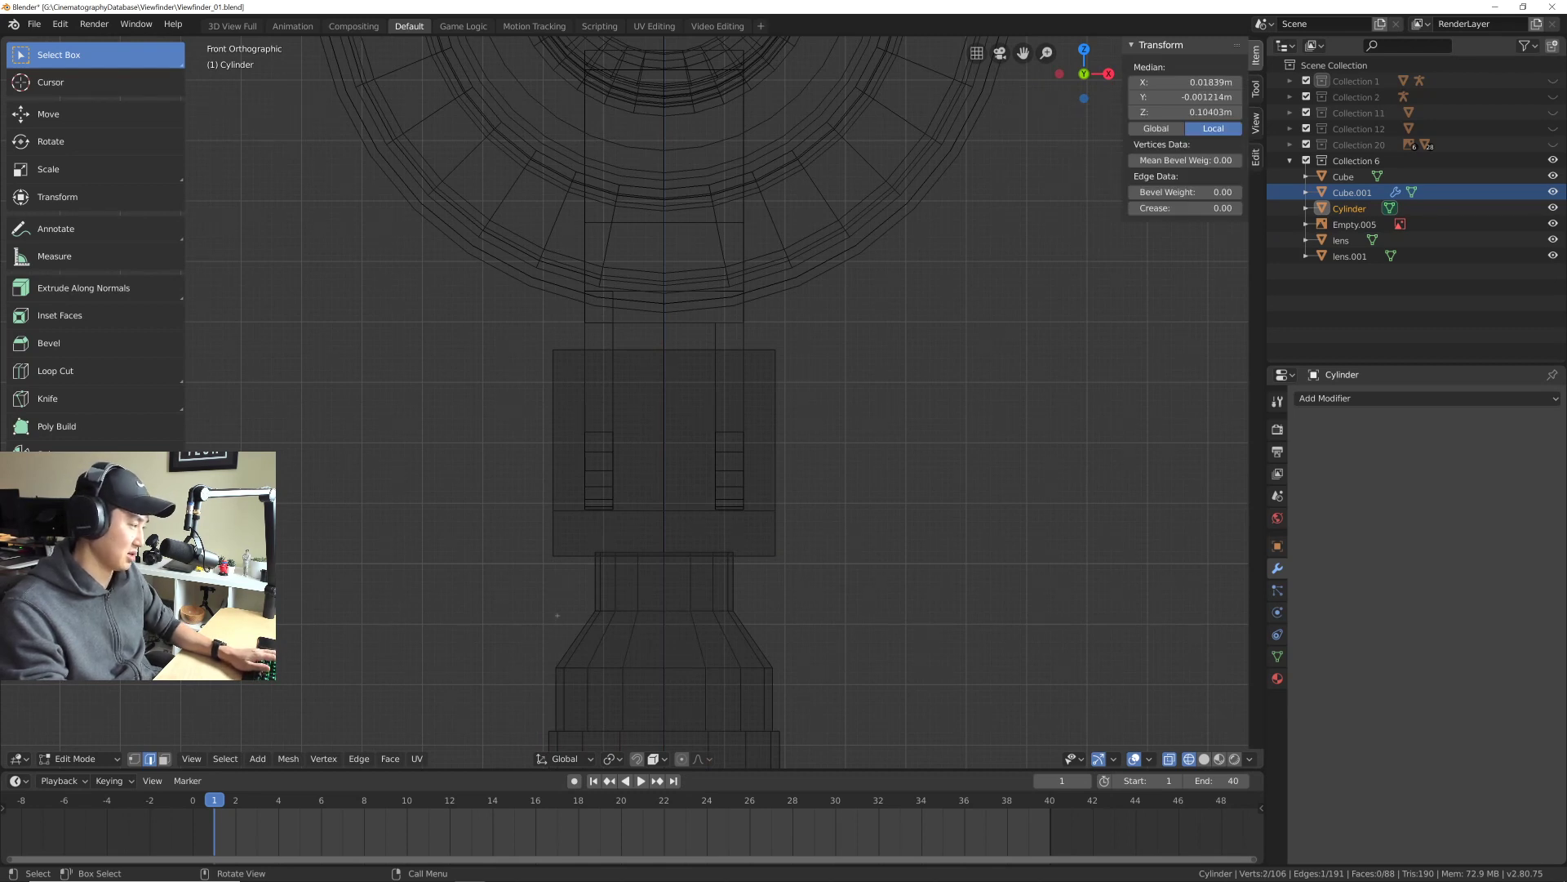
left_click_drag(538, 584, 565, 611)
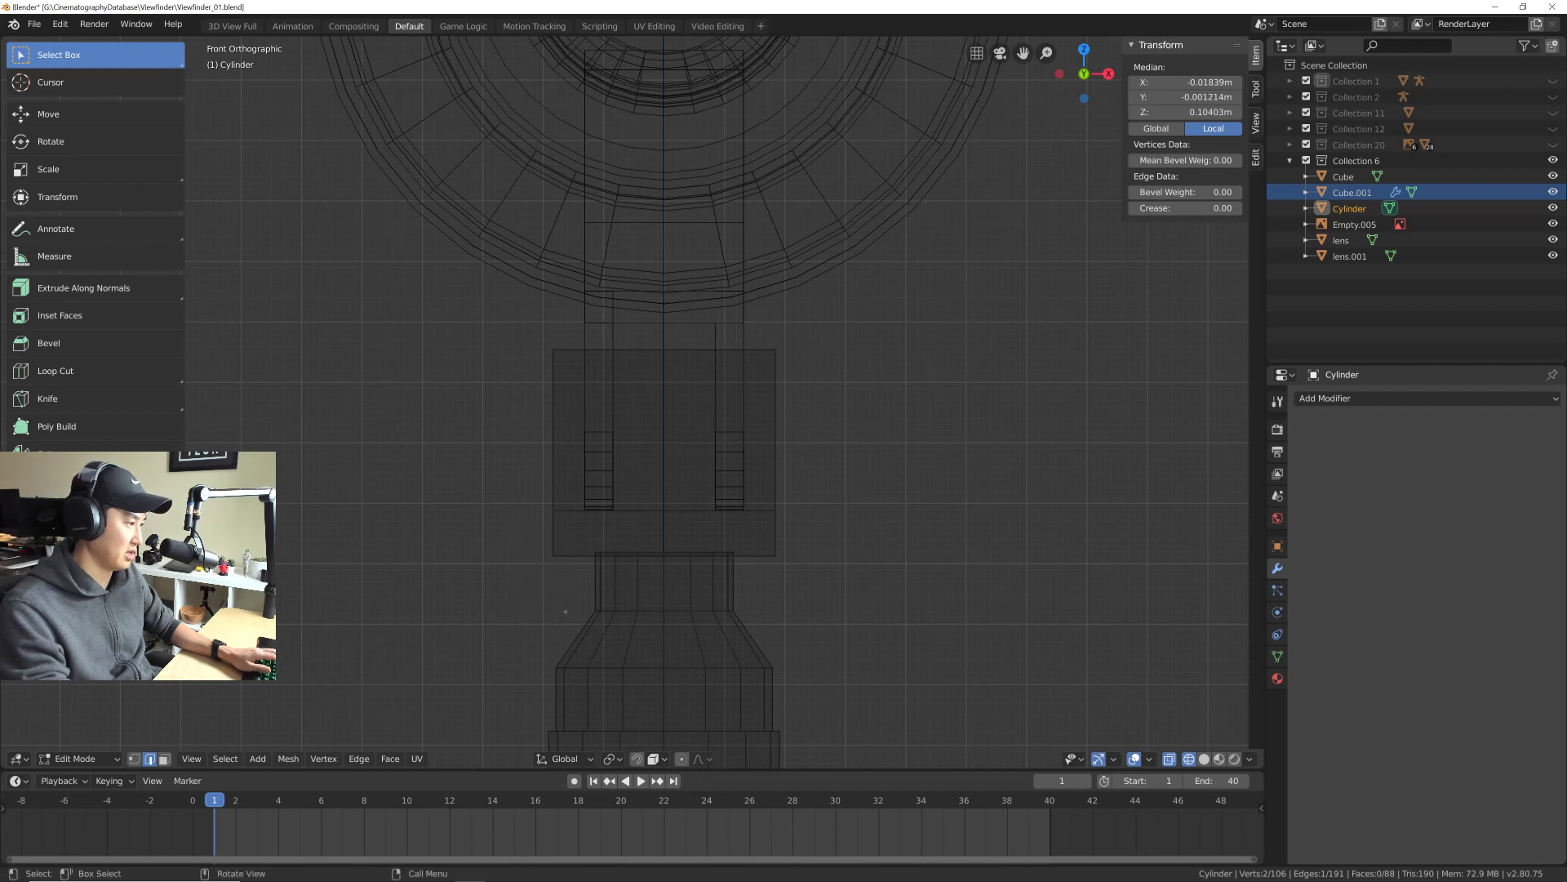
left_click(1350, 208)
scroll(713, 470, "up", 1)
middle_click_drag(713, 470, 685, 462, "shift")
left_click_drag(771, 533, 769, 572)
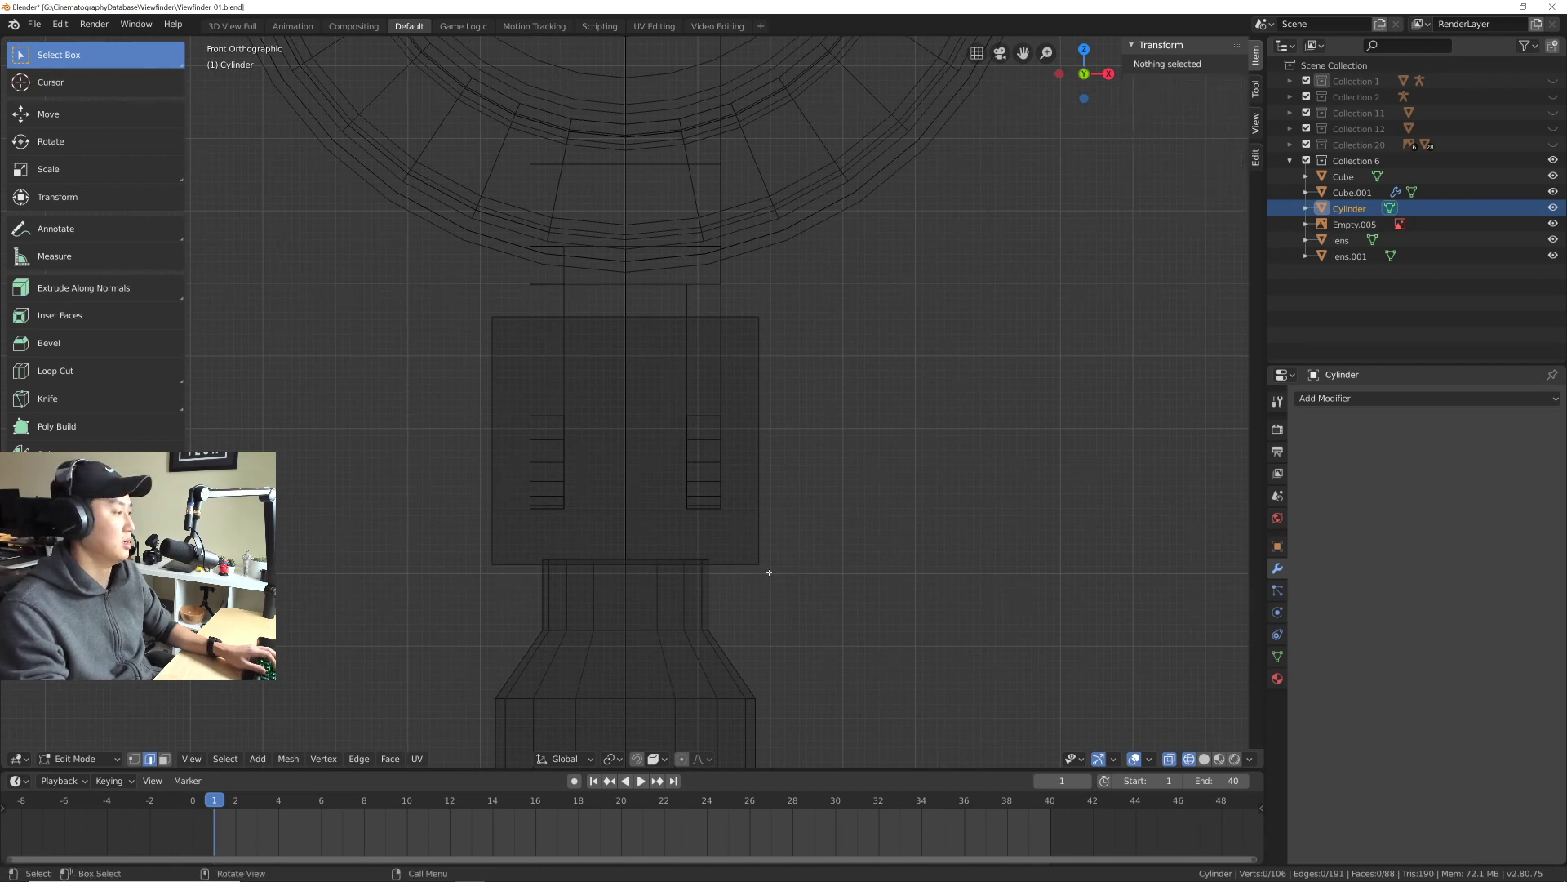
key("Tab")
key("Tab")
key("Tab")
key("Tab")
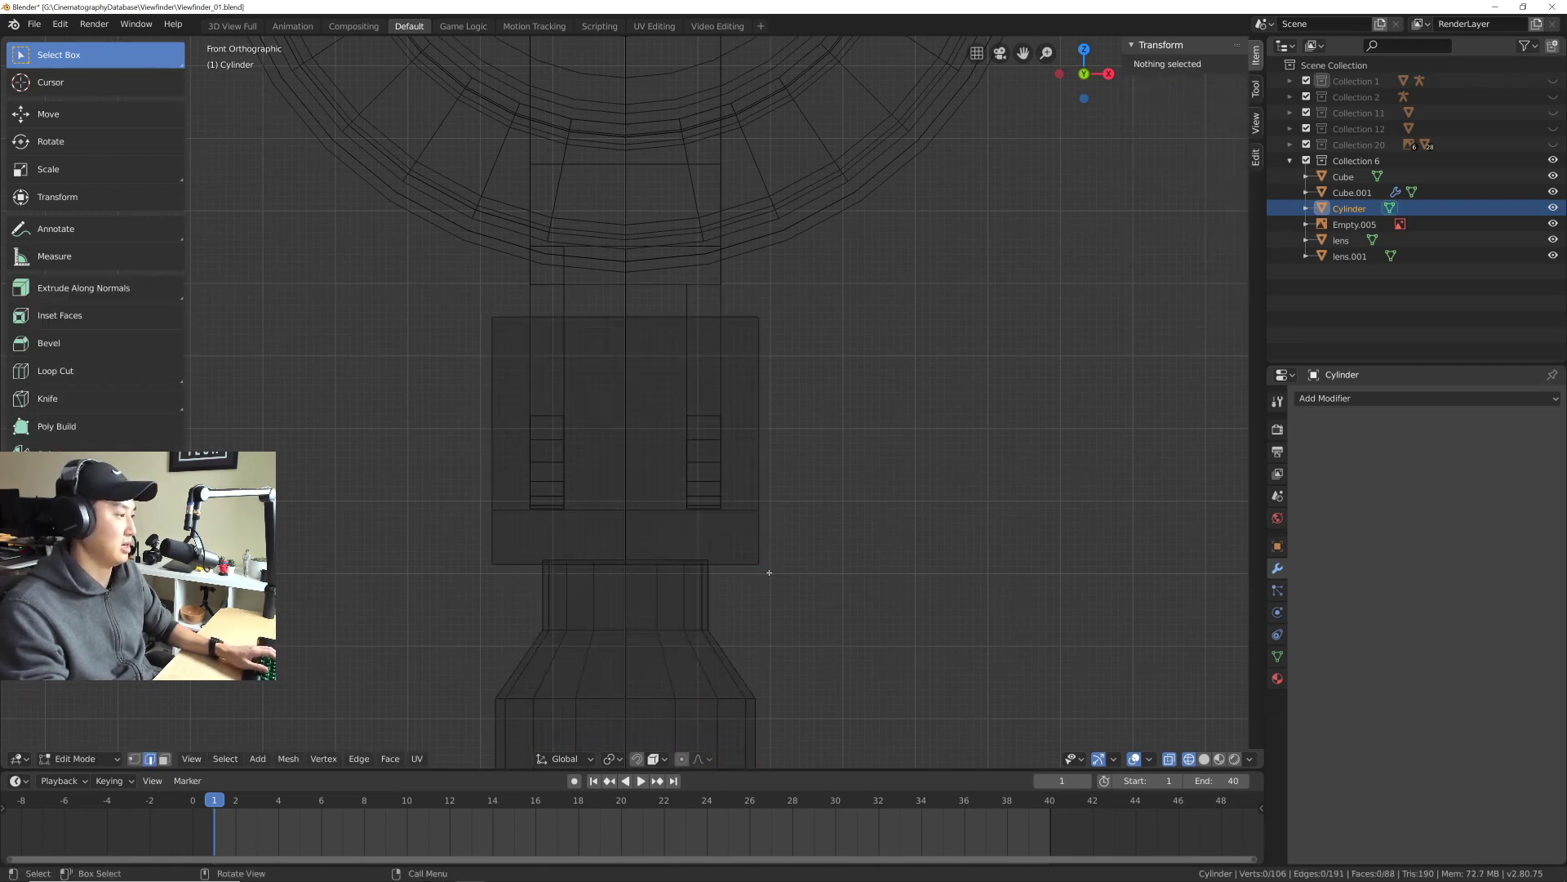
Step: Select all vertices of the handle's square block and scale it by 0.705 along X to the flanges' outer width
left_click_drag(825, 370, 424, 281)
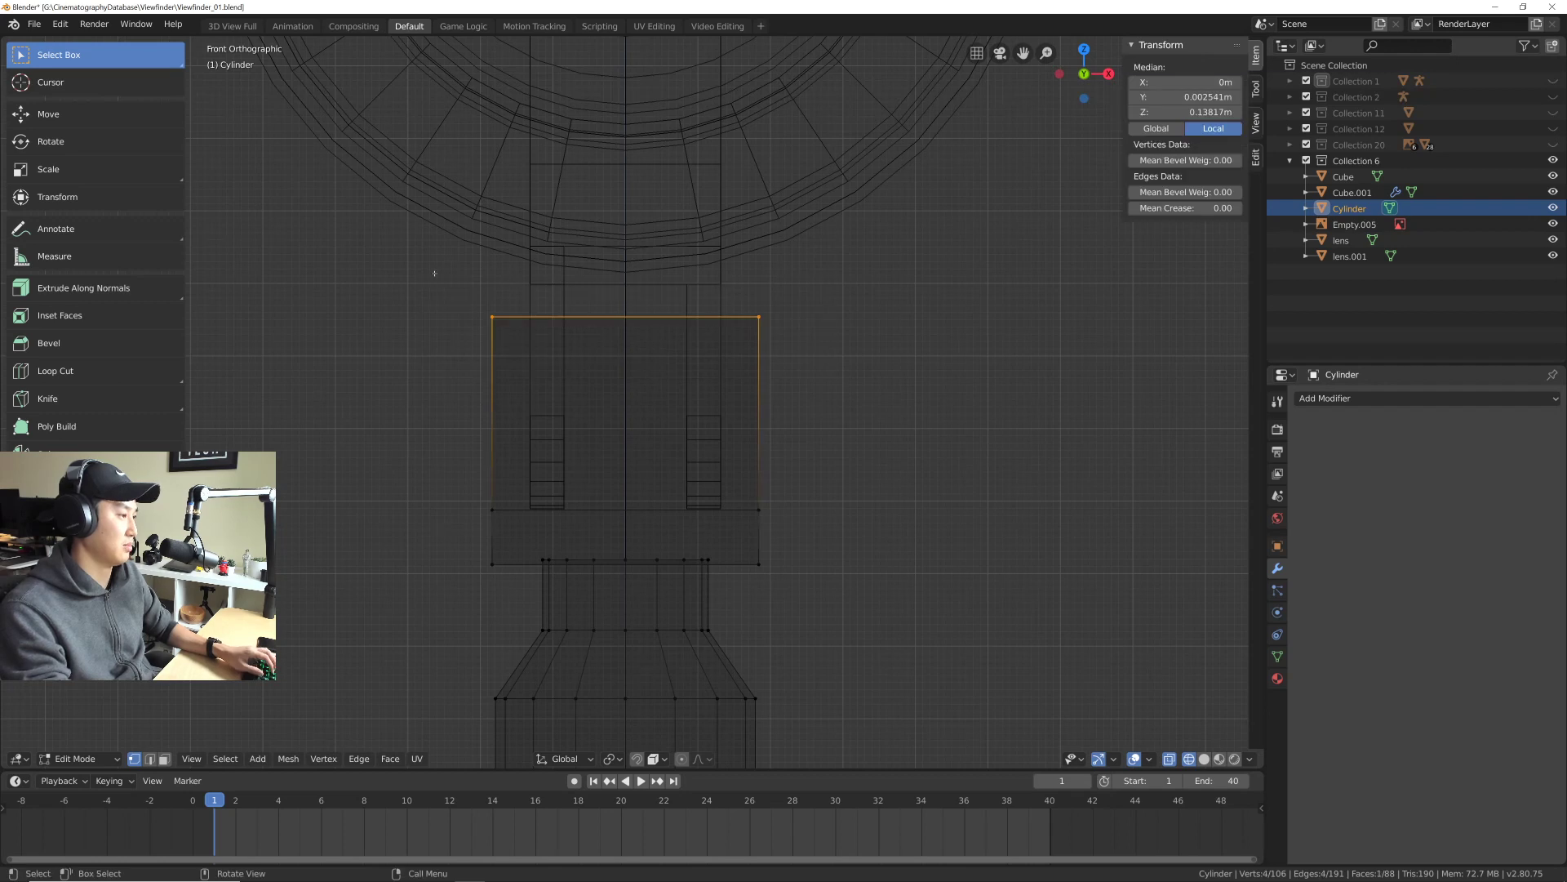
left_click_drag(375, 447, 868, 536, "shift")
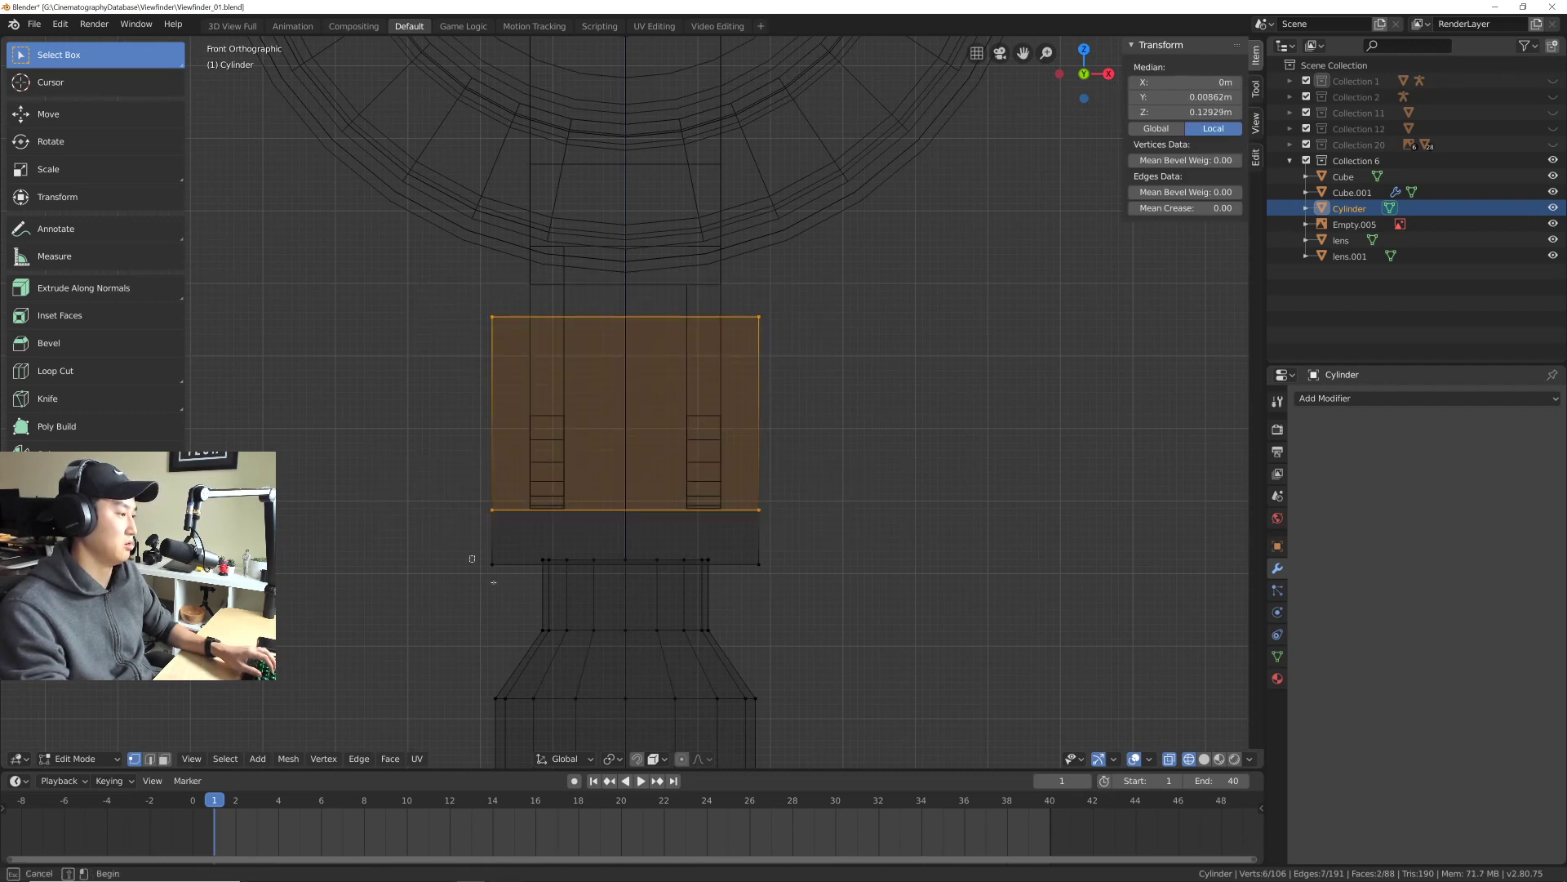
left_click(737, 574, "shift")
key("s")
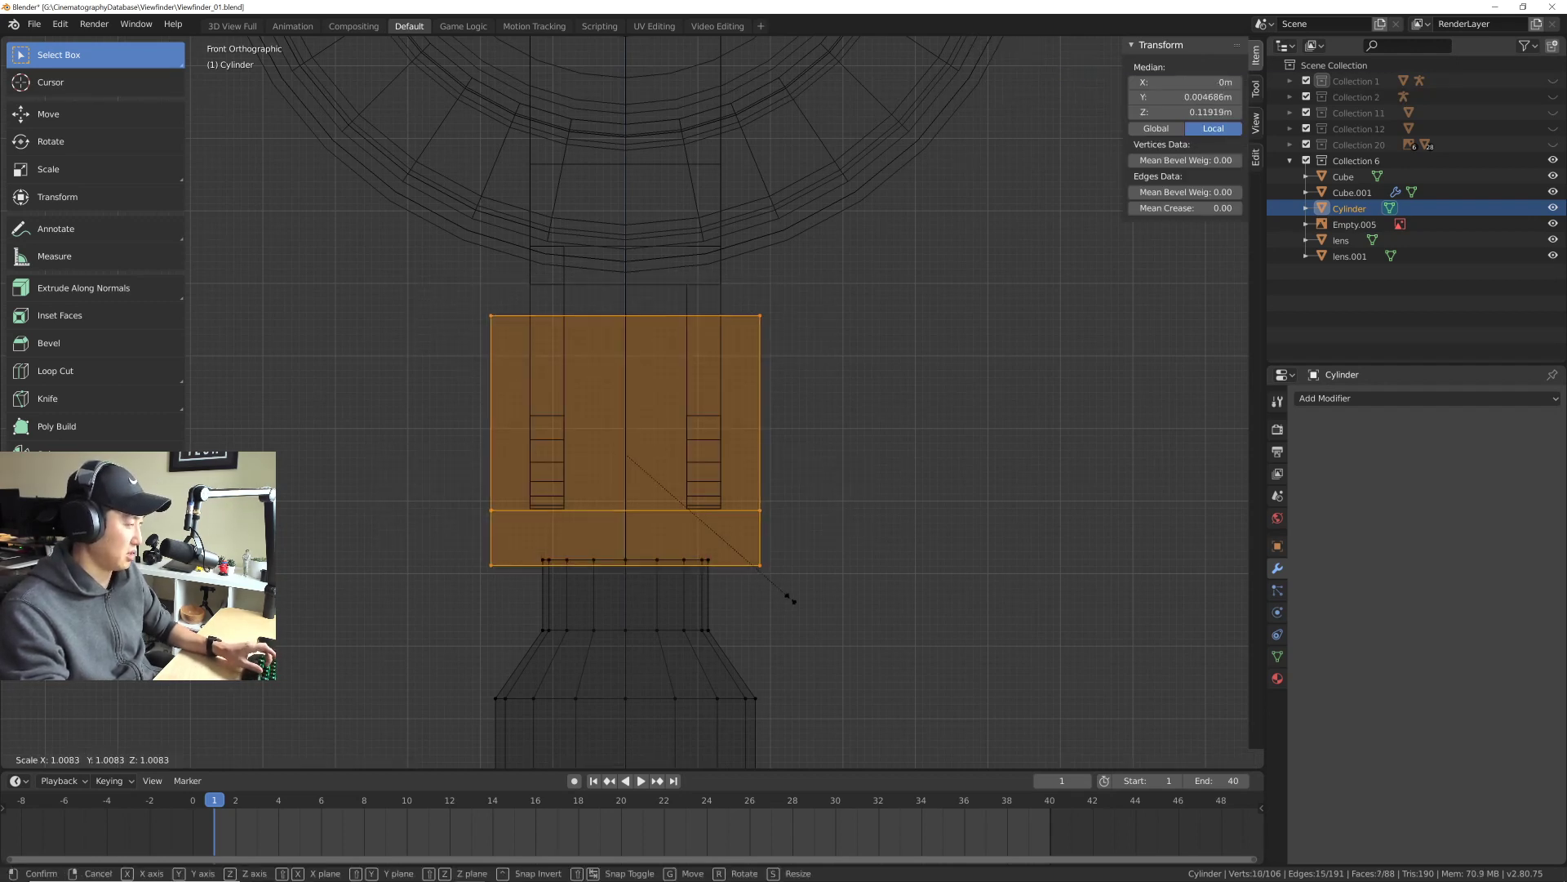
key("x")
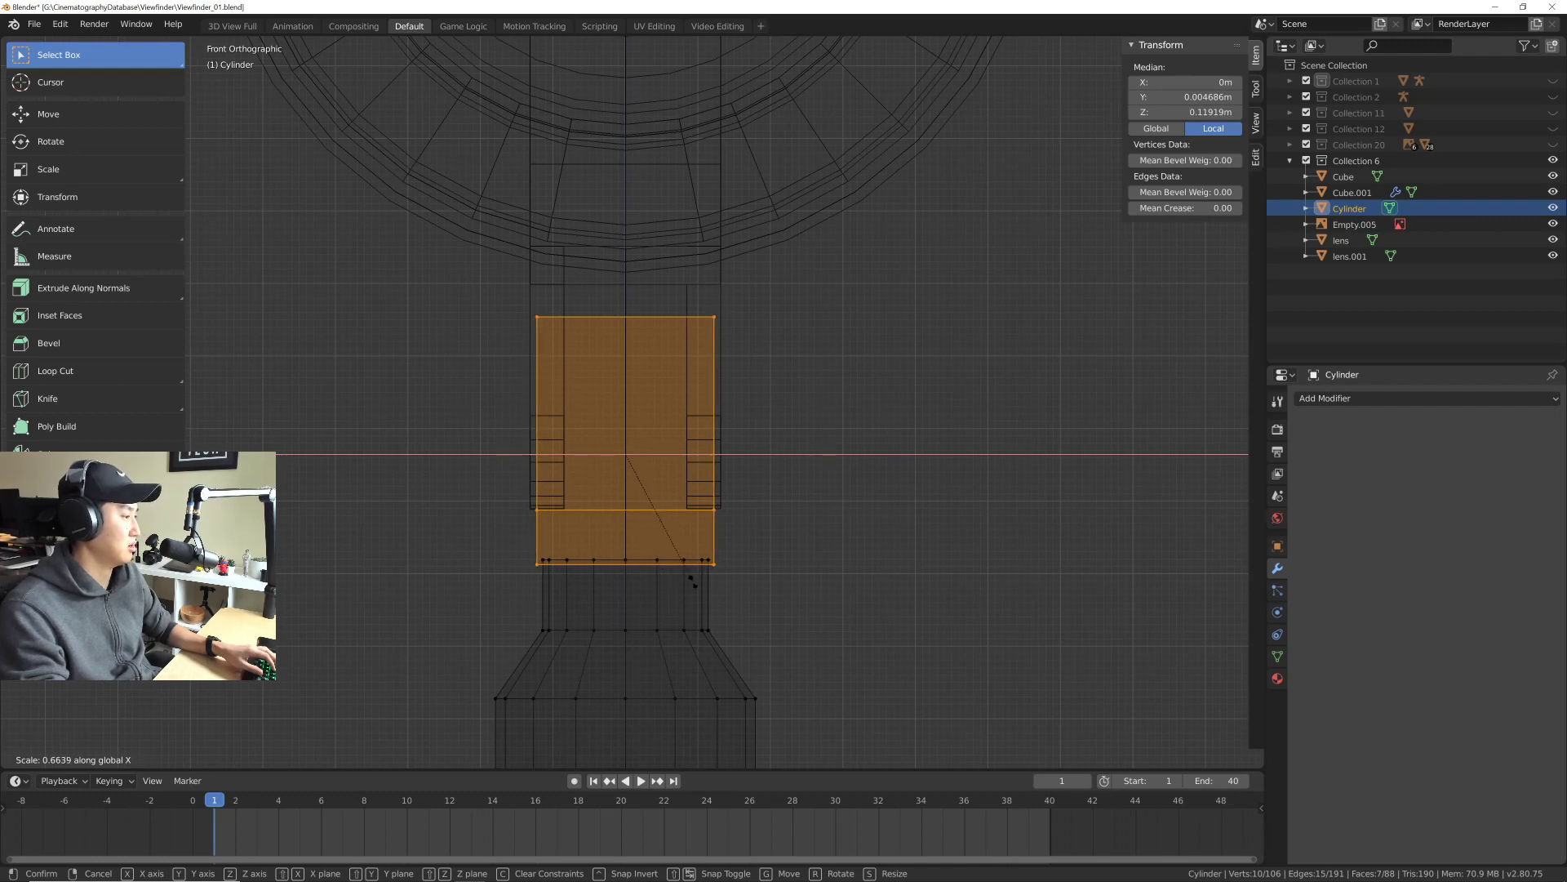
left_click(708, 580)
middle_click_drag(743, 385, 741, 439, "shift")
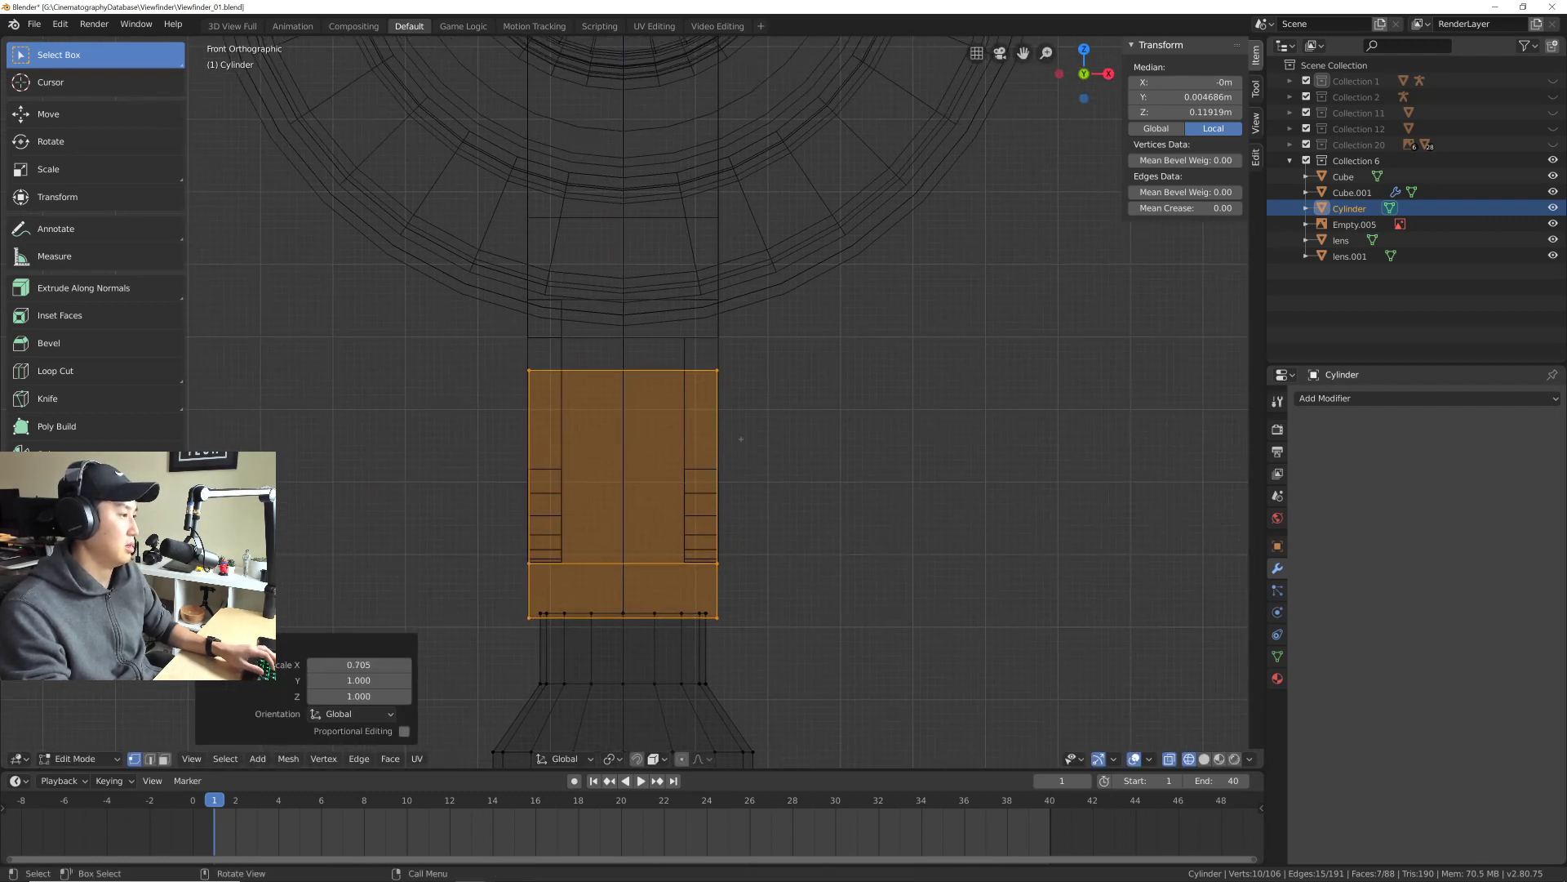
Step: Select the bracket Cube.001 and open it in Edit Mode together with the handle, with no vertices selected
key("Tab")
key("alt+a")
left_click(669, 347)
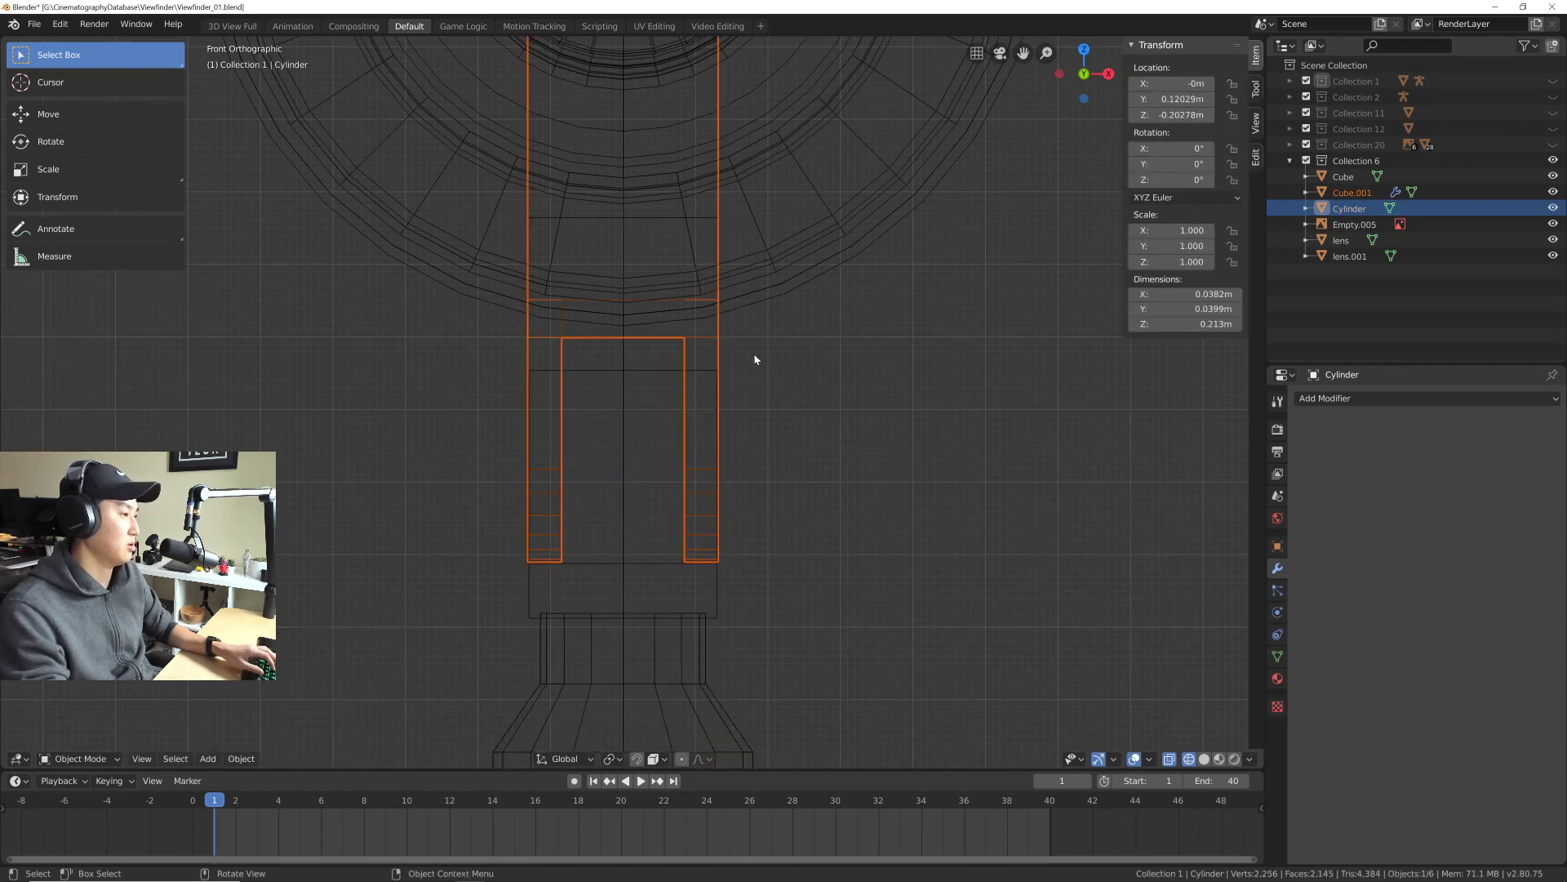
middle_click_drag(752, 357, 686, 431, "shift")
scroll(697, 383, "down", 2)
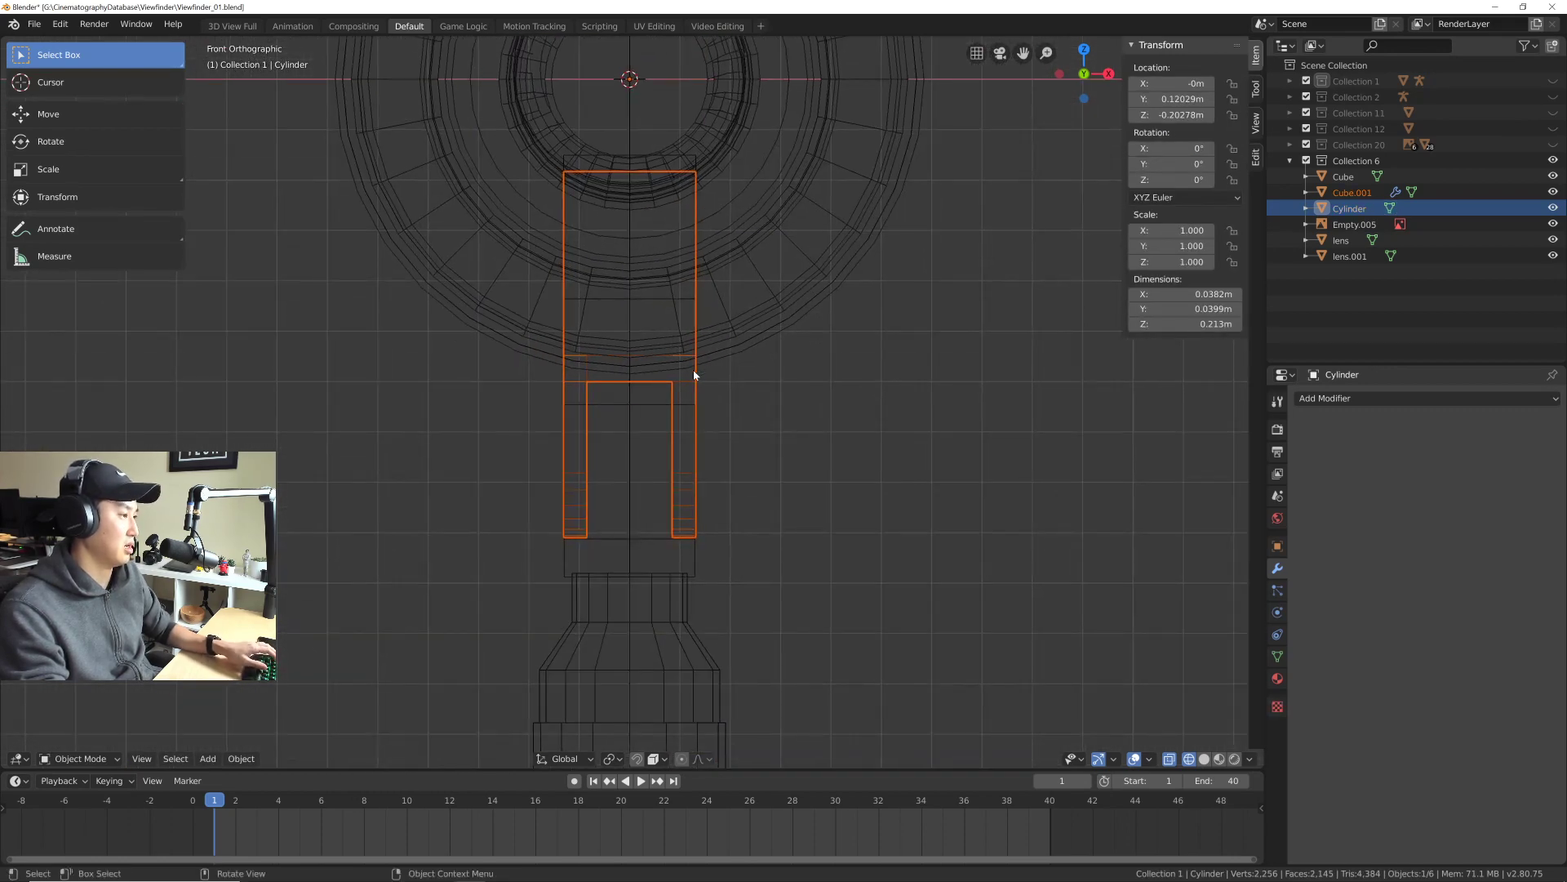
key("Tab")
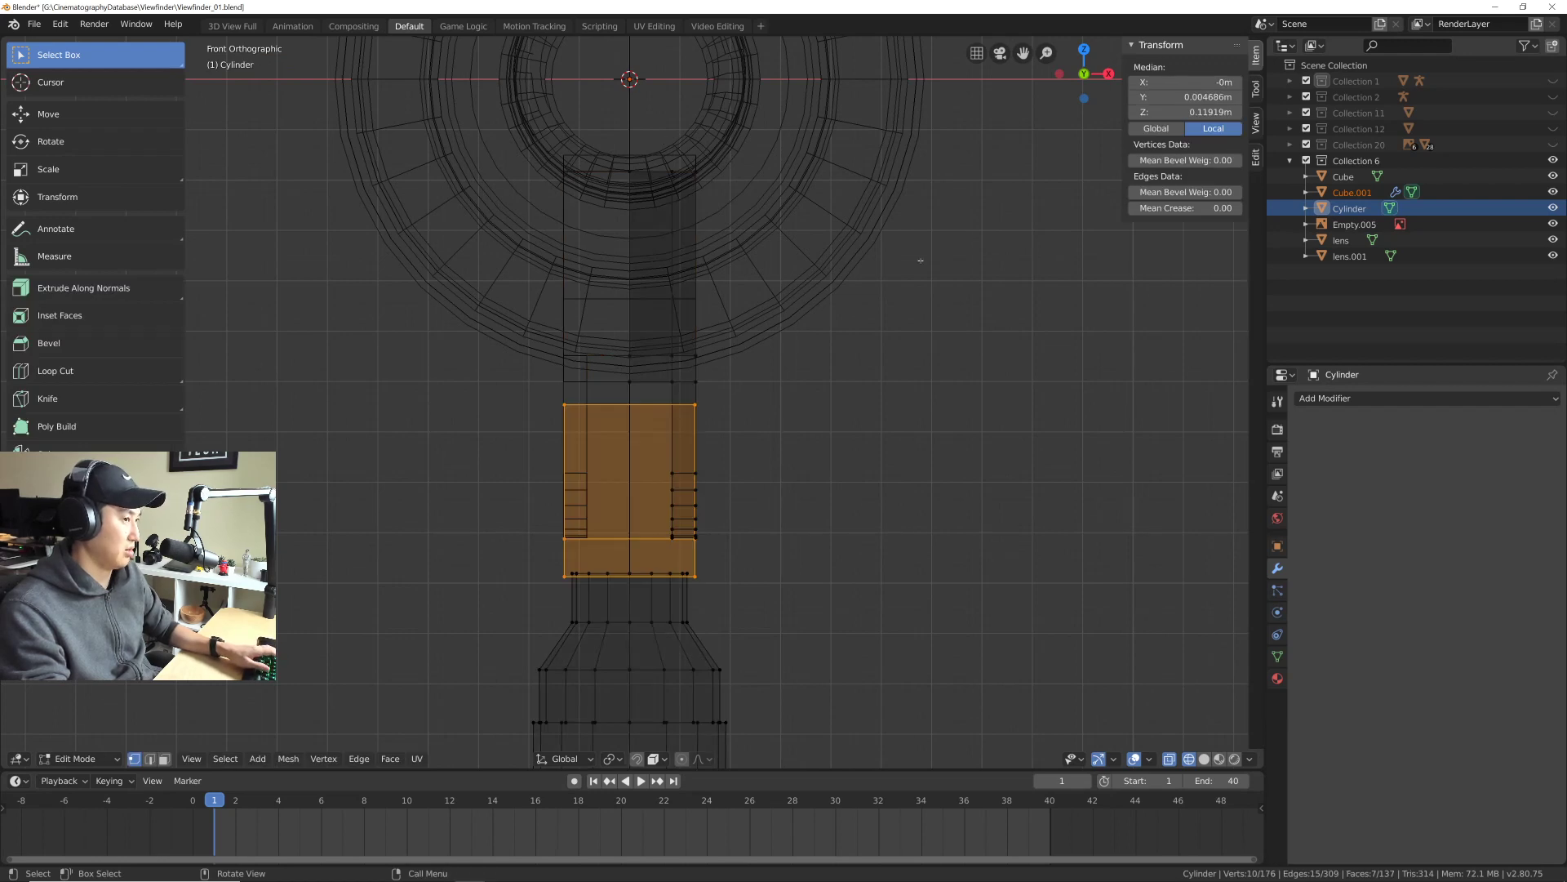
key("Tab")
key("alt+a")
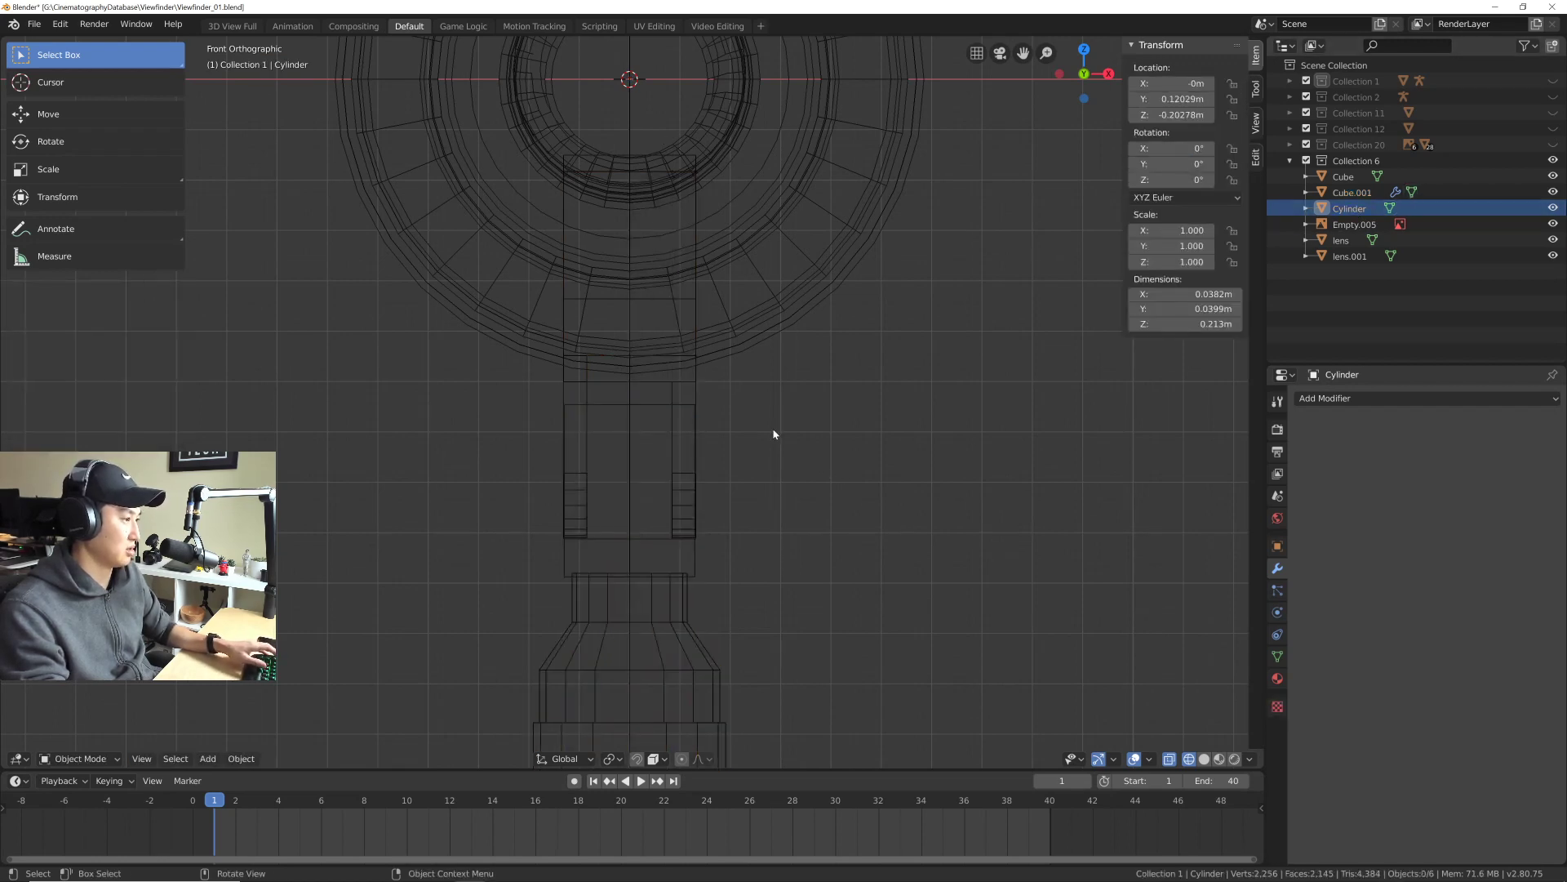
left_click_drag(738, 390, 746, 394)
key("Tab")
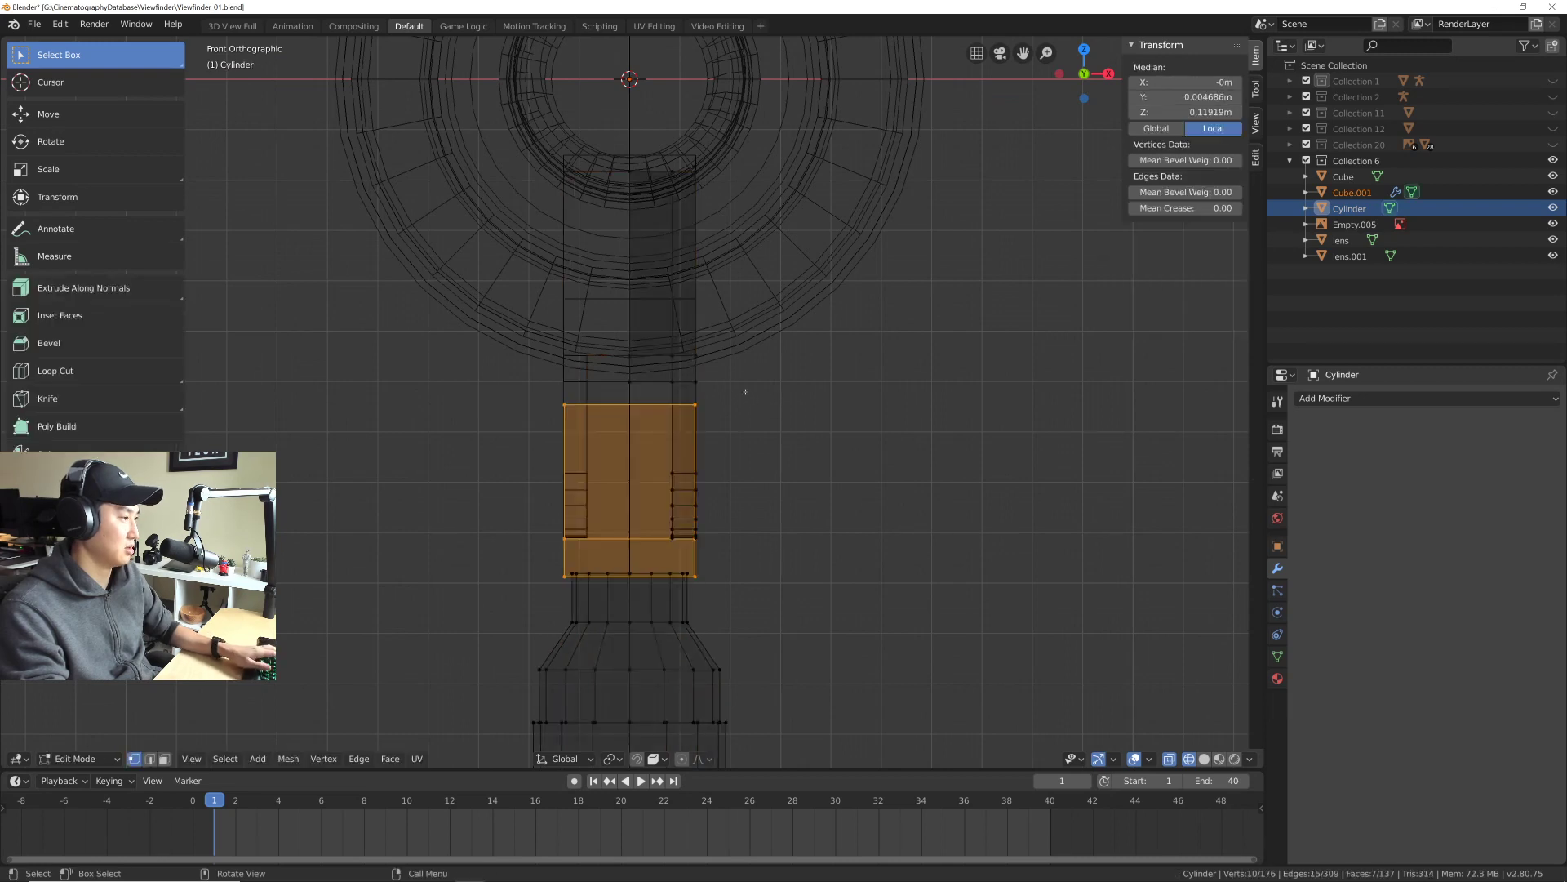
left_click_drag(652, 140, 780, 620)
key("alt+a")
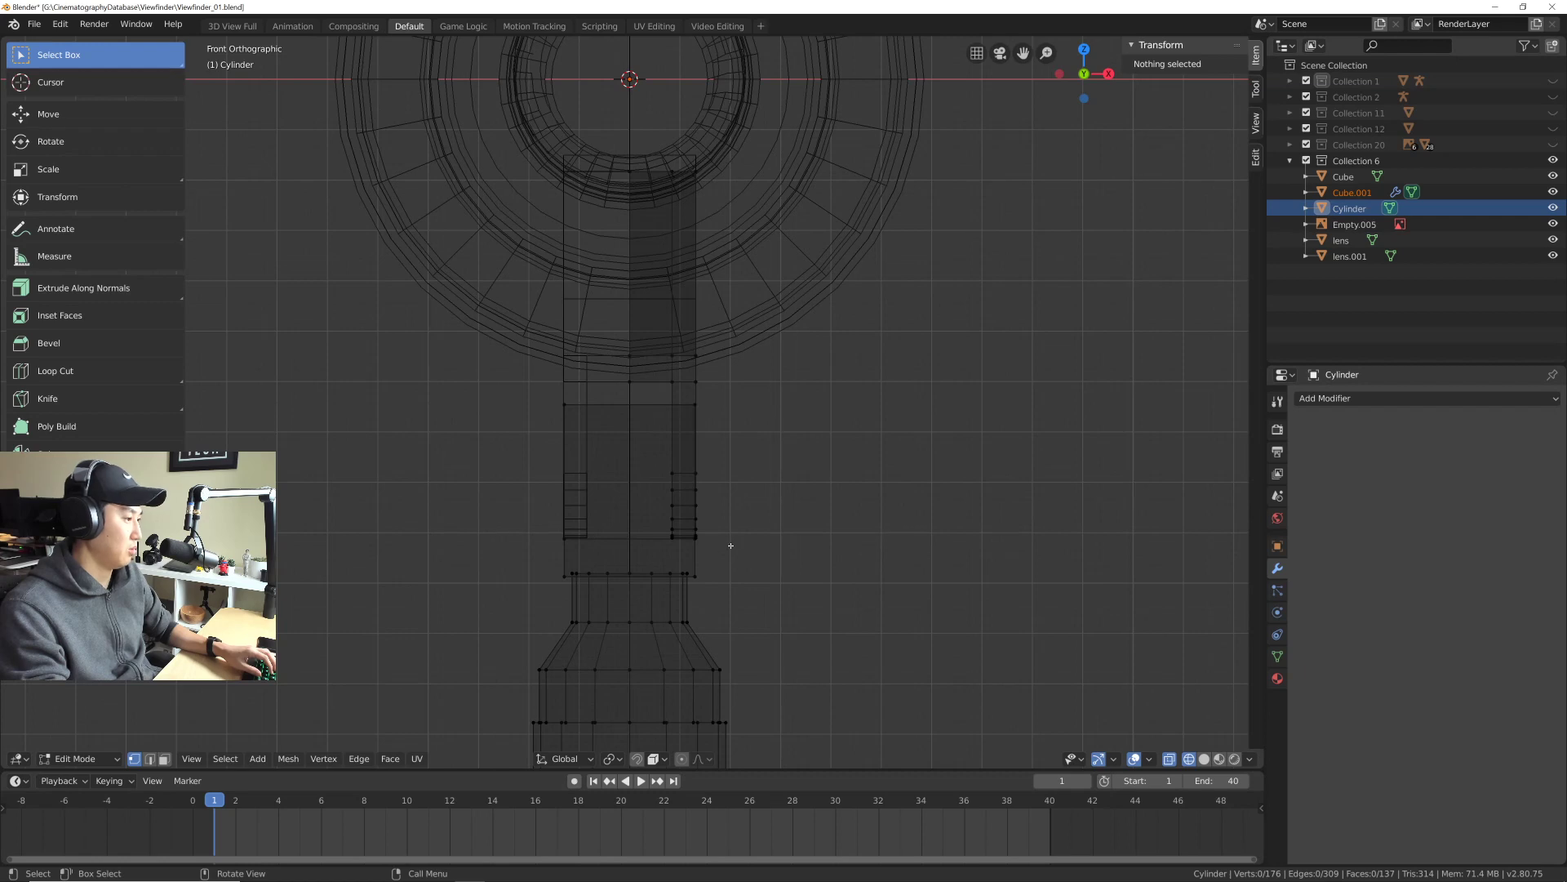
Step: Select the bracket's flange vertices on the positive X side and remove the handle block's corner vertices from the selection
scroll(715, 515, "up", 2)
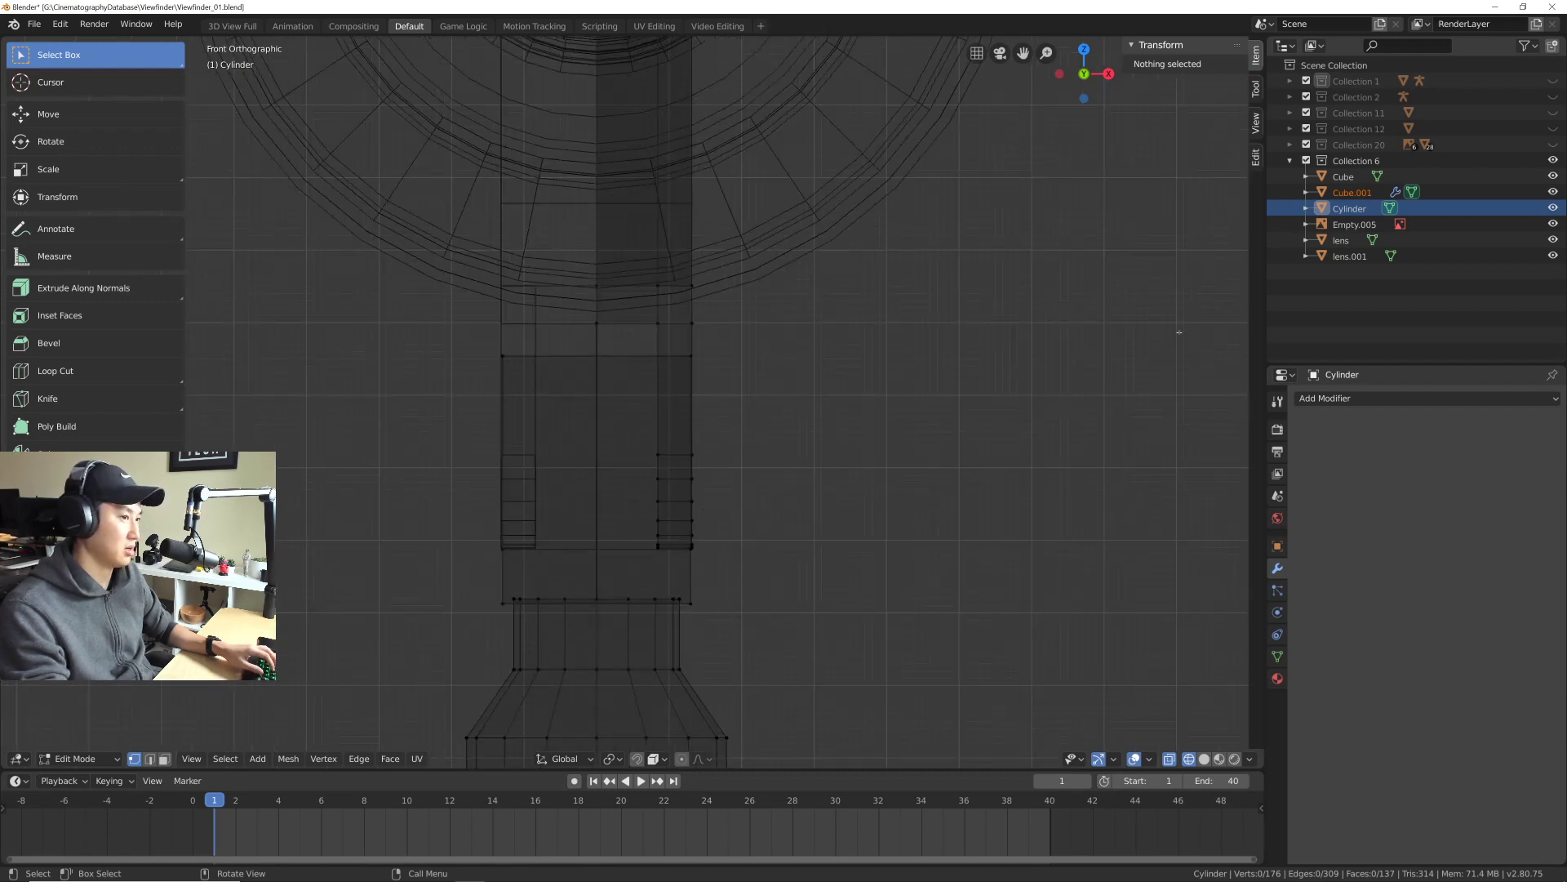
key("Tab")
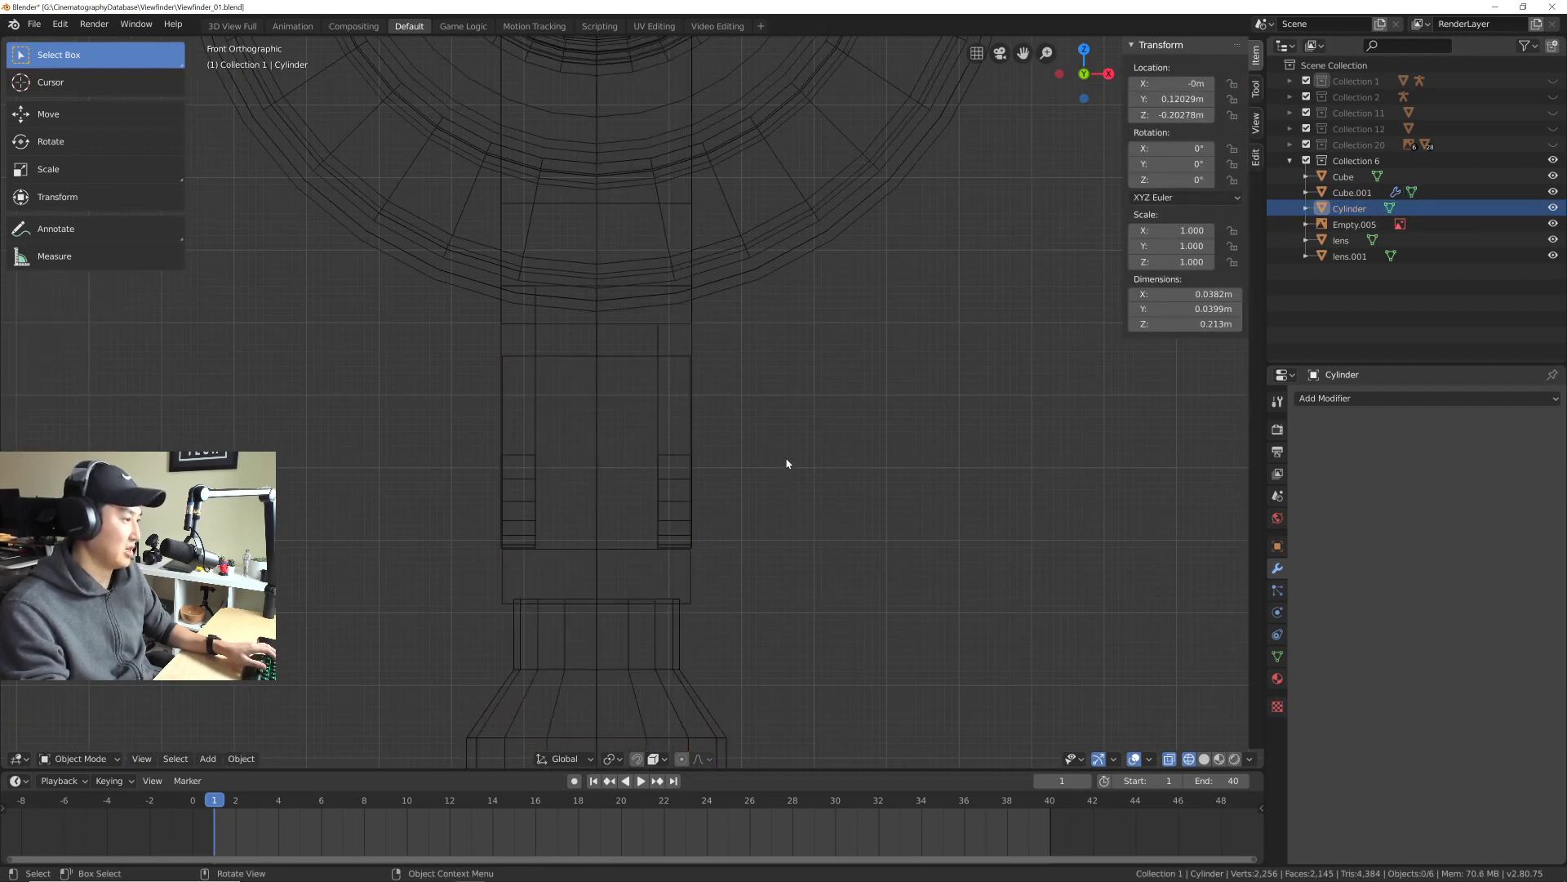
left_click(680, 341)
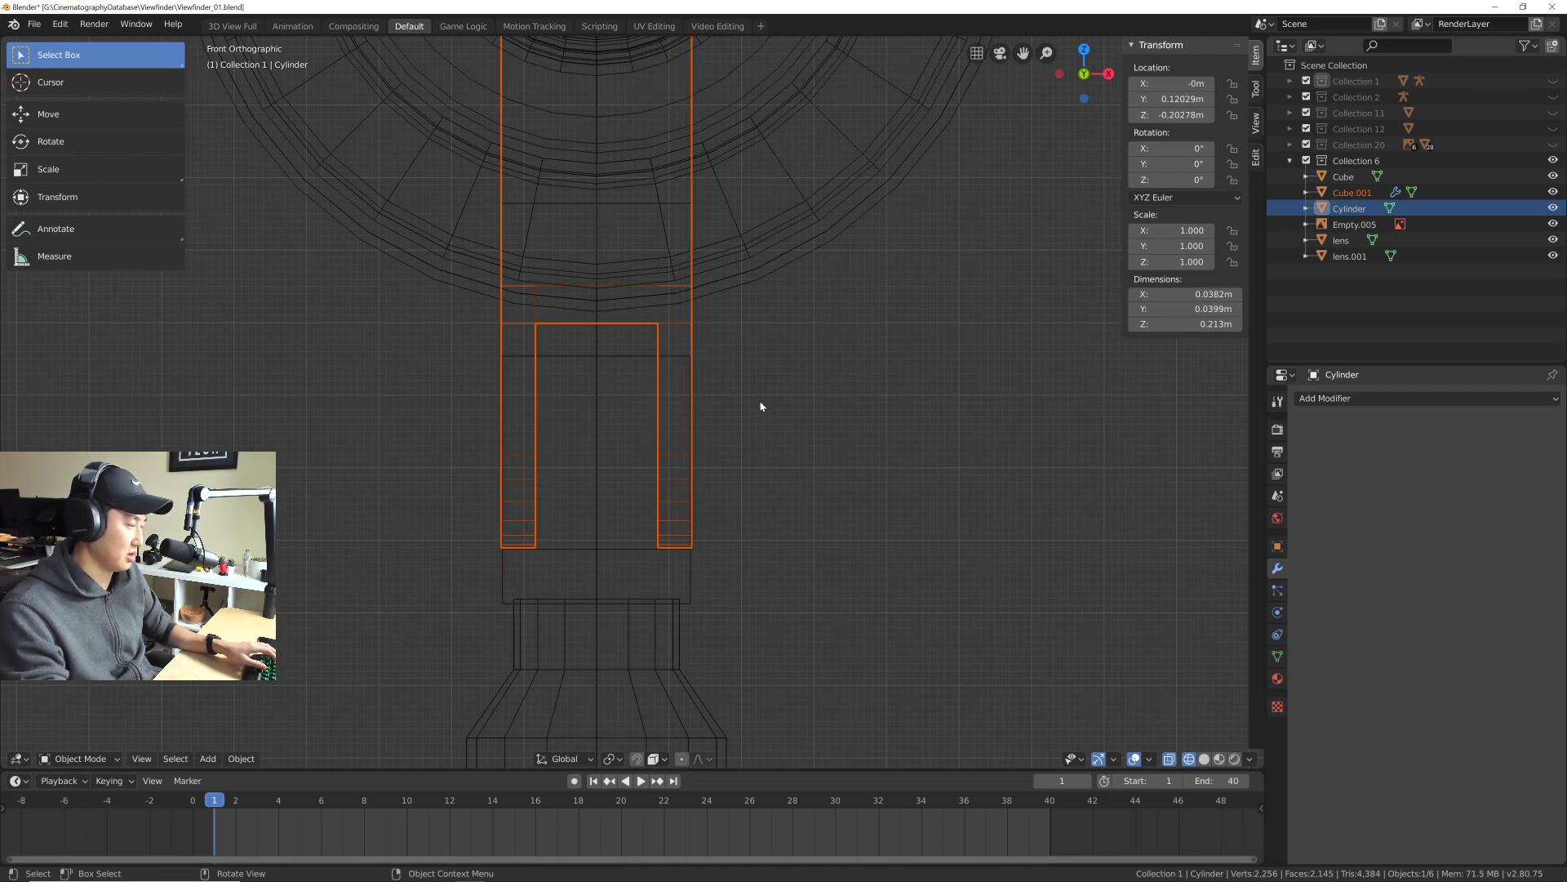
key("Tab")
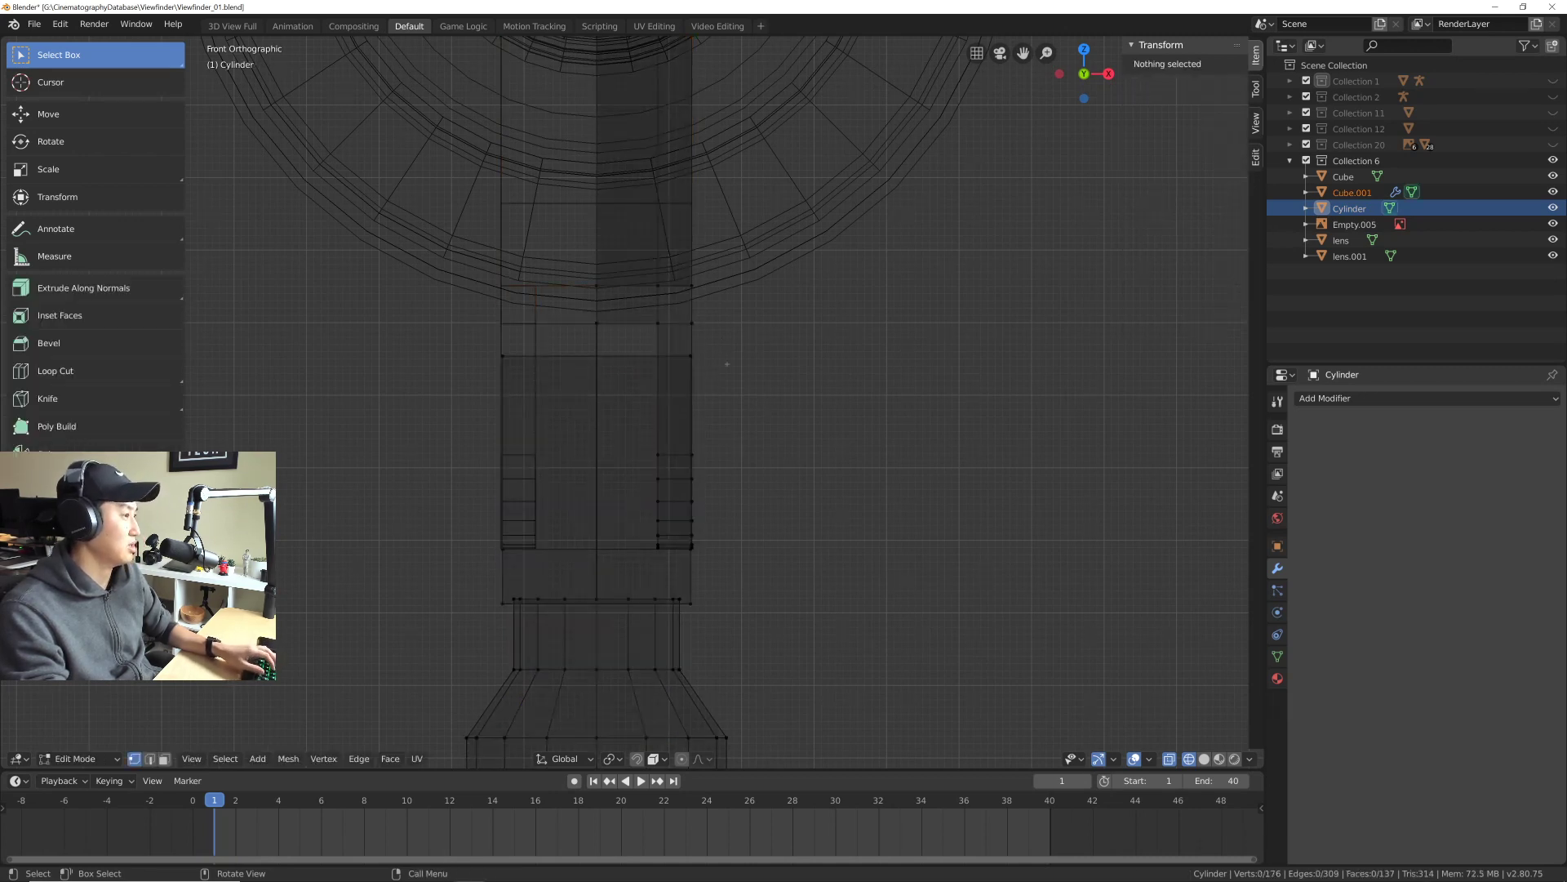
left_click_drag(639, 269, 742, 551)
middle_click_drag(740, 443, 665, 423)
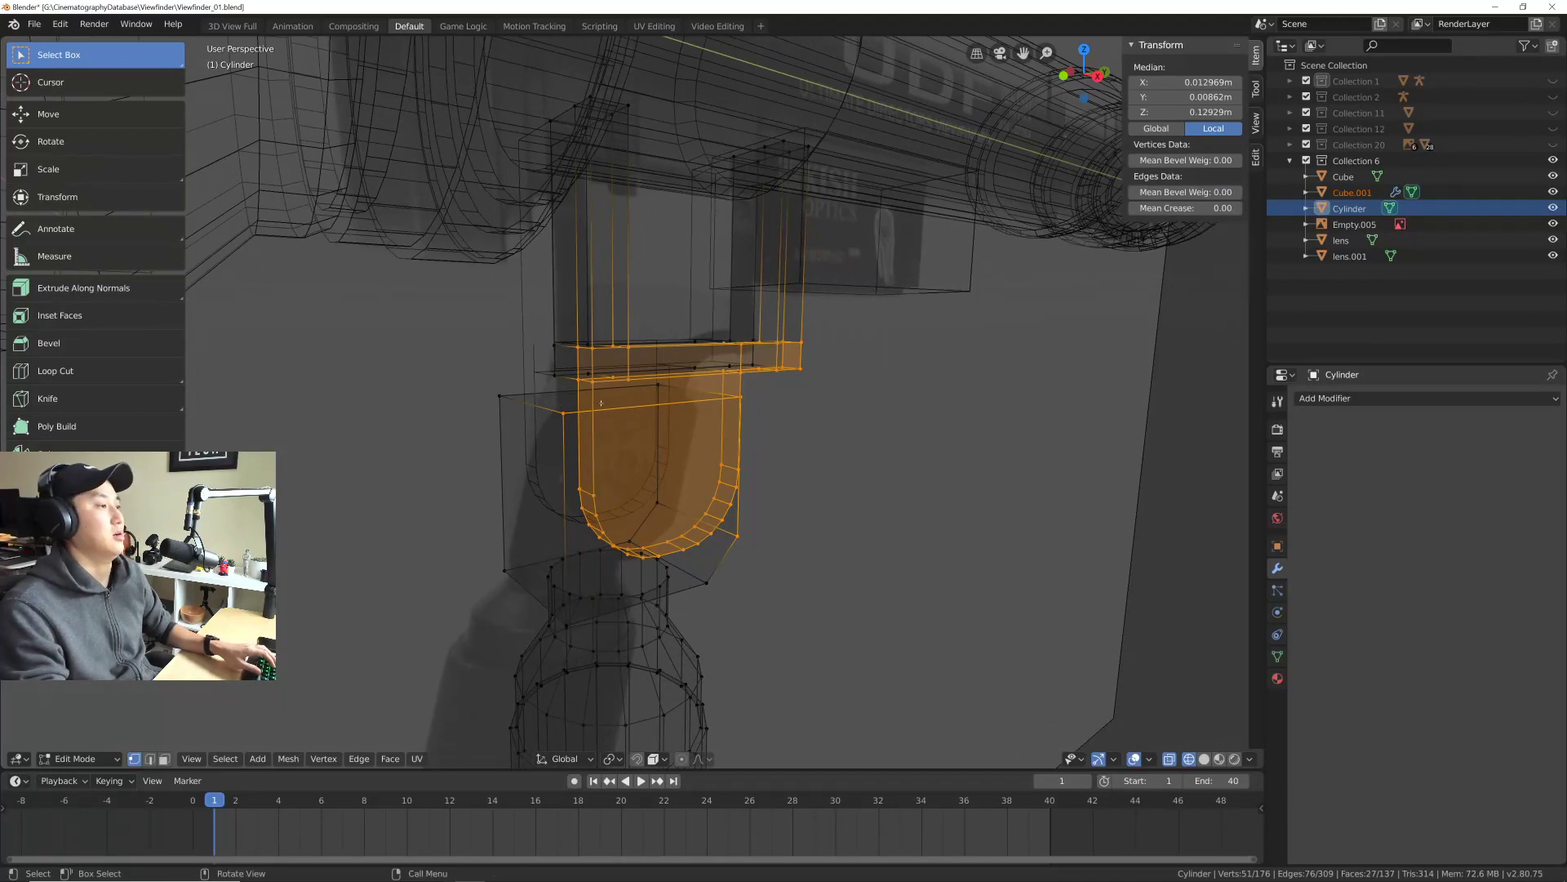
left_click(563, 410, "shift")
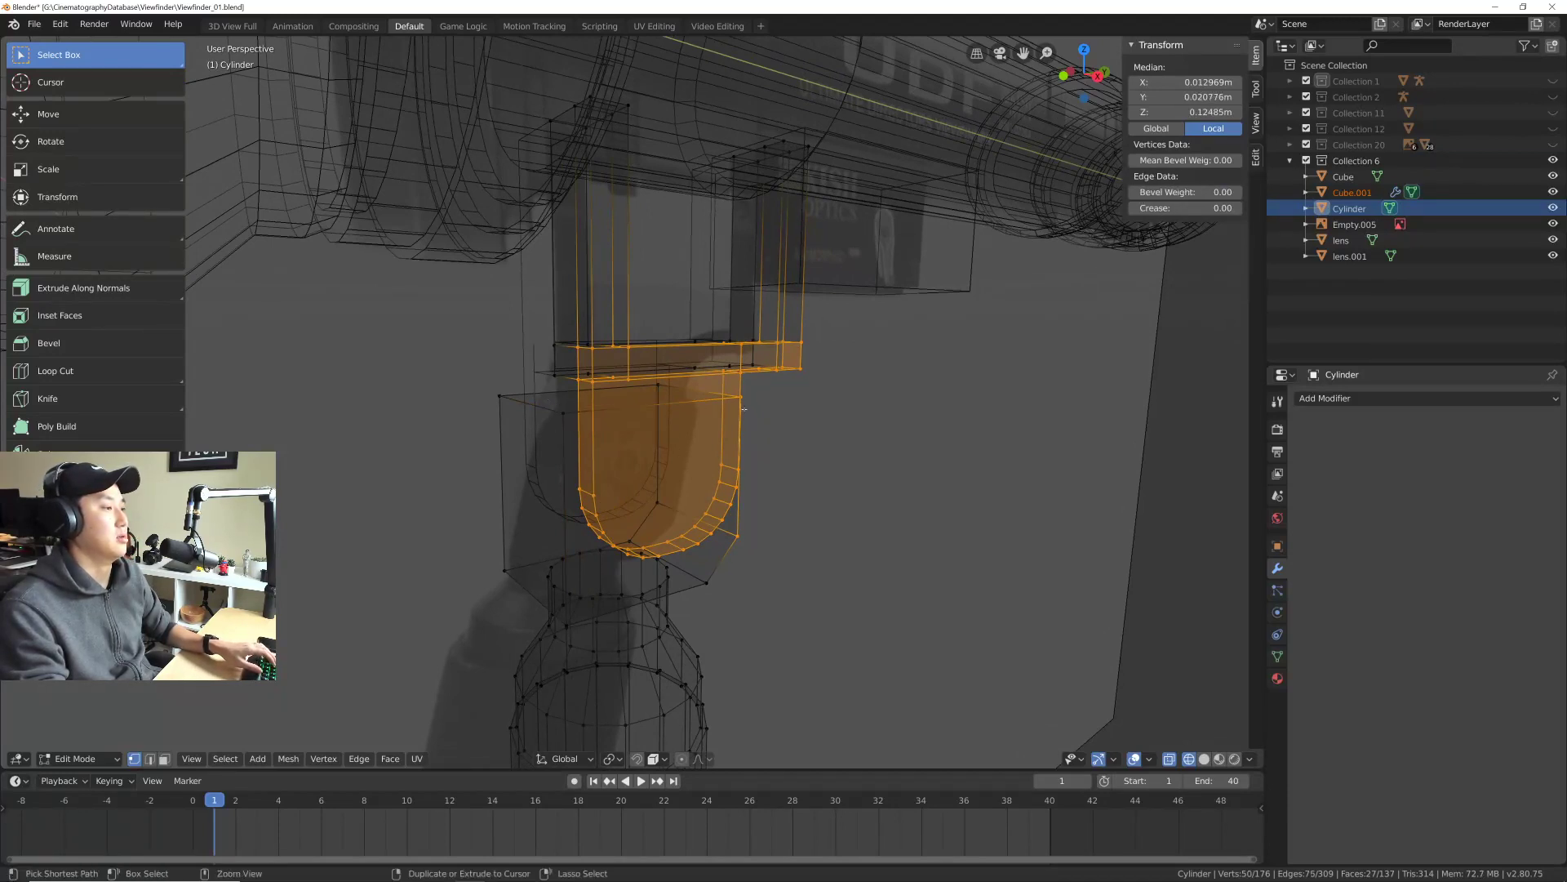
left_click(731, 408, "shift")
left_click(739, 535, "shift")
middle_click_drag(749, 532, 651, 490)
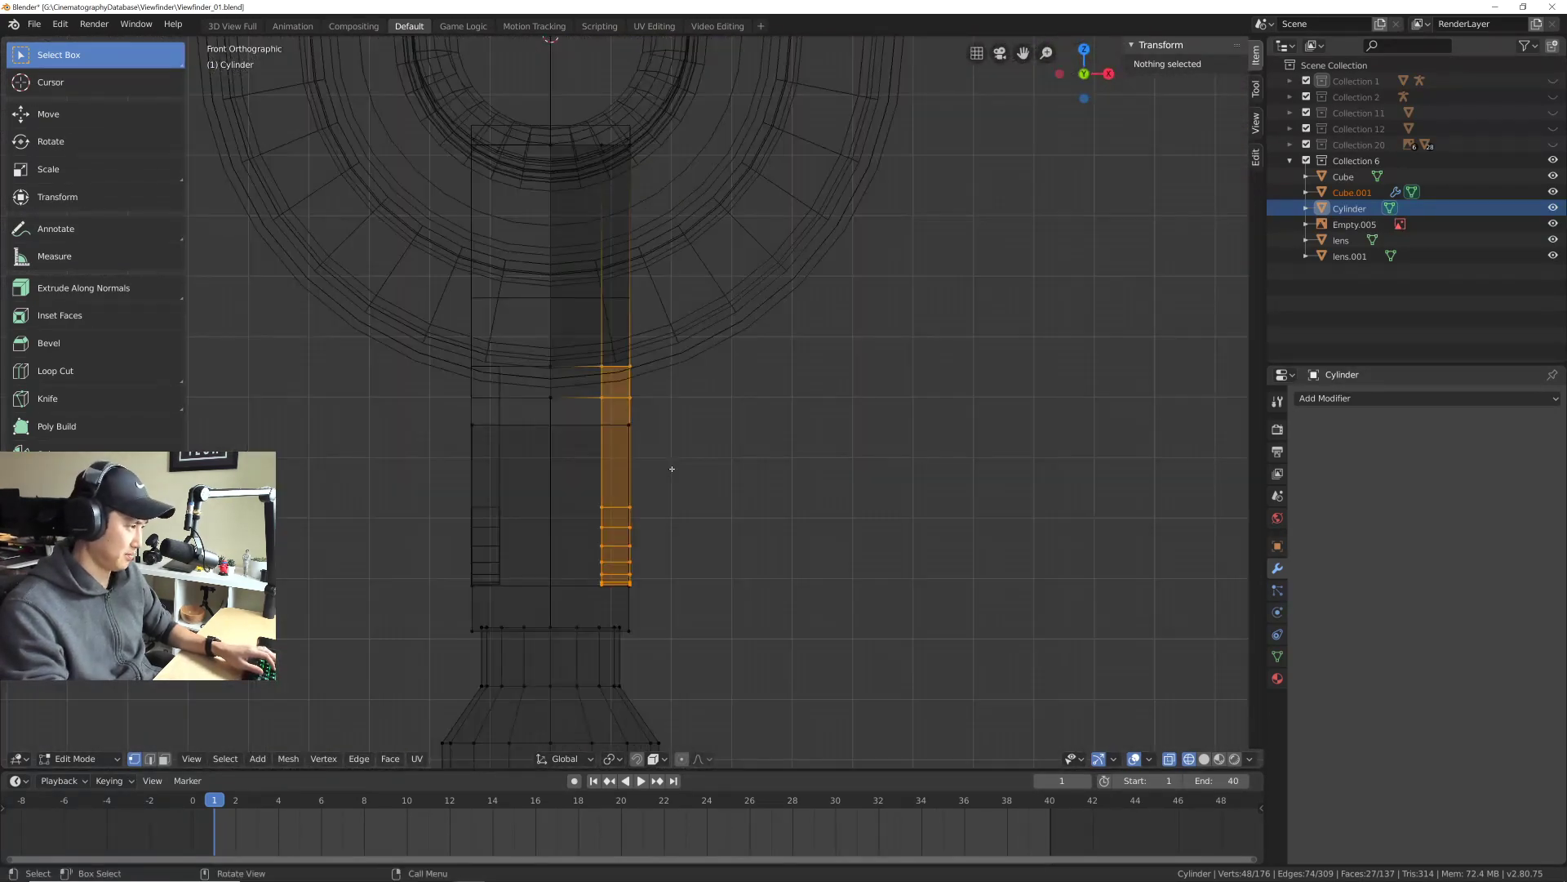
key("g")
key("x")
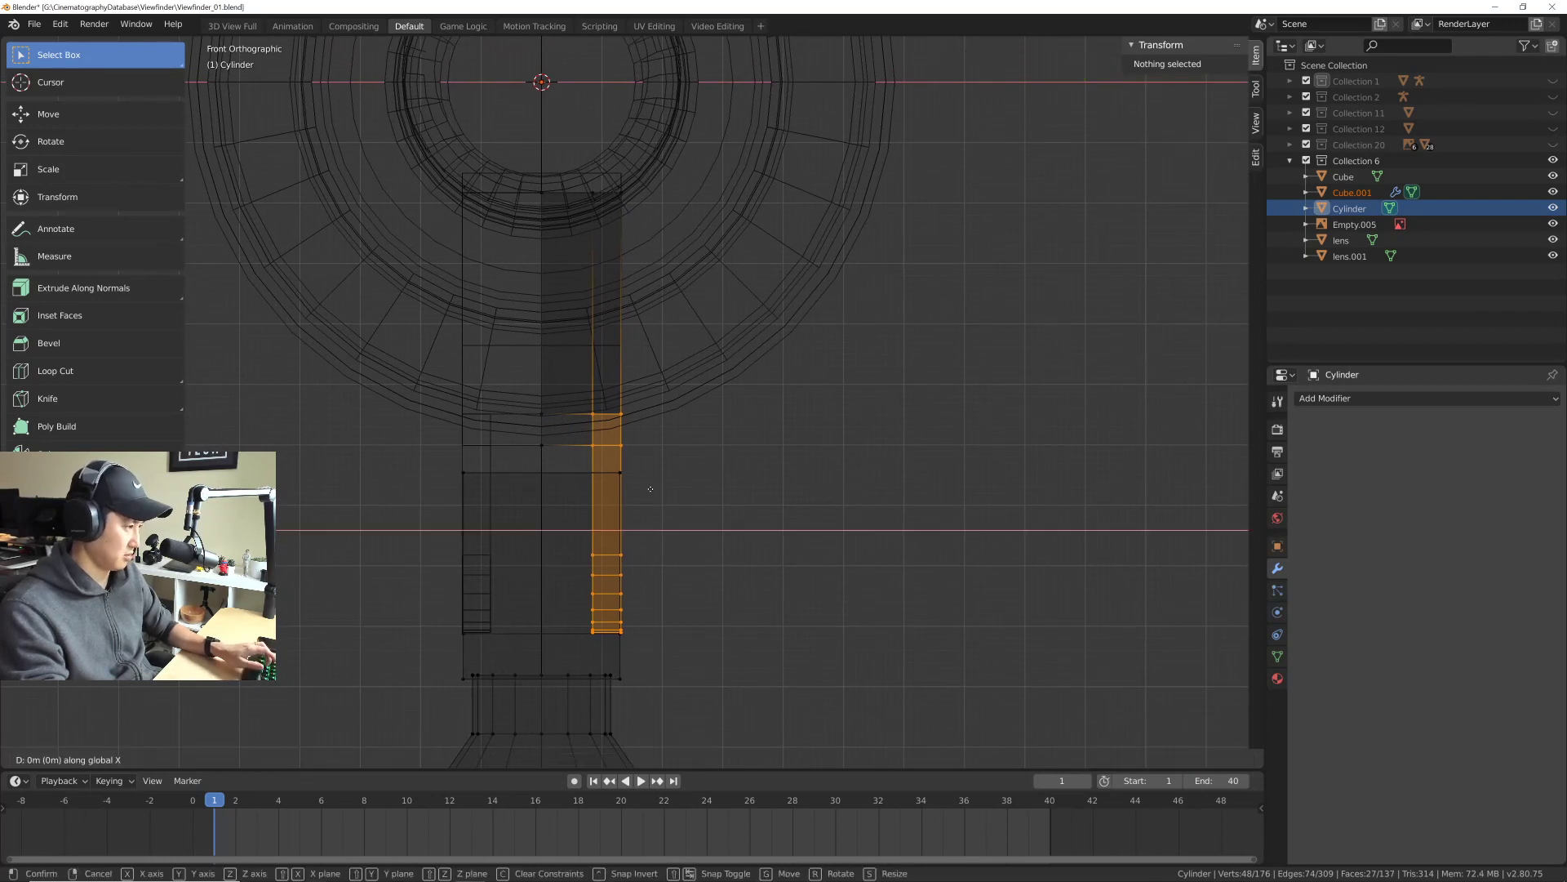
key("Escape")
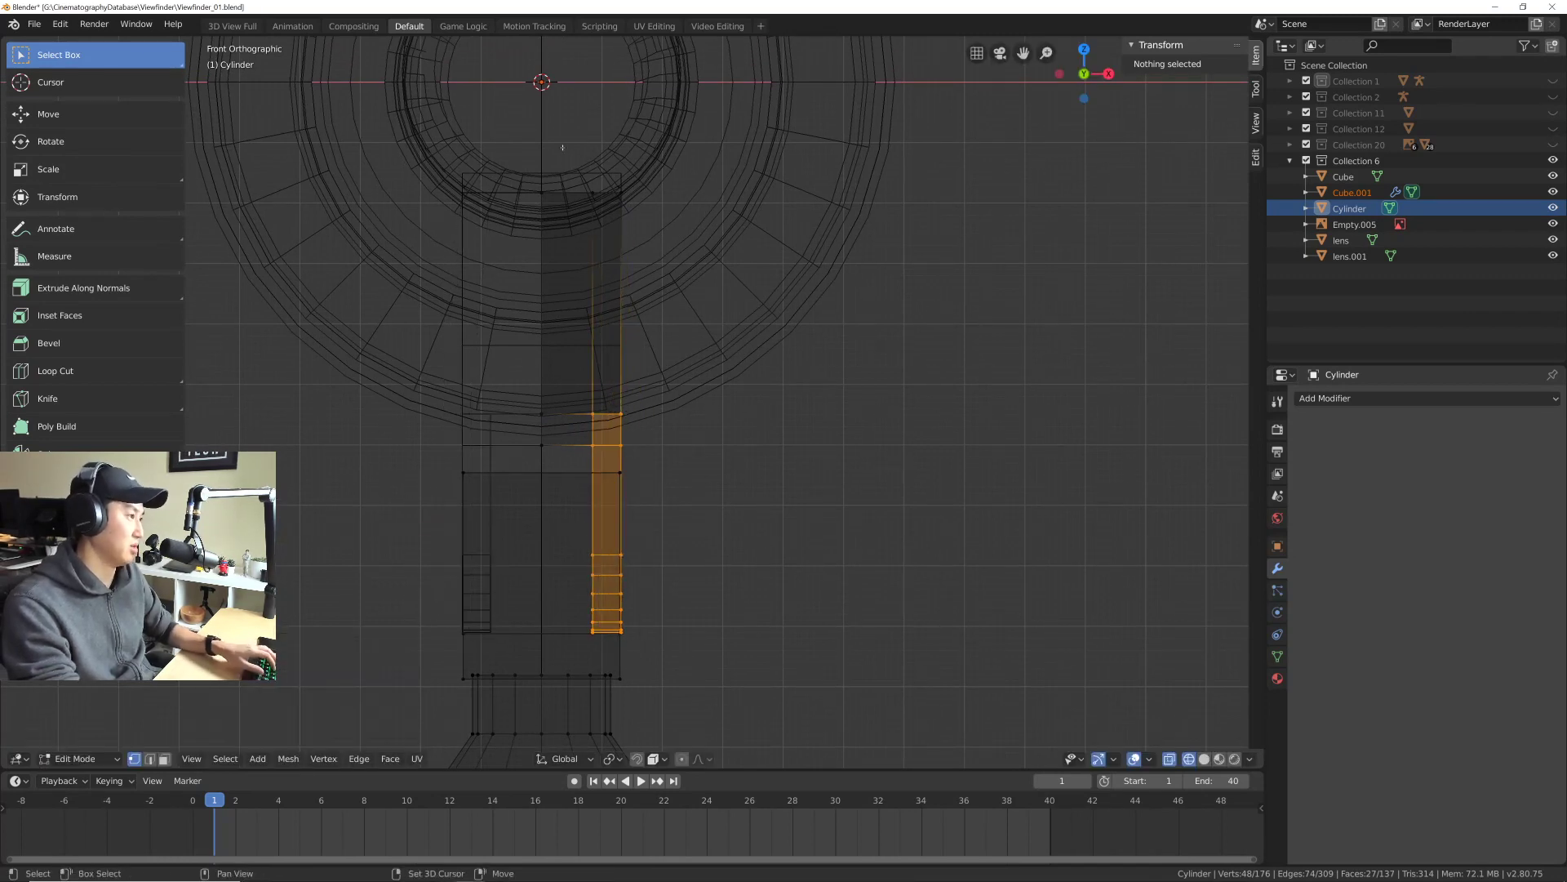
Step: Move the bracket's flange and upright vertices on the positive X side outward about 0.005 m along X
key("g")
key("x")
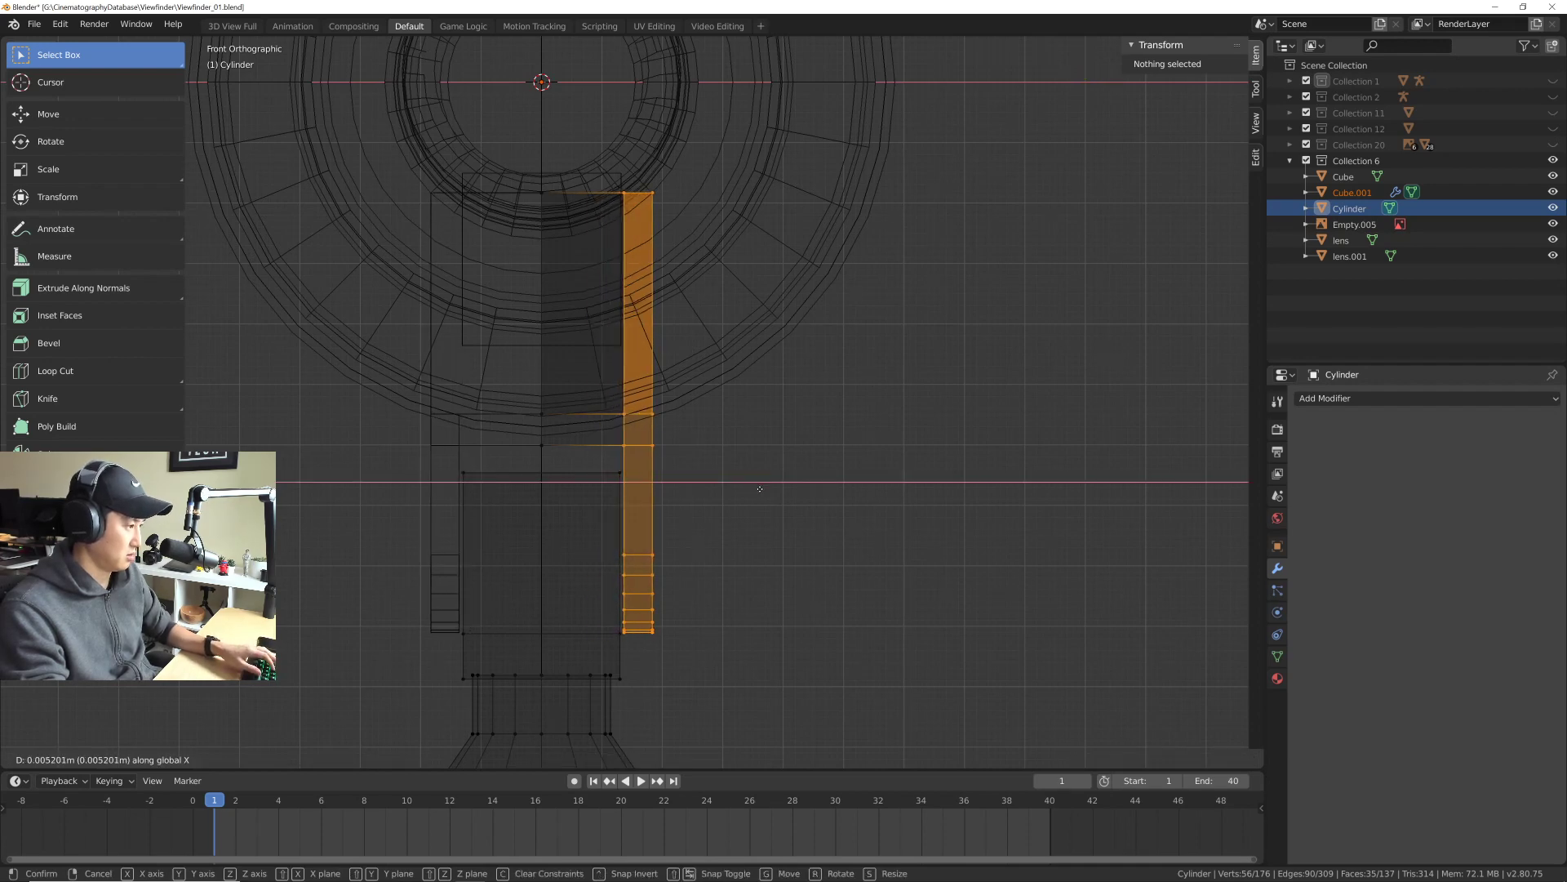
left_click(759, 489)
middle_click_drag(760, 488, 814, 662, "shift")
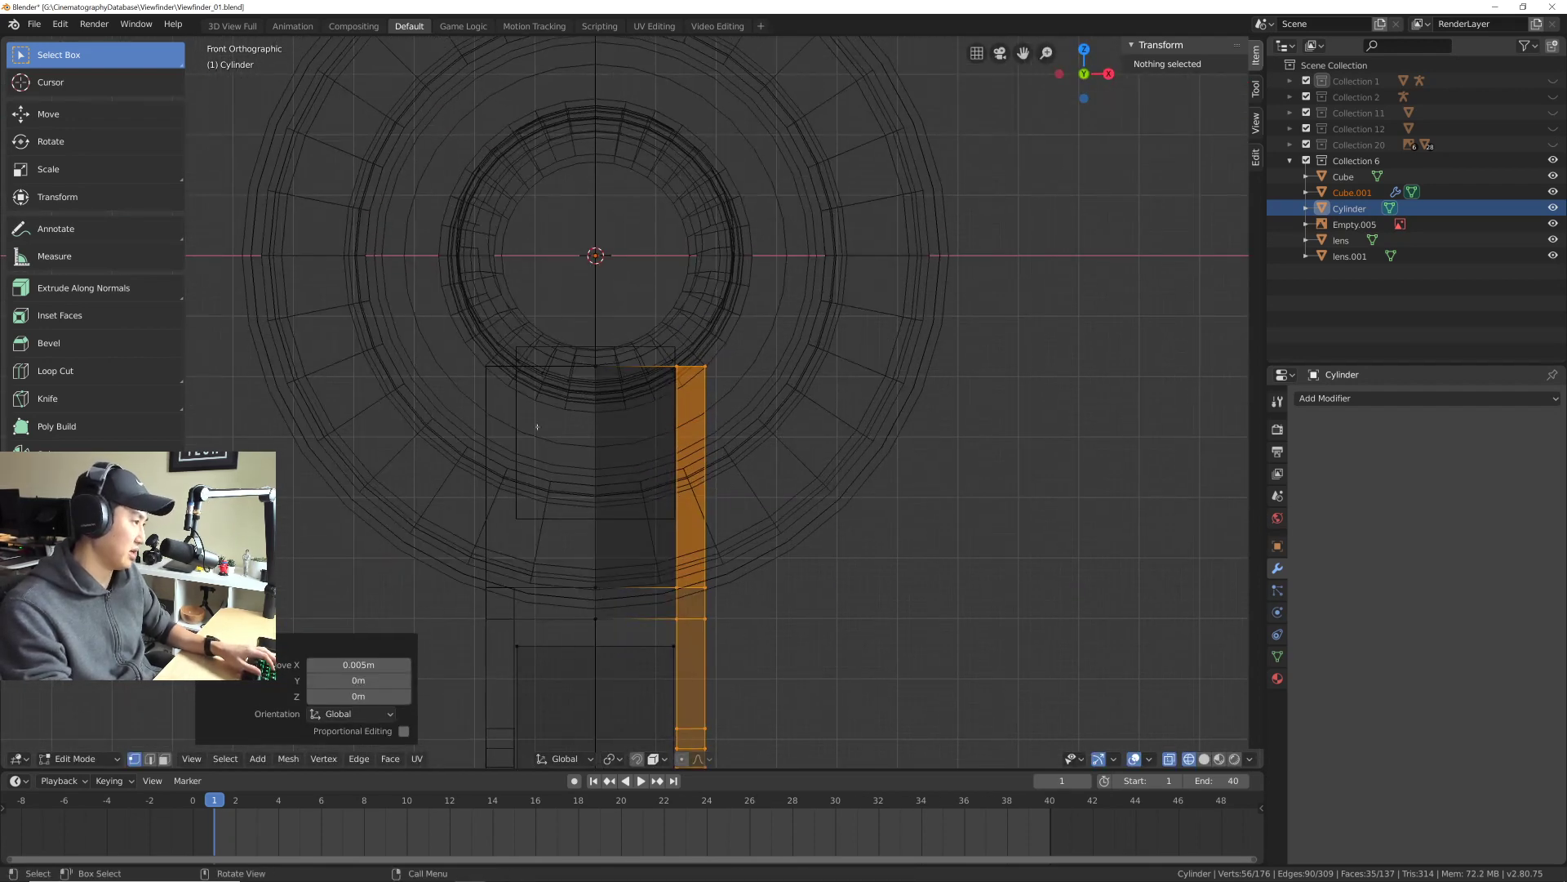
Step: Raise the top vertices of the bracket's uprights 0.0059 m along Z into the viewfinder tube
mouse_move(417, 328)
middle_mouse_down()
mouse_move(621, 483)
mouse_move(597, 436)
mouse_move(677, 453)
middle_mouse_up()
key("alt+z")
key("g")
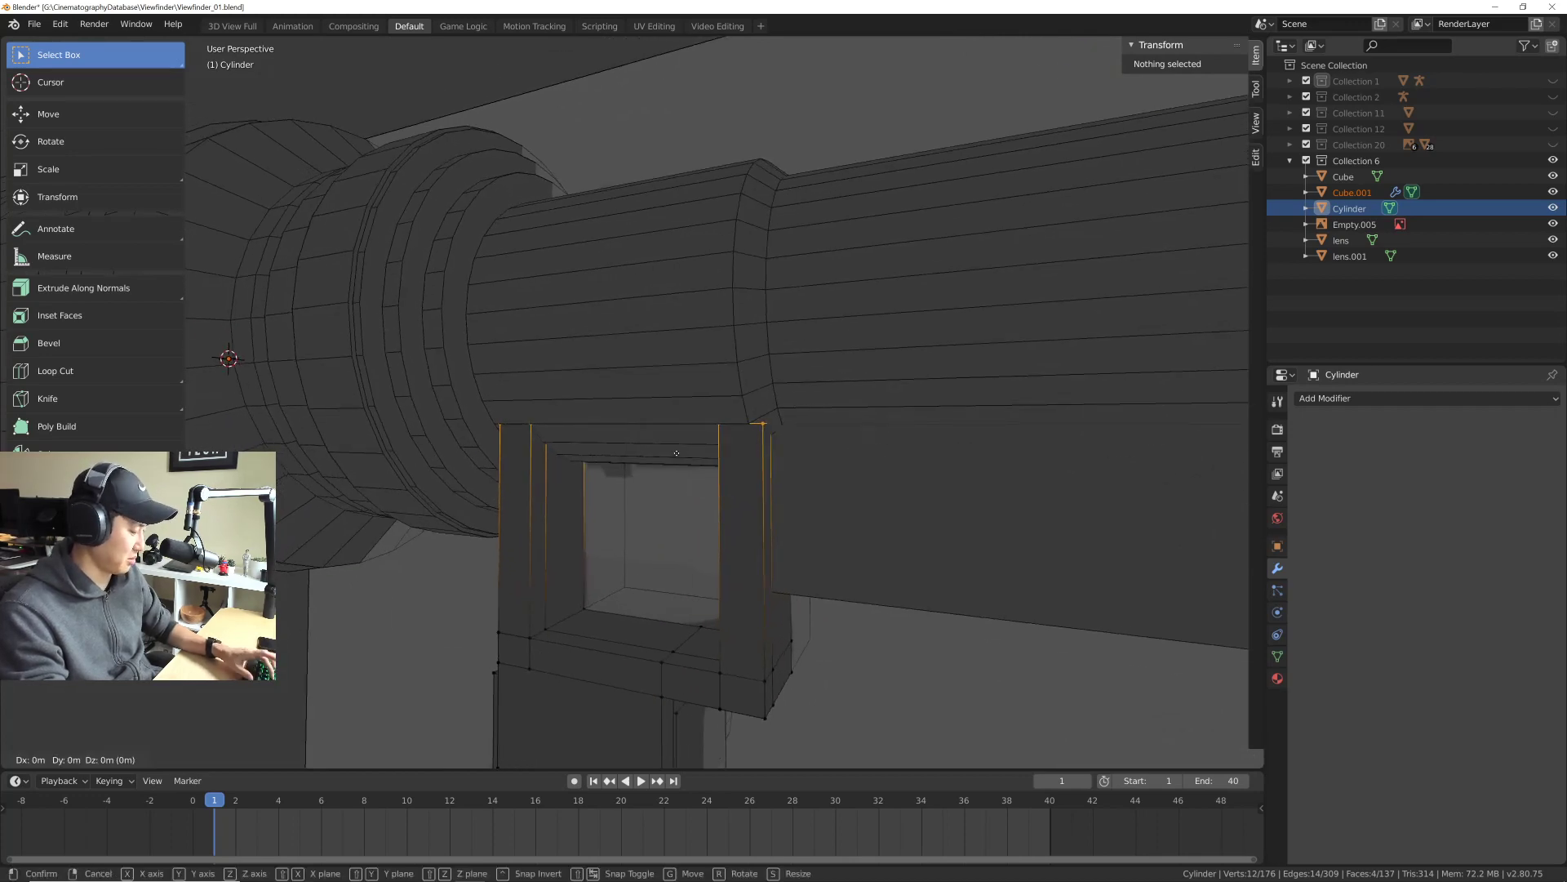
left_click(682, 421)
middle_click_drag(682, 421, 613, 486)
scroll(736, 510, "down", 5)
scroll(651, 482, "up", 3)
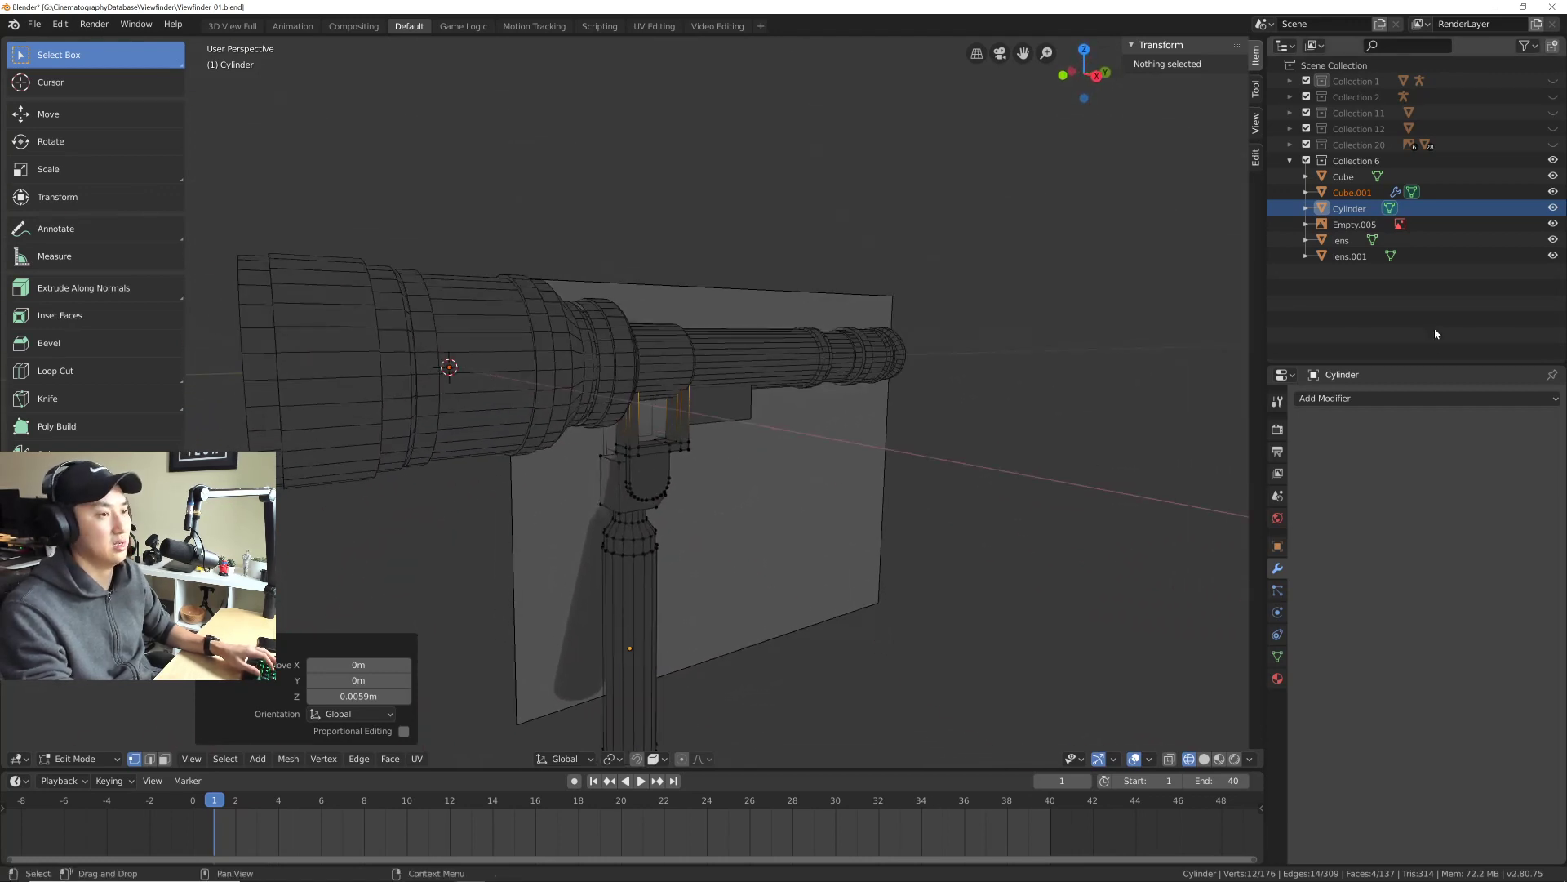
Step: Clear the vertex selection, return to Object Mode and hide the reference image Empty.005
middle_click_drag(939, 563, 899, 585)
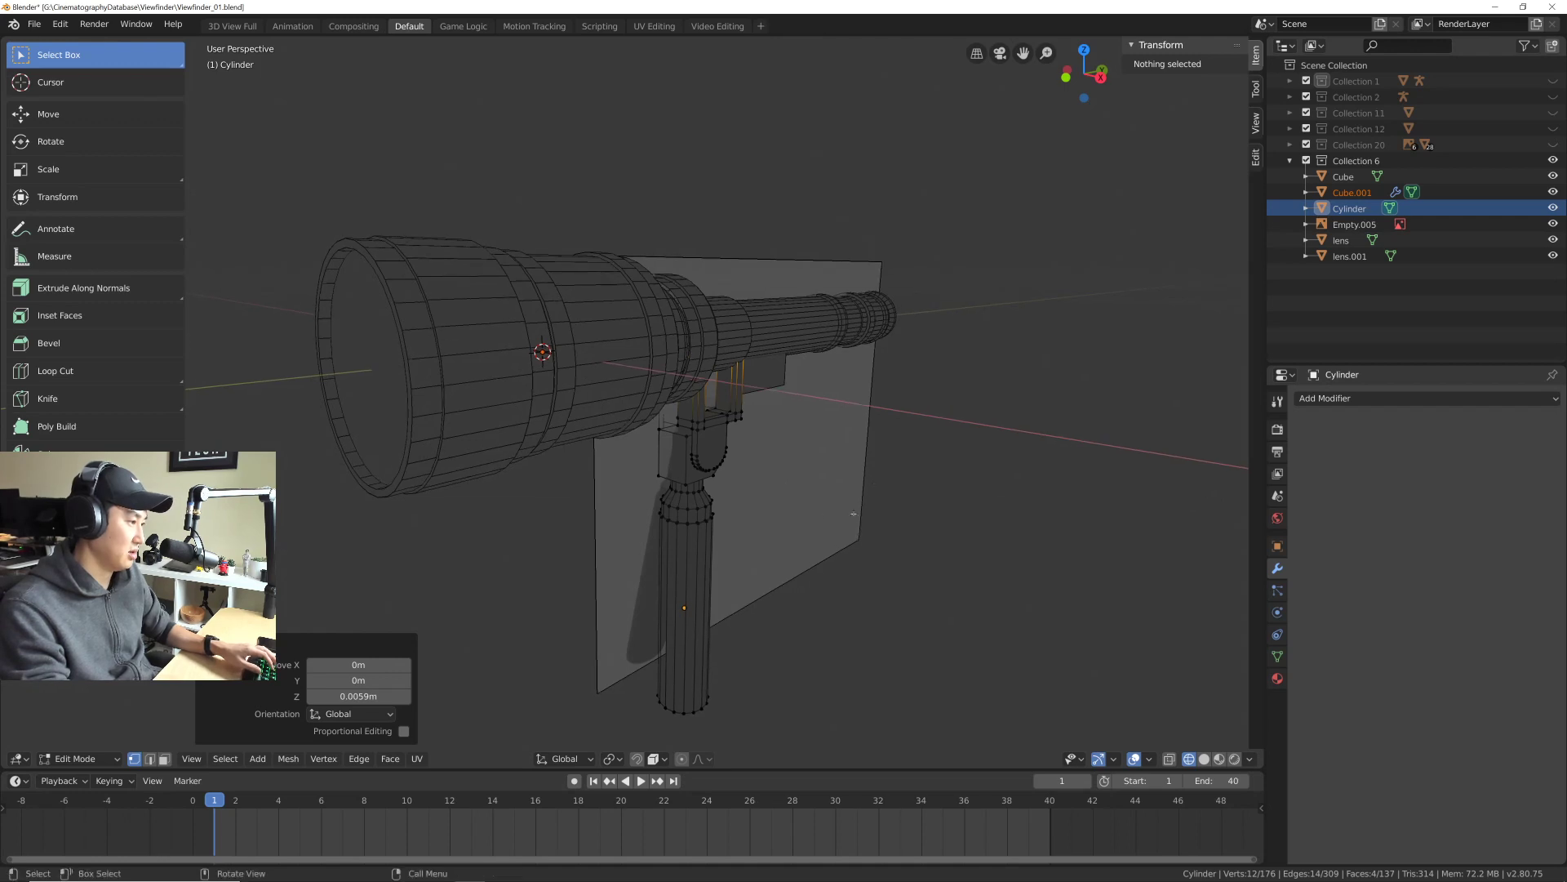
left_click(899, 585)
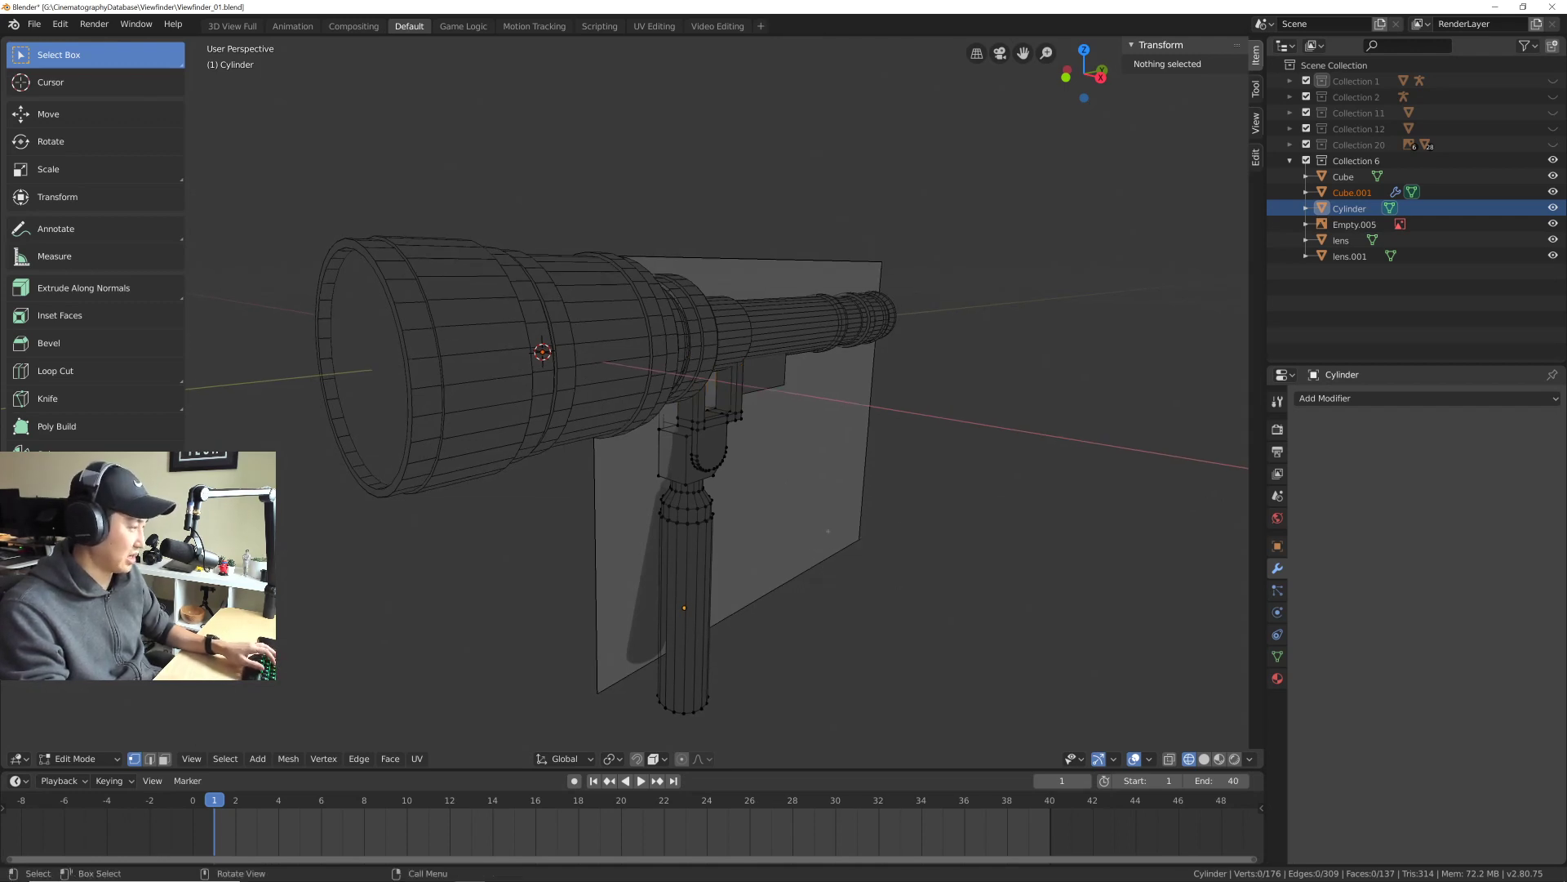
key("Tab")
left_click_drag(849, 343, 903, 514)
scroll(772, 451, "up", 5)
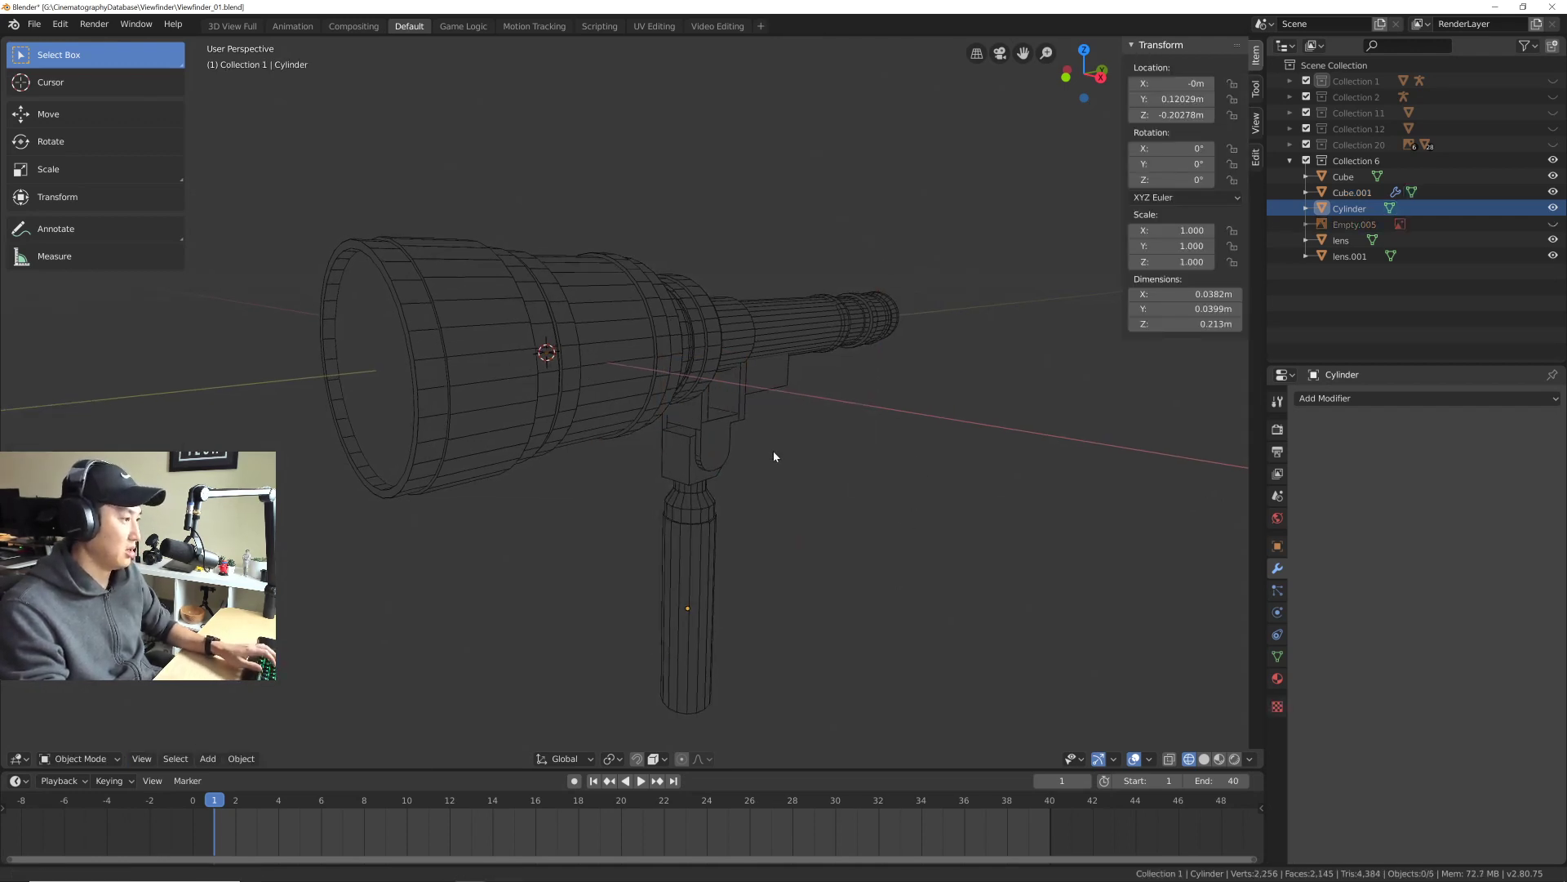
Step: Apply the Mirror modifier of the bracket Cube.001 and open the bracket alone in Edit Mode
left_click(730, 439)
middle_click_drag(730, 439, 736, 585)
left_click(1360, 444)
scroll(692, 424, "up", 3)
key("Tab")
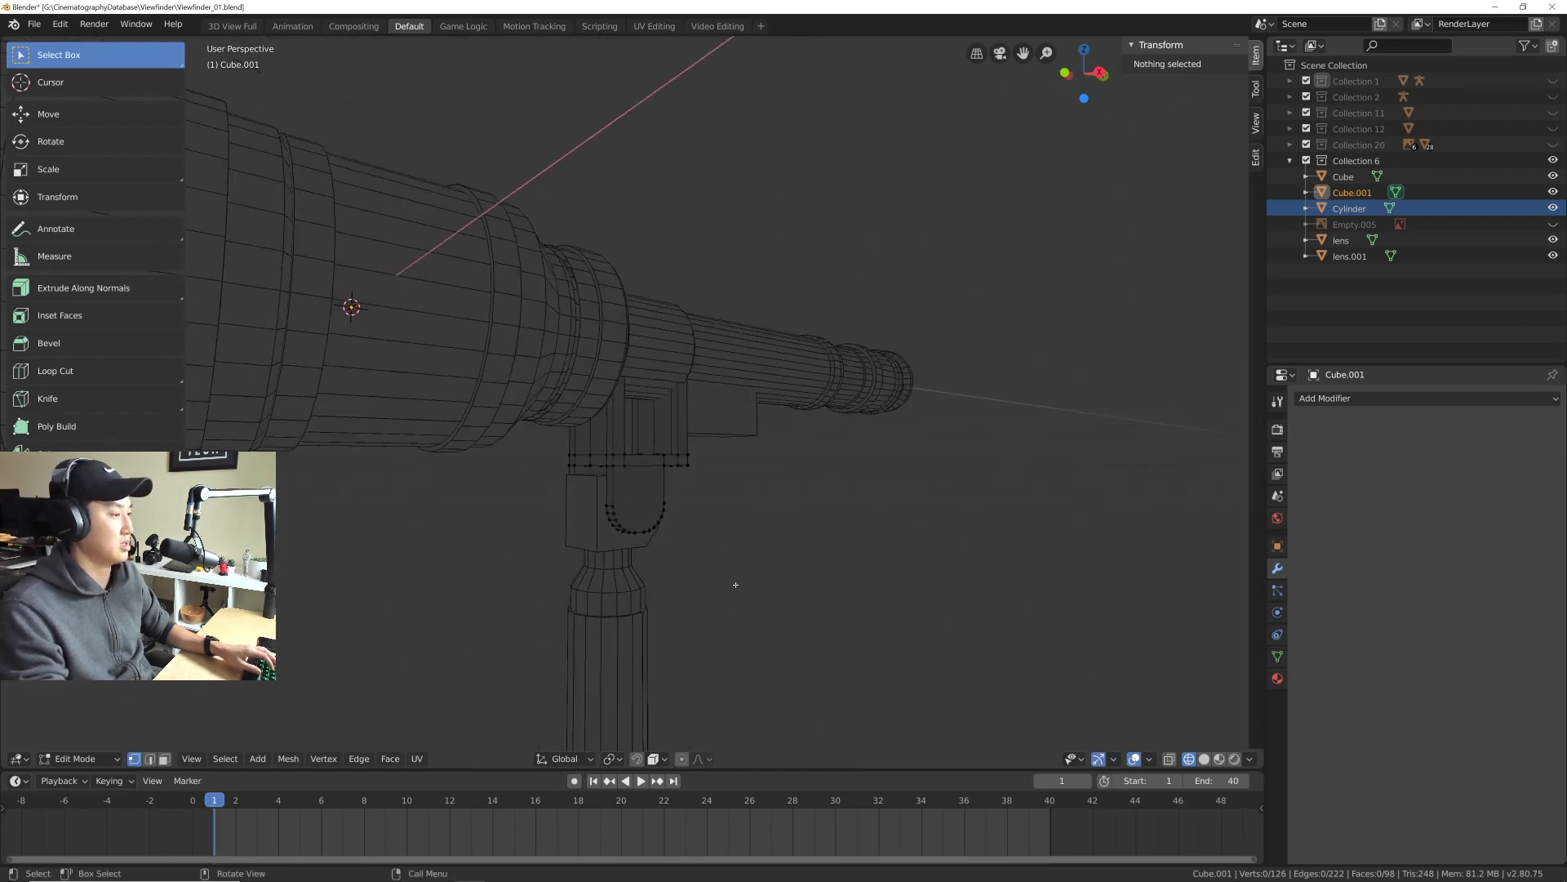
Step: Select the bracket's entire mesh and save the Blender file
left_click_drag(818, 627, 563, 367)
left_click_drag(380, 196, 764, 493)
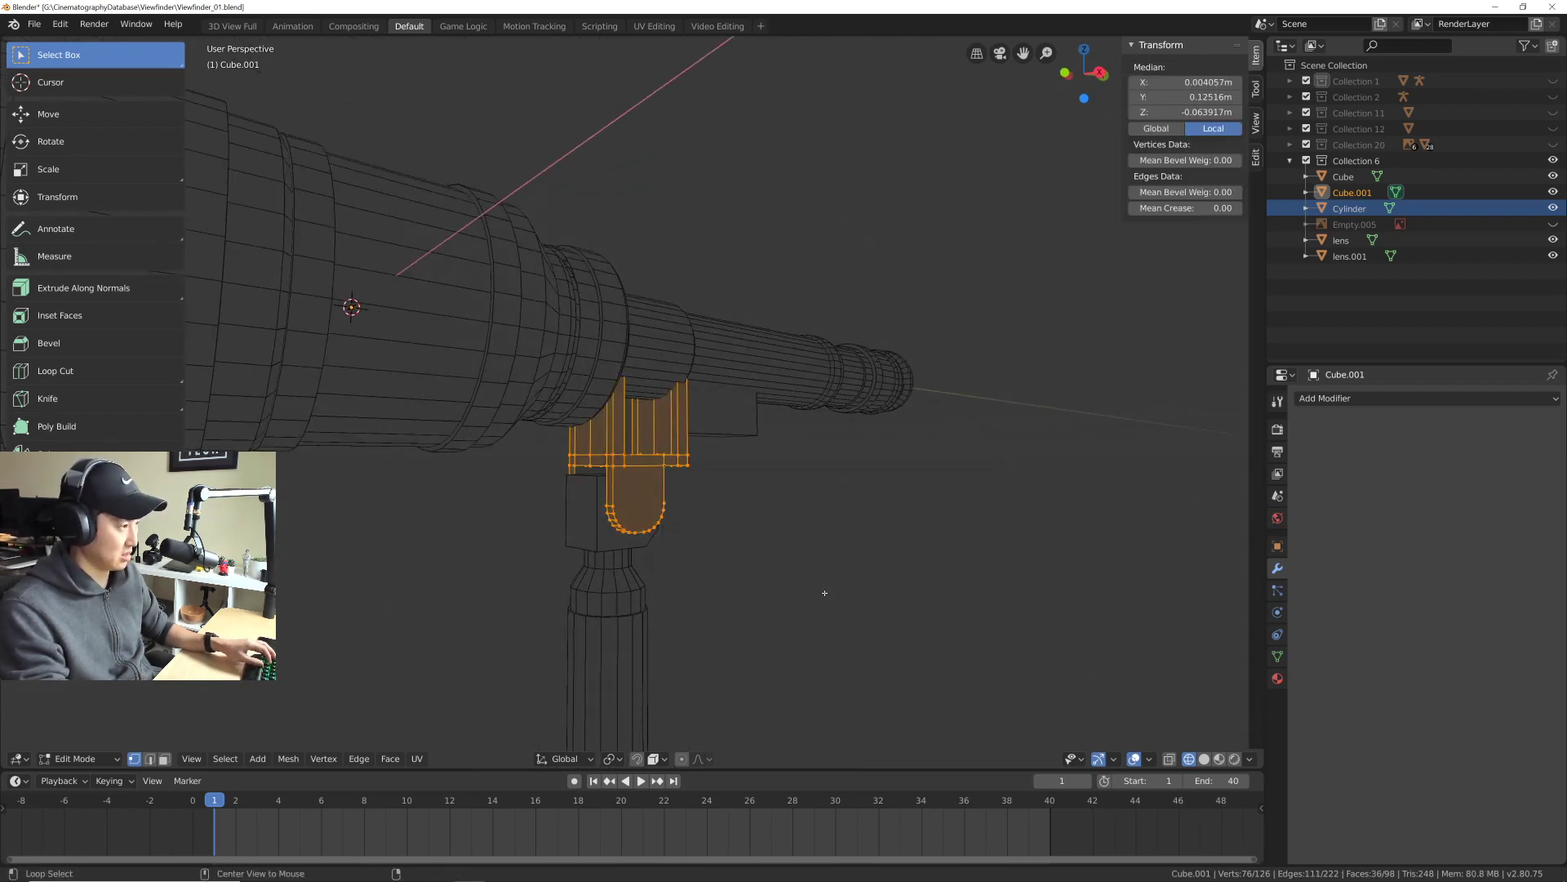
key("a")
middle_click_drag(824, 593, 716, 459)
key("ctrl+s")
scroll(723, 459, "up", 4)
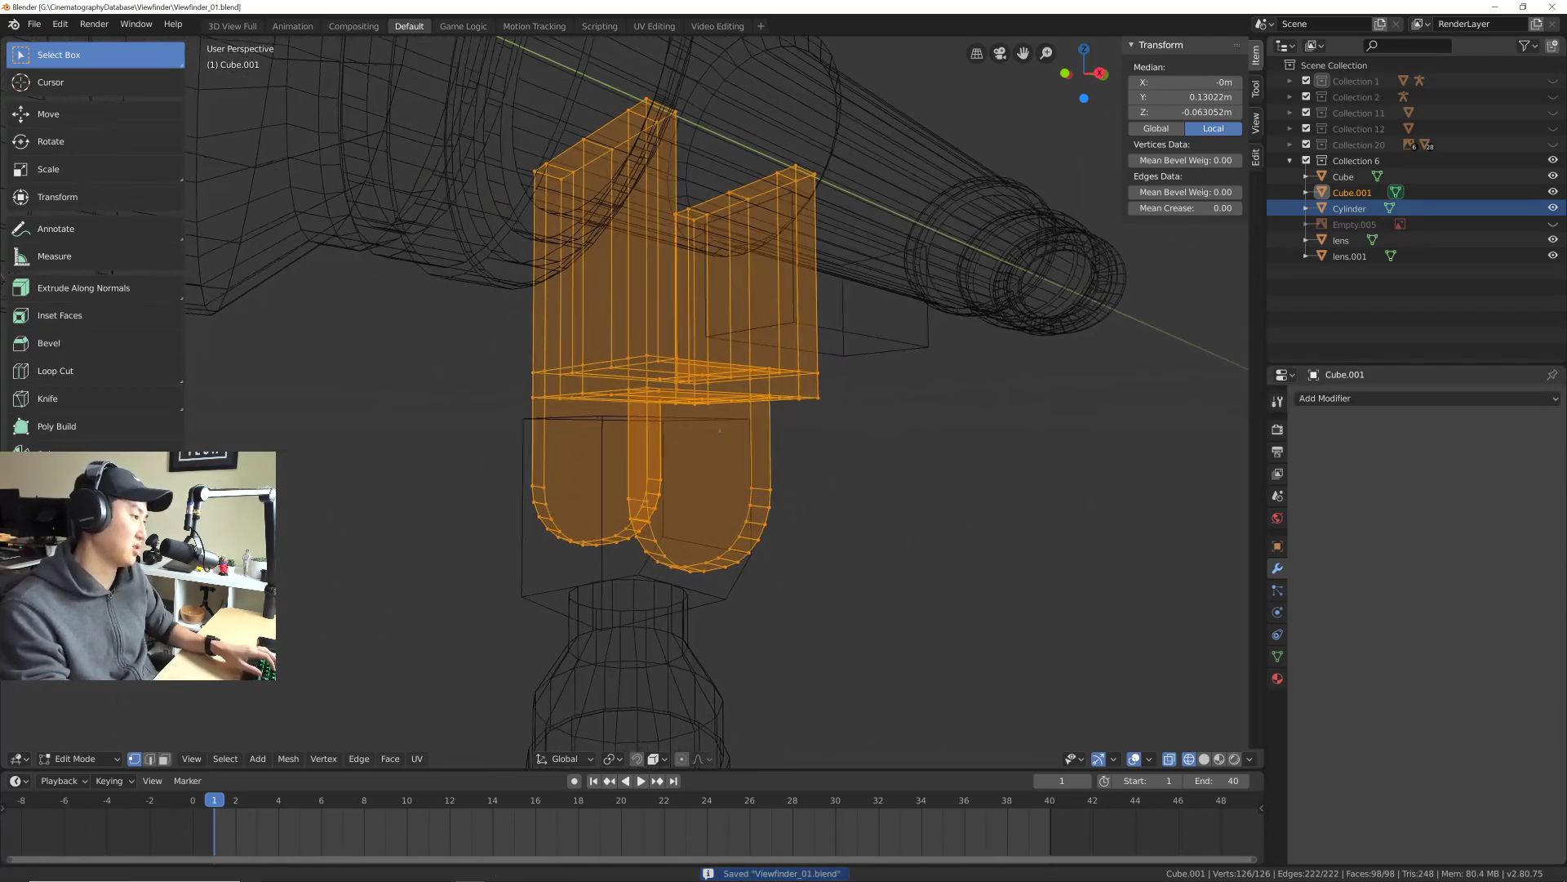
Step: Merge the bracket's vertices by distance with a 0.000001 m threshold, then clear the selection
key("F3")
type("merge b")
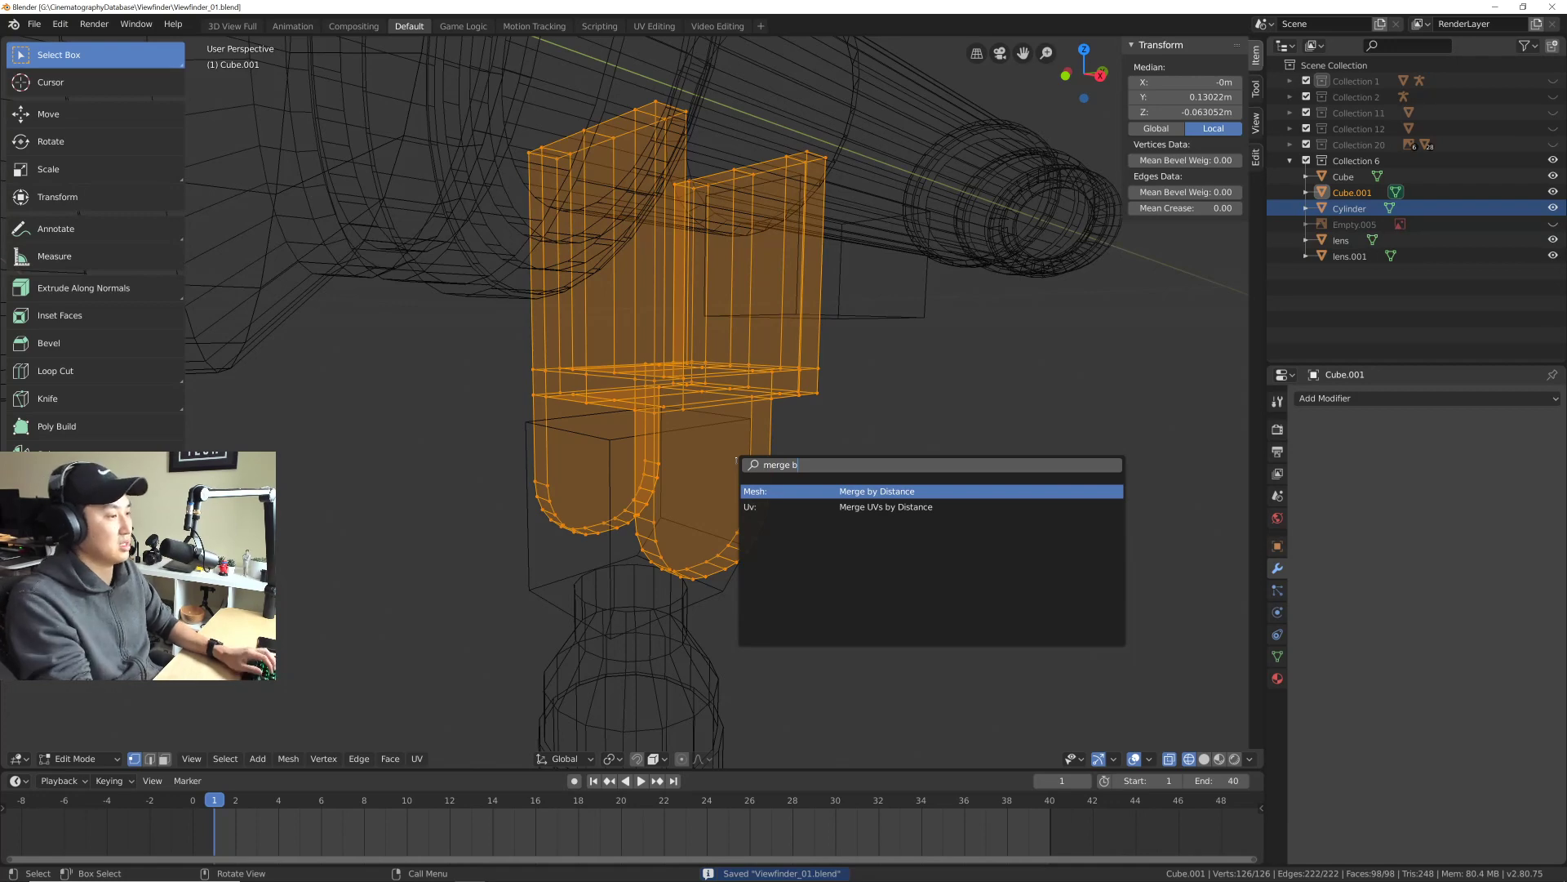
key("Return")
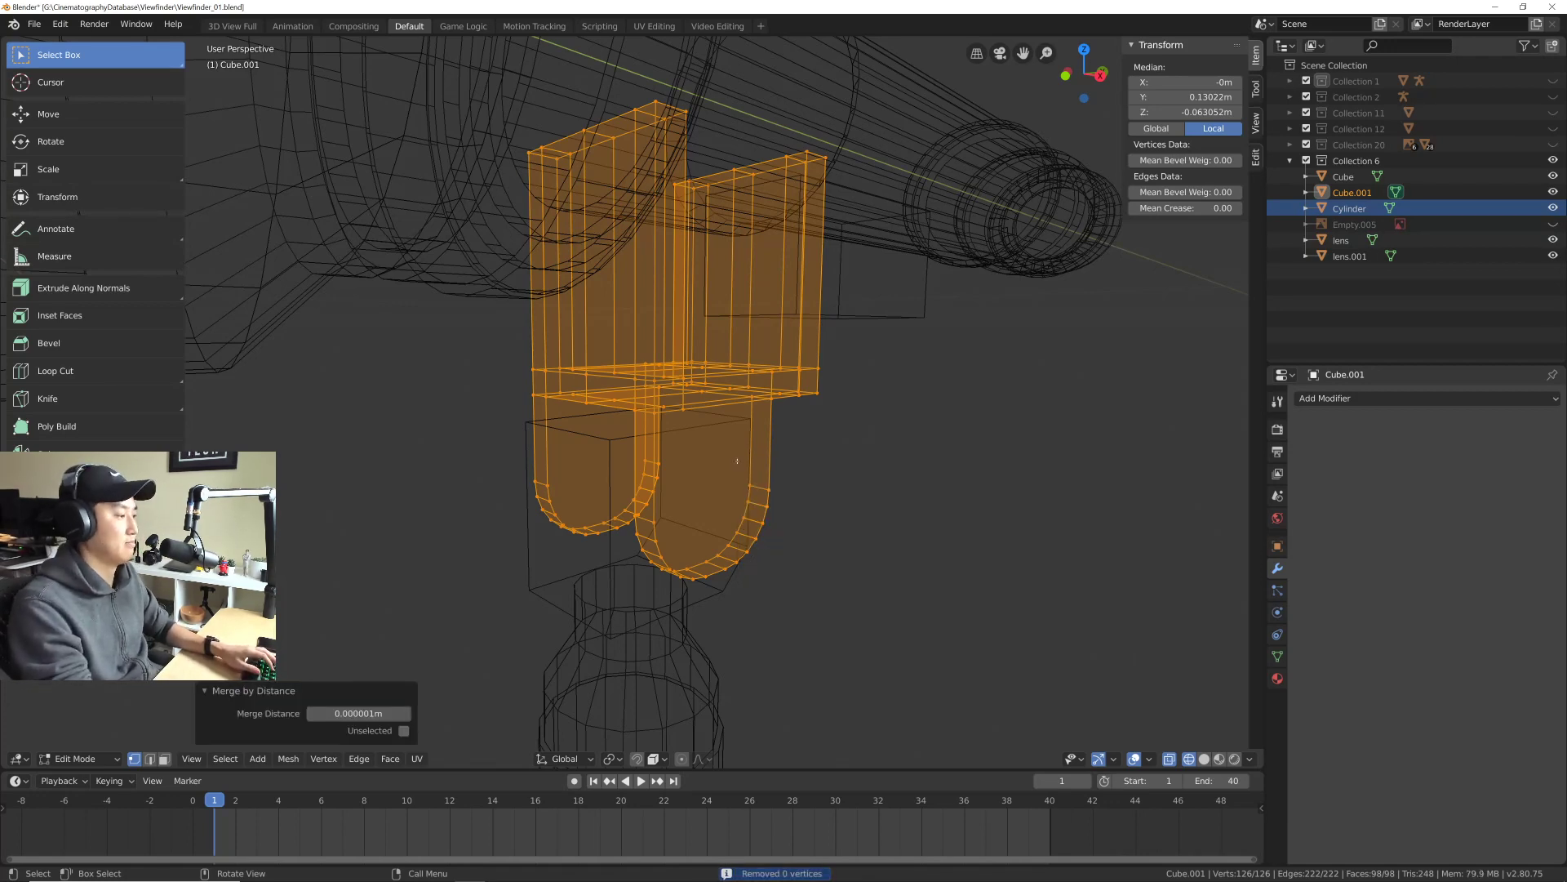
middle_click_drag(793, 459, 783, 502)
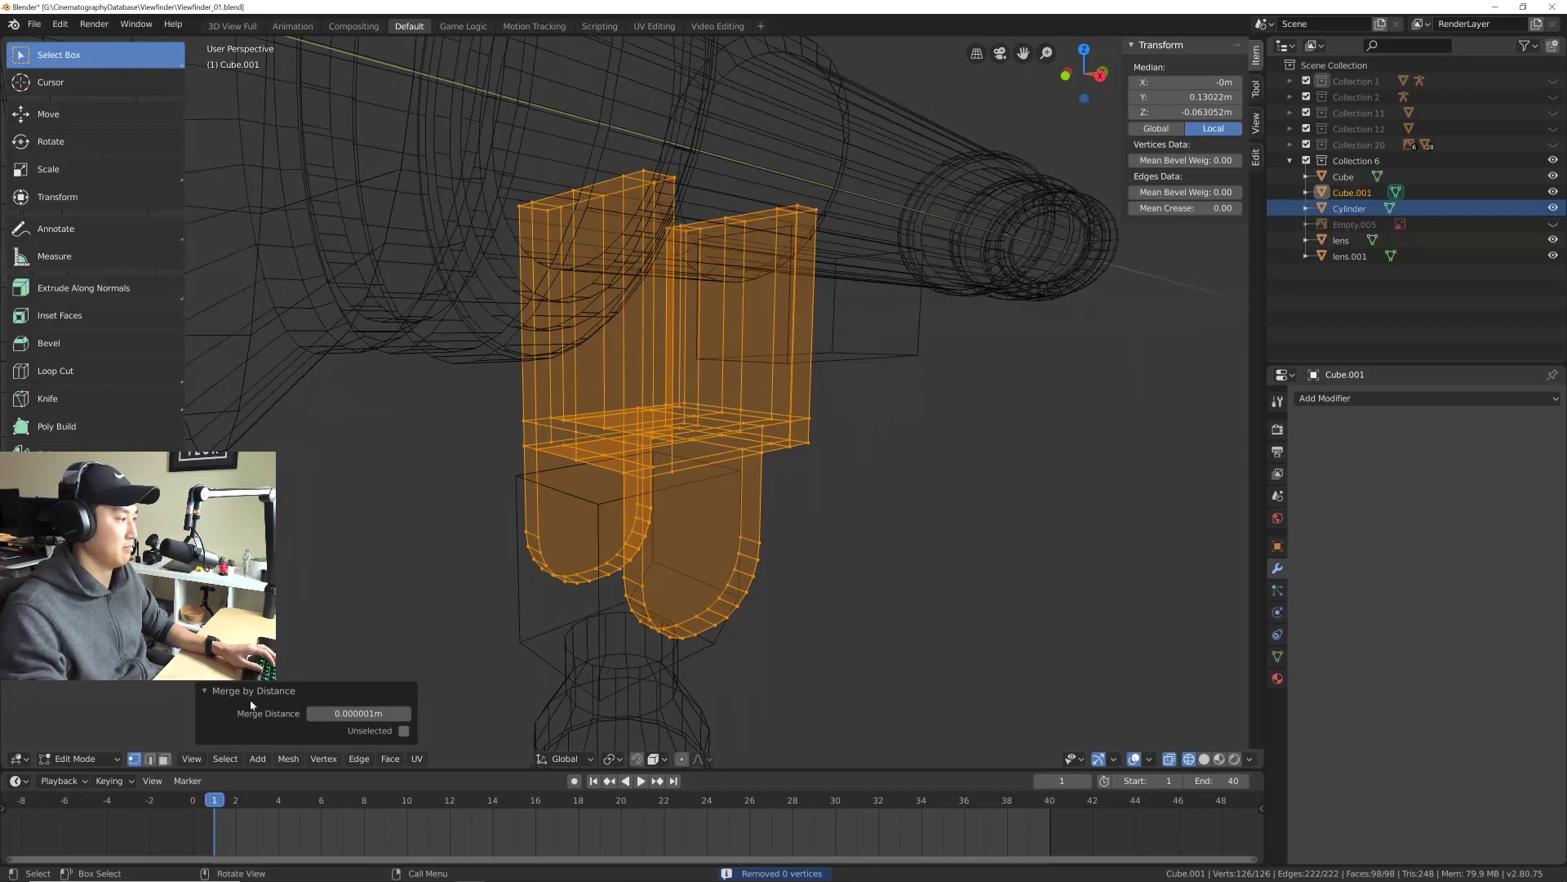
key("alt+a")
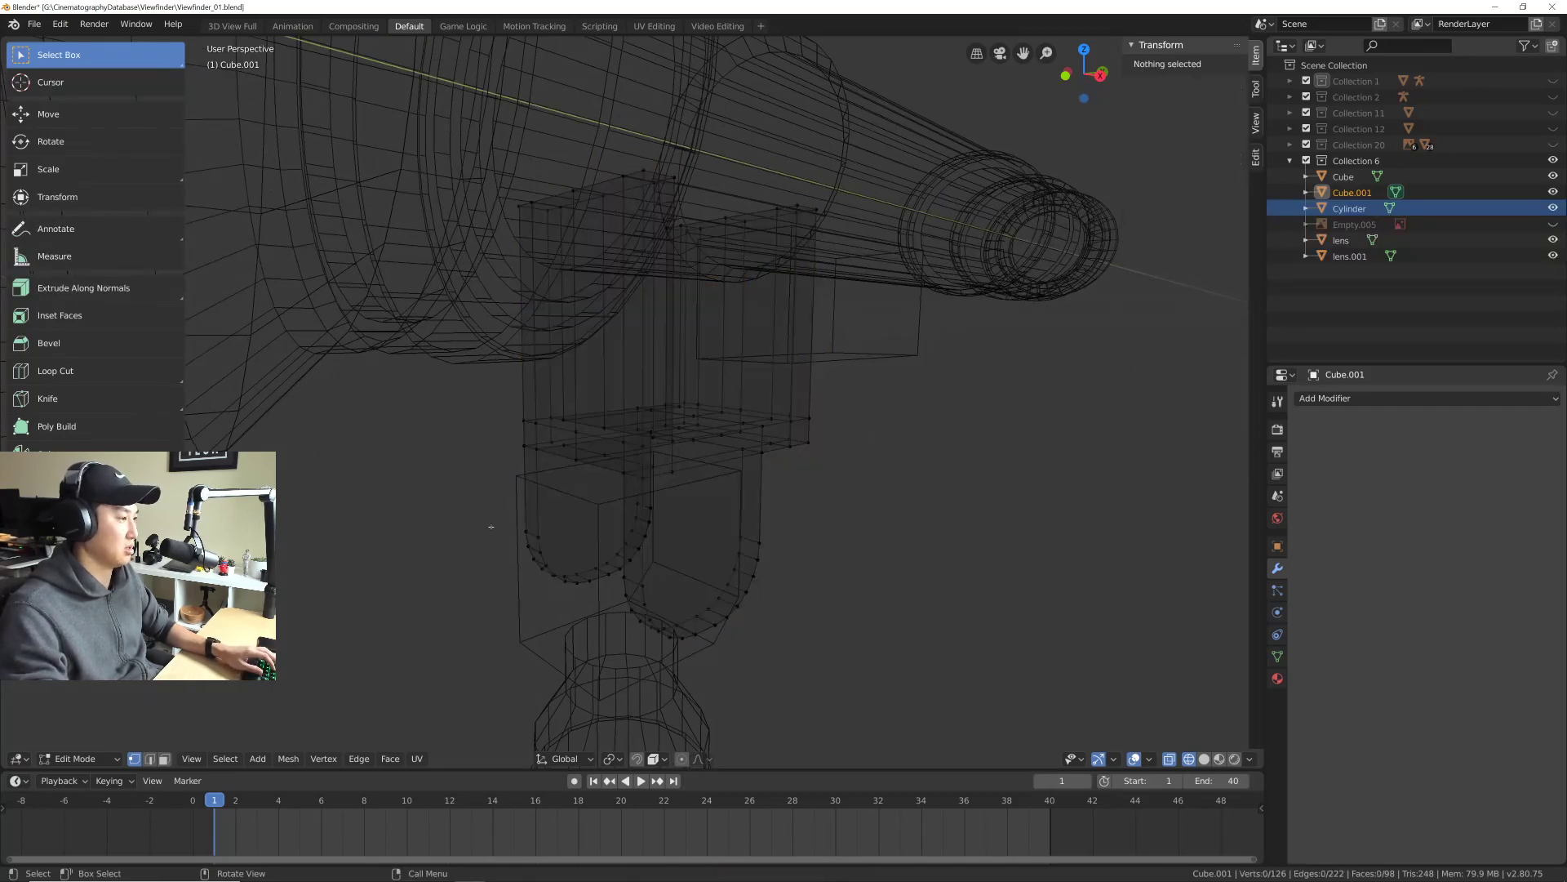
Step: Turn off X-ray, display the viewfinder in Material Preview shading and return to Object Mode
middle_click_drag(514, 531, 545, 482)
scroll(545, 482, "up", 4)
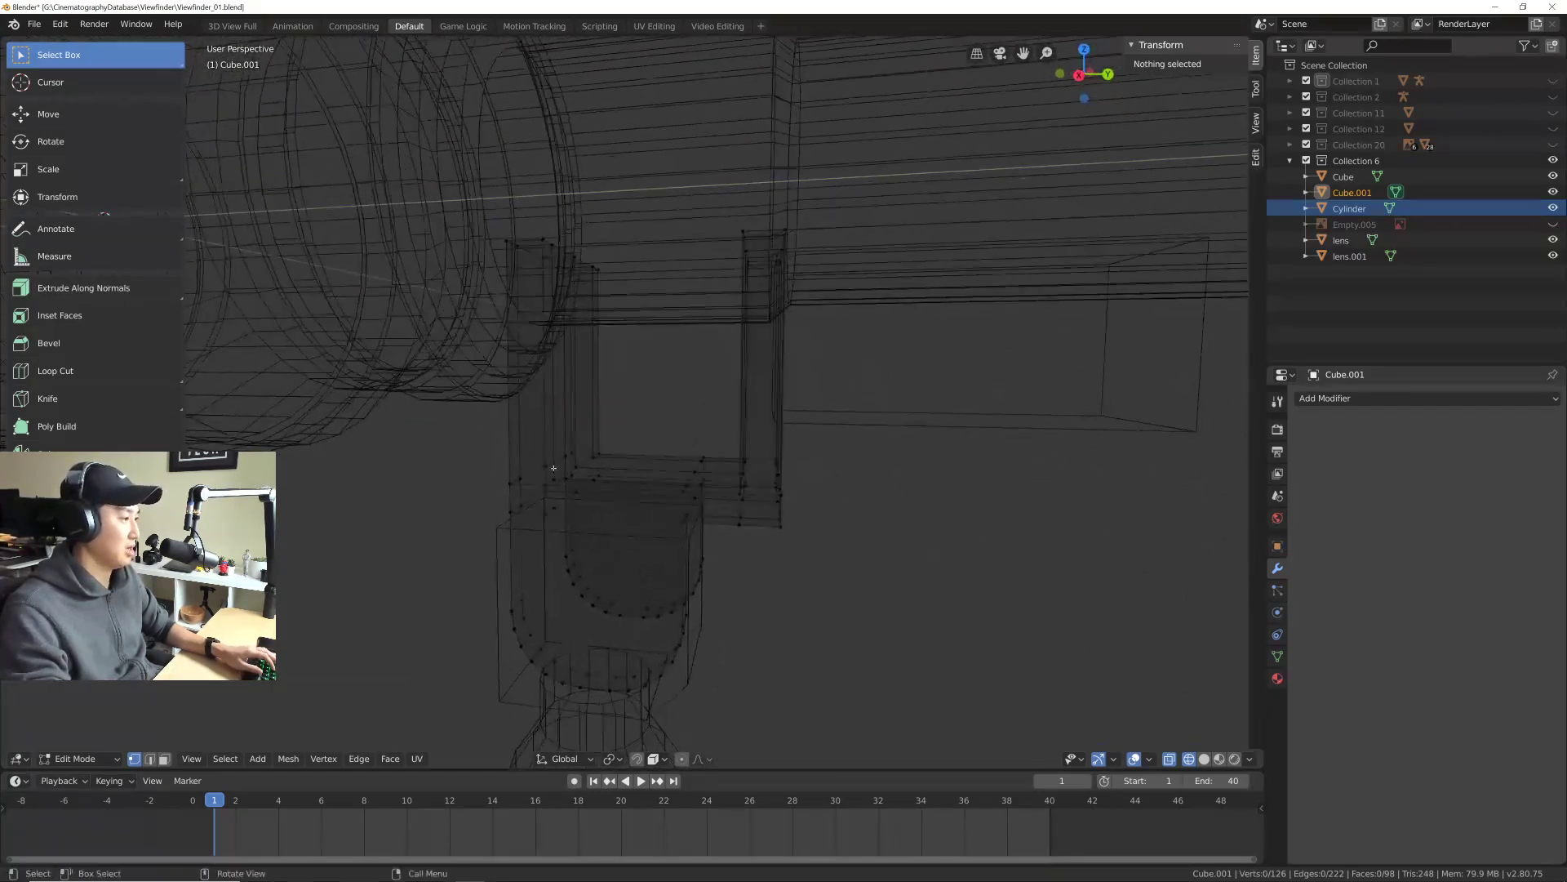
scroll(607, 457, "up", 2)
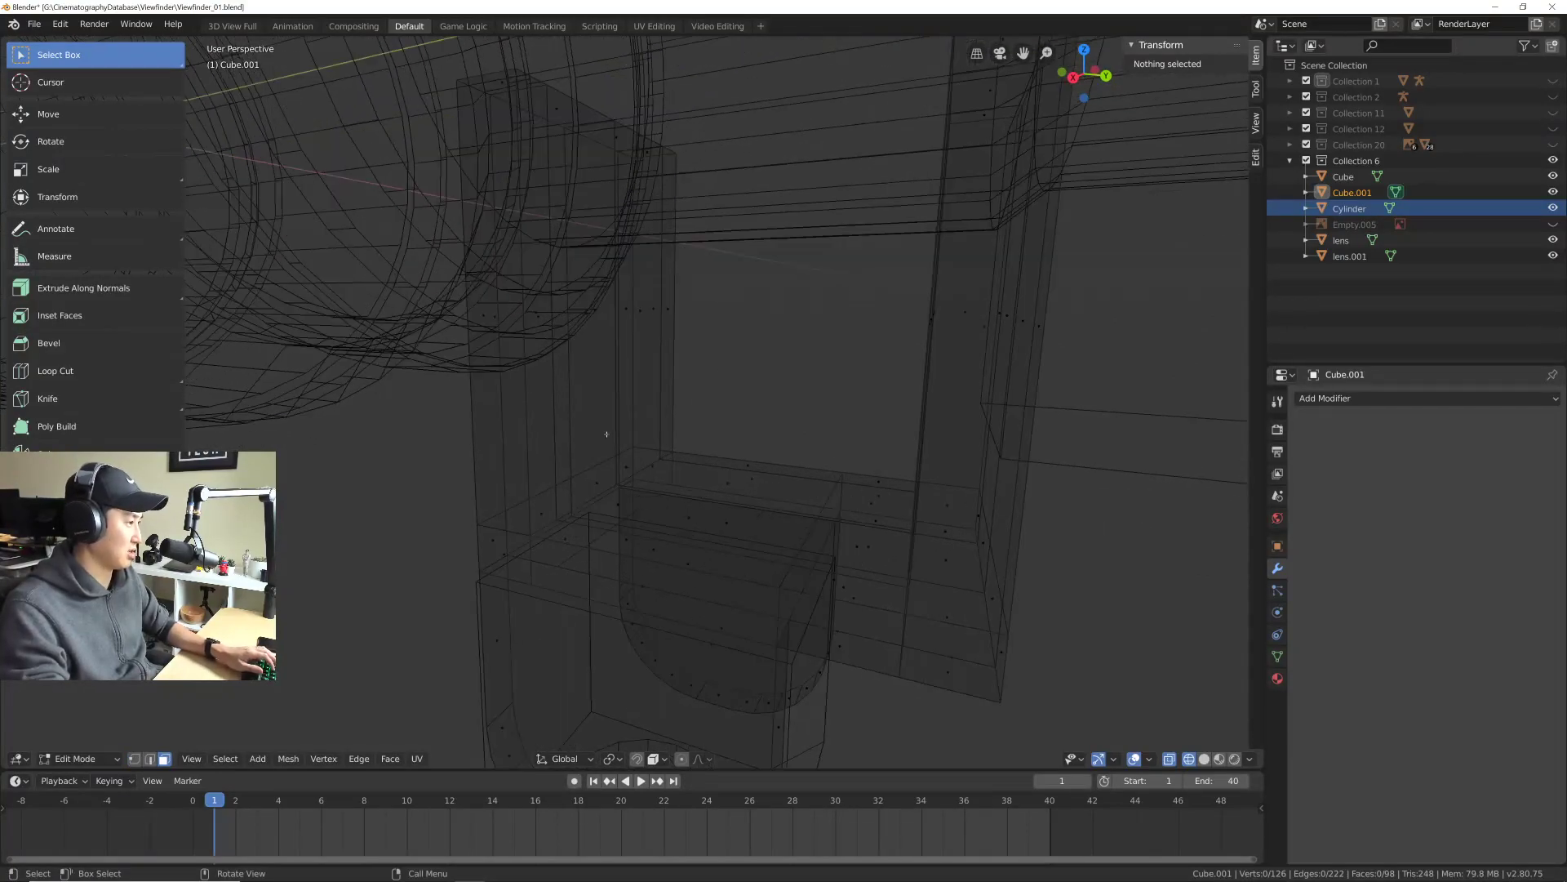
middle_click_drag(601, 485, 1043, 357)
scroll(788, 469, "down", 5)
key("alt+z")
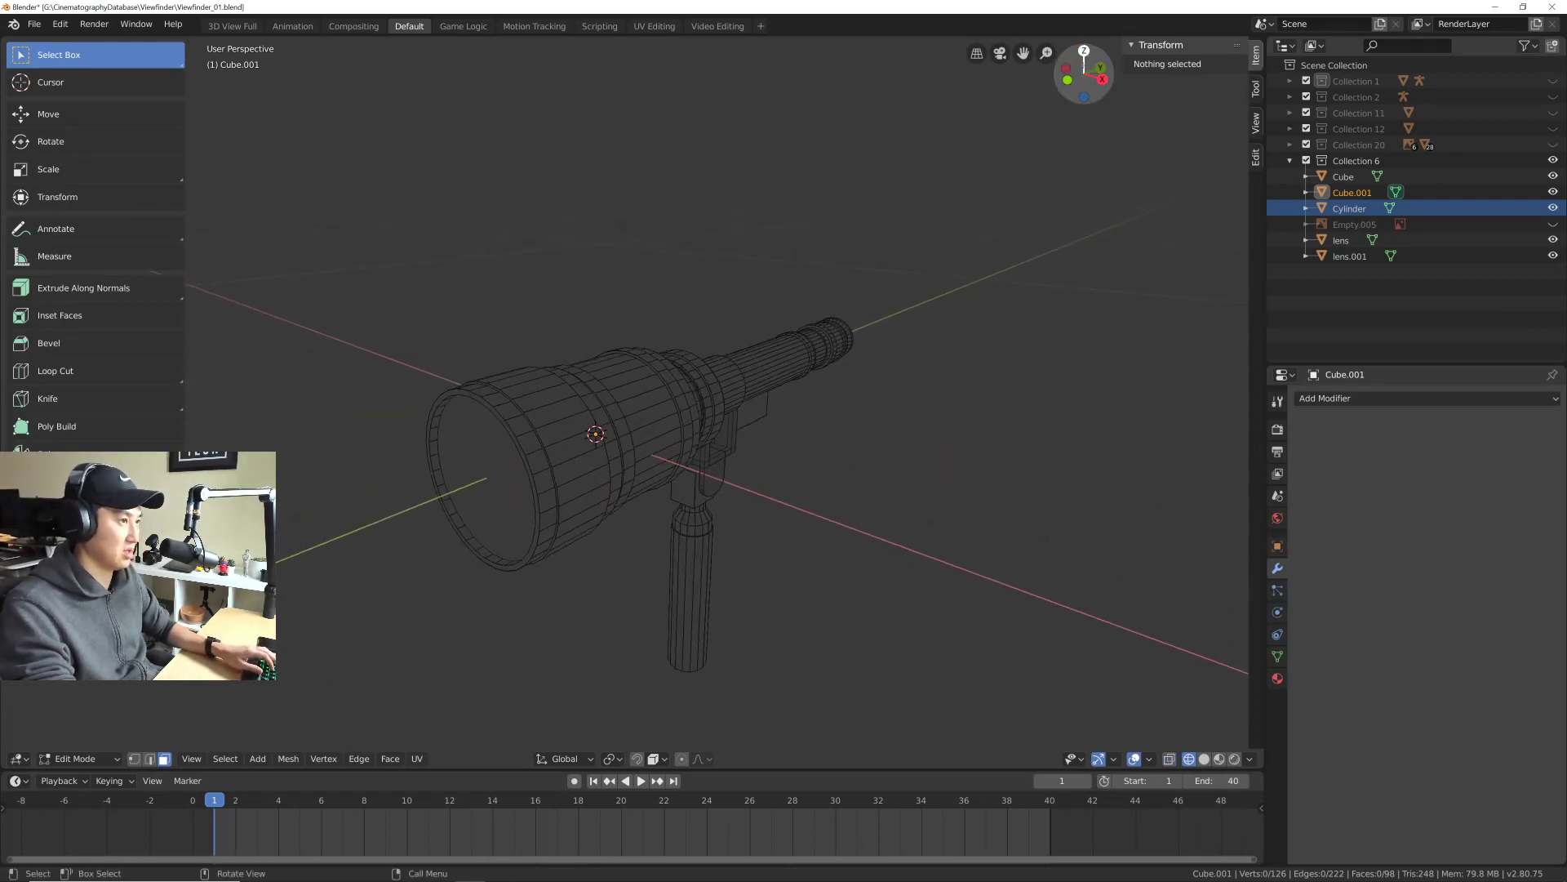
left_click(1205, 759)
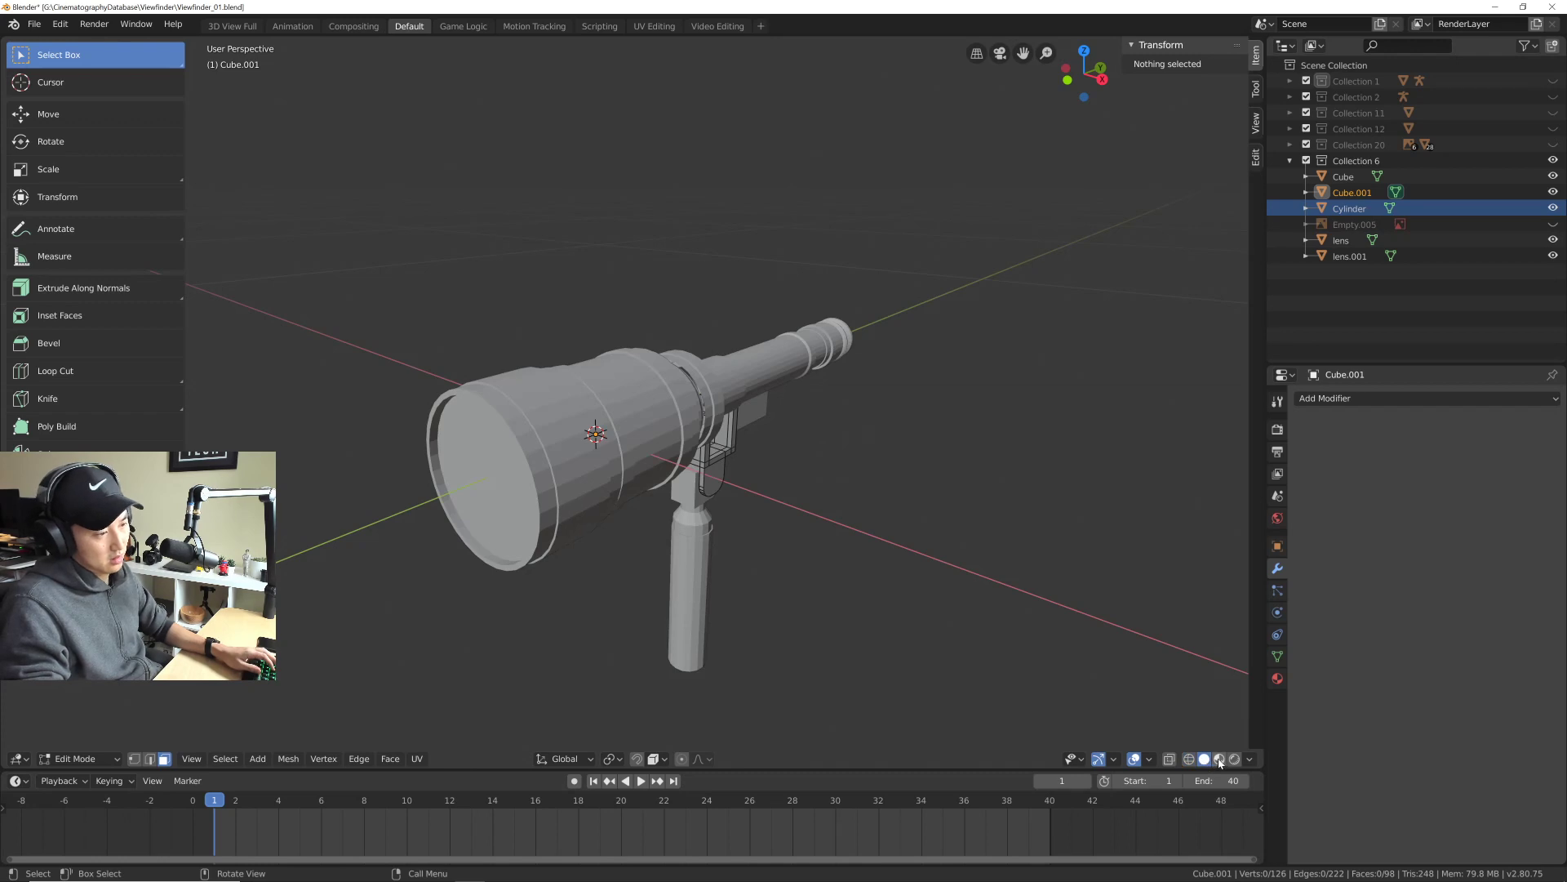
left_click(1220, 761)
mouse_move(621, 367)
middle_mouse_down()
mouse_move(572, 343)
mouse_move(602, 316)
mouse_move(704, 353)
middle_mouse_up()
scroll(602, 316, "up", 3)
scroll(602, 316, "down", 4)
scroll(735, 402, "up", 1)
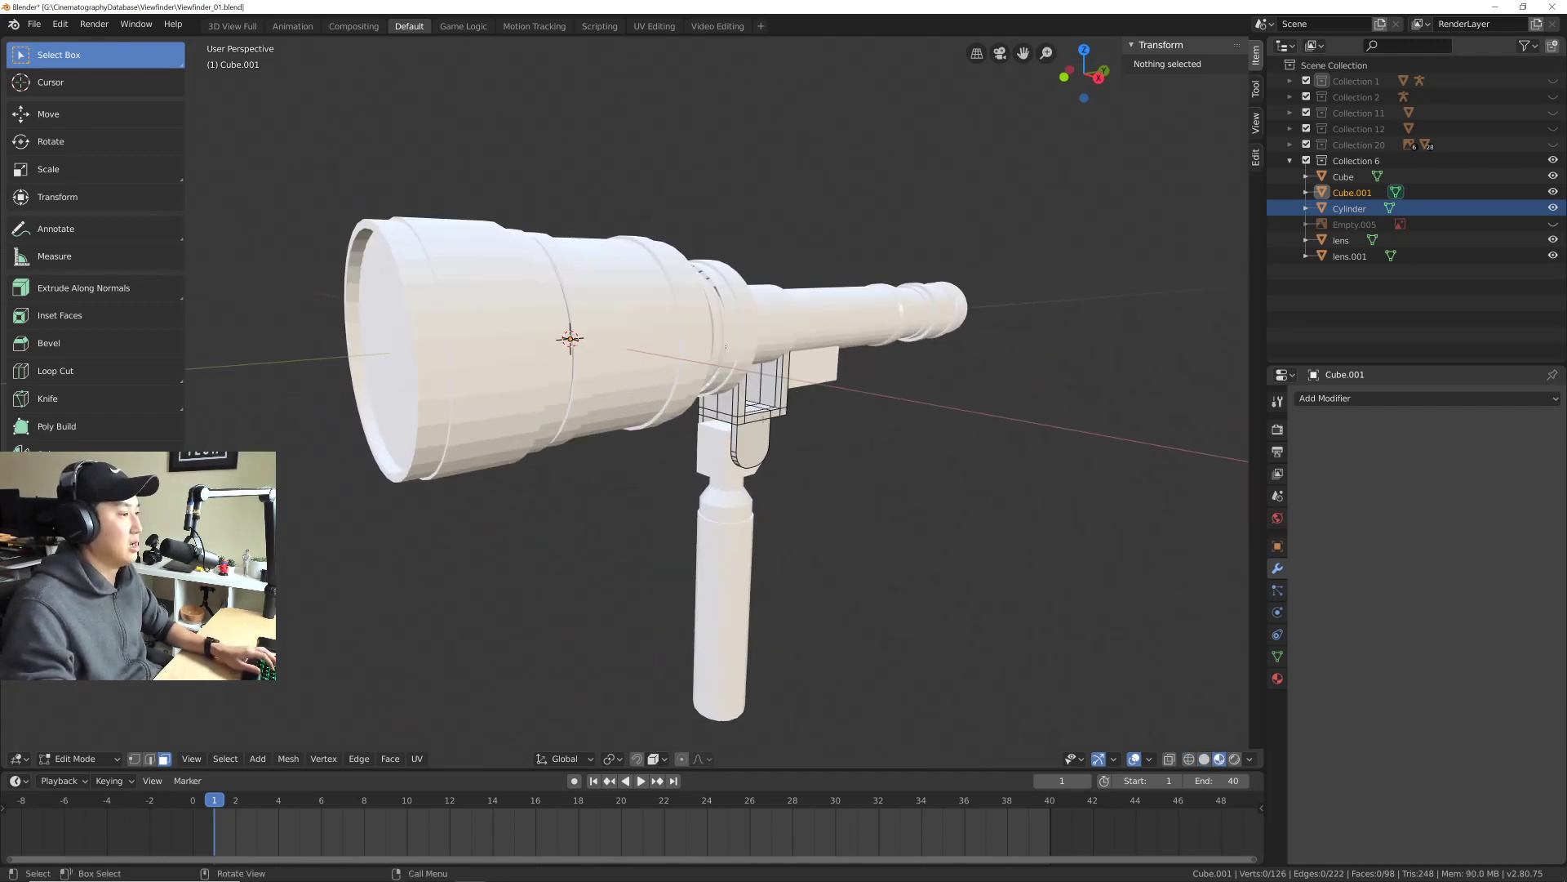
key("Tab")
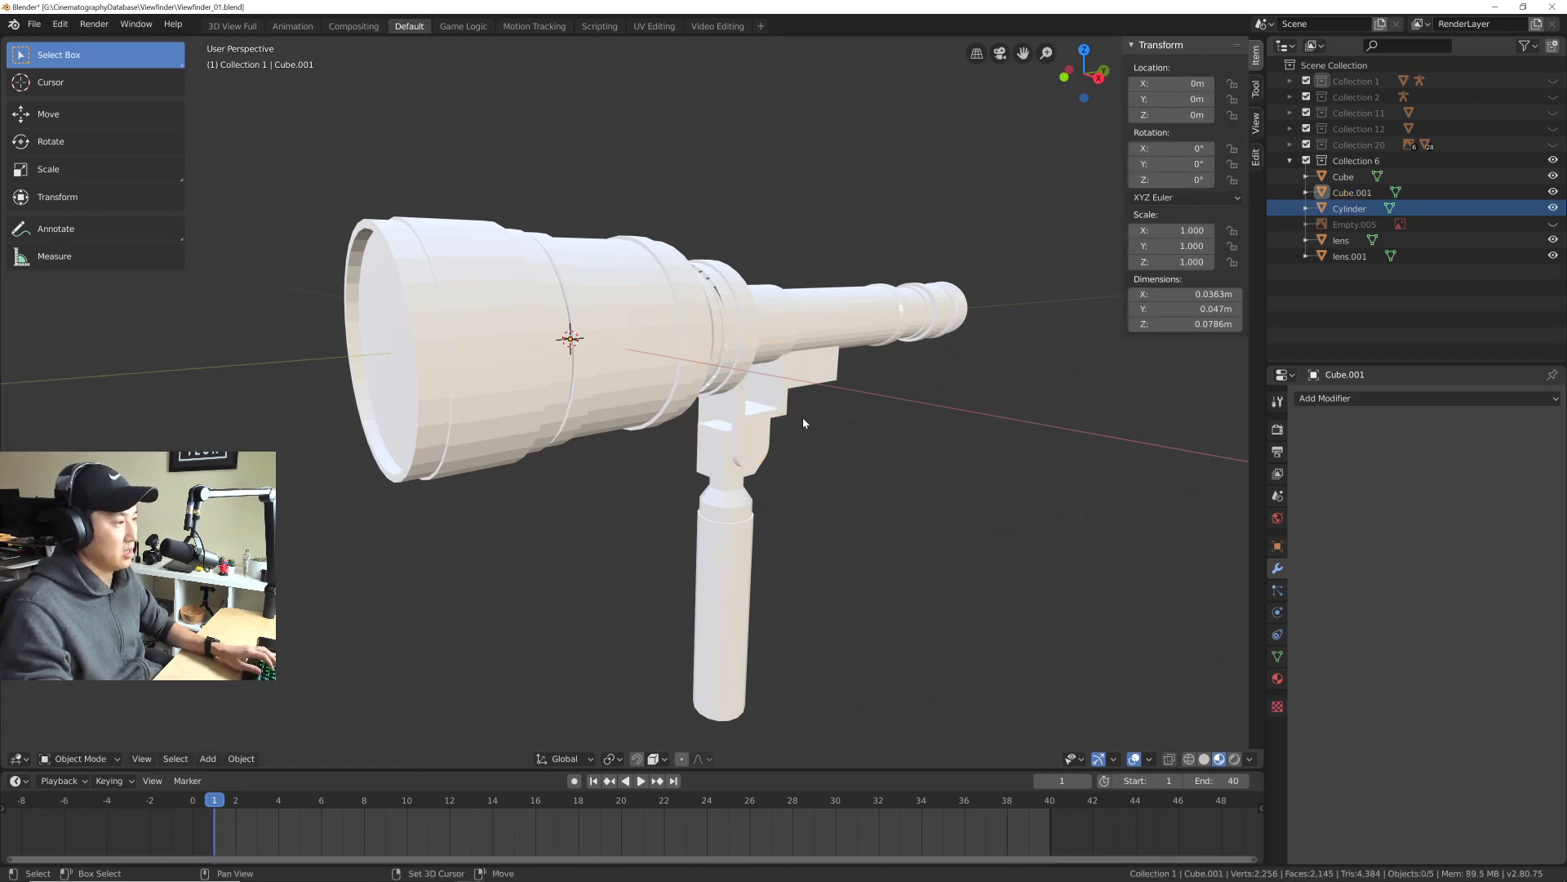
Step: Extrude the open front edge loop of the eyepiece tube's collar on lens.001 inward, scaling it to 0.885
middle_click_drag(804, 423, 766, 374)
scroll(751, 285, "up", 3)
middle_click_drag(738, 203, 689, 288)
scroll(689, 287, "up", 2)
left_click(664, 271)
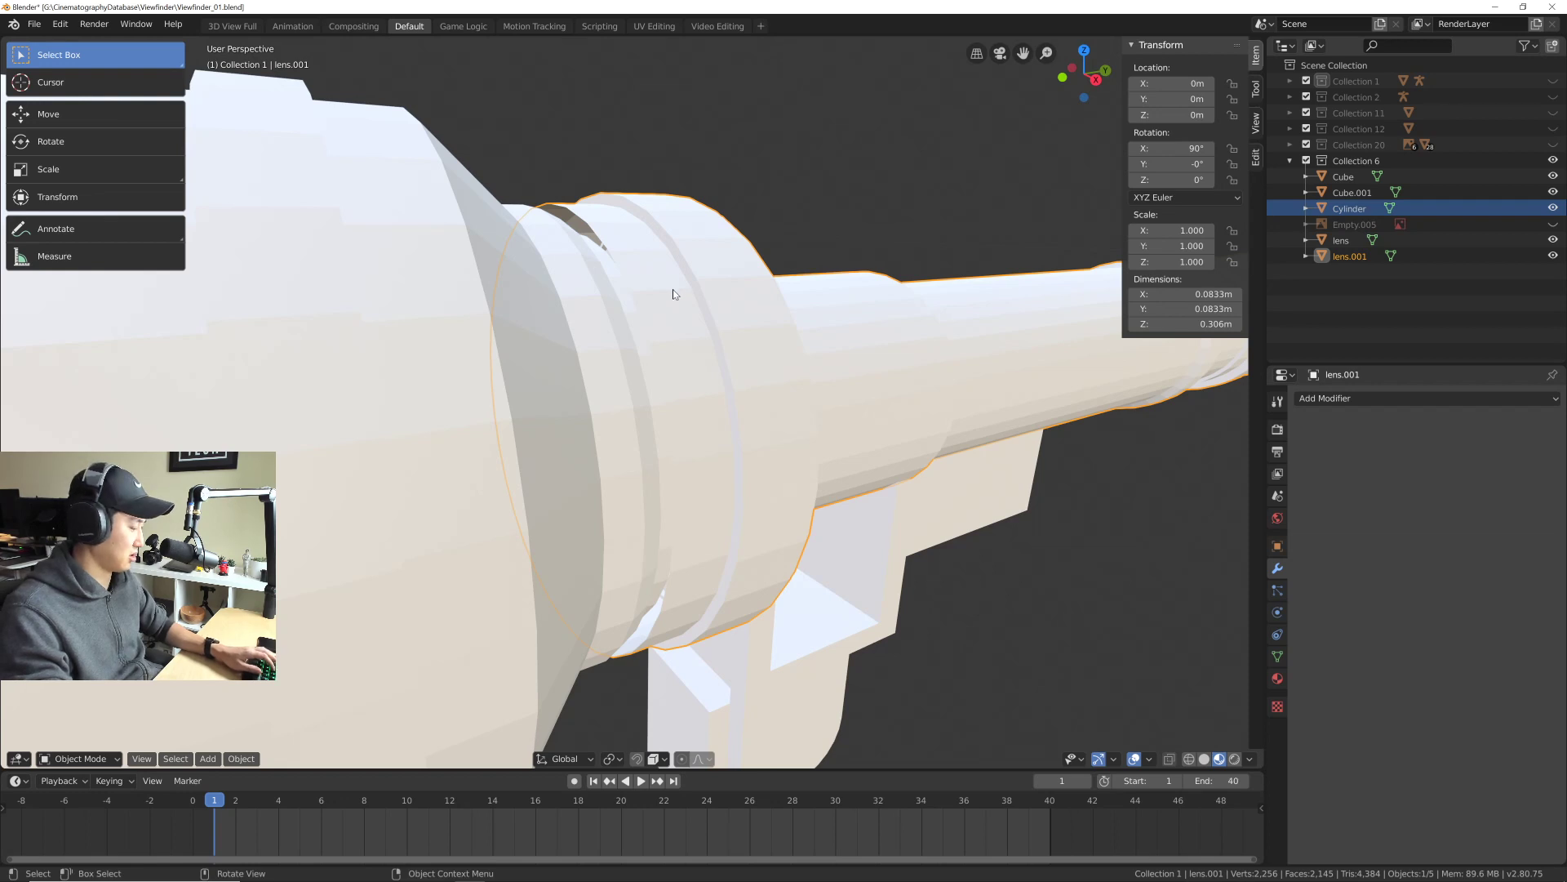
key("Tab")
left_click(658, 285, "alt")
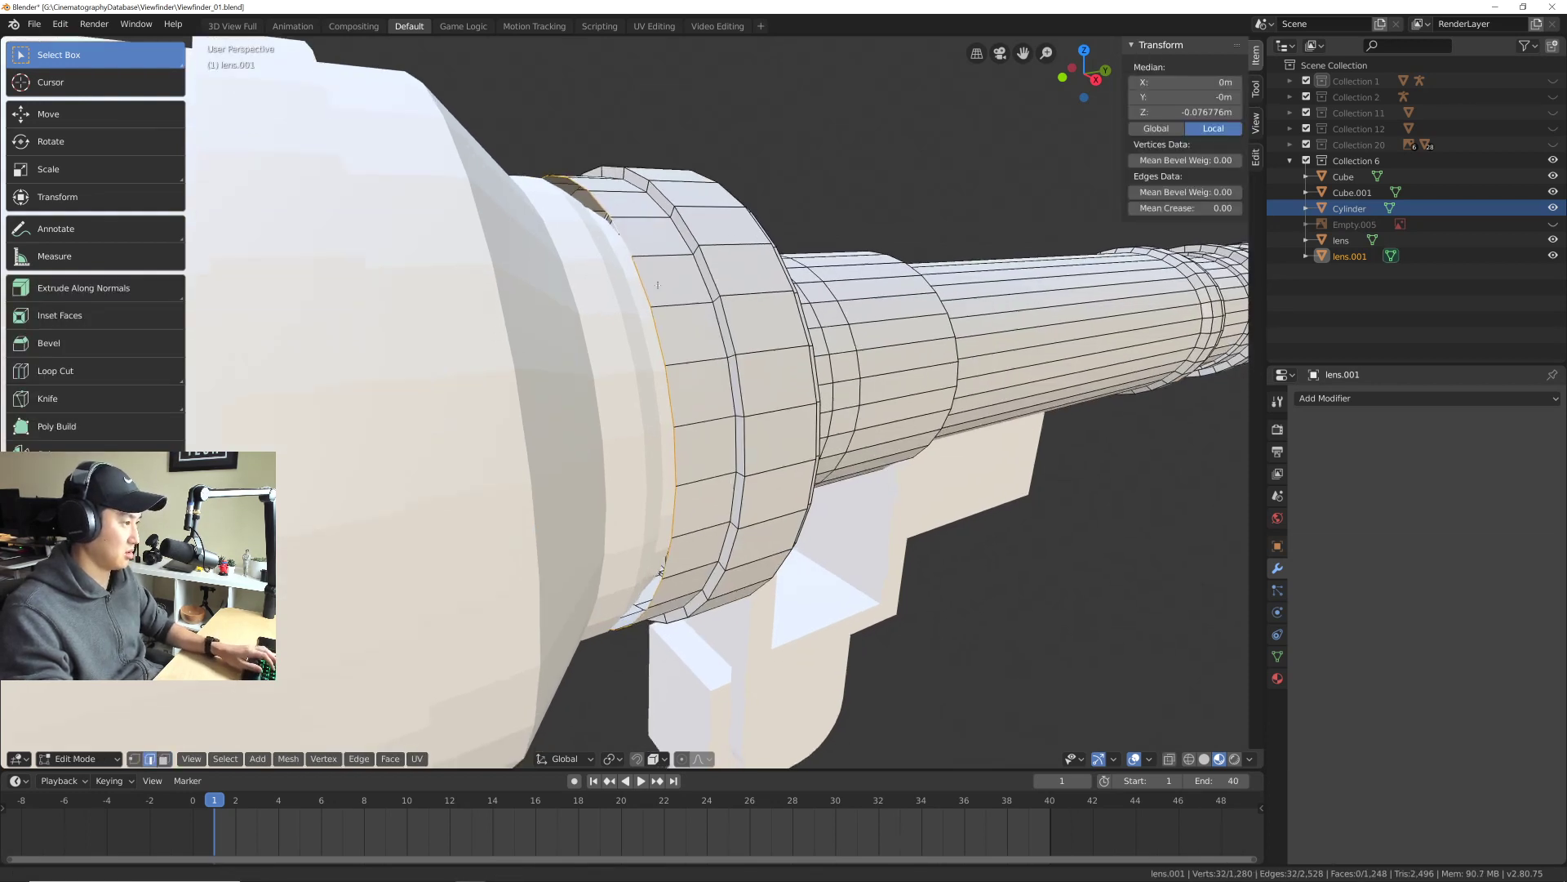
key("e")
key("s")
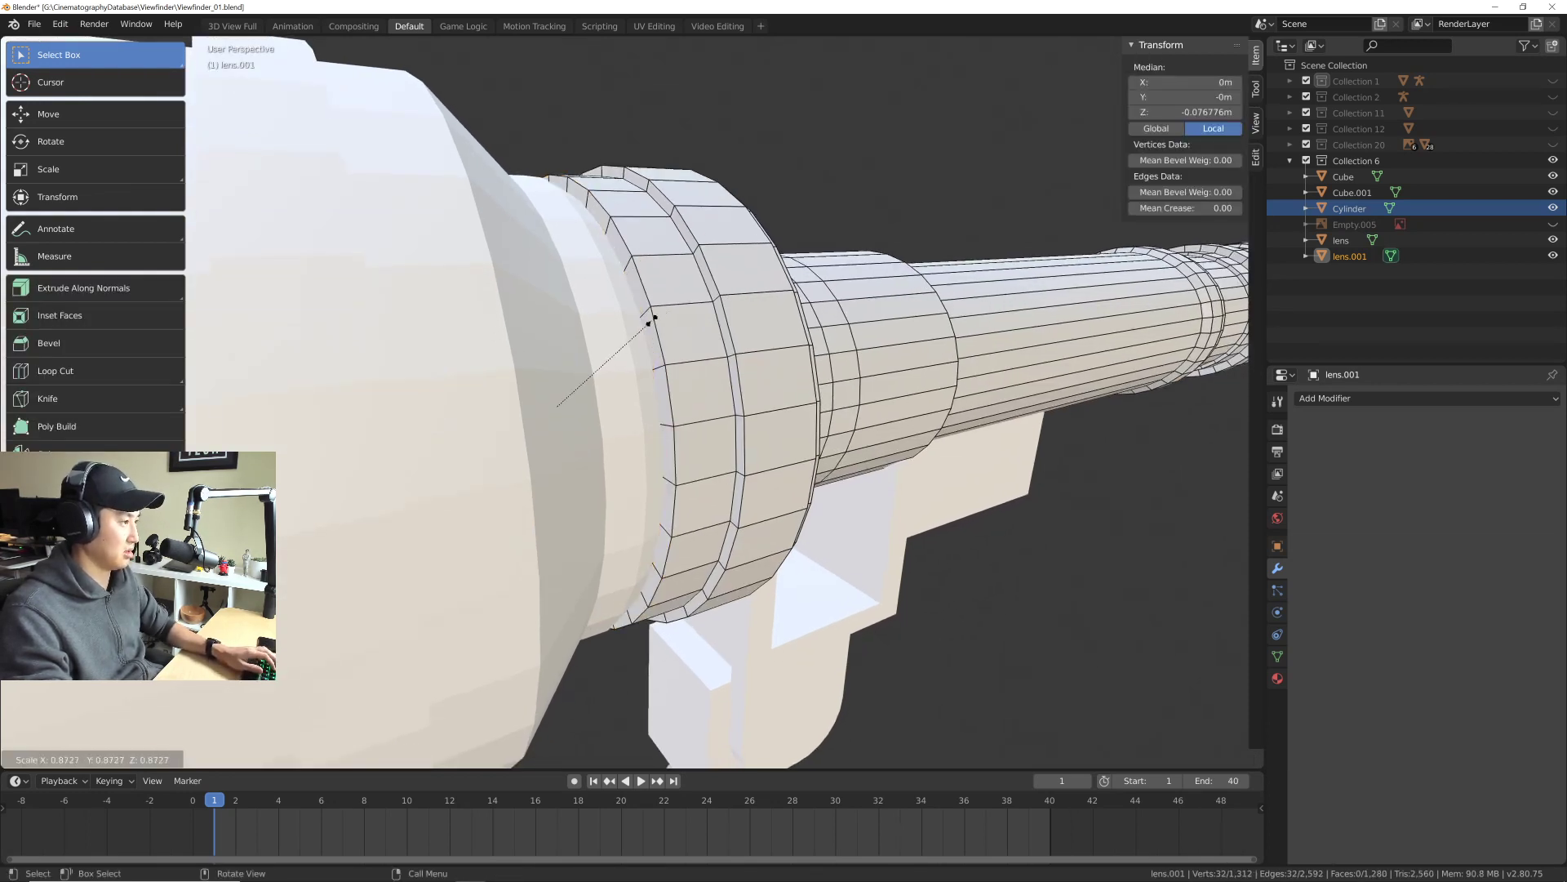
left_click(663, 308)
Step: Save the Blender file with the closed collar edge
scroll(663, 307, "down", 5)
middle_click_drag(663, 307, 713, 308)
key("ctrl+s")
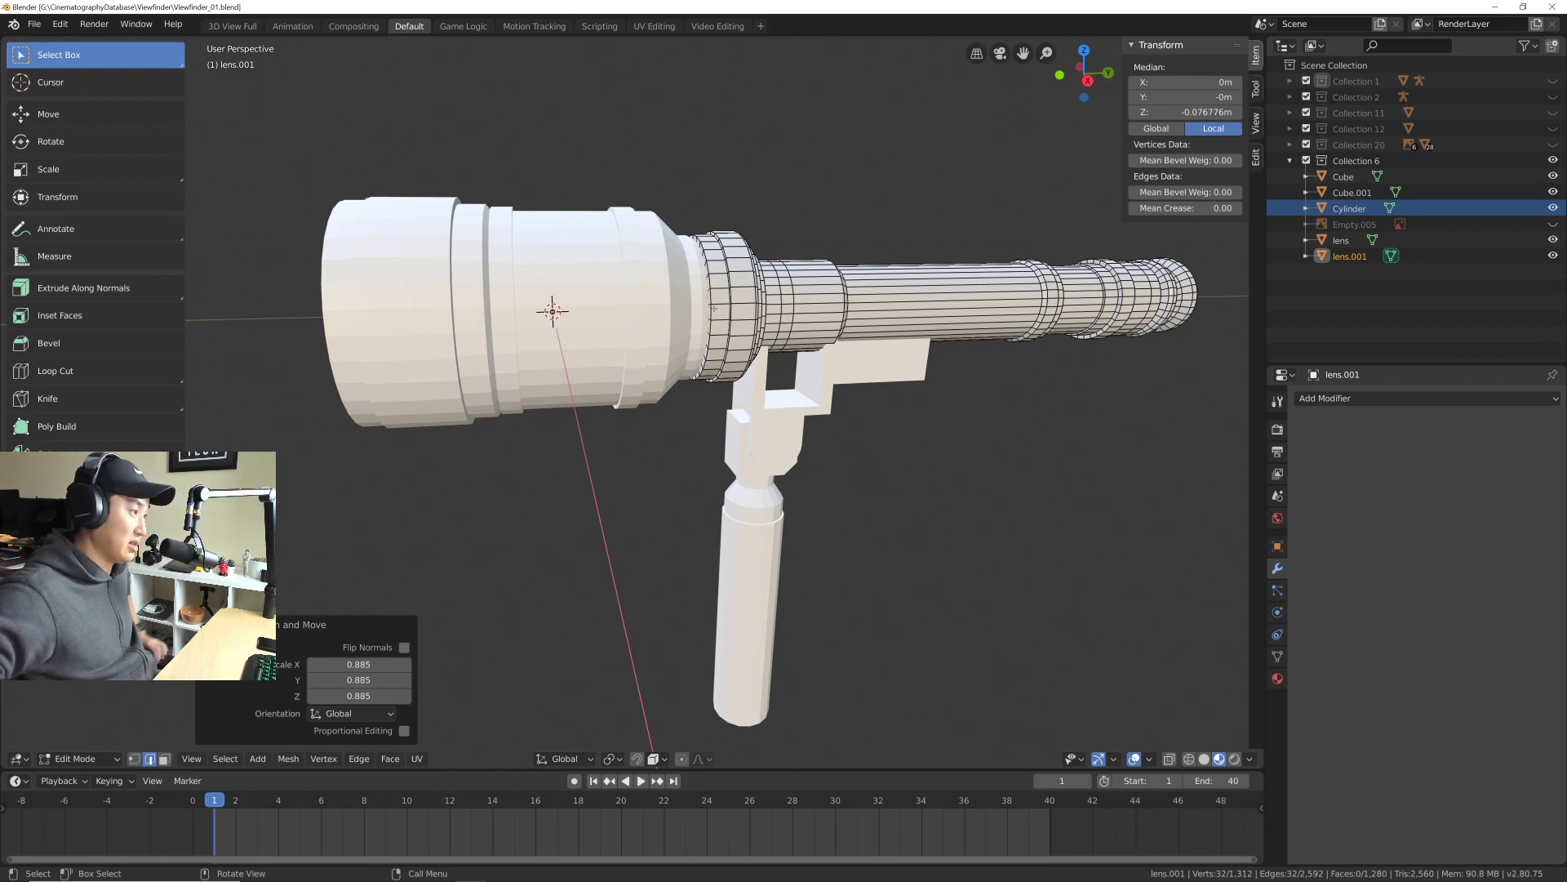
scroll(718, 391, "down", 3)
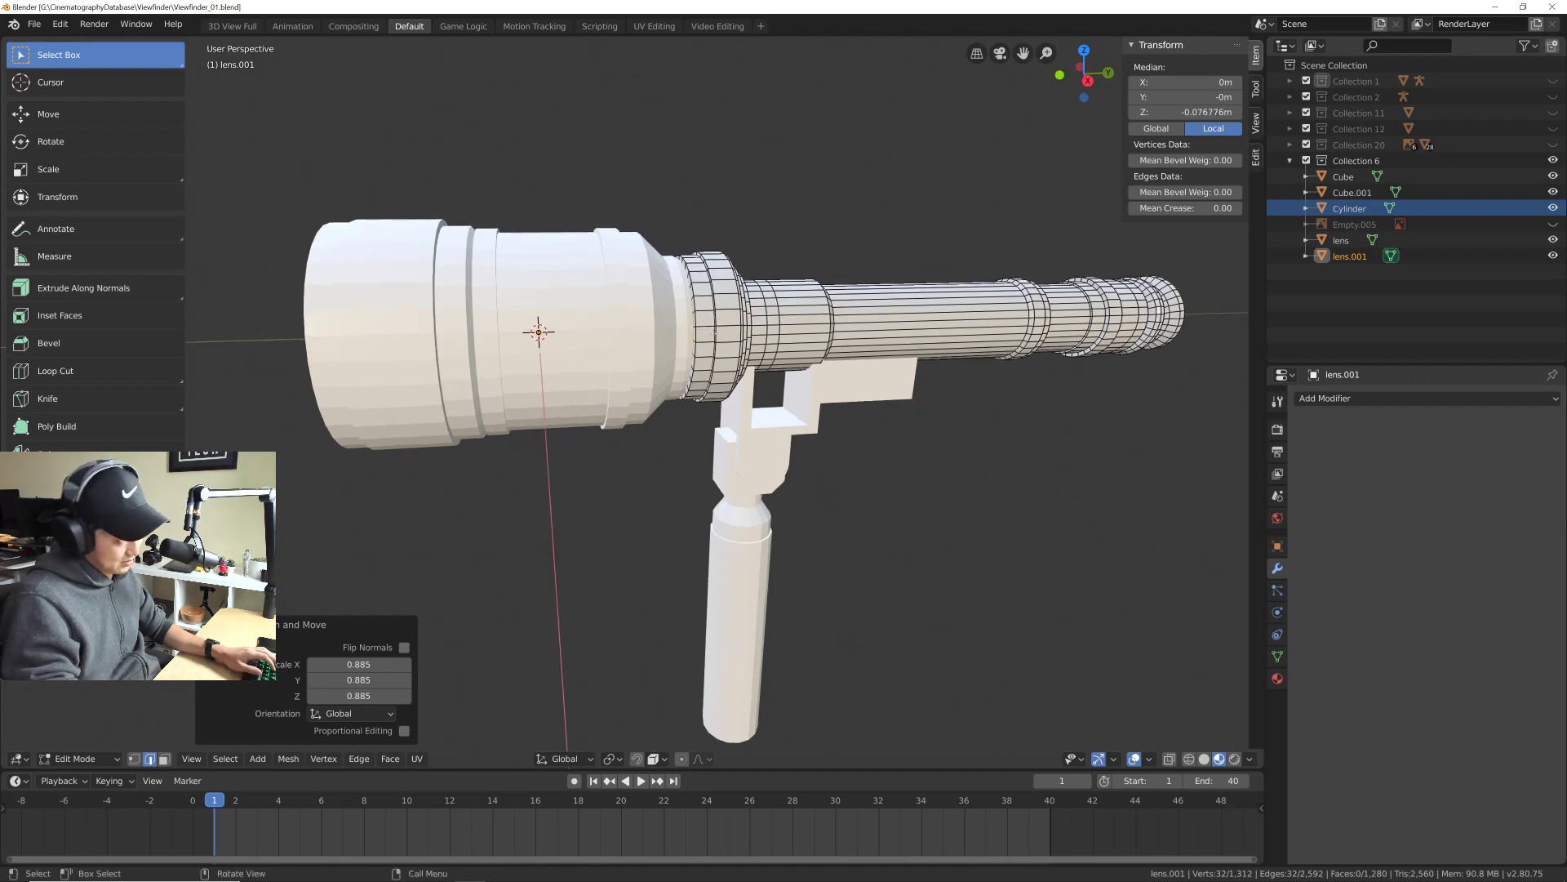
middle_click_drag(718, 392, 804, 380)
key("ctrl+s")
scroll(698, 370, "up", 3)
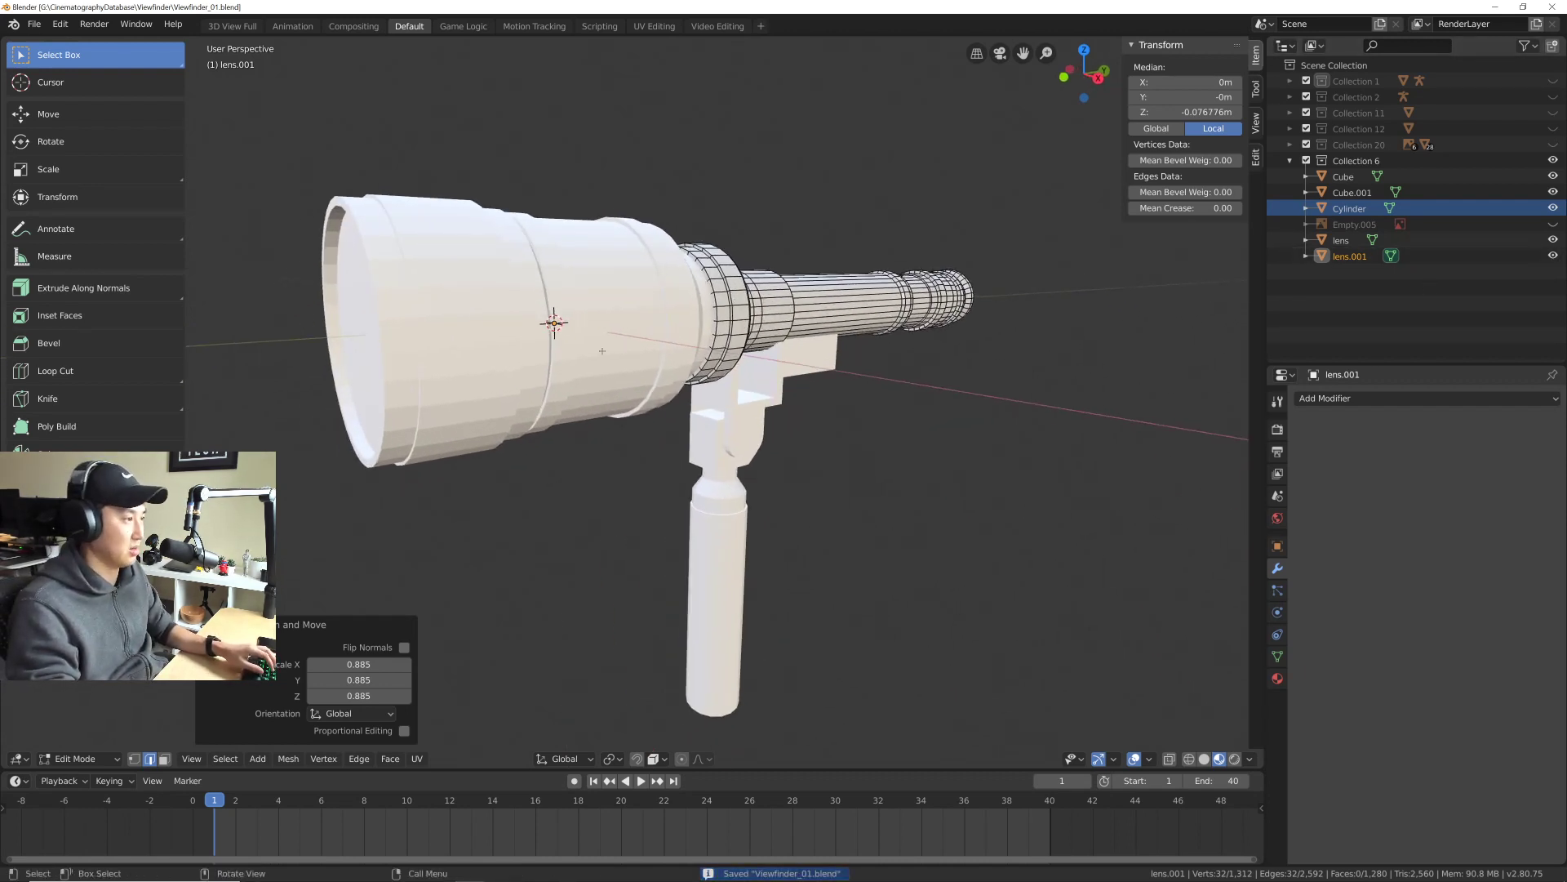
Step: Leave Edit Mode on lens.001 and clear the object selection
key("alt+a")
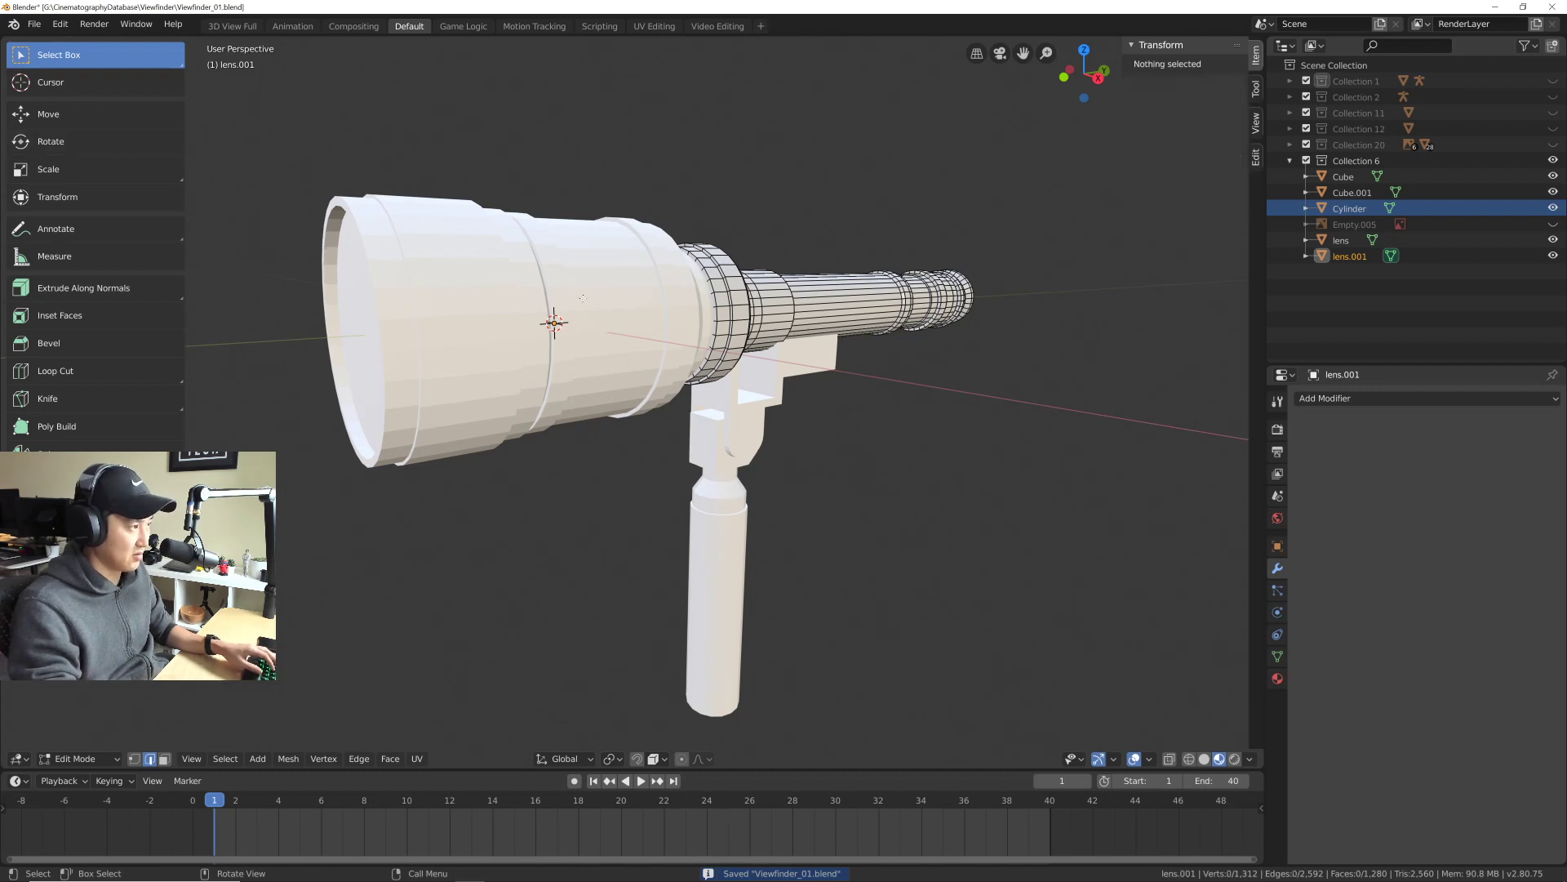
middle_click_drag(571, 318, 607, 279)
key("w")
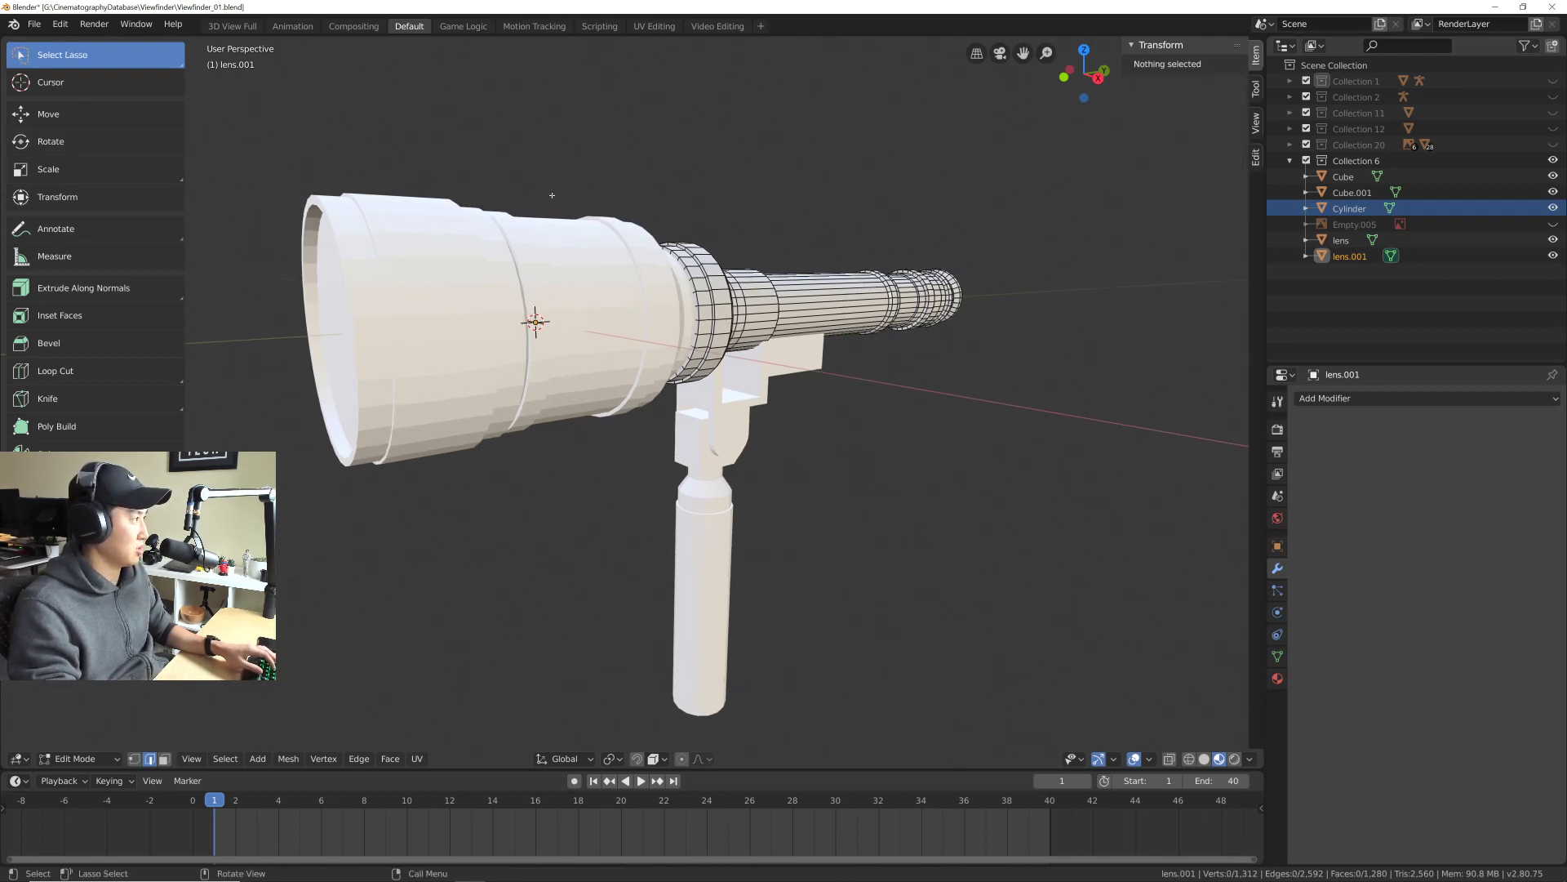
key("a")
middle_click_drag(557, 272, 688, 274)
key("Tab")
key("alt+a")
scroll(688, 275, "up", 2)
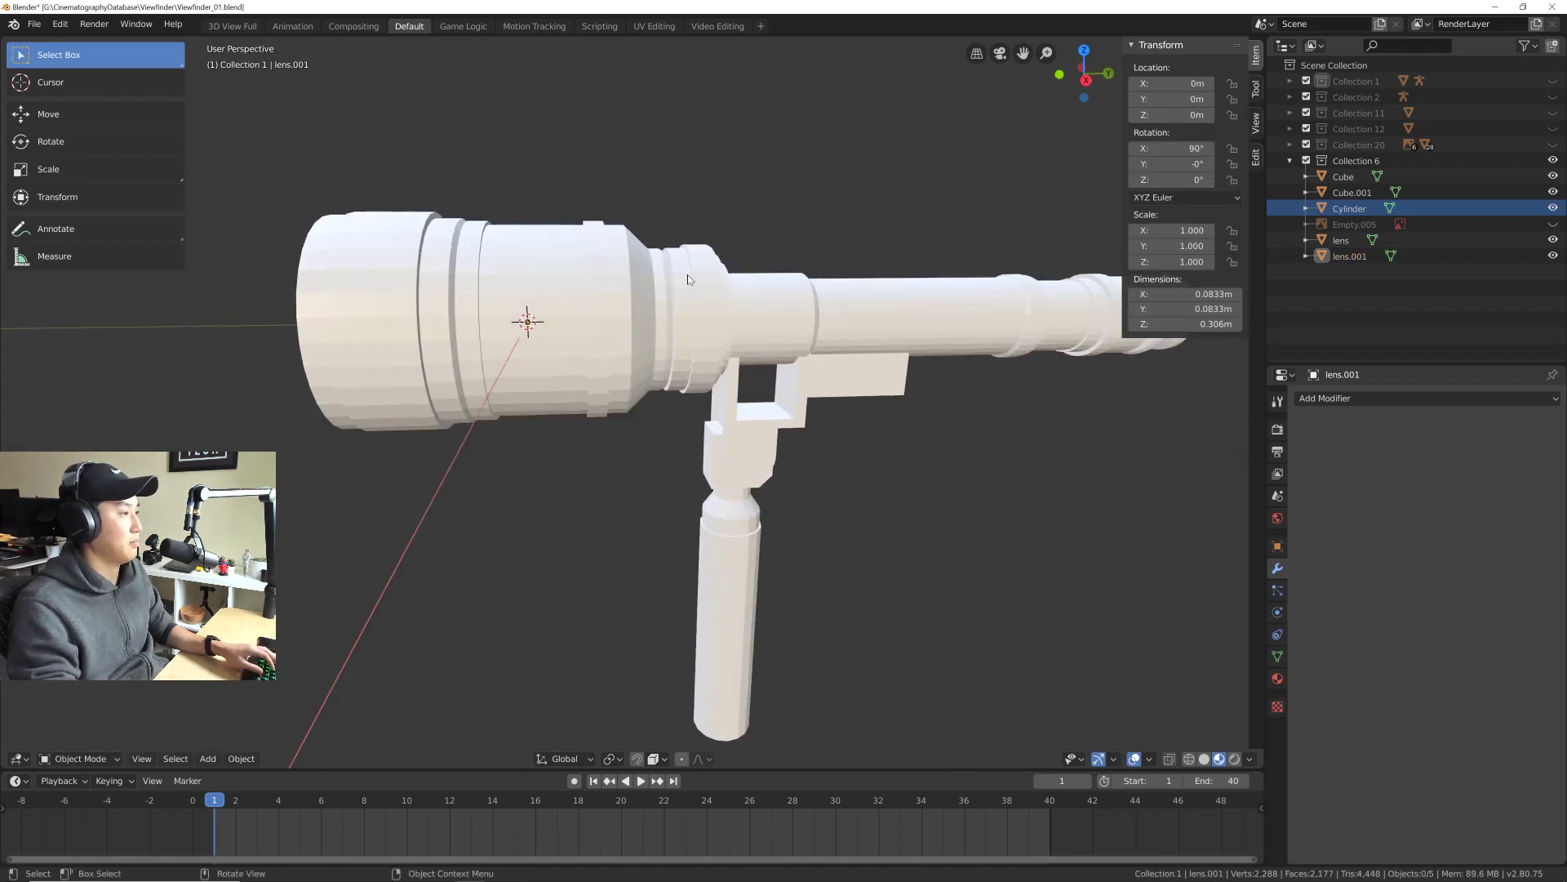
left_click(529, 281)
key("alt+a")
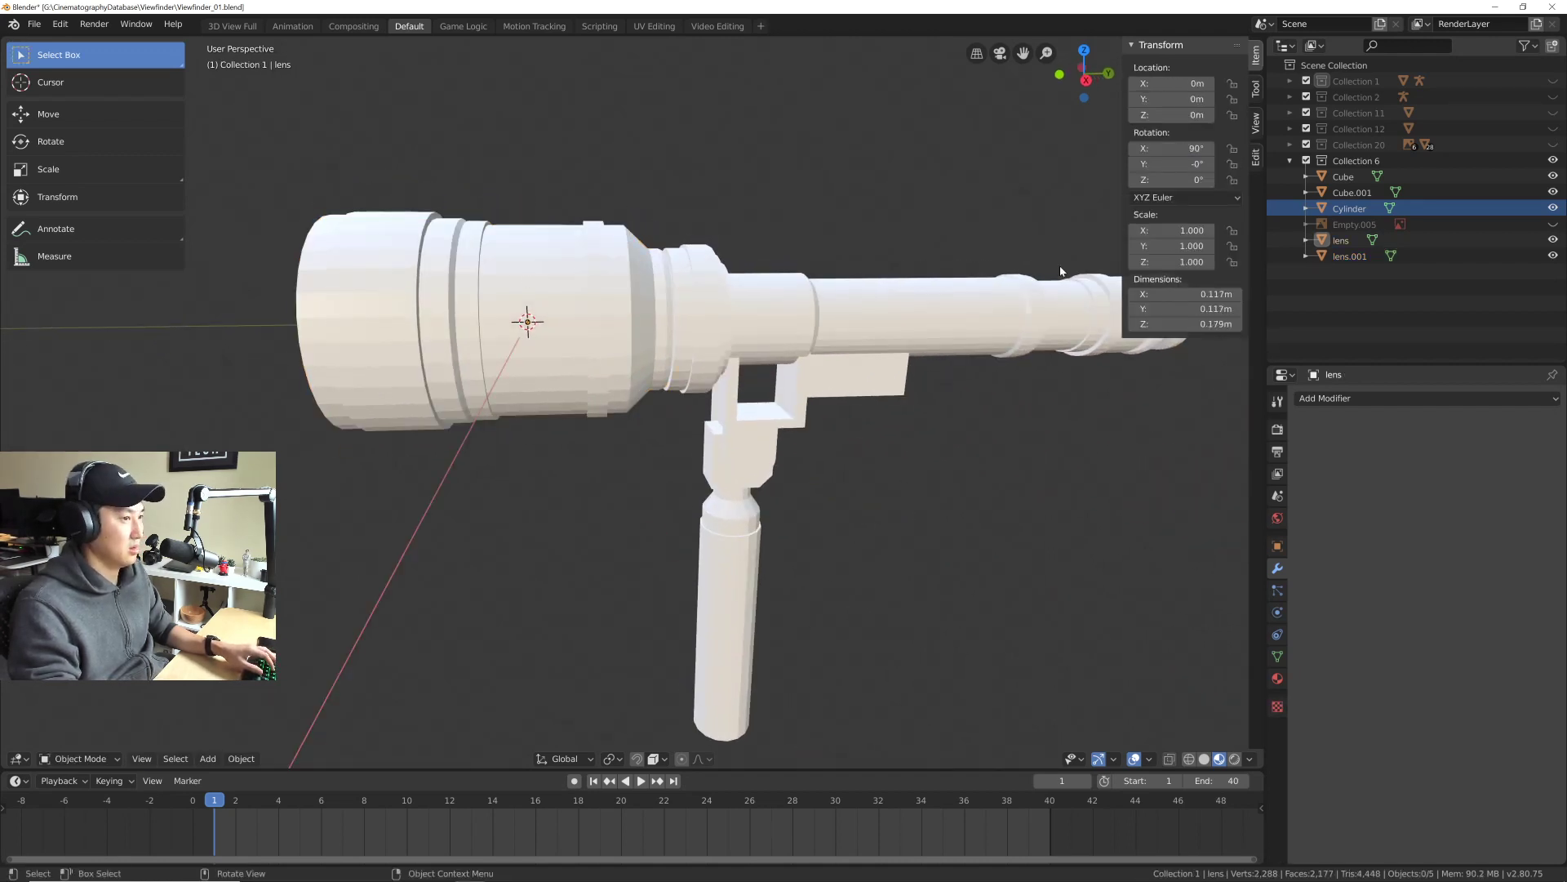
Step: Rename the eyepiece tube lens.001 as viewfinder_part_01
left_click(1342, 241)
mouse_move(719, 273)
middle_mouse_down()
mouse_move(690, 284)
mouse_move(710, 274)
middle_mouse_up()
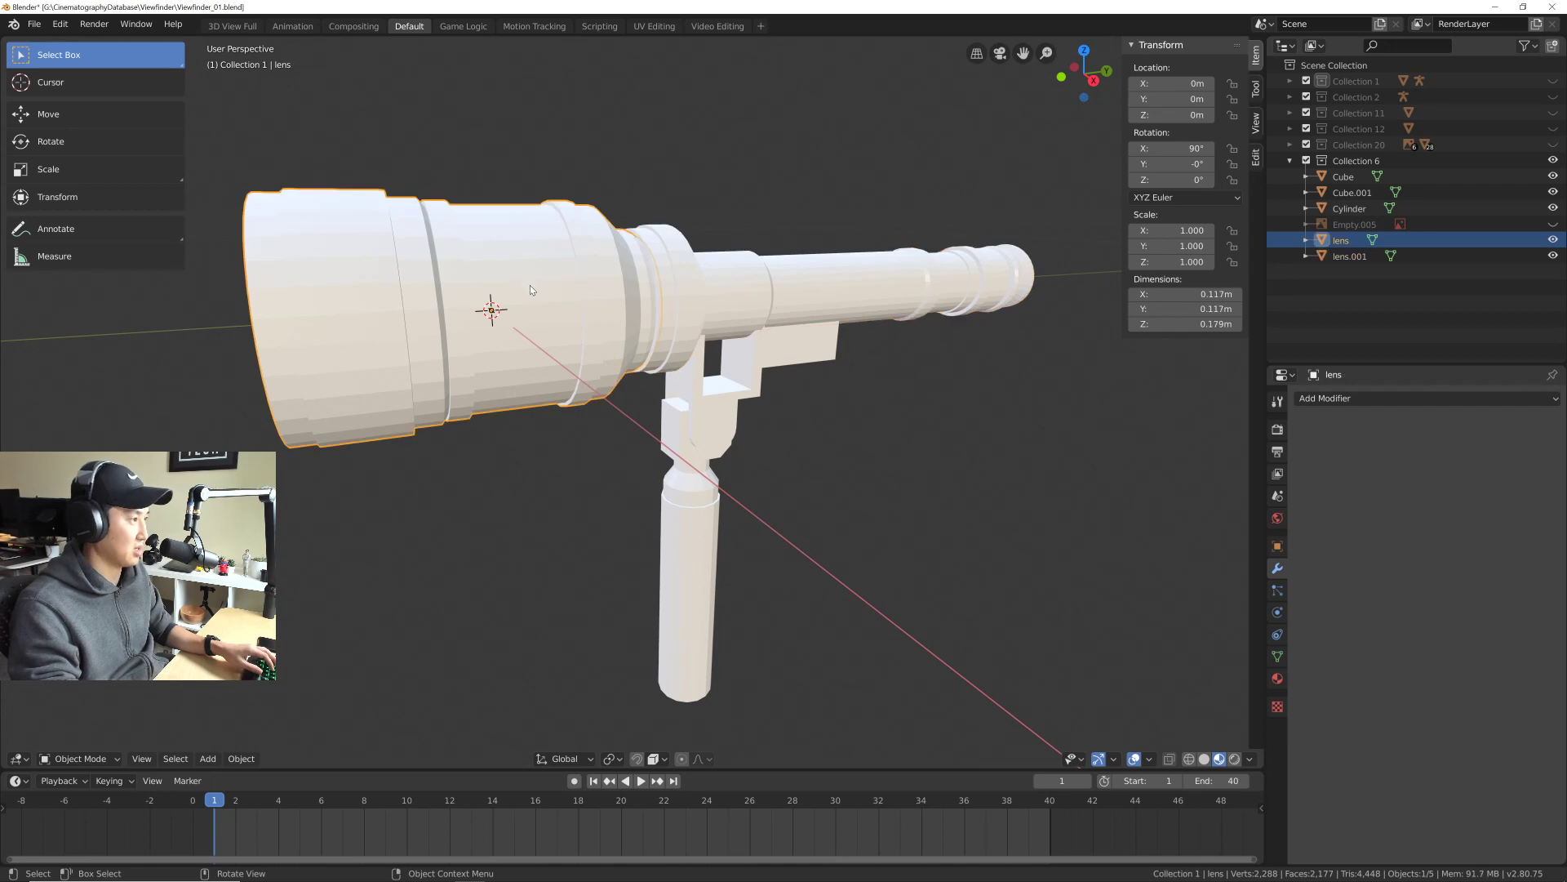
left_click(677, 286)
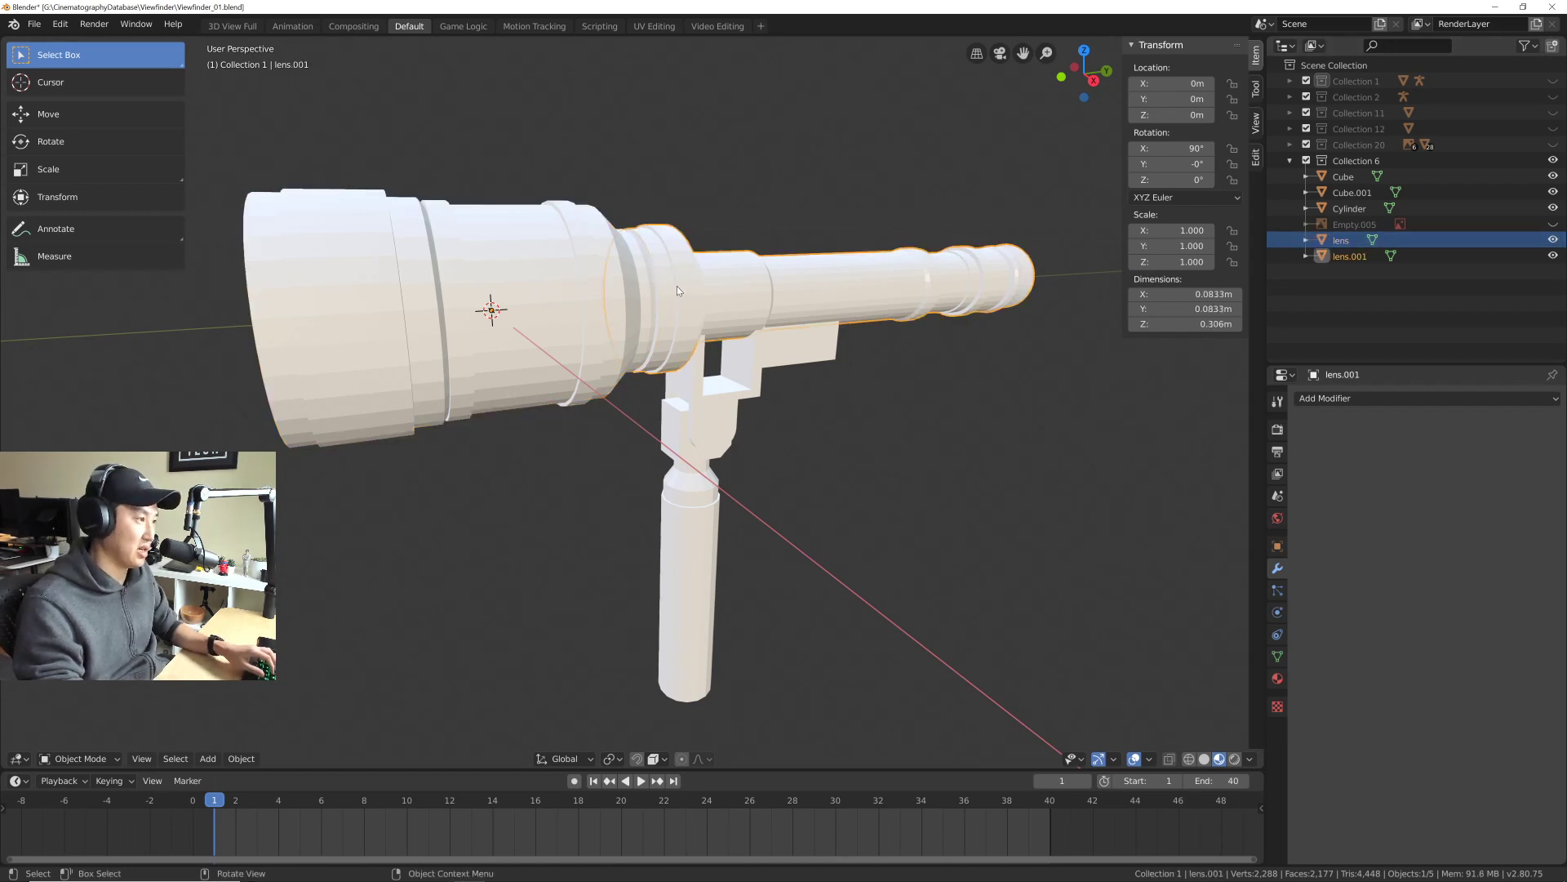
double_click(1348, 256)
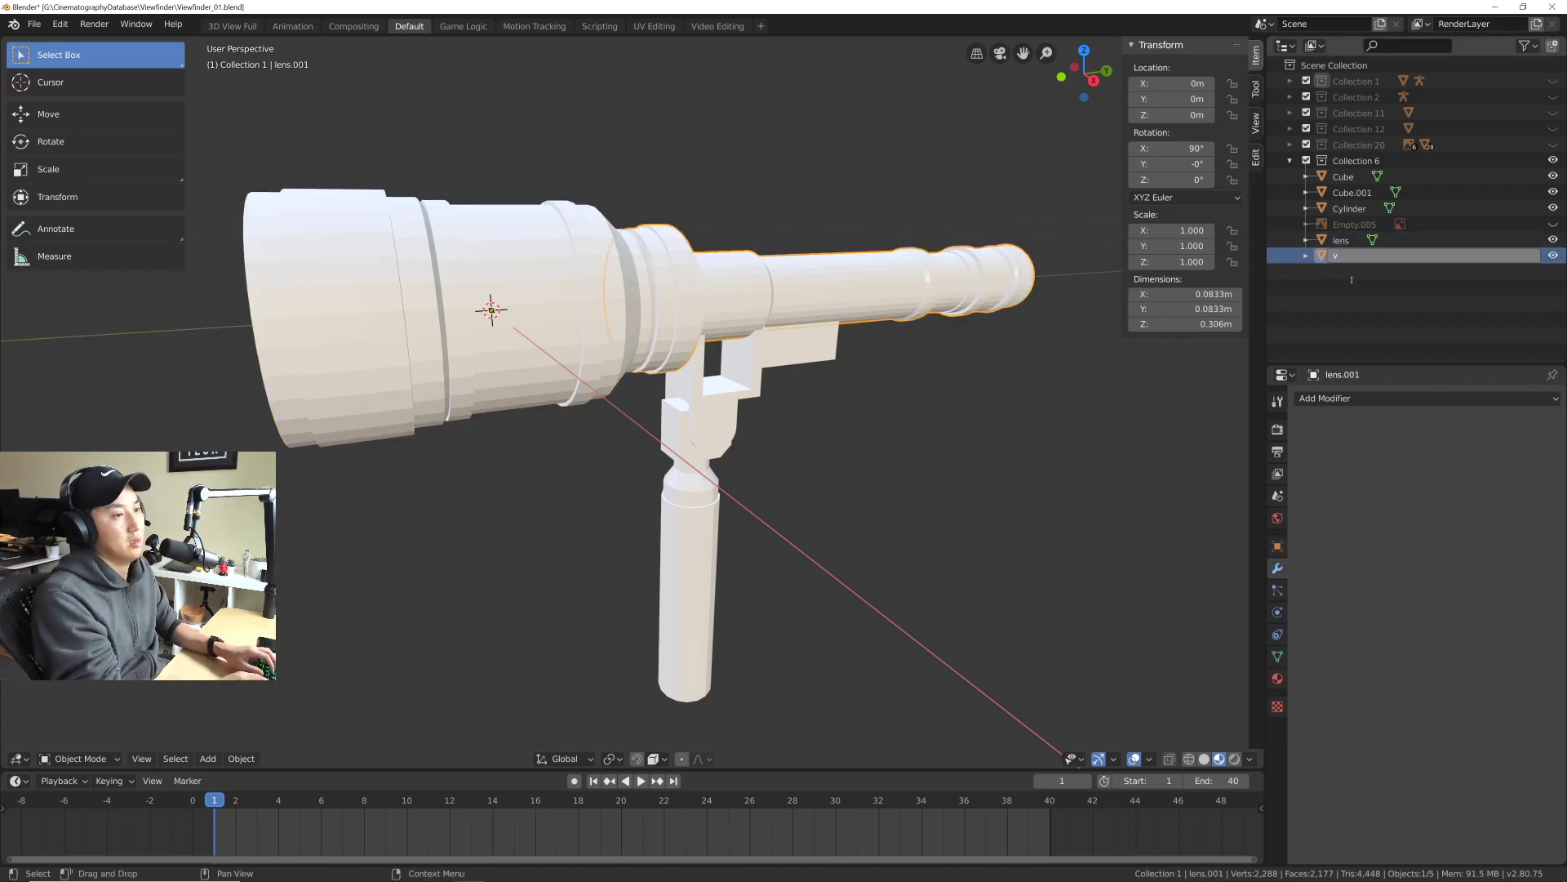
type("viewfinder_part_")
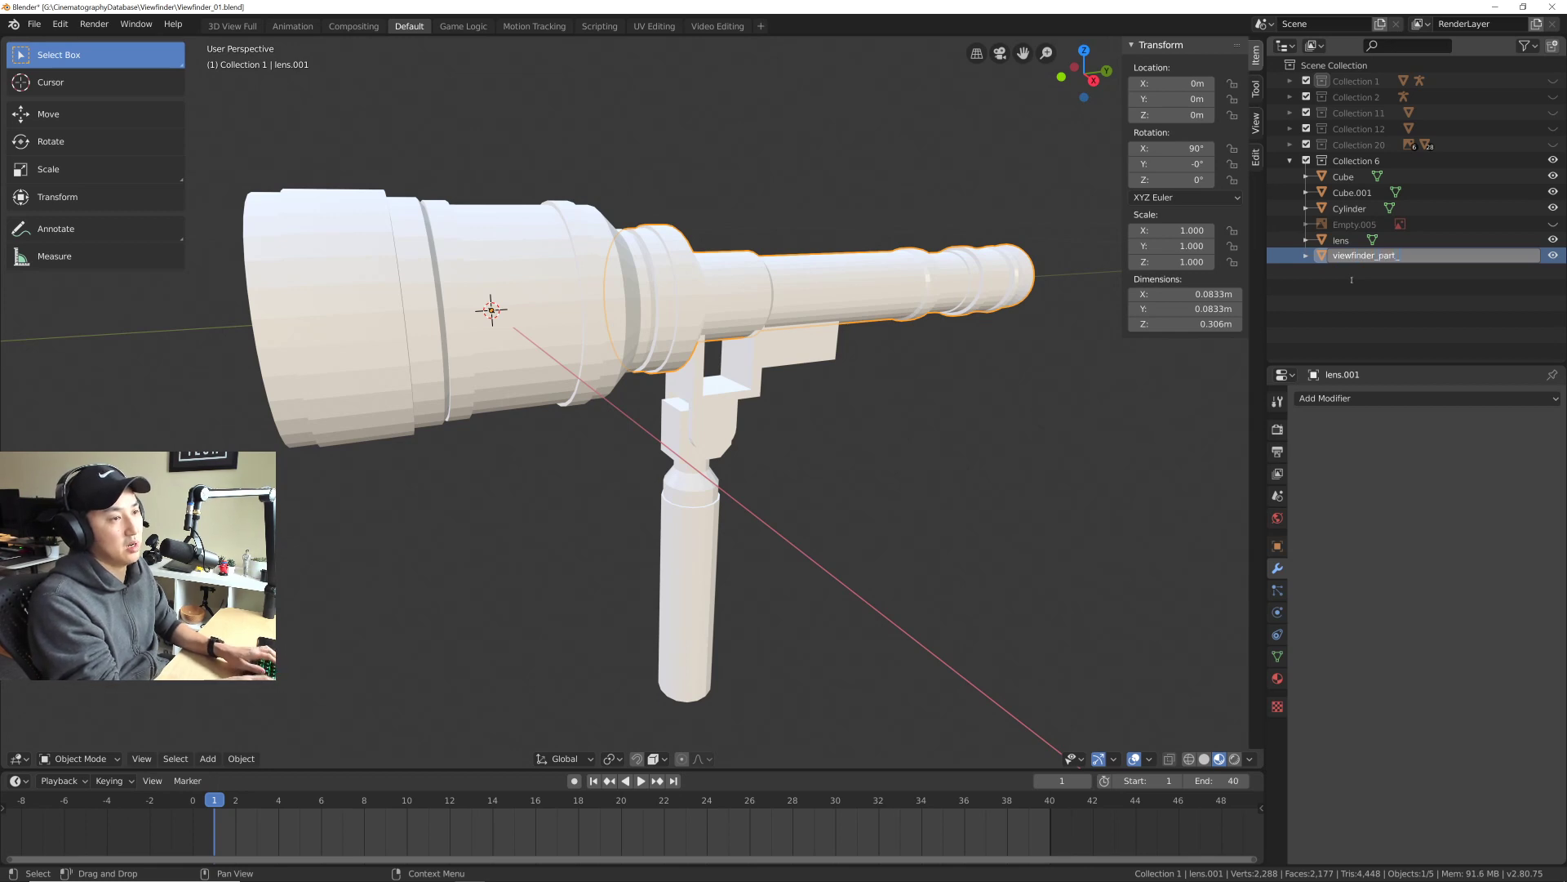
type("01")
key("Return")
Step: Rename the rectangular block Cube beneath the eyepiece tube as viewfiner_part_02
middle_click_drag(987, 343, 637, 294)
left_click(707, 296)
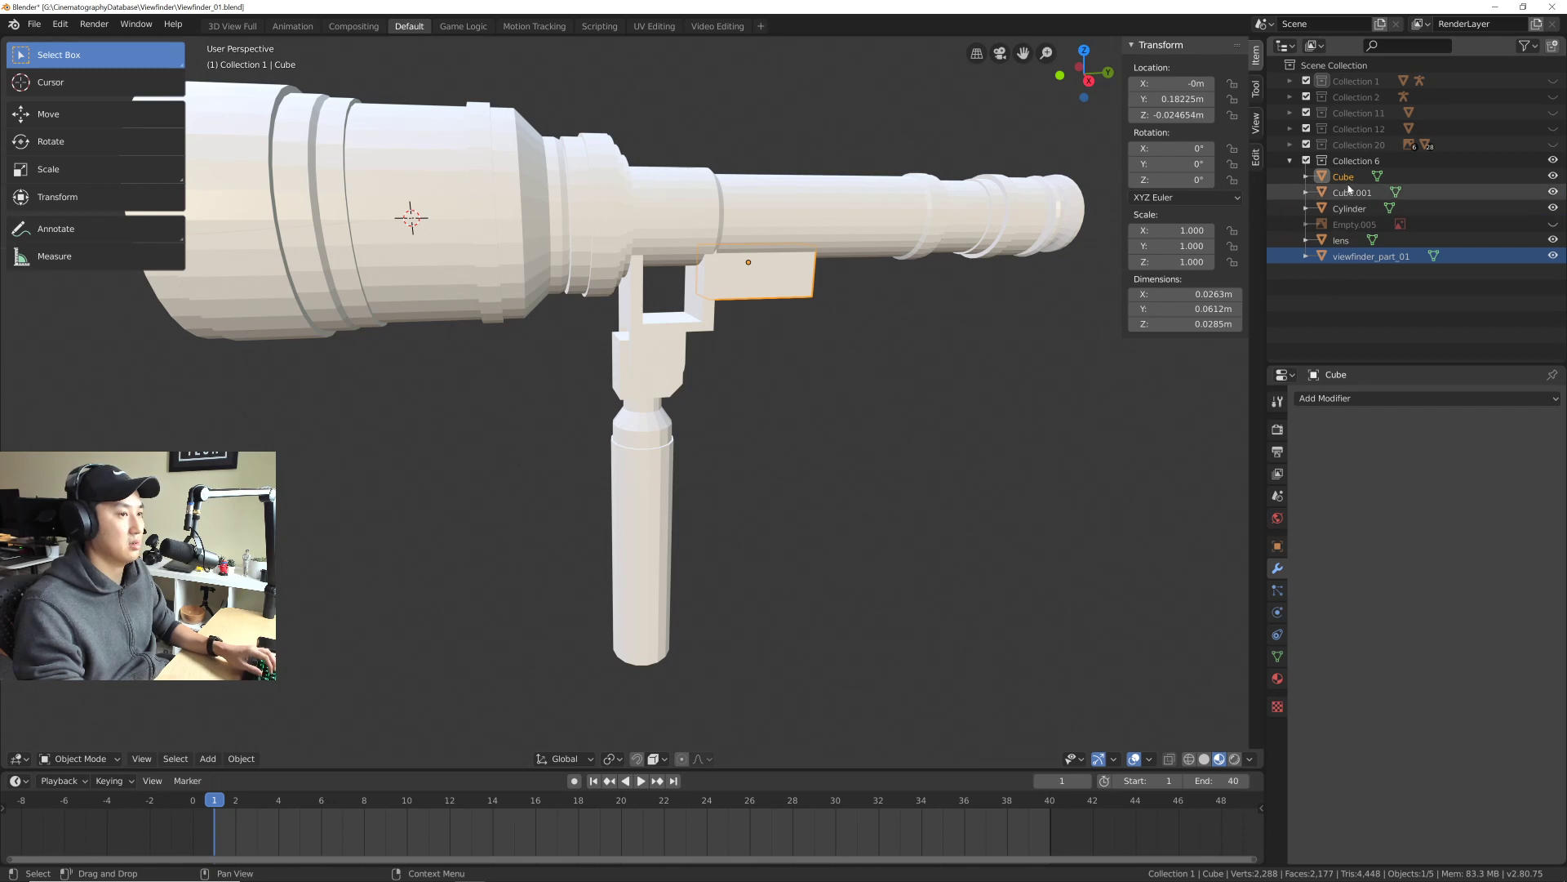
double_click(1346, 180)
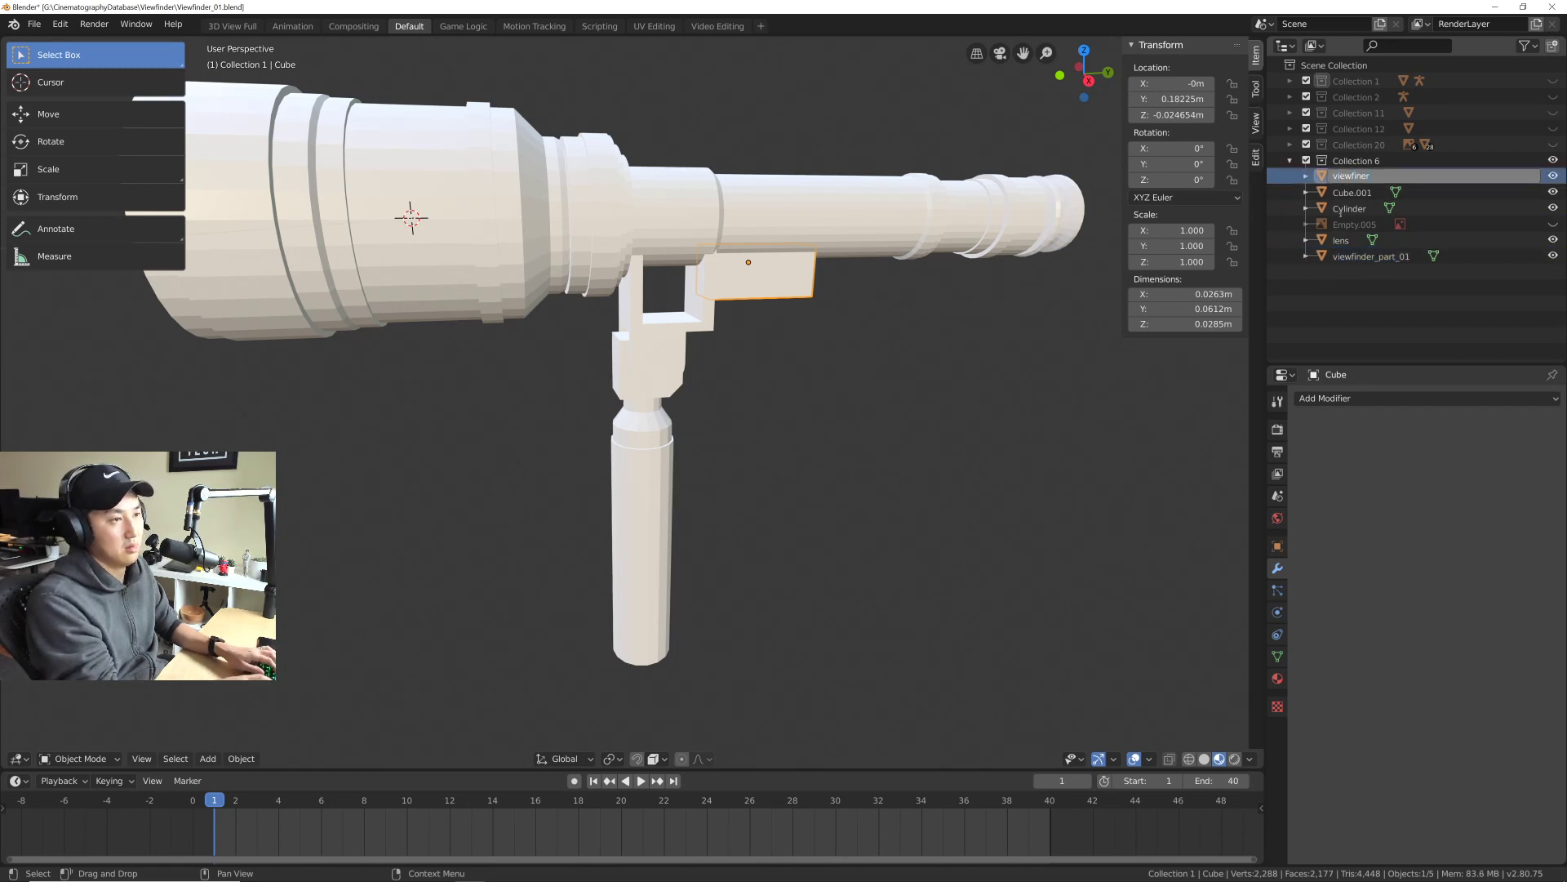
type("viewfiner_part_02")
key("Return")
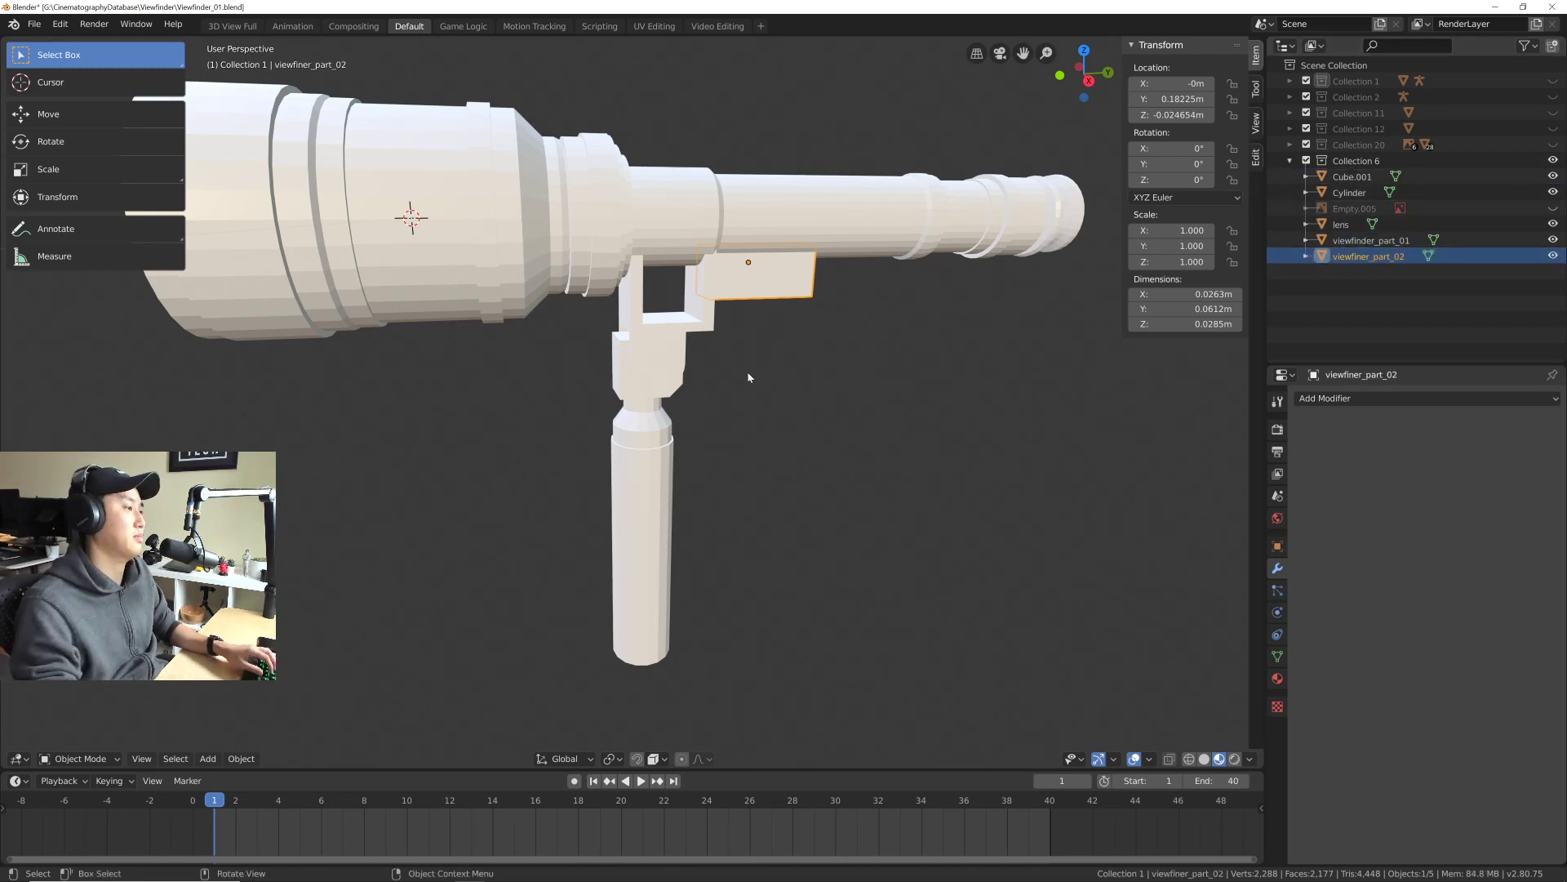
Step: Rename the bracket Cube.001 as viewfinder_part_03
left_click(692, 319)
middle_click_drag(727, 321, 1021, 227)
double_click(1343, 175)
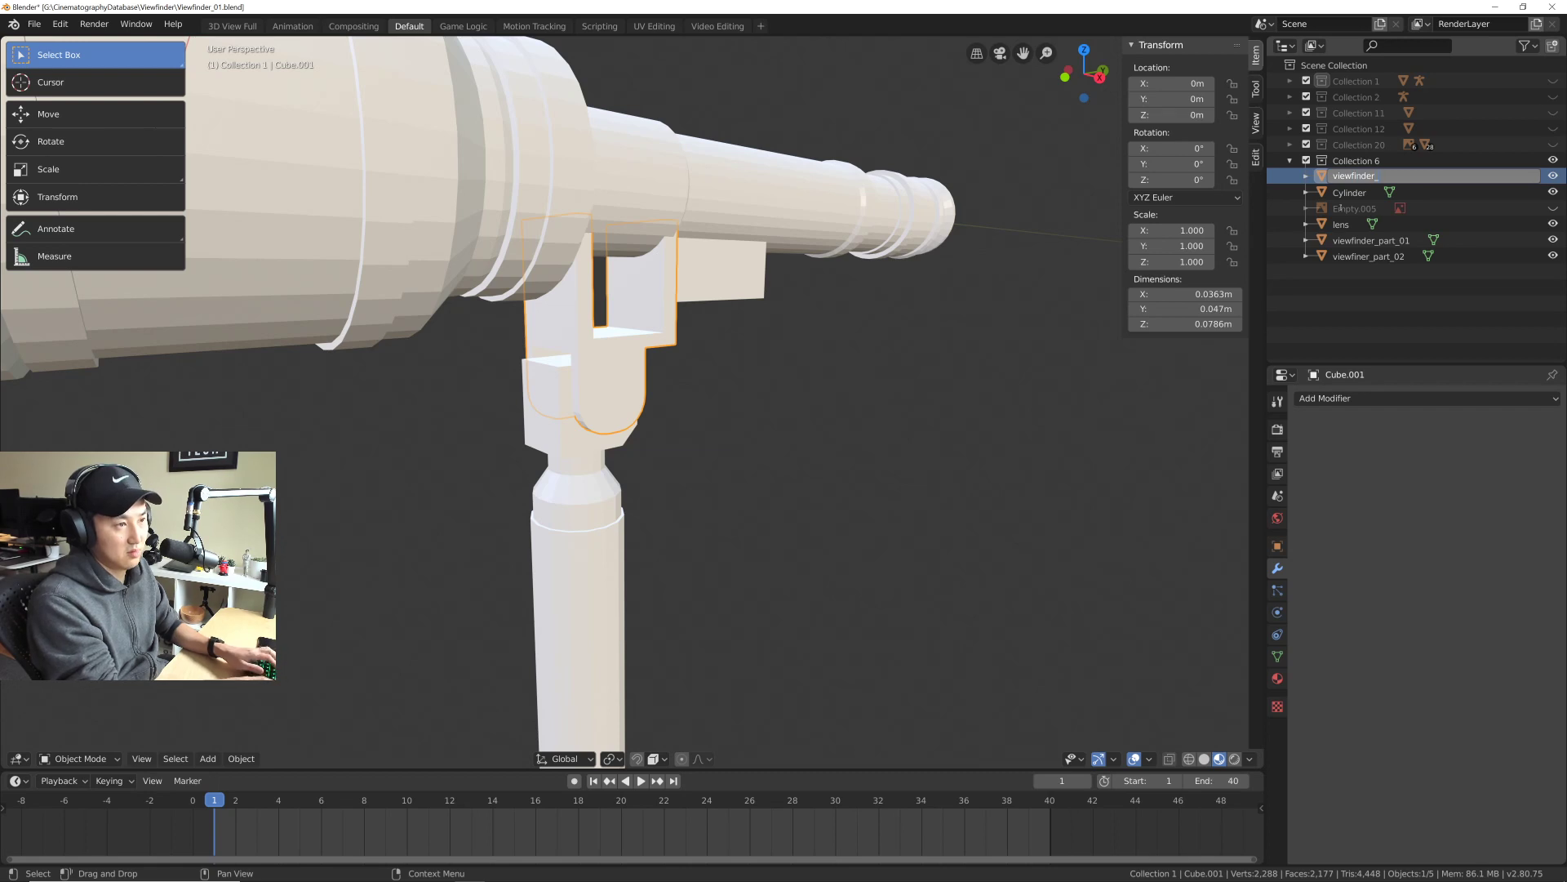
type("viewfinder_part_02")
key("Return")
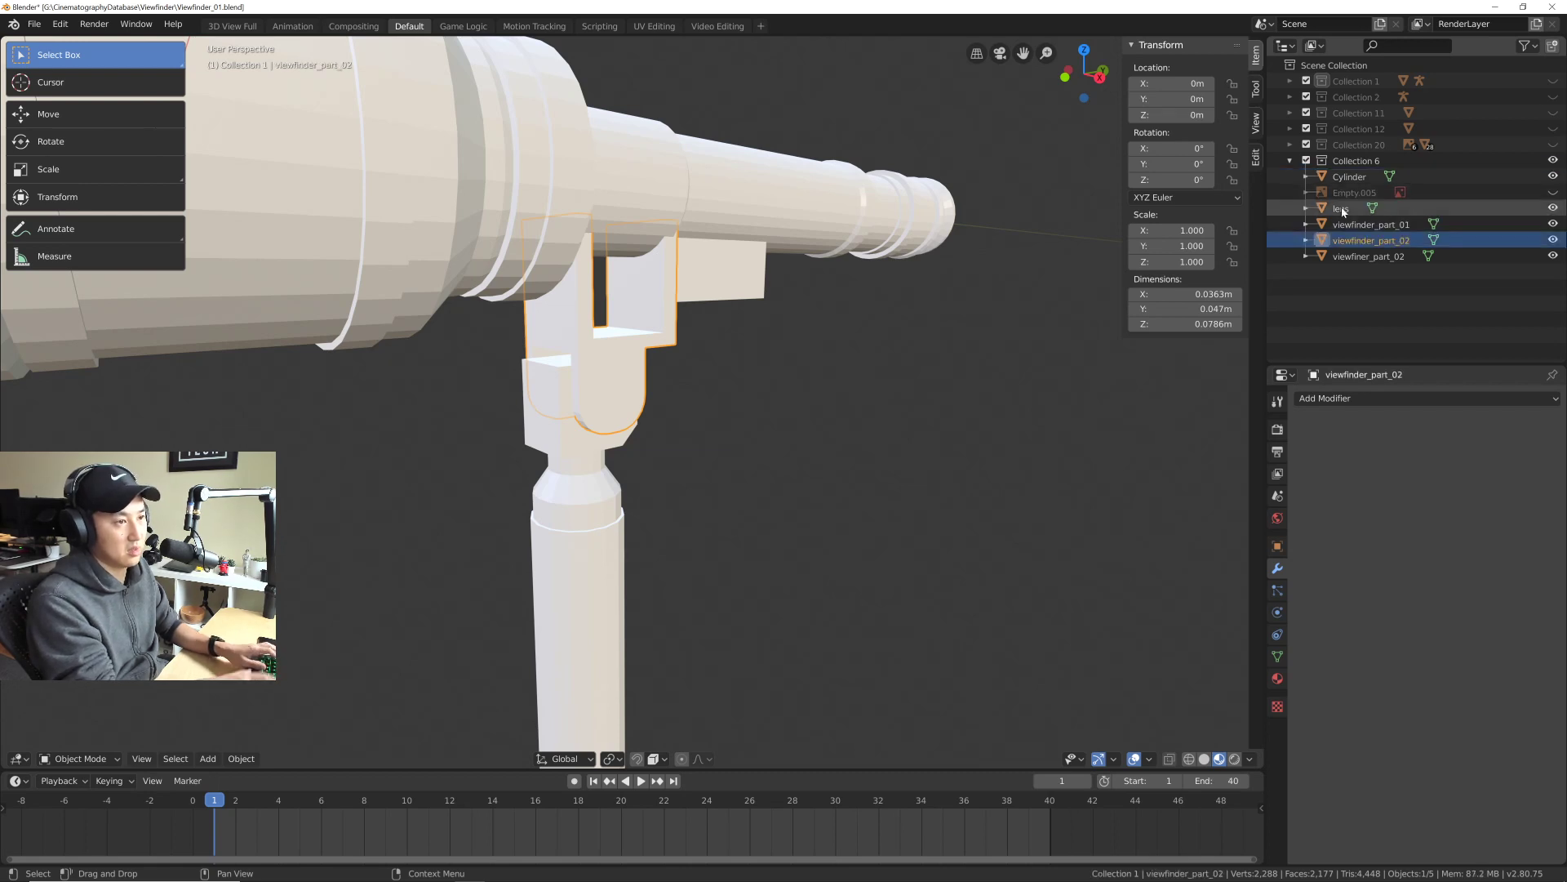
double_click(1372, 240)
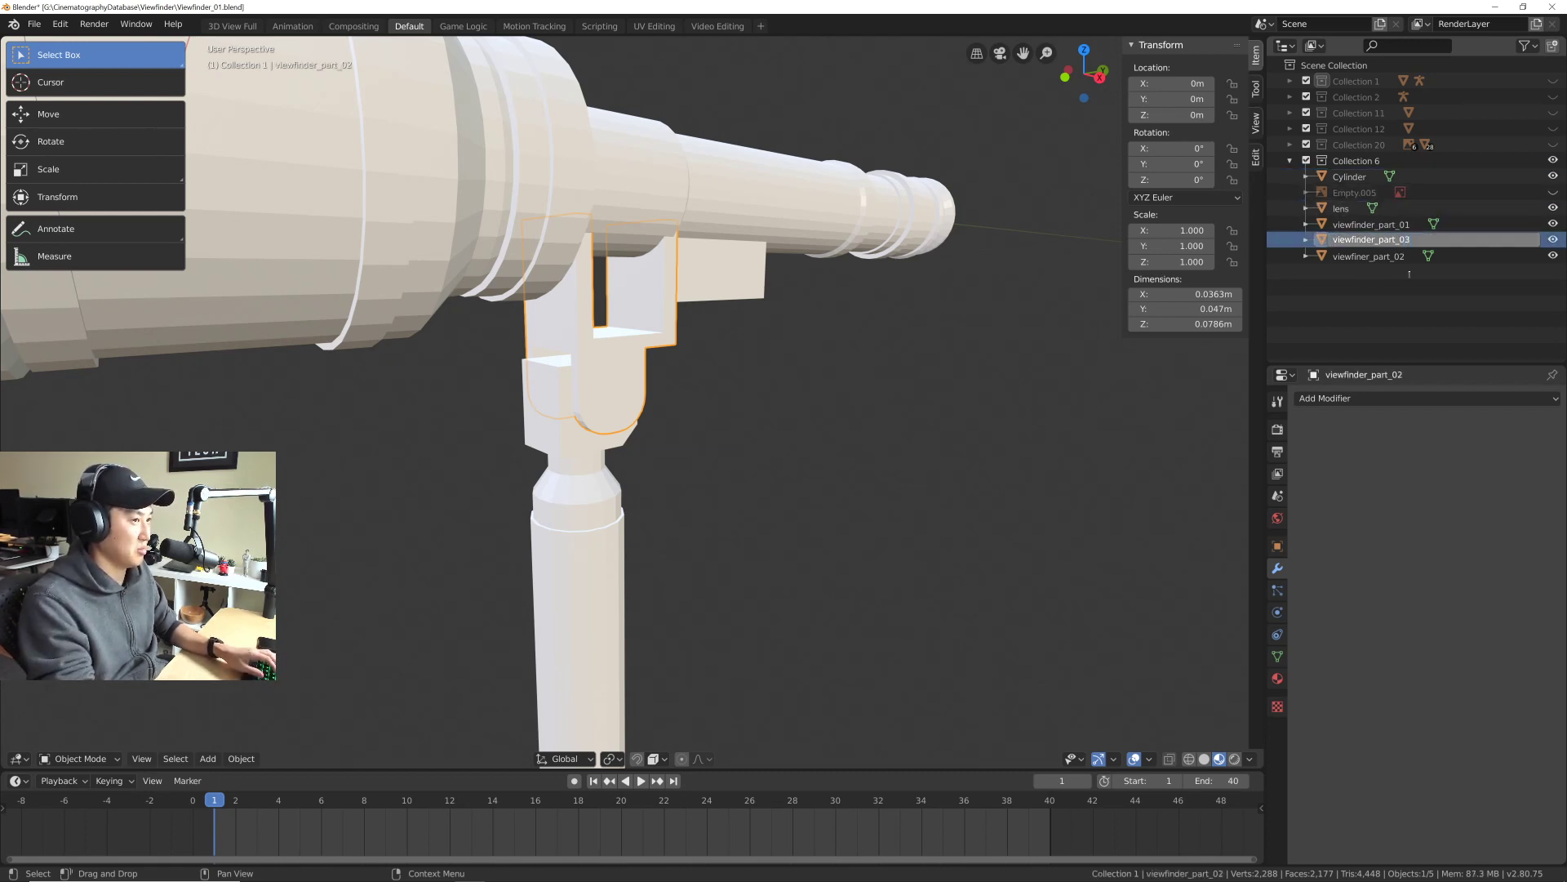
Step: Correct the rectangular block's misspelled name to viewfinder_part_02
left_click(1365, 257)
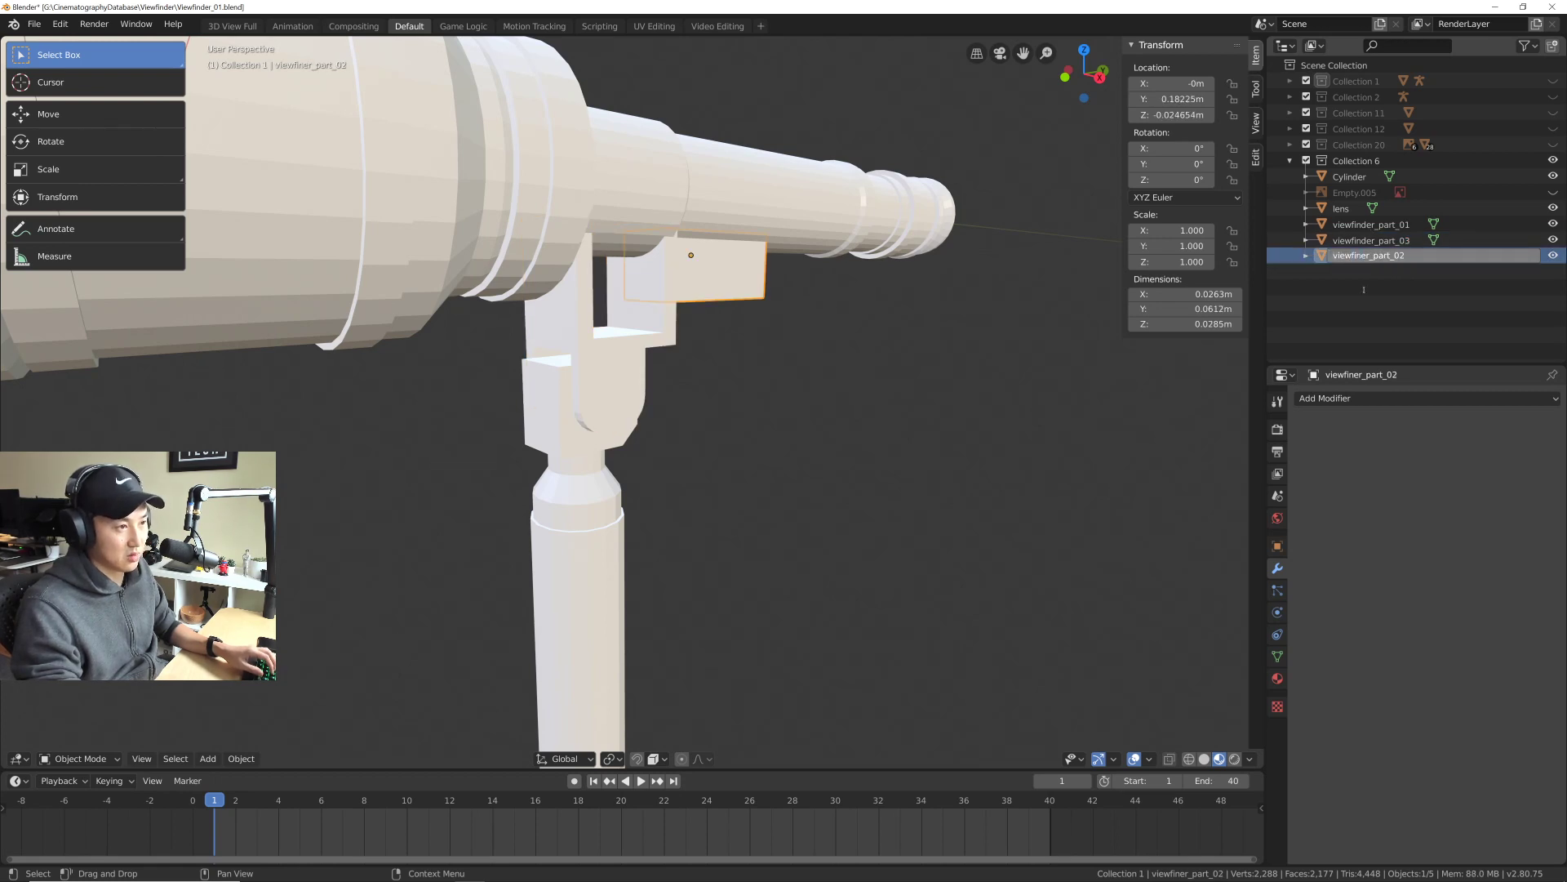
type("d")
key("Return")
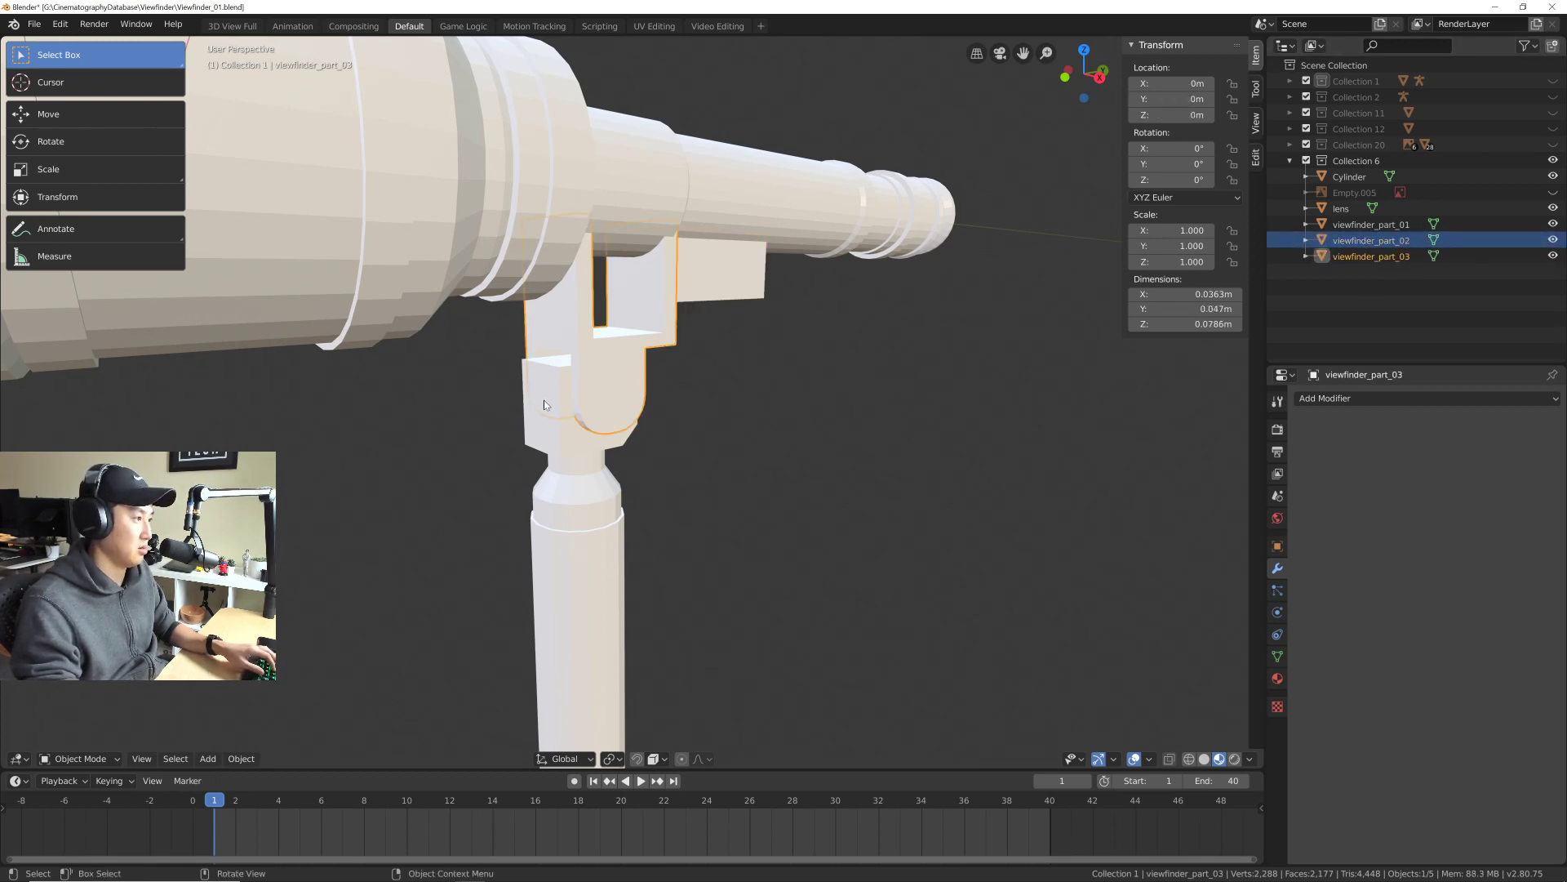
Step: Rename the handle Cylinder as viewfinder-part_04
left_click(564, 463)
middle_click_drag(743, 438, 772, 341, "shift")
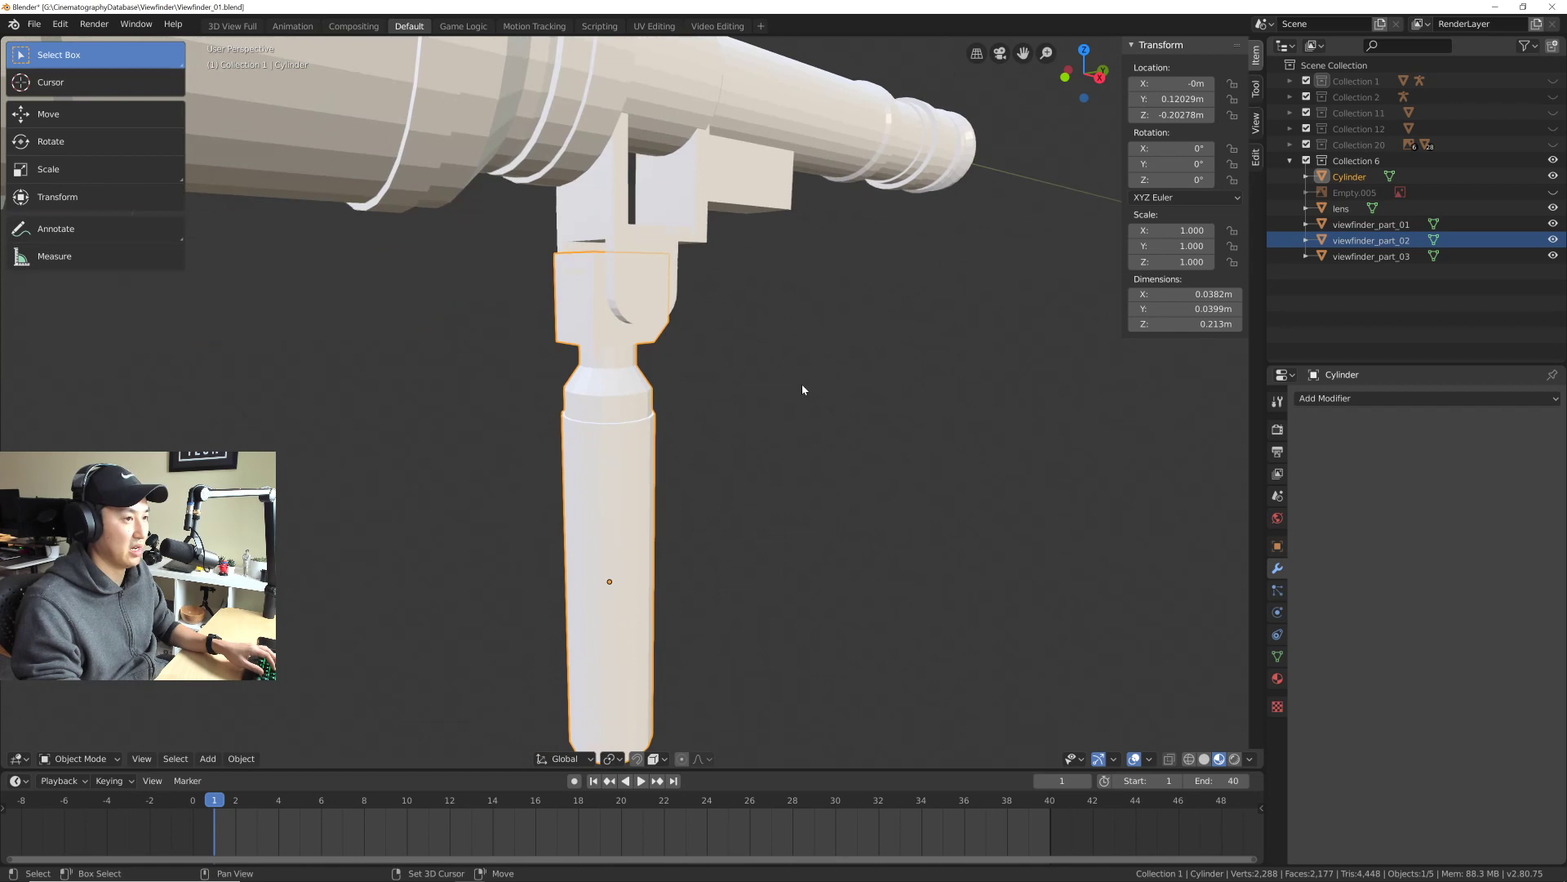
double_click(1349, 176)
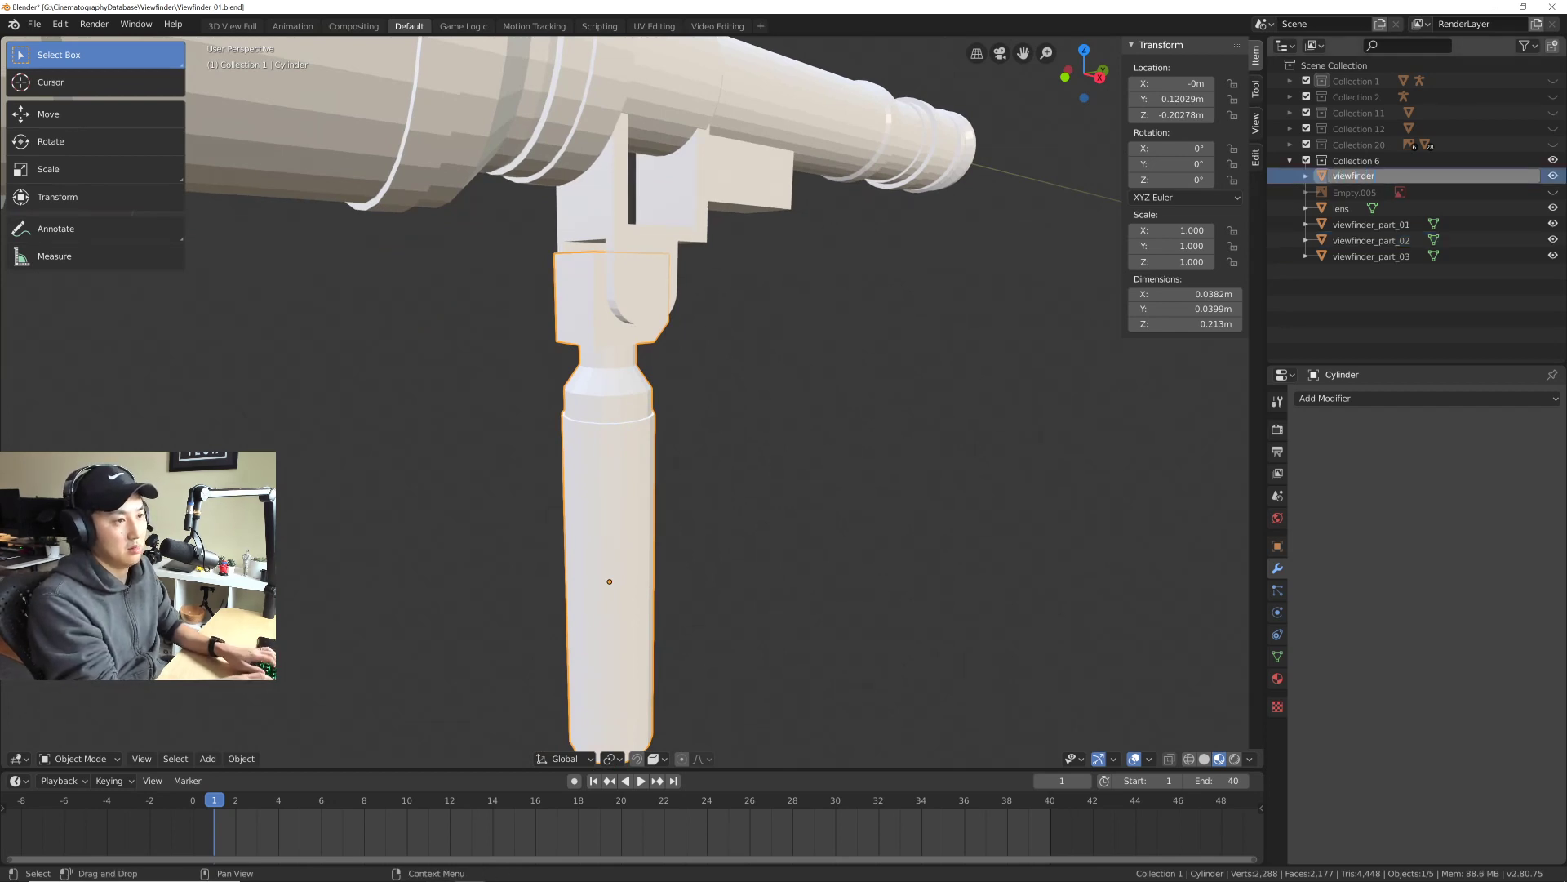
type("viewfinder-part_04")
key("Return")
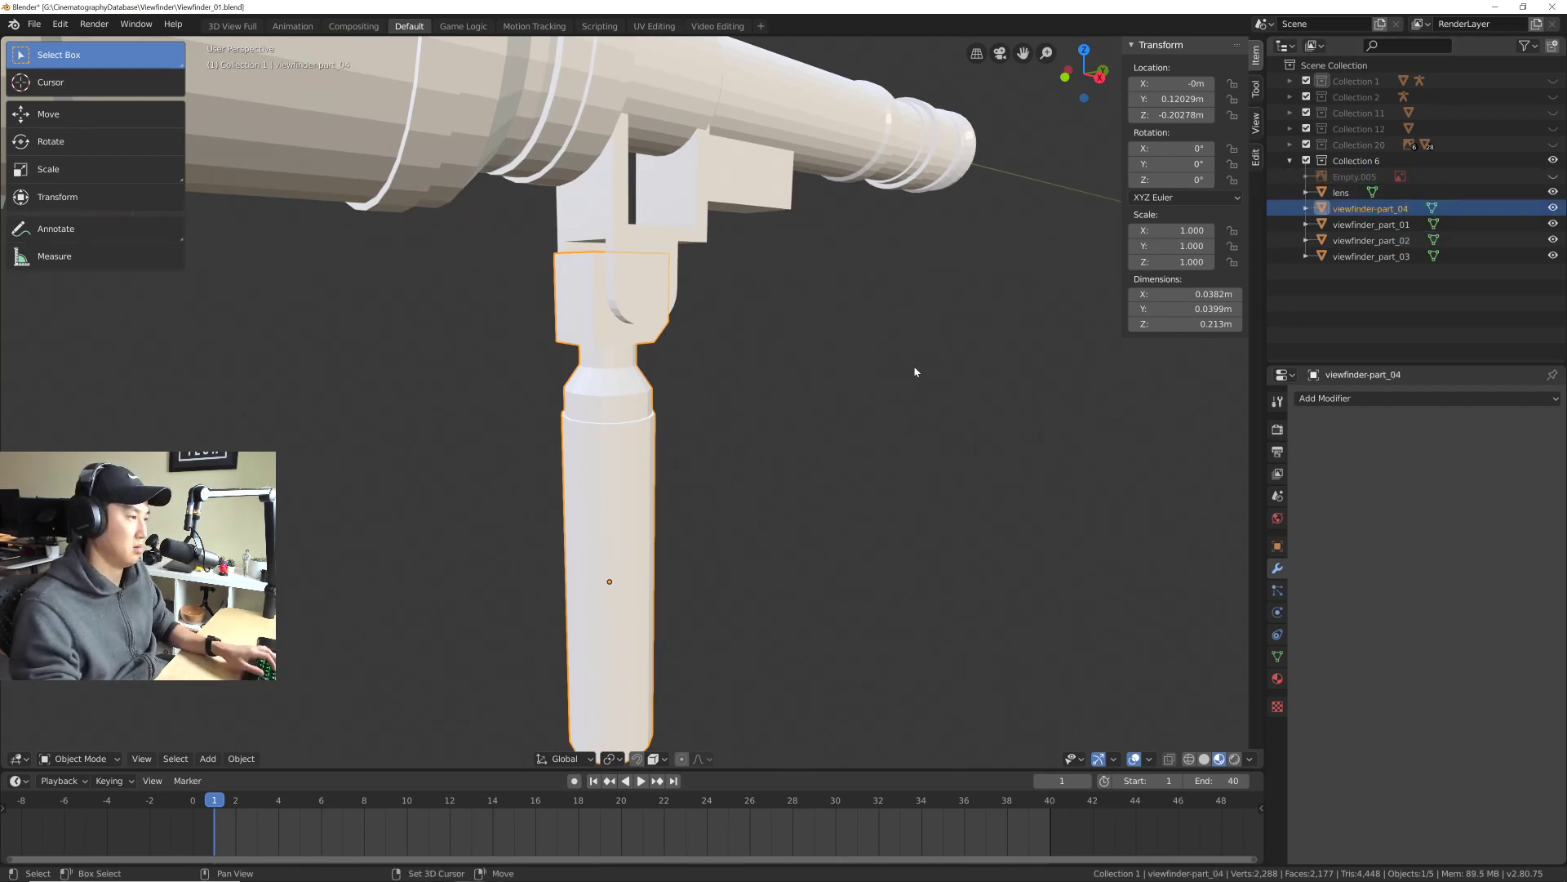
Step: Shade the large lens barrel smooth
scroll(917, 364, "down", 5)
middle_click_drag(718, 339, 649, 304)
left_click(787, 322)
scroll(698, 329, "up", 3)
left_click(632, 318)
right_click(624, 302)
left_click(624, 302)
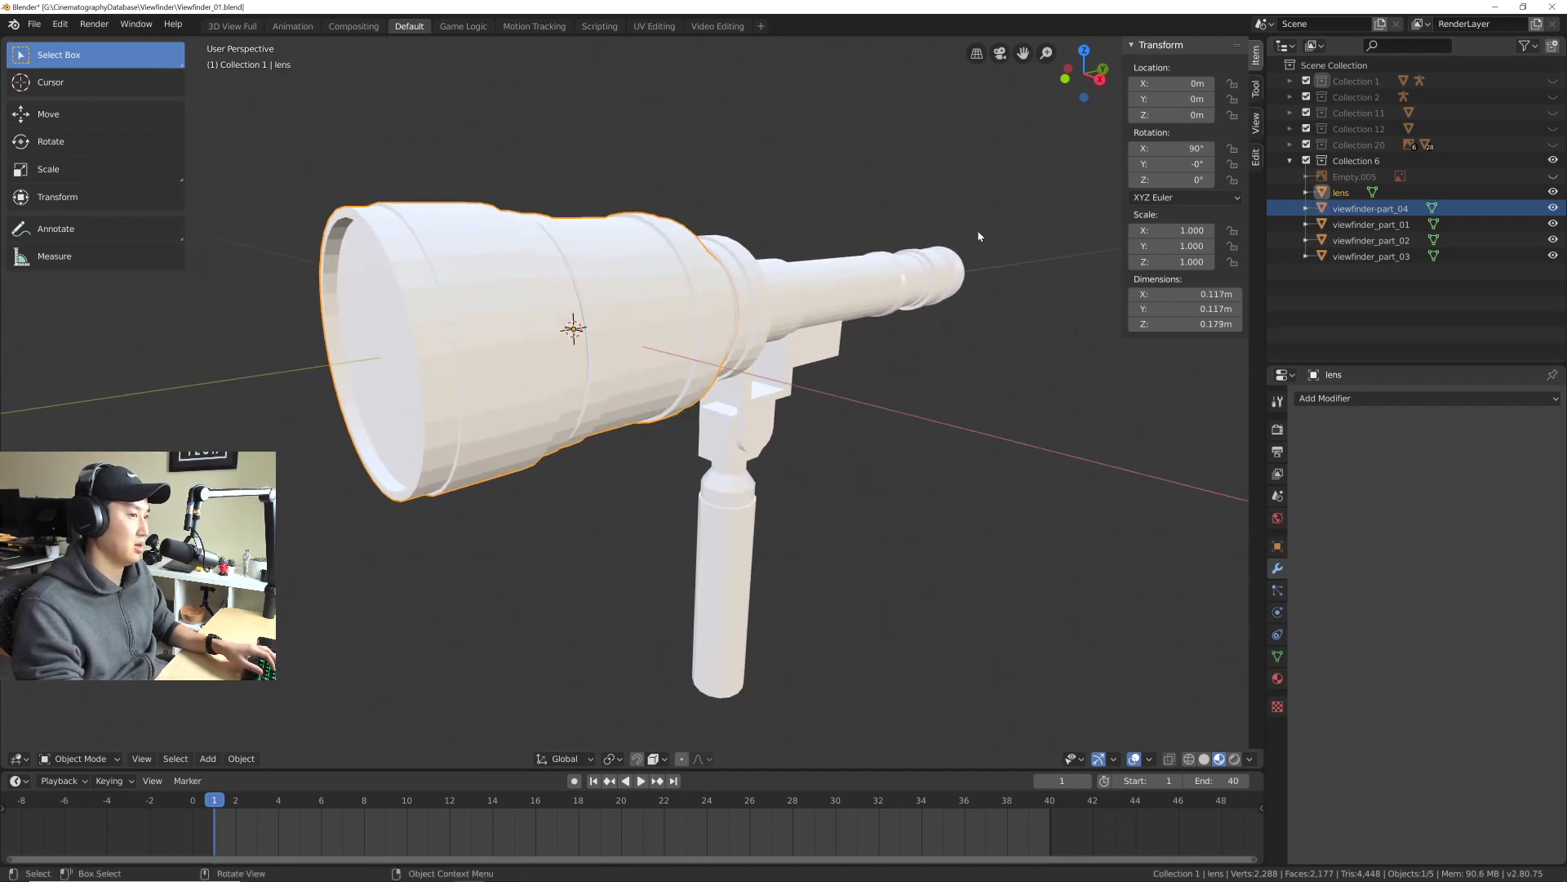
right_click(643, 330)
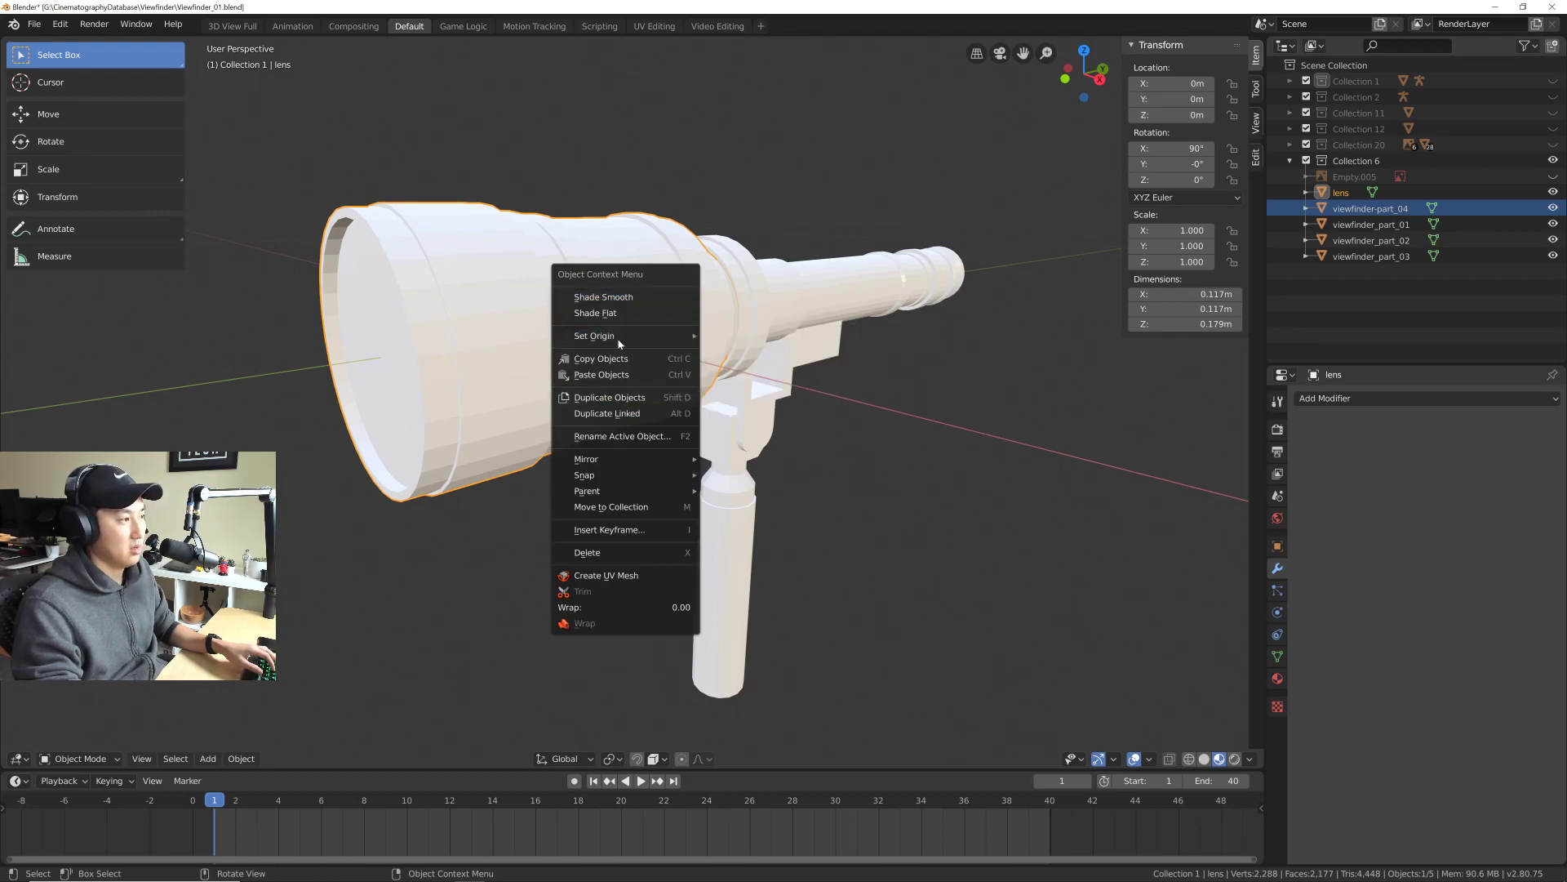
left_click(615, 296)
Step: Look through the lens object's property categories, including mesh data, modifiers, physics, constraints and material, for the smoothing settings
left_click(1278, 656)
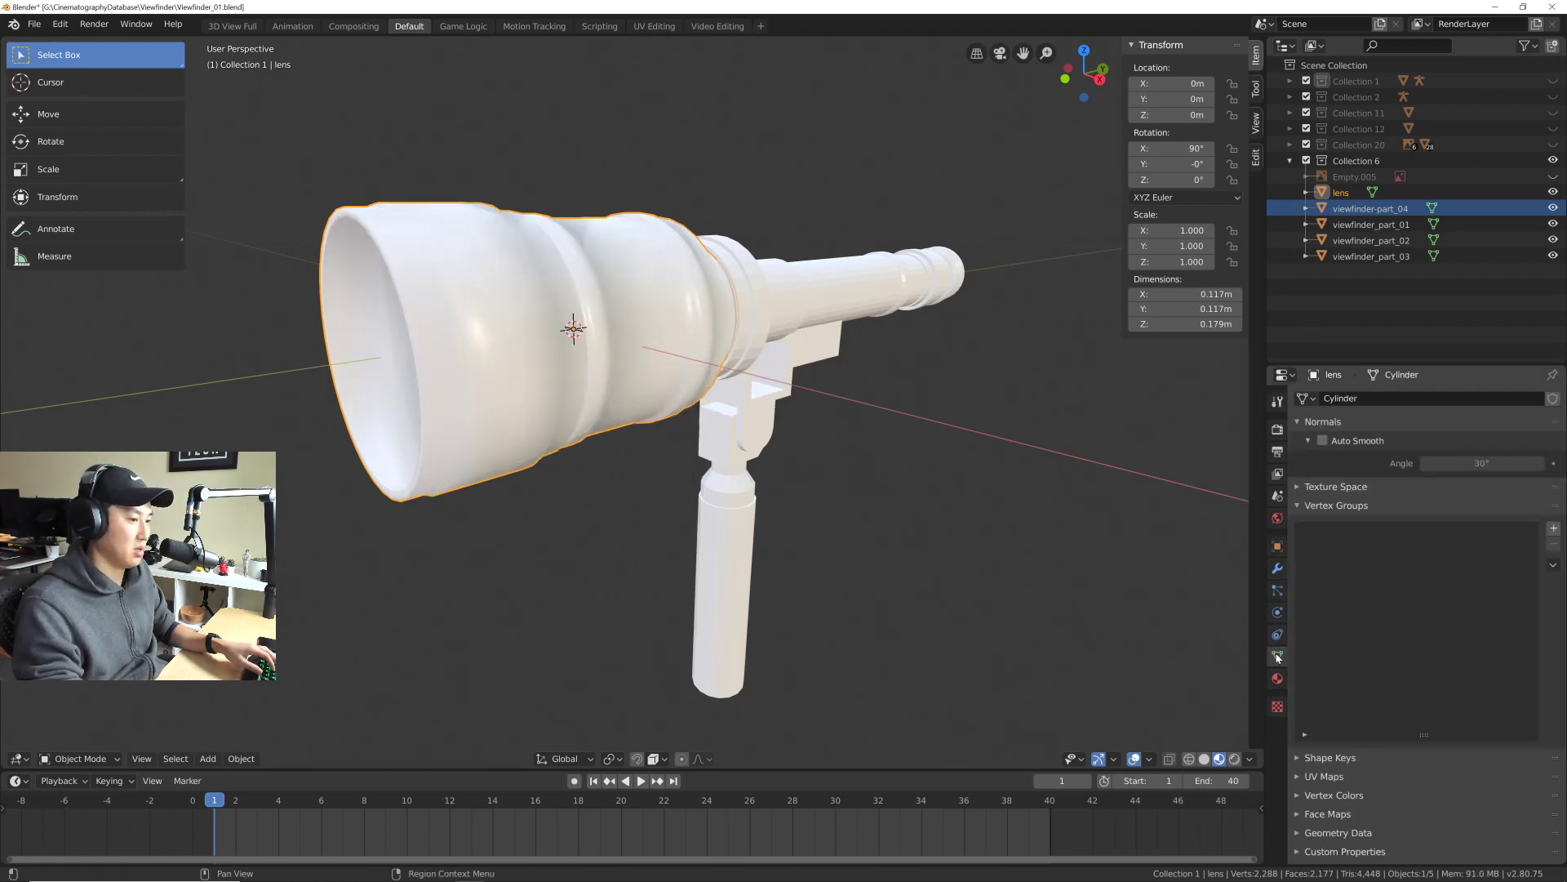
left_click(1336, 506)
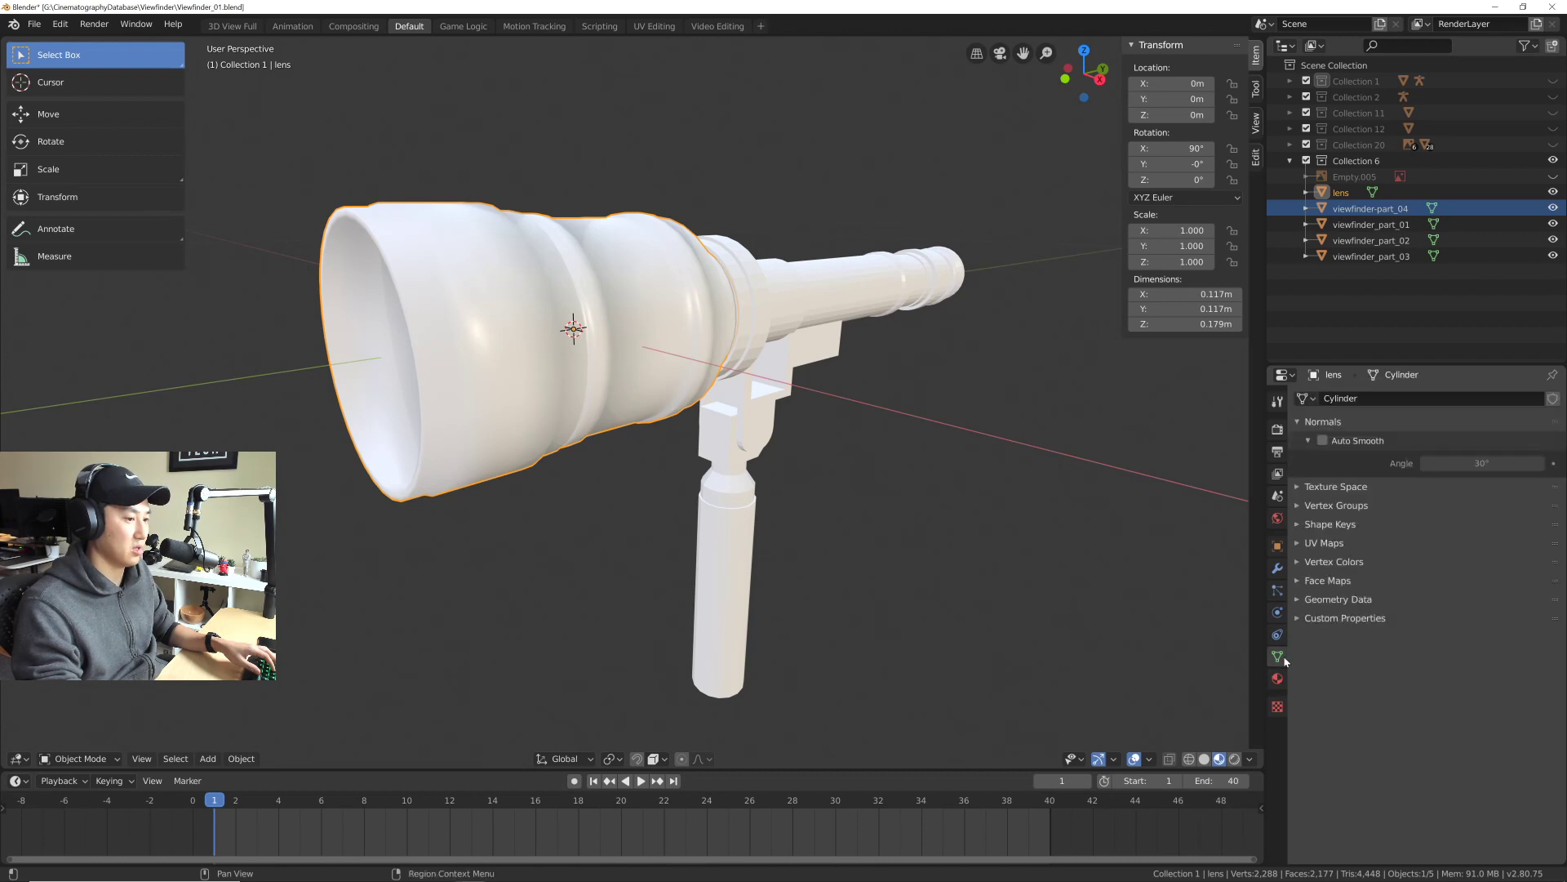
left_click_drag(1288, 649, 1281, 637)
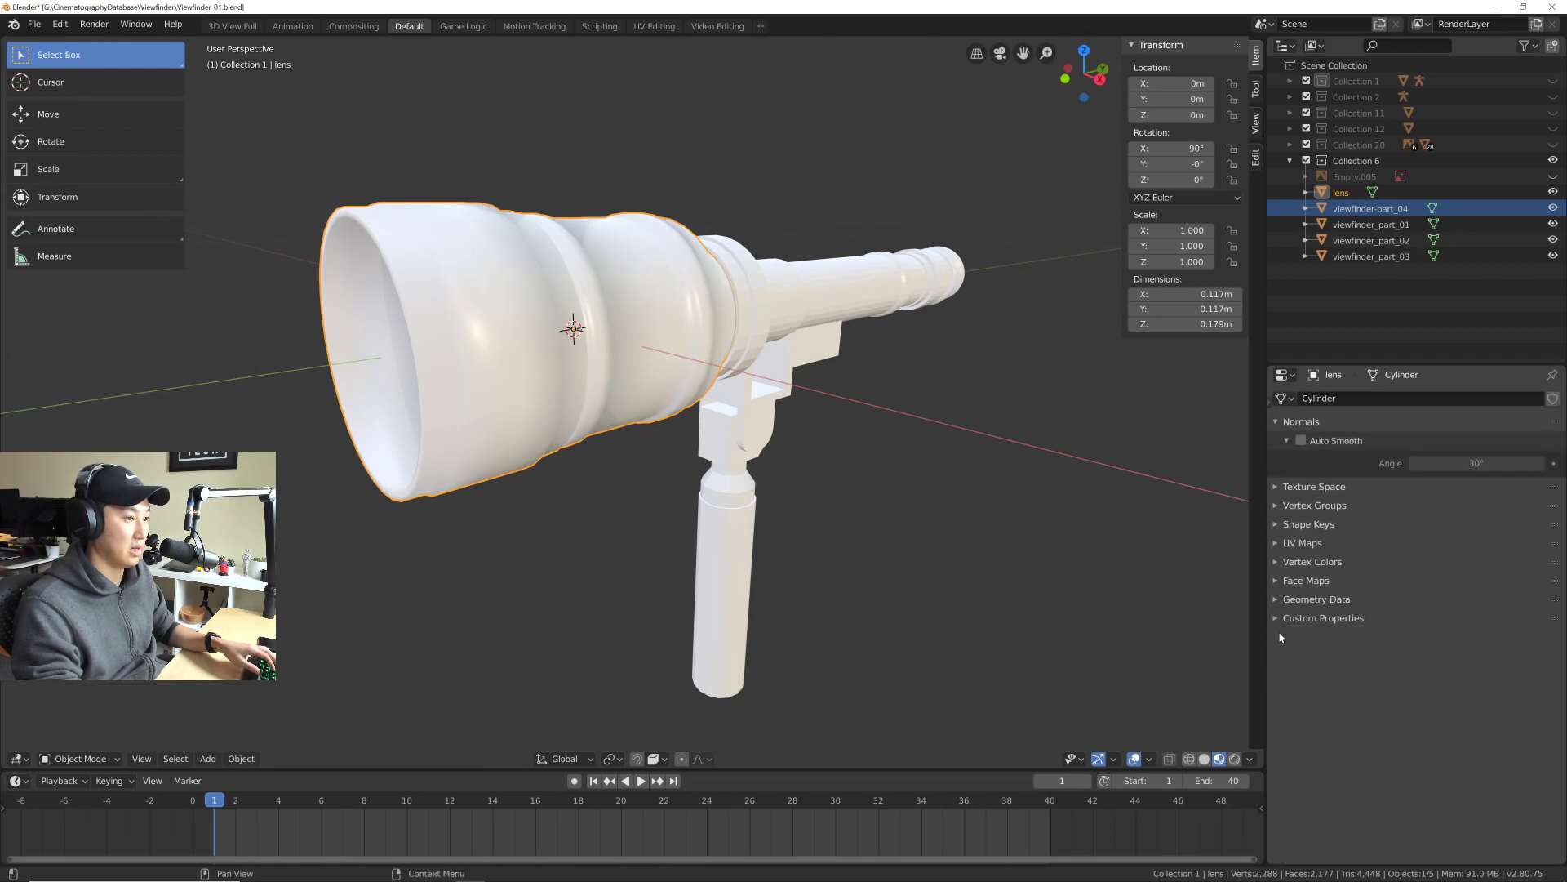
left_click_drag(1268, 402, 1290, 403)
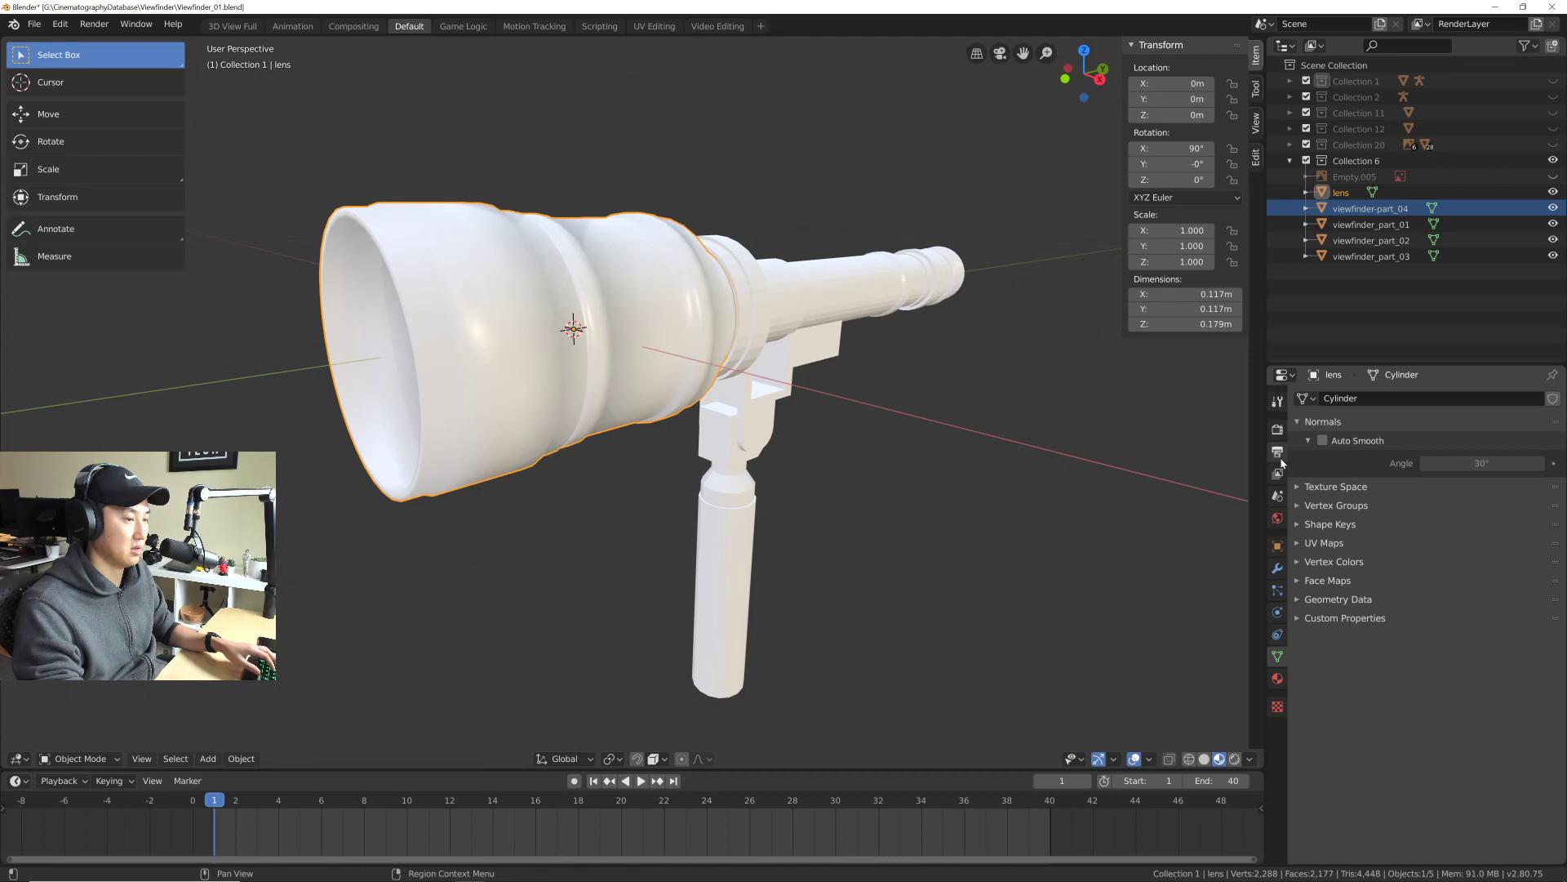
left_click(1278, 607)
left_click(1278, 591)
left_click(1277, 568)
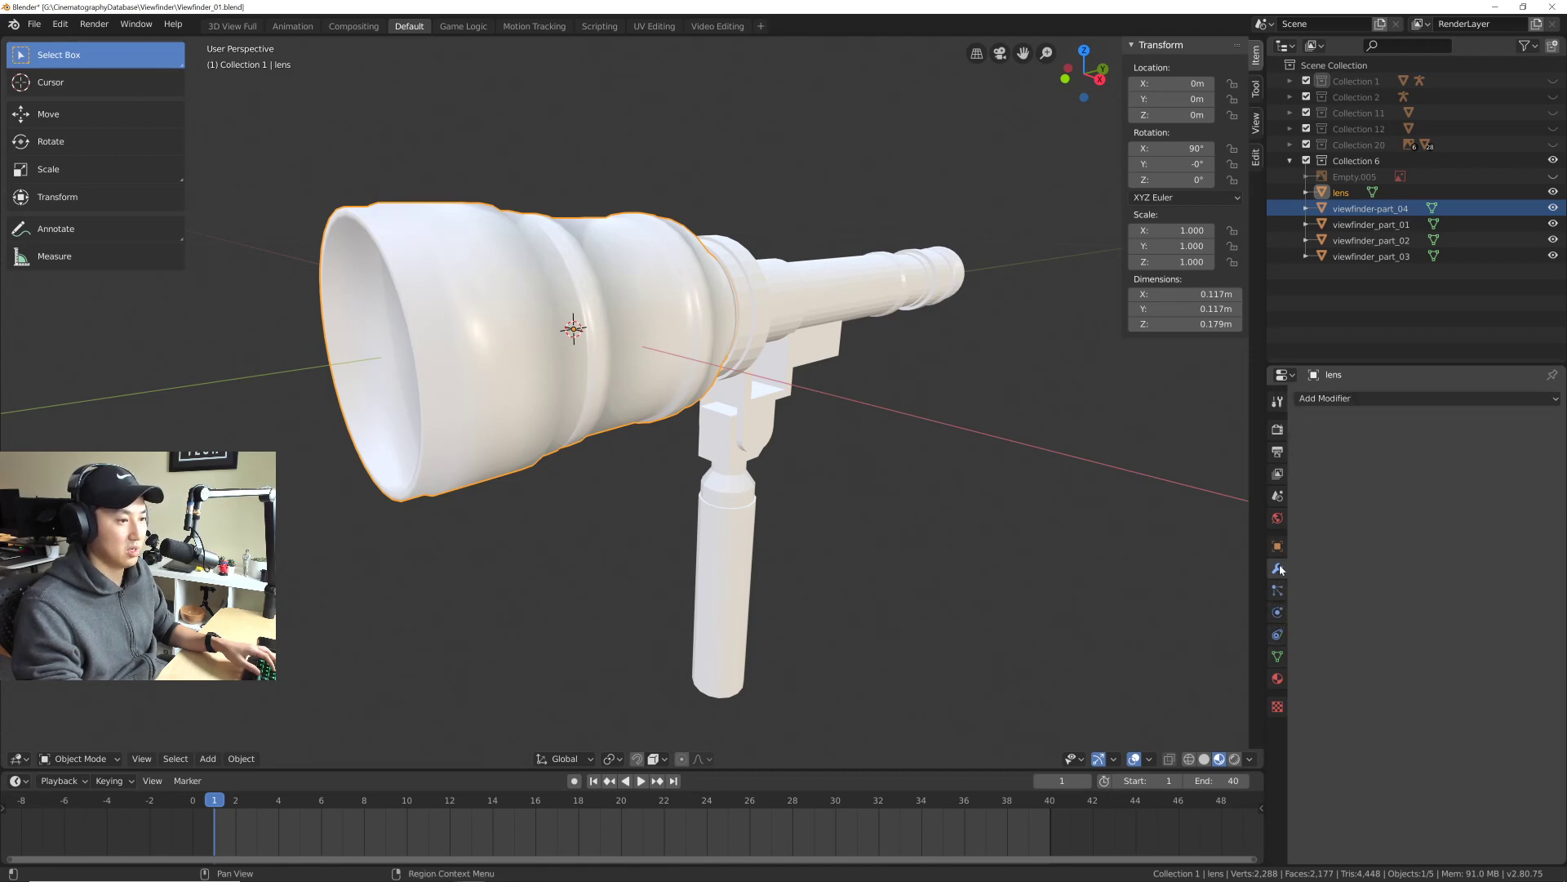
left_click(1278, 546)
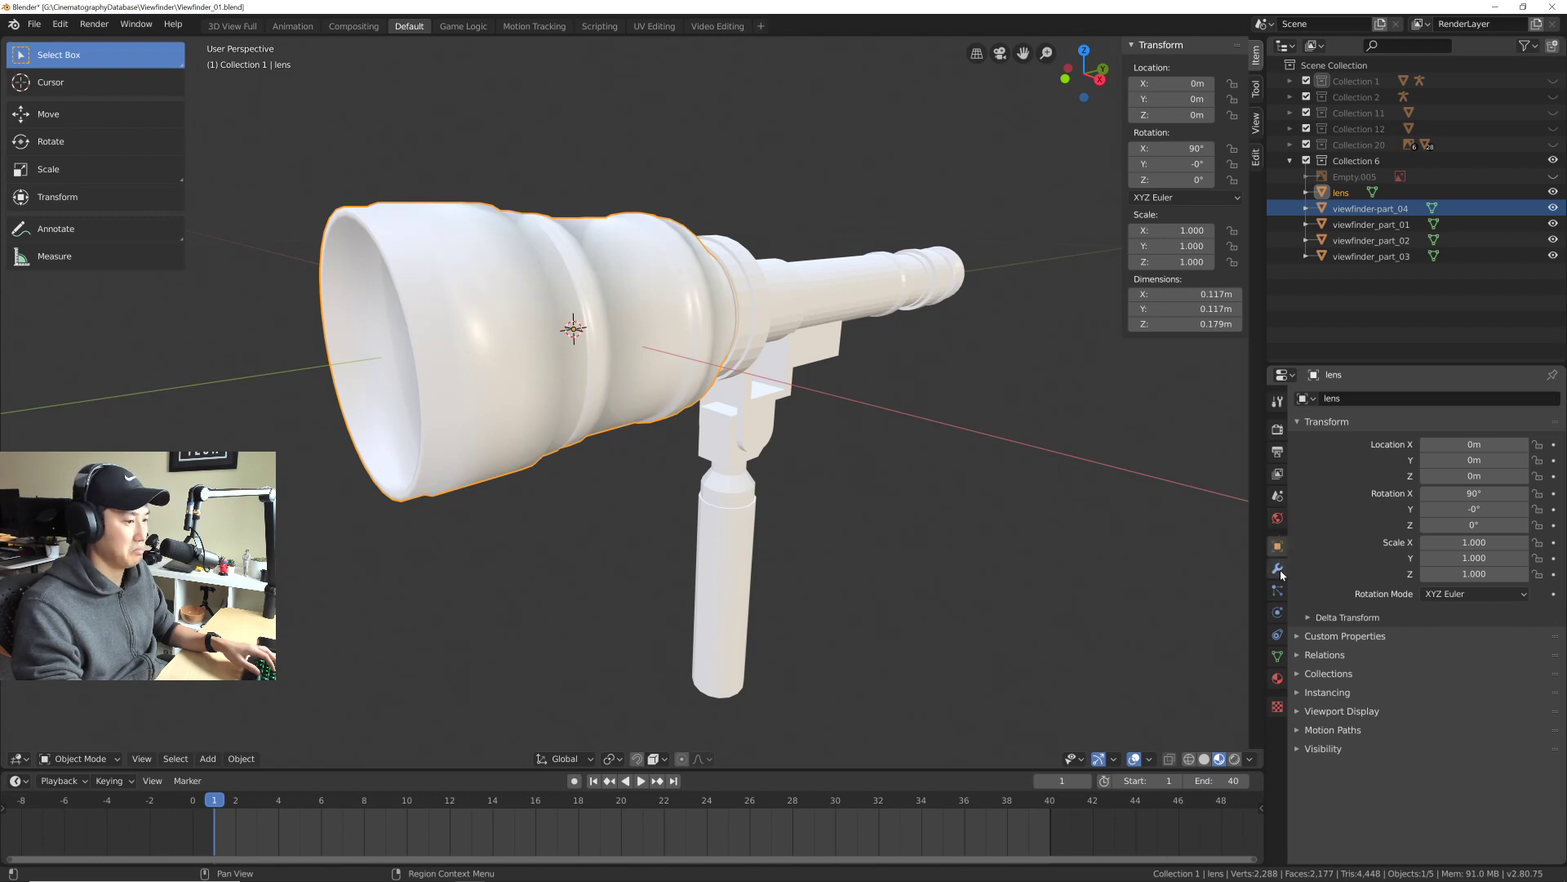
left_click(1279, 657)
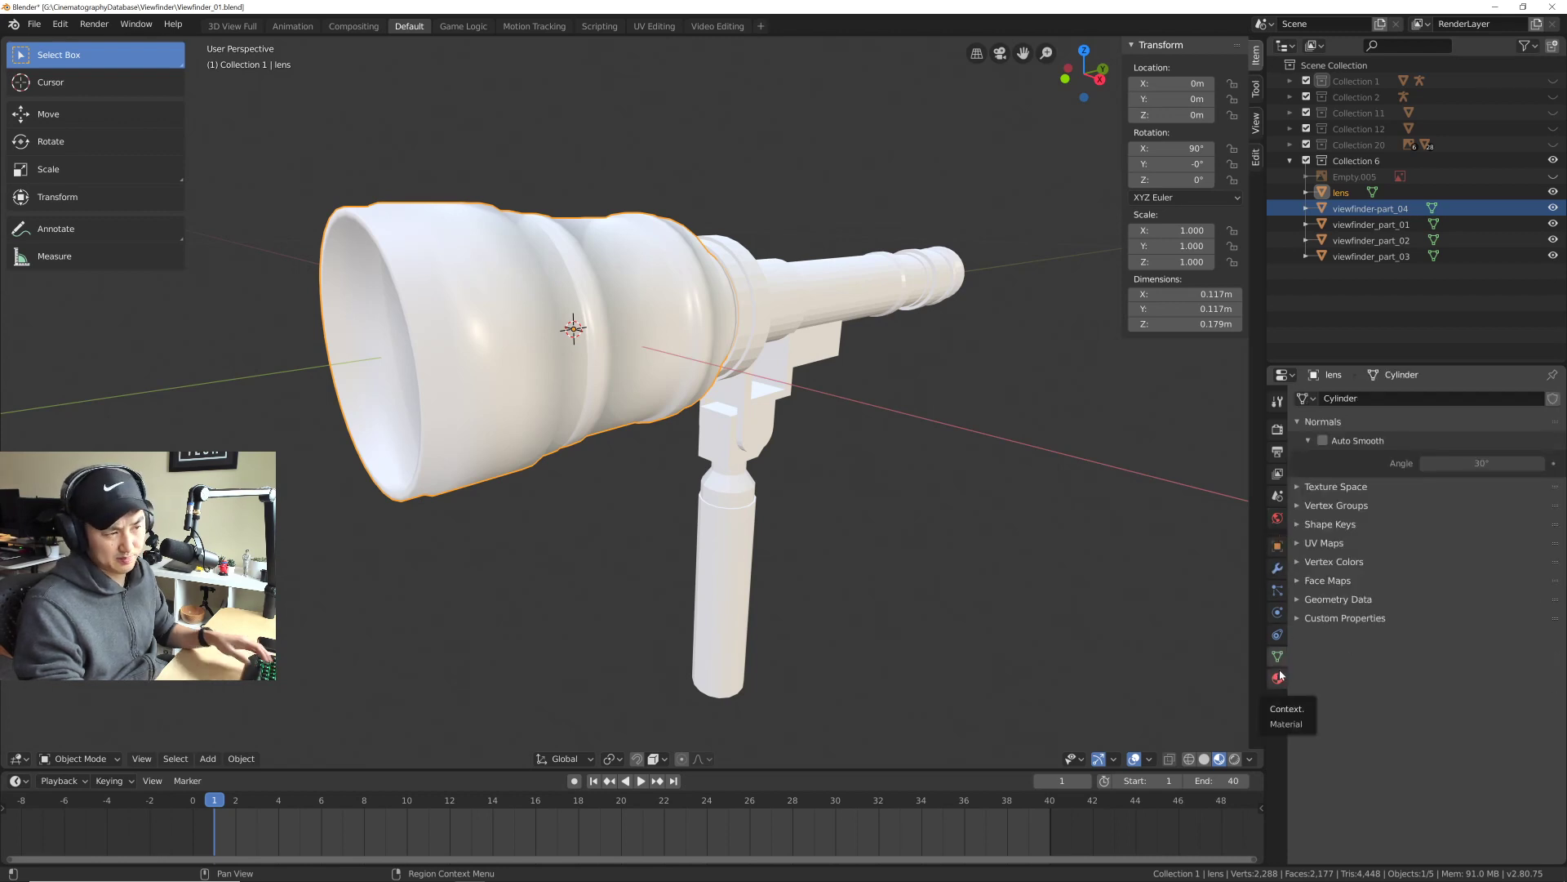
left_click(1355, 209)
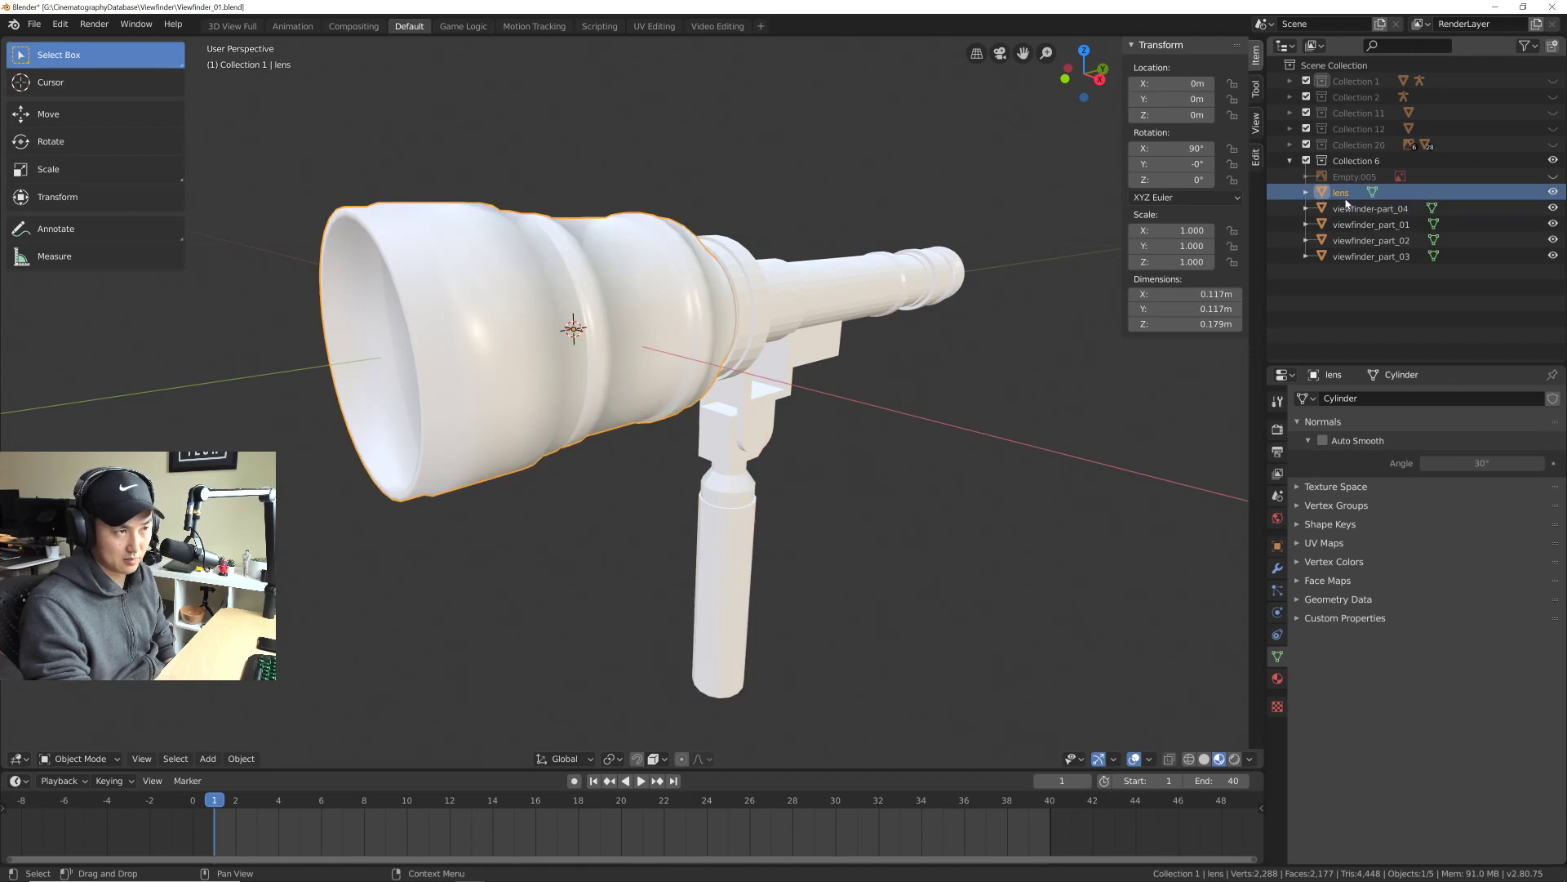
left_click(1342, 194)
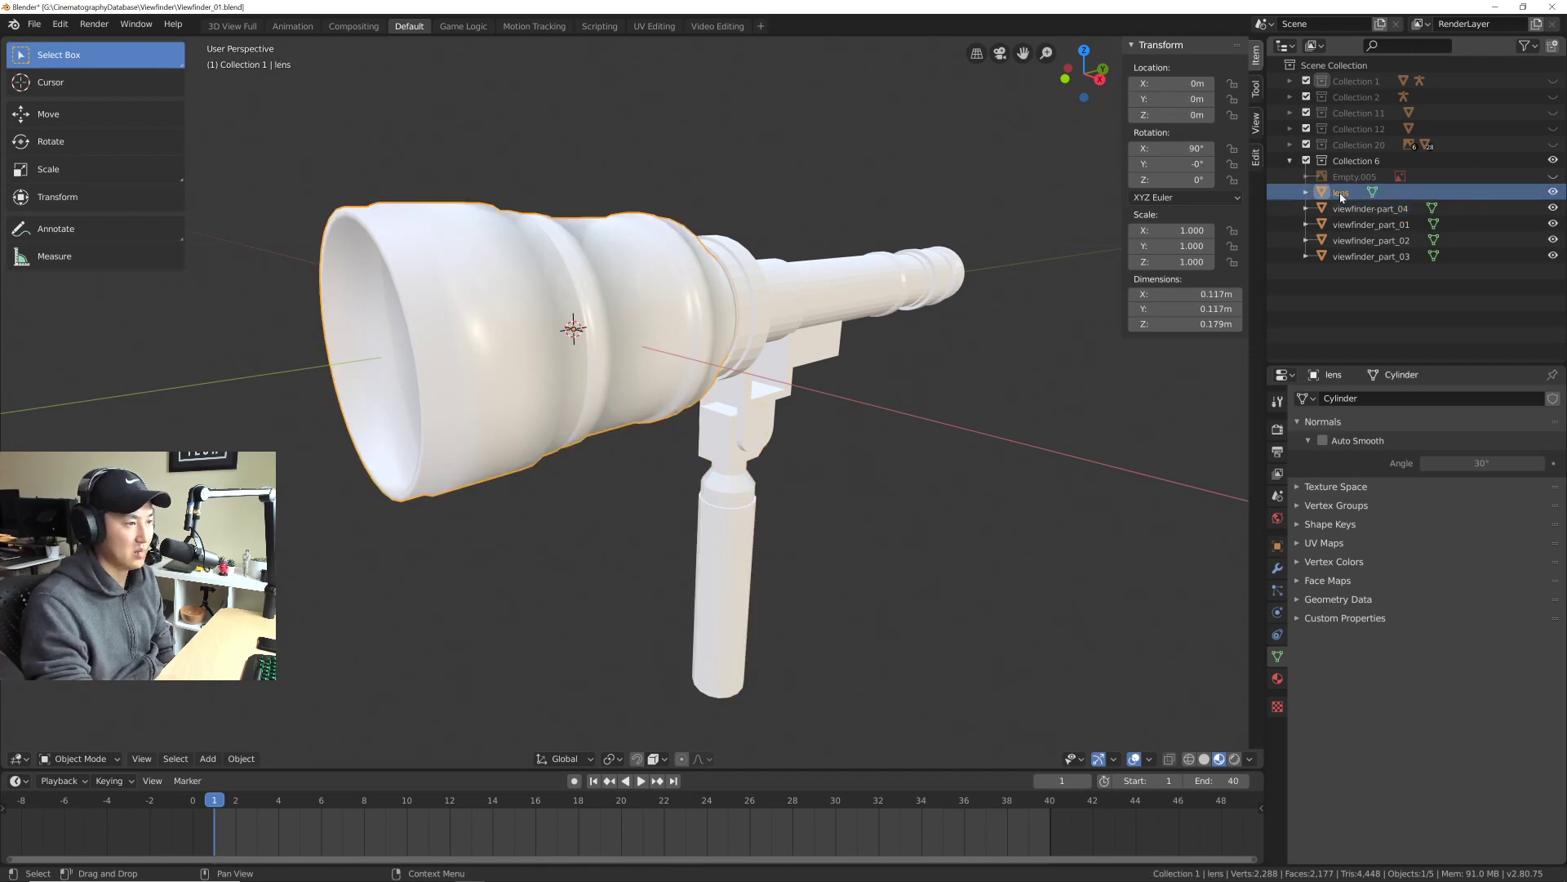
left_click(1300, 582)
left_click(1300, 581)
left_click(1298, 561)
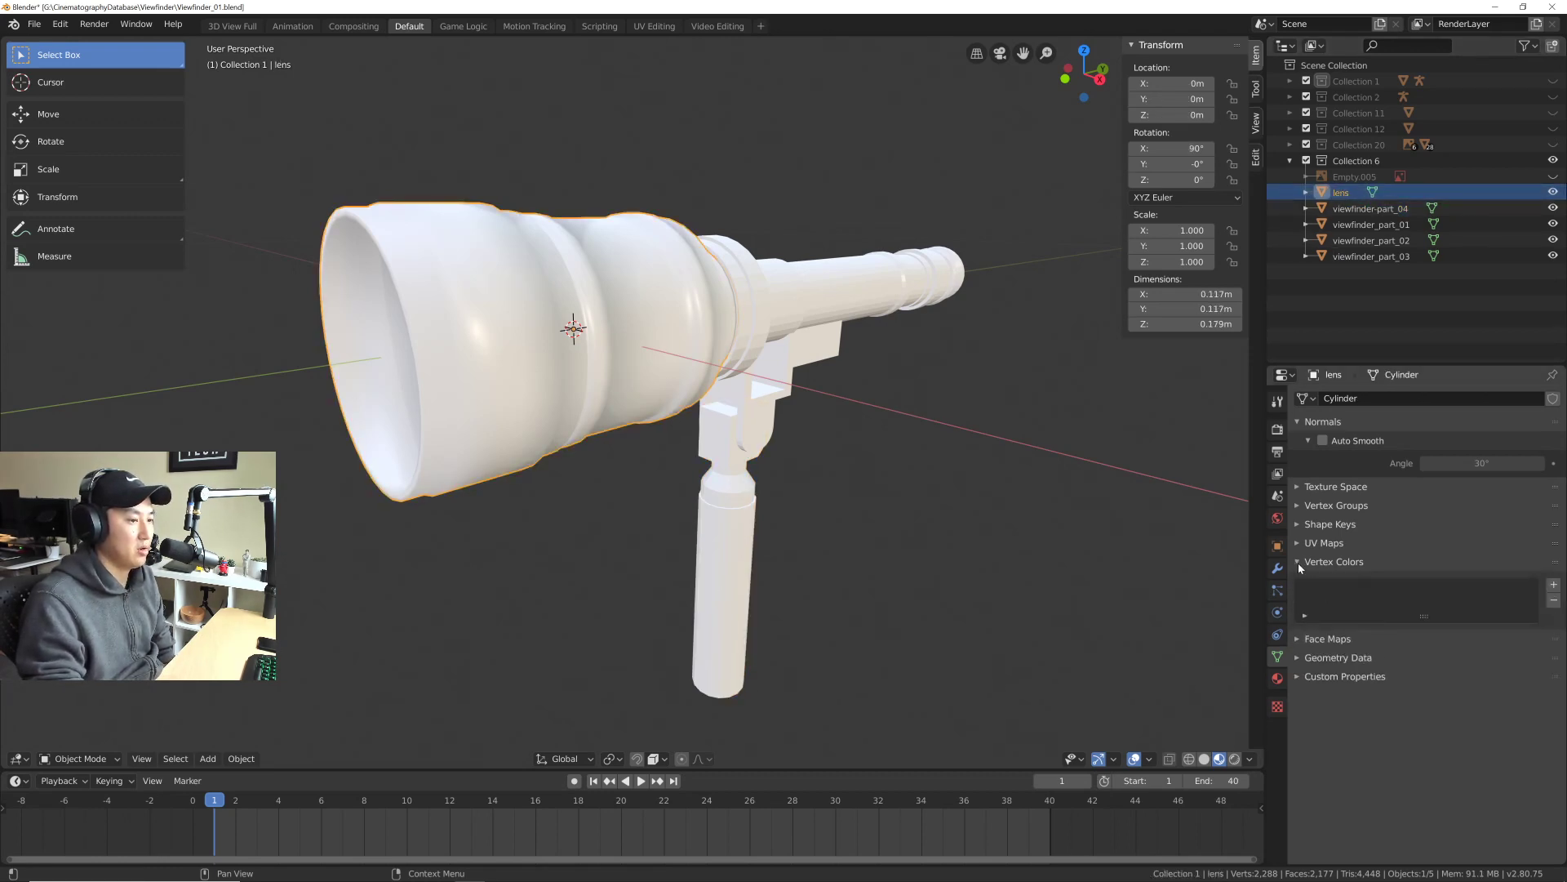
left_click(1298, 561)
left_click(1298, 562)
left_click(1298, 562)
double_click(1298, 561)
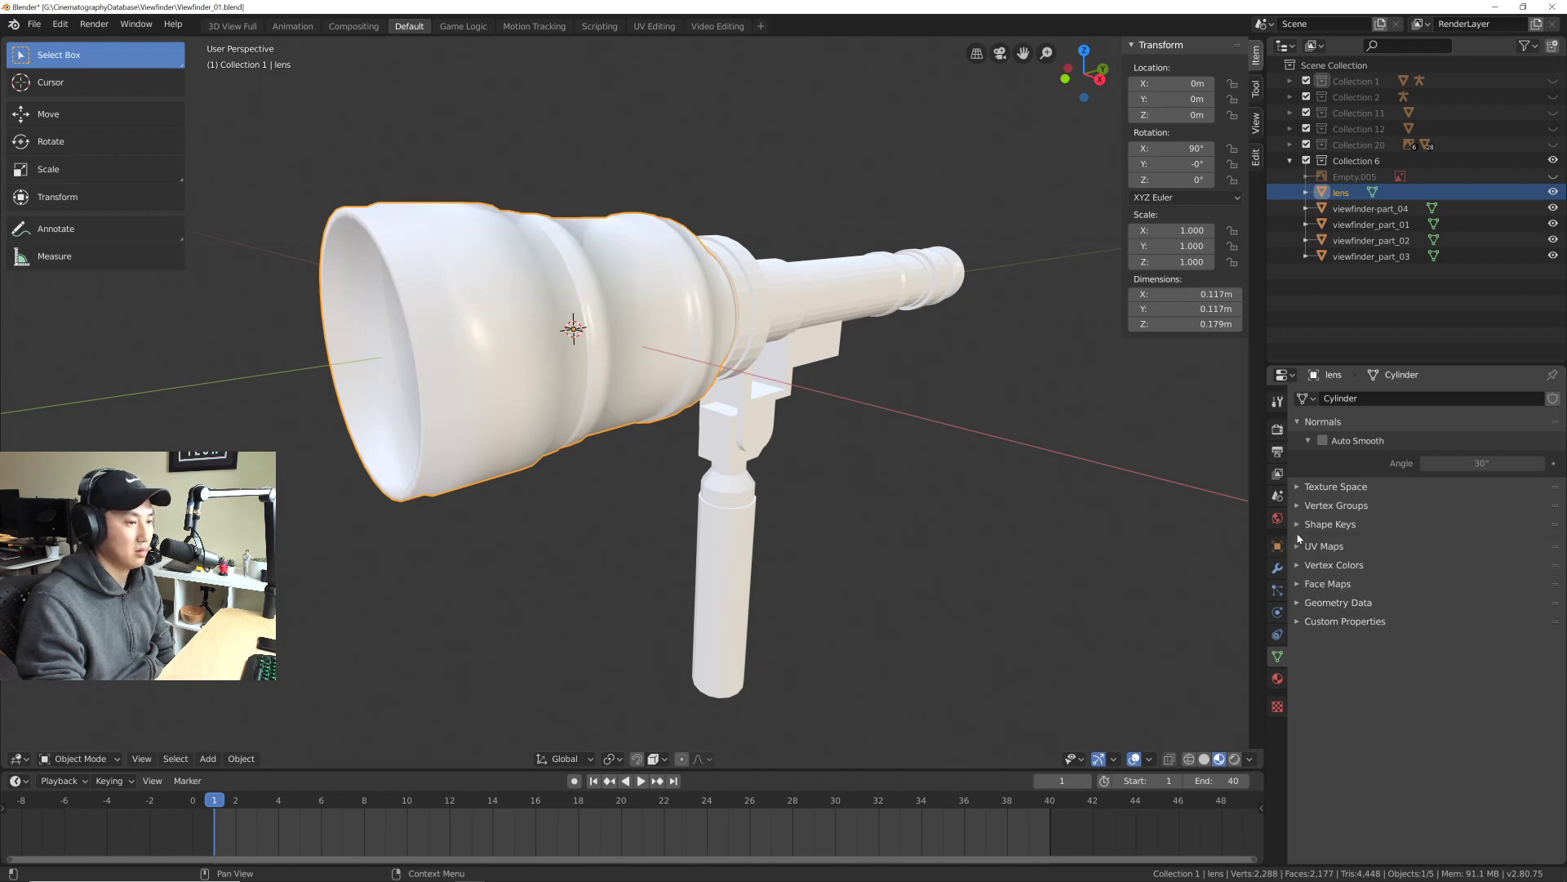
left_click(1278, 678)
left_click(1279, 635)
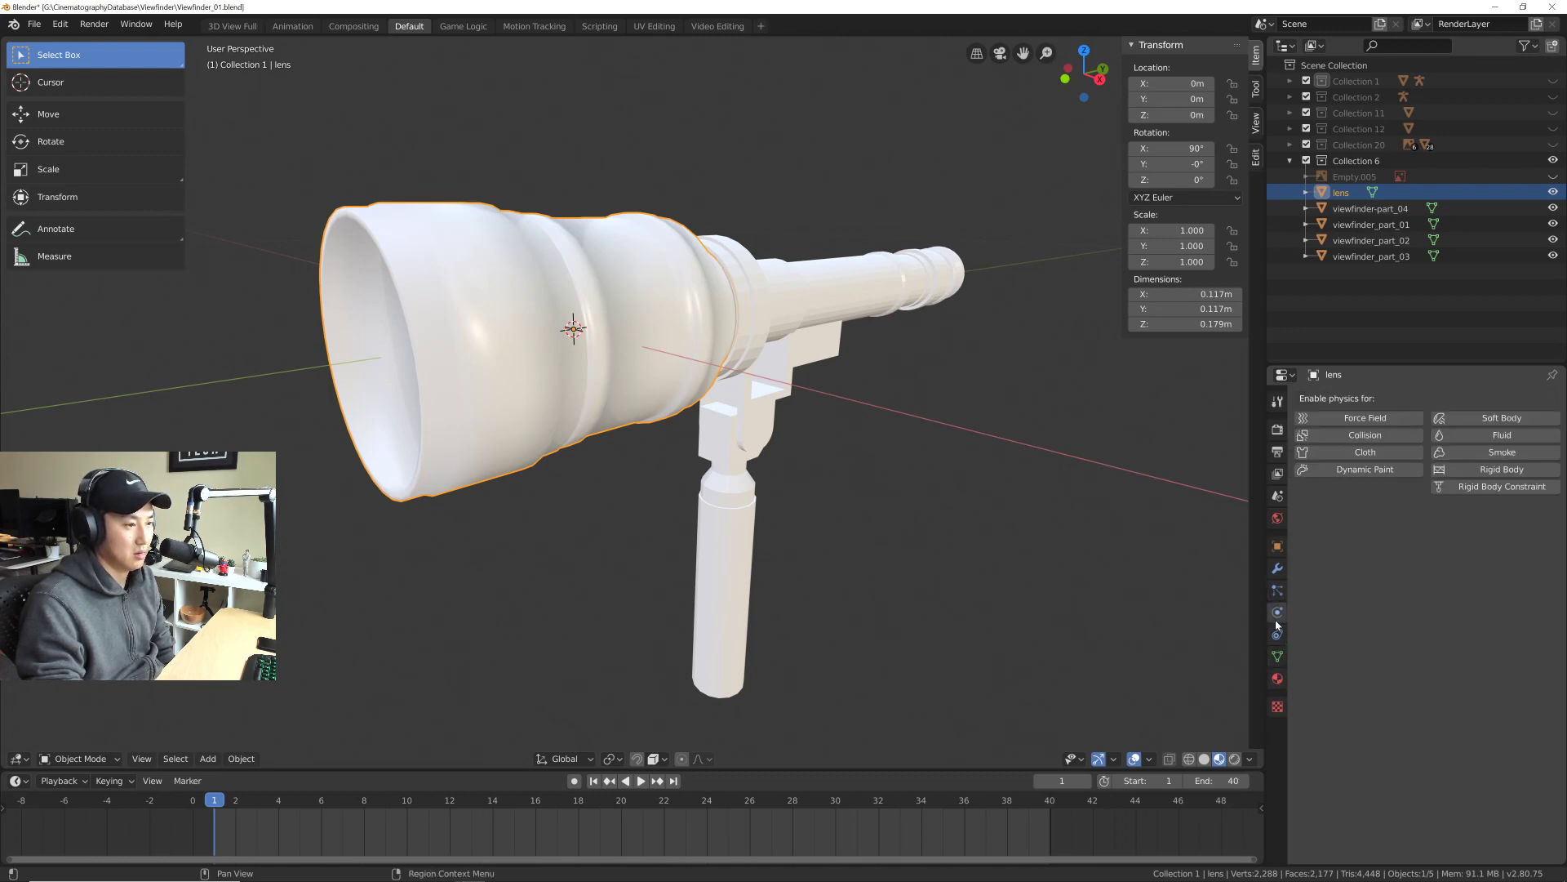
left_click(1279, 658)
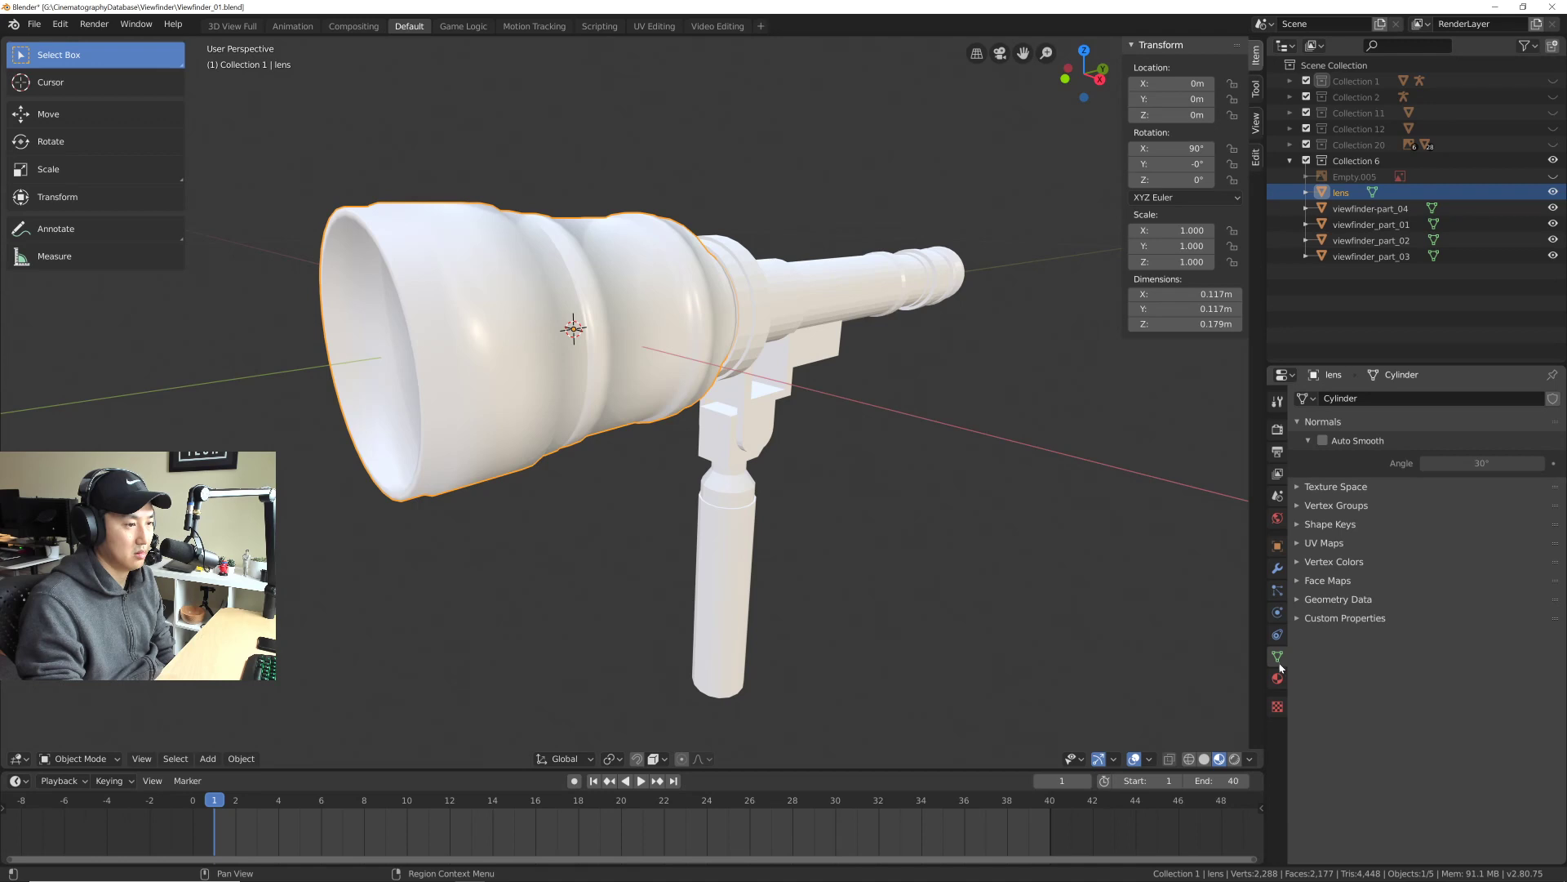
left_click(1279, 678)
left_click(1278, 707)
left_click(1278, 679)
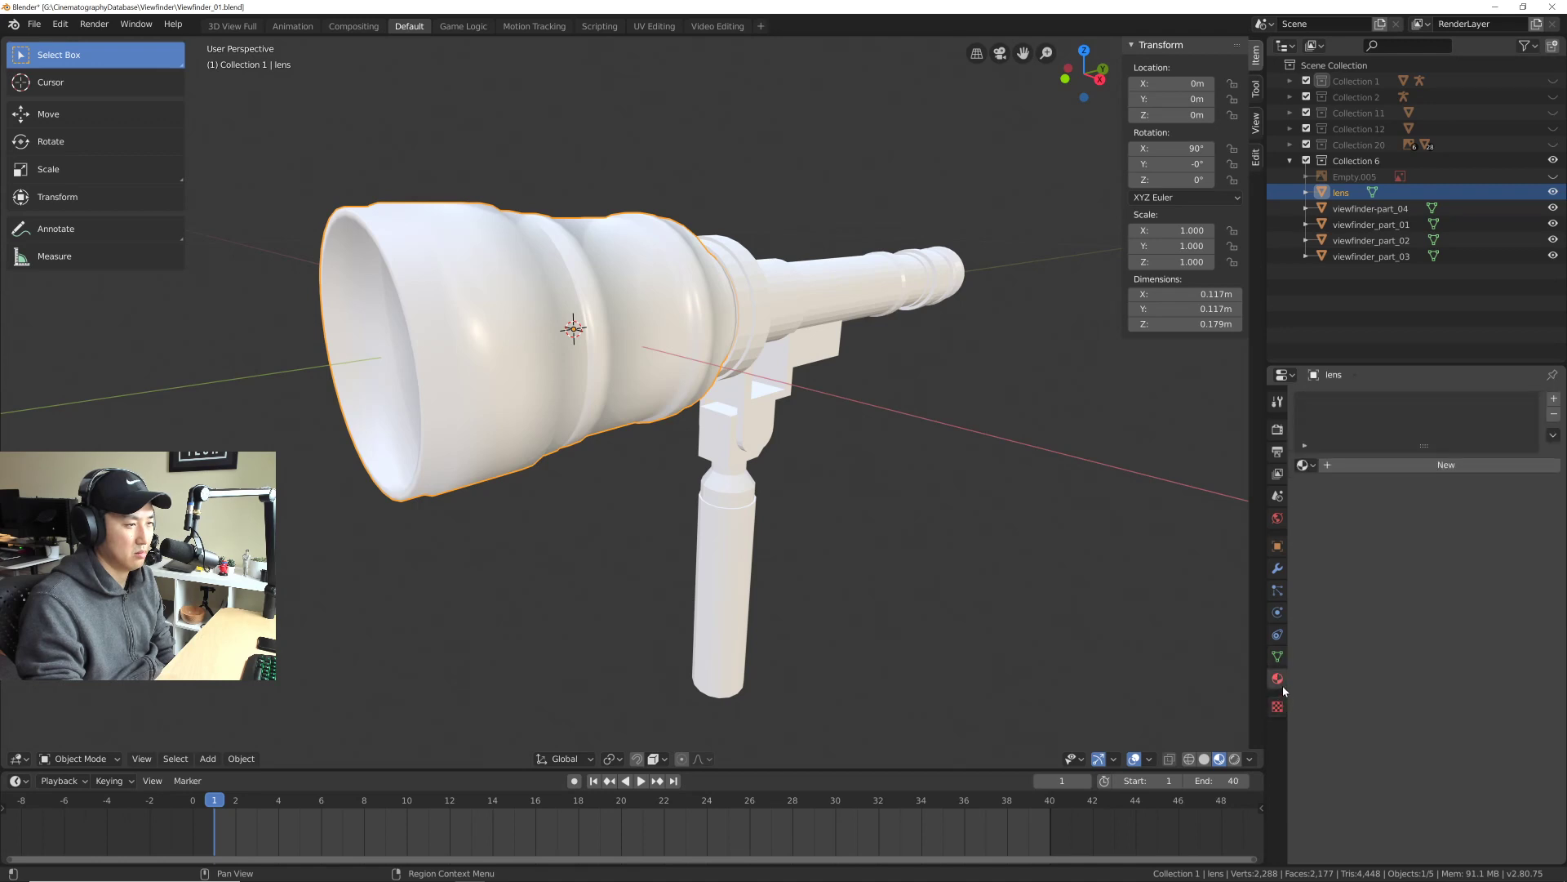
left_click(1279, 547)
left_click(1278, 570)
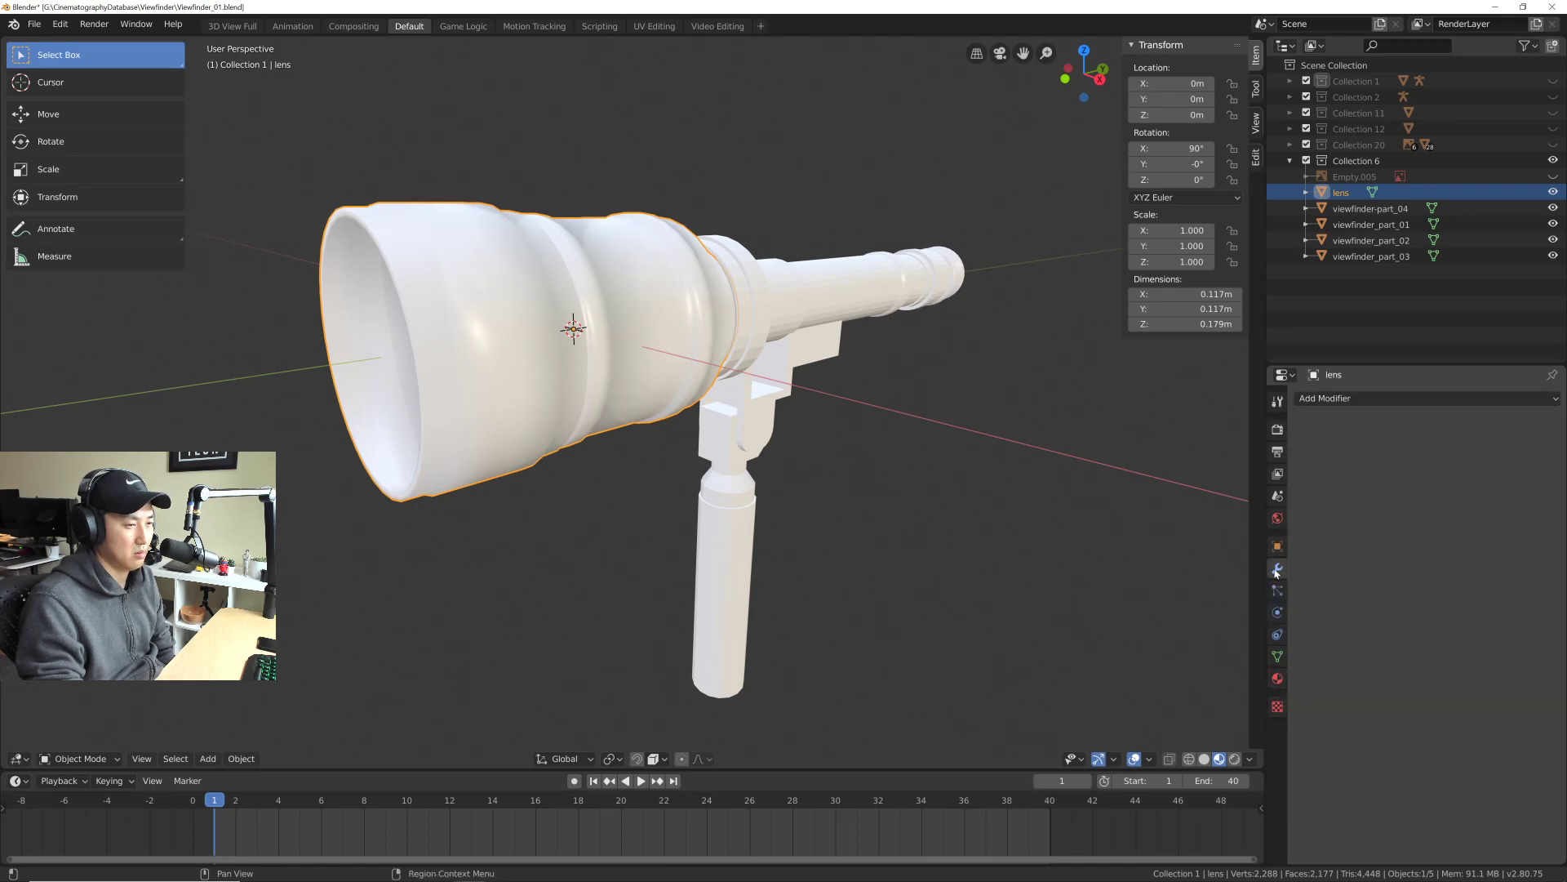
left_click(1278, 612)
left_click(1277, 591)
left_click(1278, 612)
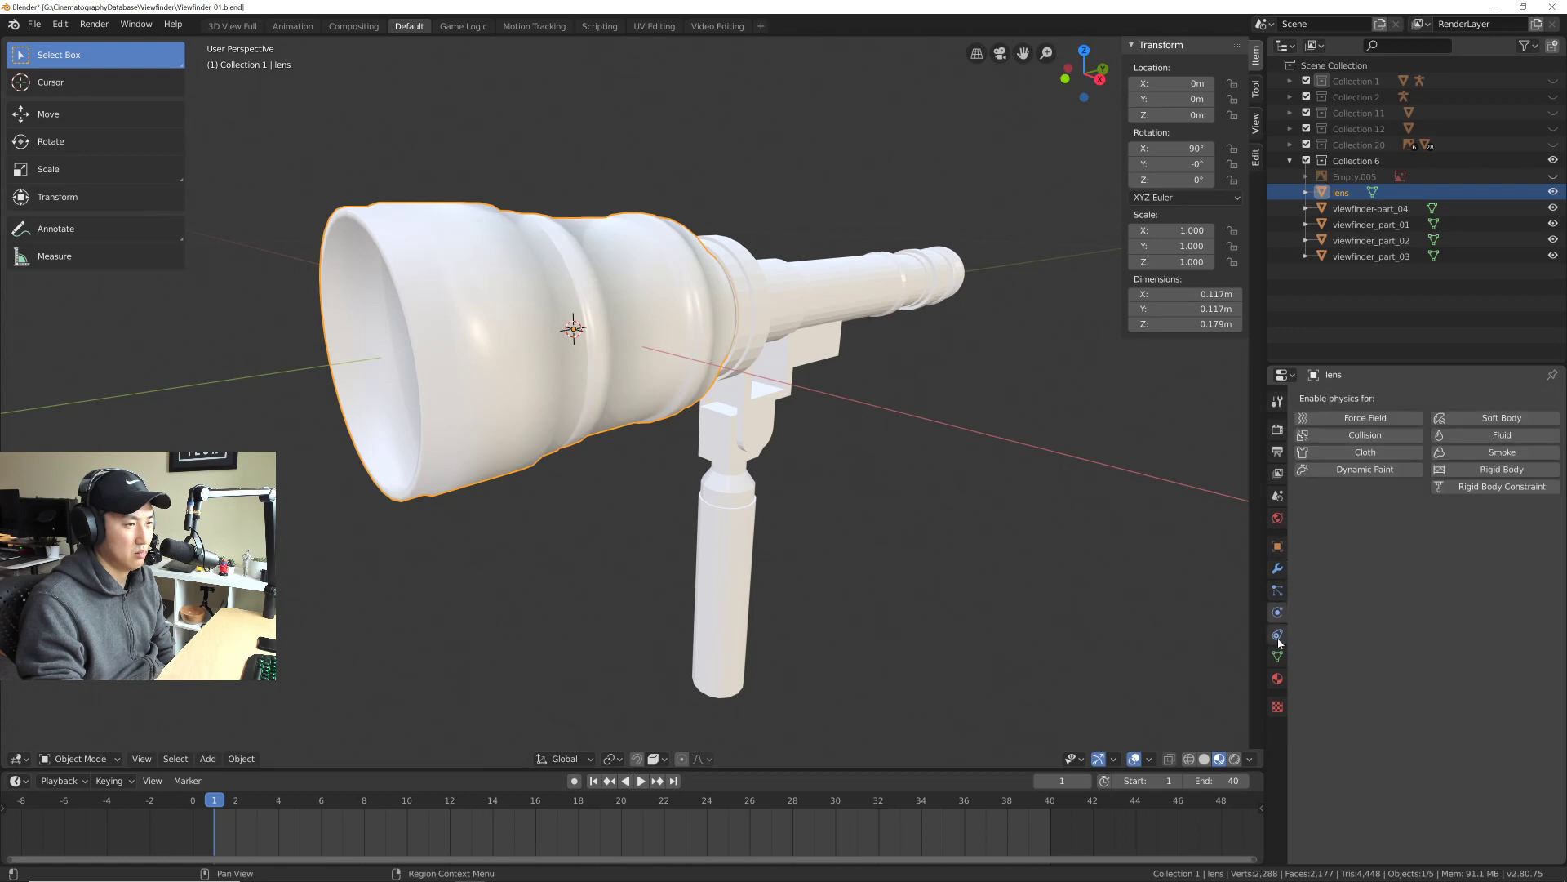
left_click(1278, 634)
Step: Enable Auto Smooth on the lens mesh with an angle of 27.6°
left_click(1278, 656)
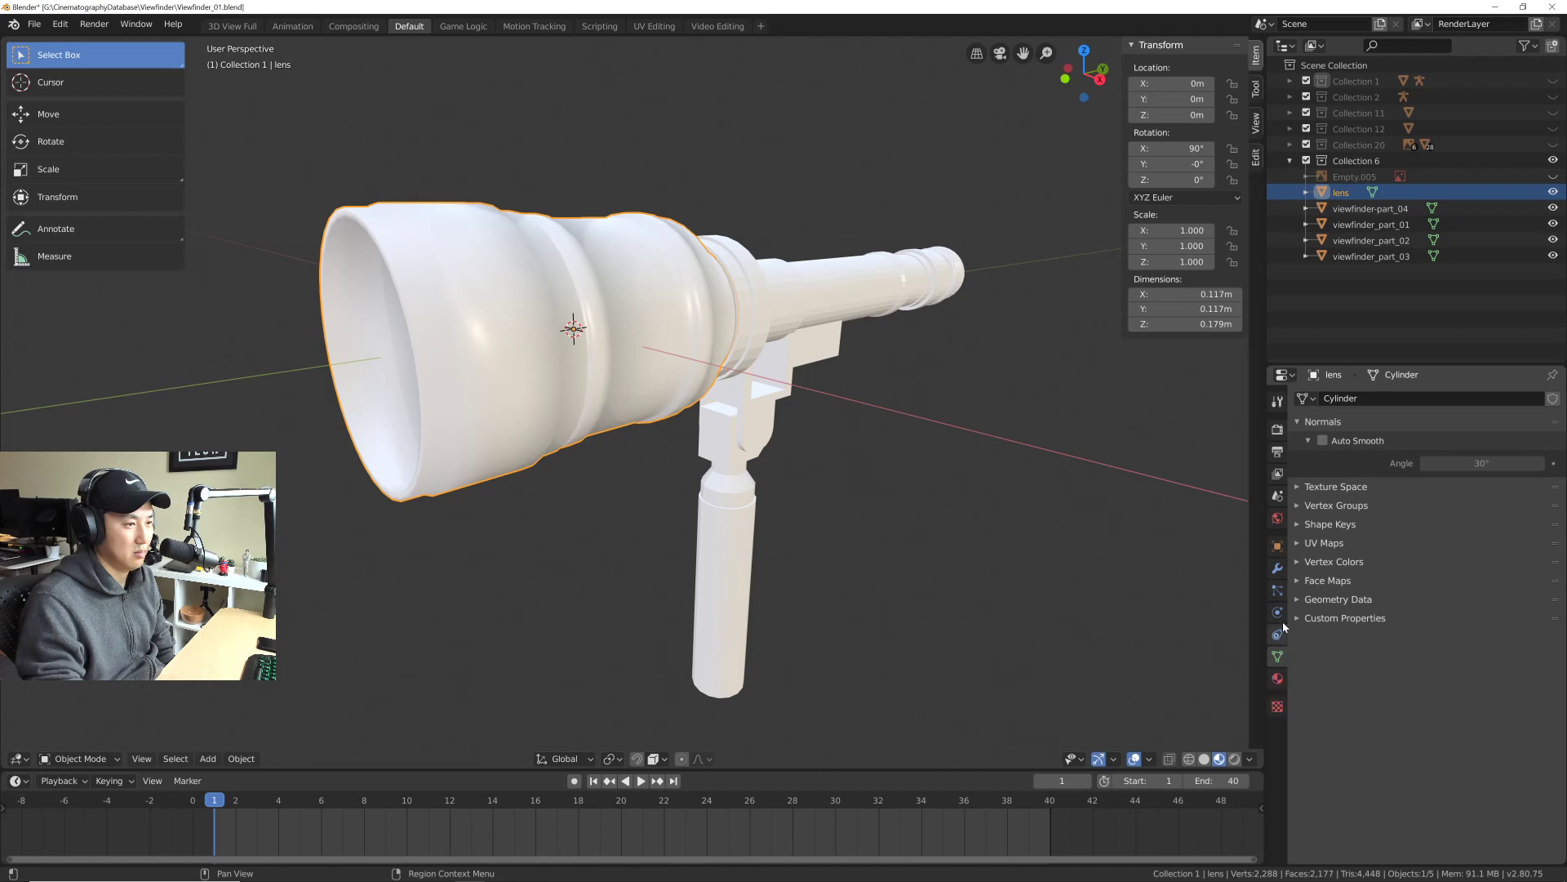
left_click(1322, 440)
left_click_drag(1469, 468, 1447, 468)
Step: Shade the eyepiece tube viewfinder_part_01 smooth and enable Auto Smooth on it at an angle of 19.5°
middle_click_drag(851, 391, 717, 310)
left_click(713, 309)
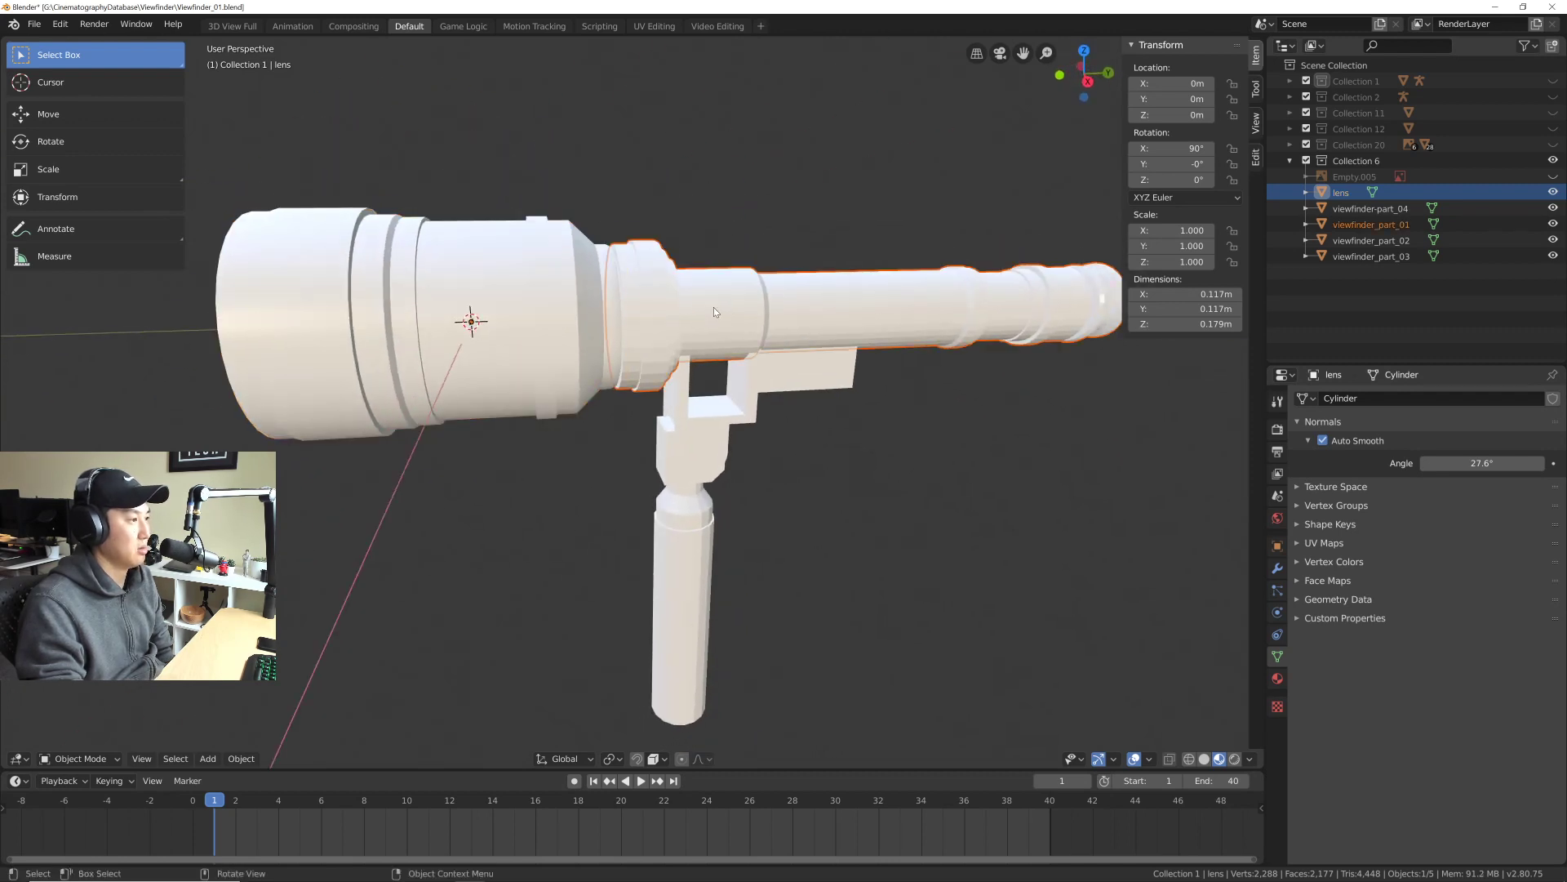
scroll(831, 312, "up", 2)
middle_click_drag(831, 312, 690, 369)
right_click(694, 335)
left_click(683, 356)
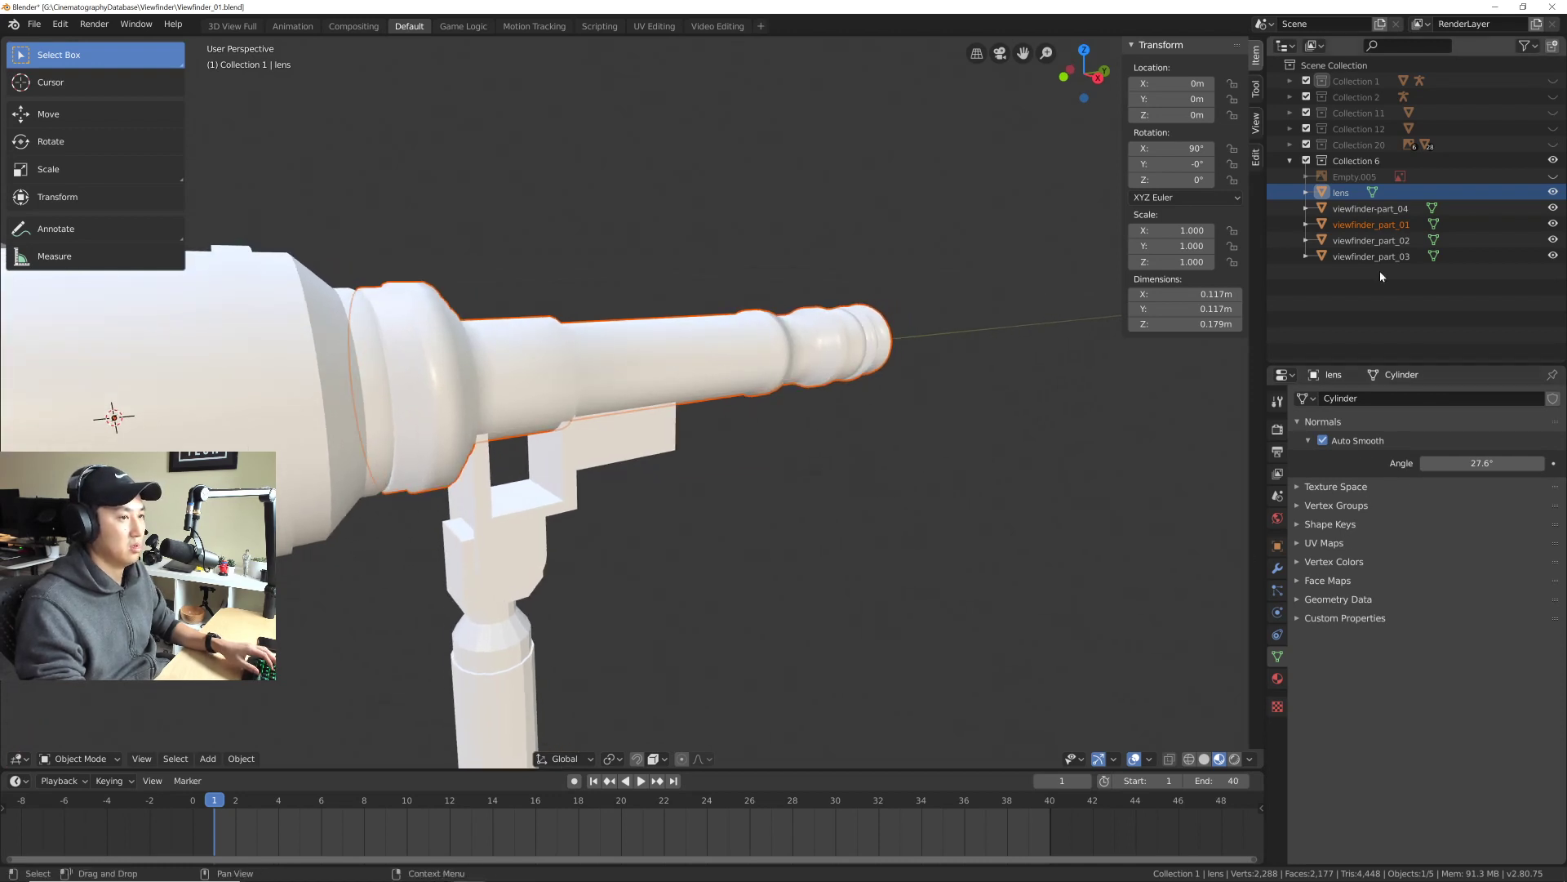
left_click(1372, 223)
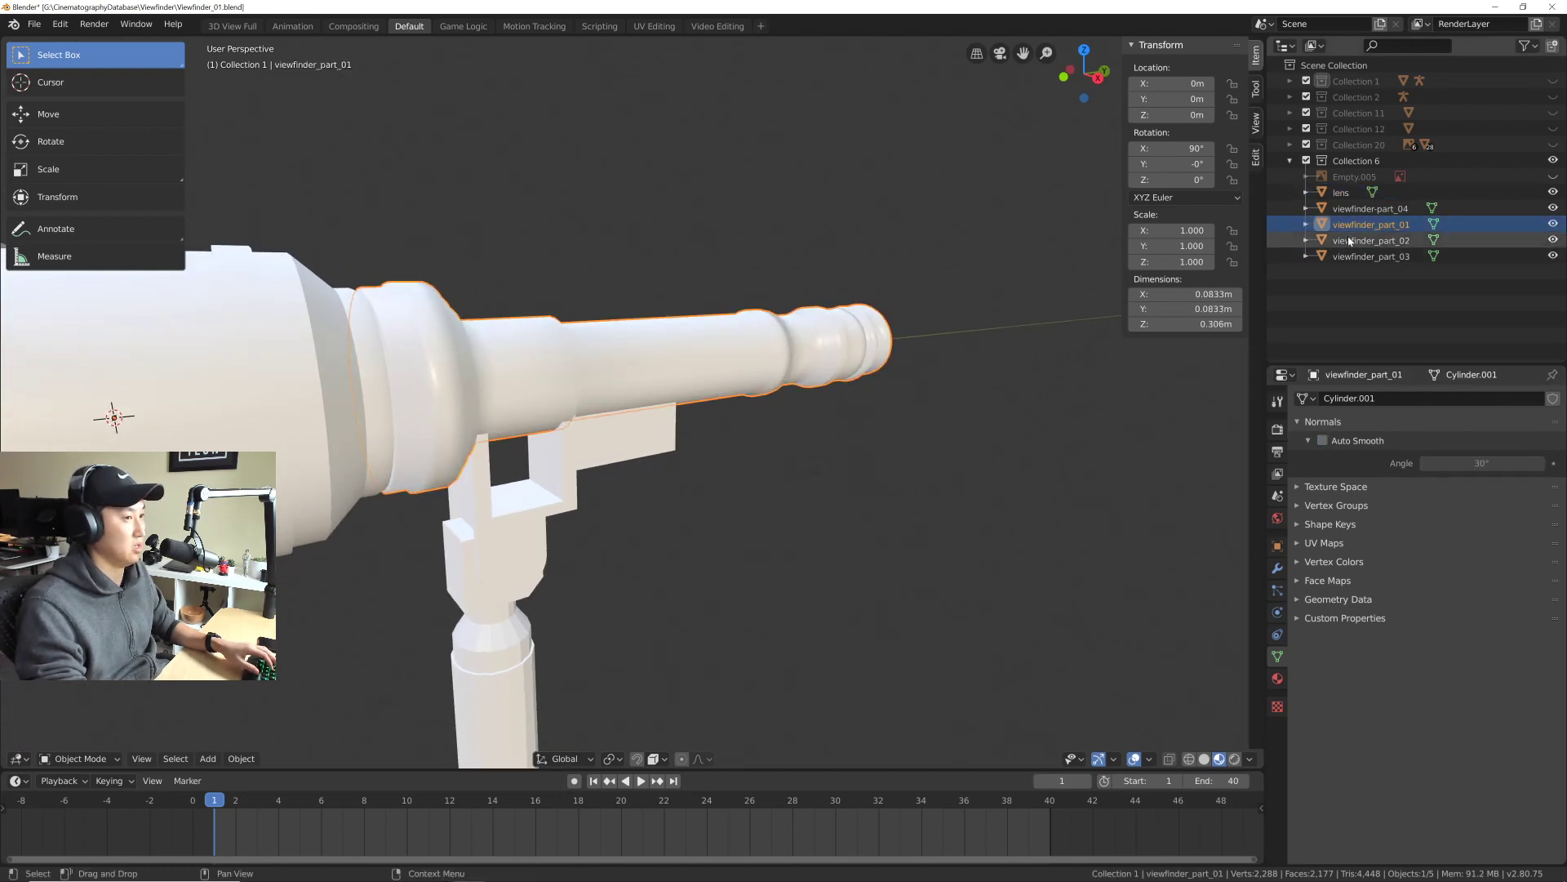
left_click(1322, 441)
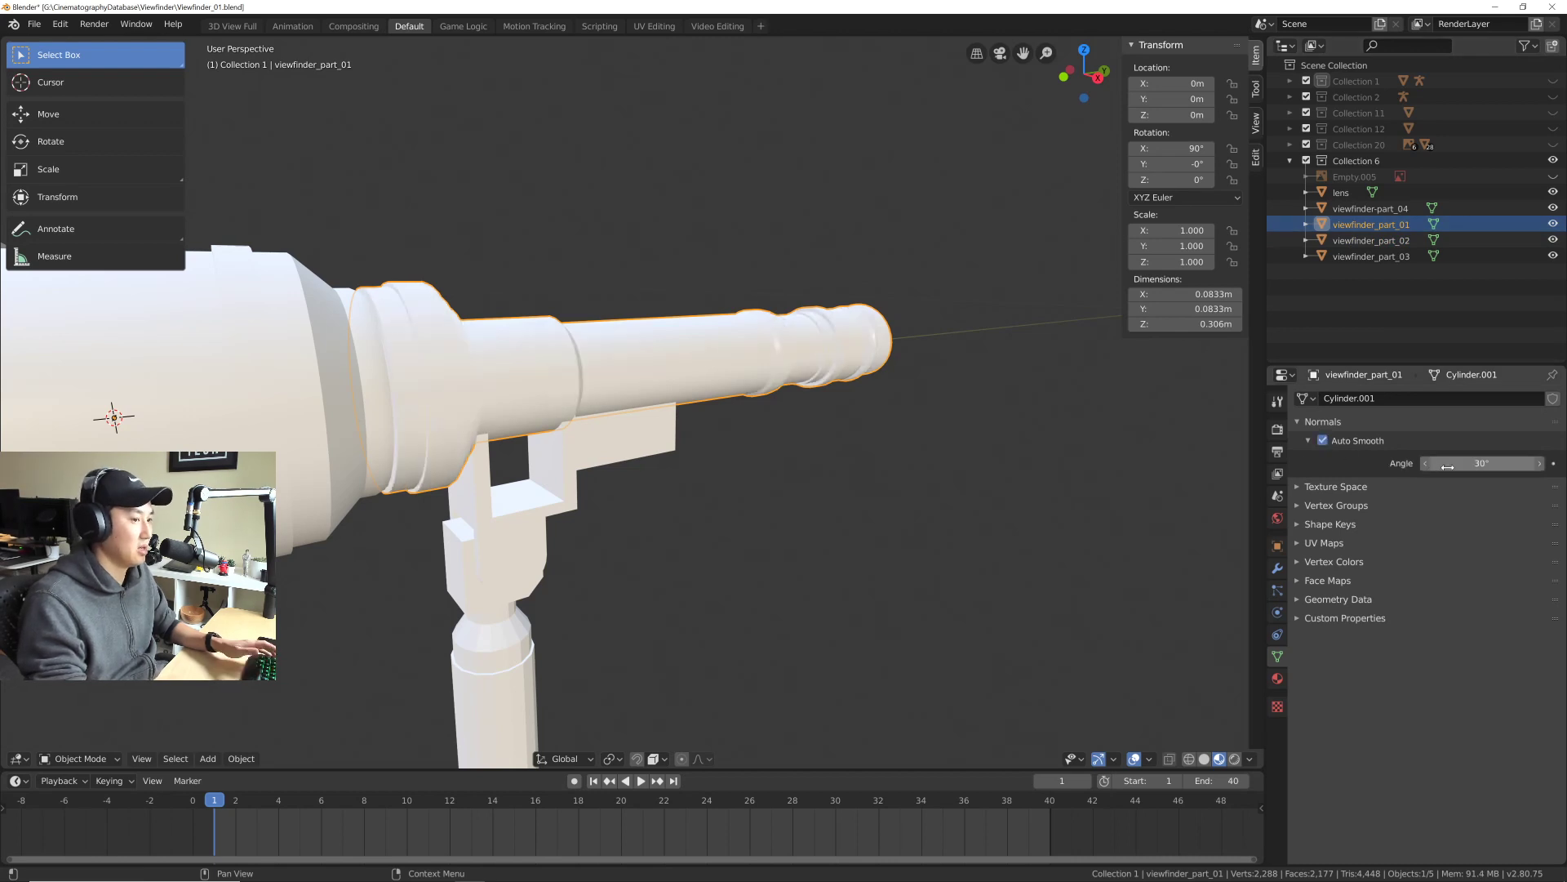
left_click_drag(1482, 463, 1502, 463)
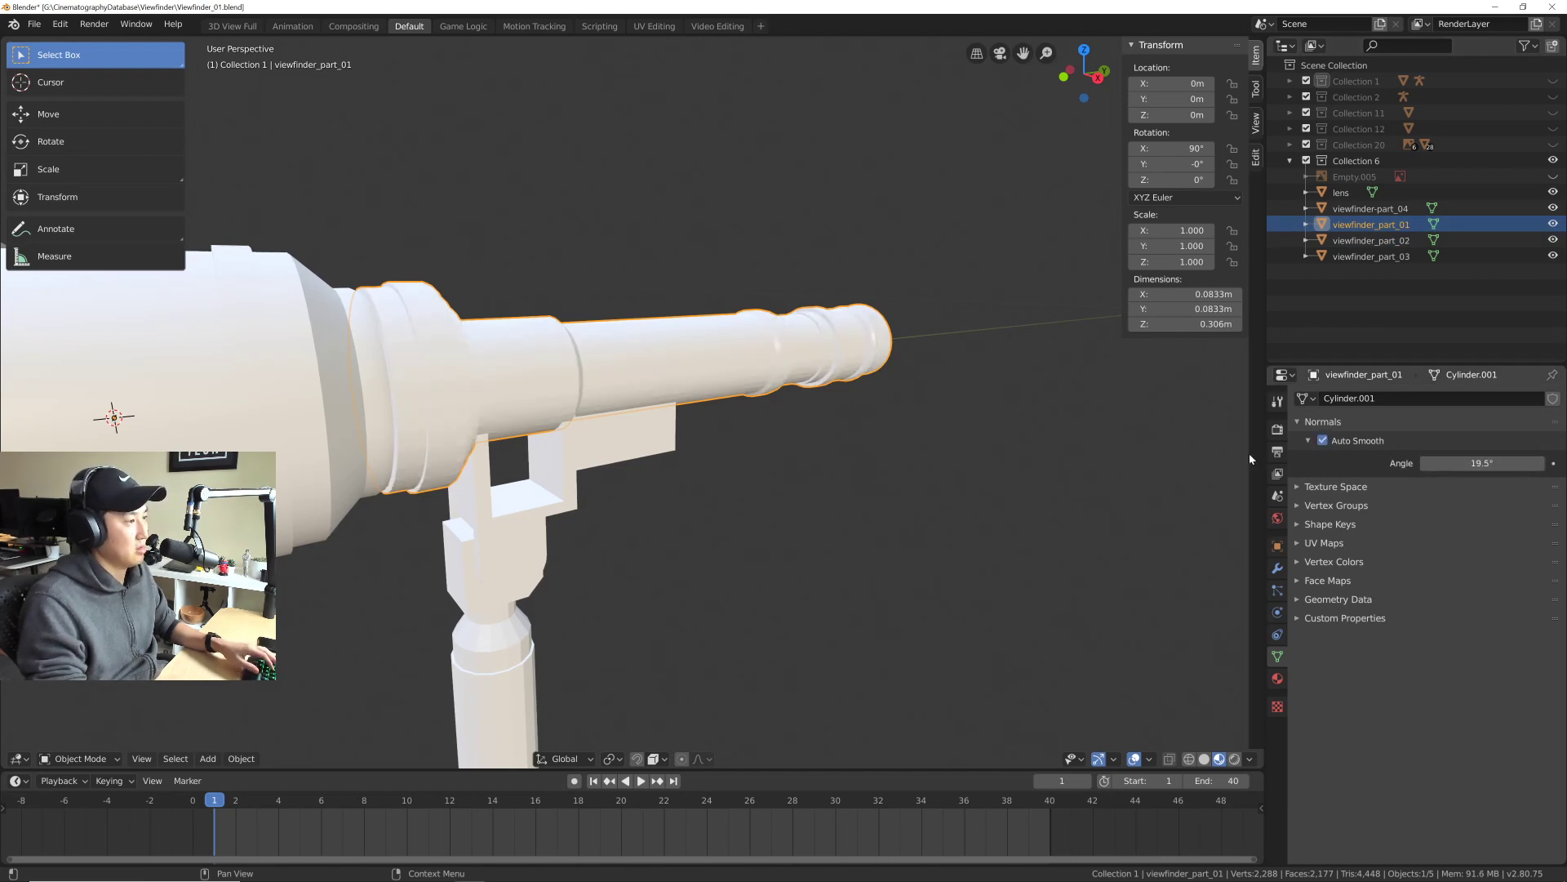
Step: Shade the bracket viewfinder_part_03 smooth and enable Auto Smooth on it at an angle of about 34°
scroll(752, 306, "up", 3)
left_click(704, 354)
middle_click_drag(752, 307, 669, 359)
left_click(684, 370)
scroll(700, 354, "up", 4)
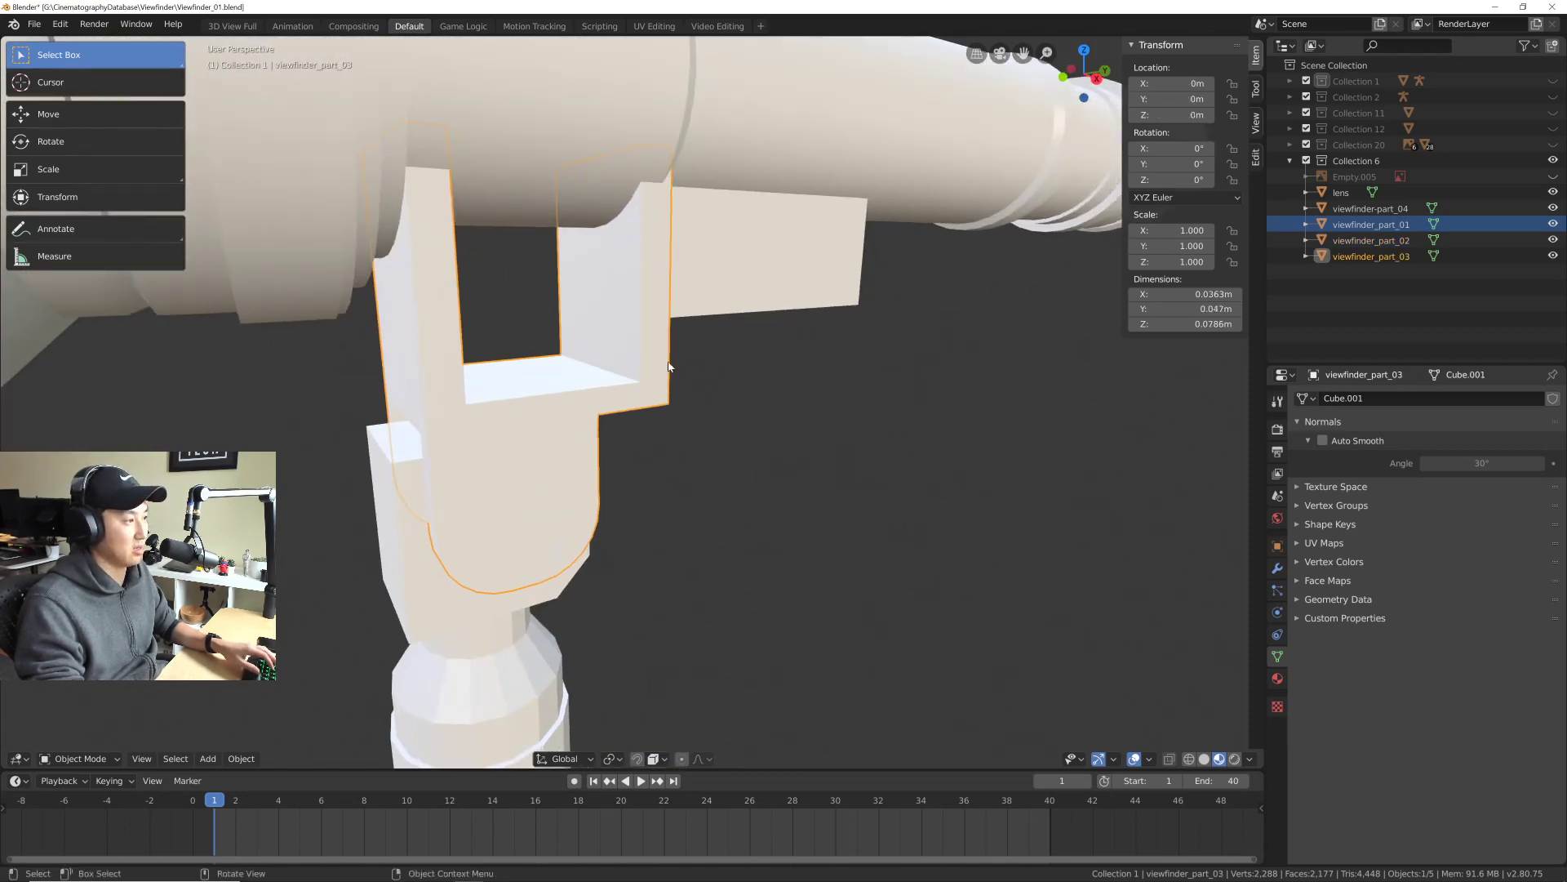
scroll(670, 360, "down", 4)
scroll(669, 359, "up", 4)
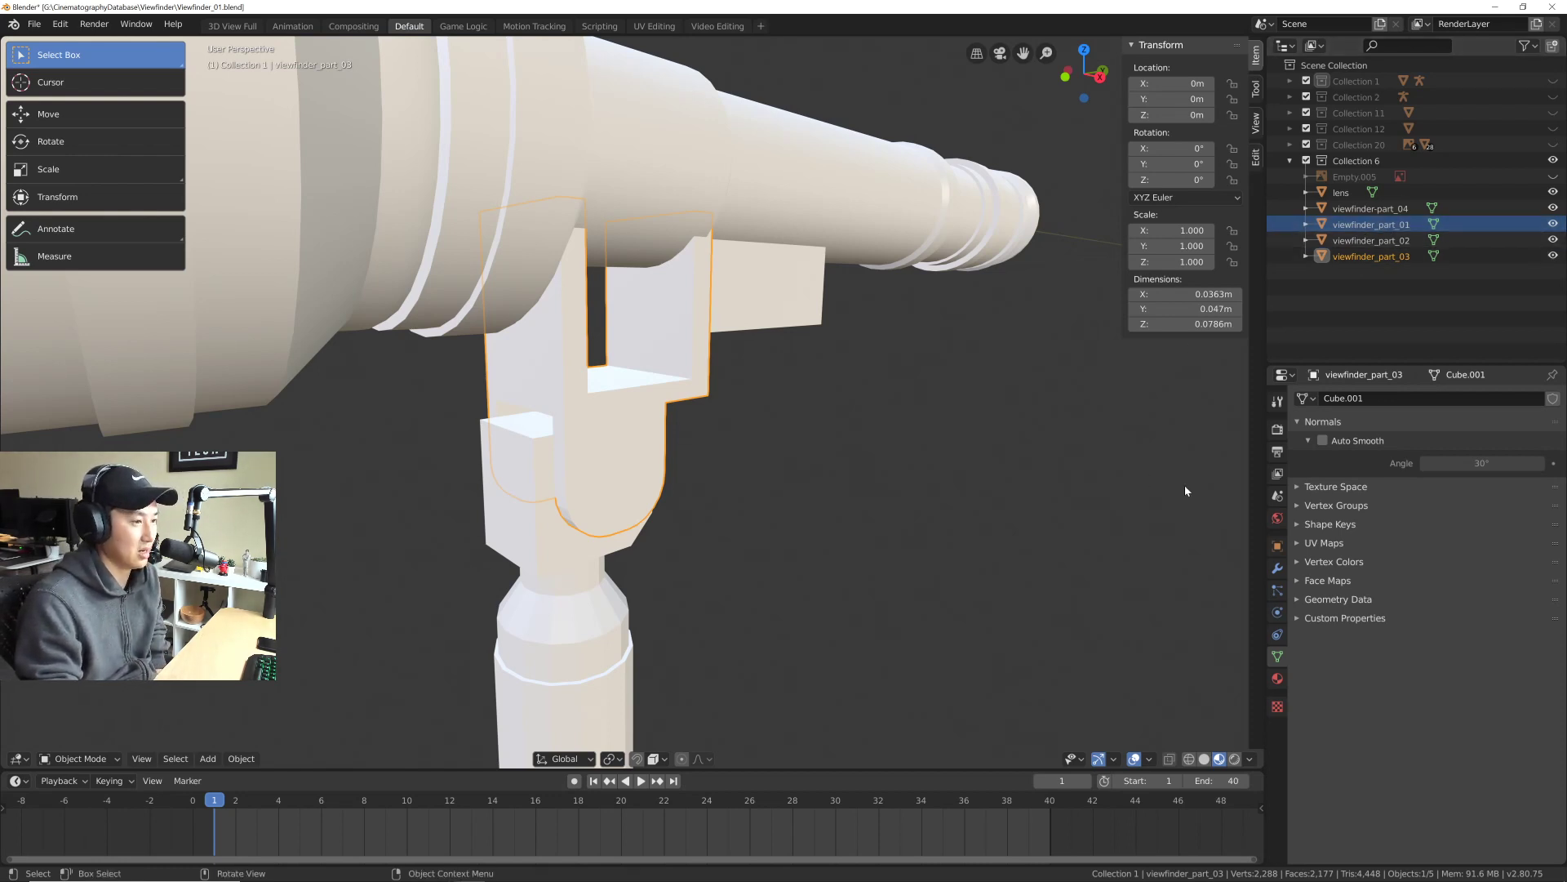
right_click(638, 440)
left_click(638, 439)
left_click(1323, 441)
left_click_drag(1477, 463, 1482, 463)
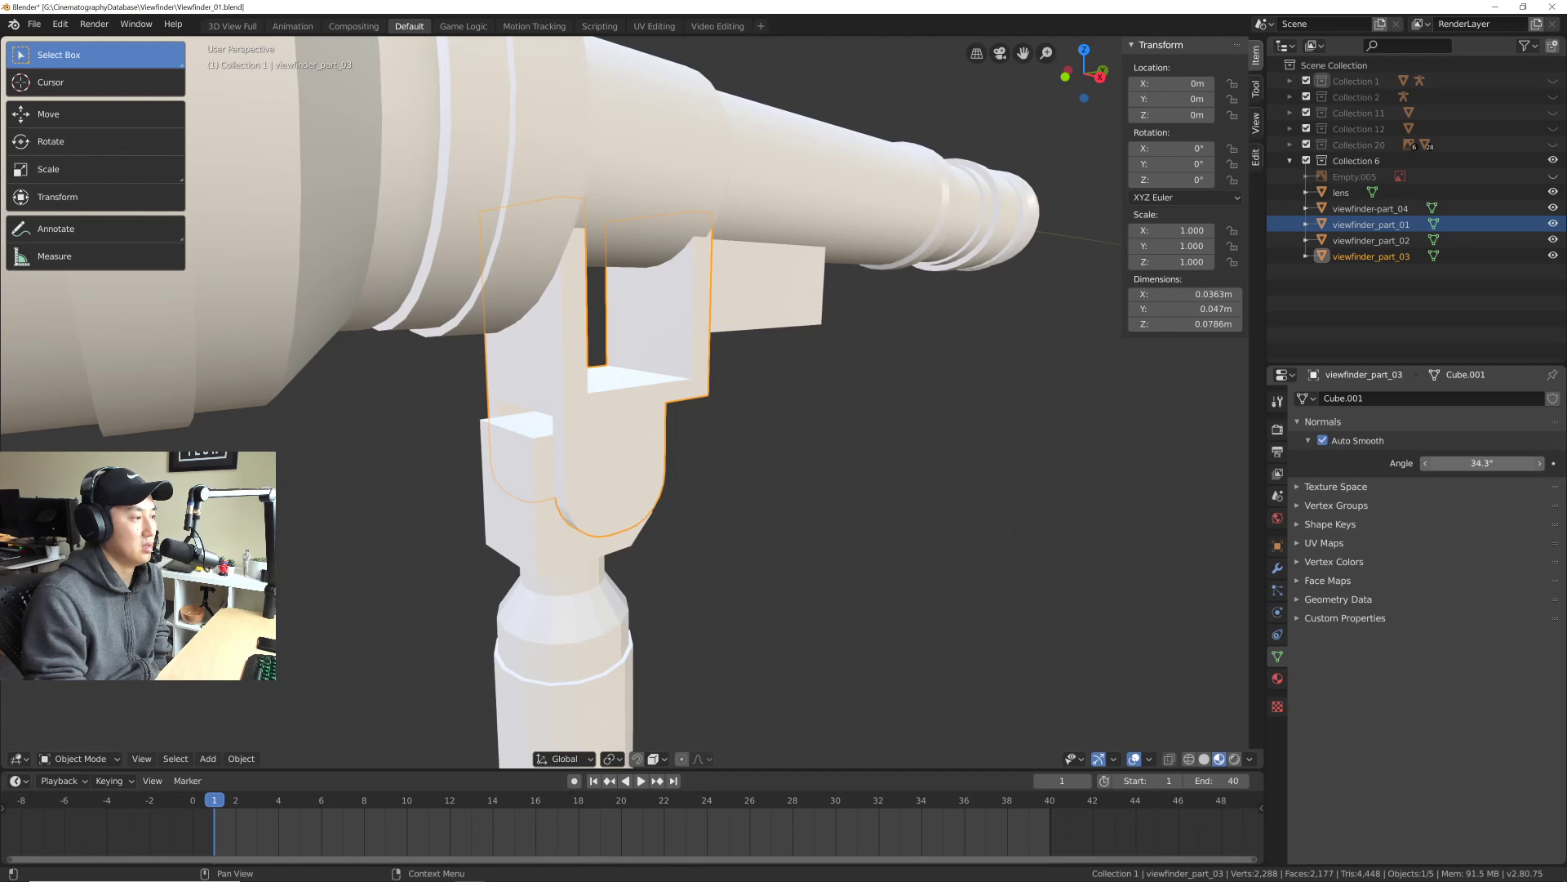
Step: Shade the handle viewfinder-part_04 smooth, with the viewport switched to solid shading
left_click(878, 497)
left_click(547, 518)
middle_click_drag(711, 592, 714, 556)
scroll(714, 555, "down", 2)
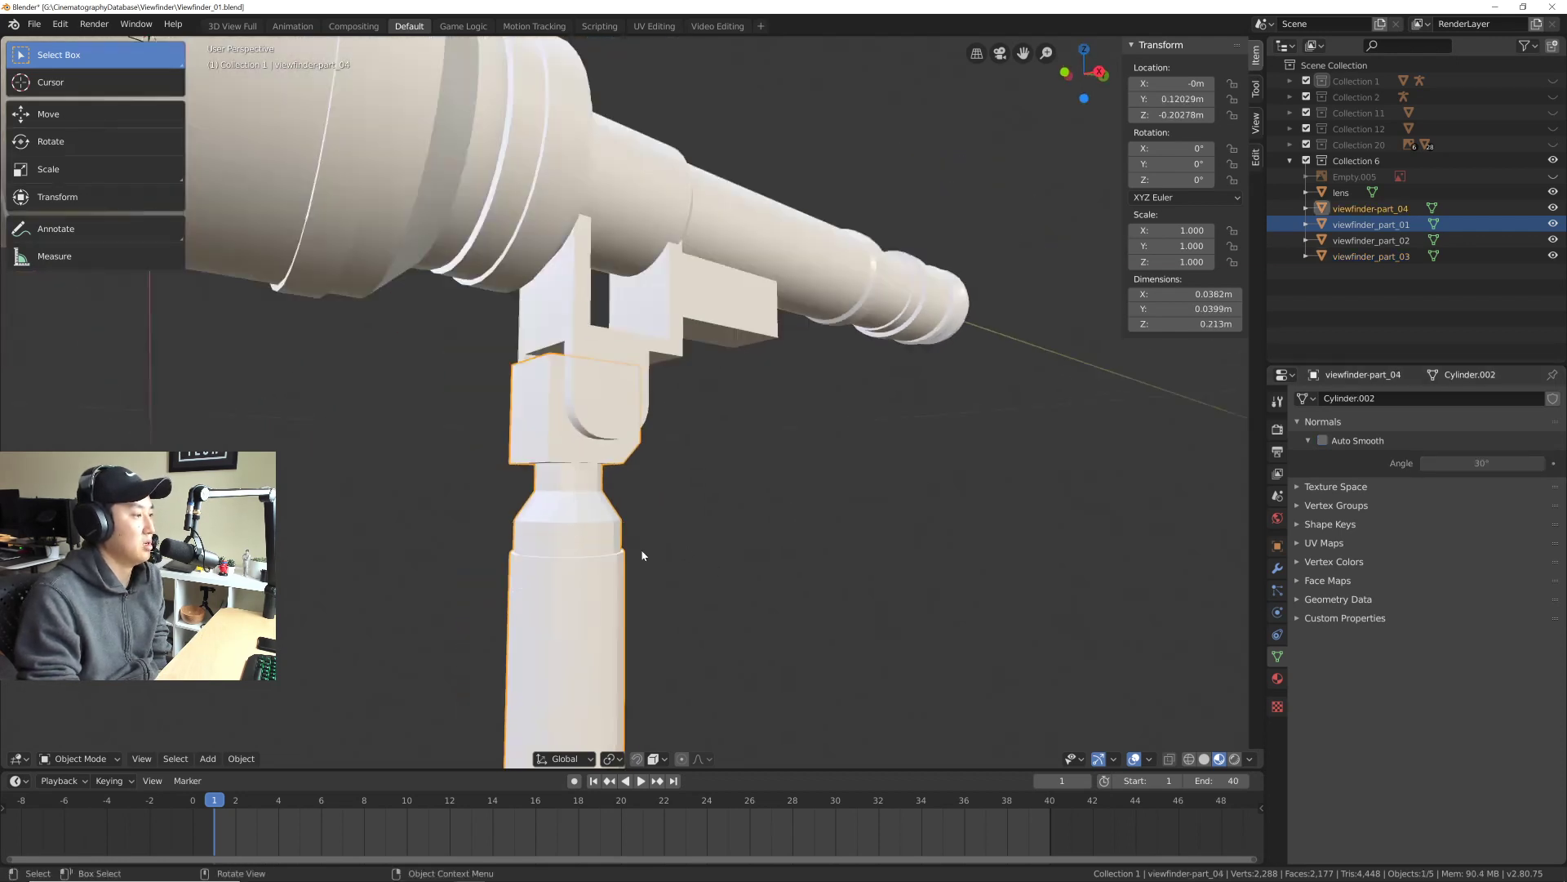
scroll(644, 554, "down", 2)
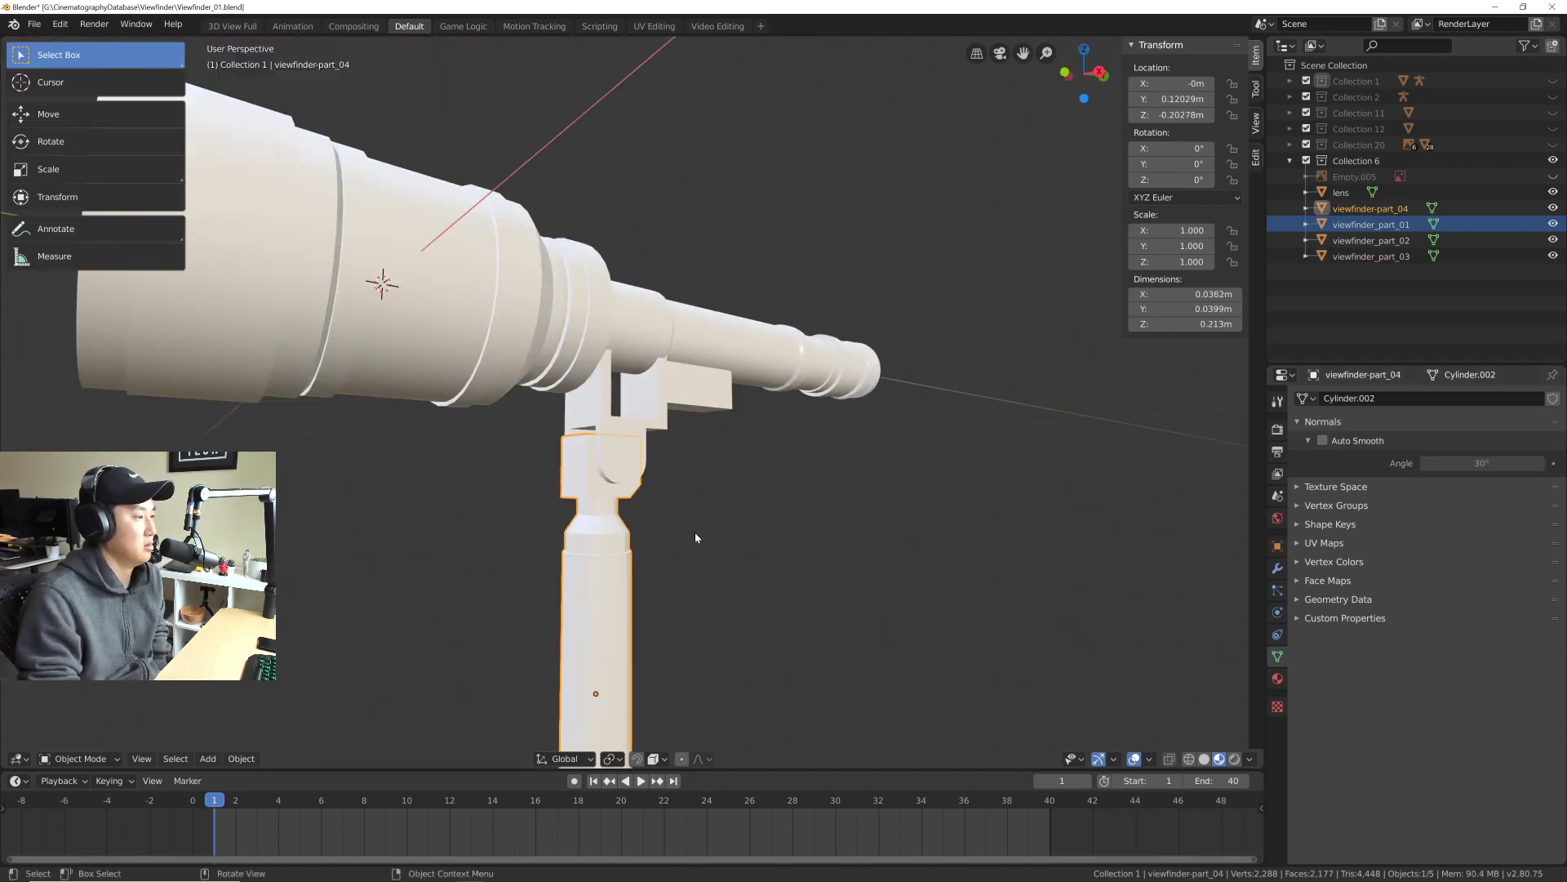
right_click(605, 594)
left_click(615, 605)
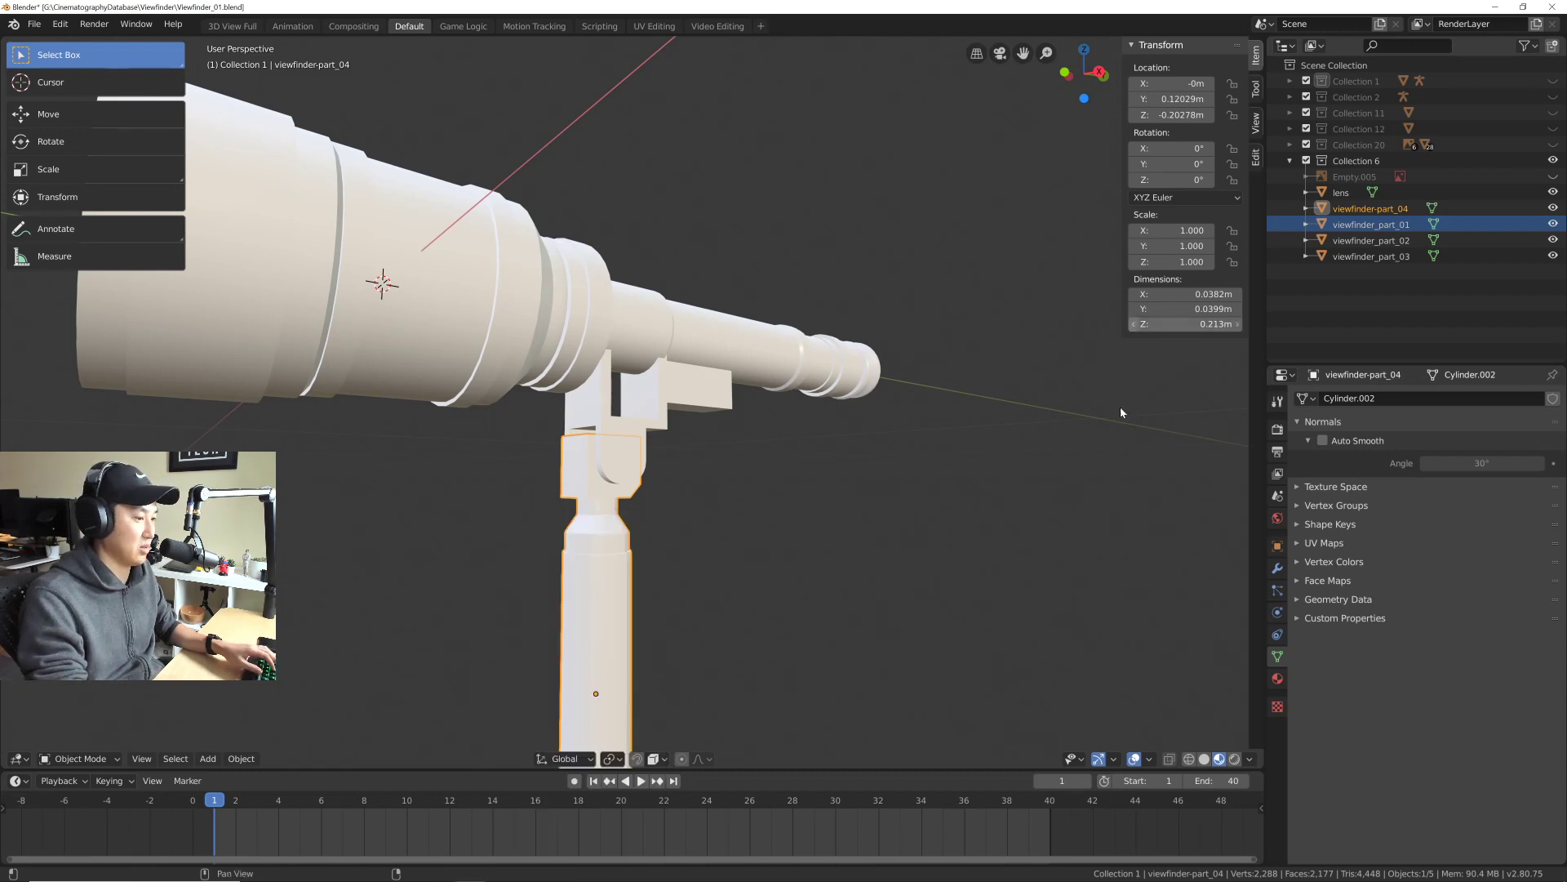
left_click(1204, 758)
mouse_move(1039, 717)
middle_mouse_down()
mouse_move(717, 384)
mouse_move(644, 442)
middle_mouse_up()
scroll(717, 389, "up", 2)
right_click(644, 443)
left_click(649, 445)
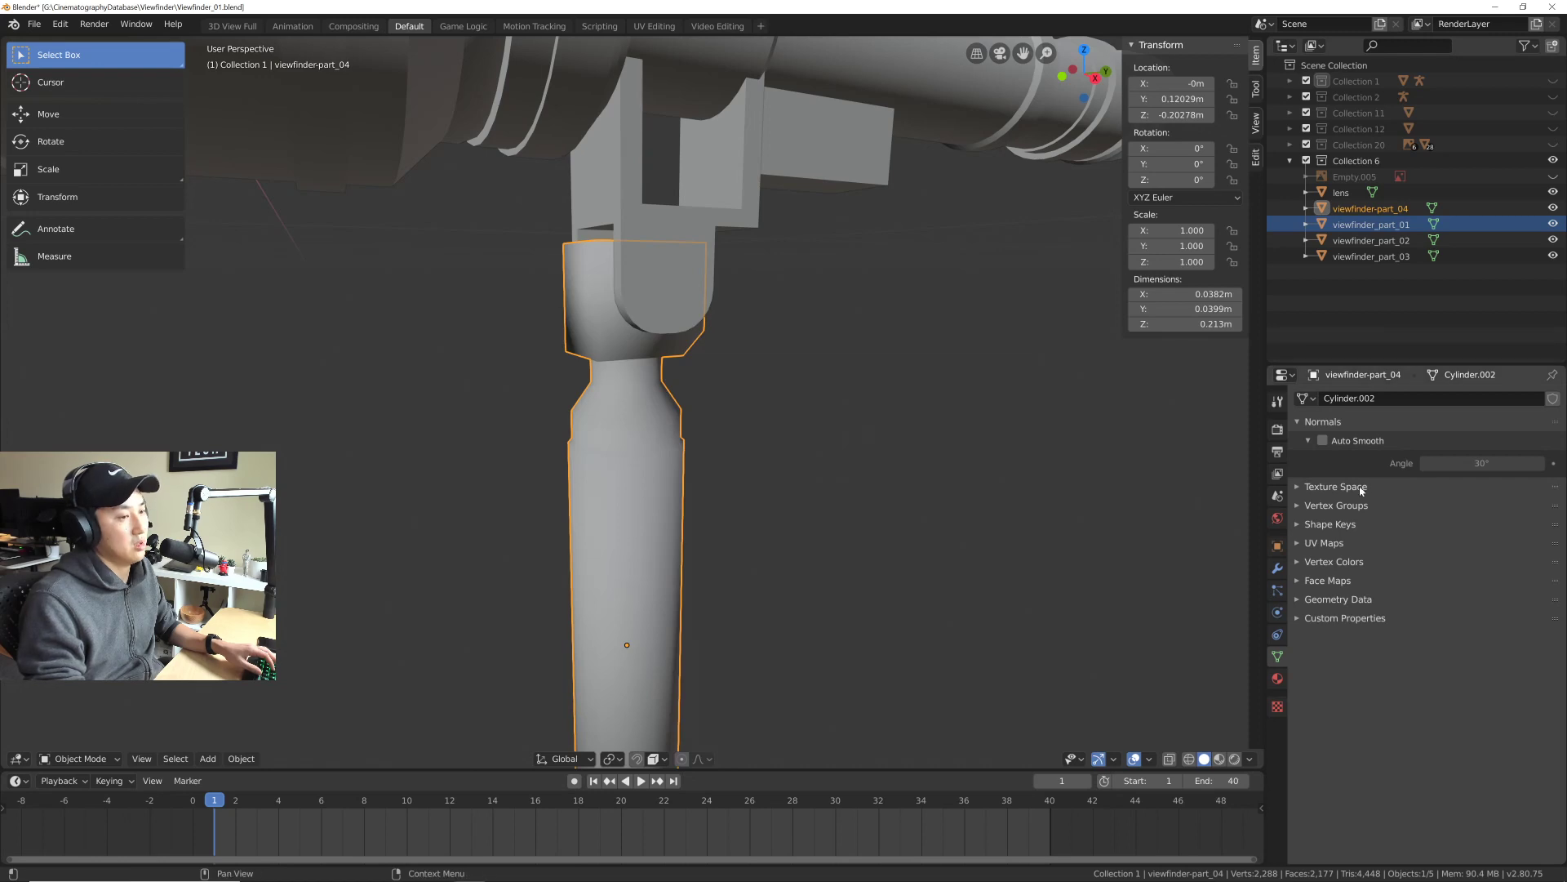
Step: Enable Auto Smooth on the handle mesh with an angle of 31°
left_click(1322, 440)
left_click(1309, 440)
left_click(1309, 440)
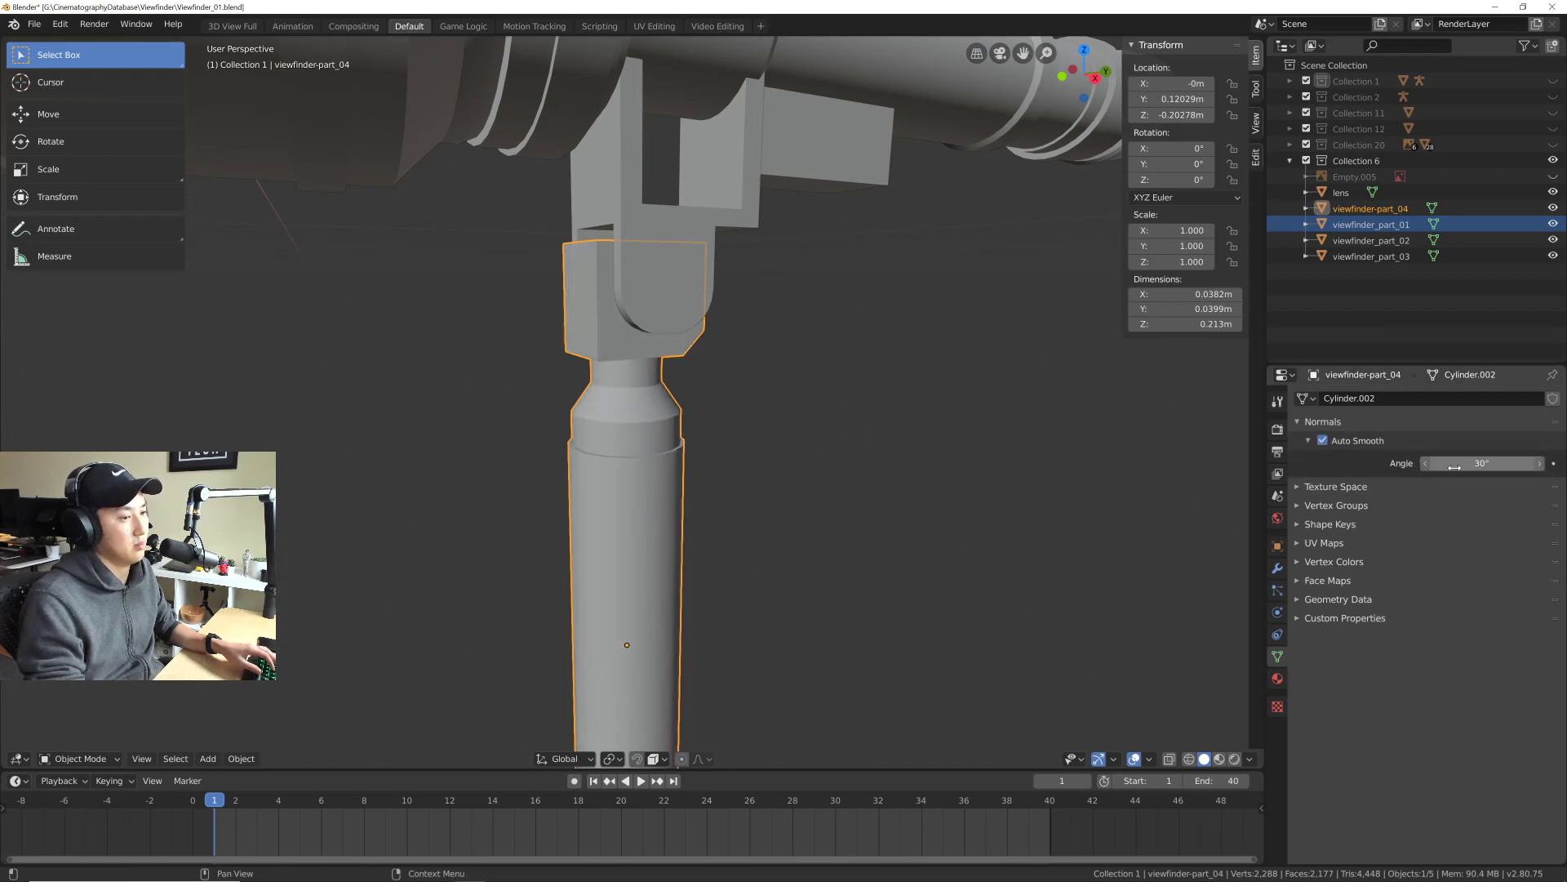
left_click_drag(1482, 462, 1018, 432)
left_click(1018, 432)
Step: Save the viewfinder model in the current file, Viewfinder_01.blend
scroll(1019, 432, "down", 5)
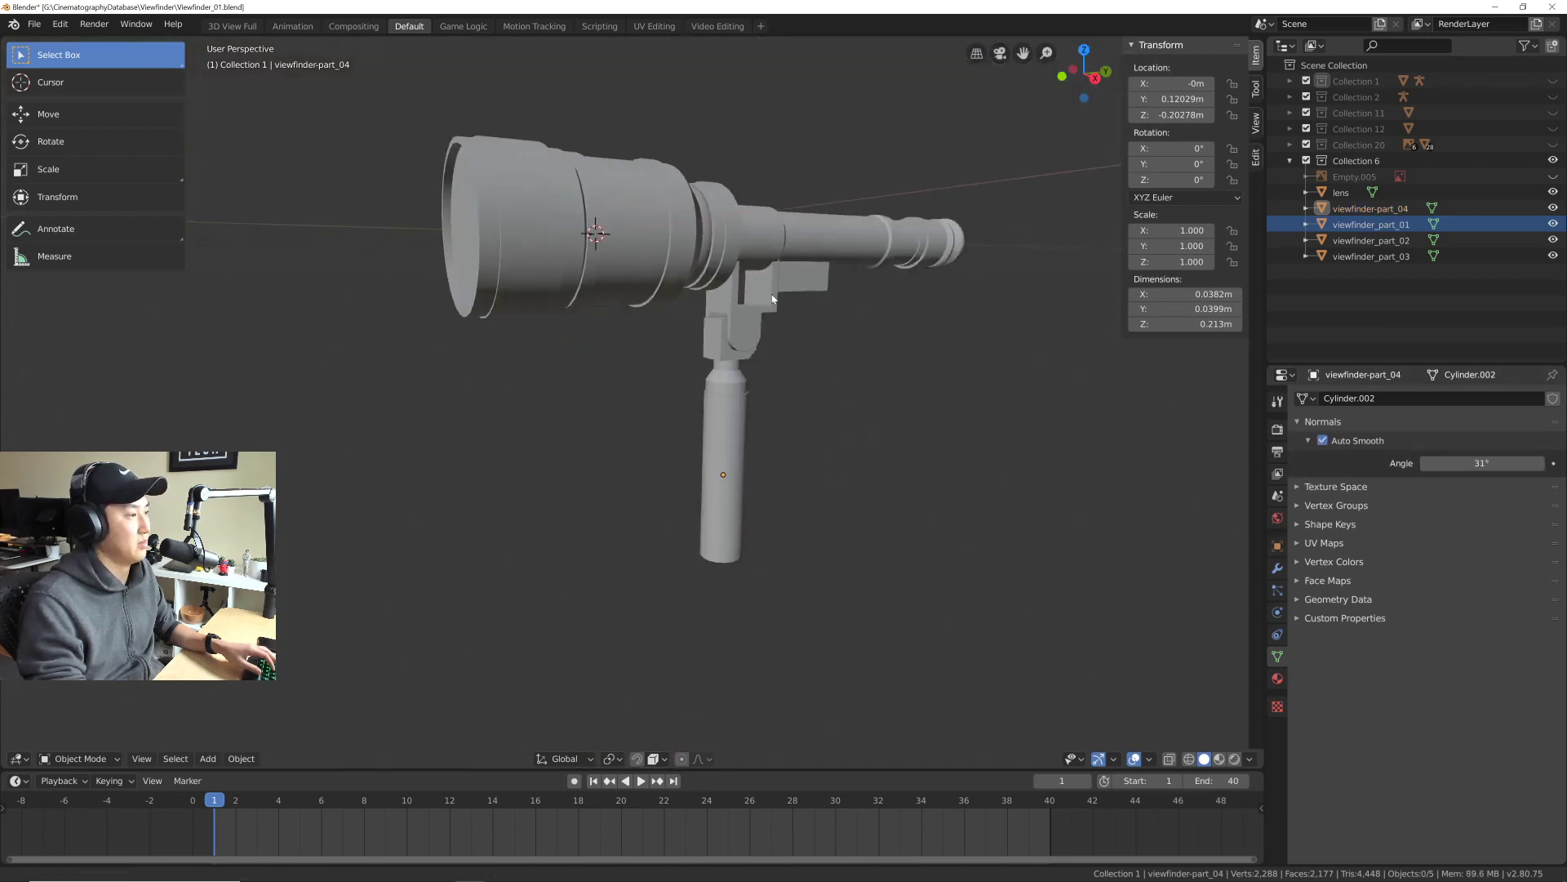
middle_click_drag(1018, 432, 695, 333)
scroll(654, 330, "up", 2)
scroll(654, 331, "down", 2)
key("ctrl+s")
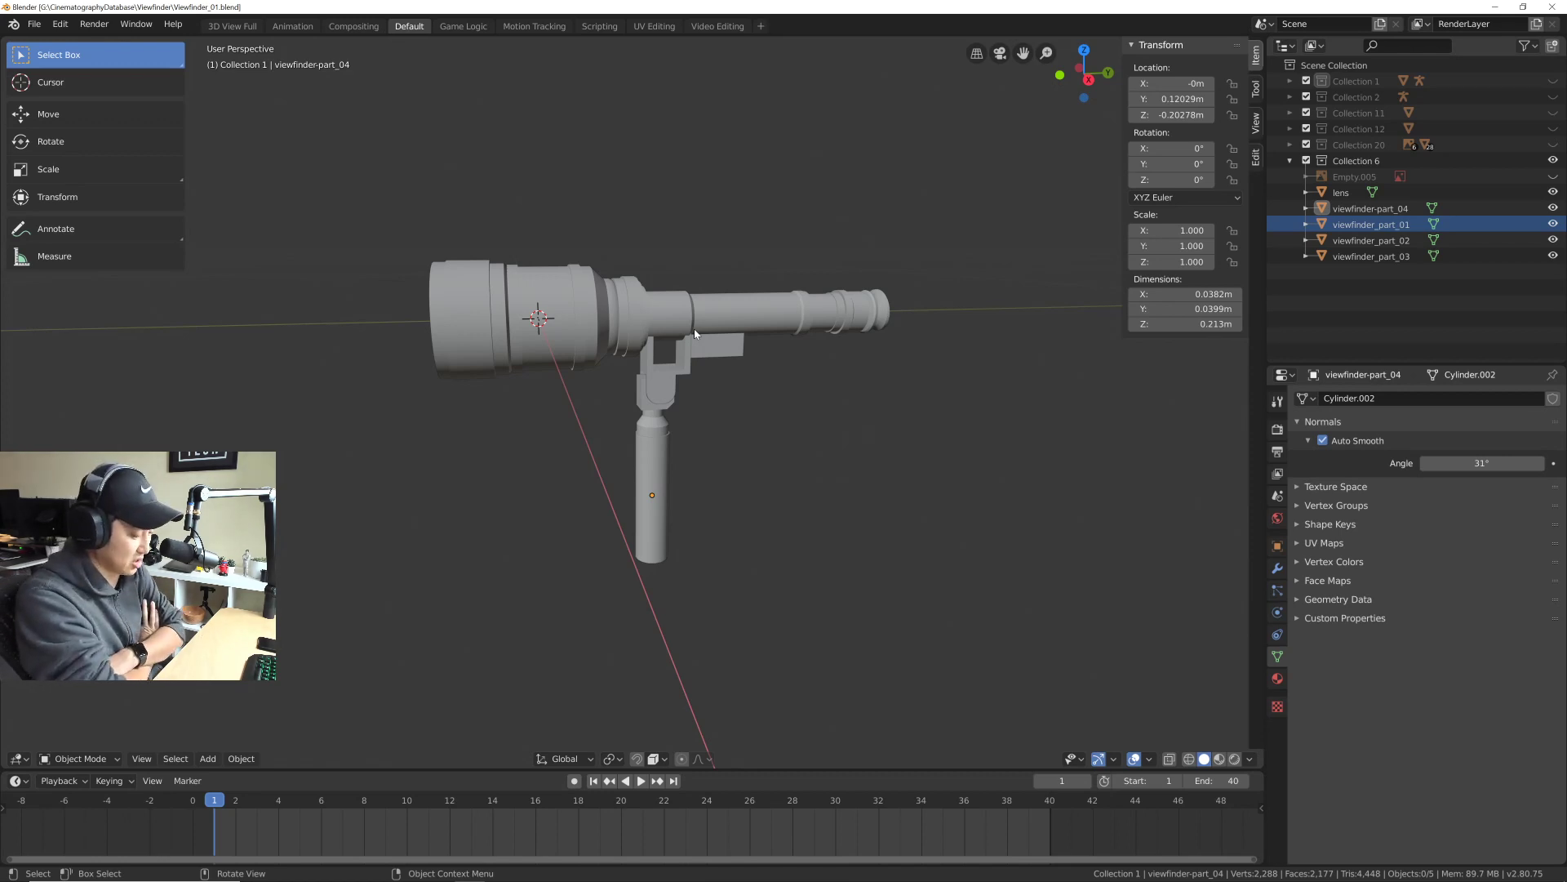
Step: Show Collection 1 and Collection 11 with the character and its rig, and save the file
left_click(1553, 80)
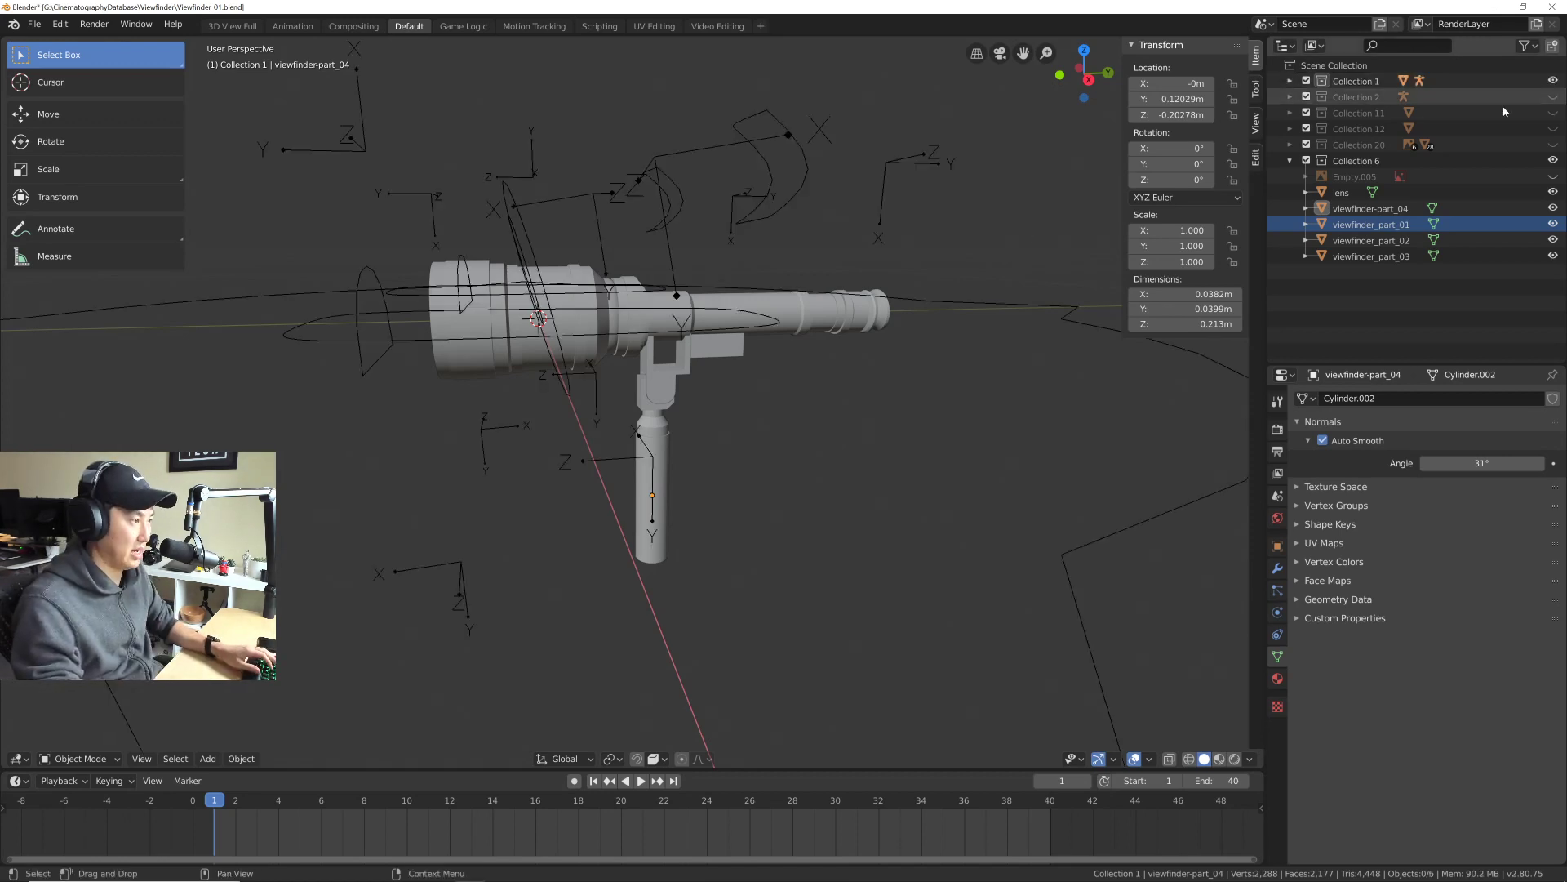
left_click(1554, 112)
scroll(828, 353, "down", 5)
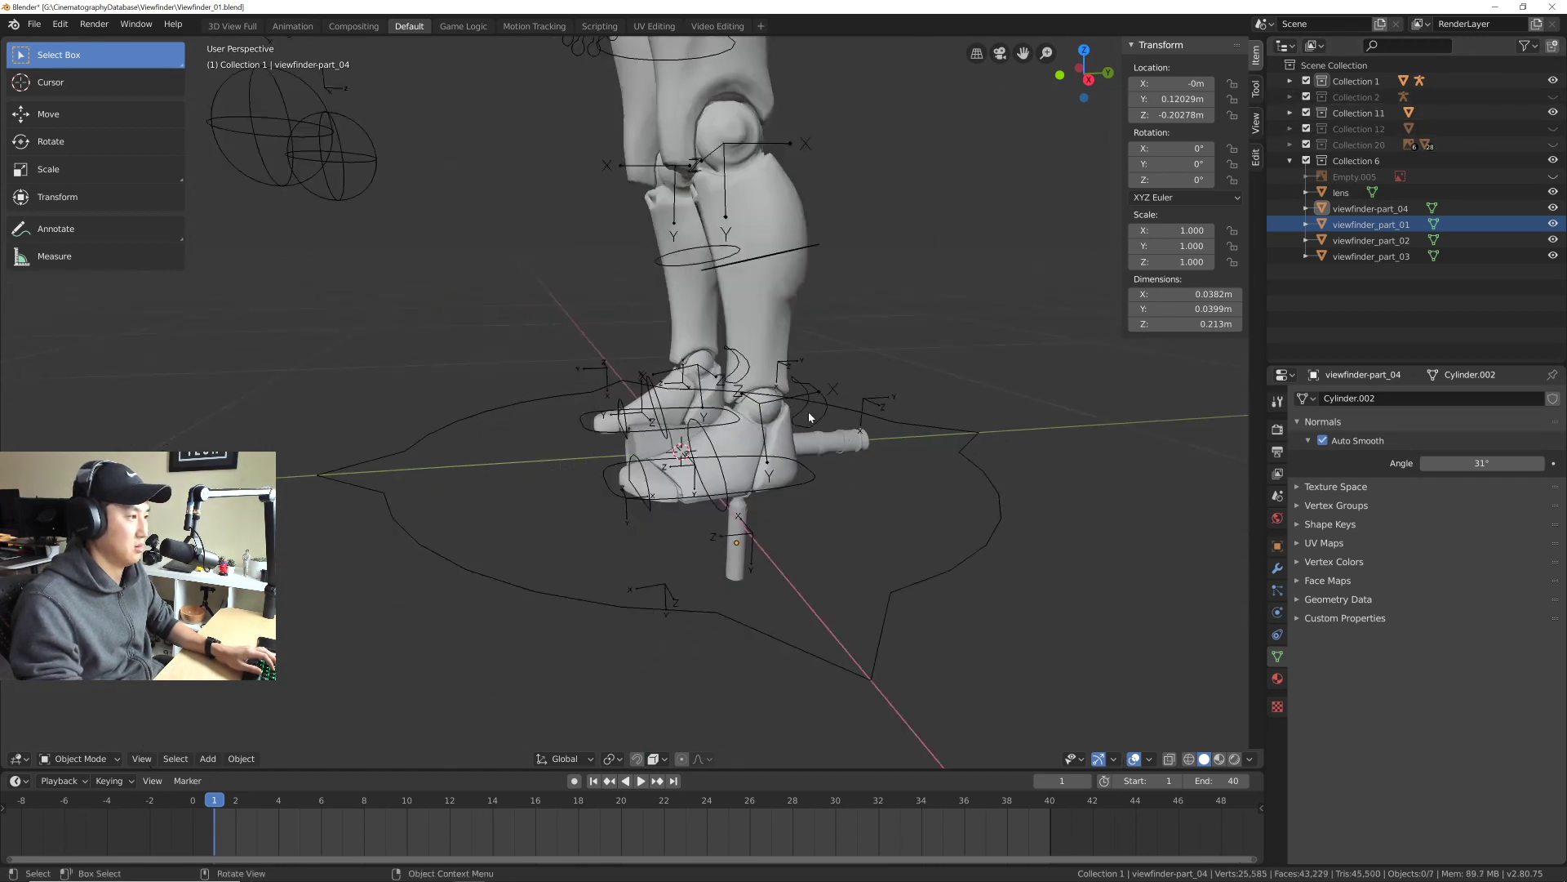
scroll(828, 353, "down", 2)
middle_click_drag(828, 354, 758, 478)
key("ctrl+s")
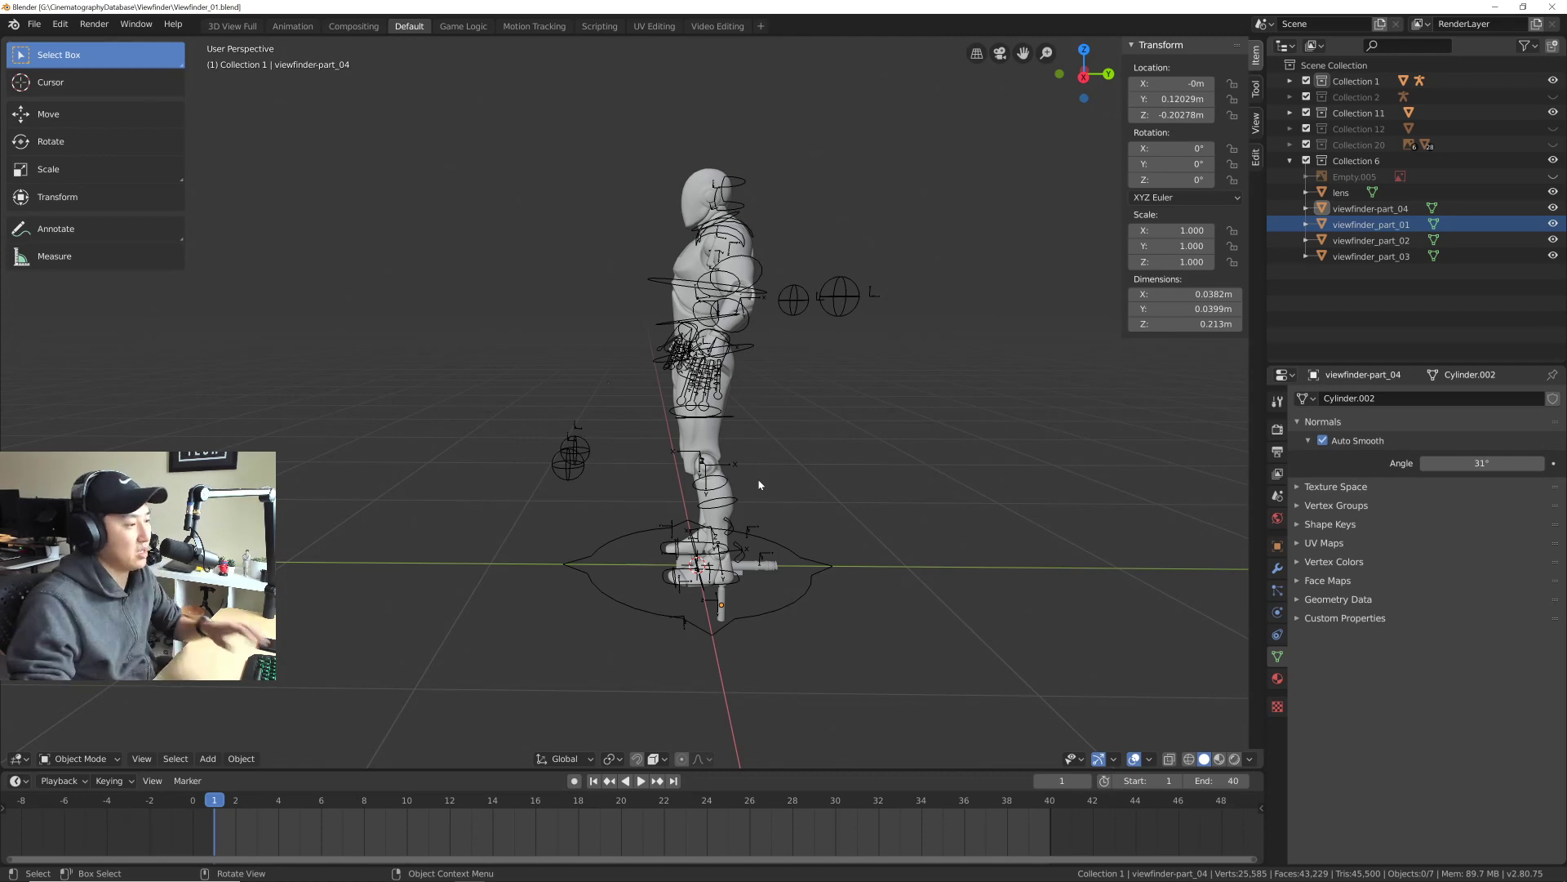
Step: Check from the right orthographic view which piece of the viewfinder each viewfinder_part object in Collection 6 corresponds to
middle_click_drag(759, 609, 670, 408)
scroll(710, 436, "up", 6)
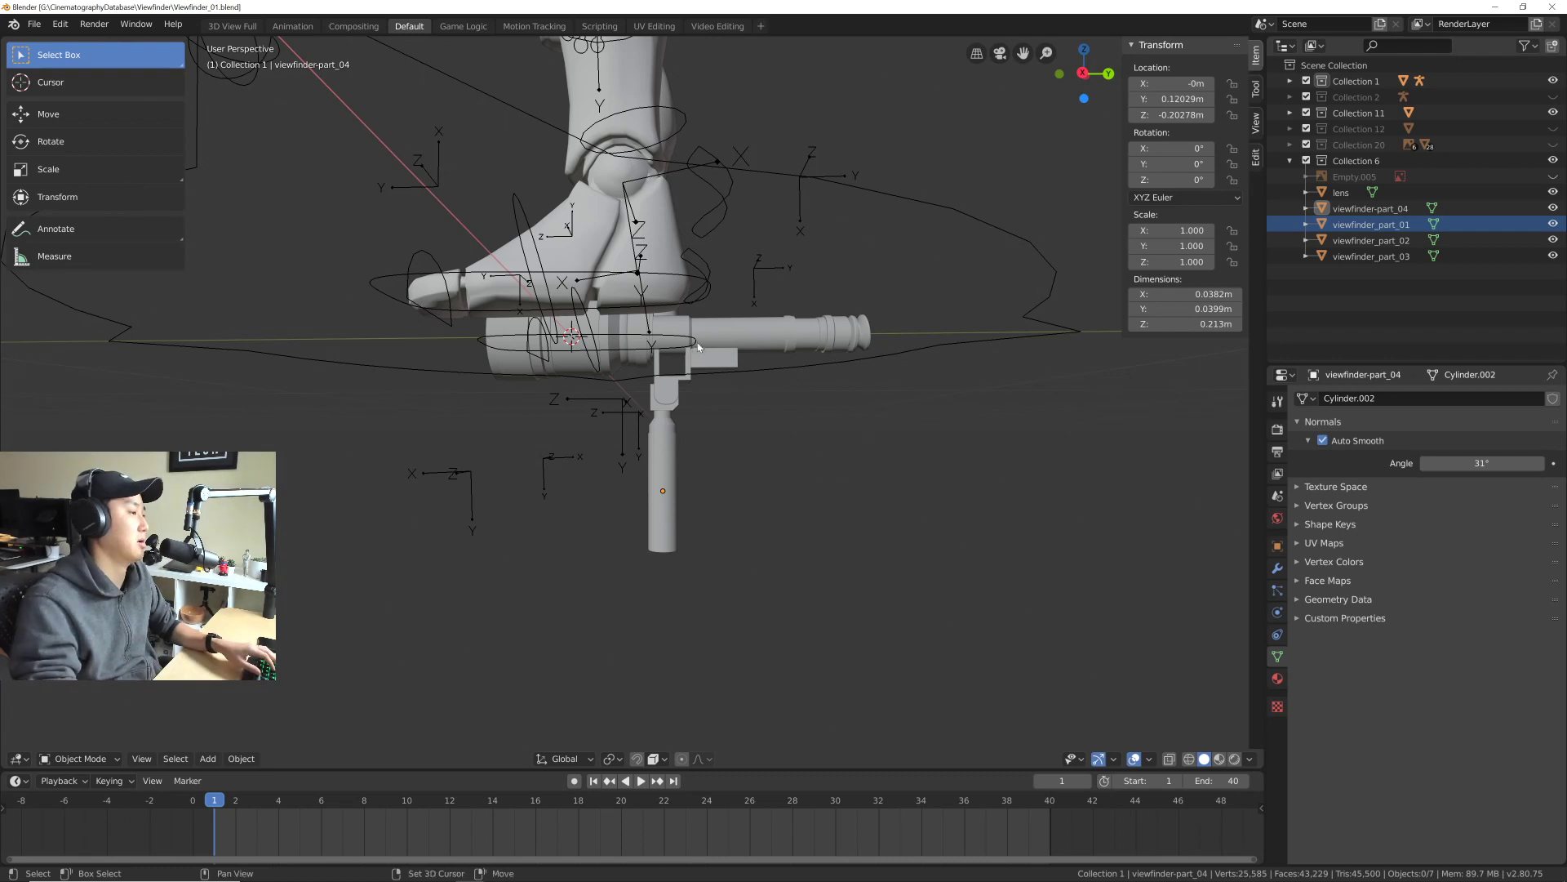
scroll(628, 417, "up", 4)
key("KP_3")
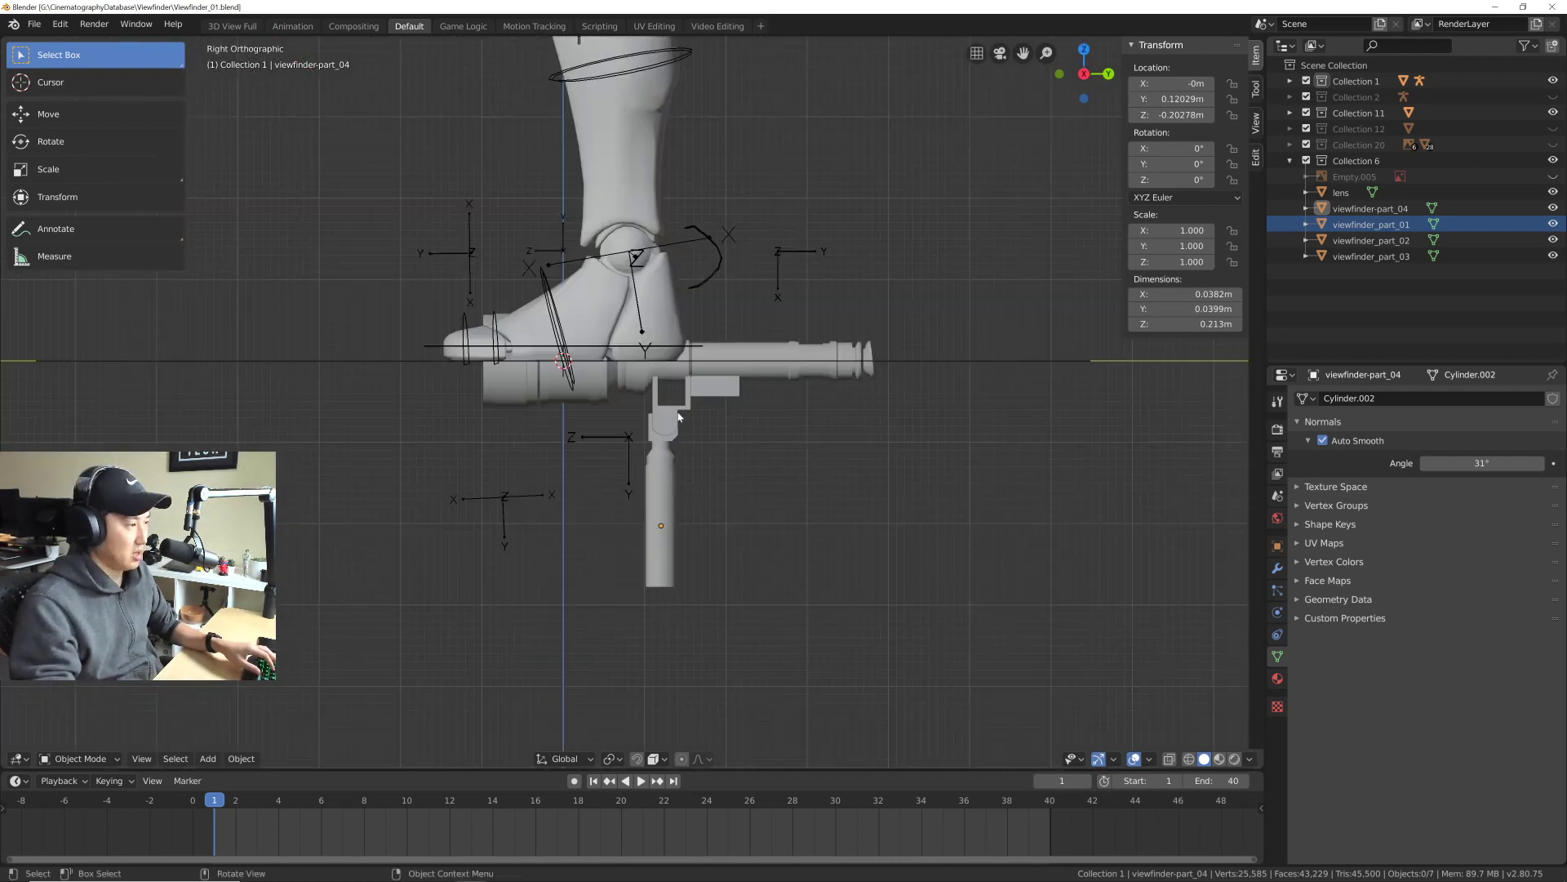
scroll(687, 428, "up", 3)
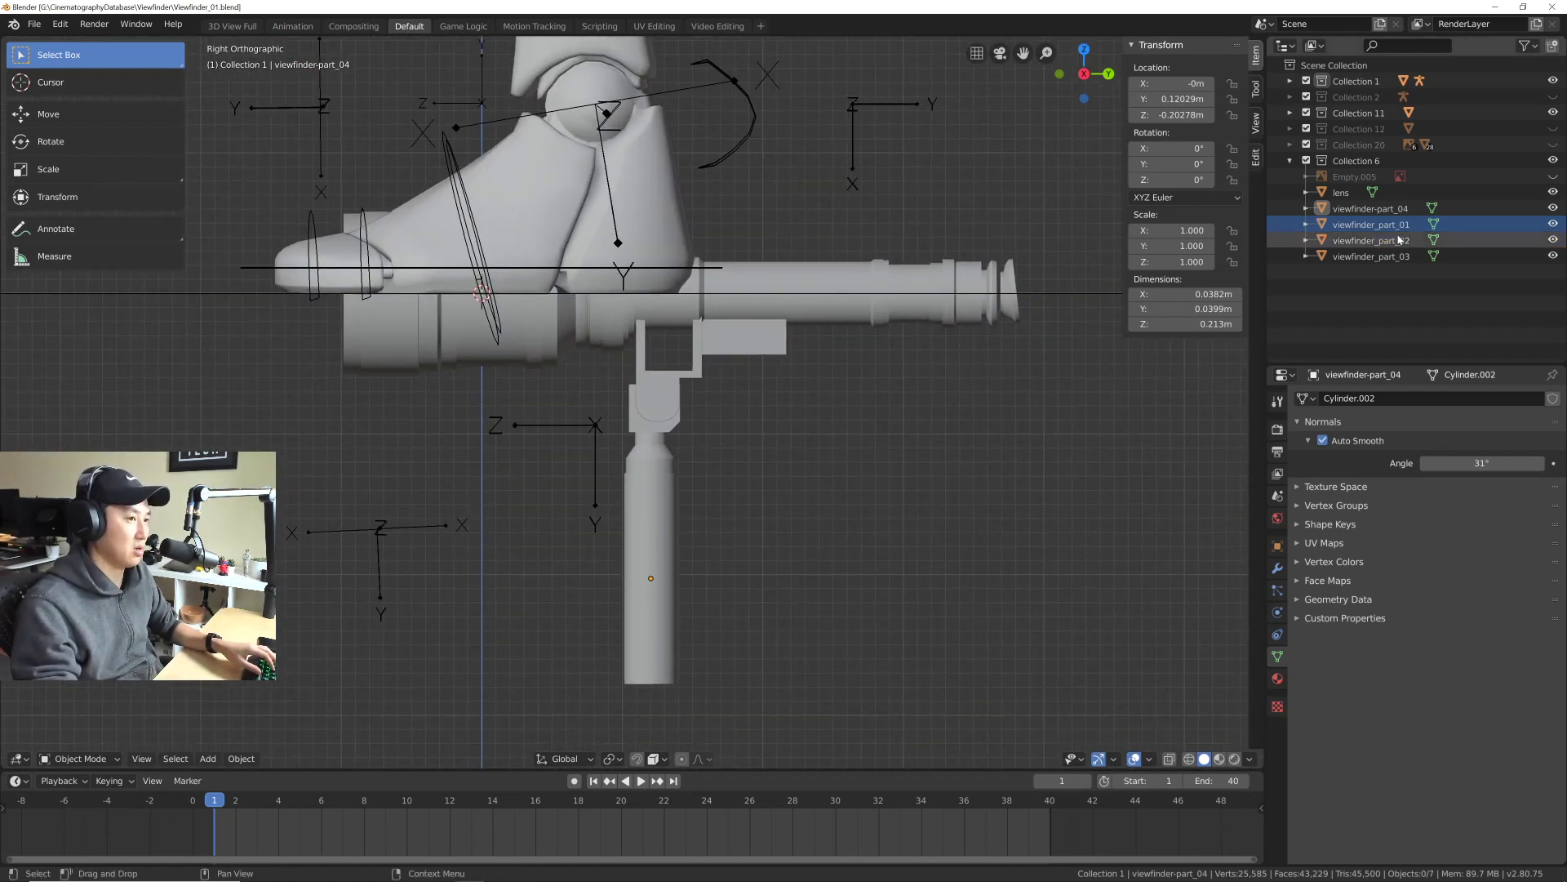
left_click(1322, 240)
left_click(1323, 257)
left_click(1356, 240)
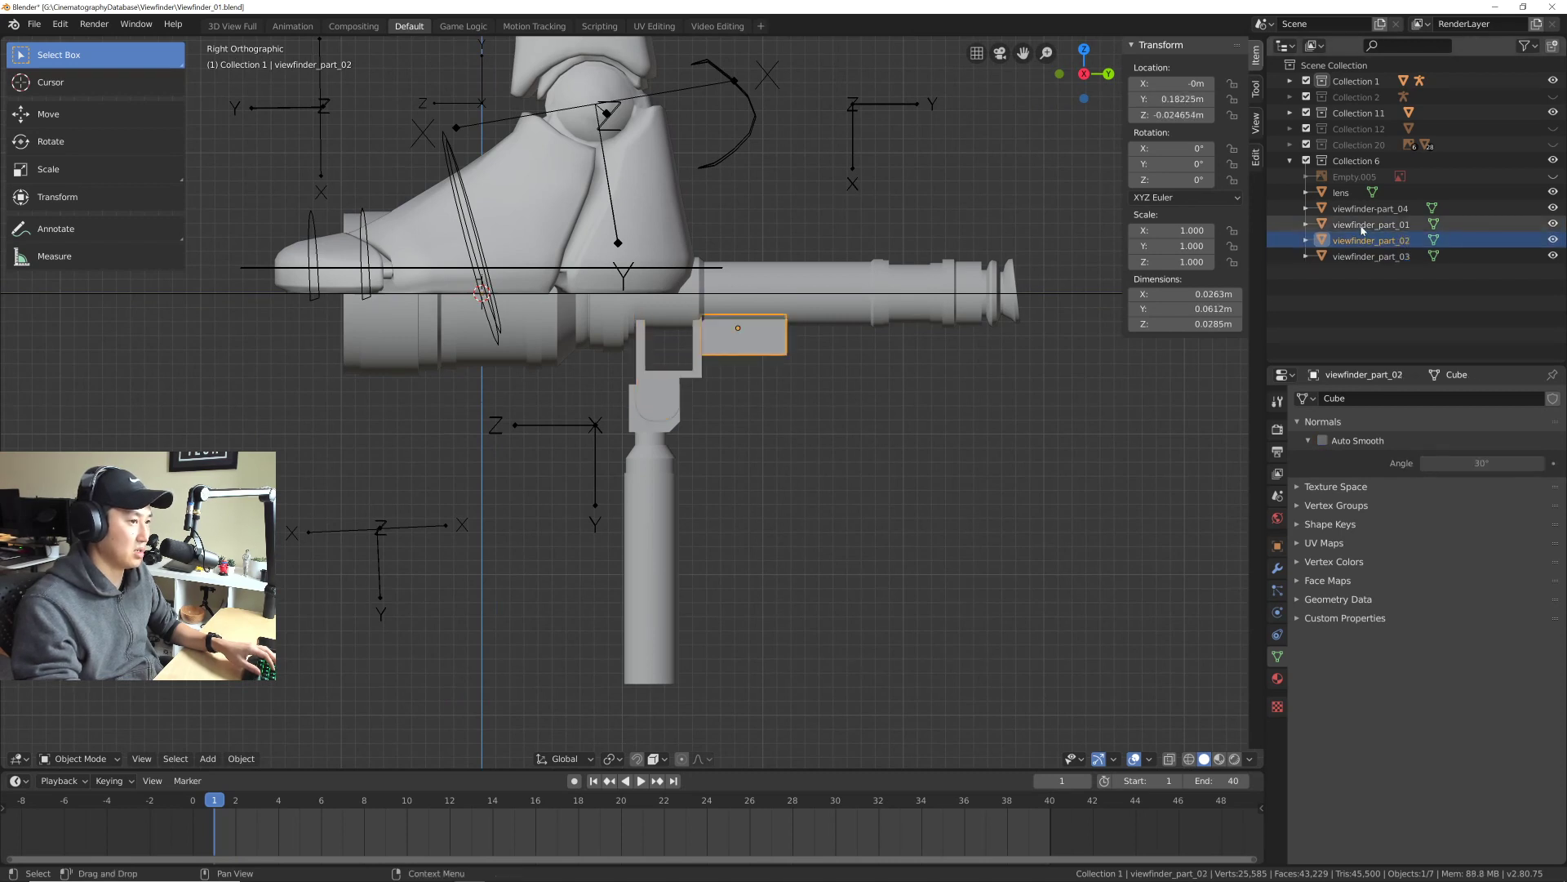
left_click(1357, 225)
left_click(1355, 240)
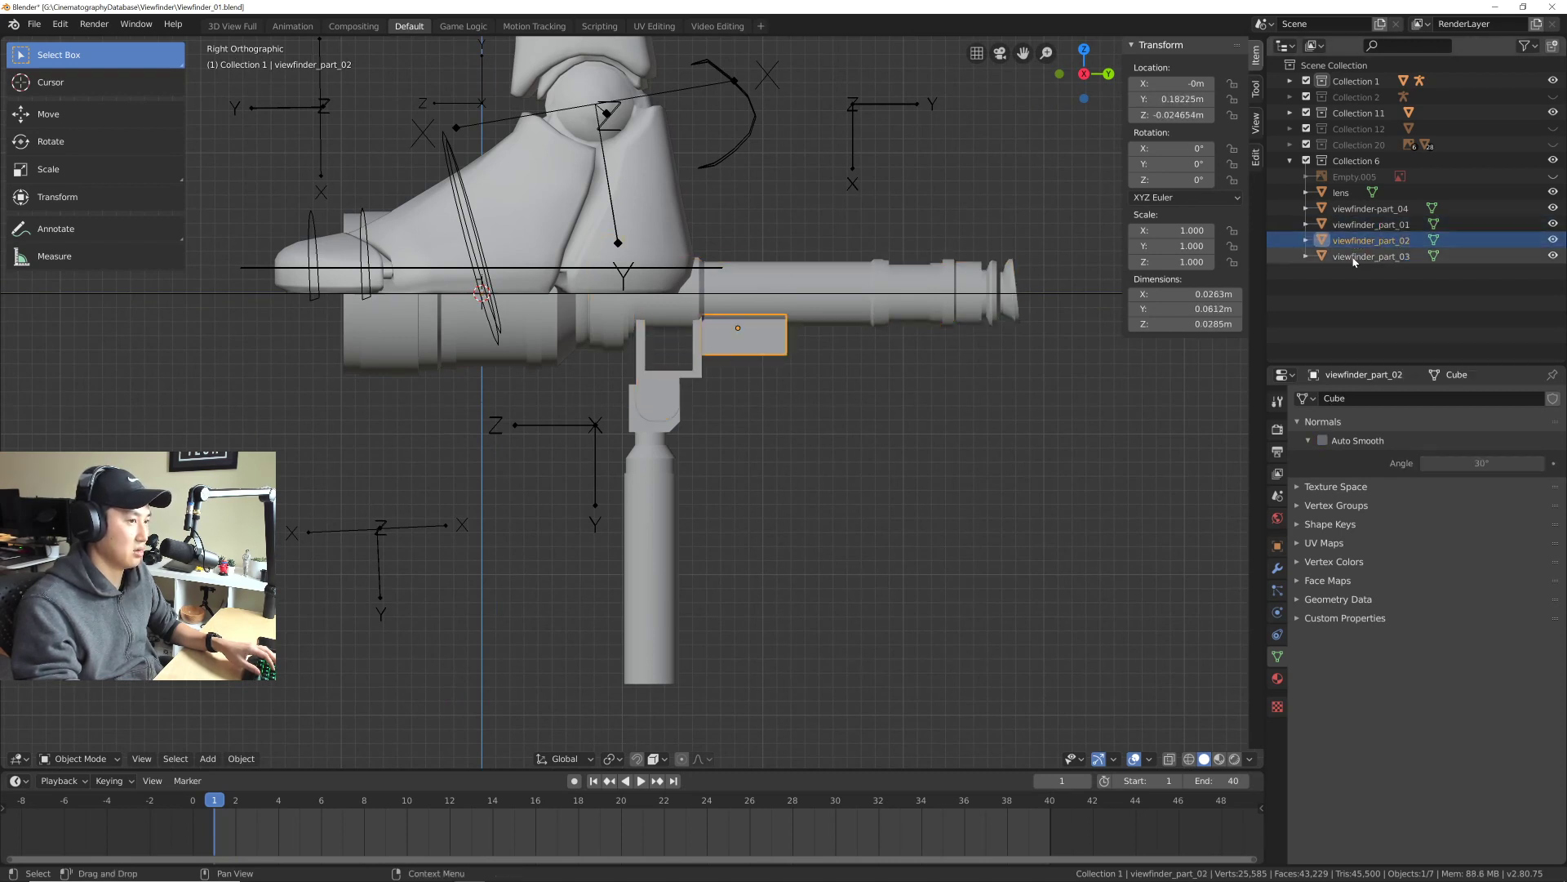
left_click(1357, 256)
Step: Rename the handle object to viewfinder_part_04 with an underscore, matching the other parts, and save the file
left_click(1363, 210)
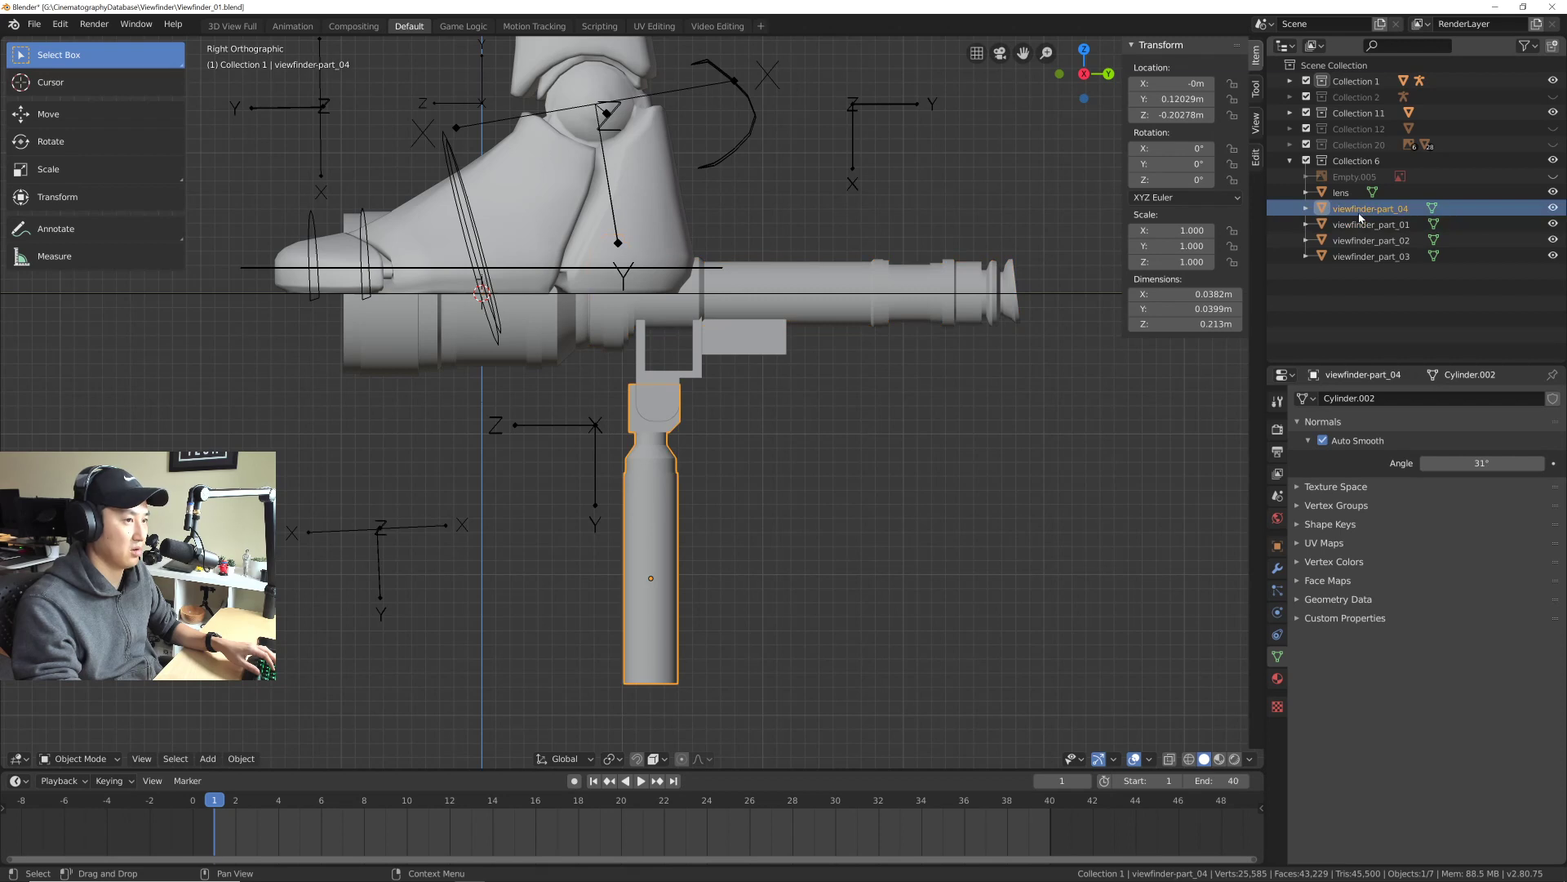
double_click(1363, 210)
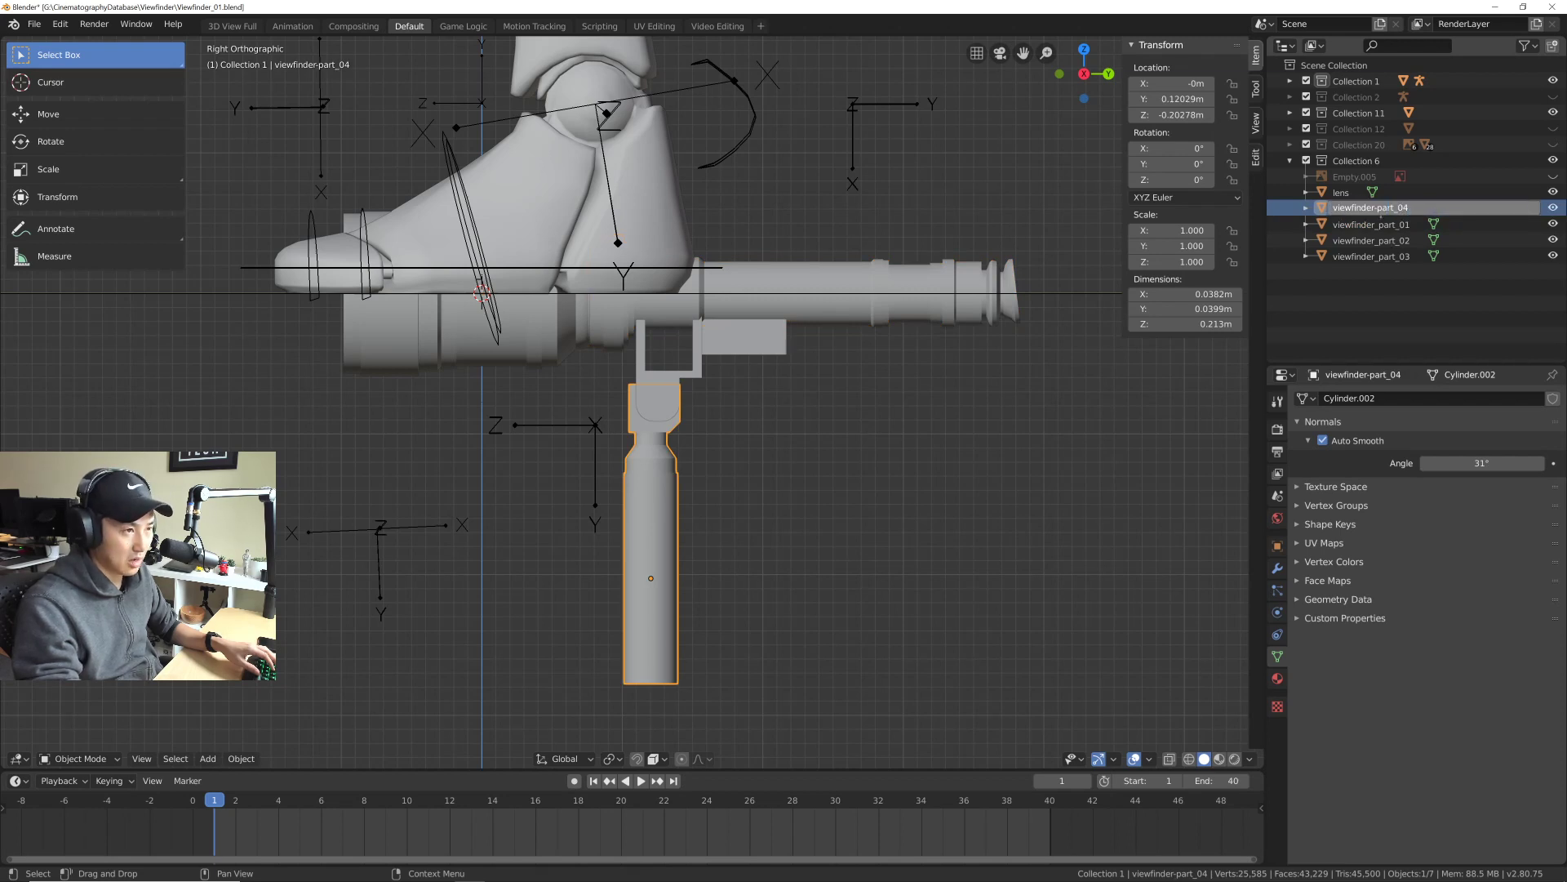
key("BackSpace")
type("_")
key("Return")
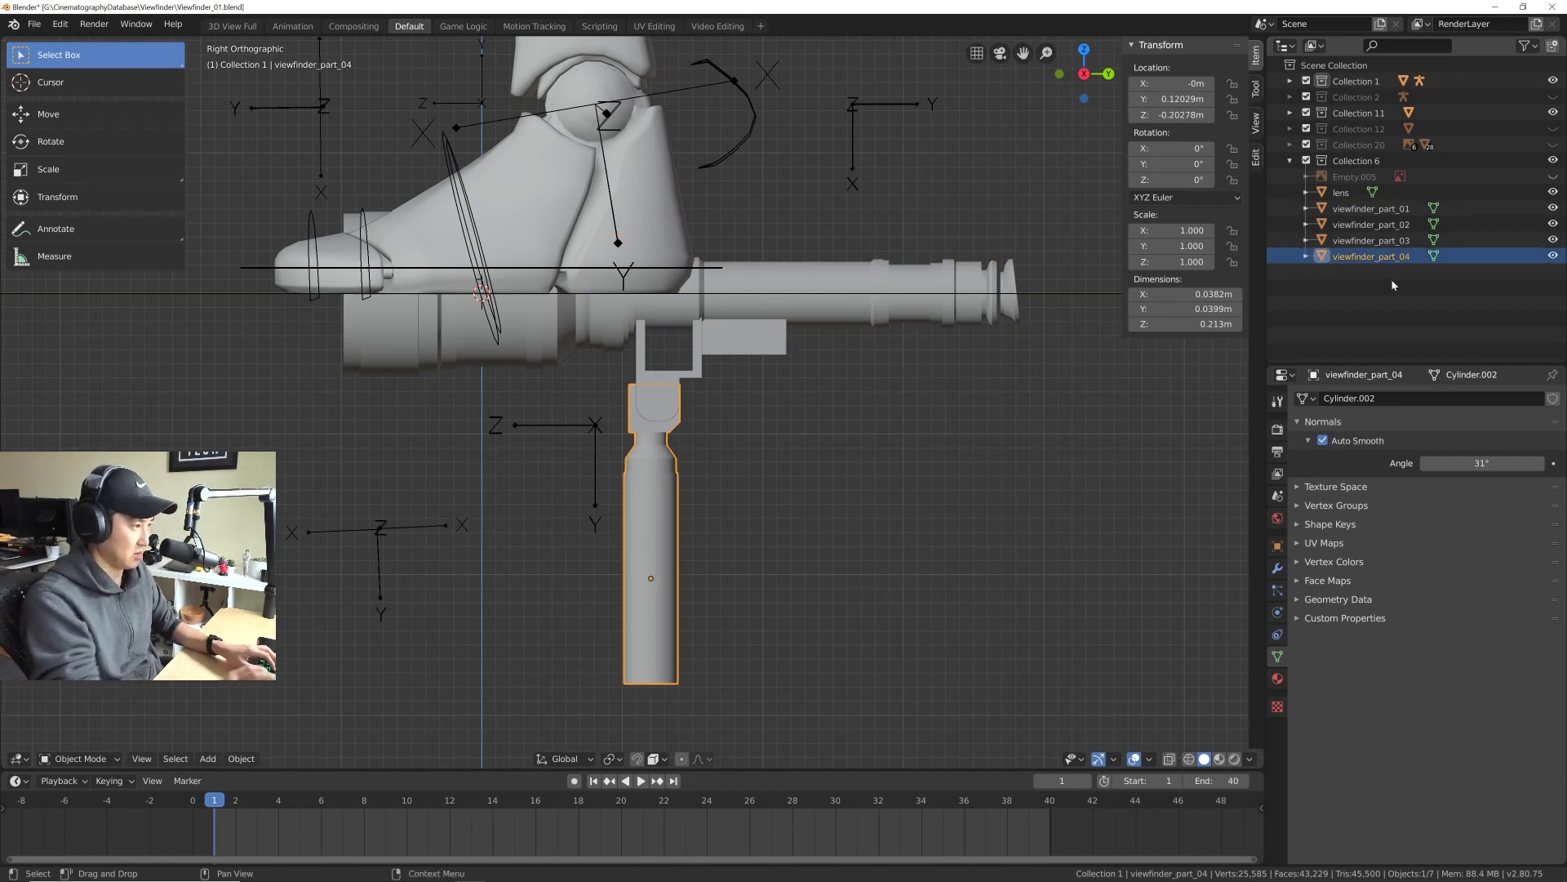
key("ctrl+s")
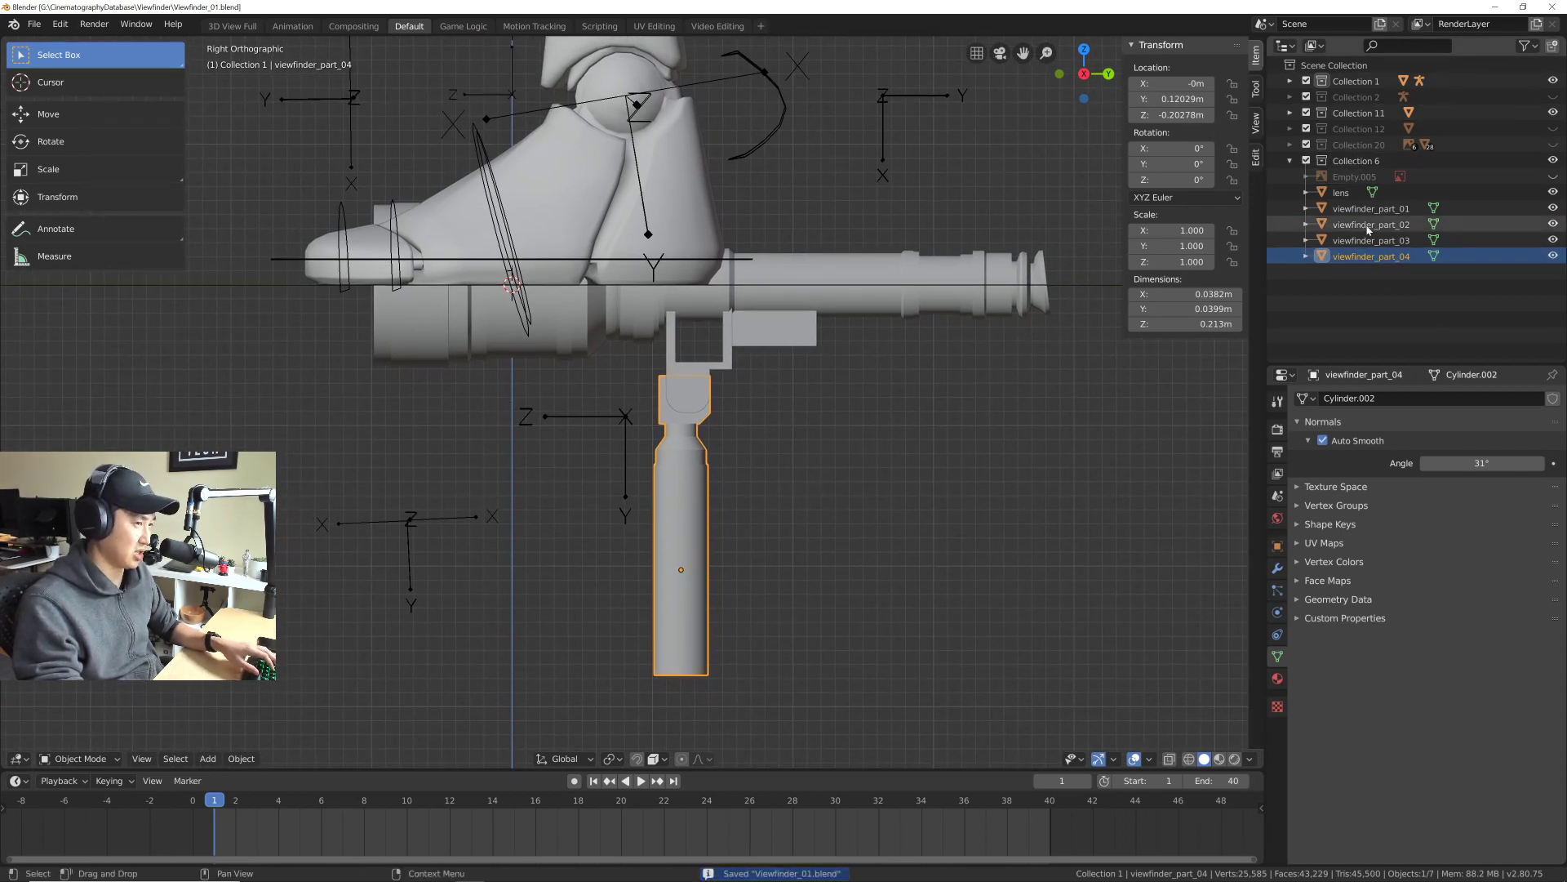
Step: Place the 3D cursor on the joint where the handle meets the bracket, in the right orthographic view
scroll(769, 494, "up", 4)
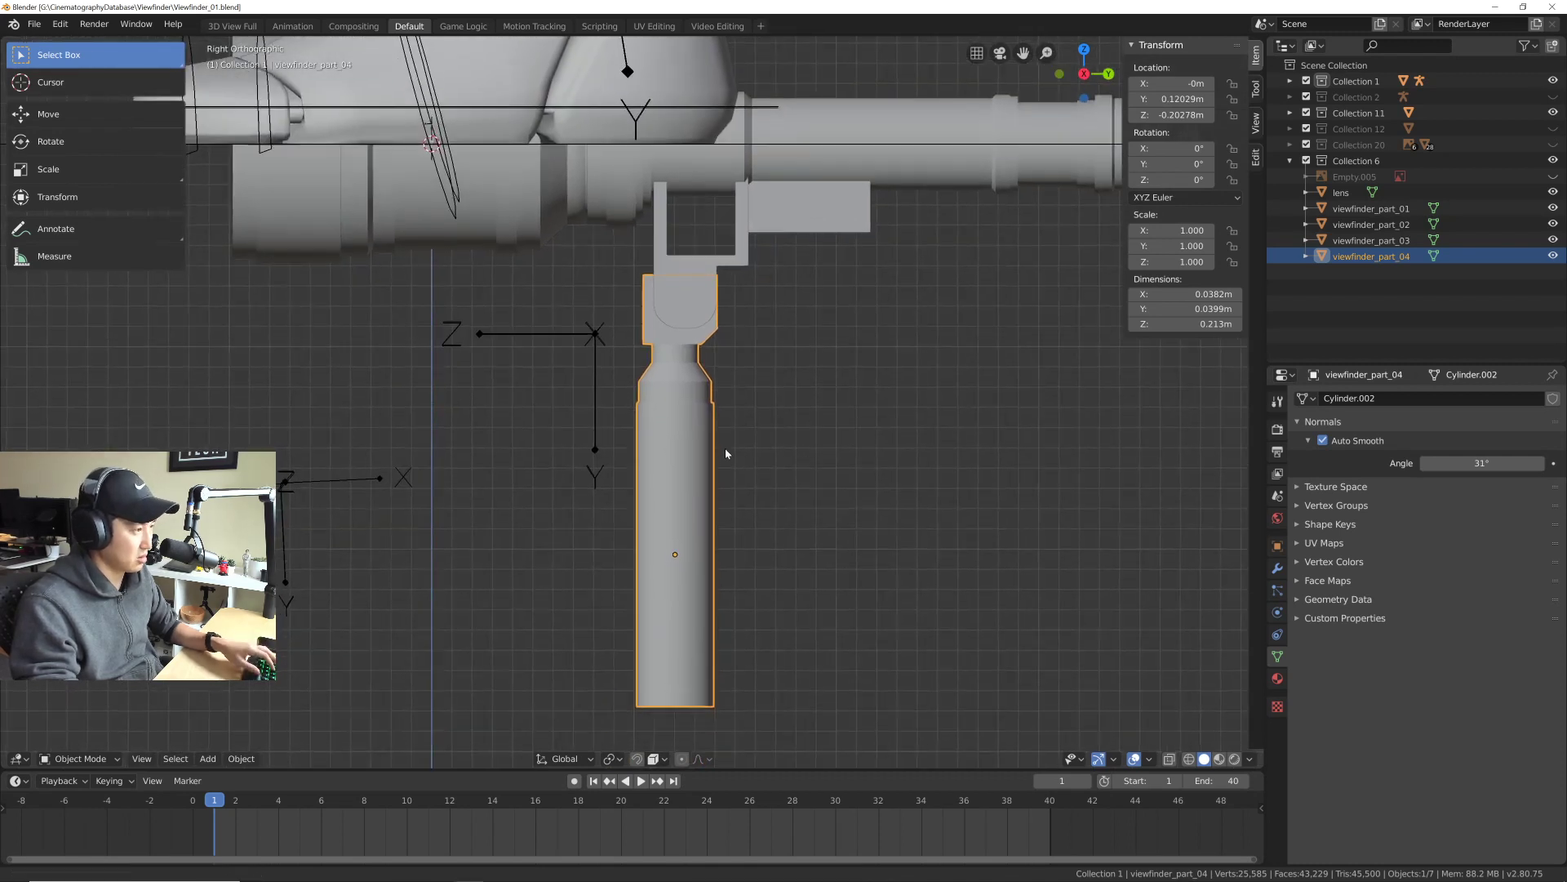
scroll(725, 451, "down", 3)
scroll(720, 422, "up", 1)
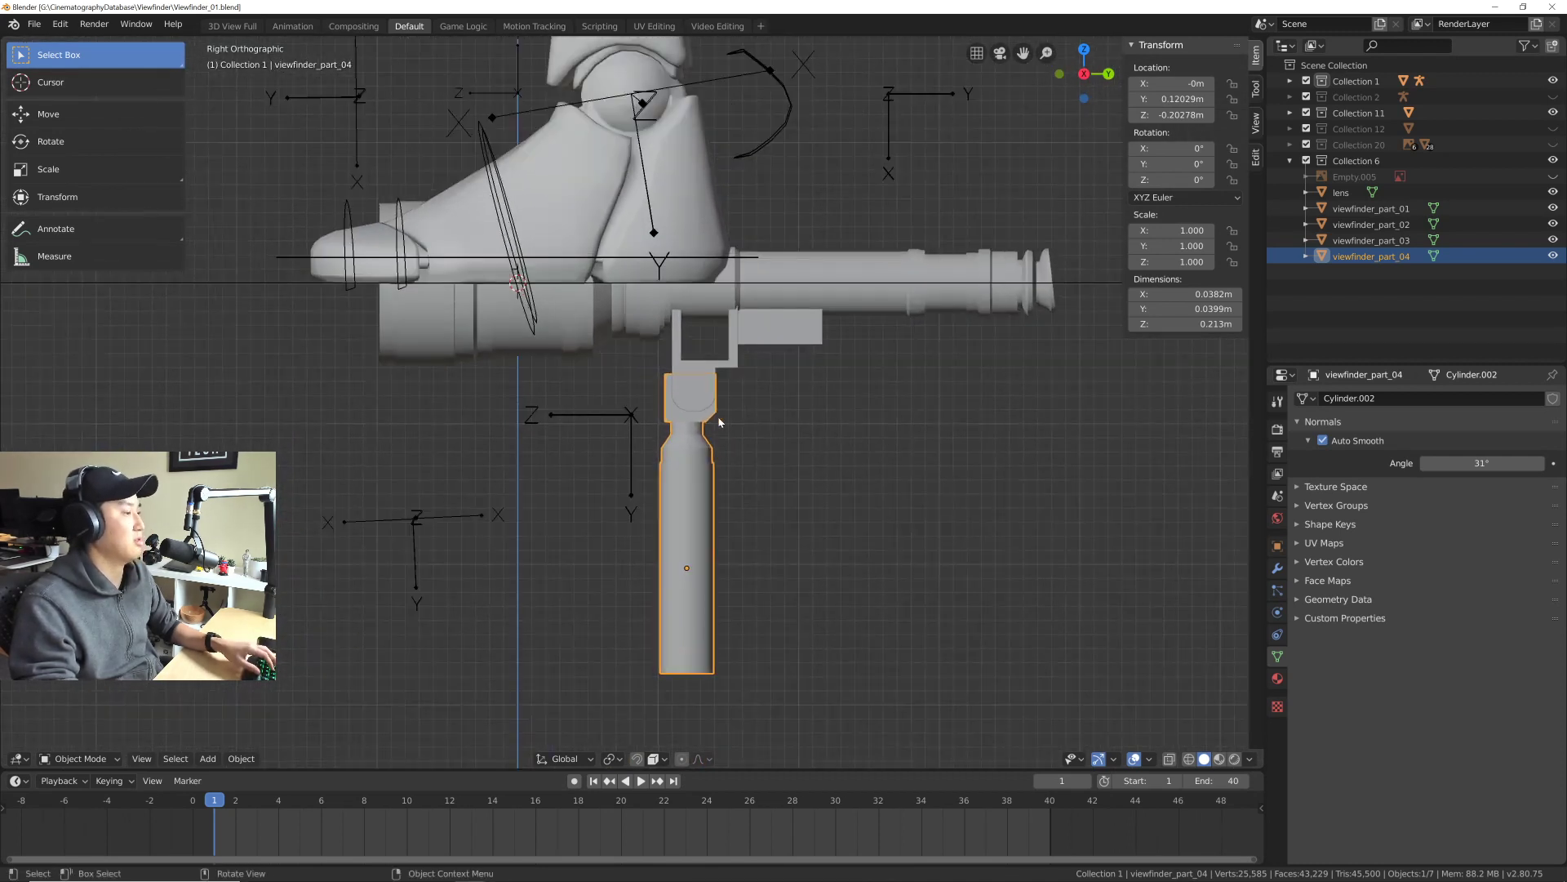
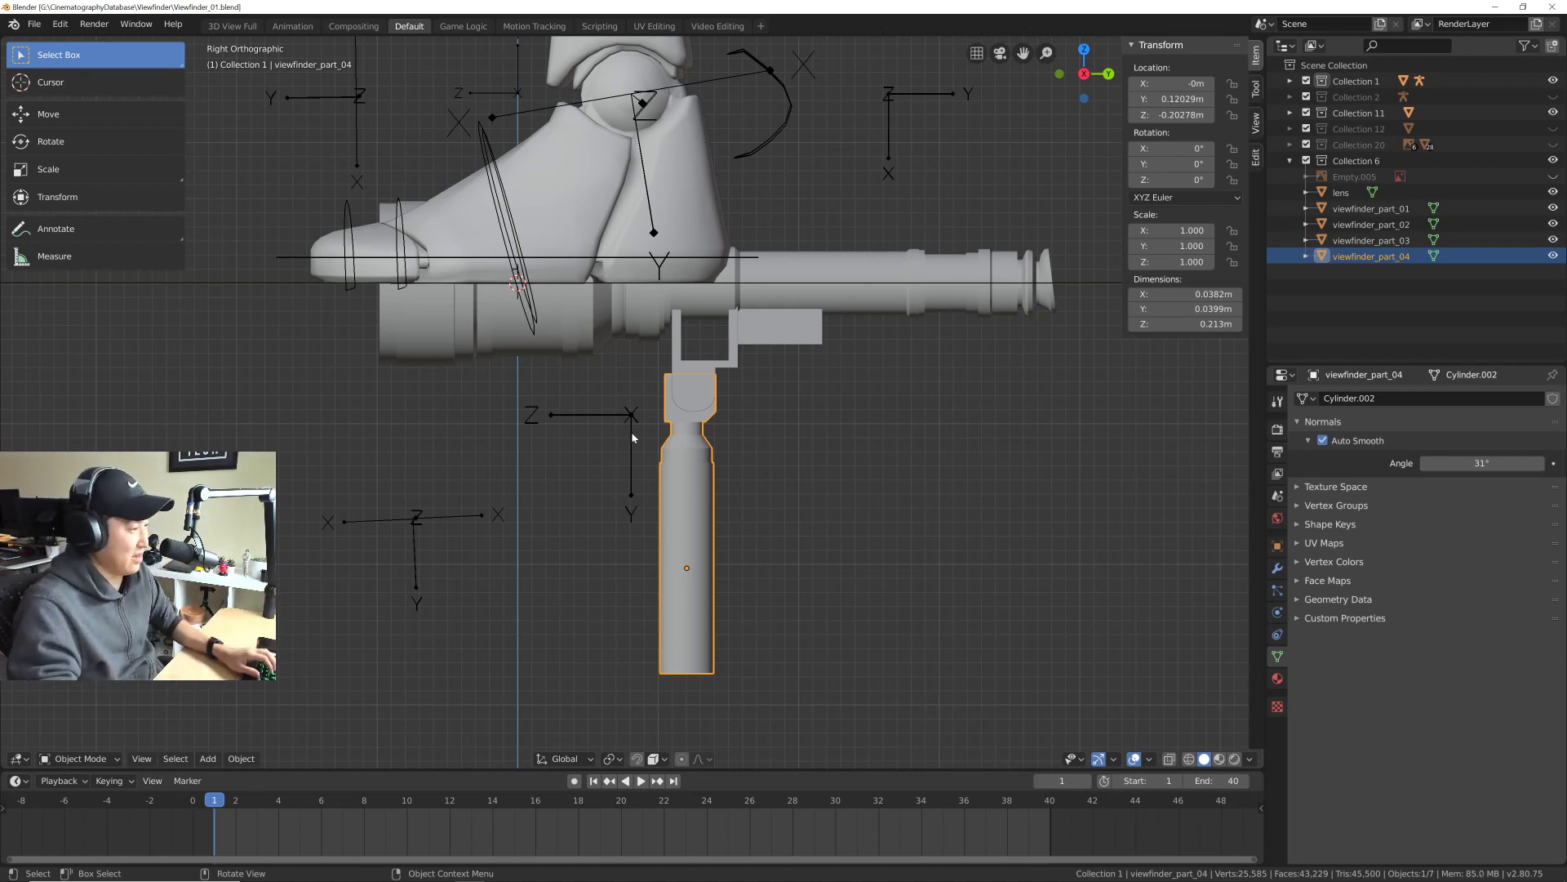
middle_click_drag(633, 437, 626, 441, "shift")
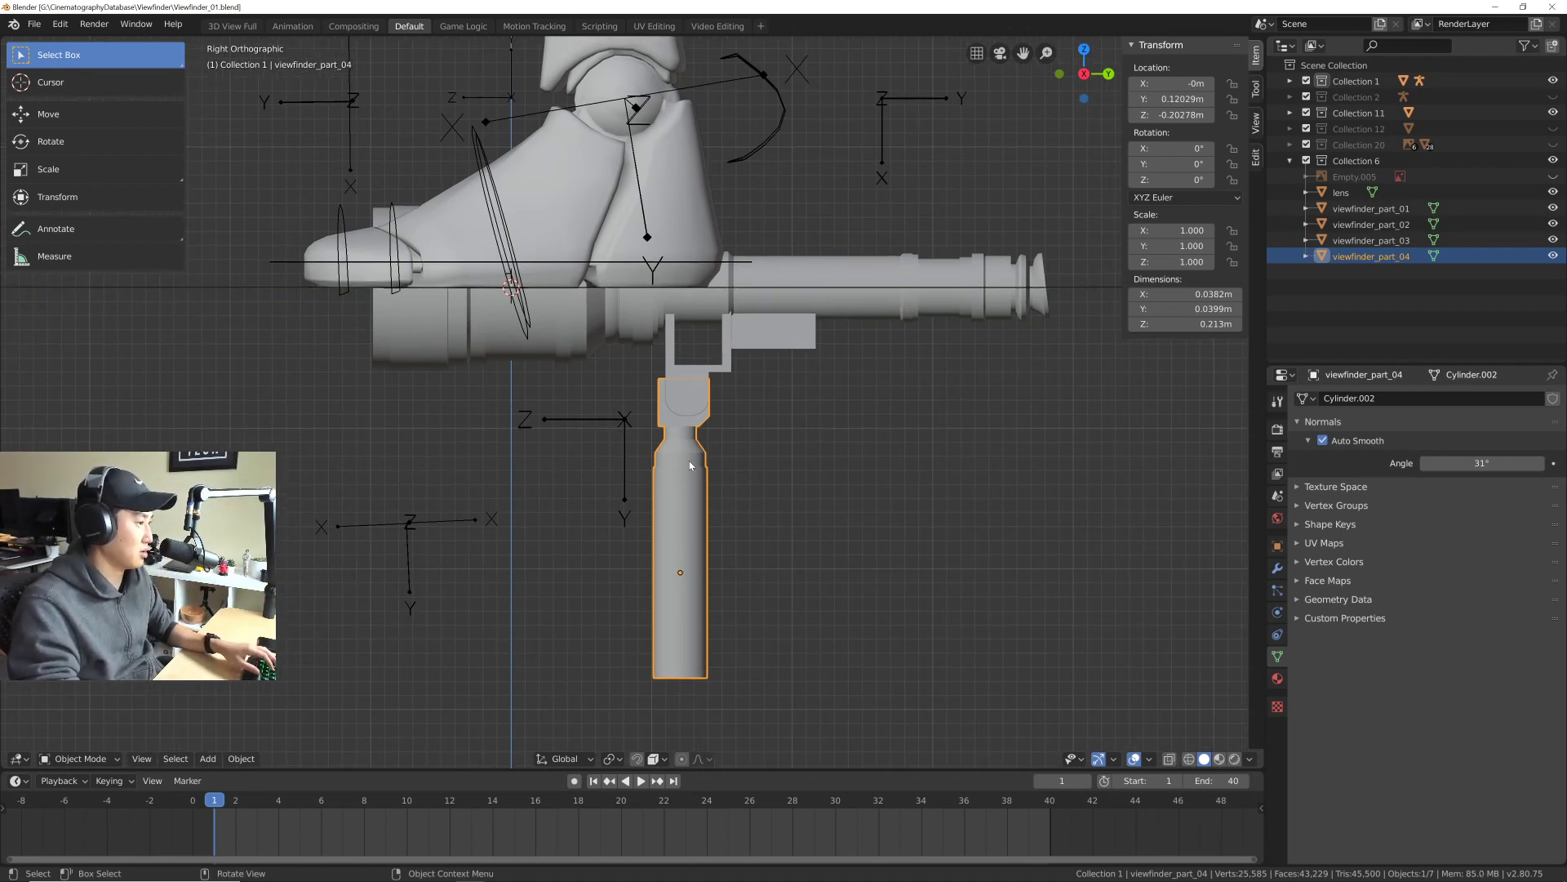
scroll(690, 466, "up", 2)
middle_click_drag(668, 397, 674, 385, "shift")
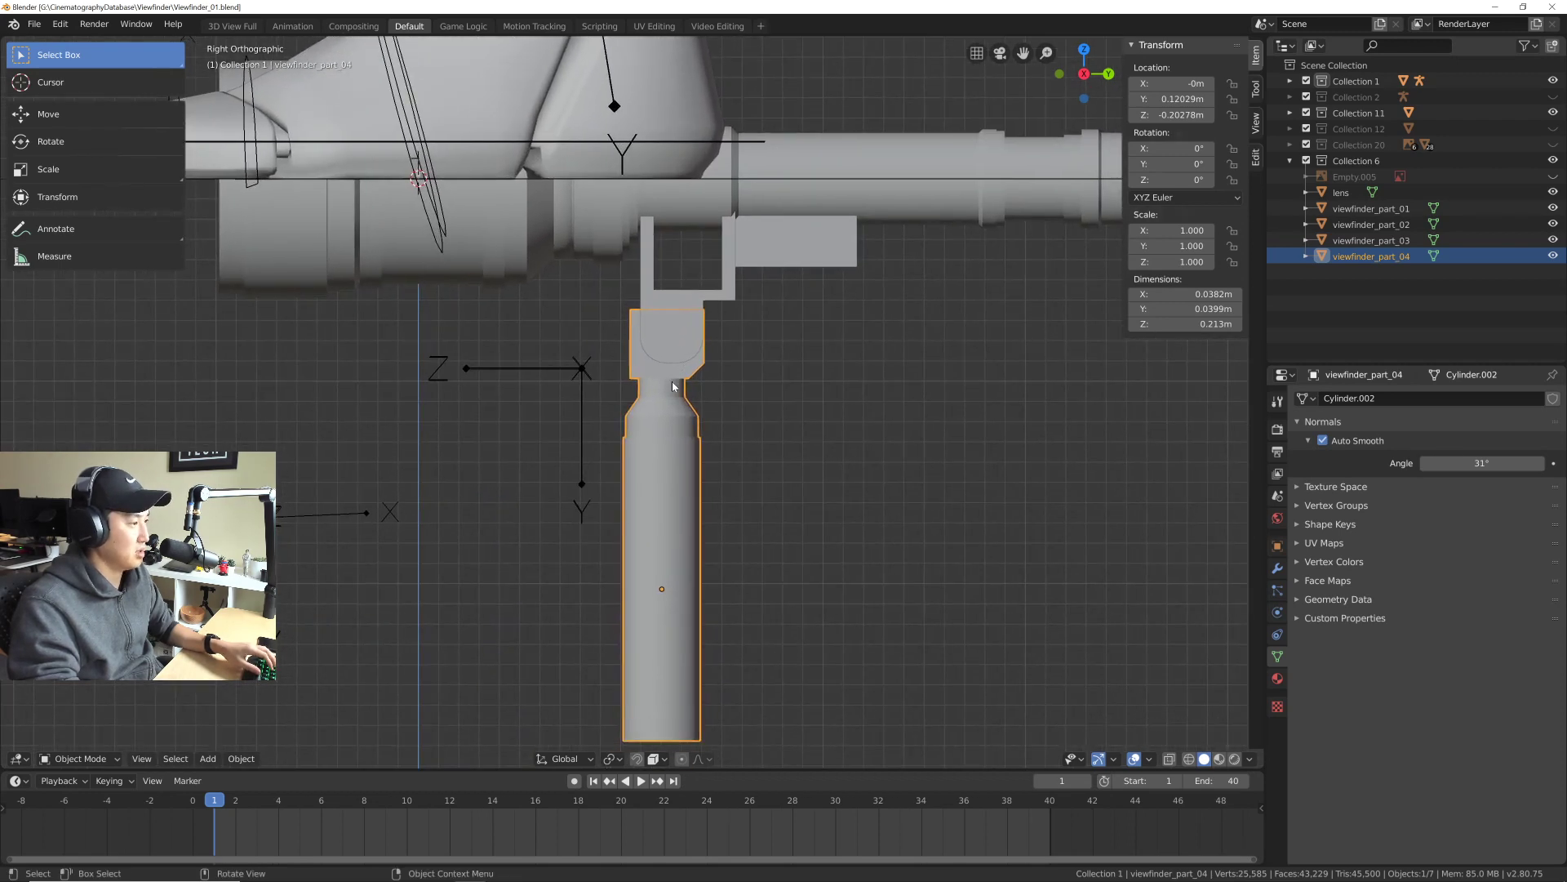
right_click(664, 347, "shift")
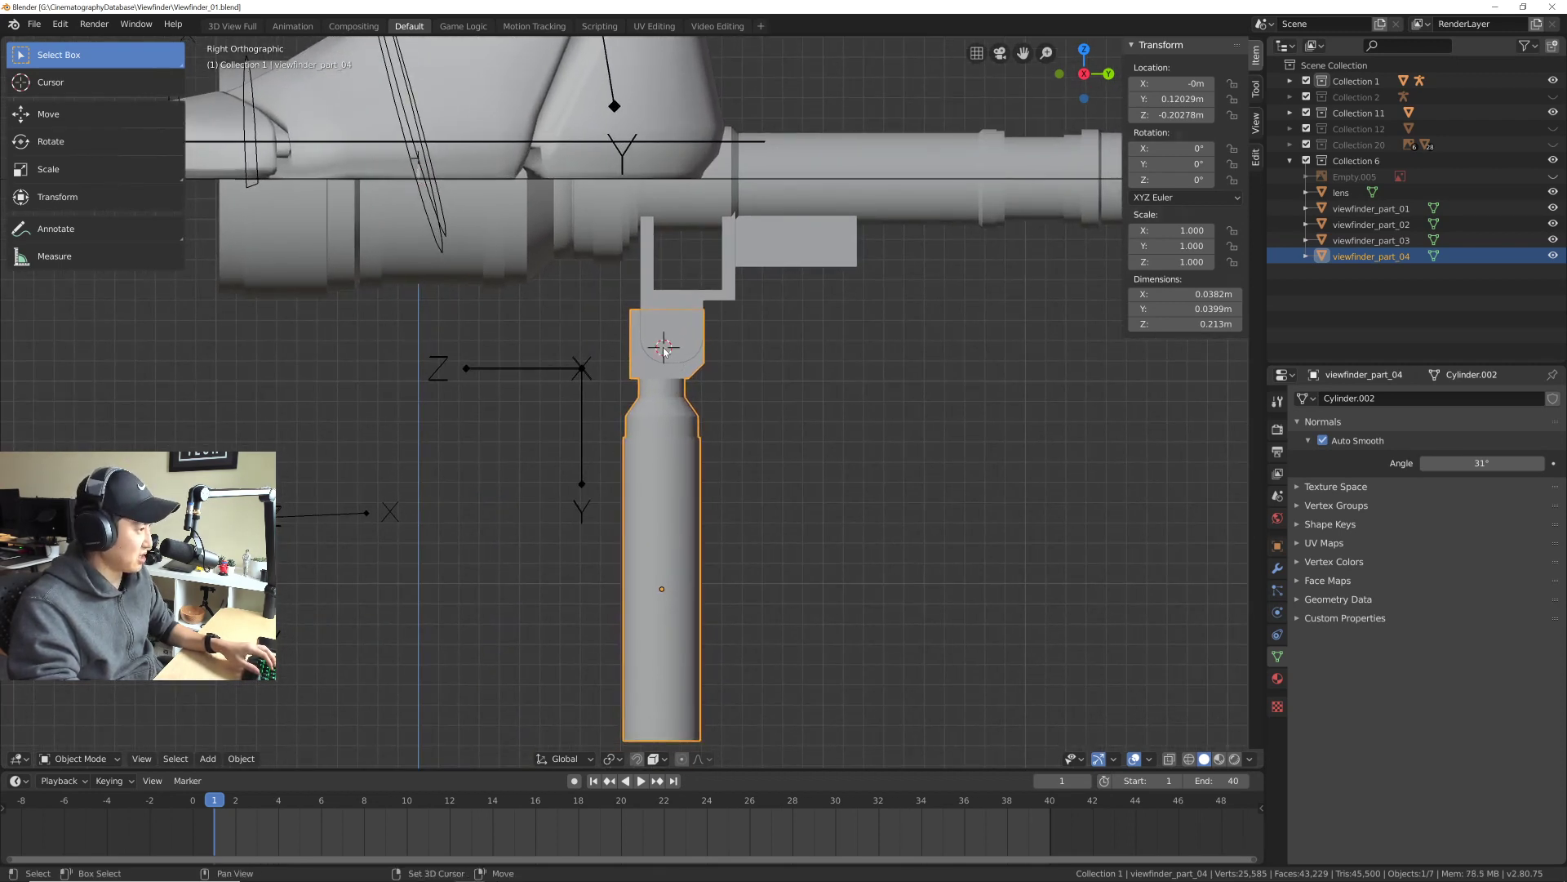
right_click_drag(664, 347, 673, 330, "shift")
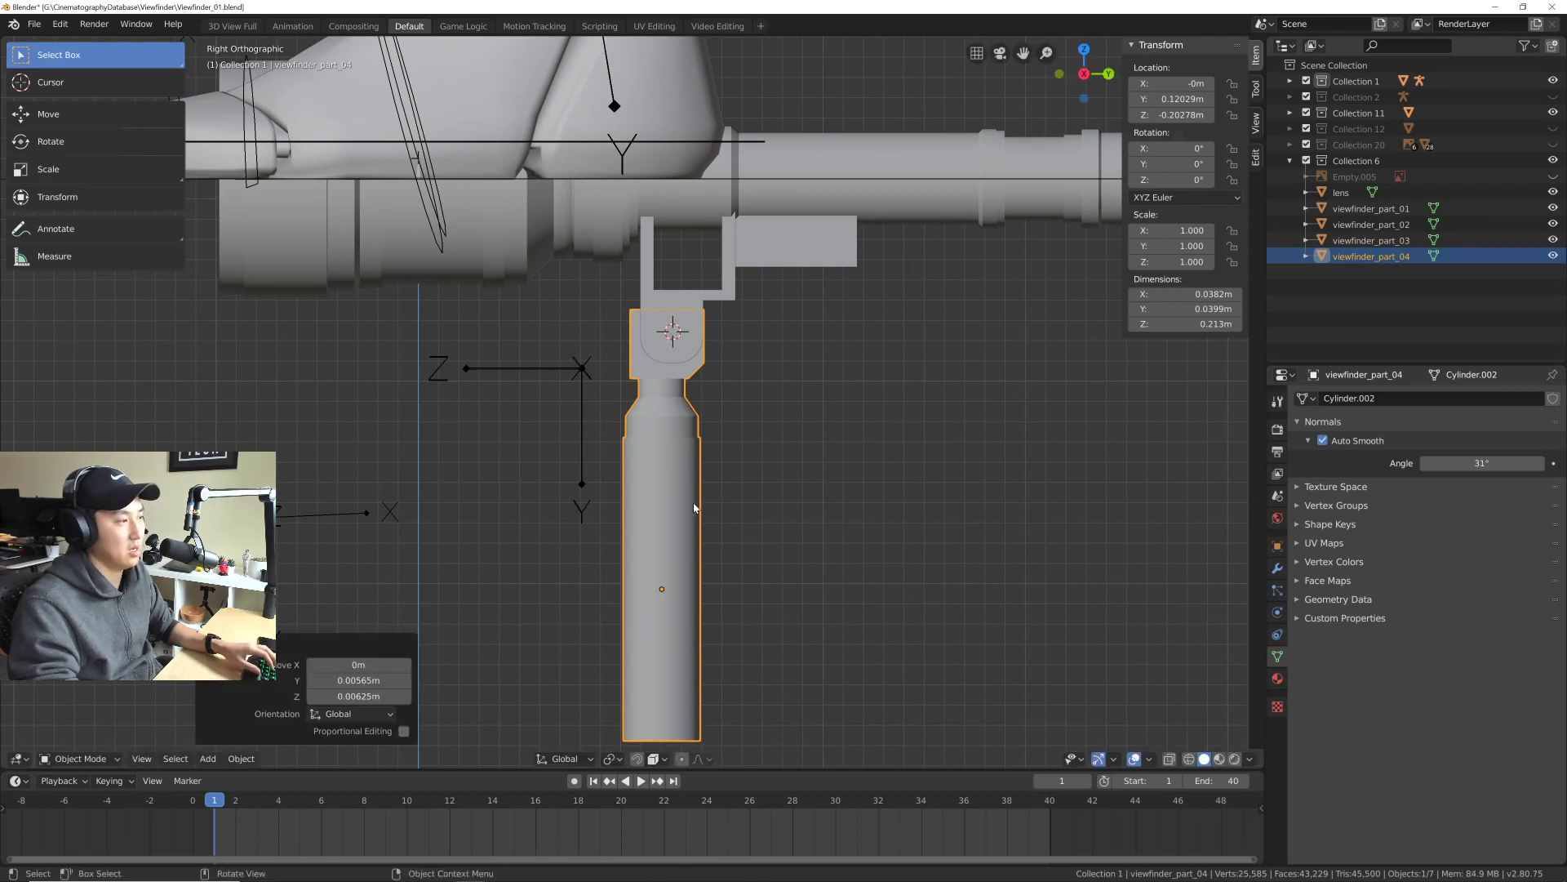
Step: Set the origin of the handle viewfinder_part_04 to the 3D cursor at its joint
scroll(694, 507, "down", 3)
right_click(670, 442)
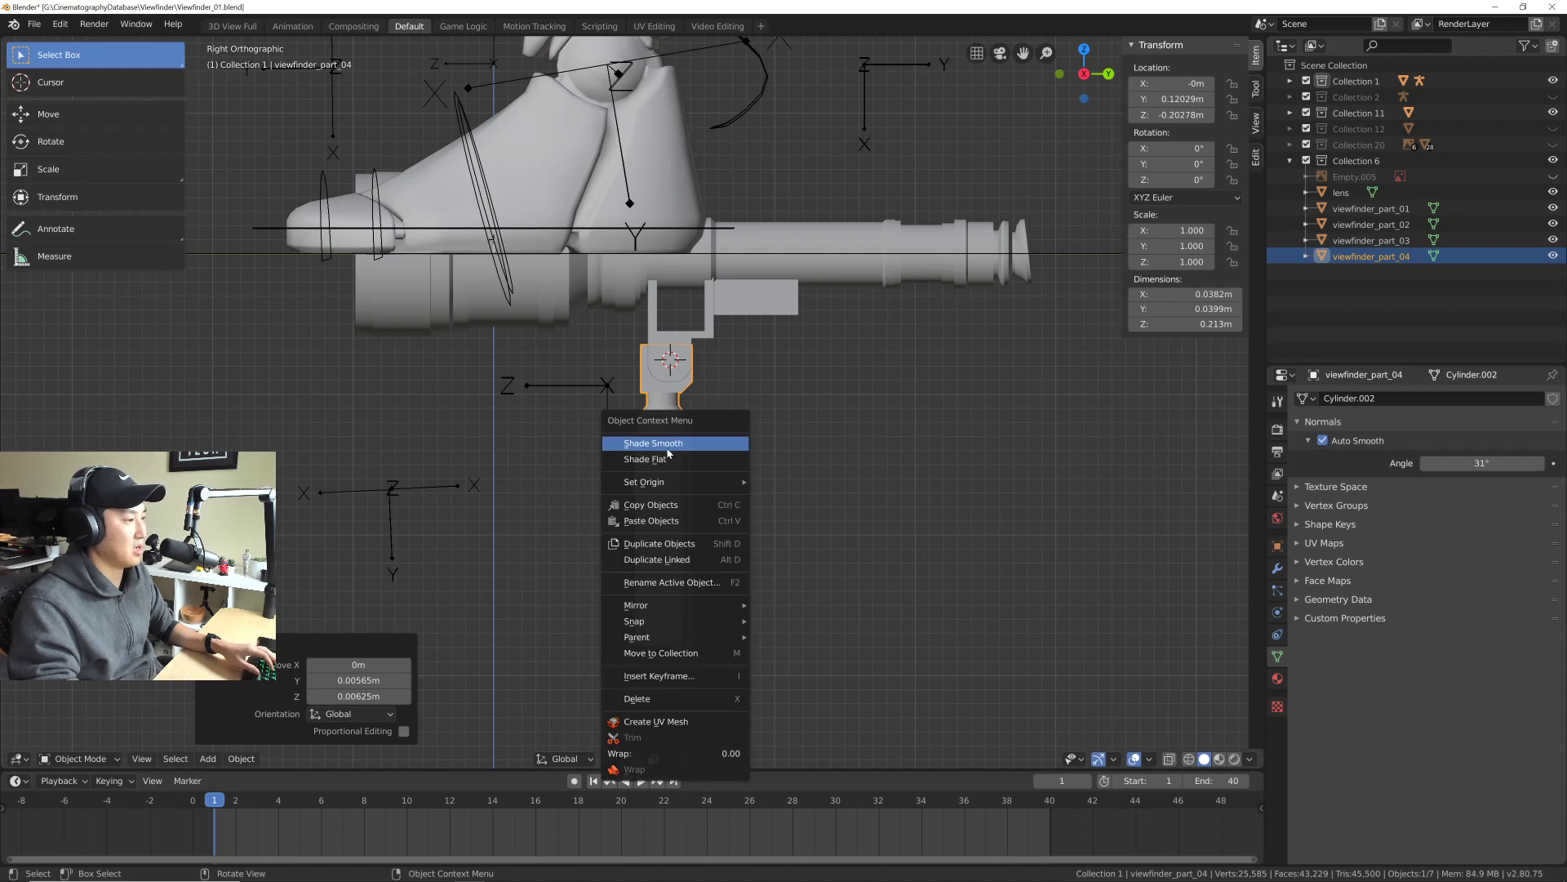
mouse_move(702, 481)
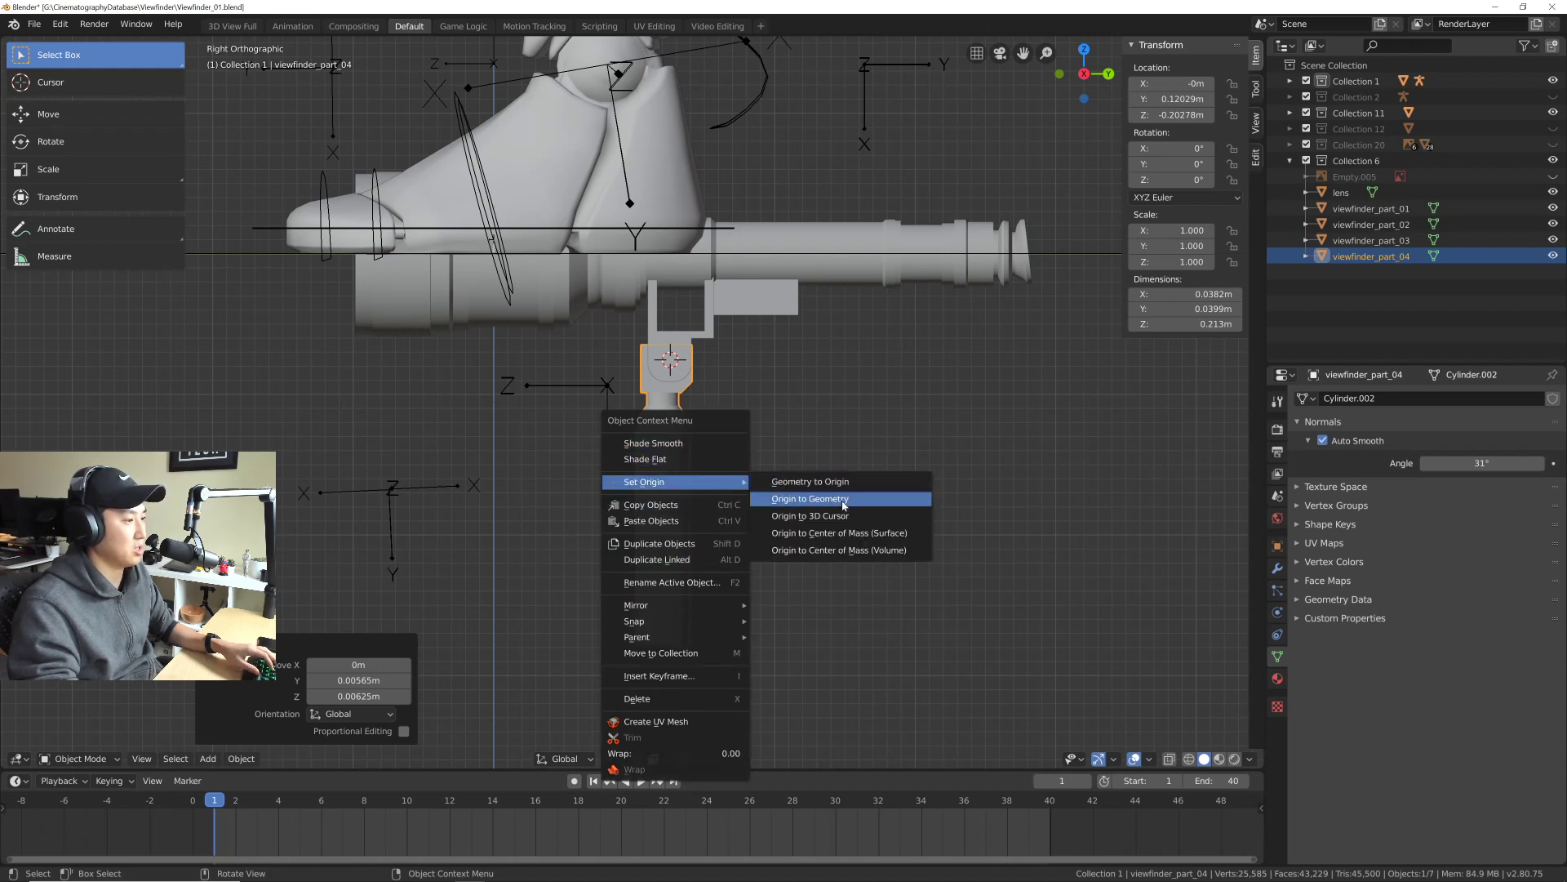
left_click(810, 515)
Step: Snap the 3D cursor back to the world origin
key("shift+a")
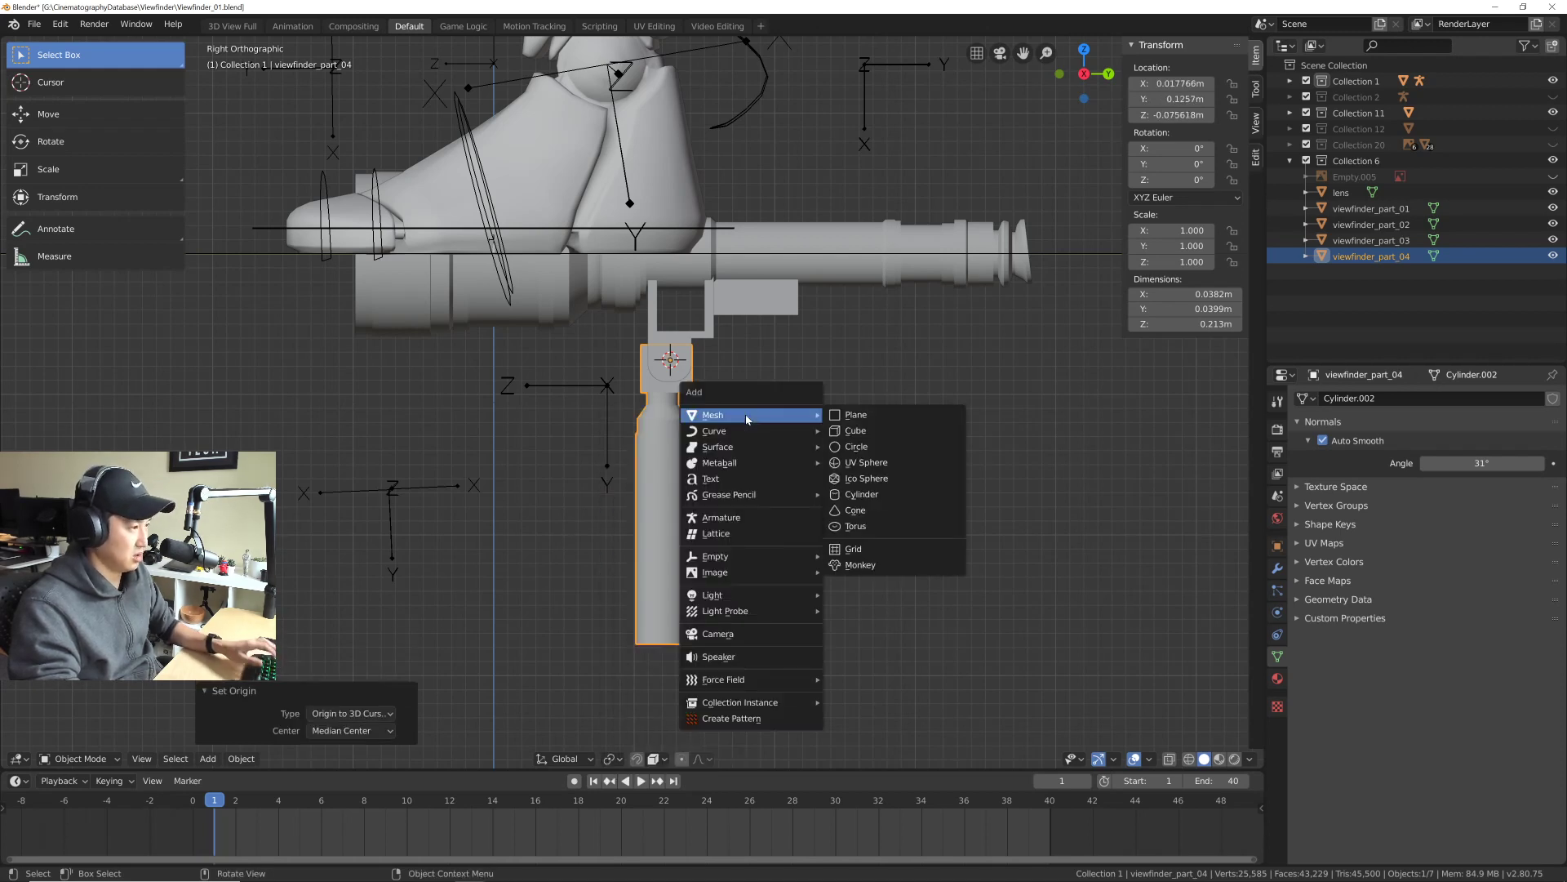
key("Escape")
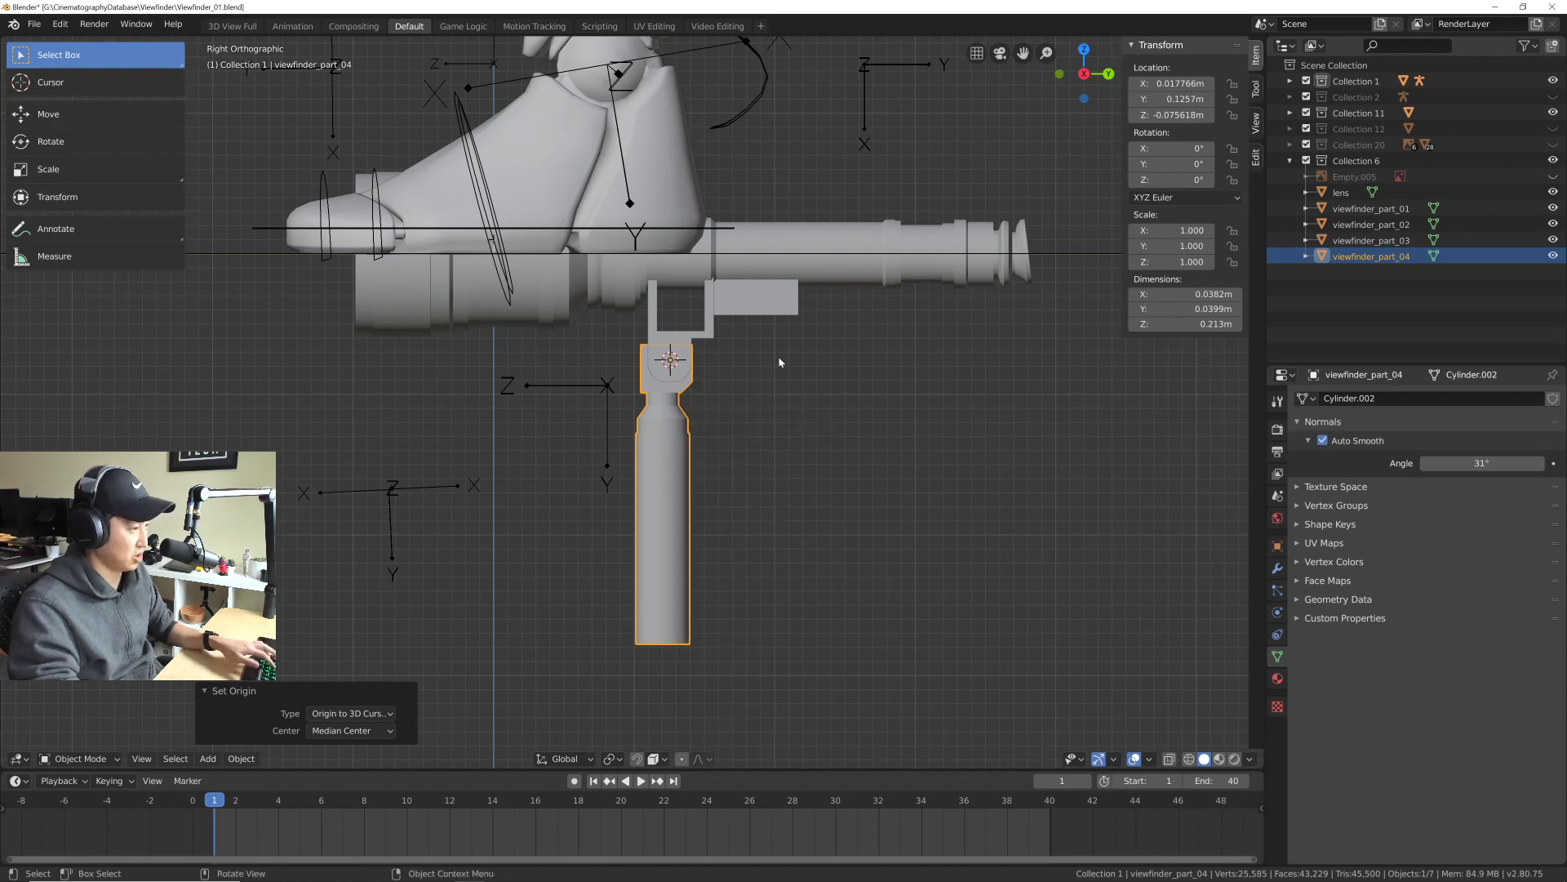
key("shift+s")
left_click(704, 428)
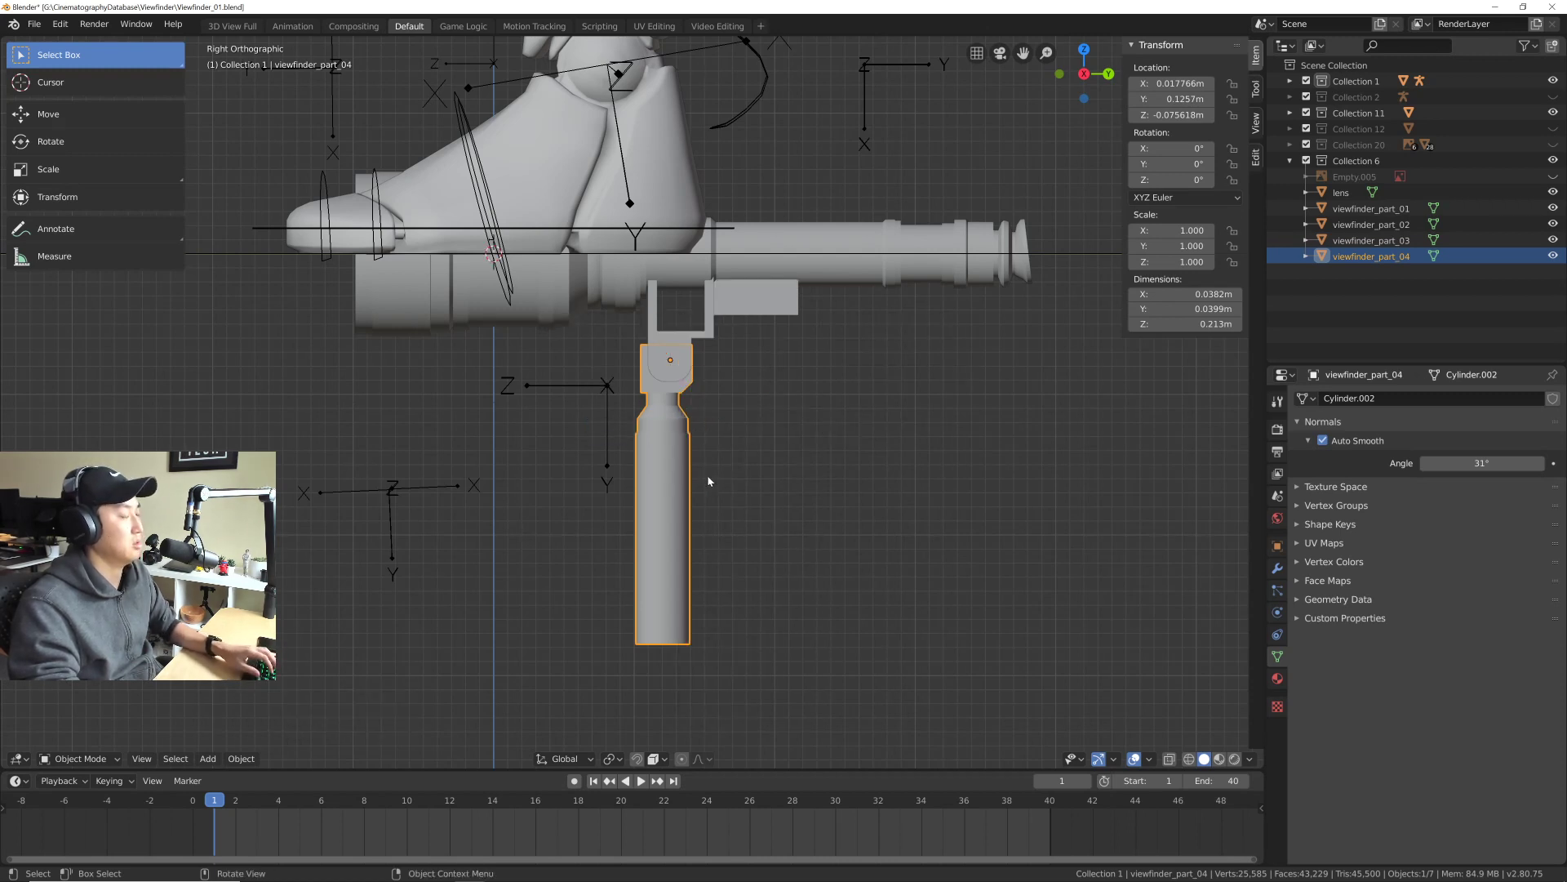
Step: Try rotating the handle 45° and then -45° about the global X axis, and undo the rotation
type("r")
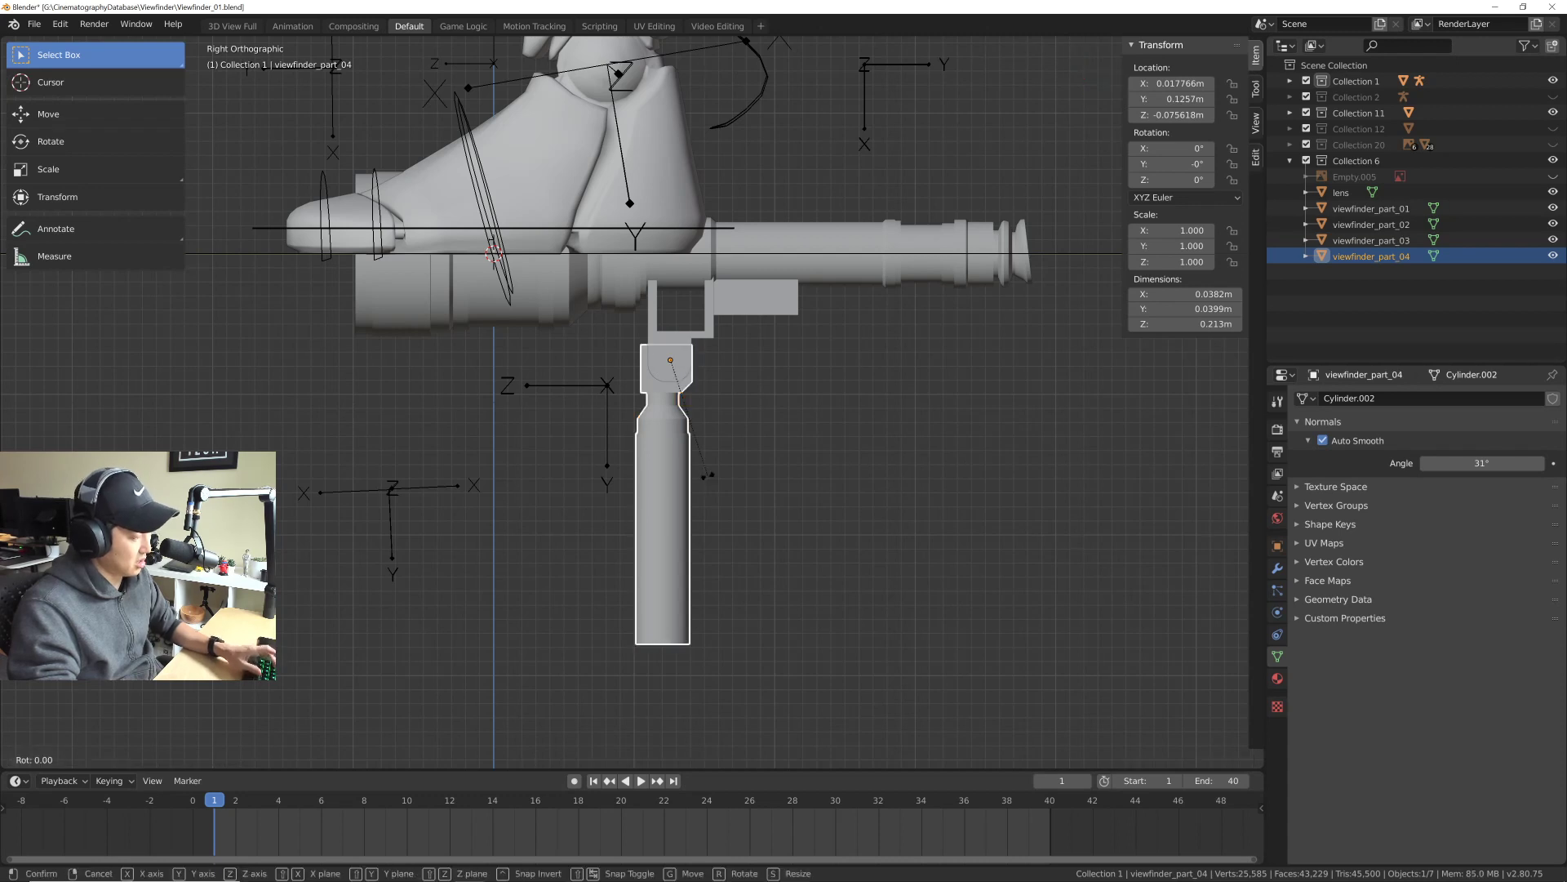
type("x45")
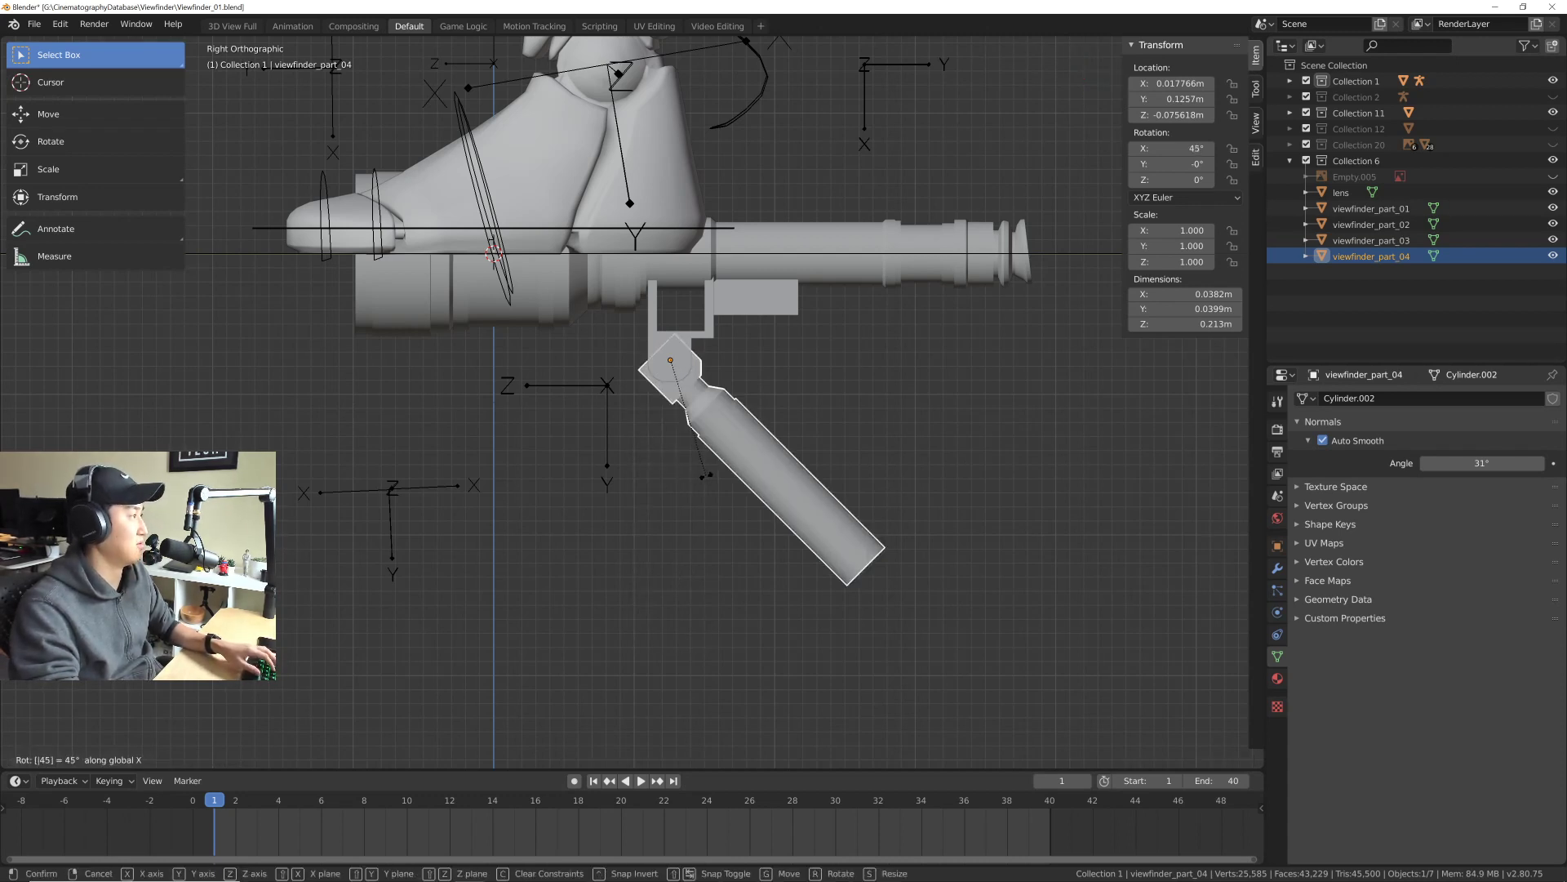
key("minus")
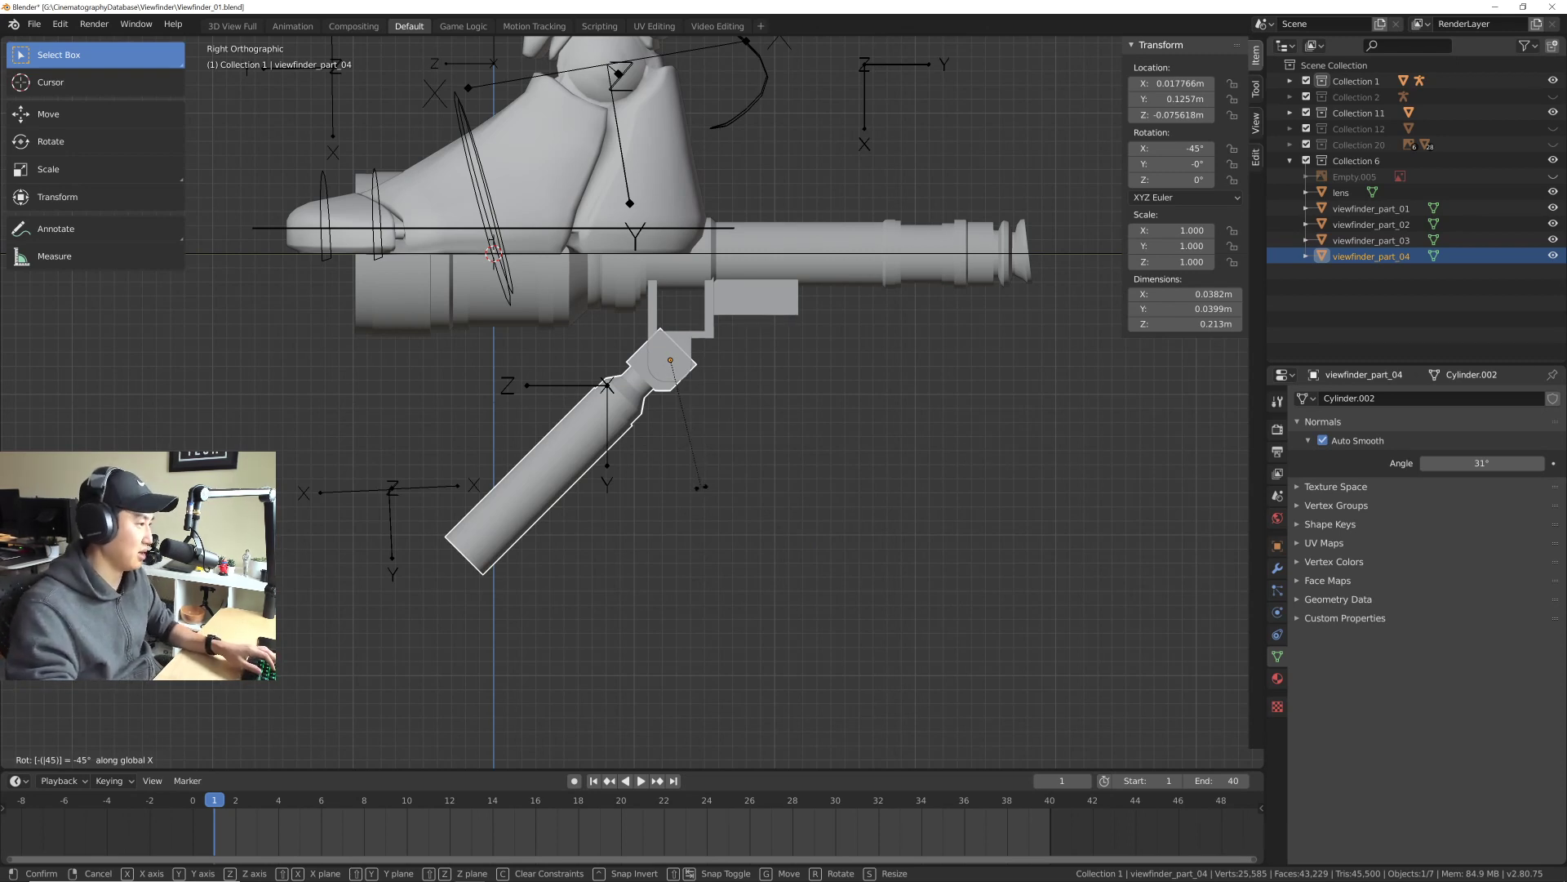
key("Return")
key("ctrl+z")
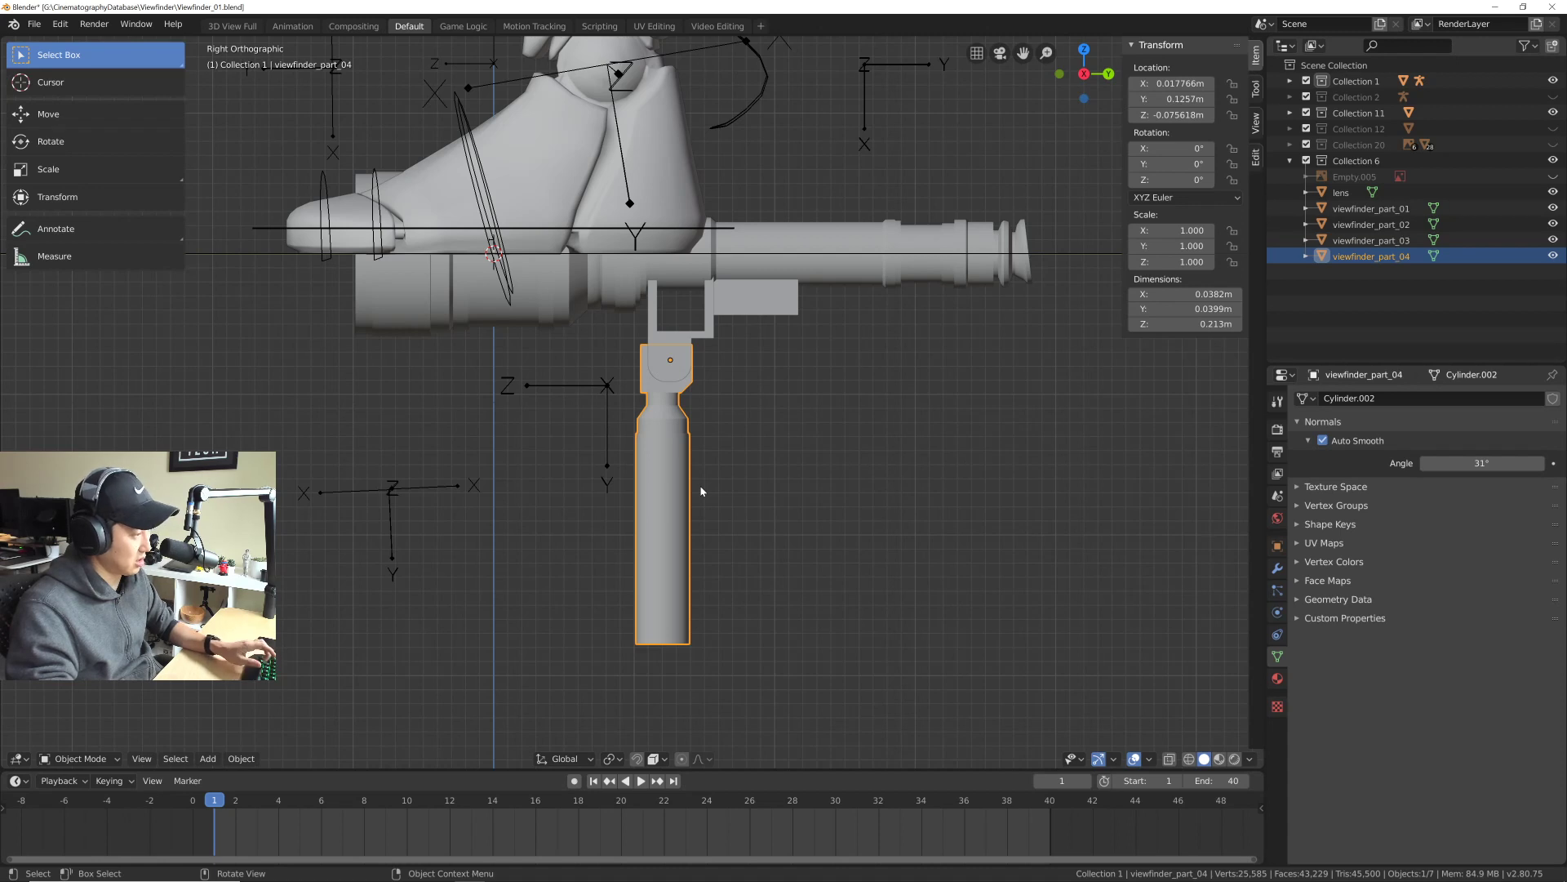
Step: Rotate the handle viewfinder_part_04 by -20° about the global X axis around its joint
key("r")
key("x")
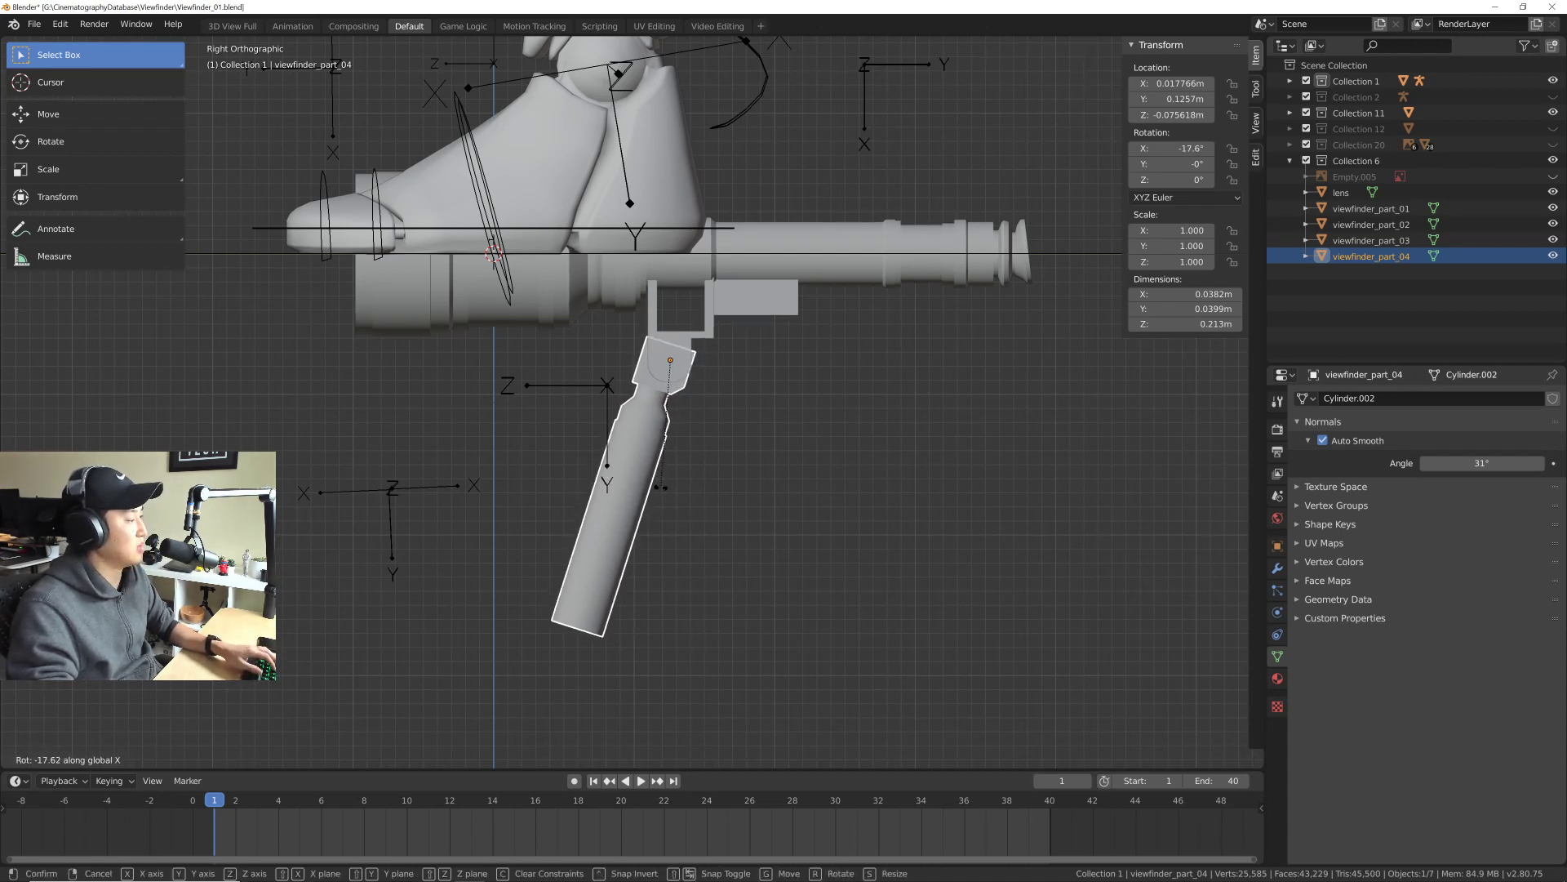
type("-20")
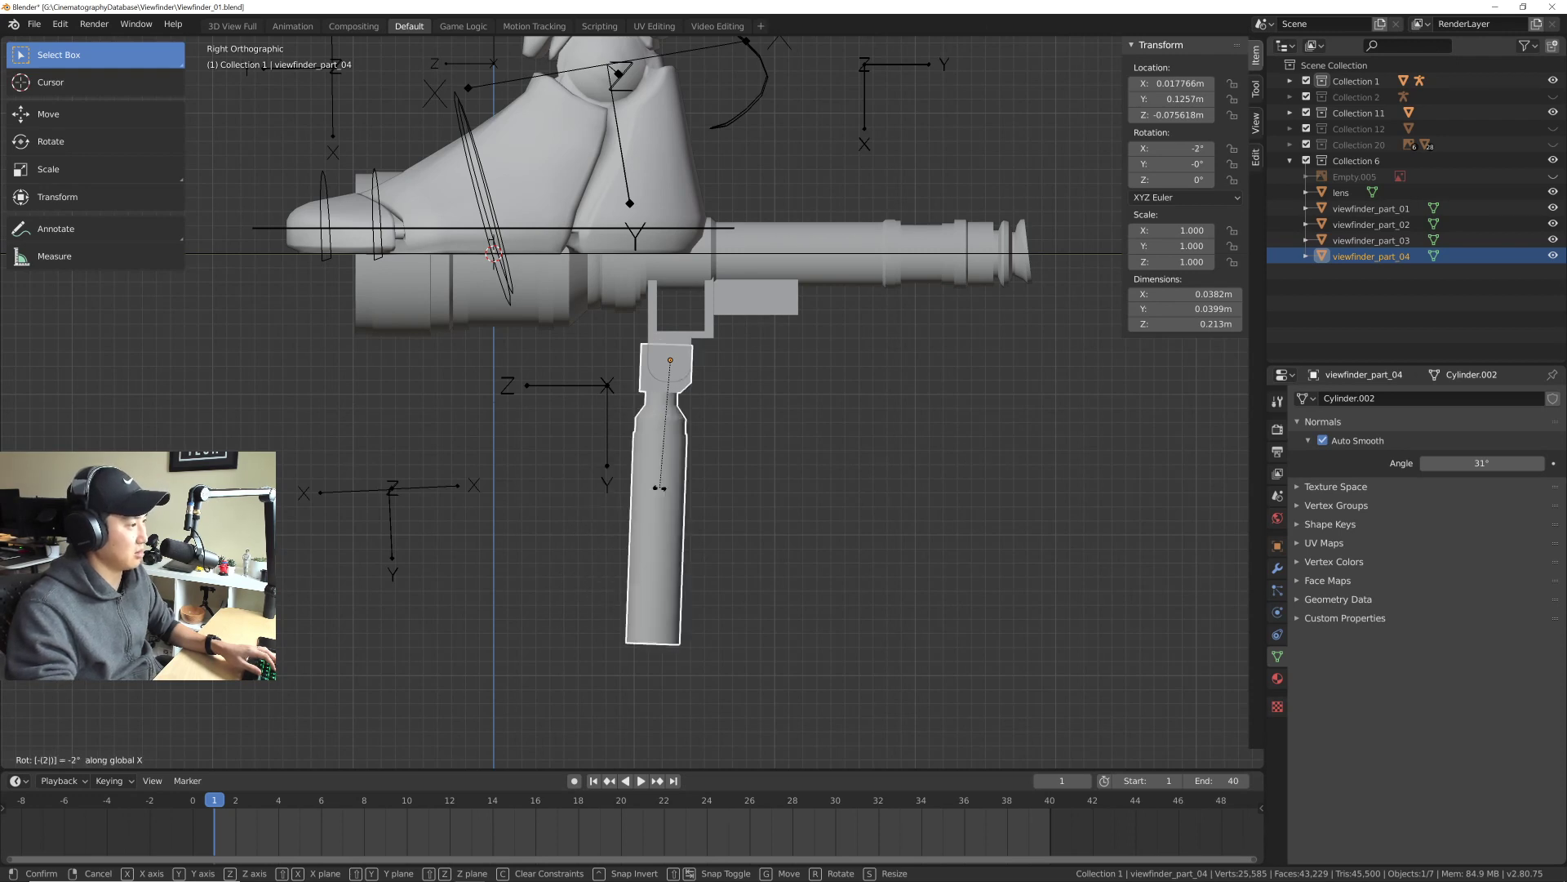
key("Return")
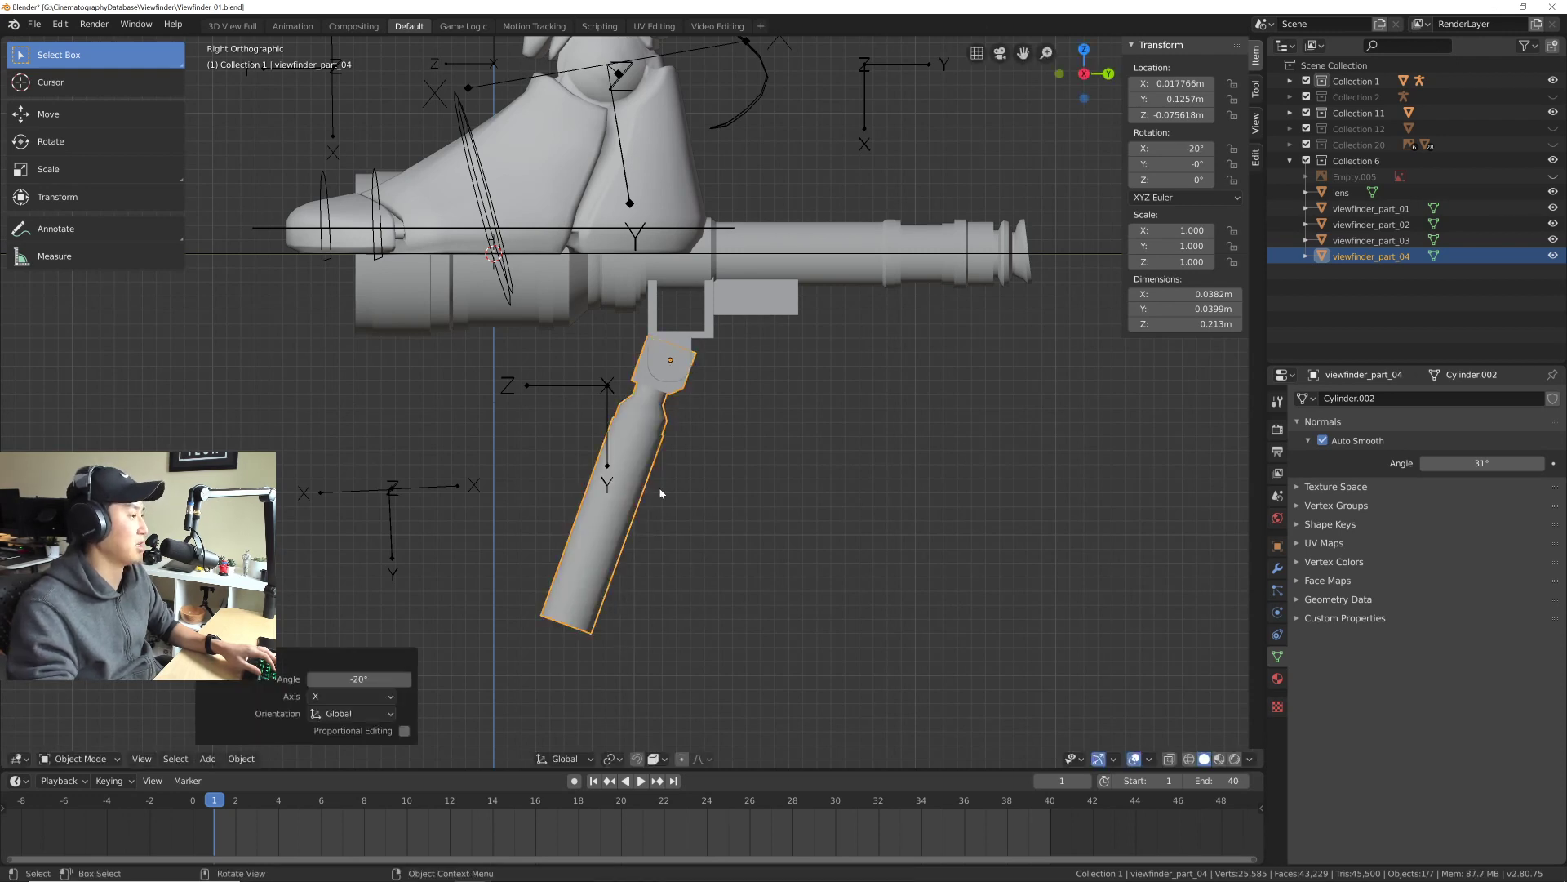
Step: Deselect the handle and save the file with its tilted pose
scroll(717, 469, "up", 2)
middle_click_drag(702, 375, 702, 551, "shift")
scroll(717, 469, "down", 3)
scroll(716, 468, "down", 4)
scroll(702, 552, "down", 2)
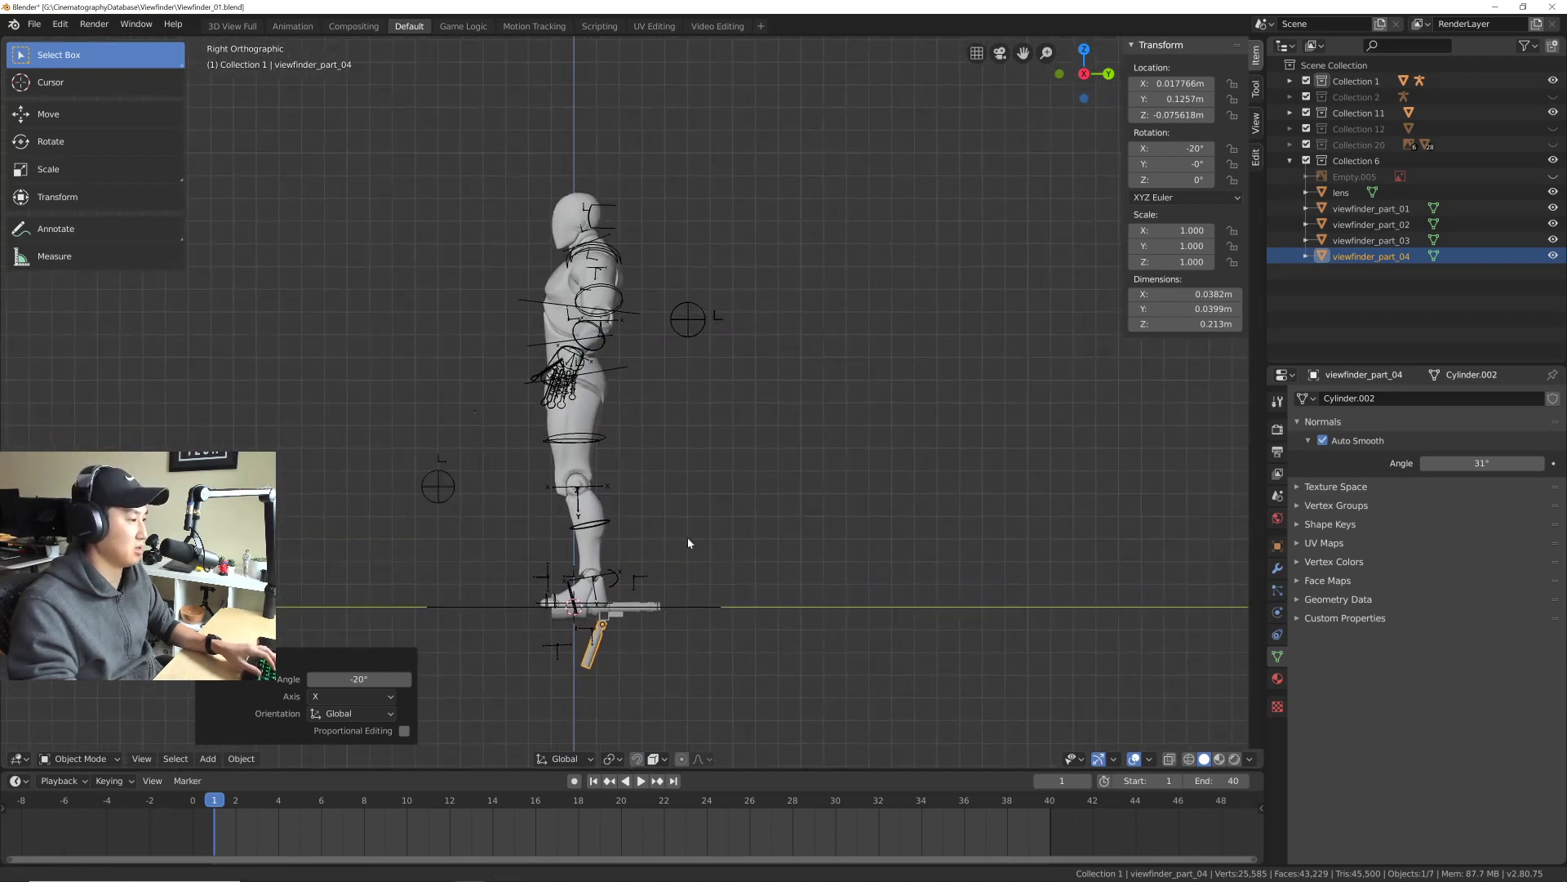
left_click(1298, 300)
key("ctrl+s")
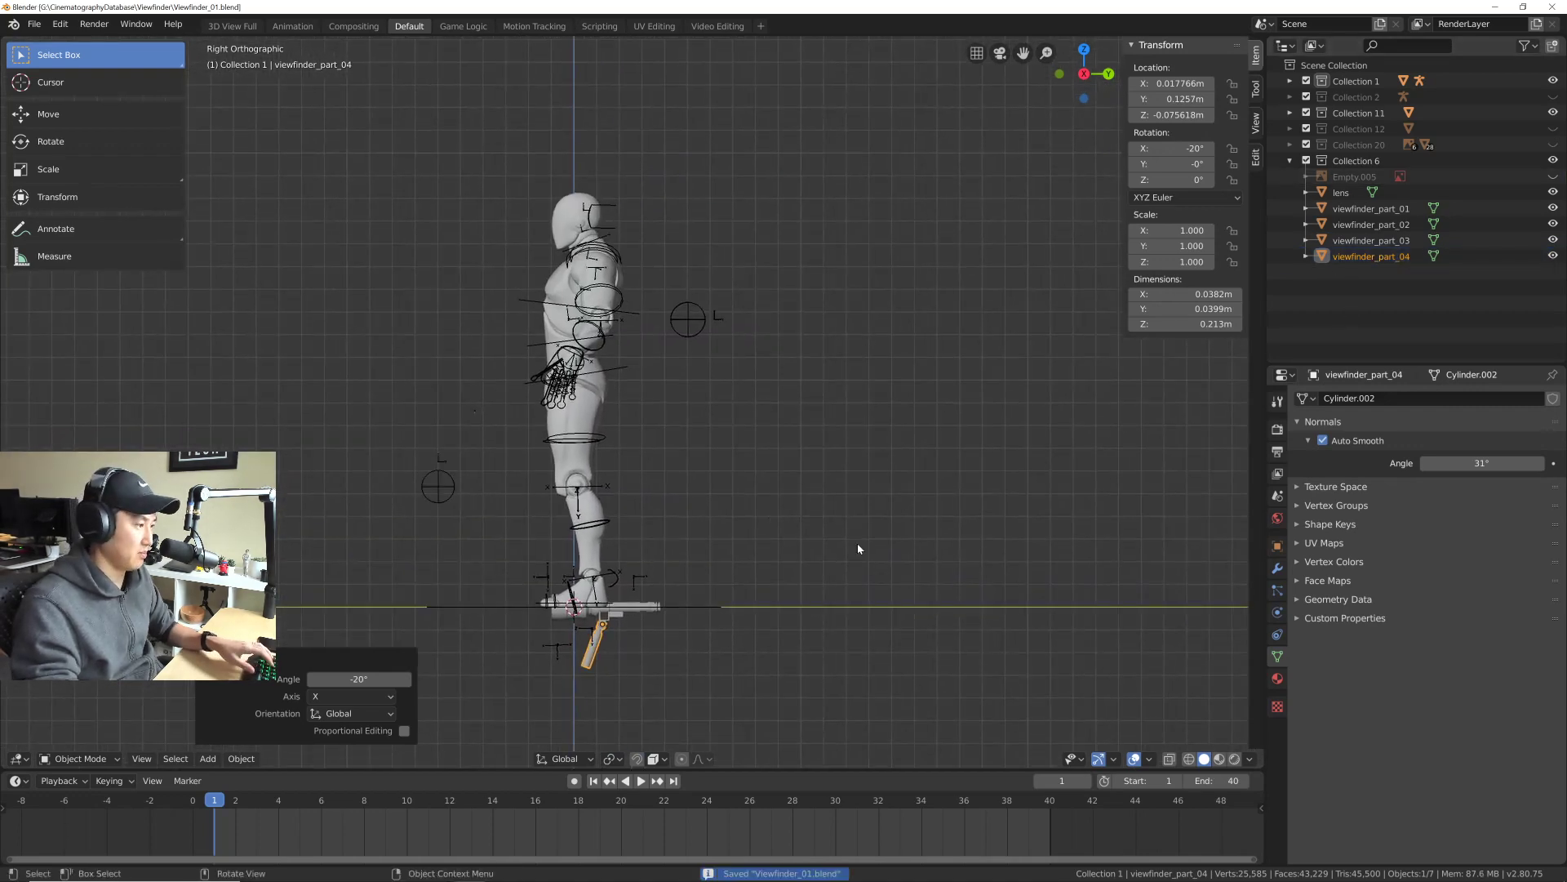
middle_click_drag(698, 554, 730, 545, "shift")
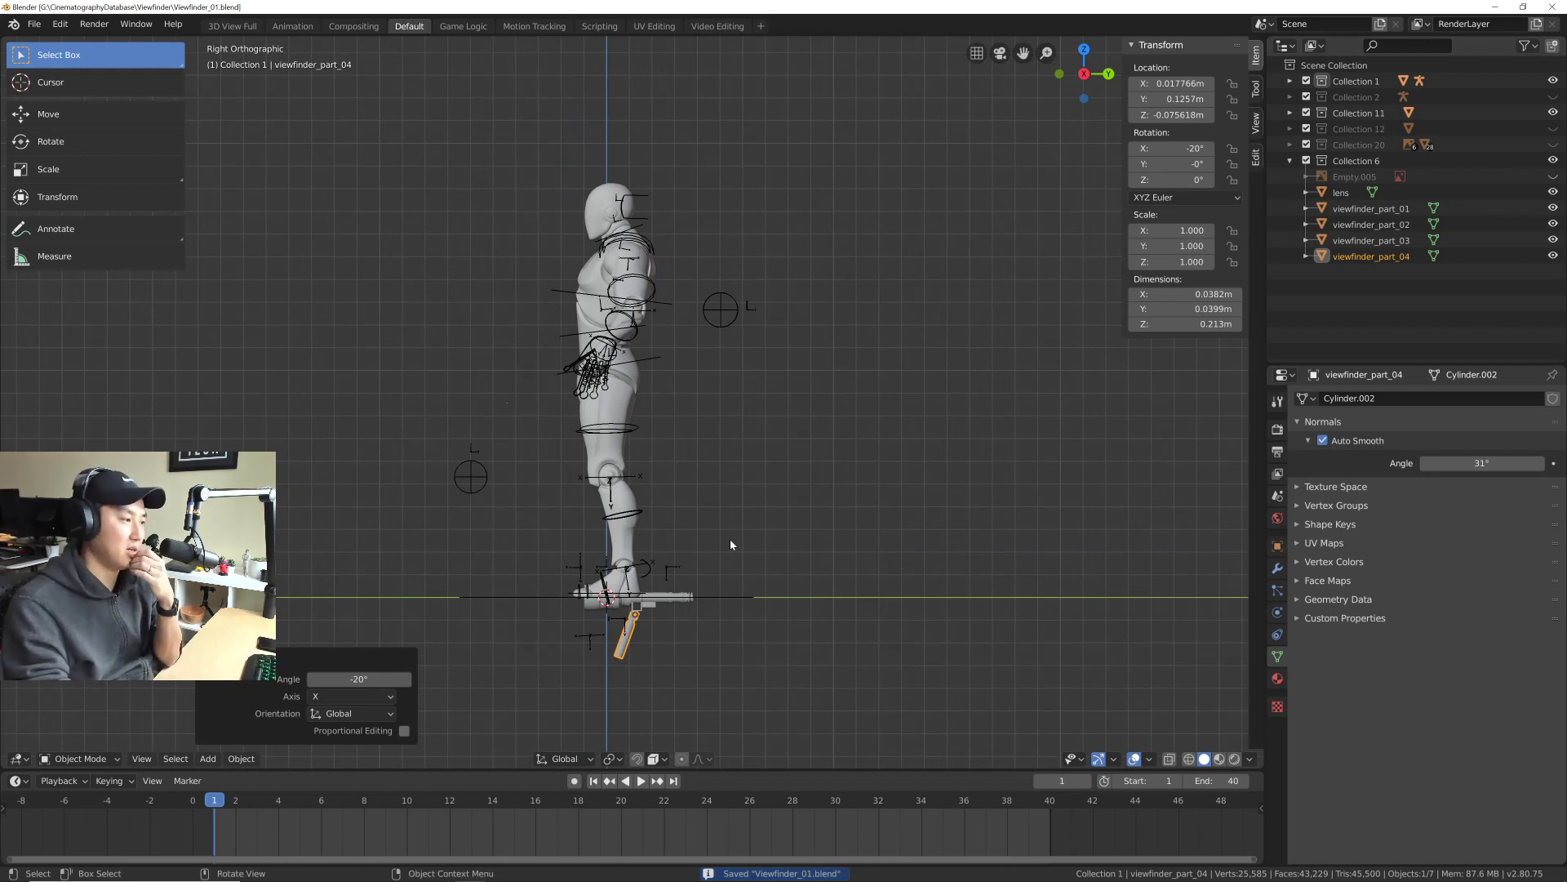
scroll(656, 635, "up", 5)
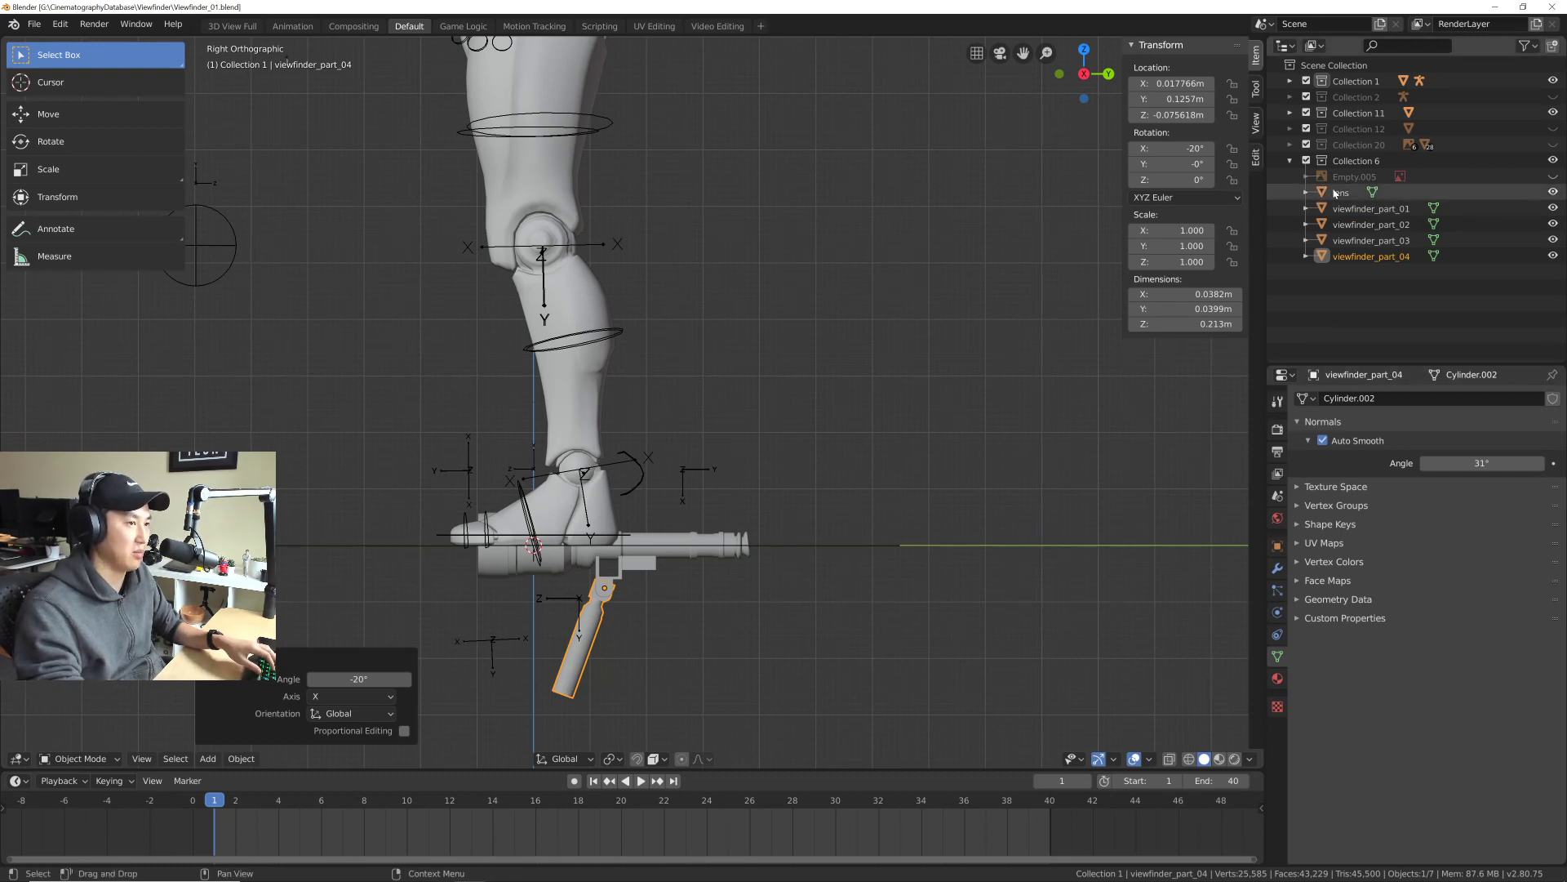
Step: Save the file again and clear the selection of the tilted handle
mouse_move(723, 585)
middle_mouse_down("shift")
mouse_move(774, 568)
mouse_move(707, 594)
middle_mouse_up("shift")
key("ctrl+s")
left_click(744, 594)
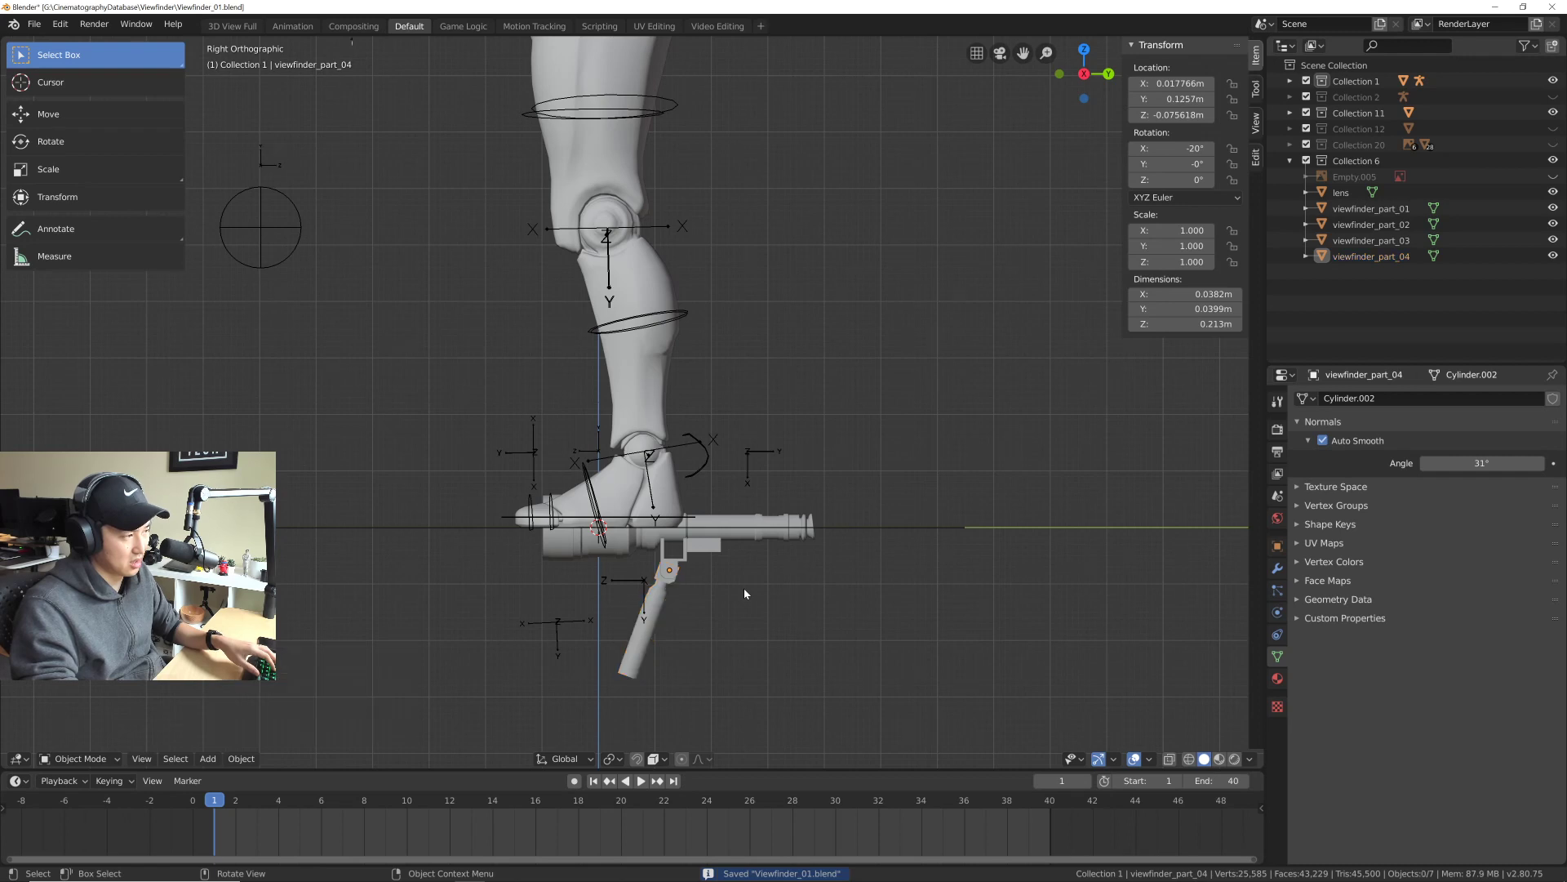
Step: Hide Collection 11 and Collection 1 so that only the viewfinder parts are shown
left_click(1553, 113)
left_click(1553, 81)
scroll(769, 530, "up", 2)
middle_click_drag(659, 585, 729, 554, "shift")
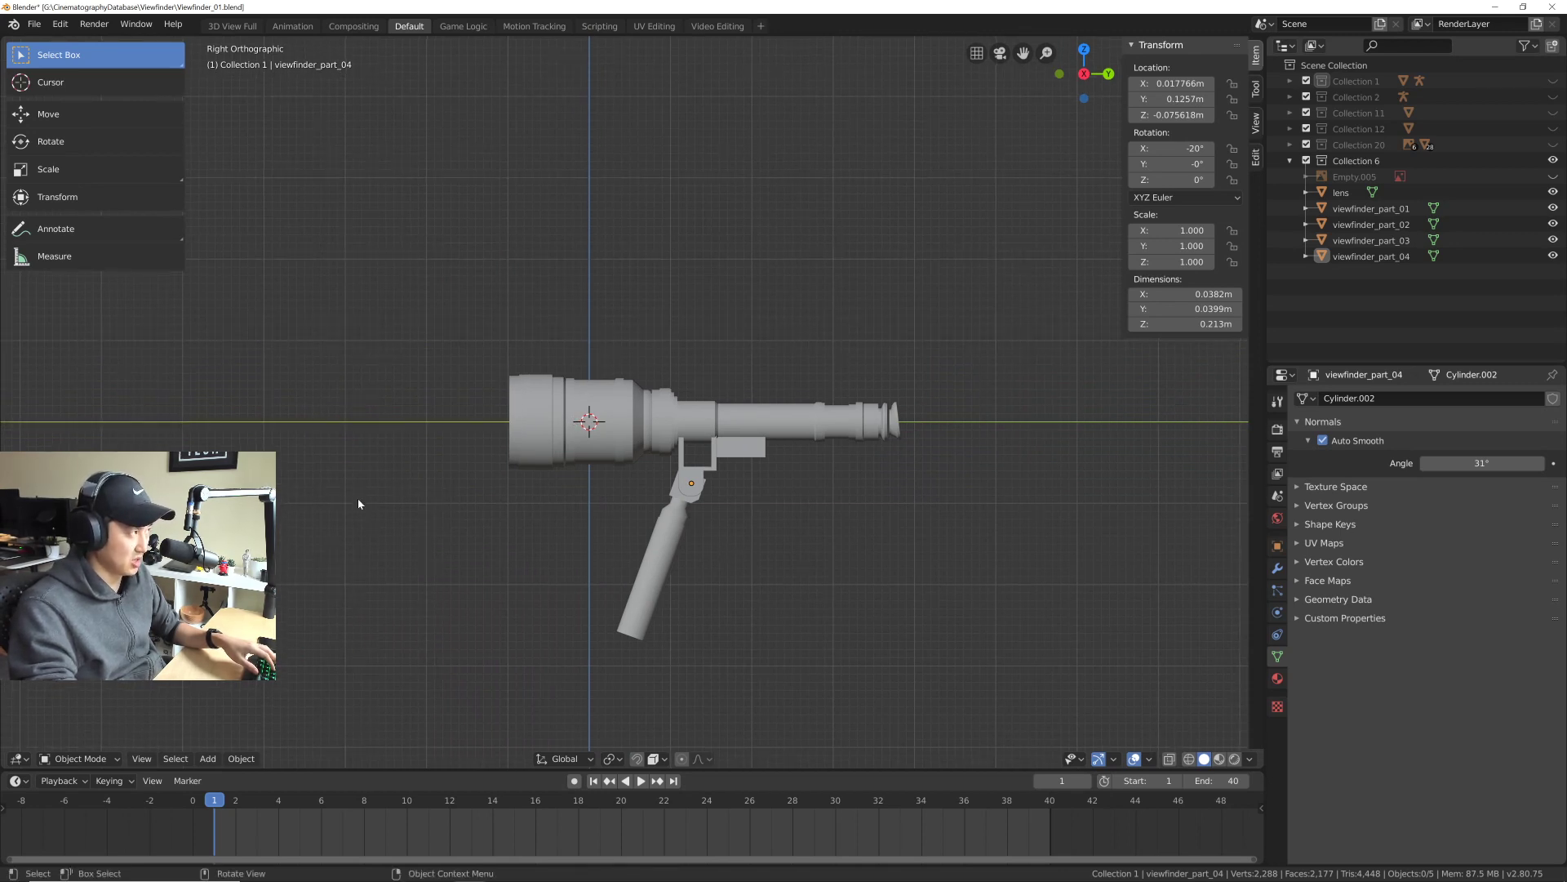
Step: Add a Plain Axes empty at the world origin
key("shift+a")
mouse_move(388, 495)
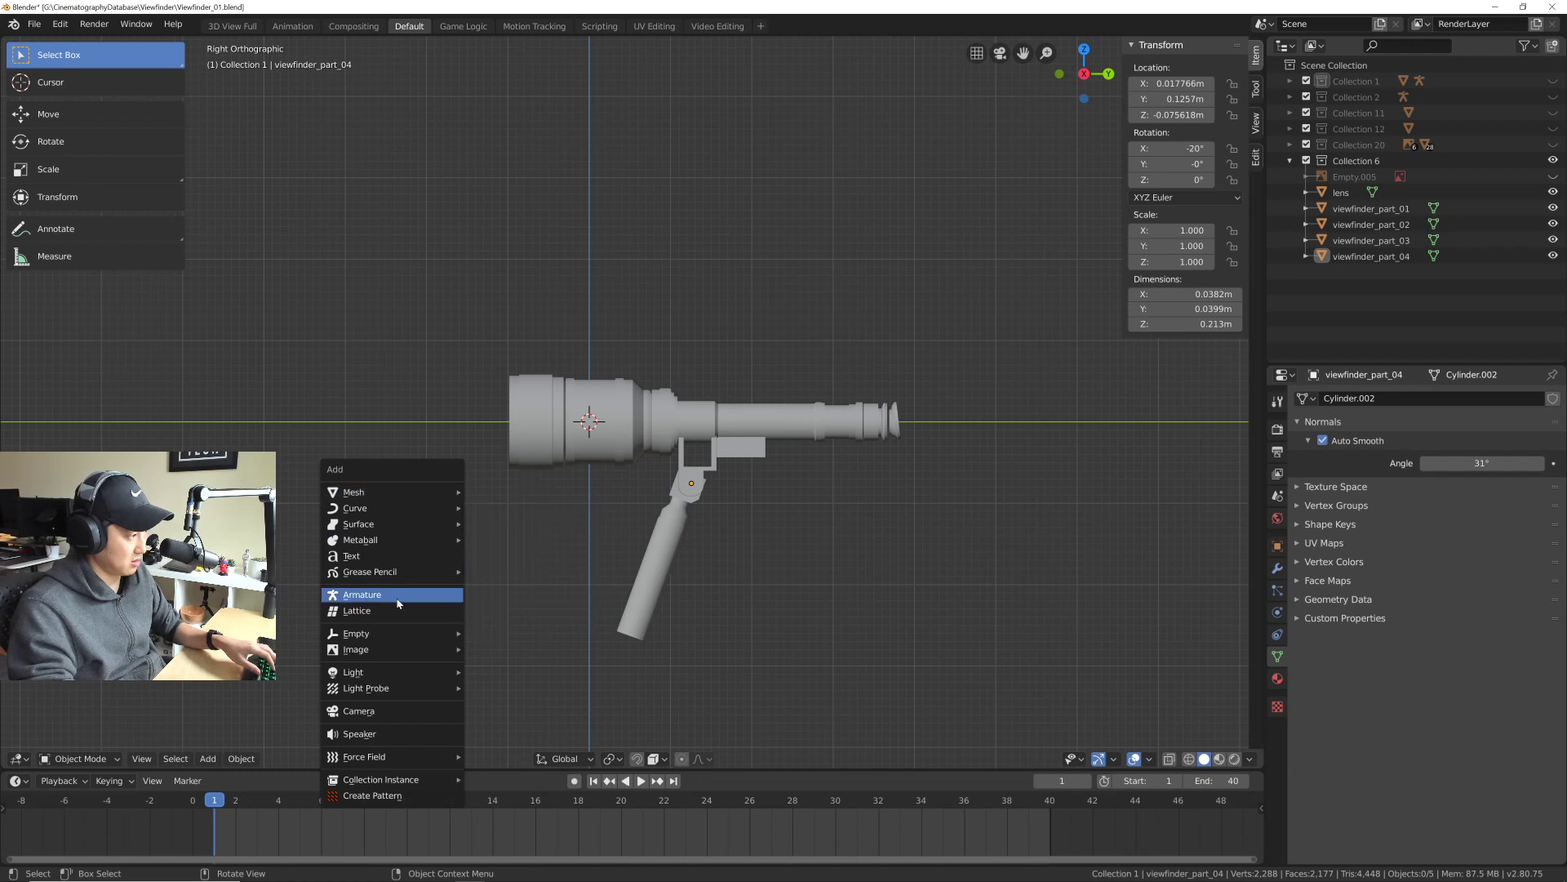
mouse_move(400, 633)
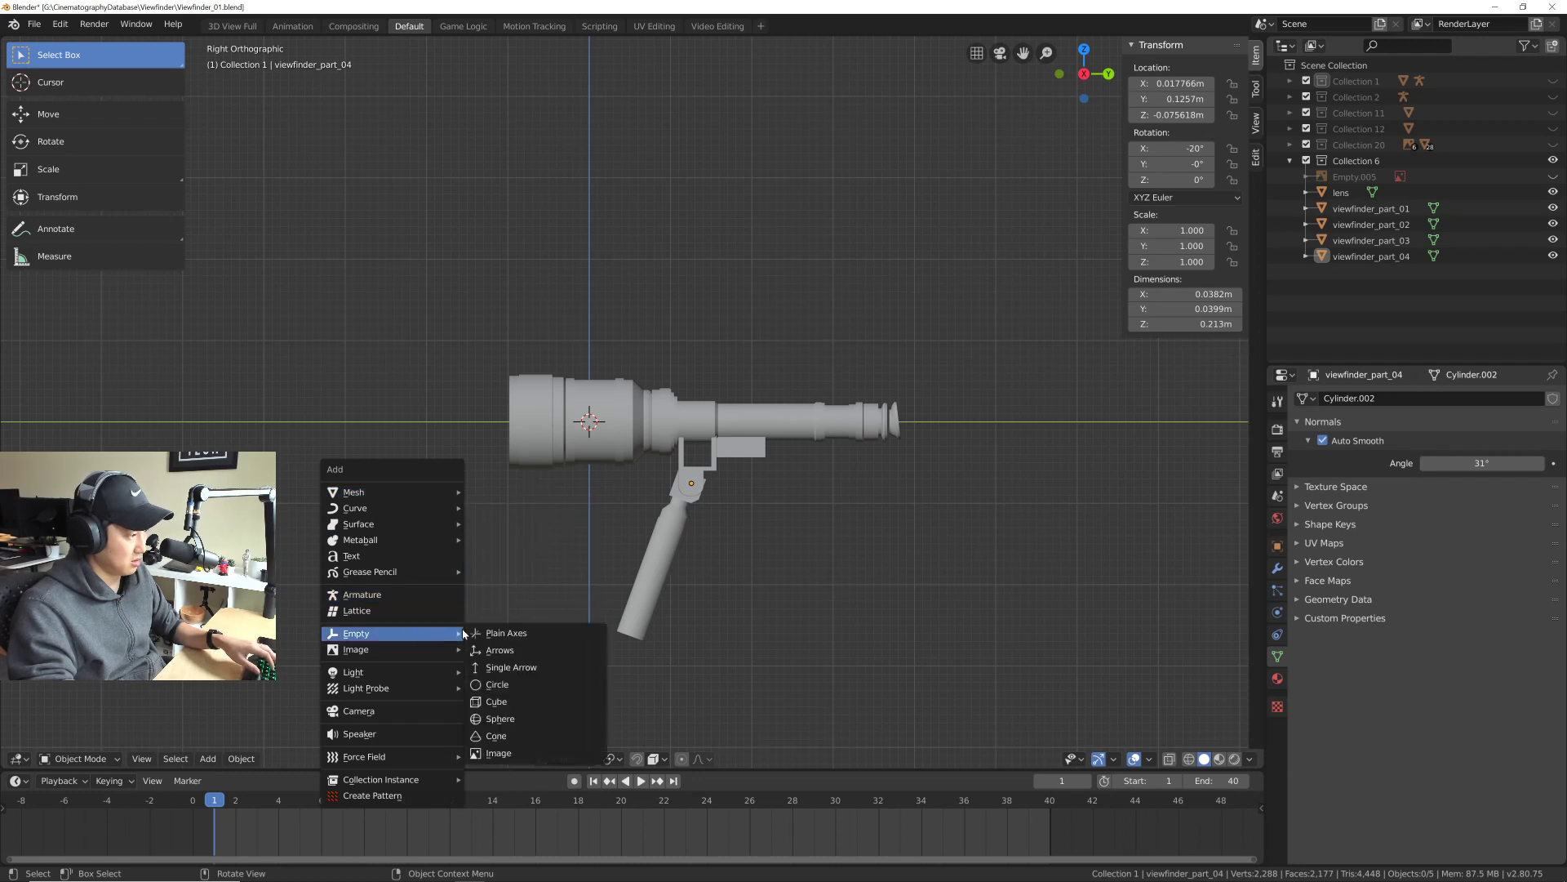
left_click(520, 635)
middle_click_drag(630, 535, 623, 564, "shift")
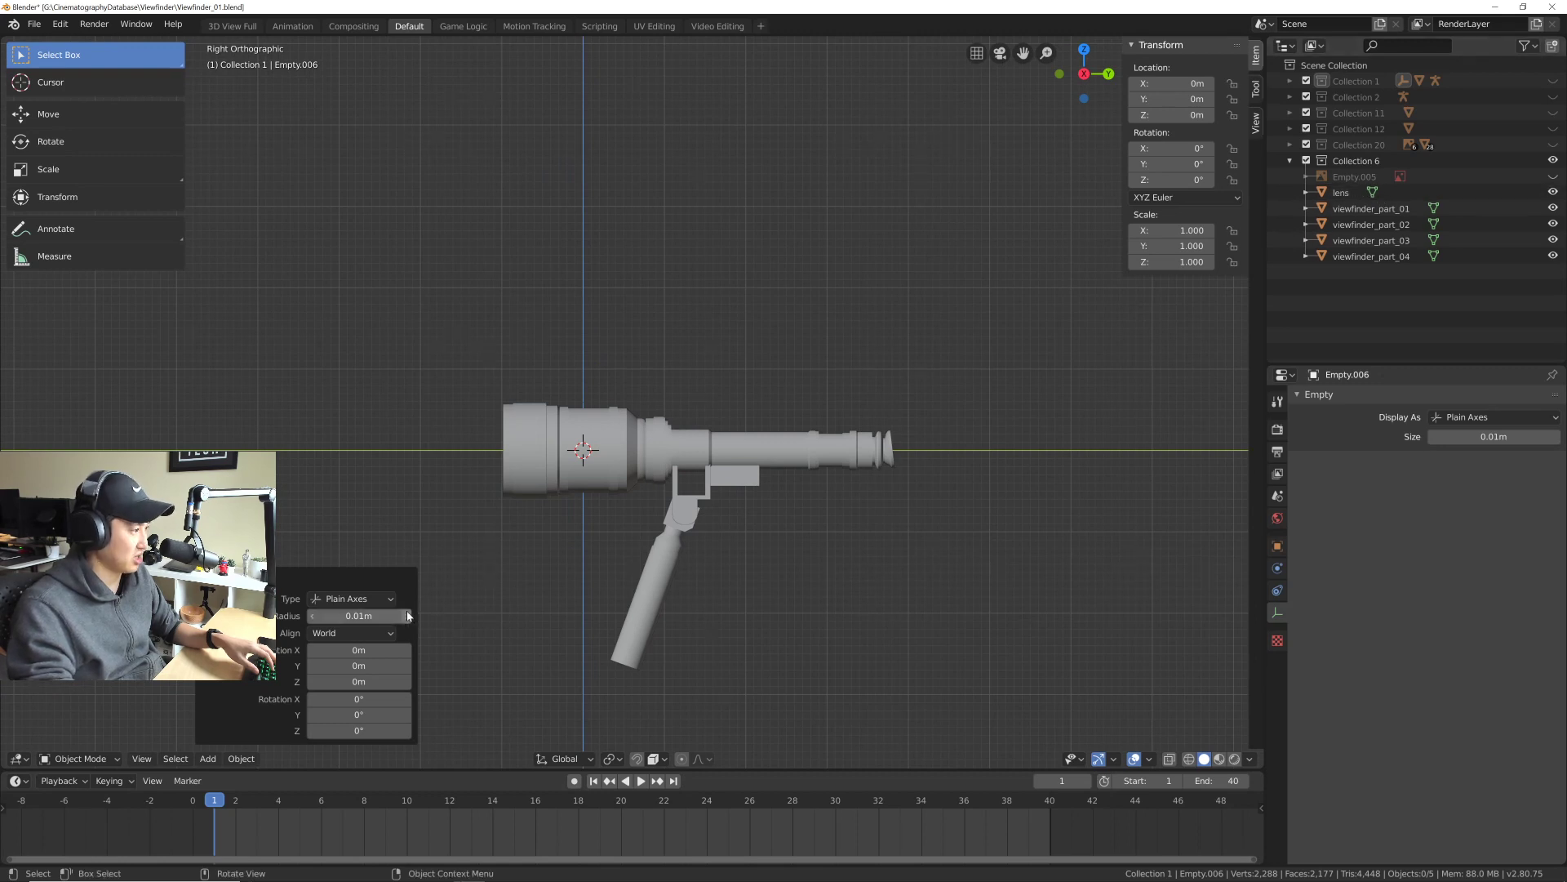
key("KP_Decimal")
scroll(711, 500, "up", 16)
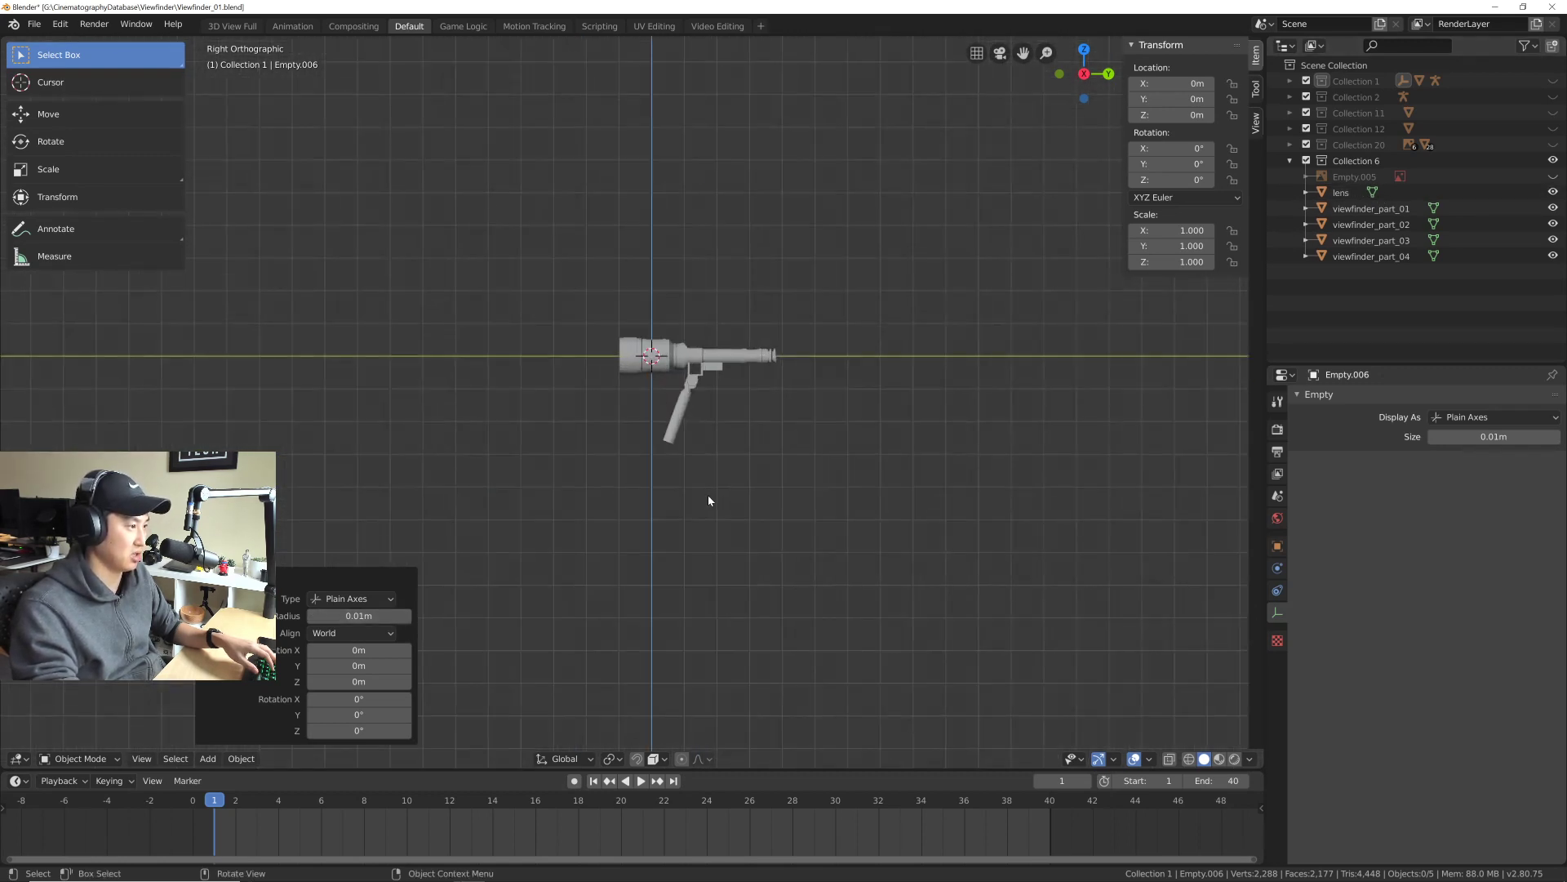
middle_click_drag(581, 196, 687, 477, "shift")
Step: Try a radius of 1 m on the Plain Axes empty, and reduce it to 0.00001 m
left_click(383, 616)
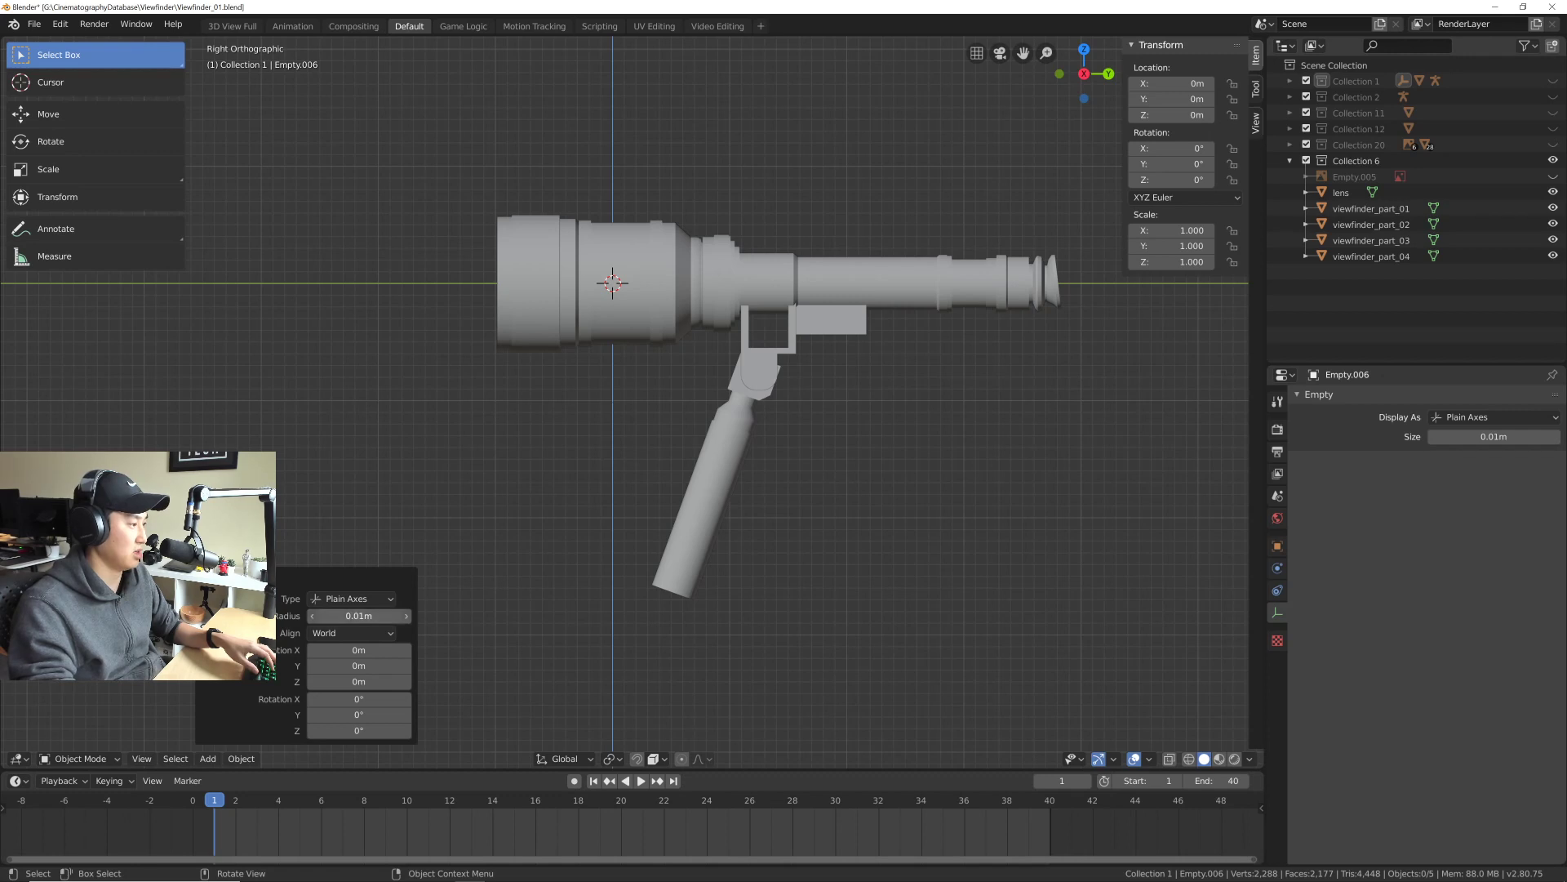
type("1")
key("Return")
double_click(360, 615)
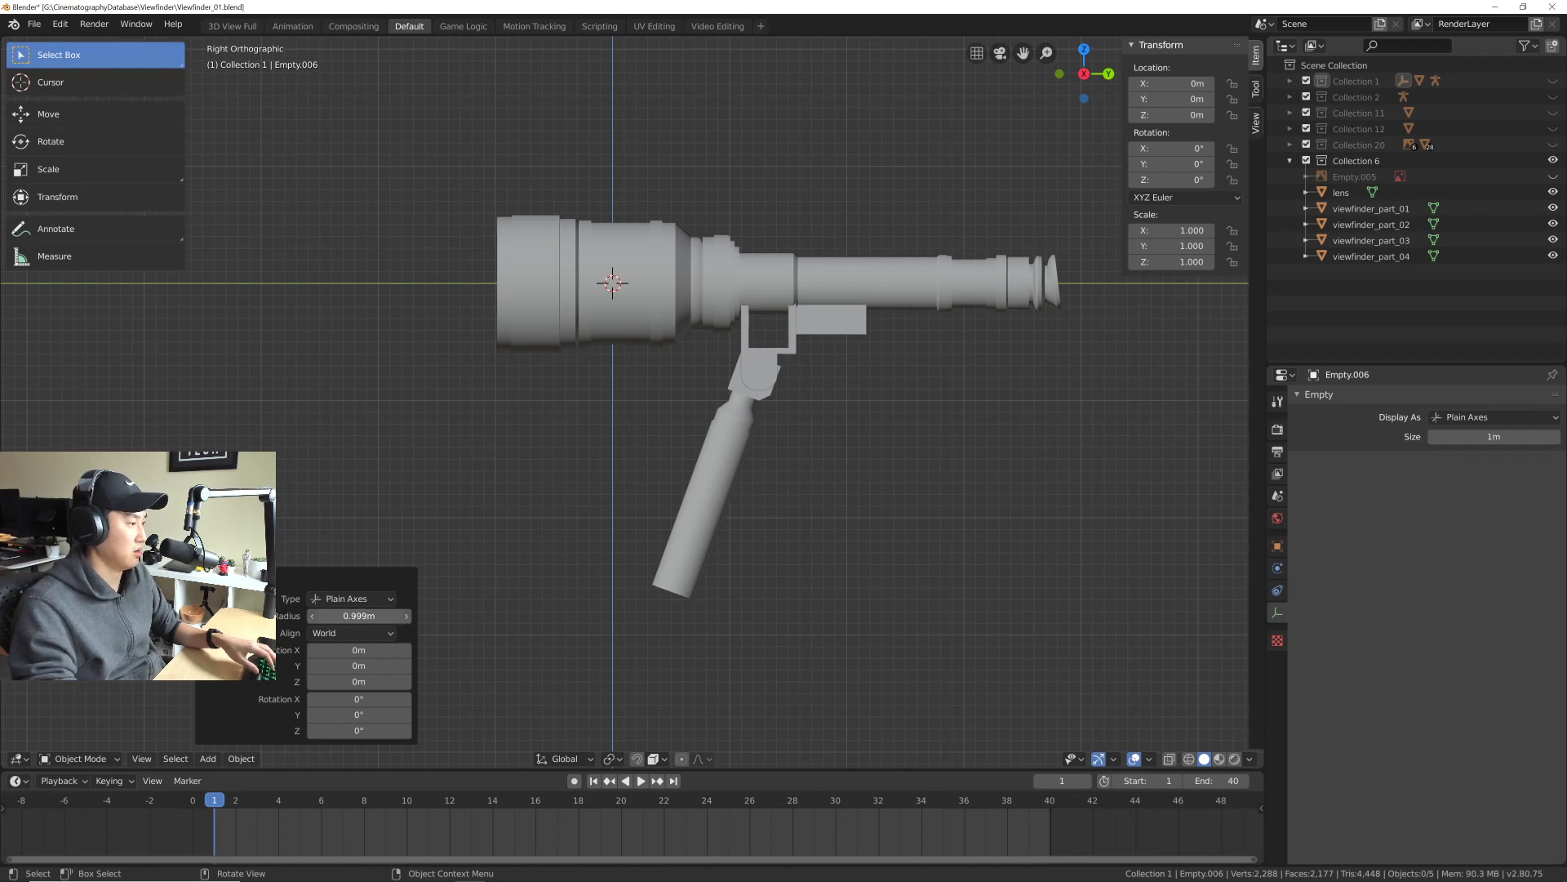
type("0.00001")
key("Return")
middle_click_drag(449, 552, 704, 448)
scroll(570, 413, "down", 10)
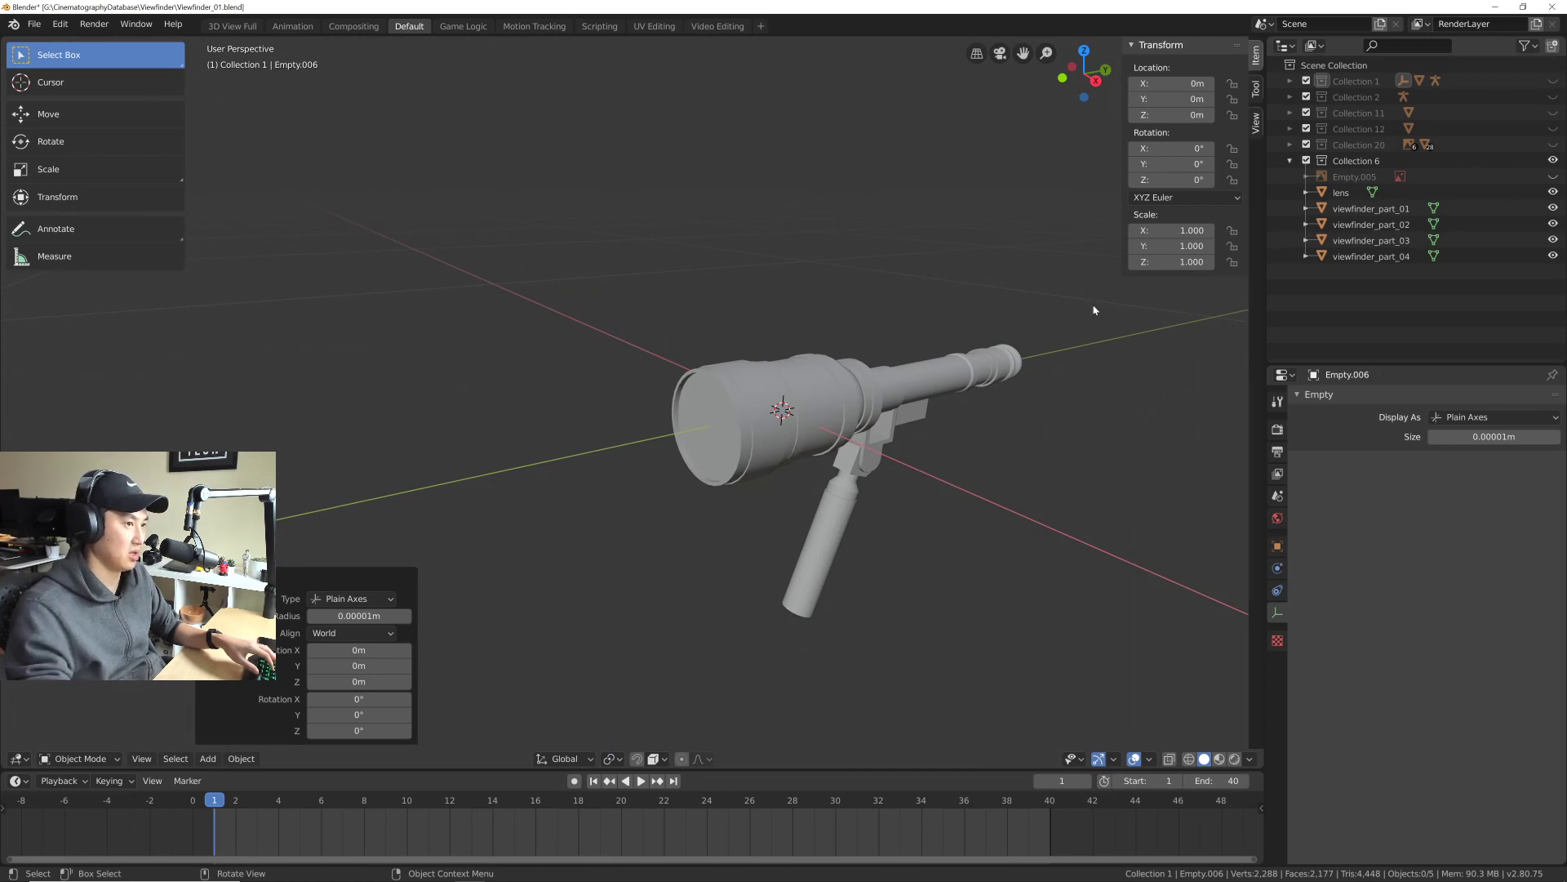
Step: Make Collection 6 the active collection and check Collection 1's contents for the new empty
left_click(1355, 161)
middle_click_drag(859, 491, 519, 563)
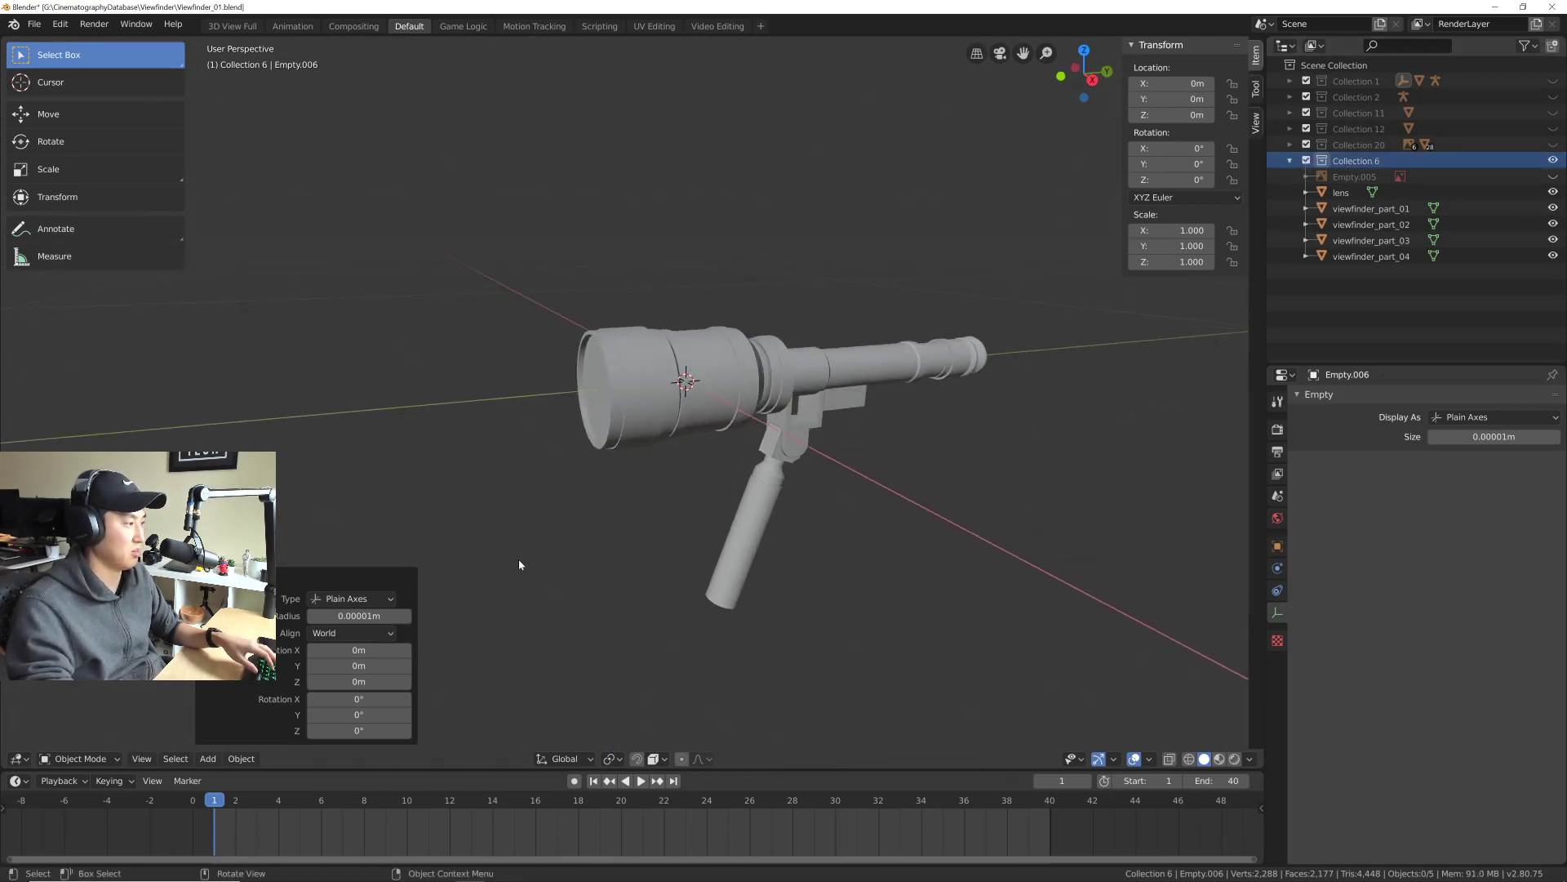
left_click(320, 576)
middle_click_drag(633, 511, 602, 548)
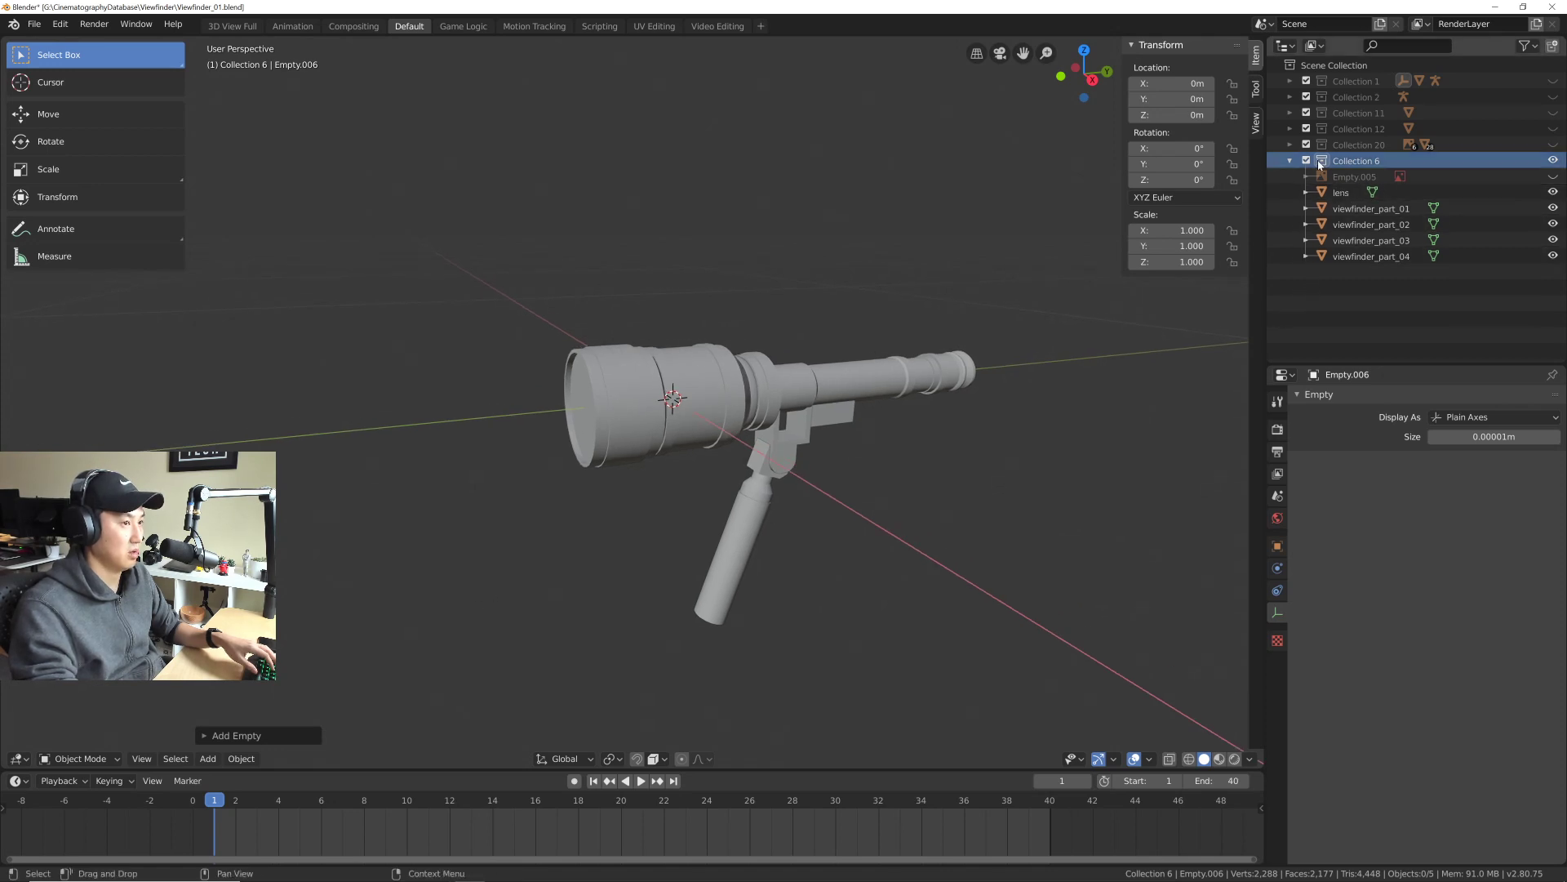
left_click(1290, 81)
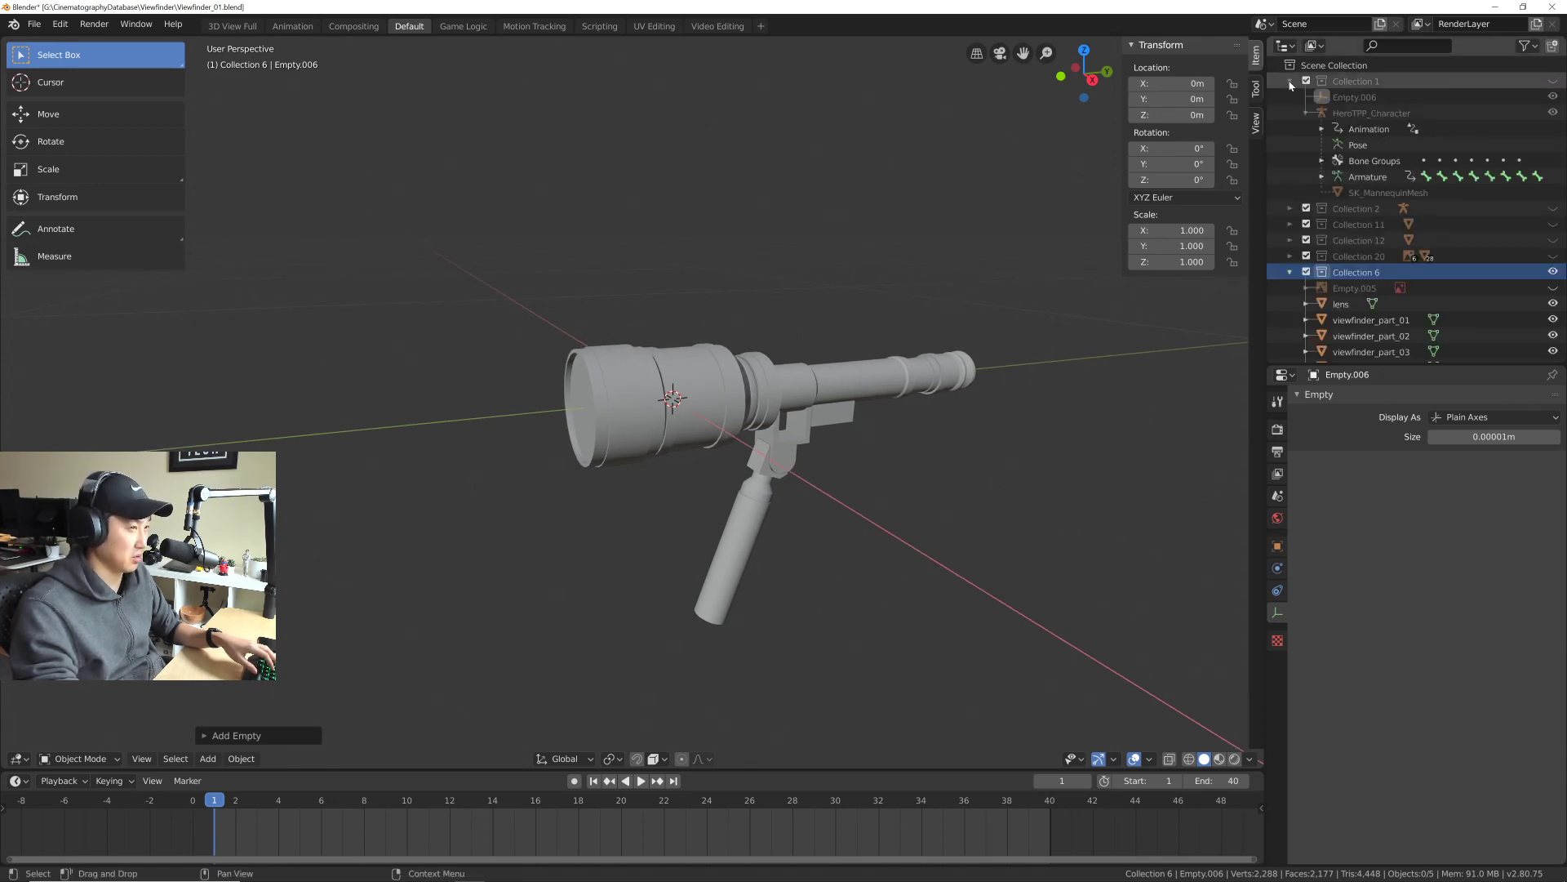
left_click(1289, 80)
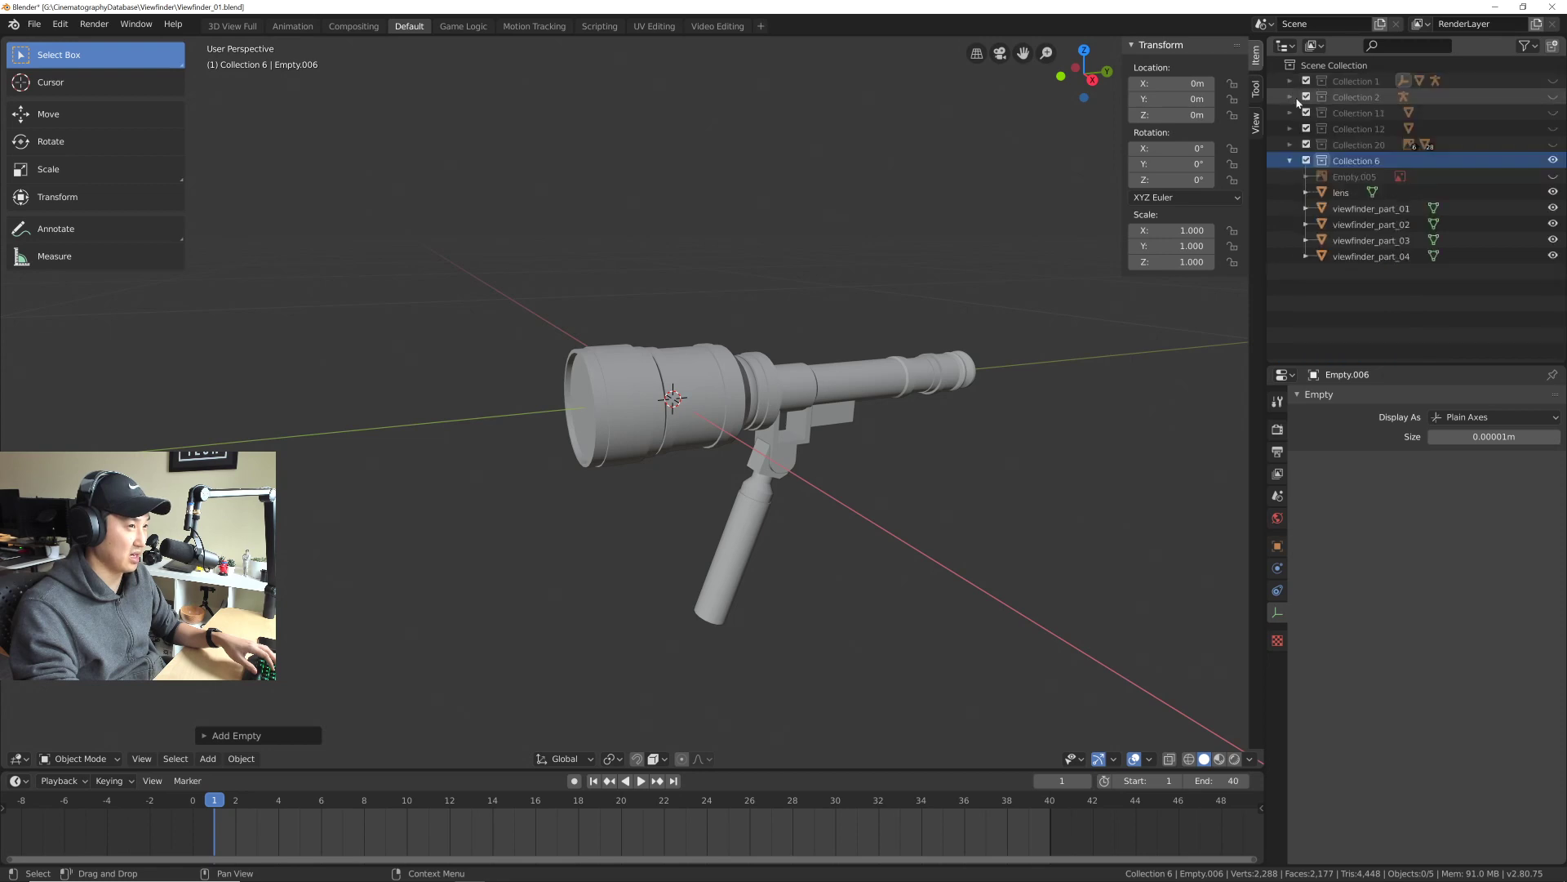
Step: Select the reference image Empty.005 in Collection 6 and save the file
left_click(1353, 176)
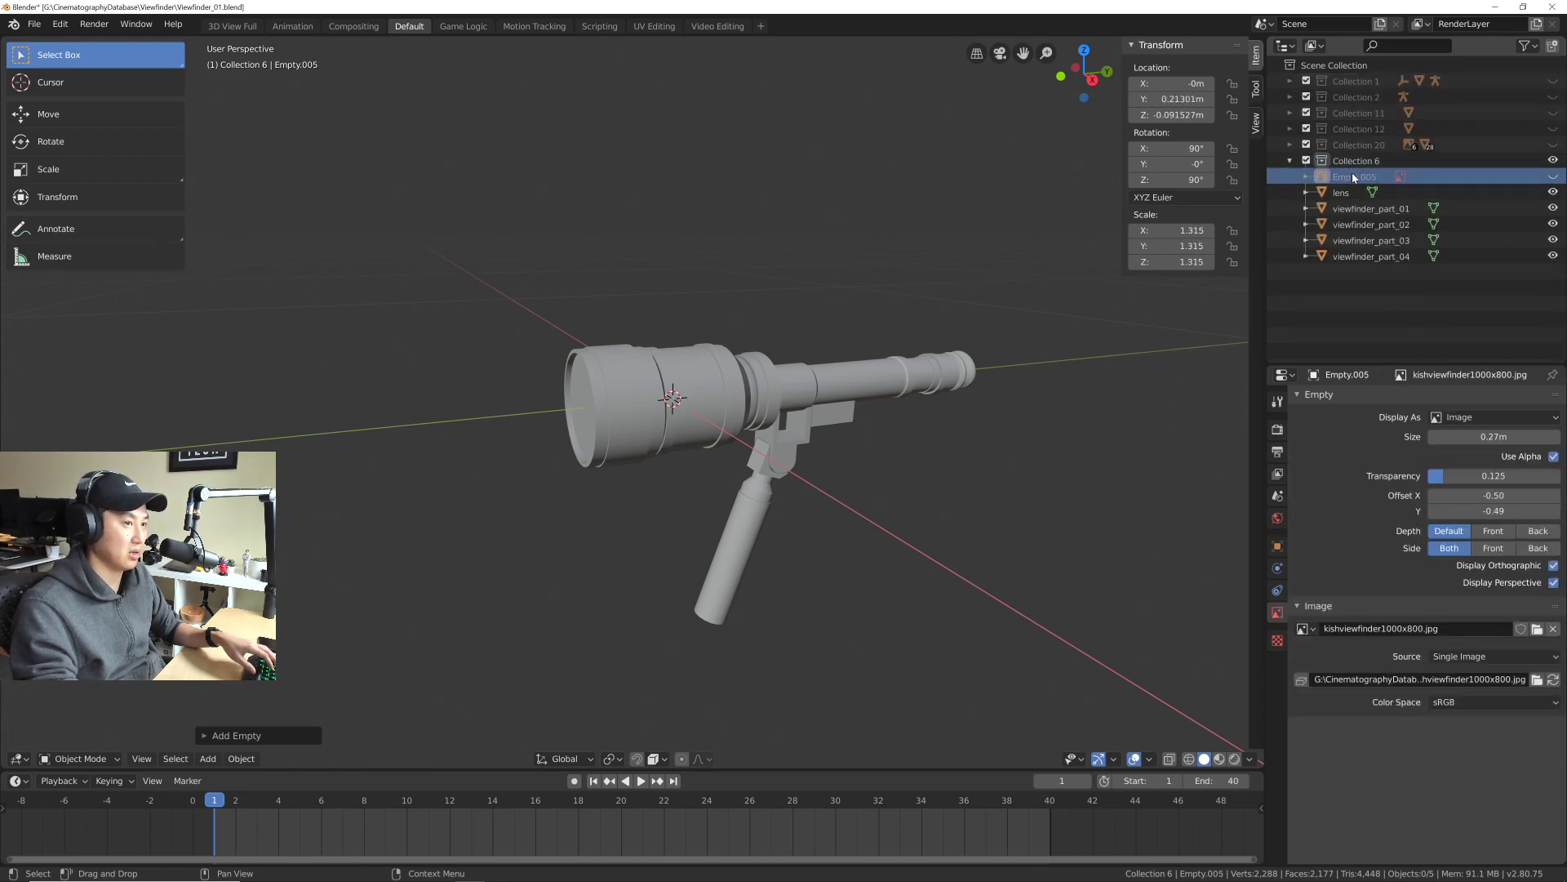
key("ctrl+s")
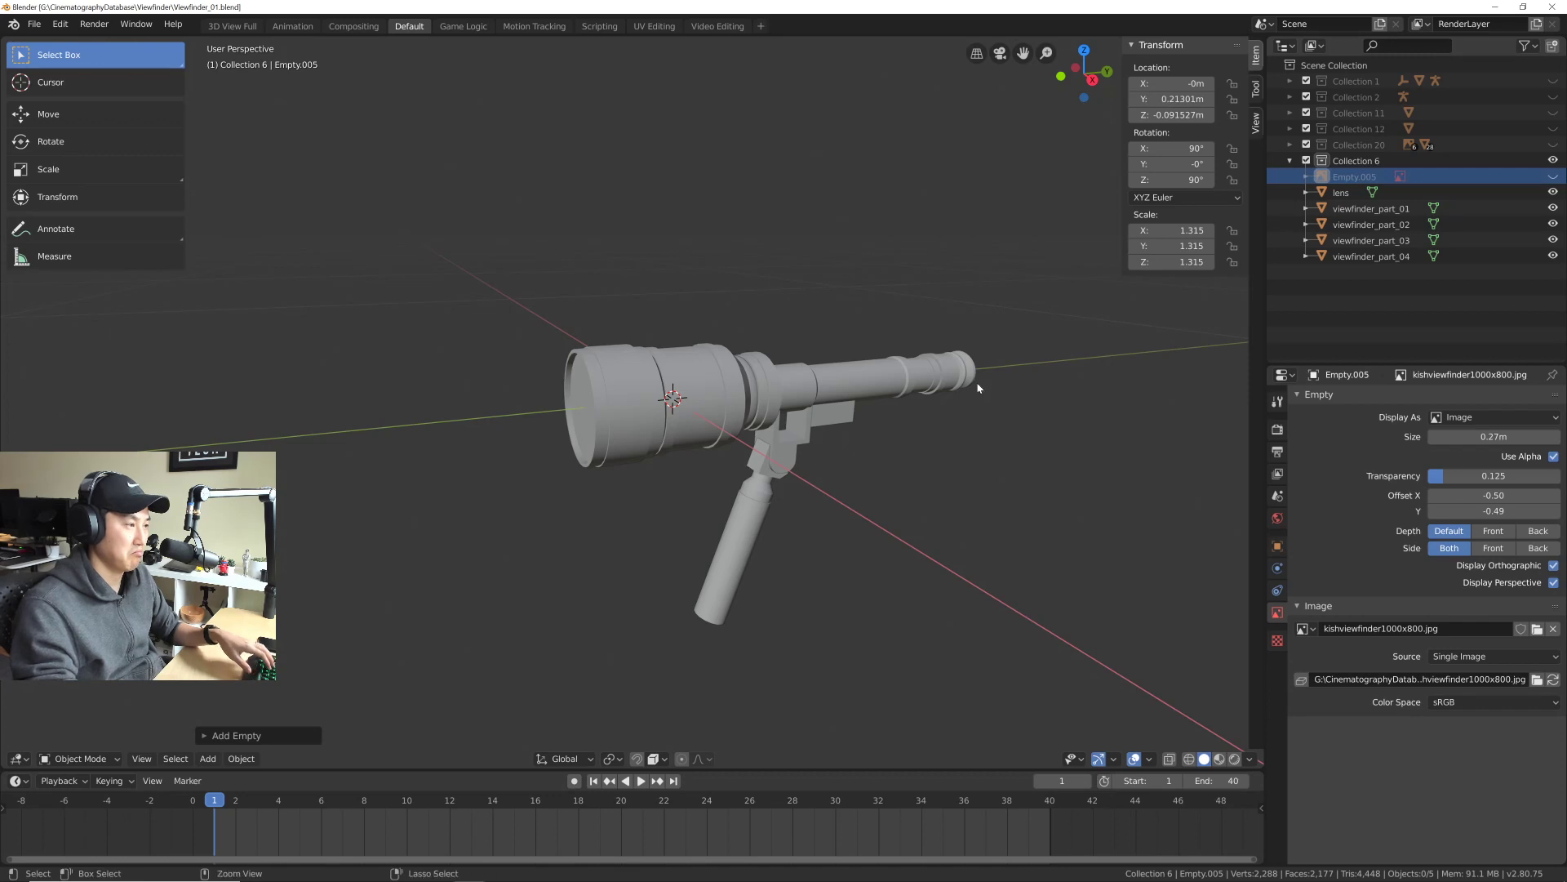
Step: Add an Arrows empty at the world origin in Collection 6
middle_click_drag(719, 343, 749, 338)
key("shift+a")
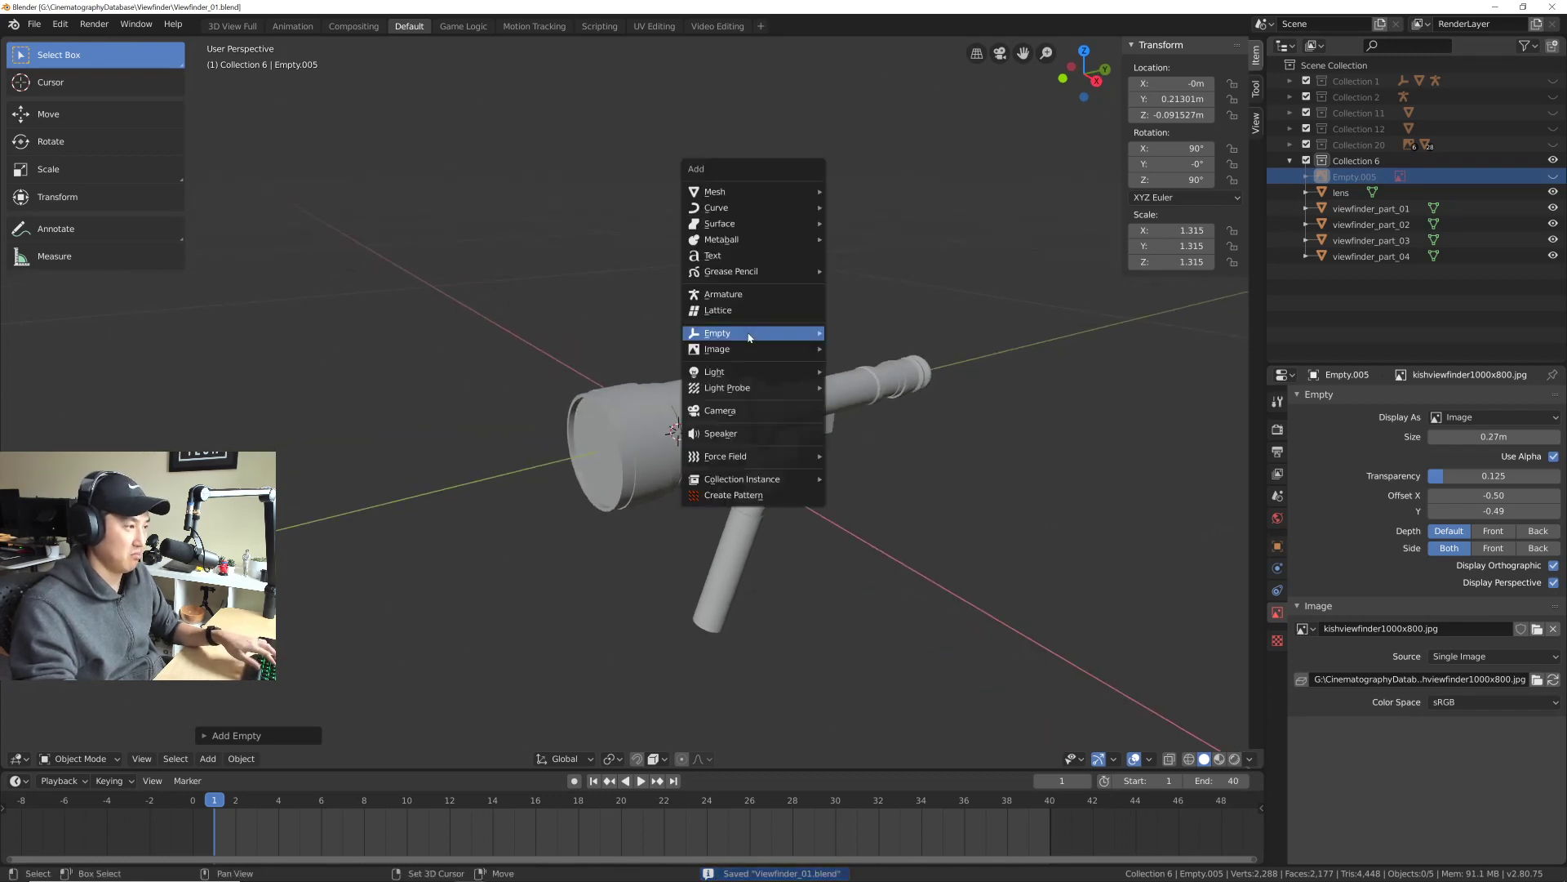
mouse_move(749, 334)
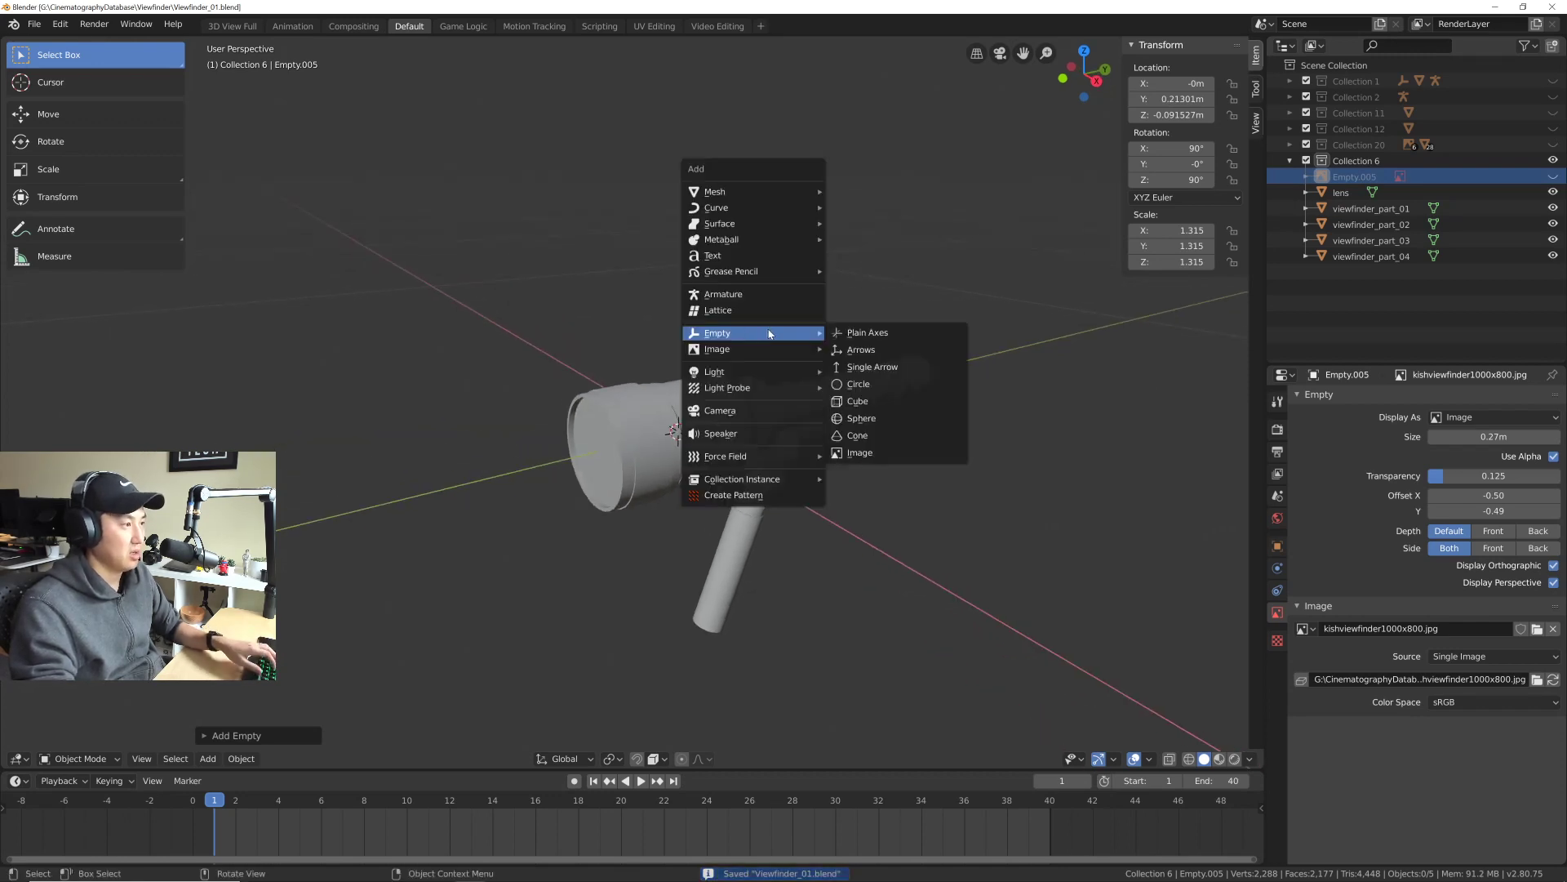
left_click(876, 358)
scroll(777, 411, "down", 4)
middle_click_drag(777, 412, 651, 439)
scroll(704, 444, "up", 2)
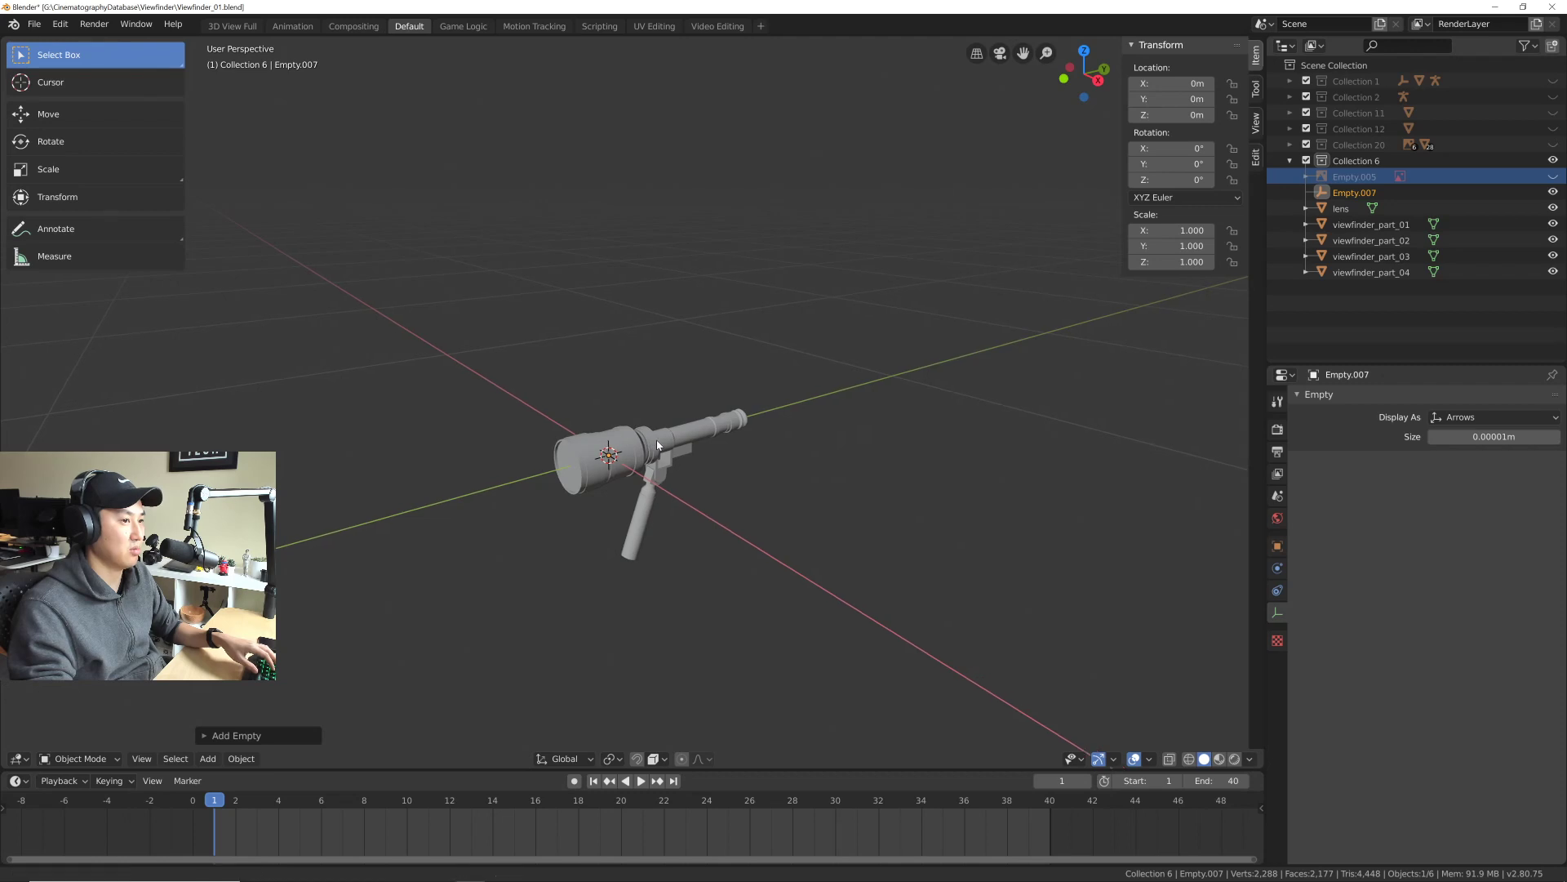
scroll(651, 439, "up", 2)
Step: Select the Arrows empty in the scene hierarchy and reopen its creation settings
left_click(1343, 208)
left_click(1342, 193)
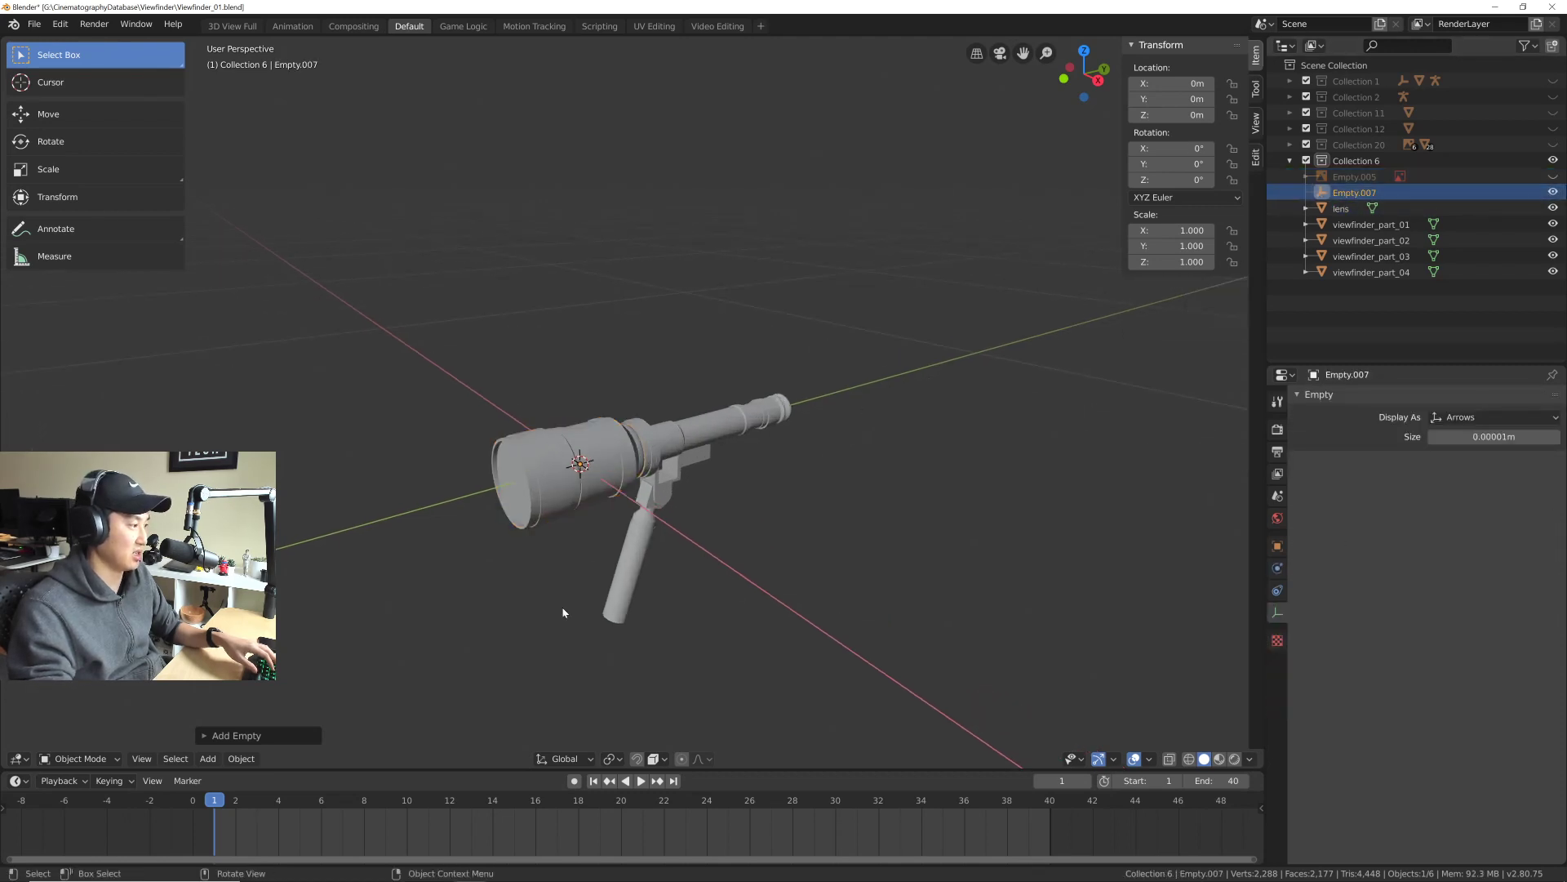
left_click(276, 733)
Step: Try radii of 1 m and 0.1 m on the Arrows empty
left_click(376, 617)
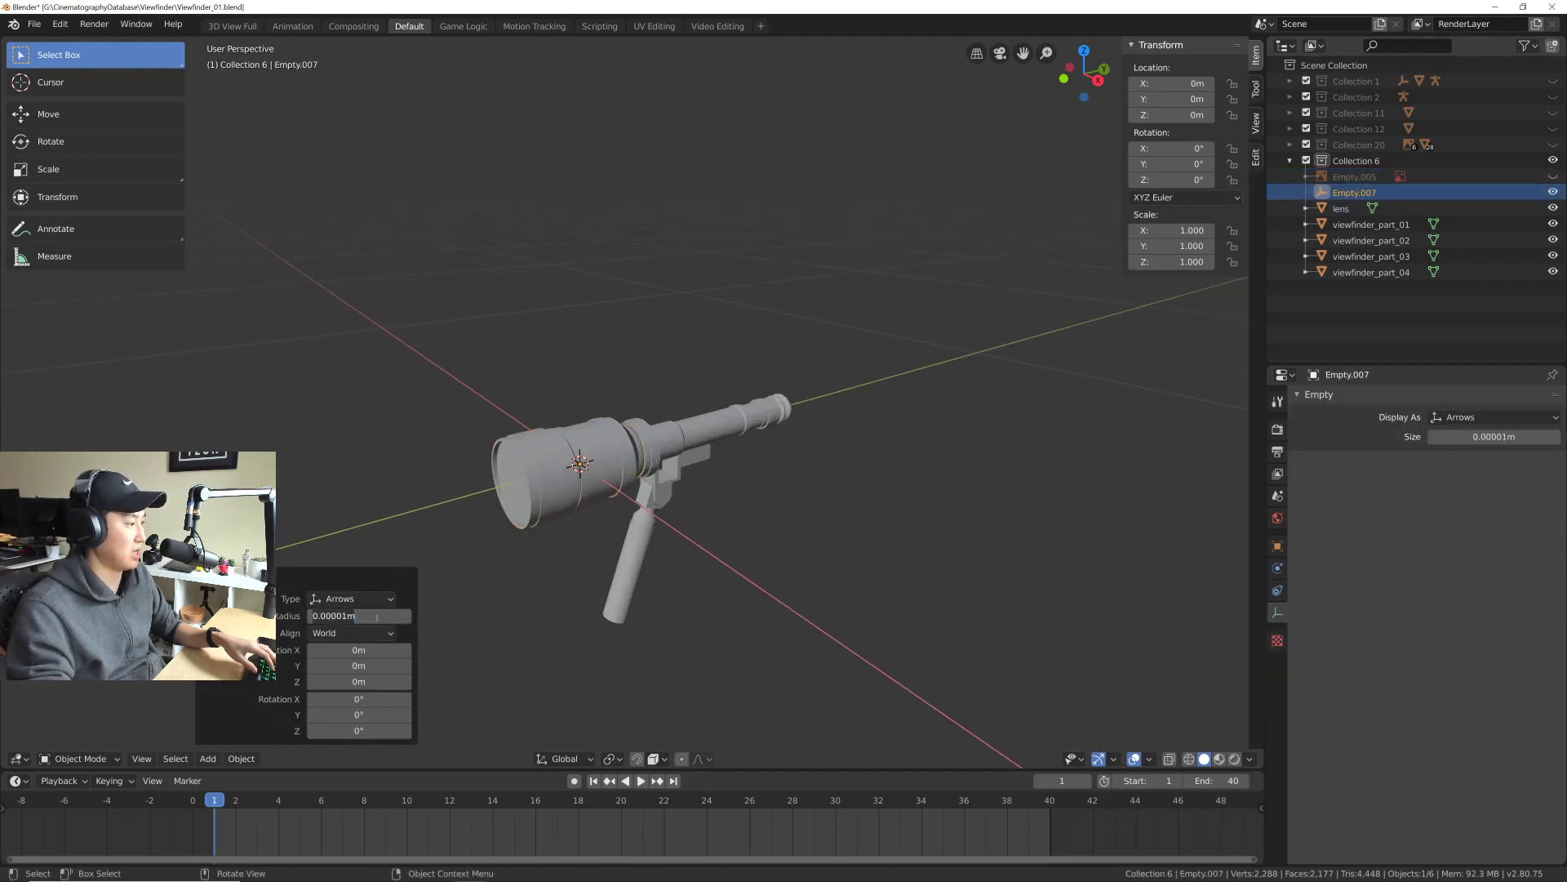
type("1")
key("Return")
scroll(622, 489, "down", 5)
scroll(543, 493, "up", 3)
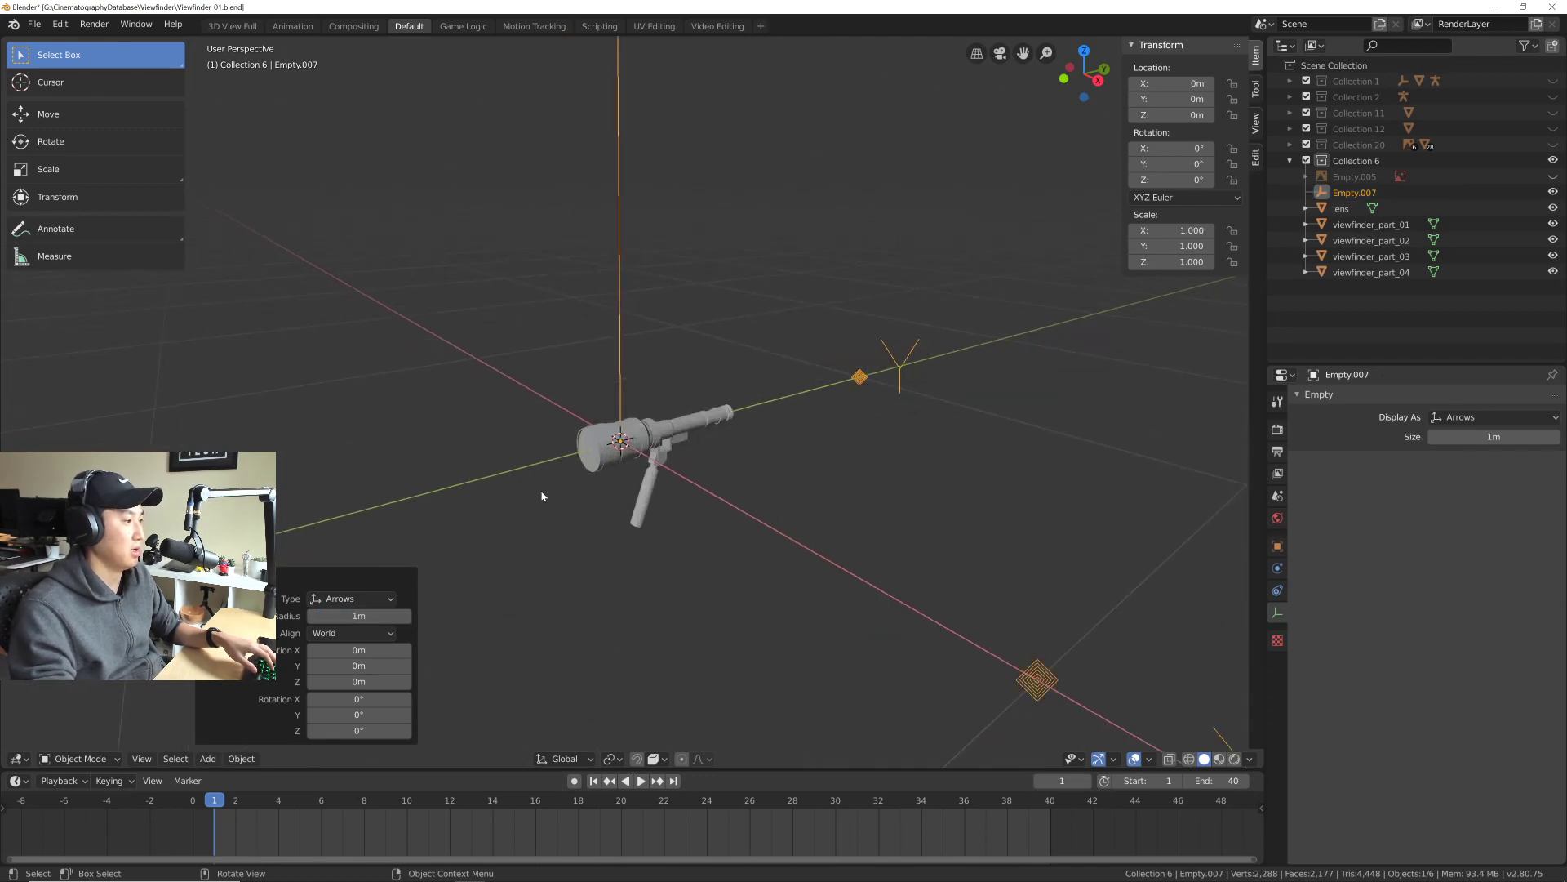
left_click(379, 614)
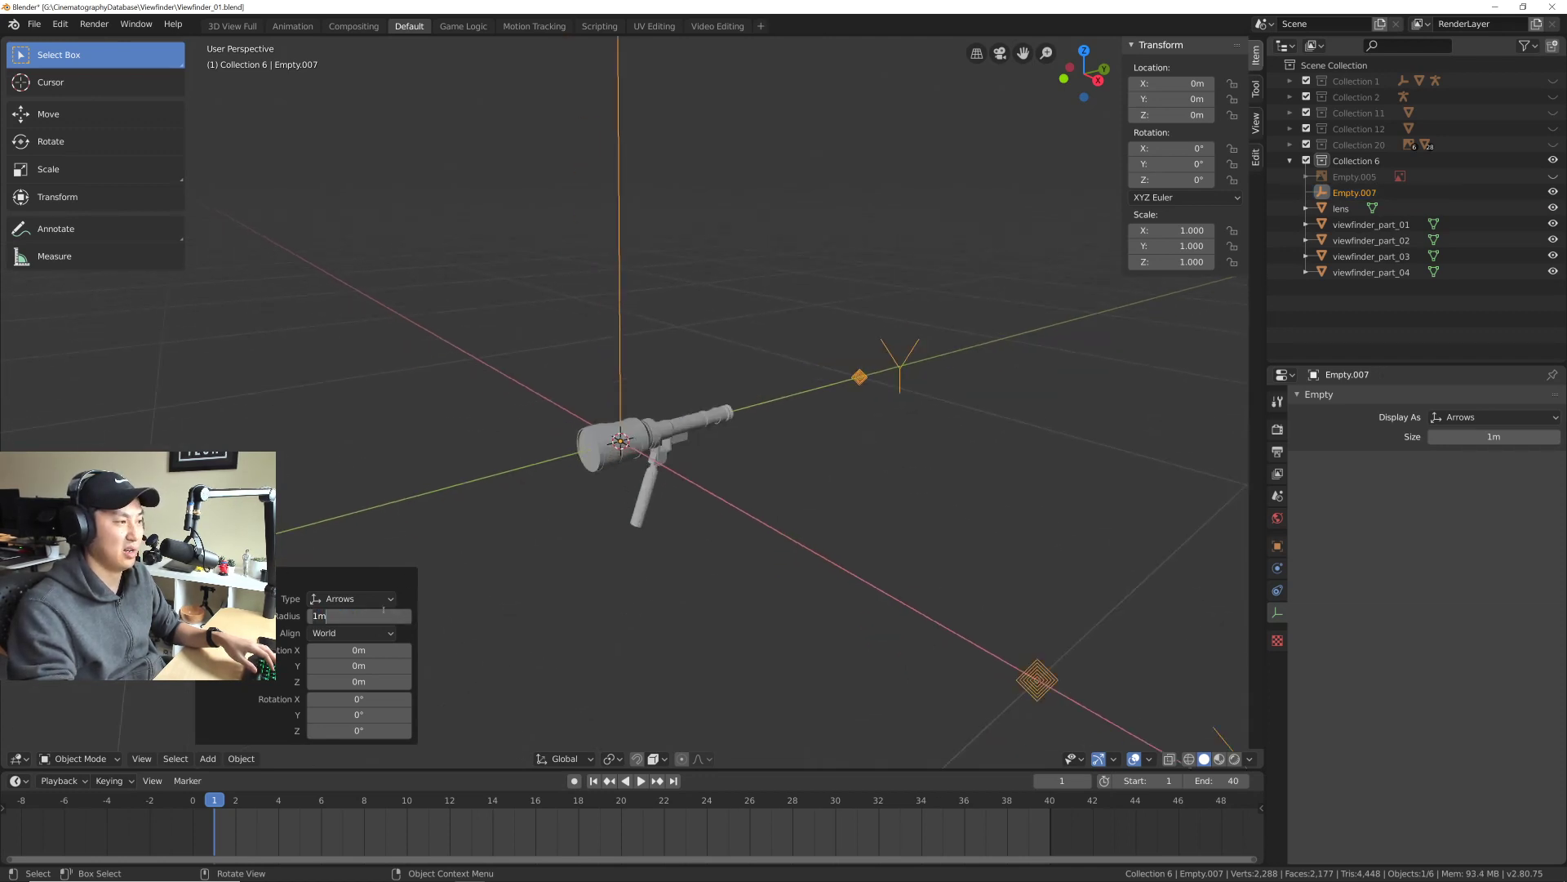
type("0.1")
key("Return")
Step: Set the Arrows empty's radius to 0.25 m
left_click(381, 614)
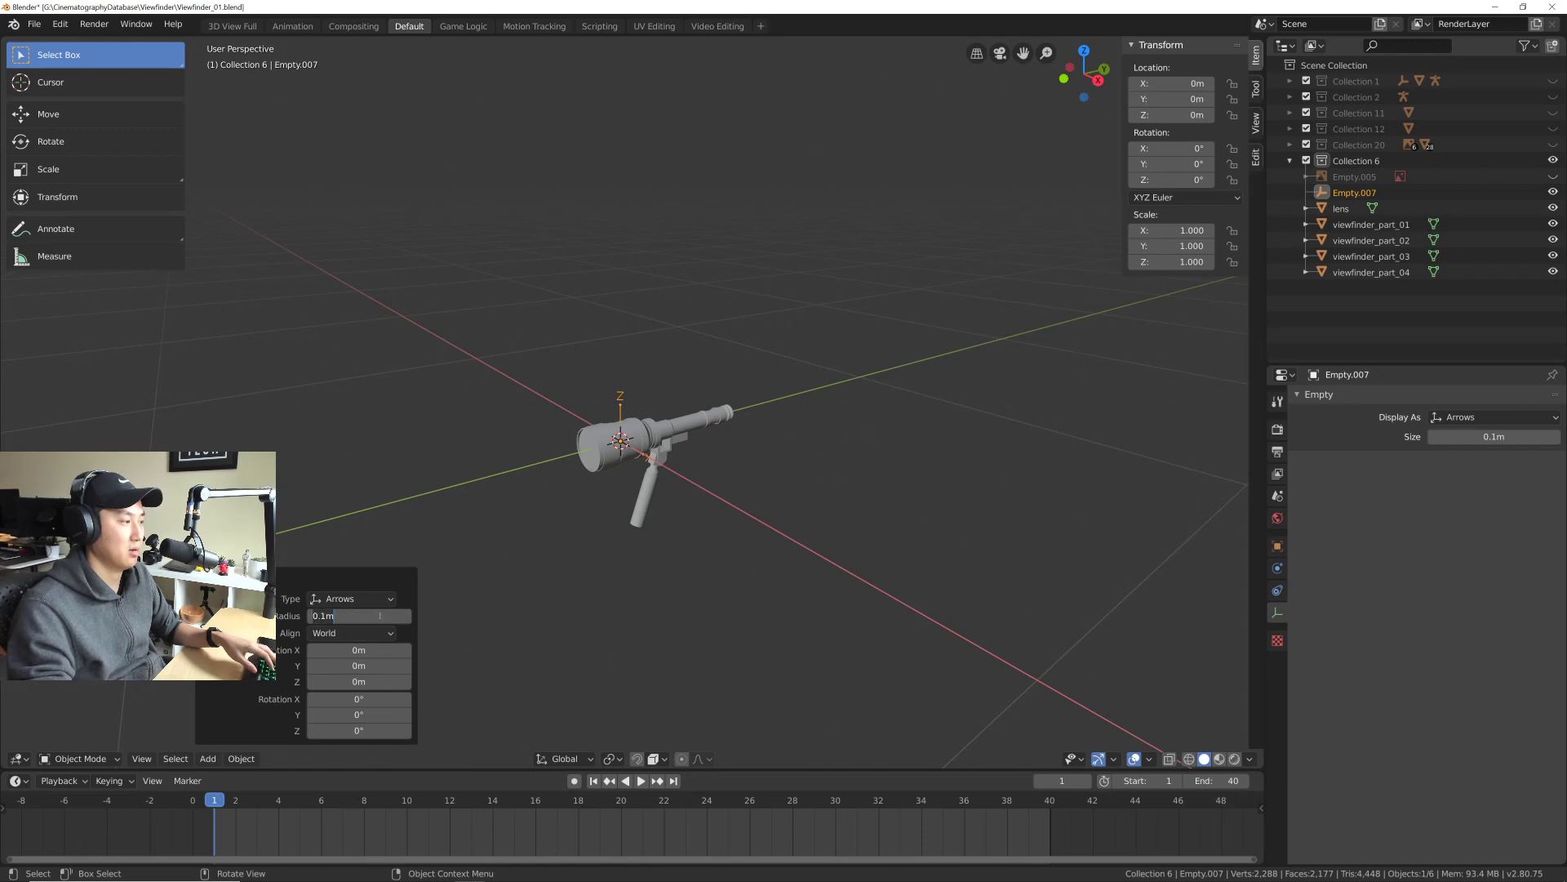
type(".25")
key("Return")
middle_click_drag(523, 498, 571, 512)
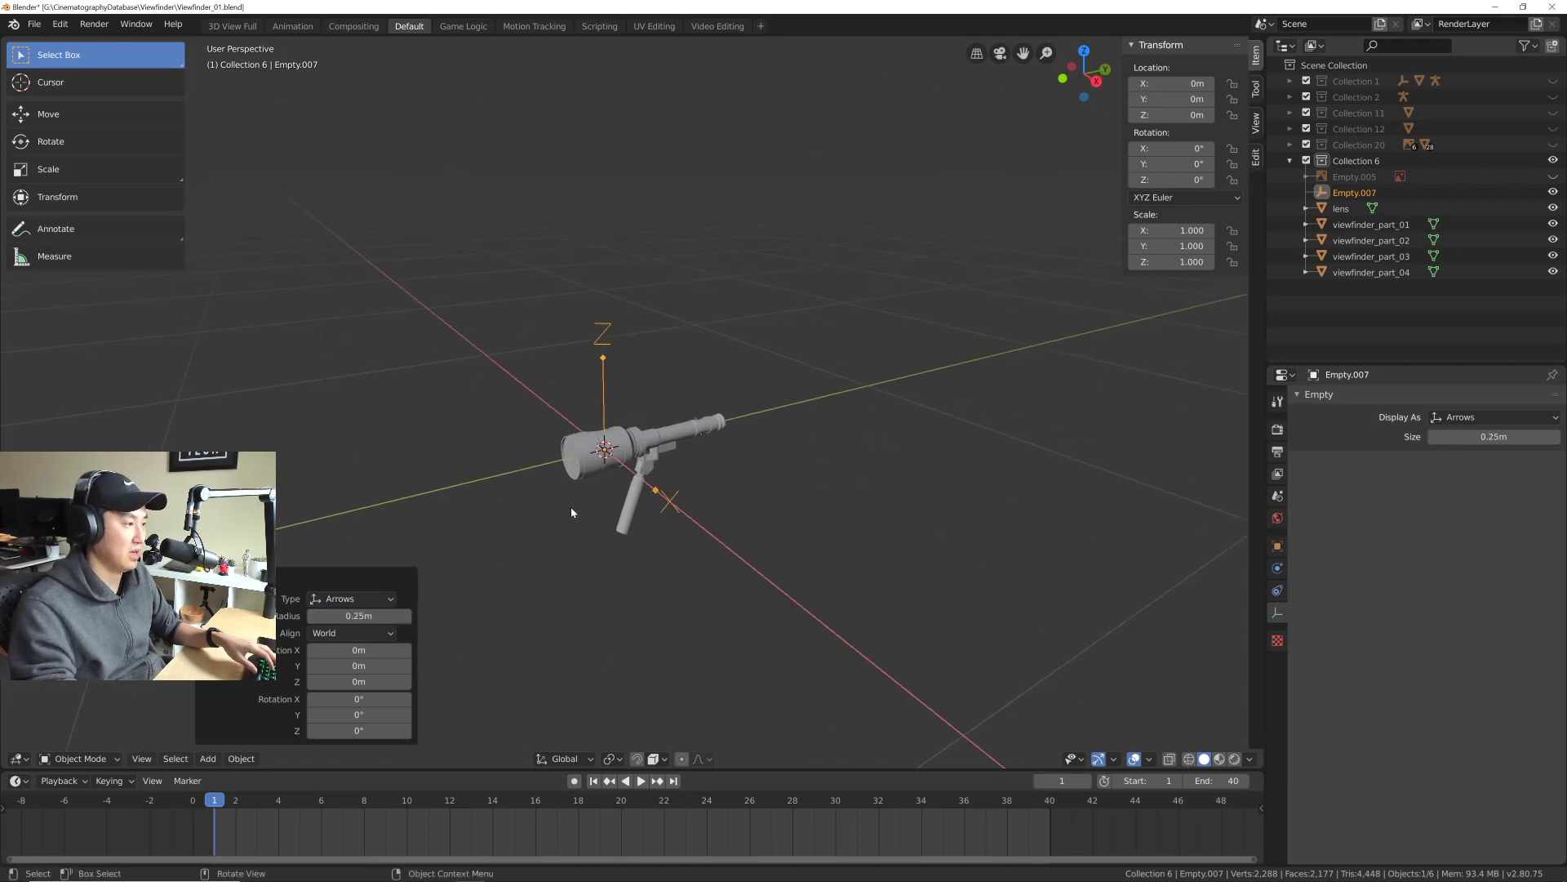
Step: Rename the Empty.007 object to viewFinder_null
middle_click_drag(668, 459, 694, 453)
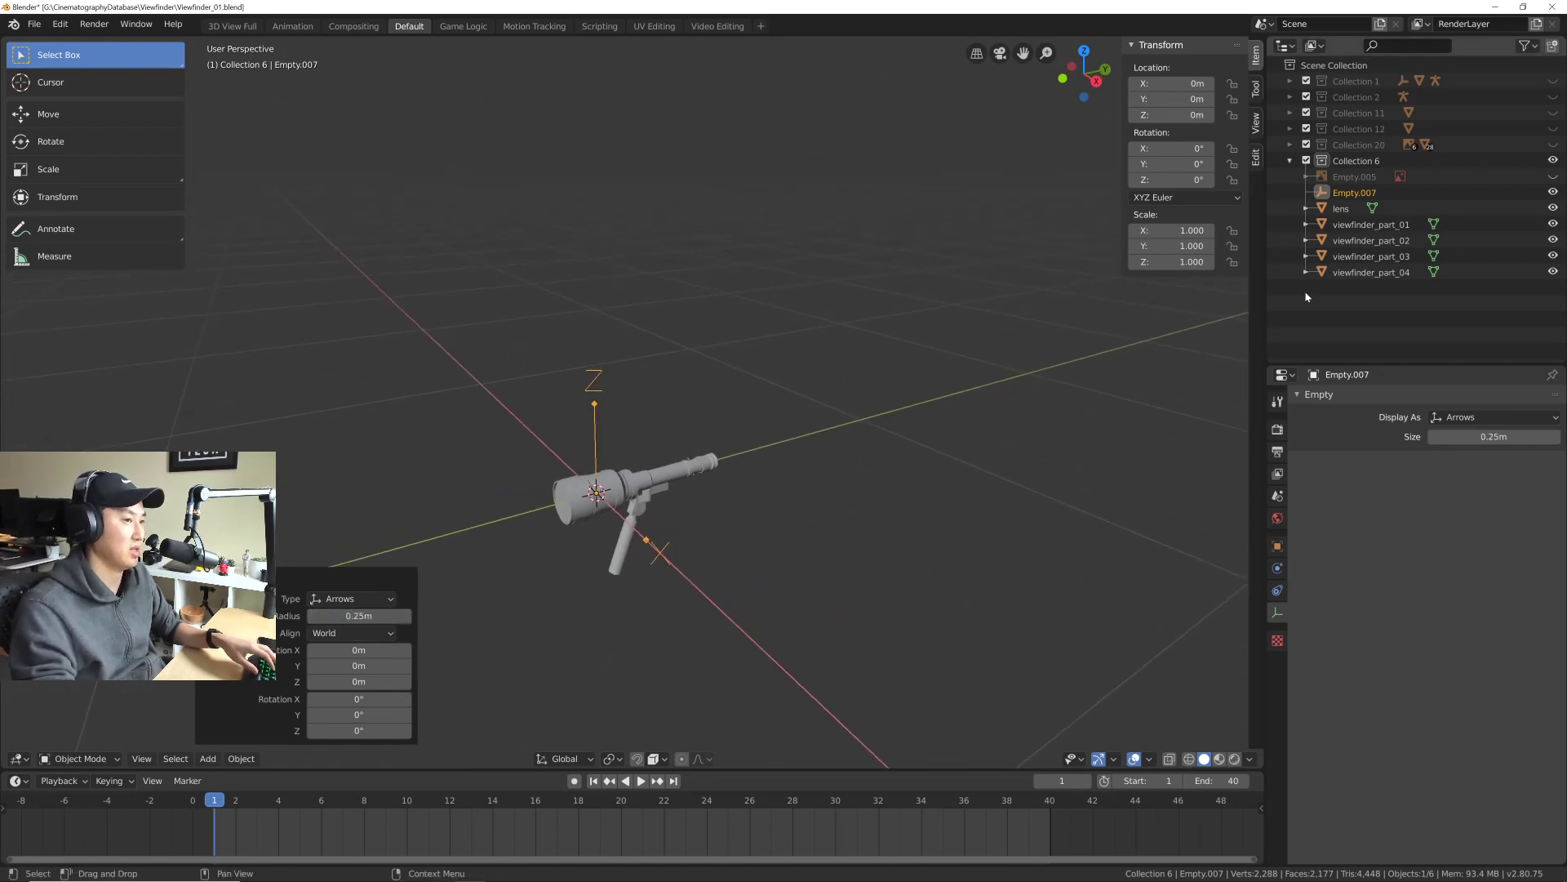
left_click(1355, 193)
double_click(1355, 192)
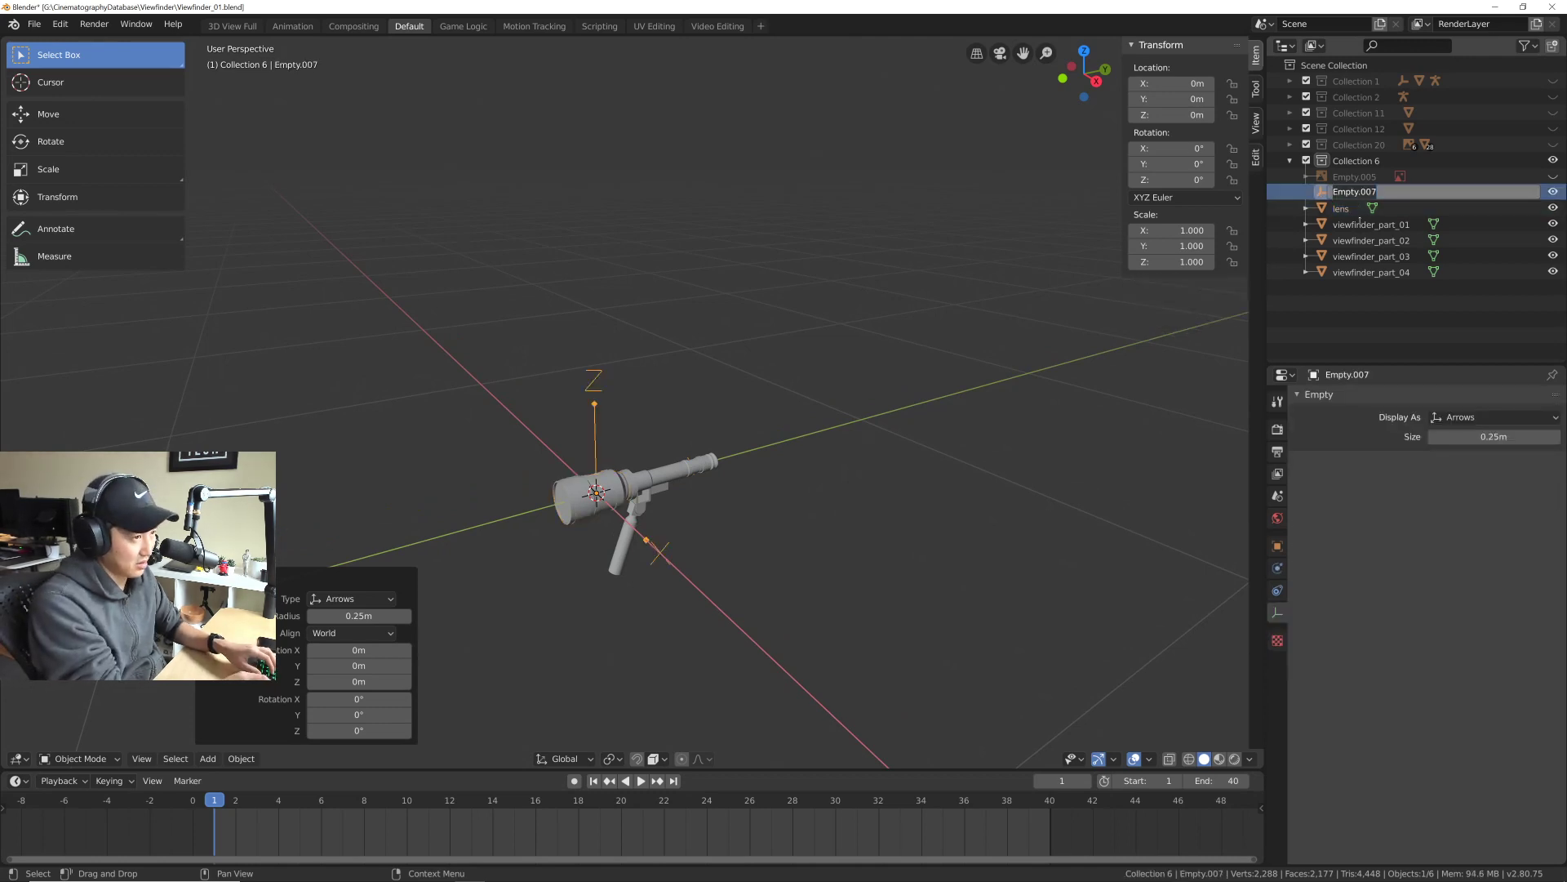
type("viewFinder")
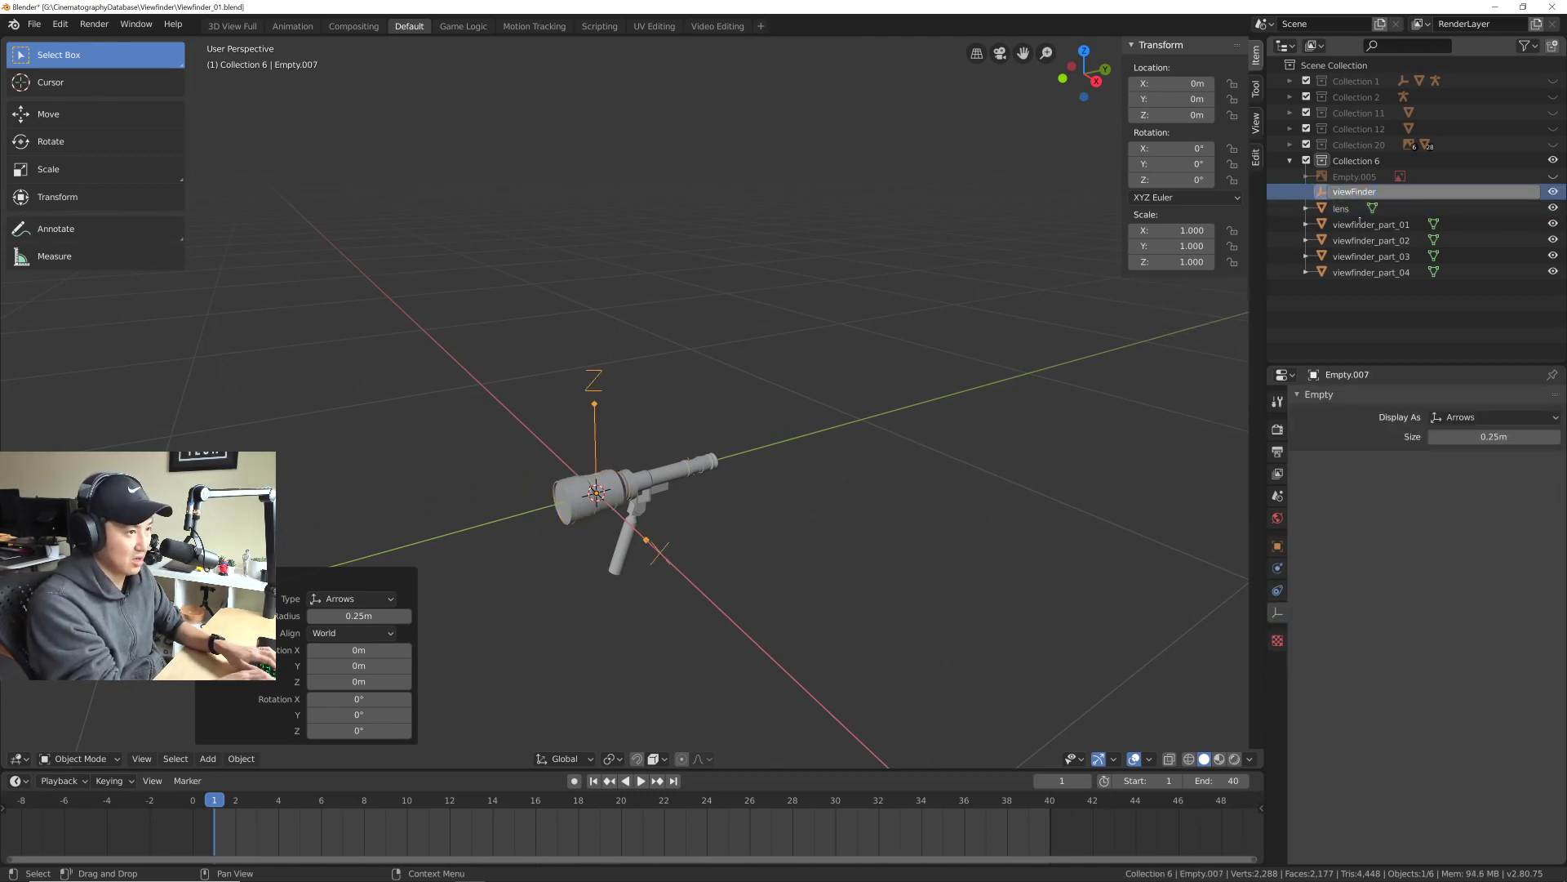
type("_nul;l")
key("Return")
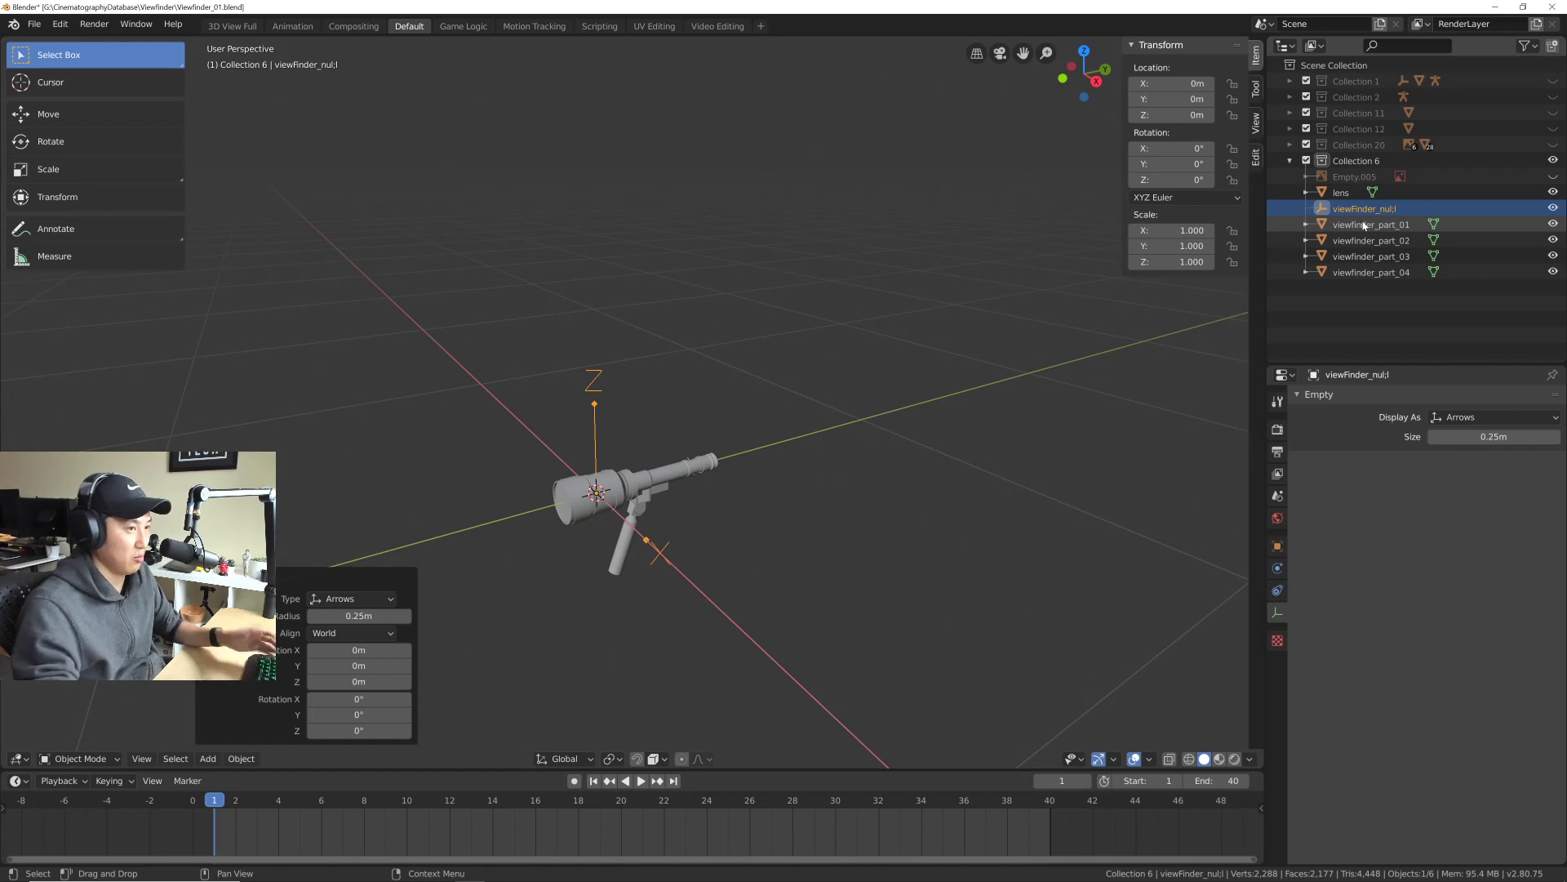
double_click(1371, 208)
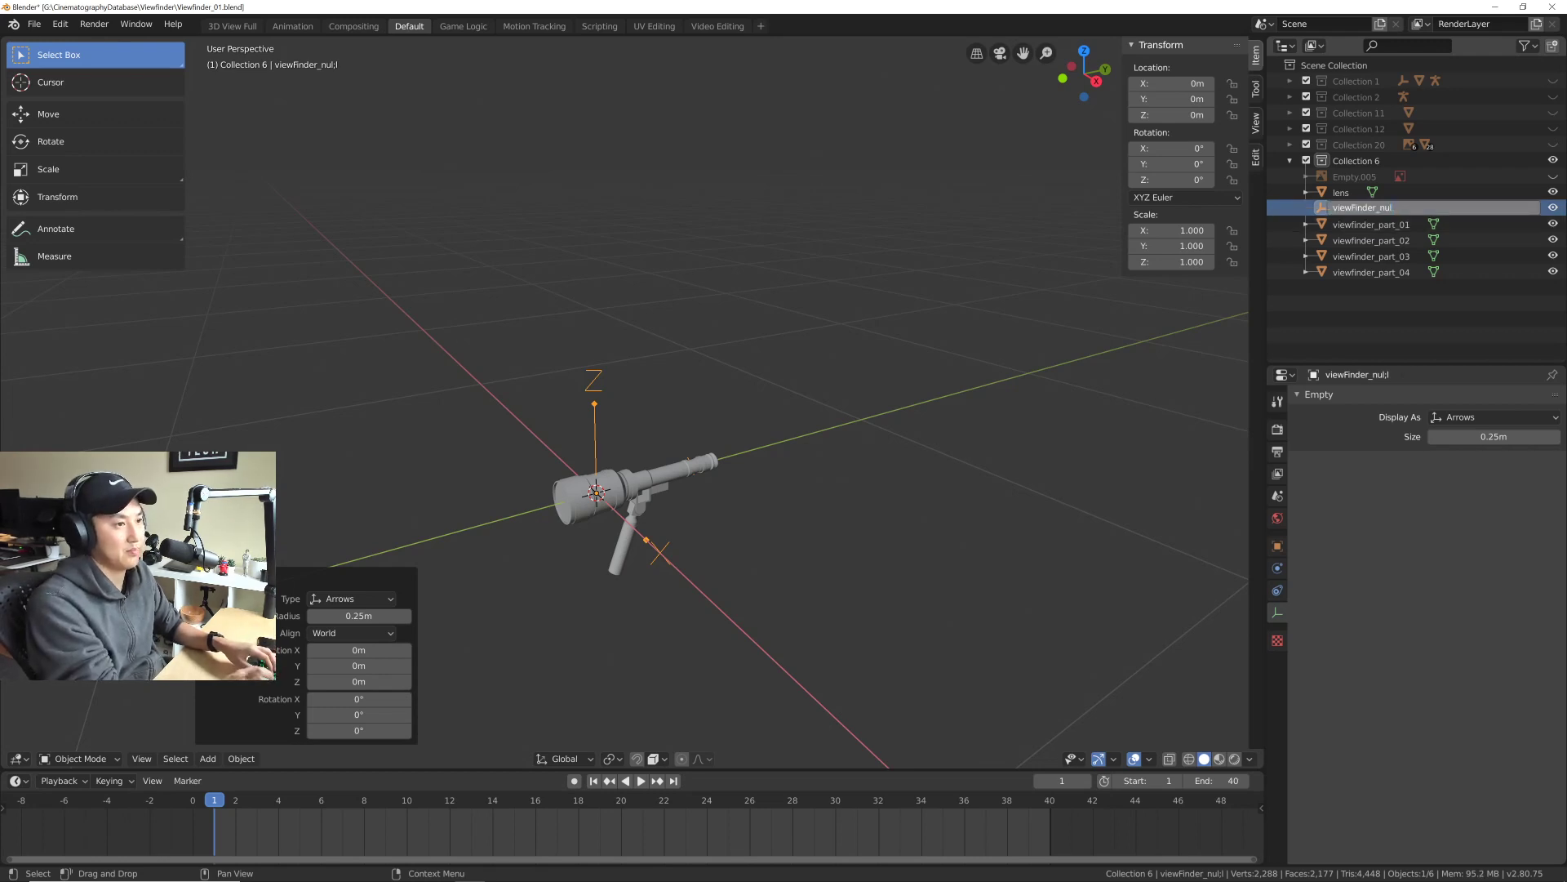
type("viewFinder_null")
key("Return")
Step: Parent the lens object to viewFinder_null and expand the empty's hierarchy in the outliner
middle_click_drag(722, 453, 717, 420)
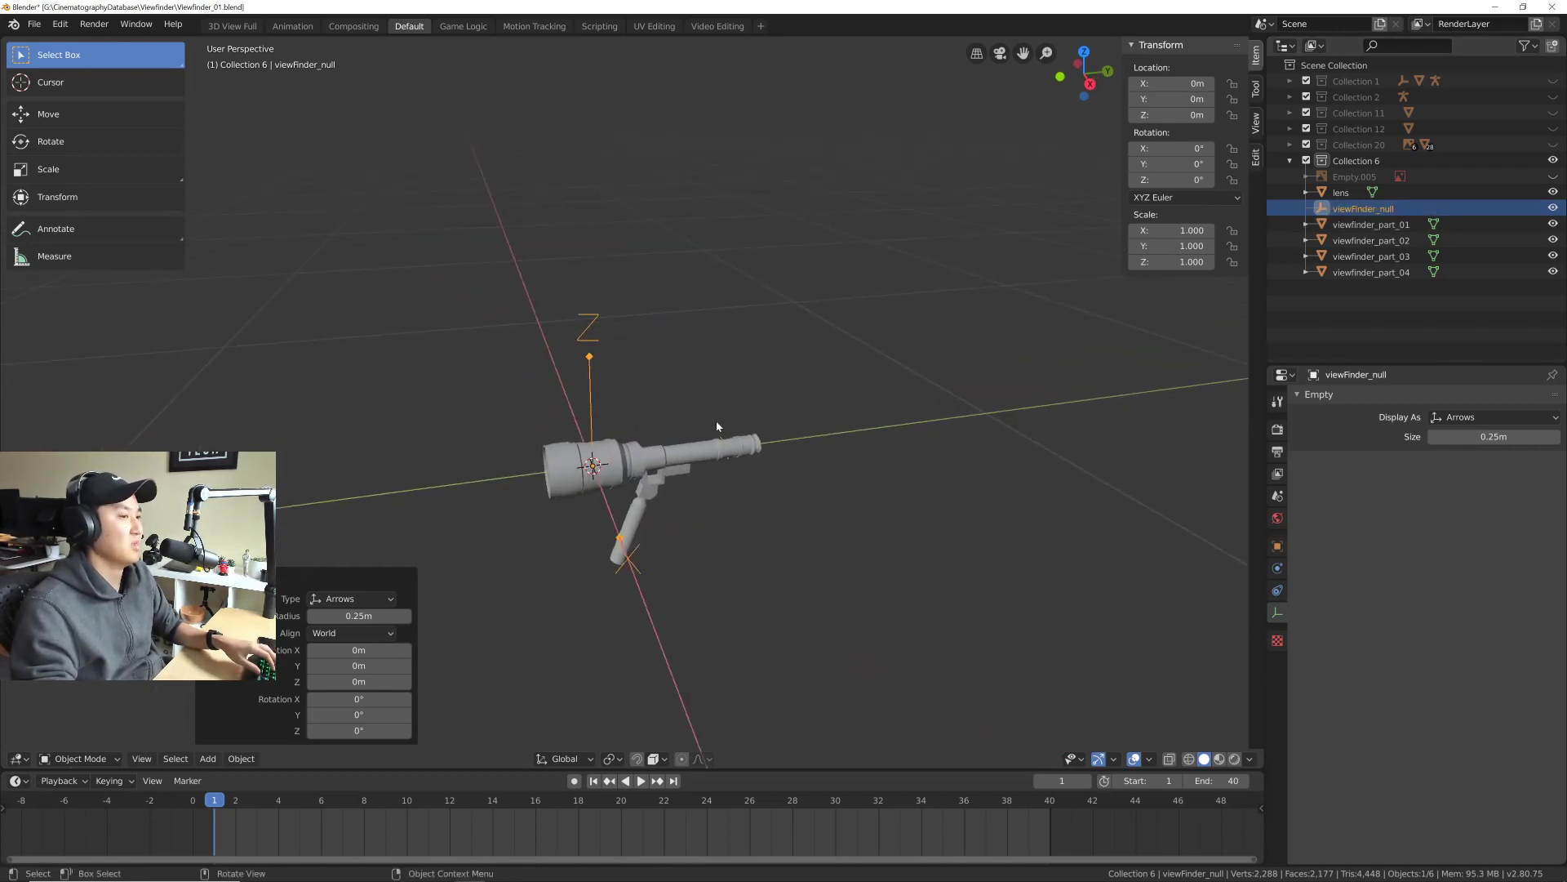
left_click(1343, 193)
left_click(1359, 224, "ctrl")
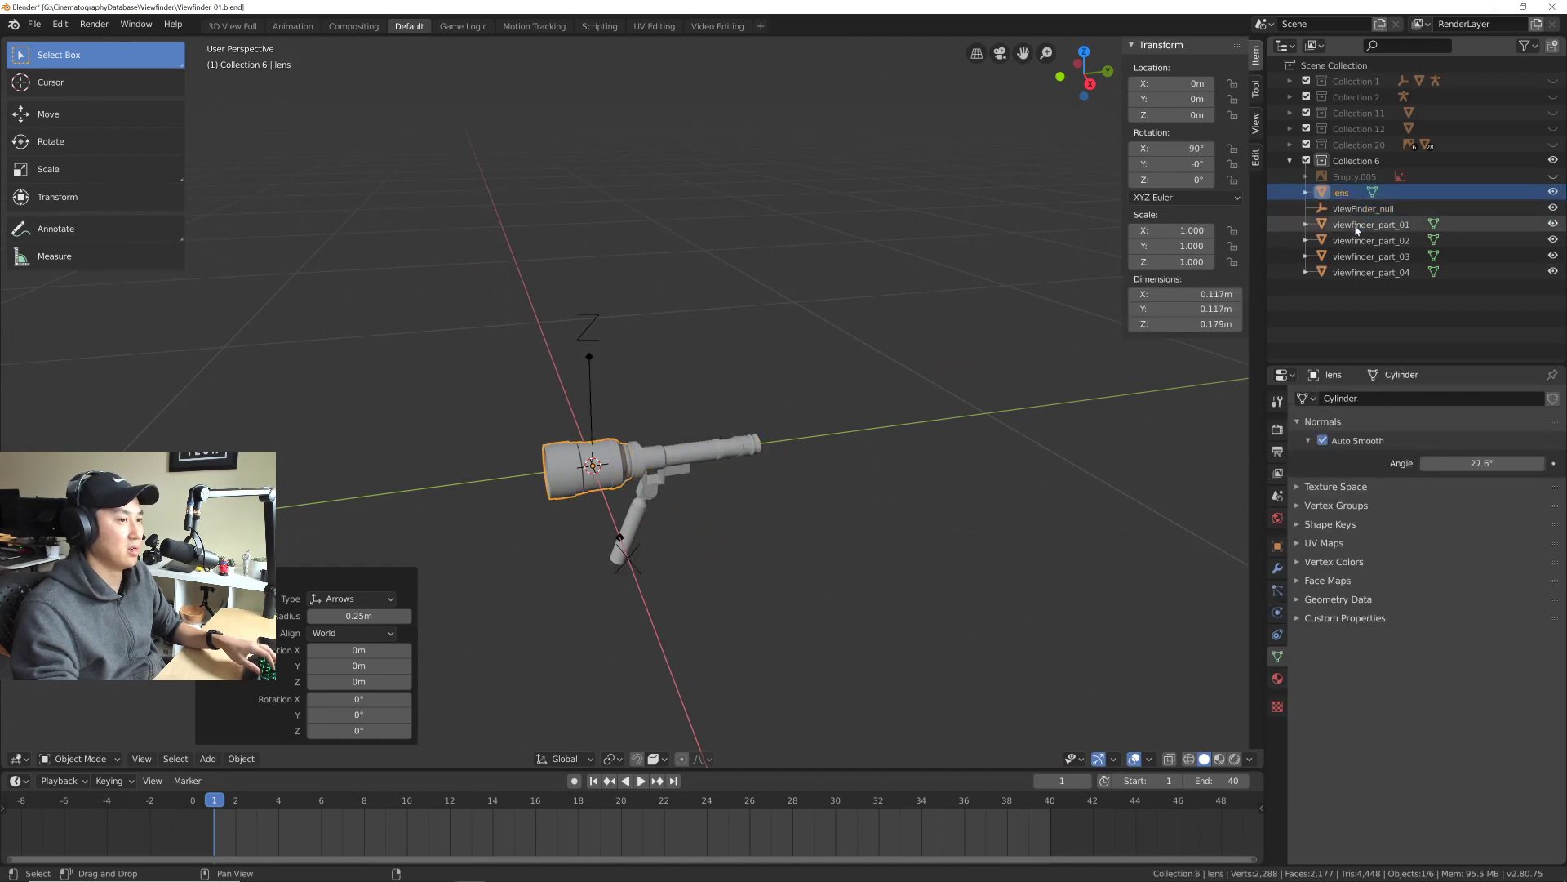
left_click(1359, 240, "ctrl")
left_click(1359, 256, "ctrl")
left_click(1360, 272, "ctrl")
left_click_drag(1343, 193, 1353, 207)
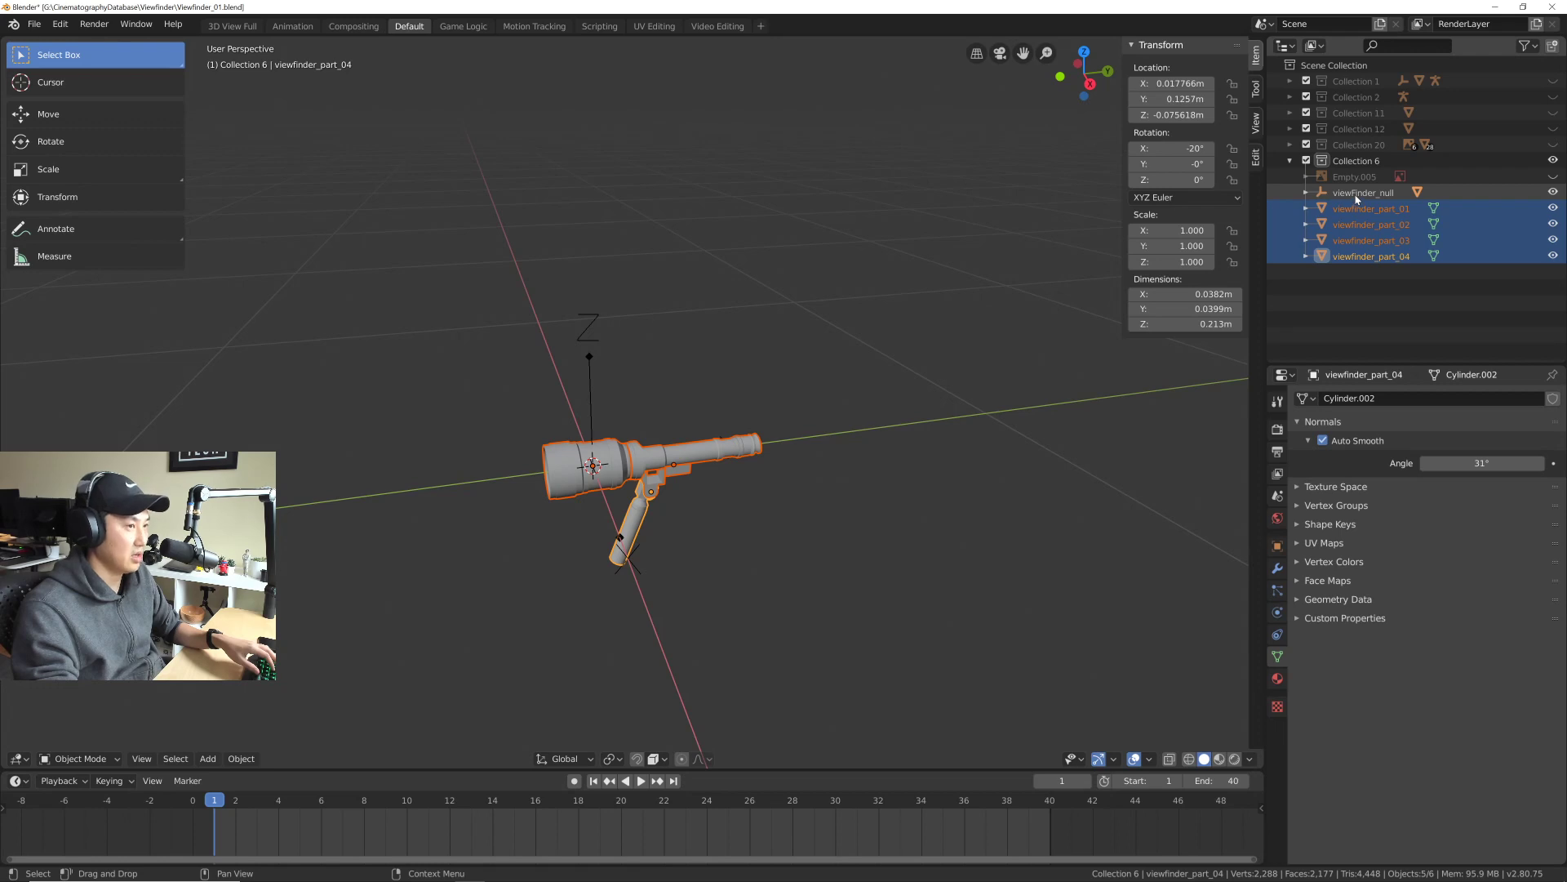
left_click(1351, 196)
left_click(1308, 193)
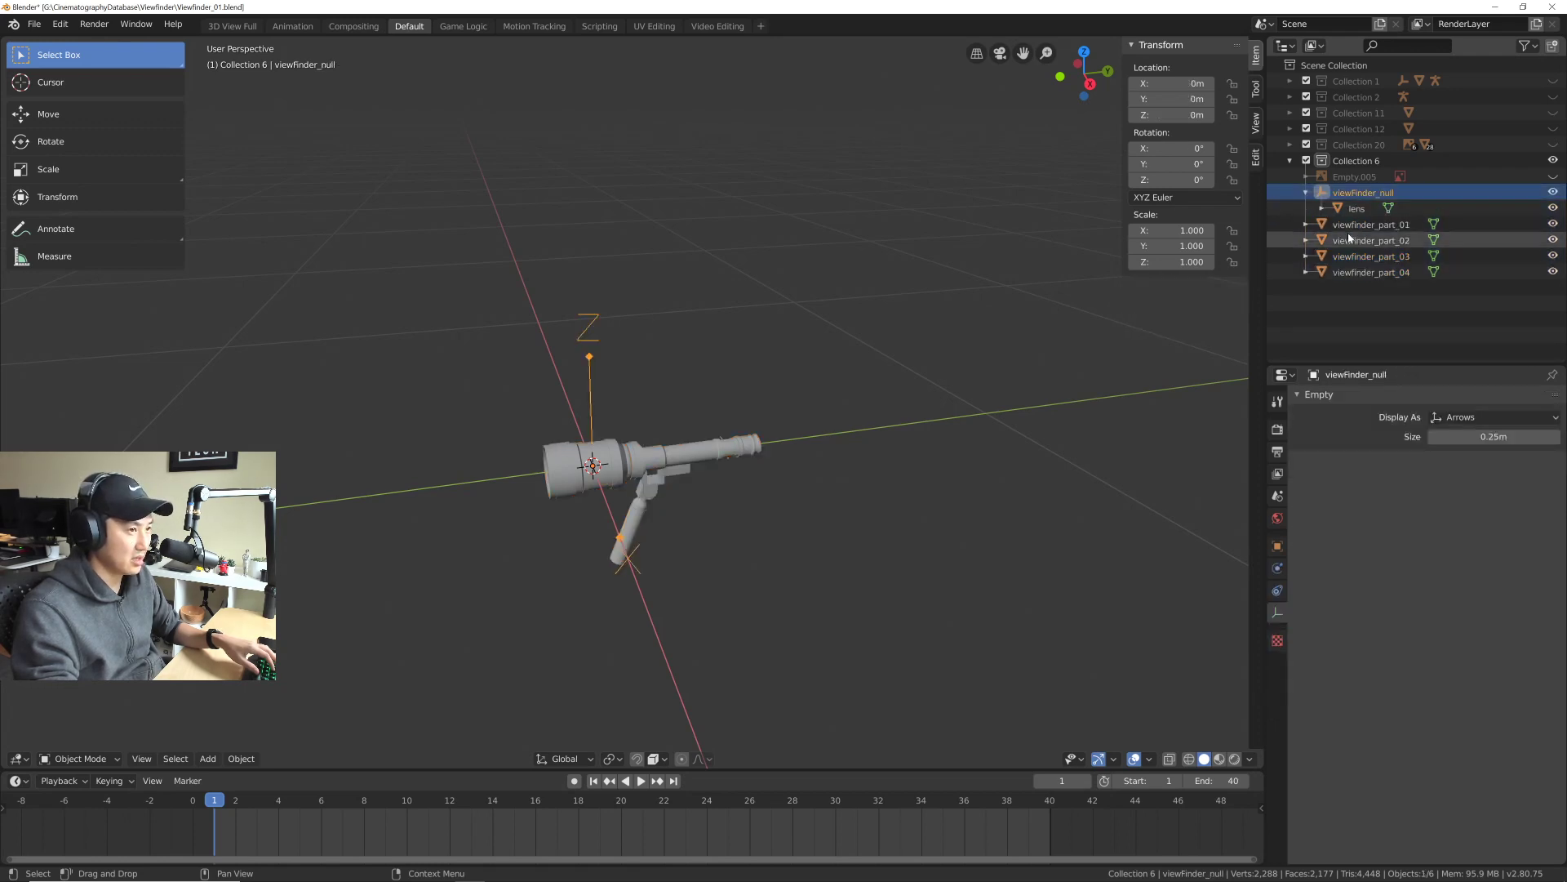
Step: Parent viewfinder_part_01 through viewfinder_part_04 to viewFinder_null, leaving the empty selected
left_click(1359, 224)
left_click(1359, 240, "ctrl")
left_click(1359, 257, "ctrl")
left_click(1360, 272, "ctrl")
left_click_drag(1365, 258, 1359, 196)
left_click(1372, 240)
left_click(1372, 257)
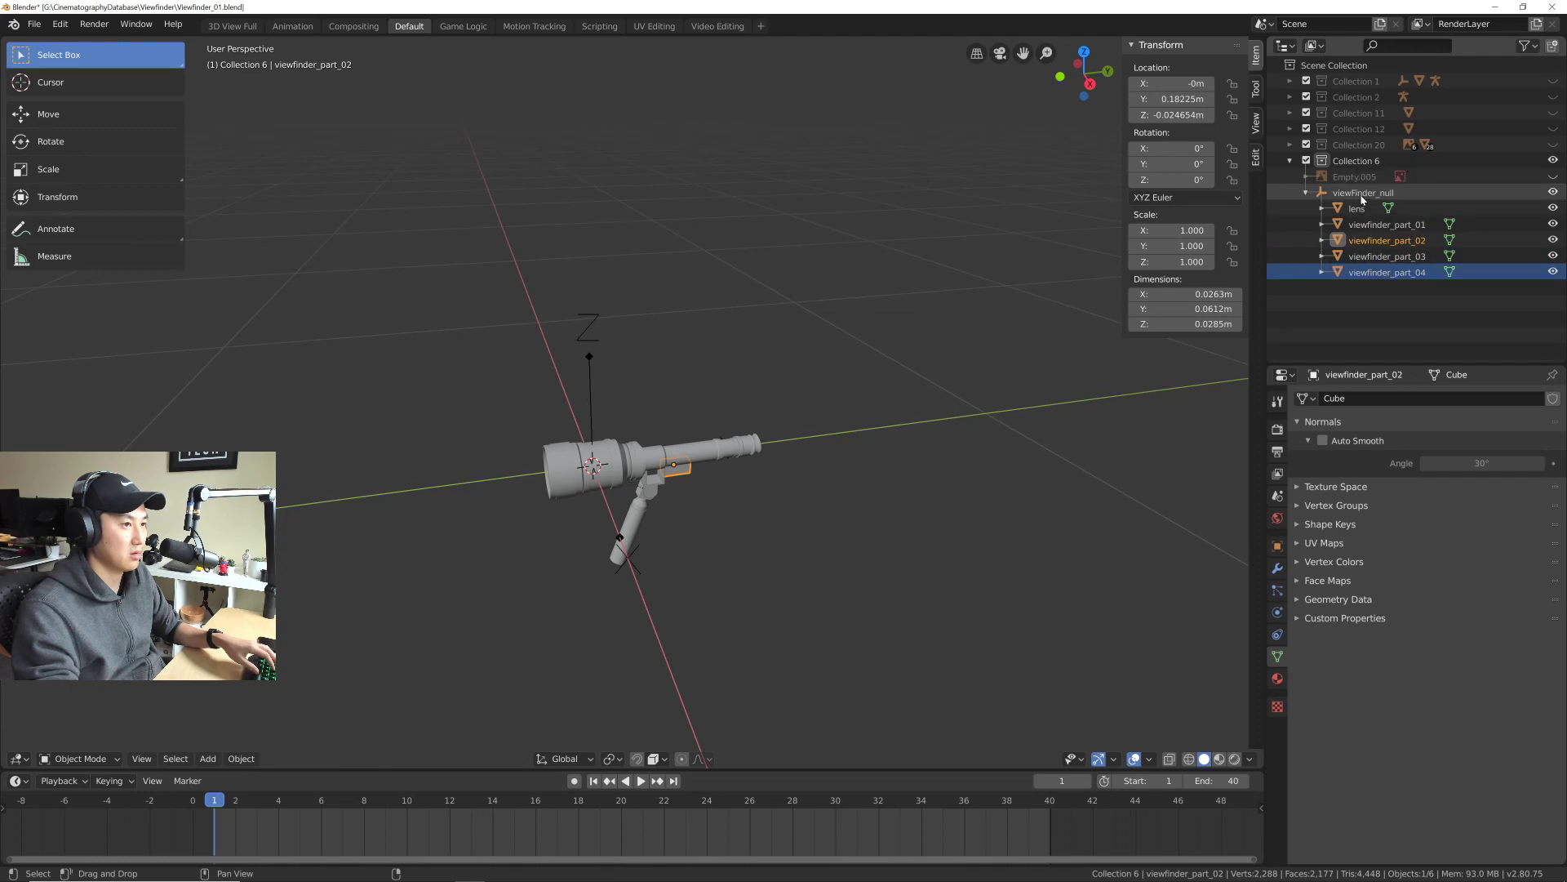
left_click(1363, 192)
middle_click_drag(890, 359, 748, 435)
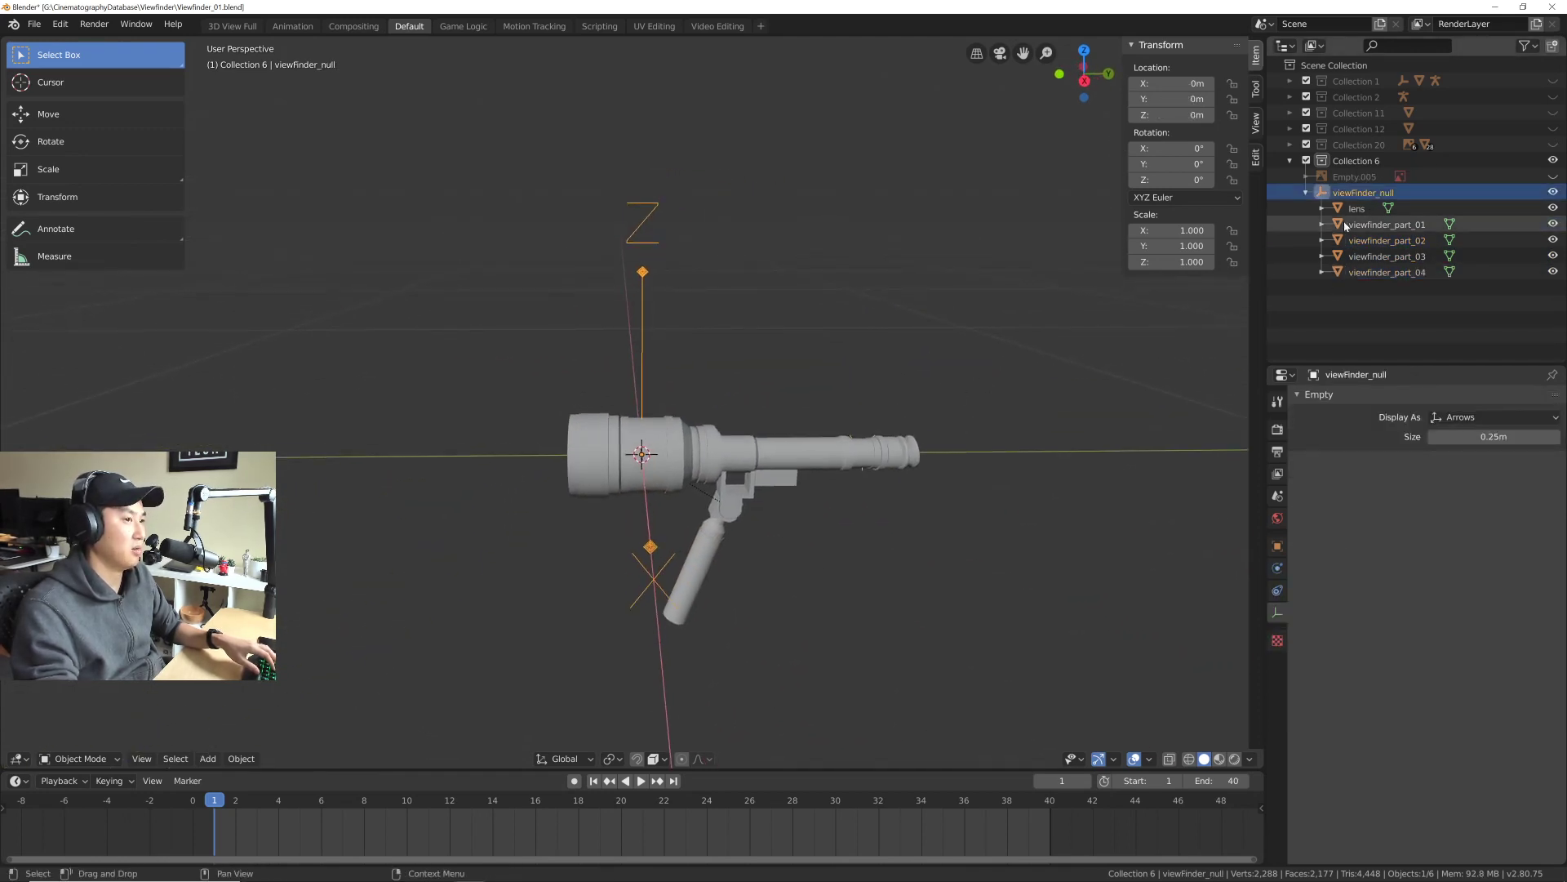
Step: Move the lens and four viewfinder parts about -0.083 m in Y and 0.167 m in Z, placing the handle over the empty
left_click(1357, 208)
left_click(1387, 224, "ctrl")
left_click(1387, 240, "ctrl")
left_click(1387, 257, "ctrl")
left_click(1372, 272, "ctrl")
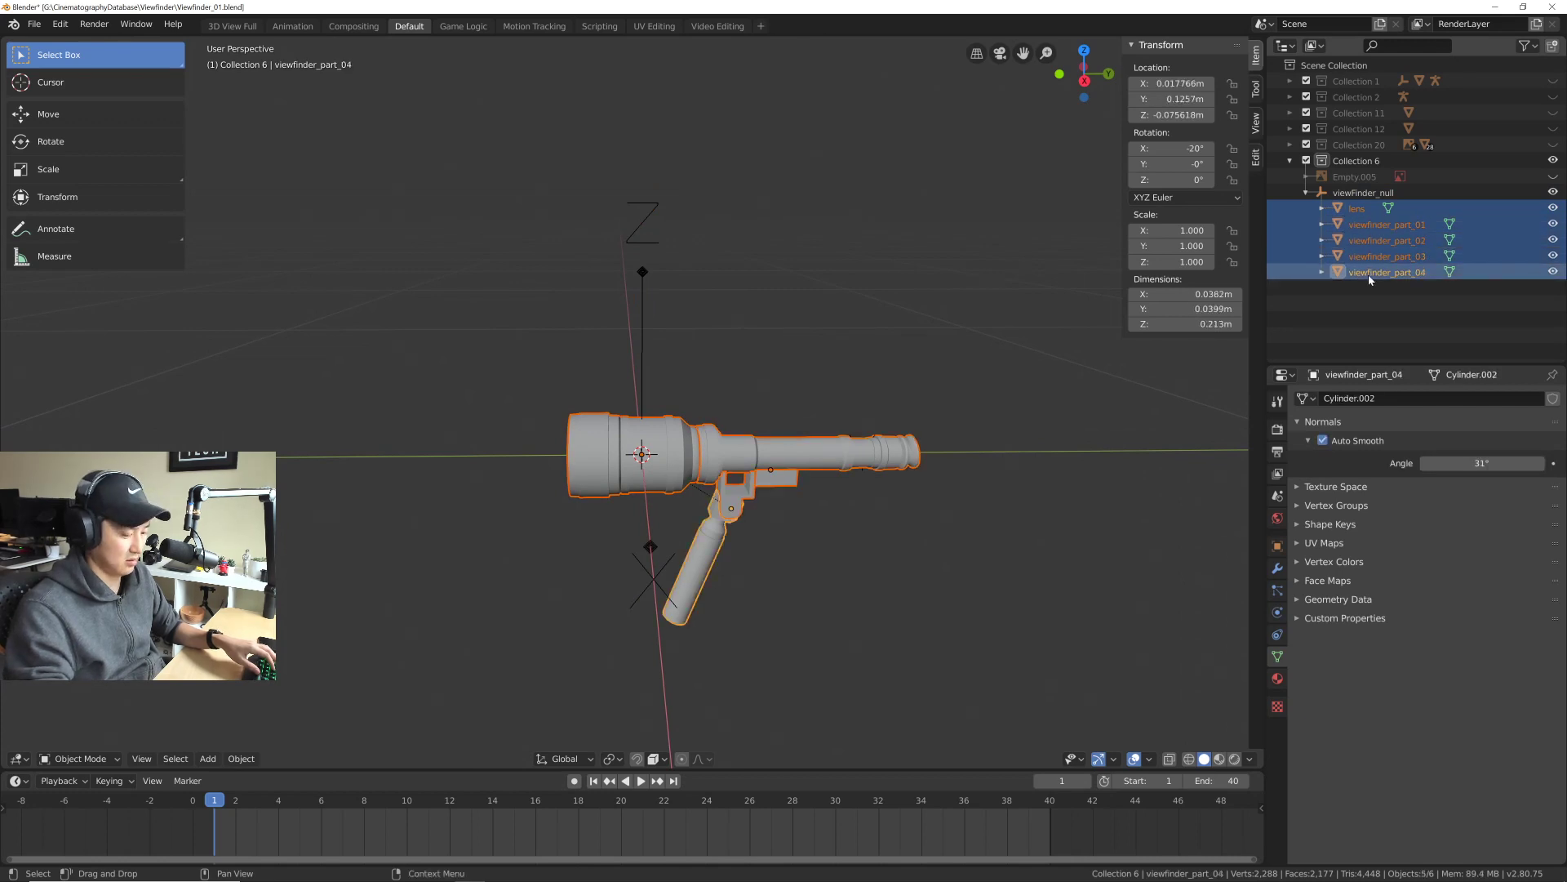
middle_click_drag(869, 472, 761, 549)
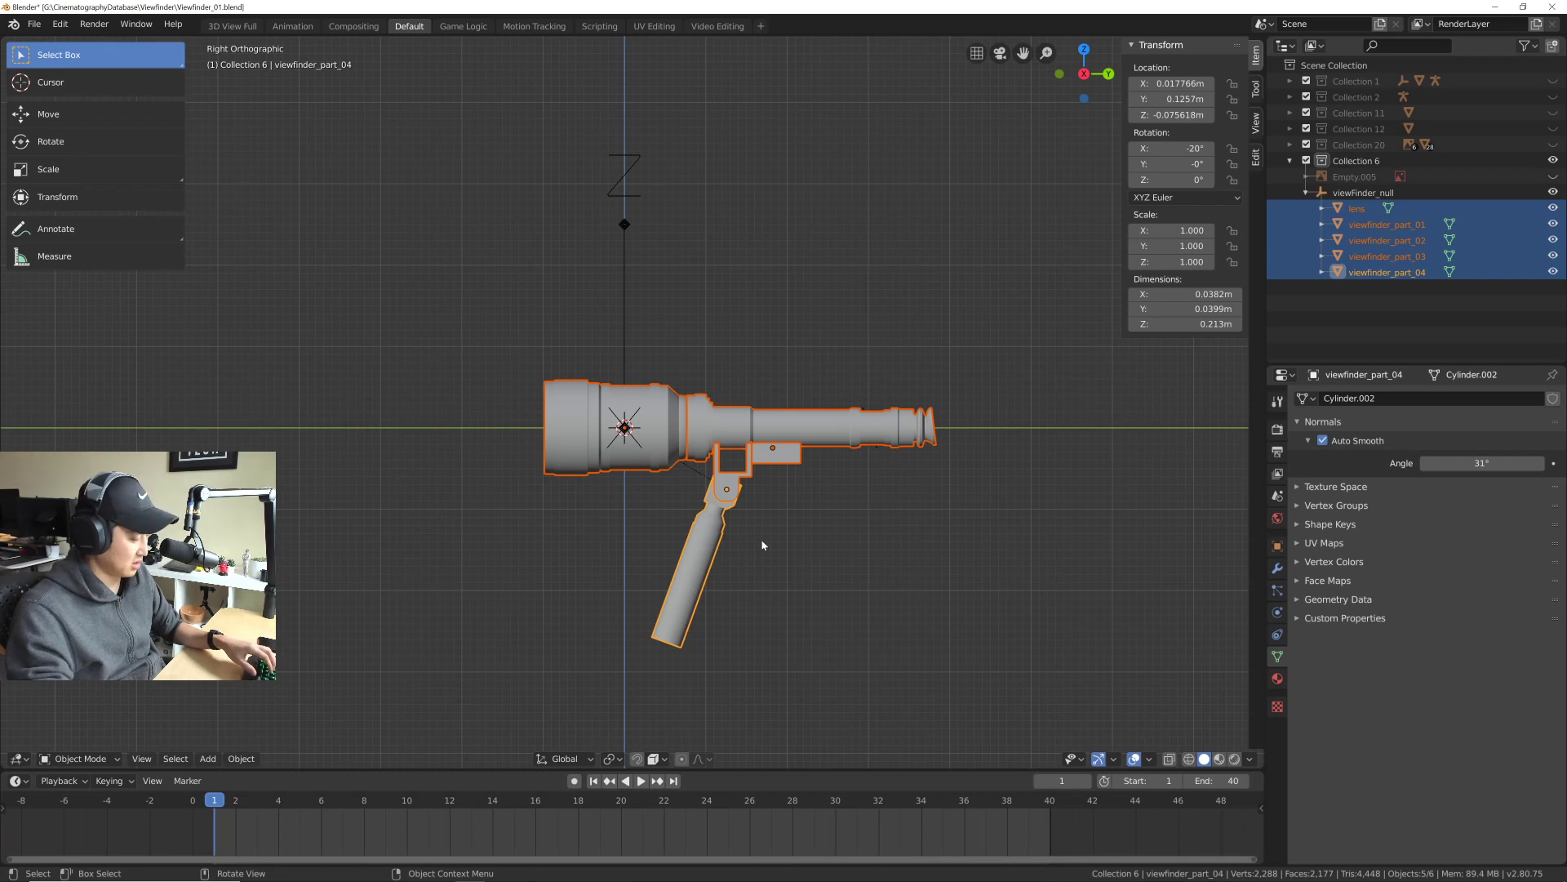
key("g")
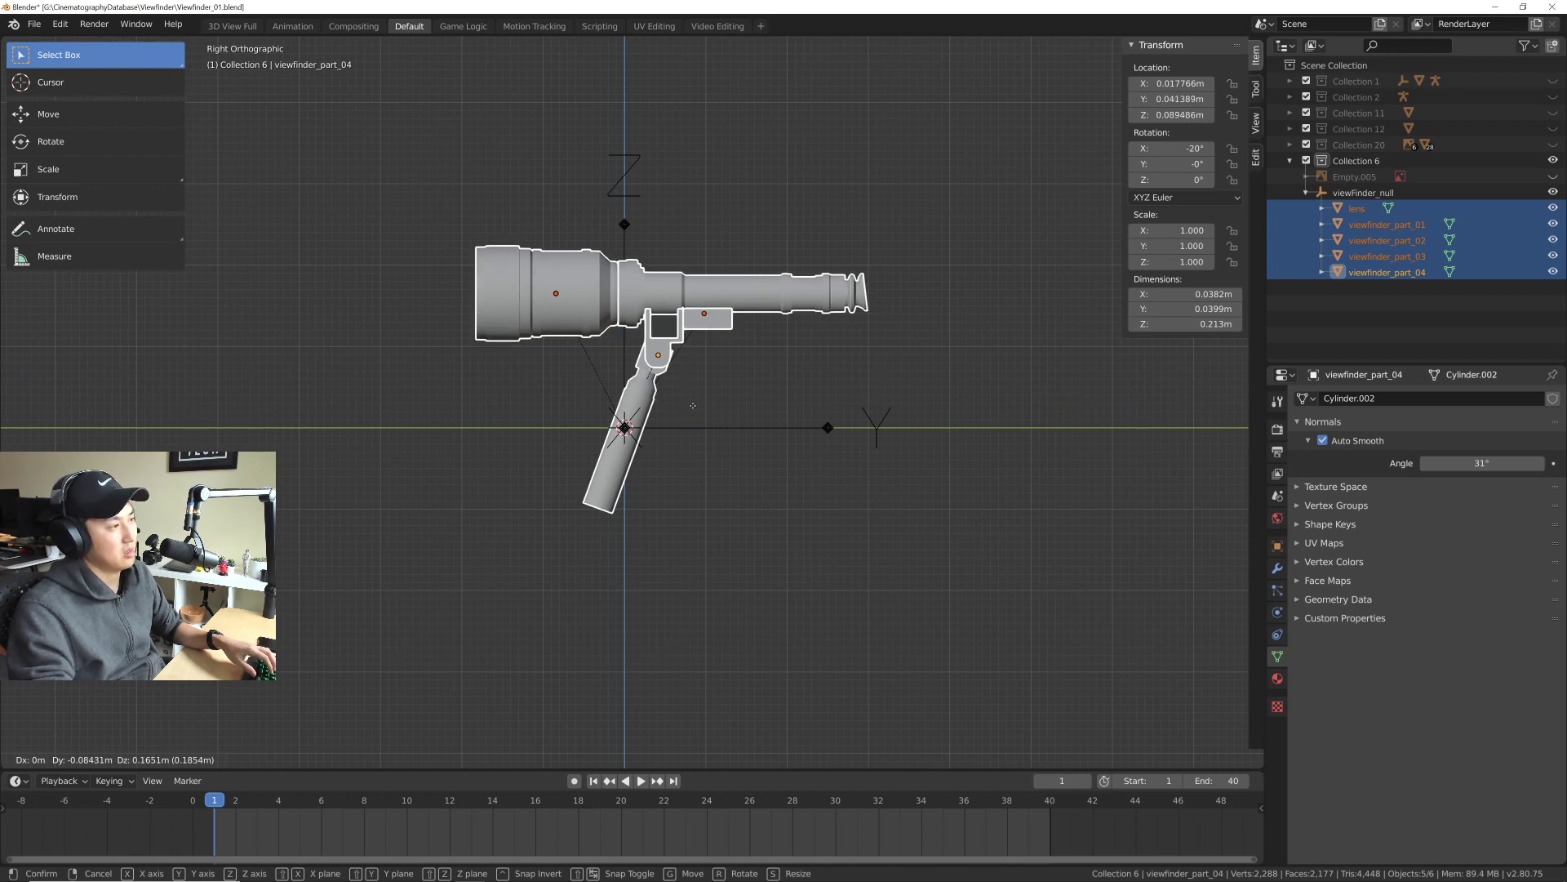
left_click(695, 403)
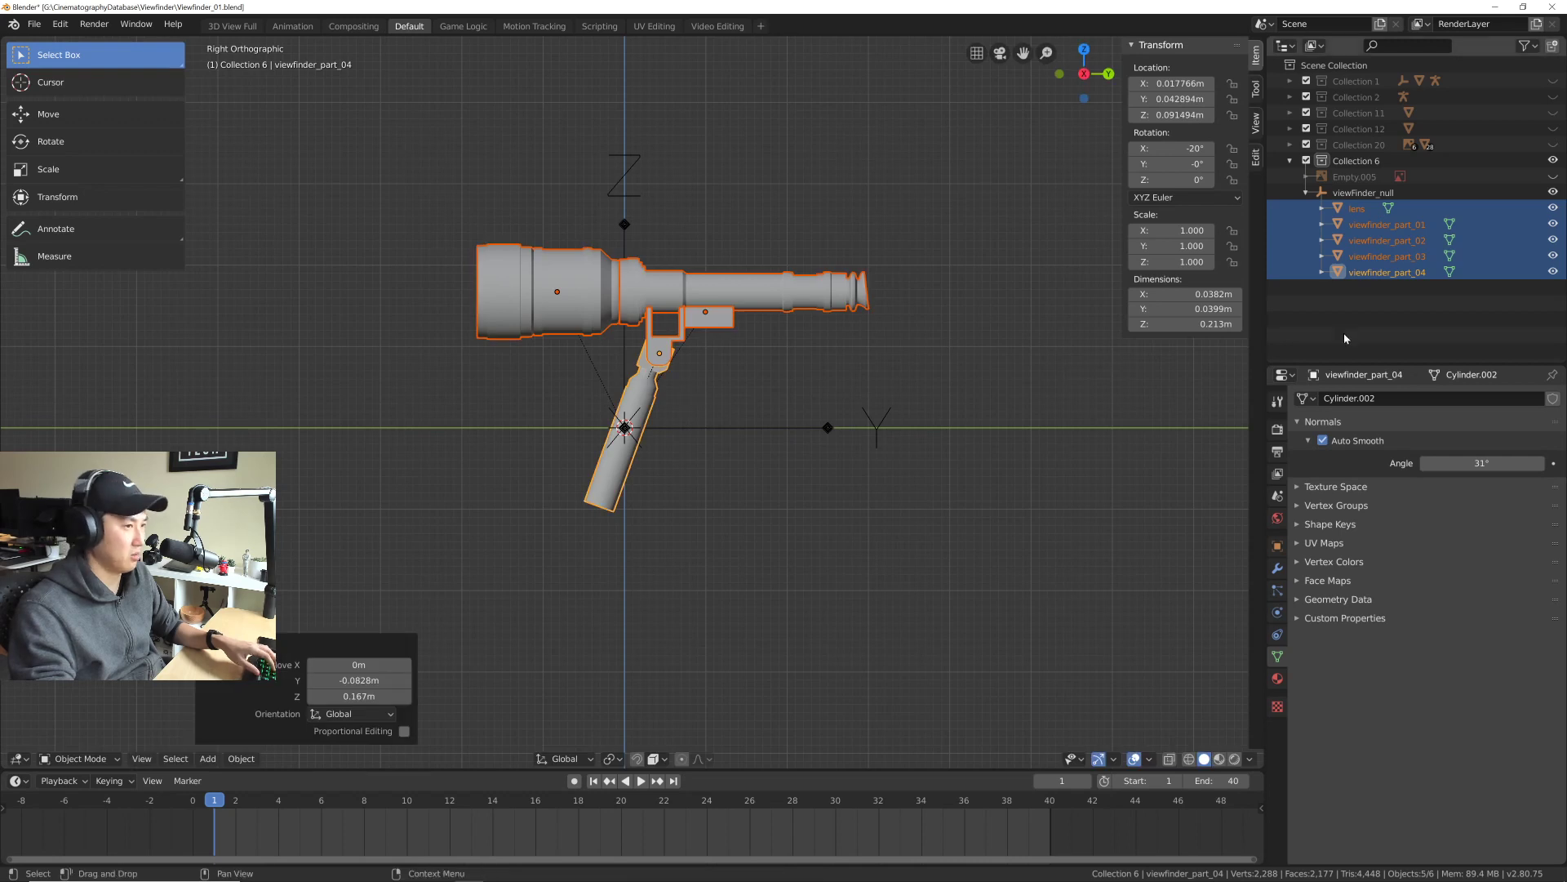
Step: Nudge the selected viewfinder parts about -0.0015 m in Y and 0.006 m in Z to centre the handle on the empty
key("g")
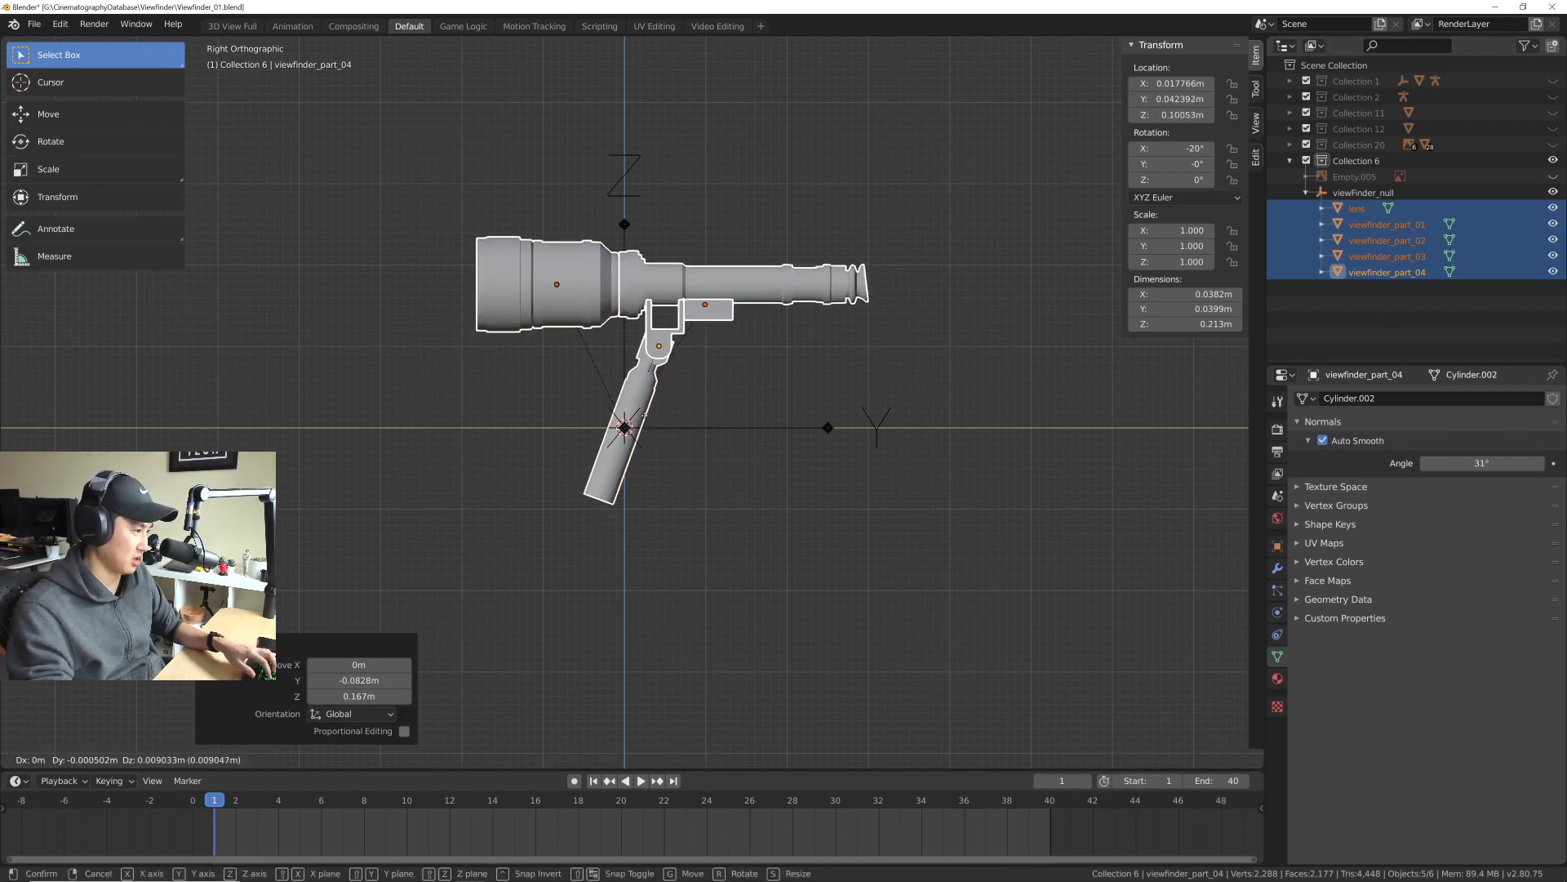
left_click(651, 426)
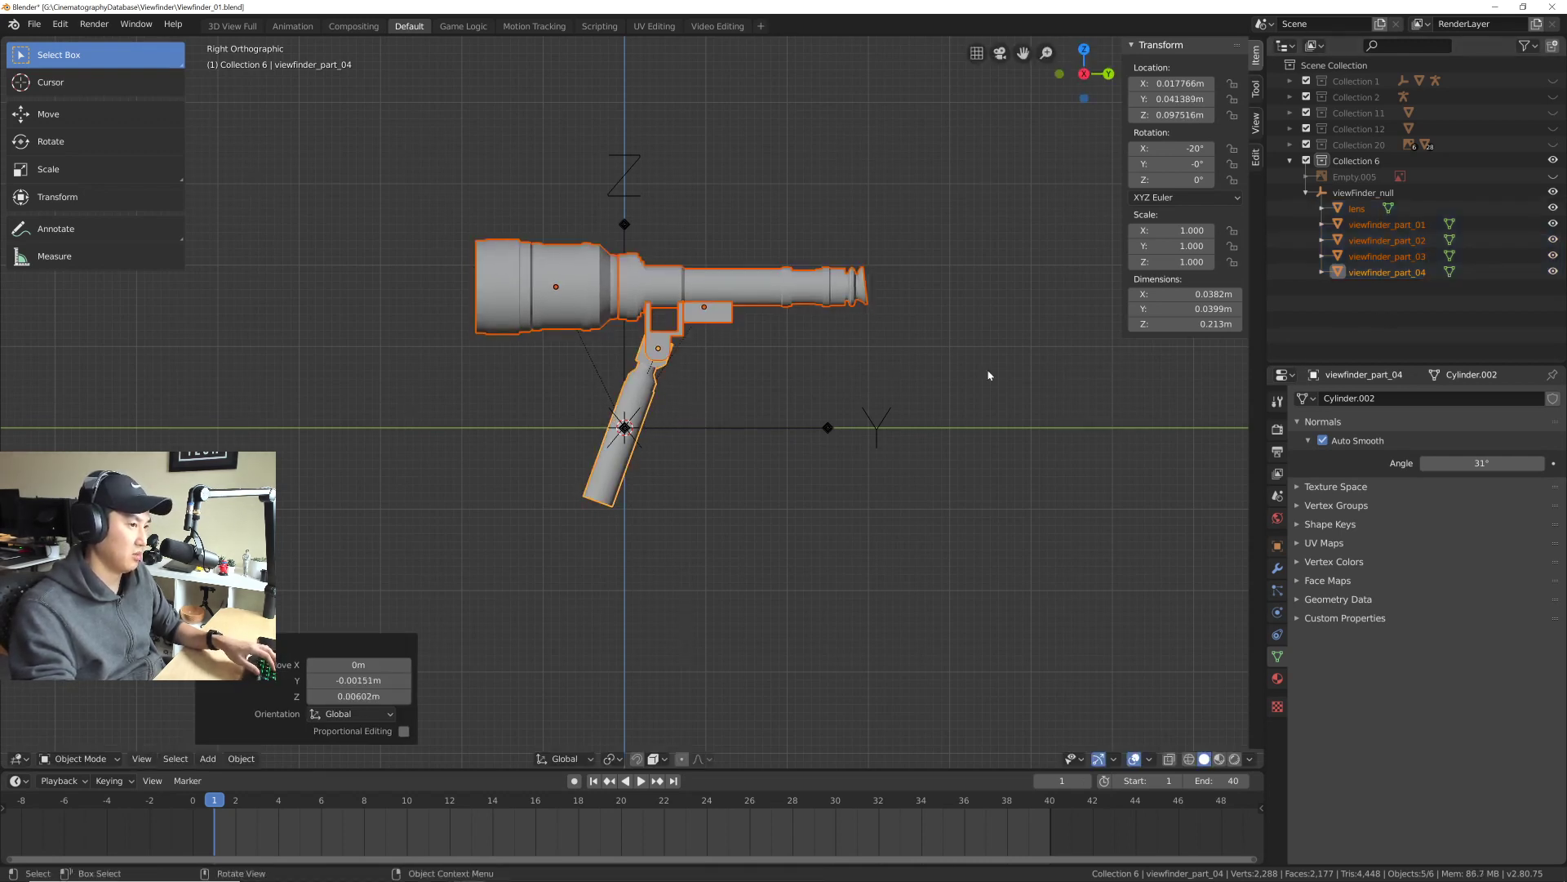
middle_click_drag(991, 372, 996, 461, "shift")
scroll(704, 473, "down", 3)
middle_click_drag(704, 472, 709, 496, "shift")
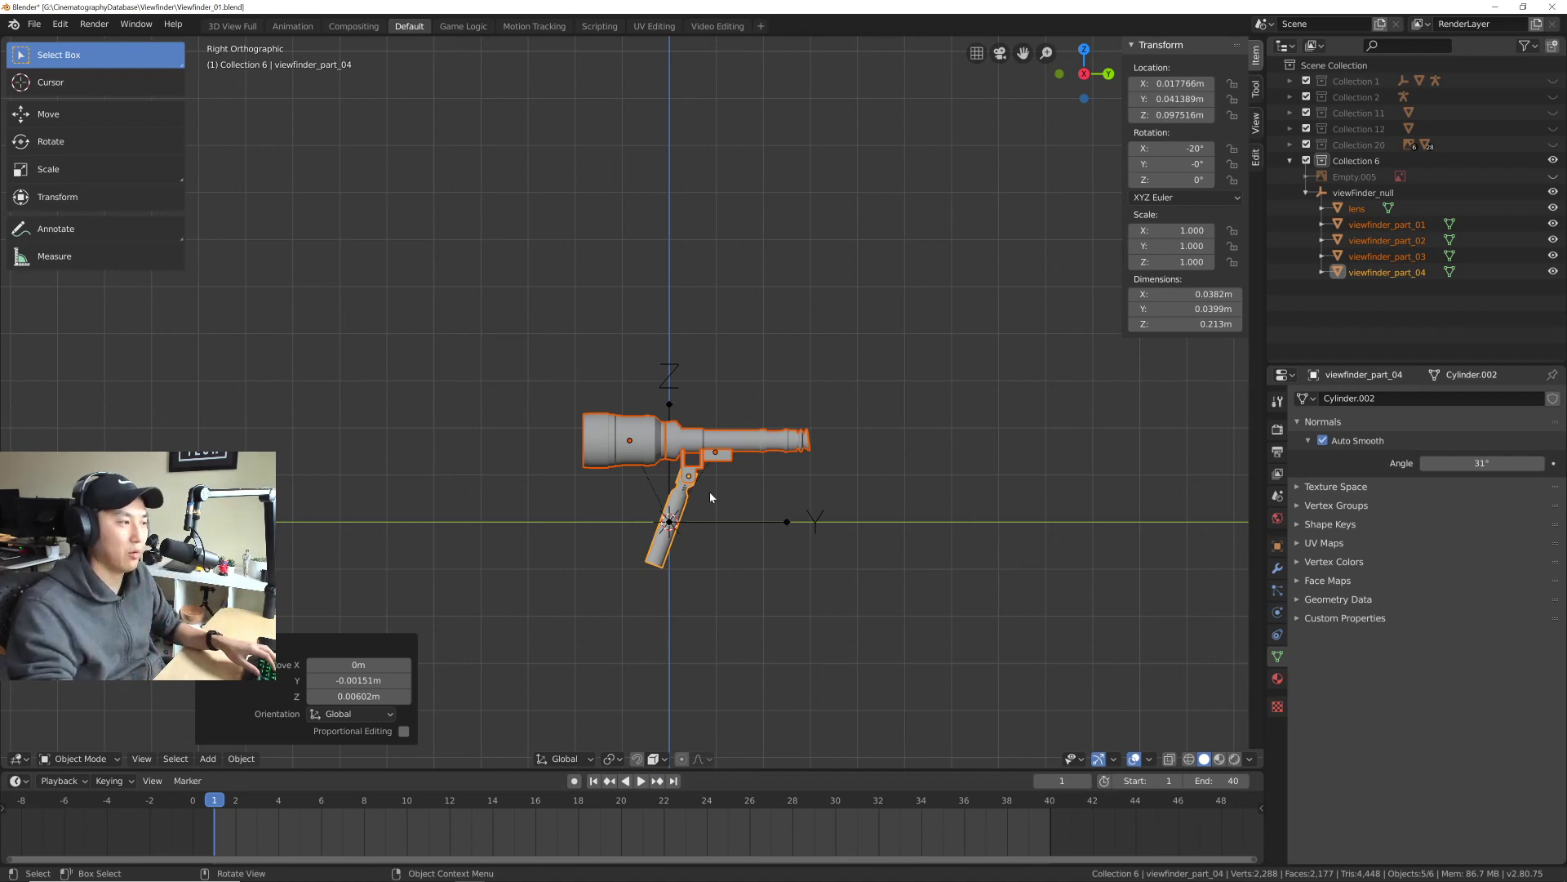
scroll(711, 496, "up", 4)
scroll(690, 547, "up", 2, "shift")
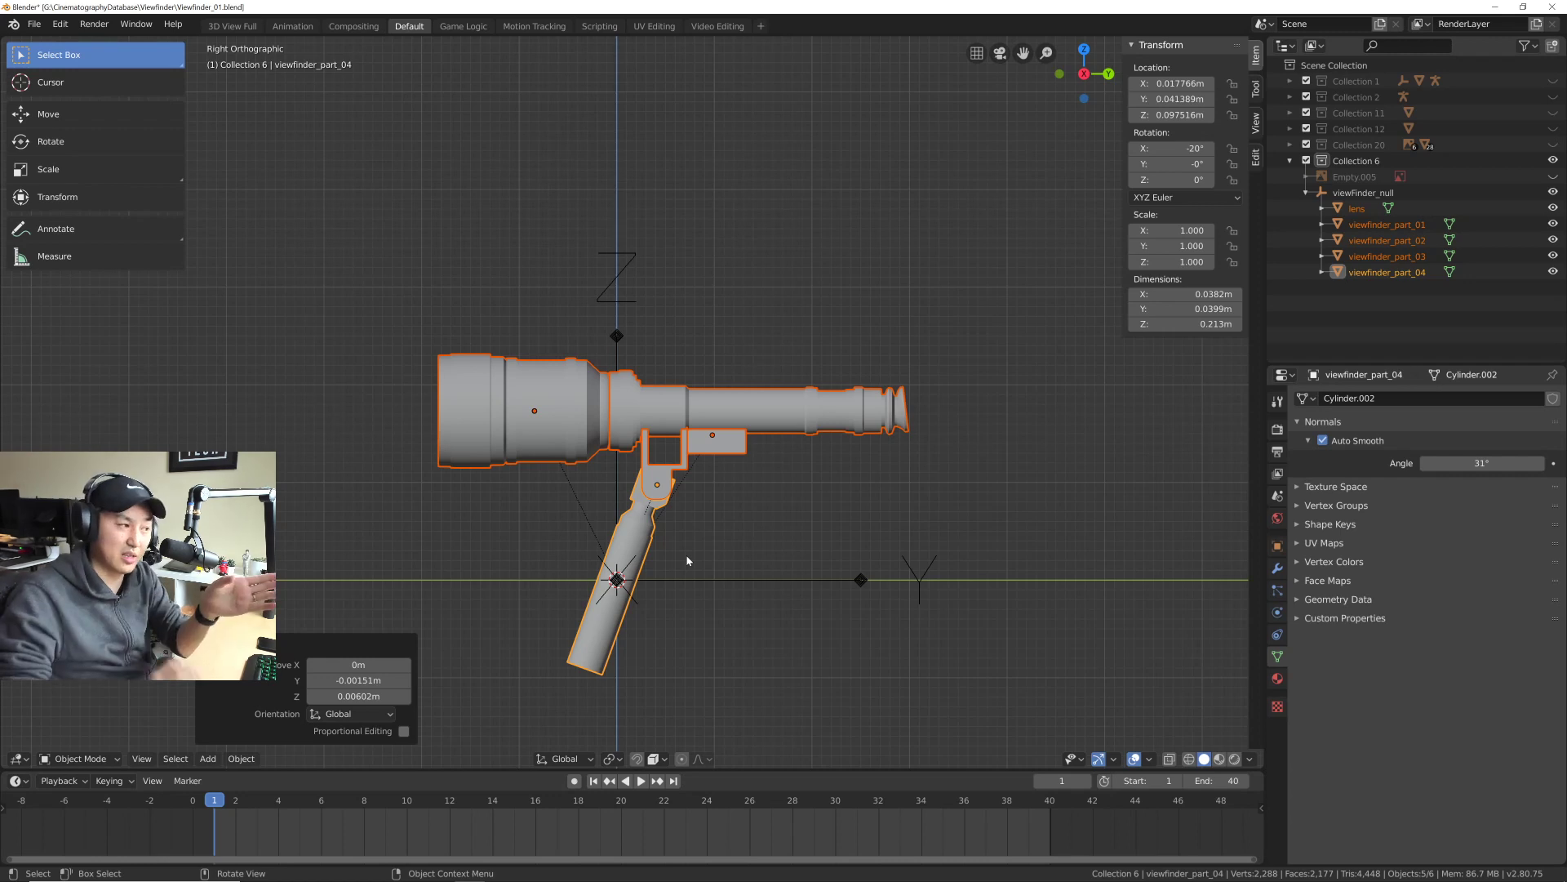
Step: Collapse the viewFinder_null hierarchy and rename Collection 6 to viewFinder
left_click(1306, 193)
left_click(1363, 193)
key("KP_Decimal")
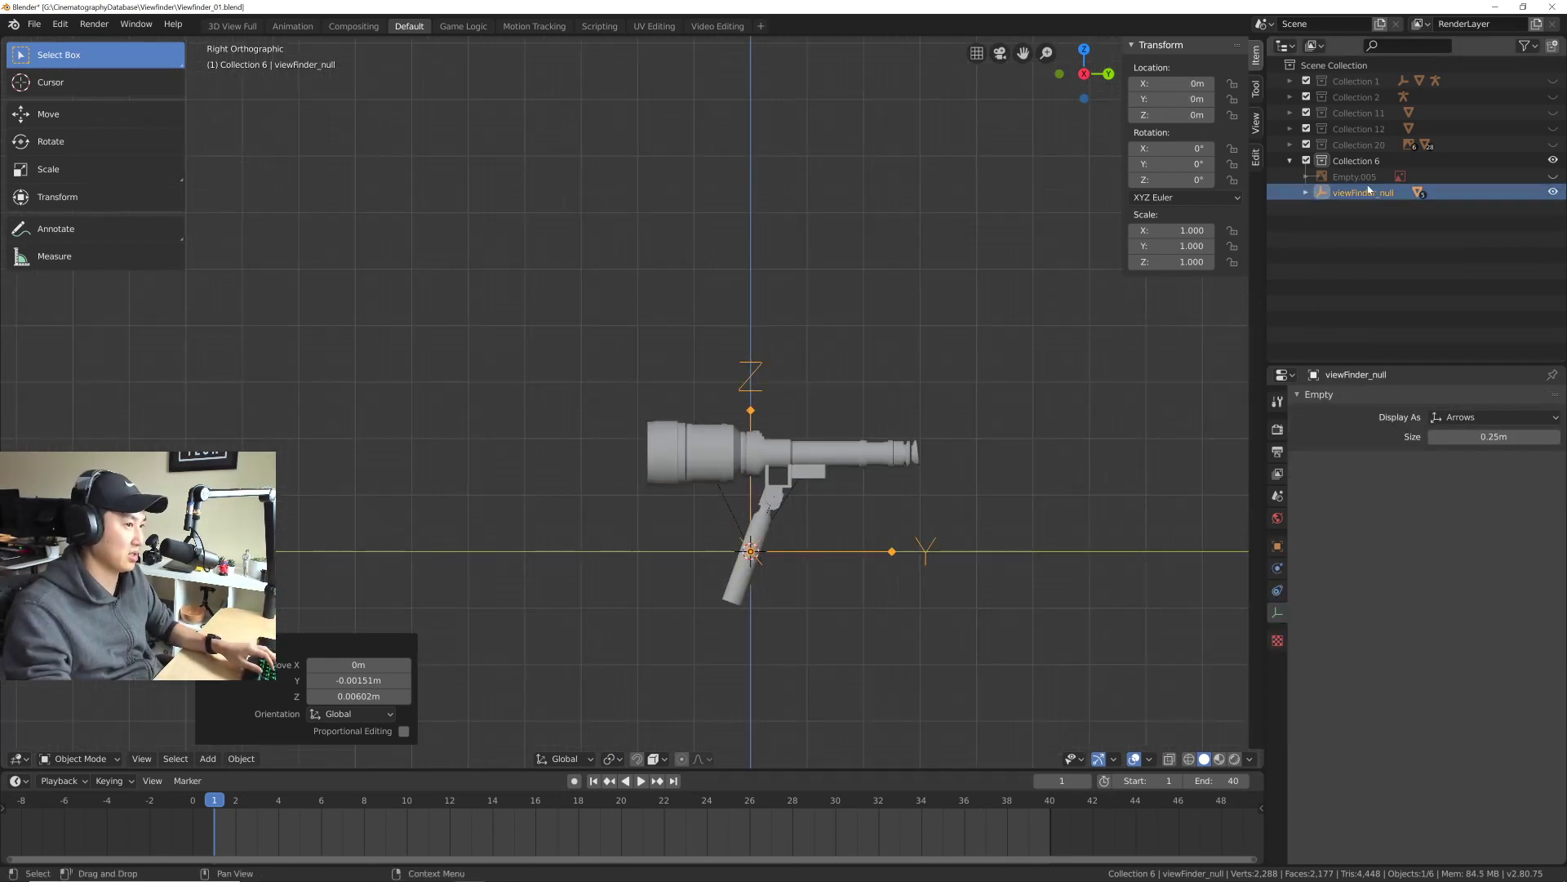
left_click(1355, 161)
double_click(1355, 160)
type("vi")
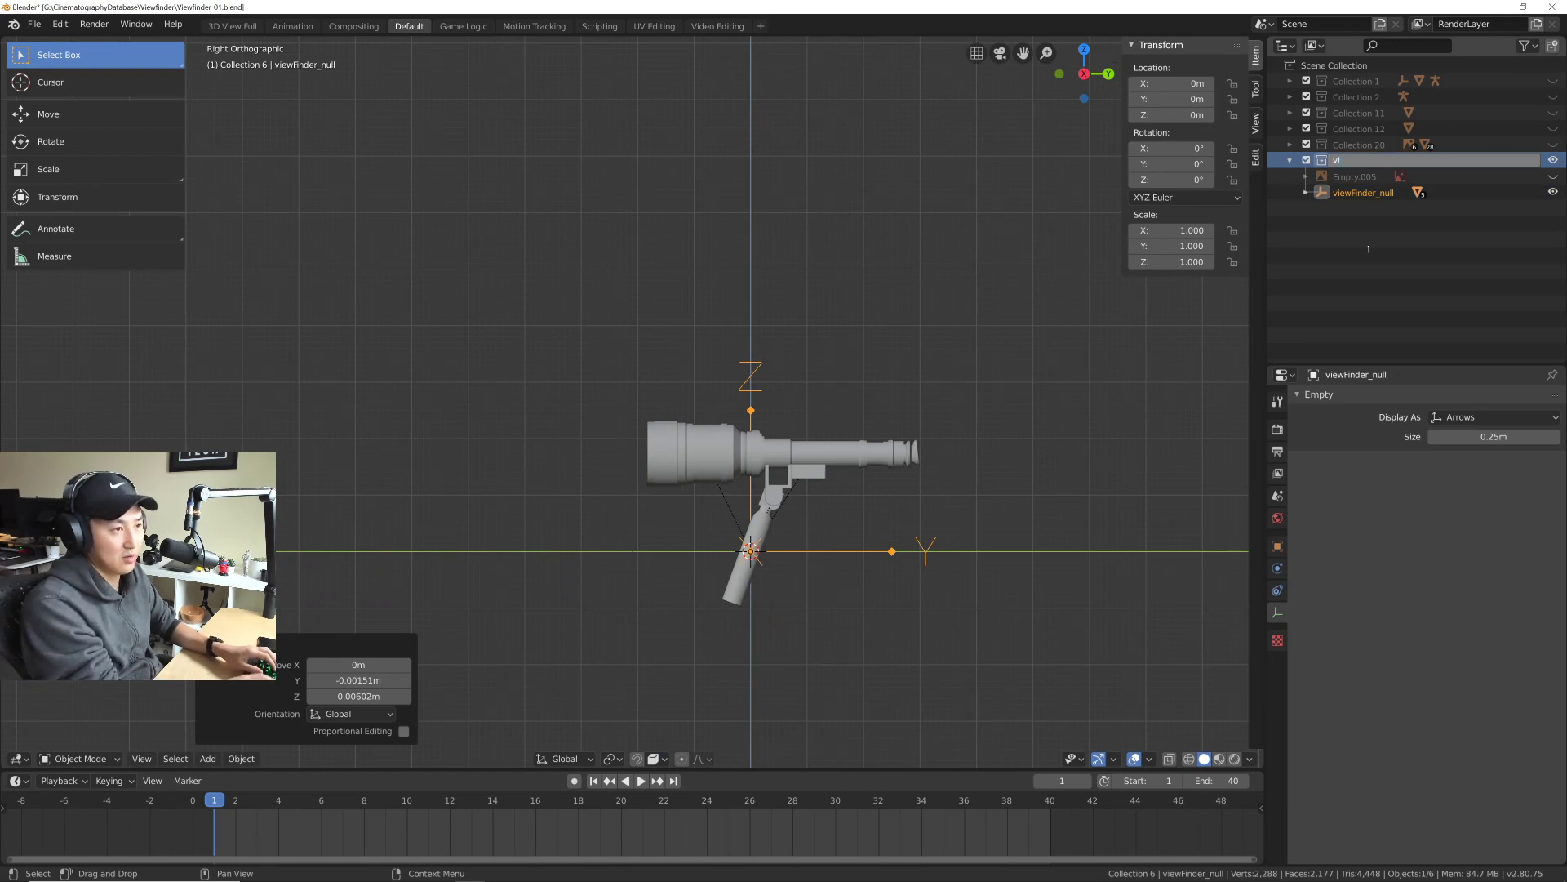
type("ewFinder")
key("Return")
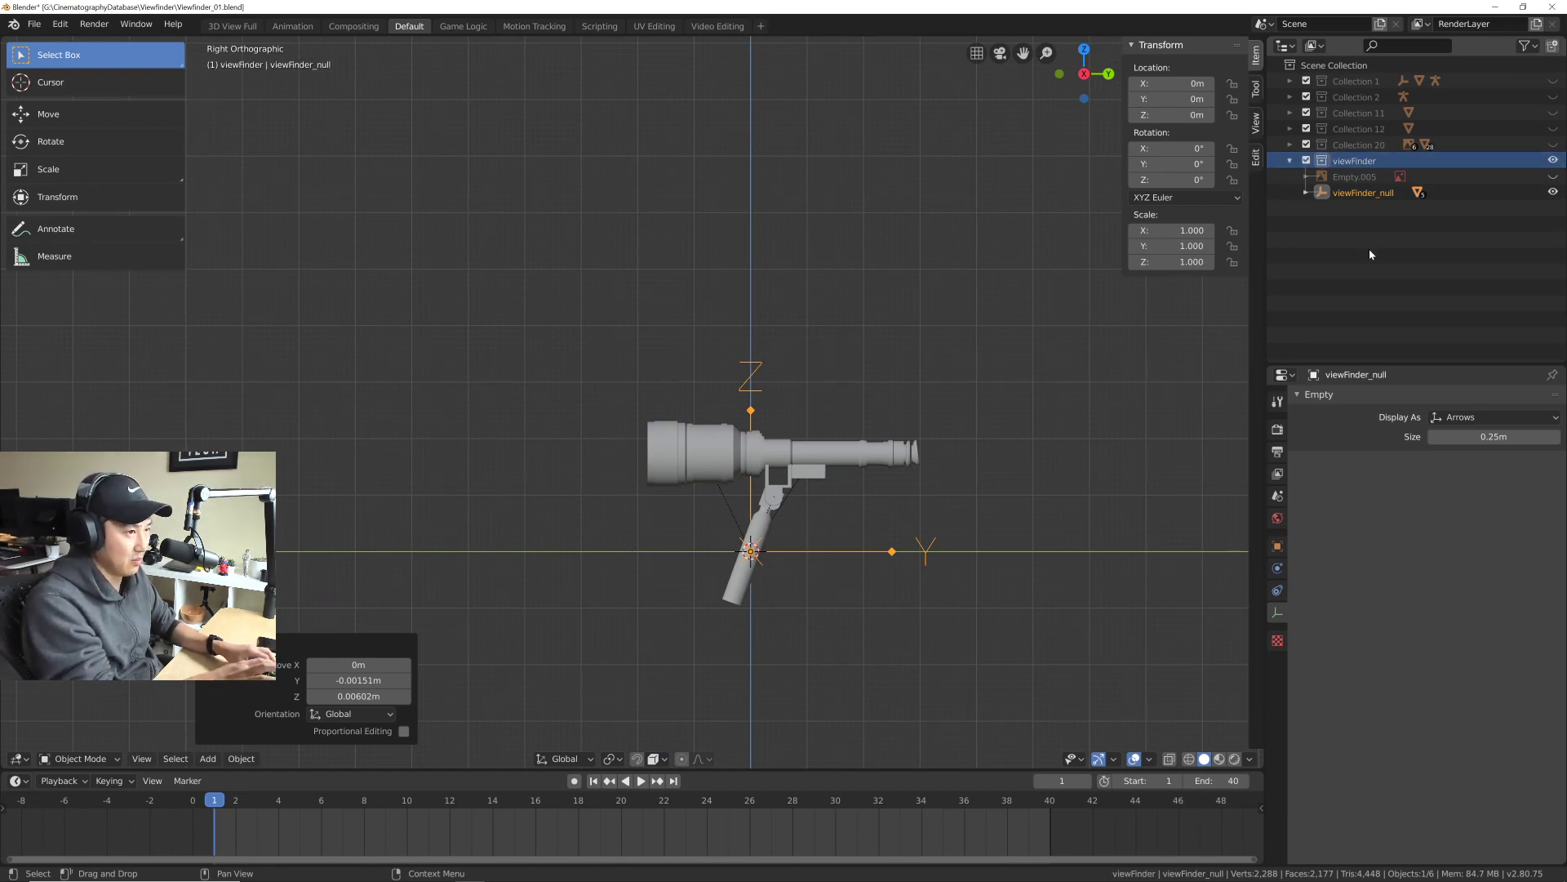
Step: Save the current file Viewfinder_01.blend
key("KP_Decimal")
scroll(732, 539, "down", 2)
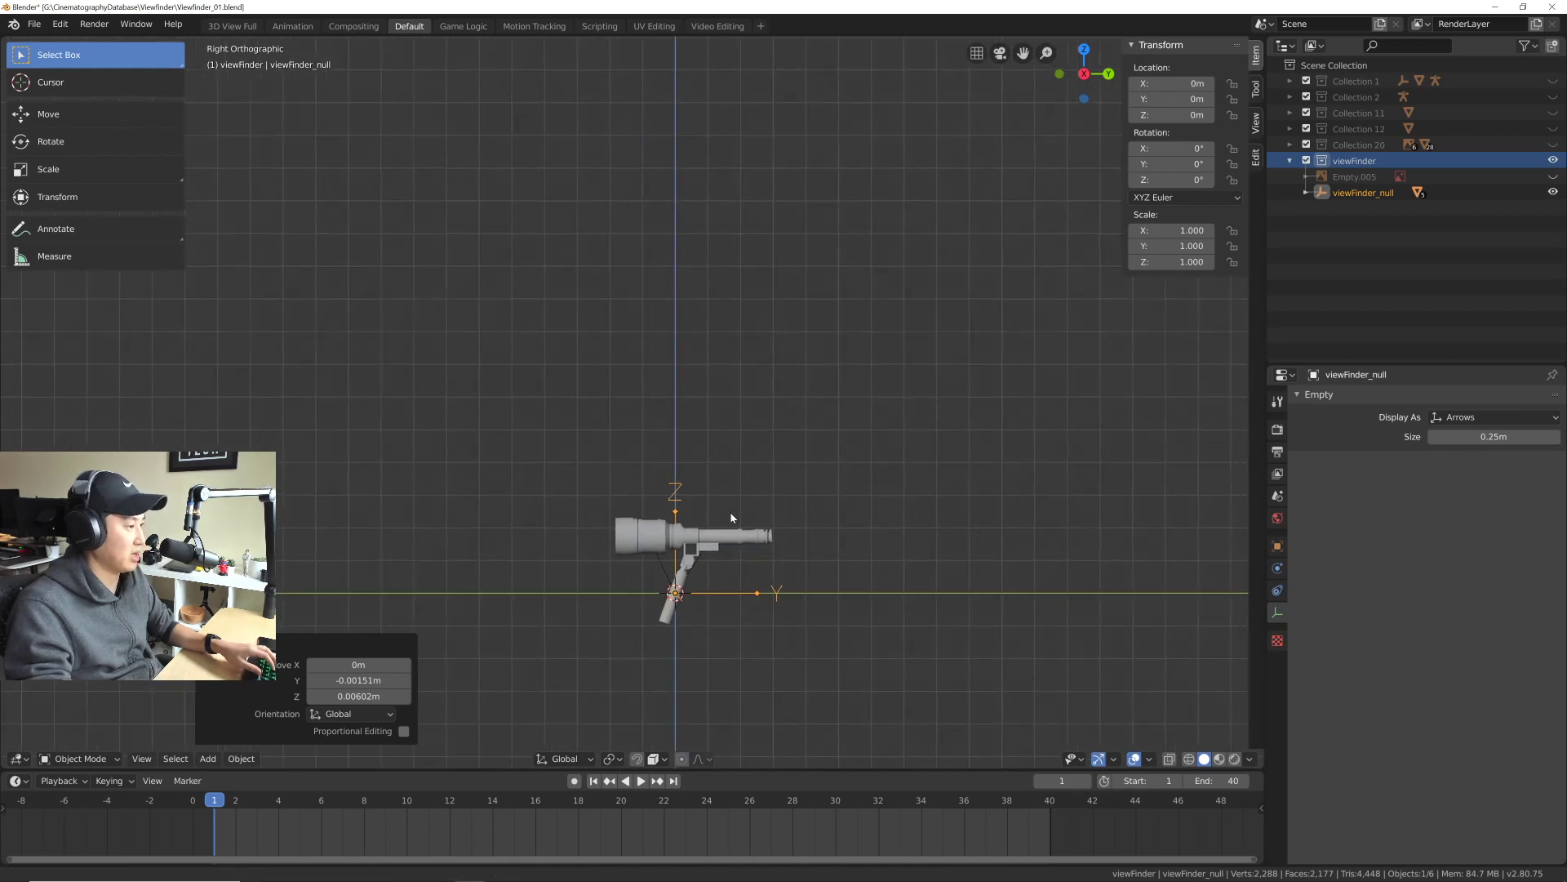
key("ctrl+s")
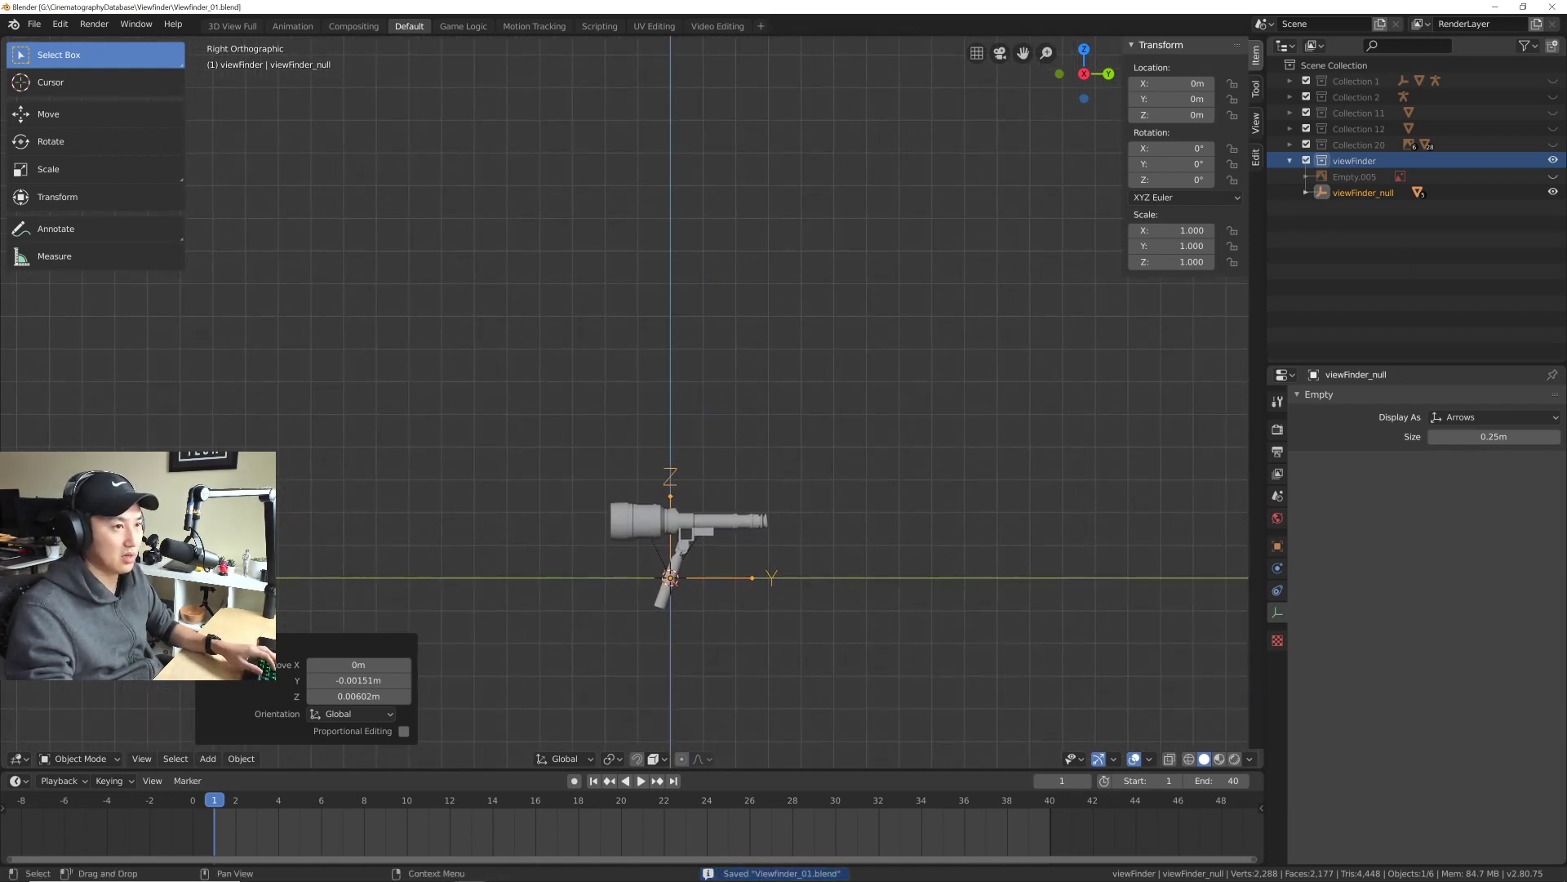
Step: Unhide Collection 1 and Collection 11 to show the rigged mannequin, framing the whole scene
left_click(1554, 81)
left_click(1554, 113)
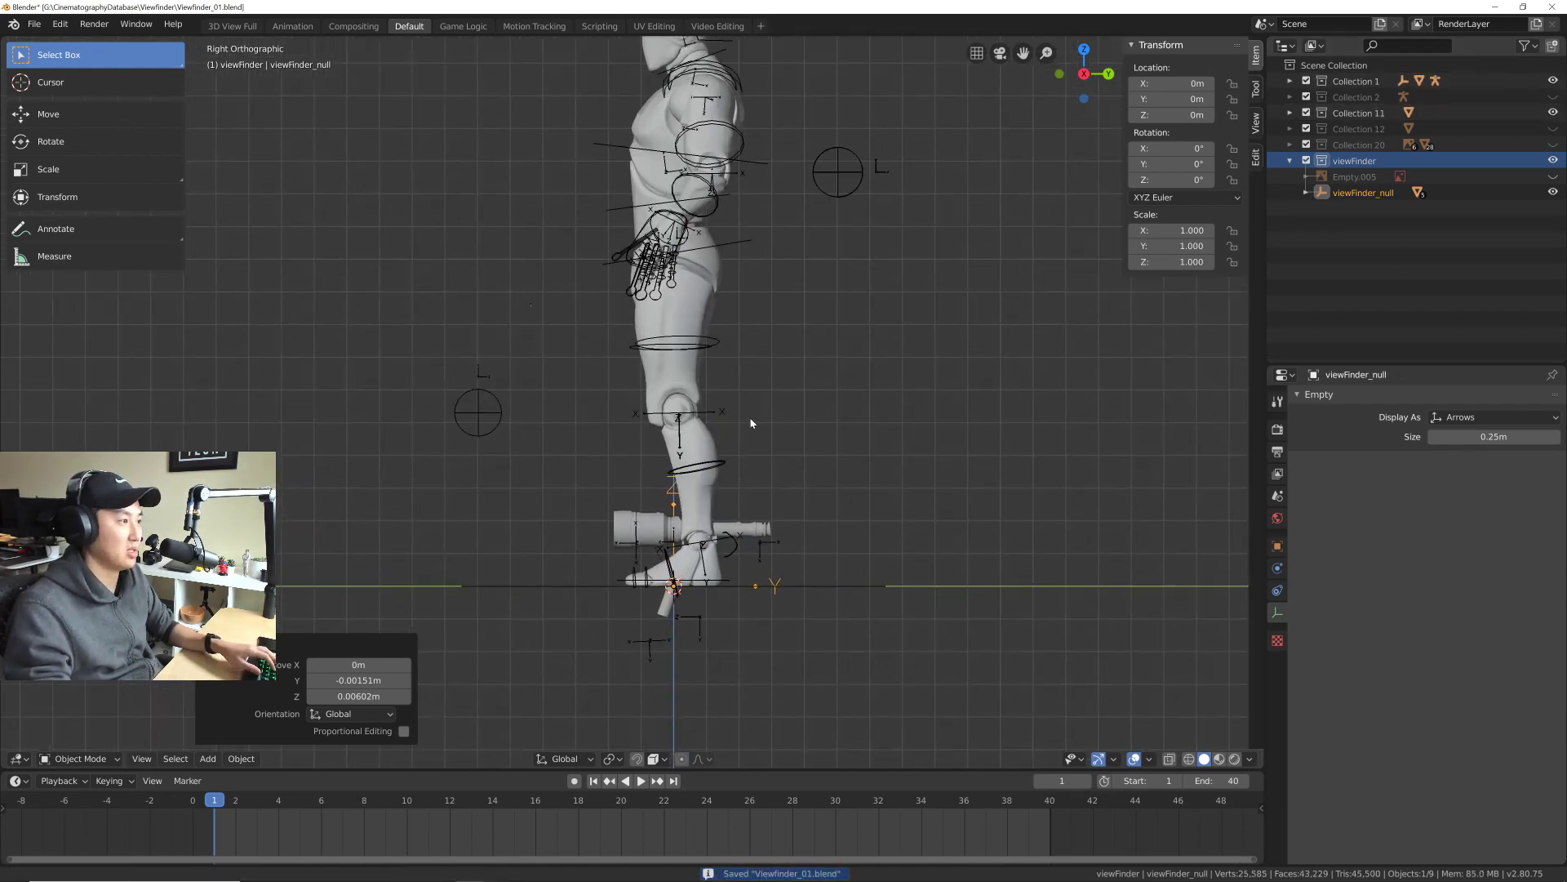
key("Home")
Step: Save the scene as a new file version named Viewfinder_02.blend
left_click(33, 23)
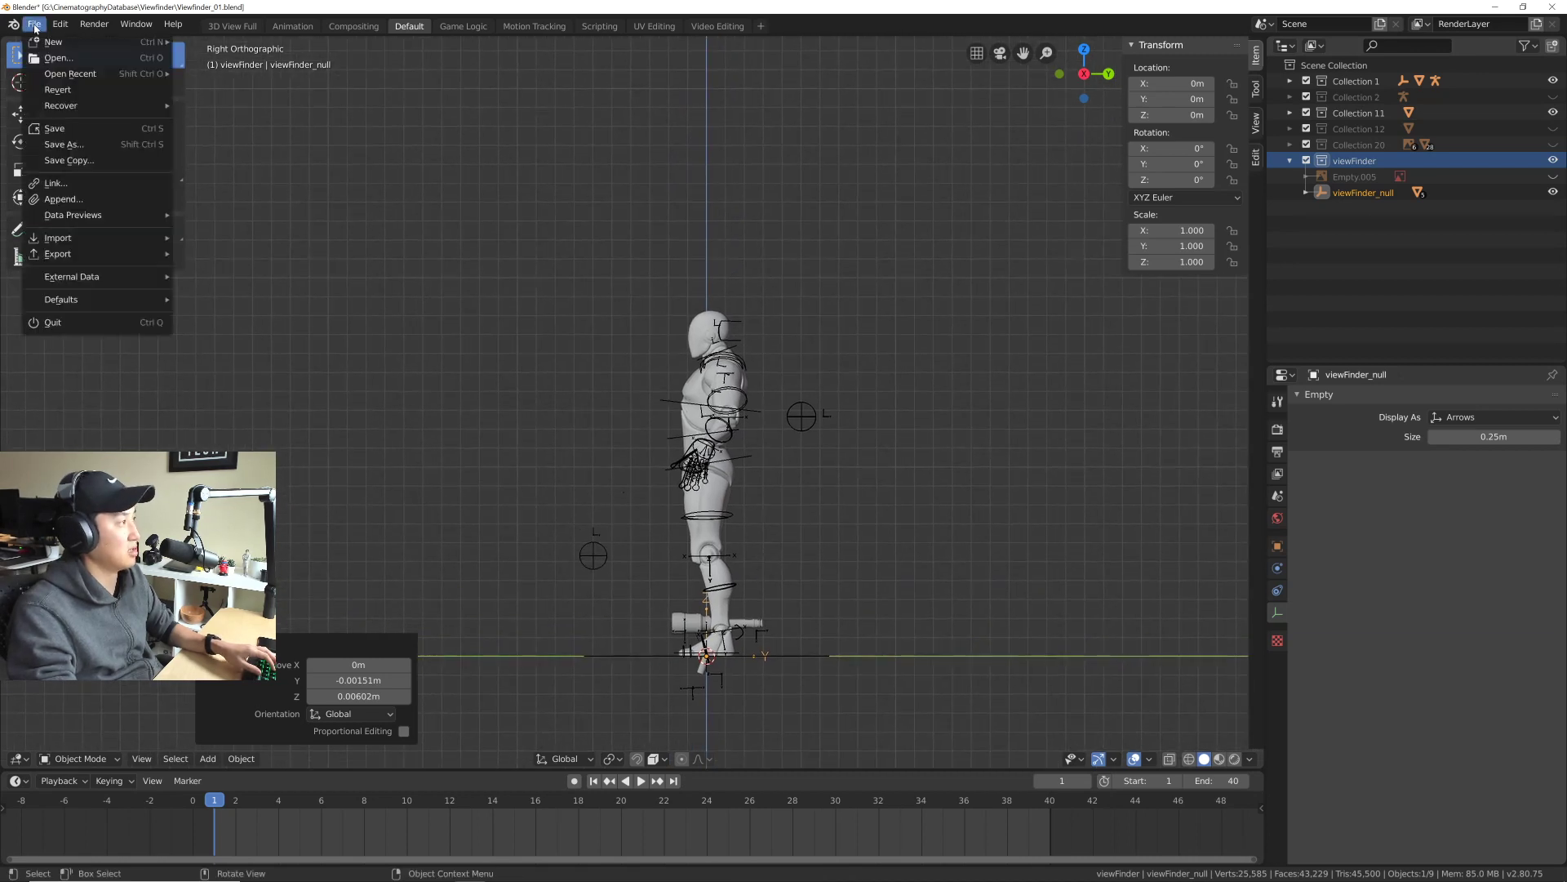
left_click(70, 144)
left_click(239, 119)
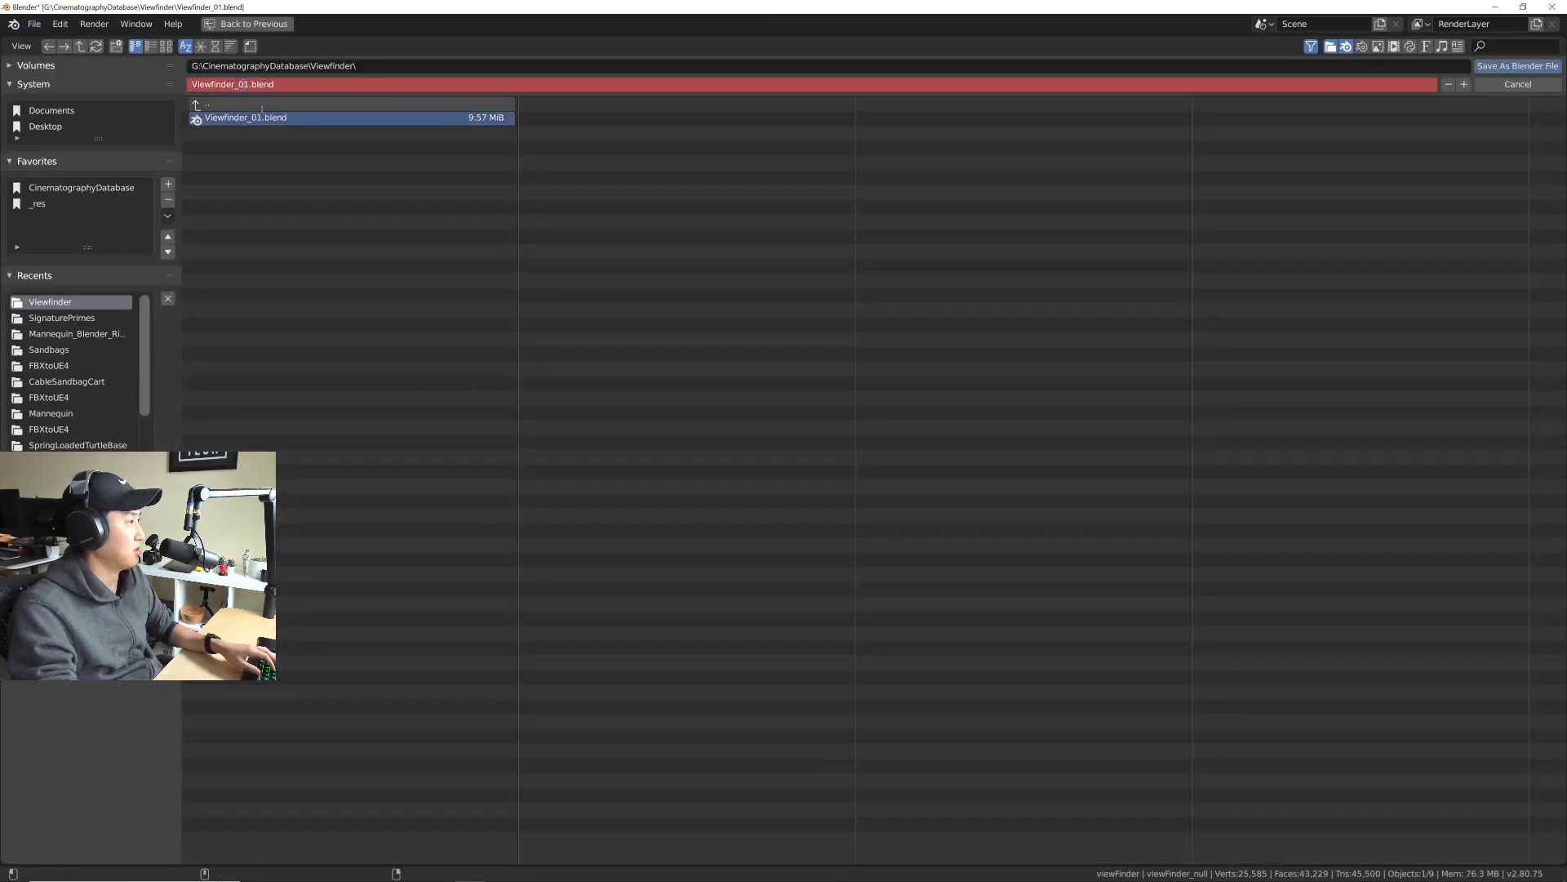
left_click(1506, 66)
Step: Move viewFinder_null about -0.378 m in Y and 1.53 m in Z so the eyepiece sits in front of the mannequin's face
scroll(771, 571, "up", 3)
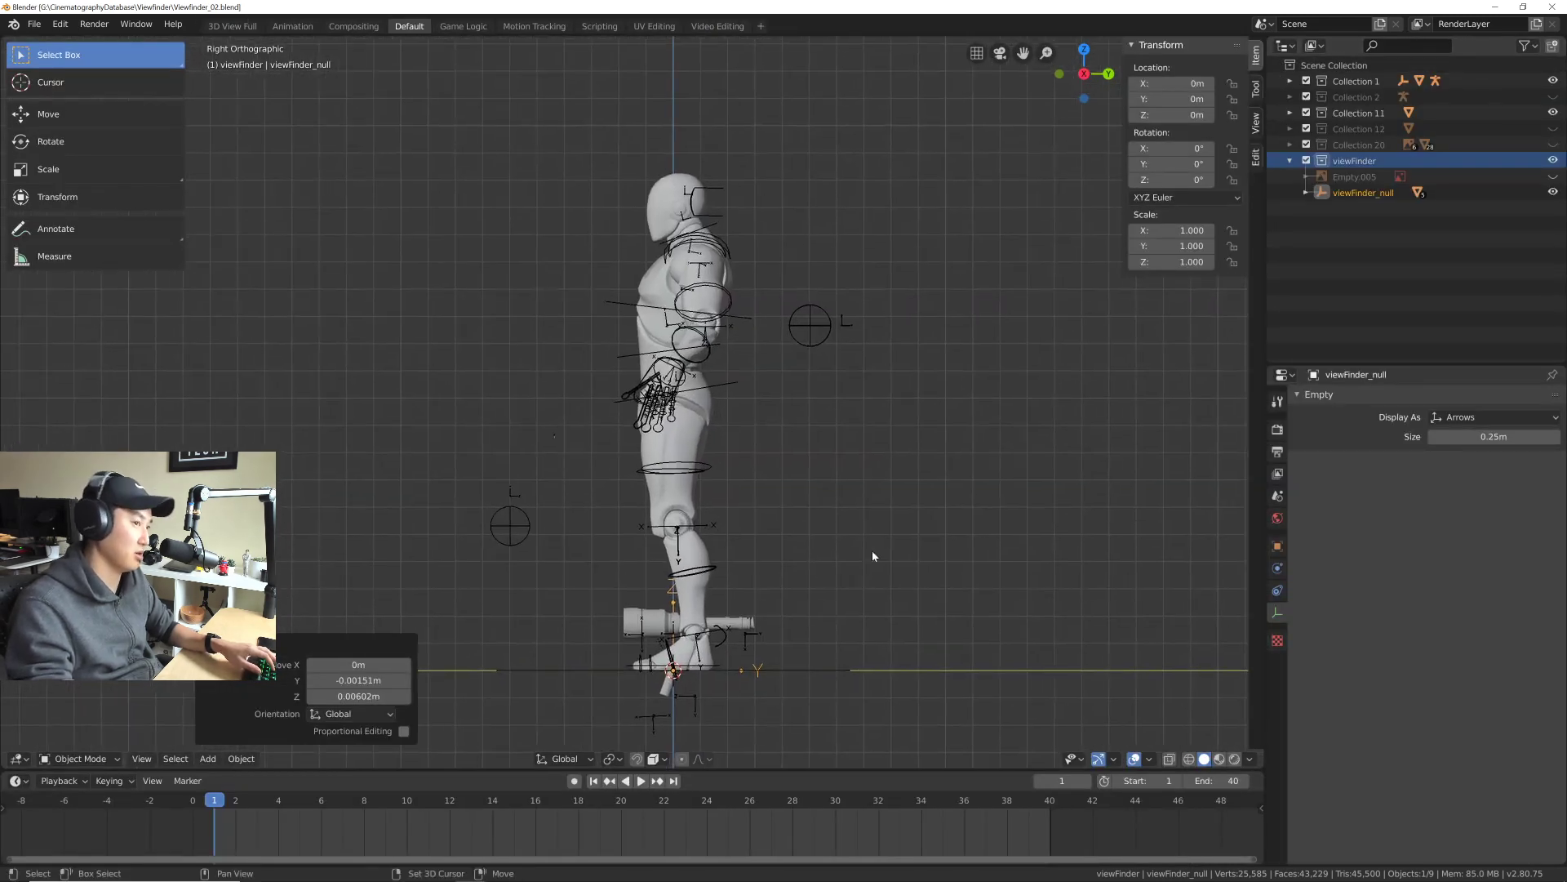
left_click(1364, 193)
middle_click_drag(729, 591, 769, 599, "shift")
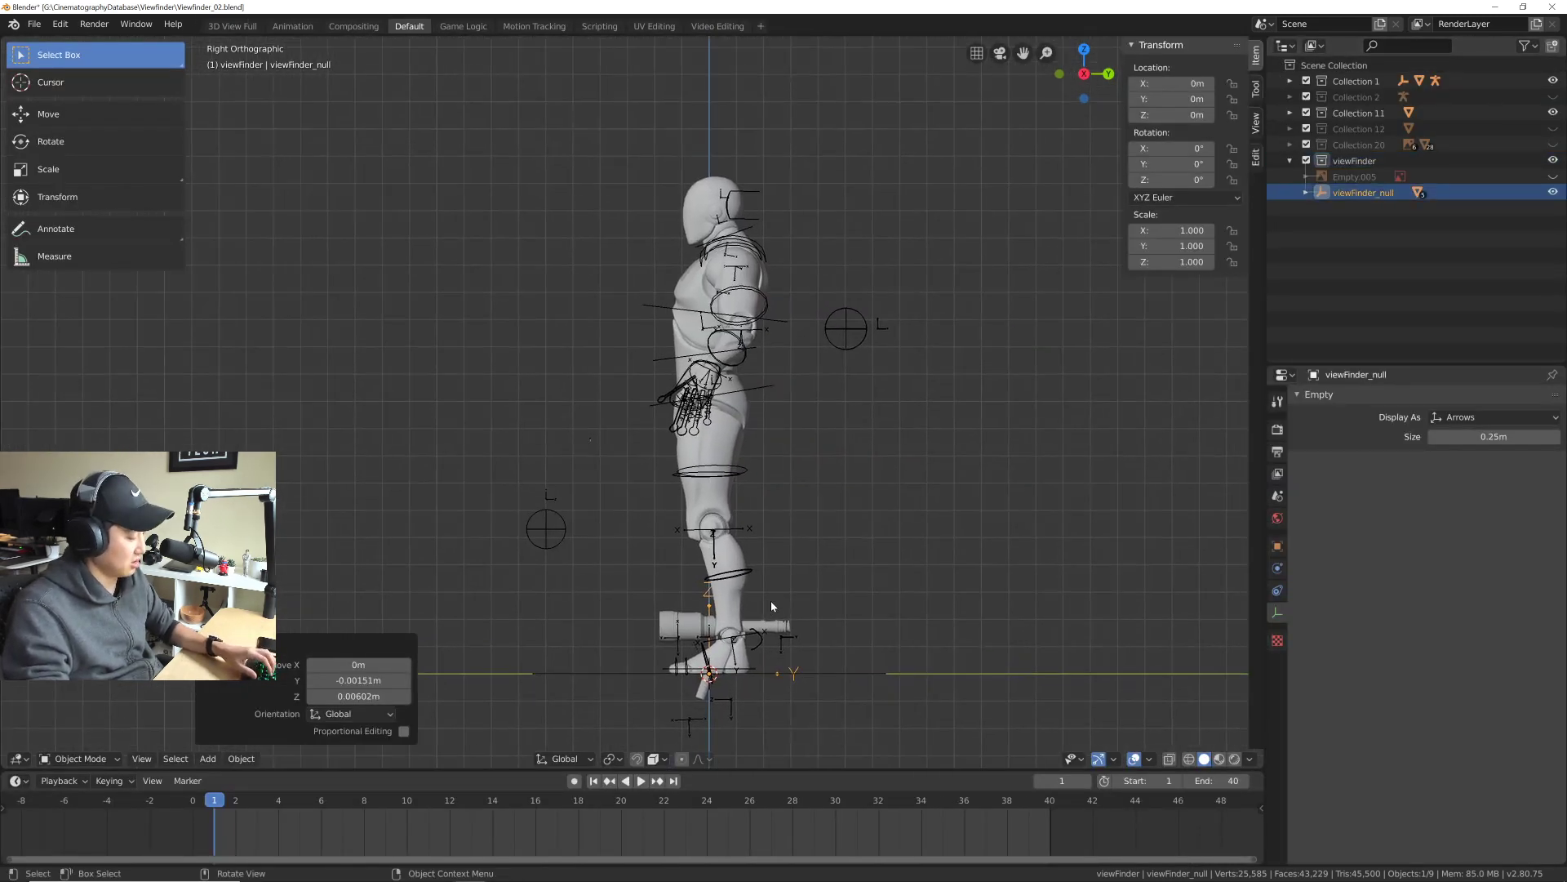
key("g")
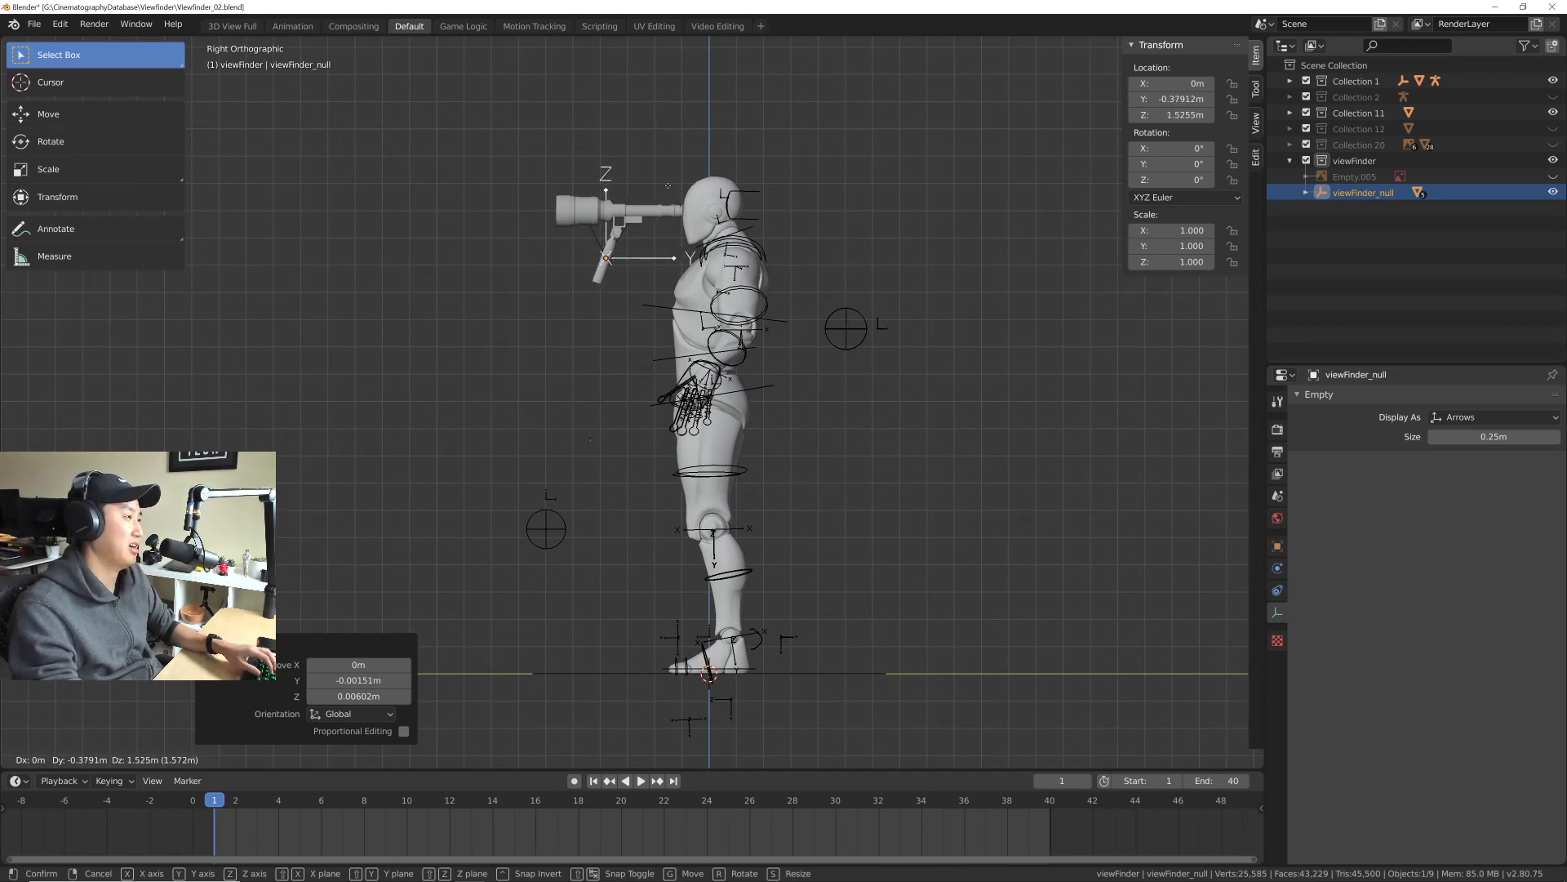
left_click(661, 186)
Step: In front view, move viewFinder_null about -0.0555 m in X and 0.0043 m in Z to line up with one eye
middle_click_drag(665, 212, 704, 321)
key("KP_1")
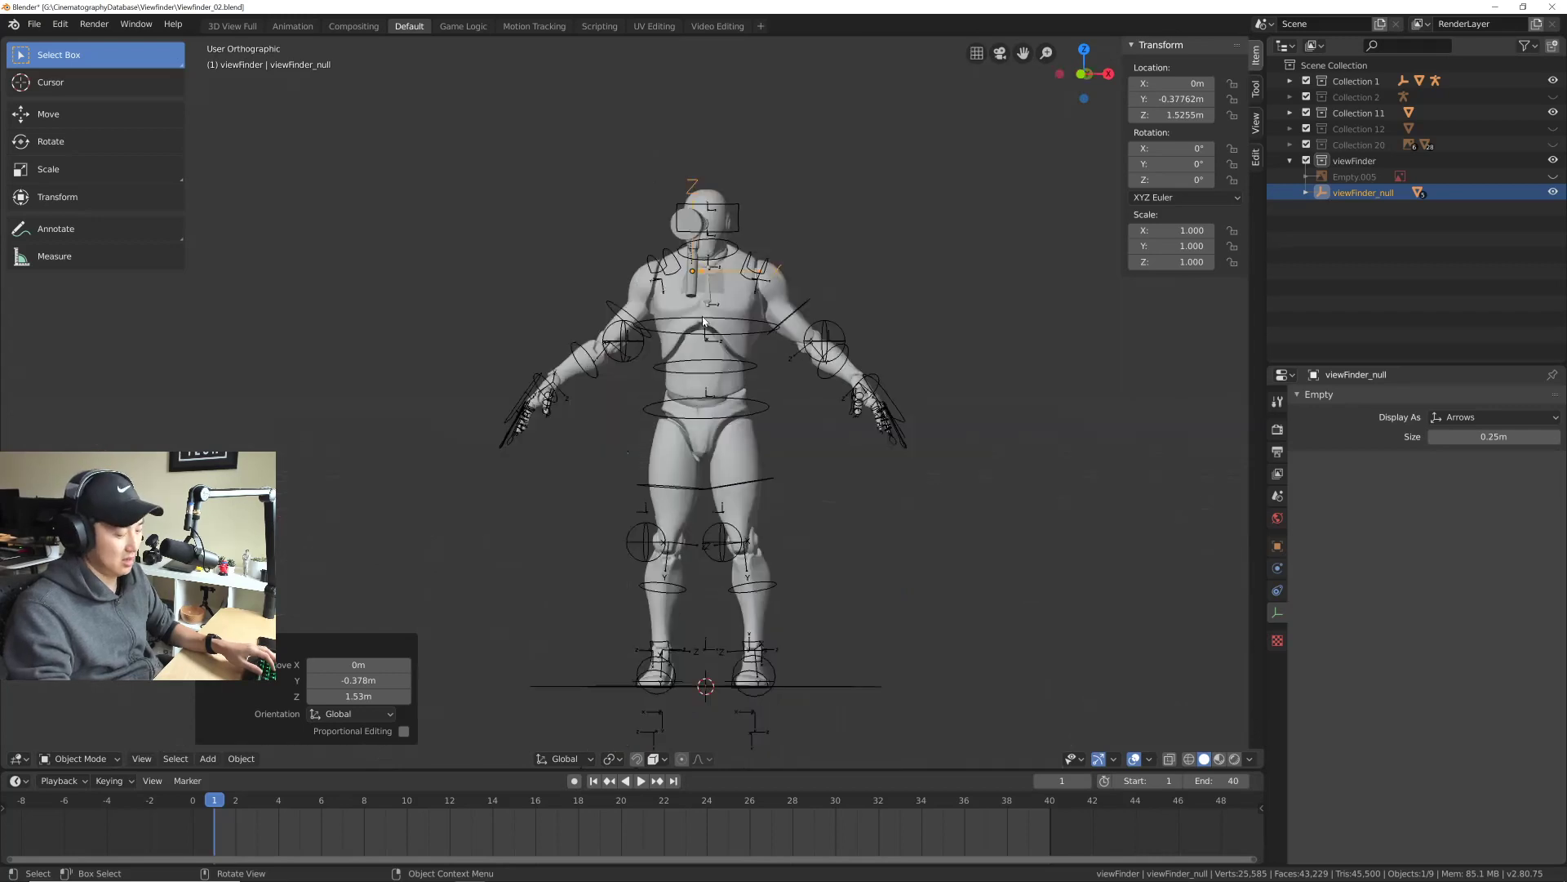
scroll(736, 462, "up", 3)
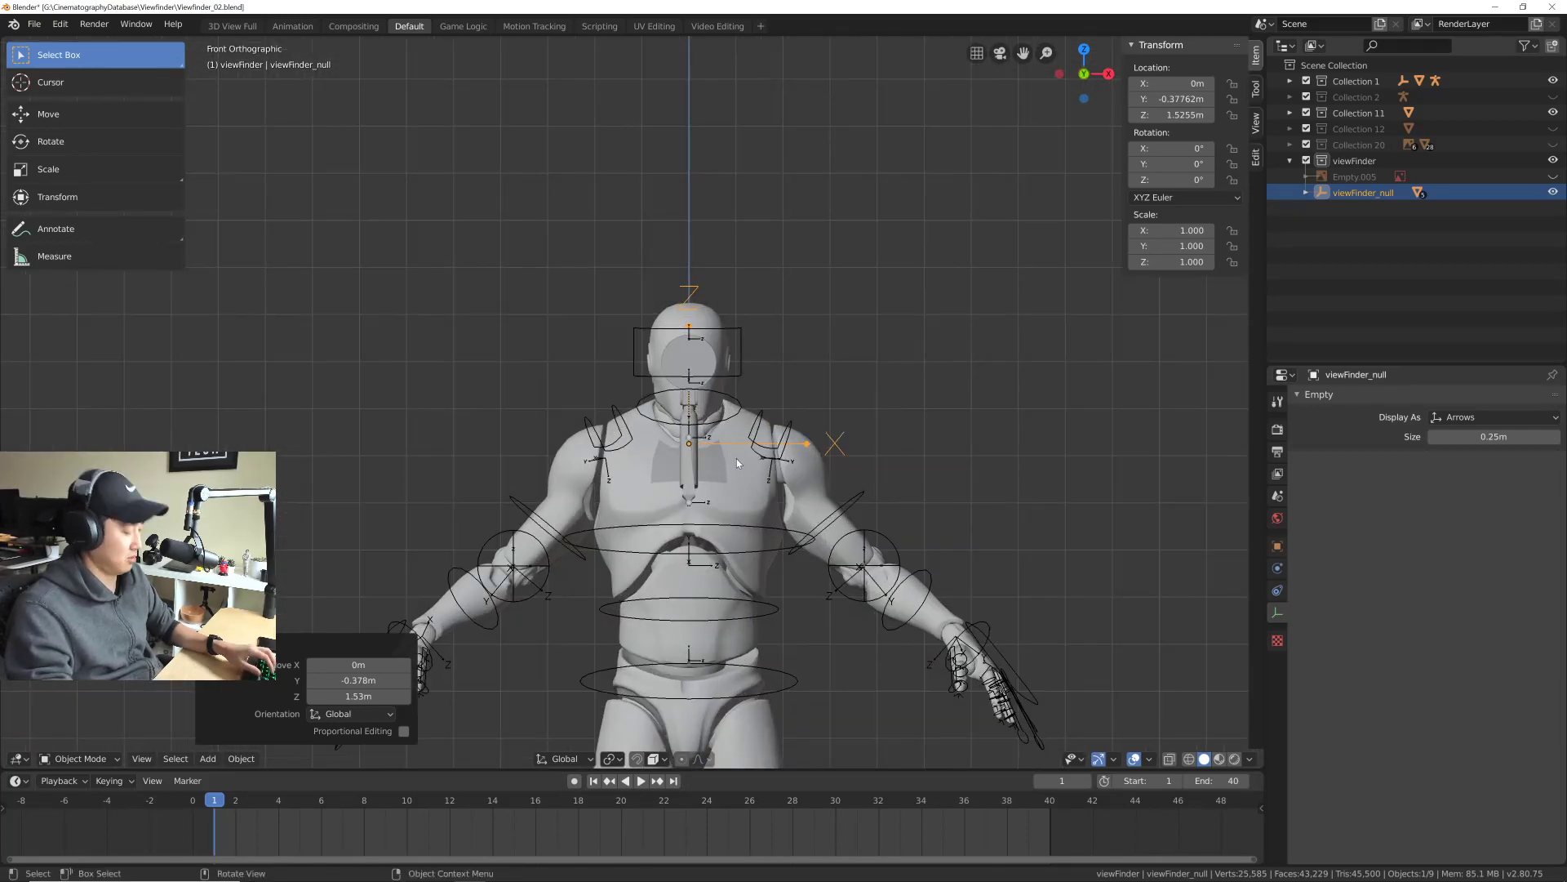
key("g")
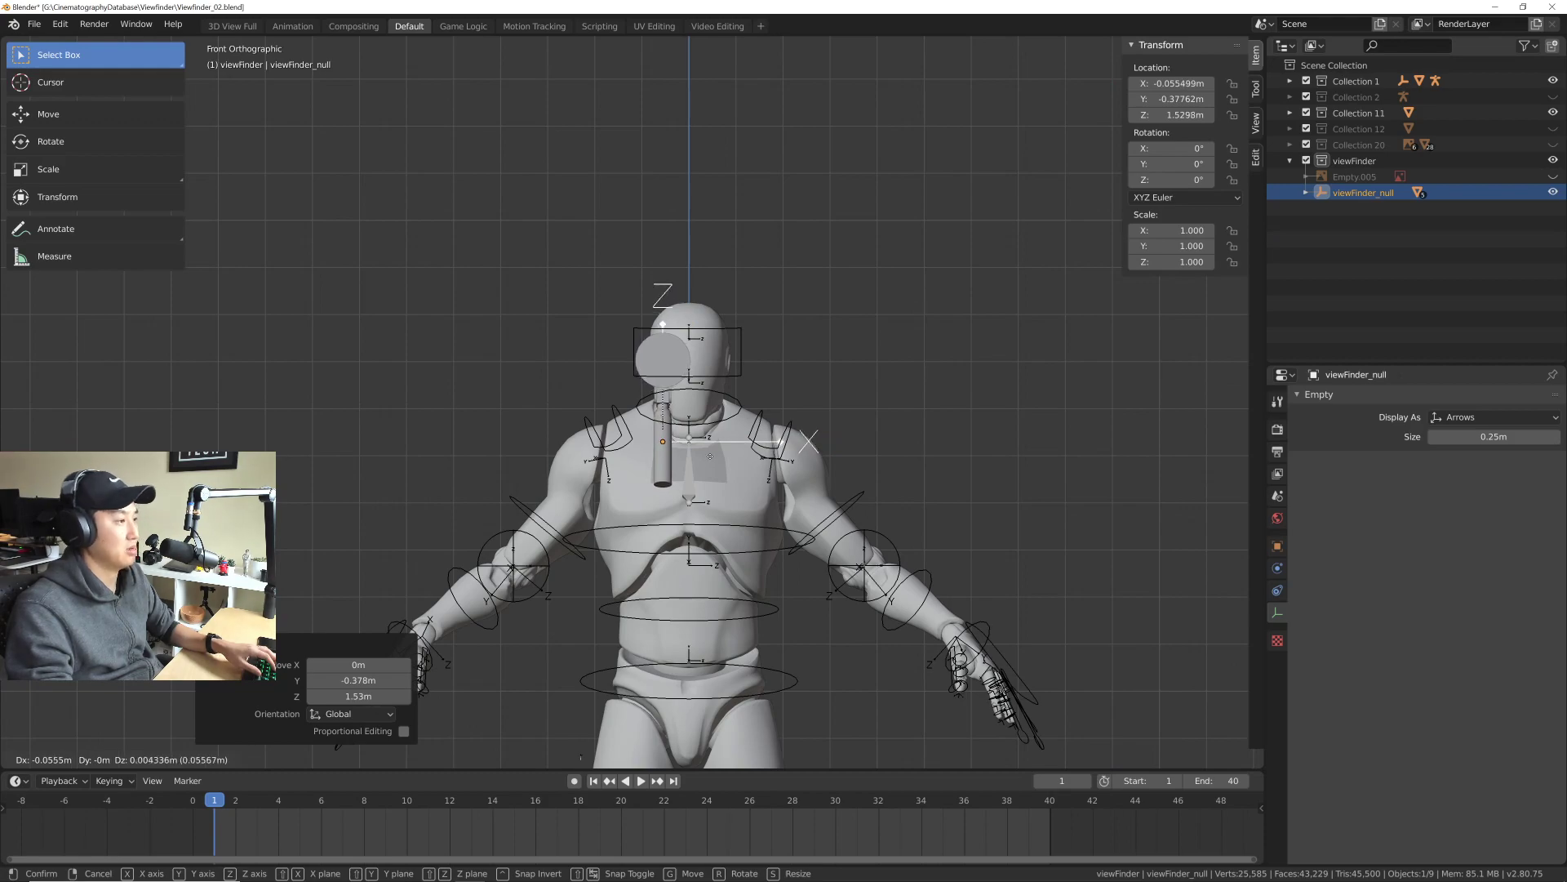
left_click(710, 457)
Step: Move viewFinder_null about 0.0146 m along the Y axis to bring the eyepiece closer to the mannequin's eye
mouse_move(711, 457)
middle_mouse_down()
mouse_move(700, 437)
mouse_move(804, 496)
mouse_move(726, 437)
mouse_move(715, 449)
middle_mouse_up()
key("g")
key("y")
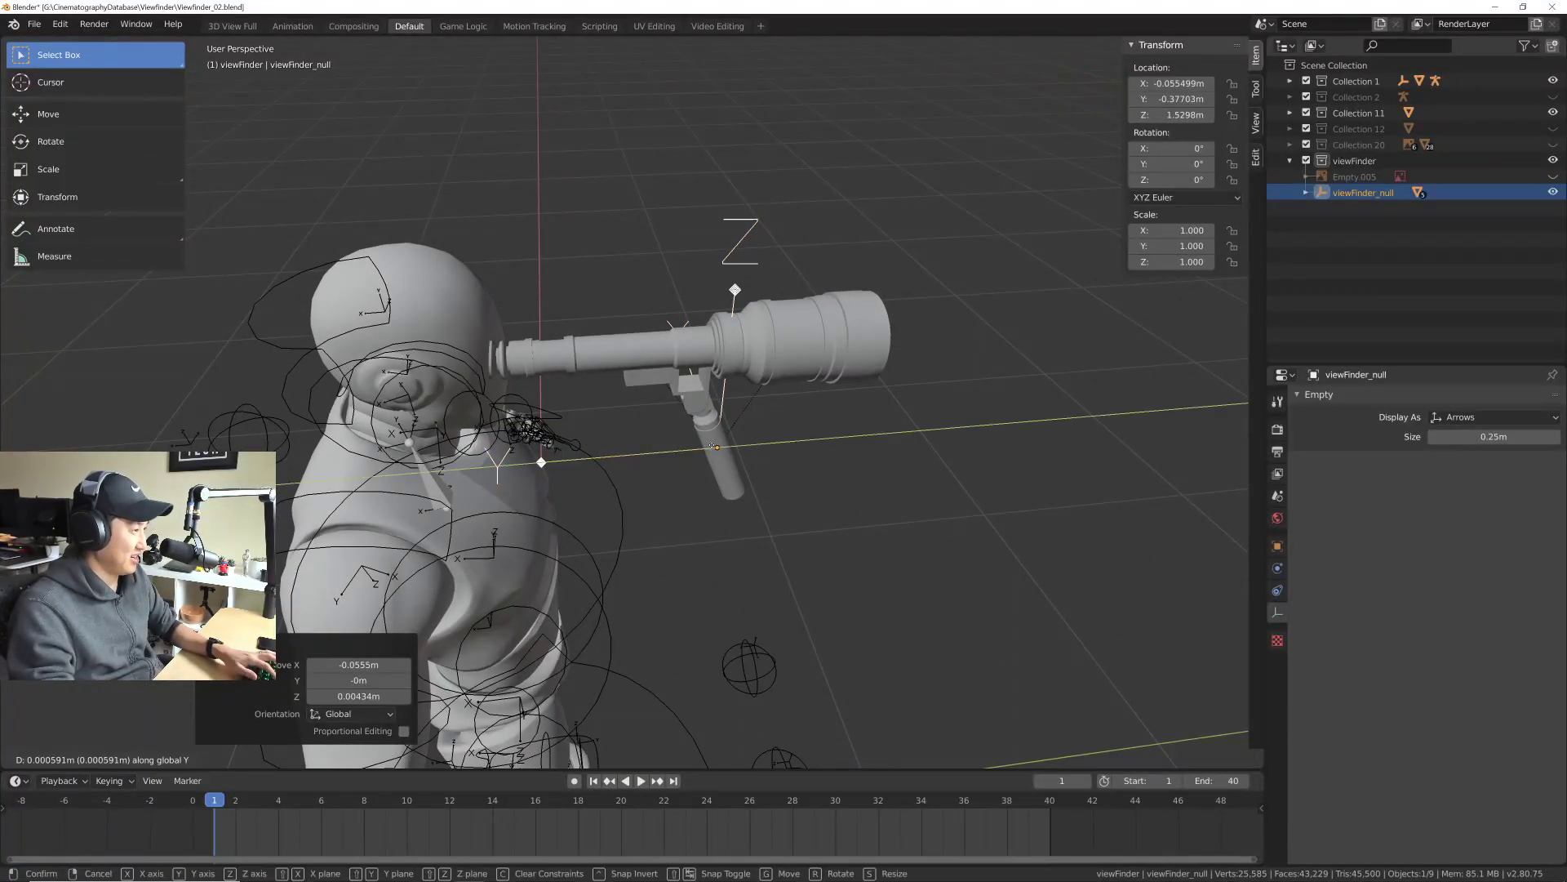
key("Return")
middle_click_drag(571, 425, 633, 465)
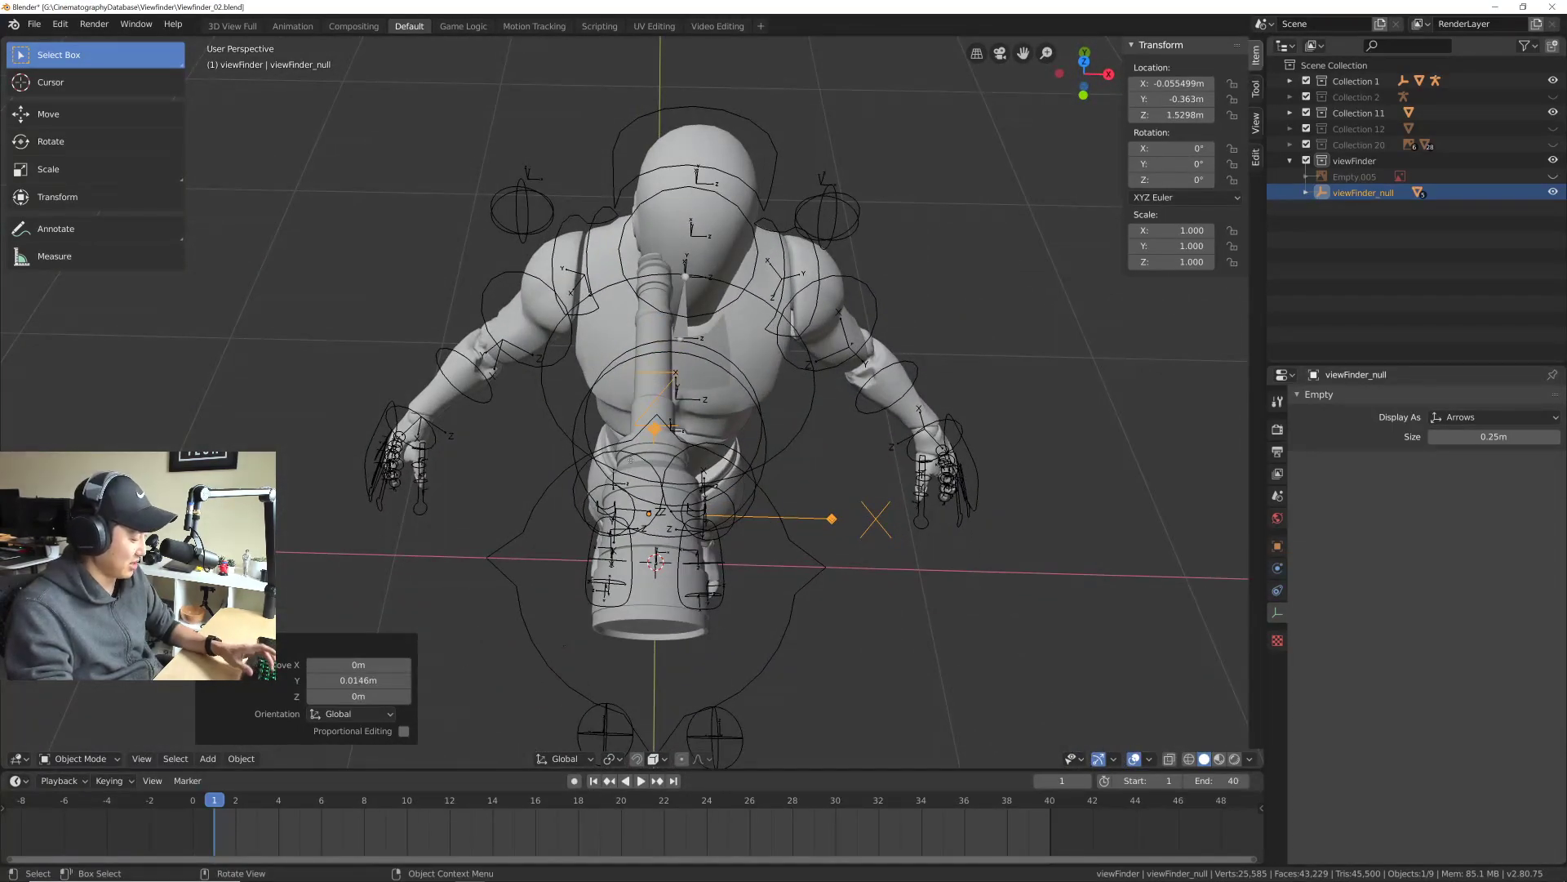
Step: Move viewFinder_null about 0.0118 m along the X axis to line the eyepiece up with the mannequin's eye
key("g")
key("x")
key("Return")
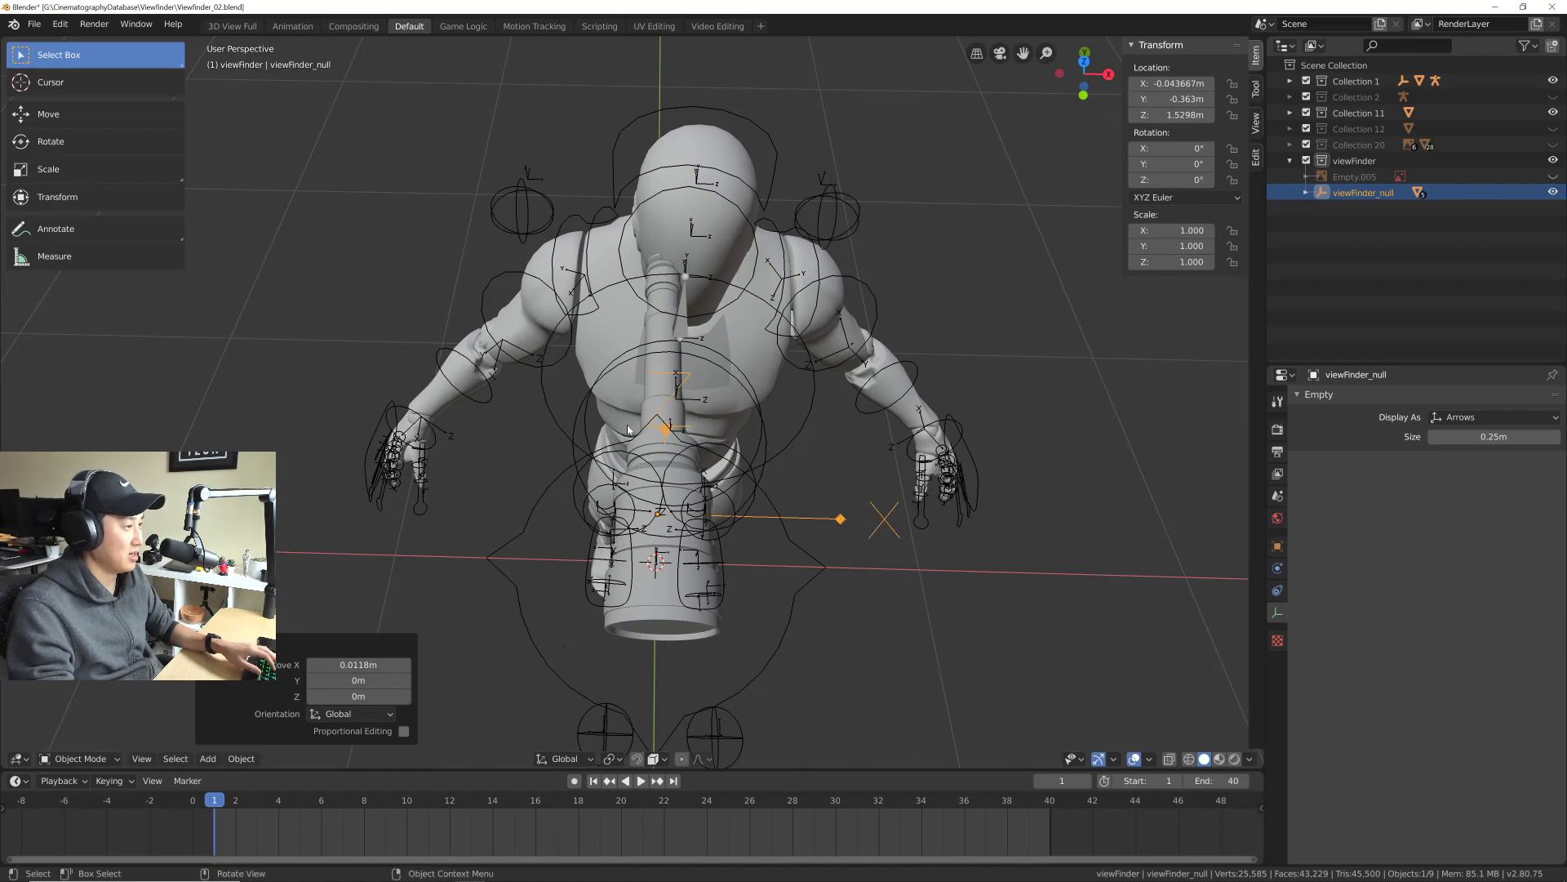
middle_click_drag(627, 429, 663, 409)
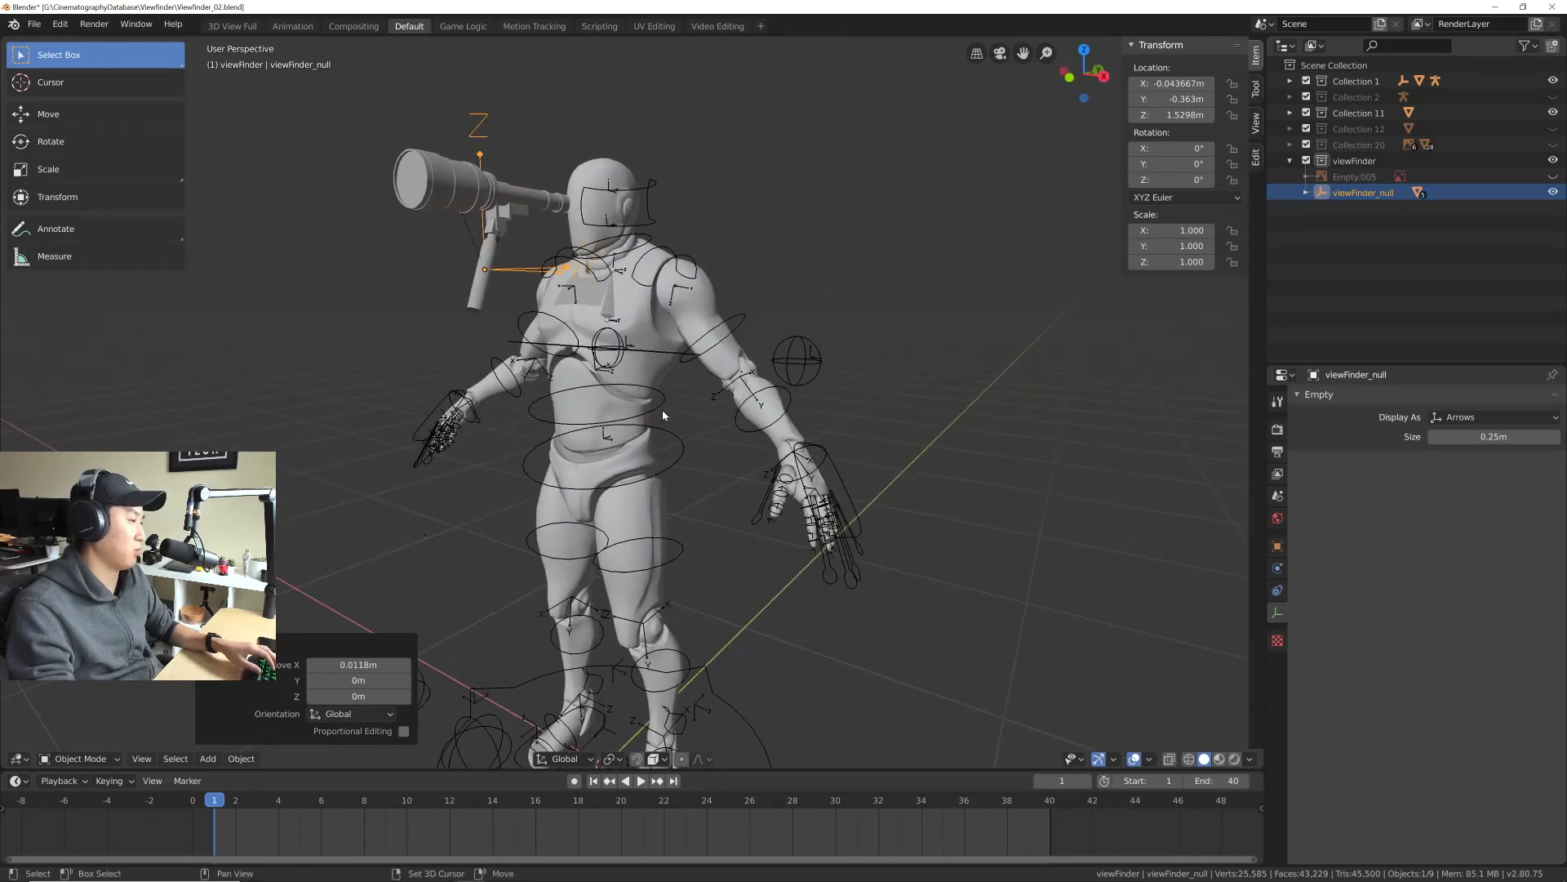
middle_click_drag(655, 467, 684, 508)
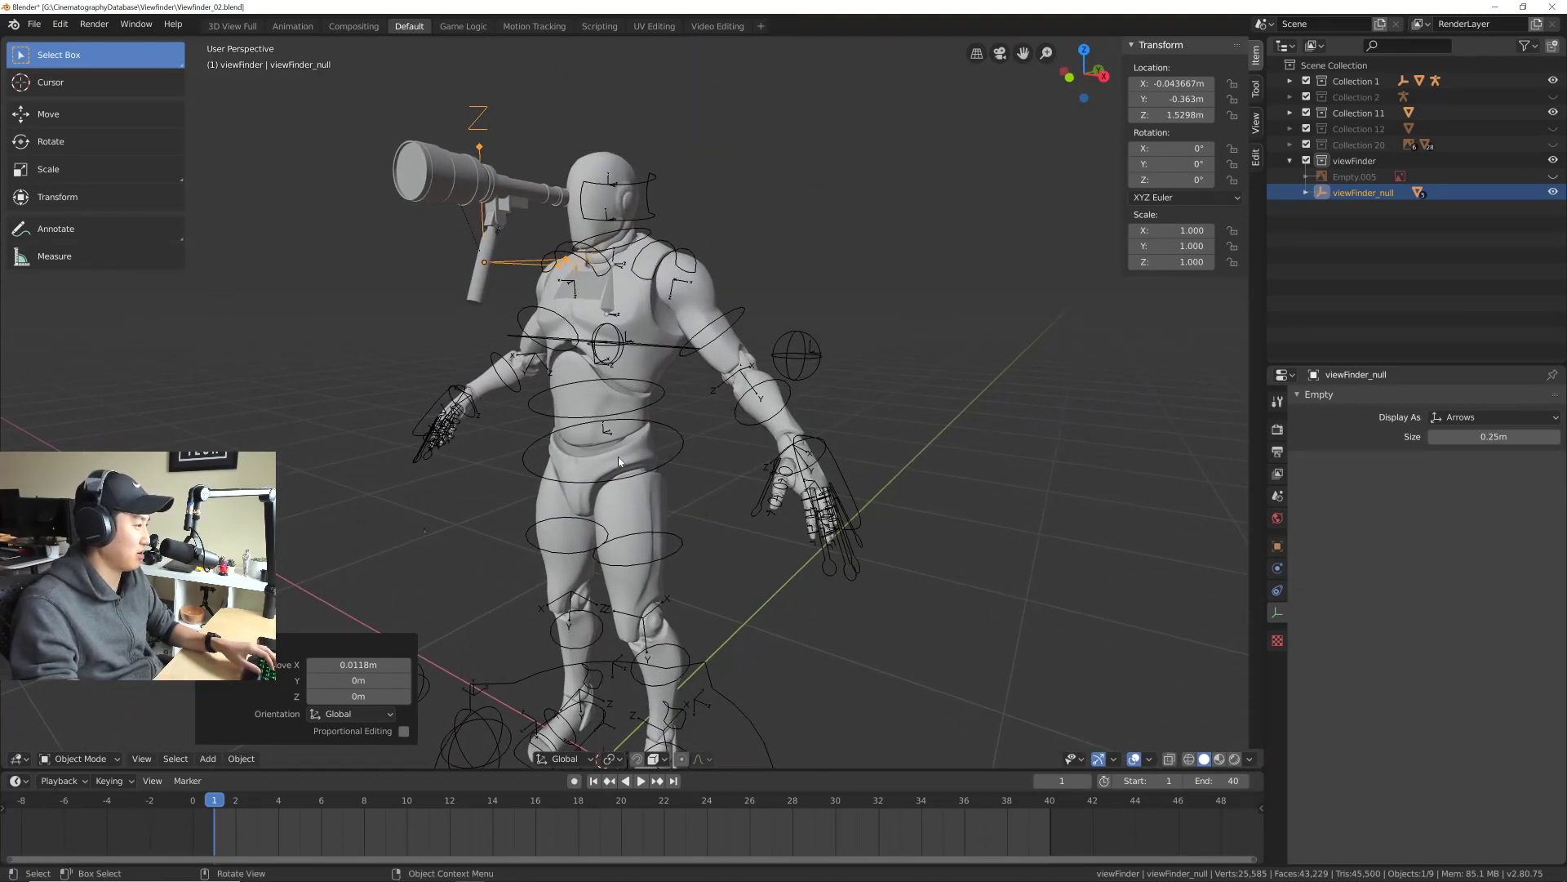
middle_click_drag(619, 457, 608, 398)
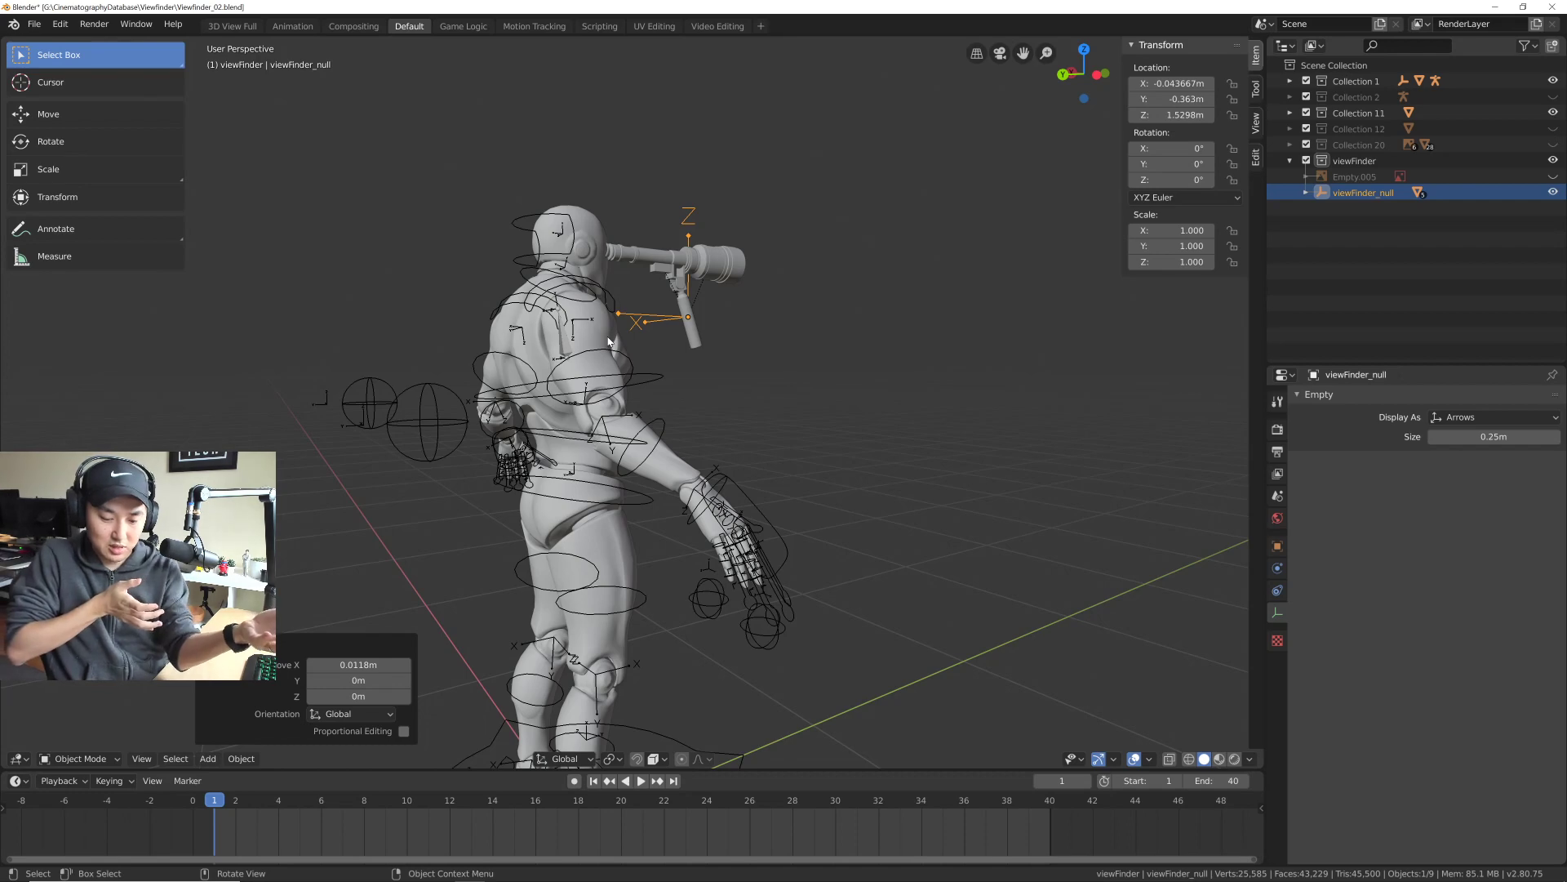
Step: Select the mannequin's rig and save the scene as a new file version named Viewfinder_03.blend
middle_click_drag(608, 342, 709, 437)
scroll(705, 441, "up", 5)
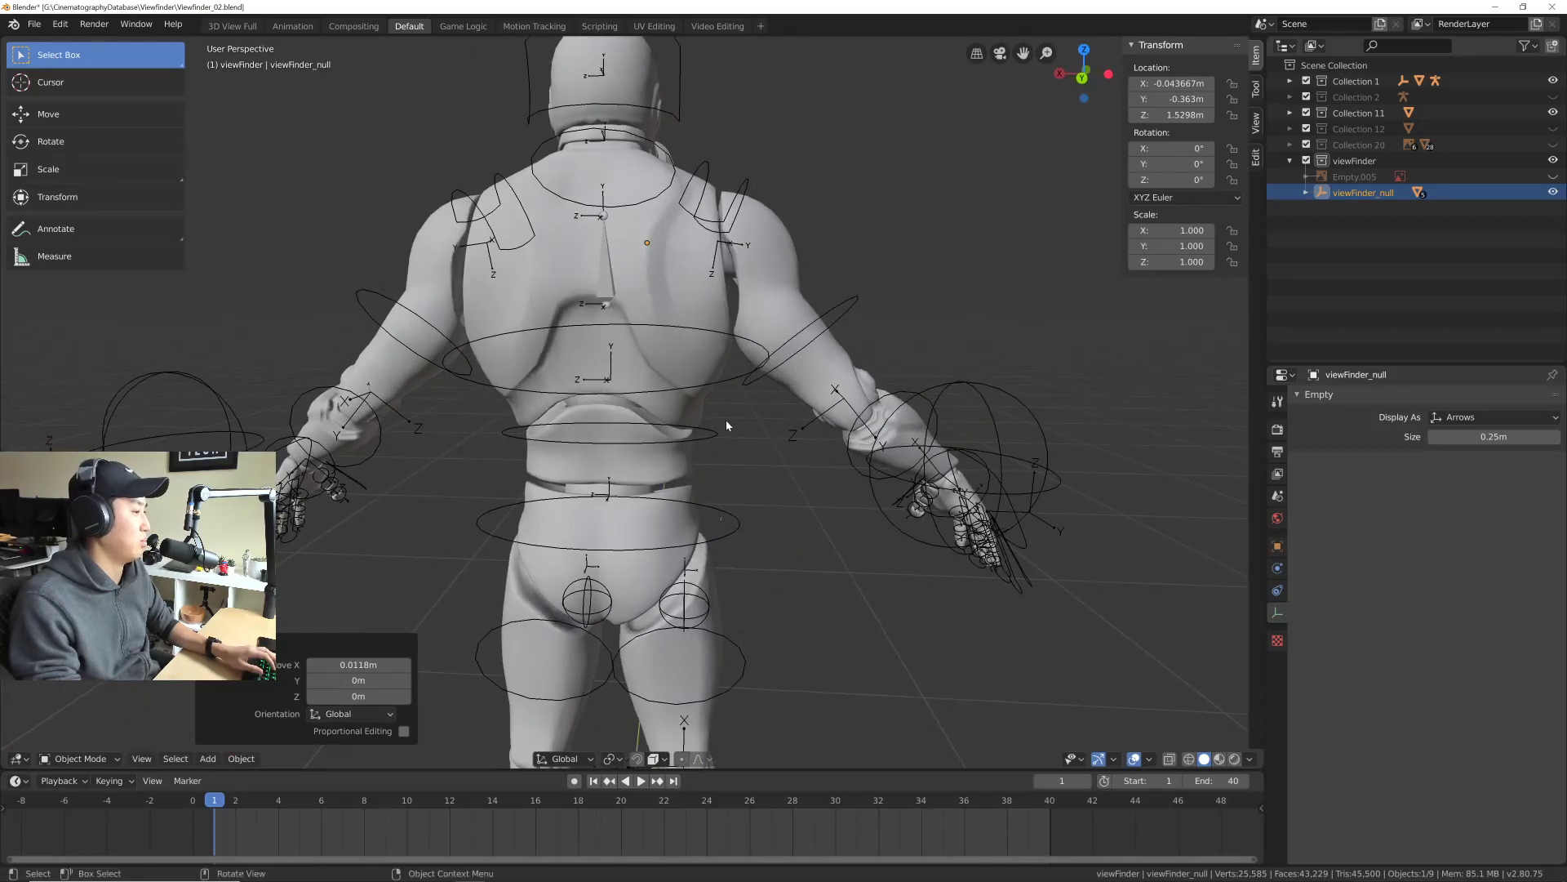
left_click_drag(727, 421, 717, 429)
middle_click_drag(717, 429, 672, 409)
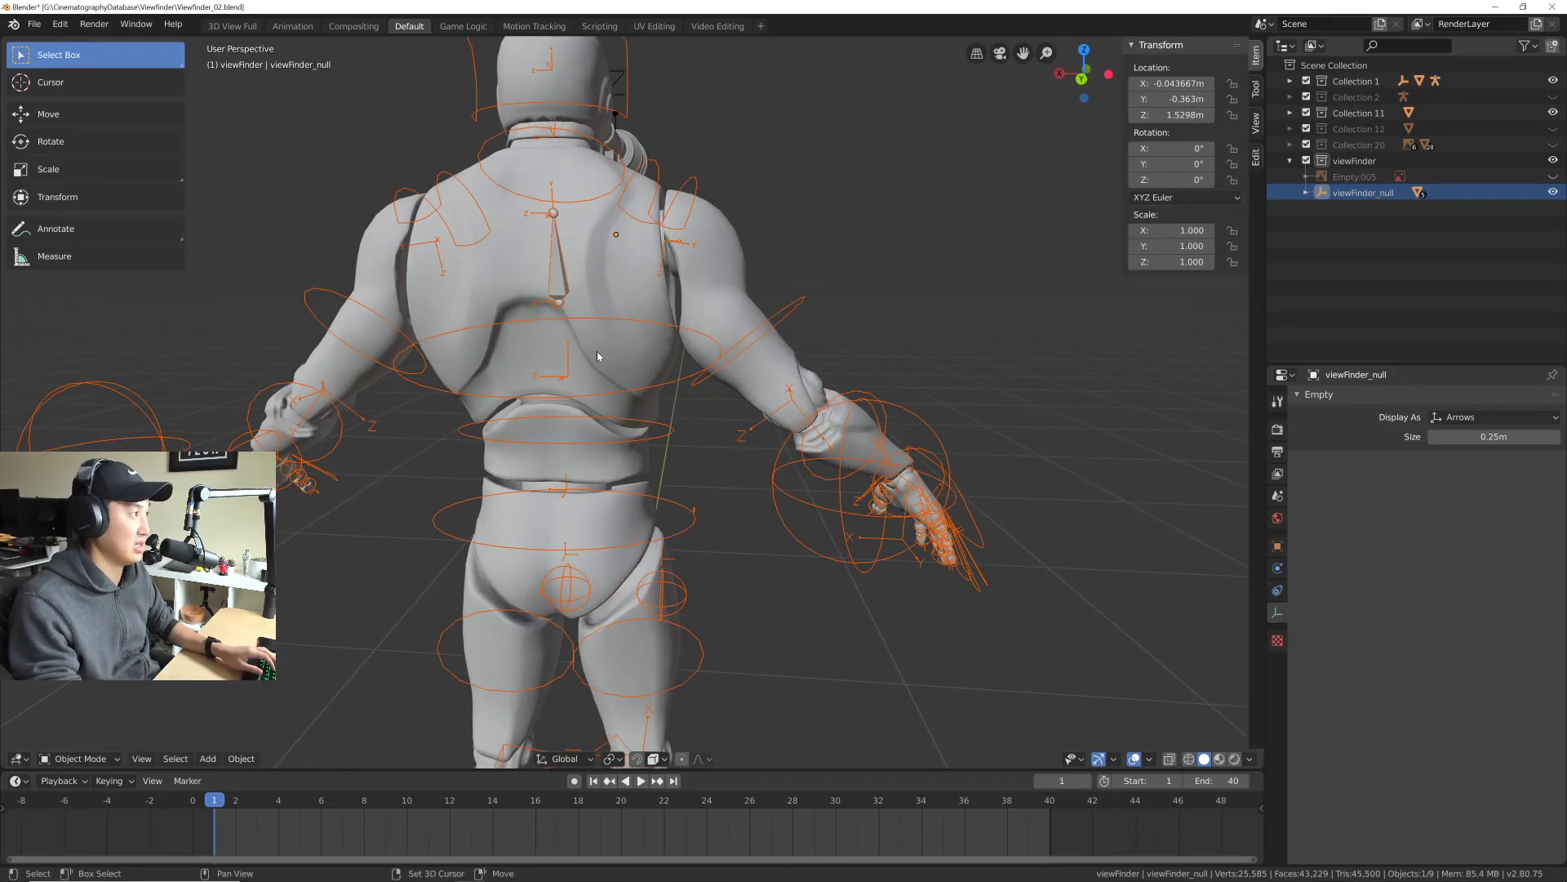
middle_click_drag(596, 351, 589, 314)
left_click(35, 25)
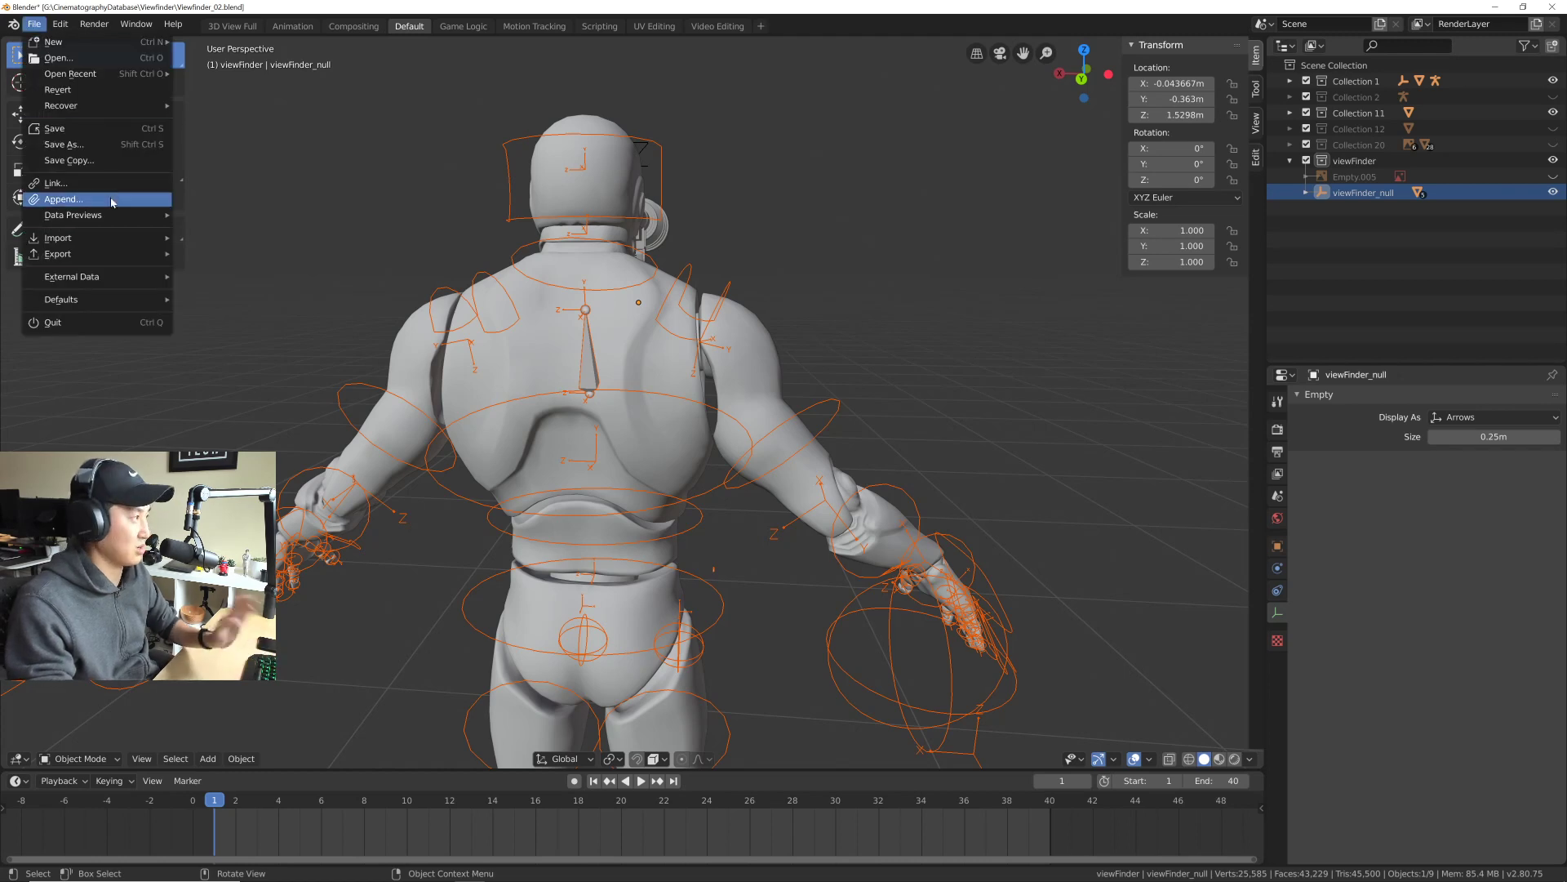
left_click(112, 129)
left_click(339, 133)
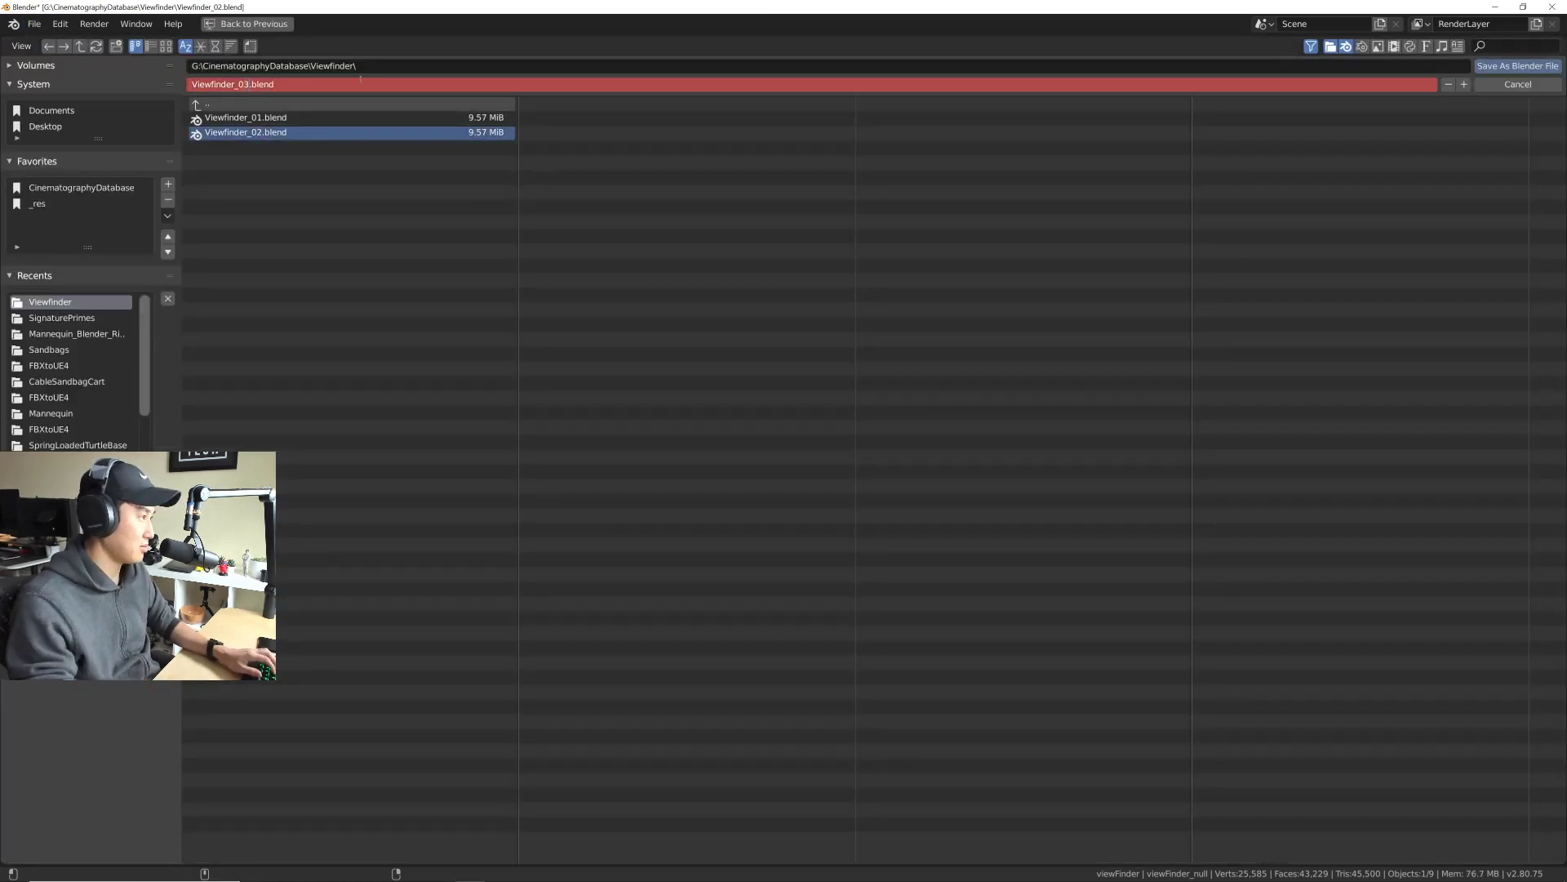
key("Return")
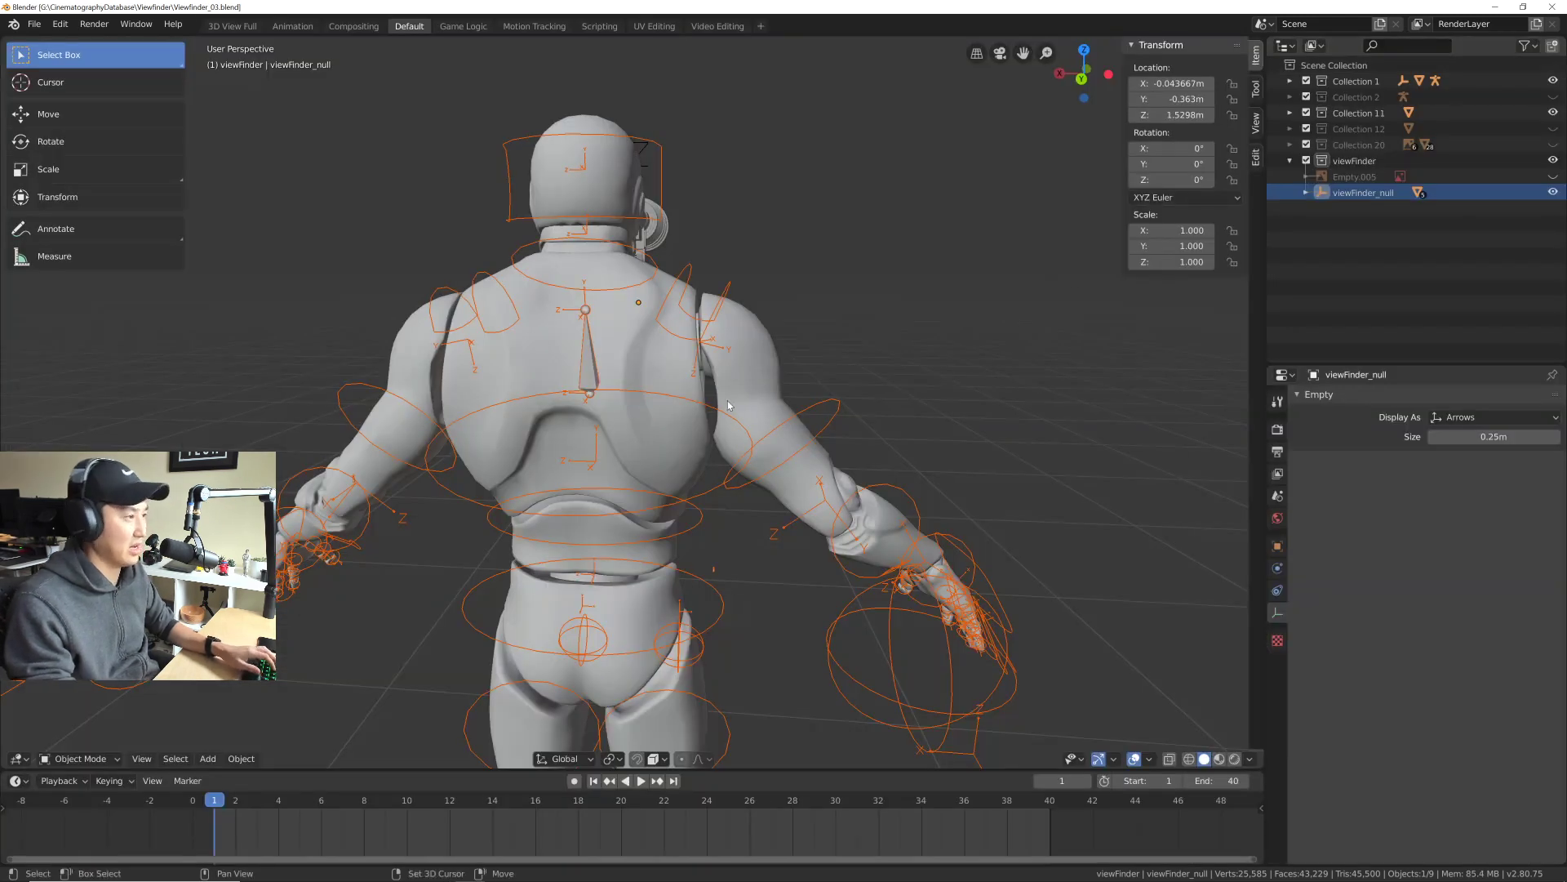
Step: Expand Collection 1 and Collection 11 in the Outliner and select the HeroTPP_Character armature
middle_click_drag(781, 558, 736, 487)
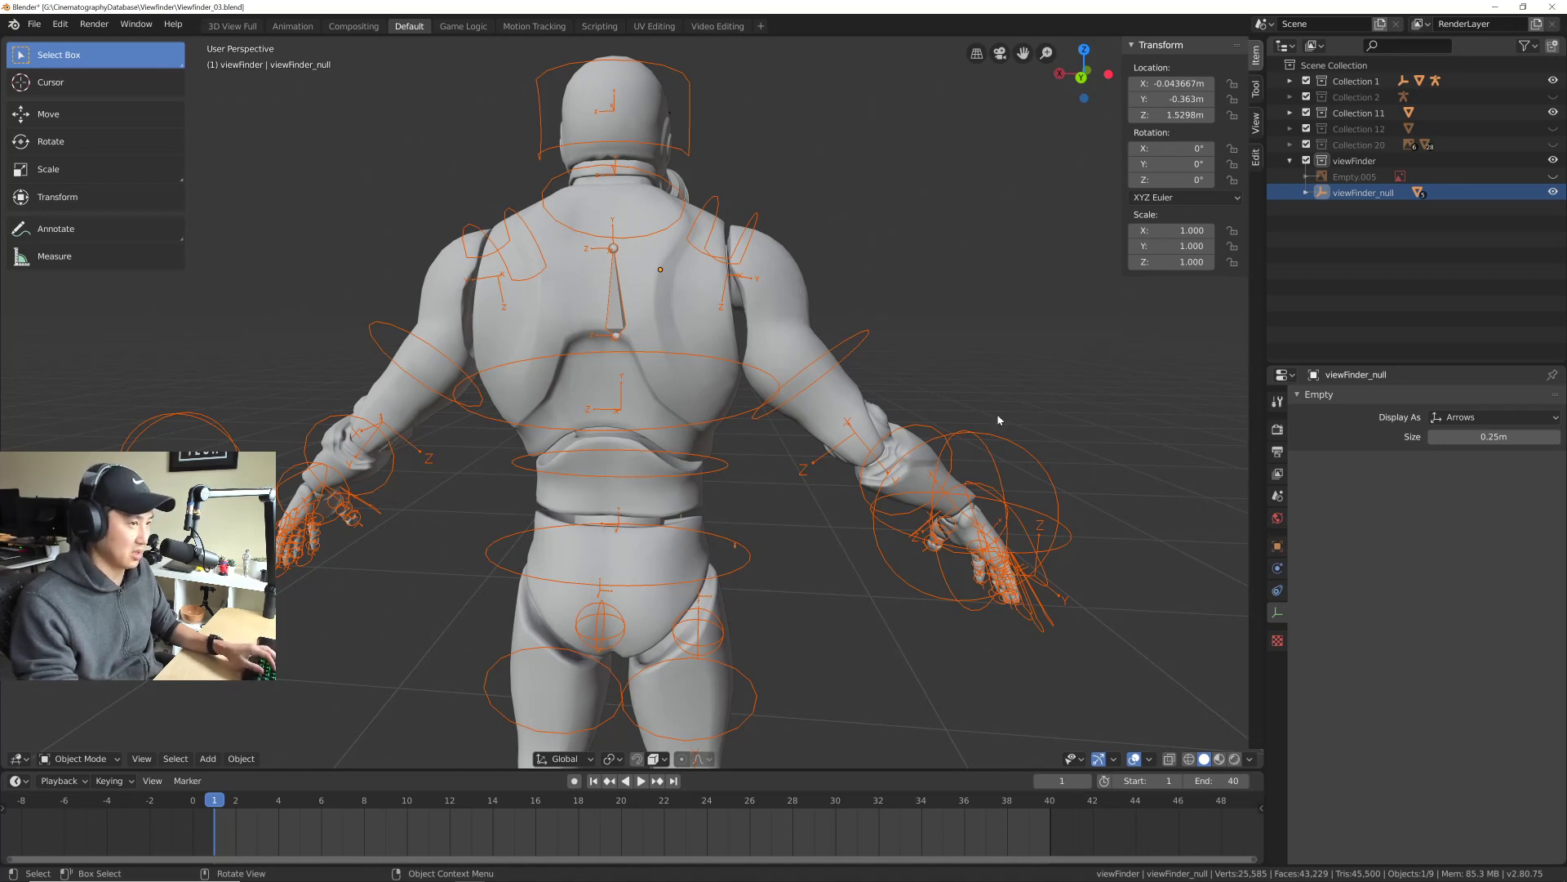
left_click(1339, 82)
left_click(1290, 83)
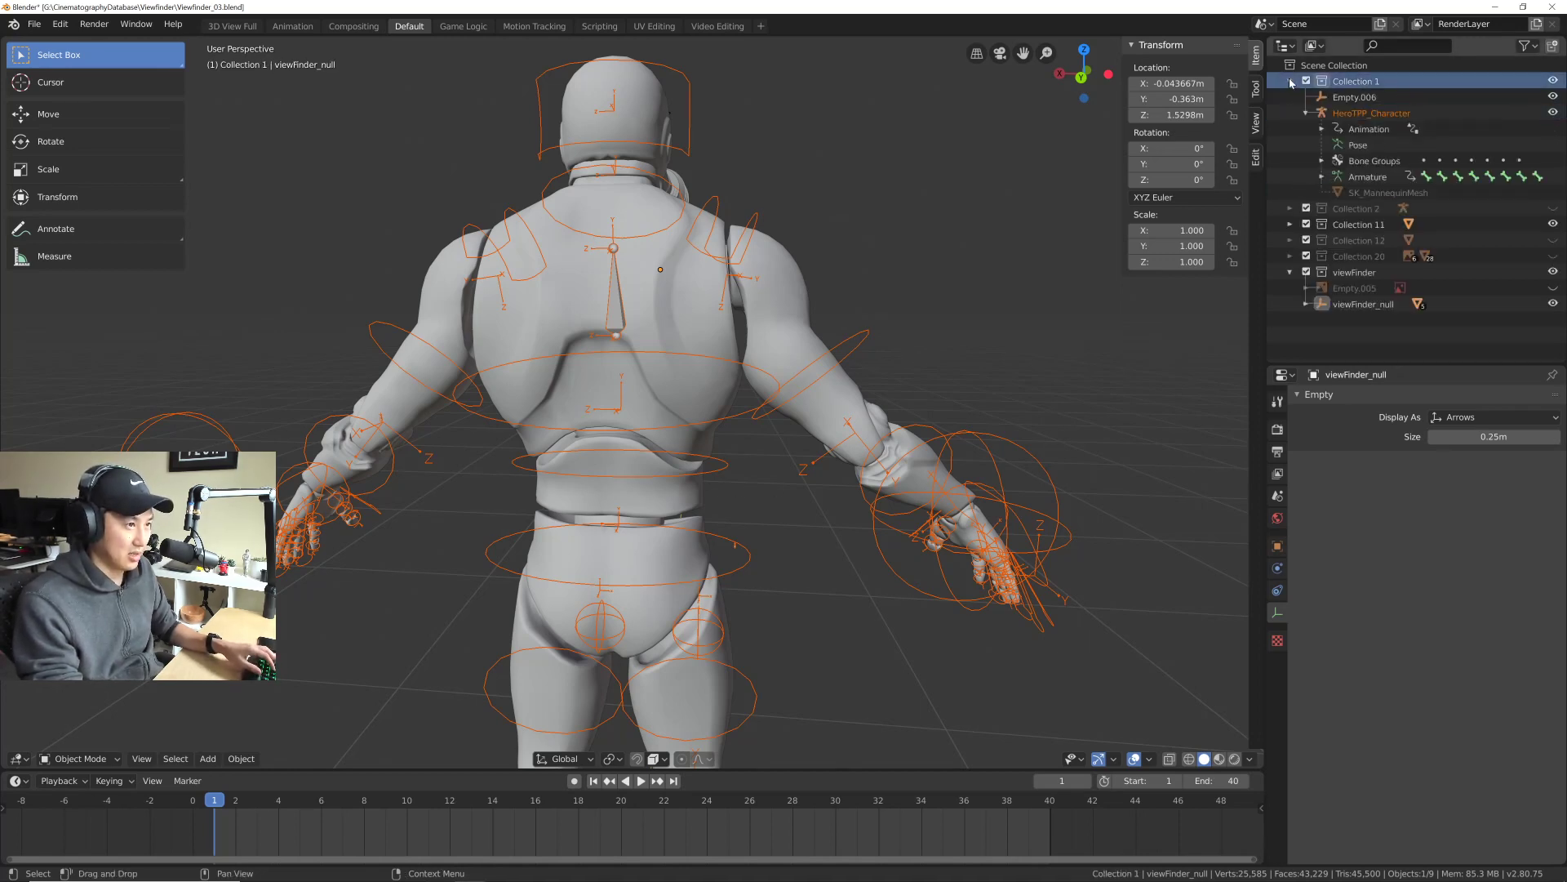
left_click(1305, 115)
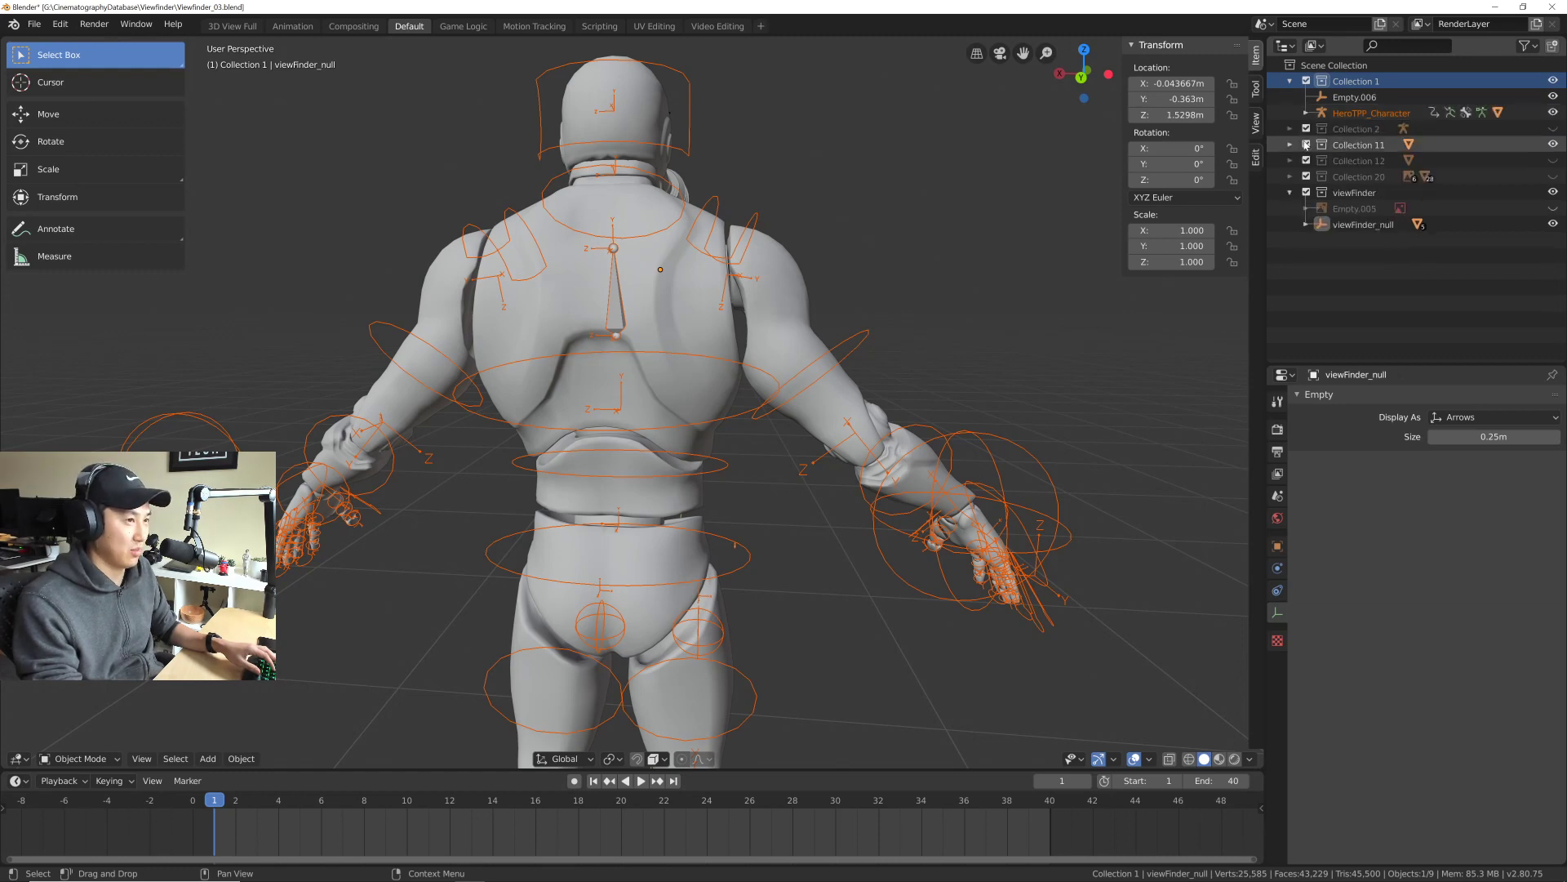
left_click(1290, 146)
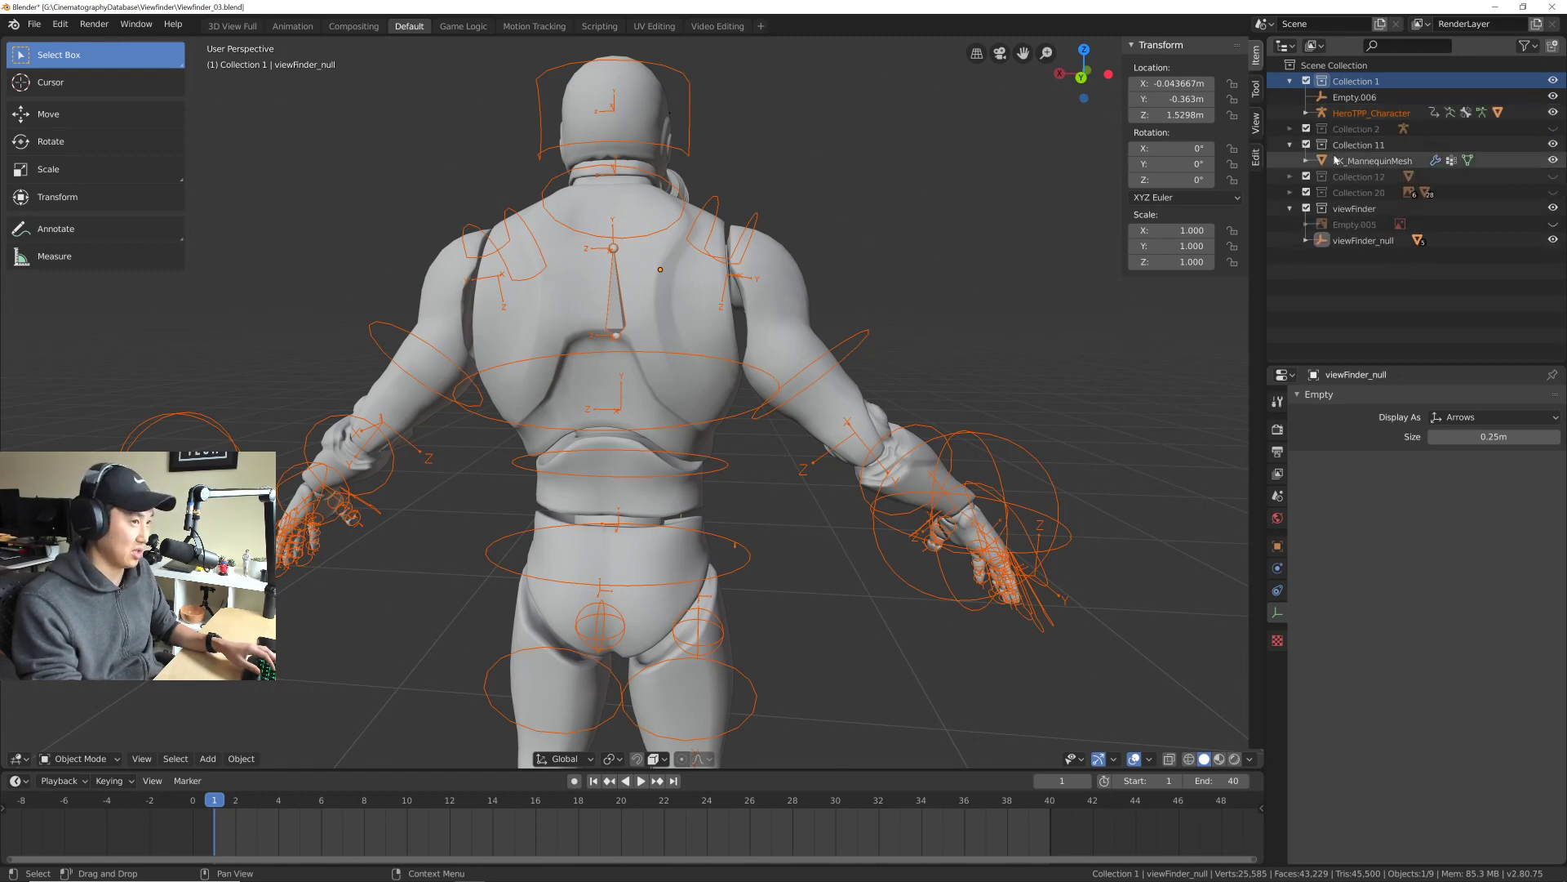
left_click(1359, 114)
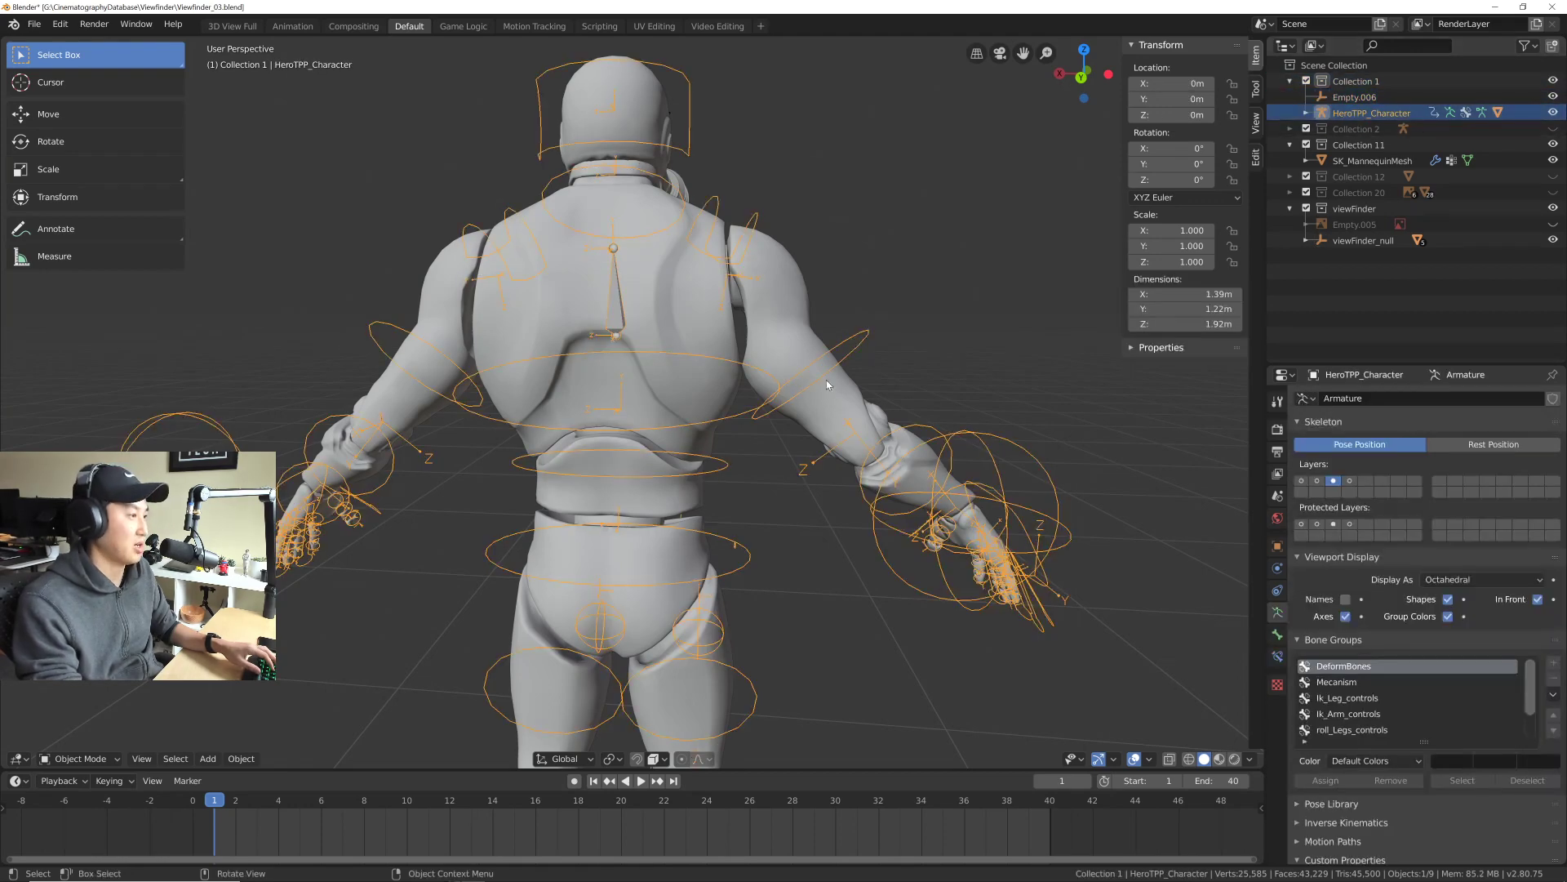
key("Tab")
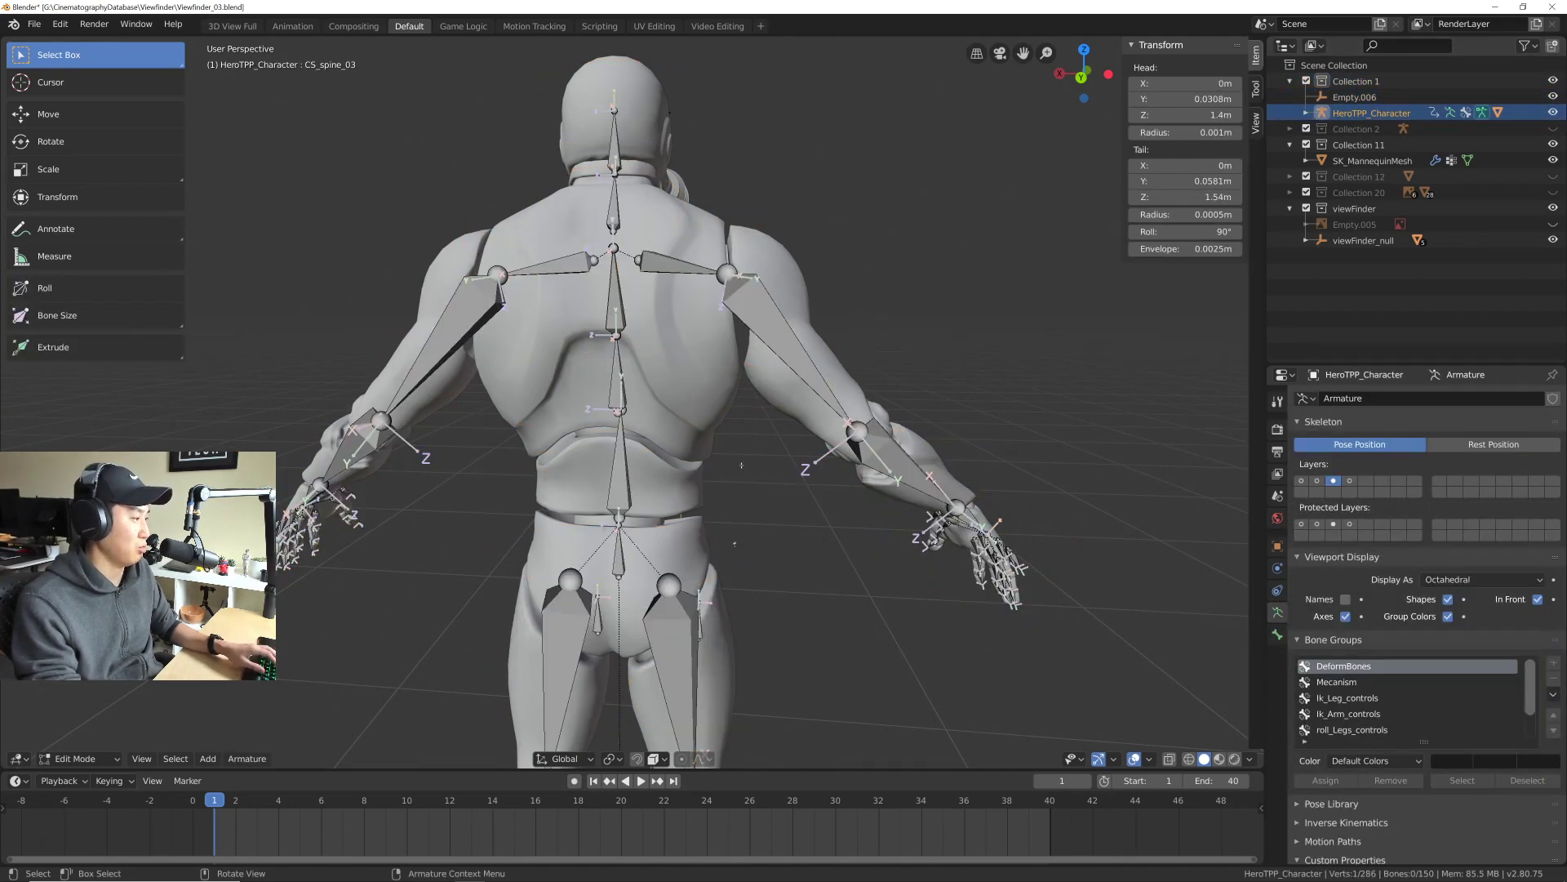
key("Tab")
key("Tab")
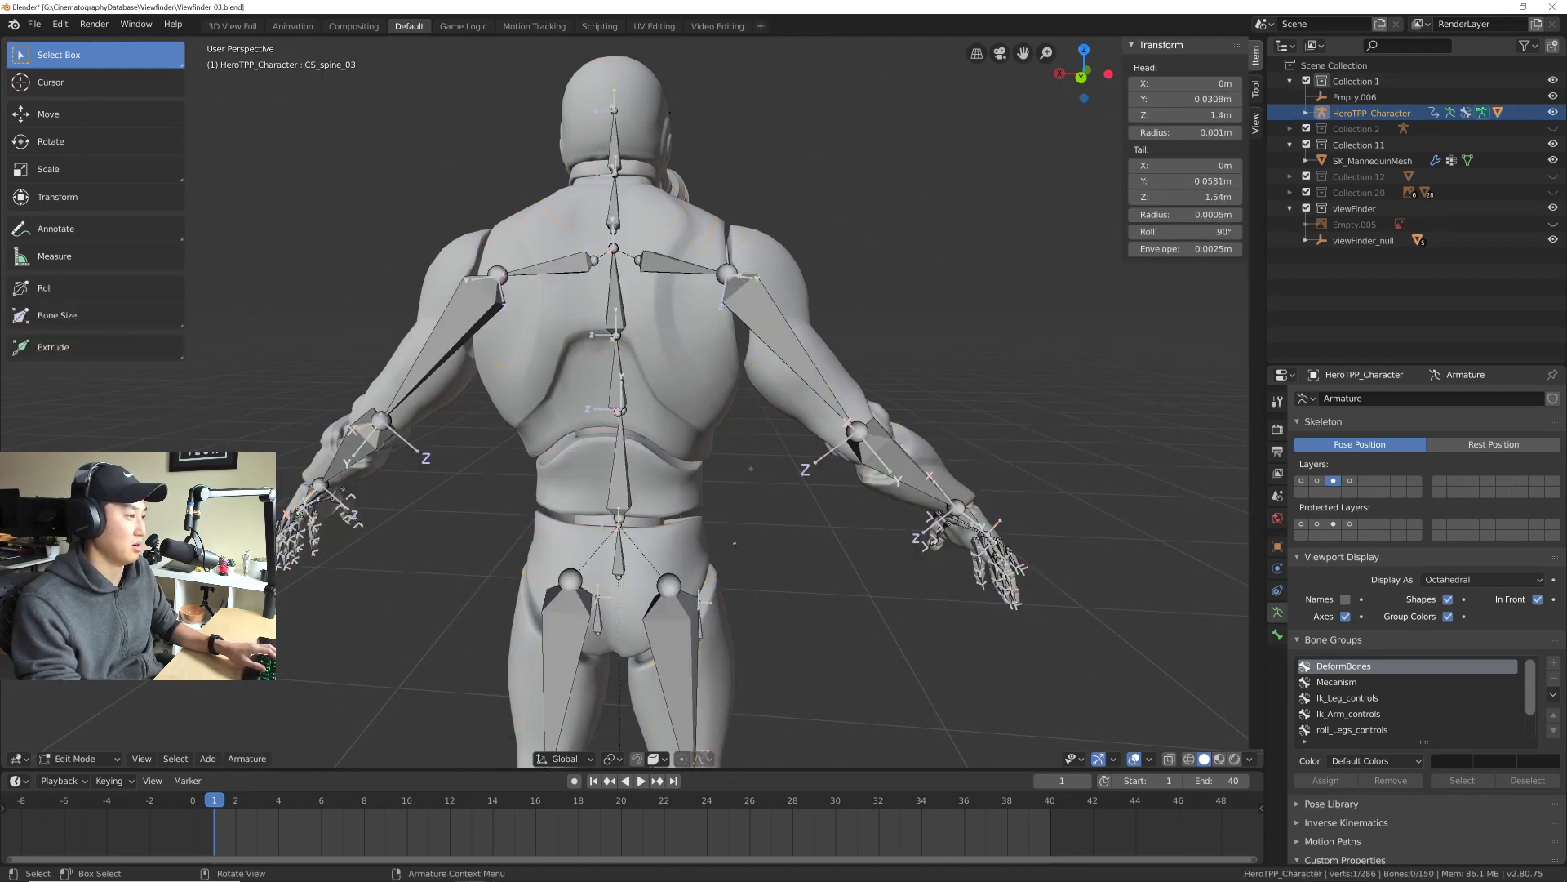
key("Tab")
left_click(1354, 97)
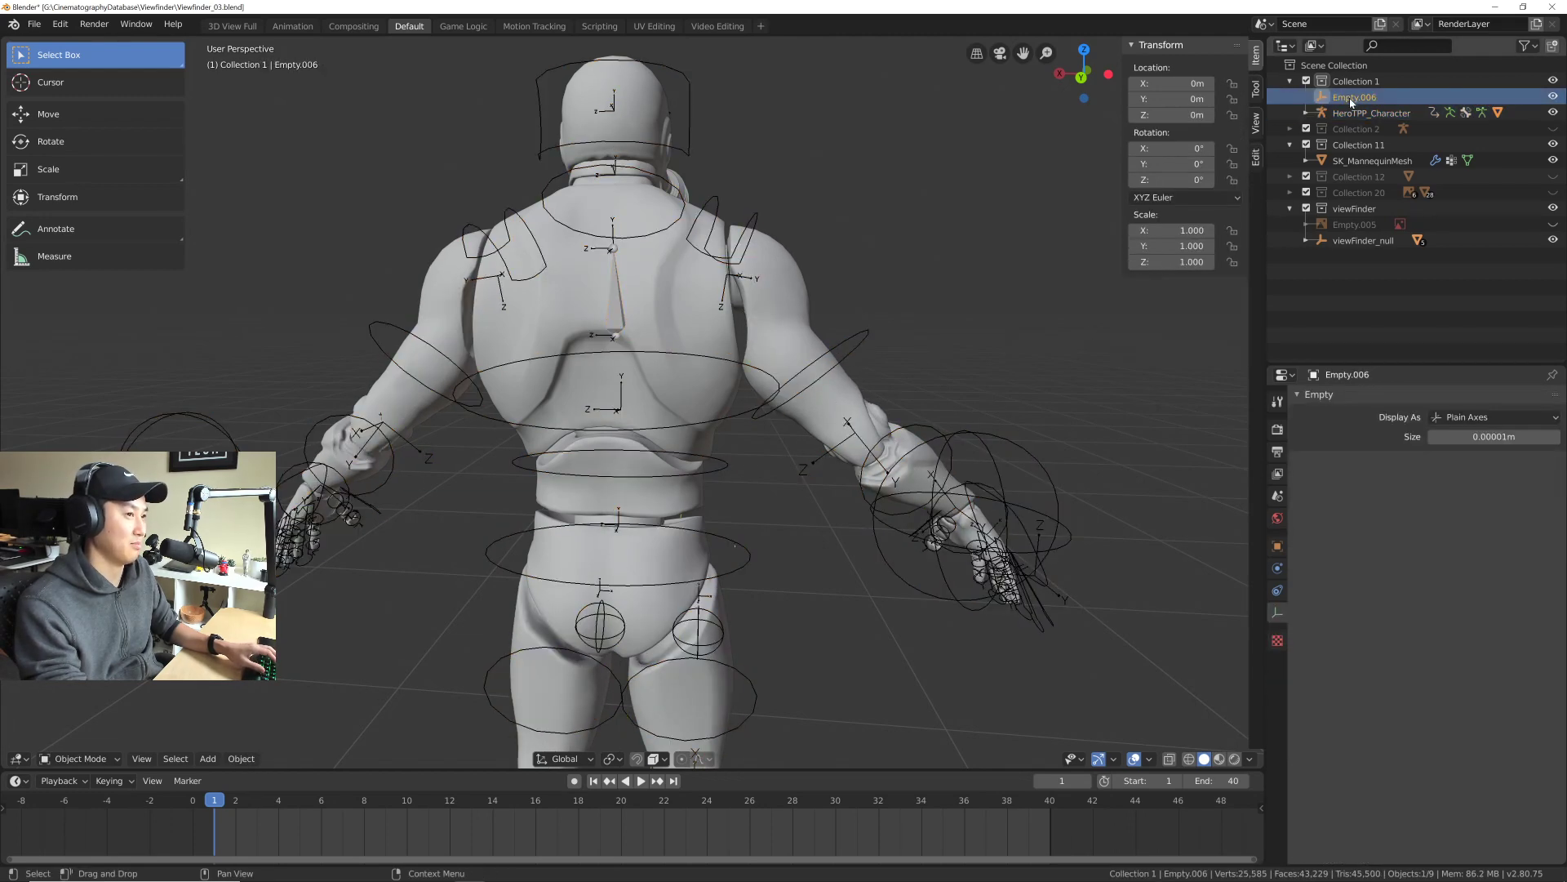
left_click_drag(751, 463, 729, 489, "shift")
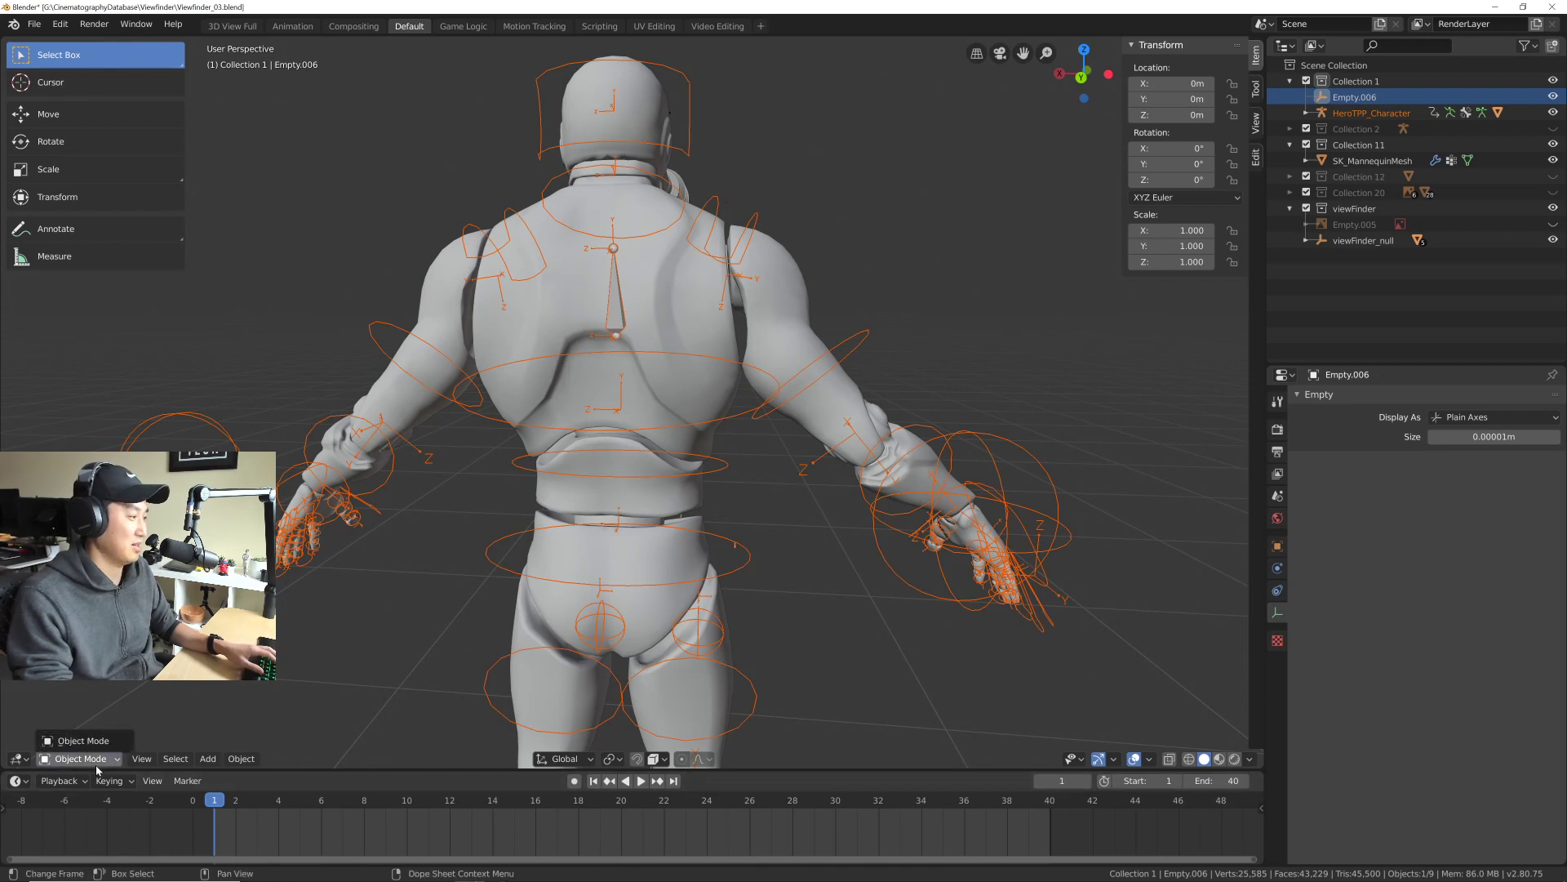
Step: Reselect the HeroTPP_Character armature and put it into Pose Mode through its Pose entry in the Outliner
left_click(1348, 115)
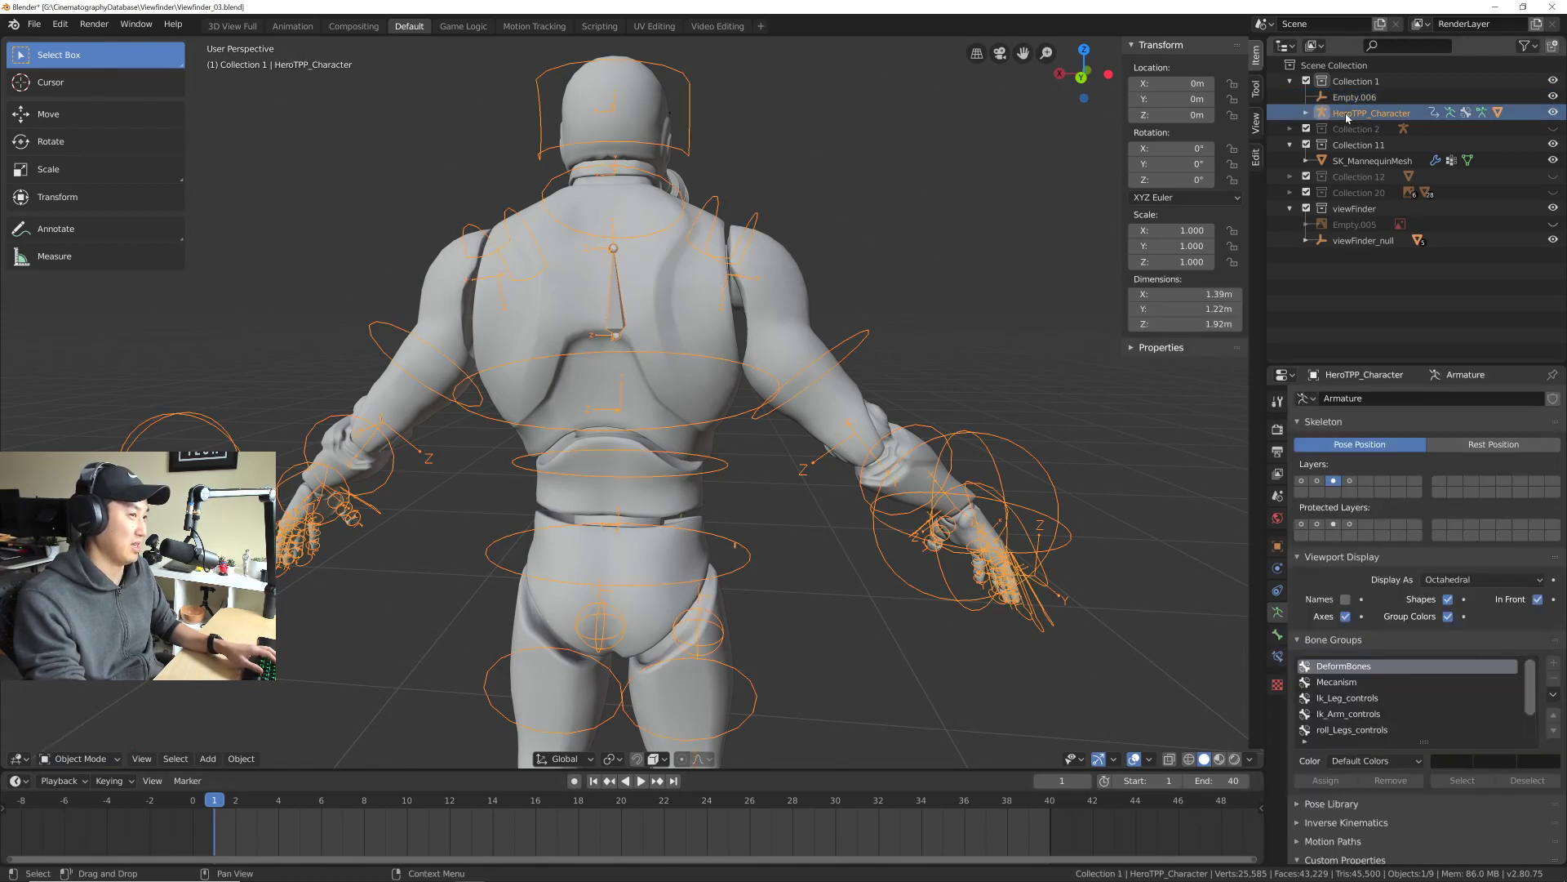
left_click(1308, 114)
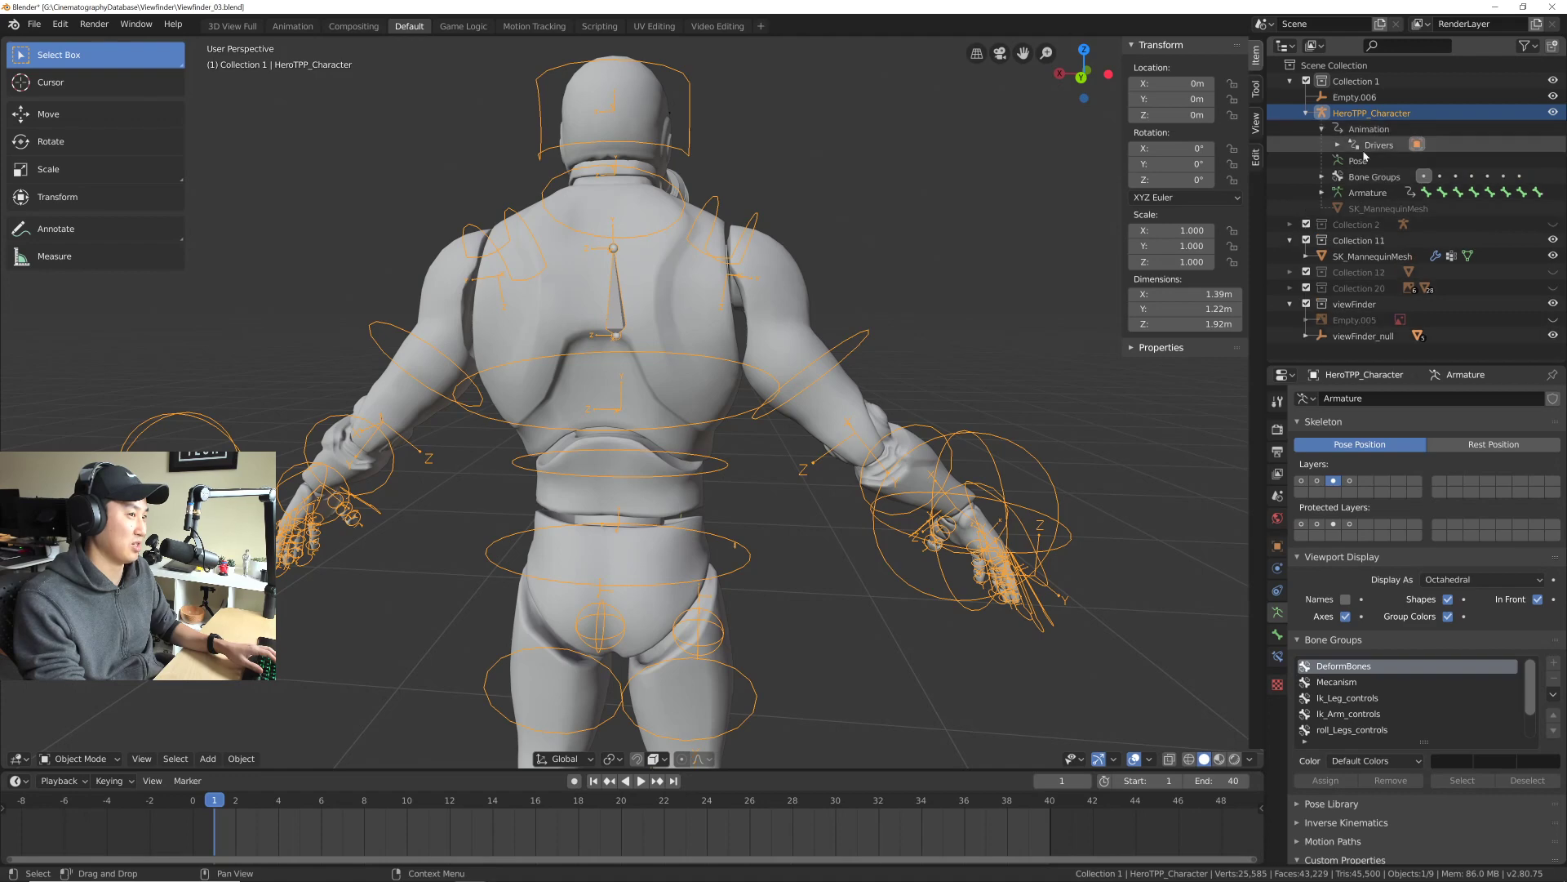
left_click(1323, 144)
left_click(1355, 145)
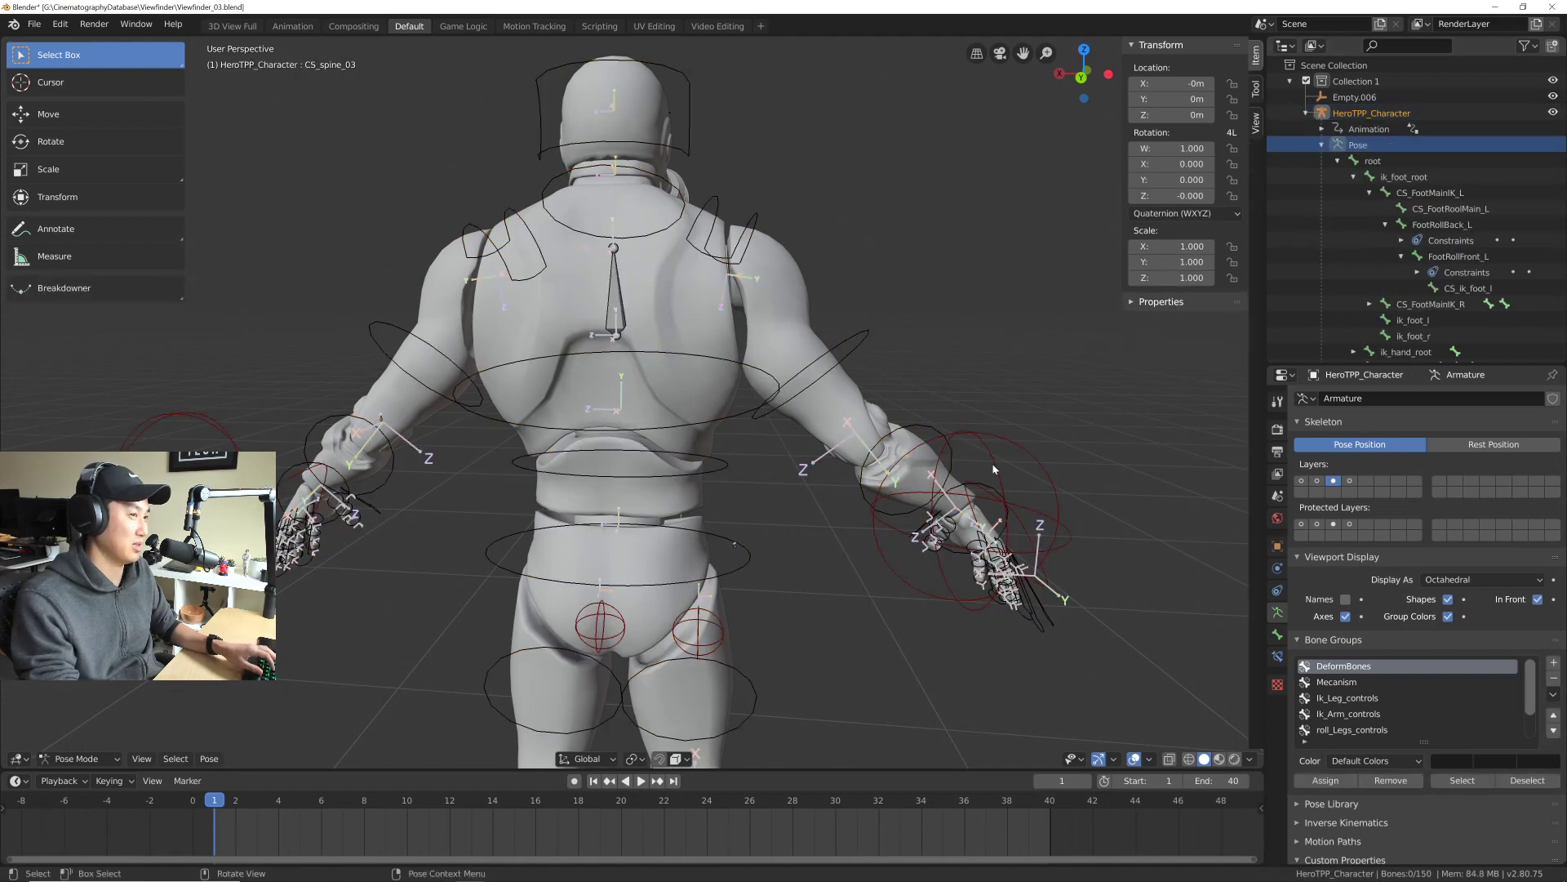
left_click(1322, 145)
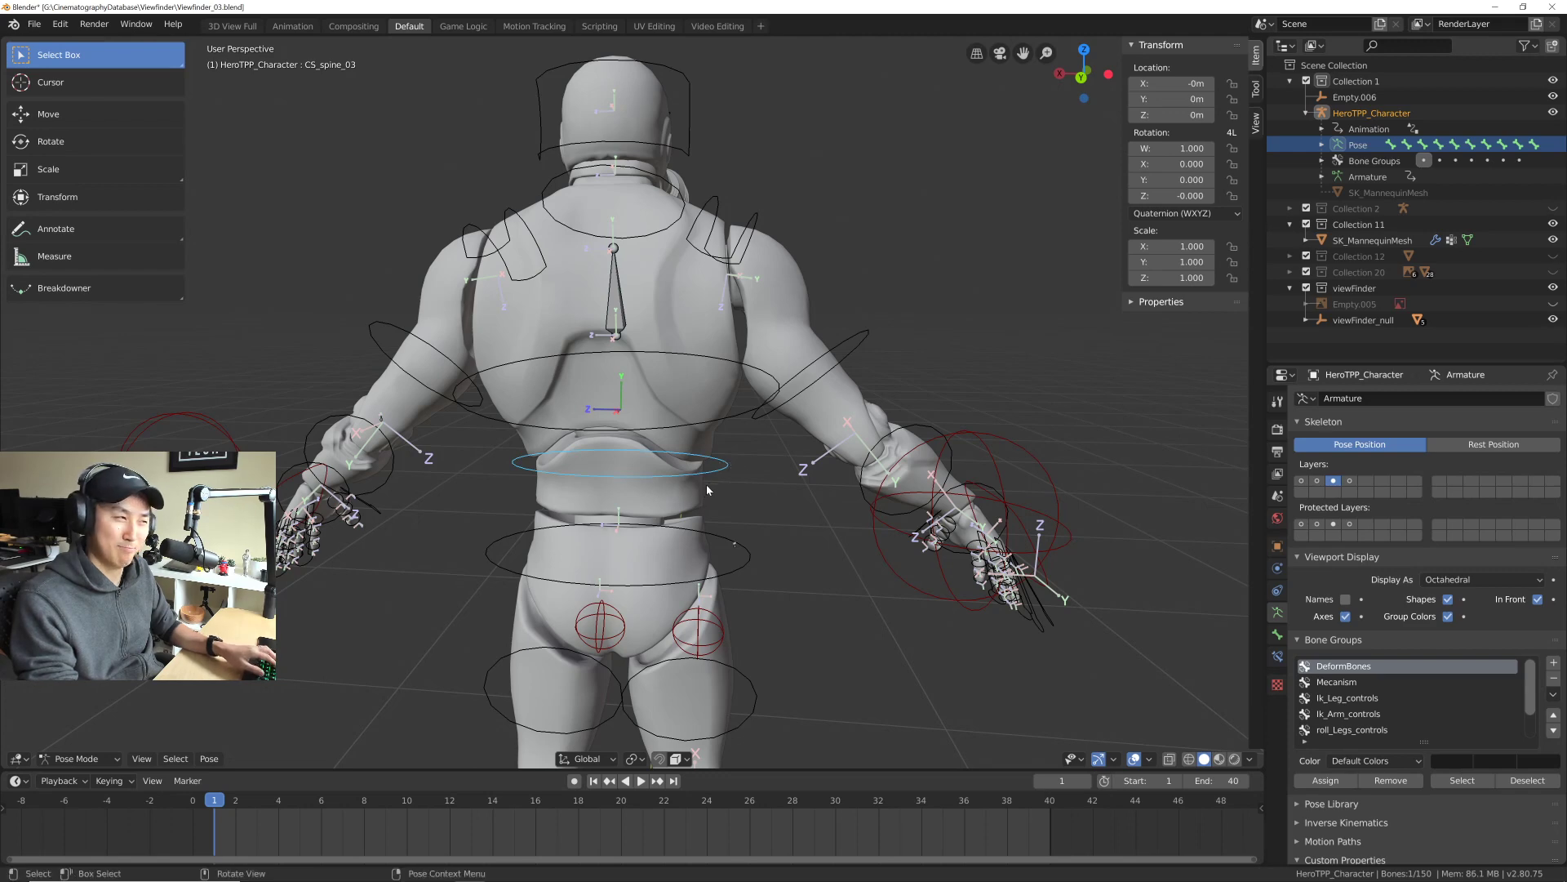
key("r")
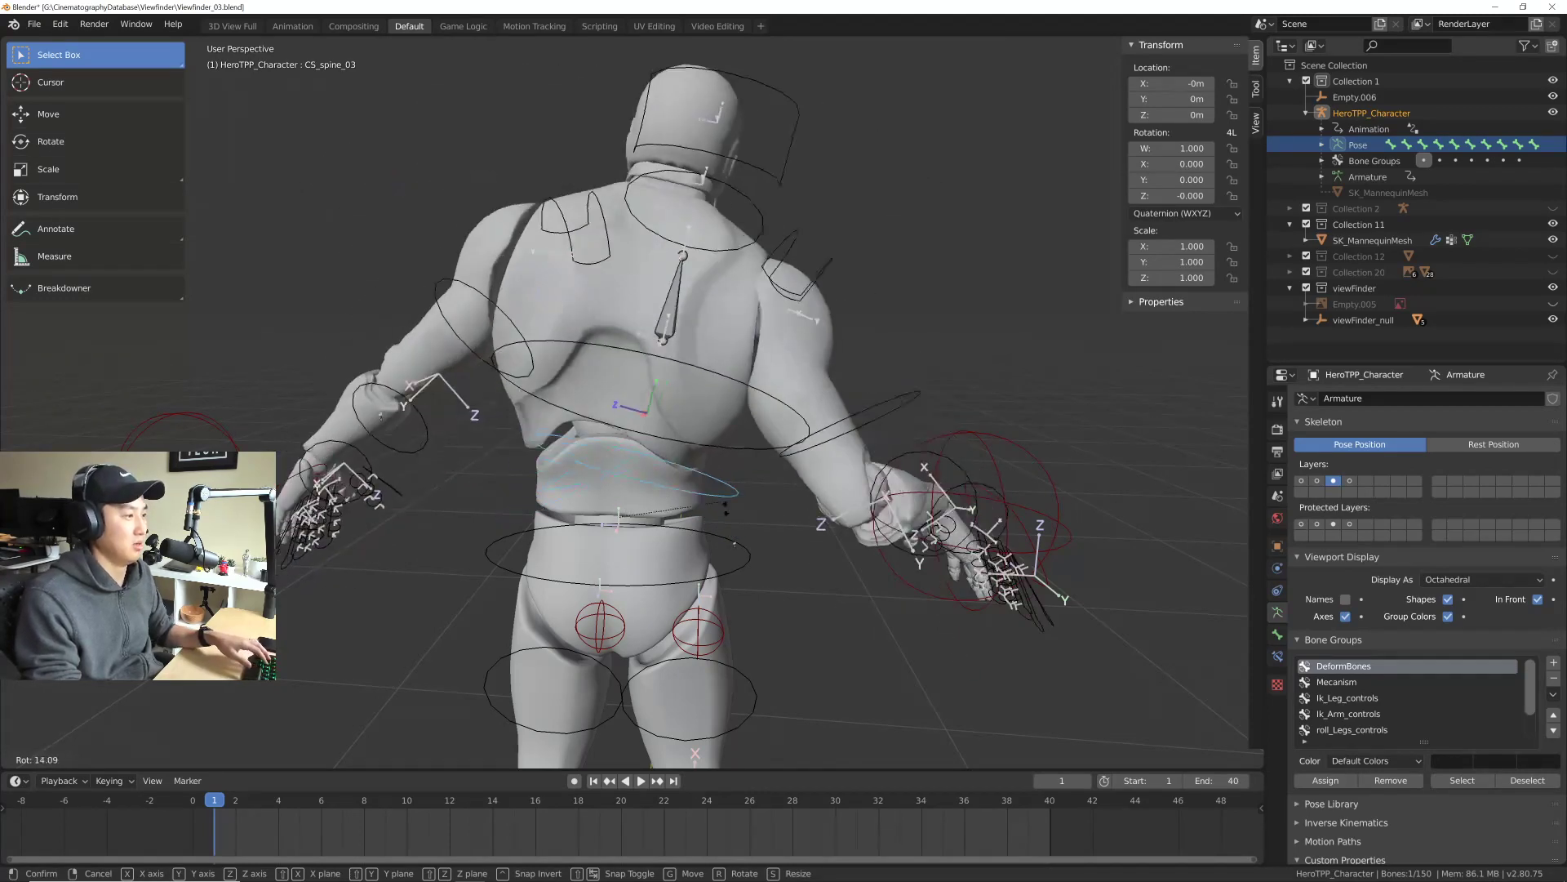
left_click(724, 457)
key("ctrl+z")
Step: Rotate the waist spine control about -4.9° around the global Z axis
scroll(721, 449, "down", 4)
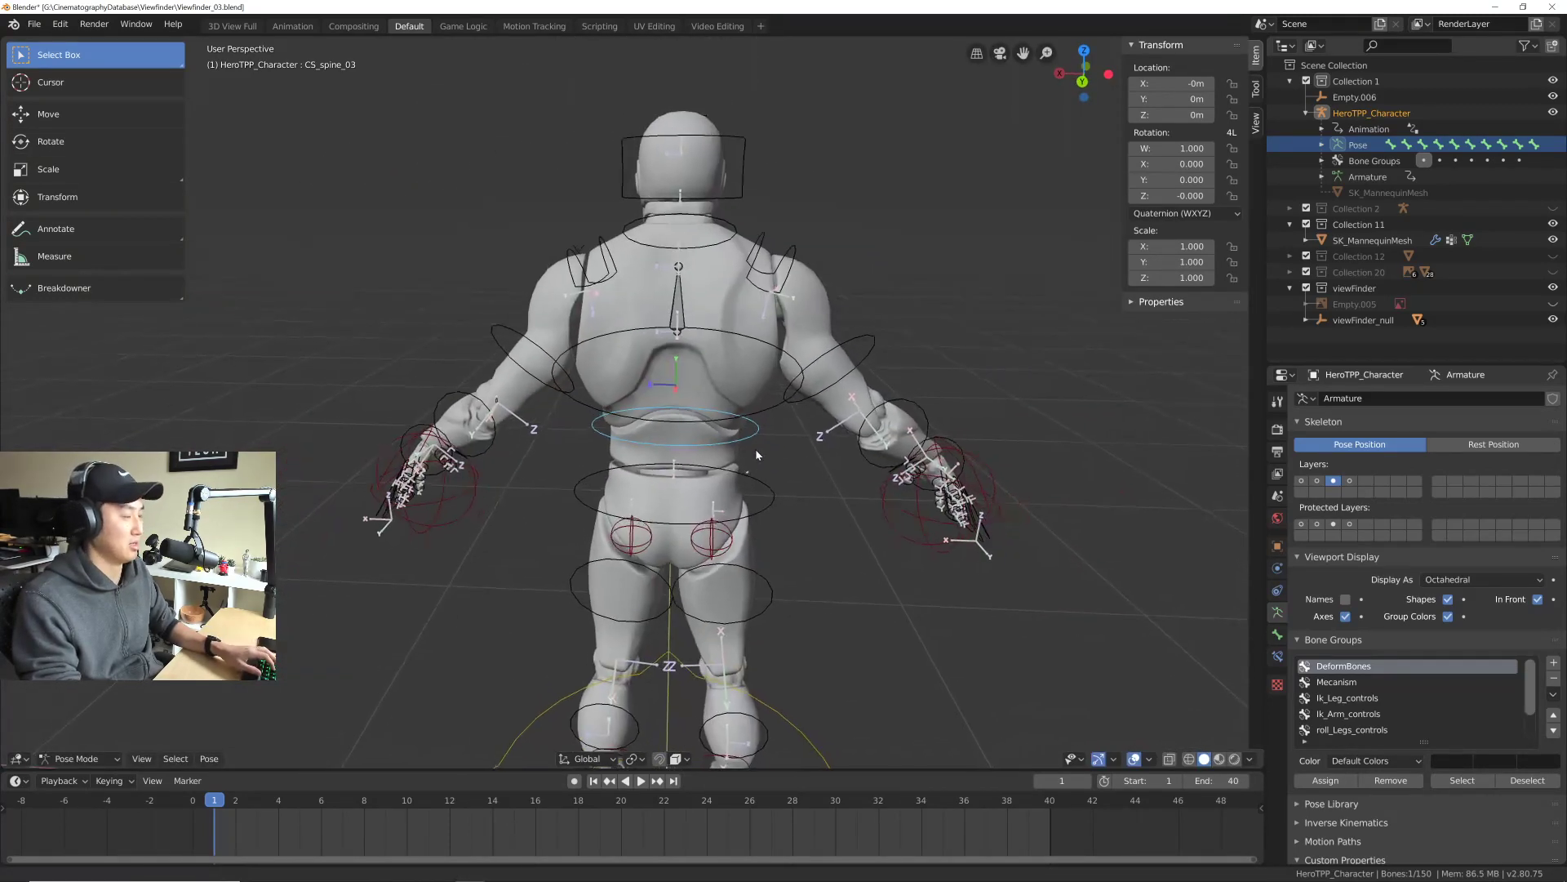
middle_click_drag(722, 449, 753, 456)
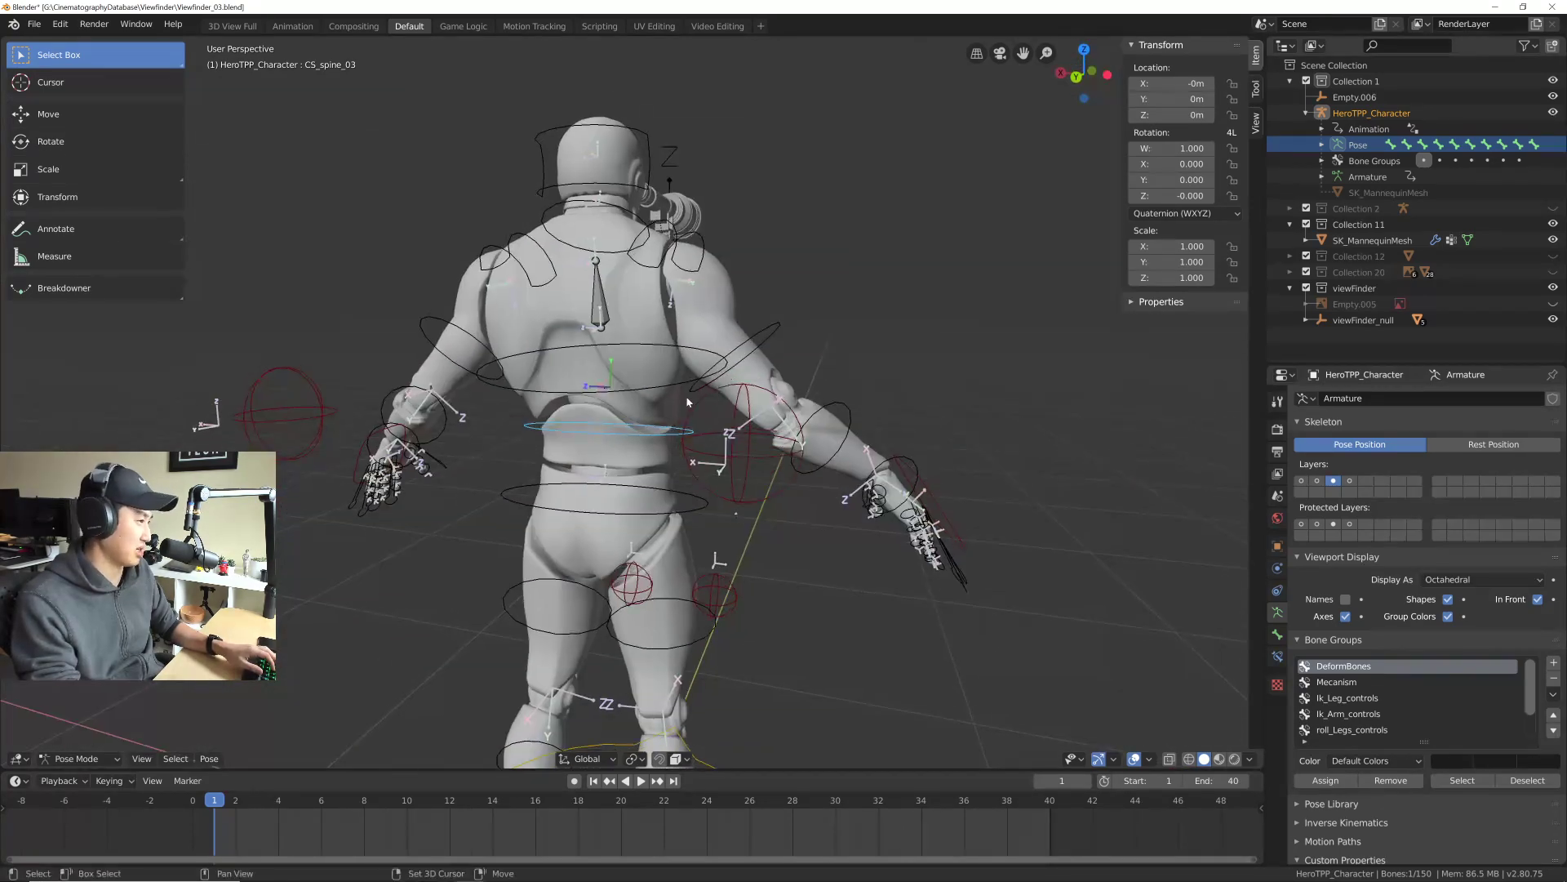
middle_click_drag(688, 402, 694, 496)
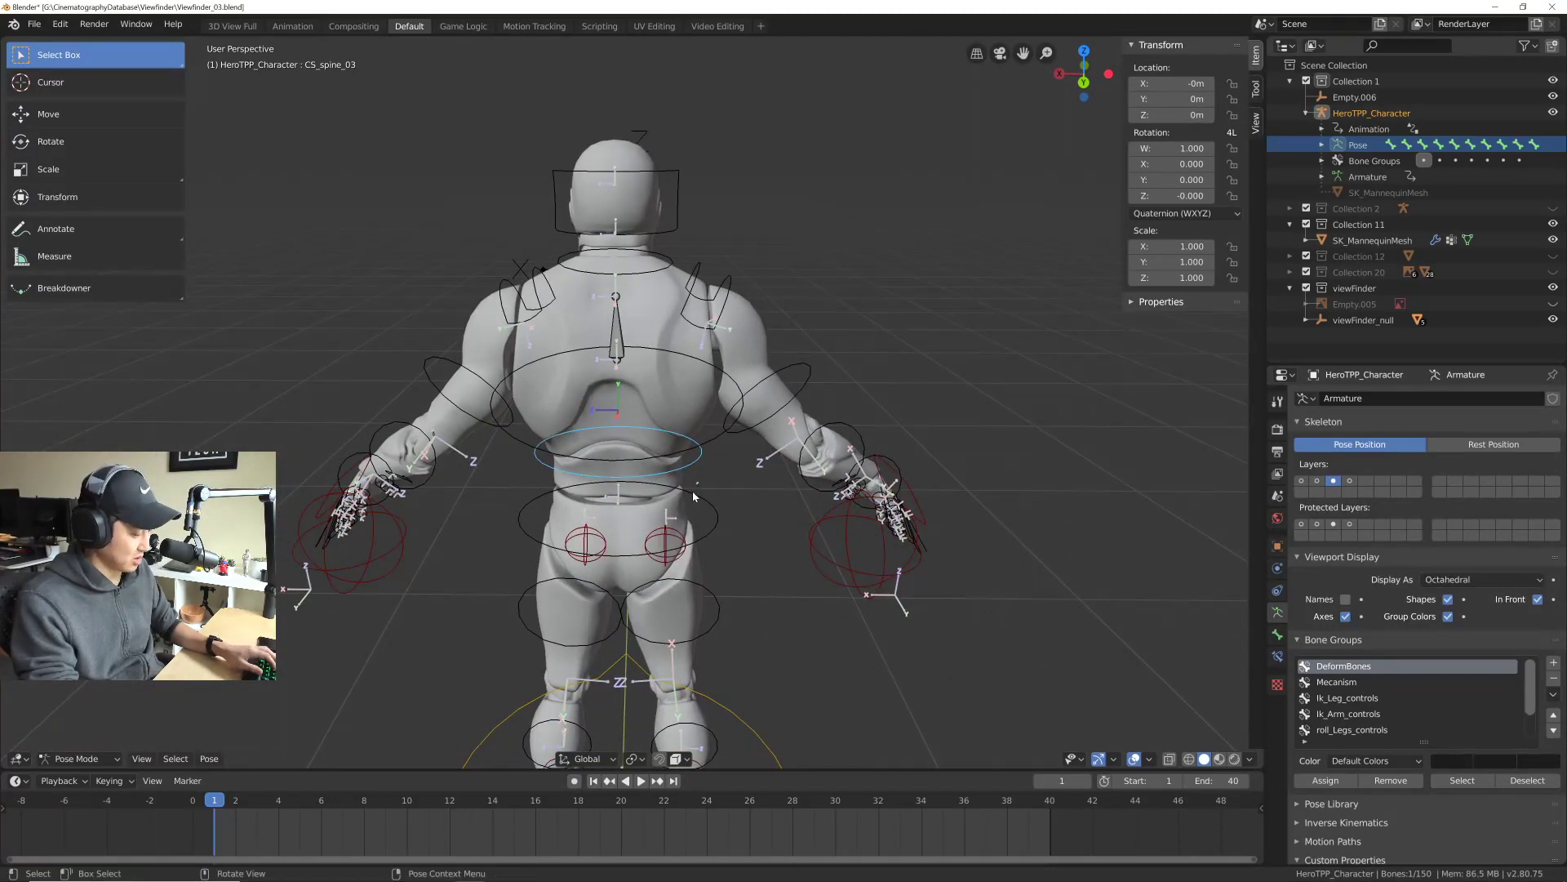
key("r")
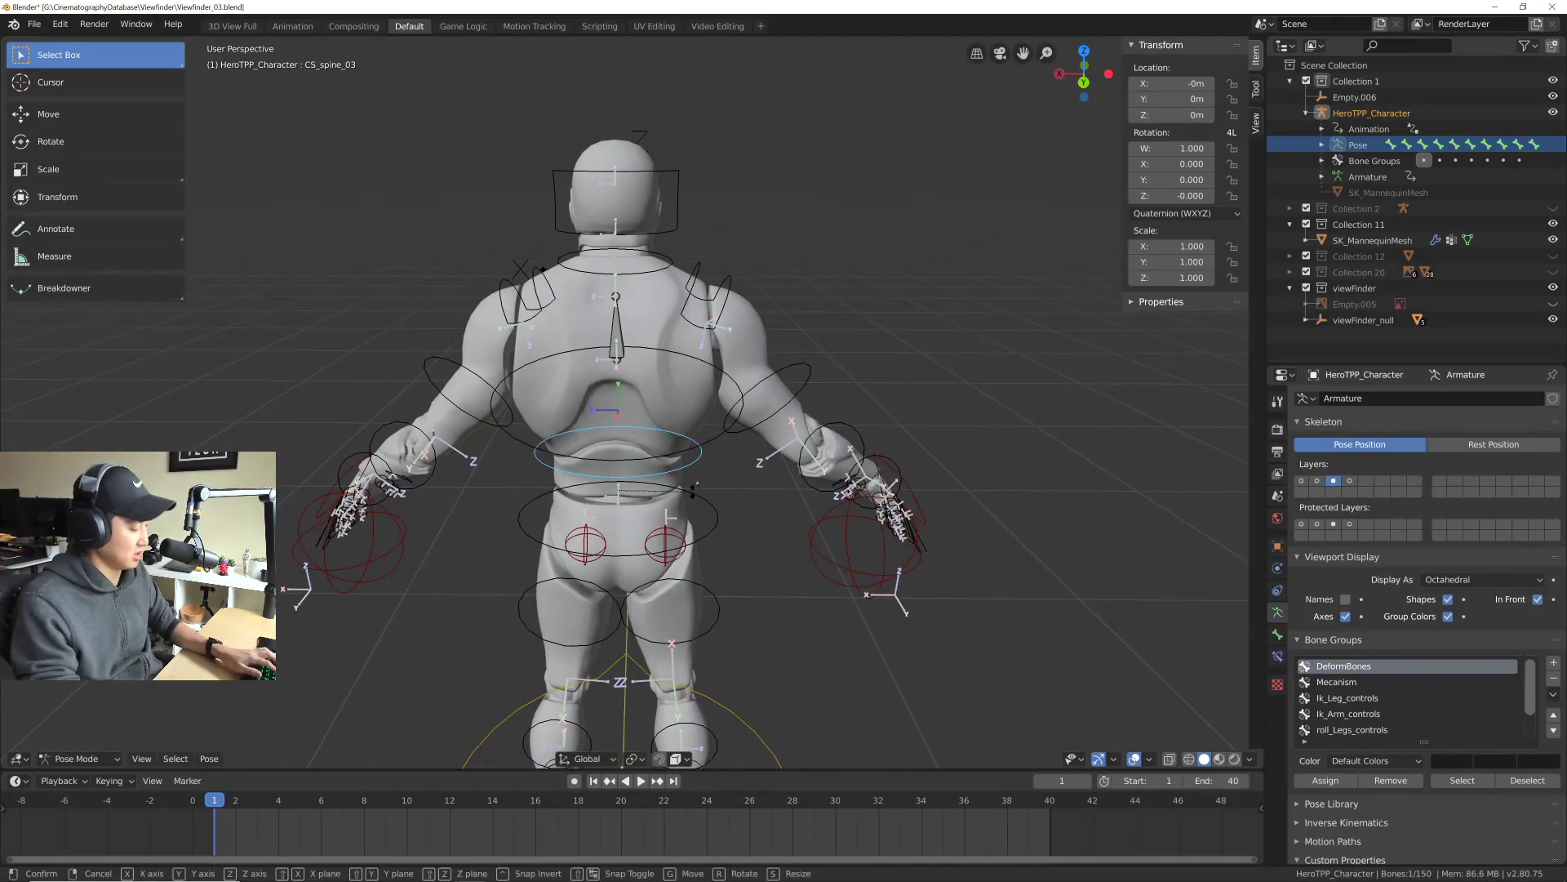
key("z")
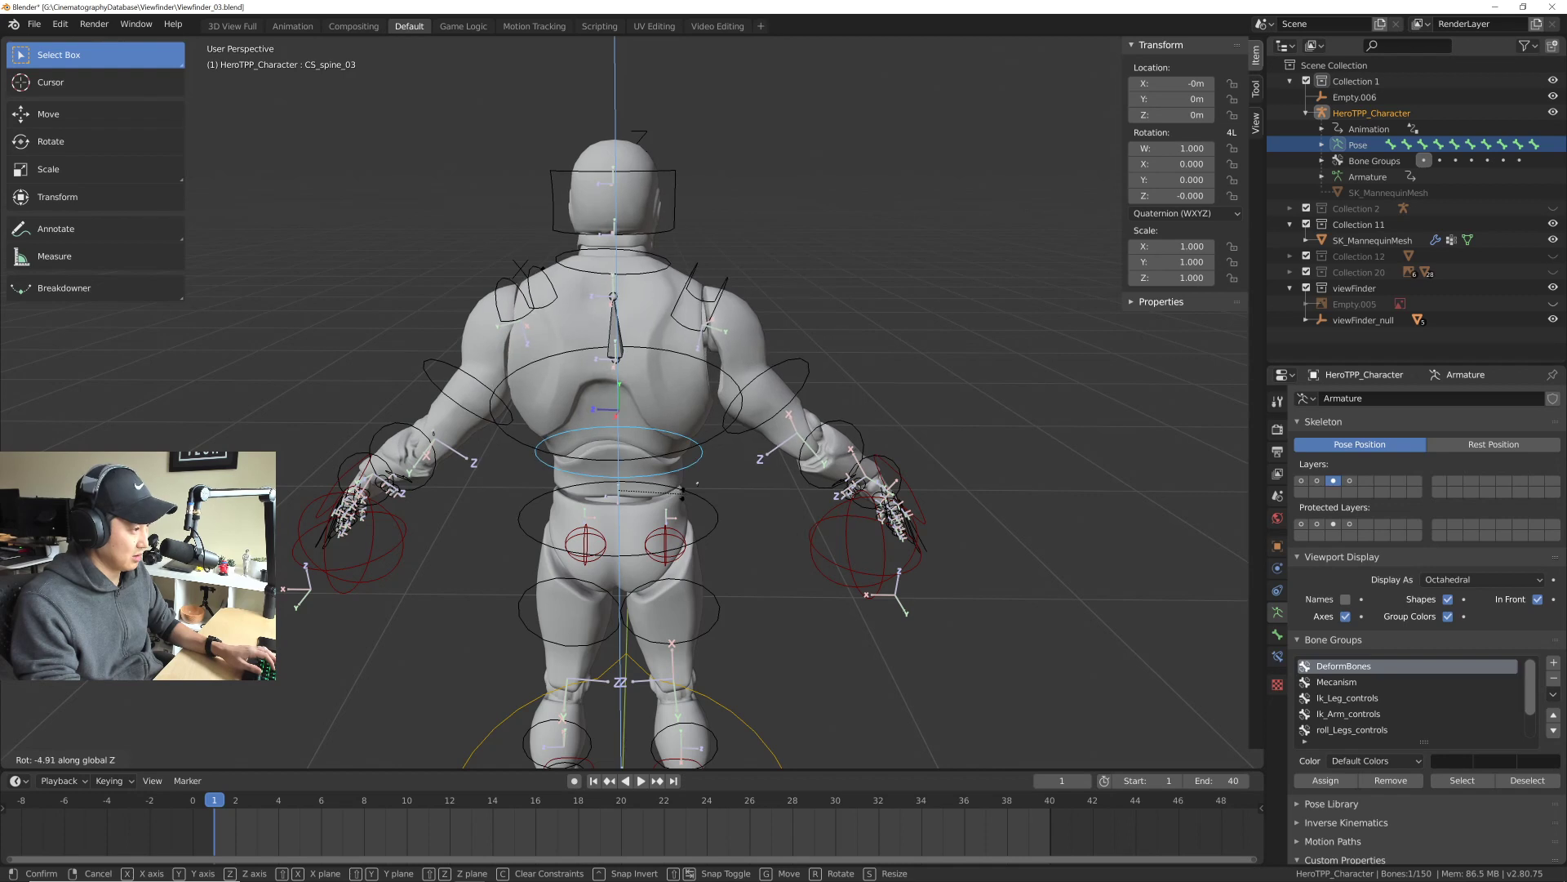
left_click(716, 458)
Step: Rotate the chest spine control about -7.04° around the global Z axis
left_click(716, 451)
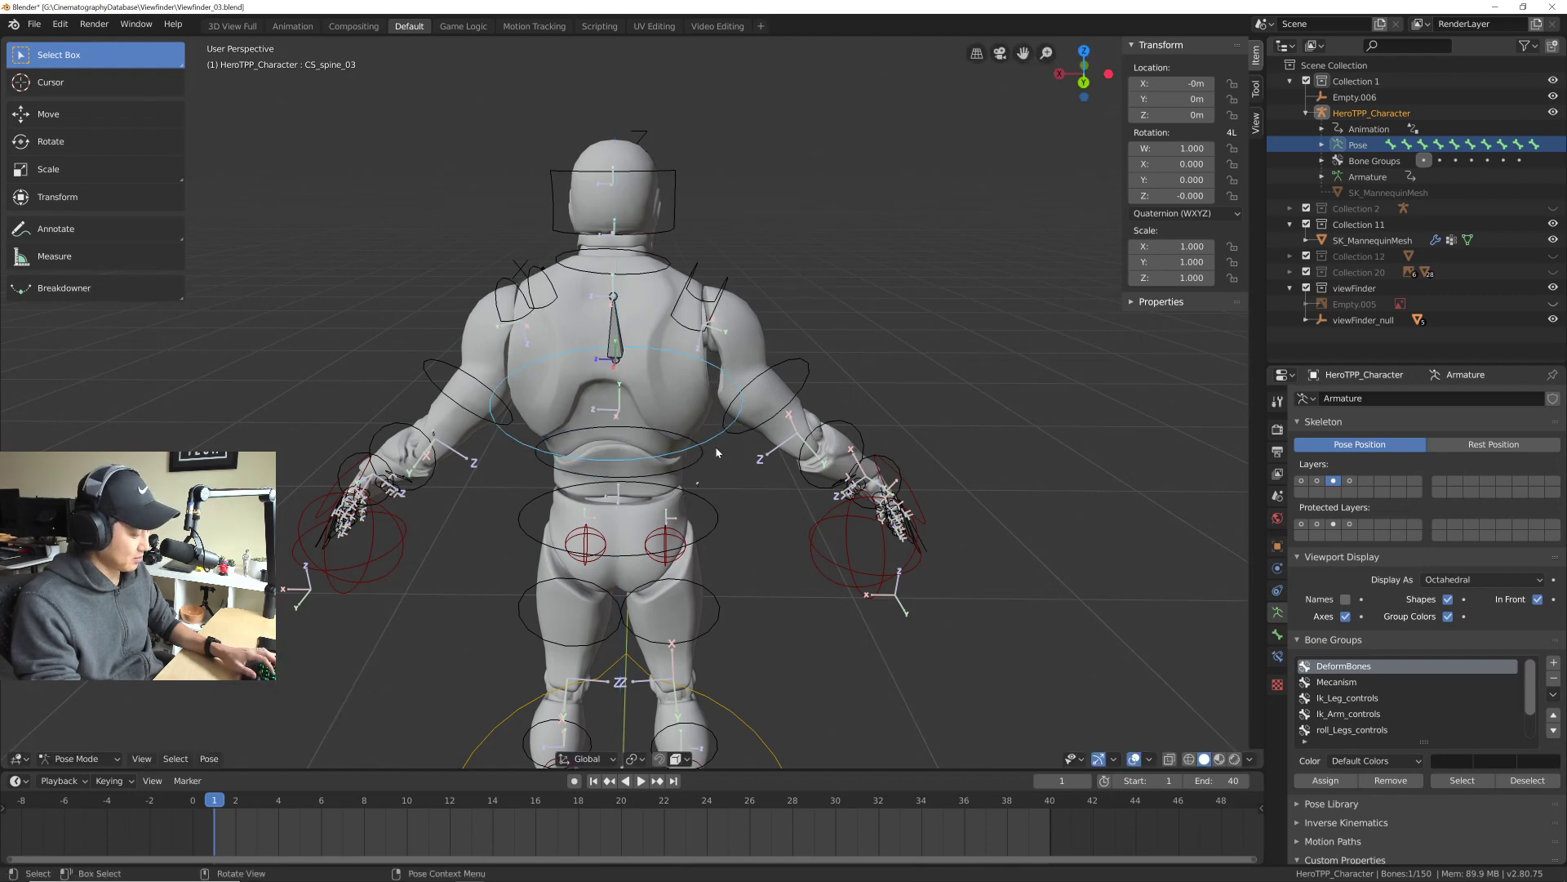
key("r")
key("z")
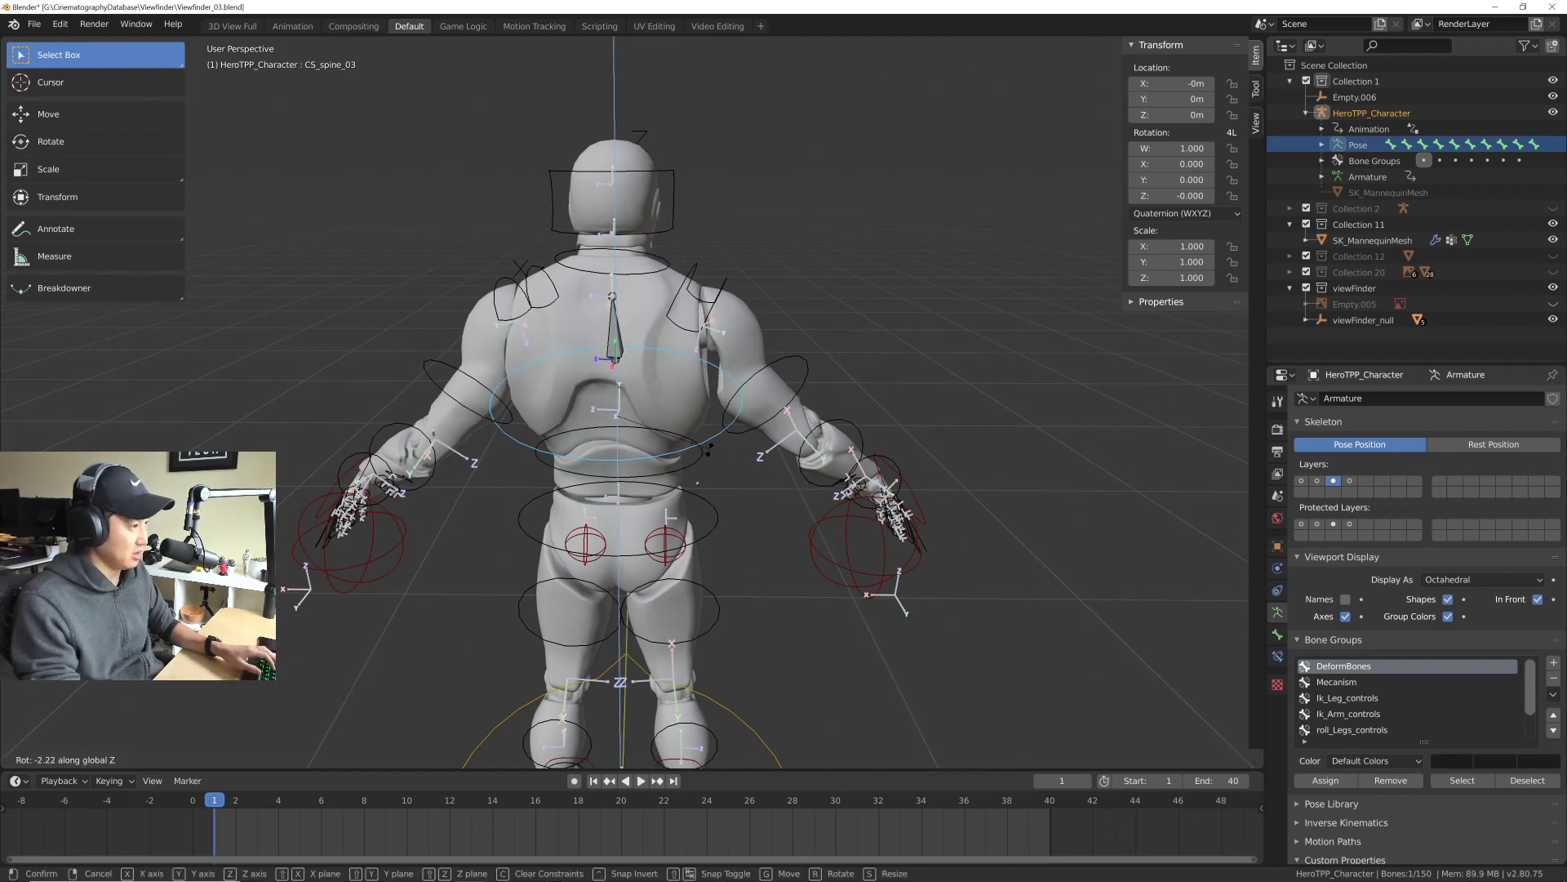
left_click(703, 453)
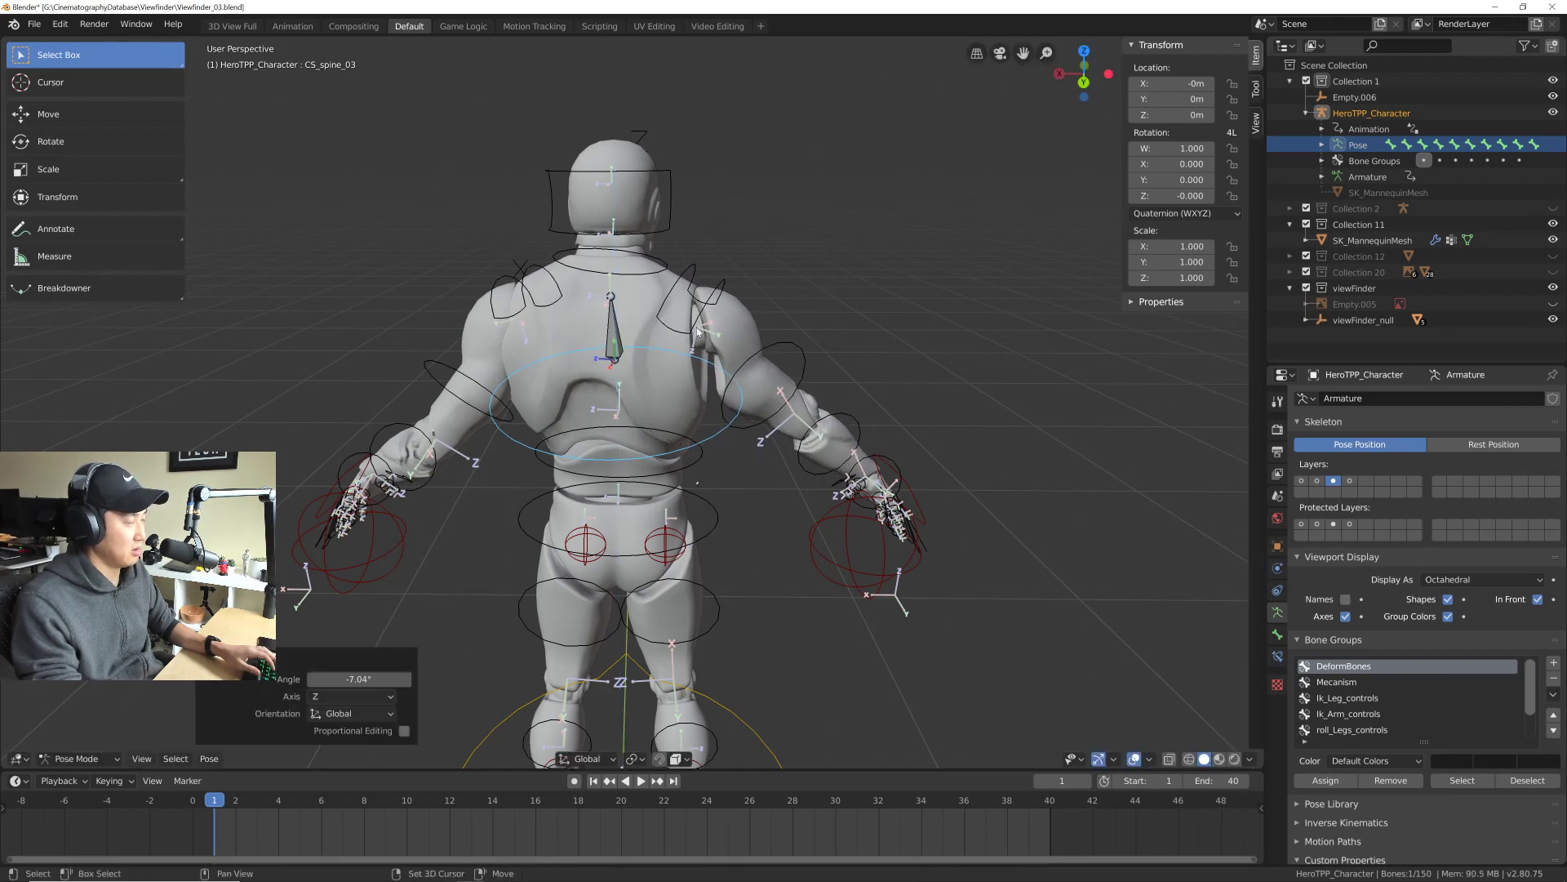
Step: Select the pelvis control and set its rotation mode to XYZ Euler
middle_click_drag(703, 453, 753, 444)
scroll(822, 463, "up", 5)
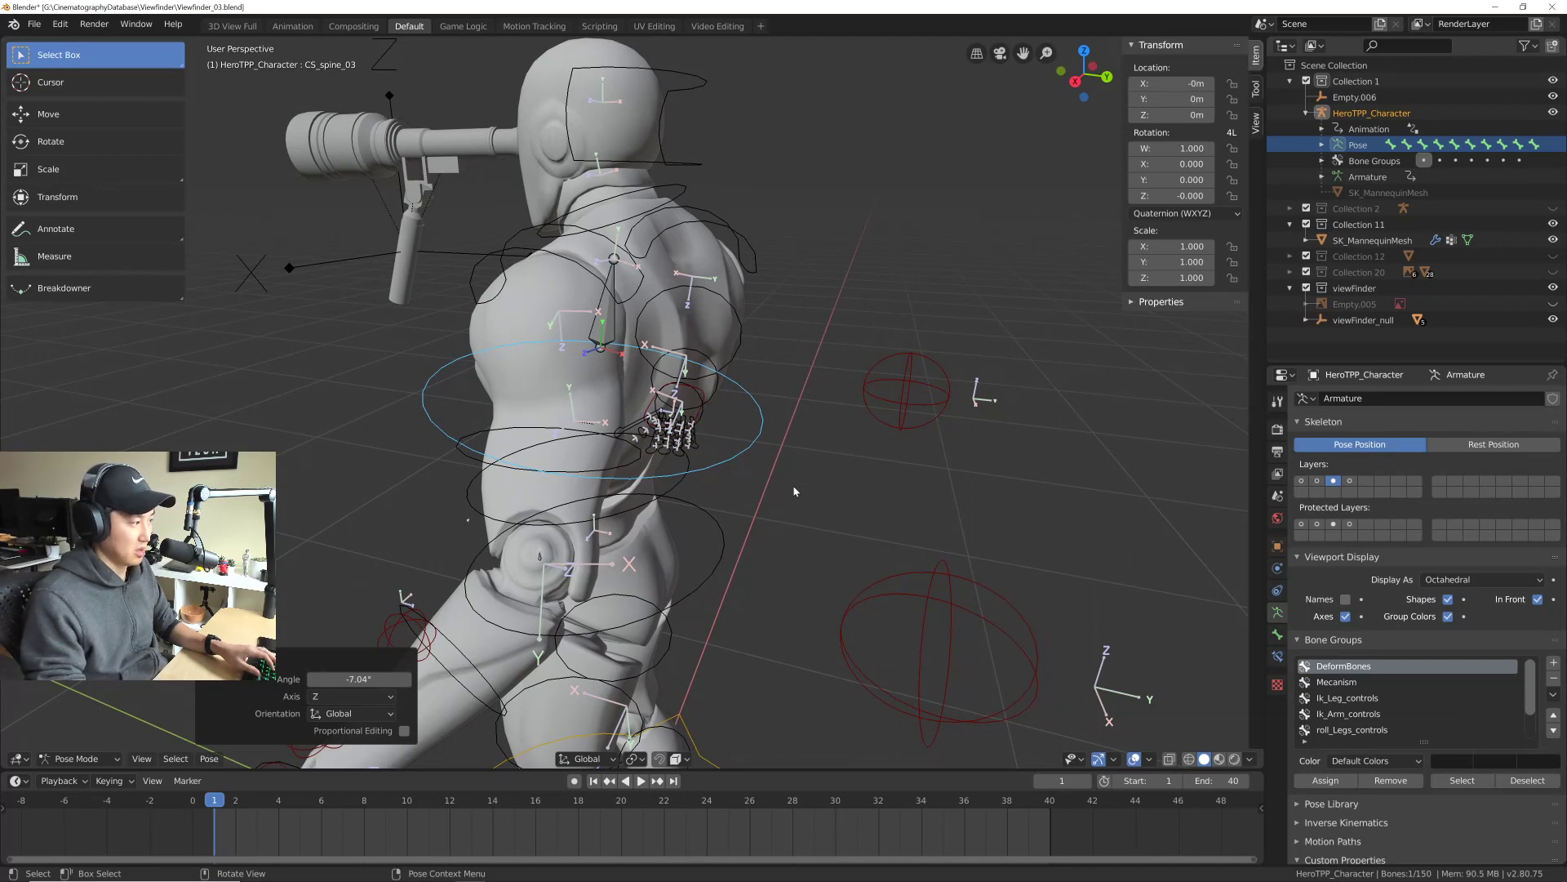
middle_click_drag(794, 491, 746, 447, "shift")
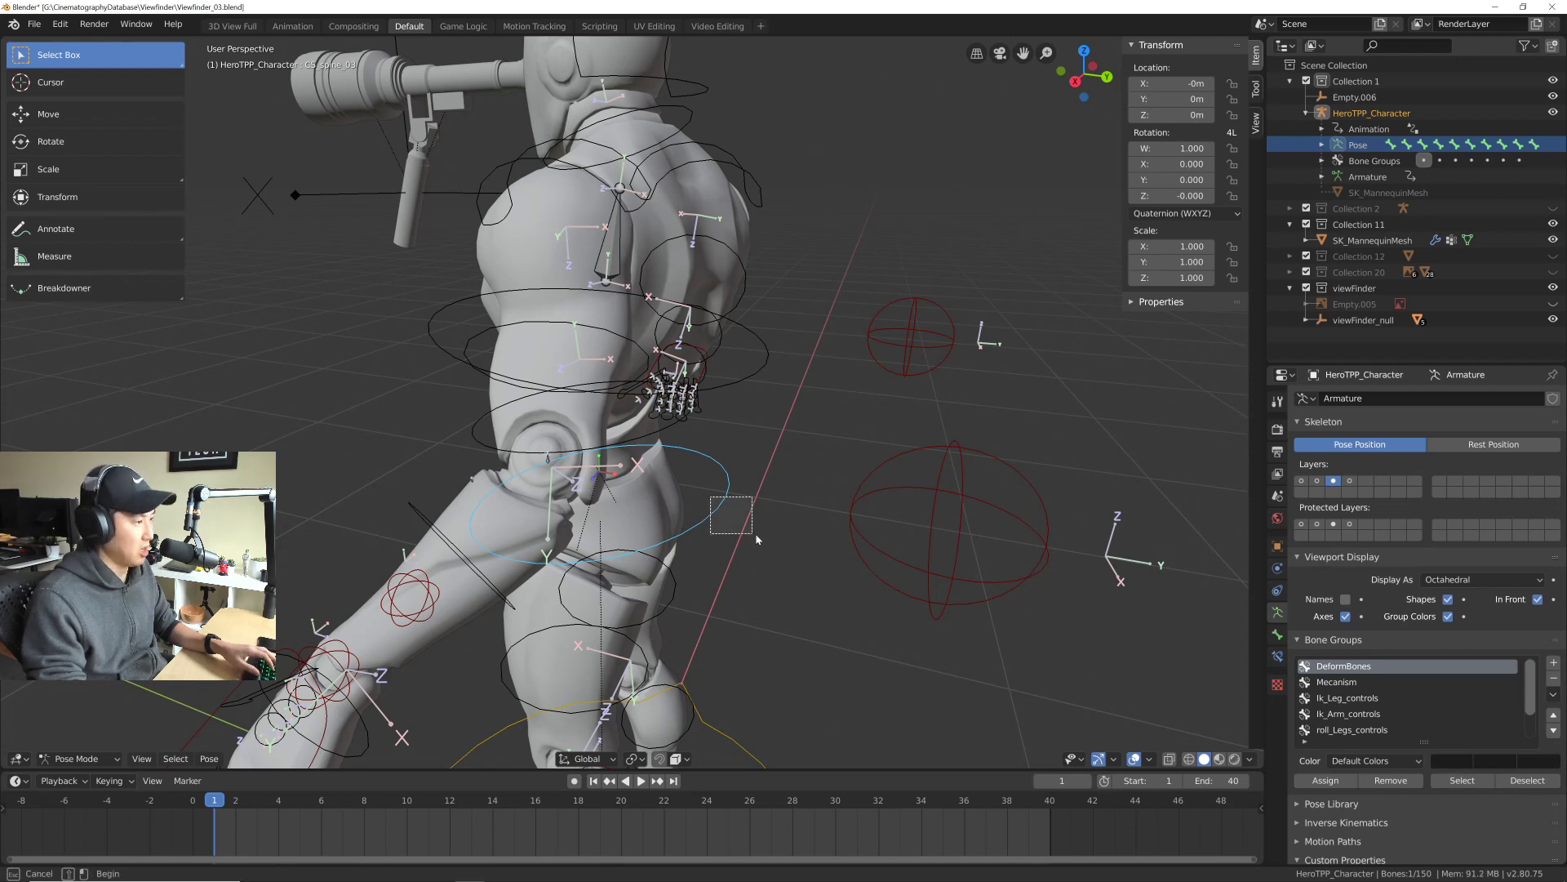
left_click_drag(757, 539, 754, 536)
left_click(1175, 213)
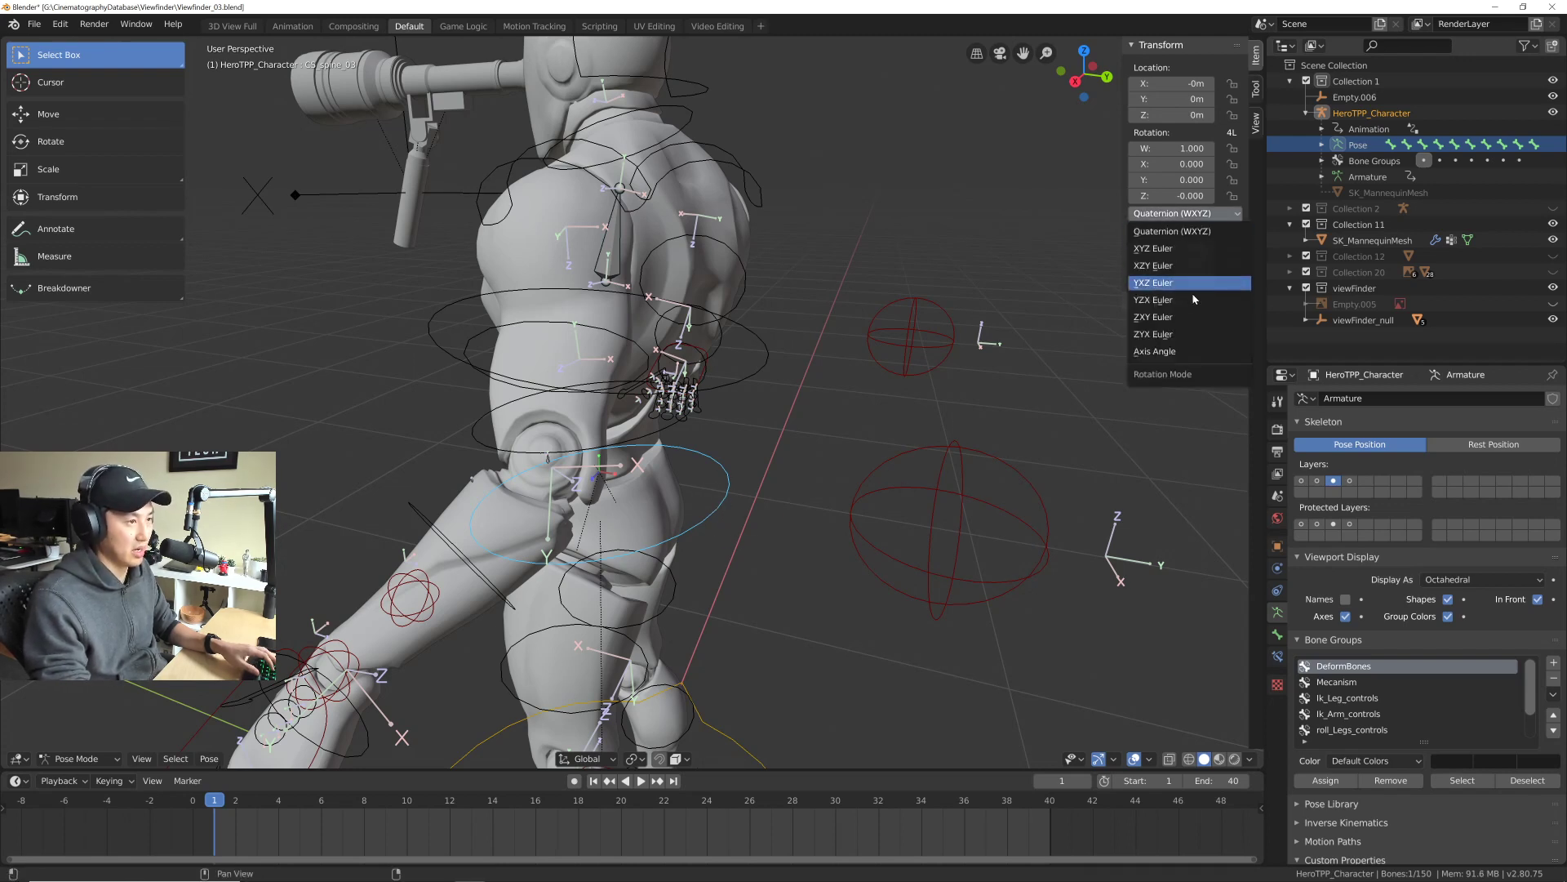
left_click(1167, 248)
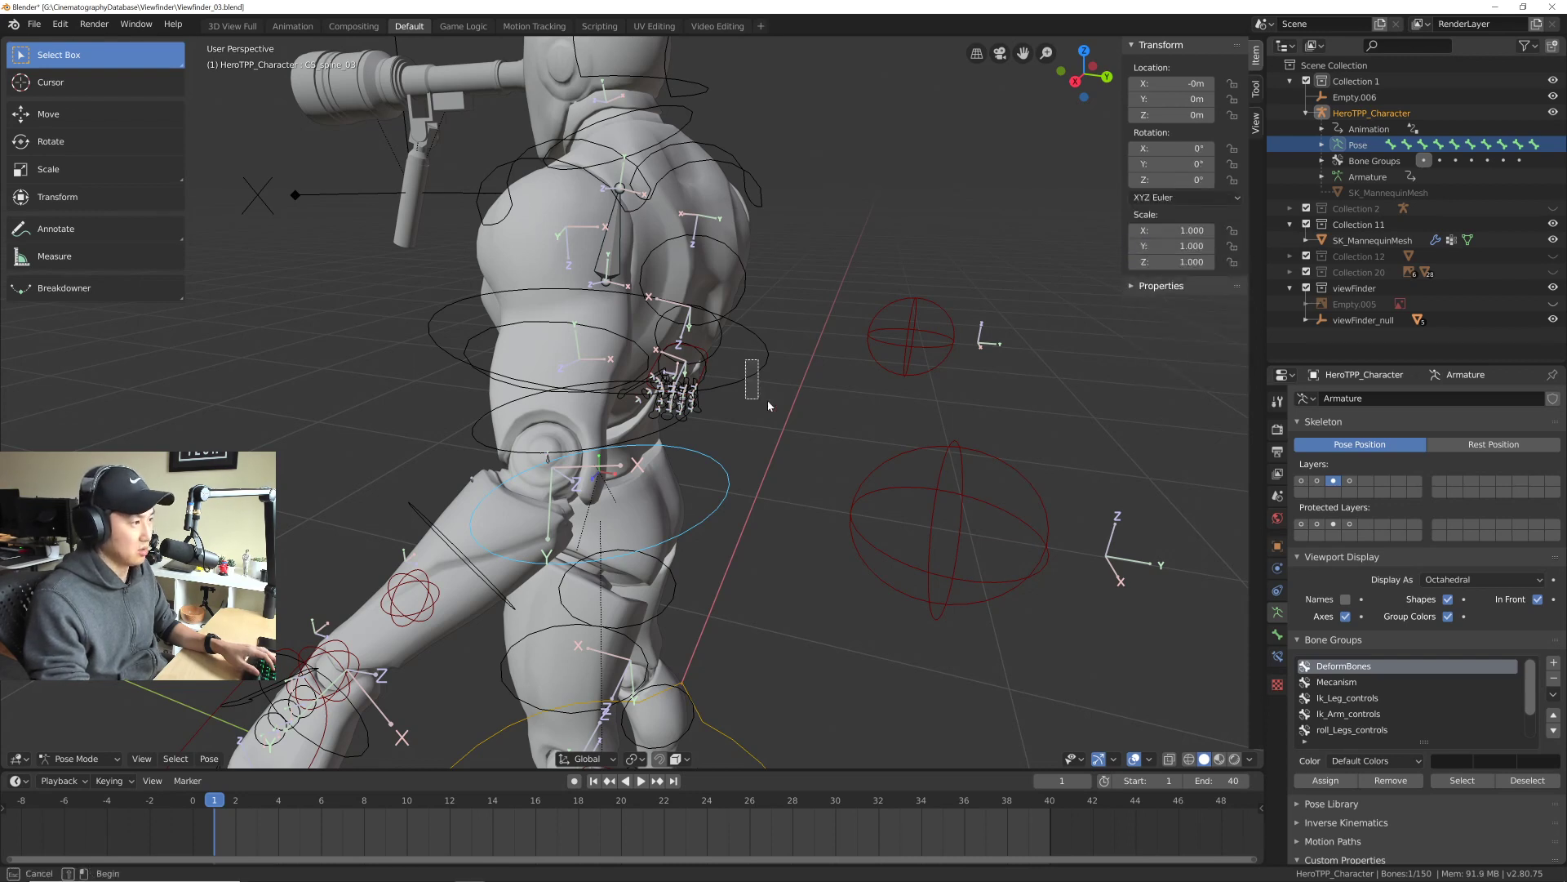
Step: Select the chest spine control and check its rotation mode options
left_click(1169, 197)
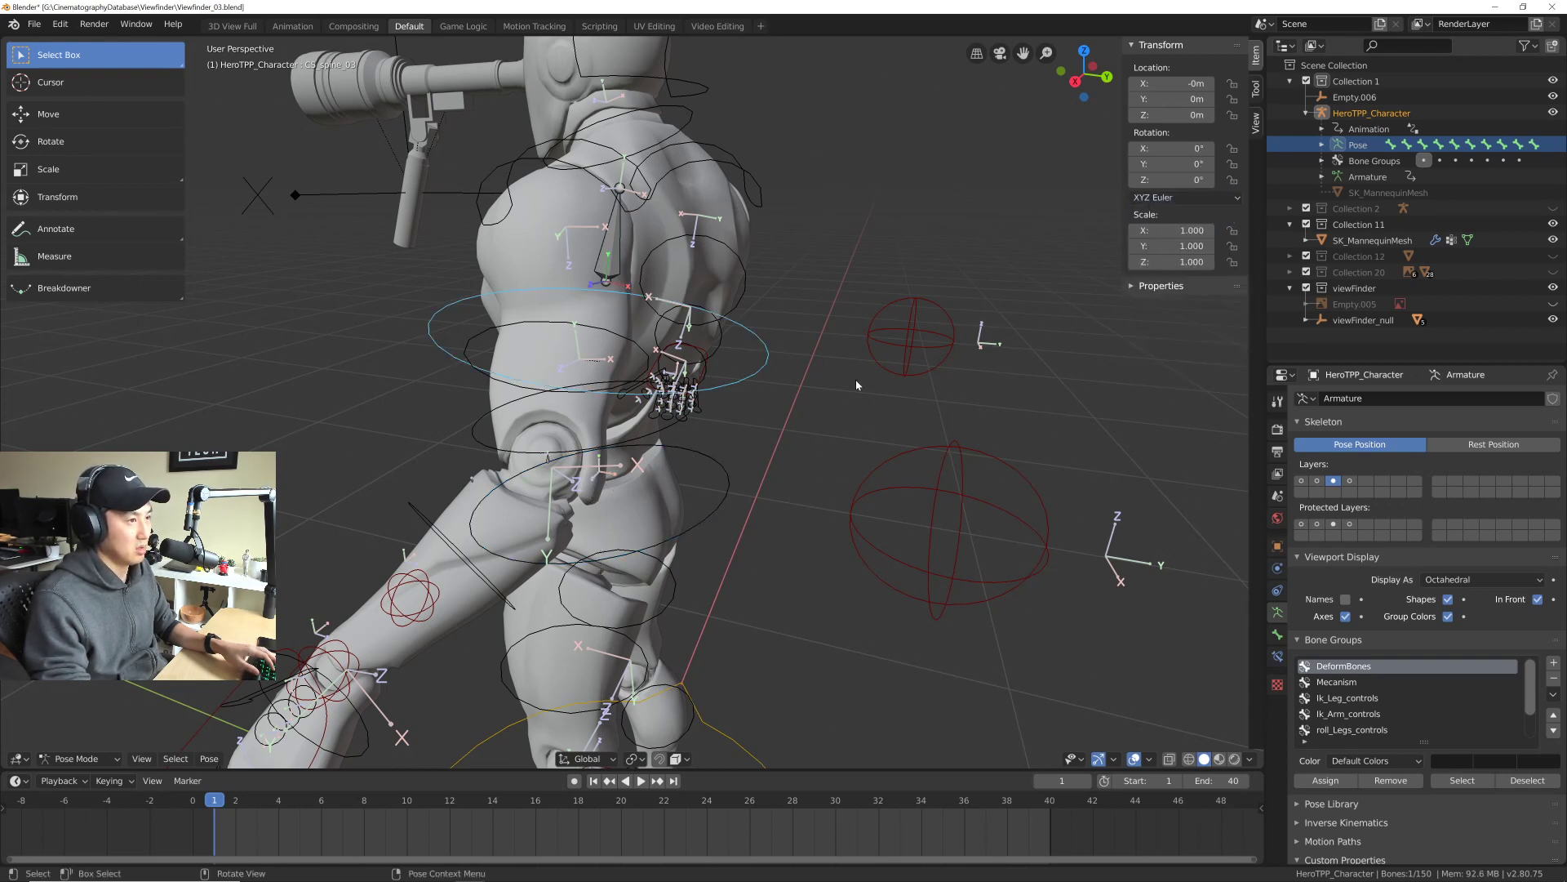
left_click_drag(741, 374, 765, 427)
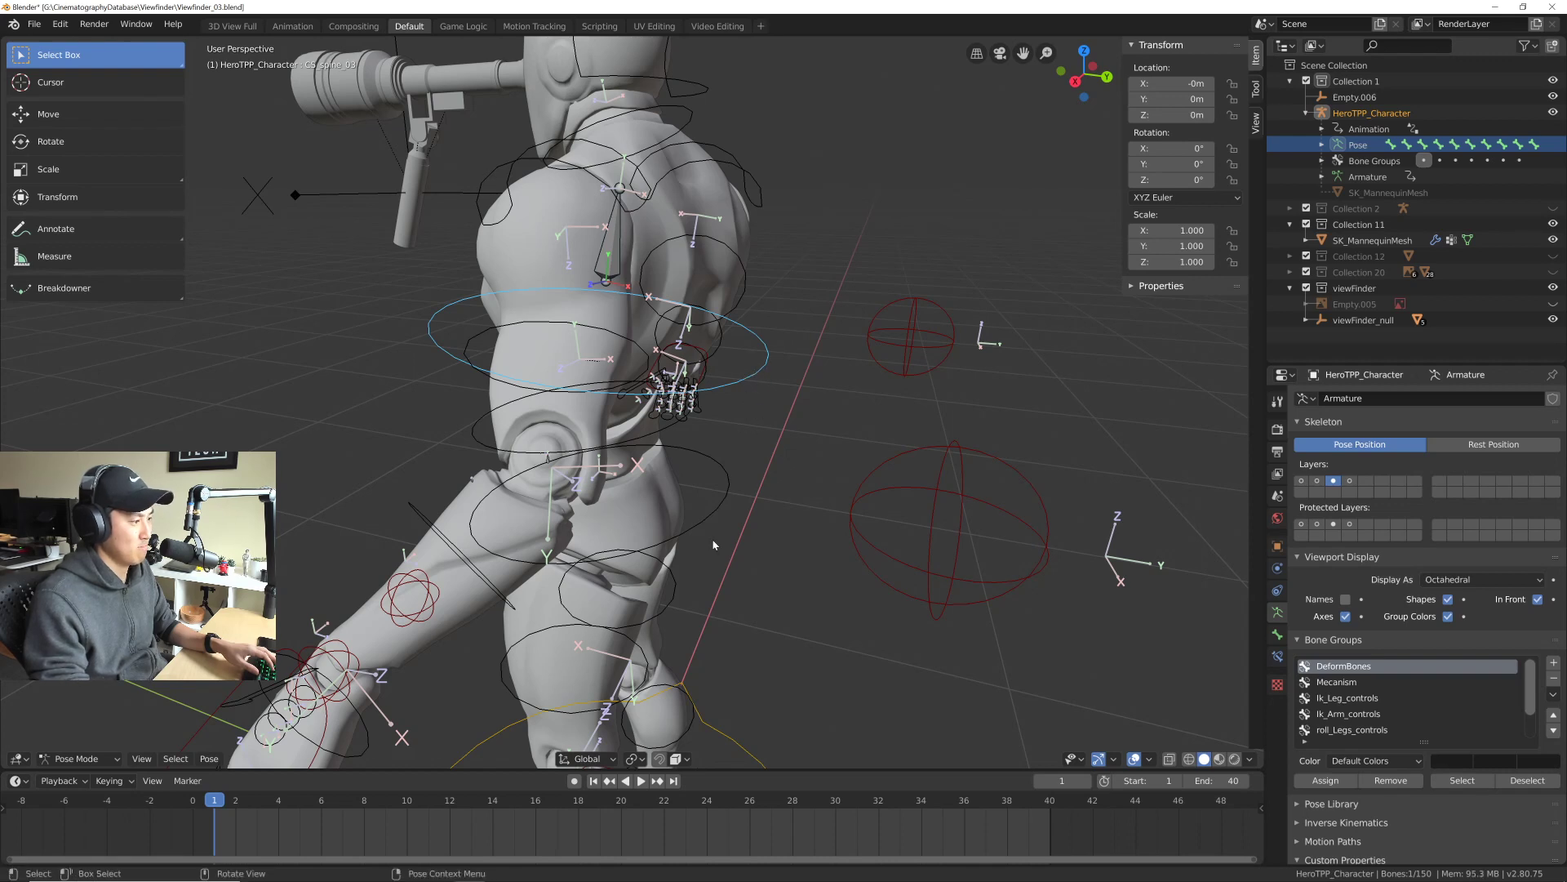
left_click(717, 483)
left_click(751, 362)
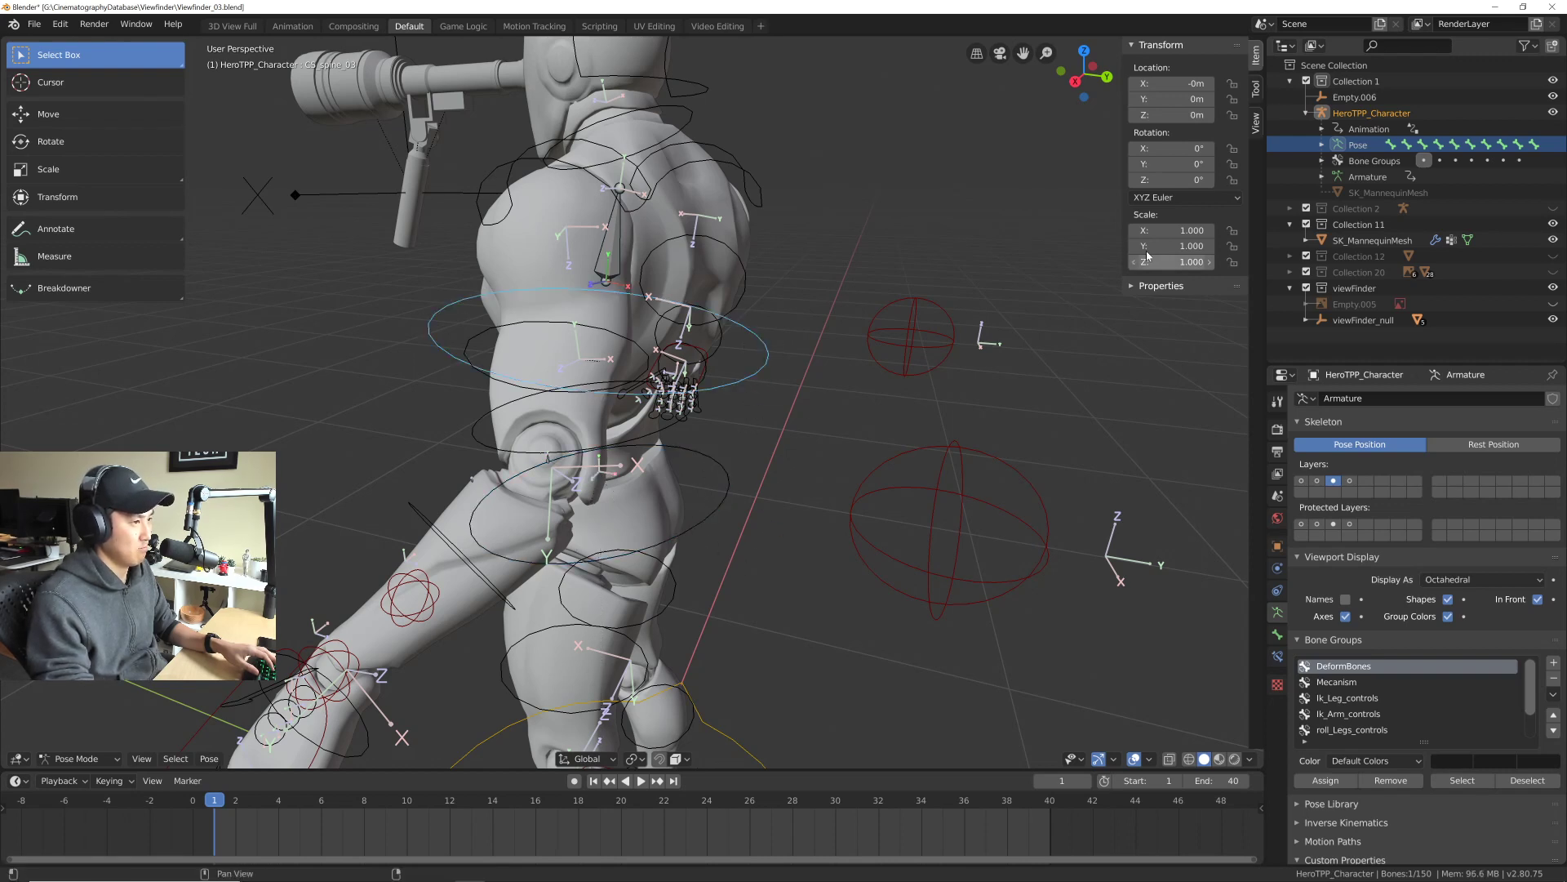
left_click(1175, 200)
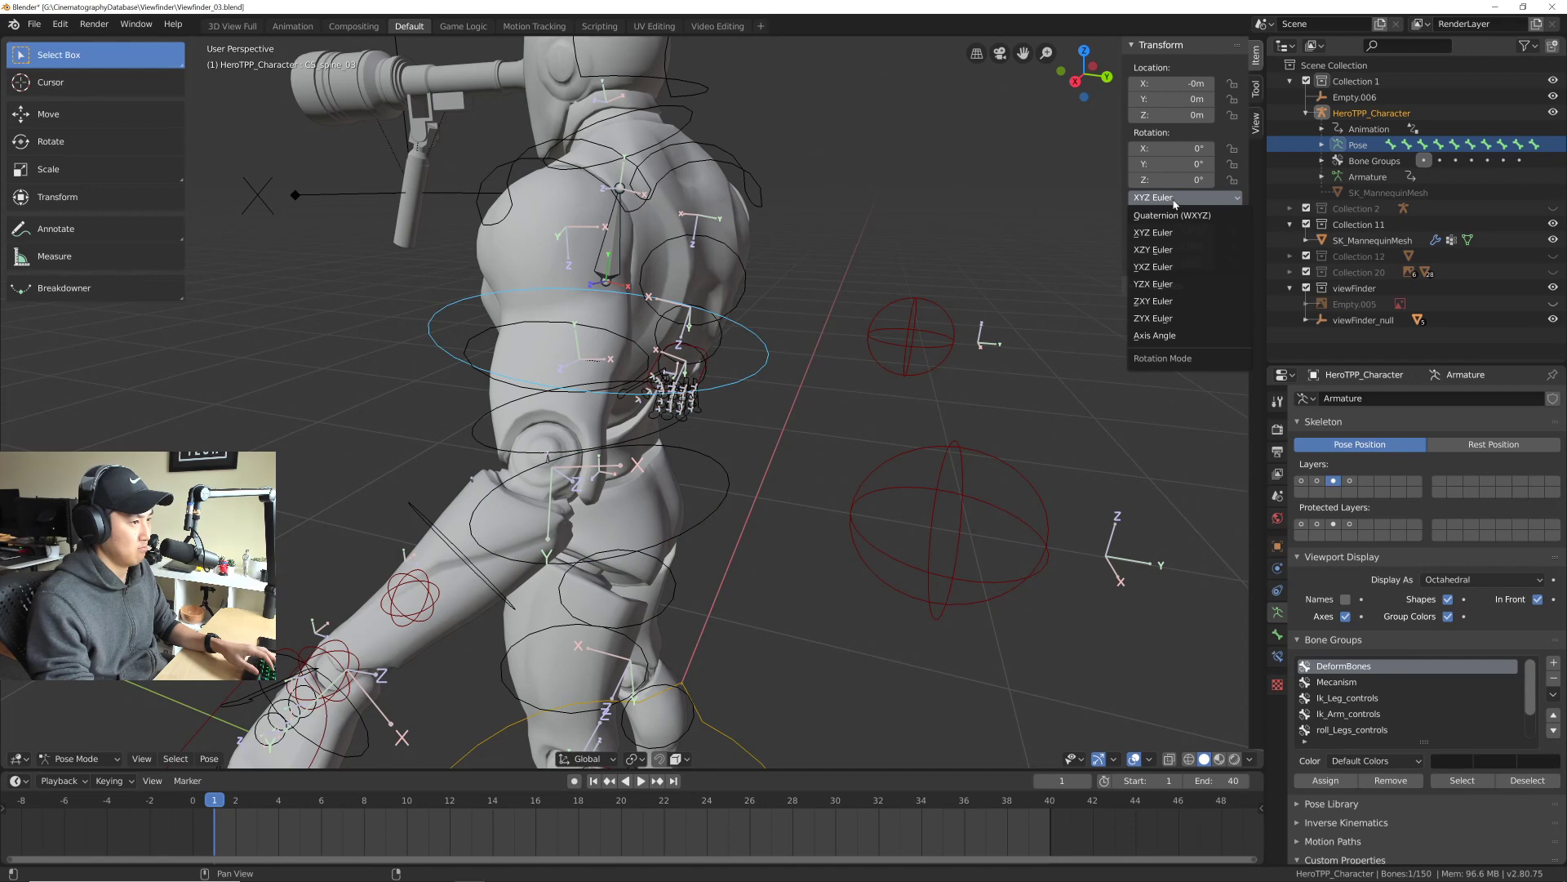
Step: Show the mannequin and viewfinder in the right orthographic view with wireframe shading
middle_click_drag(702, 372, 794, 401)
middle_click_drag(668, 345, 655, 402)
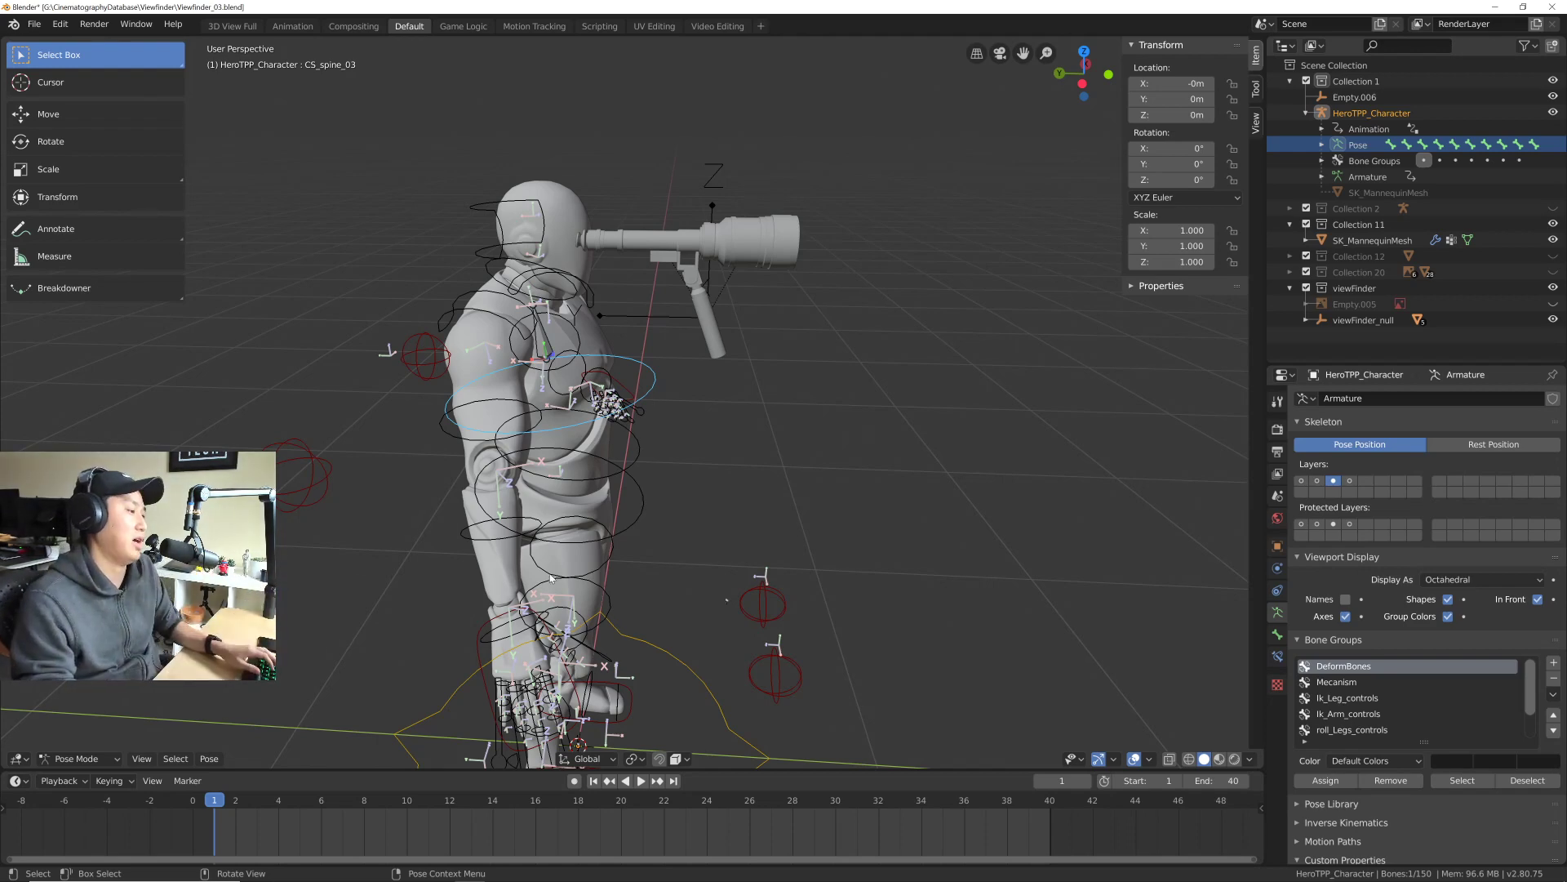
middle_click_drag(656, 402, 474, 406)
middle_click_drag(375, 496, 511, 508)
key("KP_3")
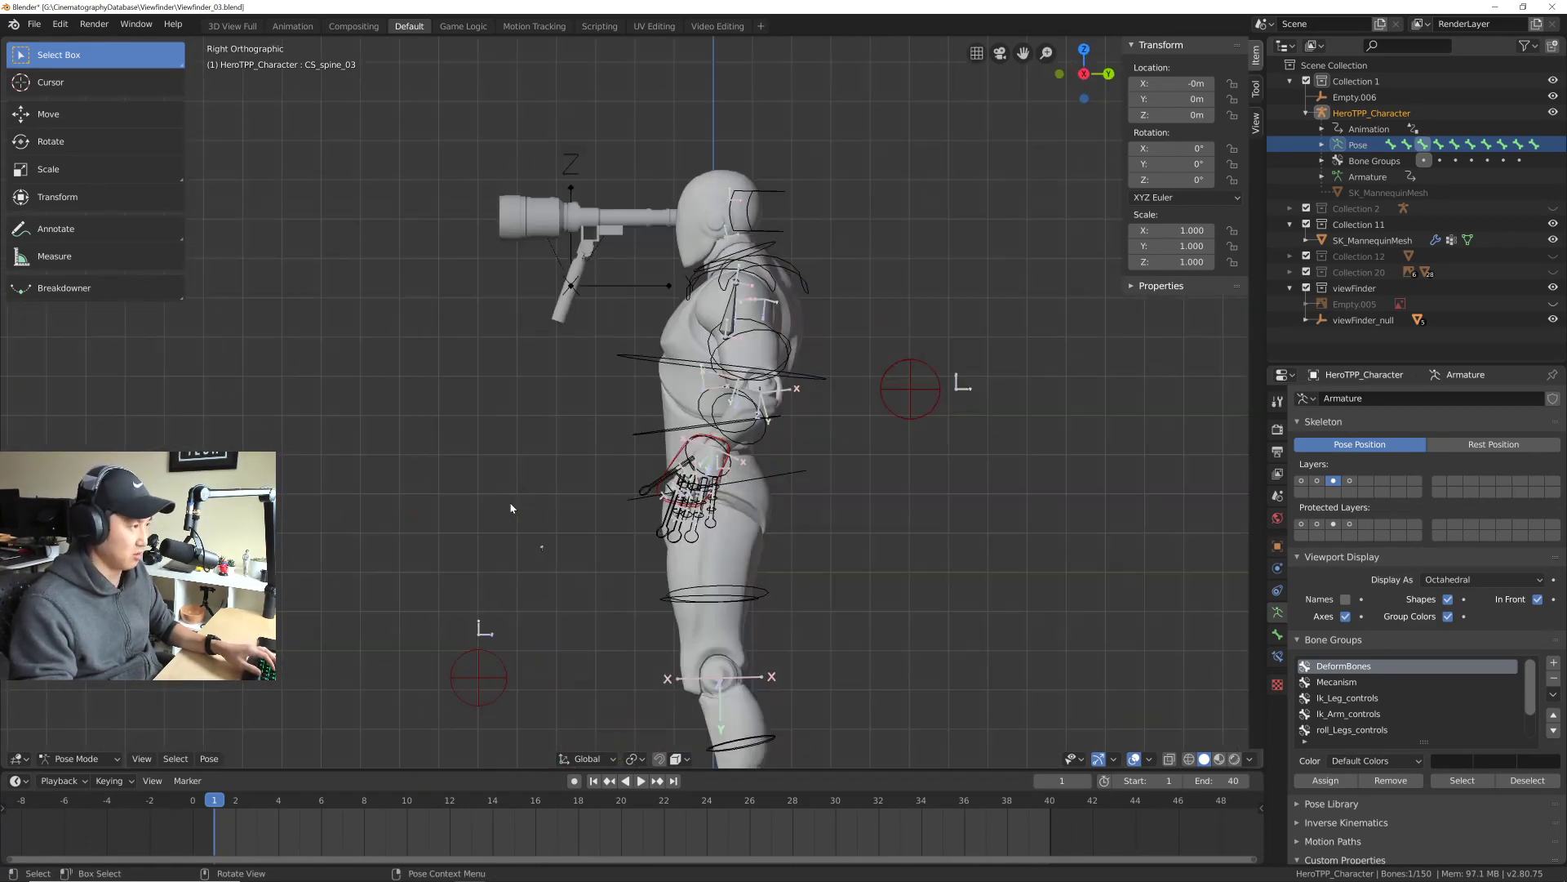
key("alt+z")
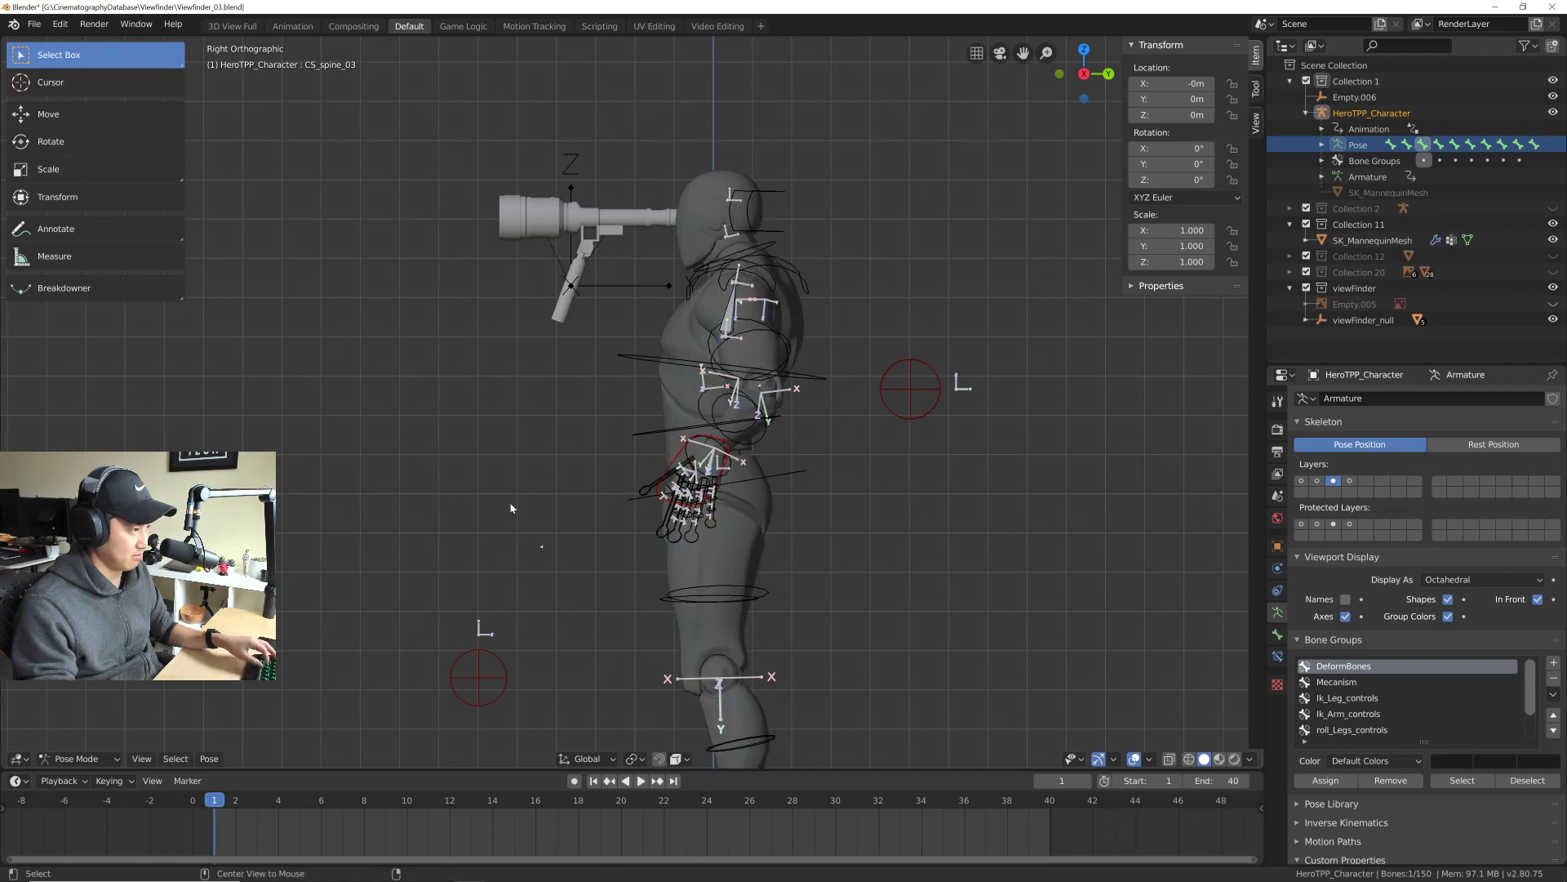
scroll(511, 508, "up", 3)
middle_click_drag(511, 508, 557, 531, "shift")
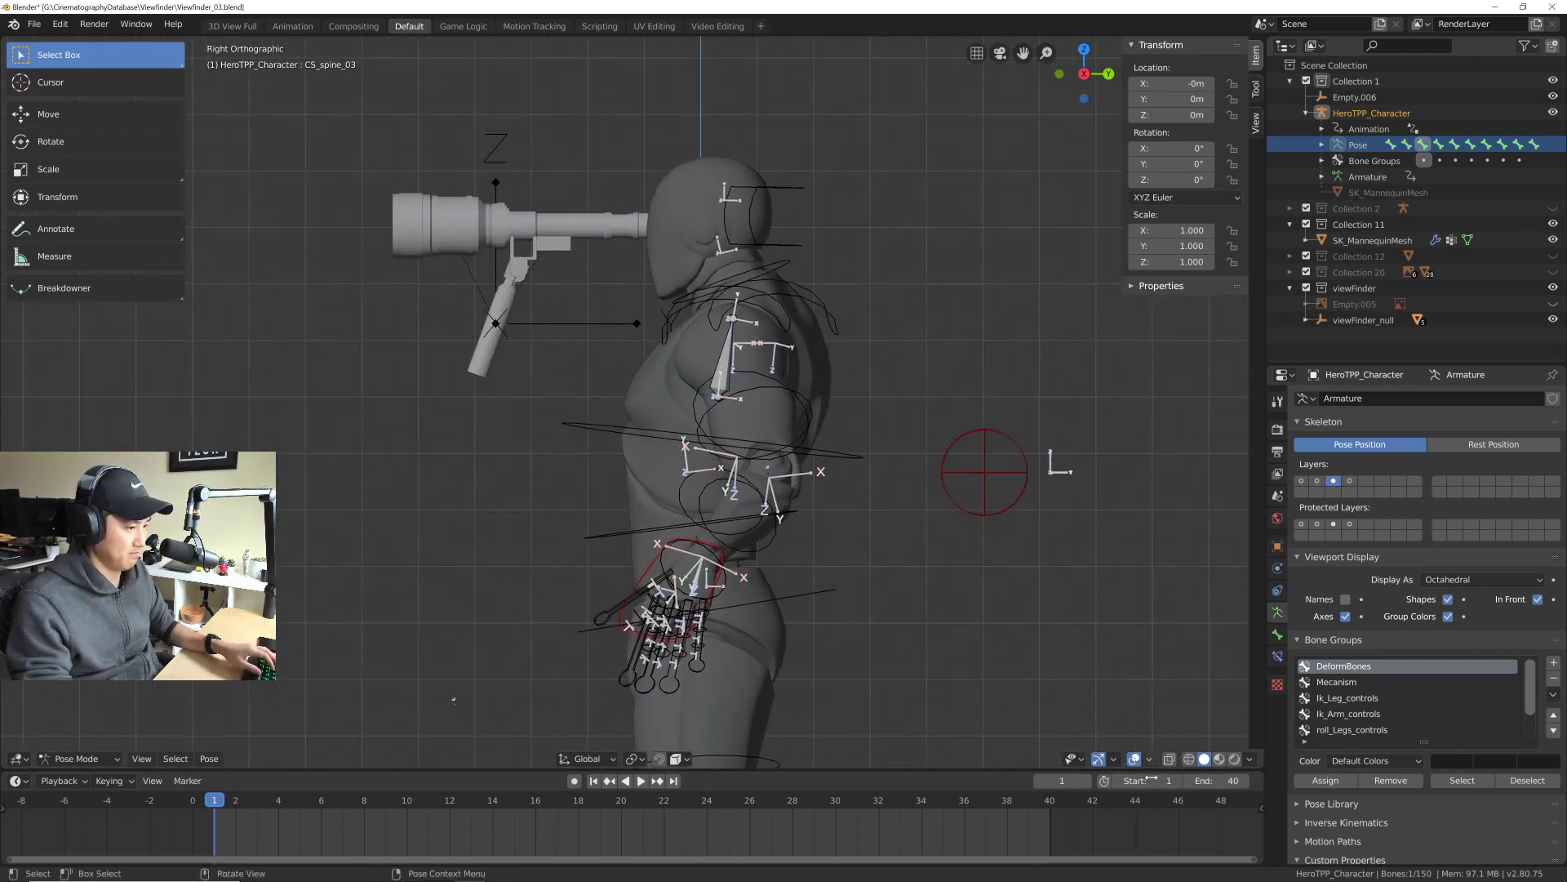
left_click(1189, 758)
middle_click_drag(796, 512, 752, 520, "shift")
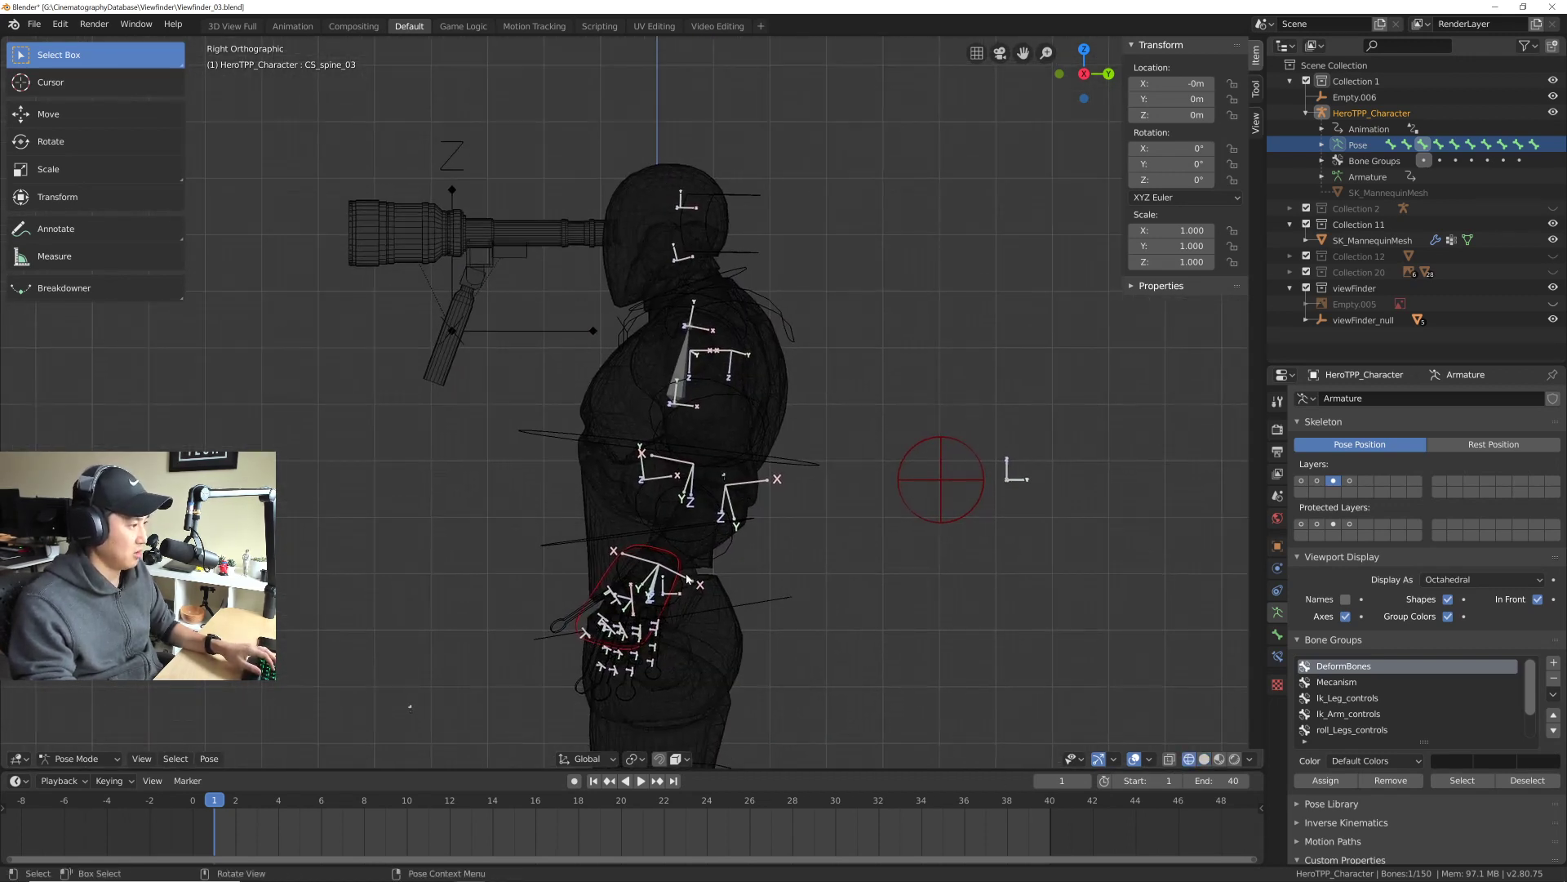
Step: Move the right hand IK control about -0.337 m in Y and 0.414 m in Z, up toward the viewfinder's handle
key("g")
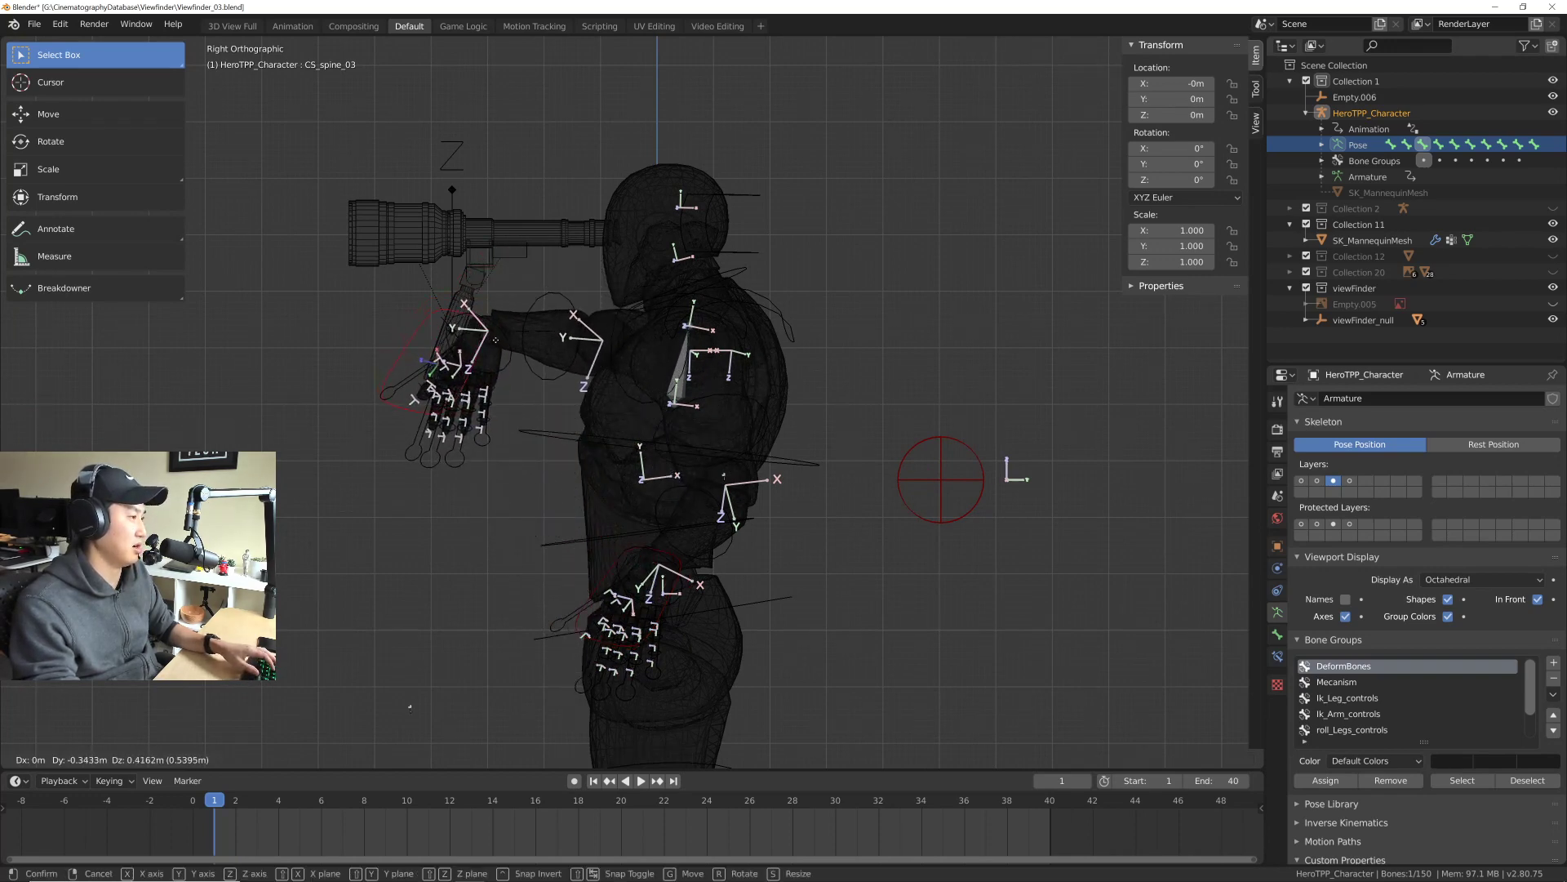
left_click(514, 314)
scroll(515, 315, "up", 3)
middle_click_drag(596, 404, 686, 372)
scroll(589, 400, "down", 3)
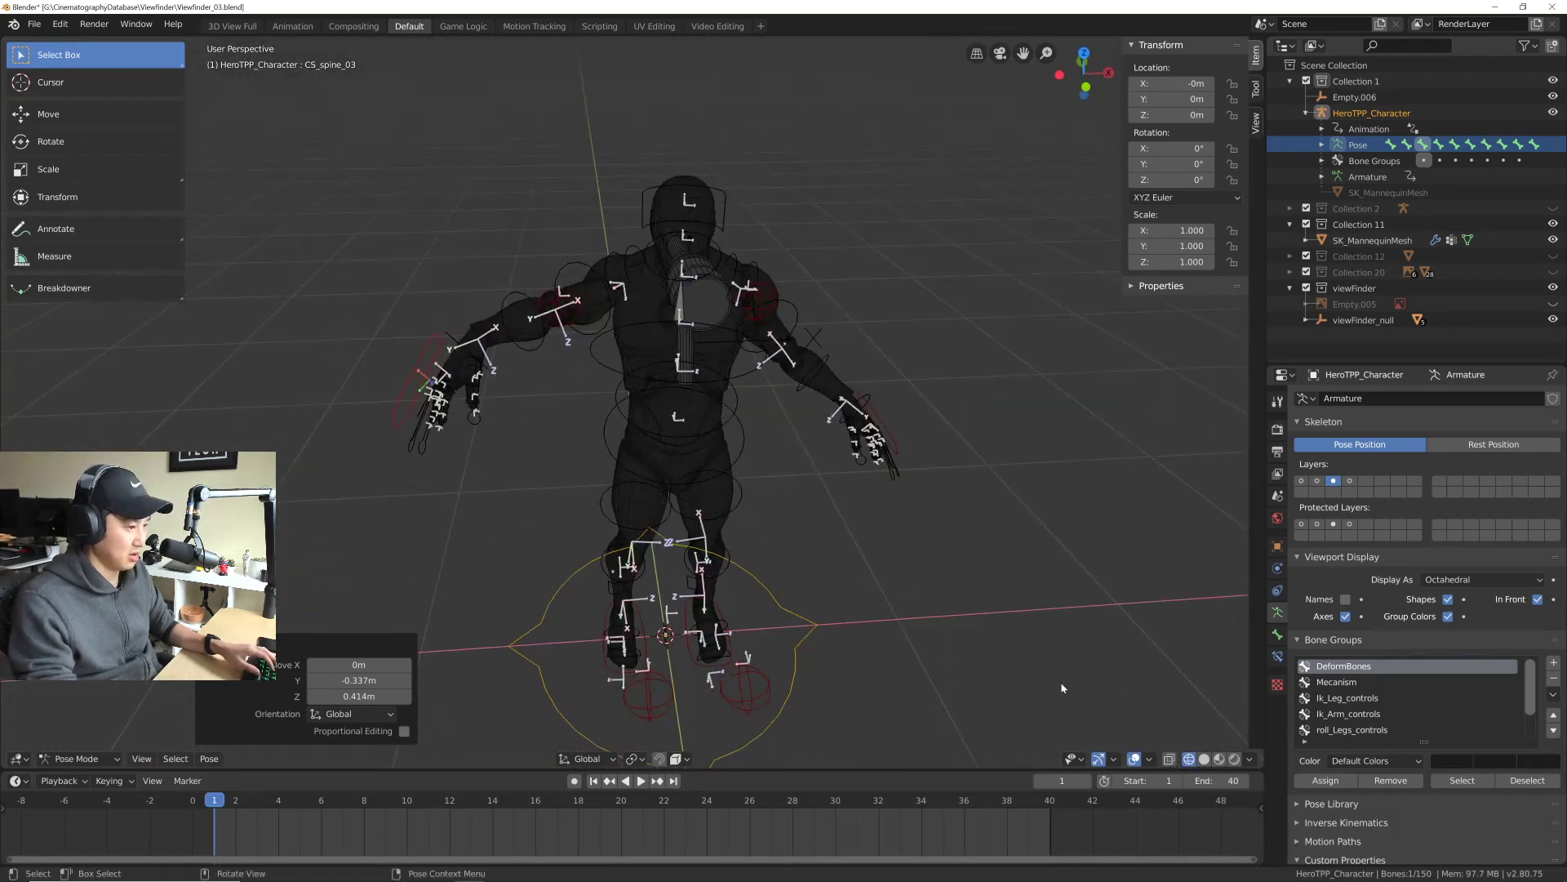
Step: Return to solid shading and move the right hand control about 0.484 m along global X to the viewfinder's handle
left_click(1205, 759)
scroll(620, 356, "up", 5)
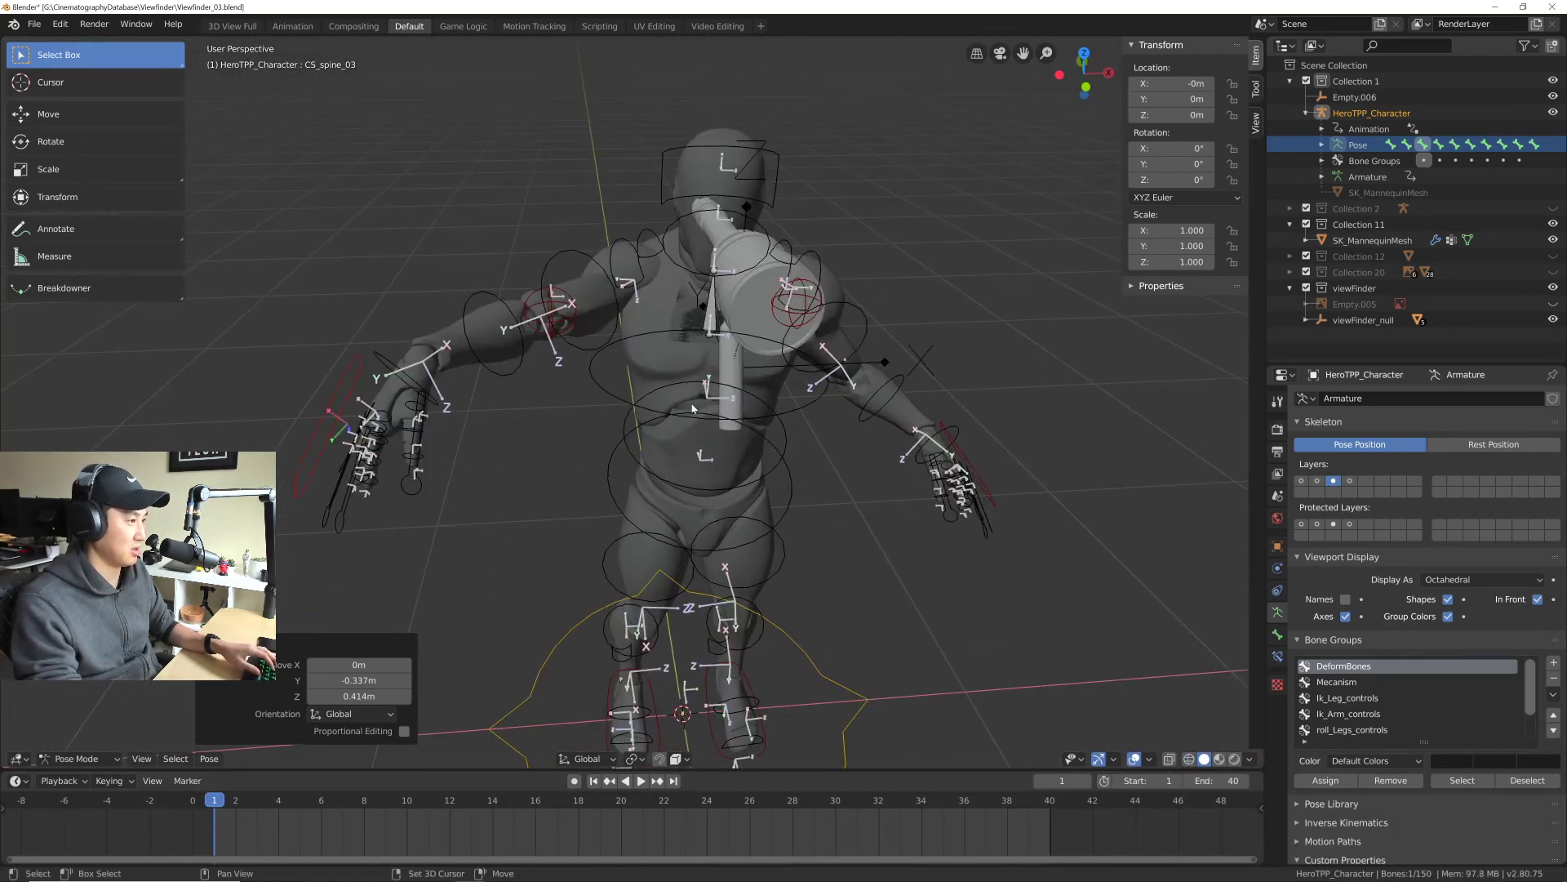
middle_click_drag(681, 436, 630, 443)
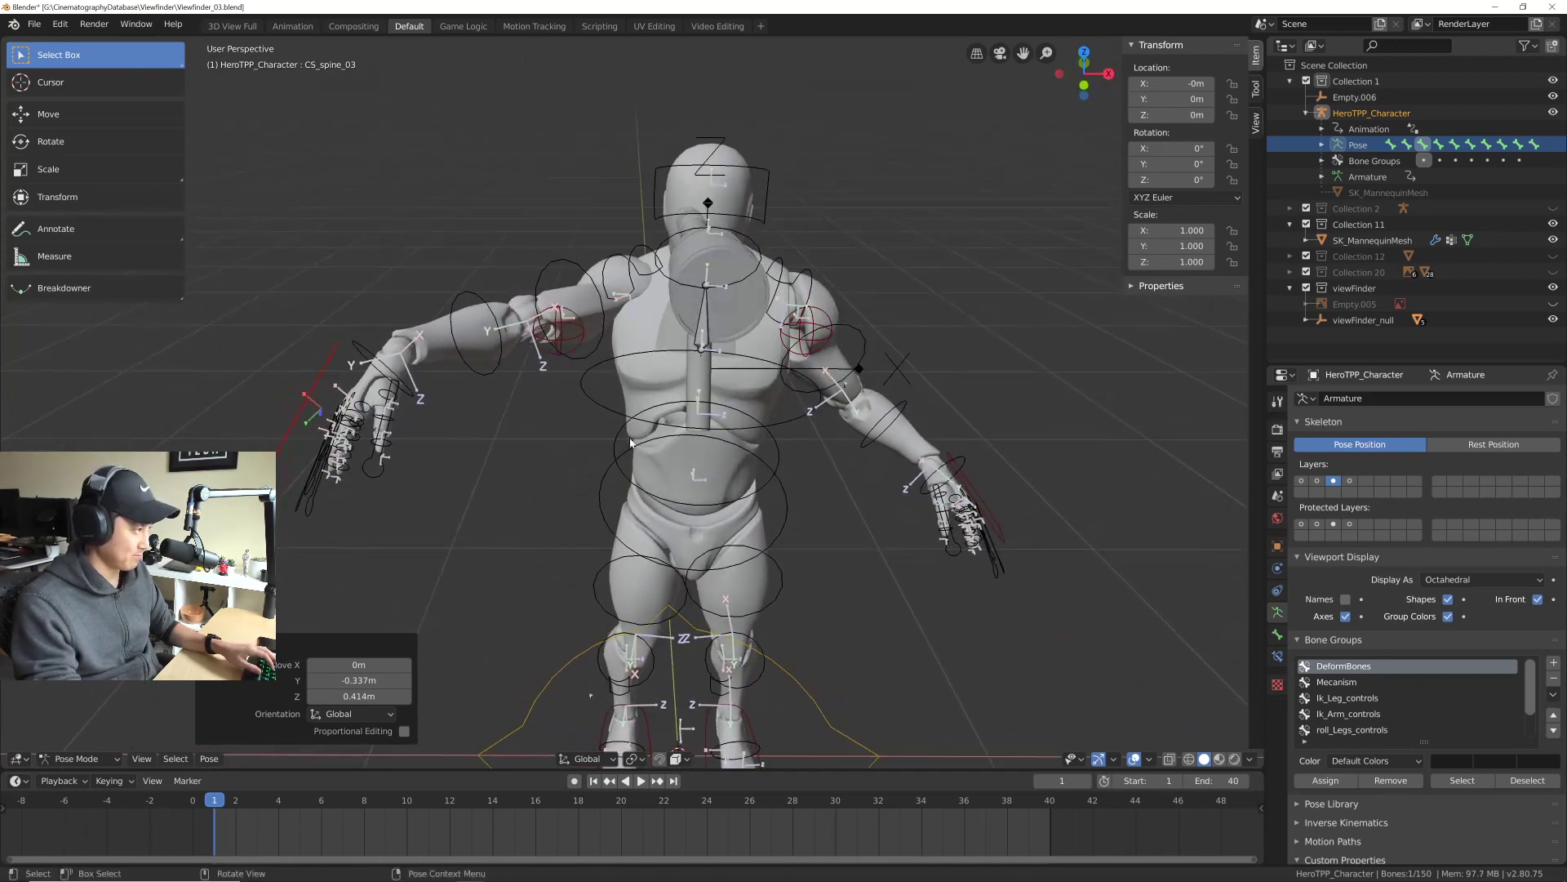
left_click(130, 119)
left_click_drag(435, 361, 718, 401)
middle_click_drag(718, 402, 196, 193)
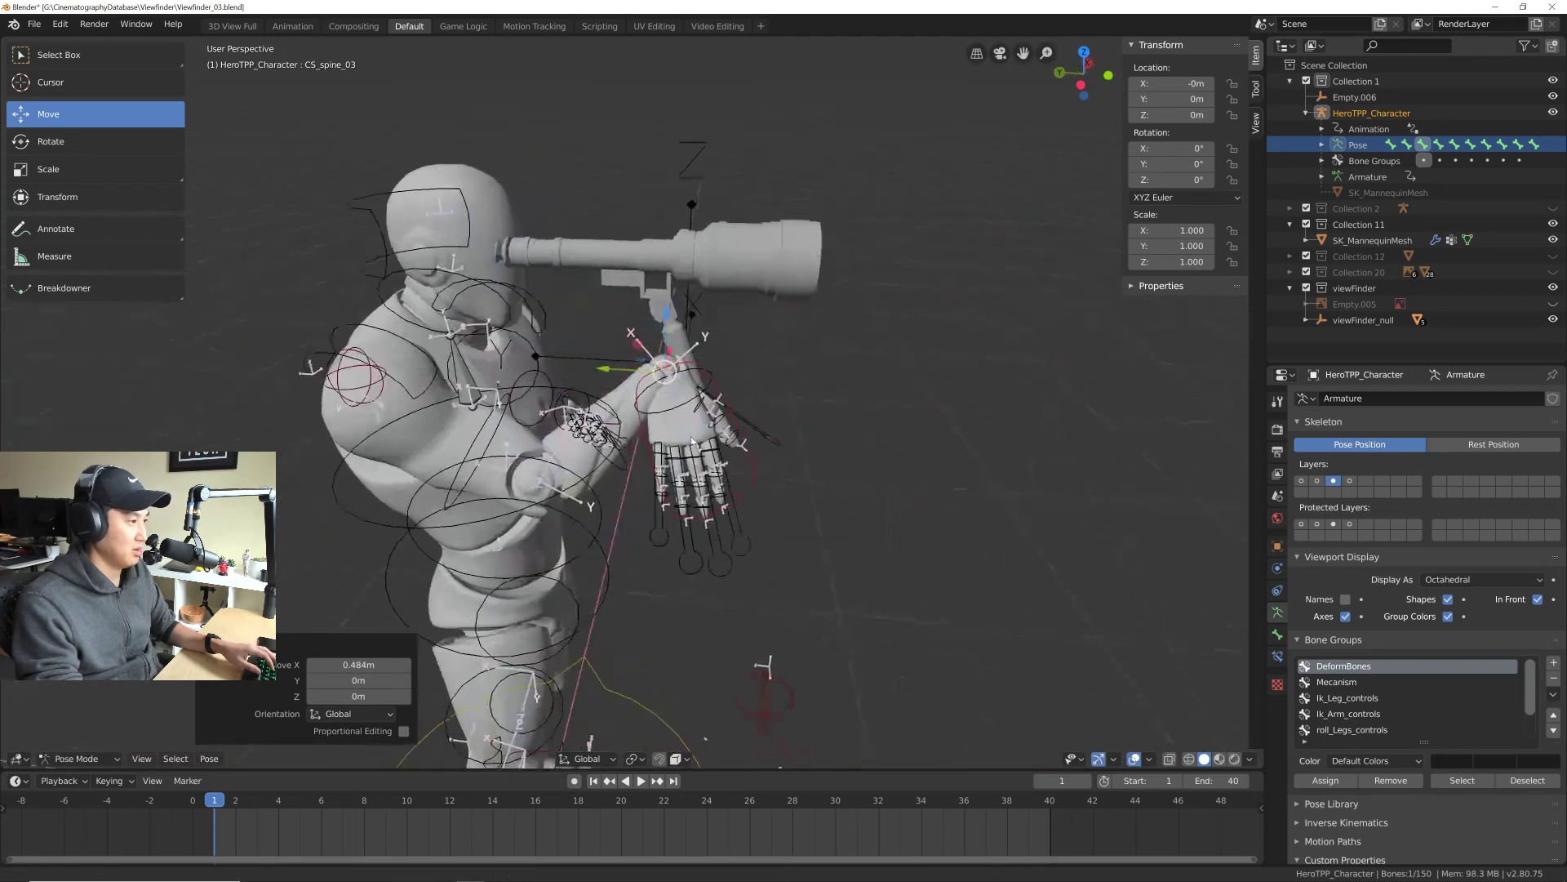
Step: Rotate the right hand control about -101° and a further -26.6° around global X so the fingers point up
scroll(196, 194, "up", 5)
left_click(131, 142)
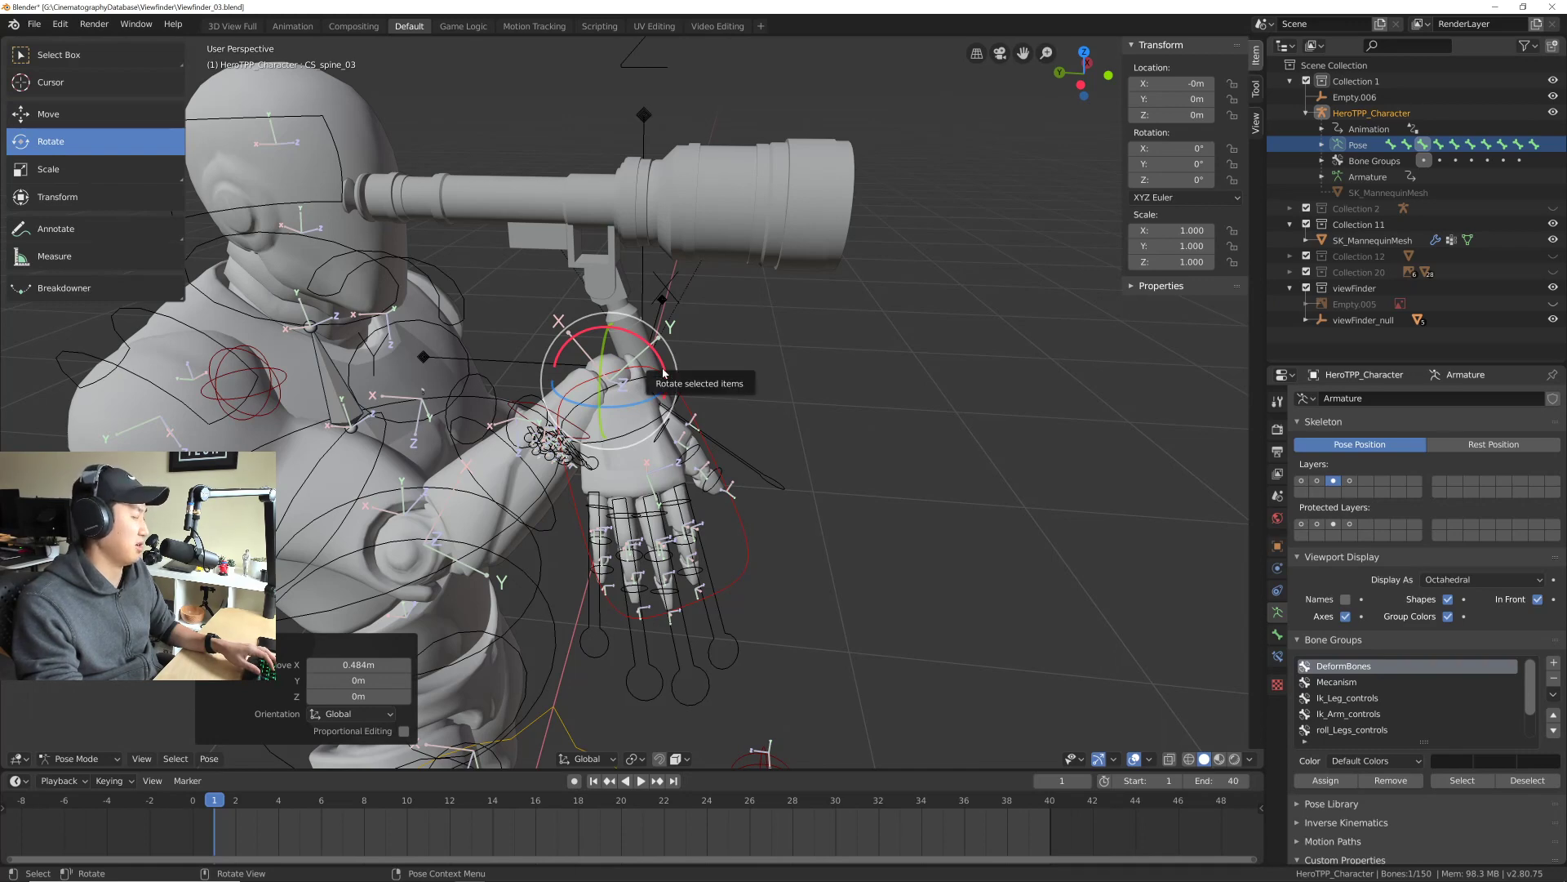
left_click_drag(663, 373, 586, 329)
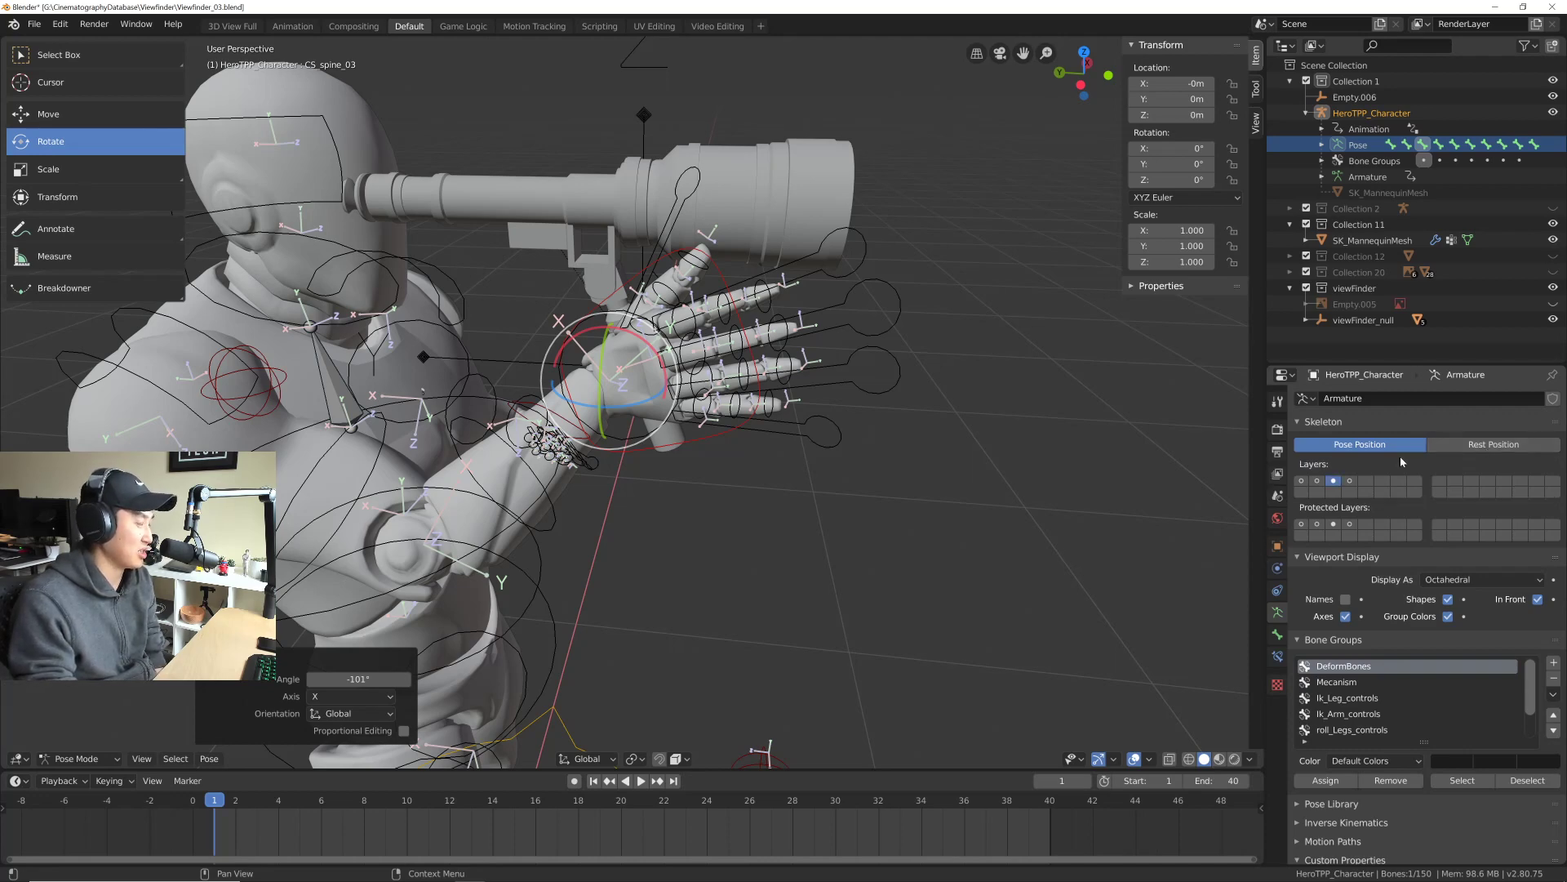
mouse_move(624, 406)
left_mouse_down()
mouse_move(661, 359)
mouse_move(633, 384)
left_mouse_up()
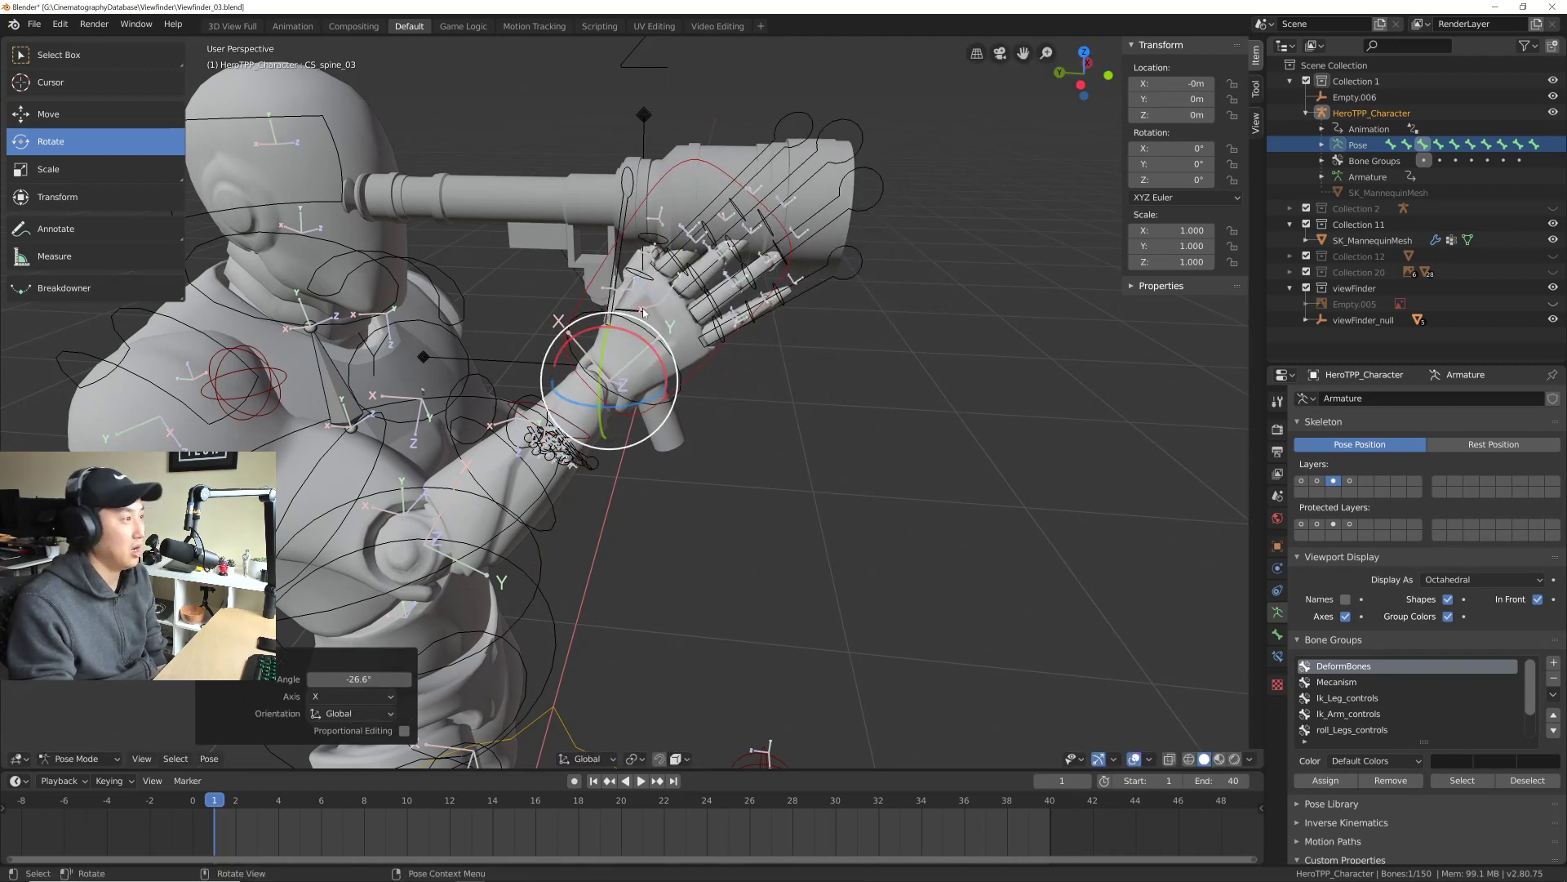
Step: Set the transform orientation to Local and adjust the right hand control's rotation at the viewfinder's handle
left_click(588, 758)
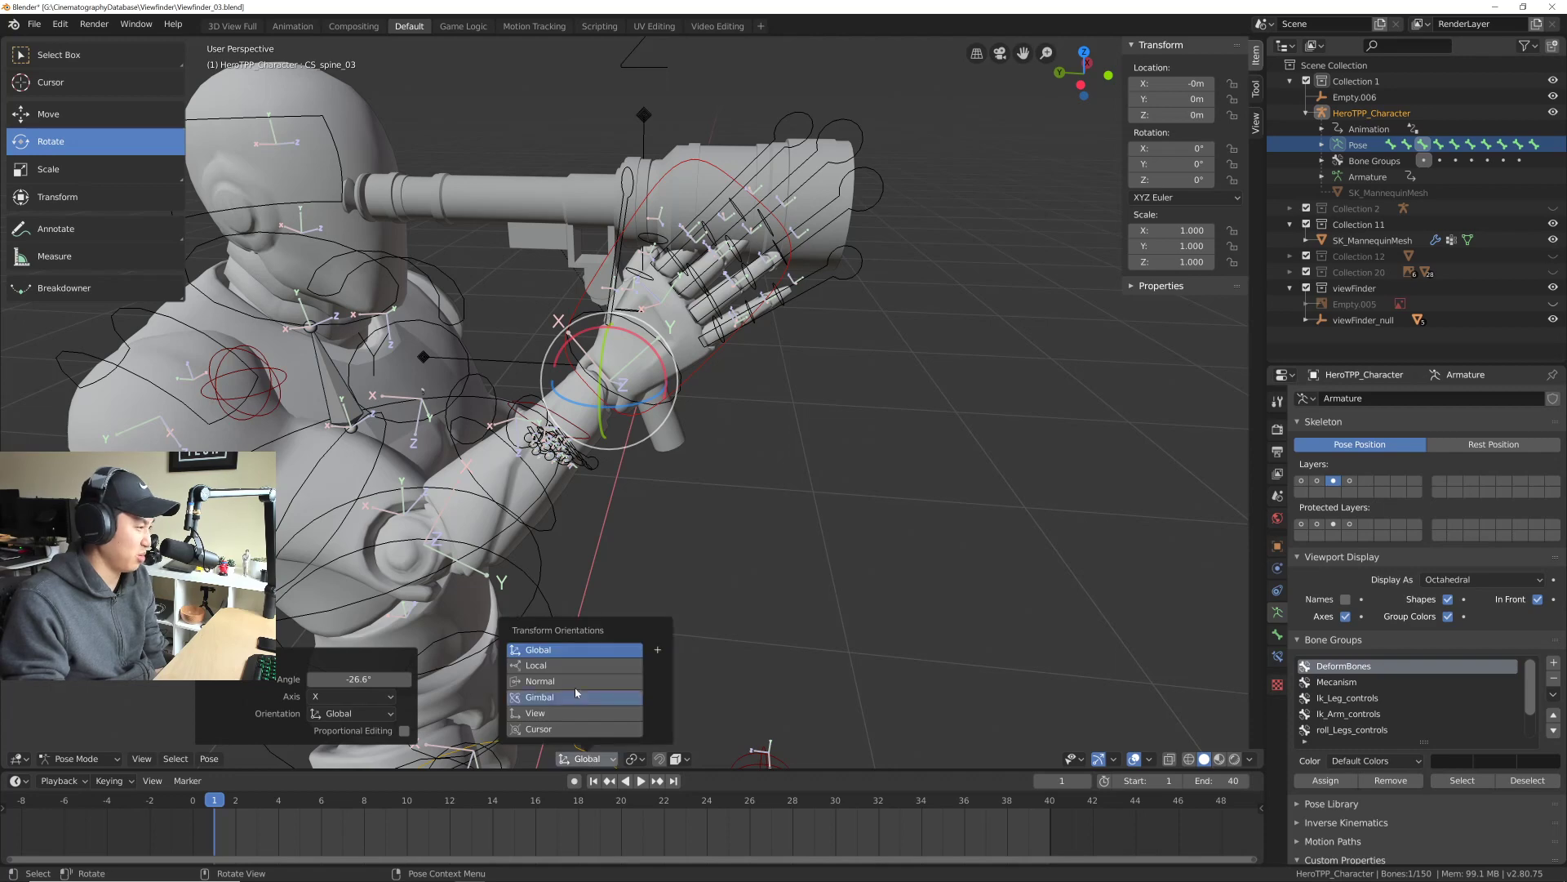
left_click(578, 667)
left_click_drag(588, 364, 619, 342)
middle_click_drag(619, 342, 654, 400)
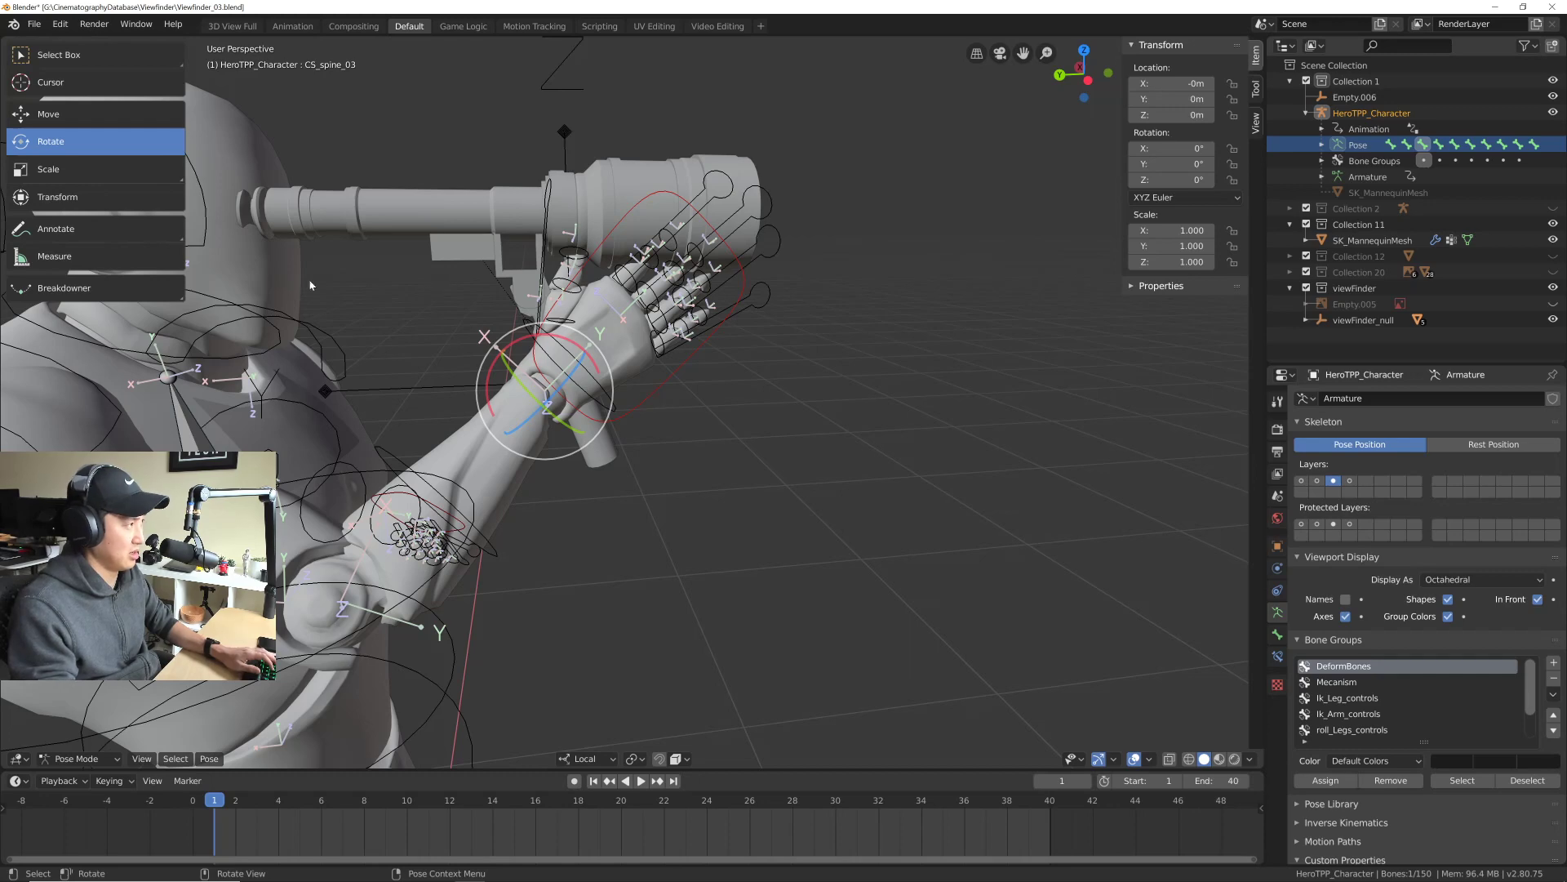
Step: Move the right hand control freely about -0.0126 m in X, 0.0465 m in Y and -0.0713 m in Z, down along the handle
key("shift+space")
key("g")
key("g")
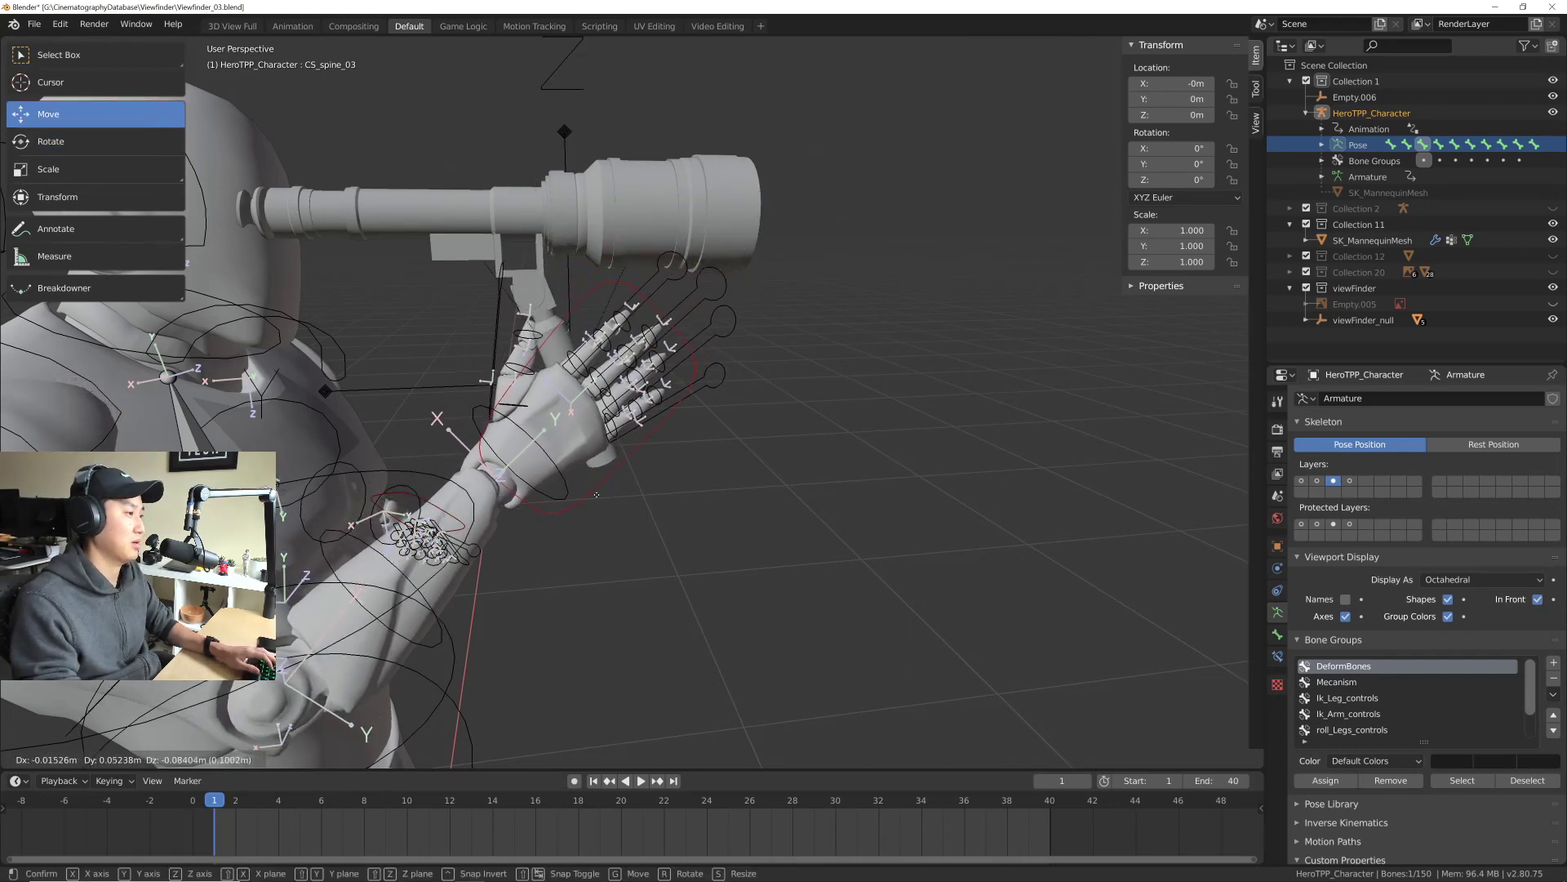
left_click(608, 428)
Step: Shift the right hand control slightly in its local XY plane, keeping local Z locked
middle_click_drag(607, 428, 532, 466)
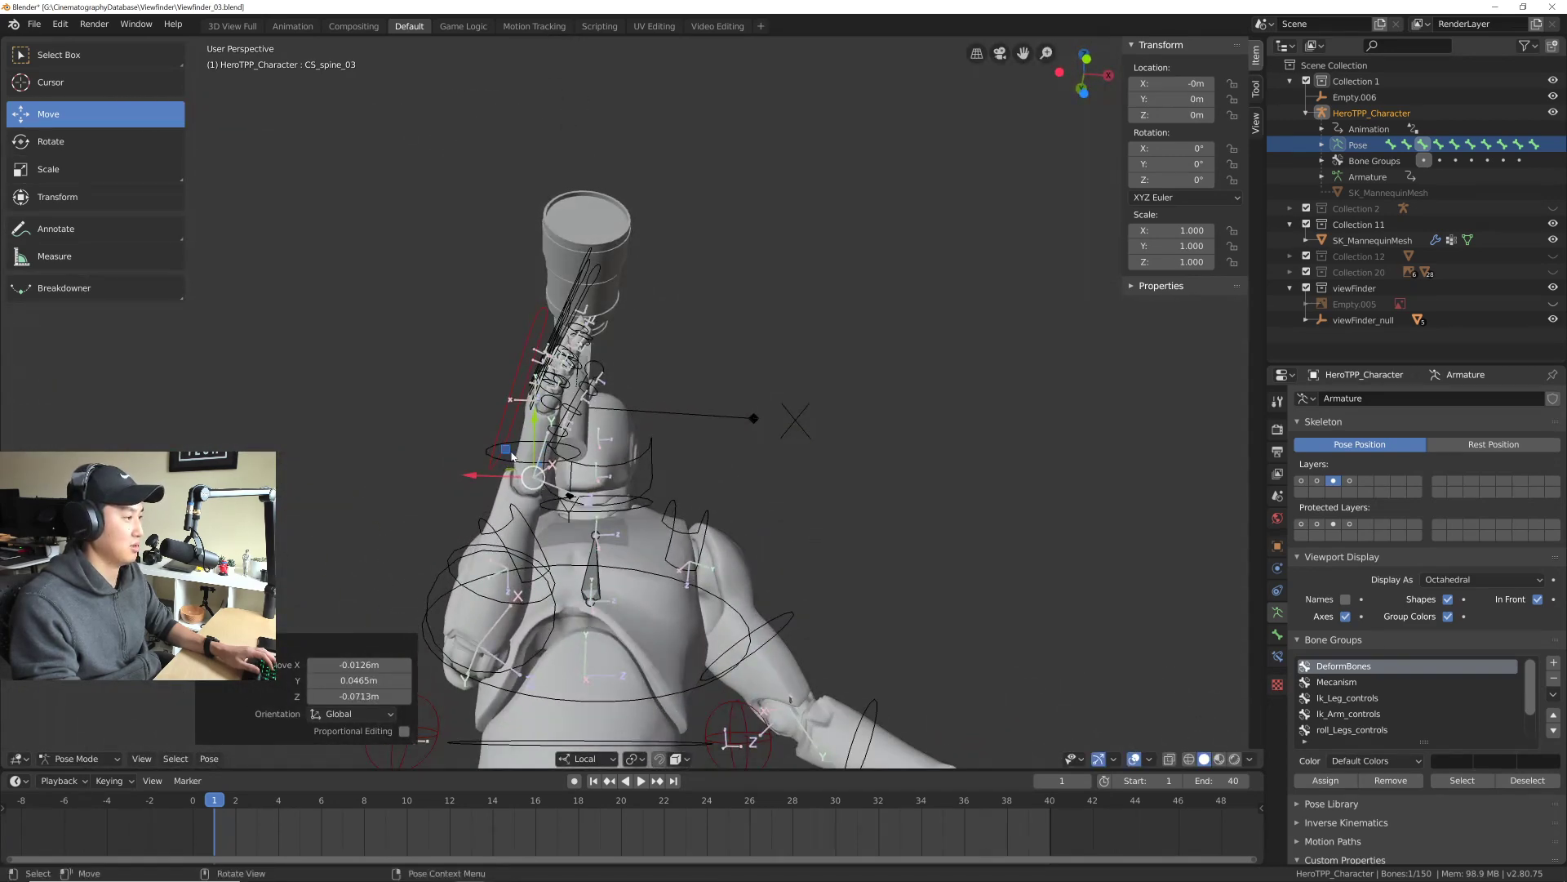
key("g")
key("shift+z")
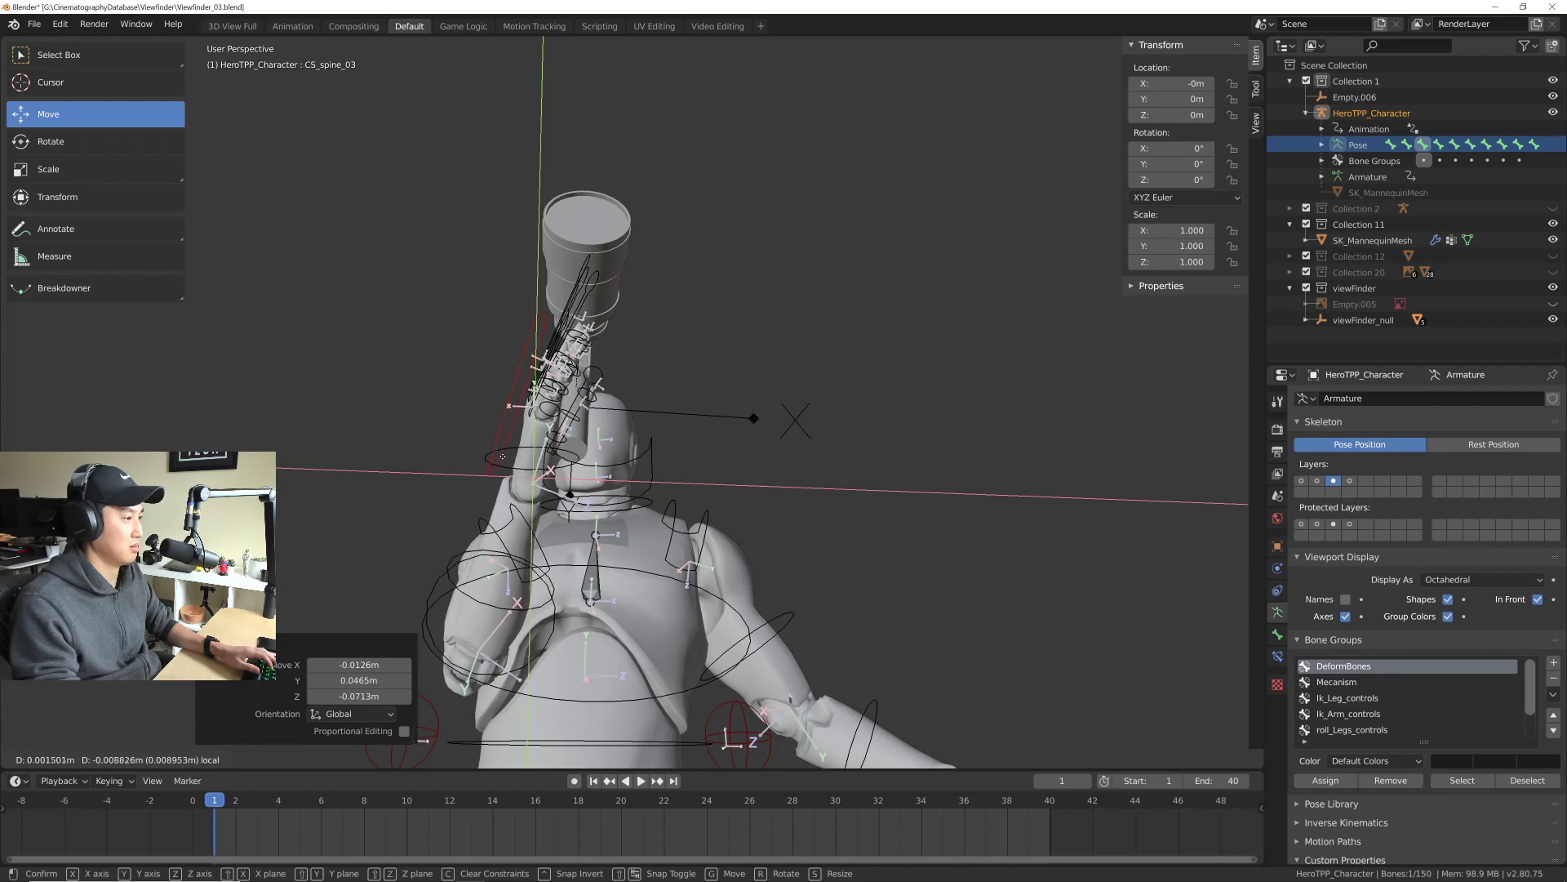
left_click(501, 454)
Step: Move the right elbow control about -0.239 m in X and -0.431 m in Y within its local XY plane
middle_click_drag(522, 445, 523, 219)
scroll(653, 472, "down", 5)
left_click(421, 375)
key("shift+z")
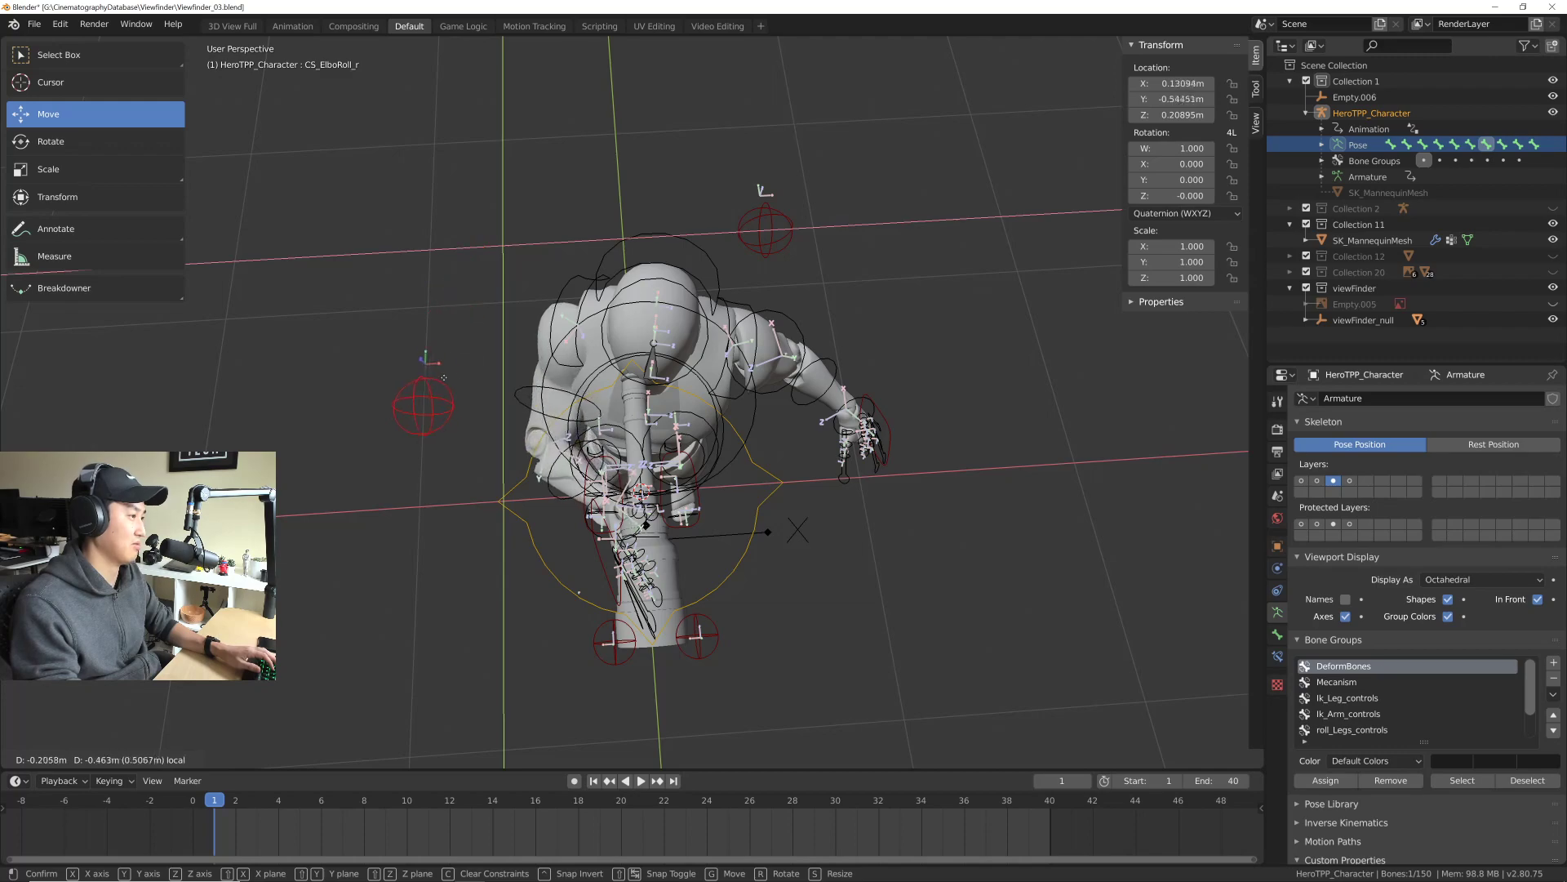
left_click(439, 370)
Step: Move the right elbow control about 0.172 m in local X and -0.254 m in local Z to lower the elbow
middle_click_drag(441, 372, 736, 500)
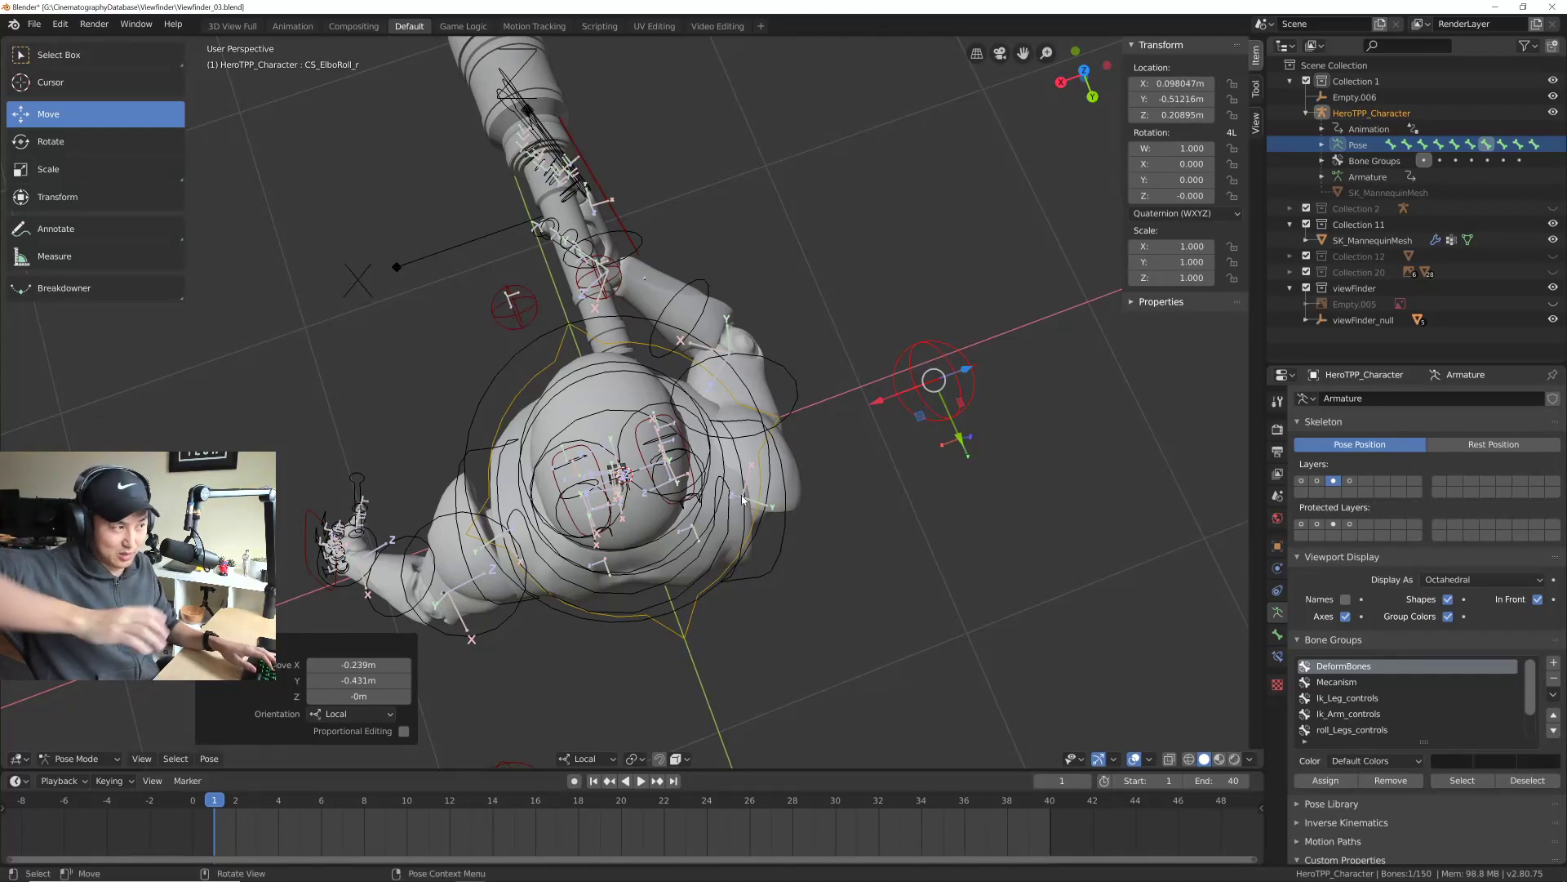
middle_click_drag(850, 325, 454, 359)
left_click_drag(445, 351, 534, 490)
middle_click_drag(637, 360, 659, 390)
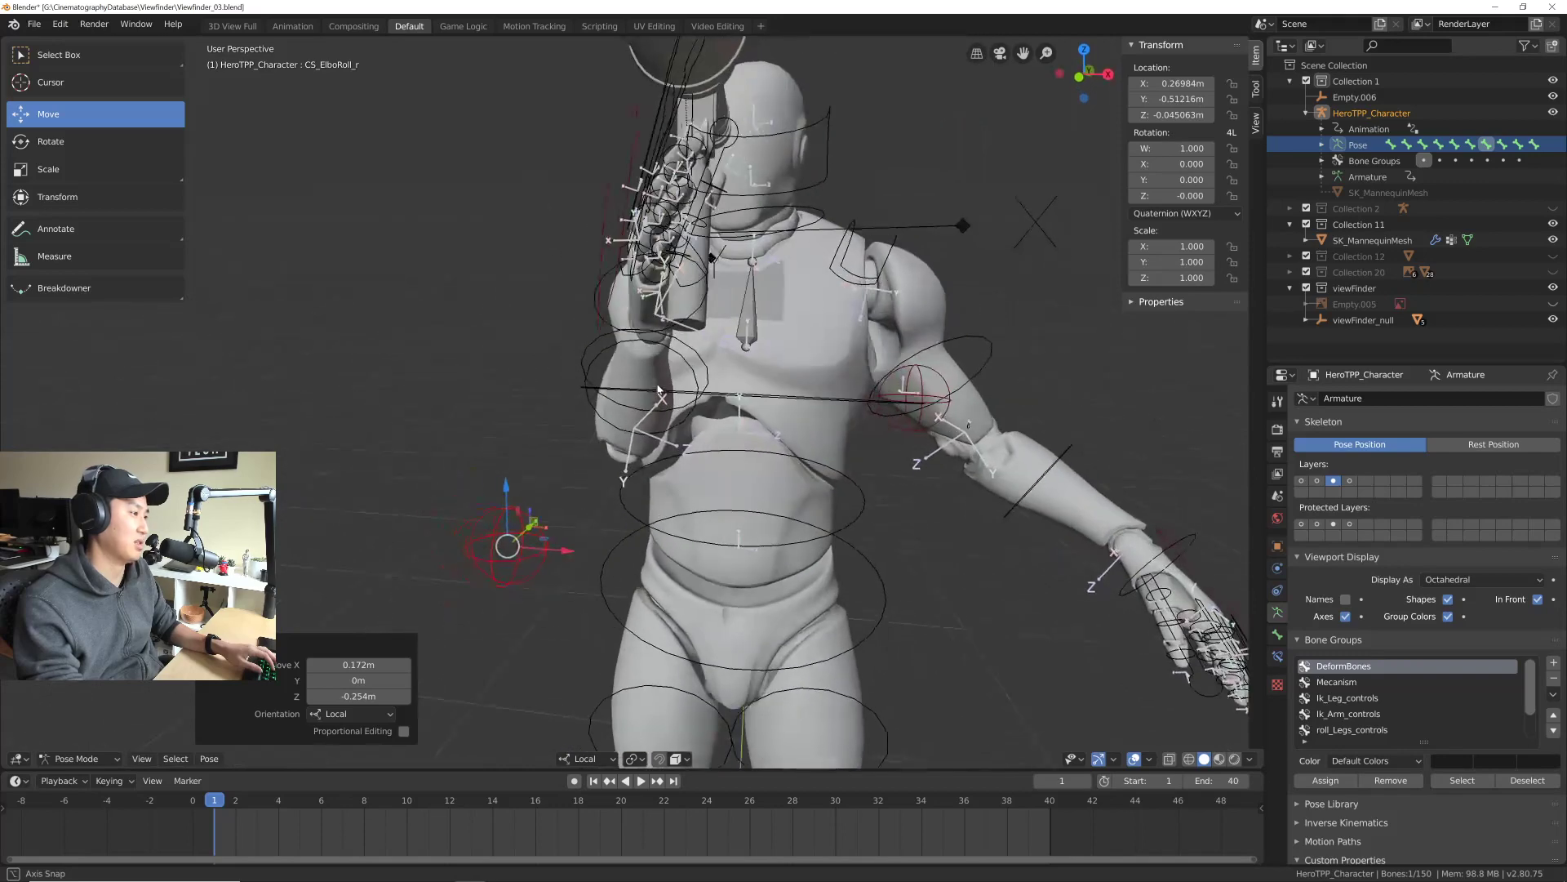
key("g")
left_click(600, 332)
key("ctrl+z")
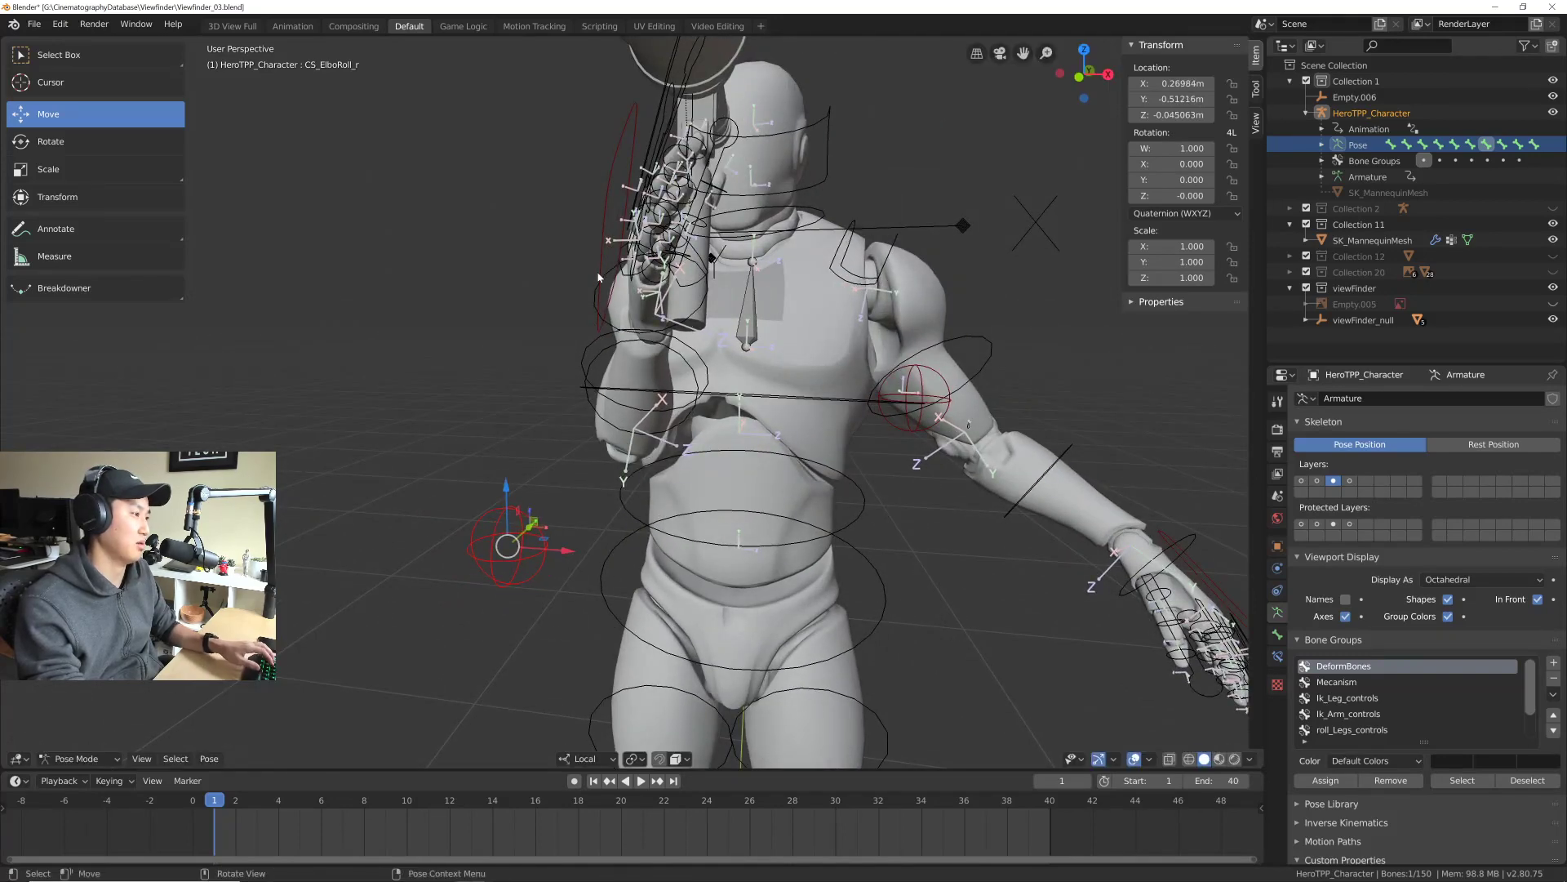
Step: Select the right hand IK control and move it about 0.0724 m along its local X axis
middle_click_drag(614, 275, 694, 379)
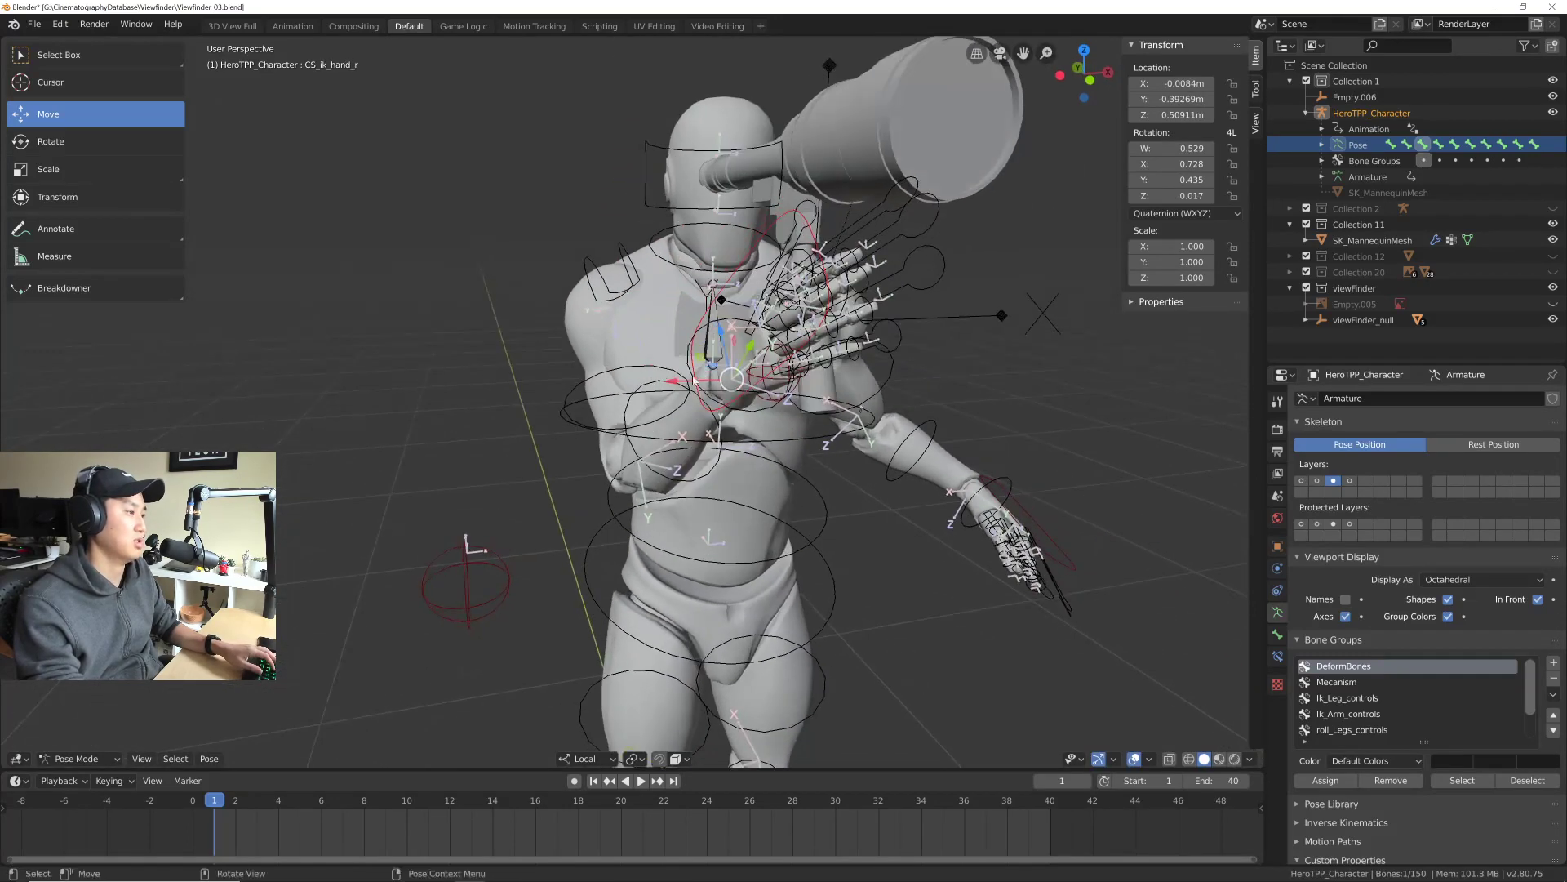
key("x")
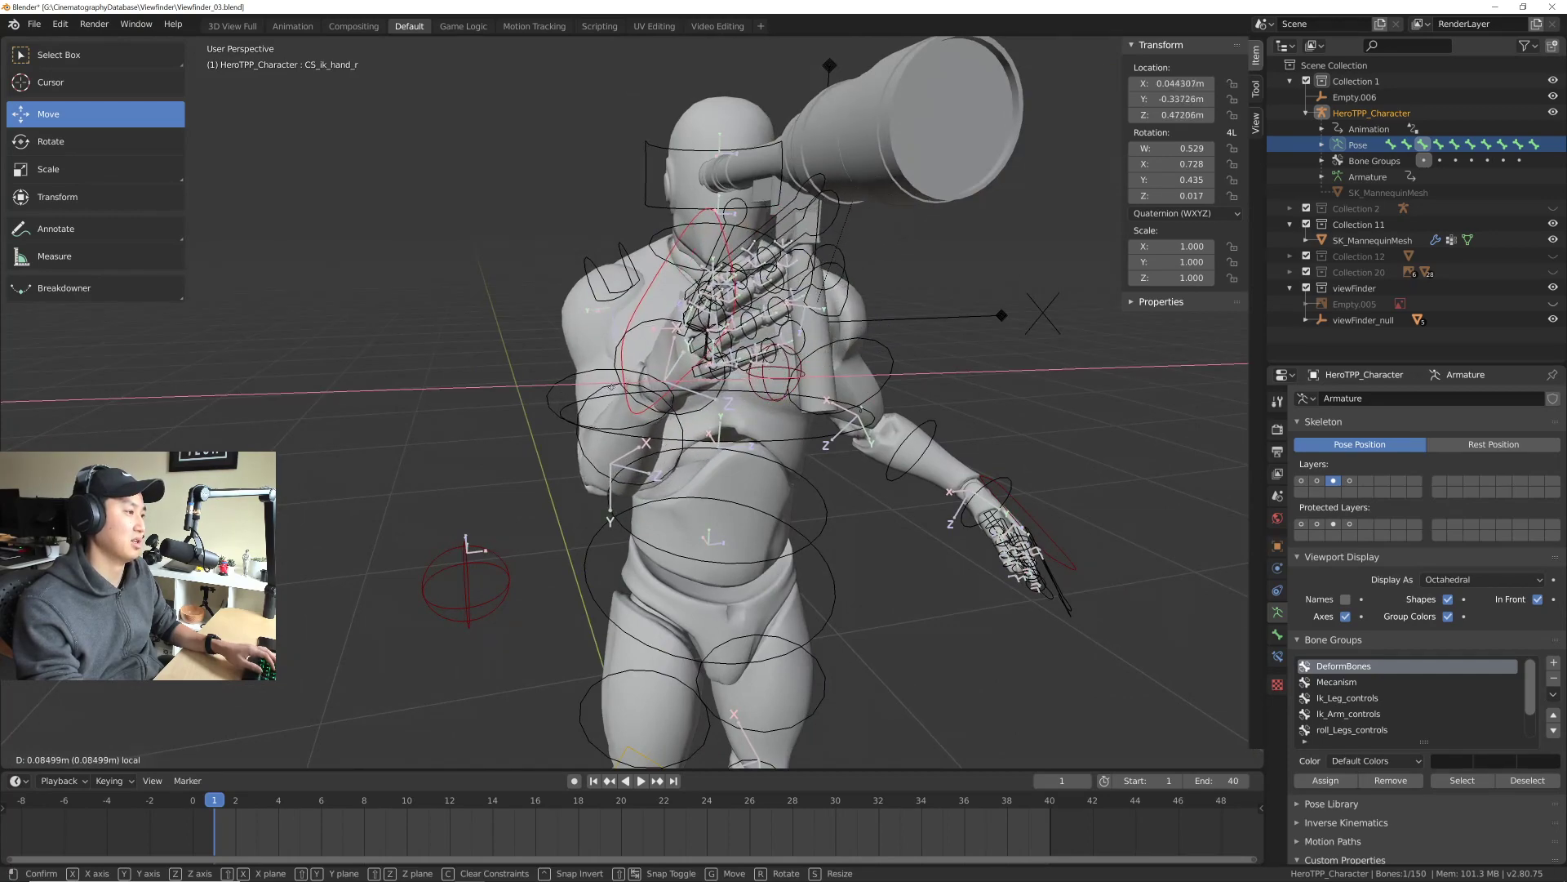
left_click(622, 387)
middle_click_drag(622, 387, 767, 405)
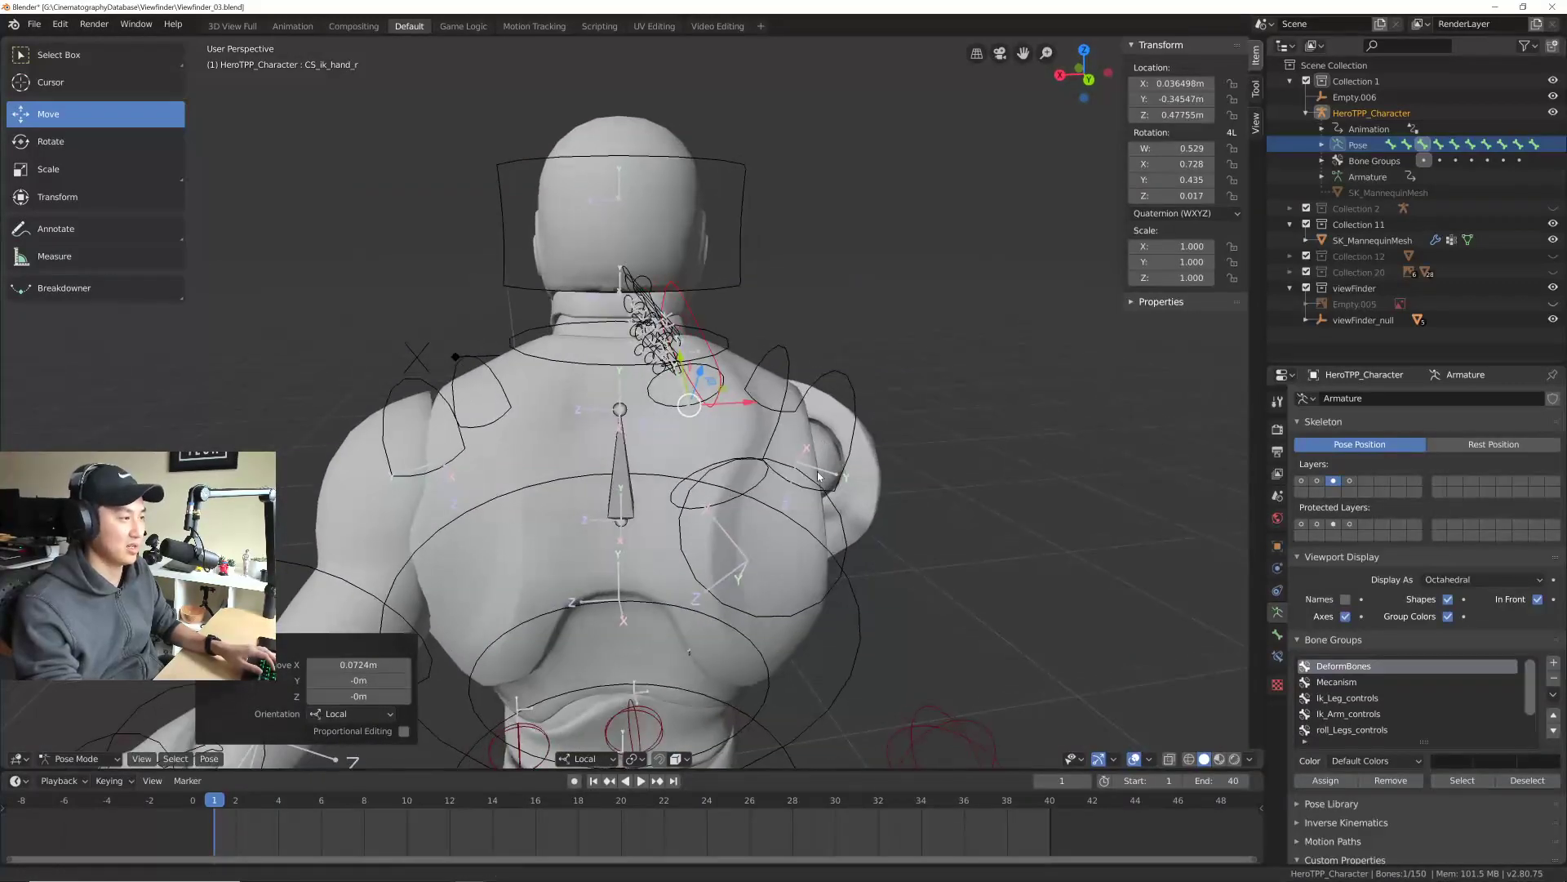
Step: Examine the raised right arm and the hand's placement at the viewfinder's handle from behind the mannequin
scroll(819, 476, "down", 5)
mouse_move(573, 457)
middle_mouse_down()
mouse_move(611, 392)
mouse_move(536, 431)
mouse_move(568, 434)
middle_mouse_up()
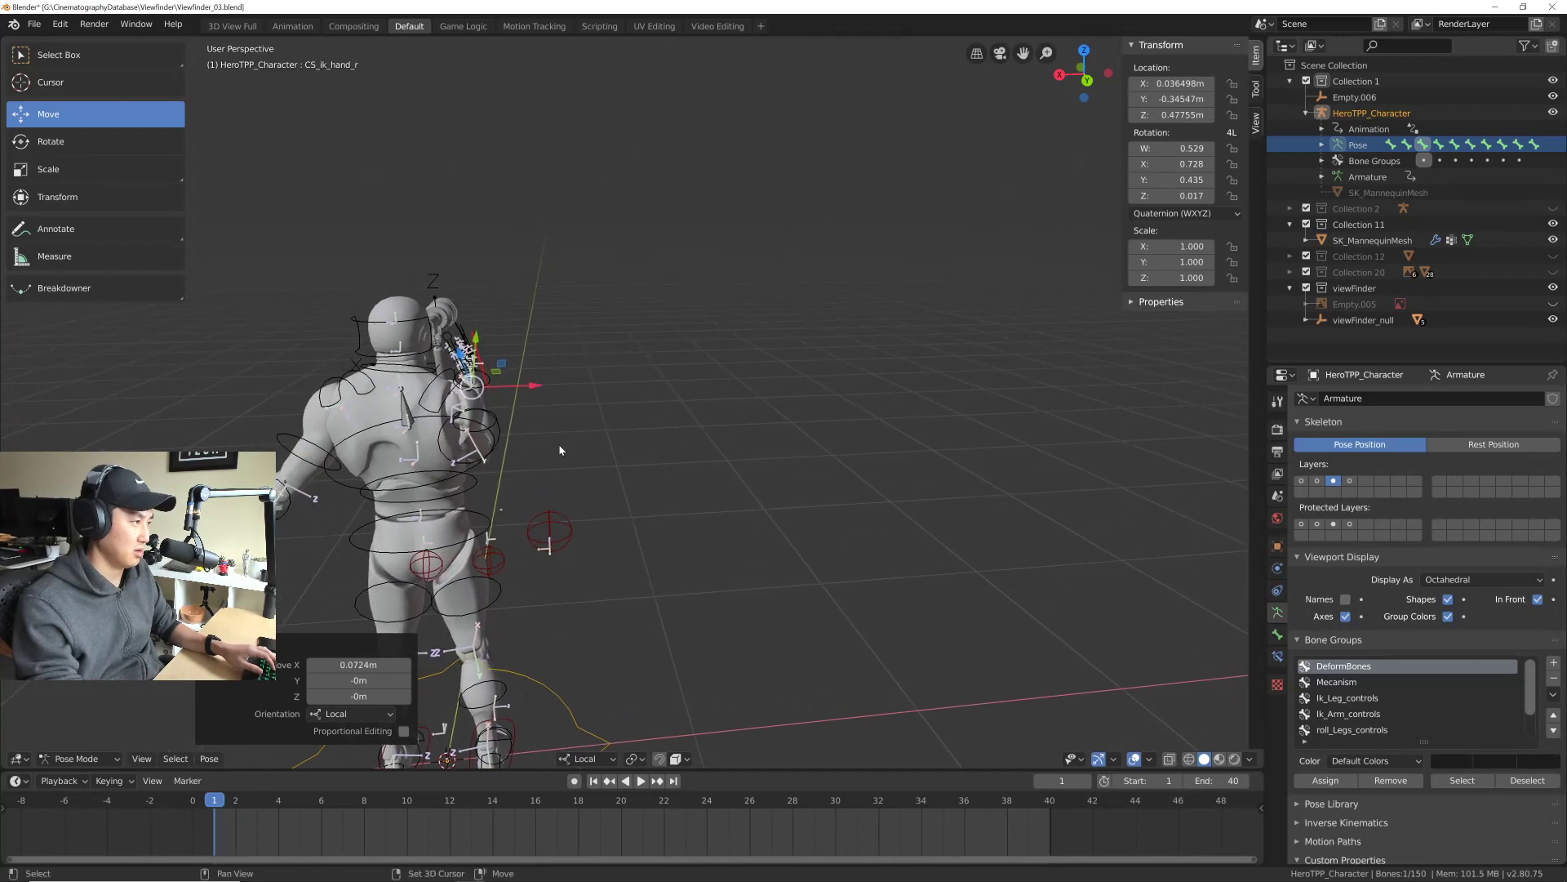
scroll(560, 450, "up", 2)
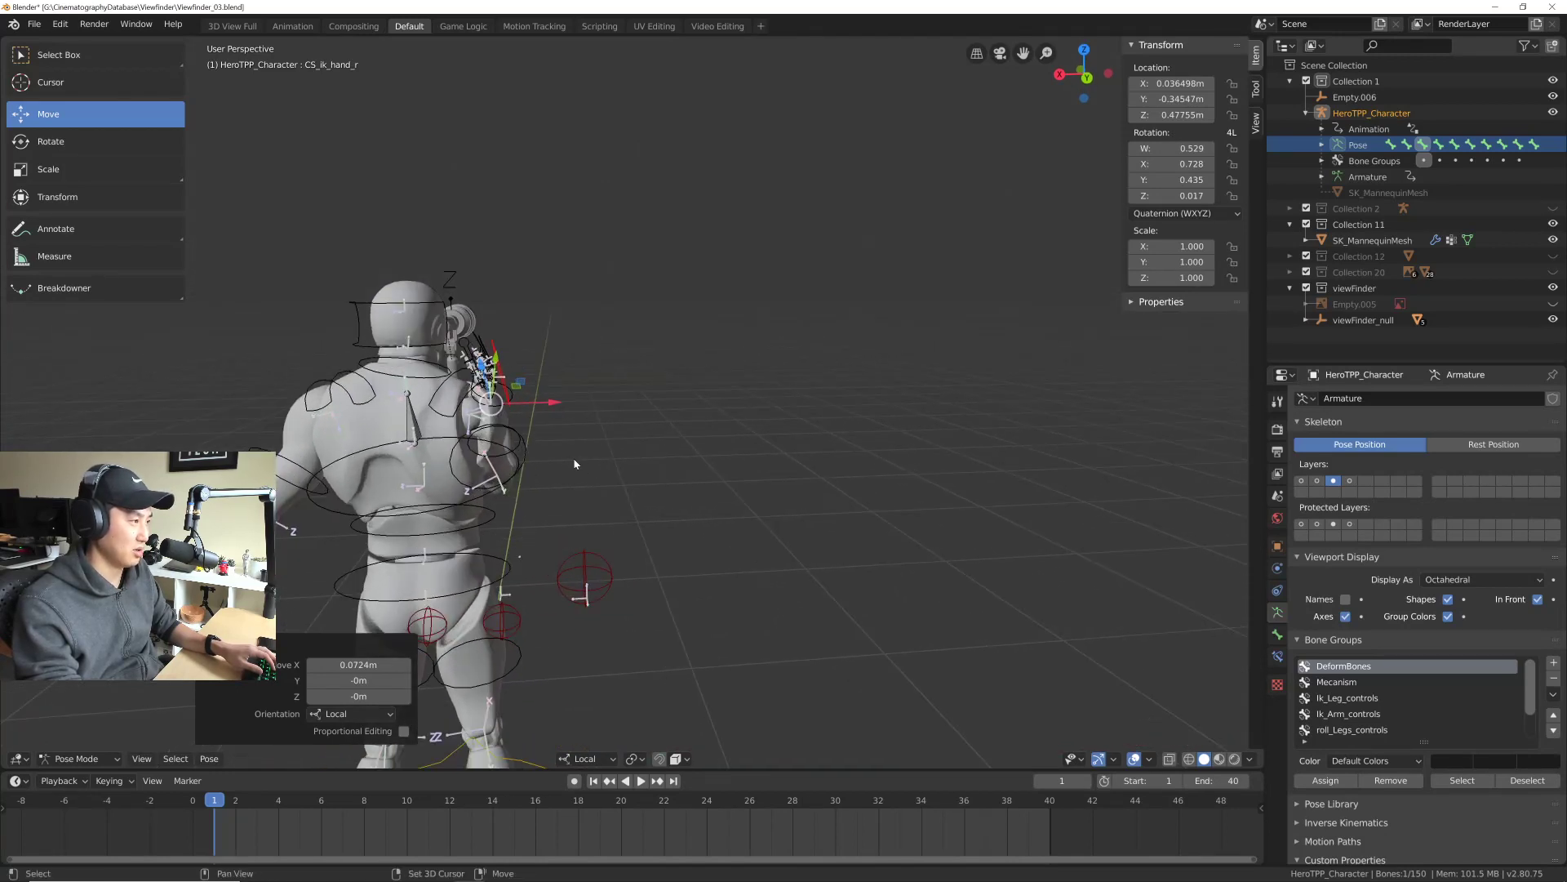
scroll(560, 438, "up", 3)
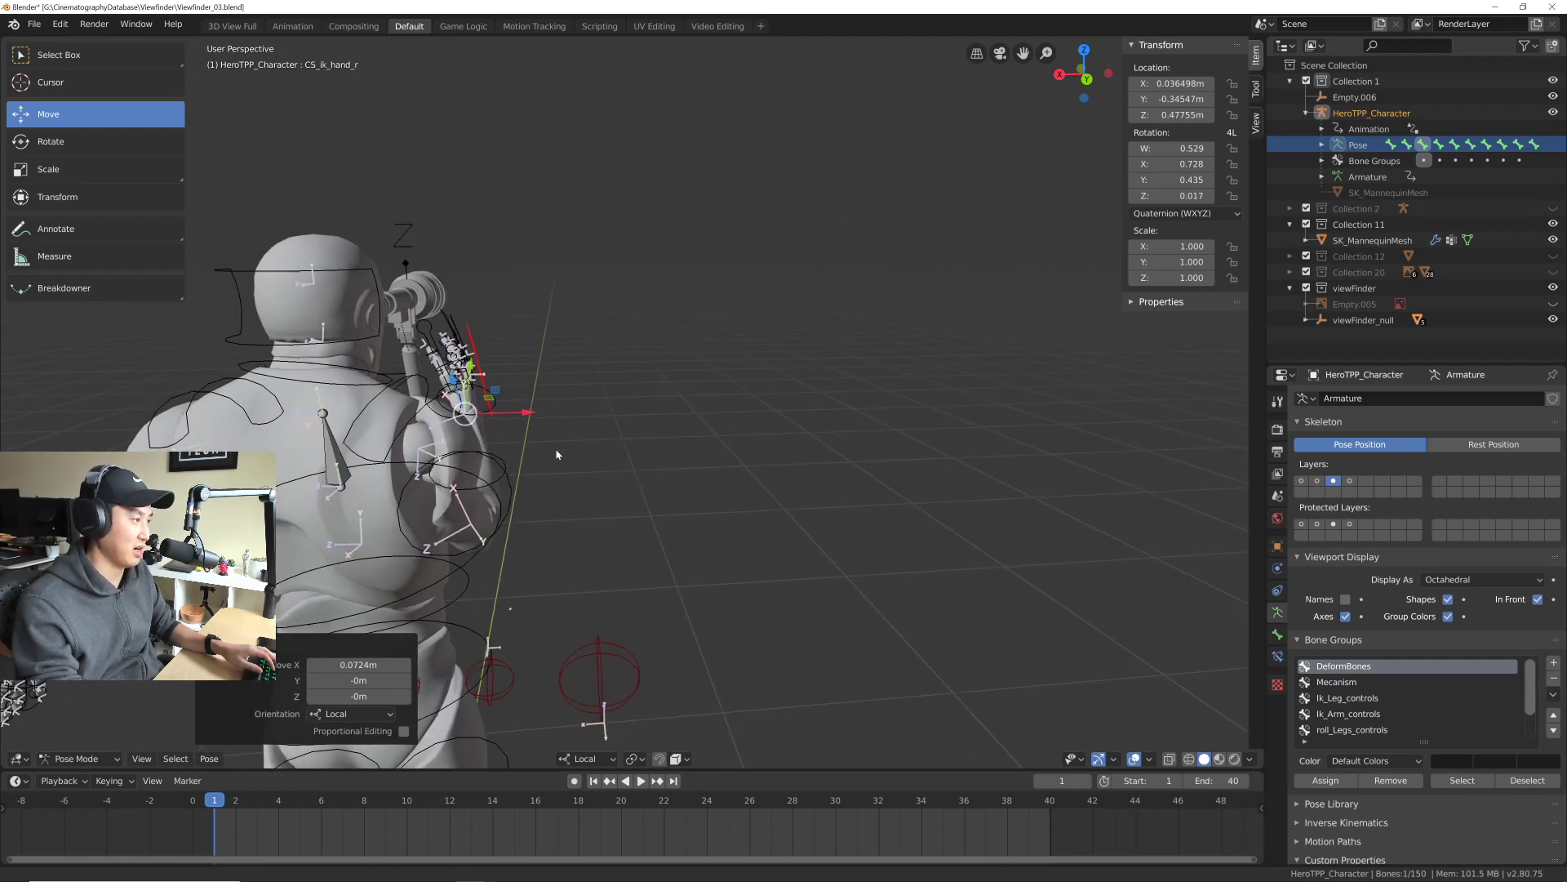
scroll(552, 448, "down", 4)
middle_click_drag(552, 448, 620, 441)
scroll(651, 437, "up", 3)
mouse_move(709, 389)
middle_mouse_down()
mouse_move(570, 396)
mouse_move(604, 398)
mouse_move(575, 402)
mouse_move(606, 363)
mouse_move(653, 363)
mouse_move(678, 343)
mouse_move(739, 383)
mouse_move(703, 382)
mouse_move(717, 396)
middle_mouse_up()
scroll(641, 358, "up", 2)
scroll(678, 351, "up", 3)
scroll(704, 382, "down", 3)
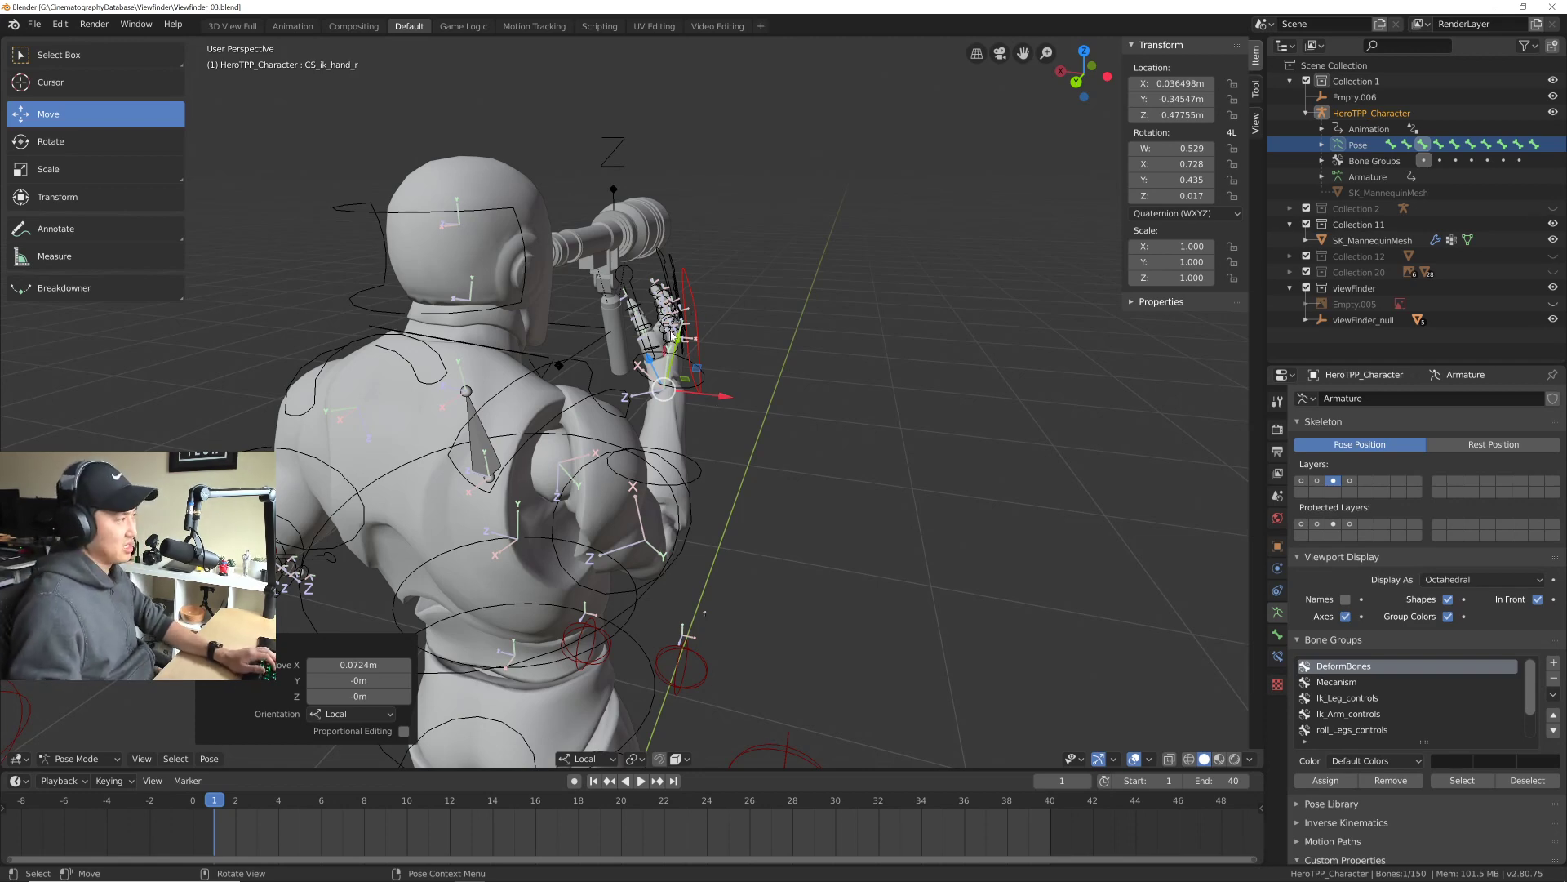
middle_click_drag(634, 322, 698, 381)
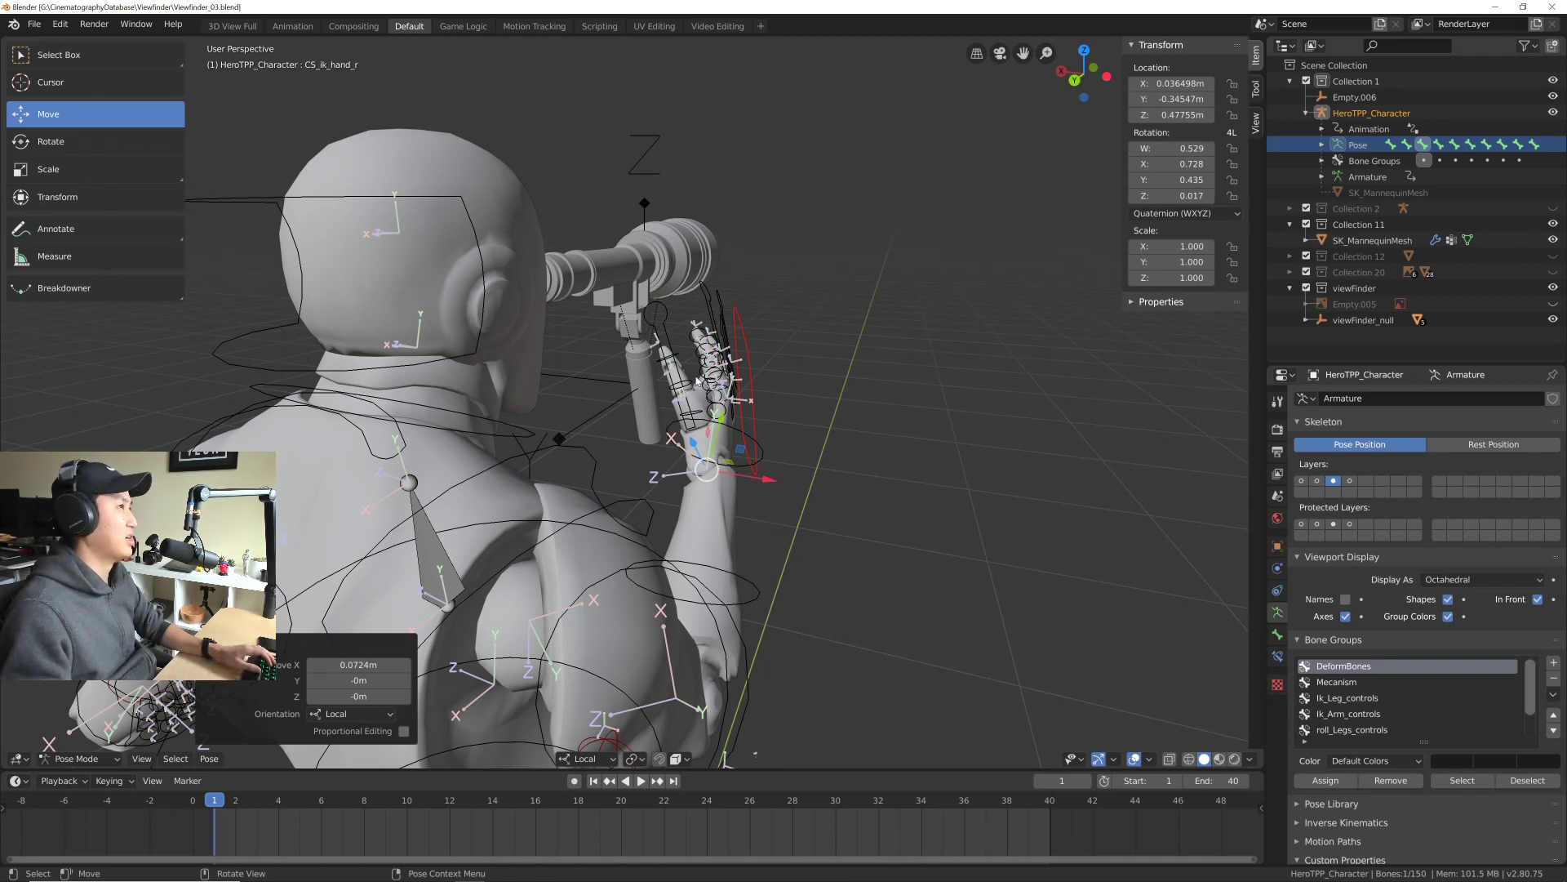
scroll(744, 379, "down", 2)
middle_click_drag(690, 376, 868, 355, "shift")
scroll(749, 378, "up", 4)
scroll(746, 373, "down", 2)
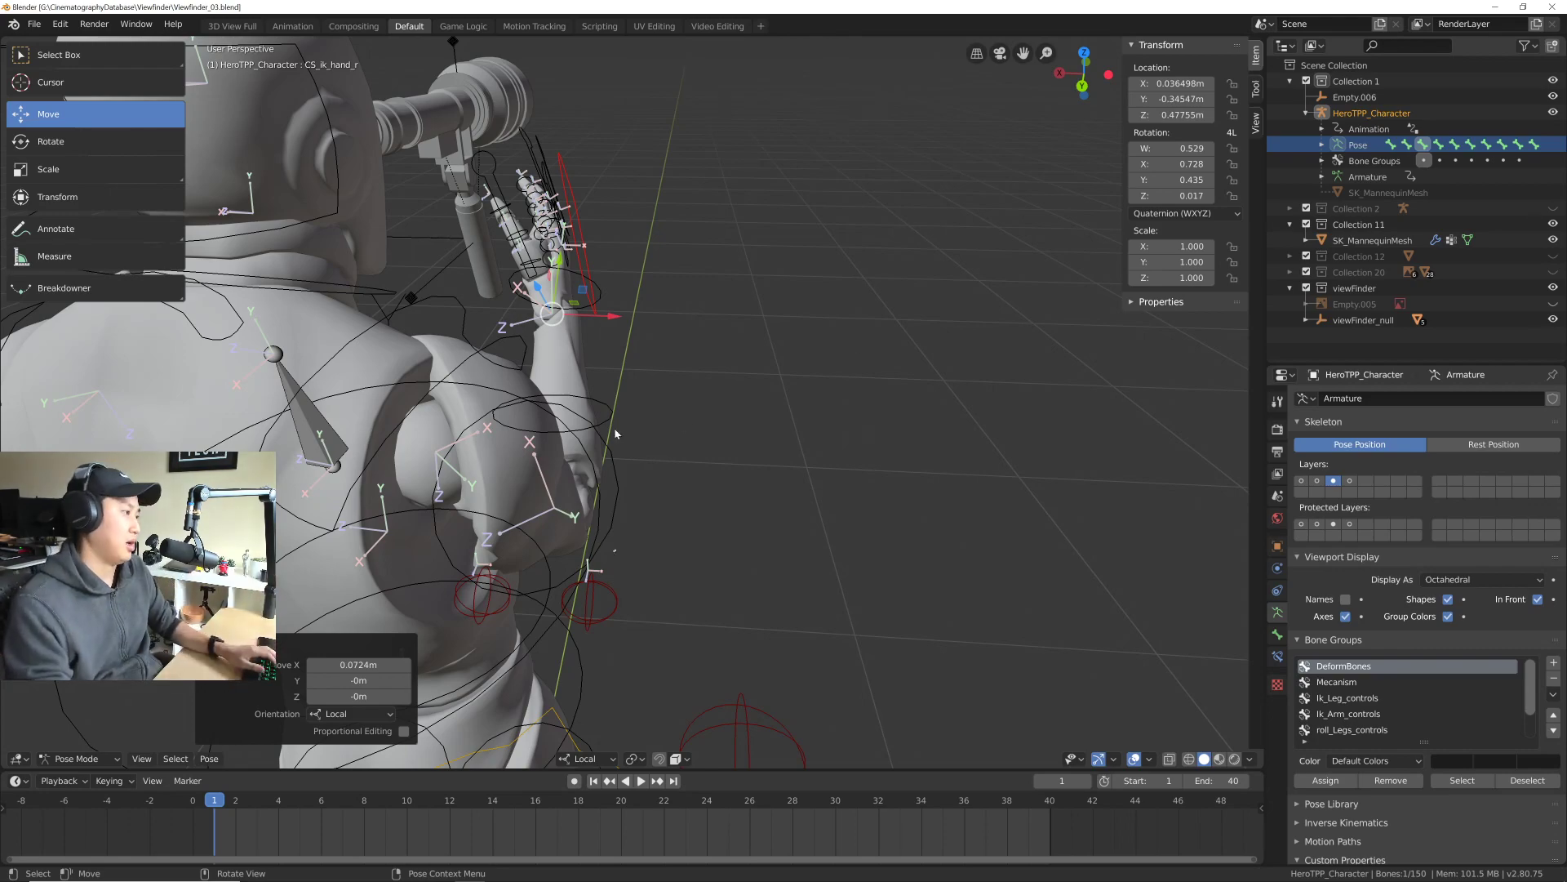
Step: Select the left hand IK control and move it about -0.574 m in Y and 0.723 m in Z within its local YZ plane
middle_click_drag(867, 354, 986, 471)
key("g")
left_click(947, 468)
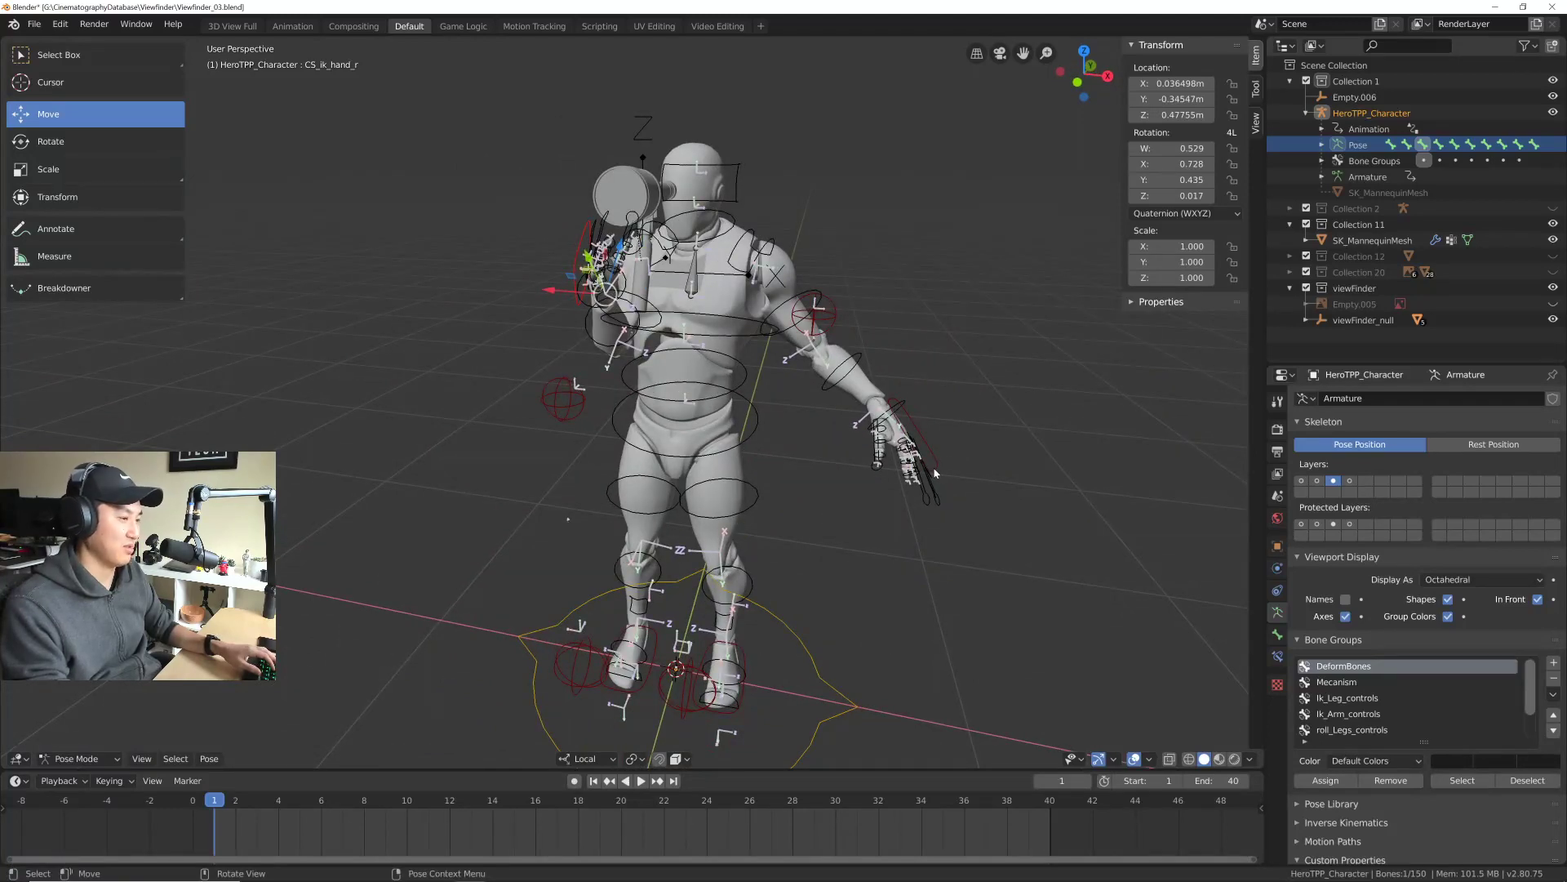
middle_click_drag(892, 454, 908, 431, "shift")
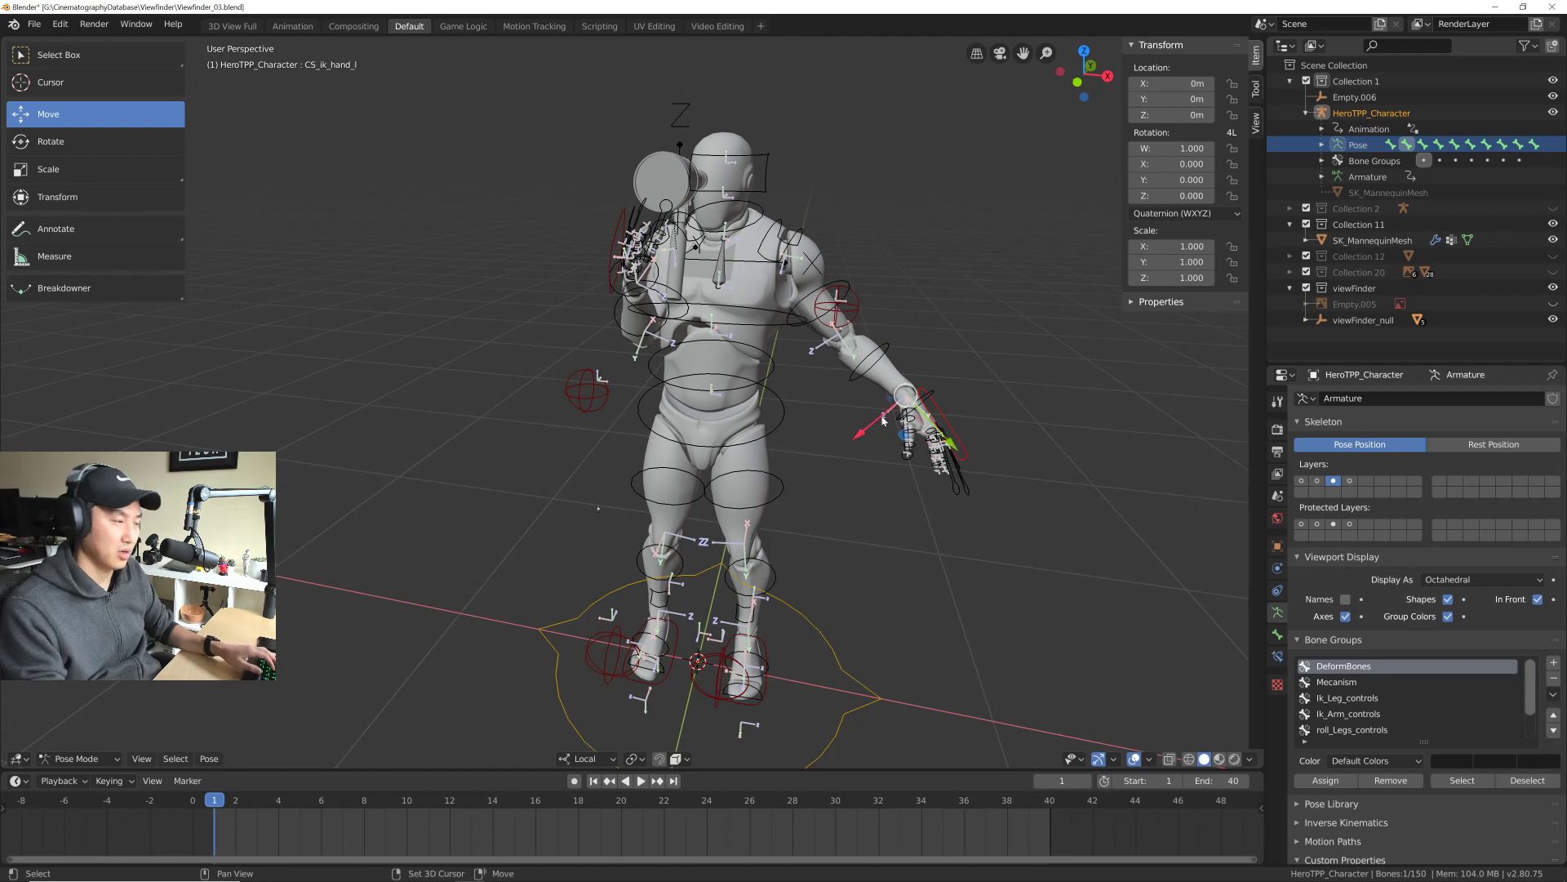
middle_click_drag(883, 421, 873, 456)
key("KP_3")
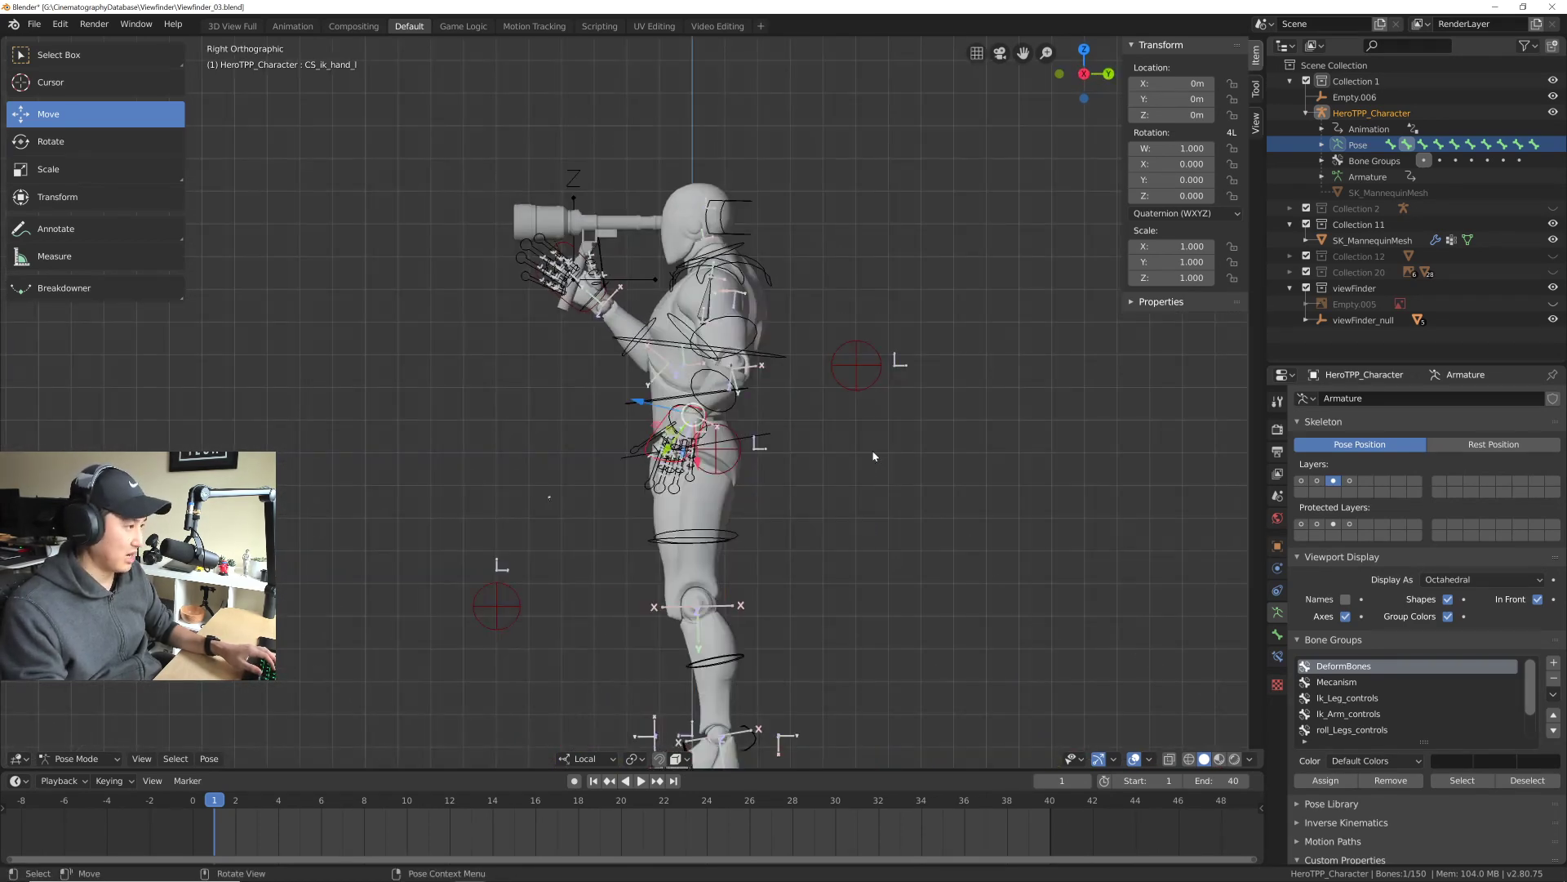
scroll(753, 510, "up", 3)
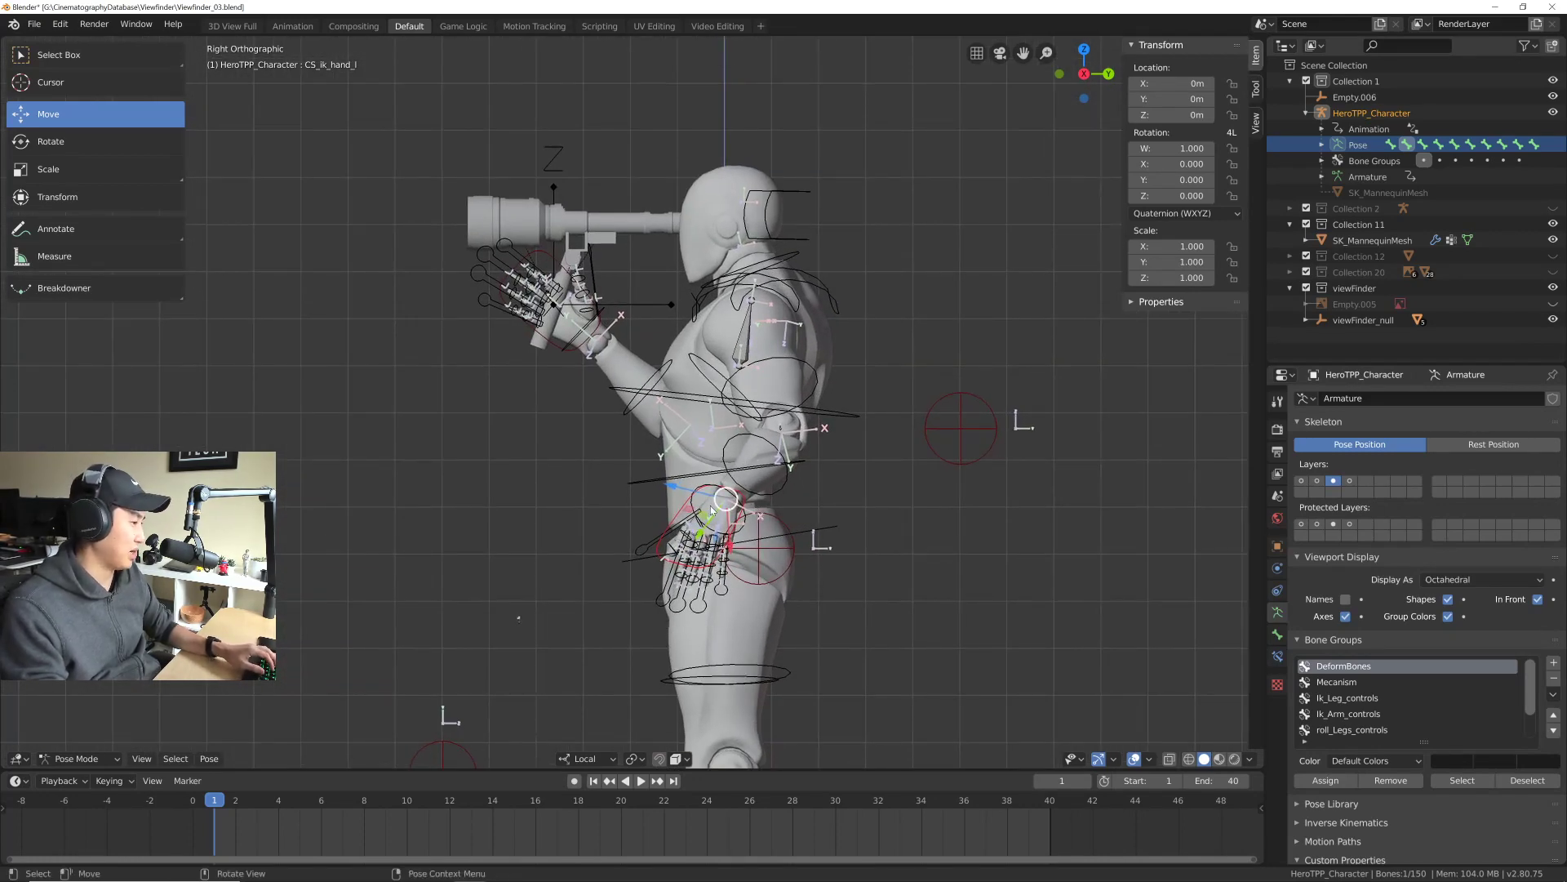
middle_click_drag(742, 517, 781, 564)
scroll(782, 564, "down", 7)
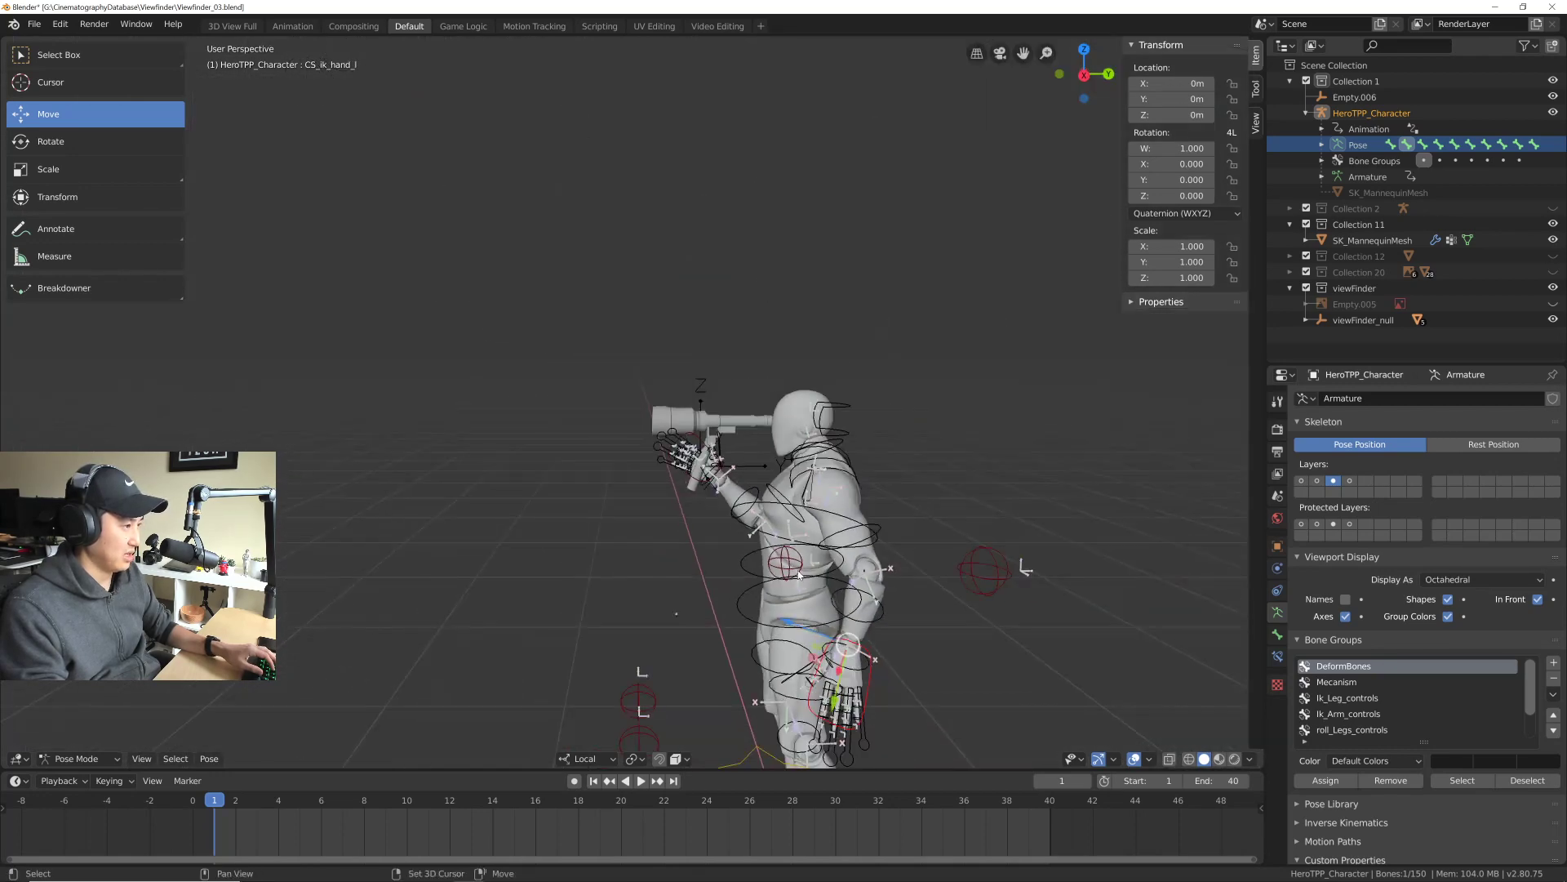
key("g")
key("shift+x")
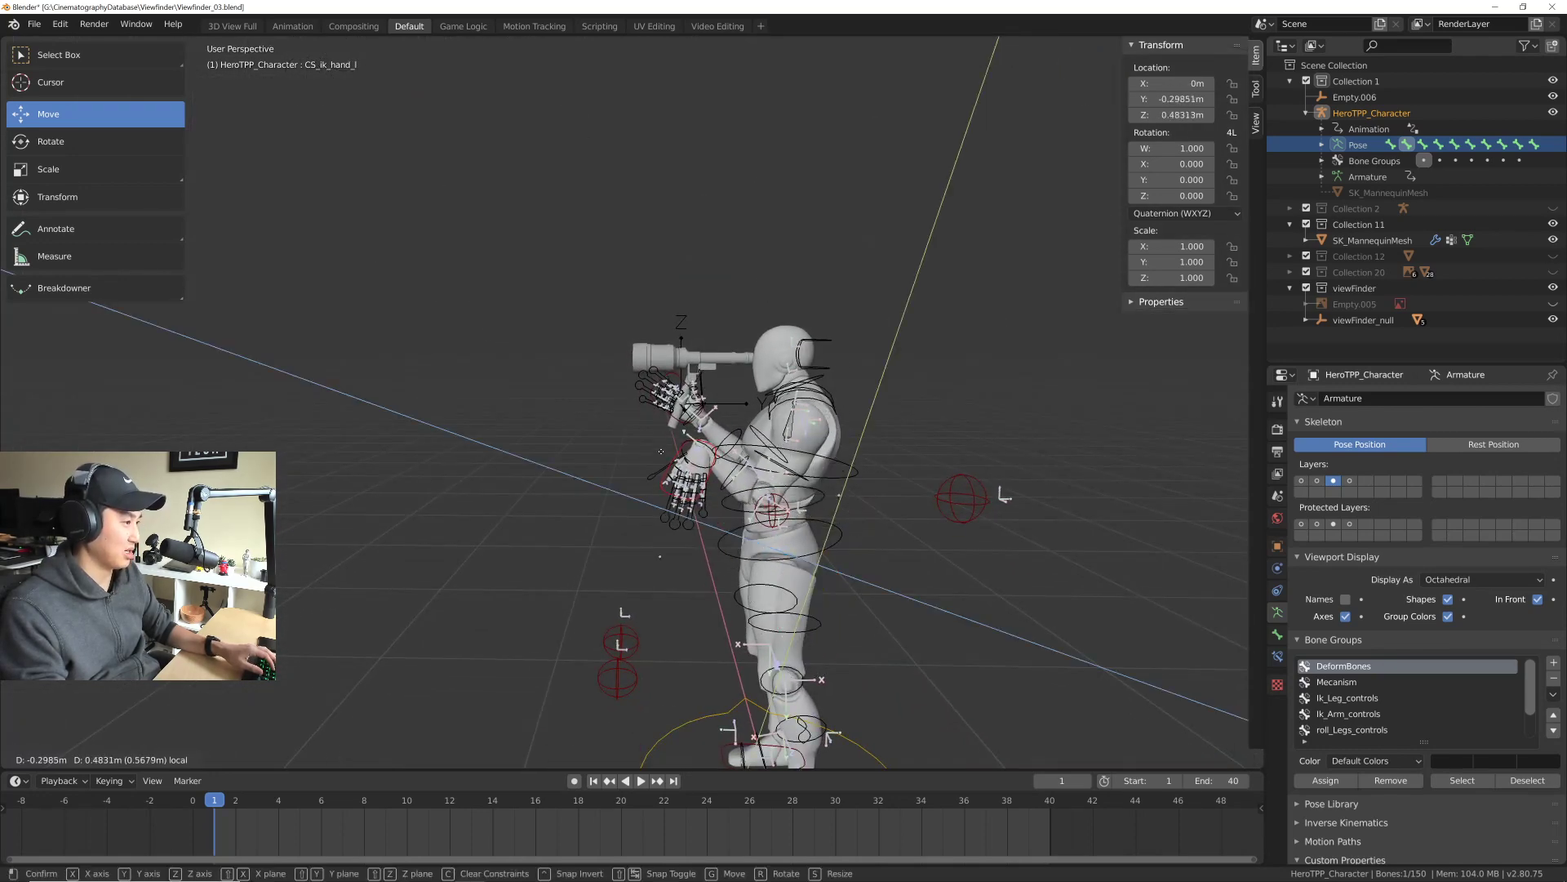
left_click(653, 392)
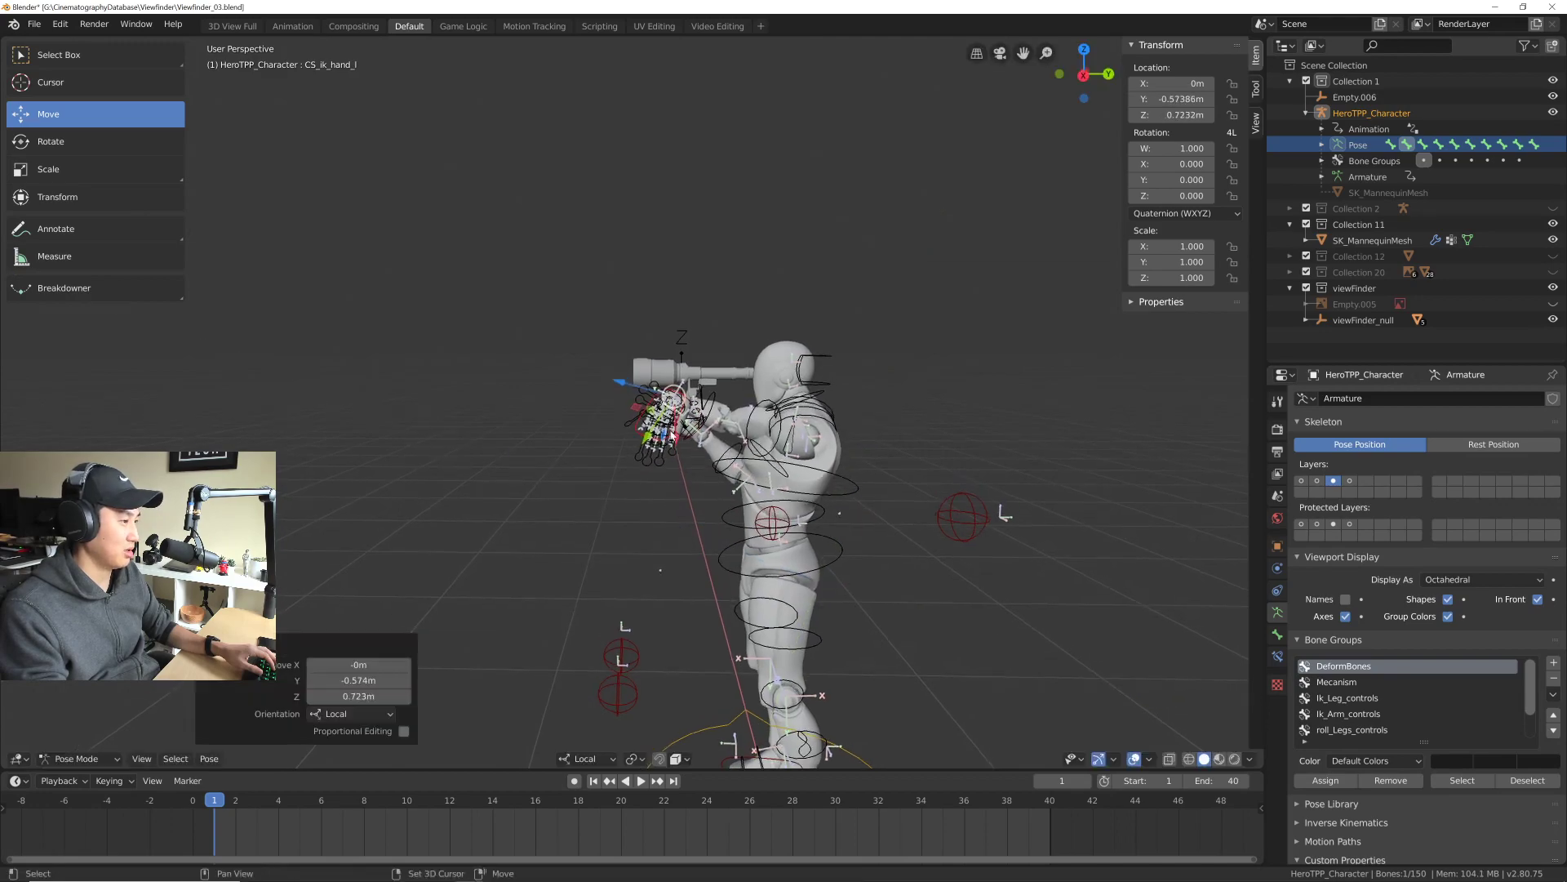
Step: Shift the left hand IK control about 0.232 m in local Y and -0.05 m in local Z to the viewfinder's other side
middle_click_drag(653, 392, 777, 510)
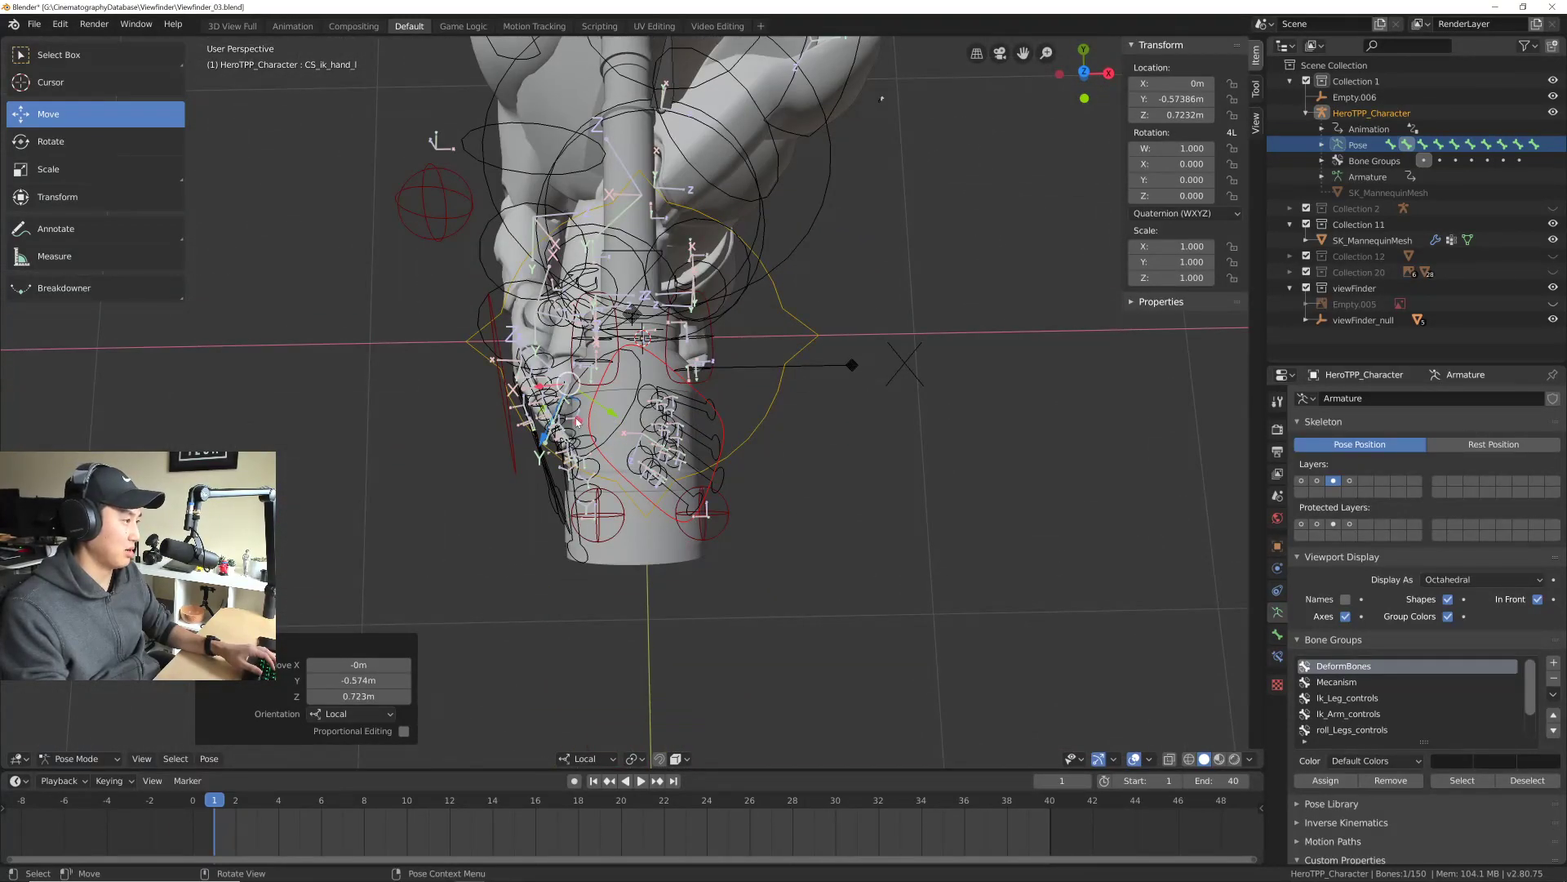
key("g")
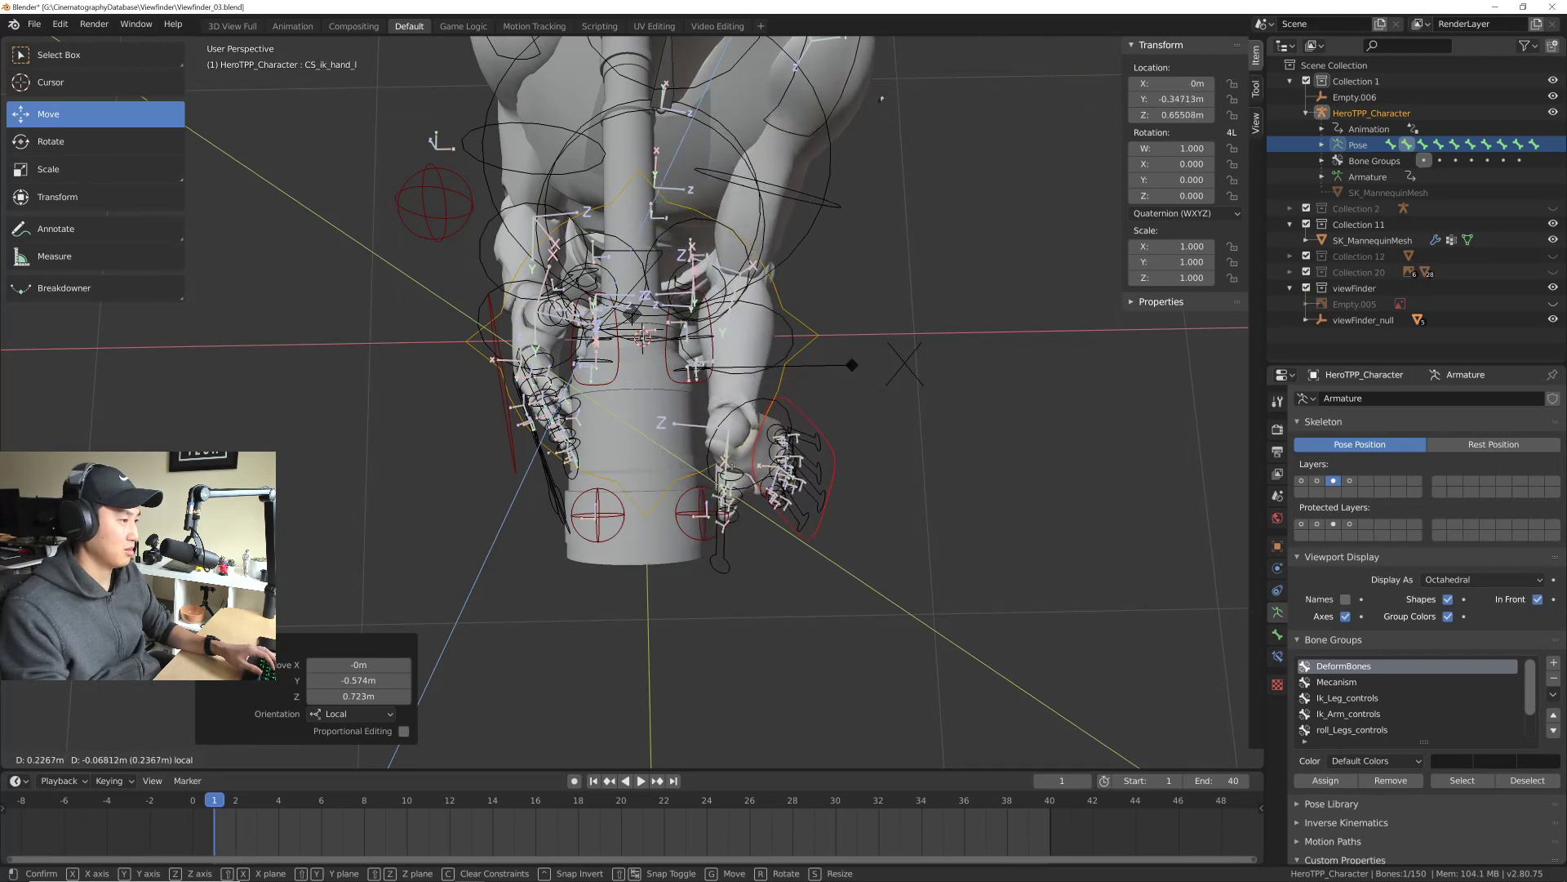
left_click(751, 484)
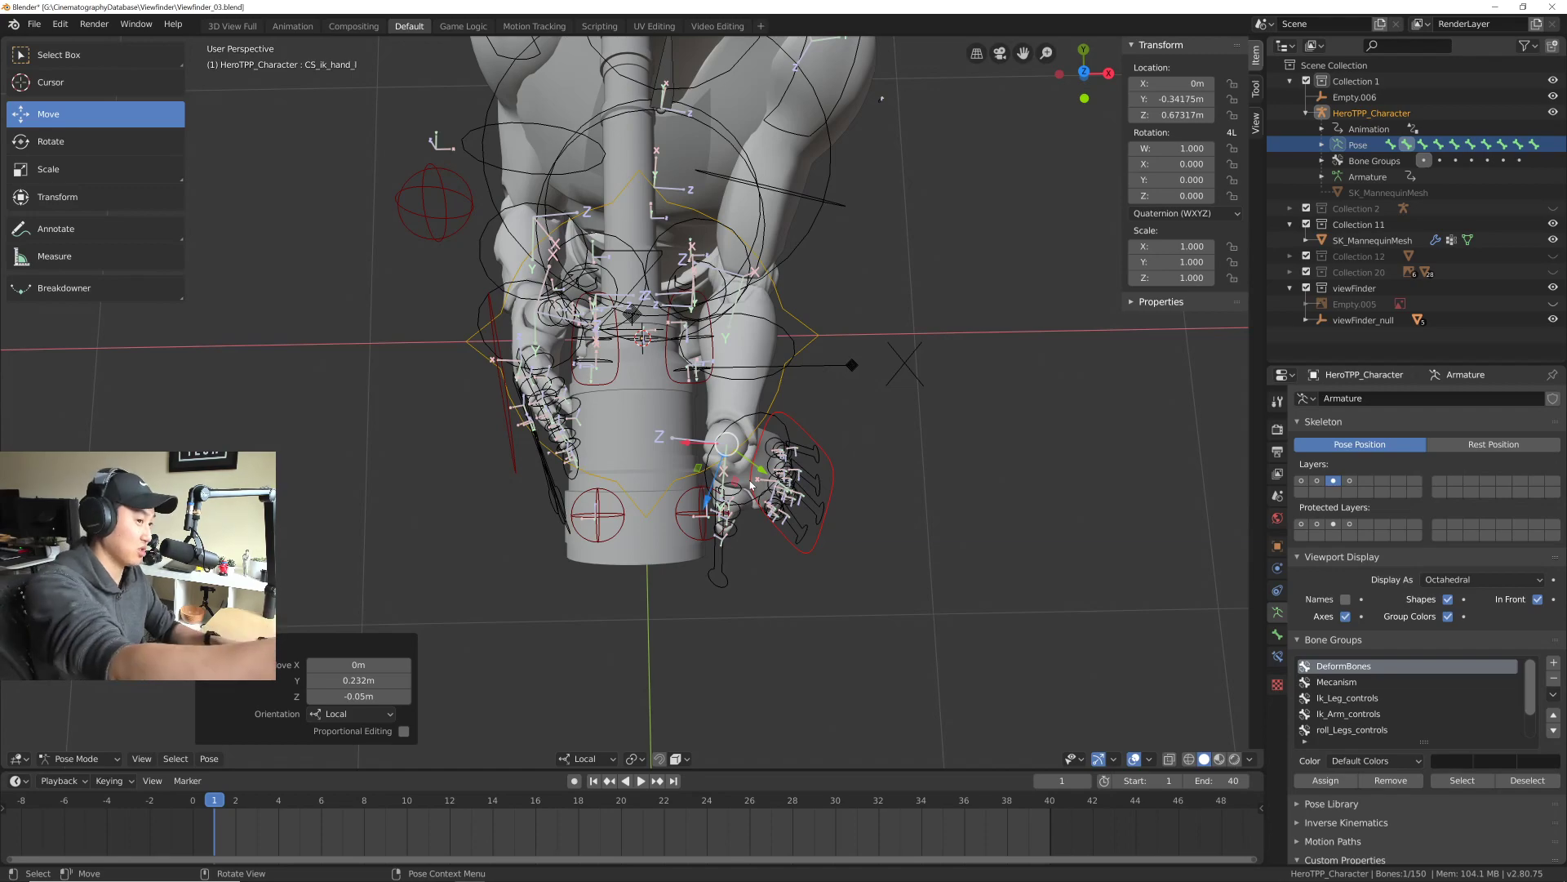
Step: Rotate the left hand IK control about 108° around the view axis so the fingers point forward and up
middle_click_drag(758, 465, 687, 463)
scroll(677, 511, "down", 5)
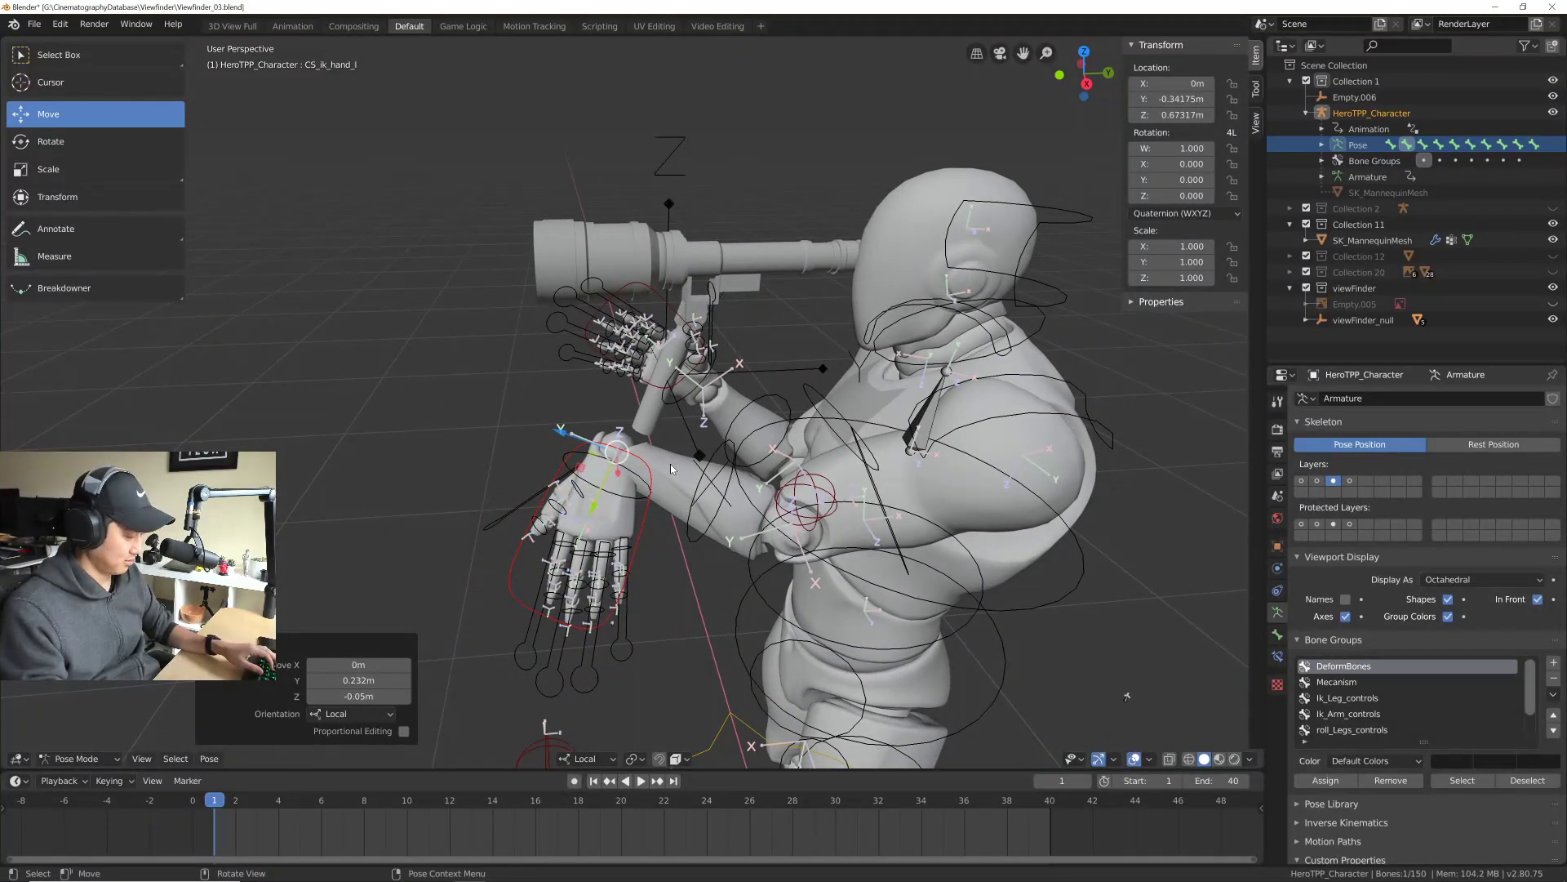
key("r")
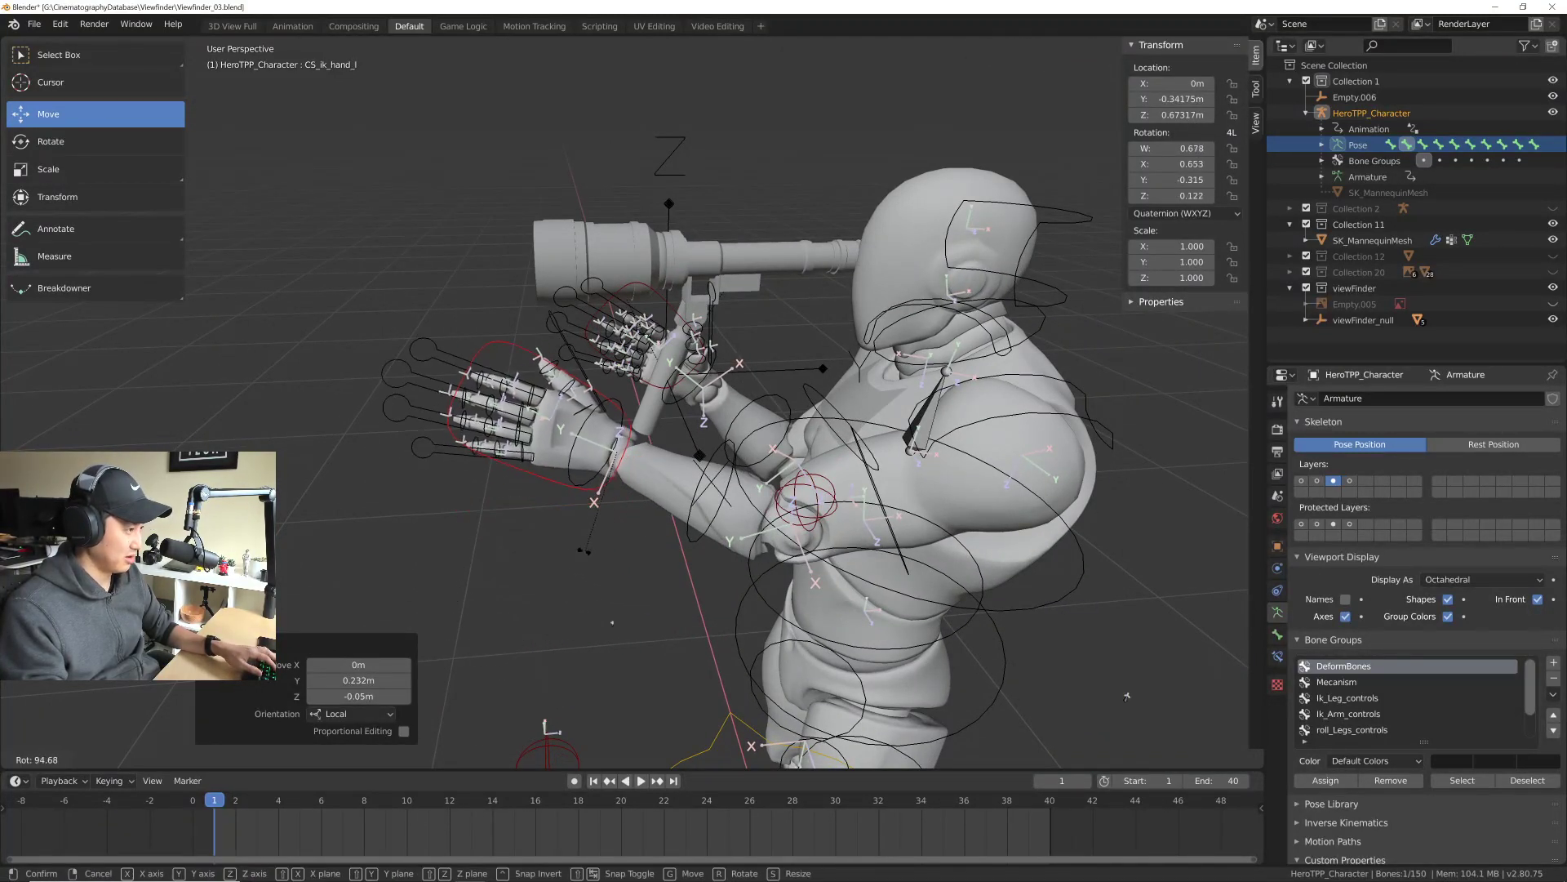
left_click(626, 501)
Step: Rotate the left hand IK control about -67° around its local Y axis
middle_click_drag(626, 502, 765, 449)
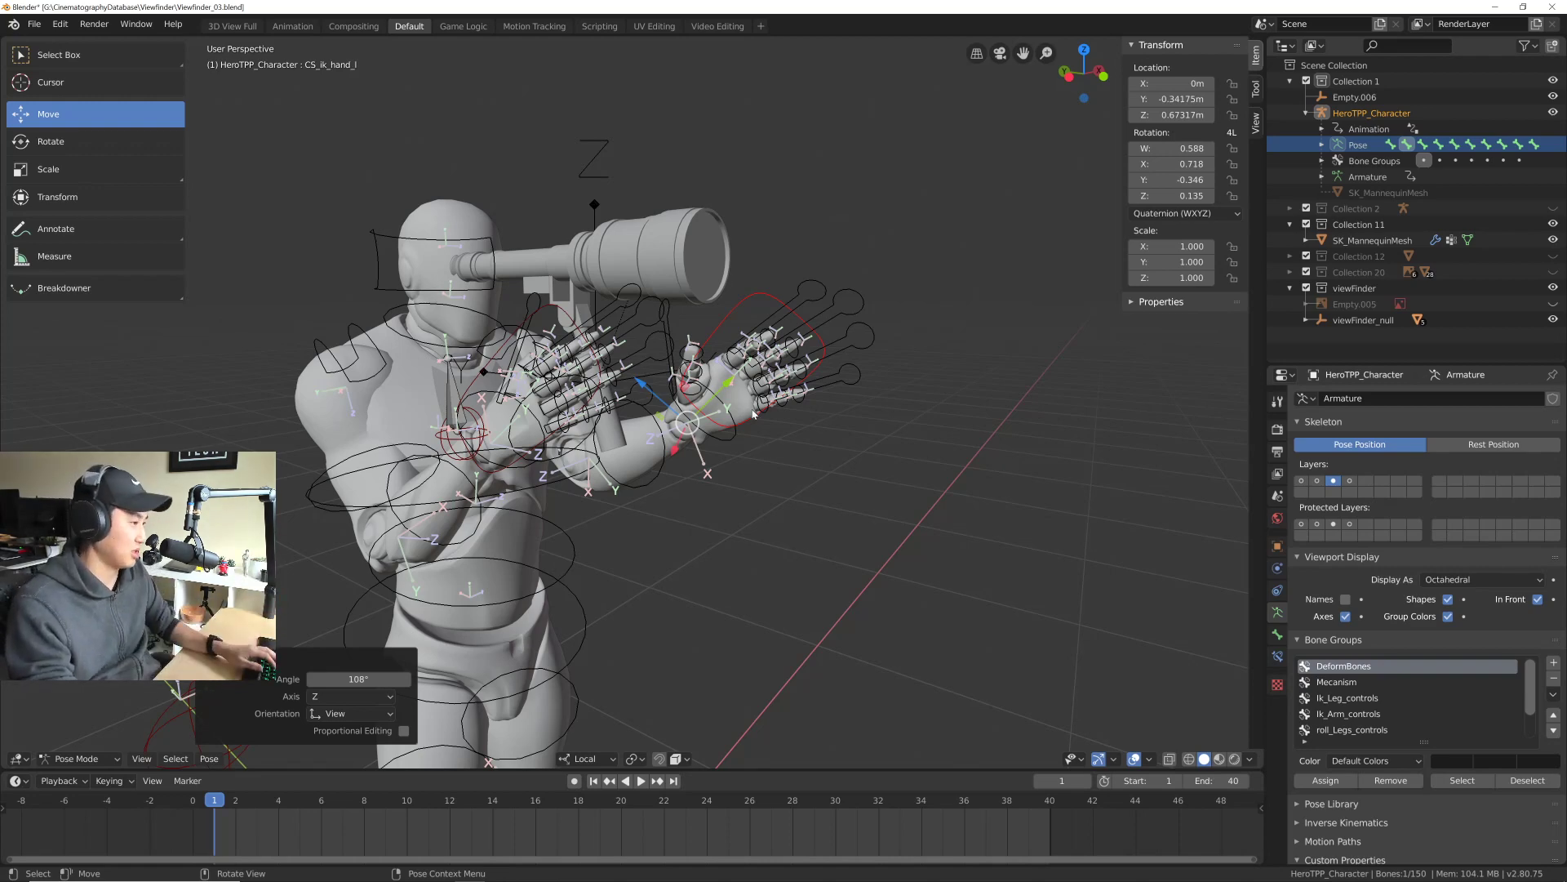
middle_click_drag(764, 449, 718, 438)
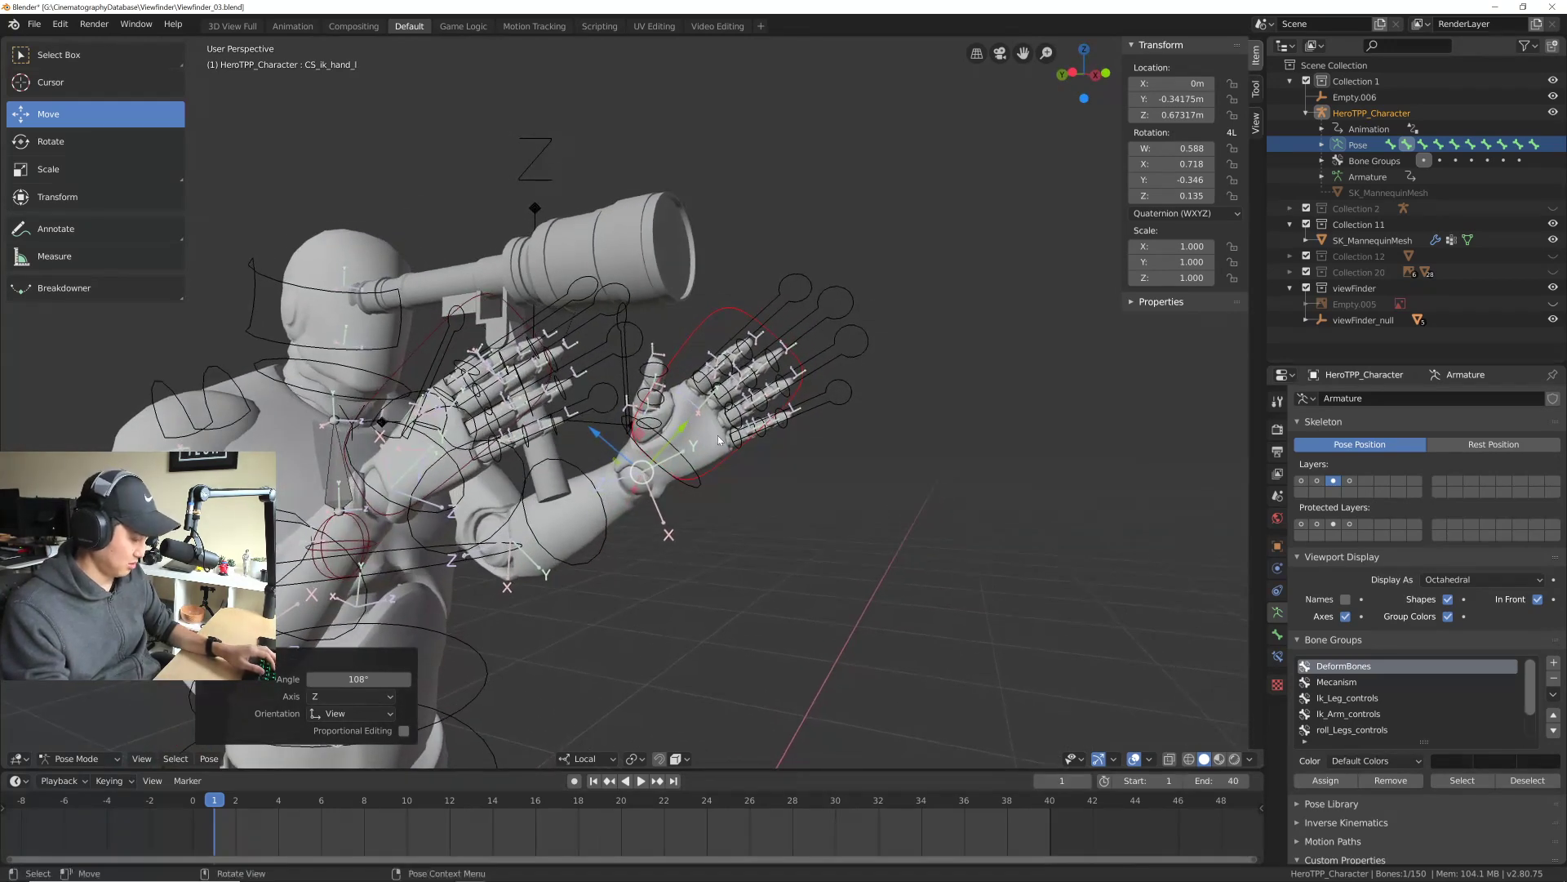
left_click(148, 151)
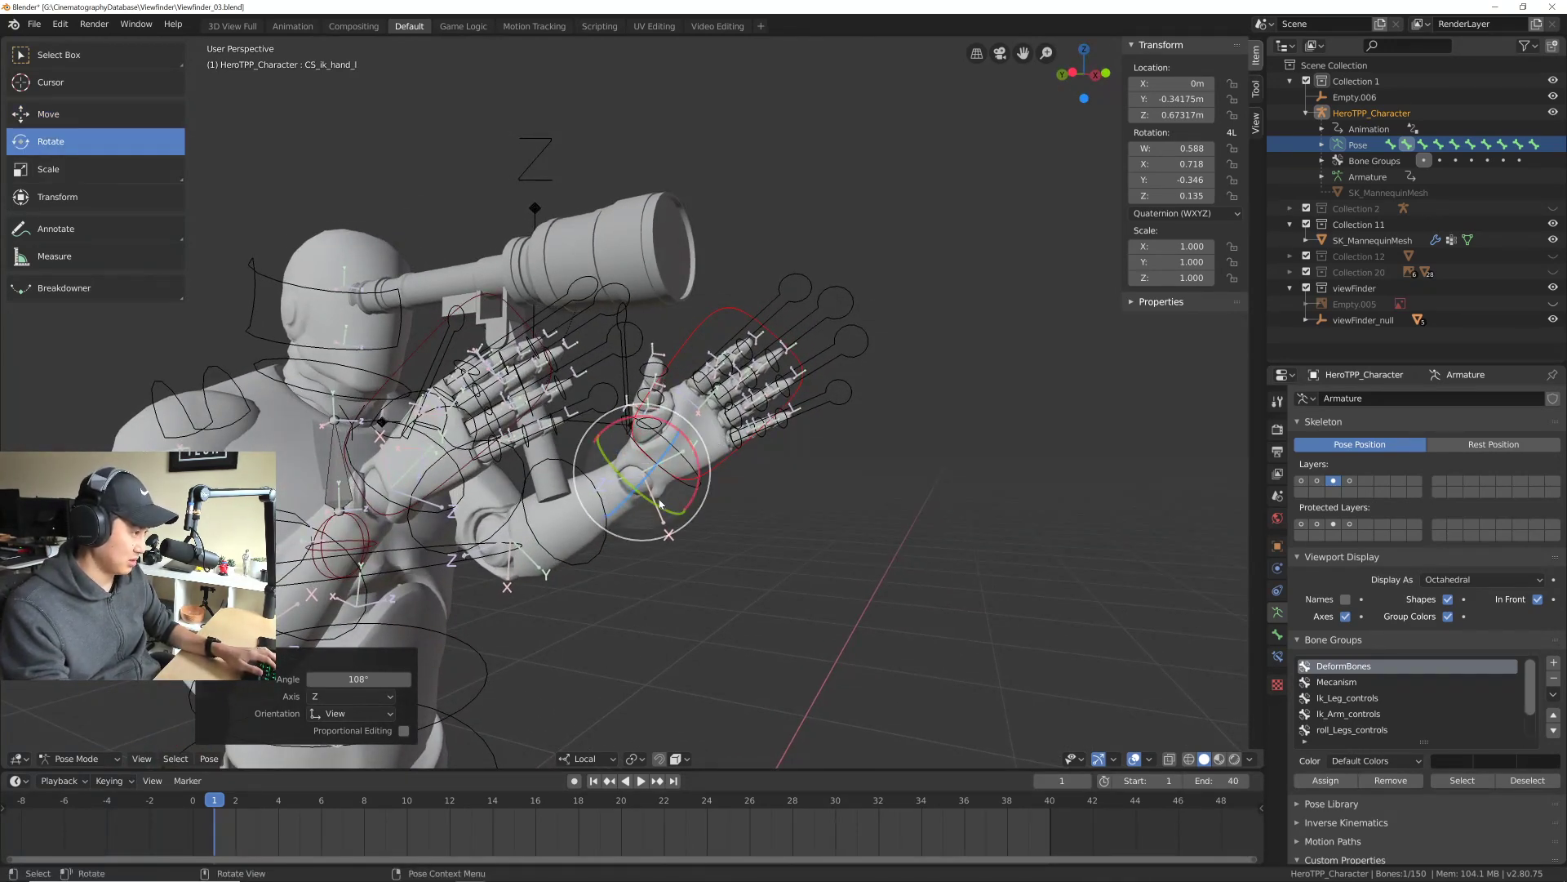
left_click_drag(694, 450, 641, 477)
Step: Select the left elbow control and move it about -0.716 m in local Y and -0.253 m in local Z
middle_click_drag(674, 445, 683, 475)
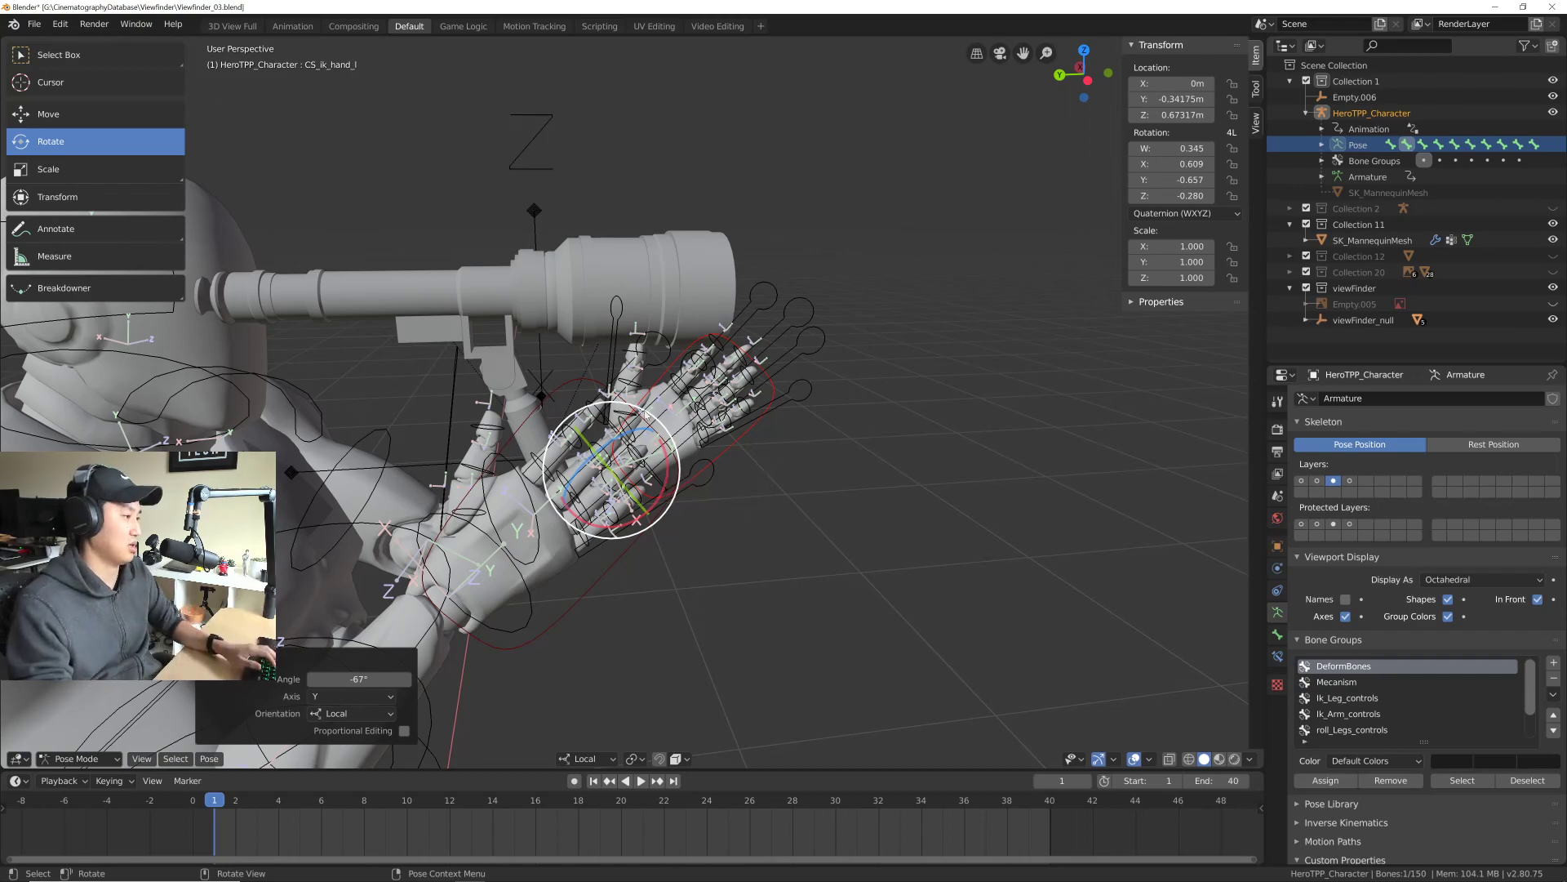
mouse_move(645, 414)
middle_mouse_down()
mouse_move(577, 380)
mouse_move(655, 394)
middle_mouse_up()
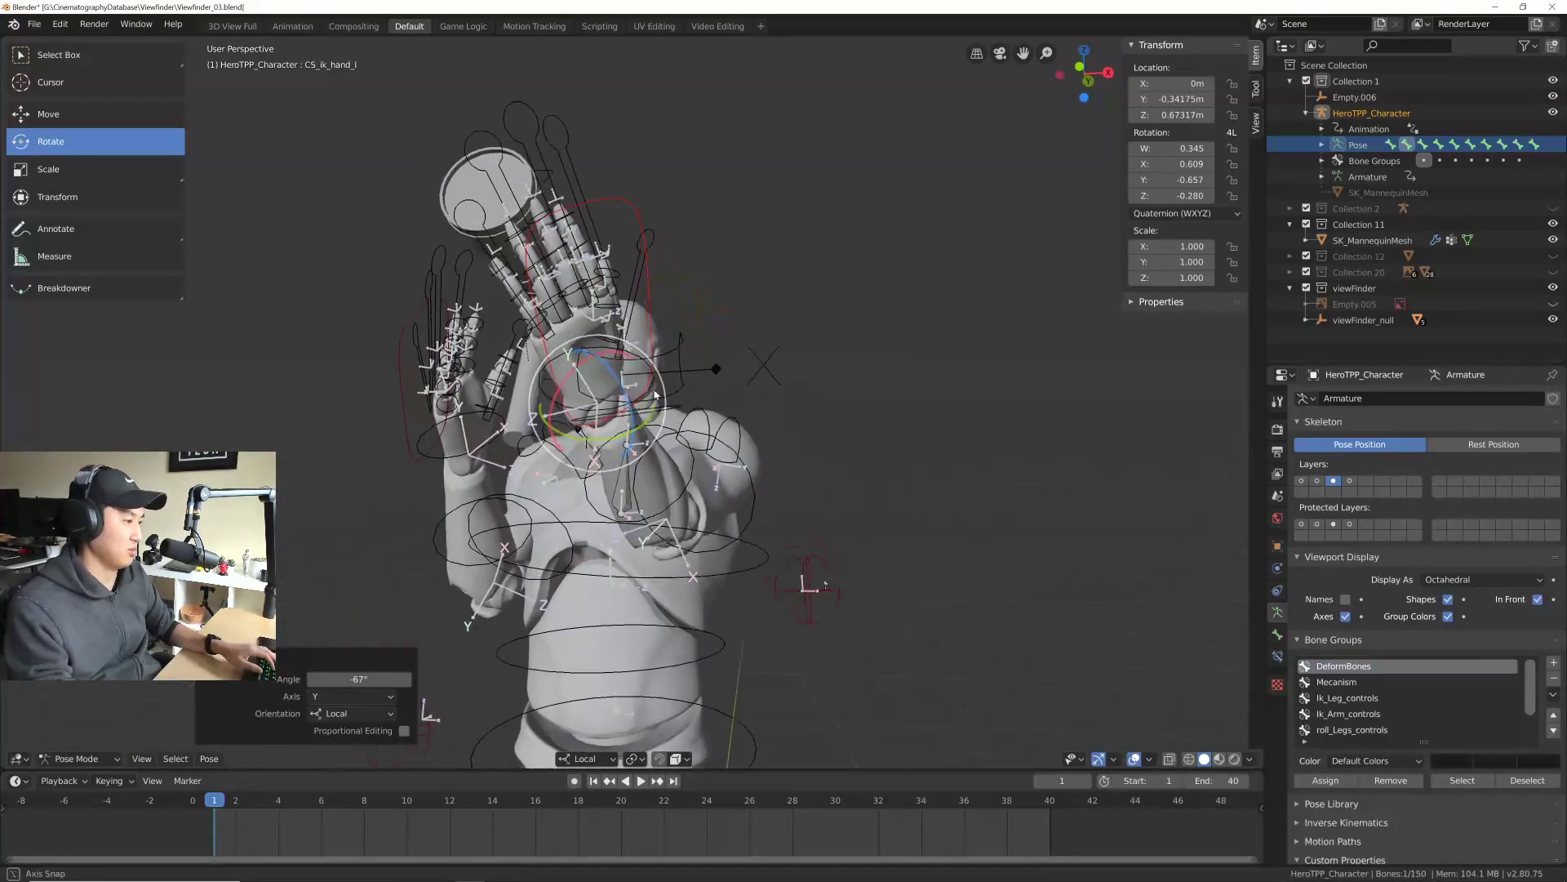
left_click(738, 519)
middle_click_drag(738, 519, 605, 431, "shift")
left_click(126, 121)
scroll(762, 459, "down", 2)
scroll(604, 432, "down", 3)
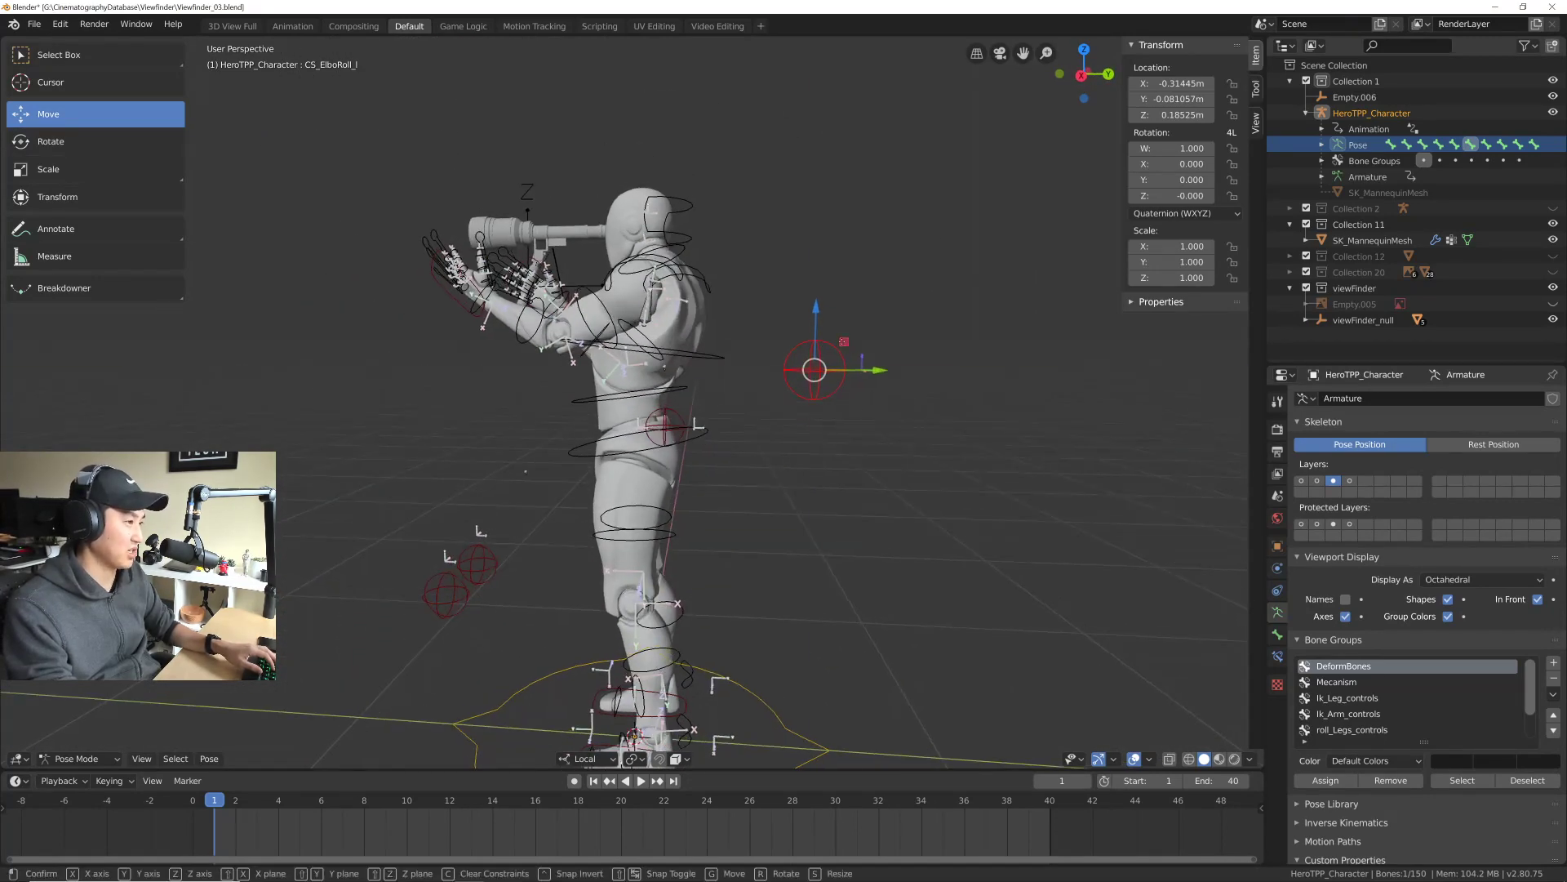
left_click(584, 451)
Step: Move the left elbow control about 0.164 m in Y and 0.0127 m in Z within its local YZ plane
middle_click_drag(586, 470, 693, 491)
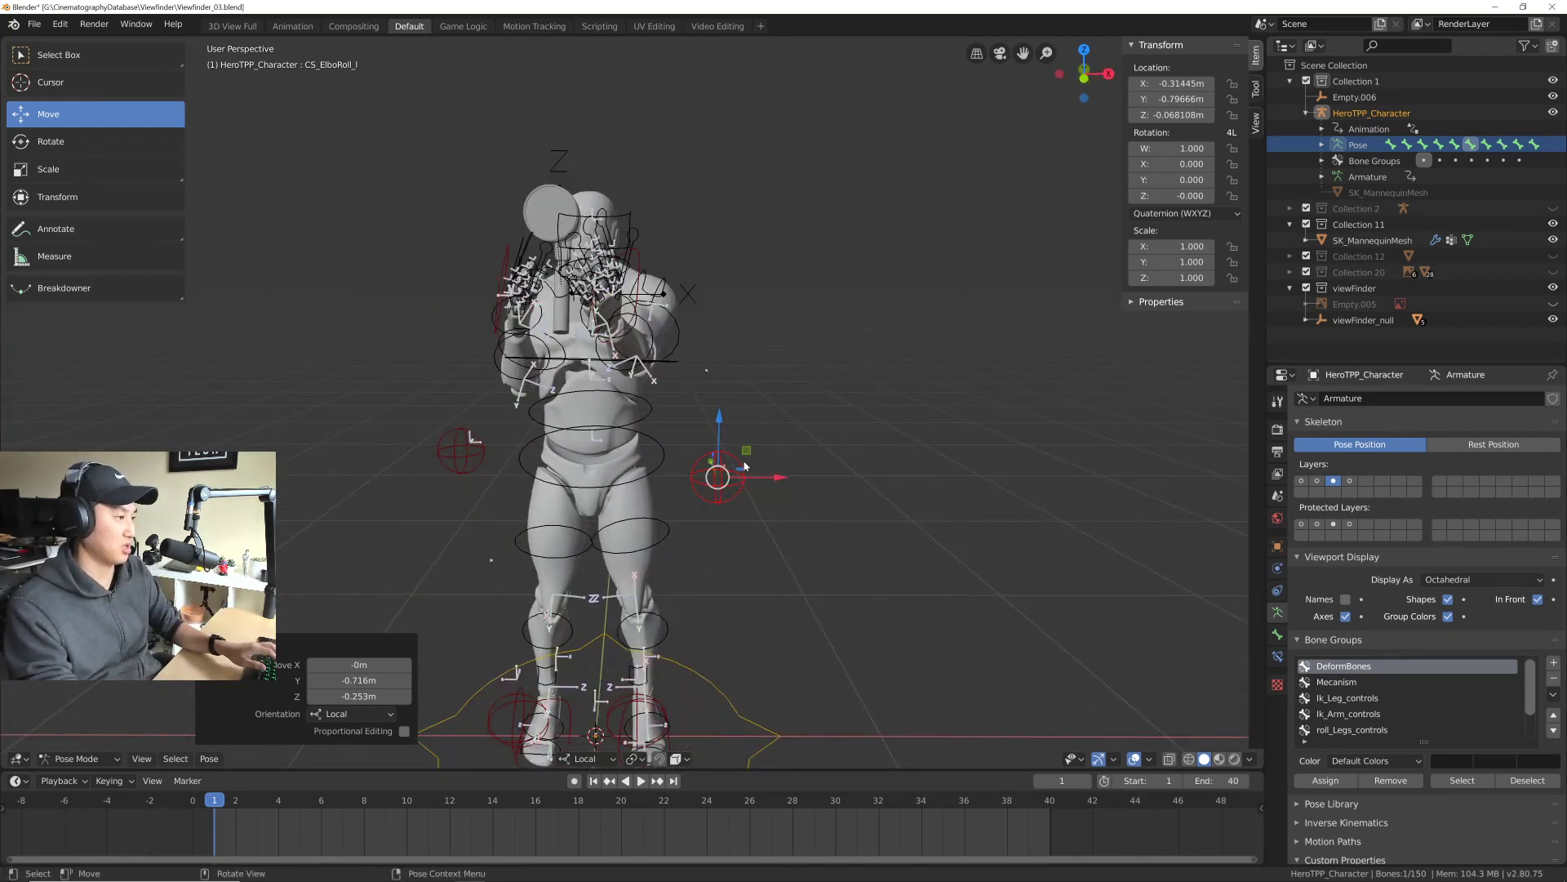
middle_click_drag(707, 492, 580, 436)
left_click_drag(583, 433, 639, 429)
Step: Move the left elbow control about -0.142 m in local X and -0.0536 m in local Z, and shift it back outward along X
middle_click_drag(638, 430, 735, 449)
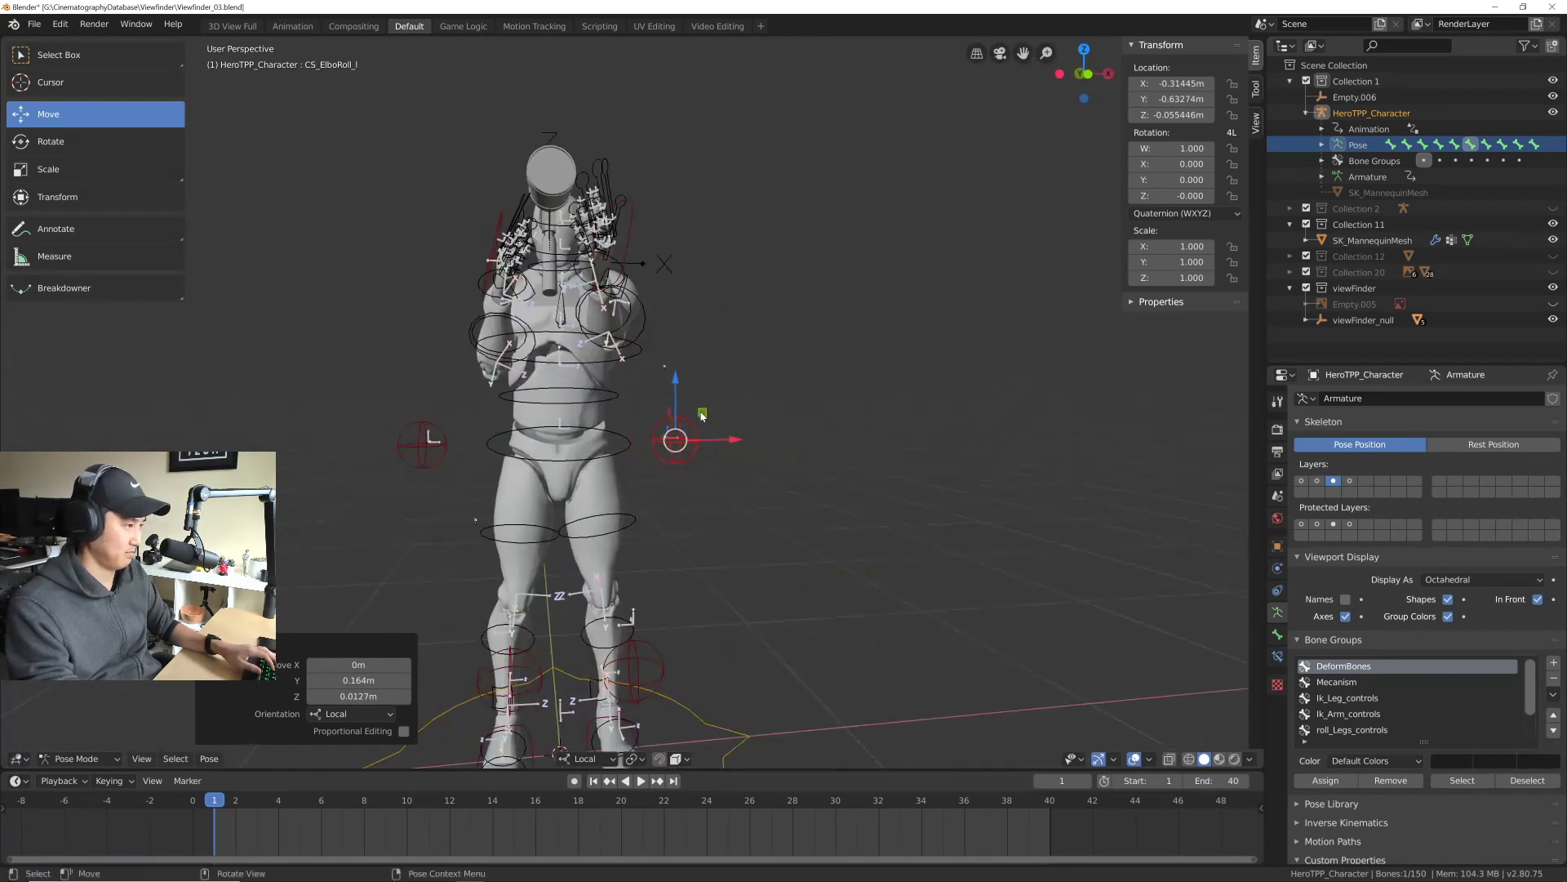
left_click_drag(641, 448, 662, 432)
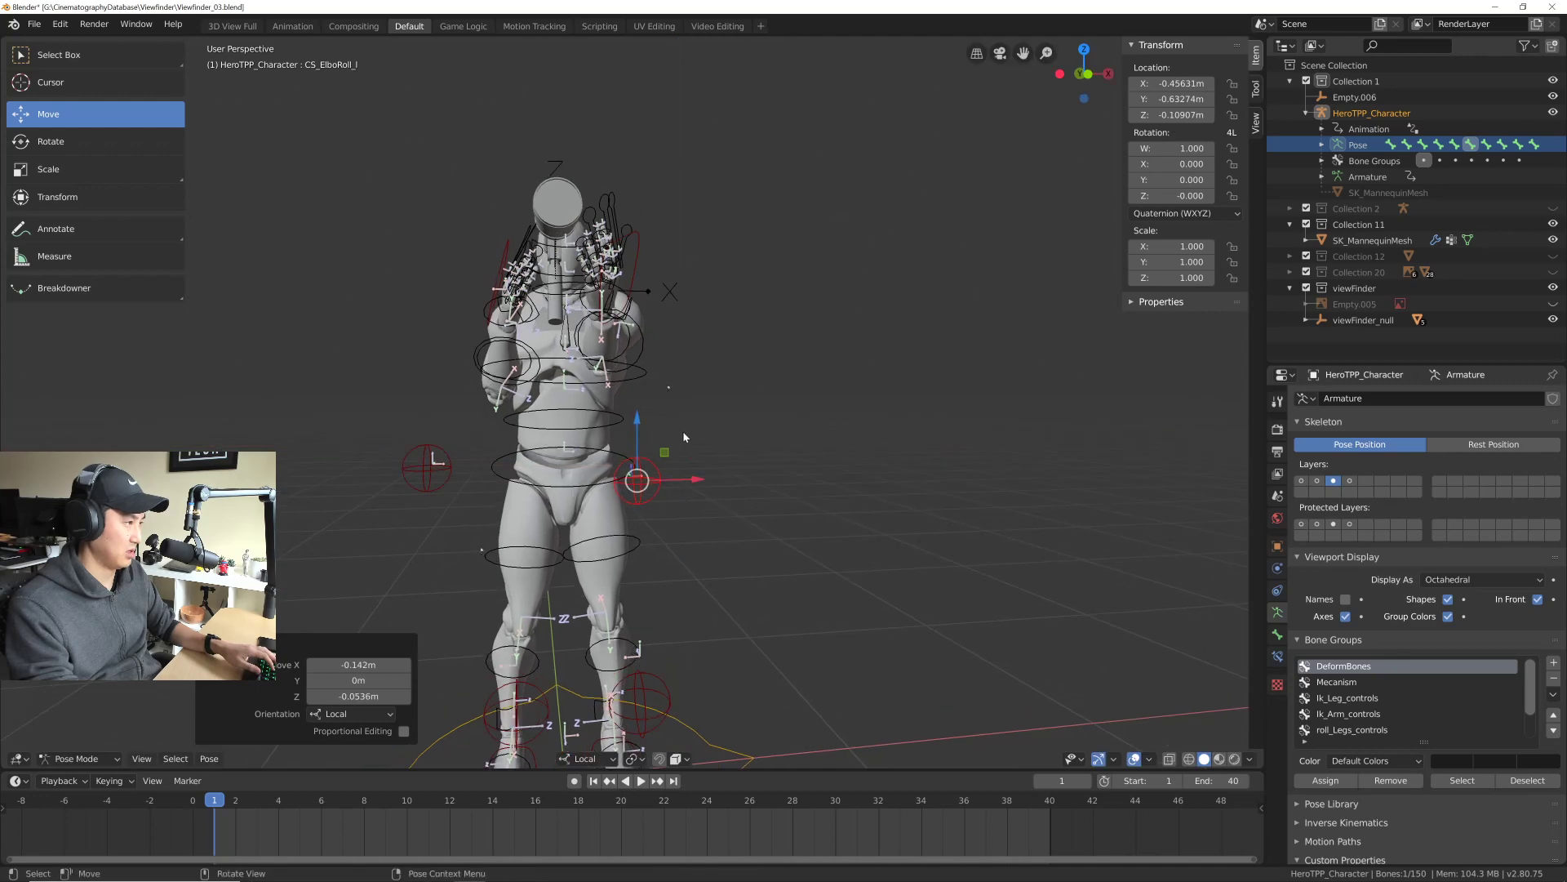
mouse_move(682, 429)
middle_mouse_down()
mouse_move(631, 437)
mouse_move(677, 440)
middle_mouse_up()
left_click_drag(638, 473, 686, 457)
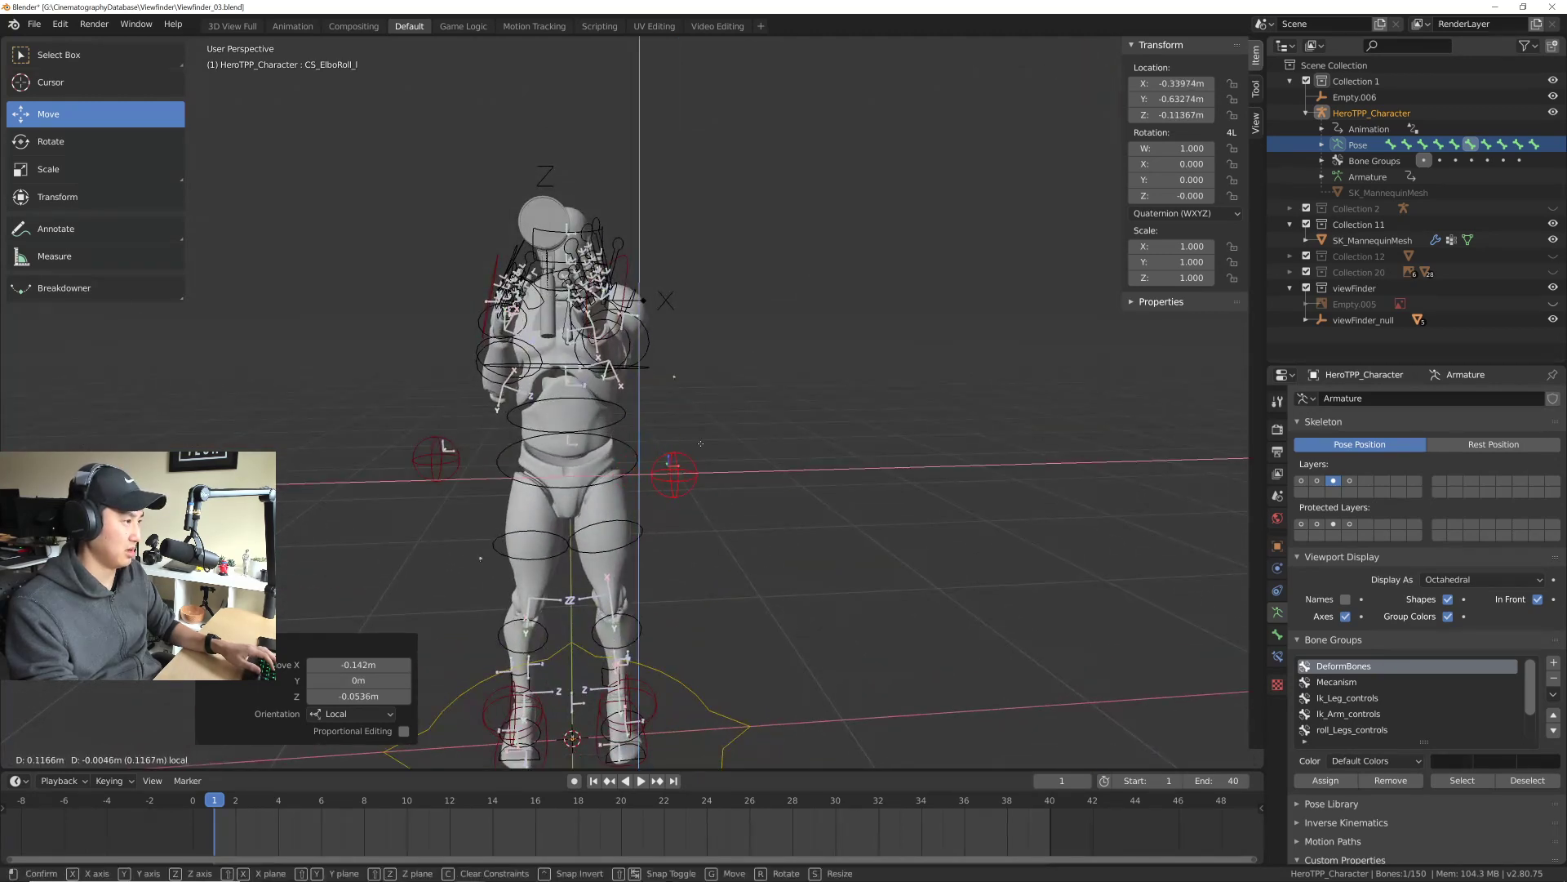
Step: Move the left hand IK control to about X -0.025, Y -0.437, Z 0.666 m near the viewfinder, and shift the left elbow control outward
middle_click_drag(686, 457, 651, 373)
scroll(576, 409, "up", 5)
left_click(758, 329)
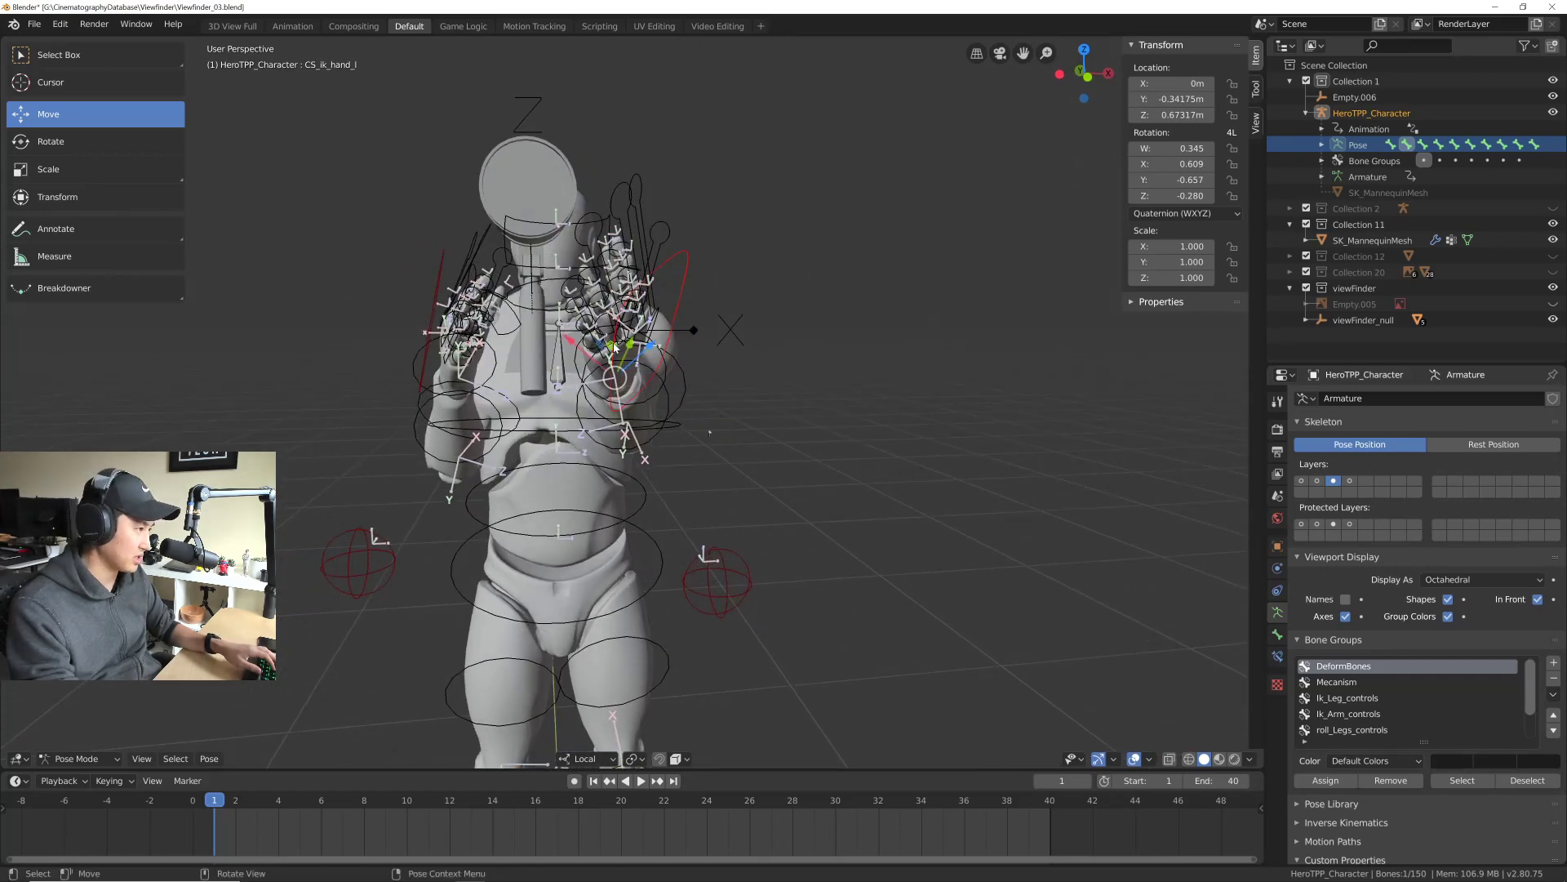
left_click_drag(618, 344, 640, 380)
left_click_drag(723, 585, 694, 425)
left_click(635, 262)
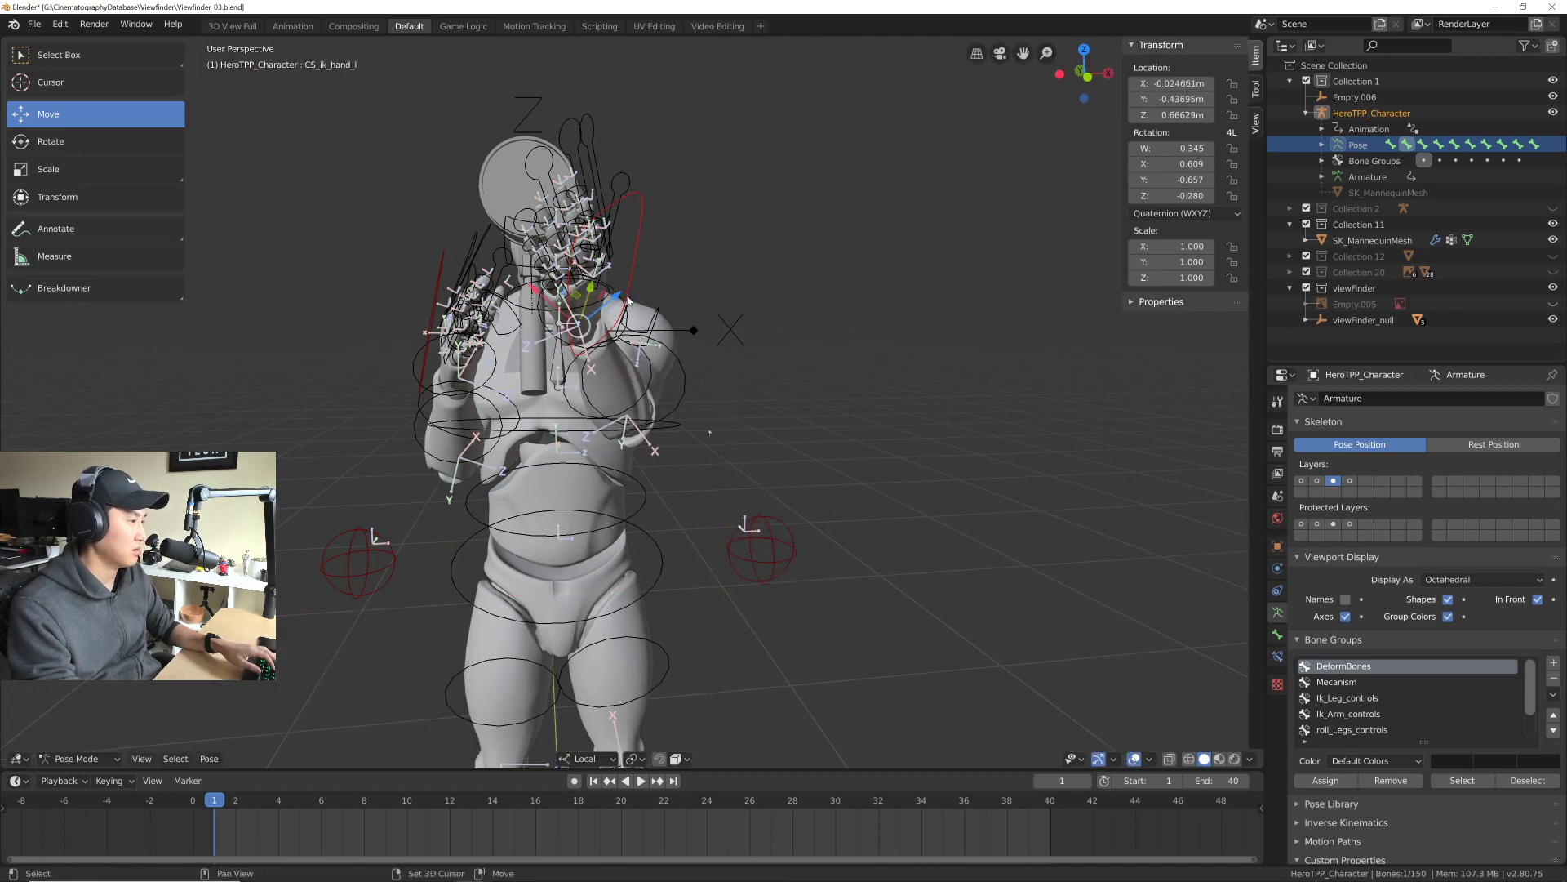
Step: Rotate the left hand IK control about -12° around the view axis
middle_click_drag(635, 262, 635, 410)
scroll(635, 410, "up", 6)
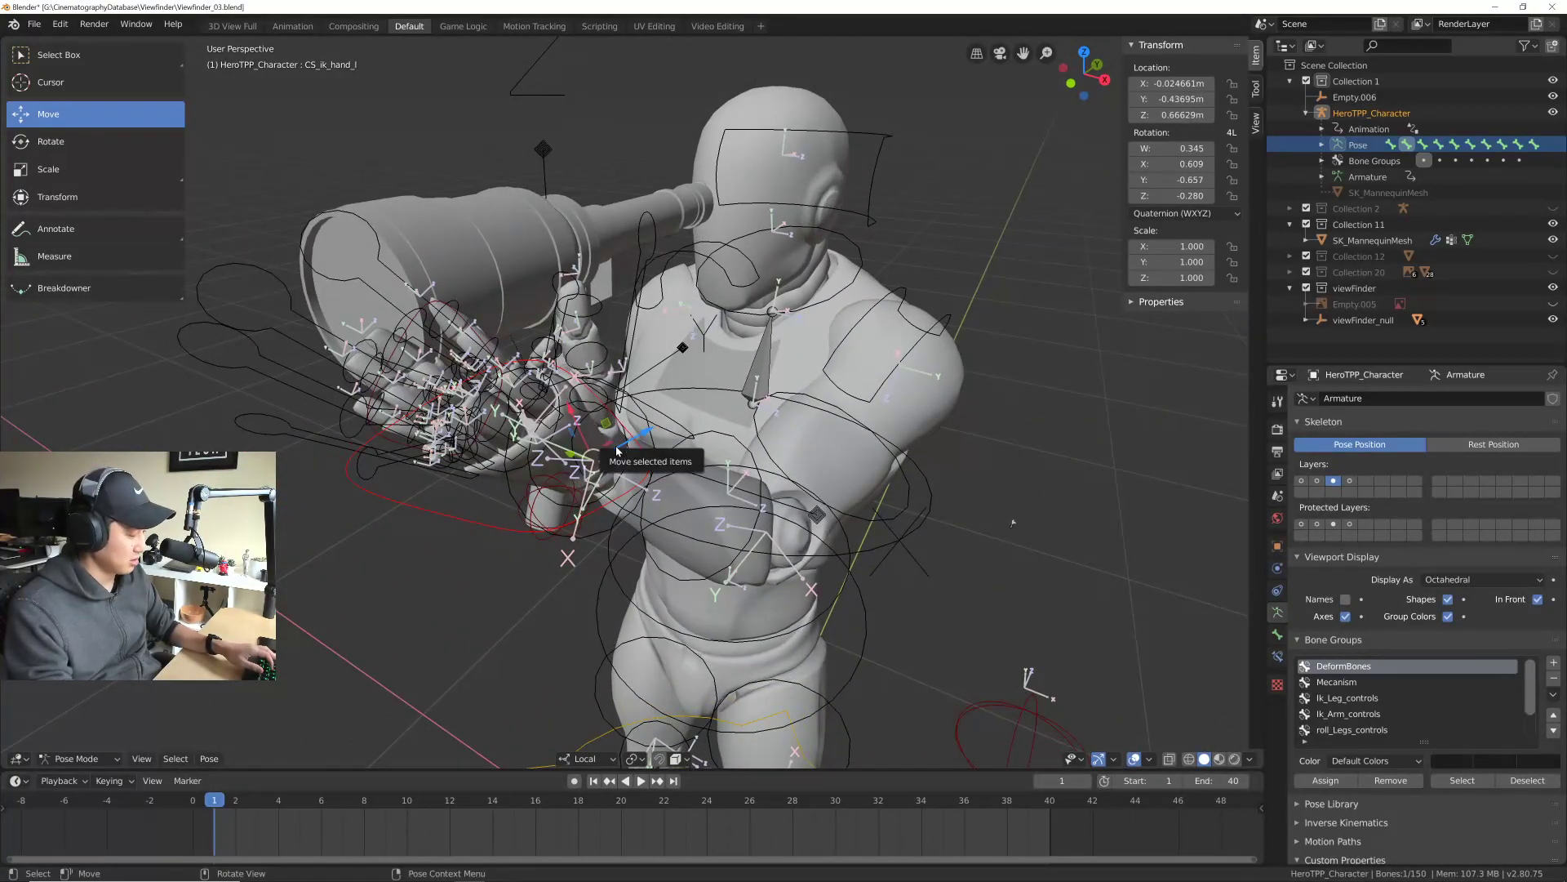
key("r")
left_click(612, 448)
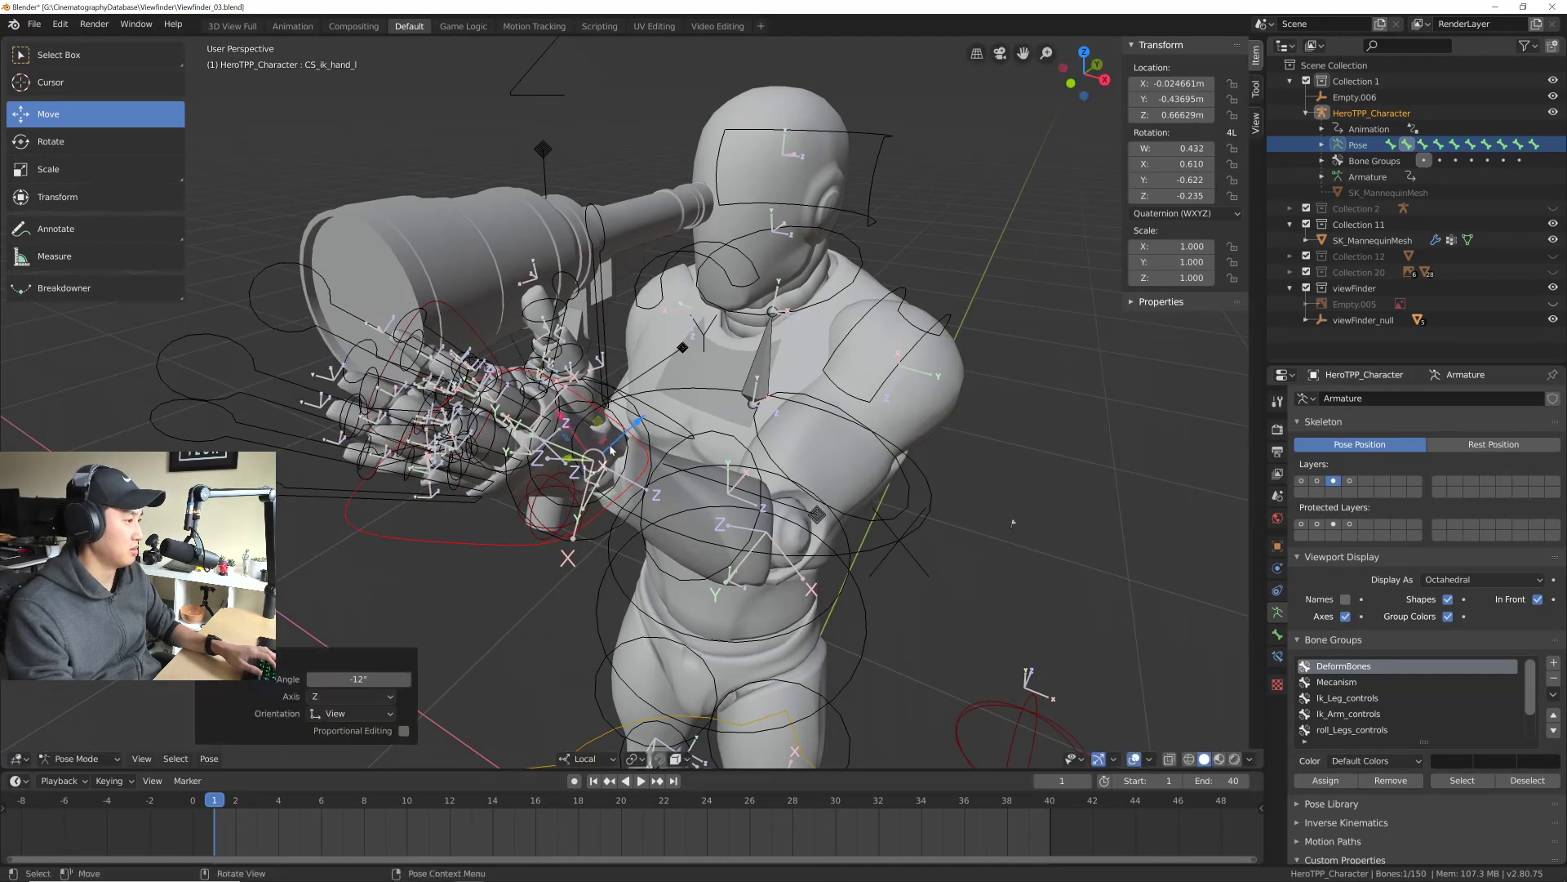
Step: Rotate the left hand about -7.08° around local Y, and trackball-rotate it about 8.59° and -27.5° to turn the palm up beneath the viewfinder
left_click(51, 142)
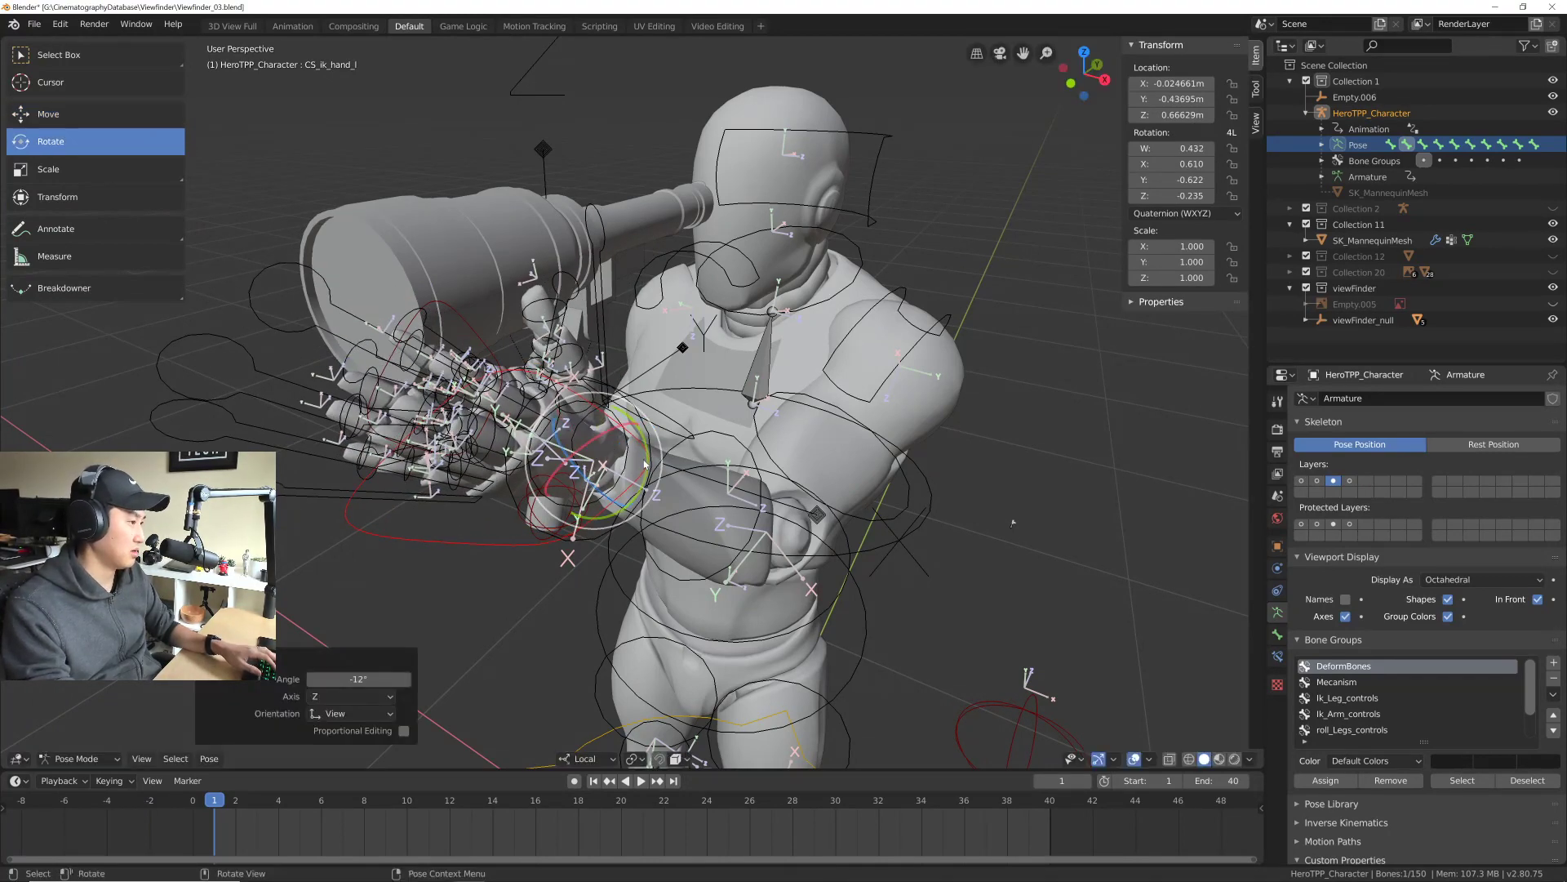
left_click_drag(645, 463, 579, 454)
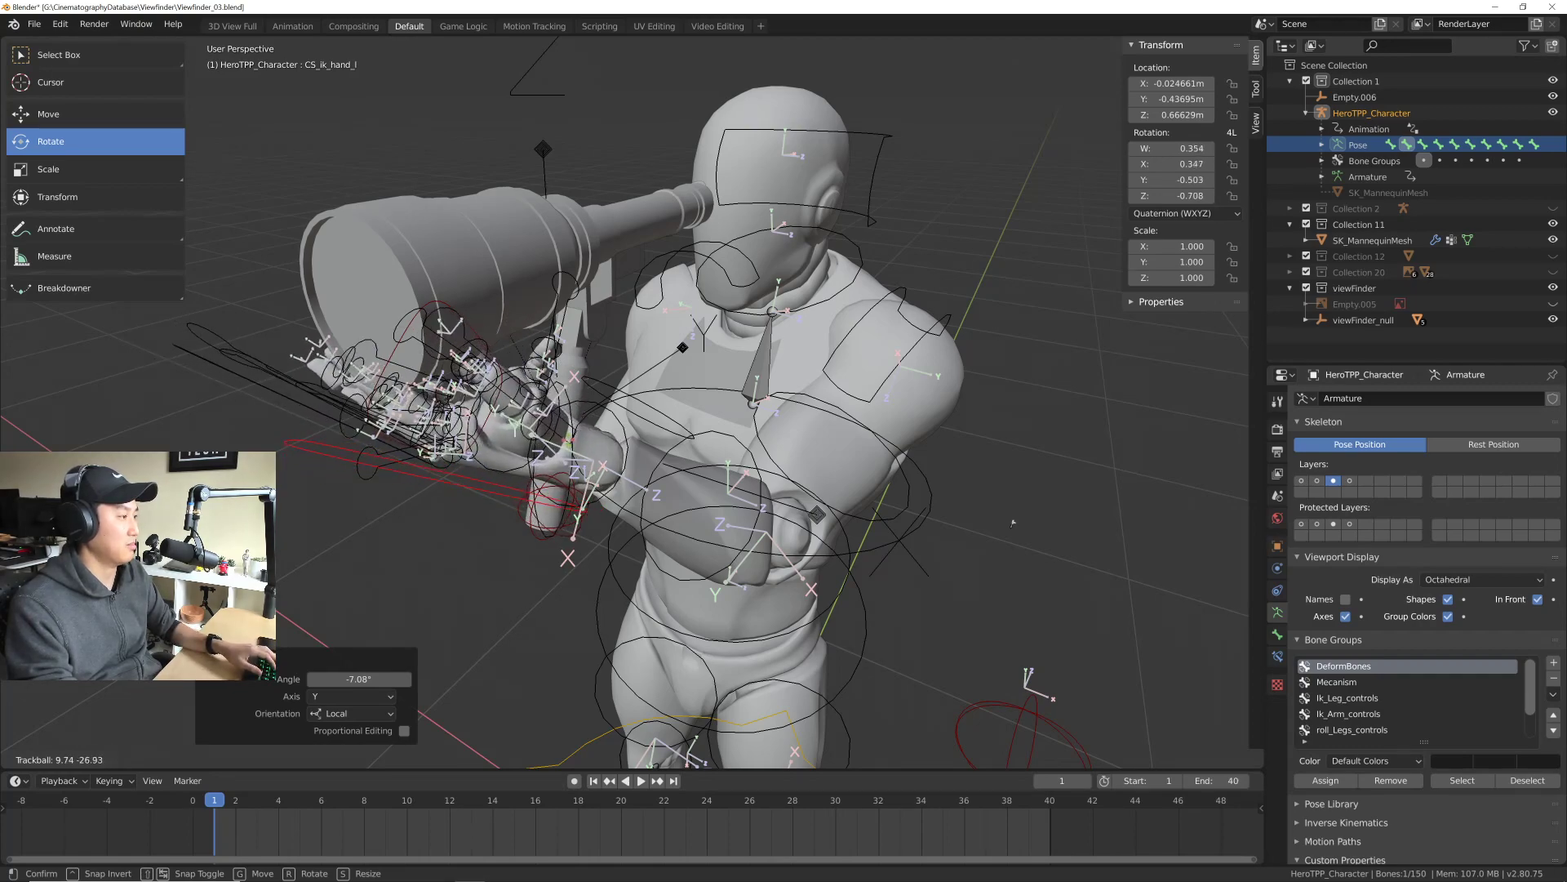
left_click(1012, 523)
Step: Set the transform orientation to Global and move the left hand IK control about 0.00726 m in Y and 0.016 m in Z
middle_click_drag(1012, 522, 797, 468)
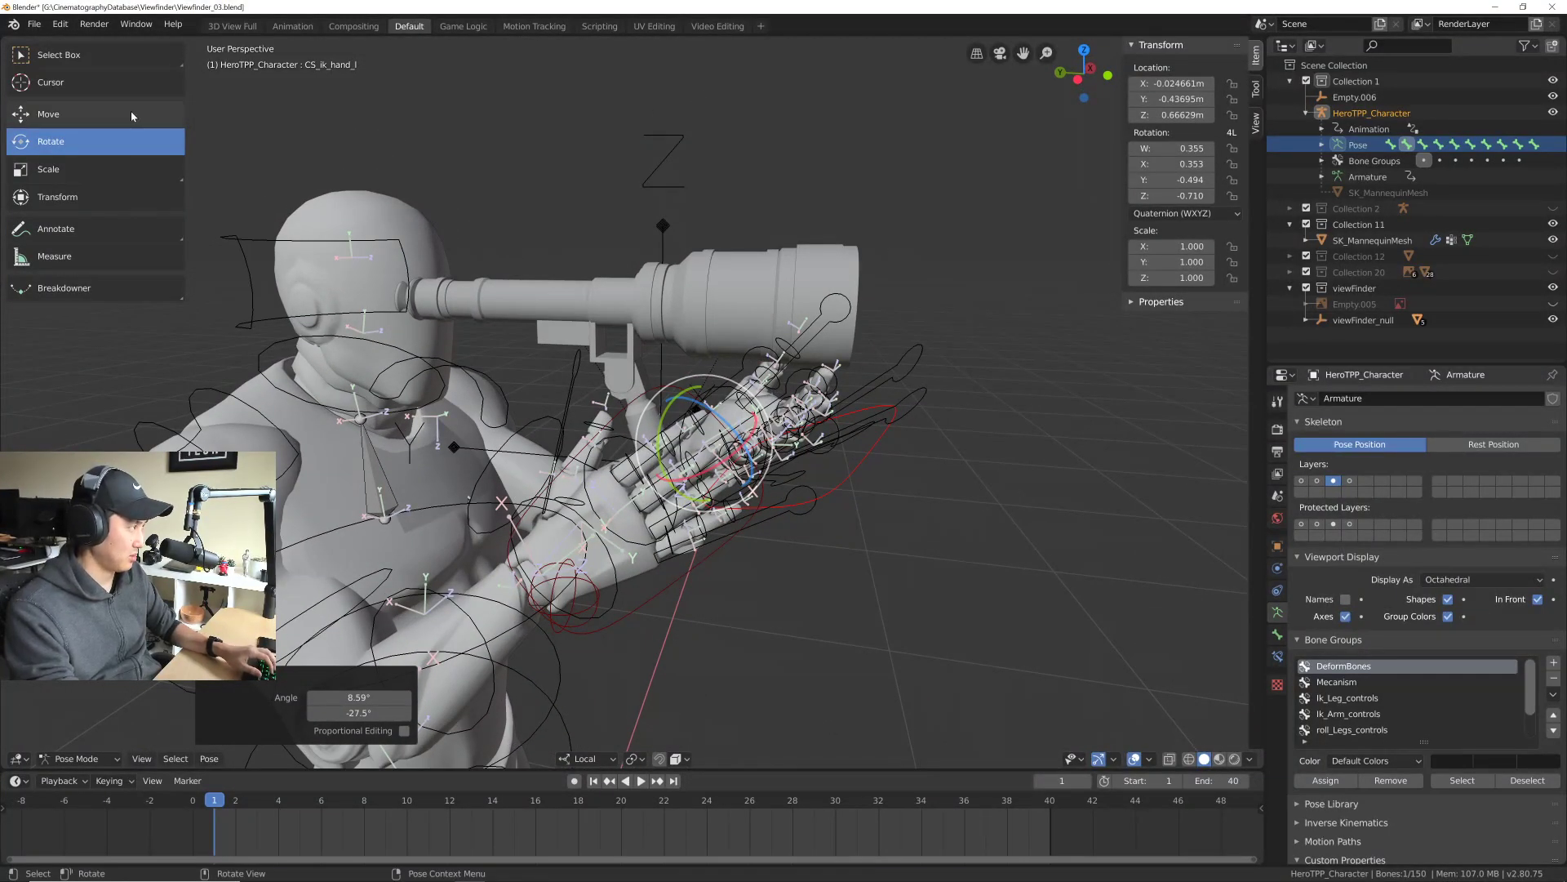
left_click(49, 114)
scroll(783, 465, "up", 4)
middle_click_drag(782, 465, 739, 472)
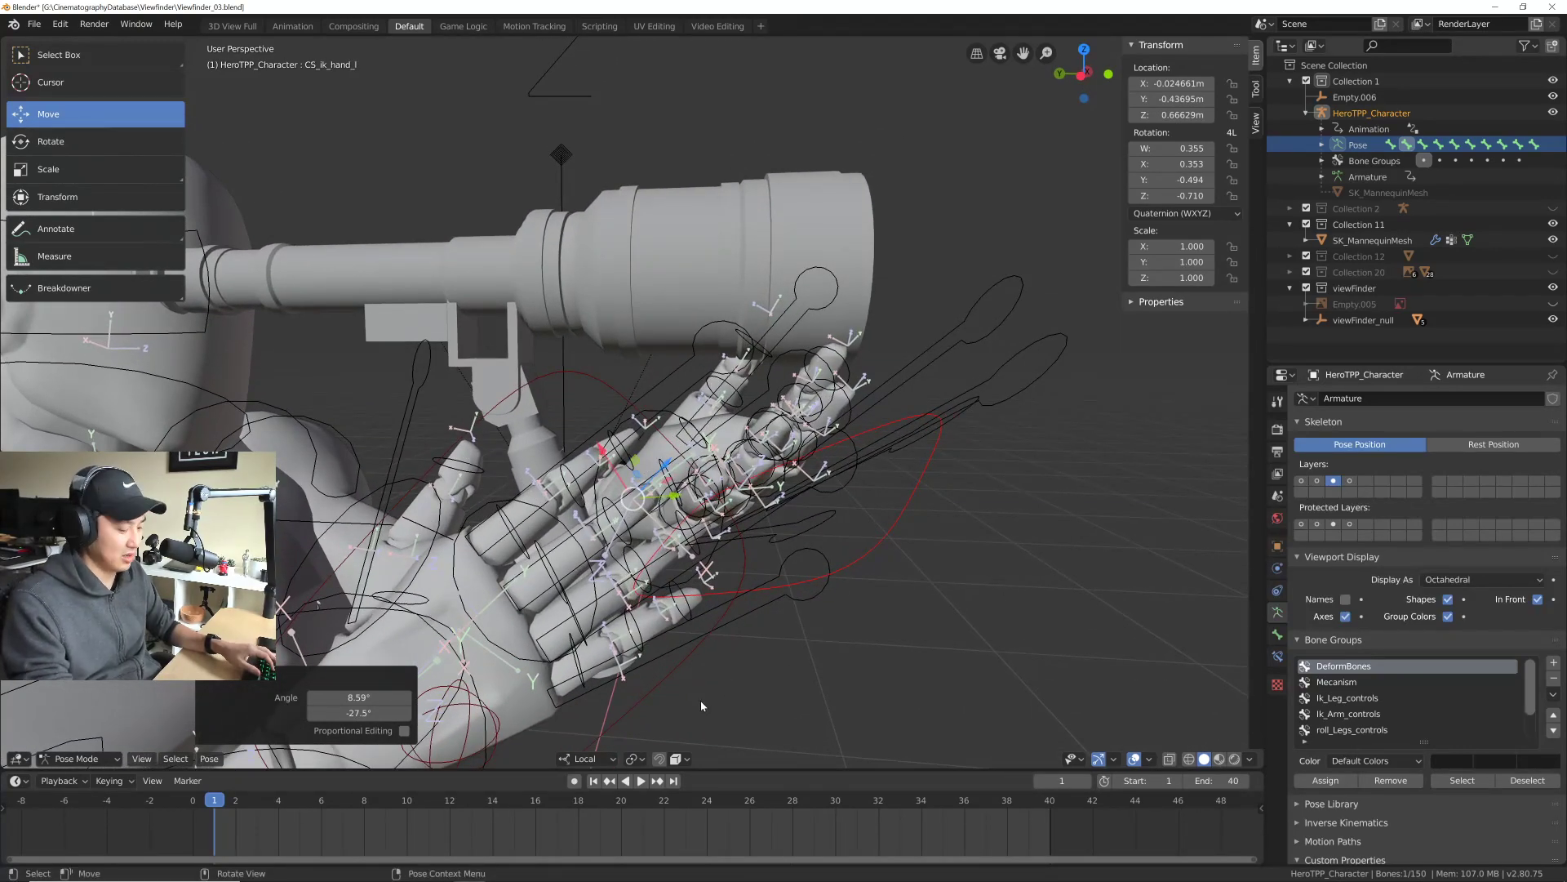
key("KP_3")
scroll(695, 510, "up", 2)
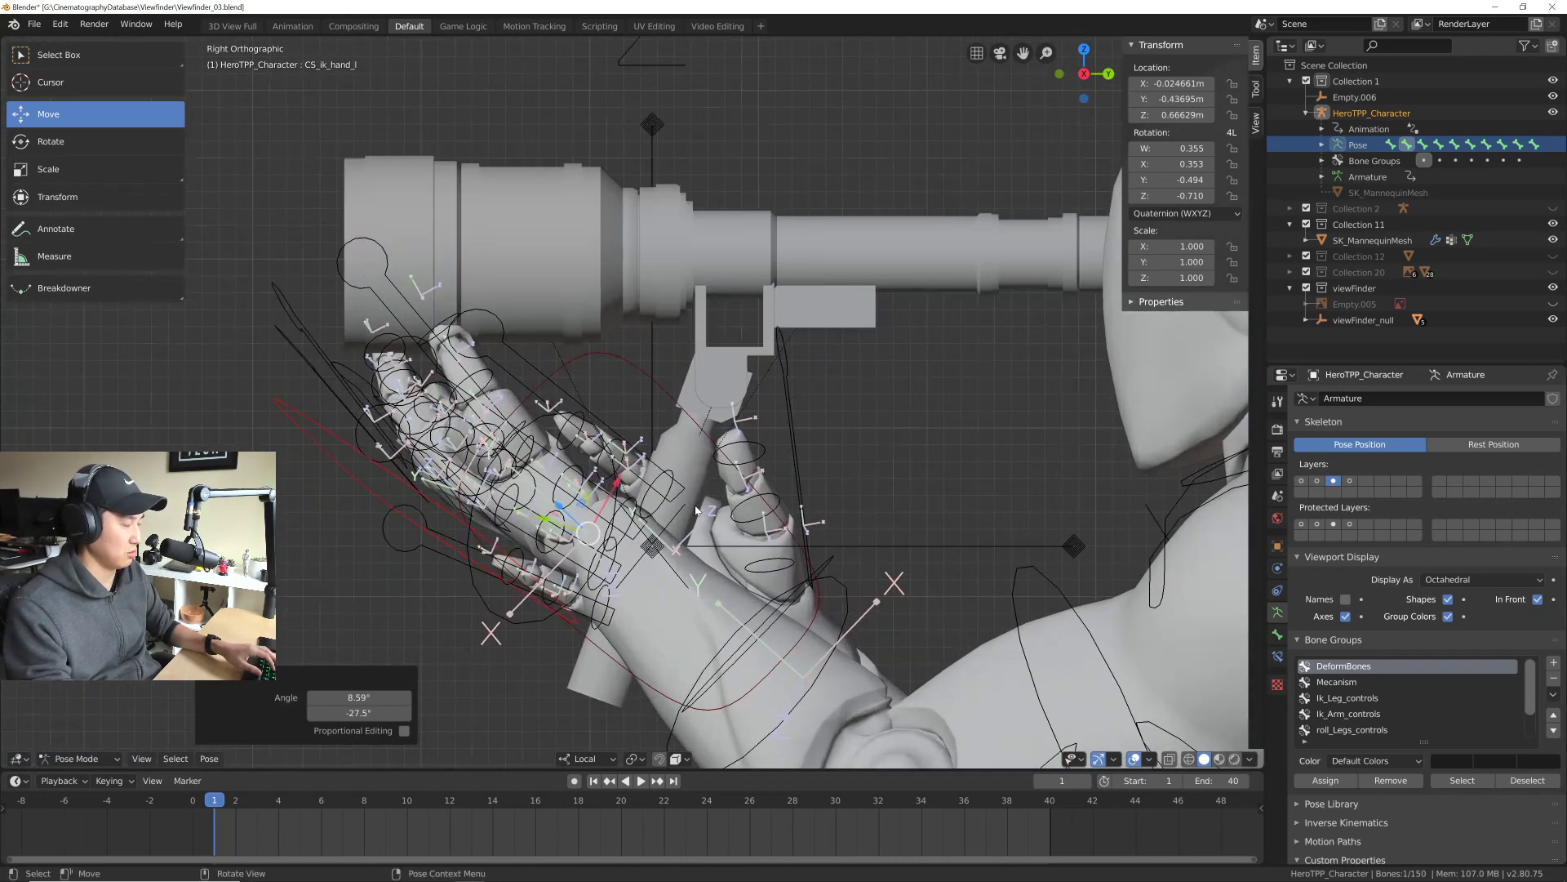
middle_click_drag(691, 506, 648, 560, "shift")
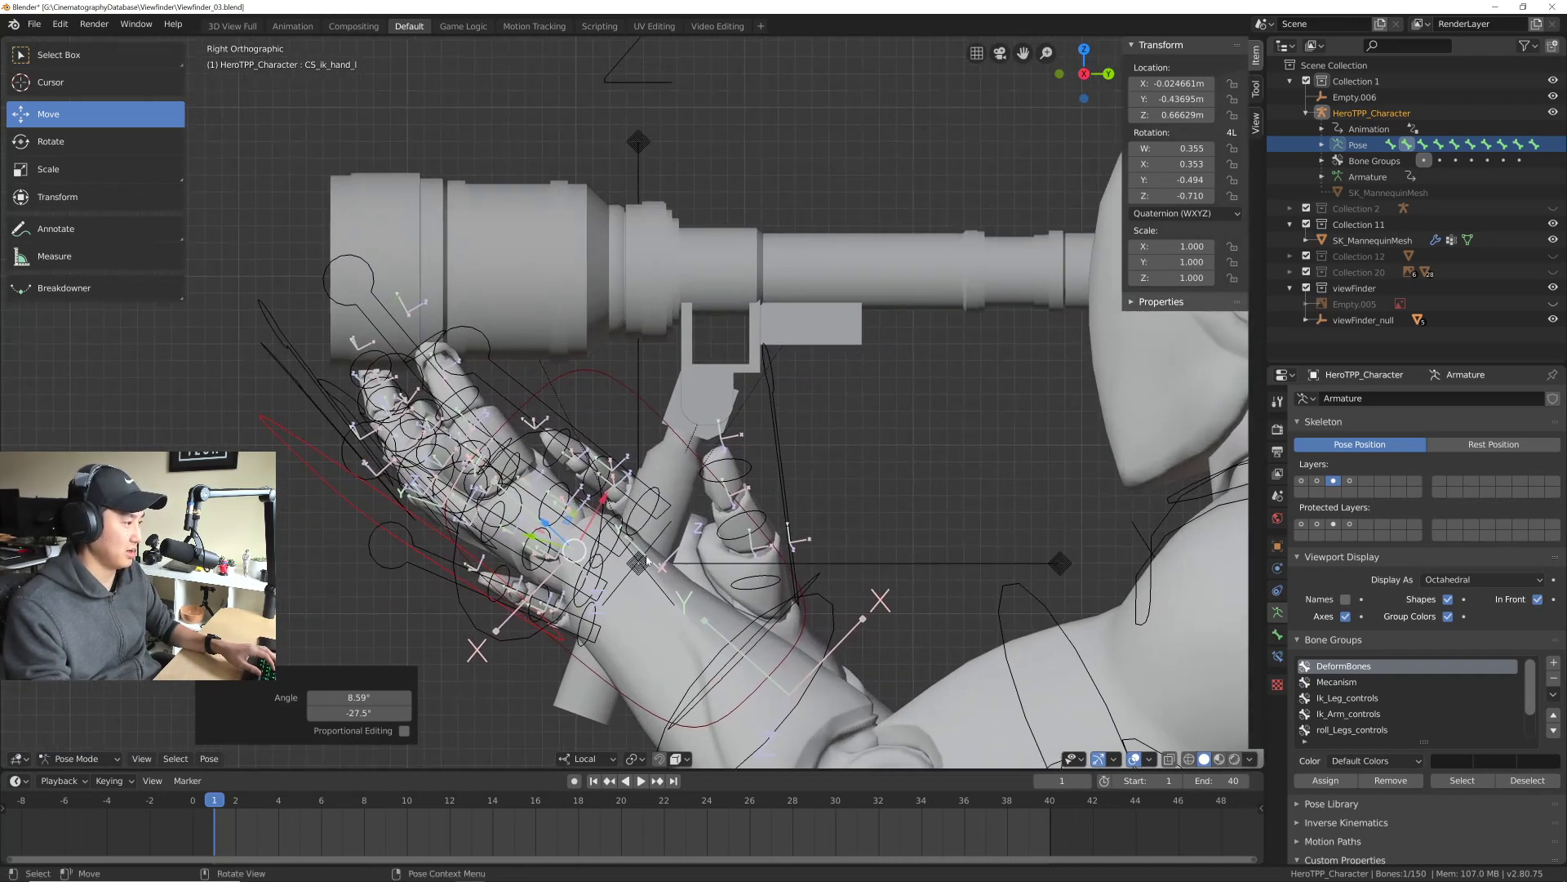
left_click(588, 759)
left_click(563, 650)
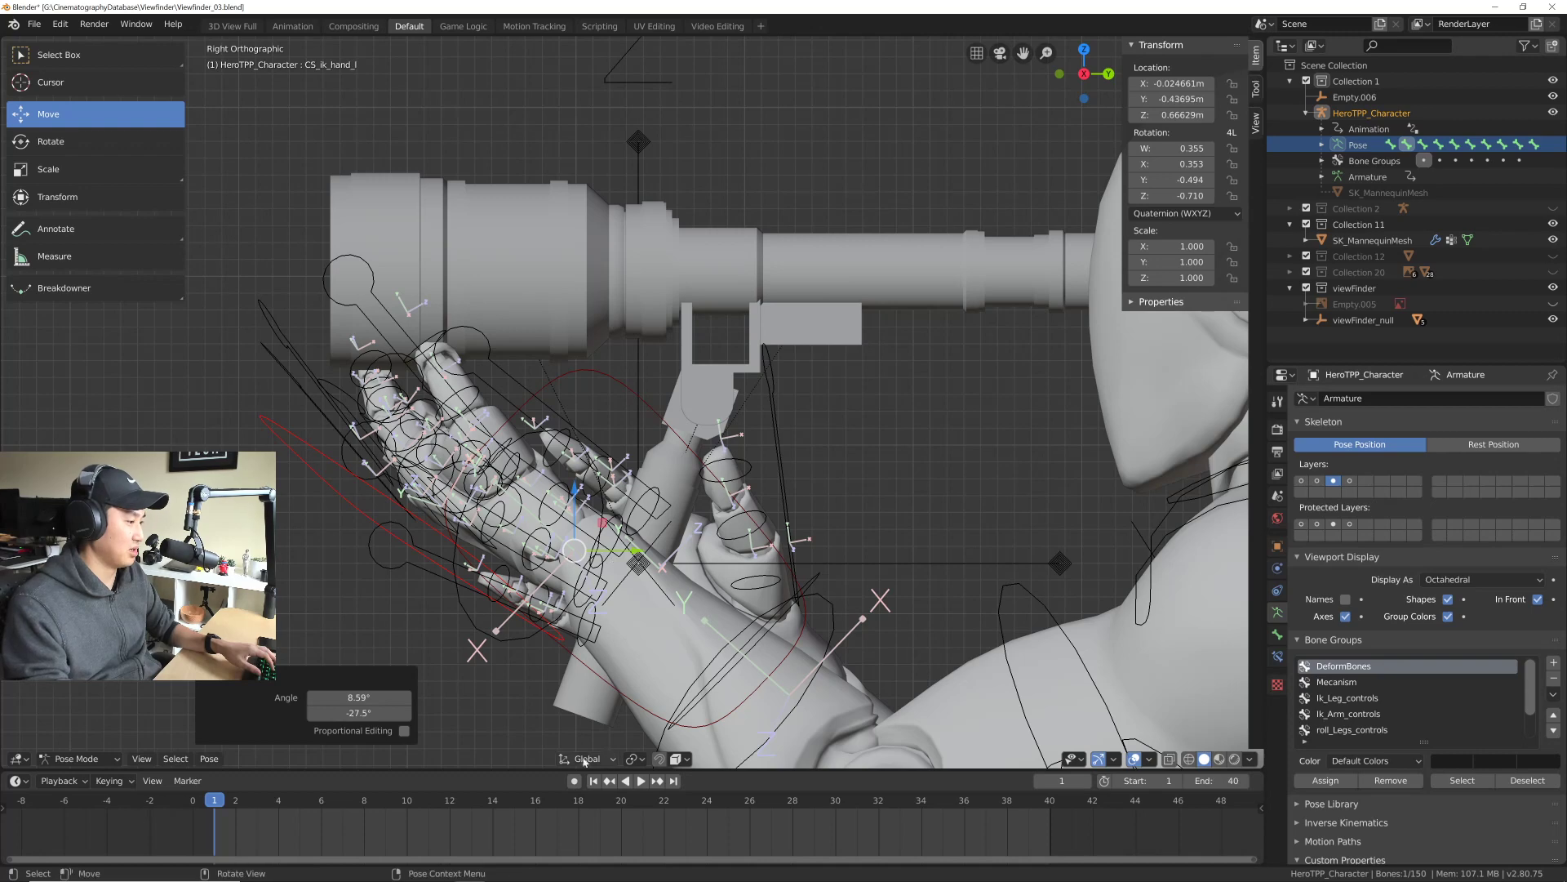
middle_click_drag(613, 568, 605, 593, "shift")
mouse_move(600, 552)
left_mouse_down()
mouse_move(632, 515)
mouse_move(608, 524)
left_mouse_up()
Step: From the left orthographic view, move the right hand IK control about -0.00348 m in Y and 0.0146 m in Z
middle_click_drag(608, 524, 643, 508)
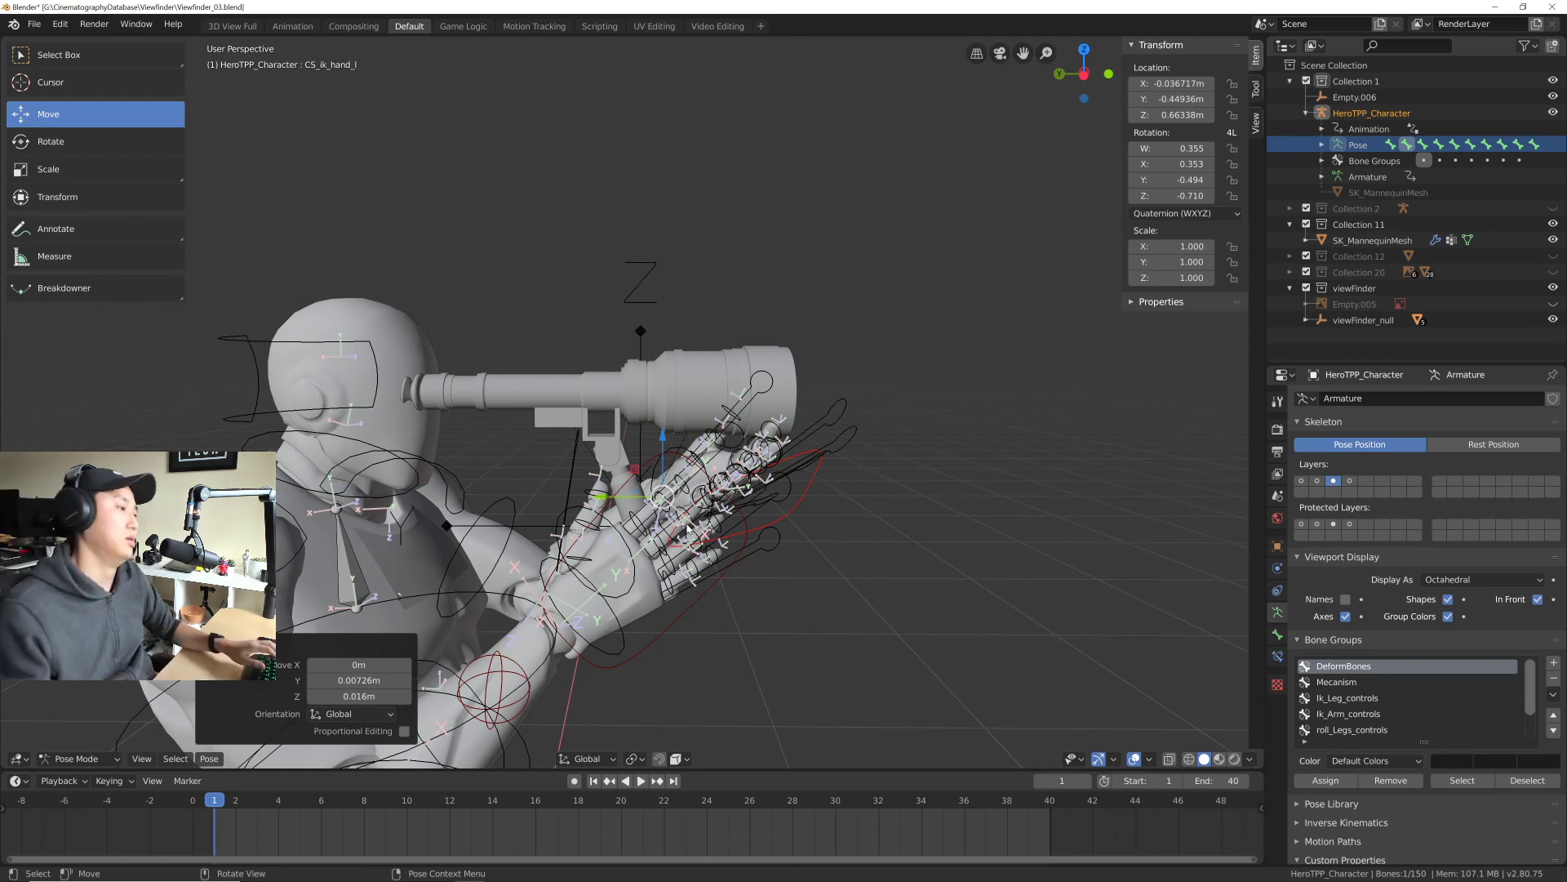
left_click(658, 631)
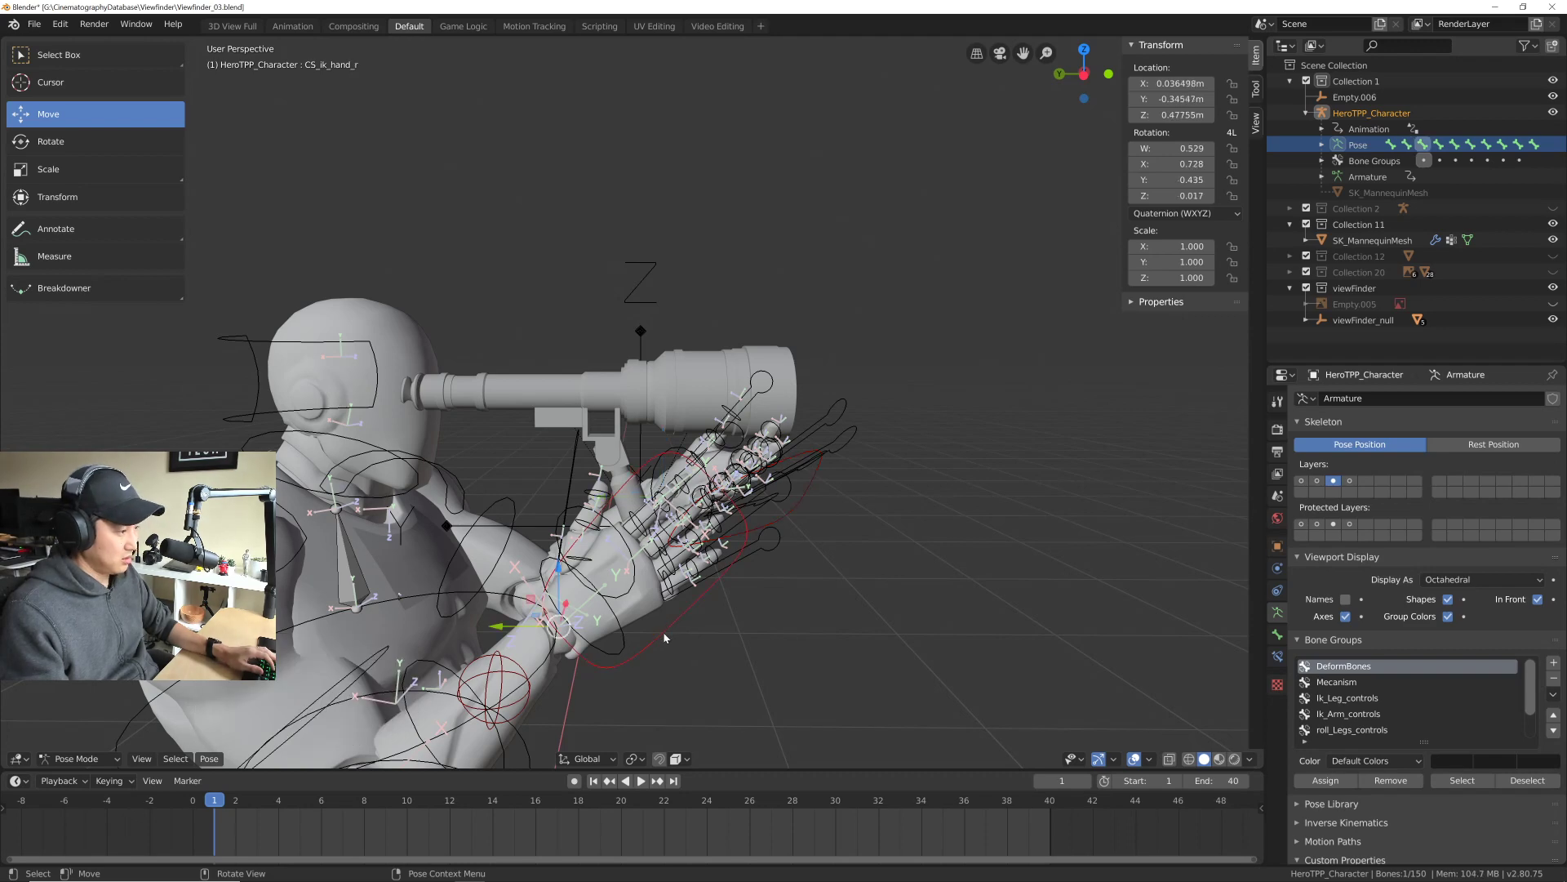
key("KP_3")
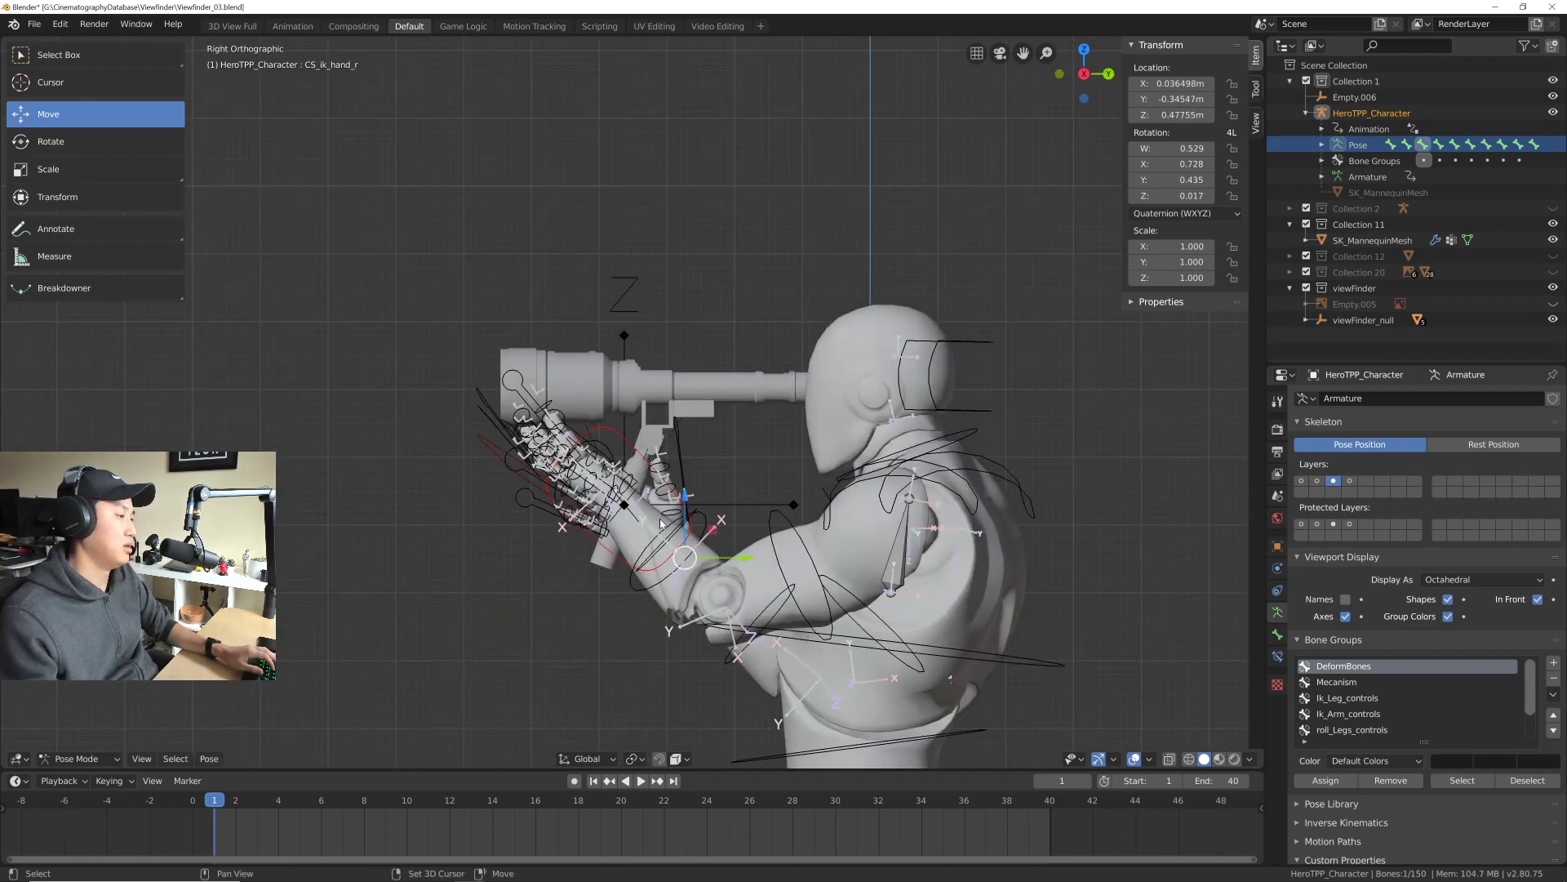
key("ctrl+KP_3")
scroll(846, 509, "up", 5)
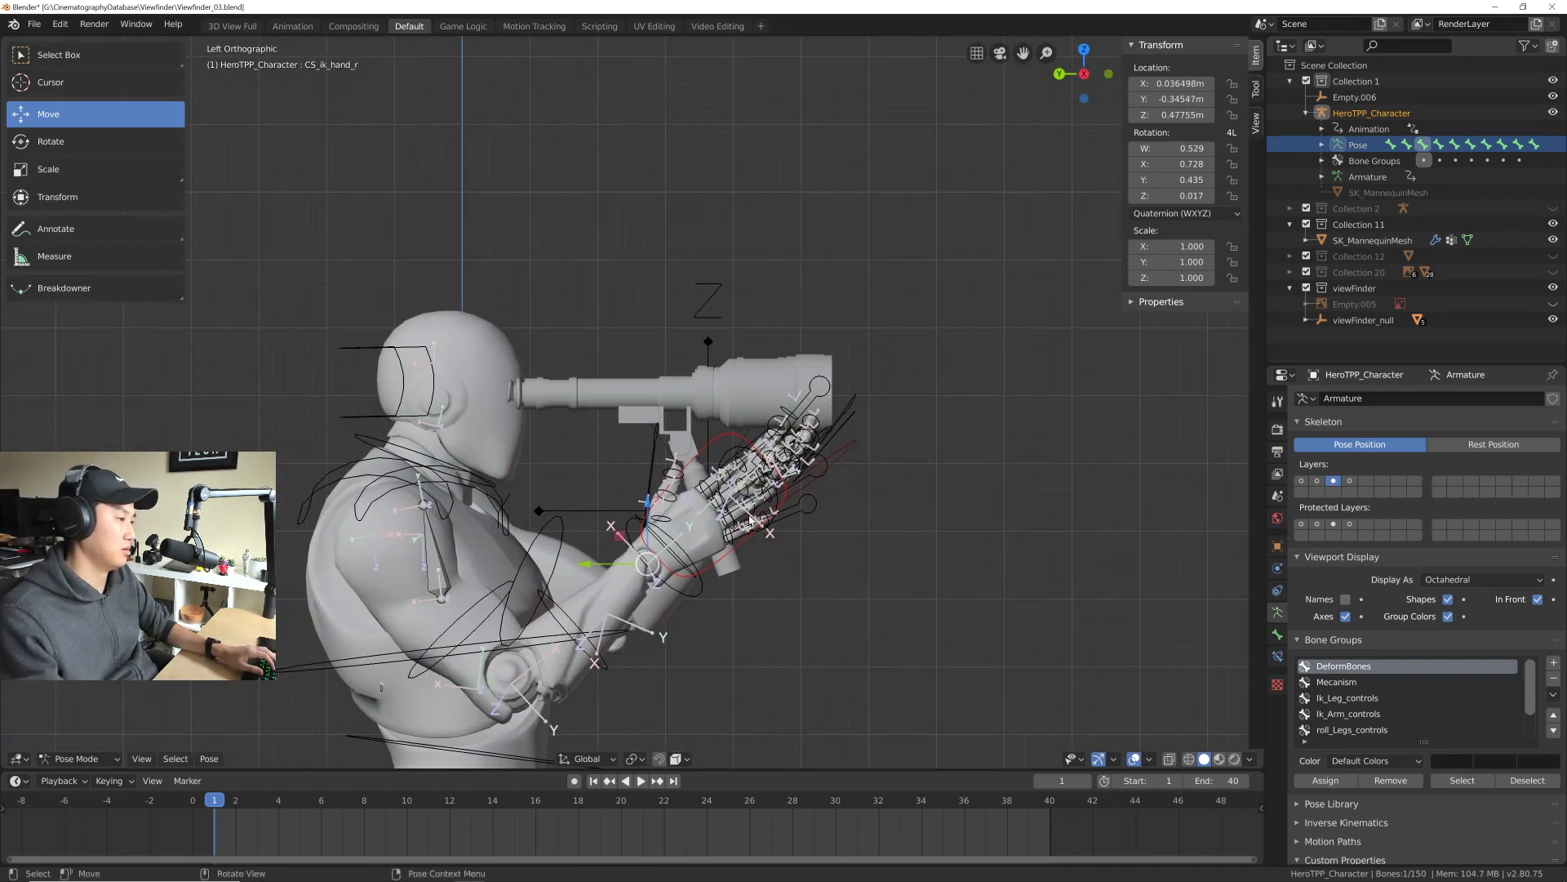
key("g")
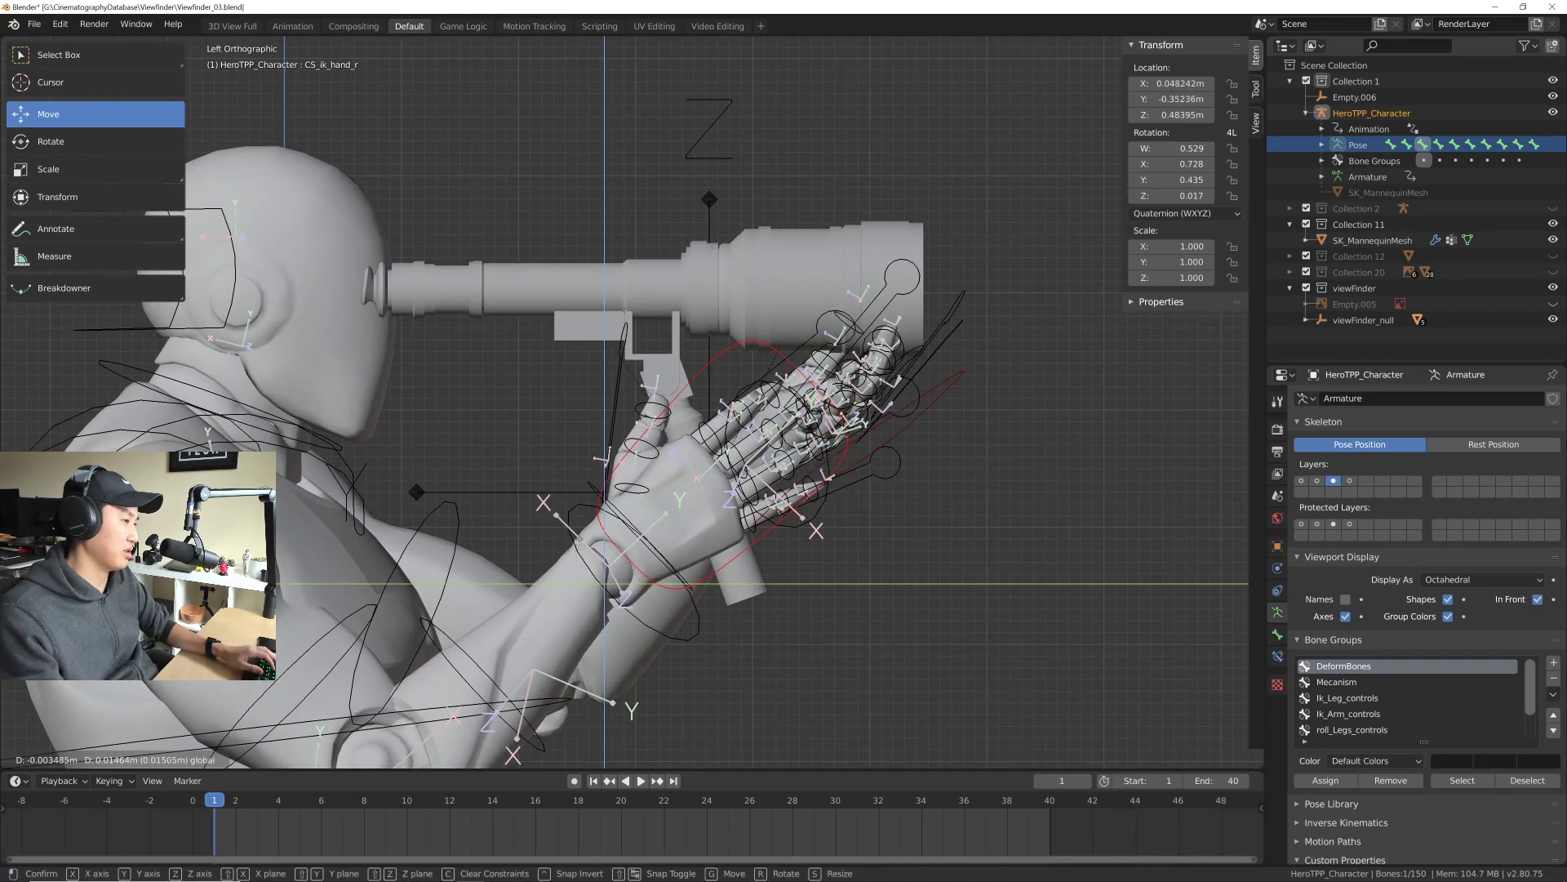
left_click(580, 539)
Step: Move the left elbow control outward and upward, about 0.23 m in global X and 0.15 m in global Z
middle_click_drag(580, 539, 652, 492)
scroll(706, 468, "down", 3)
scroll(700, 466, "down", 4)
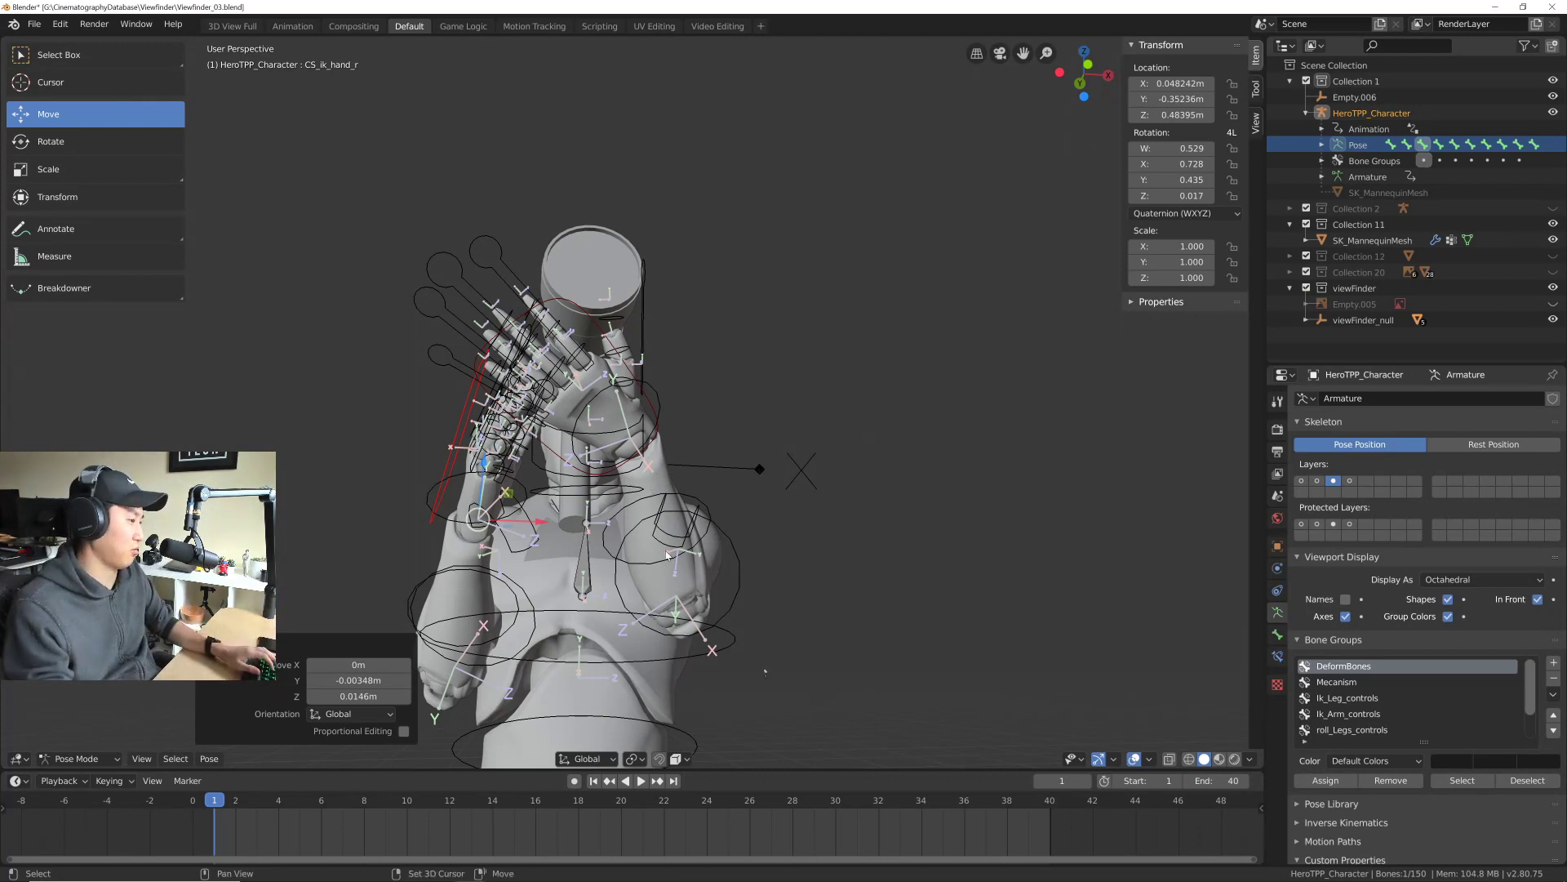
scroll(668, 555, "down", 4)
left_click(707, 553)
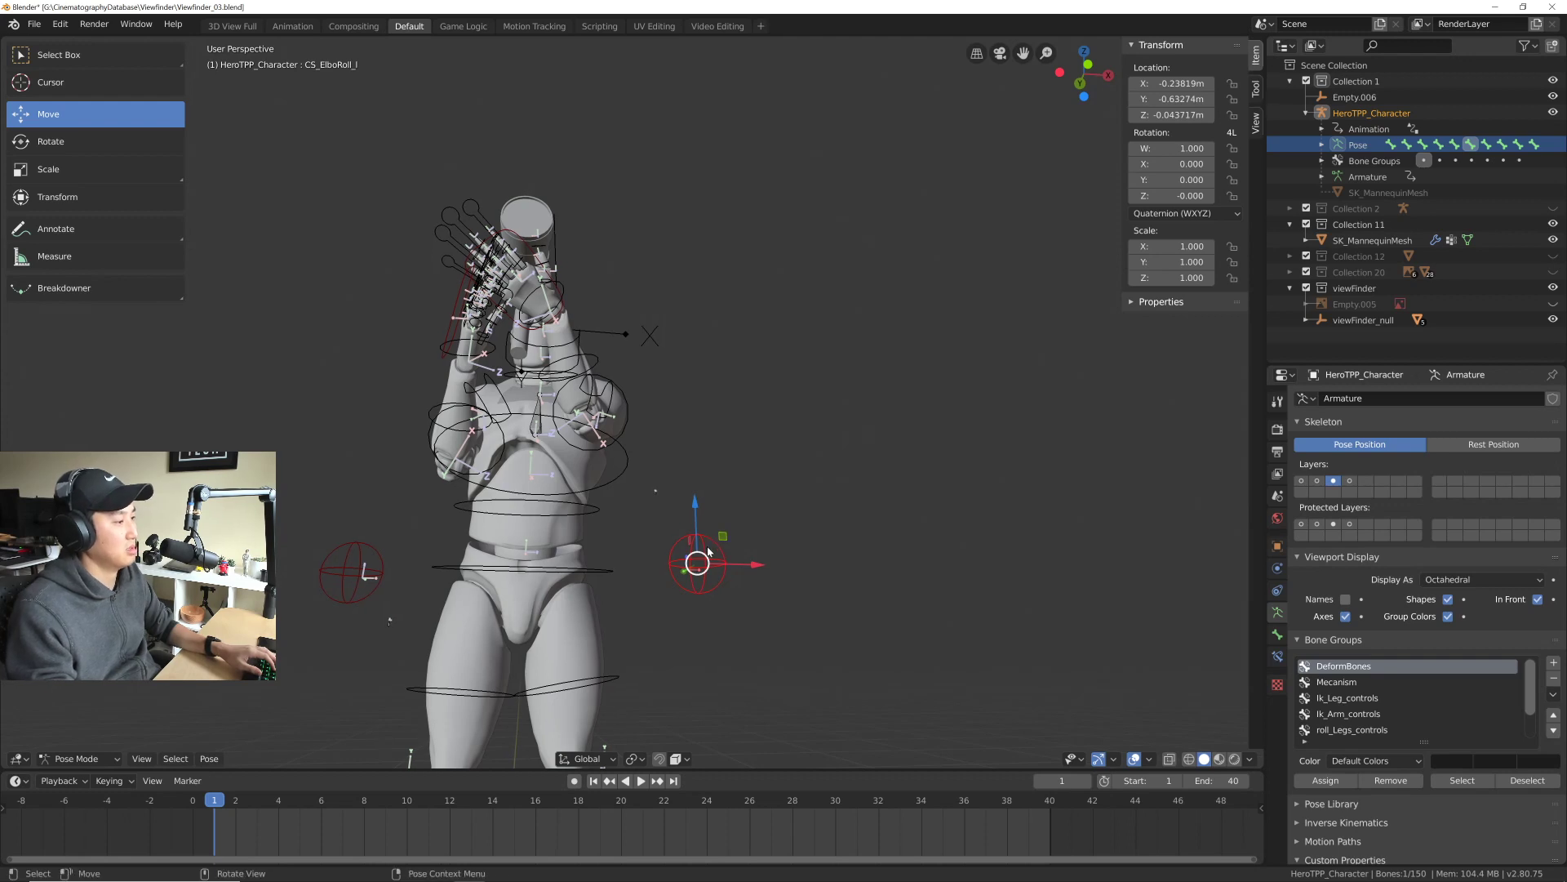
middle_click_drag(707, 554, 720, 524)
left_click_drag(719, 523, 789, 477)
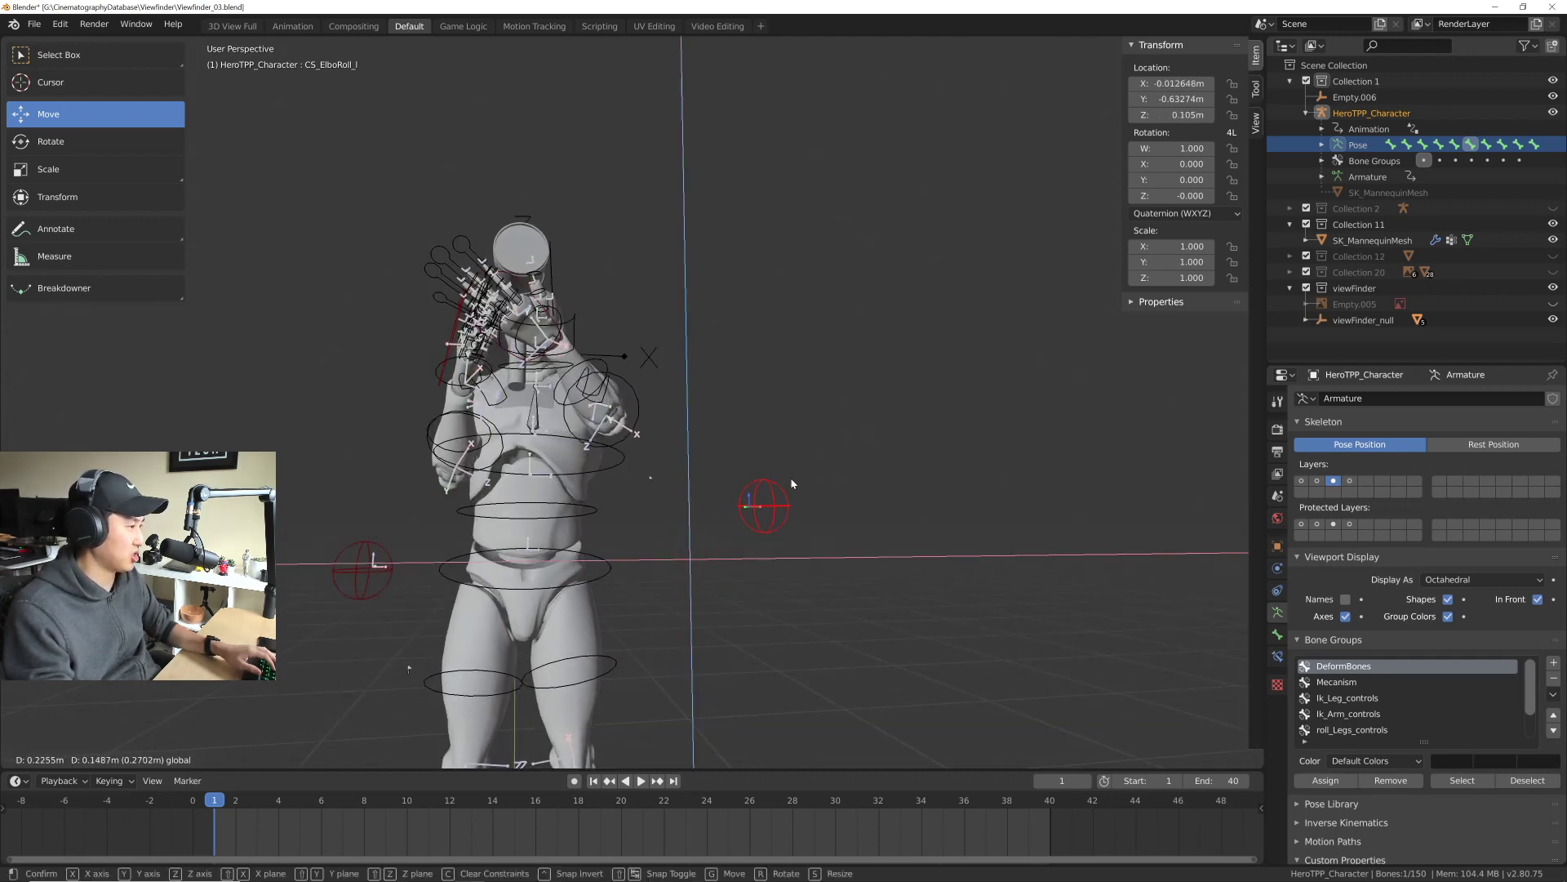
left_click(791, 483)
middle_click_drag(792, 483, 789, 516)
Step: Try moving the right hand IK control about 0.0552 m in X and 0.0217 m in Y
left_click(798, 515)
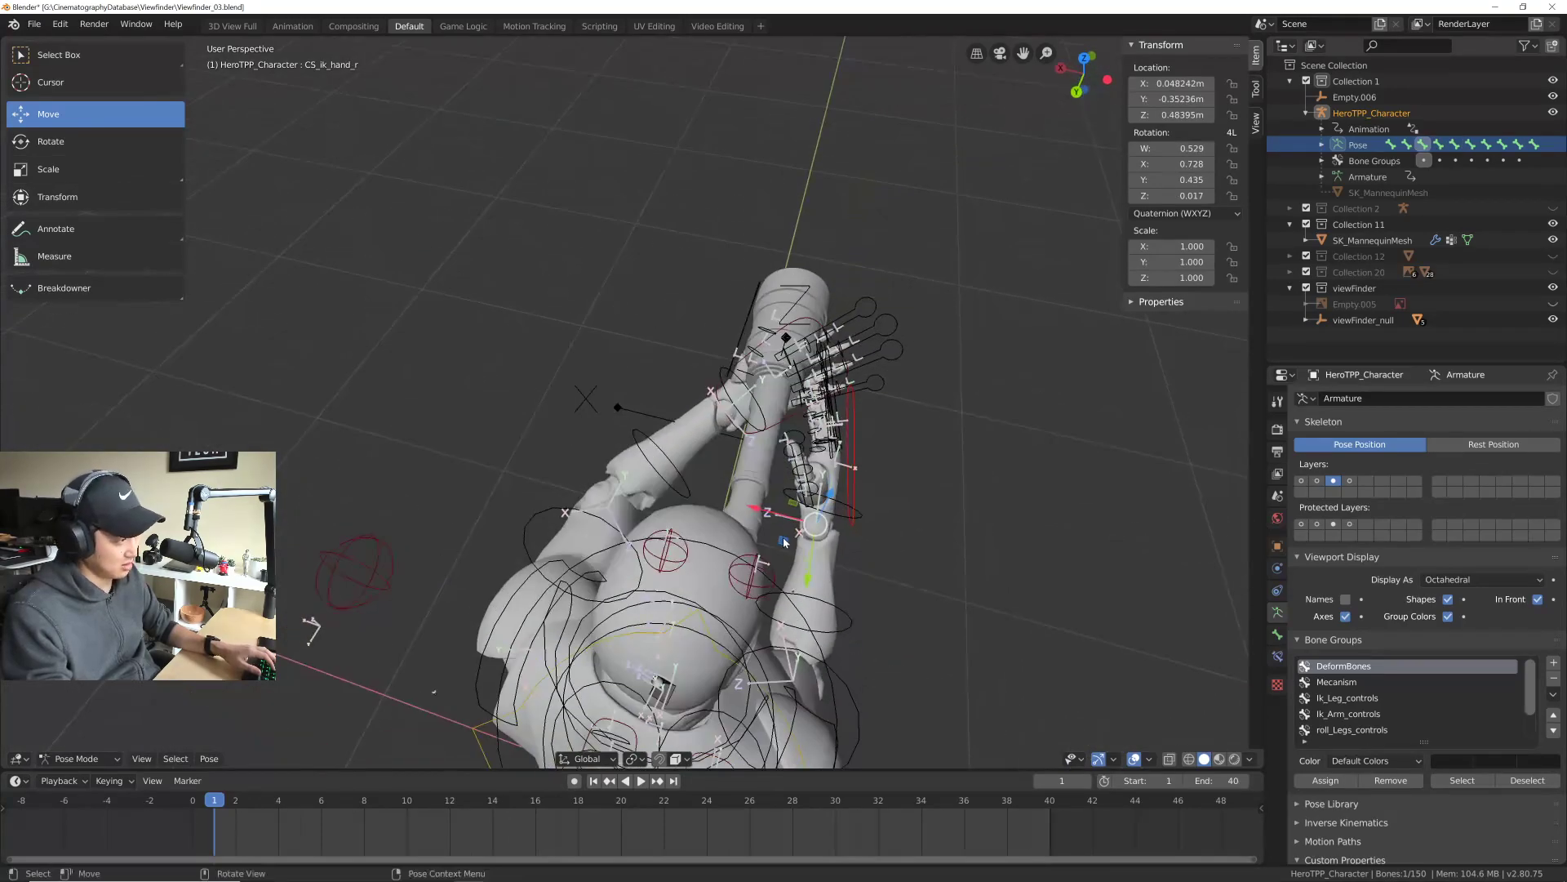
left_click_drag(790, 516, 788, 502)
middle_click_drag(789, 502, 743, 494)
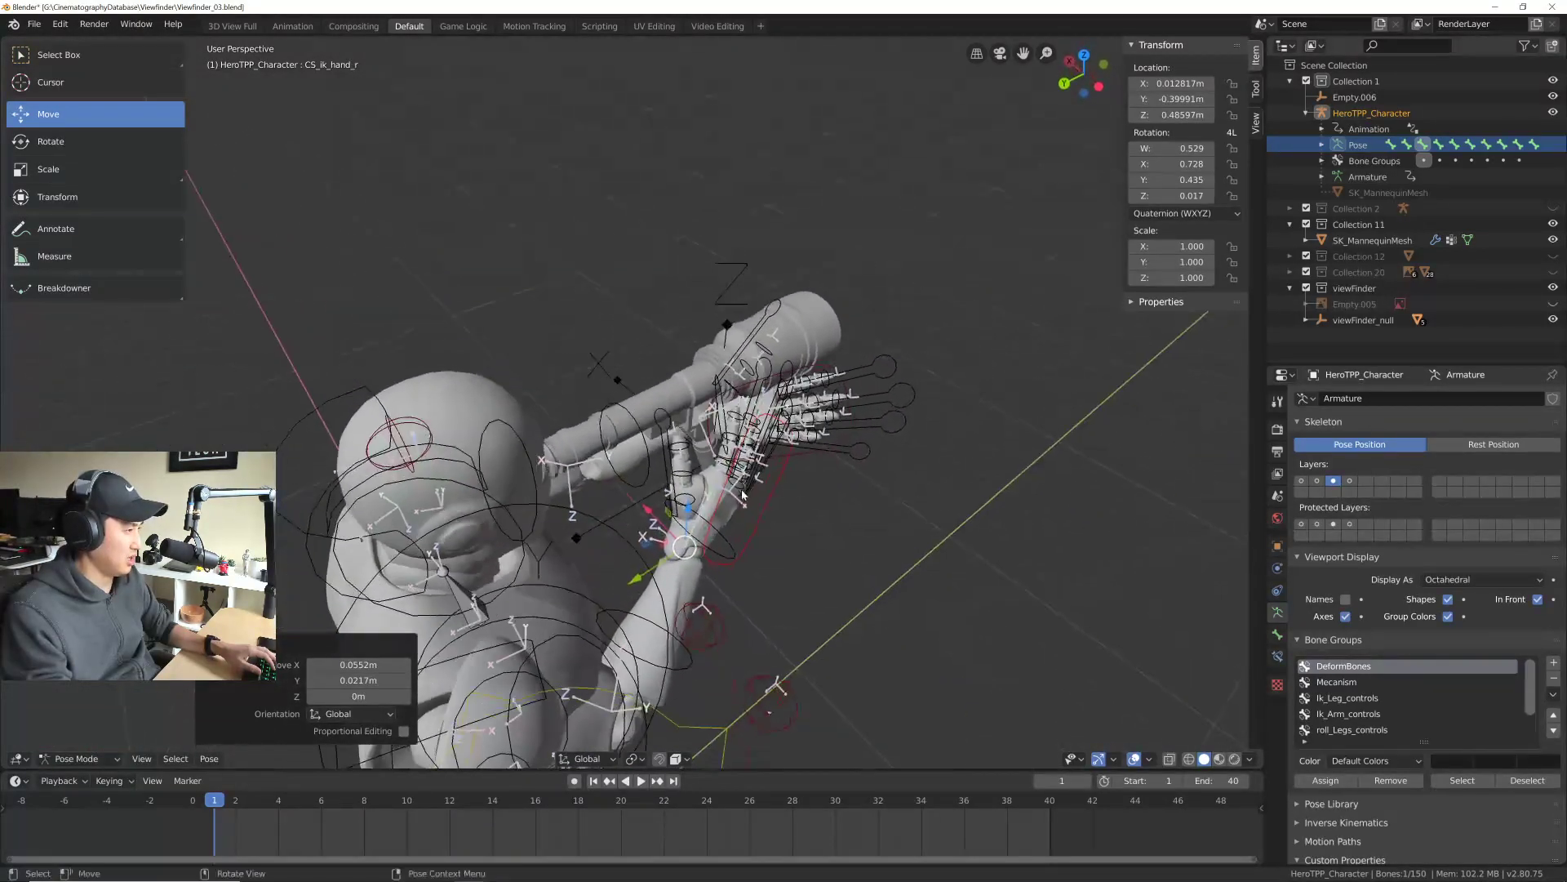
left_click_drag(732, 541, 718, 535)
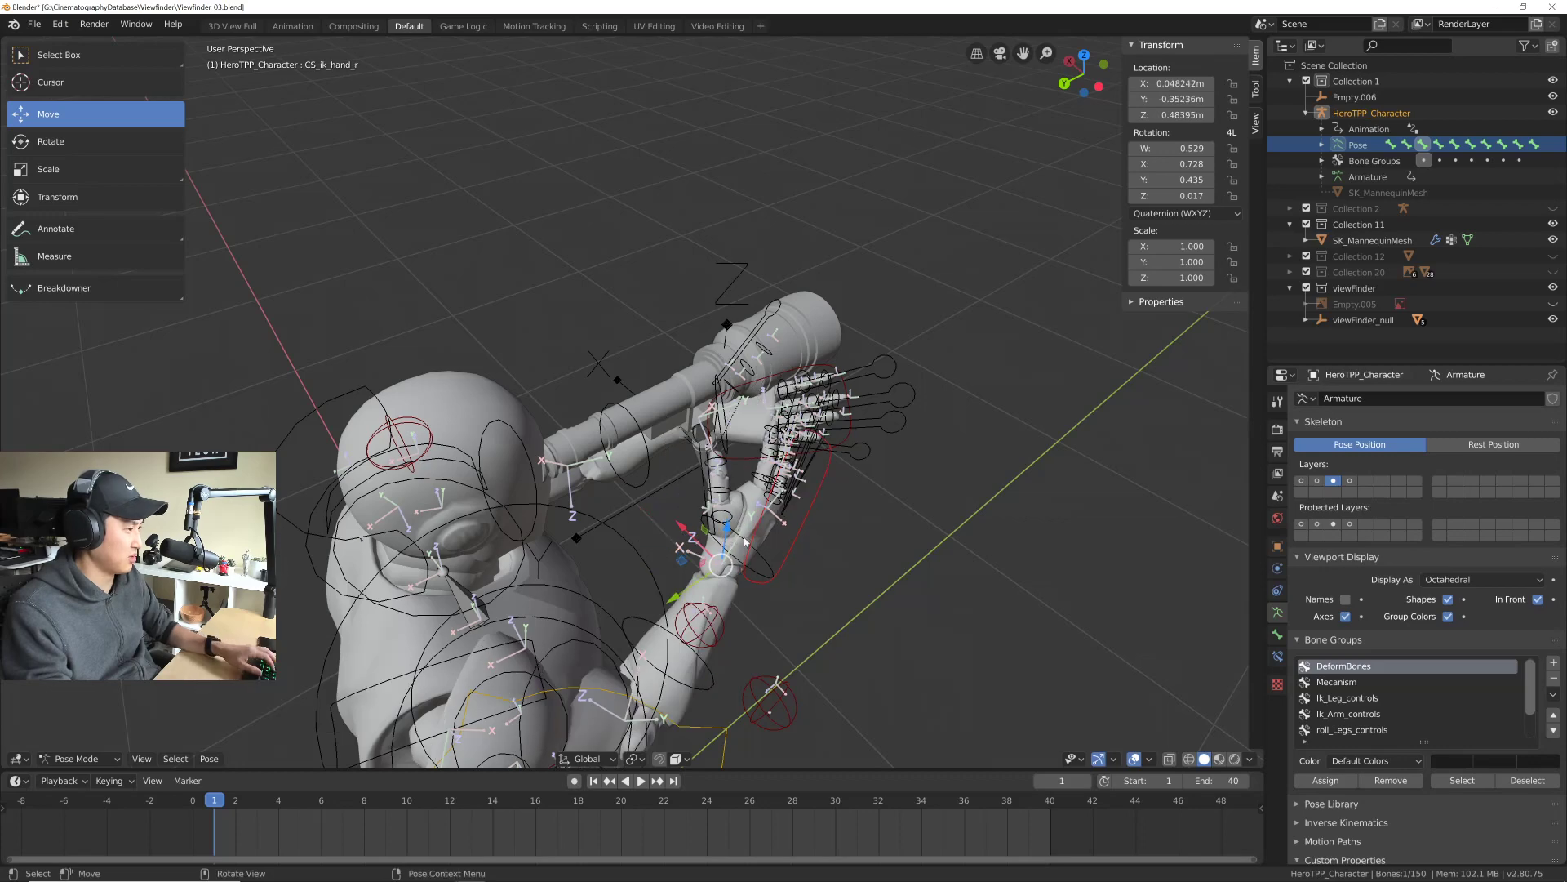
Step: Move the right hand IK control about 0.071 m along global X toward the viewfinder's handle
middle_click_drag(719, 535, 701, 550)
left_click_drag(688, 514, 637, 470)
middle_click_drag(637, 469, 808, 443)
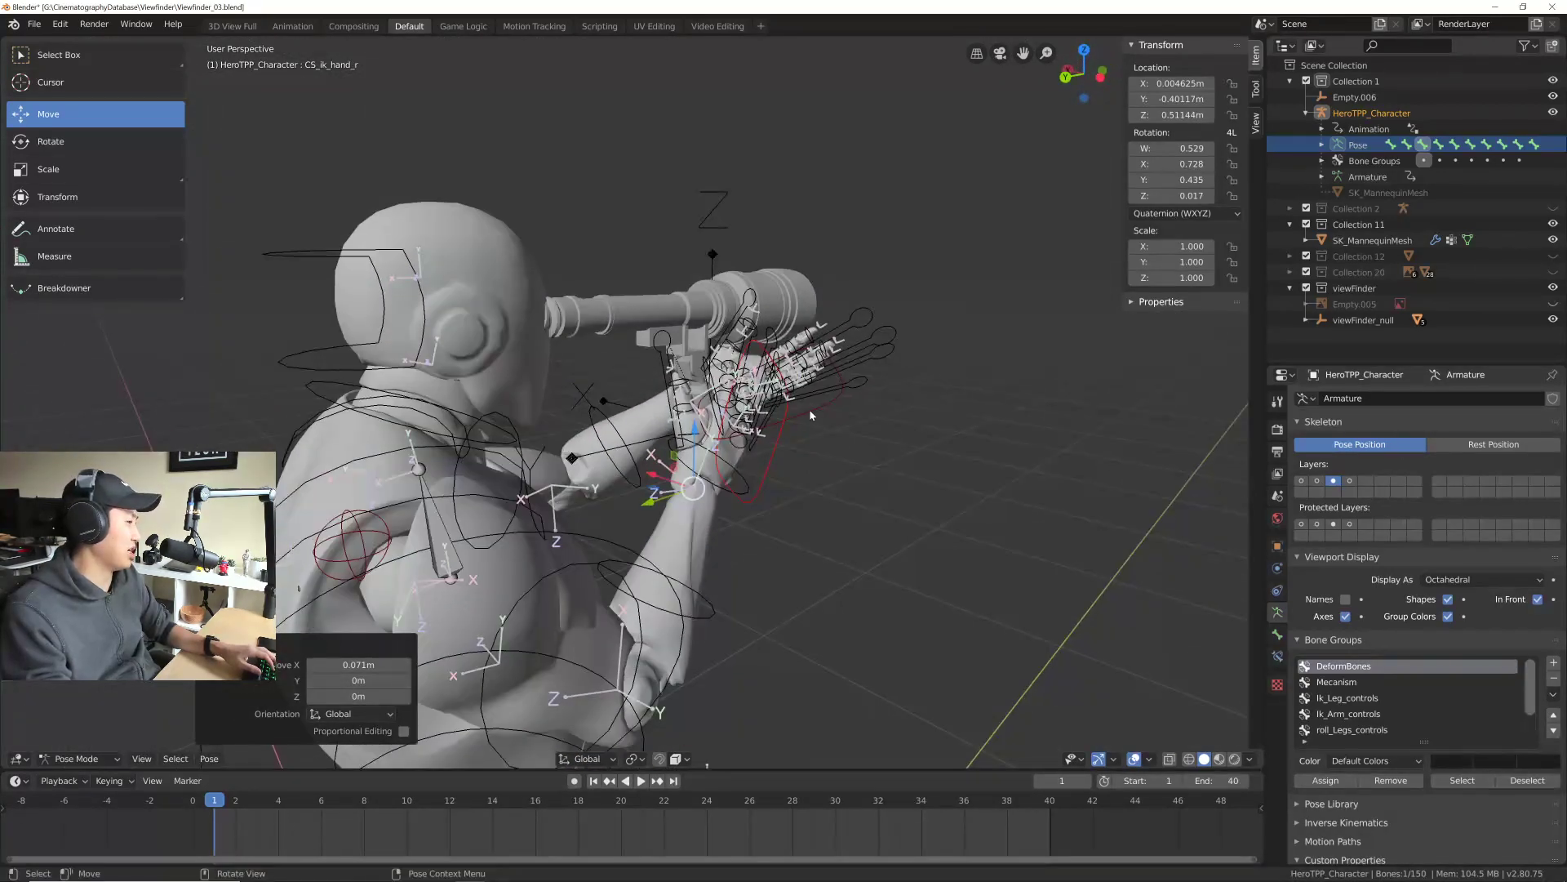
Step: Rotate the left hand IK control about -24.6° around Y in Local orientation to bring the palm under the lens, and save the file
left_click(808, 415)
scroll(804, 420, "up", 6)
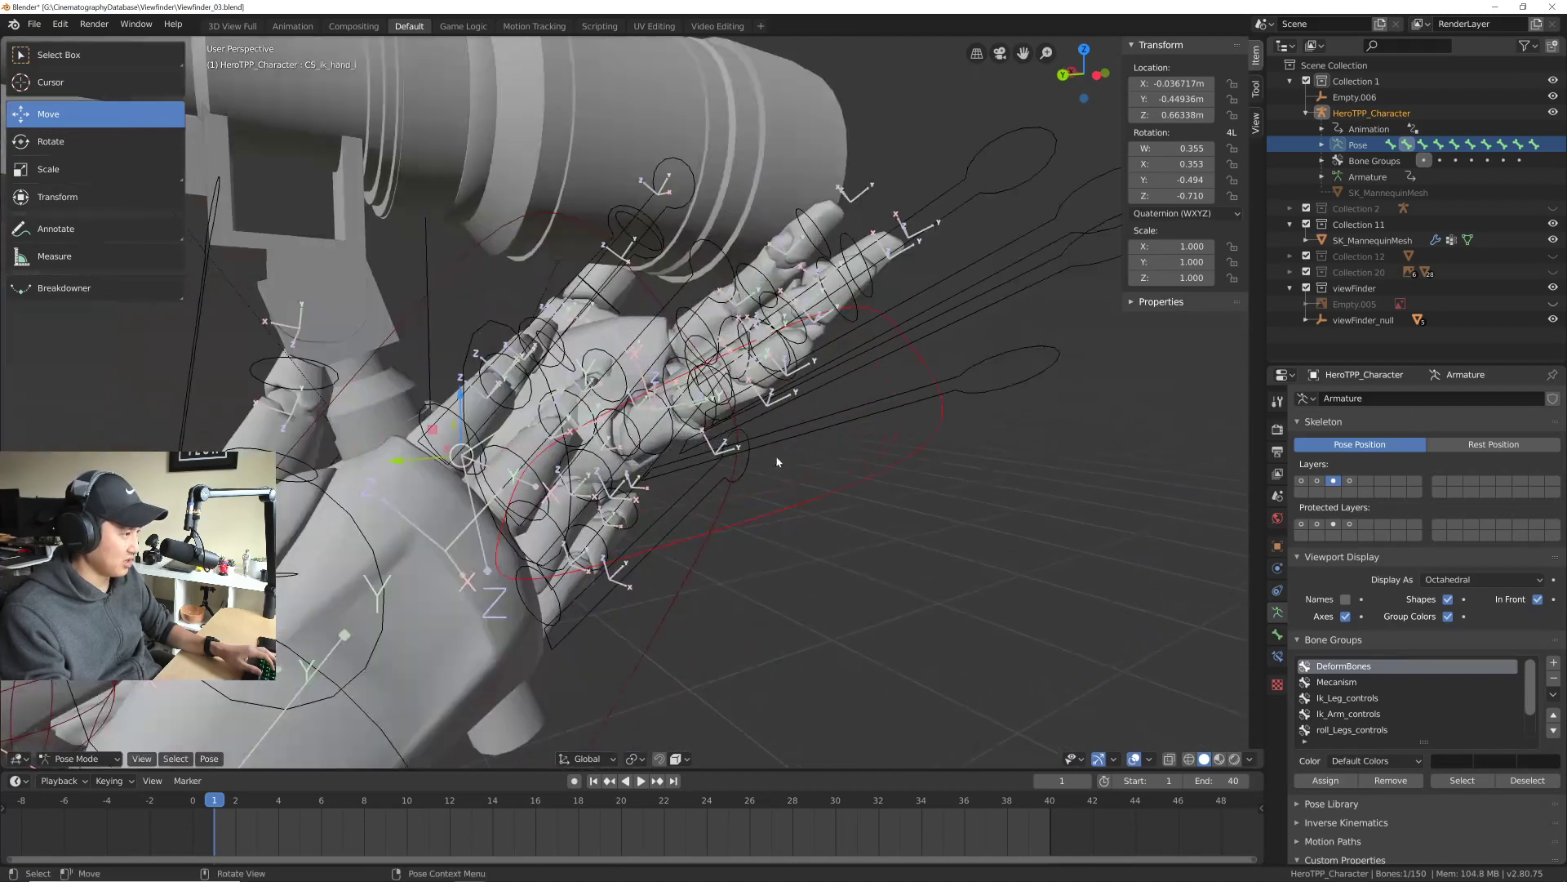
middle_click_drag(777, 463, 760, 500)
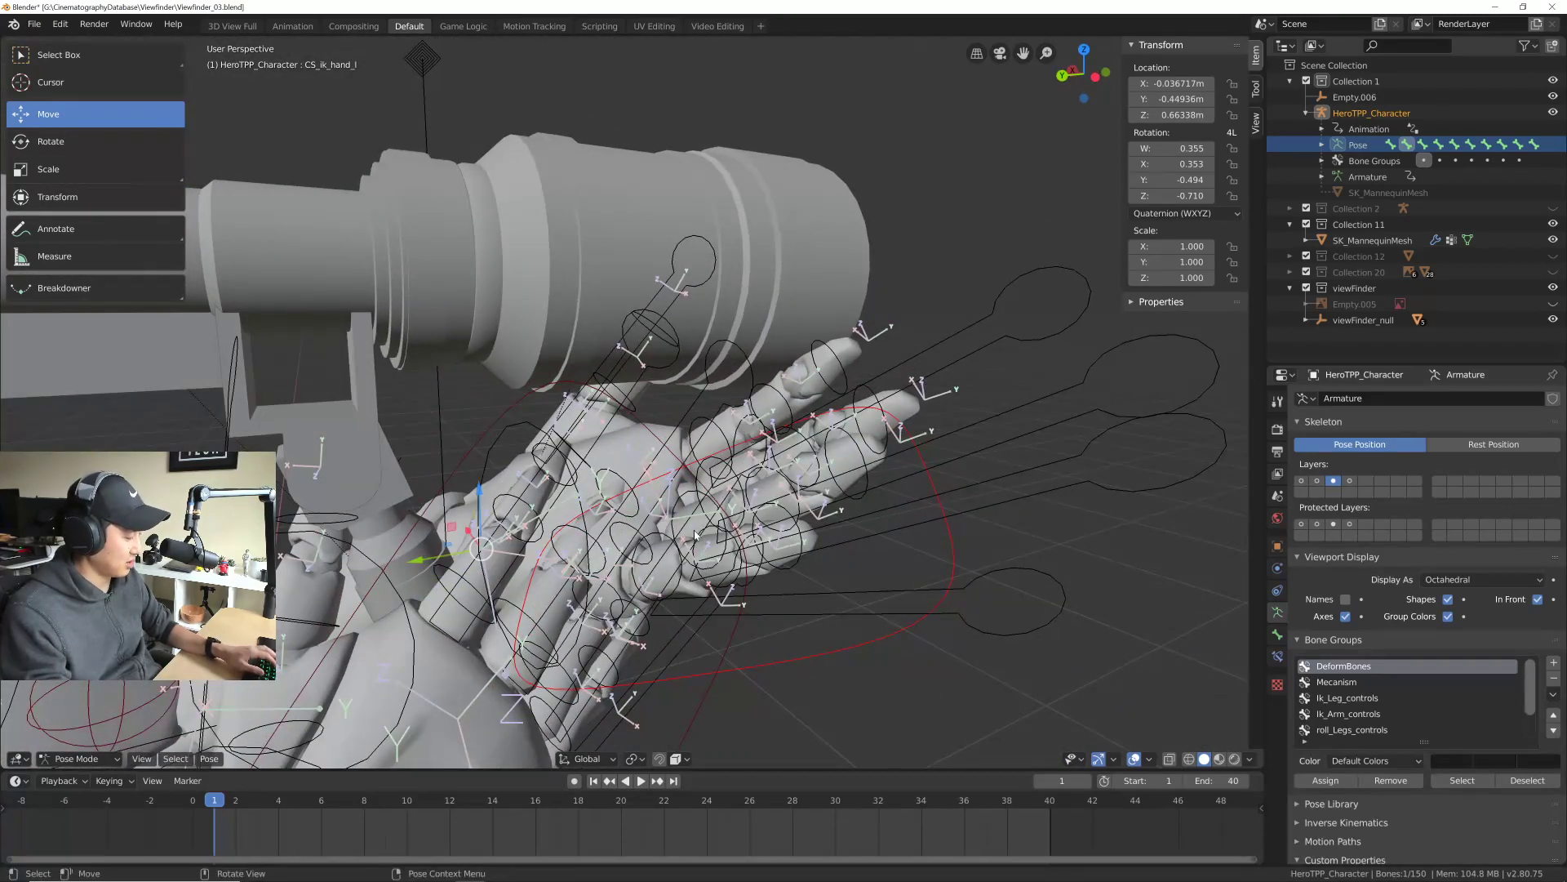
key("r")
key("Escape")
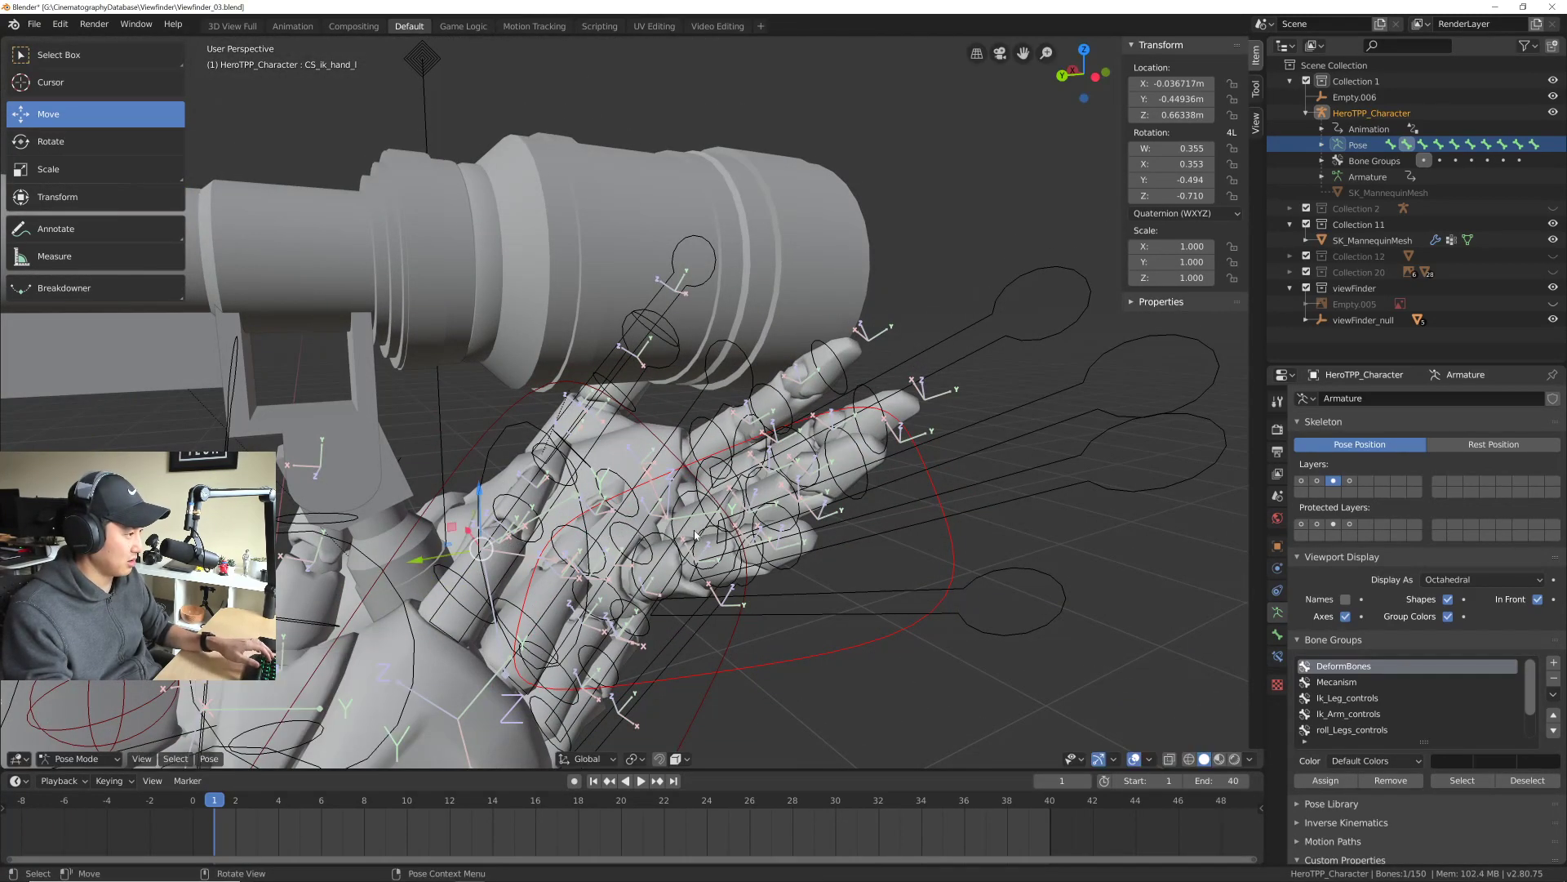
left_click(49, 141)
middle_click_drag(362, 366, 710, 571)
left_click(588, 759)
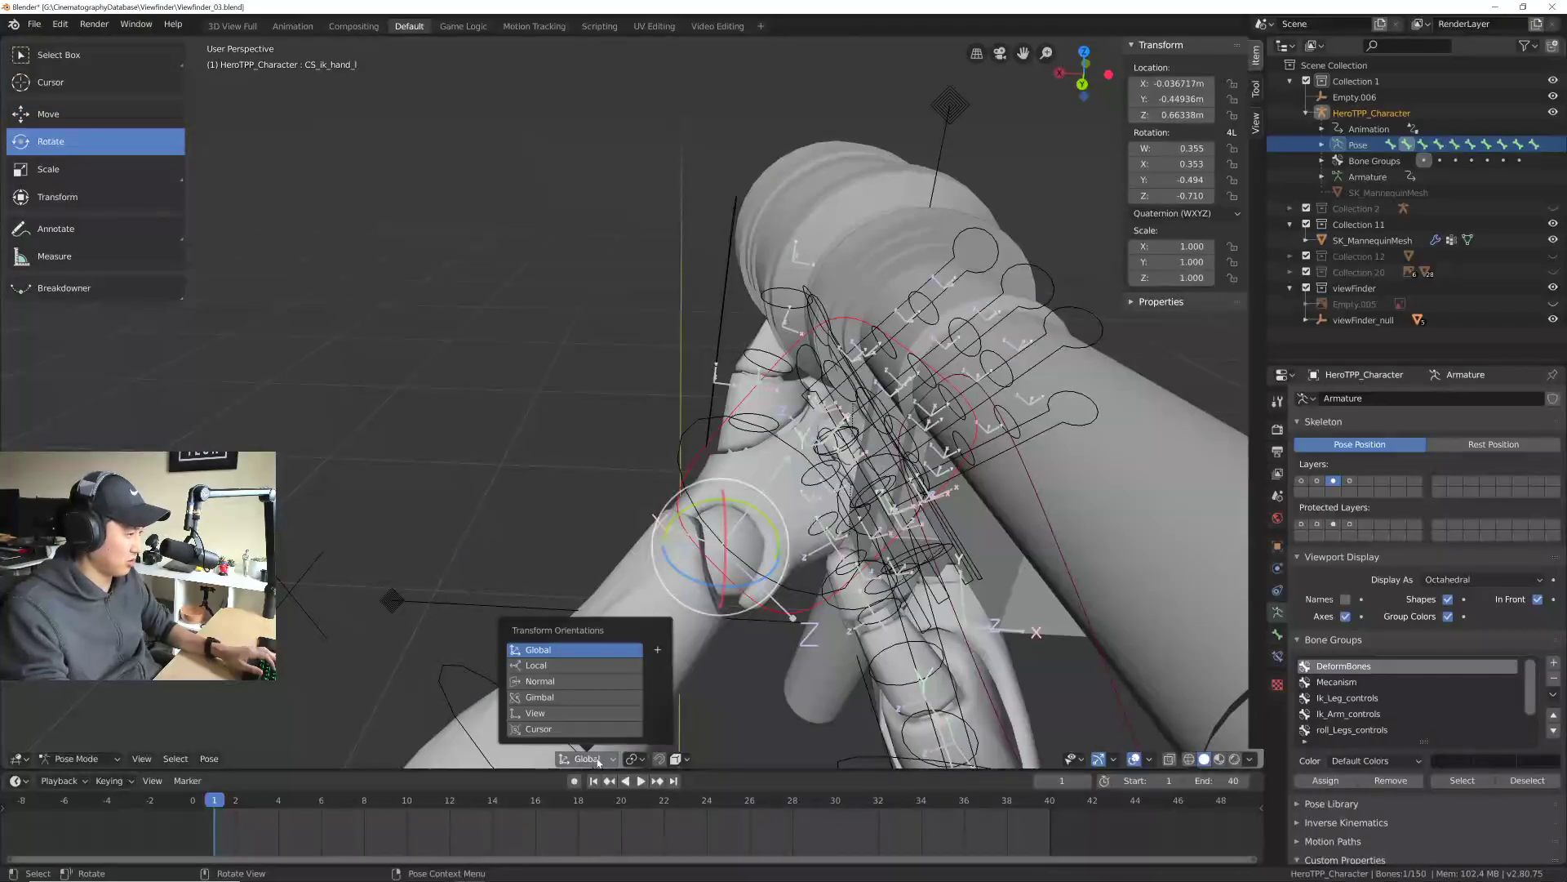
left_click(585, 665)
middle_click_drag(604, 645, 698, 561)
left_click_drag(699, 560, 680, 530)
middle_click_drag(680, 531, 665, 480)
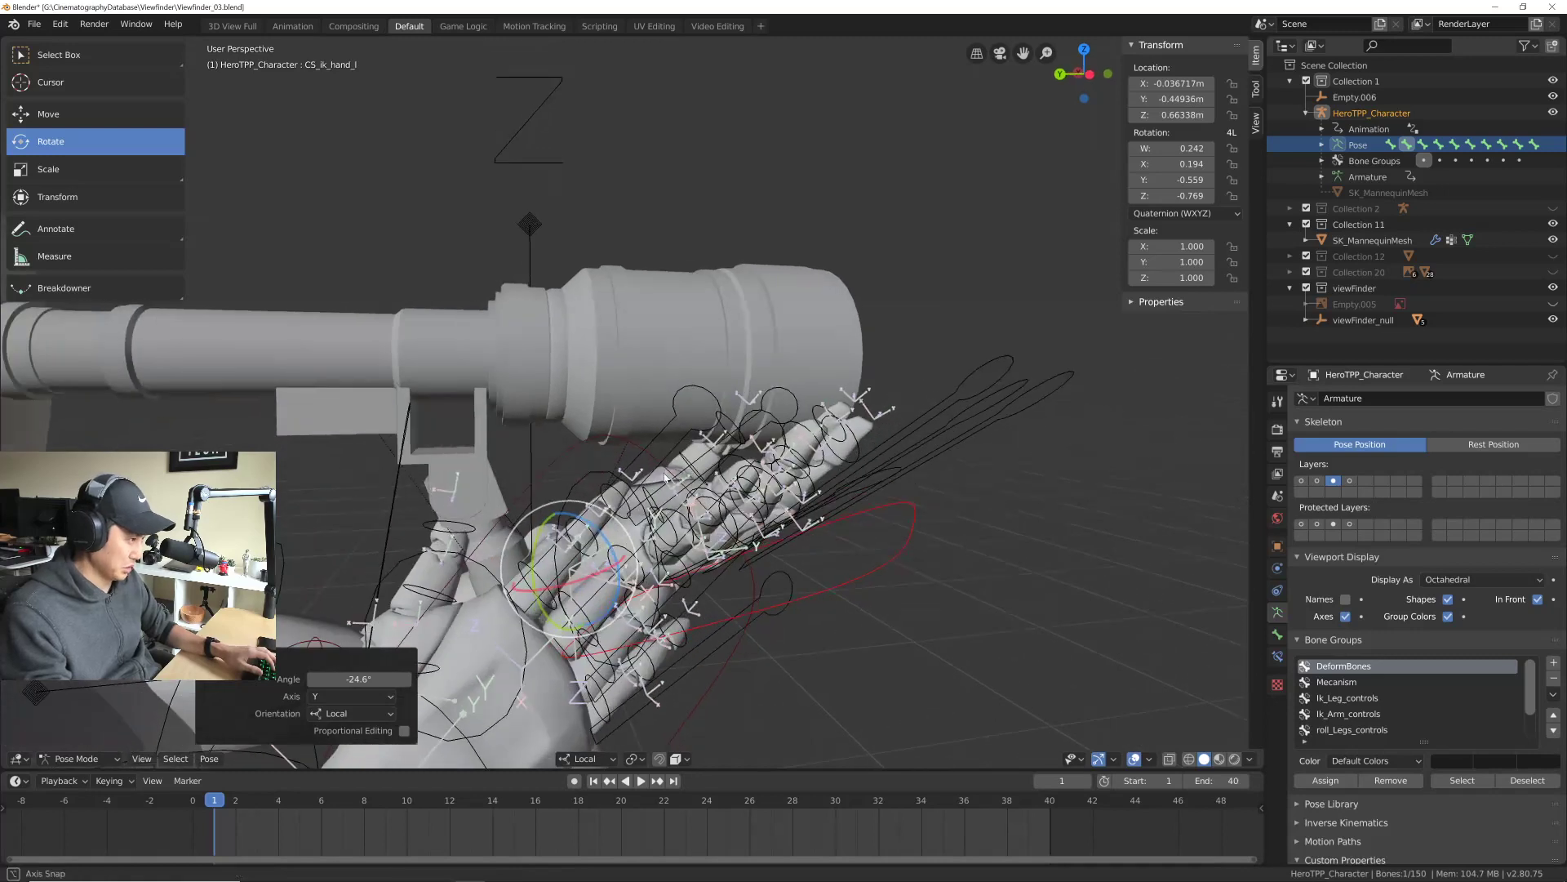
key("ctrl+s")
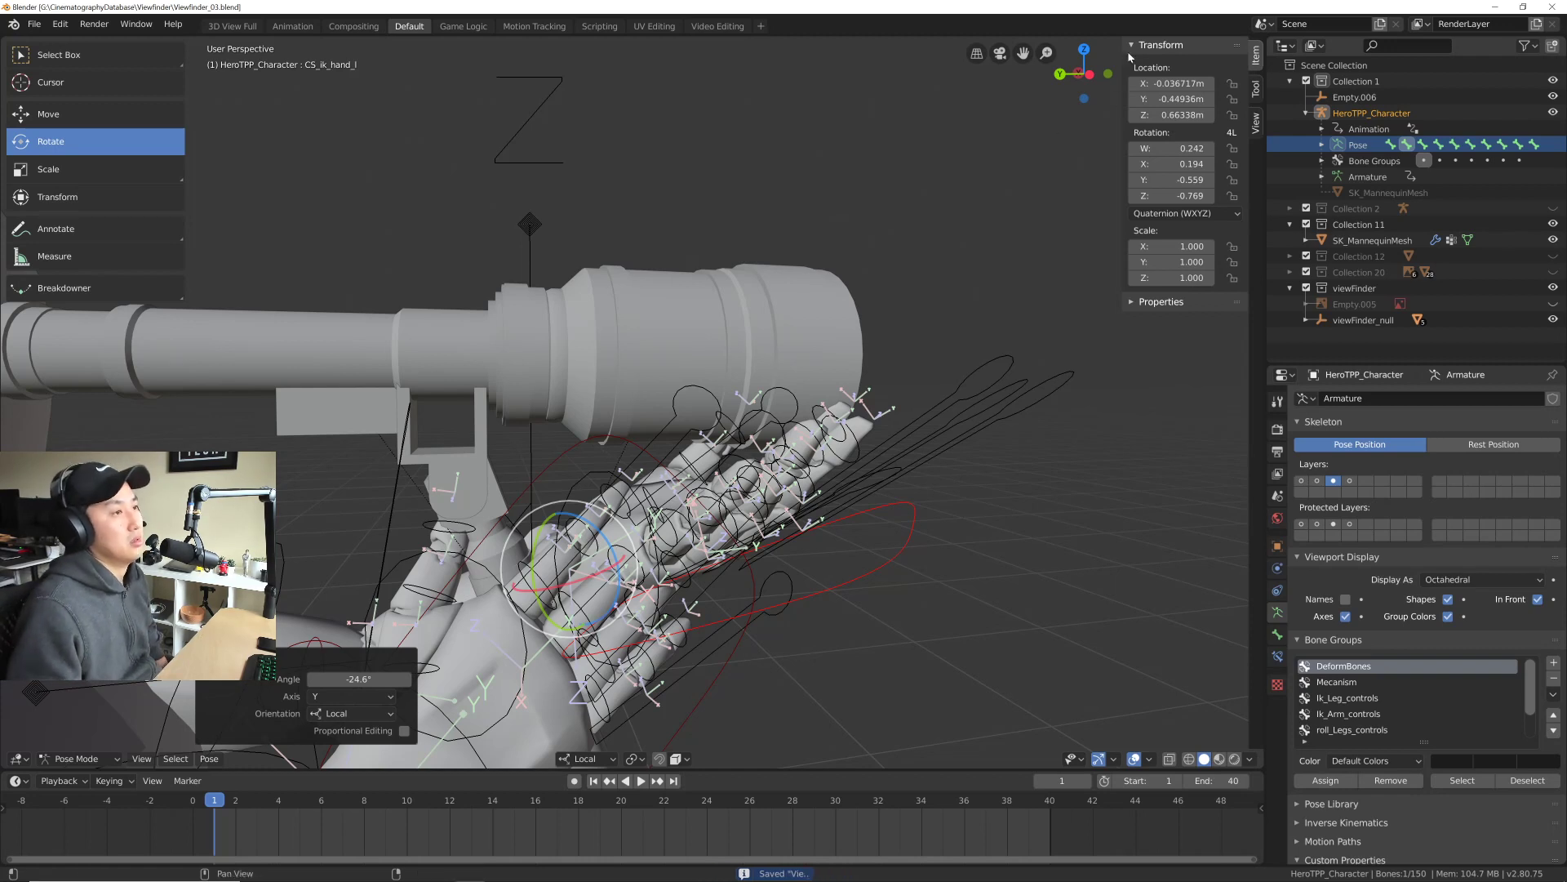
Step: Hide the bones overlay to inspect the hands against the viewfinder, and show the bones again
left_click(1114, 760)
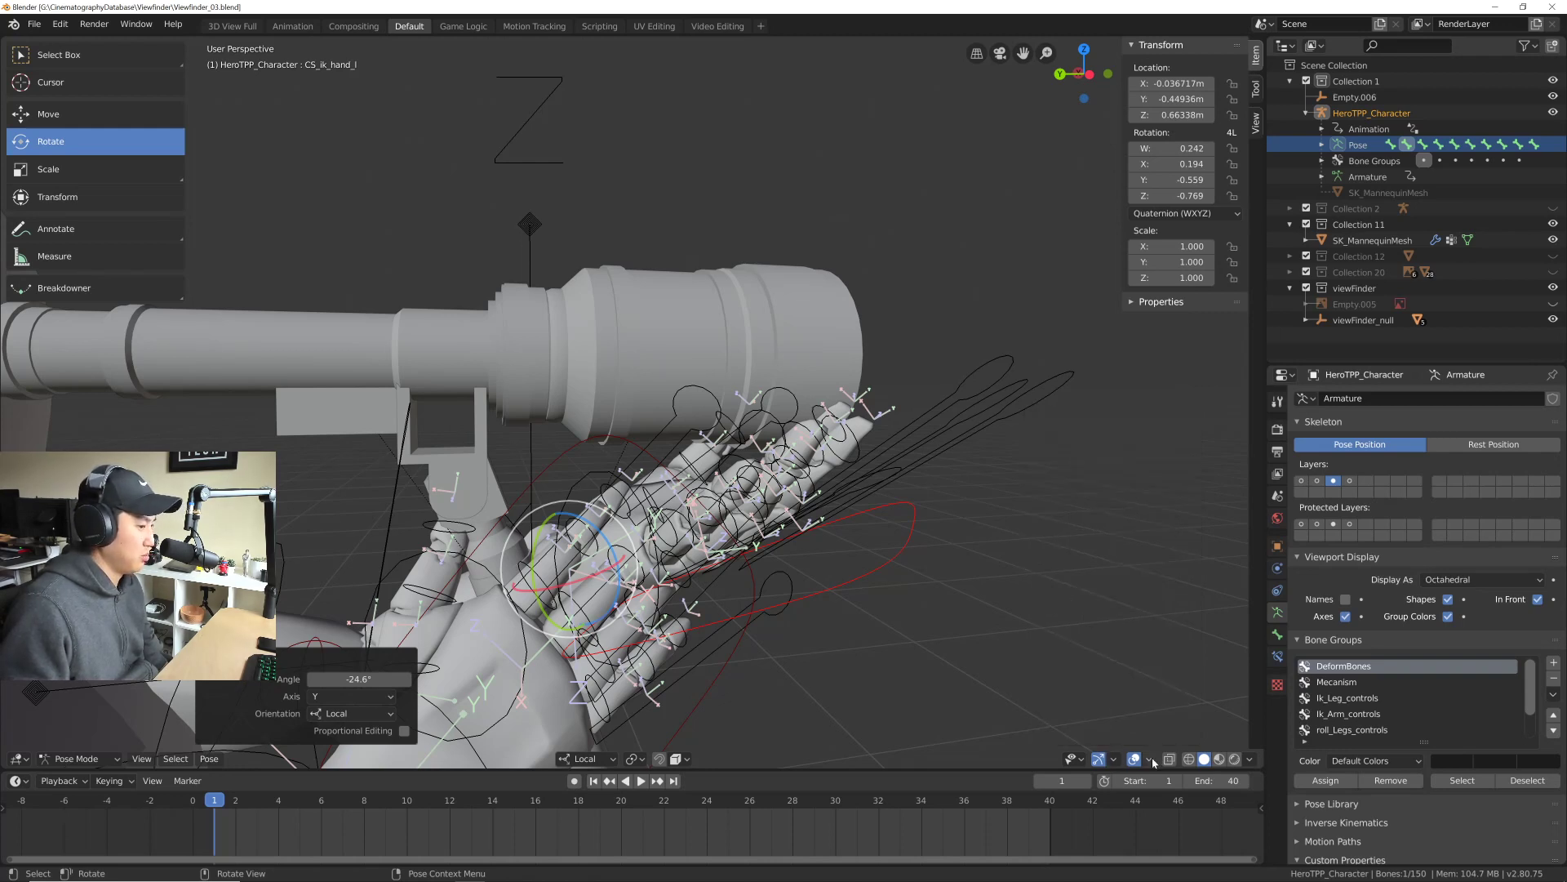
left_click(1151, 760)
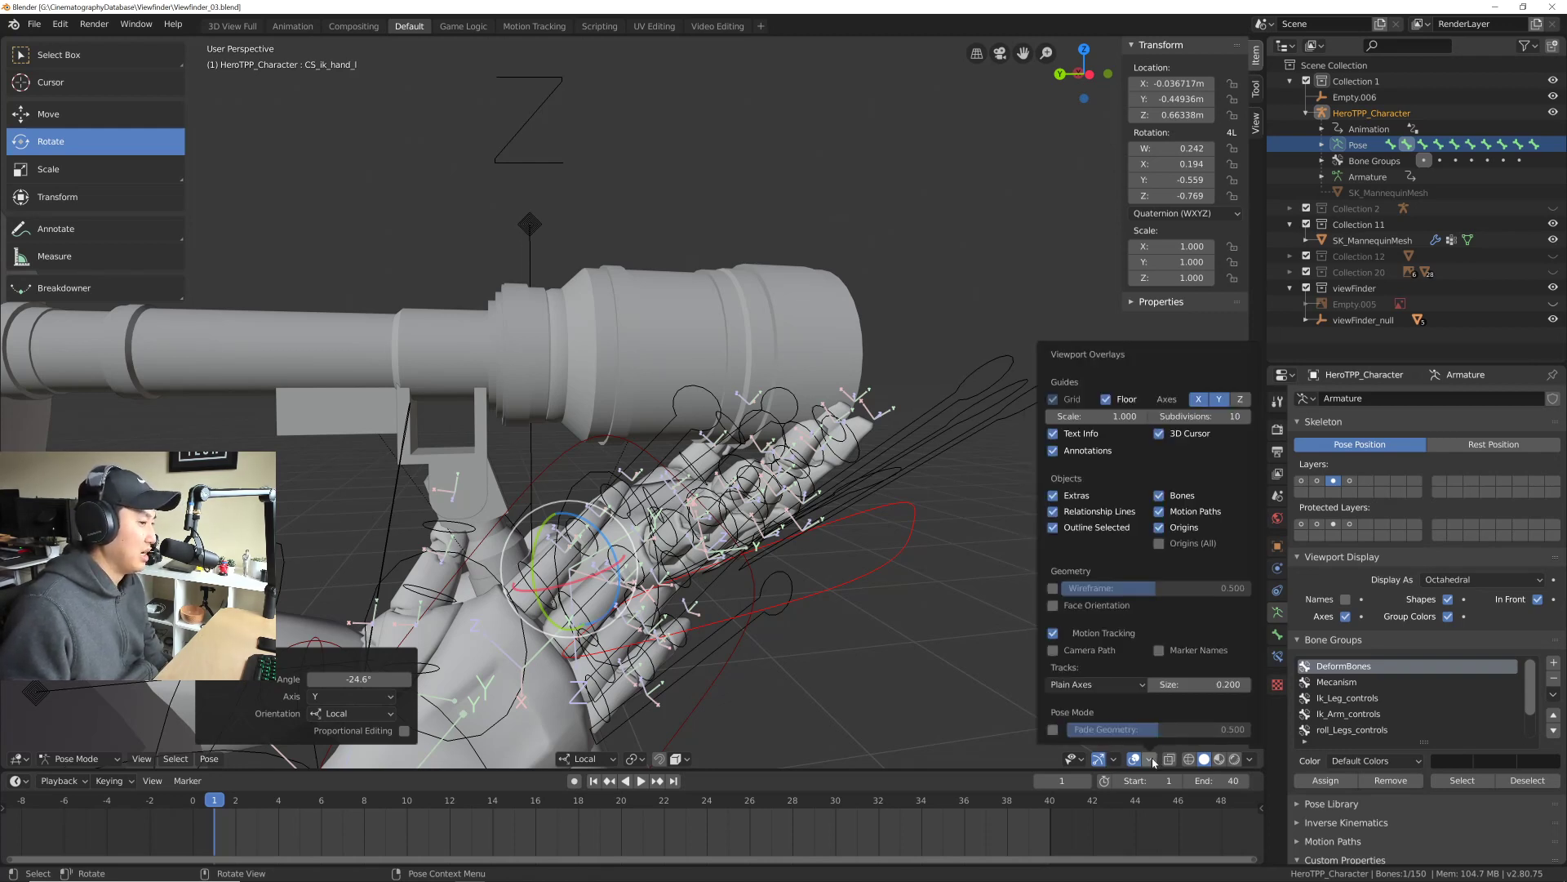
left_click(1160, 496)
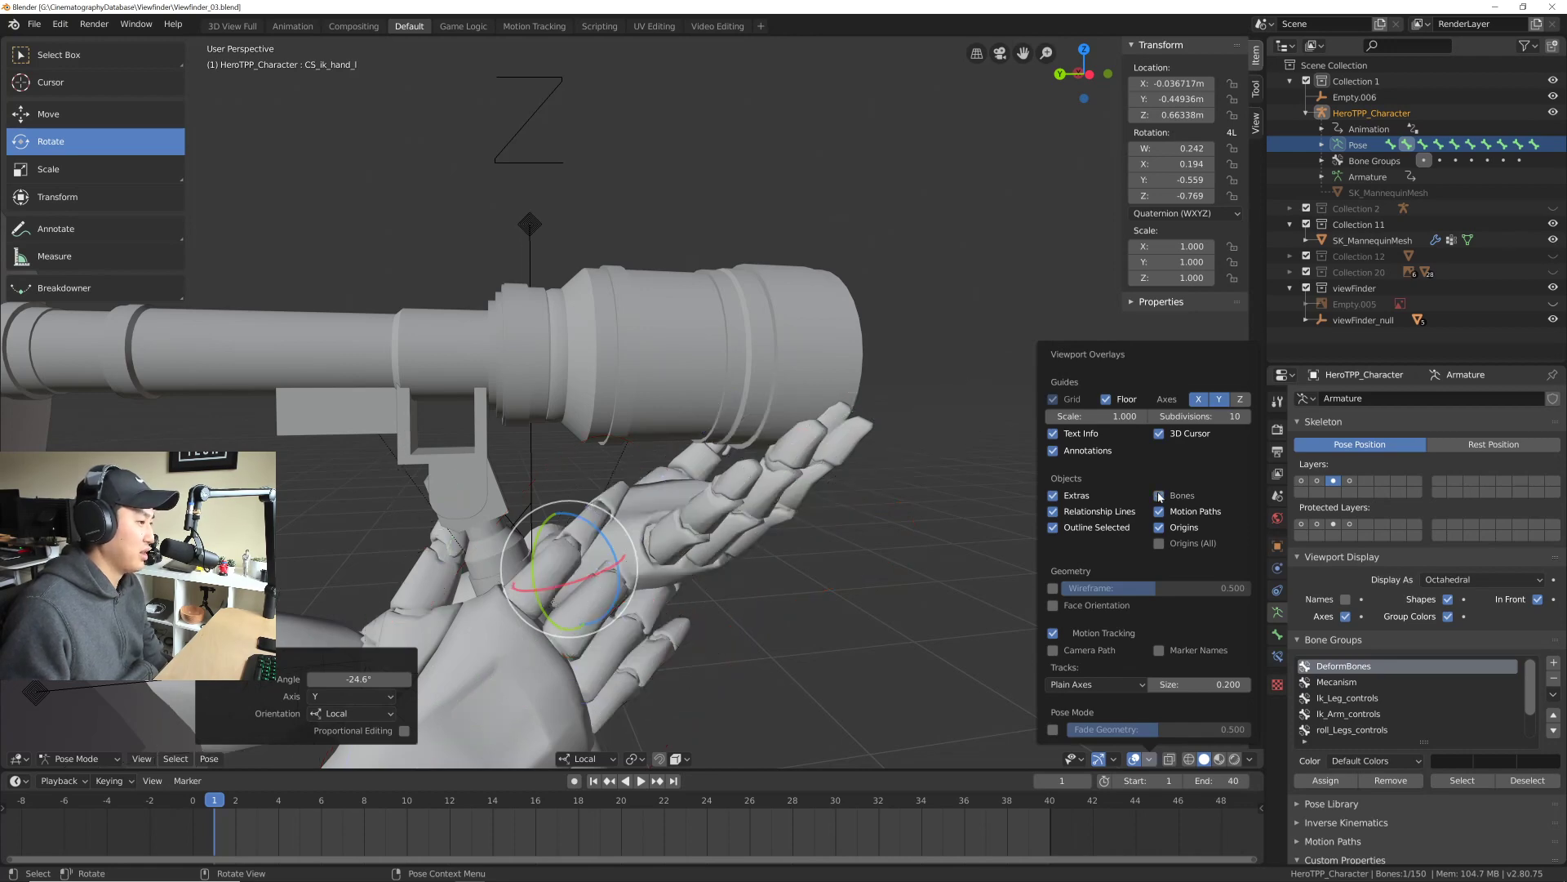
left_click(1160, 497)
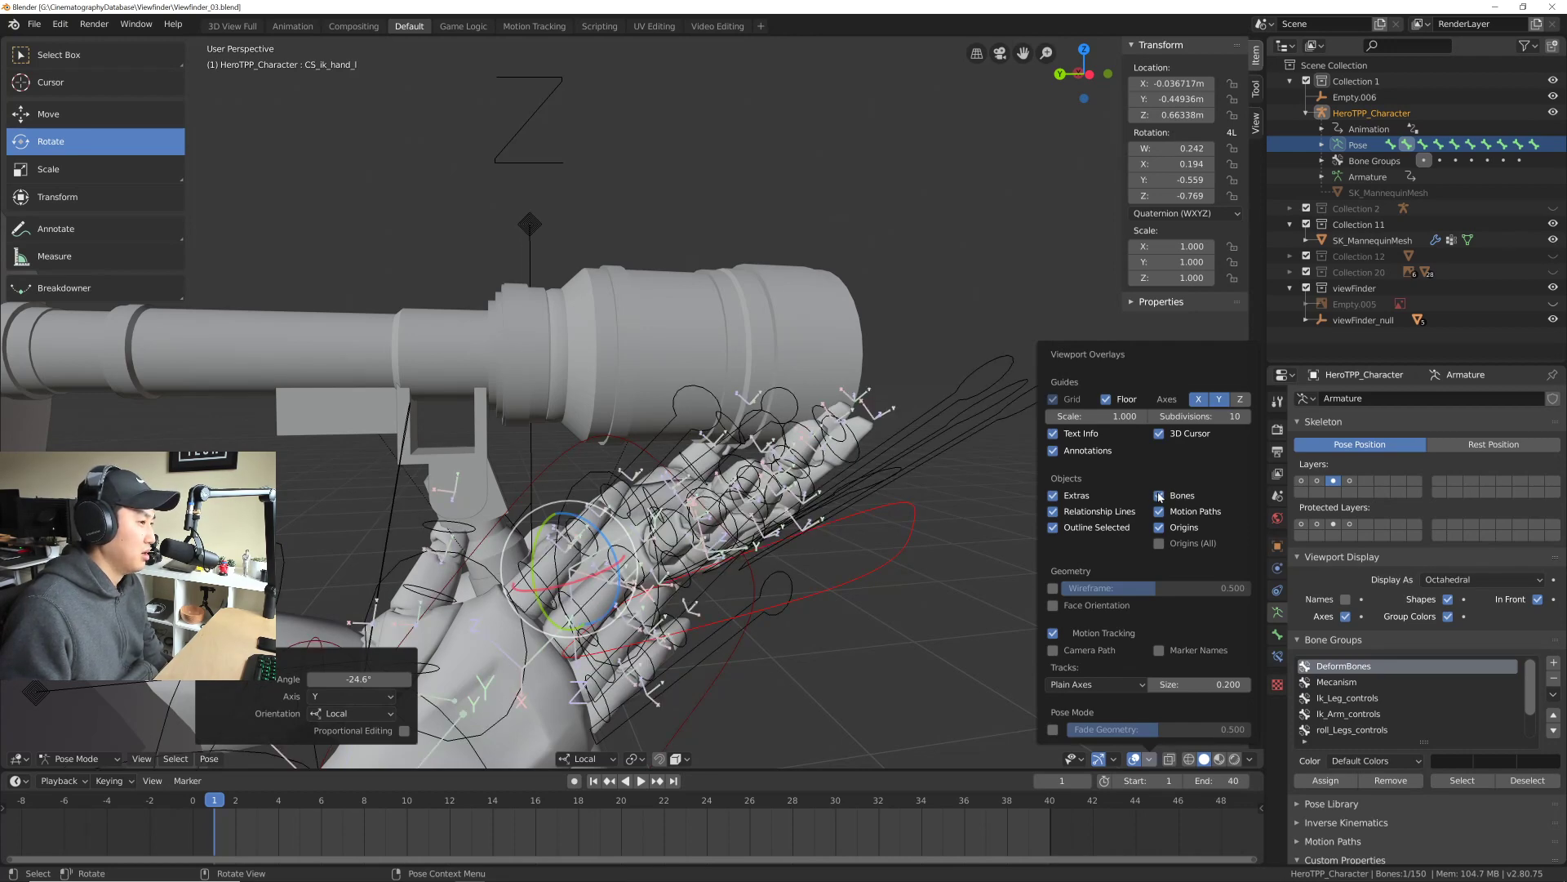
Step: Curl the right index finger by rotating its control about 35.6° around local Z
left_click(653, 443)
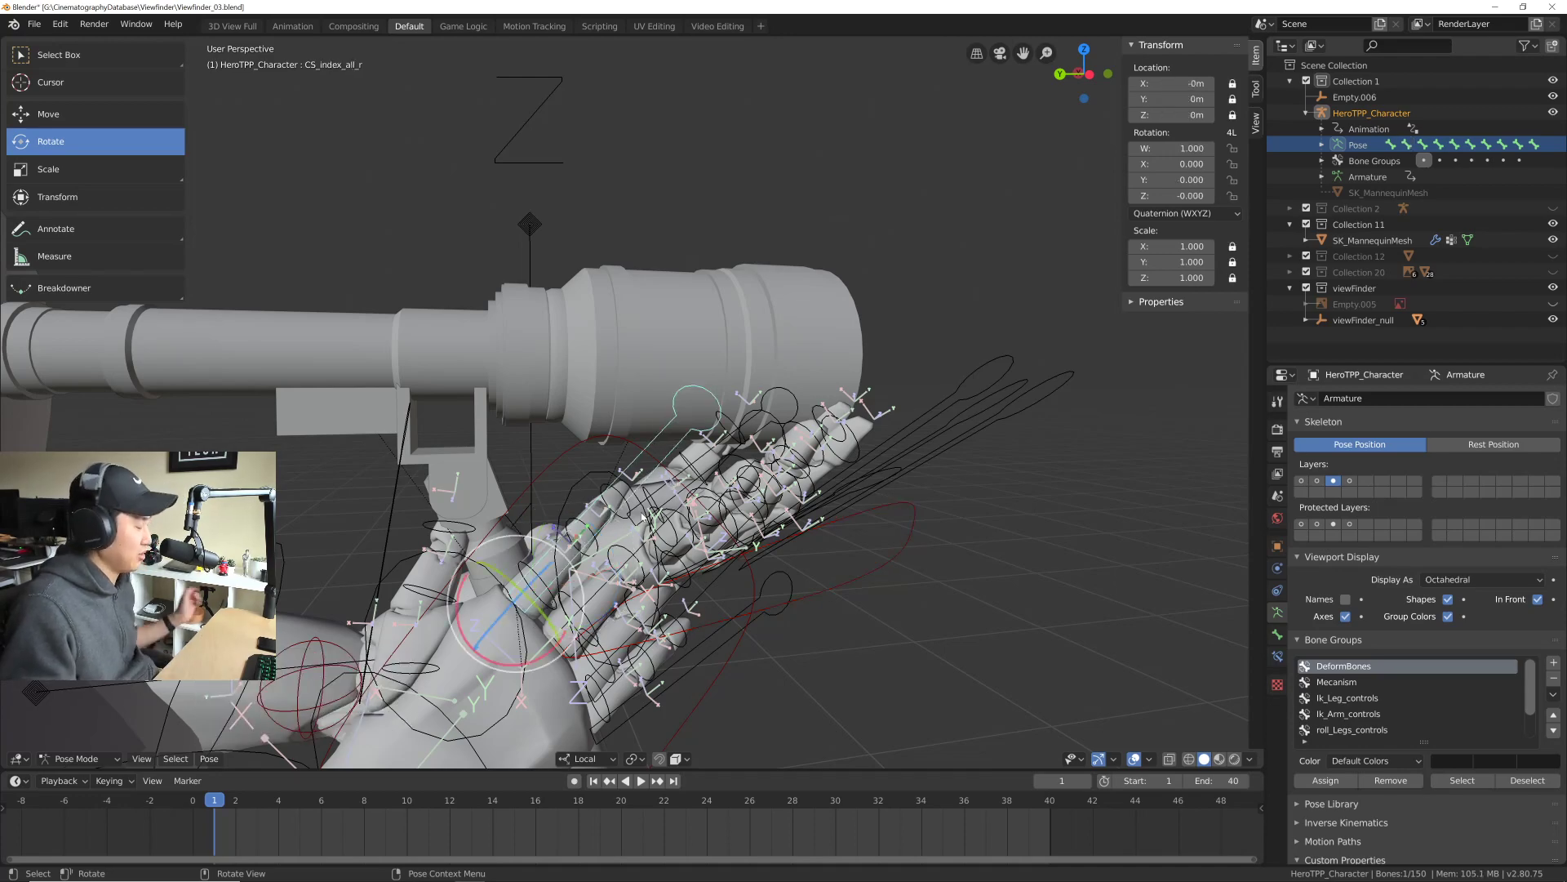
middle_click_drag(642, 516, 769, 588)
mouse_move(750, 601)
left_mouse_down()
mouse_move(774, 608)
mouse_move(767, 595)
left_mouse_up()
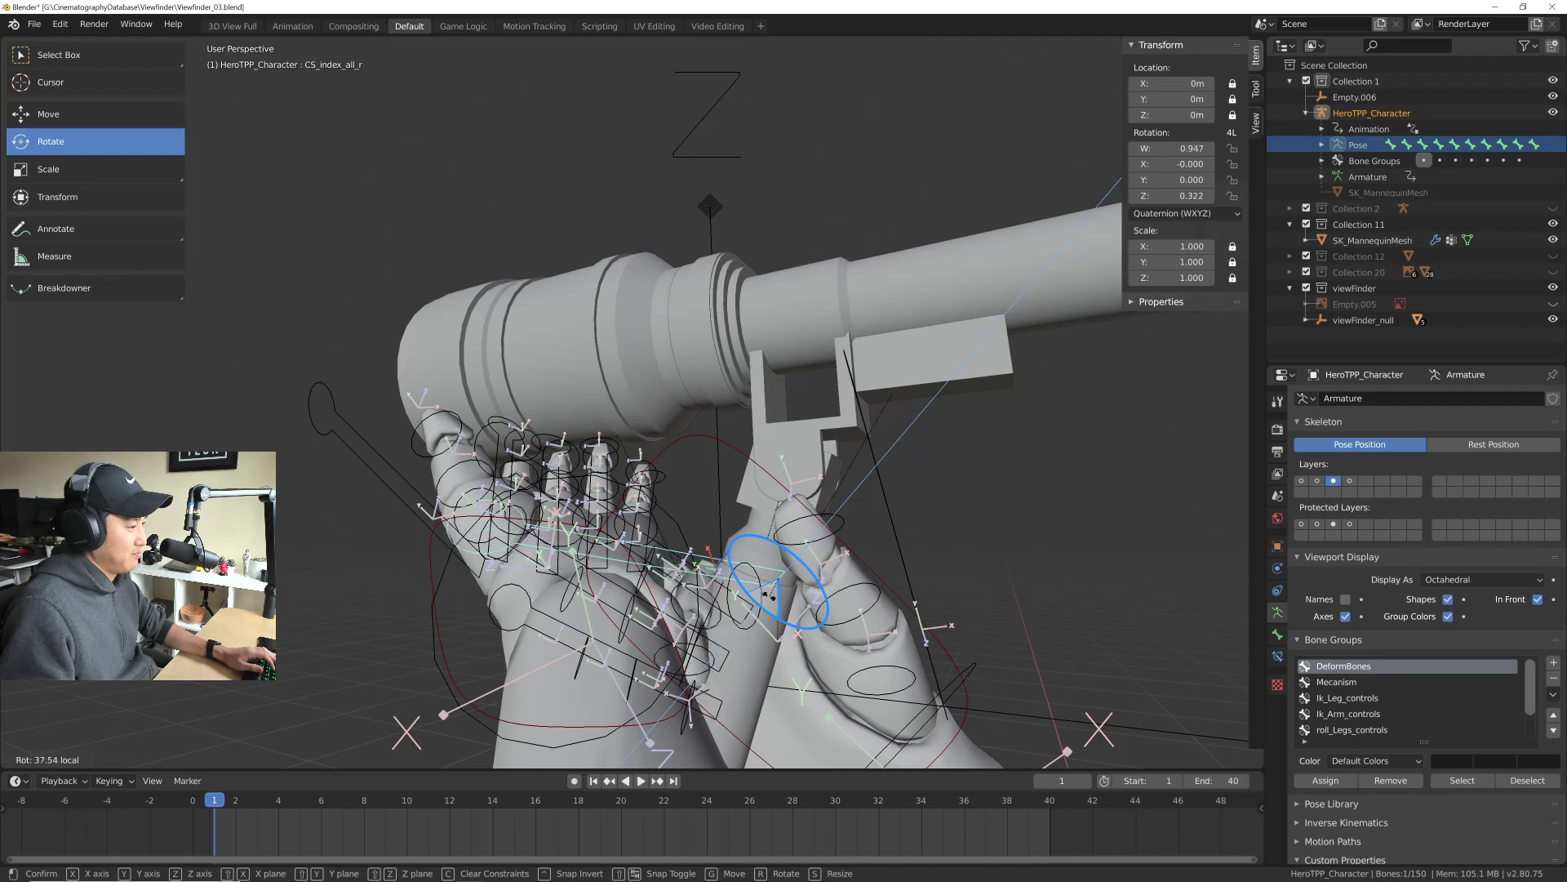
left_click(766, 595)
Step: Curl the right middle finger by rotating its control about 57.1° around local Z
middle_click_drag(766, 594, 526, 423)
scroll(757, 488, "up", 5)
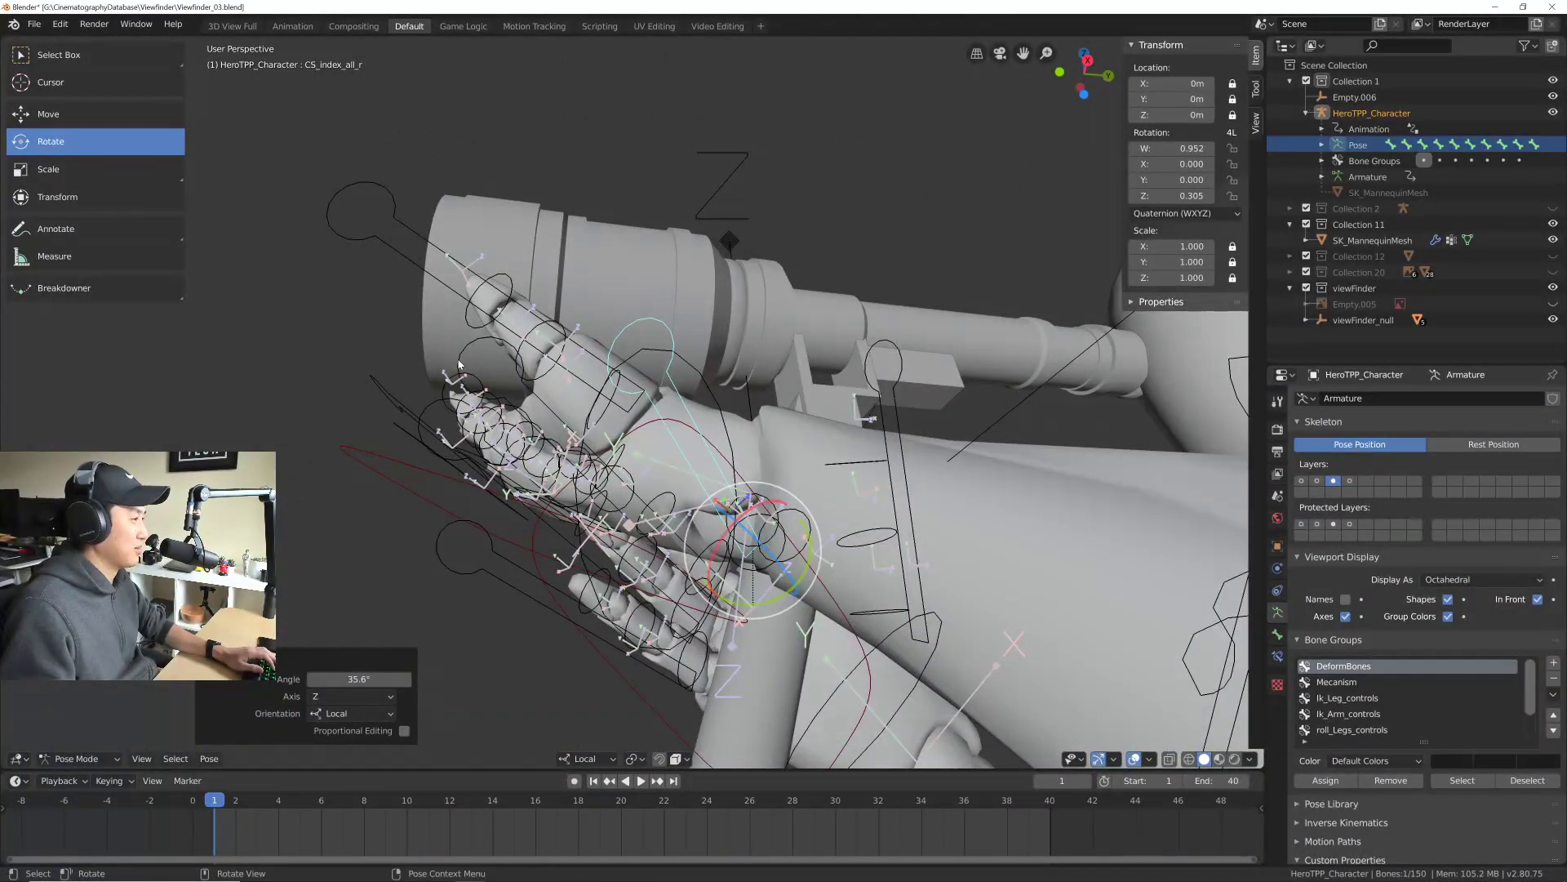
middle_click_drag(459, 365, 523, 400)
left_click(694, 586)
key("r")
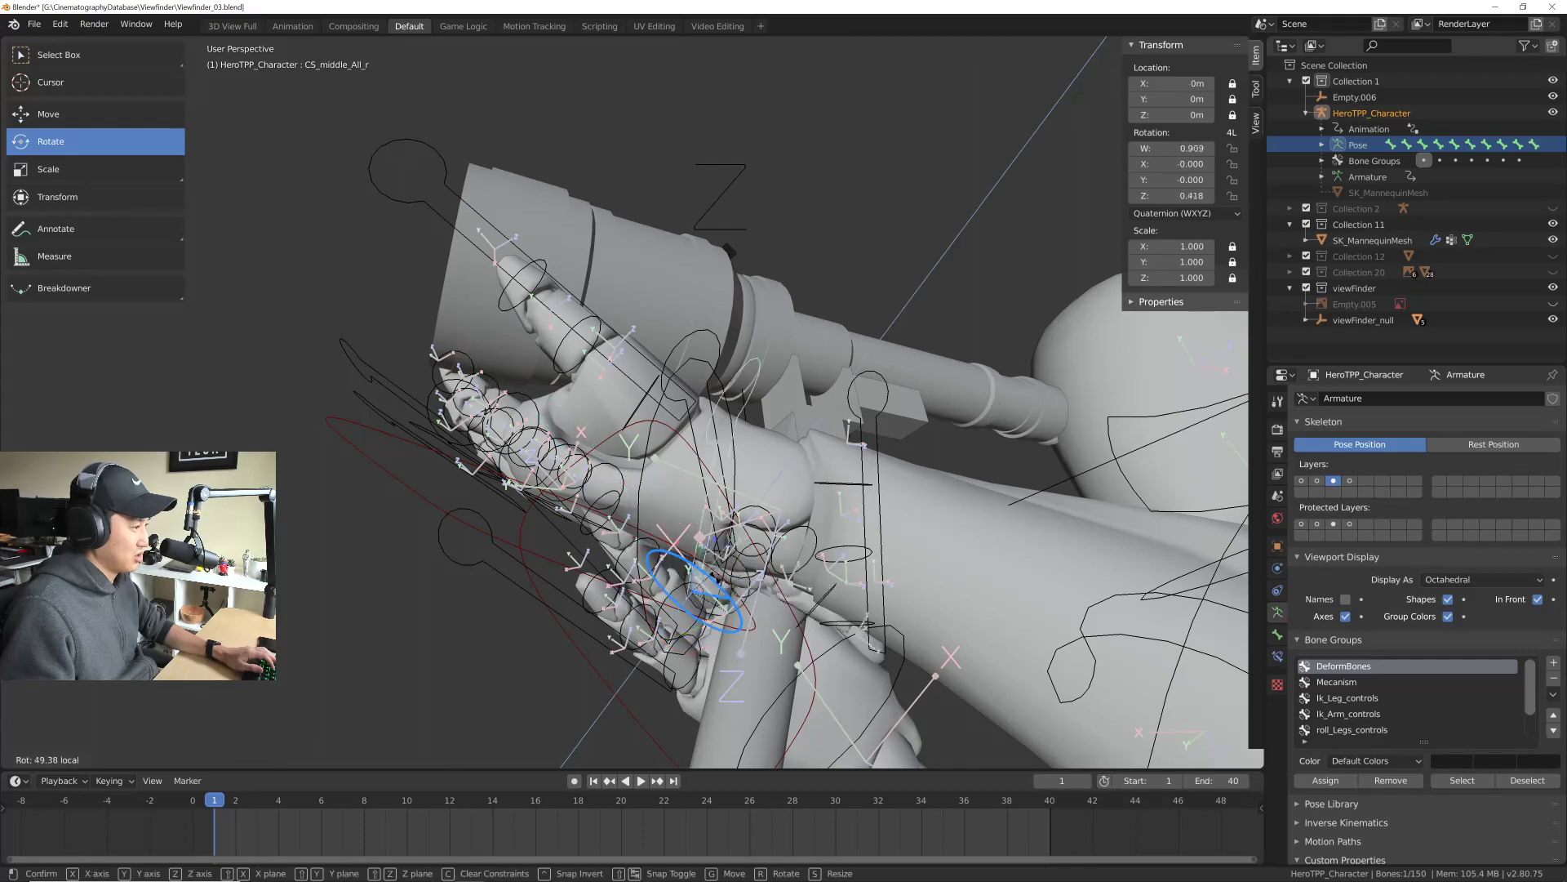
left_click(721, 569)
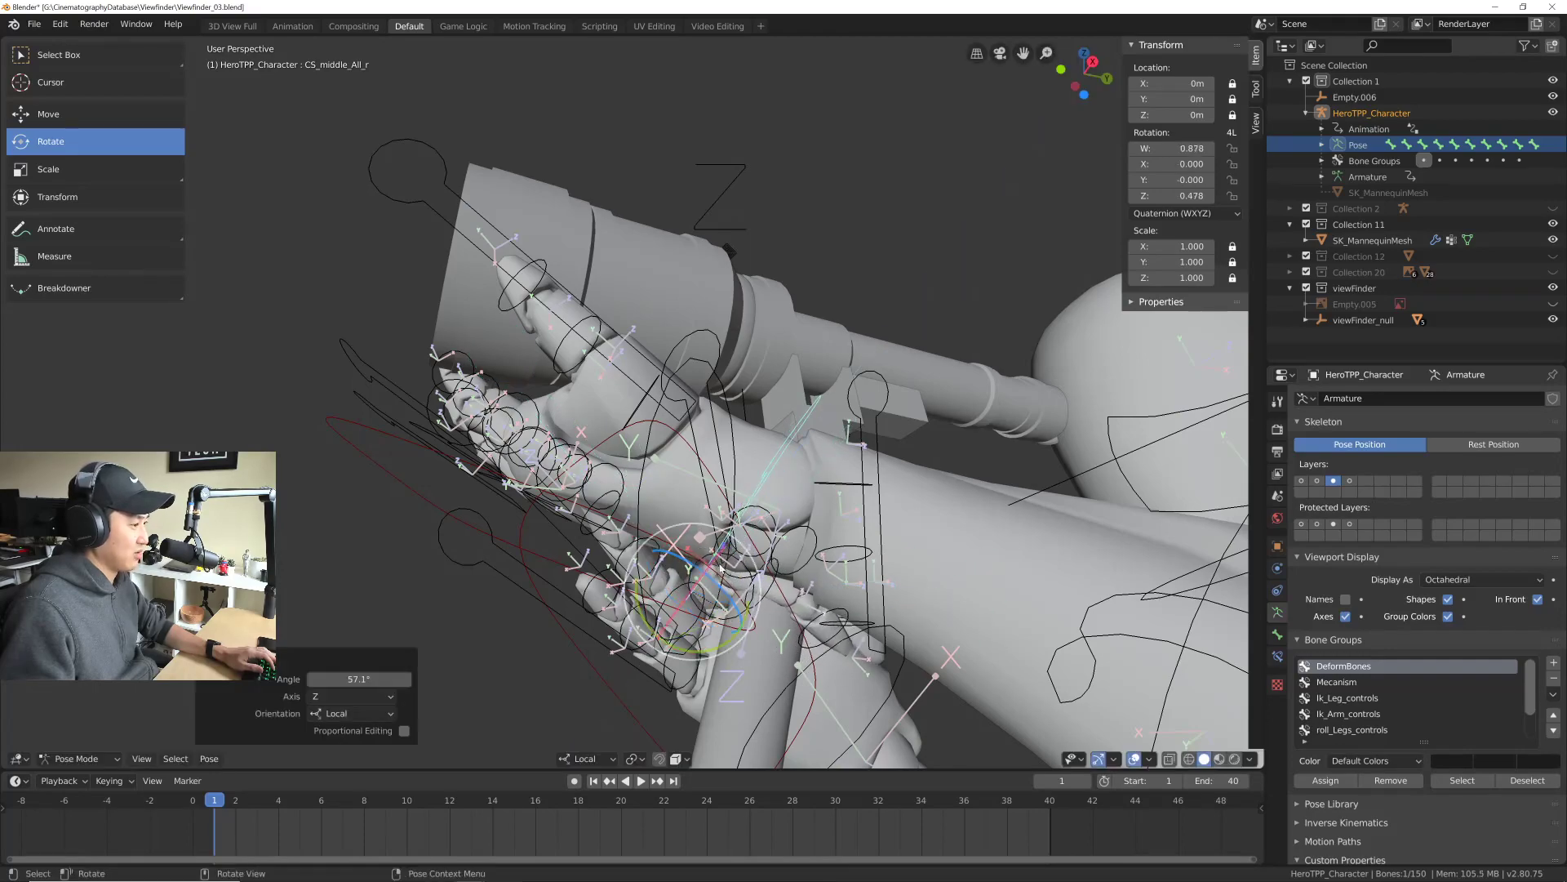
Step: Rotate the right ring and little finger controls to curl both fingers around the viewfinder's handle
middle_click_drag(707, 543, 774, 452)
left_click(767, 353)
middle_click_drag(767, 352, 675, 420)
middle_click_drag(553, 490, 547, 481, "shift")
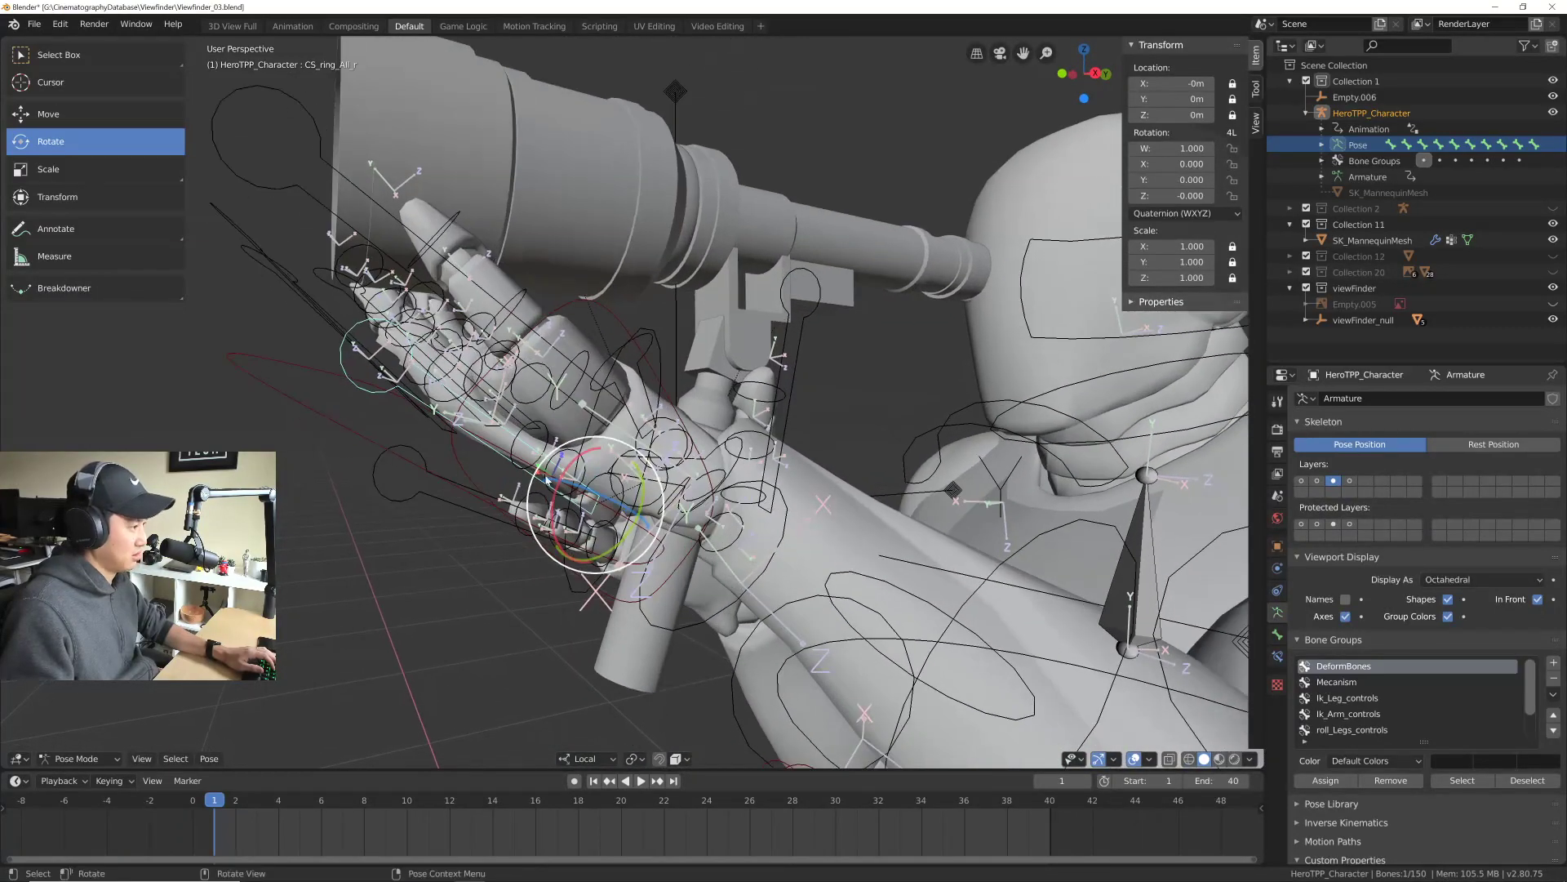
left_click_drag(583, 494, 594, 493)
middle_click_drag(594, 492, 478, 491)
left_click(490, 523)
left_click_drag(562, 543, 536, 534)
Step: Rotate the right index finger control about 11.1° around local Z, and trackball-rotate it about -15.5° and 5.16°
middle_click_drag(536, 534, 322, 276)
left_click(320, 293)
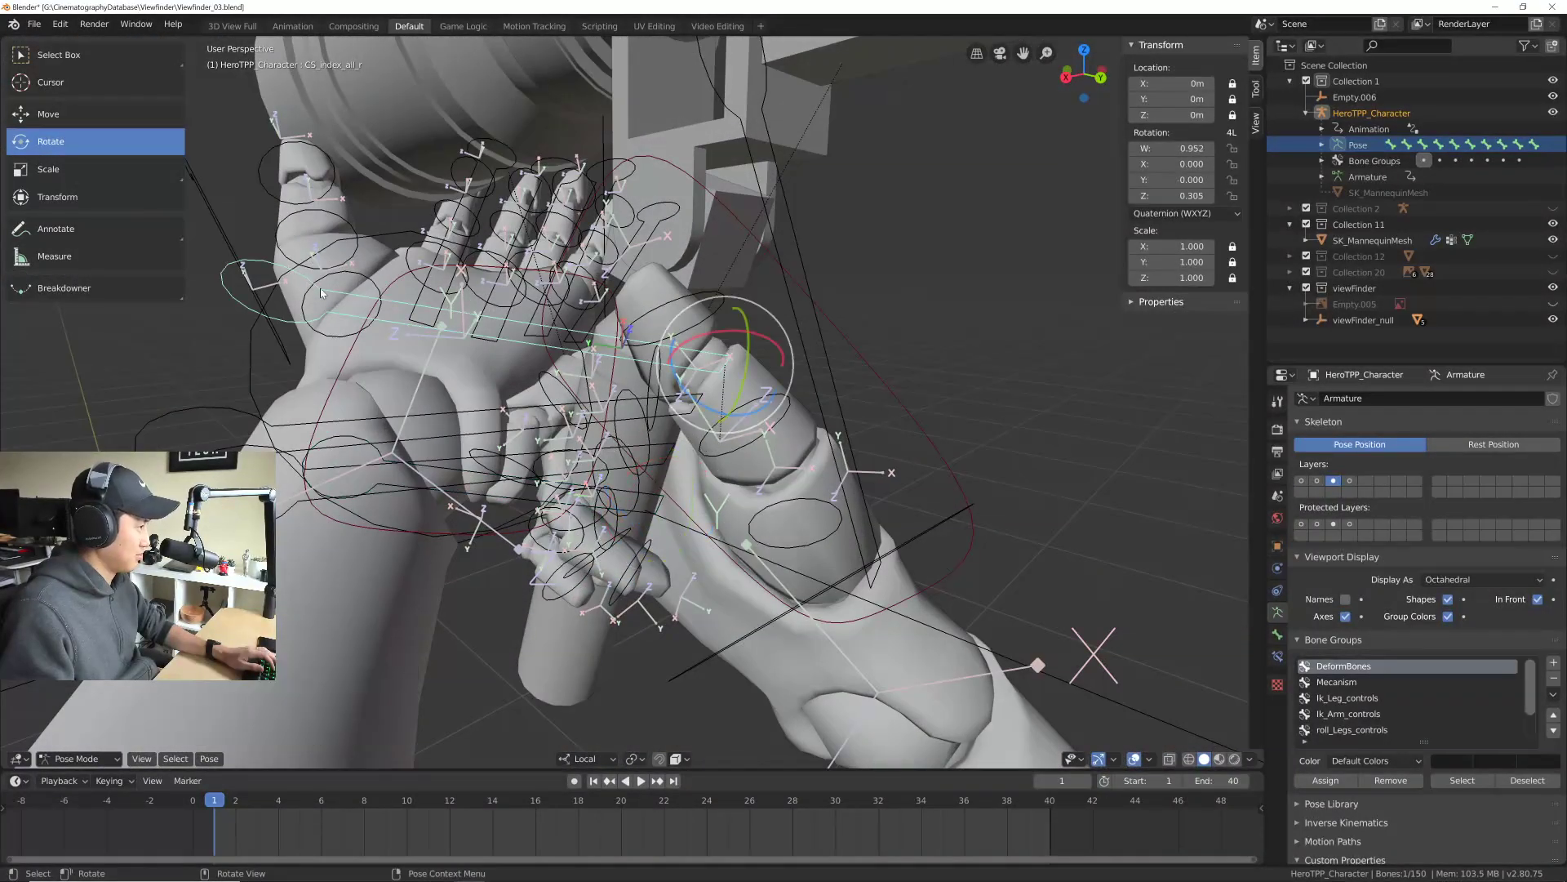
left_click_drag(704, 400, 715, 417)
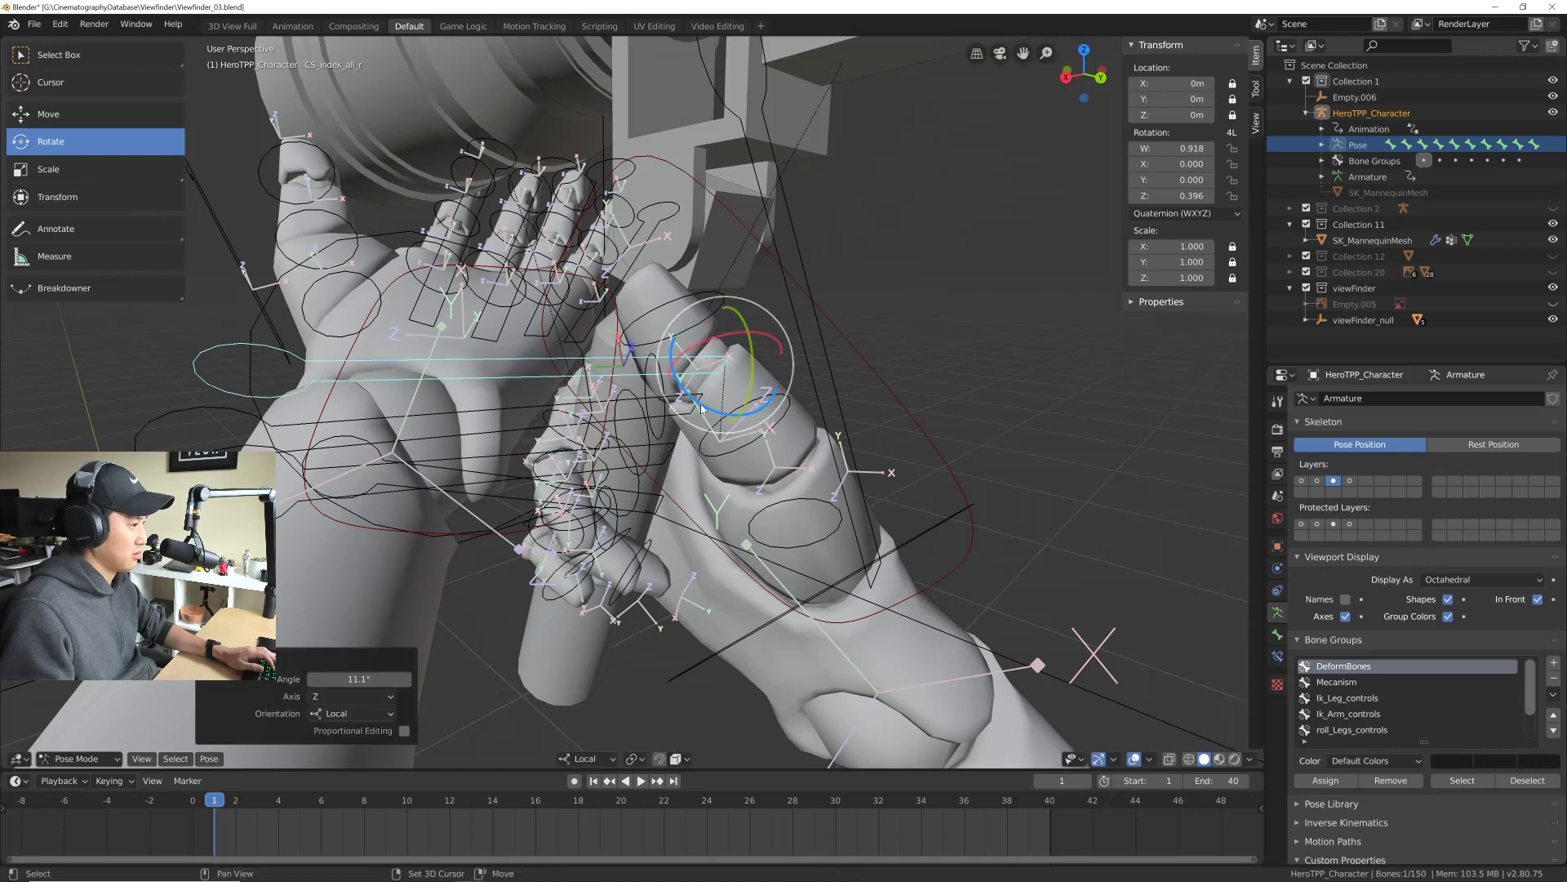
middle_click_drag(714, 416, 678, 403)
mouse_move(658, 381)
left_mouse_down()
mouse_move(651, 402)
mouse_move(670, 413)
mouse_move(653, 404)
left_mouse_up()
middle_click_drag(653, 404, 615, 403)
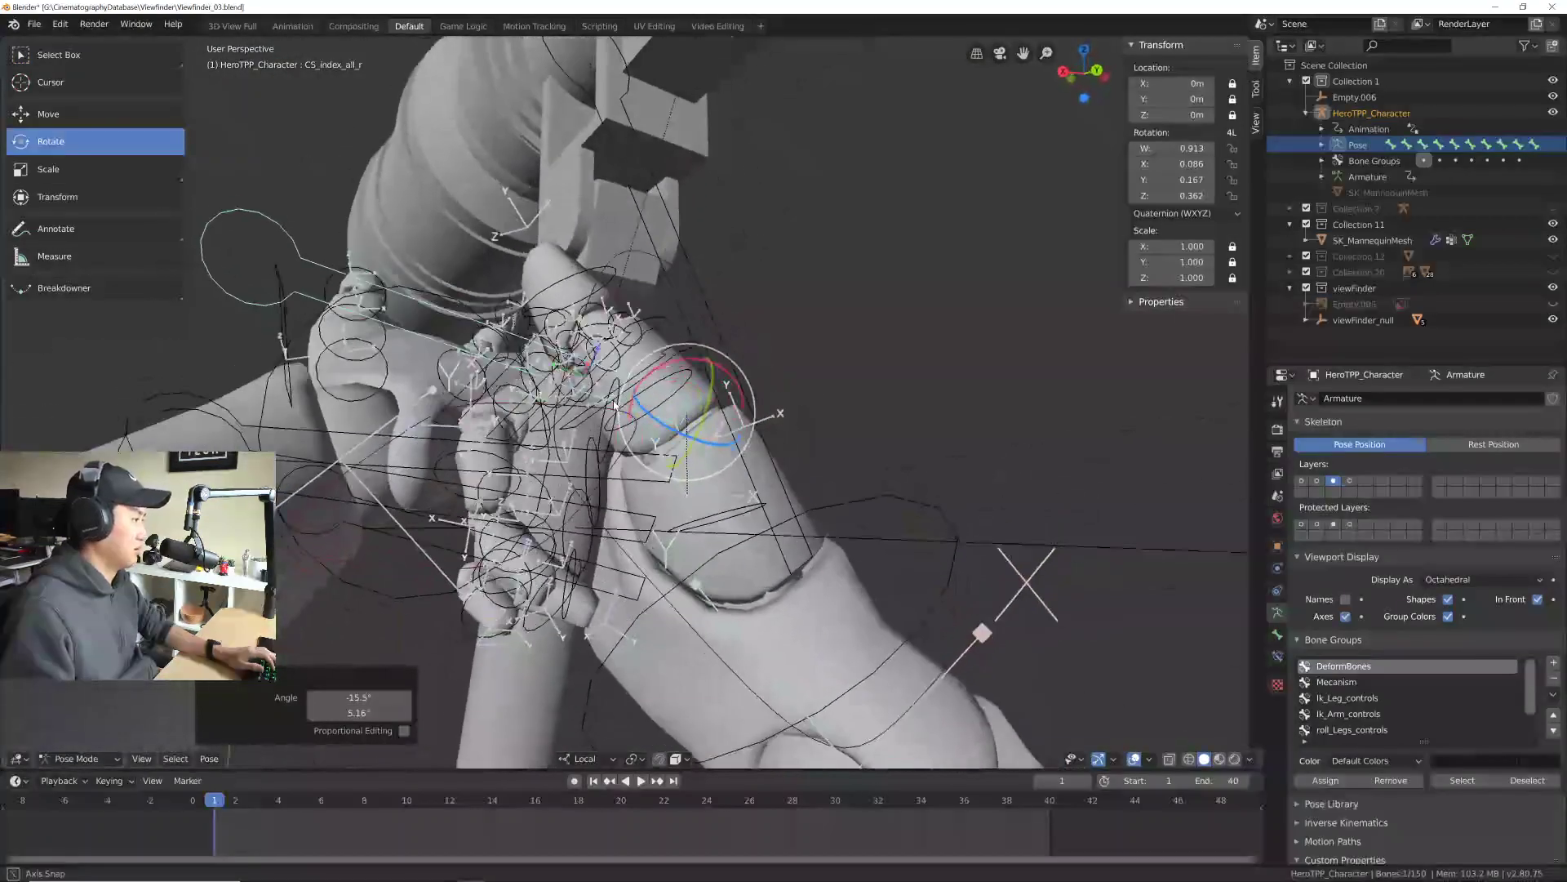
Step: Adjust the right middle finger control's curl with rotations of about -23.2° around local Z and 2.38° around local X
left_click(250, 428)
left_click(608, 449)
middle_click_drag(608, 449, 570, 437)
mouse_move(585, 464)
left_mouse_down()
mouse_move(583, 511)
mouse_move(576, 490)
left_mouse_up()
key("r")
middle_click_drag(576, 490, 494, 454)
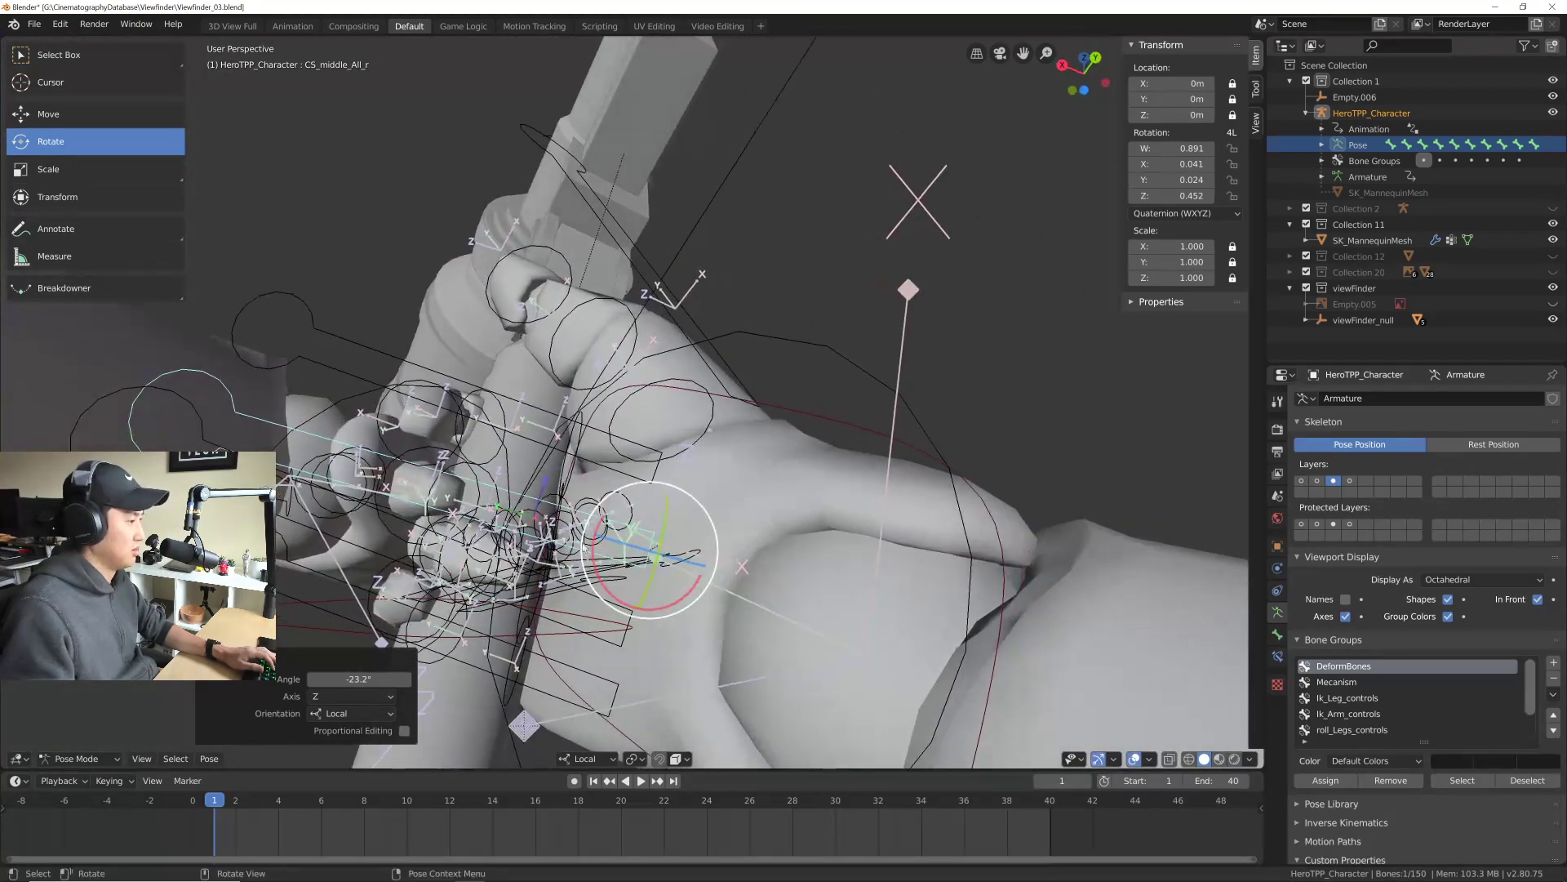
left_click_drag(595, 559, 594, 554)
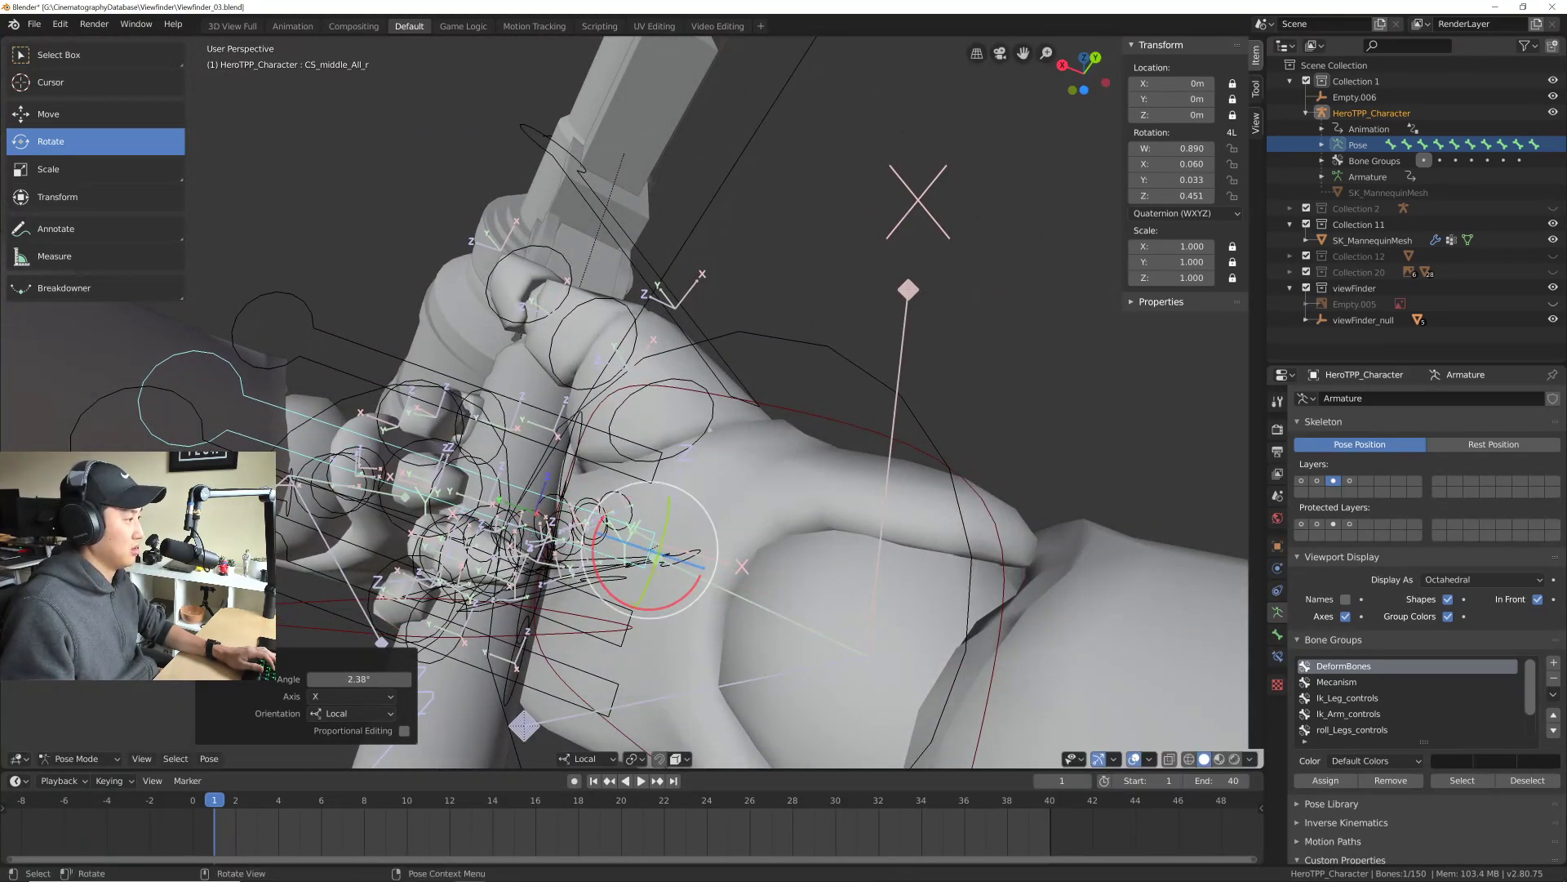
Step: Rotate the right ring finger control about -6.2° around local Z and save the file
left_click(614, 605)
middle_click_drag(603, 529, 614, 488)
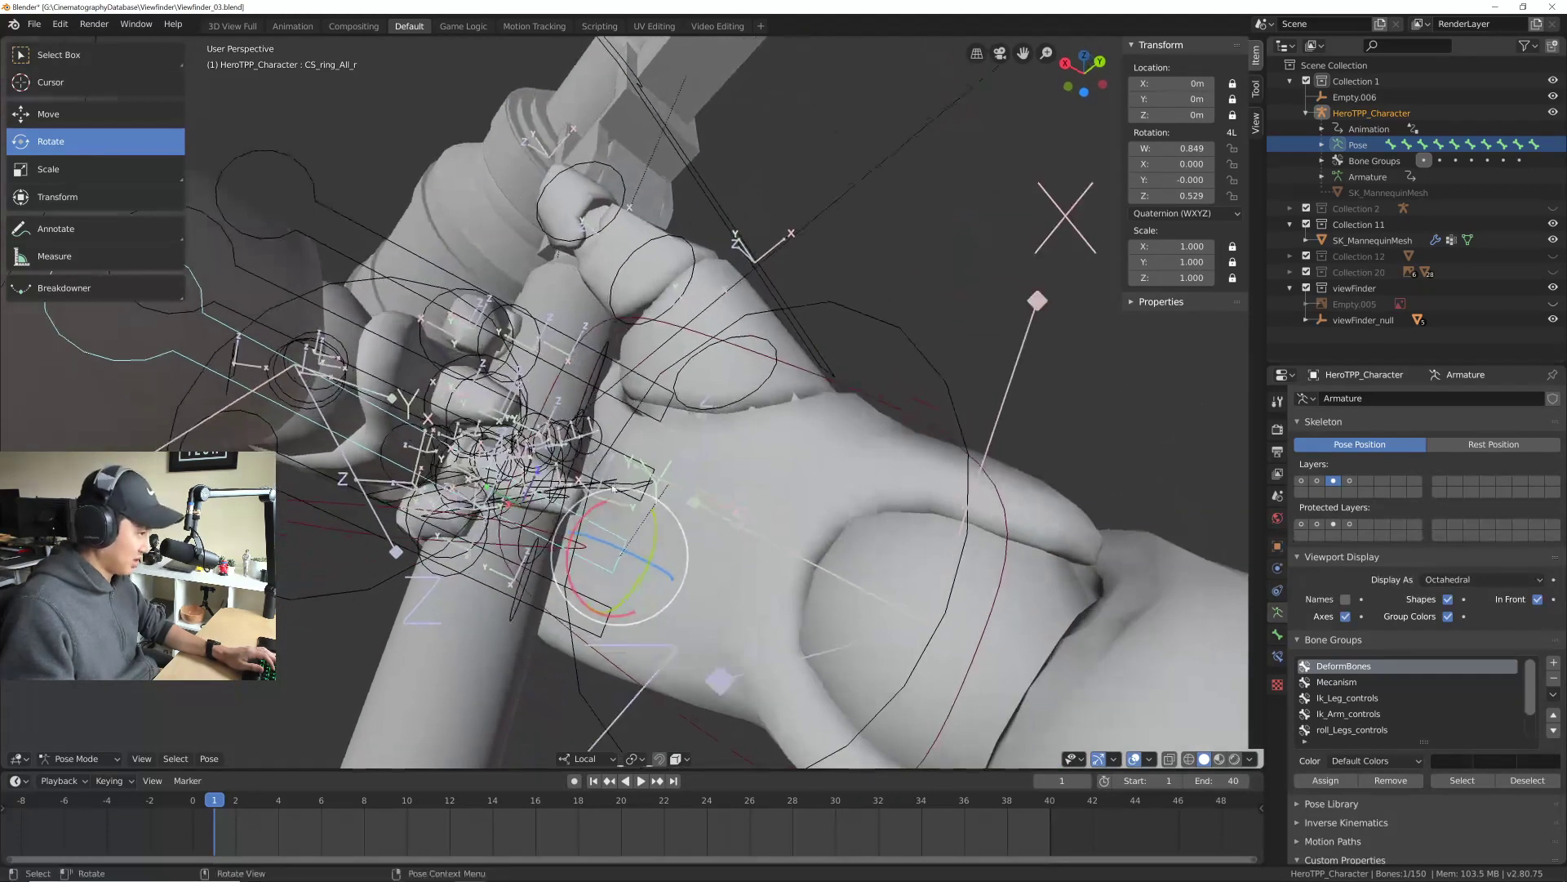
left_click_drag(622, 552, 618, 547)
middle_click_drag(676, 523, 757, 478)
scroll(674, 441, "down", 5)
scroll(682, 398, "up", 2)
scroll(739, 436, "up", 2)
key("ctrl+s")
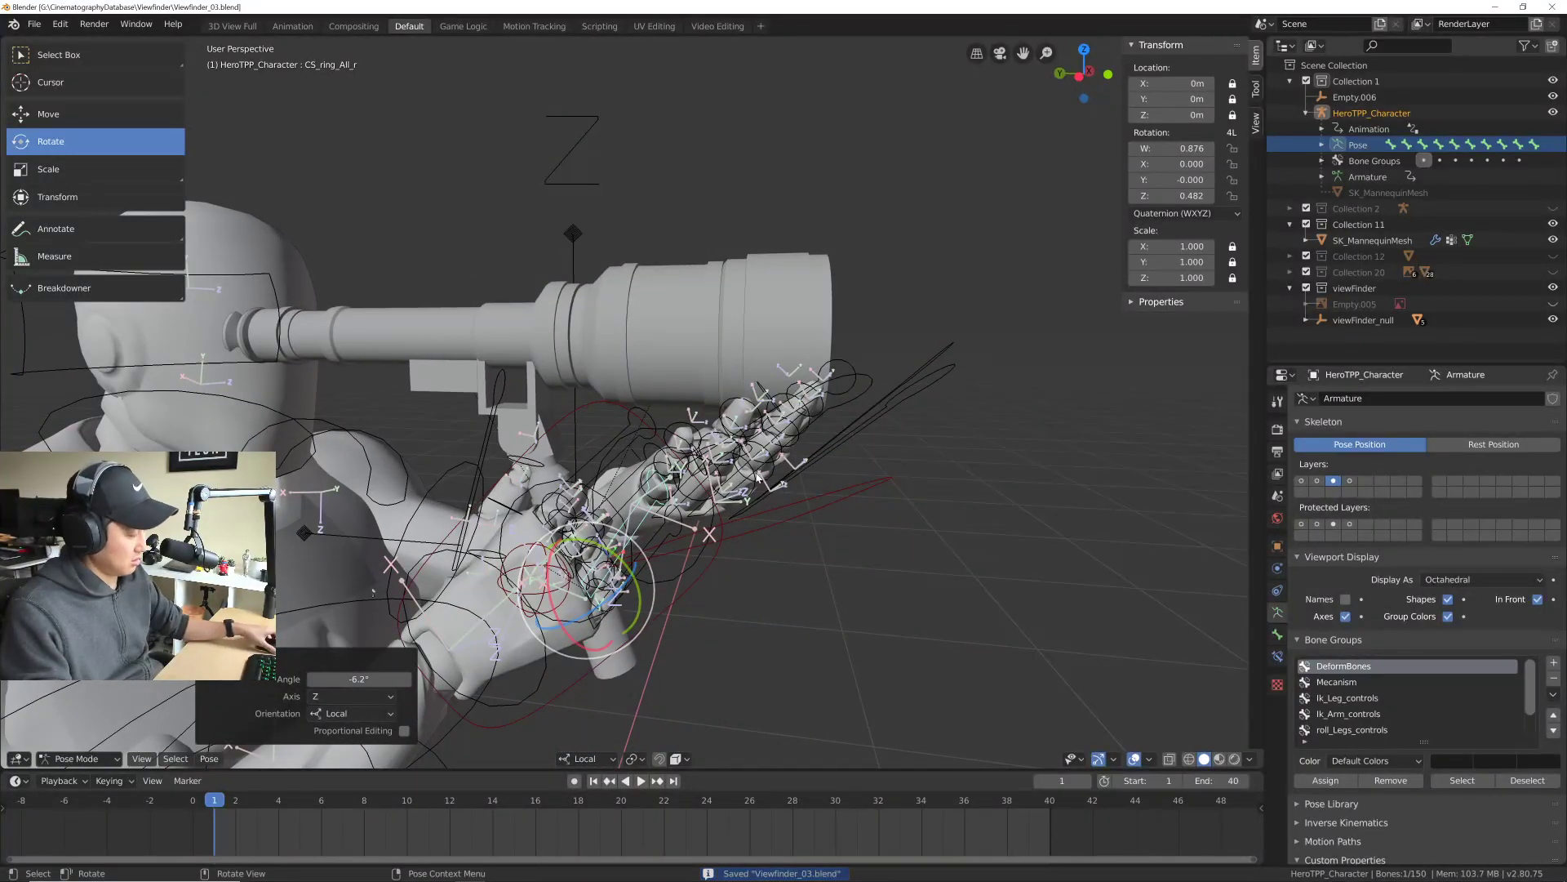
Step: Rotate the left index finger control about -5.59° around its local X axis
middle_click_drag(812, 465, 704, 506)
left_click(819, 443)
left_click_drag(677, 516, 718, 490)
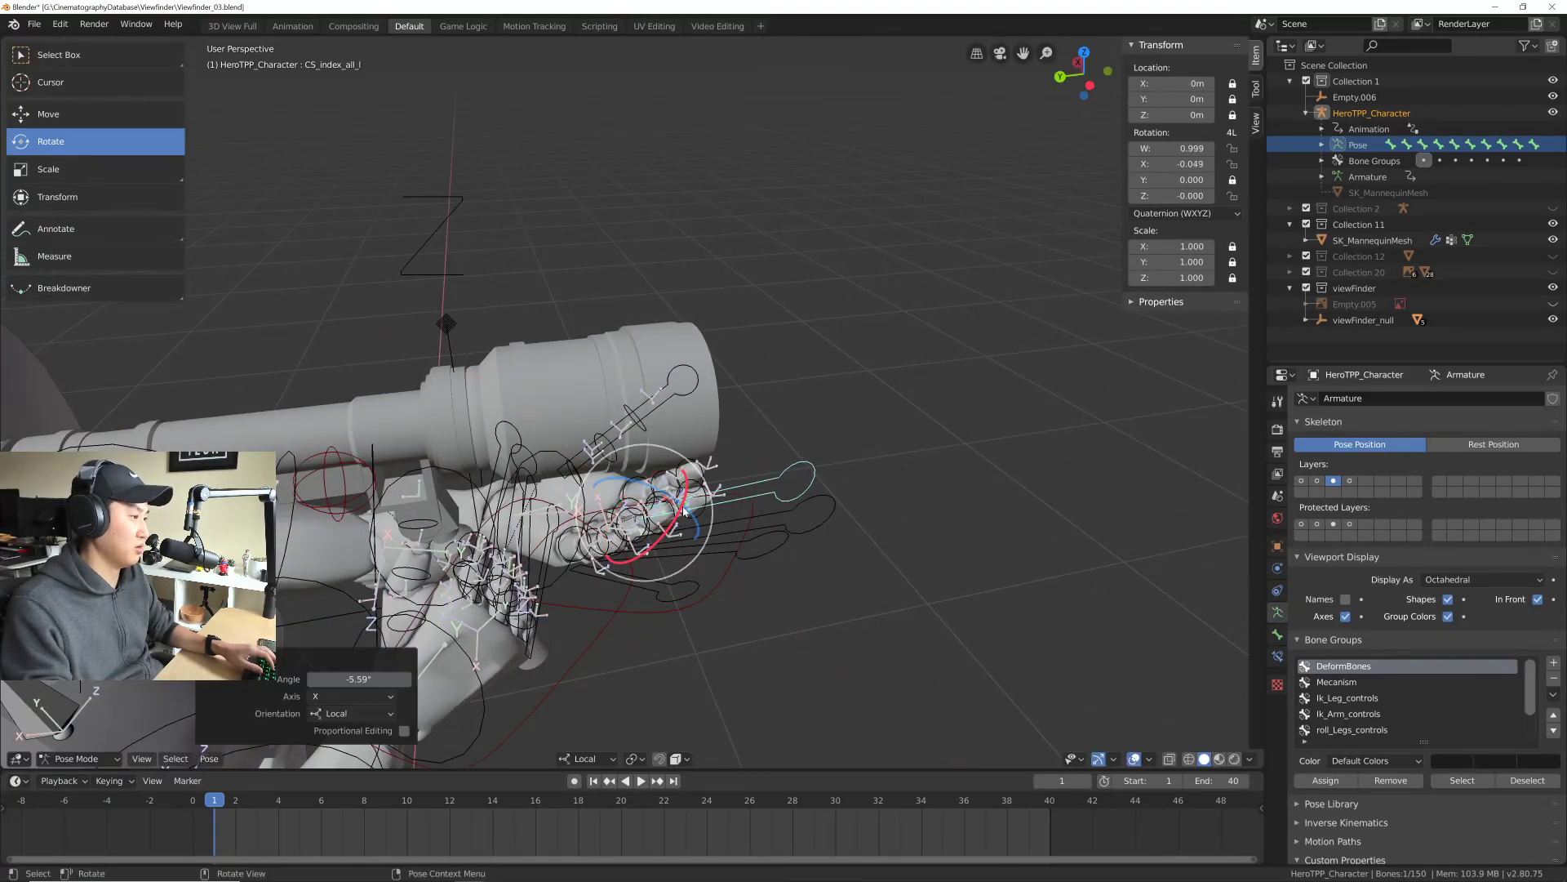
Step: Rotate the left middle finger control, including about -2.65° in the view plane, and save the file
middle_click_drag(719, 490, 783, 429)
left_click(645, 523)
key("r")
key("x")
key("x")
left_click(653, 518)
scroll(744, 487, "down", 4)
key("r")
left_click(739, 490)
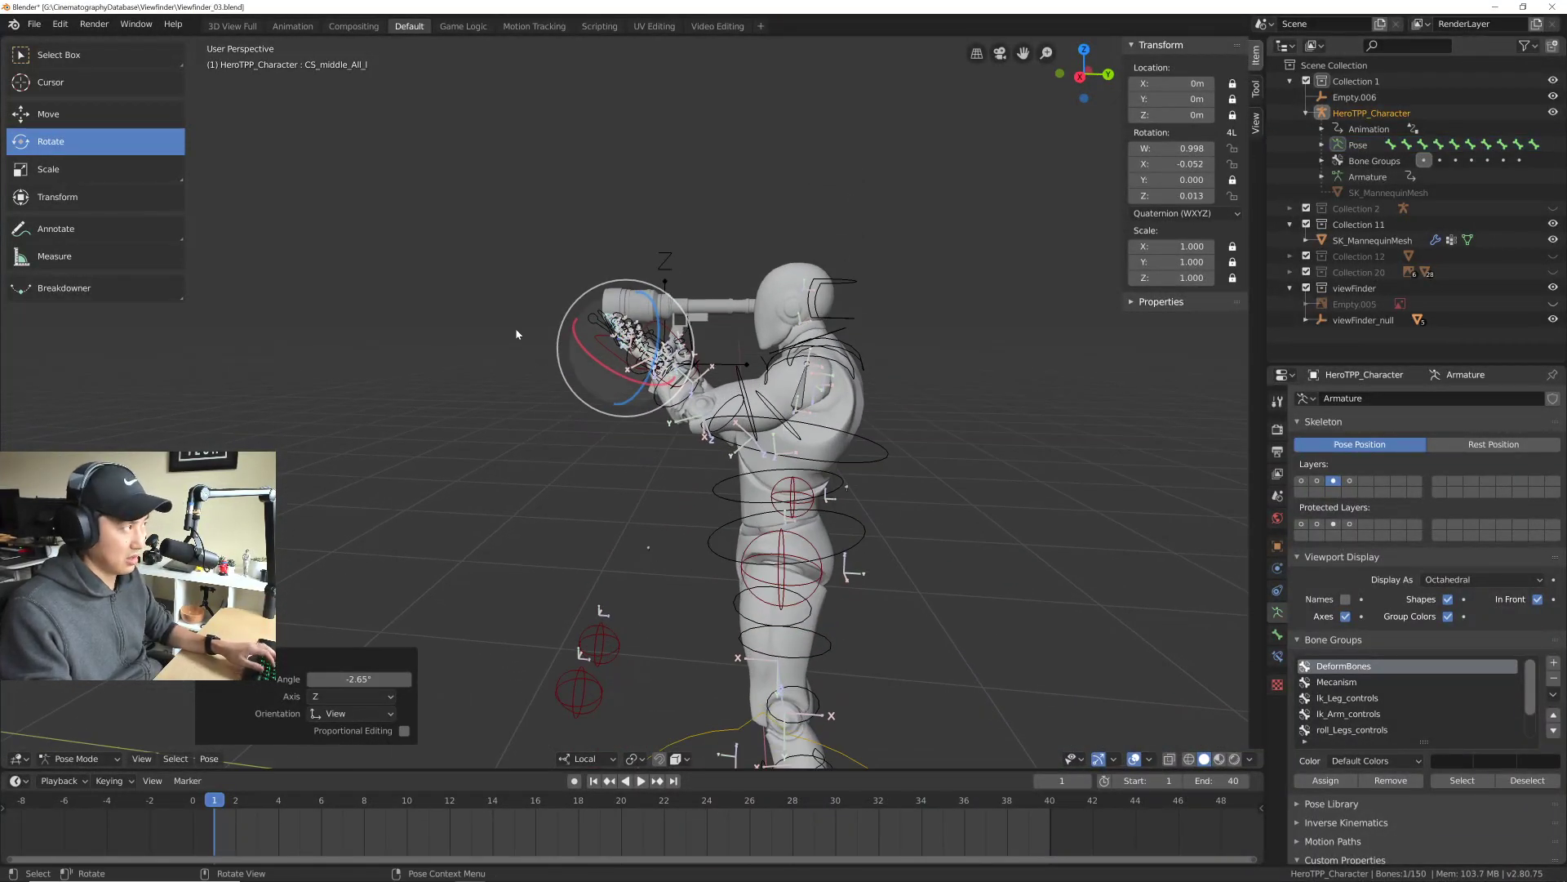
key("w")
middle_click_drag(396, 361, 584, 402)
key("ctrl+s")
scroll(604, 412, "down", 3)
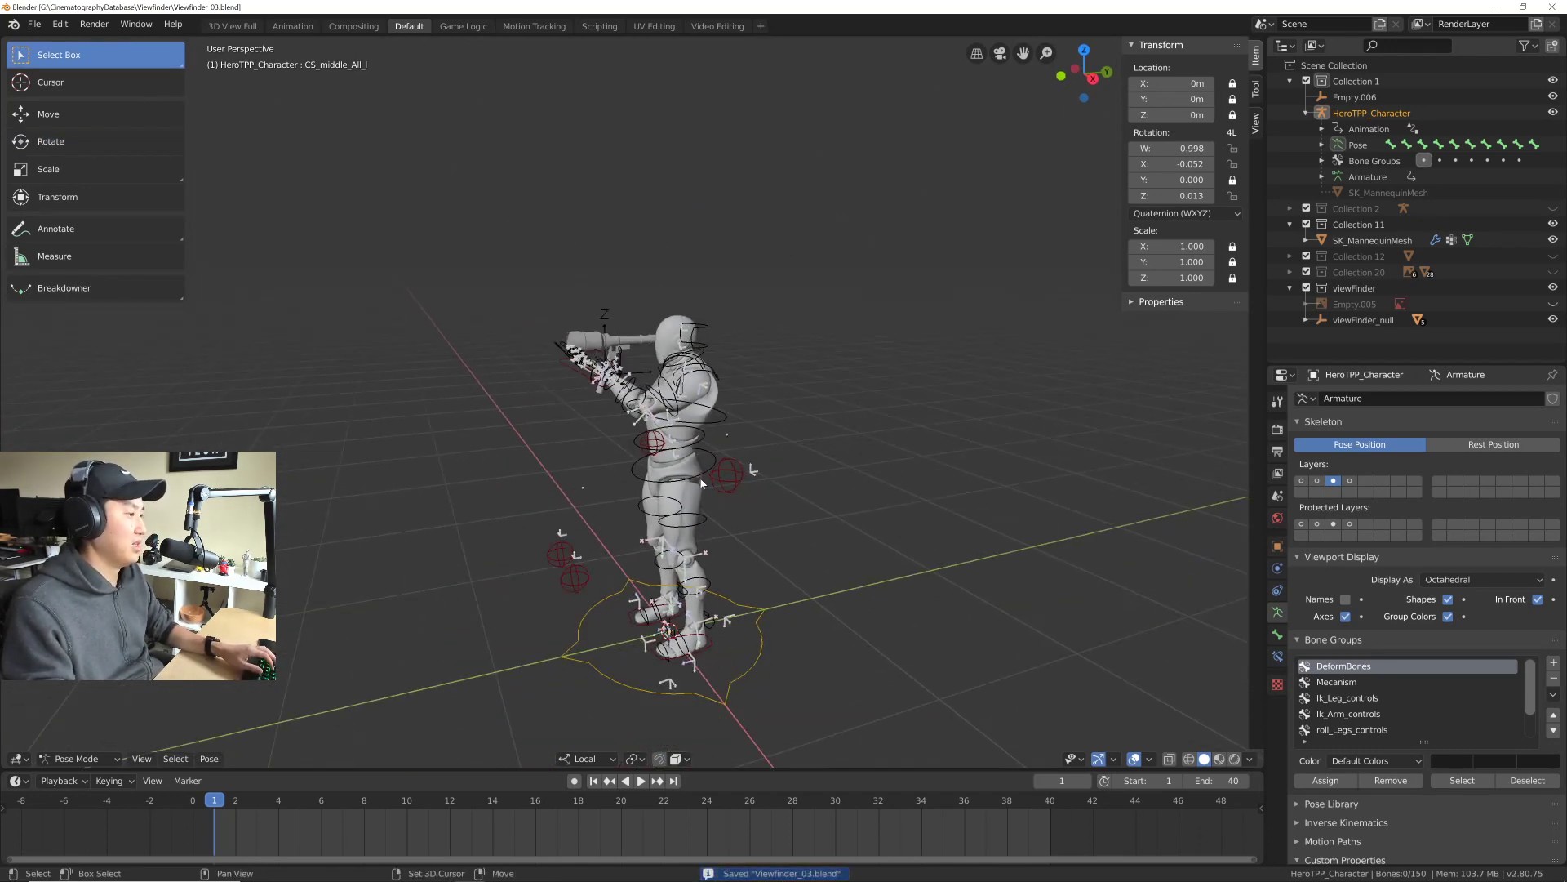
Step: Keyframe the location, rotation and scale of all the rig's control bones at frame 30 and save the file
key("q")
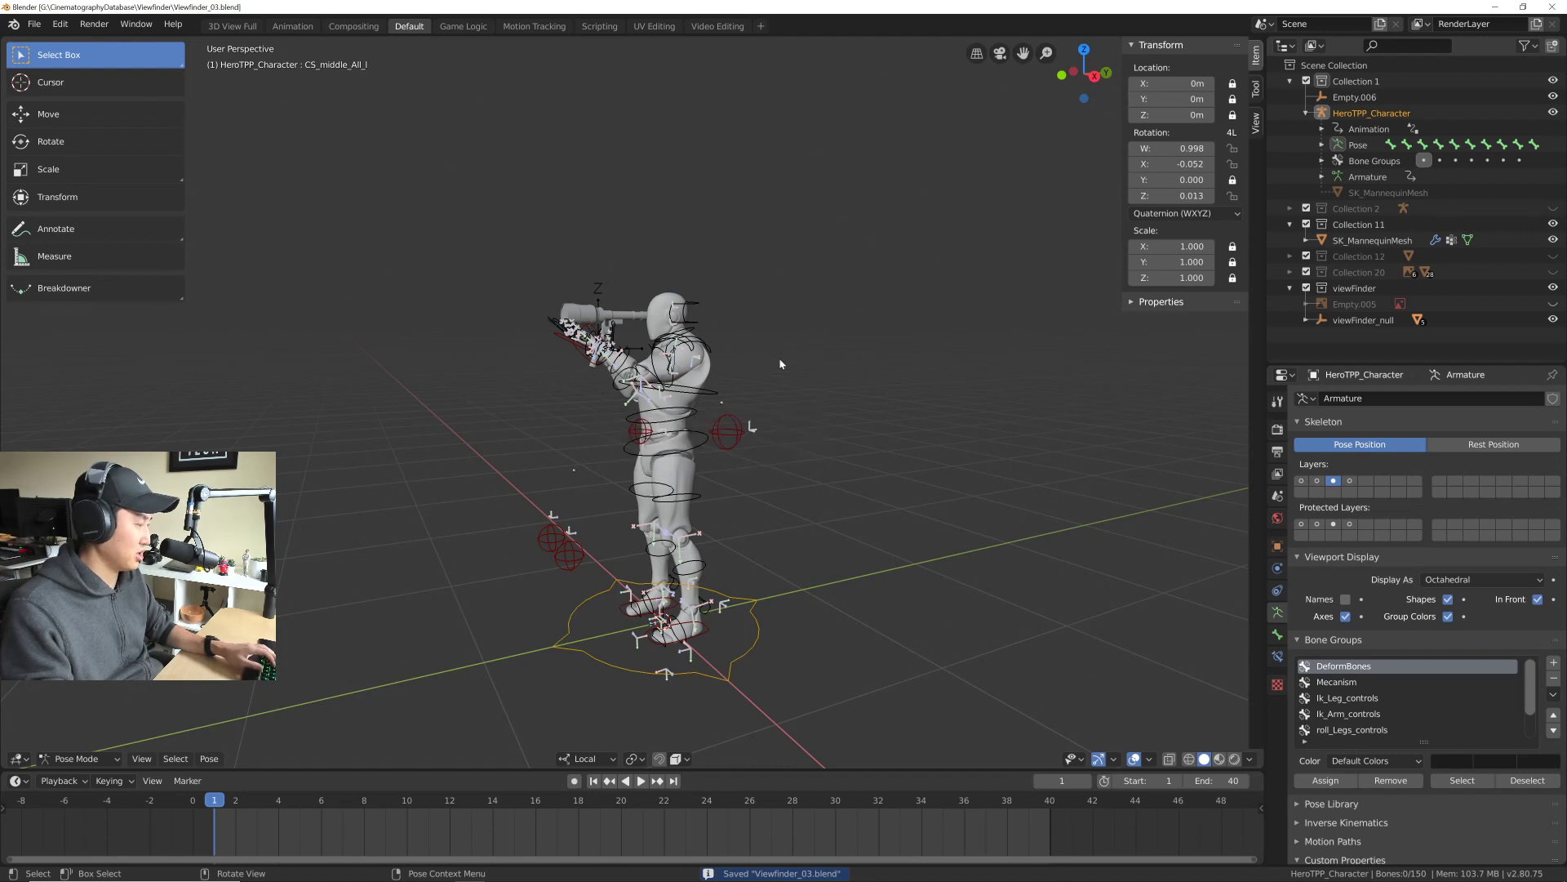
key("a")
scroll(788, 457, "up", 3)
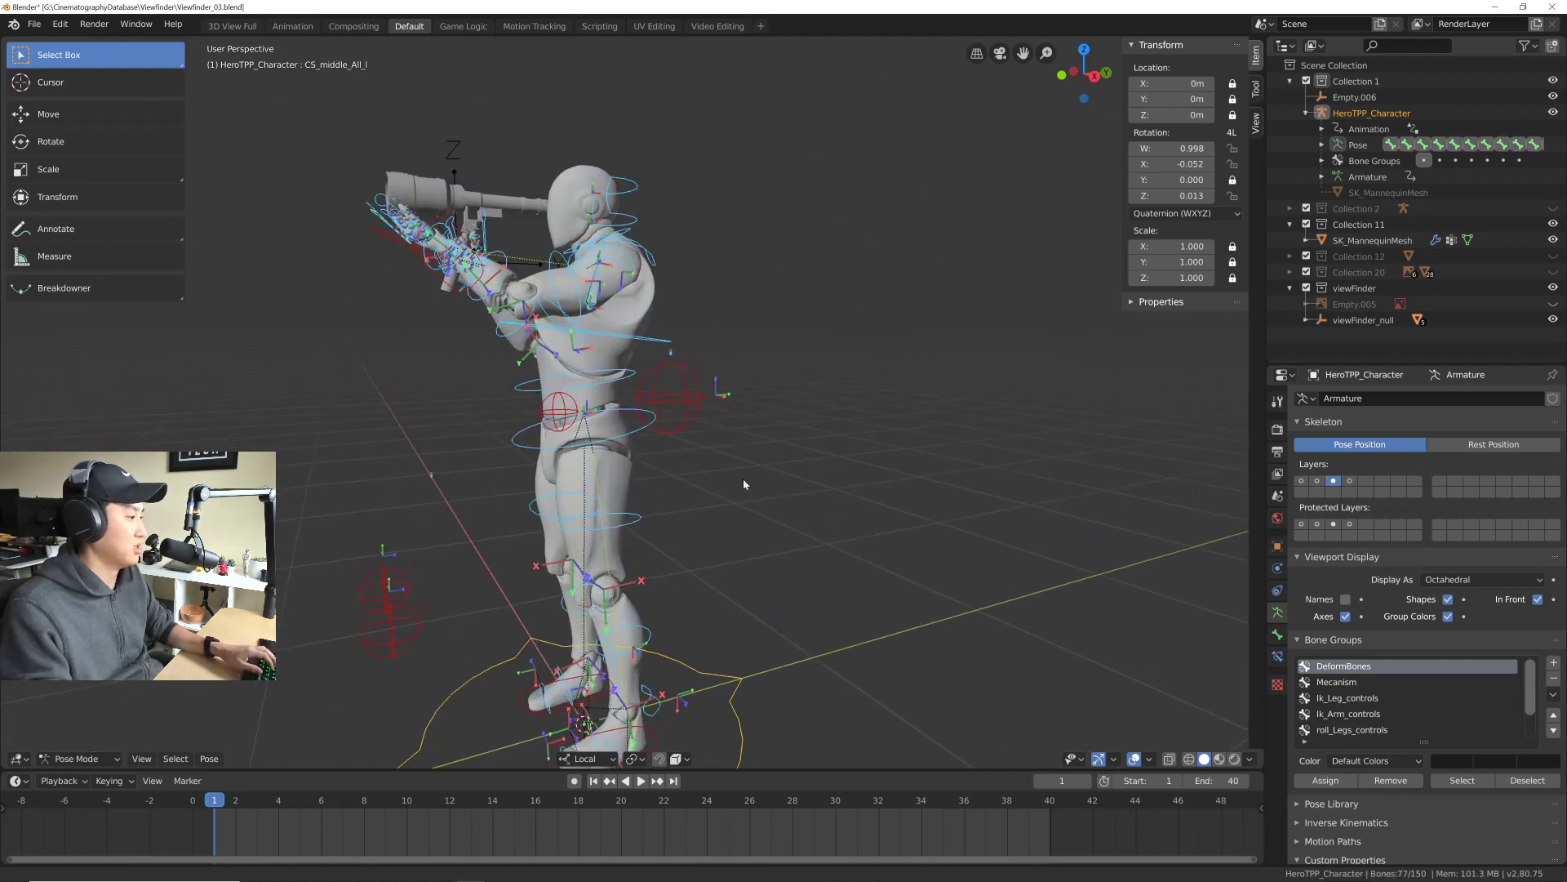
middle_click_drag(743, 478, 736, 468)
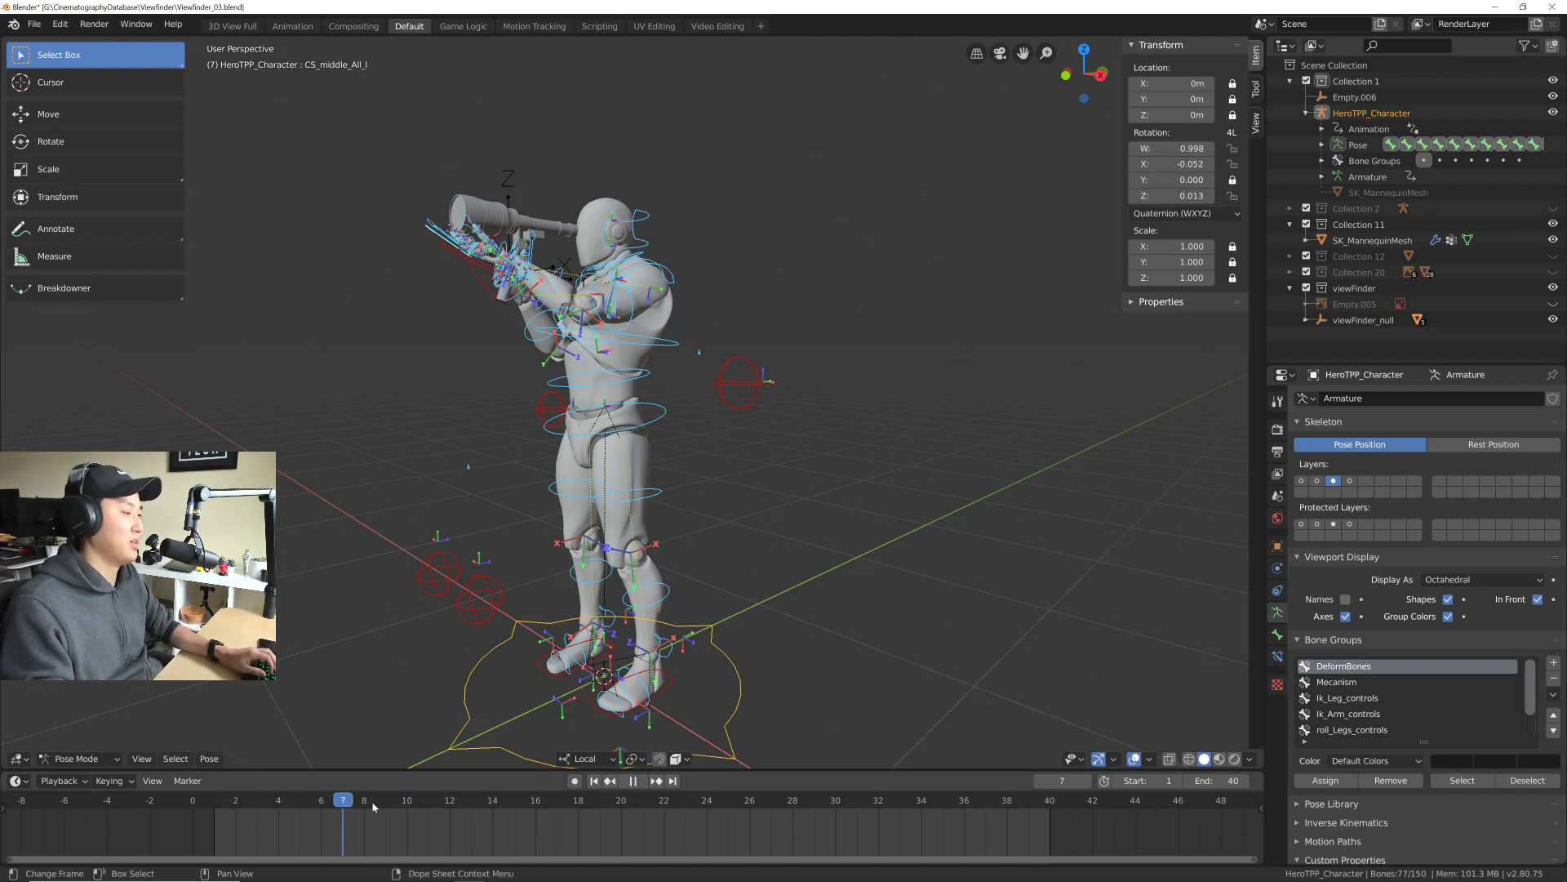
key("space")
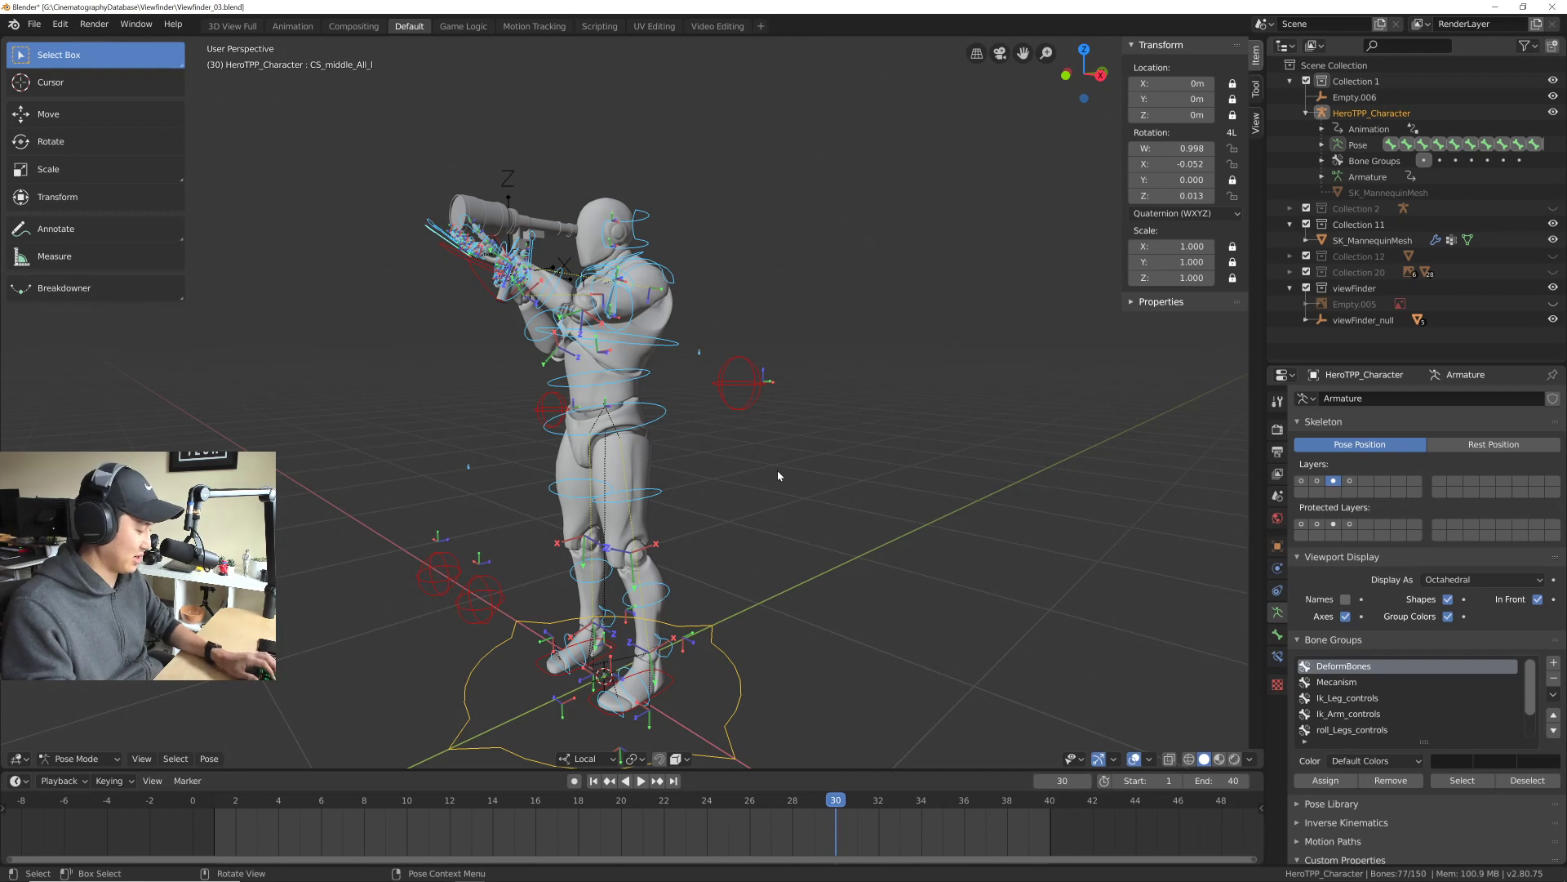
key("i")
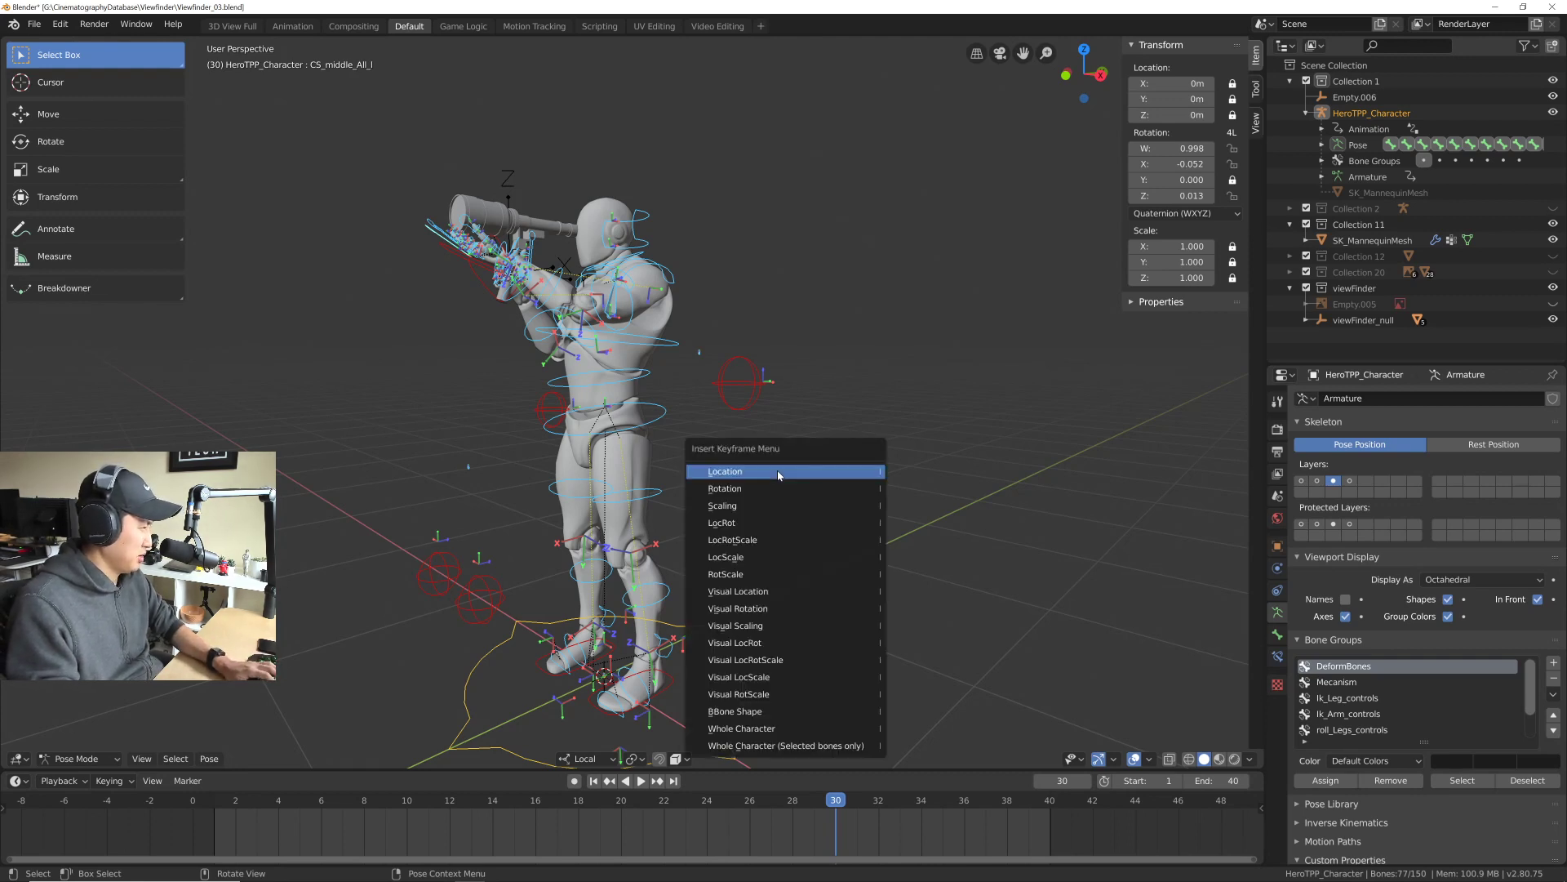
left_click(777, 542)
middle_click_drag(603, 511, 766, 414)
key("ctrl+s")
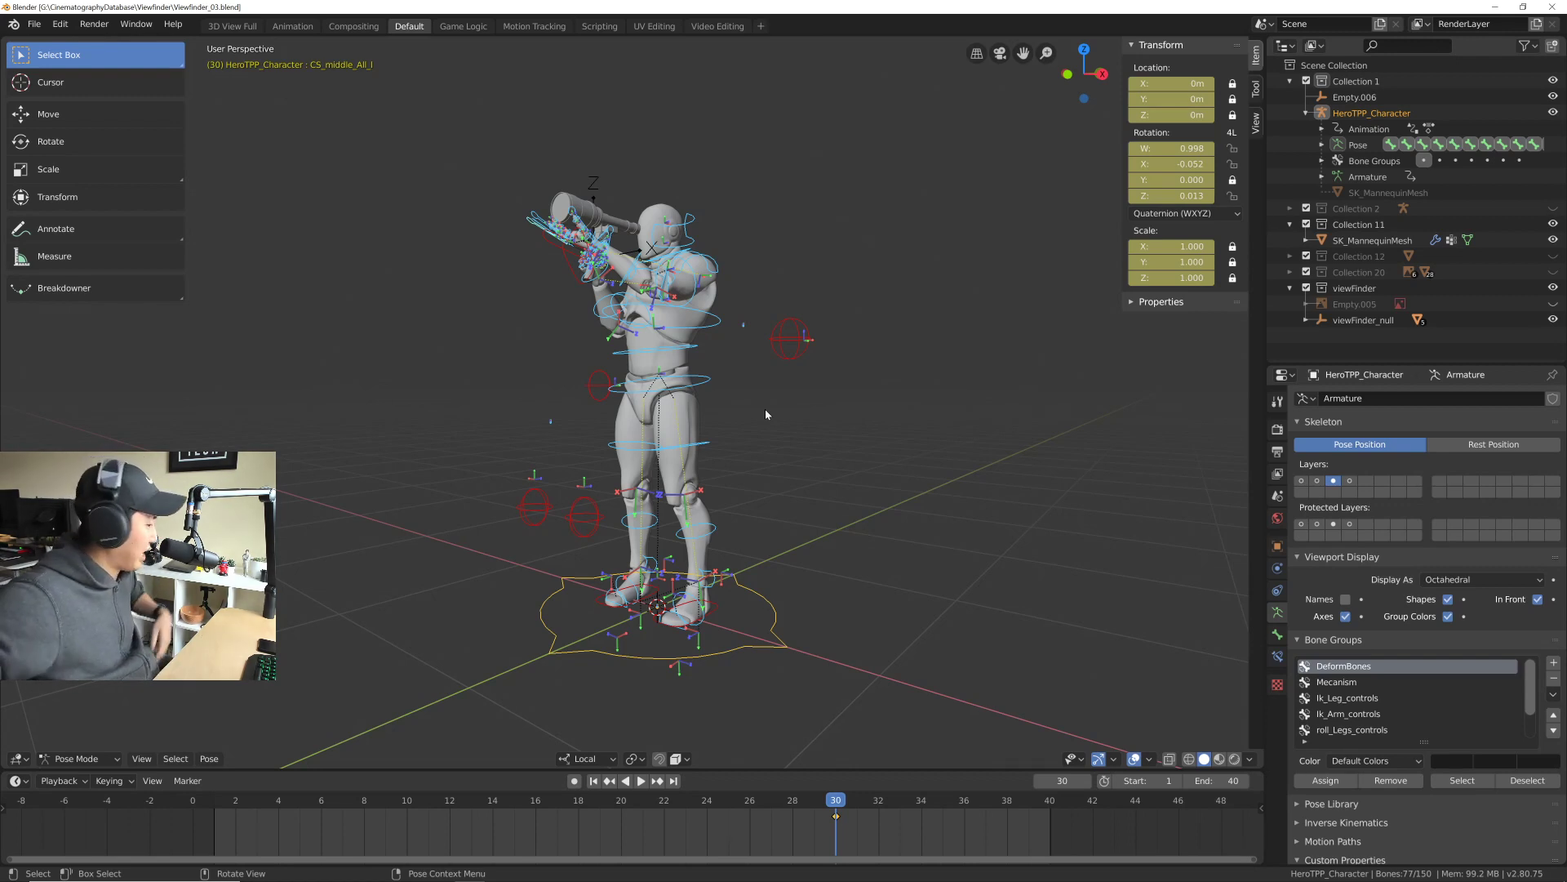
left_click(626, 780)
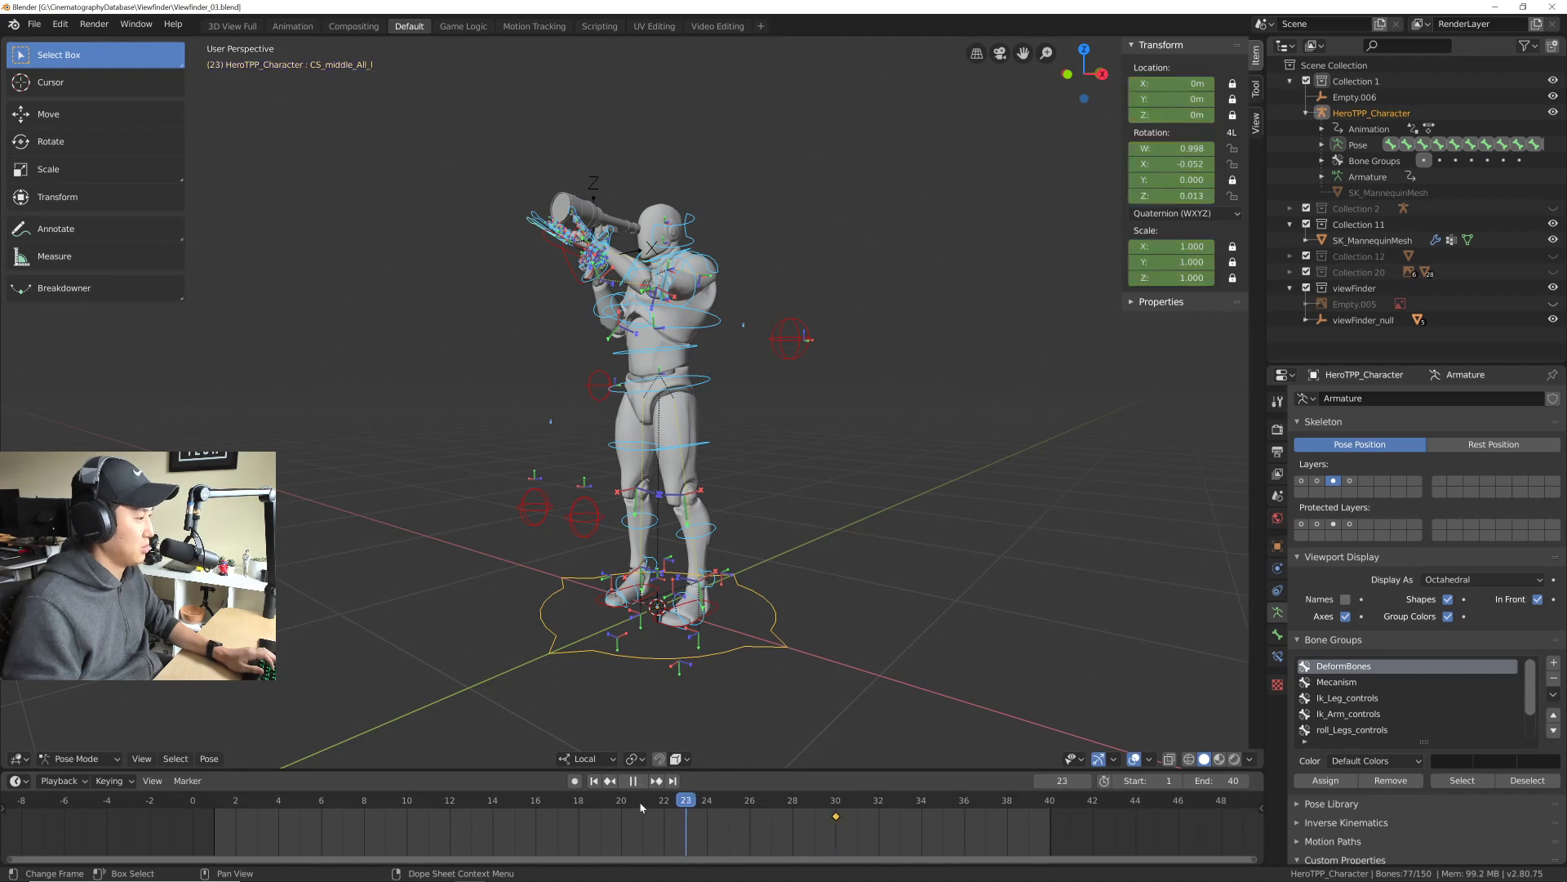
key("Escape")
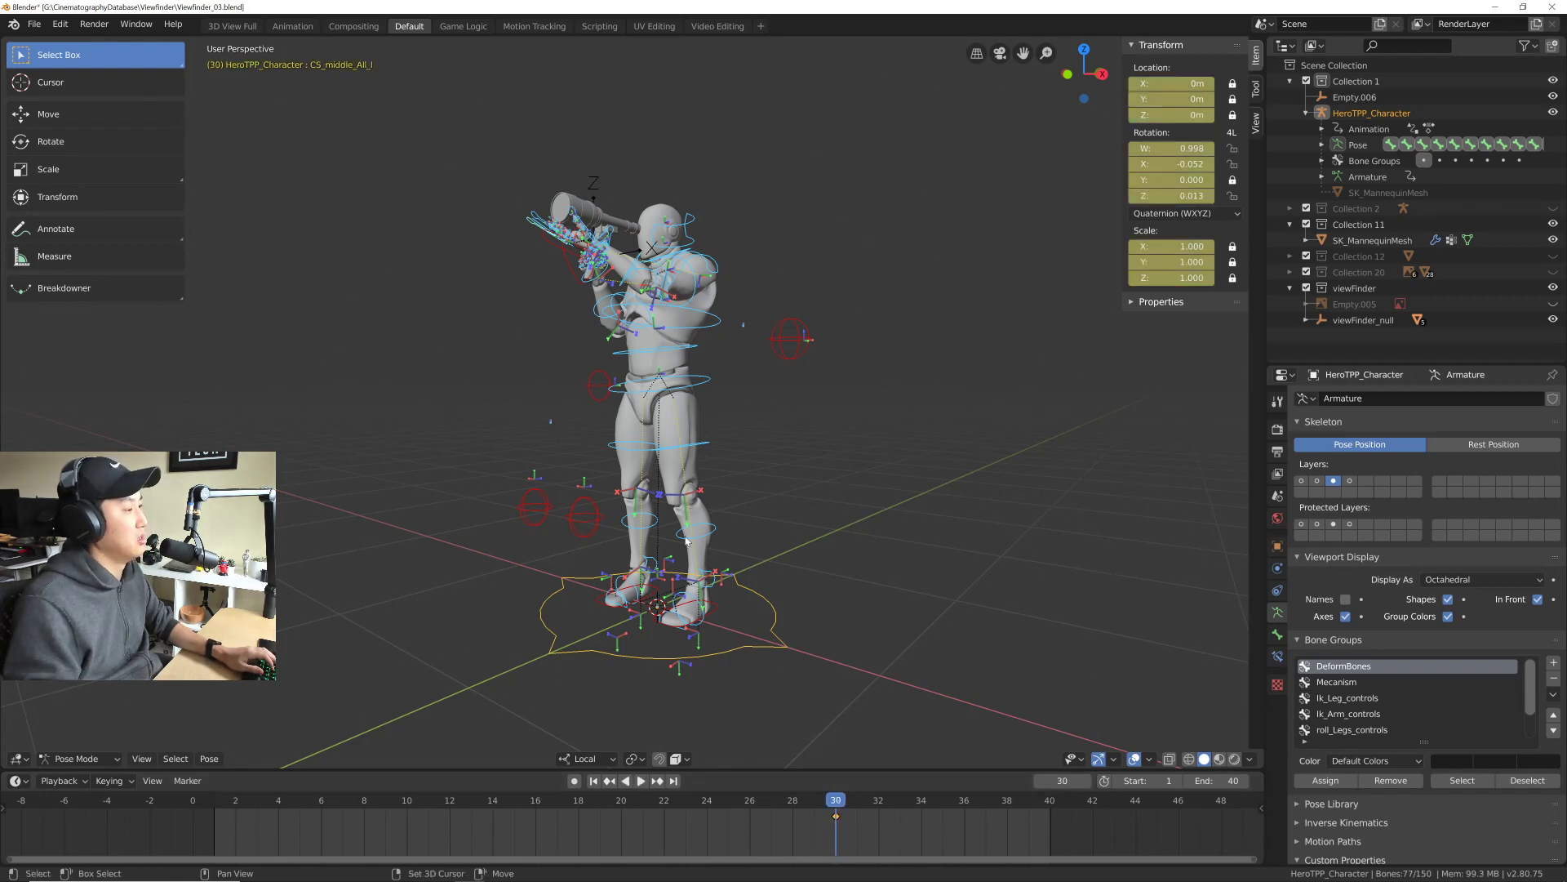
Step: Collapse Collection 1 in the outliner and hide it to leave only the mannequin mesh and viewfinder displayed
scroll(735, 408, "up", 5)
middle_click_drag(1021, 261, 800, 326)
left_click(1307, 113)
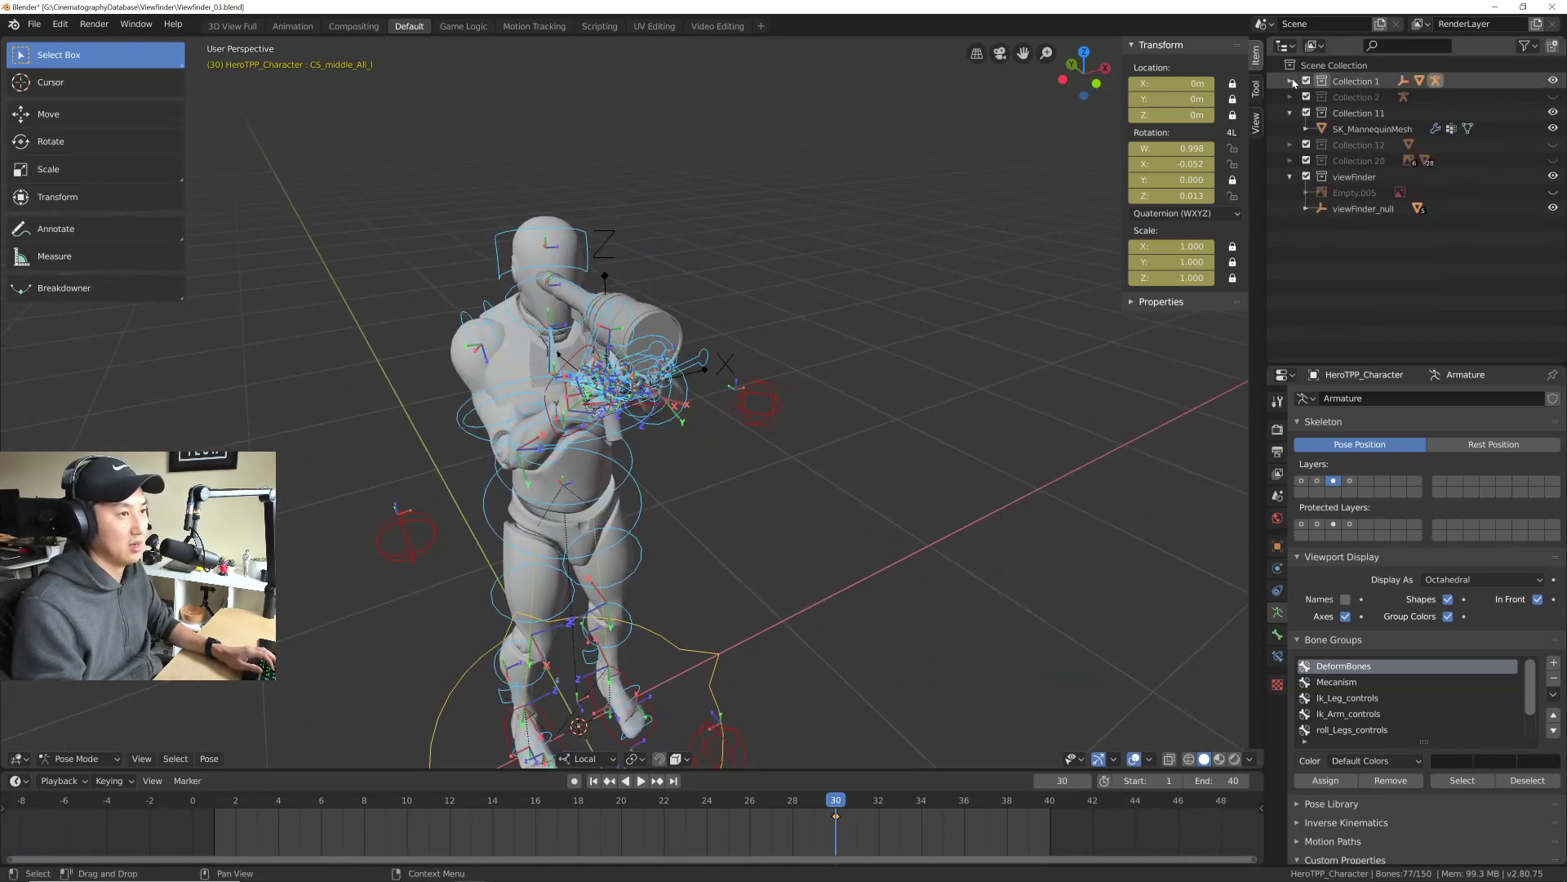
left_click(1290, 81)
key("KP_Decimal")
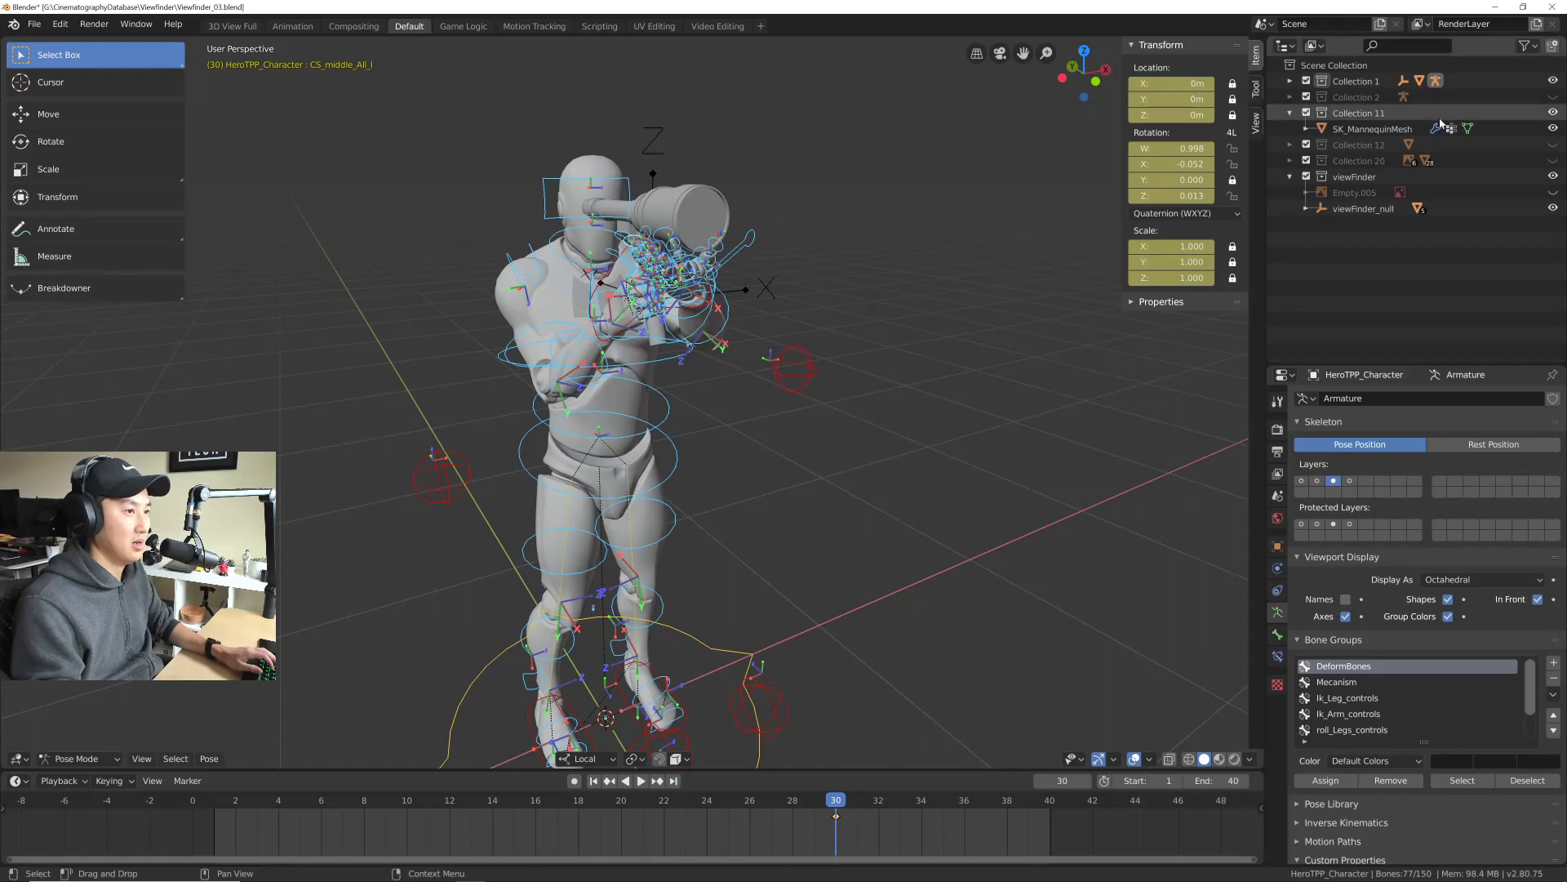
left_click(1554, 80)
Step: Examine the mannequin's pose with the viewfinder from several angles, saving the file along the way
middle_click_drag(931, 378, 713, 369)
scroll(671, 290, "up", 4)
scroll(637, 297, "down", 2)
scroll(629, 282, "down", 3)
scroll(618, 261, "up", 1)
scroll(604, 364, "up", 3)
key("ctrl+s")
middle_click_drag(703, 441, 657, 396)
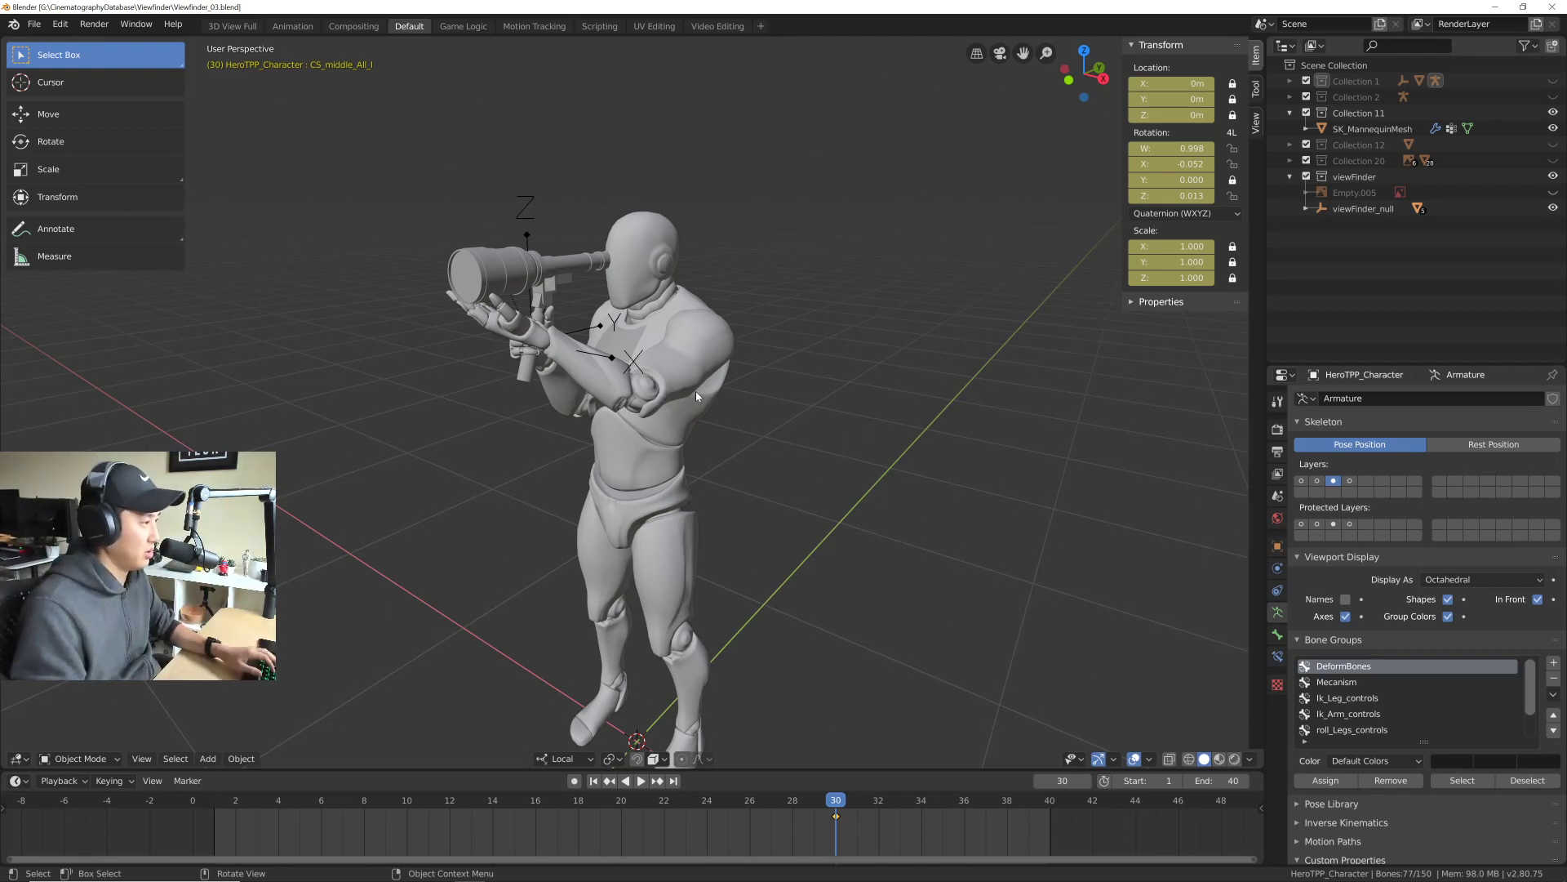
middle_click_drag(695, 391, 670, 340, "shift")
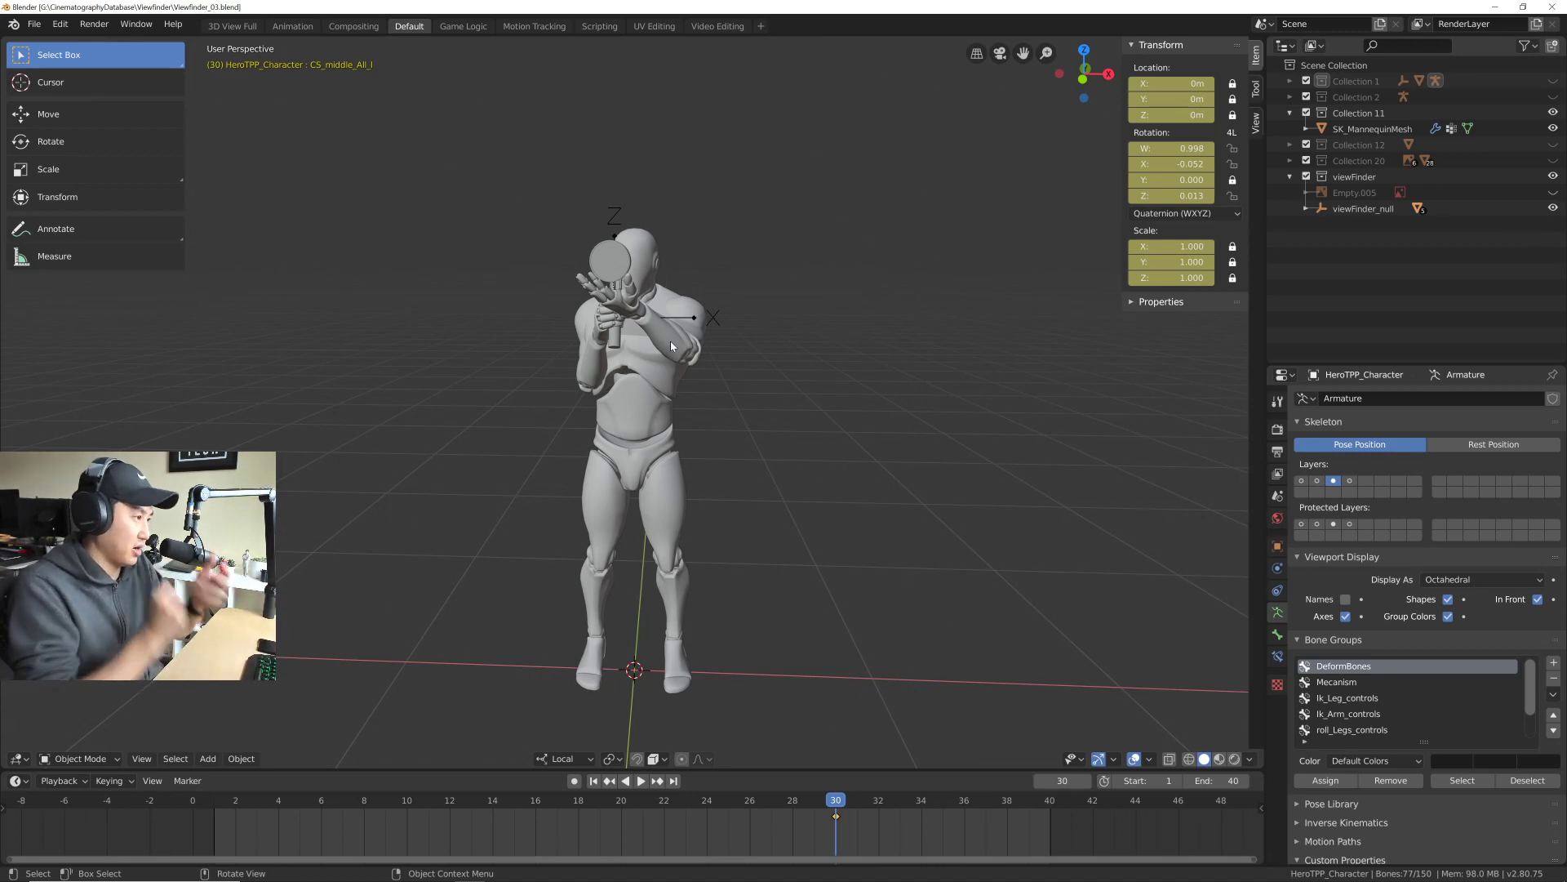
middle_click_drag(670, 340, 681, 371)
scroll(681, 370, "up", 4)
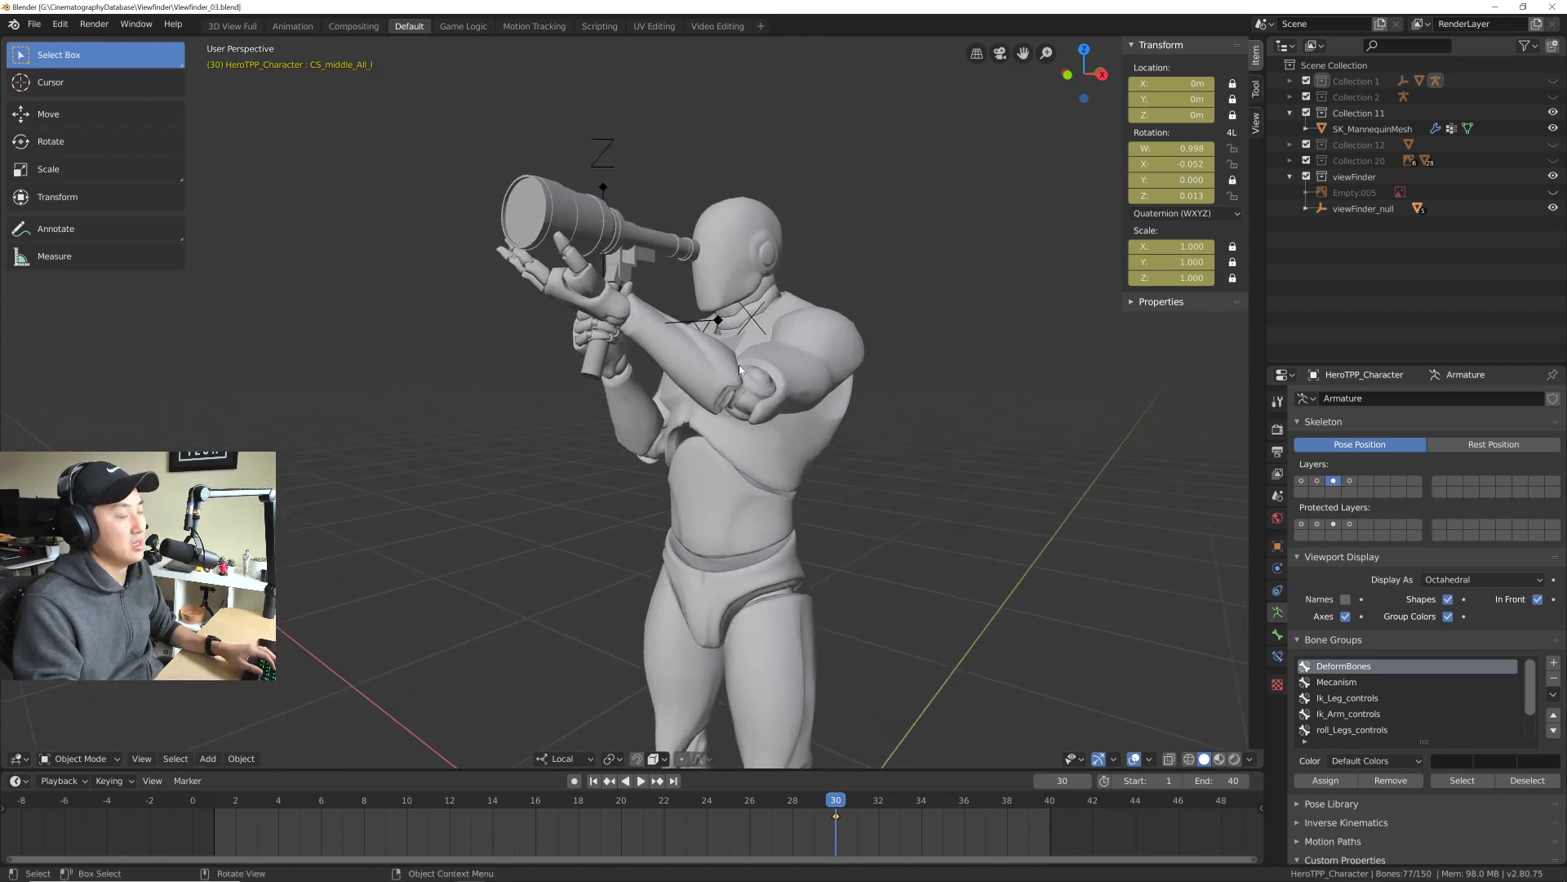
scroll(740, 370, "down", 3)
middle_click_drag(780, 403, 732, 383)
key("ctrl+s")
key("KP_Decimal")
Step: Save the scene as a new version named Viewfinder_04.blend in the Viewfinder folder
left_click(34, 24)
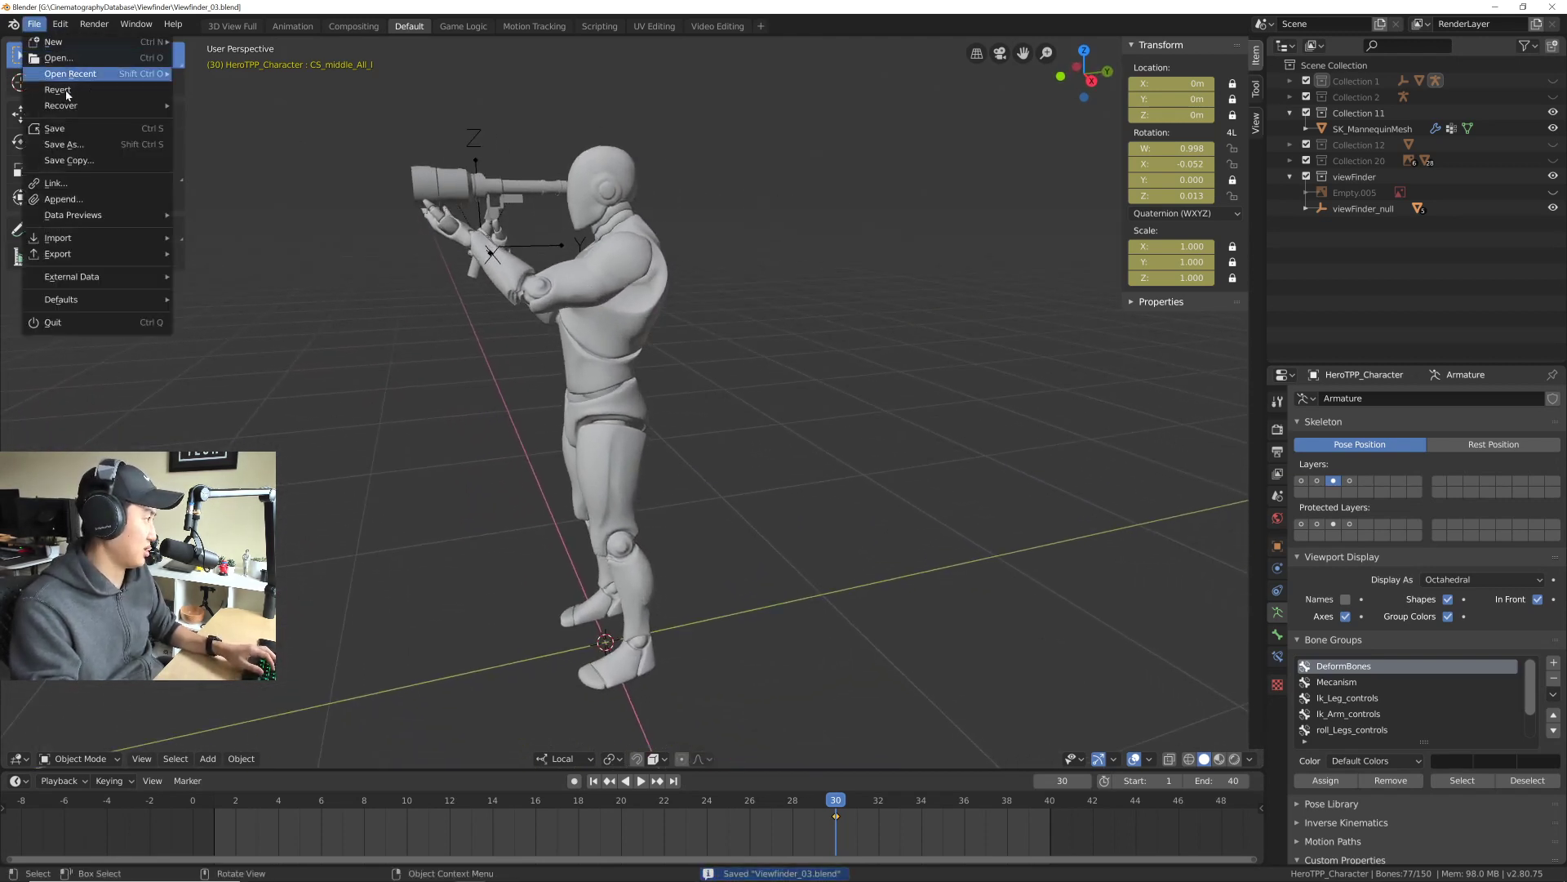
left_click(98, 144)
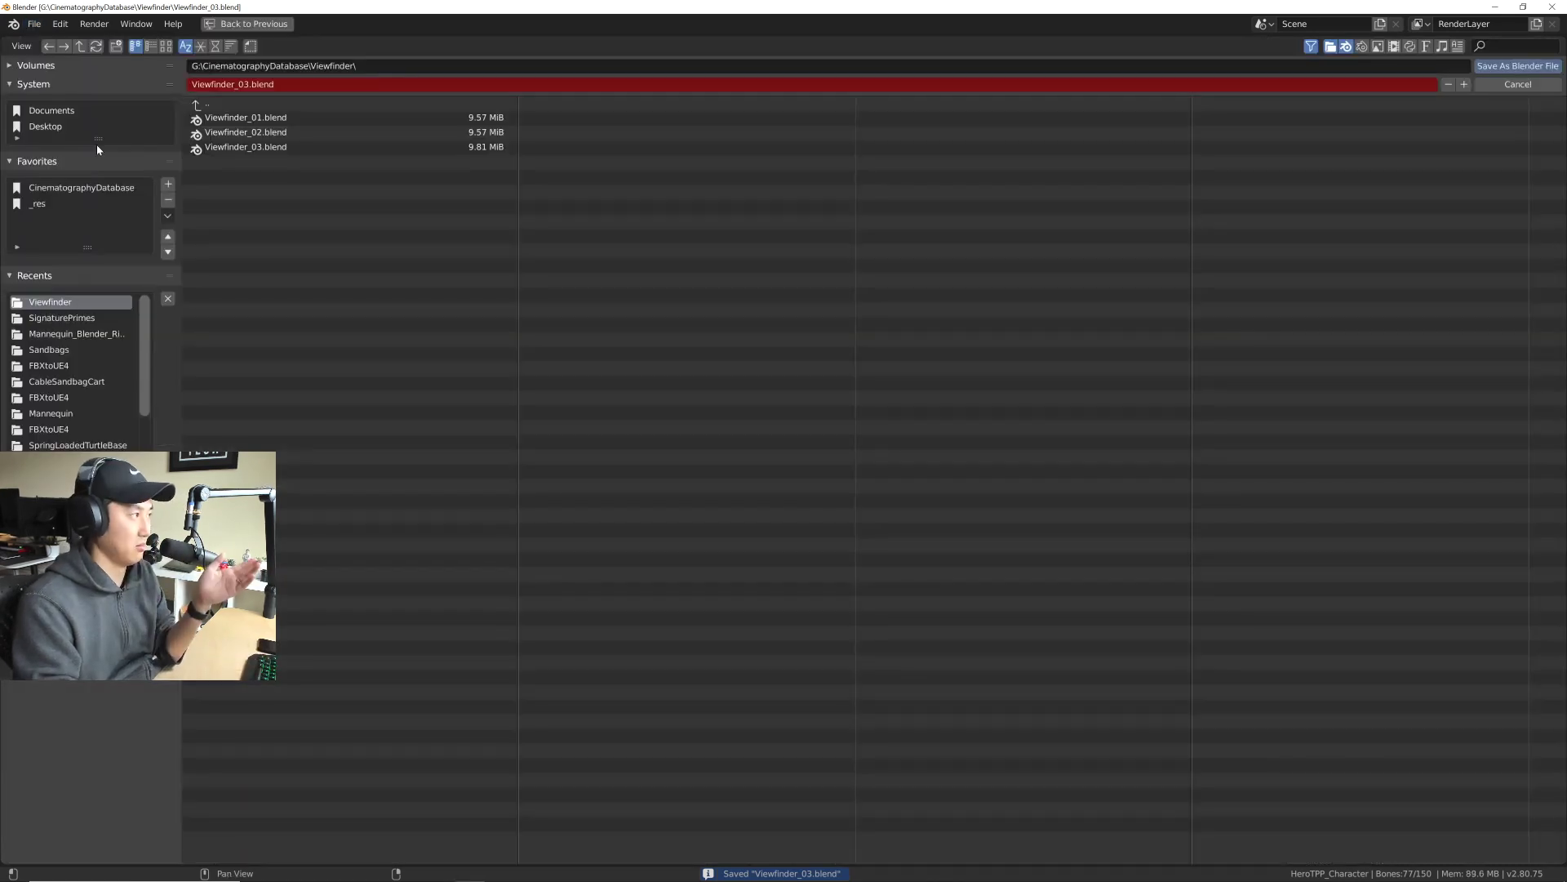
left_click(258, 152)
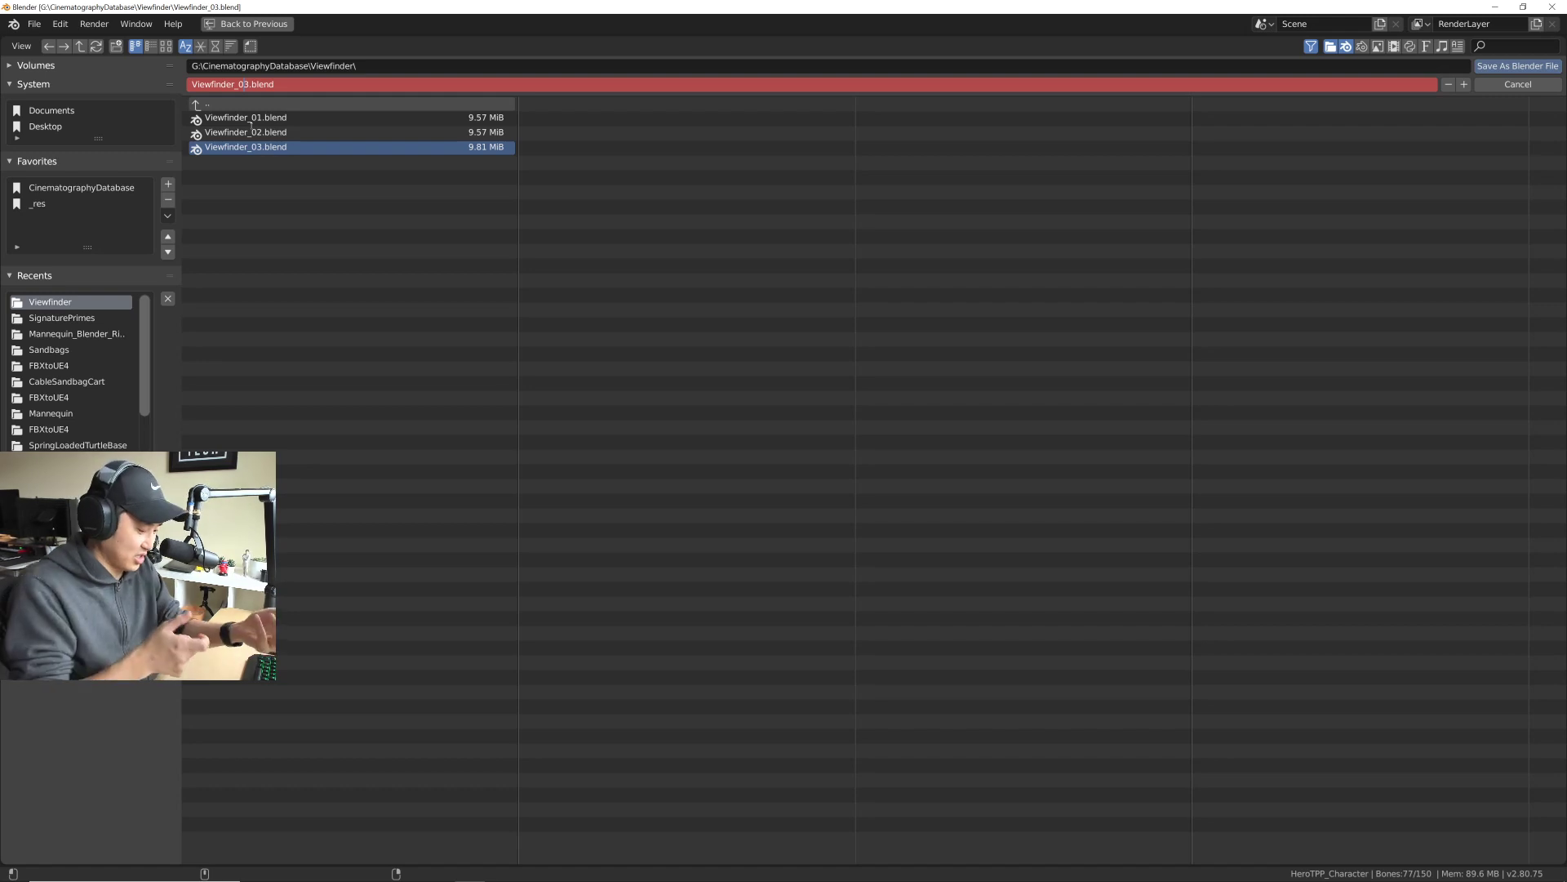
key("Delete")
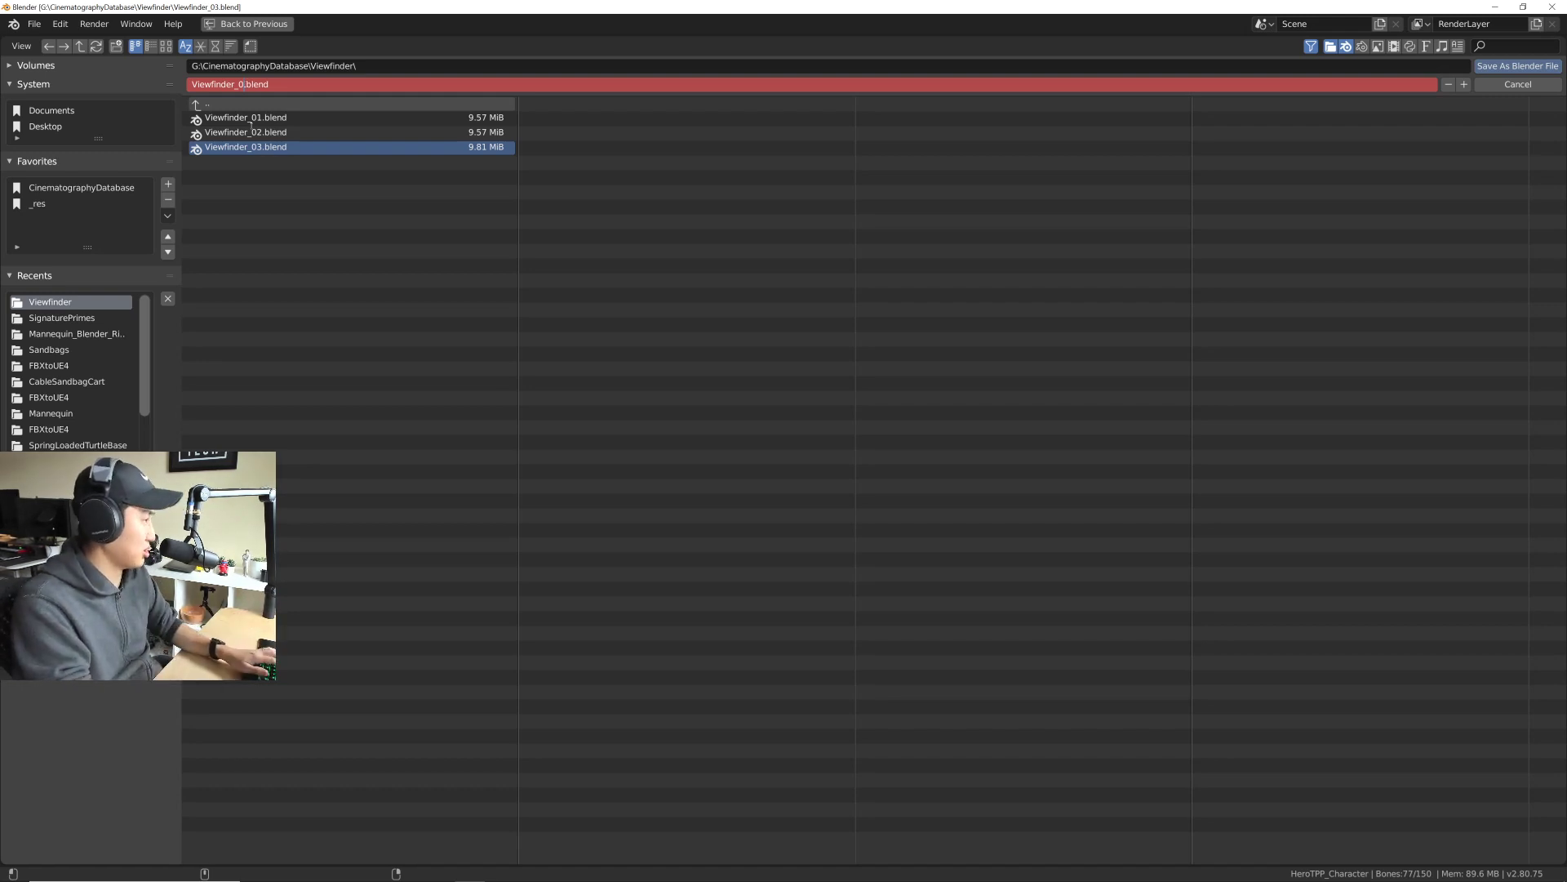
type("4")
key("Return")
left_click(1519, 66)
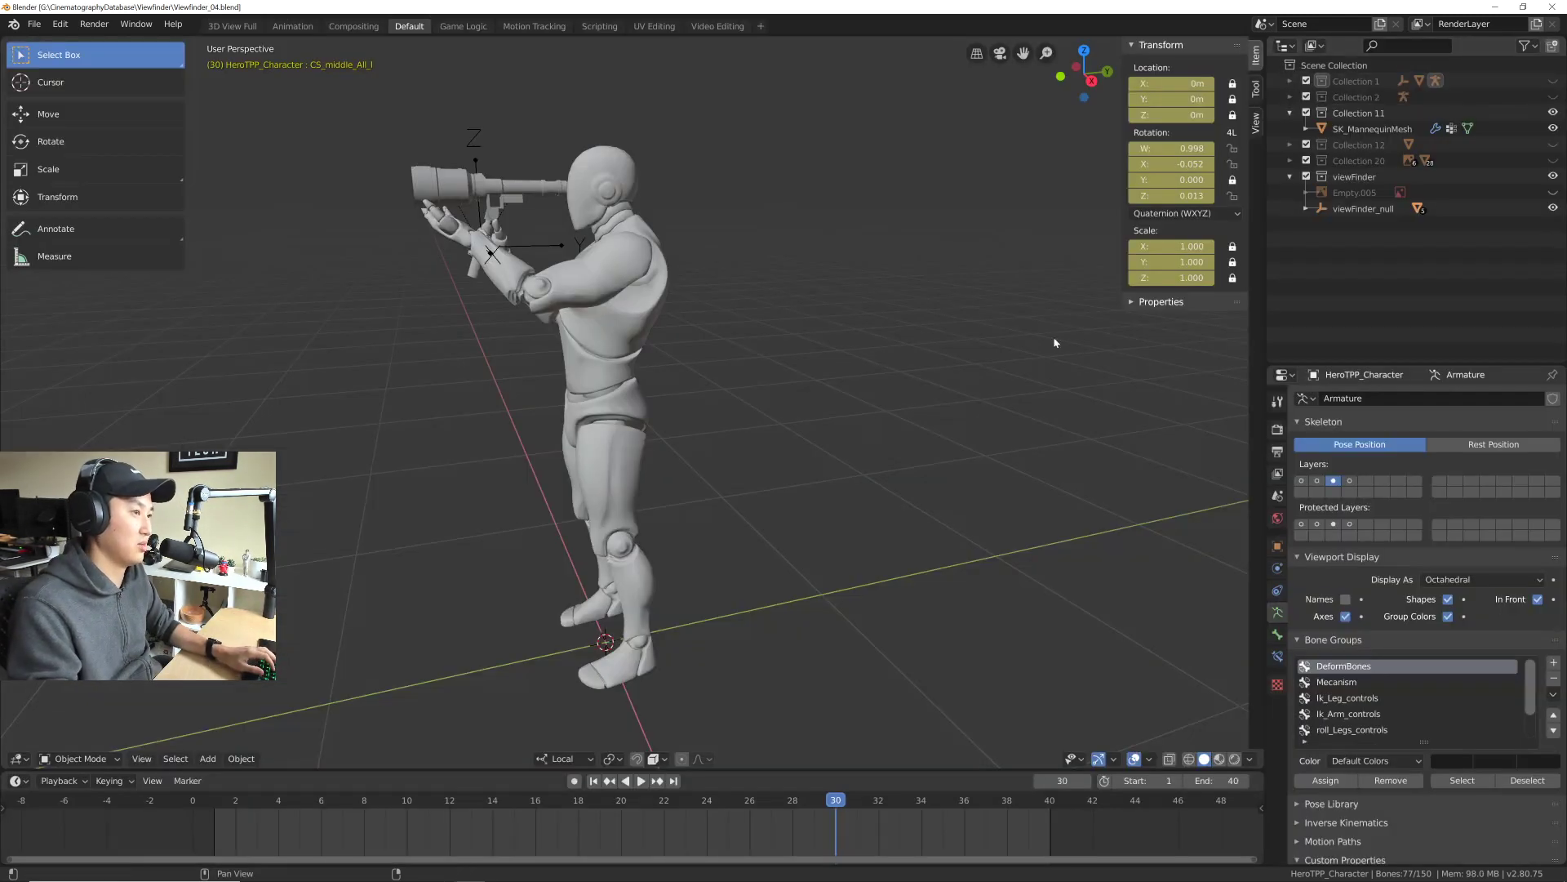
Step: Examine the mannequin's posture and hand placement from the front and the side, and save the file
middle_click_drag(780, 311, 723, 285)
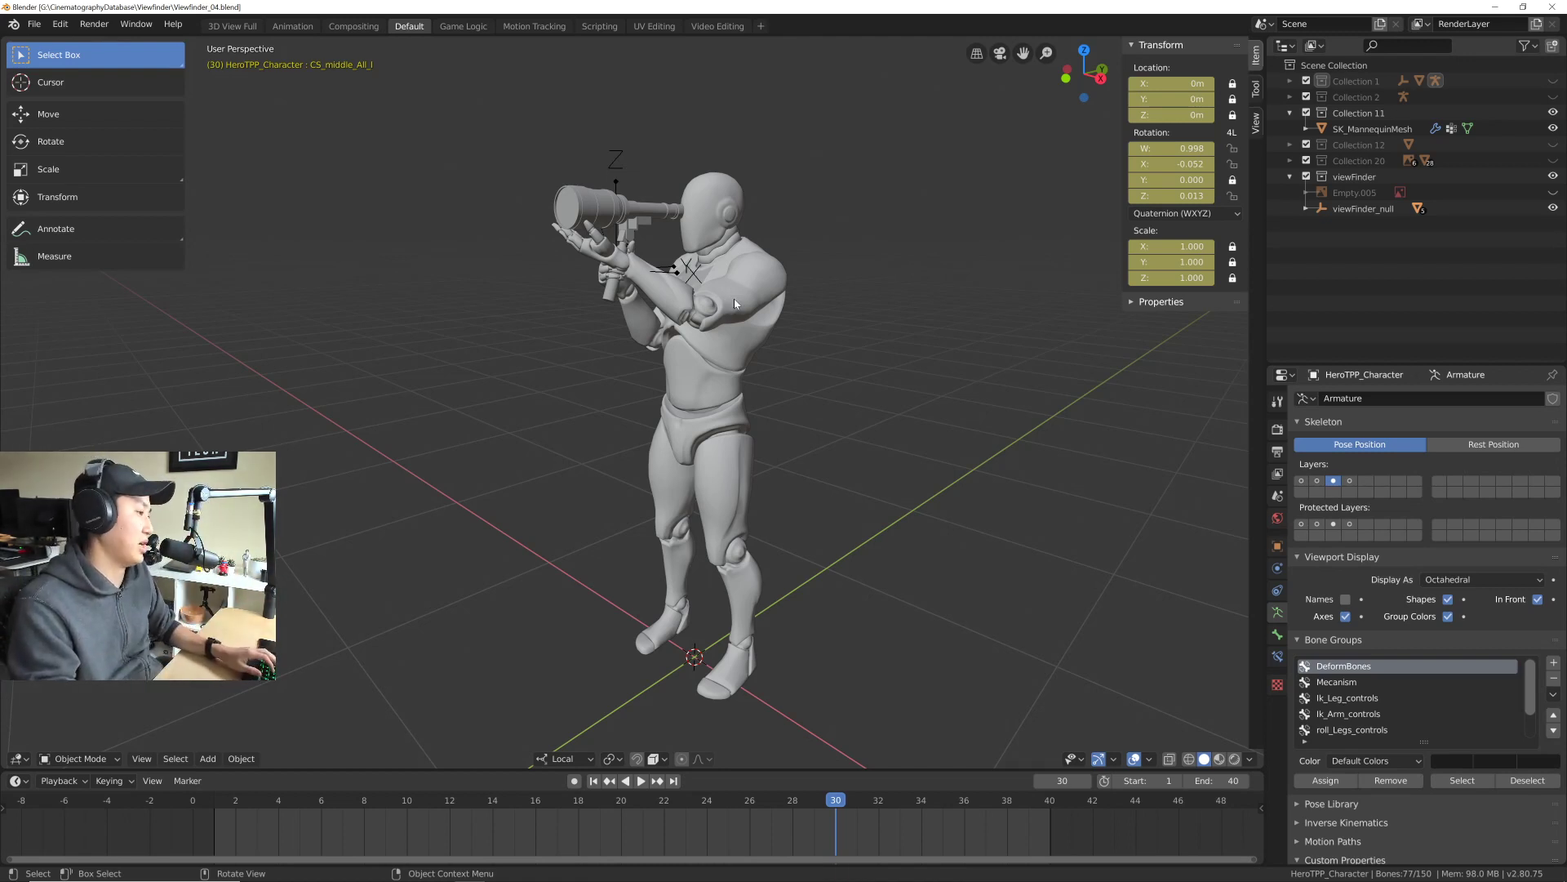
middle_click_drag(735, 304, 738, 346)
scroll(756, 335, "down", 2)
scroll(738, 346, "up", 1)
key("ctrl+s")
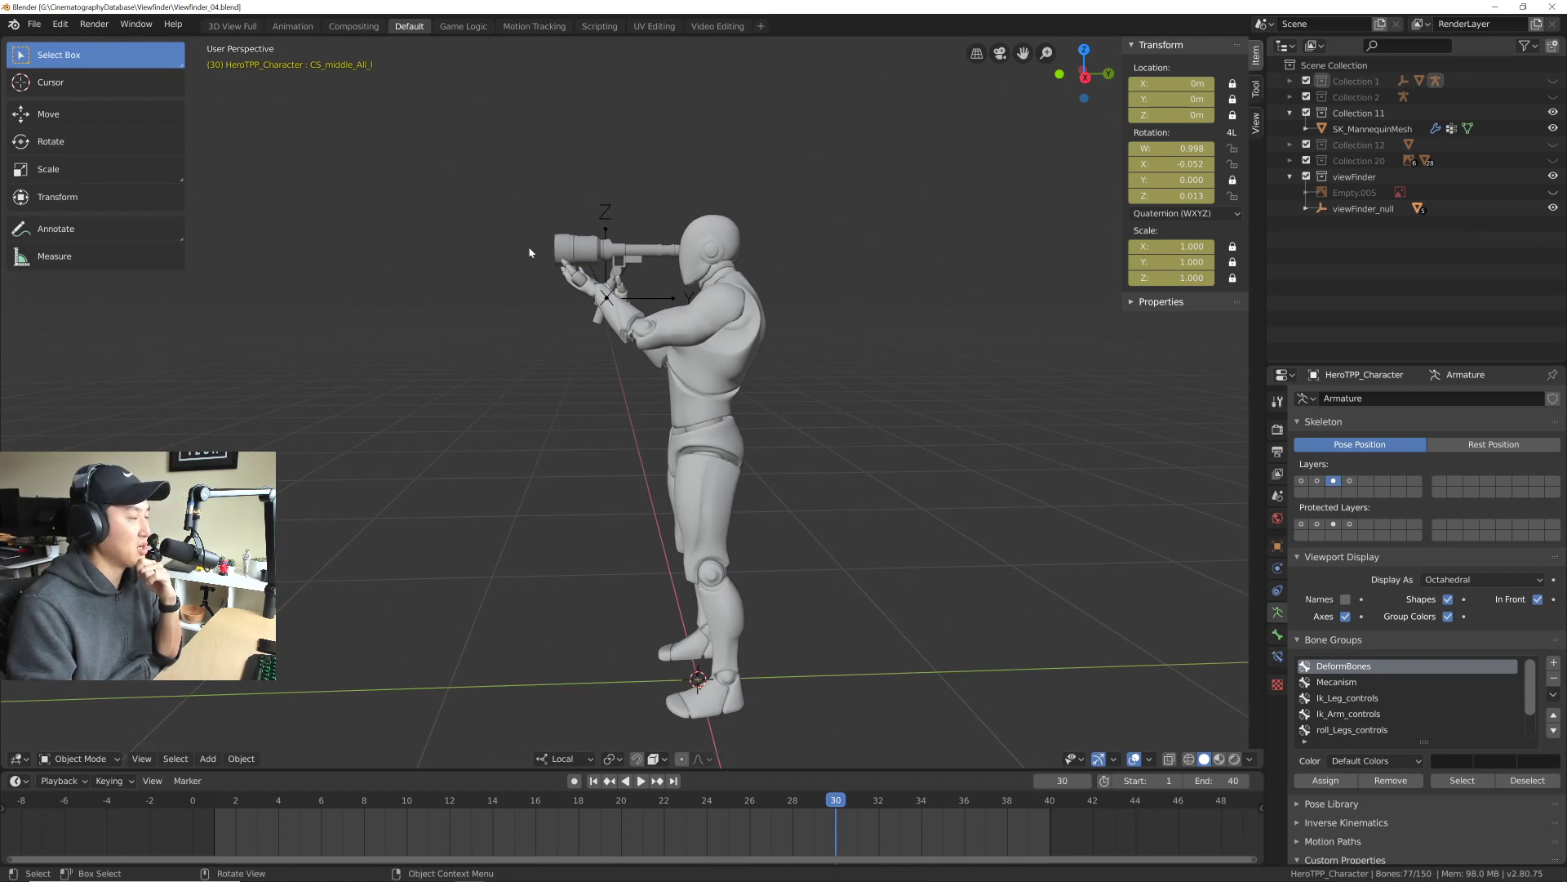
scroll(530, 253, "up", 3)
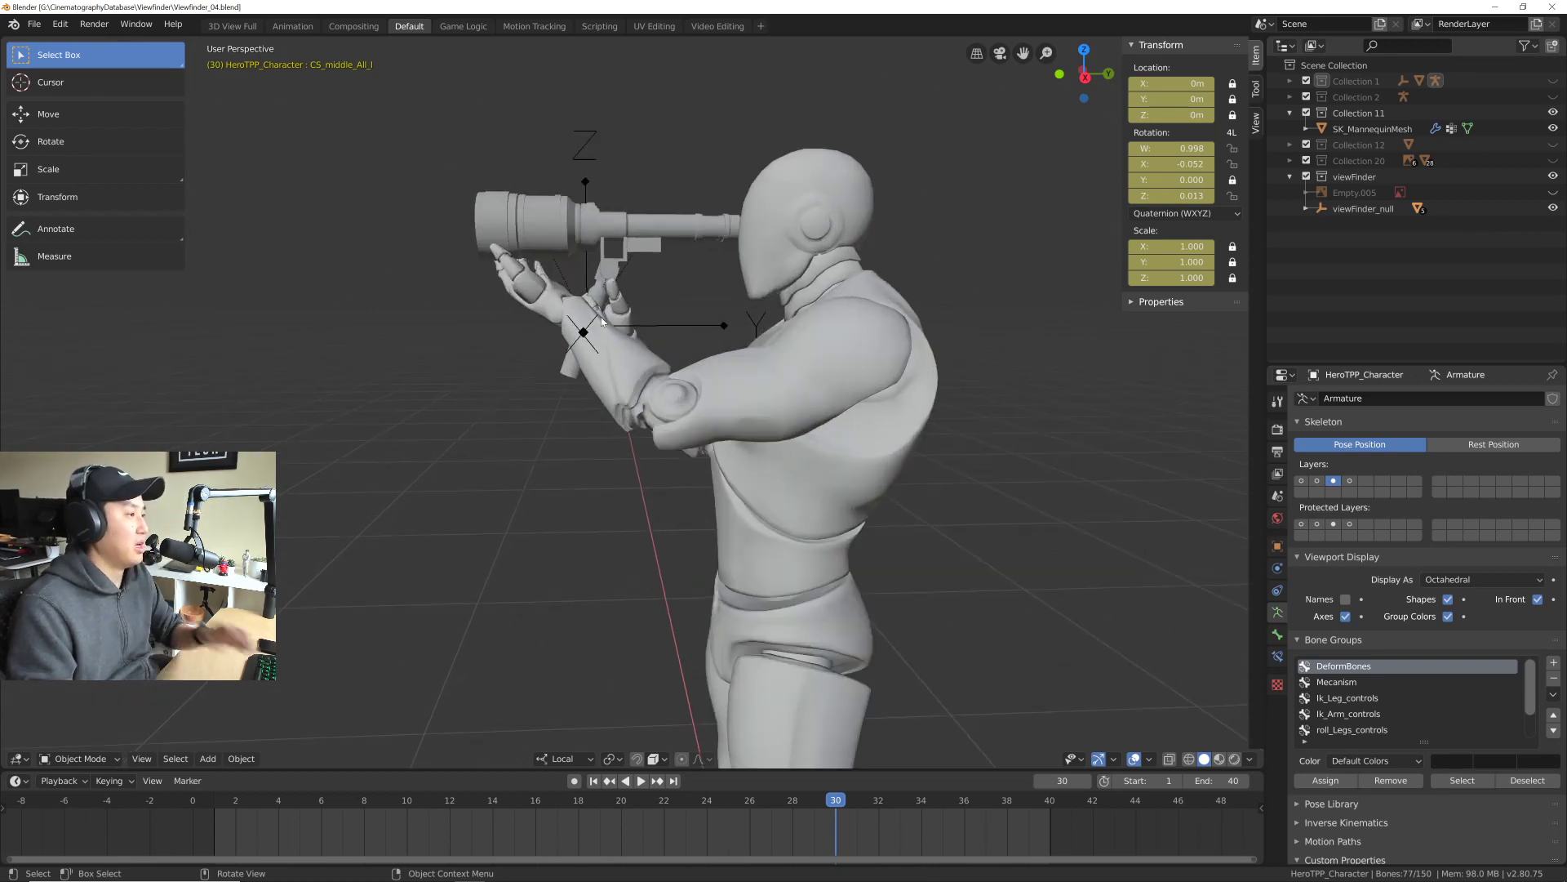
middle_click_drag(530, 257, 708, 335)
scroll(711, 346, "down", 3)
scroll(697, 335, "up", 3)
scroll(707, 332, "down", 3)
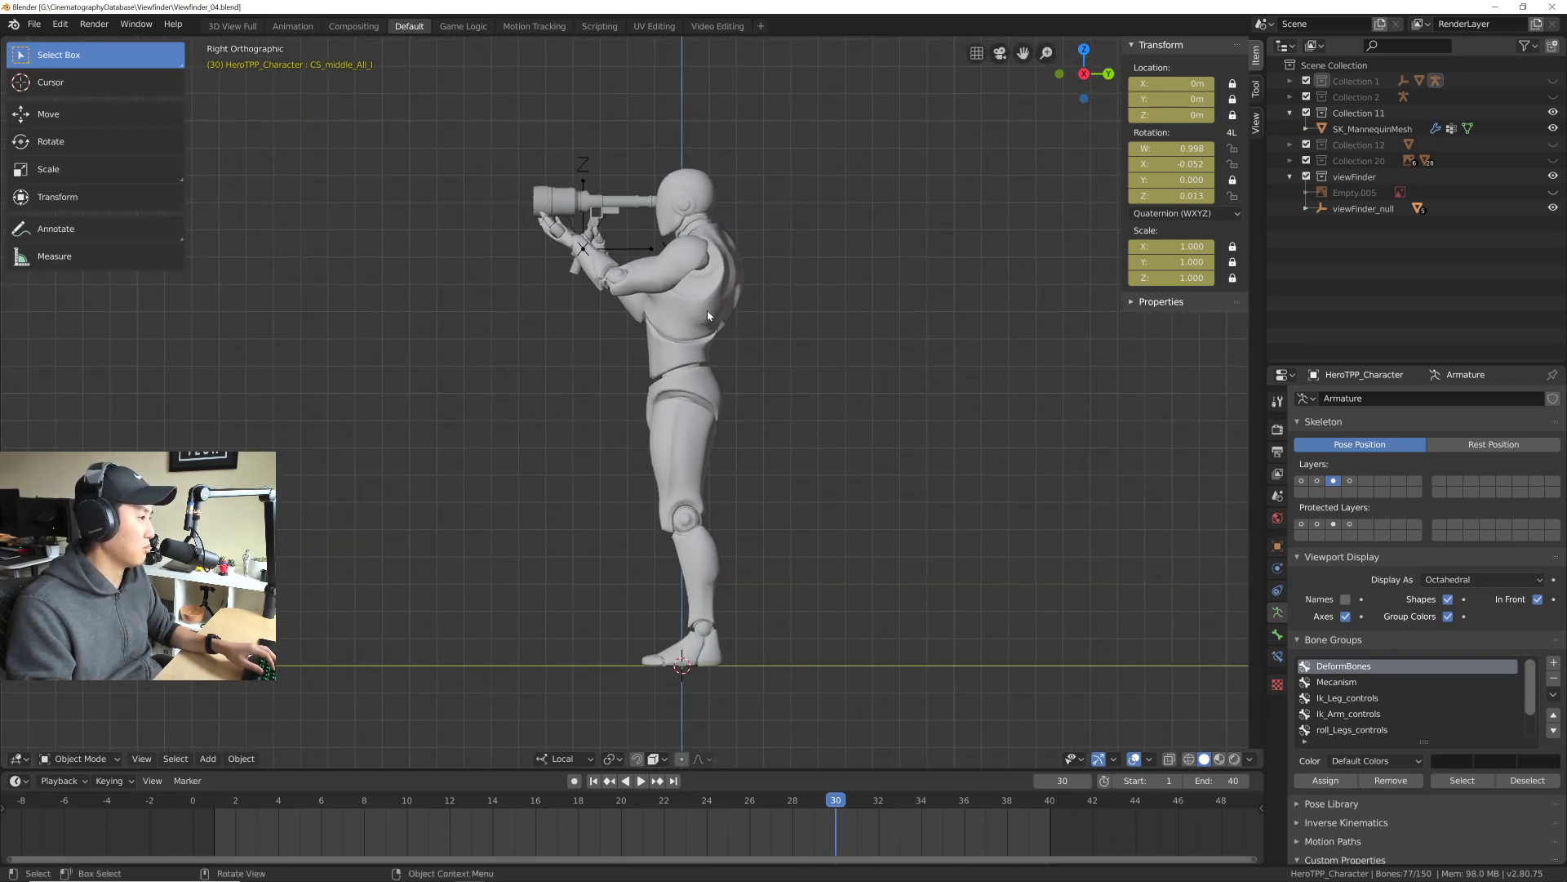
middle_click_drag(713, 307, 707, 337, "shift")
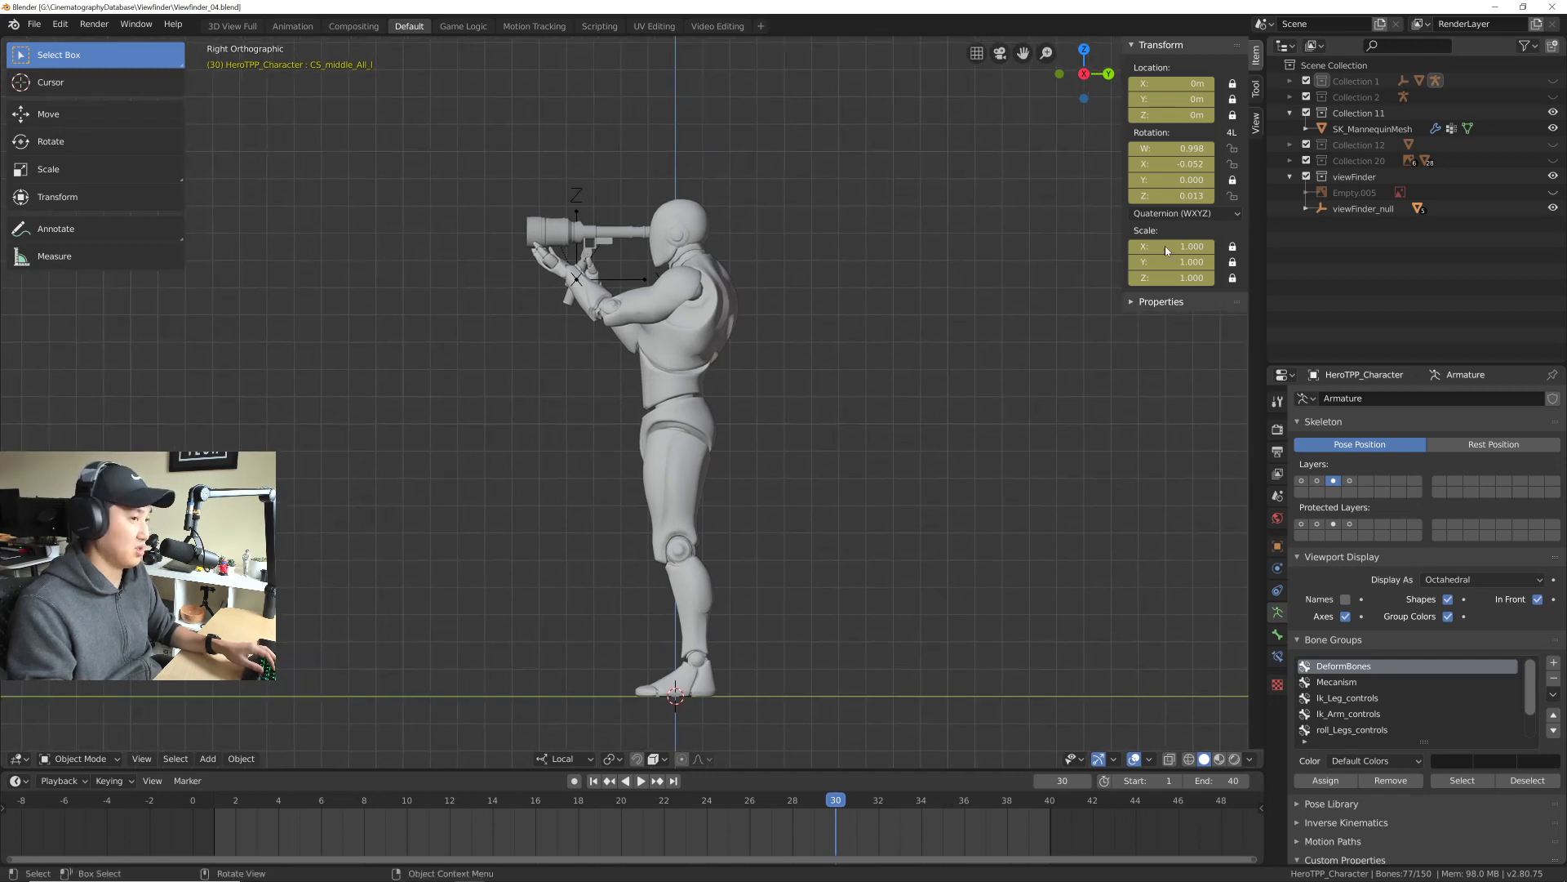
Step: Show Collection 1 again and bring up the rig in Pose Mode in the right orthographic view
left_click(1307, 80)
key("ctrl+Tab")
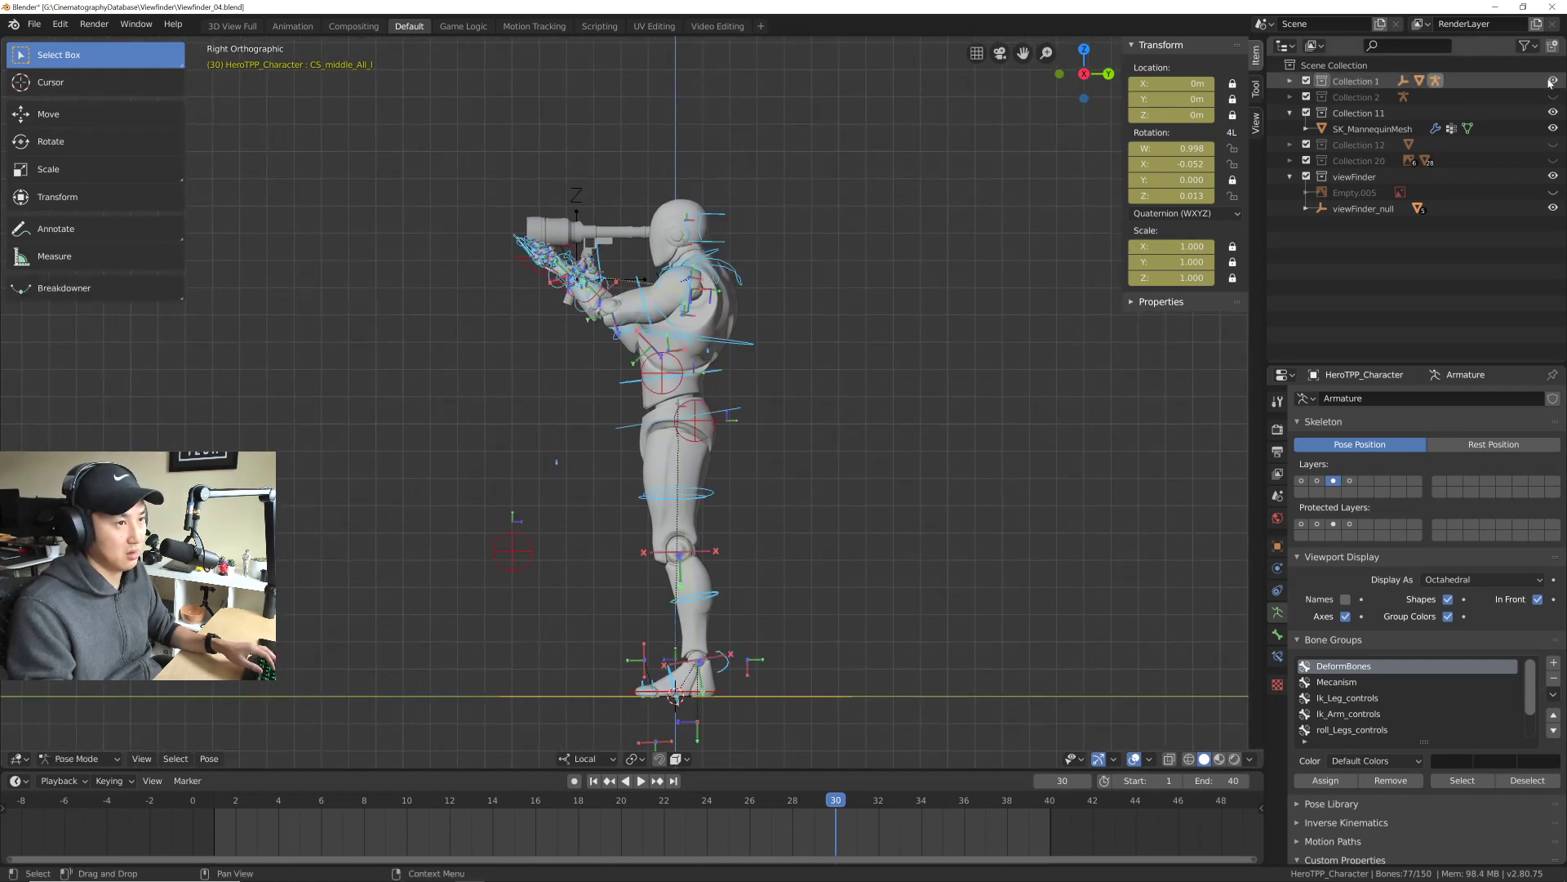
scroll(684, 354, "up", 2)
middle_click_drag(761, 394, 744, 400, "shift")
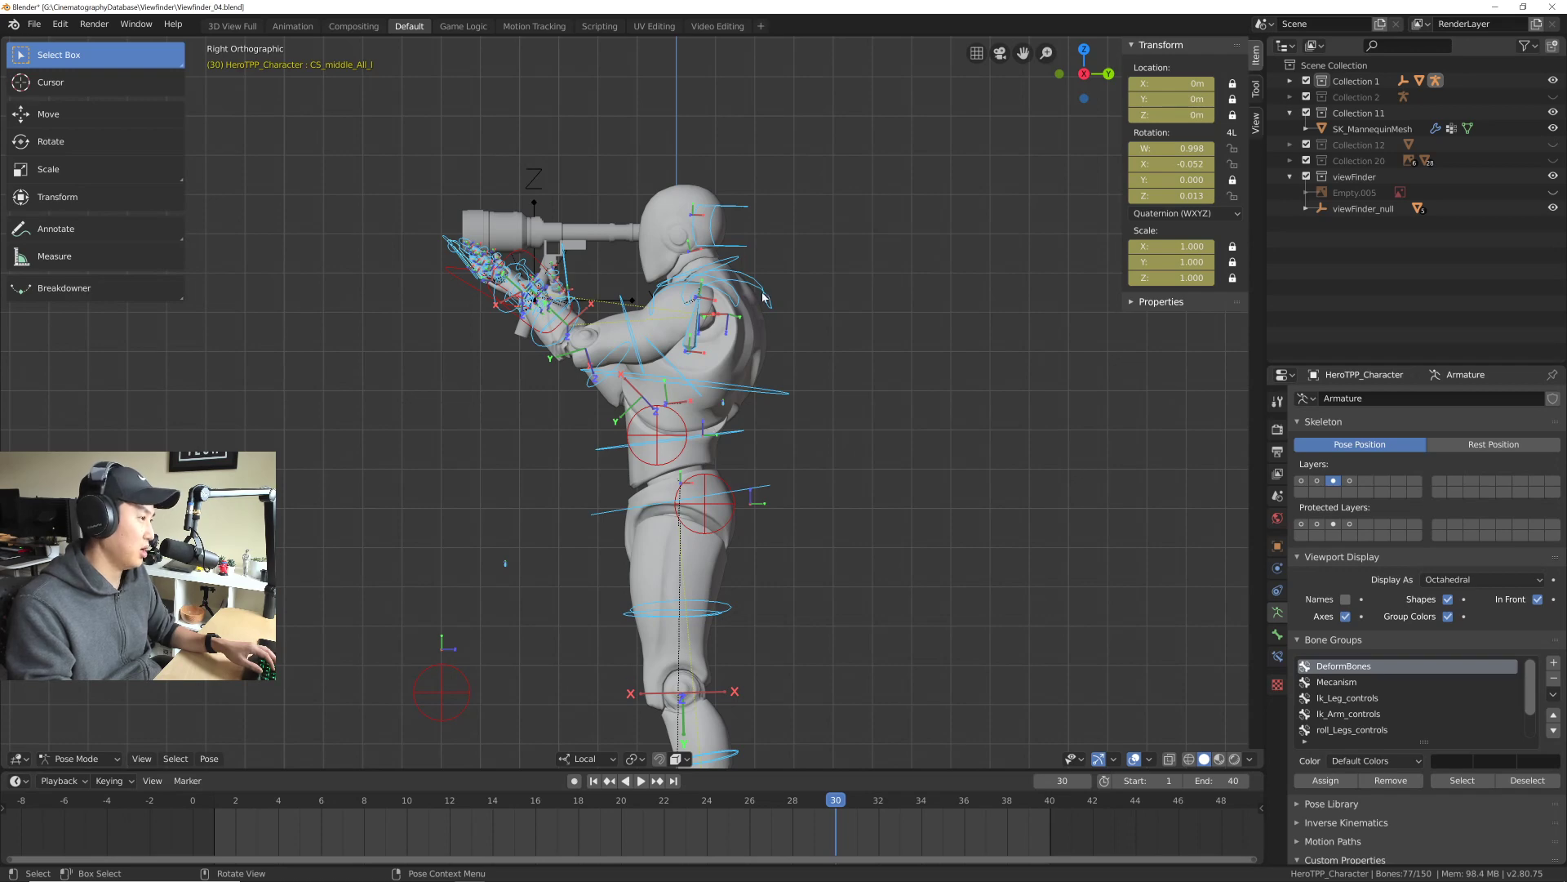
mouse_move(745, 310)
middle_mouse_down()
mouse_move(658, 327)
mouse_move(748, 317)
middle_mouse_up()
key("KP_3")
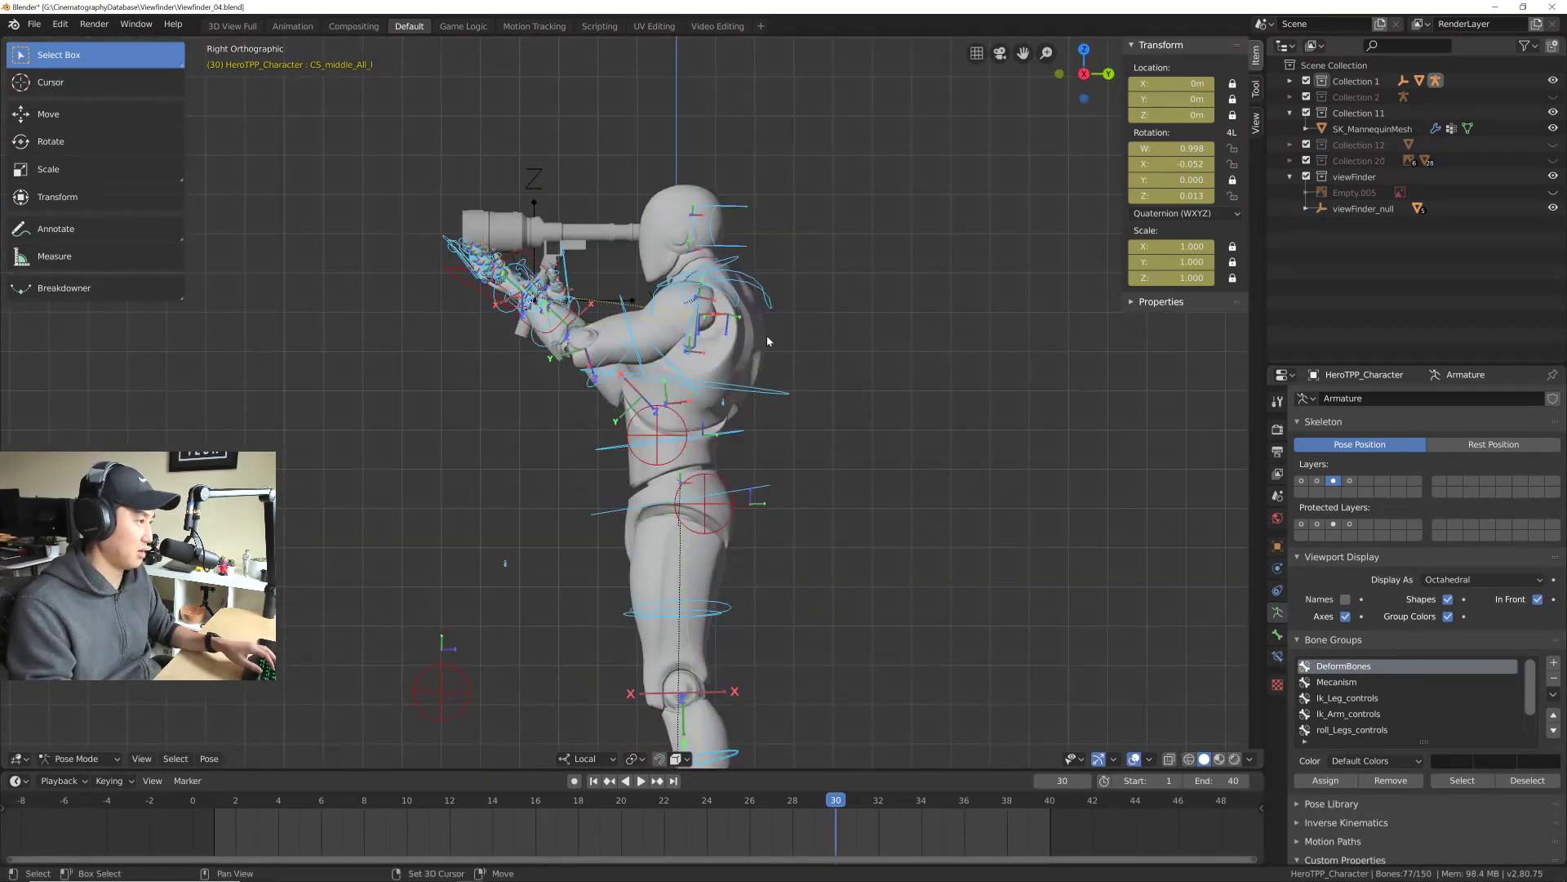
scroll(767, 334, "up", 5)
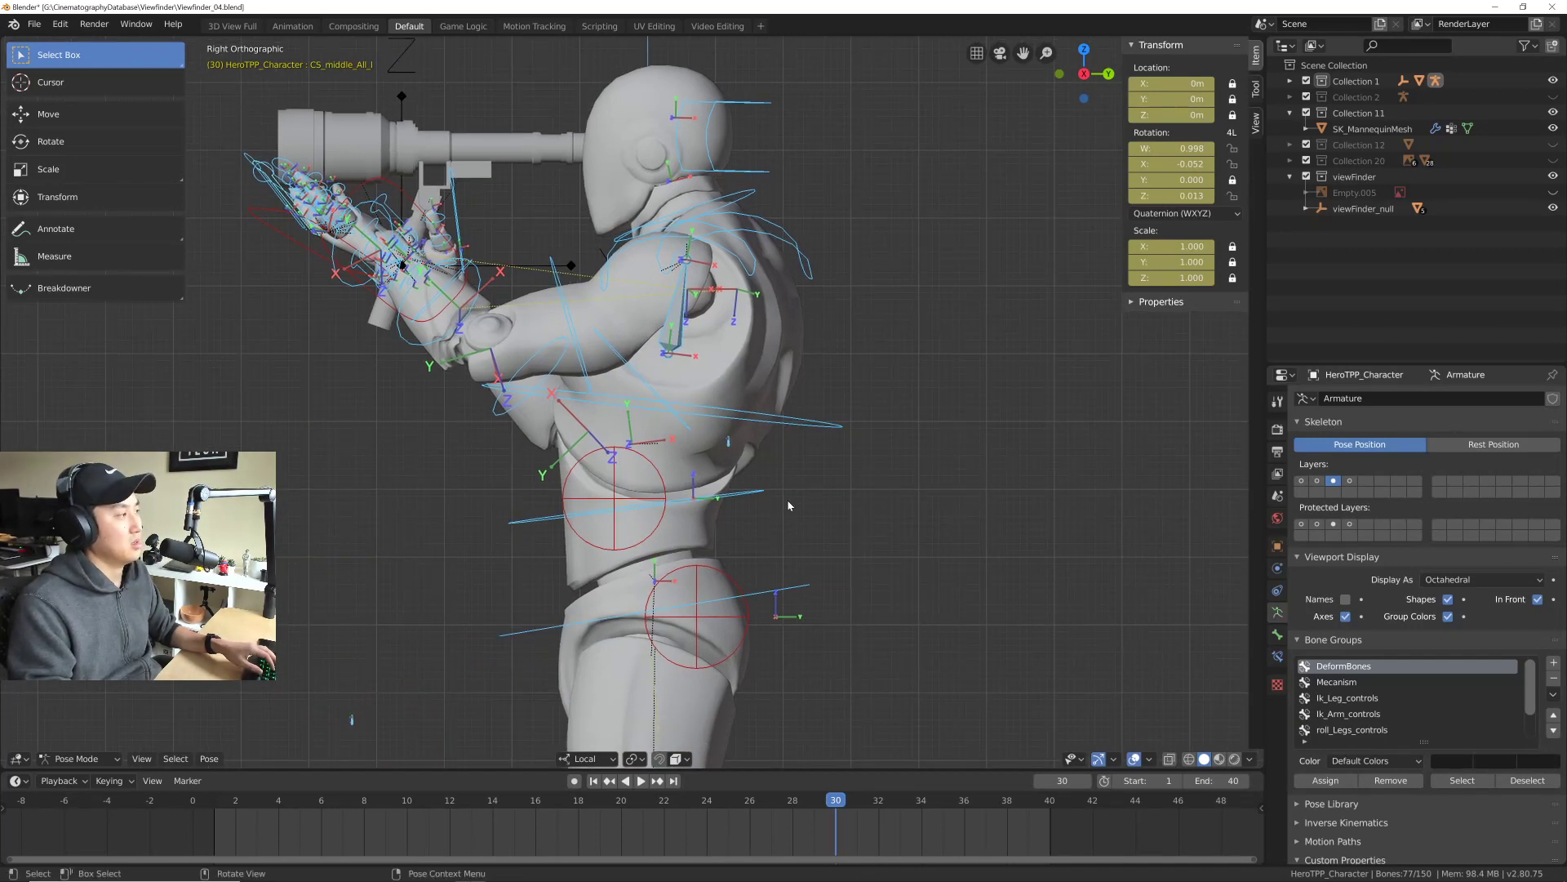
Step: Try rotating the lower spine control at the waist about -5.64° around local Z, and undo the rotation
left_click(743, 517)
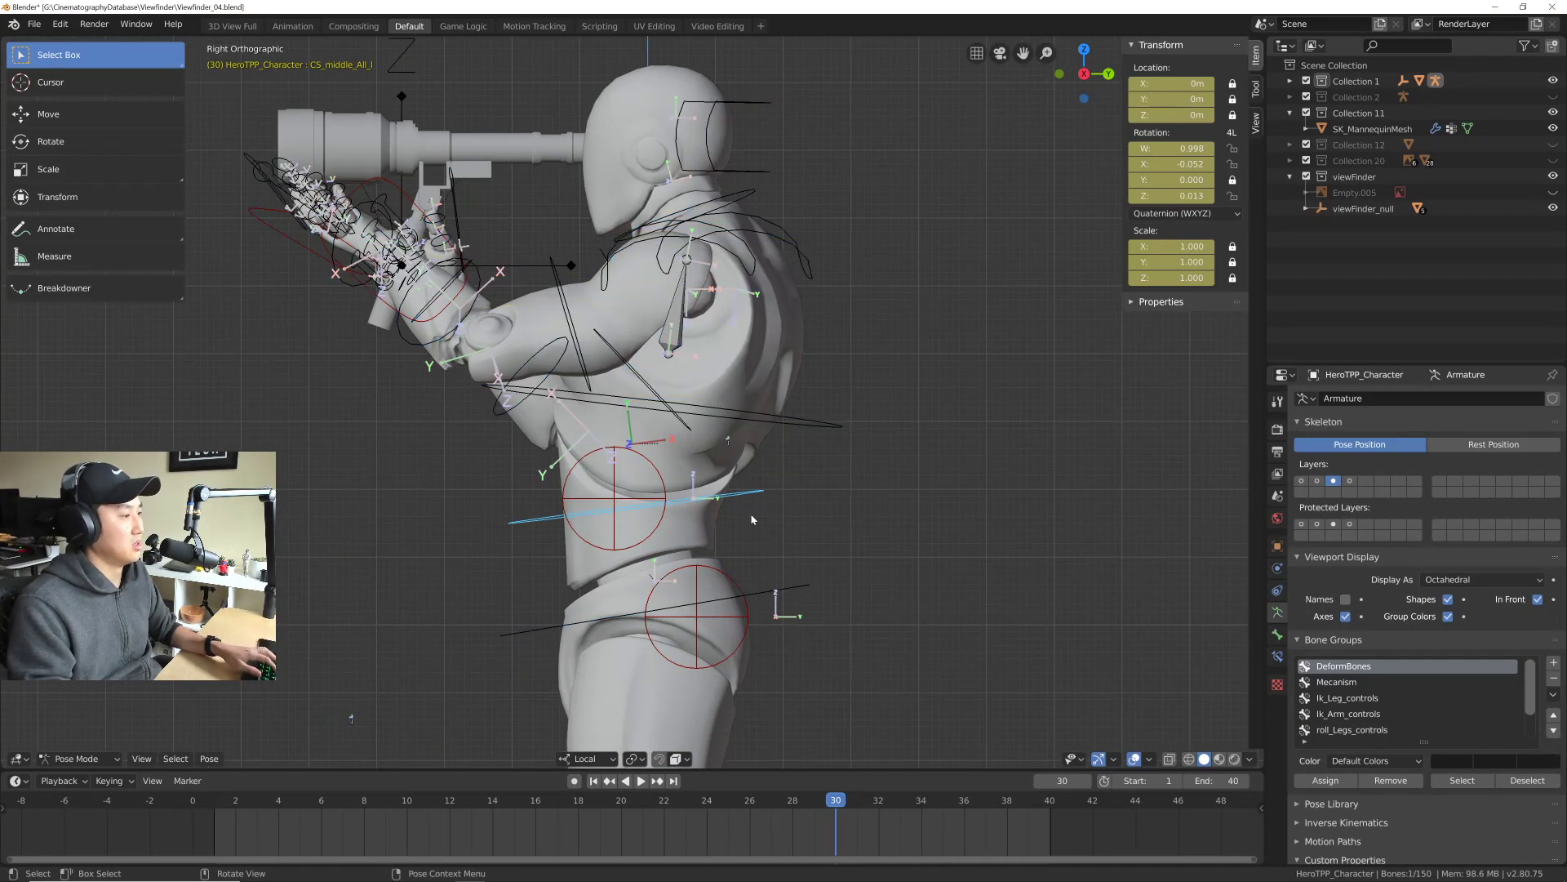
key("shift+space")
key("r")
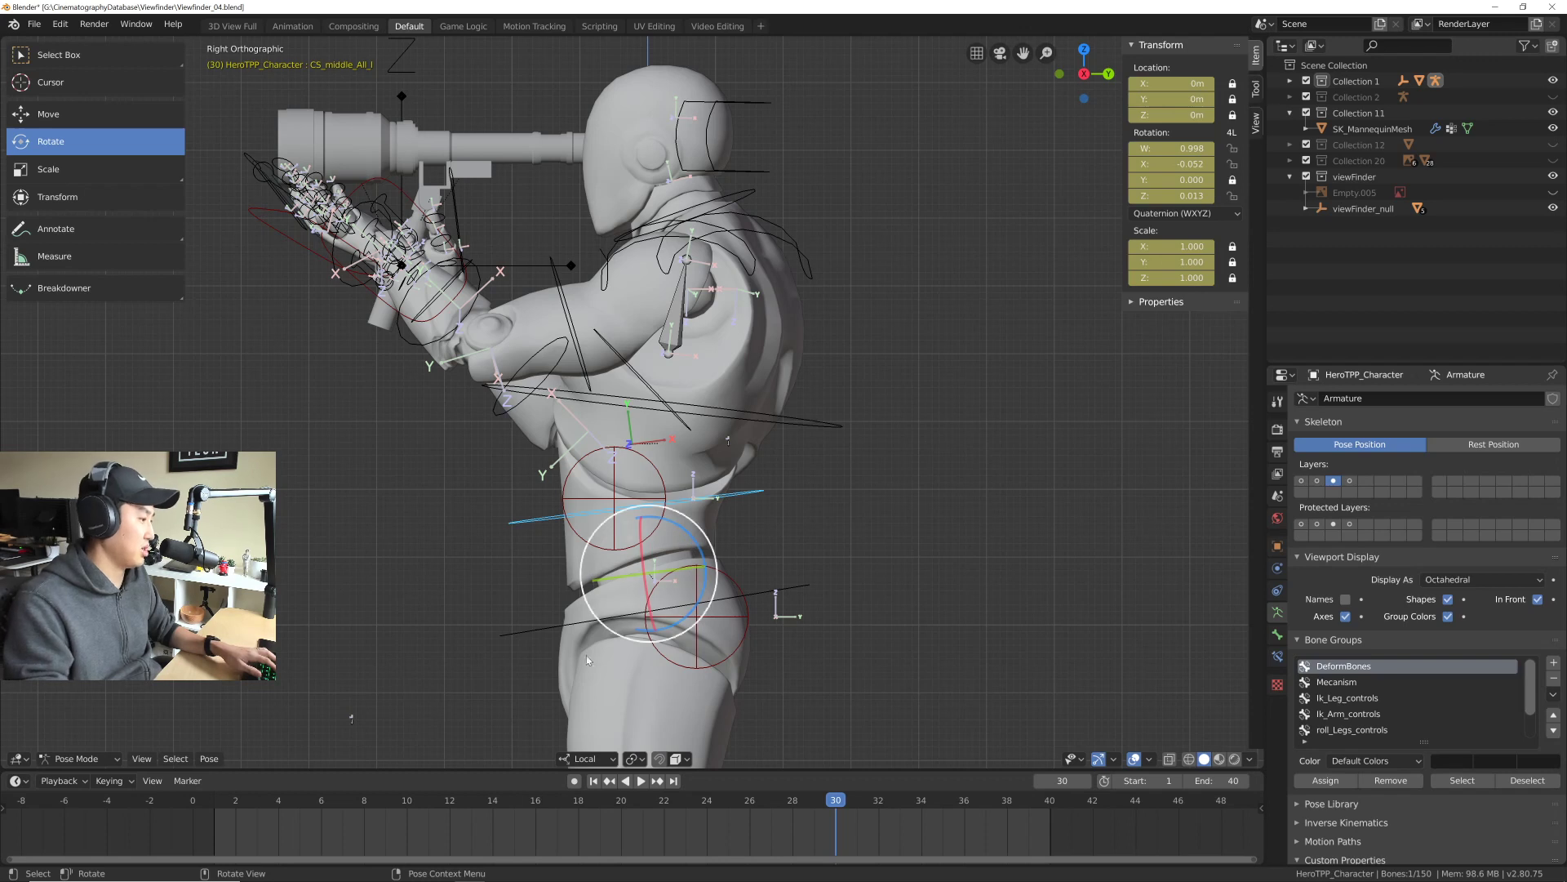
left_click_drag(699, 555, 703, 555)
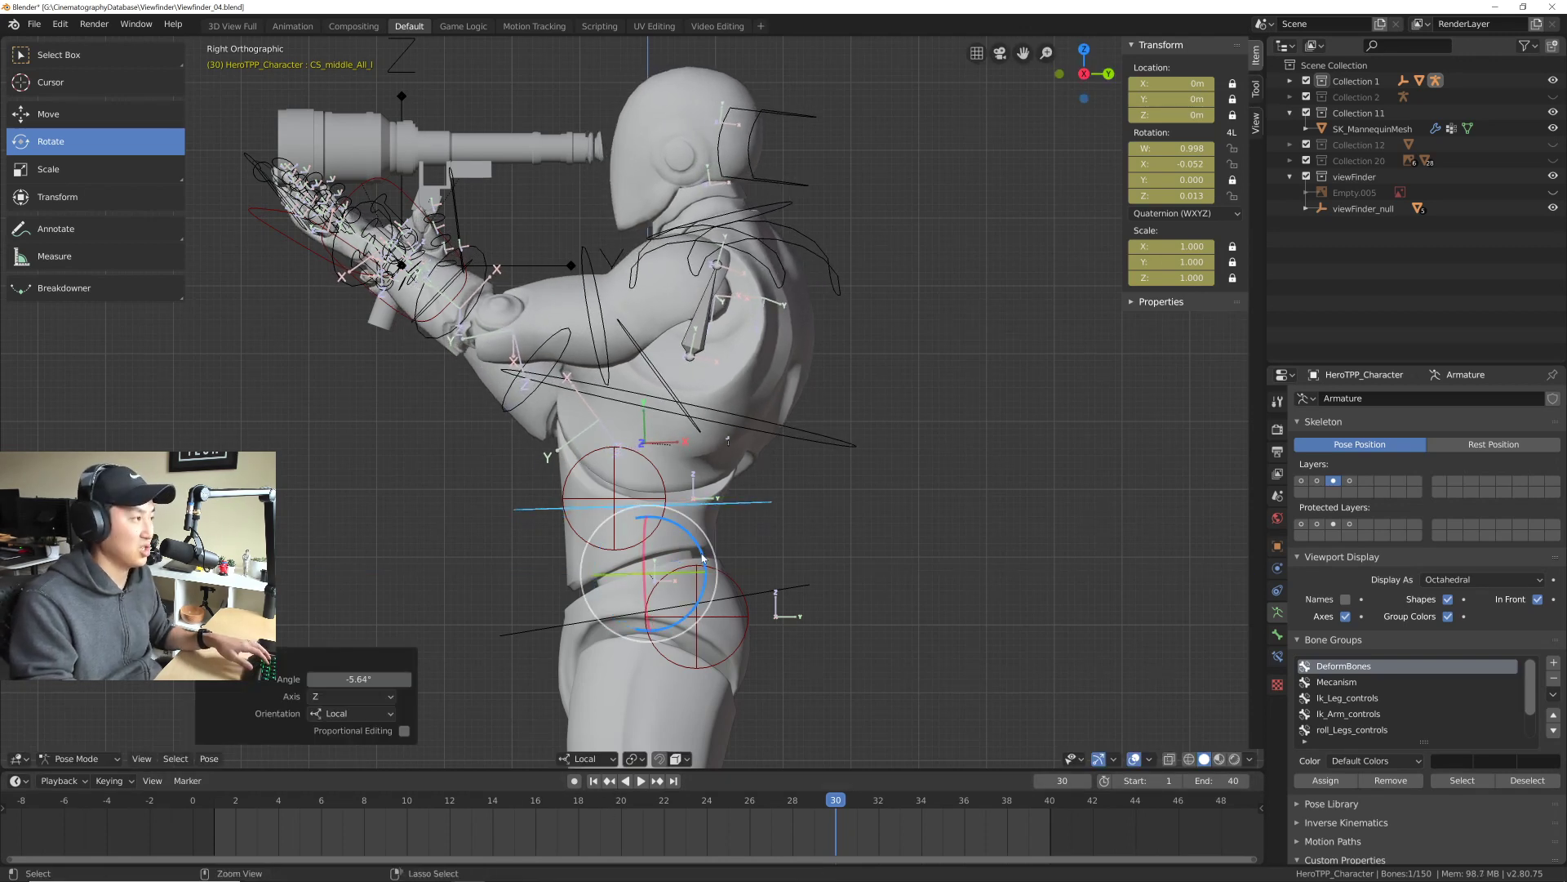
key("ctrl+z")
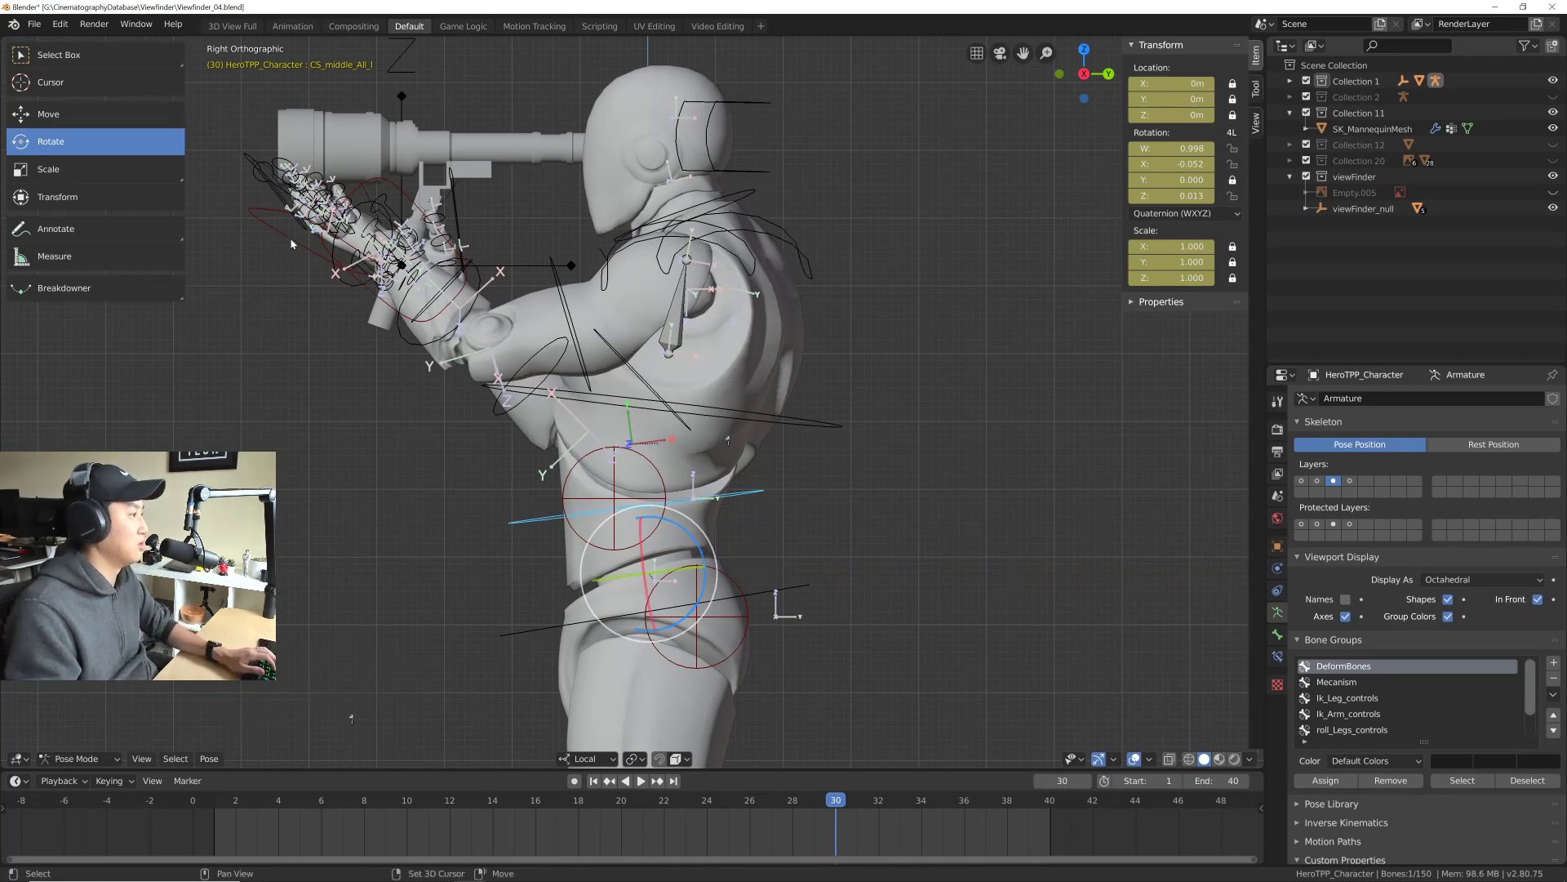
left_click(351, 231, "shift")
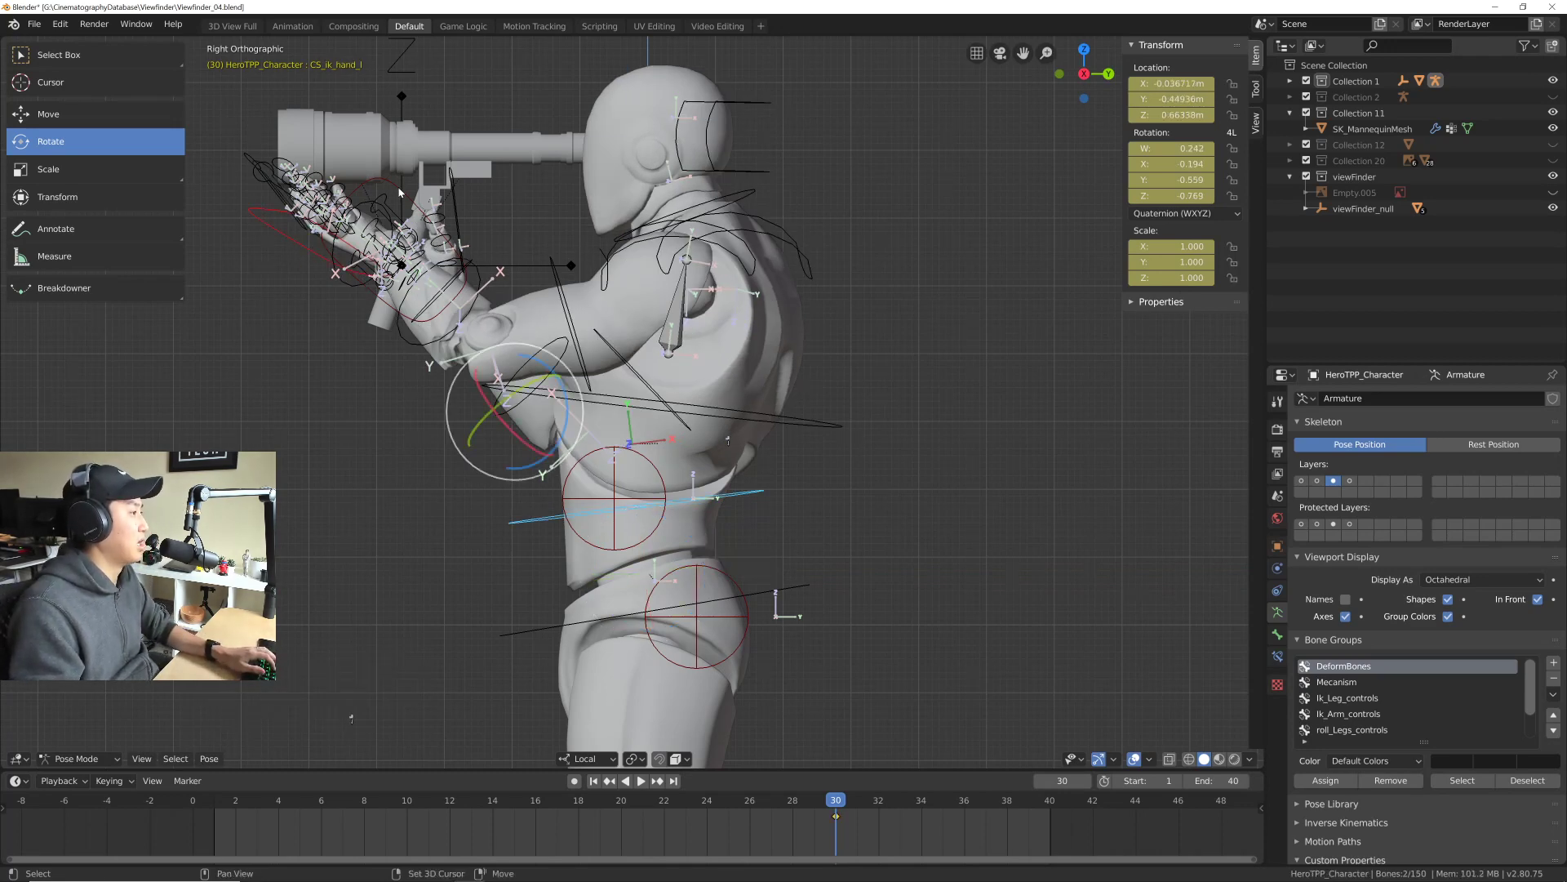
left_click(545, 401, "shift")
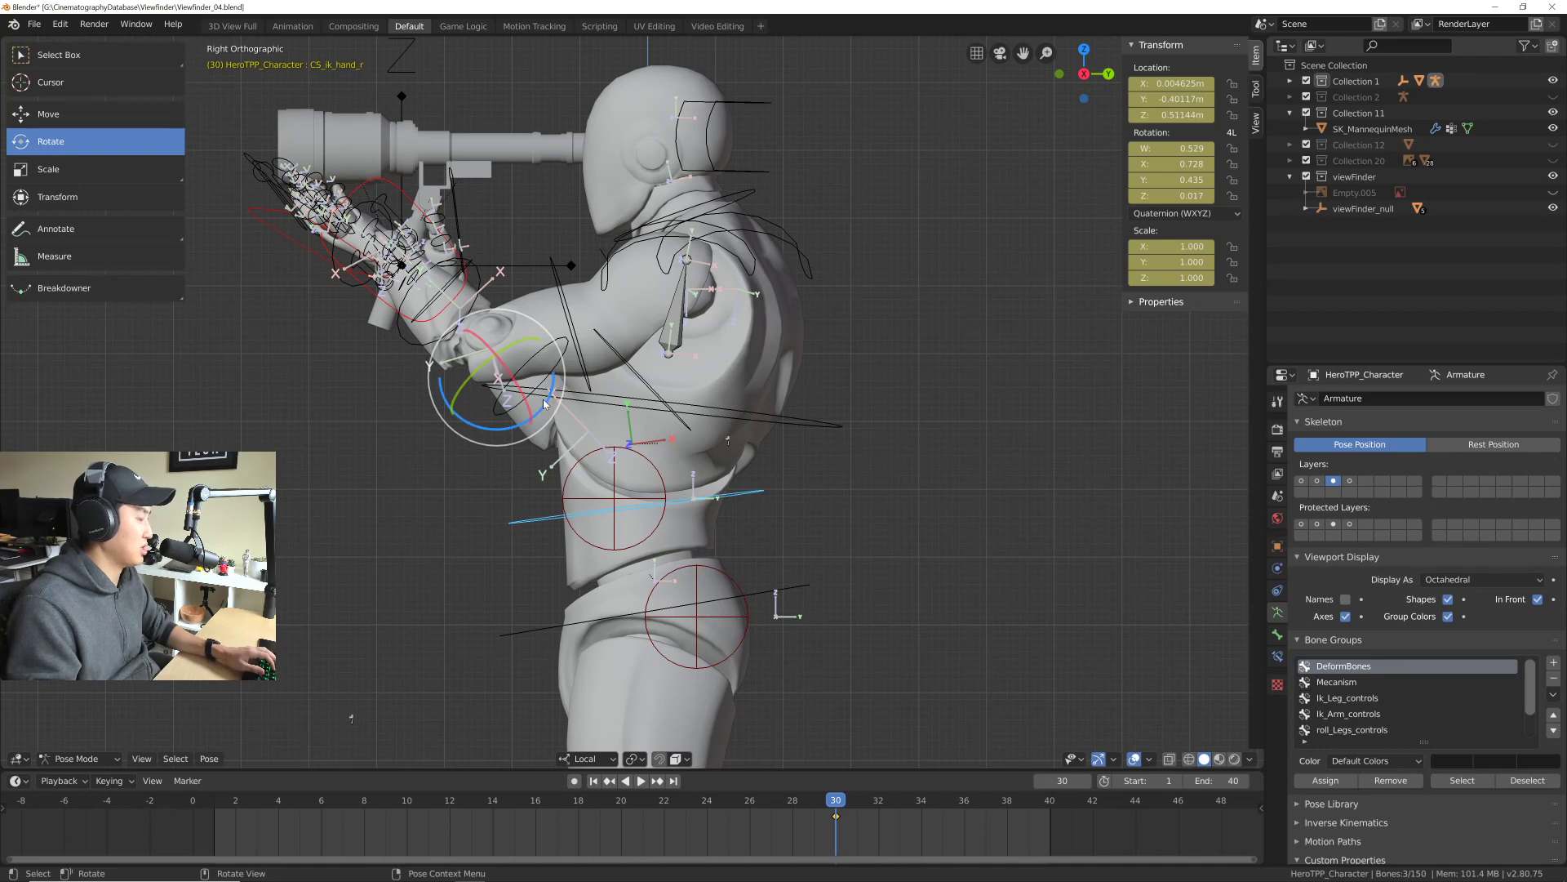
left_click_drag(544, 401, 490, 384)
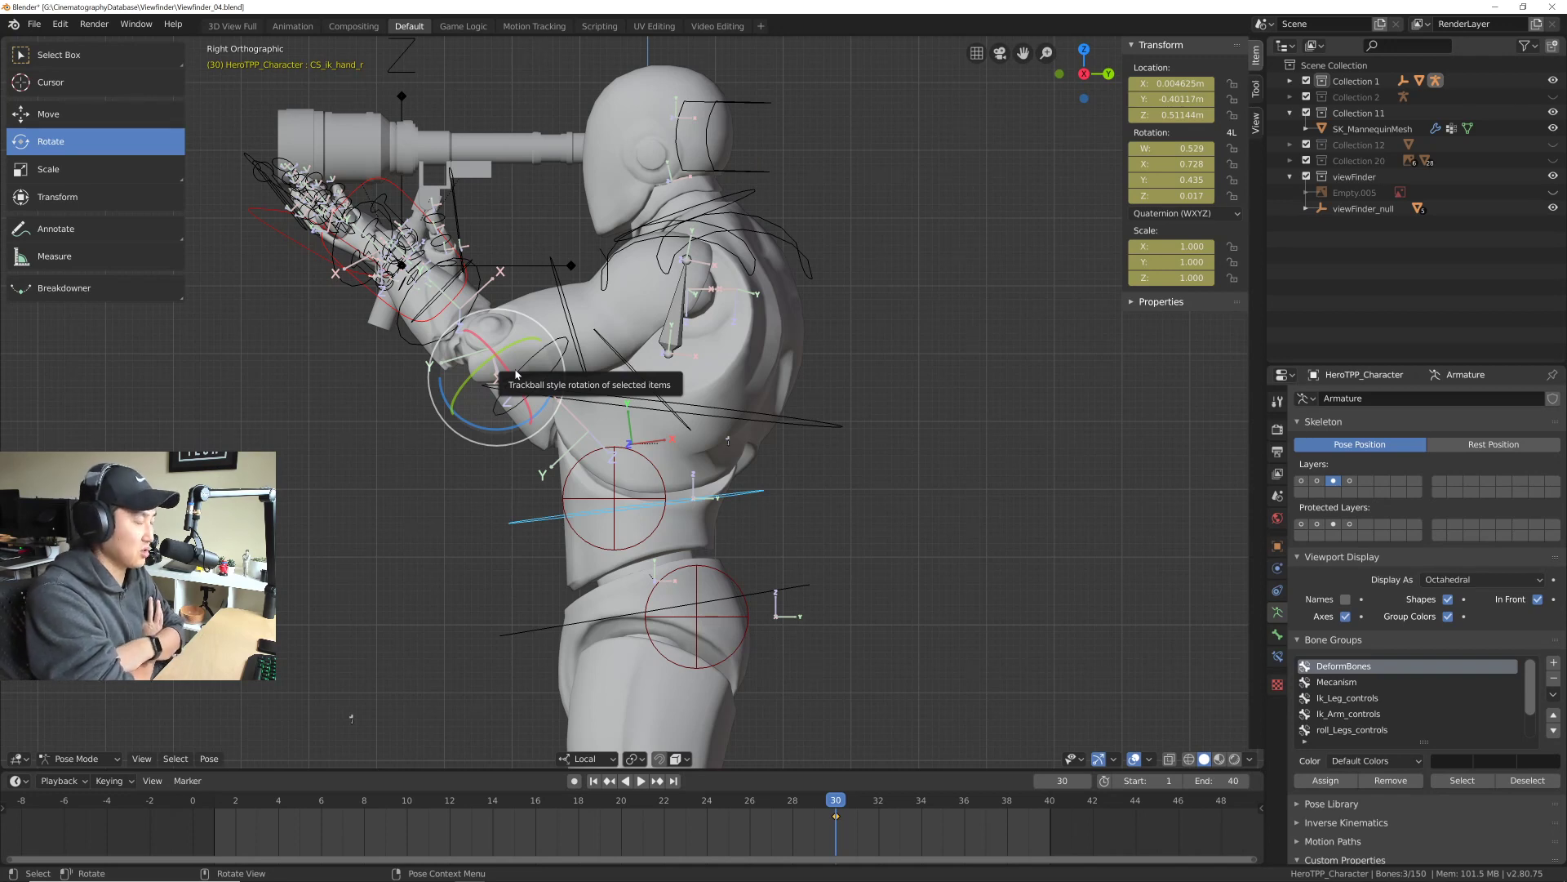
Step: Switch to the Select Box tool, clear the bone selection, and save the file
left_click(123, 55)
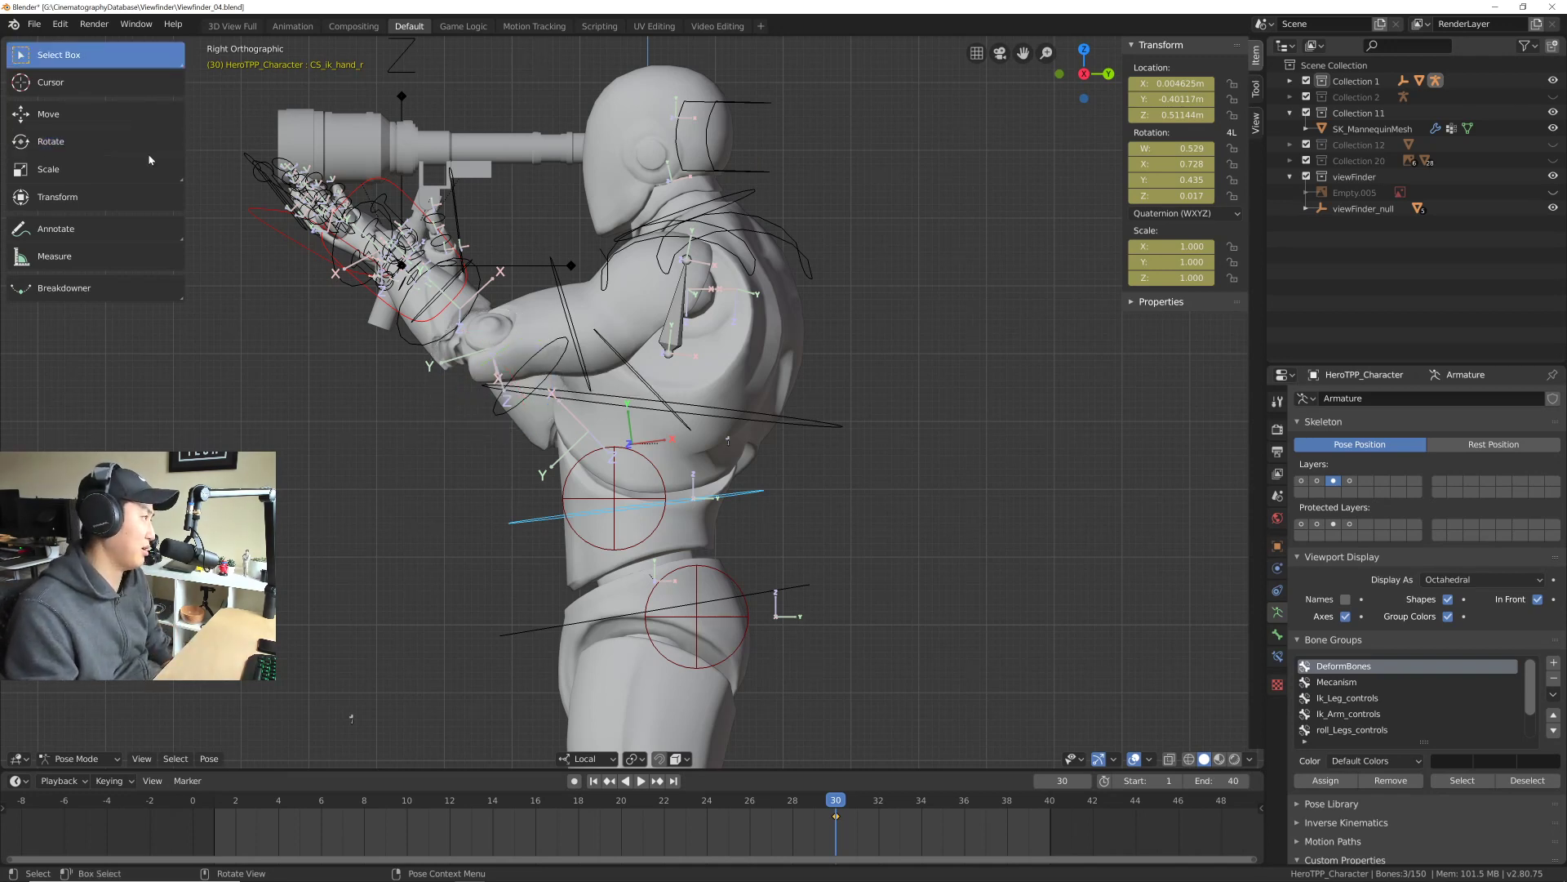
left_click(219, 304)
key("ctrl+s")
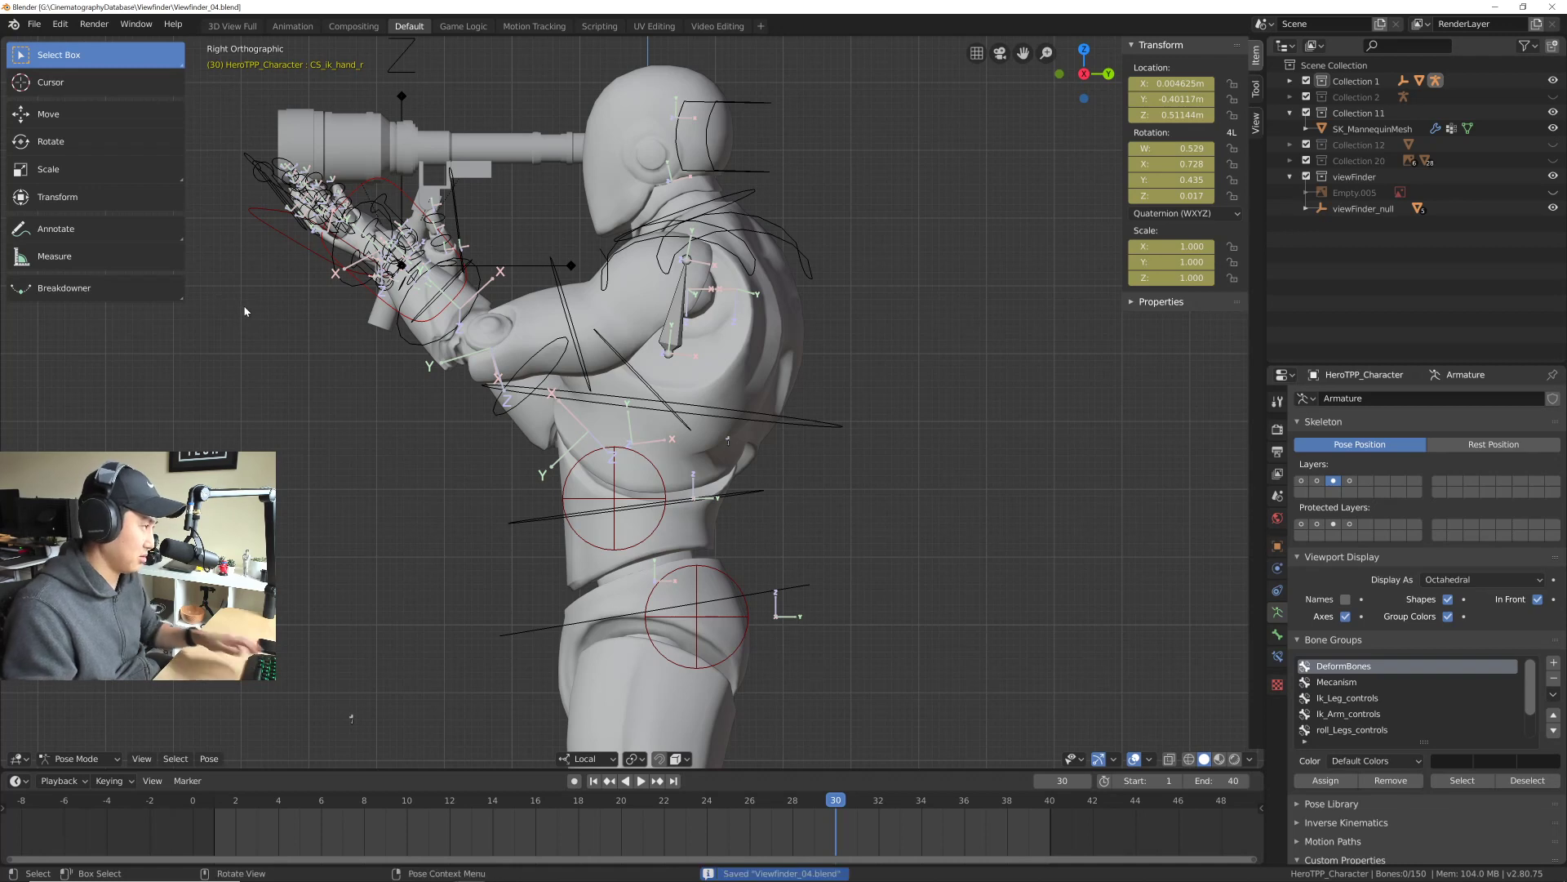
Step: Box-select the left hand's IK control below the front of the viewfinder
left_click_drag(291, 232, 287, 255)
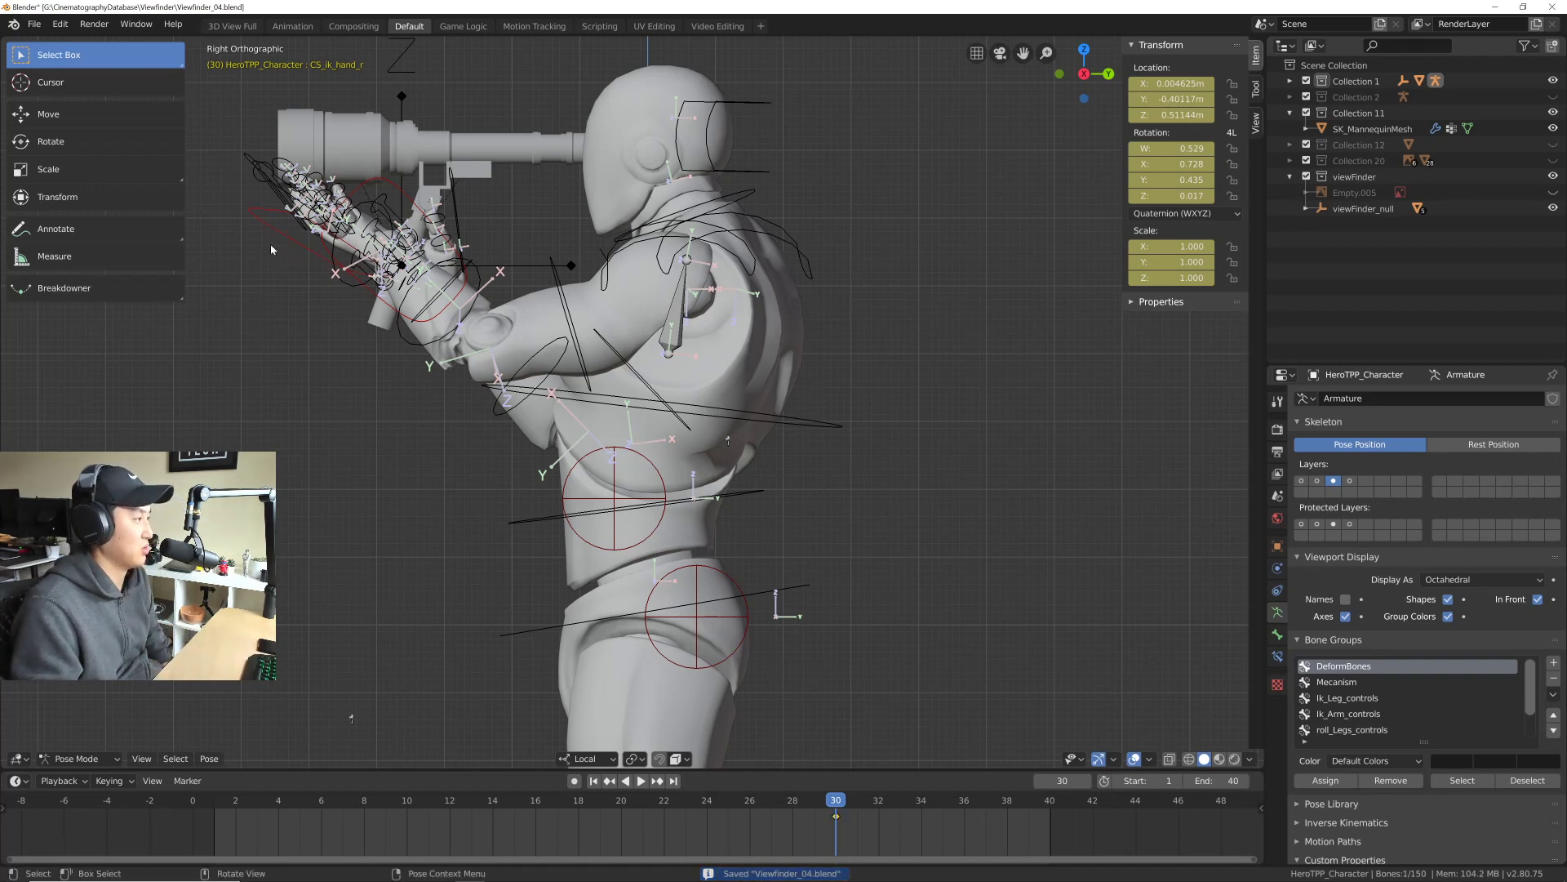
key("alt+a")
key("b")
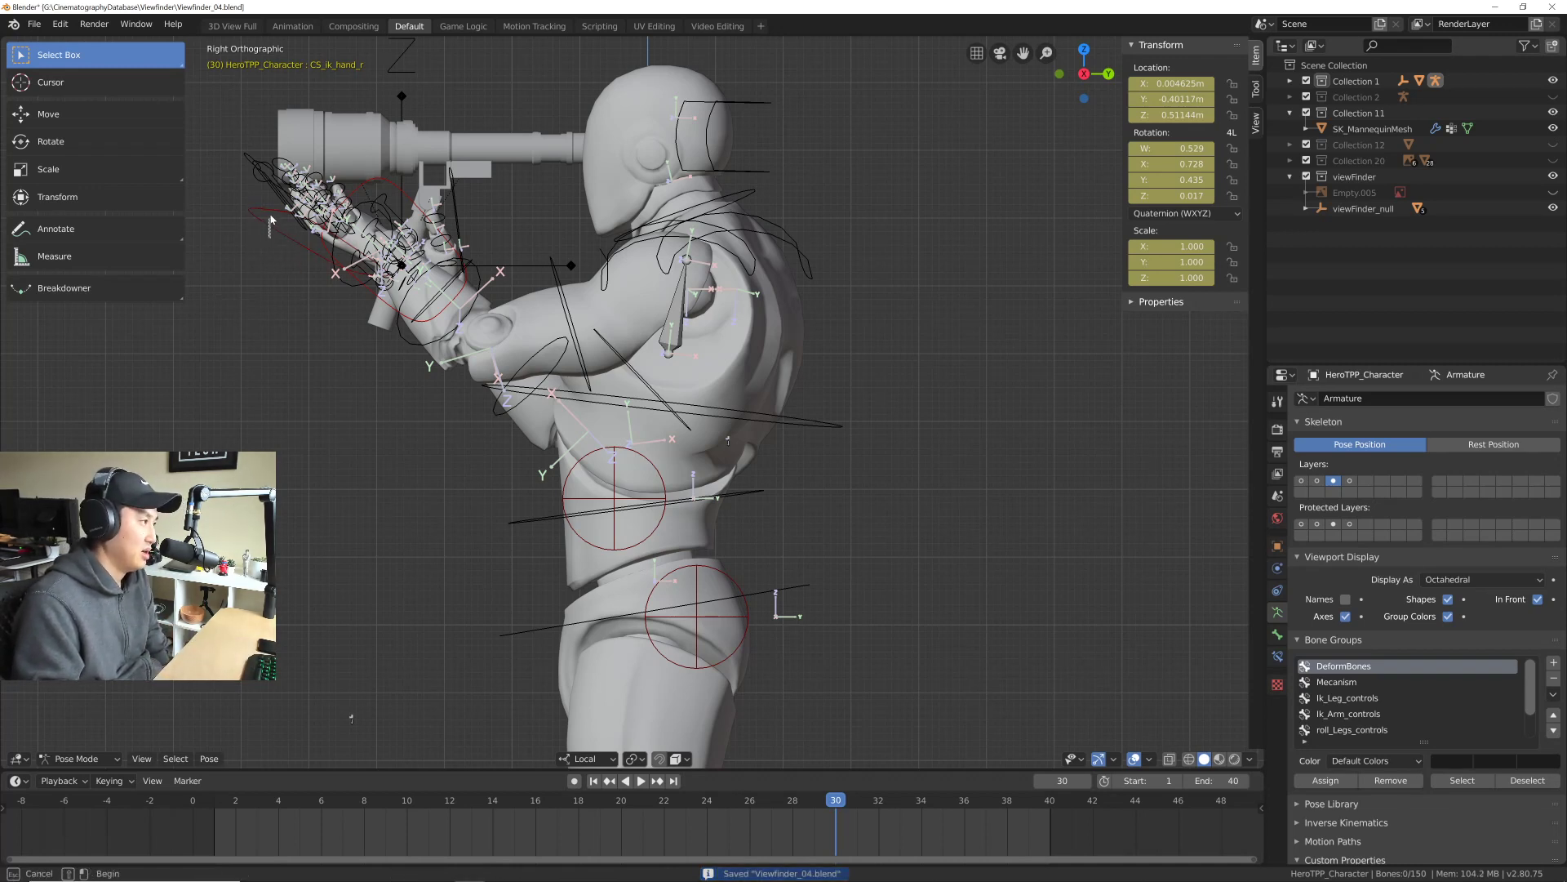
left_click_drag(274, 229, 274, 279)
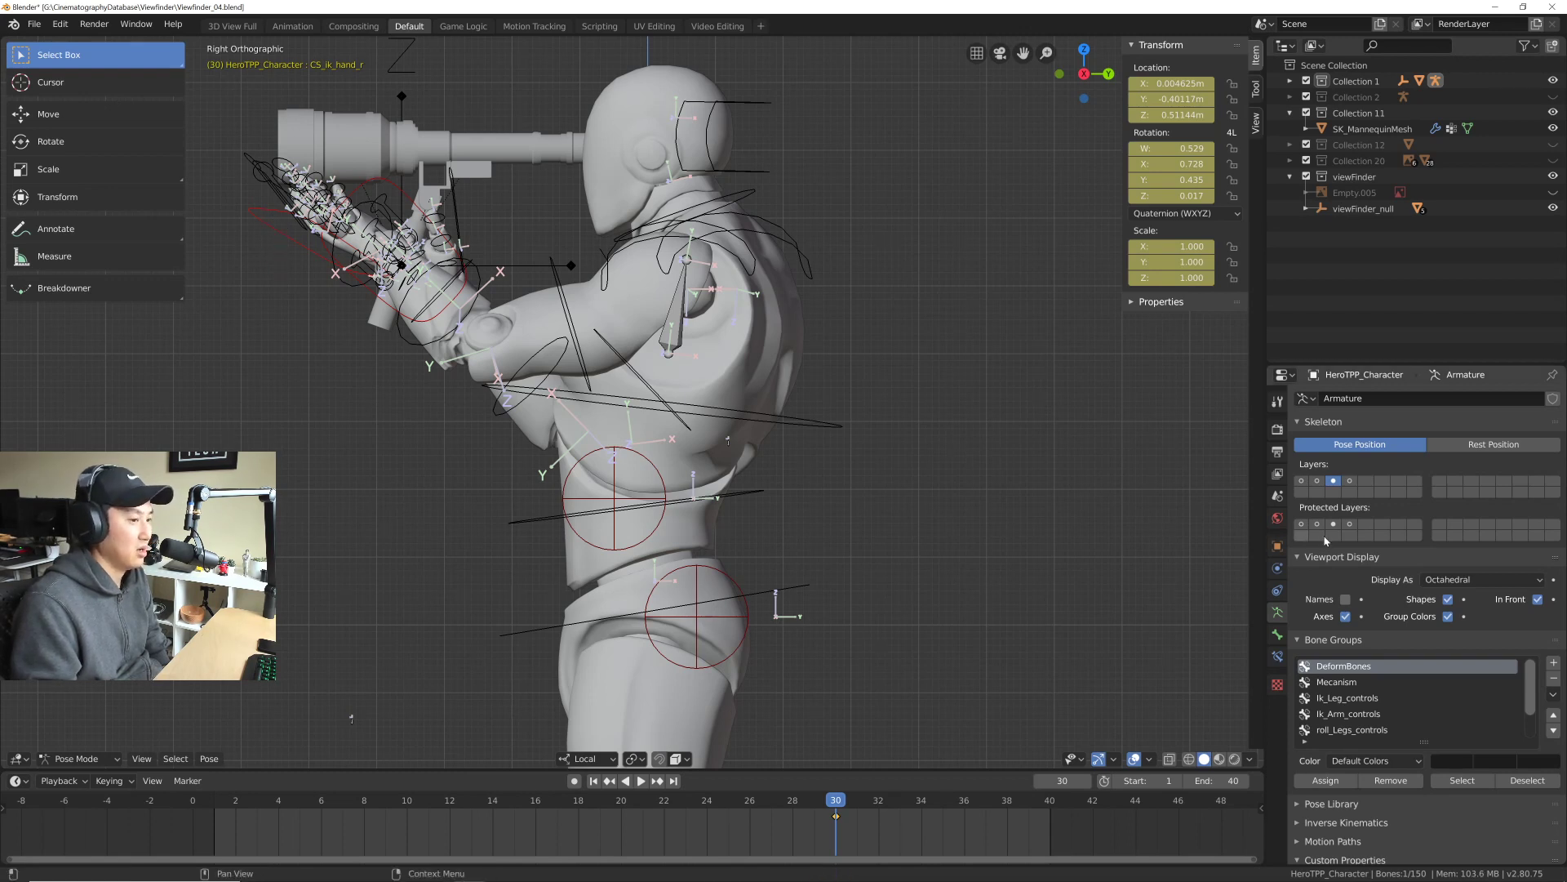
Step: Enlarge the armature properties area and check the bone groups and the Inverse Kinematics settings
left_click_drag(1338, 365, 1345, 272)
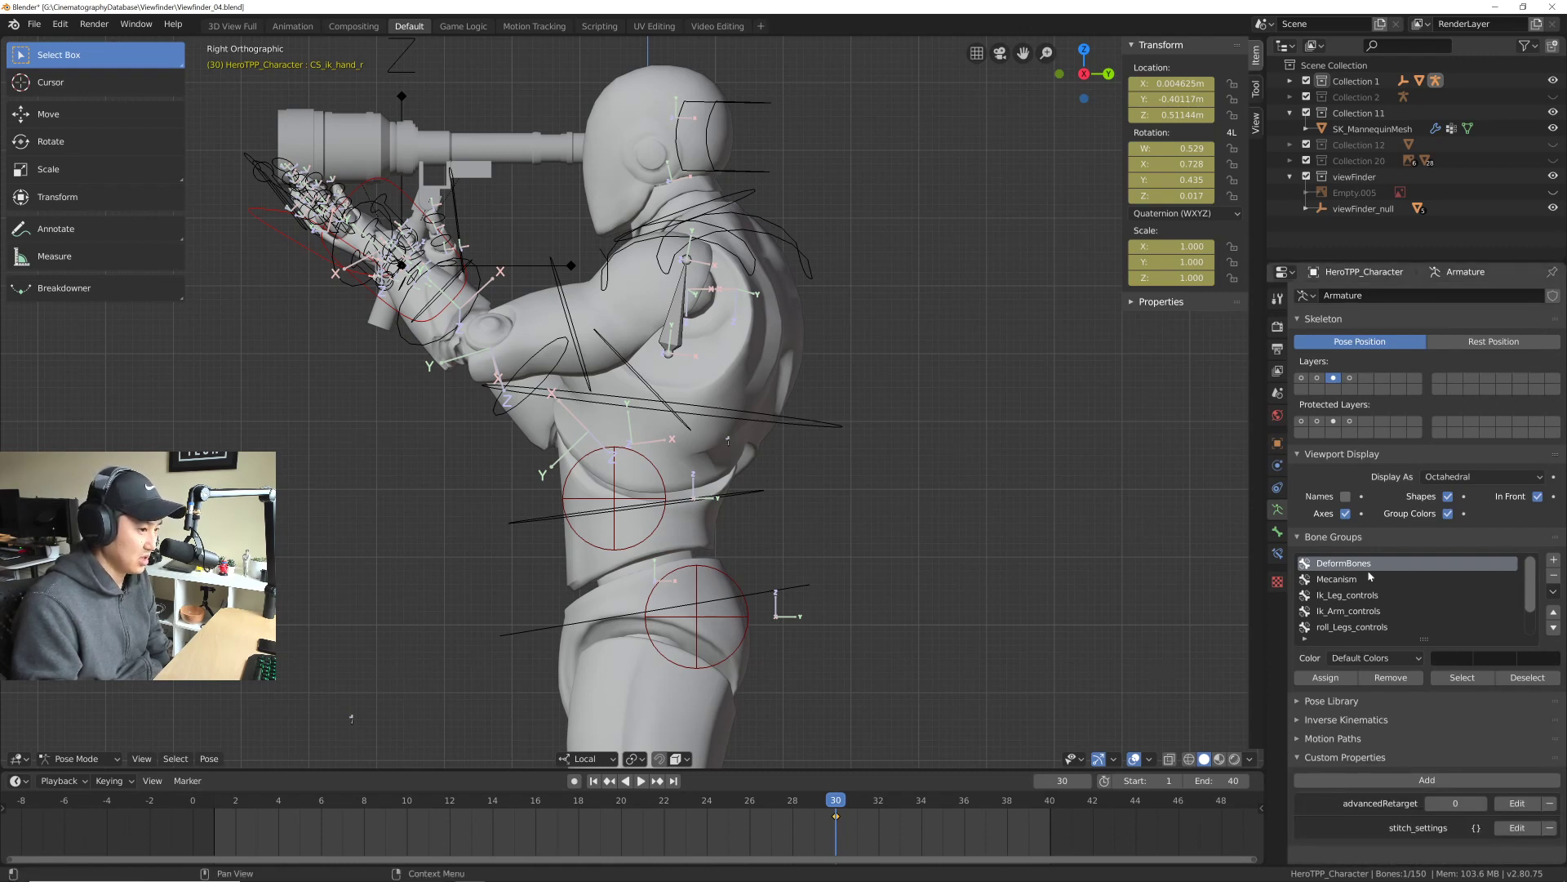
scroll(1376, 606, "down", 1)
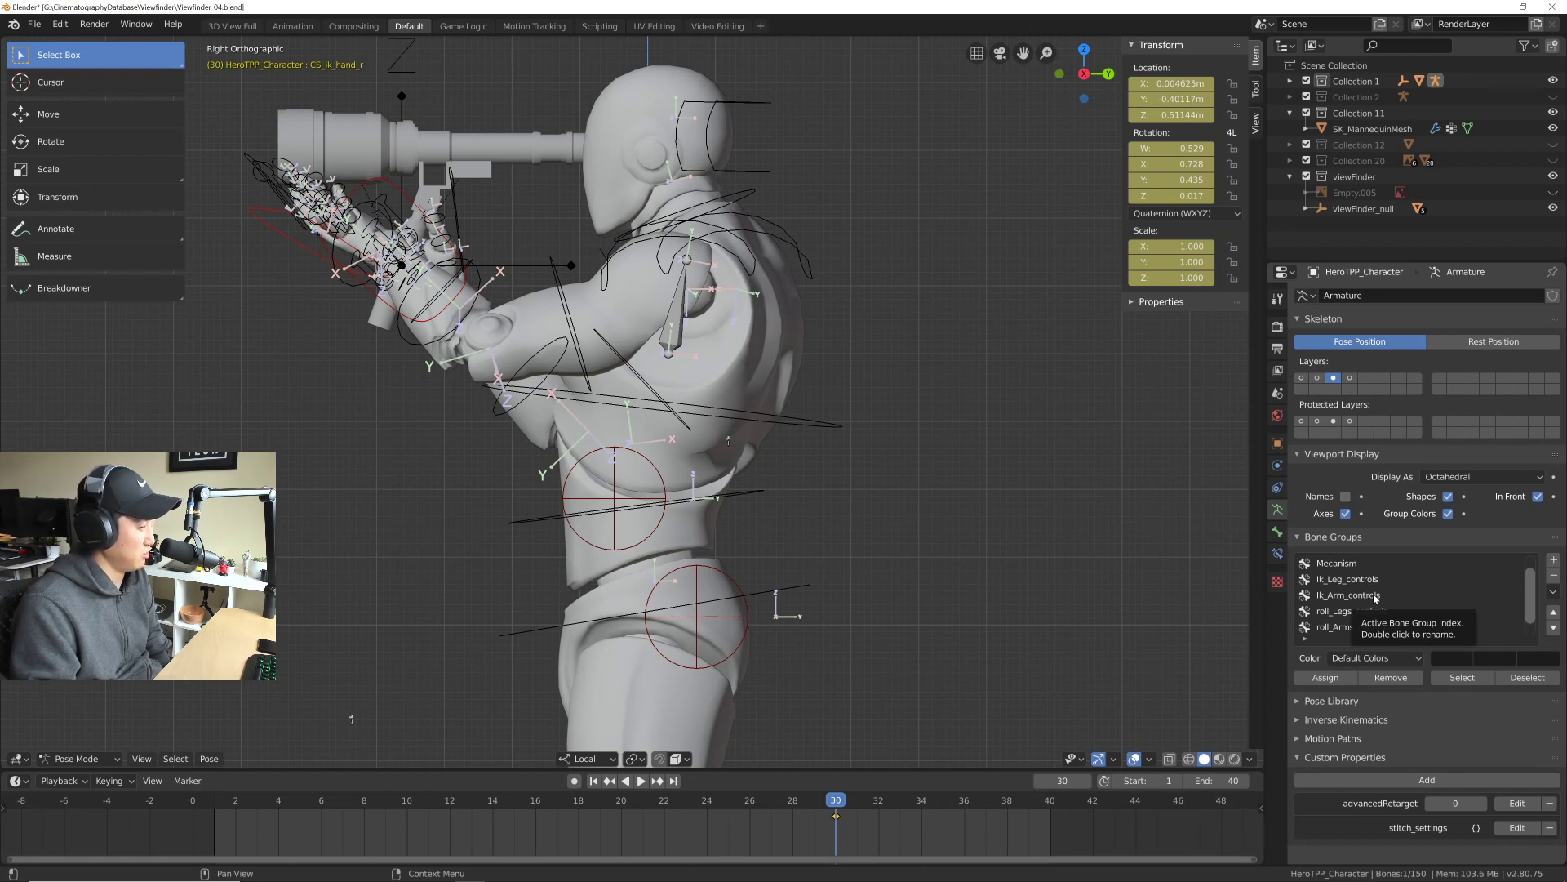
left_click(1345, 718)
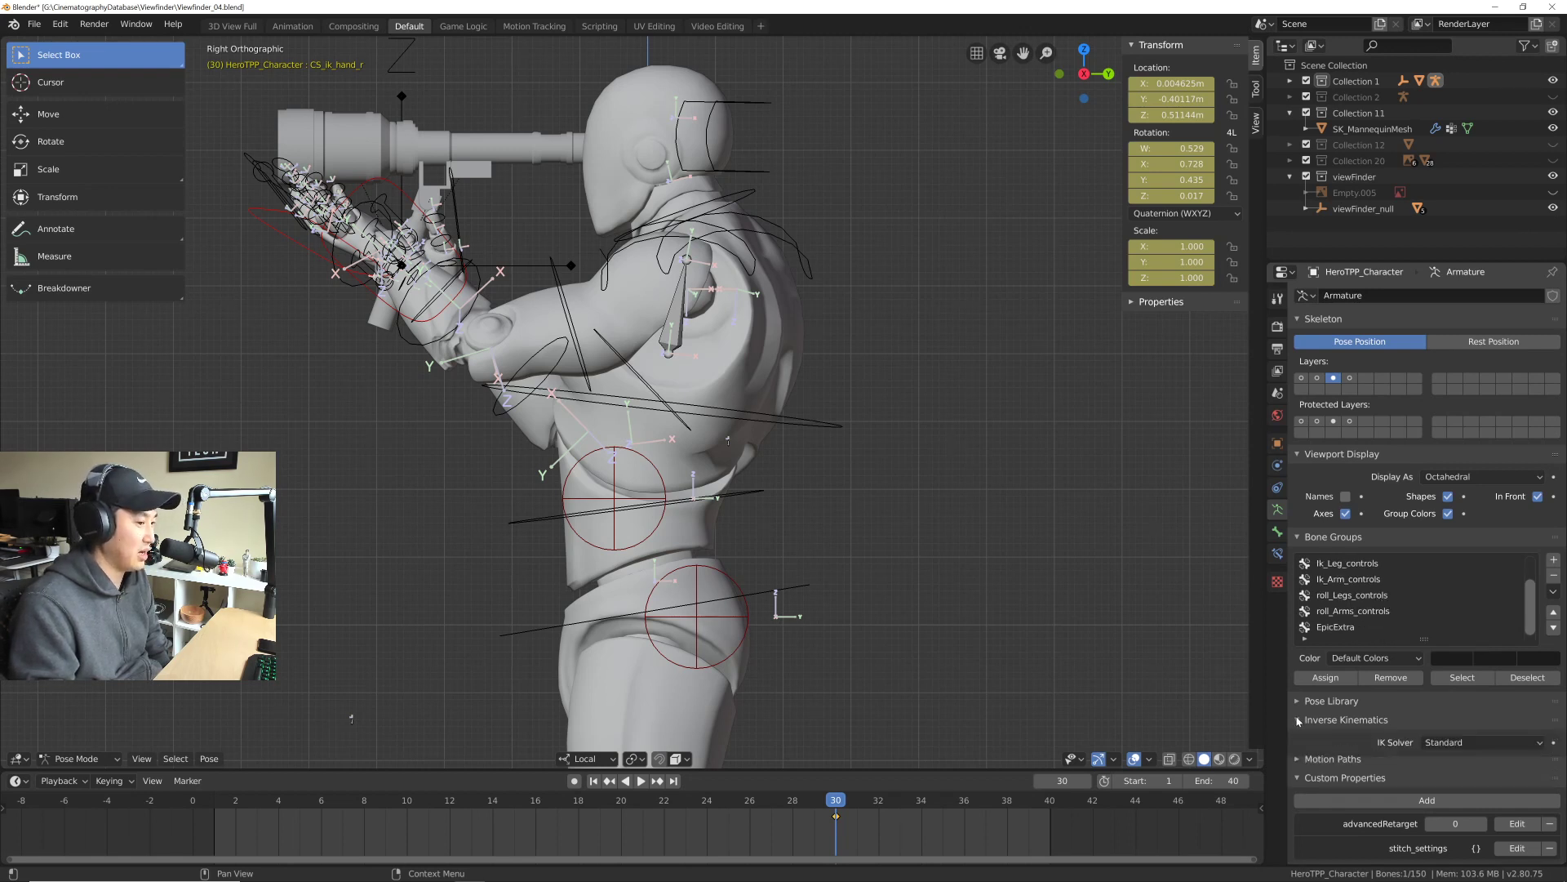
scroll(1345, 702, "down", 1)
left_click(1297, 713)
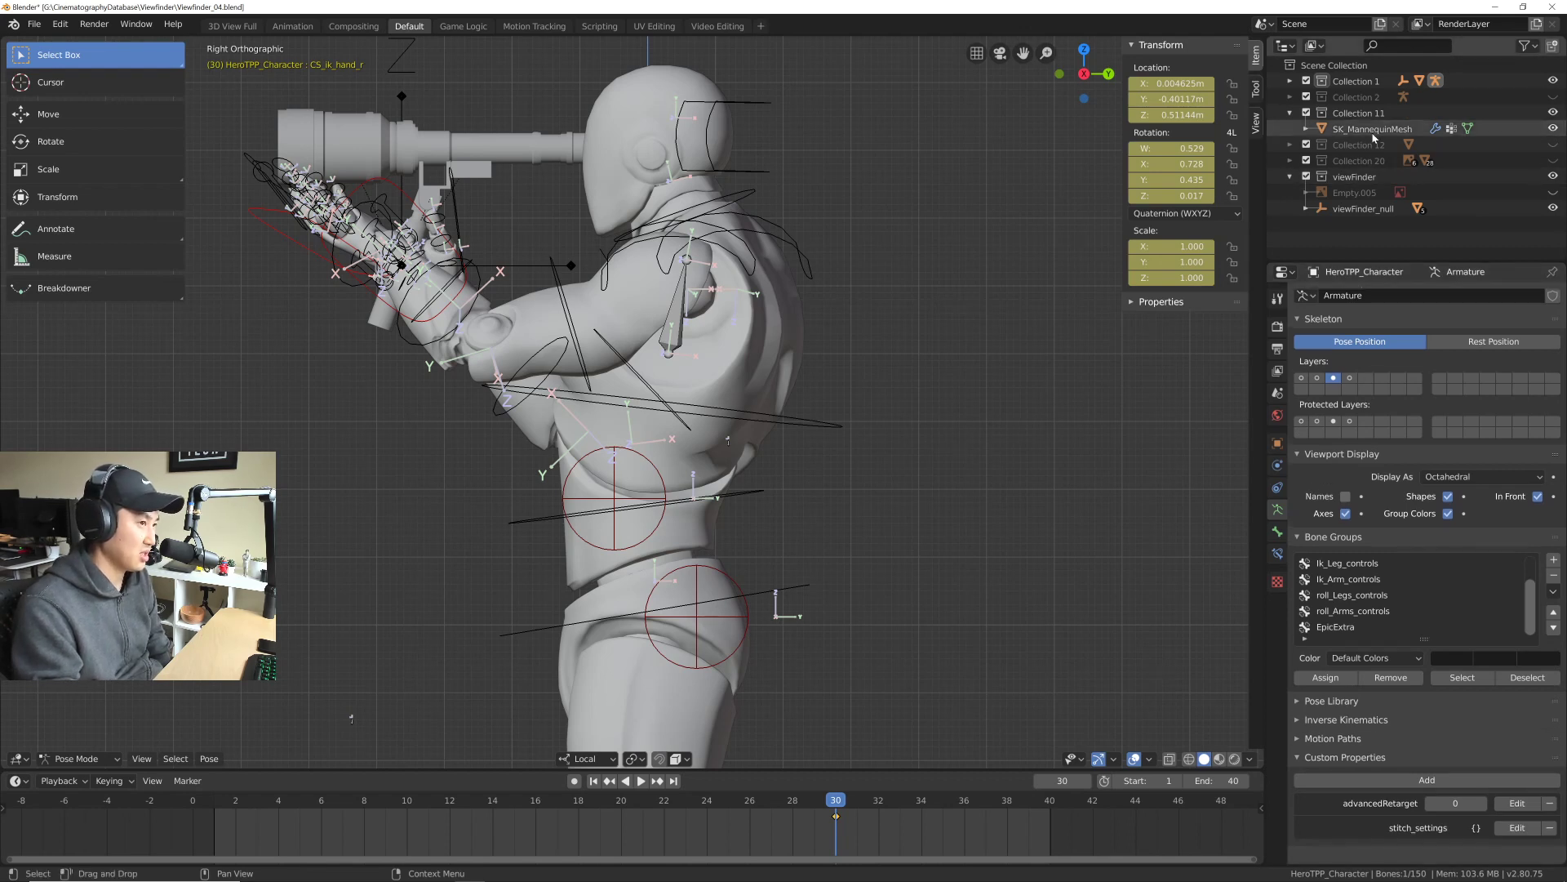
Step: Expand Collection 1 down to the pose bones of HeroTPP_Character in the outliner and select the bone CS_ik_hand_l
left_click(1290, 81)
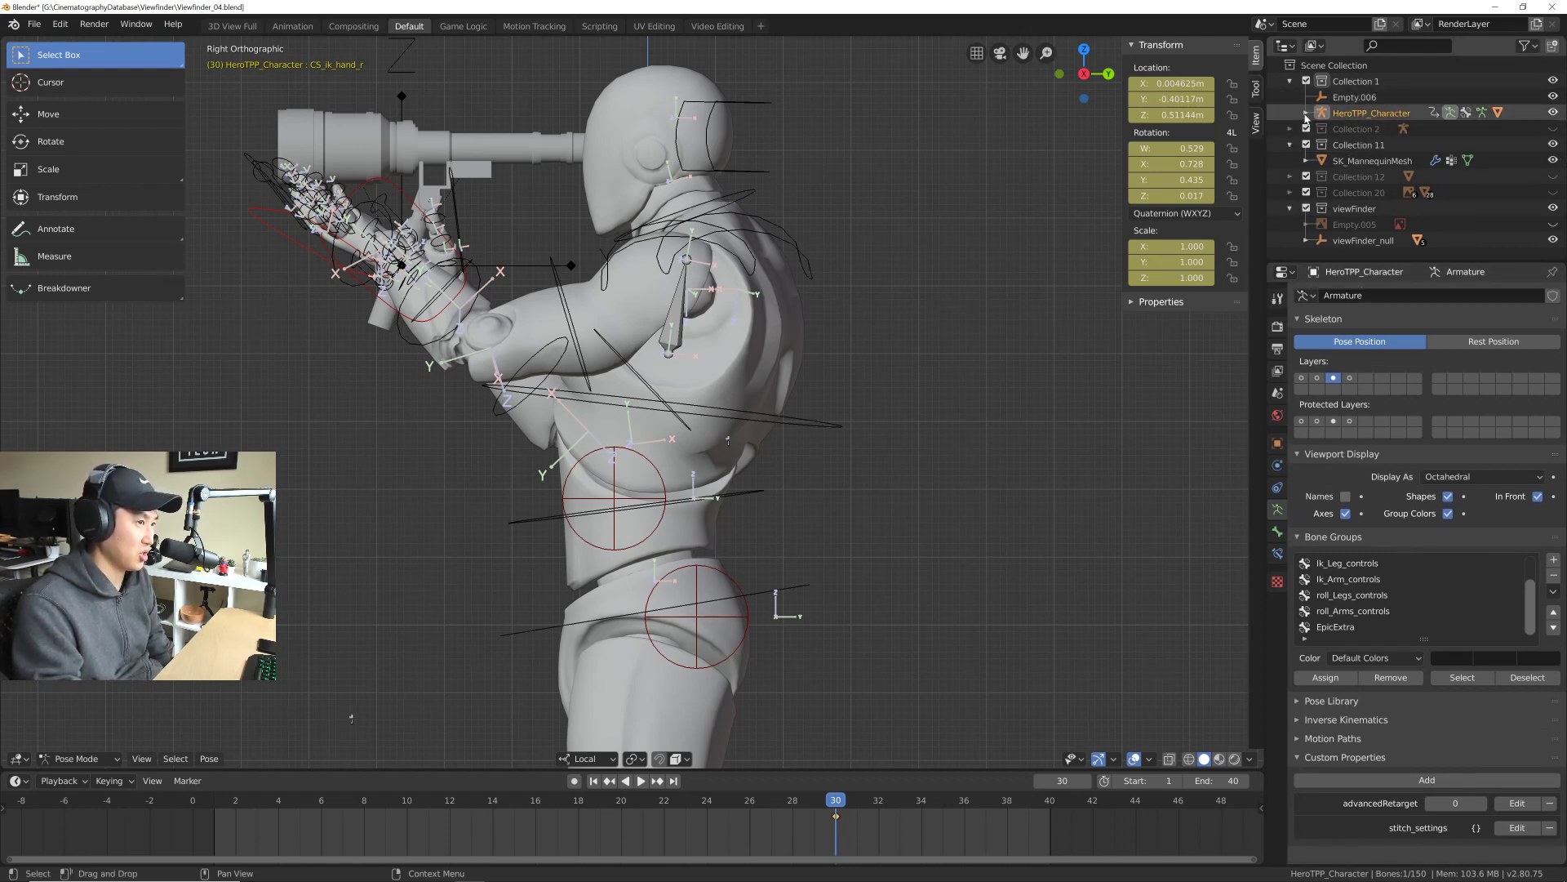
left_click(1306, 112)
left_click(1322, 145)
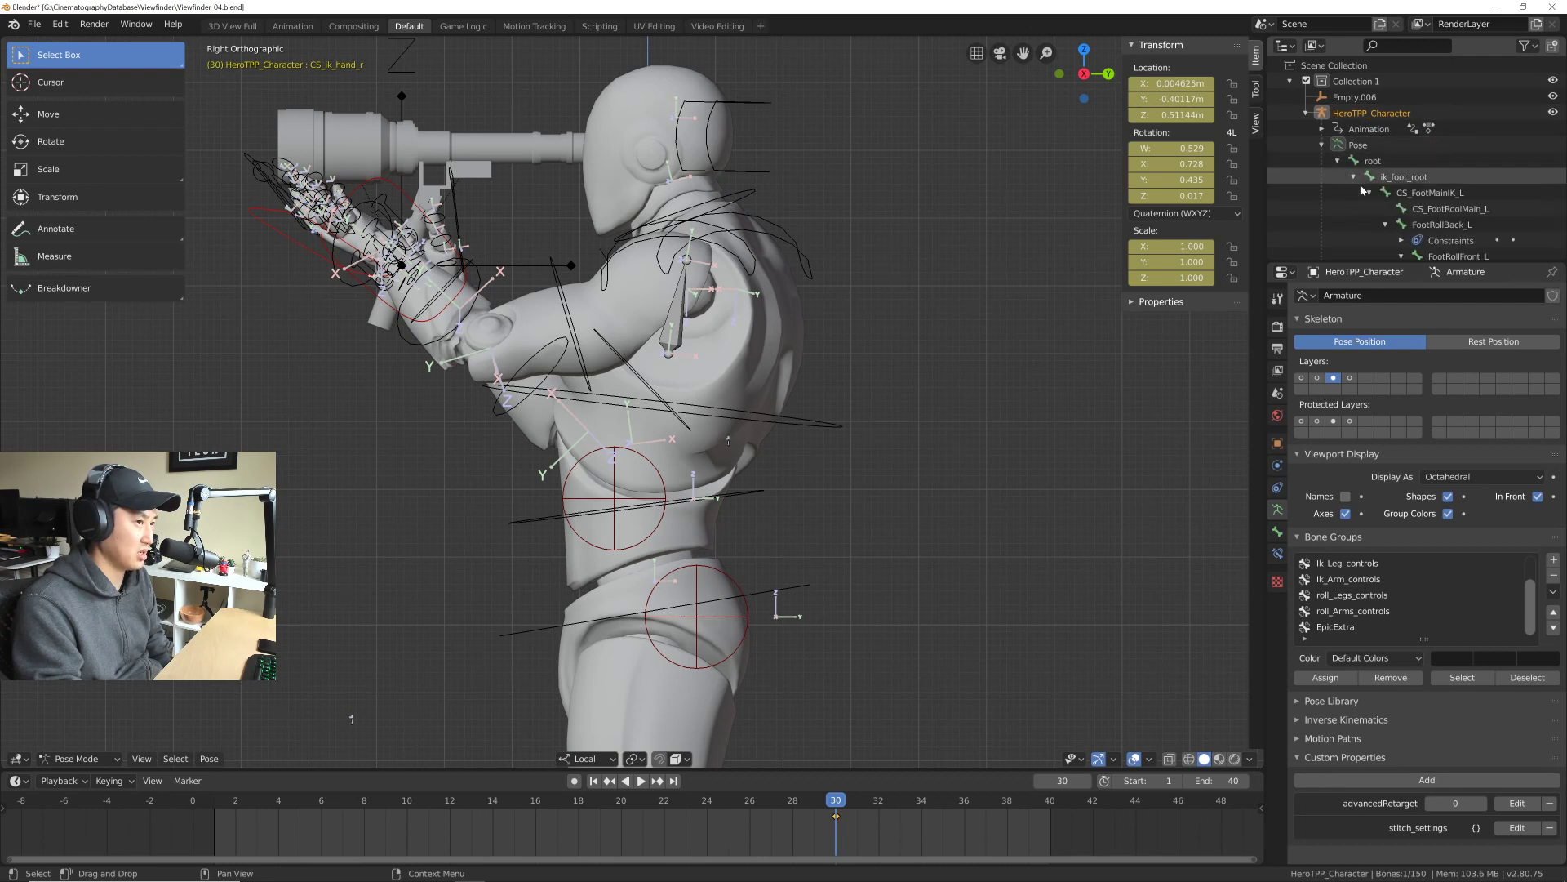
scroll(1415, 214, "down", 6)
scroll(1415, 214, "down", 3)
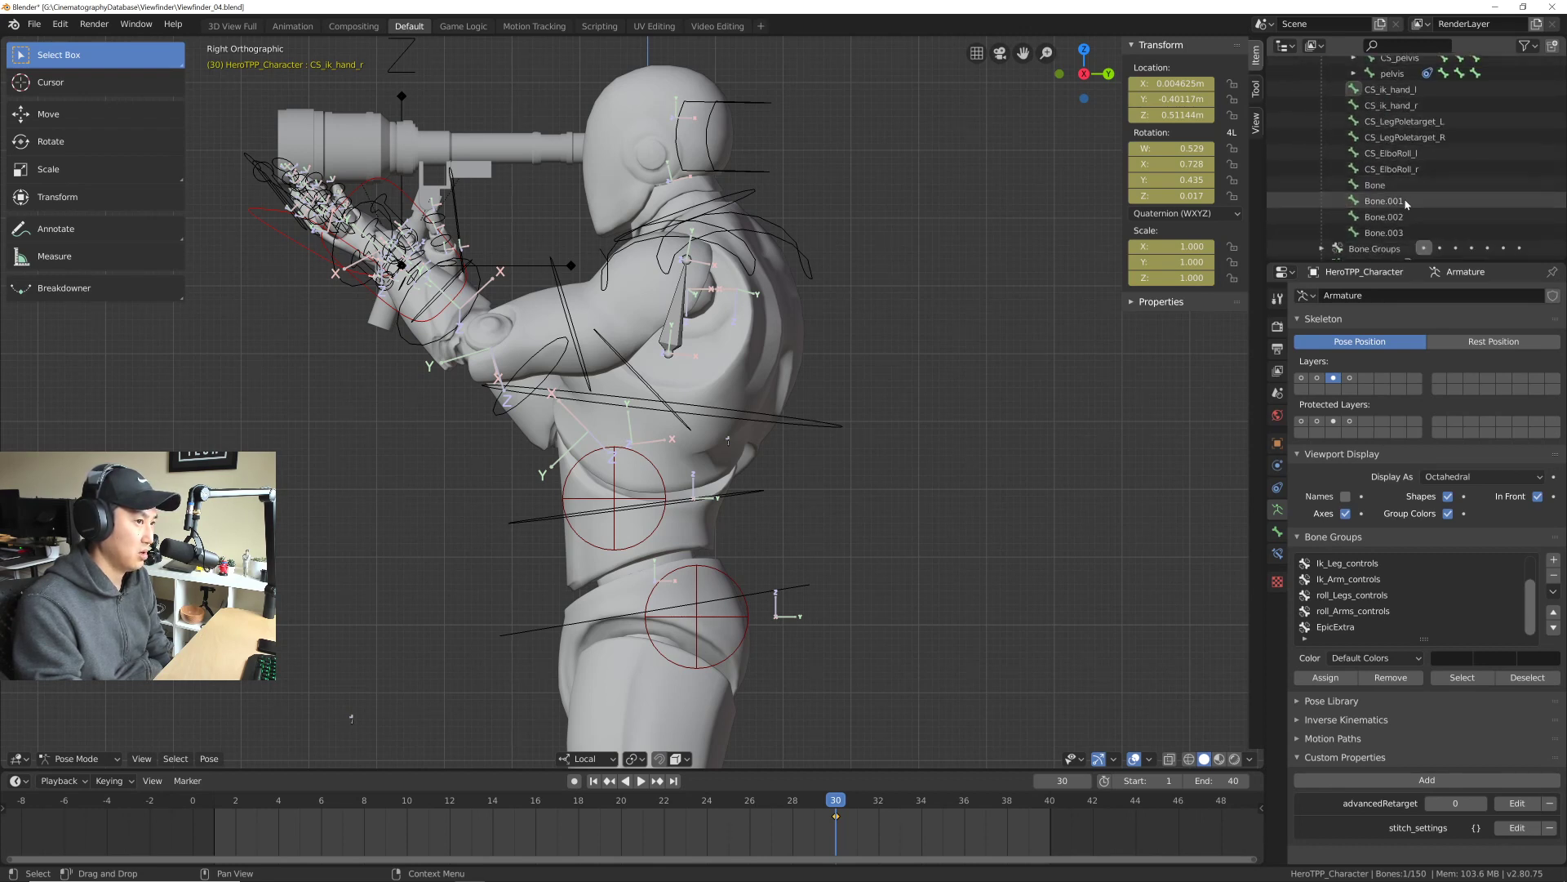
left_click(1394, 94)
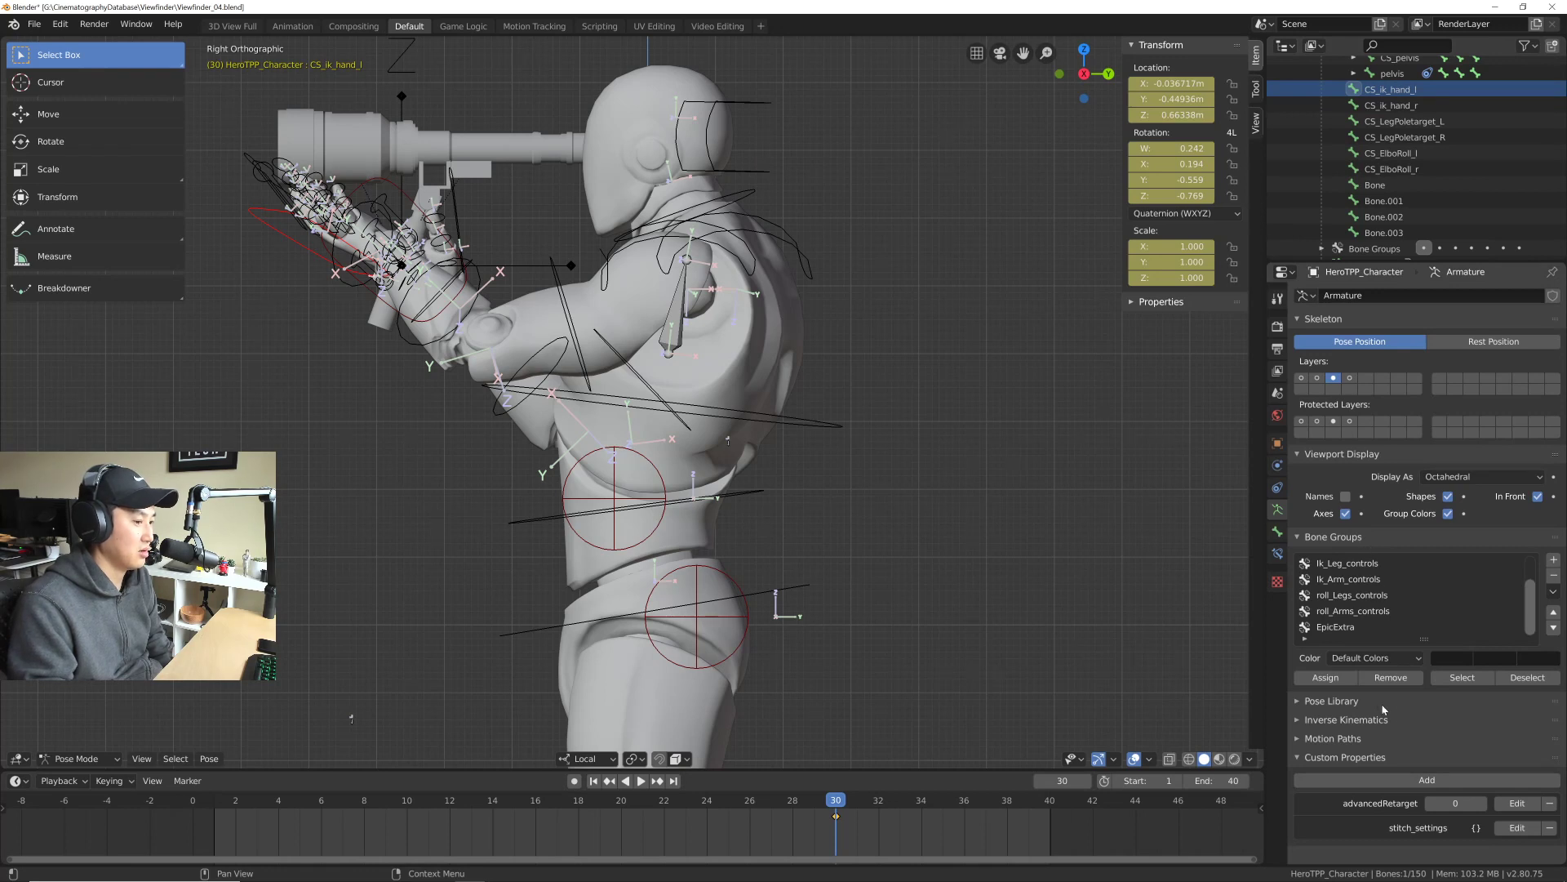
Step: Examine the relations, inverse kinematics and constraints of CS_ik_hand_l, and return to the armature settings
left_click(1277, 532)
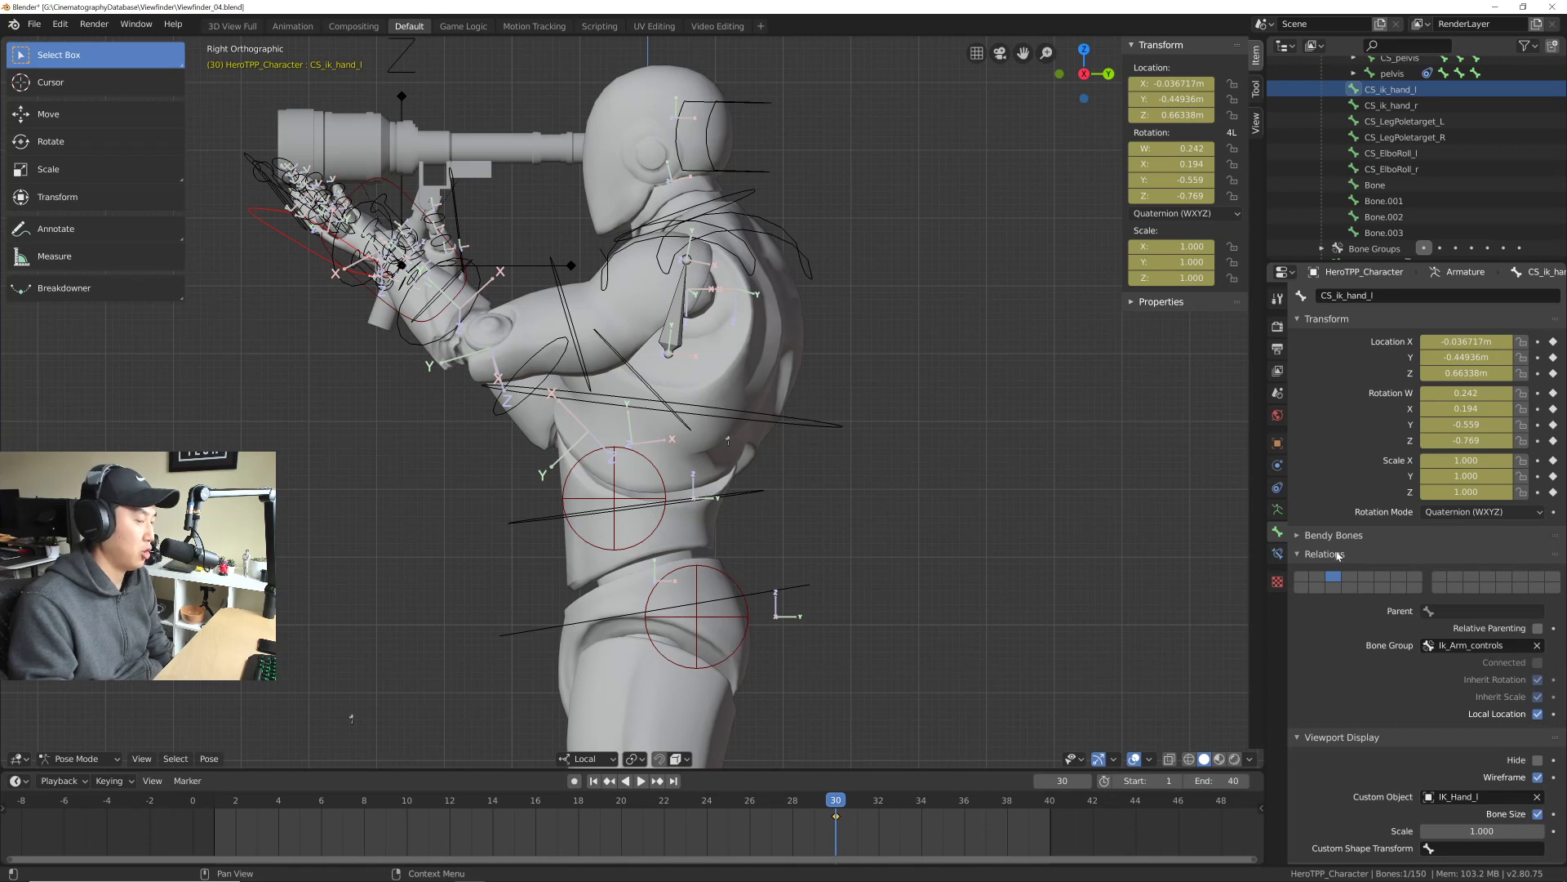
scroll(1343, 627, "down", 3)
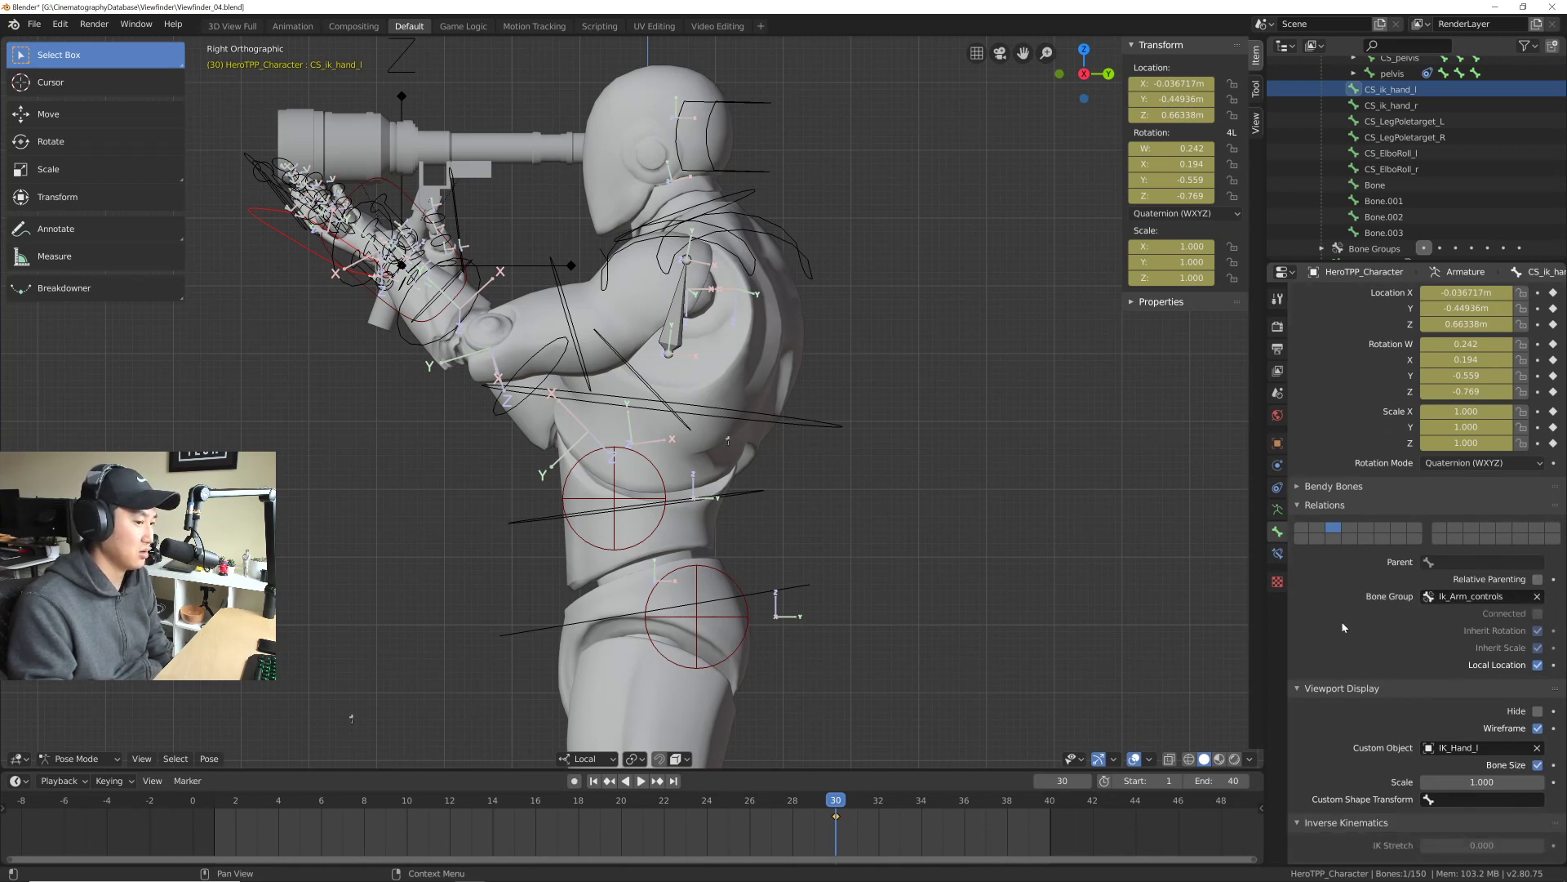
scroll(1343, 627, "down", 3)
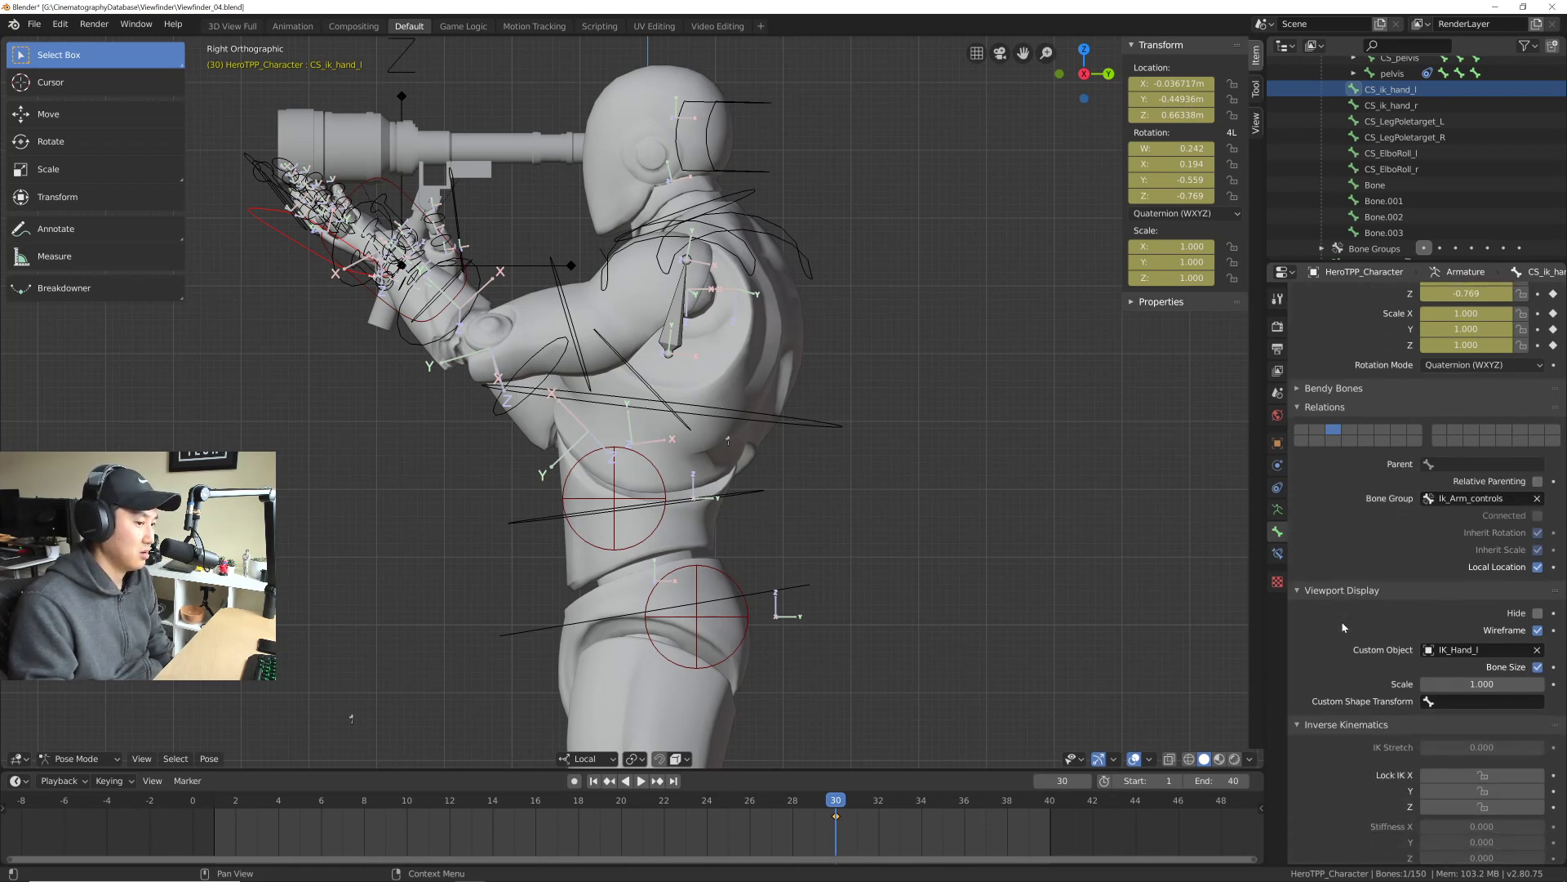
scroll(1343, 627, "down", 5)
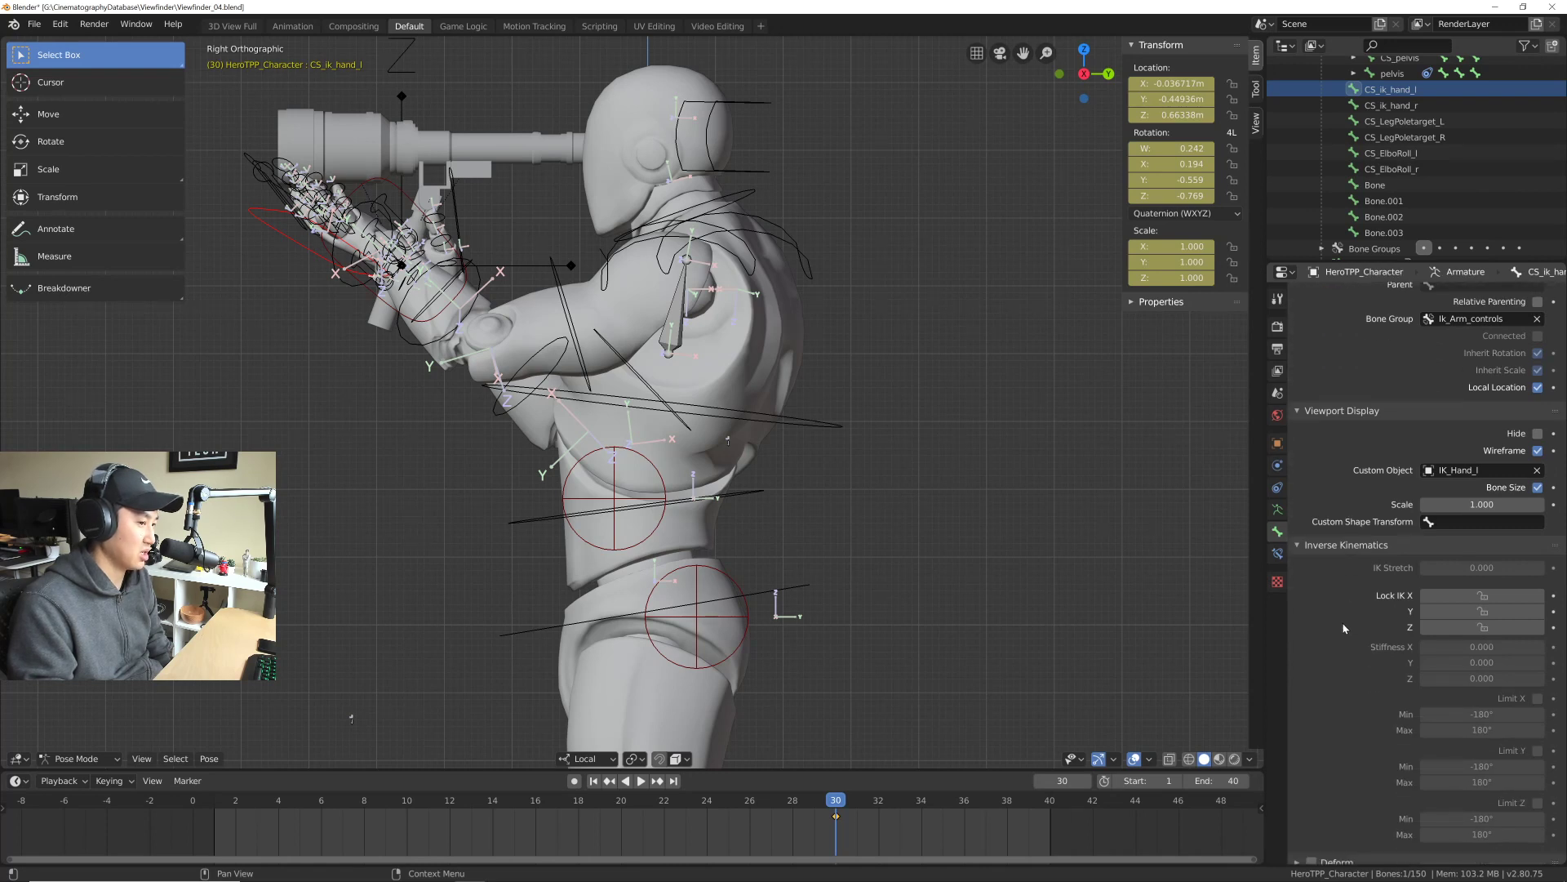
scroll(1343, 627, "up", 5)
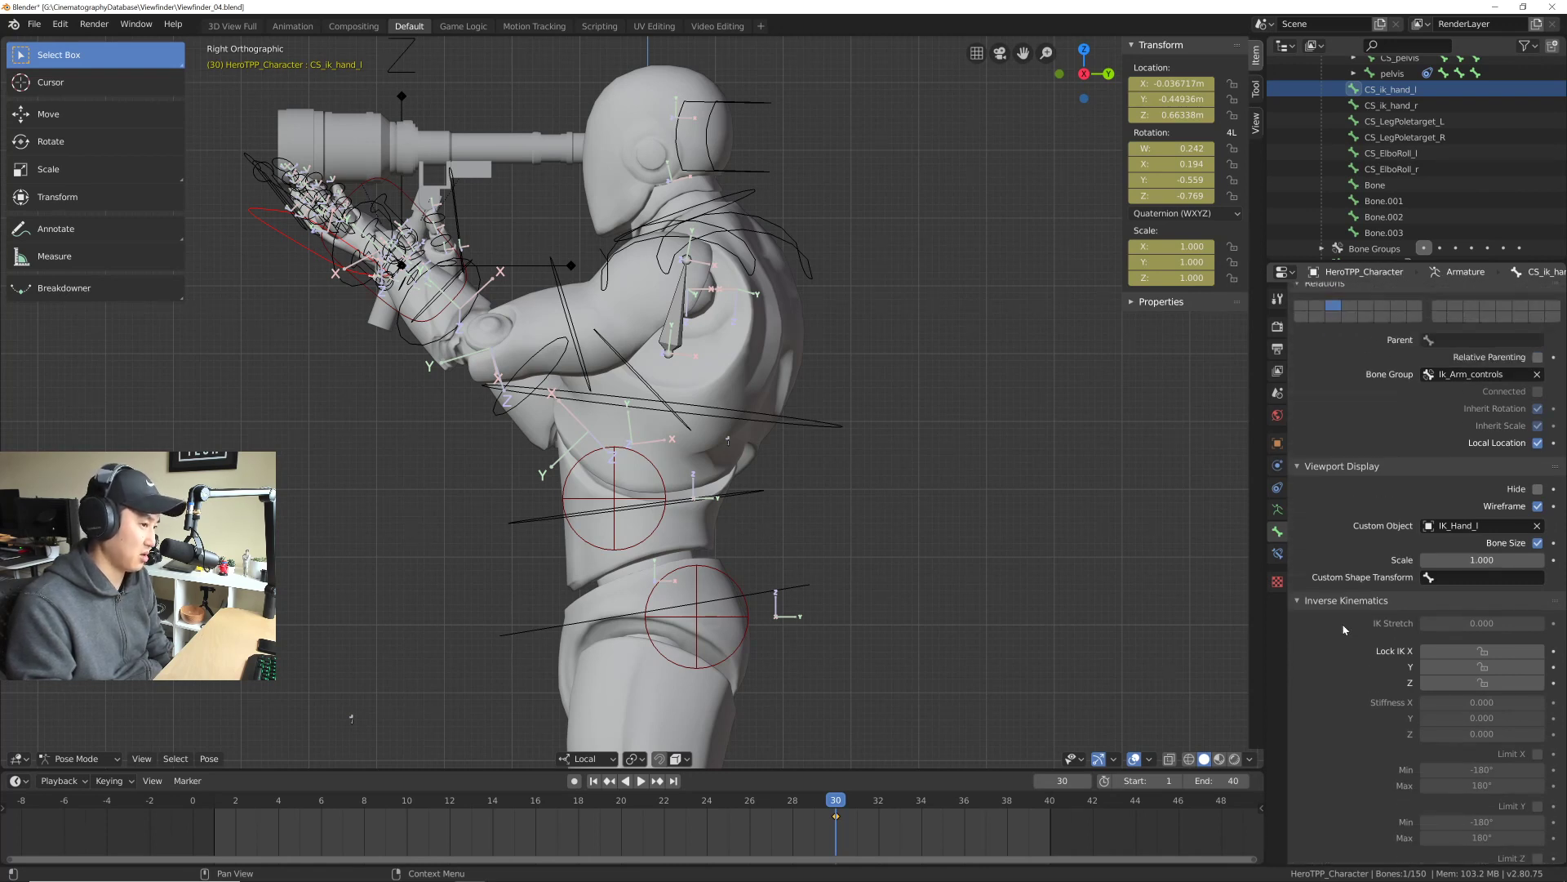
left_click(1284, 557)
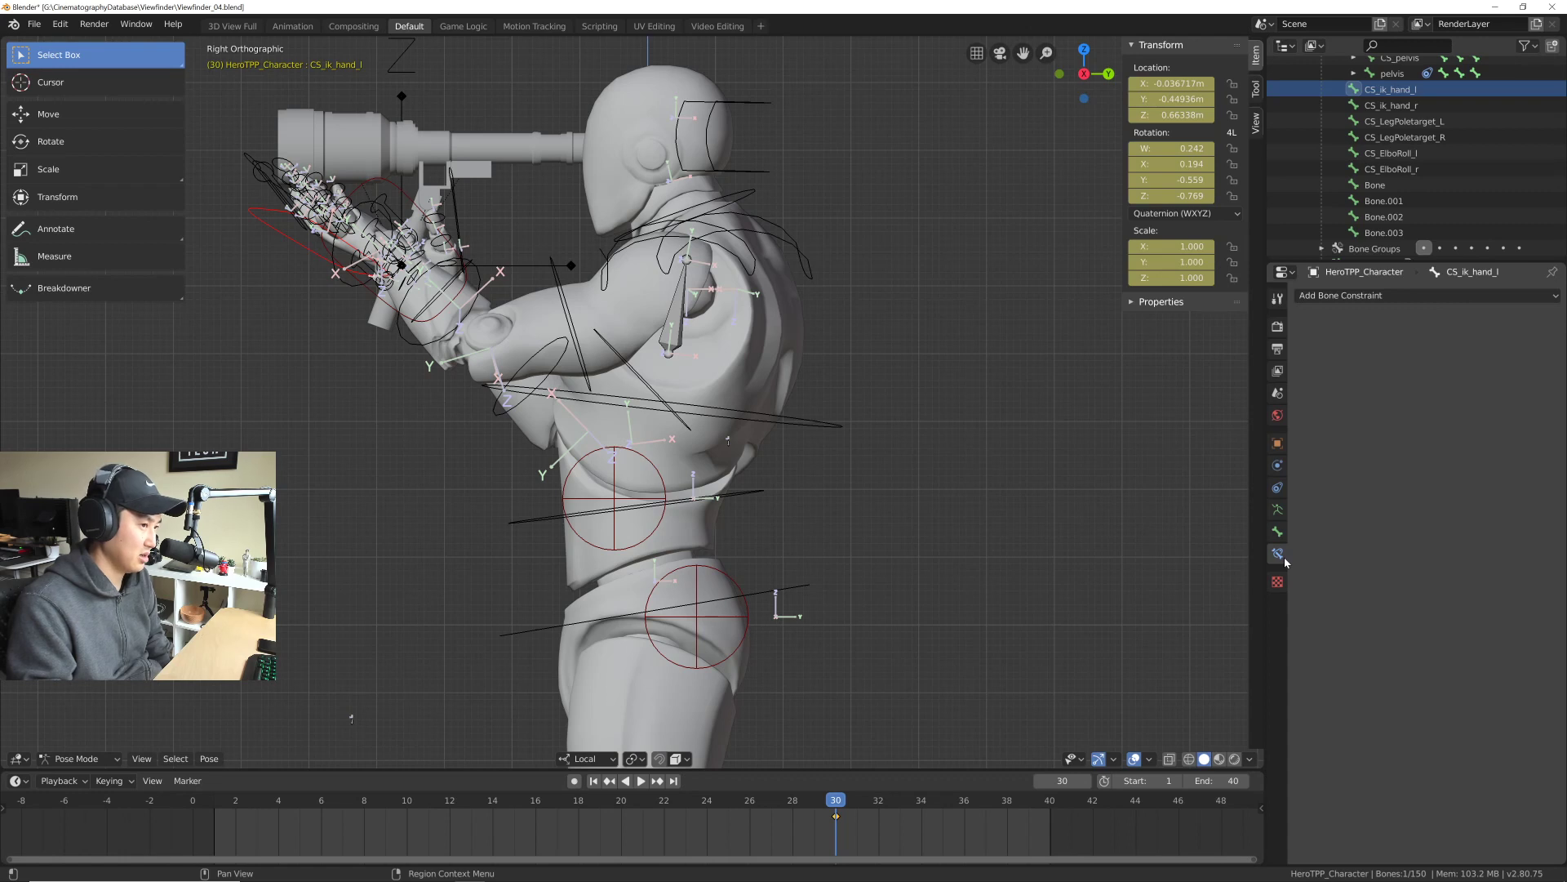
left_click(1279, 511)
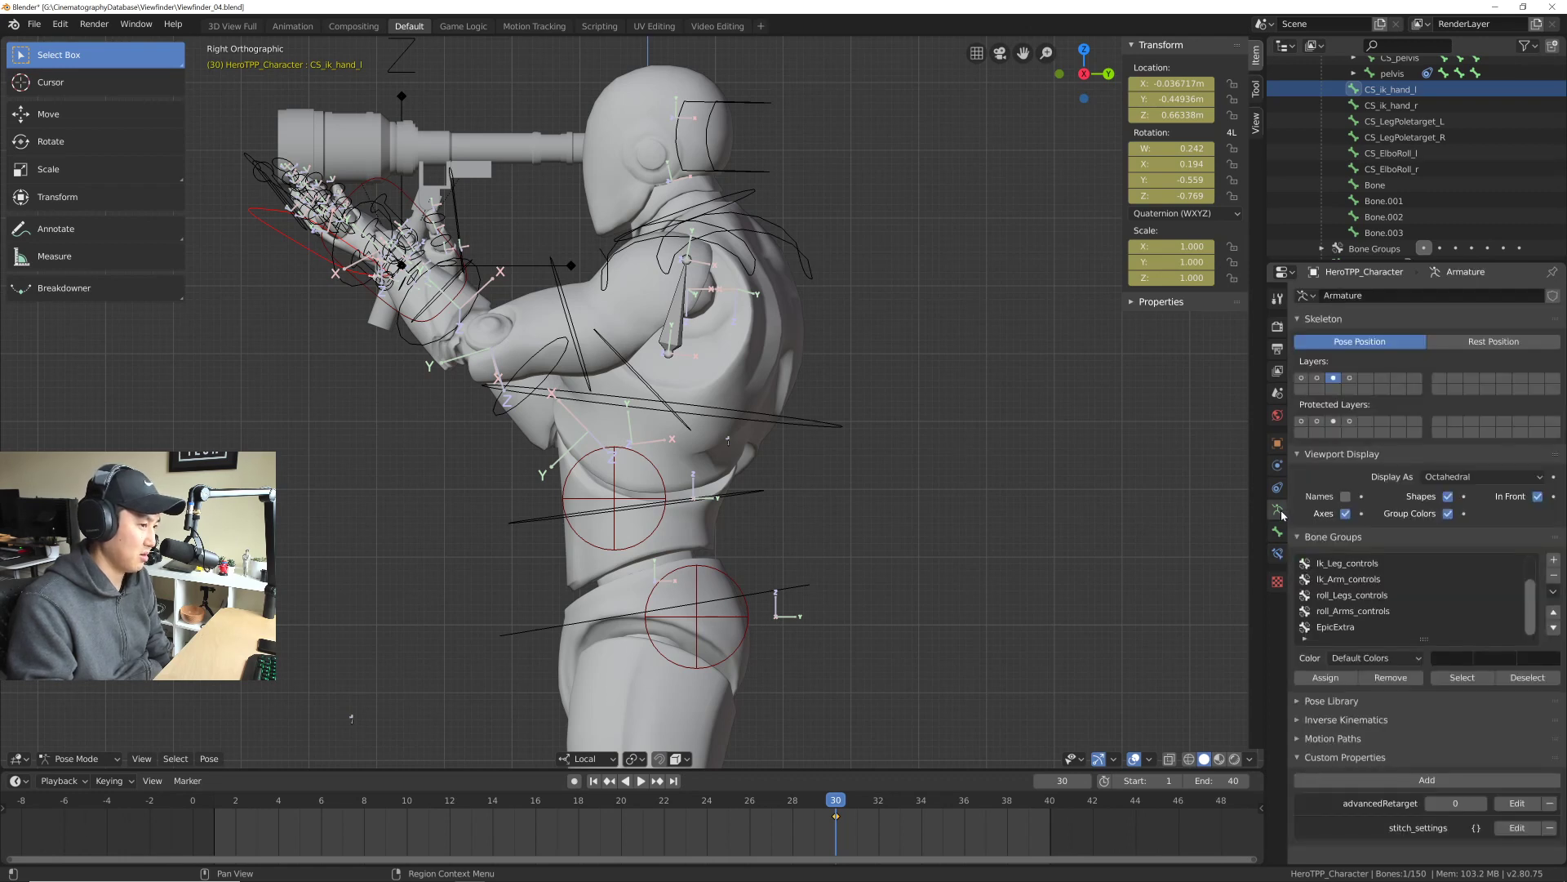
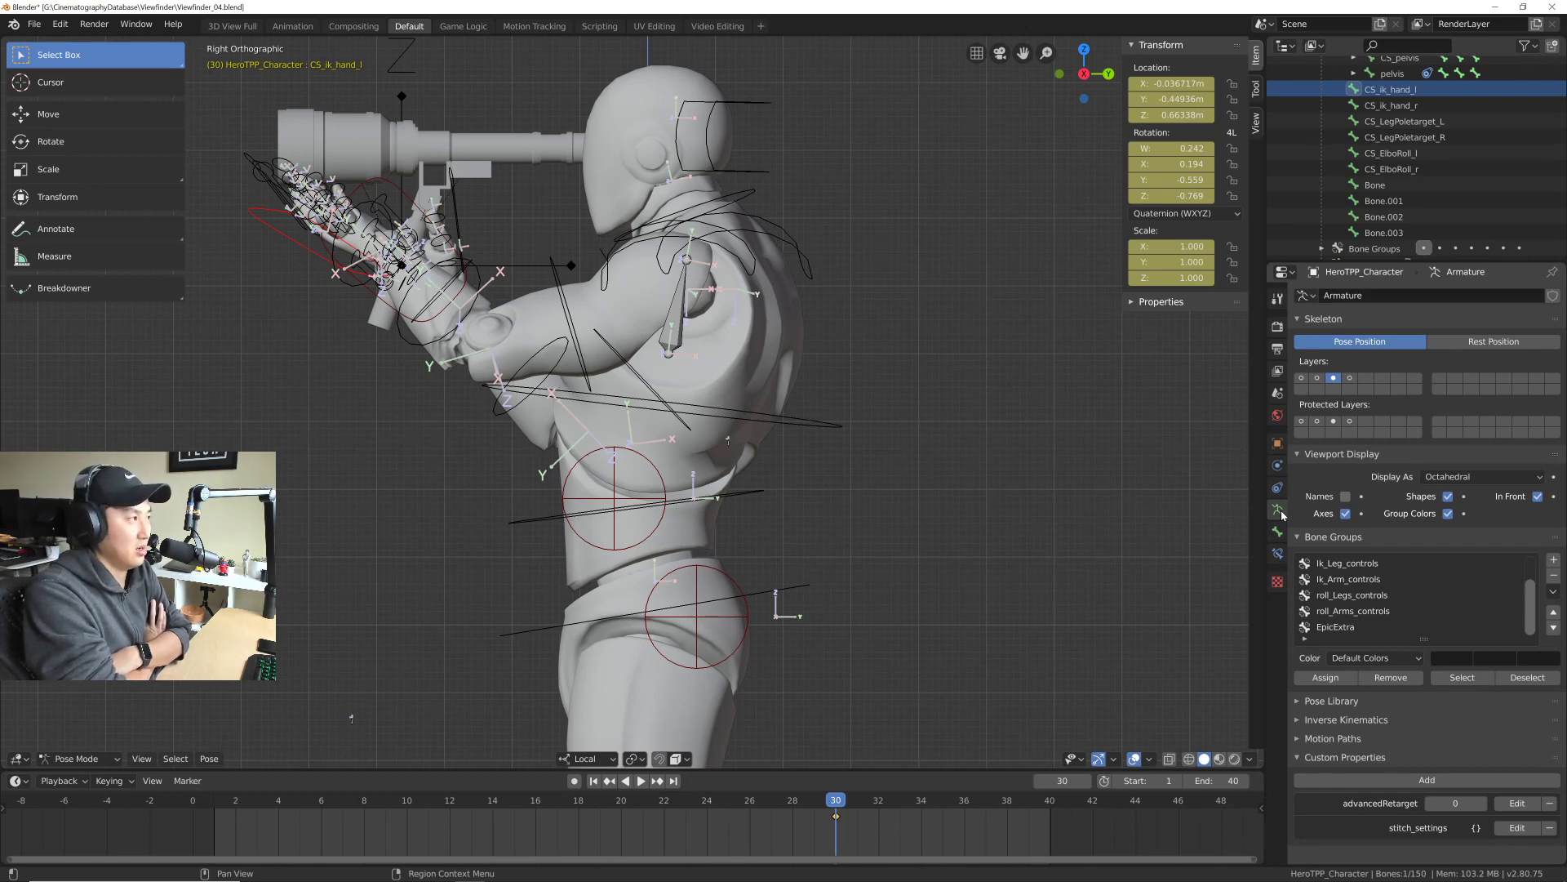
Step: Switch to Chrome and search Google in a new tab for "BLENDER 2.8 enable disable IK handles"
key("alt+Tab")
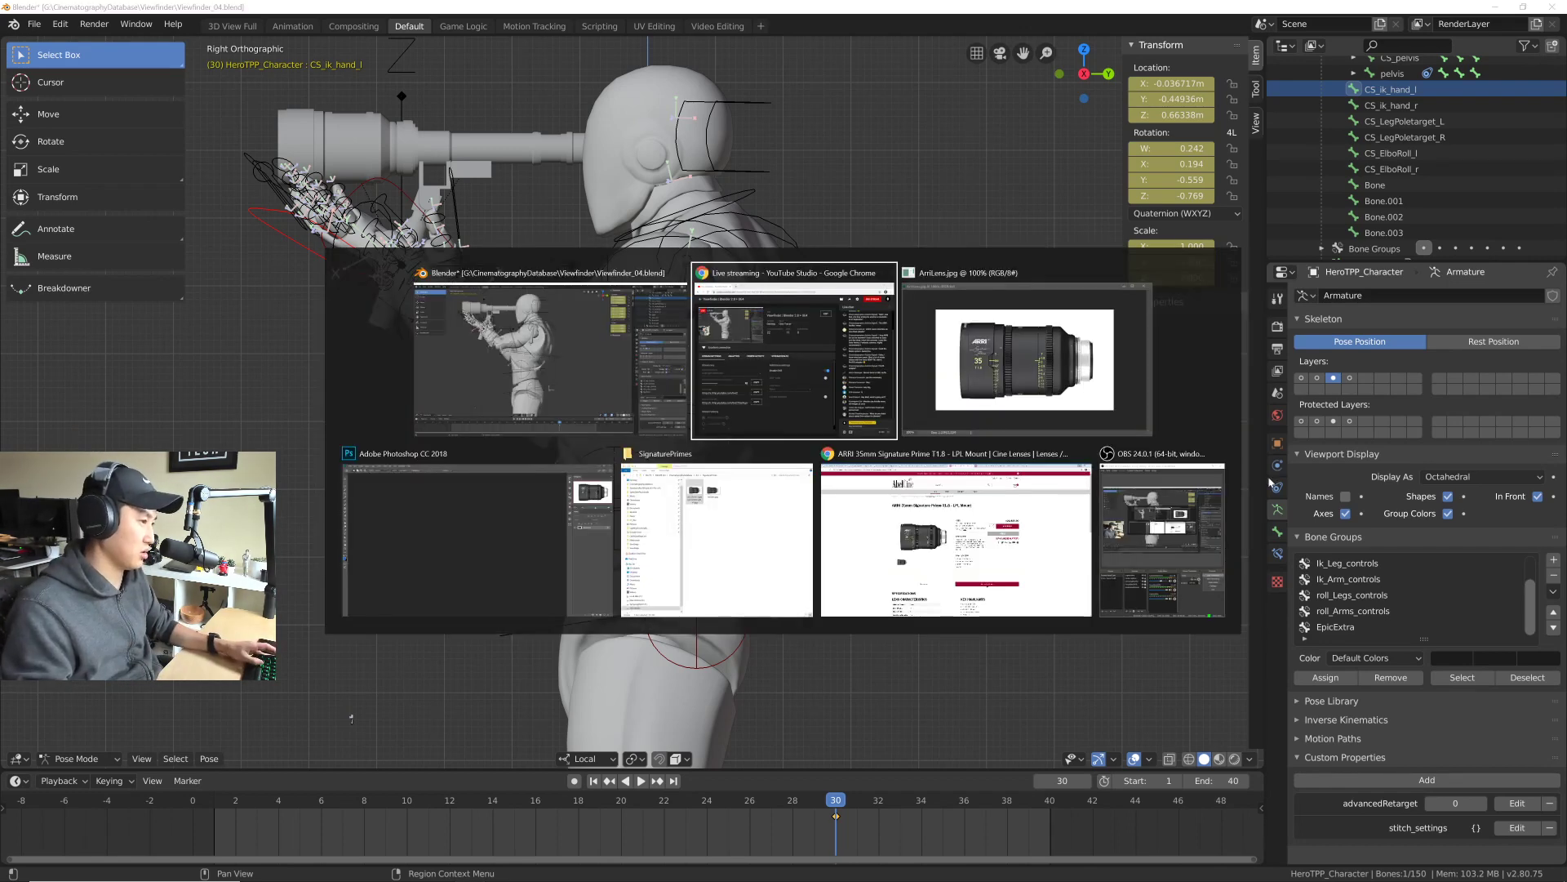
key("alt+Tab")
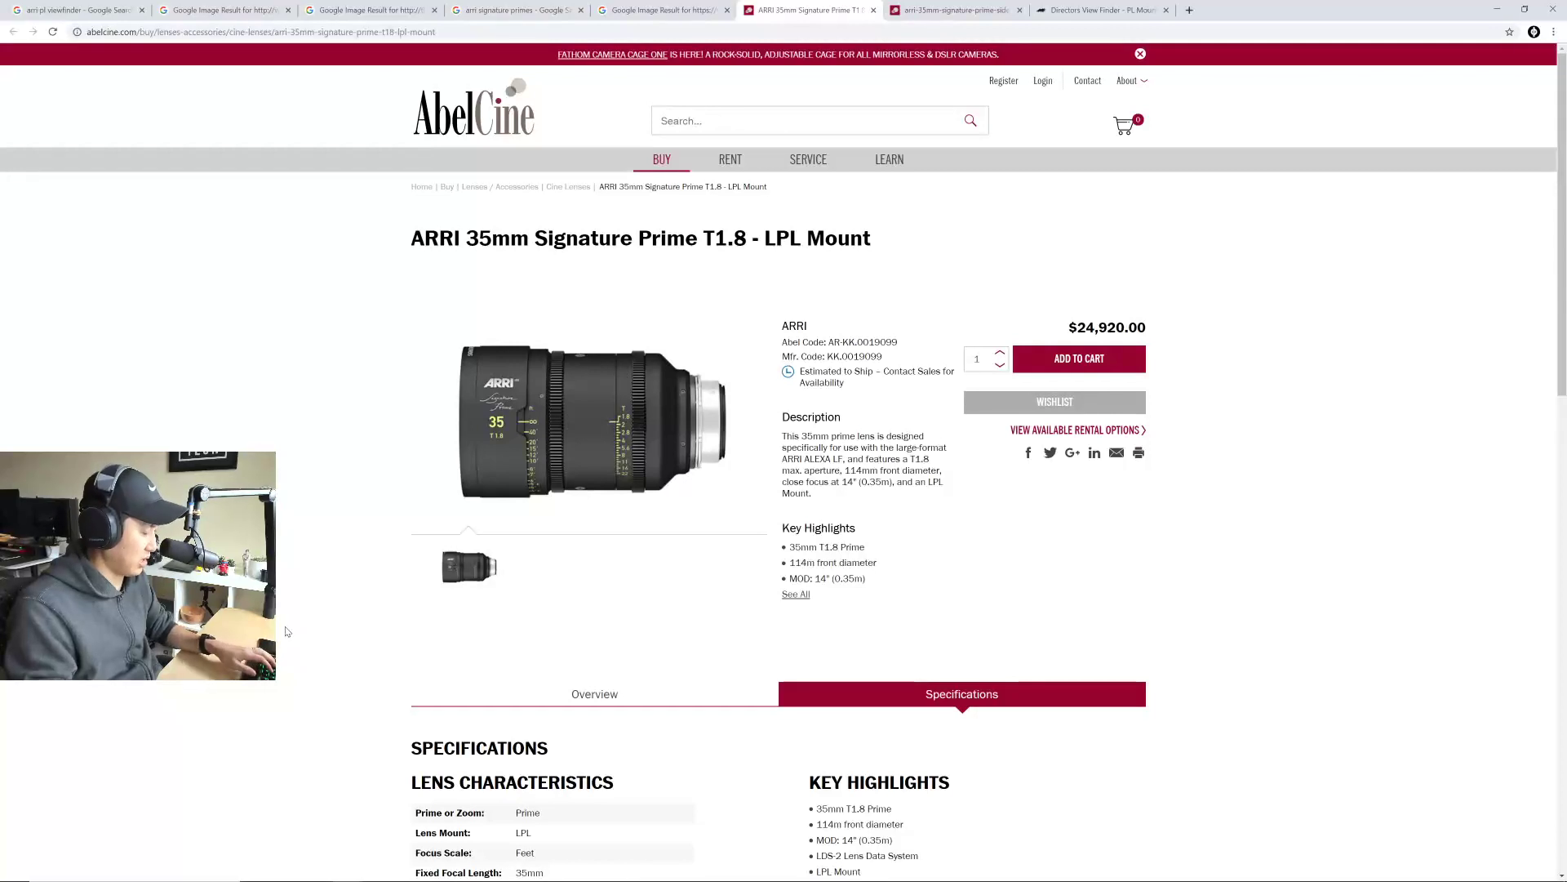
key("ctrl+t")
type("BLENDER 2.8 ")
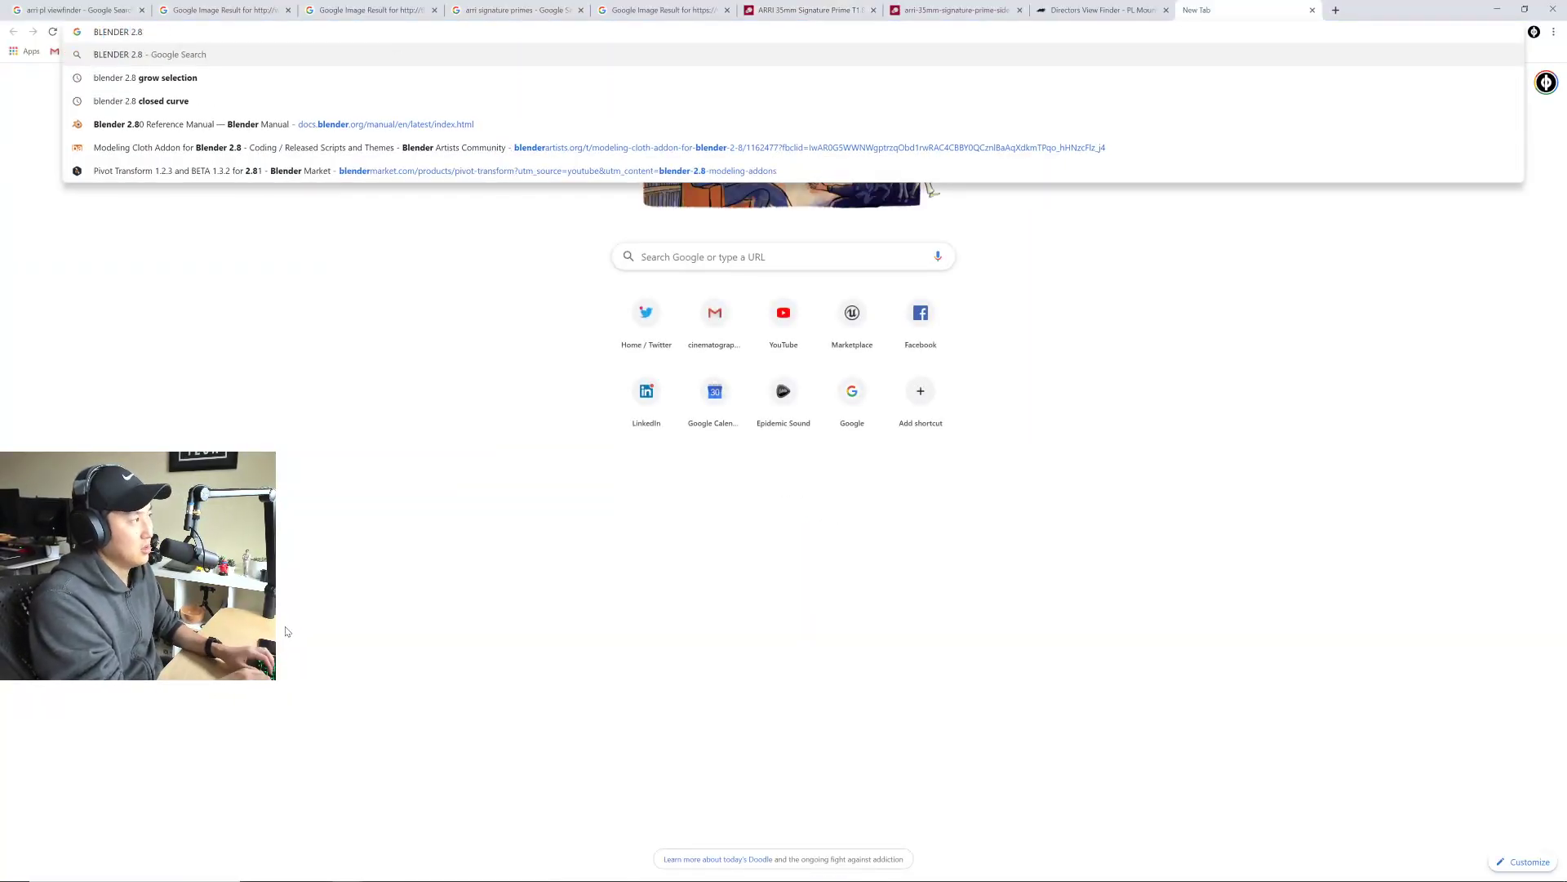
type("enable ")
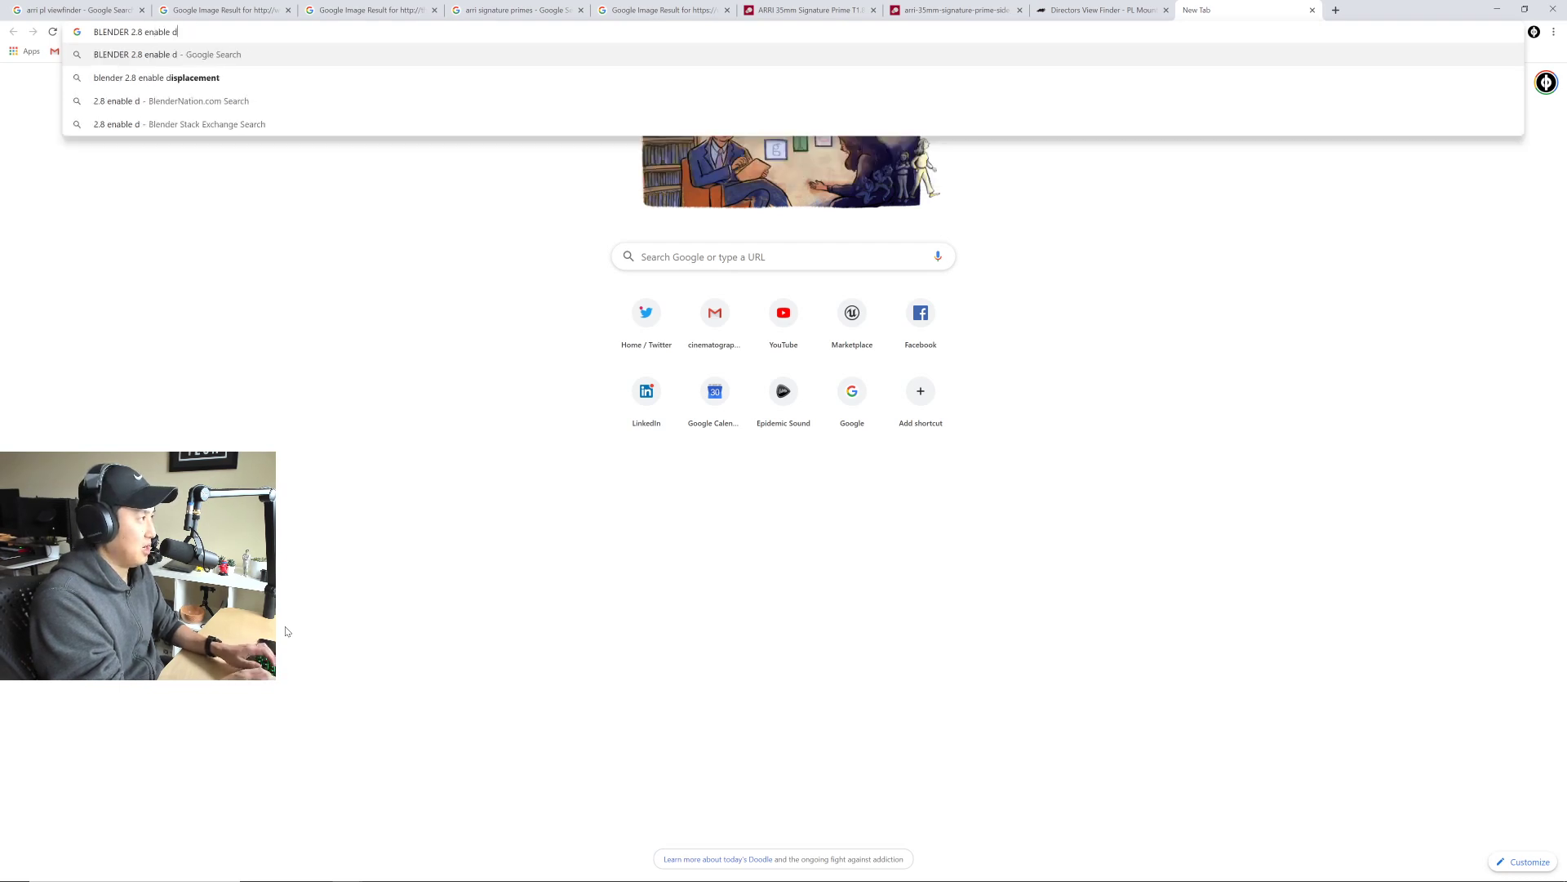
type("disable ")
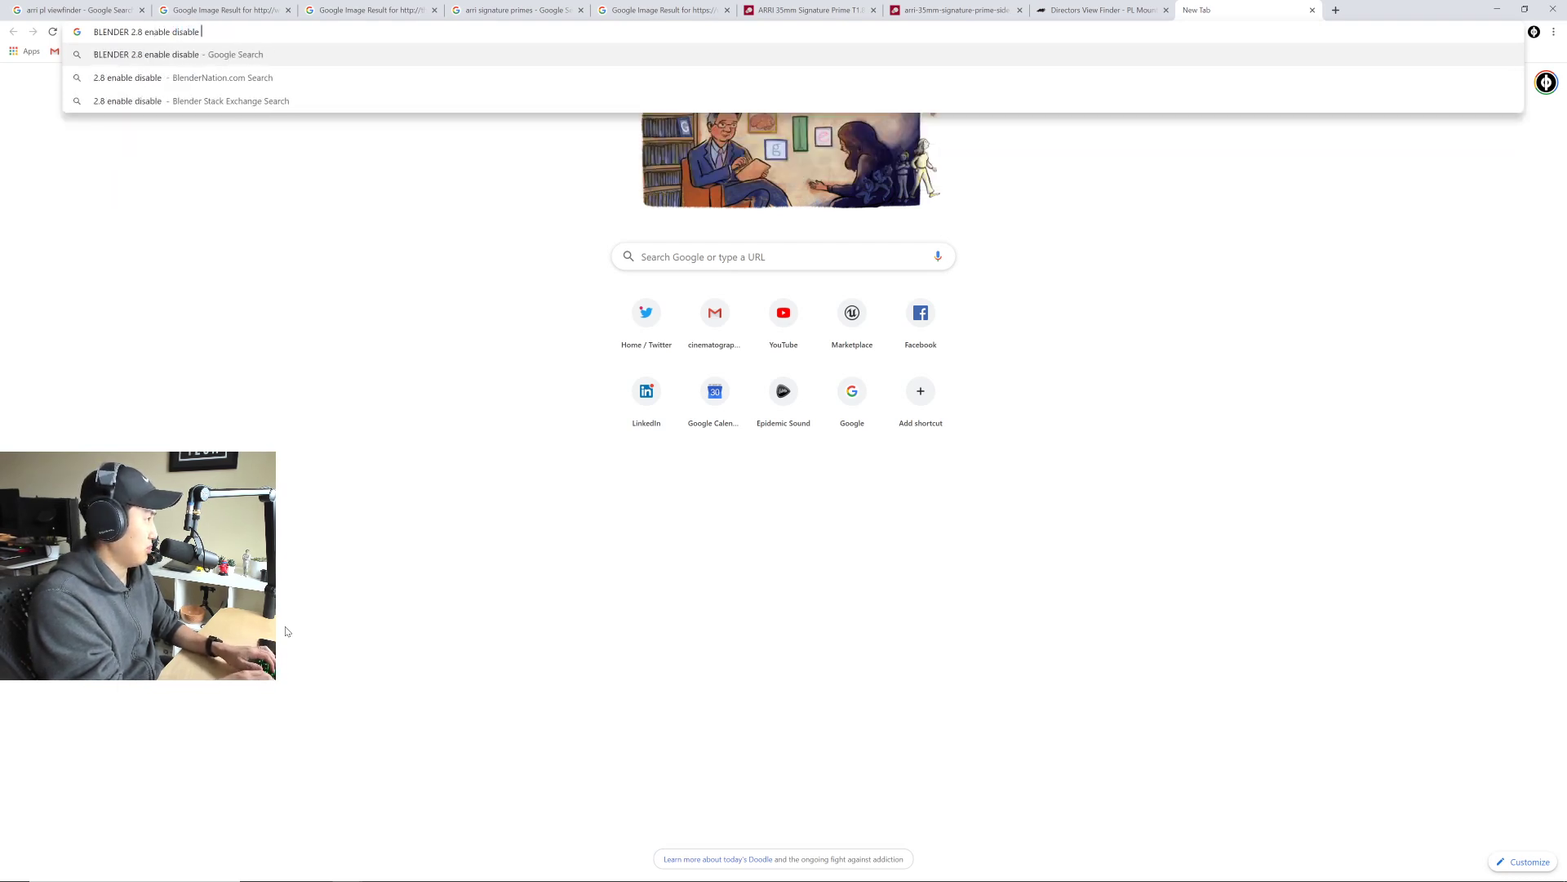
type("IK handles")
key("Return")
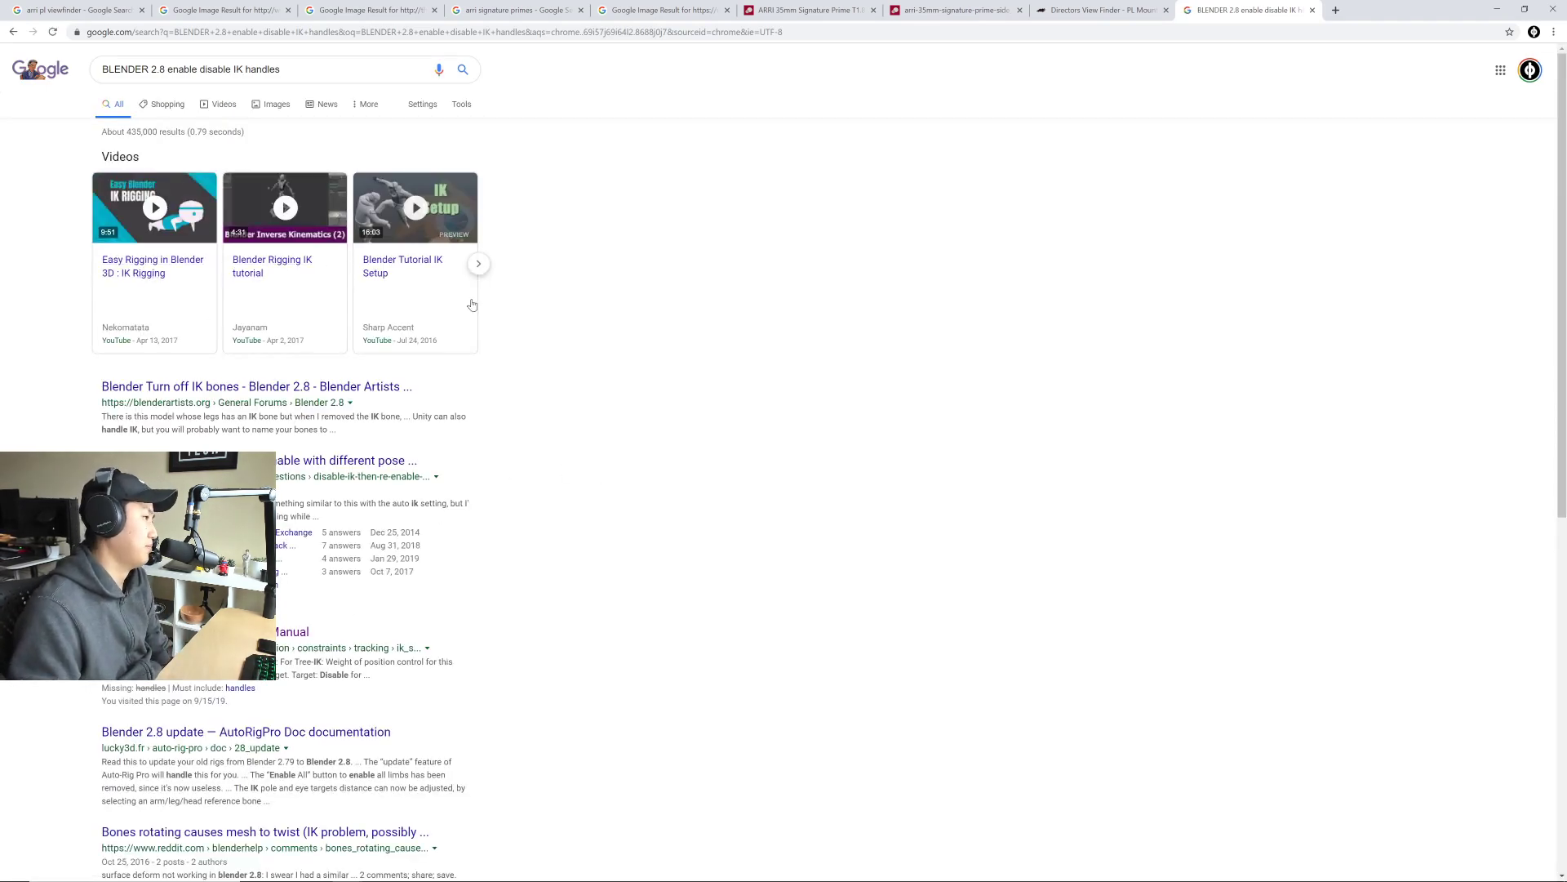
Step: Open the "Blender Turn off IK bones" result and the result about disabling and re-enabling IK with a different pose in separate tabs
right_click(241, 387)
left_click(283, 394)
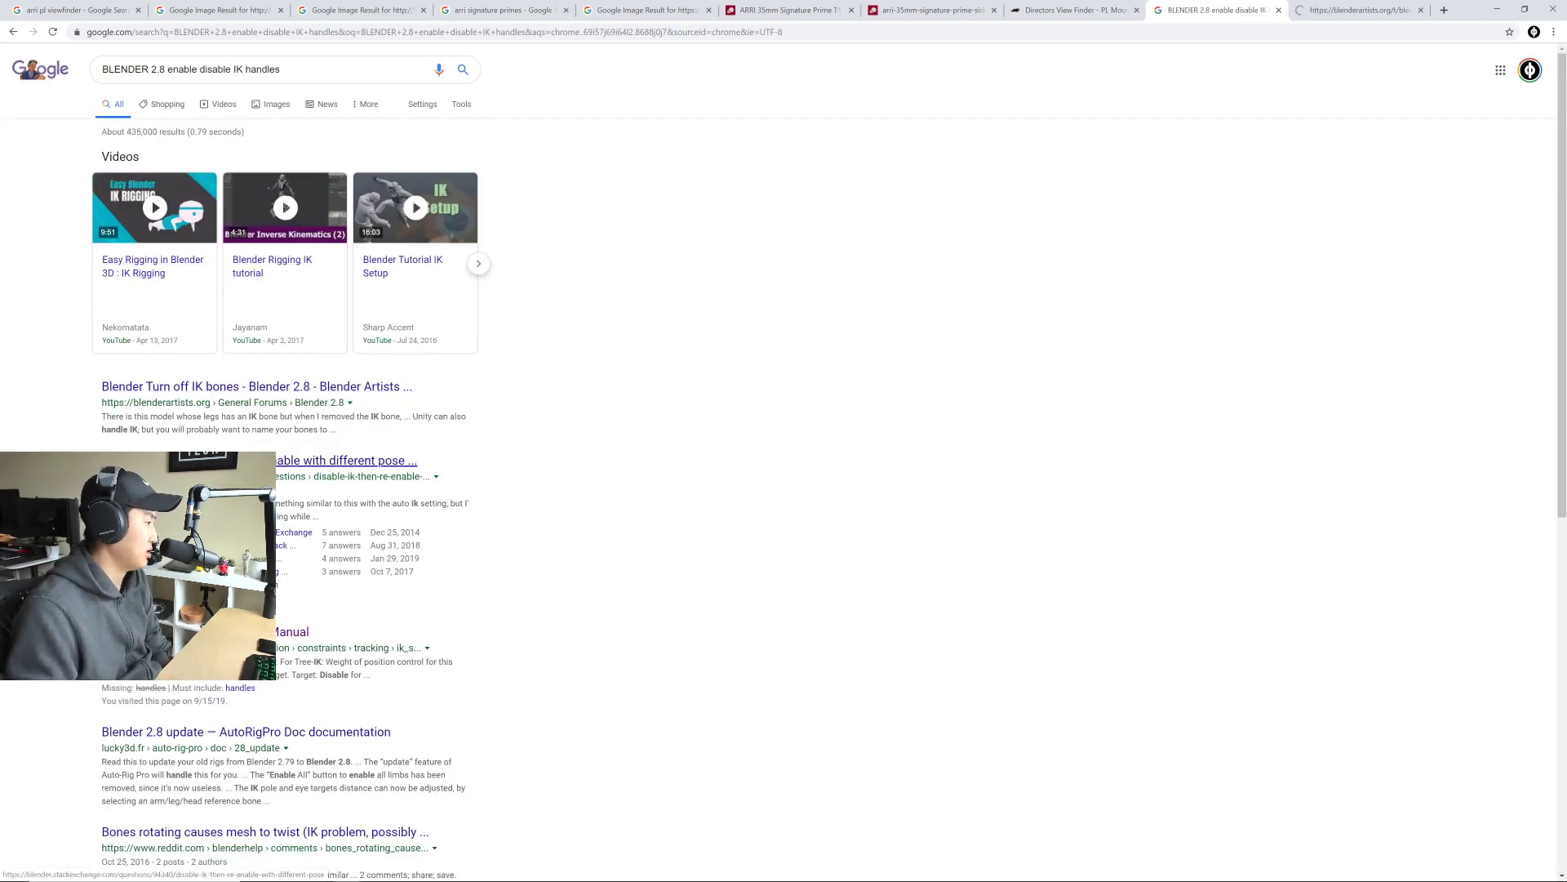
right_click(259, 456)
left_click(302, 463)
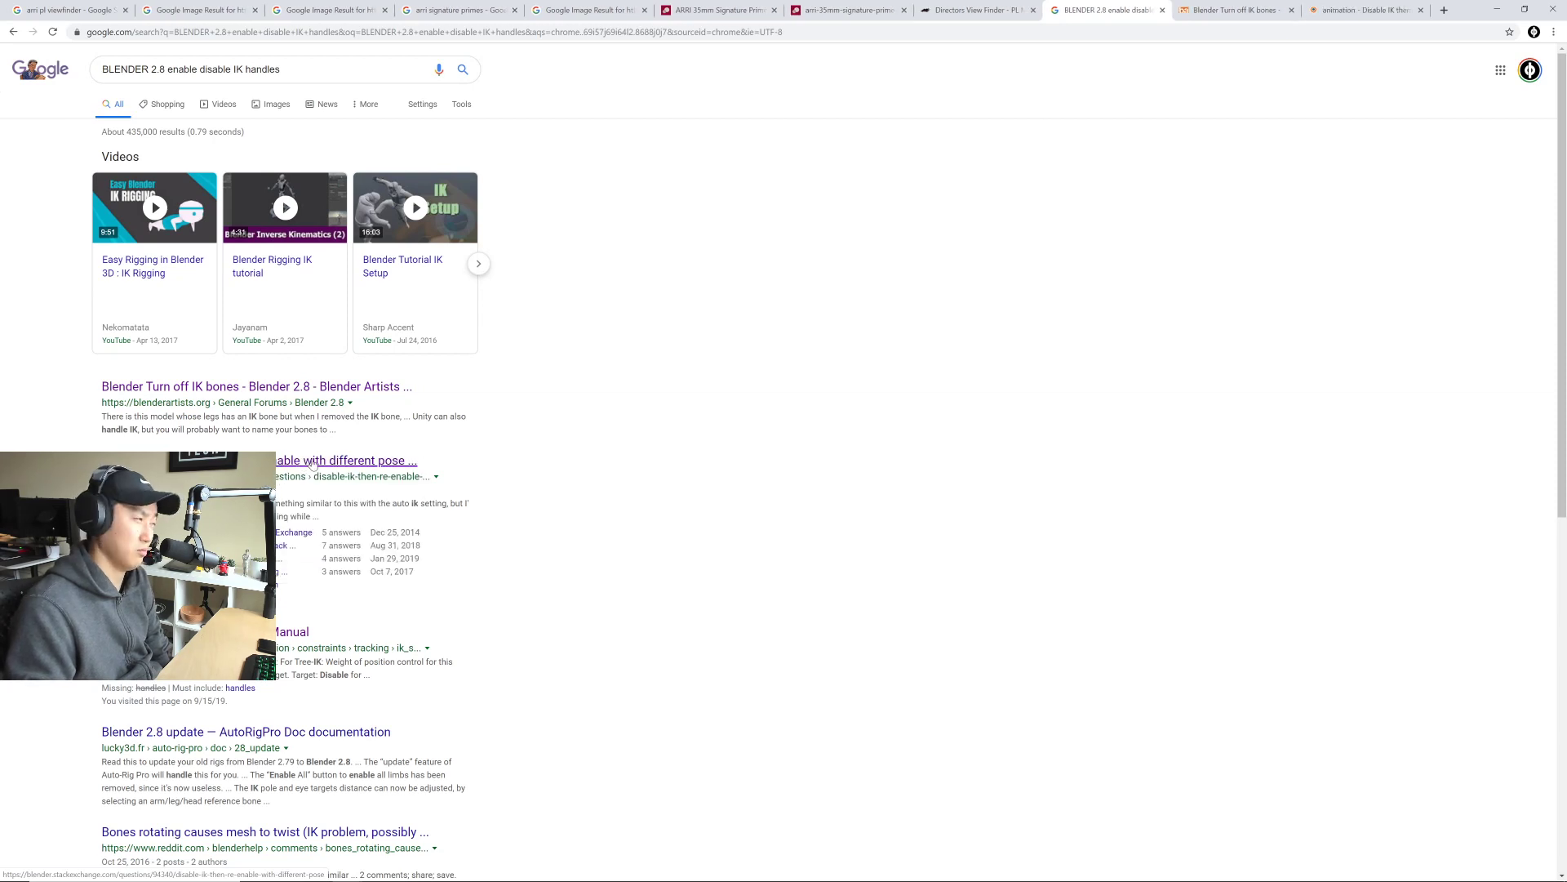
Step: Read through the Blender Artists thread "Blender Turn off IK bones" for advice on turning off IK
left_click(1234, 9)
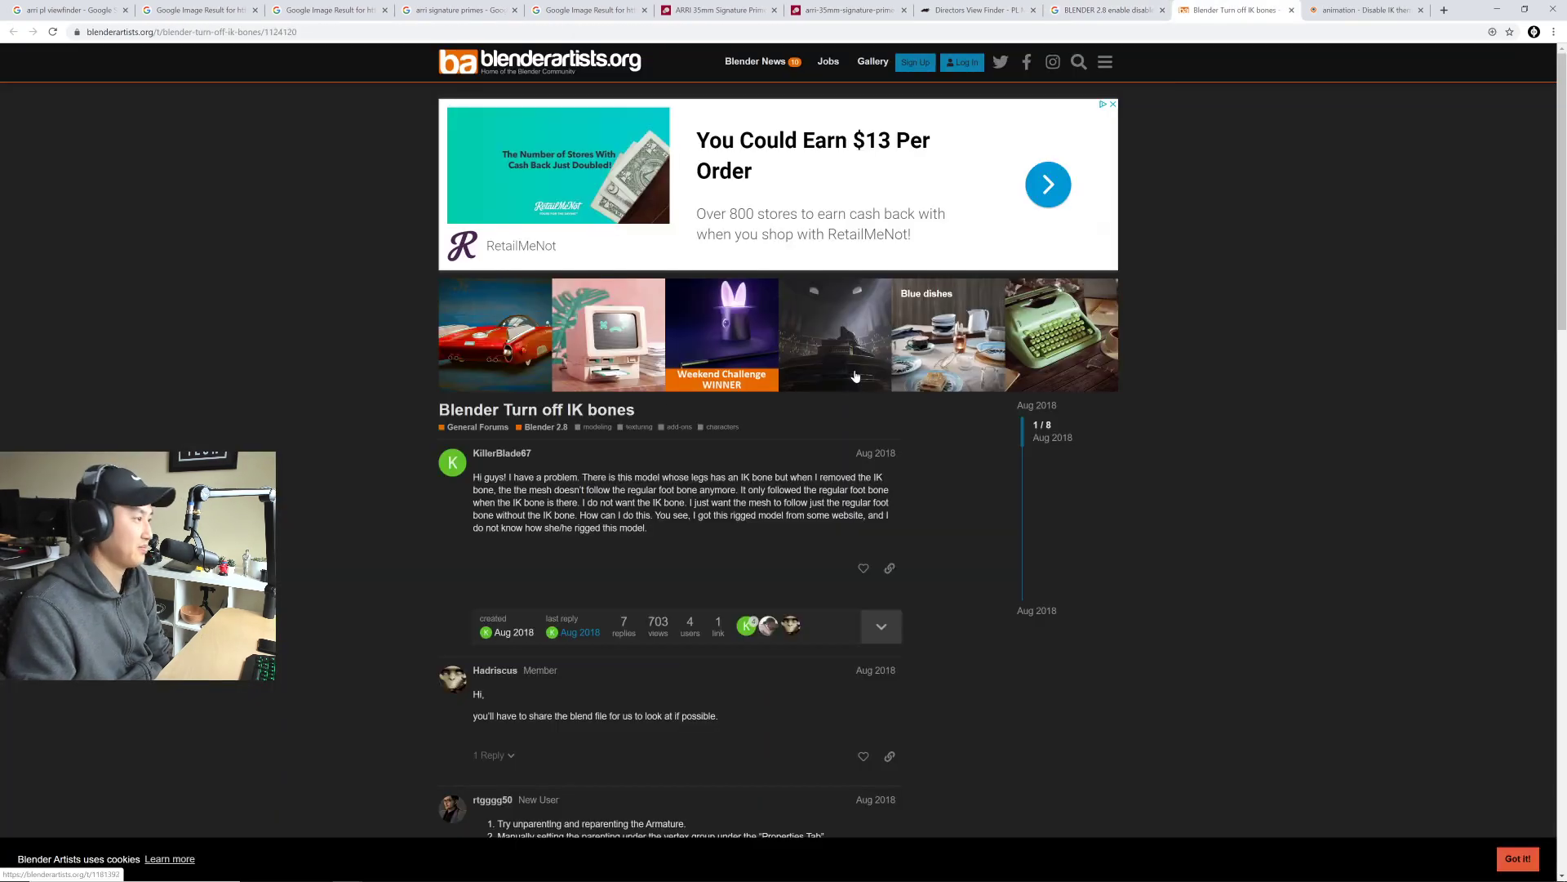
scroll(731, 424, "down", 3)
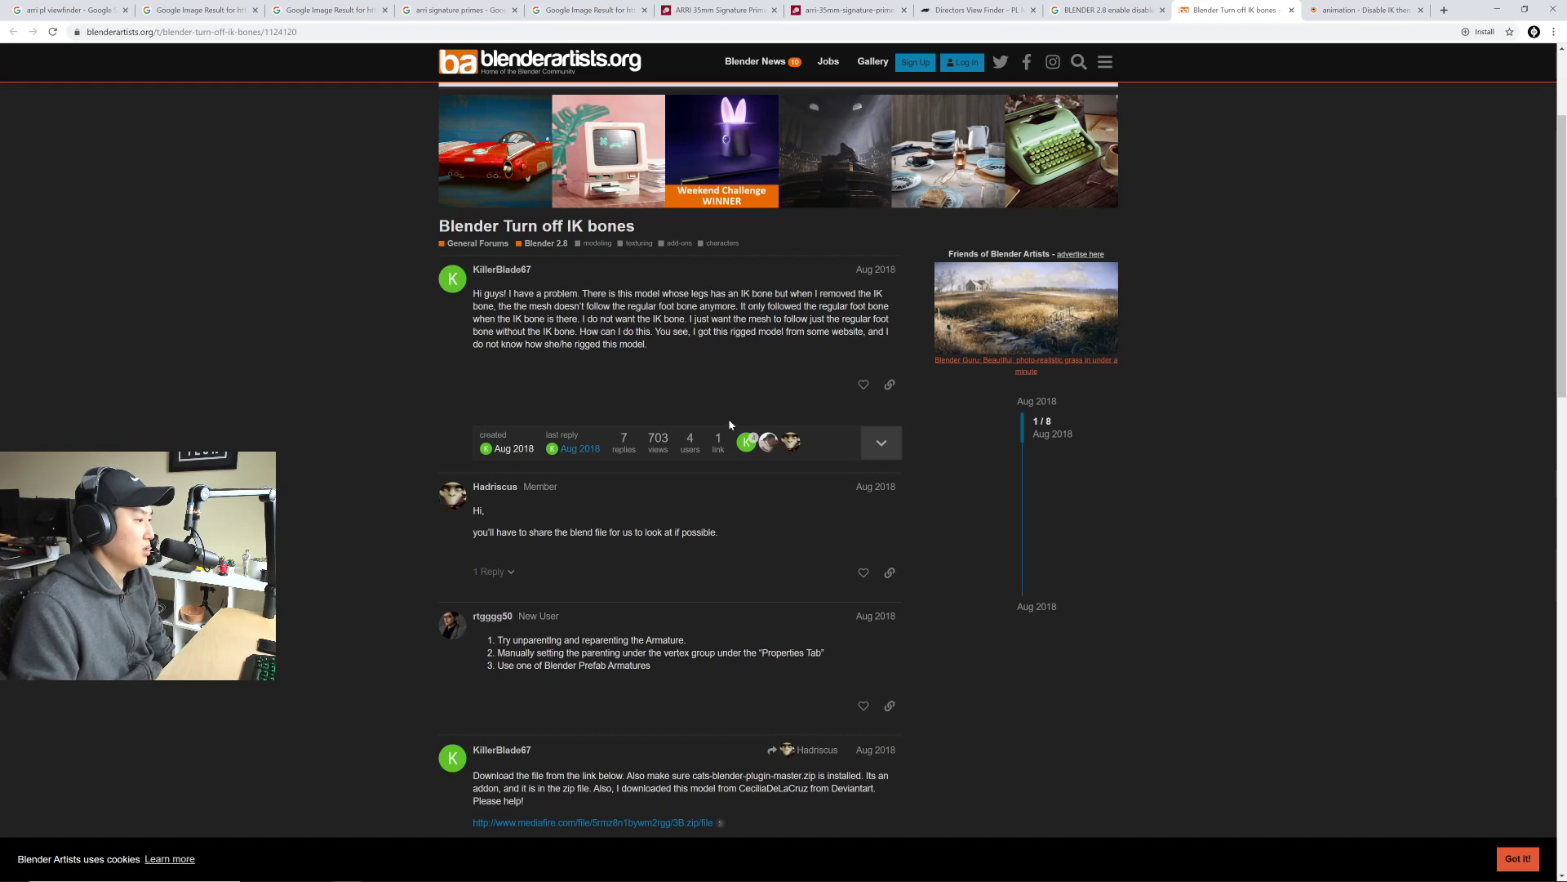
scroll(729, 422, "down", 4)
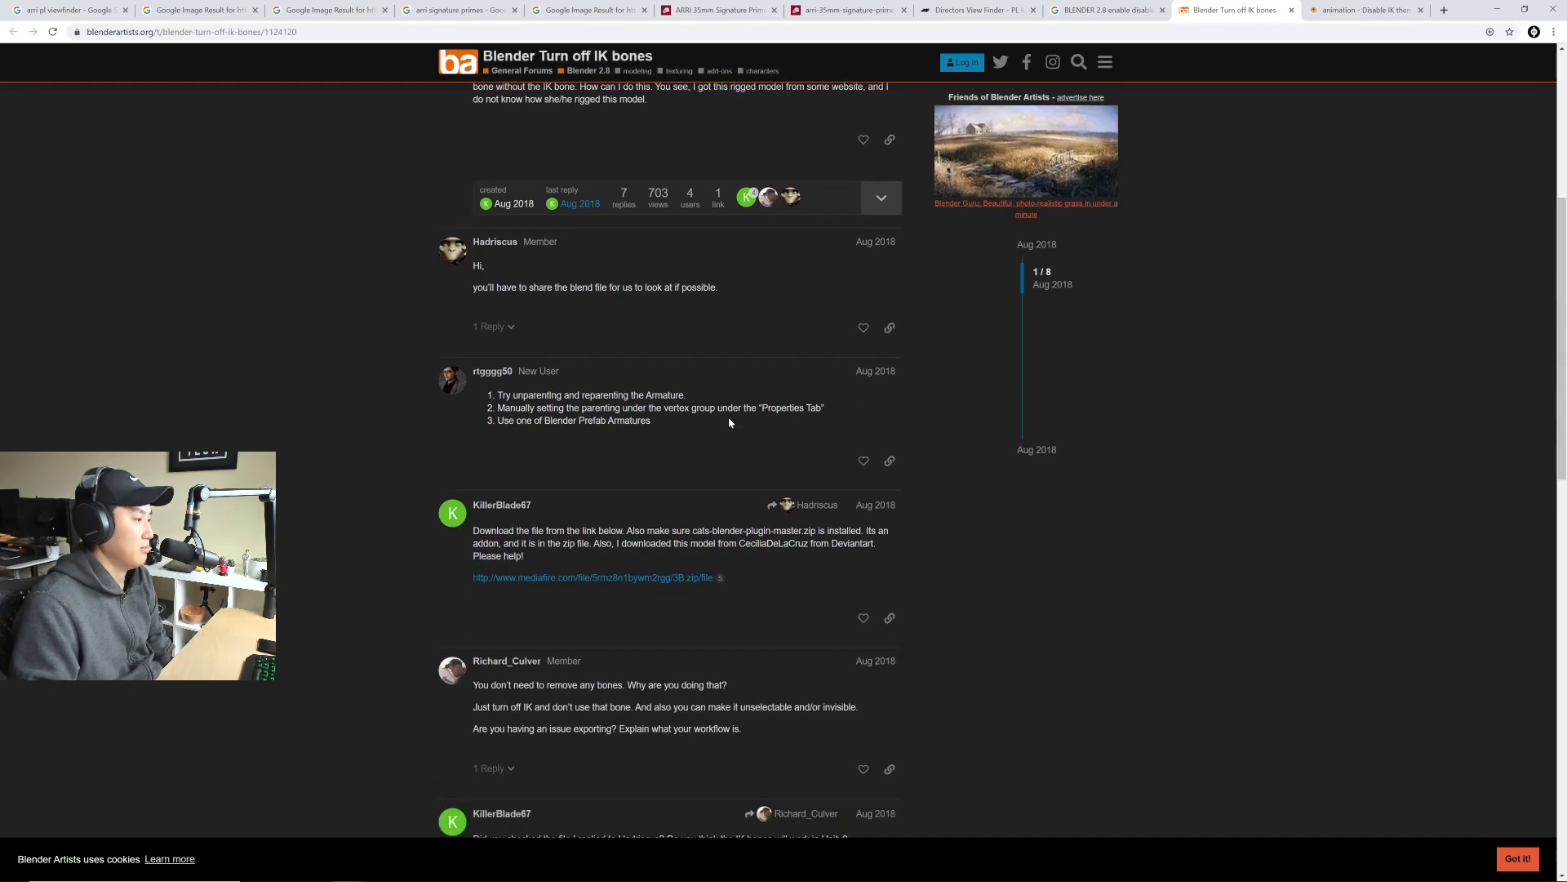
scroll(726, 421, "down", 2)
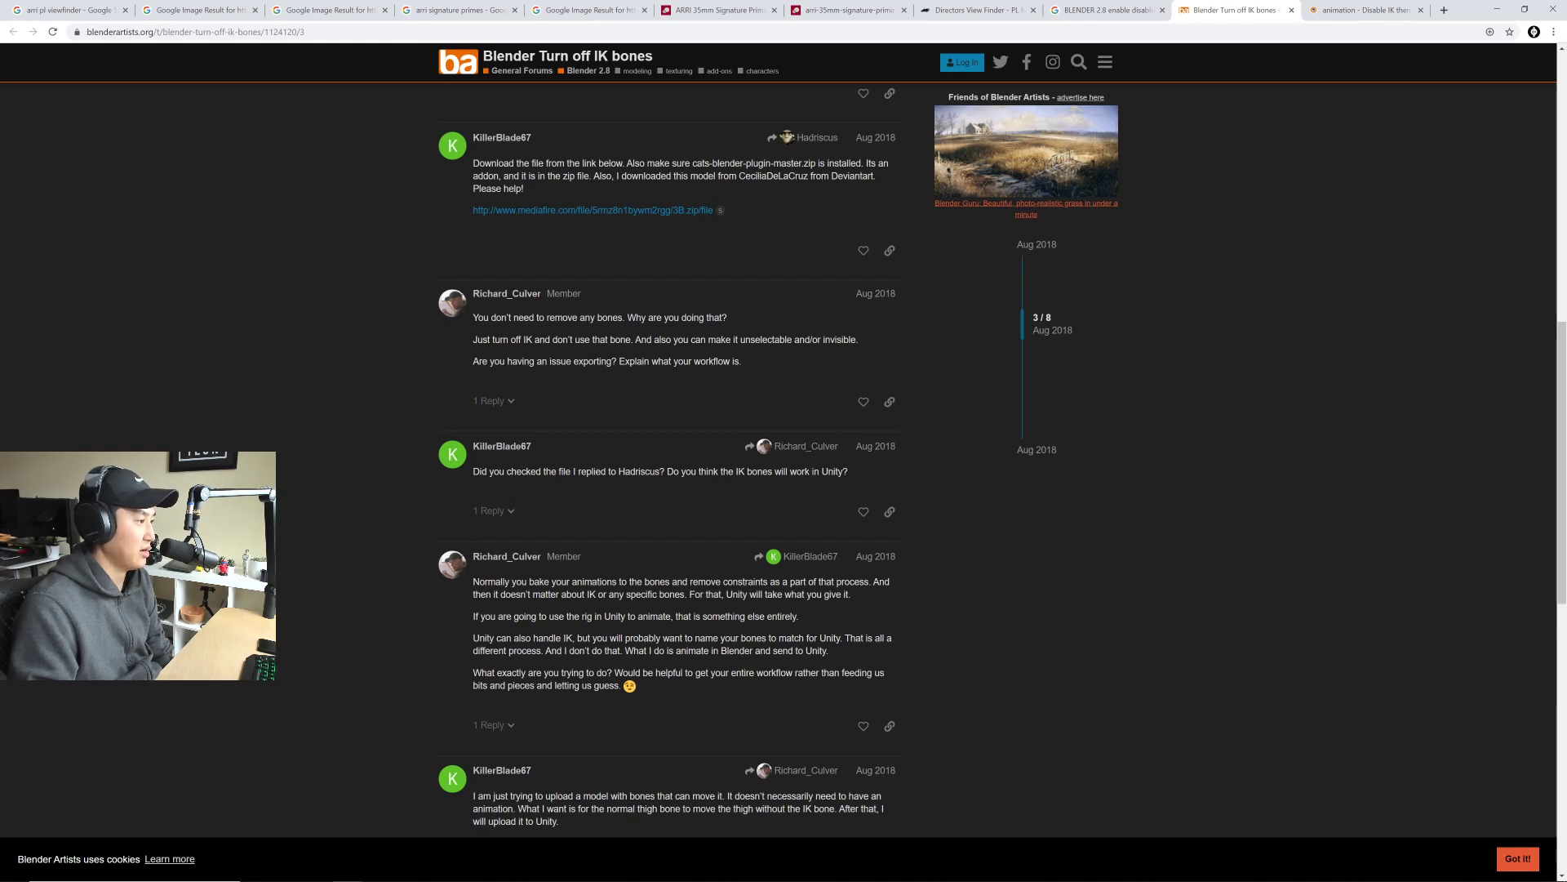
scroll(670, 457, "down", 4)
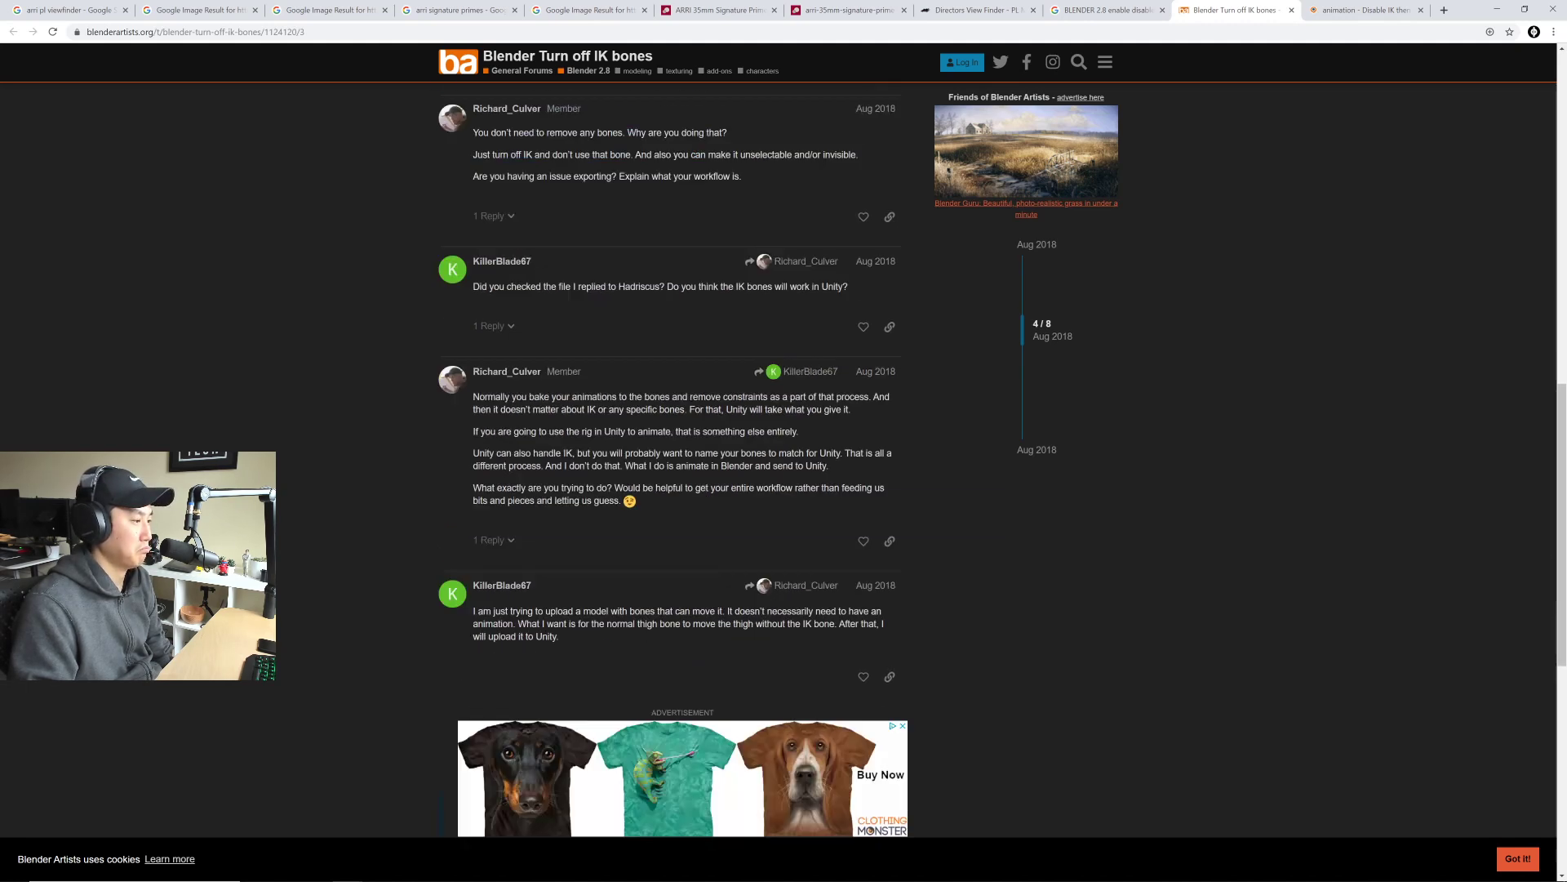
Step: Read the Stack Exchange answers on disabling IK, check the linked Rigify page in a separate tab, and close that tab
left_click(1349, 12)
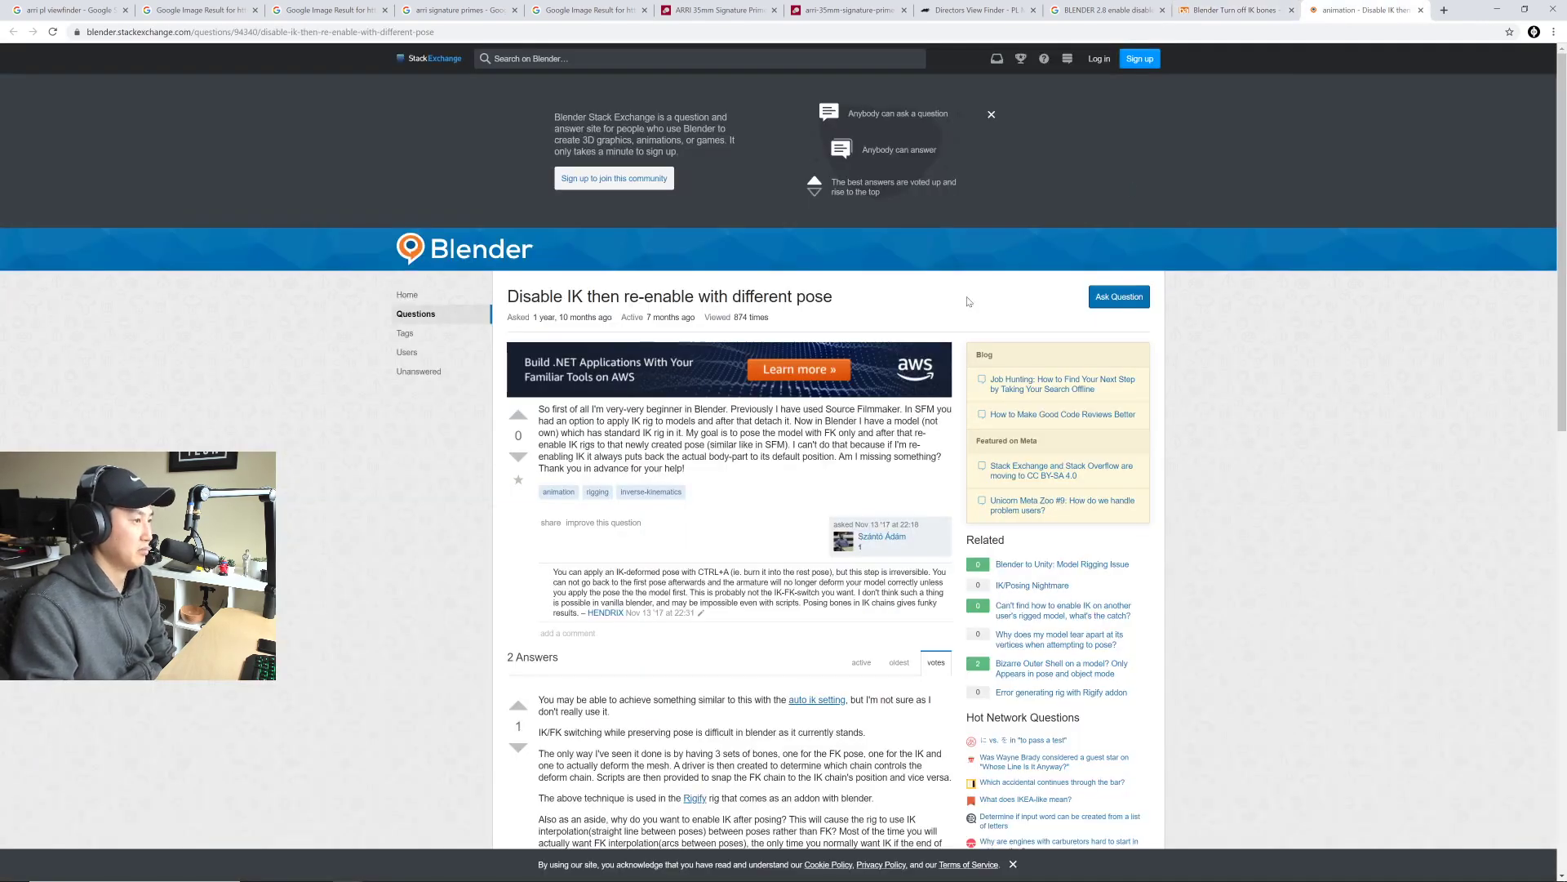
scroll(663, 390, "down", 3)
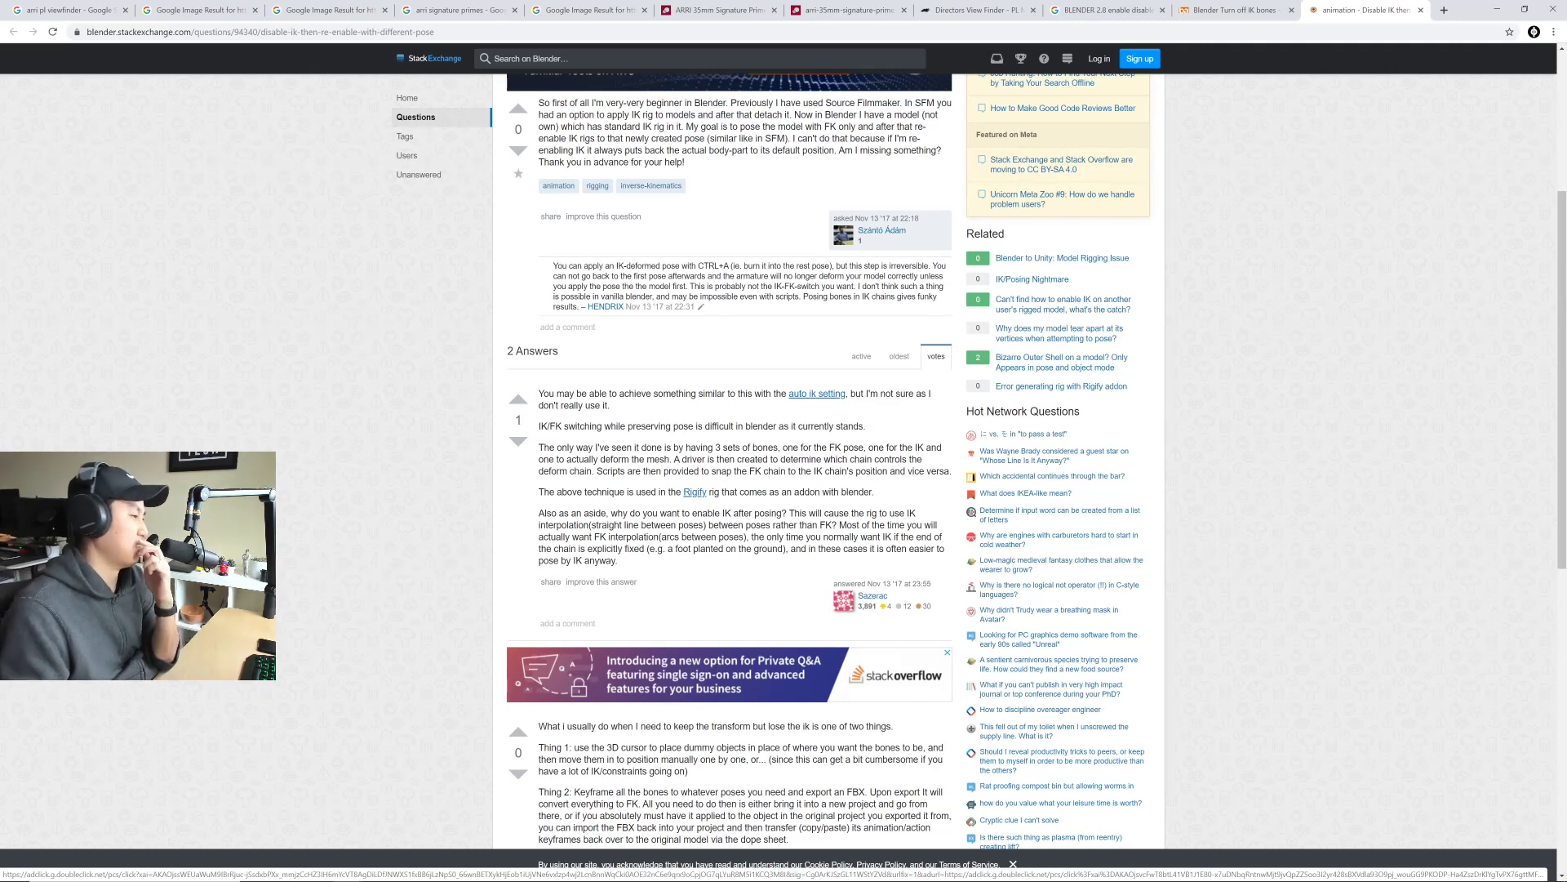
right_click(696, 493)
left_click(726, 501)
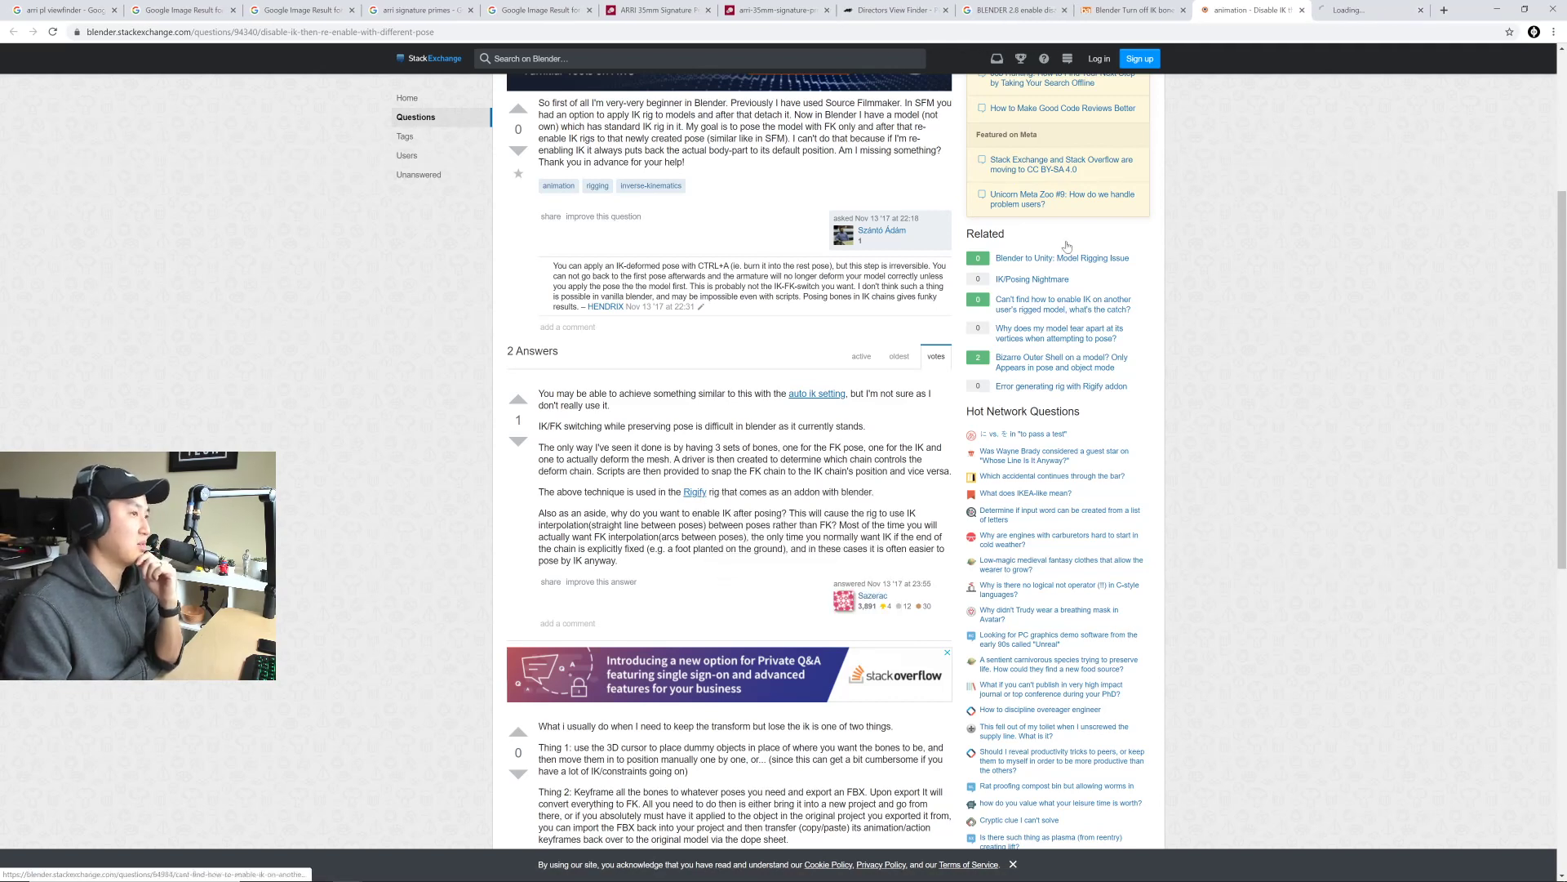
left_click(1358, 8)
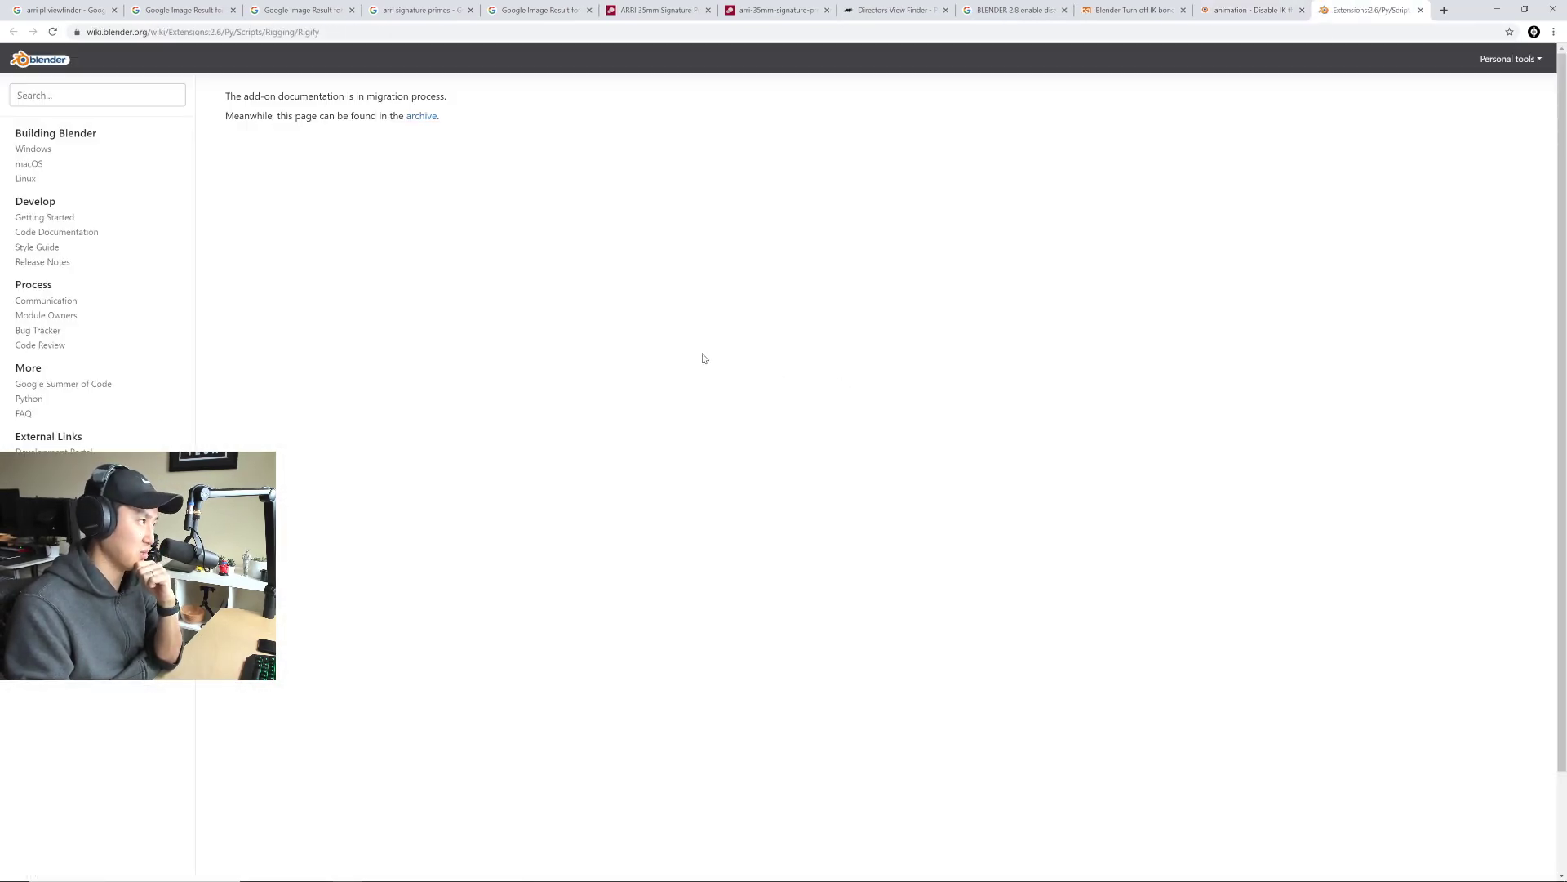
key("ctrl+w")
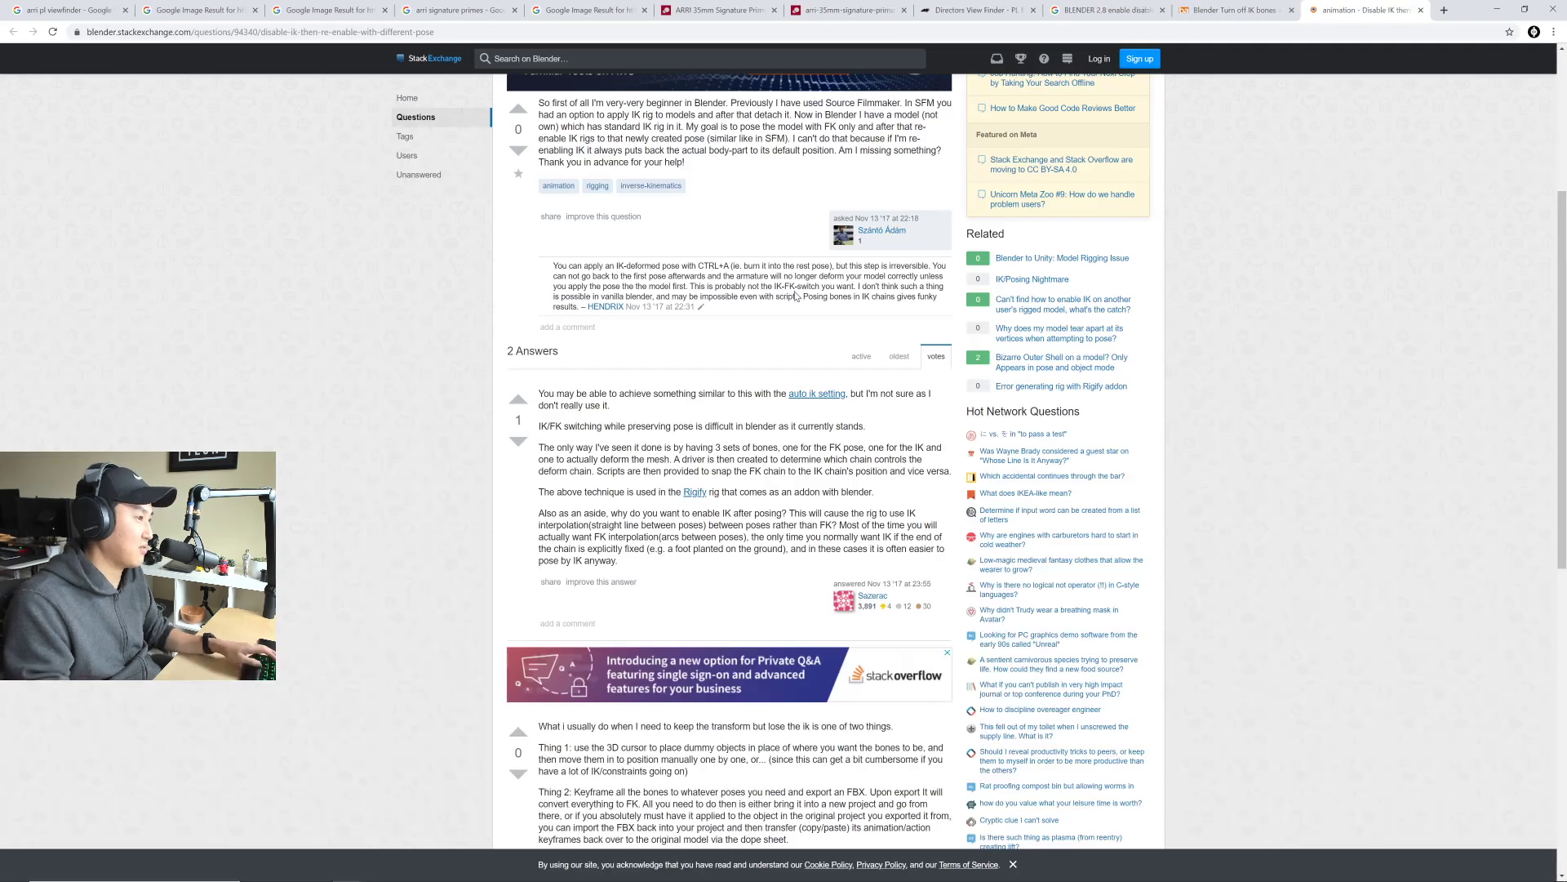
Step: Switch to Blender and collapse the armature's Viewport Display, Bone Groups and Custom Properties settings
key("alt+Tab")
middle_click_drag(795, 296, 900, 346, "shift")
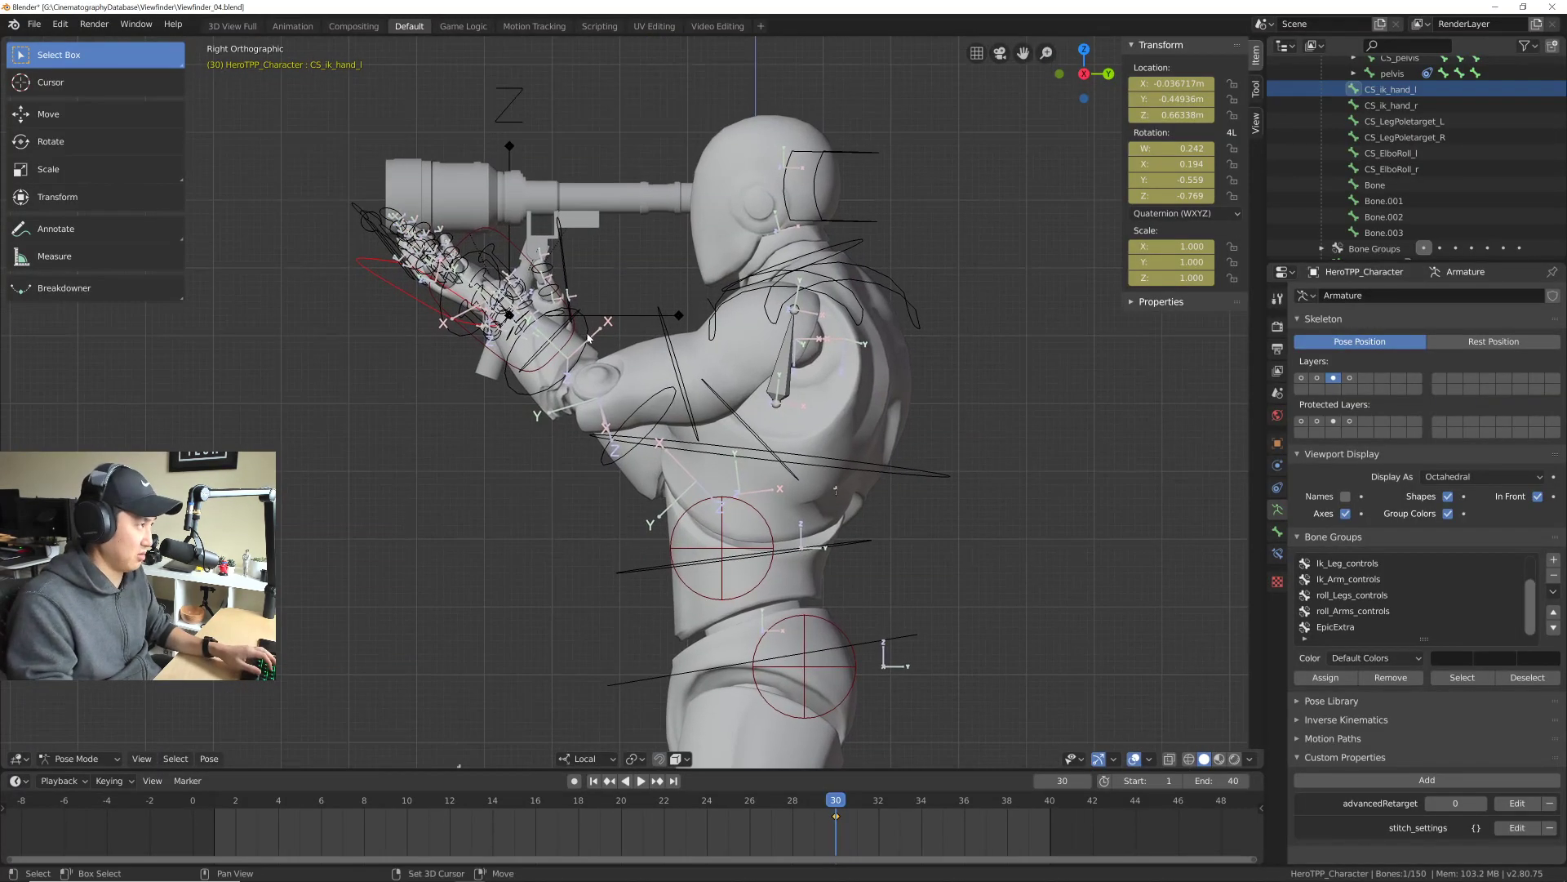
left_click_drag(385, 300, 351, 259)
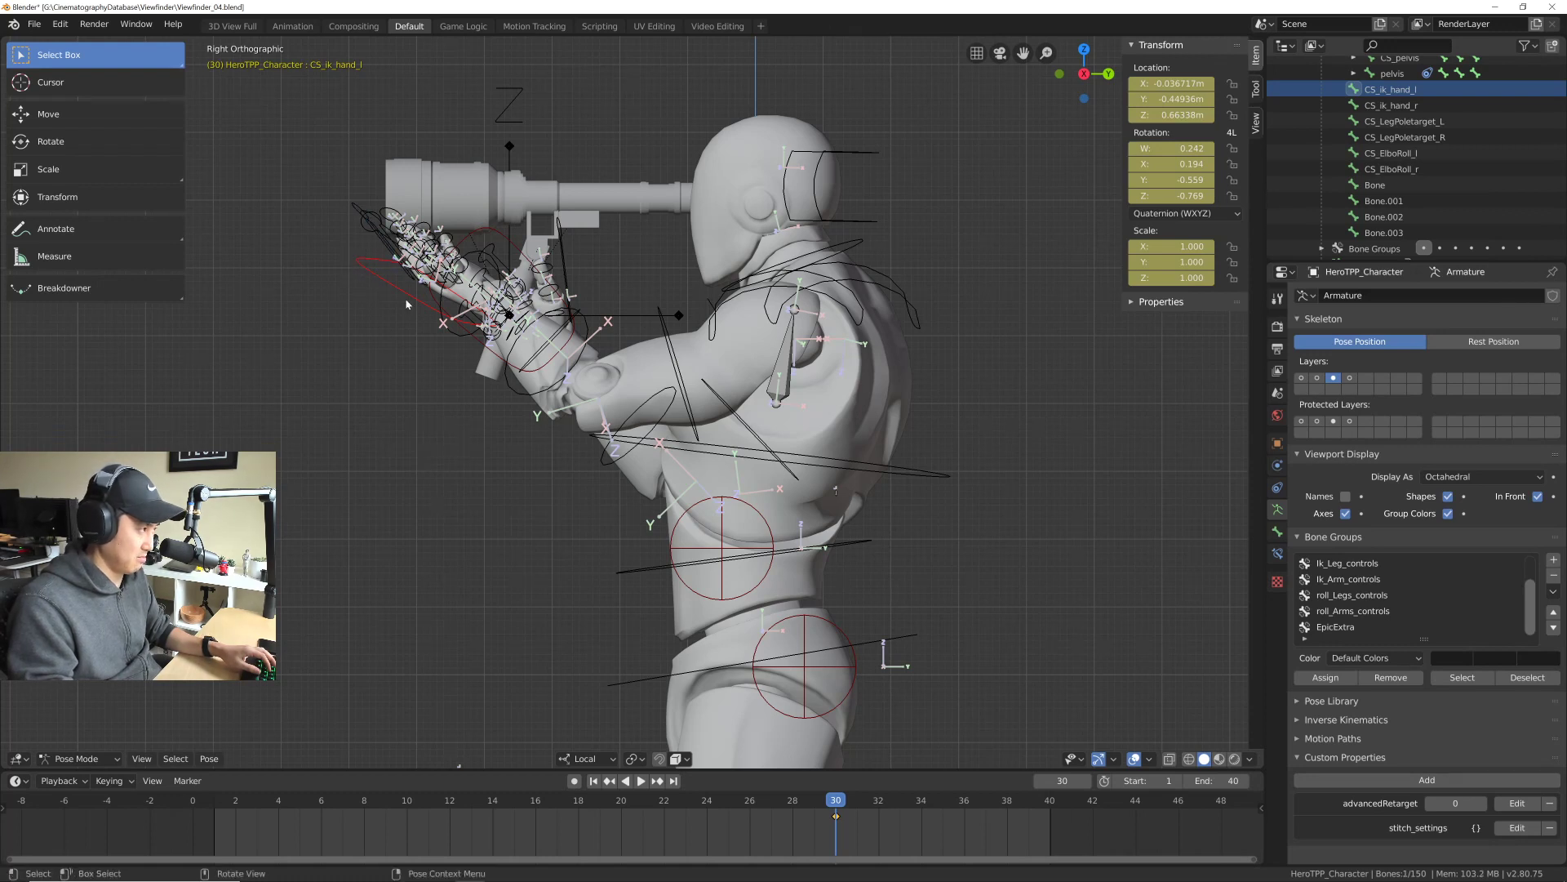
left_click(1298, 455)
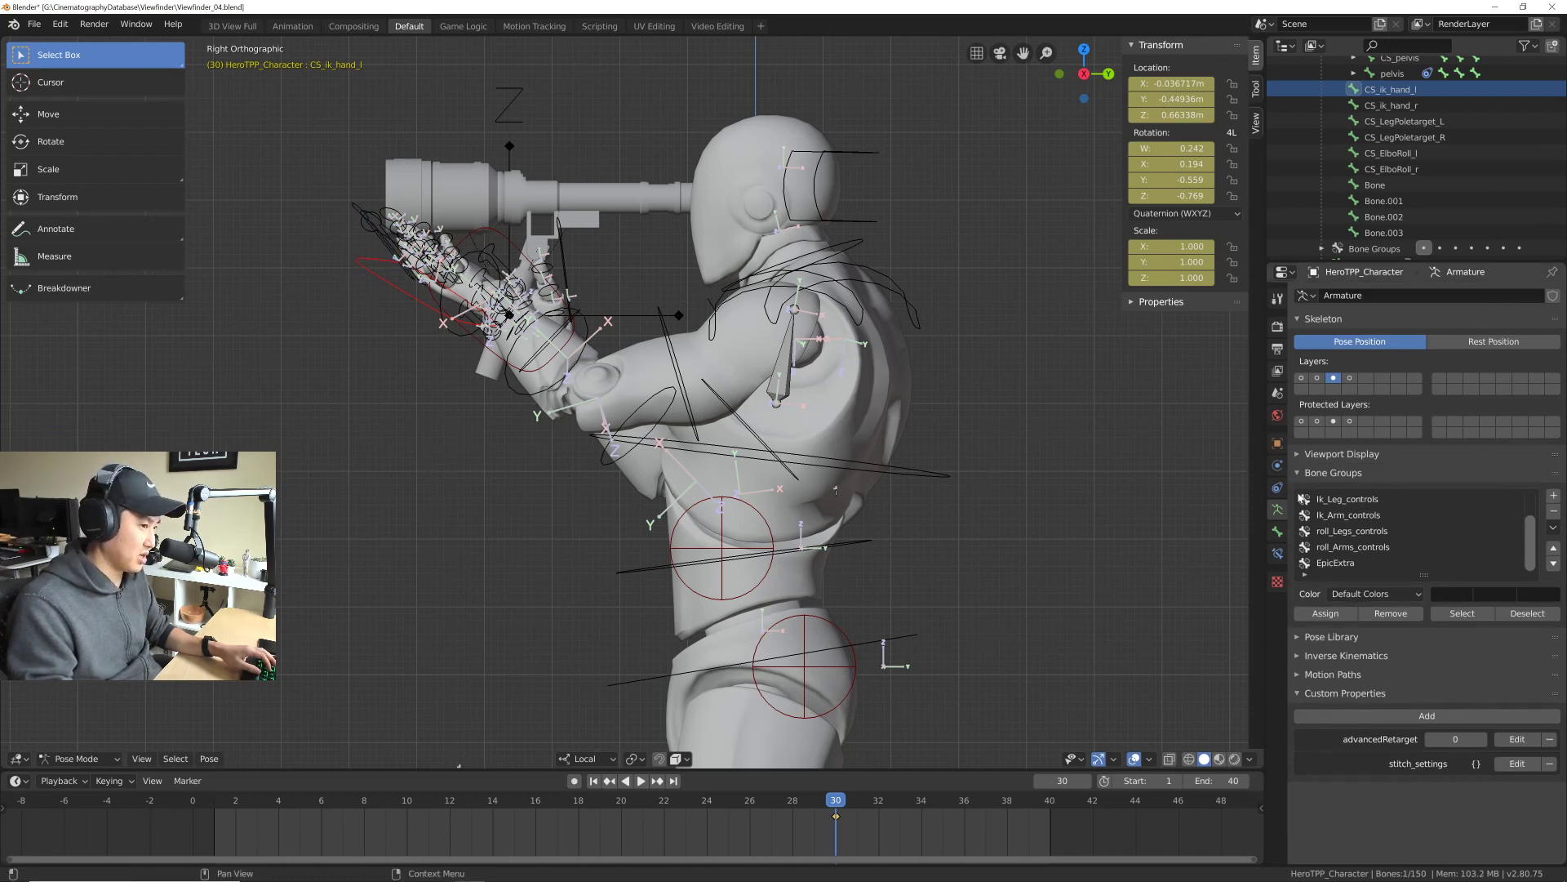
left_click(1298, 474)
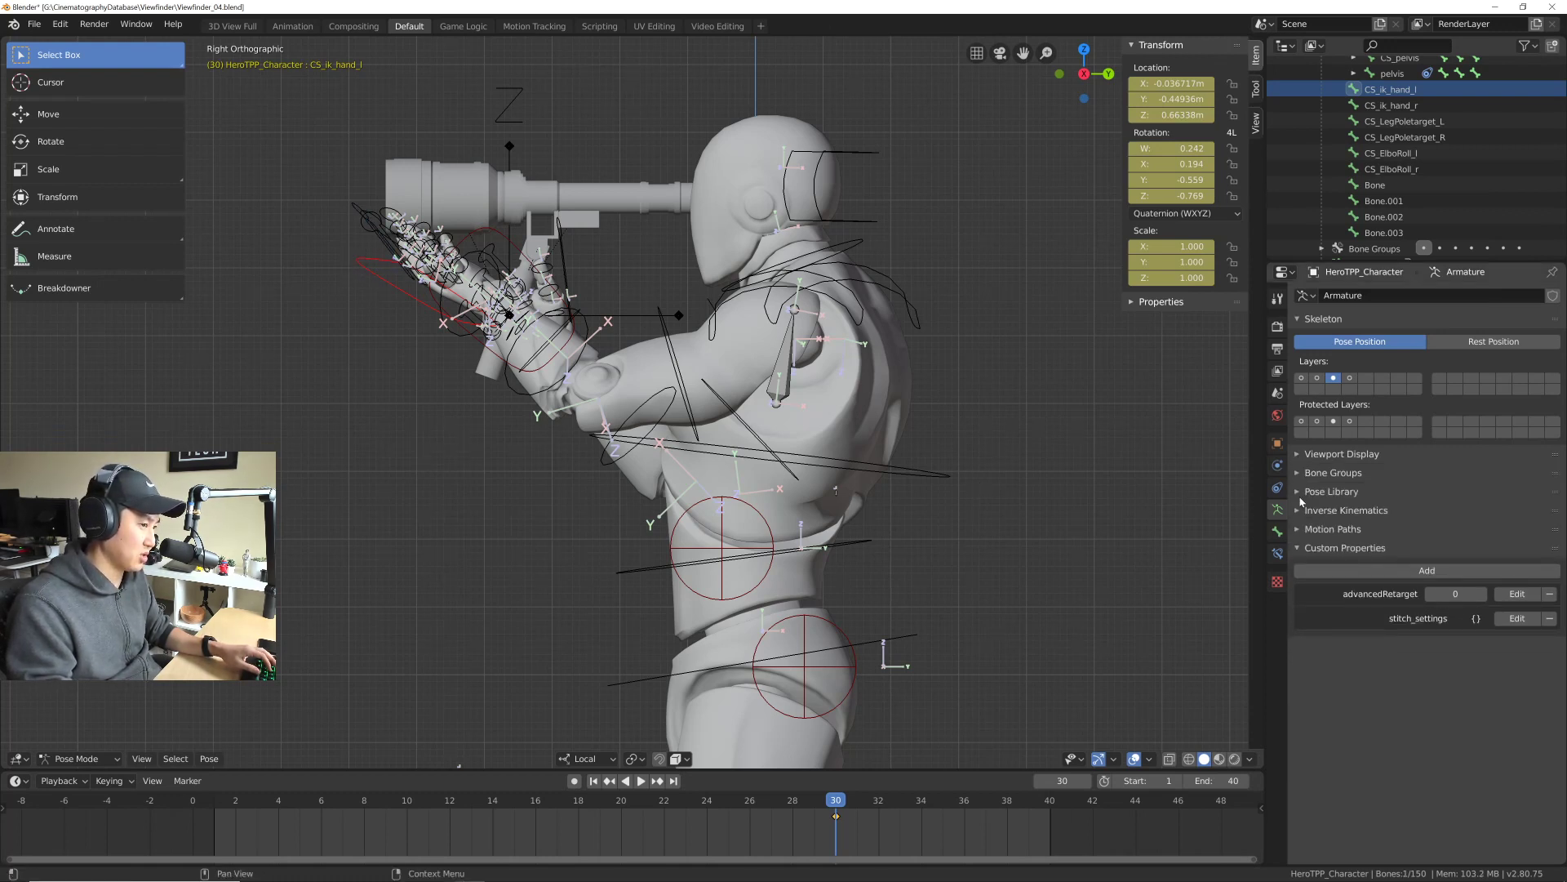
left_click(1299, 549)
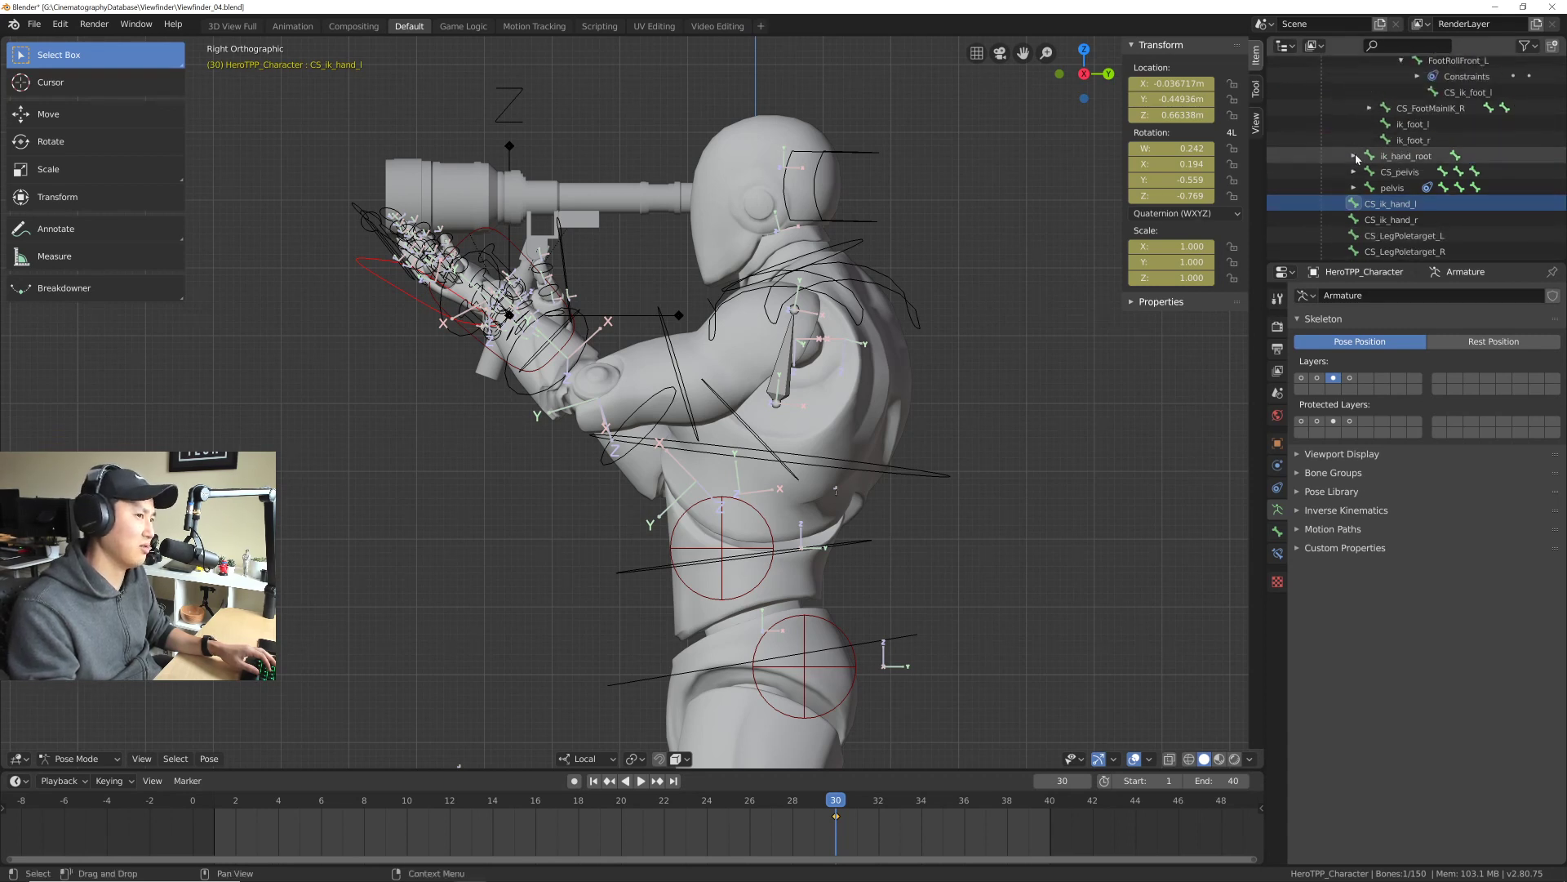
Step: Select HeroTPP_Character in the outliner, save the file, and collapse the character's hierarchy
scroll(1371, 164, "up", 6)
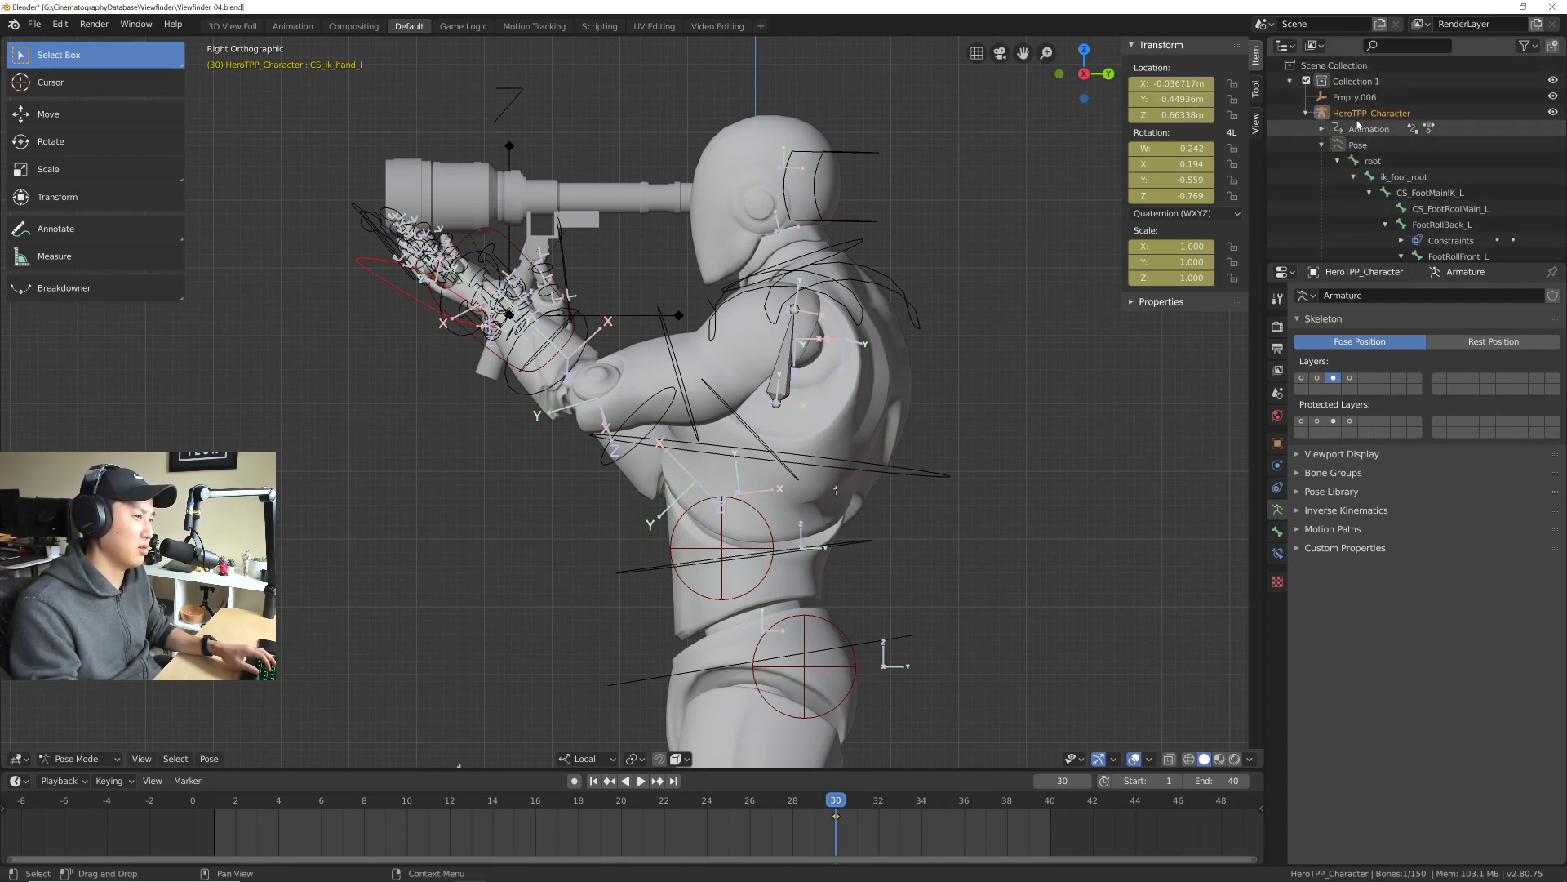
left_click(1363, 129)
left_click(1362, 114)
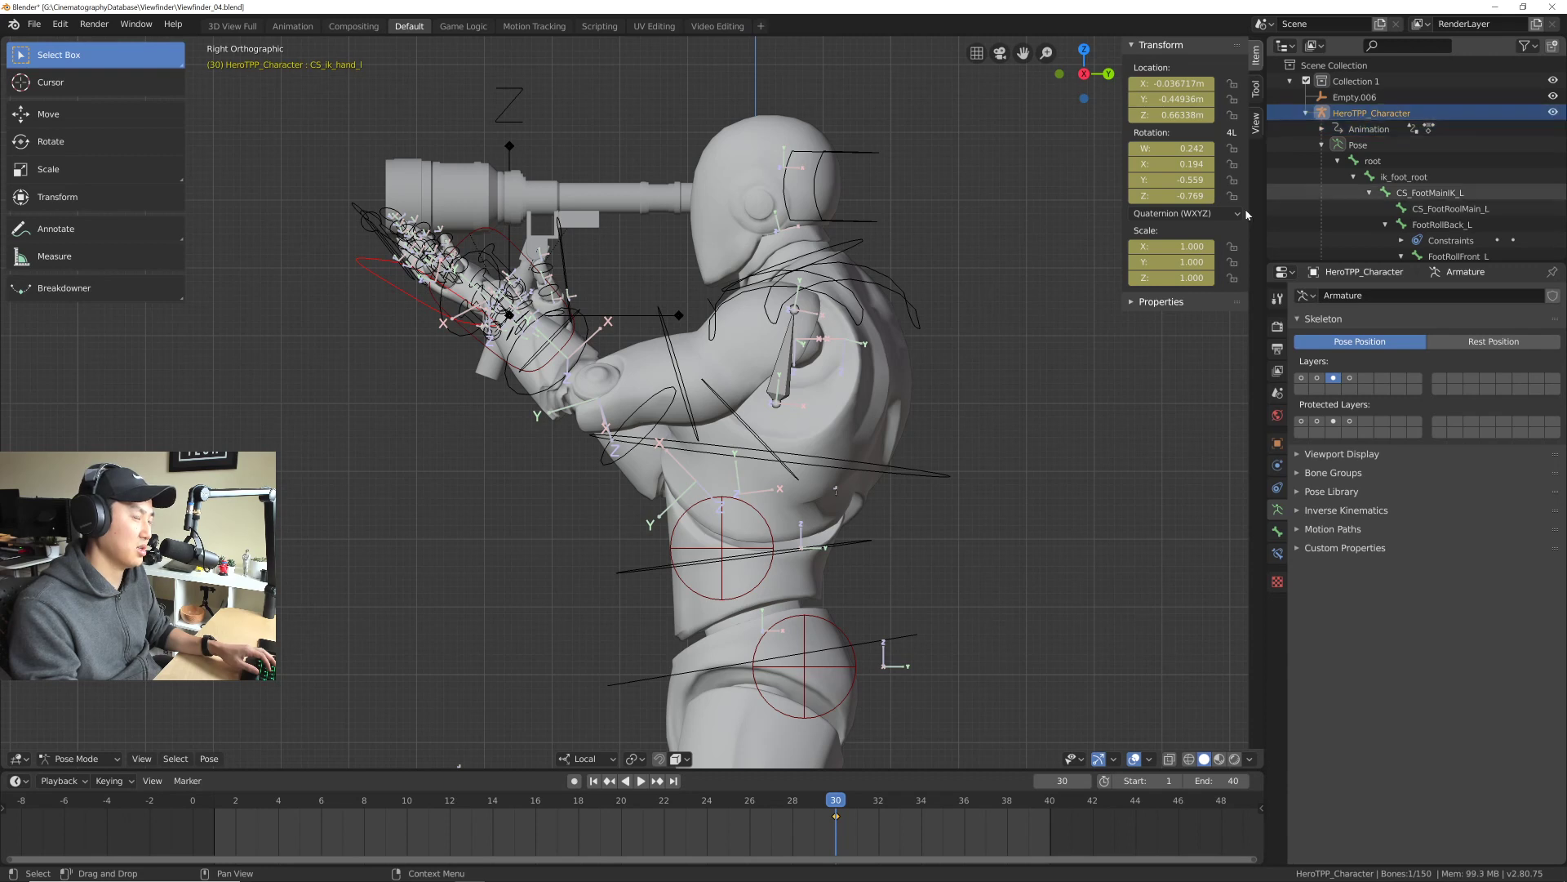
middle_click_drag(898, 351, 829, 371, "shift")
key("ctrl+s")
left_click(1307, 113)
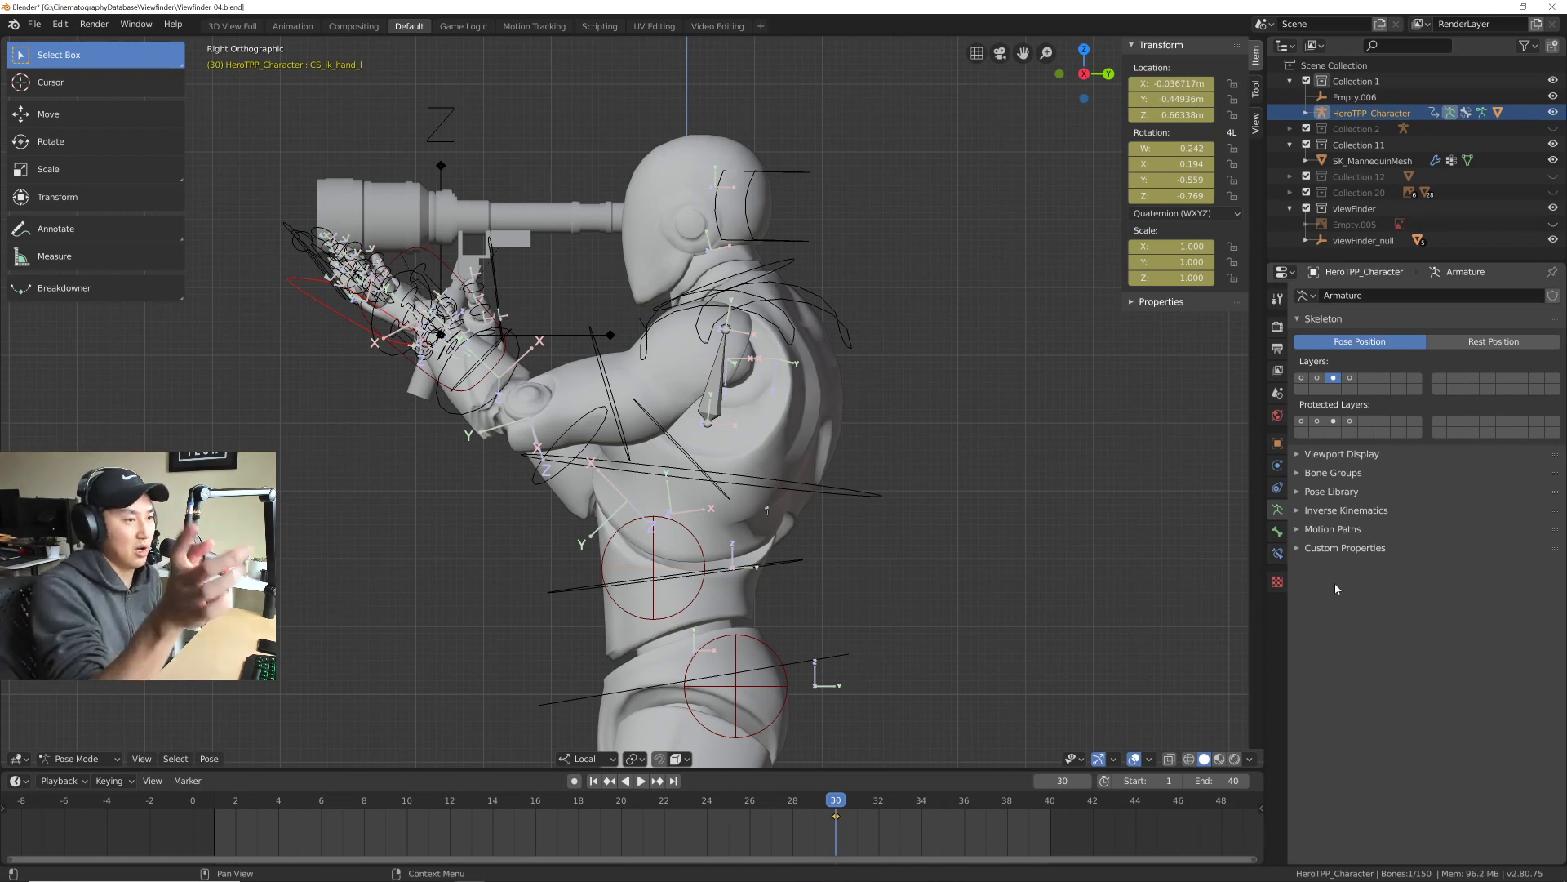
Step: Check the constraints and bone settings of CS_ik_hand_l, collapsing its Inverse Kinematics, Relations and Viewport Display sections
left_click(1278, 555)
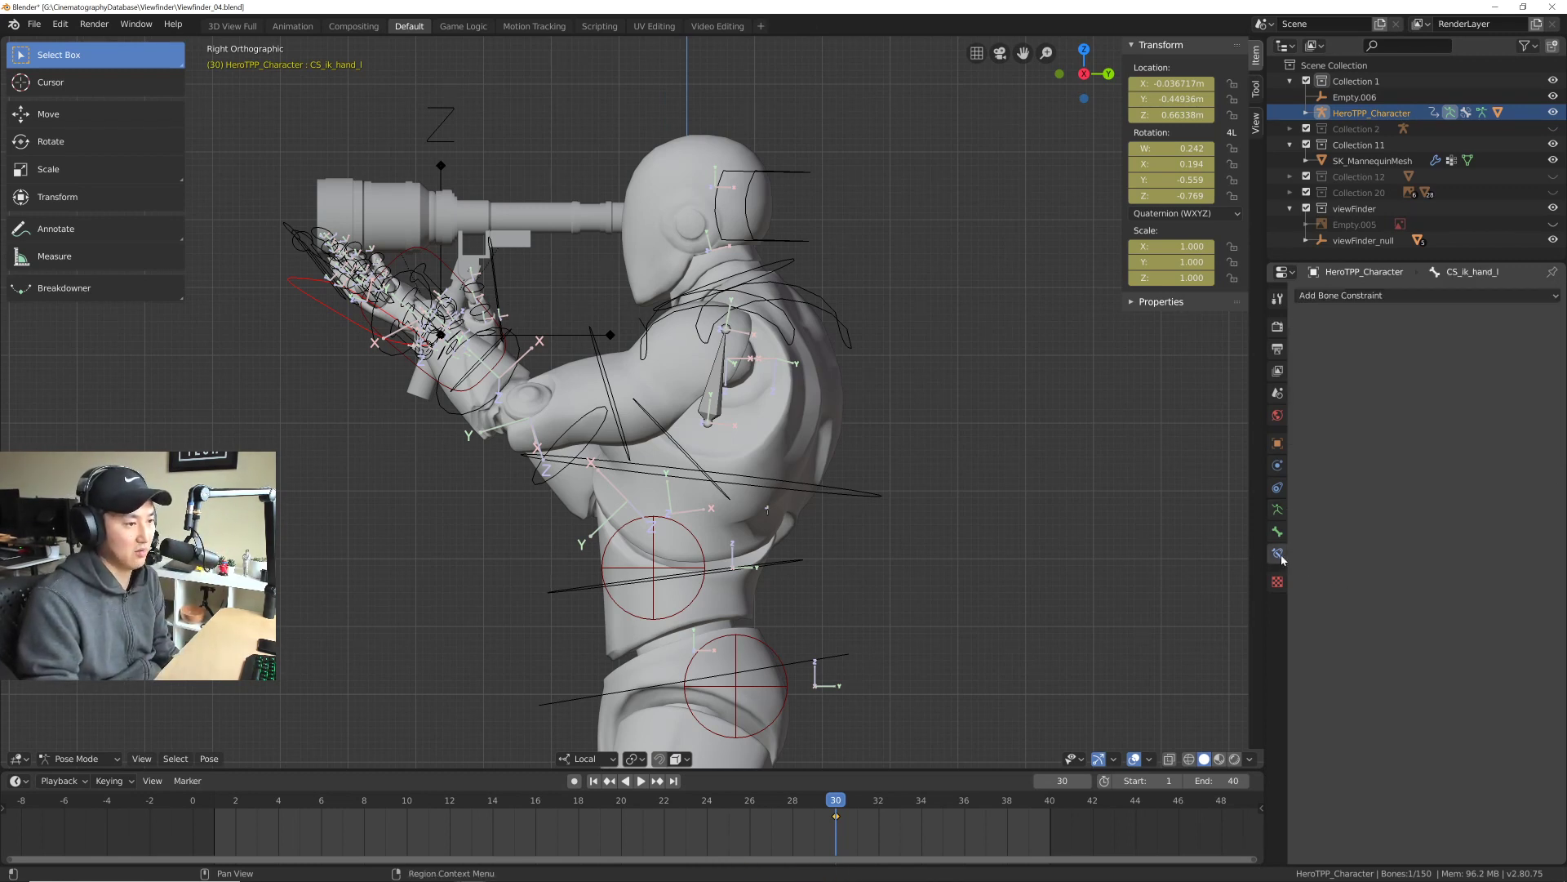
left_click(1278, 535)
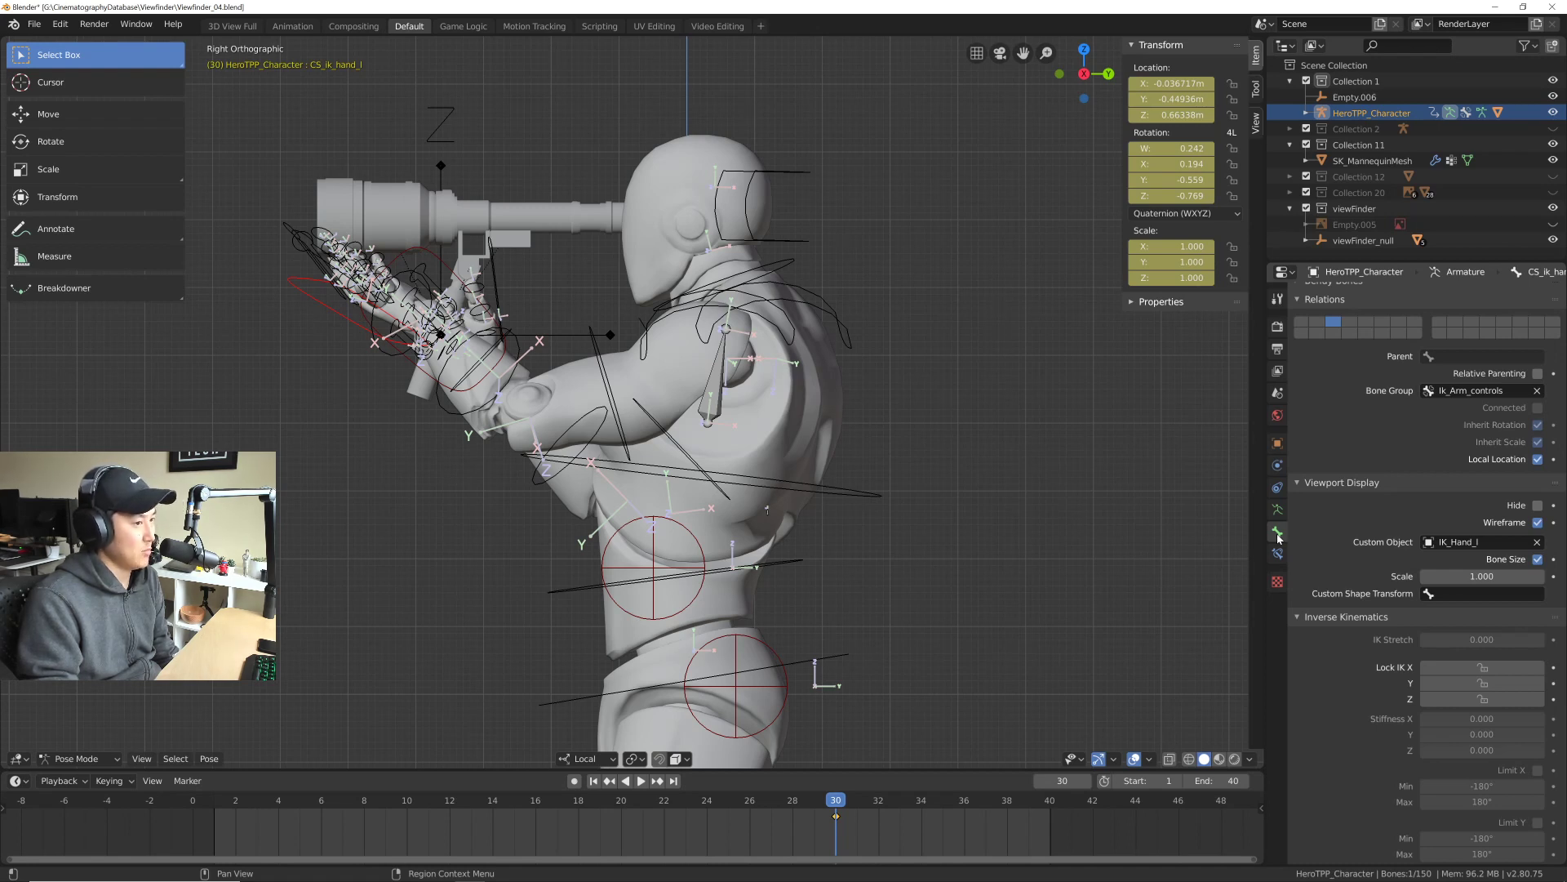
scroll(1343, 558, "down", 3)
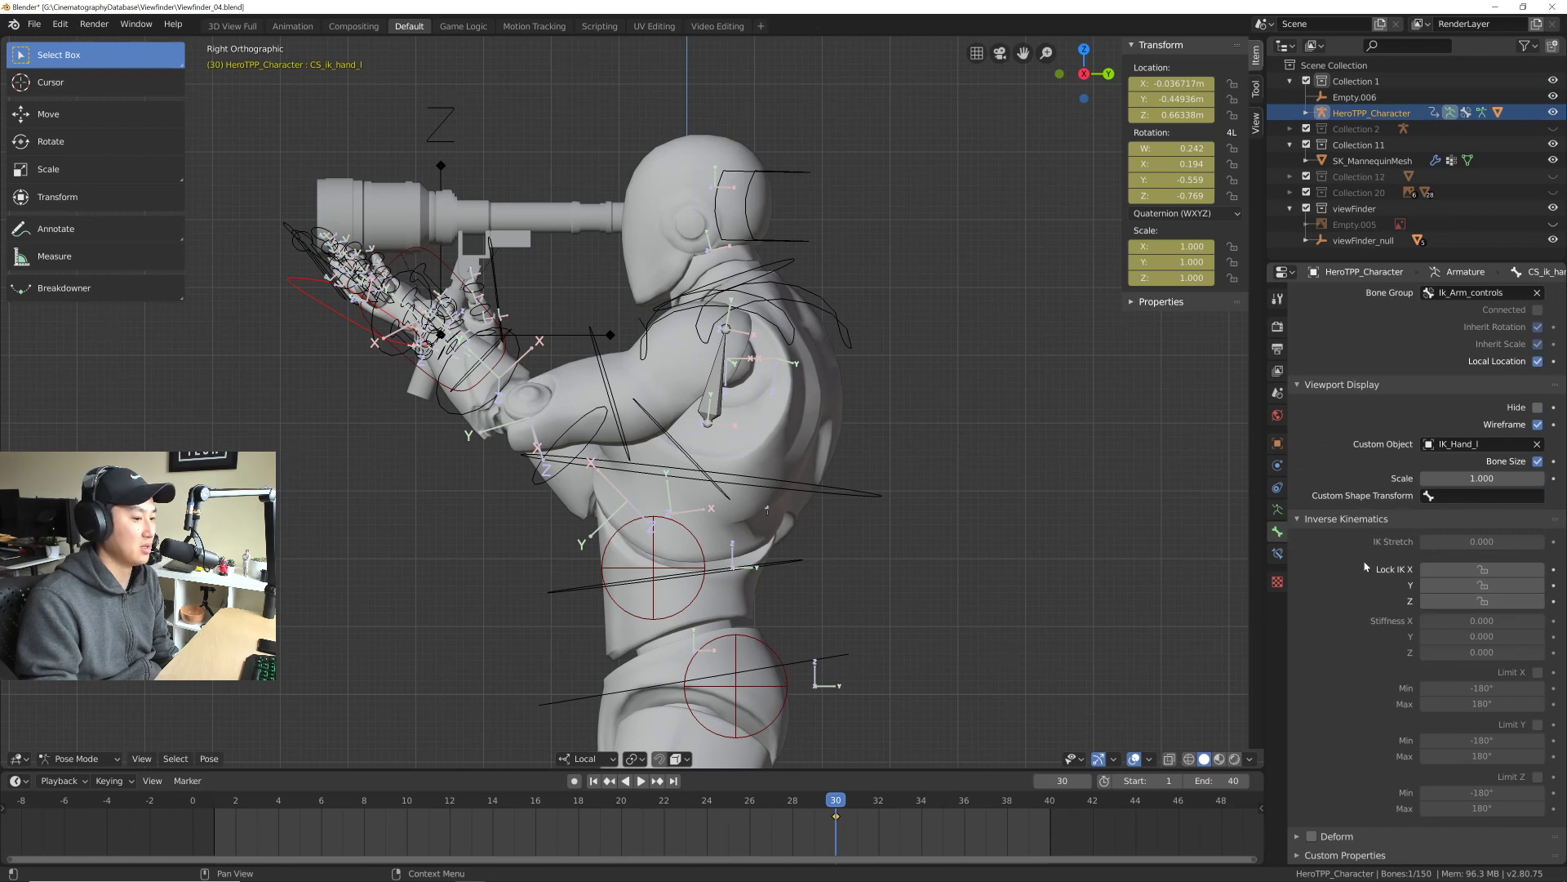
left_click(1338, 520)
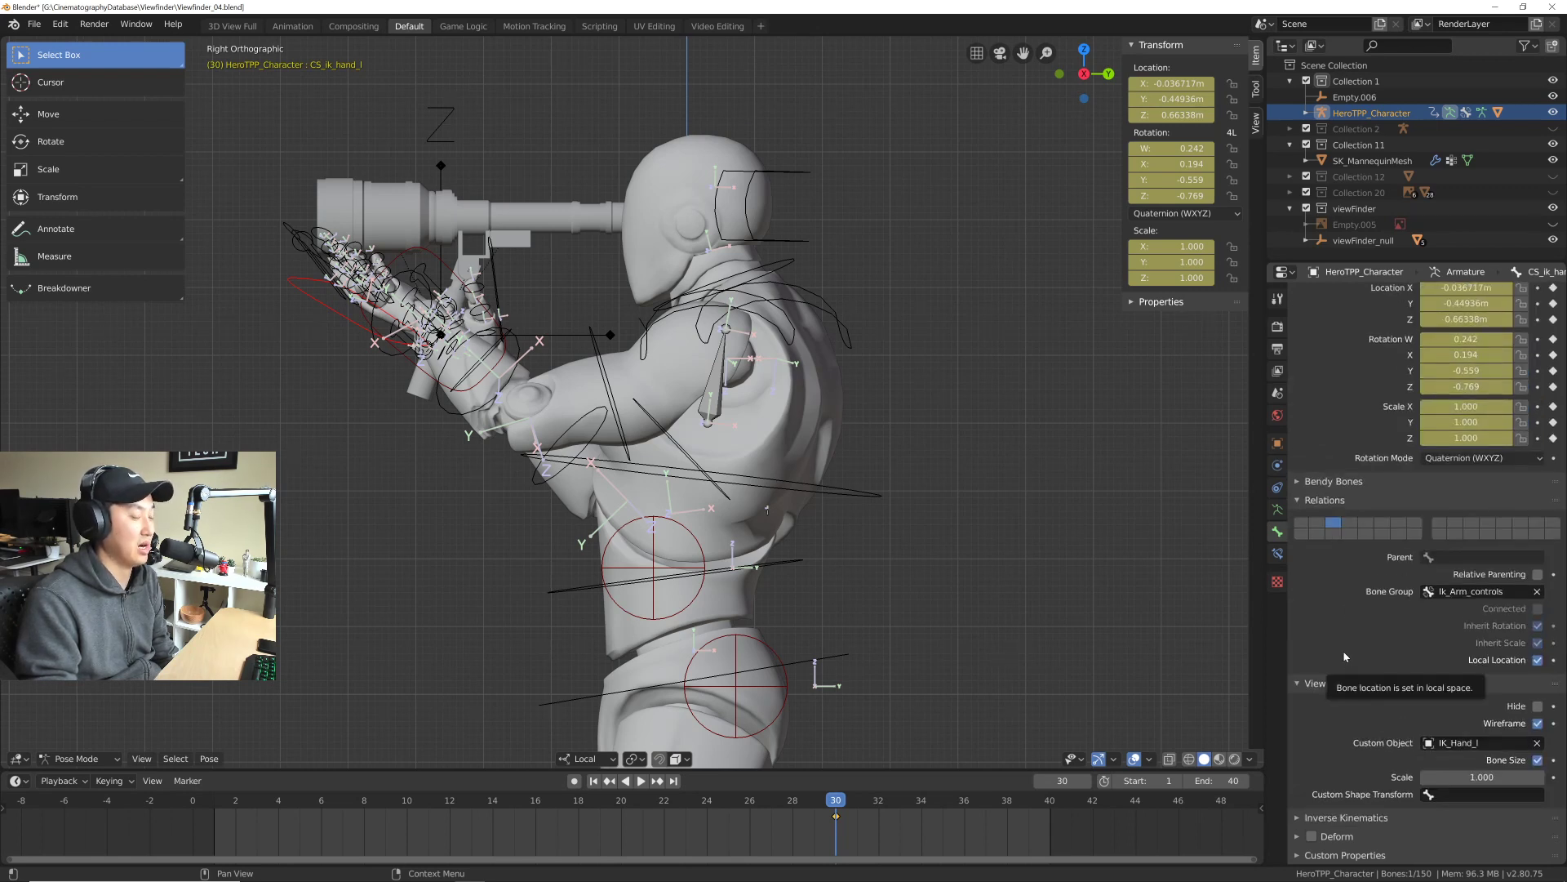
left_click(1317, 504)
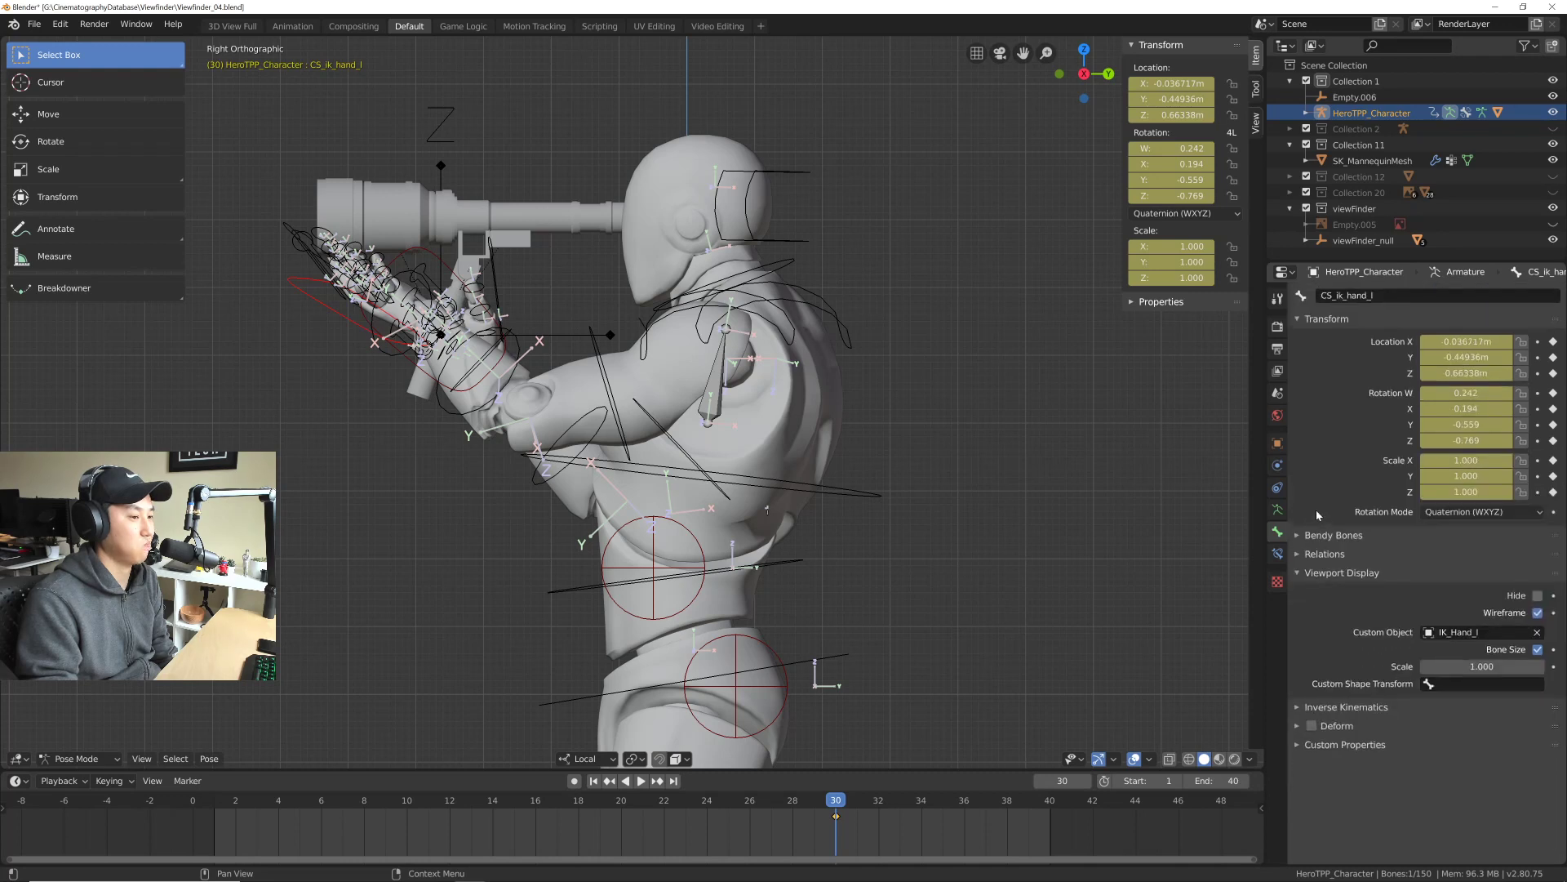
left_click(1328, 574)
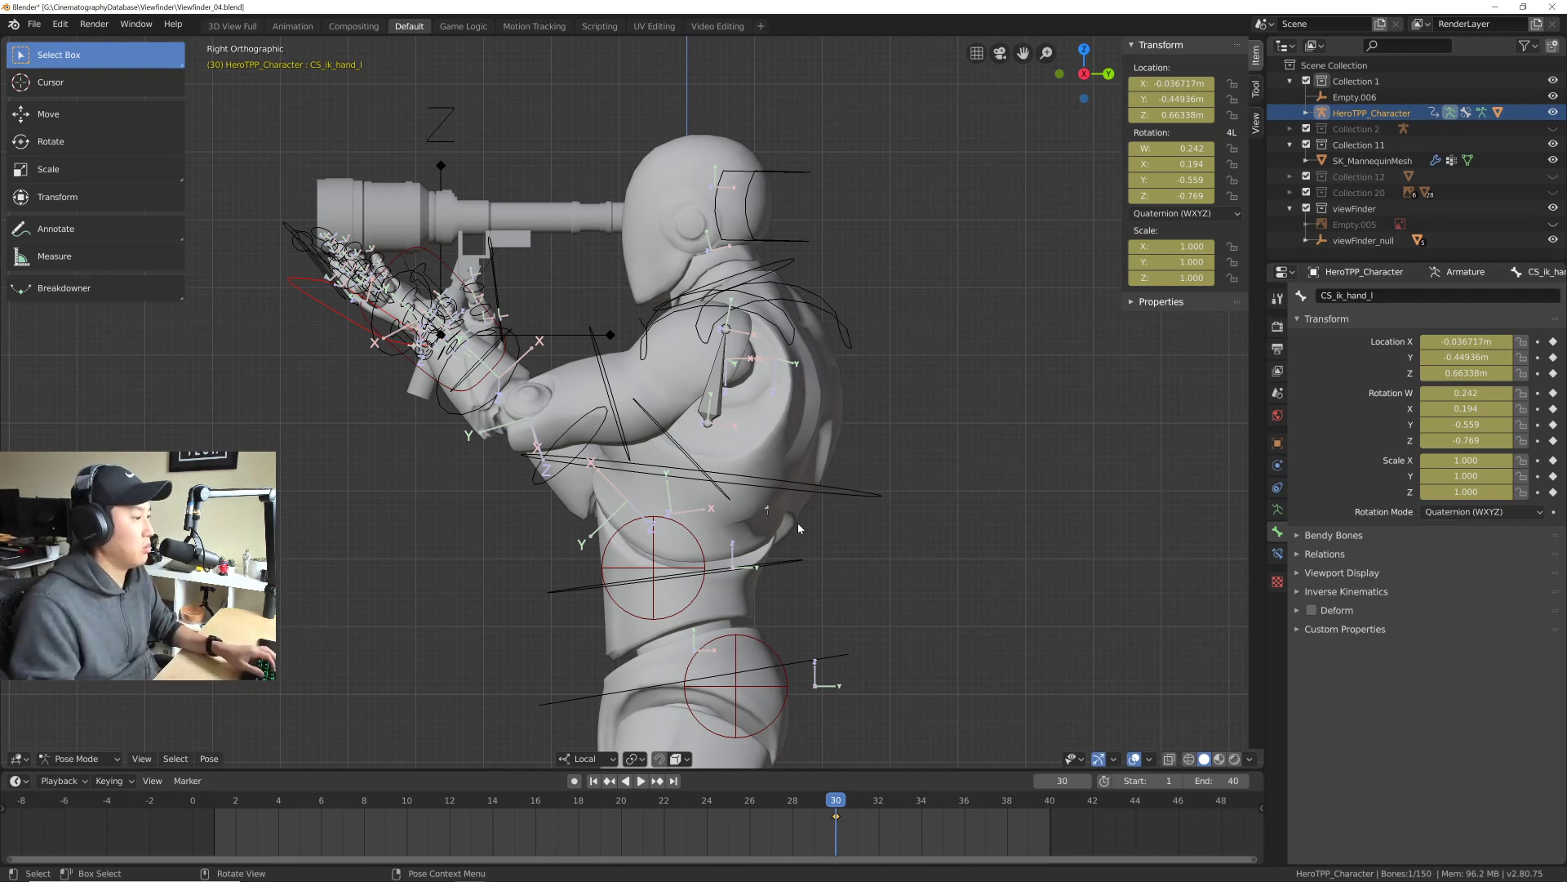
middle_click_drag(798, 529, 776, 508, "shift")
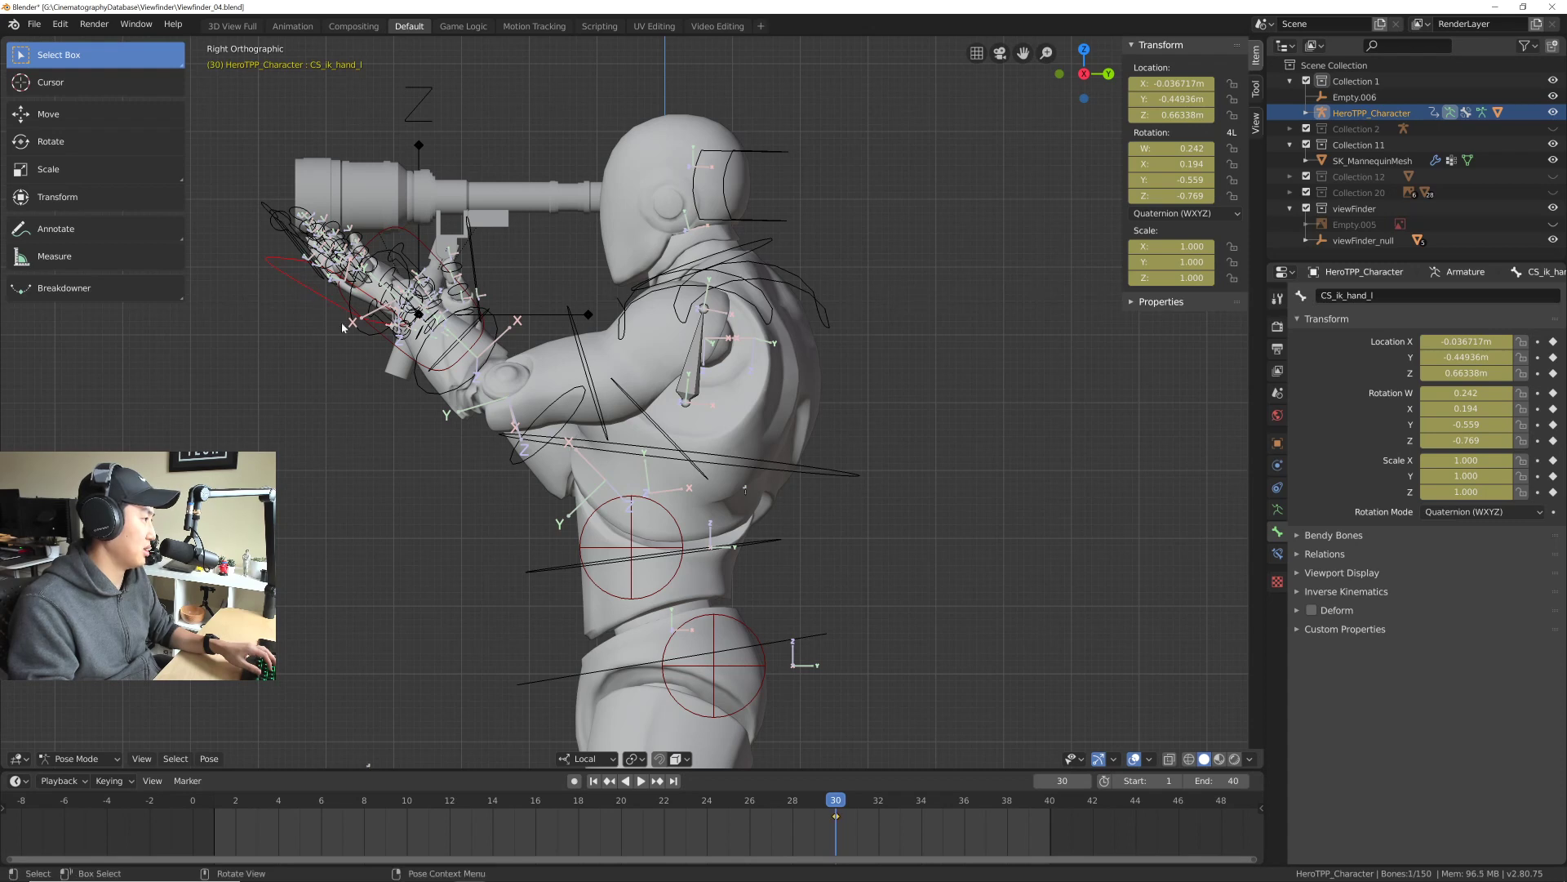
left_click(380, 329, "shift")
left_click(389, 341, "shift")
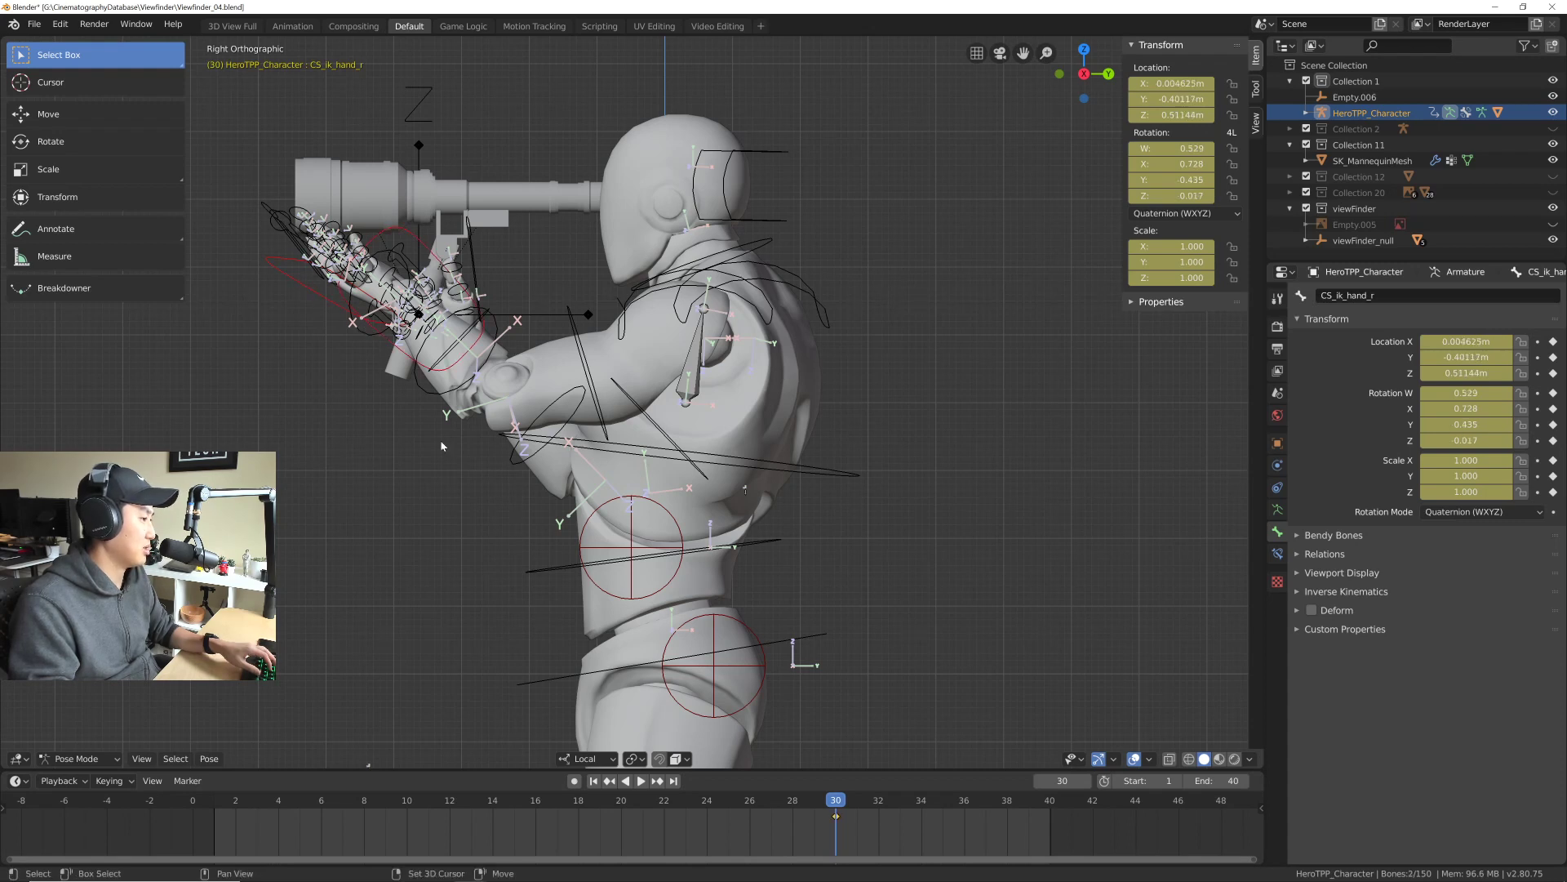
left_click(557, 569, "shift")
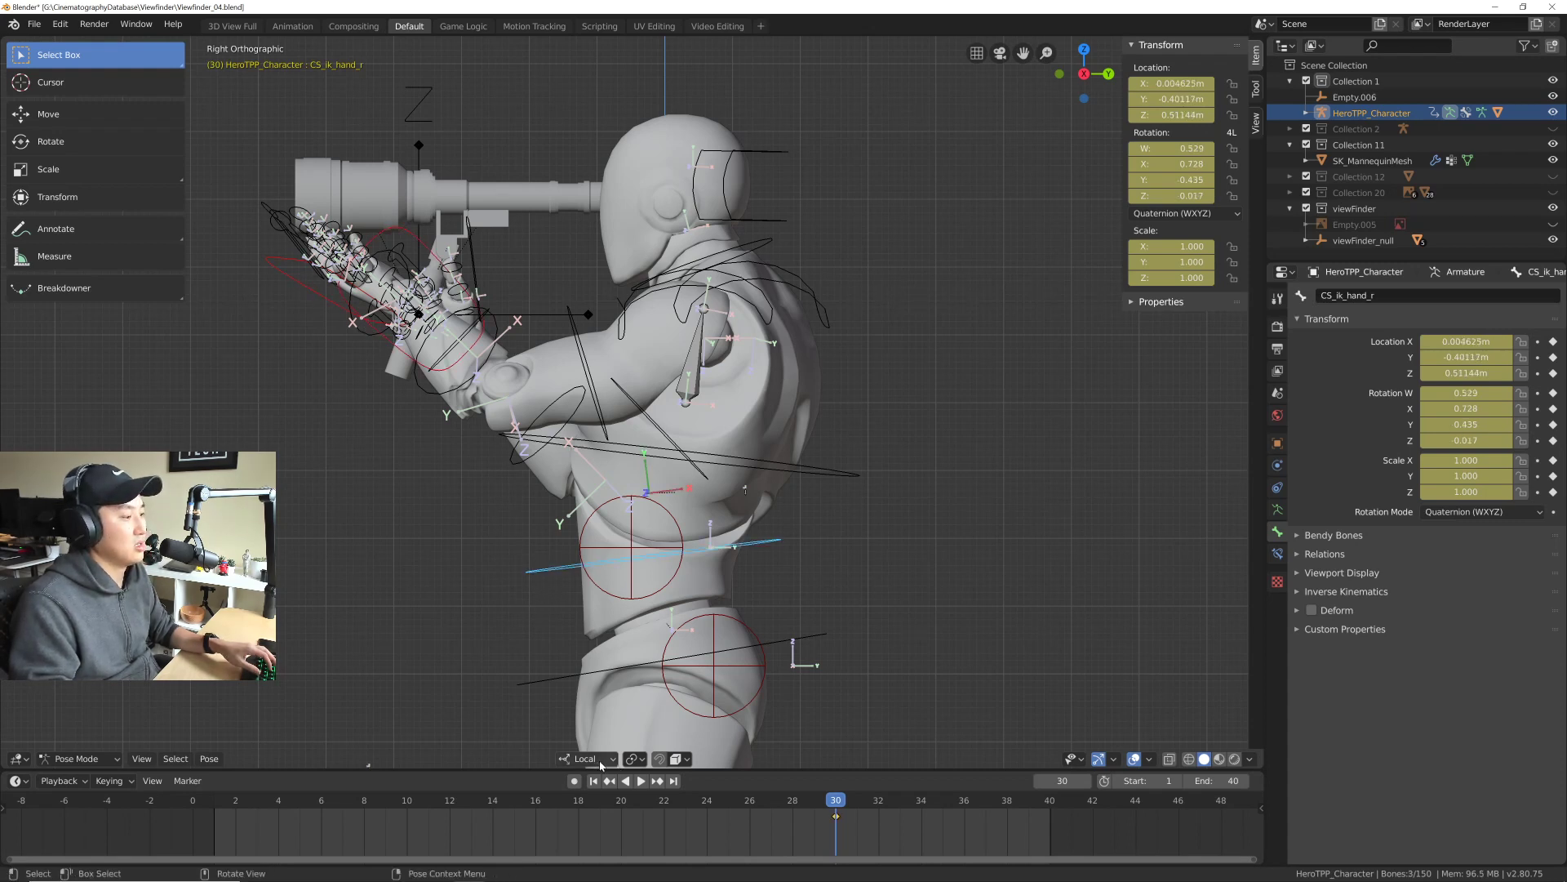
left_click(633, 759)
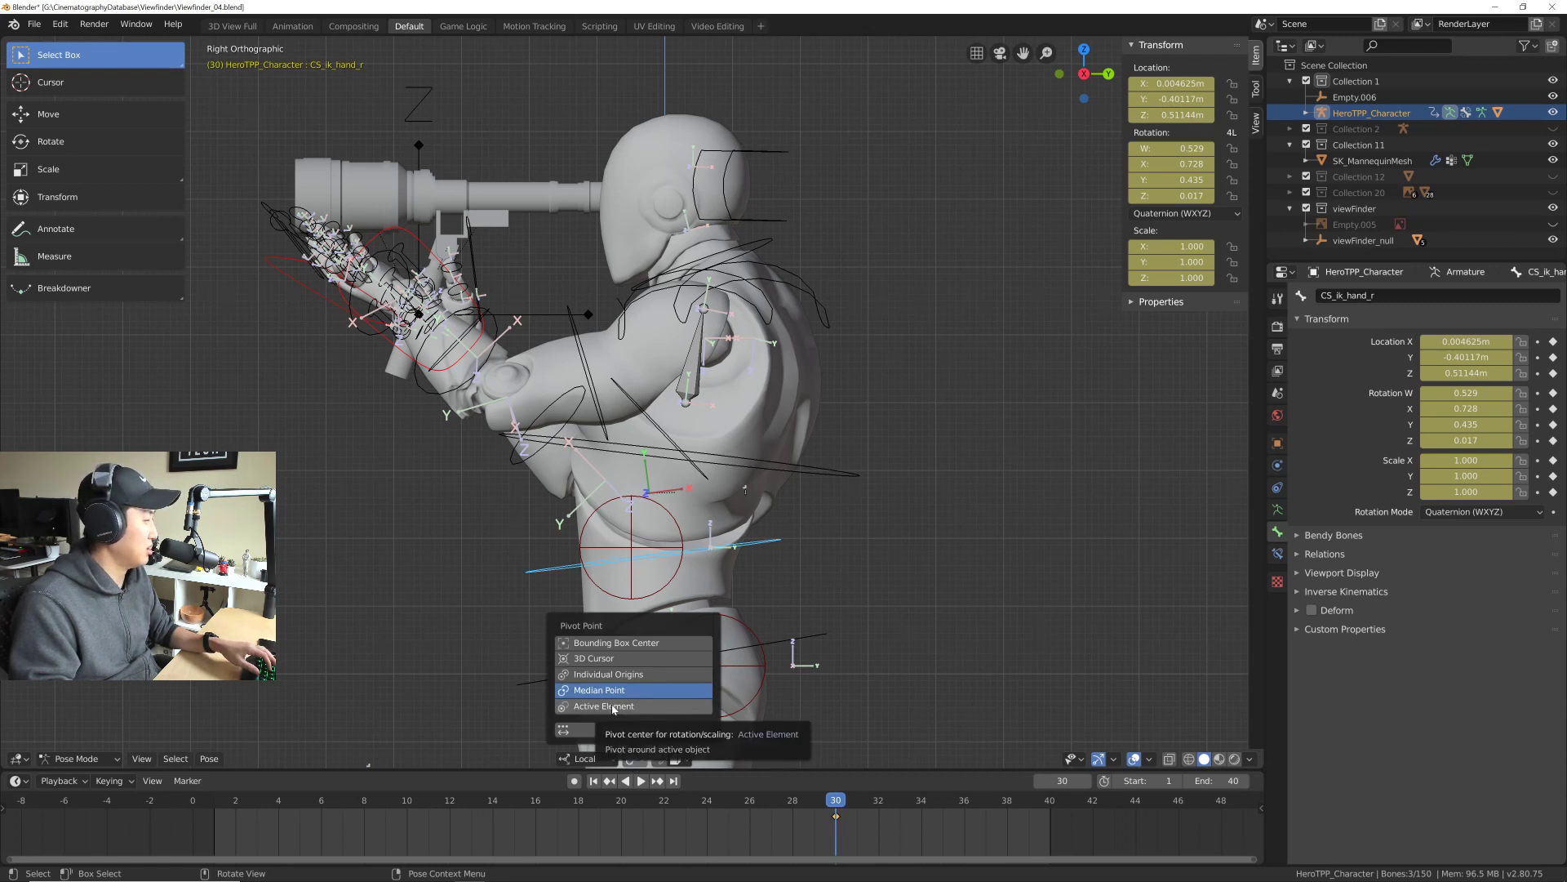
key("alt+a")
Step: Place the 3D cursor at the mannequin's waist, beside the lower spine control
scroll(774, 514, "down", 3)
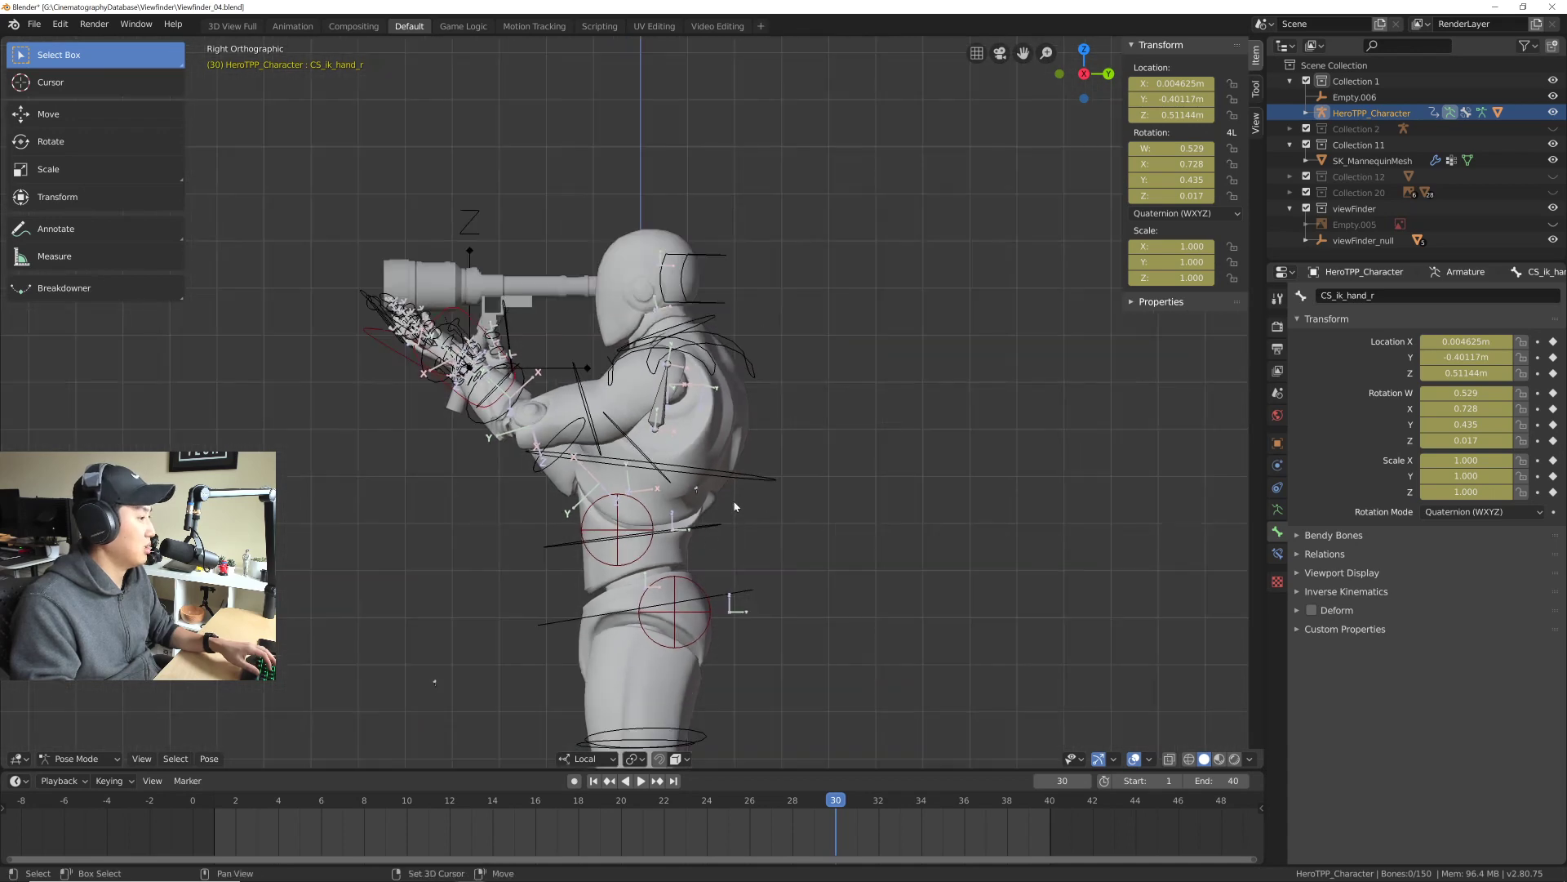
middle_click_drag(796, 556, 774, 514, "shift")
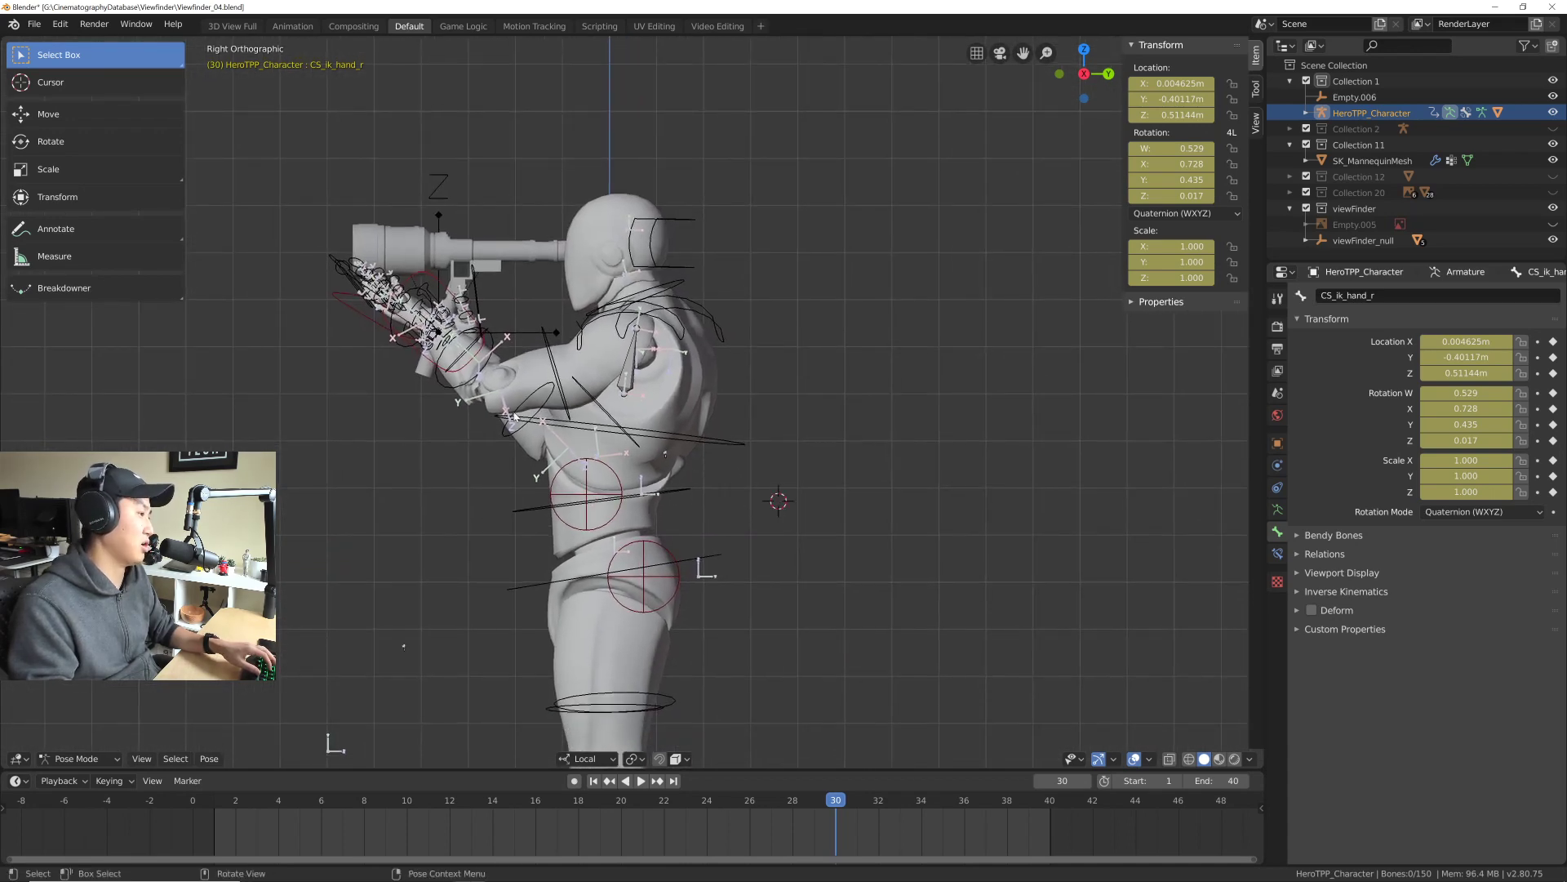
right_click(668, 512, "shift")
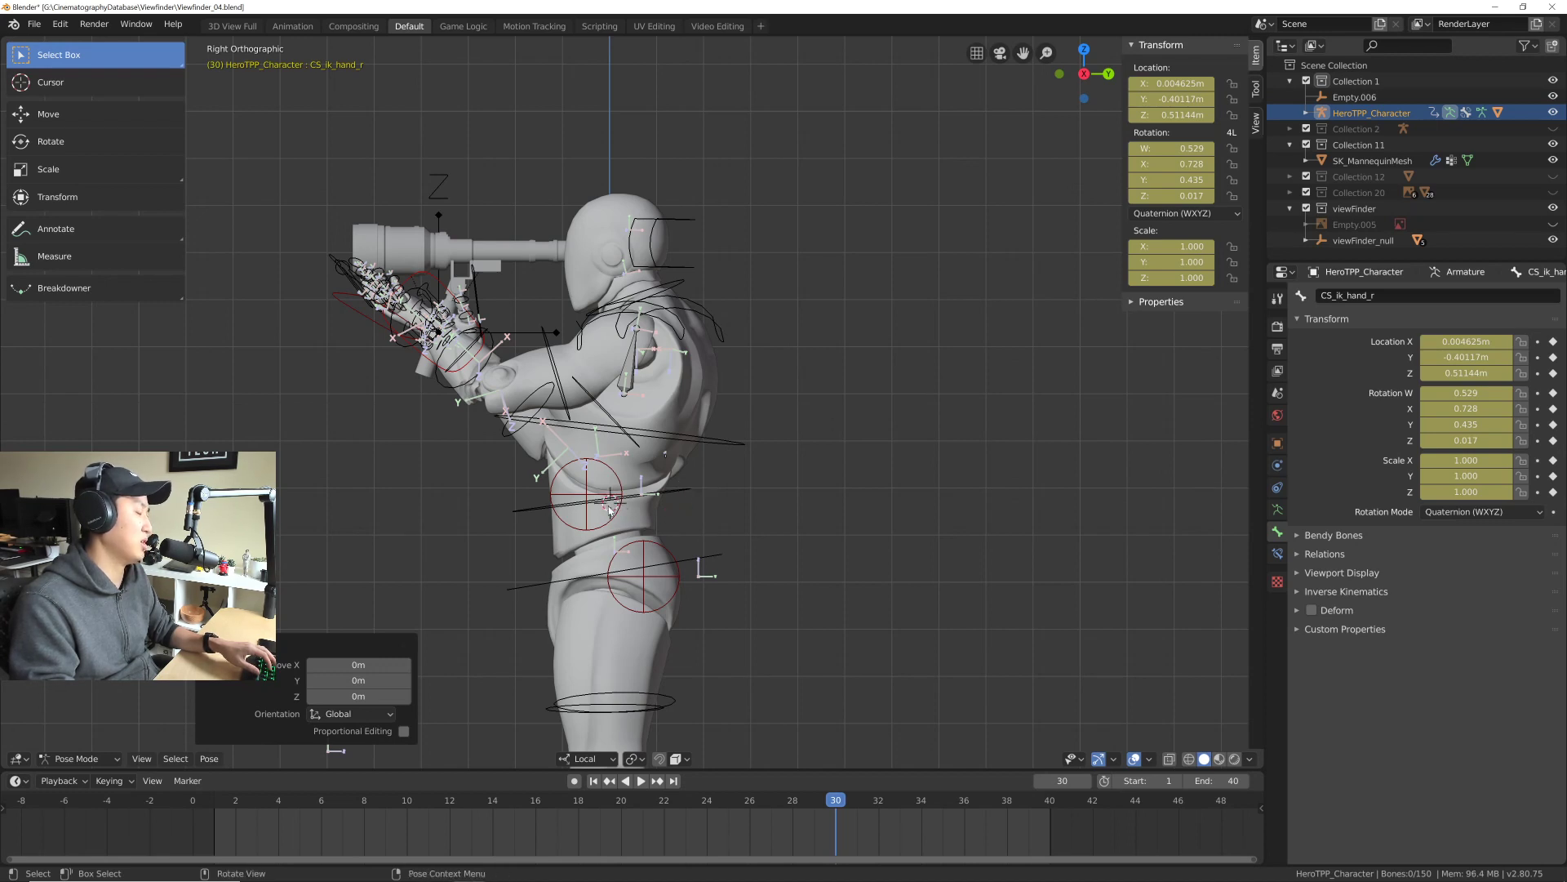
scroll(620, 498, "up", 2)
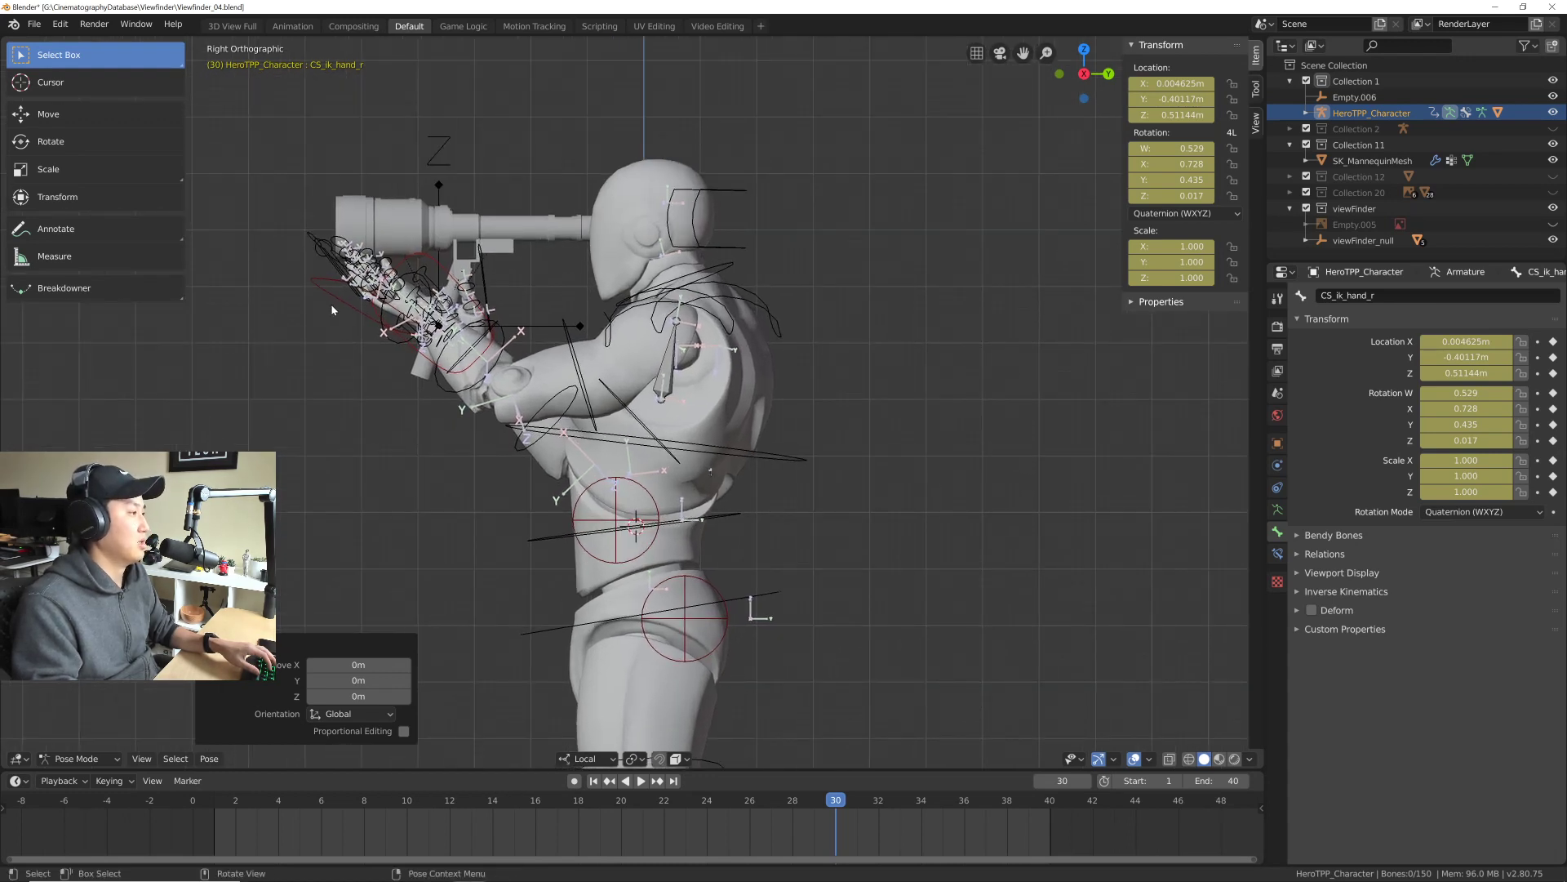
Step: Select both hand IK controls together with the lower spine control at the waist, using box selection mode
key("w")
key("w")
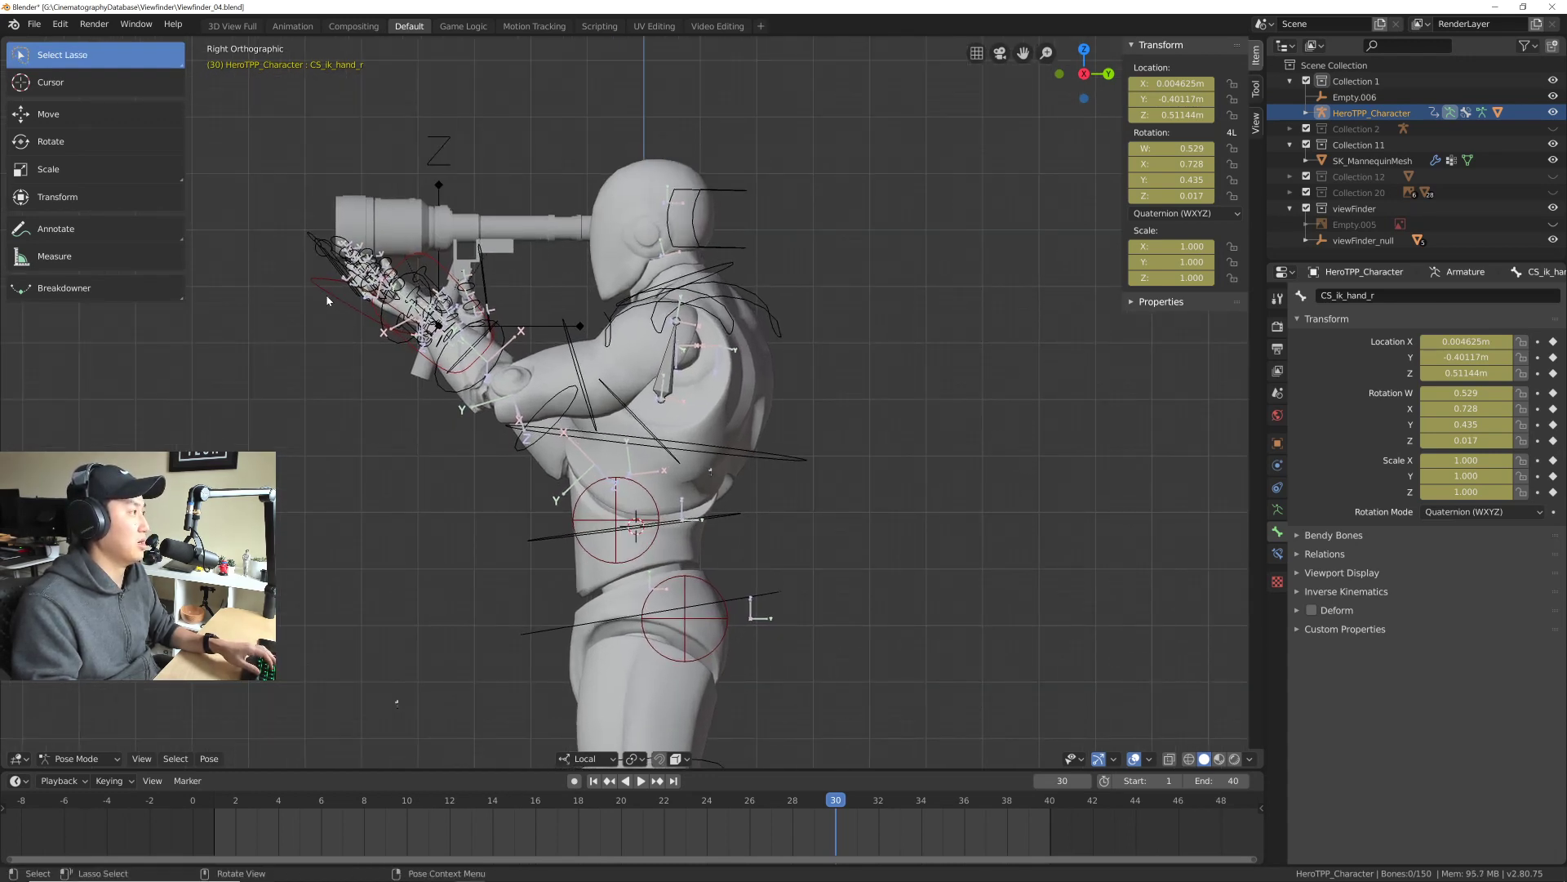
key("w")
scroll(360, 312, "up", 4)
left_click(344, 296)
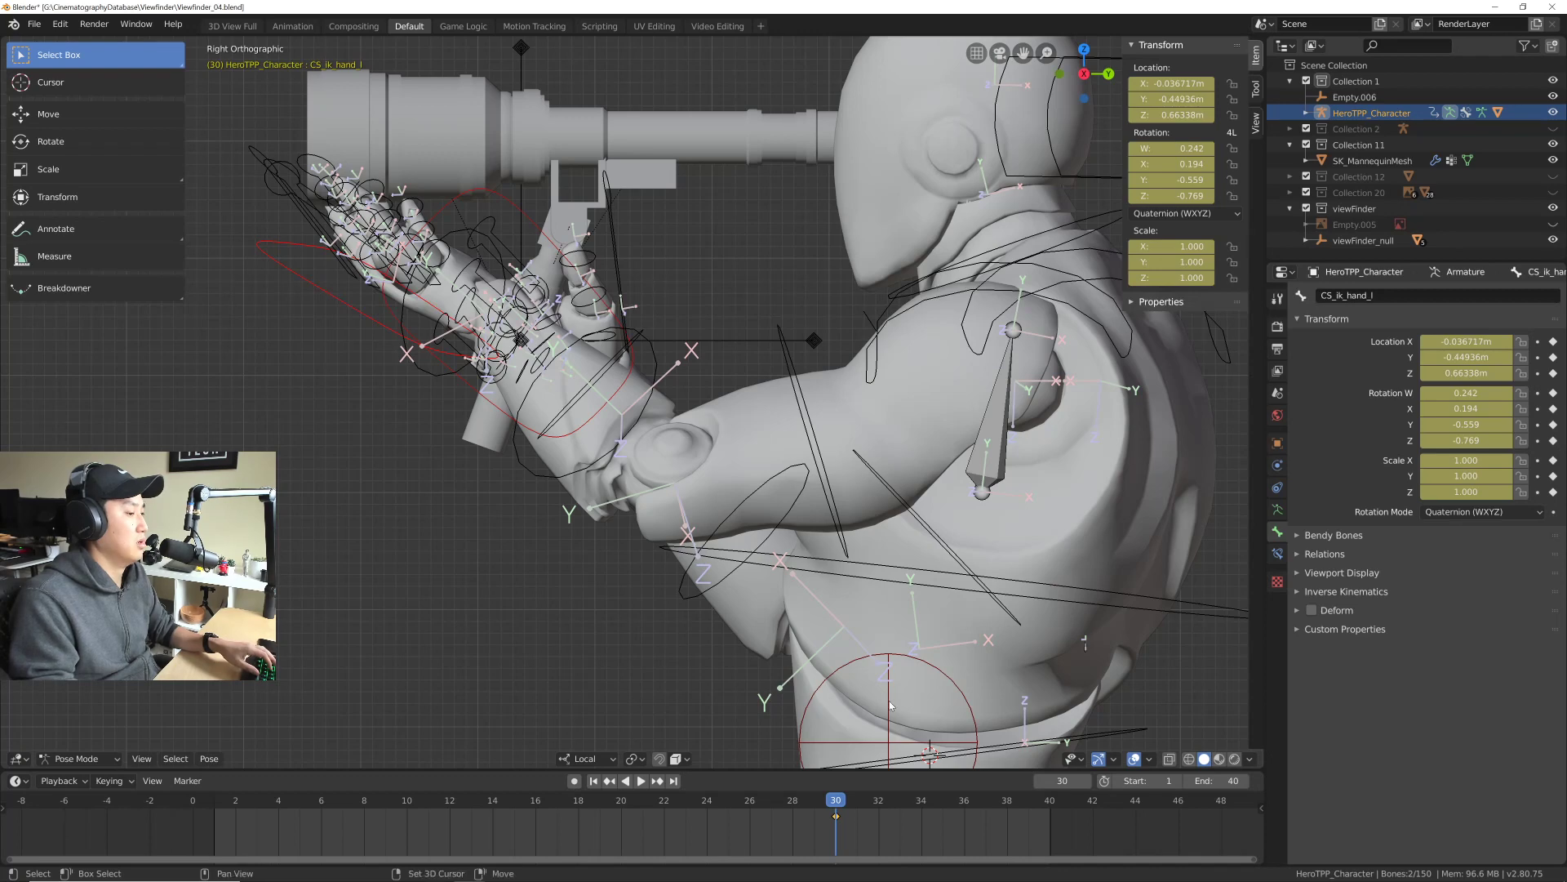
middle_click_drag(886, 738, 727, 501, "shift")
scroll(727, 501, "down", 3)
left_click(745, 536, "shift")
scroll(705, 570, "up", 2)
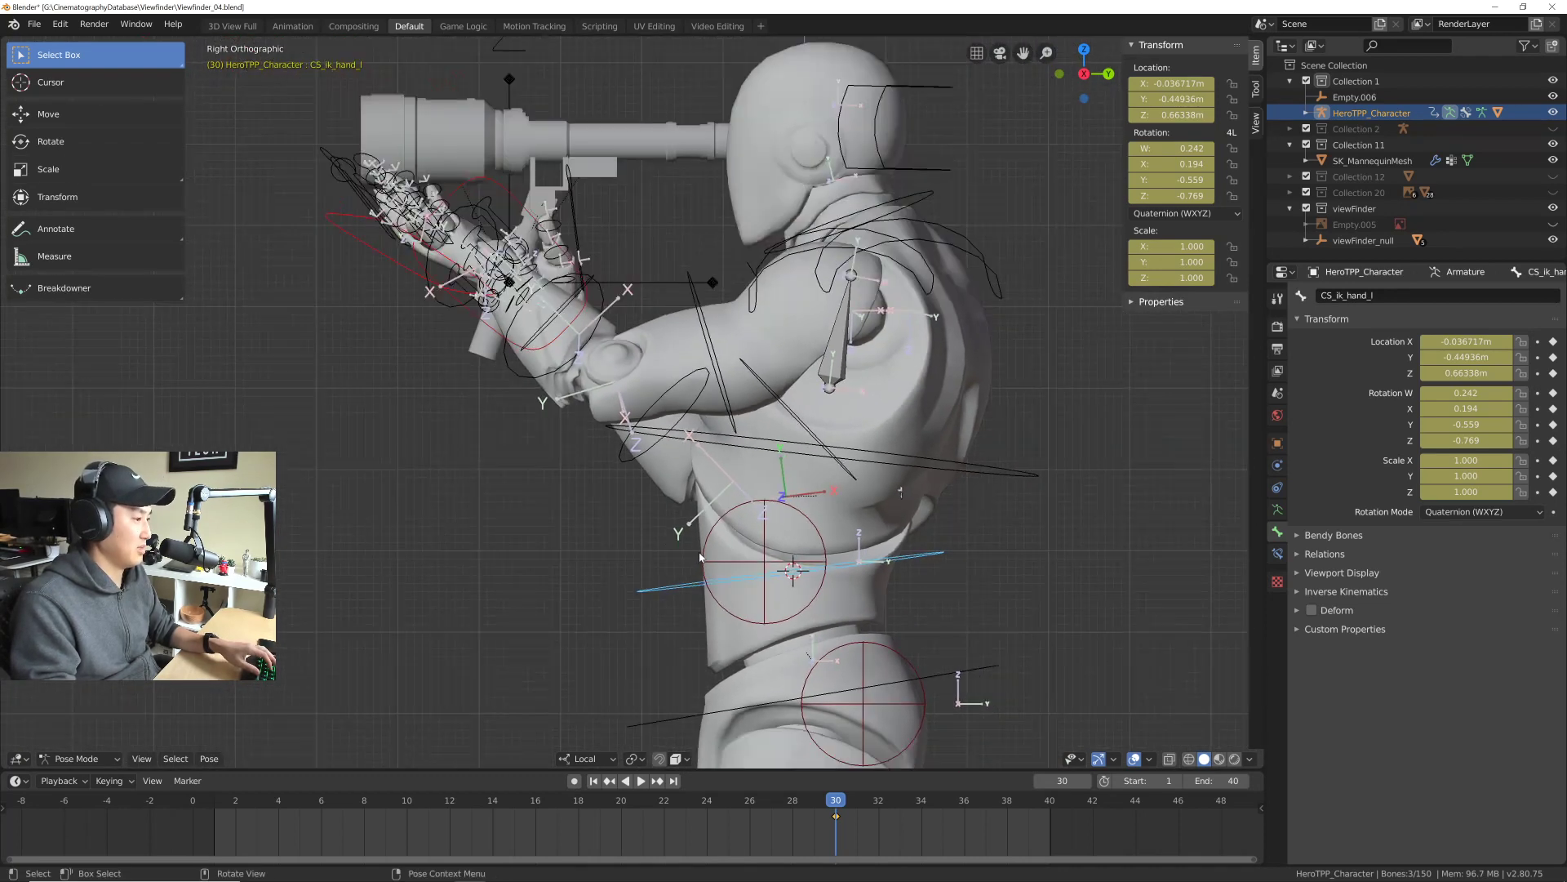
Step: Set the pivot point to 3D Cursor and the transform orientation to Global, and activate the Rotate tool
left_click(635, 759)
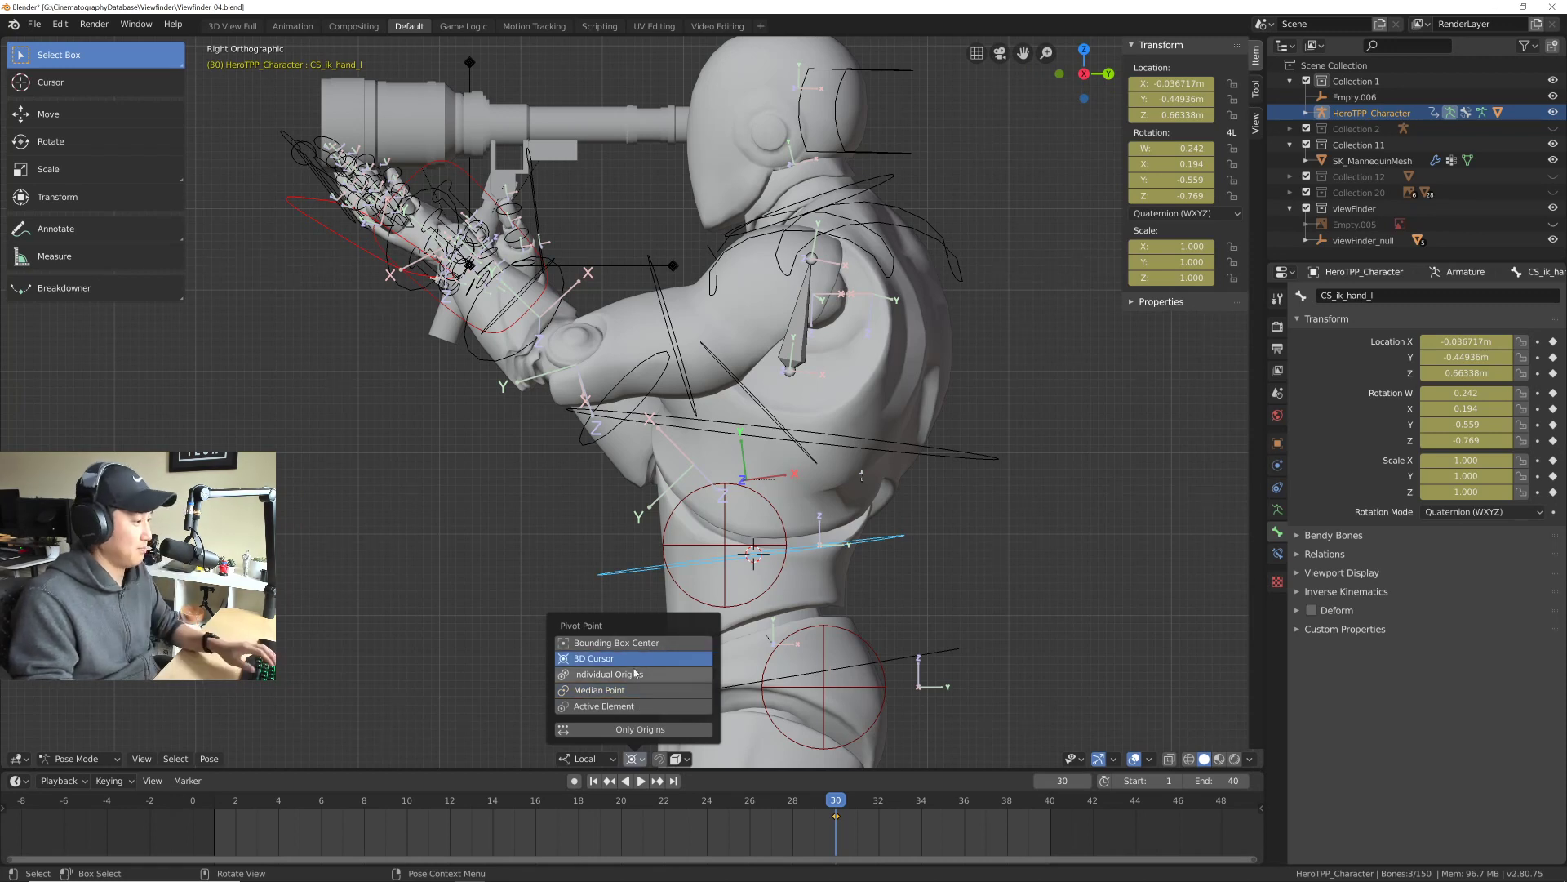
left_click(593, 658)
left_click(582, 758)
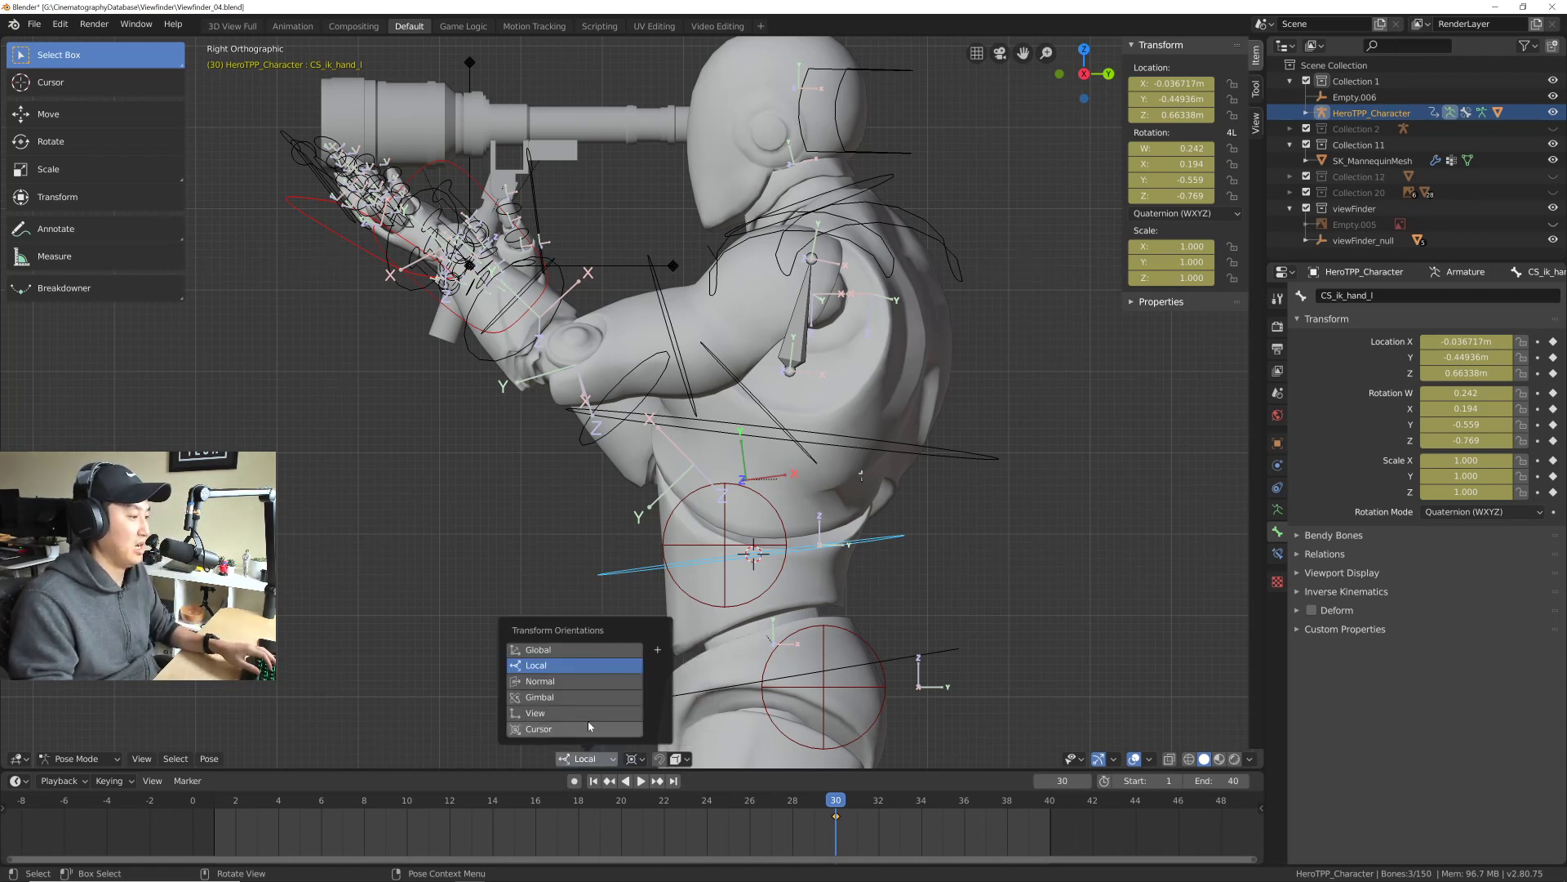
left_click(561, 654)
middle_click_drag(796, 505, 734, 534, "shift")
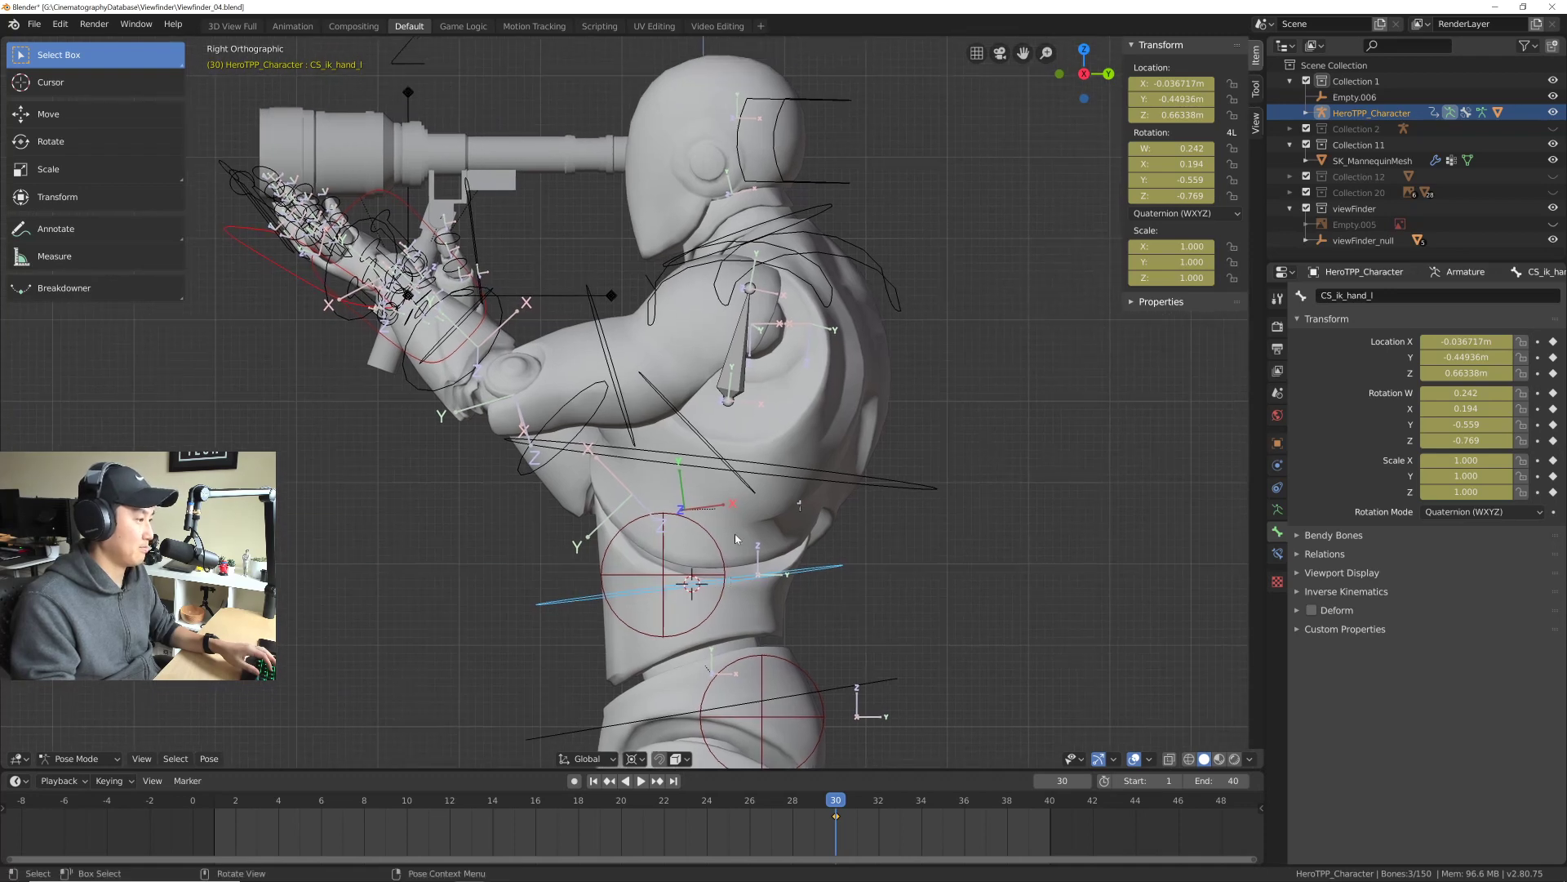
left_click(51, 142)
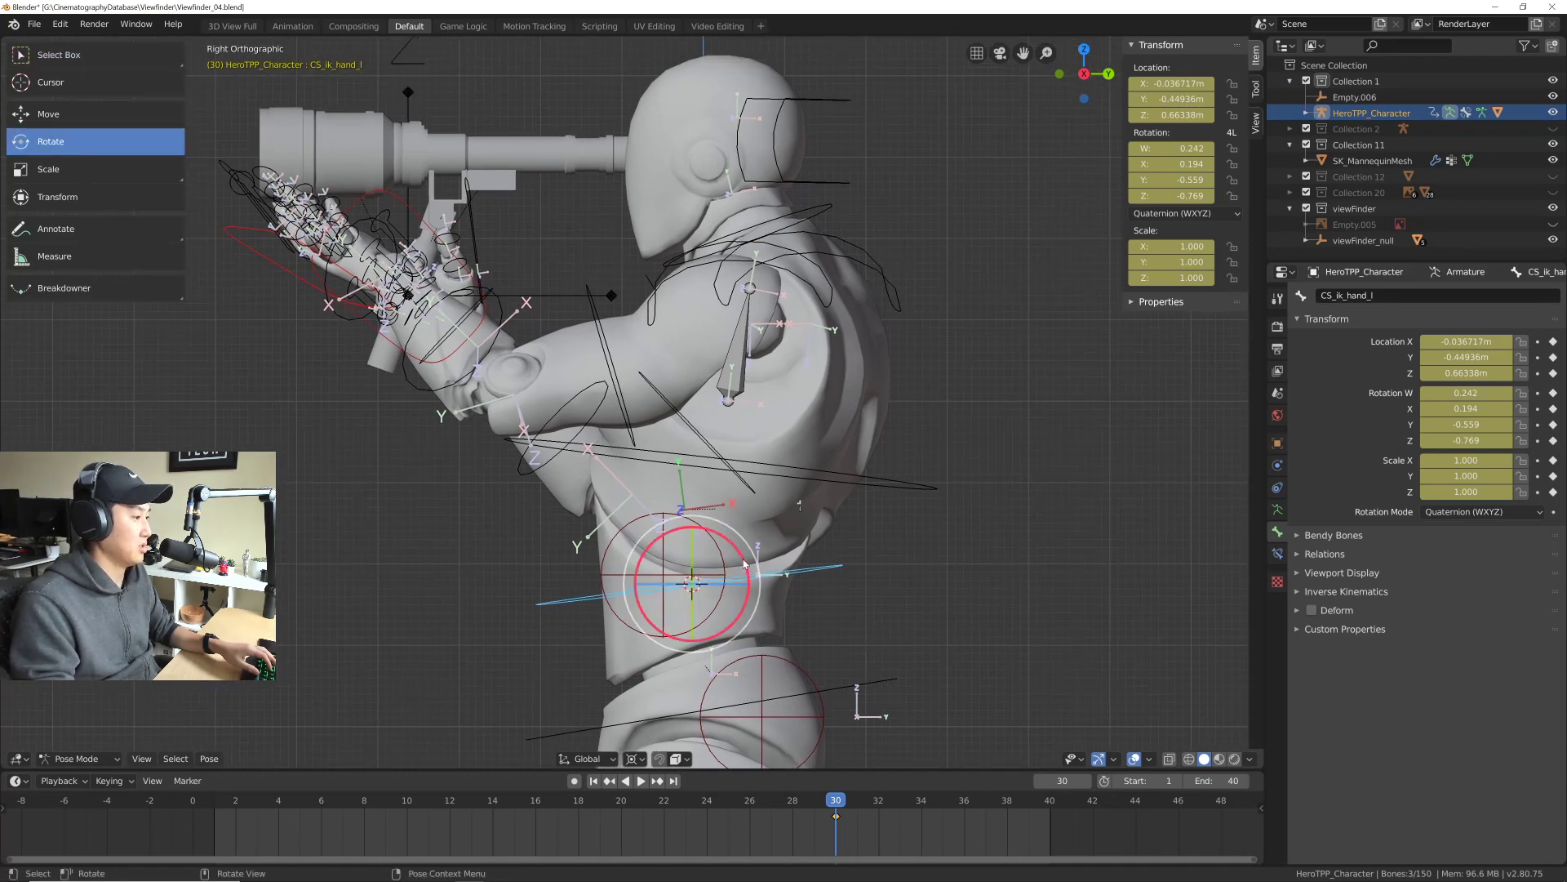
Step: Try rotating the selected spine and hand IK controls together about the global X axis at the 3D cursor, undoing each test rotation
left_click_drag(742, 556, 727, 611)
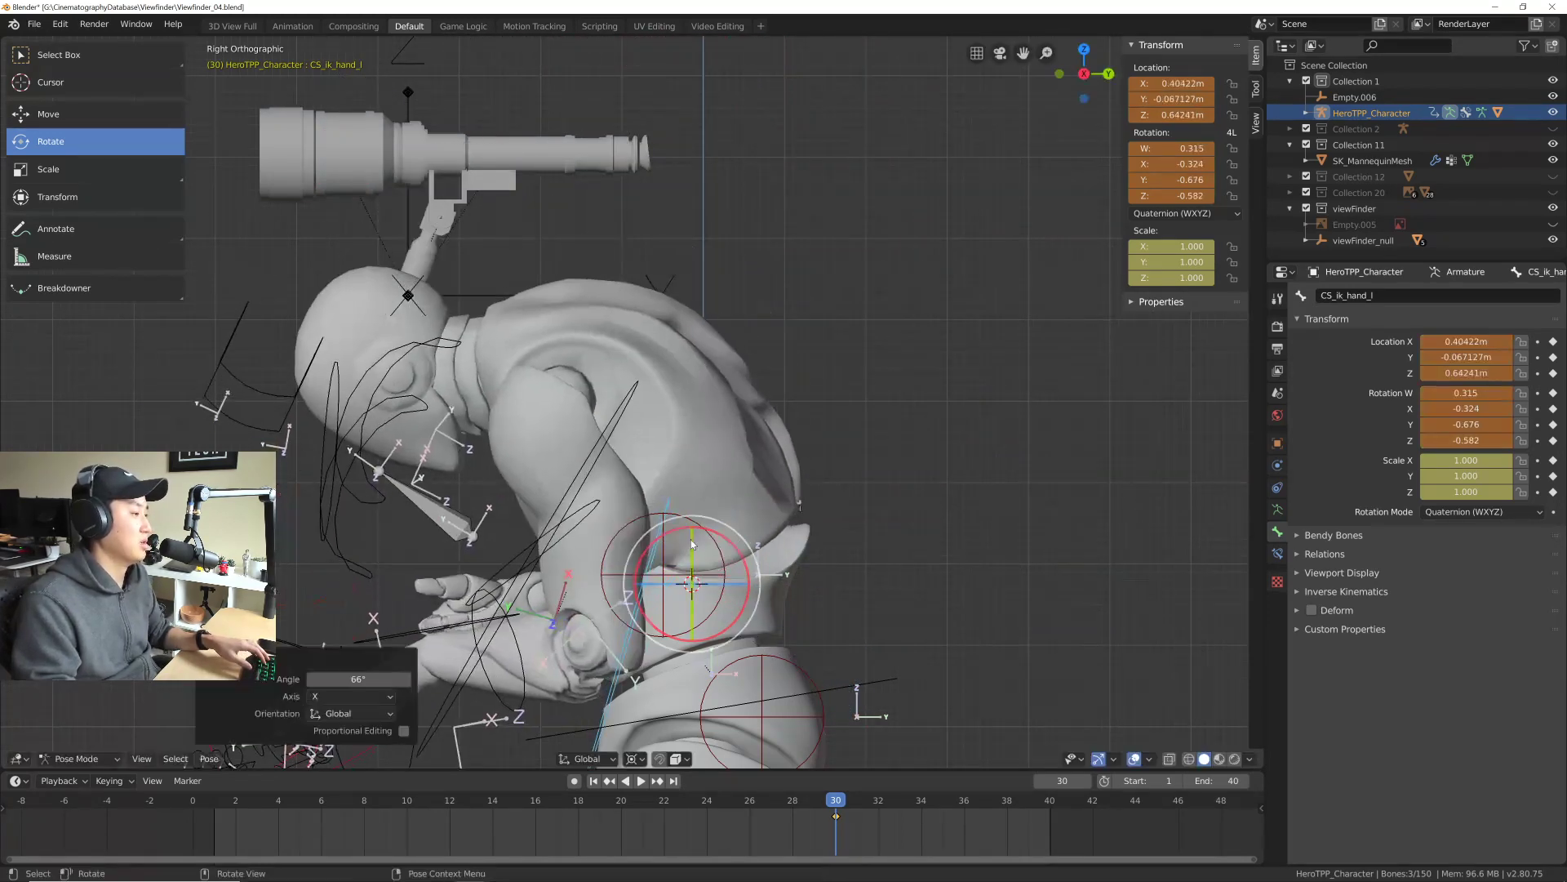
key("ctrl+z")
scroll(727, 562, "up", 2)
scroll(730, 562, "down", 2)
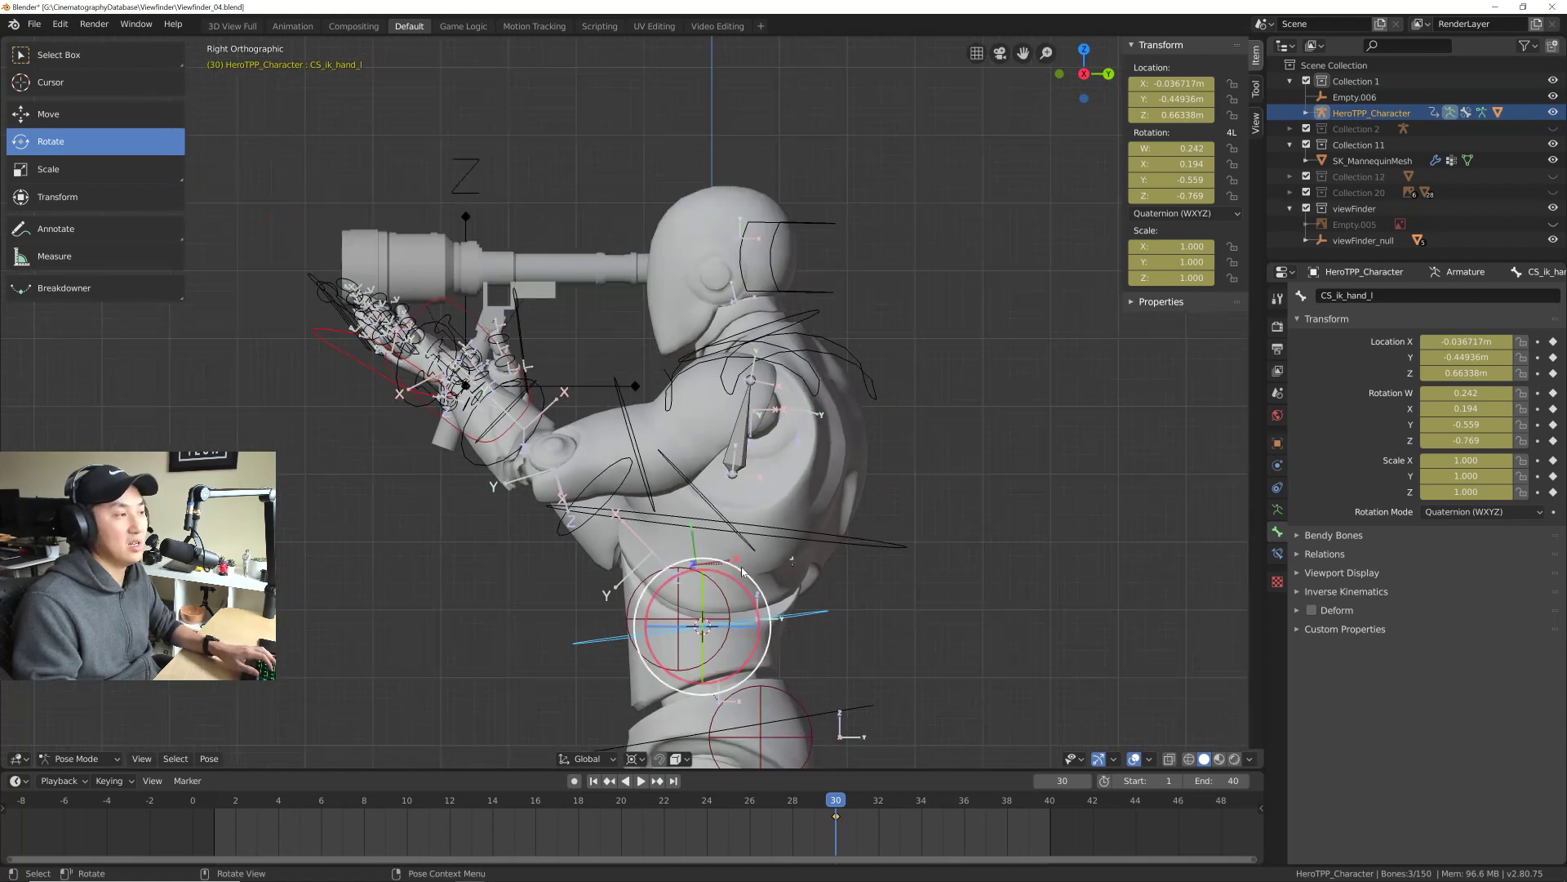
scroll(731, 563, "down", 1)
middle_click_drag(731, 563, 703, 529, "shift")
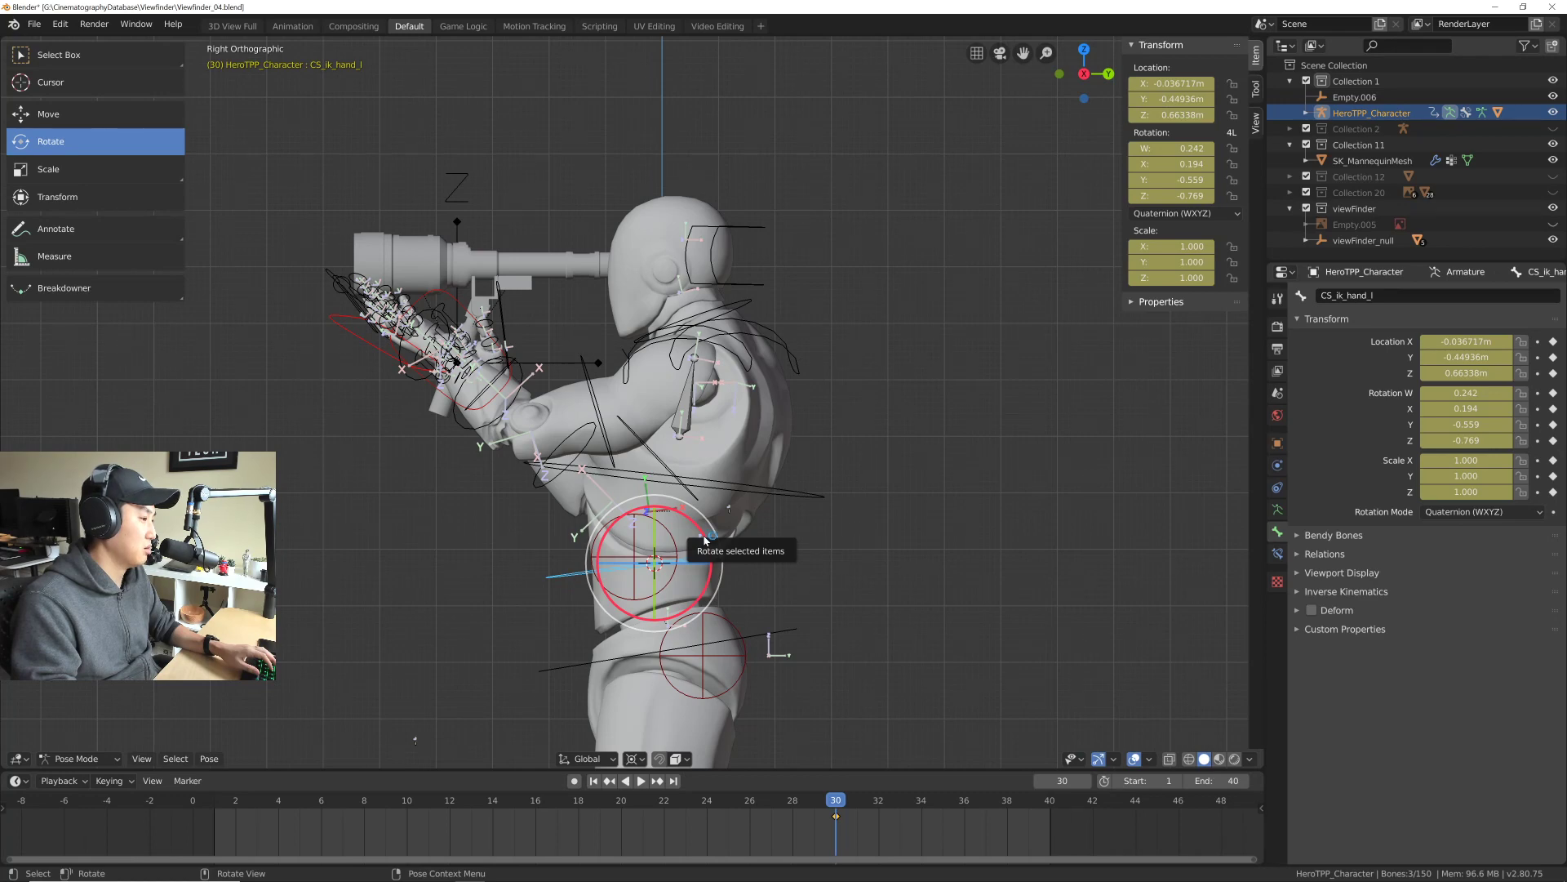
left_click_drag(706, 540, 709, 545)
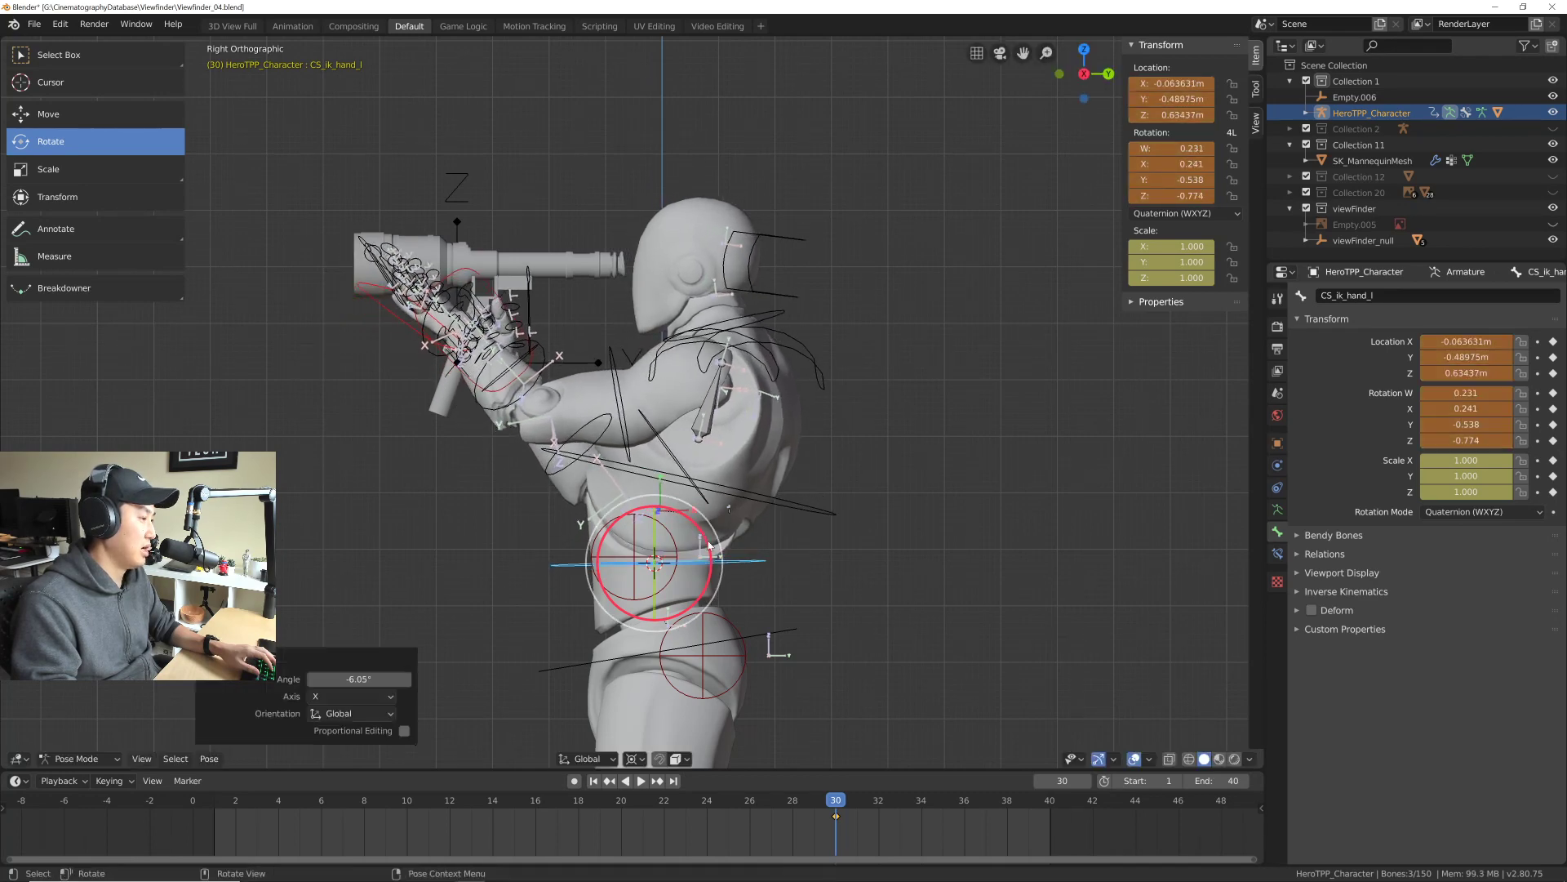
key("ctrl+z")
middle_click_drag(712, 574, 712, 500, "shift")
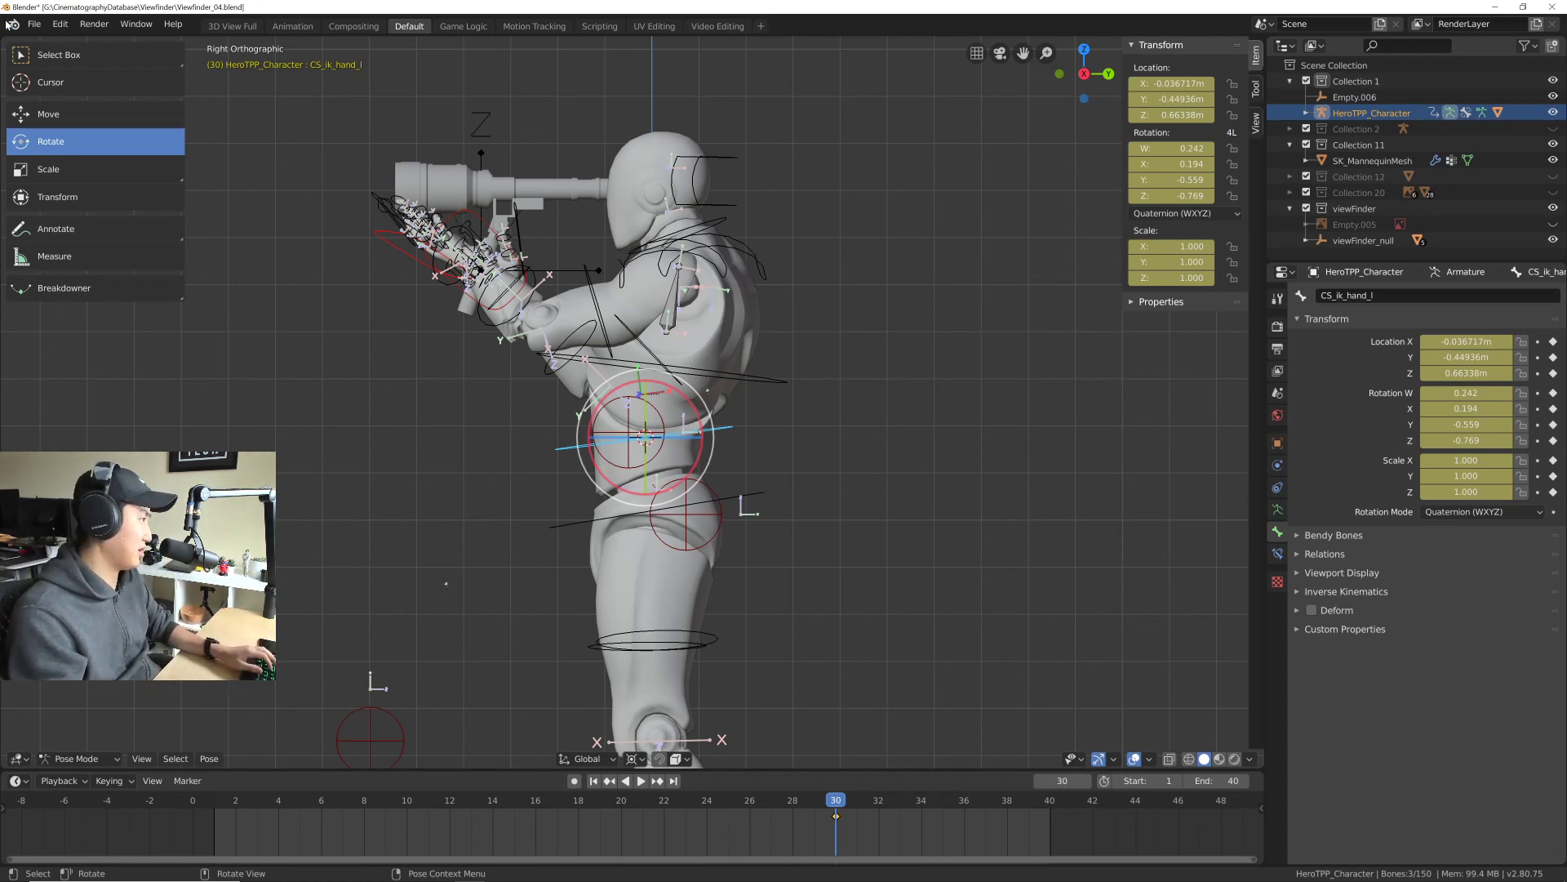
Step: Save the file under the new name Viewfinder_05_idleToViewfinder_01.blend in the Viewfinder folder
left_click(34, 24)
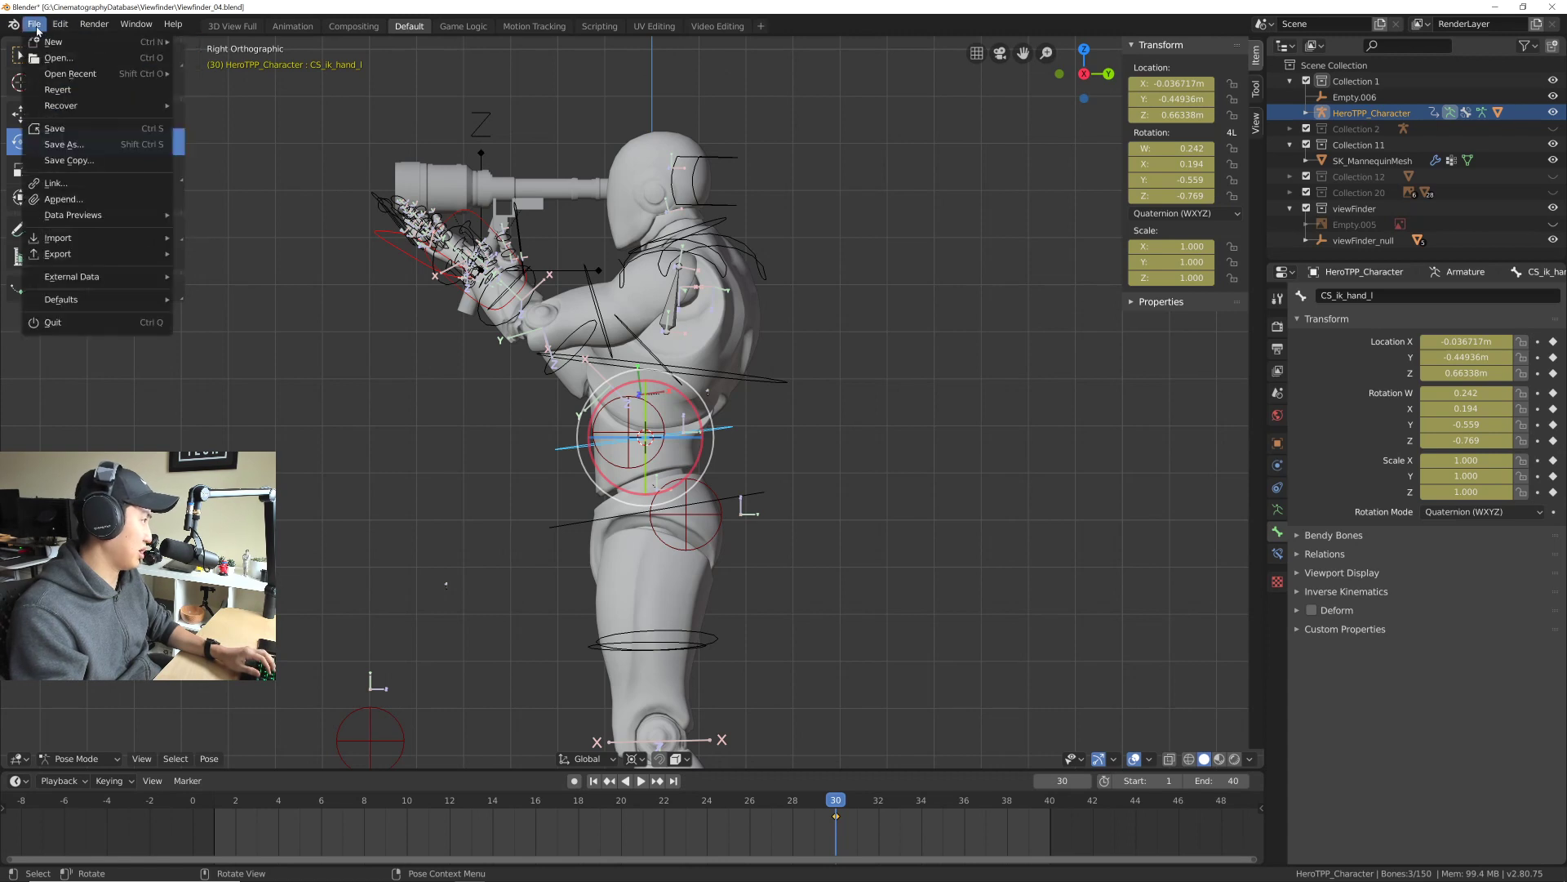
left_click(55, 144)
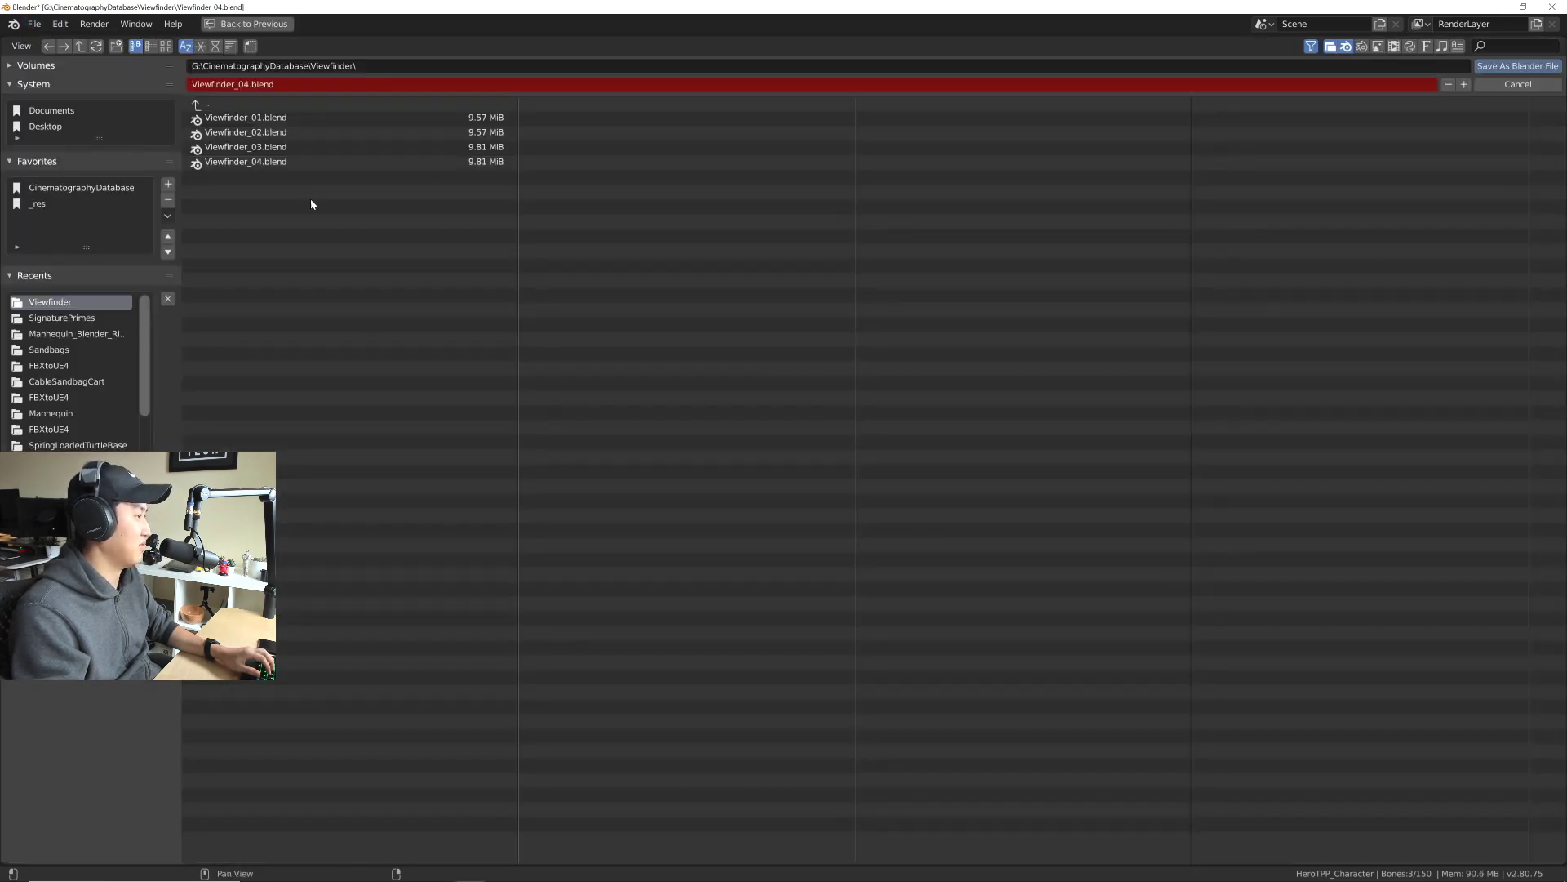
left_click(258, 162)
left_click(248, 84)
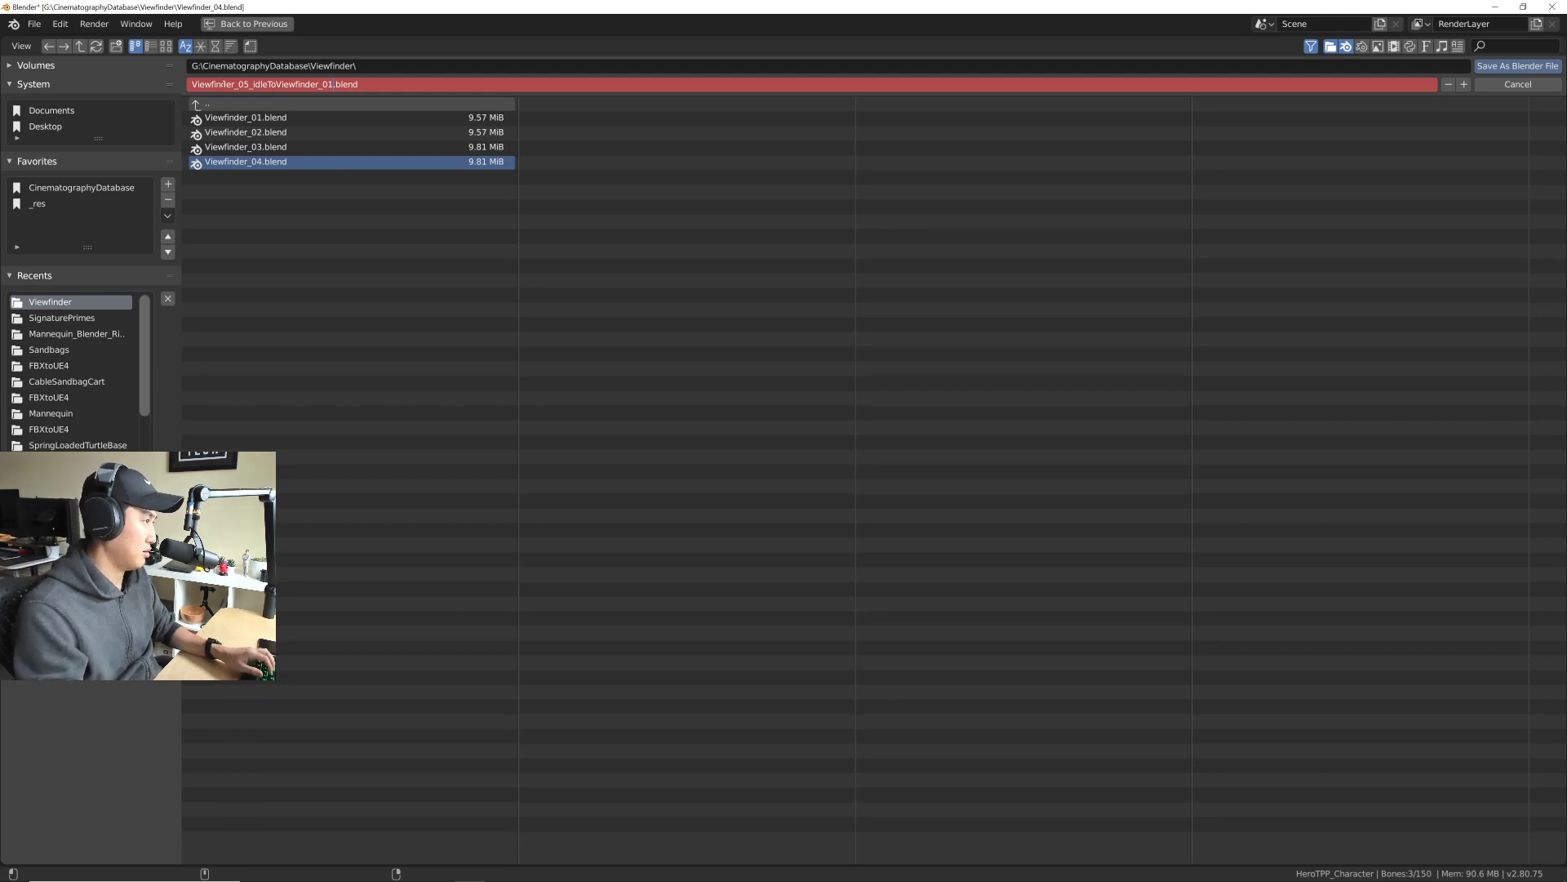
left_click(1503, 70)
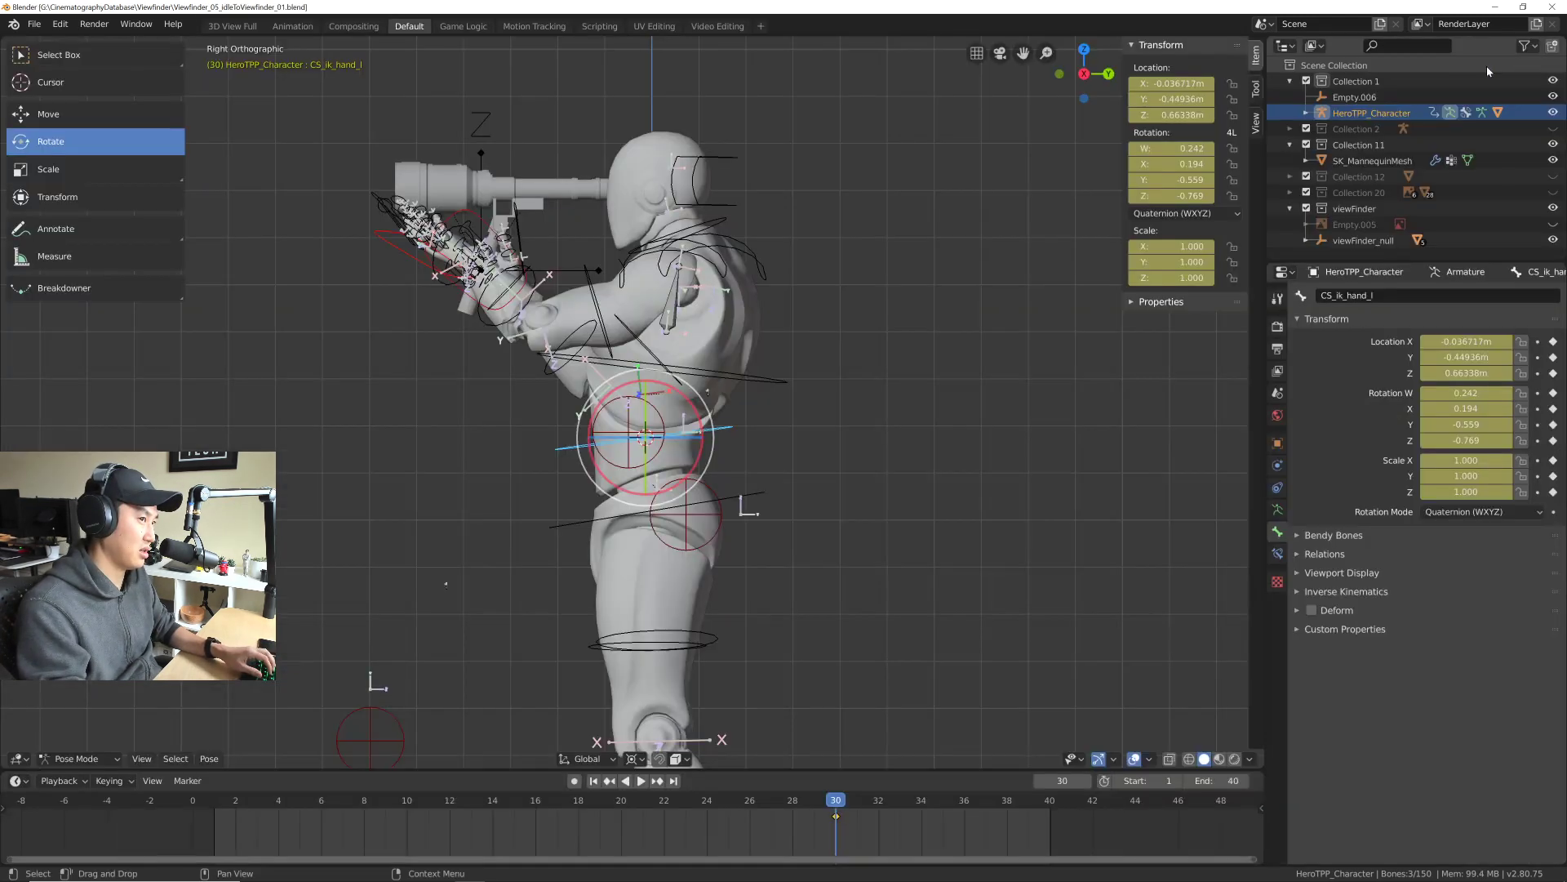
Step: Save another version of the file as Viewfinder_06_viewFinderAimOffsets_01.blend in the same folder
left_click(54, 20)
mouse_move(34, 23)
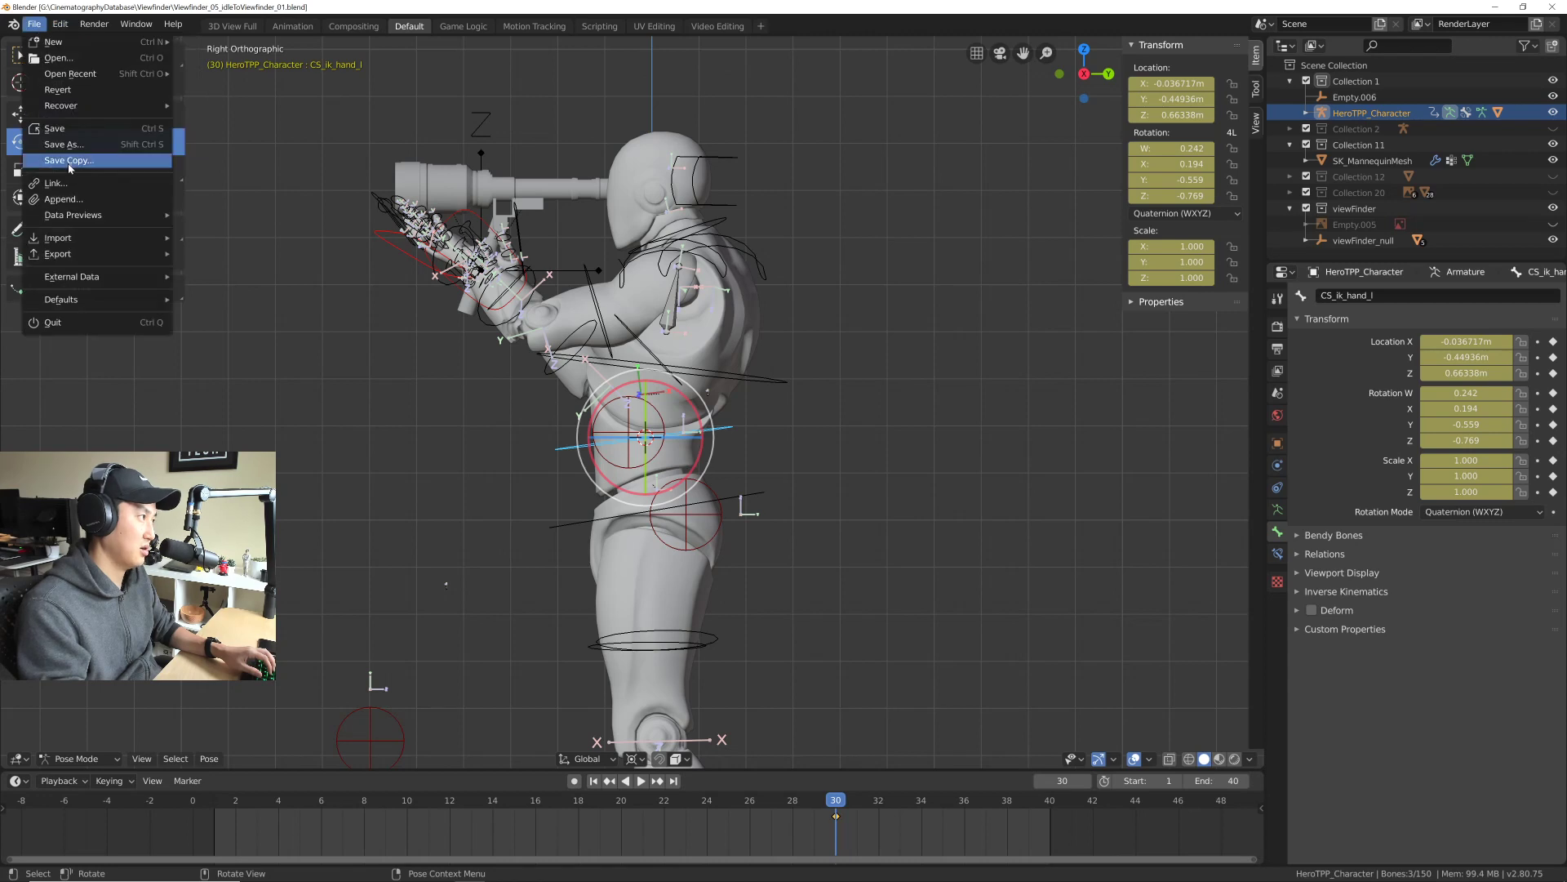
left_click(78, 146)
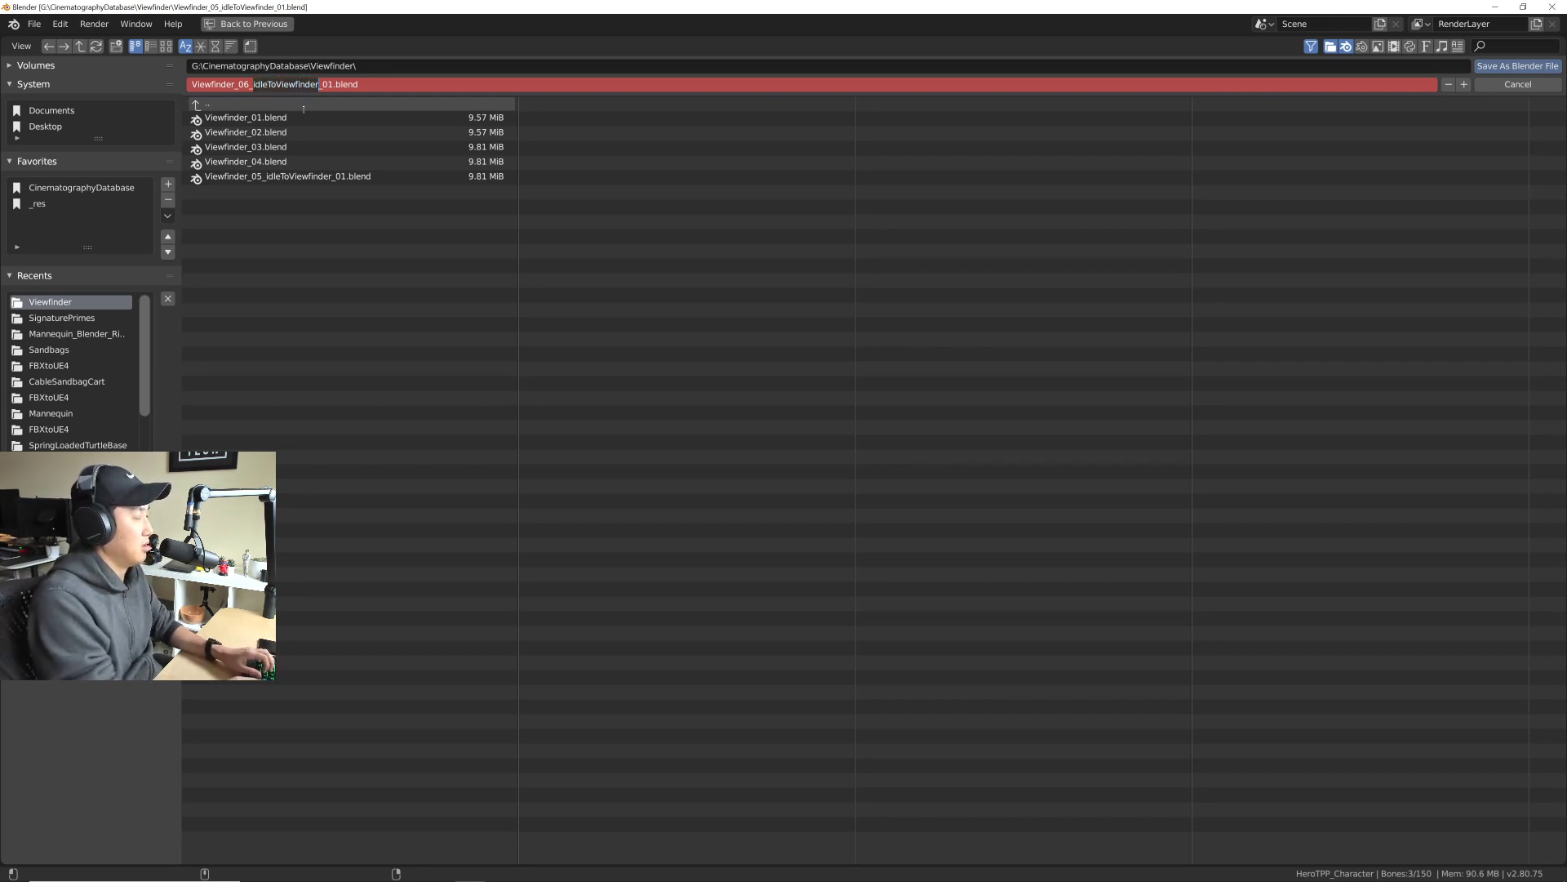
type("view")
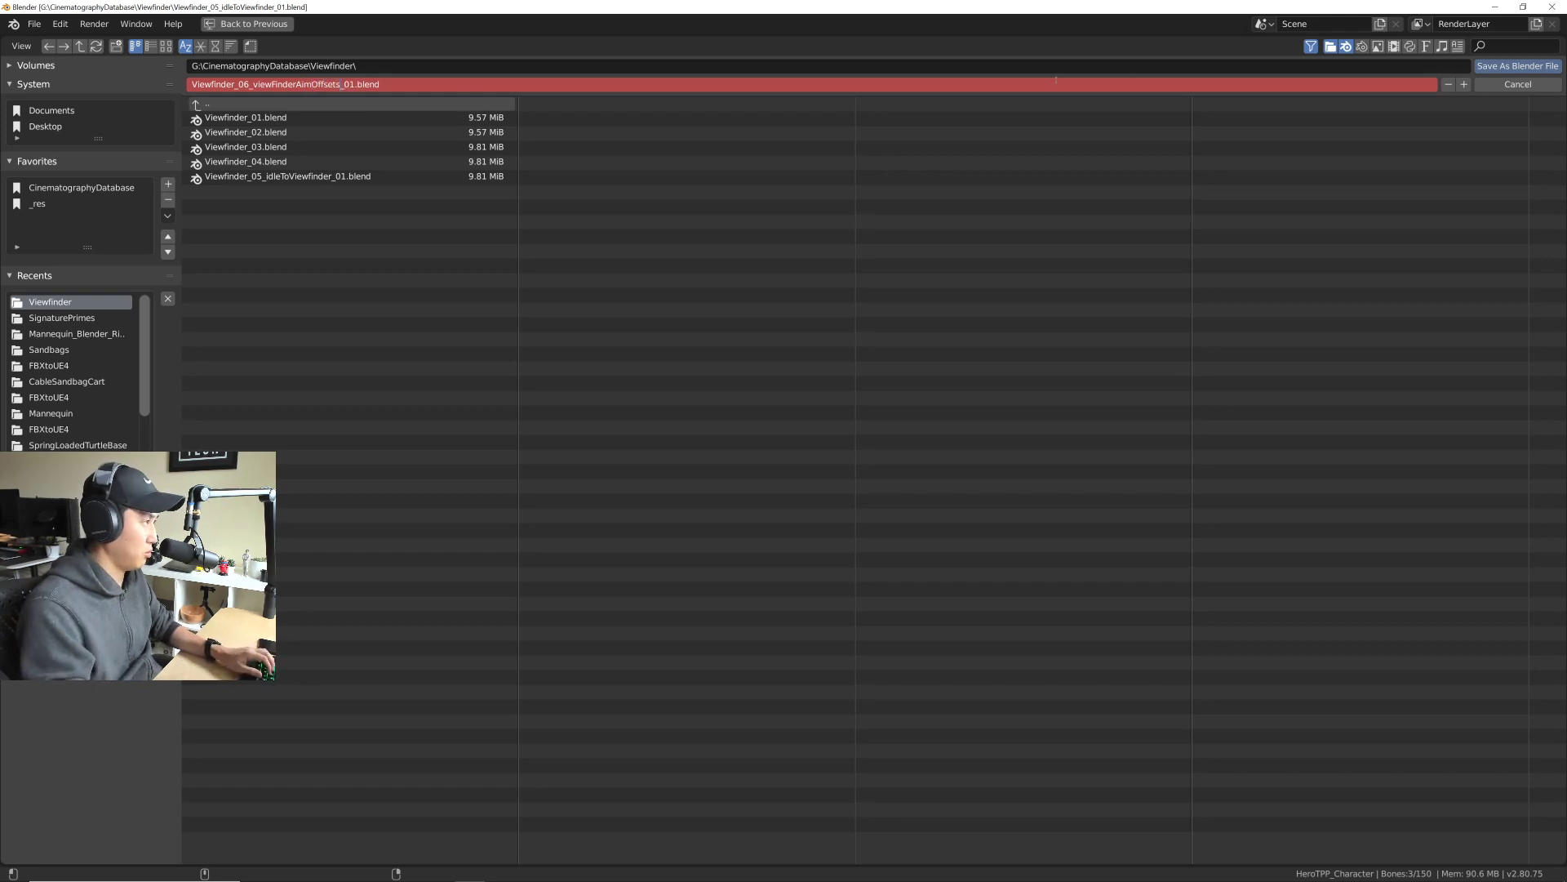
key("Return")
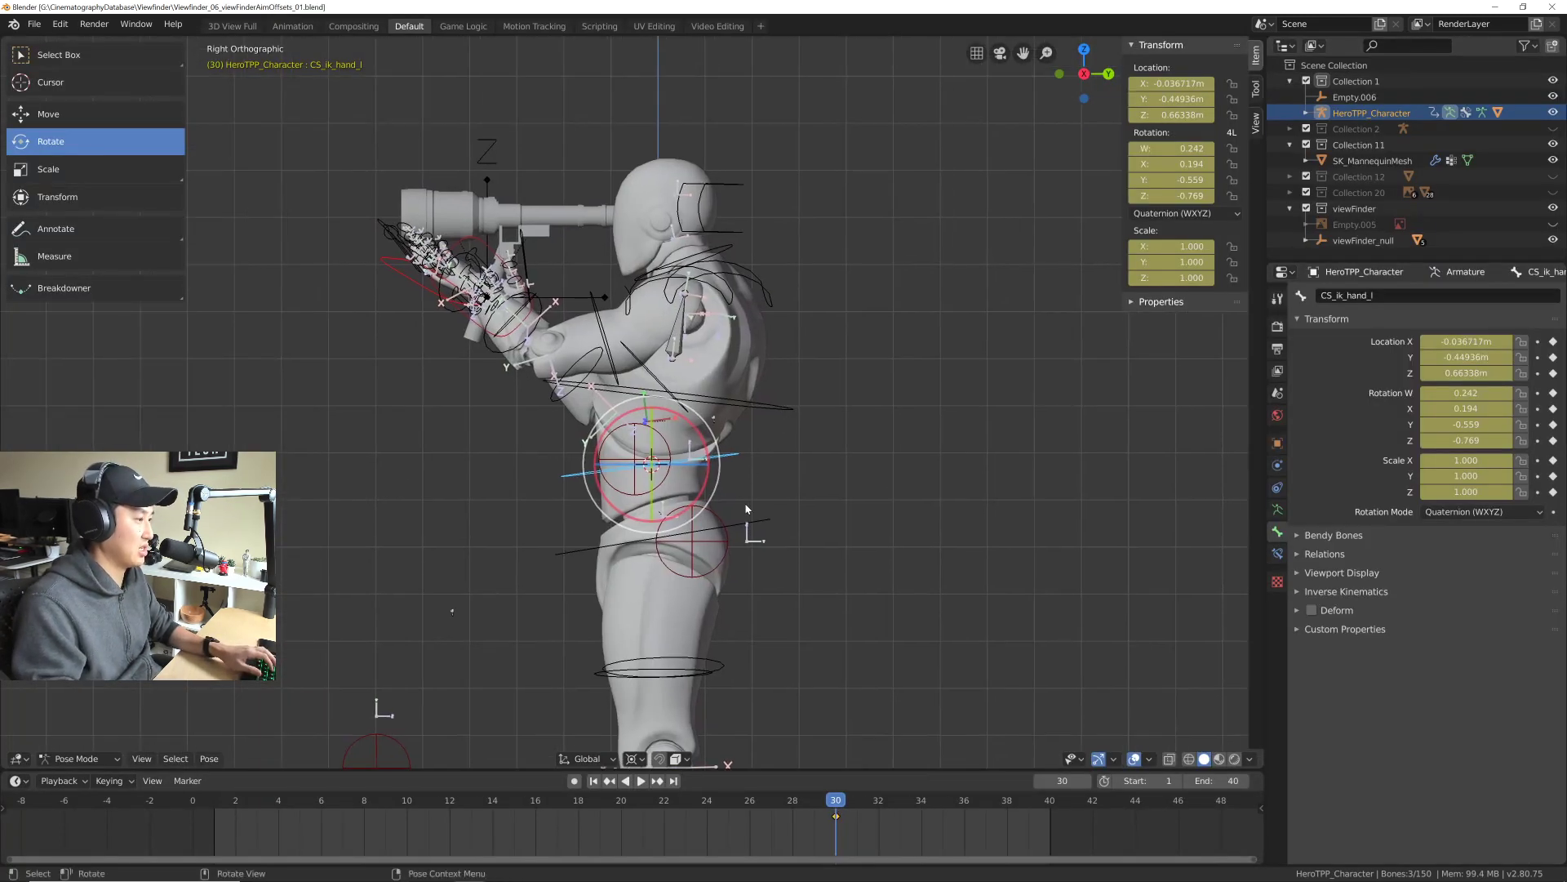
Step: Go to frame 1, select all the character's bones, and insert a LocRotScale keyframe for the viewfinder pose
key("space")
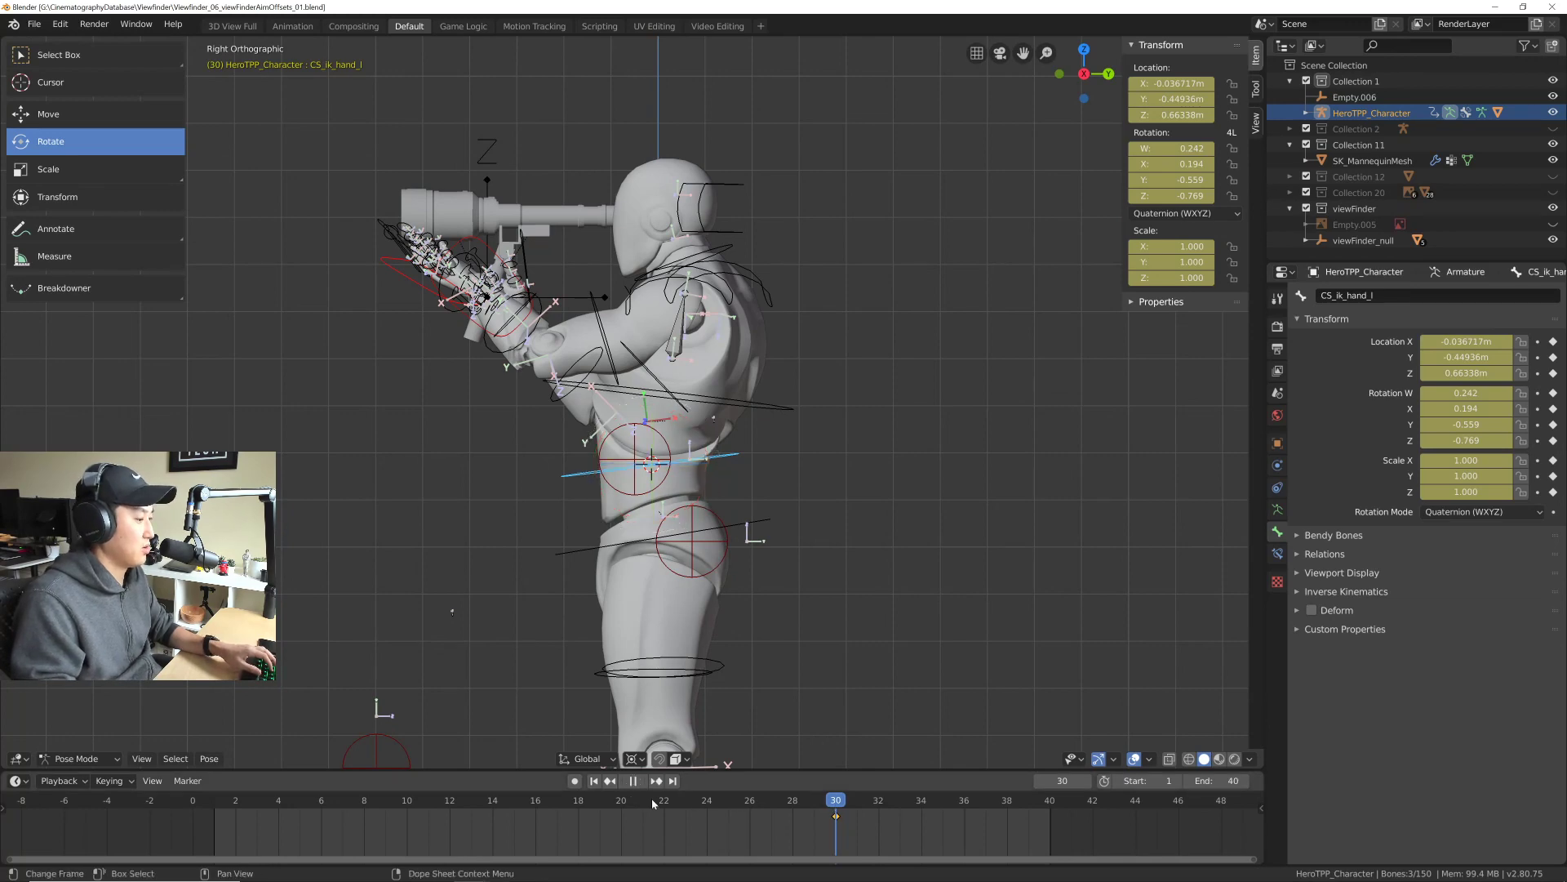
key("space")
scroll(557, 630, "down", 3)
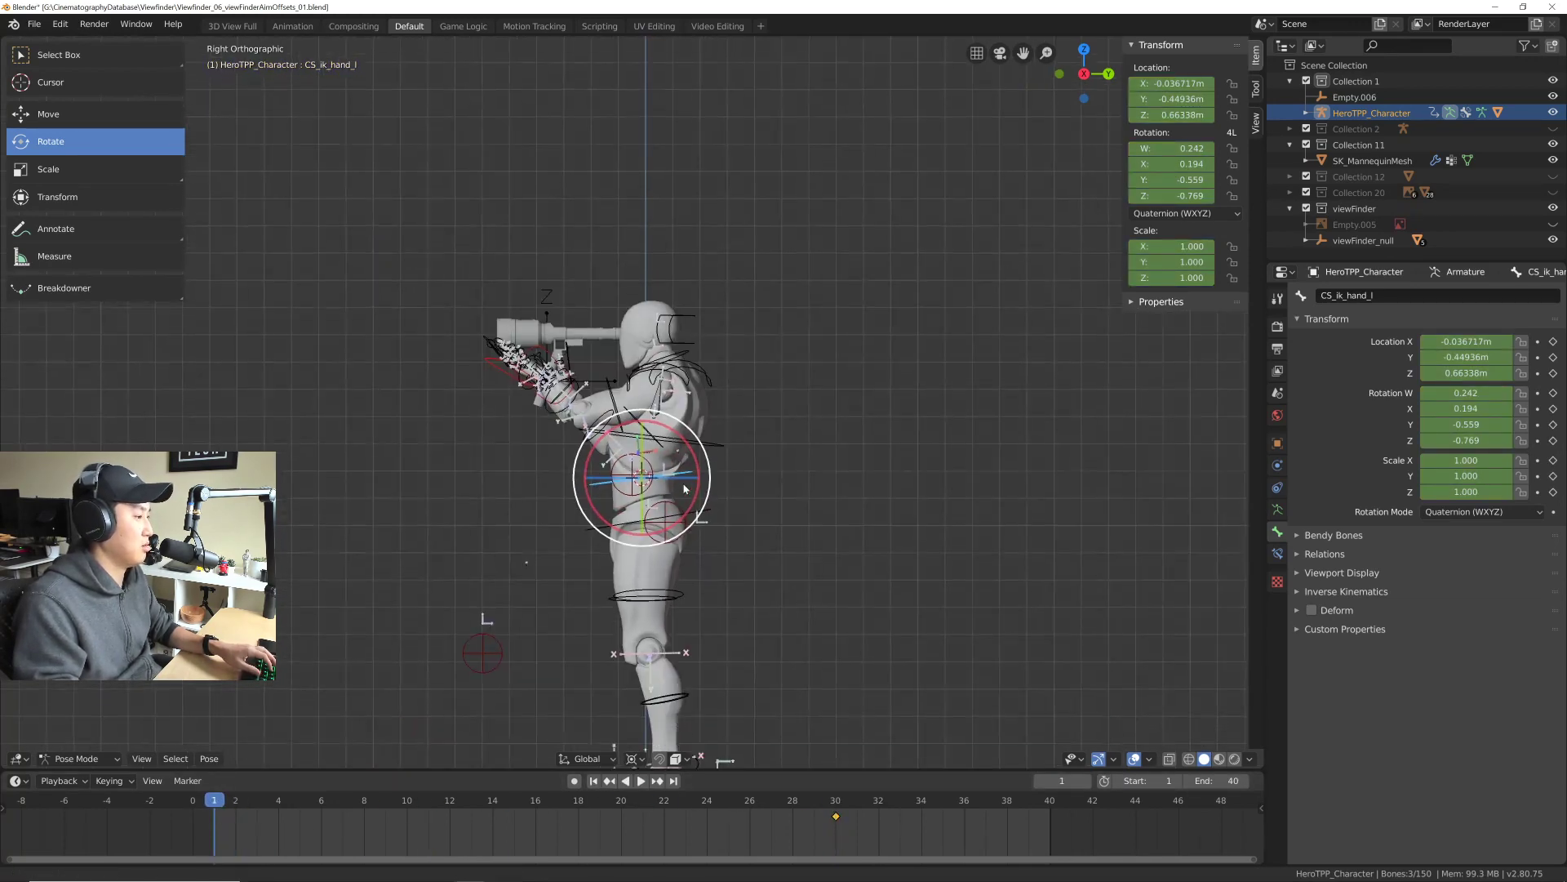
right_click(775, 394)
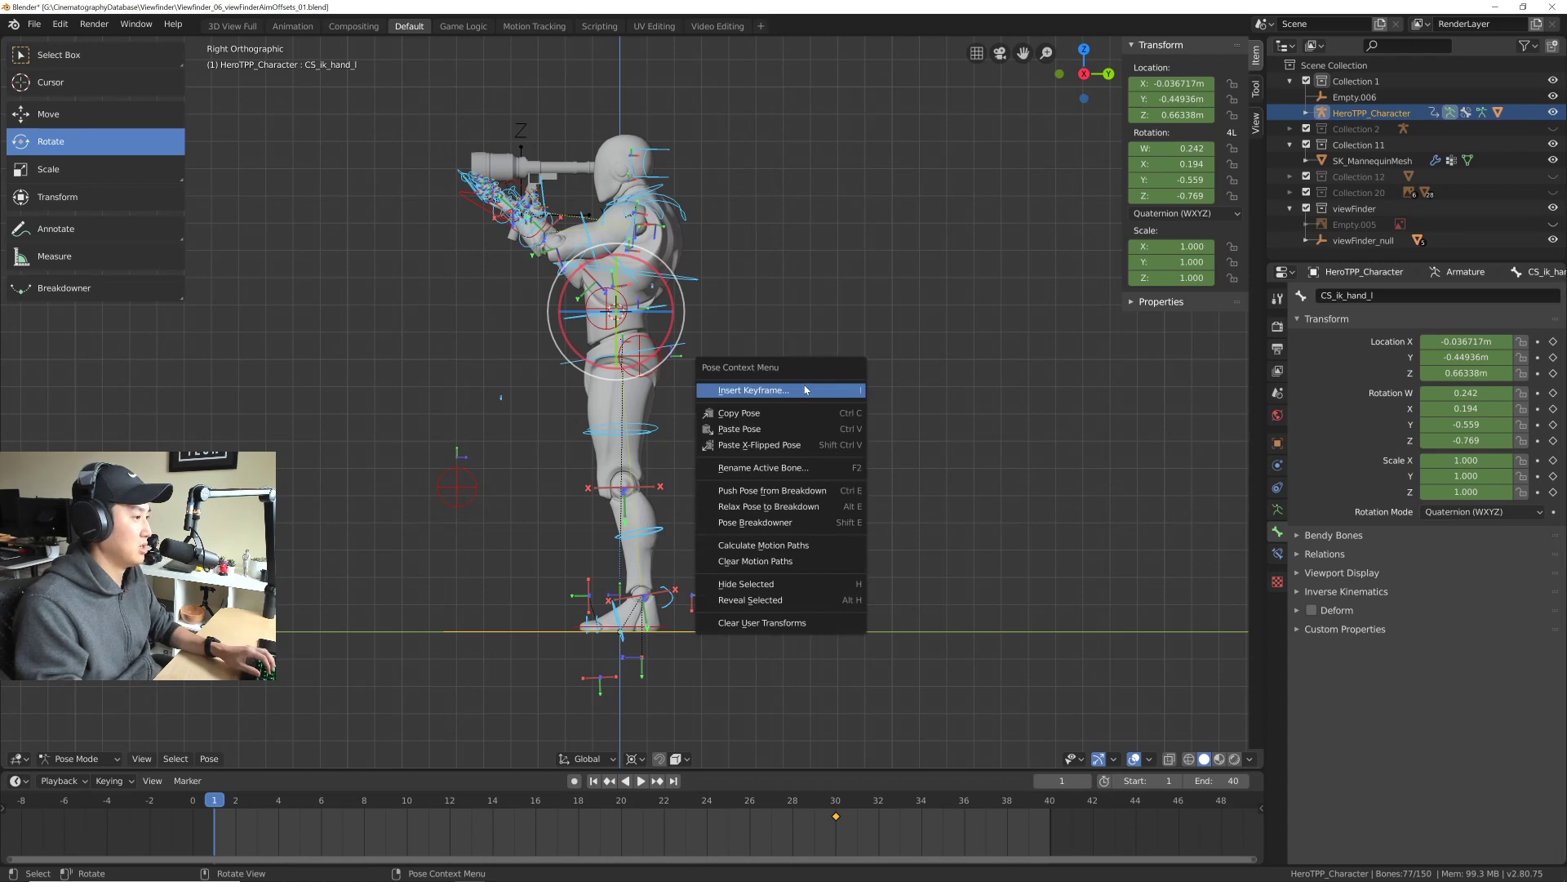
left_click(805, 389)
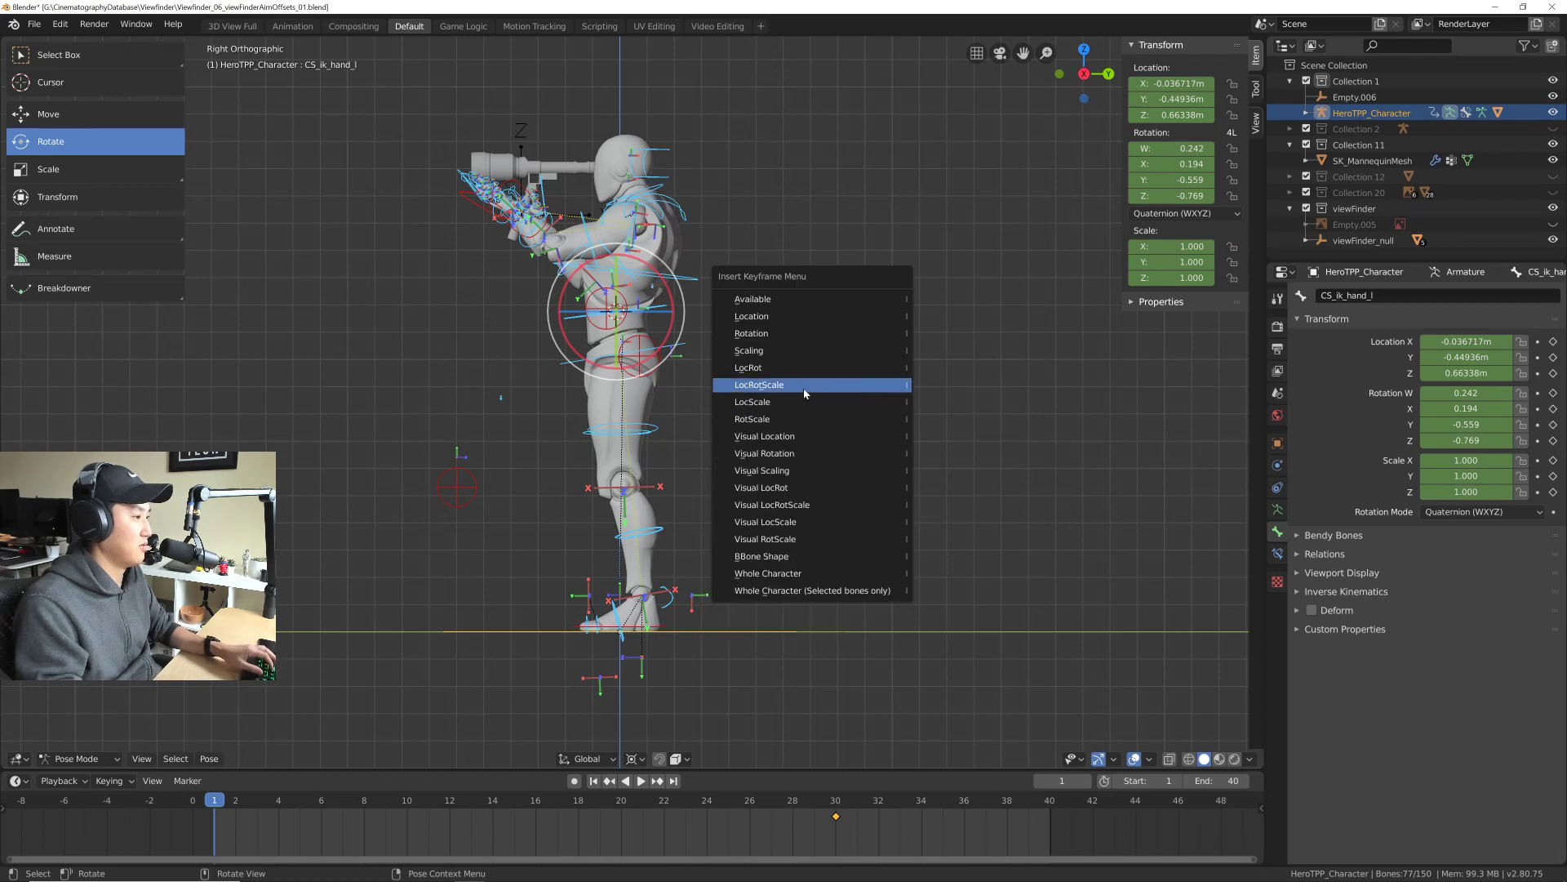
left_click(752, 386)
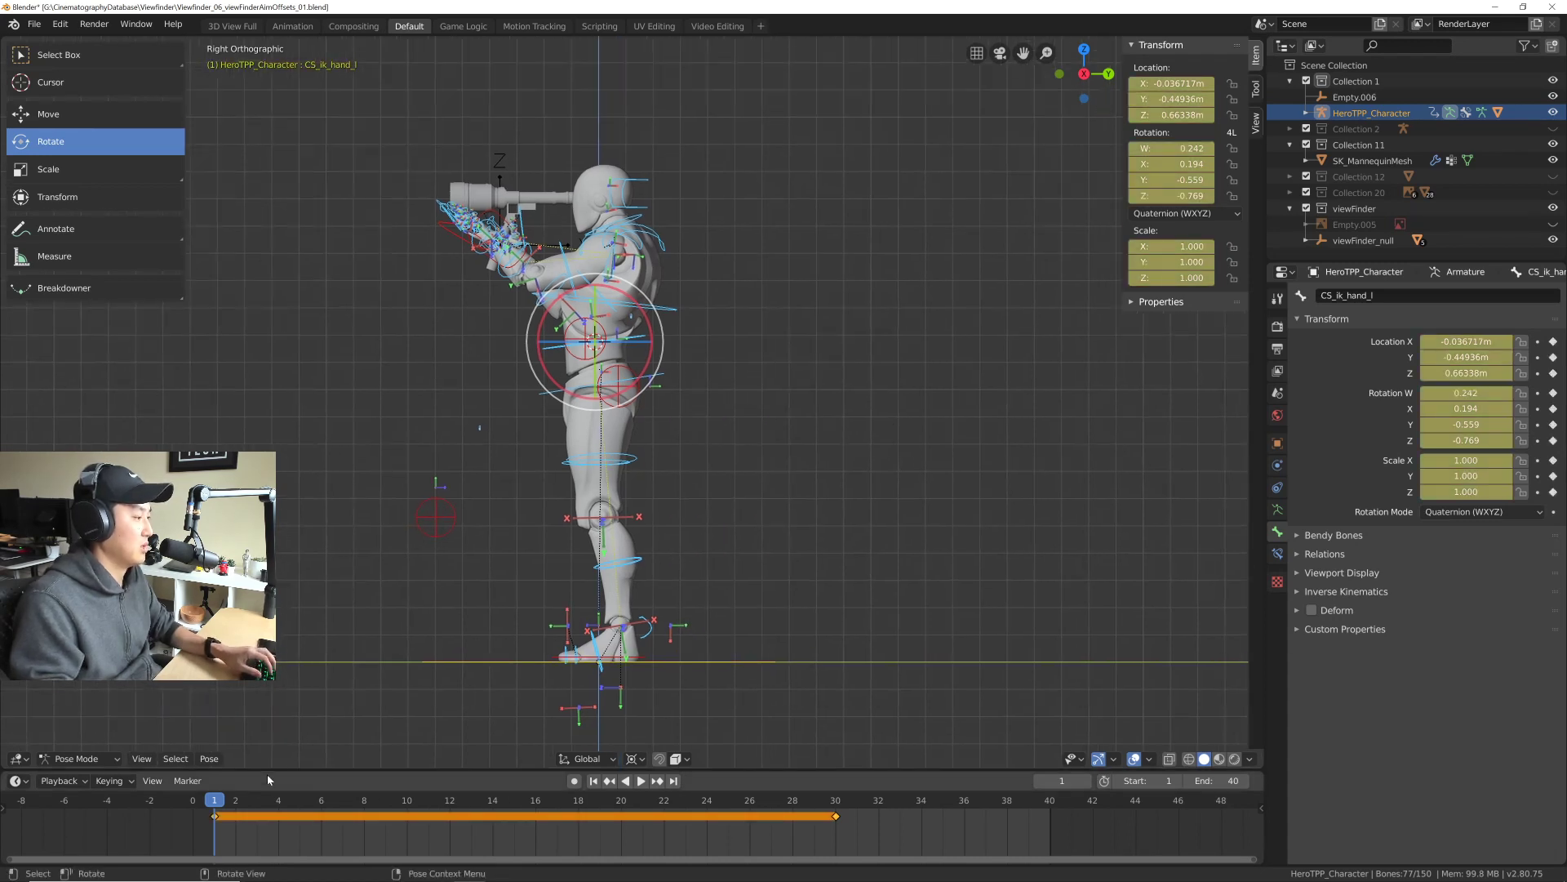
Step: Scrub to frame 15 and try rotating all the selected bones around the 3D cursor, undoing the rotation
left_click_drag(220, 804, 680, 819)
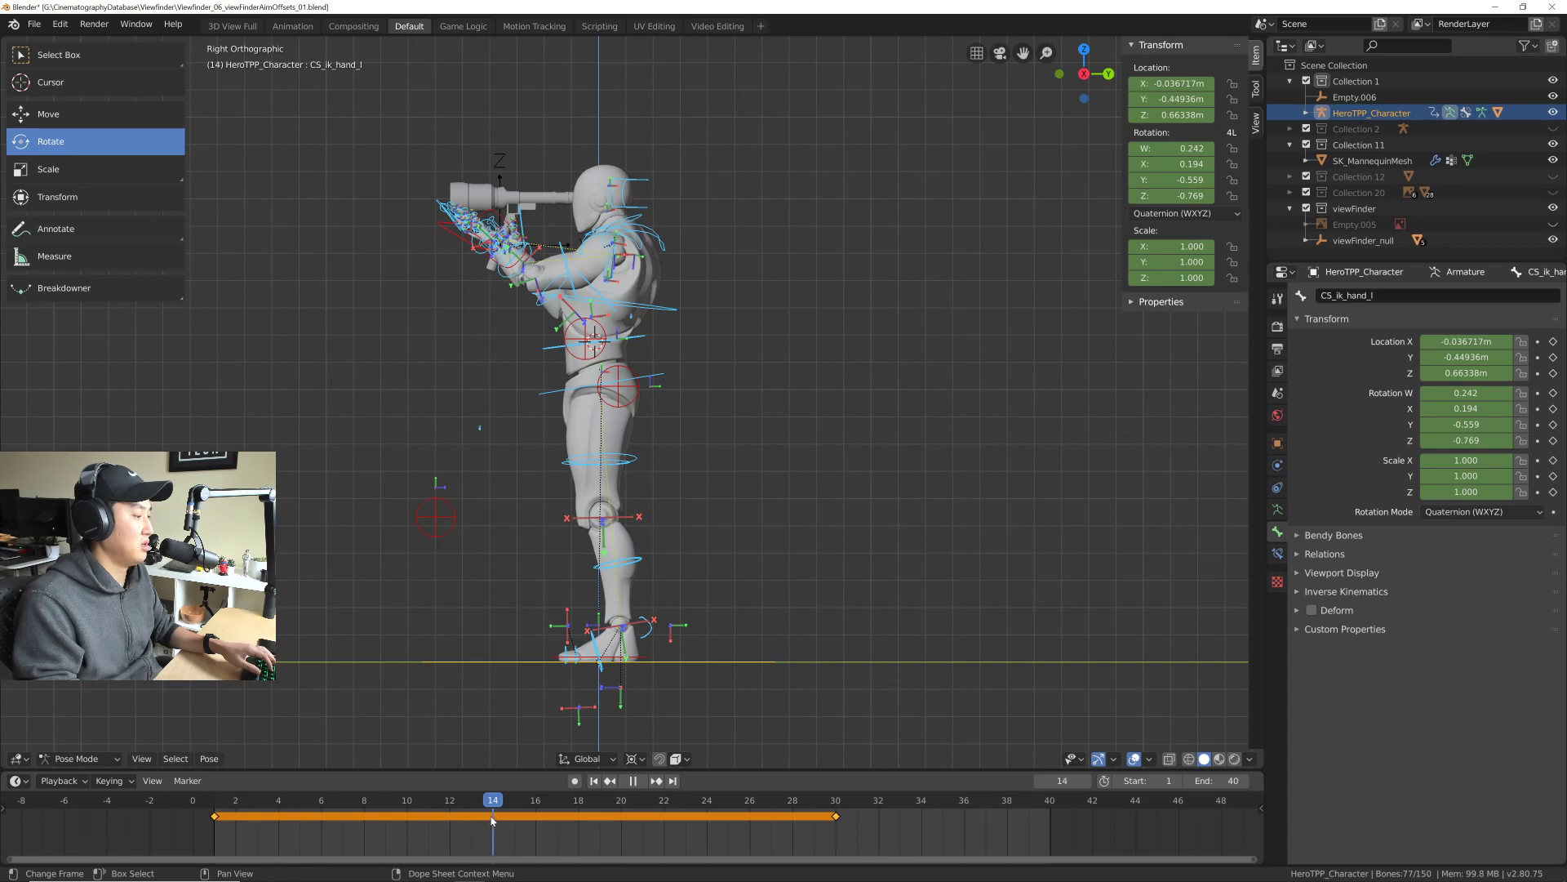
middle_click_drag(669, 490, 665, 535, "shift")
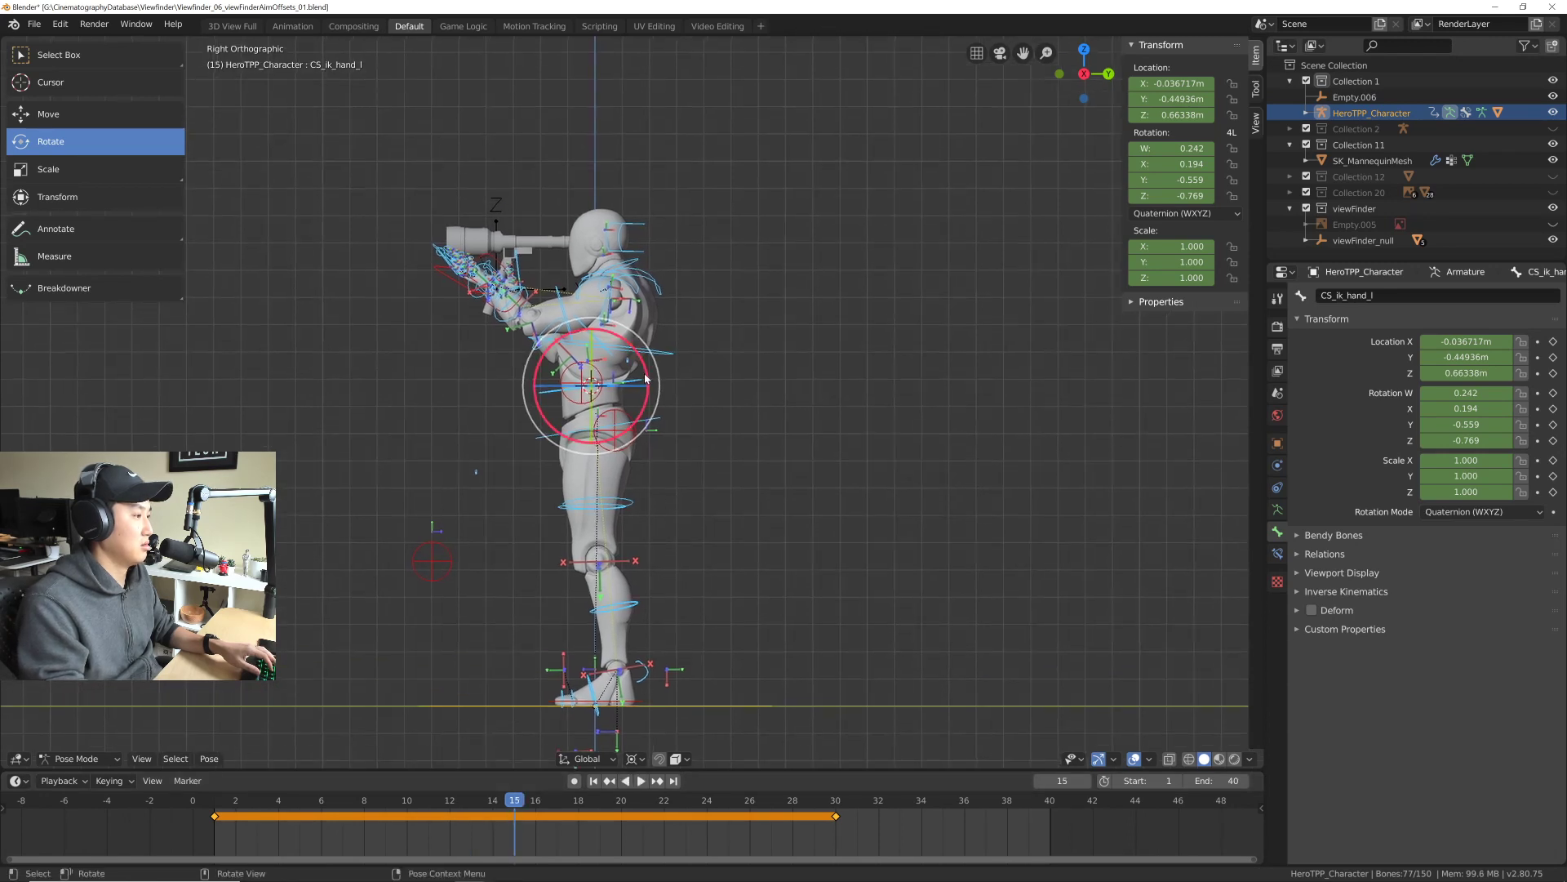
key("r")
key("Return")
key("ctrl+z")
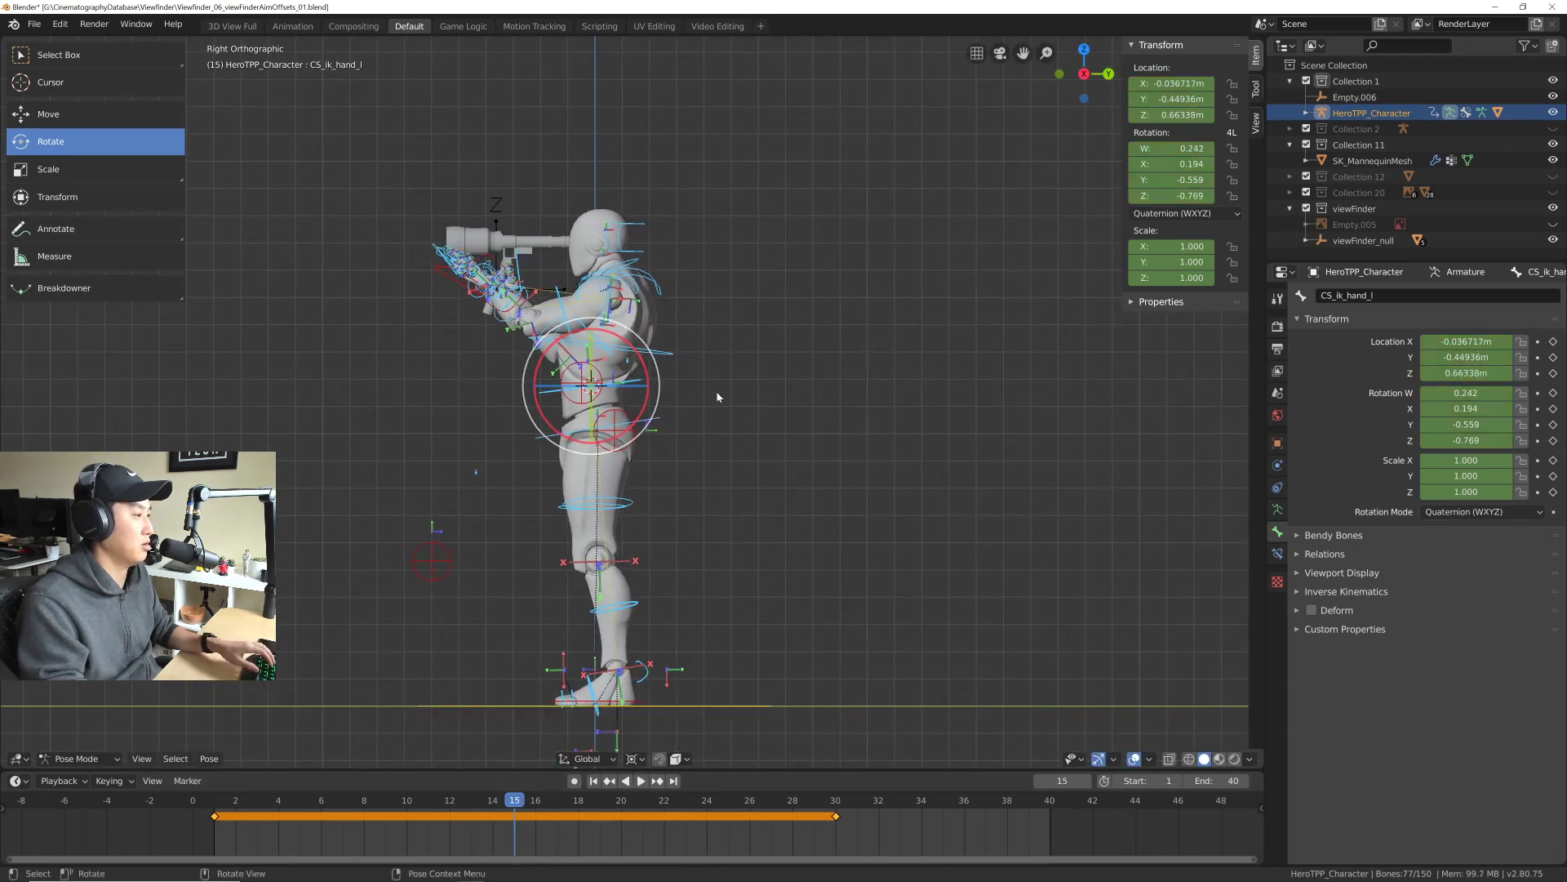
Step: Deselect all bones and set the animation's end frame to 45
key("alt+a")
scroll(668, 379, "up", 2)
scroll(544, 404, "up", 3)
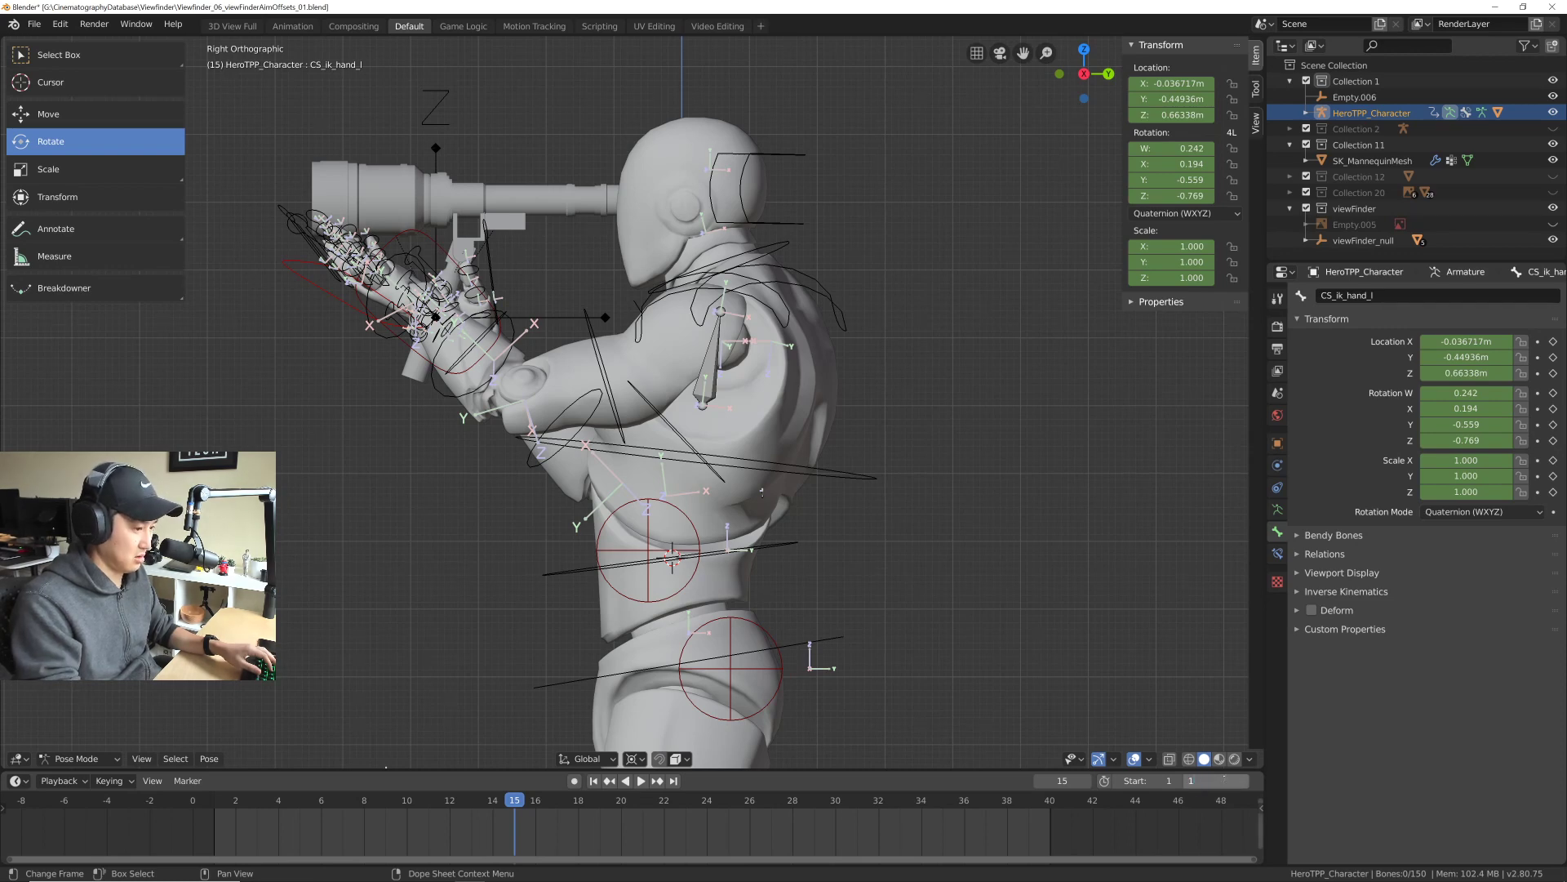
key("Return")
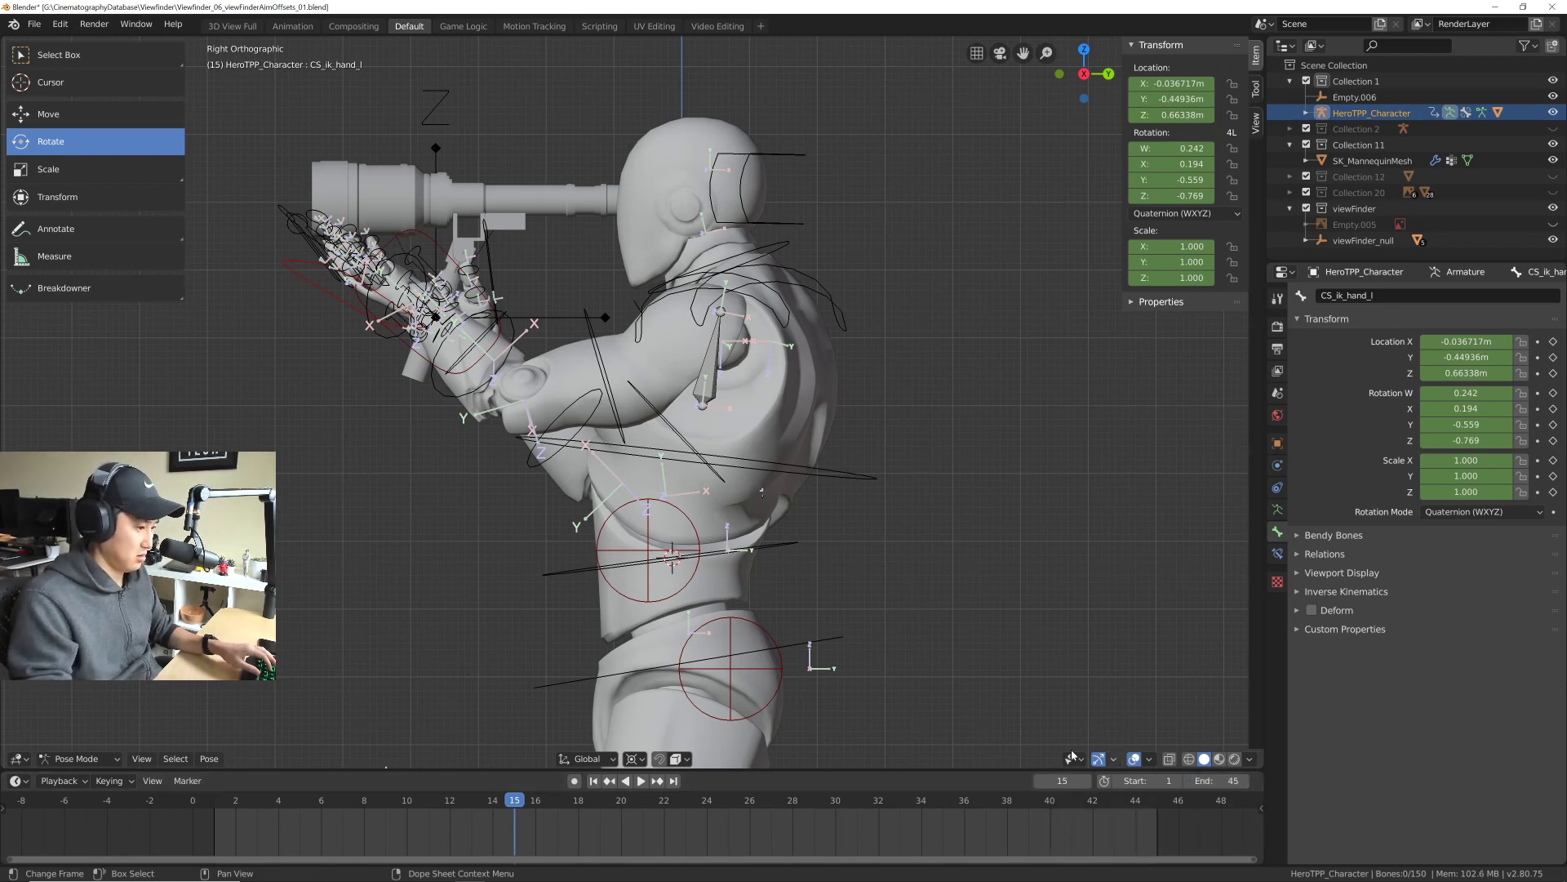
Step: Select all the character's bones and insert a LocRotScale keyframe for the pose at frame 45
scroll(855, 645, "down", 4)
scroll(855, 645, "up", 3)
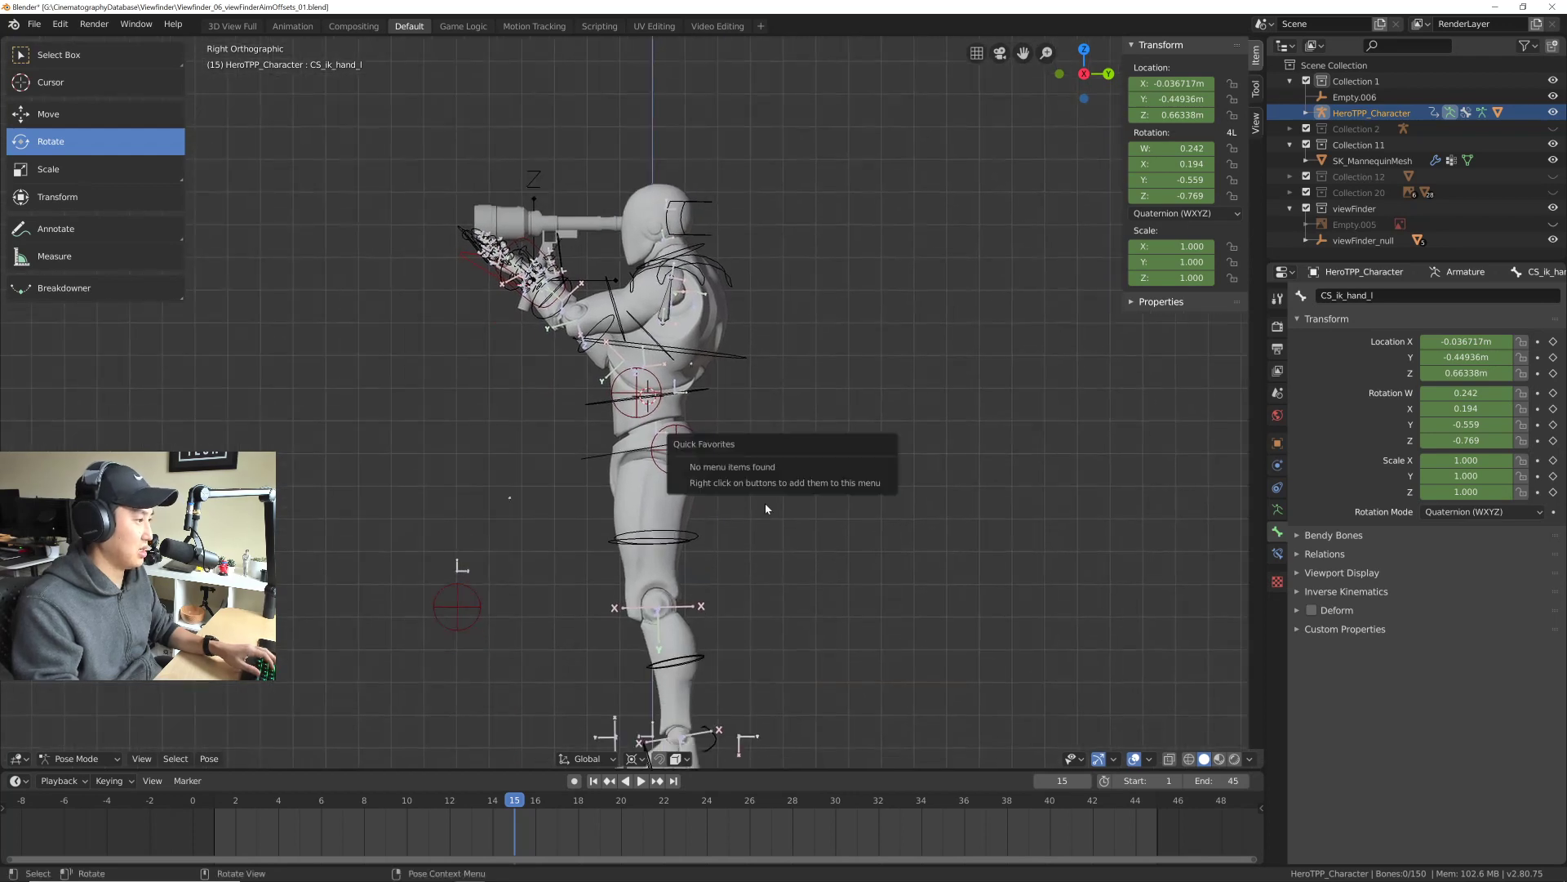
key("a")
key("space")
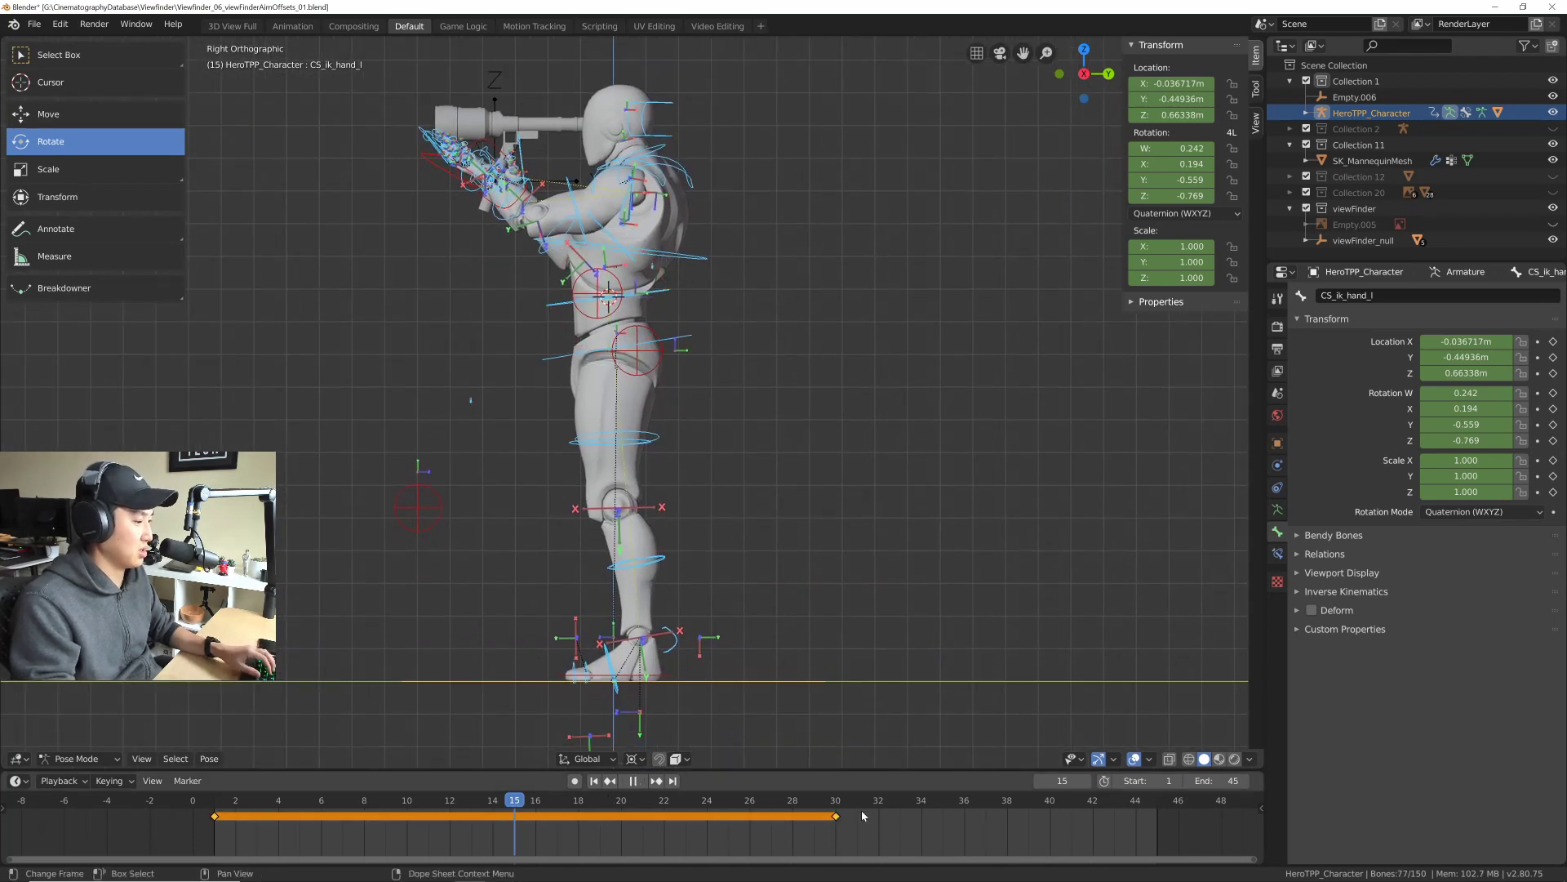
key("space")
right_click(951, 498)
left_click(951, 499)
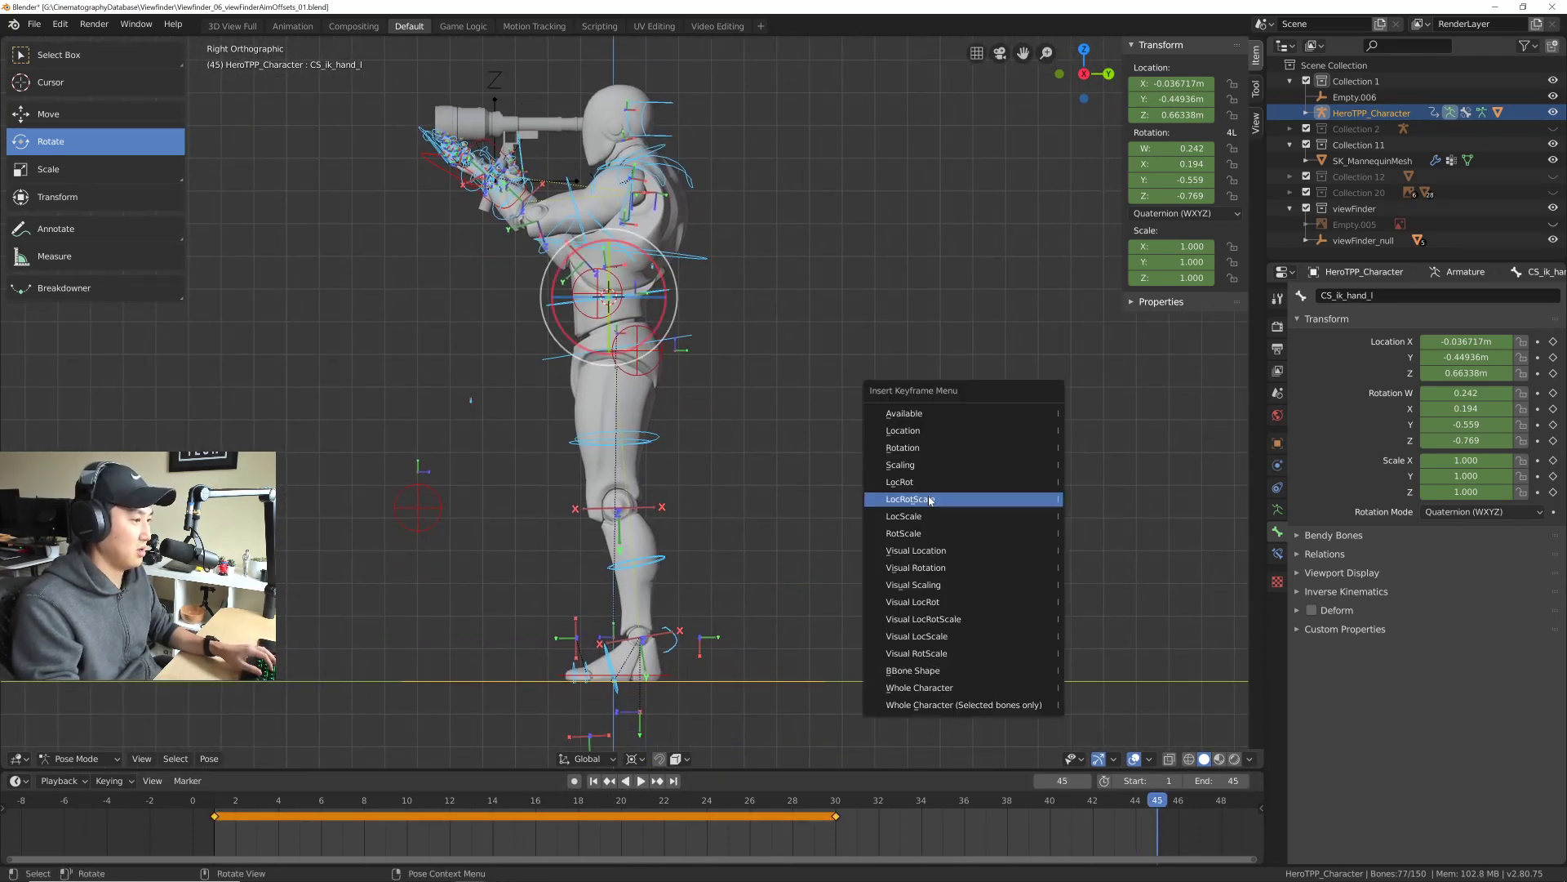
left_click(942, 500)
Step: Return to frame 15 and insert a LocRotScale keyframe on all the selected bones
key("space")
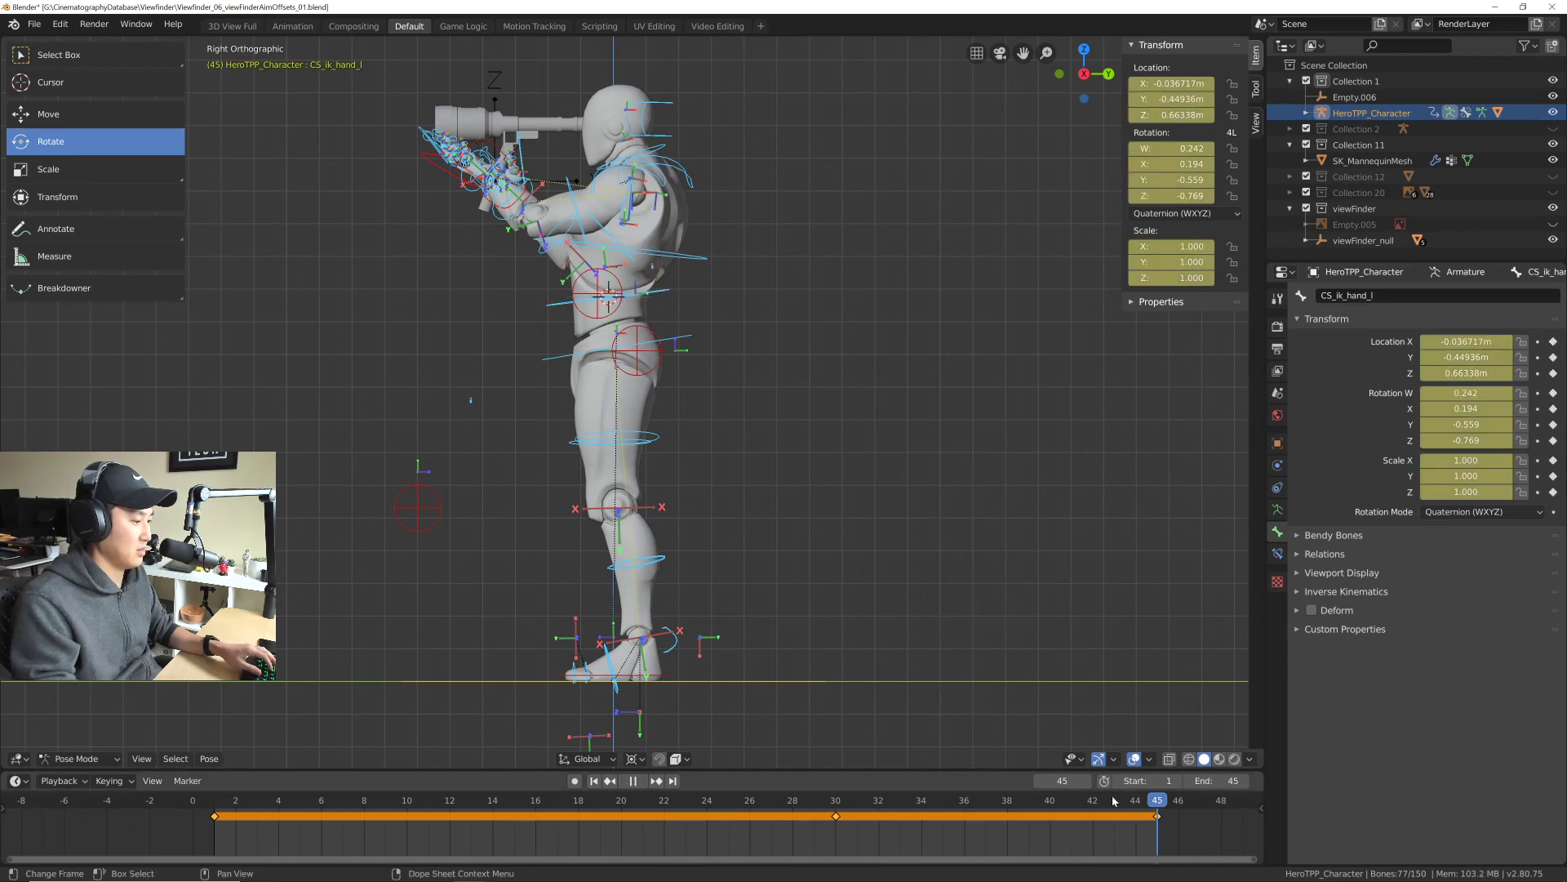
key("space")
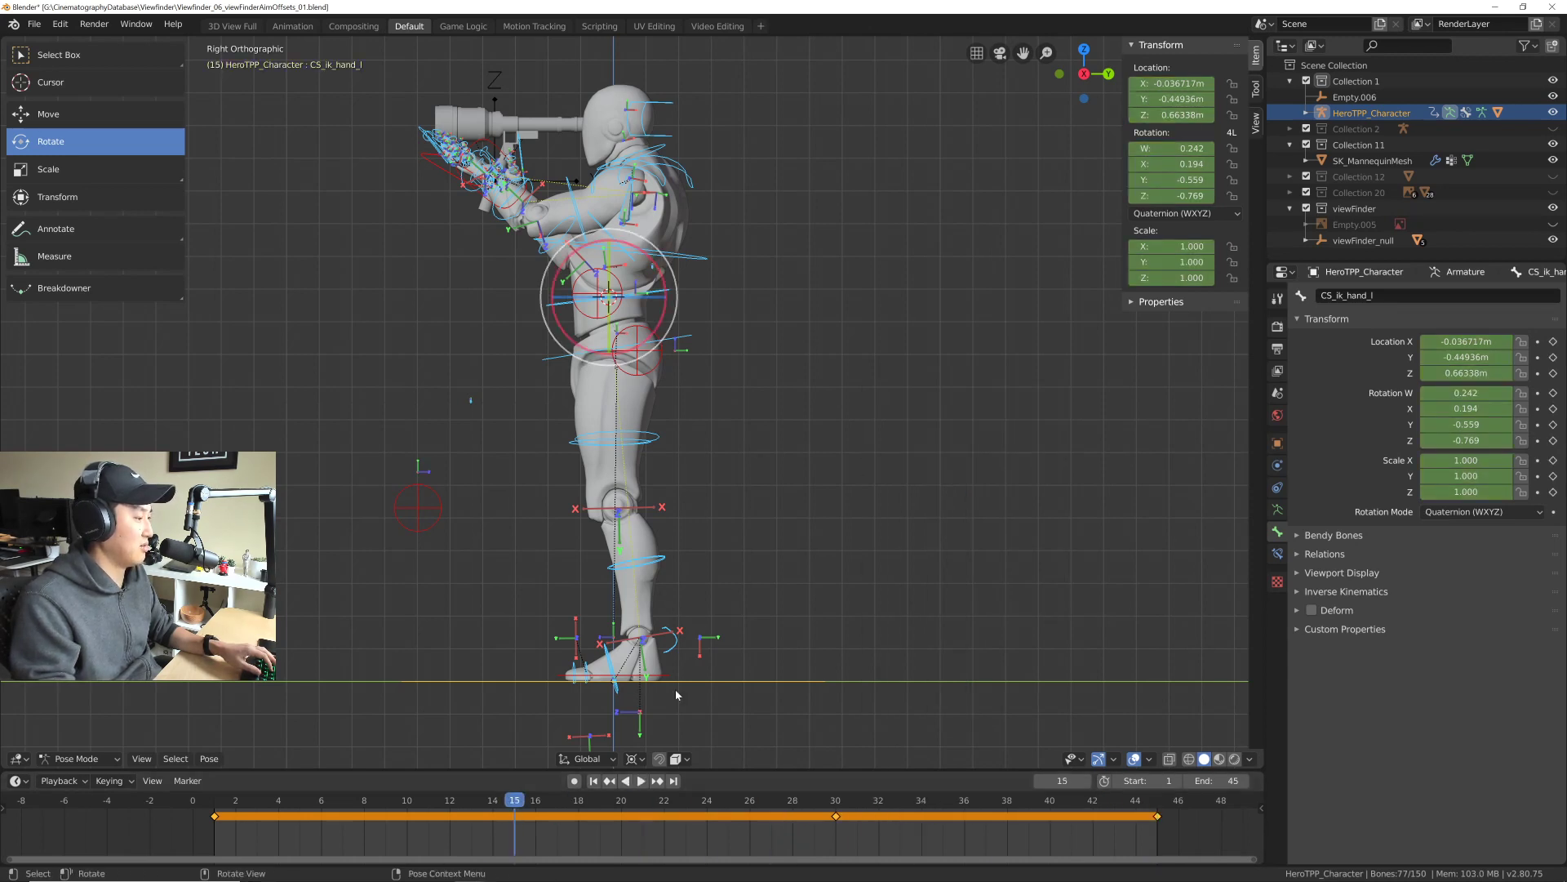
scroll(674, 689, "down", 1)
right_click(806, 468)
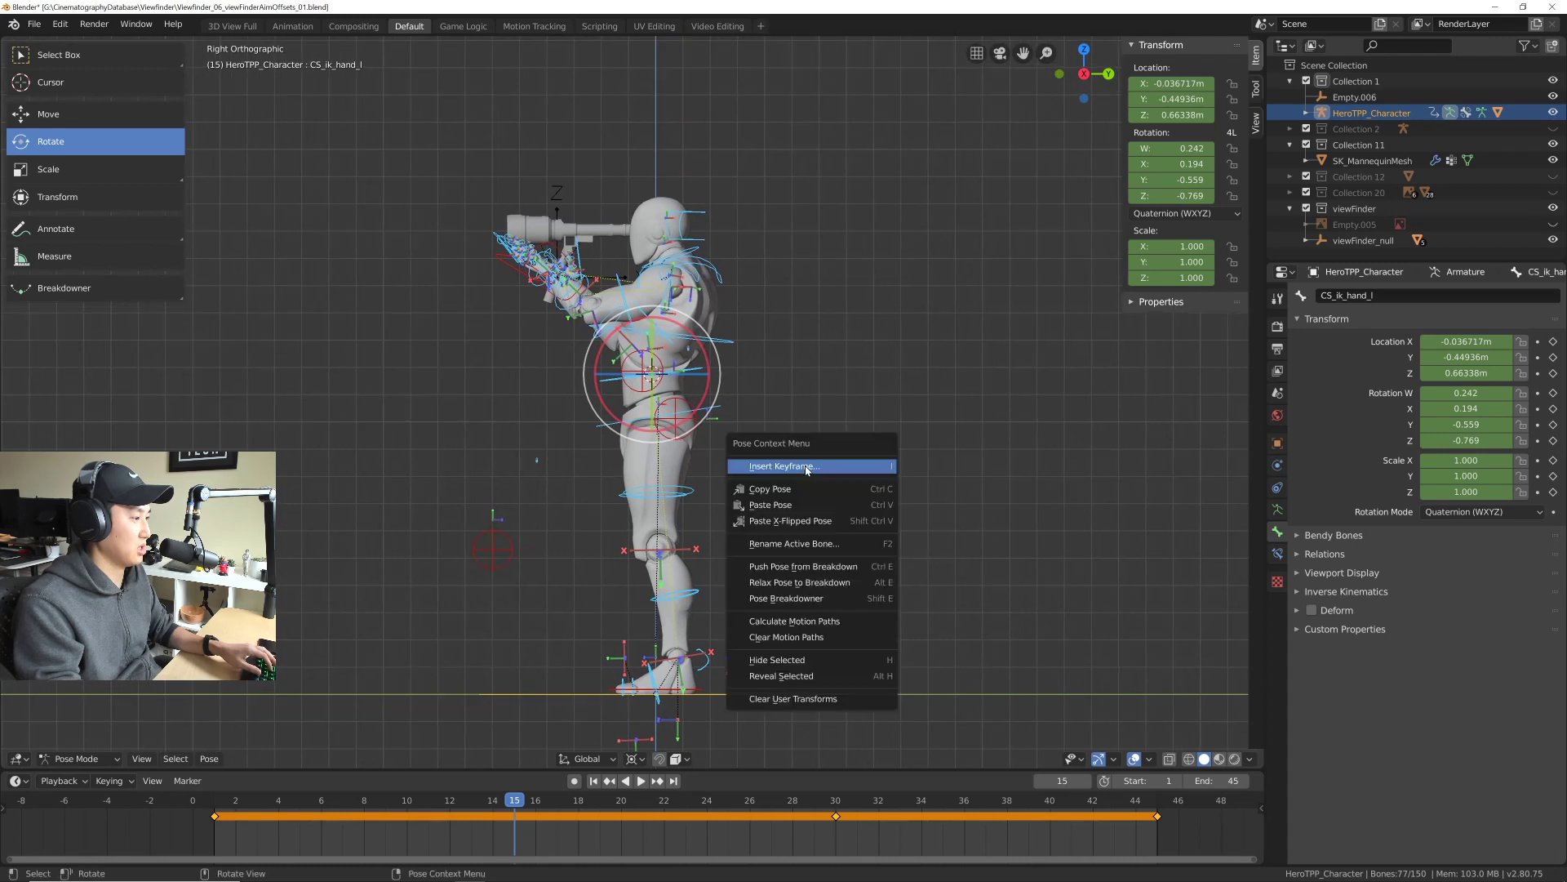
left_click(834, 470)
left_click(832, 465)
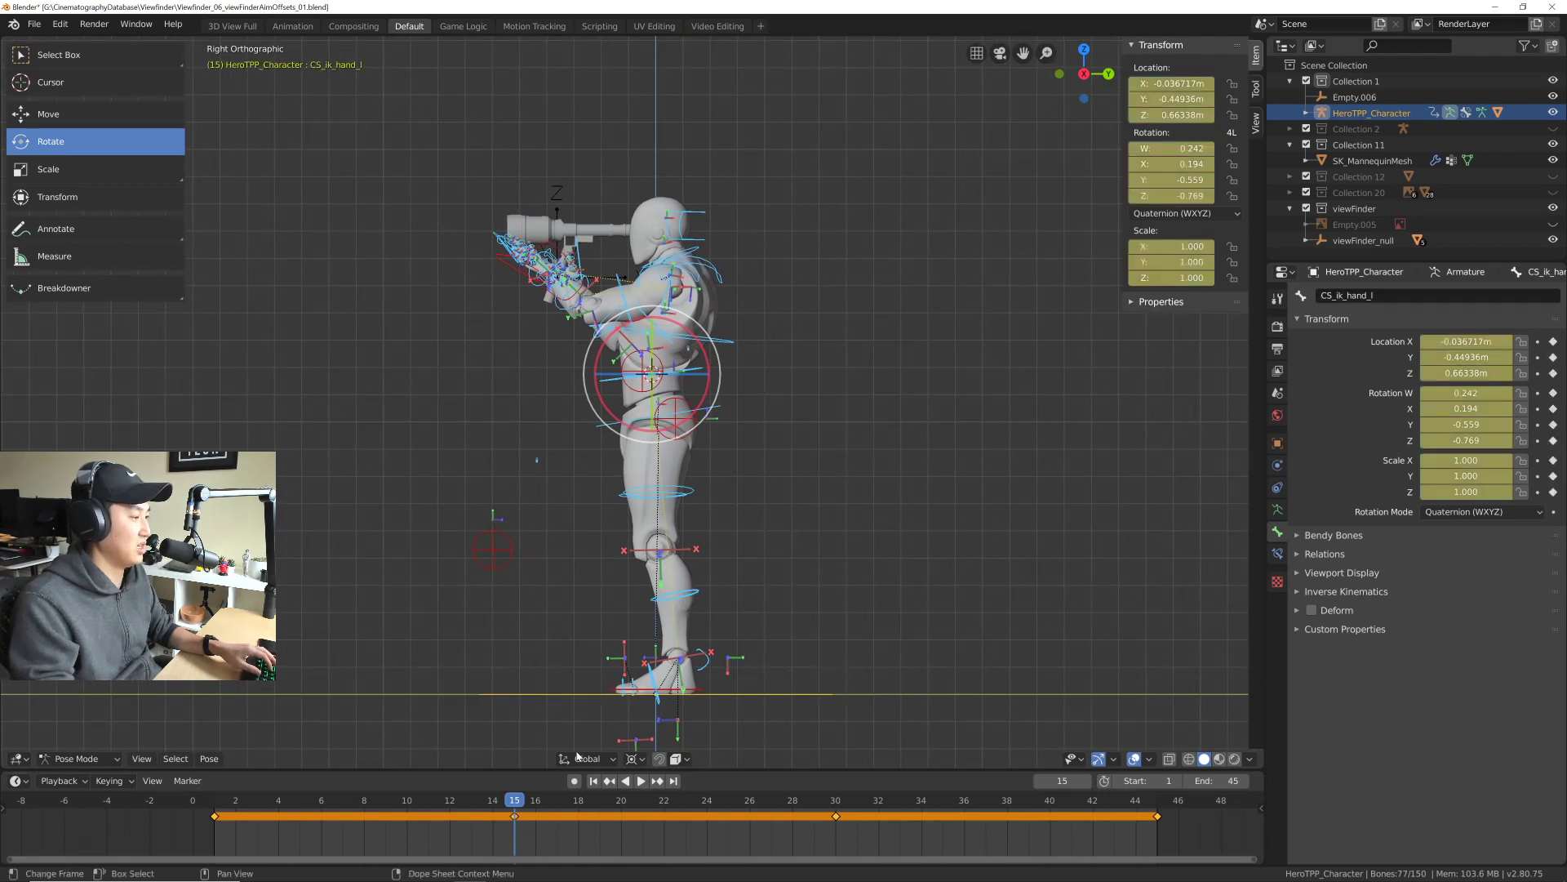
scroll(759, 527, "up", 1)
middle_click_drag(759, 529, 747, 430, "shift")
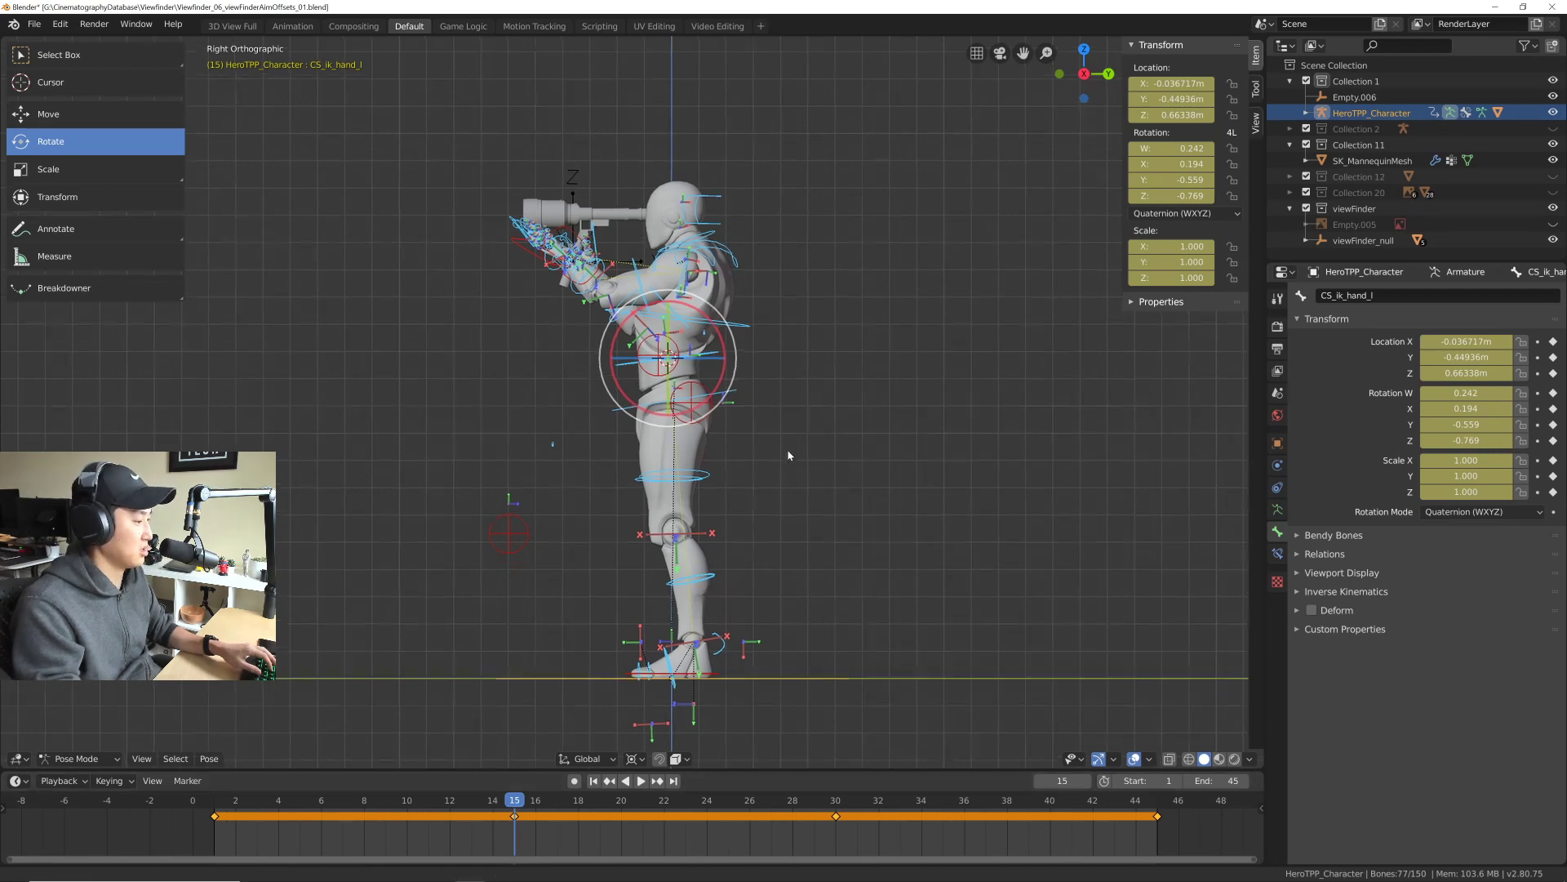
Step: At frame 15, select both hand IK controls and CS_spine_01 and rotate them about -8.3° on the global X axis around the 3D cursor
scroll(744, 334, "up", 2)
scroll(744, 334, "up", 2)
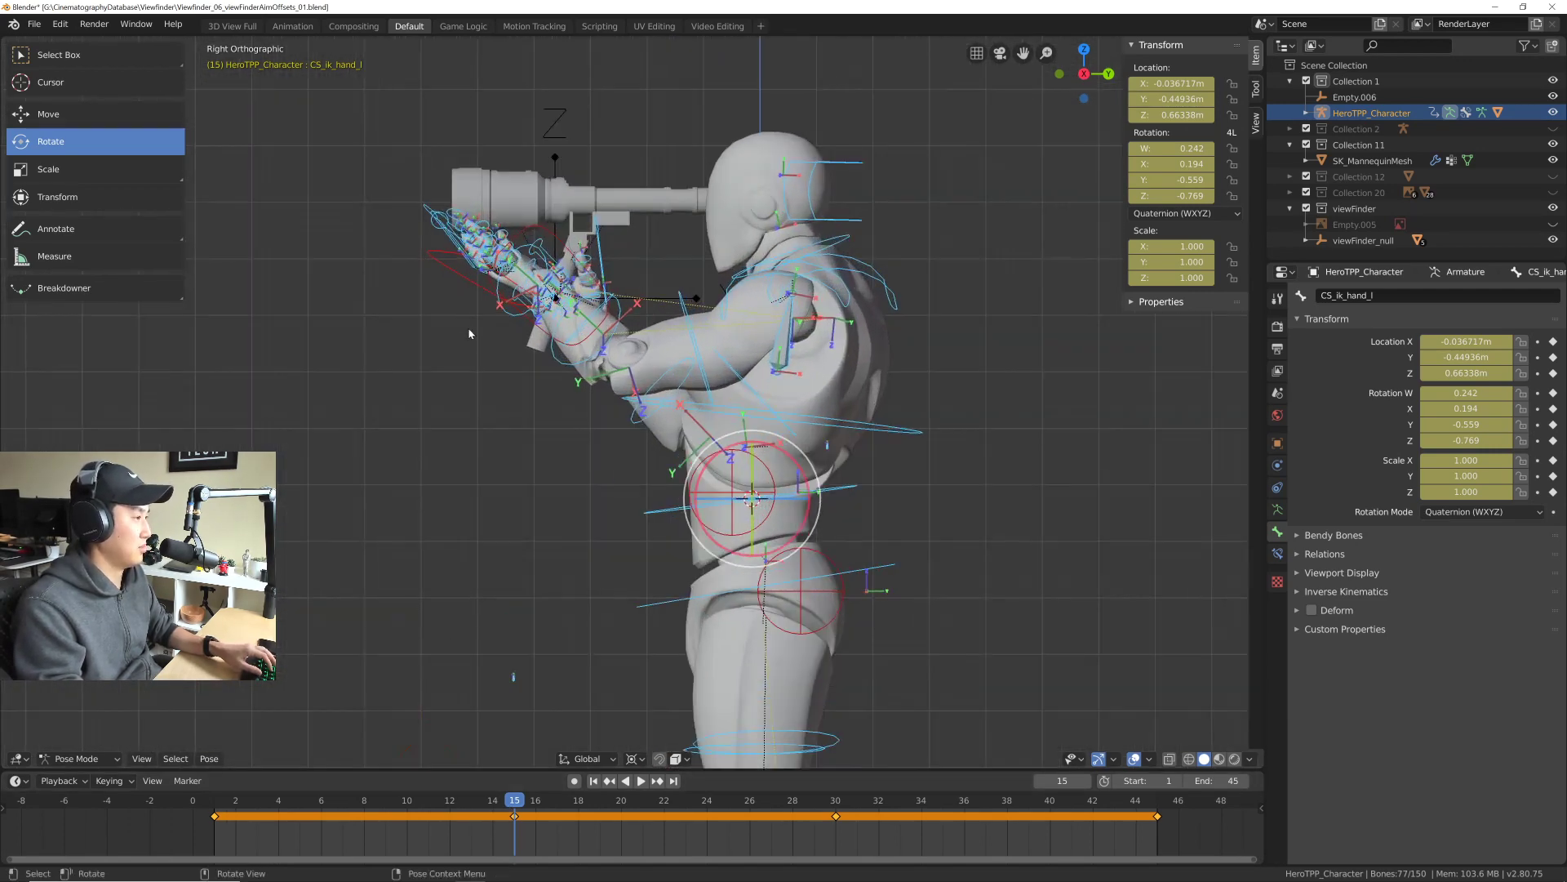
left_click(492, 266)
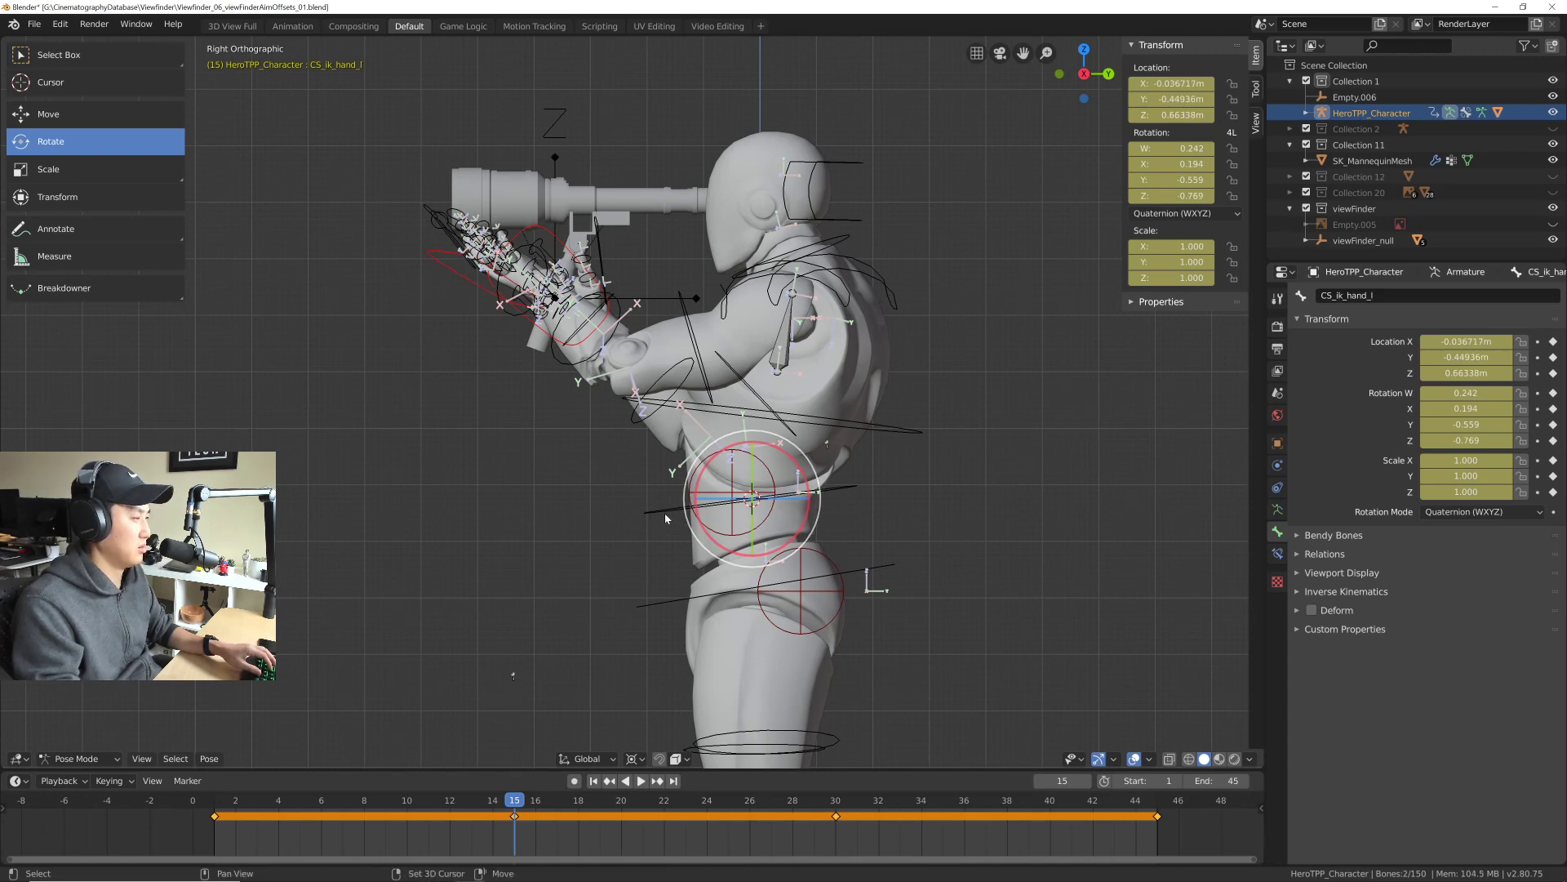
left_click(665, 511, "shift")
scroll(898, 466, "up", 2)
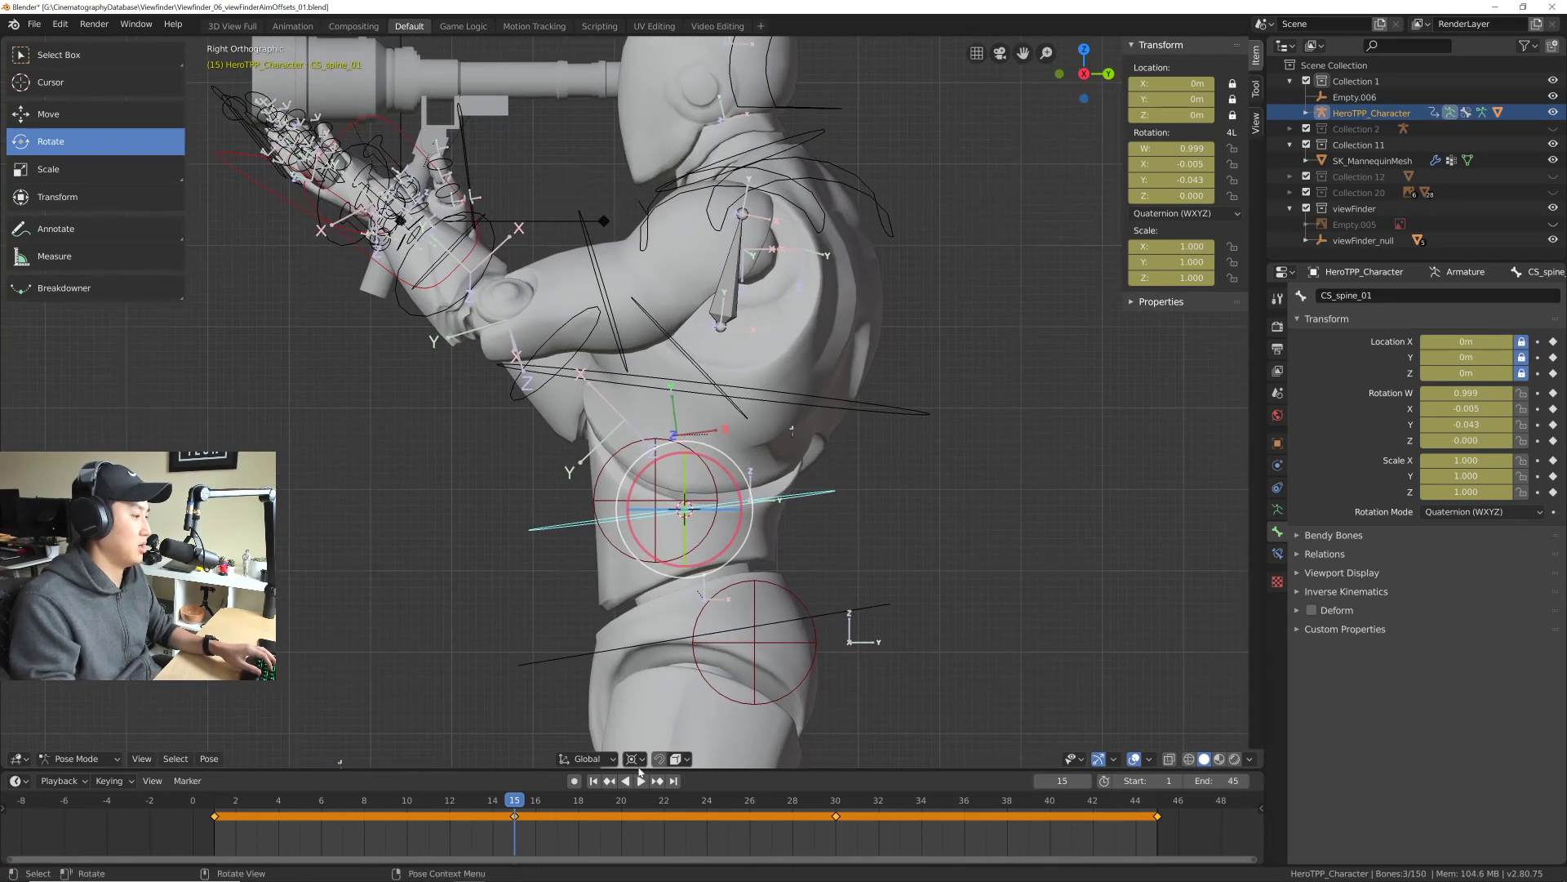
left_click(635, 759)
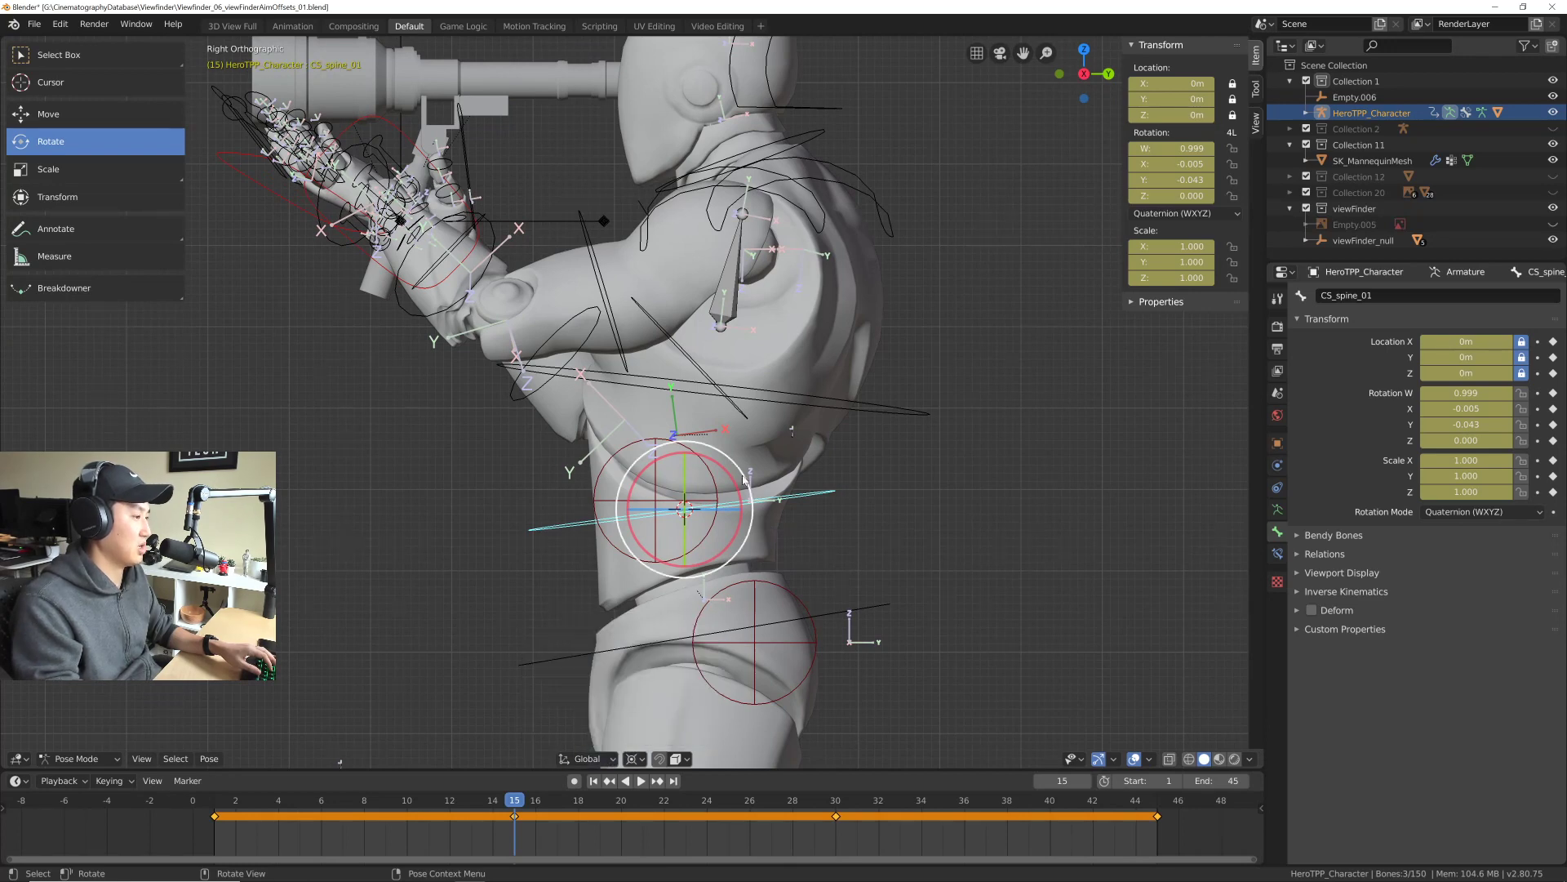
scroll(794, 476, "down", 3)
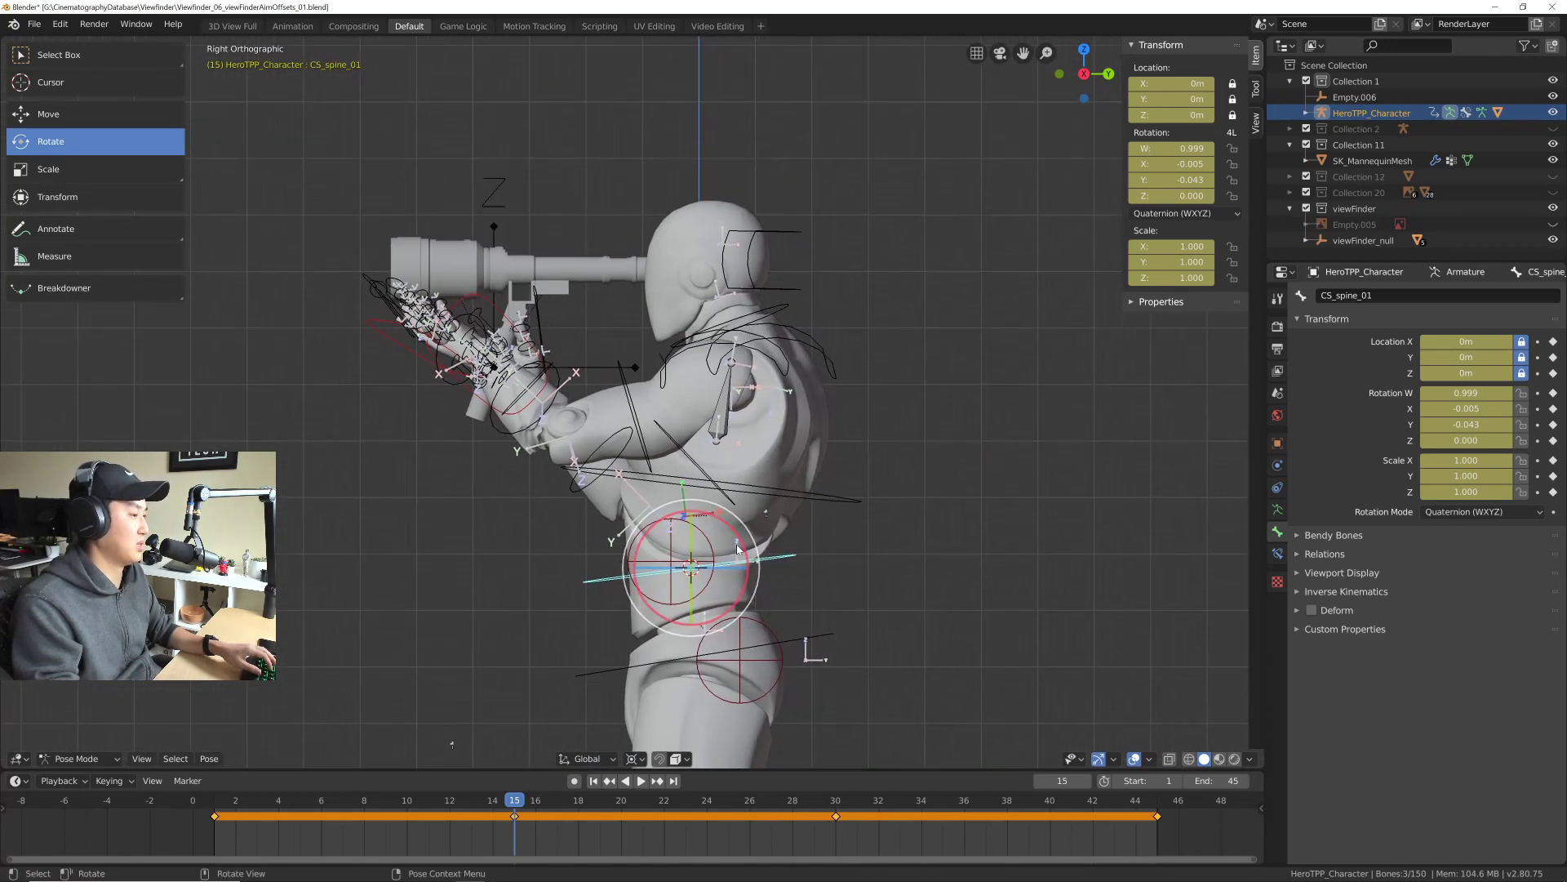
key("r")
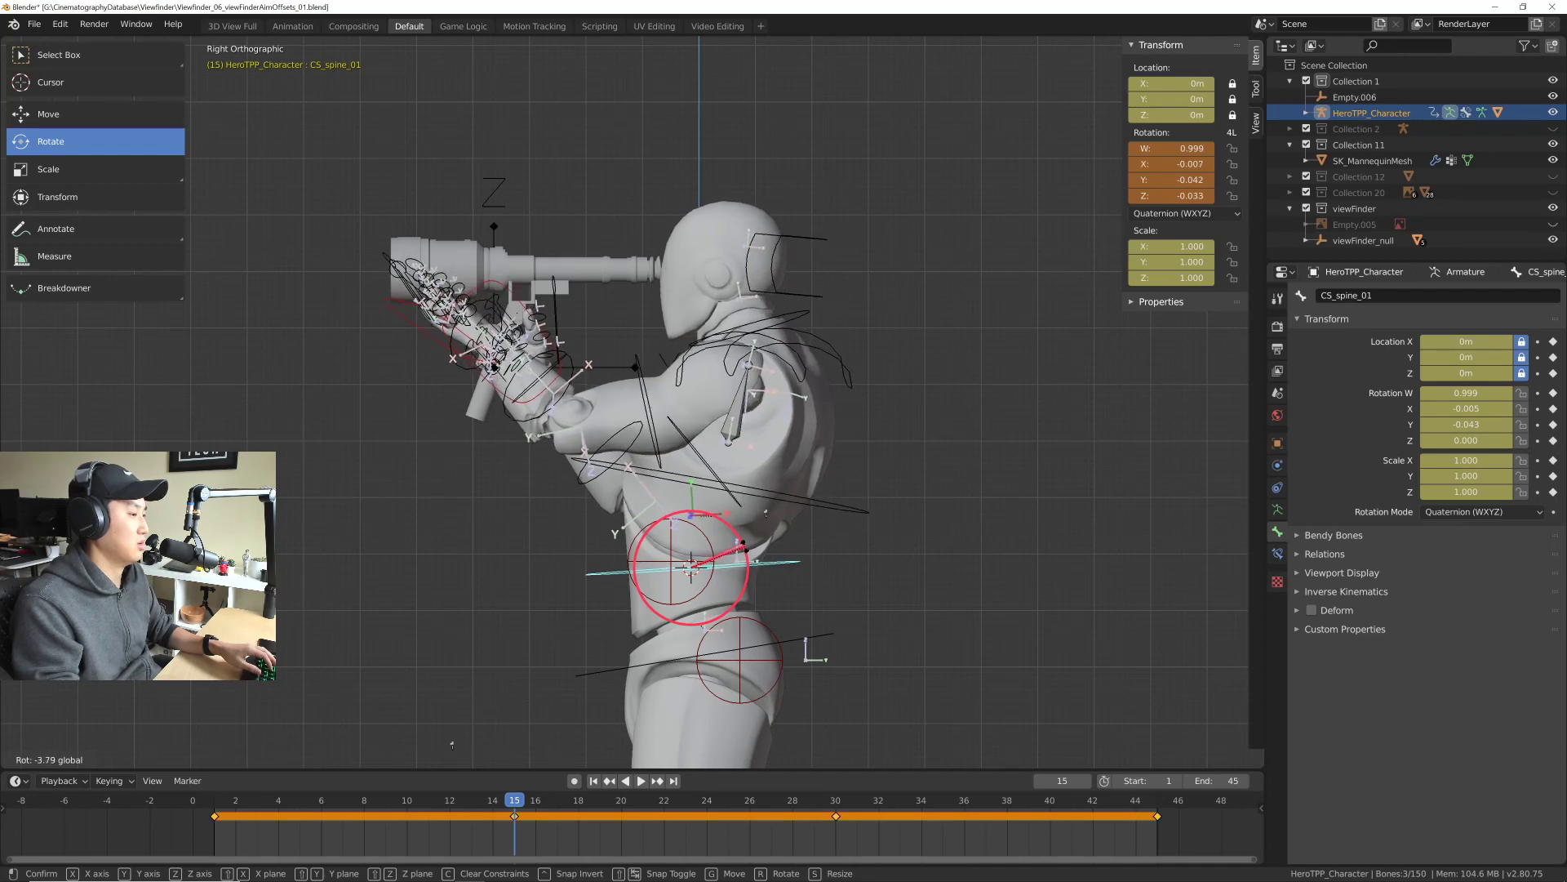
left_click(446, 425)
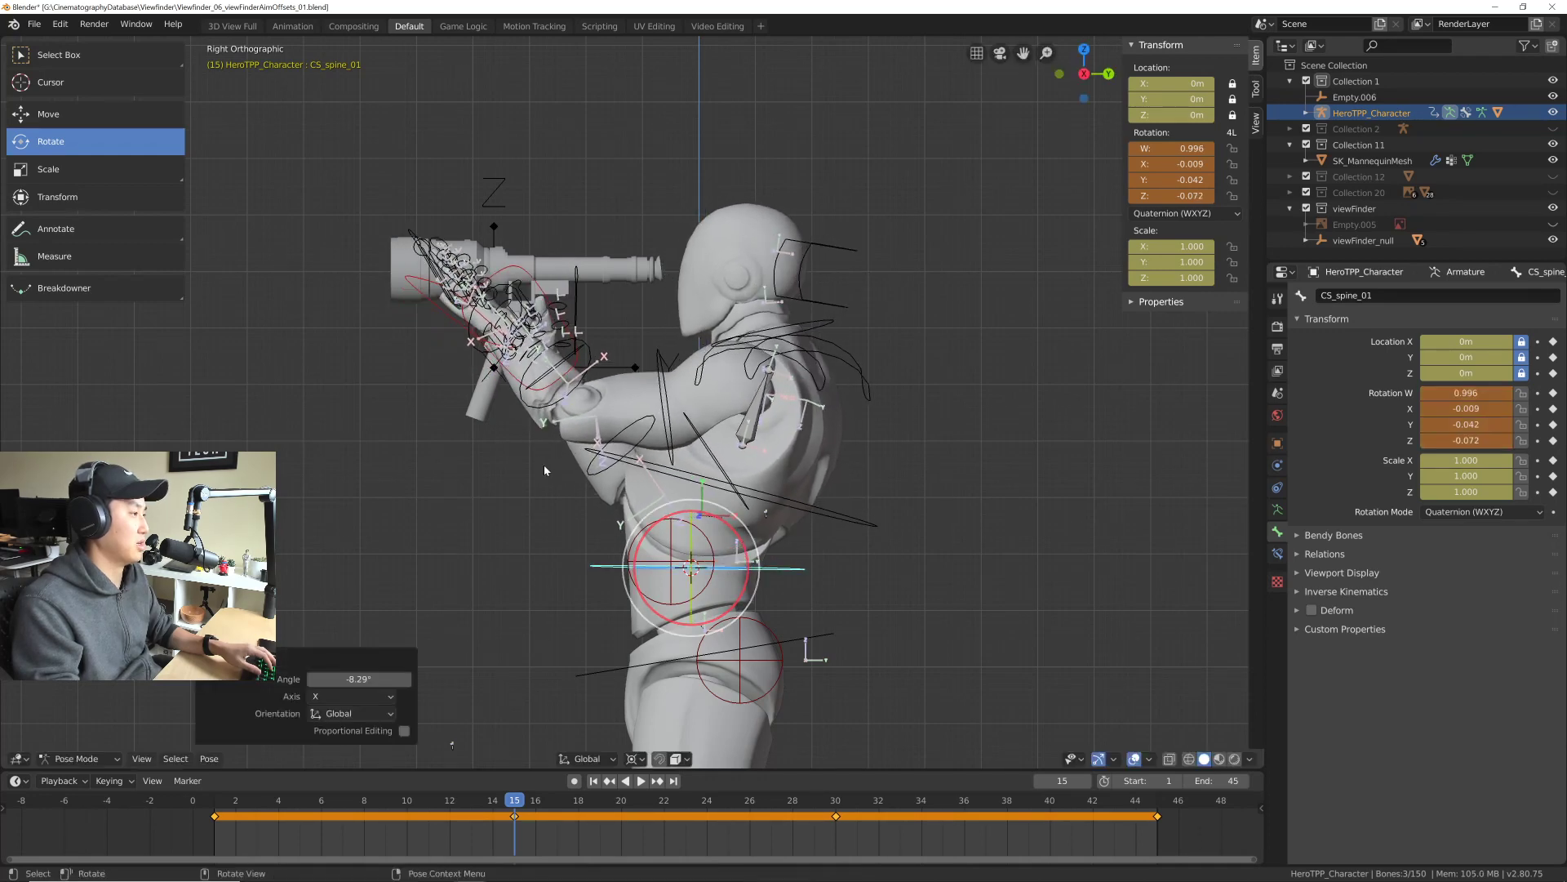
Step: Rotate both hand IK controls and CS_spine_02 about -19.3° on the global X axis around the 3D cursor placed at the mid-back
left_click(459, 334)
left_click(511, 296)
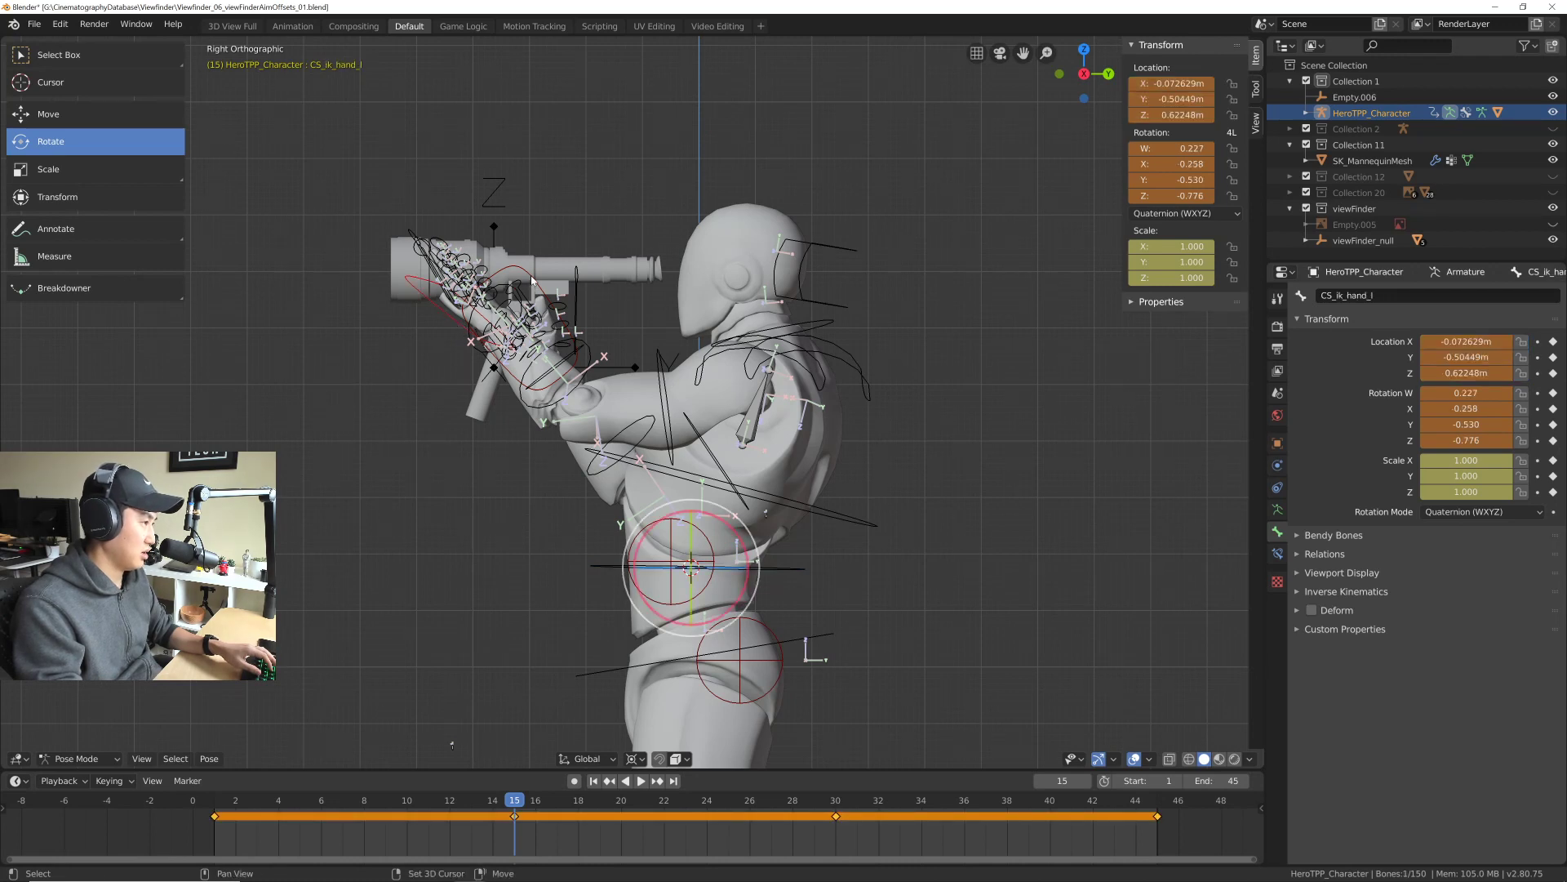
left_click(867, 527, "shift")
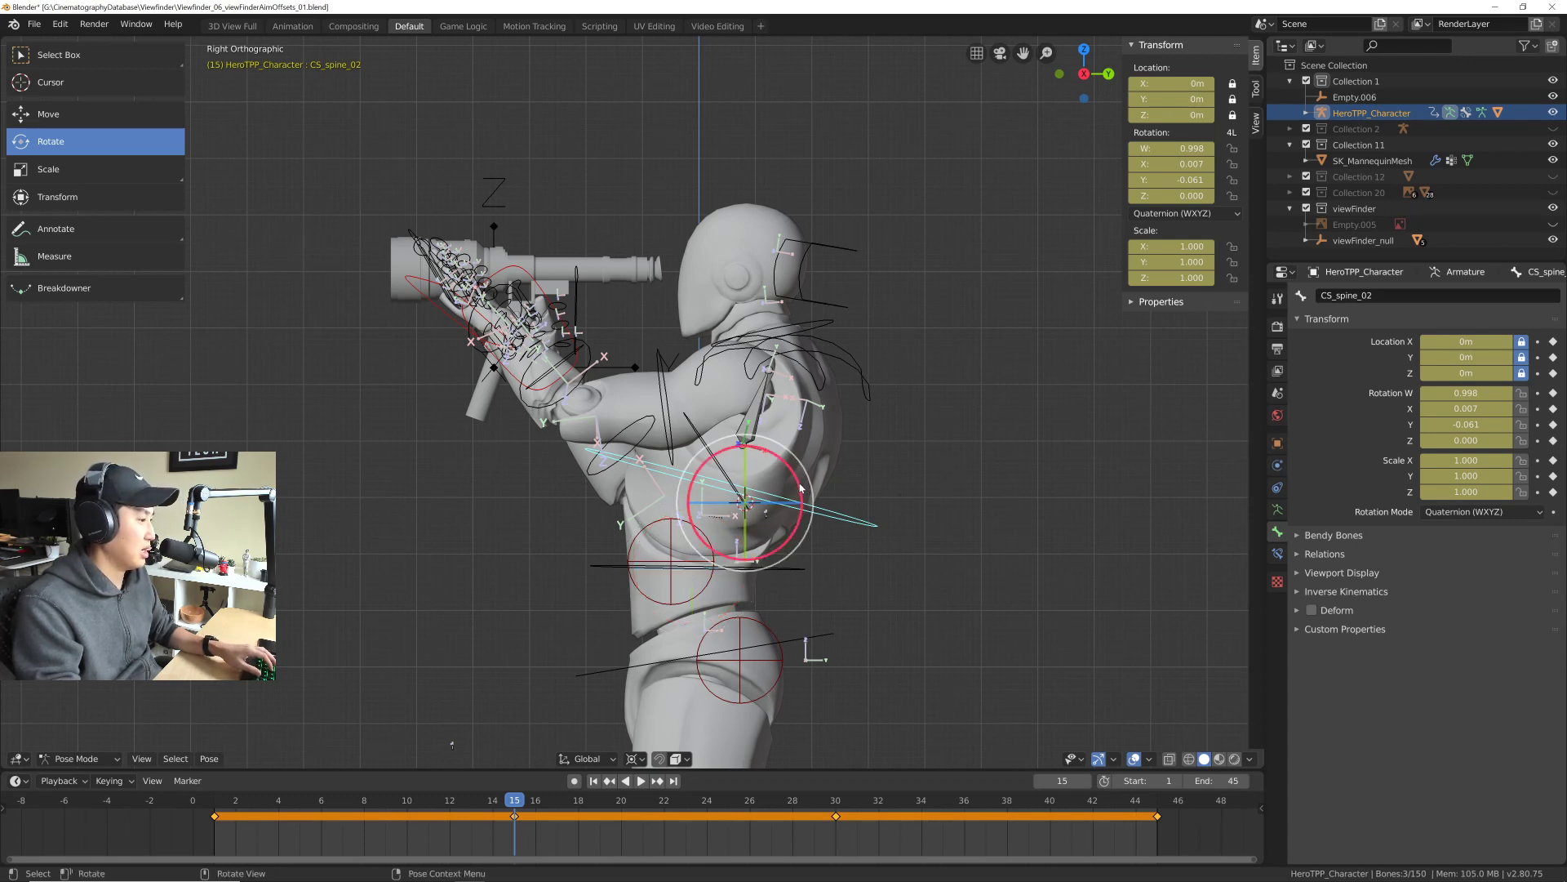
left_click_drag(800, 488, 805, 499)
Step: Check the upward aim pose from several angles, select all bones and insert a keyframe for it at frame 15
scroll(805, 499, "down", 5)
middle_click_drag(805, 498, 719, 505)
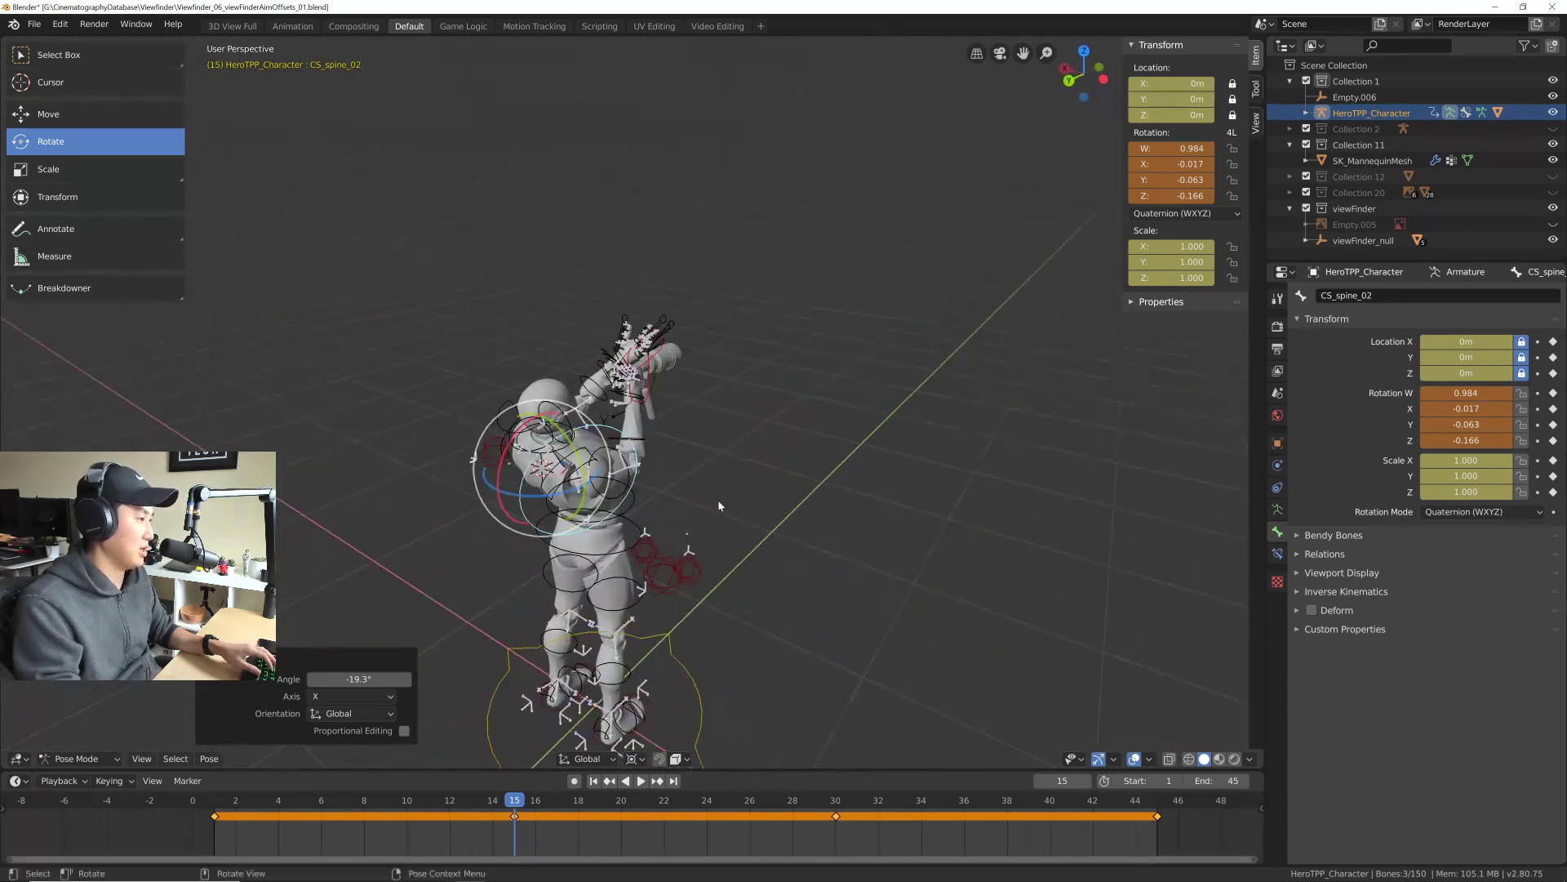
middle_click_drag(660, 373, 743, 497)
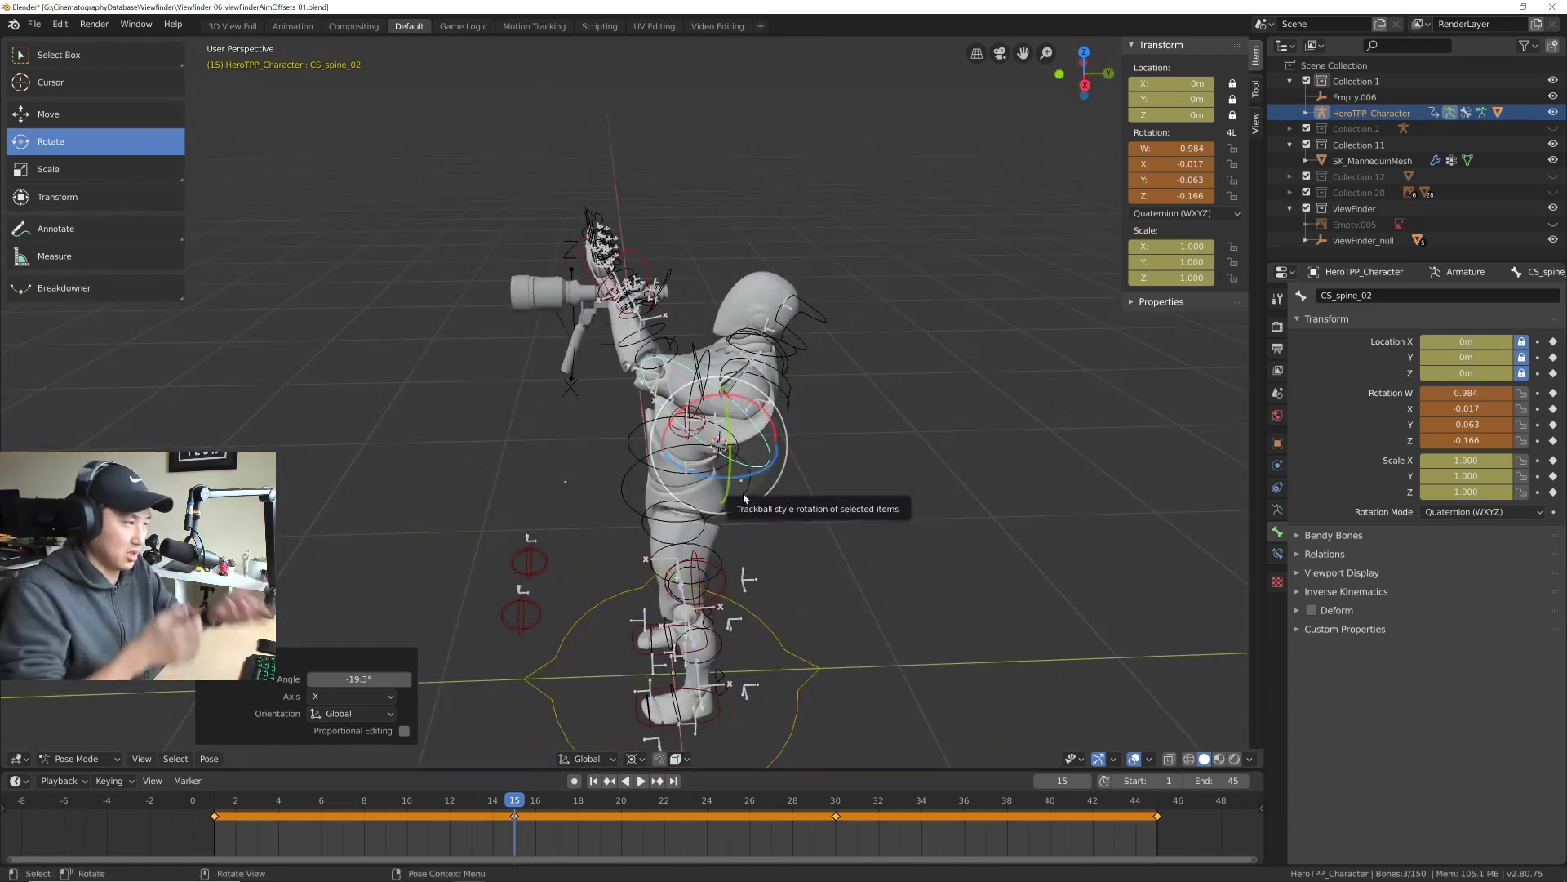
scroll(744, 498, "up", 3)
middle_click_drag(744, 497, 738, 457)
scroll(755, 482, "down", 2)
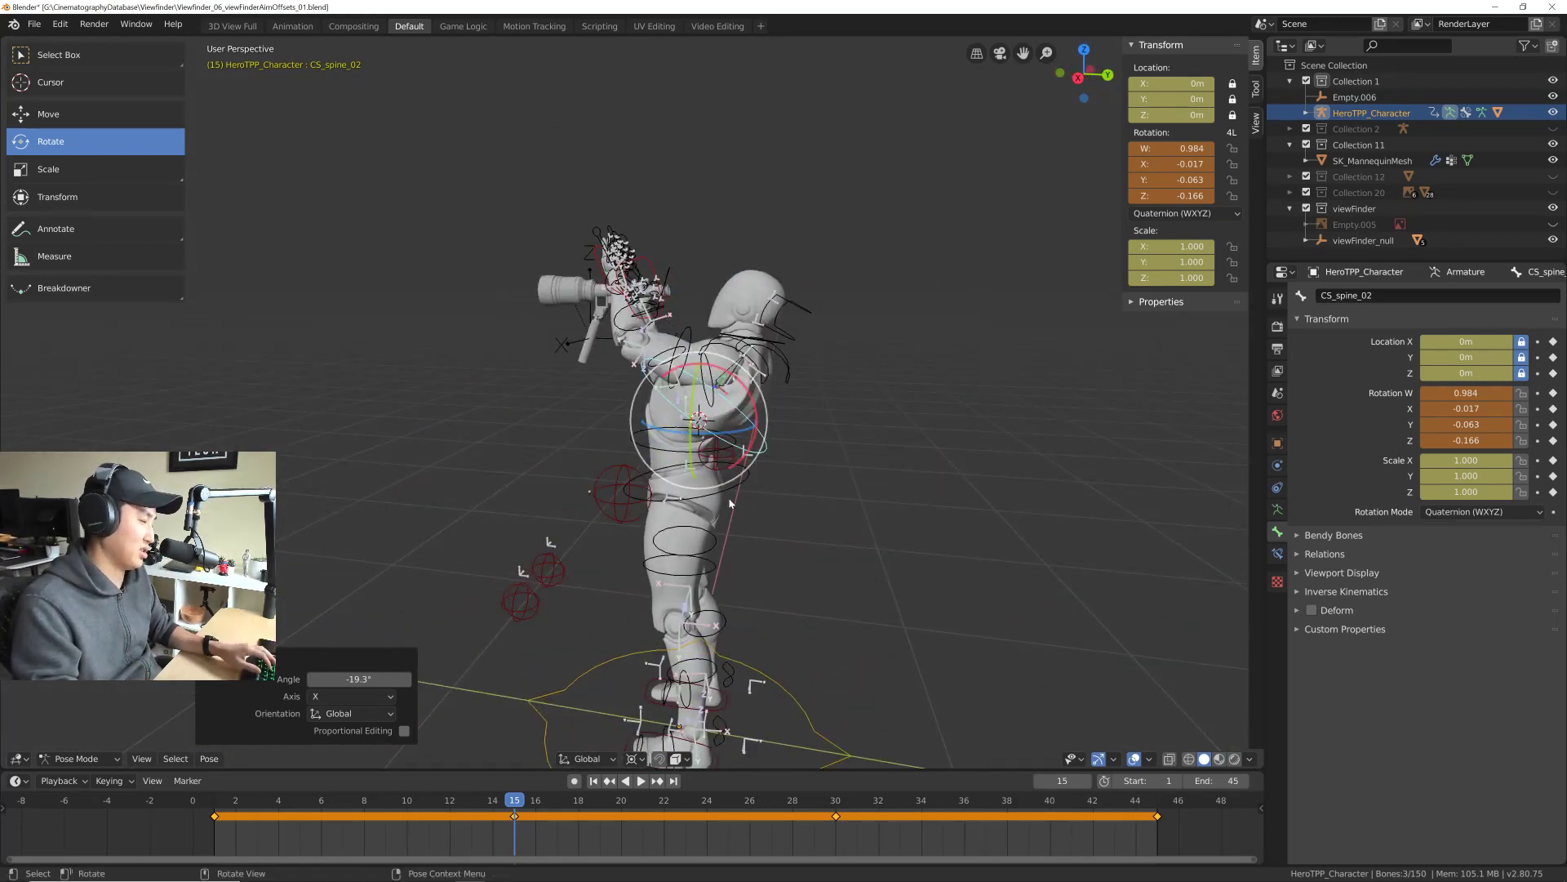
middle_click_drag(737, 456, 775, 430)
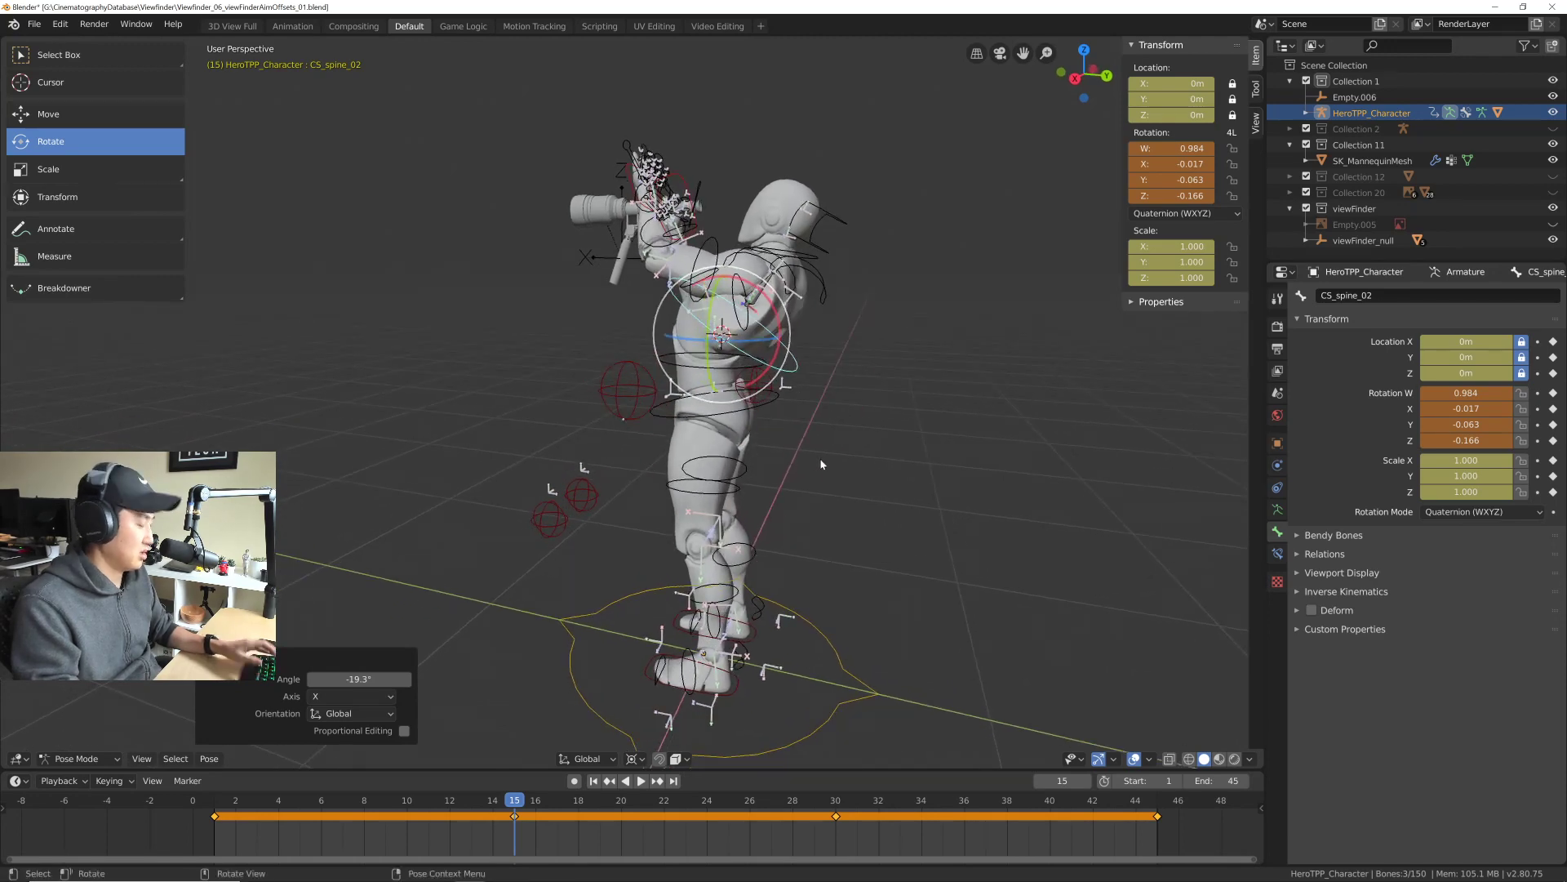
key("a")
scroll(825, 457, "down", 2)
right_click(786, 413)
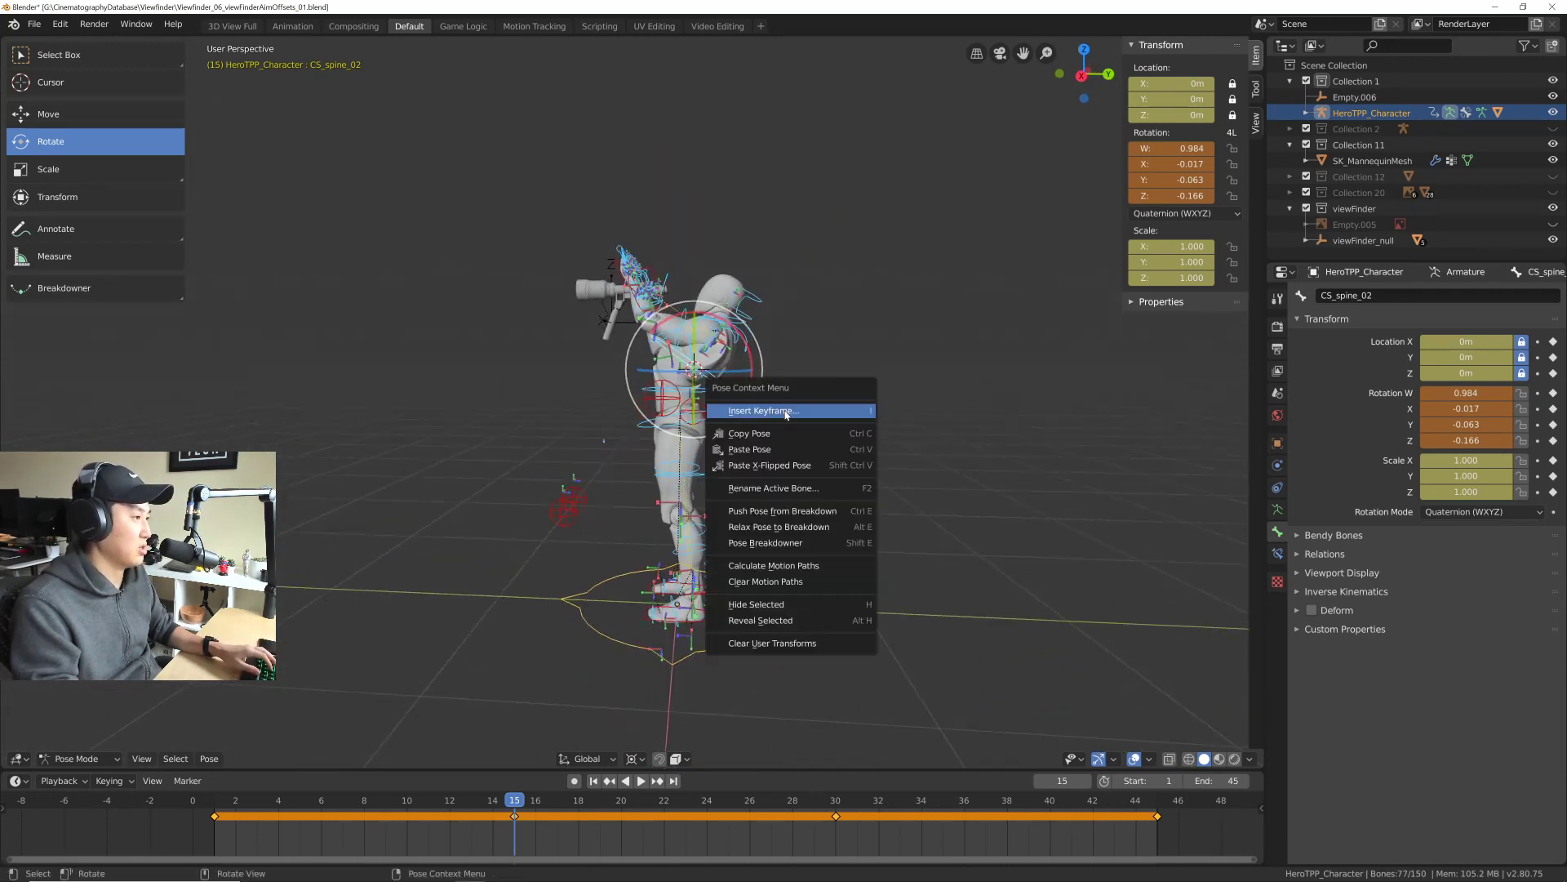
left_click(836, 413)
left_click(832, 413)
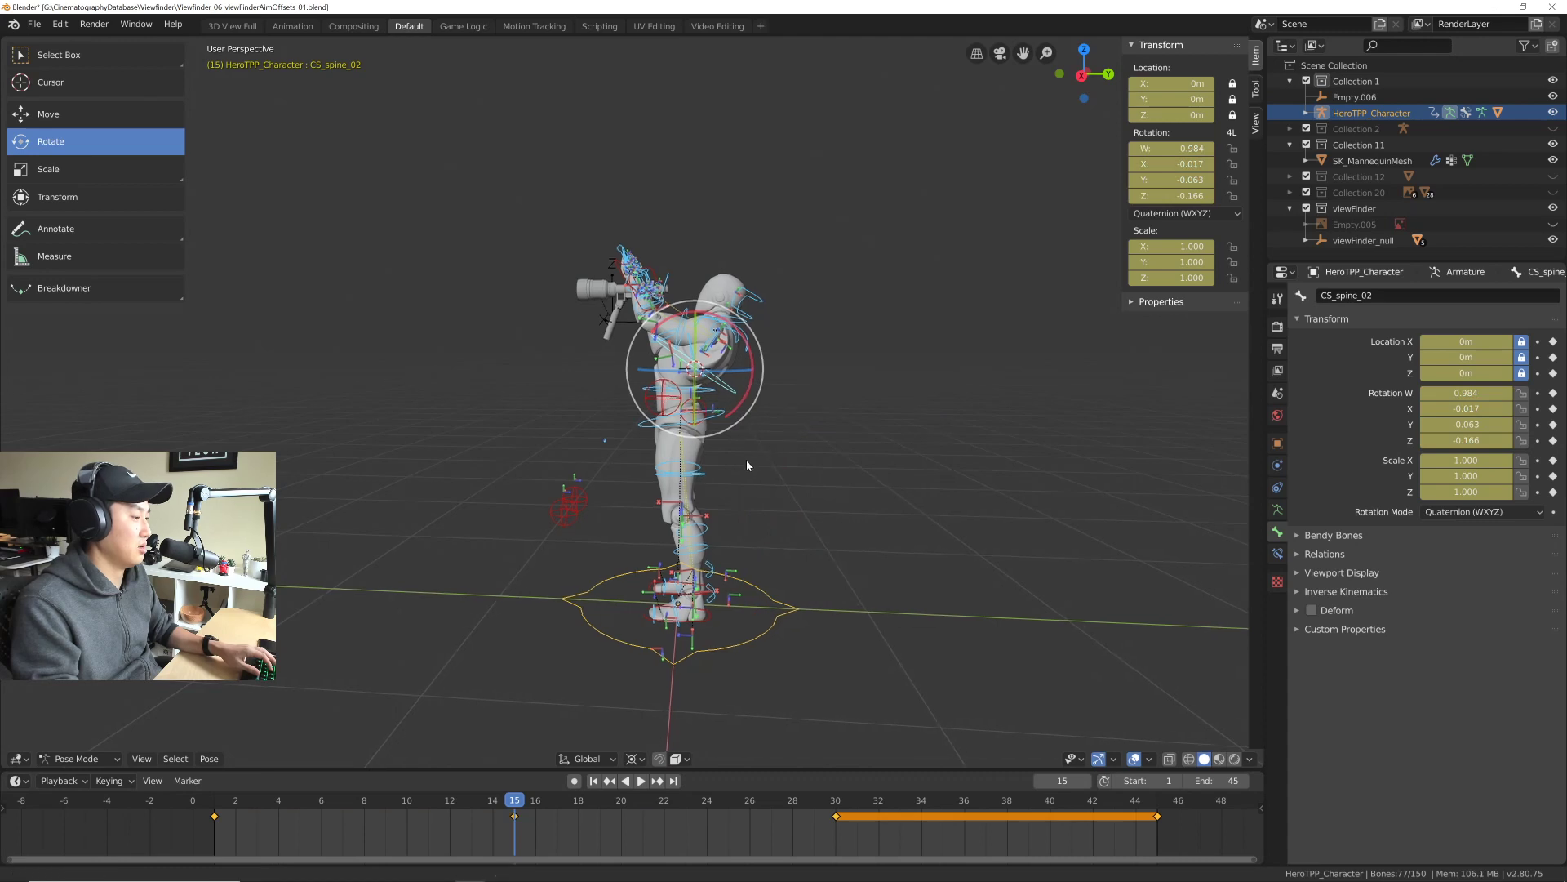
Step: Go to frame 30 in the right side view, try rotating all the bones and undo it, clearing the selection
scroll(747, 459, "up", 1)
left_click_drag(514, 804, 841, 833)
scroll(786, 719, "up", 4)
middle_click_drag(786, 719, 725, 482)
key("KP_3")
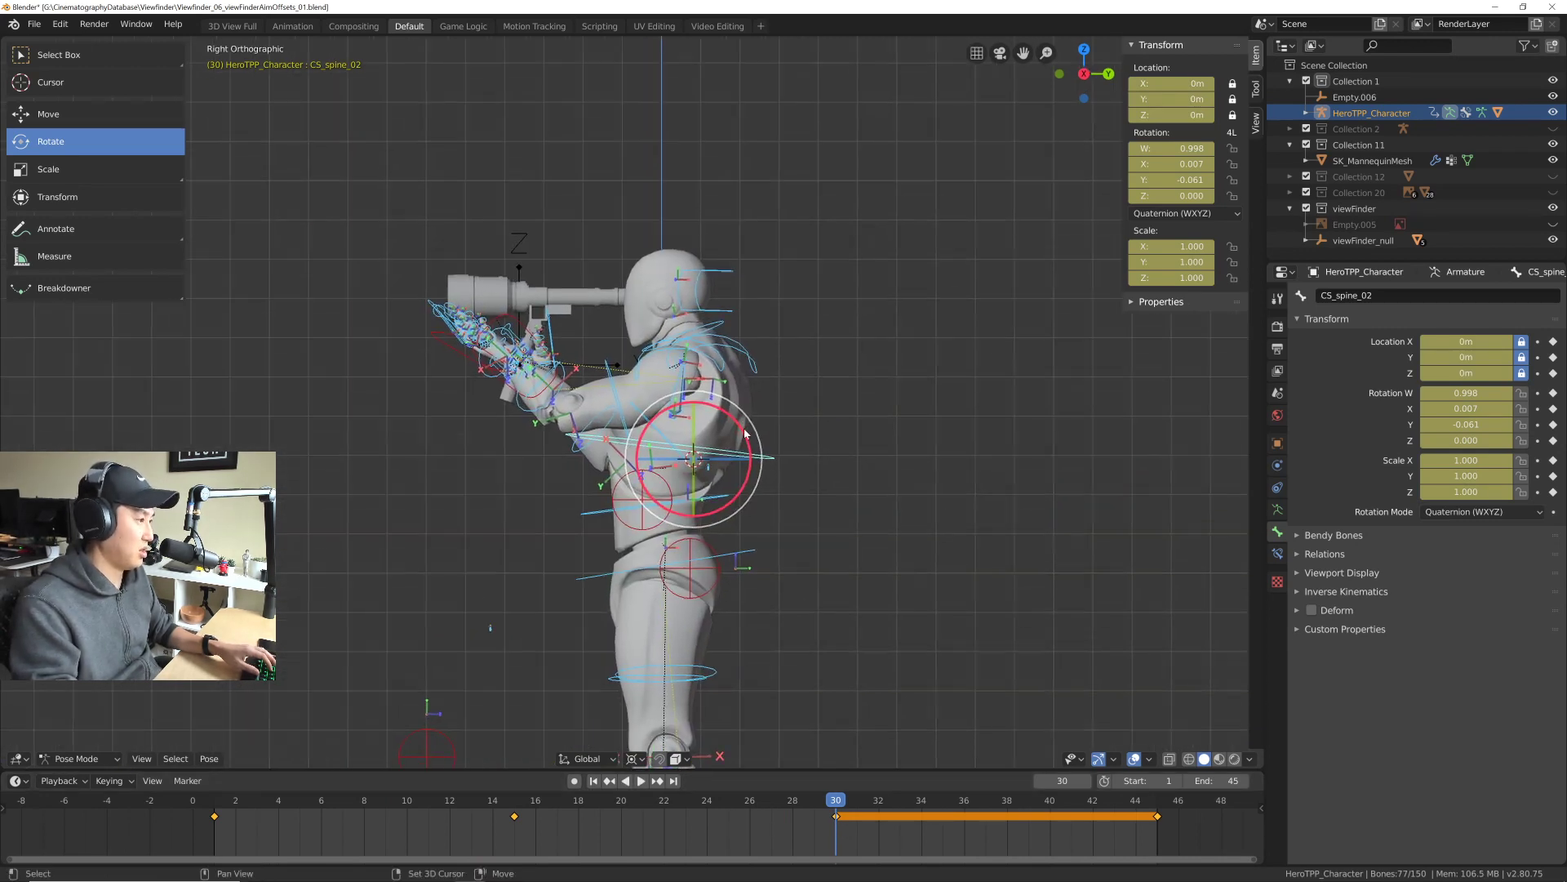
left_click_drag(749, 450, 820, 451)
key("ctrl+z")
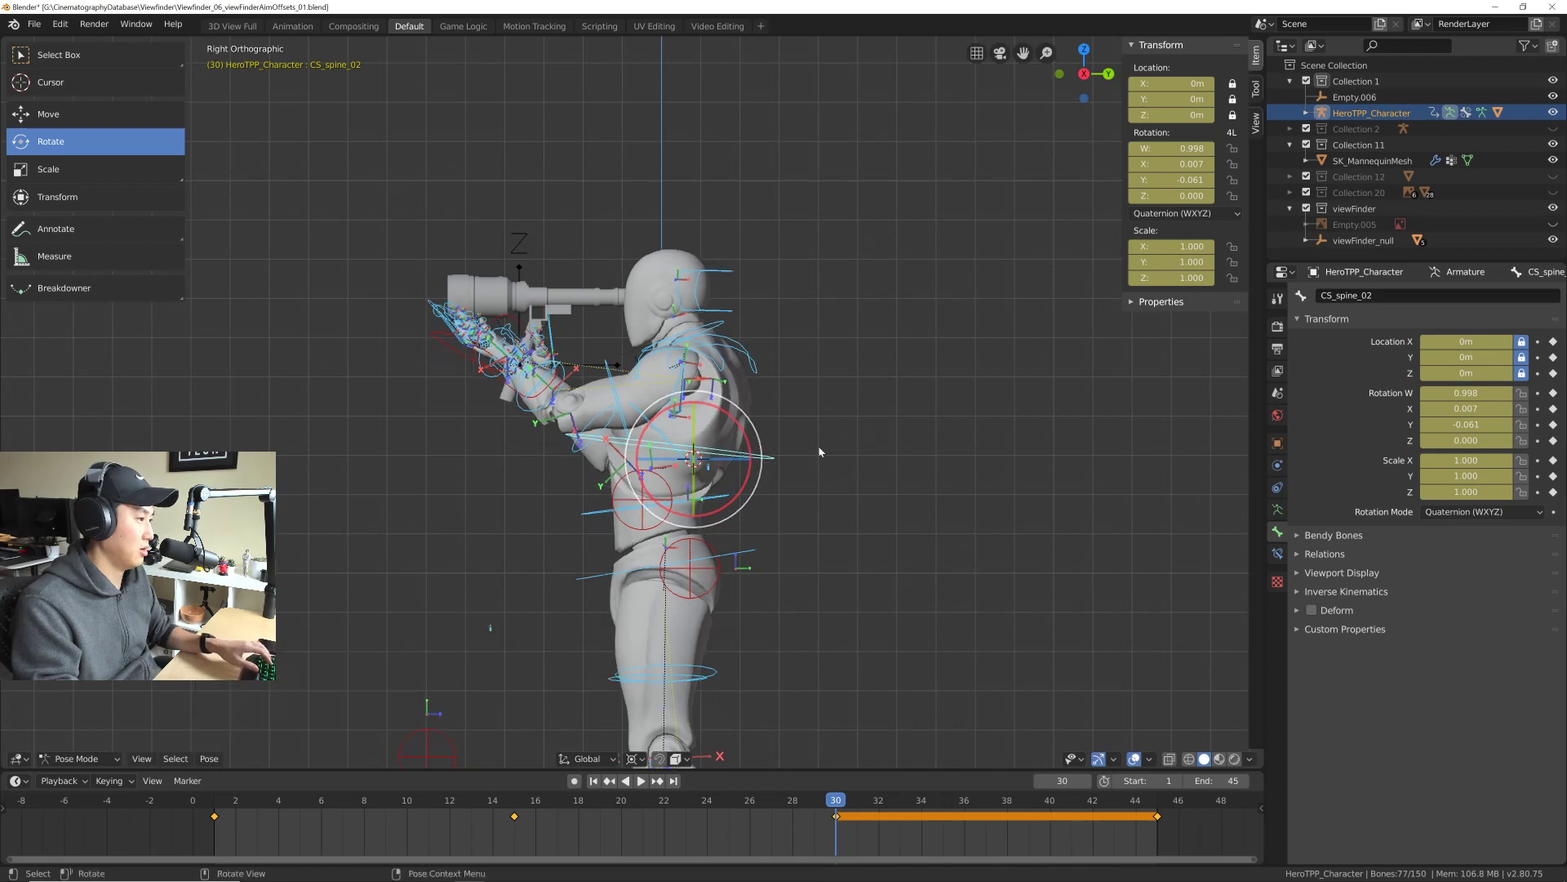
key("alt+a")
Step: Select both hand IK controls and CS_spine_02 and rotate them forward on the global X axis to tilt the upper body down
scroll(461, 367, "up", 3)
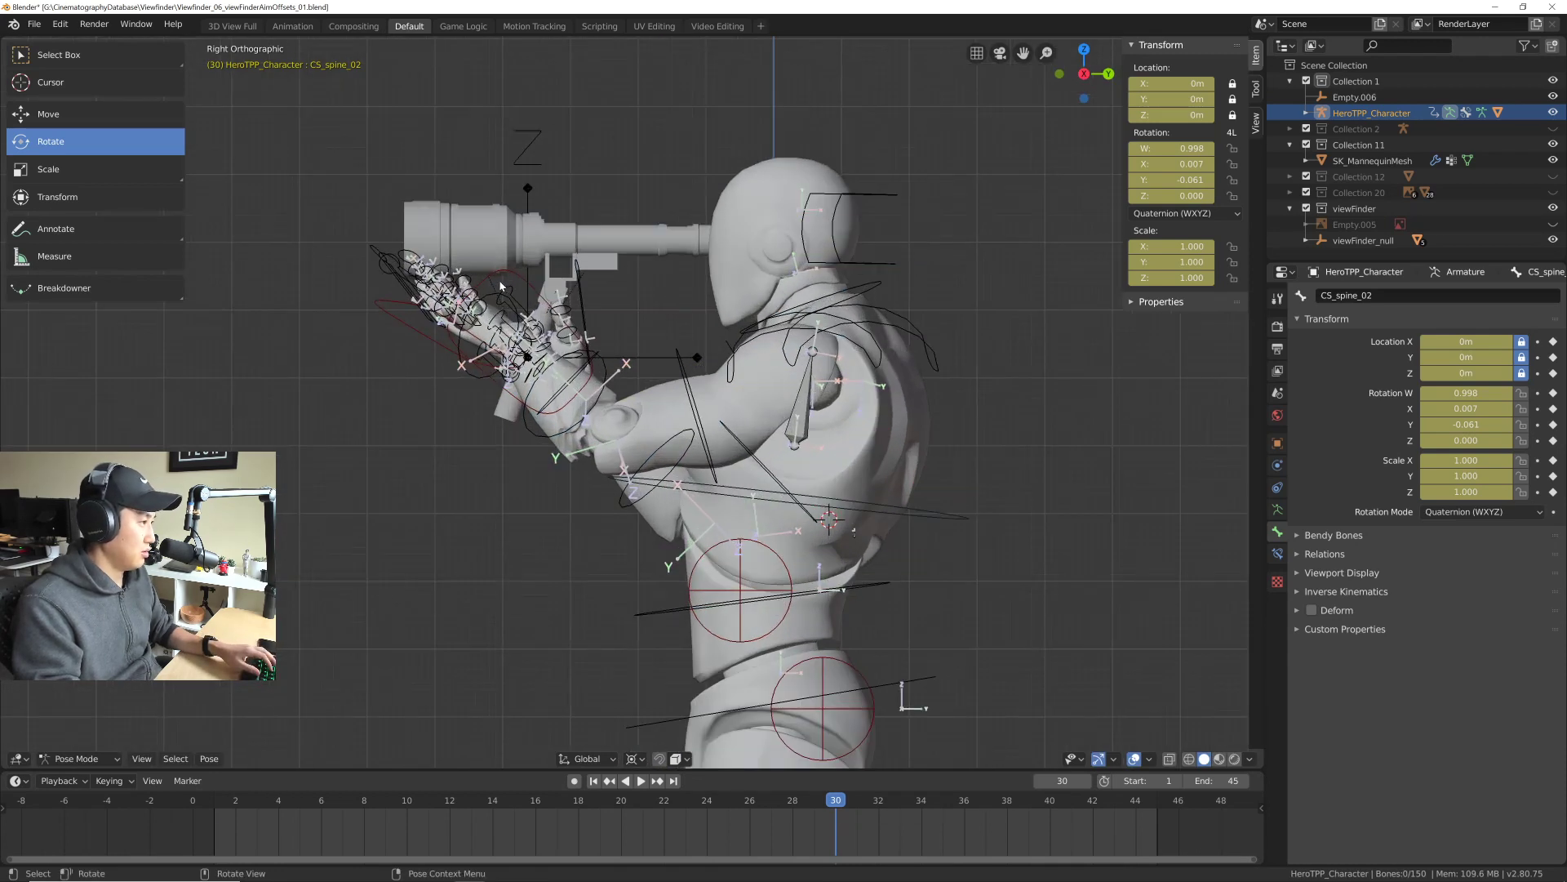
left_click(391, 319)
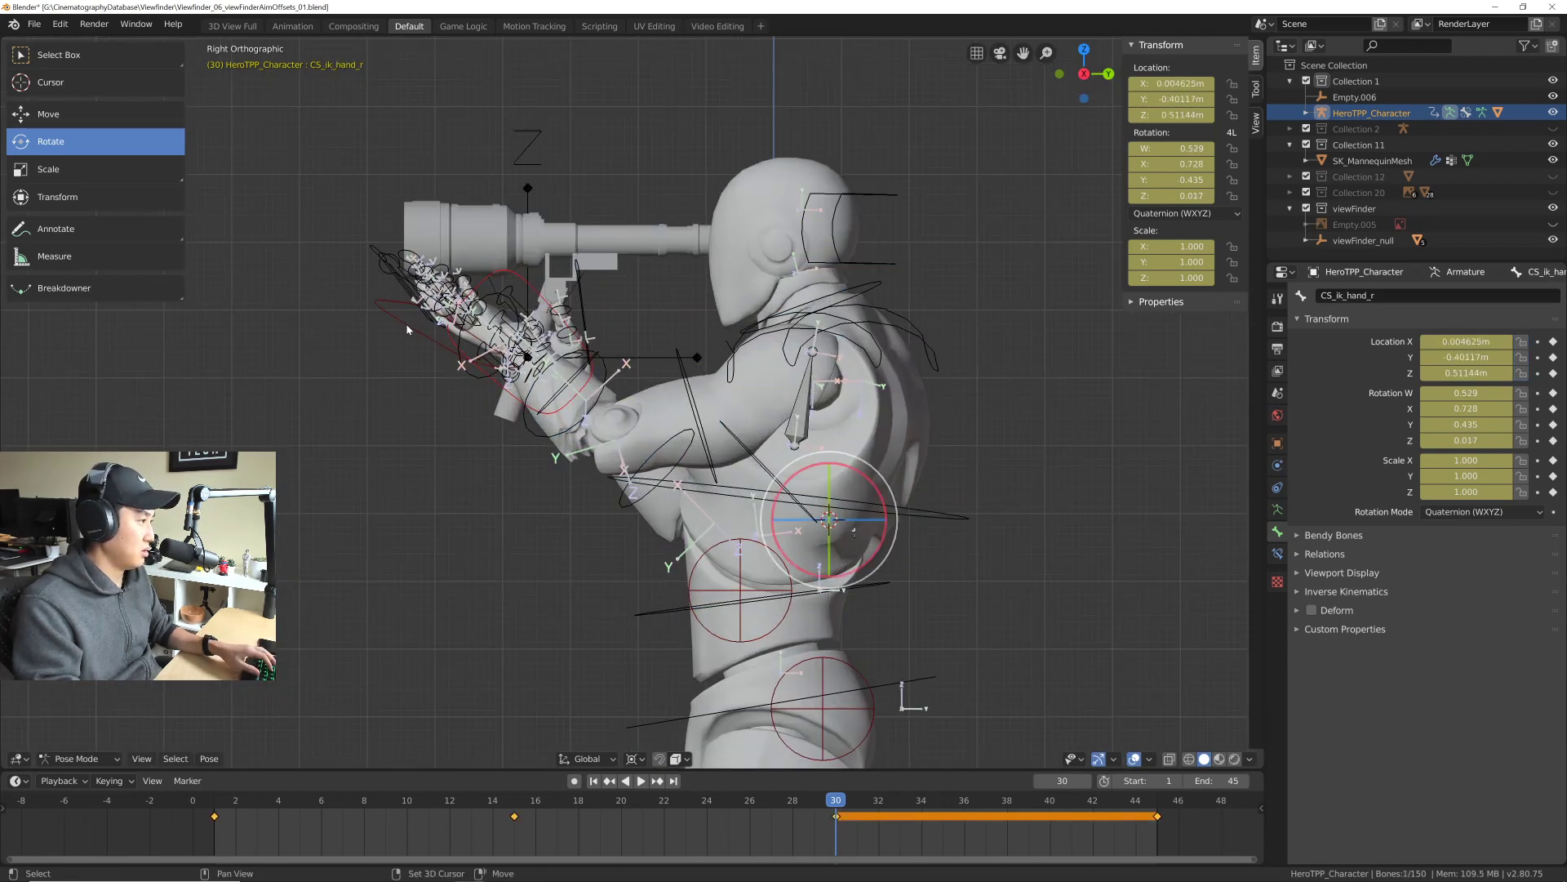
left_click(946, 525, "shift")
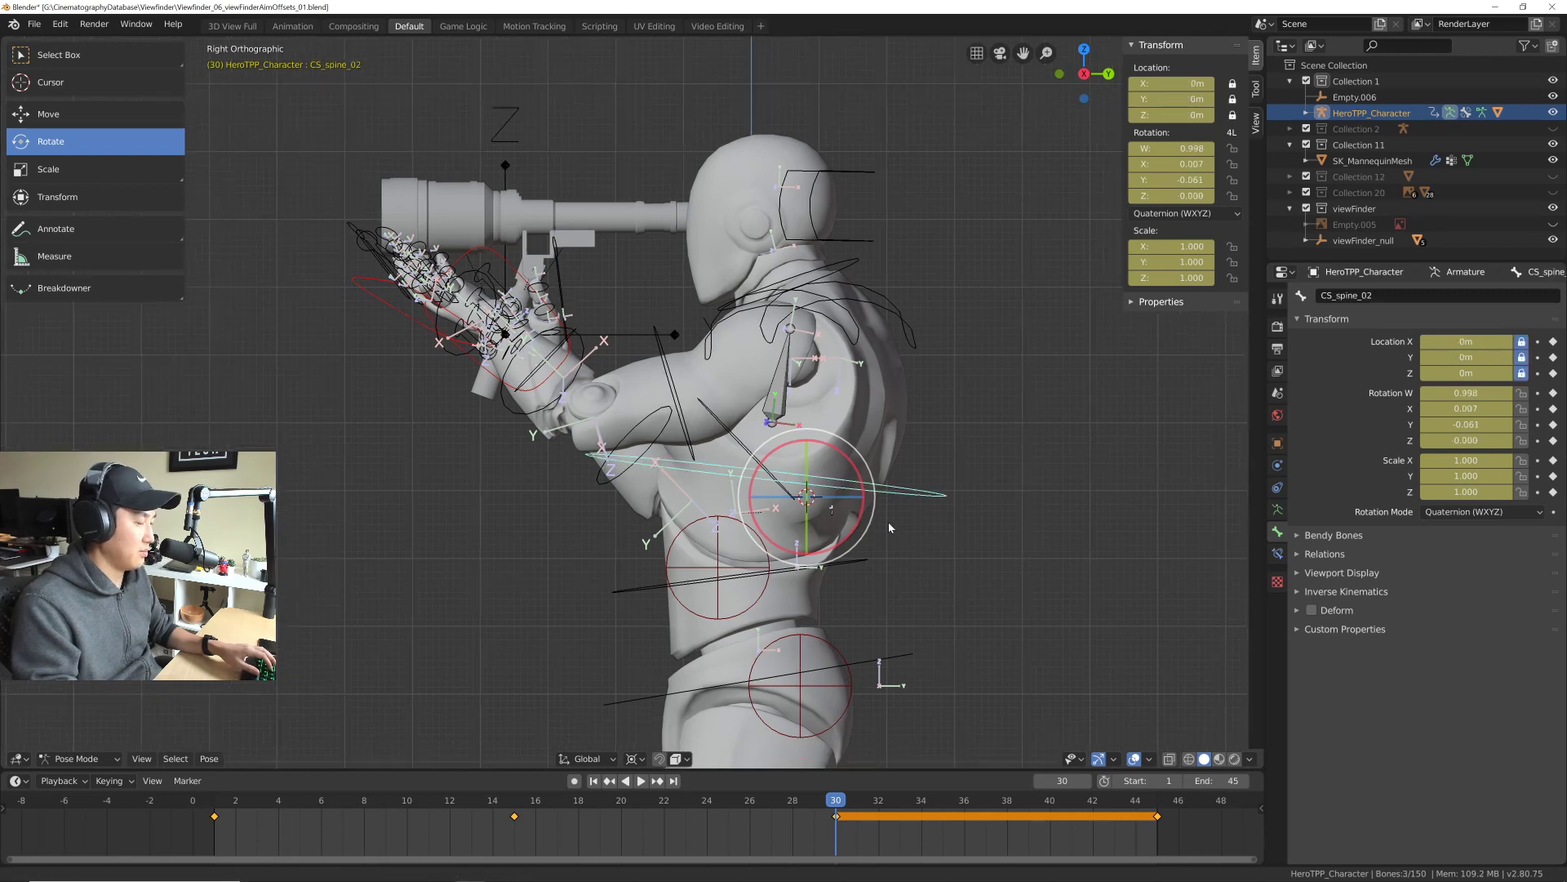
scroll(888, 522, "up", 3)
scroll(826, 479, "down", 6)
scroll(828, 515, "up", 3)
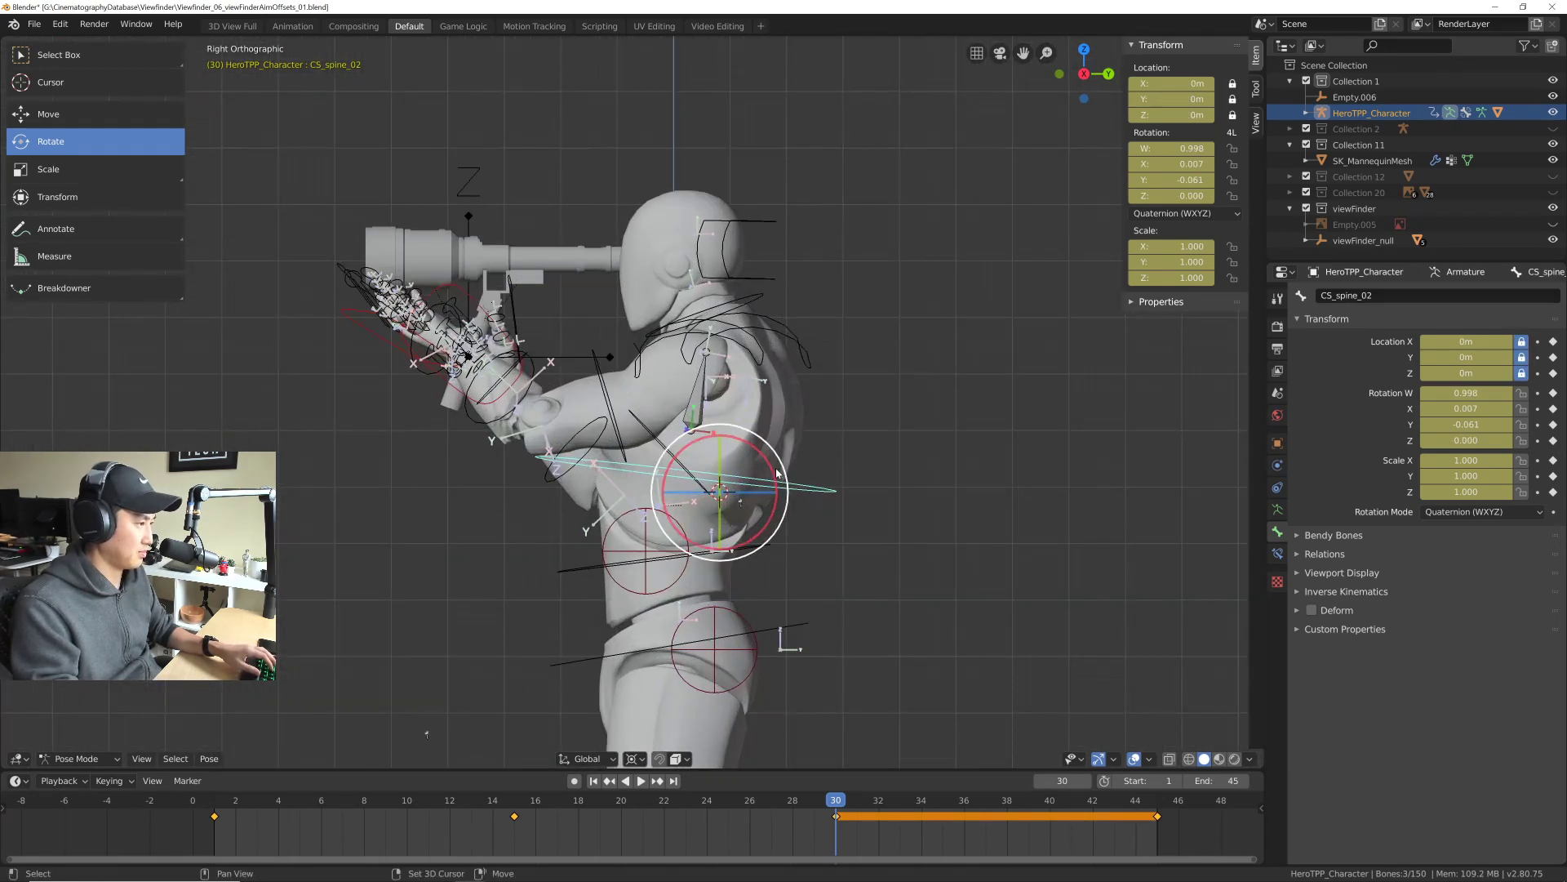
left_click_drag(798, 494, 801, 544)
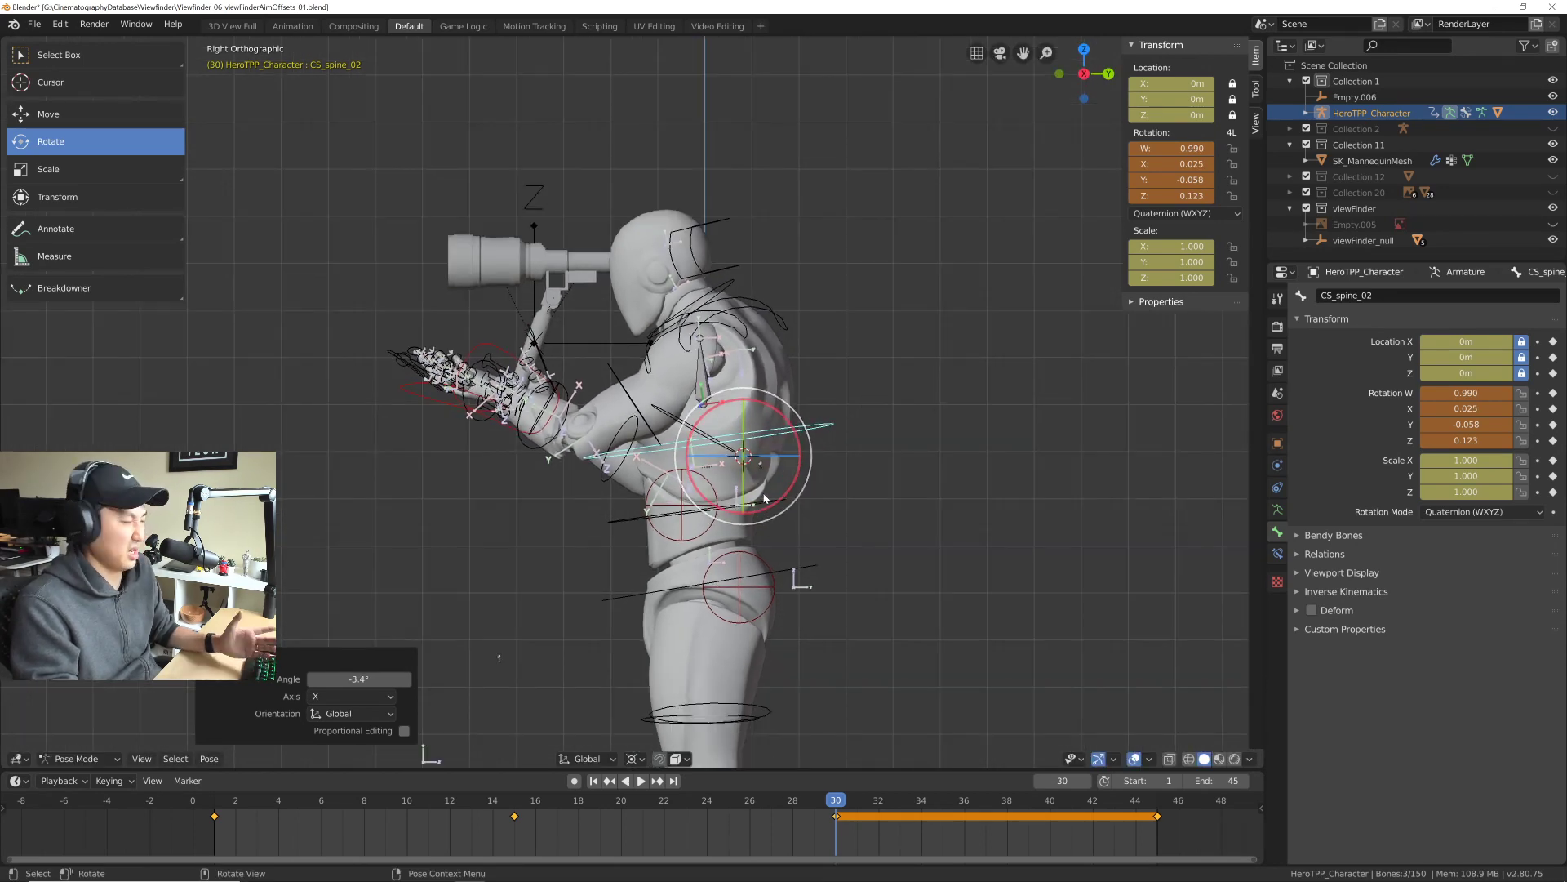
Step: Try rotating both hand IK controls and CS_spine_01 about -44.5° on the global X axis, undo it and deselect all bones
left_click(530, 528)
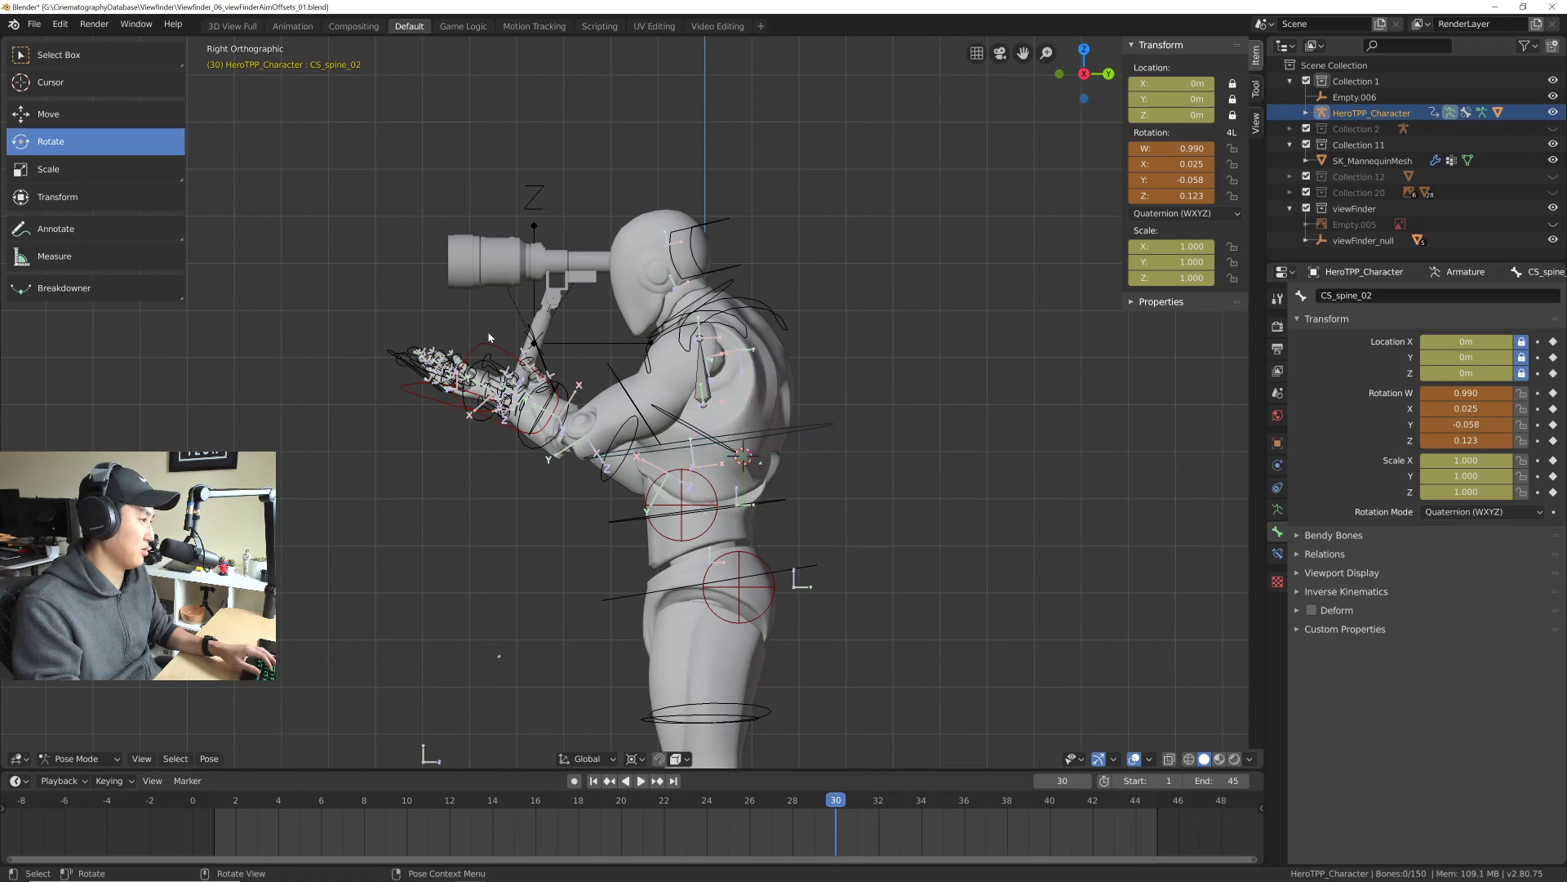
left_click(487, 349)
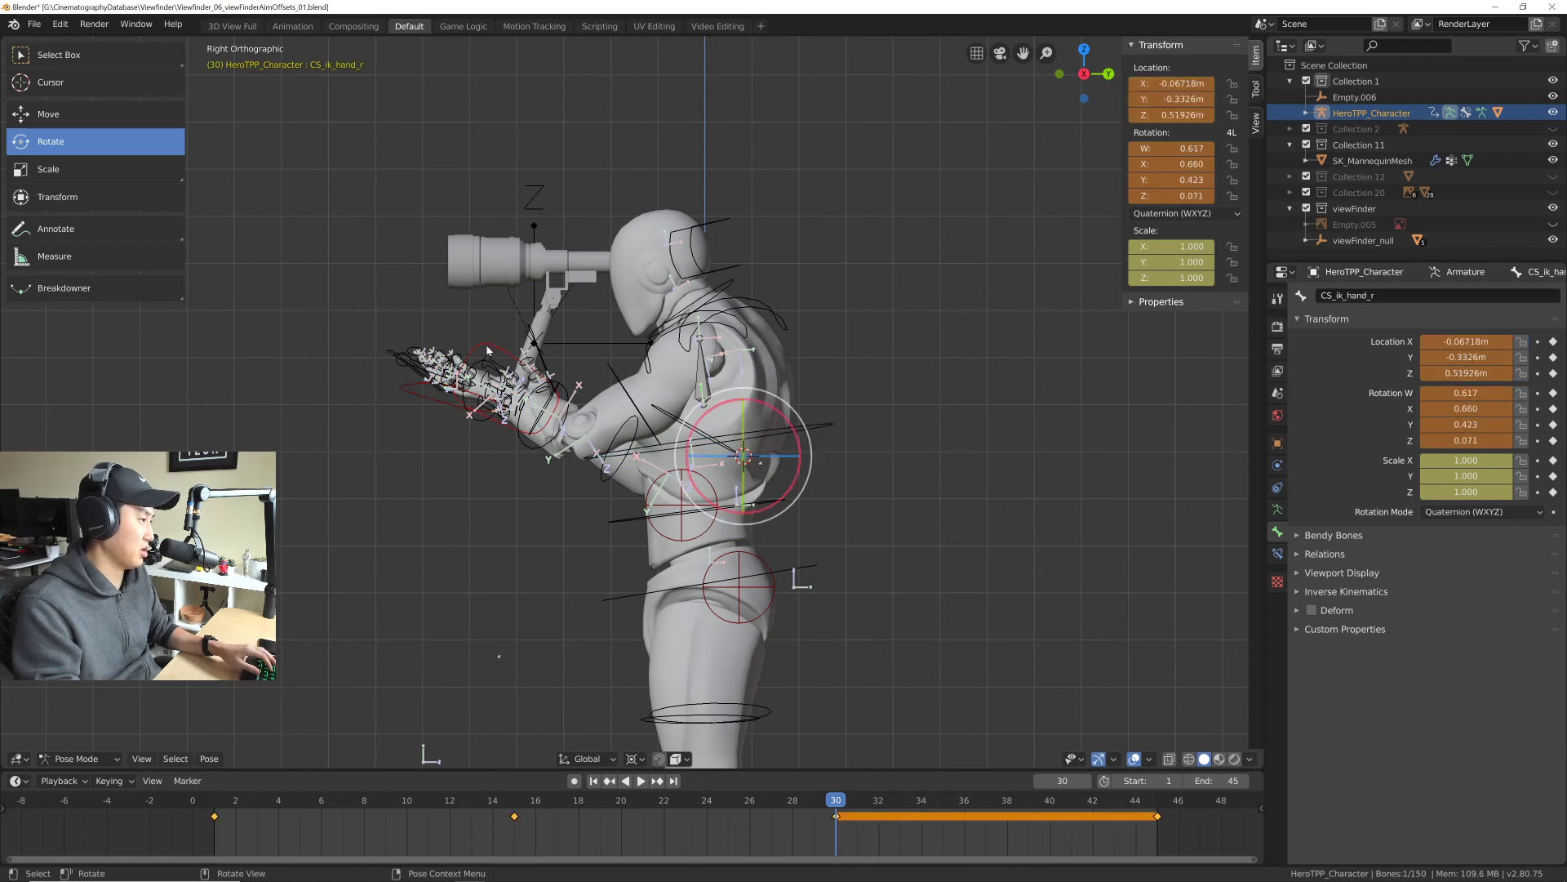
left_click(416, 388, "shift")
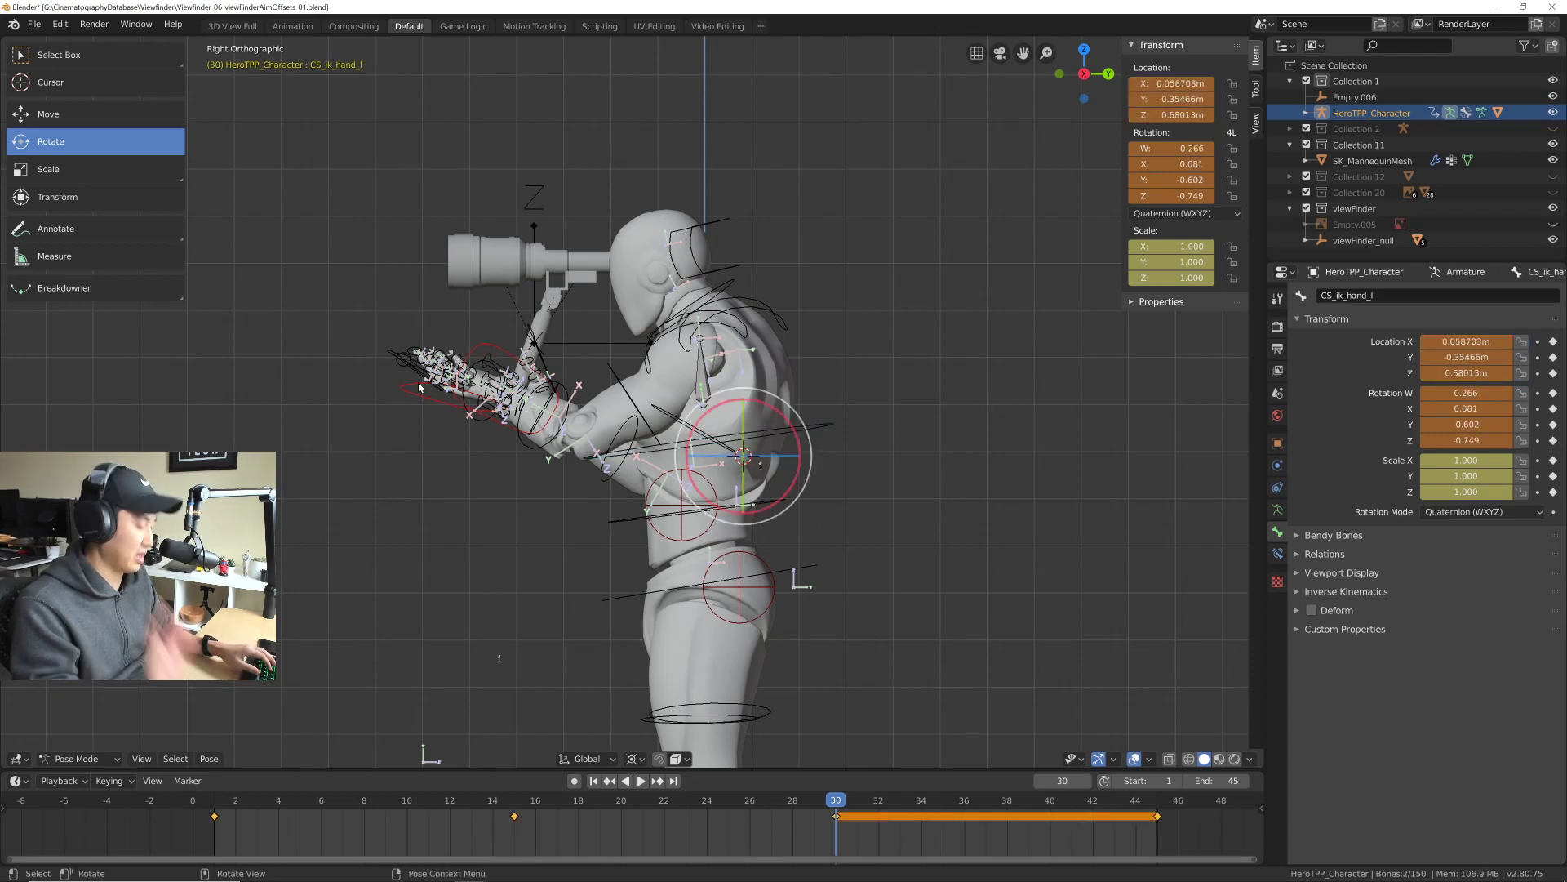
left_click(633, 523, "shift")
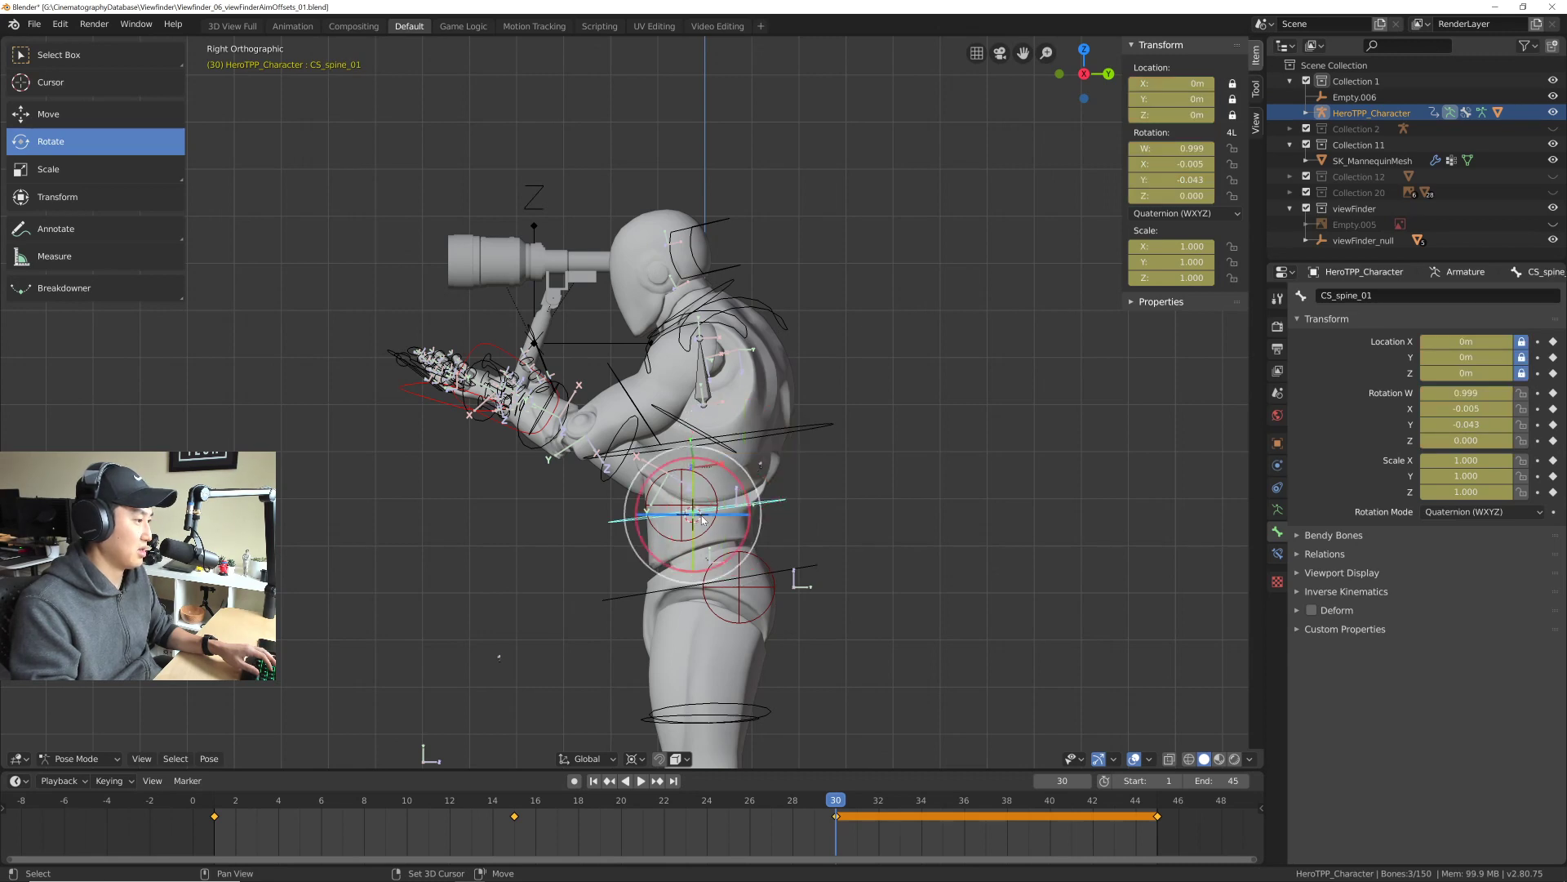
left_click_drag(765, 512, 767, 510)
left_click_drag(766, 501, 761, 558)
right_click(761, 557)
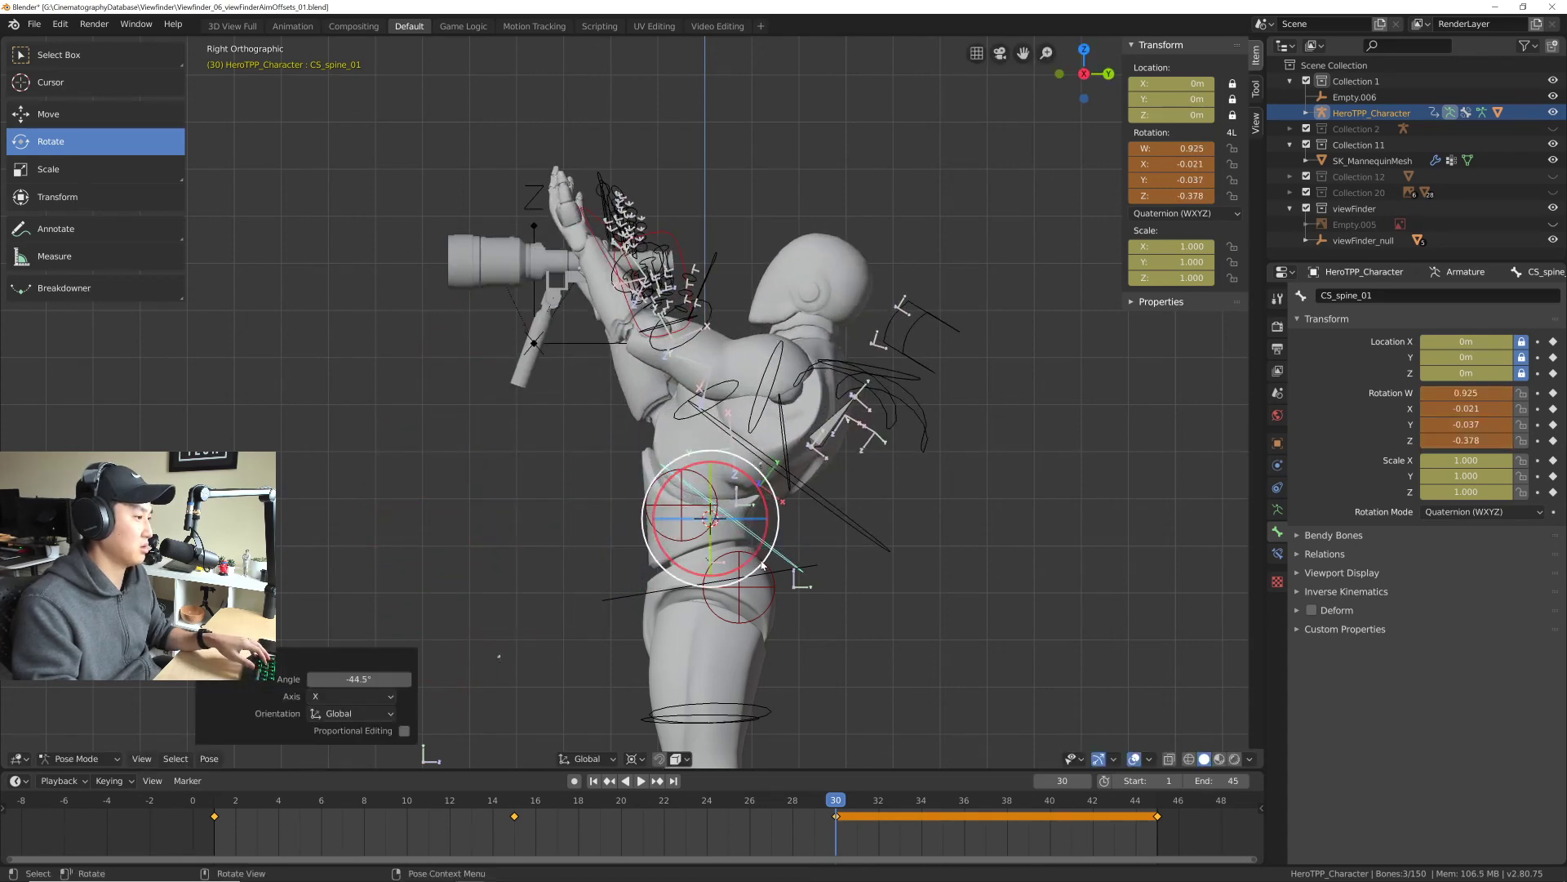
key("alt+a")
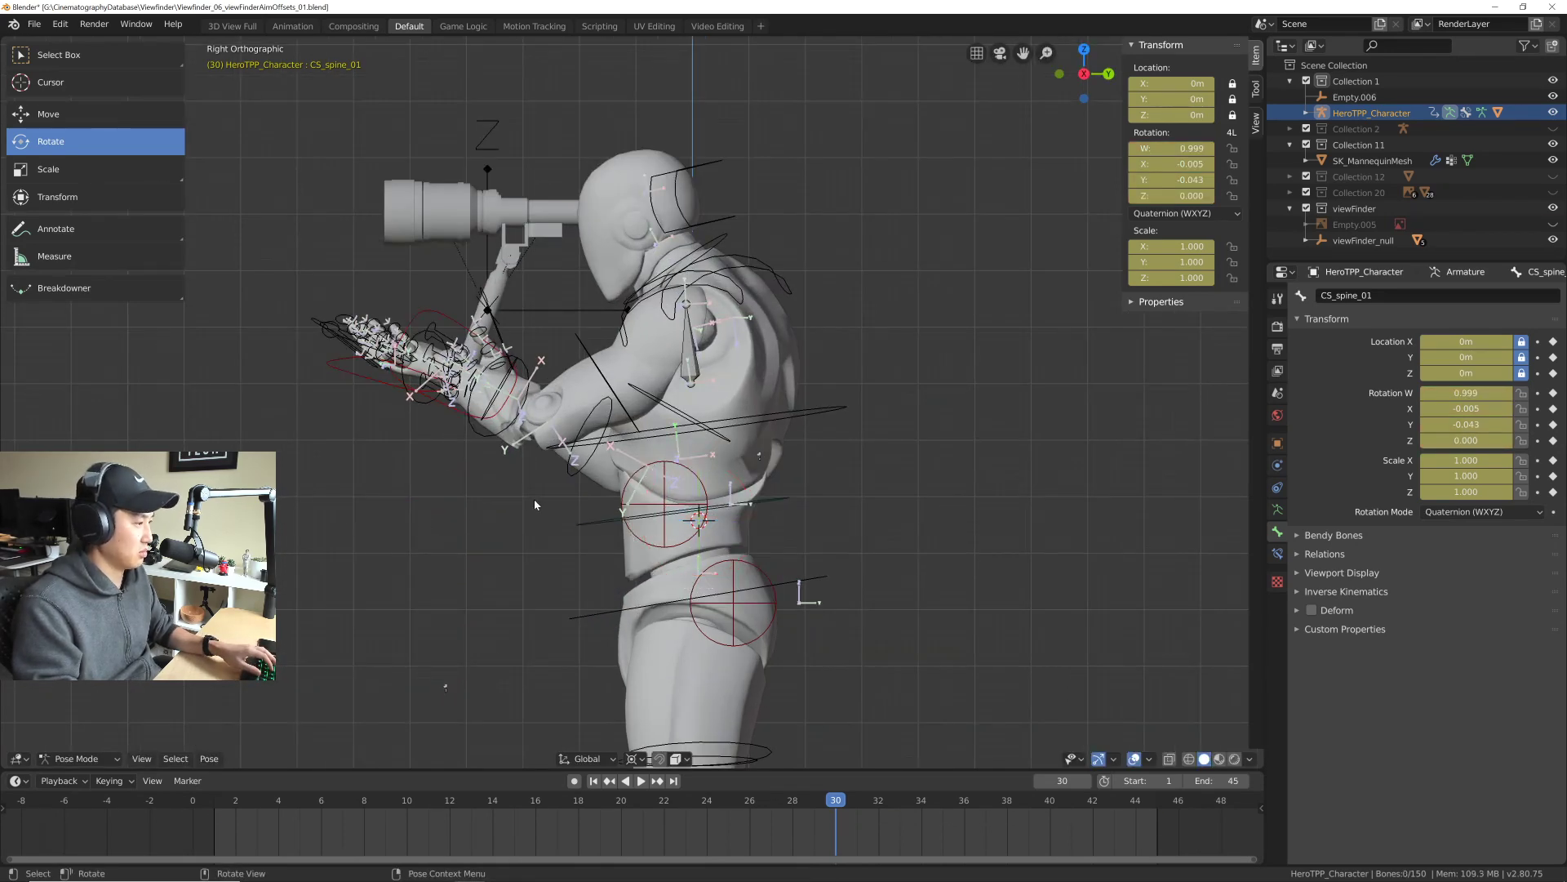
Step: Select both hand IK controls and CS_spine_01 and try the 3D cursor in front of the waist as their rotation pivot
scroll(534, 498, "up", 2)
left_click(384, 393)
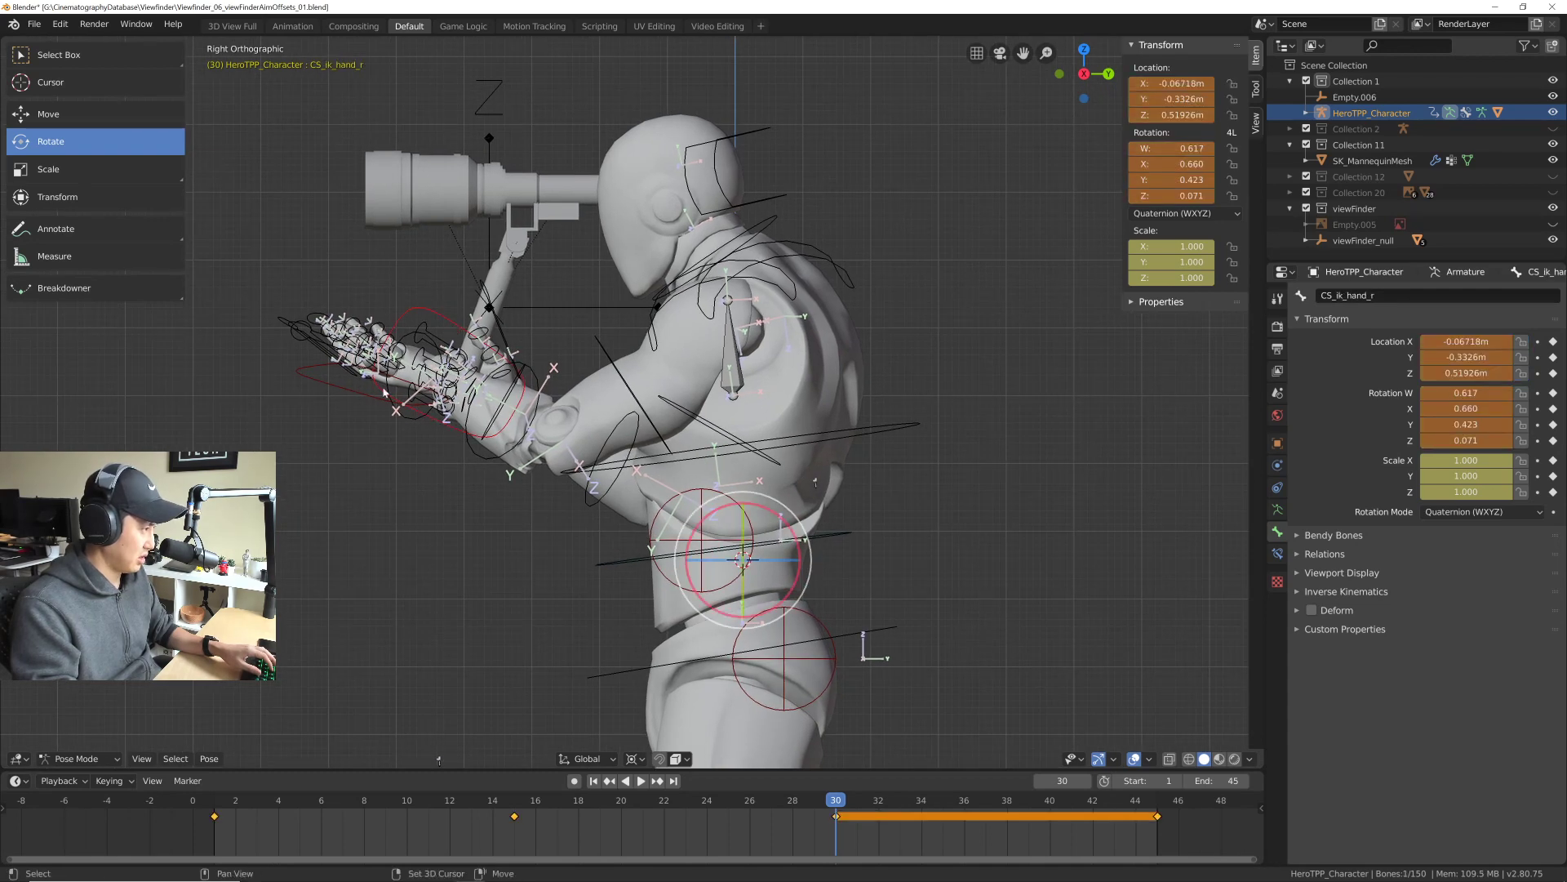
left_click(831, 537, "shift")
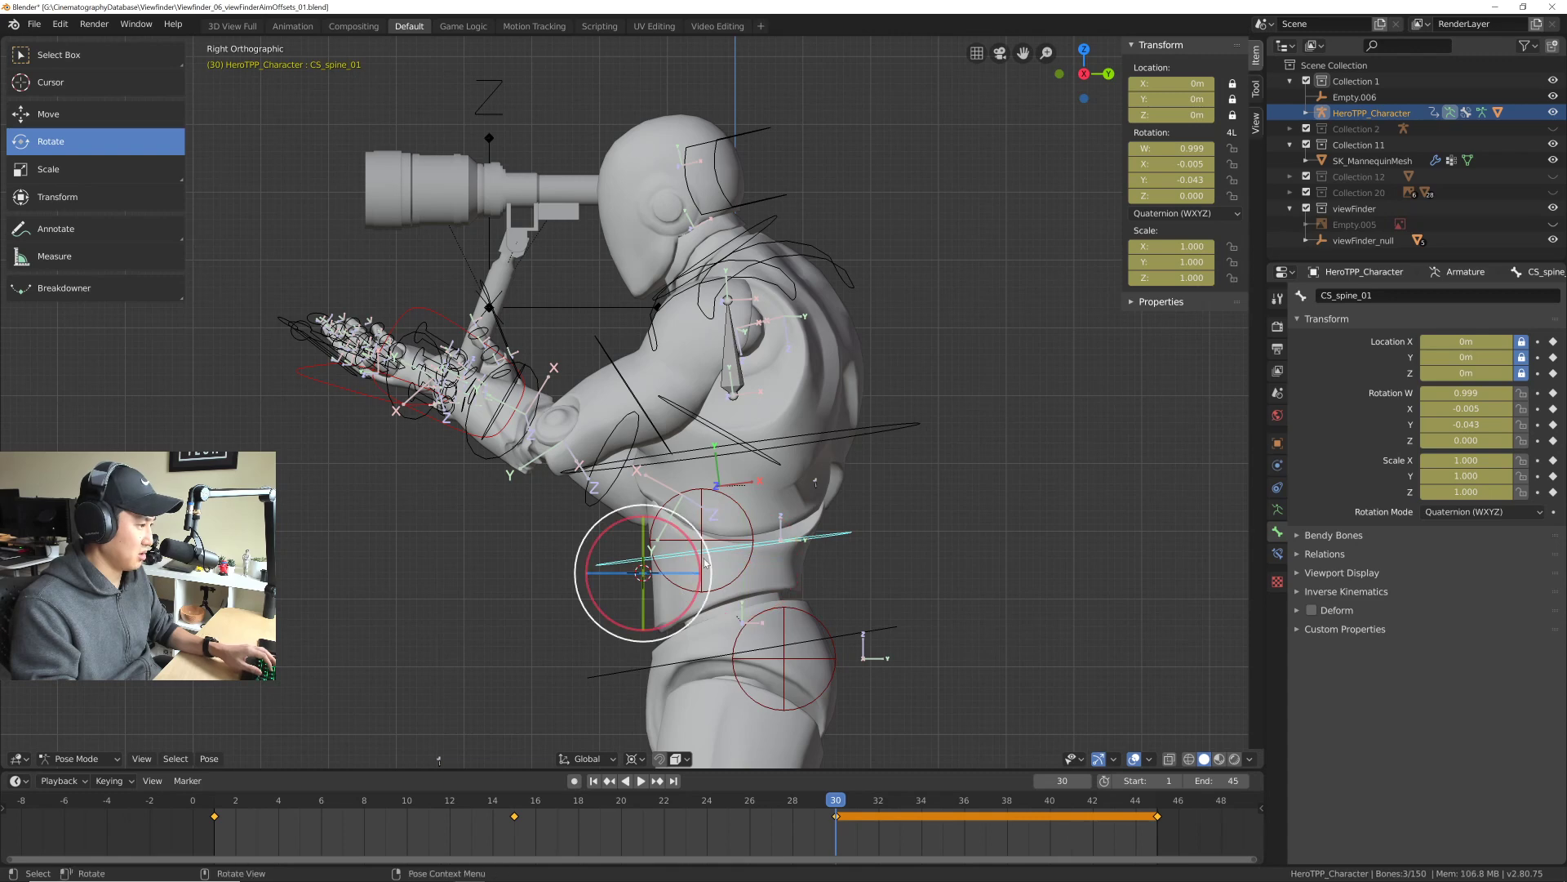
left_click_drag(665, 570, 642, 571)
key("ctrl+z")
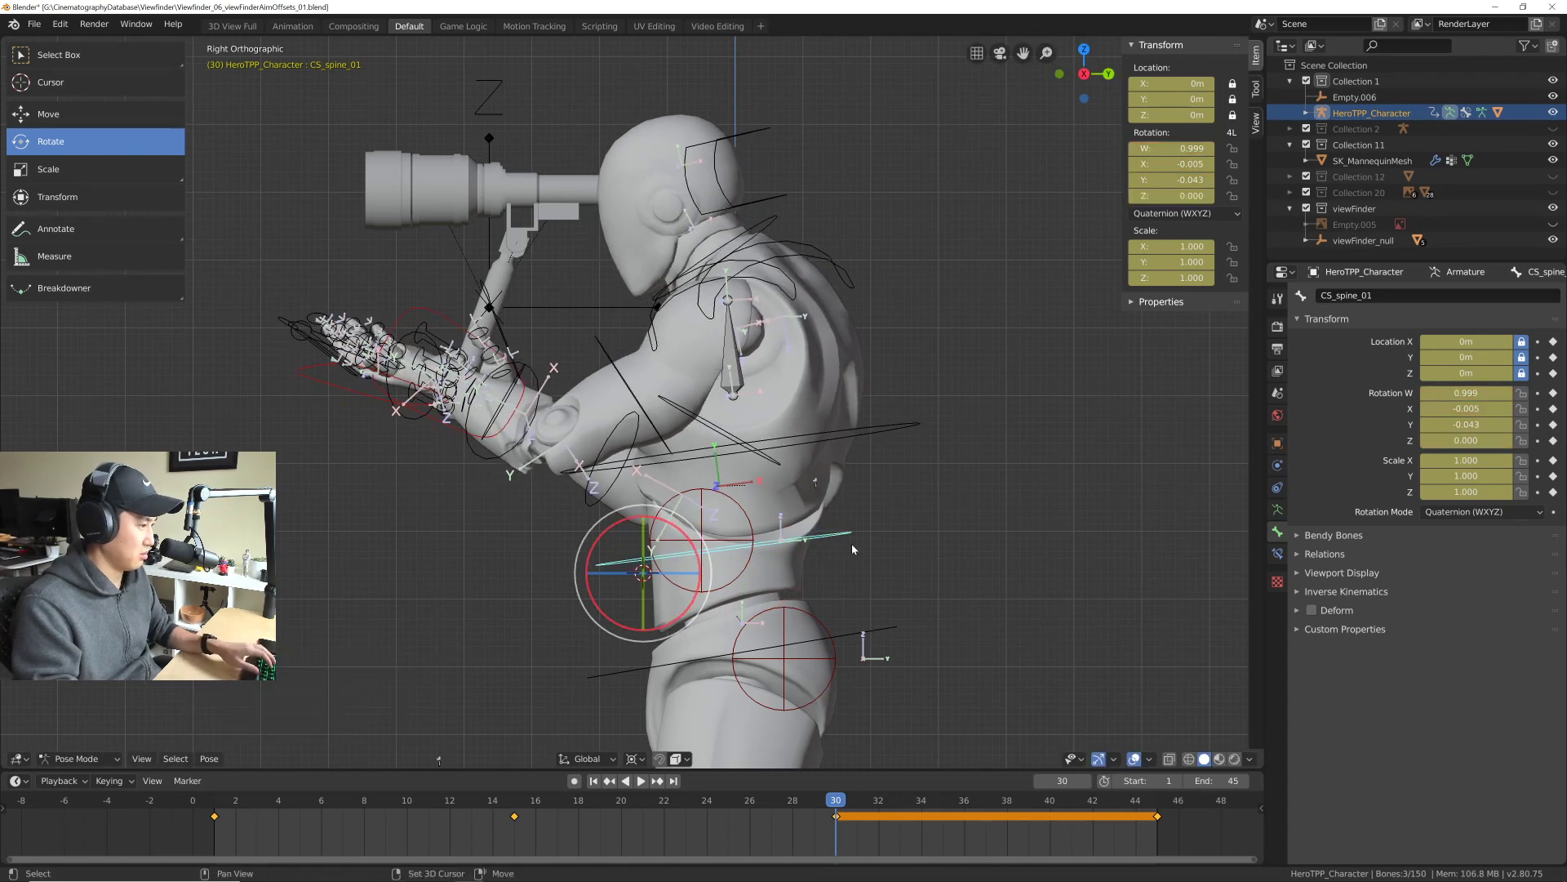
Step: Try rotating the selected controls about -53.2° on the global X axis, undo back to a slight forward tilt and save the file
left_click_drag(865, 496, 875, 554)
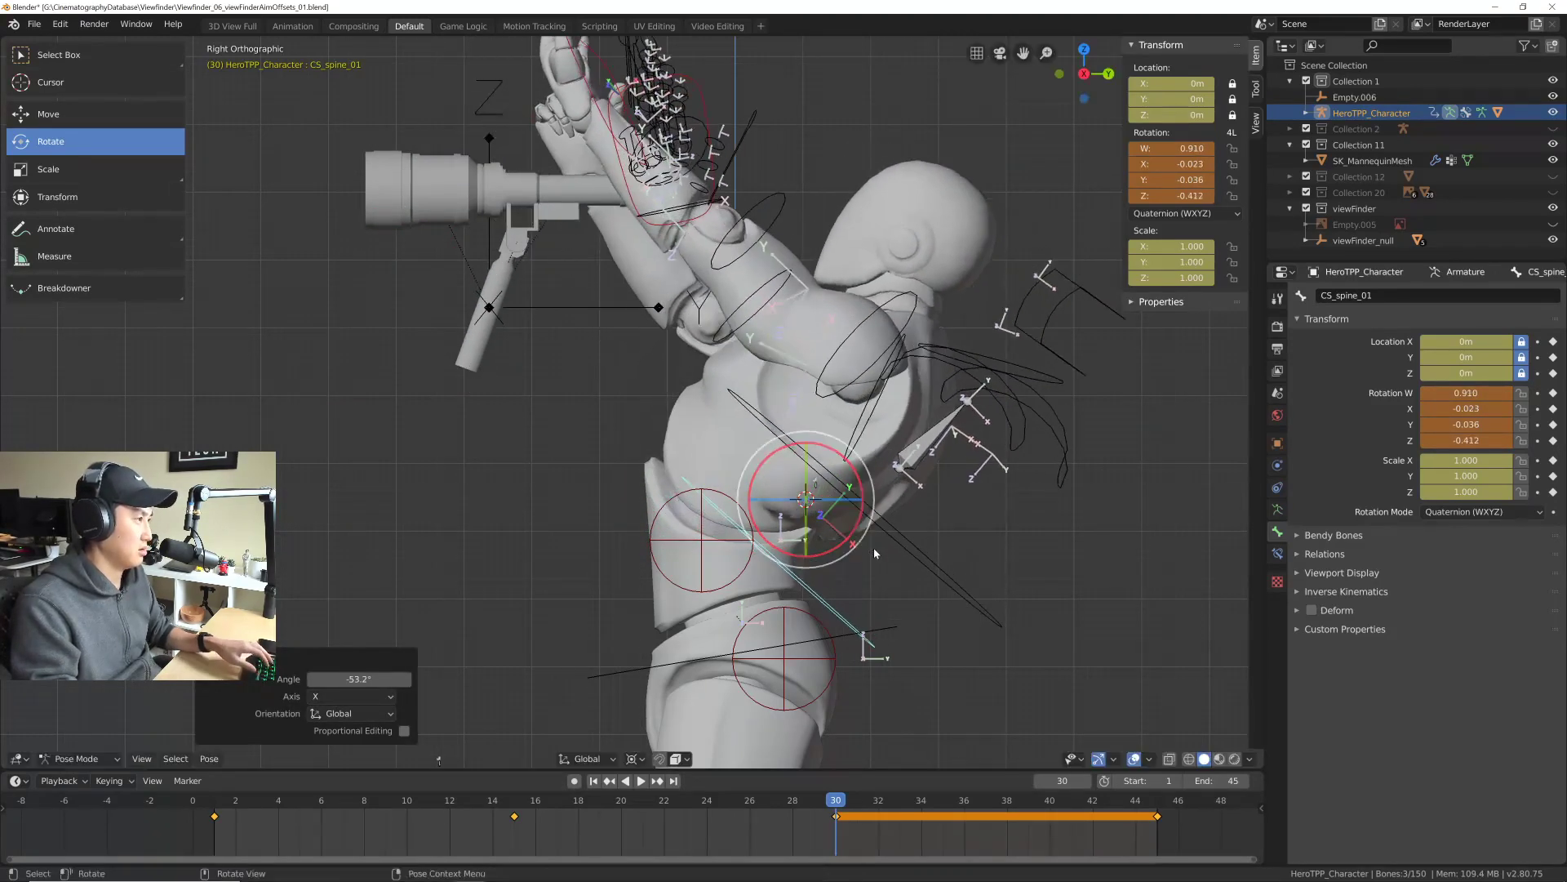
key("ctrl+z")
key("ctrl+z")
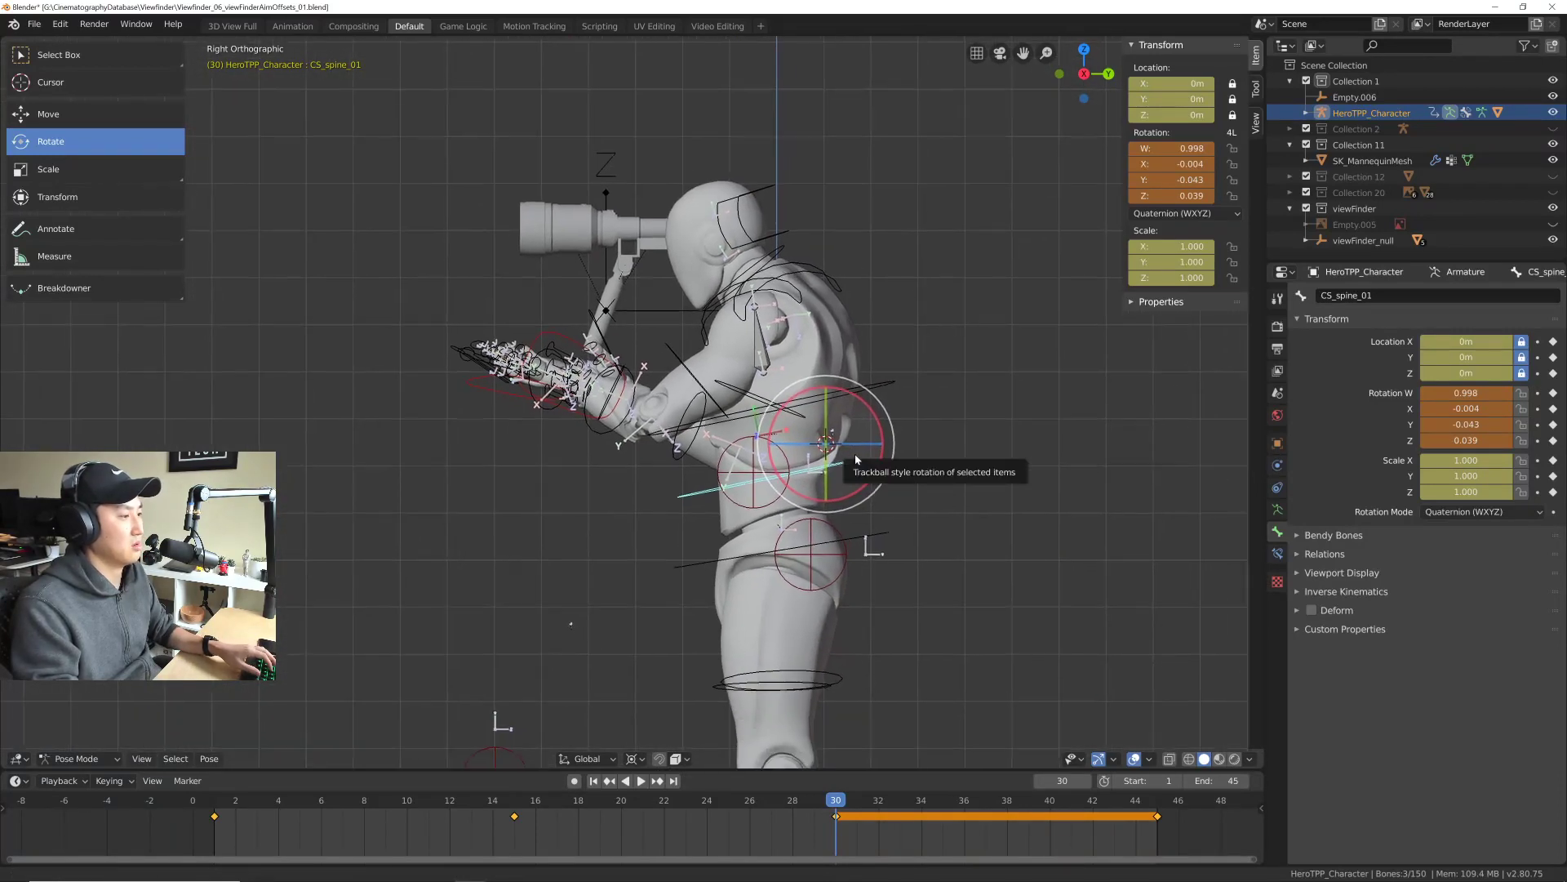
middle_click_drag(855, 460, 852, 457, "shift")
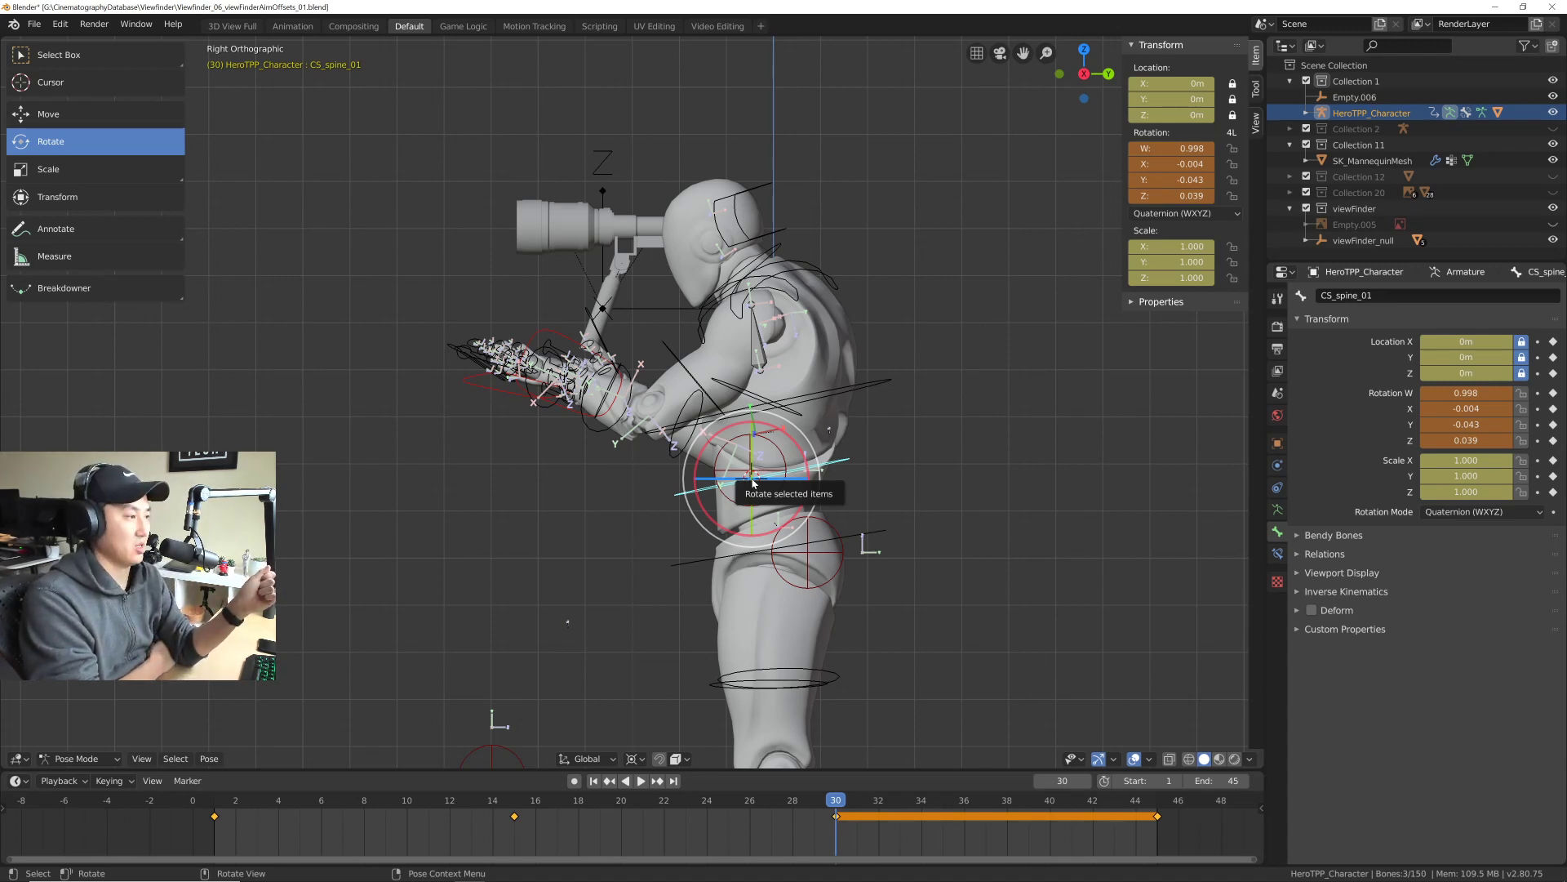
key("ctrl+s")
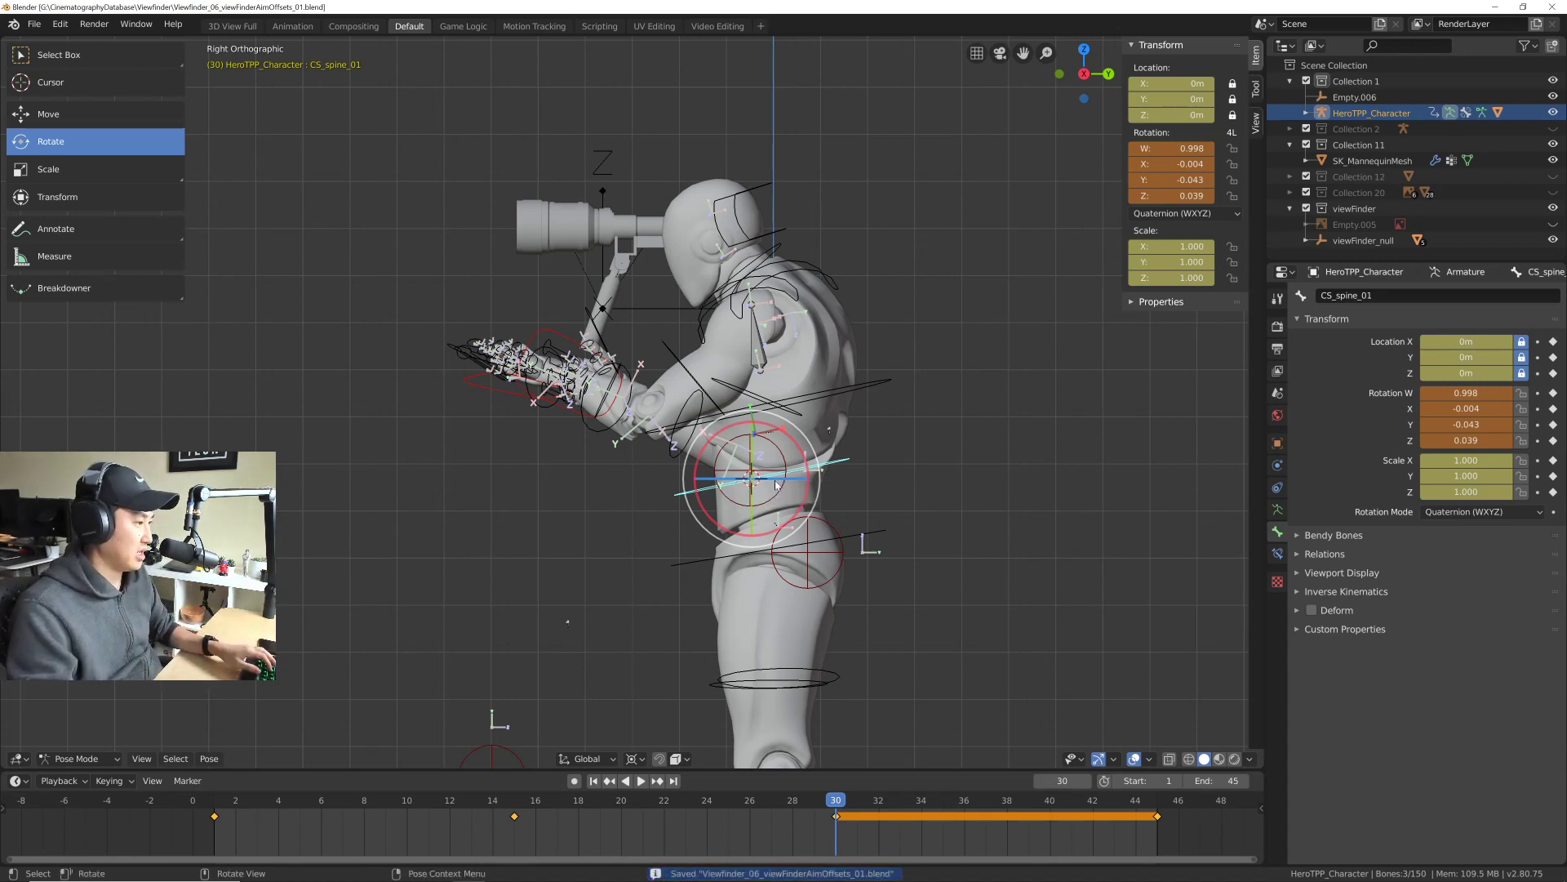
Step: Try a slight move of both hand IK controls and CS_spine_01, and a rotation of about -13.2° on the global X axis
scroll(755, 482, "up", 2)
scroll(770, 476, "up", 4)
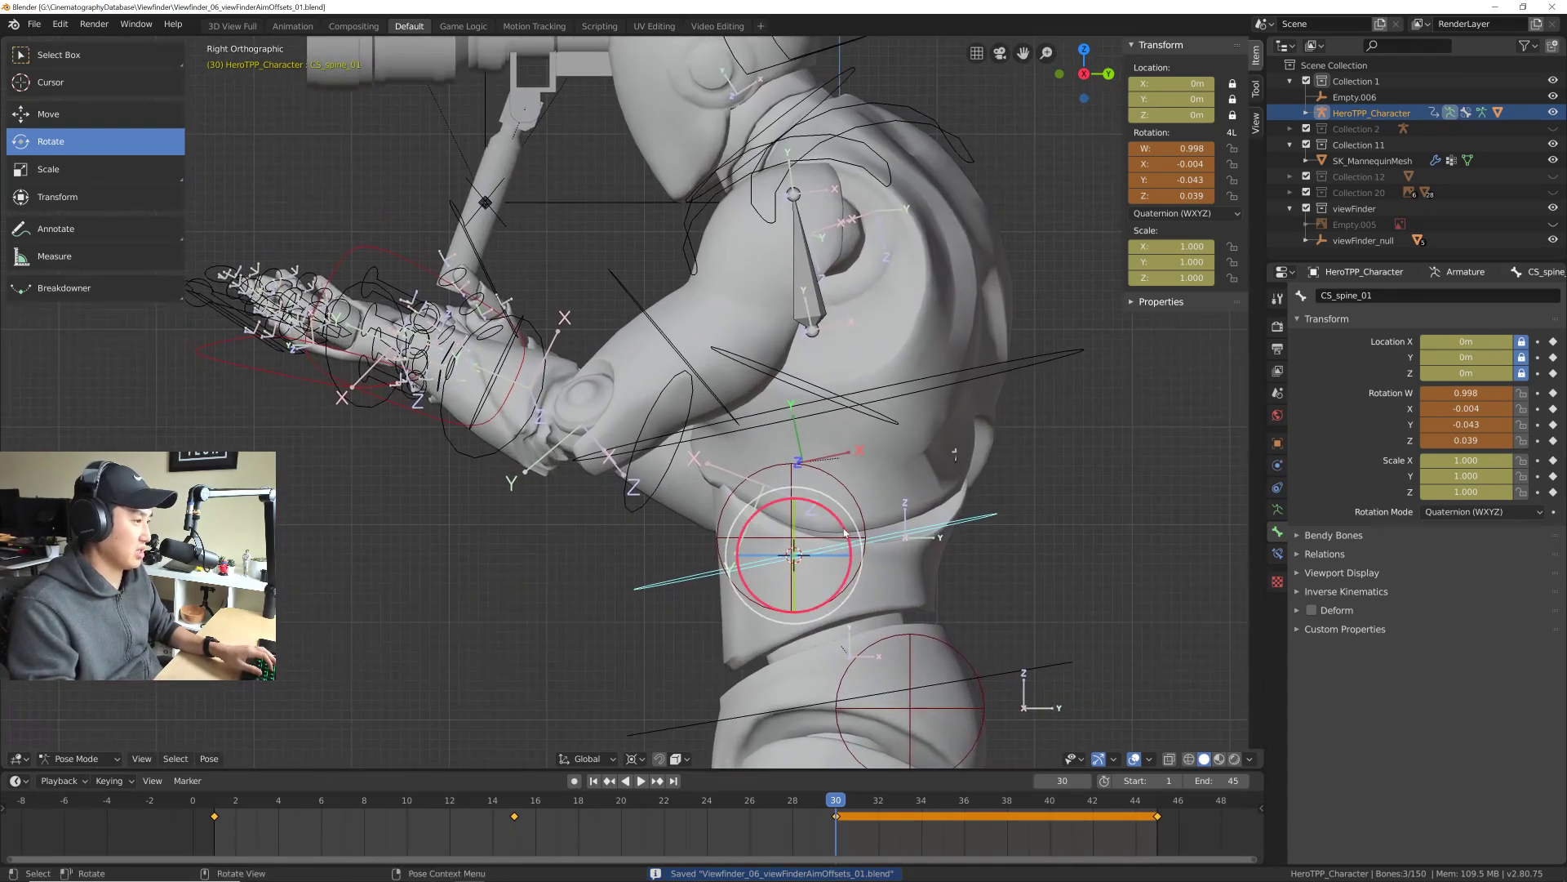
key("g")
left_click(849, 574)
scroll(849, 555, "down", 2)
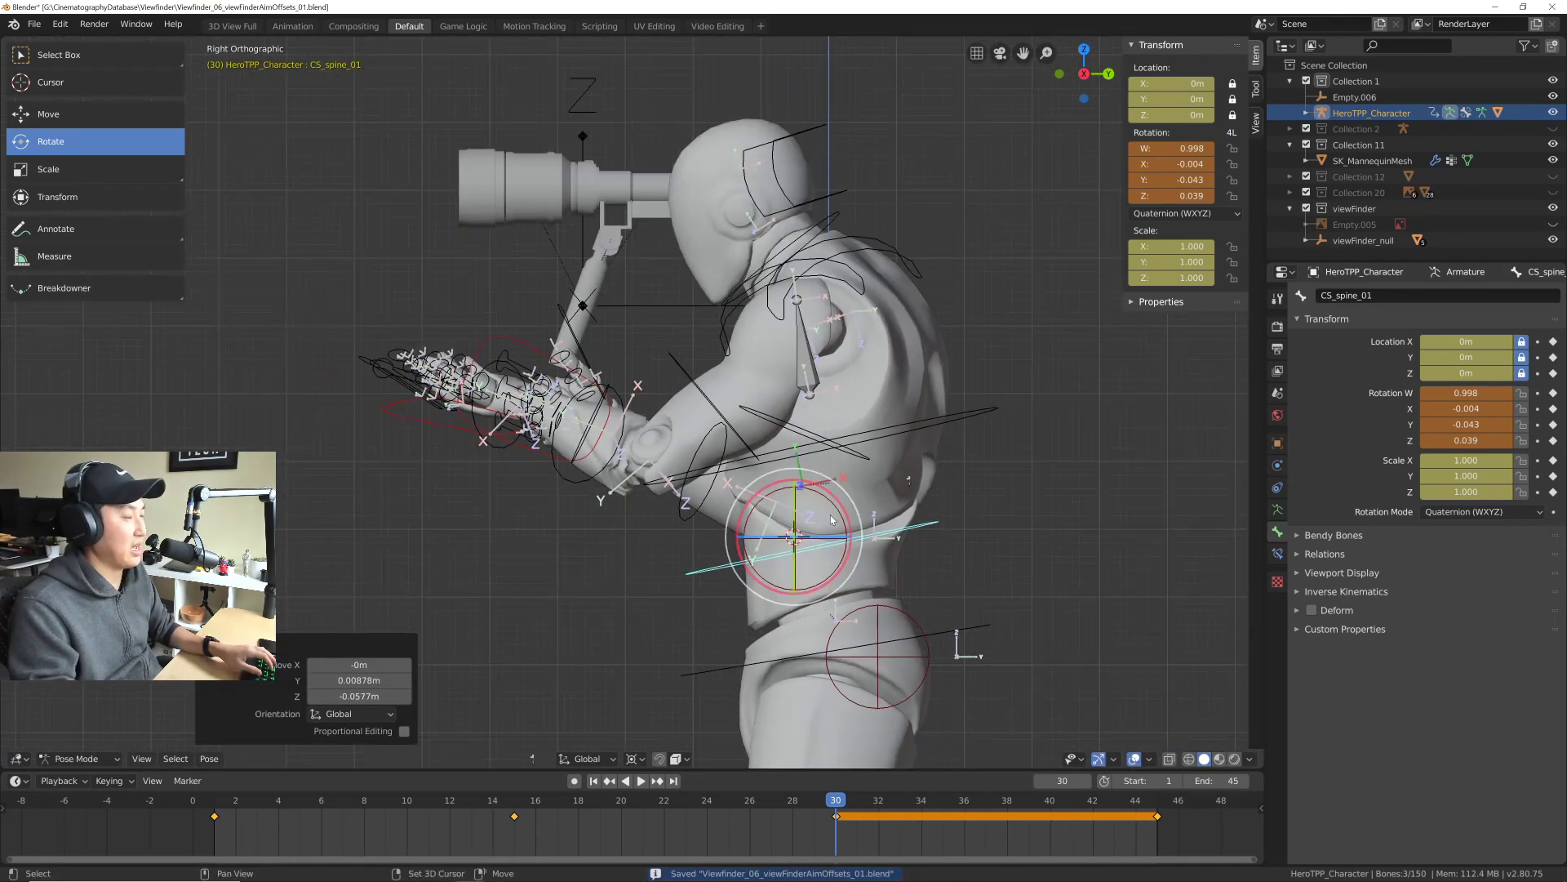
mouse_move(859, 552)
left_mouse_down()
mouse_move(836, 479)
mouse_move(872, 558)
left_mouse_up()
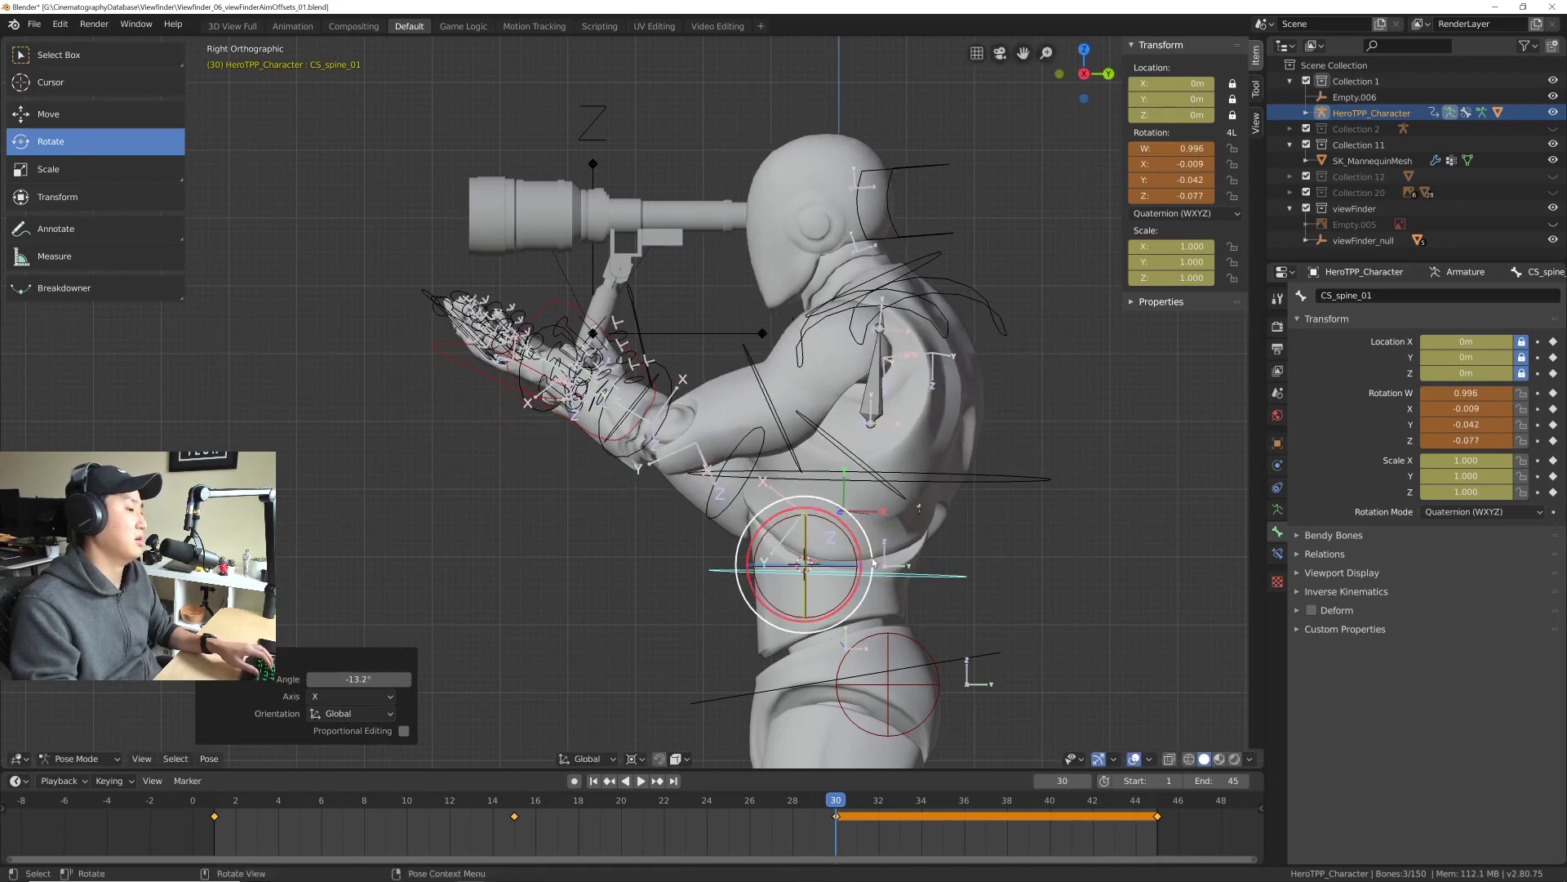
Step: Undo the trial rotations and the selection of CS_spine_01, going back to only the hand IK controls selected
key("ctrl+z")
scroll(869, 564, "down", 2, "ctrl")
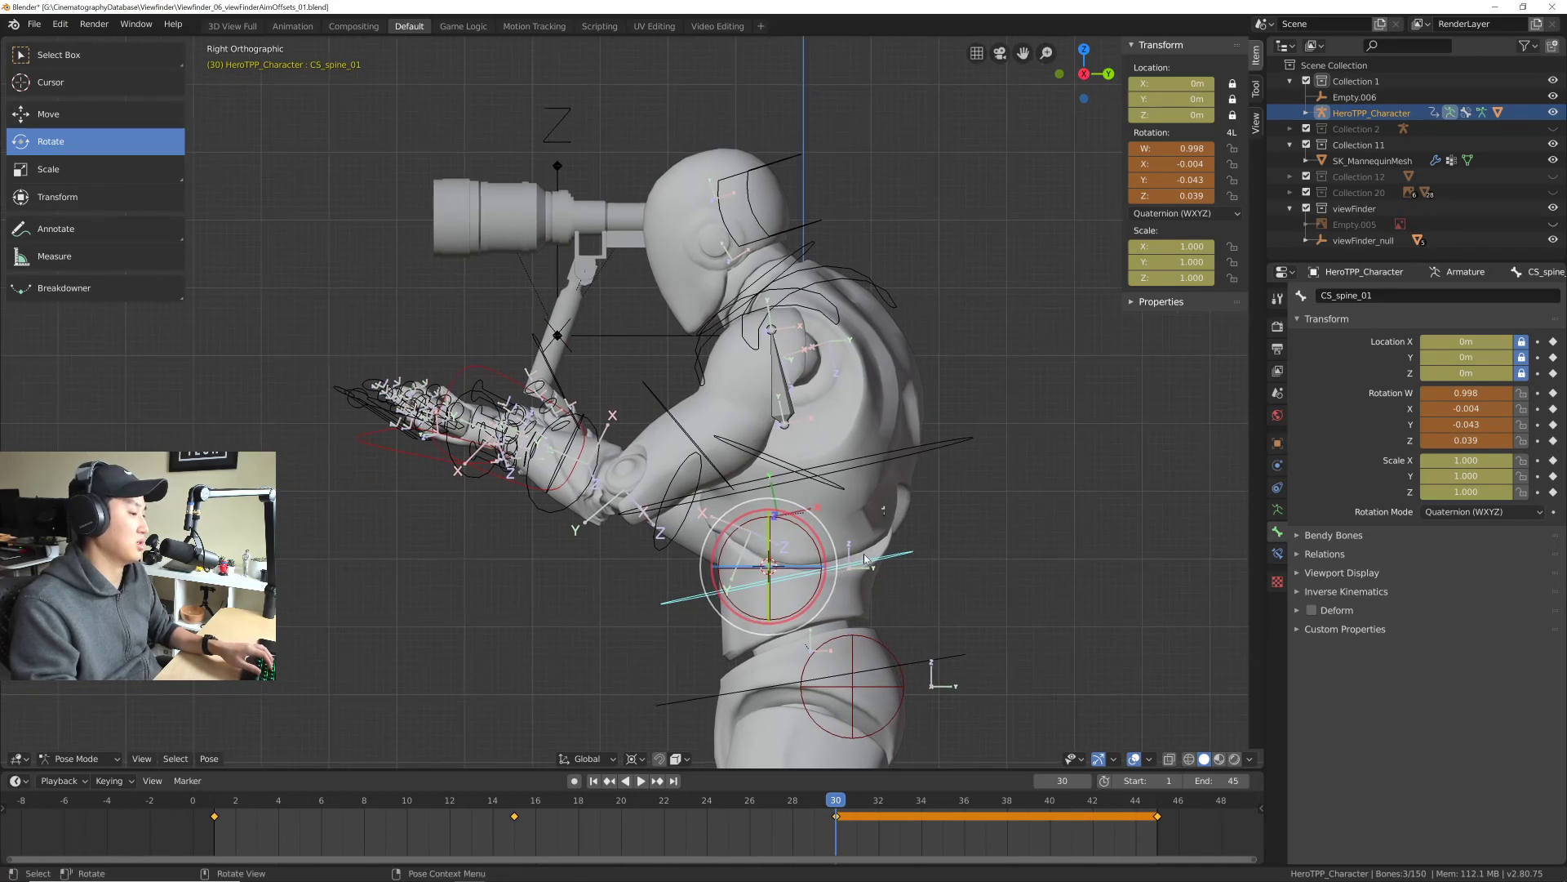
key("ctrl+z")
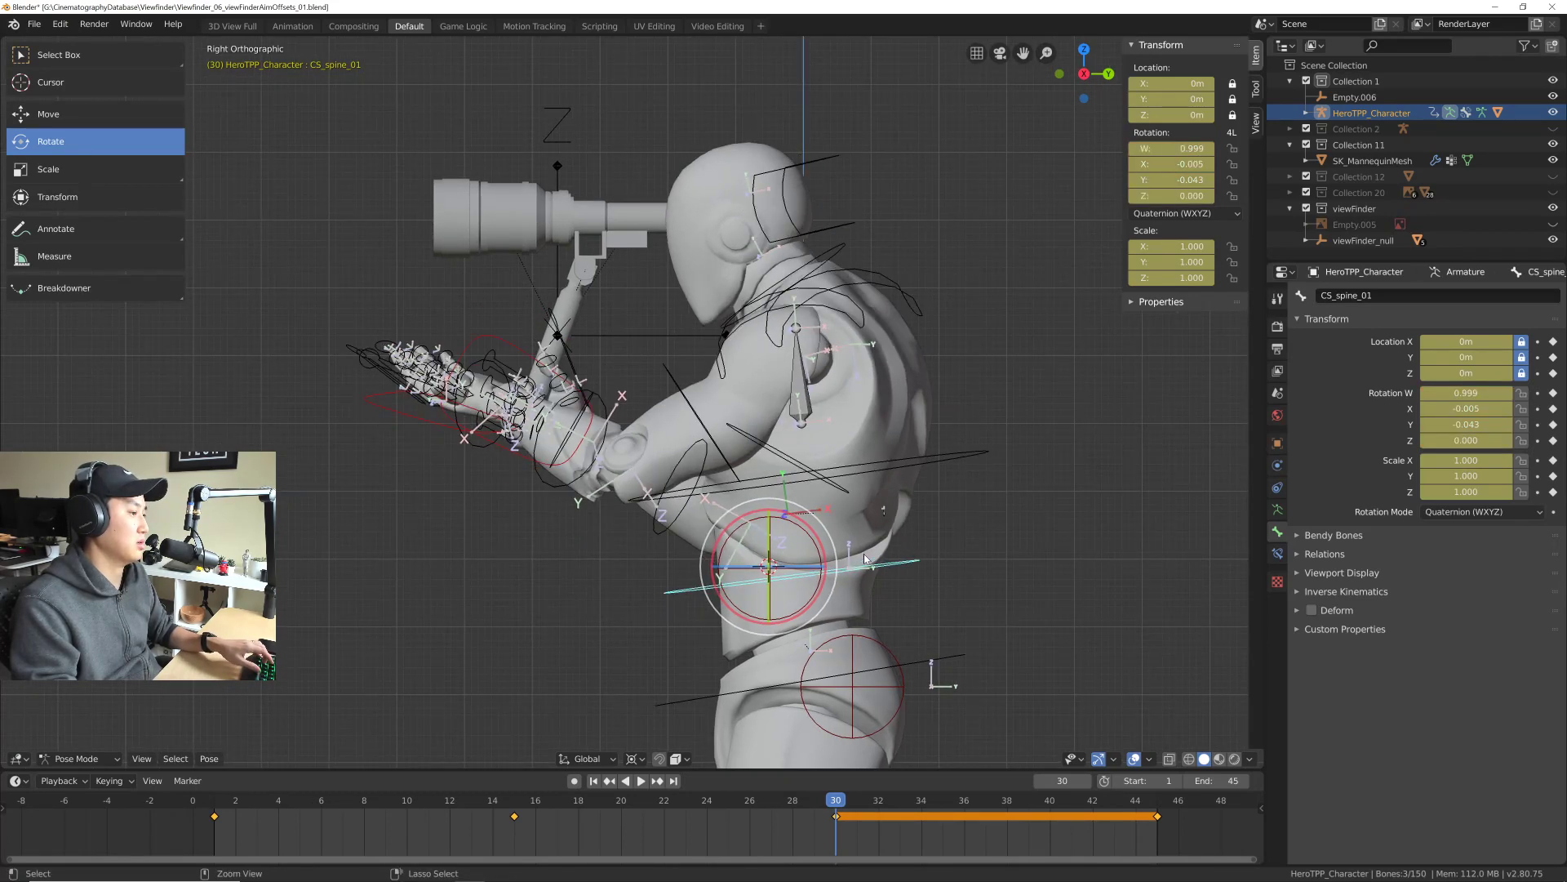
key("ctrl+z")
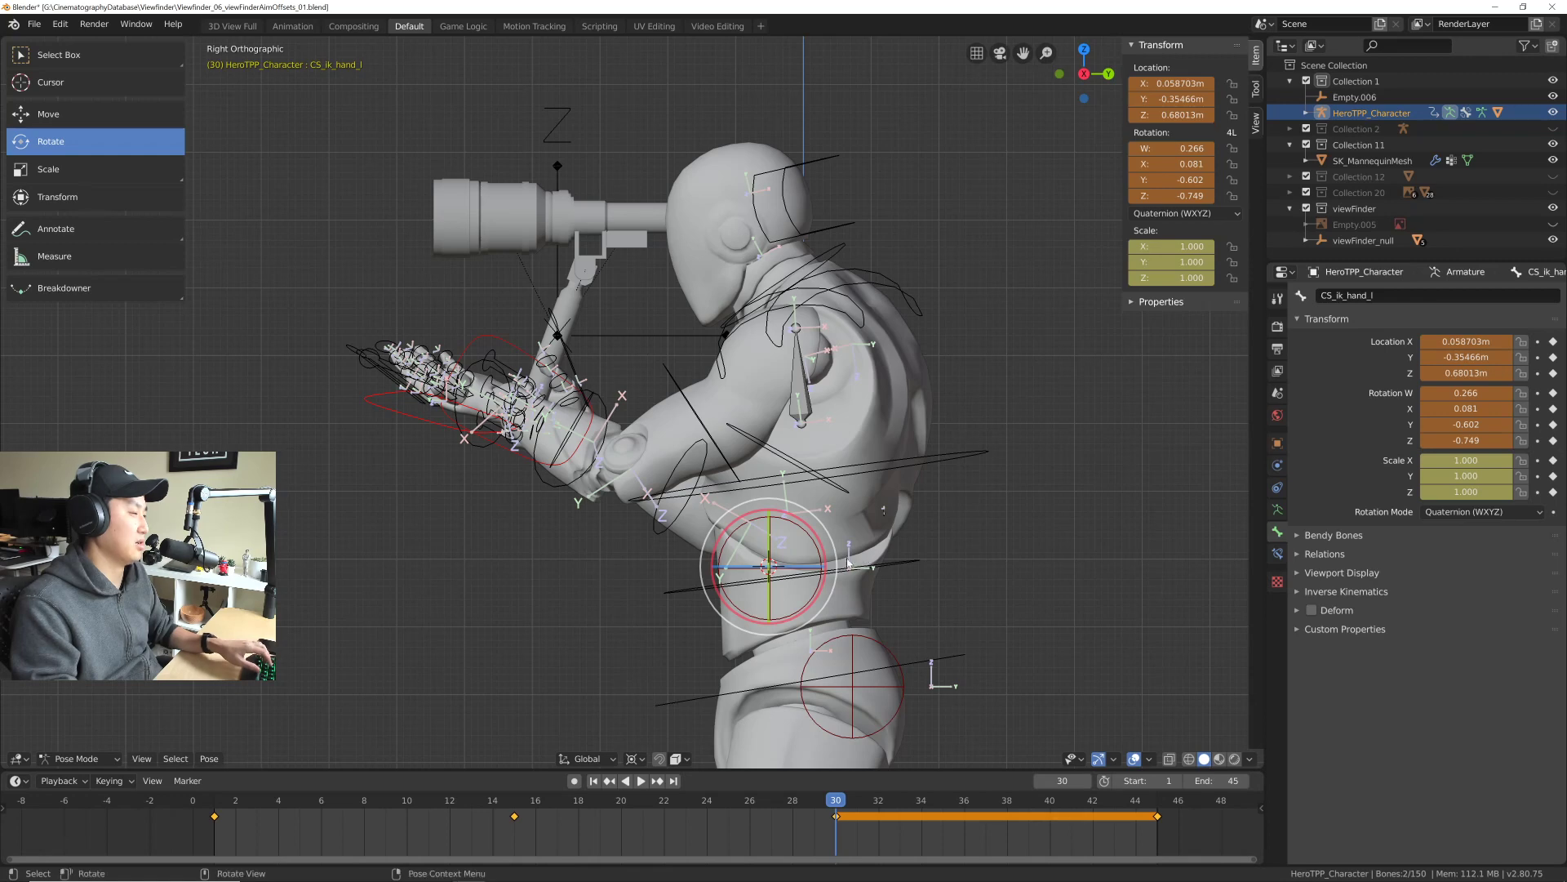
Step: Play and scrub through the animation to review the keyed aim poses, and return to frame 30
key("space")
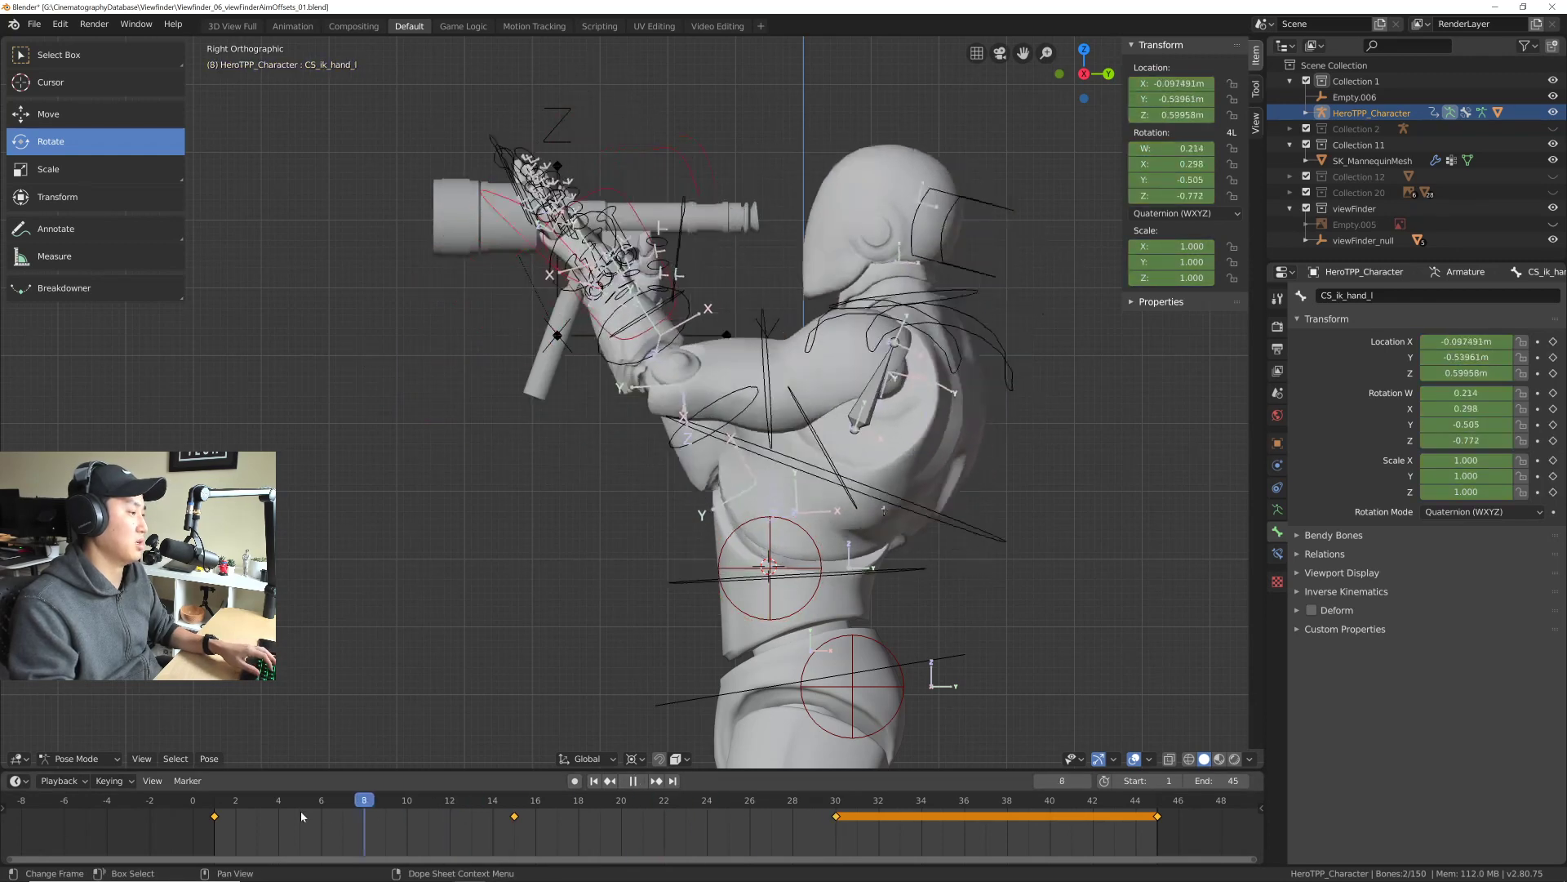
left_click(214, 818)
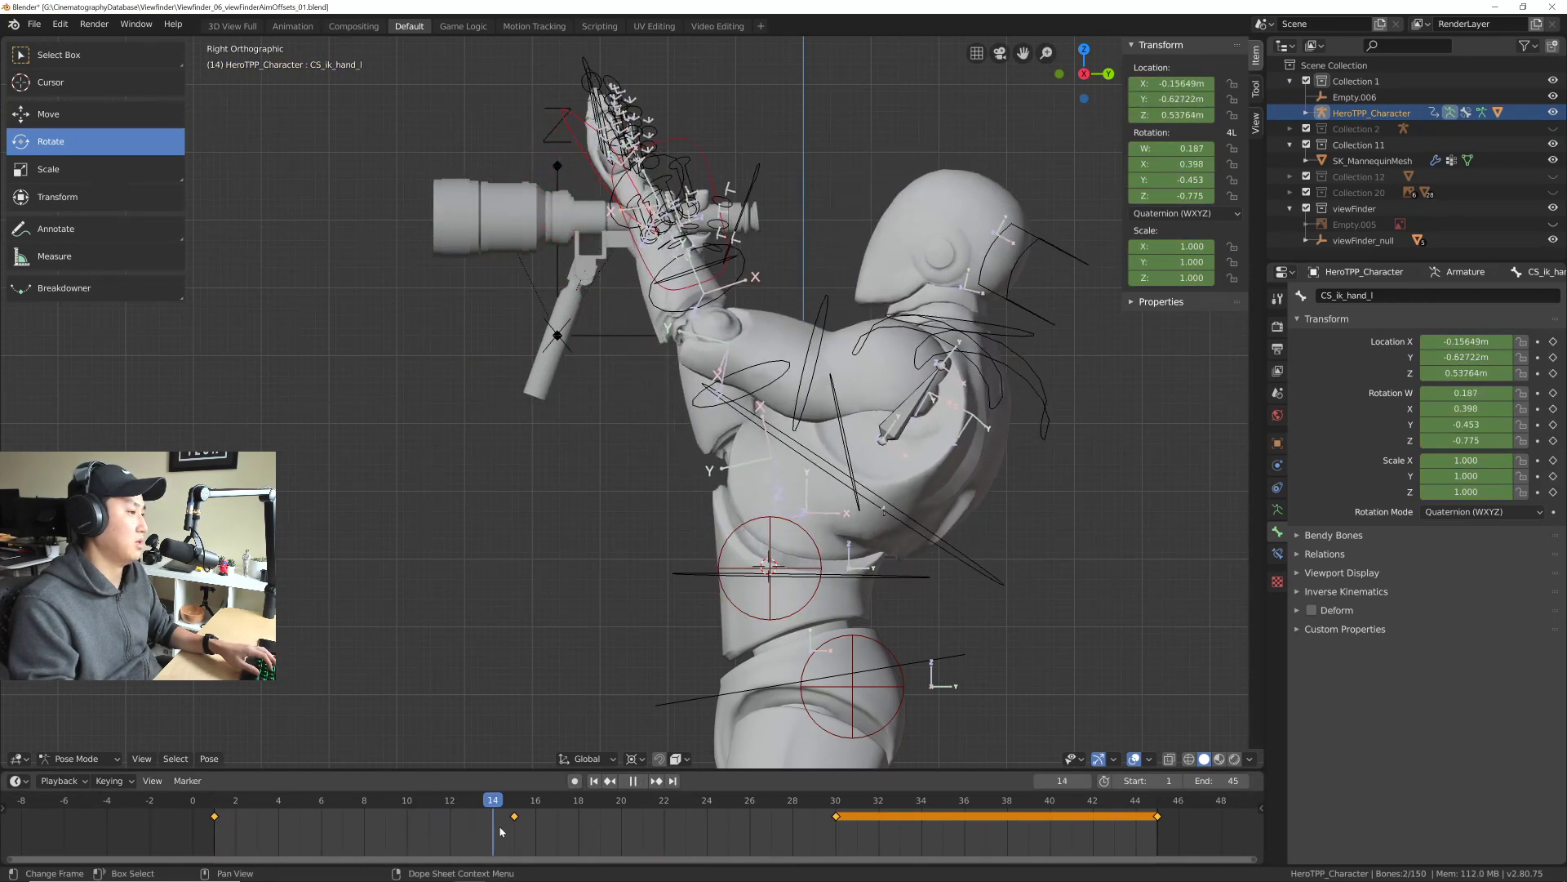
left_click_drag(472, 832, 322, 820)
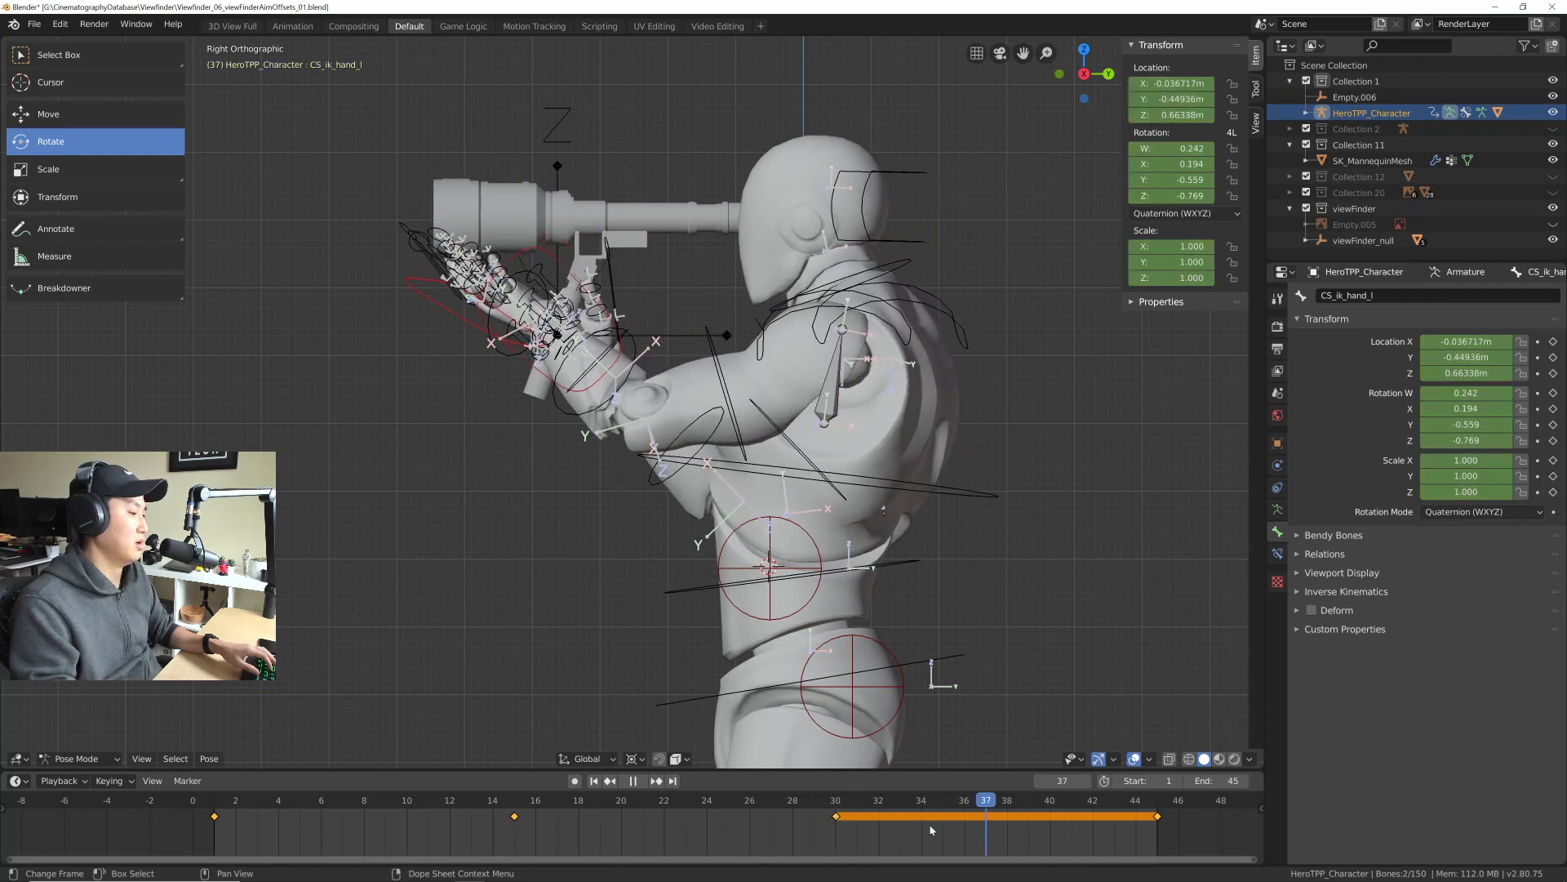
left_click_drag(929, 827, 841, 833)
Step: Select both hand IK controls and CS_spine_01 and rotate them forward about 3.17° on the global X axis
middle_click_drag(670, 402, 601, 423, "shift")
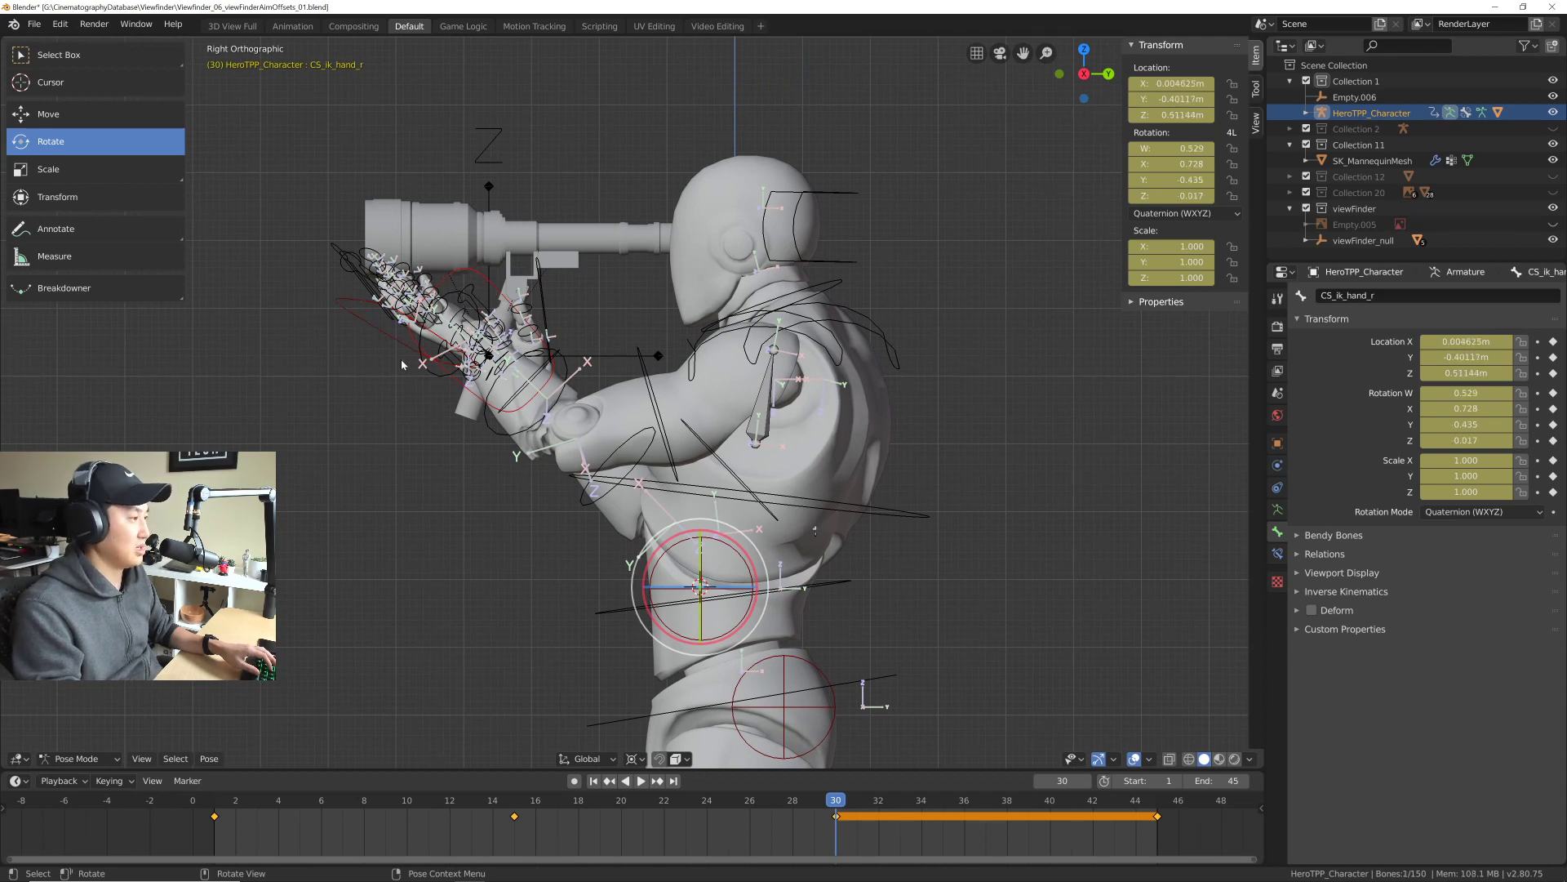
left_click(845, 586)
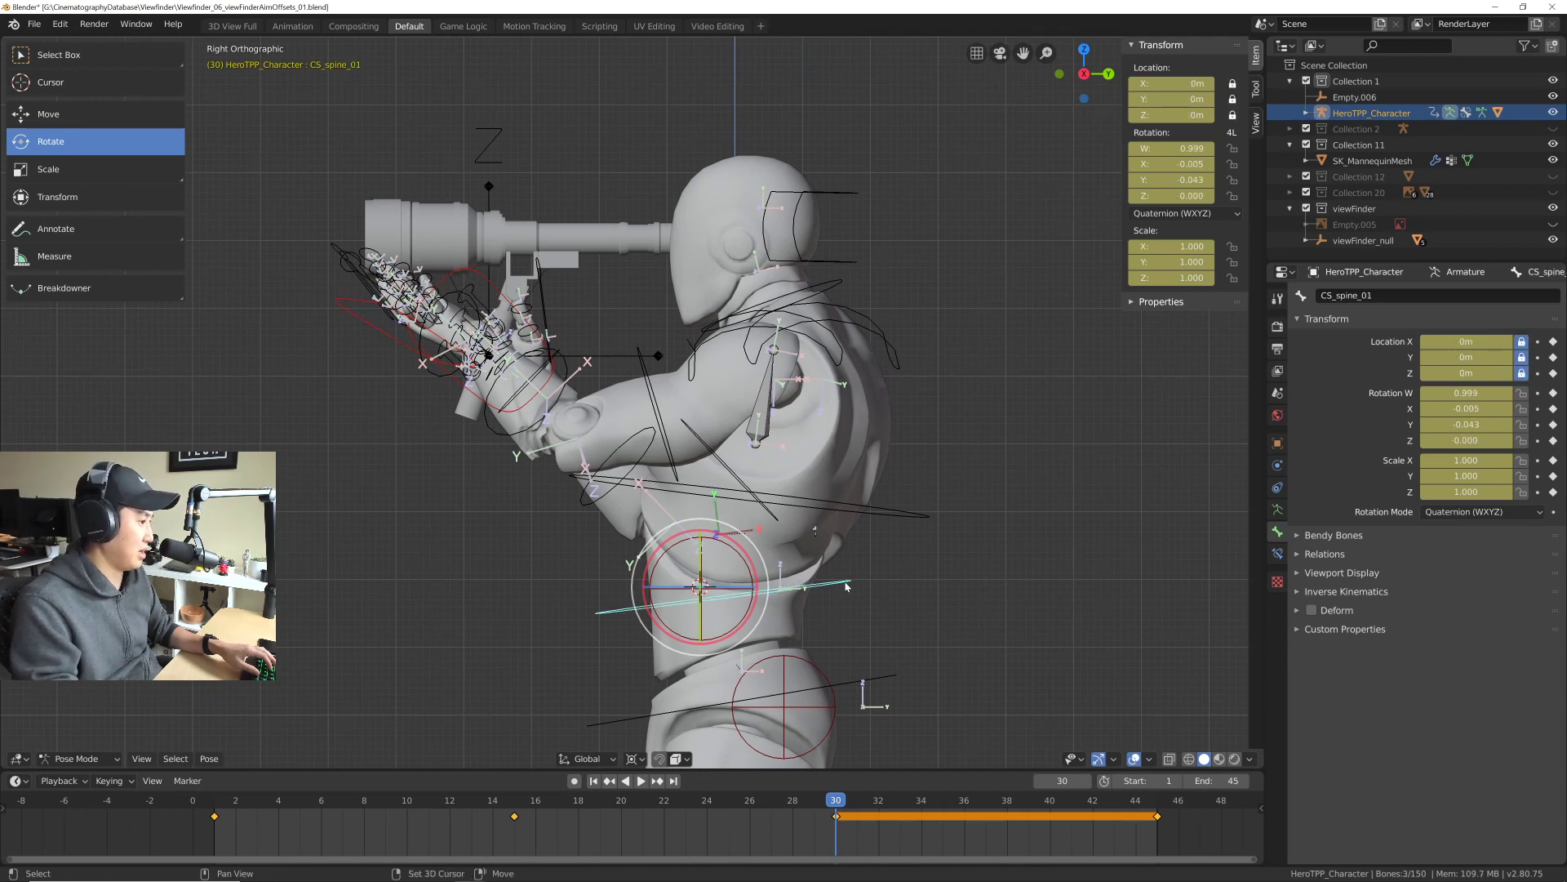
left_click_drag(756, 578, 756, 574)
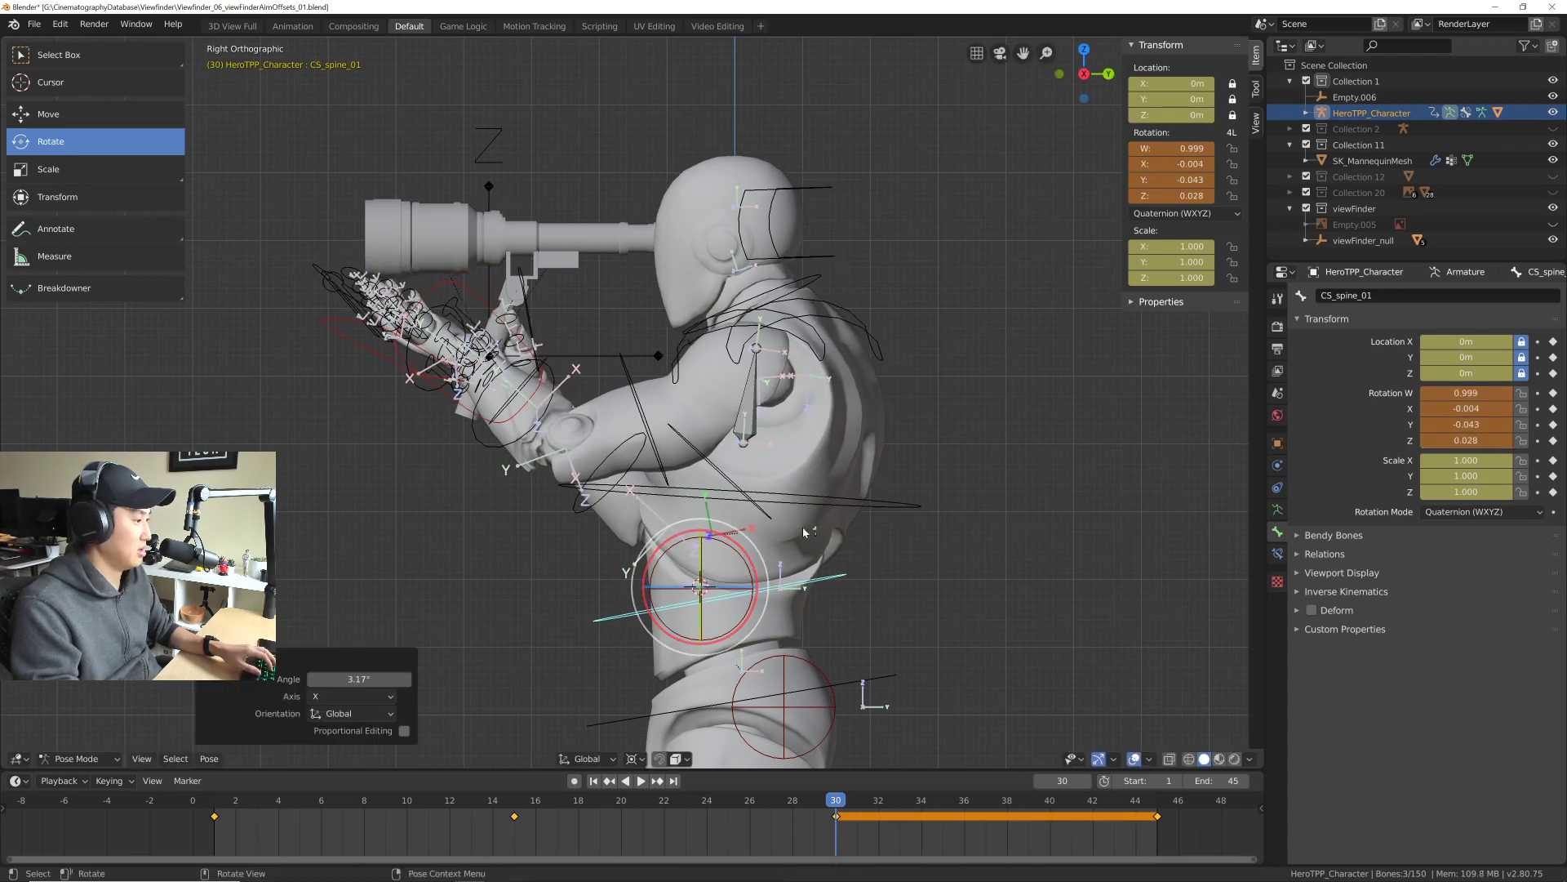
Step: Rotate both hand IK controls and CS_spine_02 about 13° plus 1.28° on global X, with the 3D cursor at mid-torso as pivot
left_click(445, 311)
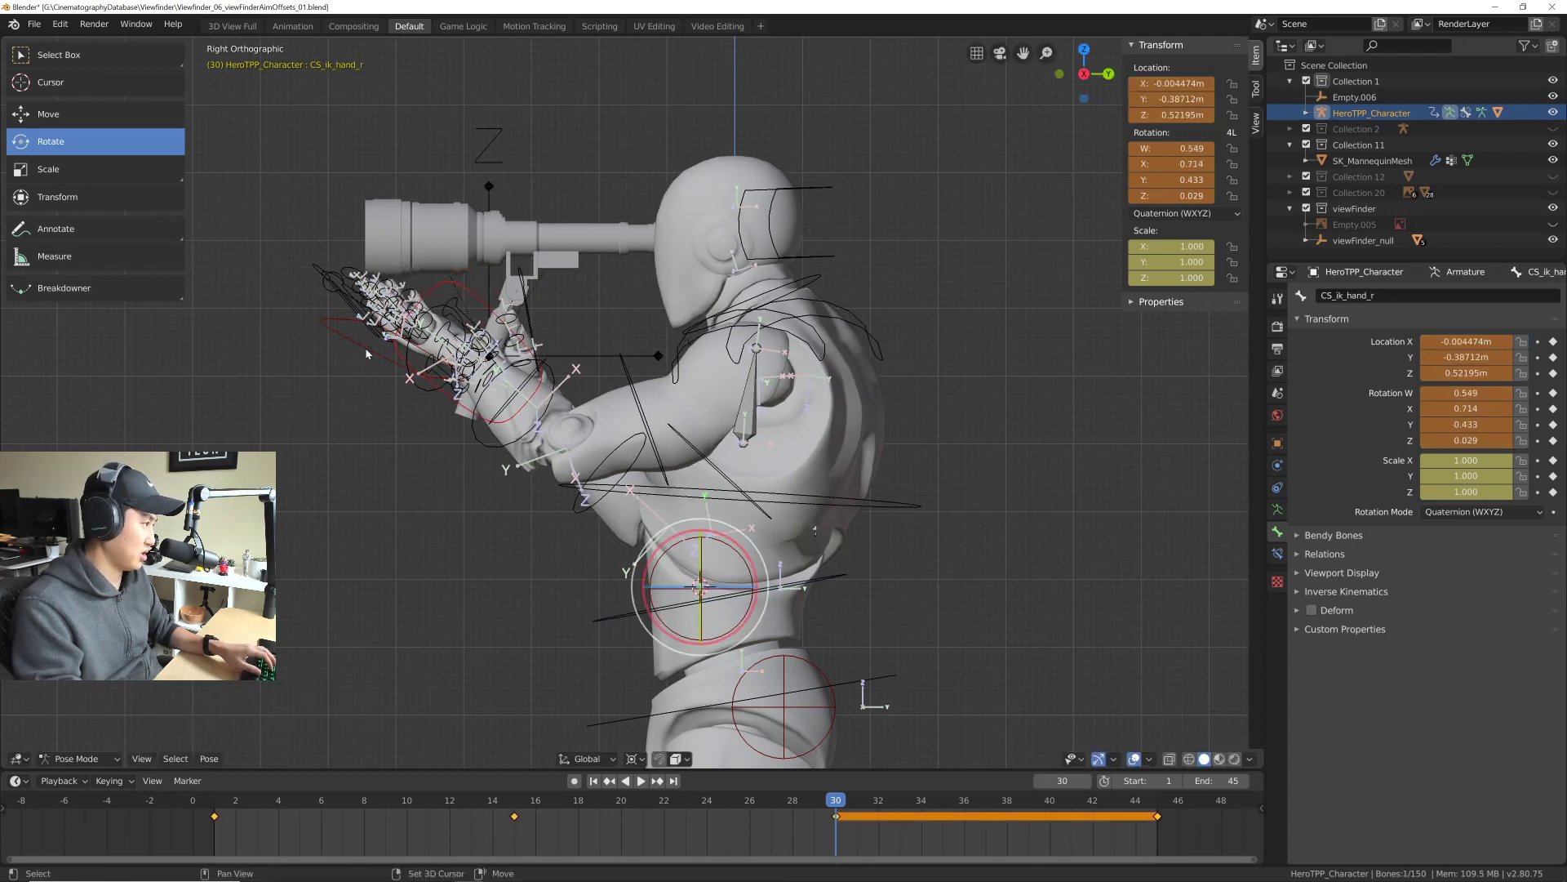
left_click(912, 507)
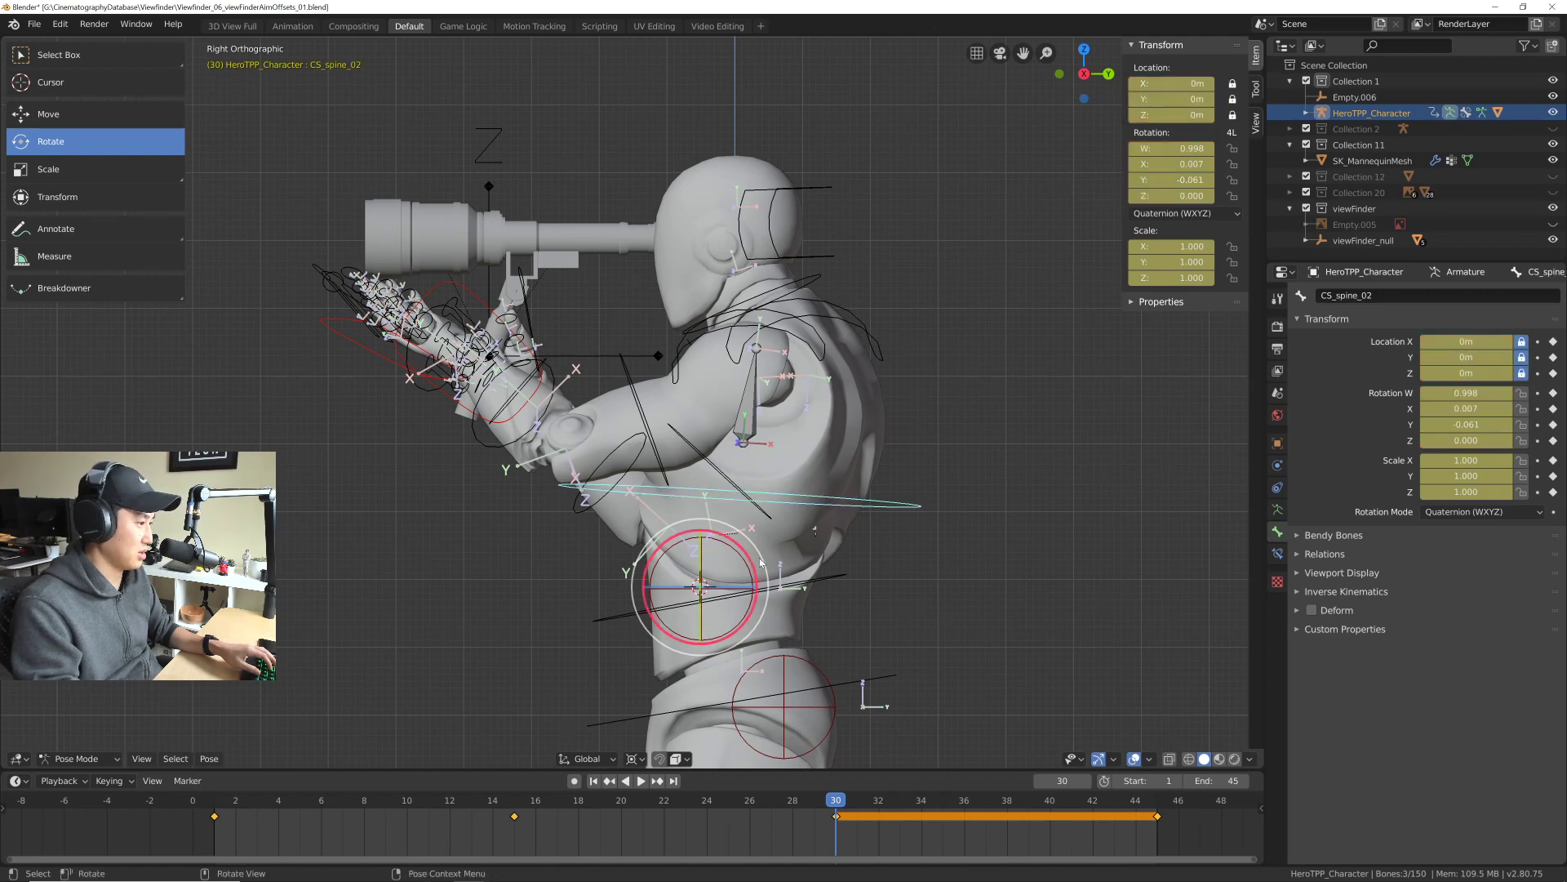
right_click_drag(774, 514, 750, 515, "shift")
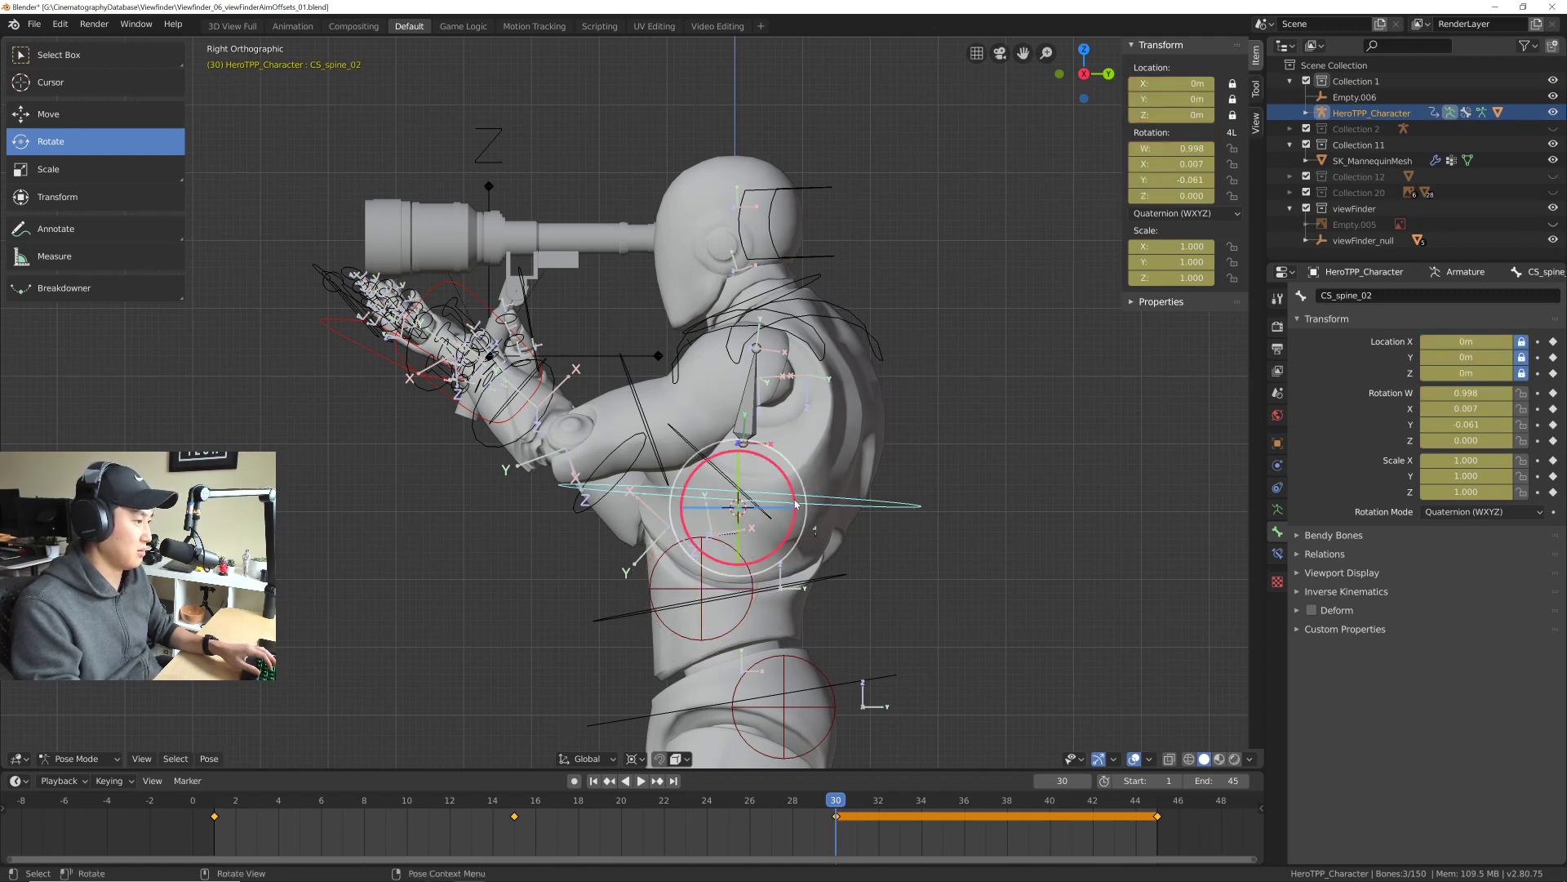
left_click_drag(796, 504, 795, 491)
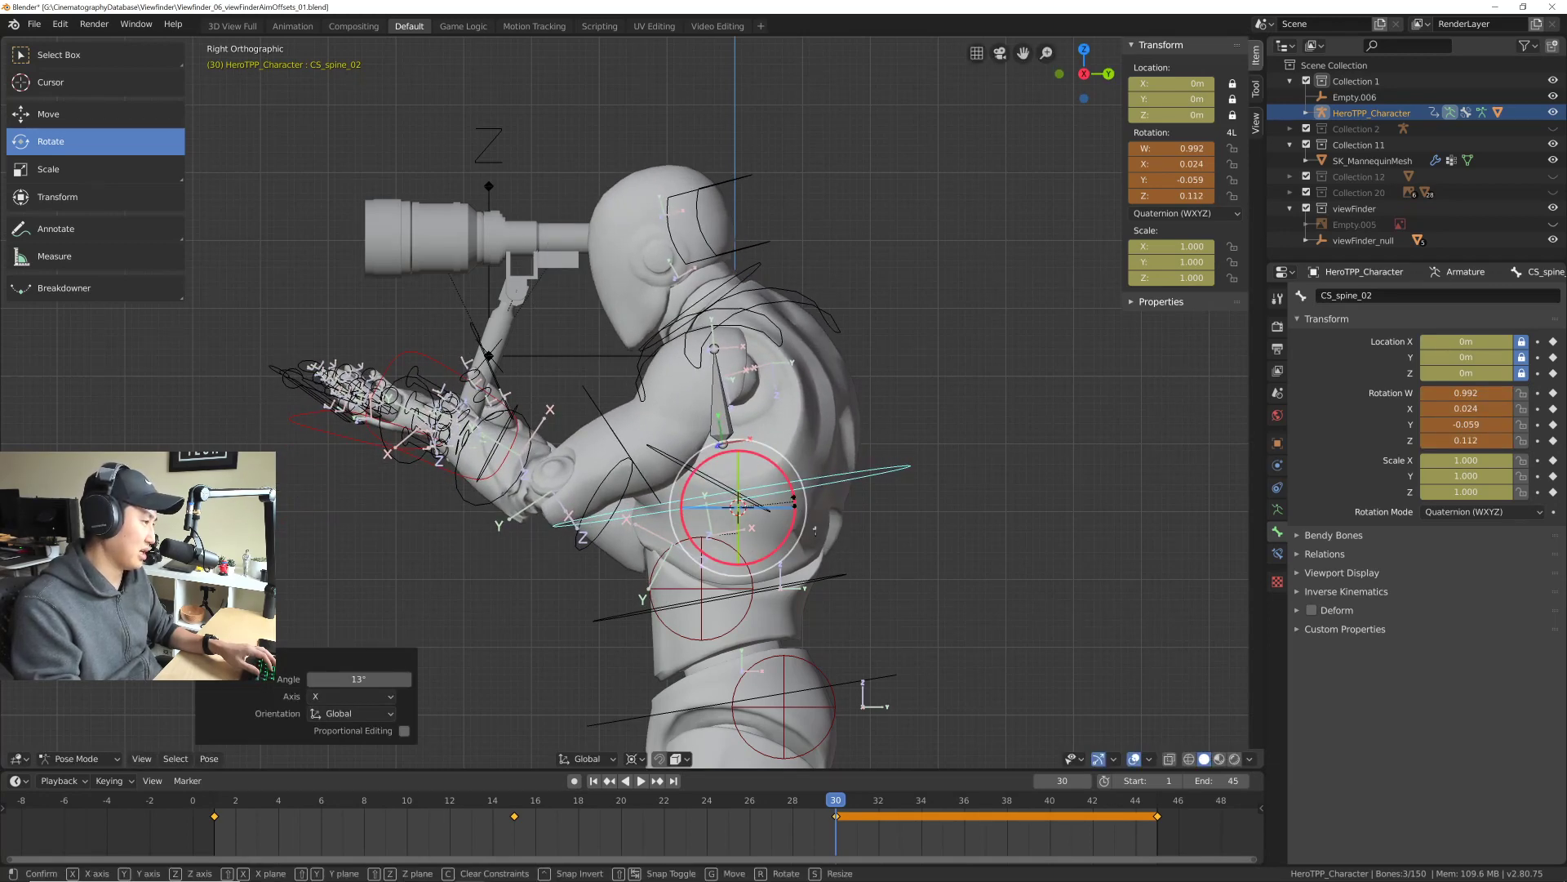
left_click_drag(800, 498, 807, 495)
Step: Select all bones and insert a keyframe for the downward aim pose at frame 30
scroll(880, 654, "down", 6)
middle_click_drag(880, 654, 817, 472, "shift")
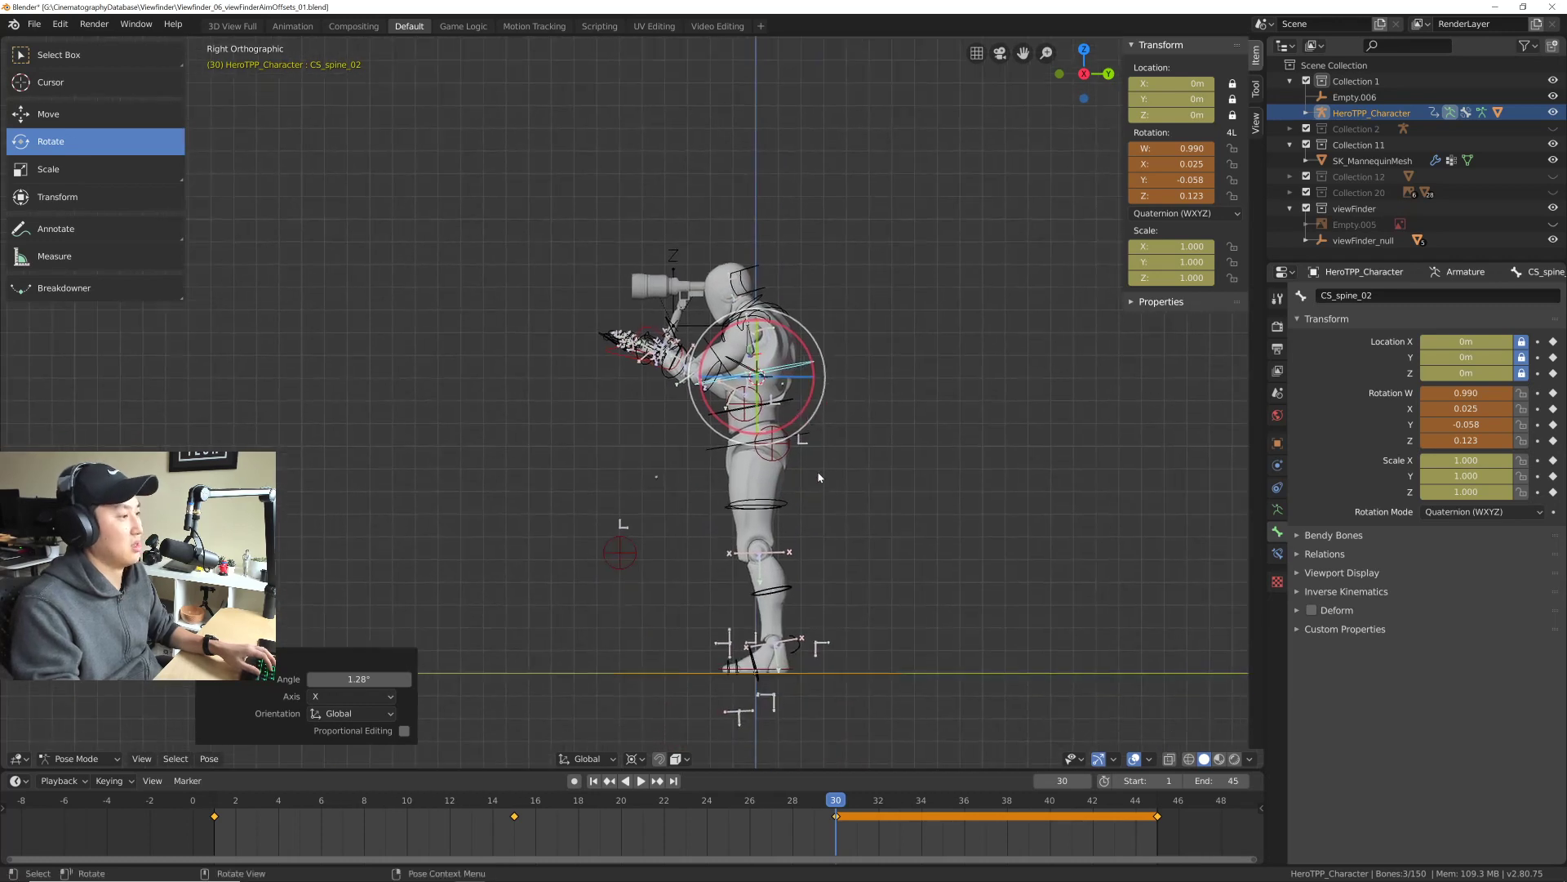
key("a")
right_click(894, 459)
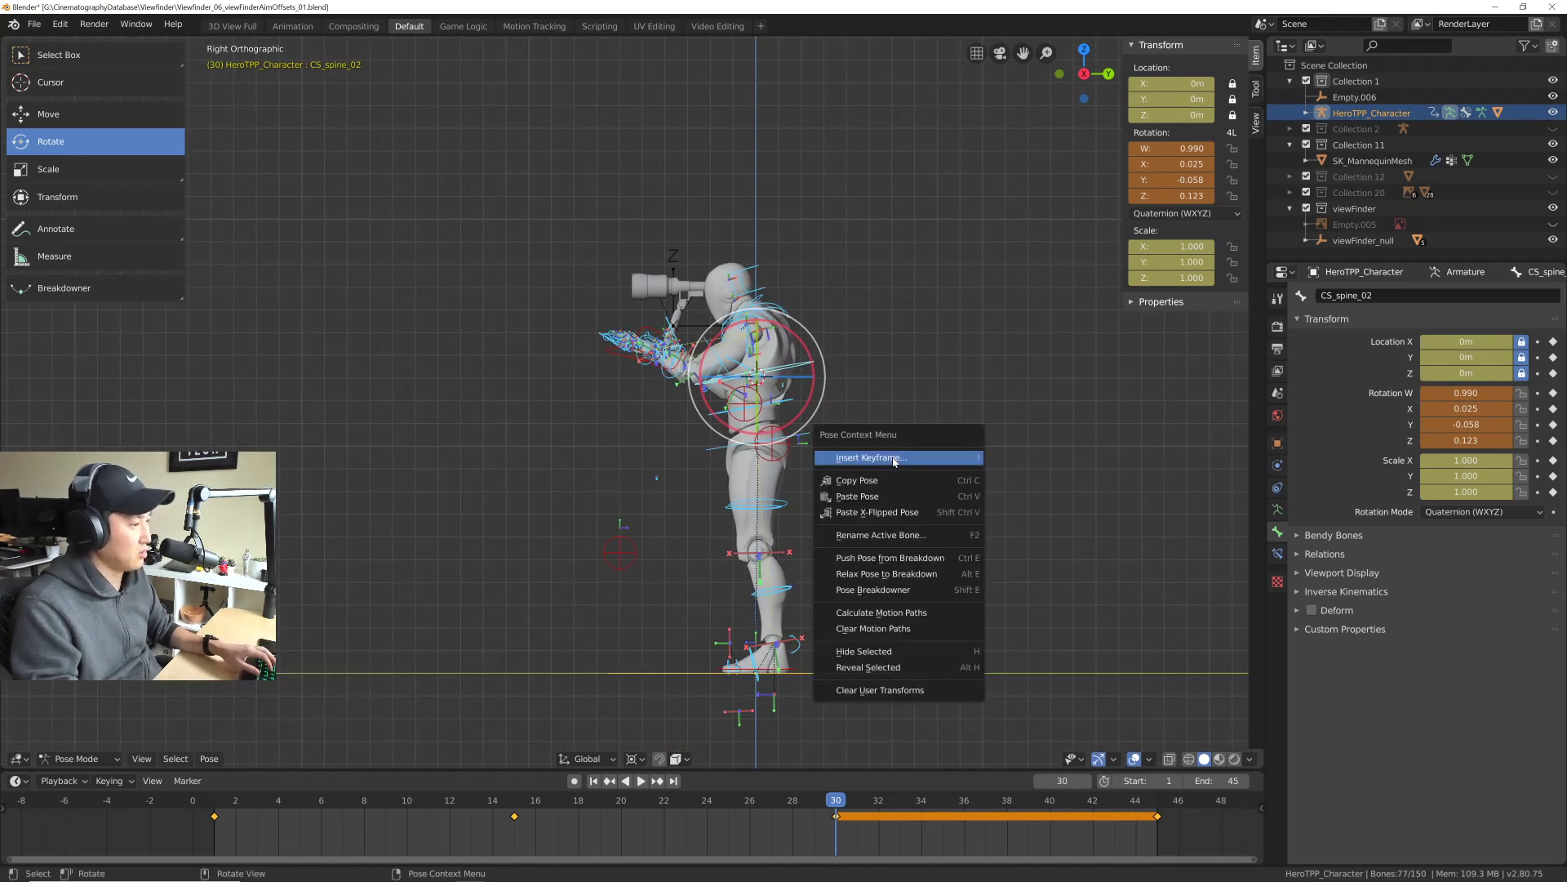
left_click(931, 458)
left_click(933, 455)
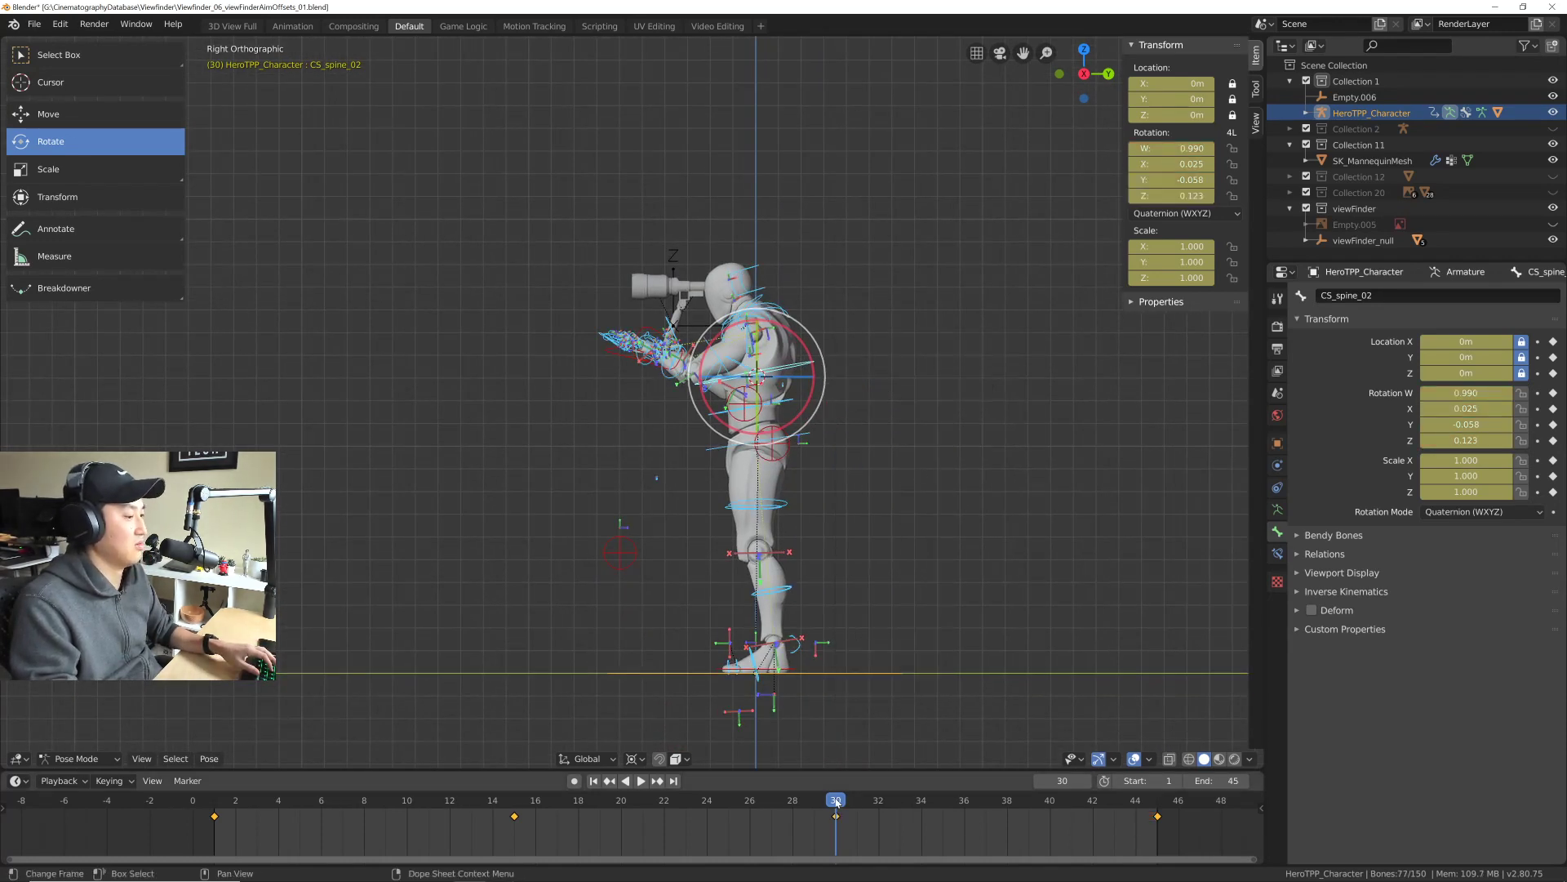
Step: Play and scrub through the timeline to check the upward and downward aim poses, ending at frame 1
key("shift+ctrl+space")
left_click_drag(495, 808, 193, 809)
left_click_drag(327, 832, 186, 833)
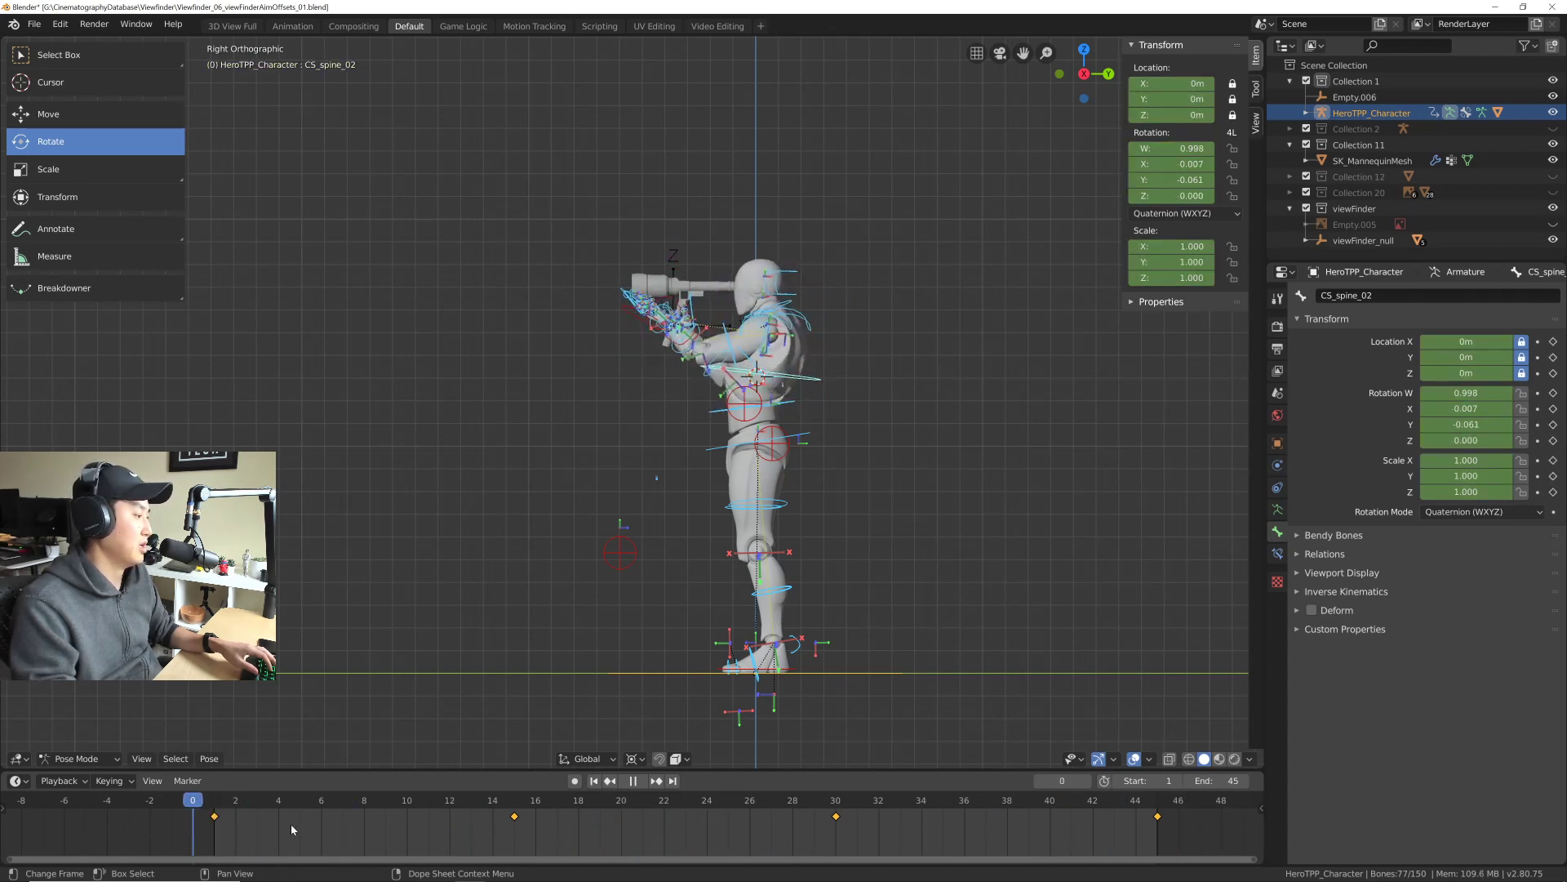
key("Escape")
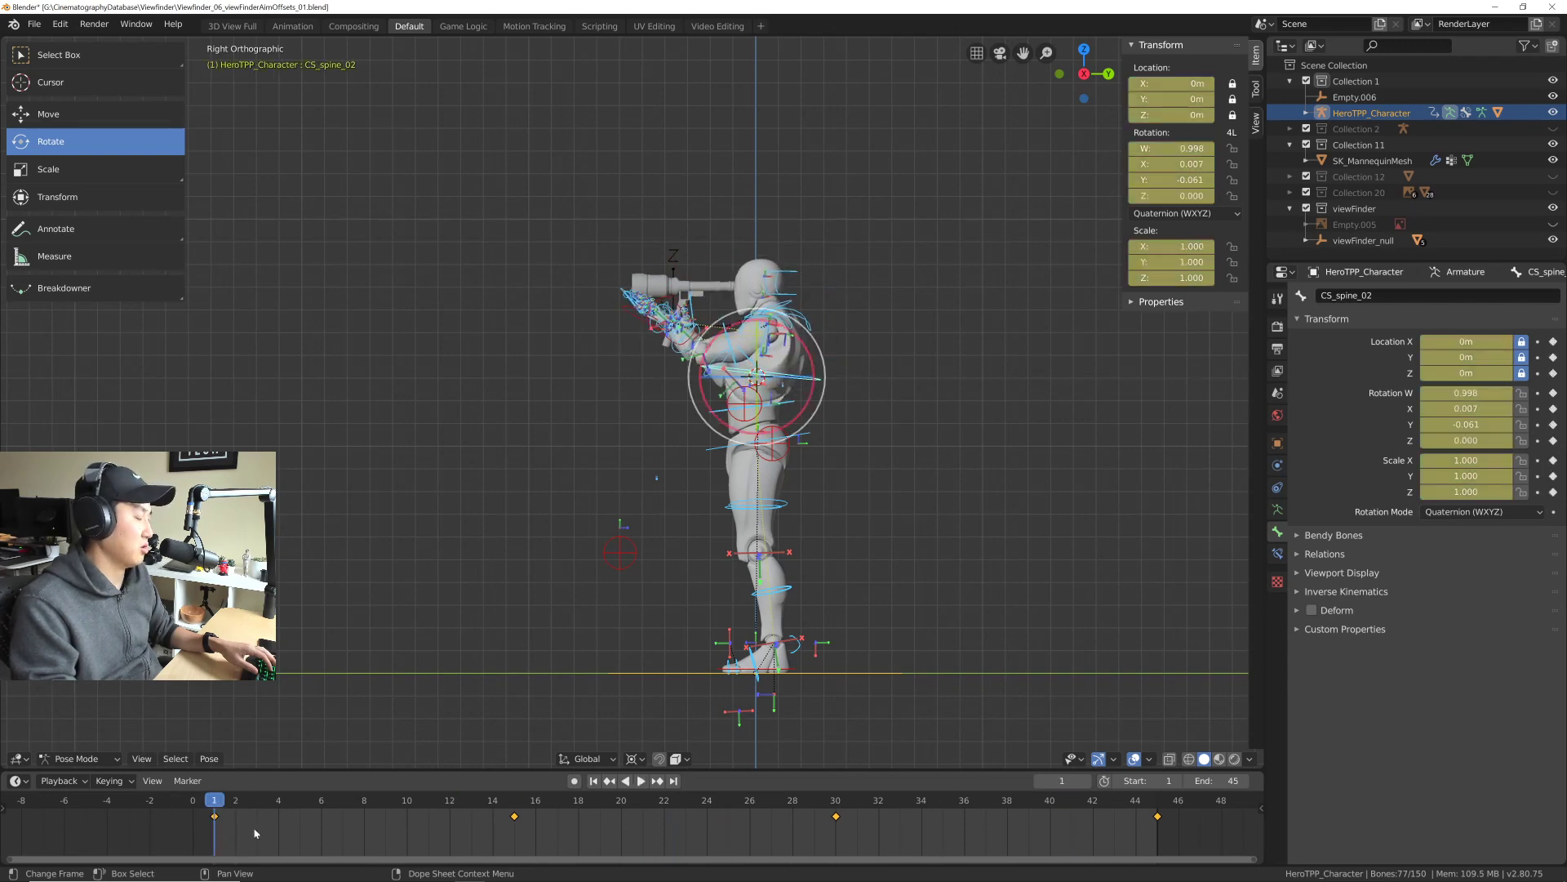
Step: Save the blend file and tidy the enlarged outliner by collapsing Collection 11, with HeroTPP_Character selected
middle_click_drag(534, 472, 769, 429)
key("ctrl+s")
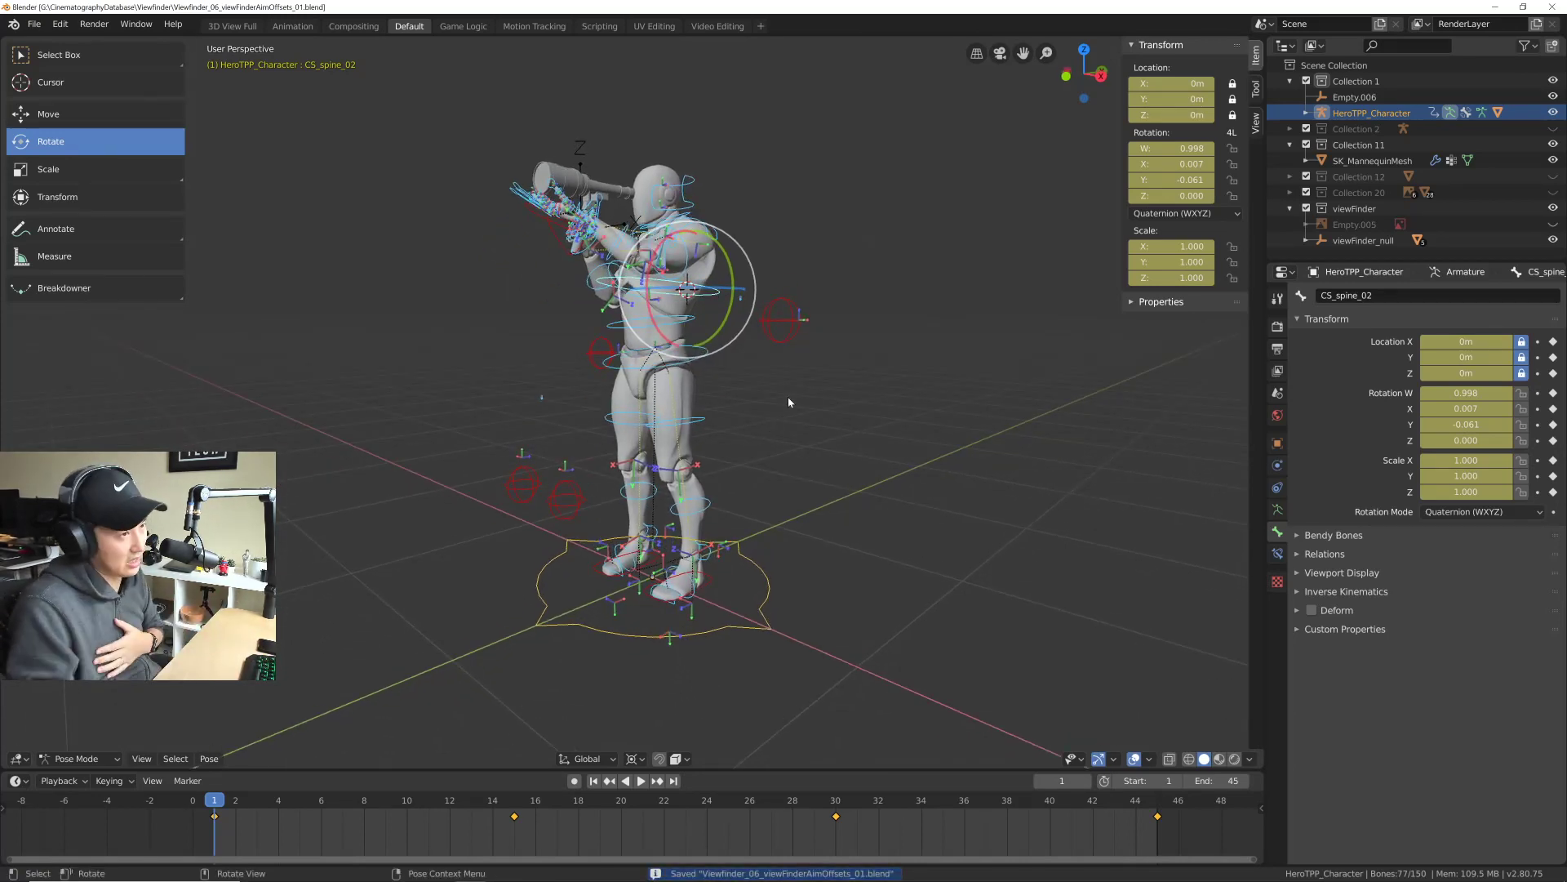
left_click_drag(1311, 261, 1311, 336)
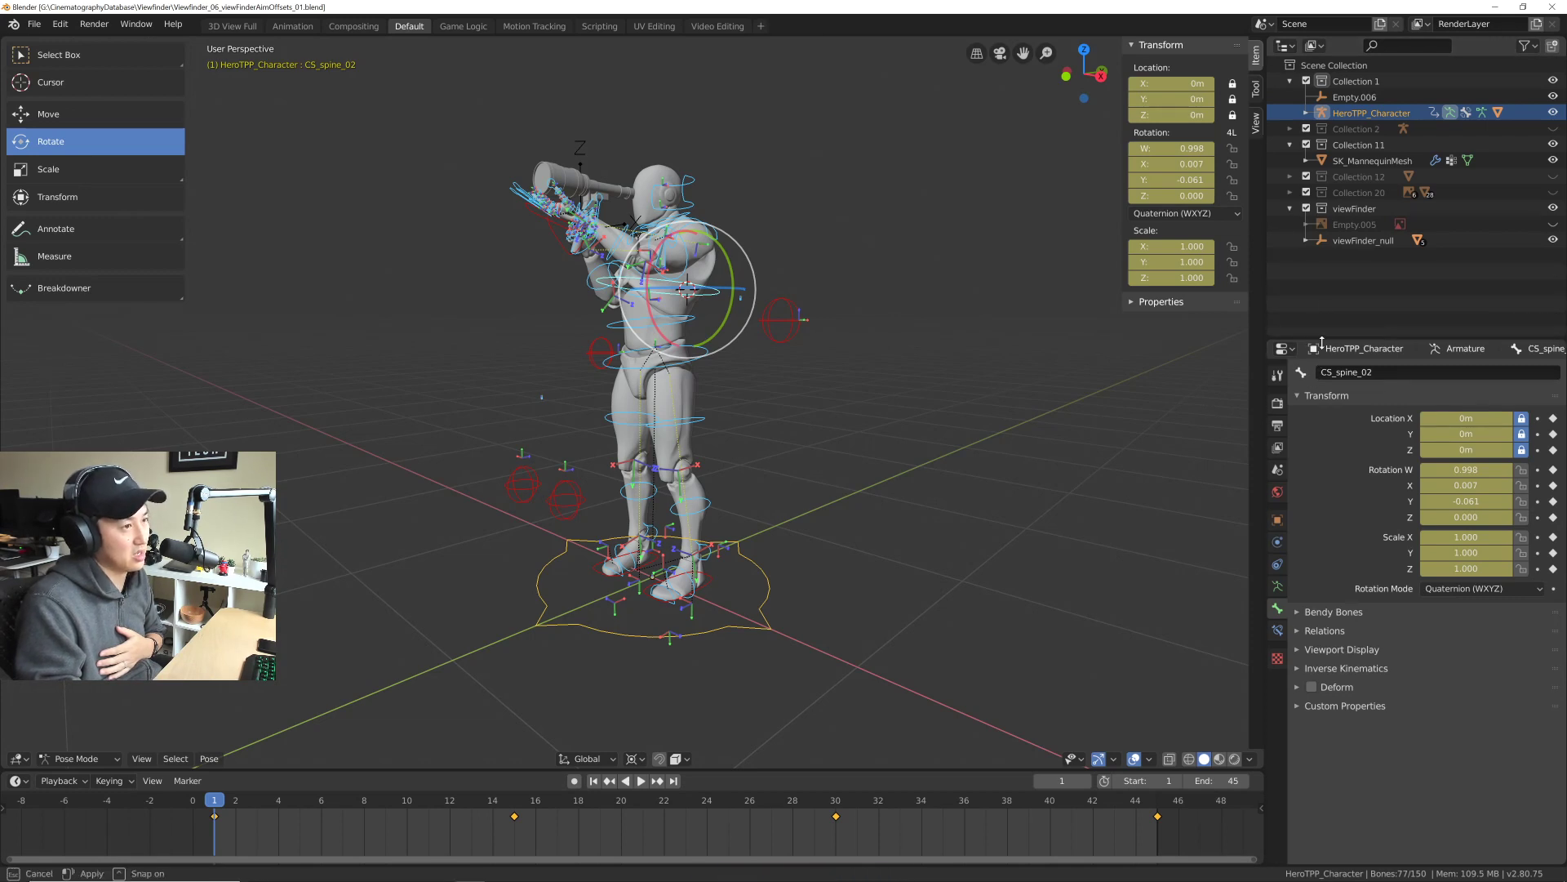
left_click(1289, 144)
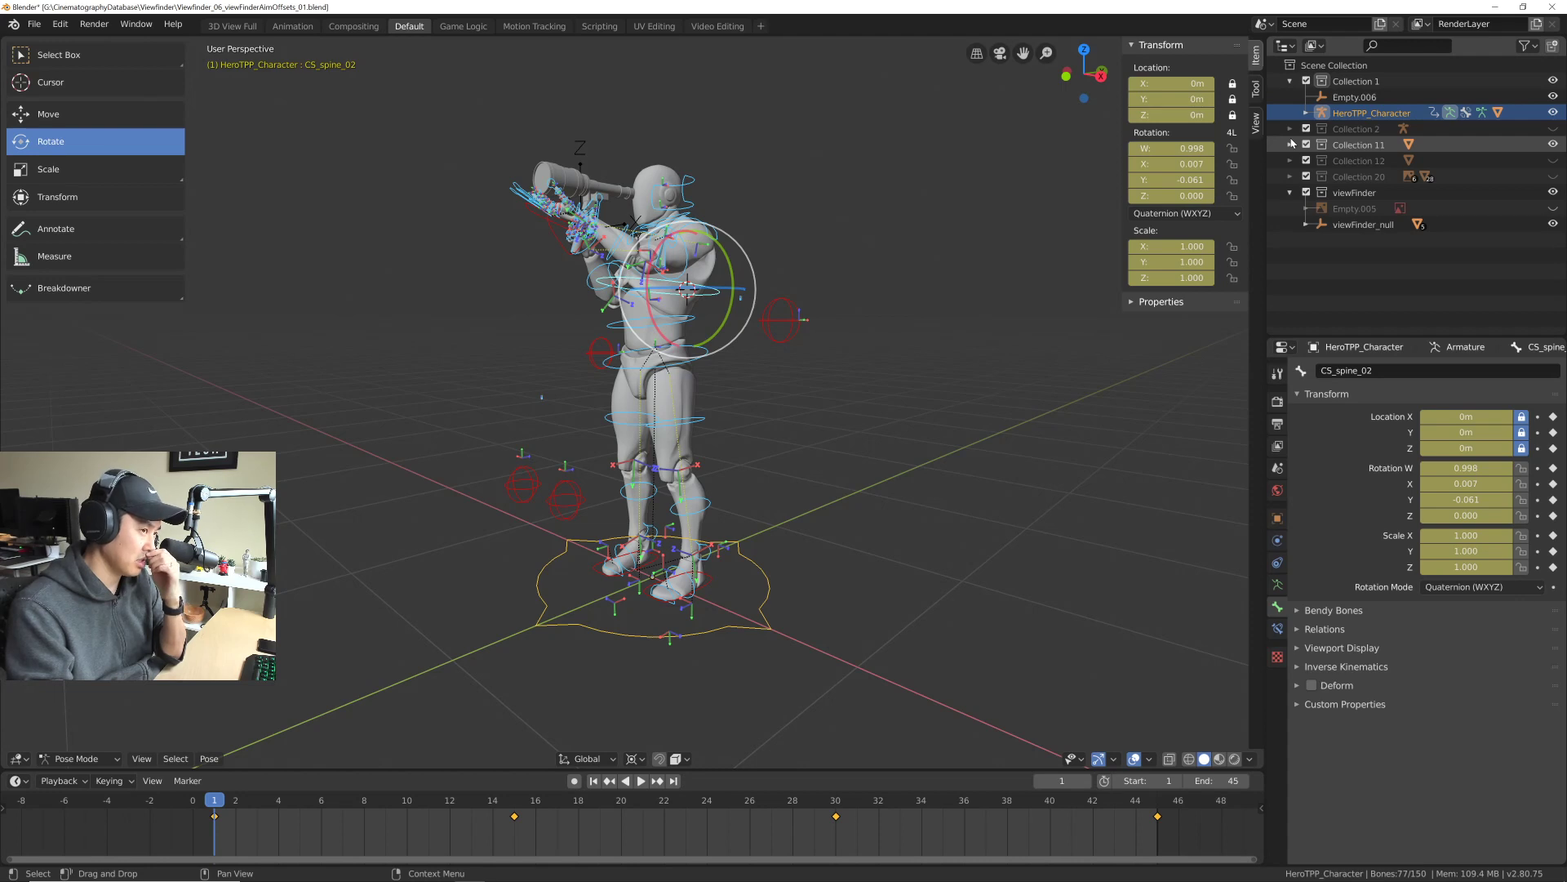
left_click(1352, 98)
left_click(1347, 114)
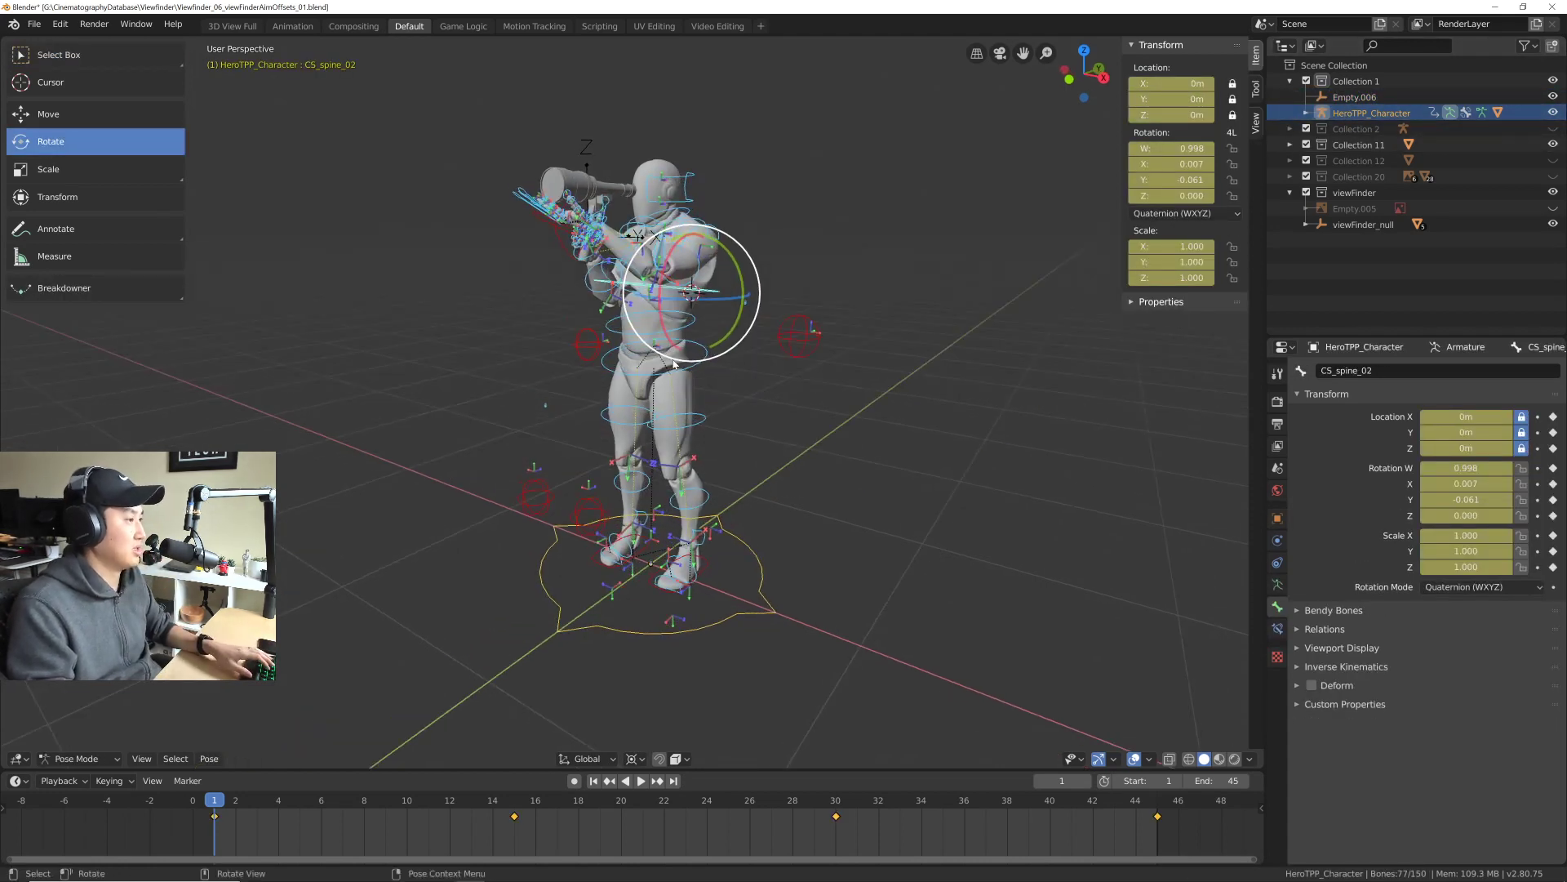
Step: Switch from the Rotate tool to Select Box and save the blend file
key("ctrl+s")
left_click(49, 54)
middle_click_drag(556, 335, 599, 329)
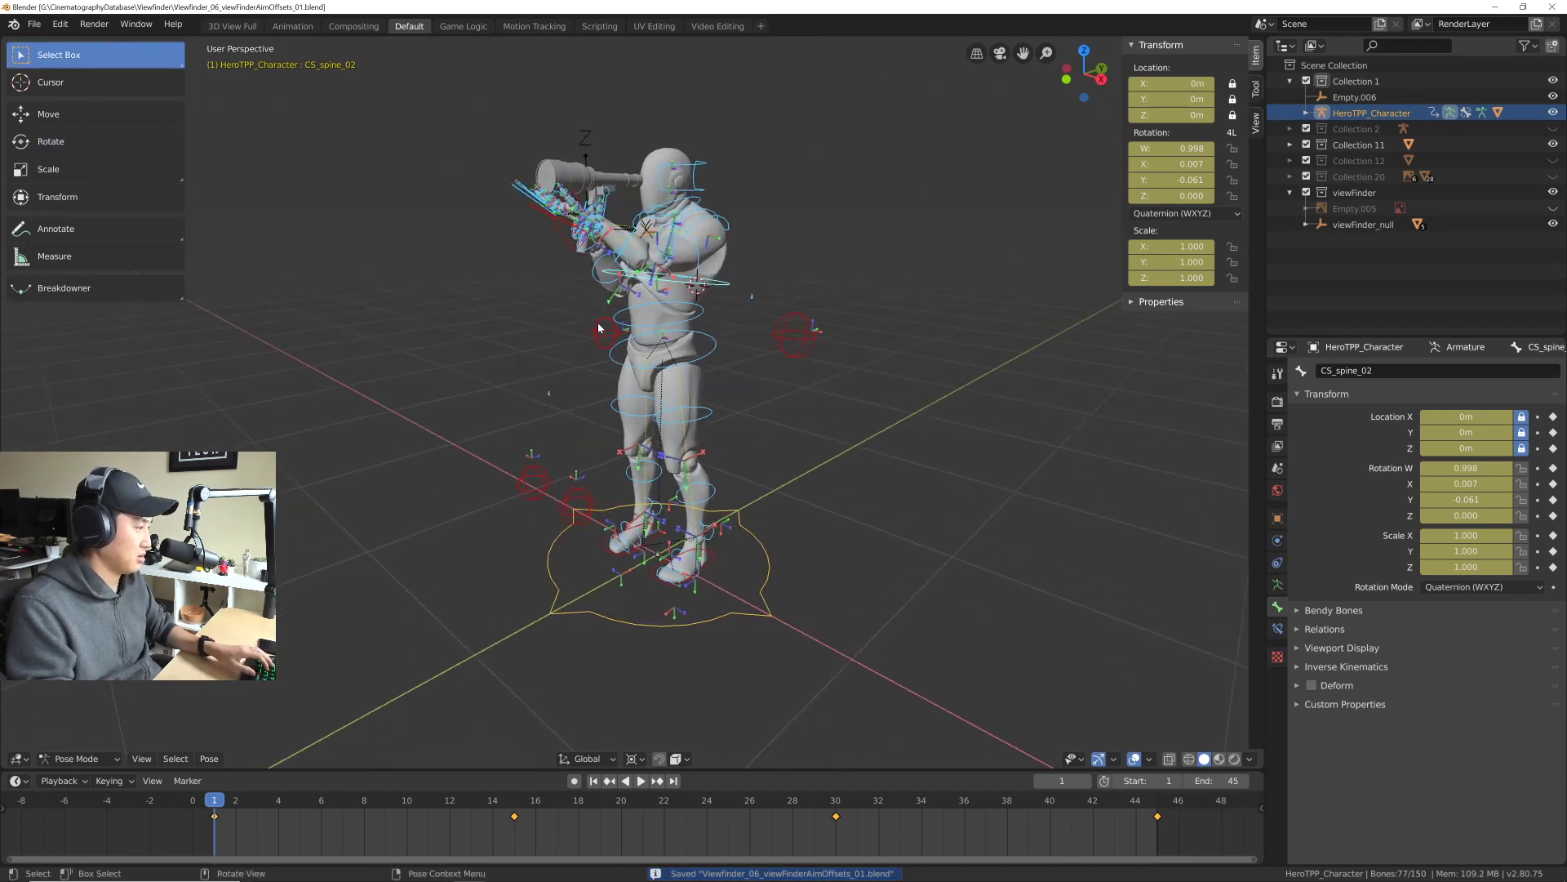
middle_click_drag(504, 448, 646, 387)
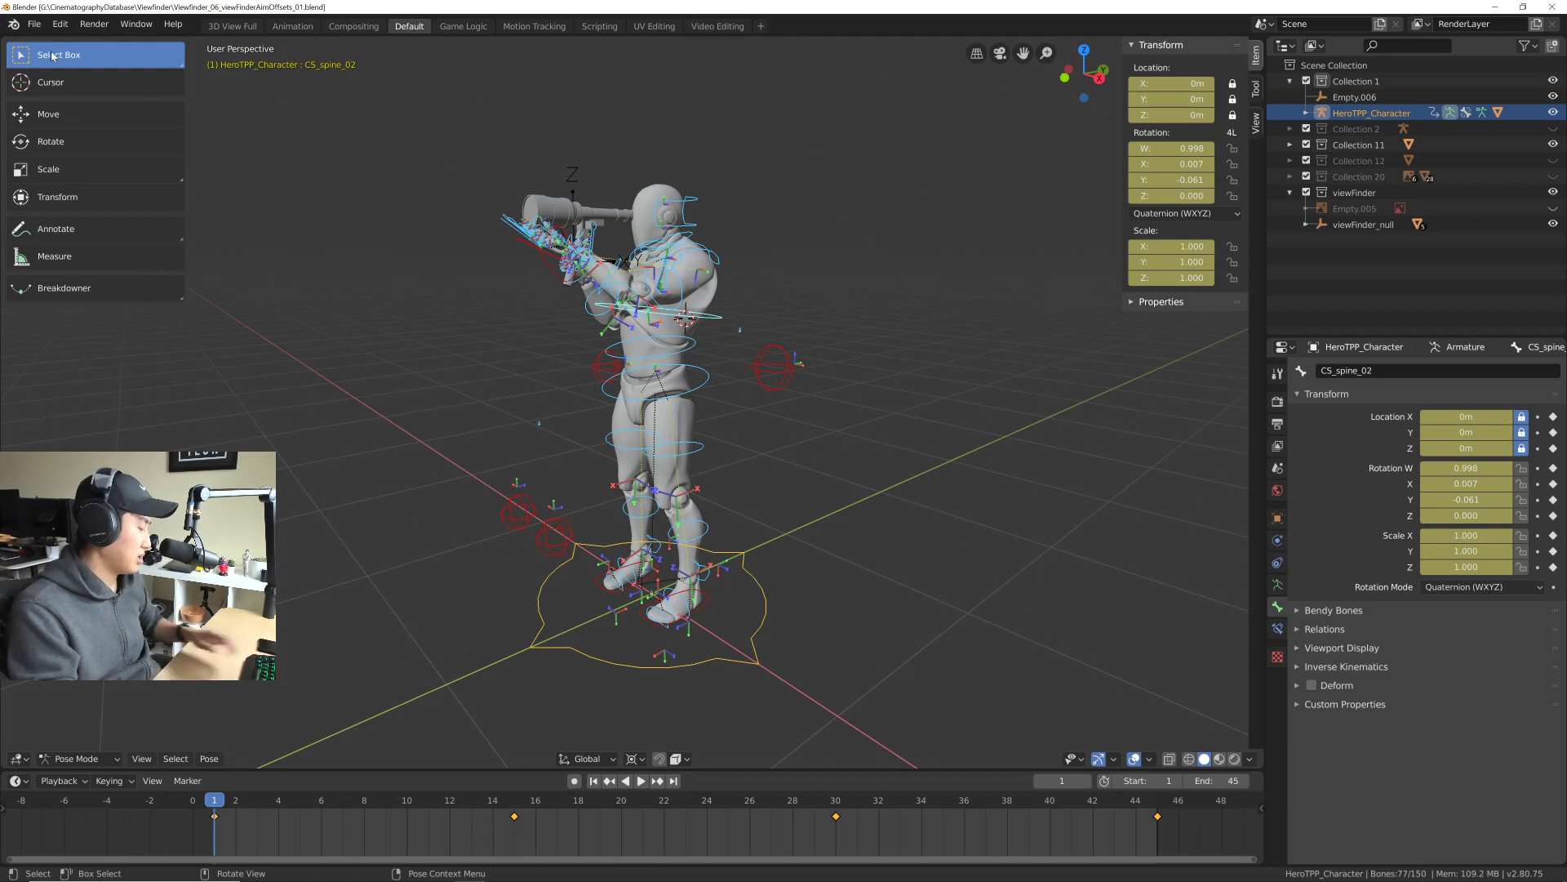
key("ctrl+s")
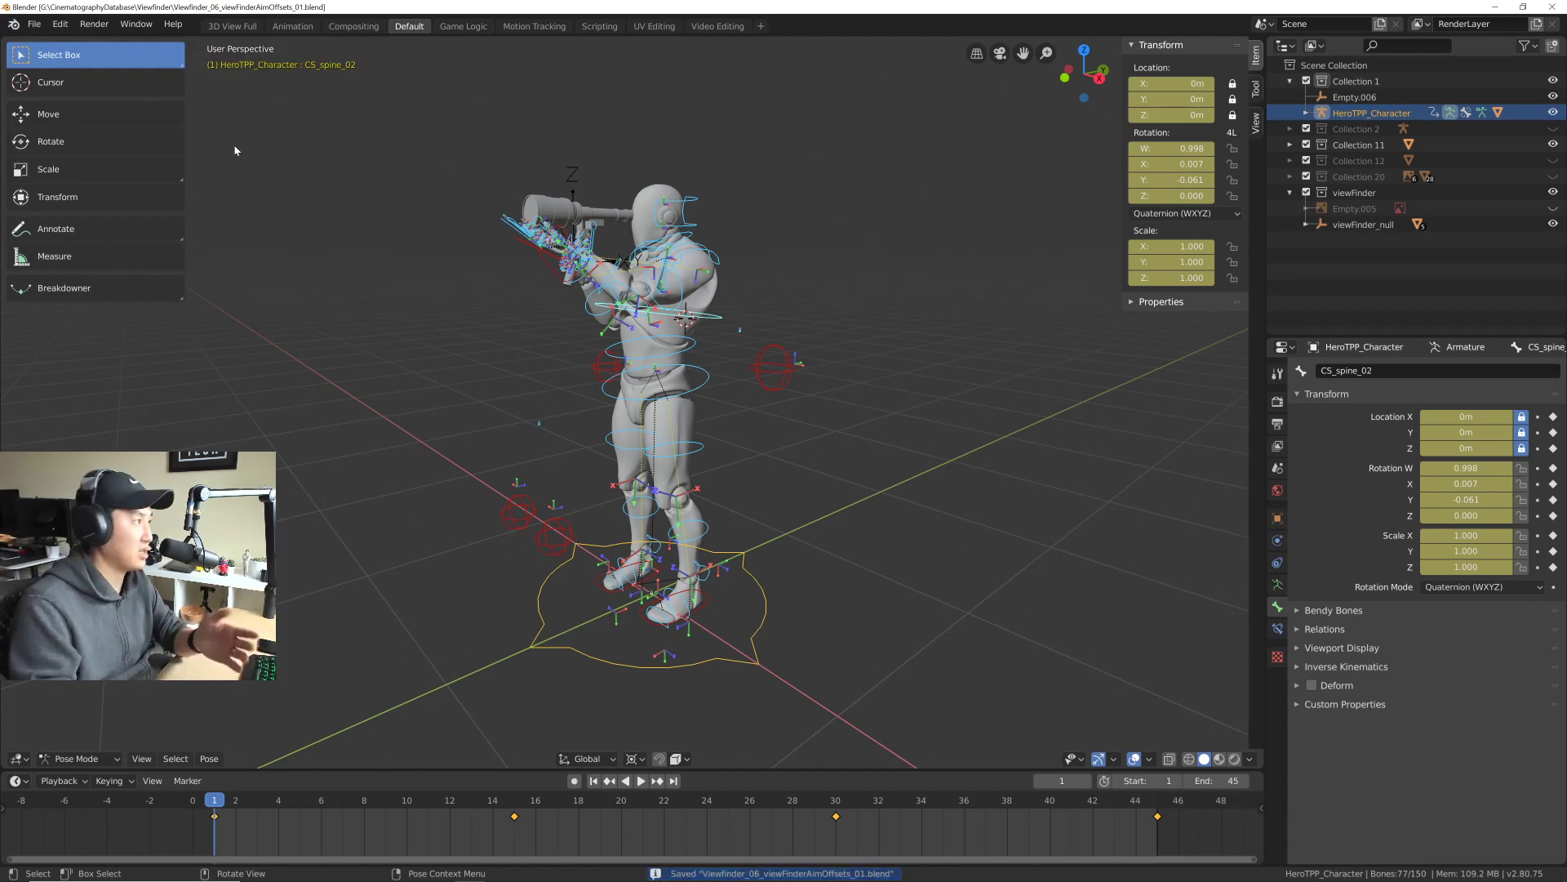
Step: Start an FBX export and create a destination folder named FBXtoUE4 inside the Viewfinder folder
left_click(34, 24)
mouse_move(98, 217)
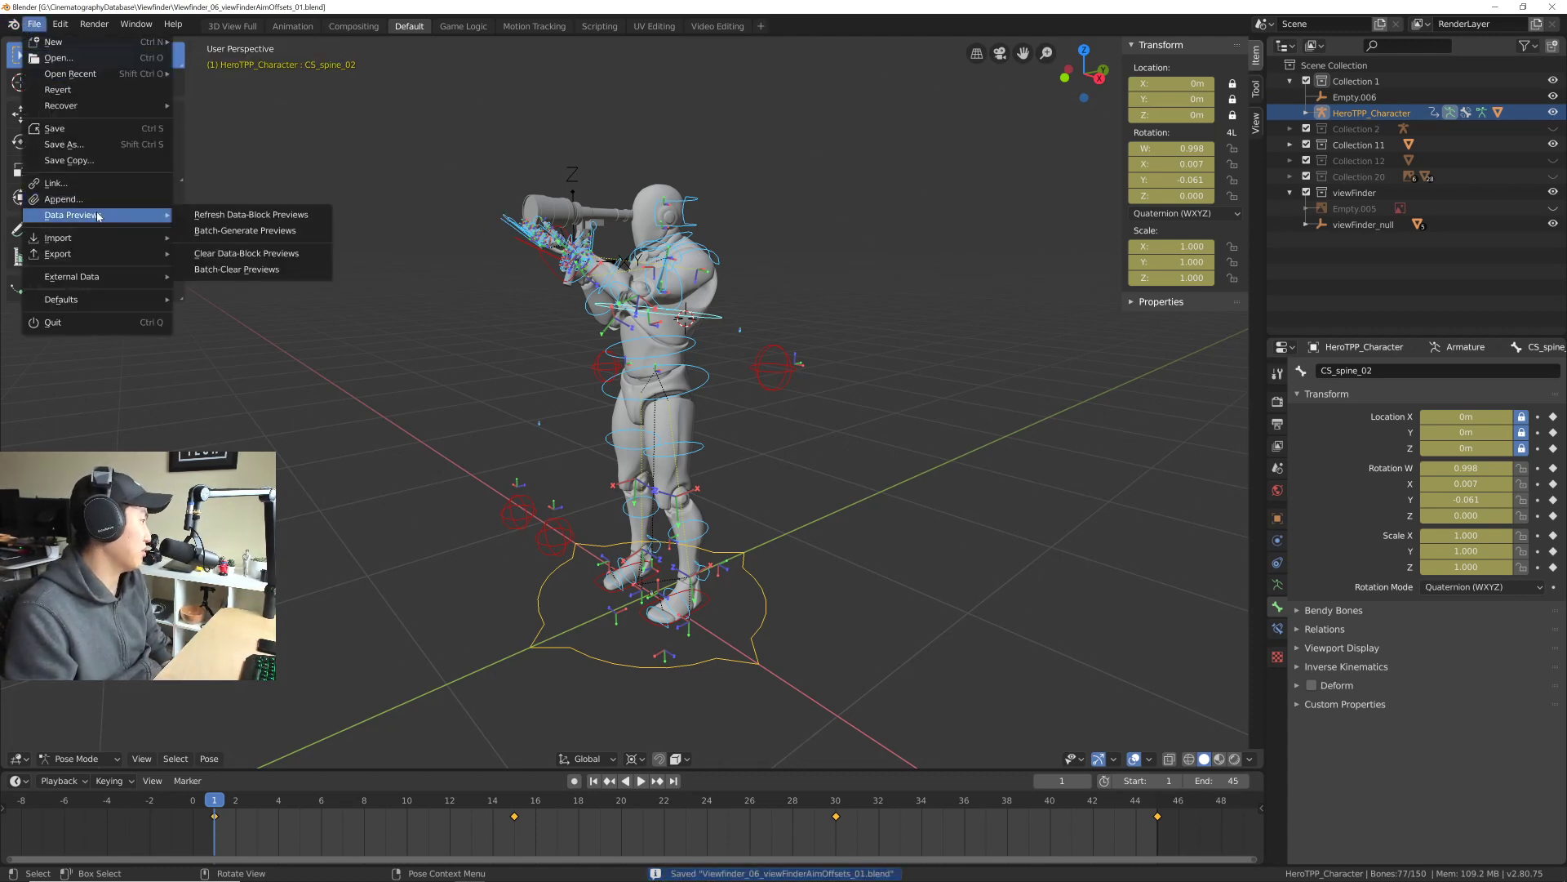
mouse_move(105, 262)
left_click(208, 286)
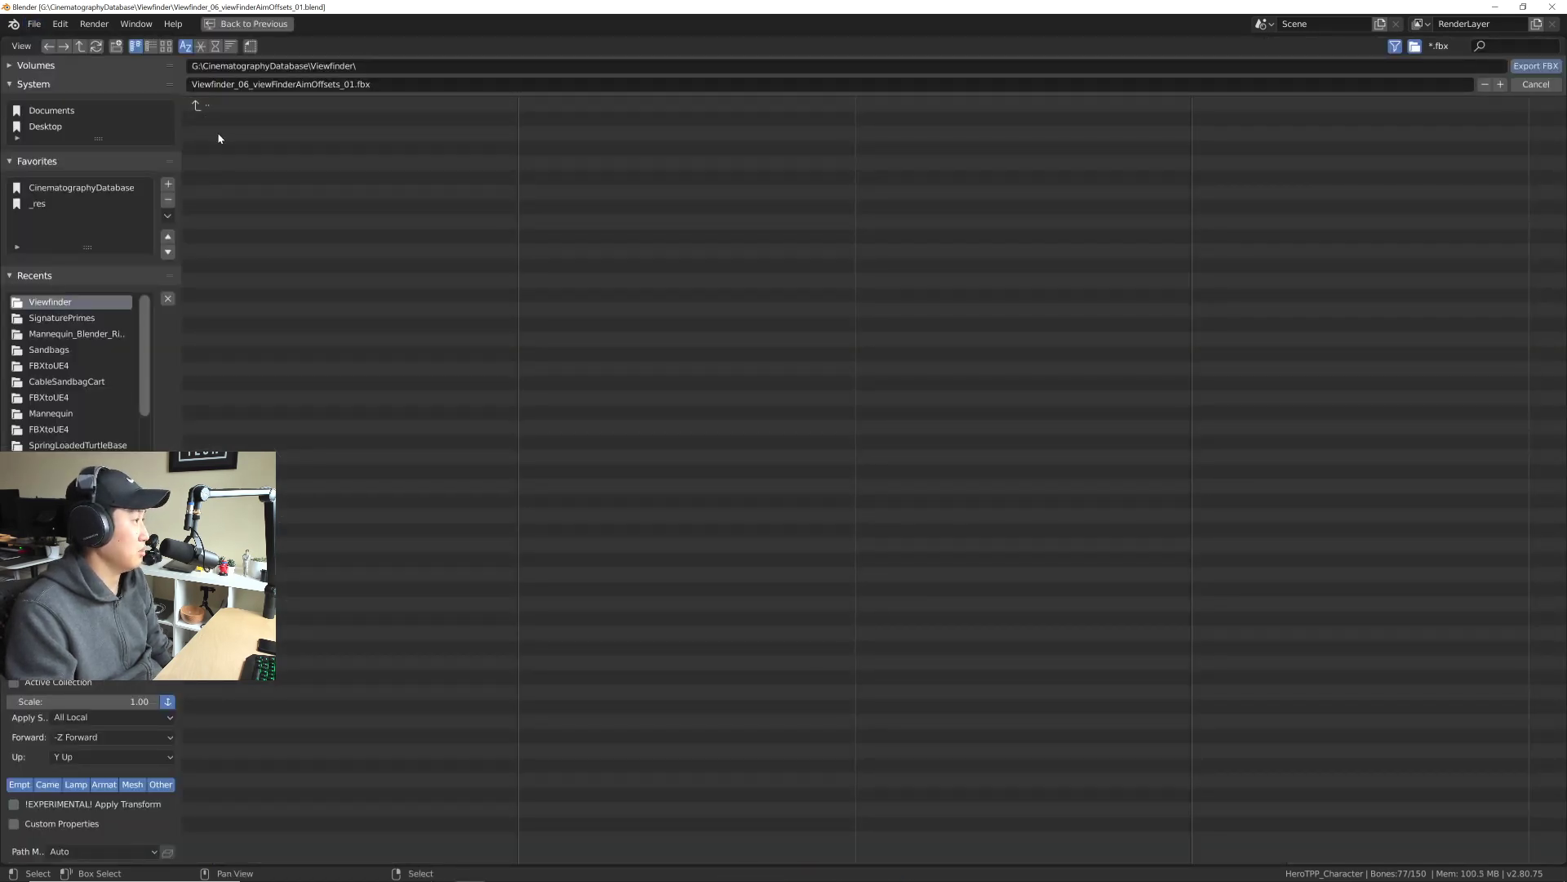
left_click(198, 110)
left_click(229, 205)
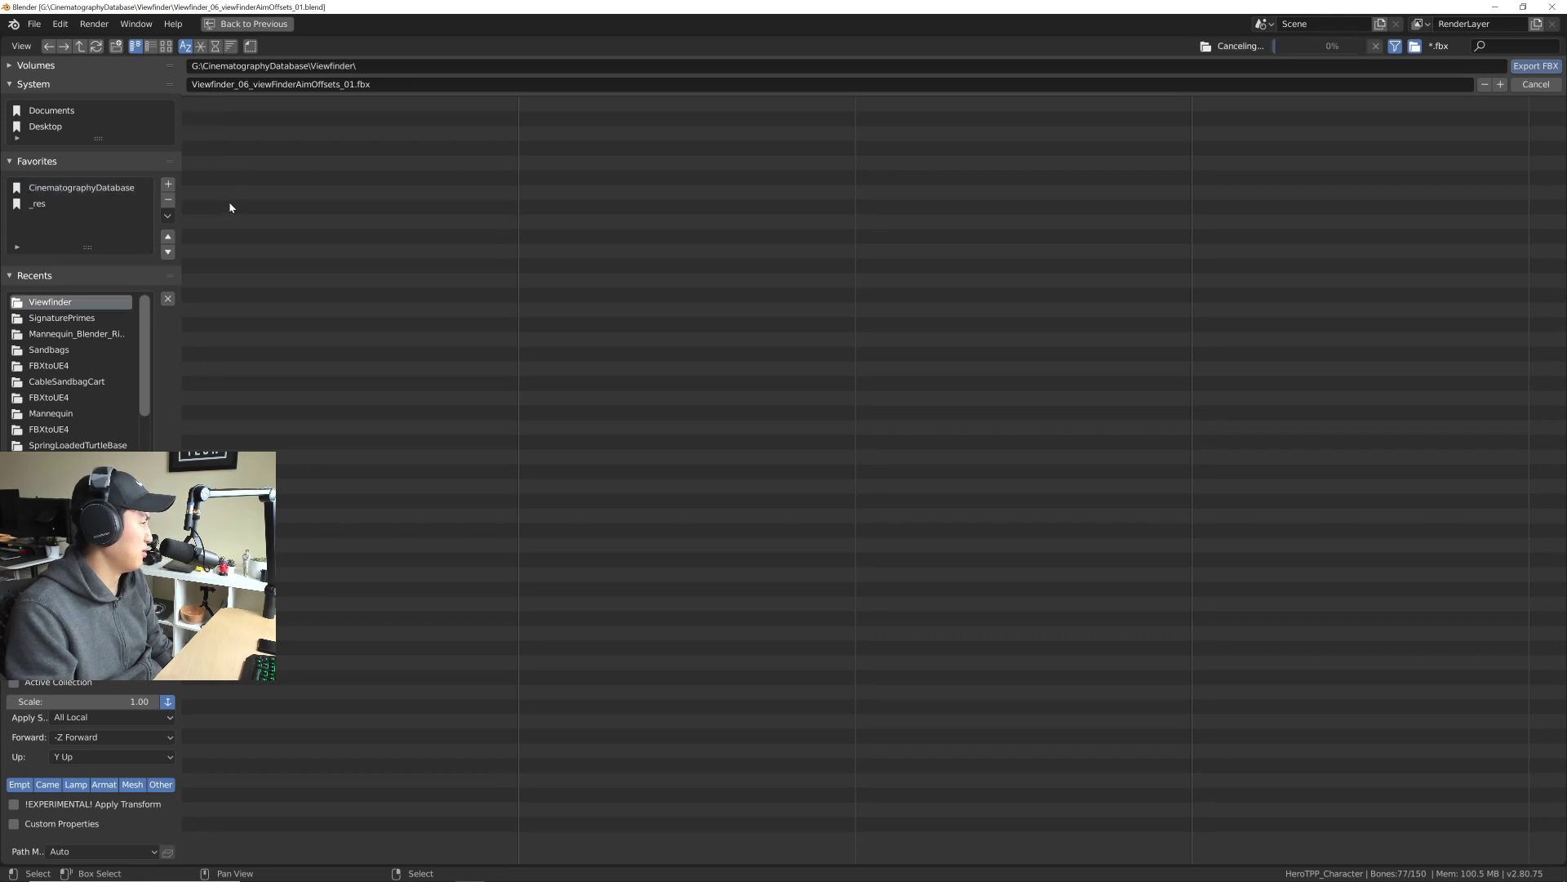
left_click(120, 47)
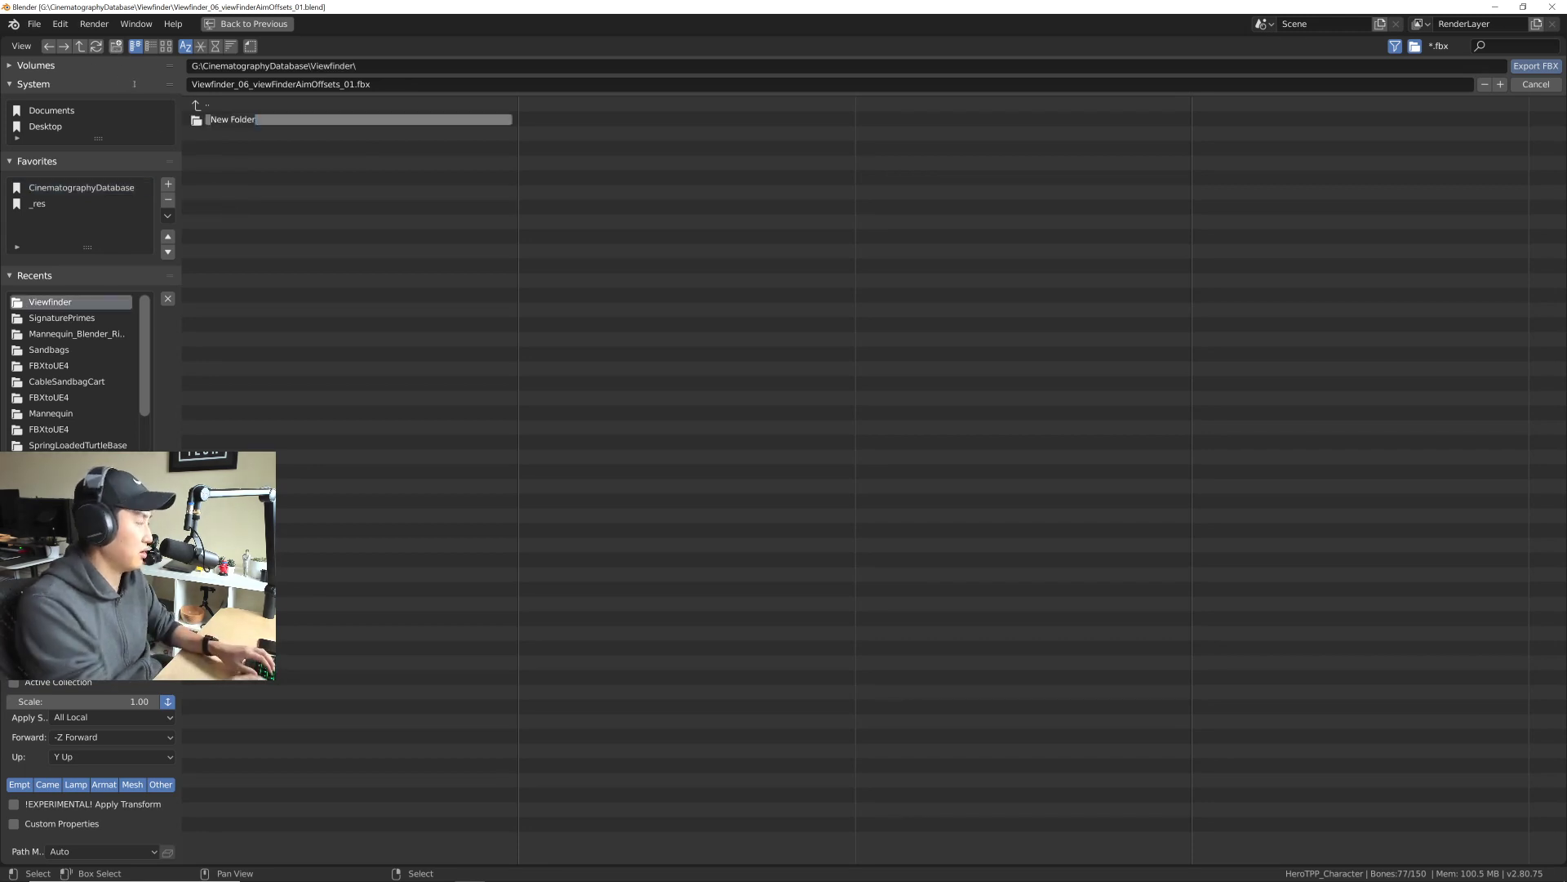
type("FBXtoUE")
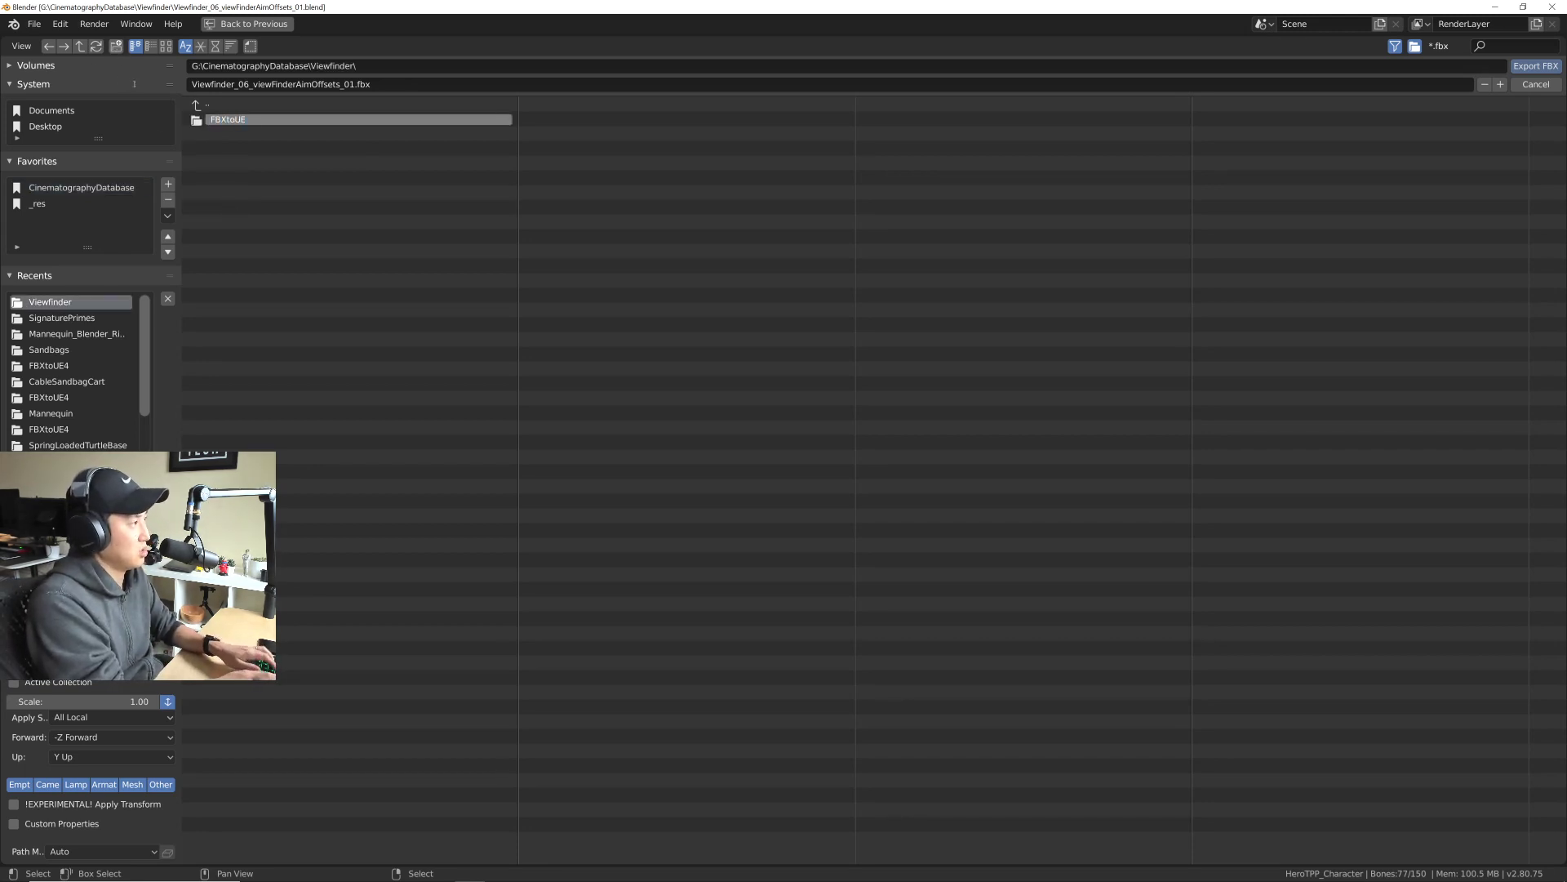
type("4")
double_click(232, 120)
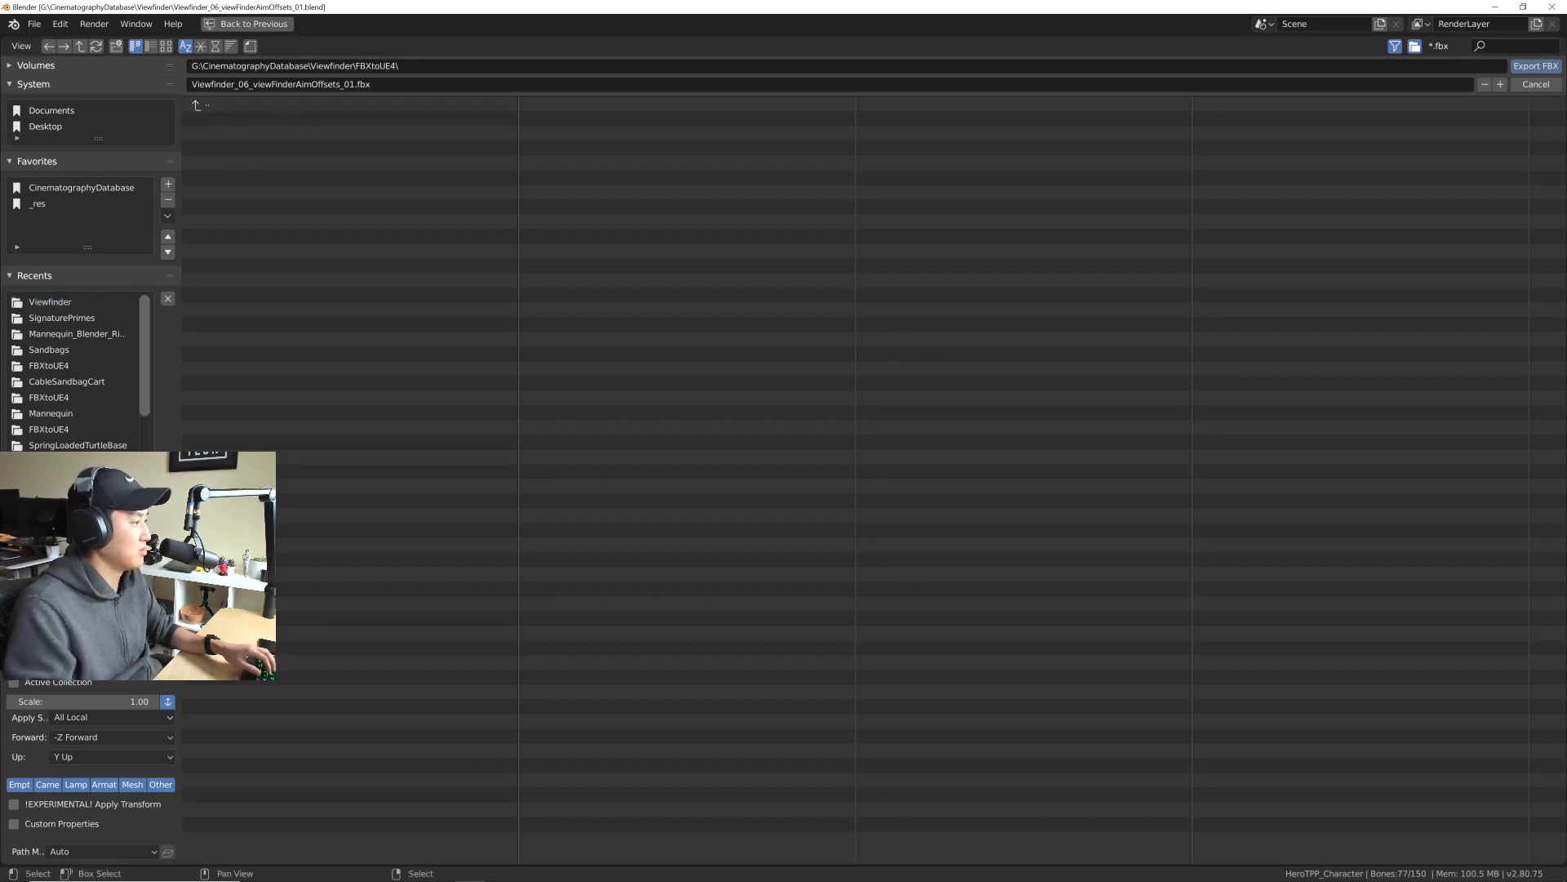
Step: Review the main, geometry, armature and animation settings of the FBX export
left_click_drag(182, 732, 369, 733)
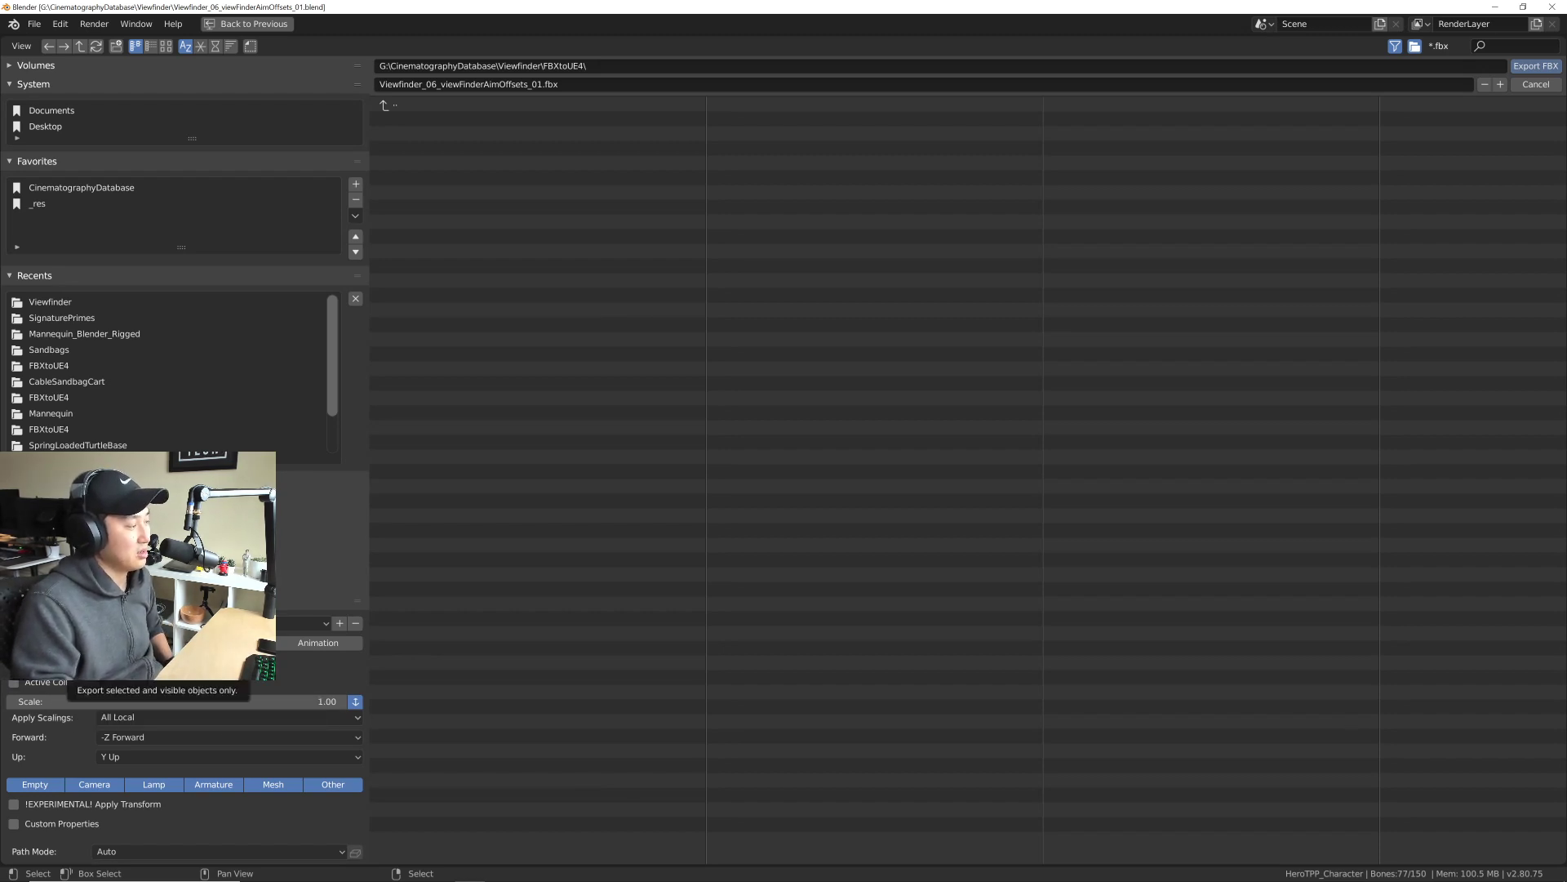
scroll(124, 685, "down", 8)
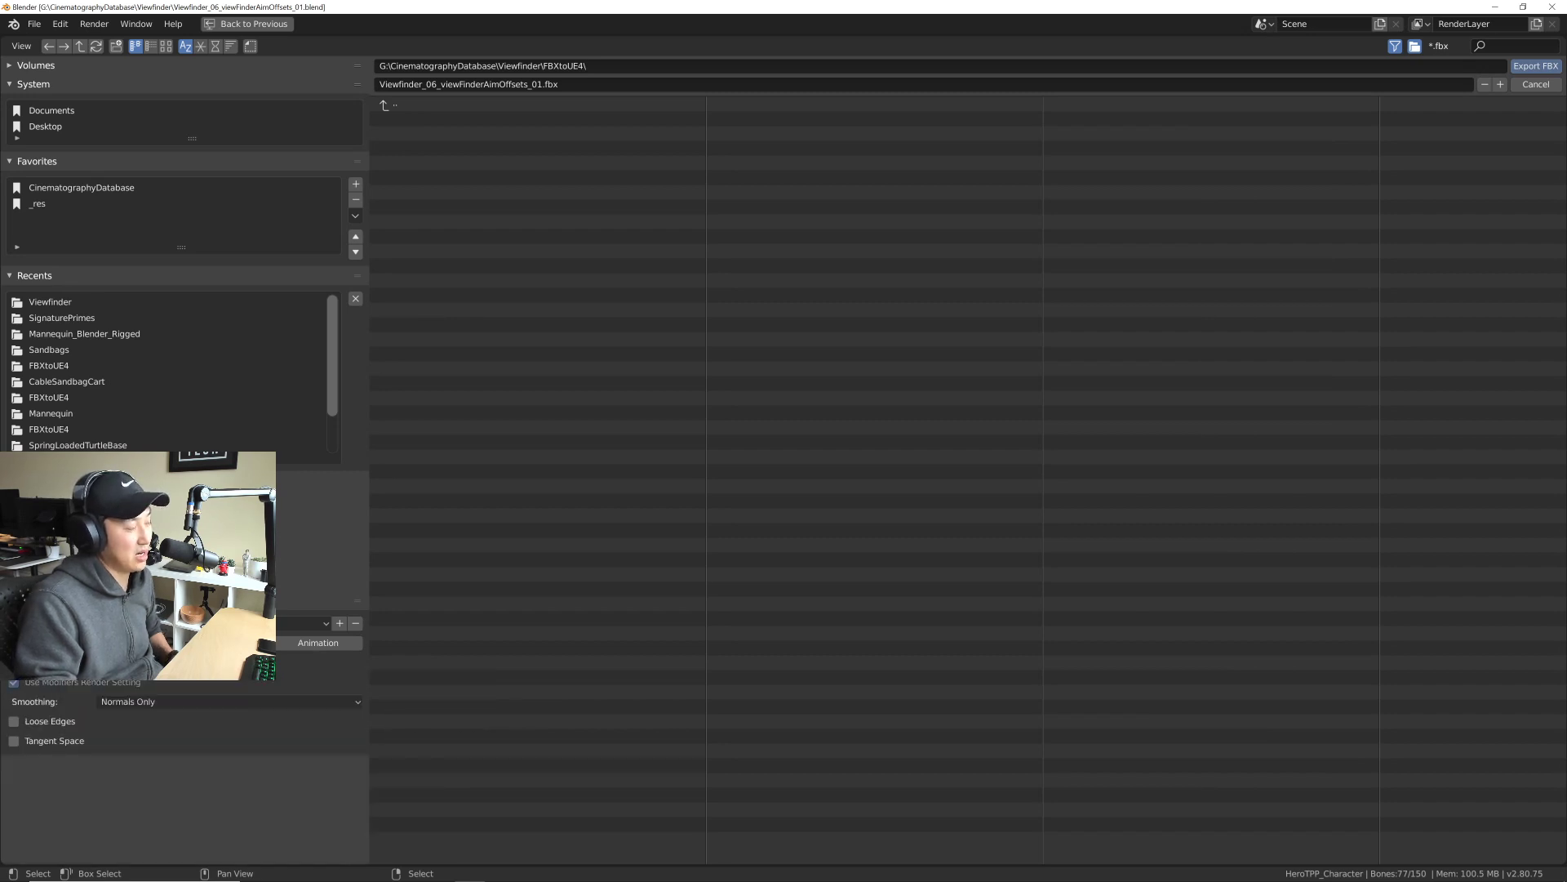
scroll(124, 685, "down", 5)
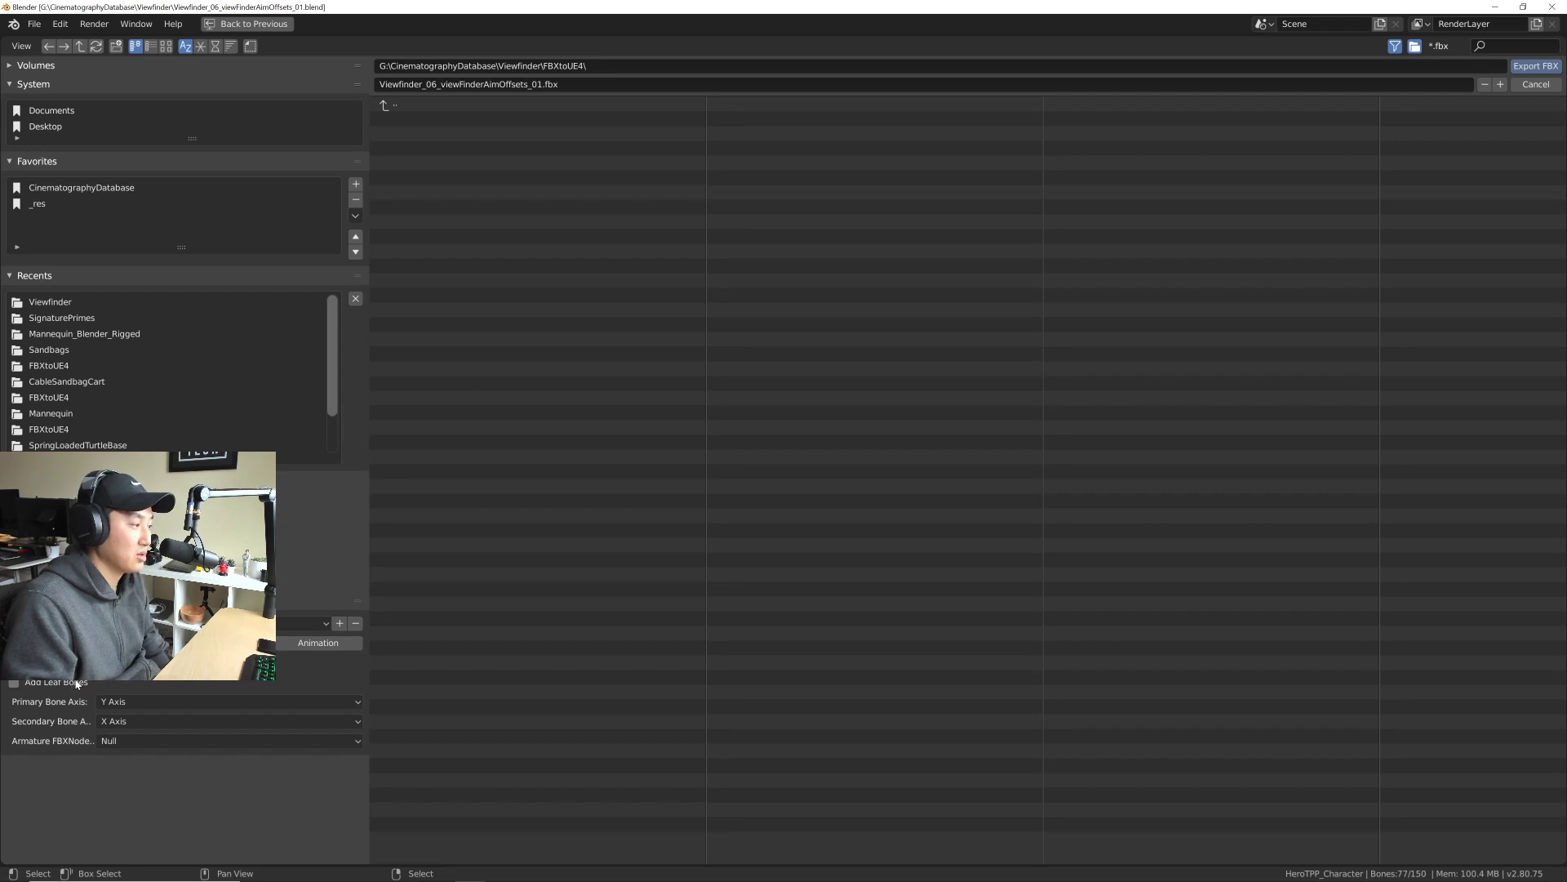
left_click(316, 645)
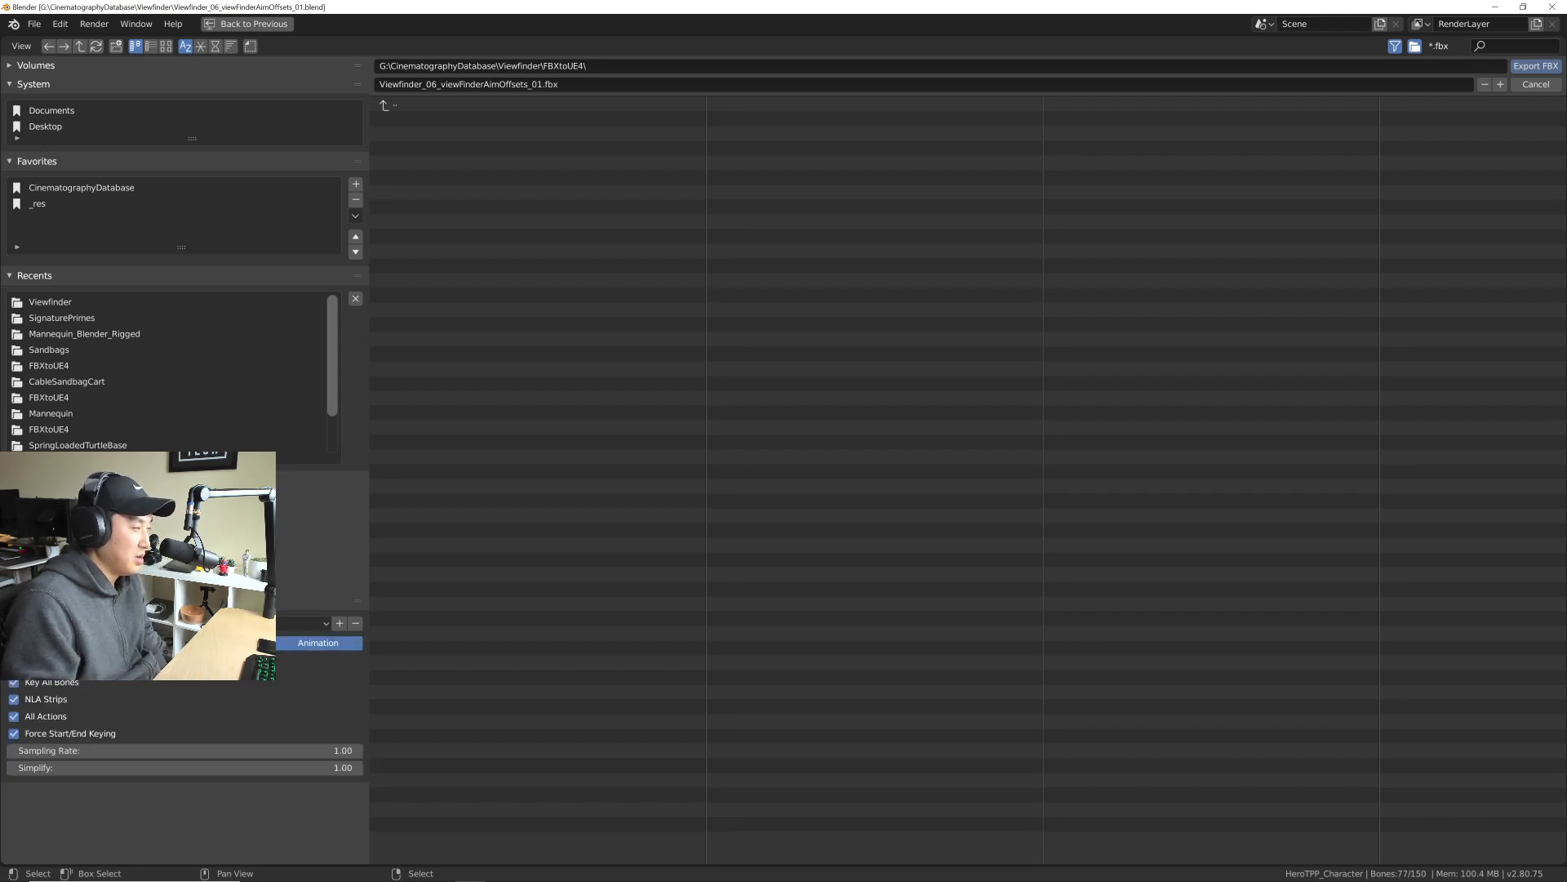
left_click(318, 643)
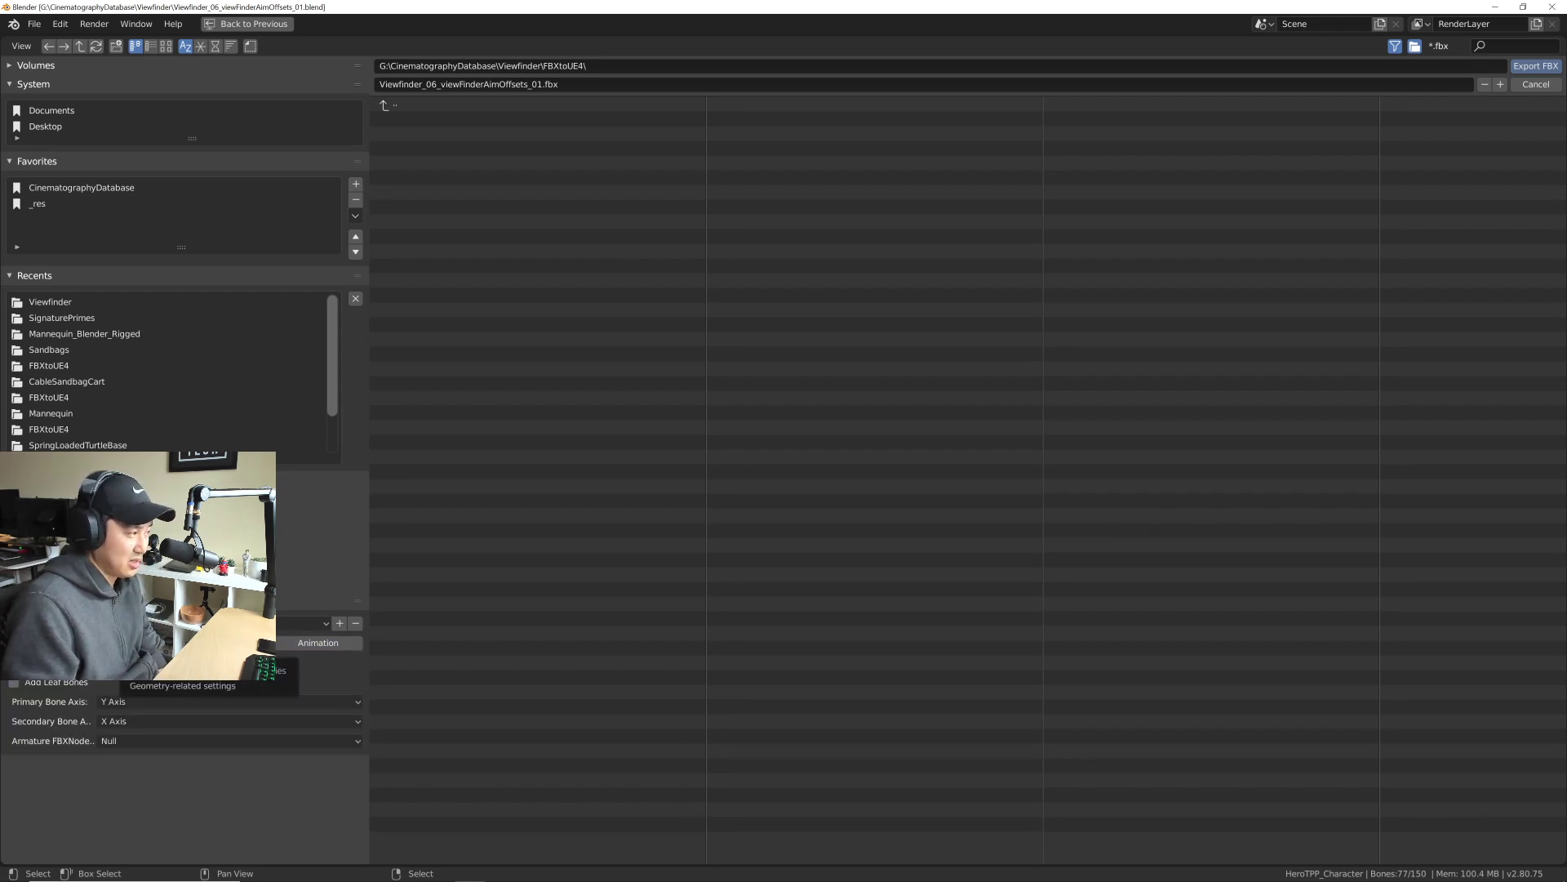
left_click(187, 670)
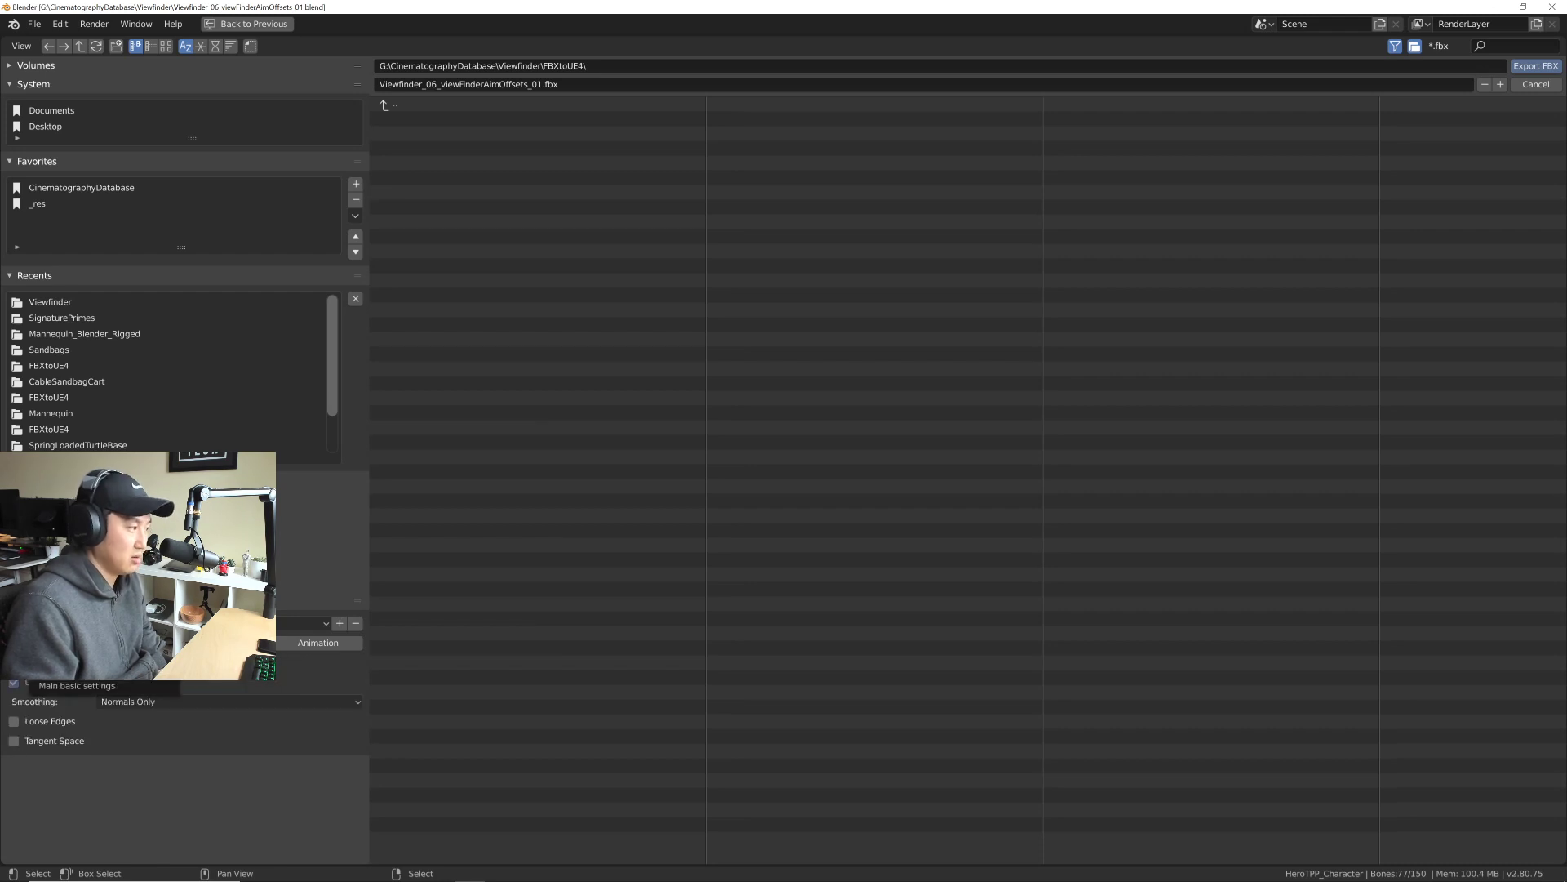
left_click(81, 665)
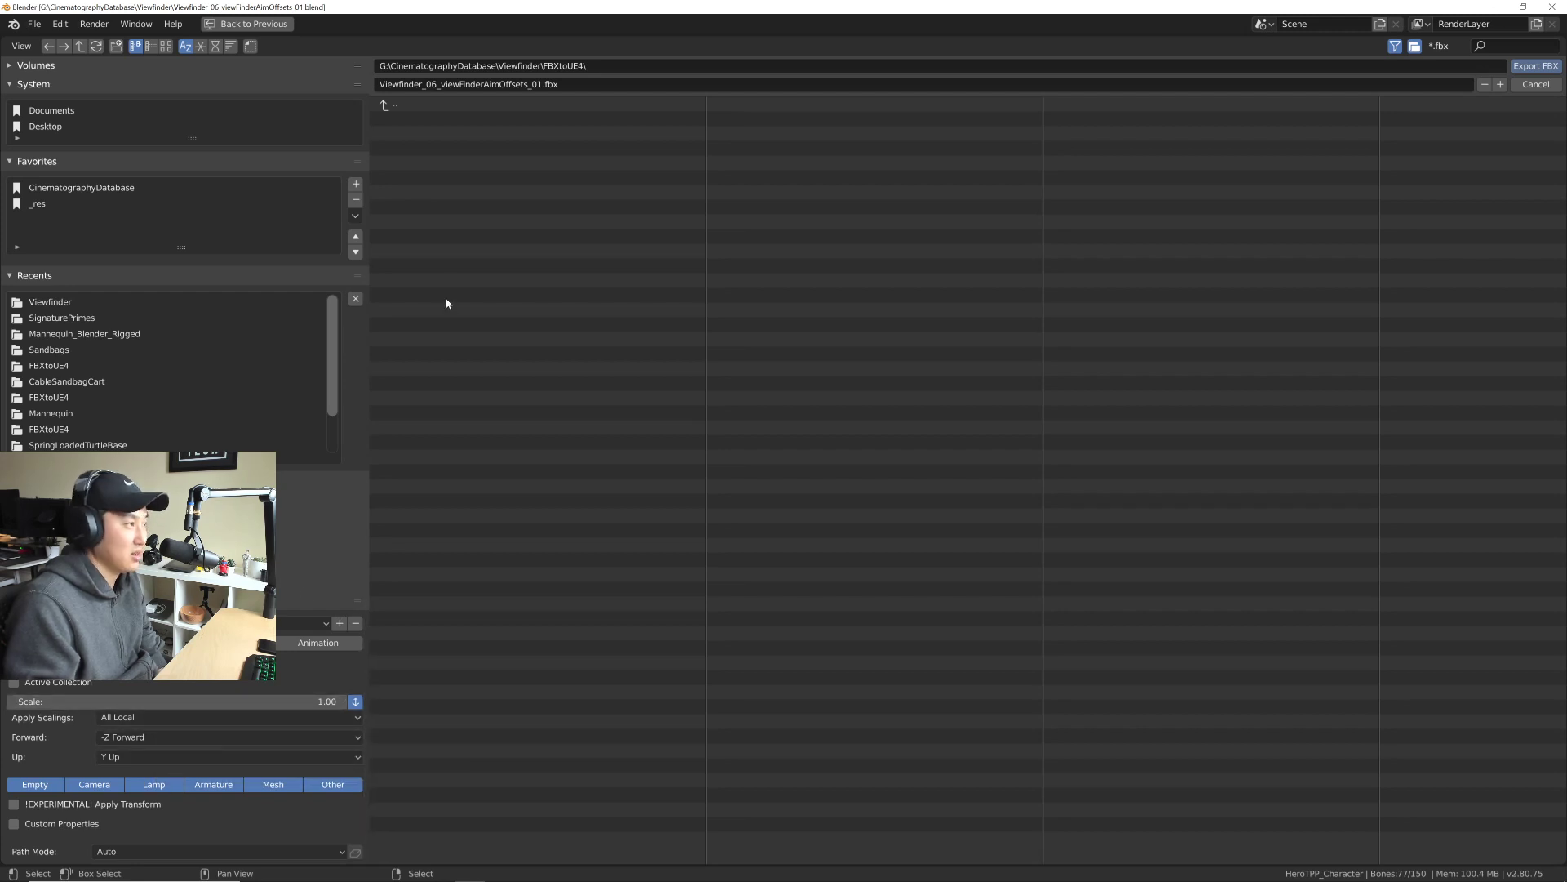
Step: Export the FBX as Viewfinder_aimOffsets_01.fbx and save the blend file
left_click(531, 84)
left_click(531, 84)
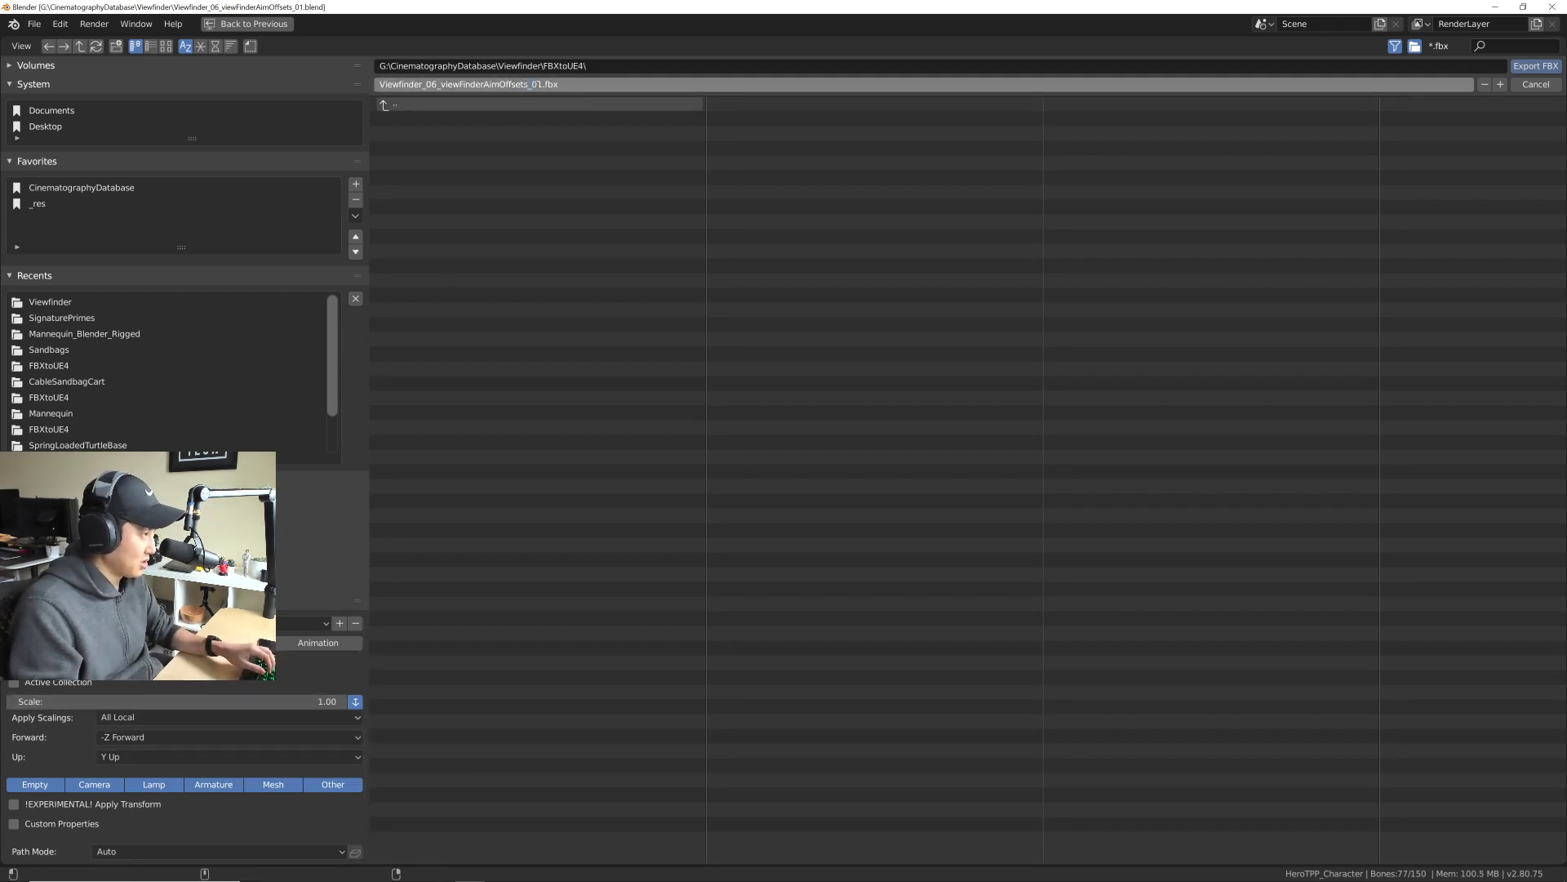
left_click_drag(544, 84, 426, 84)
type("aimOffsets")
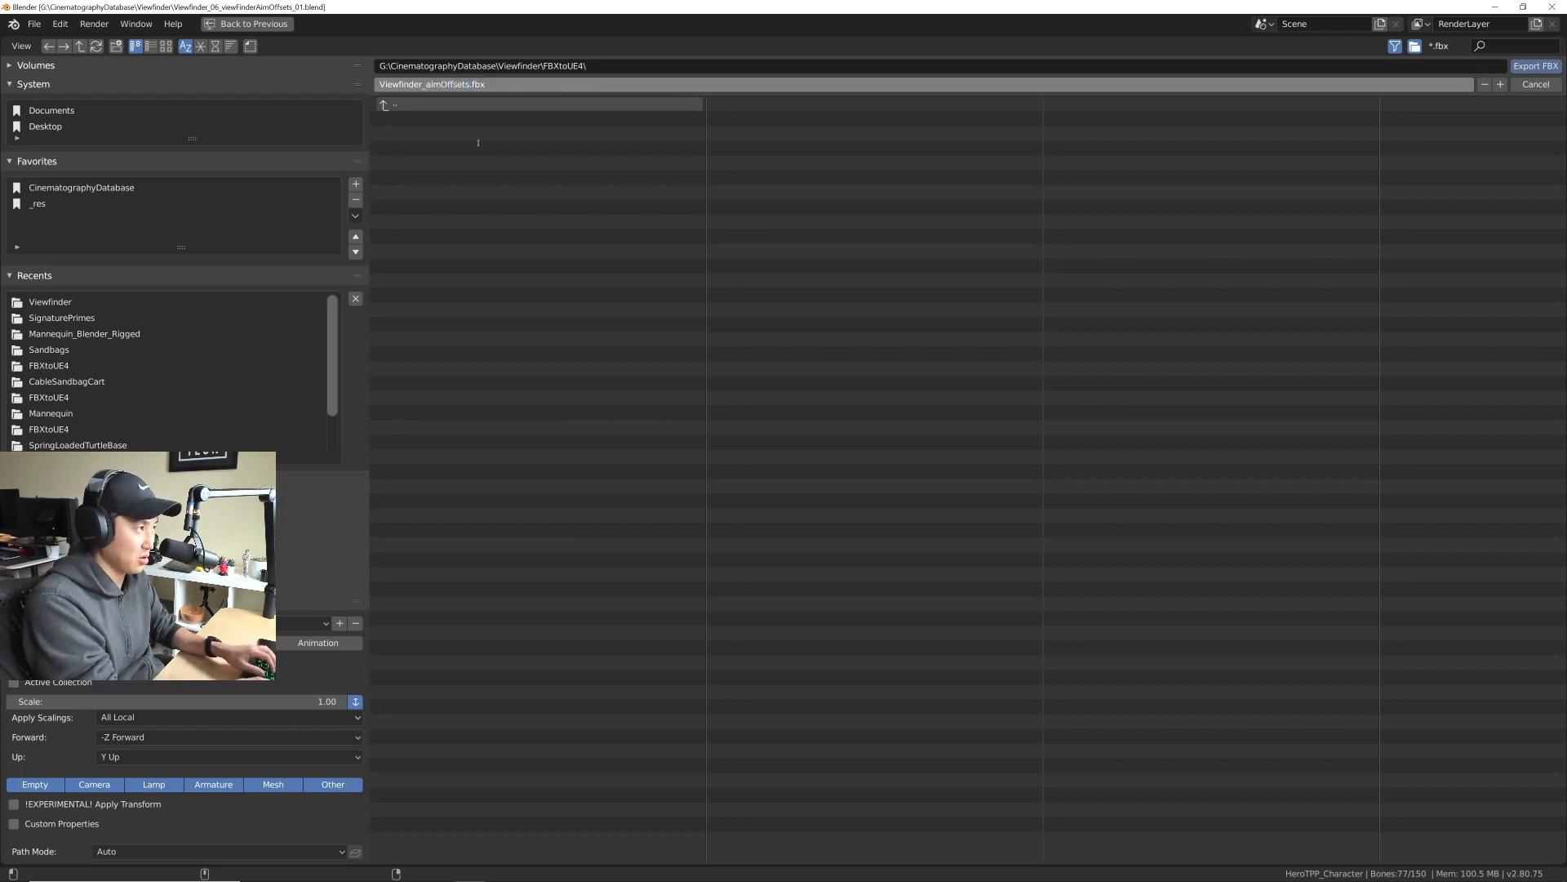
type("_01")
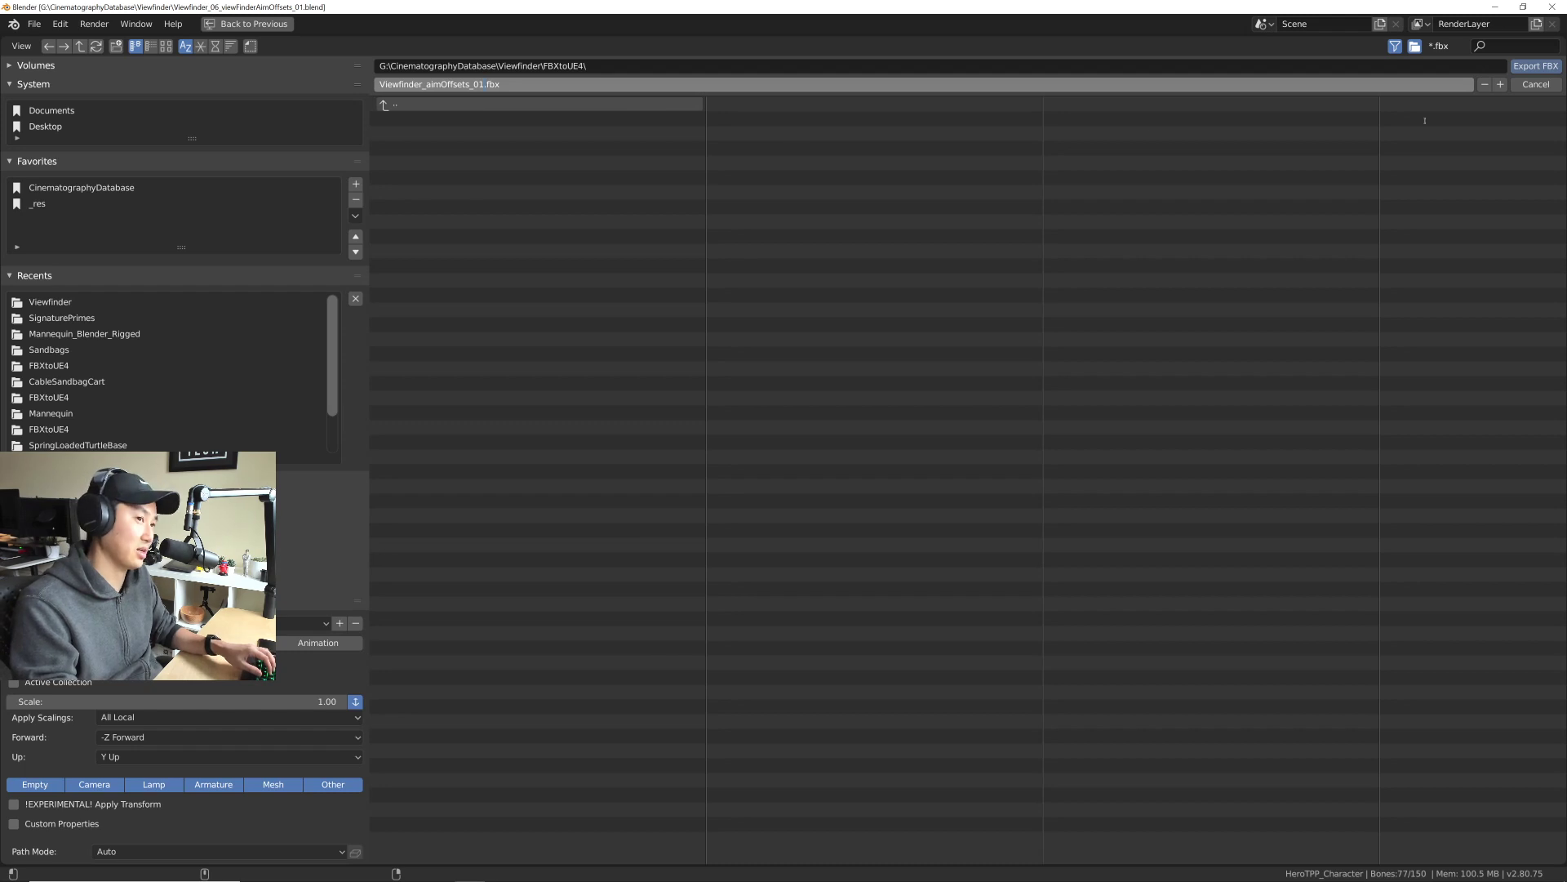
left_click(1526, 67)
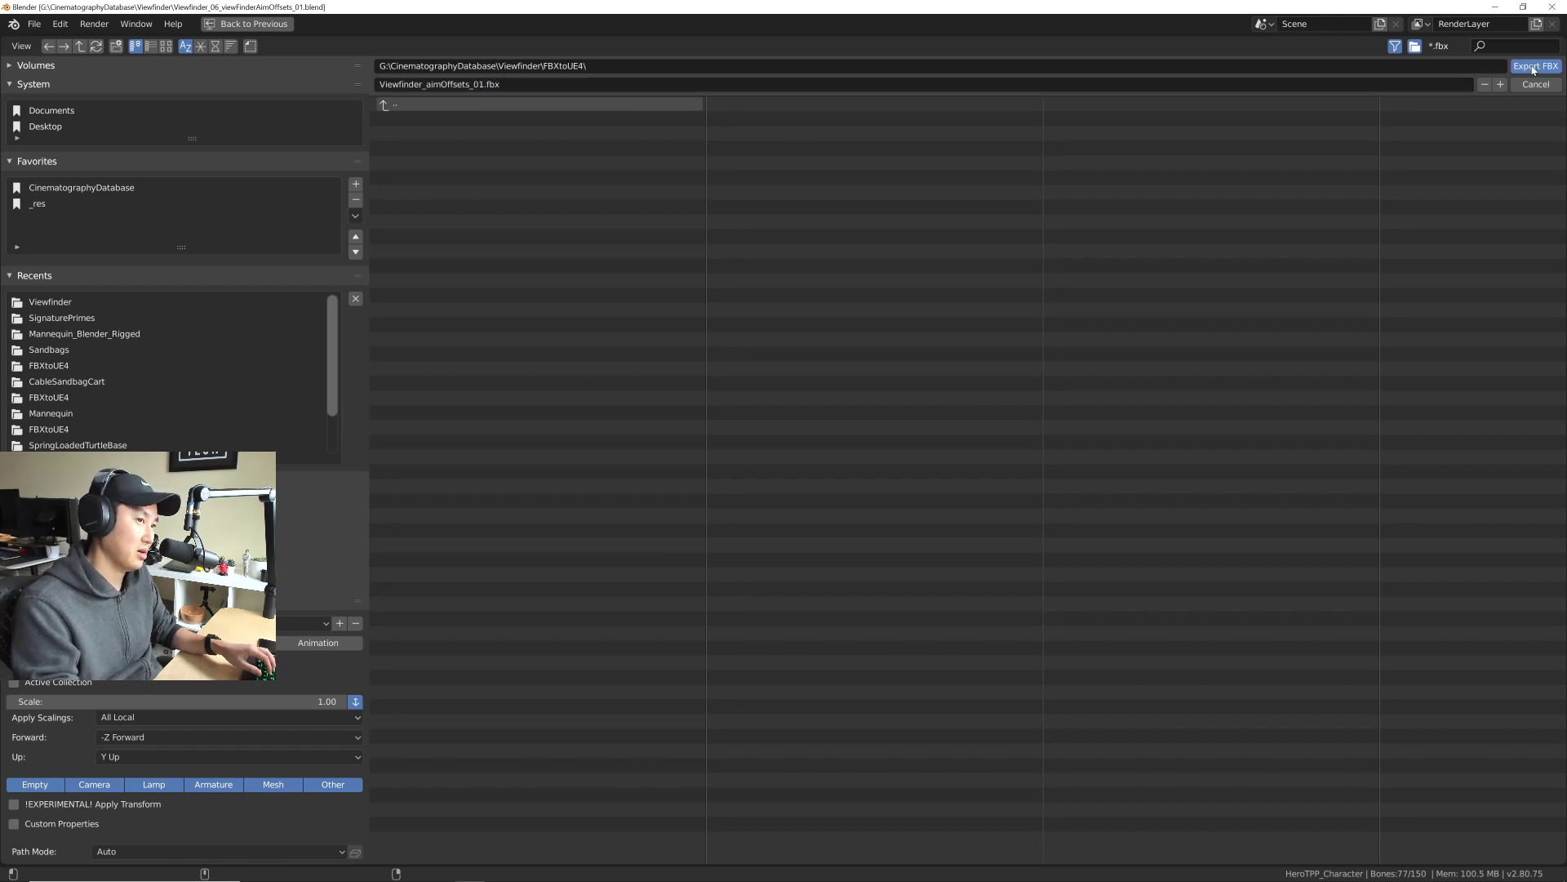
left_click(1533, 67)
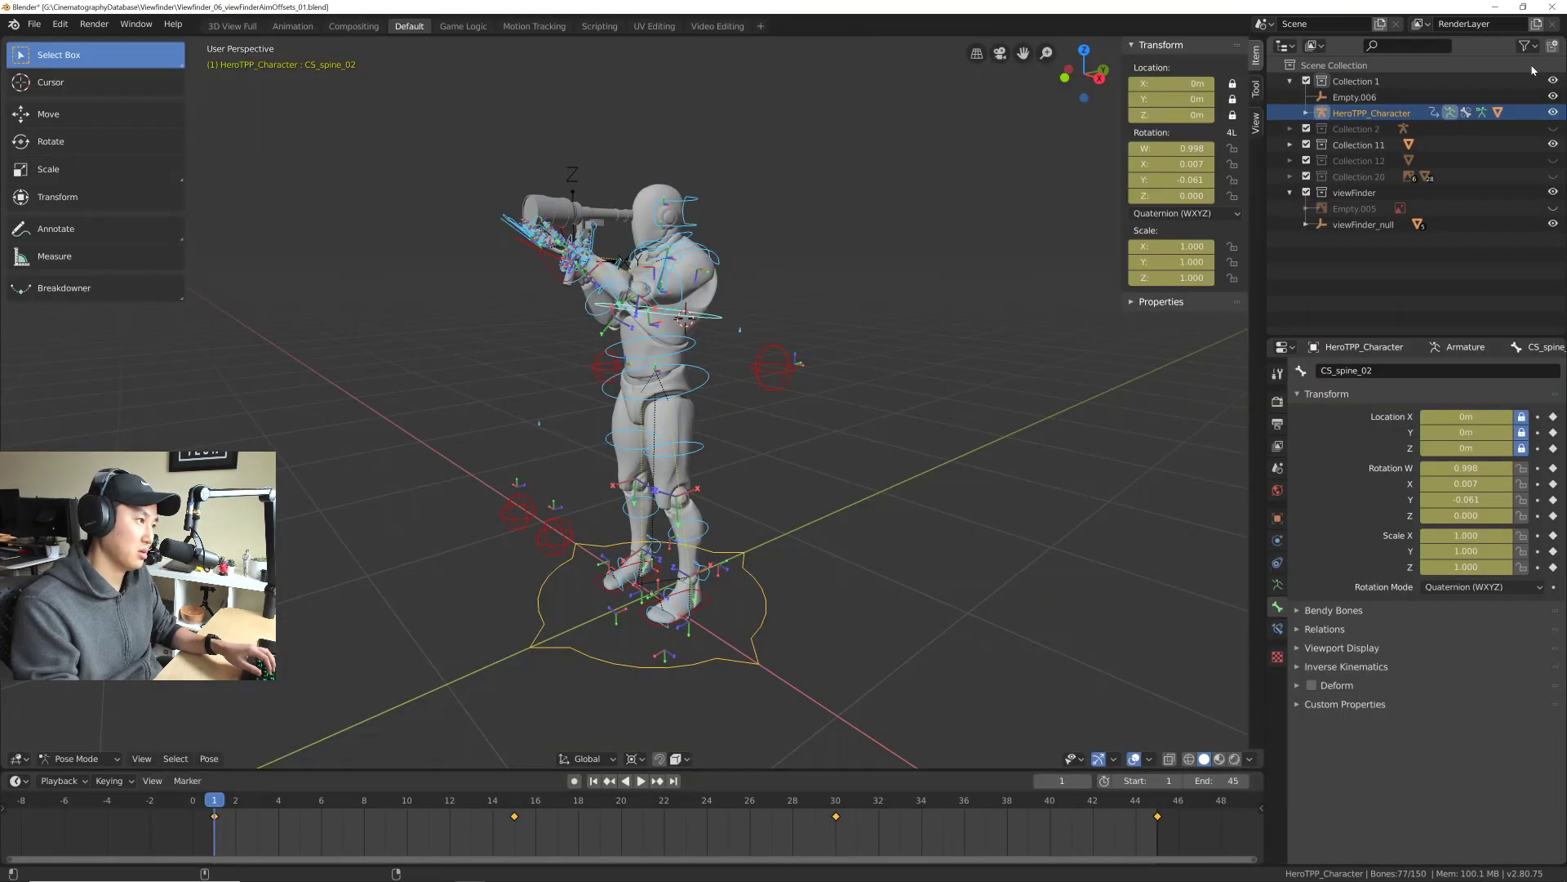
key("ctrl+s")
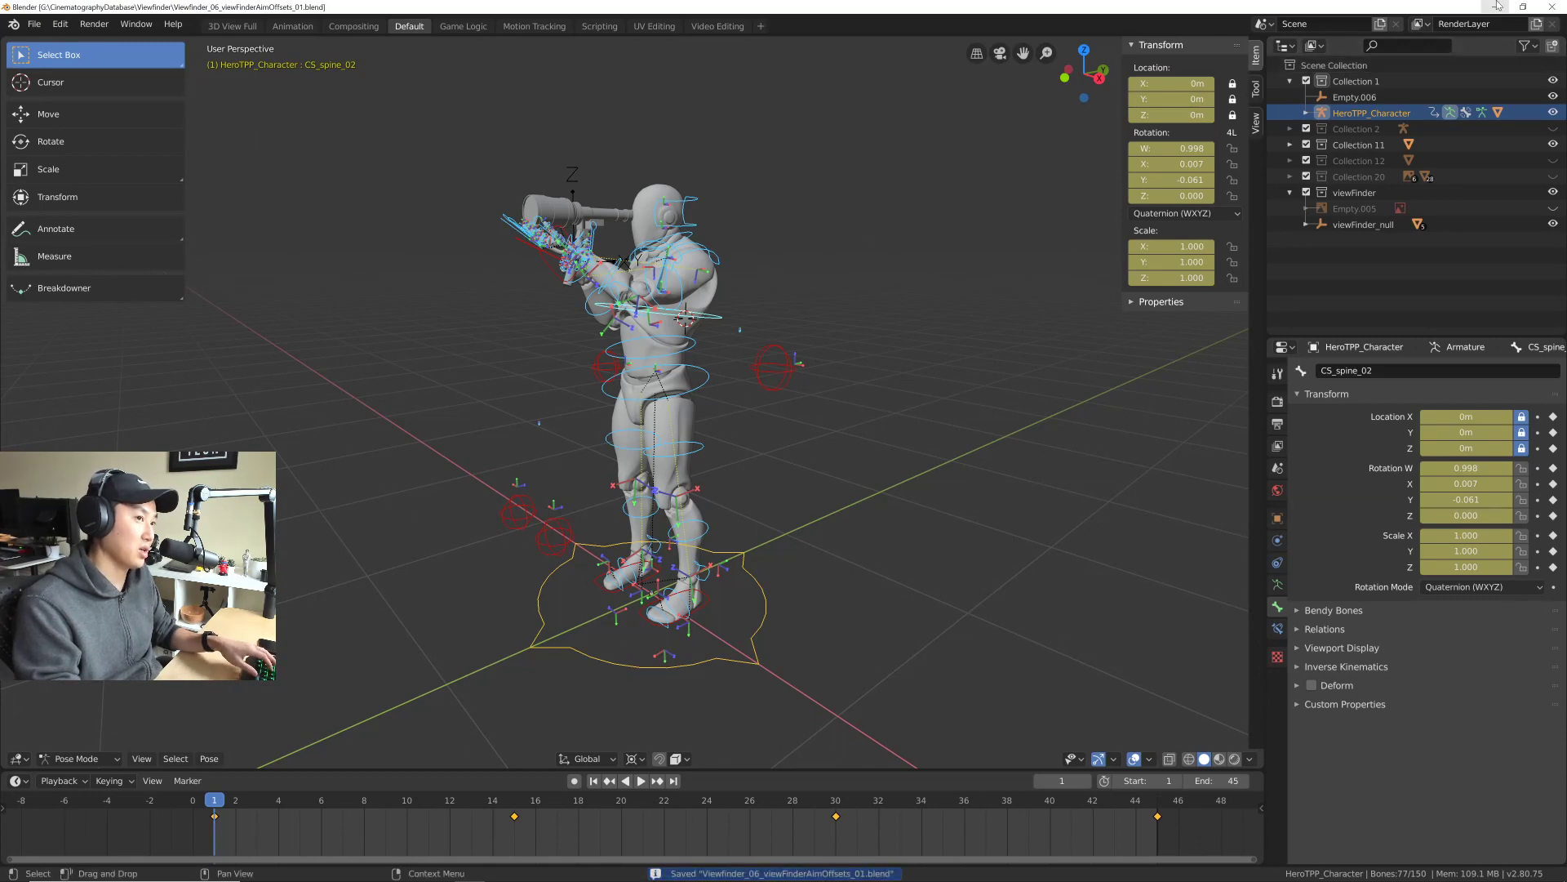
Step: Switch to the Unreal Editor and open the Anims folder under CineGame/Academy in the content browser
left_click(1498, 7)
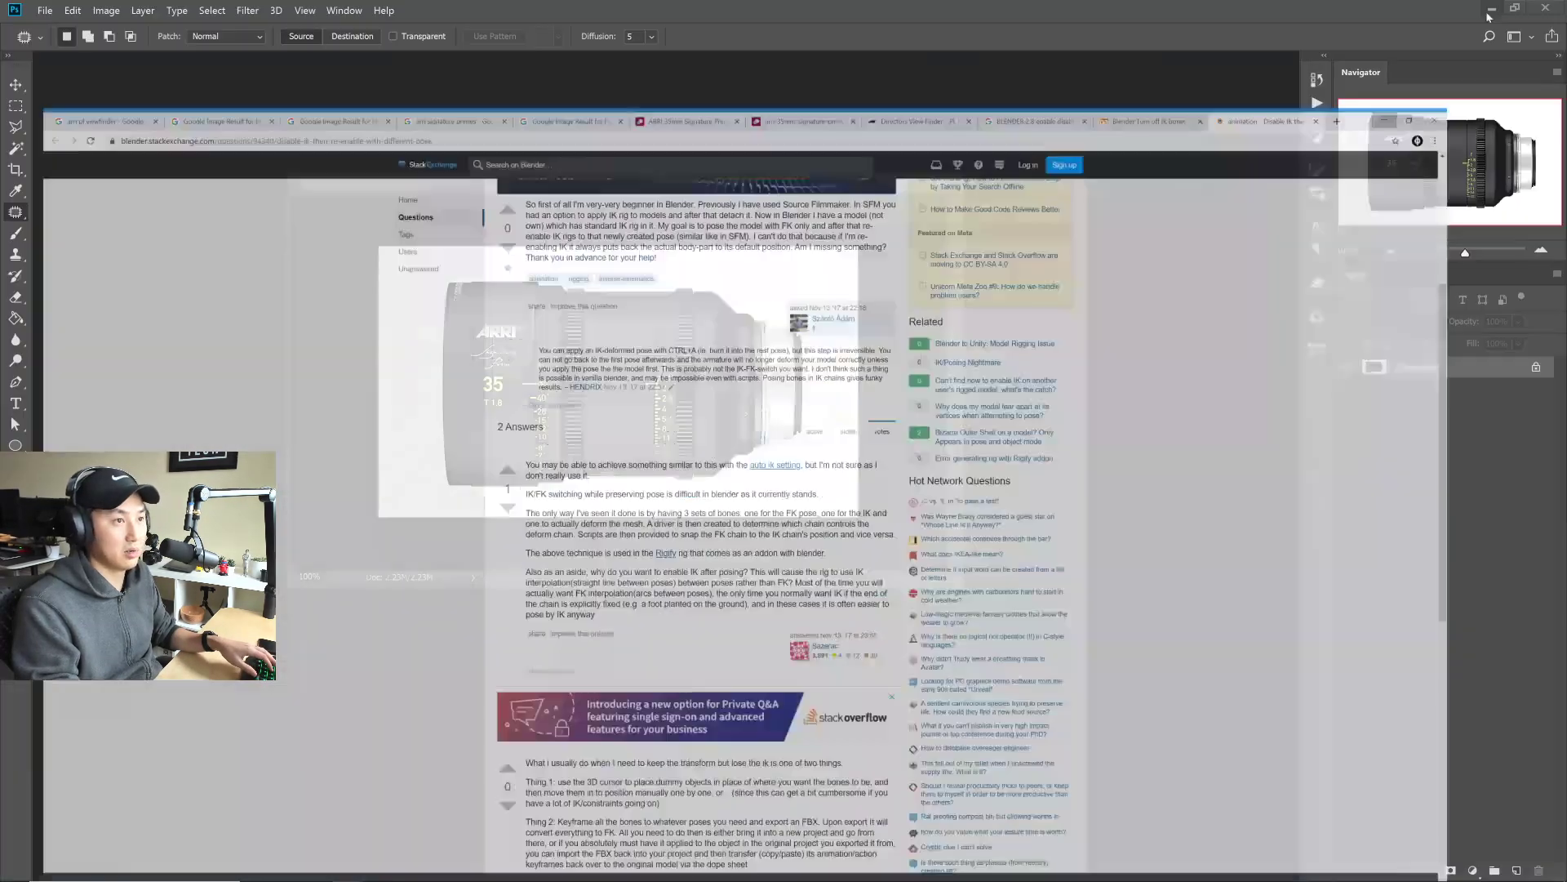
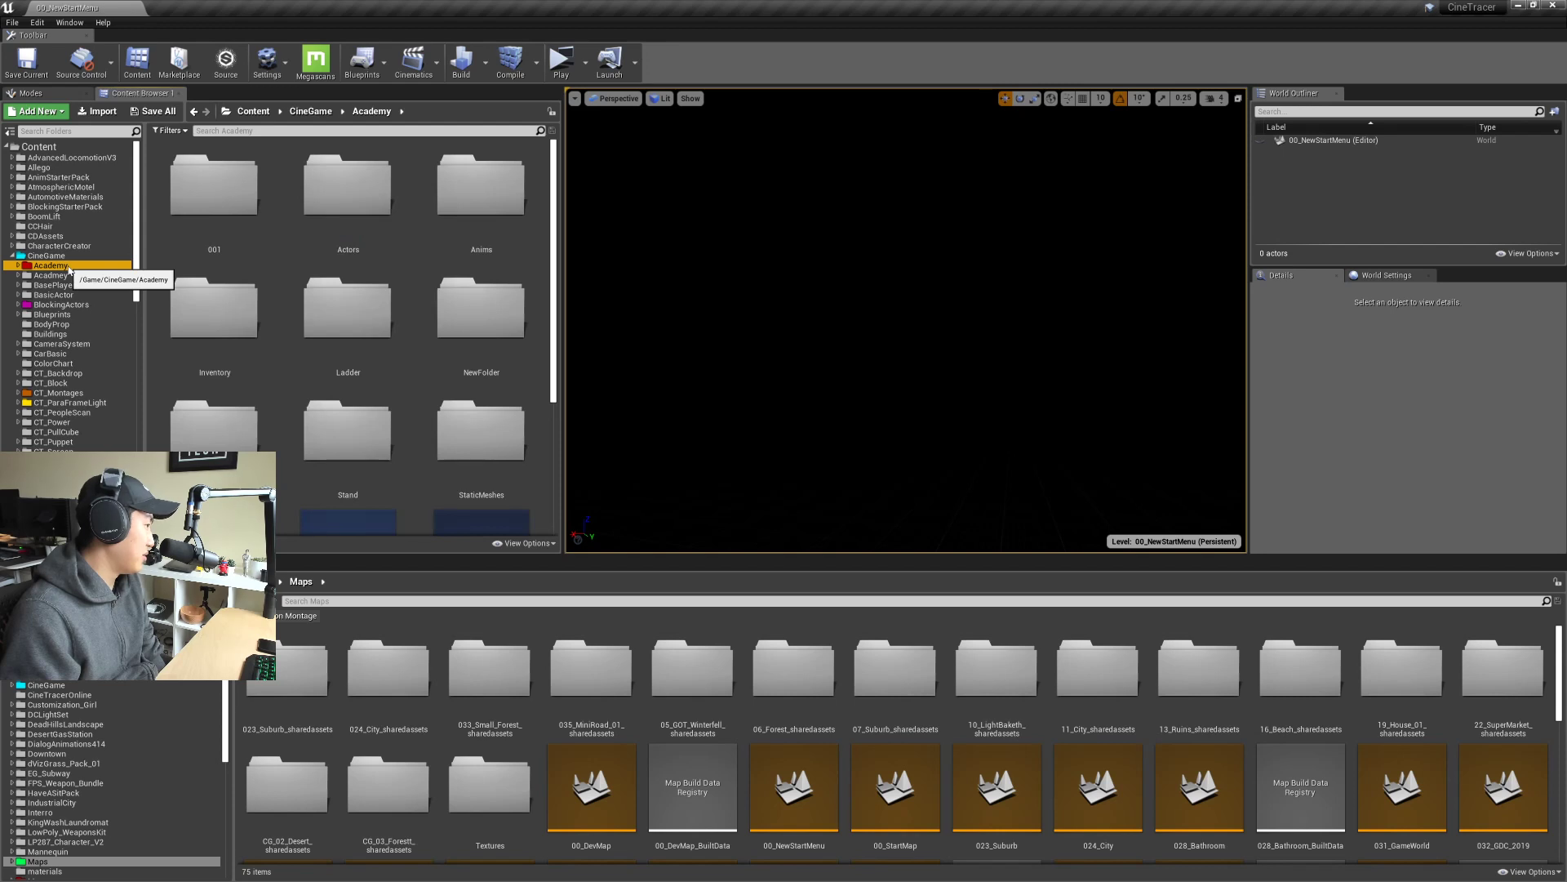
left_click_drag(563, 270, 643, 270)
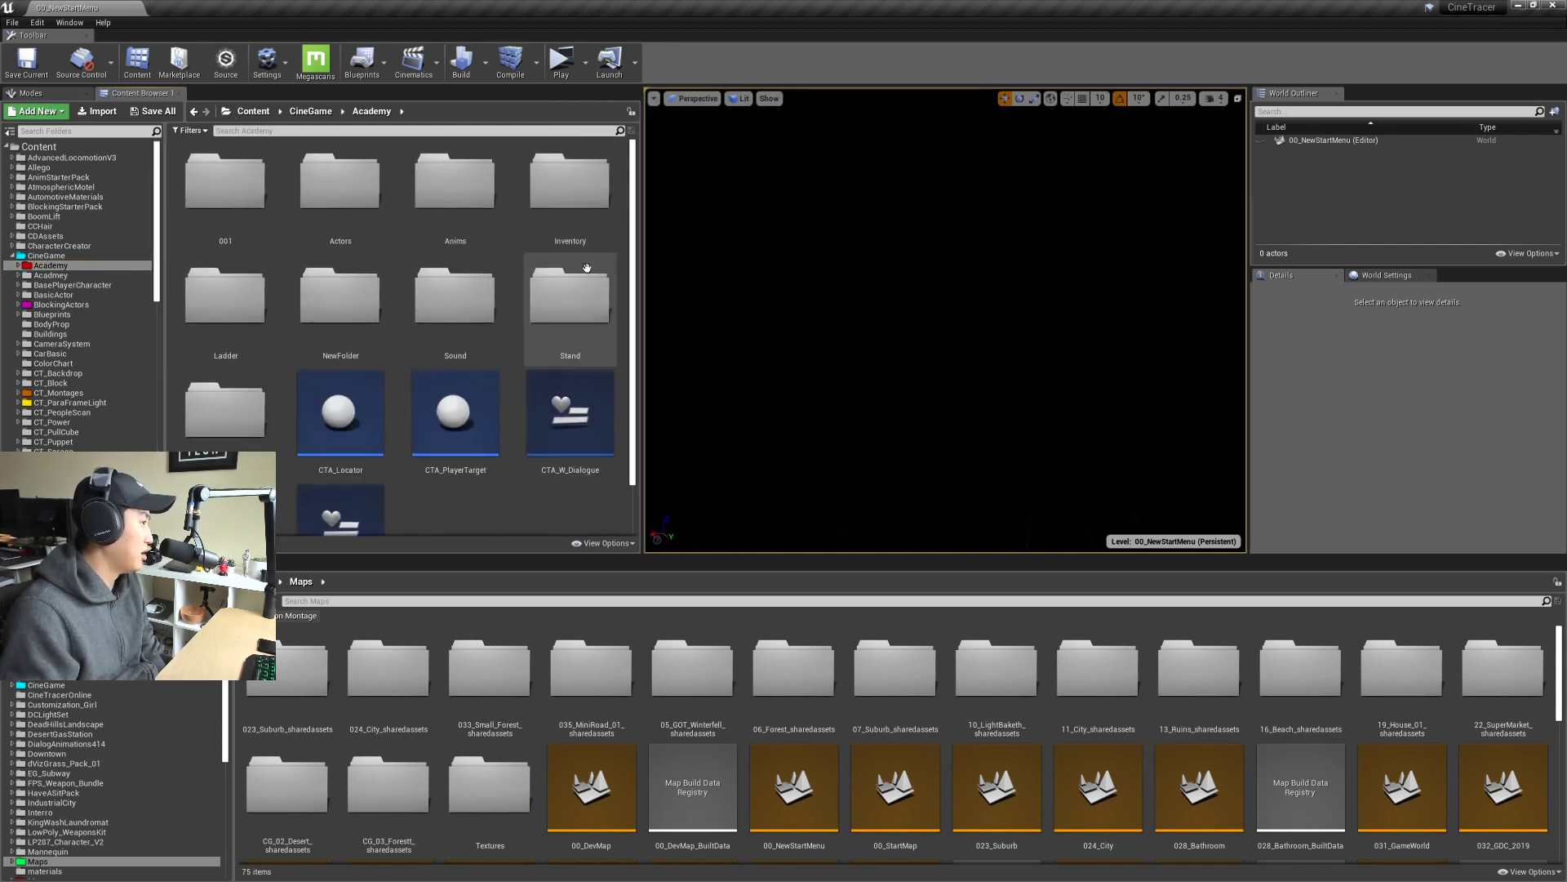
double_click(565, 192)
scroll(516, 356, "down", 10)
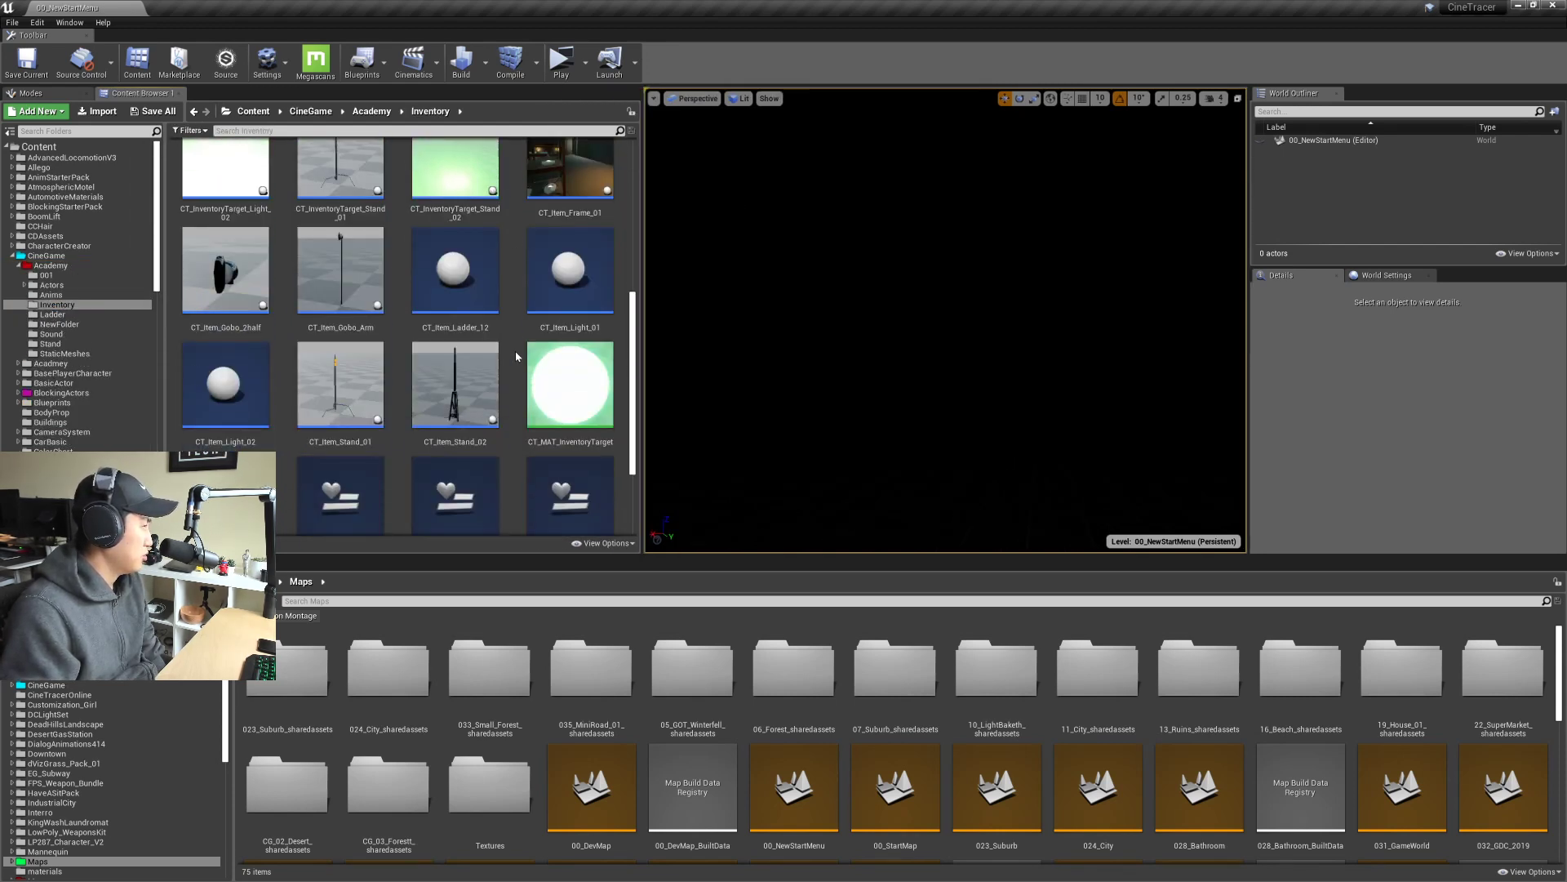
left_click(81, 294)
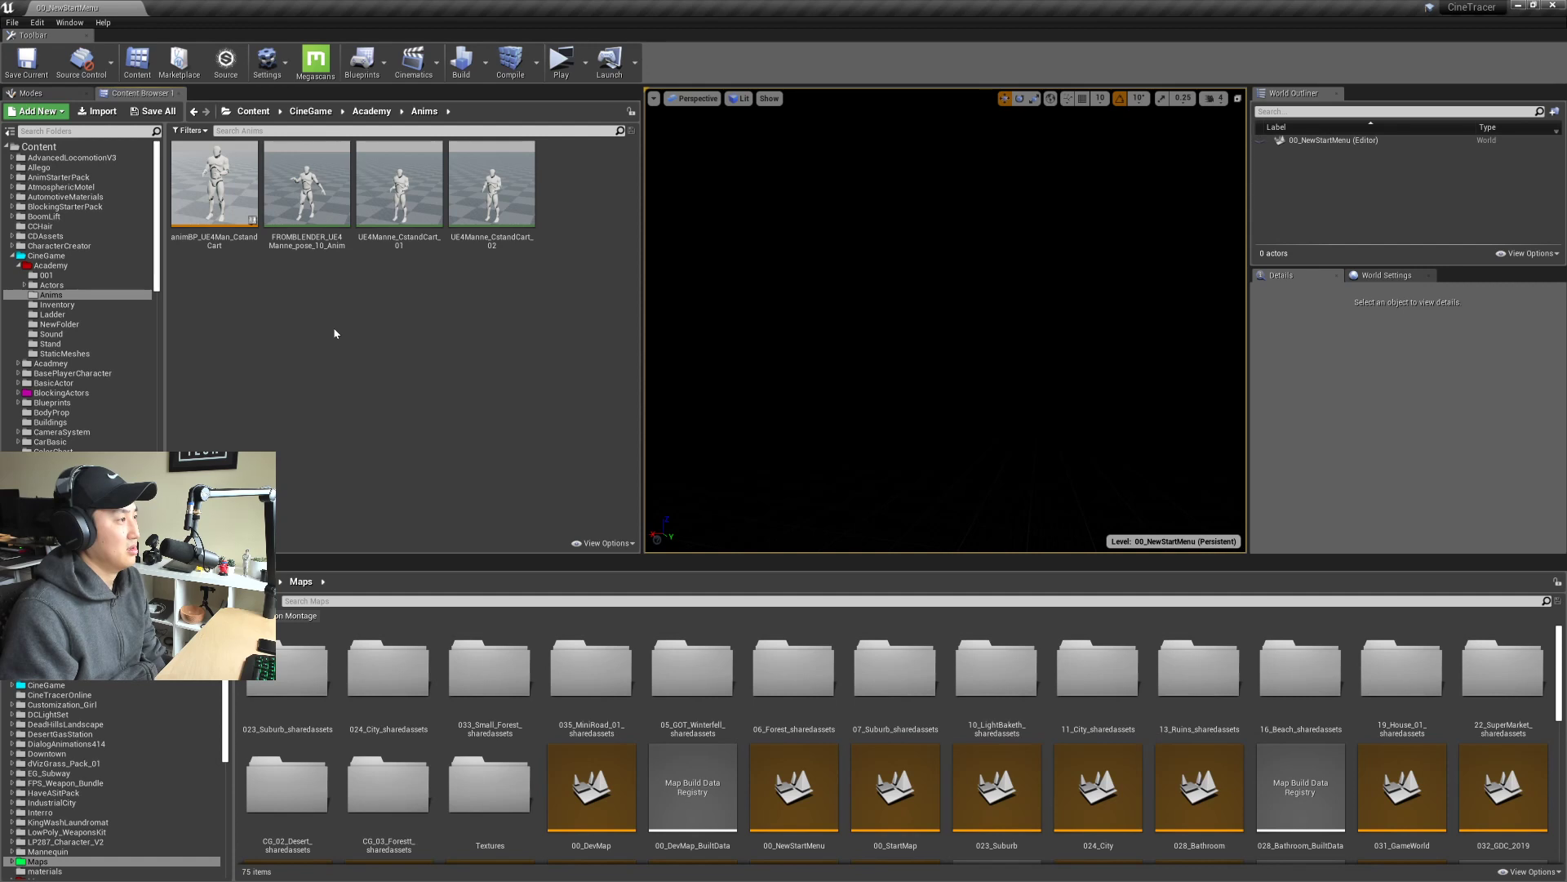
mouse_move(309, 192)
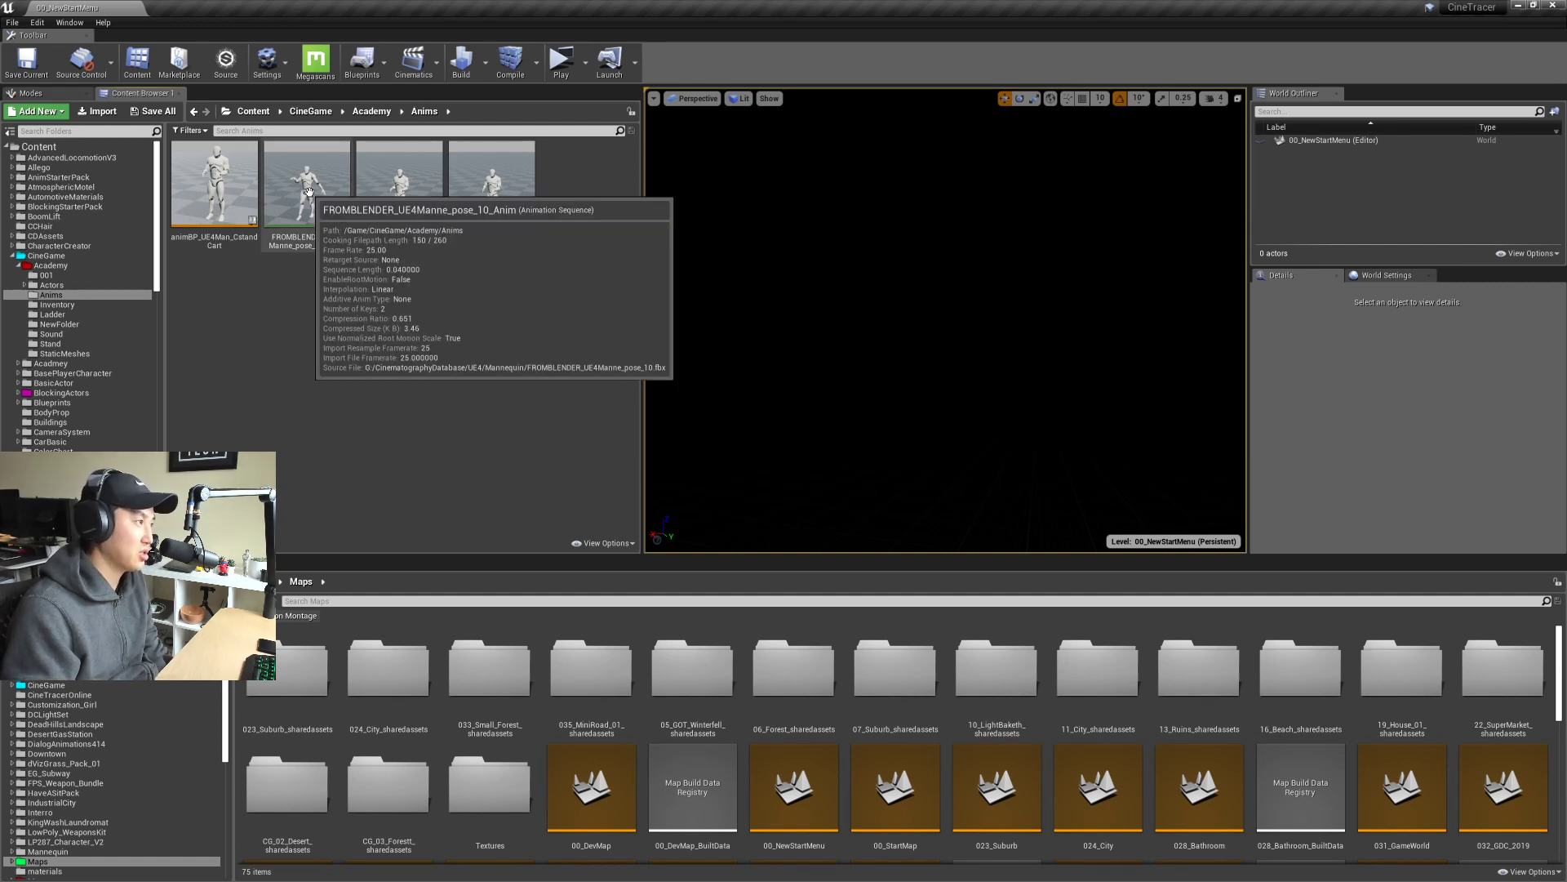
Step: Save the current level and choose Viewfinder_aimOffsets_01.fbx from the Viewfinder/FBXtoUE4 folder for import into the Anims folder
left_click(37, 71)
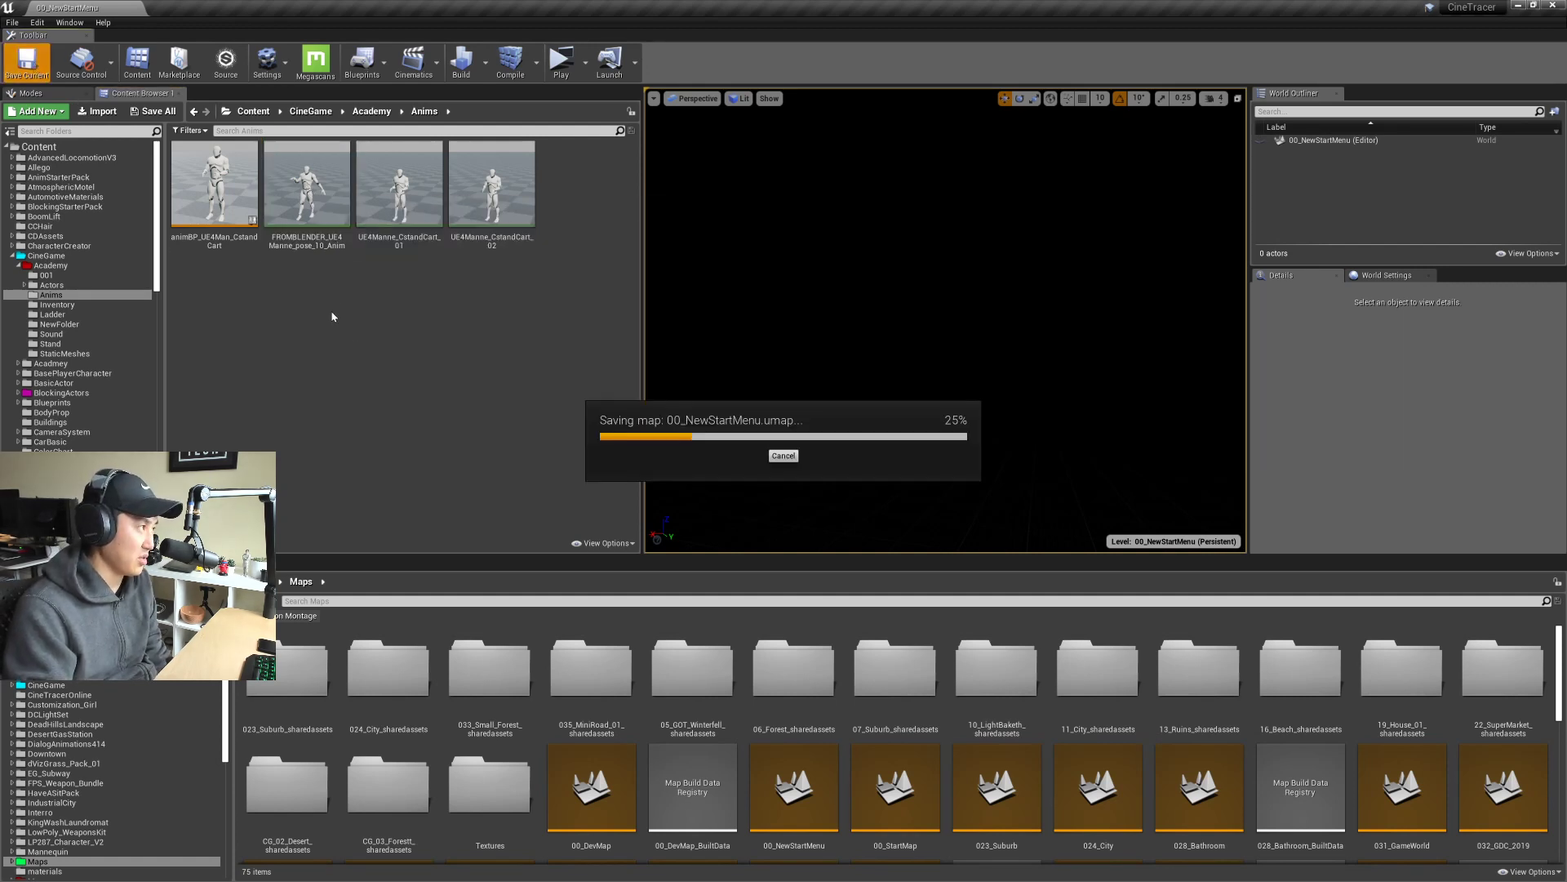
right_click(392, 324)
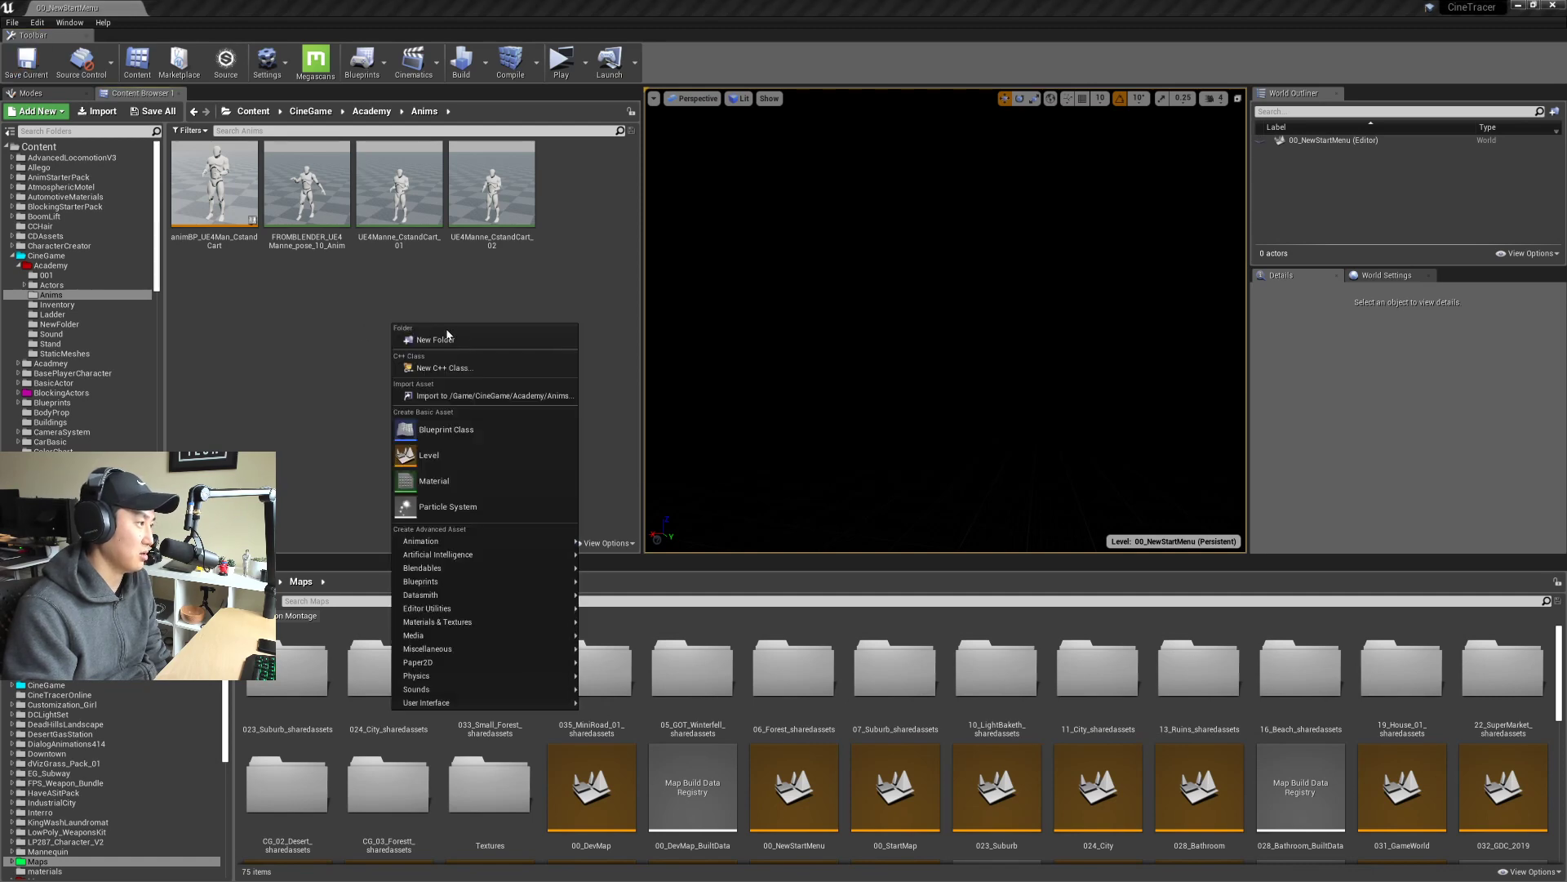
left_click(423, 393)
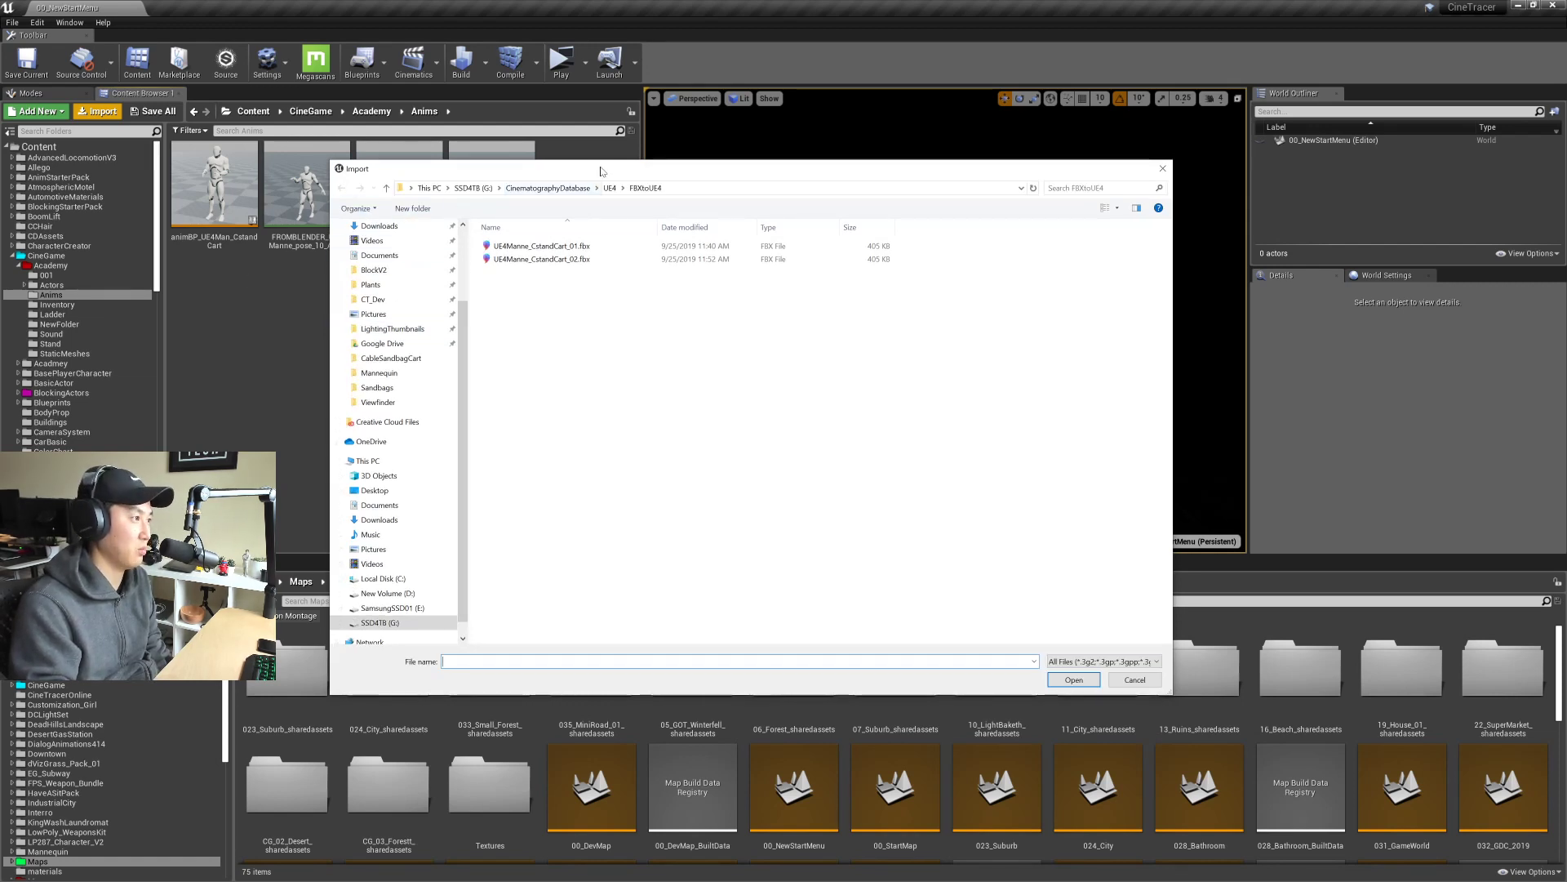
left_click_drag(601, 171, 664, 198)
left_click(638, 218)
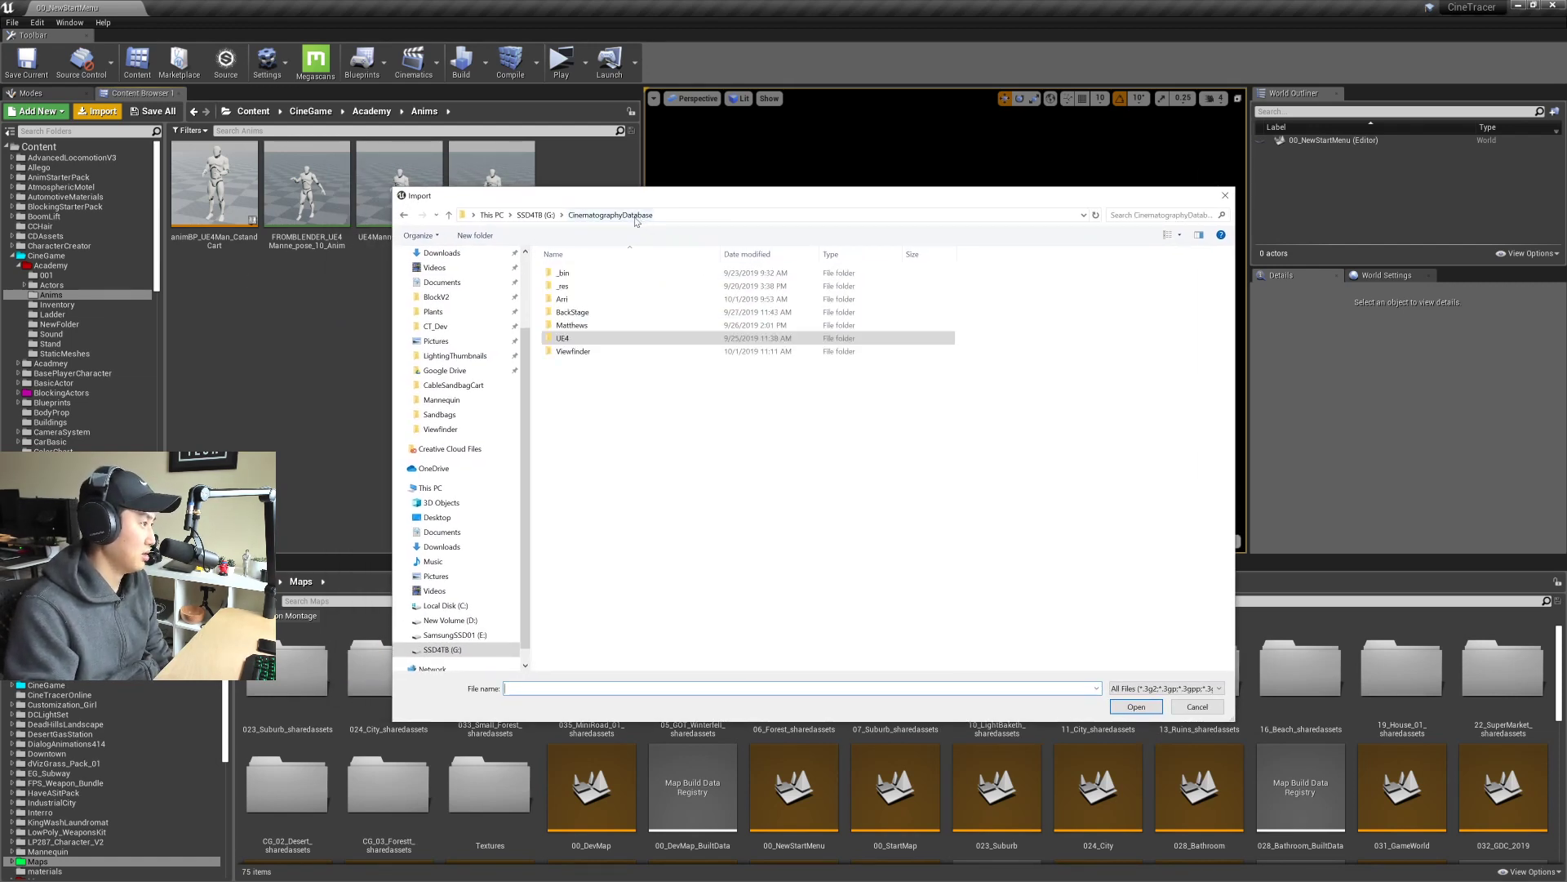
double_click(592, 354)
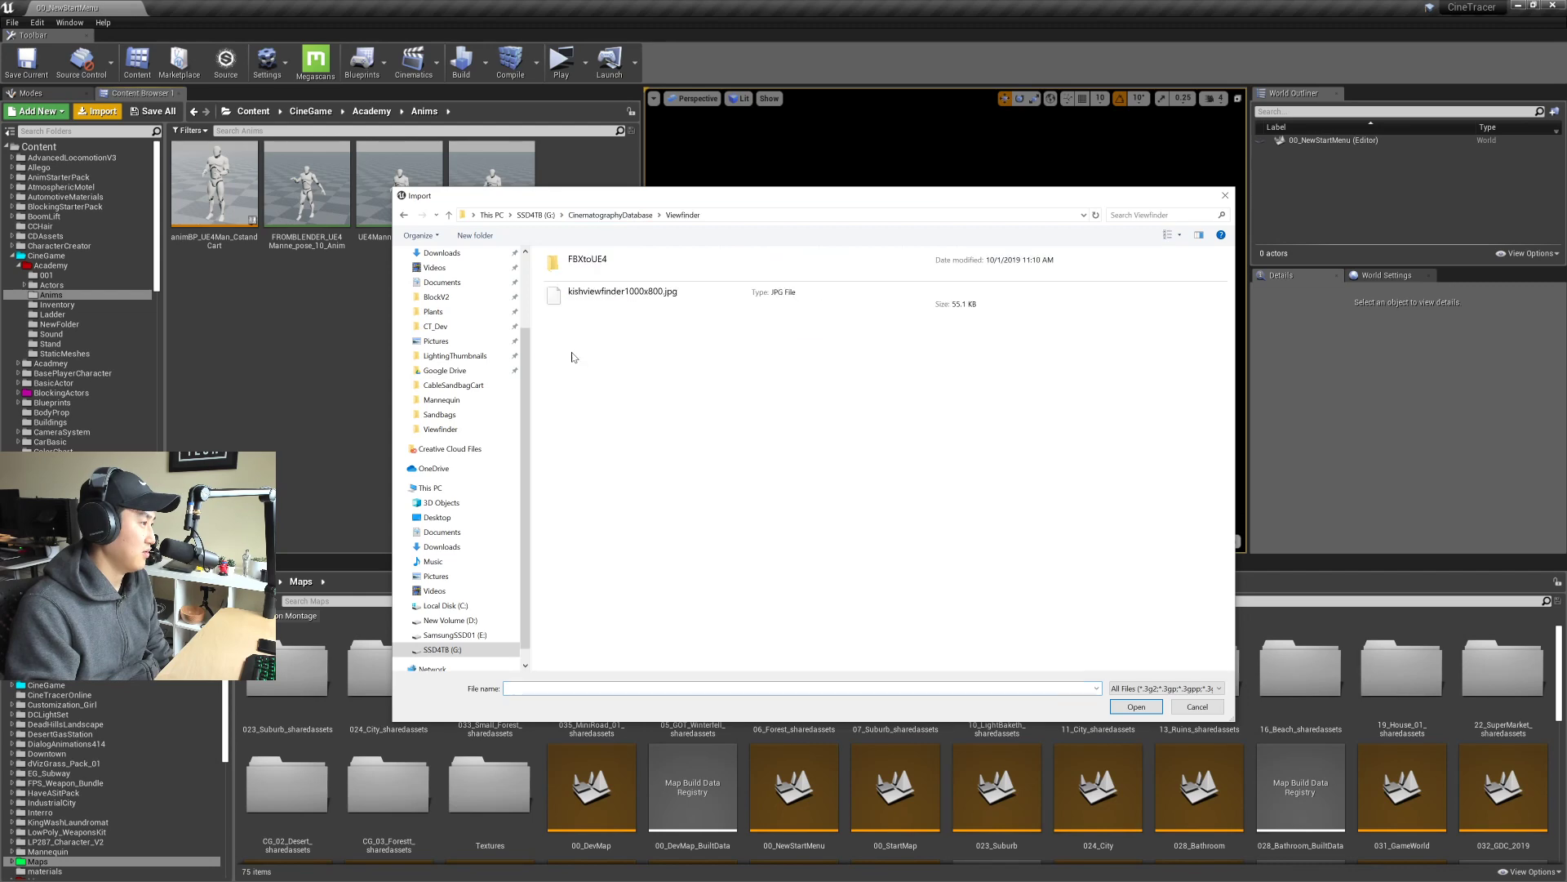
double_click(588, 260)
left_click(597, 274)
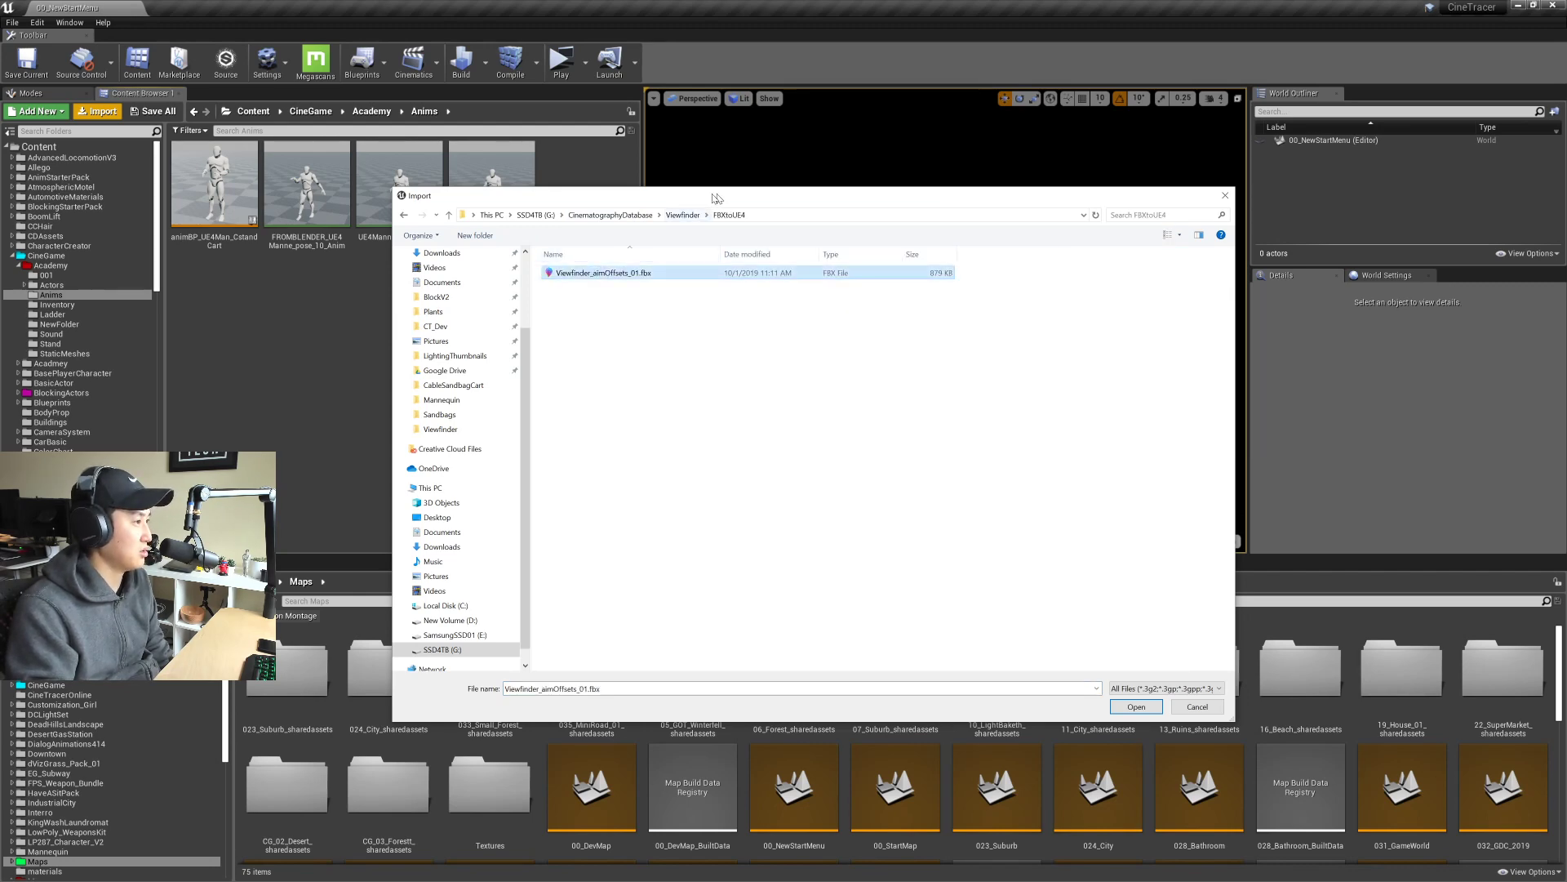
left_click_drag(717, 199, 695, 201)
key("Return")
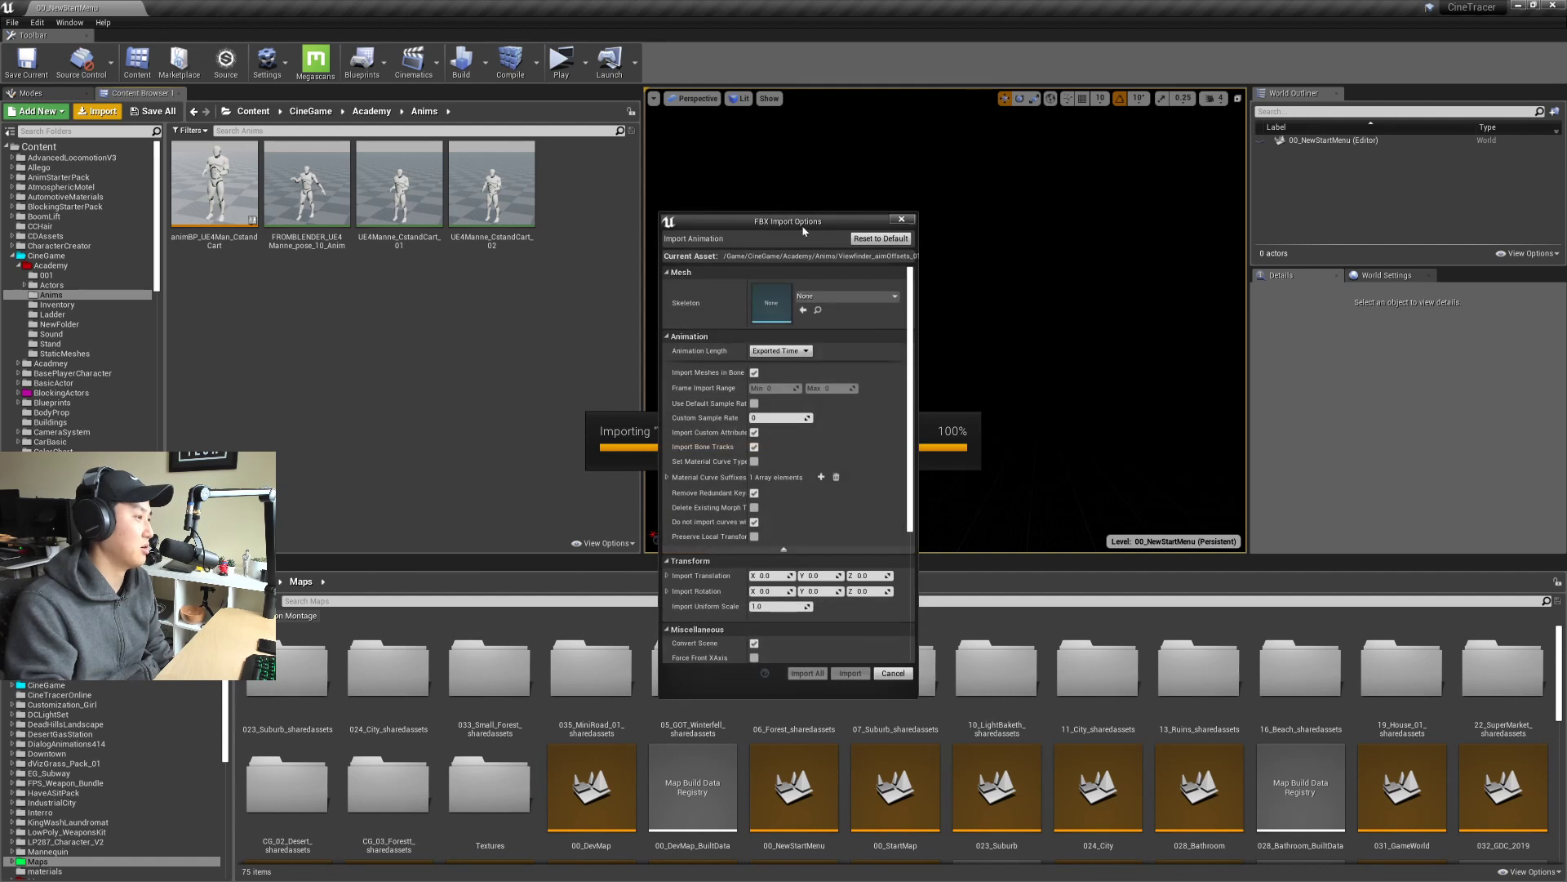
Step: Assign the FROMBLENDER_UE4Manne_pose_10_Skeleton in the FBX import options, import the animation and dismiss the message log
left_click_drag(804, 227, 708, 186)
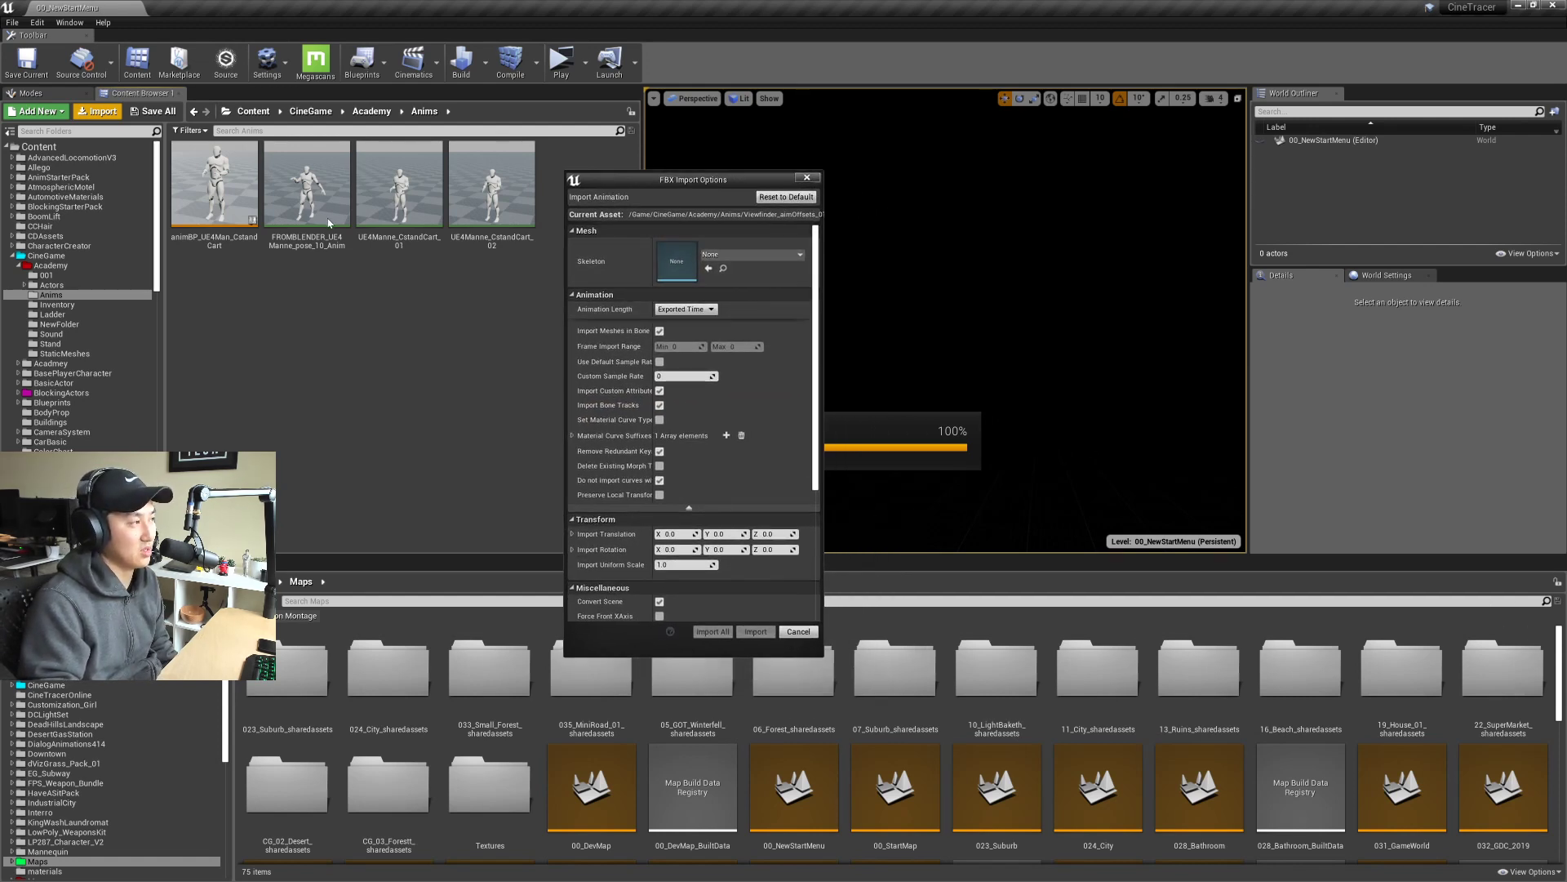
left_click(752, 256)
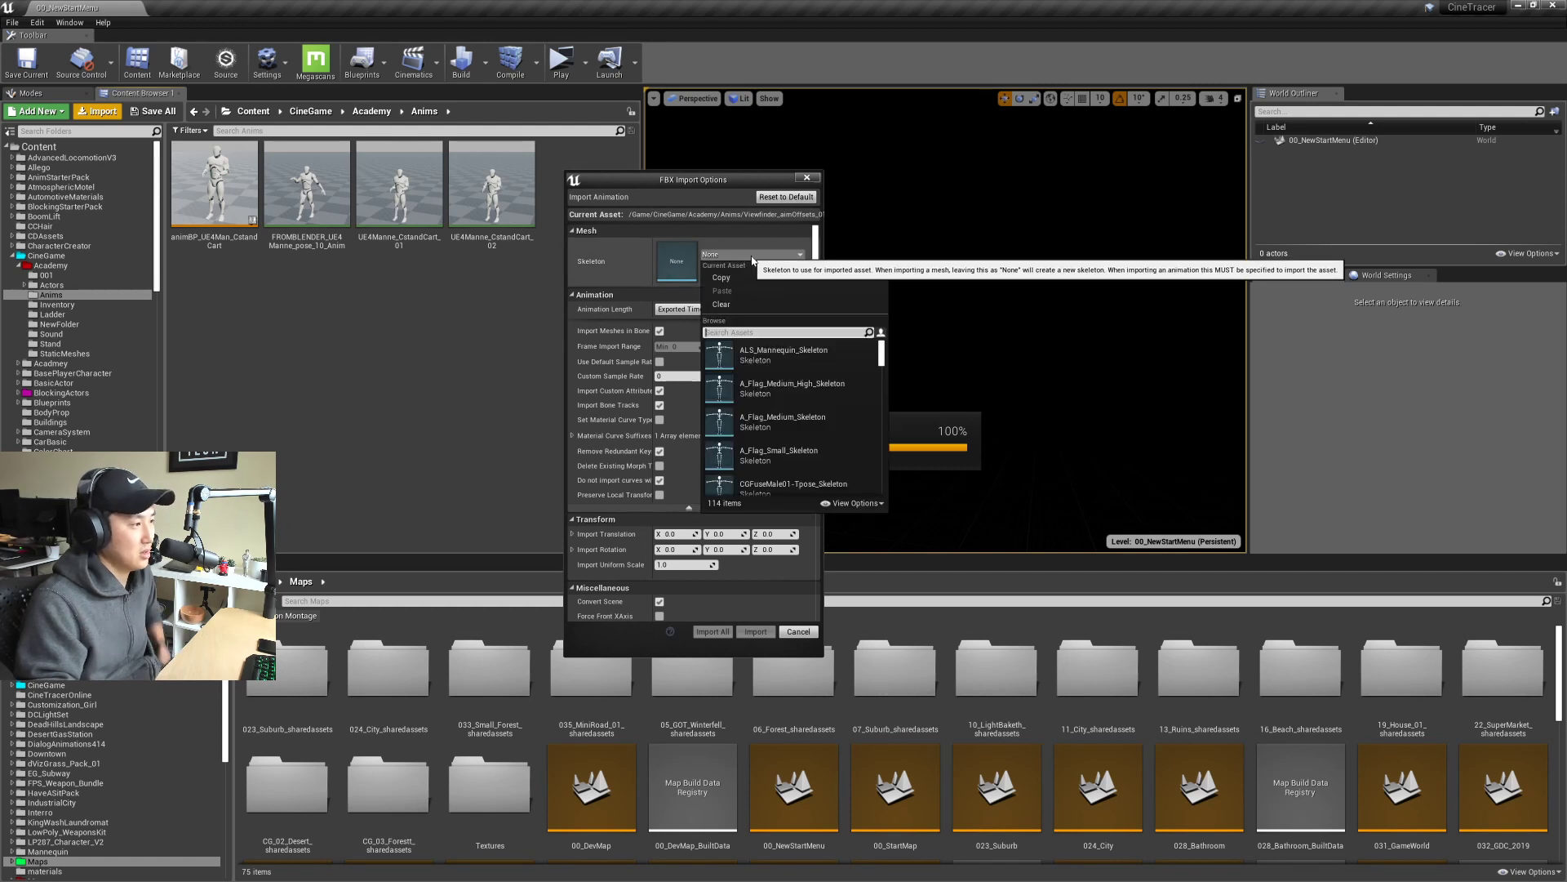
type("from")
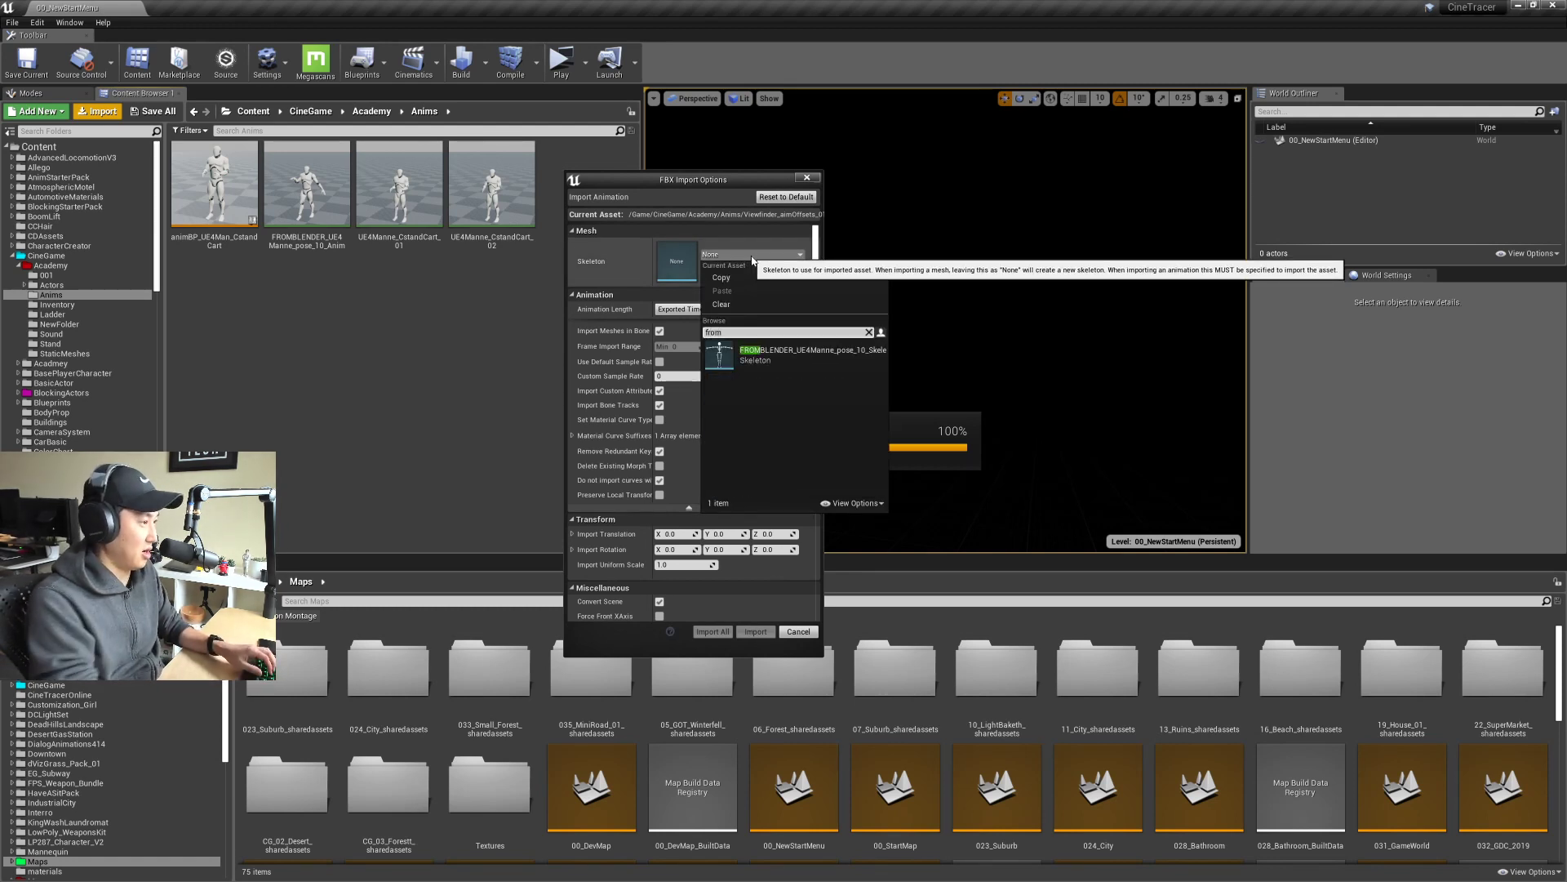
left_click(775, 353)
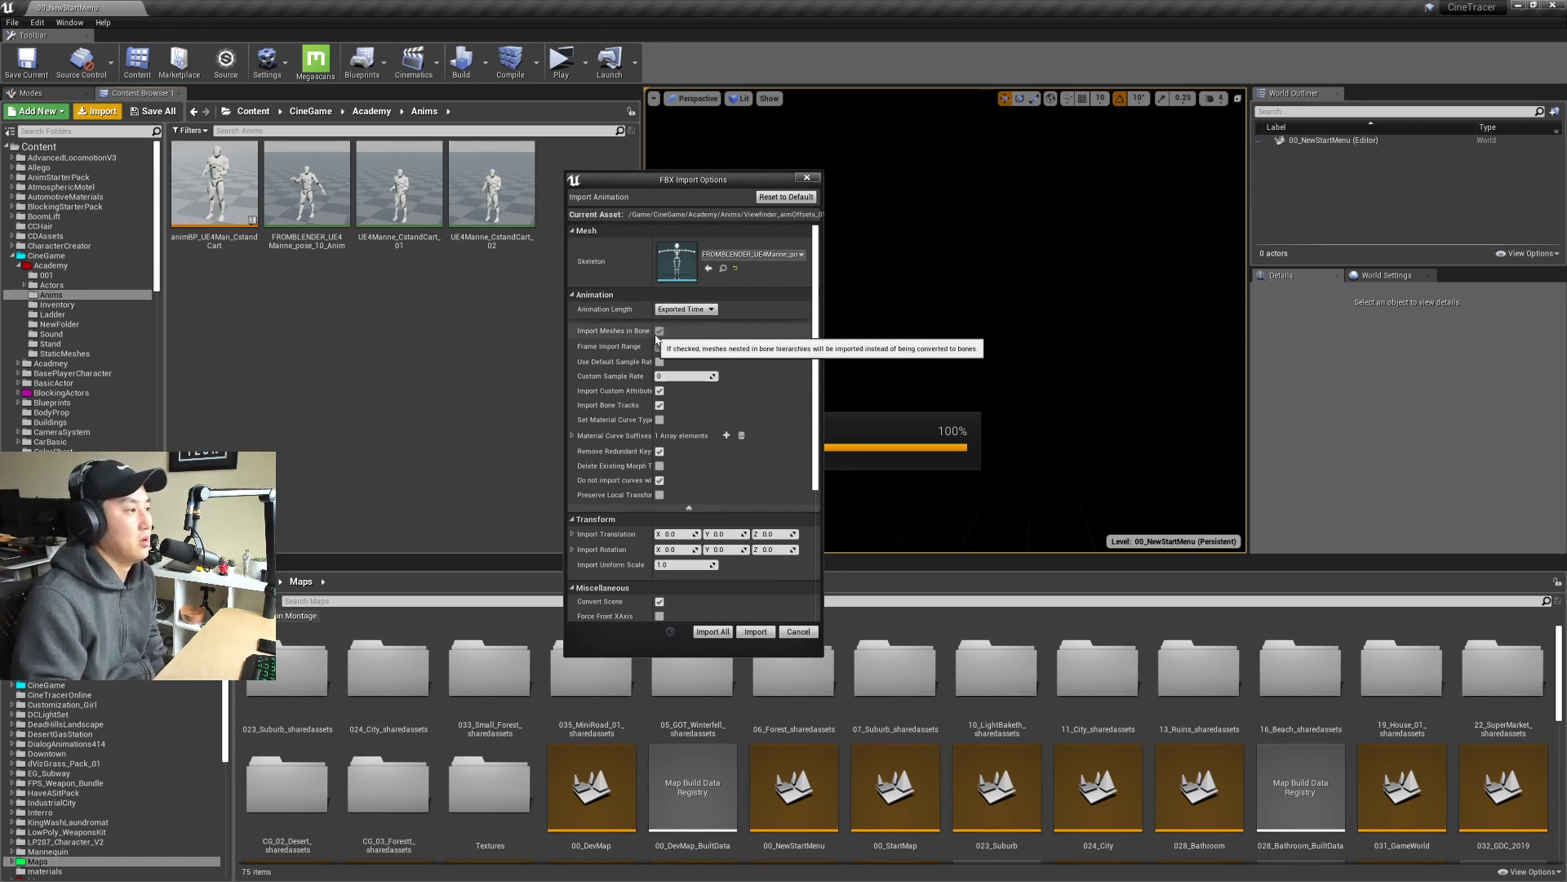
scroll(645, 428, "down", 5)
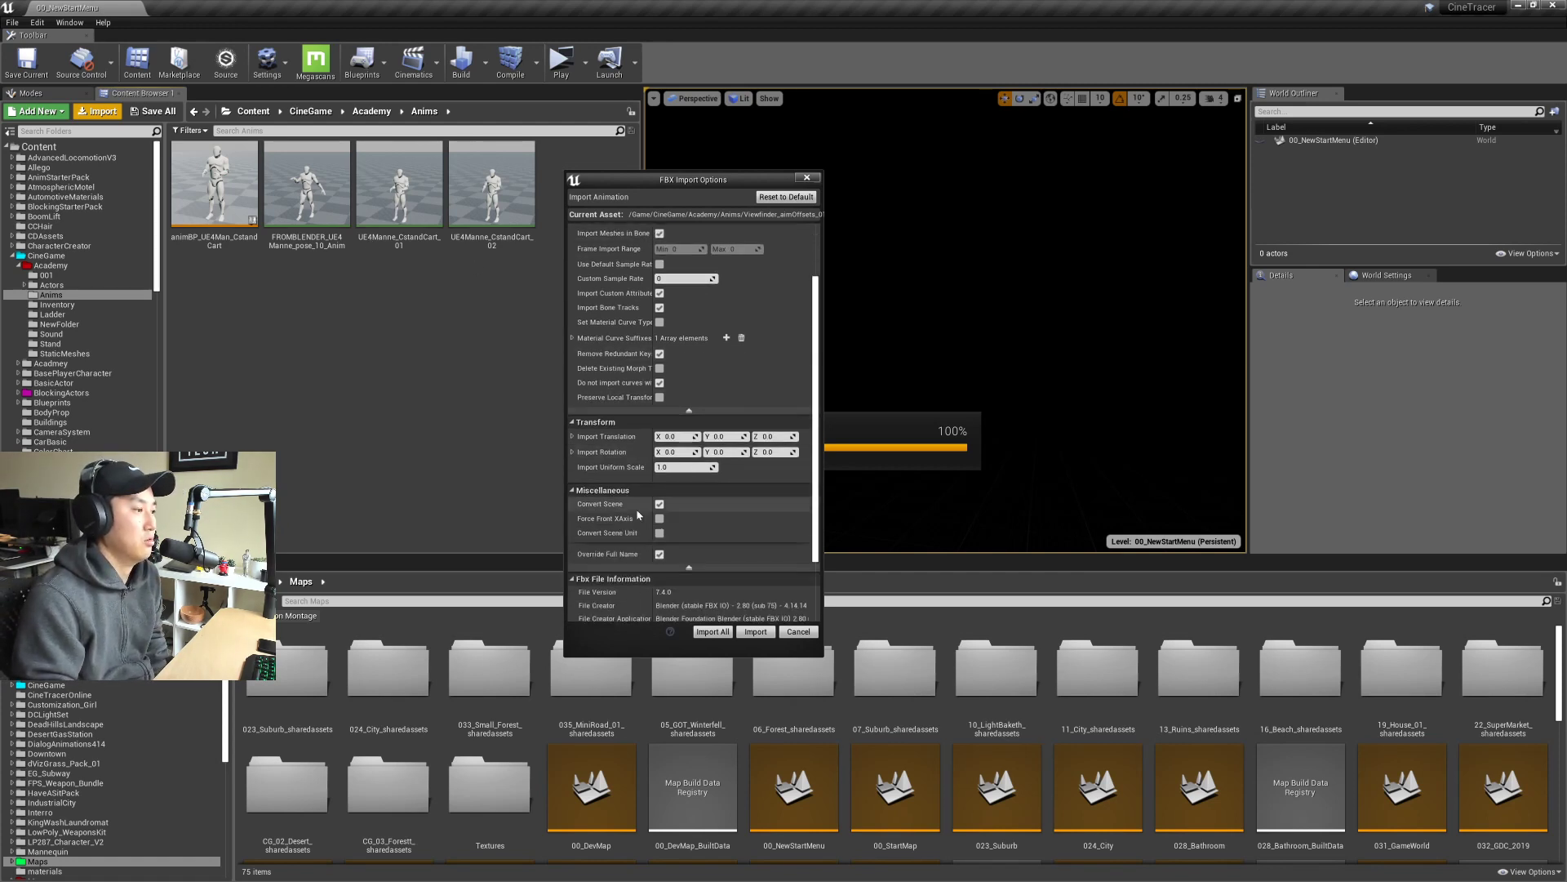
left_click(757, 632)
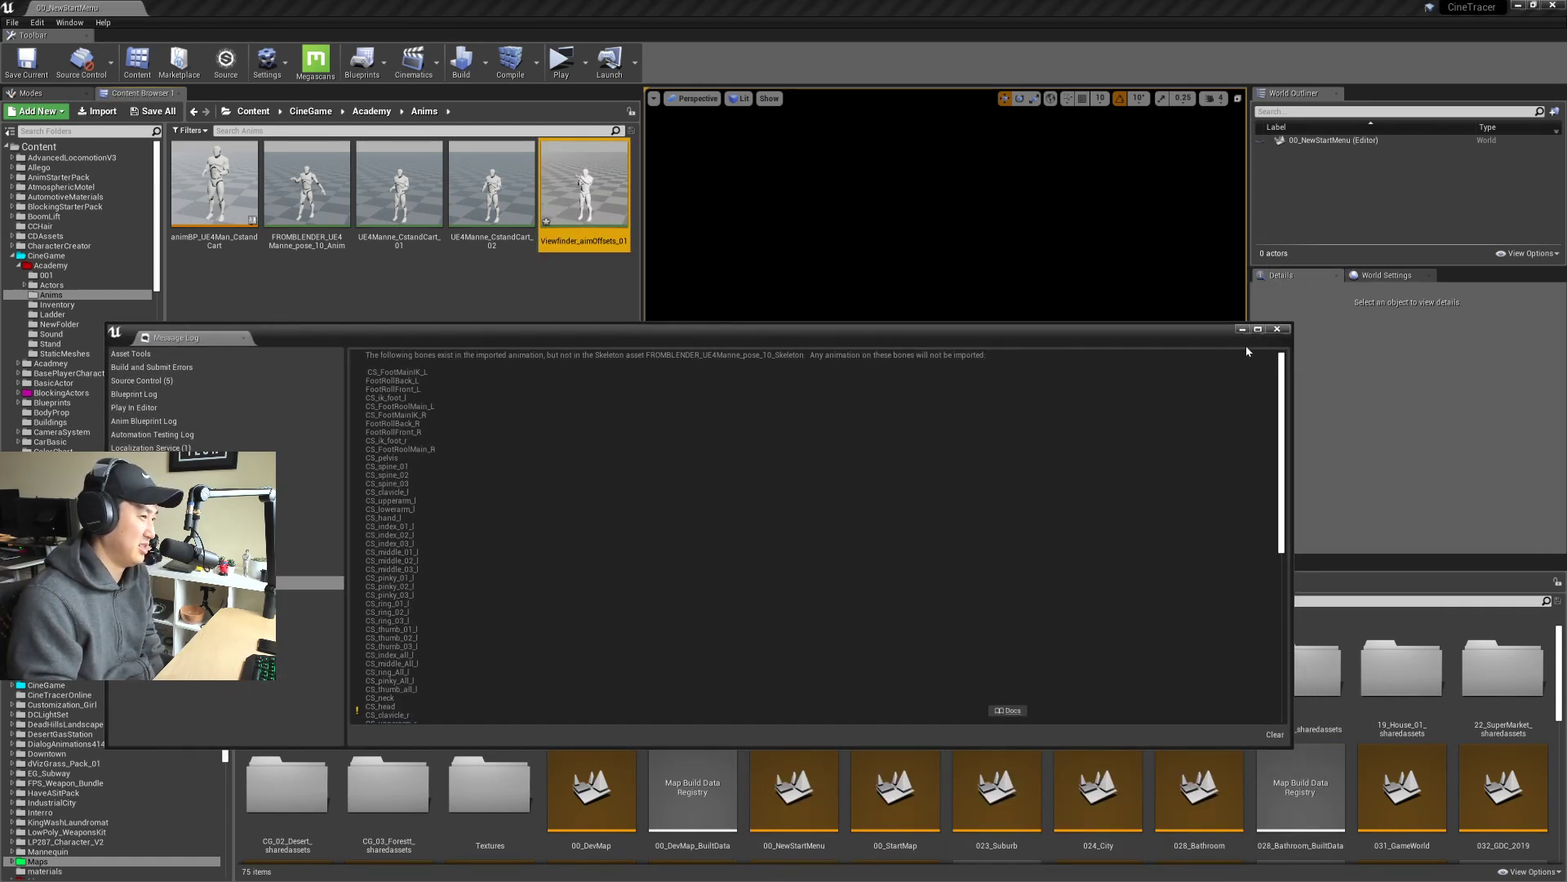
left_click(1278, 330)
Step: Open the imported Viewfinder_aimOffsets_01 animation, view the character from the side and save the asset
double_click(601, 209)
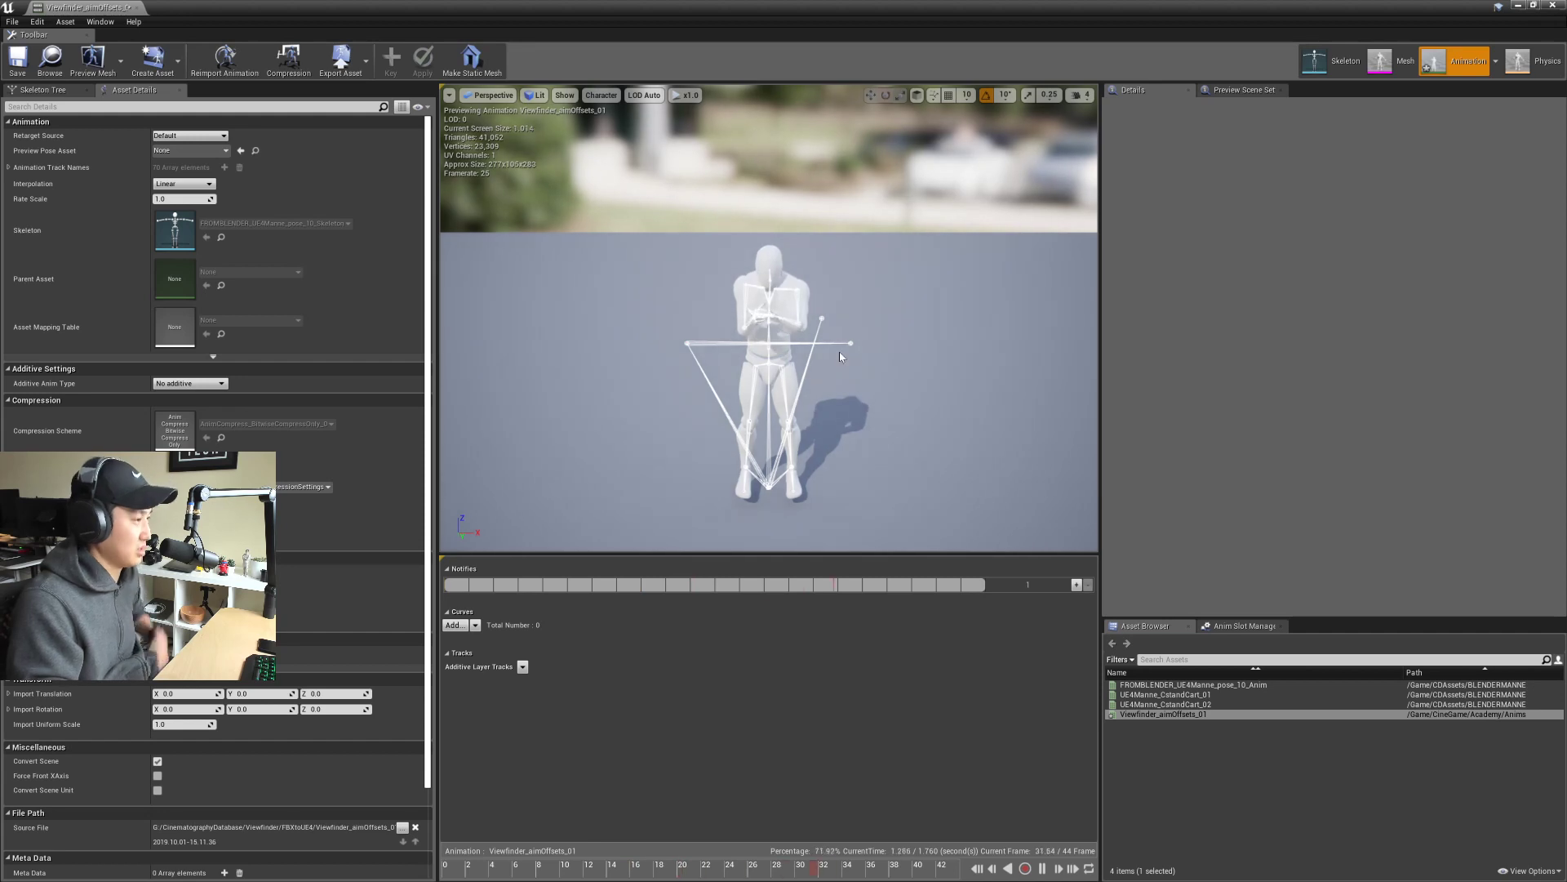
left_click_drag(850, 374, 681, 342)
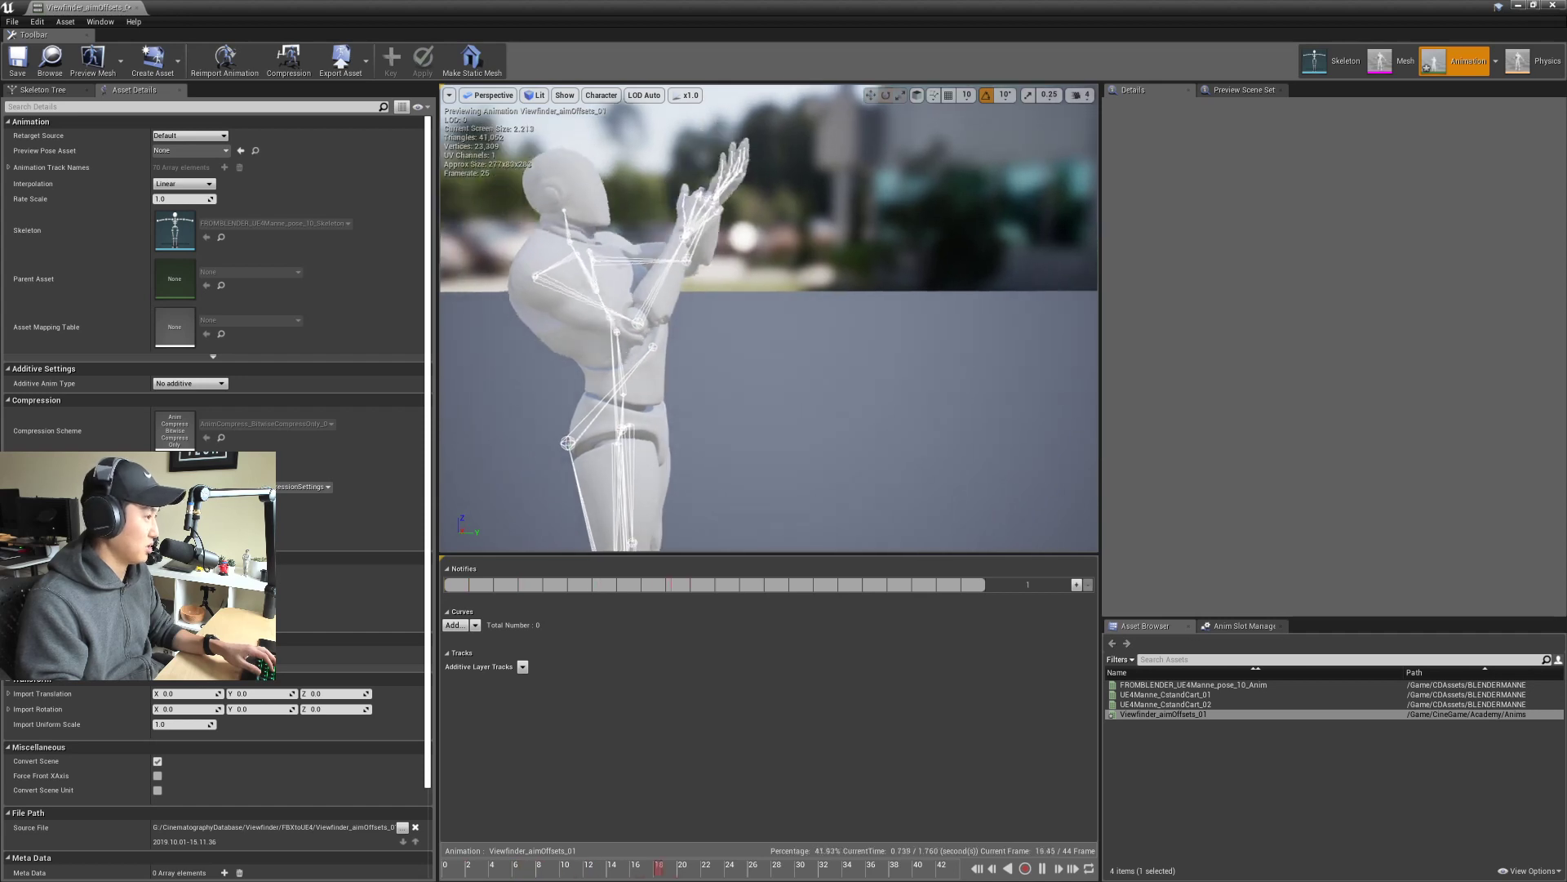
left_click(18, 57)
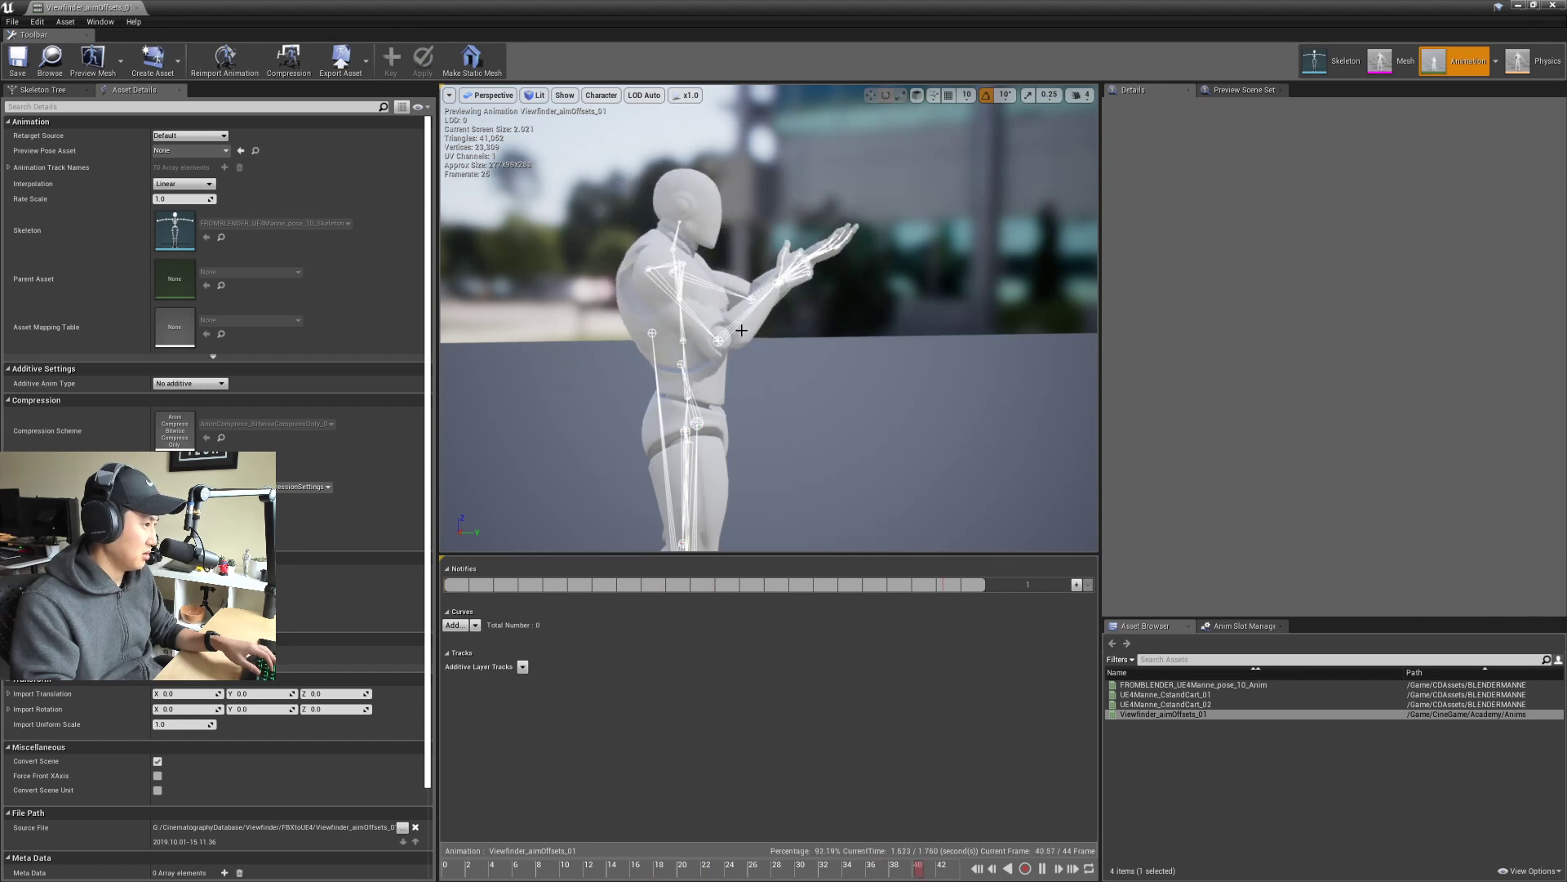
Step: Examine the arm and torso motion of the playing animation from the side, then return to the Anims folder
mouse_move(769, 318)
left_mouse_down("alt")
mouse_move(572, 343)
mouse_move(769, 318)
left_mouse_up("alt")
scroll(669, 276, "up", 3)
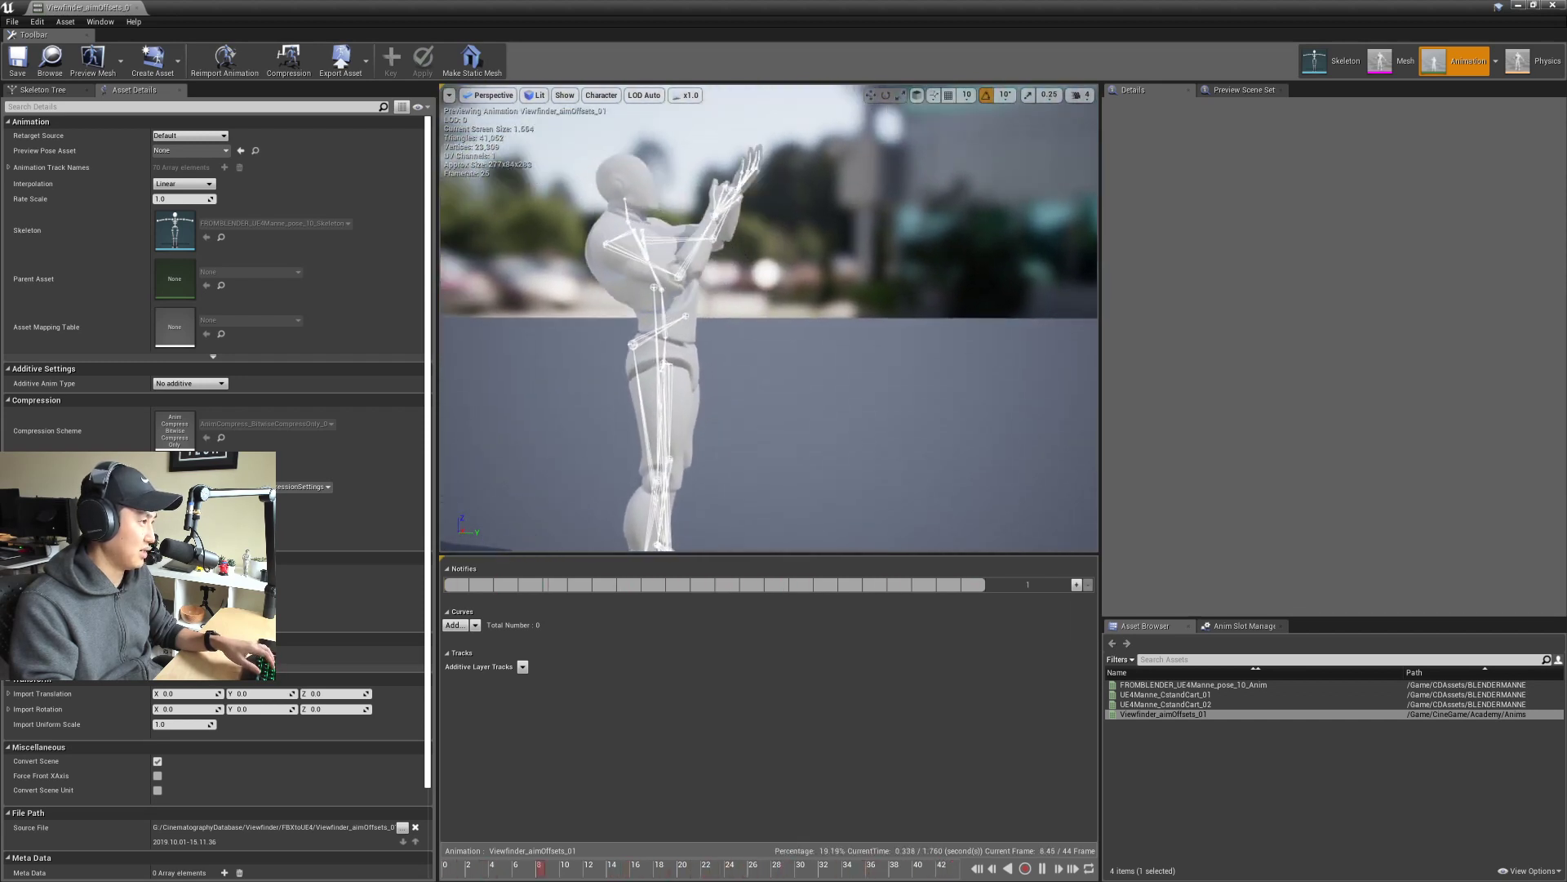
scroll(669, 276, "down", 3)
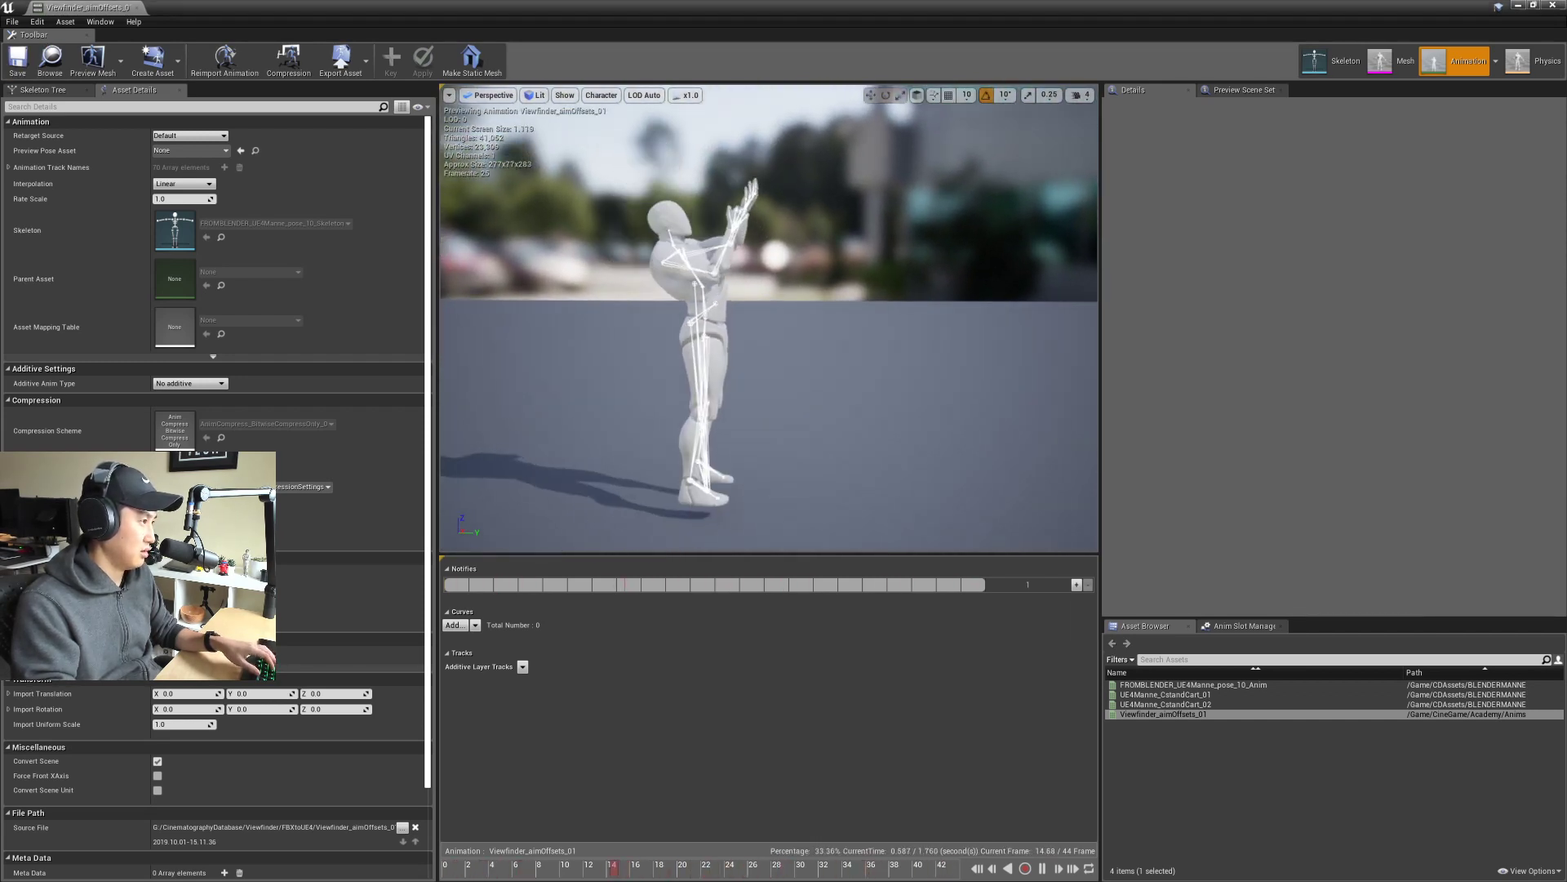
mouse_move(690, 271)
left_mouse_down("alt")
mouse_move(665, 274)
mouse_move(682, 274)
left_mouse_up("alt")
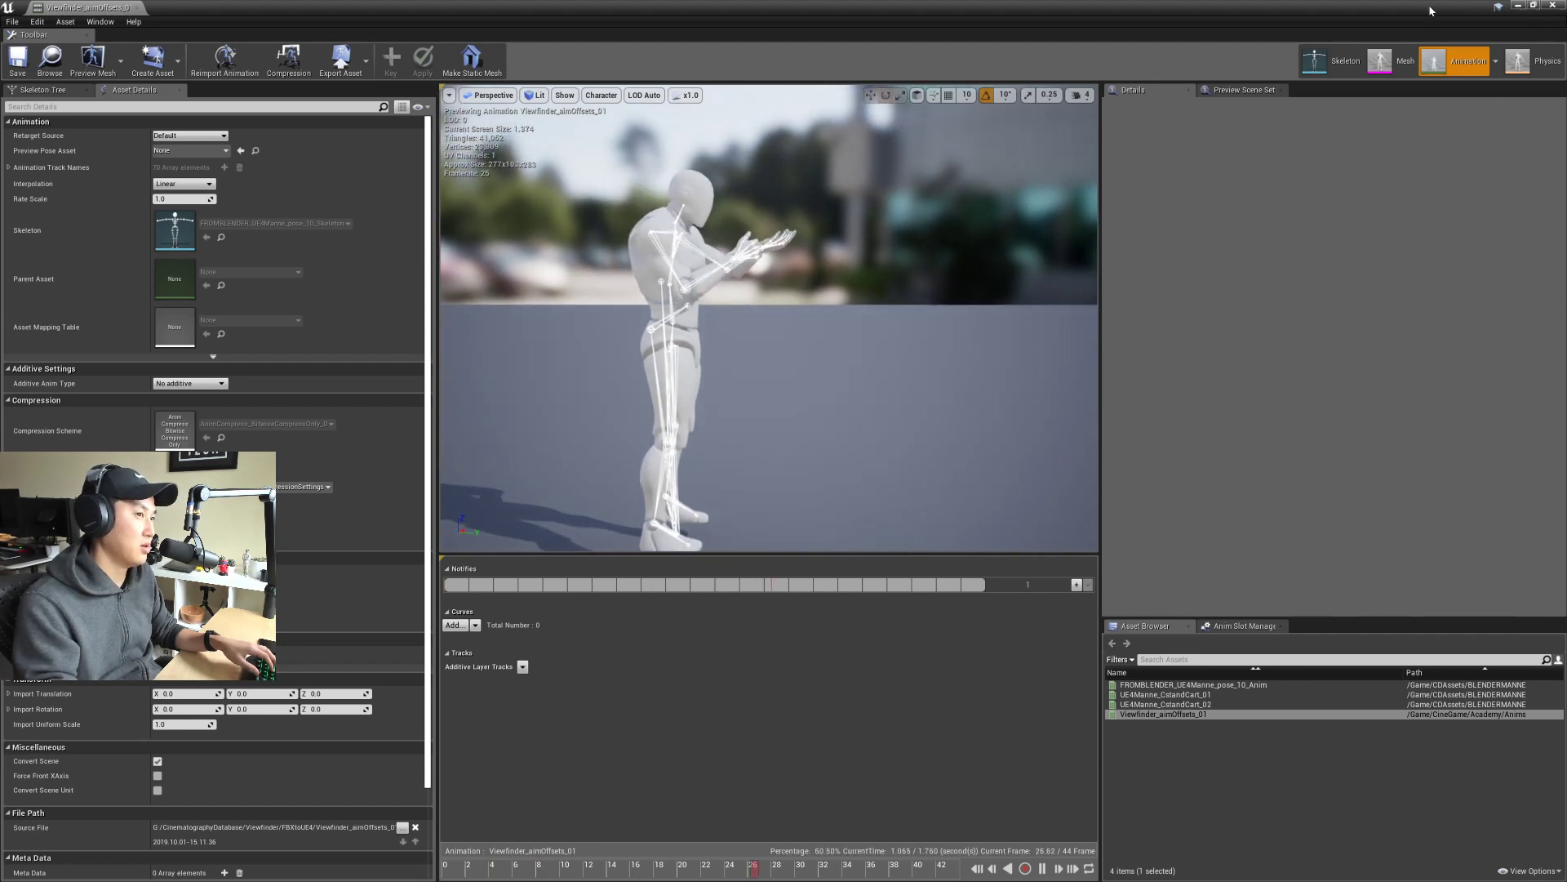
left_click_drag(1429, 12, 1188, 158)
left_click(1257, 127)
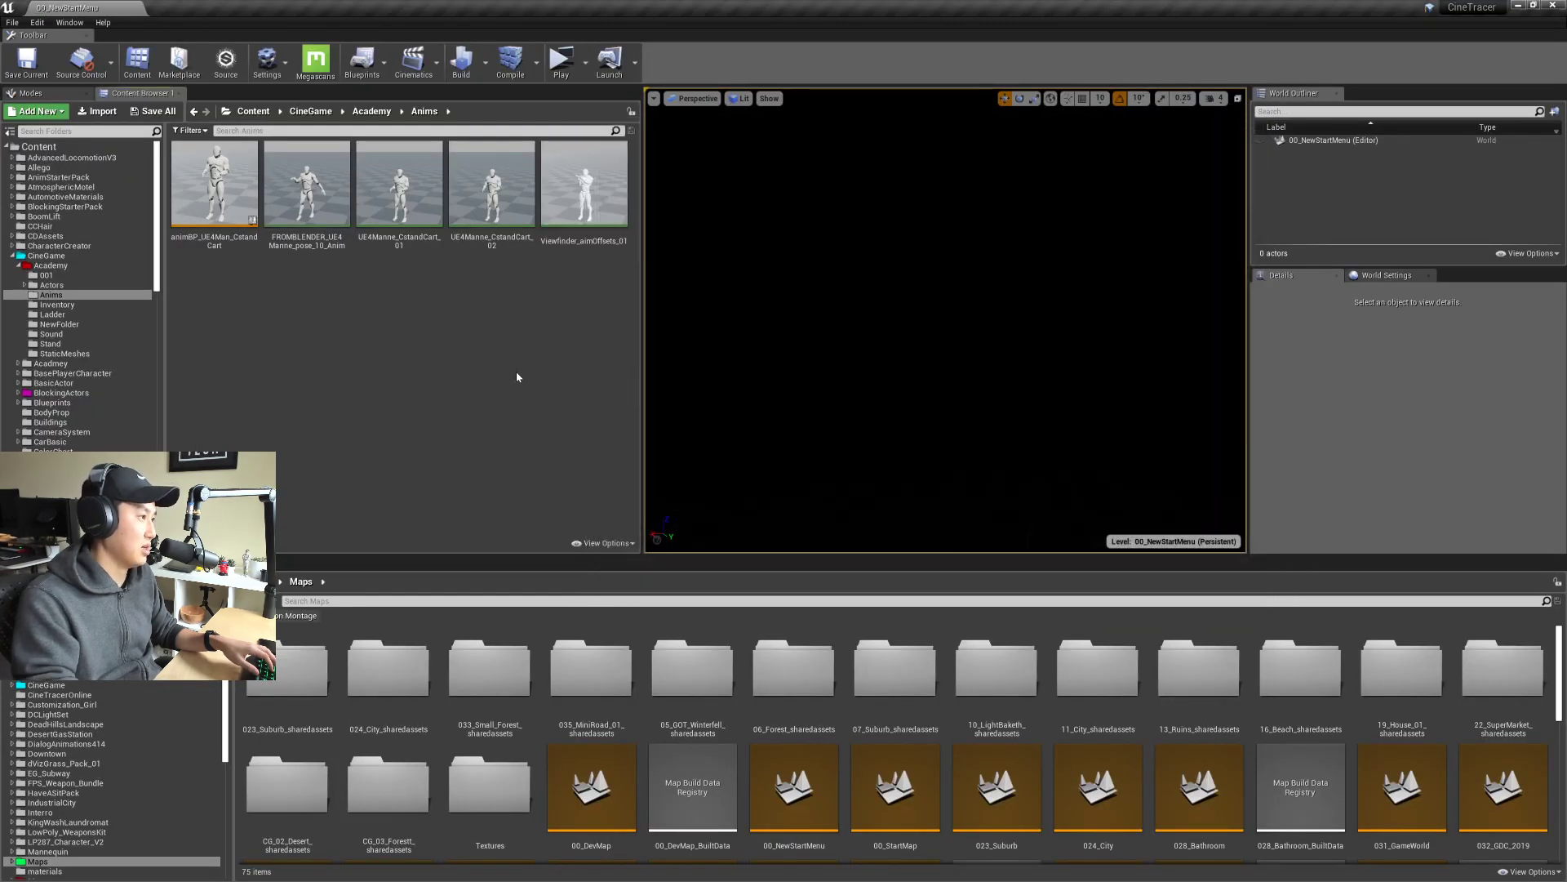
Step: Duplicate Viewfinder_aimOffsets_01 into three copies named Viewfinder_aimOffsets_02, Viewfinder_aimOffsets_03 and Viewfinder_aimOffsets_04
right_click(603, 214)
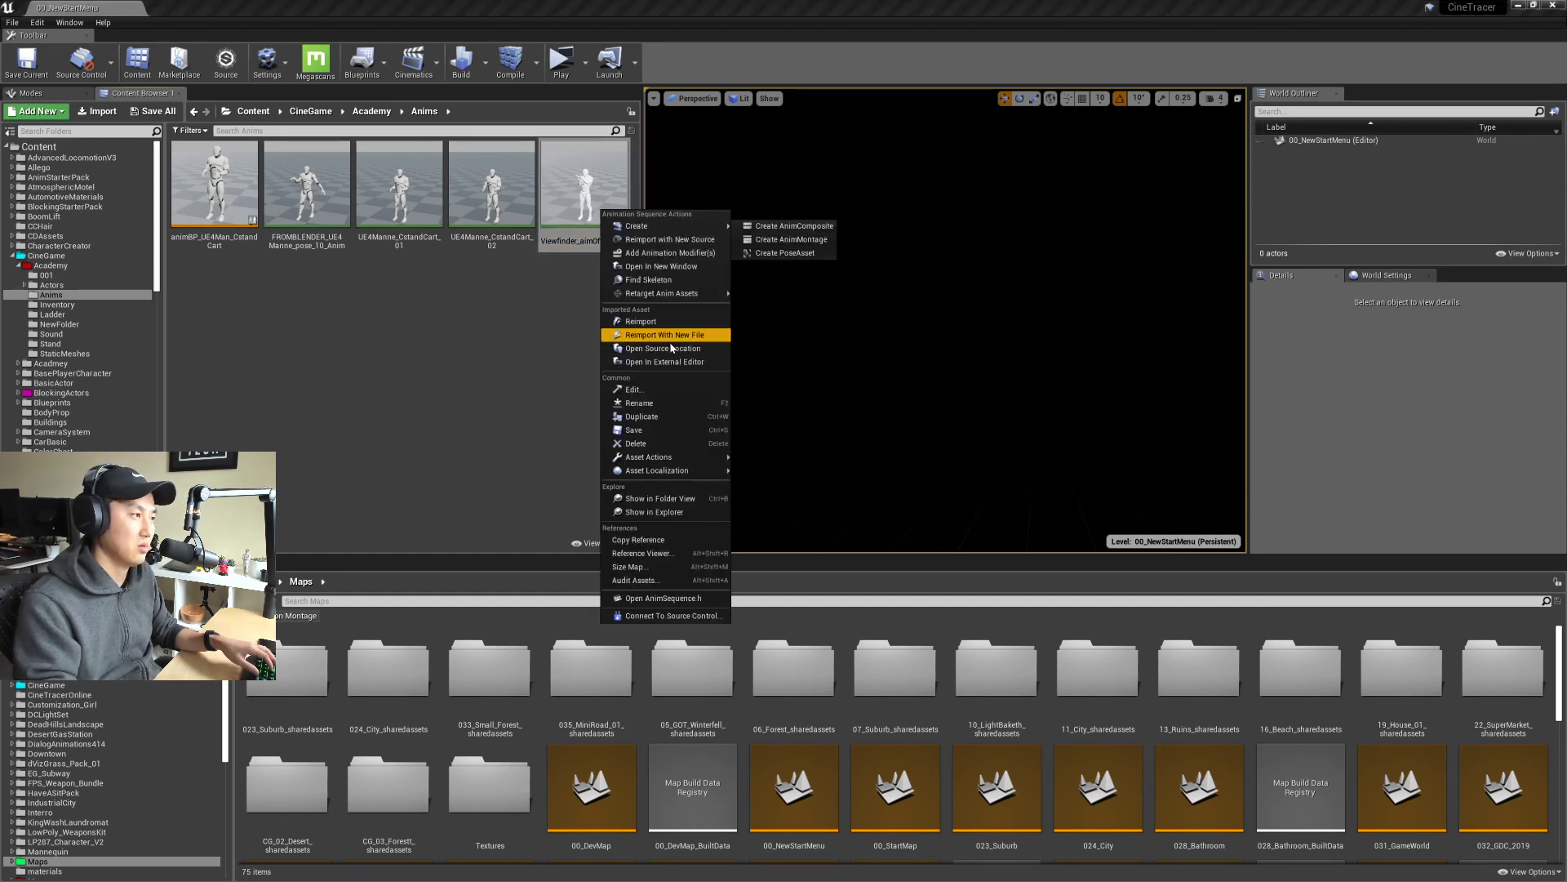
left_click(675, 419)
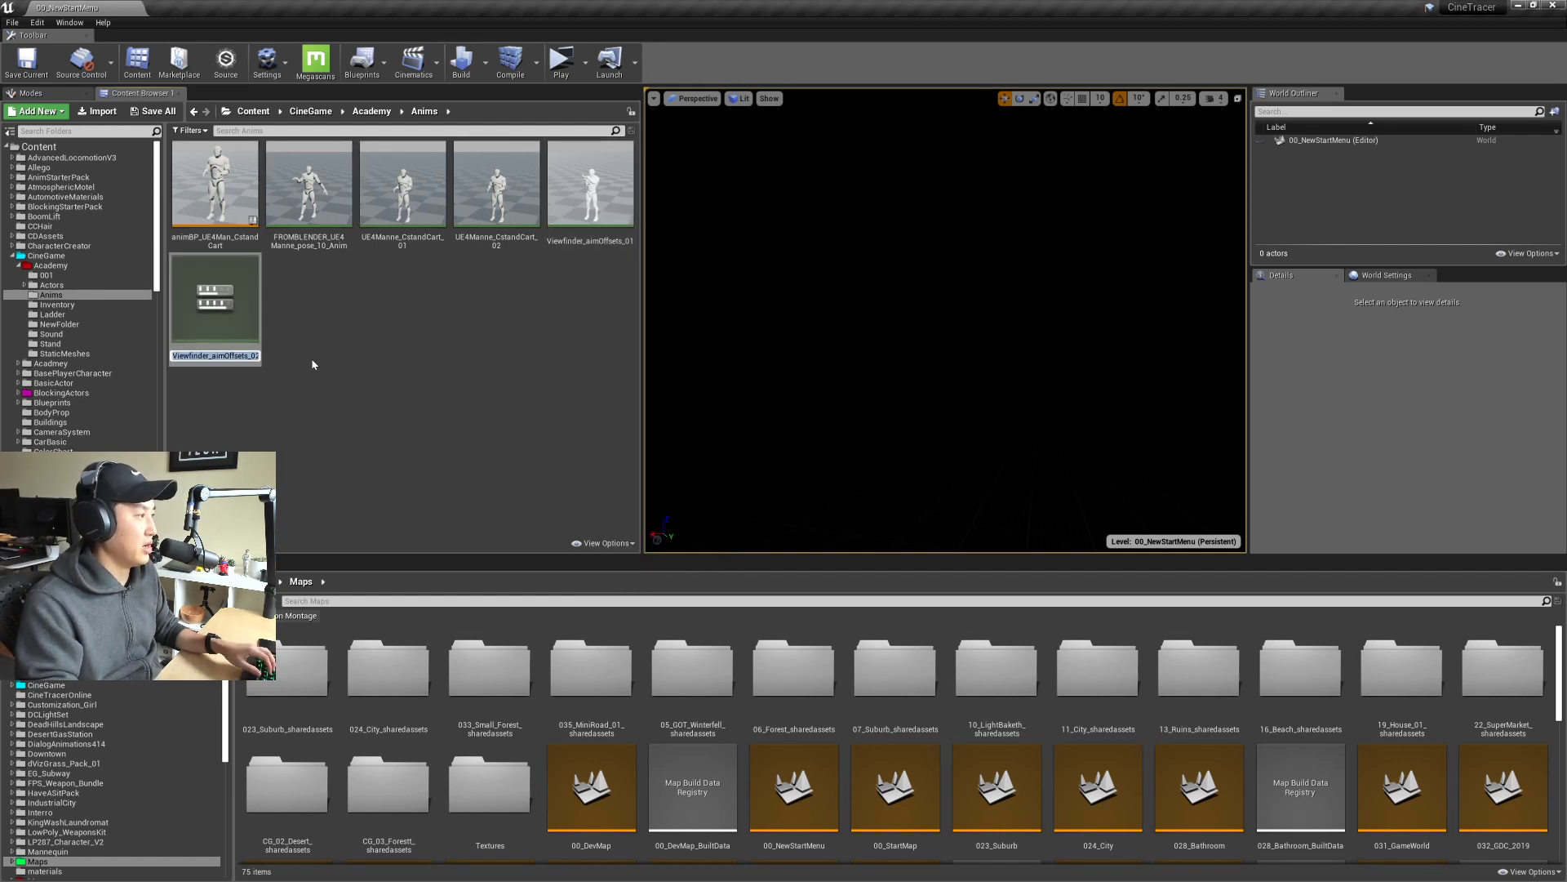
key("Return")
right_click(234, 299)
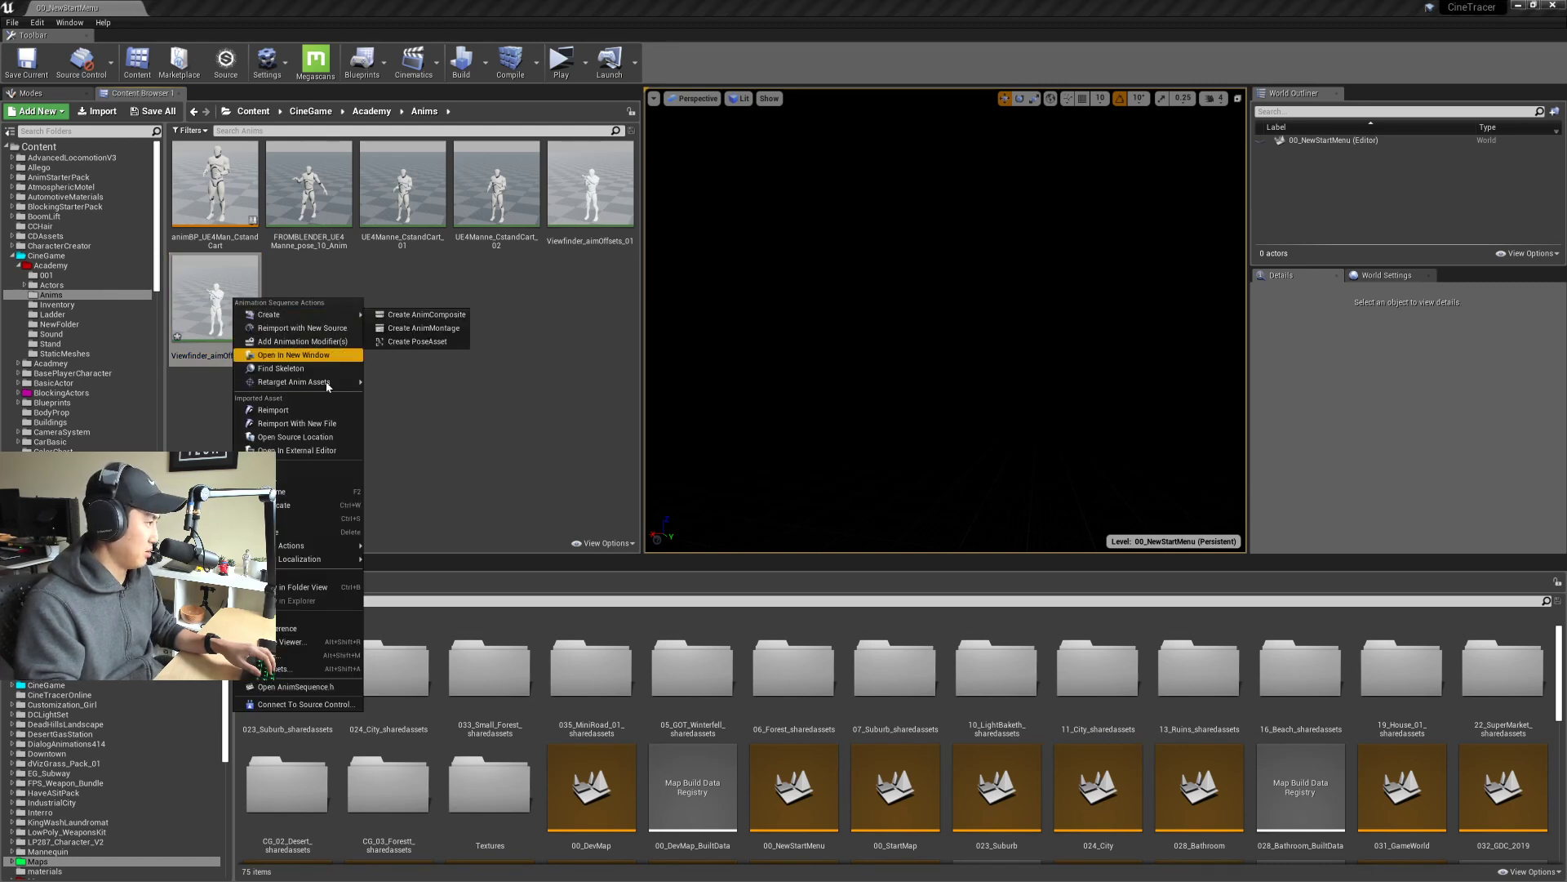
left_click(308, 512)
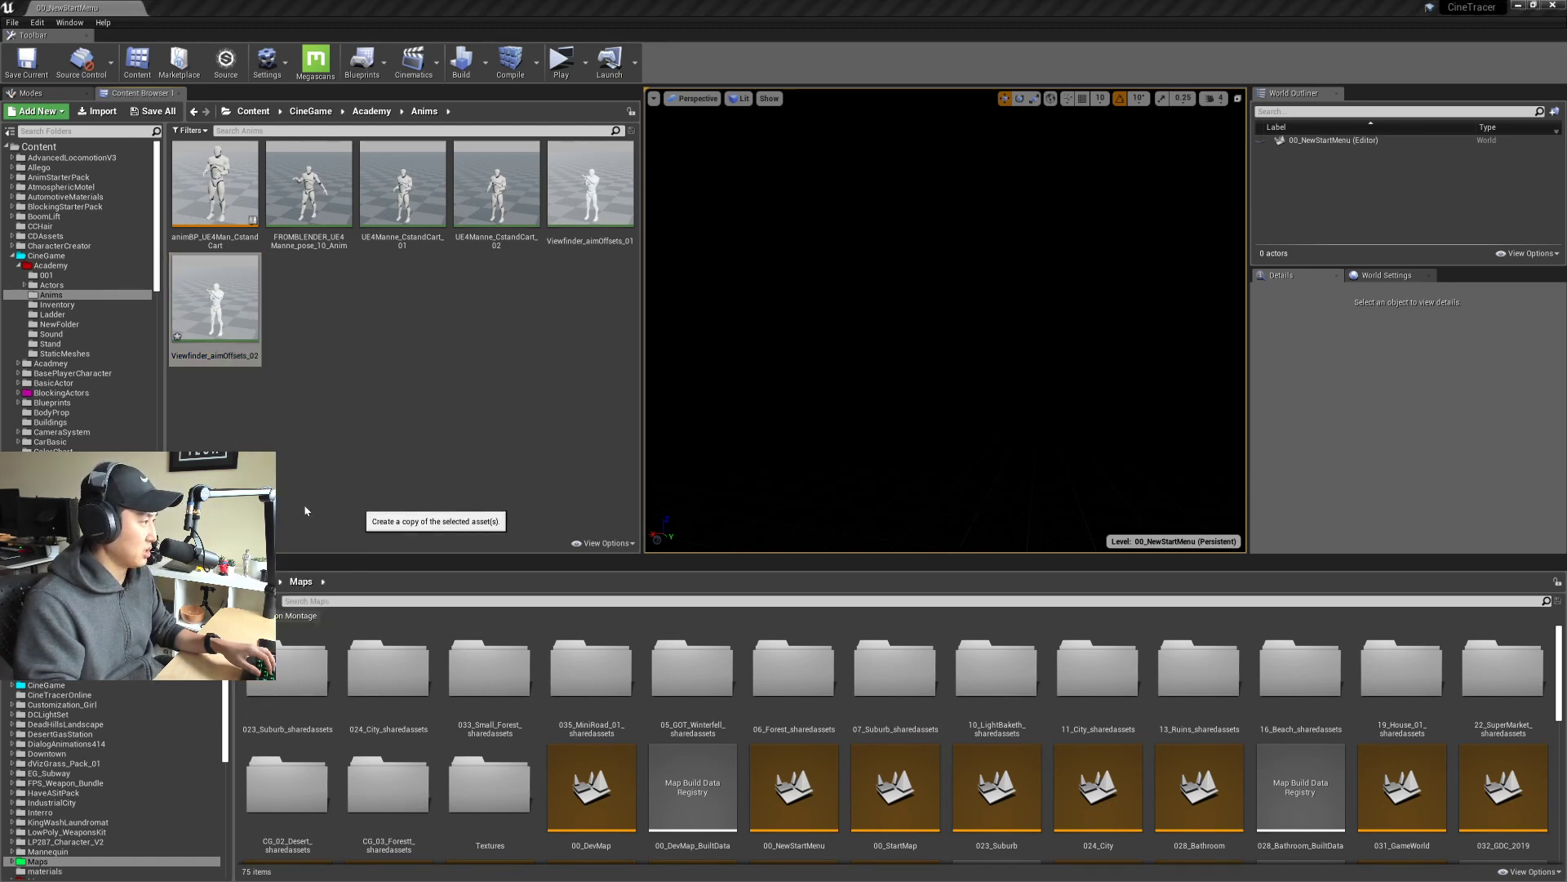
left_click(584, 201)
right_click(594, 207)
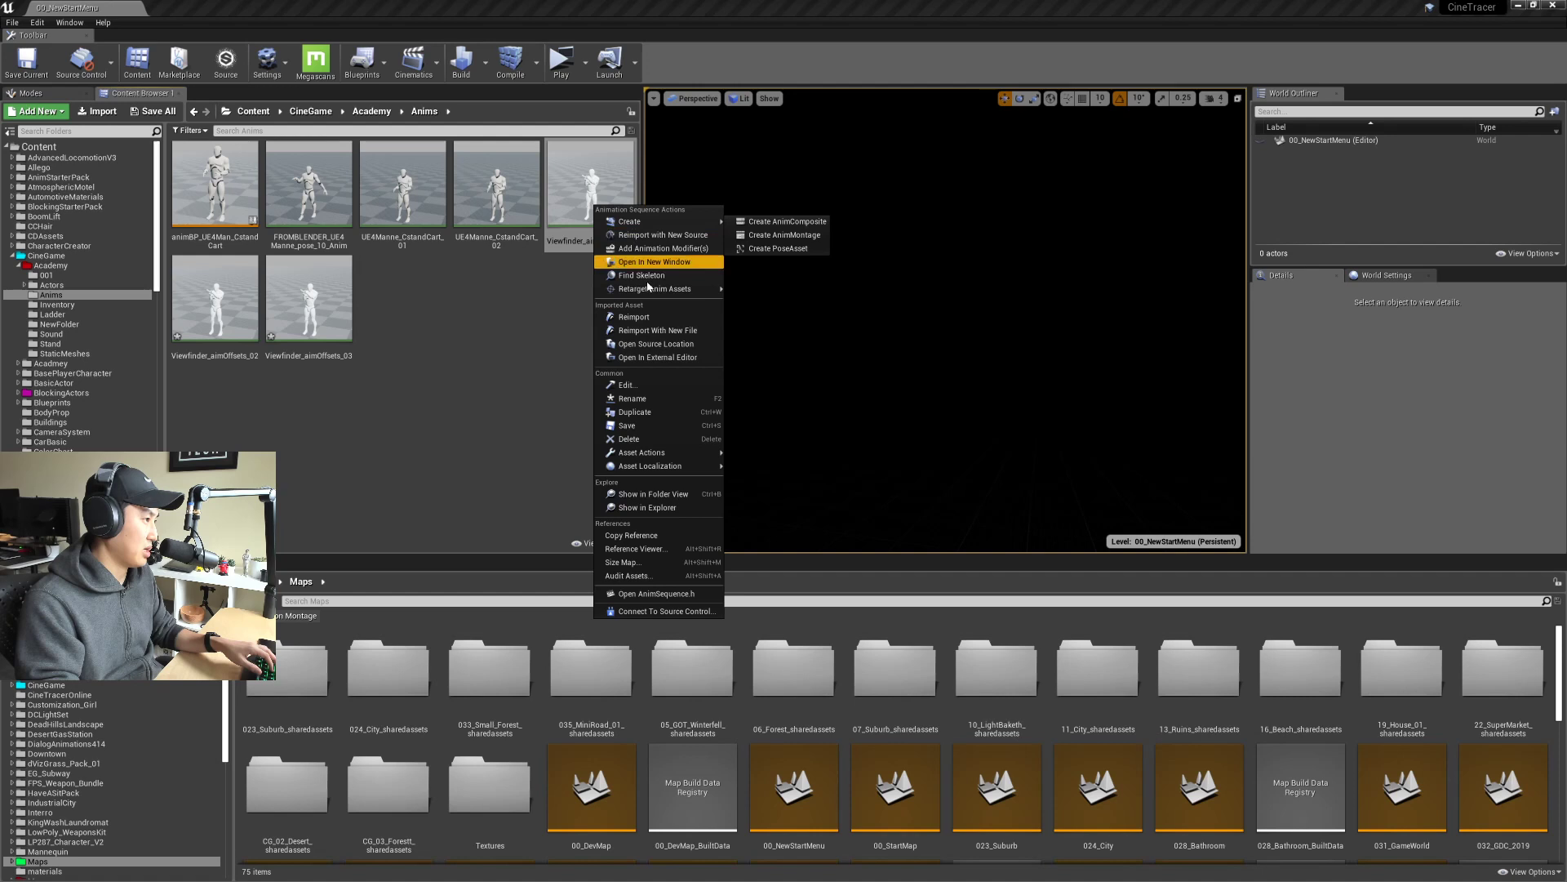
left_click(656, 415)
key("Escape")
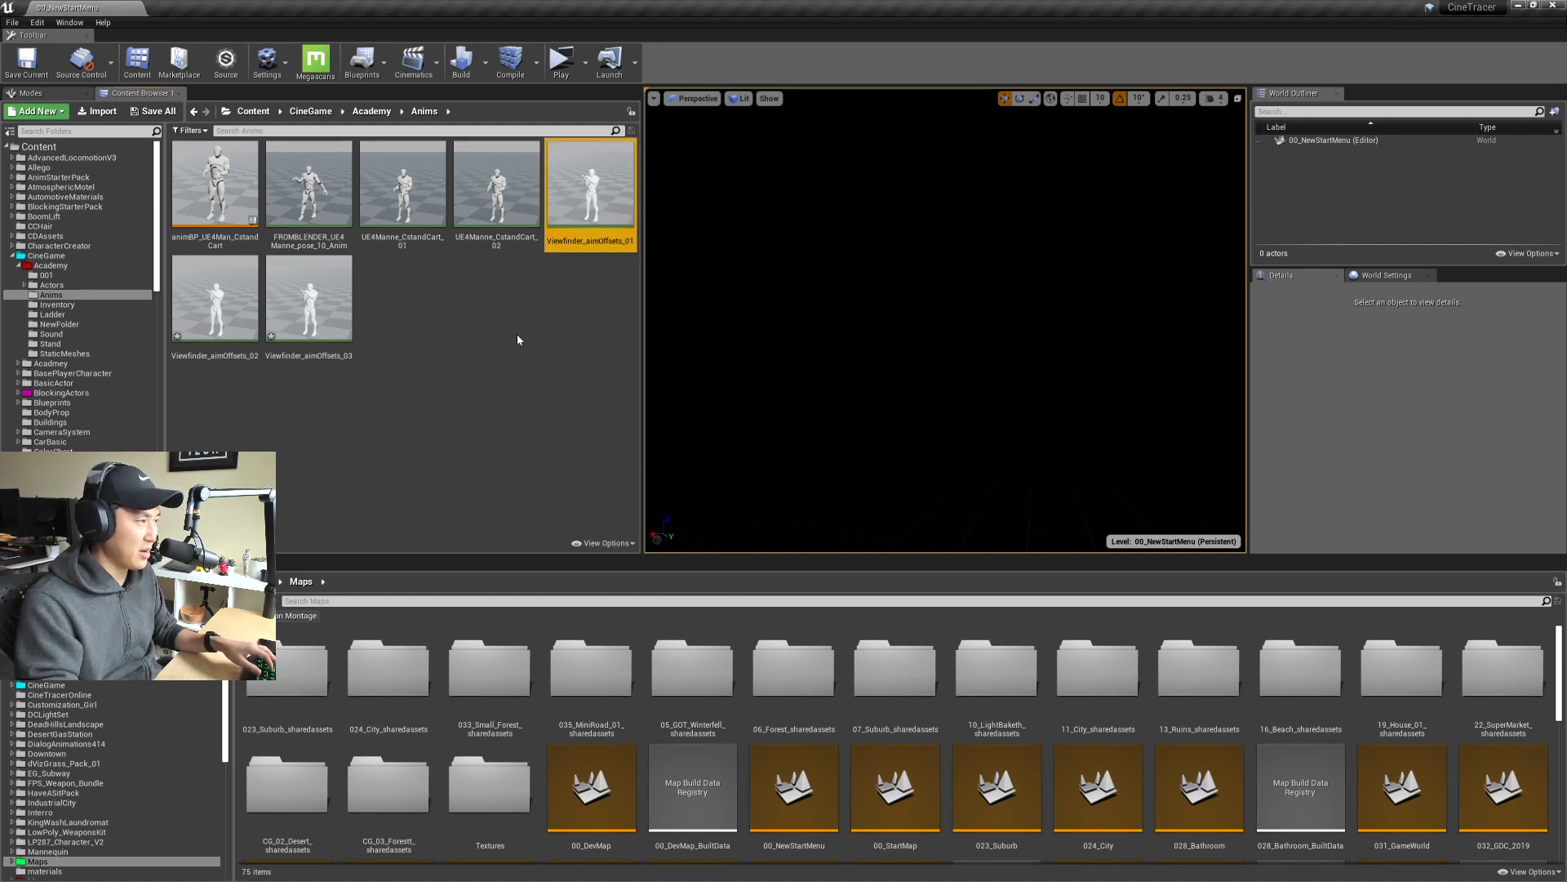
Step: Rename the Viewfinder_aimOffsets_02 copy as Viewfinder_aimOffsets_neutral
left_click(224, 357)
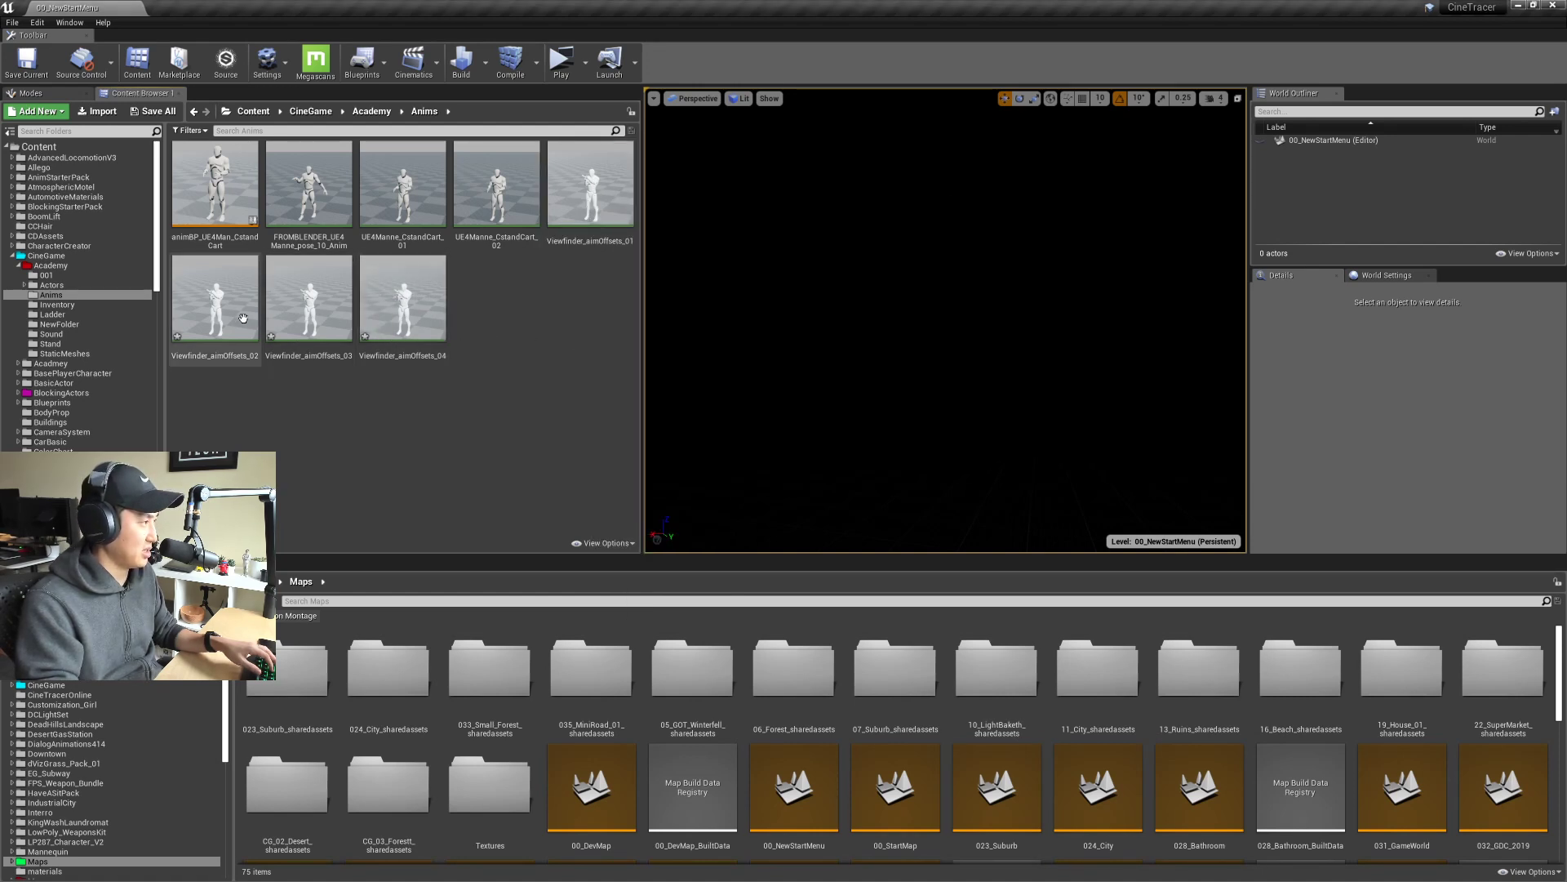
left_click(224, 357)
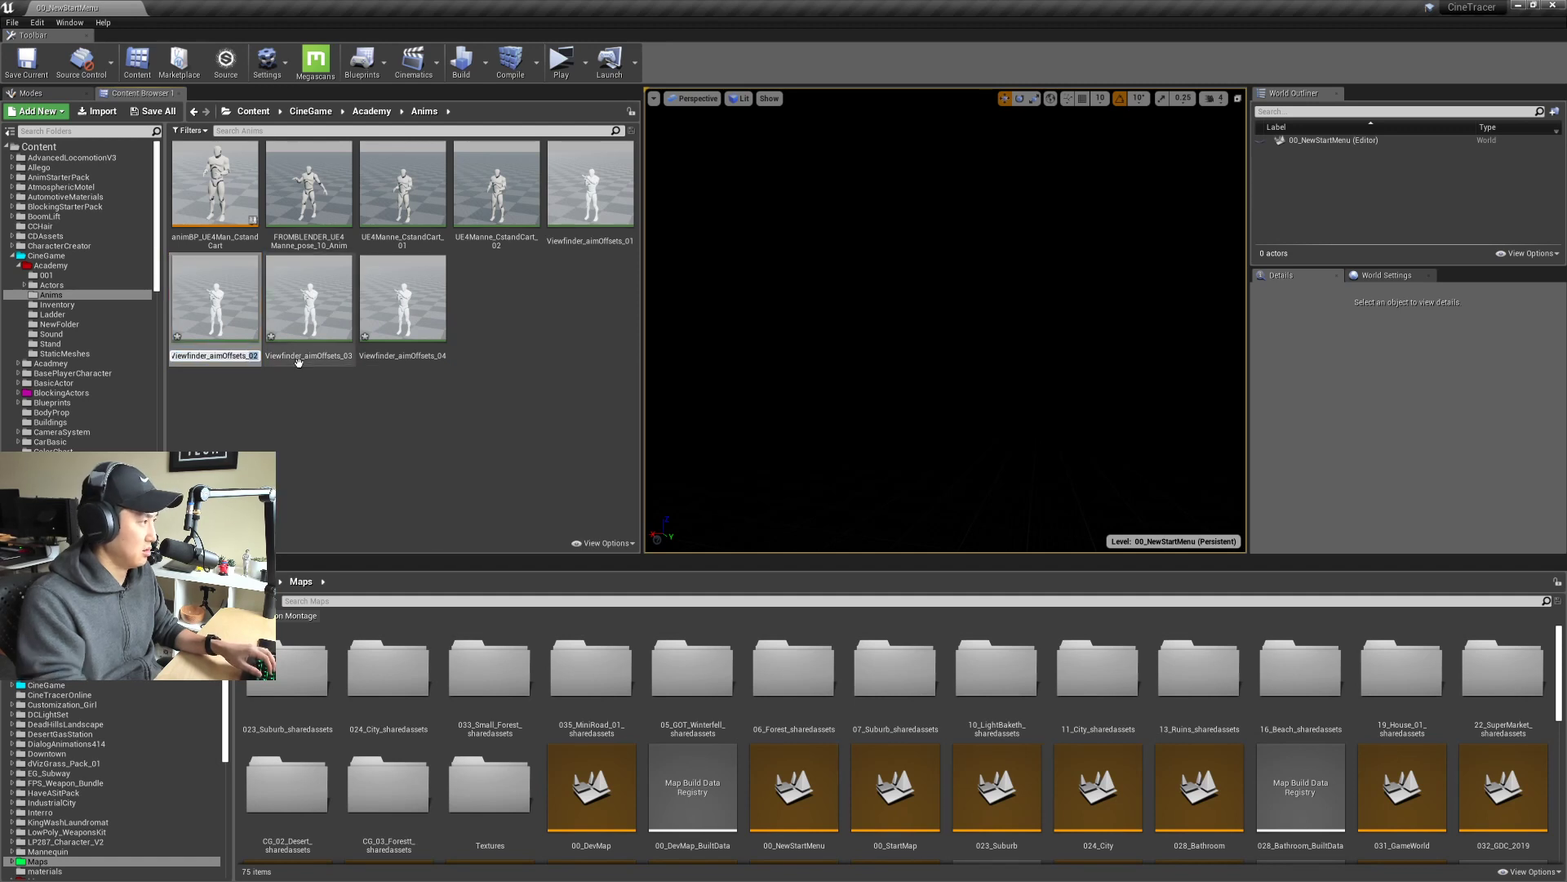
key("BackSpace")
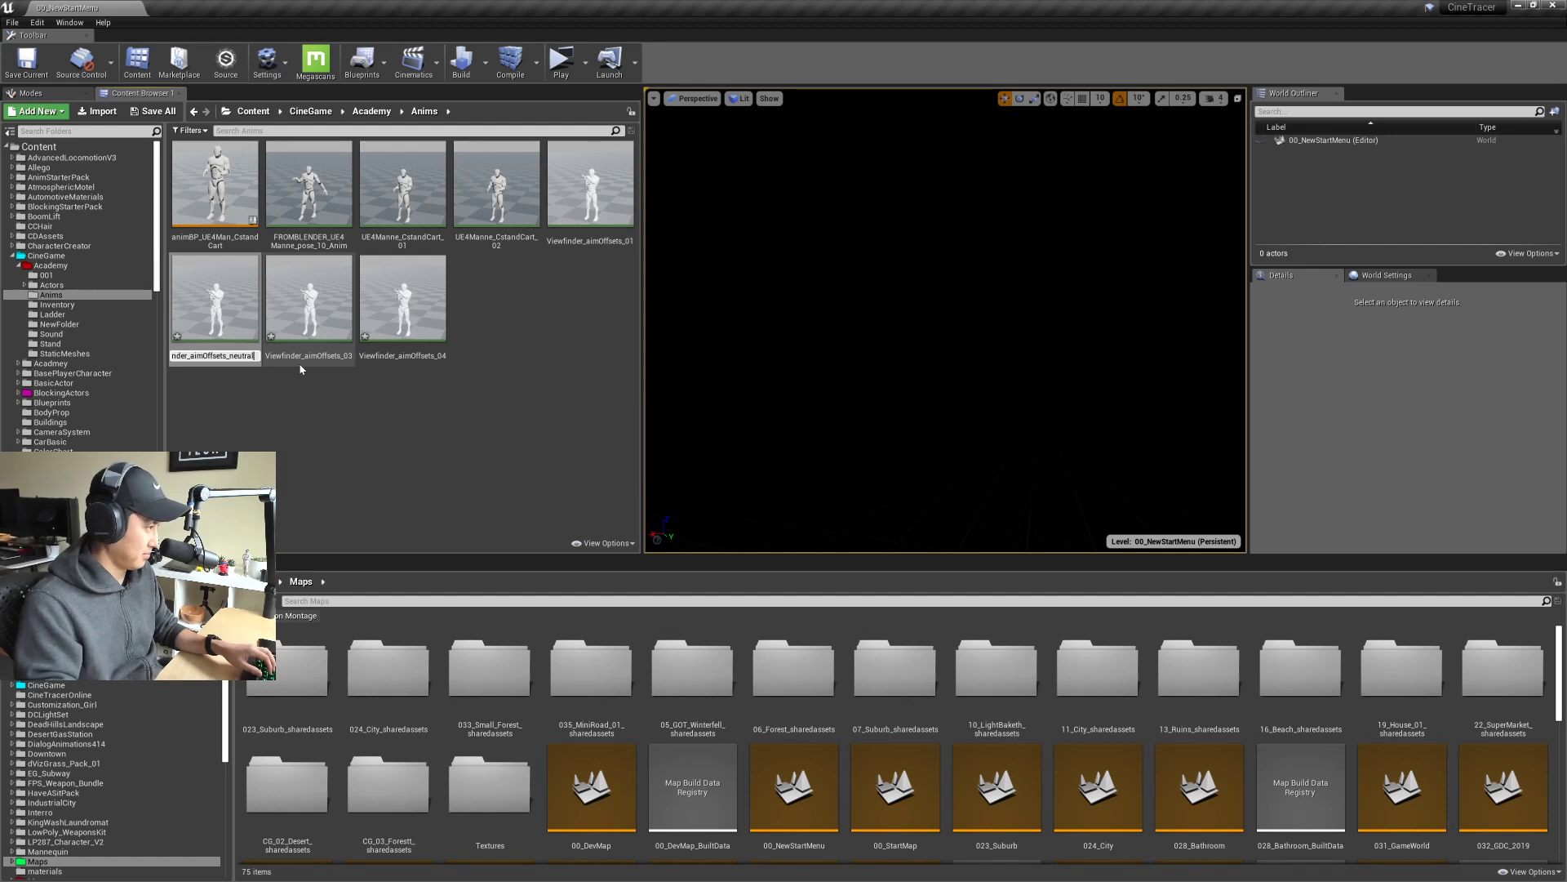
key("Return")
Step: Rename the Viewfinder_aimOffsets_03 copy as Viewfinder_aimOffsets_up
left_click(327, 356)
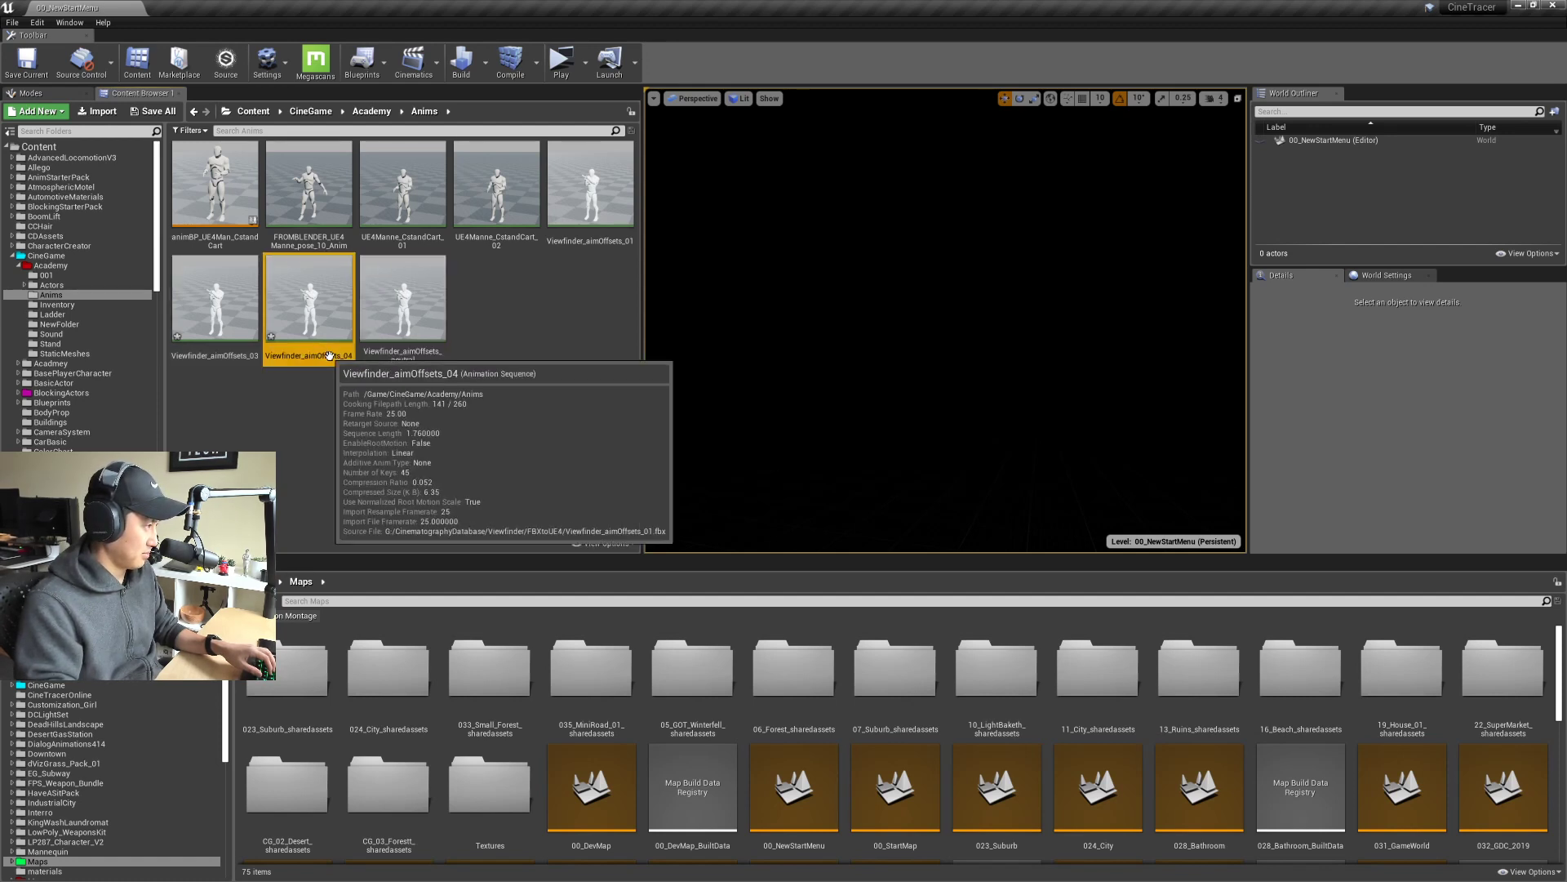
left_click(233, 356)
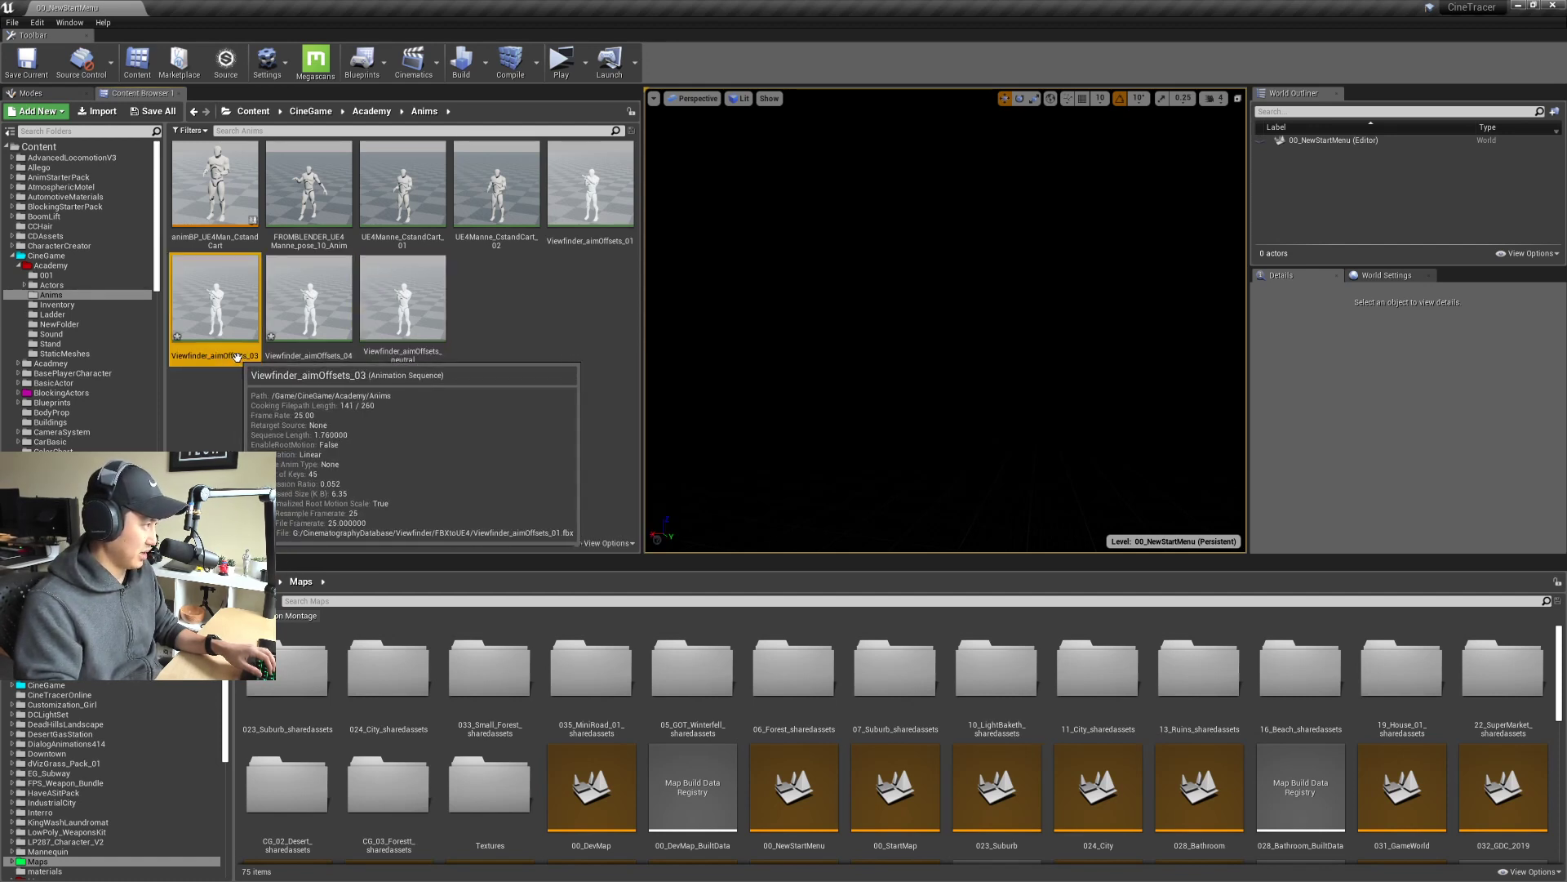
left_click(238, 356)
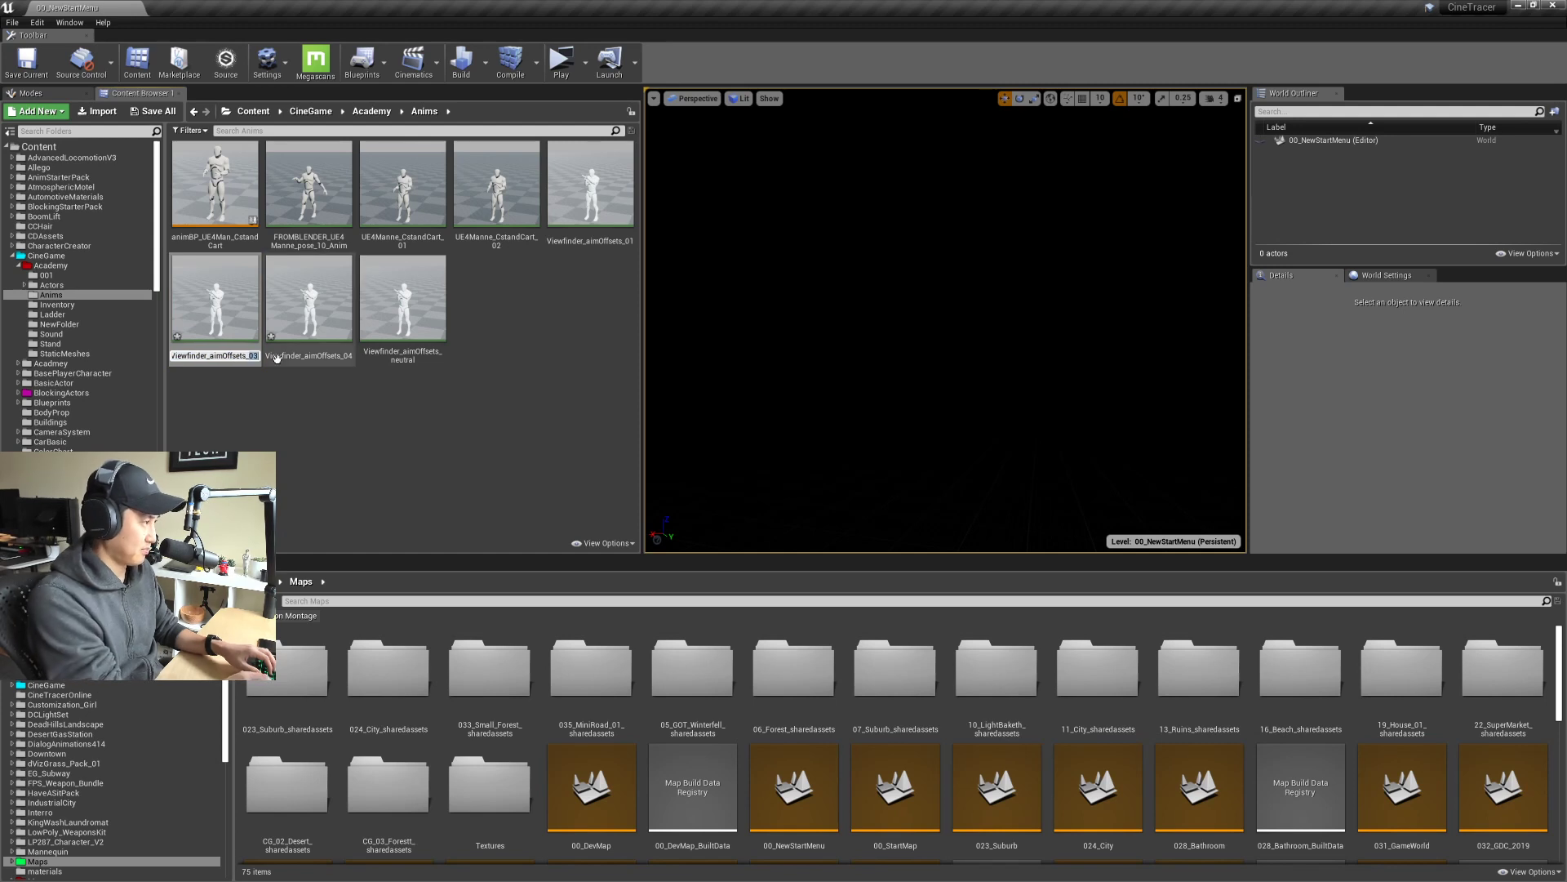
type("up")
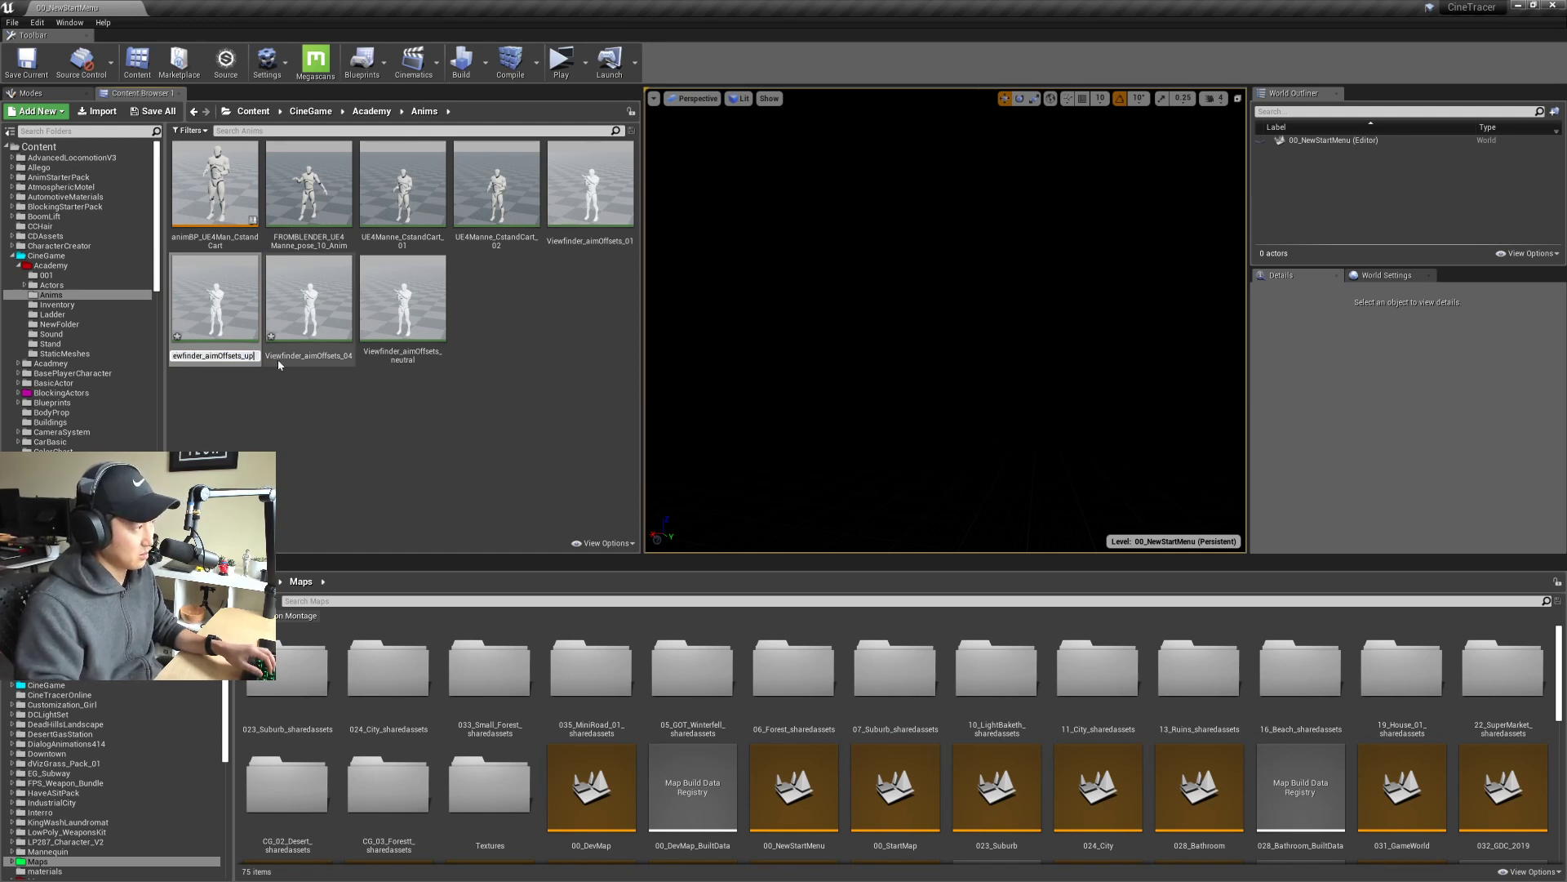
key("Return")
Step: Rename the Viewfinder_aimOffsets_04 copy as Viewfinder_aimOffsets_down and save the current level
left_click(232, 355)
left_click(238, 356)
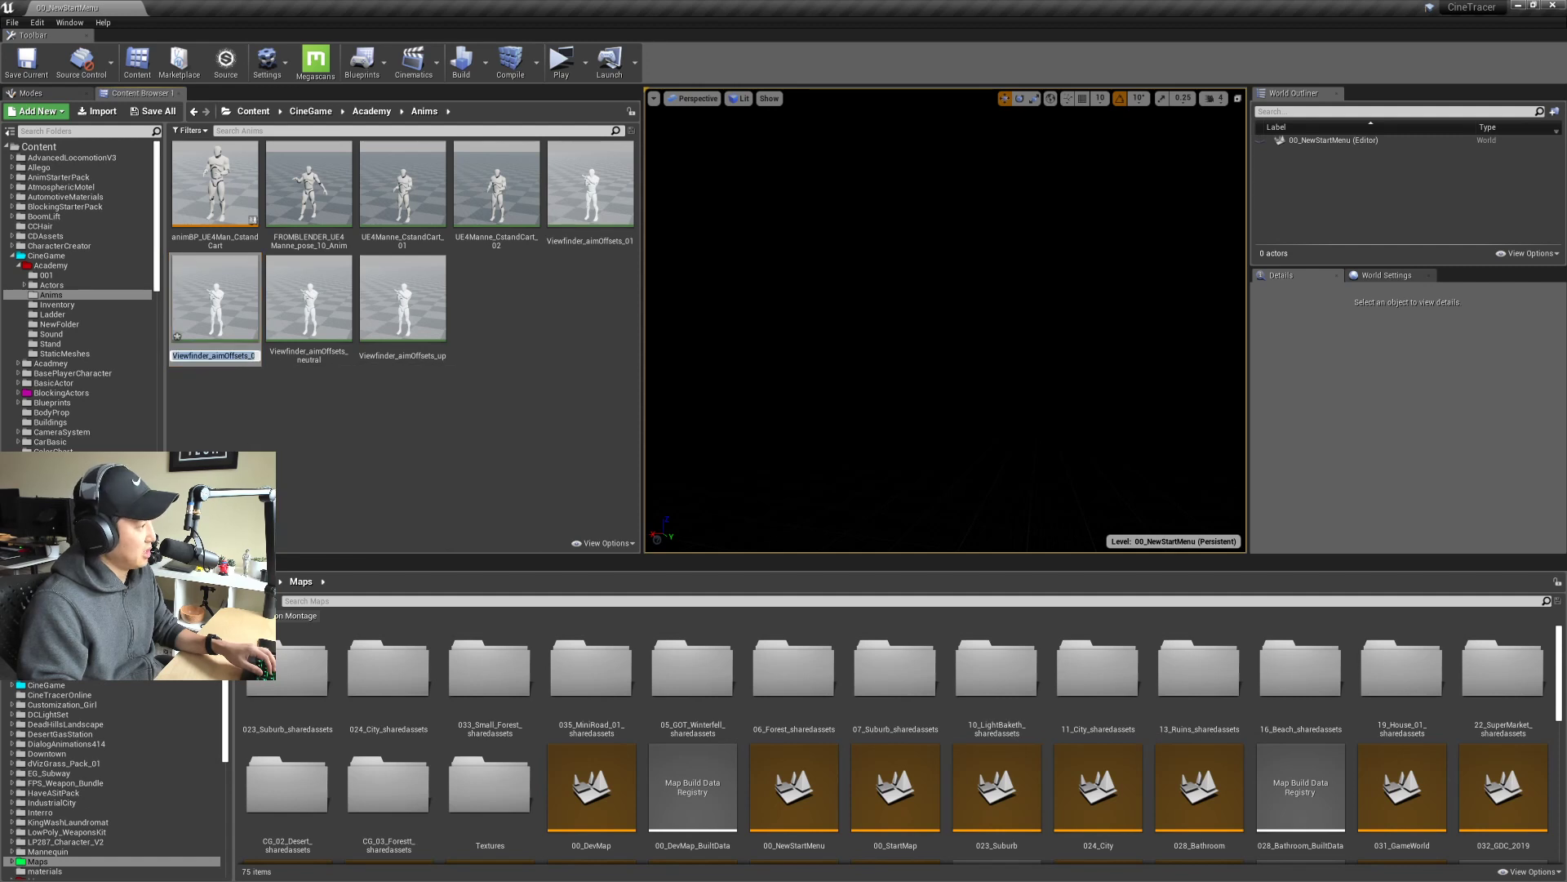
key("BackSpace")
key("BackSpace")
type("down")
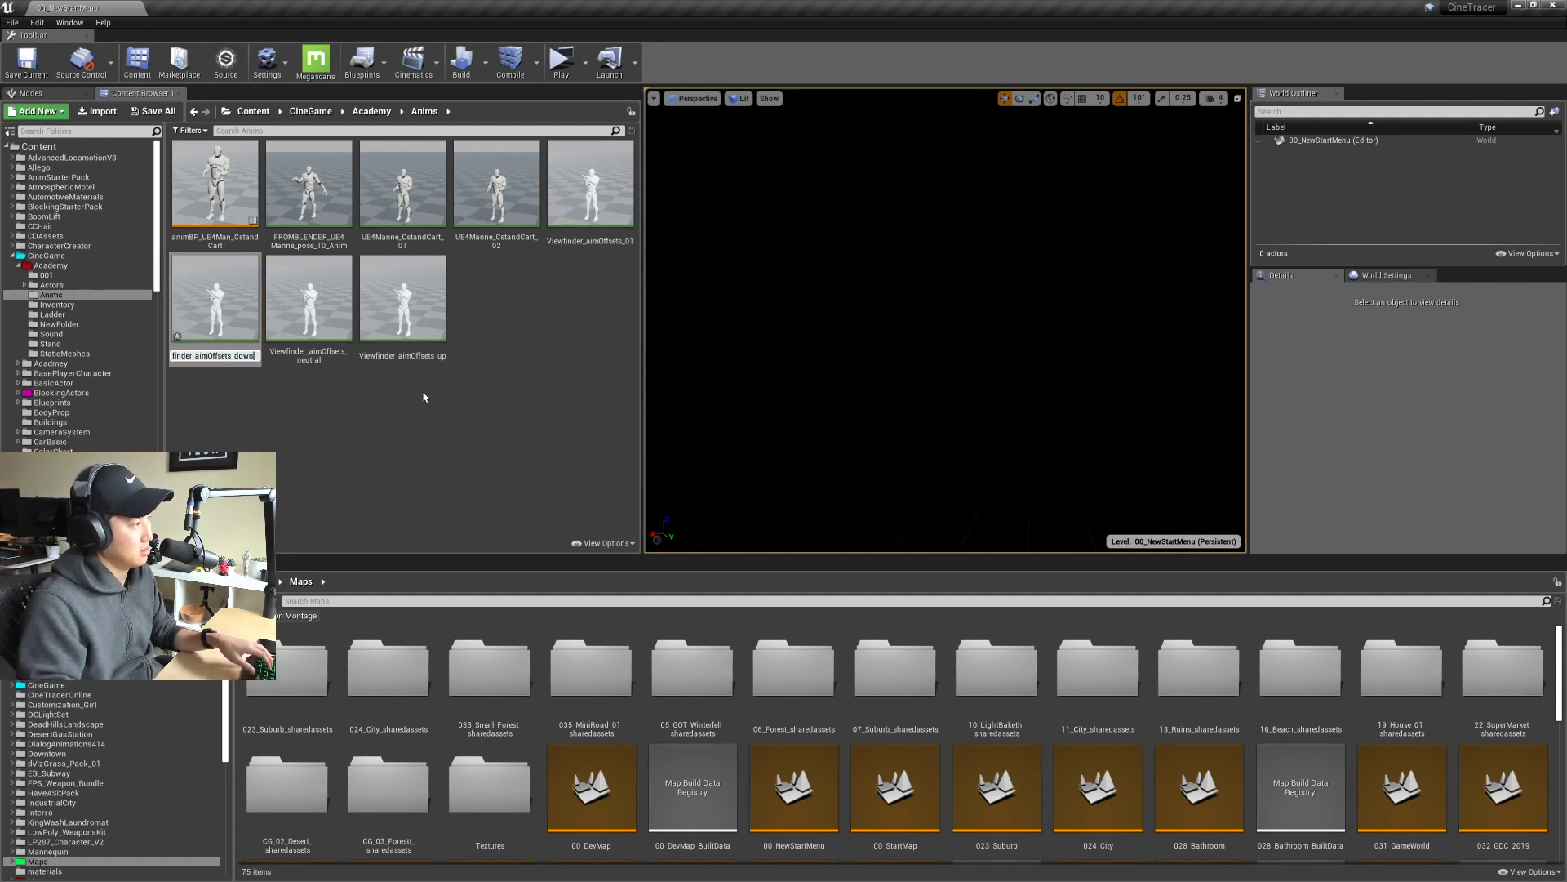
key("Return")
key("ctrl+s")
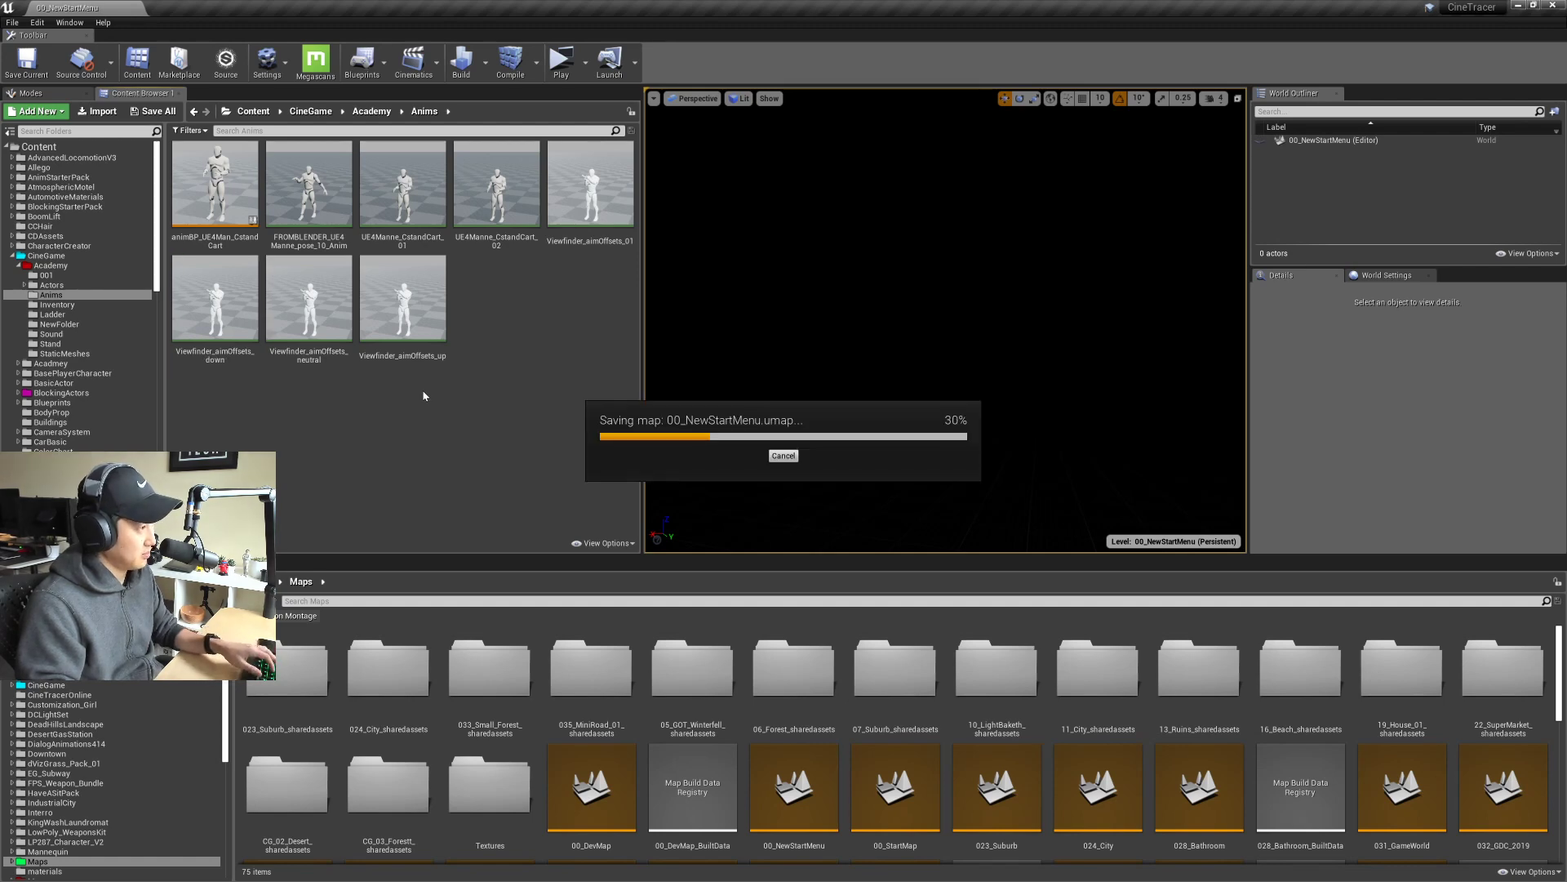
Step: Open Viewfinder_aimOffsets_neutral in a maximized editor and show the character from the side at frame 0
double_click(319, 312)
left_click_drag(858, 129, 805, 137)
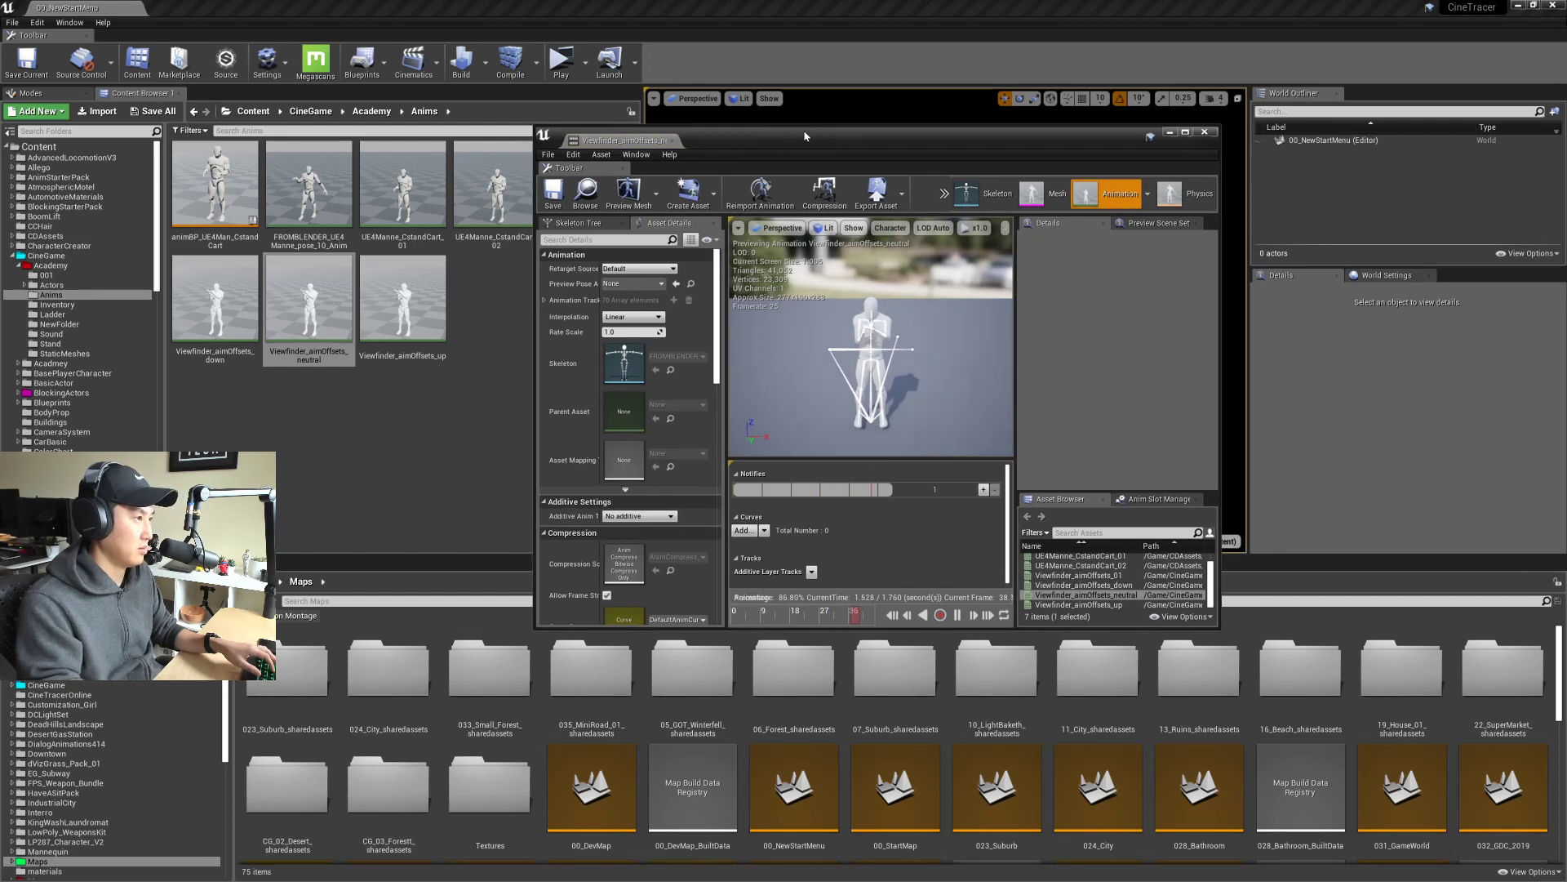
double_click(805, 136)
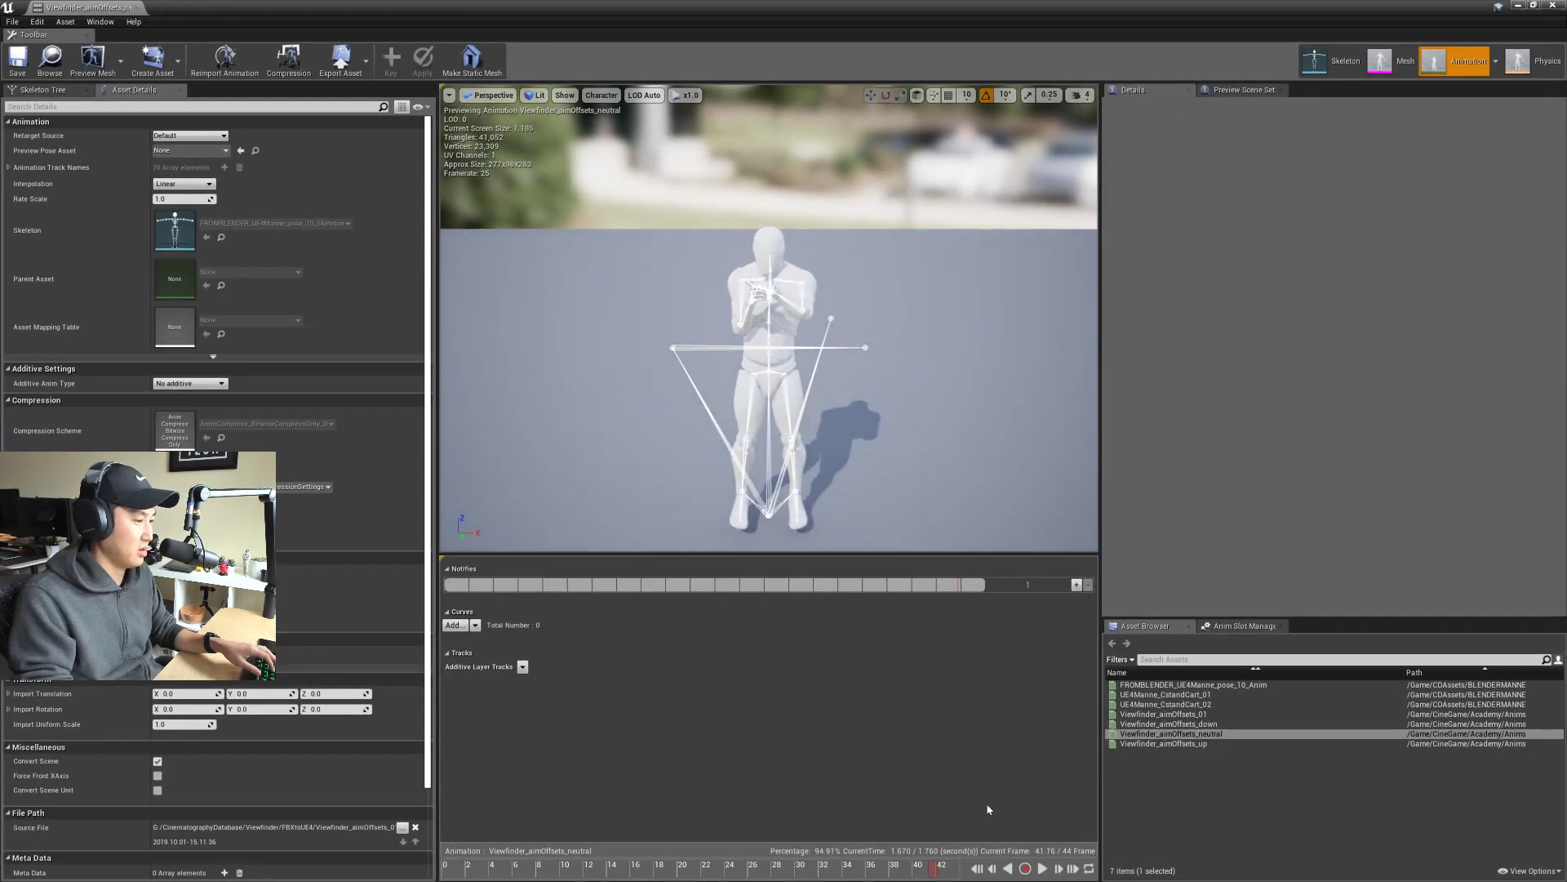
left_click_drag(817, 392, 963, 380)
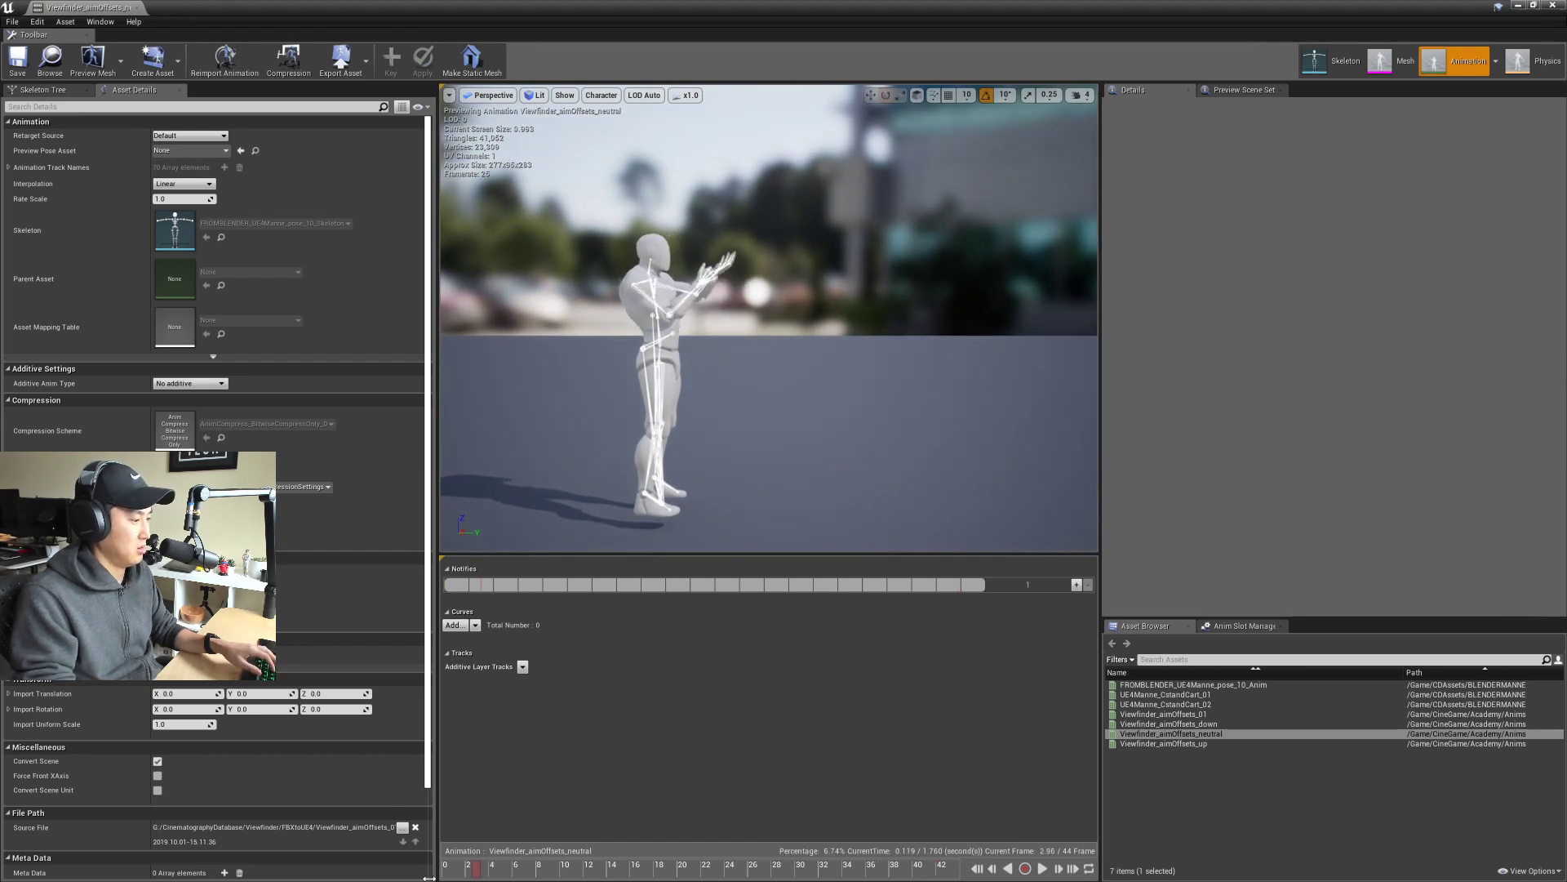
right_click_drag(591, 545, 597, 555)
key("w")
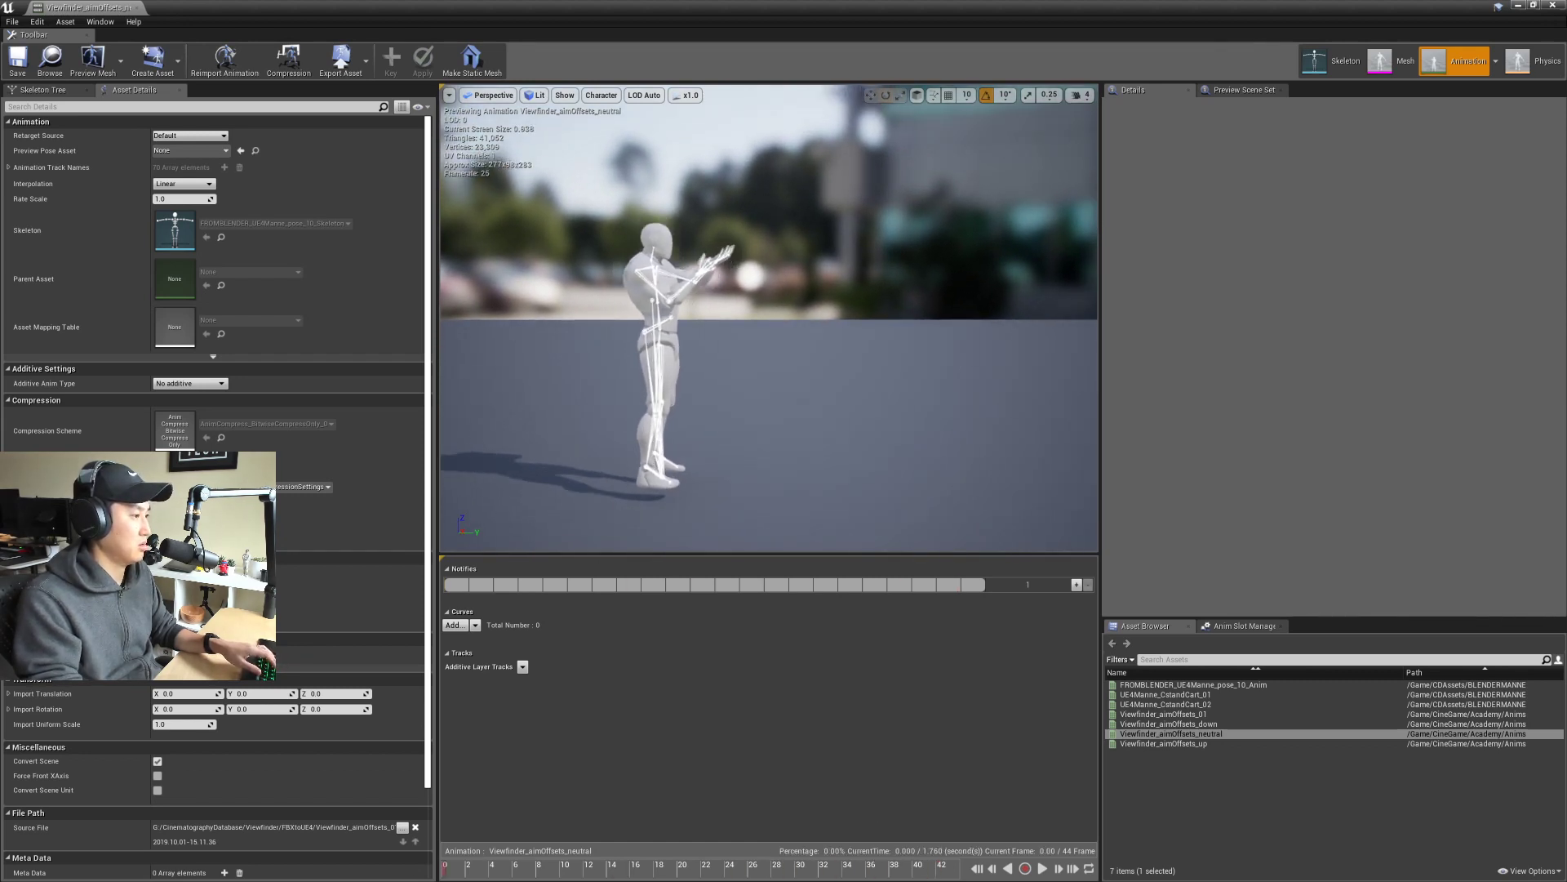
Step: Remove frames 1 to 45 from the neutral animation, save it and close its editor
right_click(446, 870)
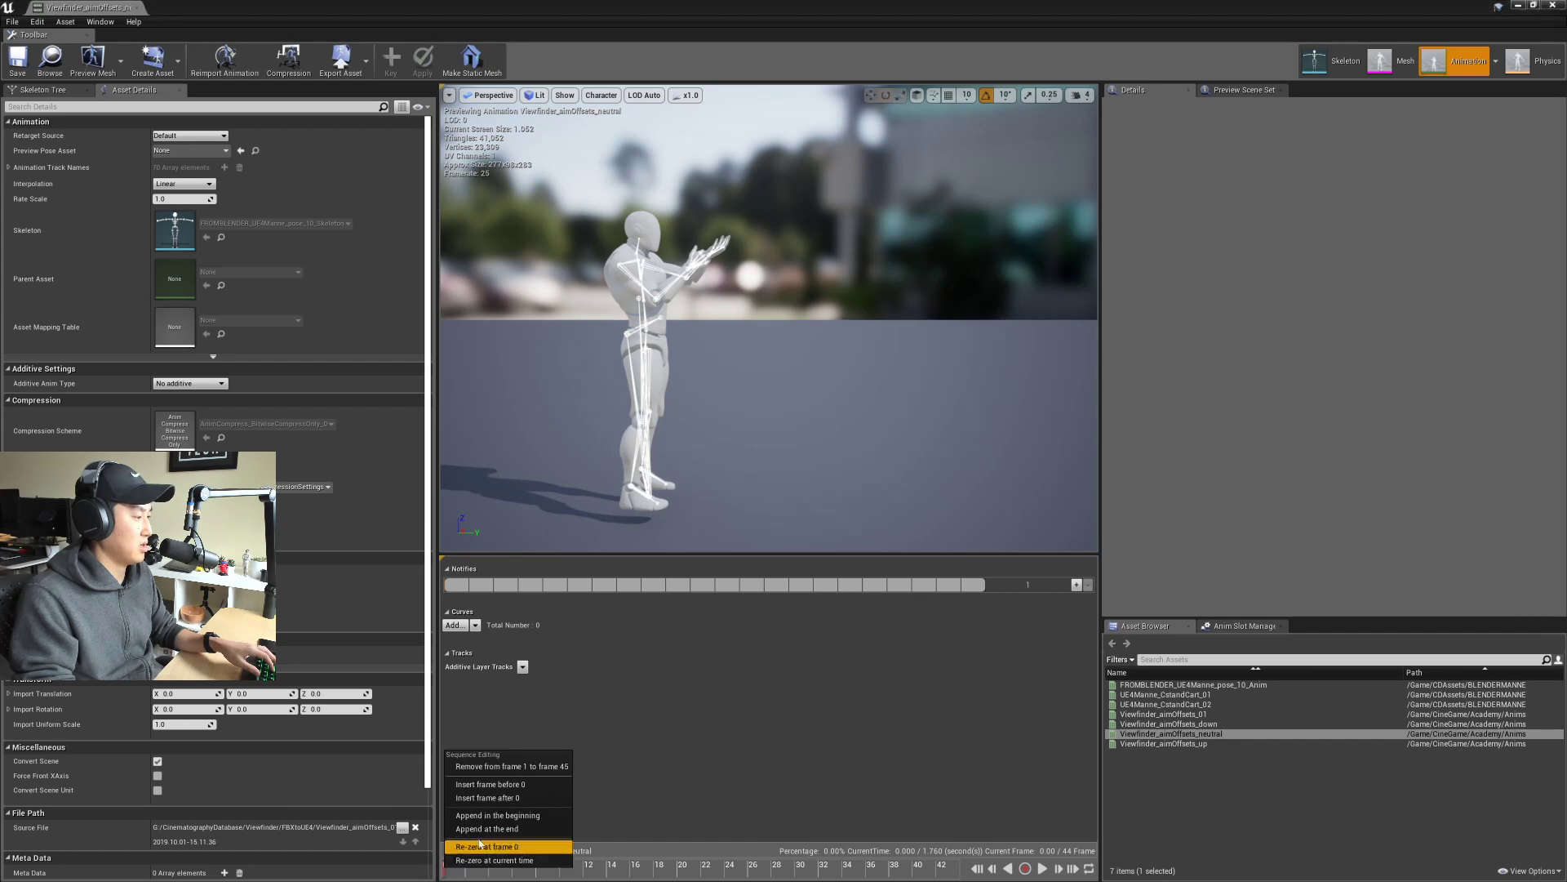
left_click(536, 767)
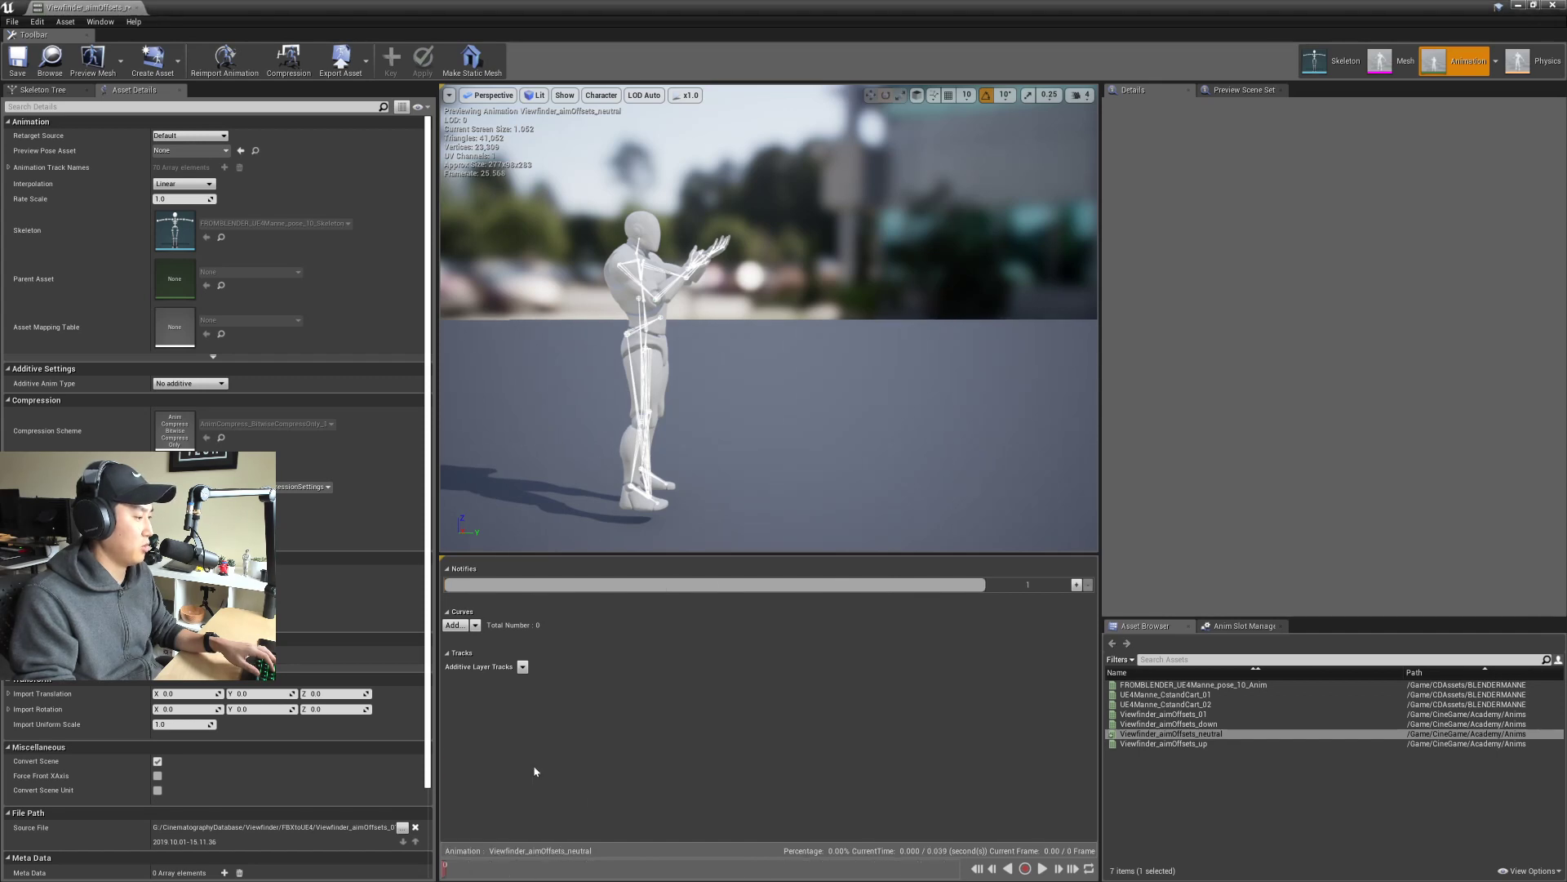
key("ctrl+s")
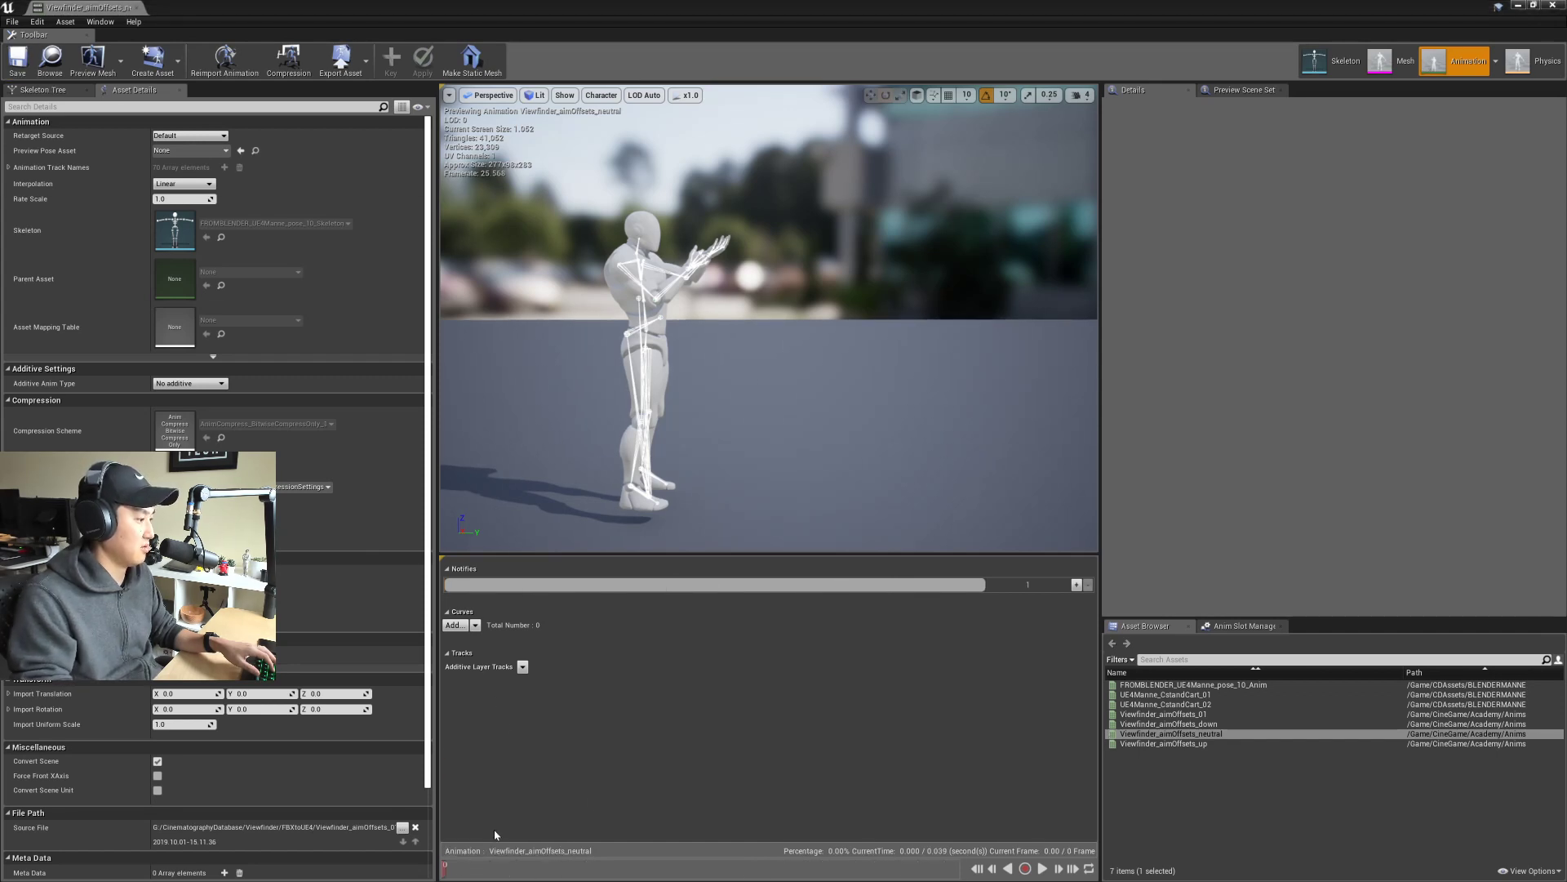
left_click_drag(446, 870, 910, 869)
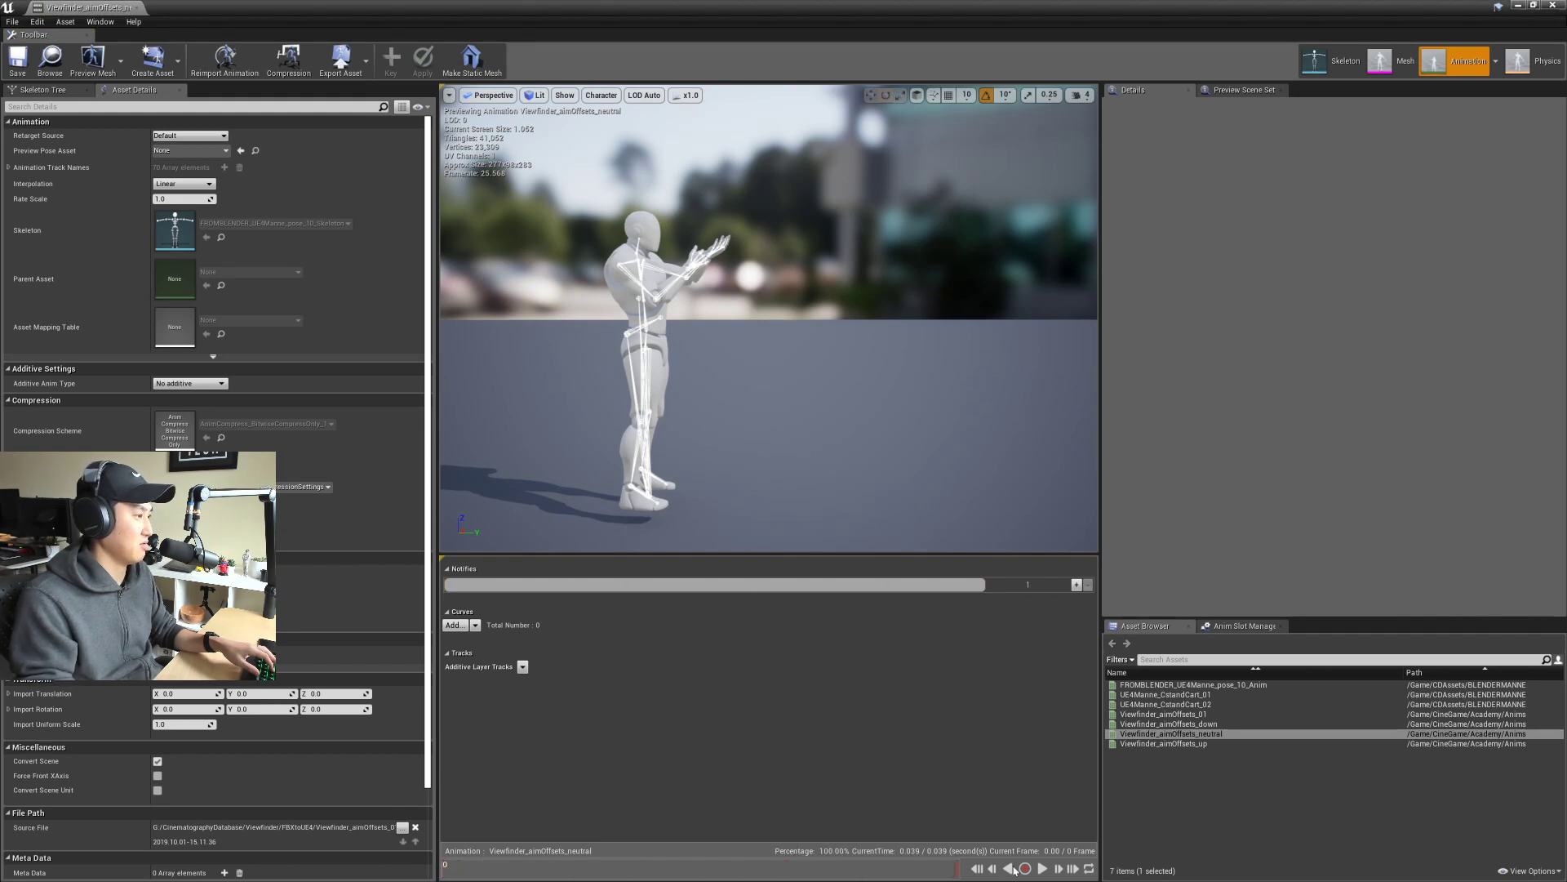
double_click(1084, 7)
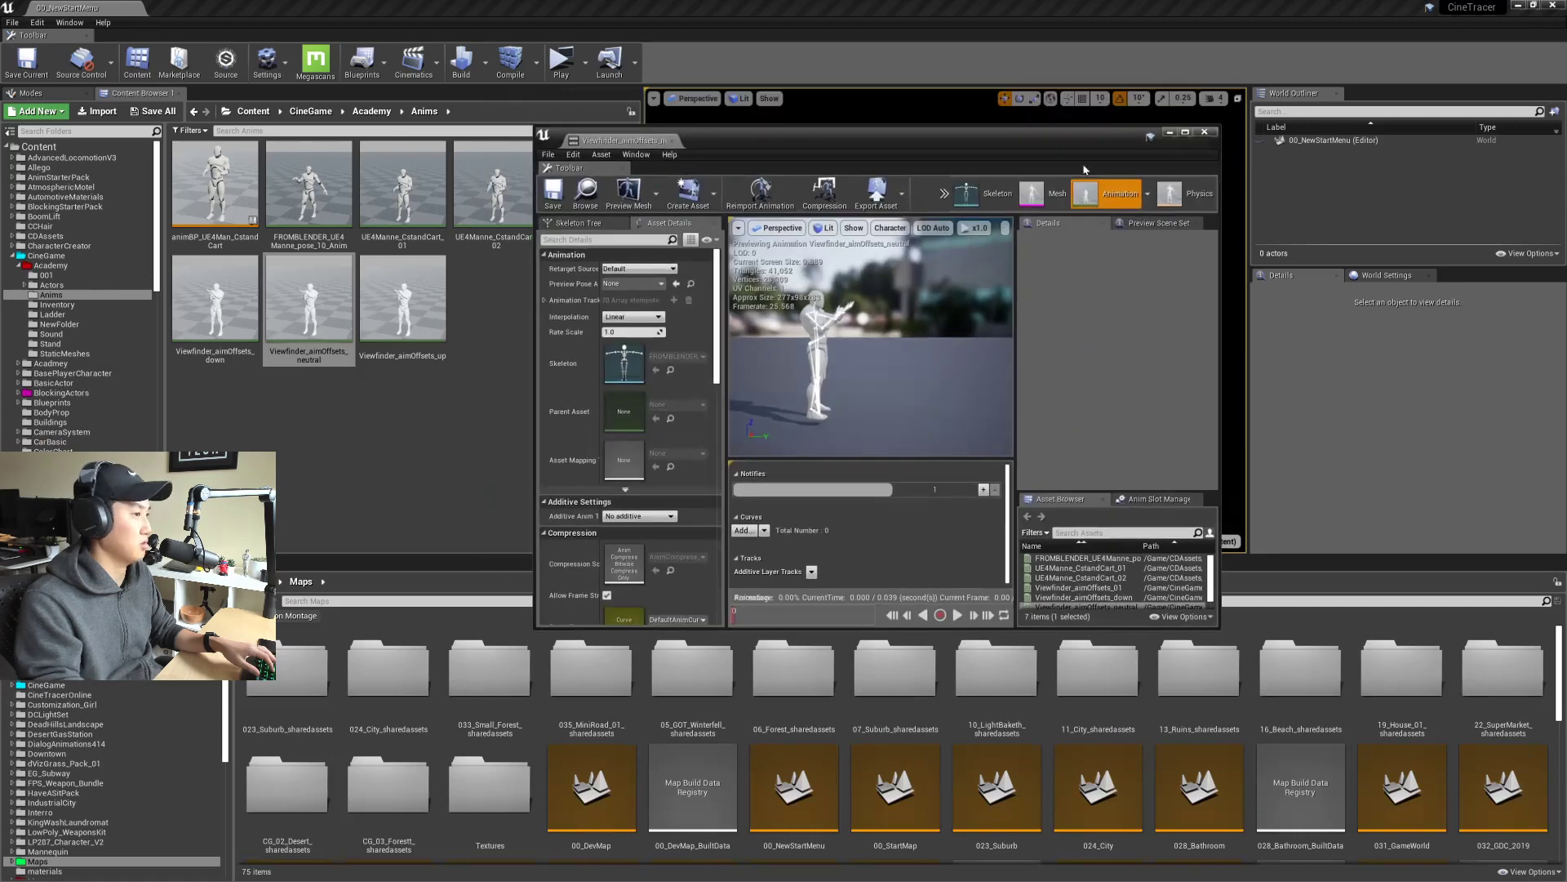
left_click(1158, 138)
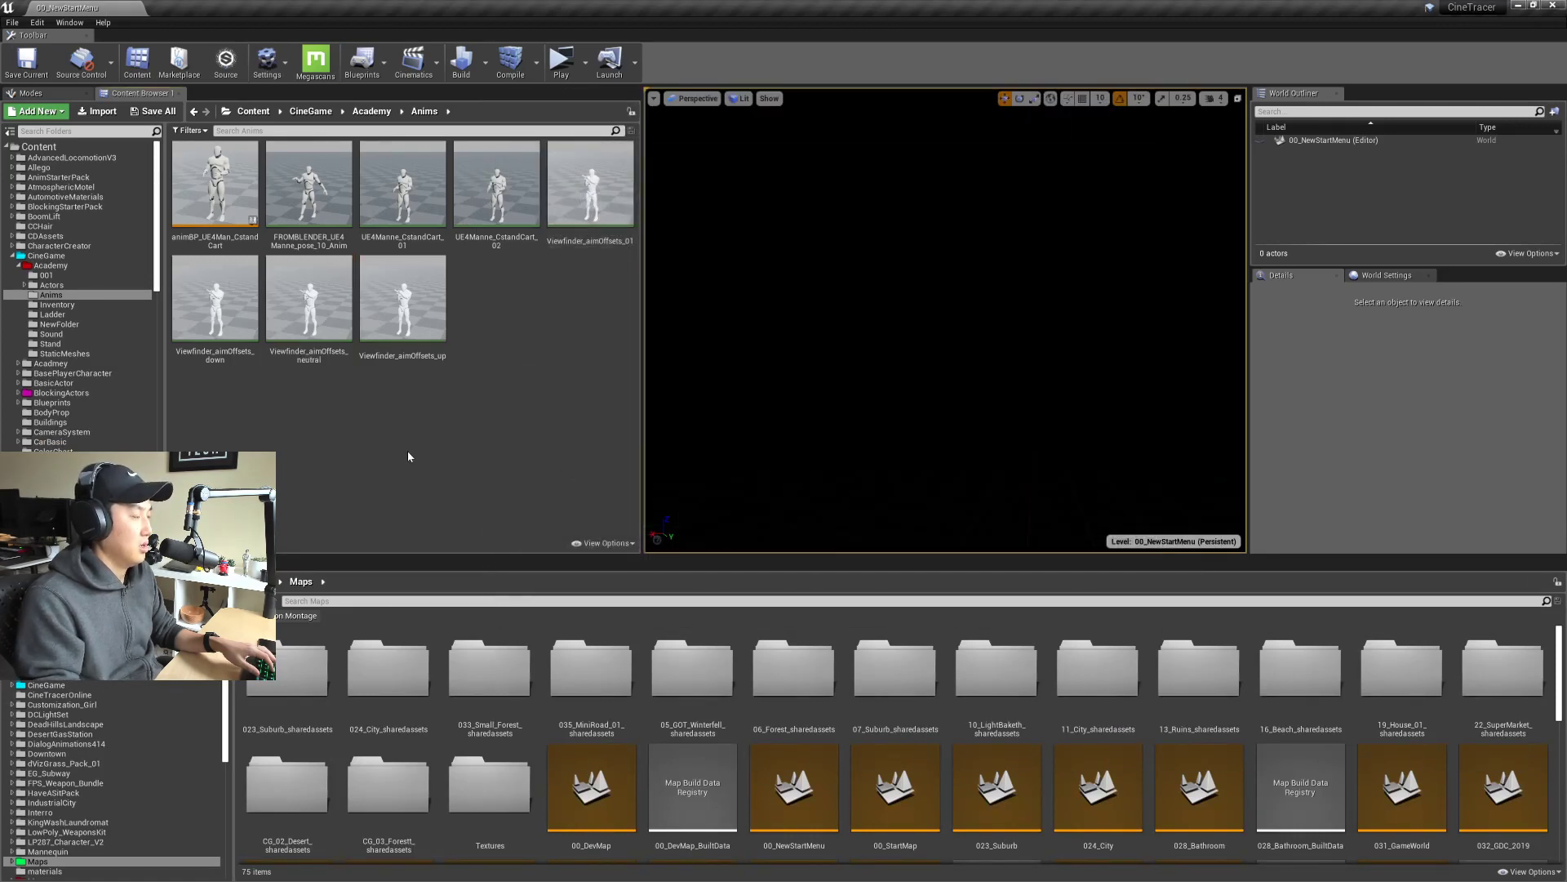
key("ctrl+s")
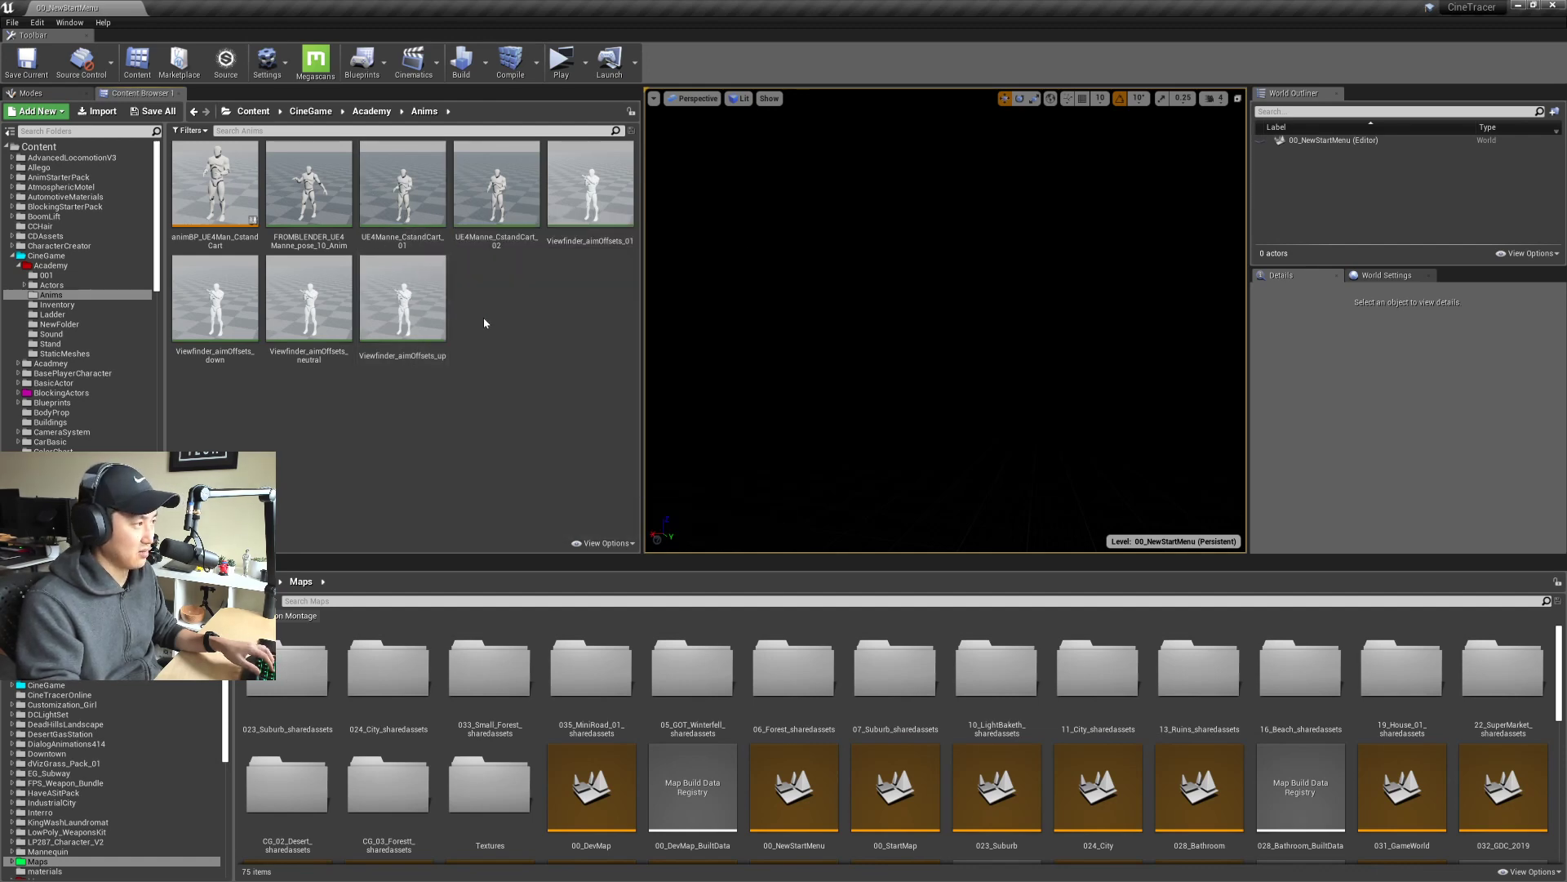
Step: Open Viewfinder_aimOffsets_up, pause it at the raised-arms pose near frame 14, and remove frames 0 to 13
double_click(412, 318)
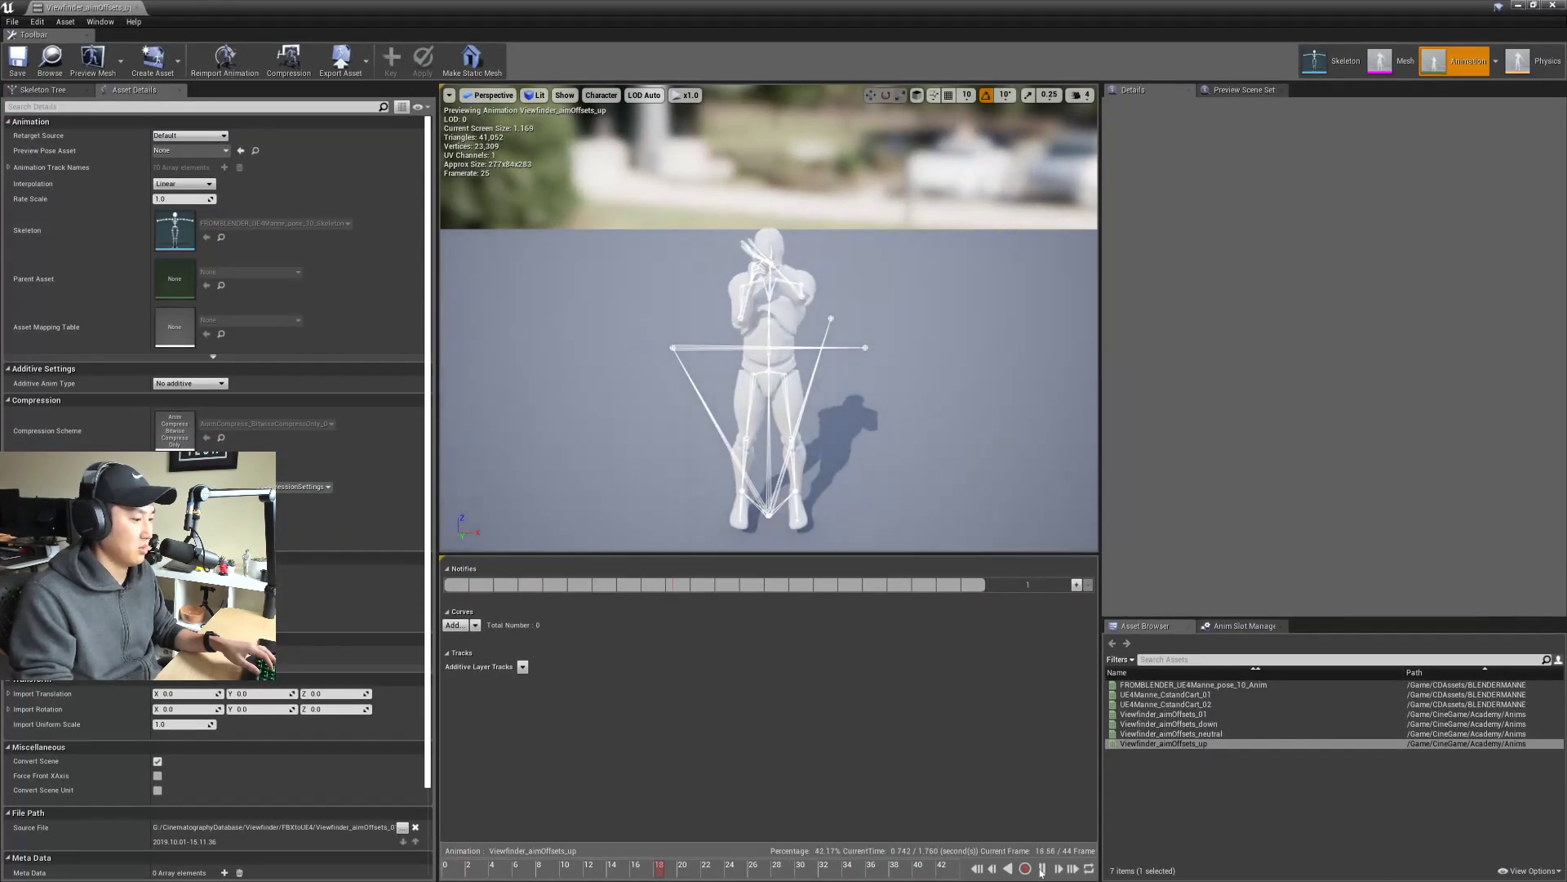
key("space")
right_click_drag(725, 421, 676, 532)
left_click_drag(722, 873, 605, 863)
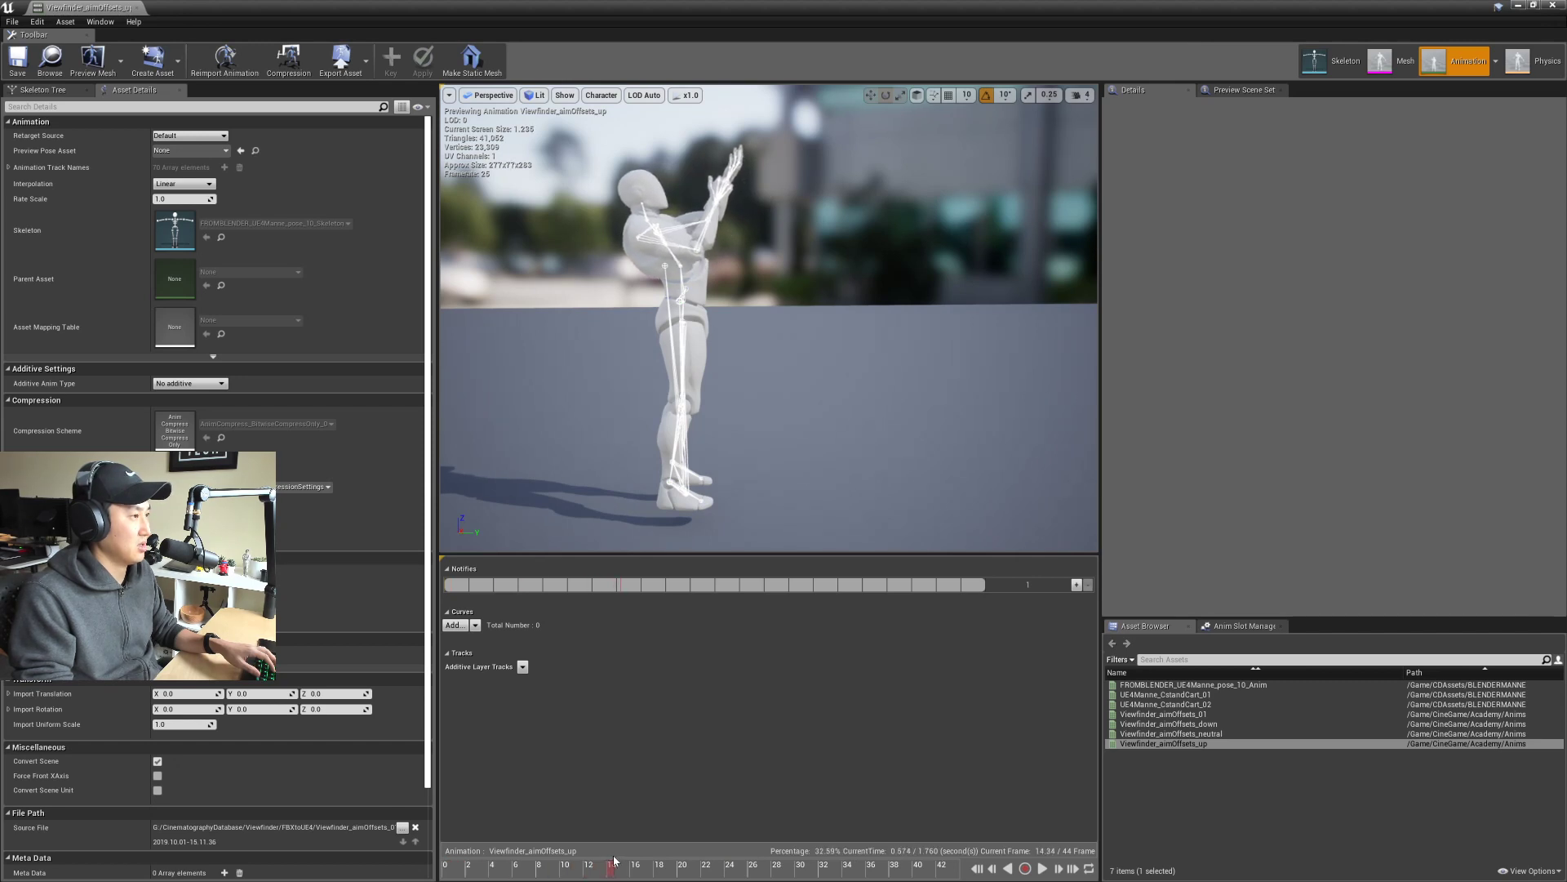
right_click(593, 872)
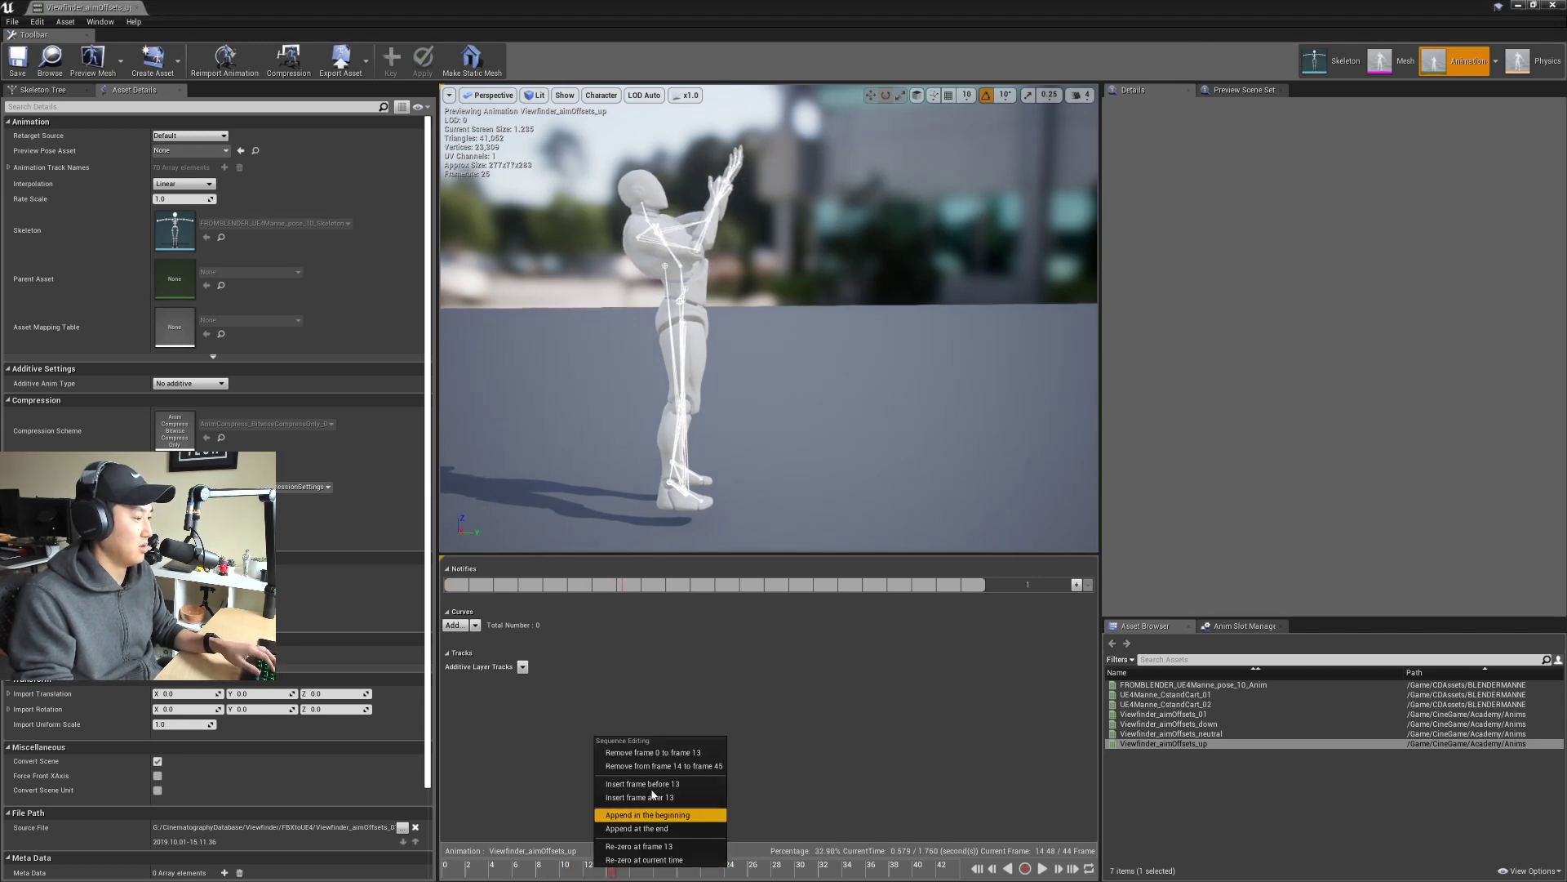
left_click(632, 789)
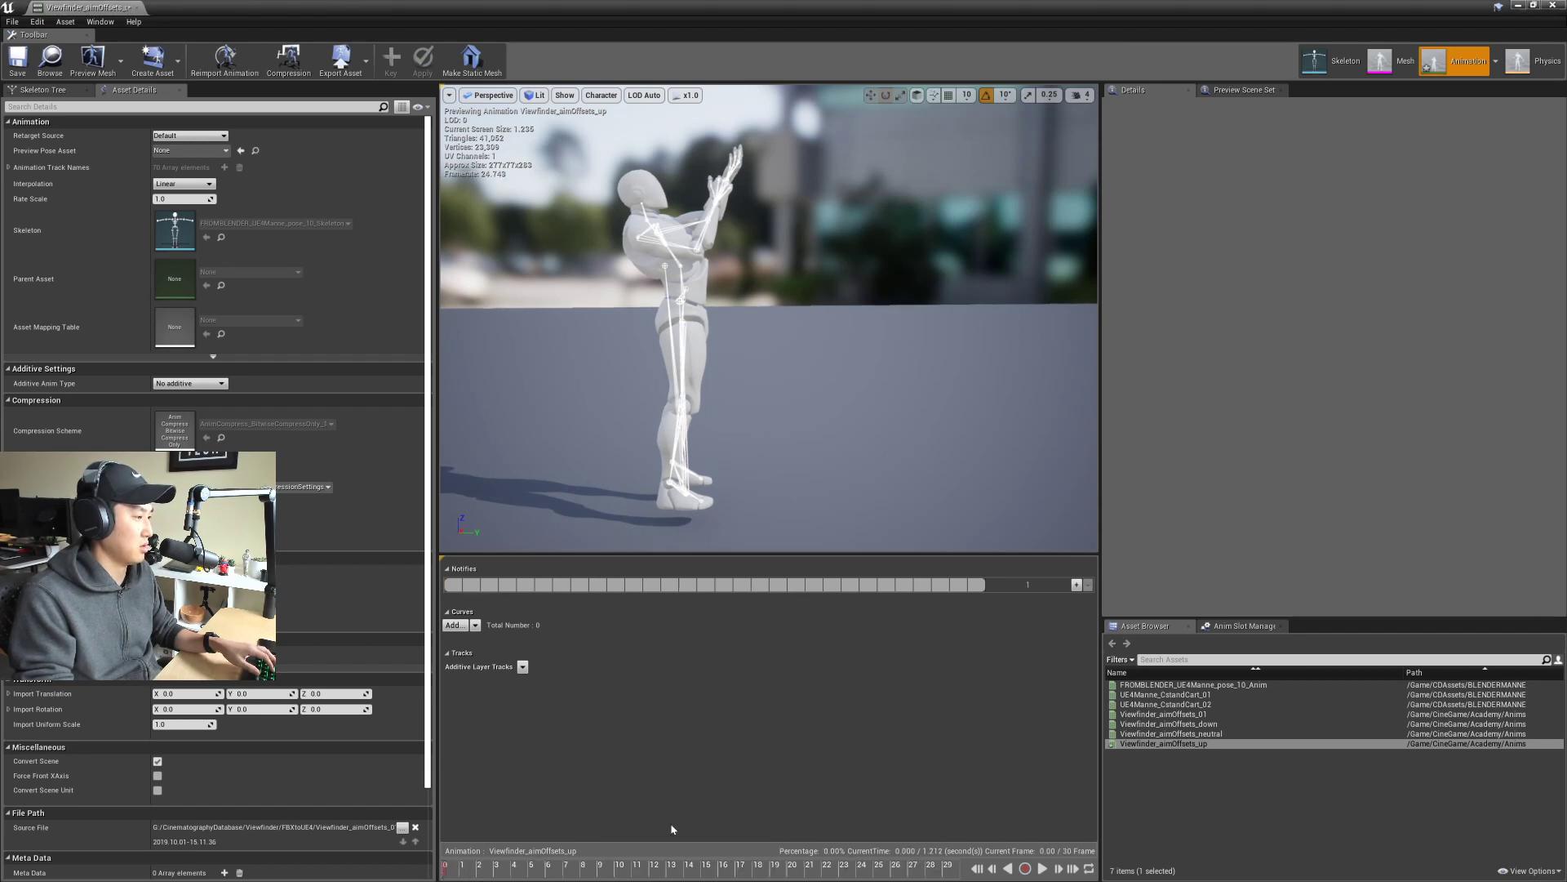
Step: Remove frames 1 to 31 from the up animation, save it and close its editor
mouse_move(446, 871)
left_mouse_down()
mouse_move(572, 870)
mouse_move(455, 870)
left_mouse_up()
right_click(455, 871)
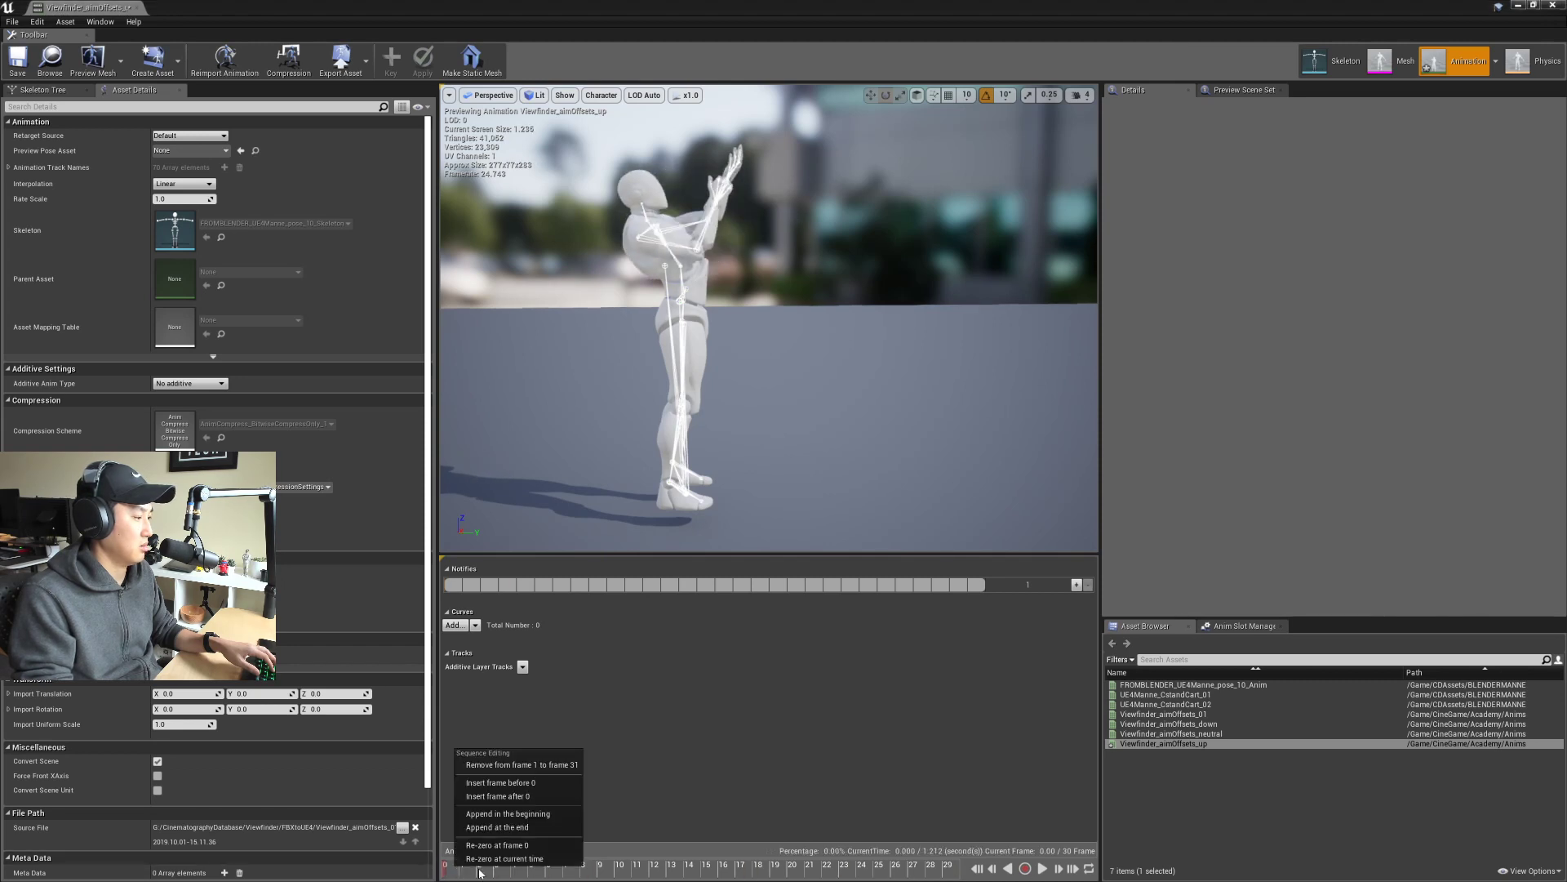
left_click(522, 764)
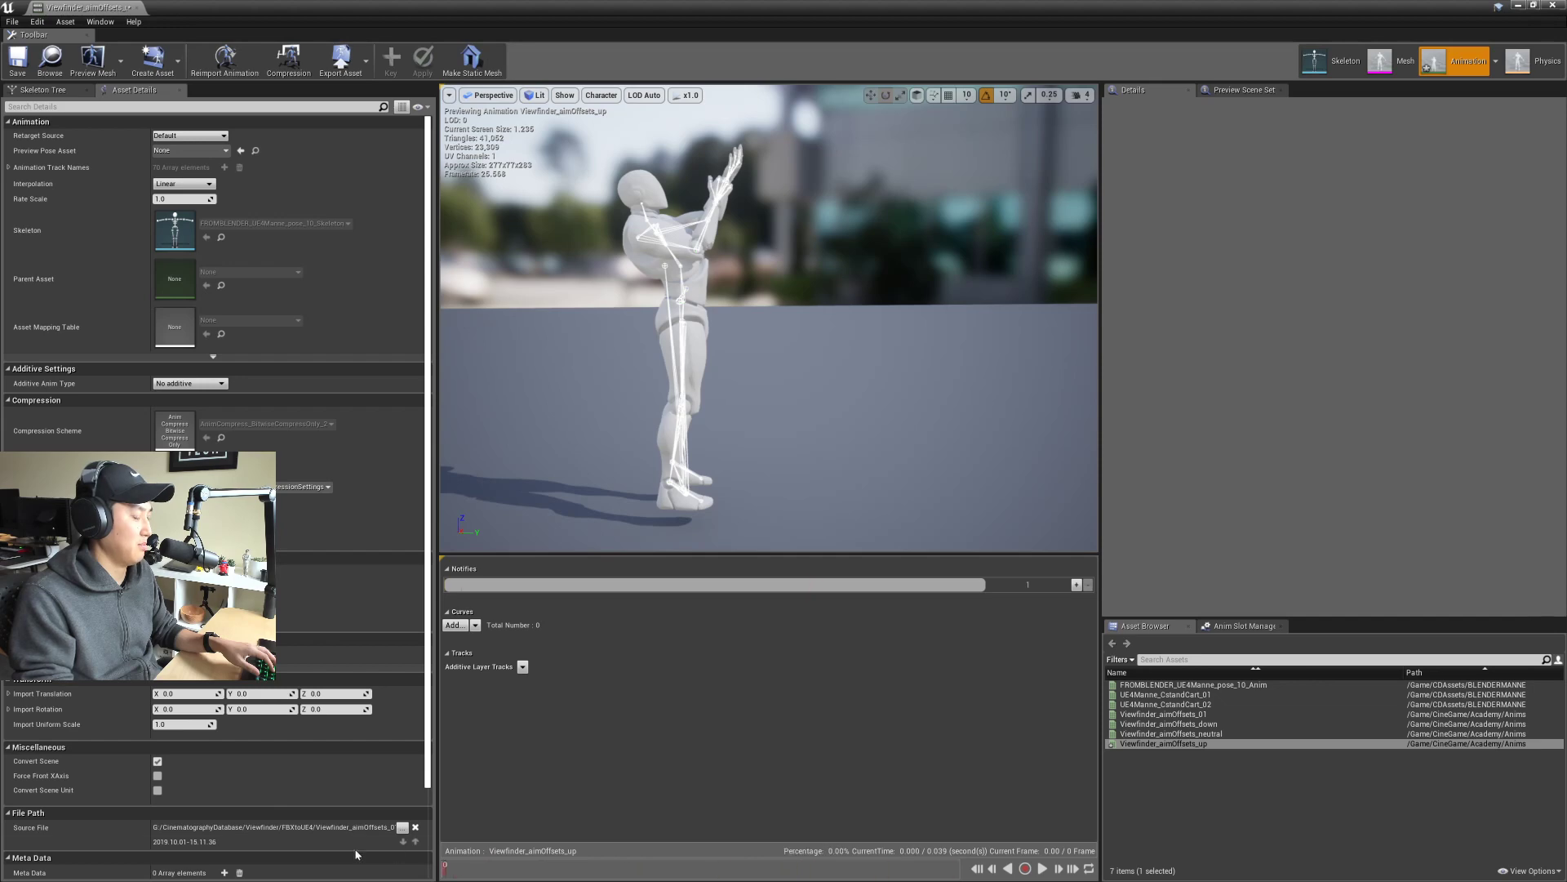
key("ctrl+s")
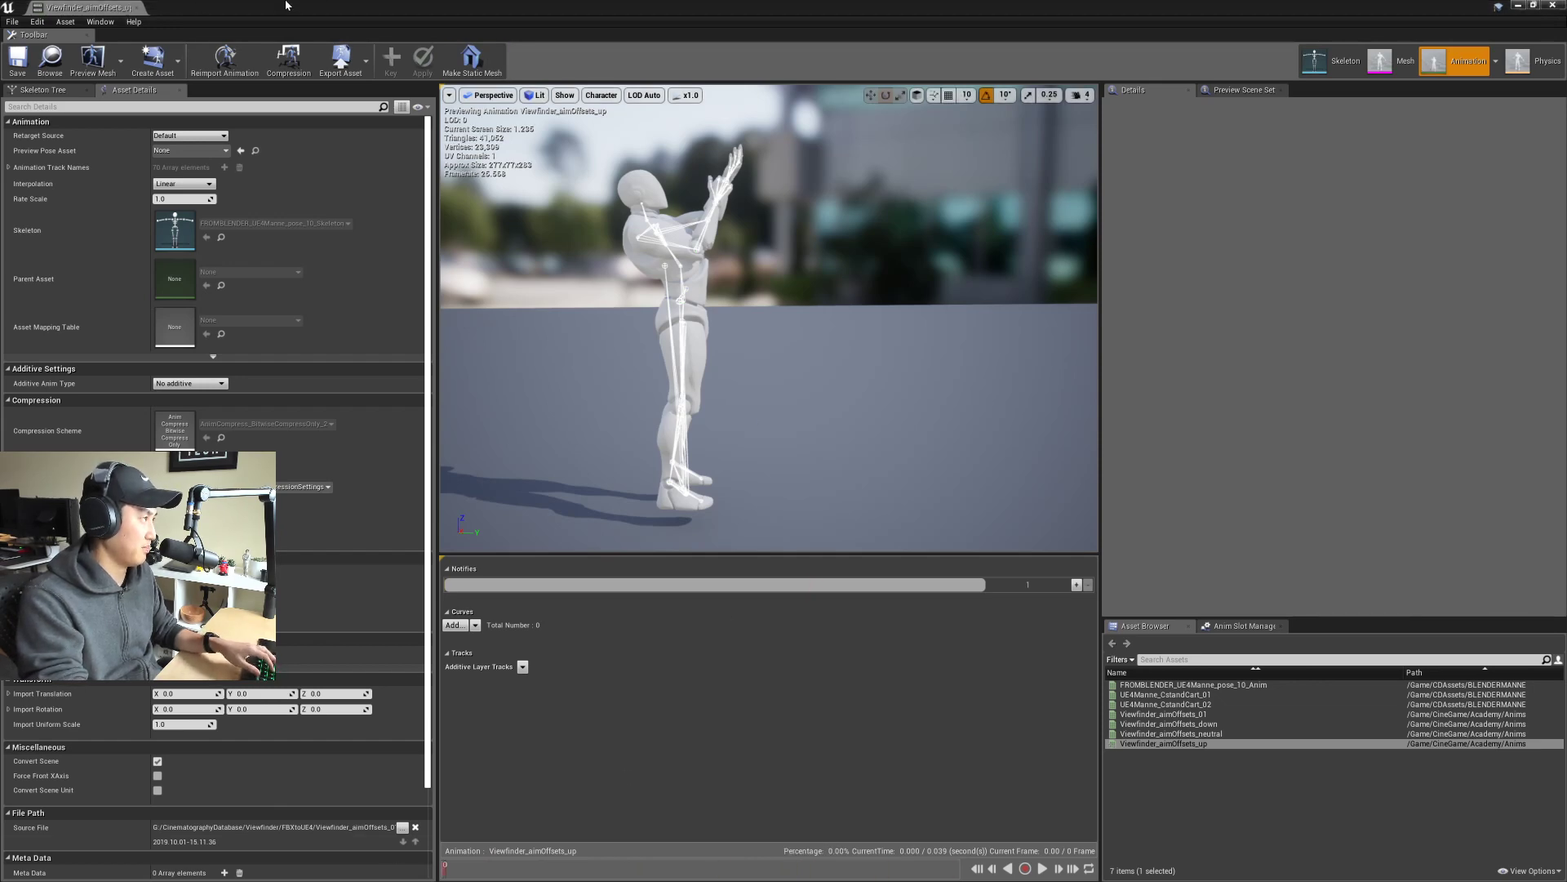
double_click(285, 6)
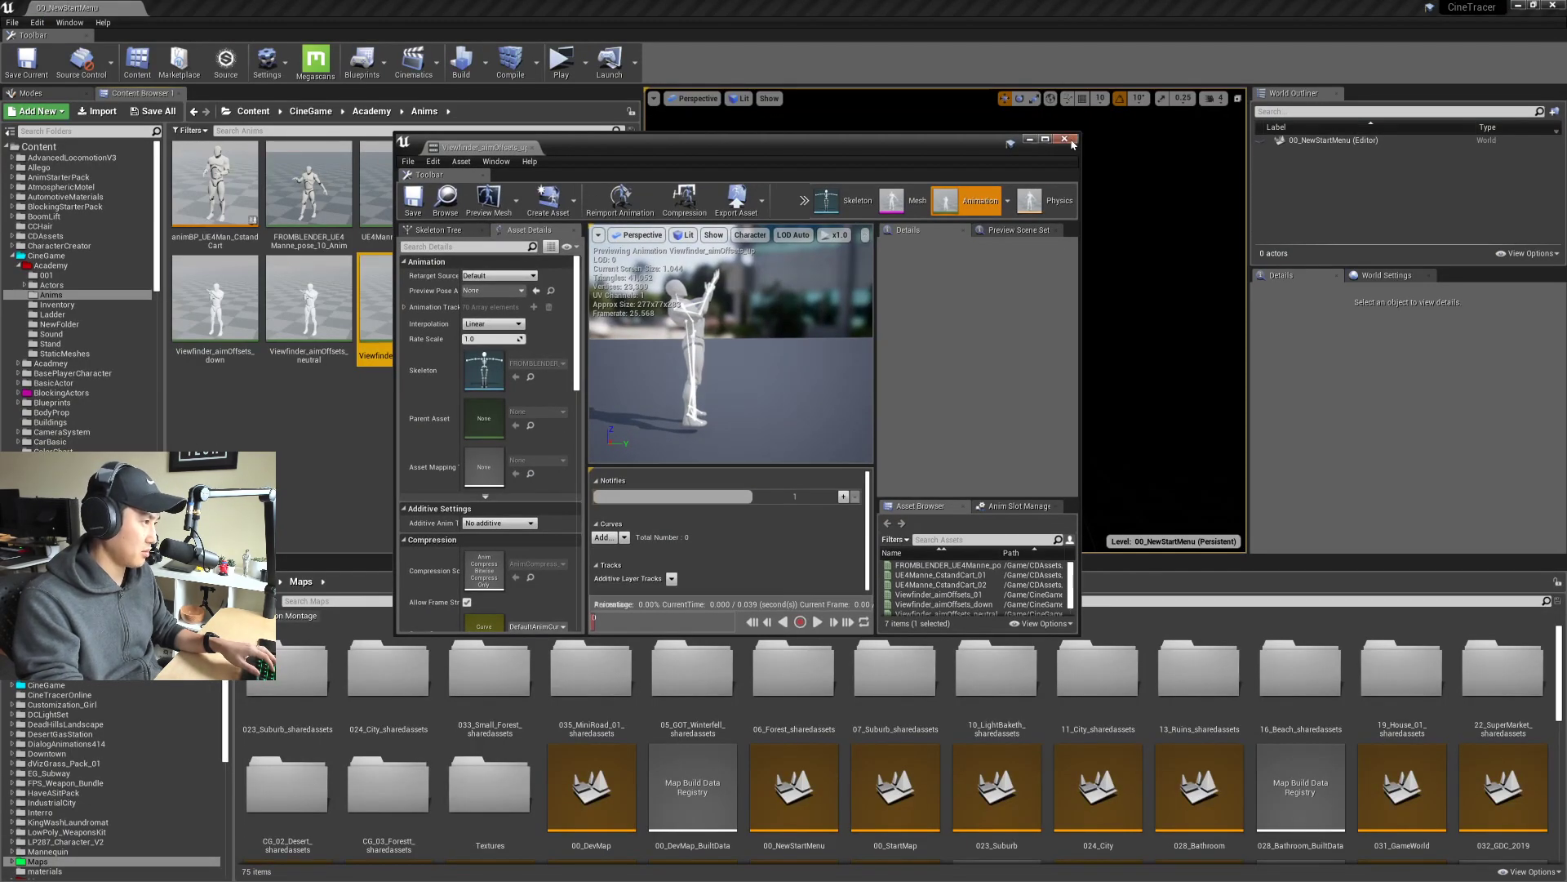
left_click(1065, 139)
Step: Open Viewfinder_aimOffsets_down in a maximized editor, pause playback and view the character's upper body from the side
double_click(214, 298)
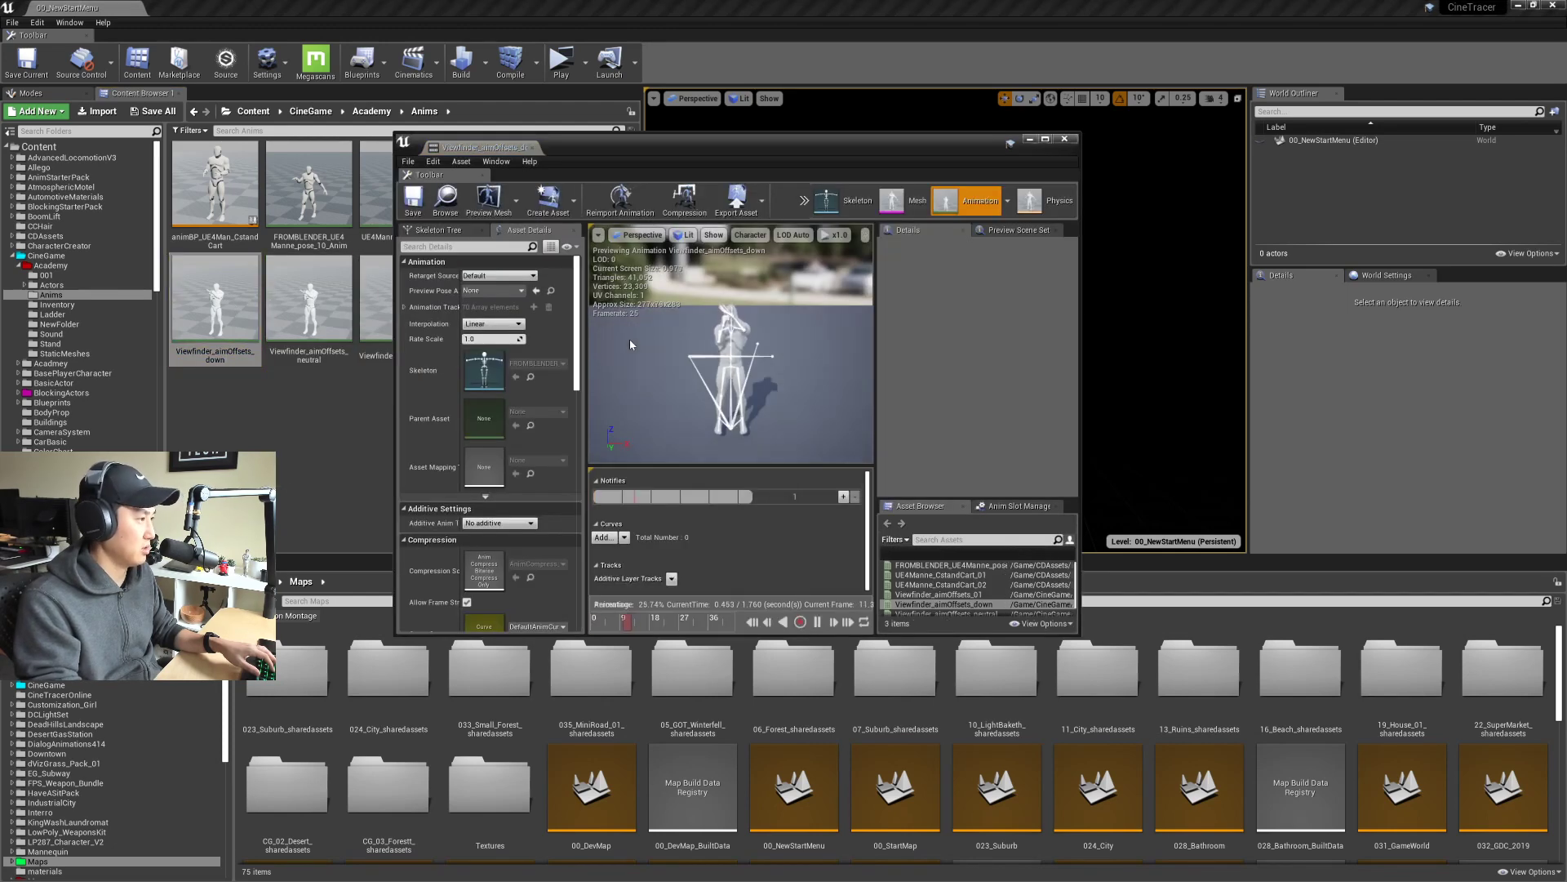
left_click_drag(720, 144, 767, 144)
double_click(766, 144)
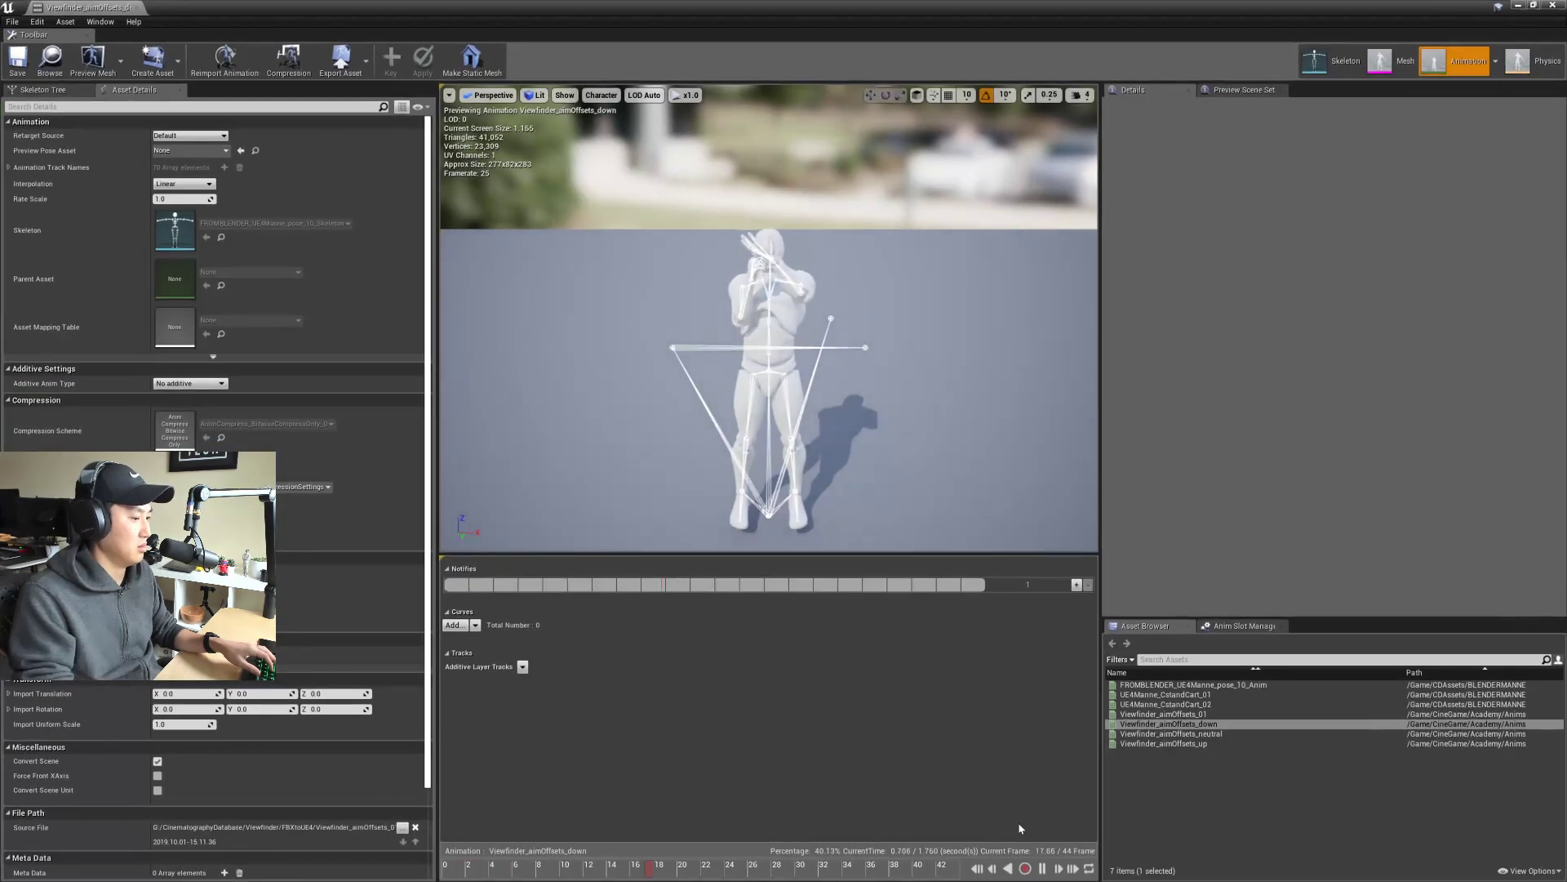
left_click(1043, 868)
left_click_drag(767, 409, 906, 408)
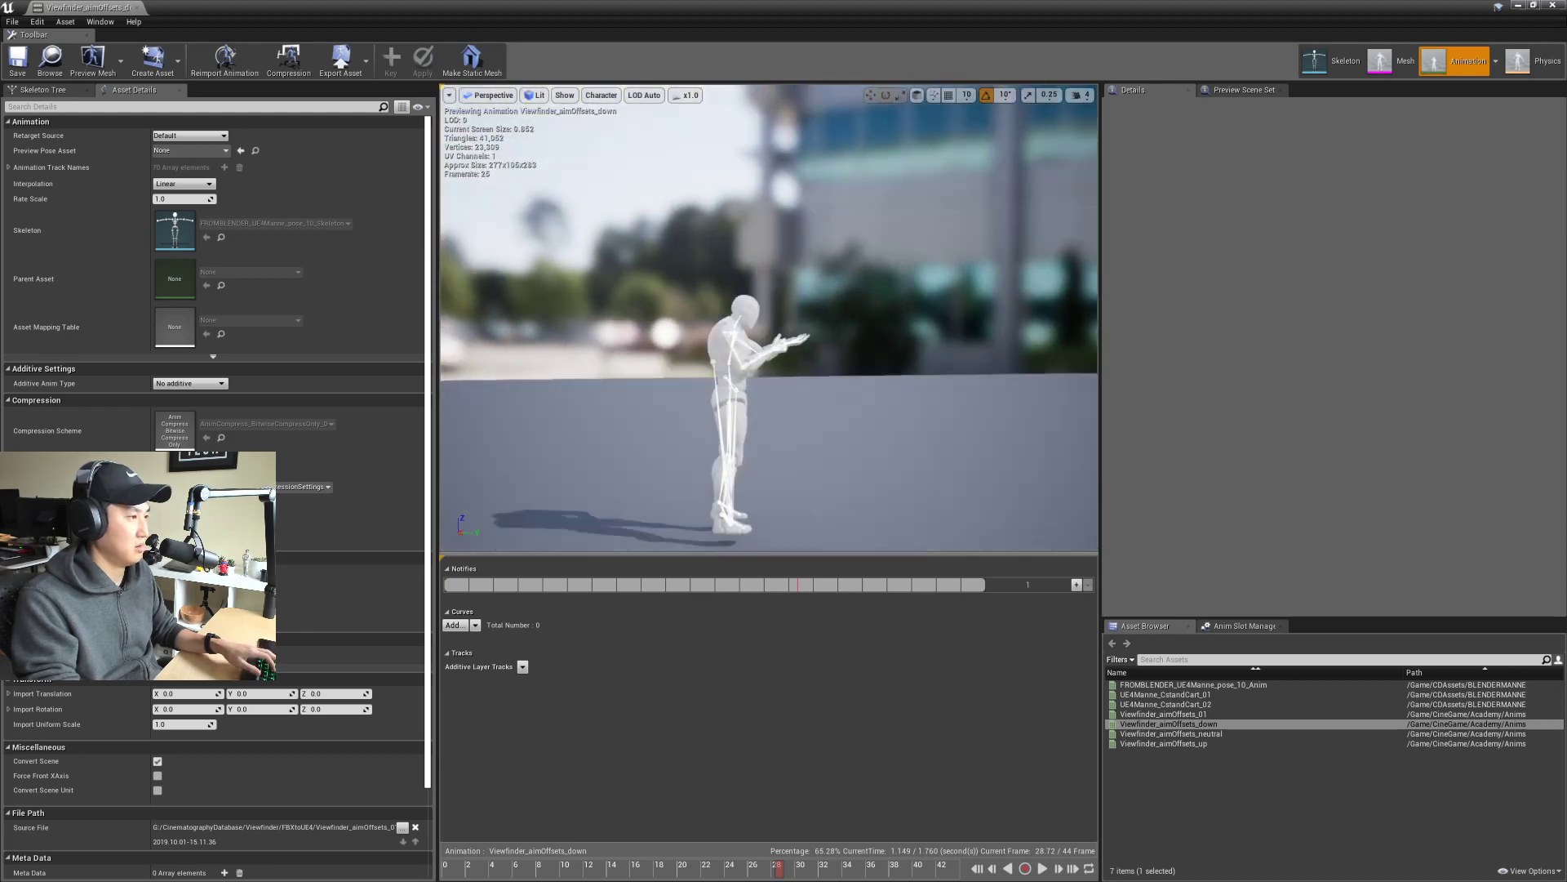
right_click_drag(767, 327, 715, 347)
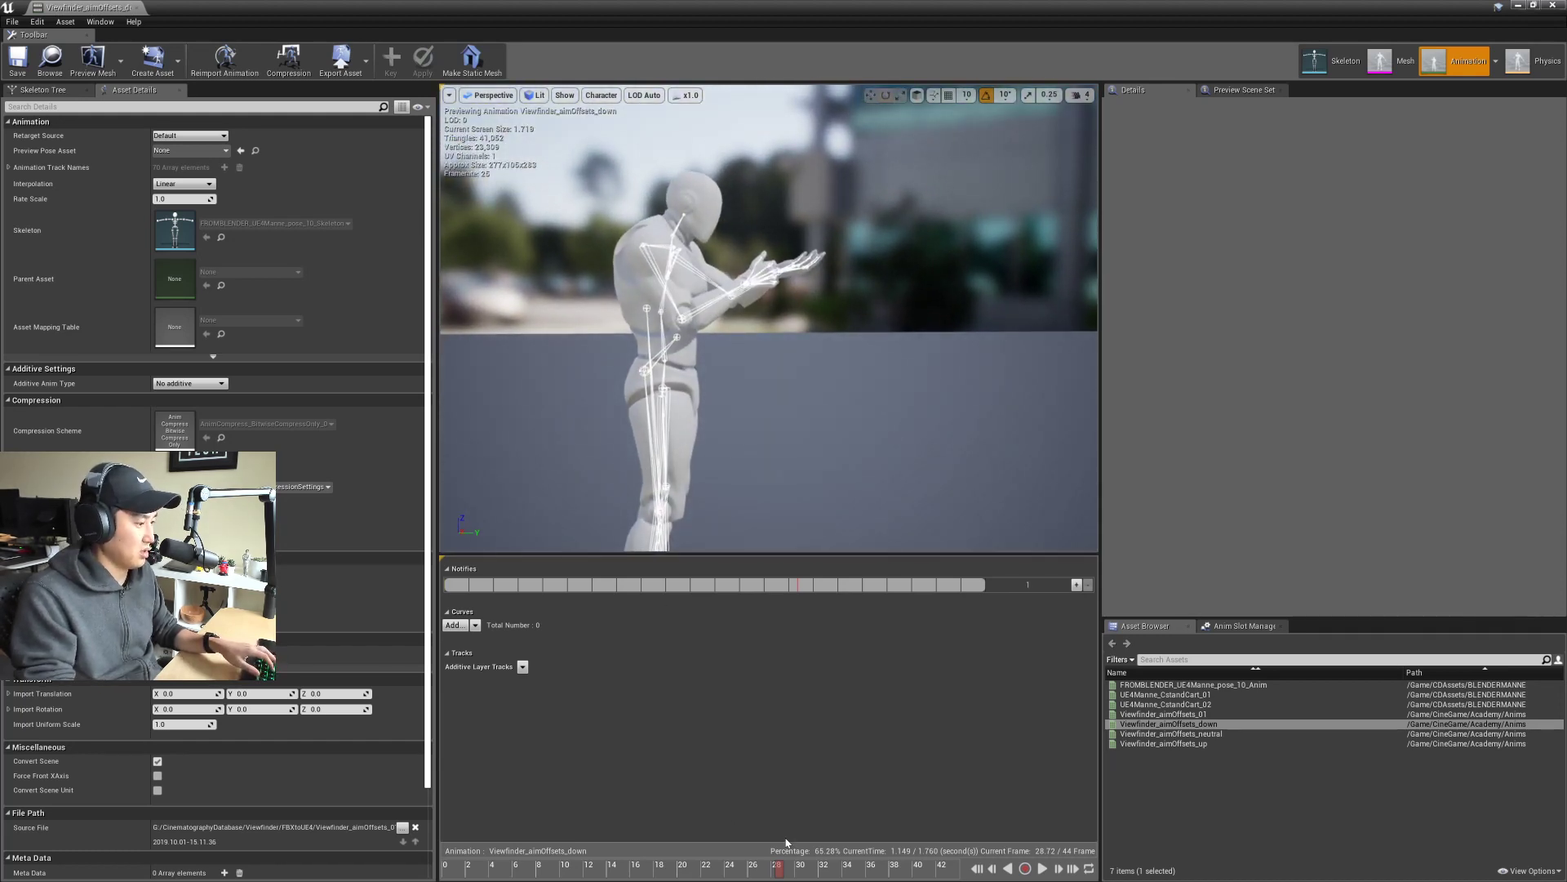
Step: Scrub the down animation to find its lowest aiming pose near frame 28, and remove frames 0 to 28
mouse_move(784, 866)
left_mouse_down()
mouse_move(449, 865)
mouse_move(778, 875)
left_mouse_up()
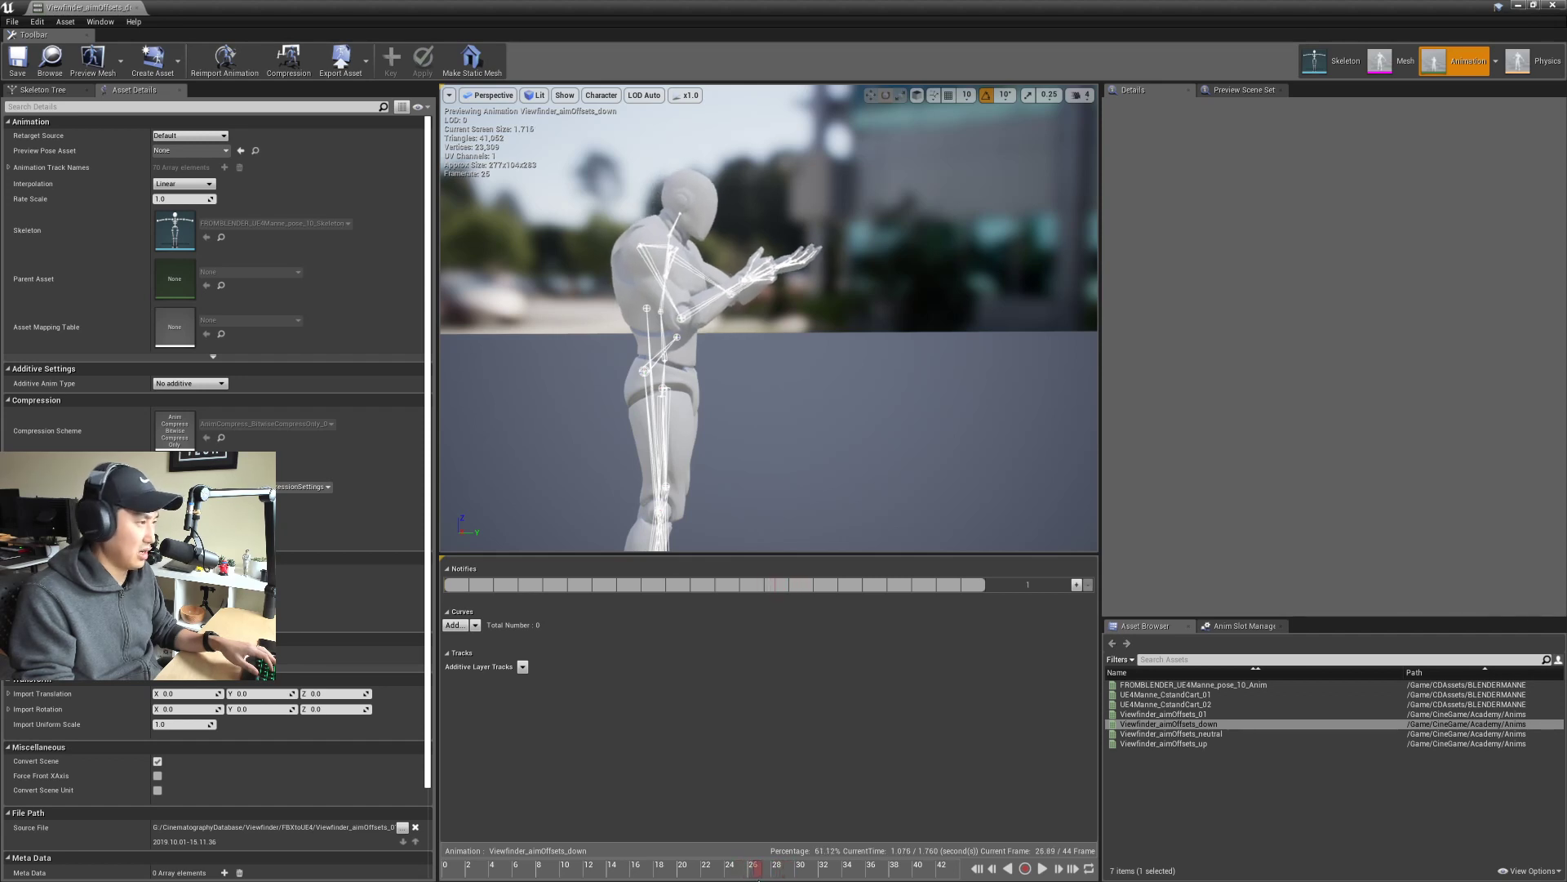
left_click_drag(757, 875, 771, 879)
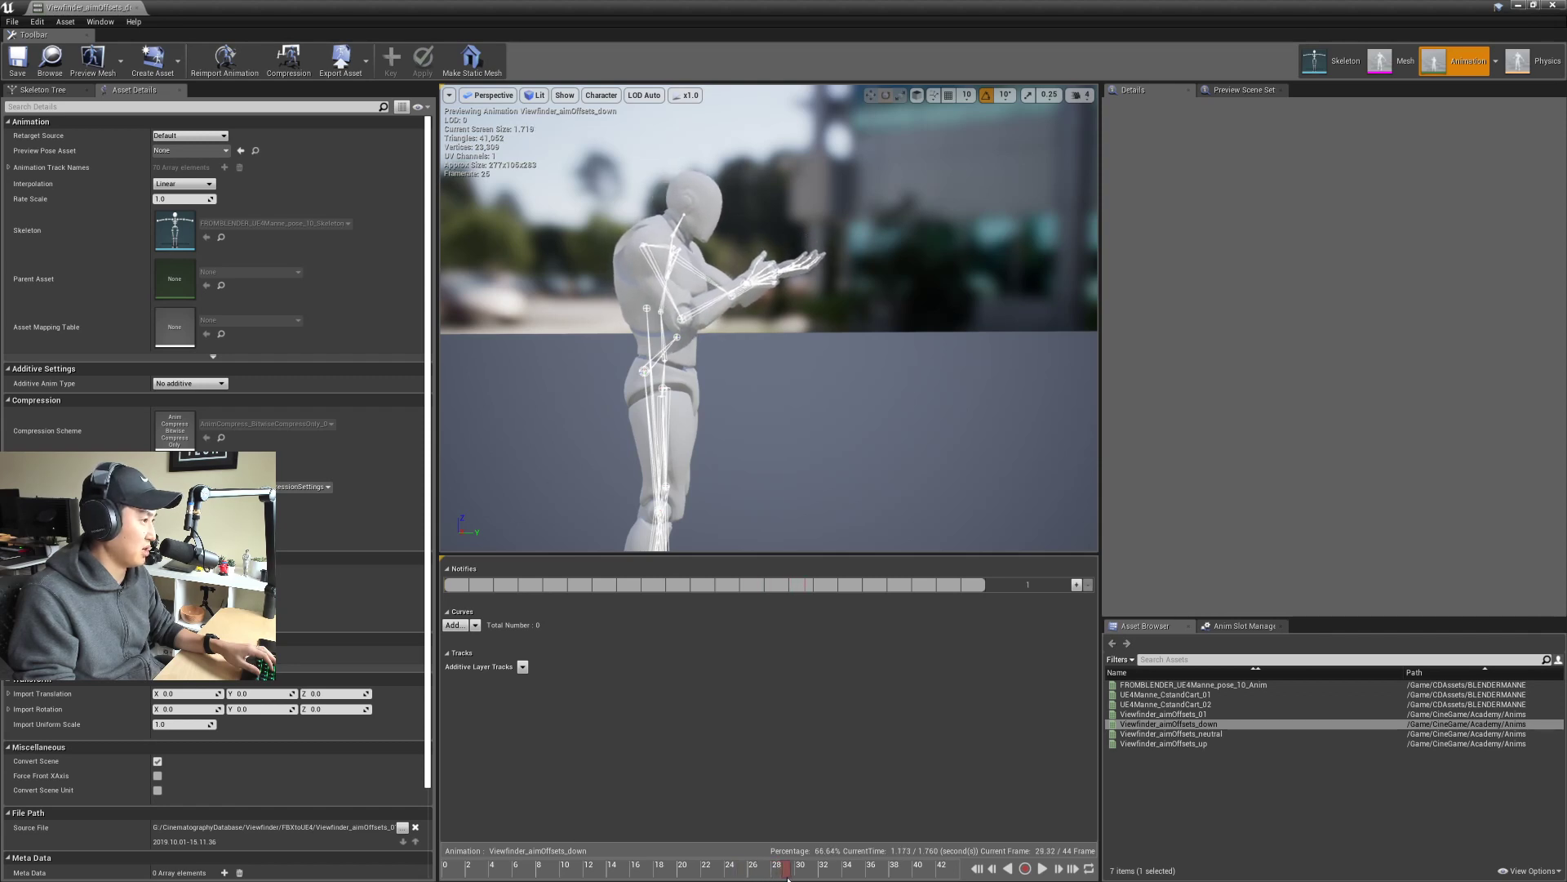
right_click(773, 873)
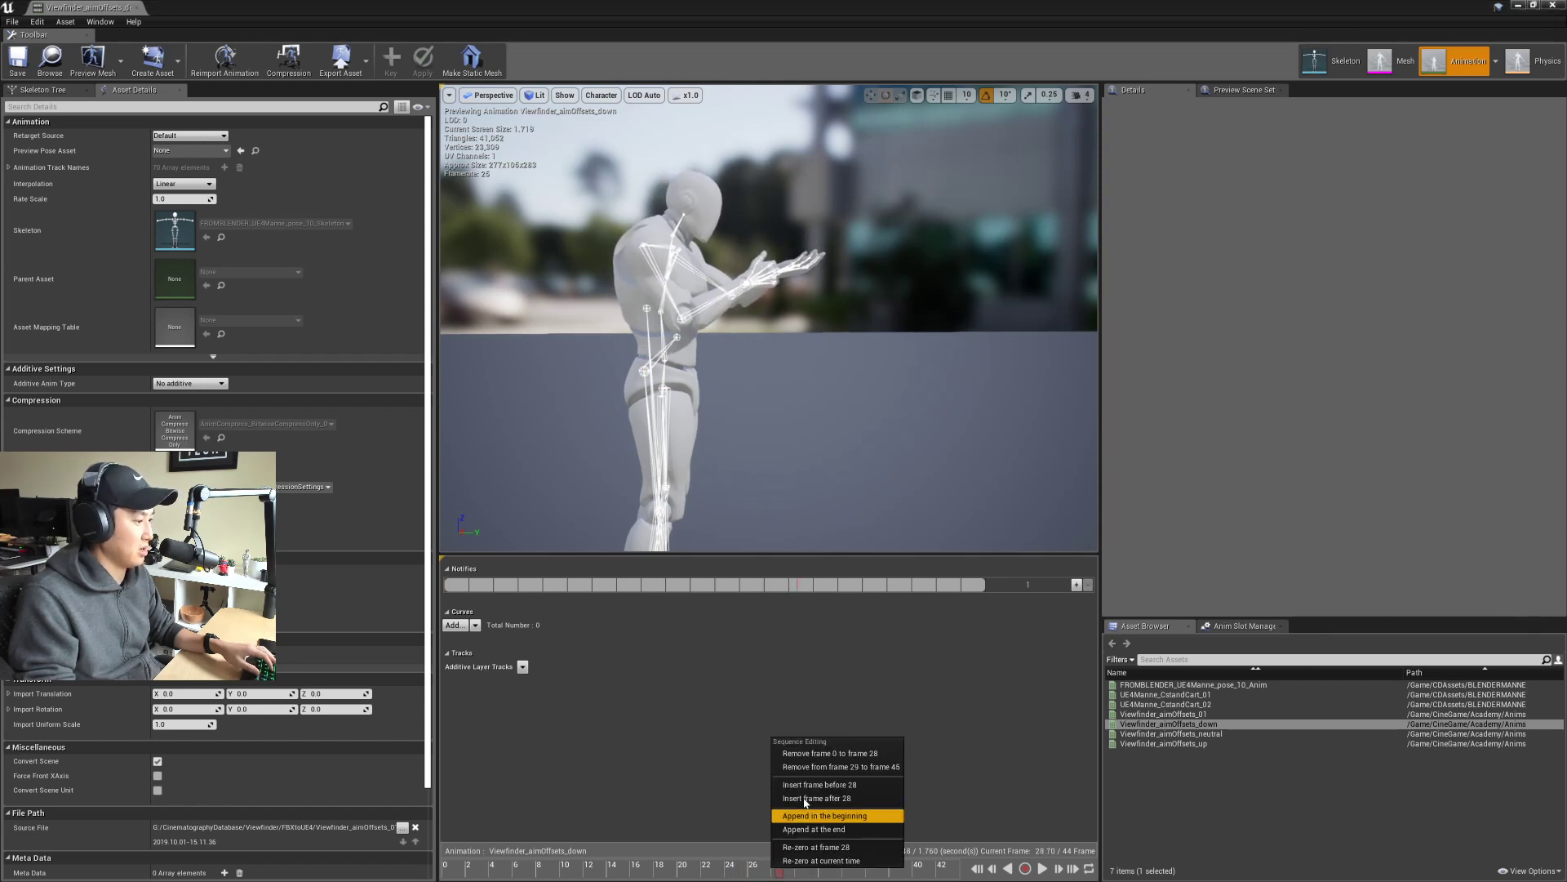
left_click(824, 754)
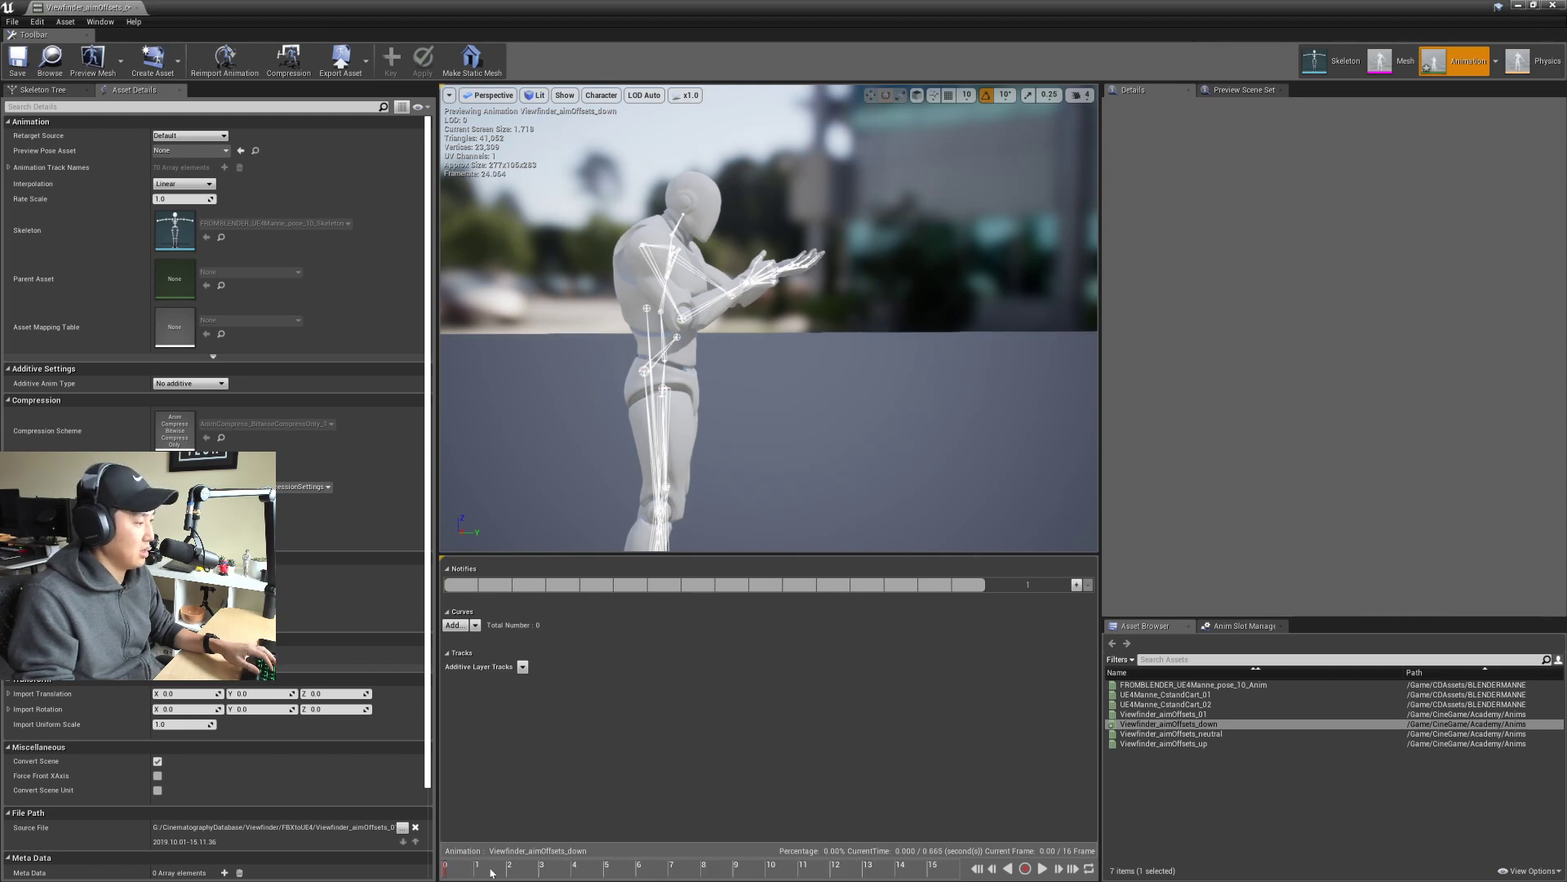
Step: Remove frames 2 to 17 and the leftover second frame from the down animation, and shrink its editor back to a floating window
right_click(491, 873)
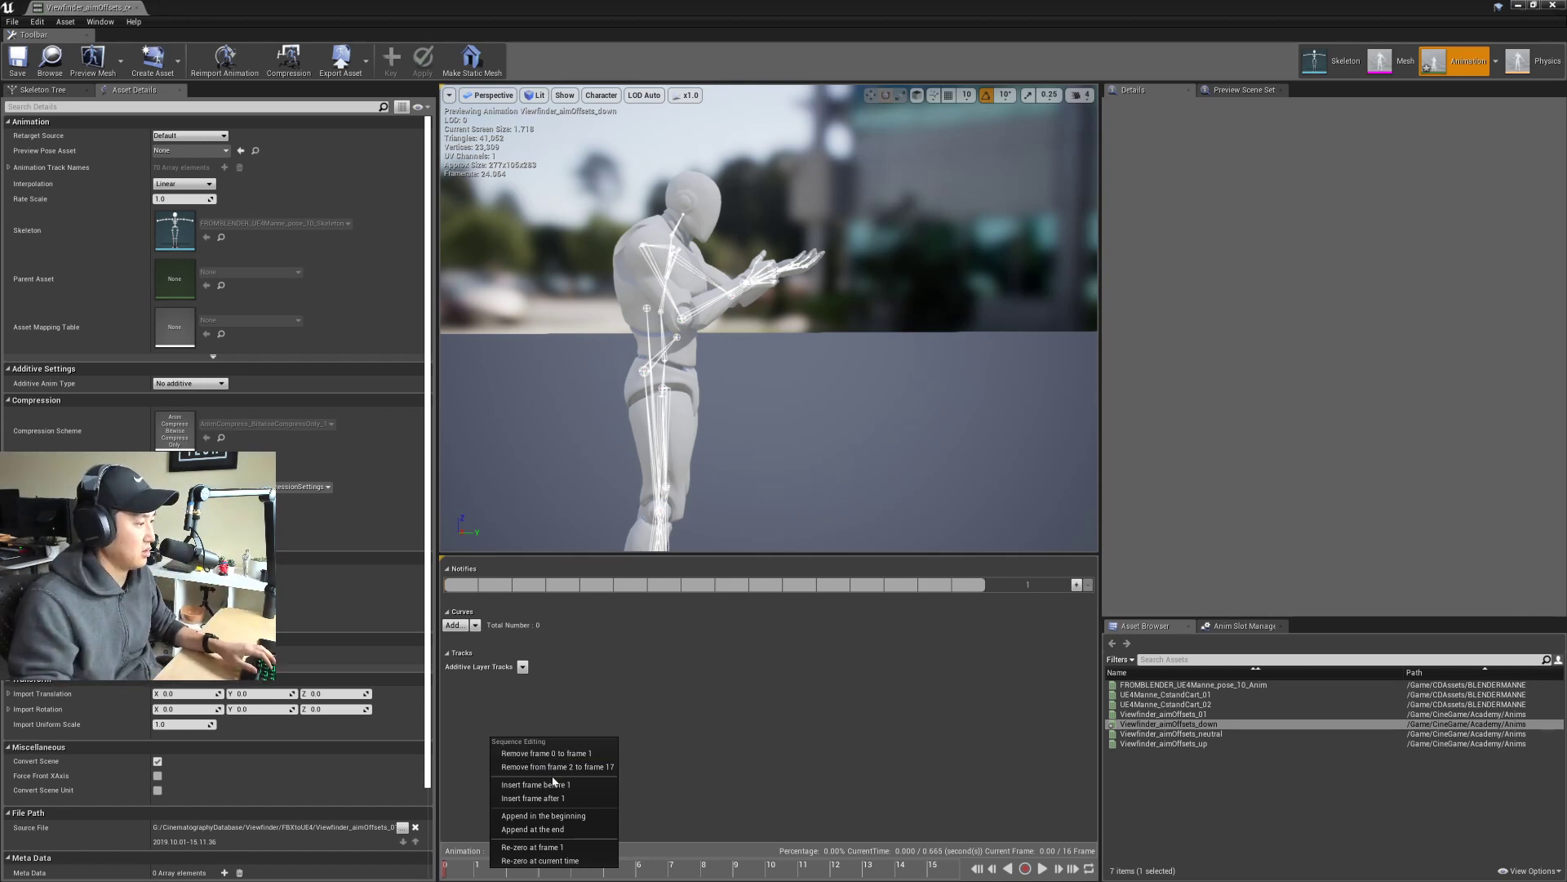
left_click(539, 766)
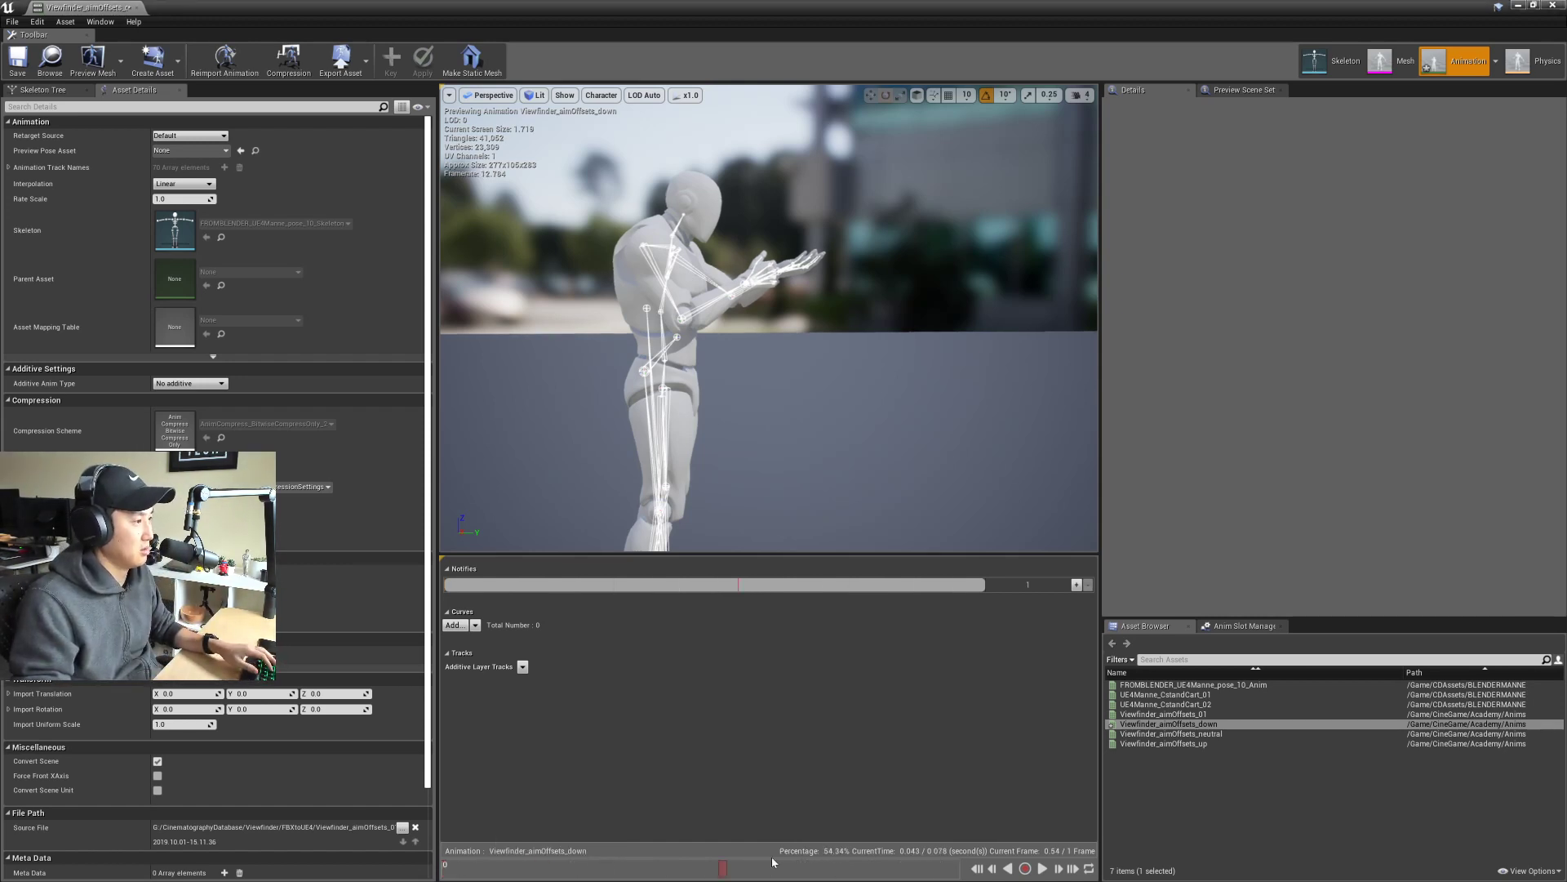
left_click(985, 869)
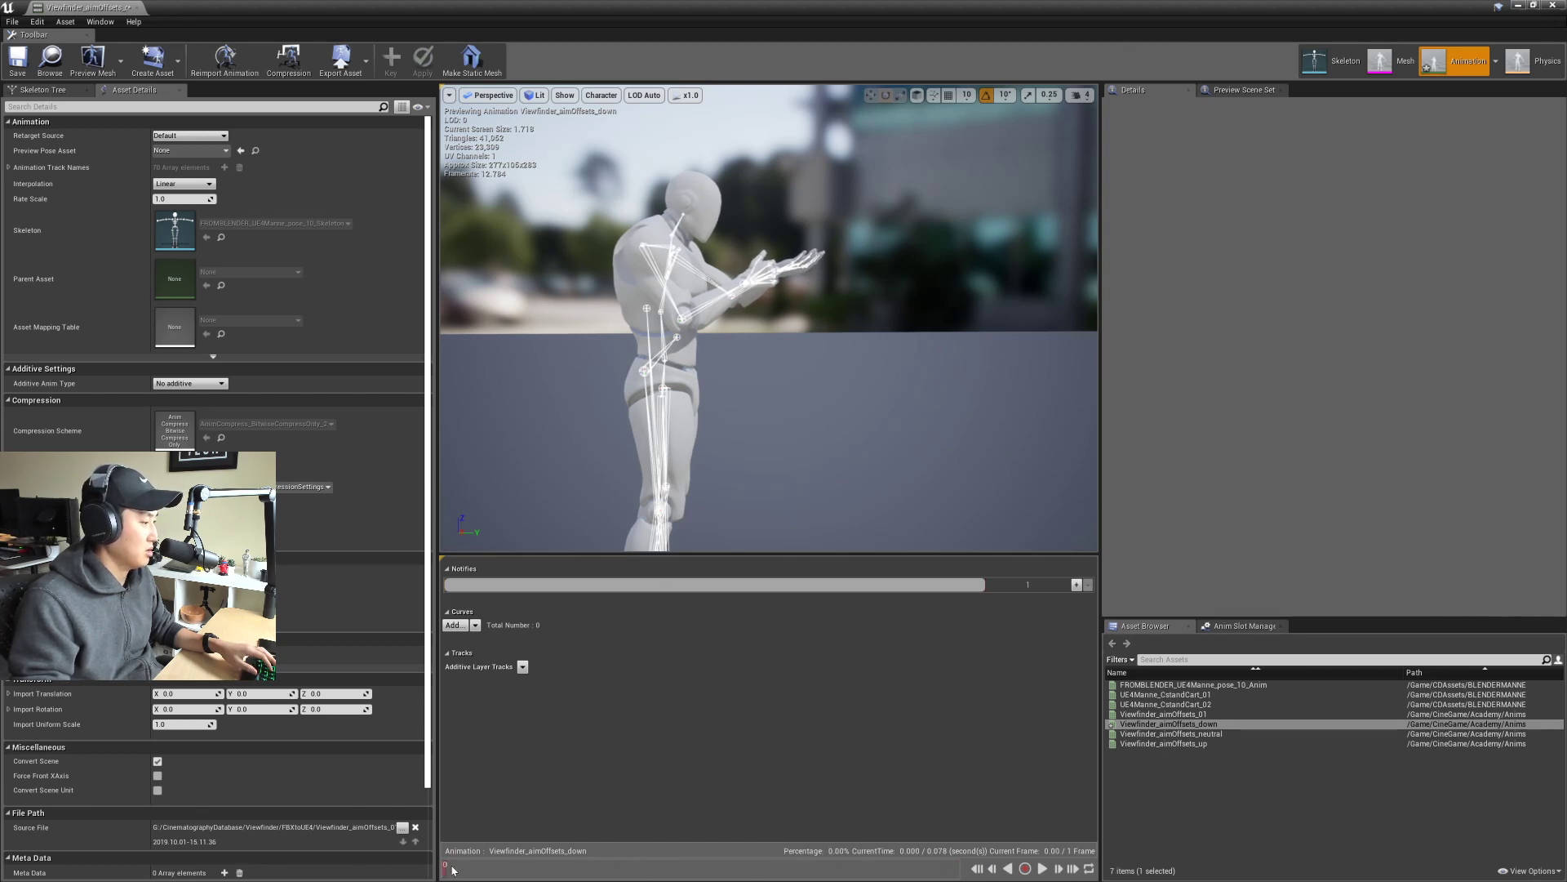
right_click(452, 870)
left_click(498, 769)
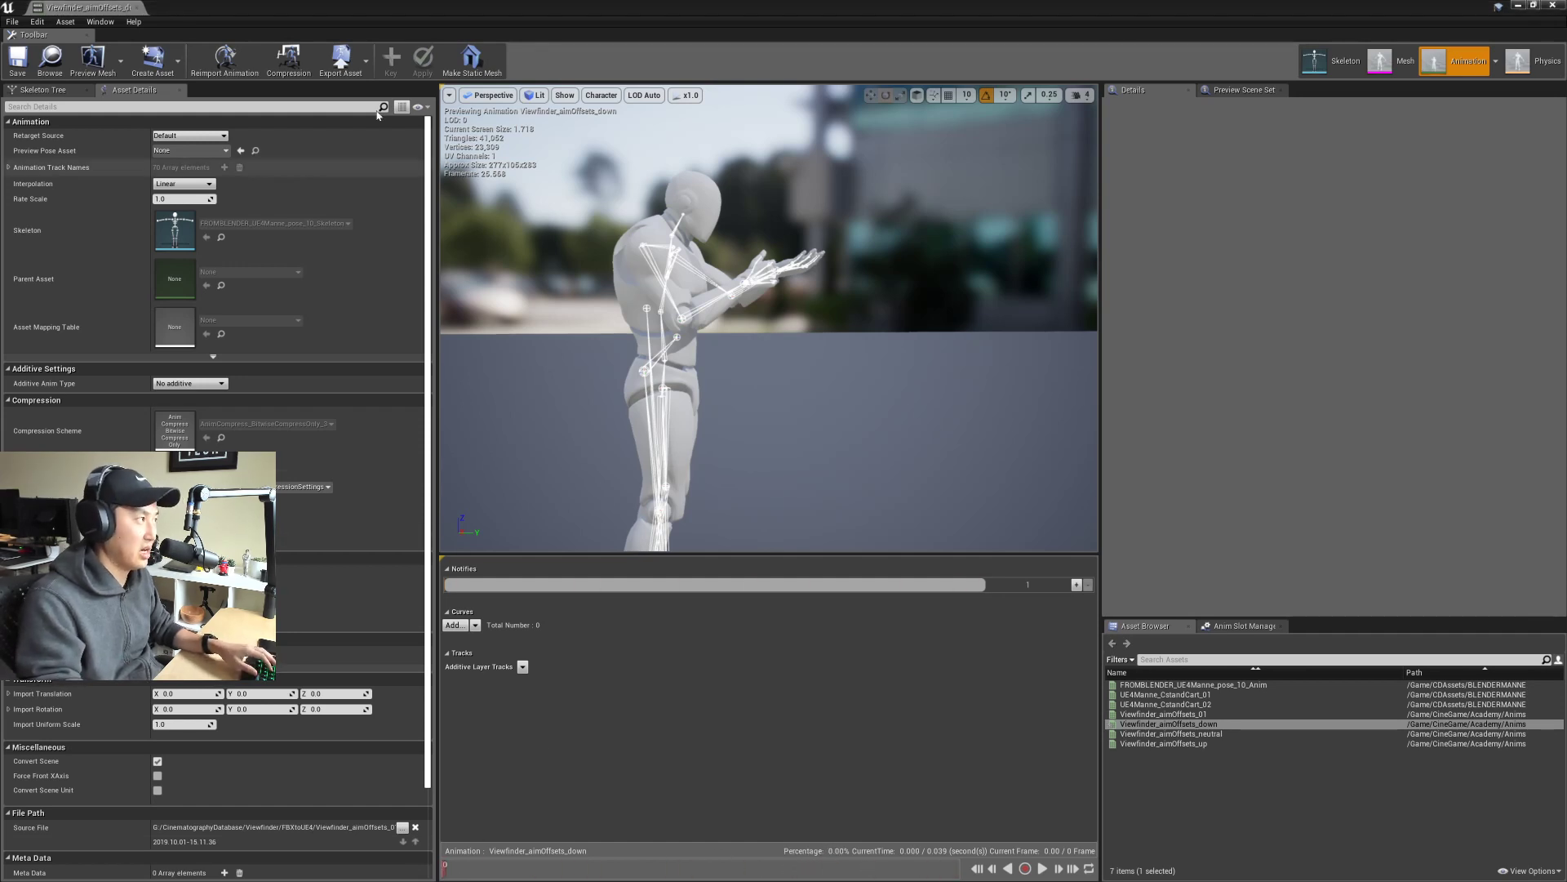
left_click_drag(392, 8, 613, 156)
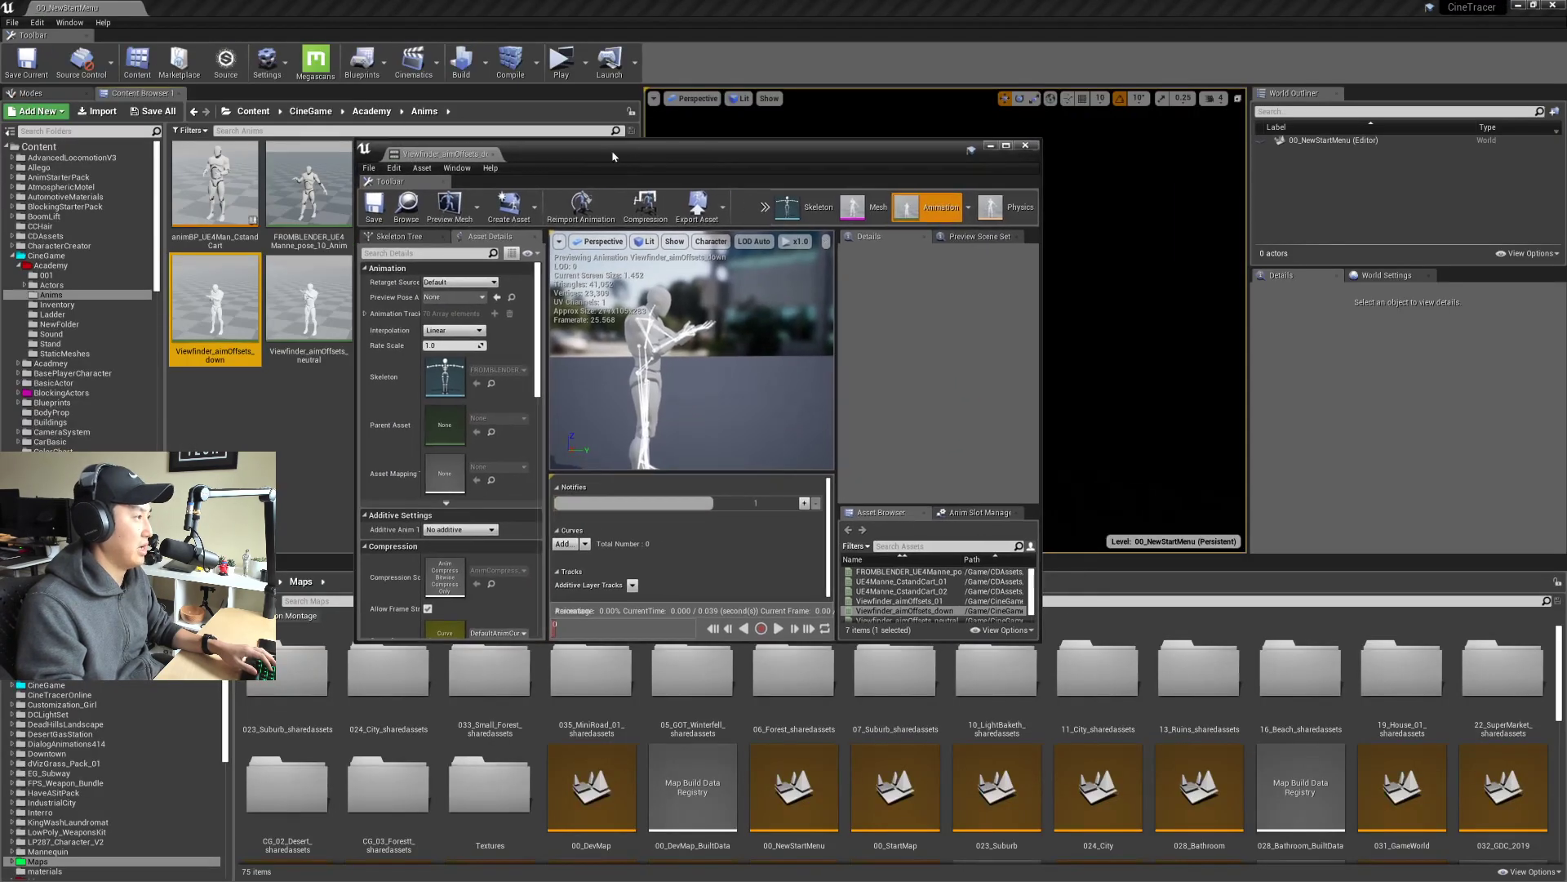
Step: Close the down animation's editor and save the changes
left_click(1025, 145)
key("ctrl+s")
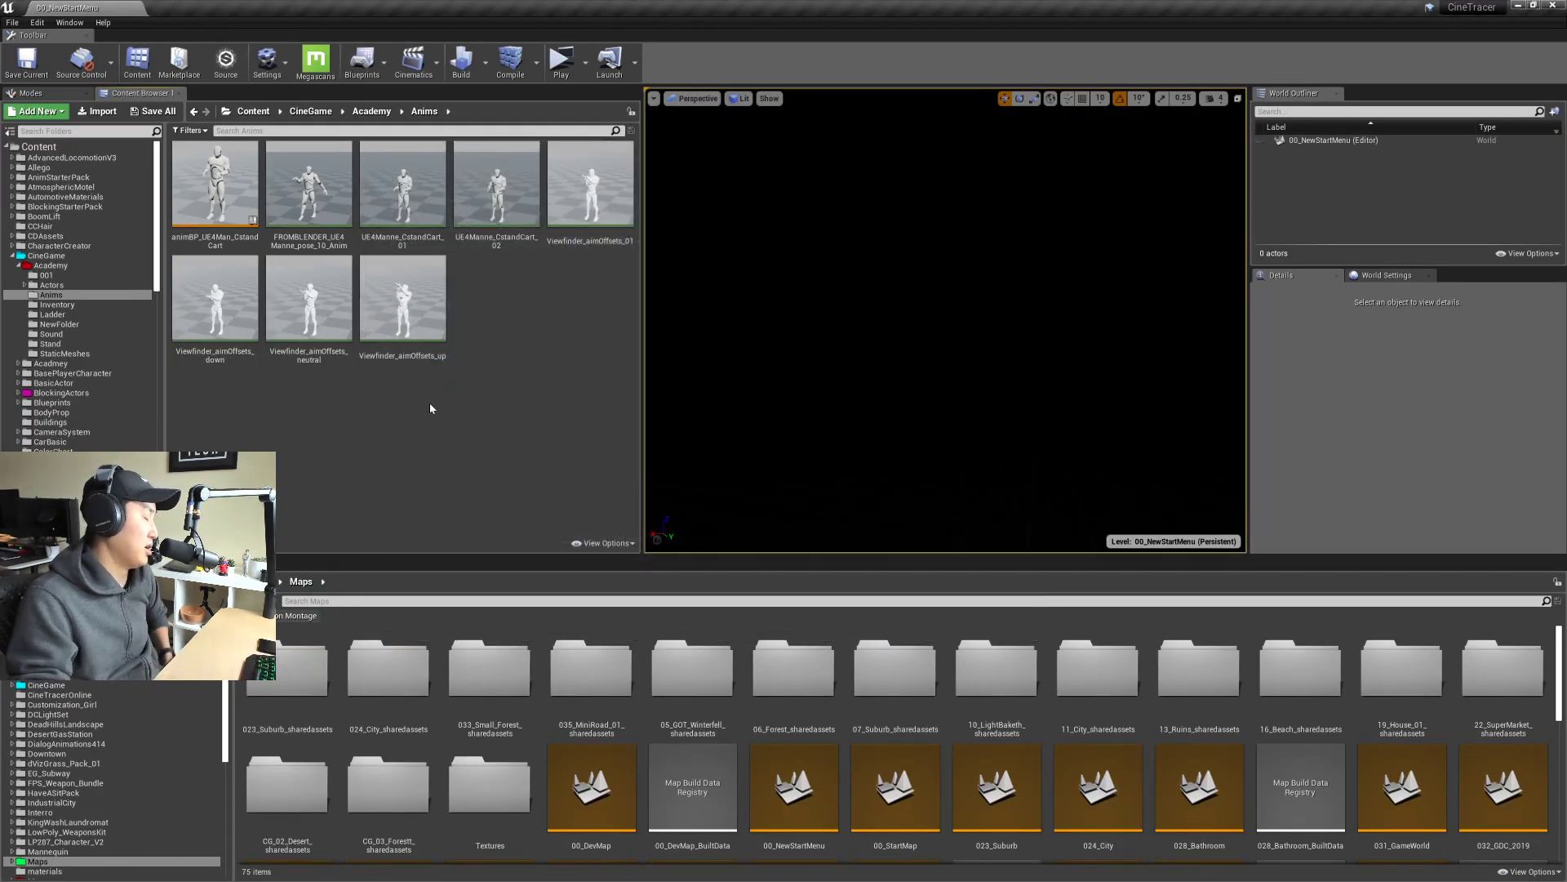
mouse_move(314, 305)
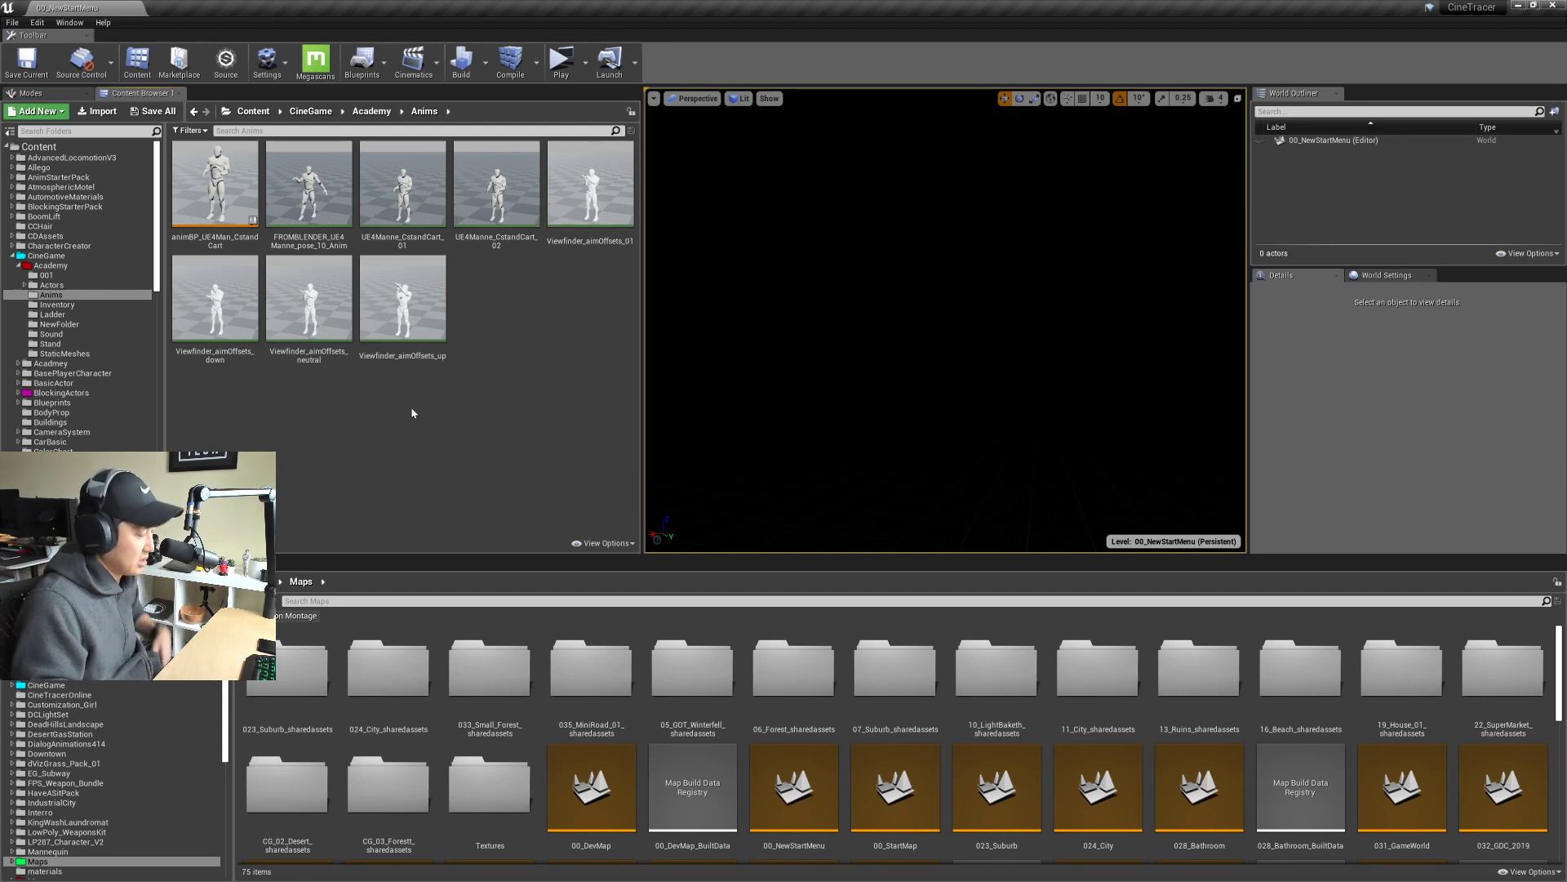
key("ctrl+s")
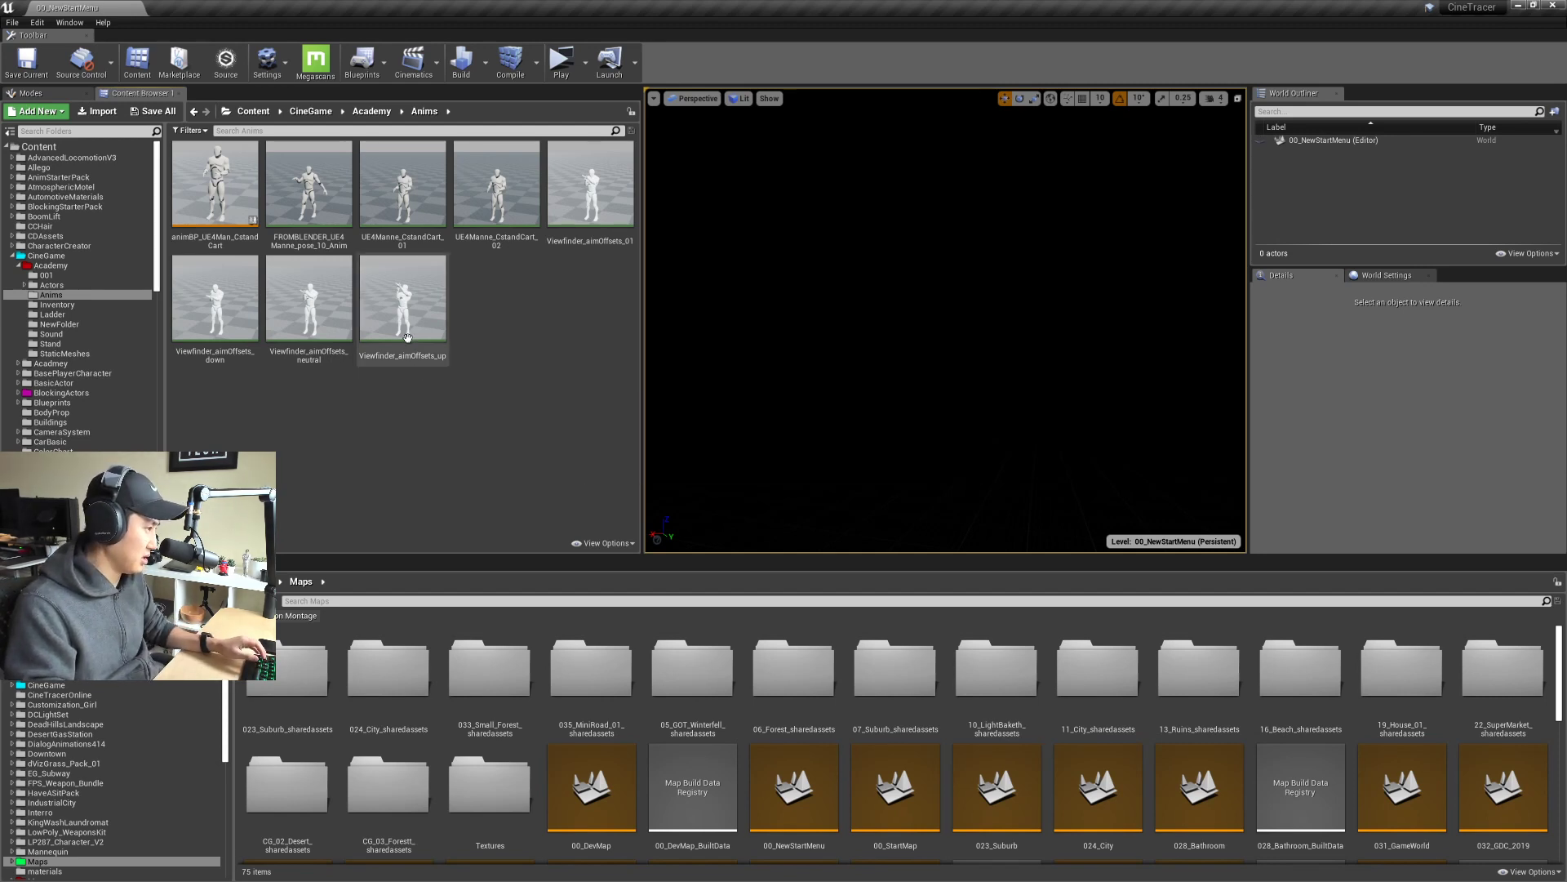
Step: Select the Viewfinder_aimOffsets down, neutral and up animations and open the skeleton selection for duplicating and retargeting them
left_click(404, 326)
left_click(214, 302, "shift")
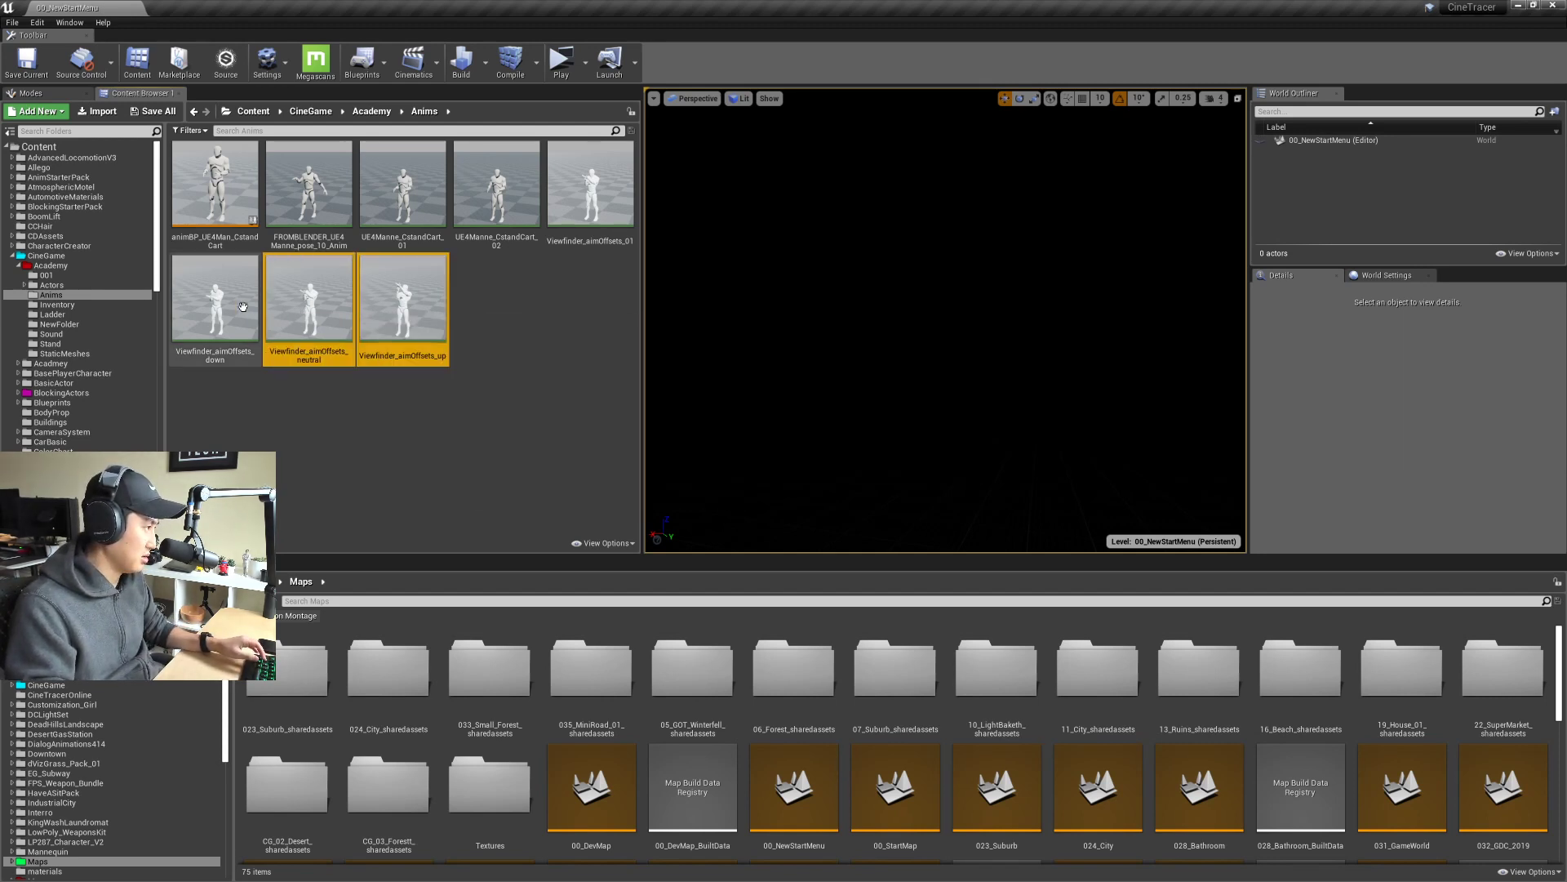
right_click(389, 292)
mouse_move(487, 311)
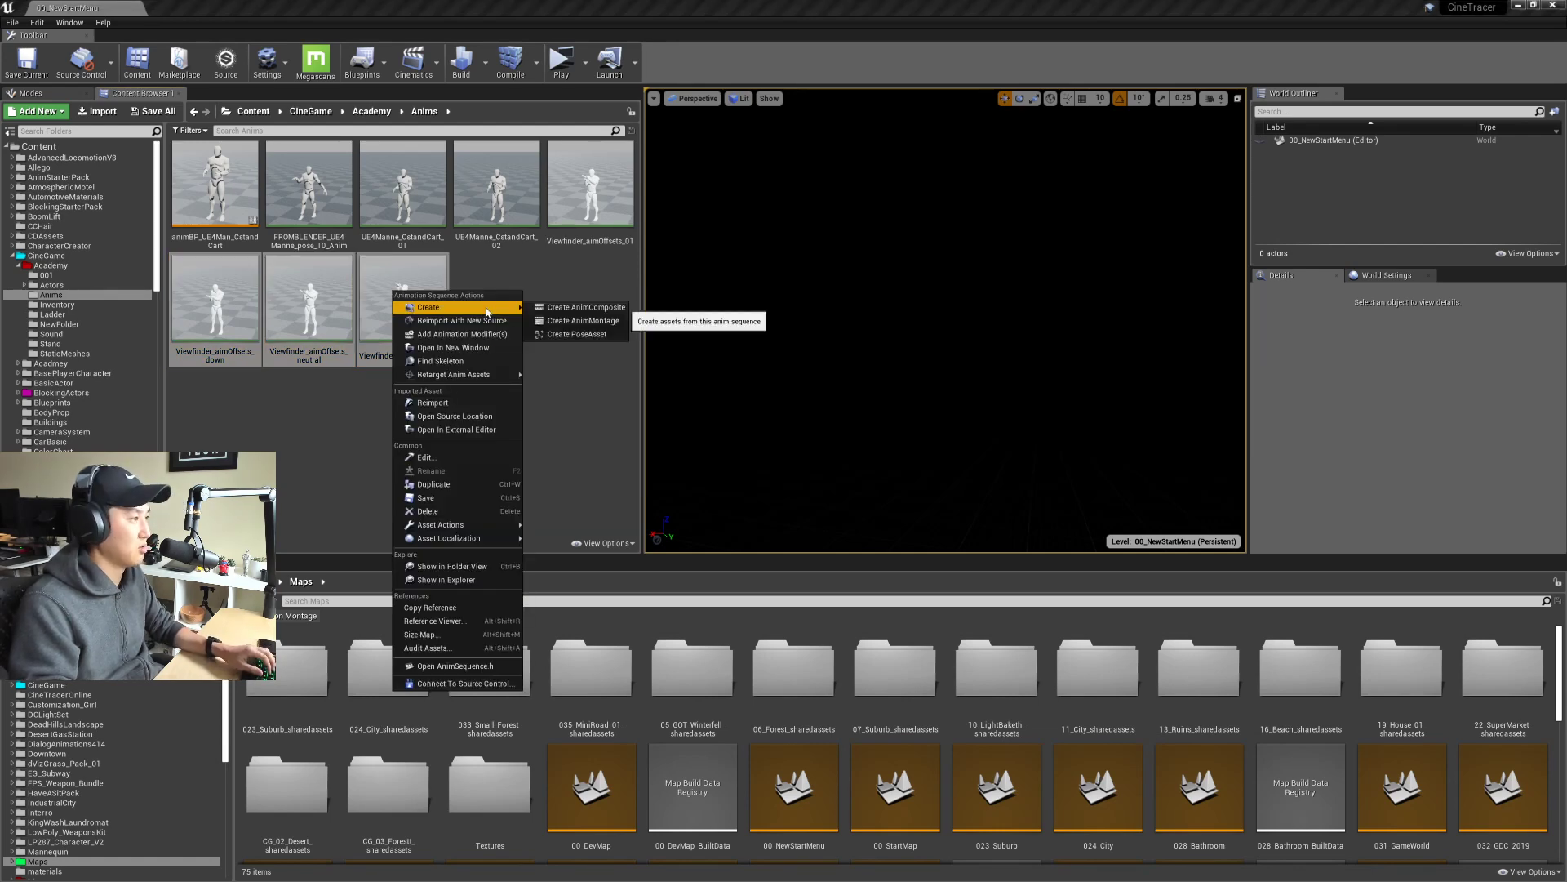
mouse_move(481, 373)
left_click(585, 380)
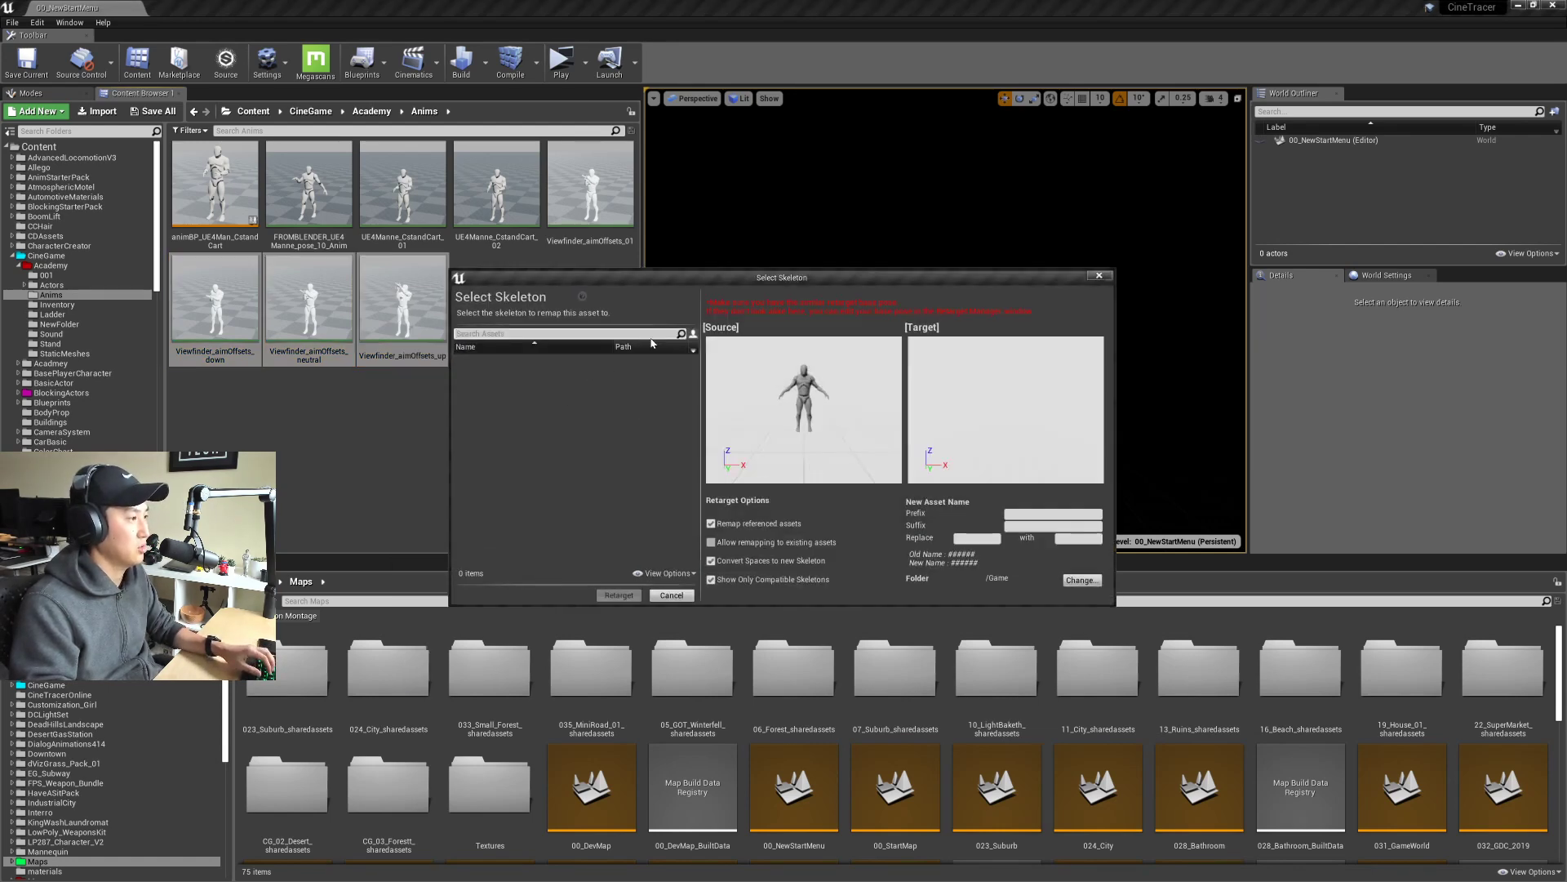
left_click_drag(698, 278, 674, 227)
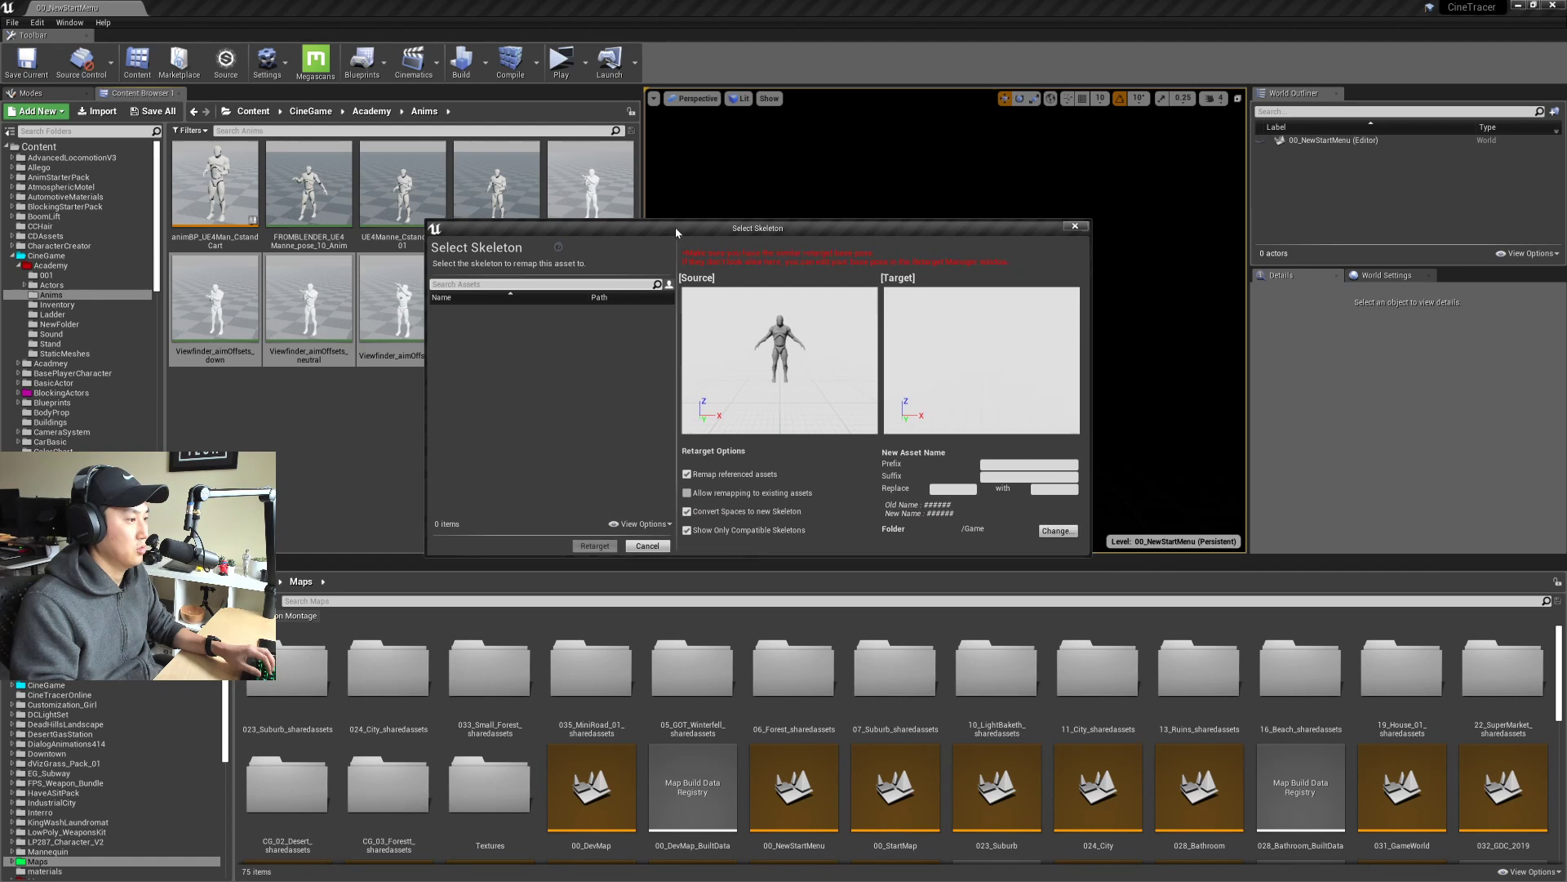
Step: Include incompatible skeletons, search for "ue4", retarget the duplicates to the UE4_Mannequin_Skeleton under /Game/Mannequin, and save
left_click(741, 526)
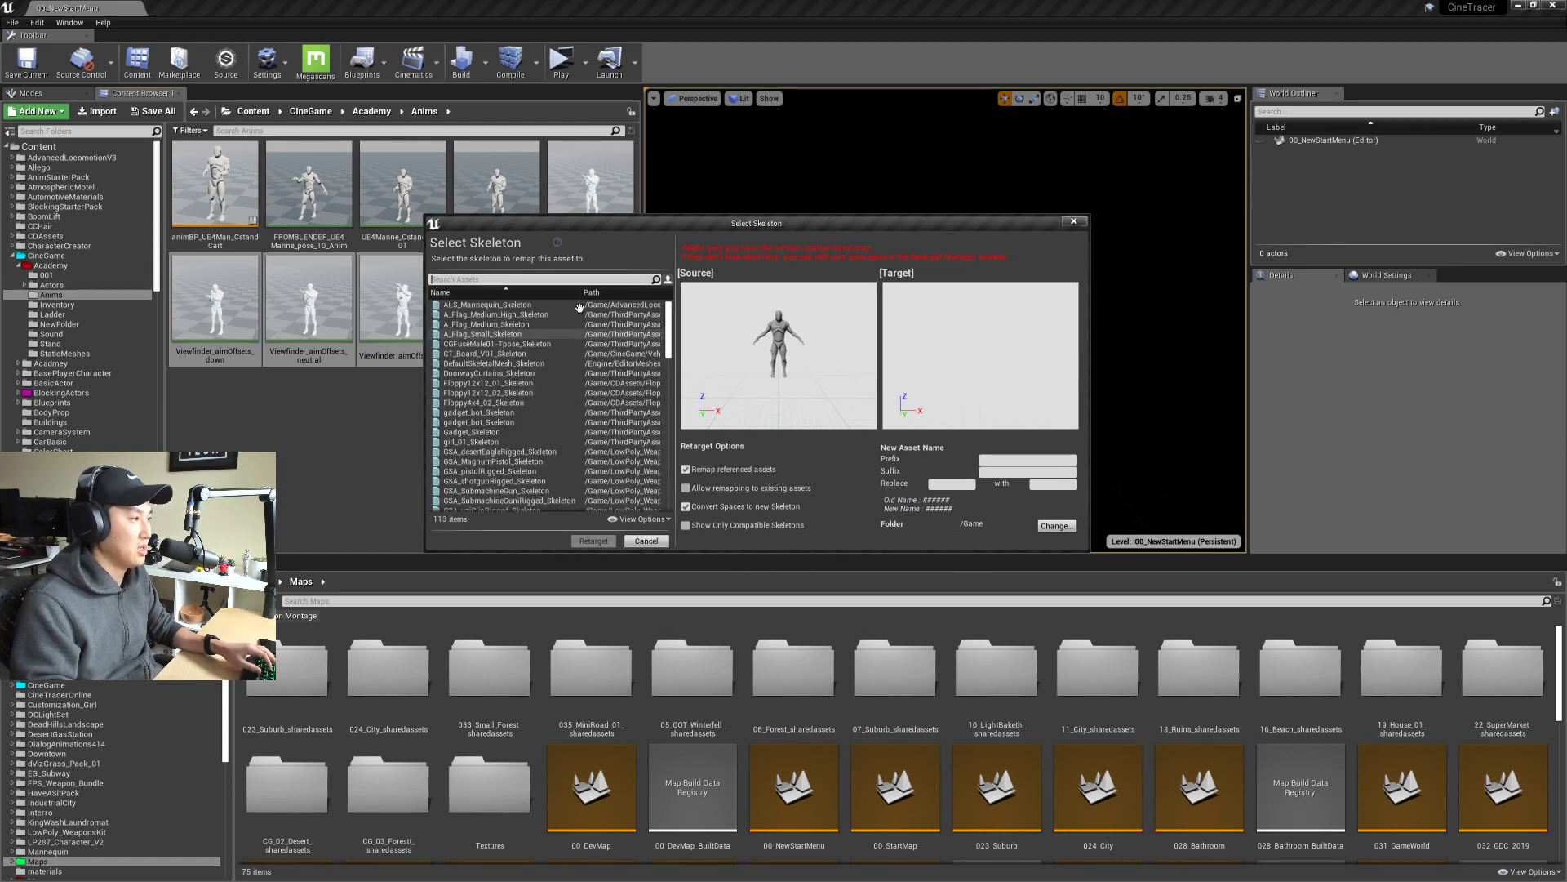
type("ue4")
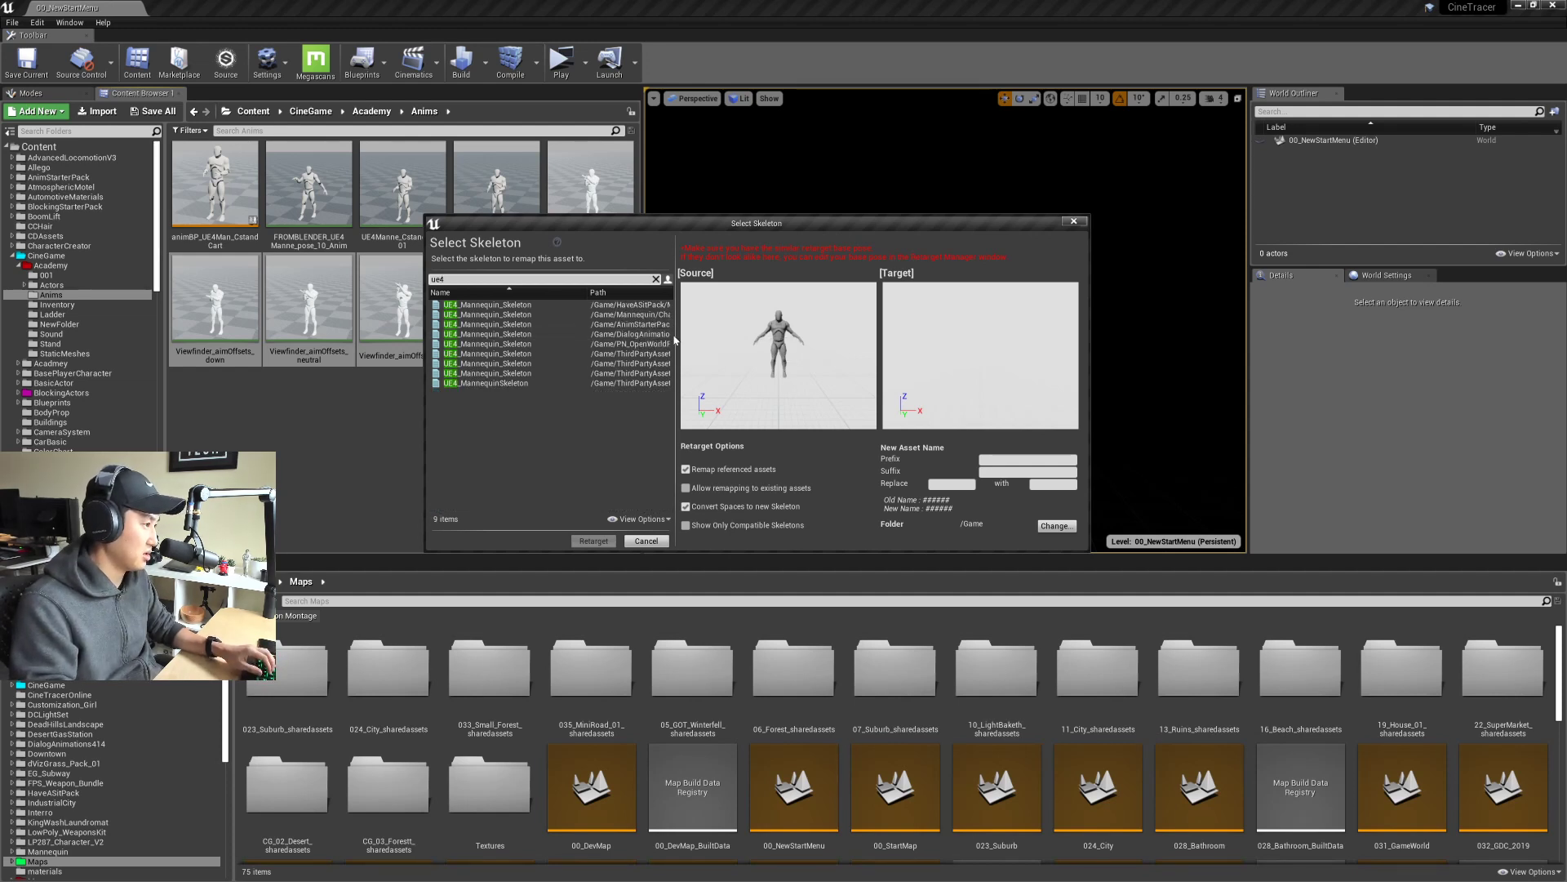
left_click(645, 316)
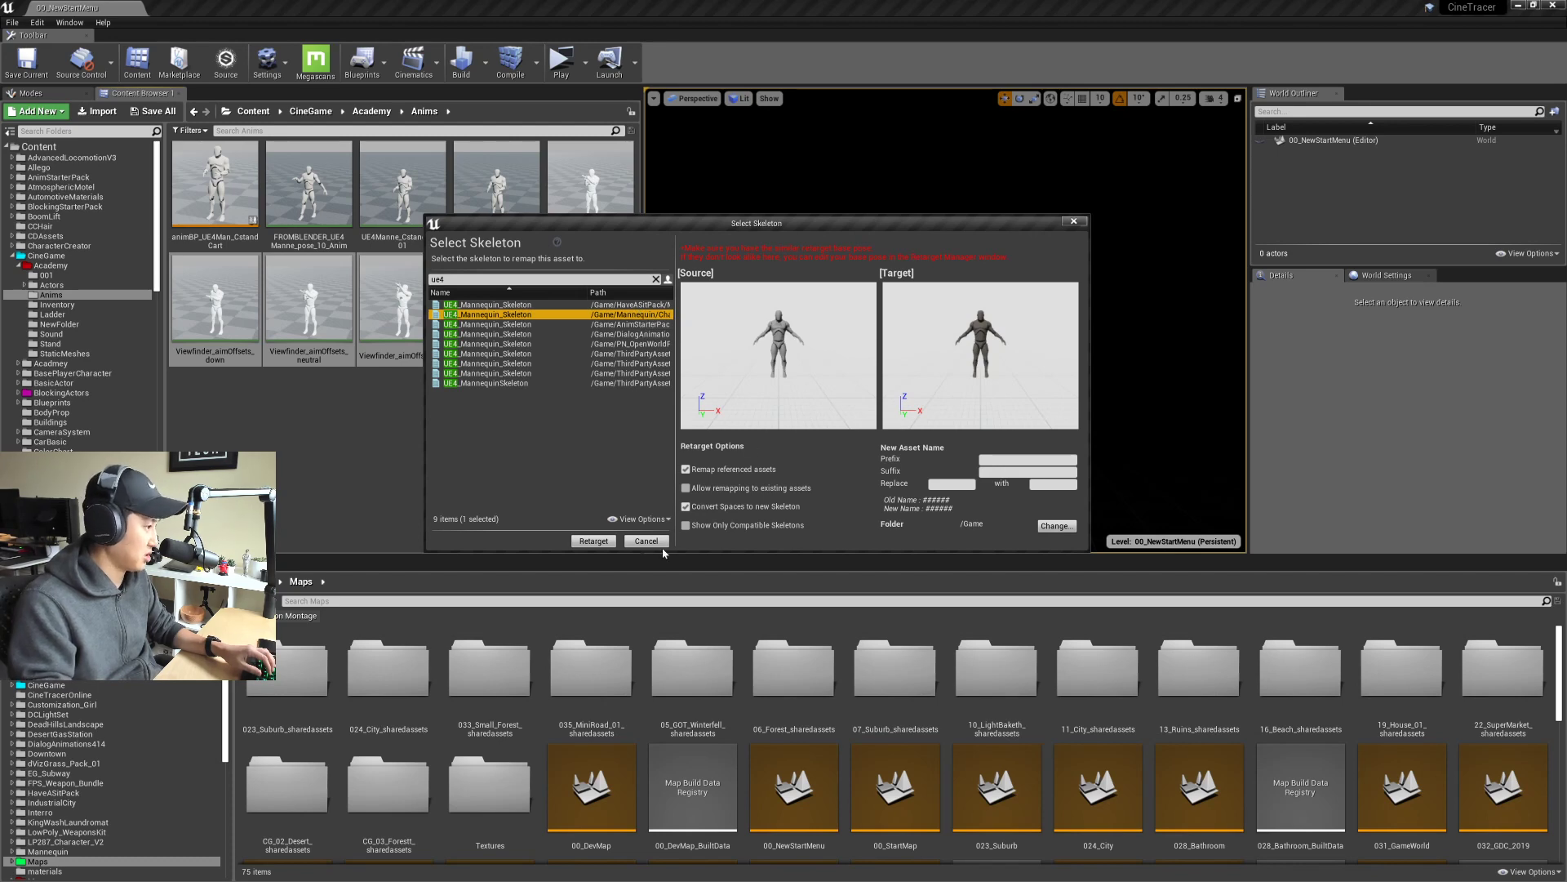
left_click(594, 540)
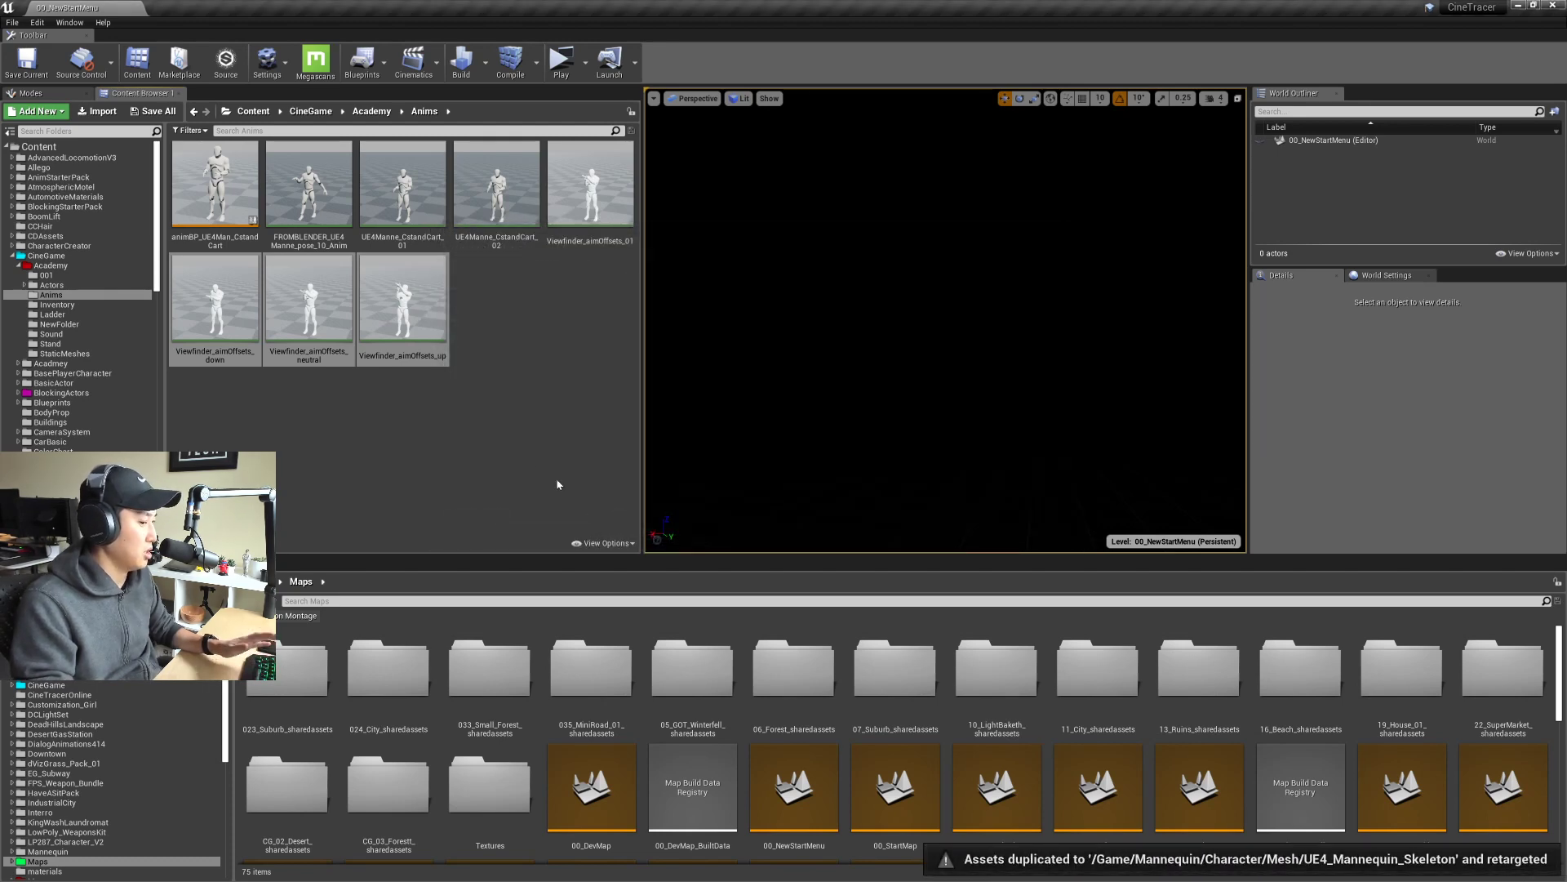
left_click(472, 441)
key("ctrl+s")
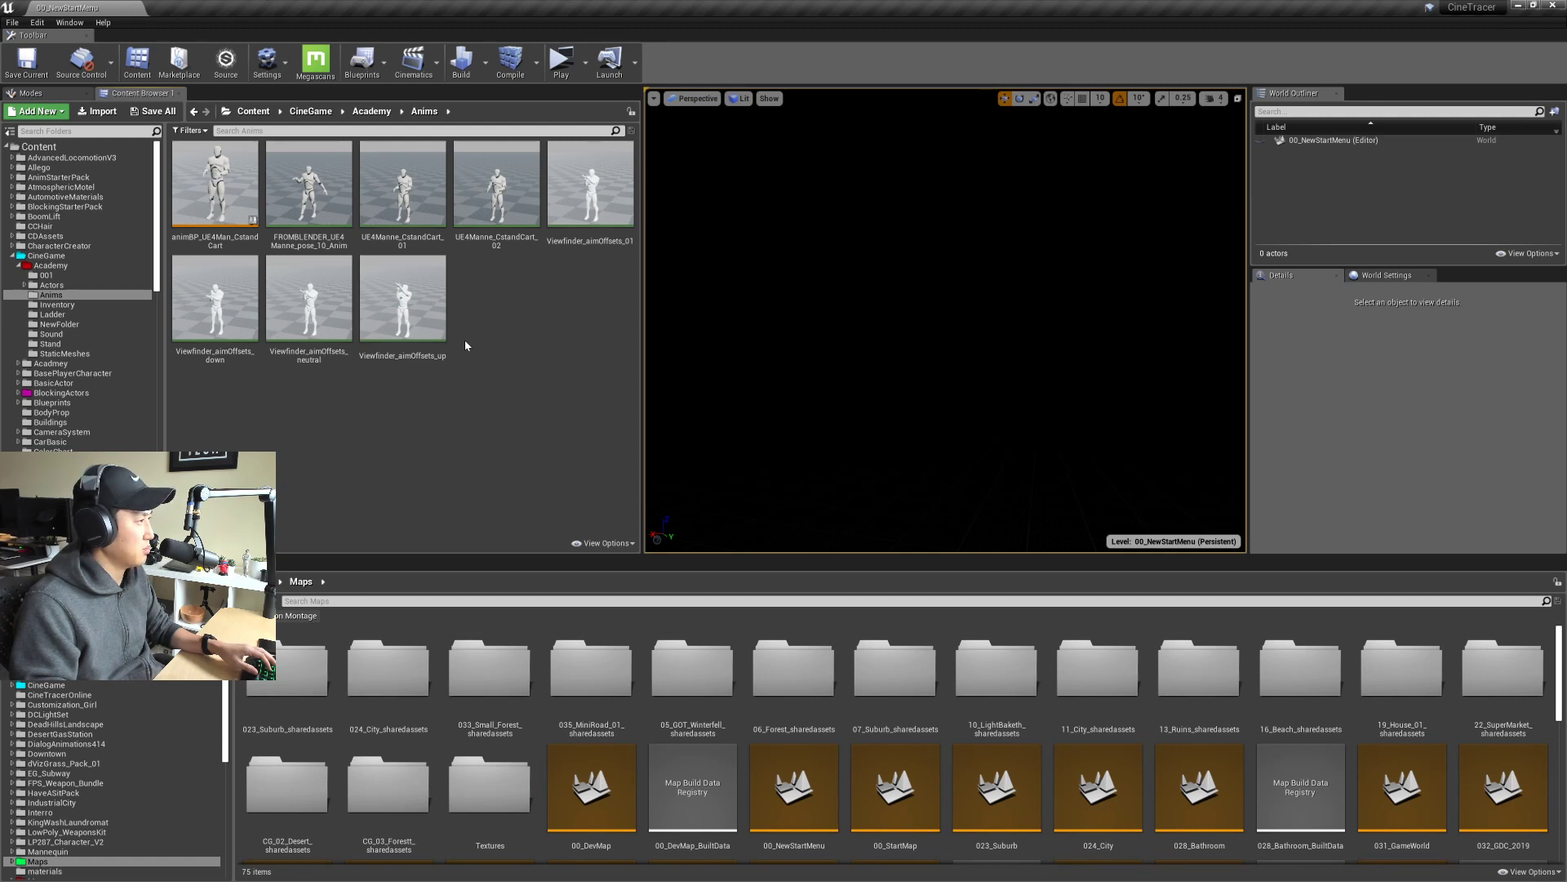
Step: Look through the Academy subfolders and the Content root for the retargeted viewfinder animations
left_click(73, 286)
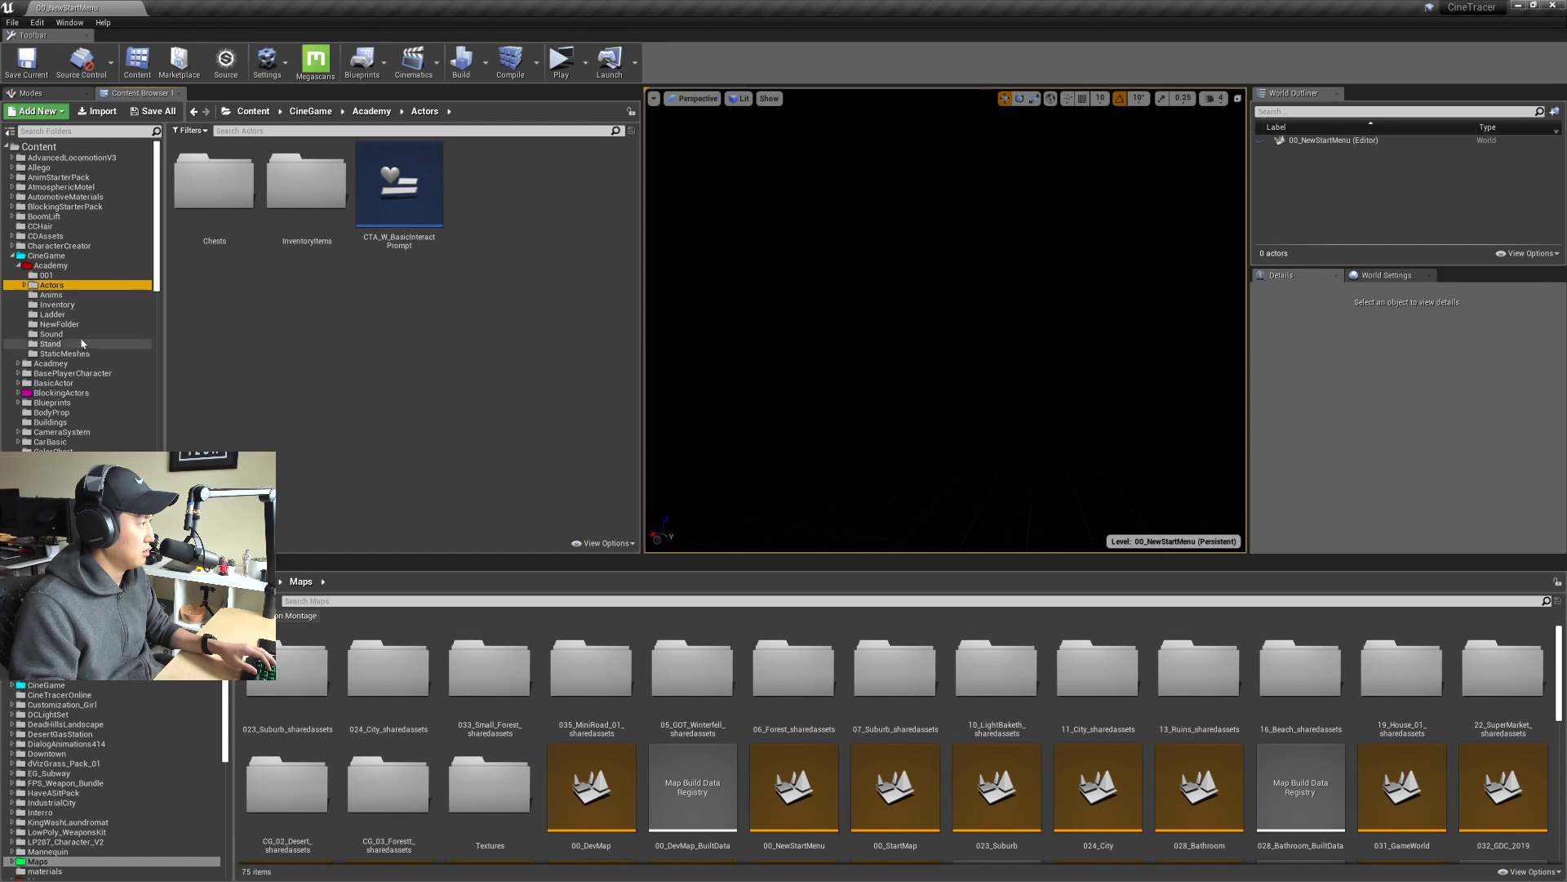
left_click(75, 315)
left_click(72, 324)
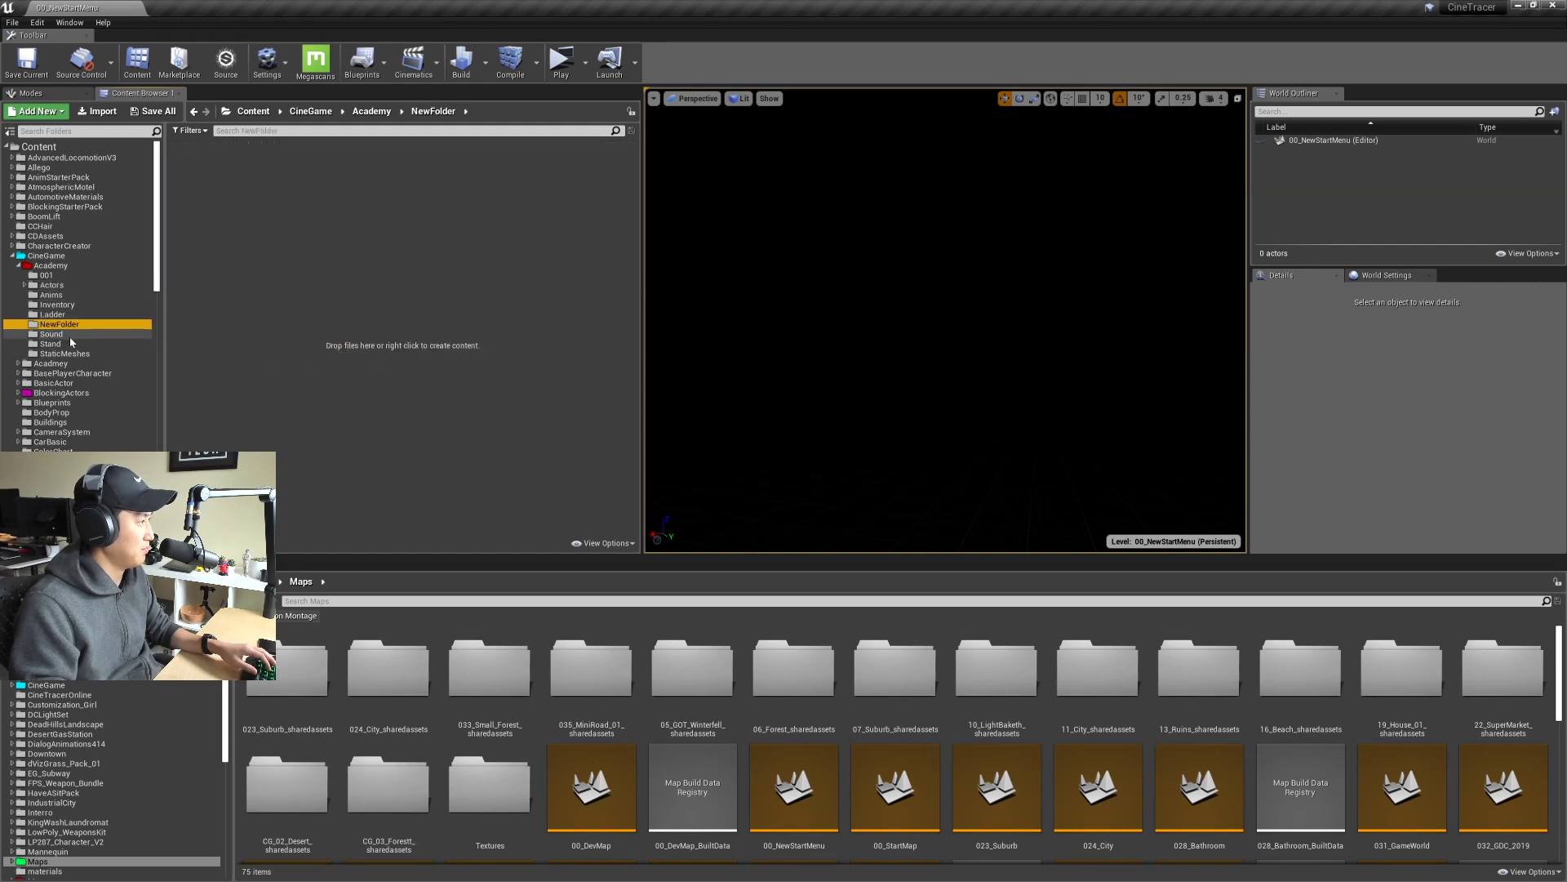
left_click(70, 334)
left_click(72, 344)
left_click(75, 354)
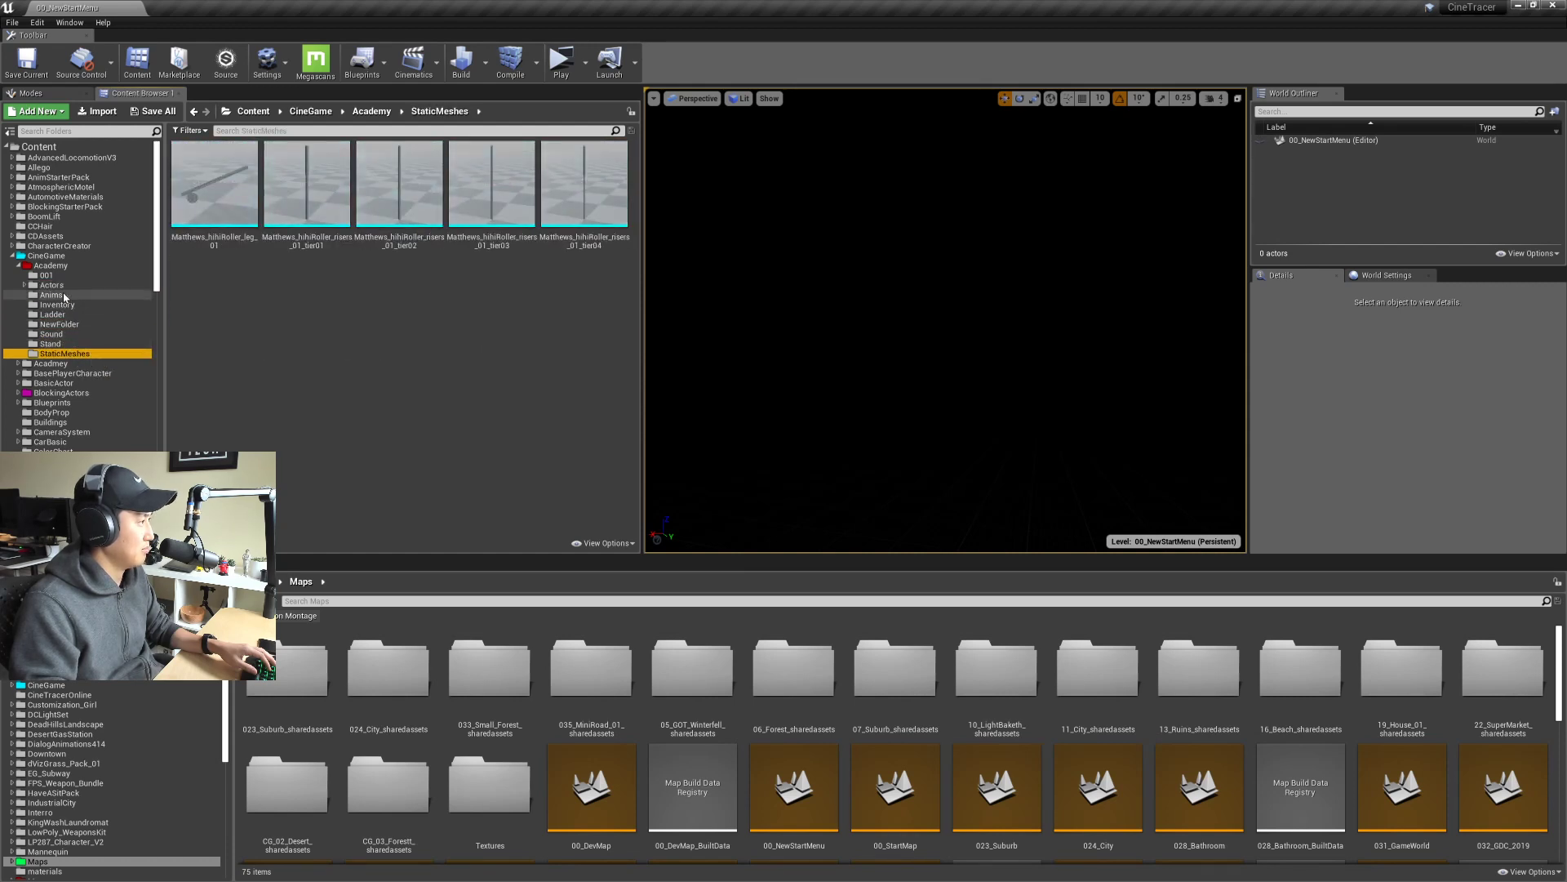
left_click(51, 276)
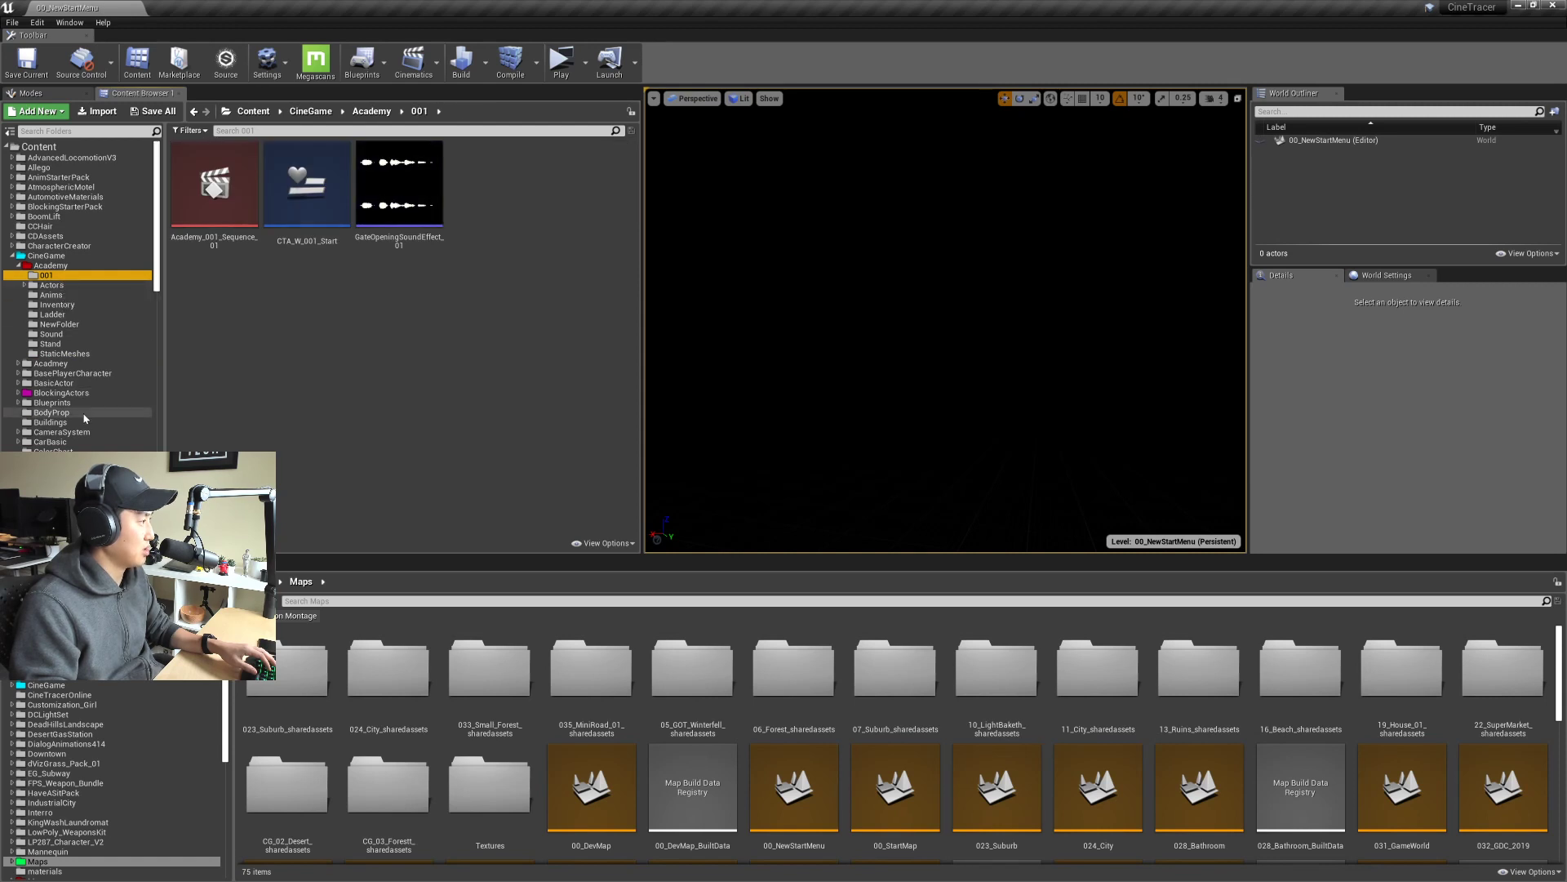
scroll(114, 775, "up", 2)
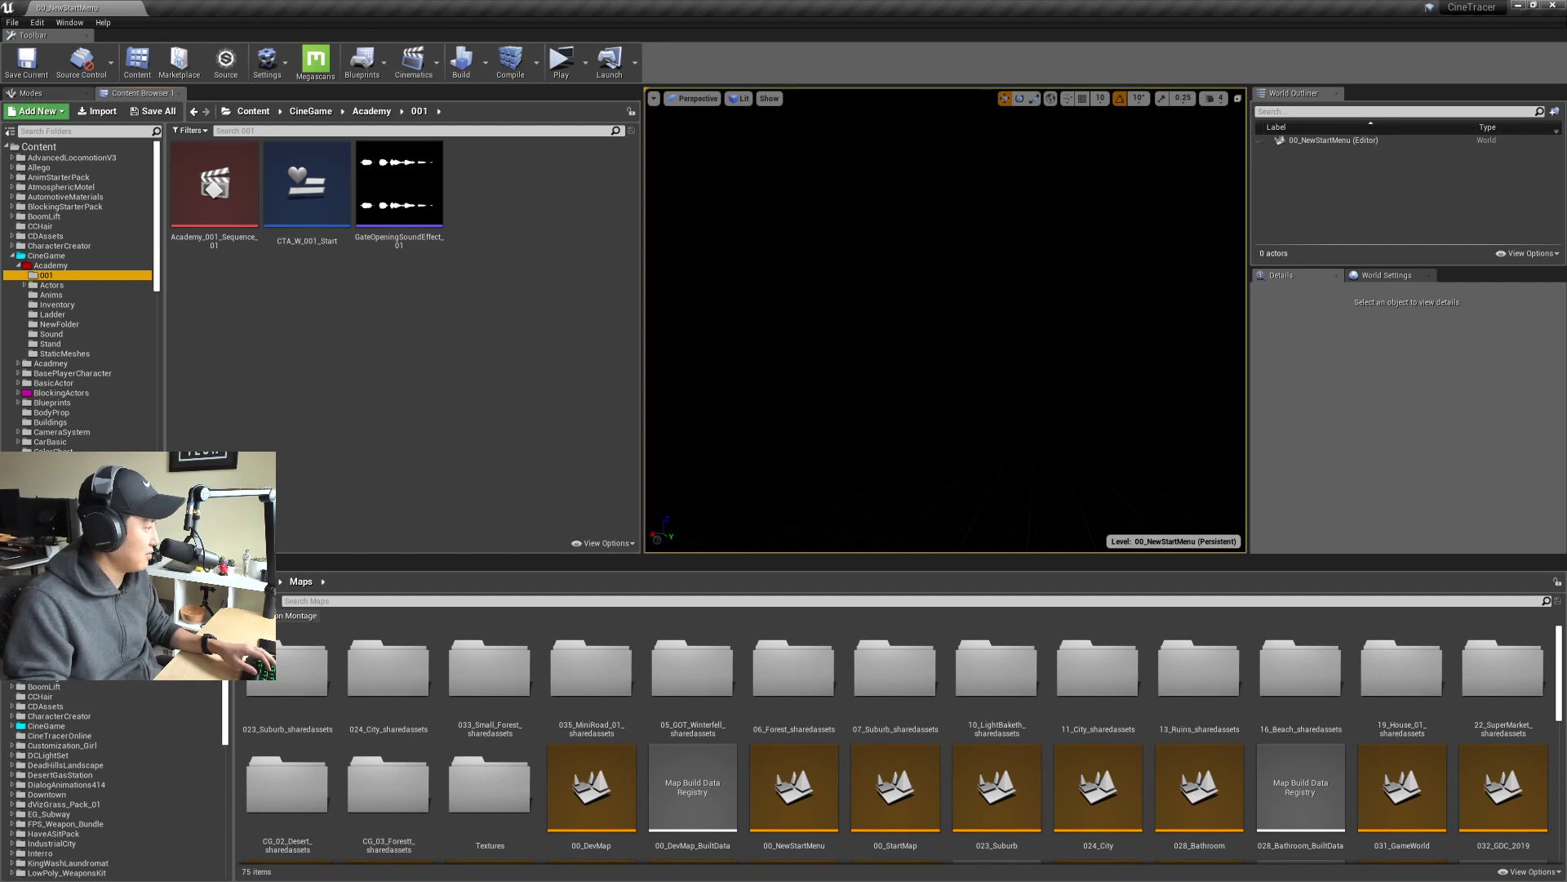
left_click(39, 617)
scroll(1048, 731, "down", 5)
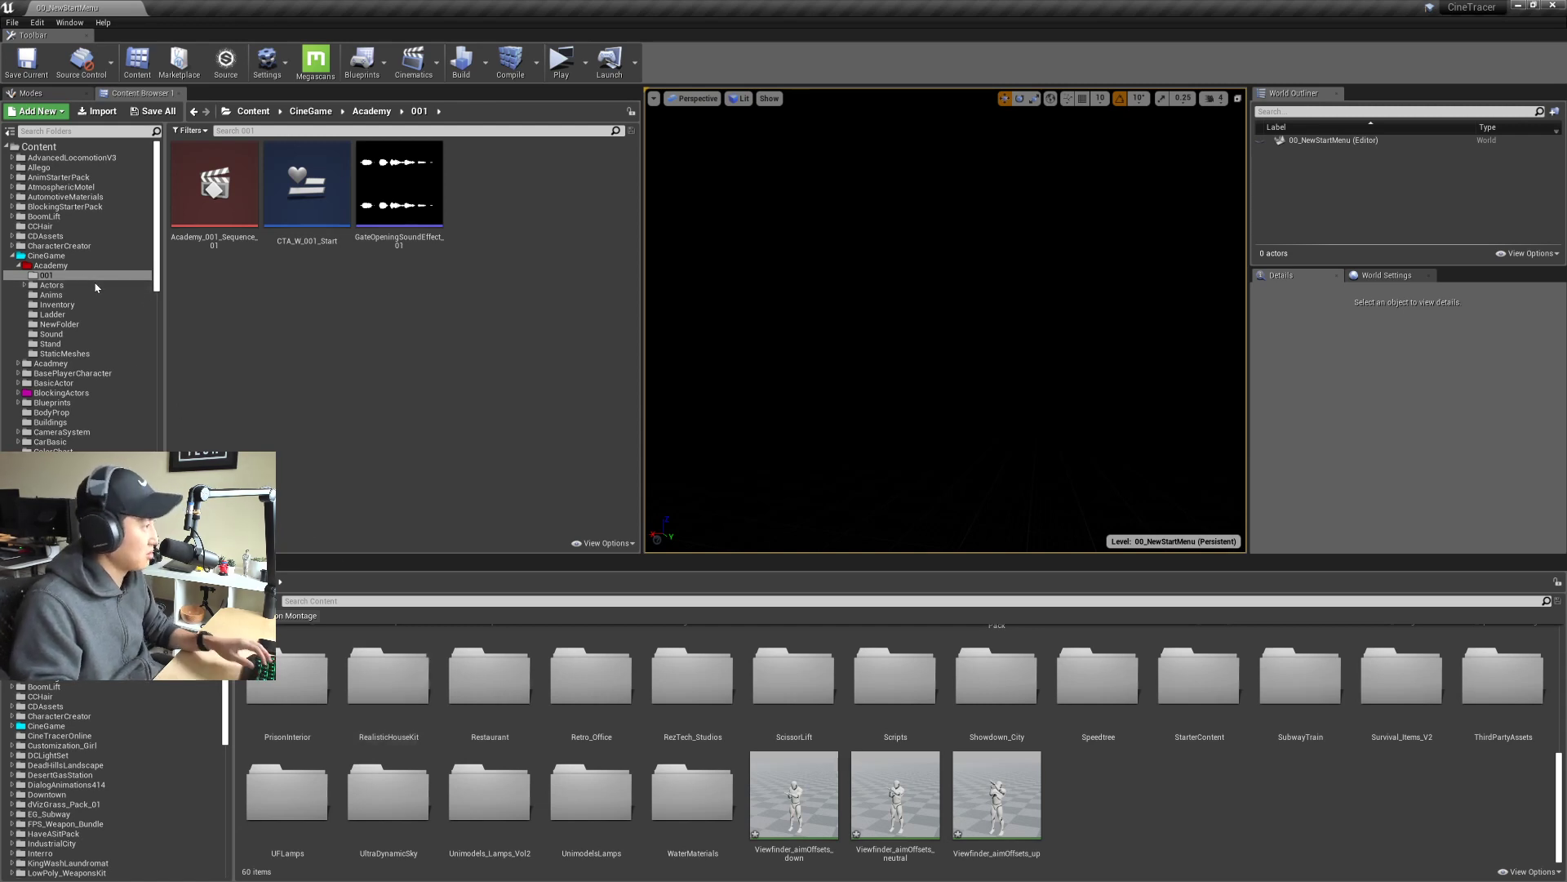
Step: Examine the BasePlayerCharacter folder and the existing UE4Manne_CstandCart animations in the Academy Anims folder
scroll(95, 280, "down", 2)
left_click(114, 314)
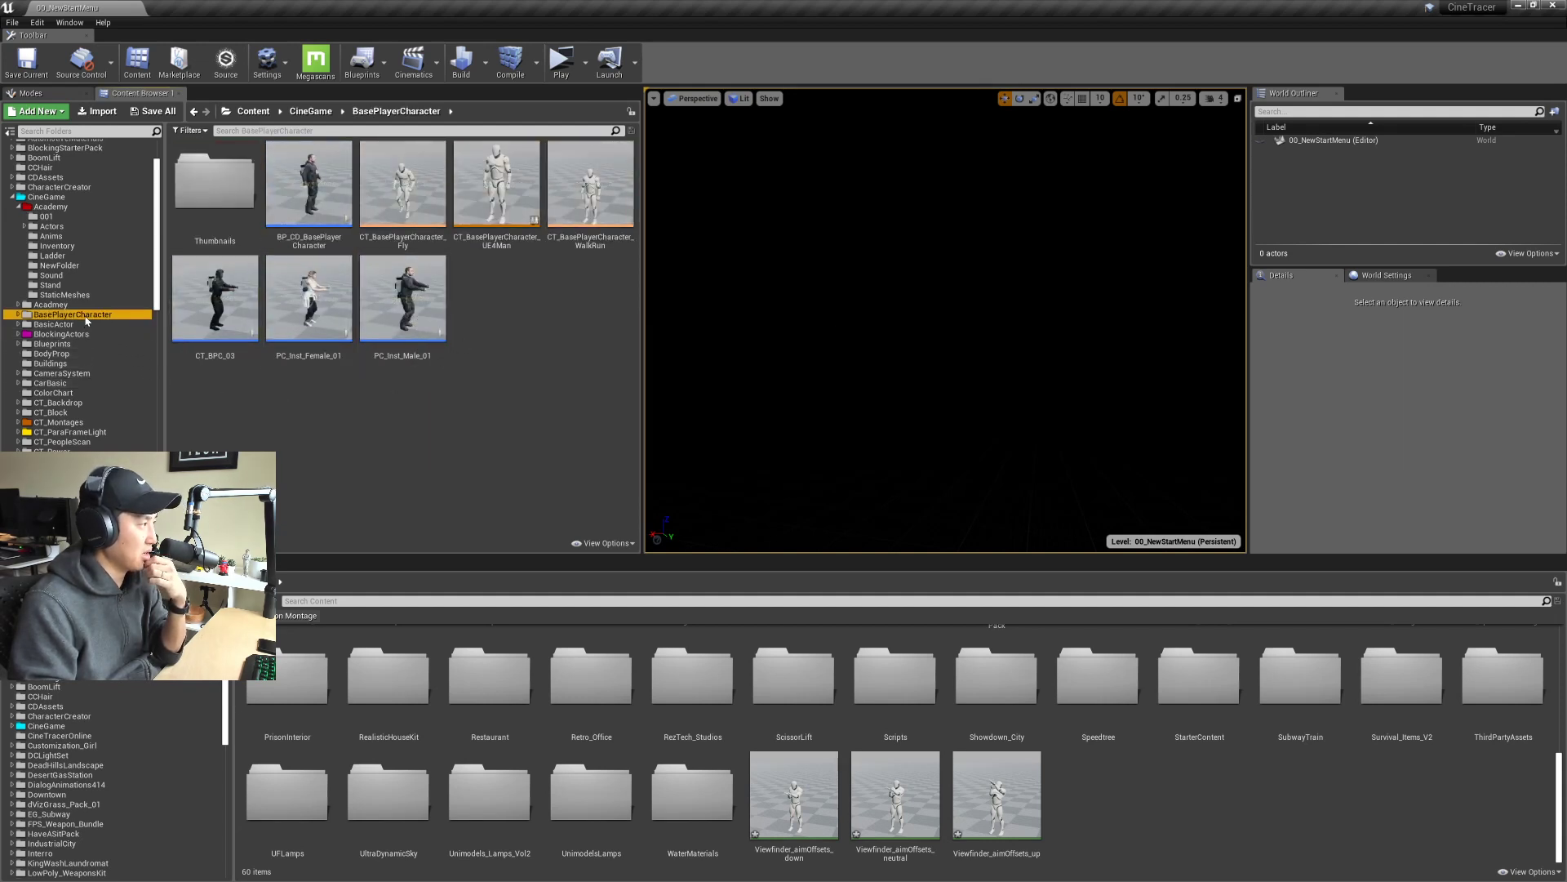
scroll(94, 299, "up", 2)
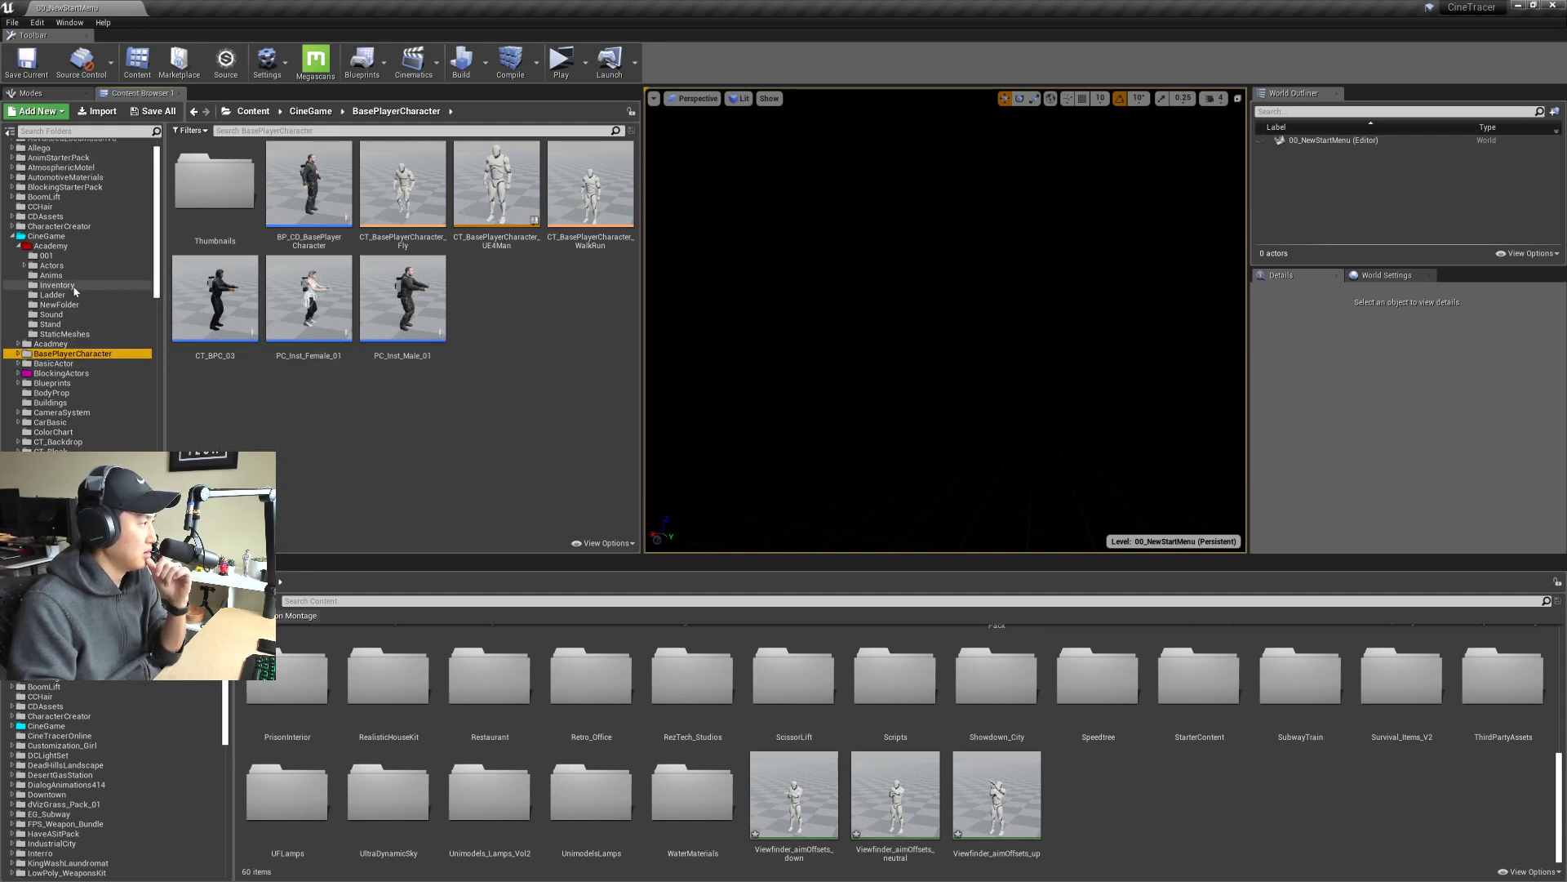
left_click(52, 275)
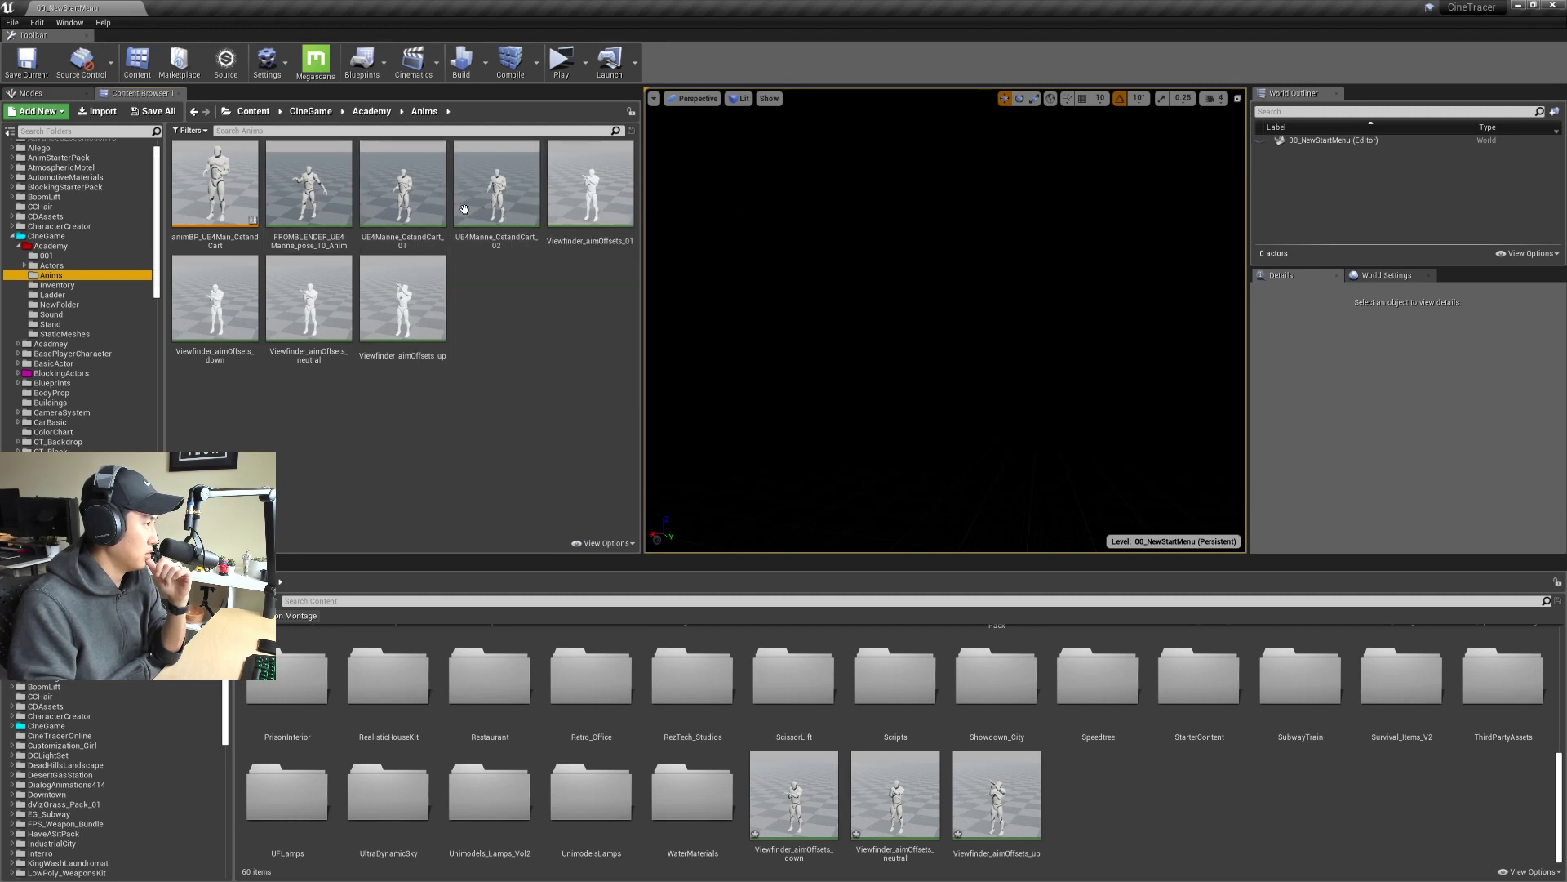
mouse_move(454, 212)
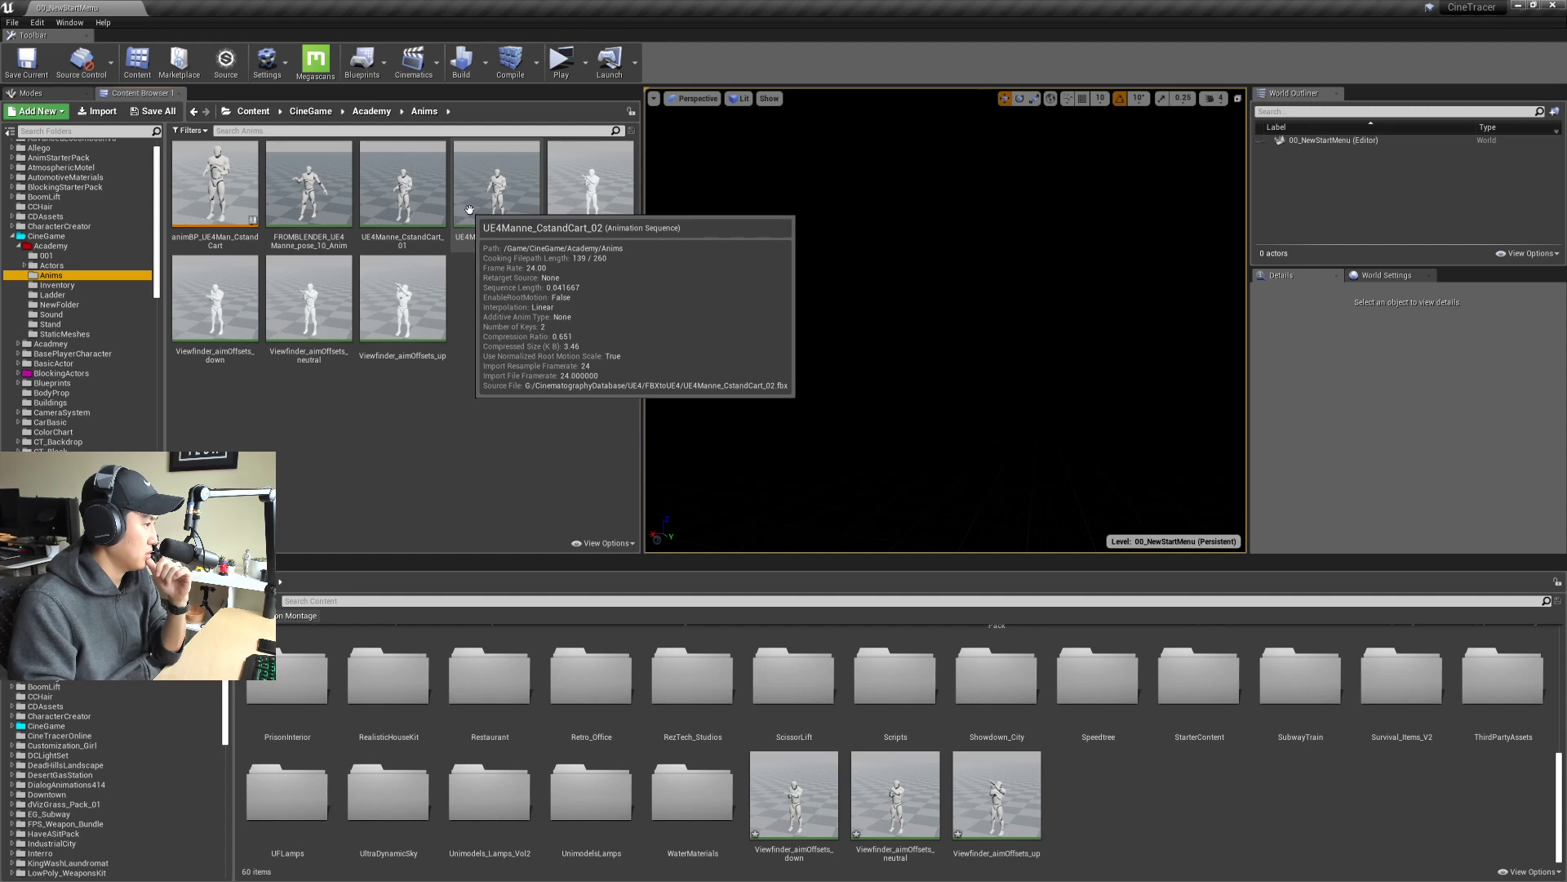
mouse_move(390, 204)
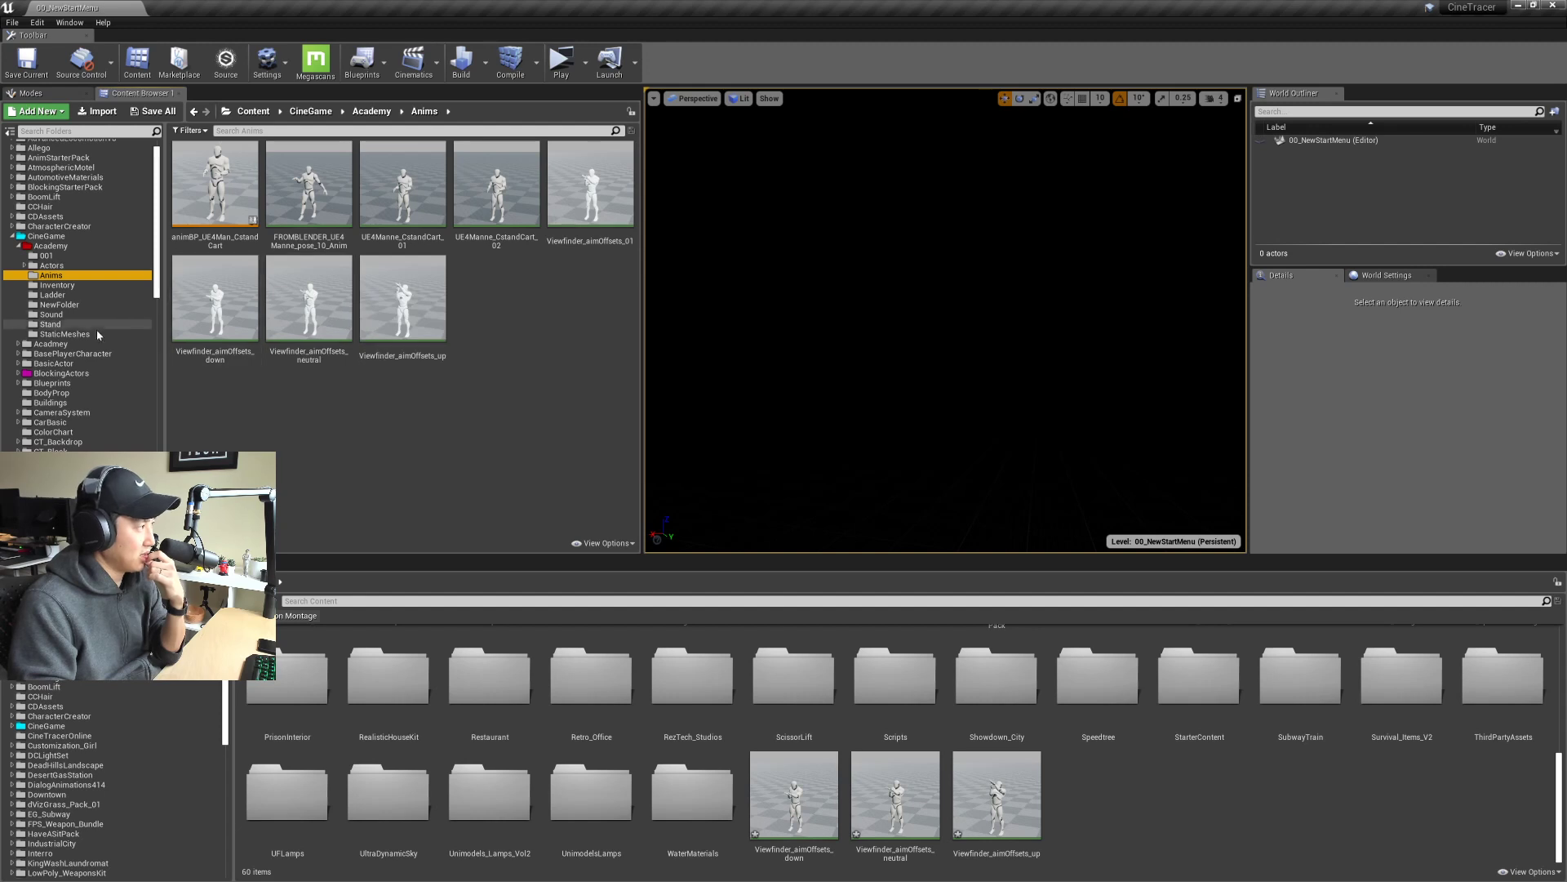
scroll(83, 351, "down", 3)
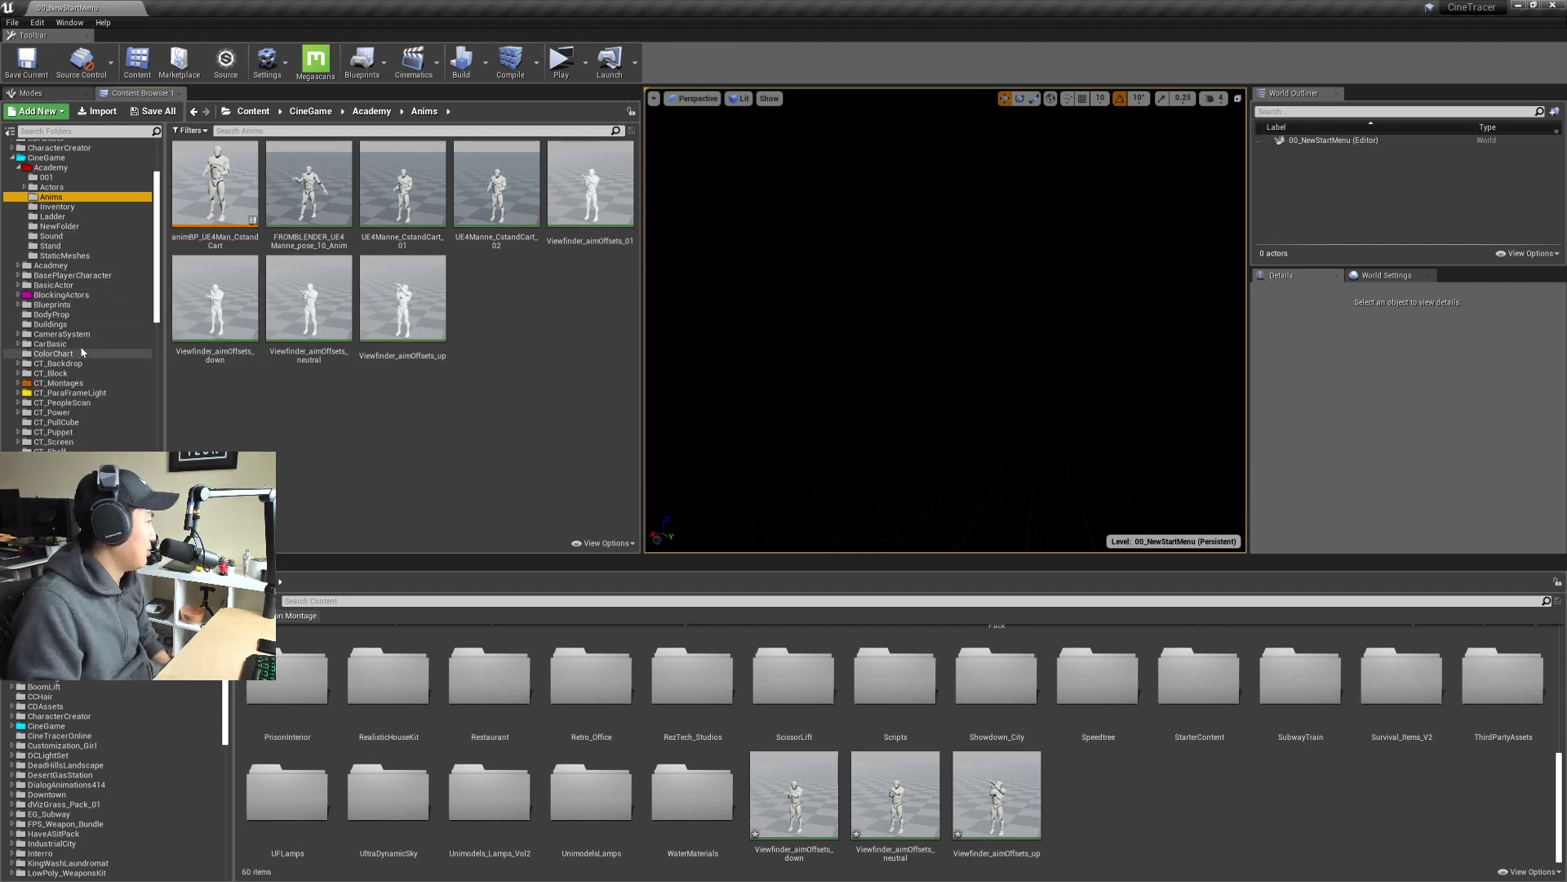
scroll(86, 297, "down", 1)
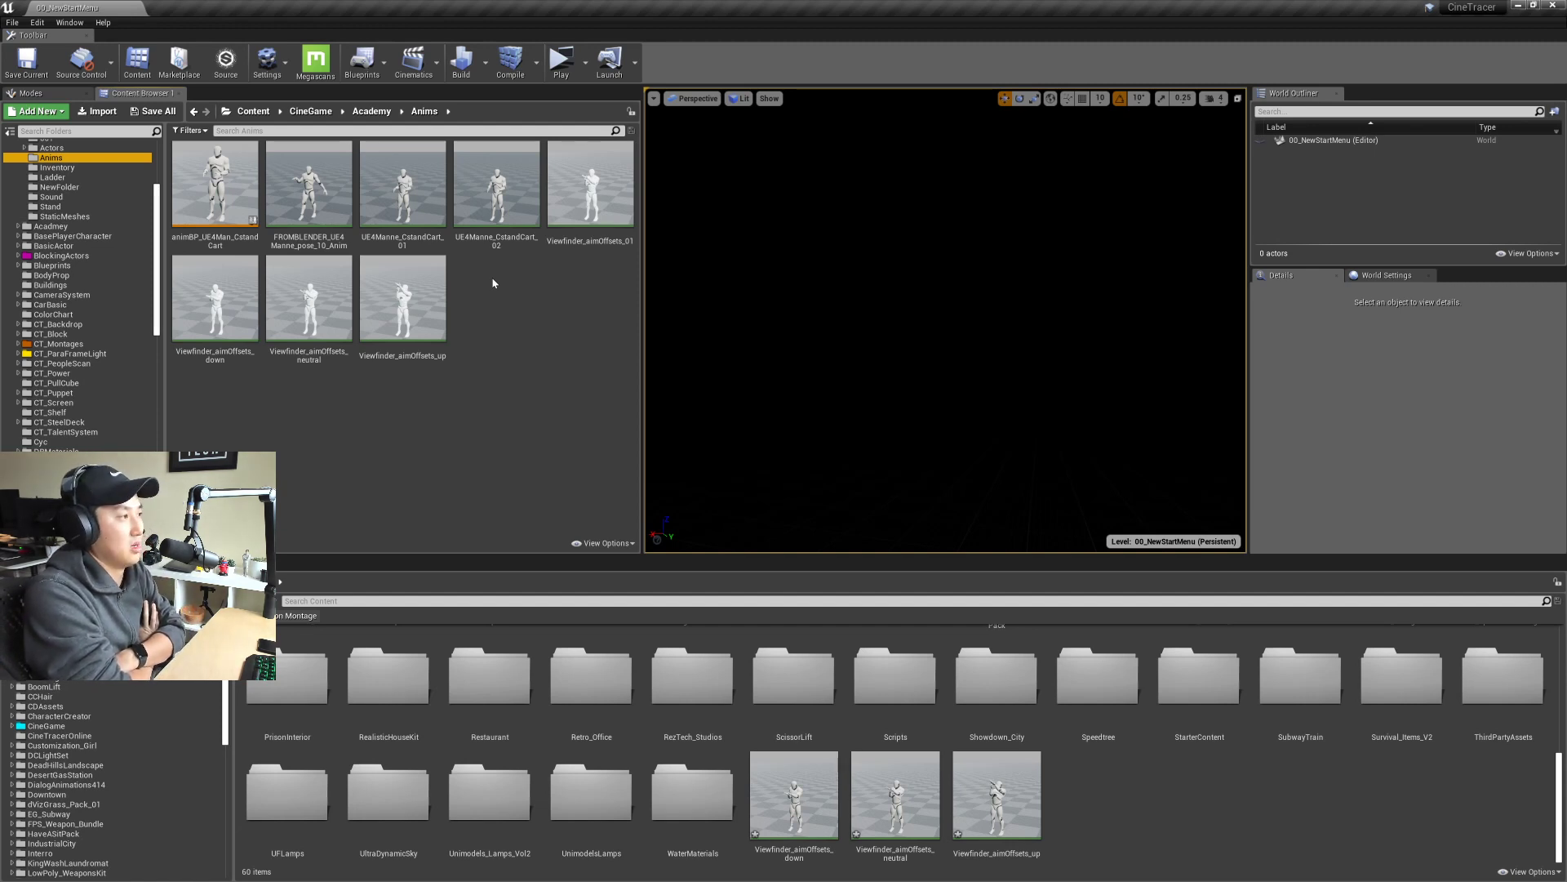
Step: Switch to Blender, bring the character's upper body and viewfinder into a close side view, and save the file
key("alt+Tab")
key("alt+Tab")
key("alt+Tab")
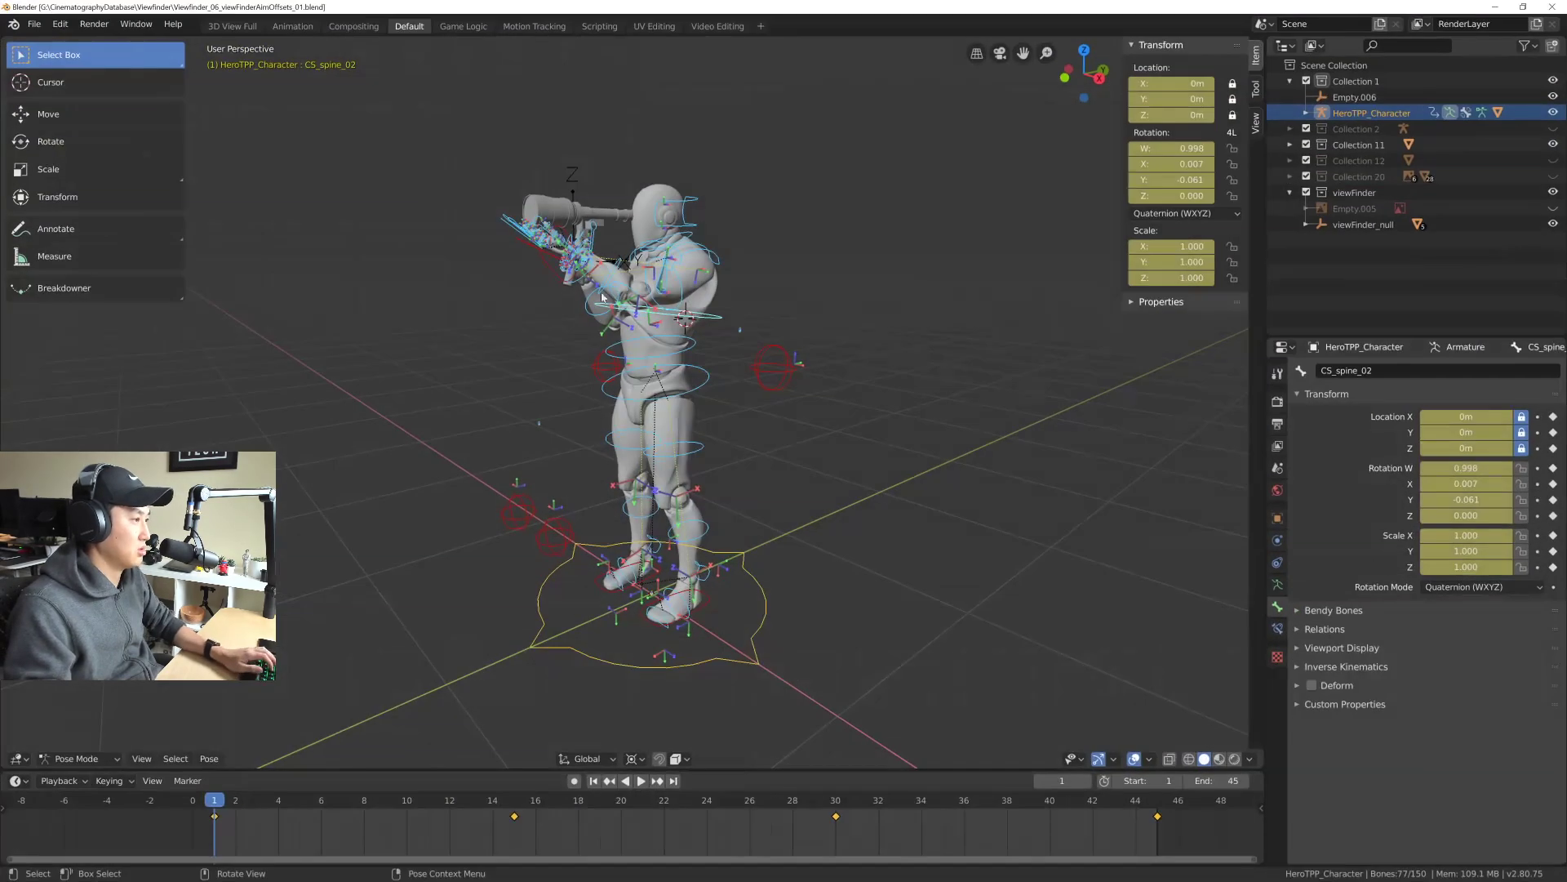
middle_click_drag(602, 296, 684, 336)
key("ctrl+s")
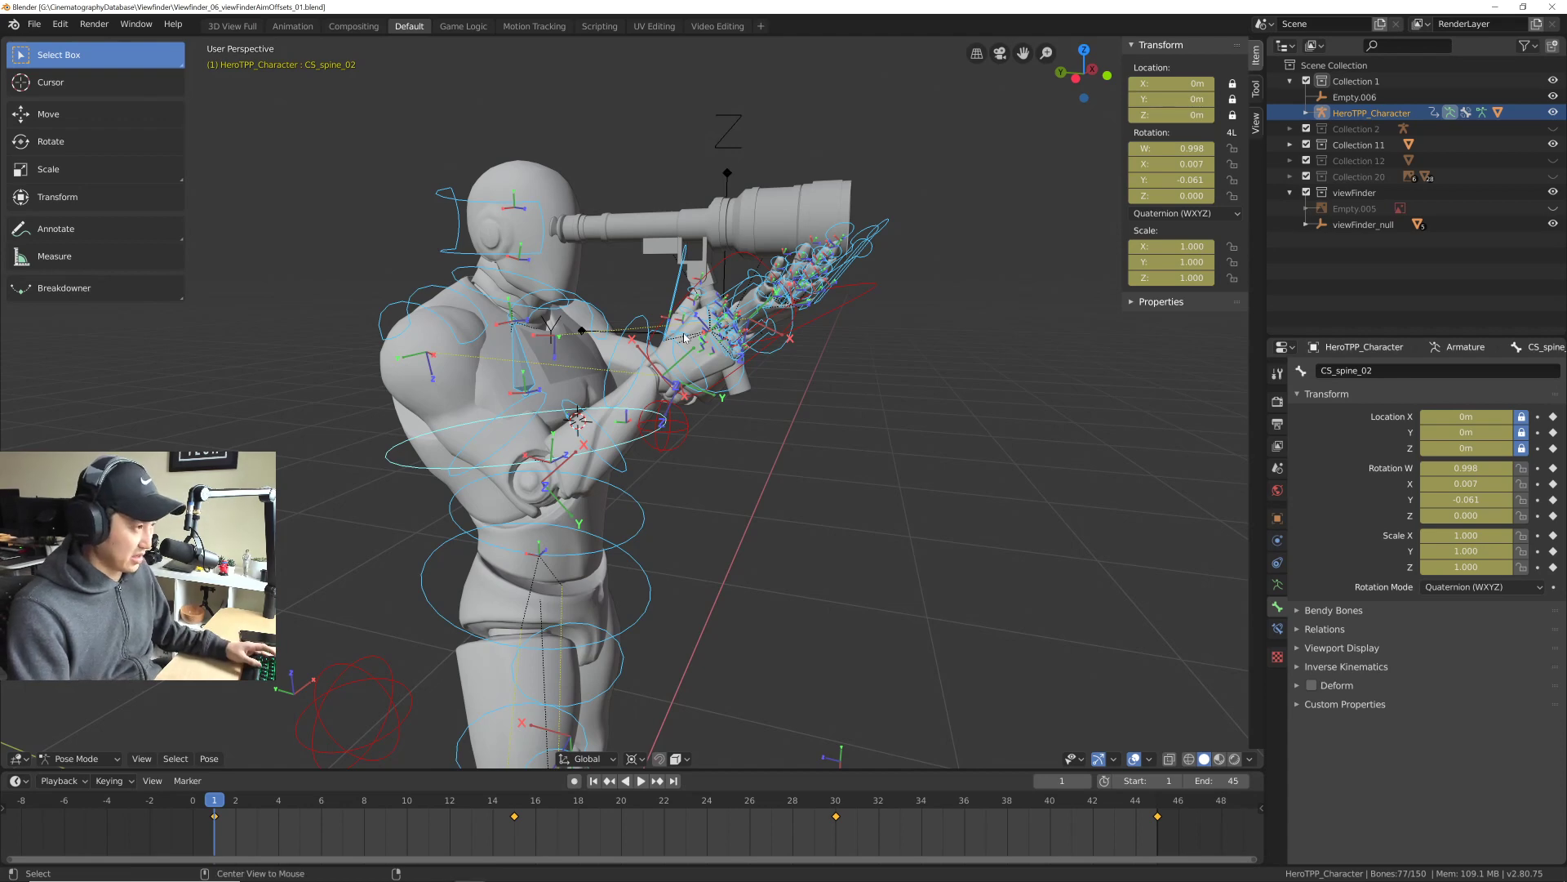
Step: Switch back to Unreal Editor and save the project
key("alt+Tab")
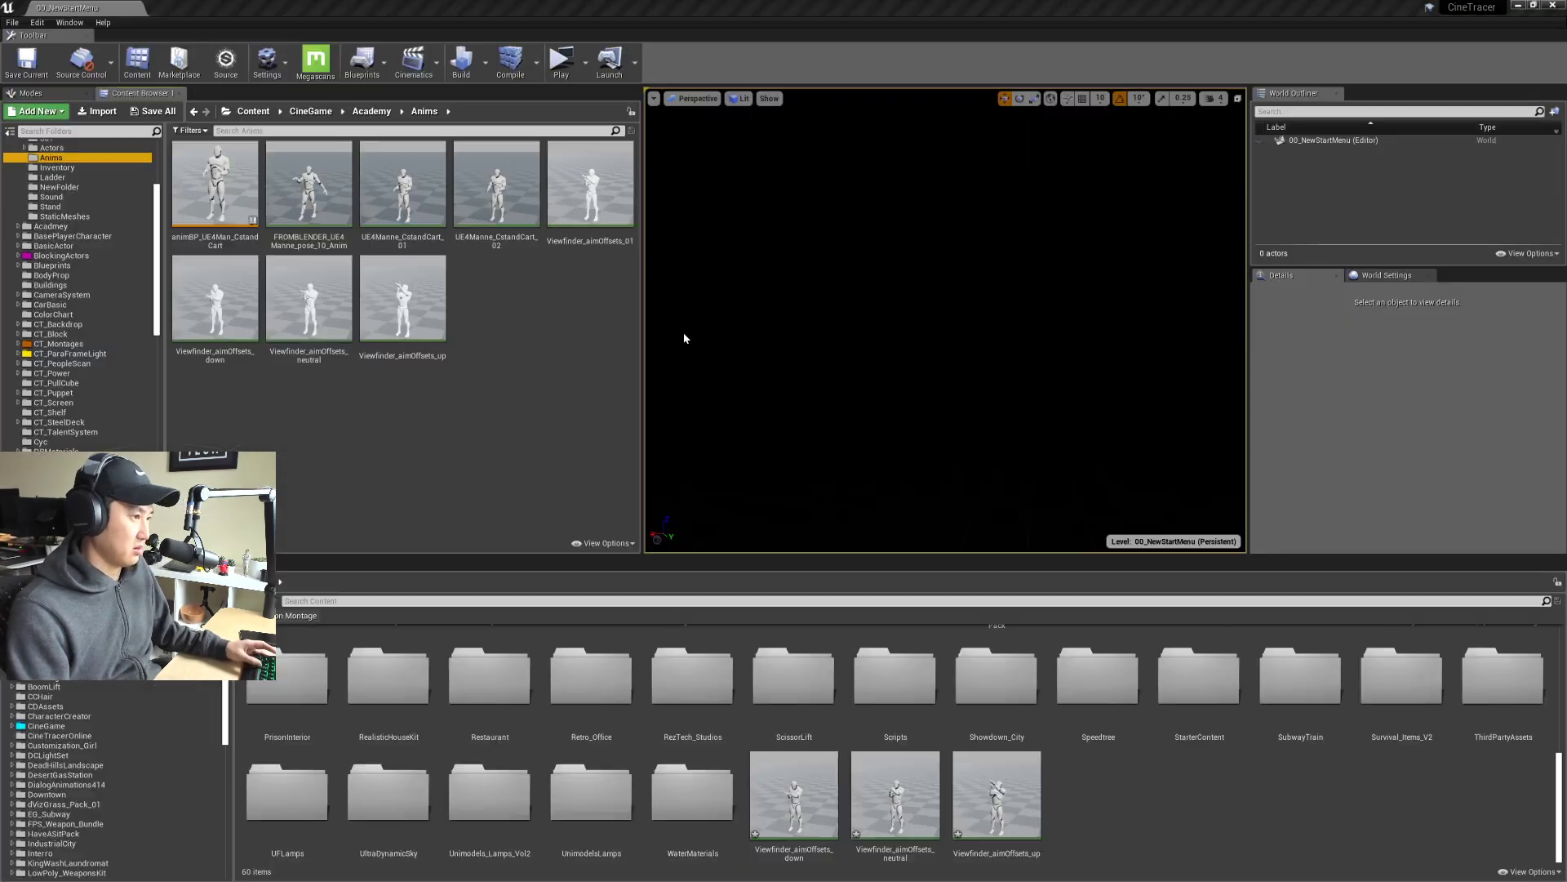
left_click(513, 421)
key("ctrl+s")
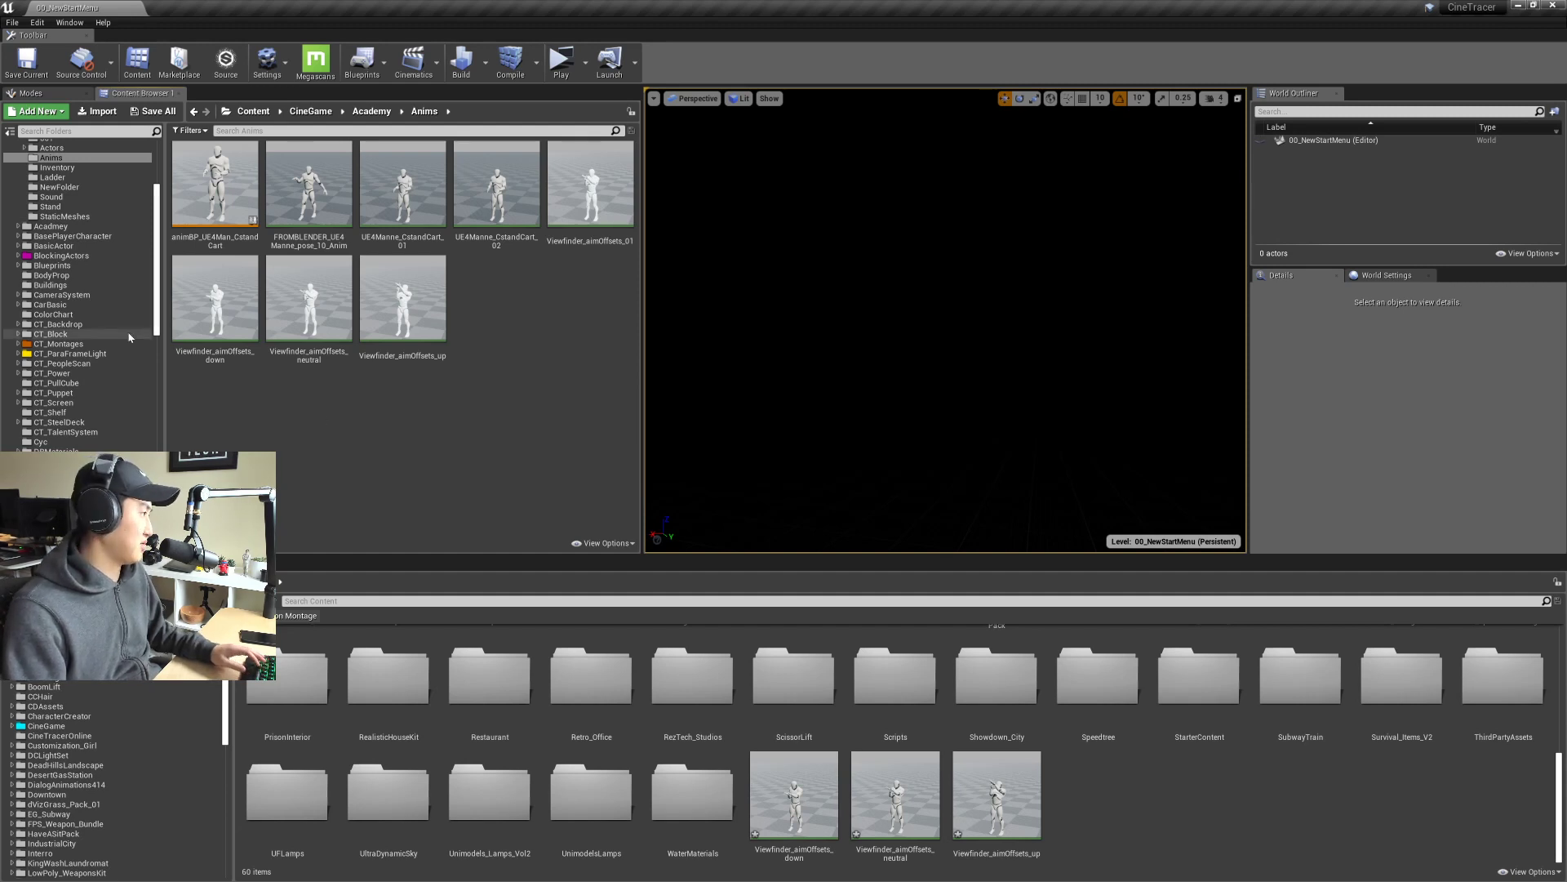
Step: Look through the CineGame folders and open the Academy folder
scroll(119, 324, "up", 3)
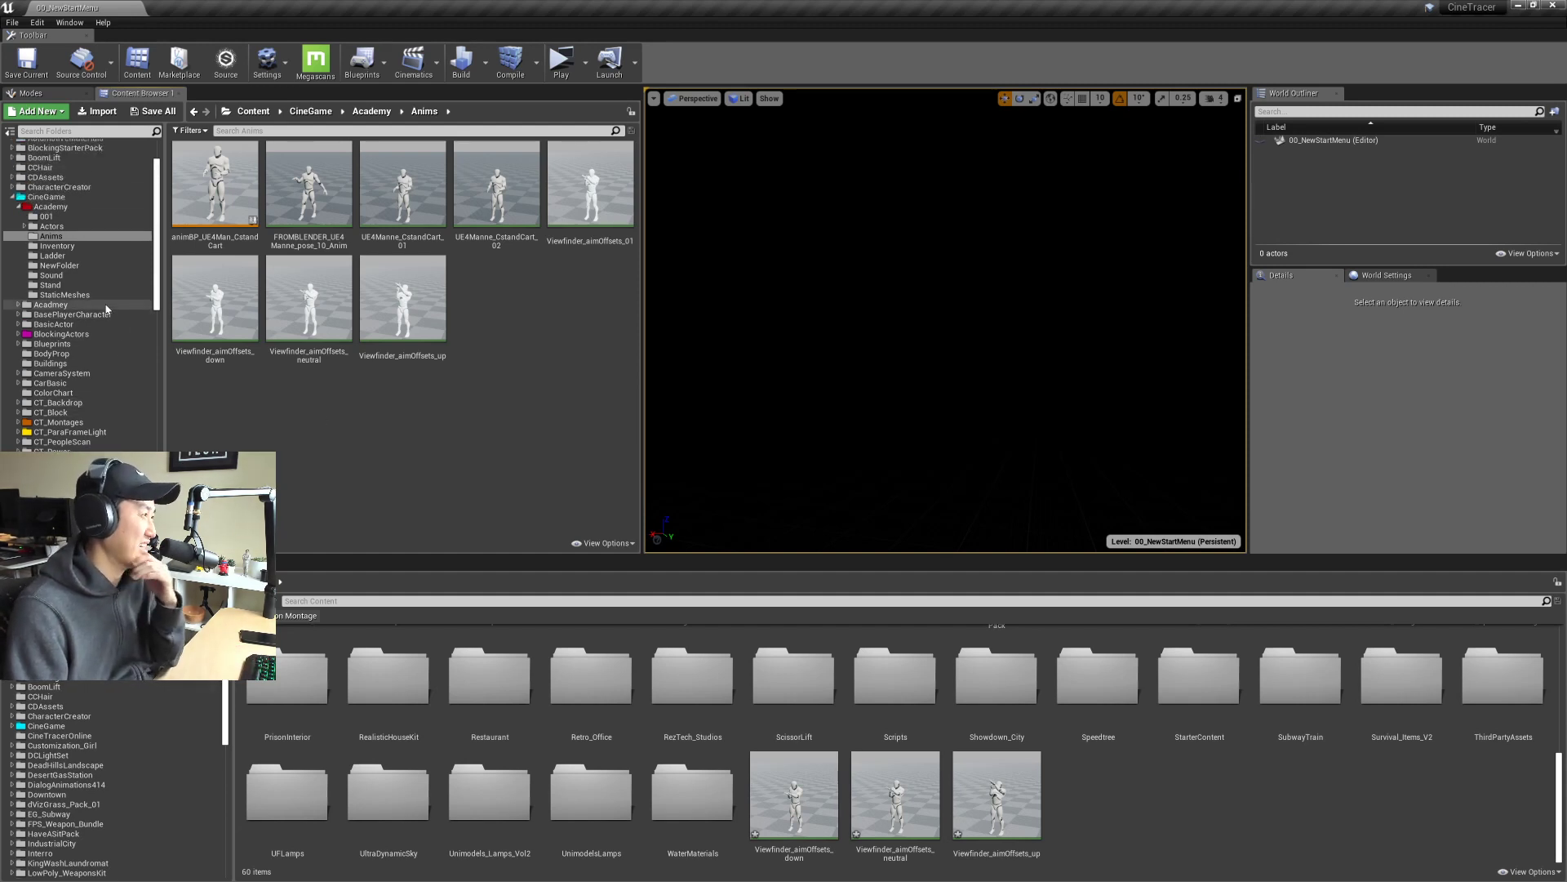
scroll(106, 294, "up", 2)
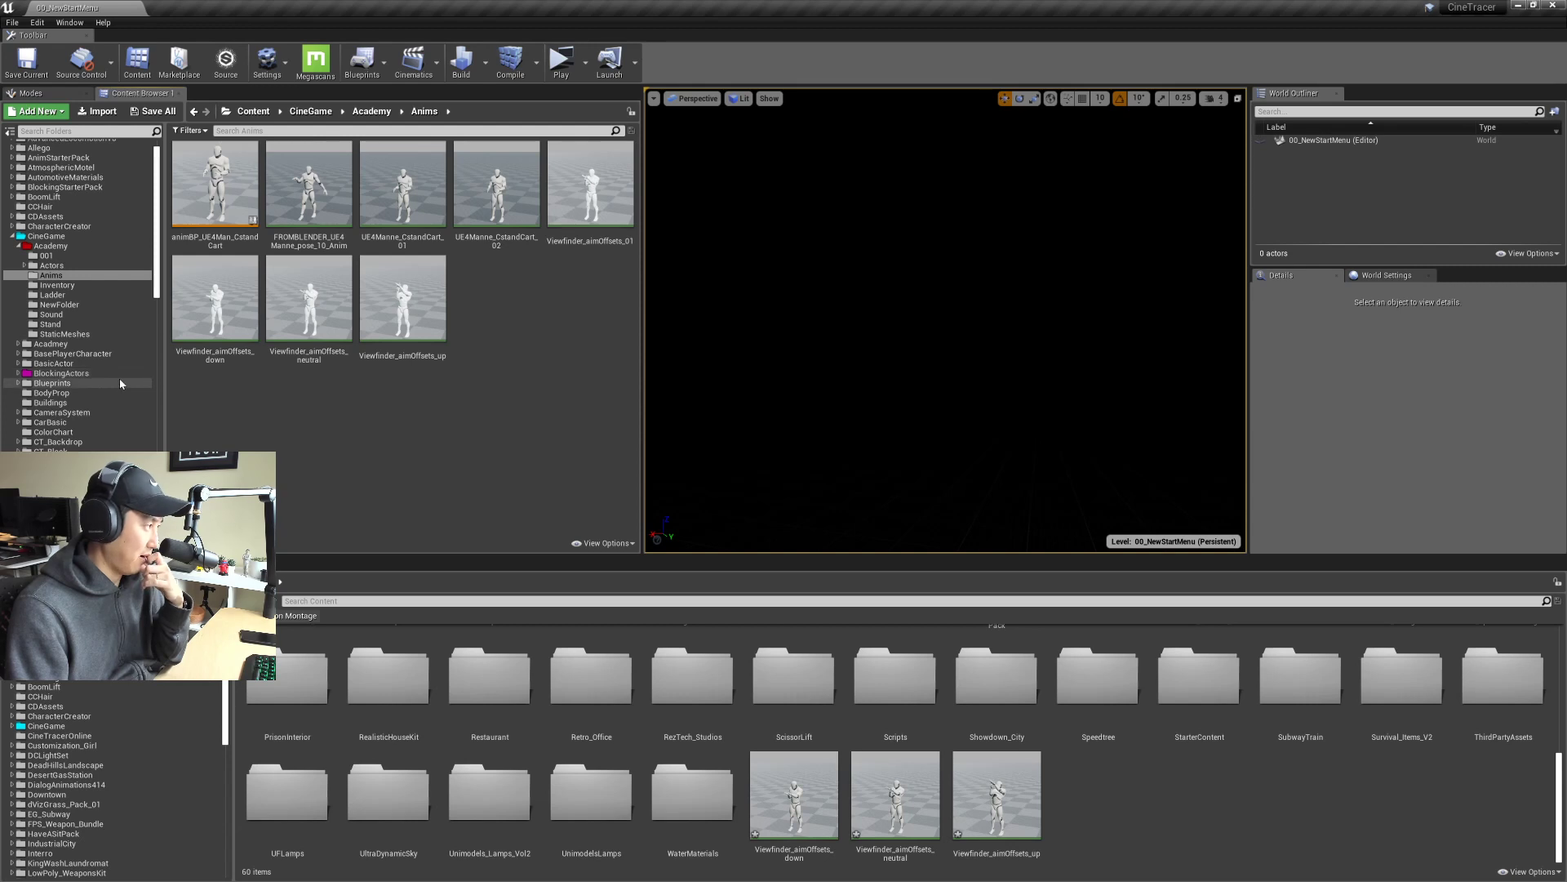
scroll(123, 375, "down", 5)
scroll(123, 374, "down", 8)
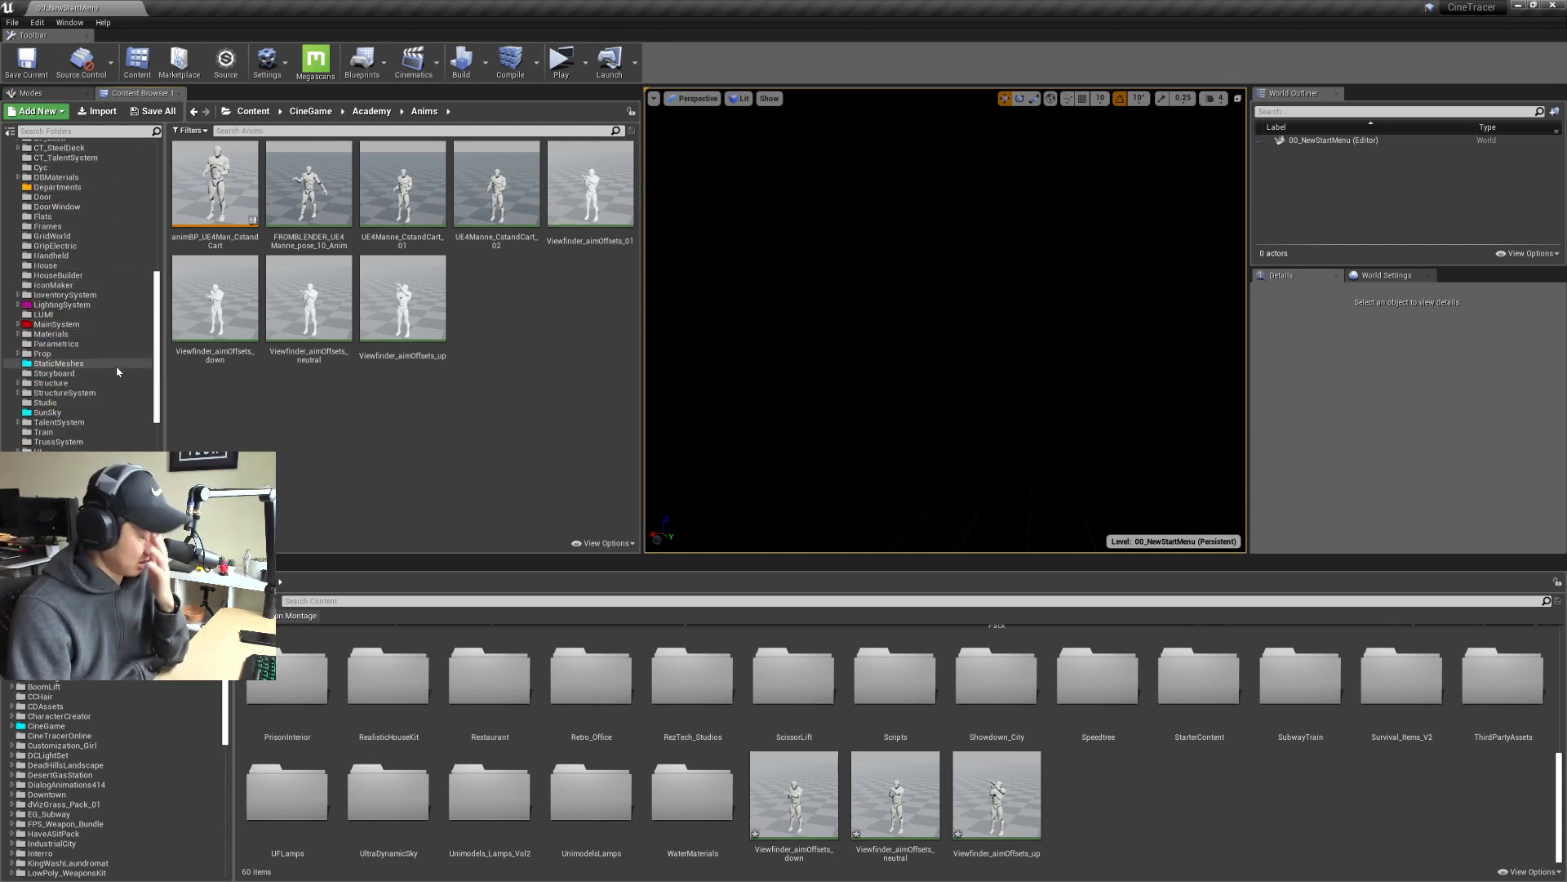
scroll(123, 363, "up", 10)
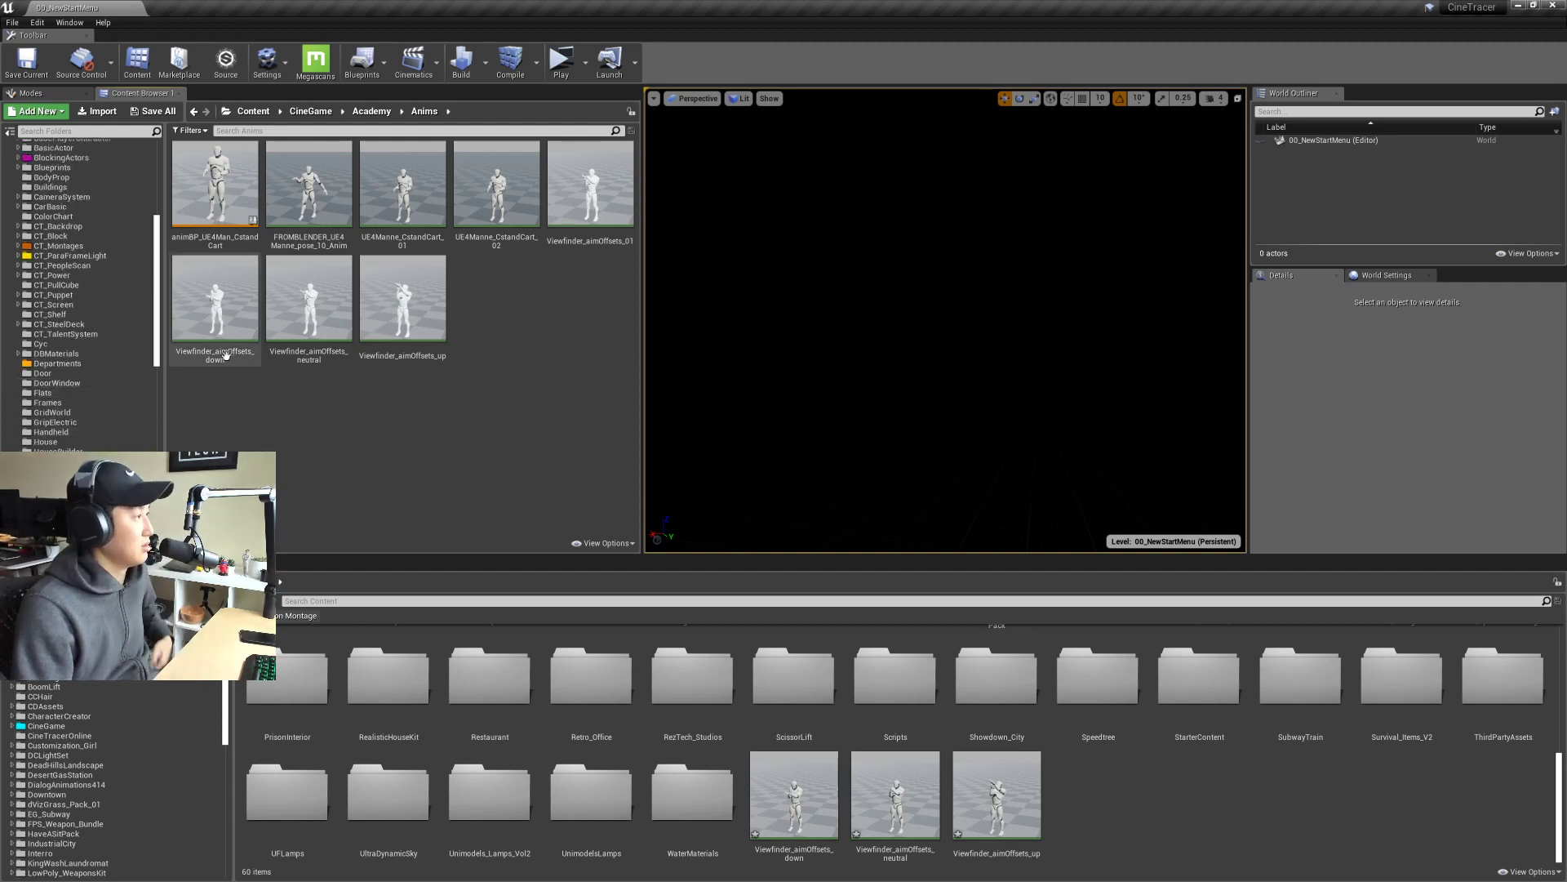
scroll(144, 344, "up", 3)
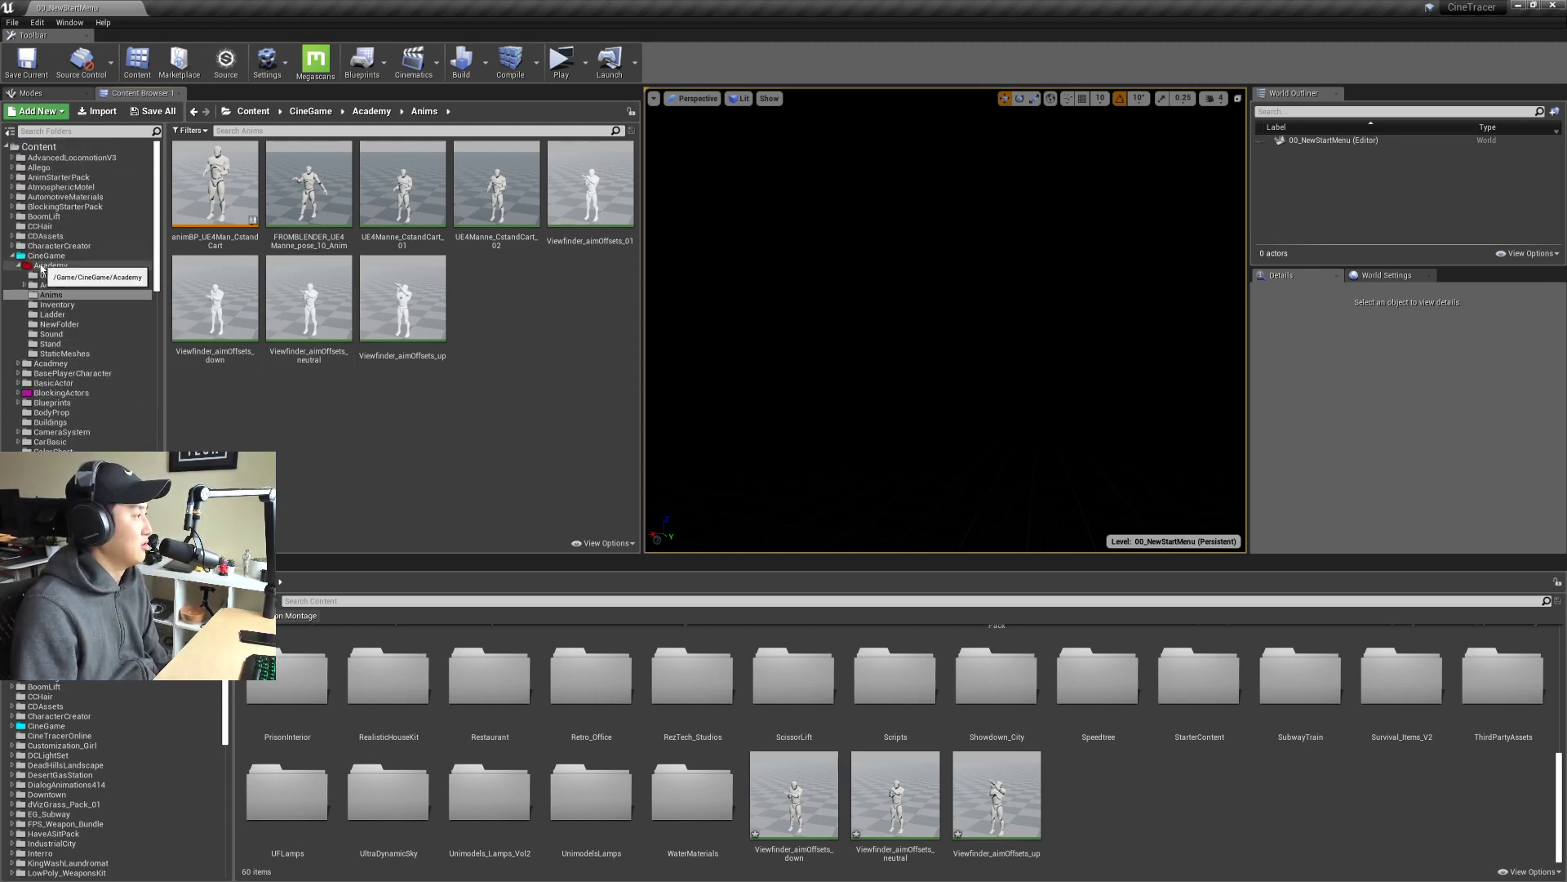
left_click(23, 267)
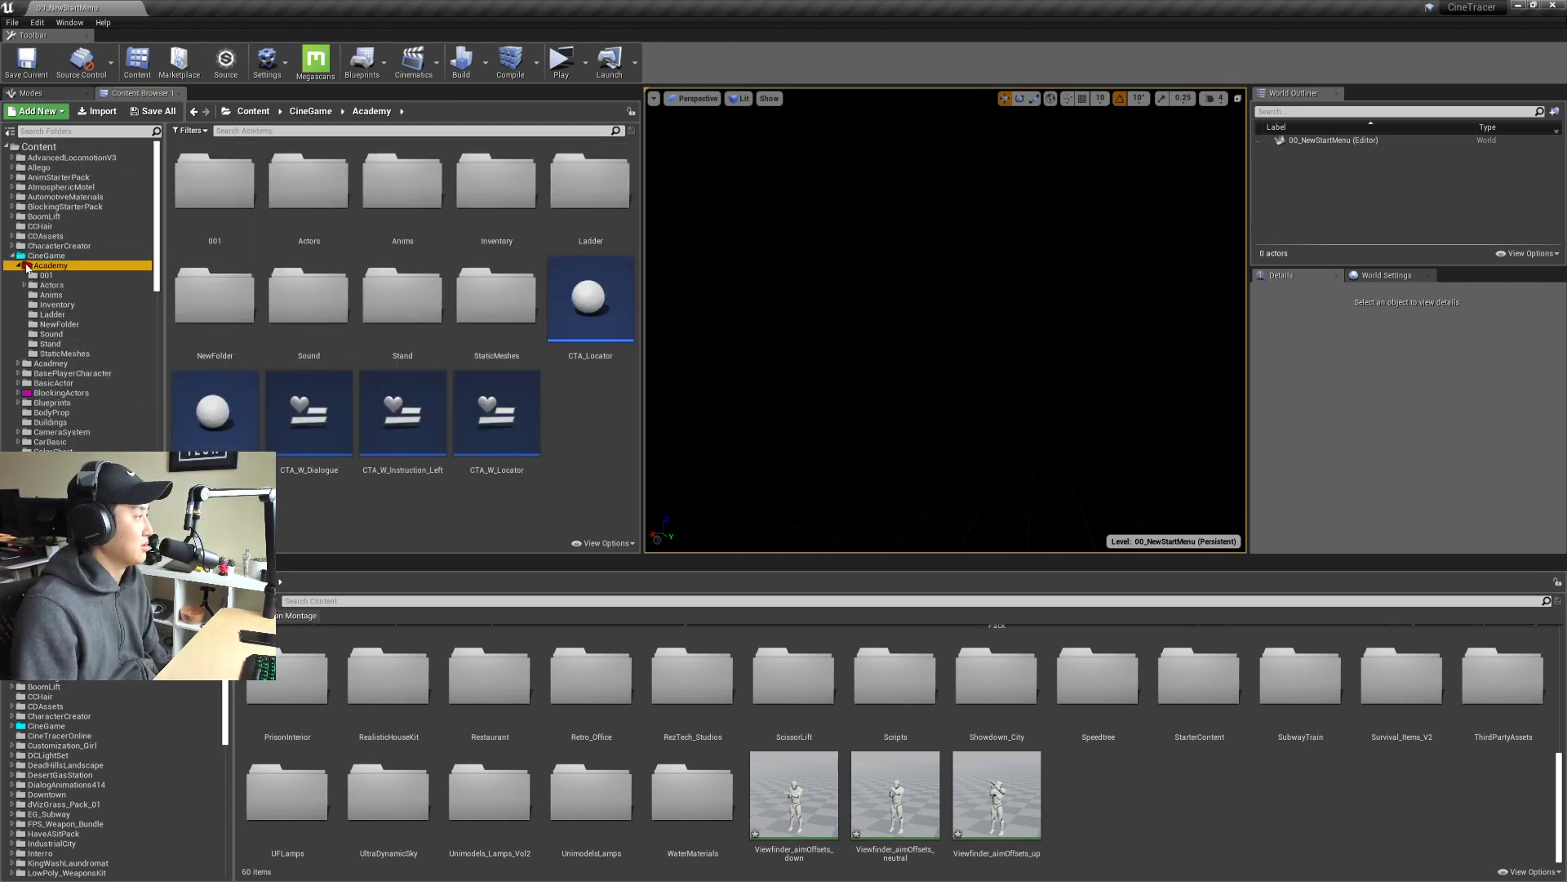
Step: Create a new folder inside the Academy Anims folder, keeping its default name
double_click(398, 196)
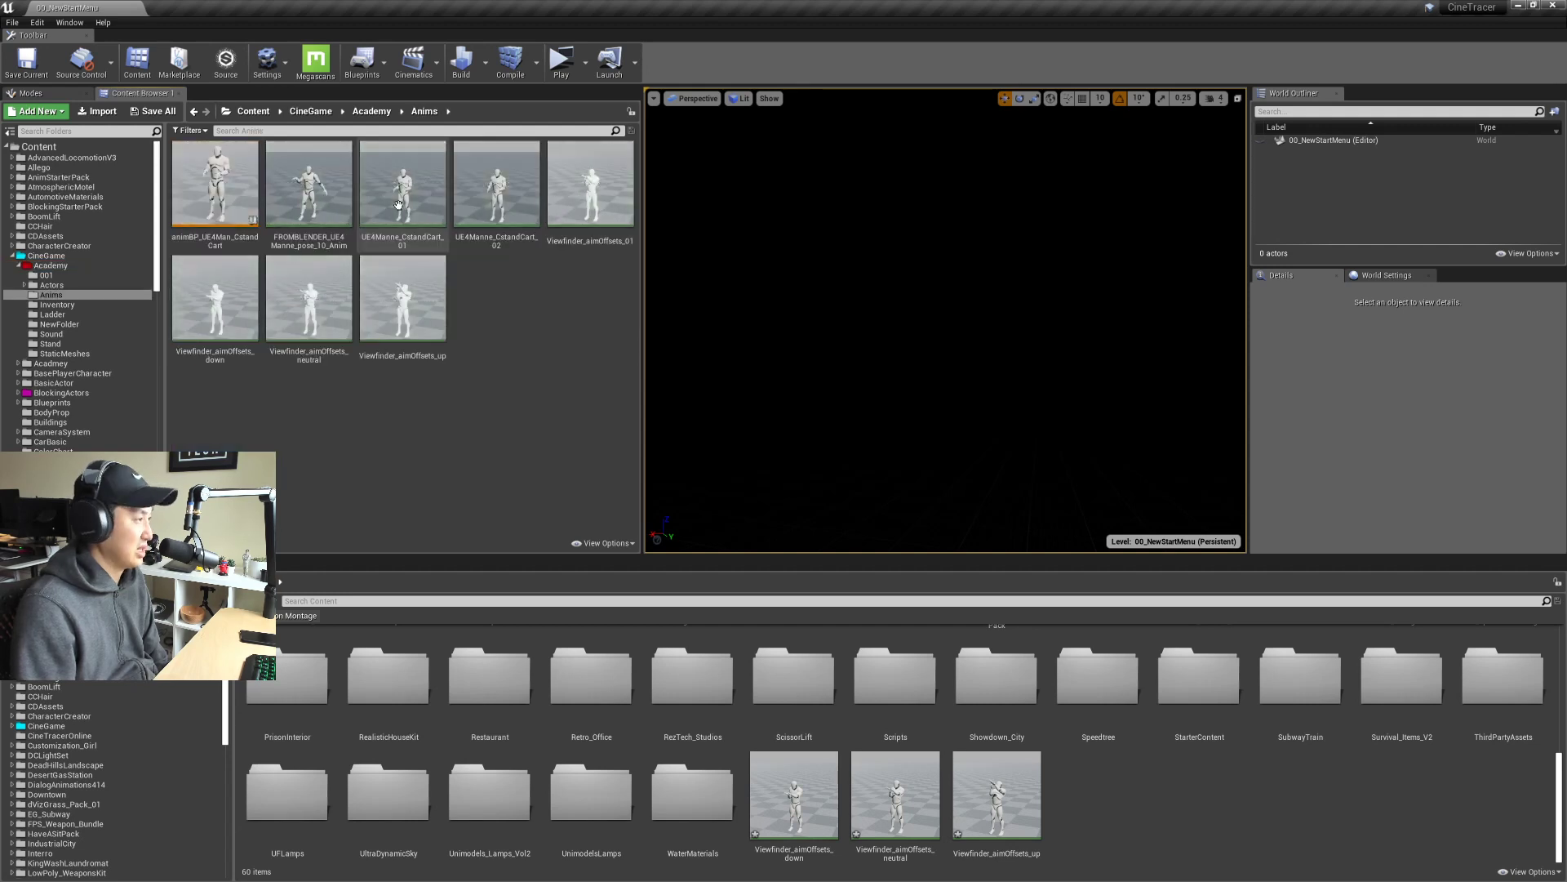
right_click(433, 433)
left_click(499, 448)
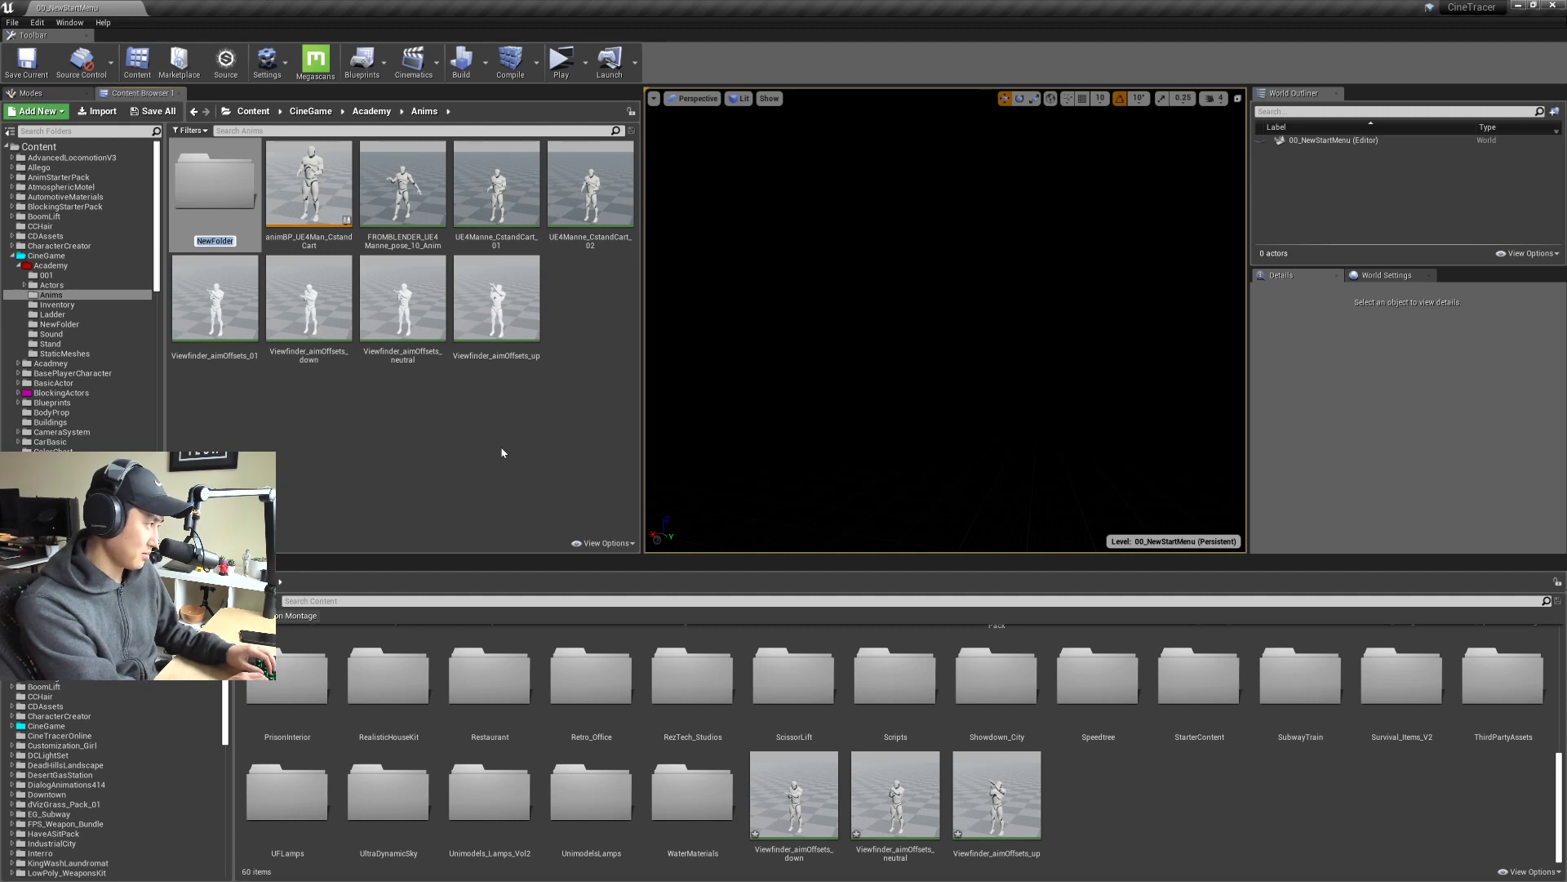
key("Return")
Step: Look through the Mannequin Anims folder and its Flying and InAir subfolders to see how animations are organized
scroll(84, 418, "down", 12)
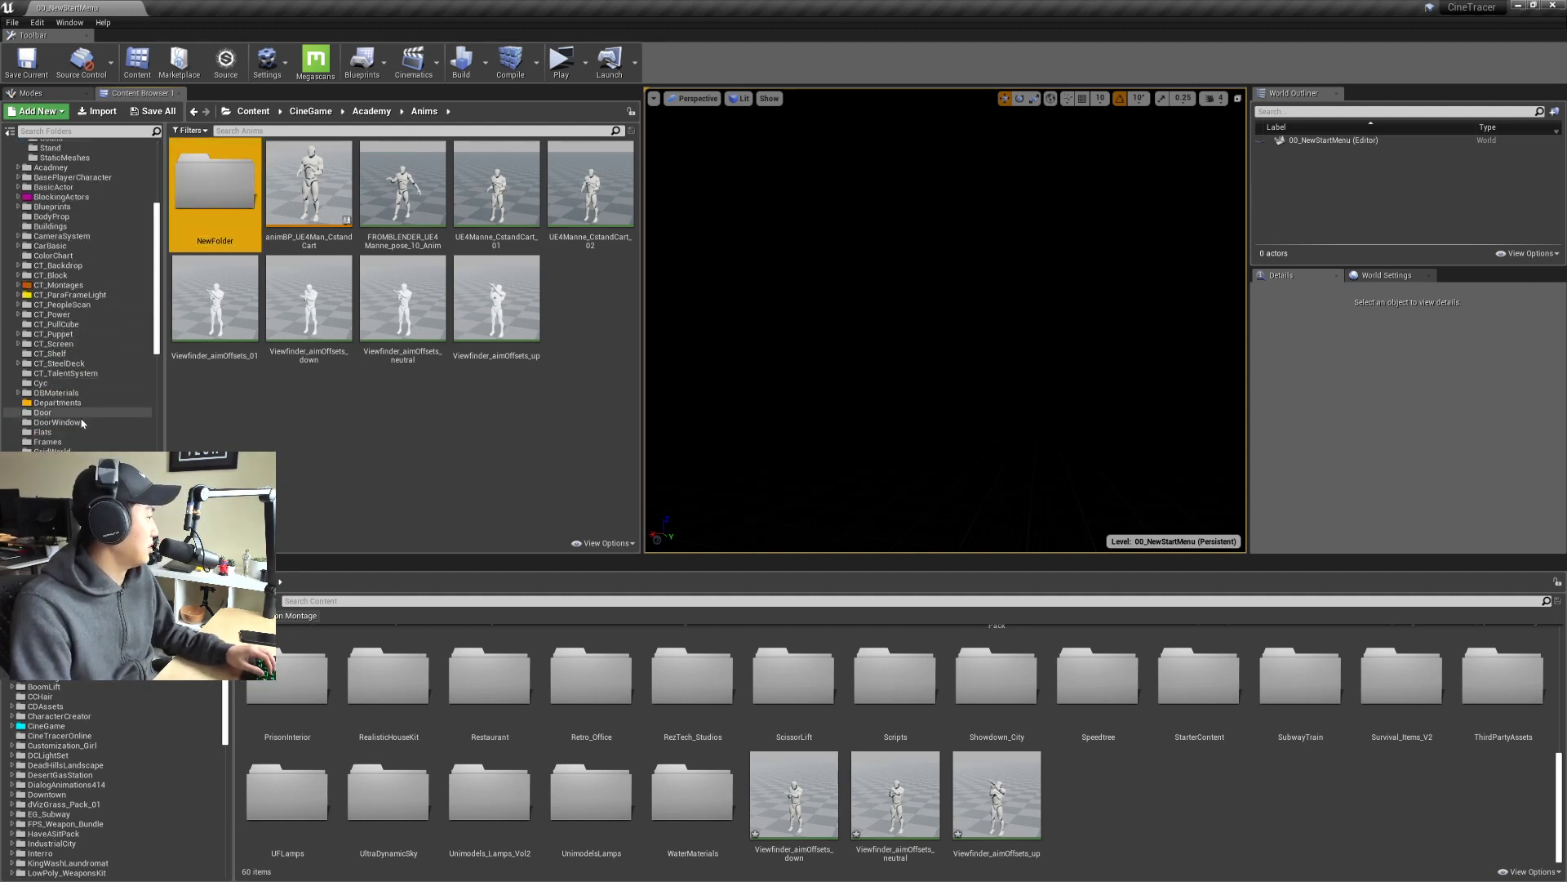
scroll(83, 417, "down", 3)
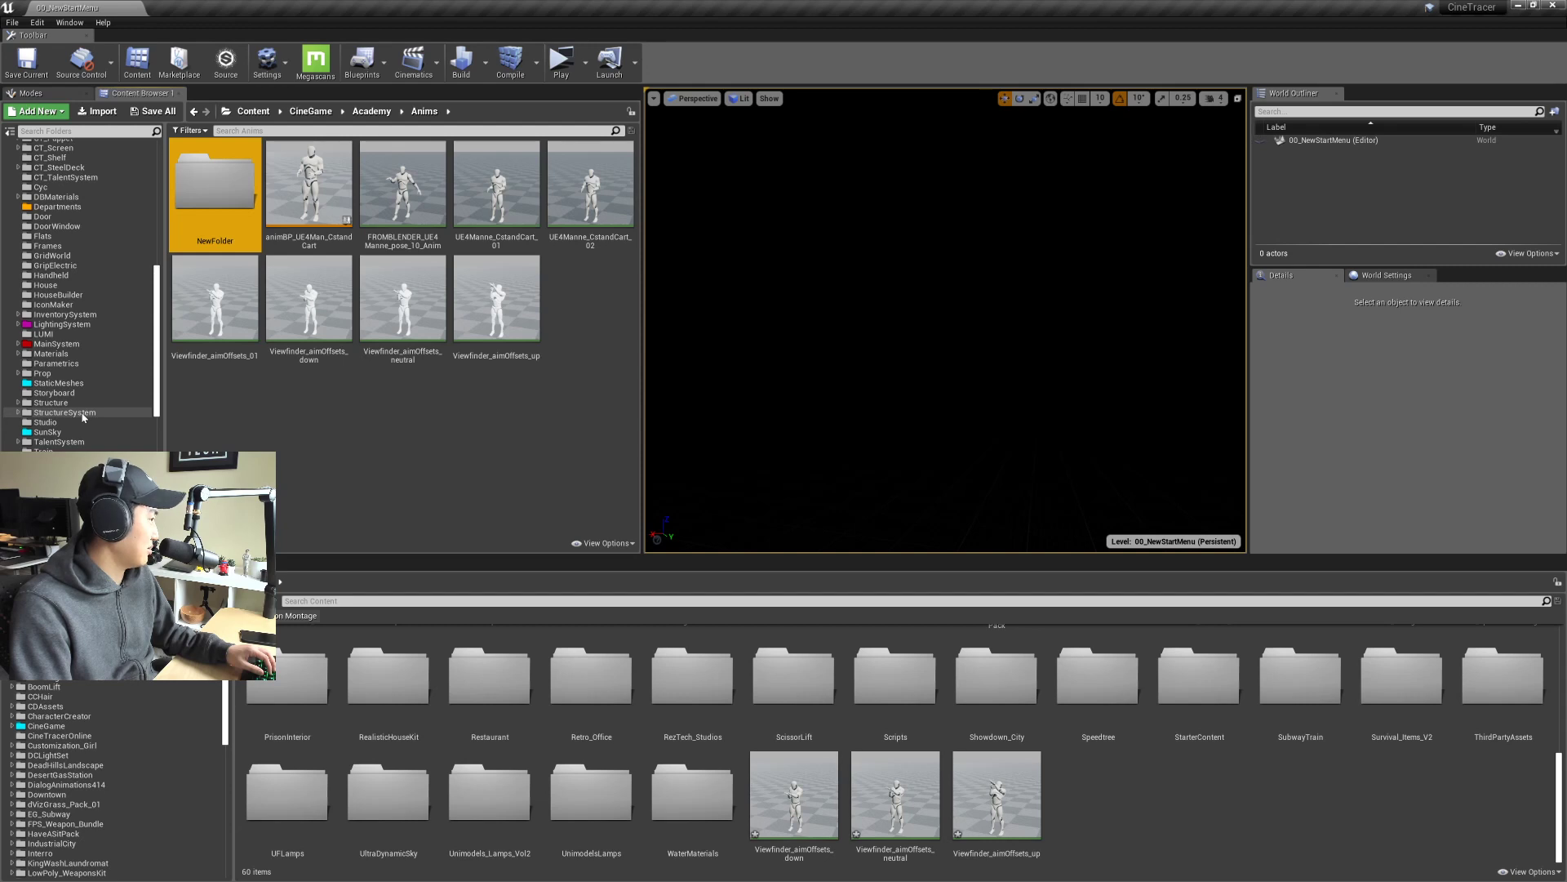
scroll(82, 417, "down", 7)
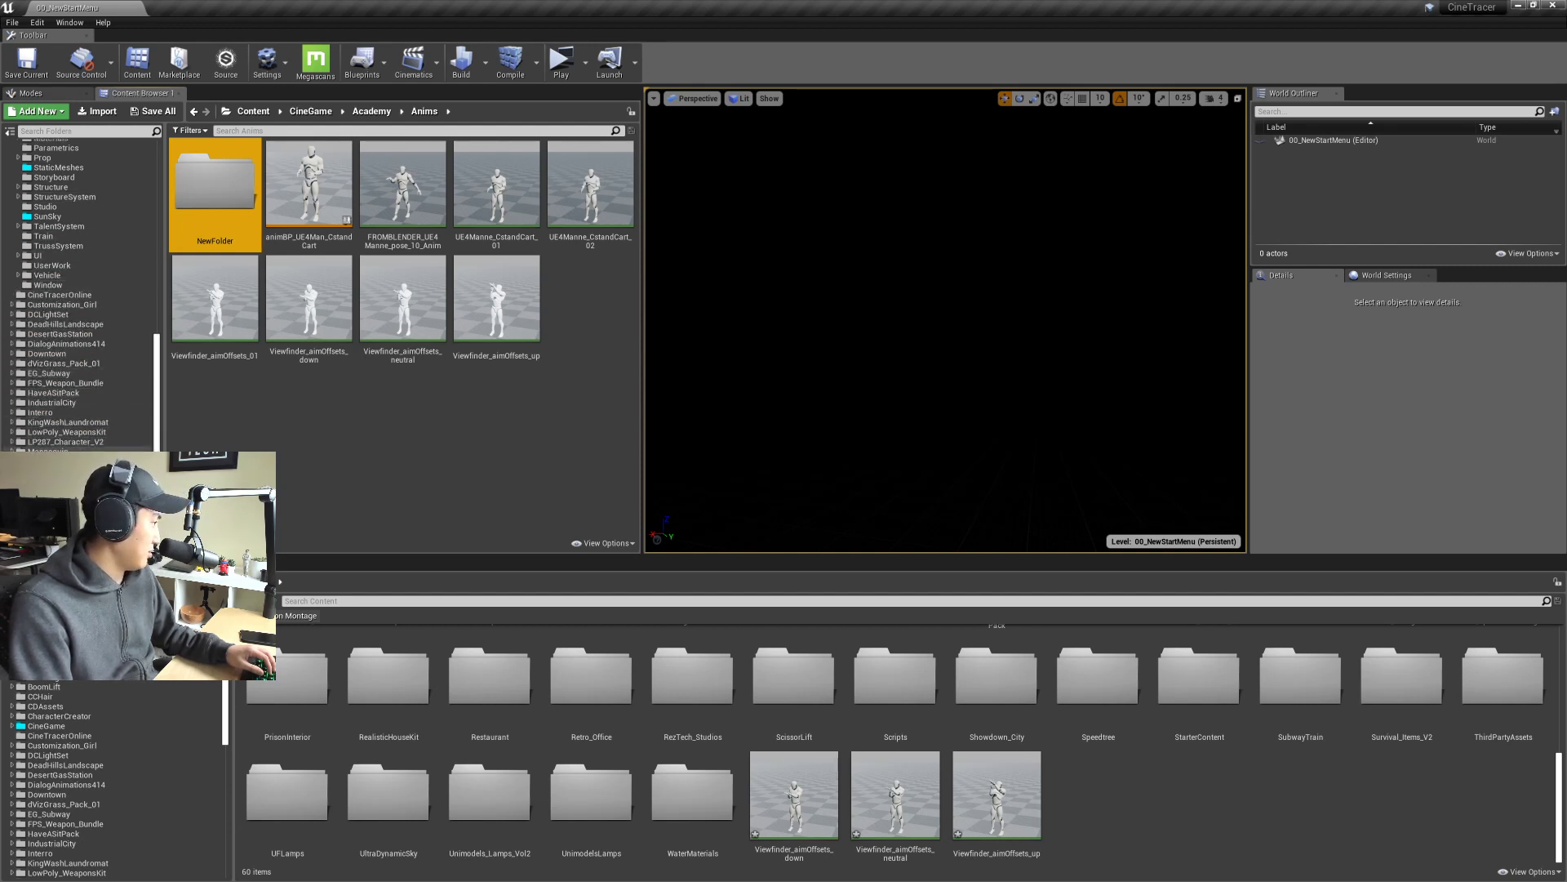
left_click(47, 449)
double_click(214, 181)
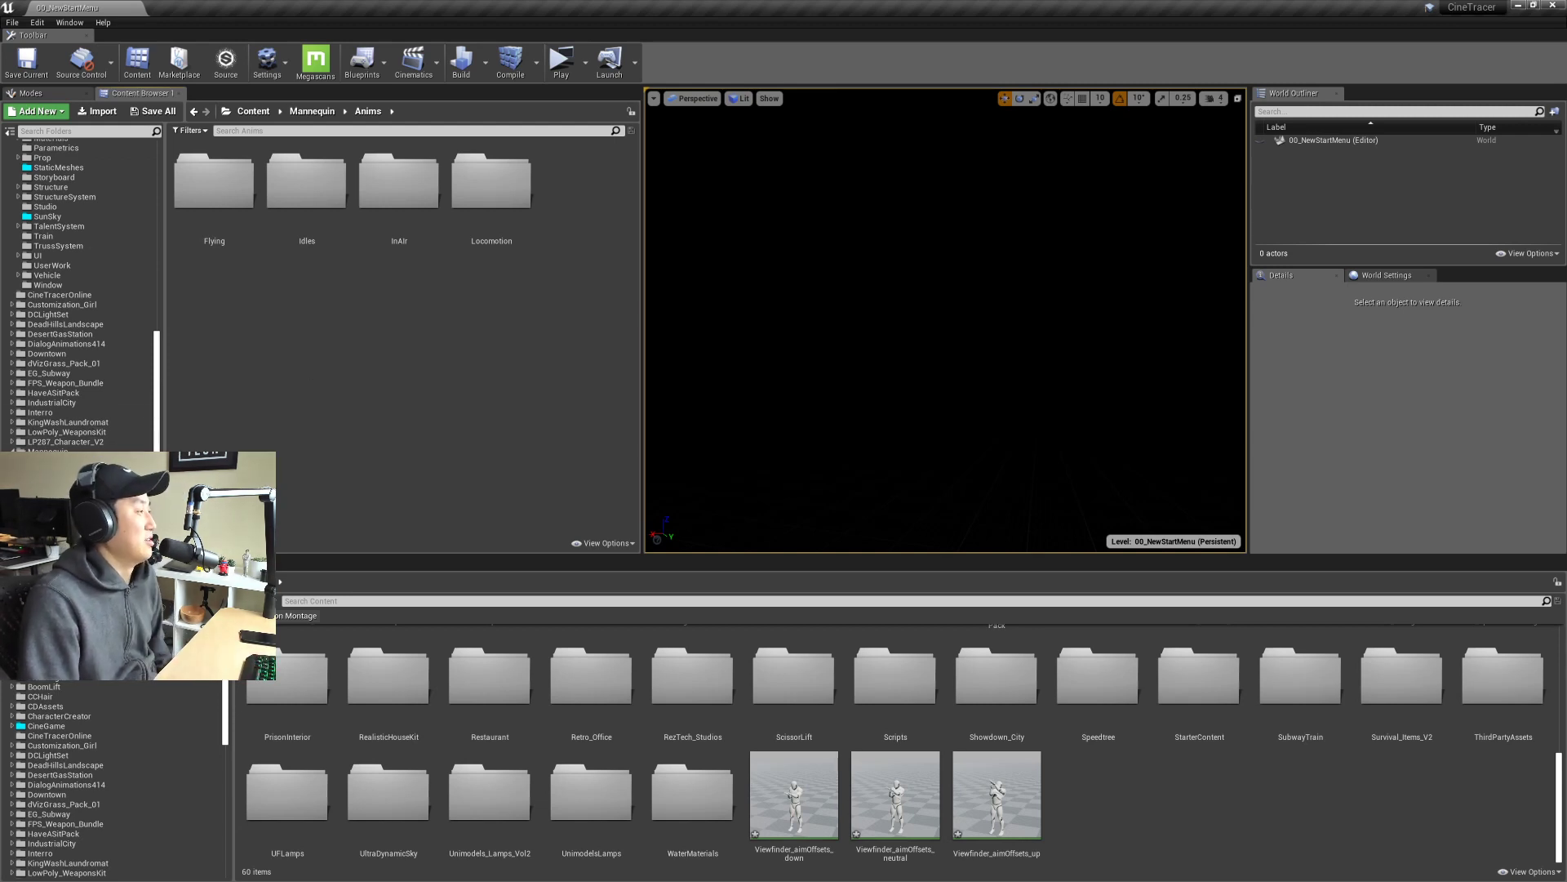
left_click(53, 470)
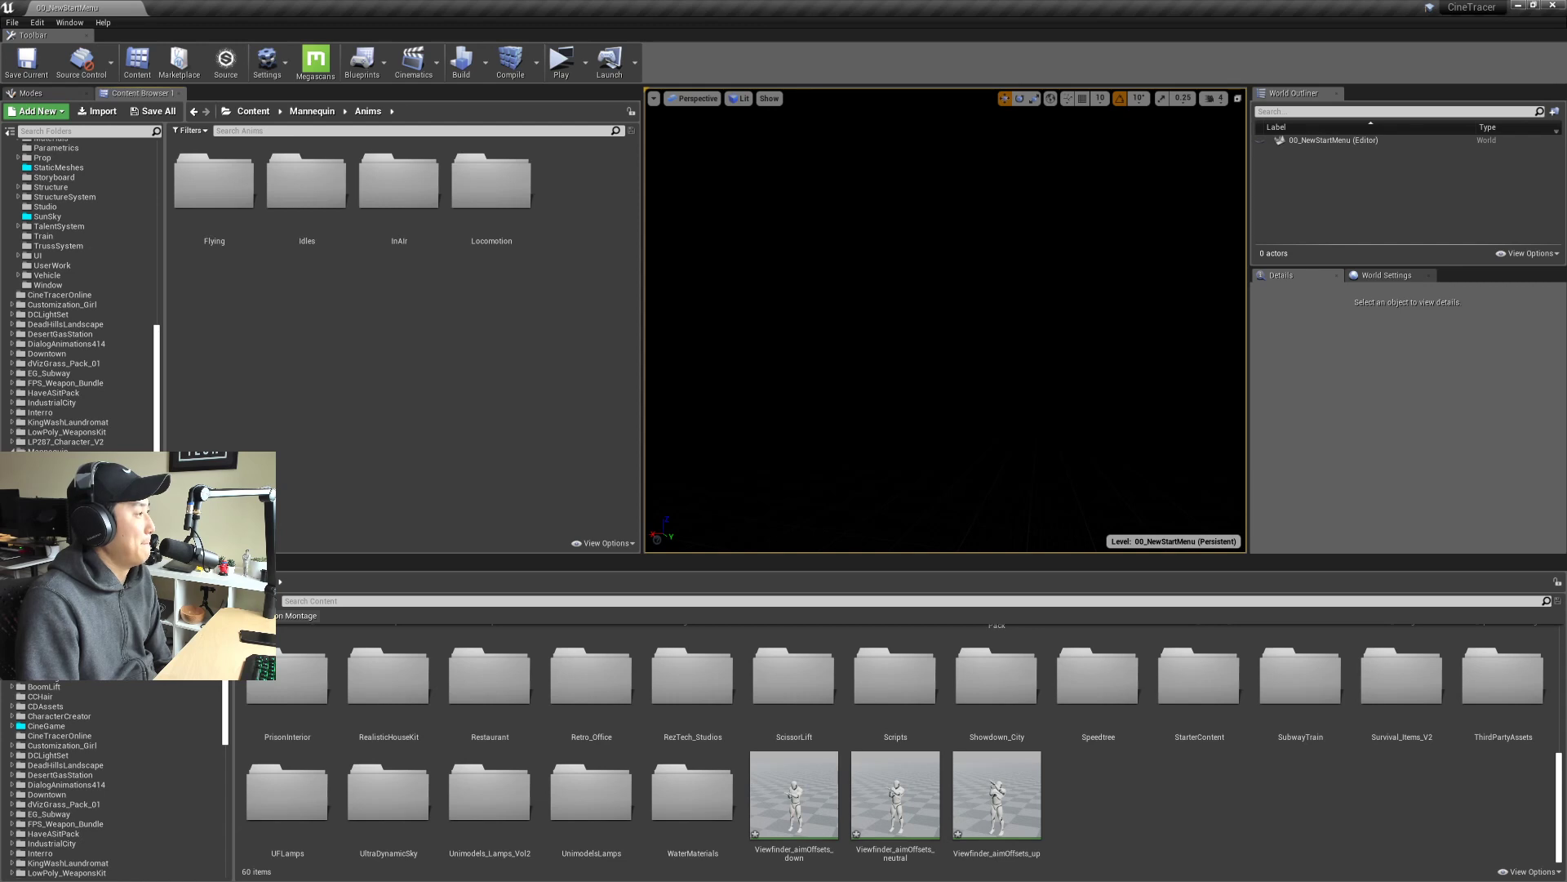
double_click(213, 181)
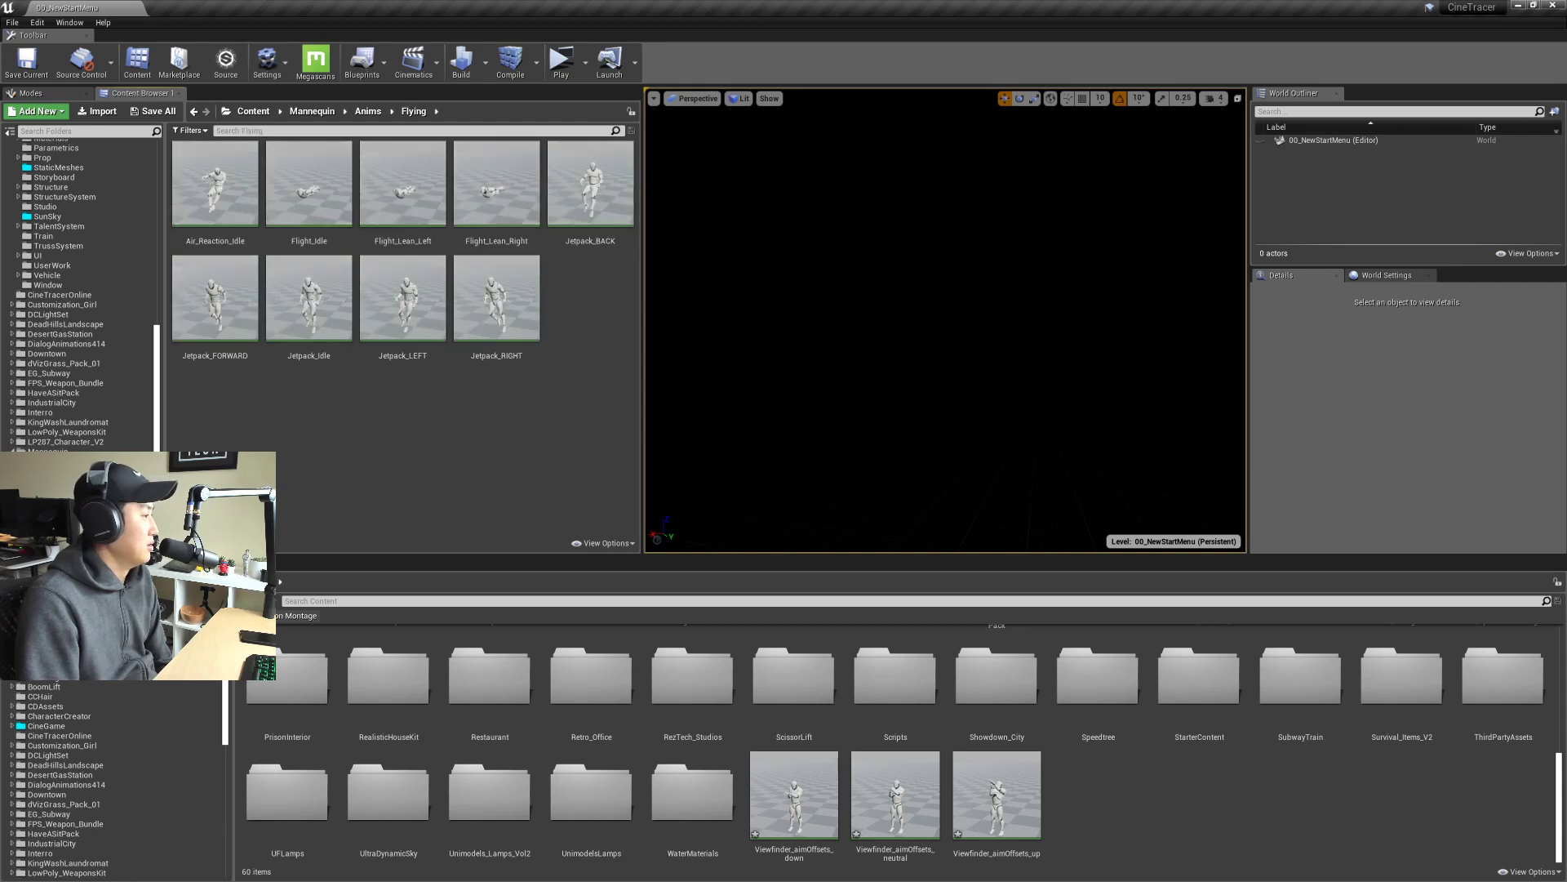
left_click(61, 480)
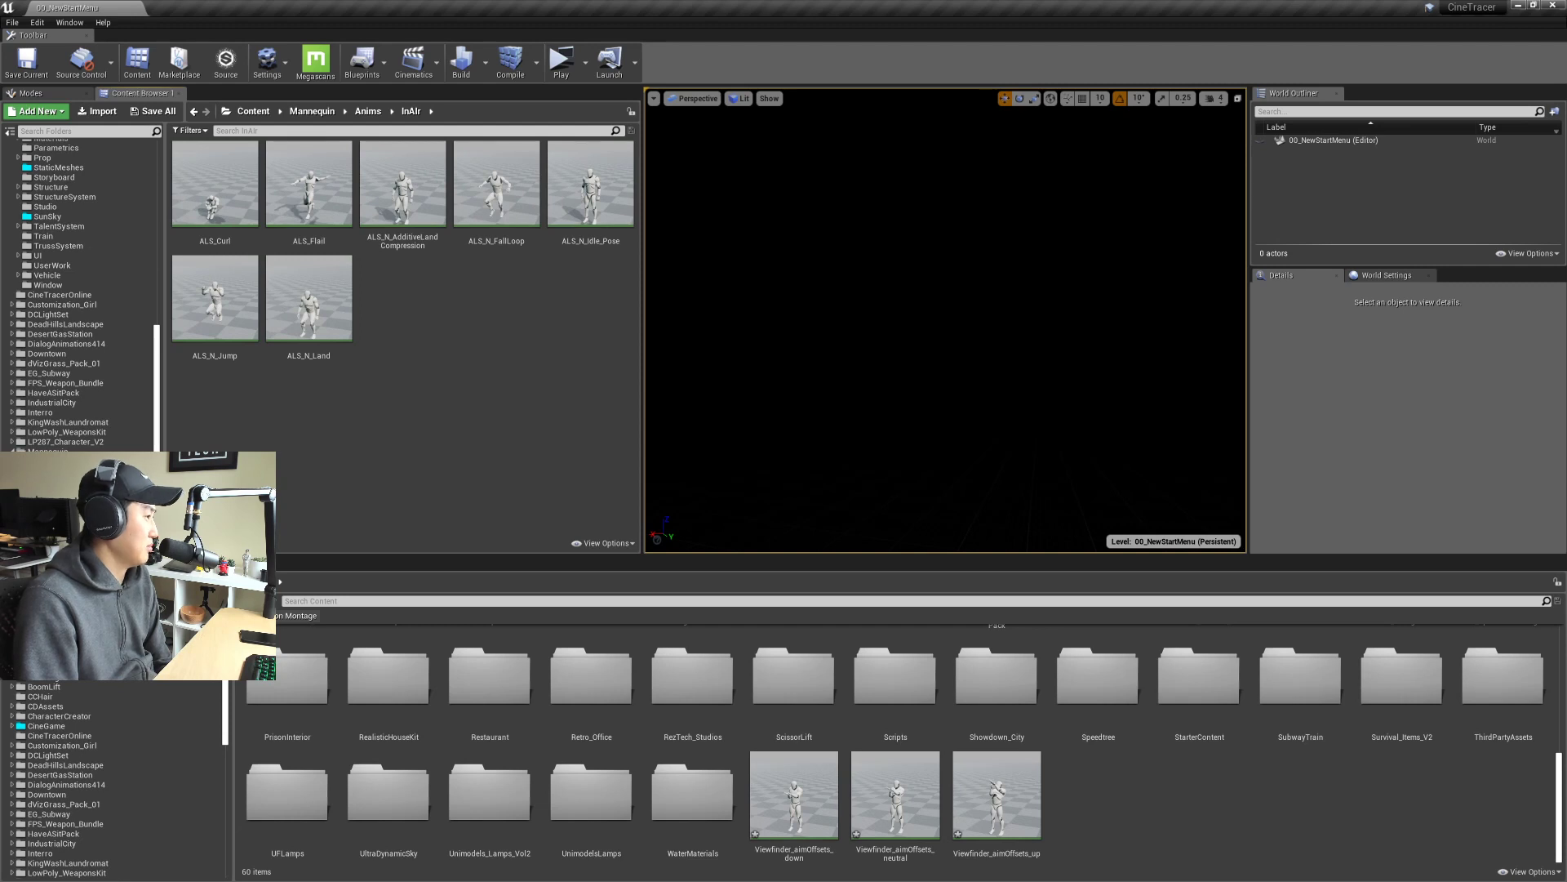
scroll(101, 329, "up", 5)
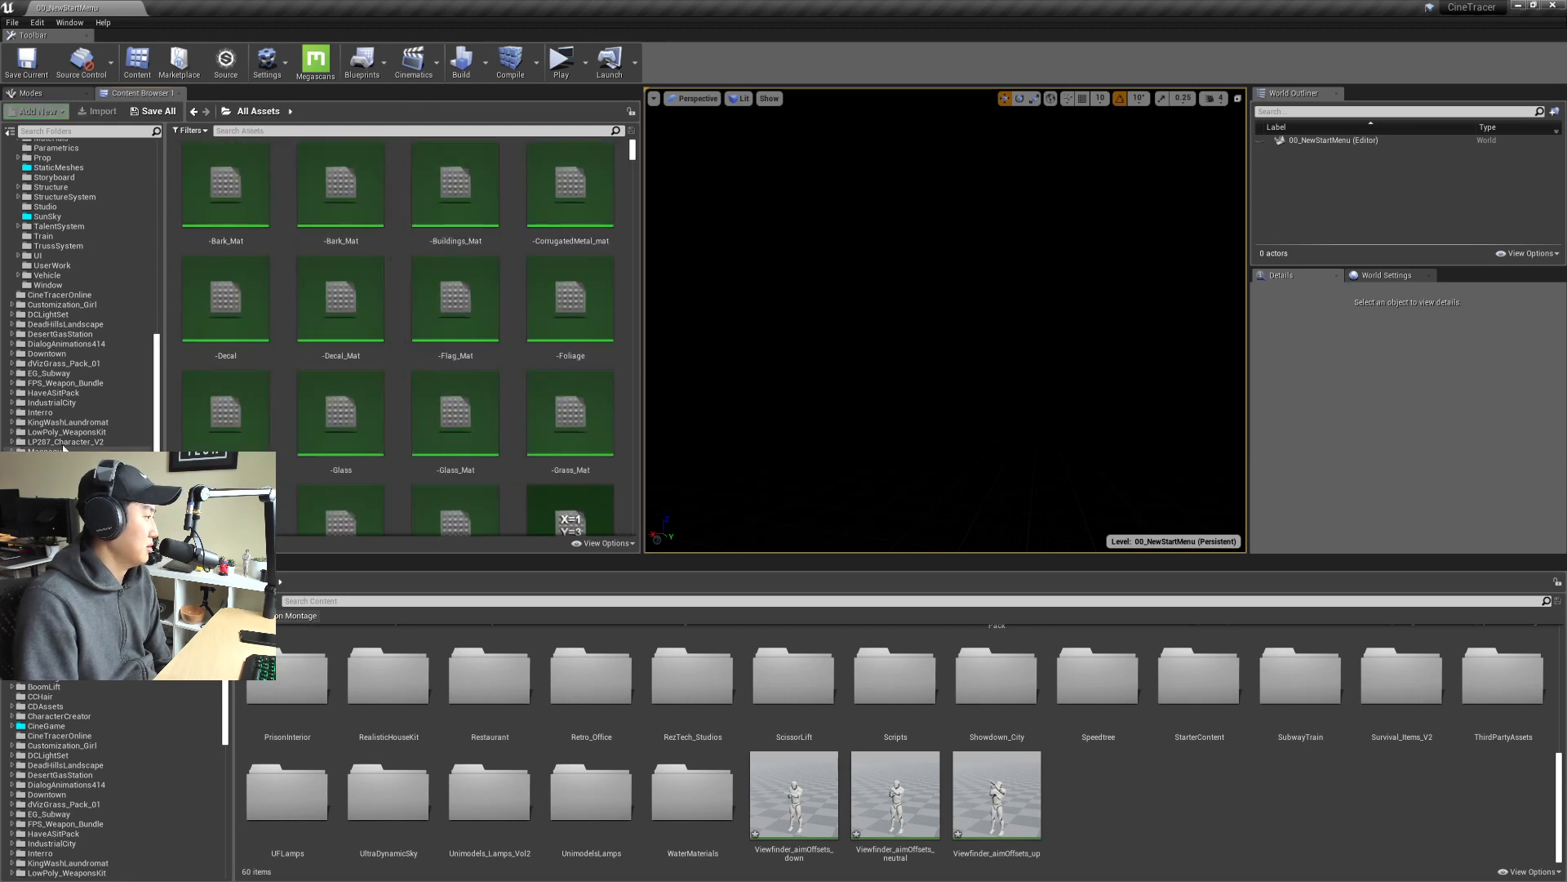
scroll(102, 329, "up", 9)
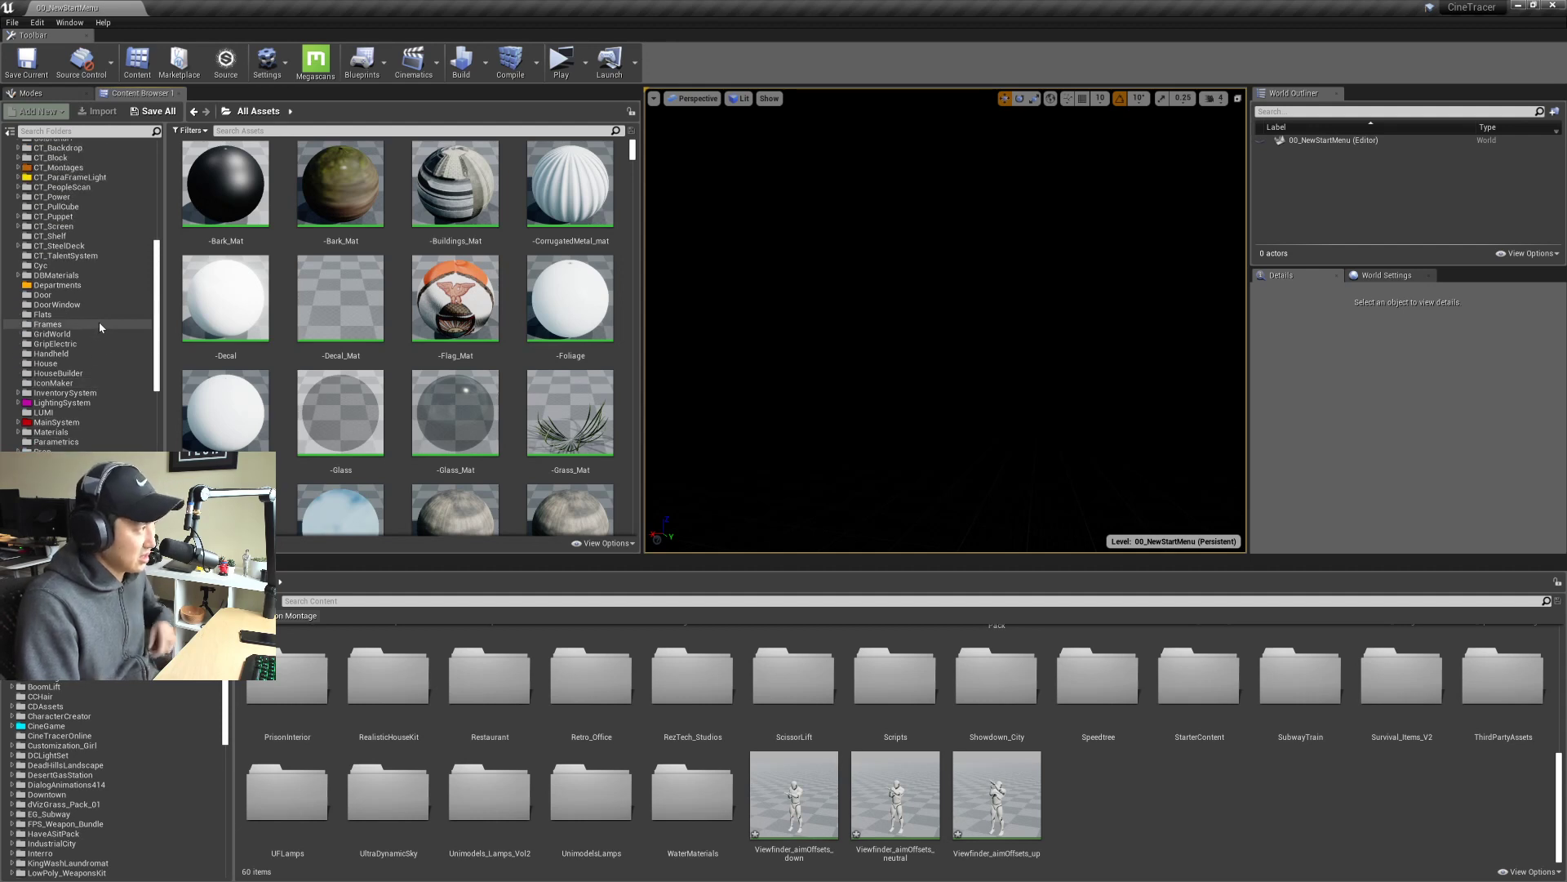
scroll(103, 339, "up", 6)
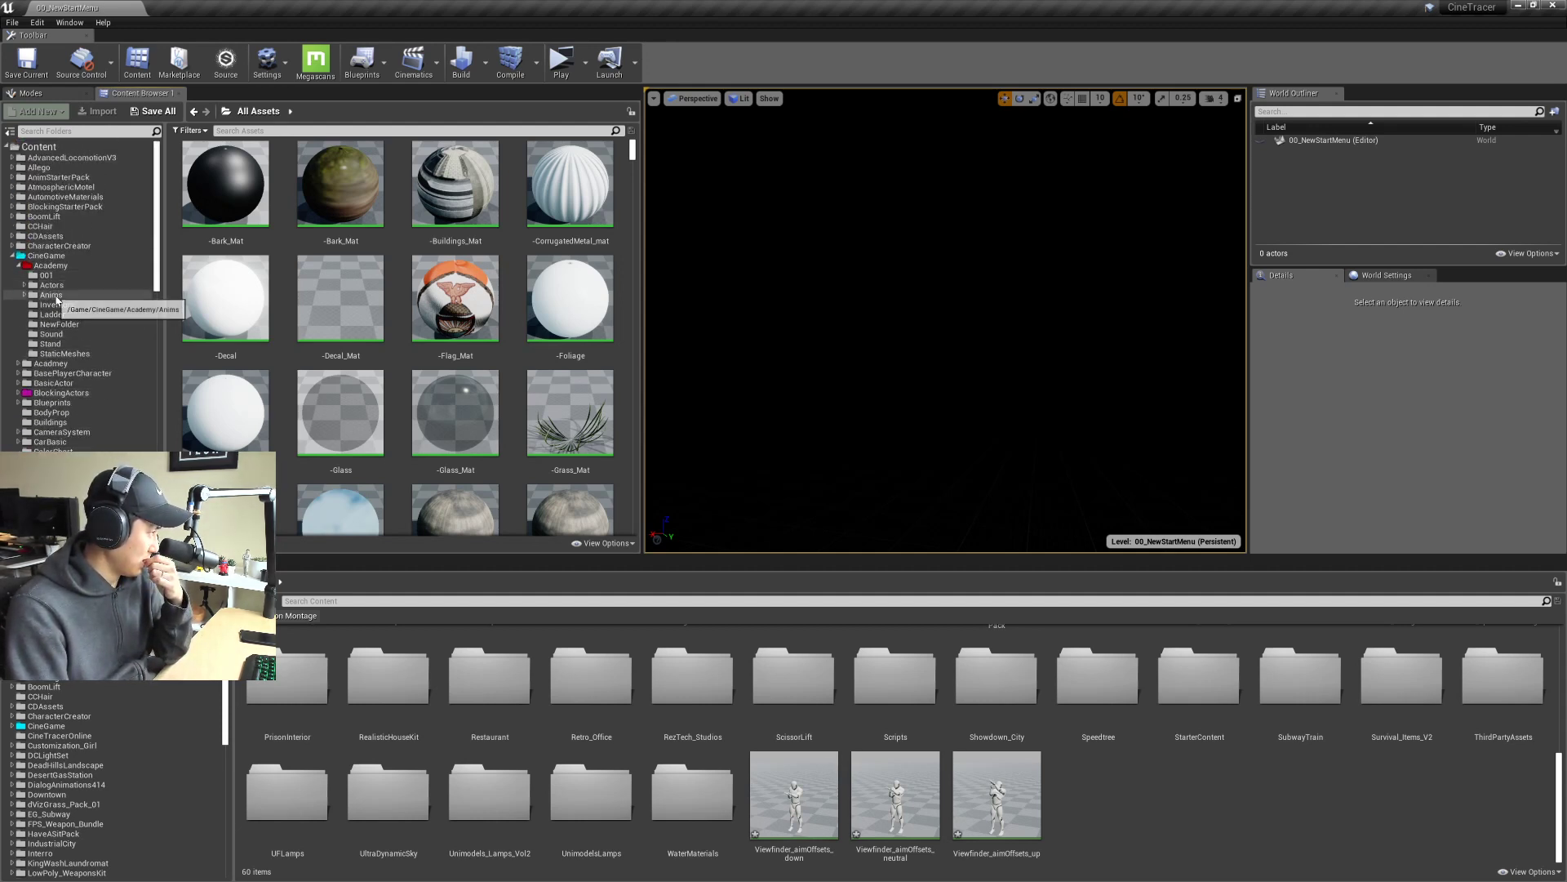
Step: Rename the new folder in Academy Anims to Viewfinder
left_click(51, 294)
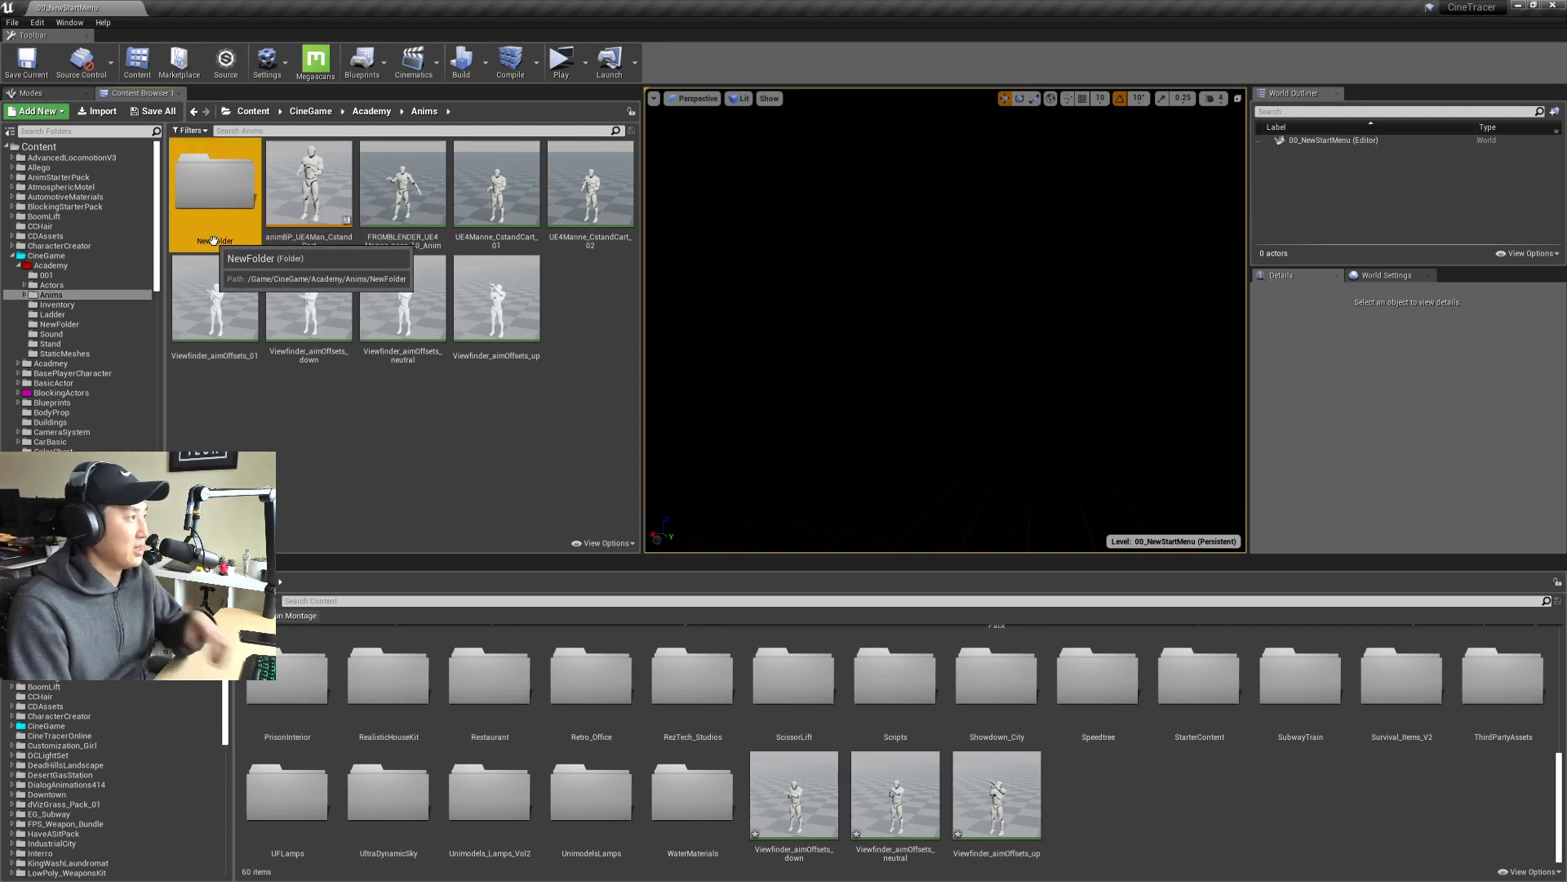
left_click(211, 240)
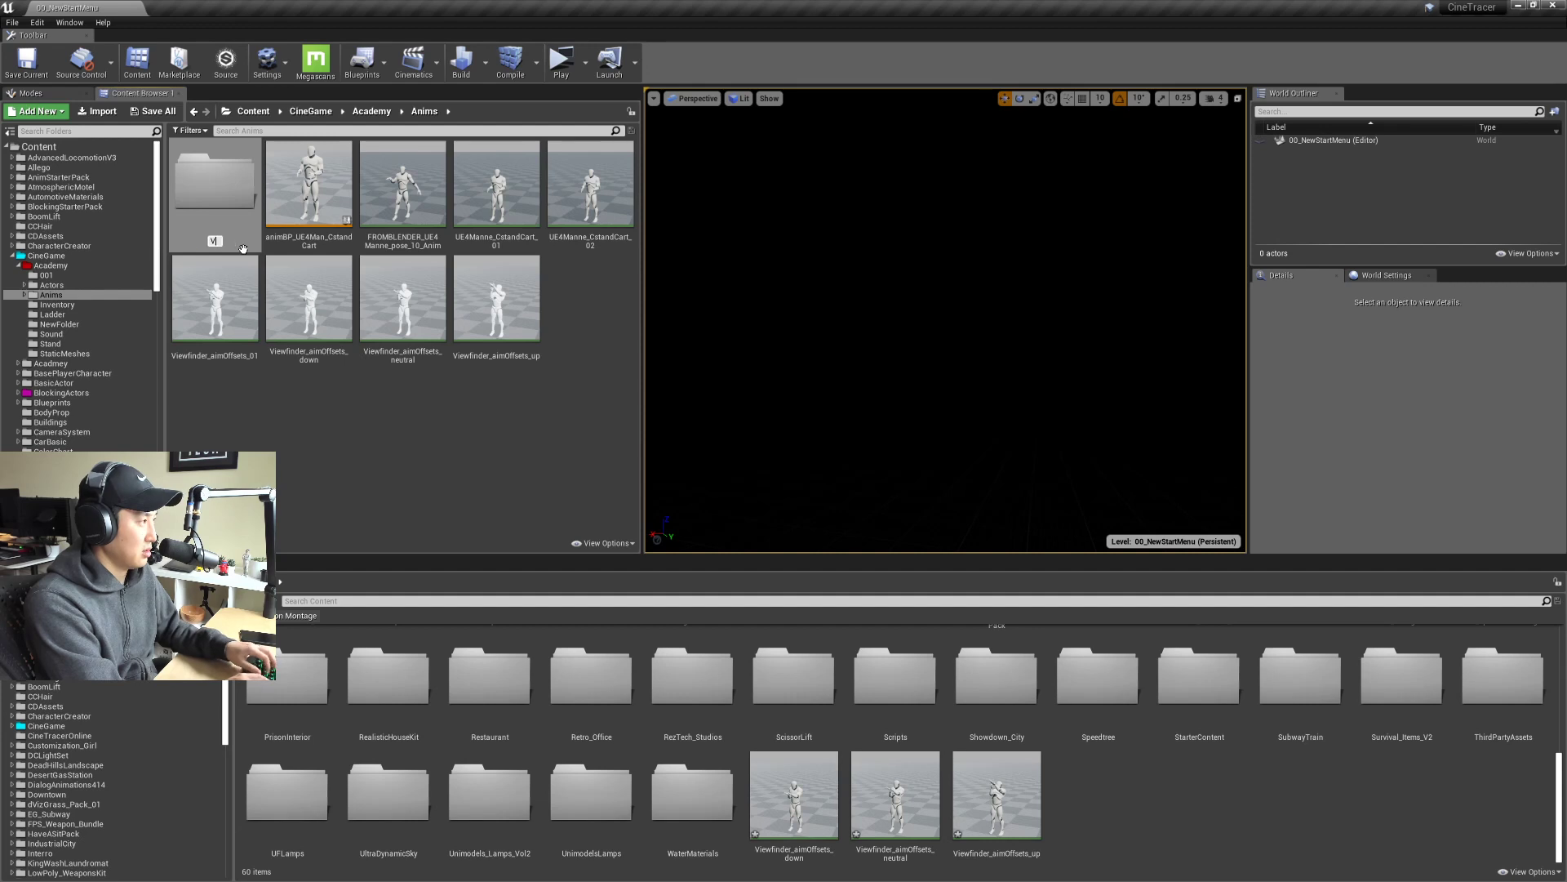
type("Viewfinder")
key("Return")
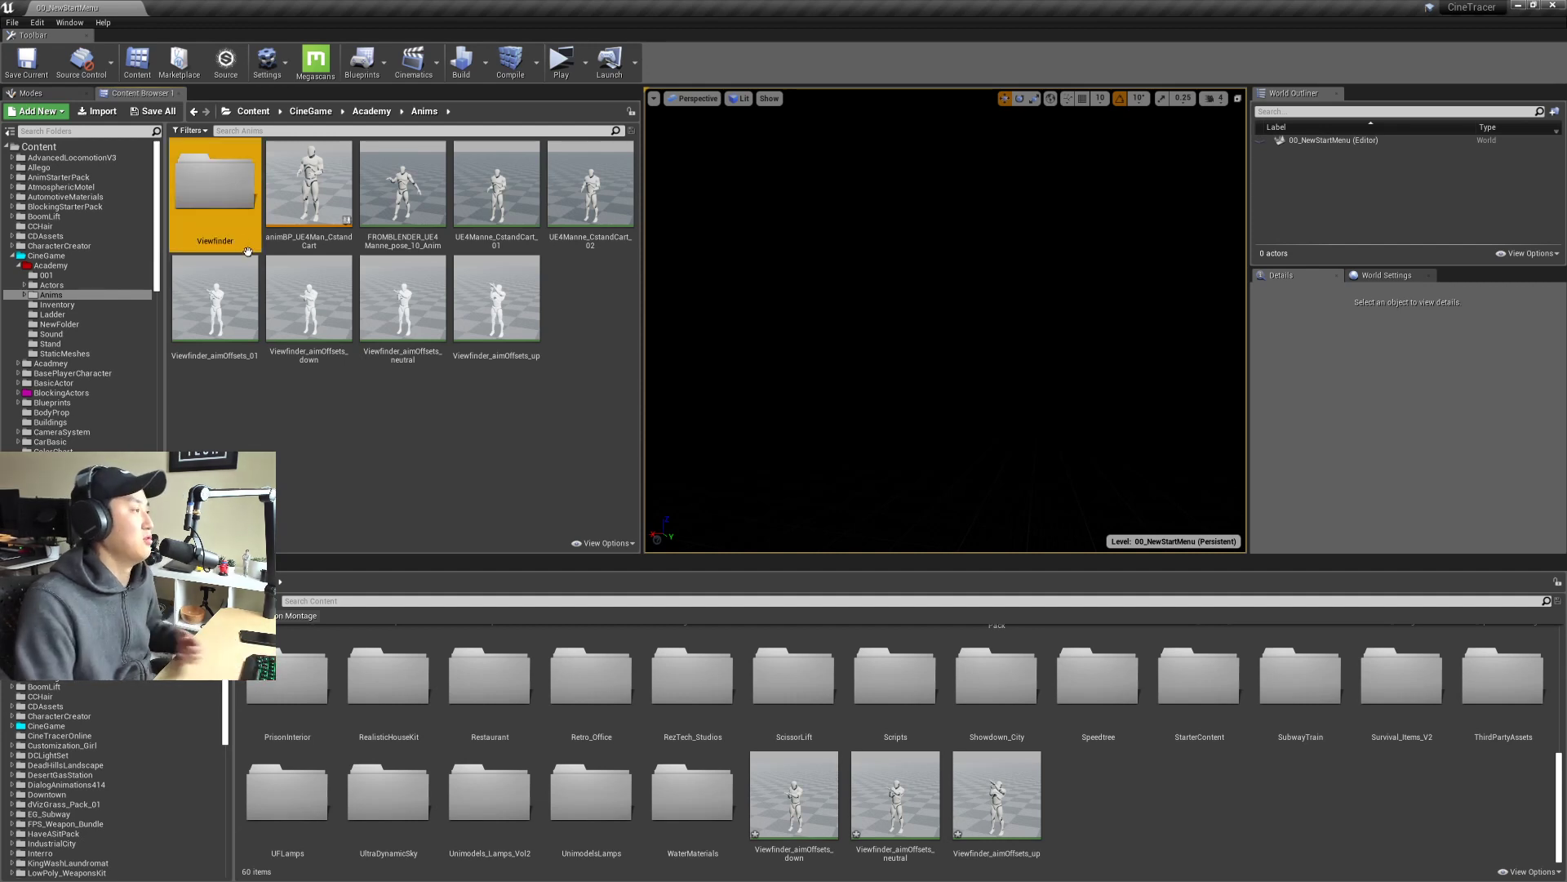
Step: Move the Viewfinder_aimOffsets down, neutral and up animations from the Content root into the Viewfinder folder and save
double_click(228, 180)
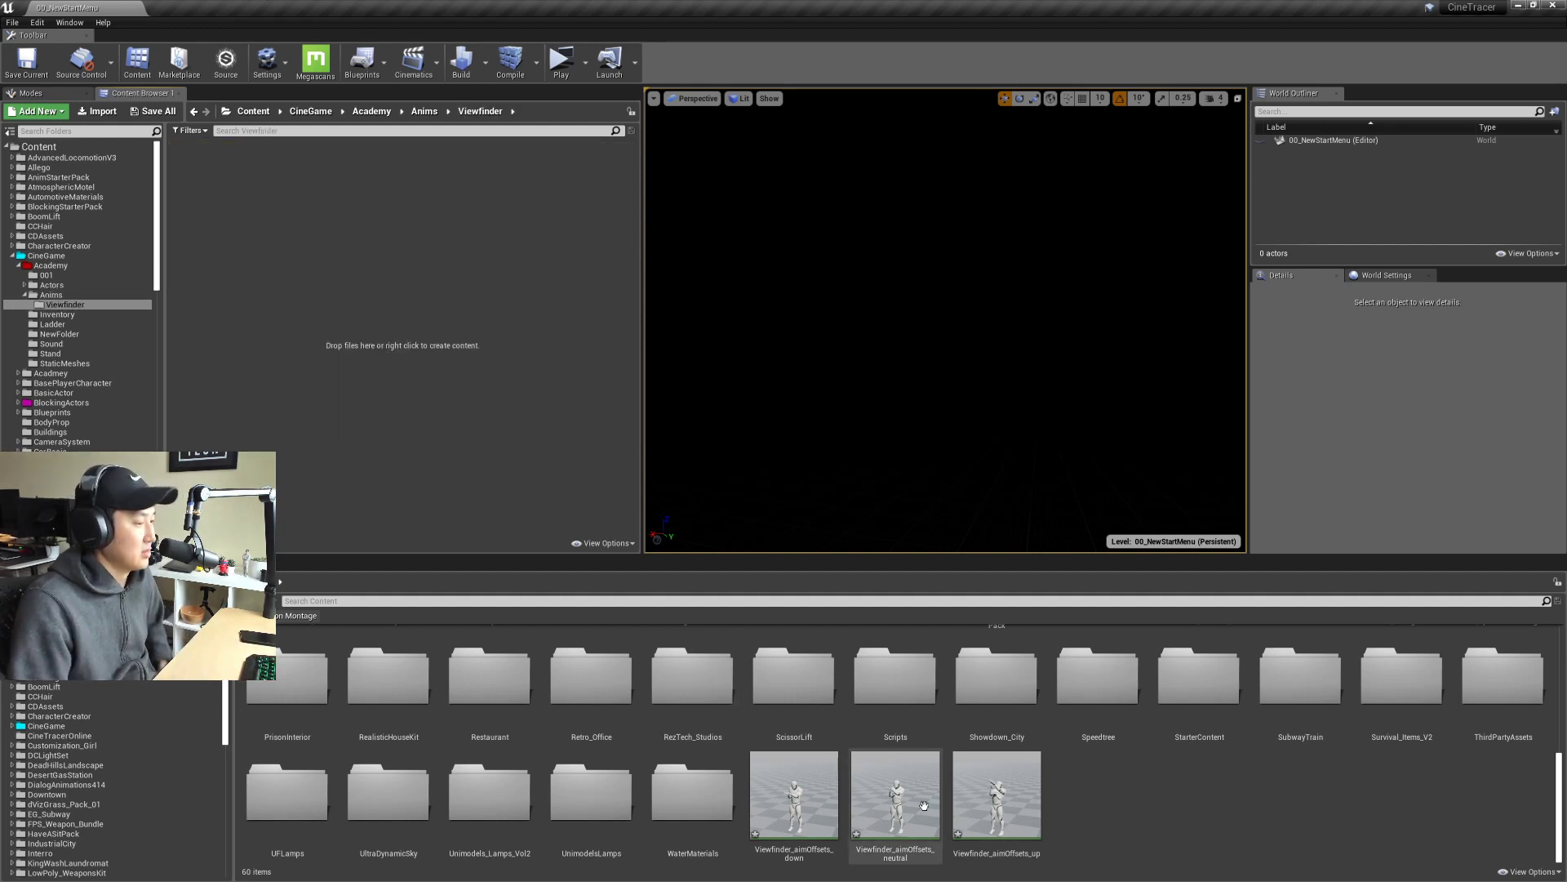
left_click(996, 799)
left_click(801, 811, "shift")
left_click_drag(801, 811, 360, 302)
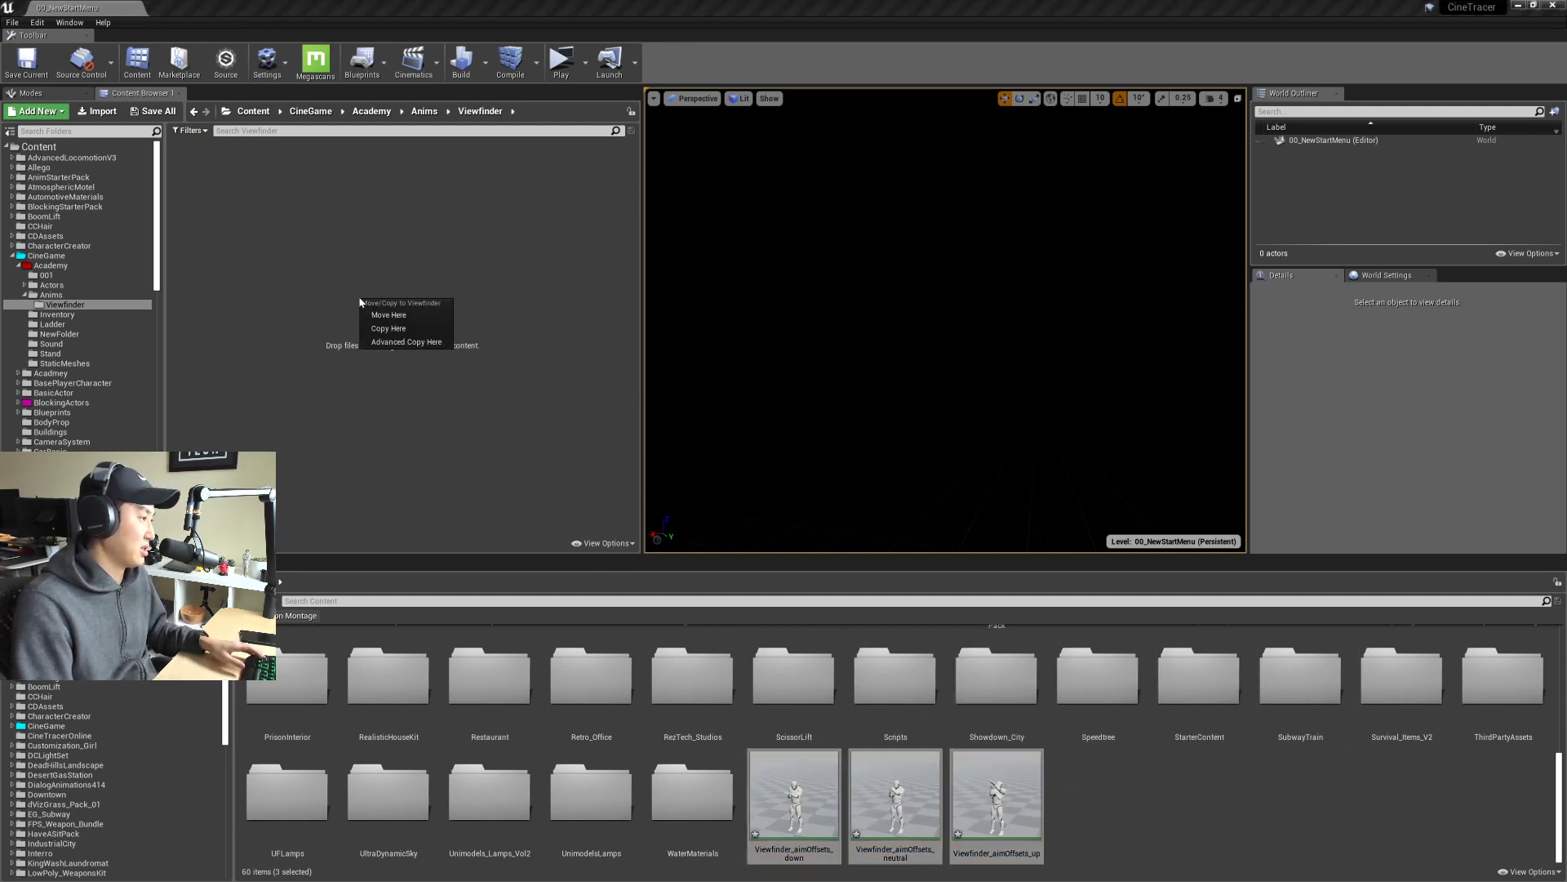
left_click(400, 315)
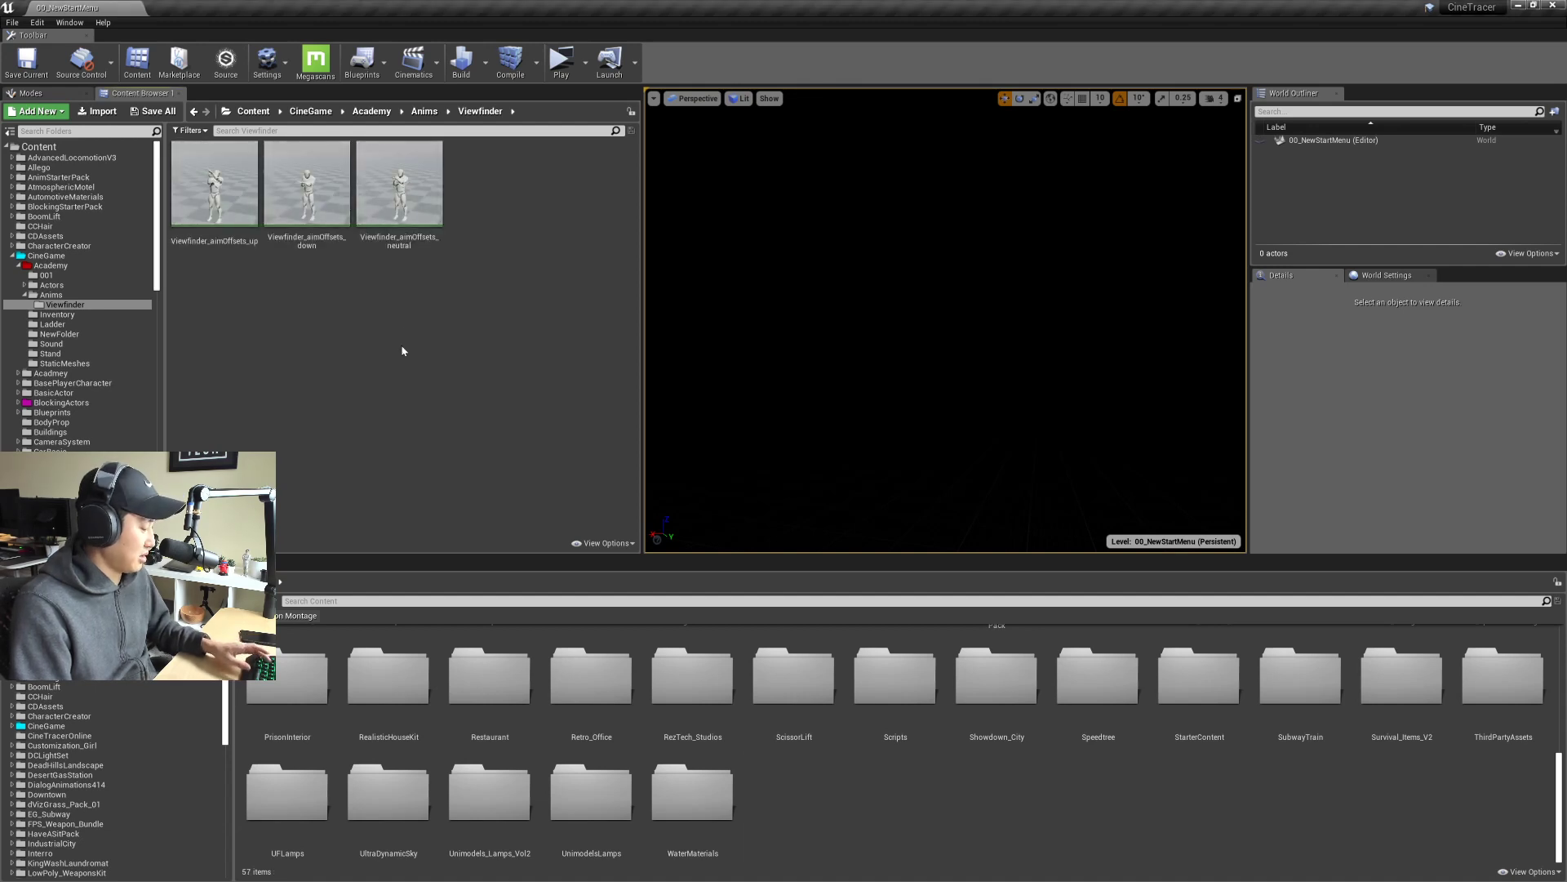
key("ctrl+s")
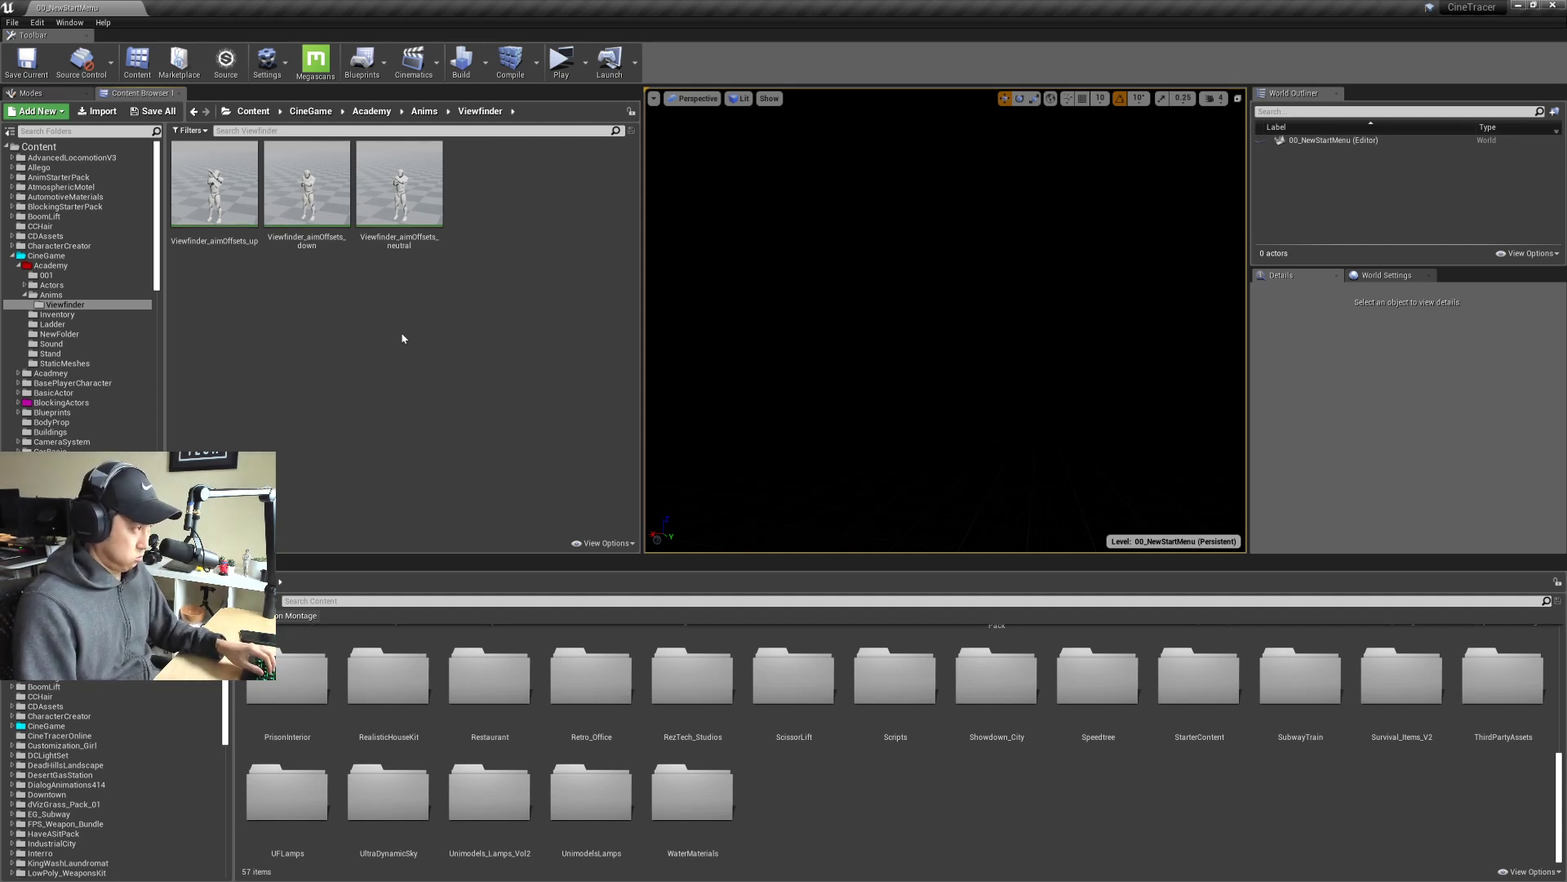
Step: Create an Aim Offset 1D in the Viewfinder folder using the UE4_Mannequin_Skeleton from /Game/Mannequin/Character/Mesh
right_click(337, 328)
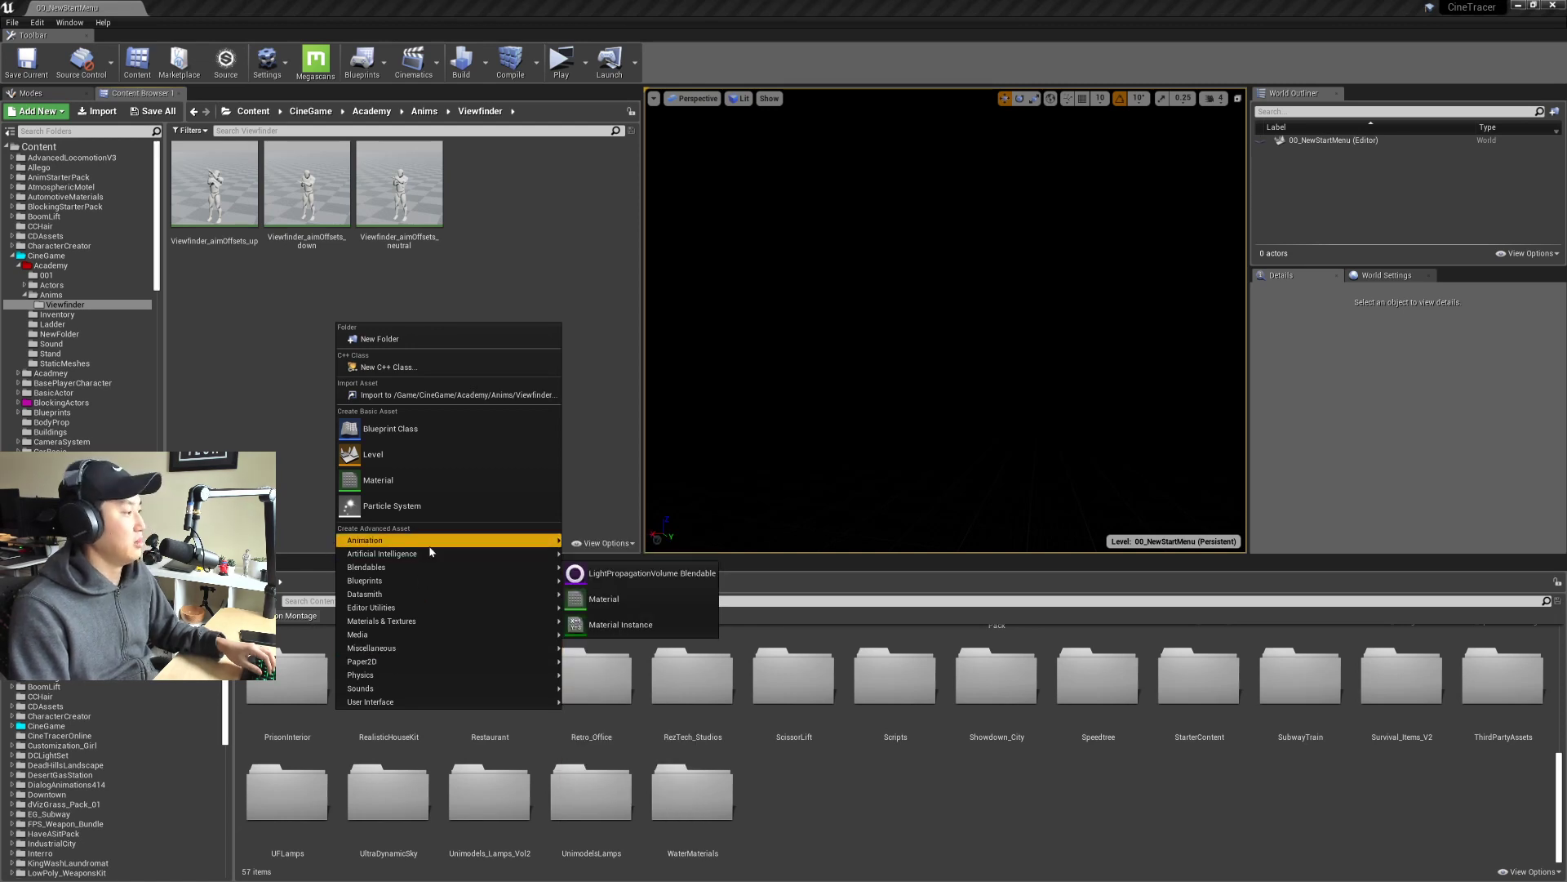
mouse_move(433, 541)
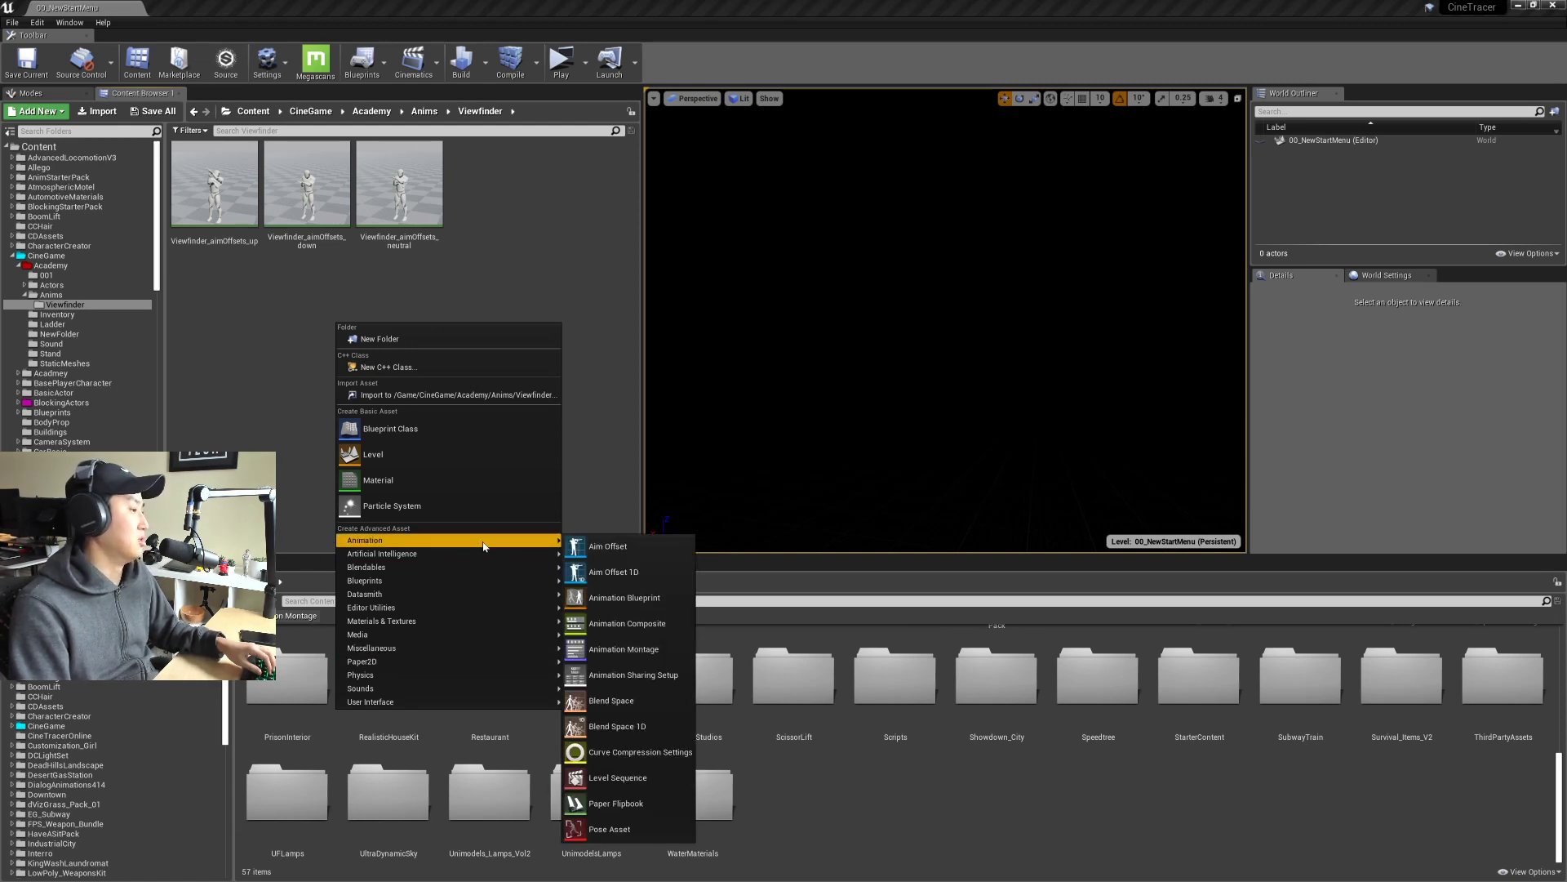
left_click(643, 579)
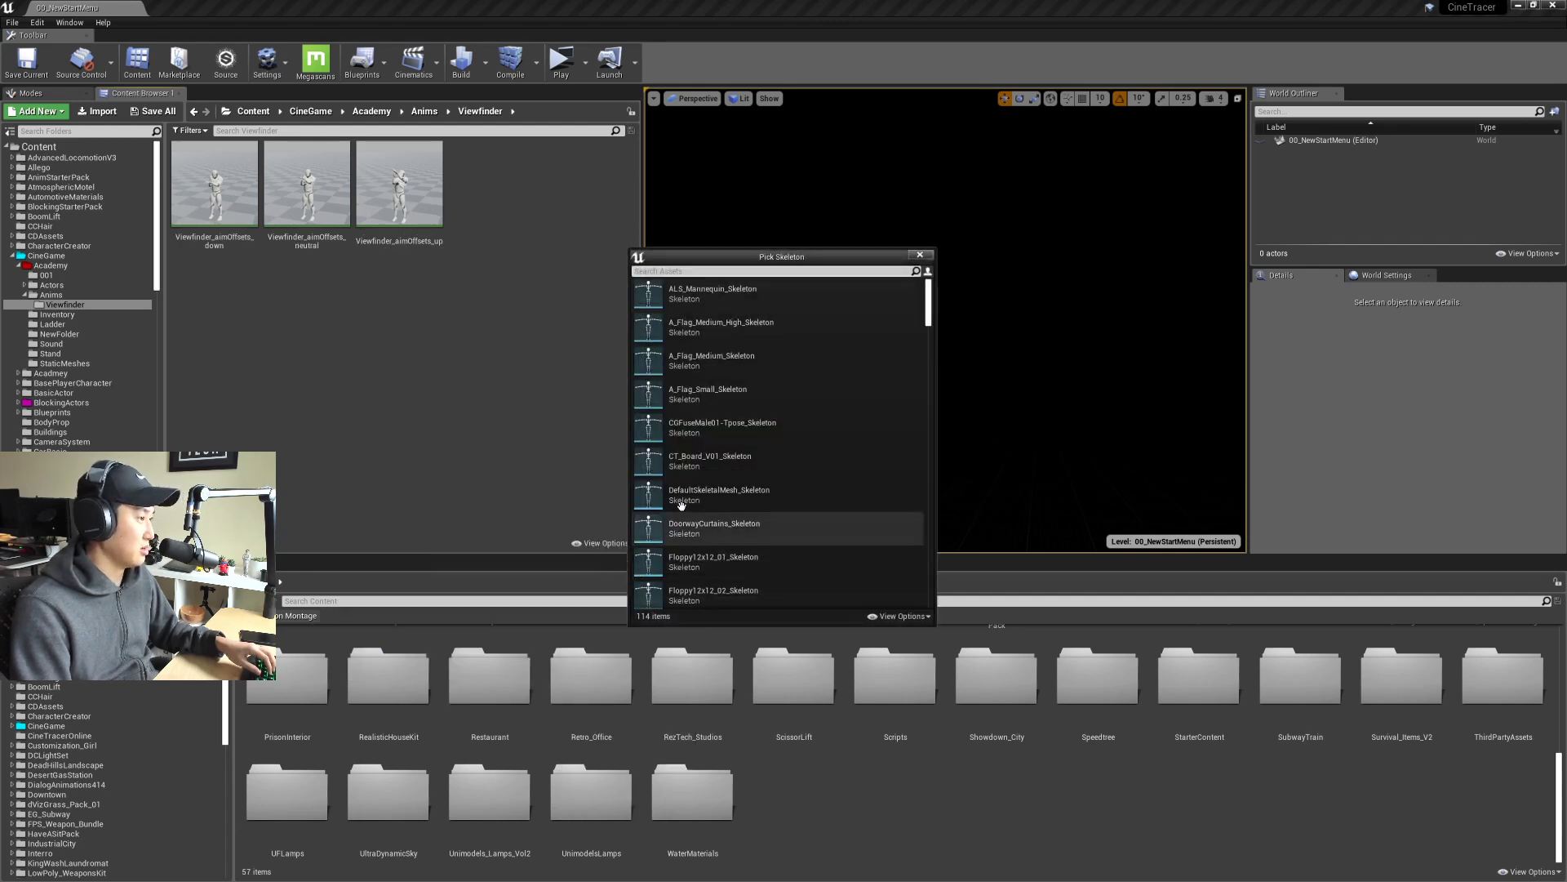
type("u")
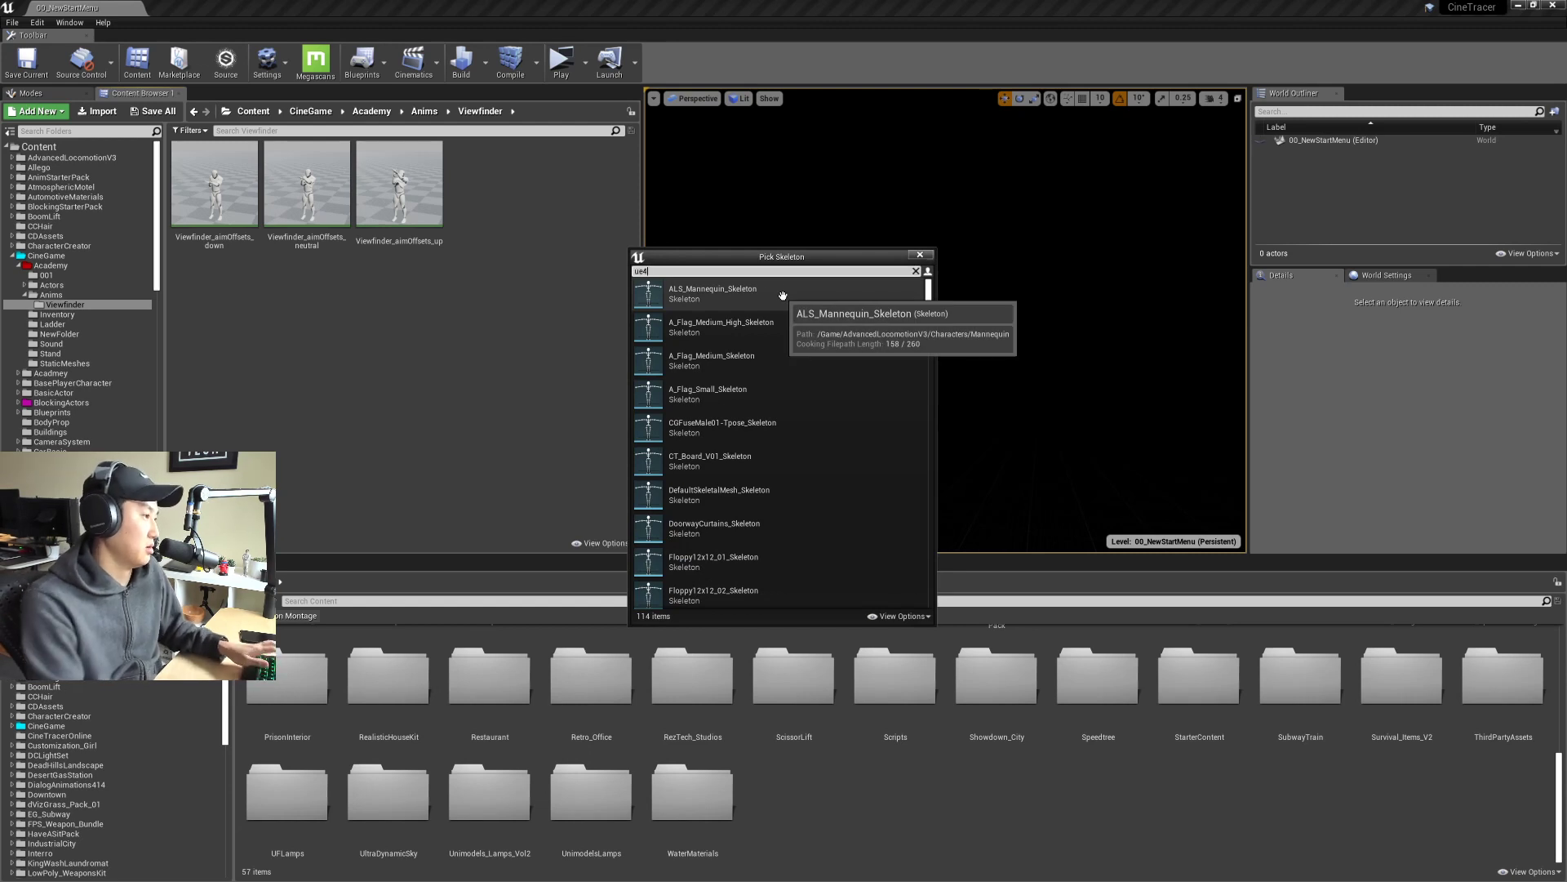
type("e4")
mouse_move(781, 322)
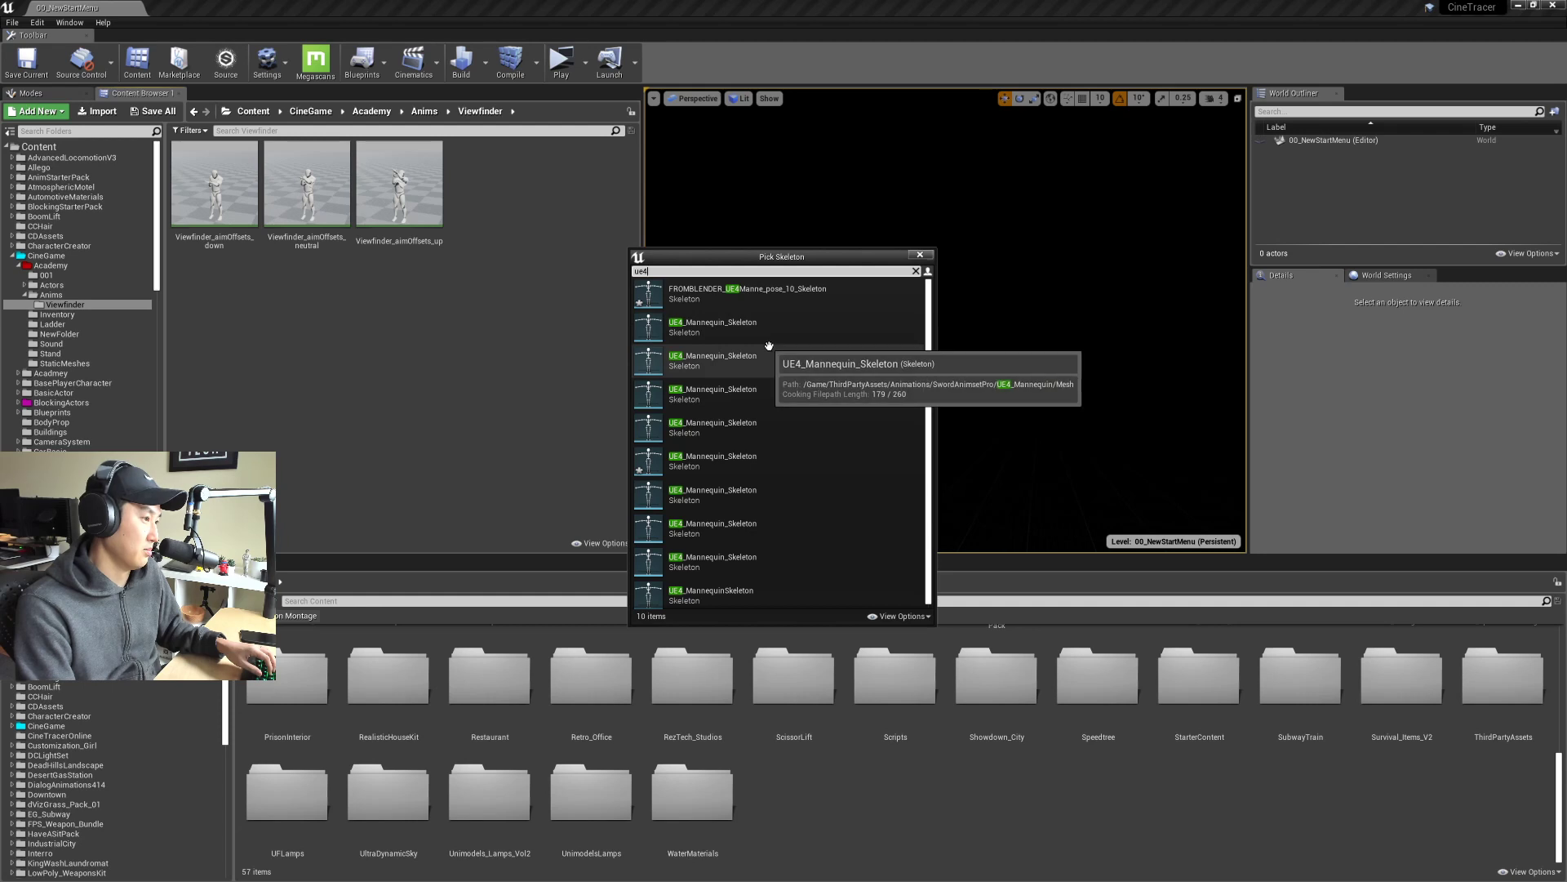
mouse_move(760, 384)
mouse_move(762, 416)
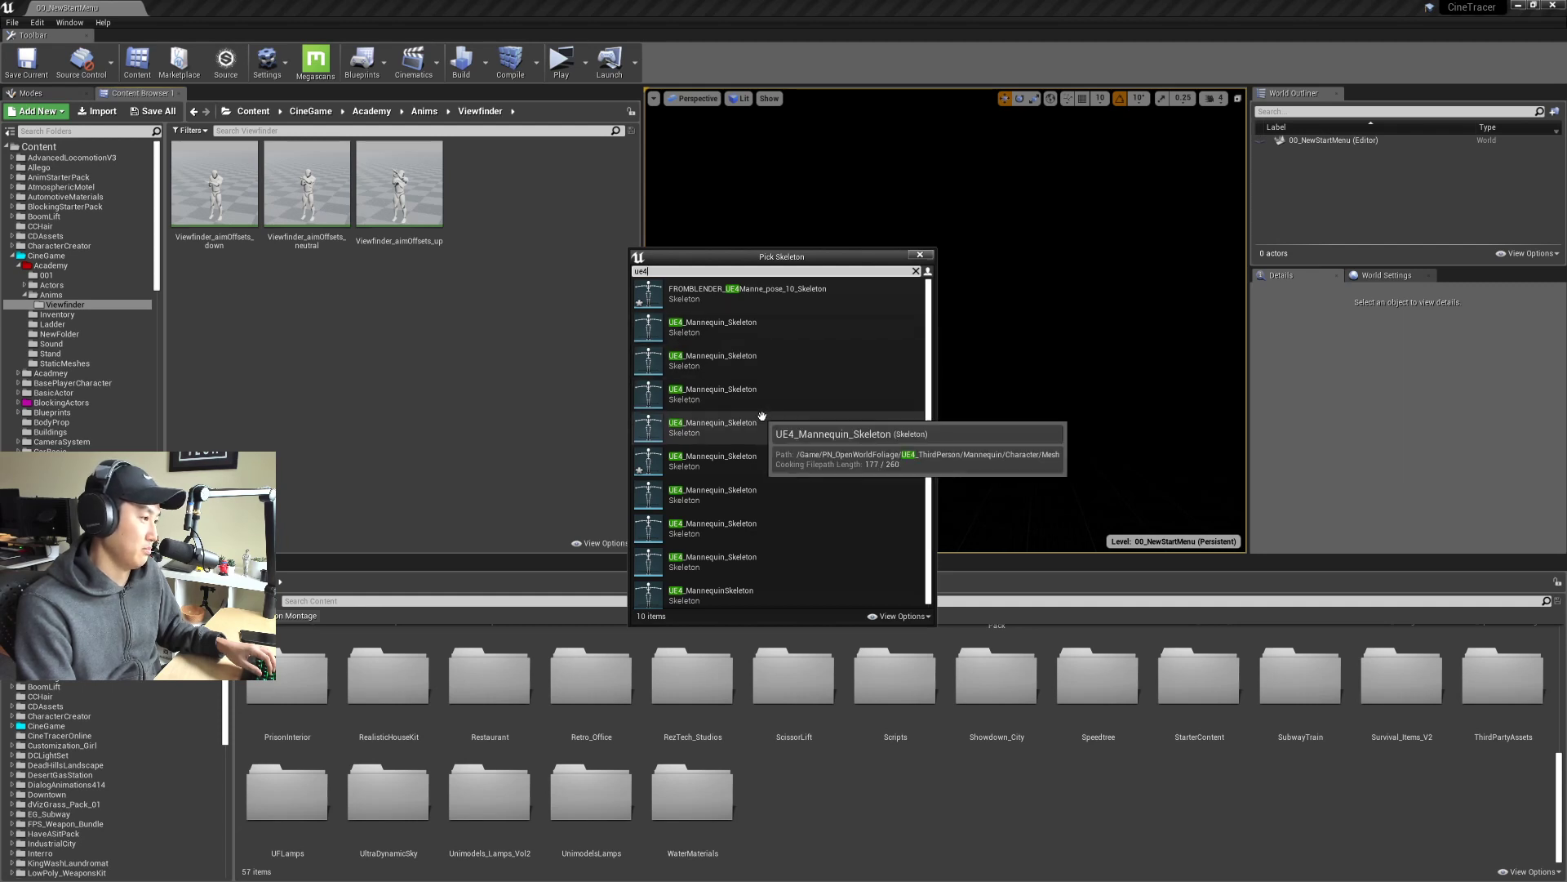
mouse_move(763, 453)
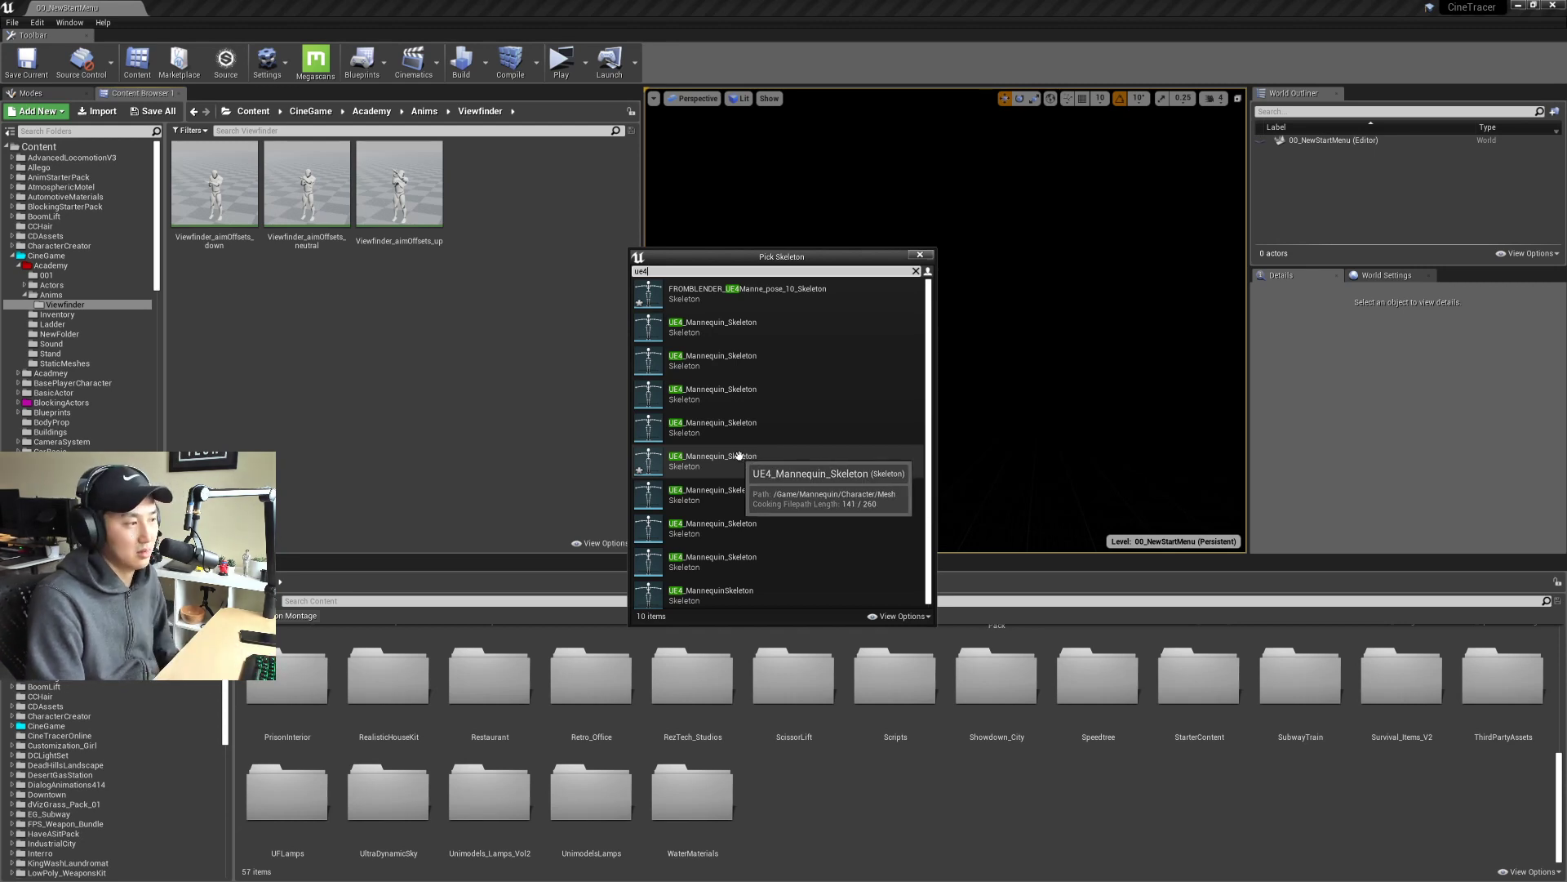
left_click(740, 457)
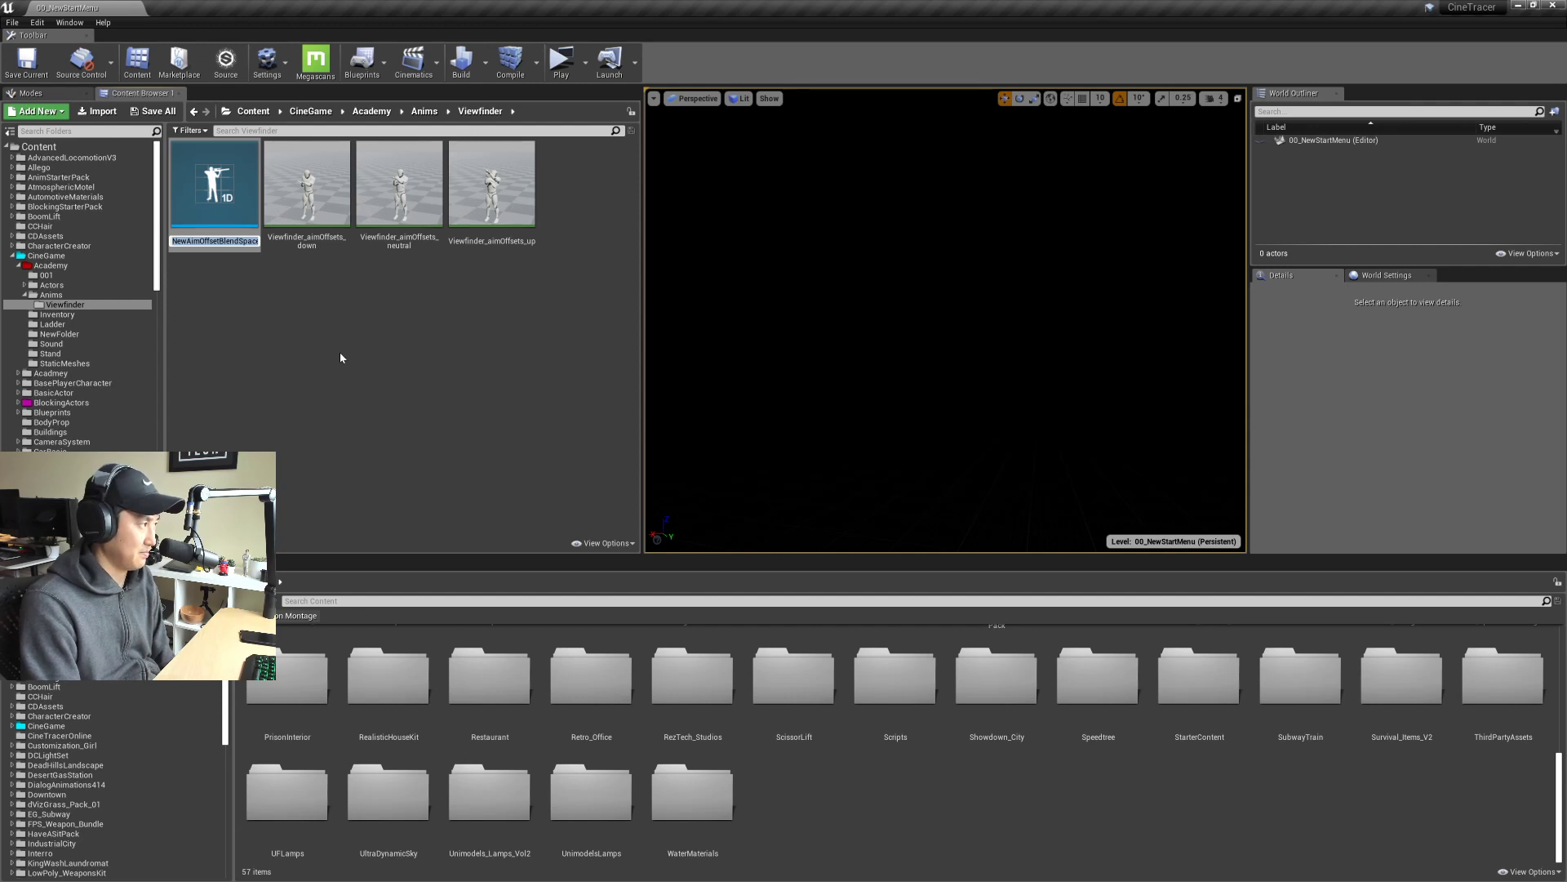
Step: Name the new aim offset asset Viewfinder_AimOffset and save all modified content
type("Vie")
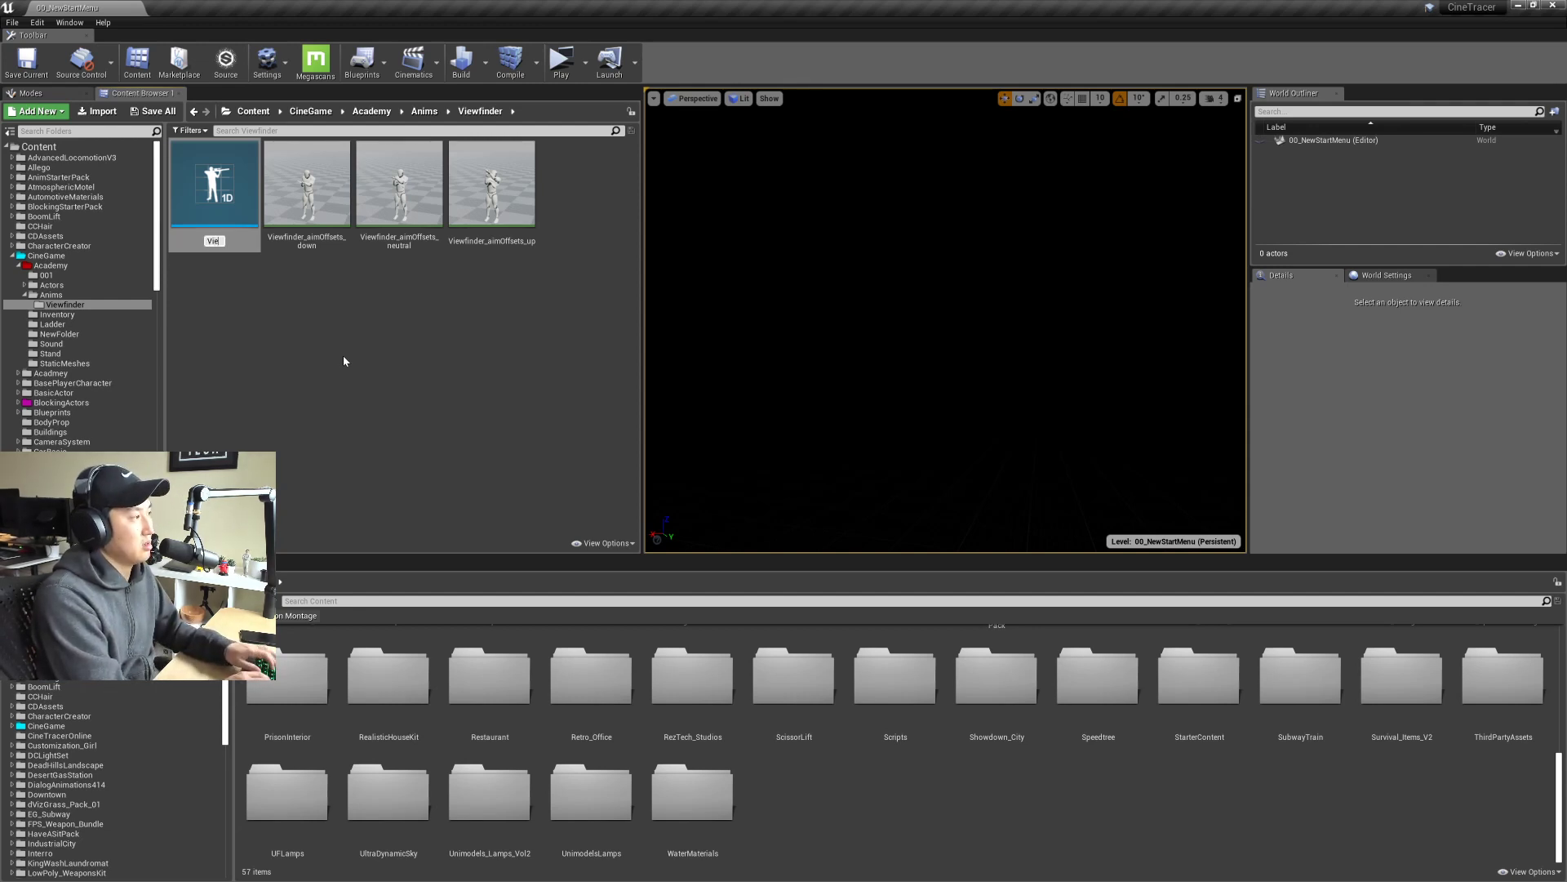
type("wfinder_AimOffset")
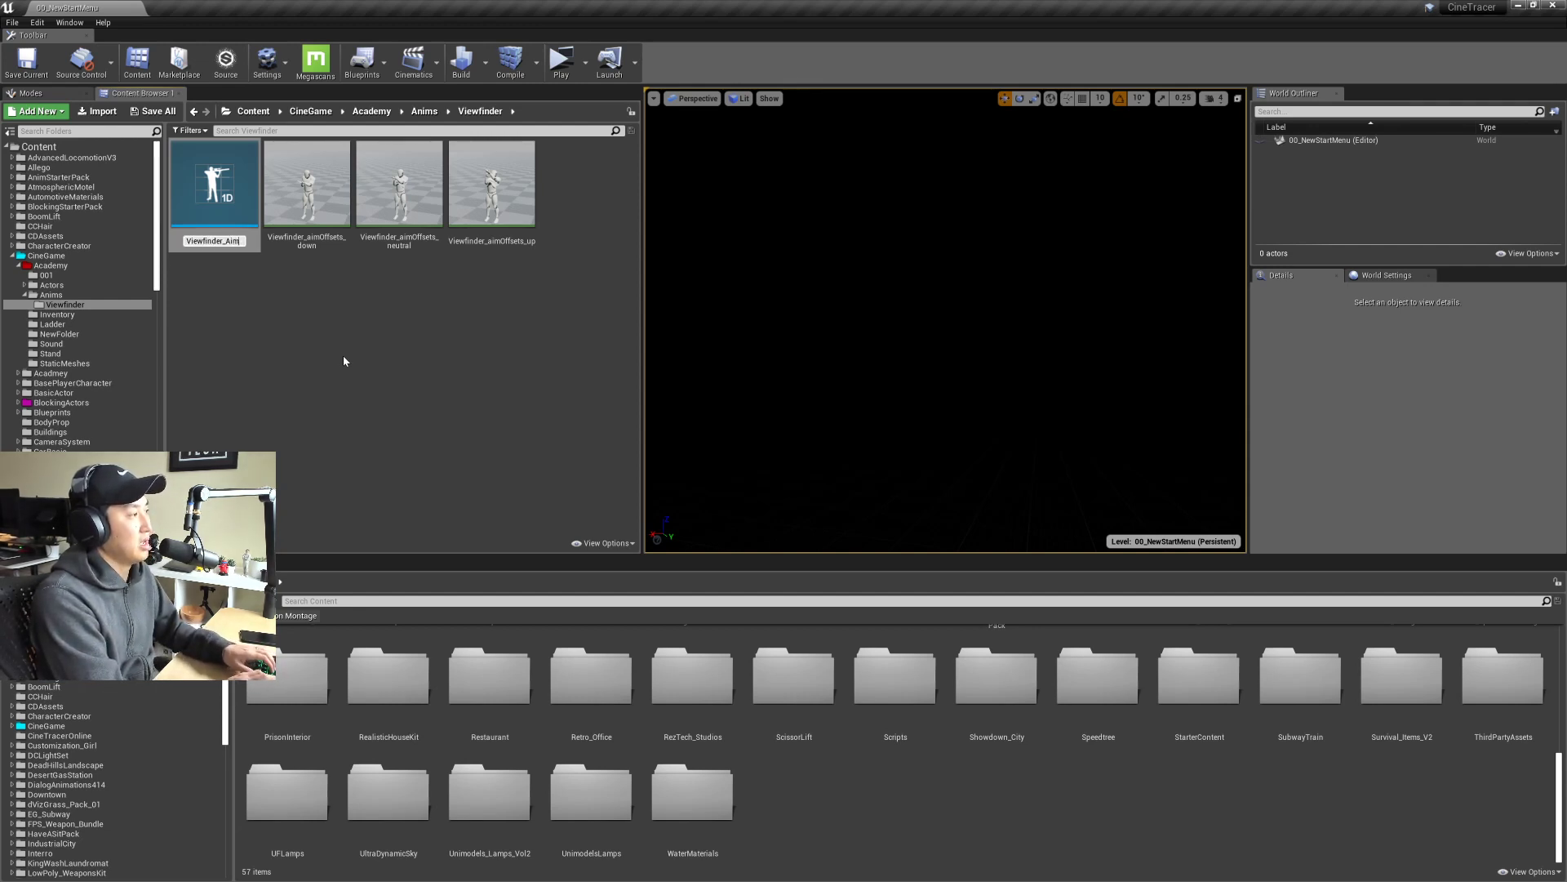
key("Return")
left_click(342, 363)
key("ctrl+s")
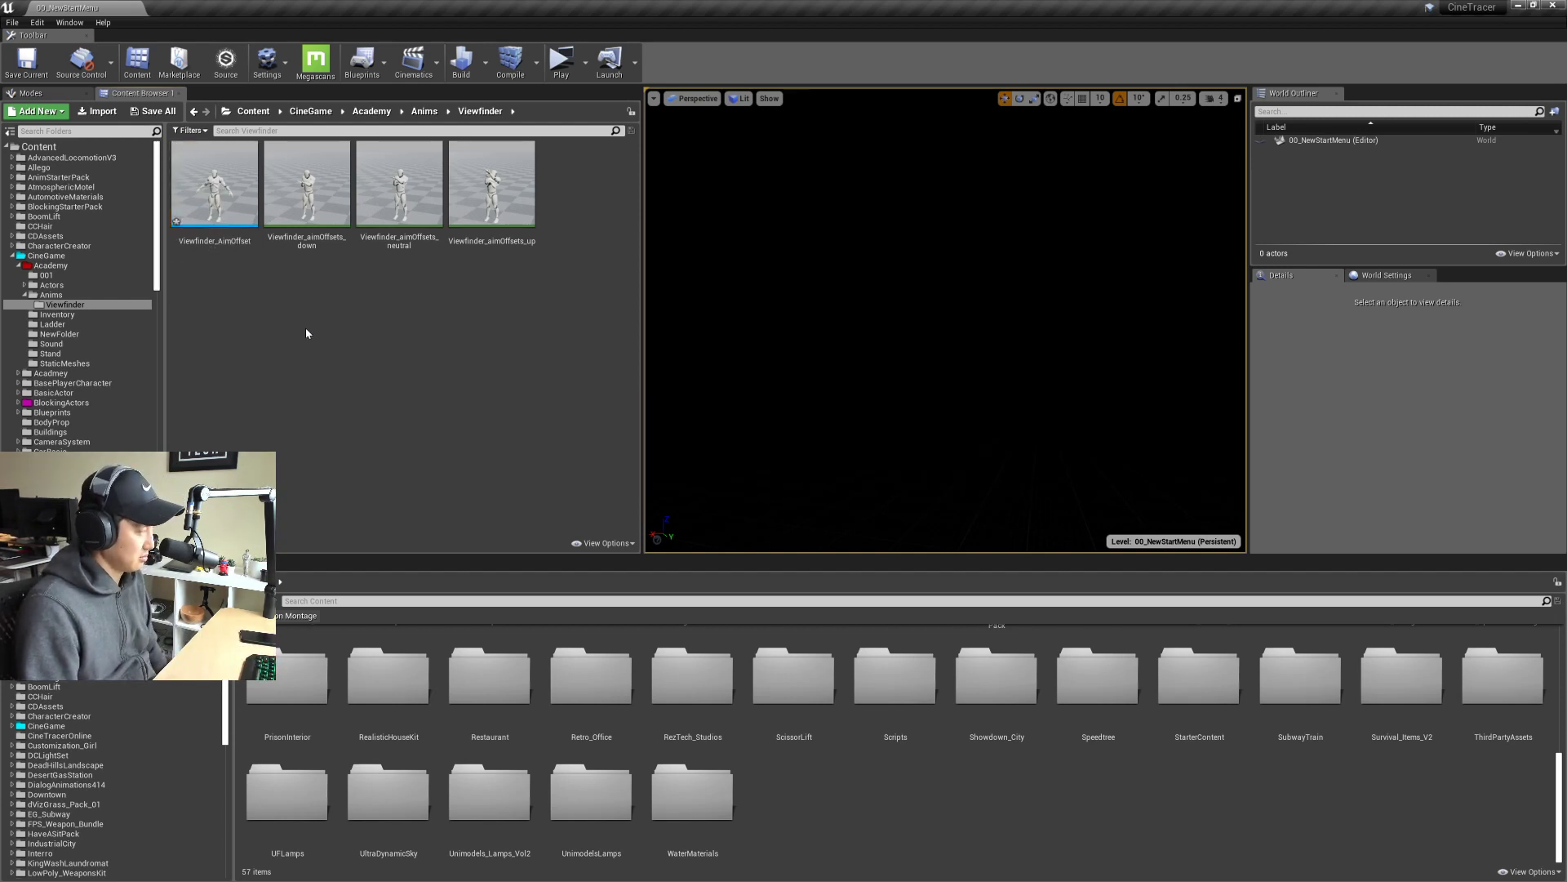
left_click(154, 111)
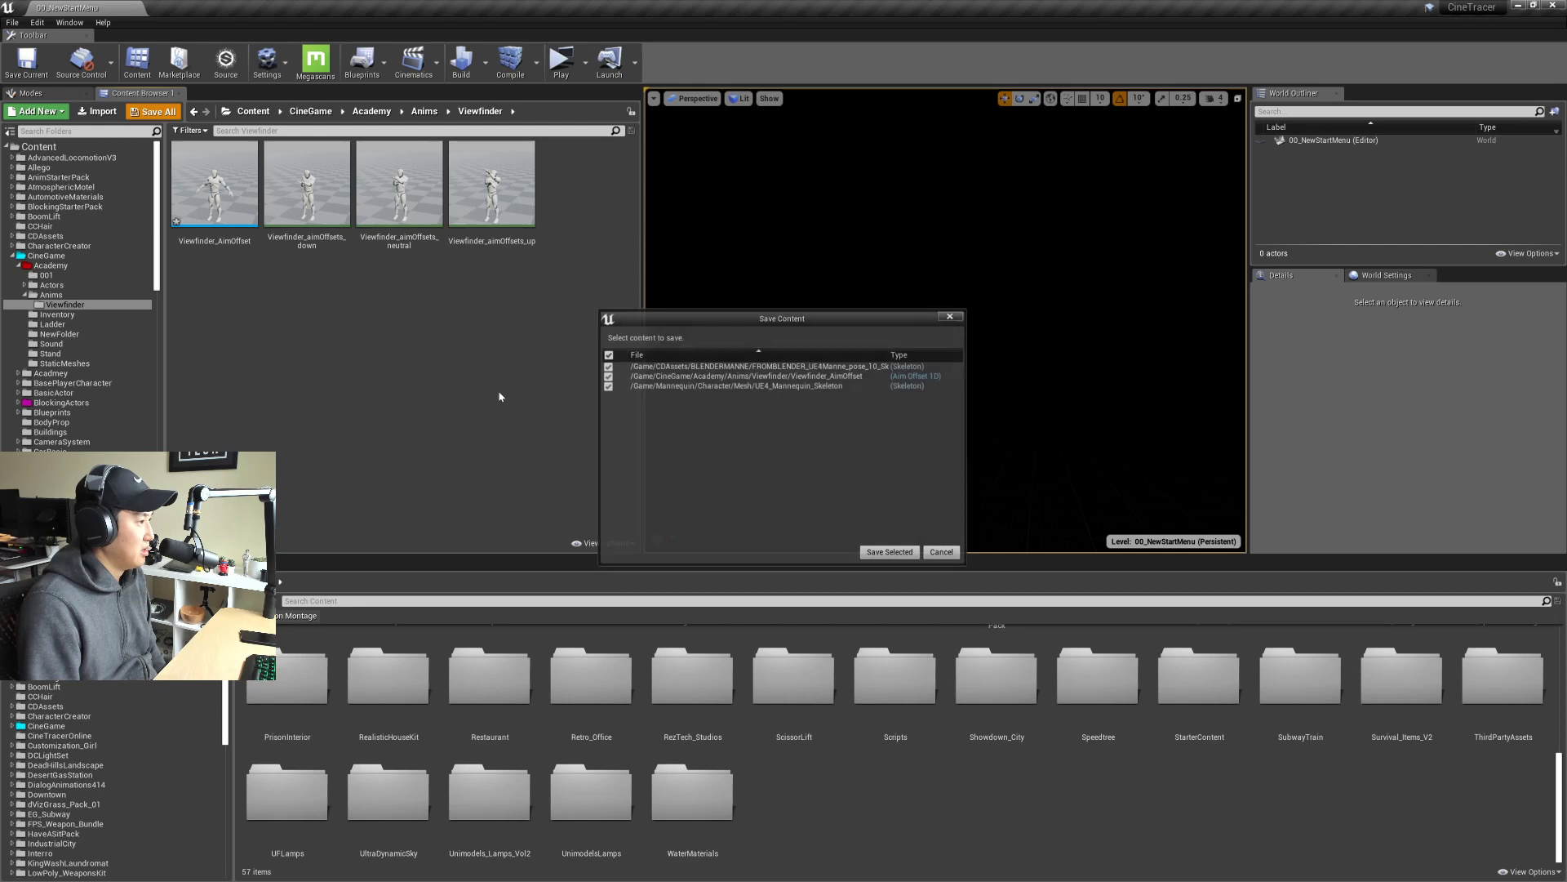
left_click(893, 556)
Step: Open Viewfinder_AimOffset in a maximized editor window and expand its horizontal axis settings
double_click(214, 184)
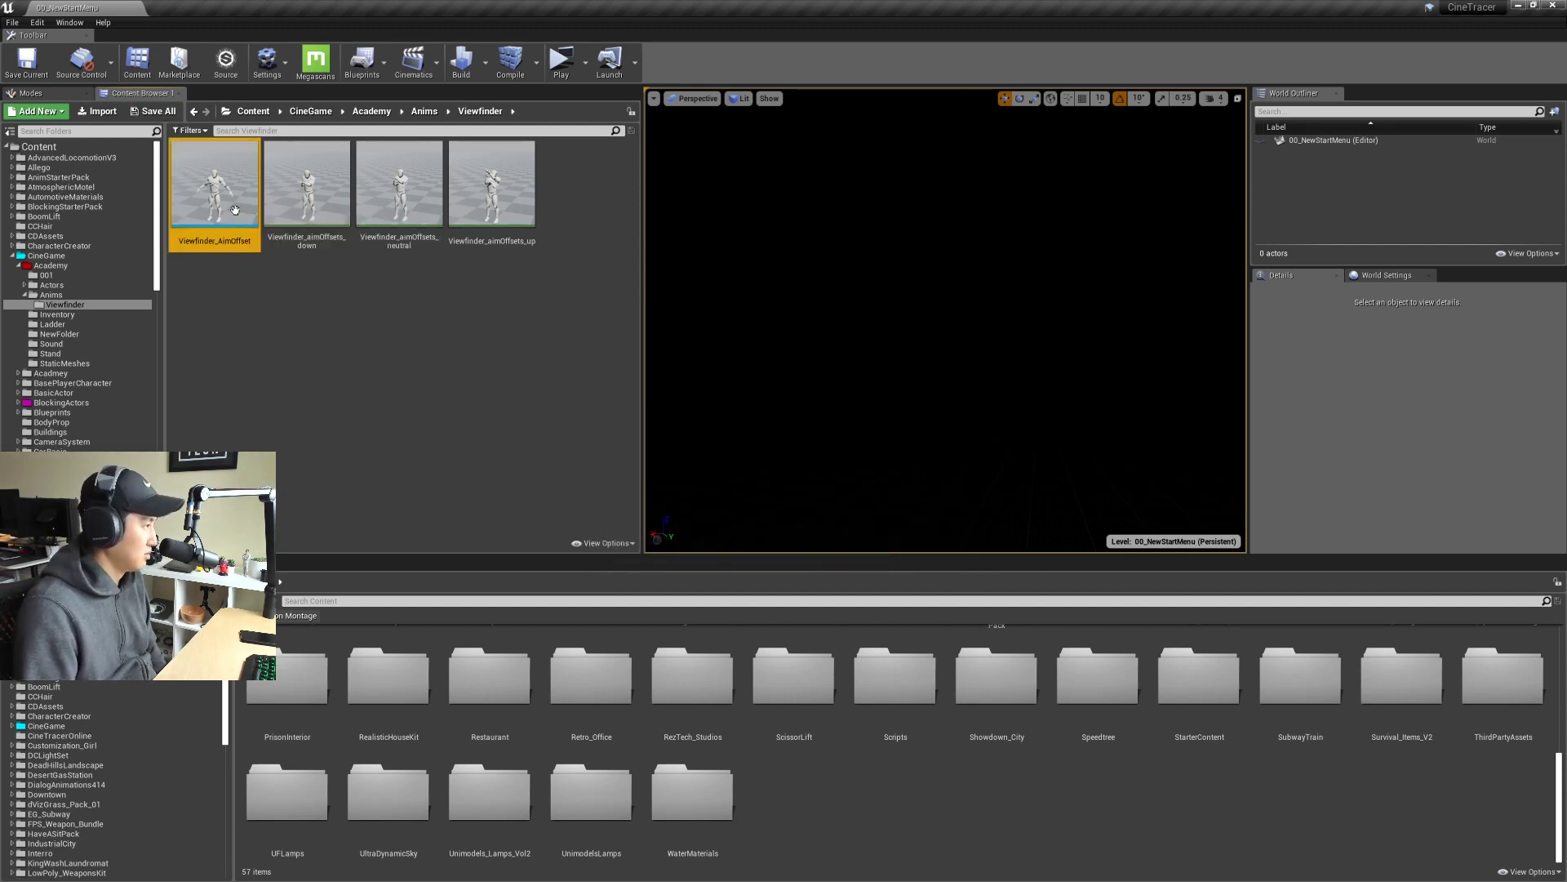
left_click_drag(602, 146, 817, 111)
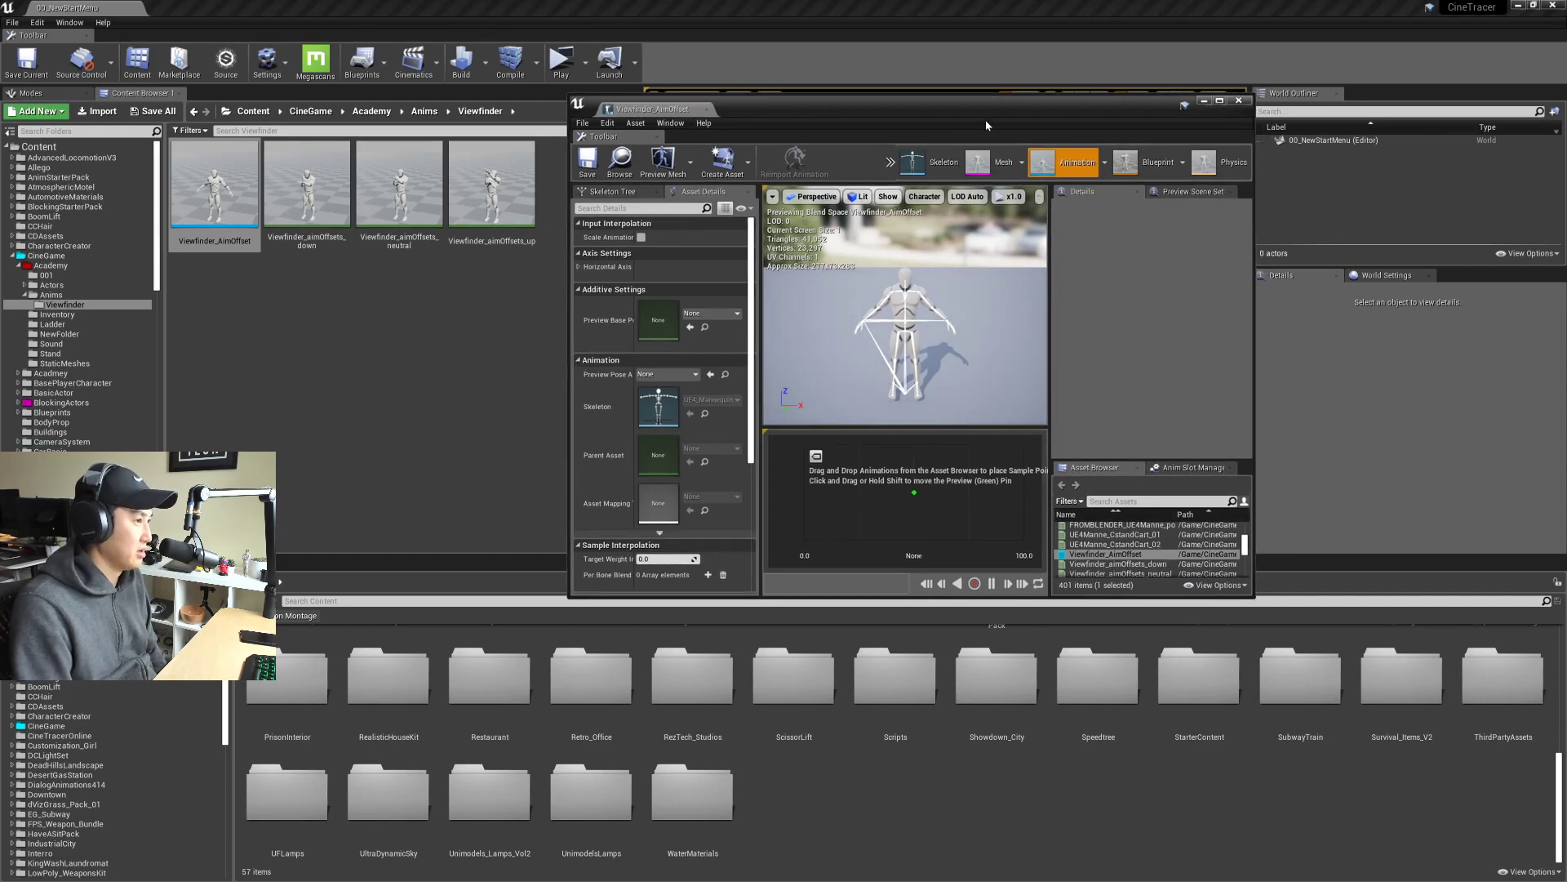
left_click_drag(951, 116, 896, 113)
double_click(929, 105)
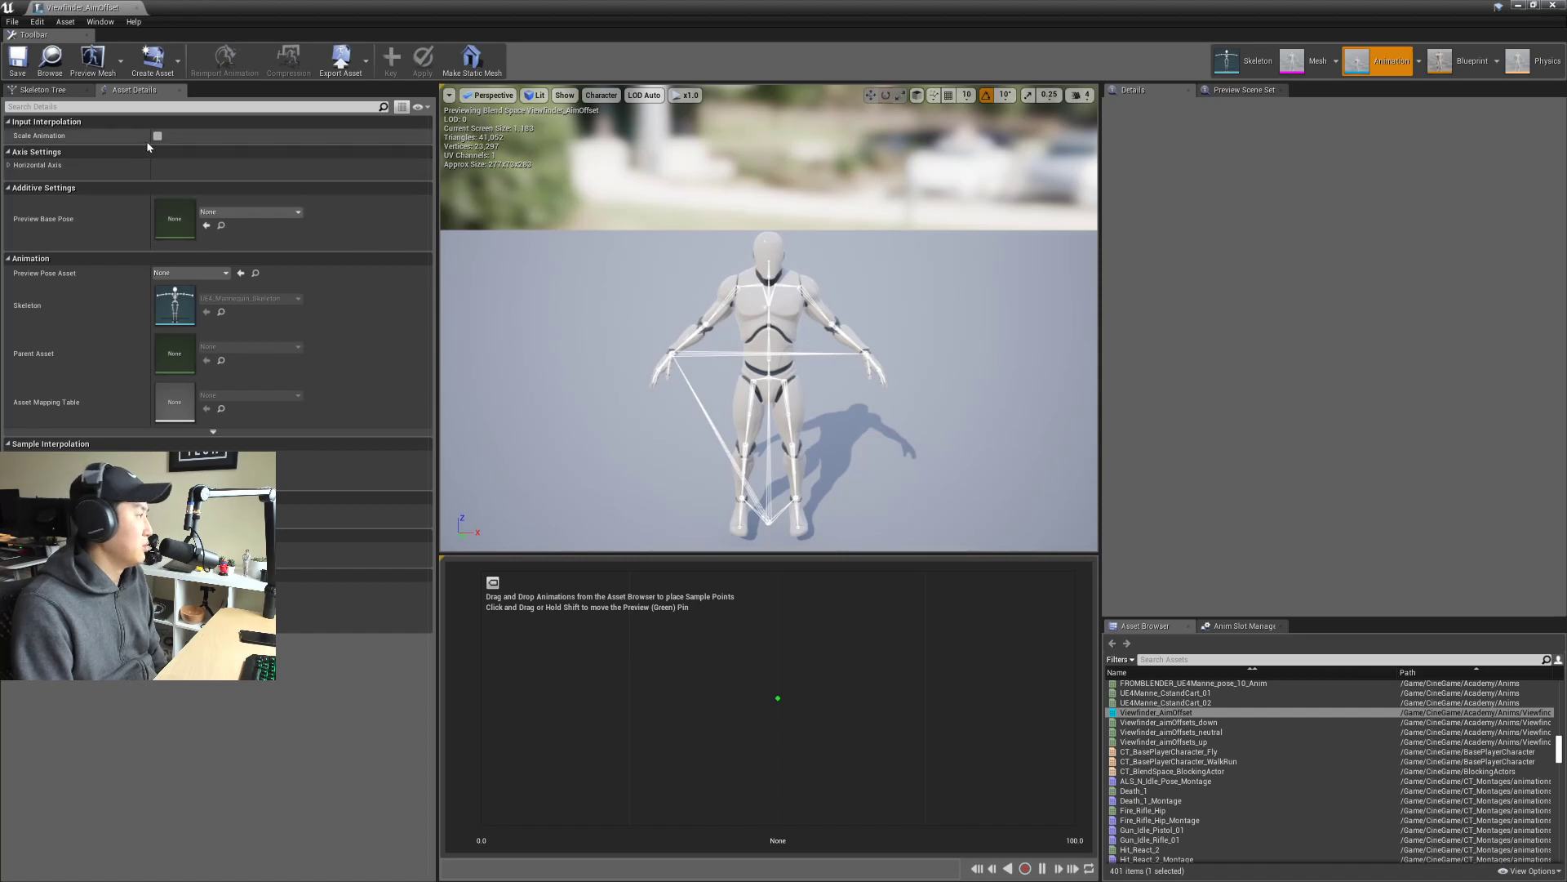
left_click(11, 166)
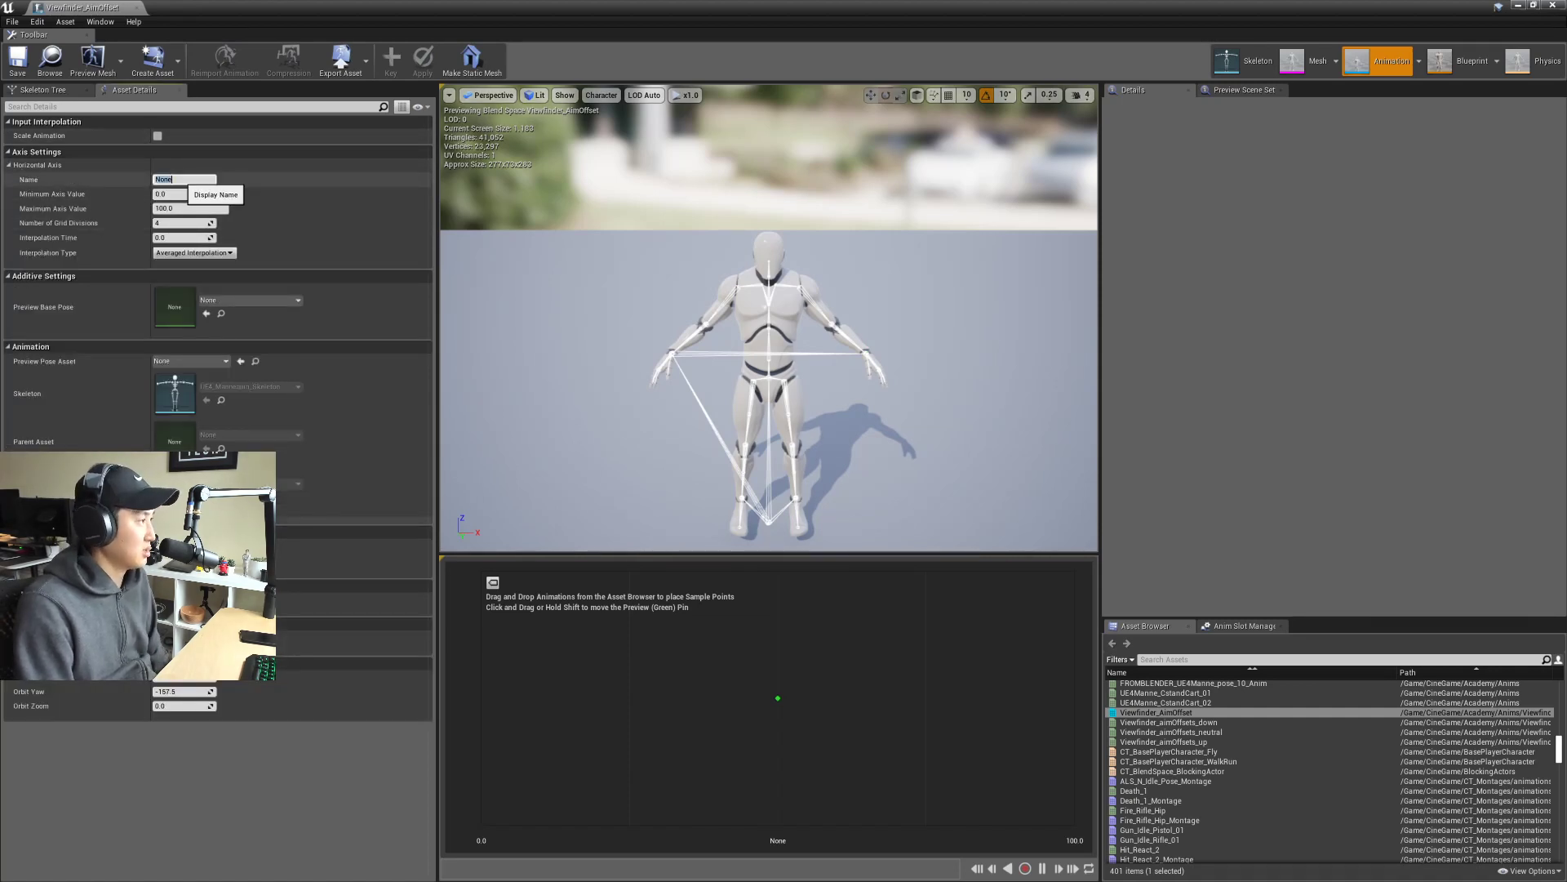
Step: Name the aim offset's horizontal axis lookUp and set its range from -45 to 45
type("lookUp")
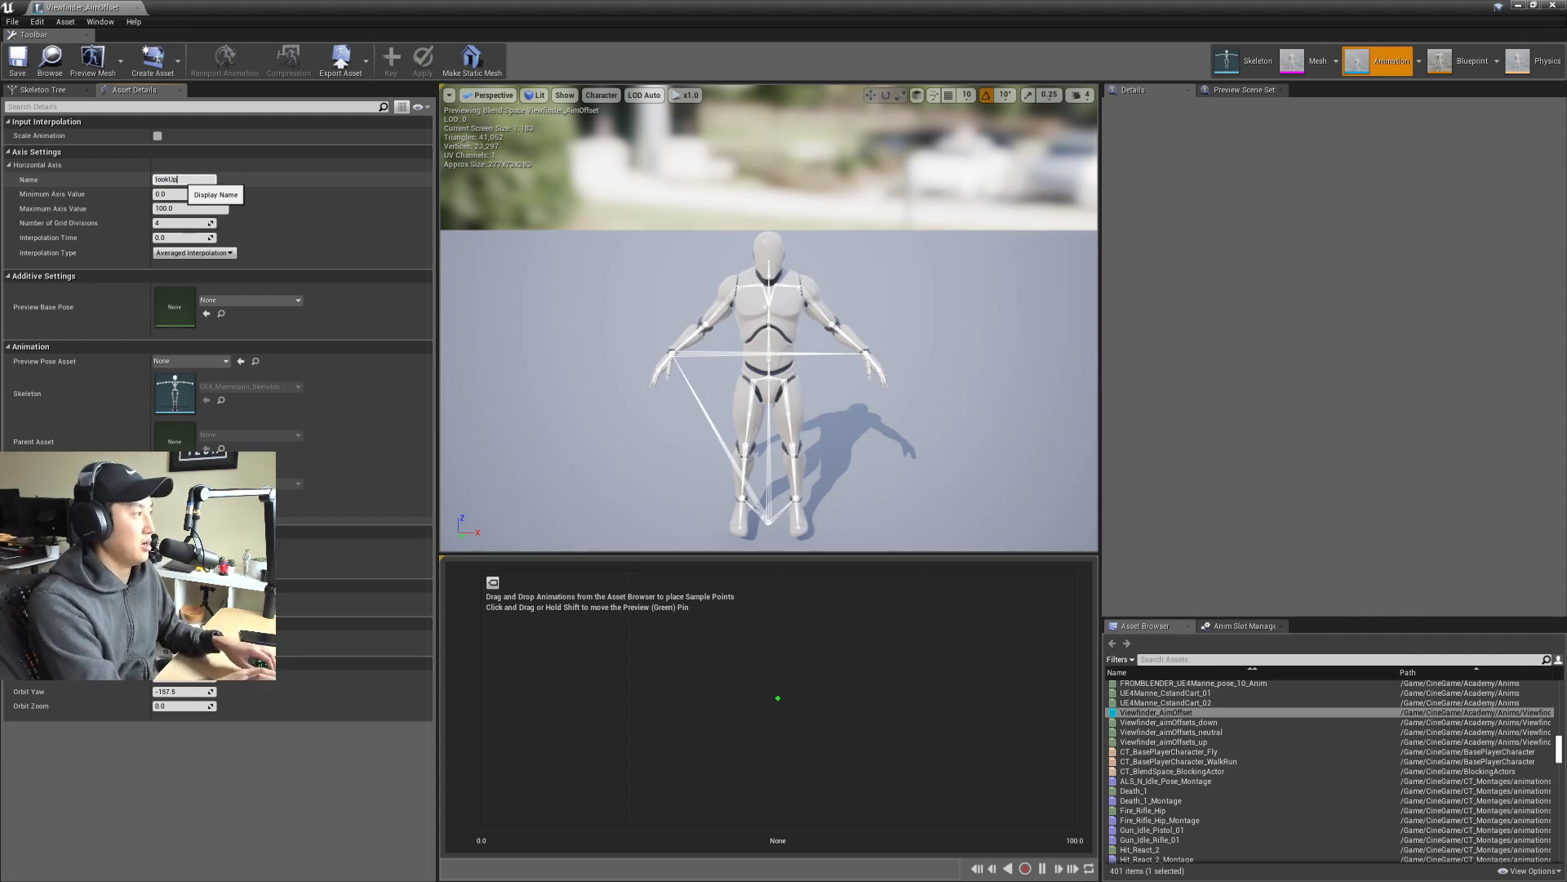
key("Return")
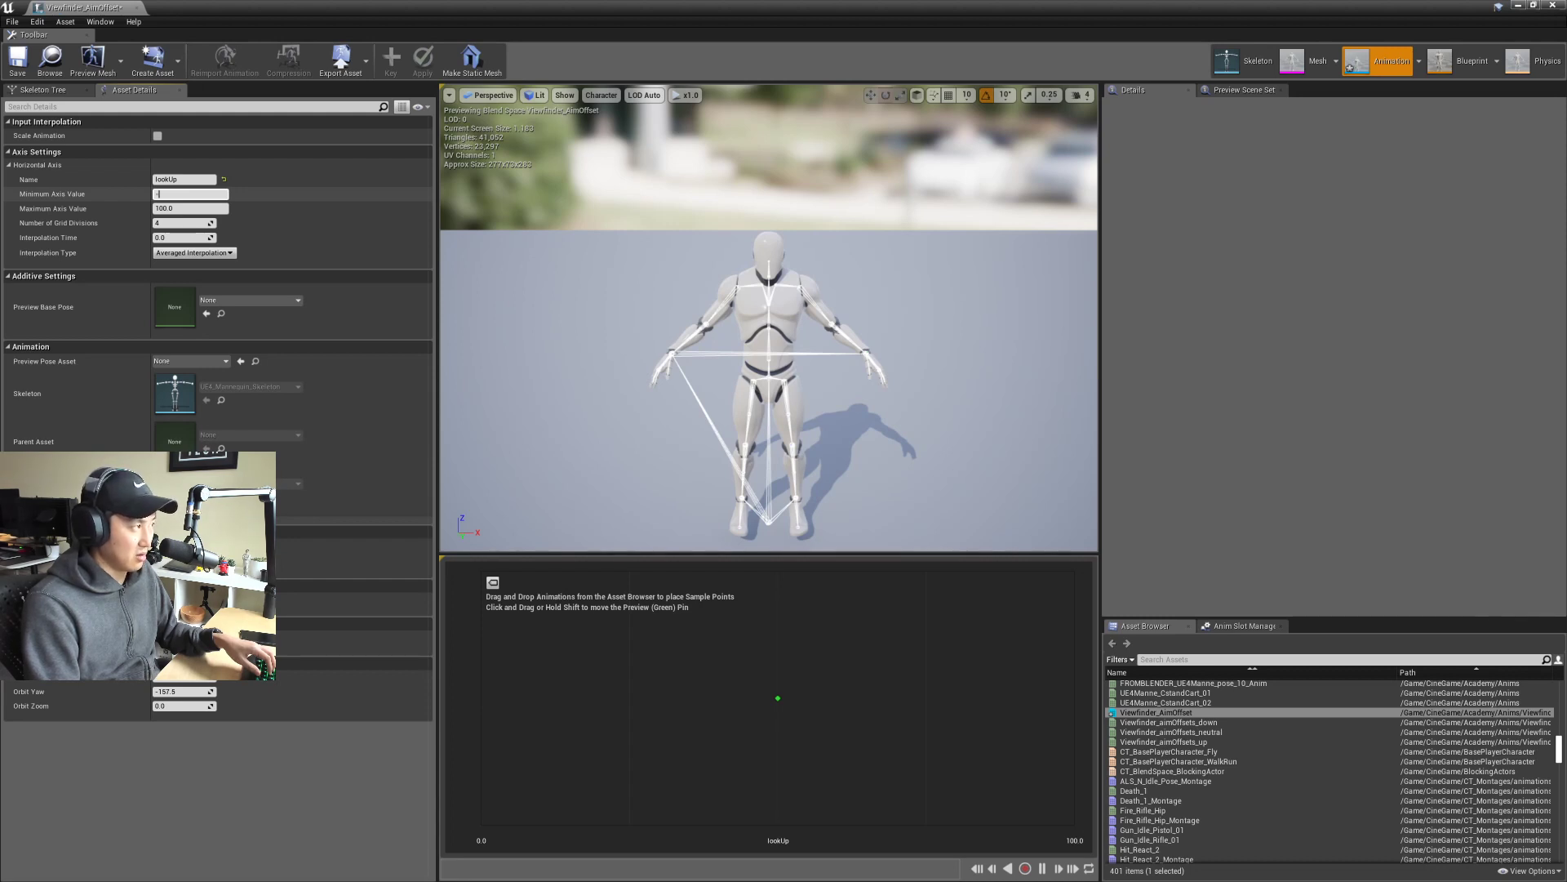
left_click(191, 209)
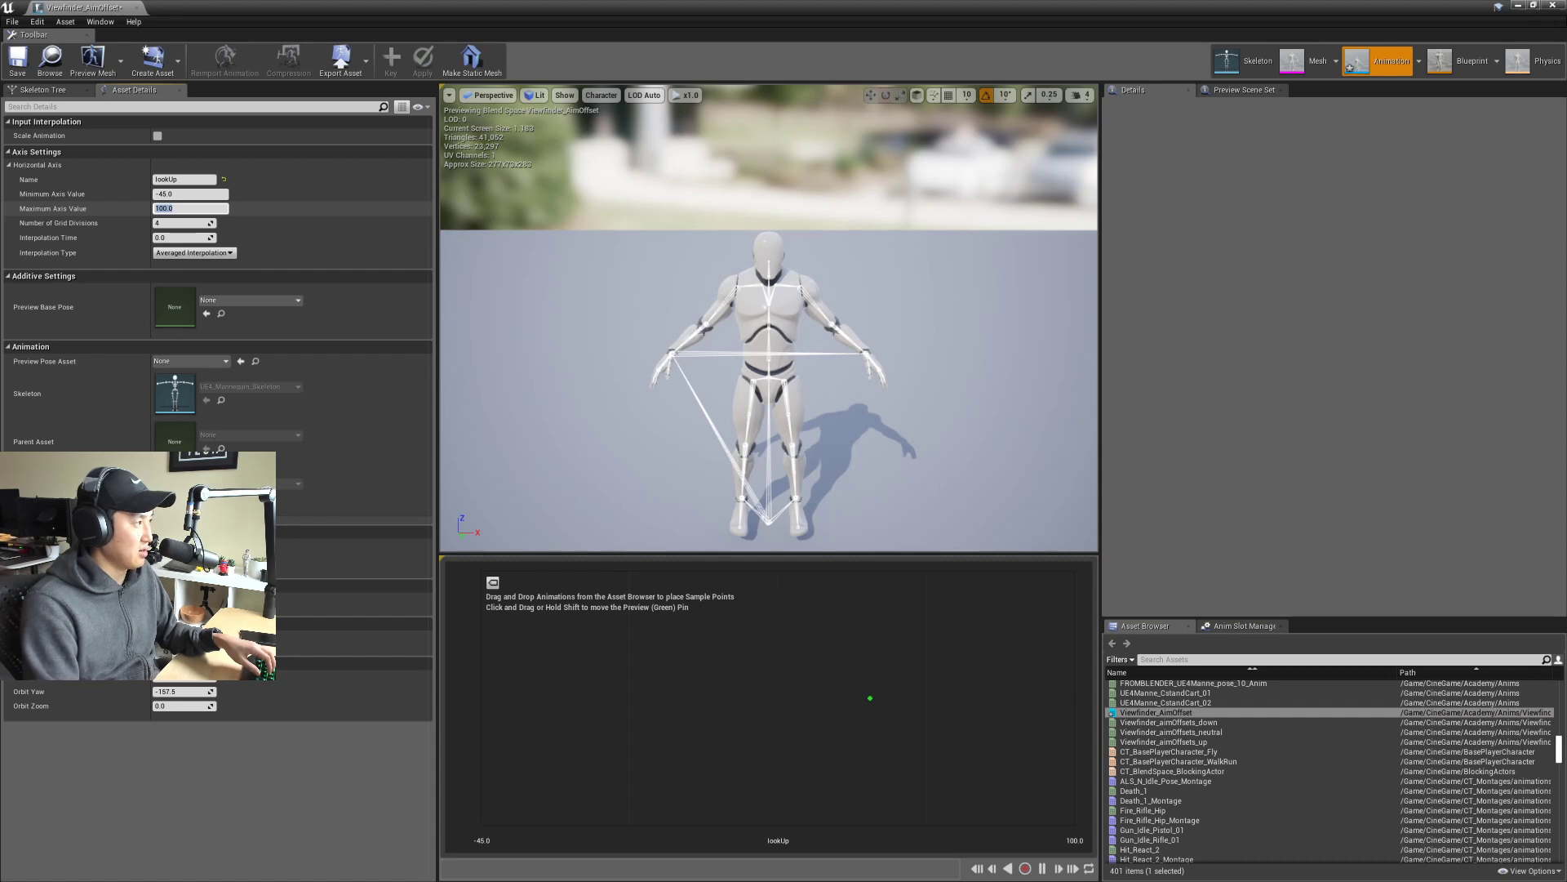
key("Return")
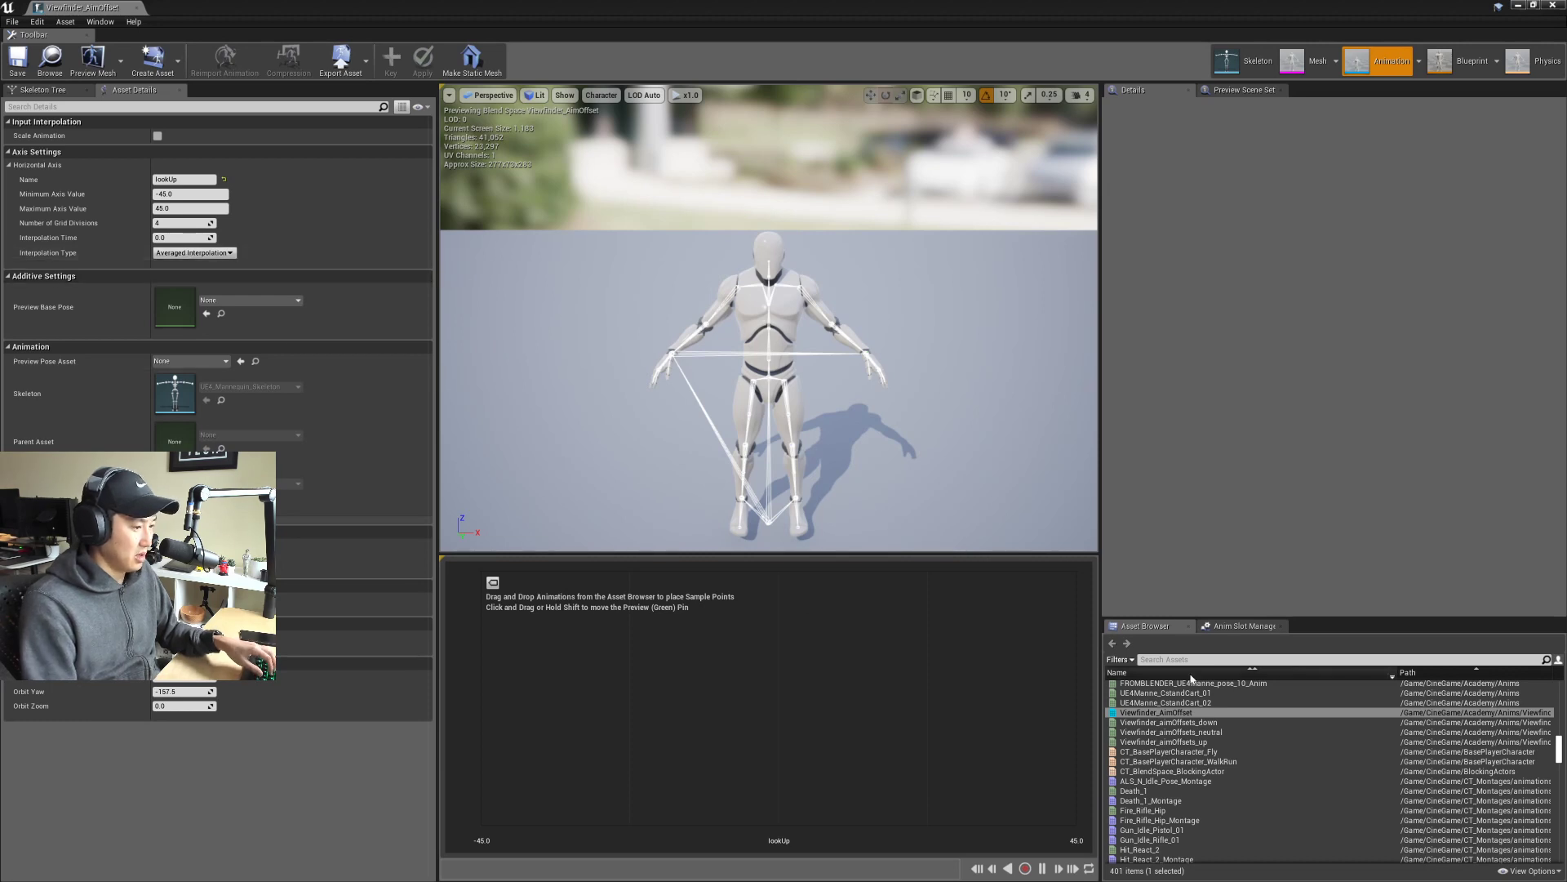
Step: Try to place the Viewfinder_aimOffsets_neutral animation as a sample point on the lookUp axis, checking the up and down animations too
left_click_drag(1178, 732, 791, 816)
left_click_drag(1176, 733, 783, 697)
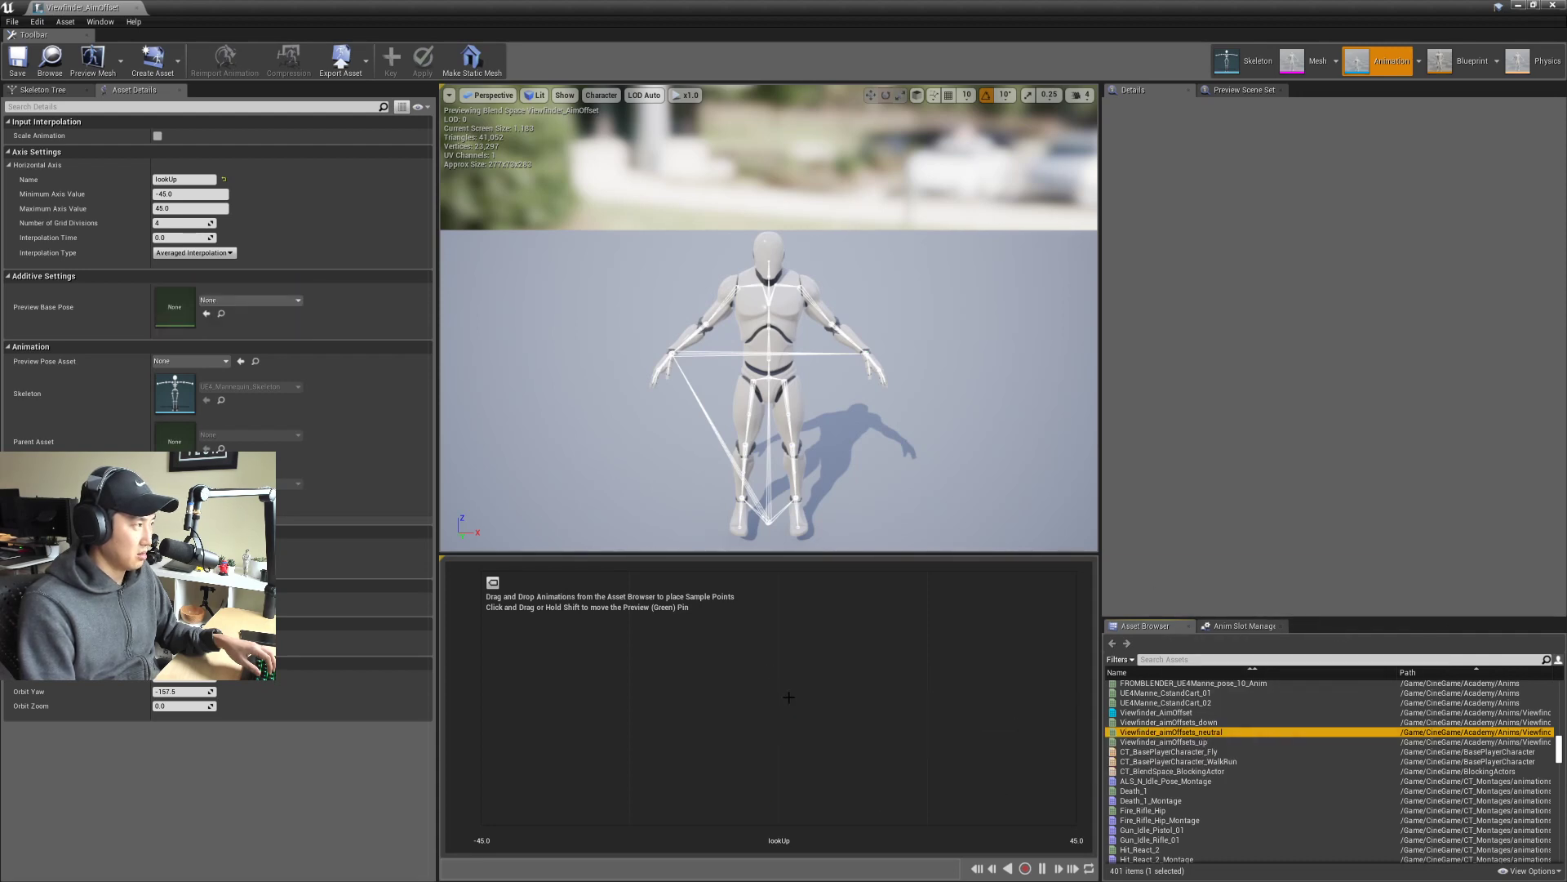
left_click_drag(1176, 732, 467, 697)
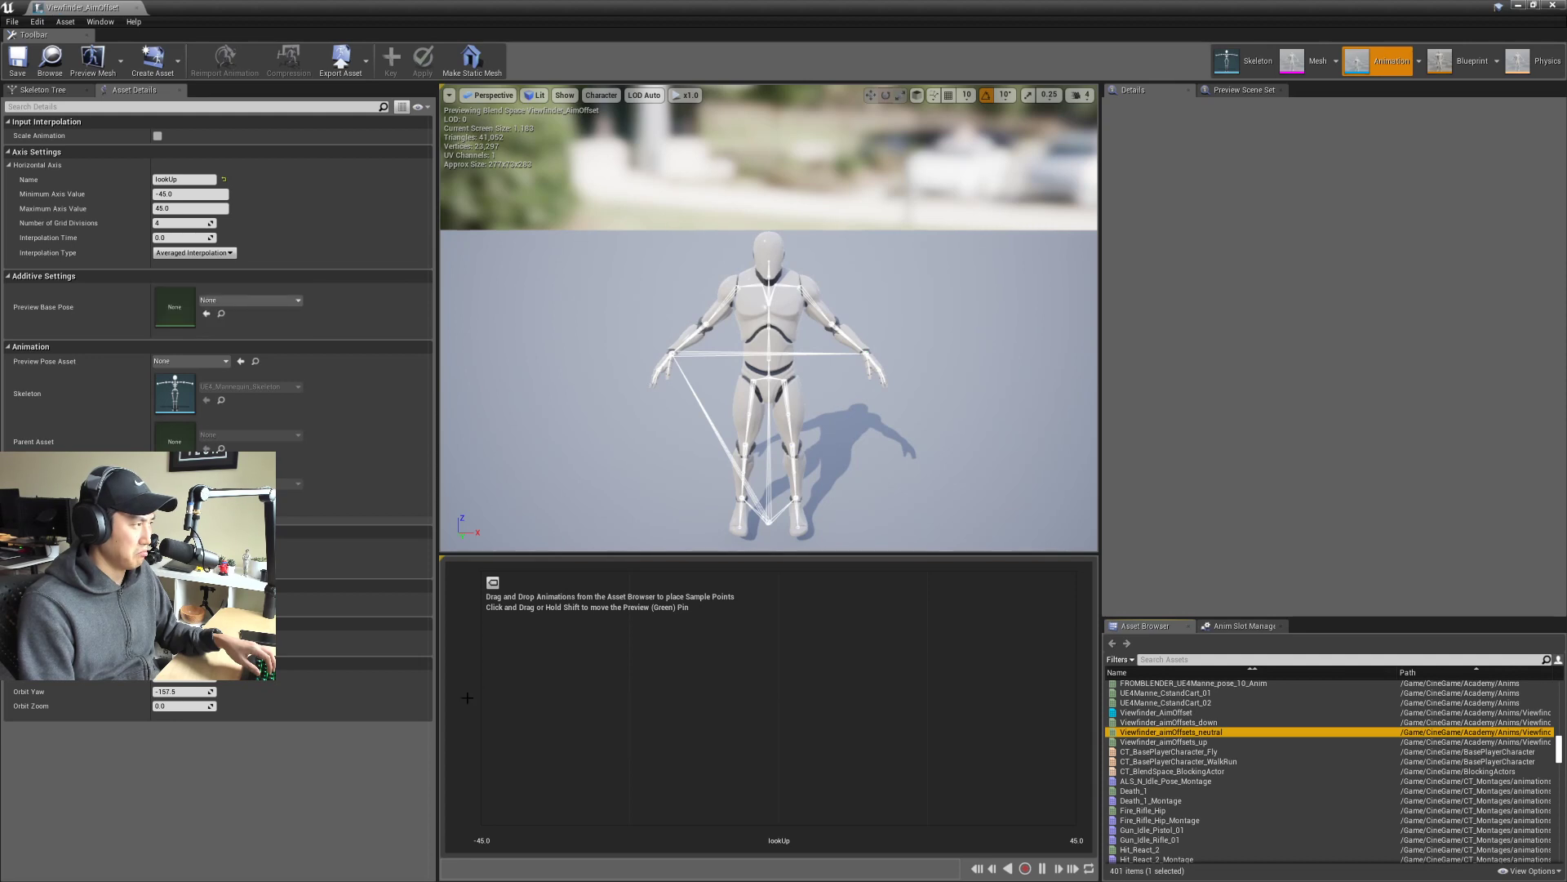
left_click(1171, 742)
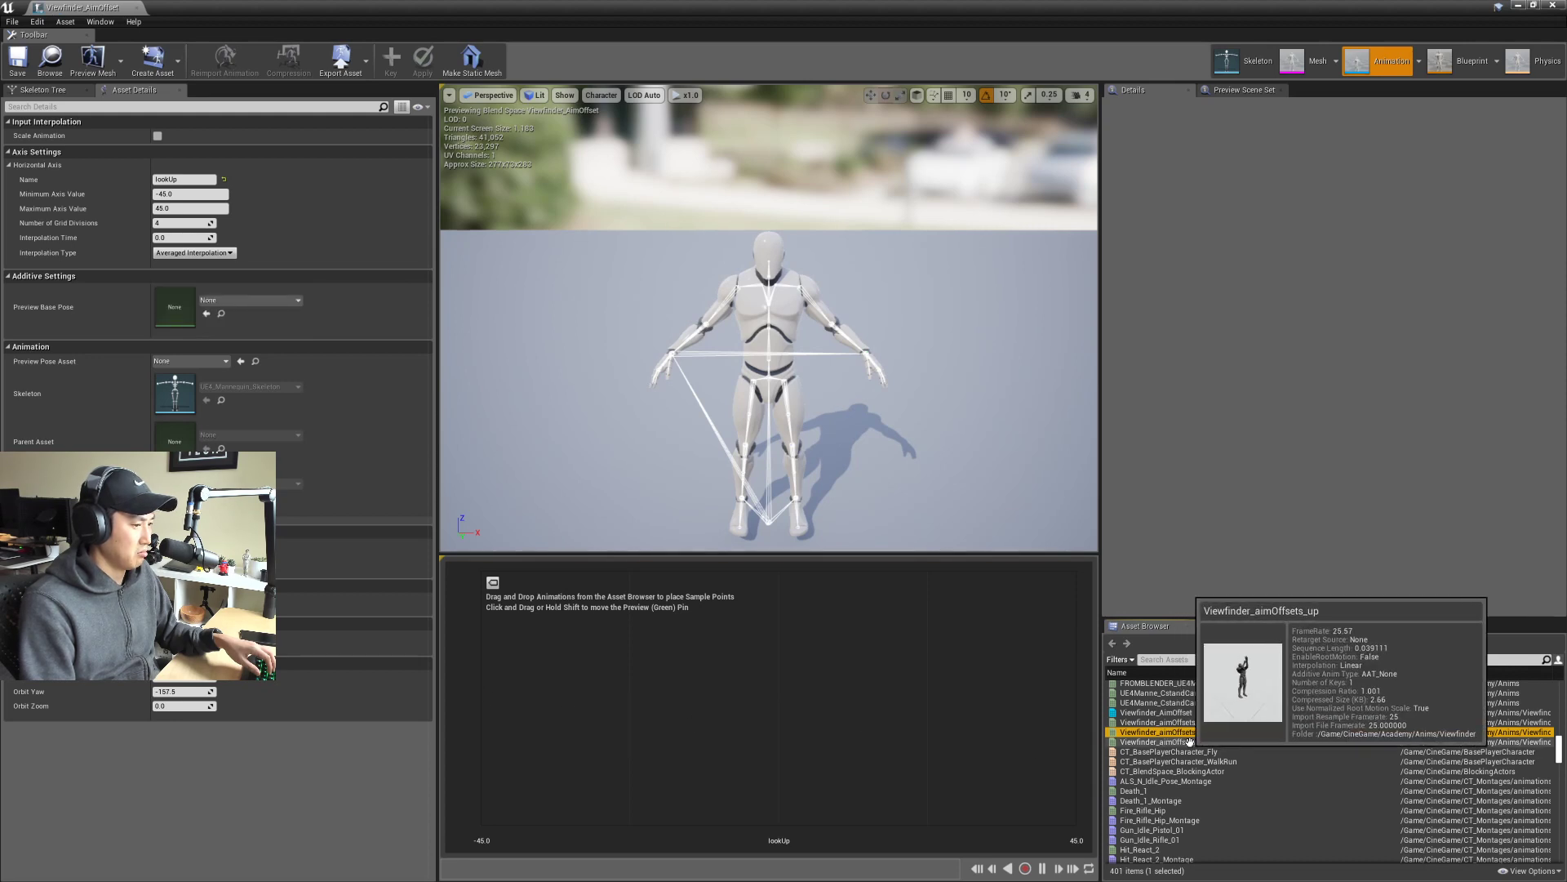
left_click(1191, 724)
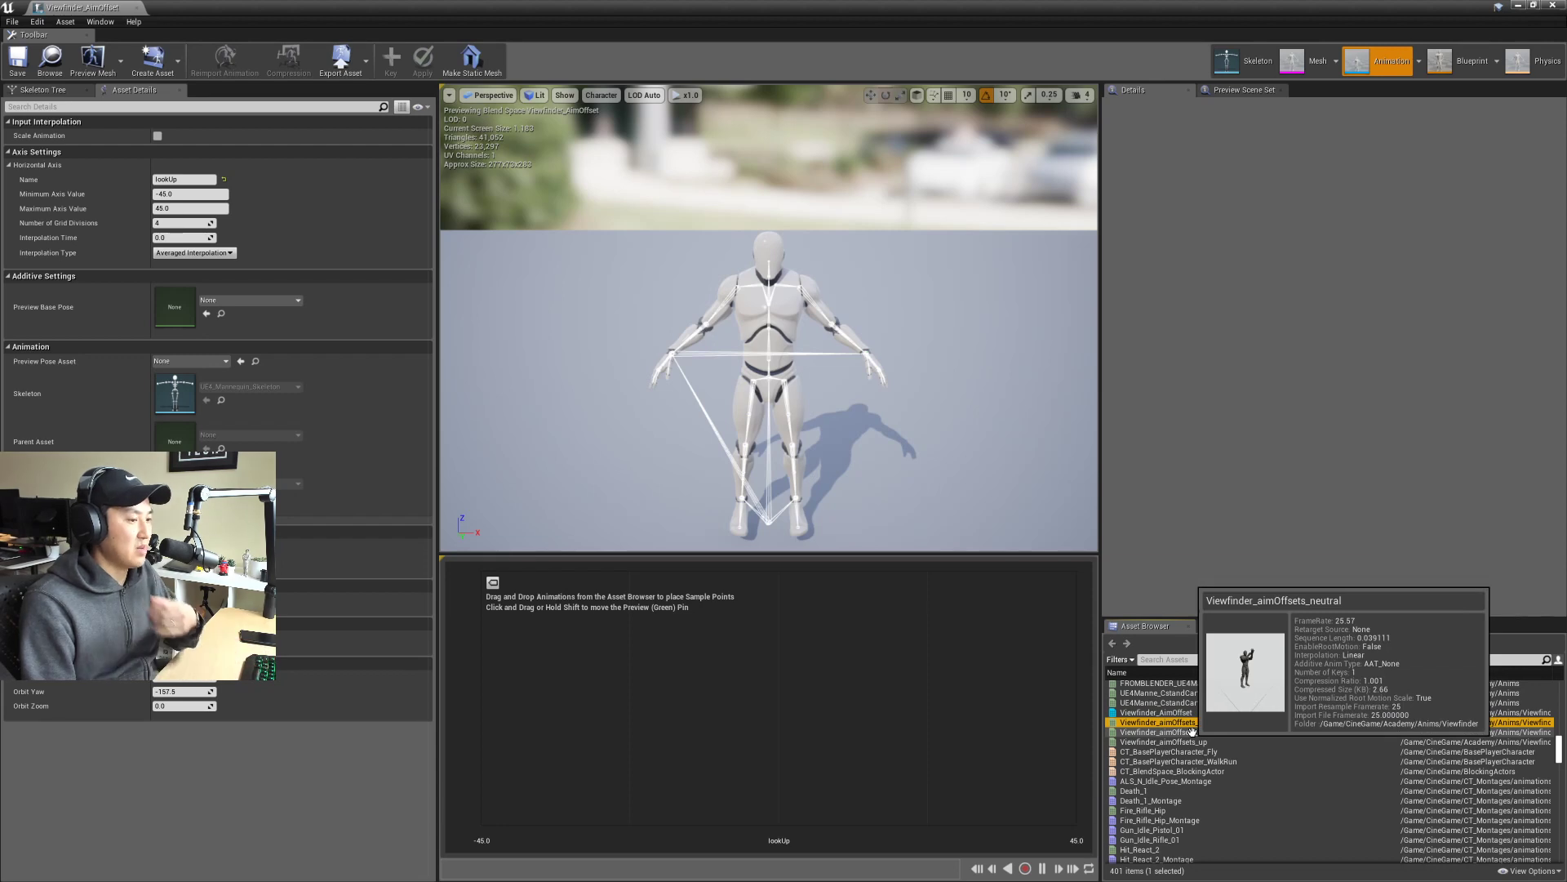
left_click(1192, 732)
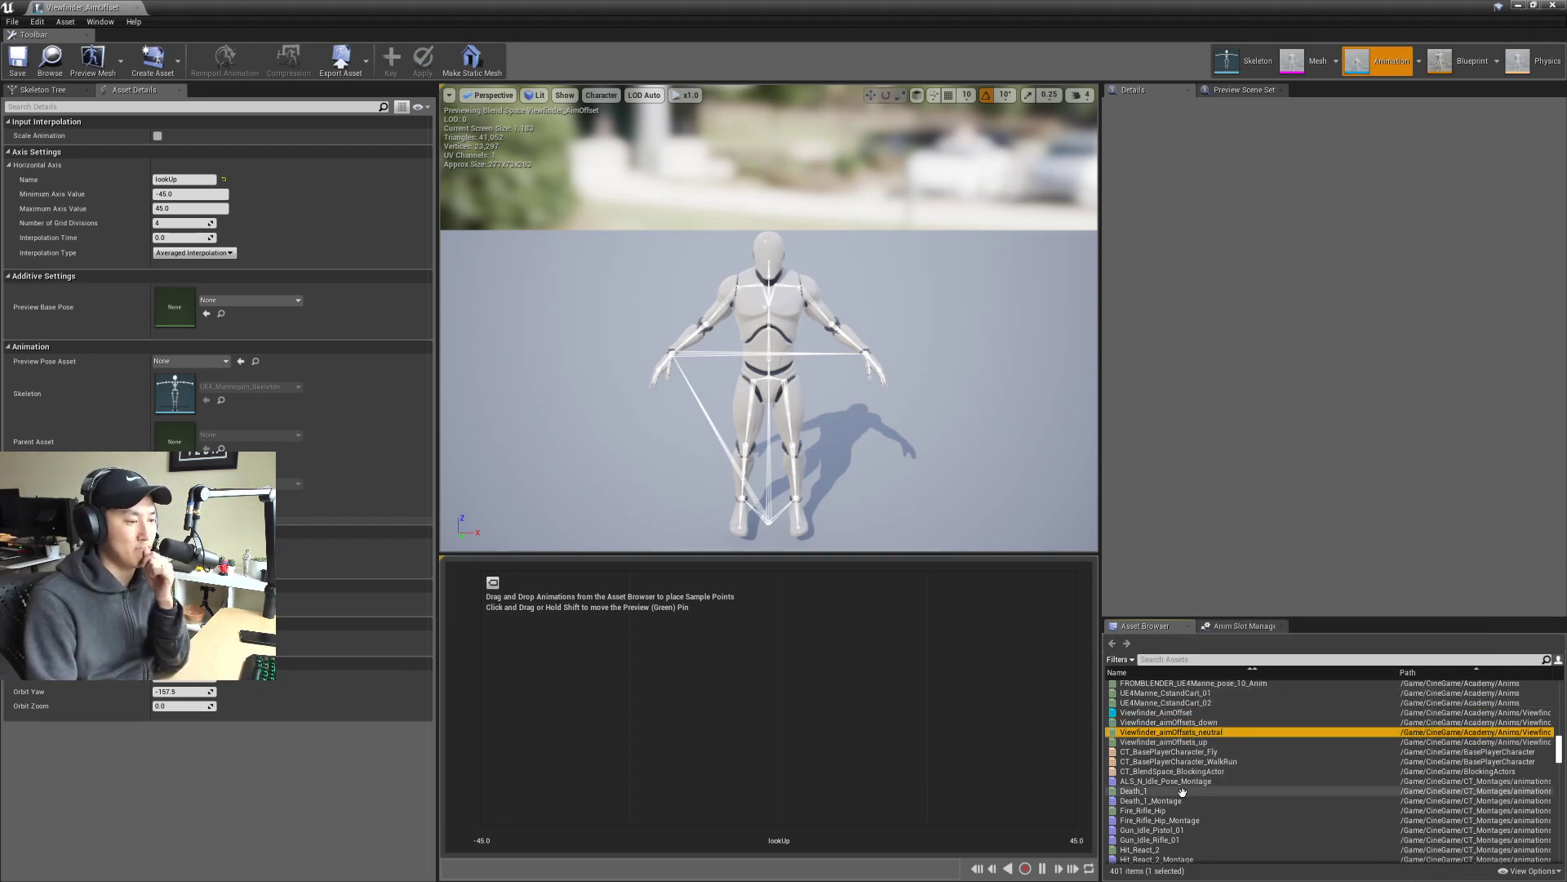
scroll(1180, 745, "up", 2)
left_click_drag(1175, 732, 1190, 764)
left_click(1189, 762)
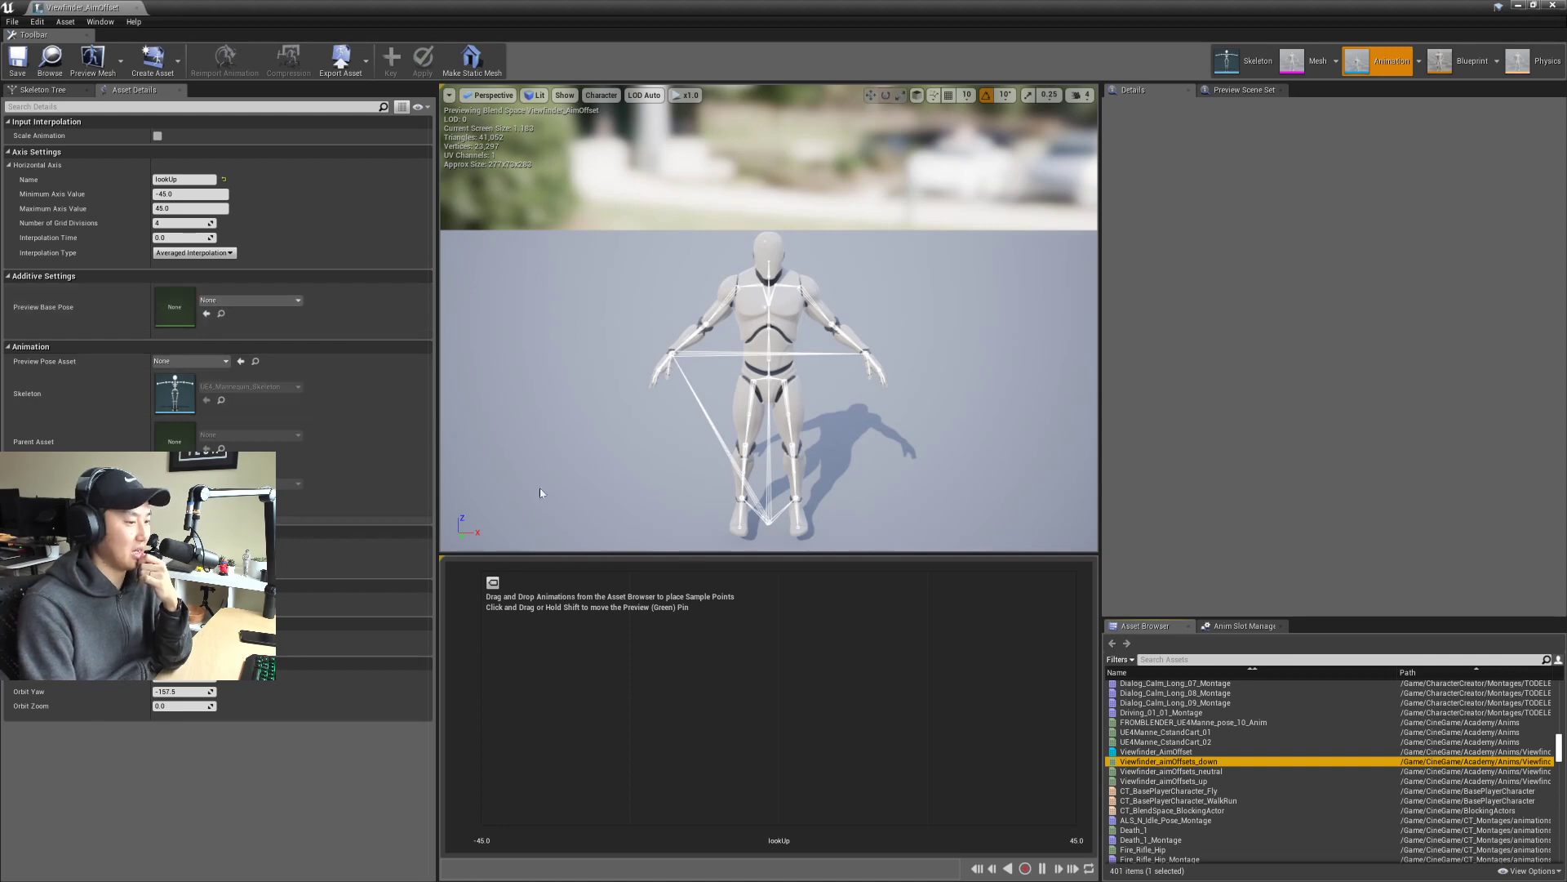
left_click(1184, 771)
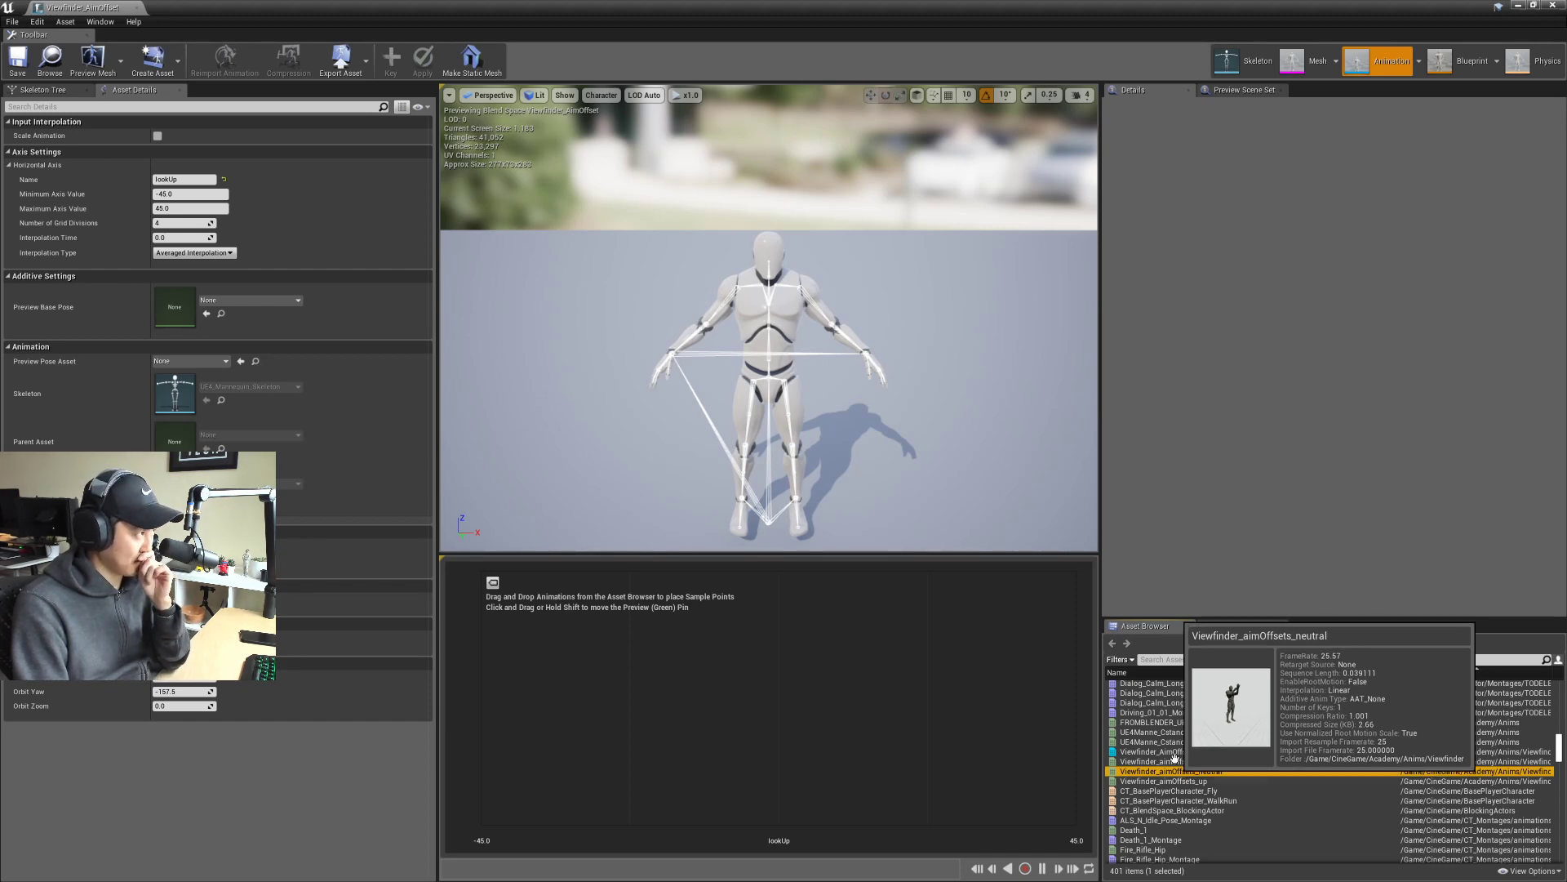
Step: Open the neutral and up animations from the Viewfinder folder to compare them, ending with Viewfinder_aimOffsets_neutral in a maximized editor
double_click(867, 15)
left_click_drag(800, 106, 900, 244)
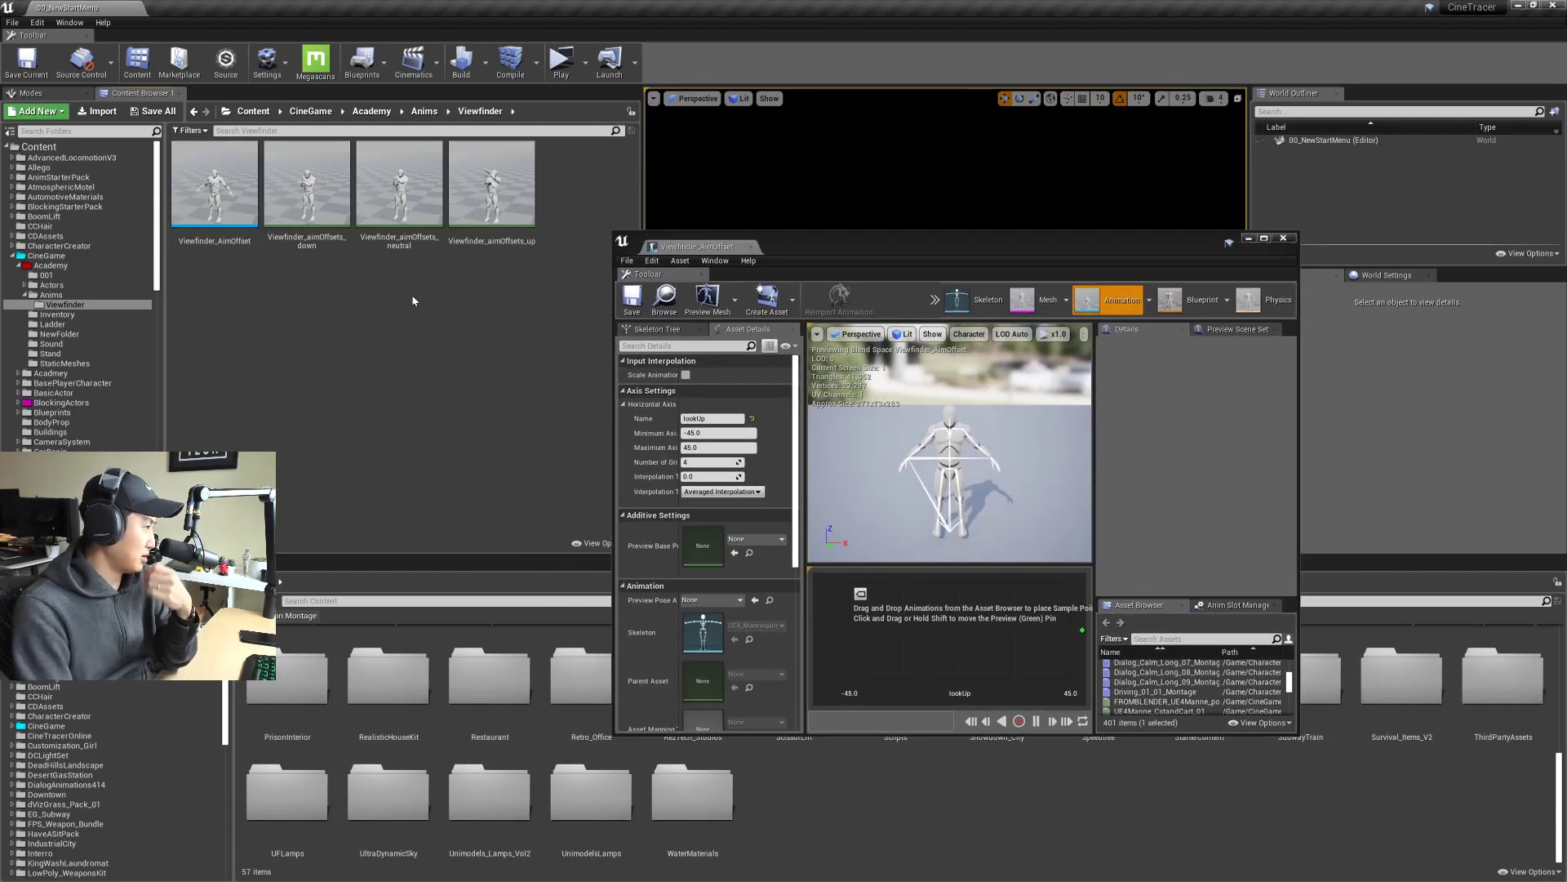
double_click(411, 214)
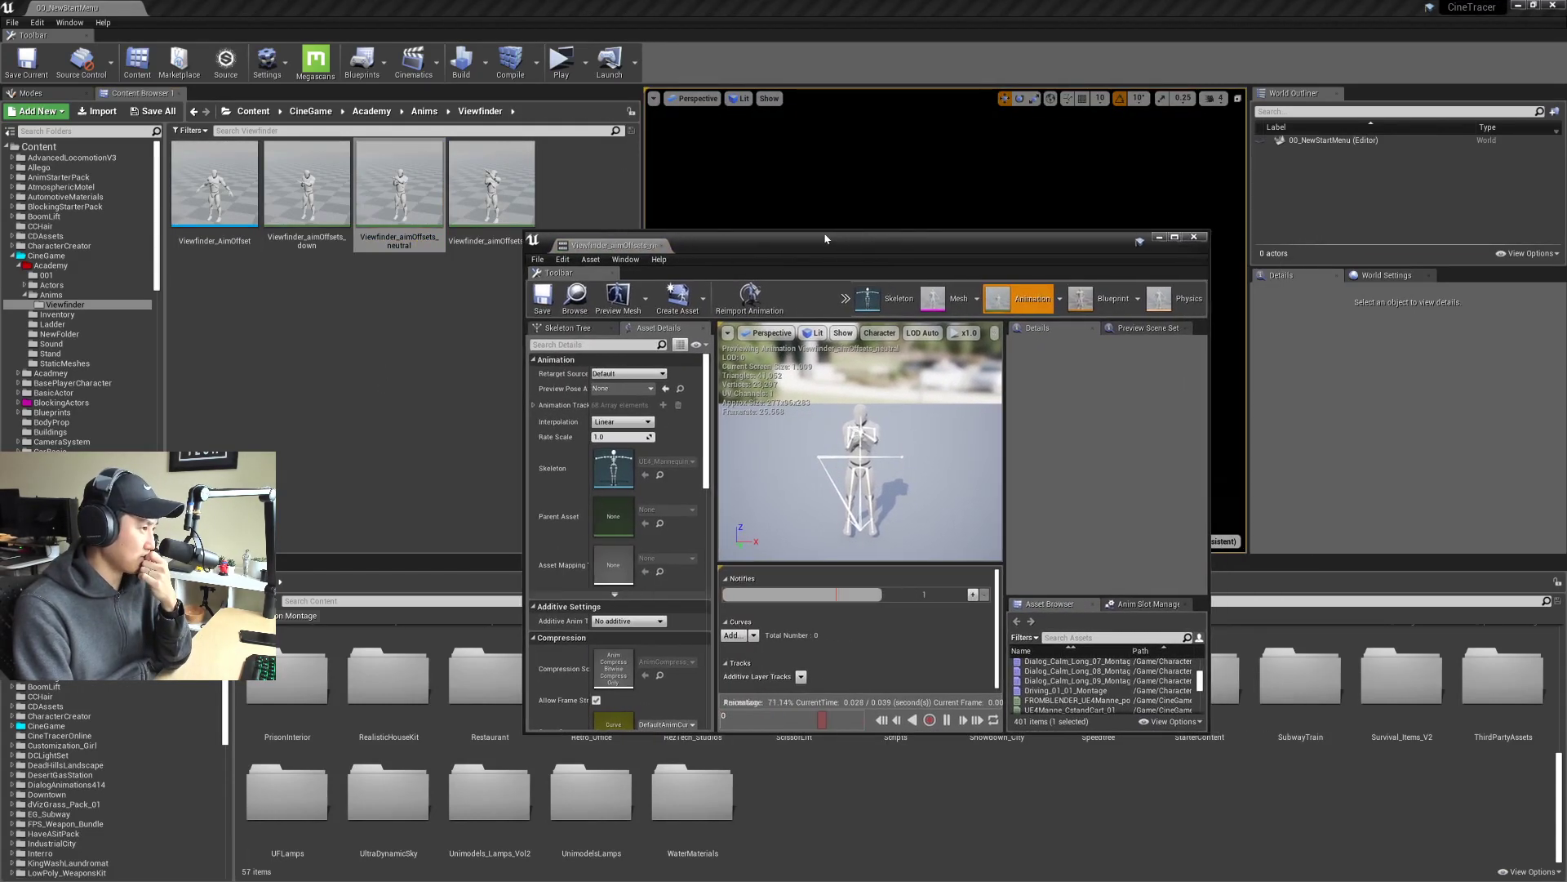
double_click(862, 240)
double_click(502, 15)
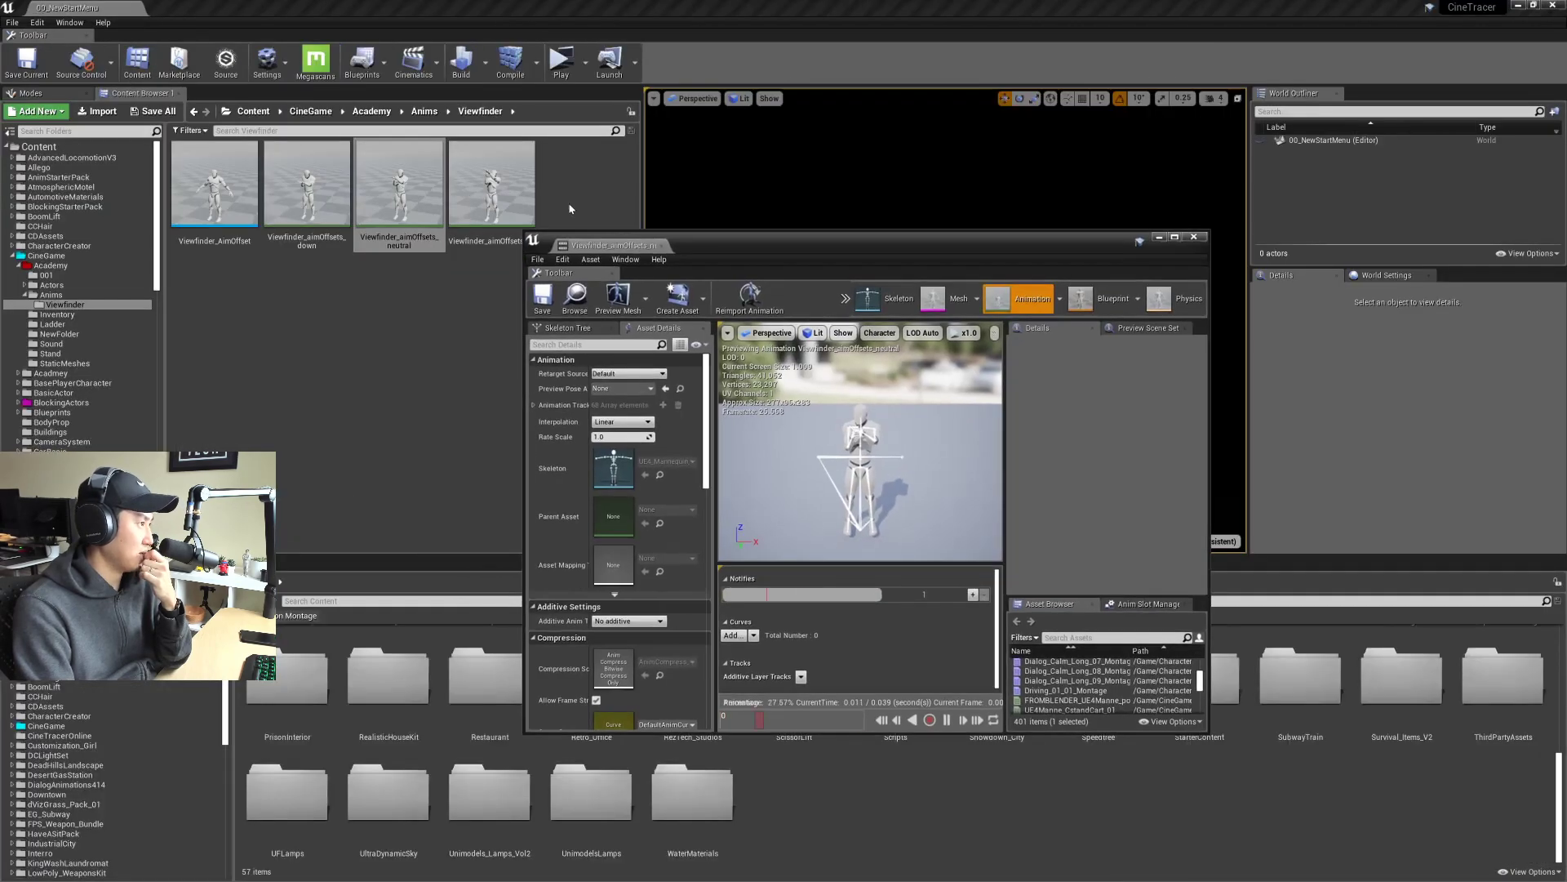
double_click(499, 179)
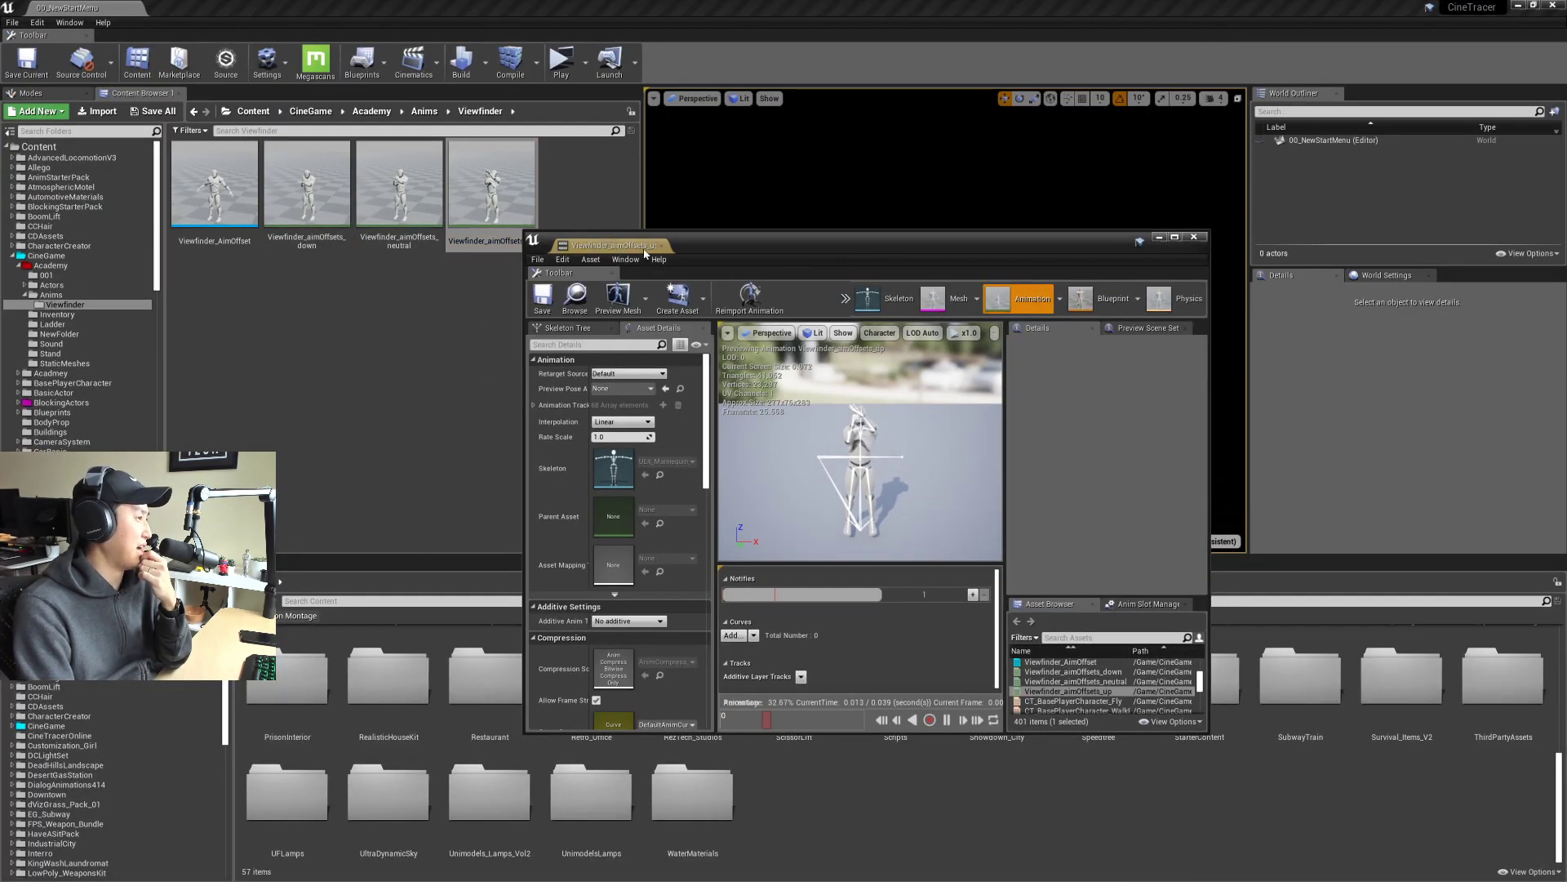
left_click_drag(788, 252, 716, 240)
double_click(400, 186)
double_click(717, 240)
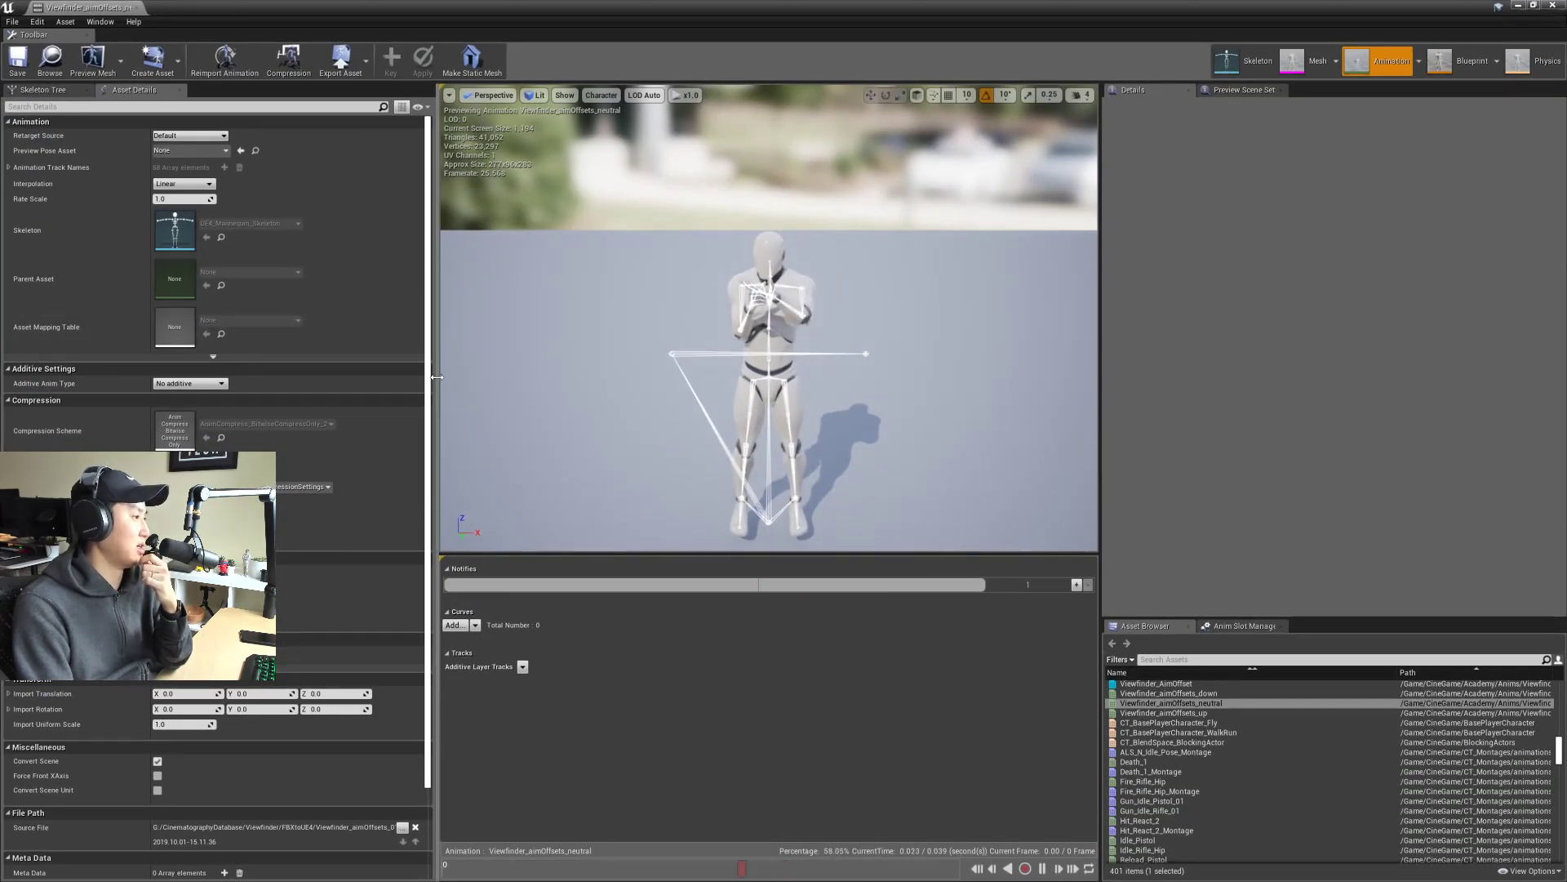
Step: Examine the Additive Anim Type options of the neutral animation, keeping No additive
left_click_drag(429, 376, 478, 376)
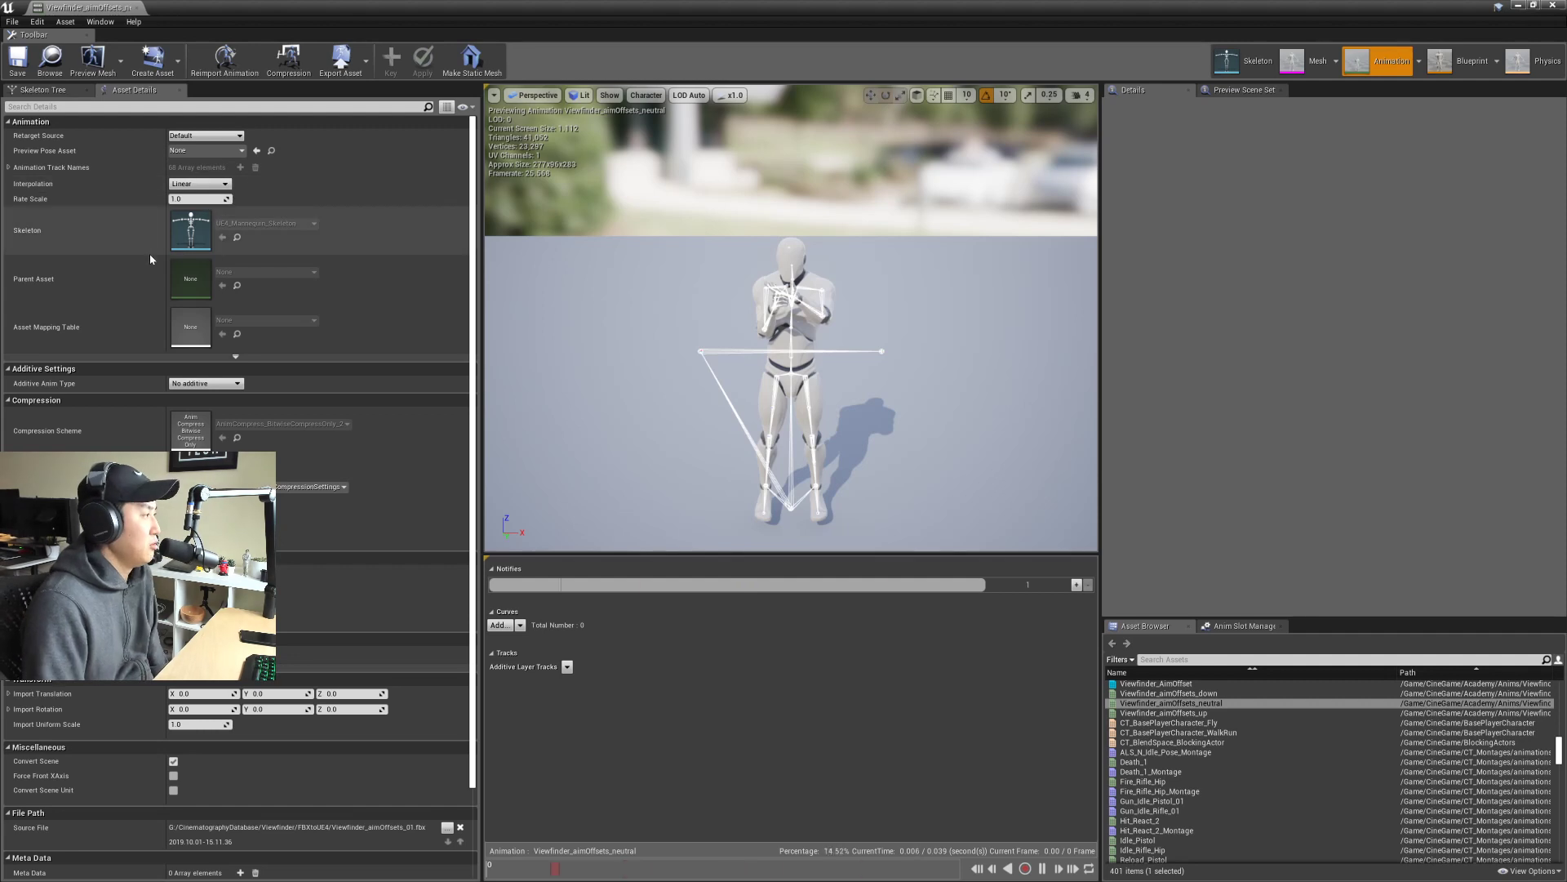
scroll(157, 368, "down", 1)
left_click(215, 346)
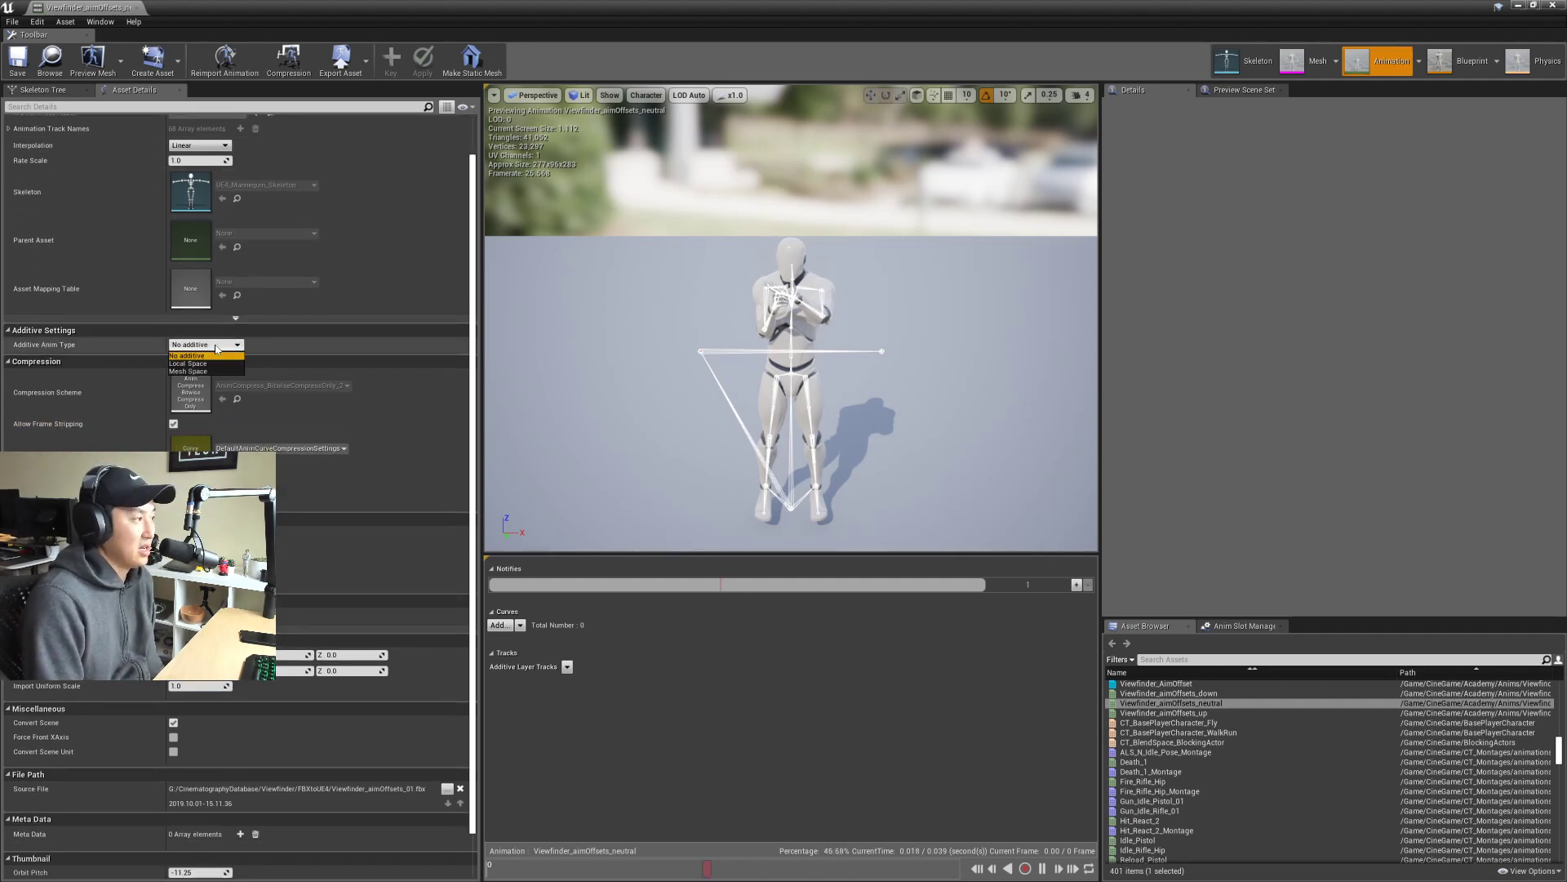
left_click(214, 355)
scroll(193, 306, "down", 1)
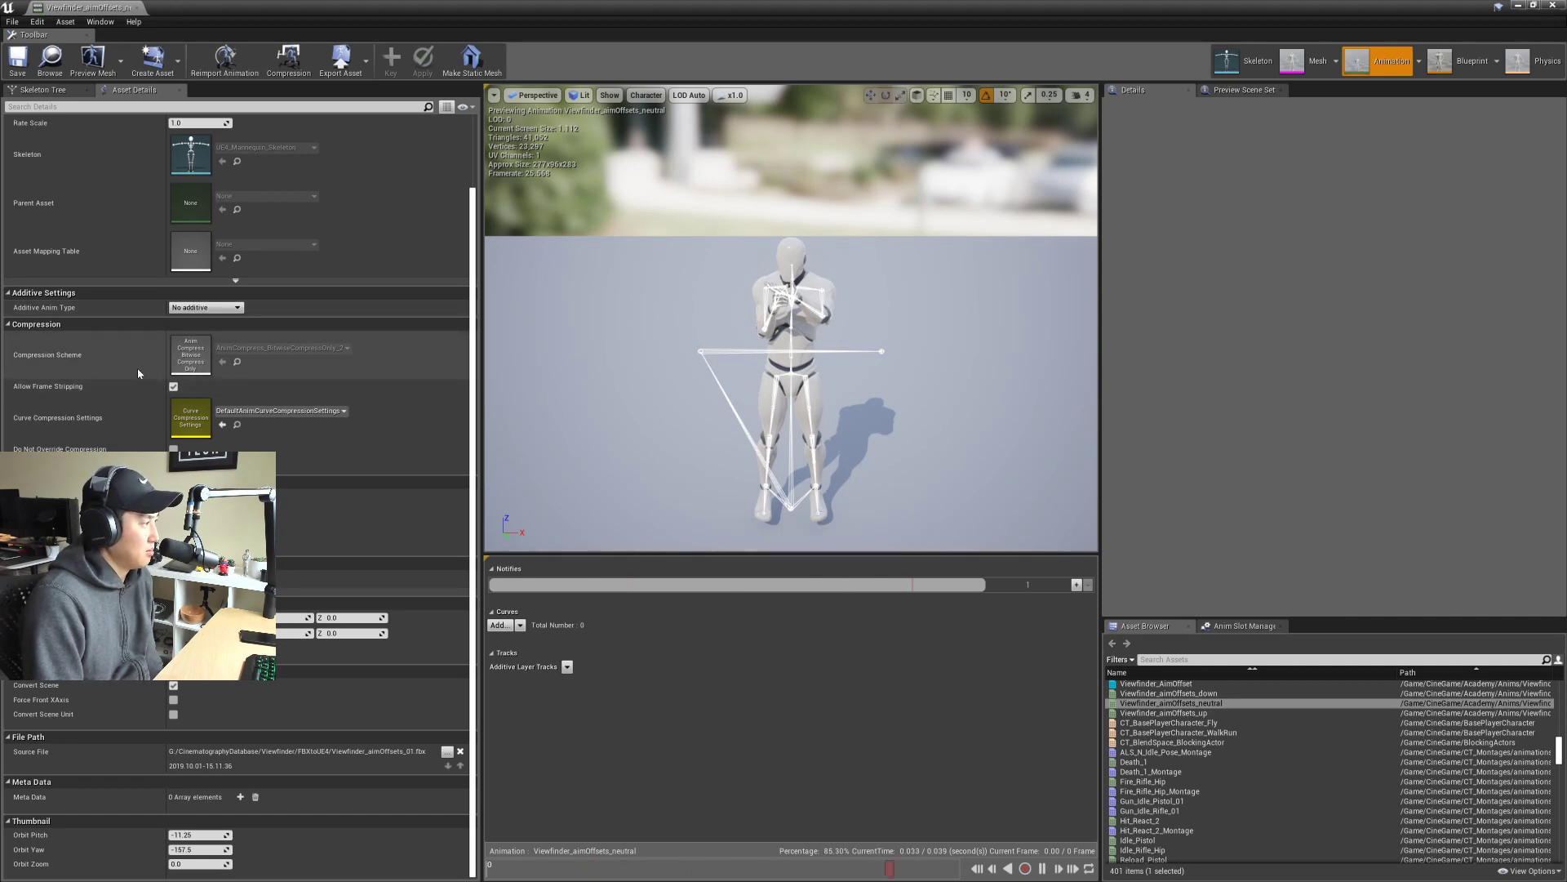
Step: Collapse the Compression, Root Motion, Import Settings and Transform sections of the neutral animation's details
left_click(137, 324)
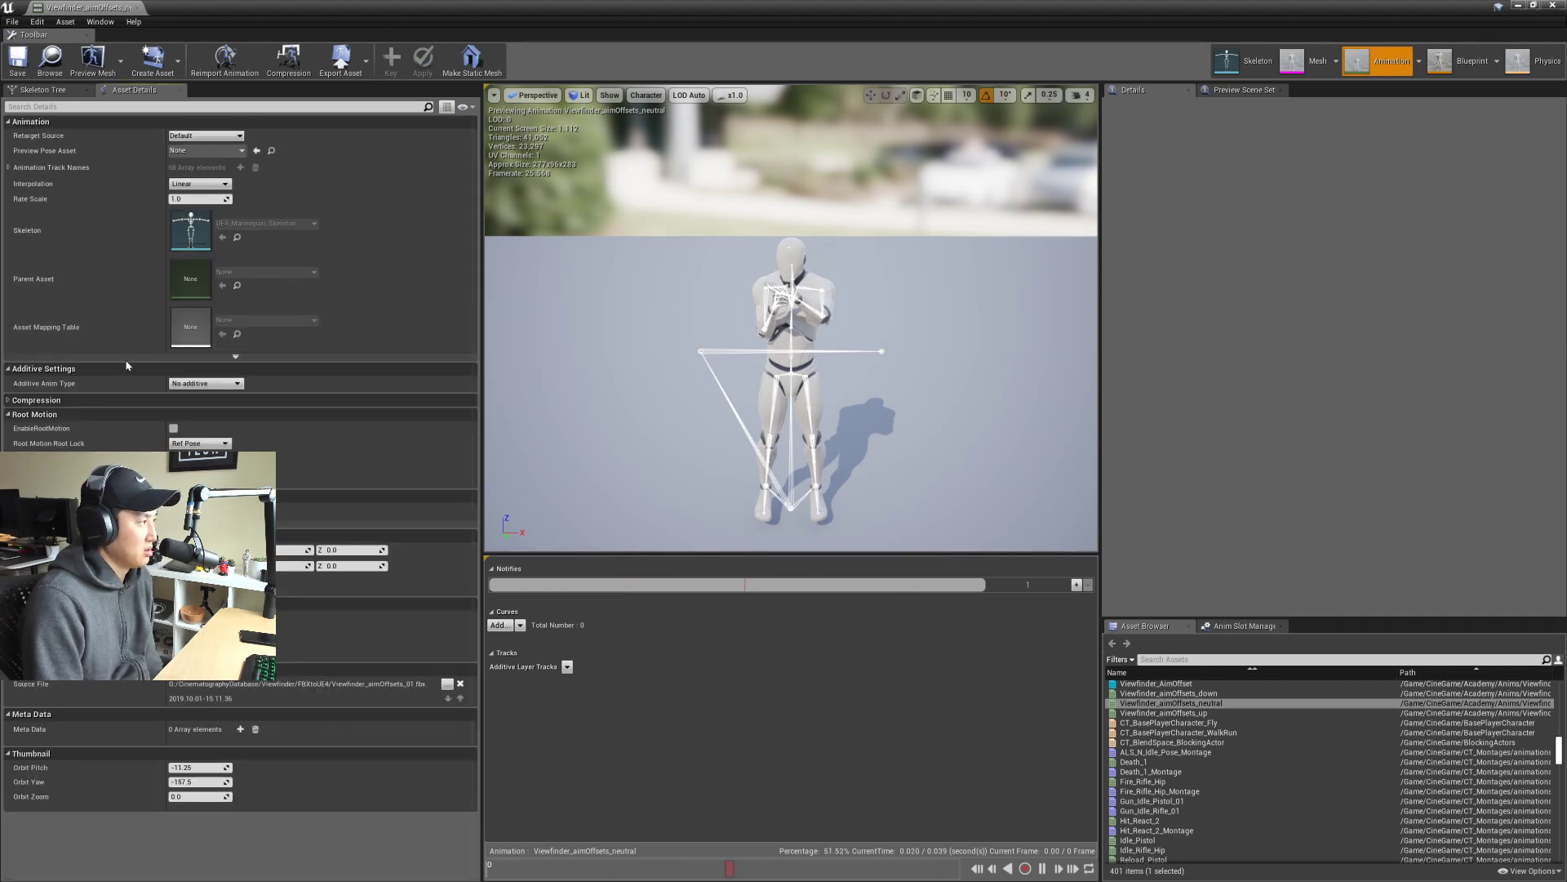
left_click(119, 417)
left_click(118, 430)
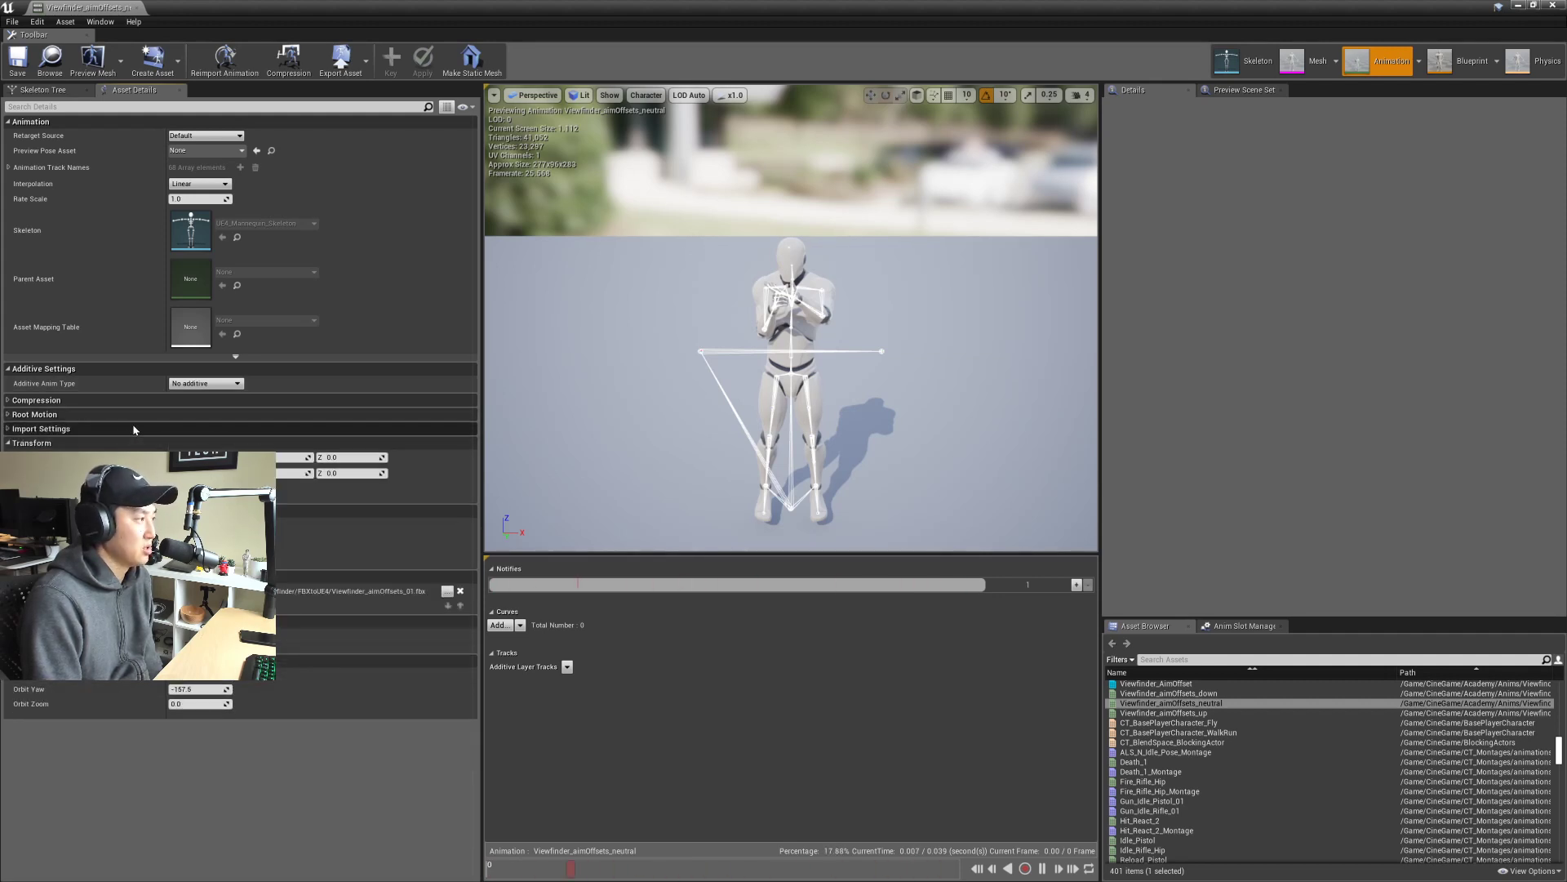
left_click(123, 443)
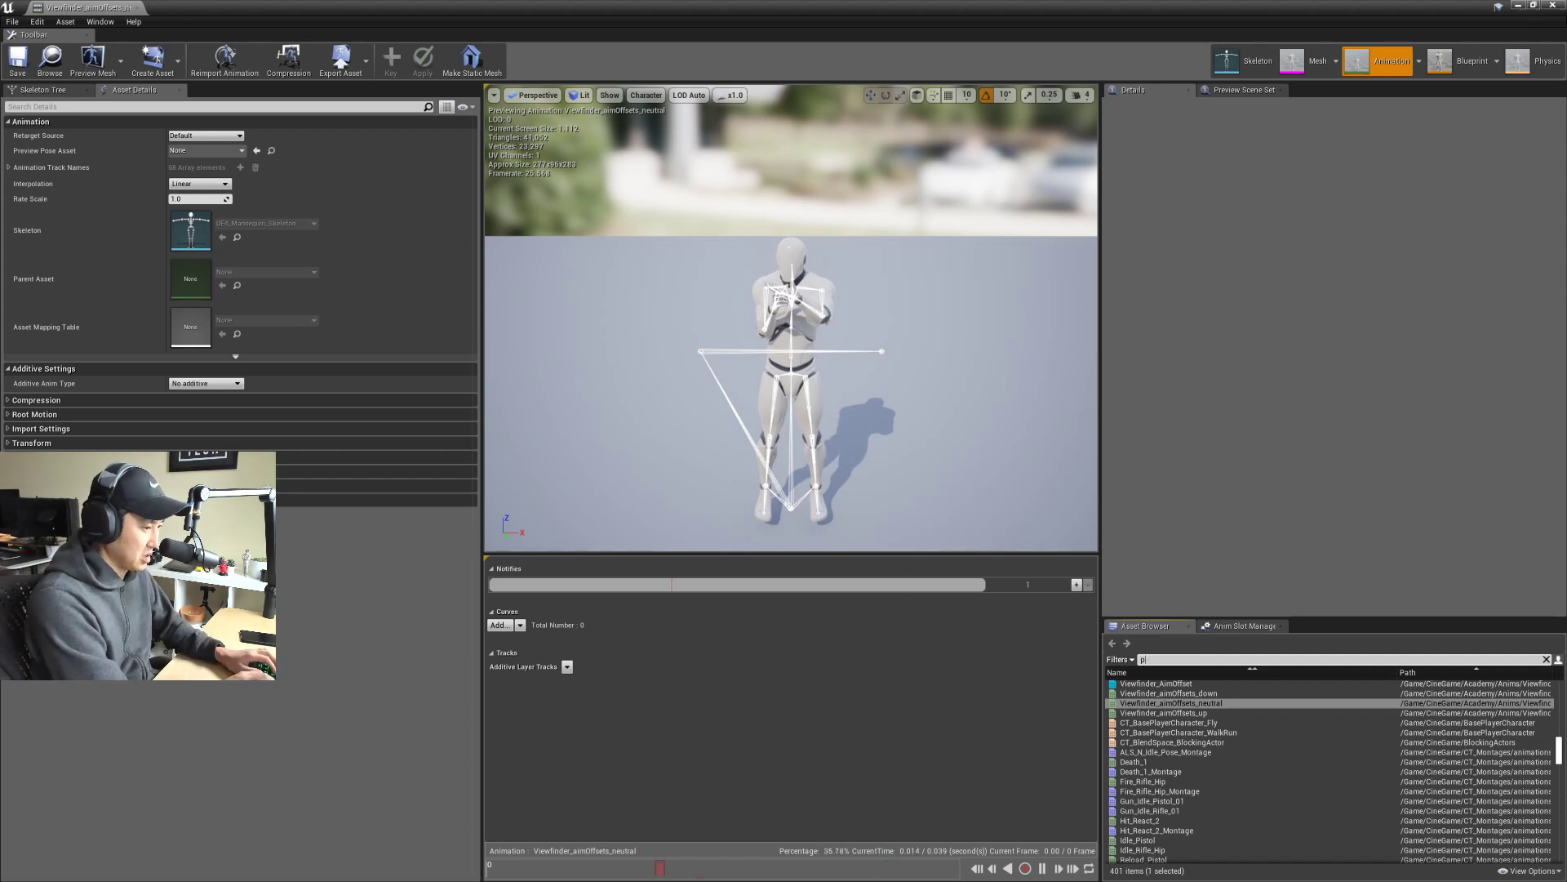
Step: Search the animation assets for "pose", inspect the idle poses' information, and clear the search
type("pose")
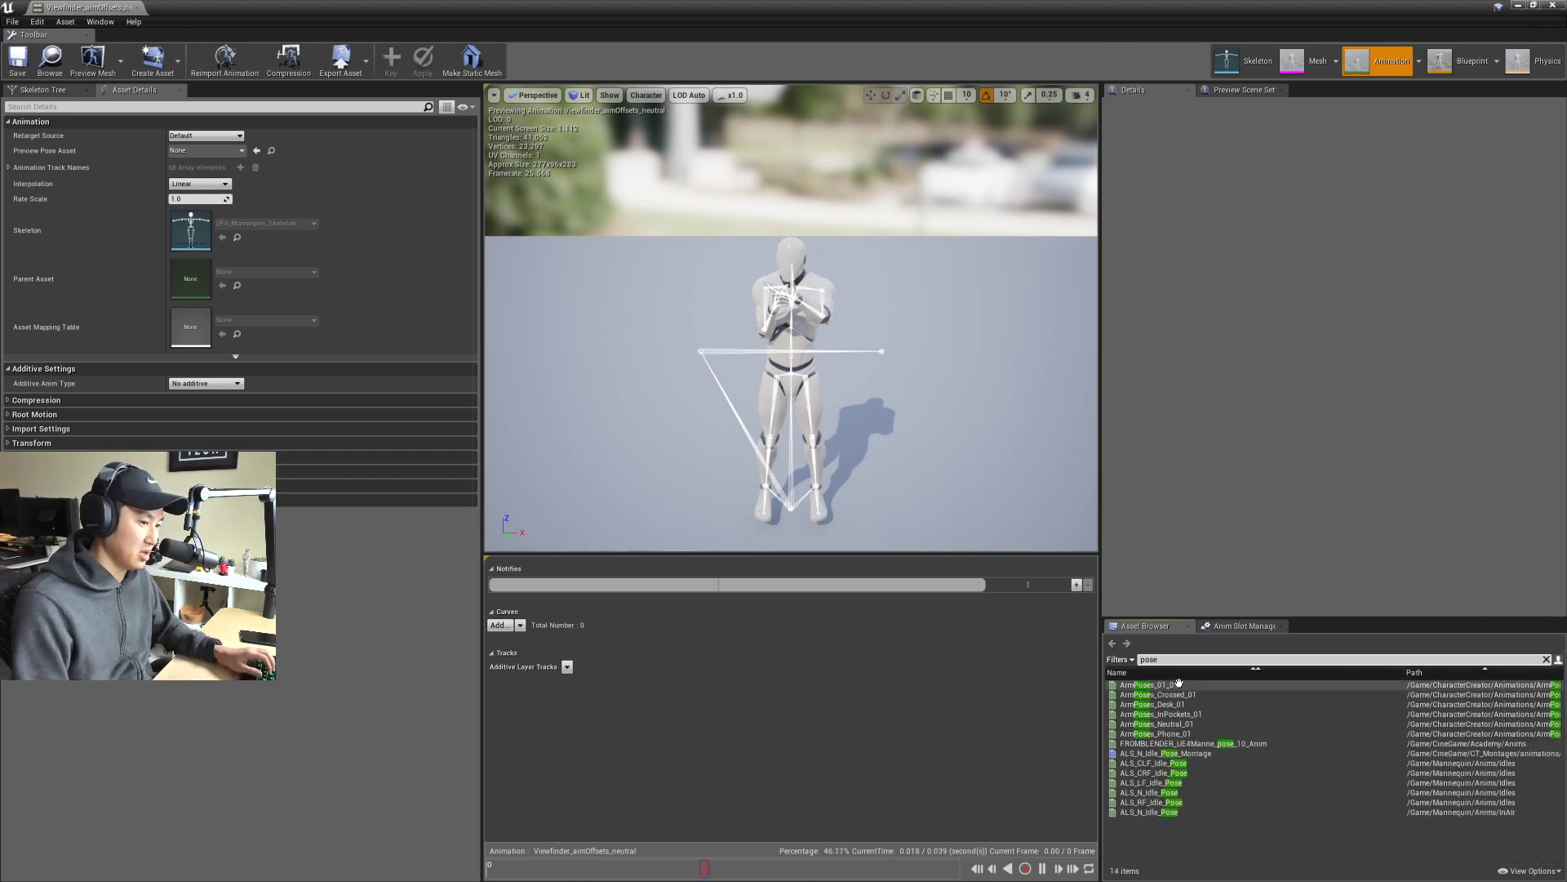
mouse_move(1164, 707)
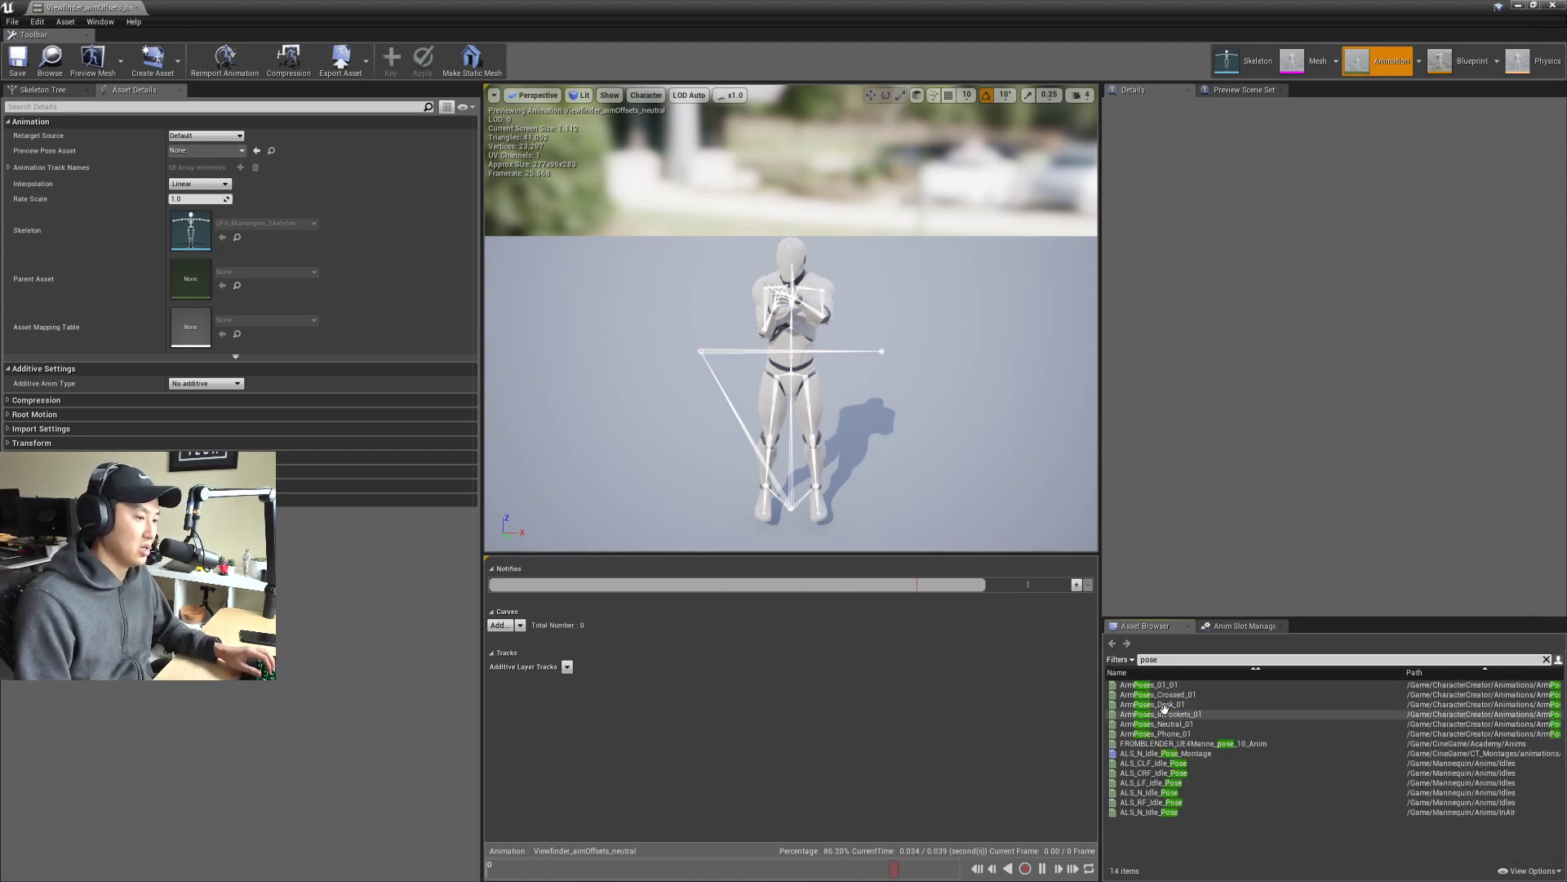
mouse_move(1159, 767)
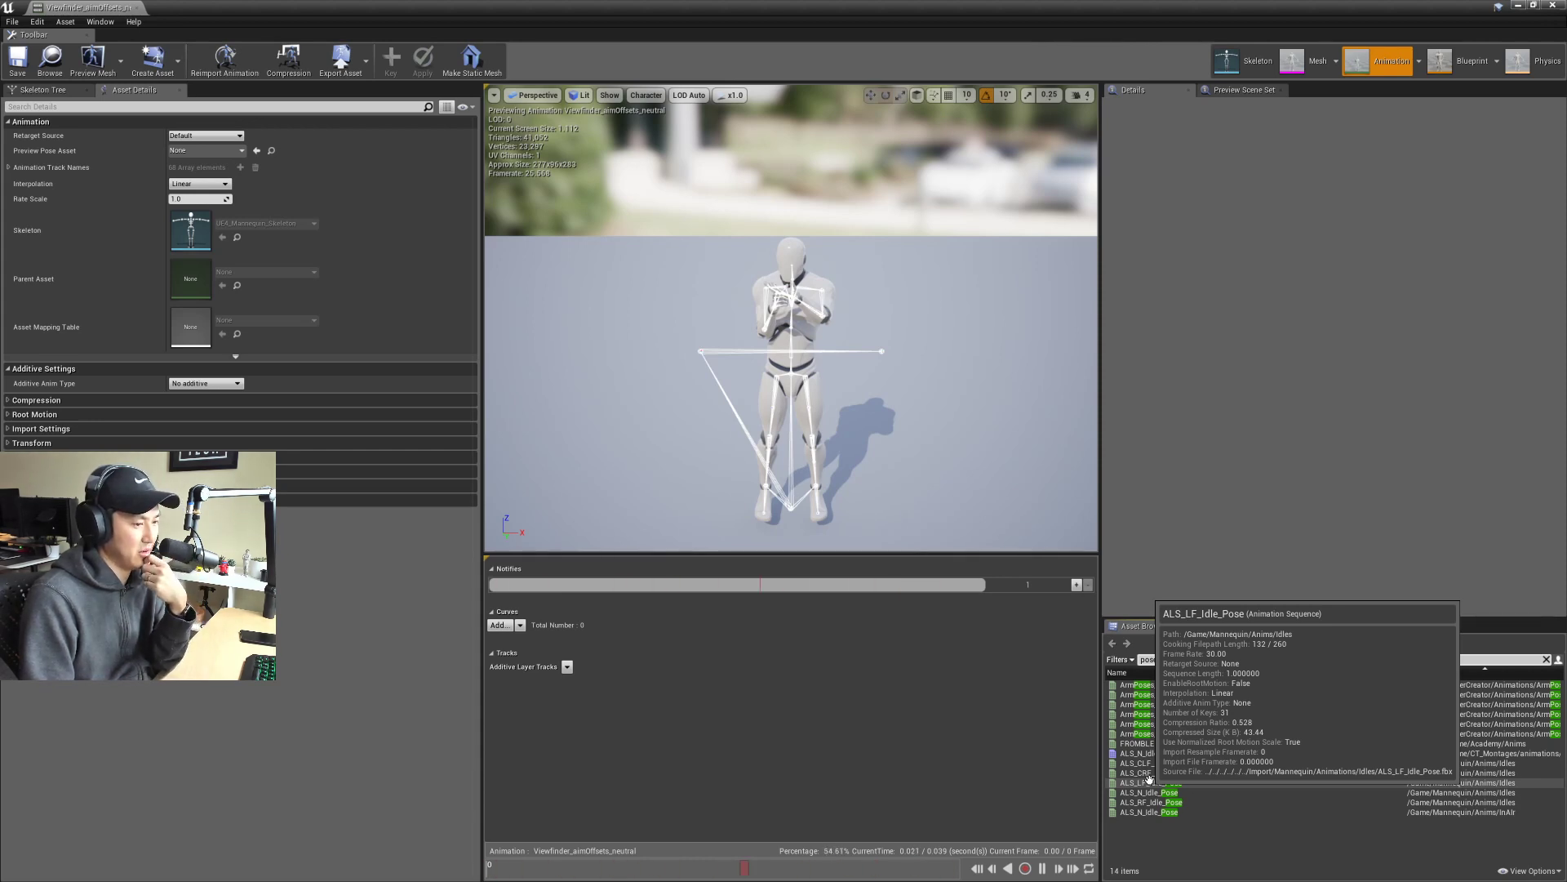
left_click(1545, 660)
Step: Open the BP_CD_Camera_Handheld blueprint from CineGame/CameraSystem/BluePrints in a maximized editor window
left_click_drag(433, 8, 817, 262)
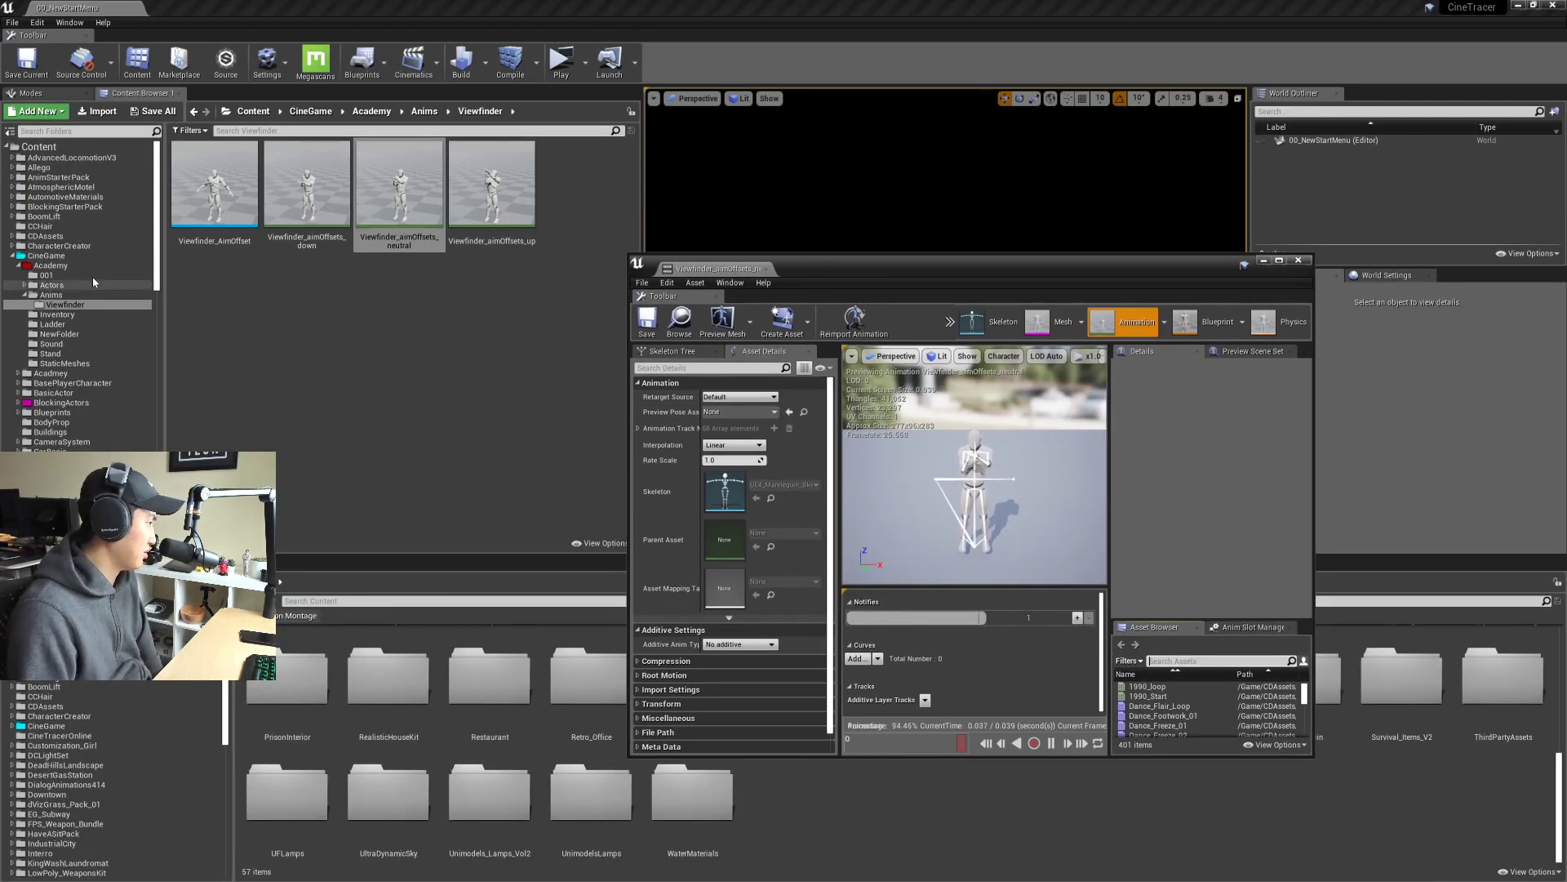
left_click(20, 267)
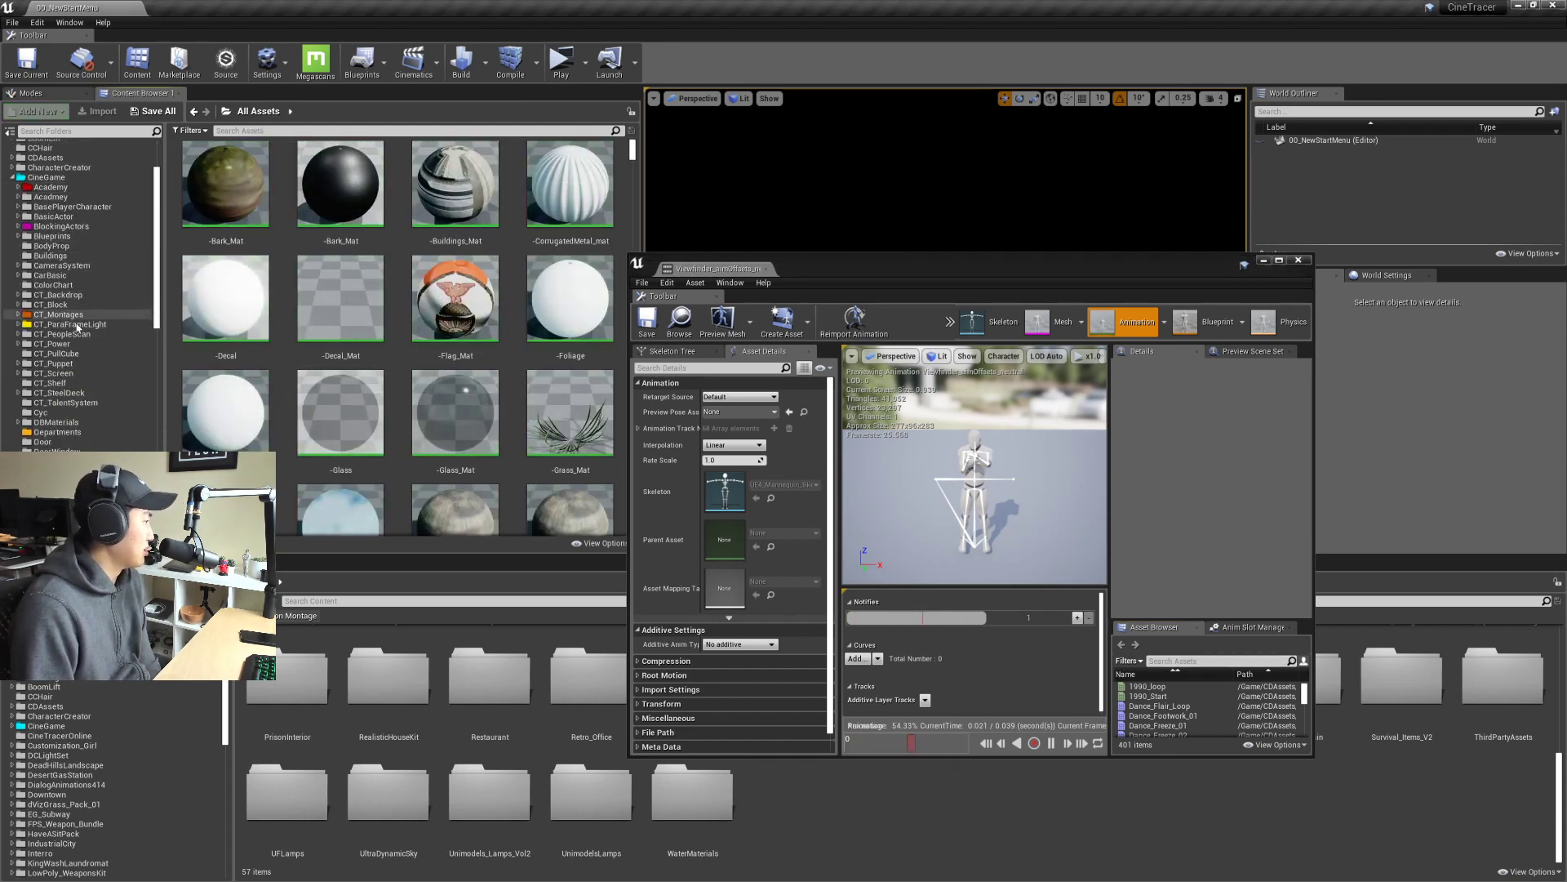
left_click(65, 266)
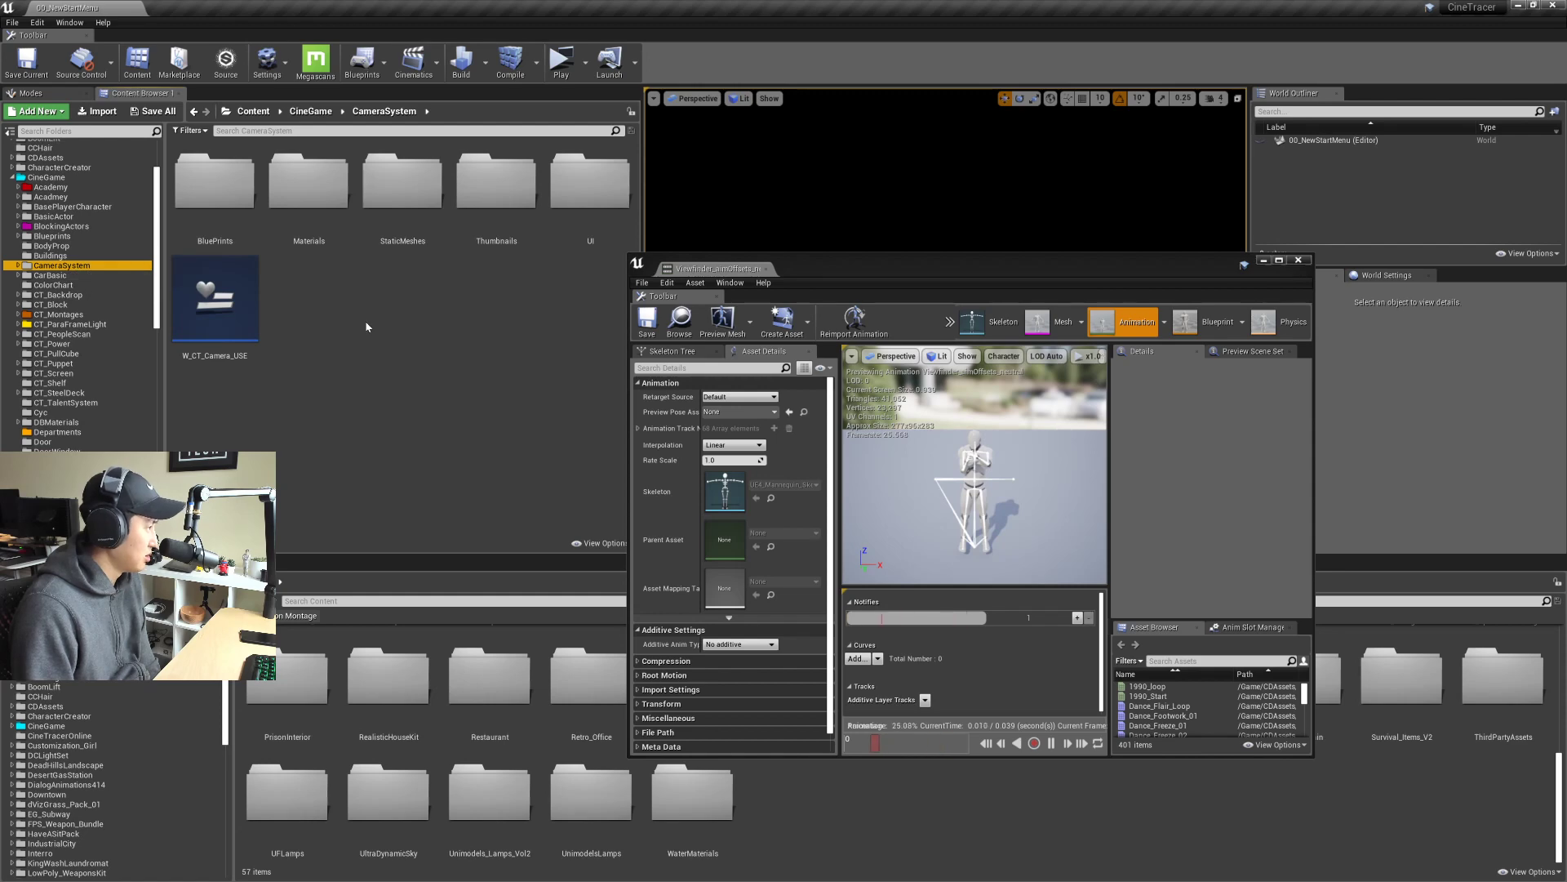
left_click(213, 189)
double_click(214, 190)
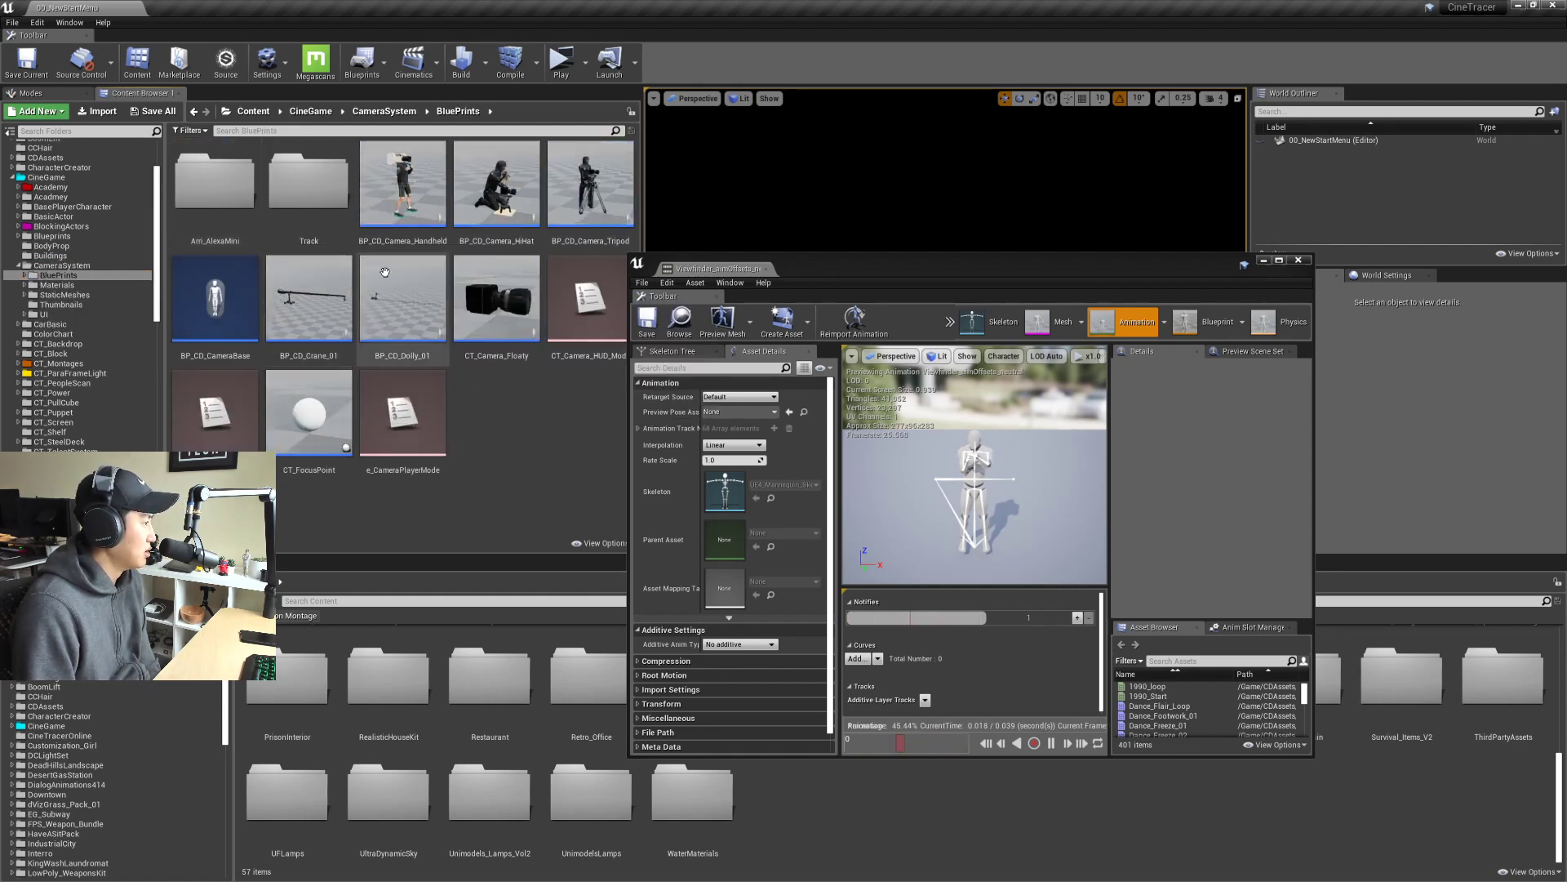
left_click(404, 214)
double_click(405, 219)
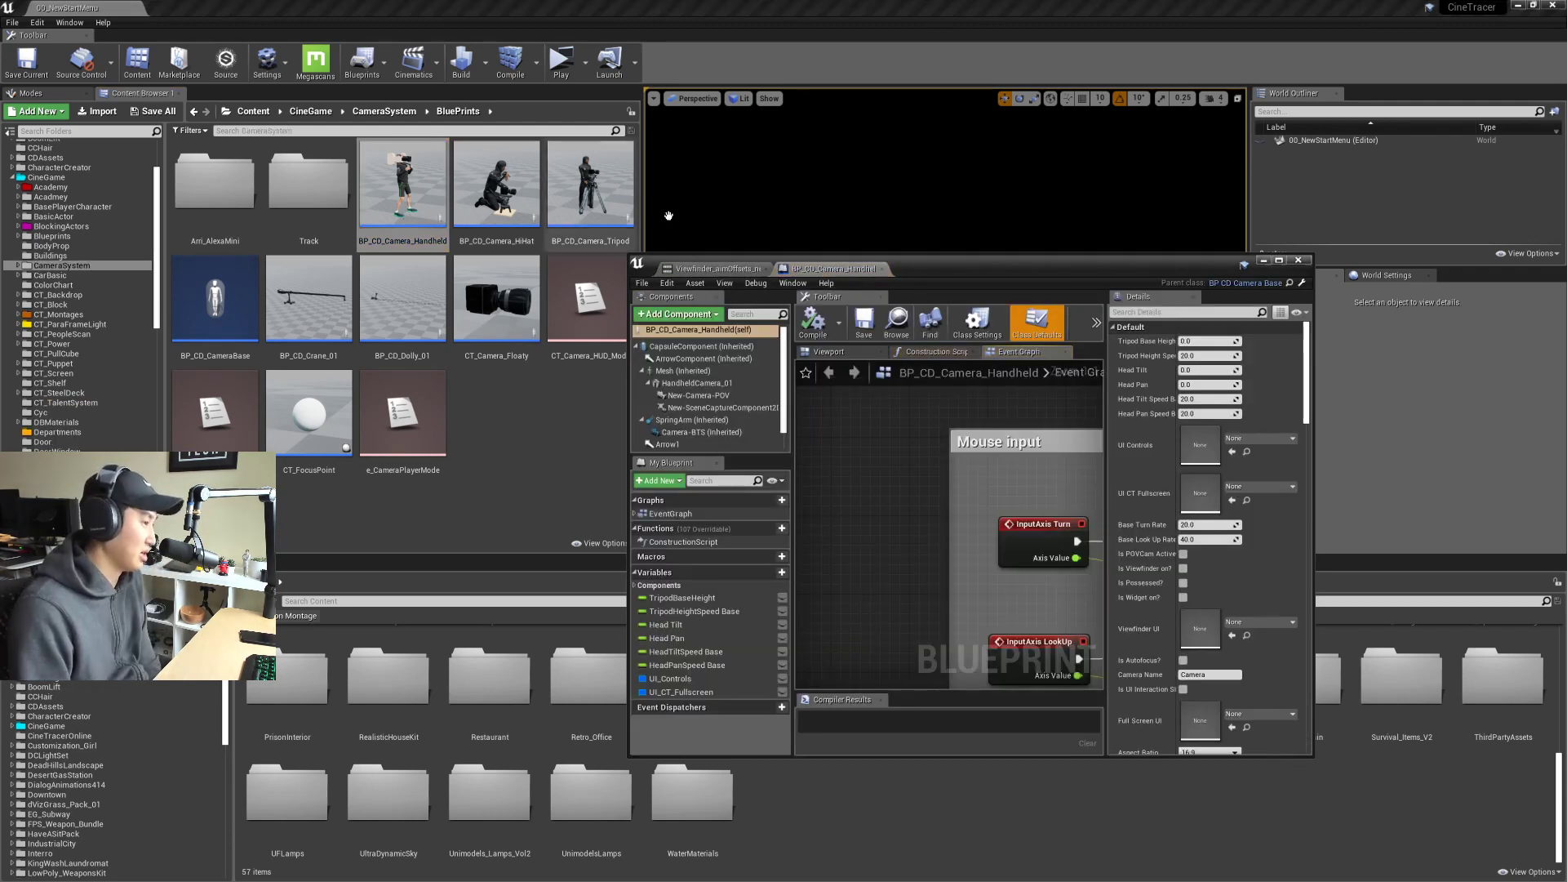
left_click_drag(960, 264, 800, 257)
double_click(800, 256)
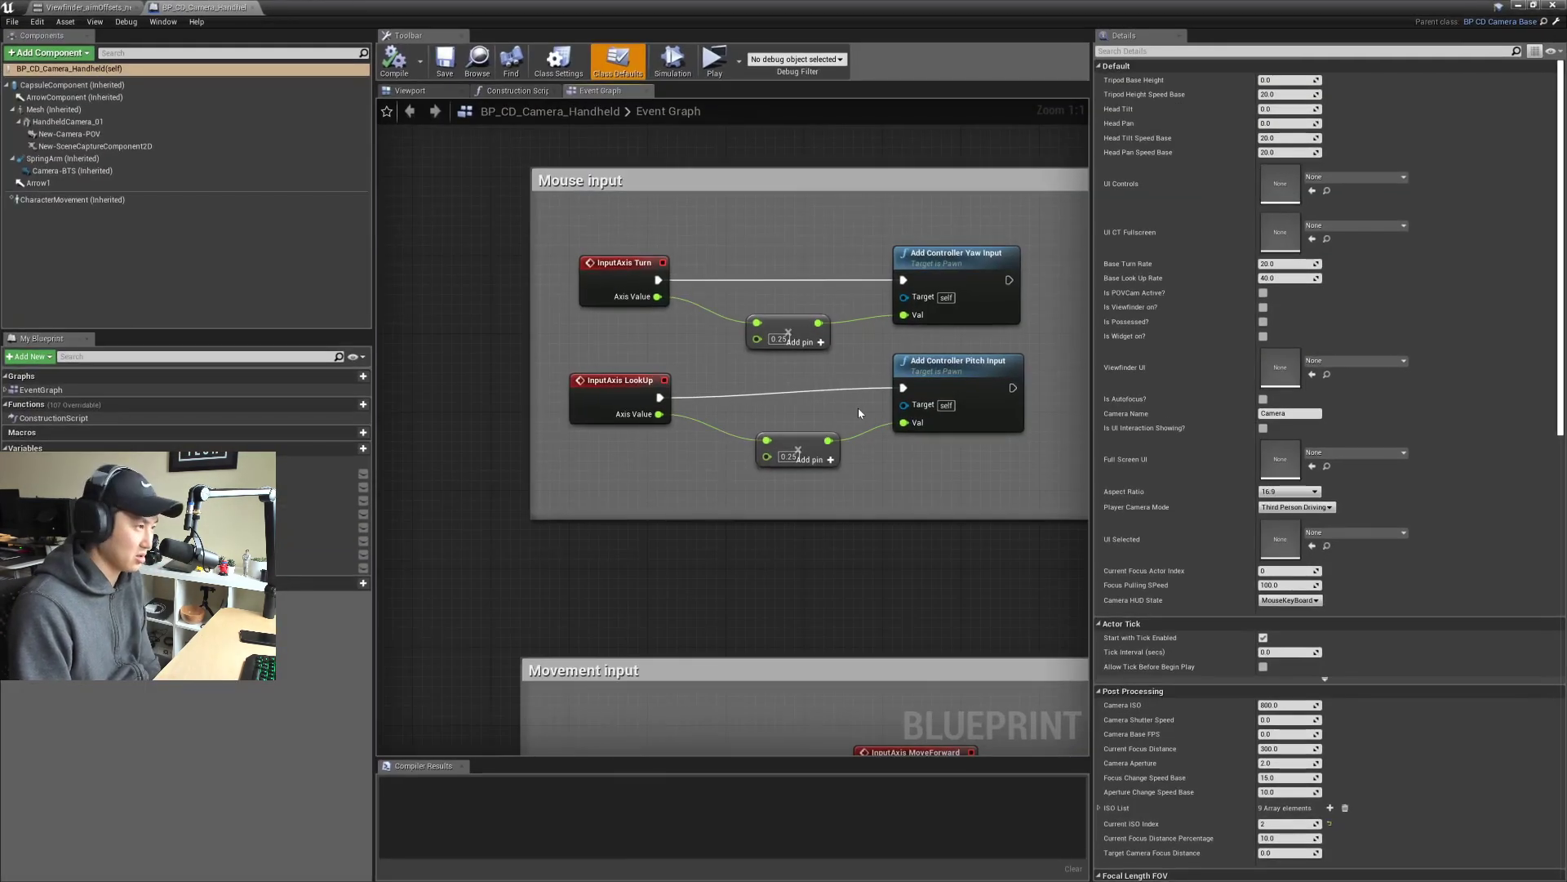
Step: Review the blueprint's Mouse input and Movement input graph sections and view the handheld camera operator in 3D
scroll(626, 440, "down", 3)
scroll(626, 440, "down", 1)
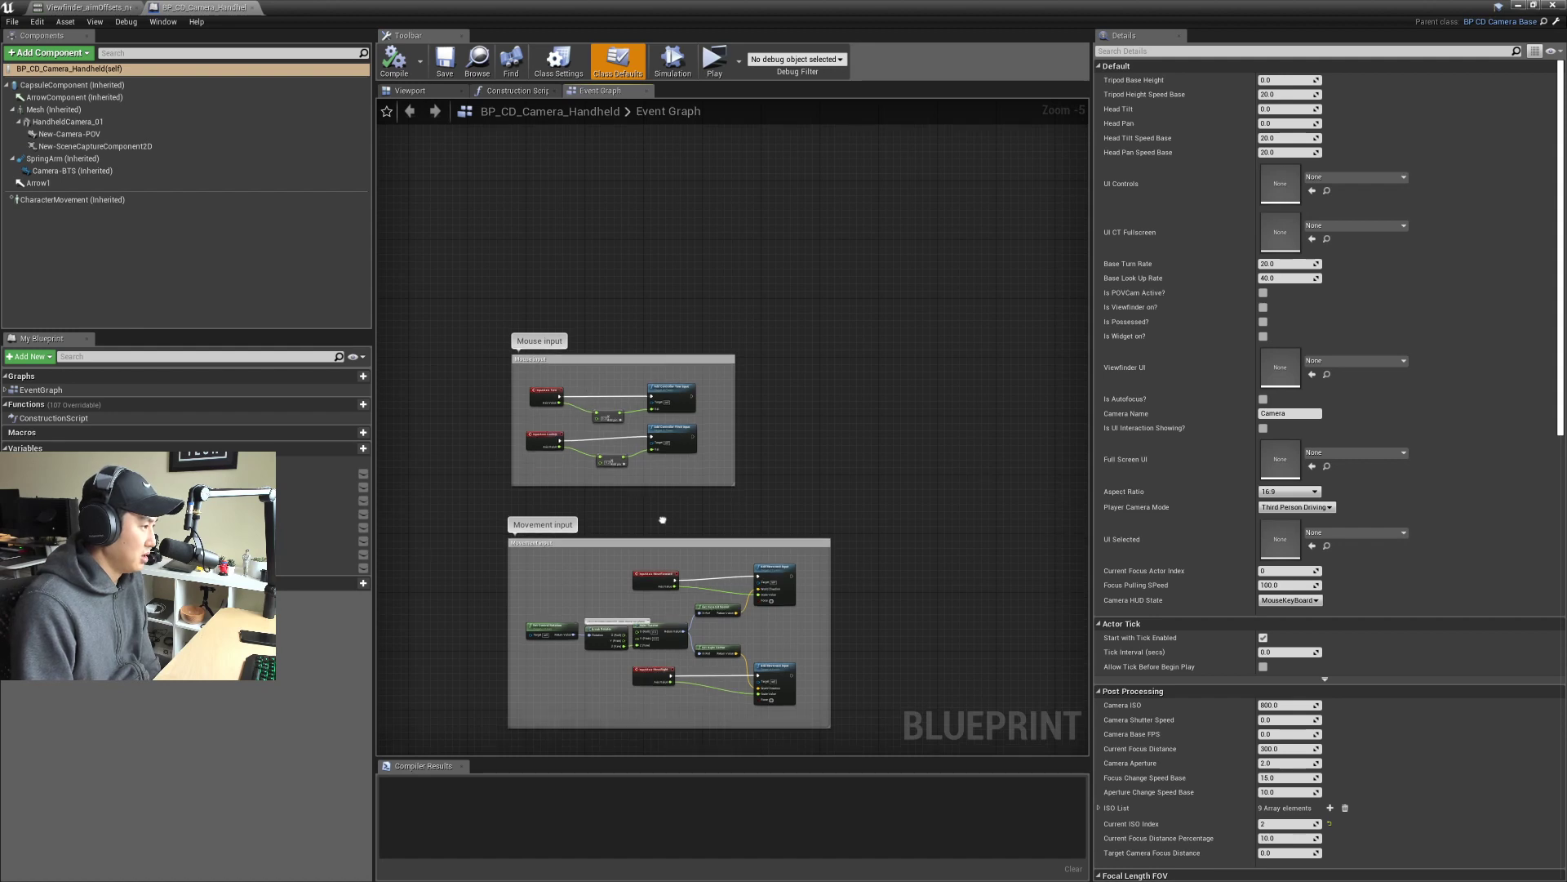
right_click_drag(654, 521, 639, 392)
right_click_drag(561, 455, 461, 487)
left_click(417, 90)
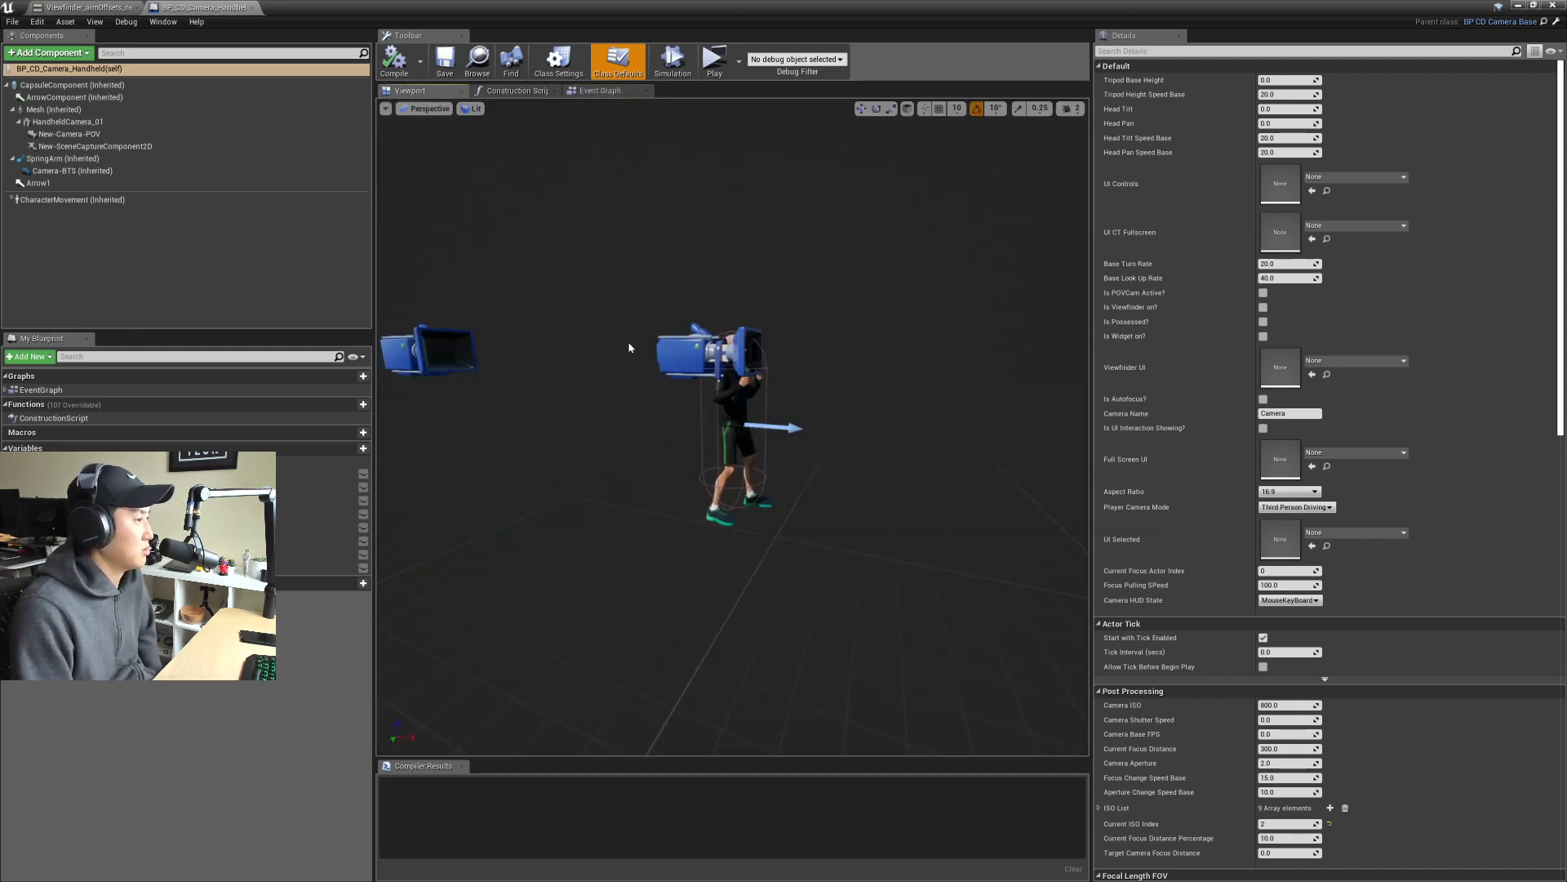
right_click_drag(713, 396, 764, 423)
Step: Select the inherited Mesh component and examine its animation mode, anim class and skeletal mesh settings
left_click(57, 110)
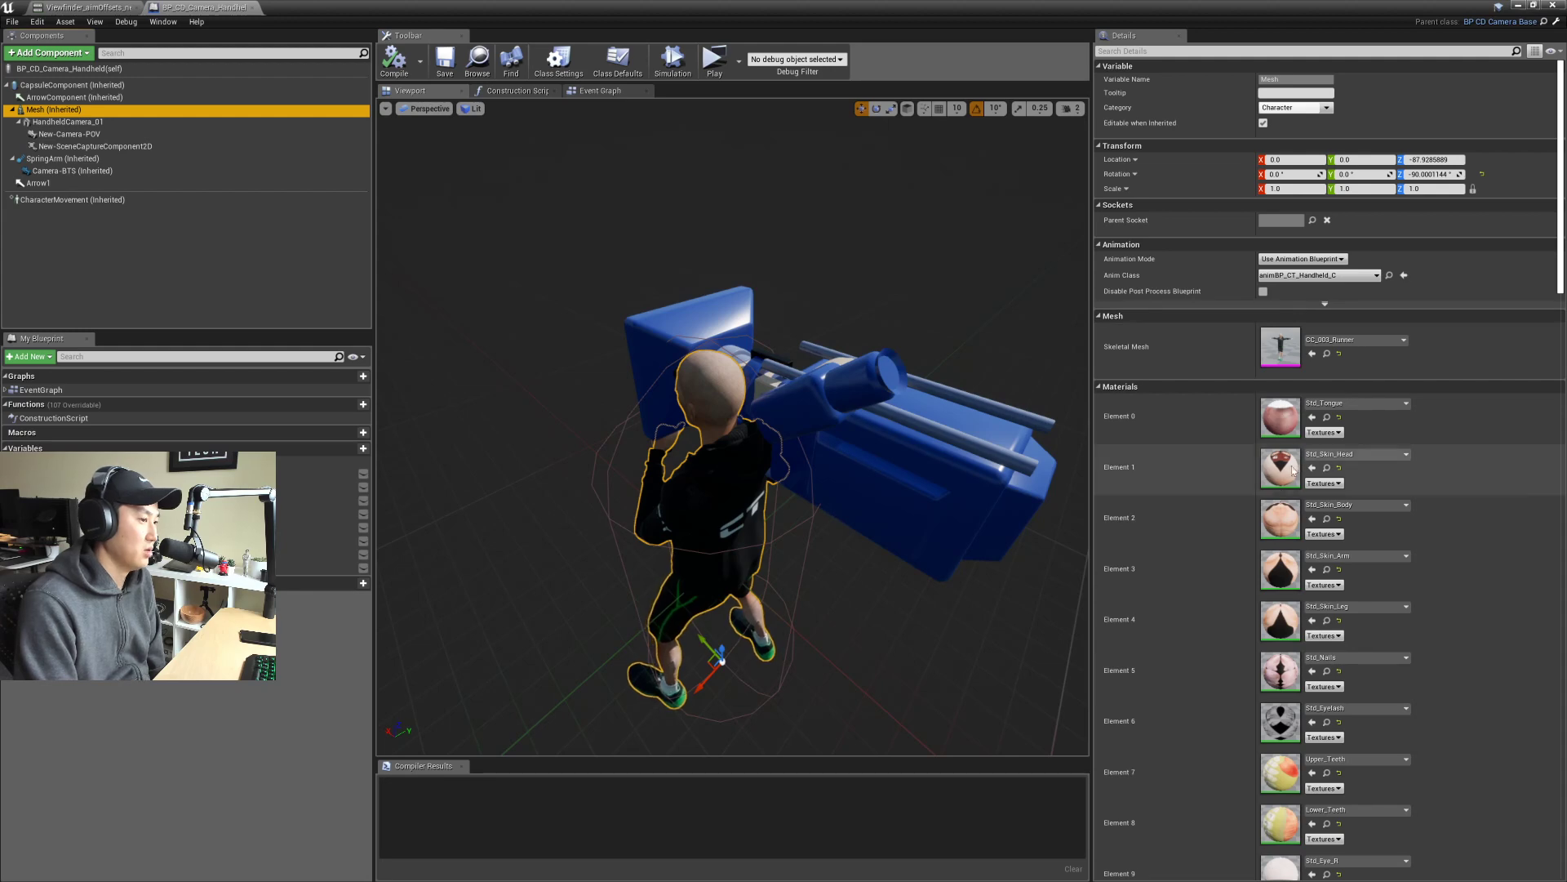
scroll(1255, 610, "down", 8)
scroll(1254, 610, "up", 8)
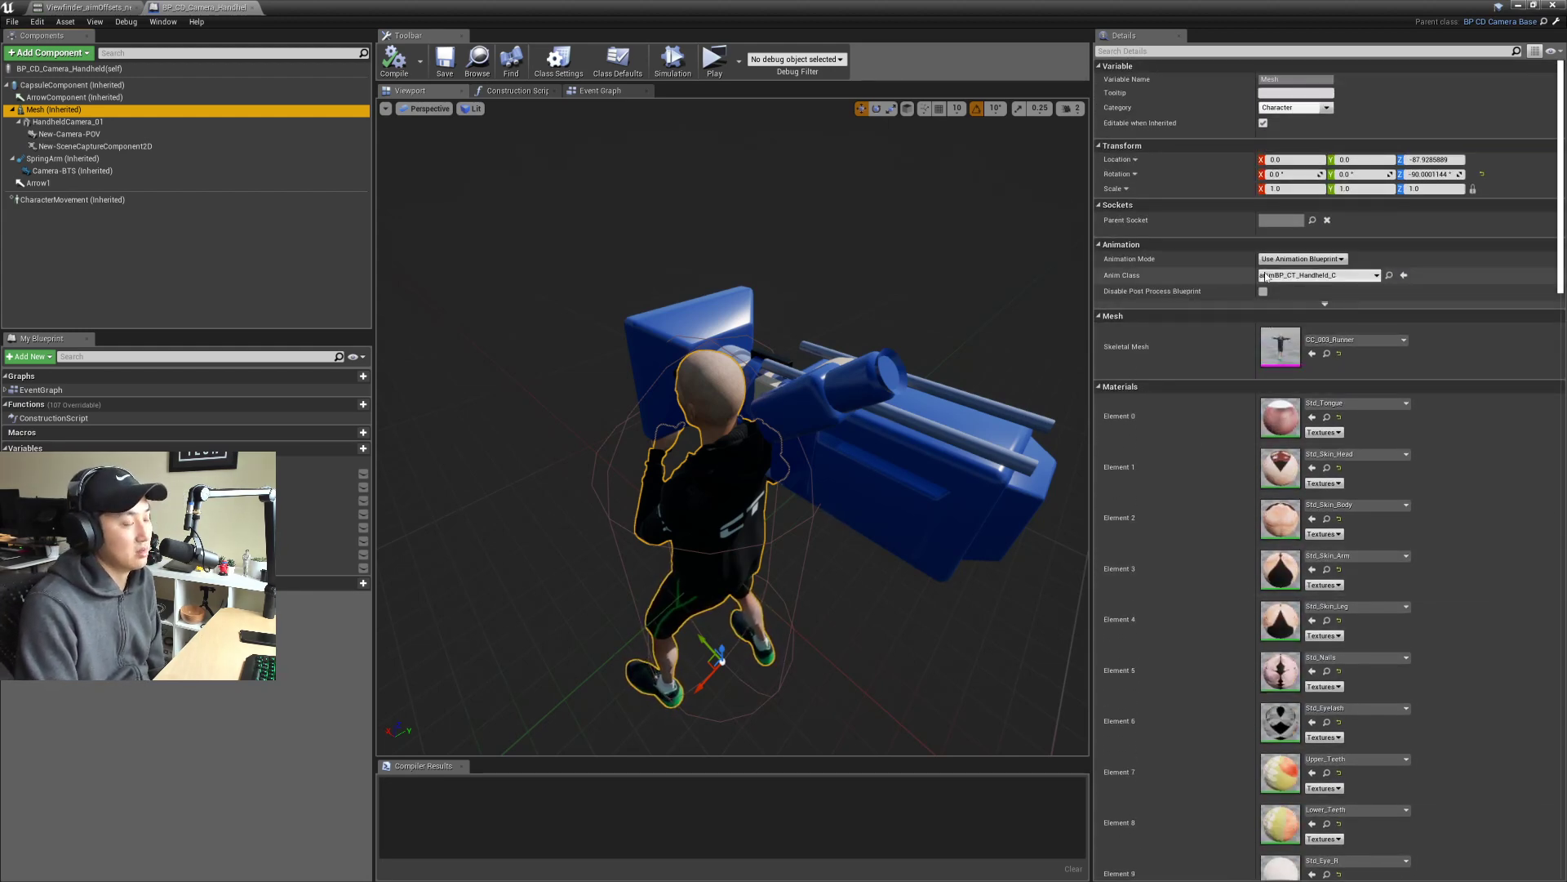
Step: Locate the Mesh component's anim class in the content browser and open the animBP_CT_Handheld animation blueprint
scroll(1213, 509, "down", 3)
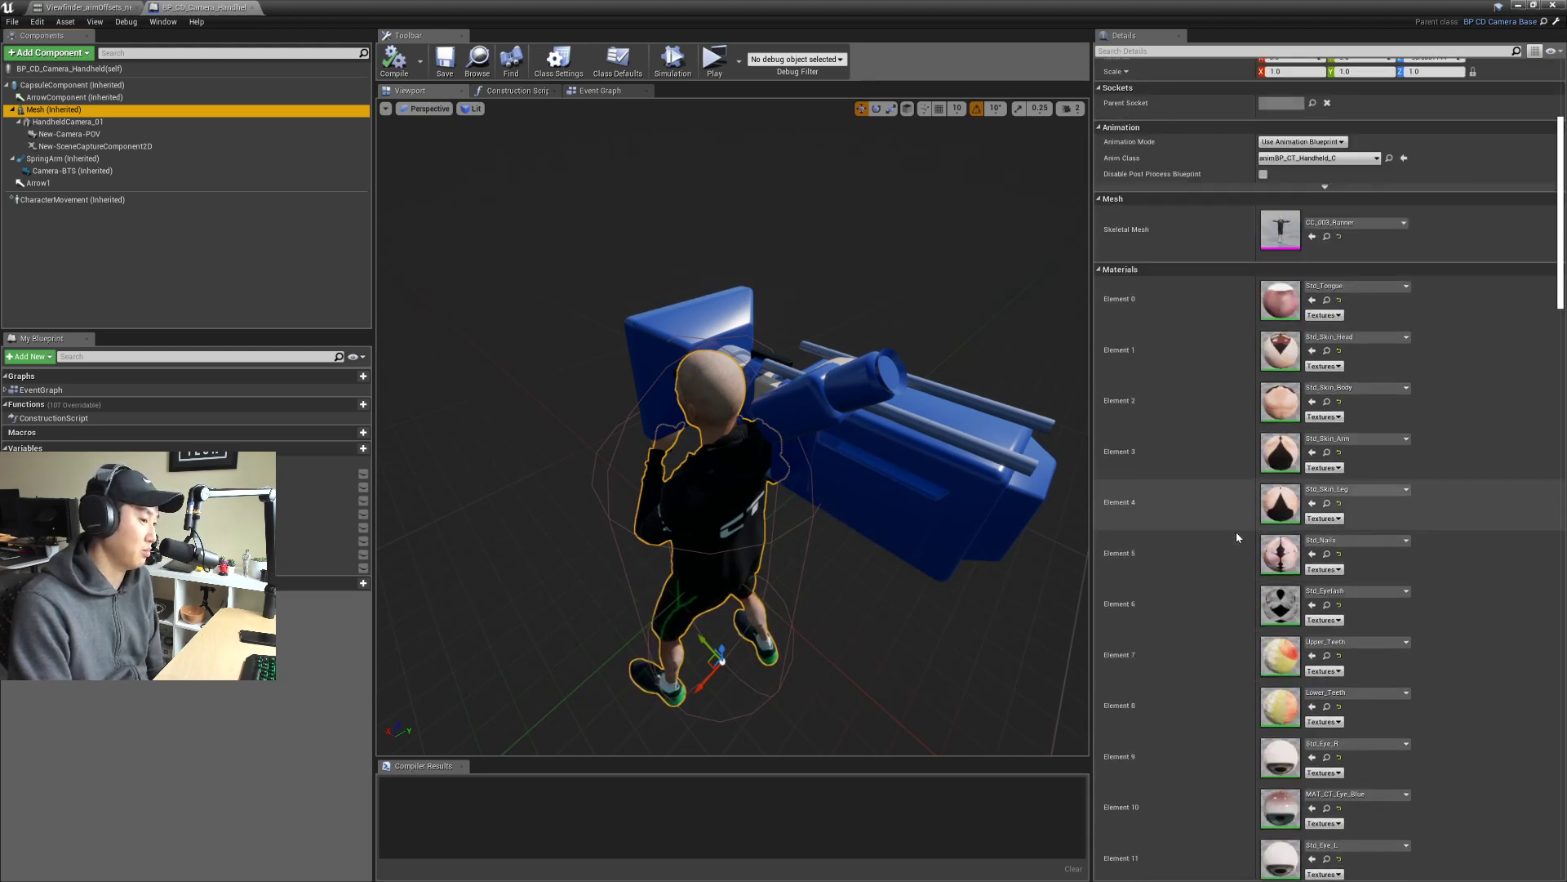
scroll(1237, 535, "up", 3)
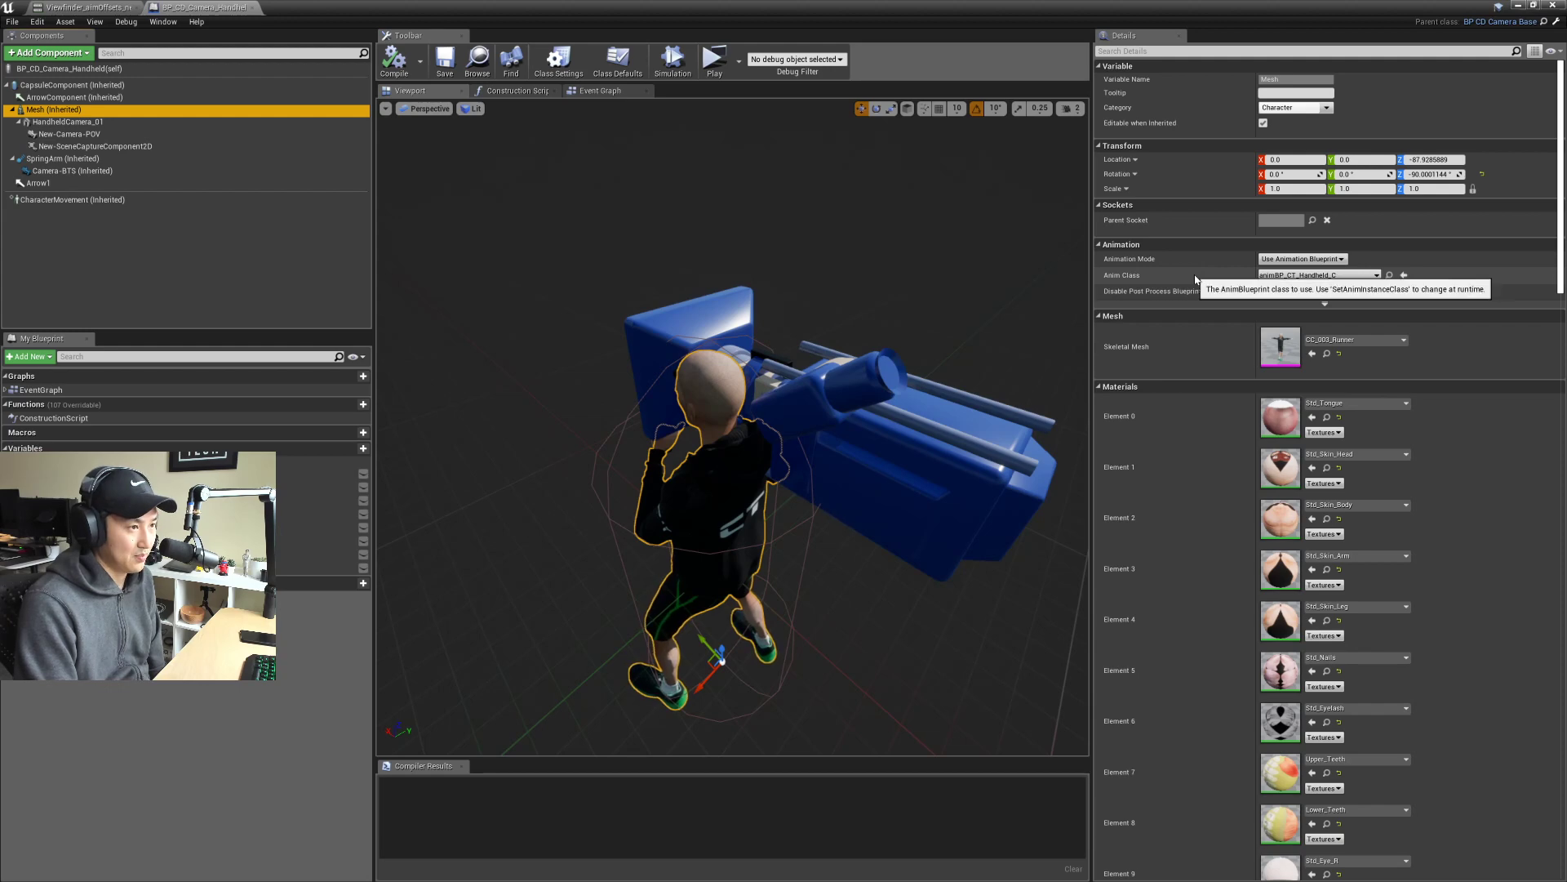
left_click(1375, 276)
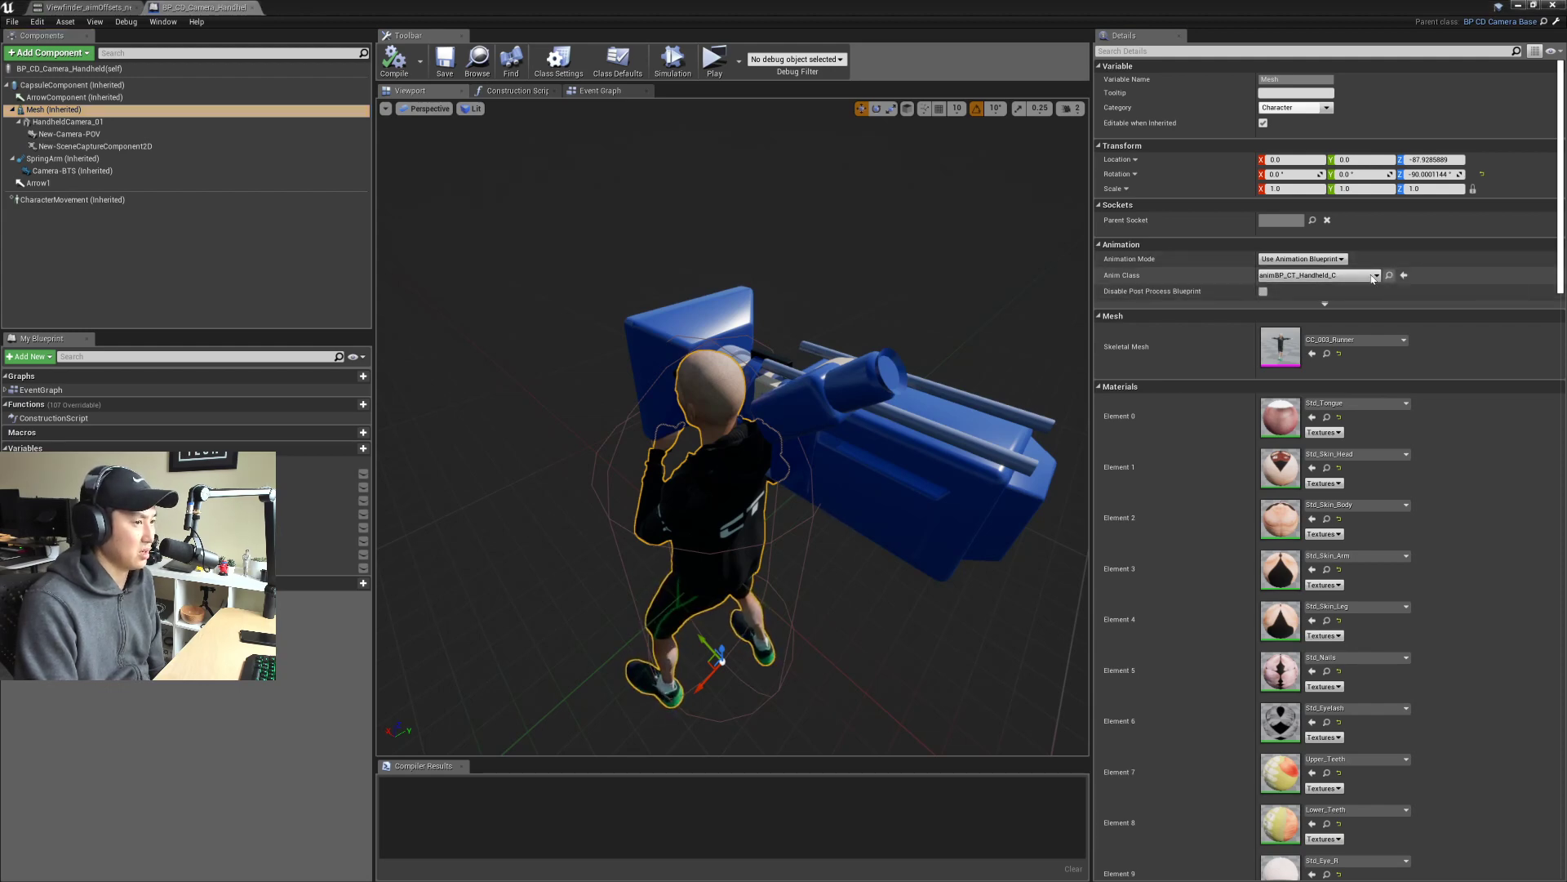
left_click_drag(719, 8, 968, 238)
double_click(482, 402)
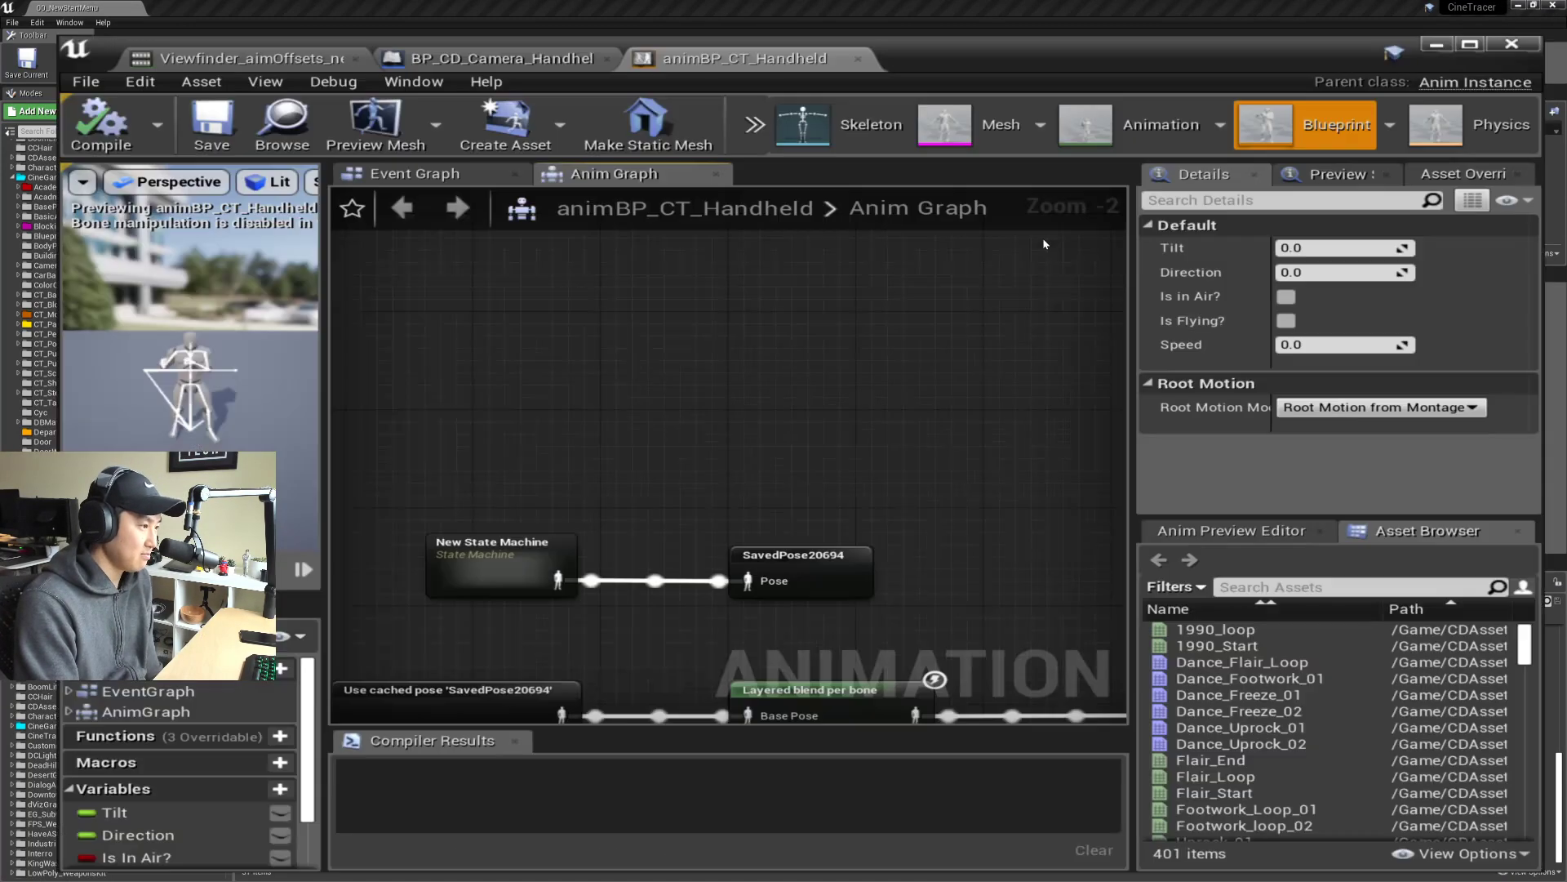
Step: Examine the Anim Graph of animBP_CT_Handheld, including the cached pose, the Play Handheld_TiltRange_NeutalAnim node and the Layered blend per bone
right_click_drag(668, 419, 742, 507)
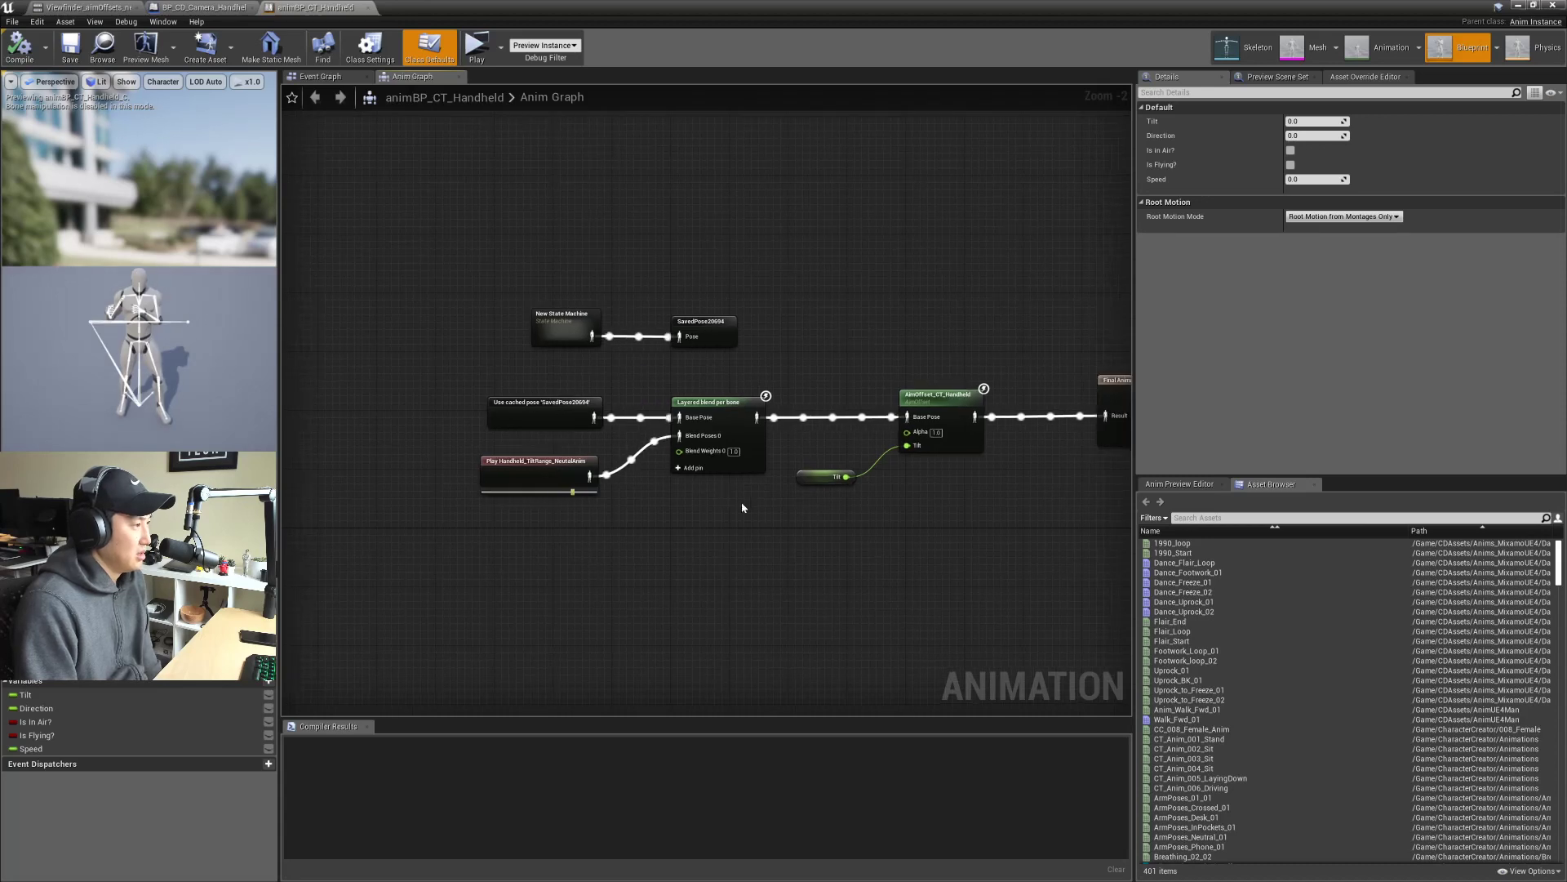
scroll(654, 392, "up", 2)
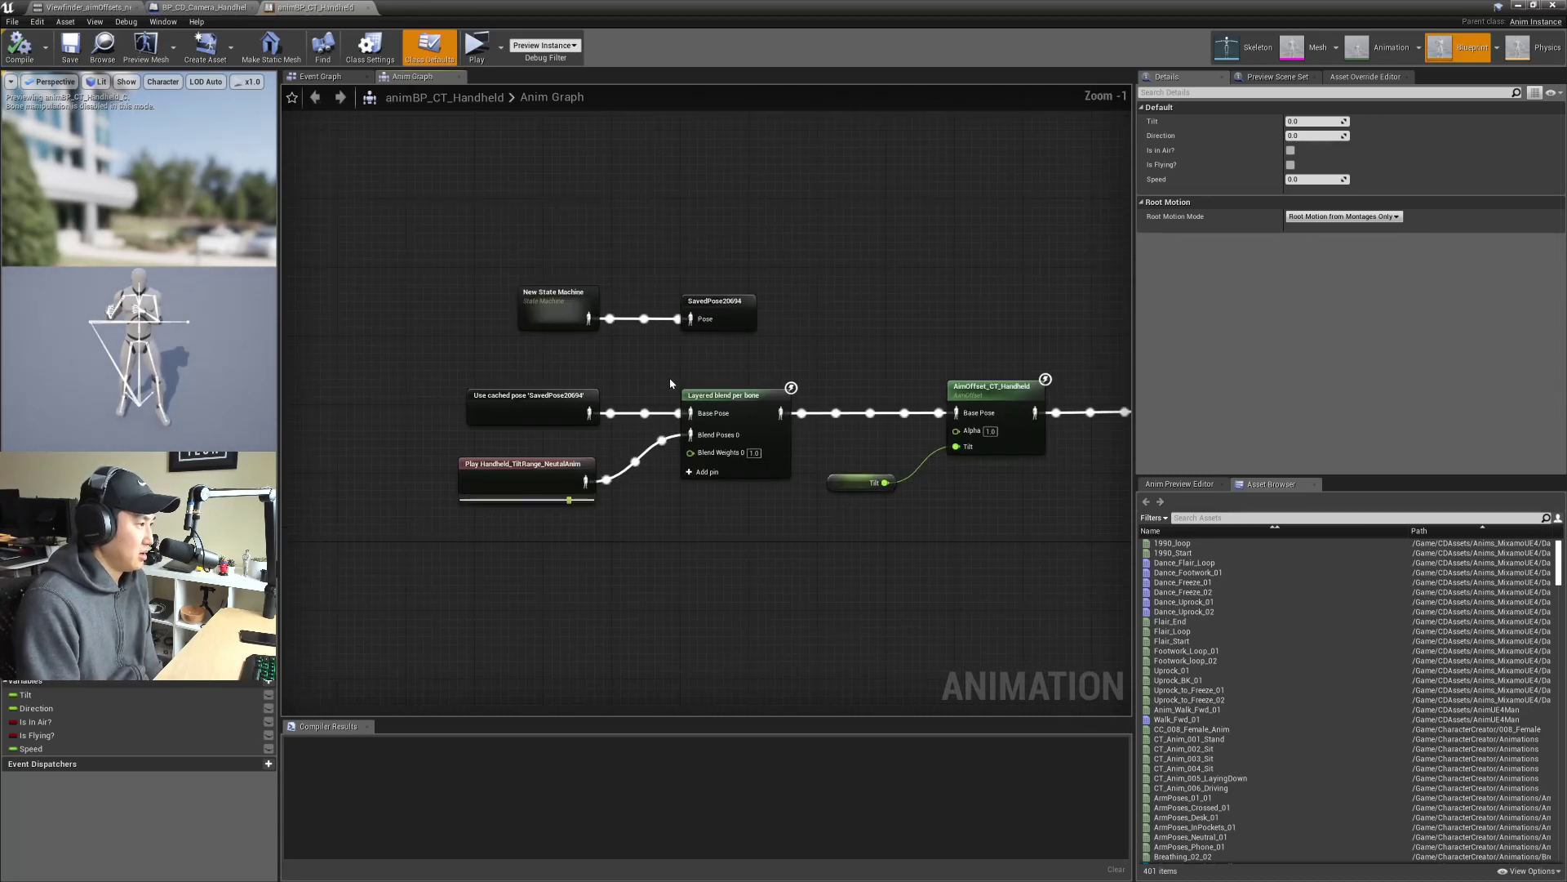
left_click(484, 392)
left_click(735, 595)
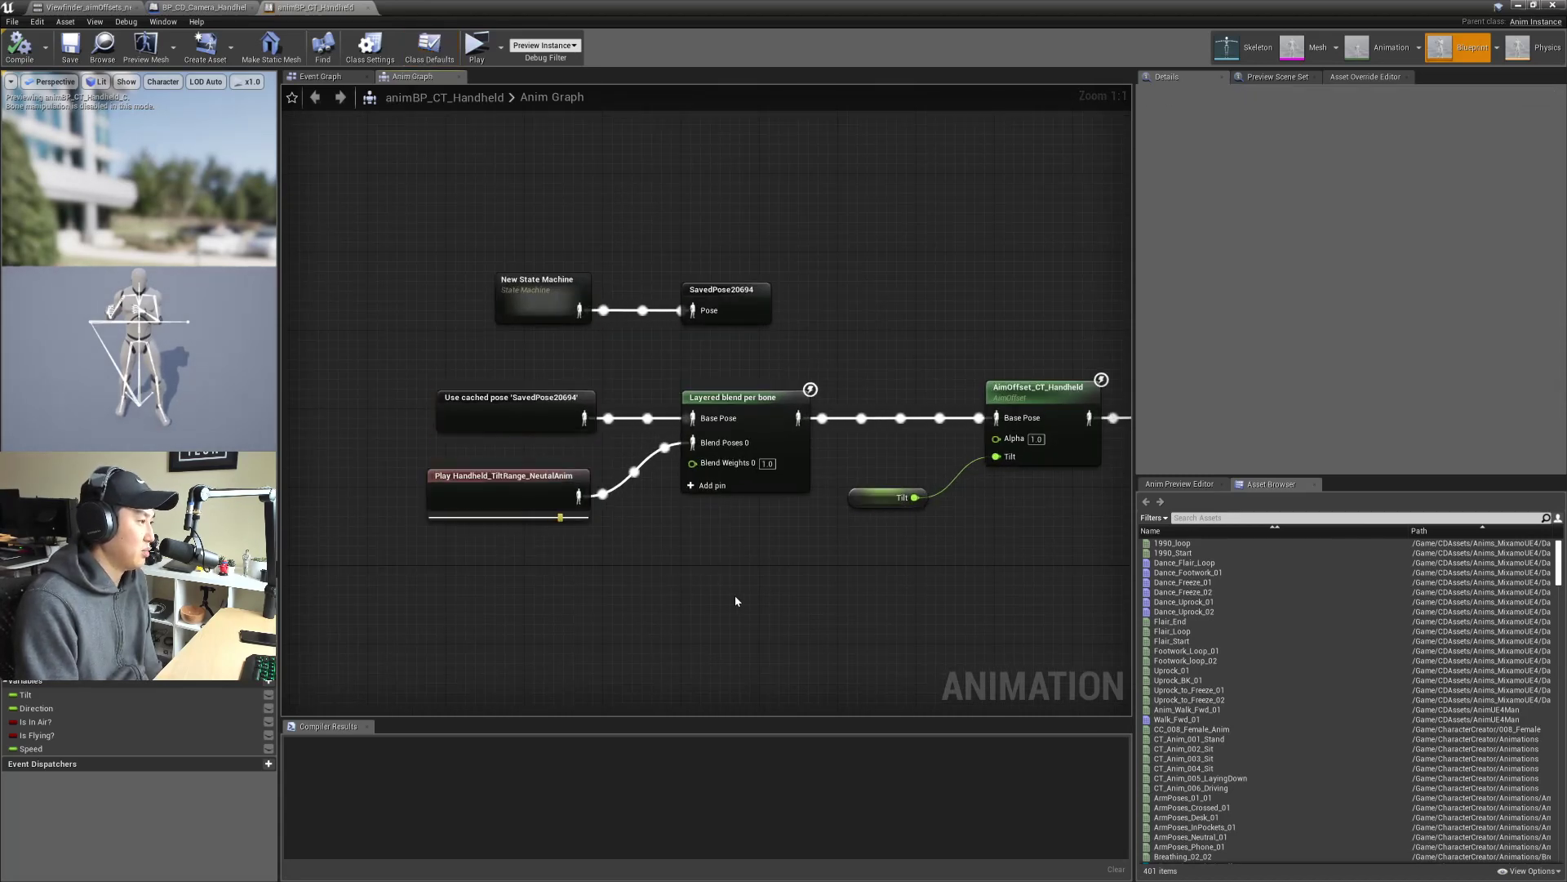
right_click_drag(735, 595, 645, 589)
left_click_drag(565, 565, 502, 502)
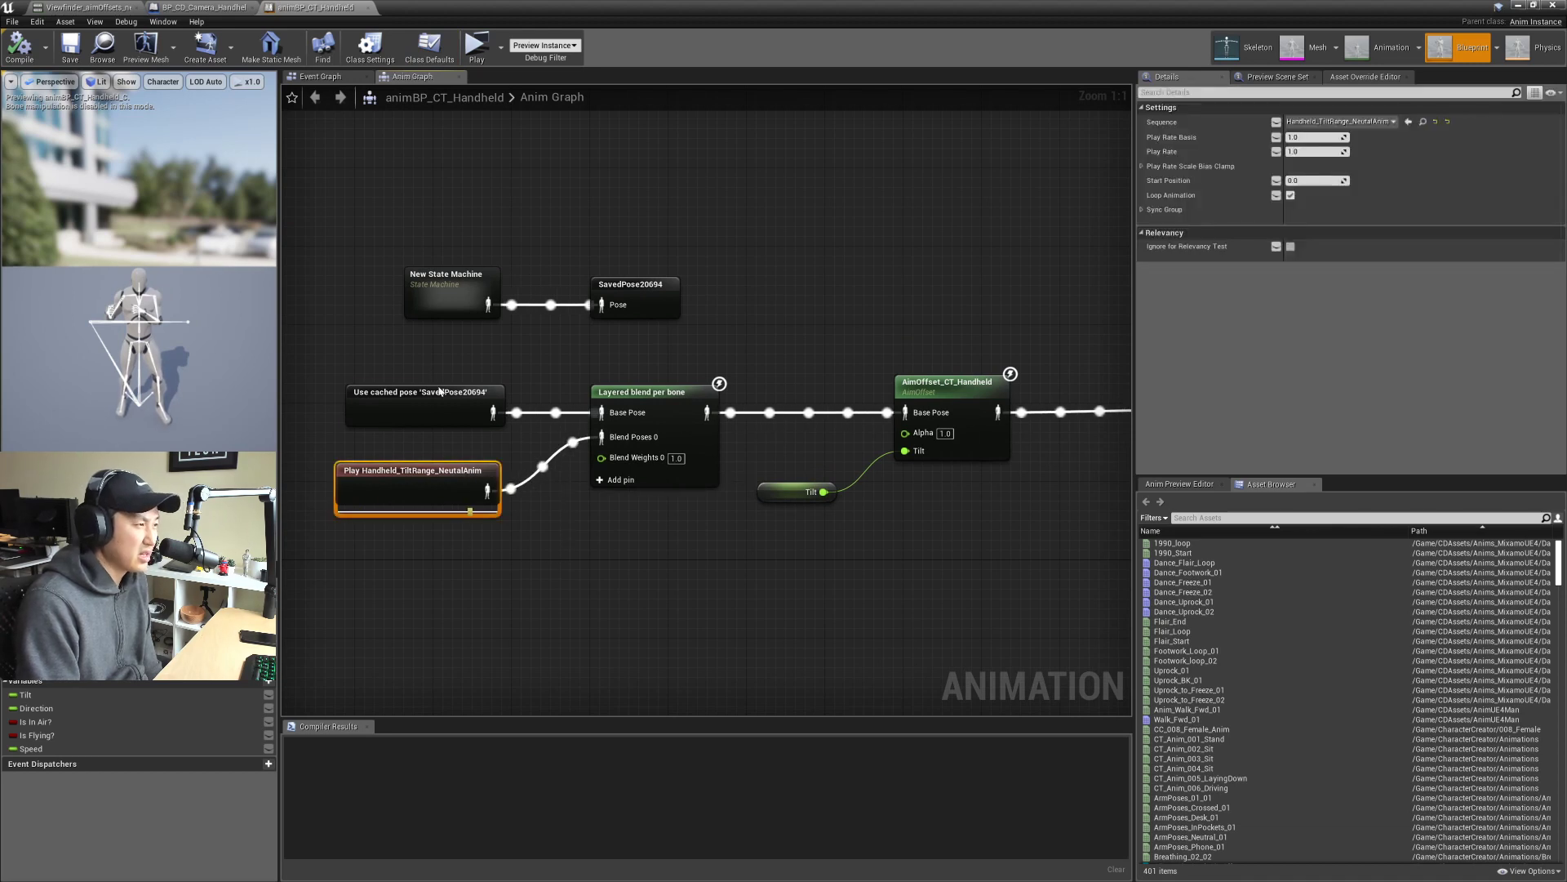
left_click(728, 558)
right_click_drag(728, 559, 628, 543)
Step: Open AimOffset_CT_Handheld from the Anim Graph, review its Tilt axis settings and blend samples, and return to the animation blueprint
right_click_drag(868, 551, 741, 391)
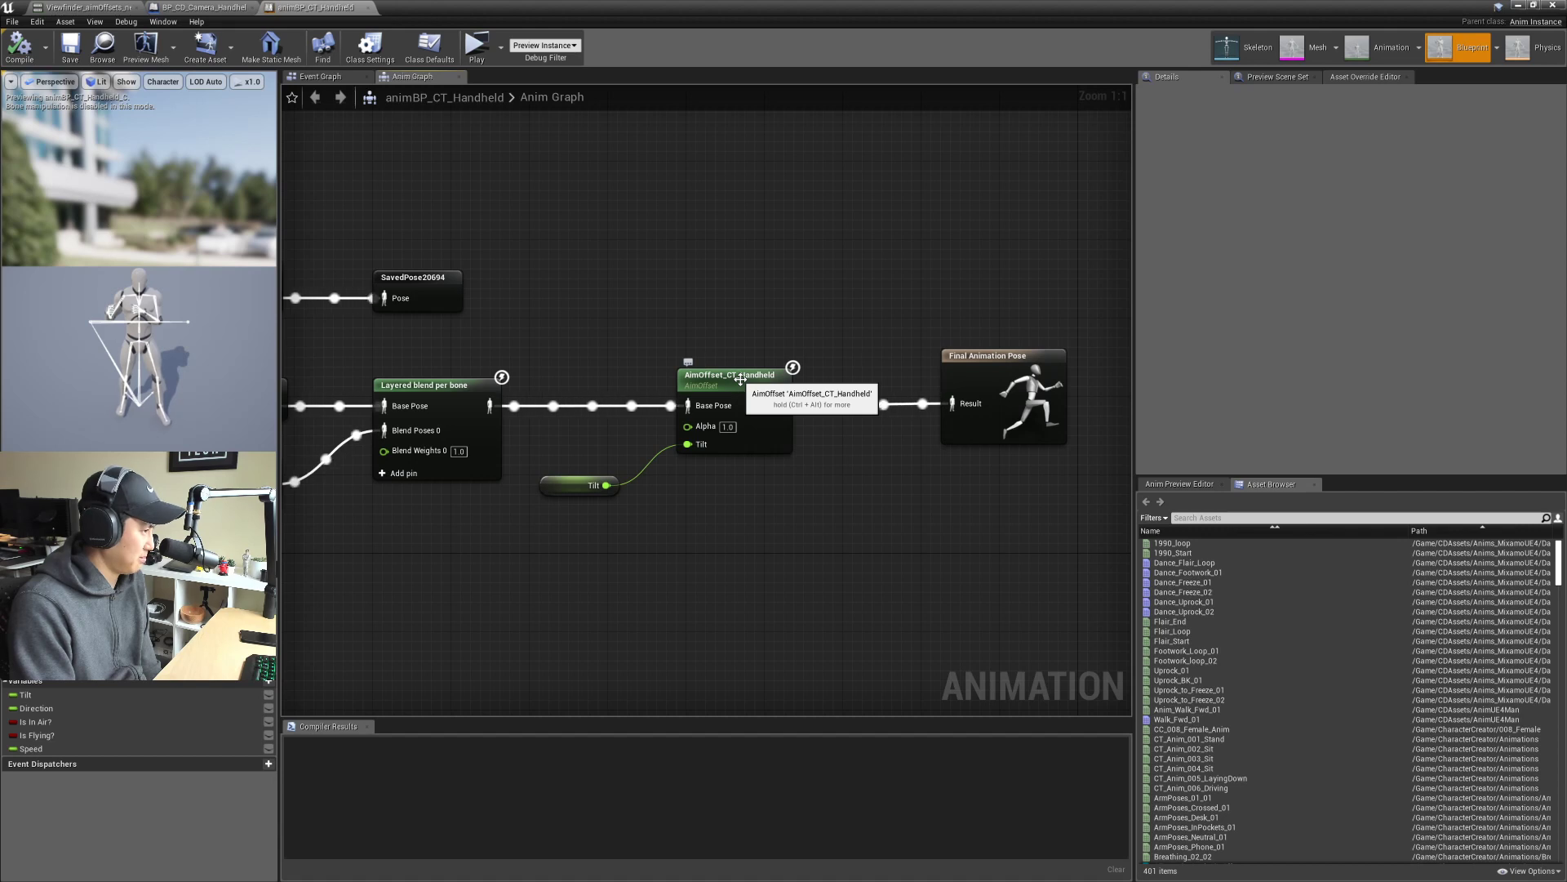
double_click(740, 391)
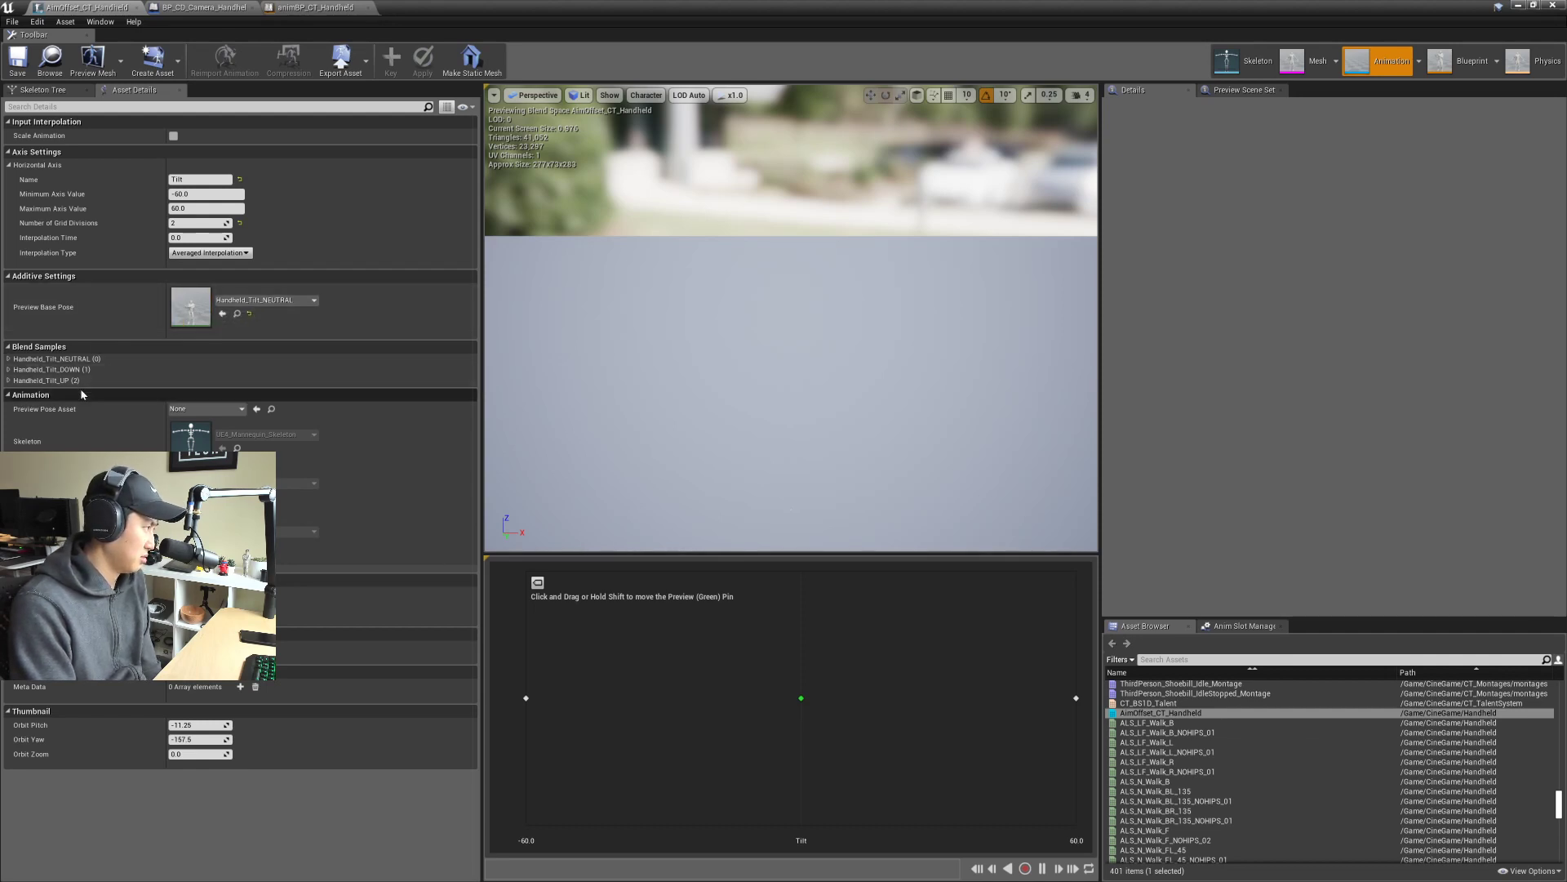
left_click(203, 9)
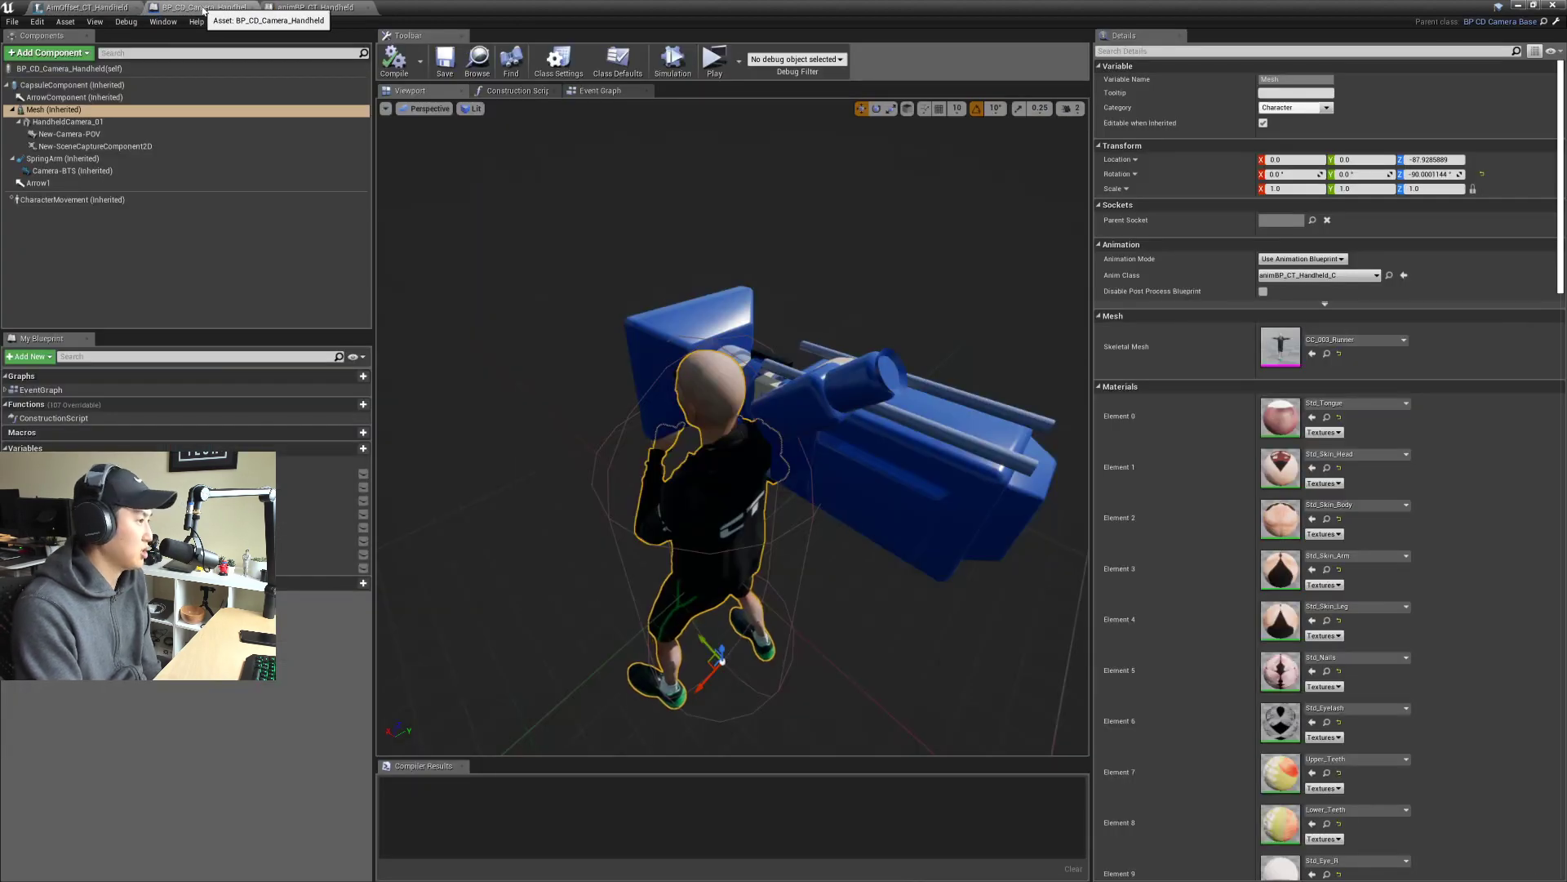
left_click(315, 8)
Step: Open the Viewfinder_AimOffset asset from CineGame/Academy/Anims/Viewfinder in the content browser
double_click(490, 8)
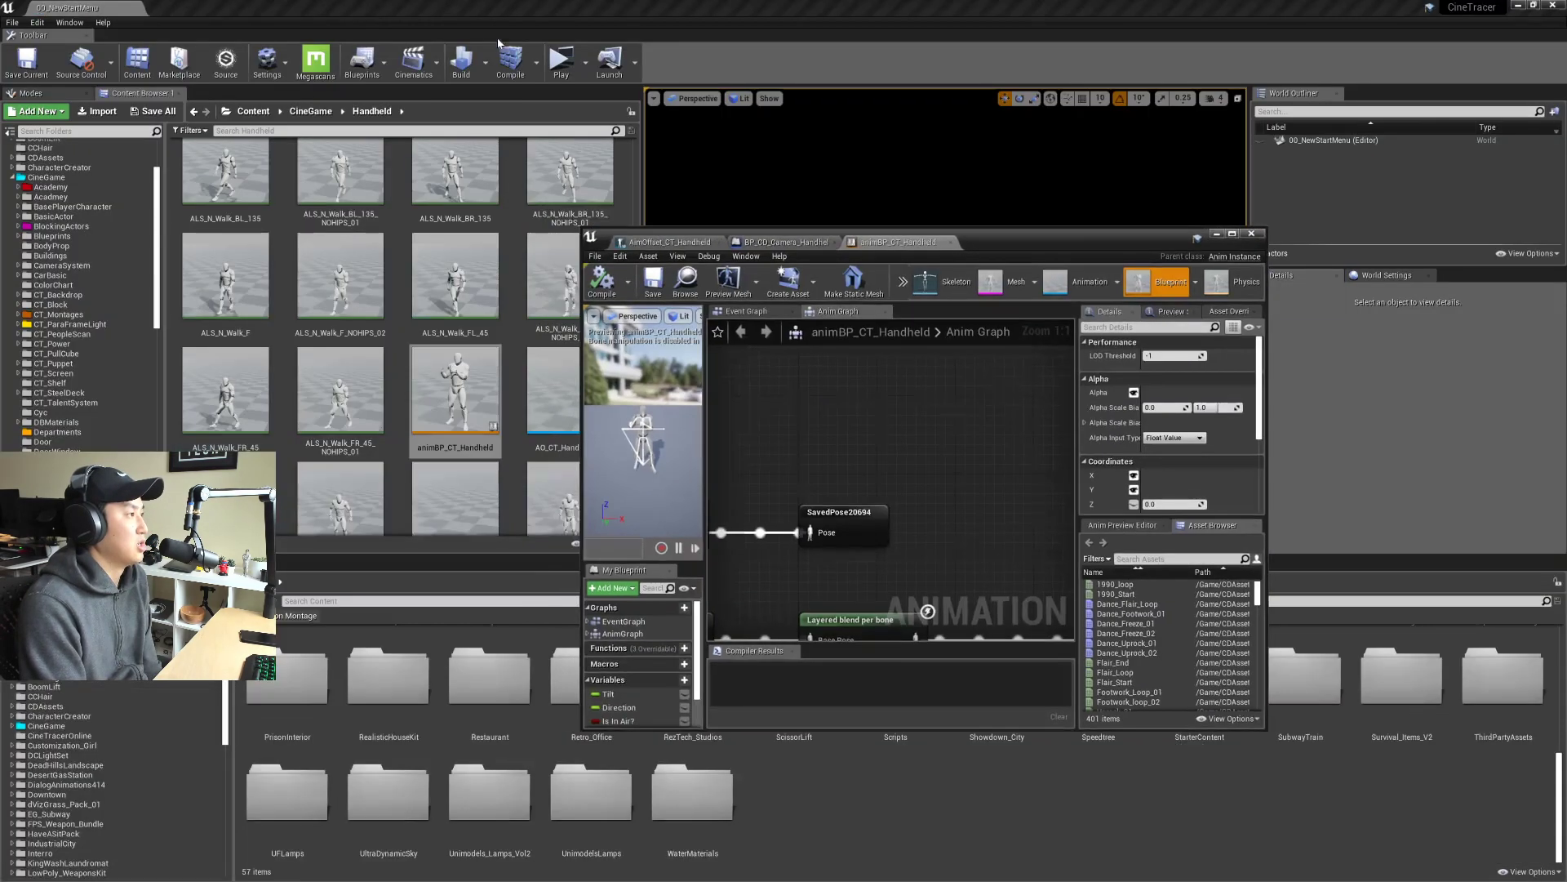
left_click_drag(1027, 243, 1128, 239)
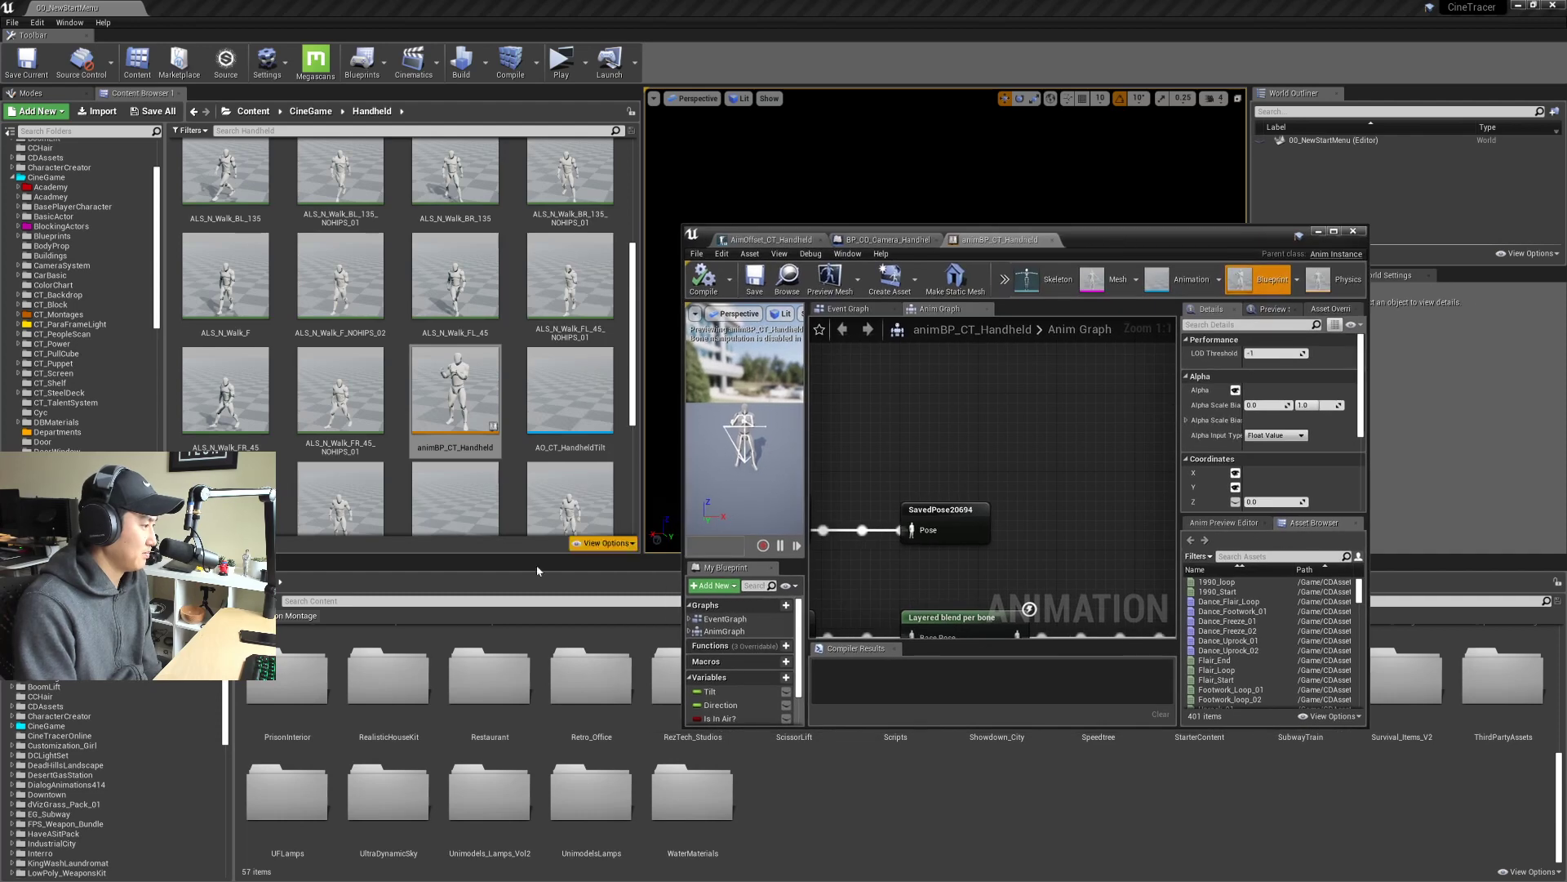
scroll(134, 332, "up", 3)
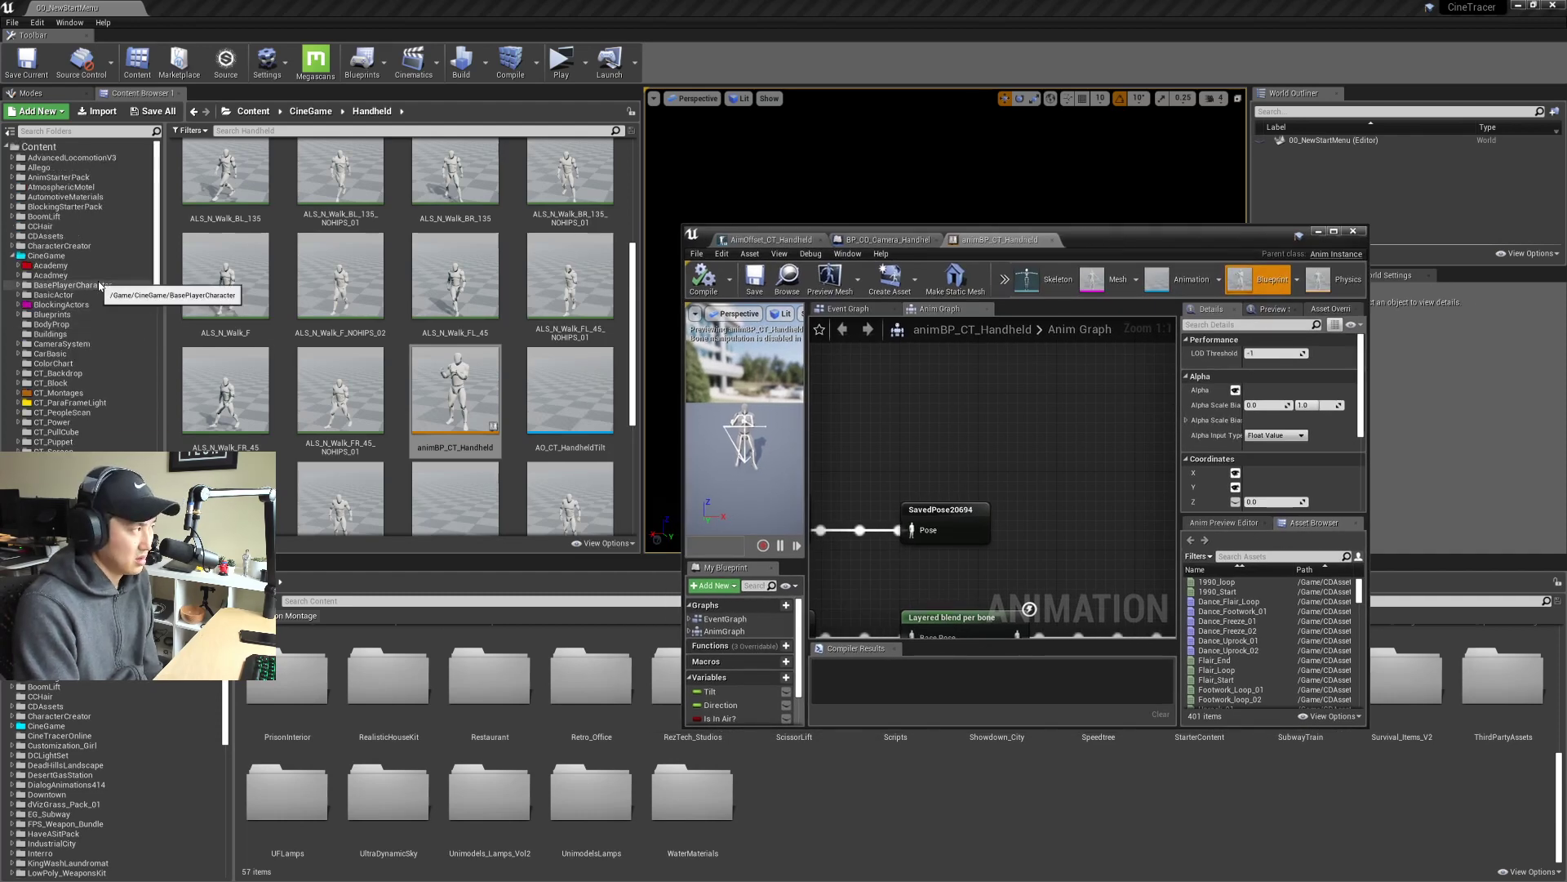
left_click(51, 265)
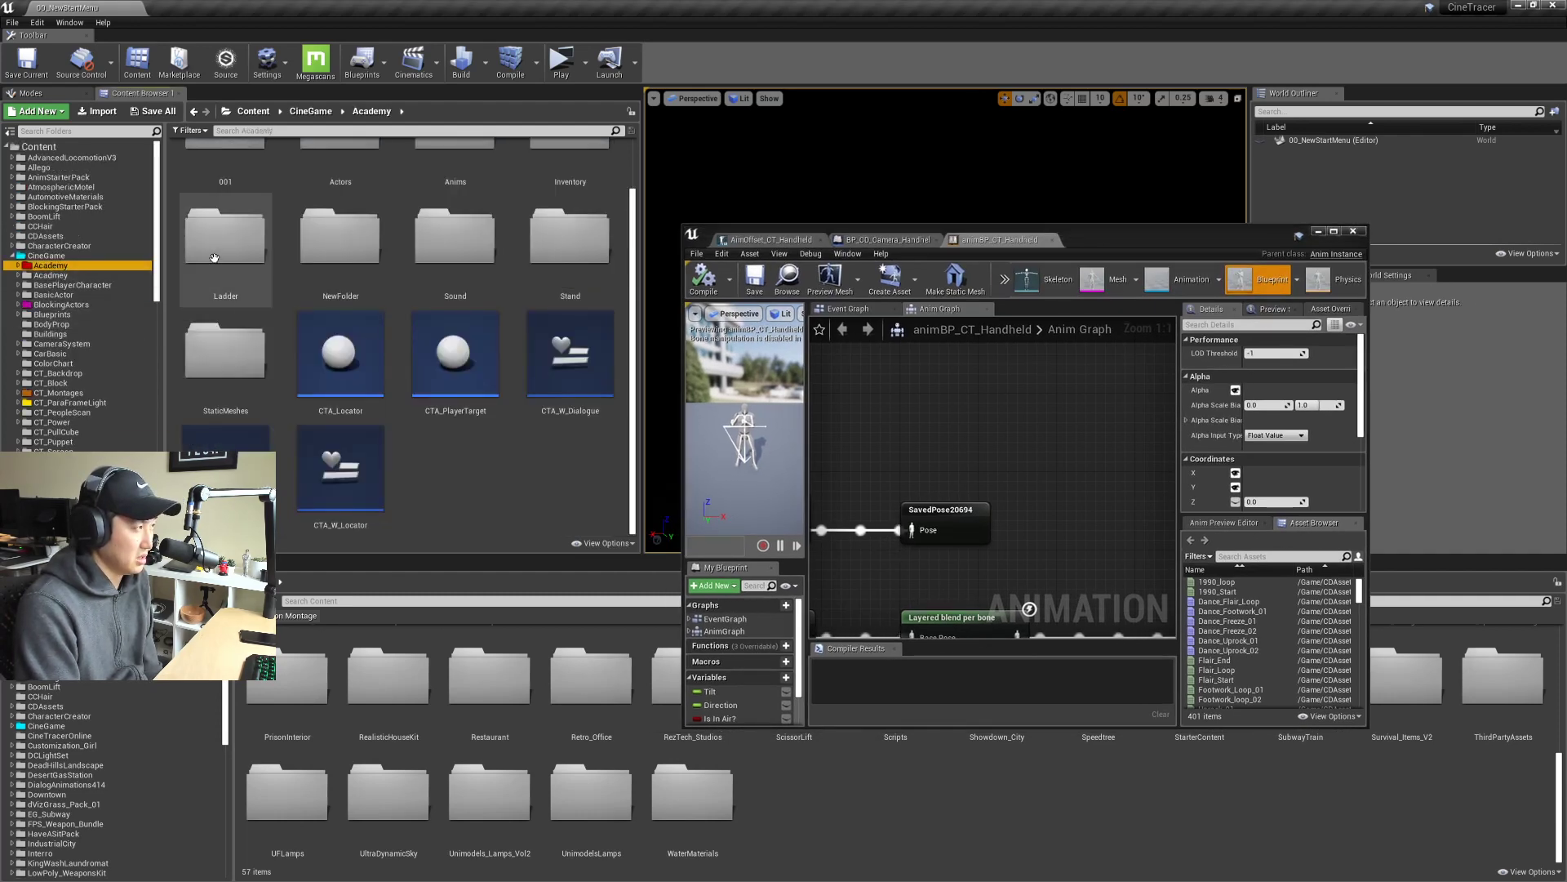
double_click(455, 183)
double_click(229, 188)
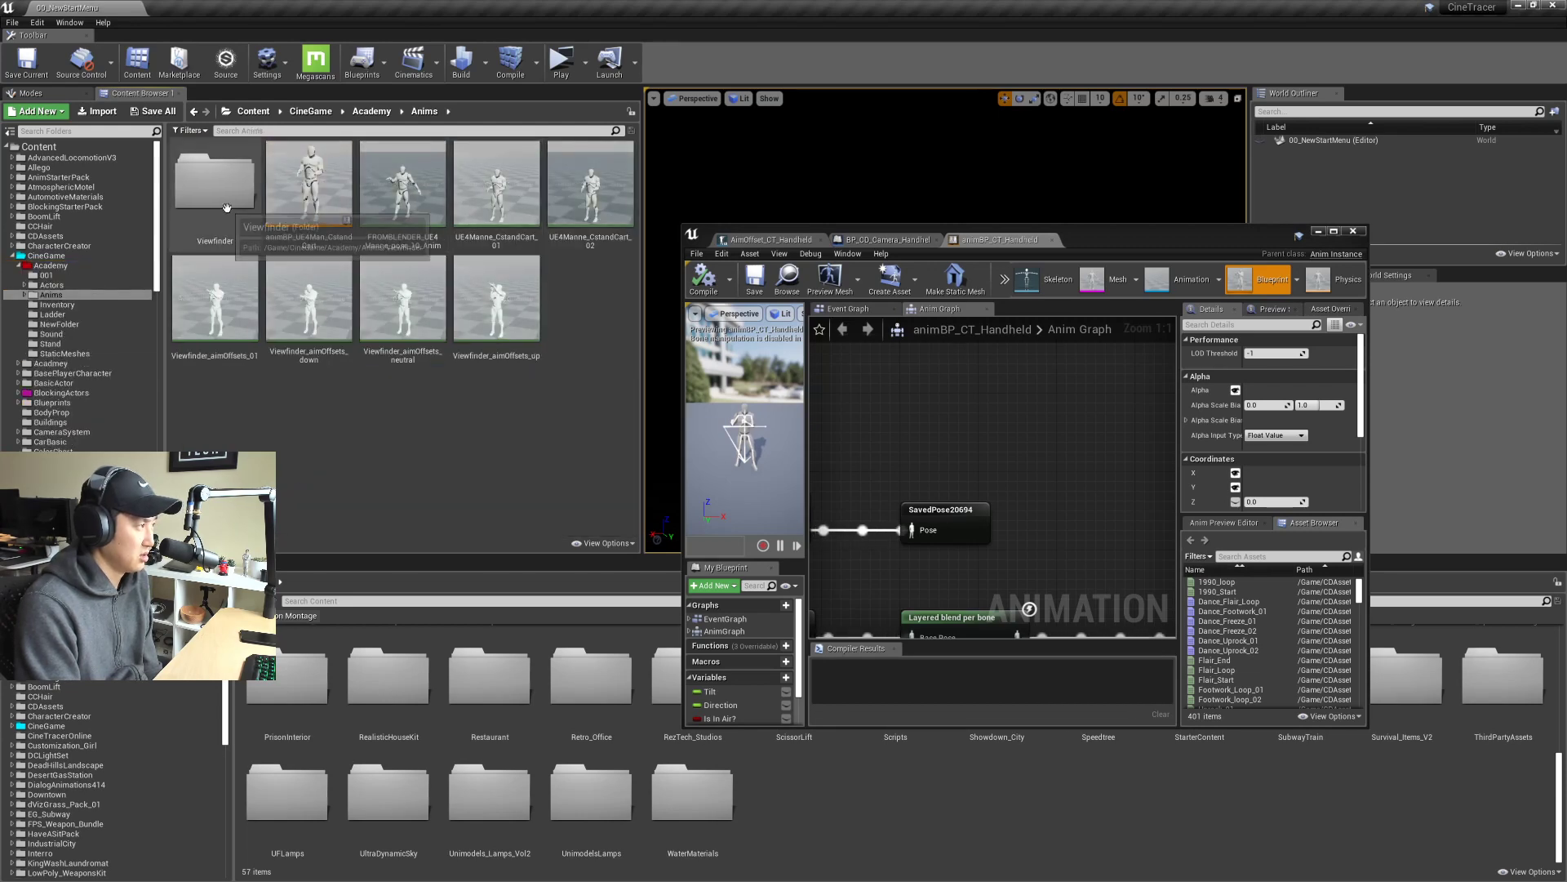
double_click(237, 220)
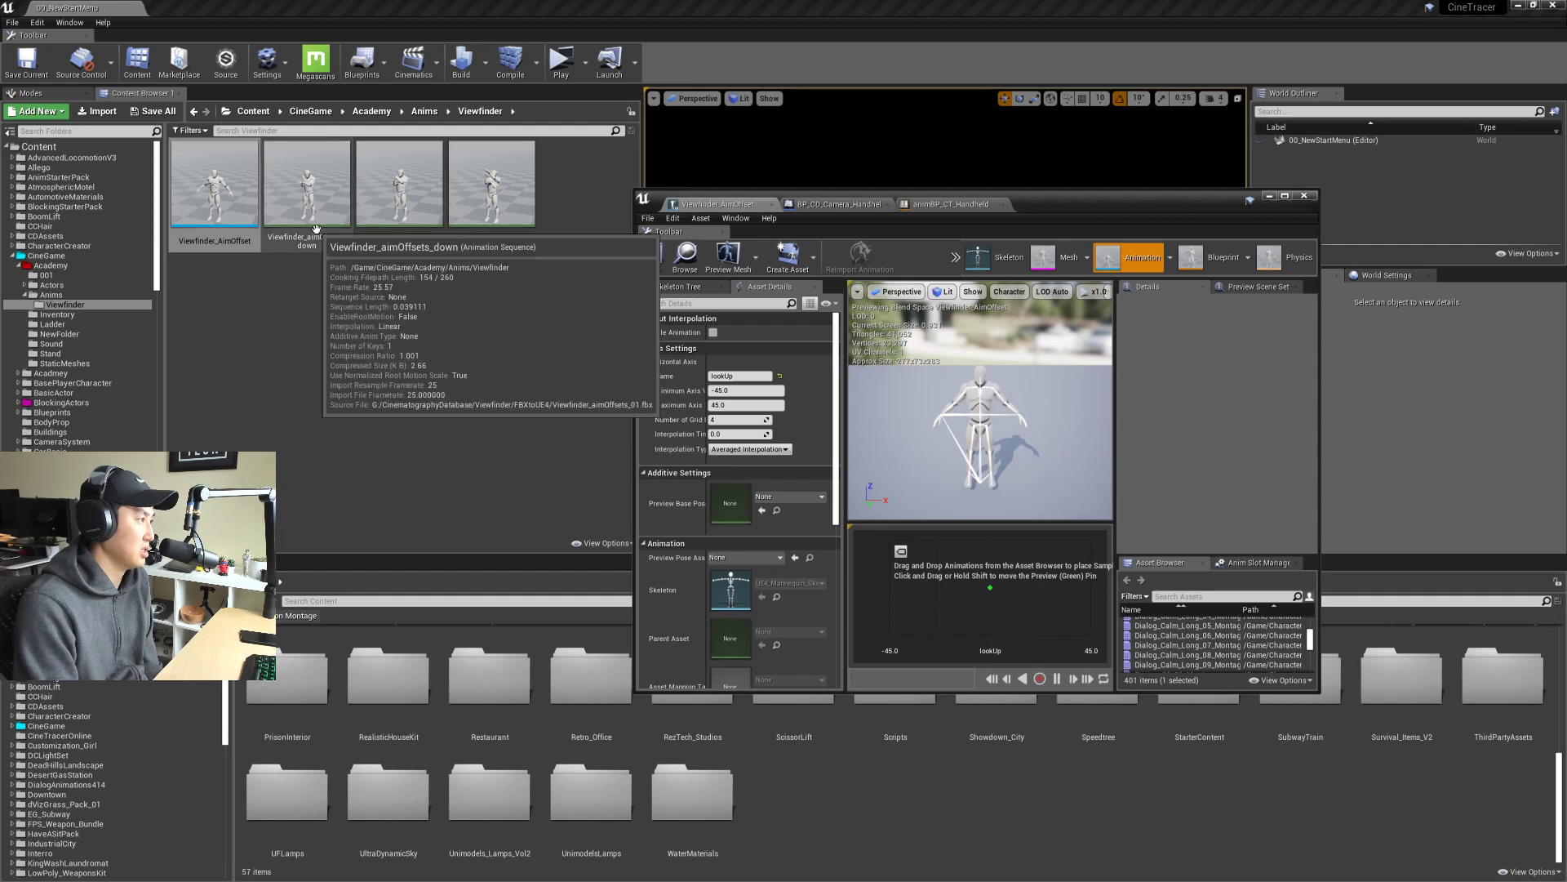
Step: Assign Viewfinder_aimOffsets_neutral as the preview base pose of Viewfinder_AimOffset and maximize the editor window
left_click_drag(430, 223, 740, 485)
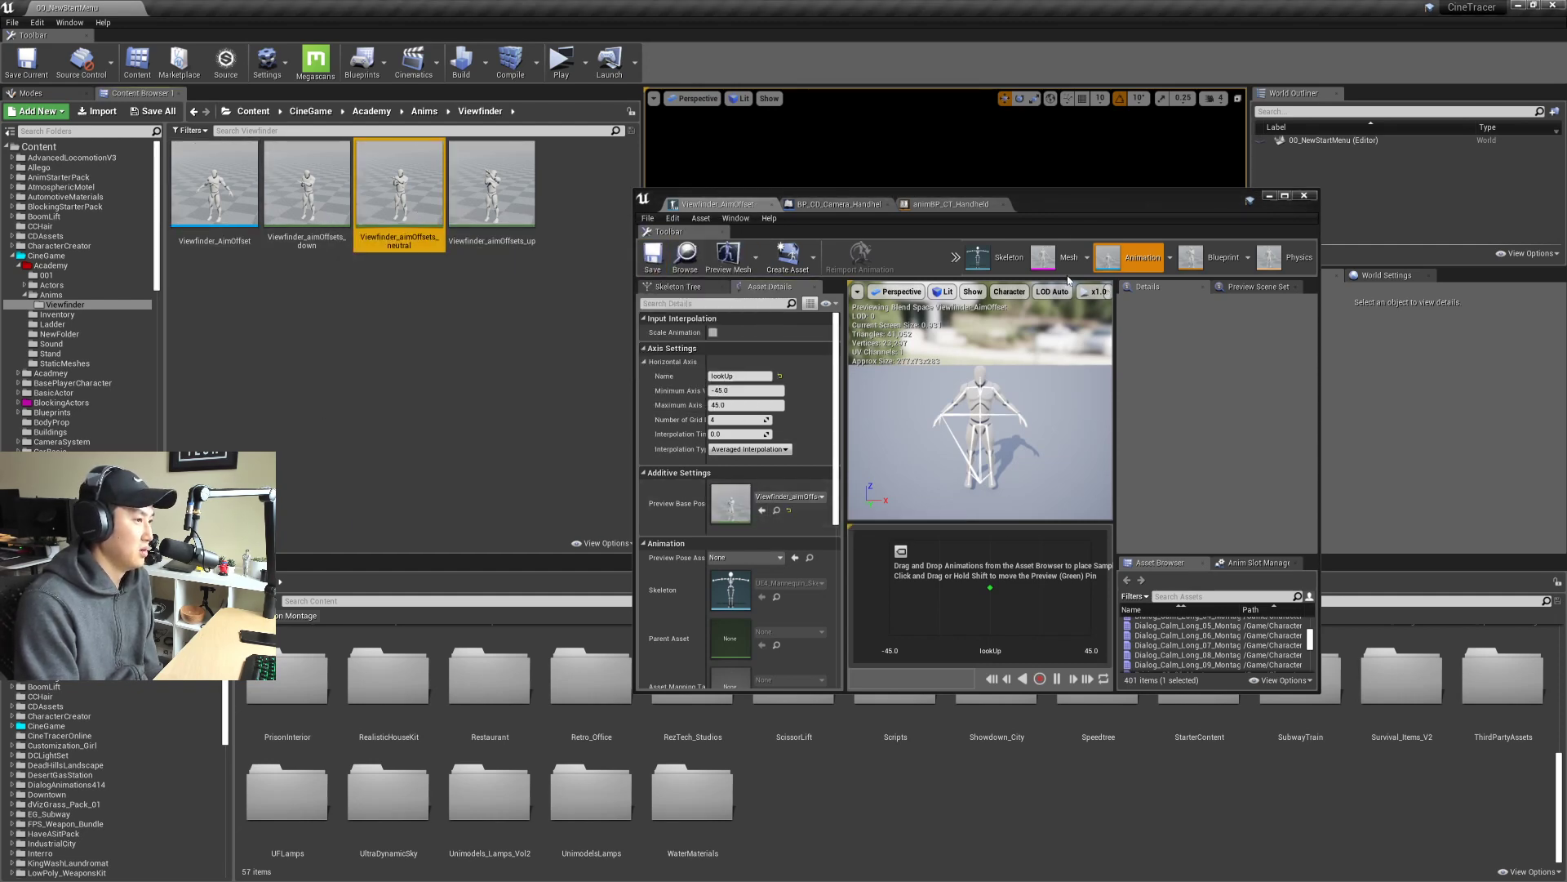
left_click_drag(1086, 207, 1001, 202)
double_click(1002, 203)
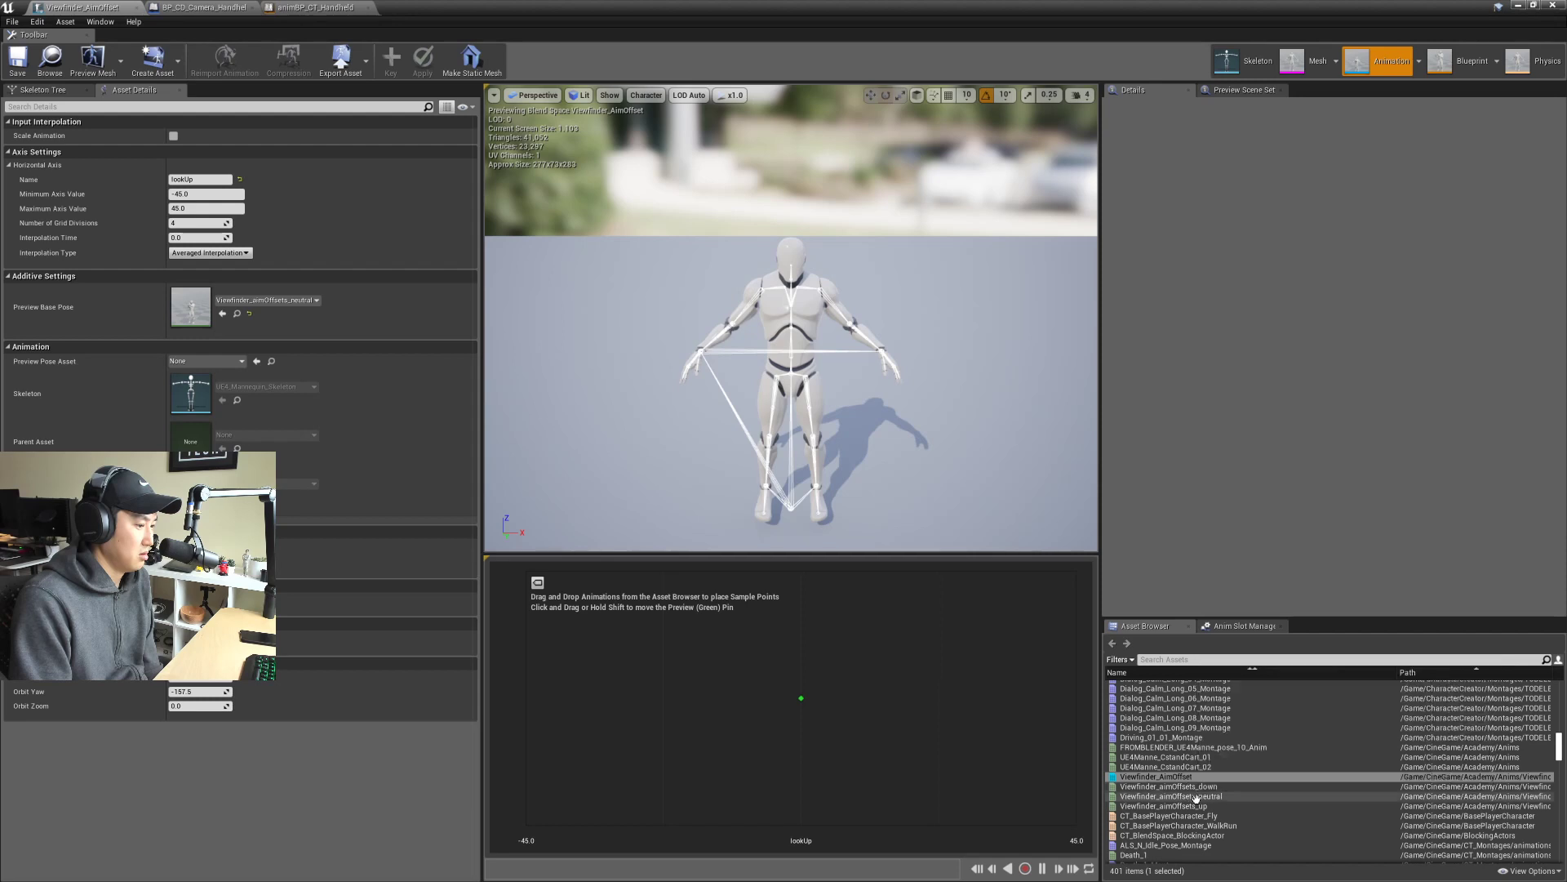
Step: Try to place Viewfinder_aimOffsets_down at -45 and Viewfinder_aimOffsets_up at 45 on the lookUp axis, and save the aim offset
left_click_drag(1188, 784, 543, 710)
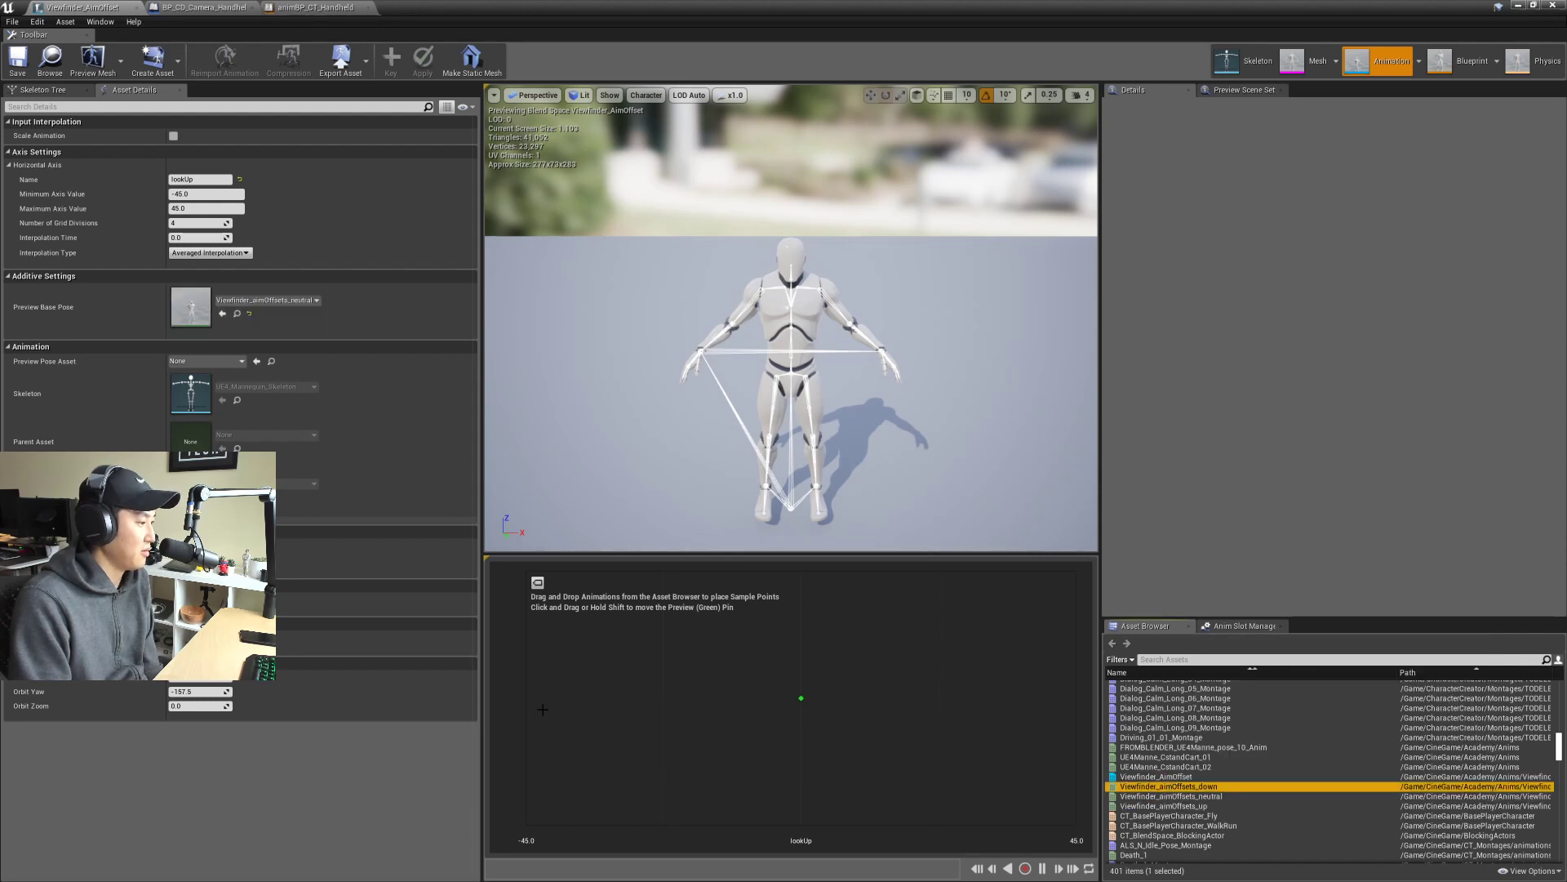
left_click_drag(1175, 806, 1080, 703)
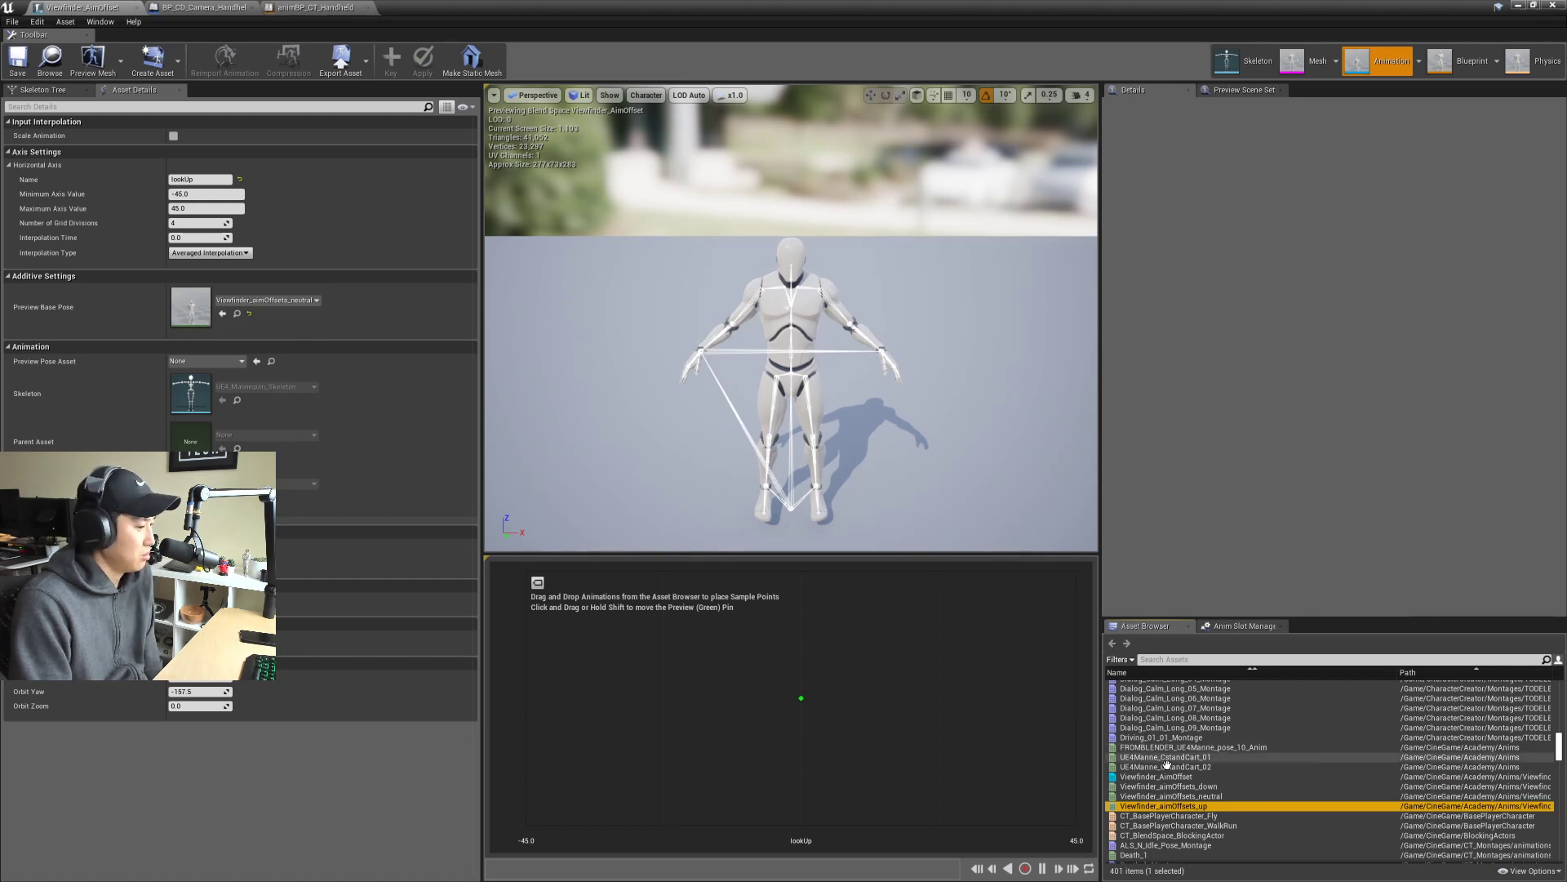
left_click_drag(1172, 796, 231, 304)
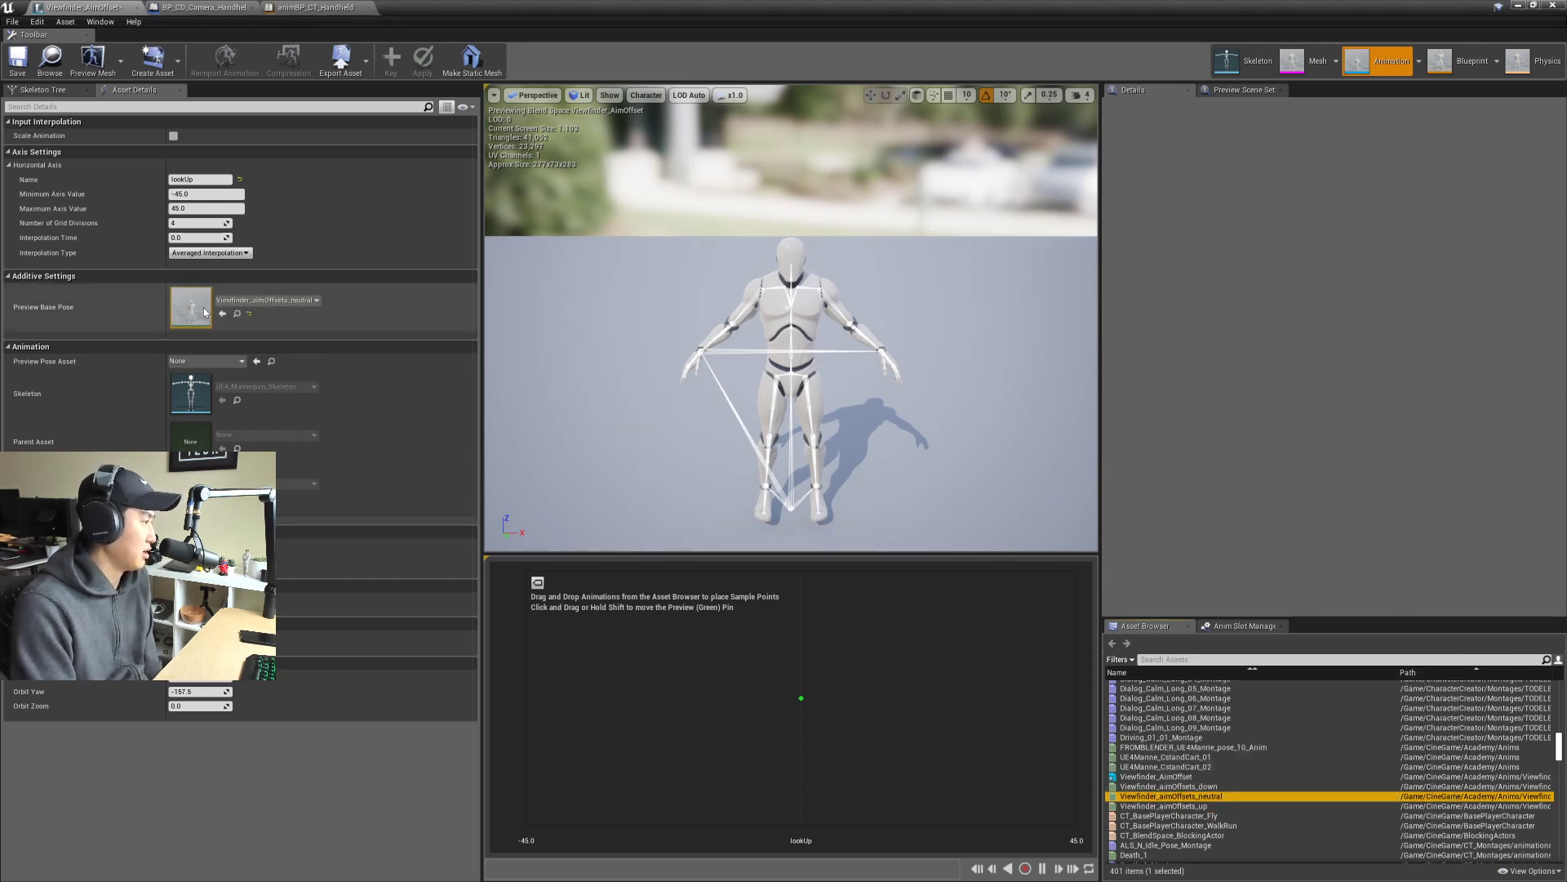
left_click(17, 62)
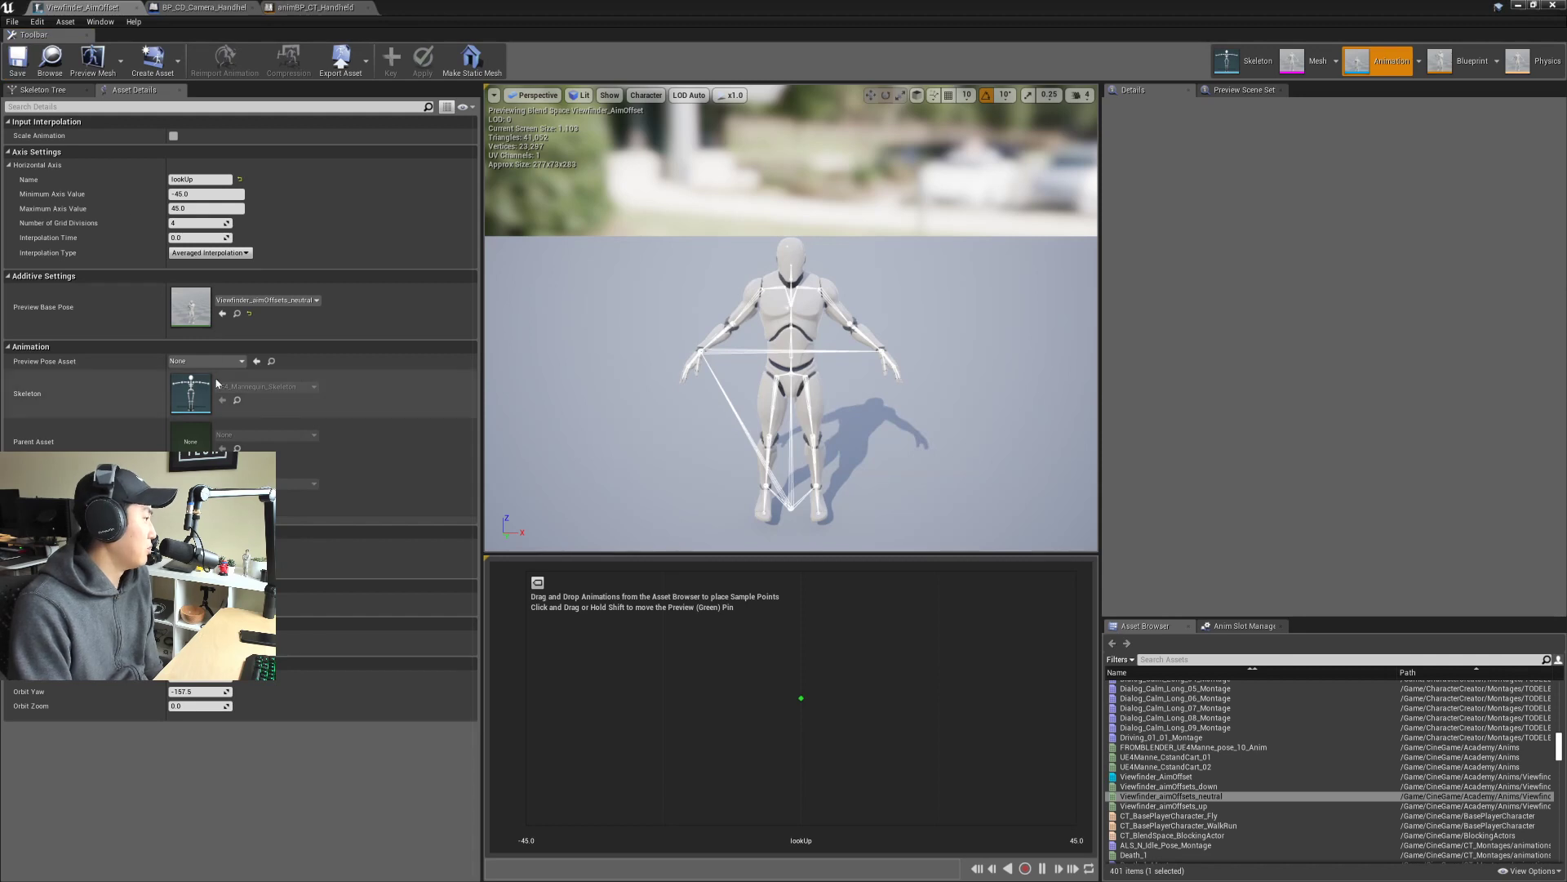
Step: Compare Viewfinder_AimOffset with AimOffset_CT_Handheld and its use in the handheld Anim Graph, searching the animation assets for "handheld"
left_click(314, 8)
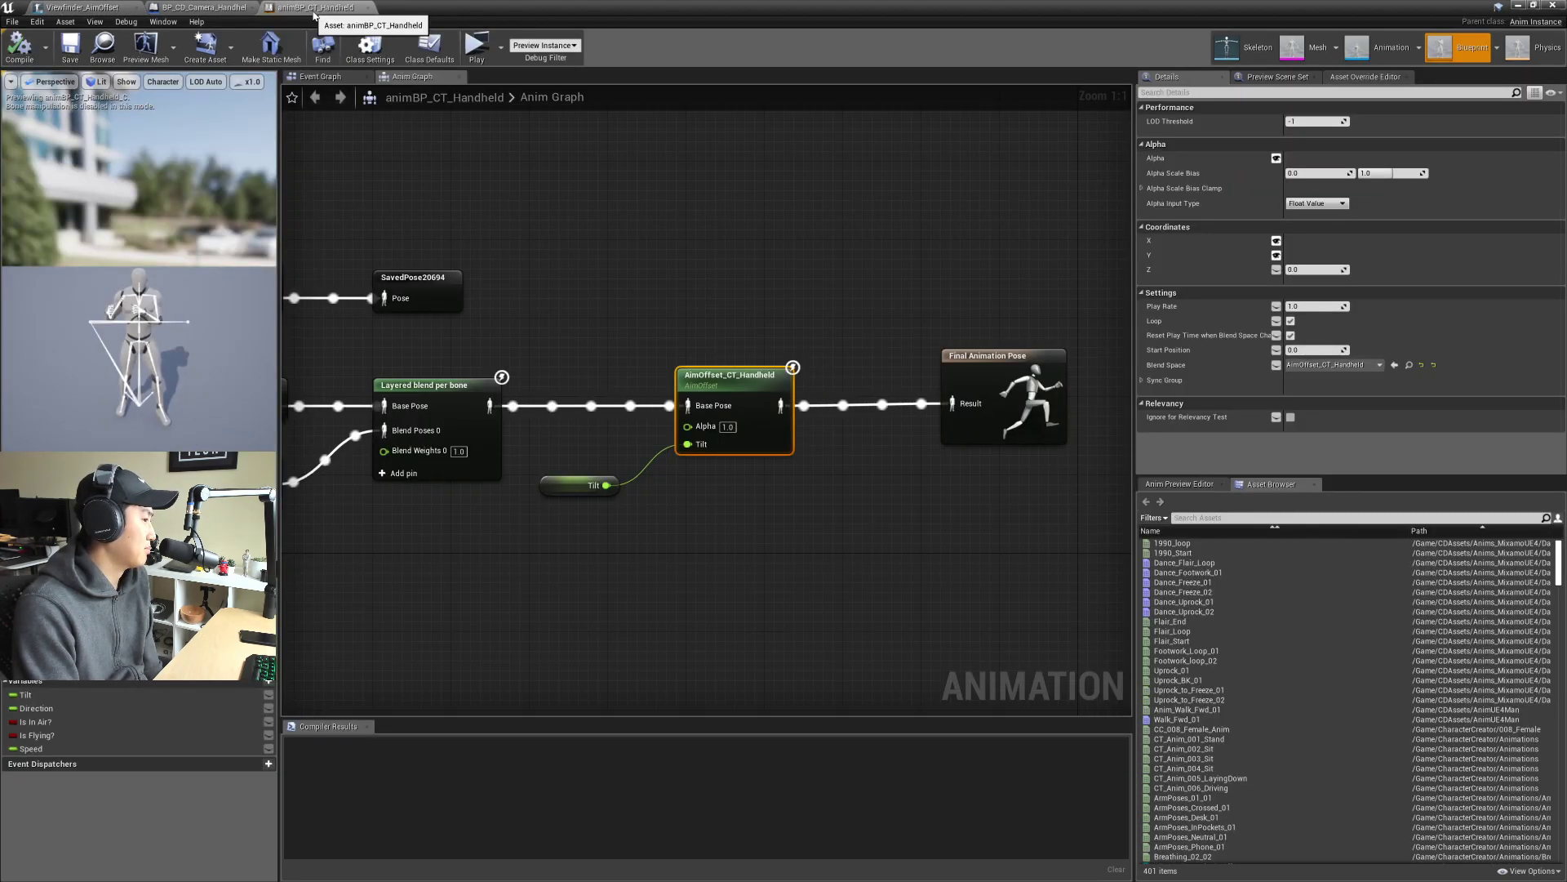
left_click(81, 8)
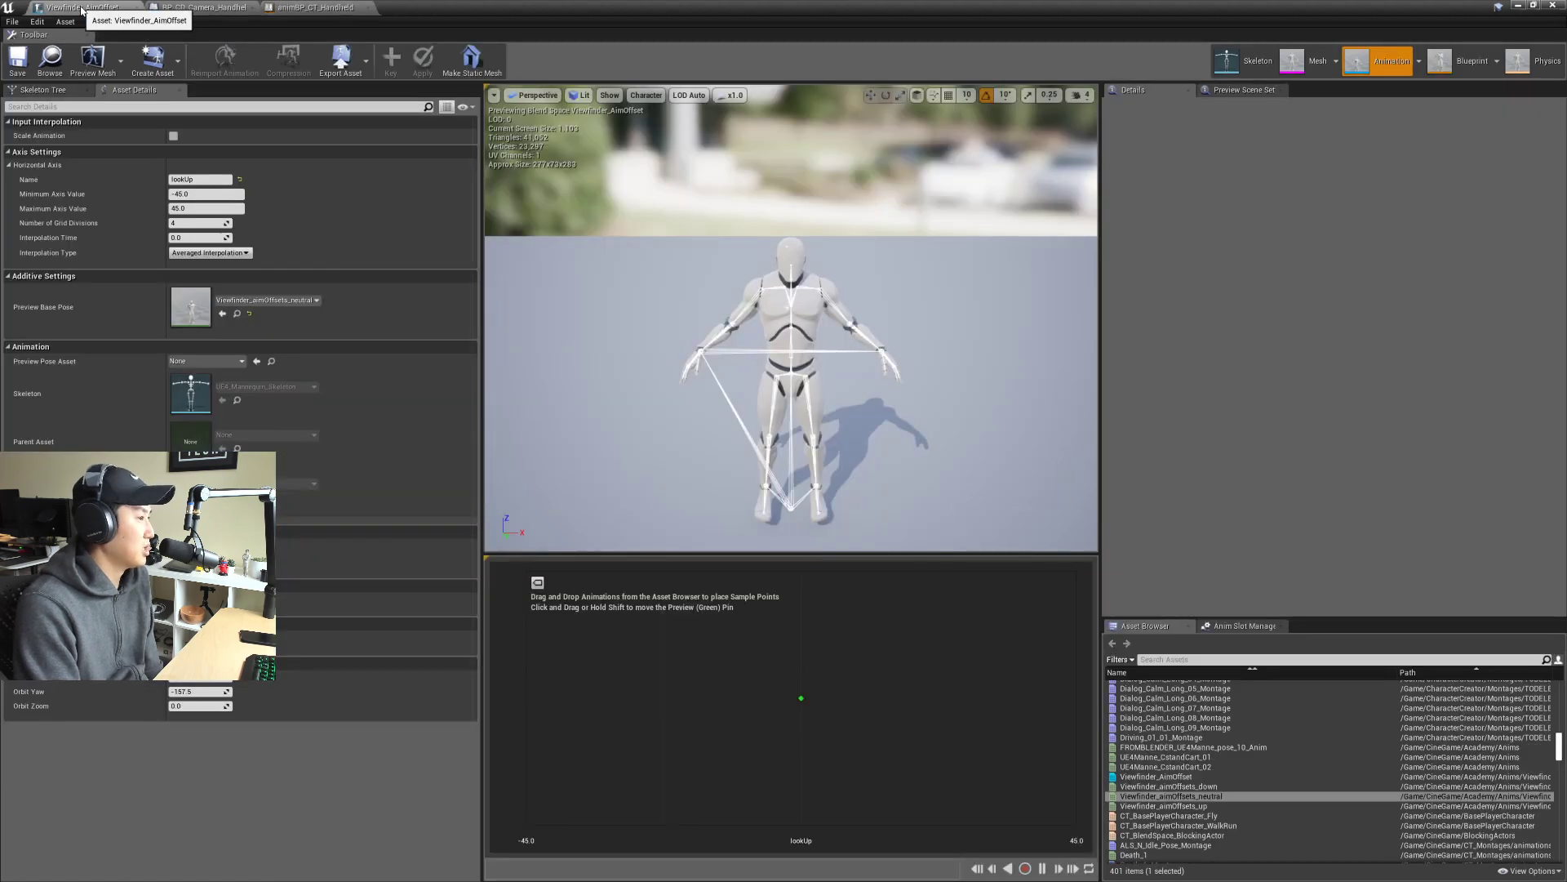
left_click(326, 10)
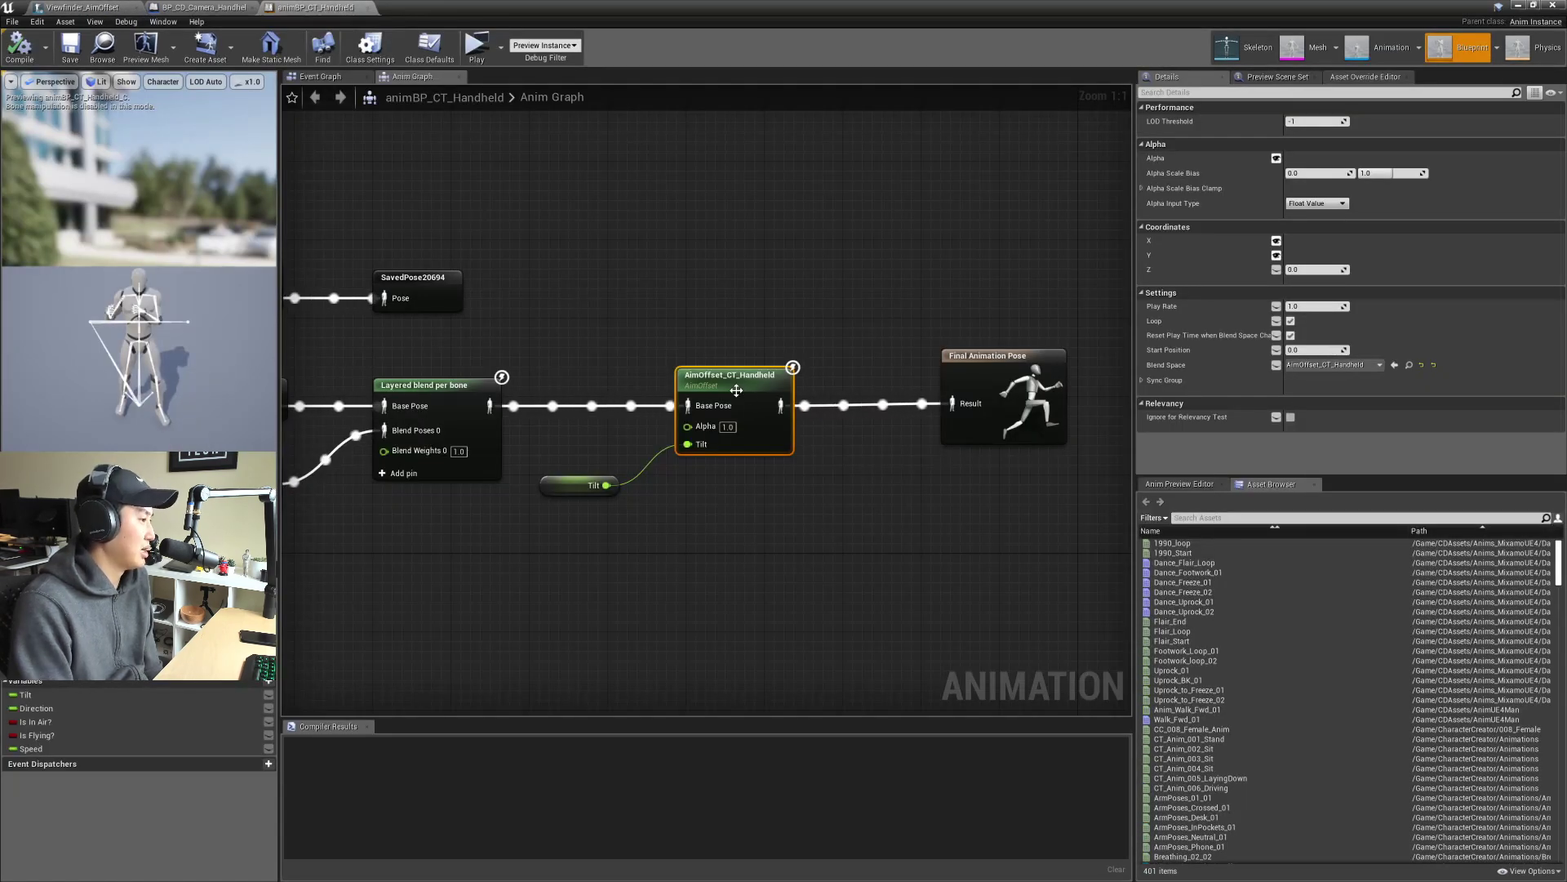
double_click(809, 400)
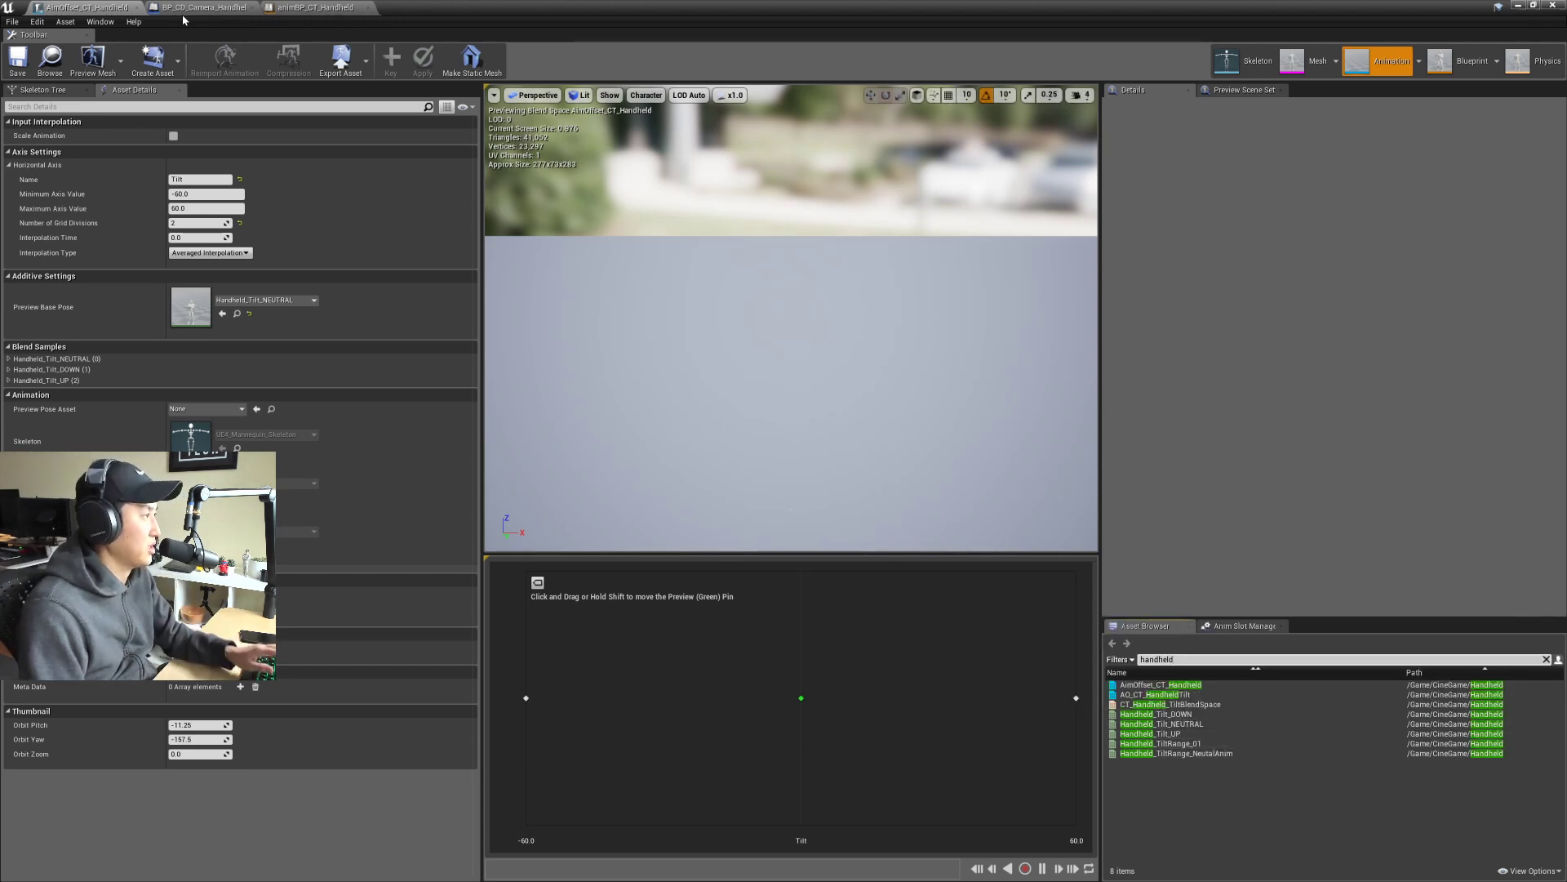
left_click(317, 7)
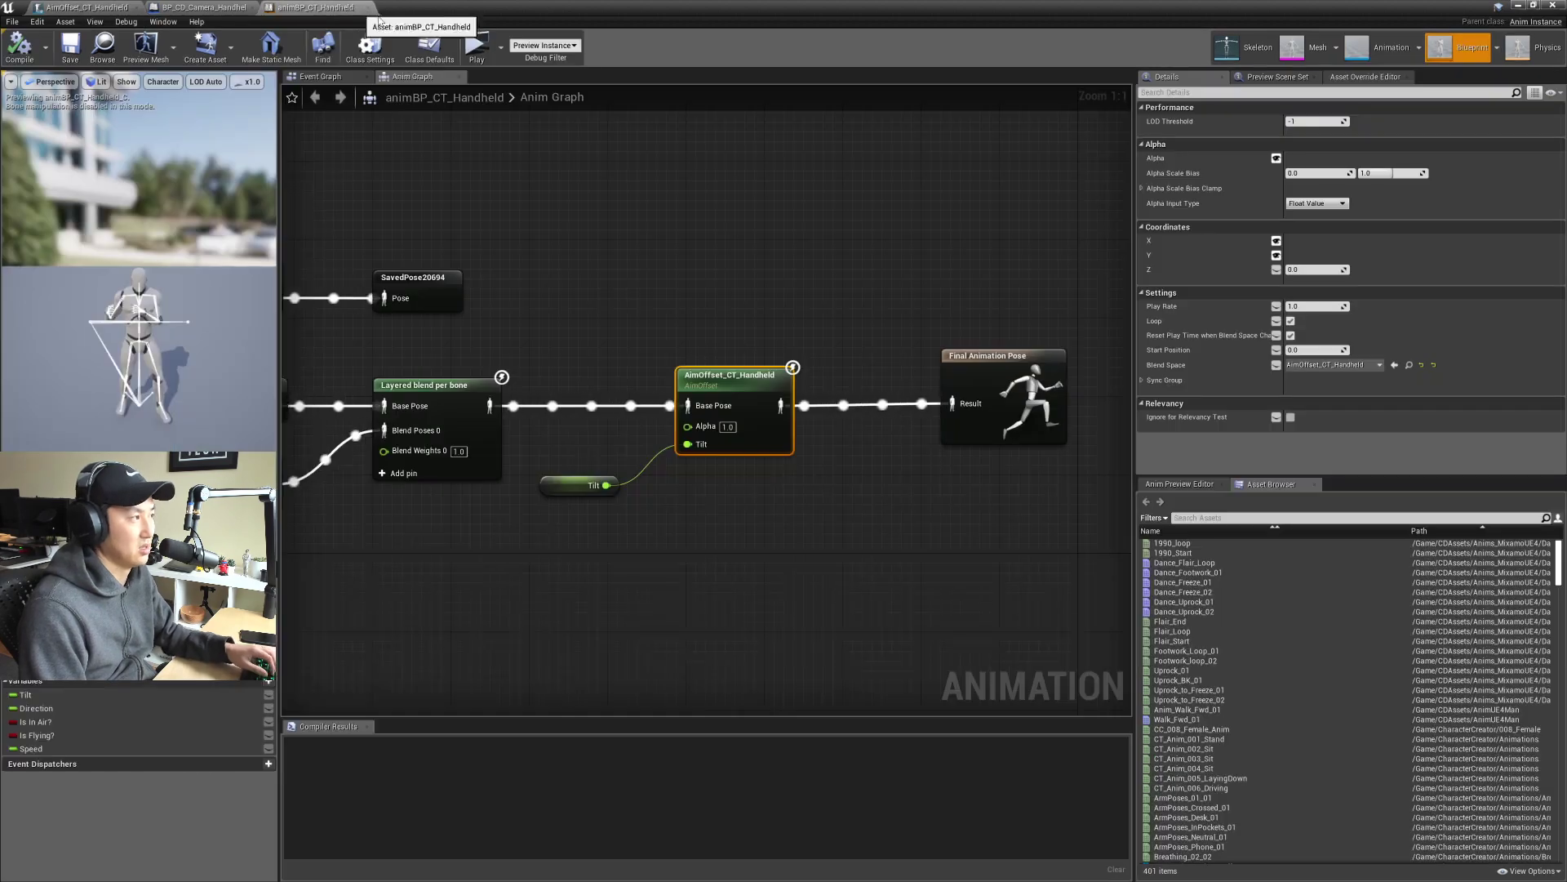
left_click(97, 8)
Step: Open the Viewfinder_aimOffsets_down animation from the Viewfinder folder and bring its Additive Settings into view
double_click(465, 10)
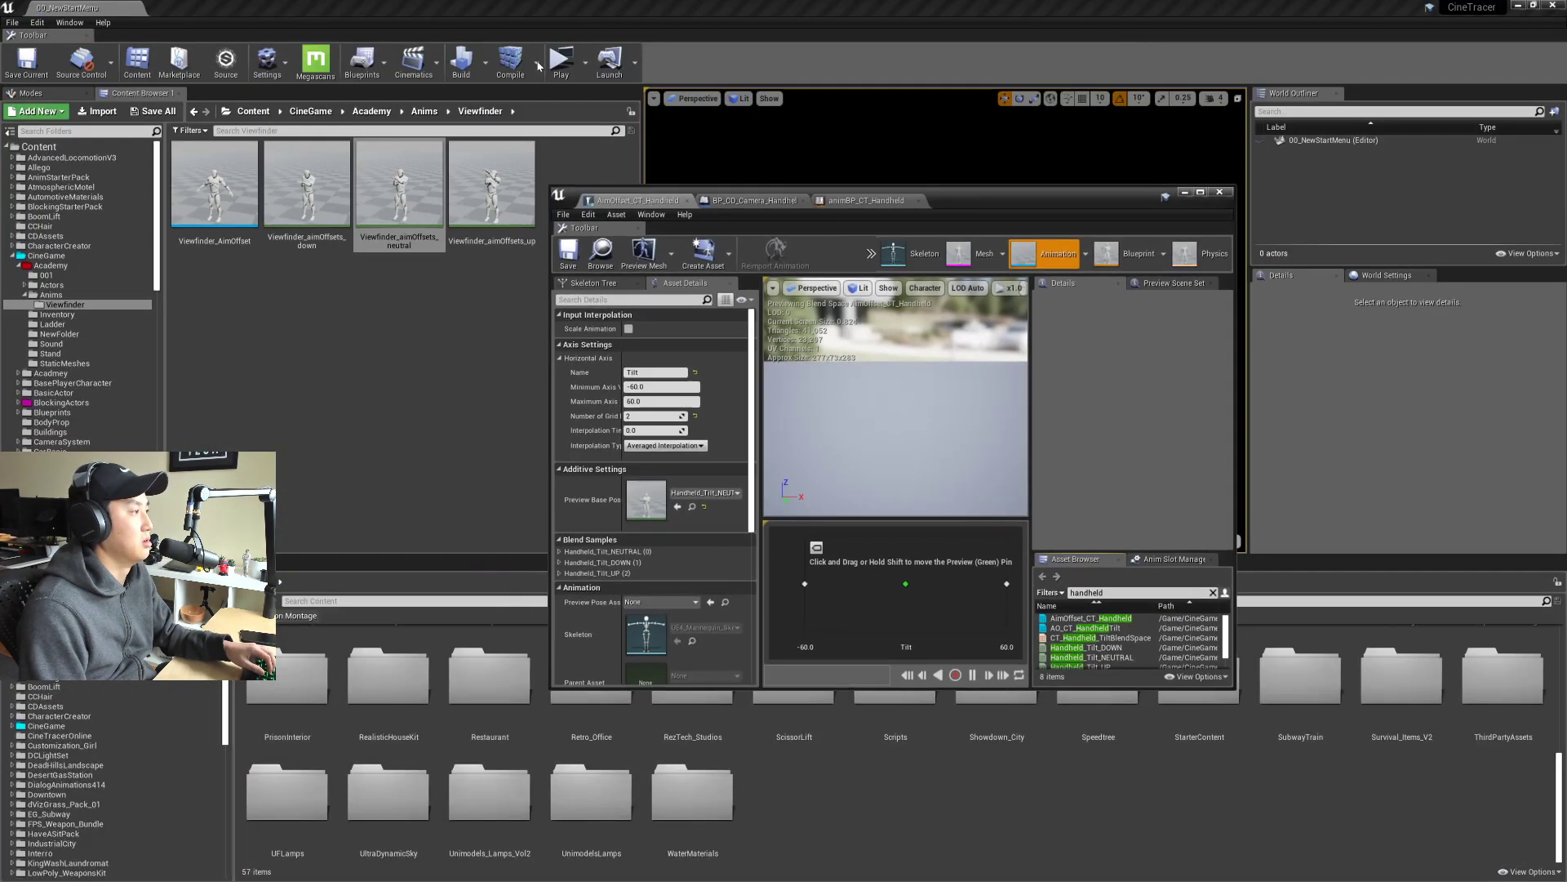
double_click(230, 223)
double_click(399, 186)
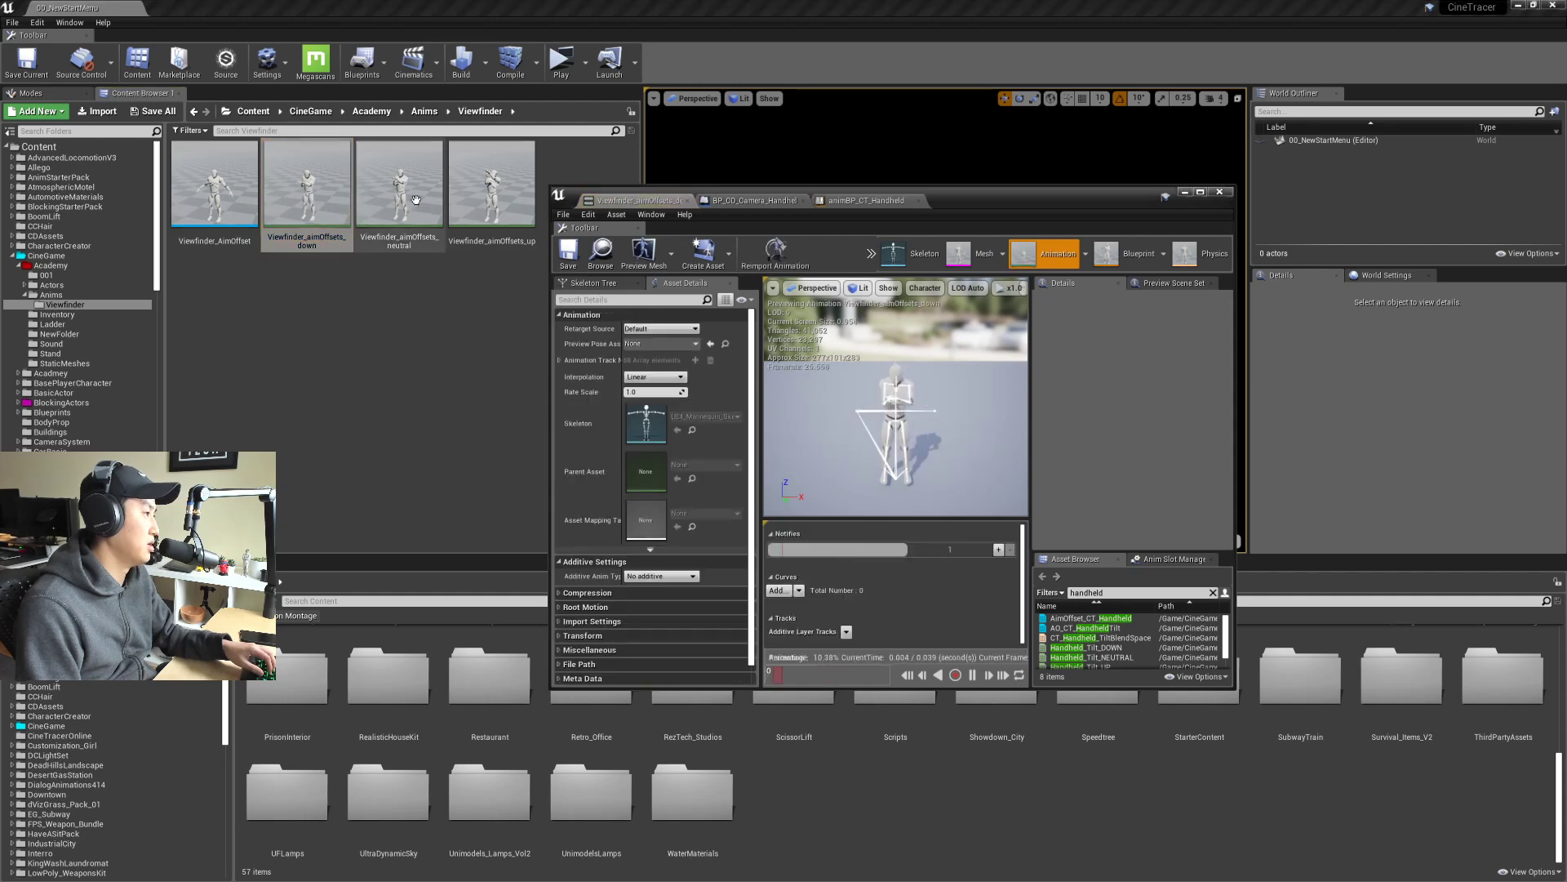
left_click(319, 208)
double_click(319, 208)
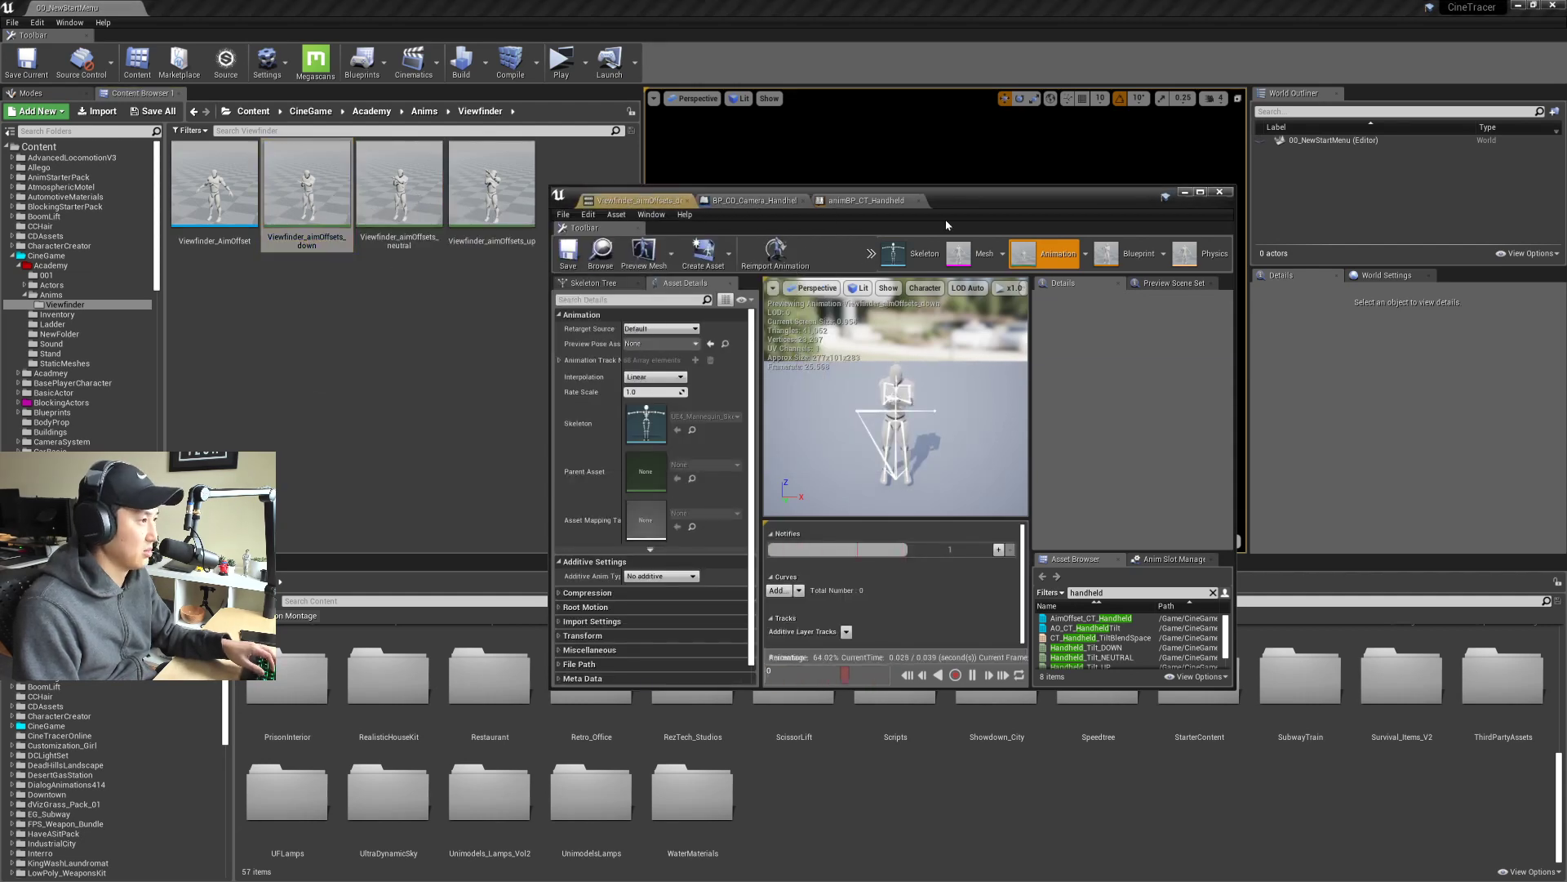
left_click_drag(985, 204, 983, 163)
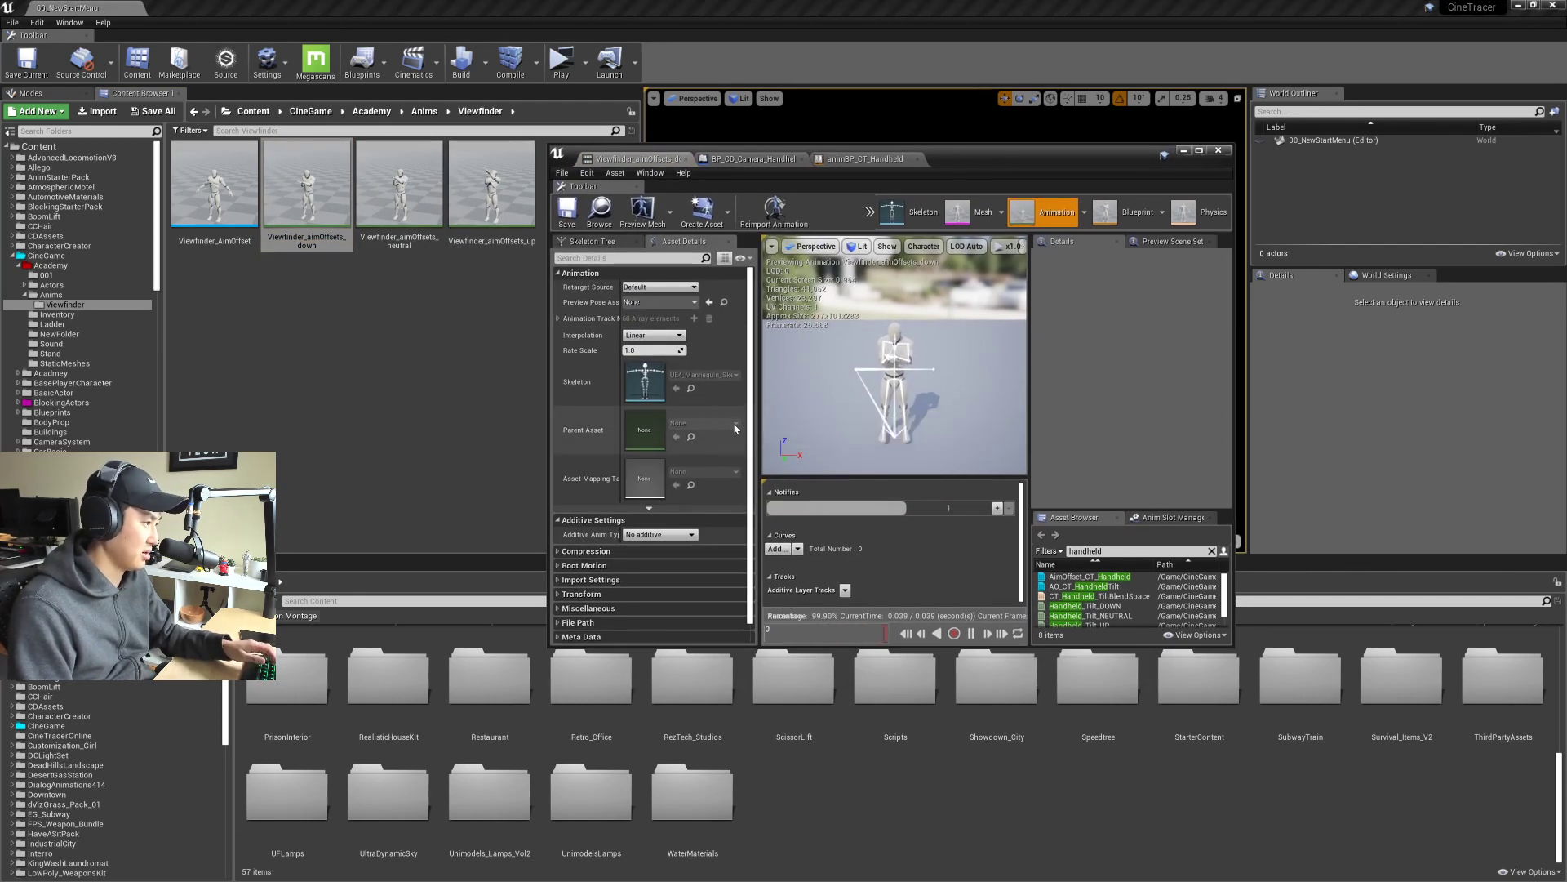
Step: Set the additive anim type of Viewfinder_aimOffsets_down to Mesh Space, check its base pose type, and save the animation
left_click(674, 534)
left_click(651, 561)
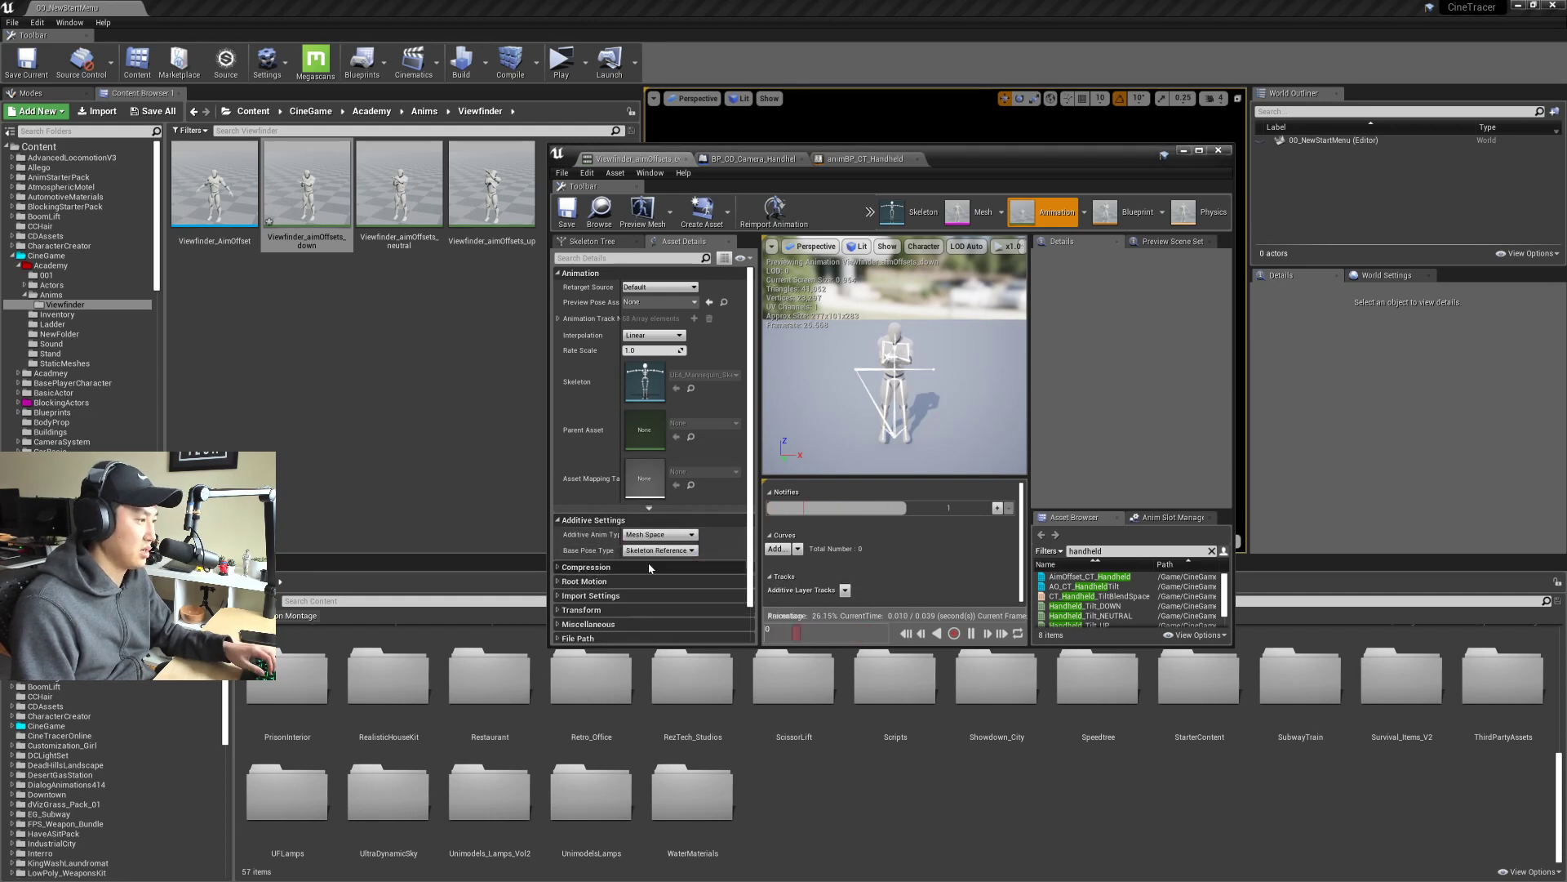
left_click(670, 551)
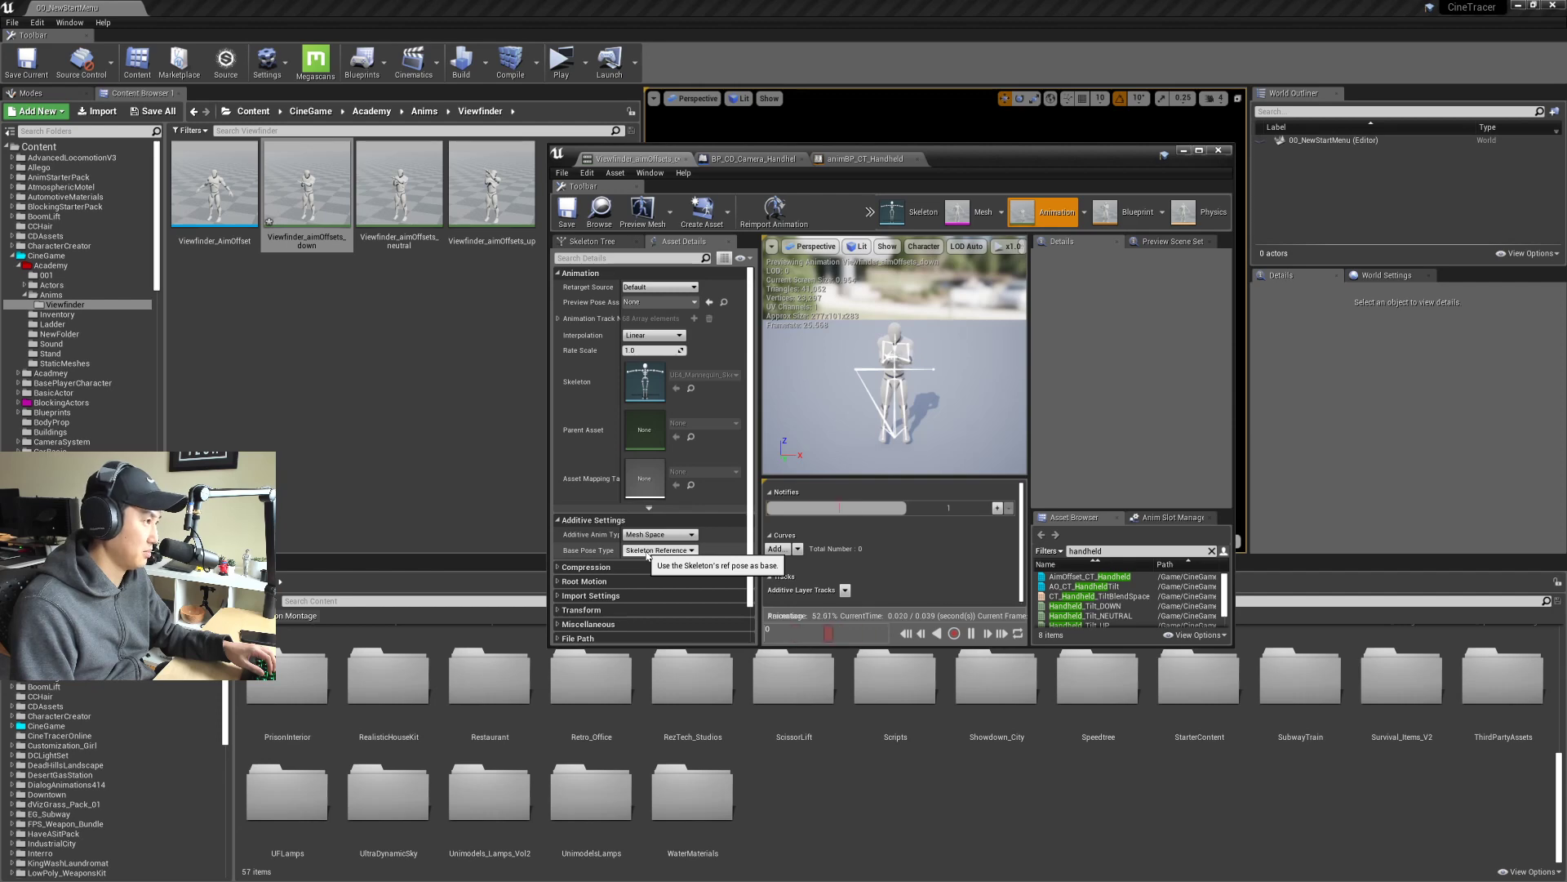
left_click(563, 216)
Step: Open the Viewfinder_aimOffsets_neutral animation, set its additive anim type to Mesh Space, and save it
left_click(418, 185)
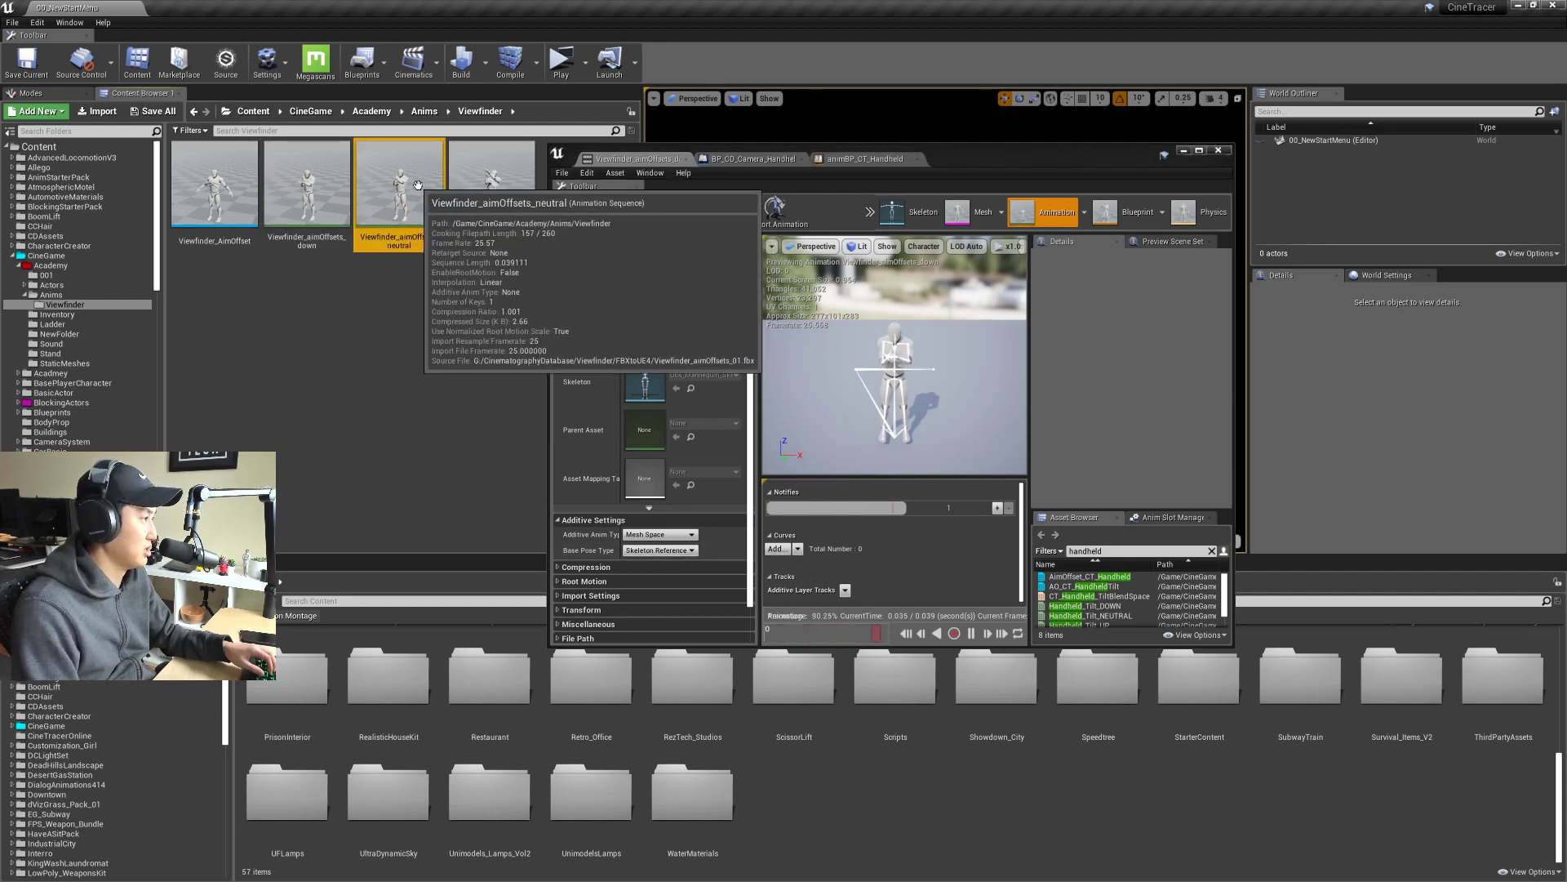
double_click(418, 184)
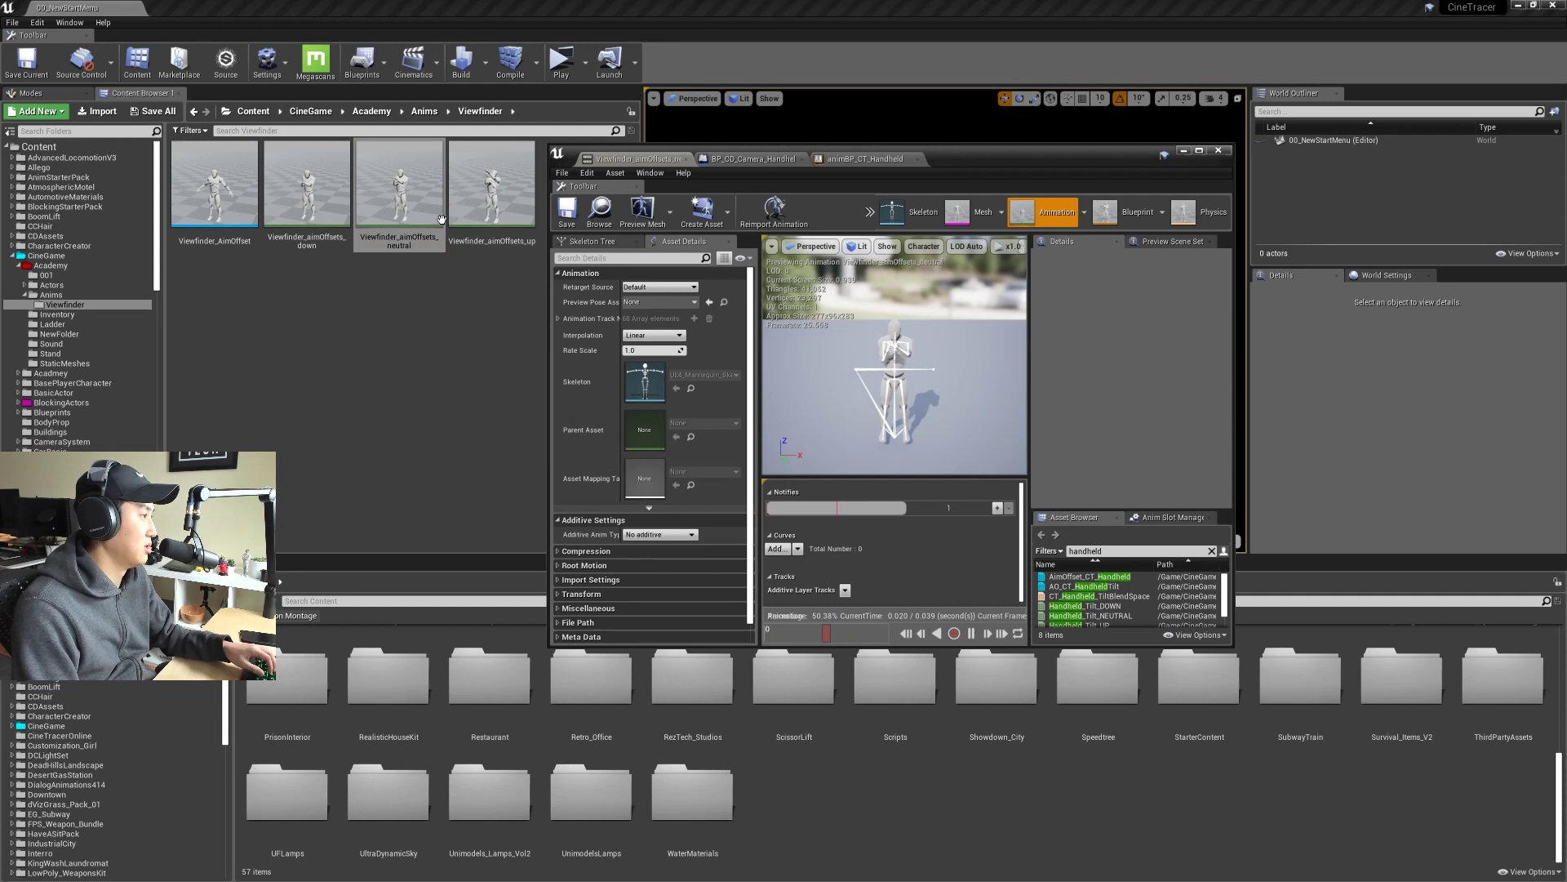
left_click(649, 553)
left_click(657, 535)
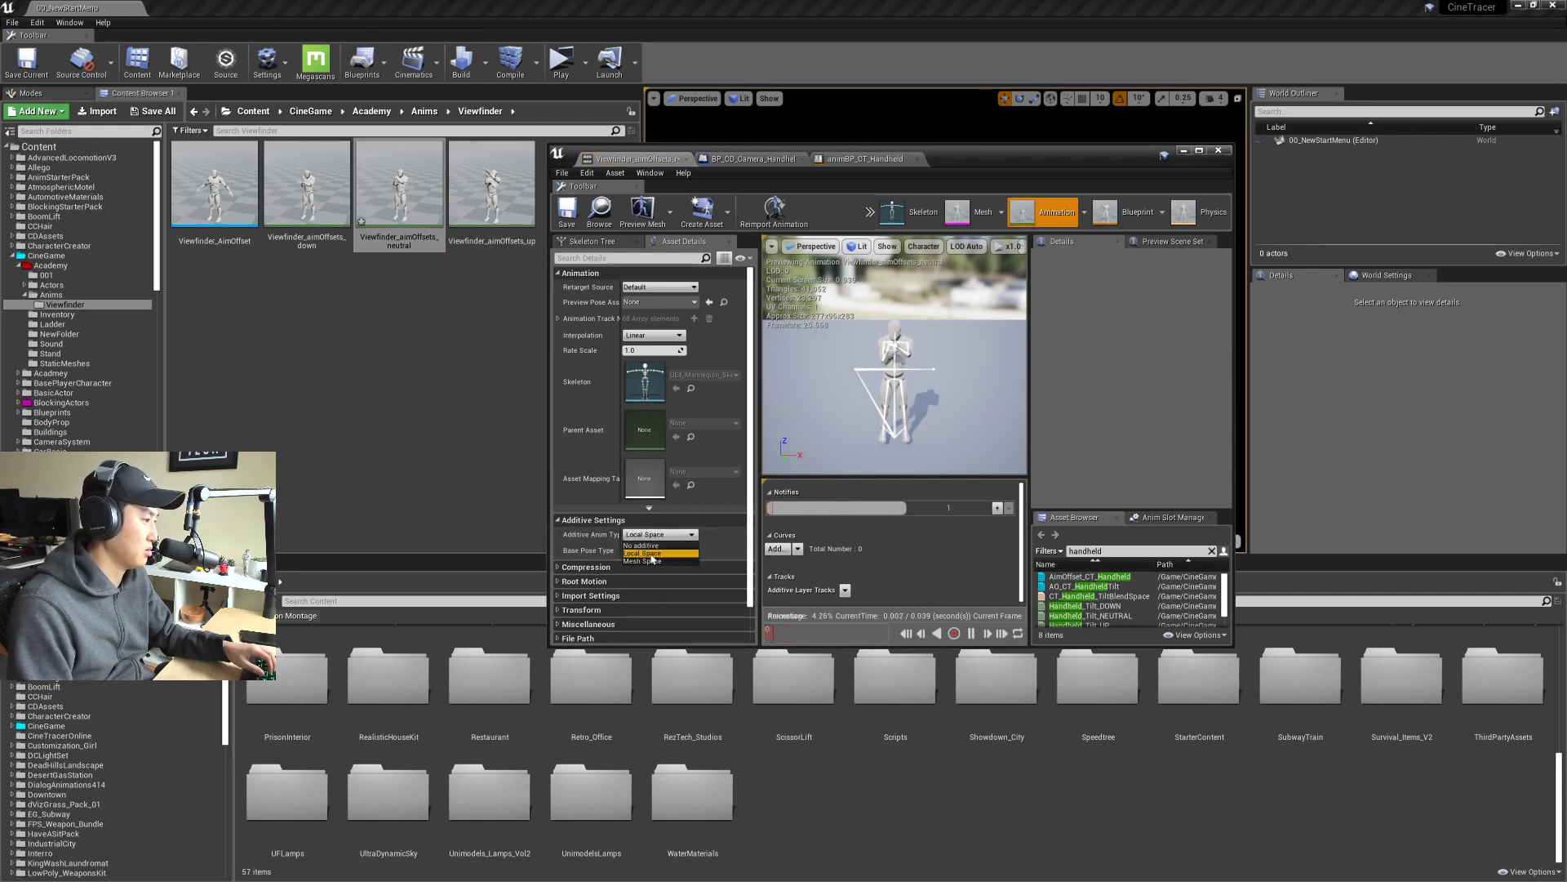
left_click(586, 226)
Step: Open the Viewfinder_aimOffsets_up animation, set its additive anim type to Mesh Space, and save it
double_click(491, 184)
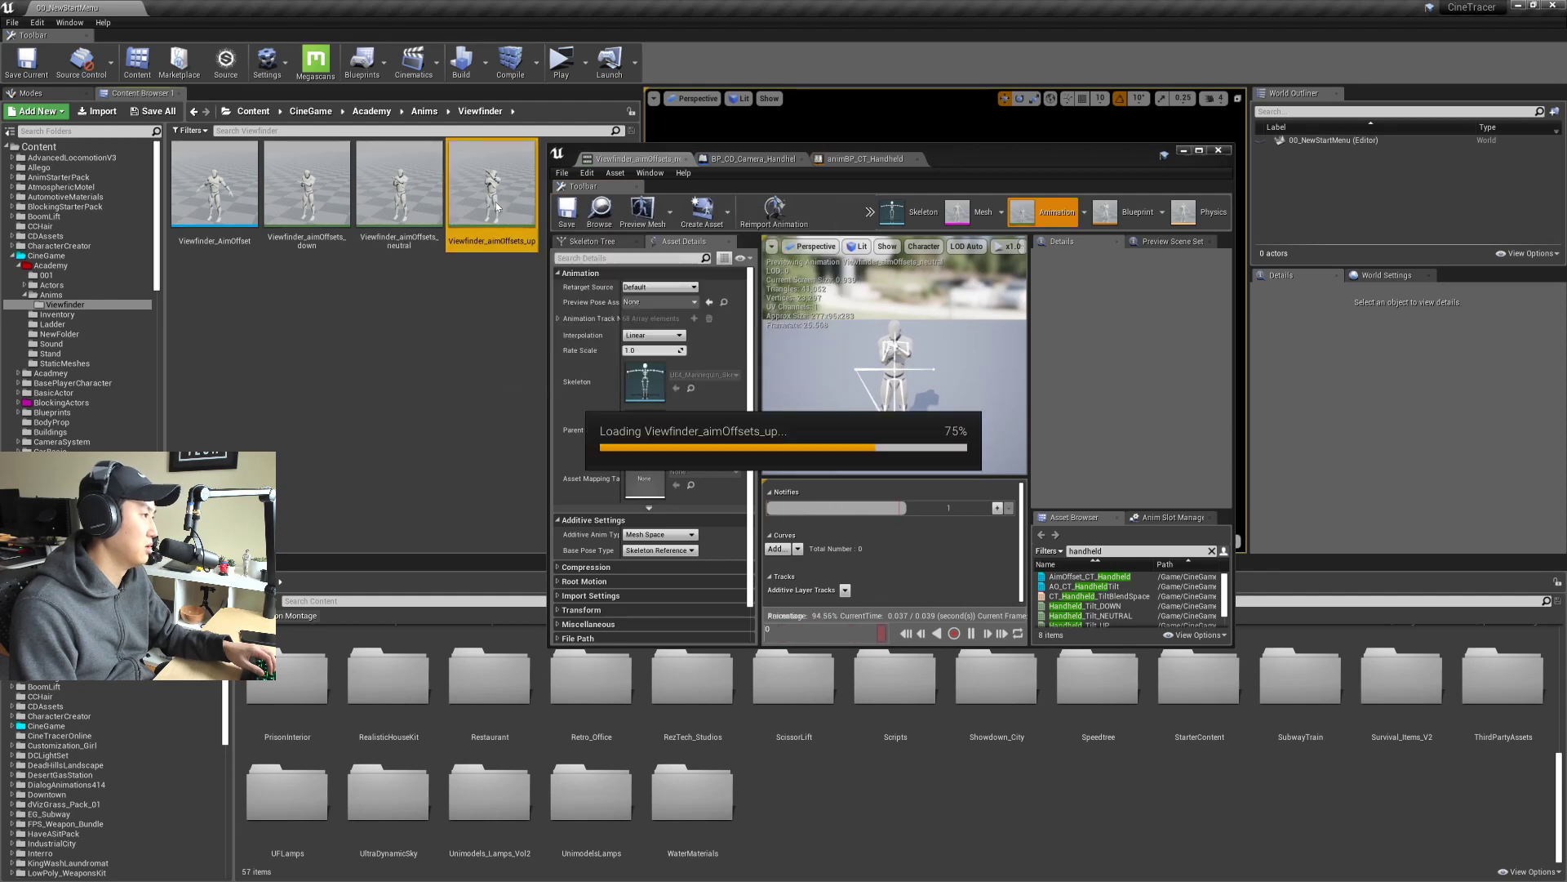
left_click(658, 535)
left_click(649, 566)
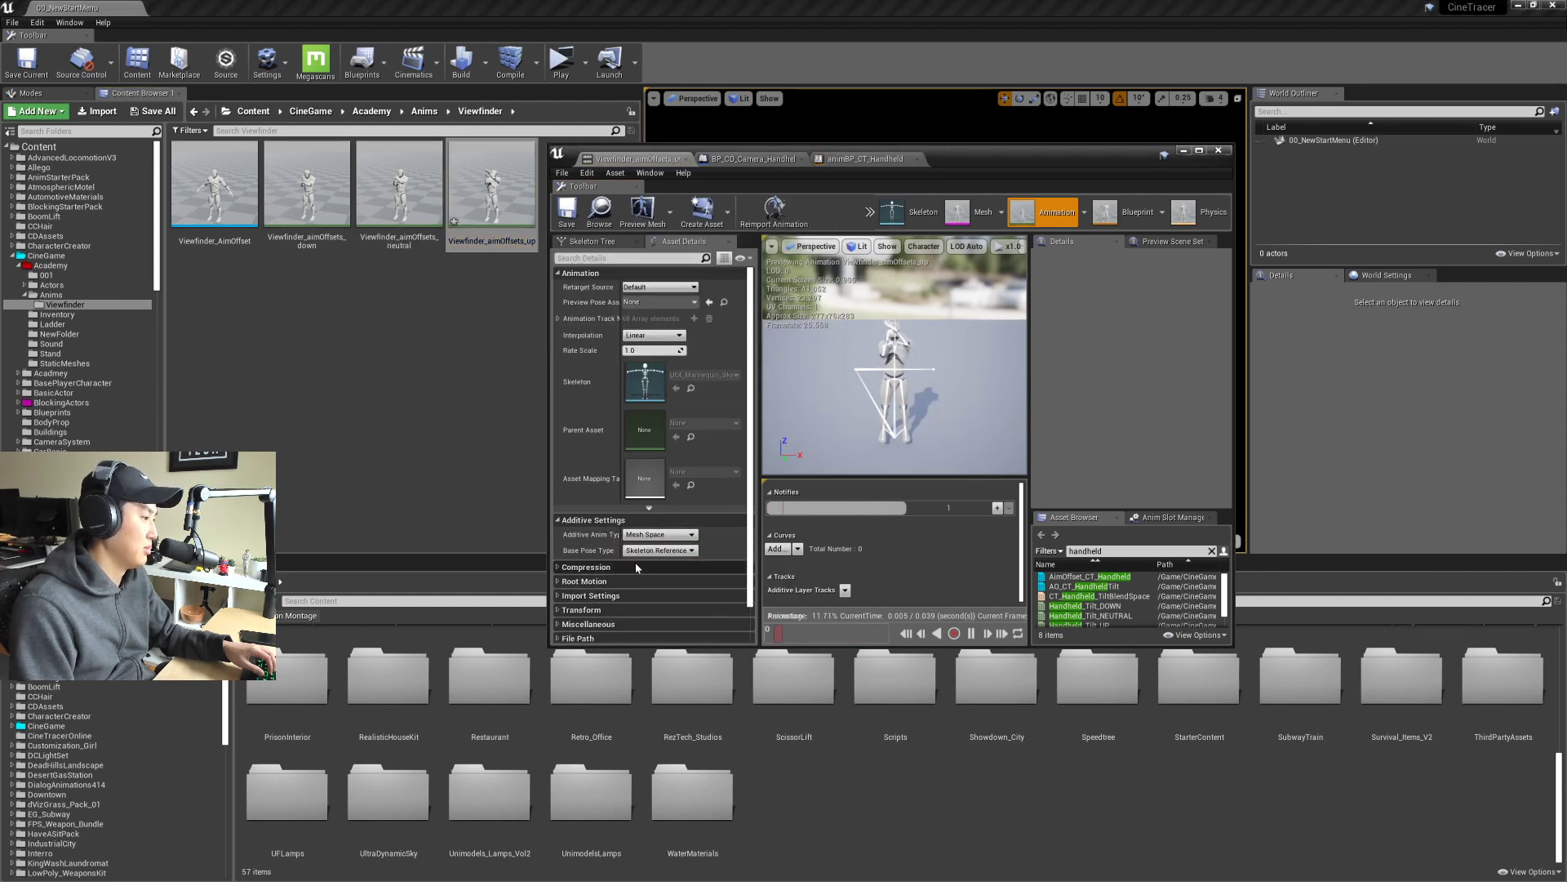
left_click(566, 212)
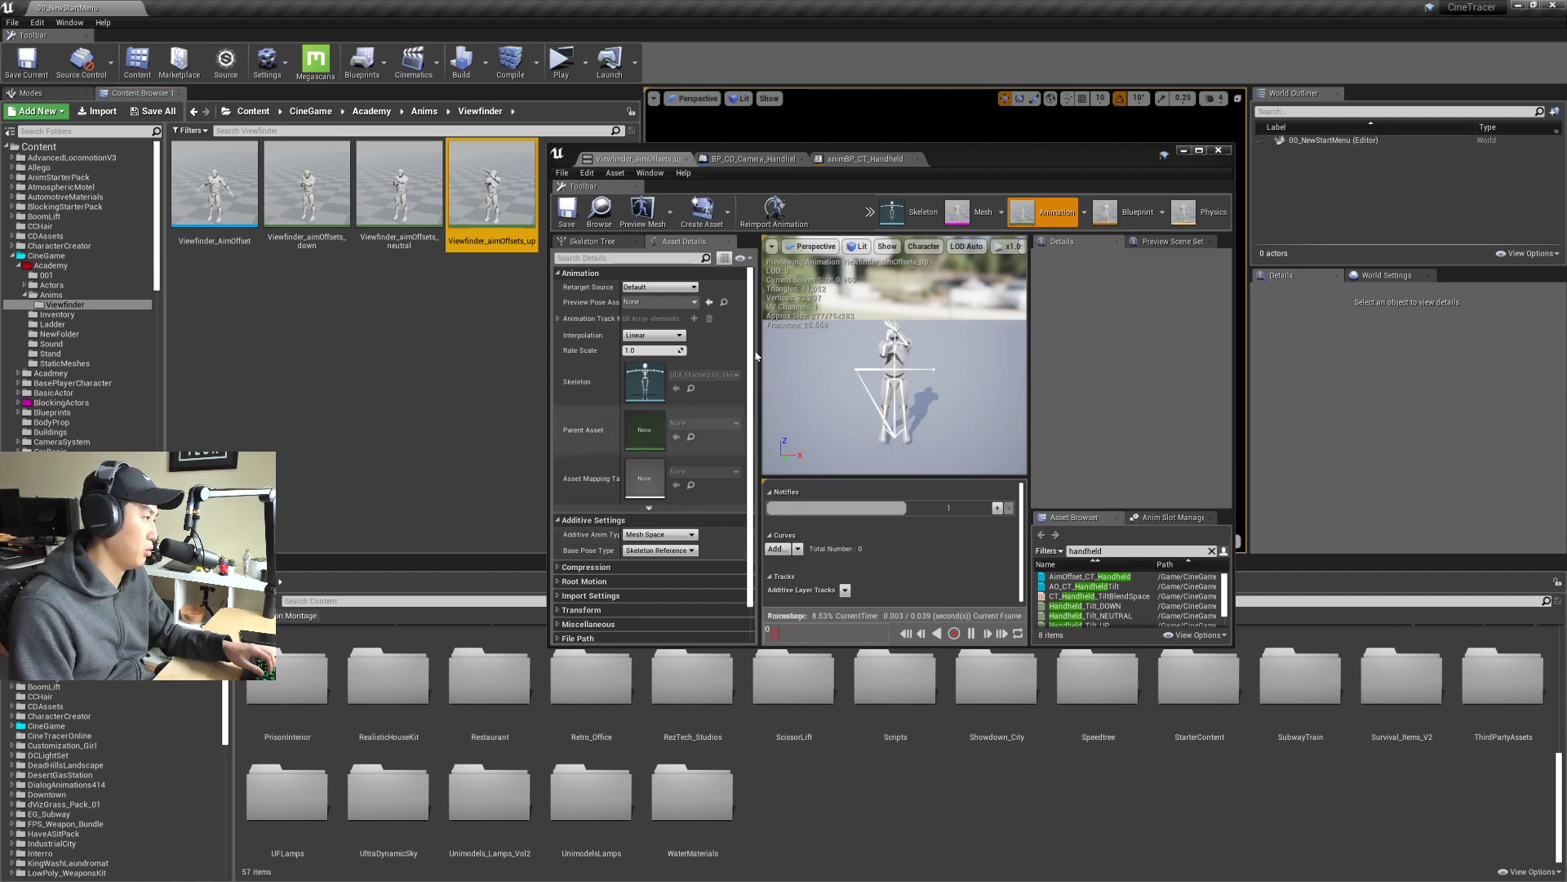
Step: Reopen the Viewfinder_AimOffset asset at full window size and search its available animations for "viewfinder"
left_click(867, 159)
double_click(963, 155)
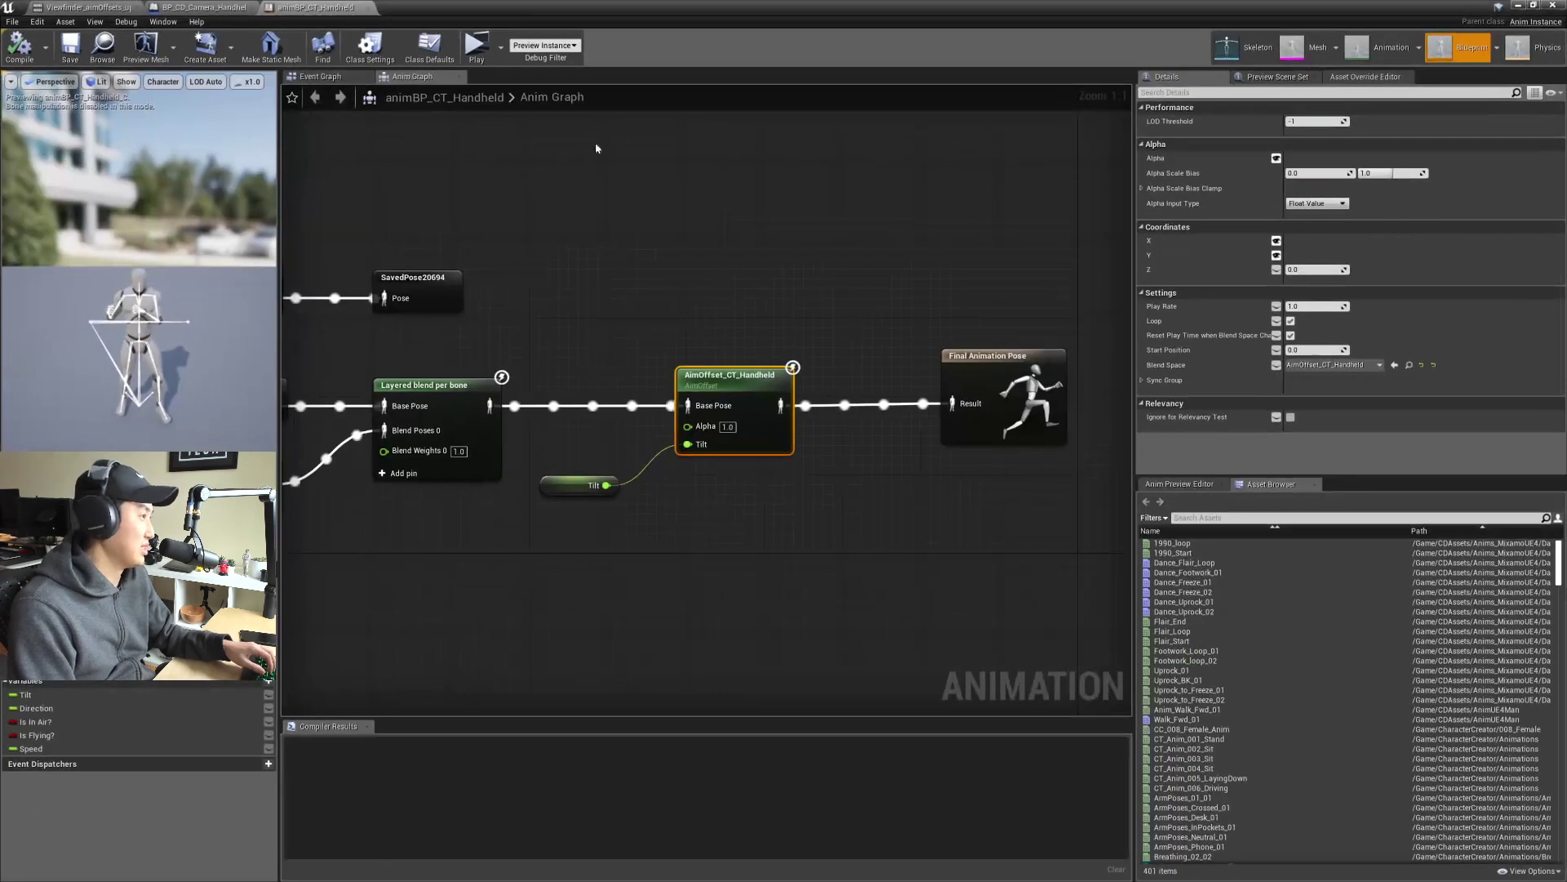
double_click(501, 39)
double_click(215, 184)
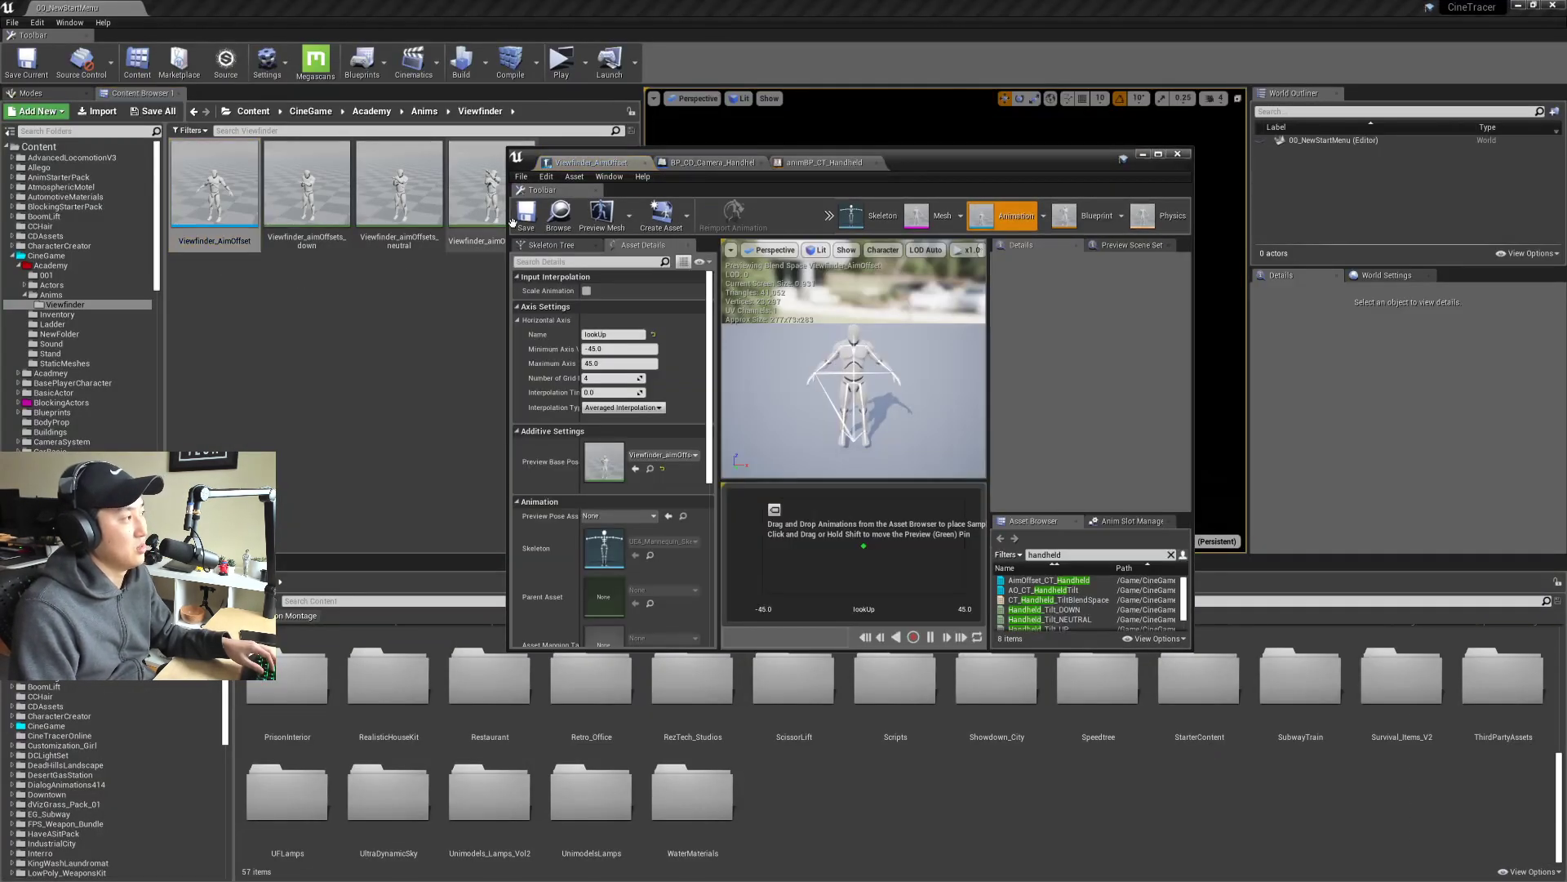
double_click(937, 166)
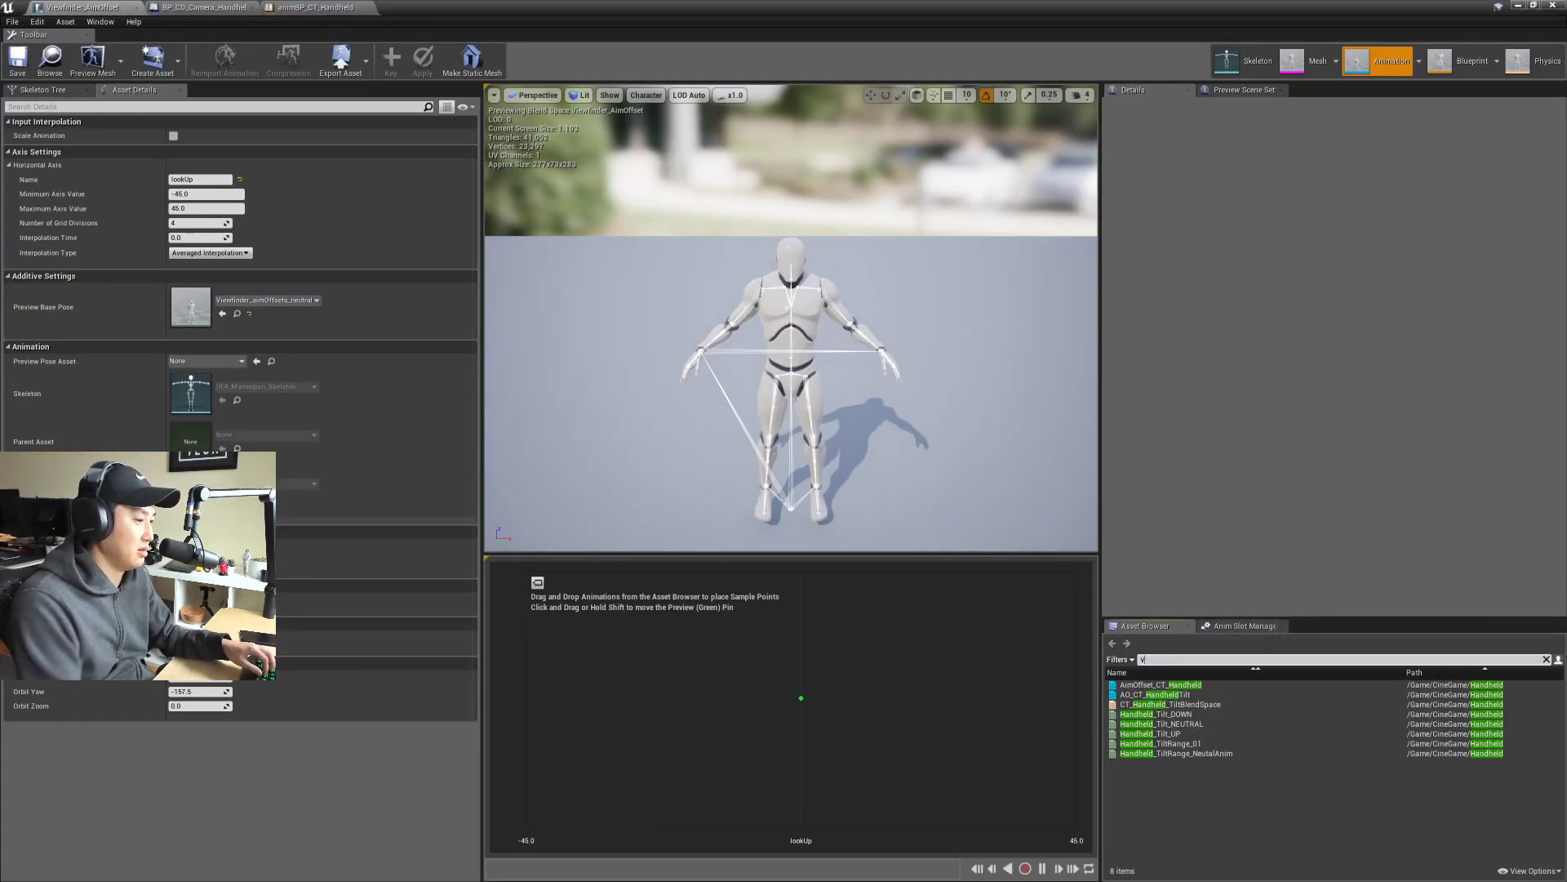
type("iewfinder")
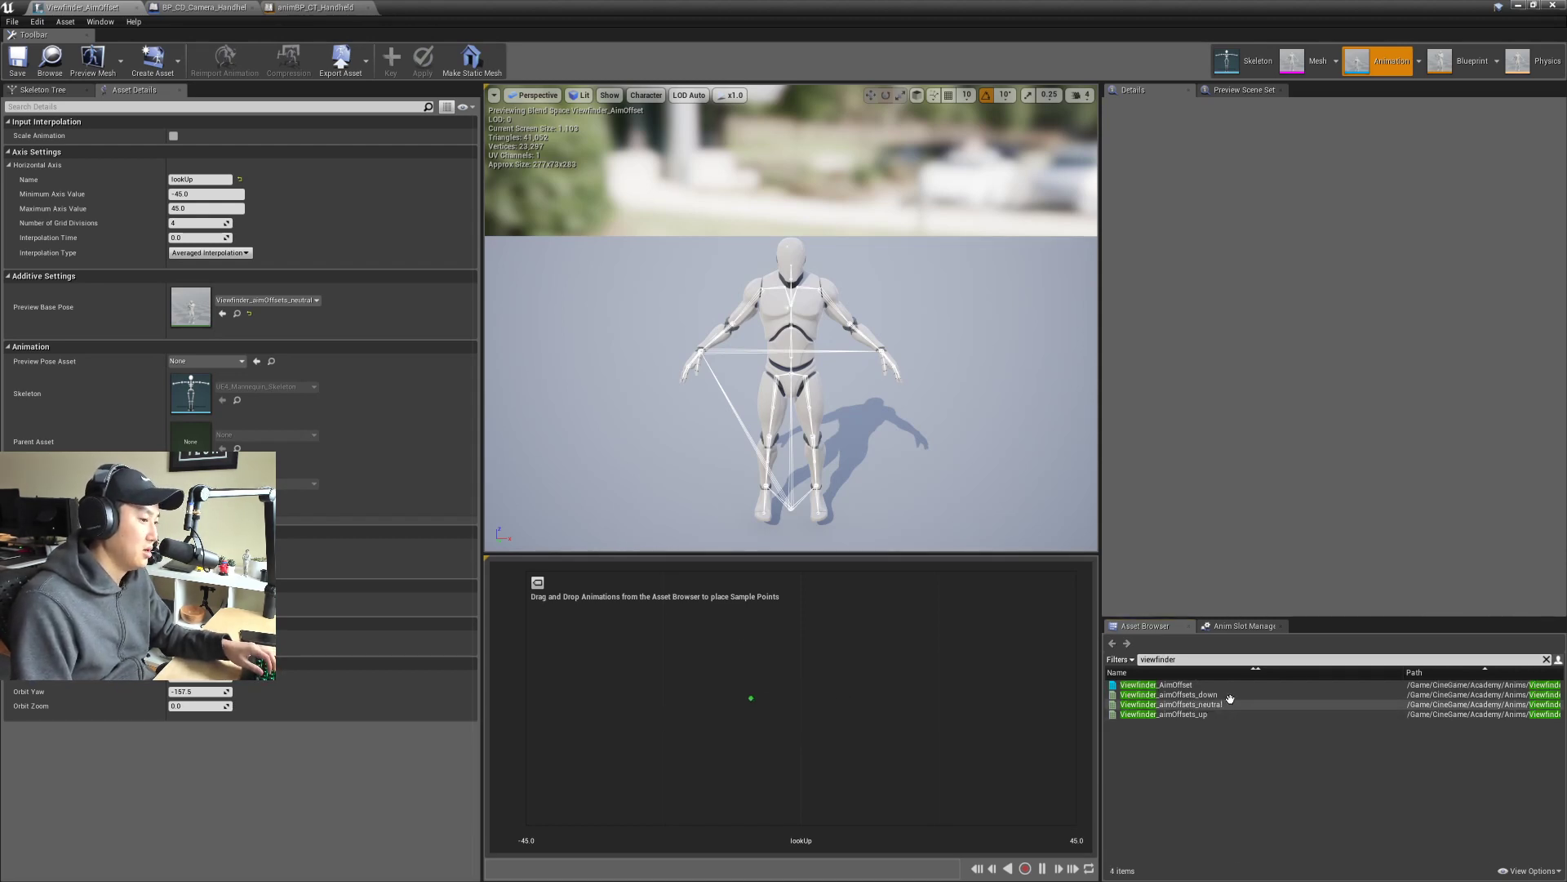
Step: Place Viewfinder_aimOffsets_neutral at the centre, down at -45 and up at 45 on the lookUp axis, preview the blend, and save
left_click_drag(1229, 704, 801, 698)
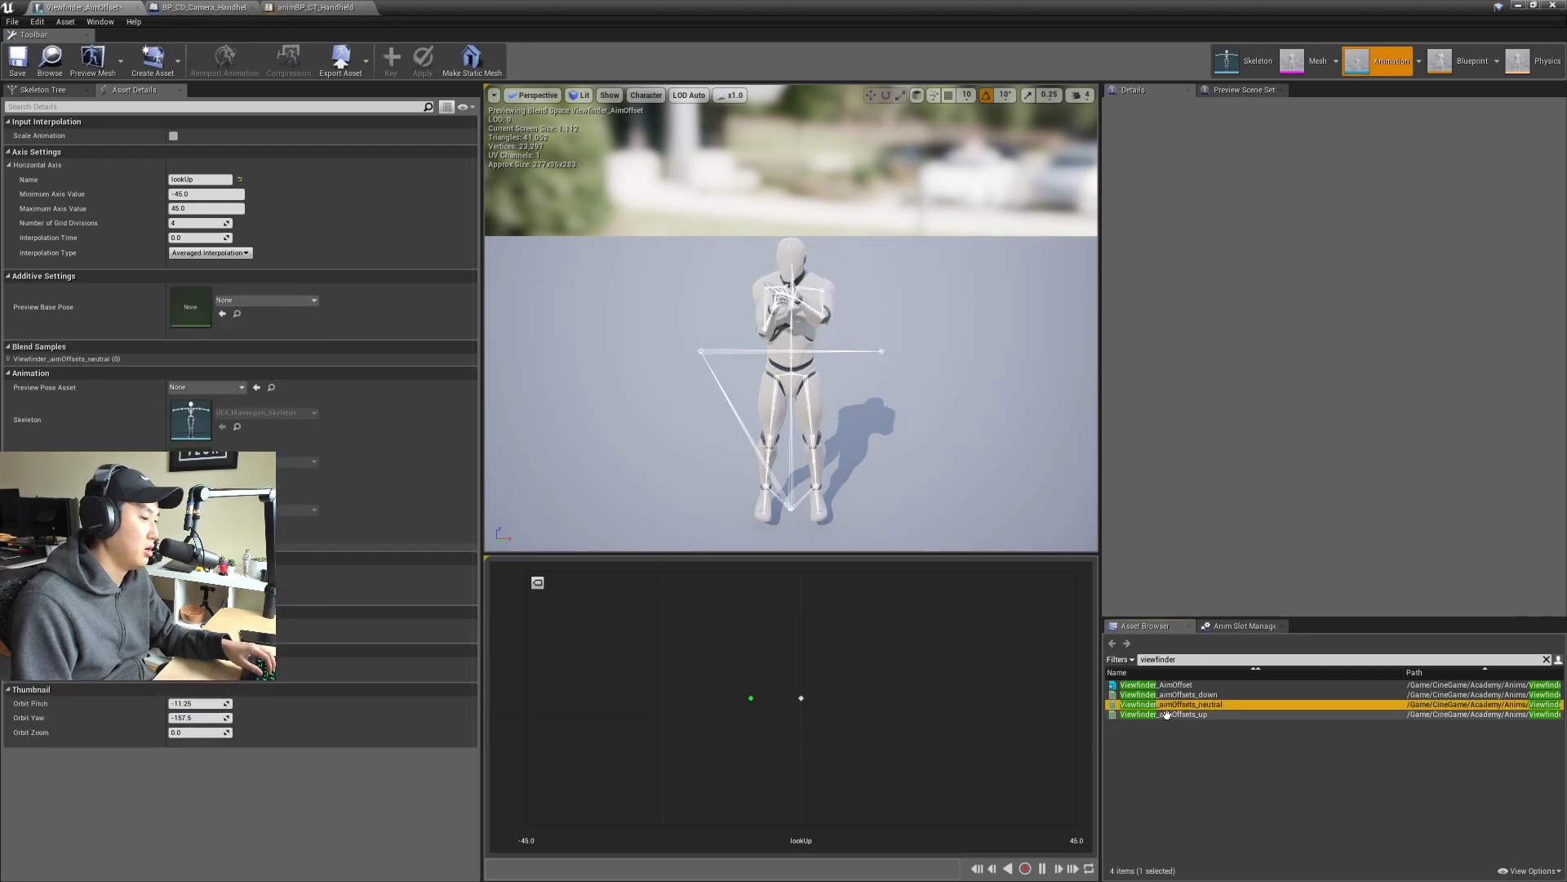
left_click_drag(1167, 695, 526, 698)
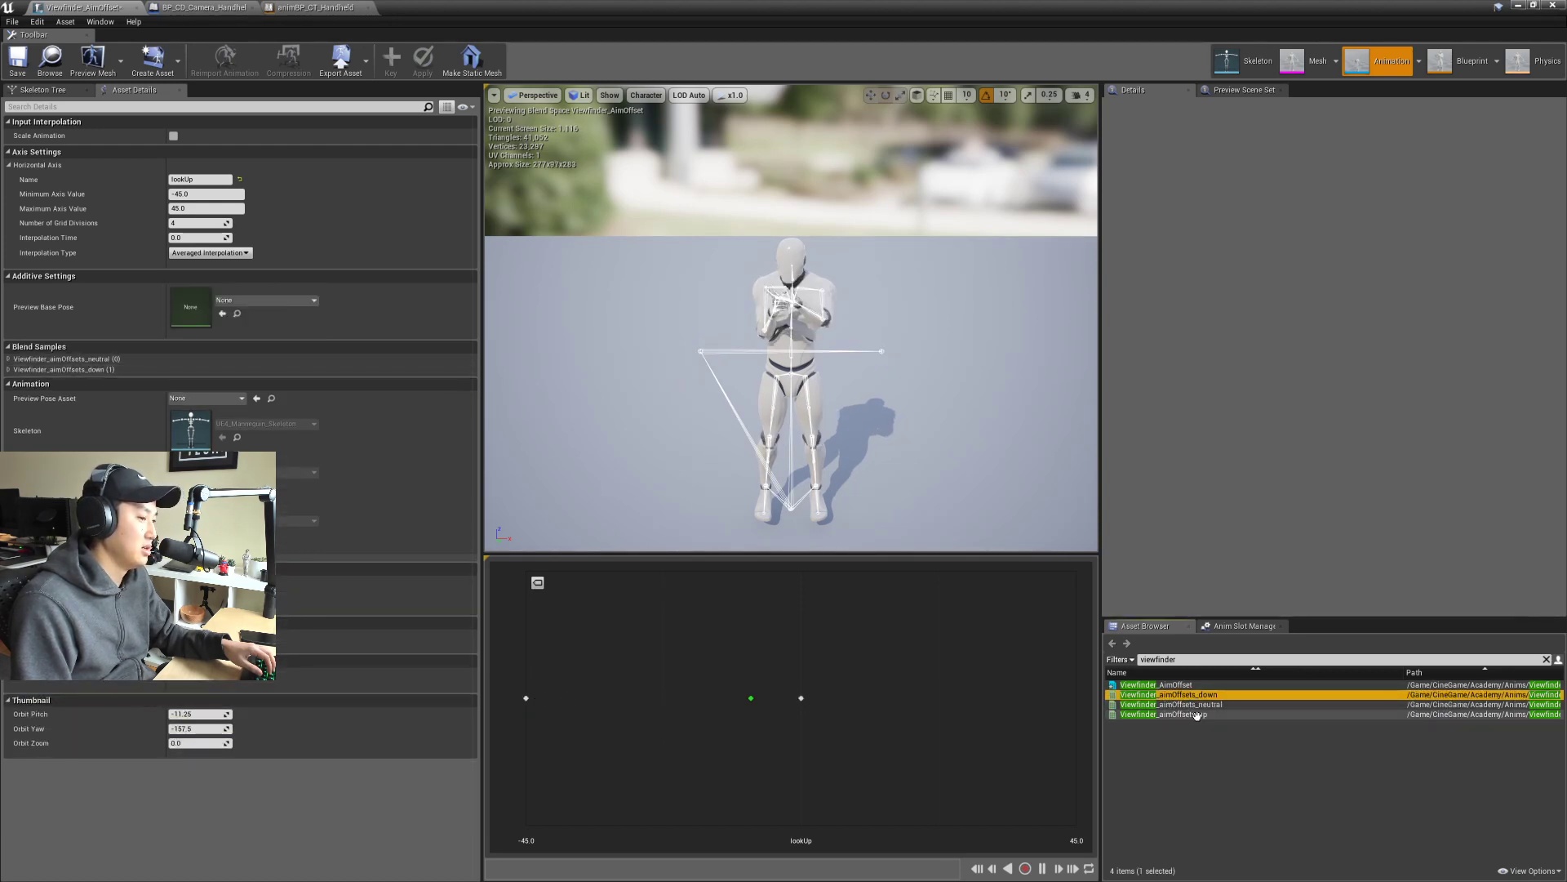
left_click_drag(1197, 716, 1041, 703)
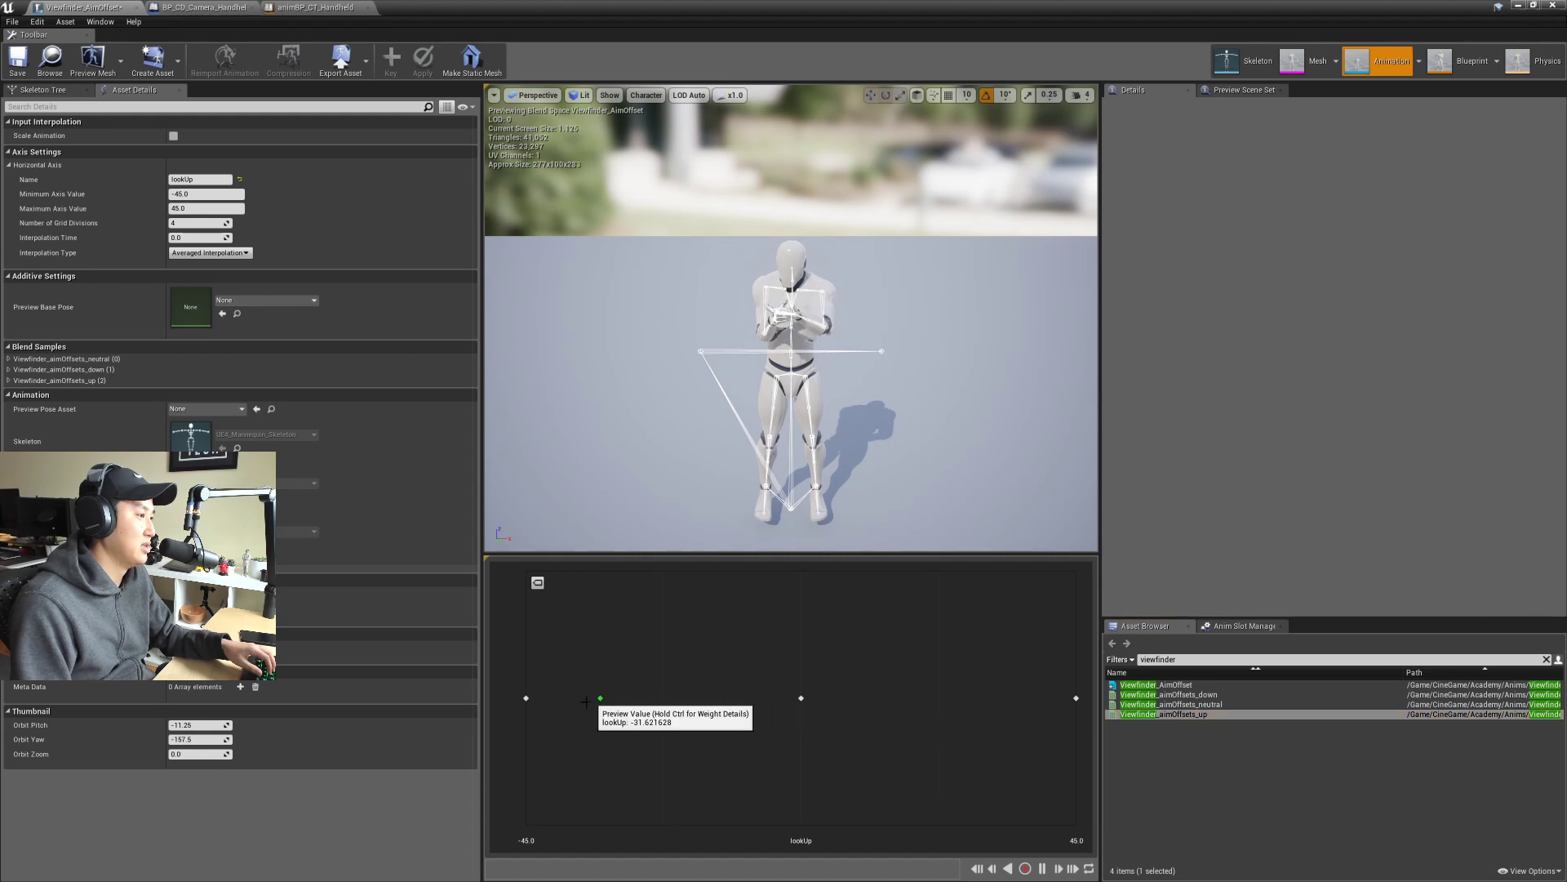
left_click_drag(720, 397, 853, 347)
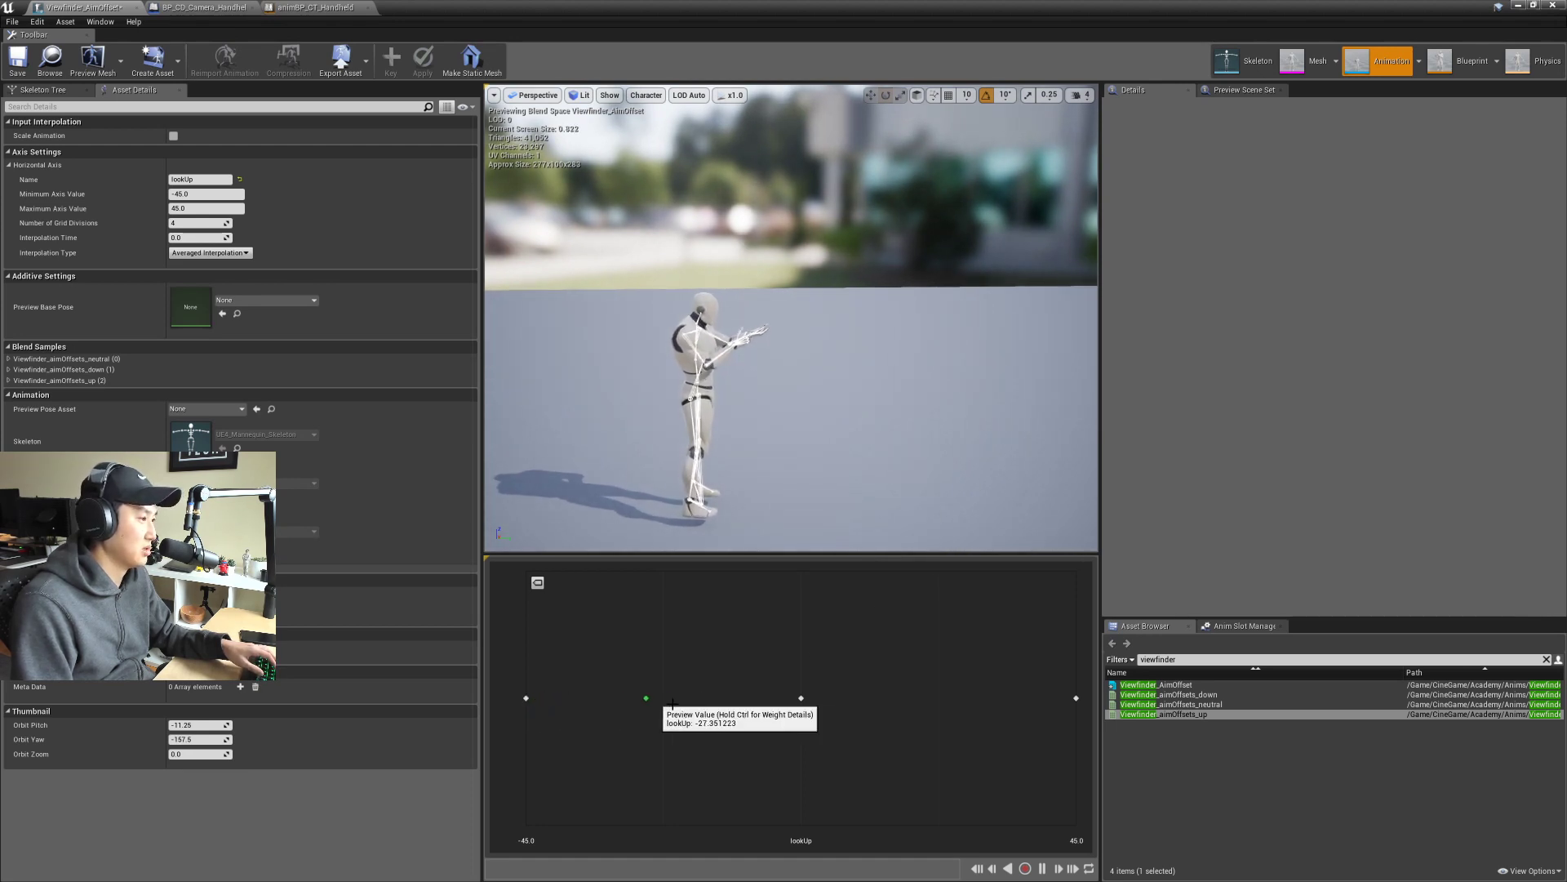
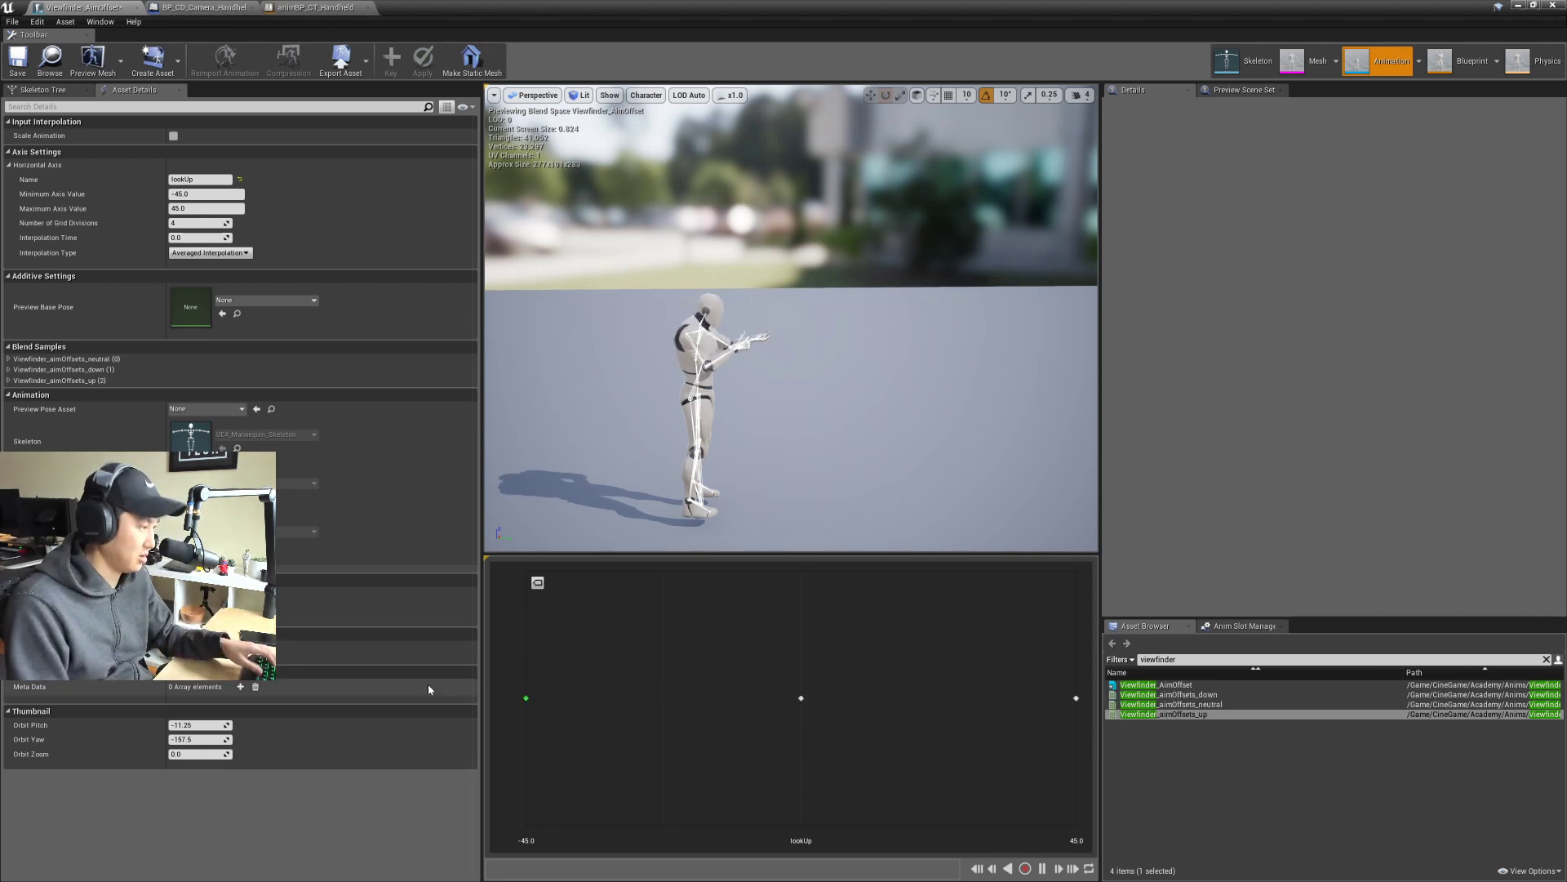
left_click(37, 60)
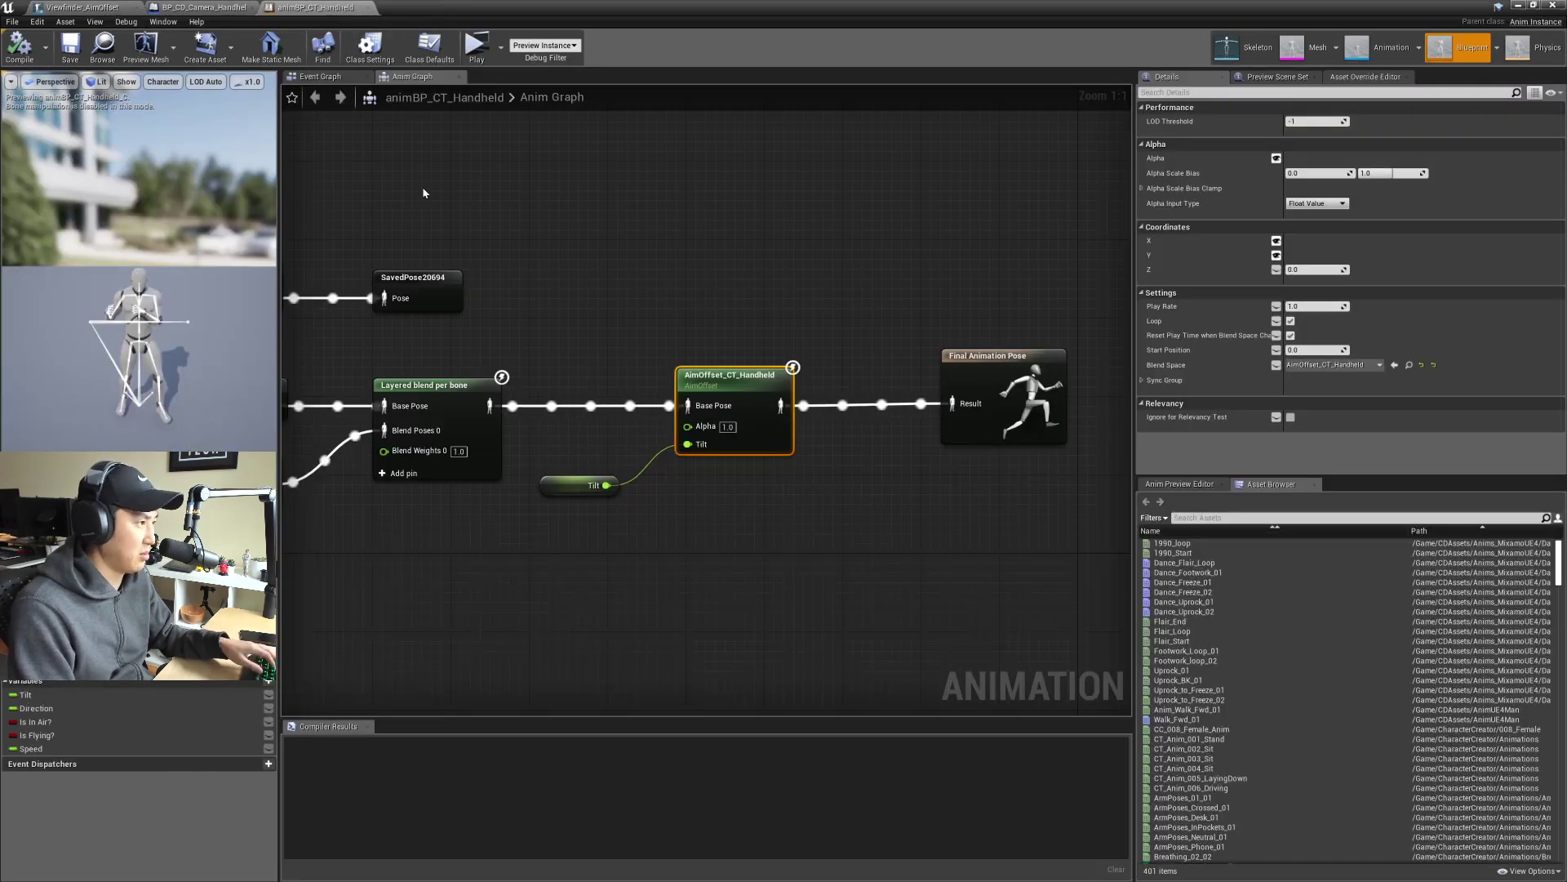
Step: Select and copy all nodes in the animBP_CT_Handheld Event Graph, and compile and save that blueprint
right_click_drag(423, 194, 533, 169)
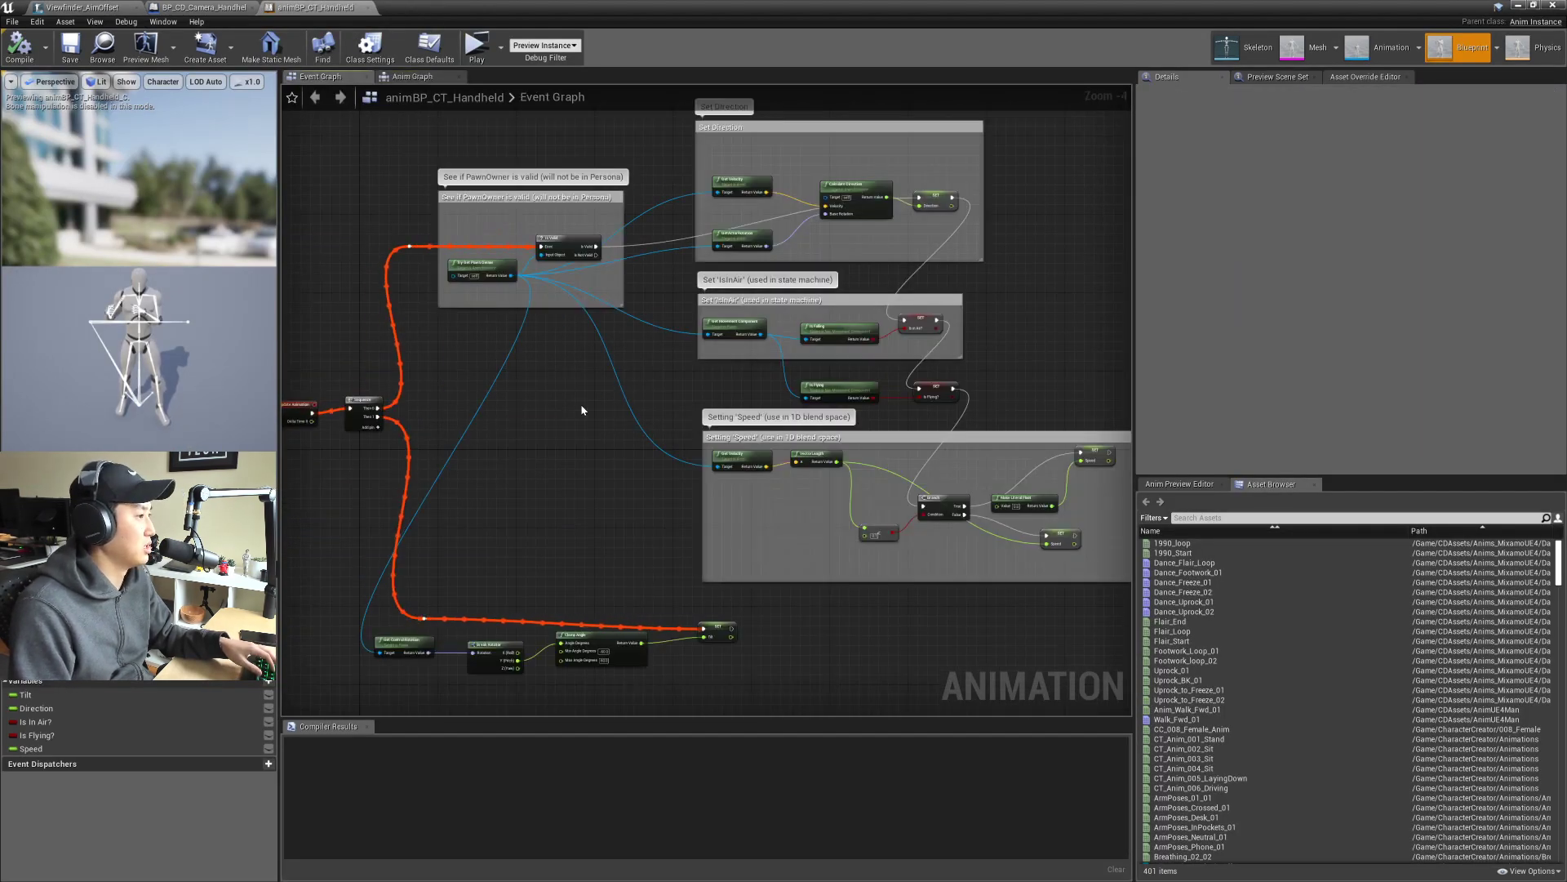
right_click_drag(580, 409, 664, 409)
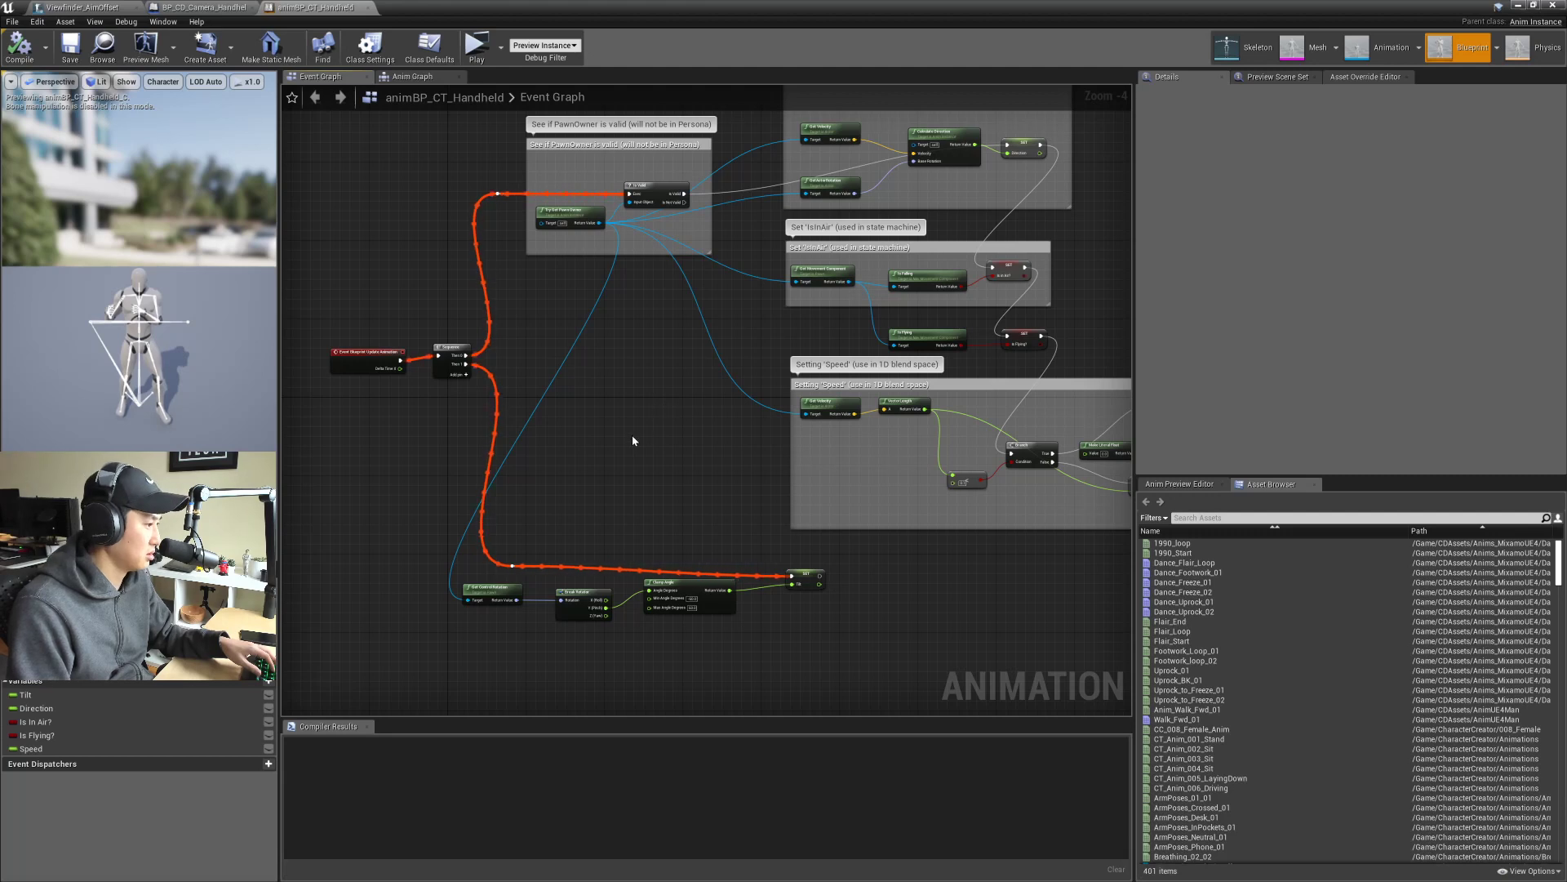
left_click_drag(385, 544, 849, 668)
left_click(790, 663)
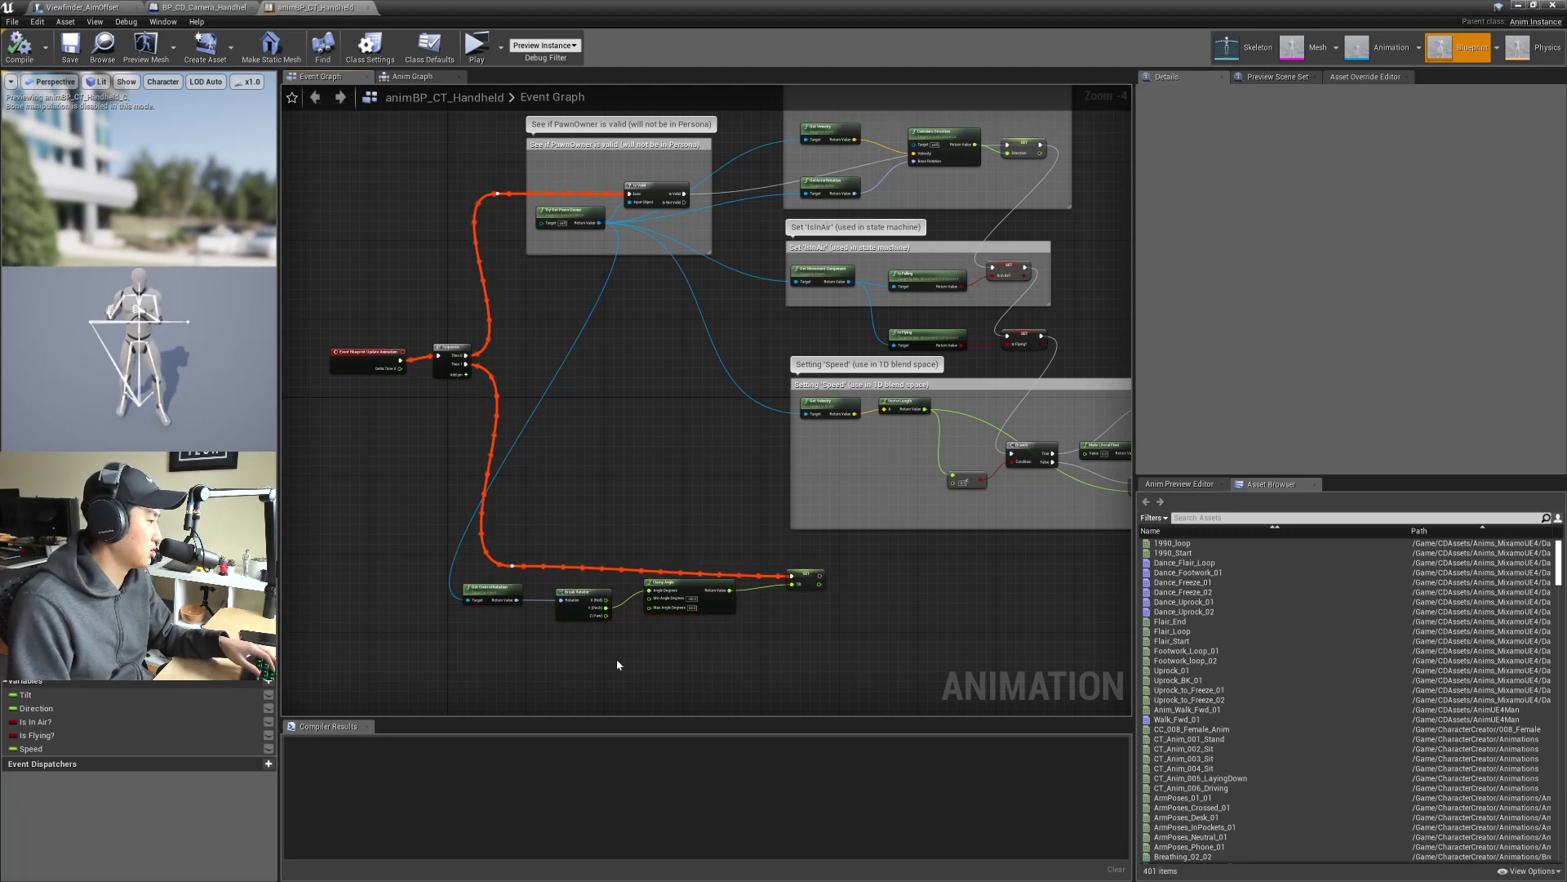
scroll(715, 634, "down", 3)
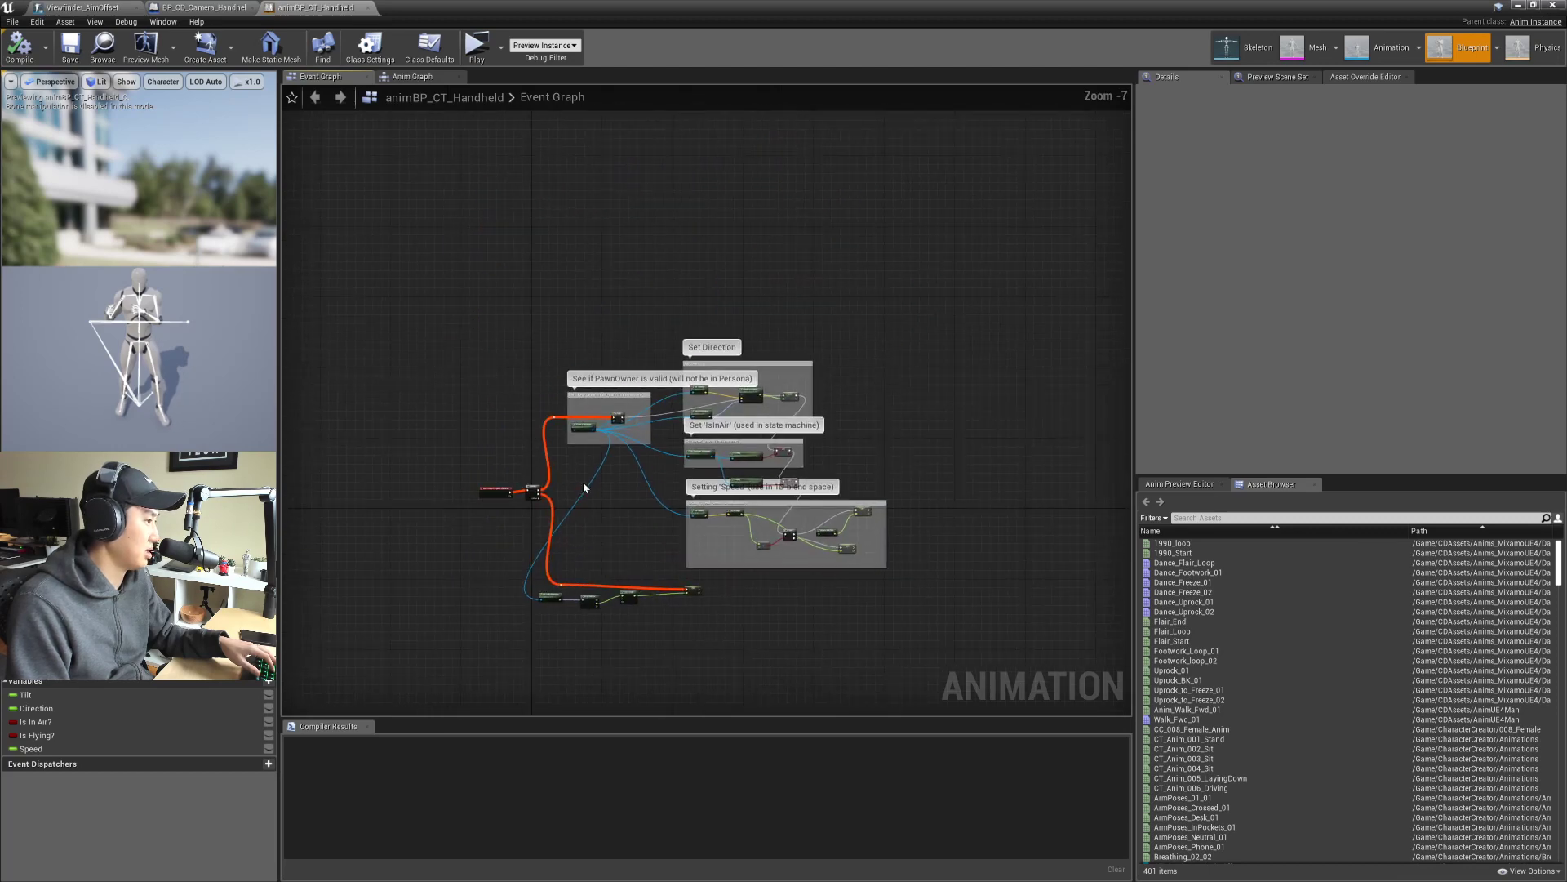
left_click_drag(418, 319, 891, 642)
key("Home")
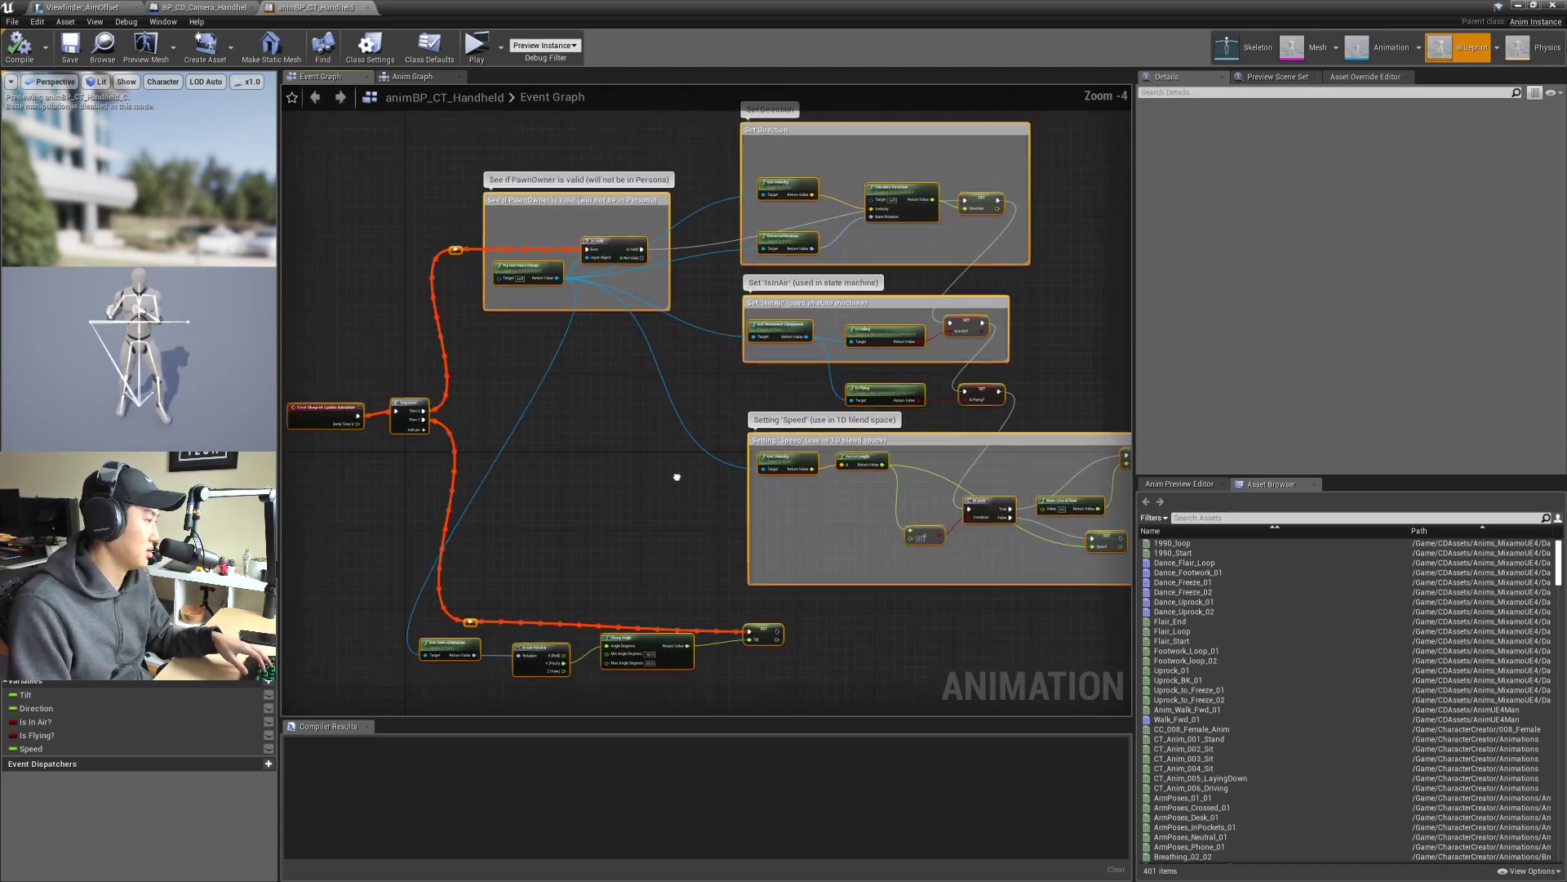
left_click(25, 54)
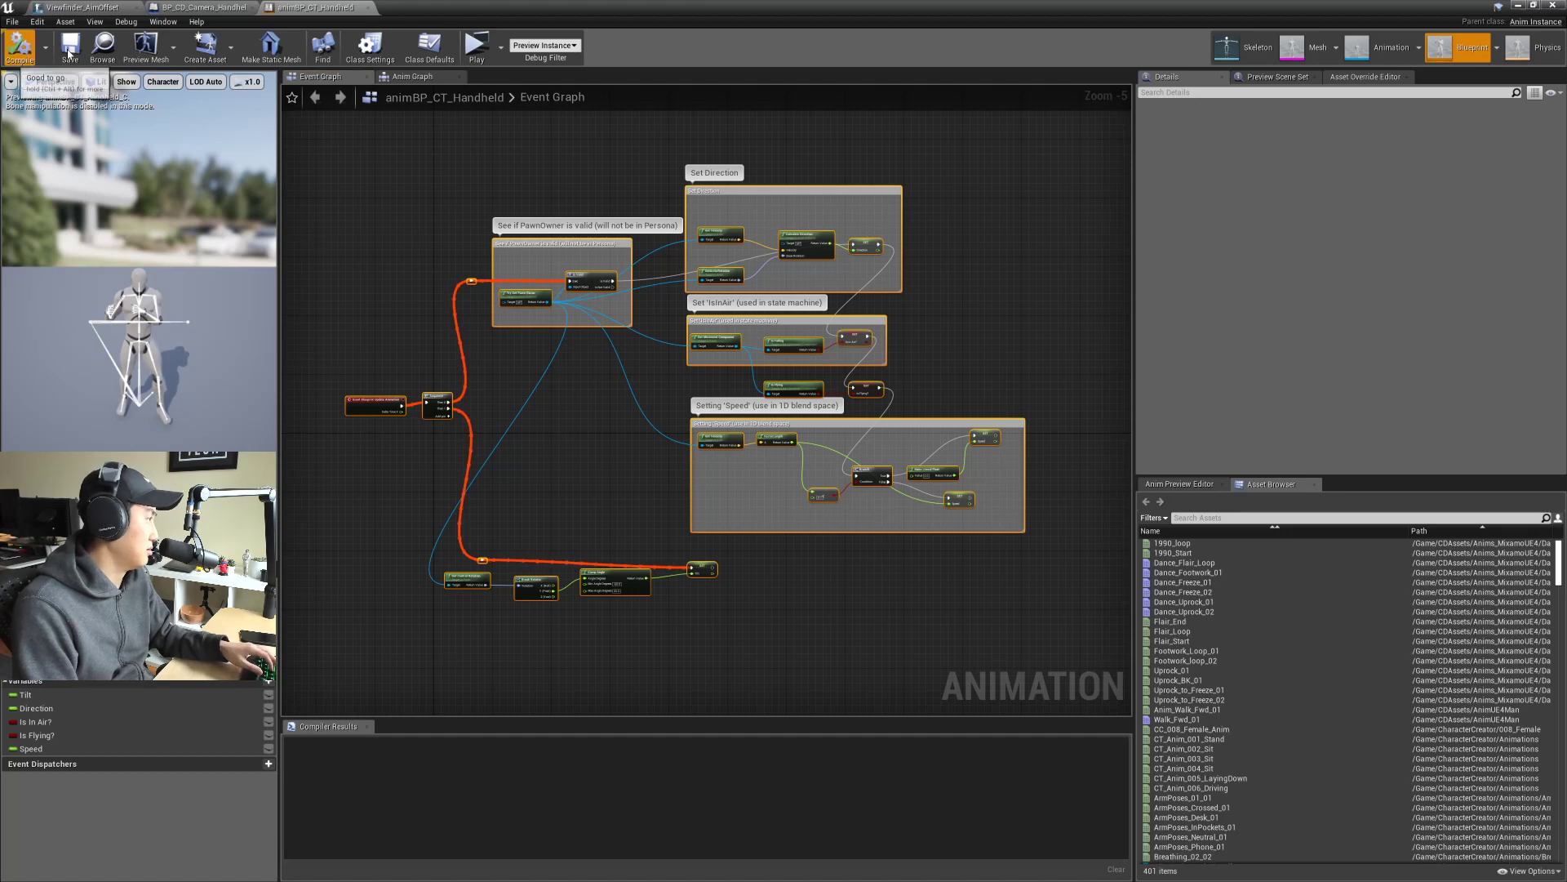
left_click(69, 49)
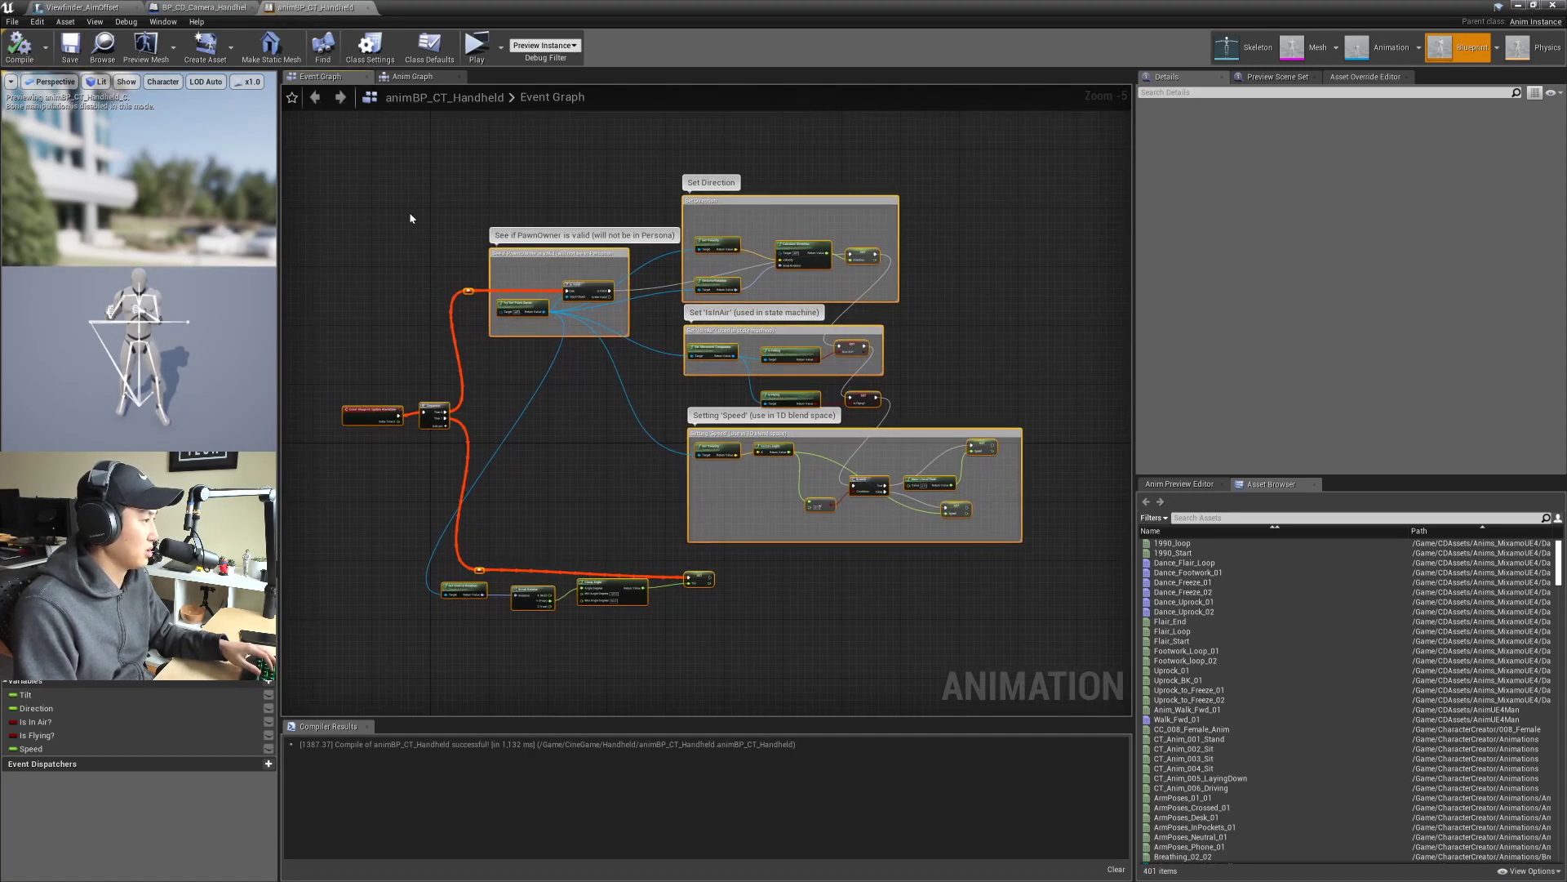
Step: Create an Animation Blueprint named Viewfinder_AnimBP in the Viewfinder folder, targeting the UE4_Mannequin_Skeleton from the Mannequin Character Mesh folder
left_click(202, 8)
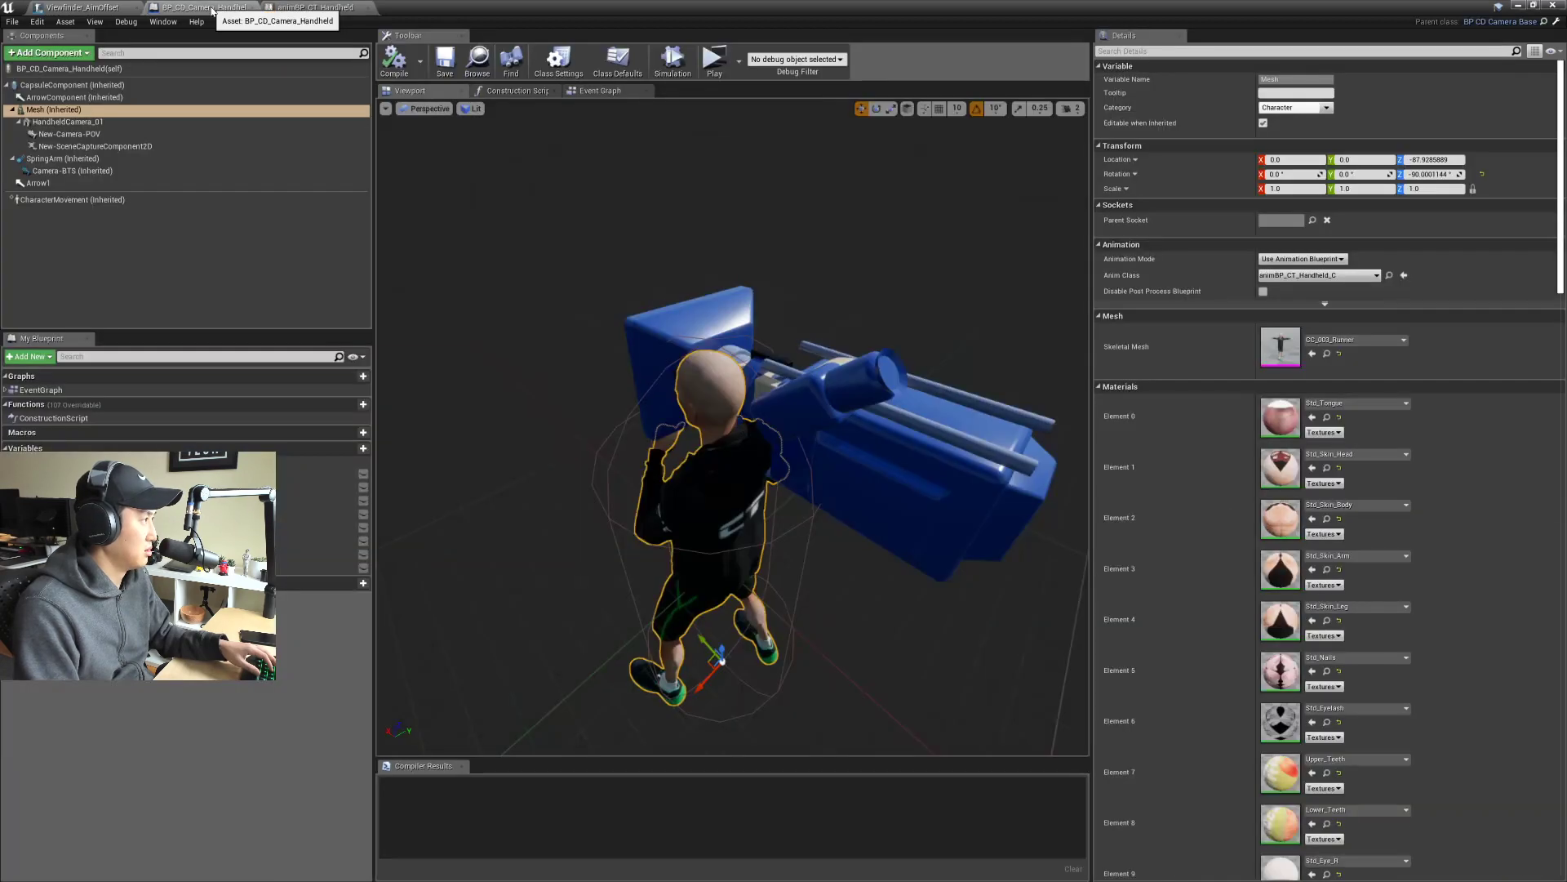
left_click(76, 7)
left_click(213, 8)
double_click(476, 9)
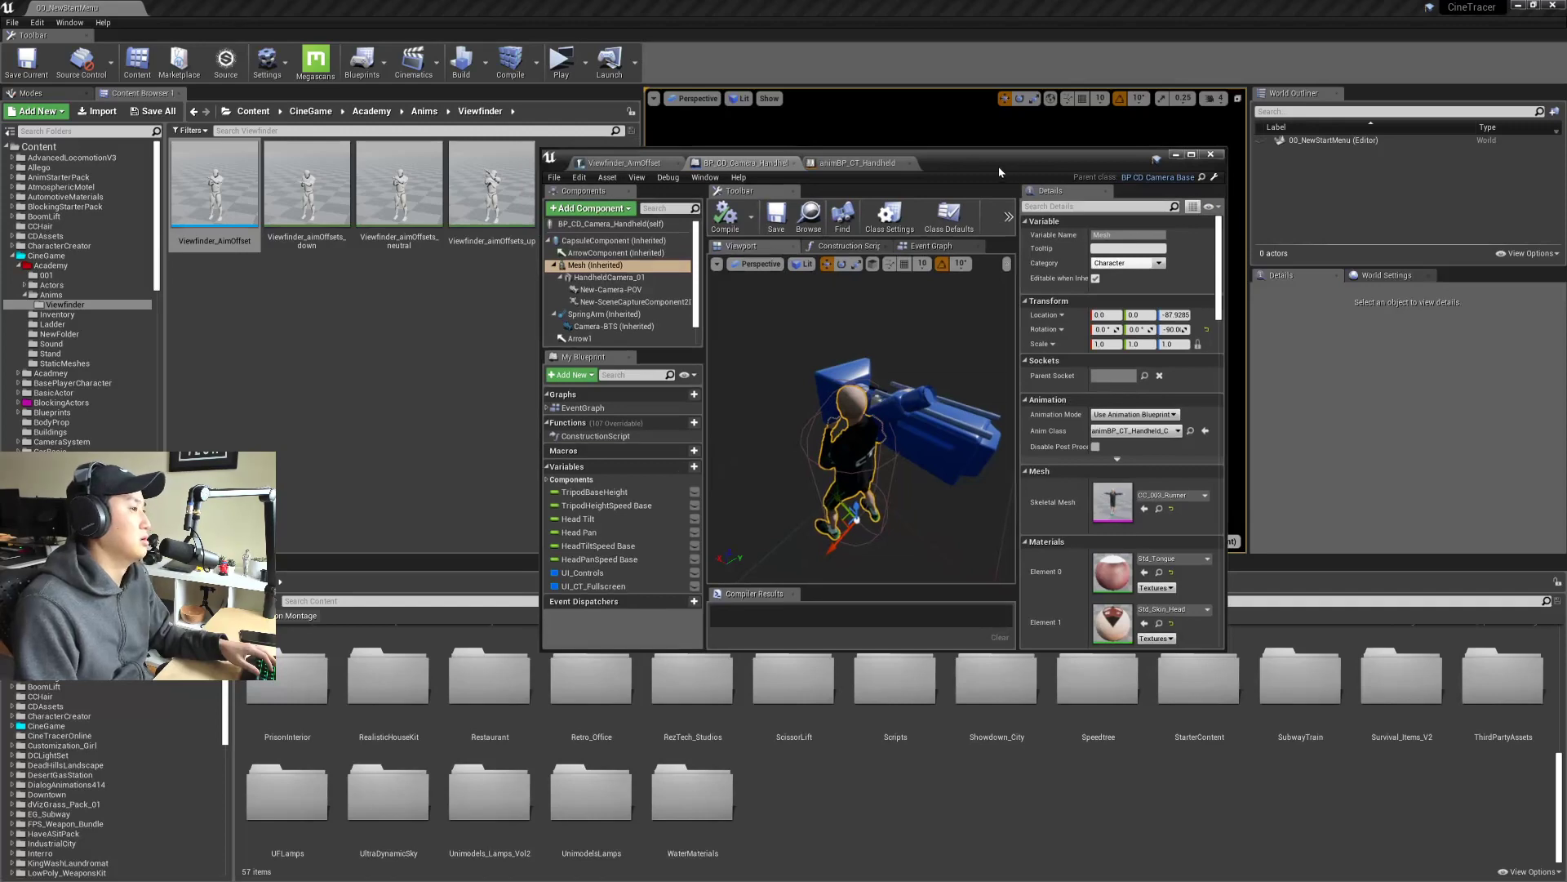
left_click_drag(999, 172, 1043, 167)
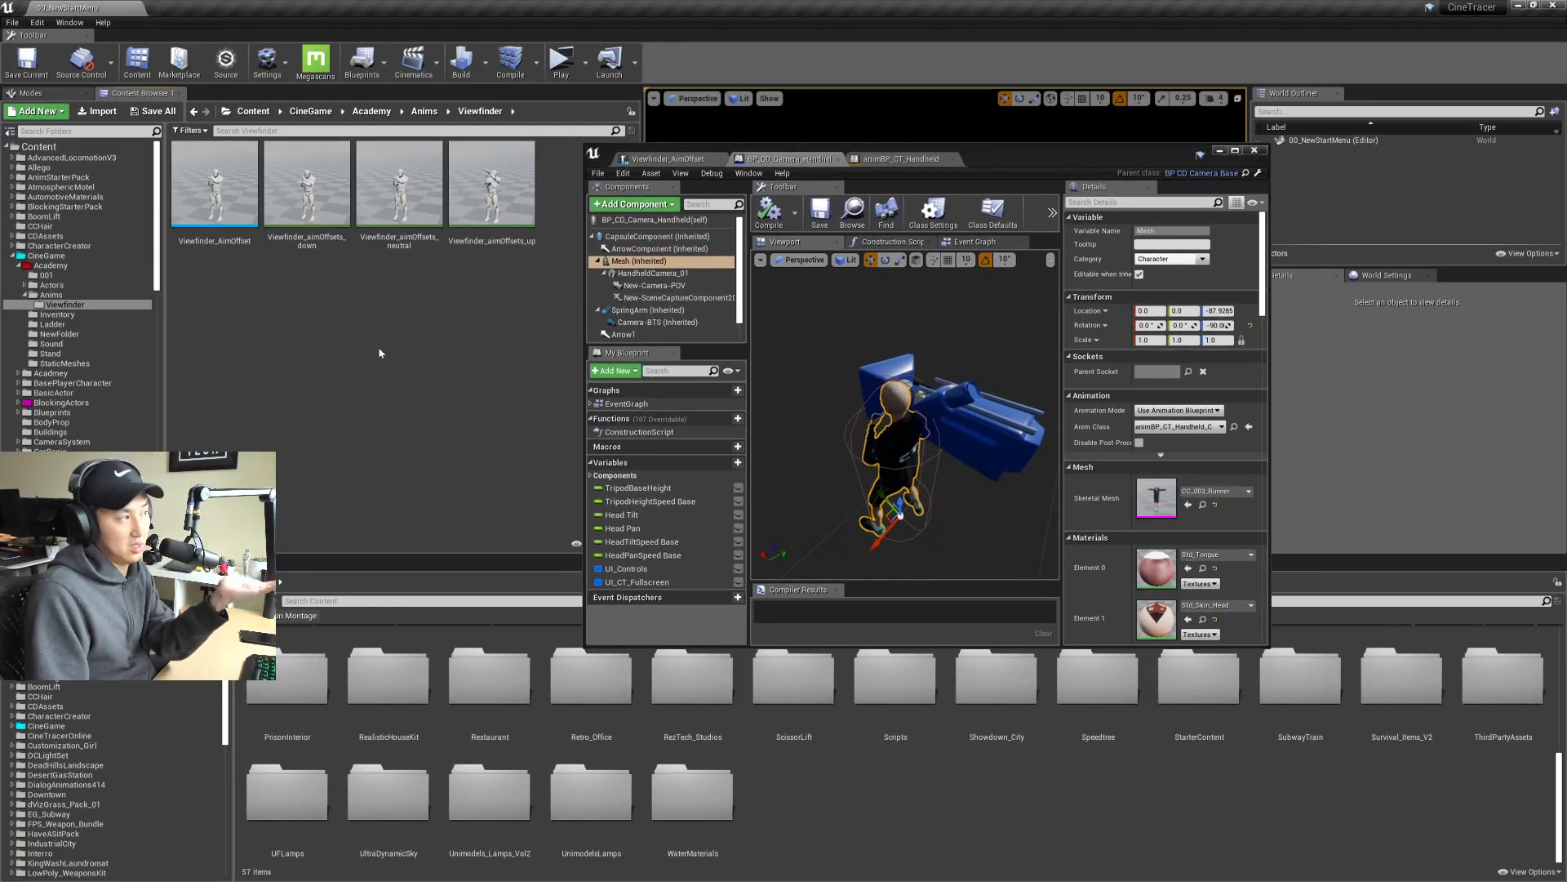
right_click(374, 344)
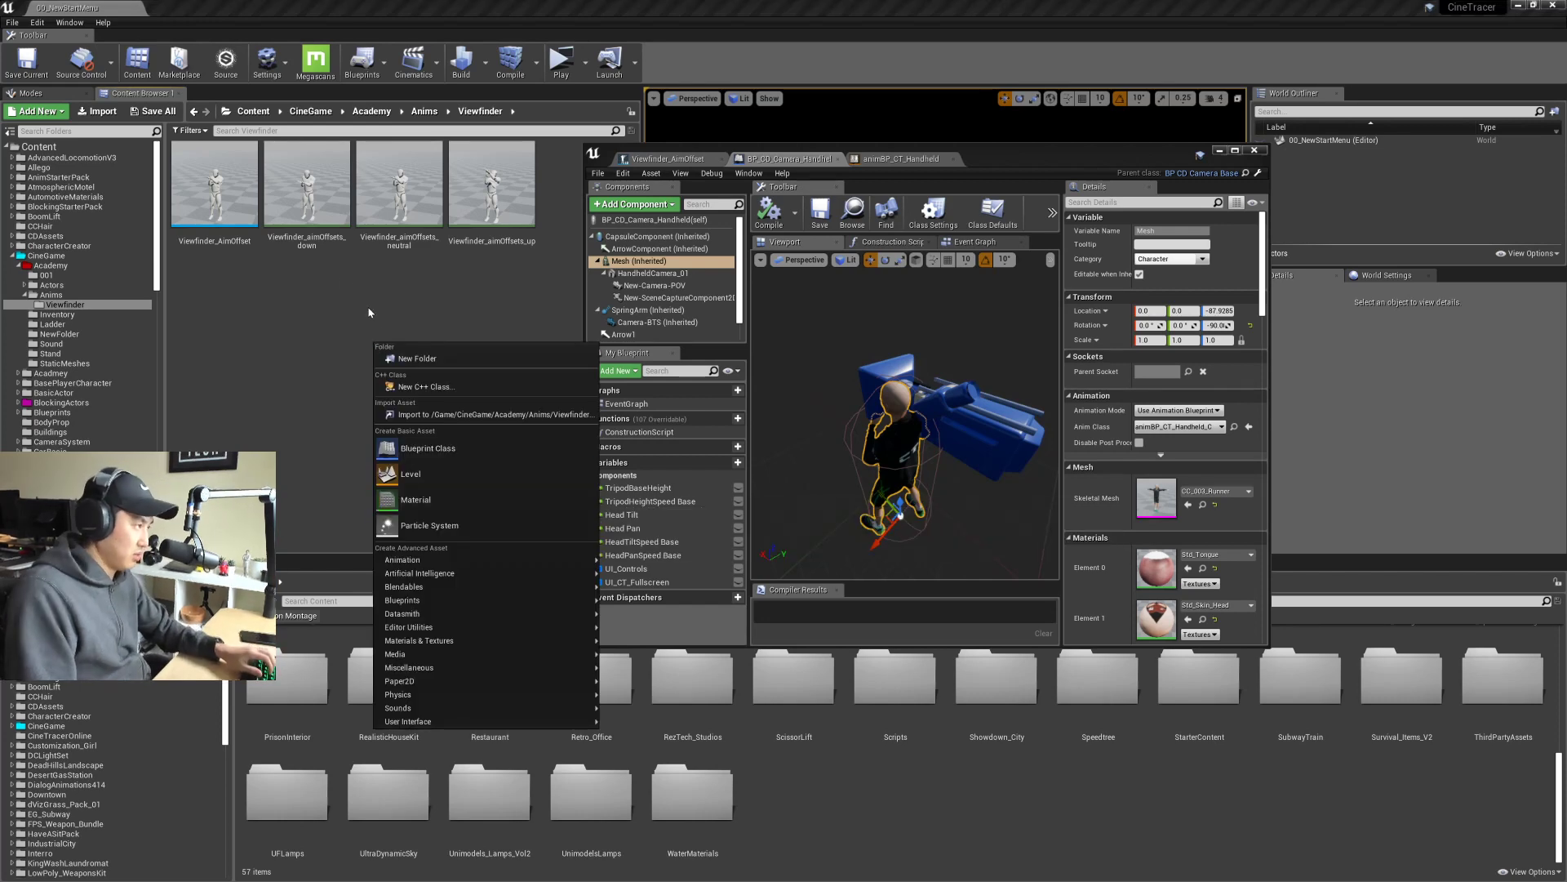
mouse_move(531, 560)
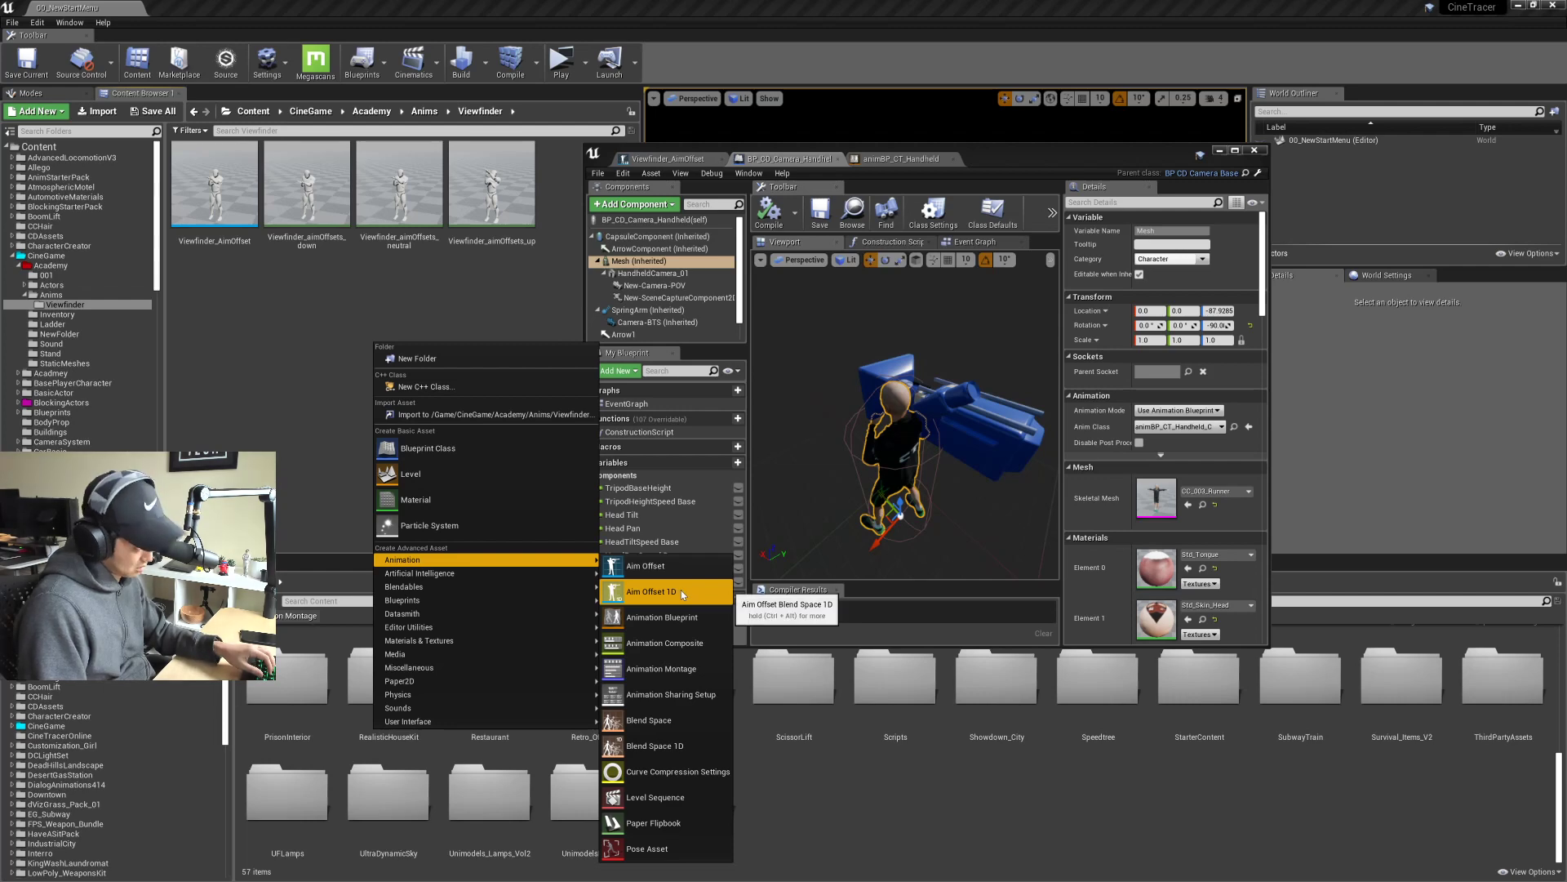
left_click(684, 617)
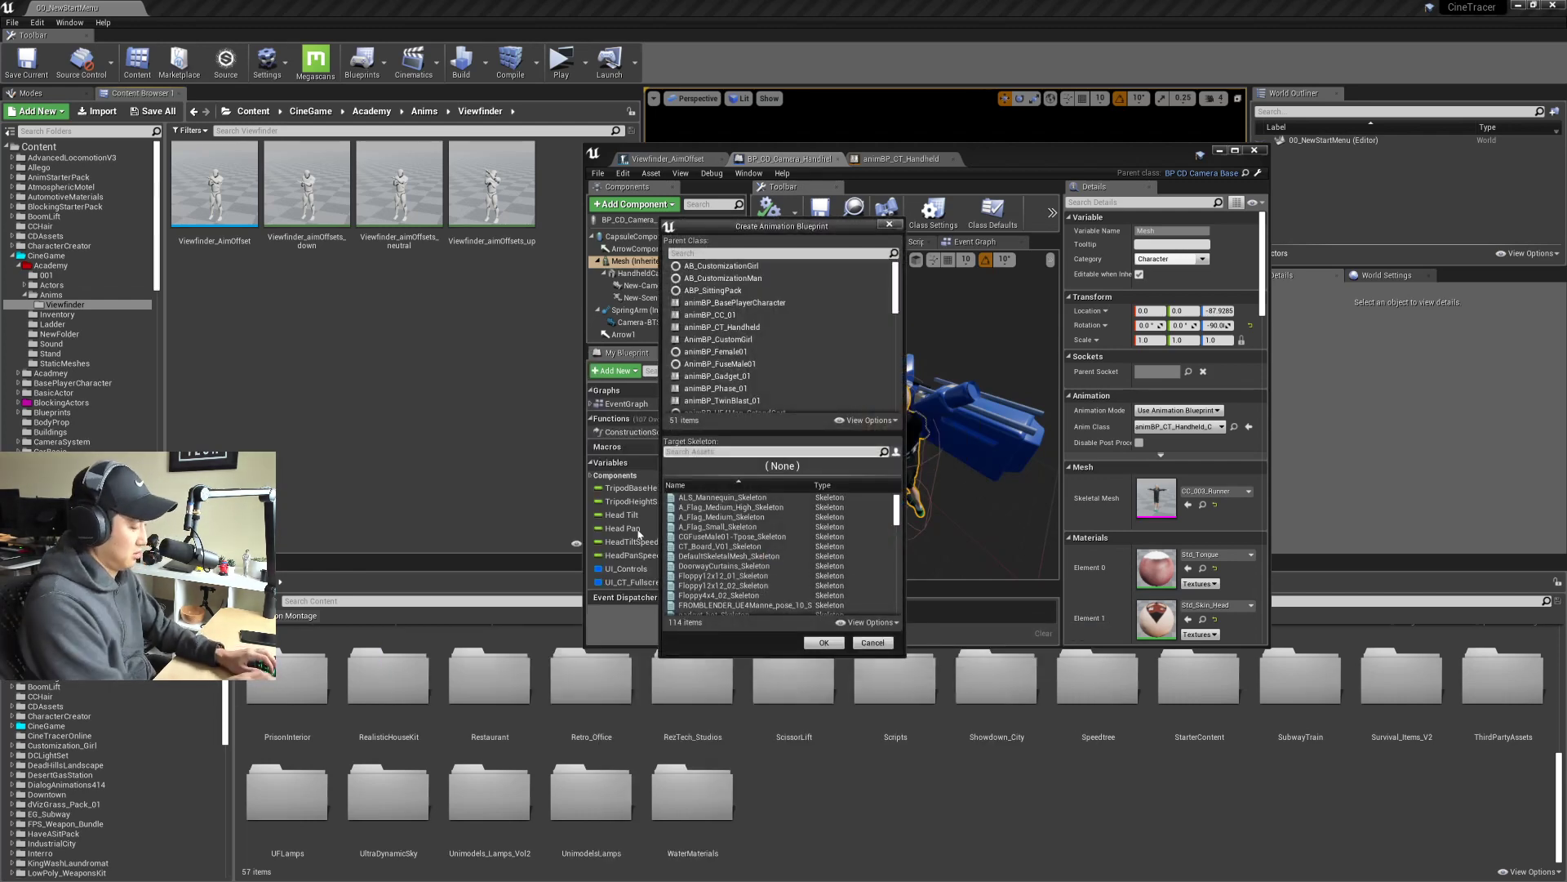
type("ue4")
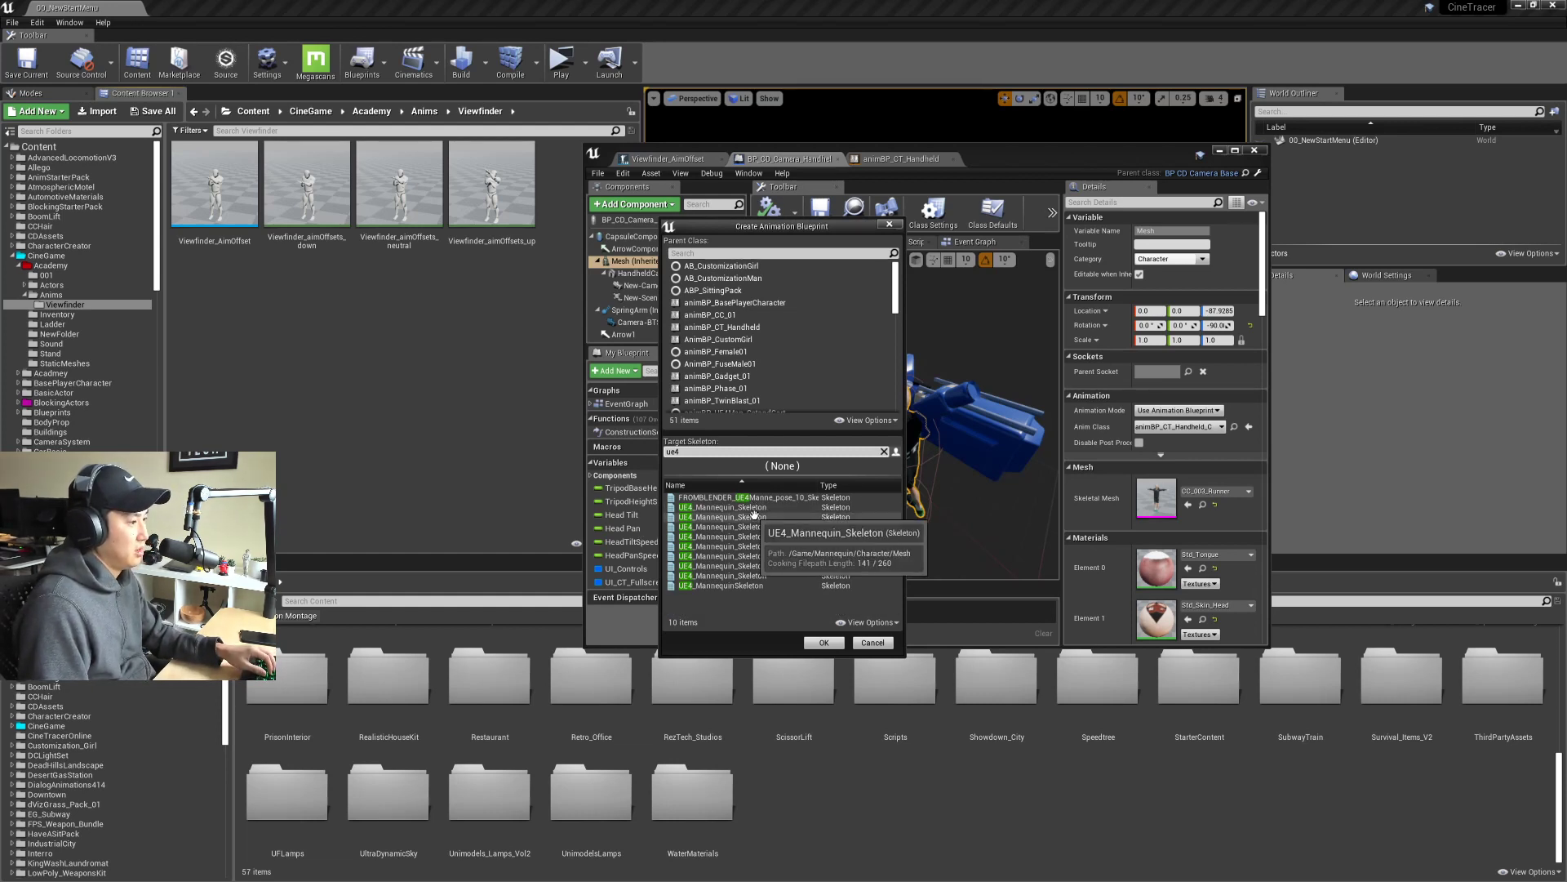
double_click(754, 517)
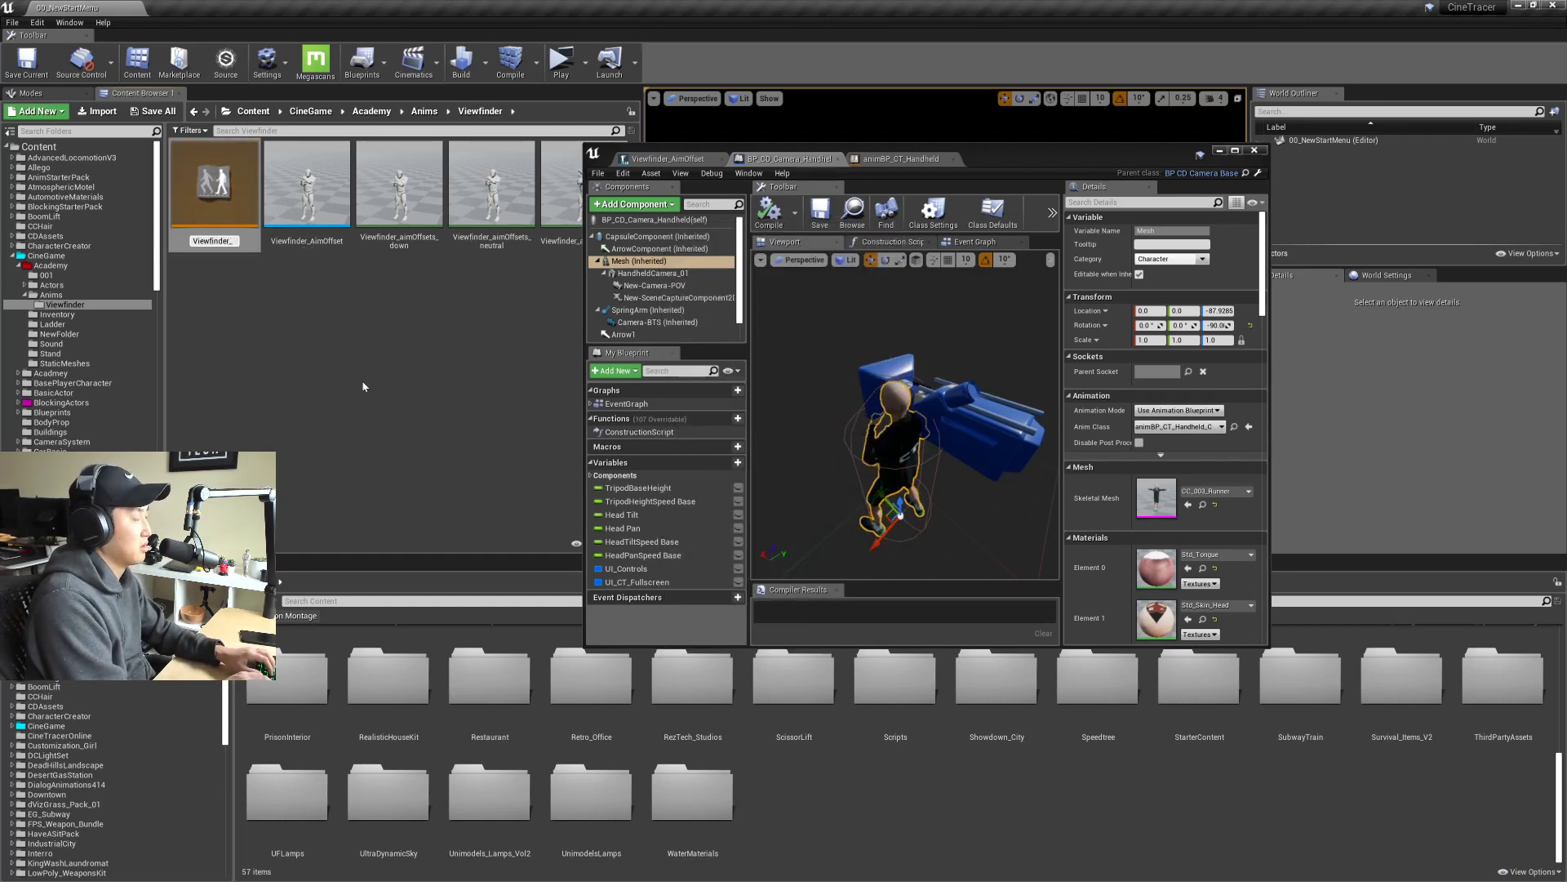
key("Return")
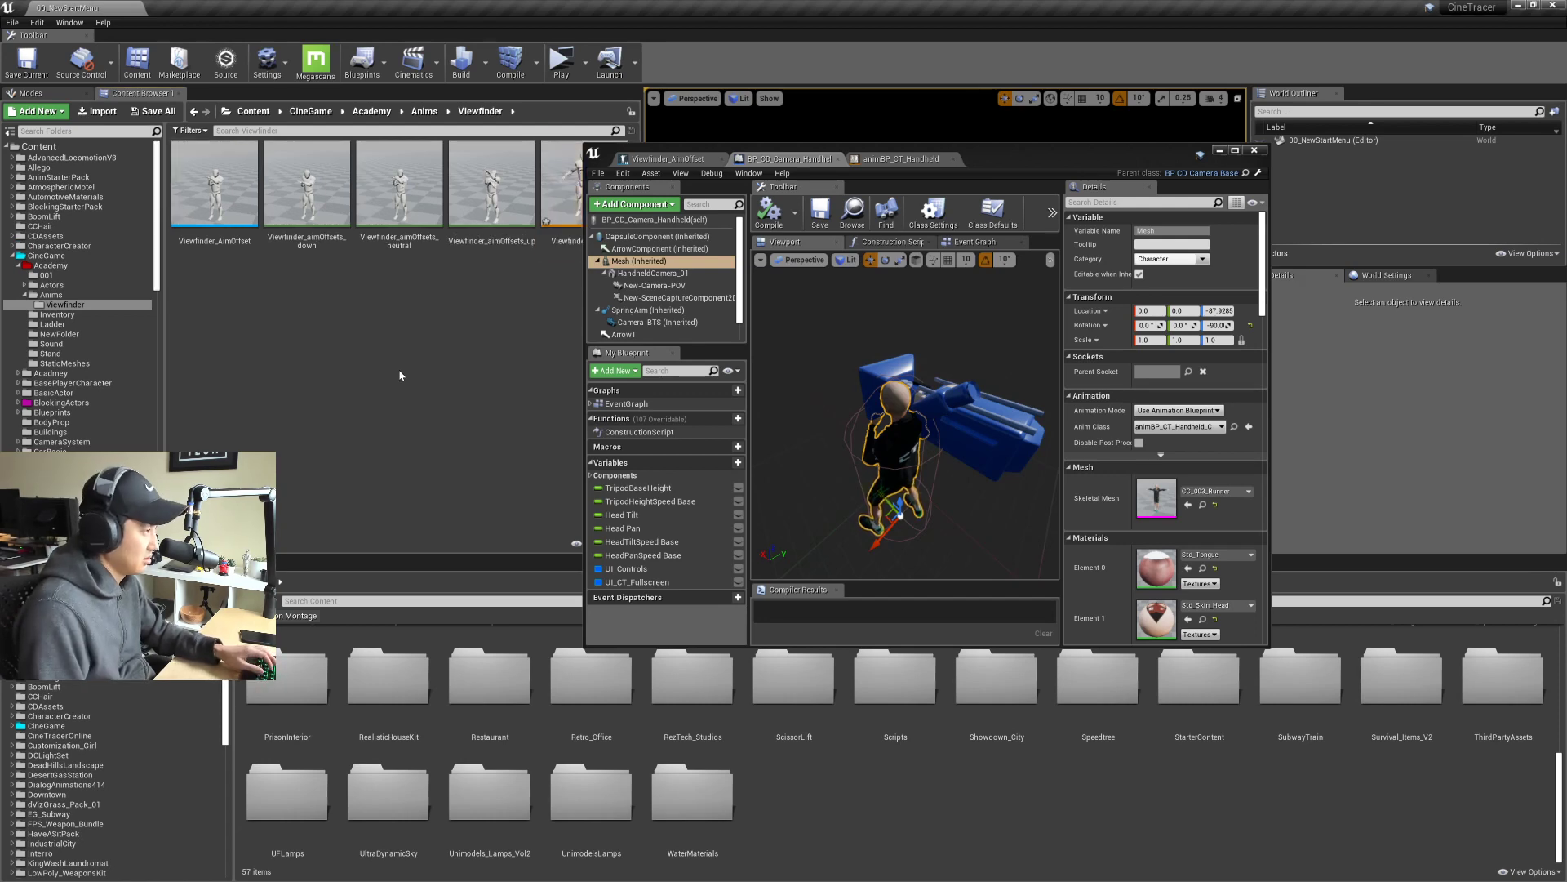
Step: Open Viewfinder_AnimBP at full window size and paste the copied handheld nodes into its Event Graph
double_click(570, 185)
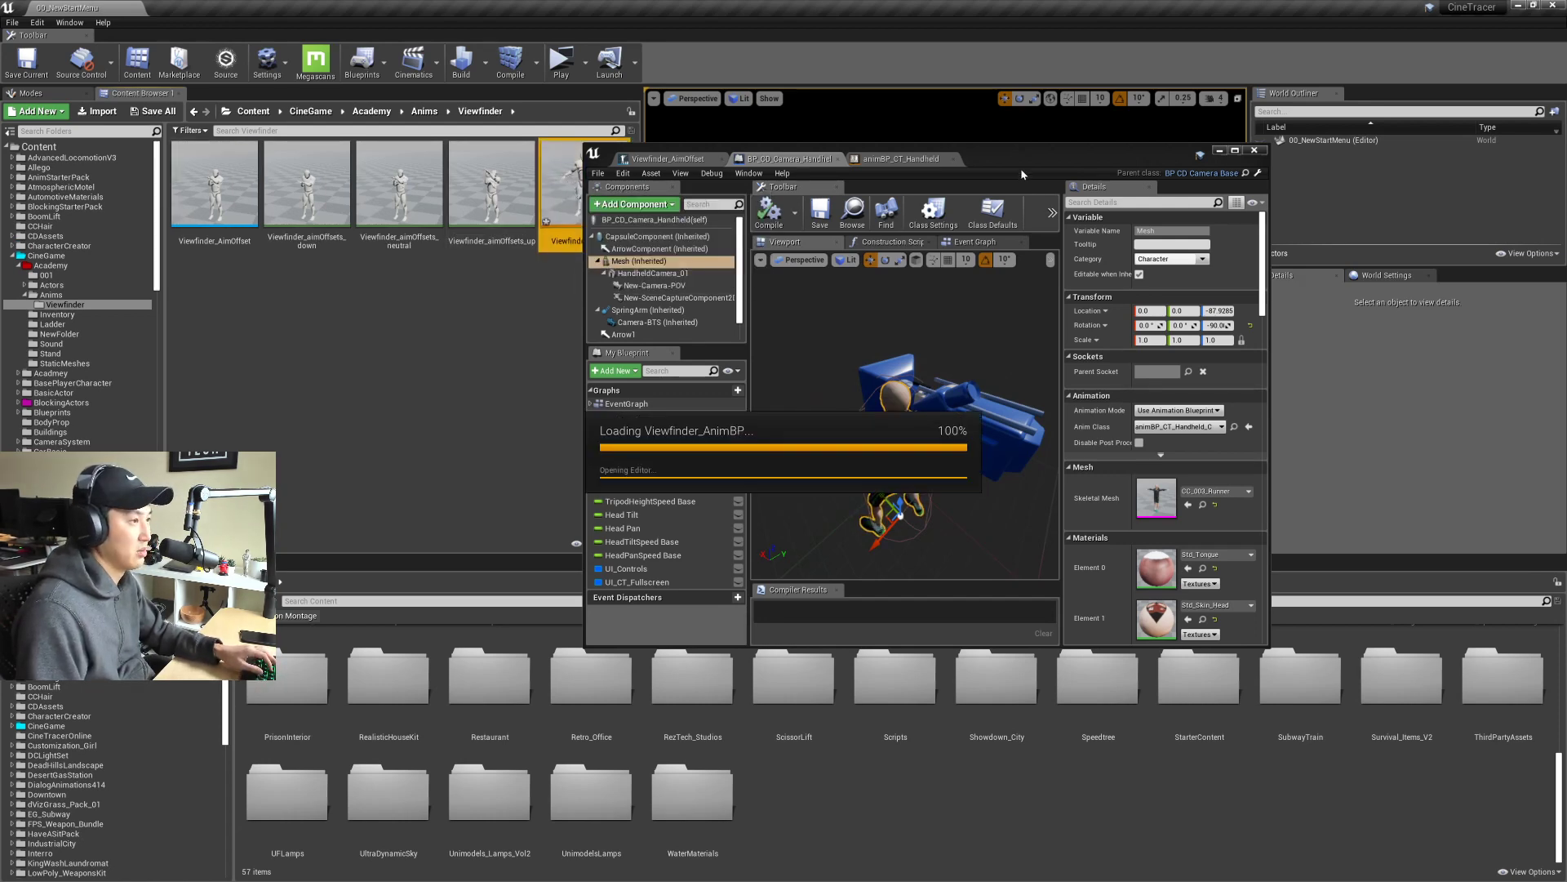
double_click(1127, 155)
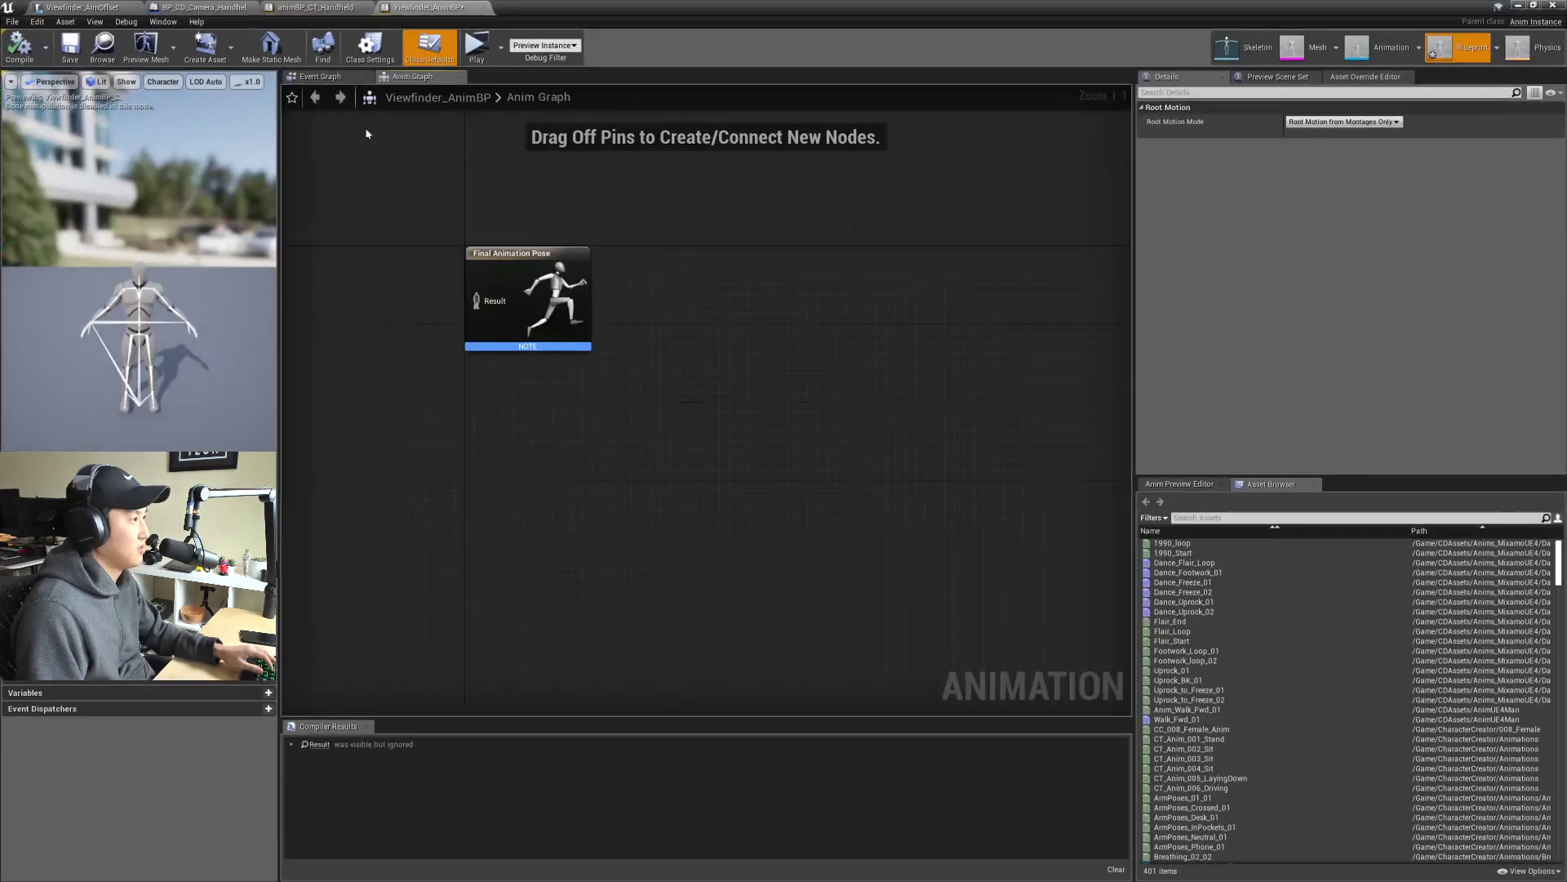
left_click(335, 78)
right_click_drag(637, 364, 944, 407)
key("ctrl+v")
scroll(660, 356, "down", 3)
scroll(563, 370, "up", 5)
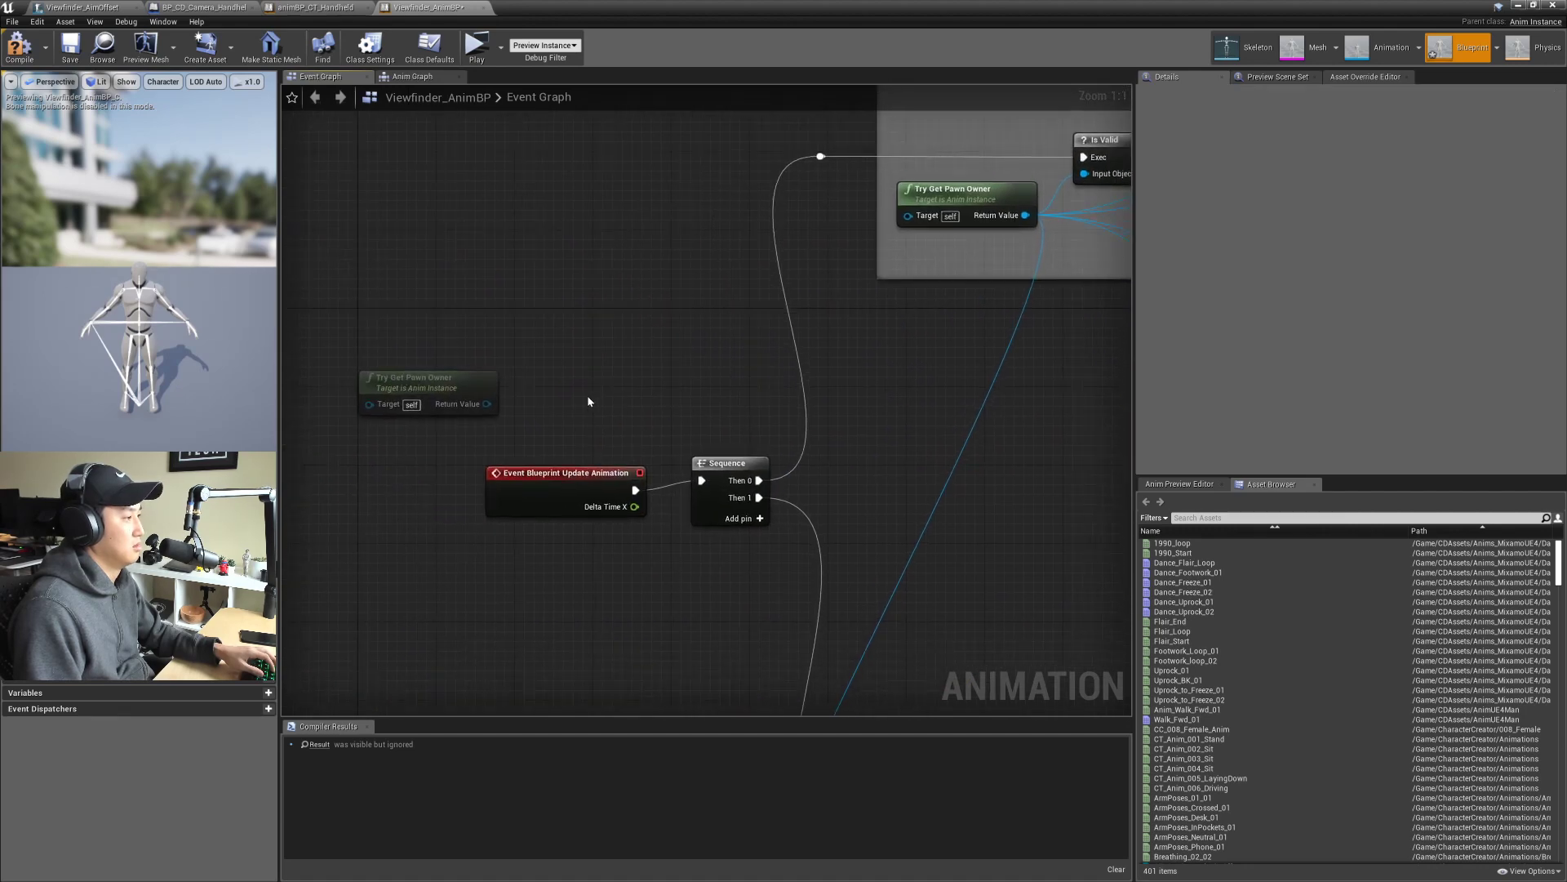
Step: Delete the stray, unconnected Try Get Pawn Owner node near Event Blueprint Update Animation in the Event Graph
scroll(588, 400, "down", 1)
scroll(579, 367, "down", 4)
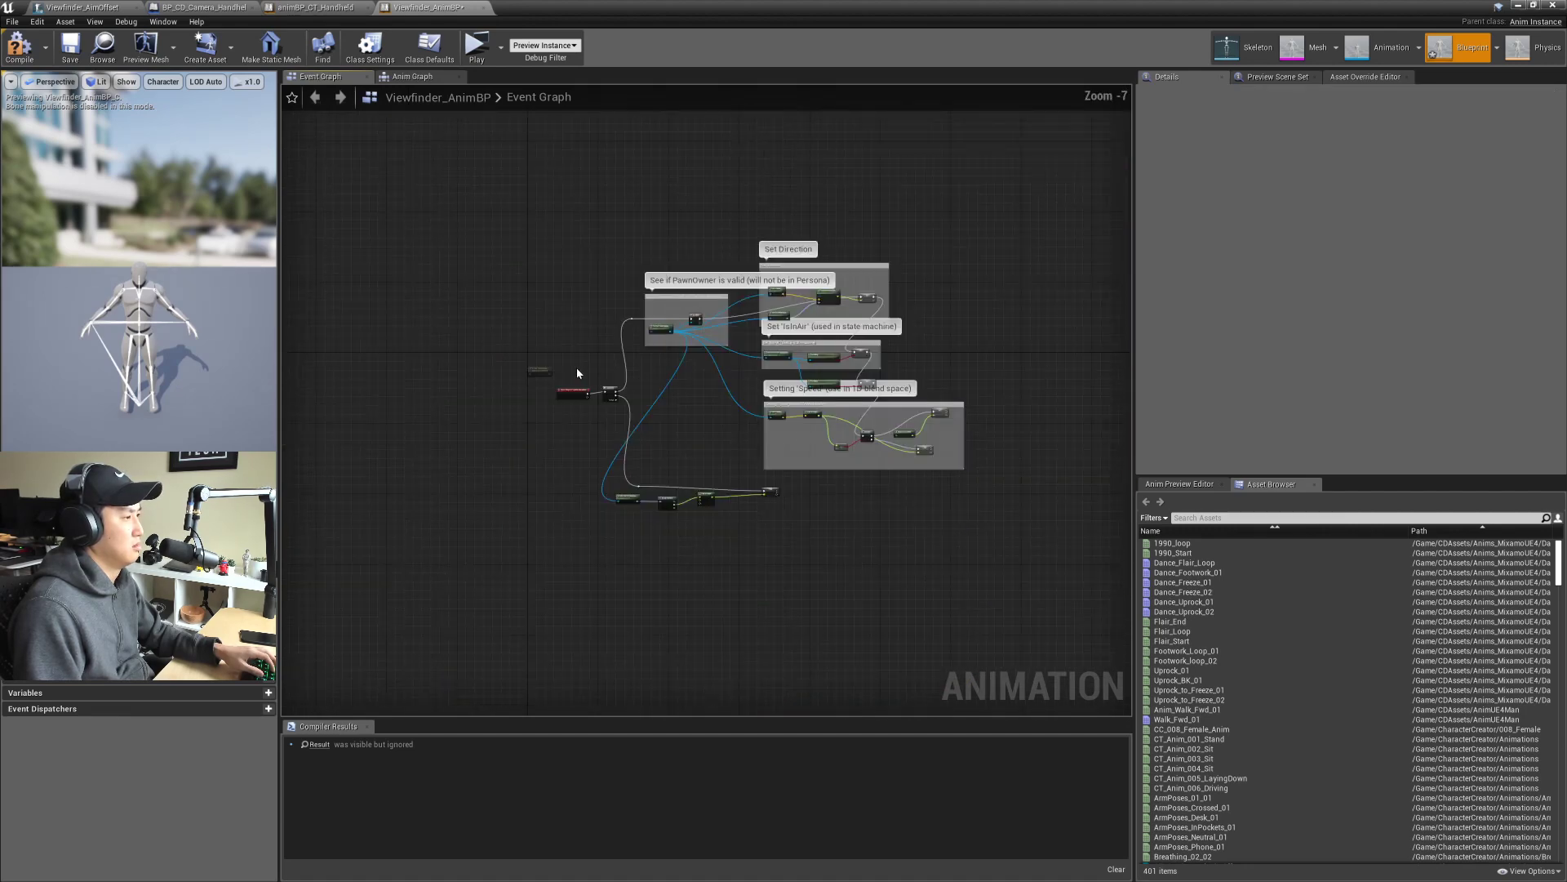
scroll(580, 368, "up", 4)
scroll(579, 368, "down", 4)
scroll(580, 367, "up", 2)
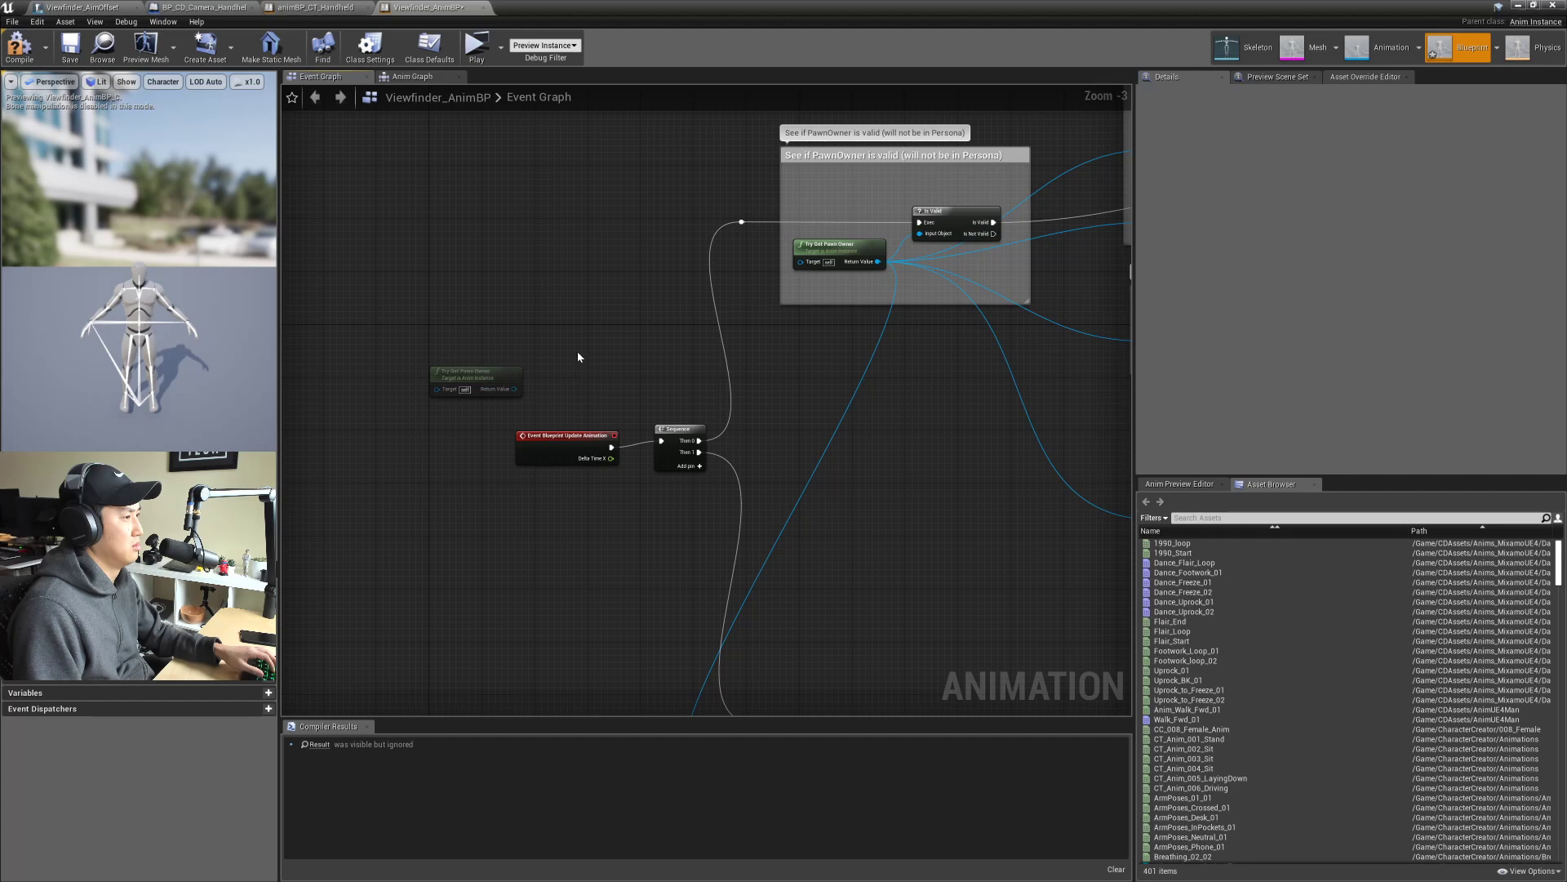
left_click(495, 381)
key("Delete")
Step: Create the missing Direction, Is In Air? and Is Flying? variables from their pasted SET nodes
right_click_drag(860, 385, 727, 384)
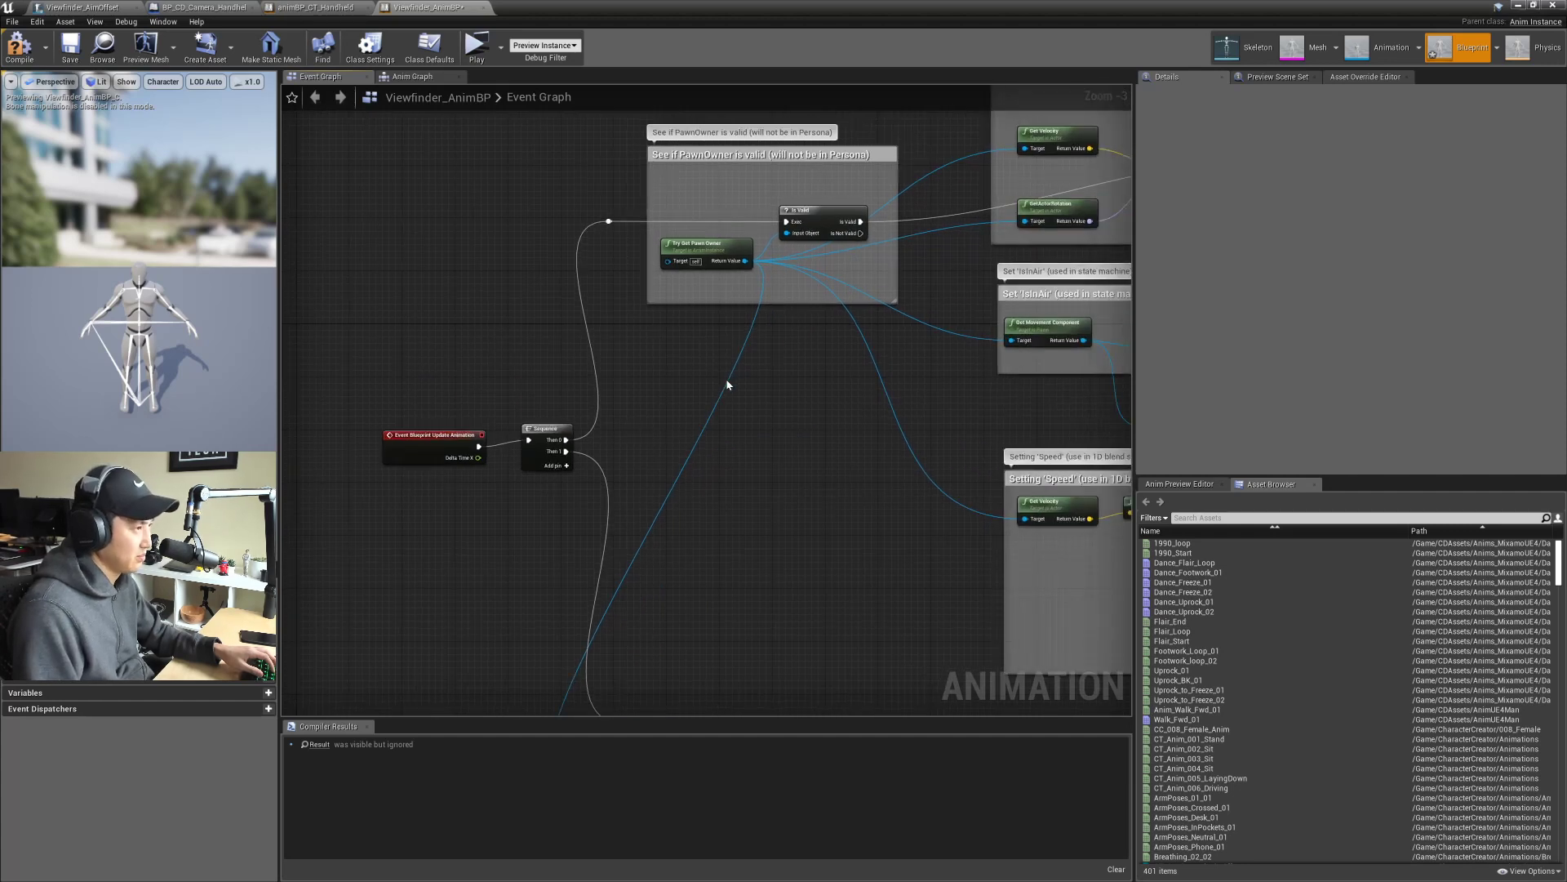
scroll(712, 387, "down", 2)
scroll(694, 380, "up", 2)
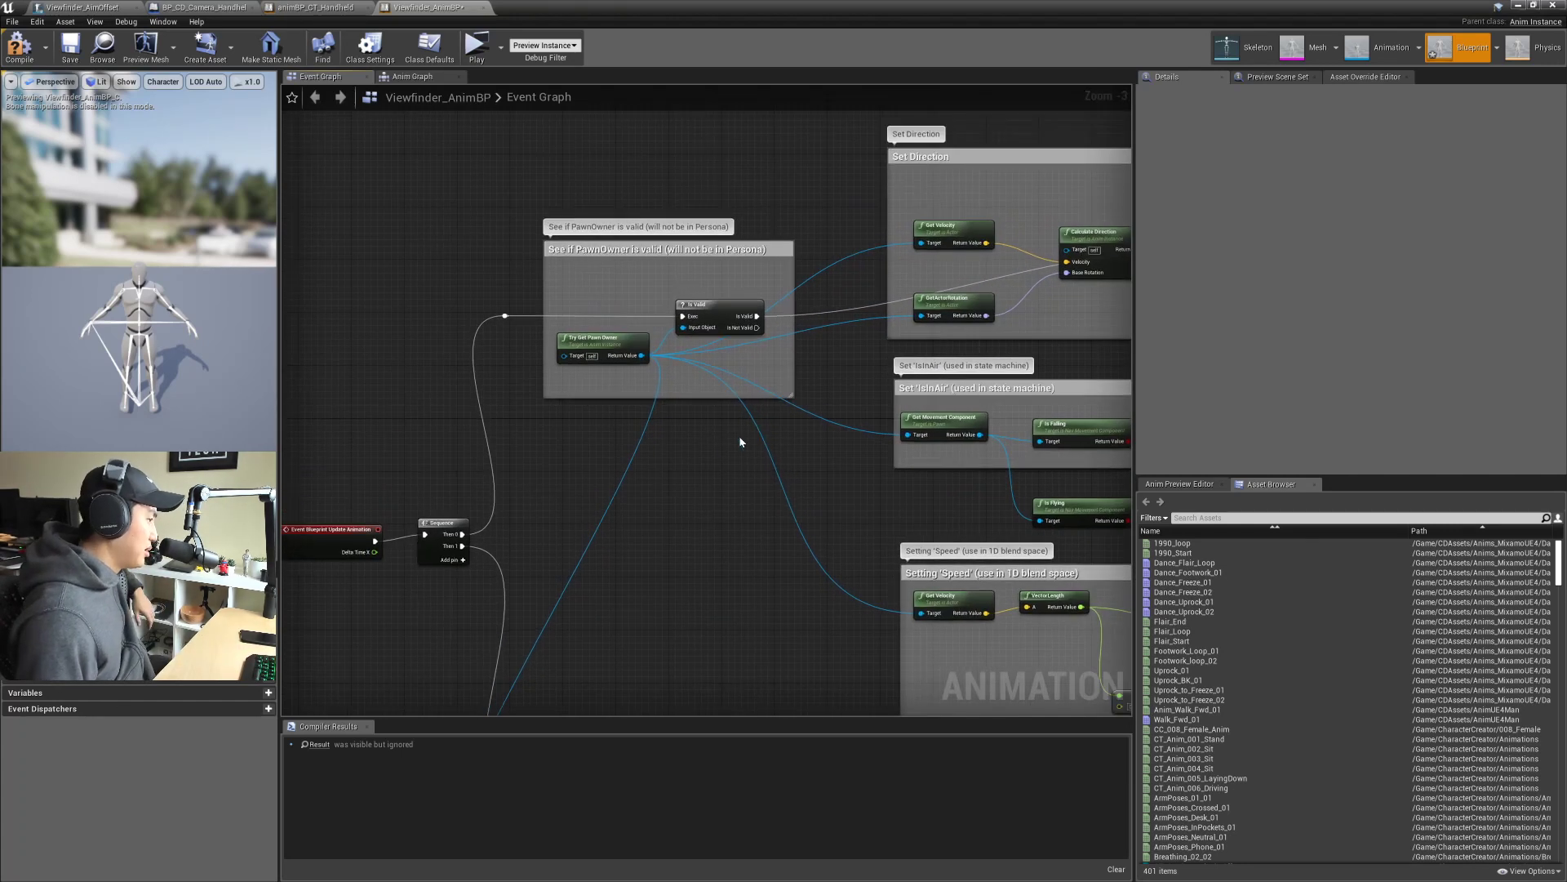
mouse_move(694, 460)
right_mouse_down()
mouse_move(727, 470)
mouse_move(676, 469)
right_mouse_up()
scroll(732, 468, "down", 1)
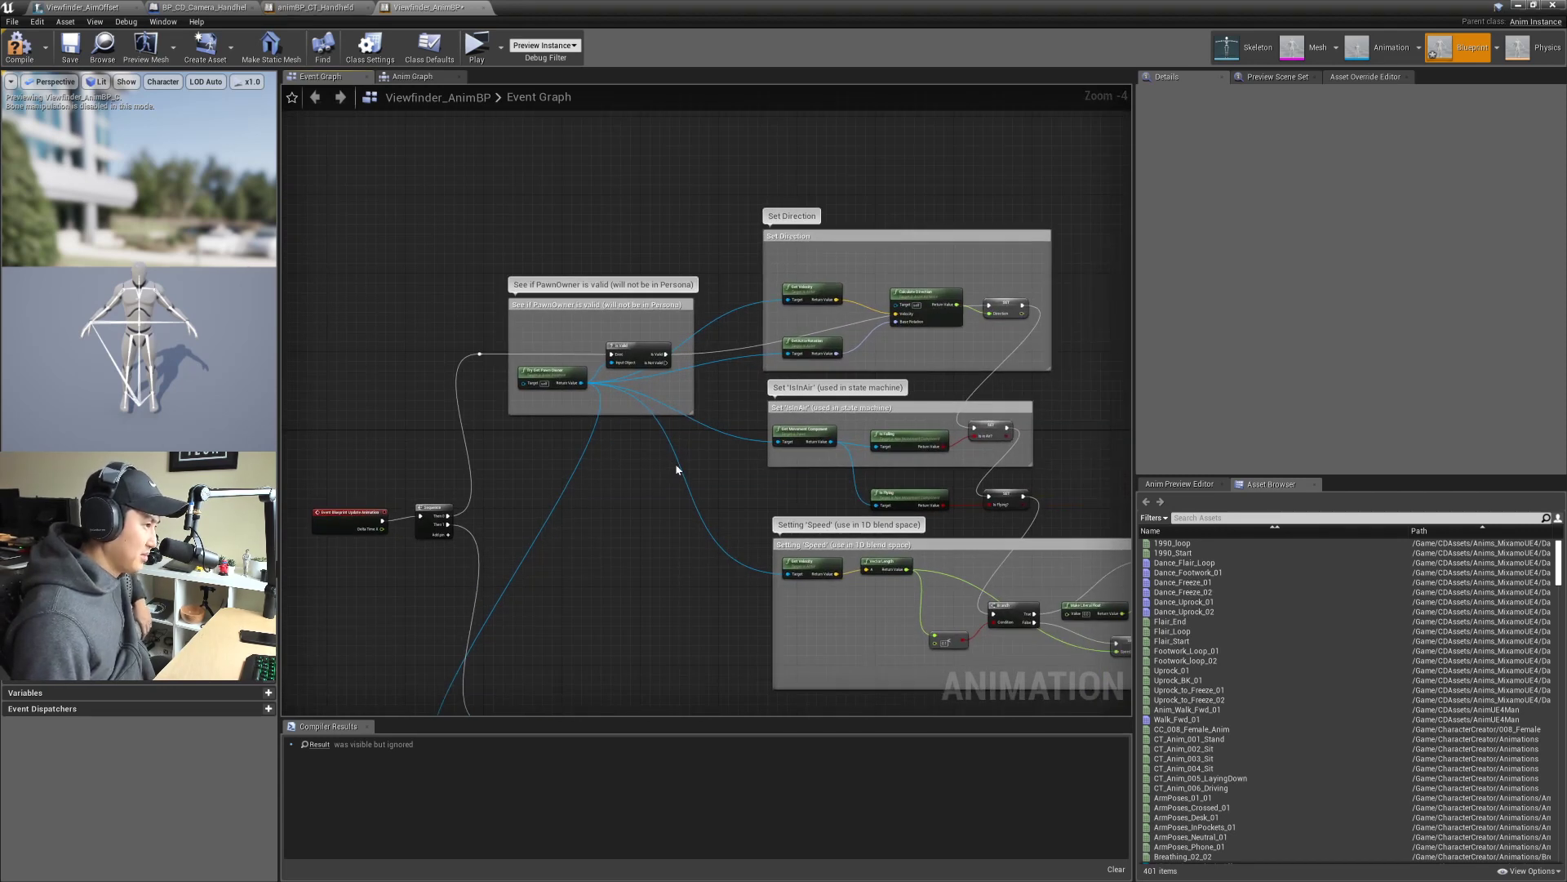
right_click(1009, 311)
left_click(1045, 325)
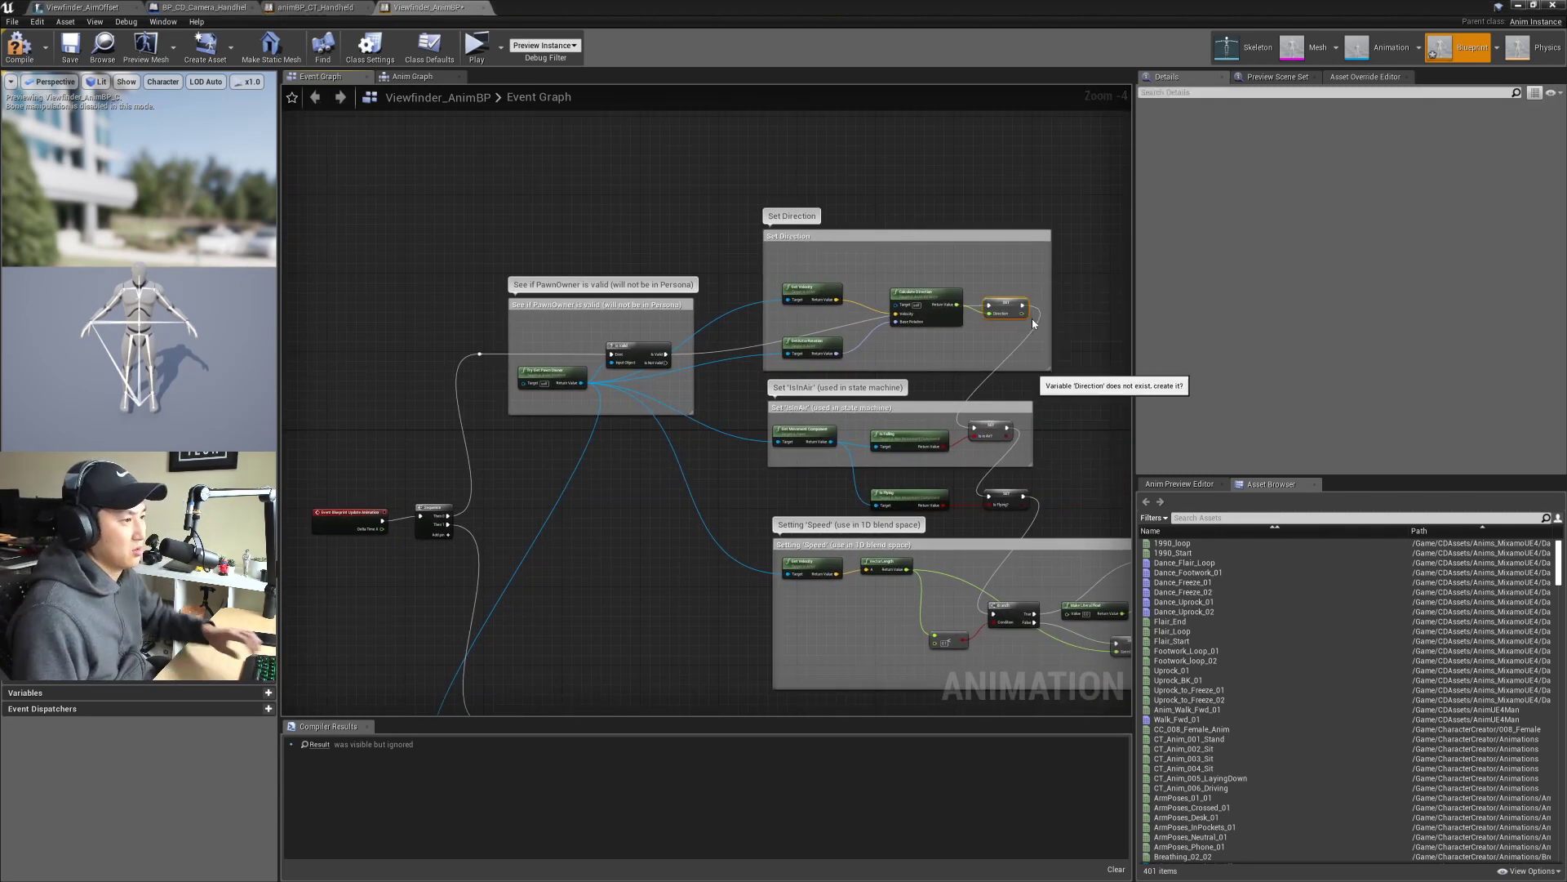
right_click(992, 426)
left_click(1013, 441)
scroll(1053, 458, "up", 4)
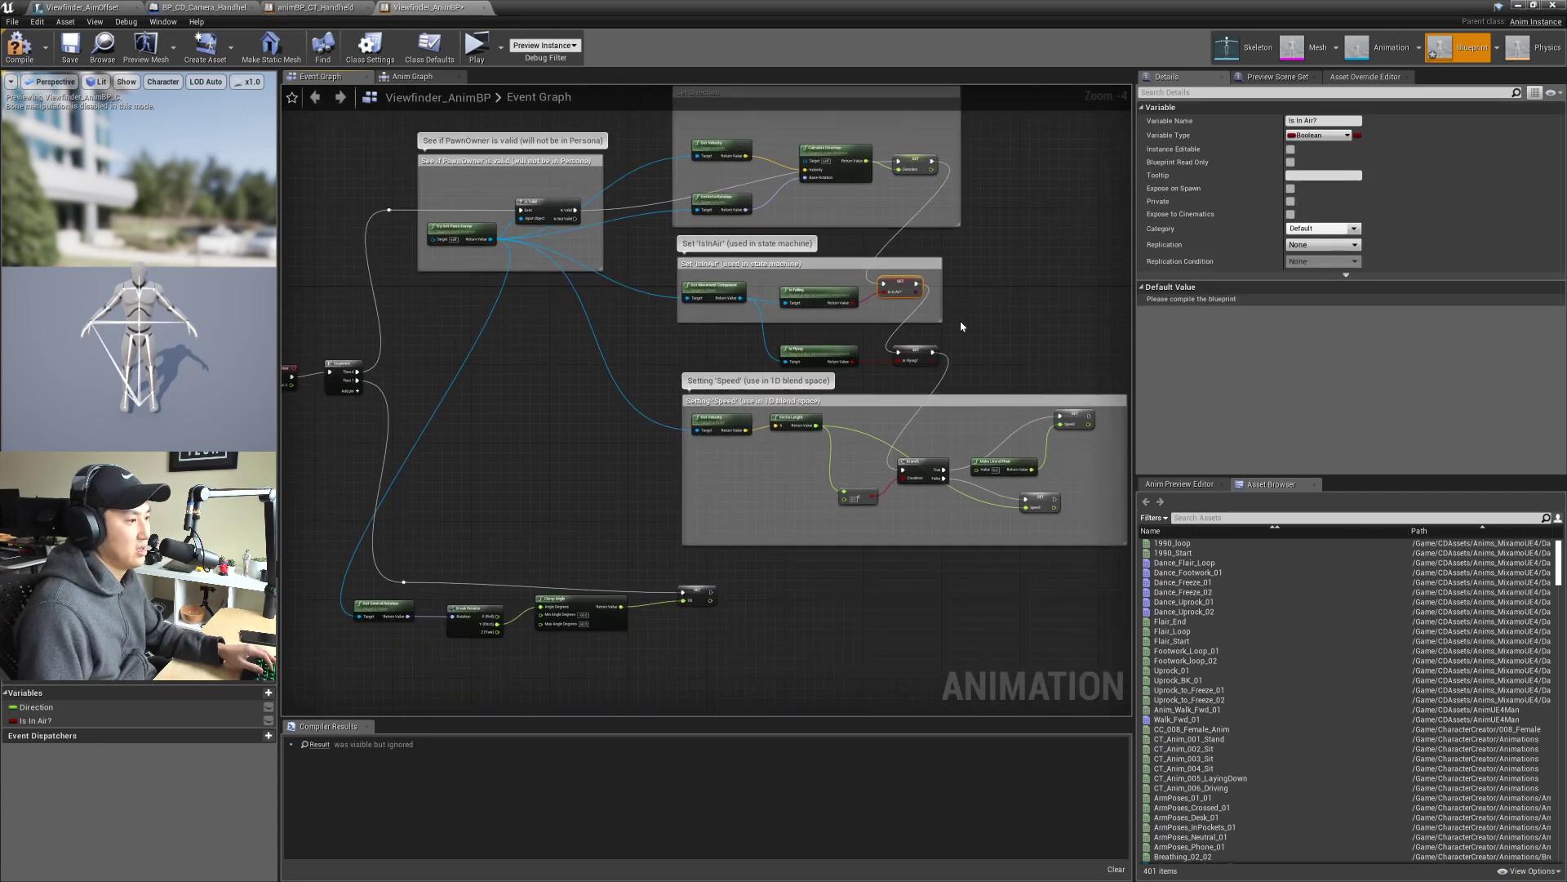
right_click(896, 377)
left_click(928, 391)
Step: Create the missing Tilt variable from the SET node fed by Clamp Angle
right_click_drag(572, 612, 654, 343)
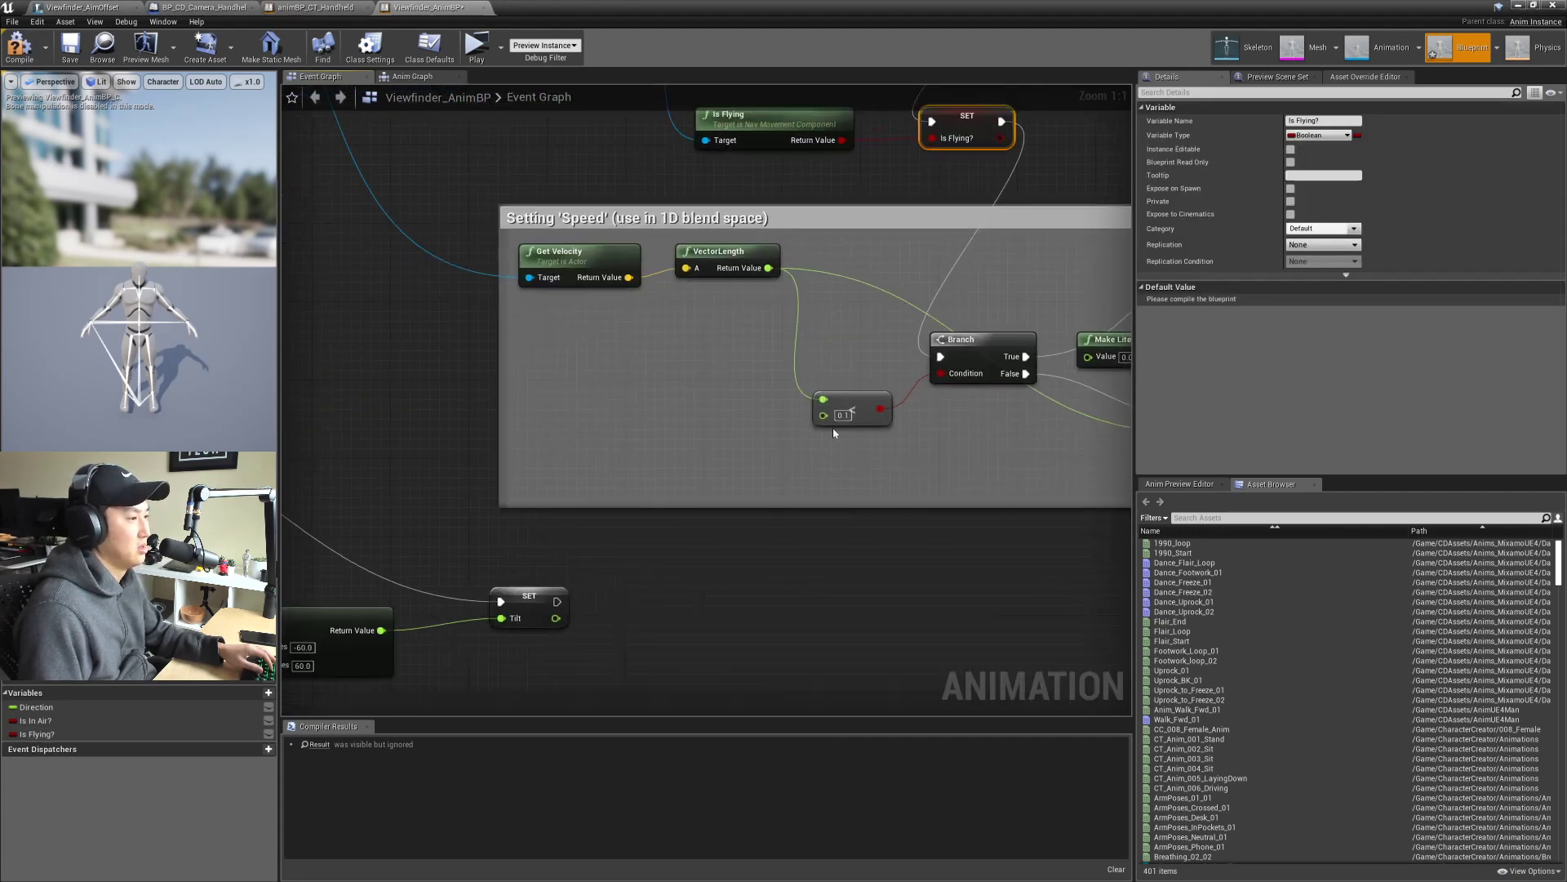
right_click_drag(571, 490, 703, 542)
right_click_drag(643, 654, 863, 464)
right_click(863, 464)
key("Escape")
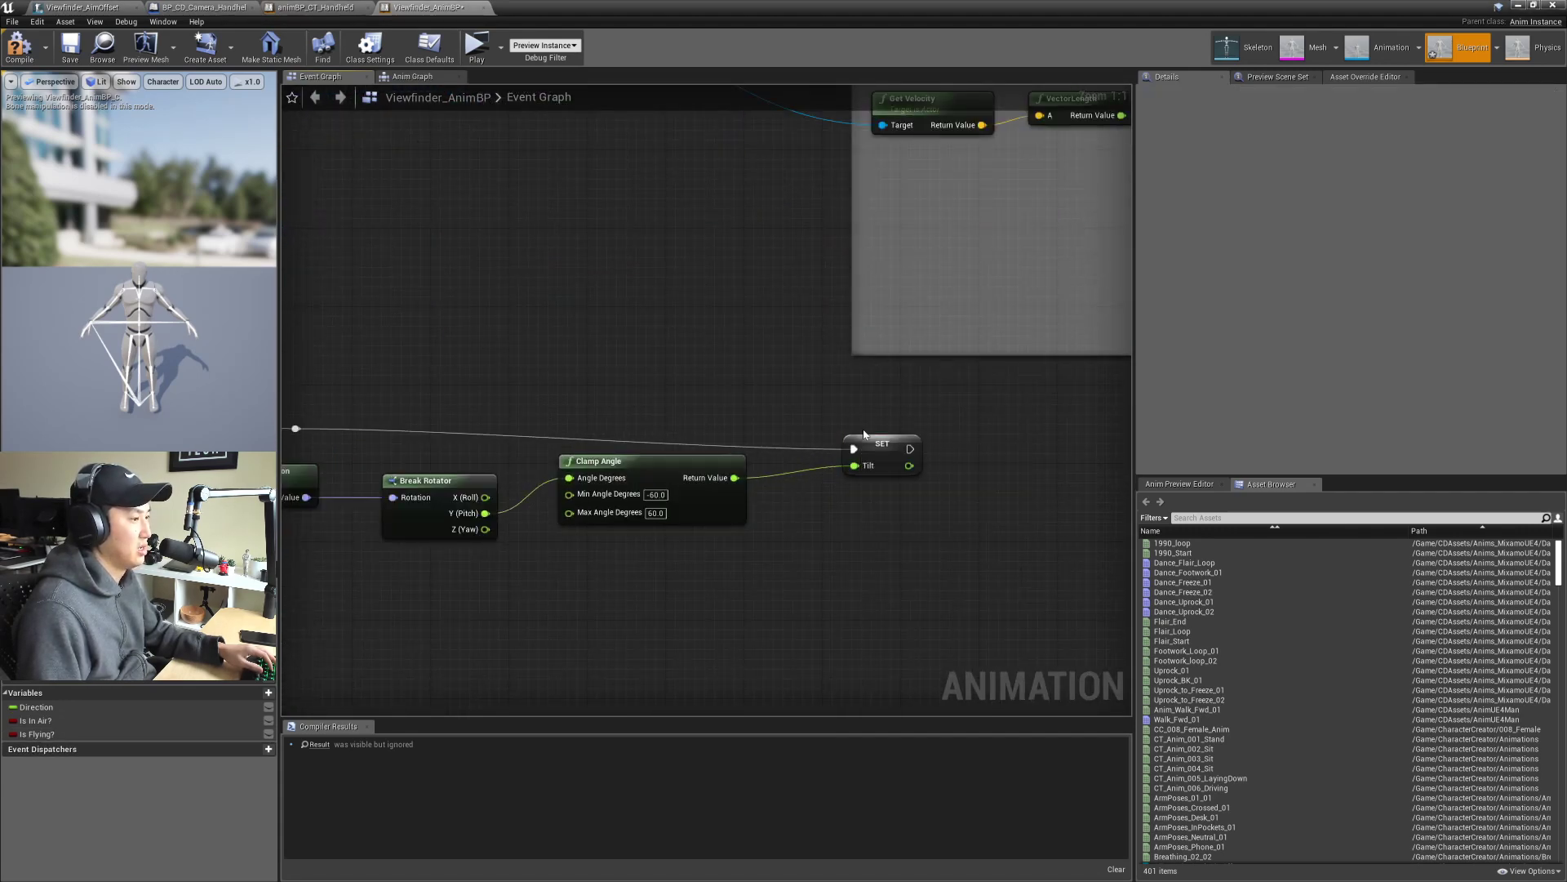
right_click(877, 447)
left_click(913, 457)
left_click(798, 444)
Step: Set the Clamp Angle node's minimum to -45 and its maximum to 45 degrees
scroll(798, 445, "down", 3)
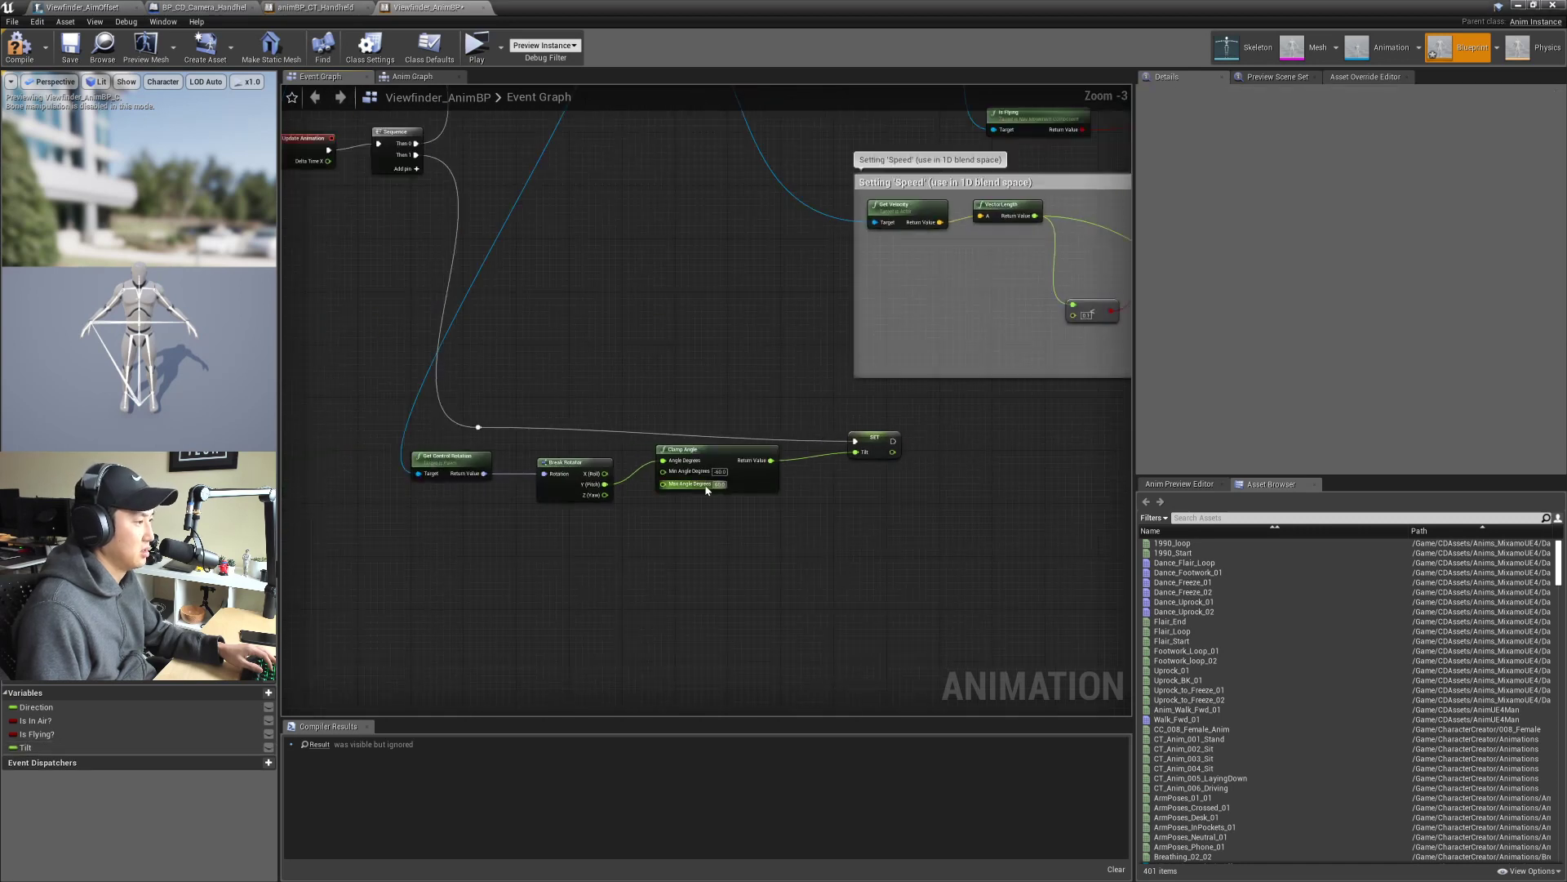
scroll(707, 490, "up", 3)
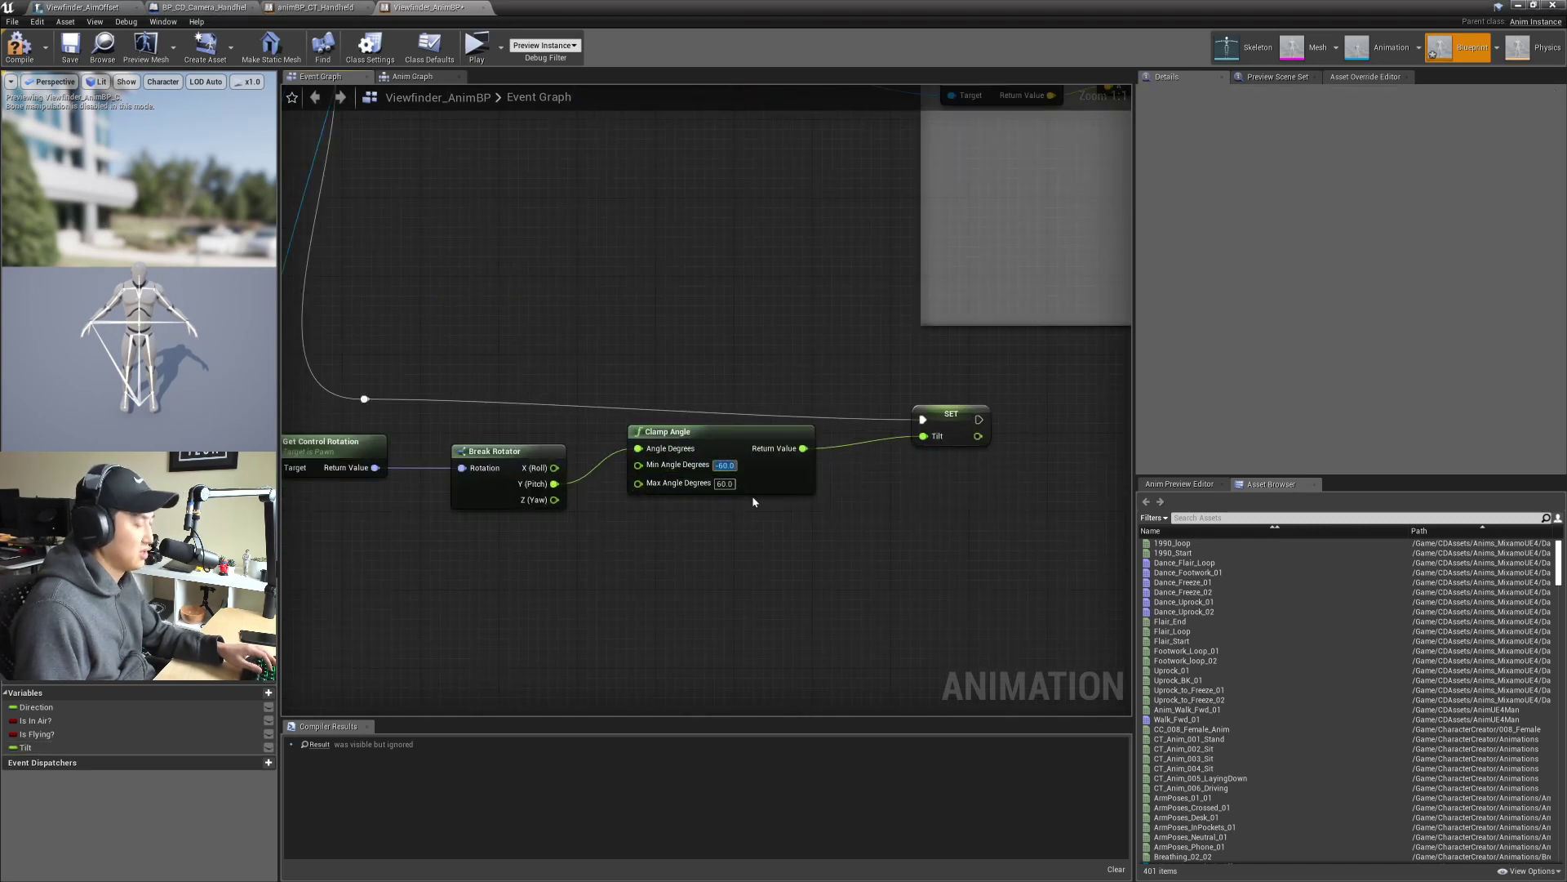
type("45")
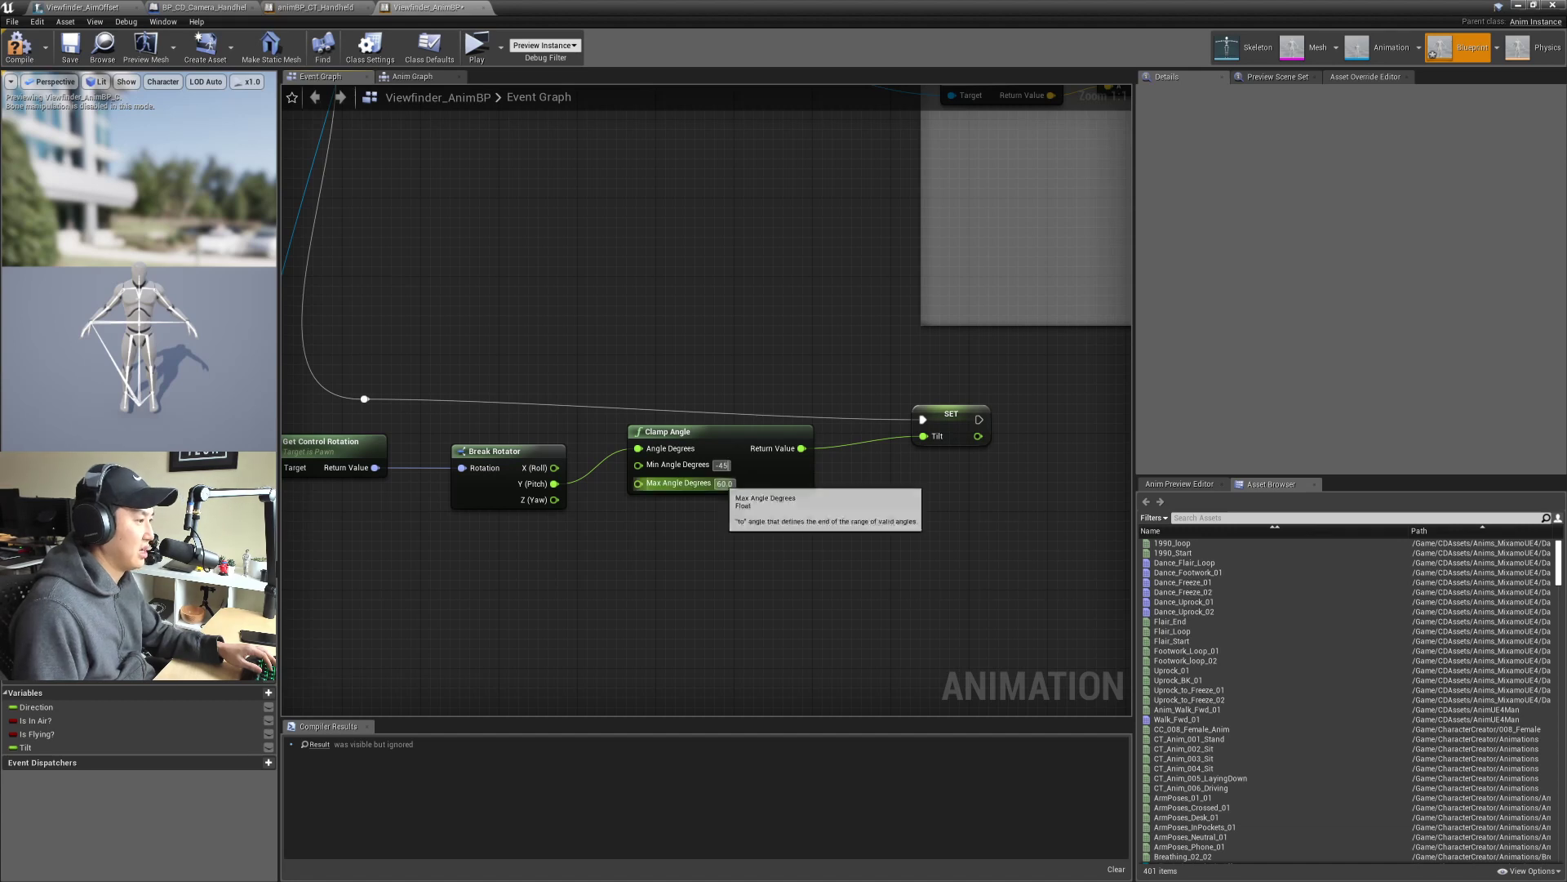
key("Tab")
scroll(734, 517, "down", 4)
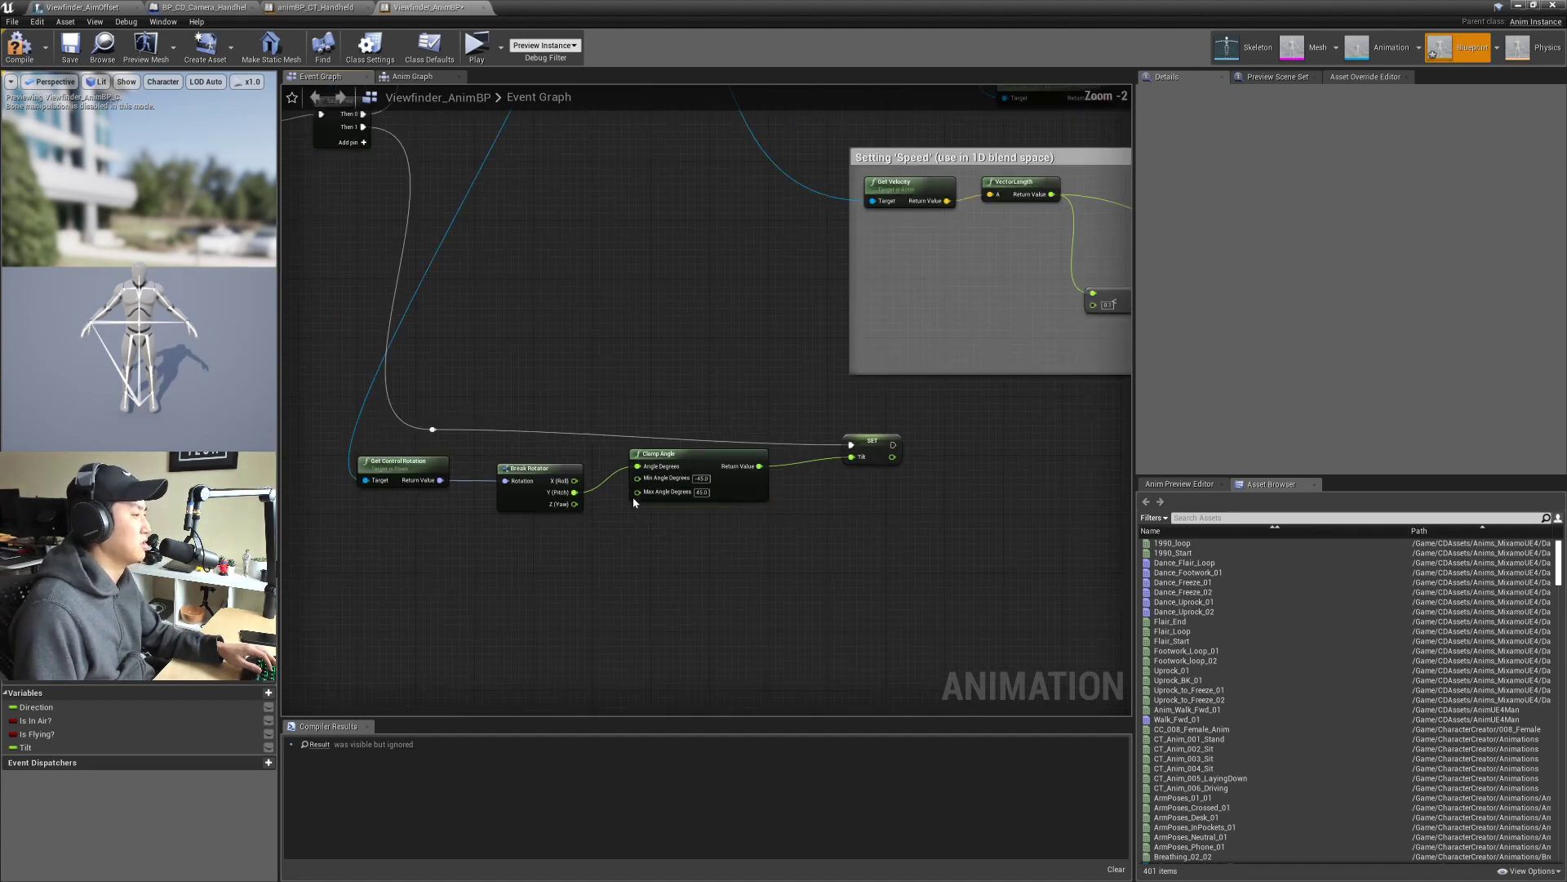
Step: Create the missing Speed variable from a SET node in the Setting 'Speed' section, and compile and save the blueprint
scroll(855, 459, "up", 3)
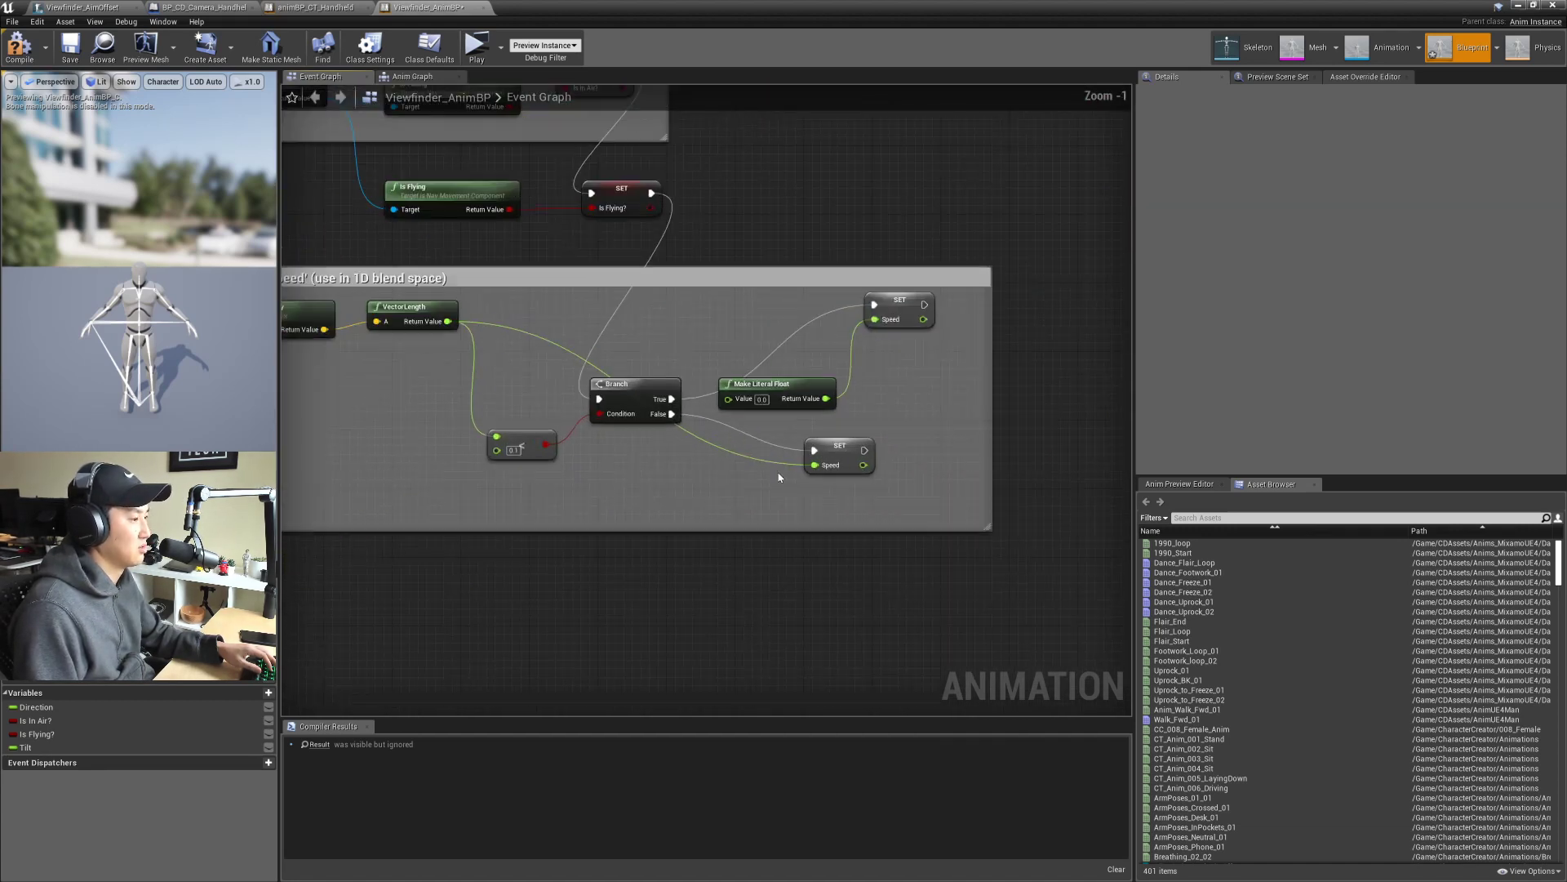
right_click(789, 449)
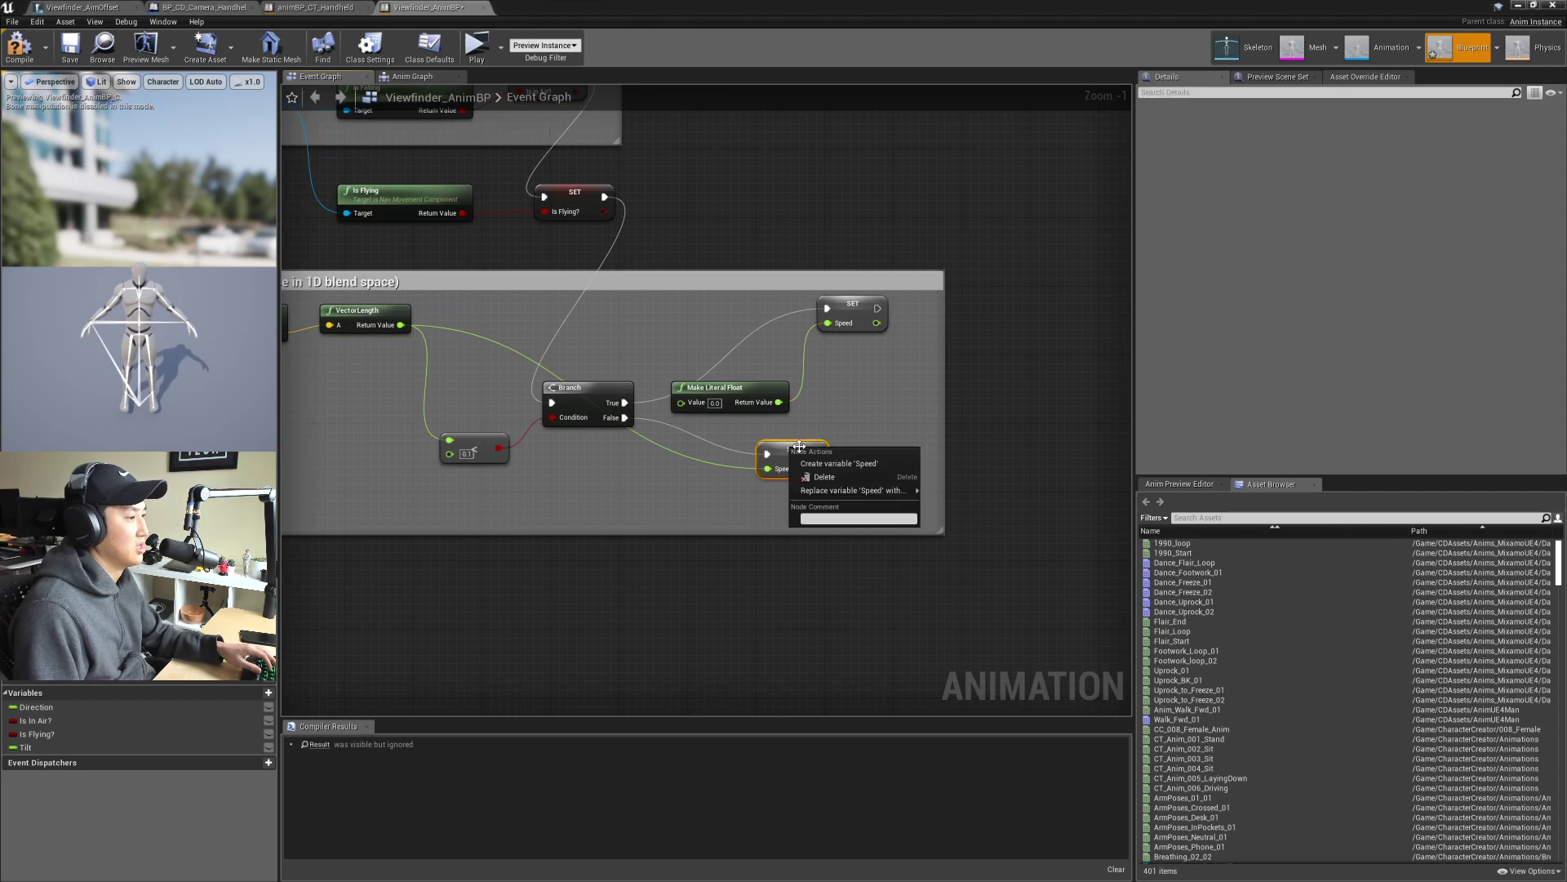
left_click(839, 464)
scroll(784, 490, "down", 3)
scroll(637, 437, "down", 6)
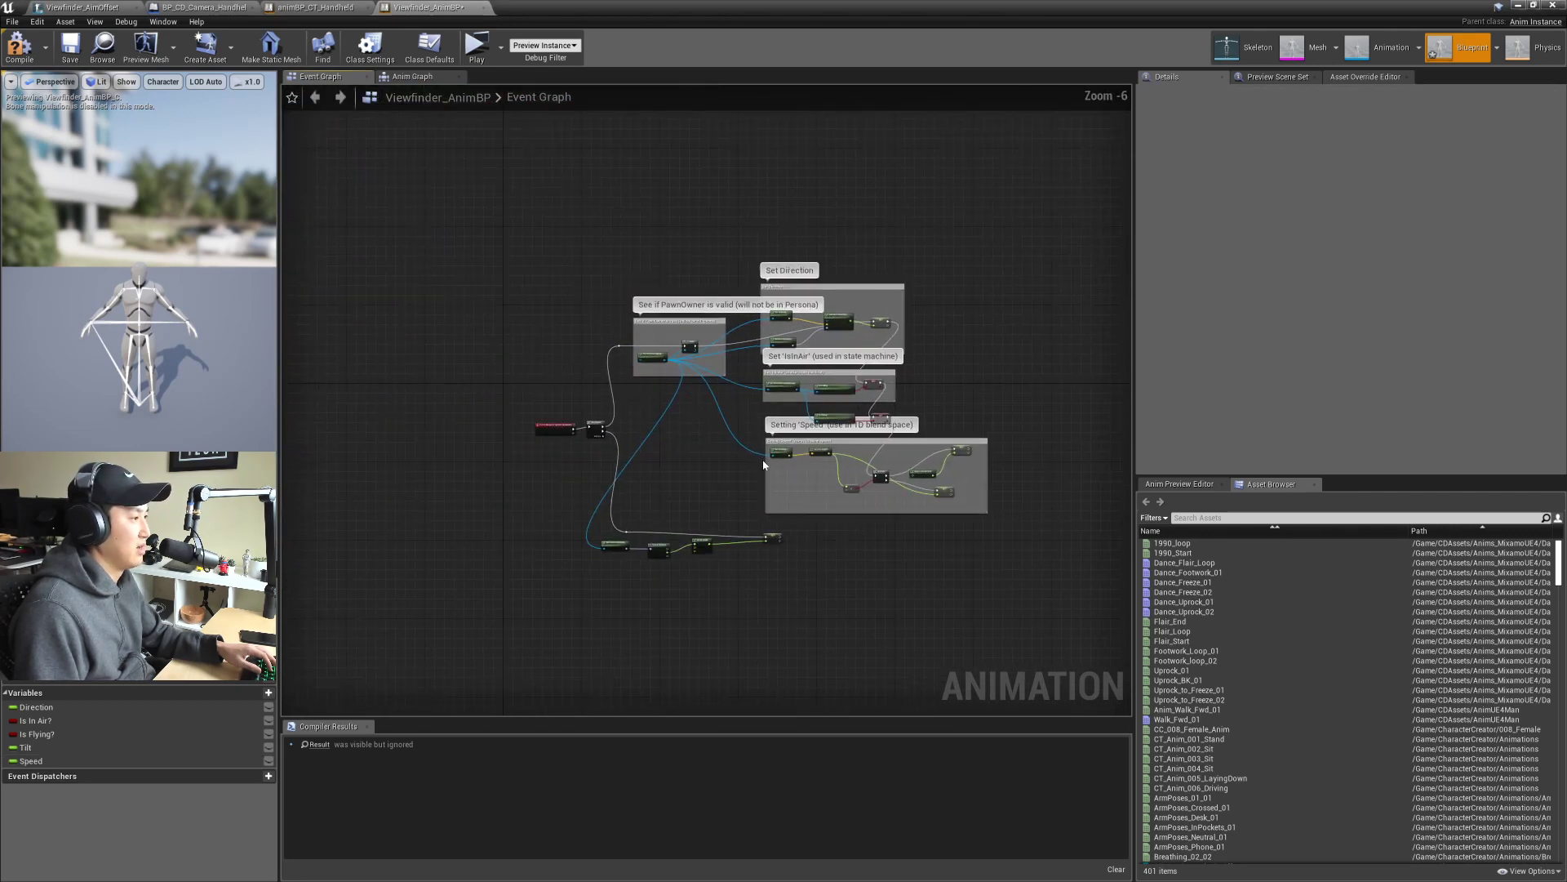
scroll(637, 433, "up", 5)
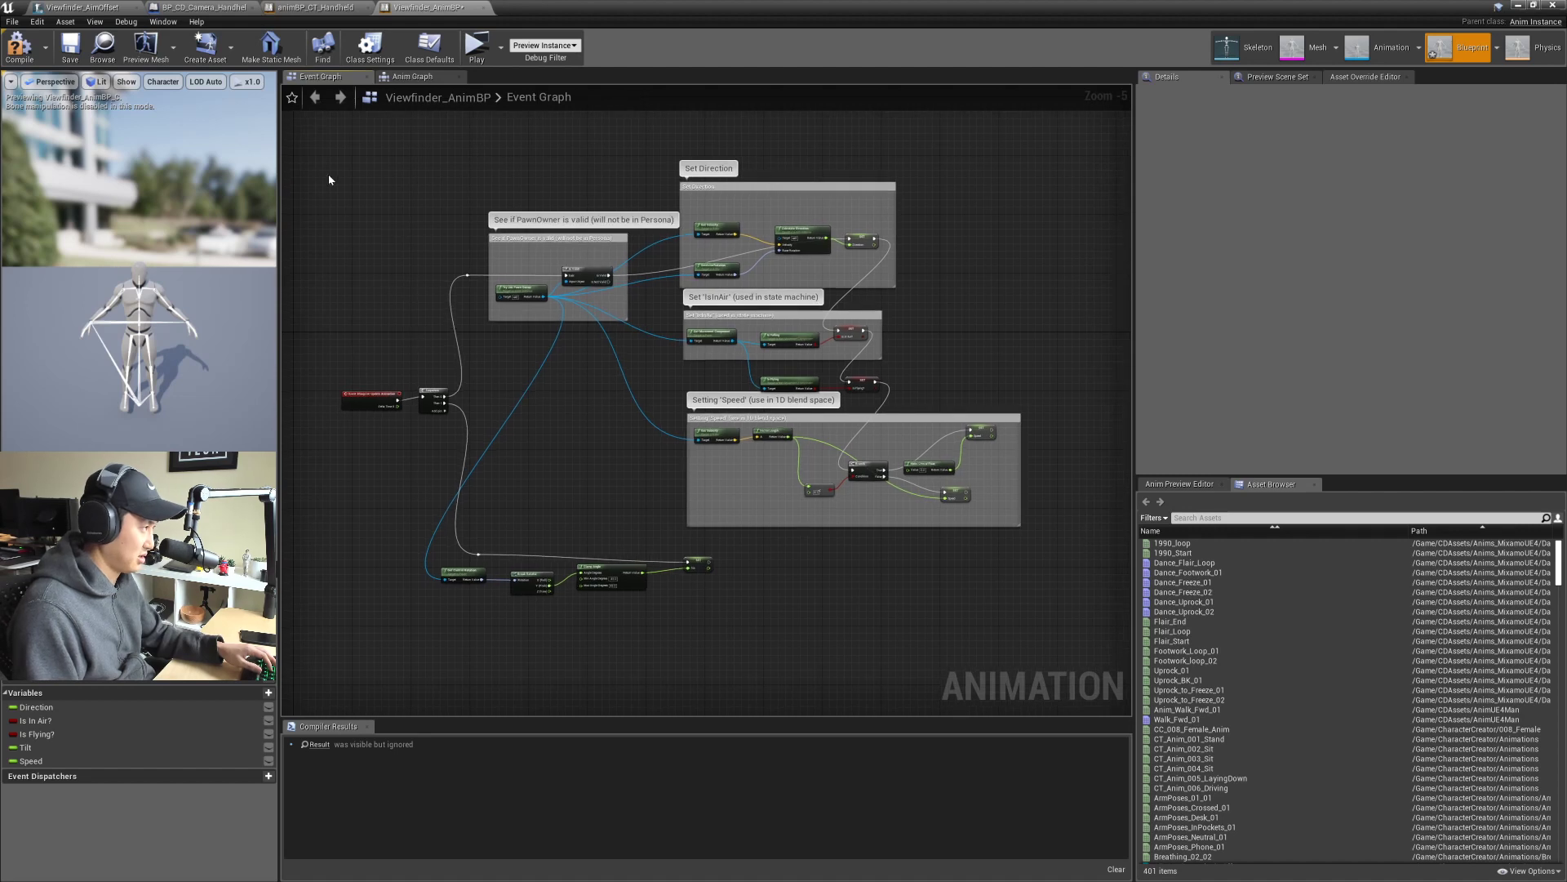
left_click(70, 52)
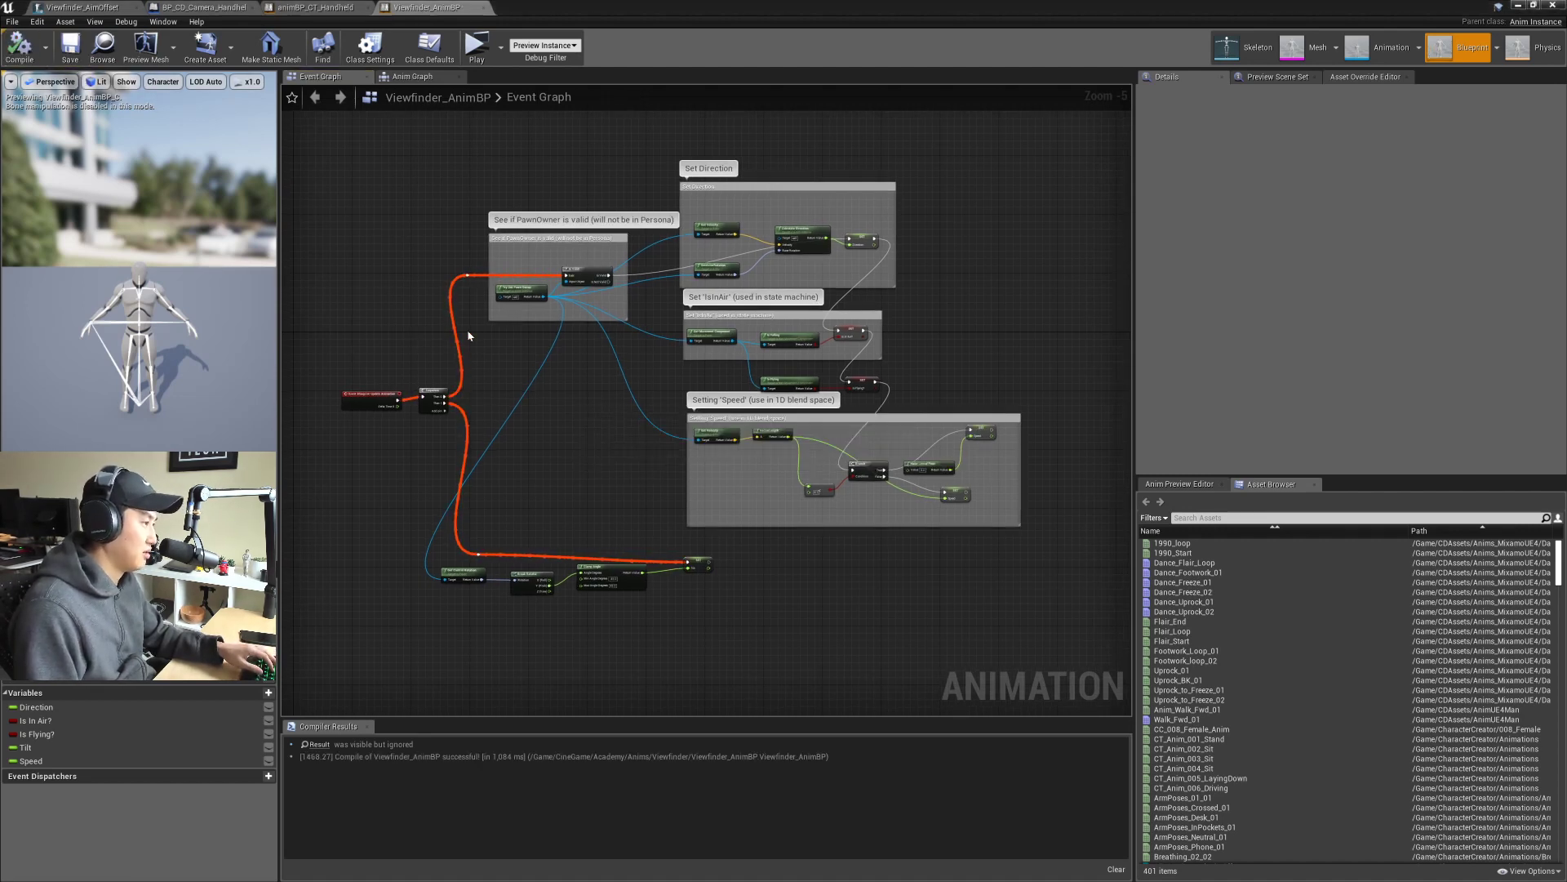
Step: Add a state machine named LowerBodyLocomotion to the Anim Graph, placed well before the Final Animation Pose node
left_click(412, 77)
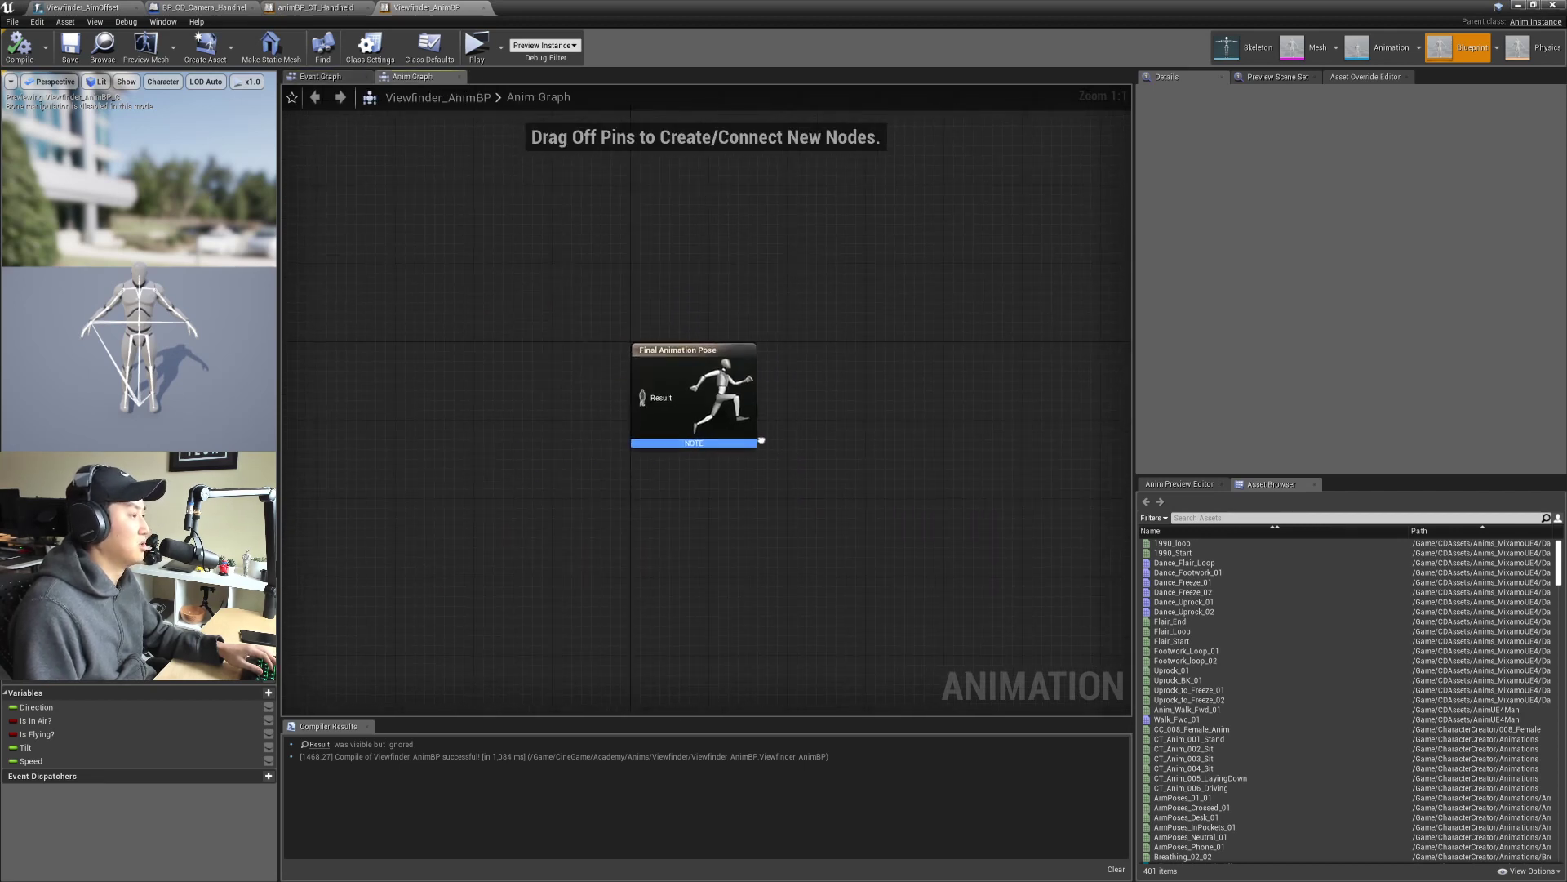
right_click(622, 399)
type("state machine")
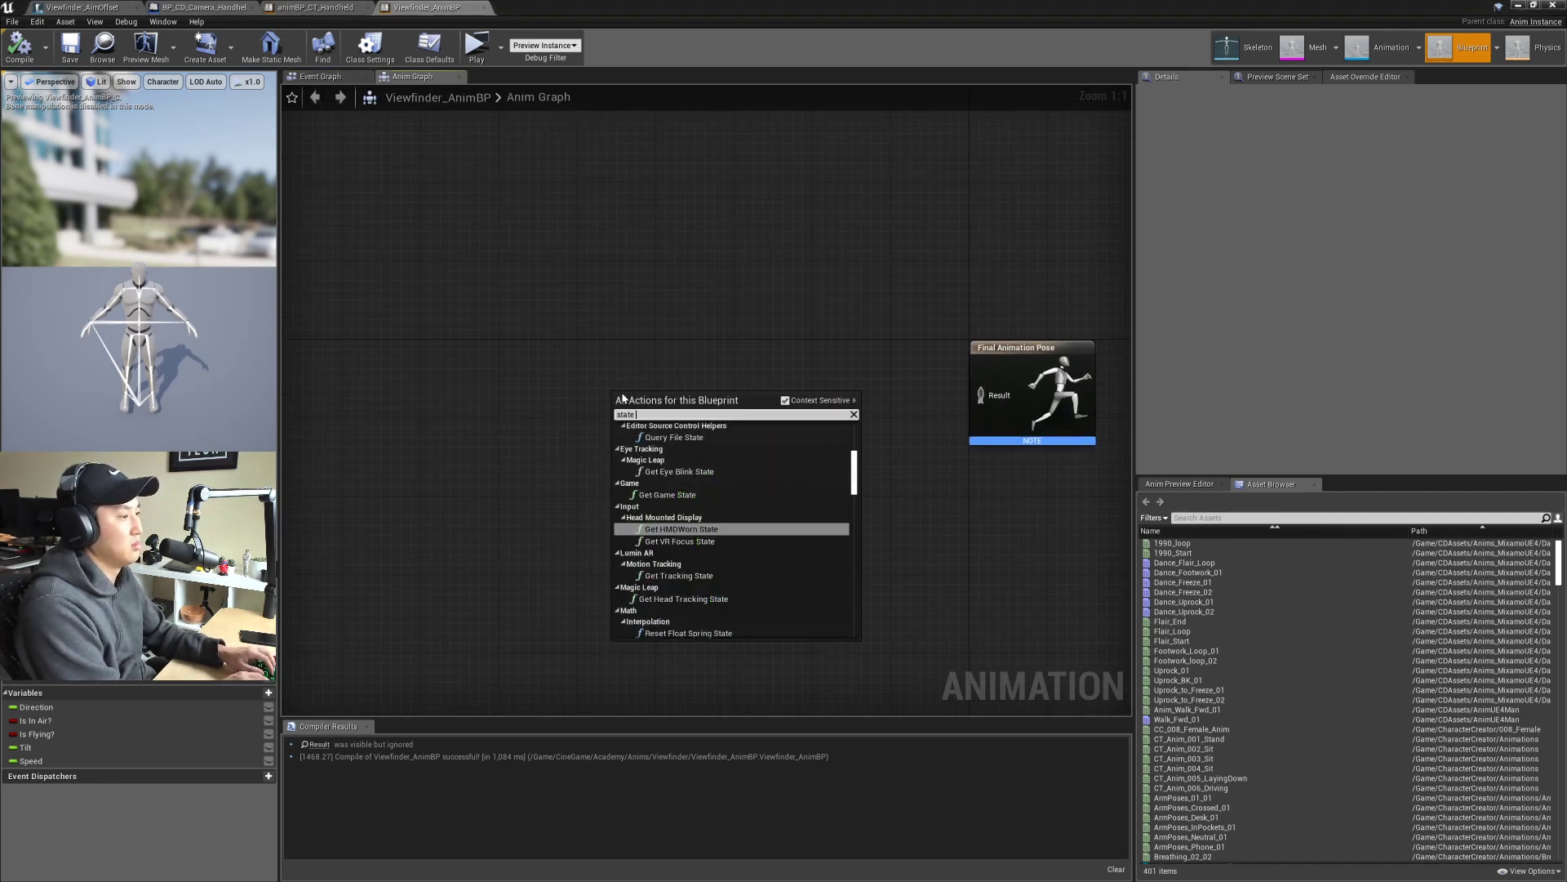
key("Return")
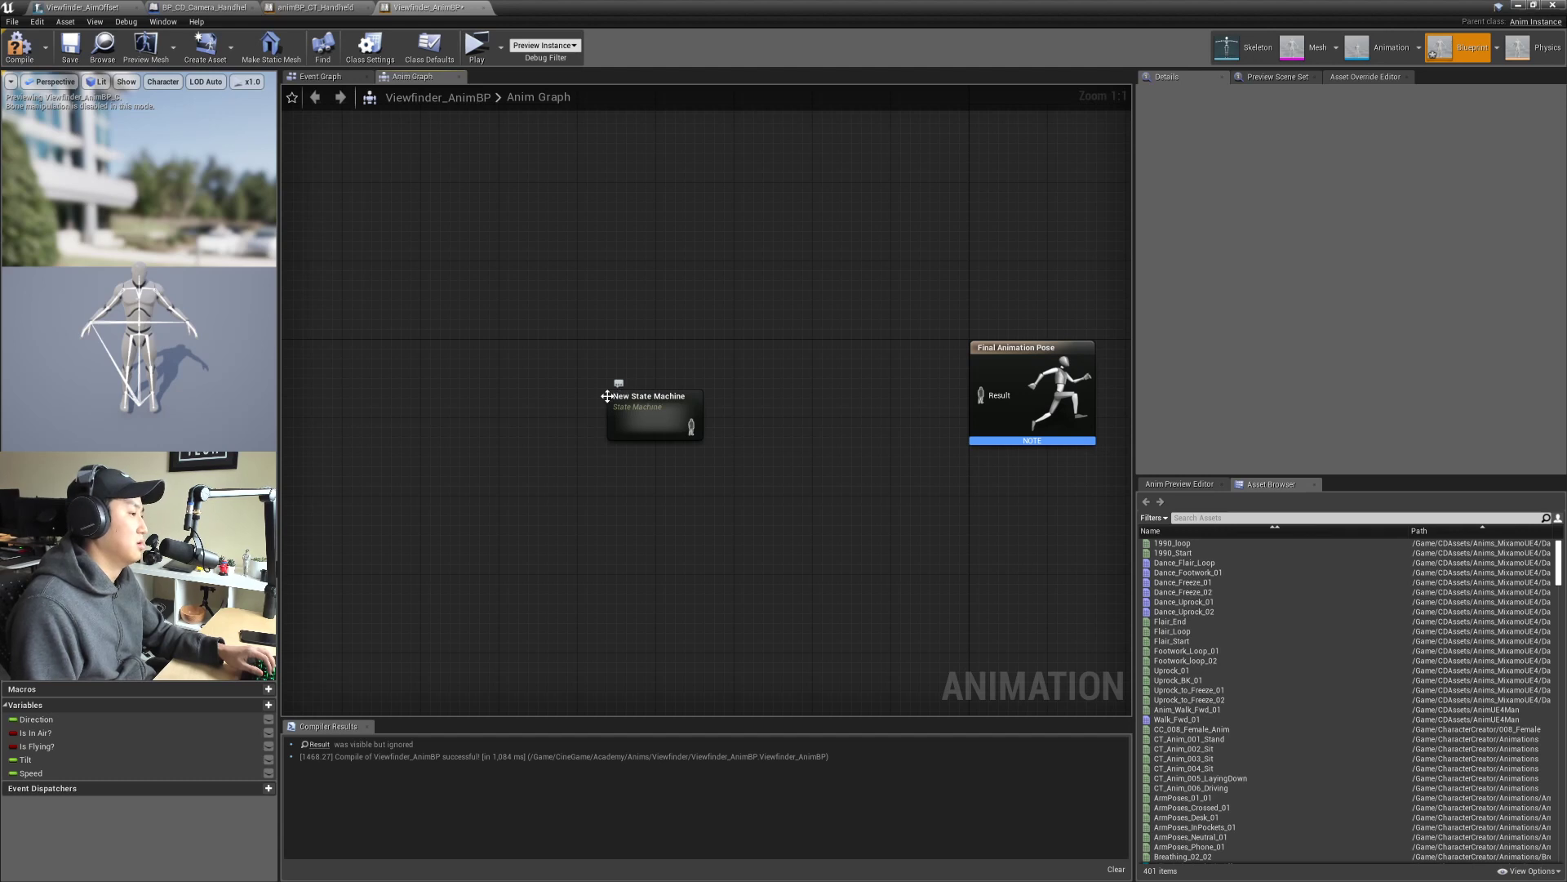
left_click_drag(607, 396, 575, 384)
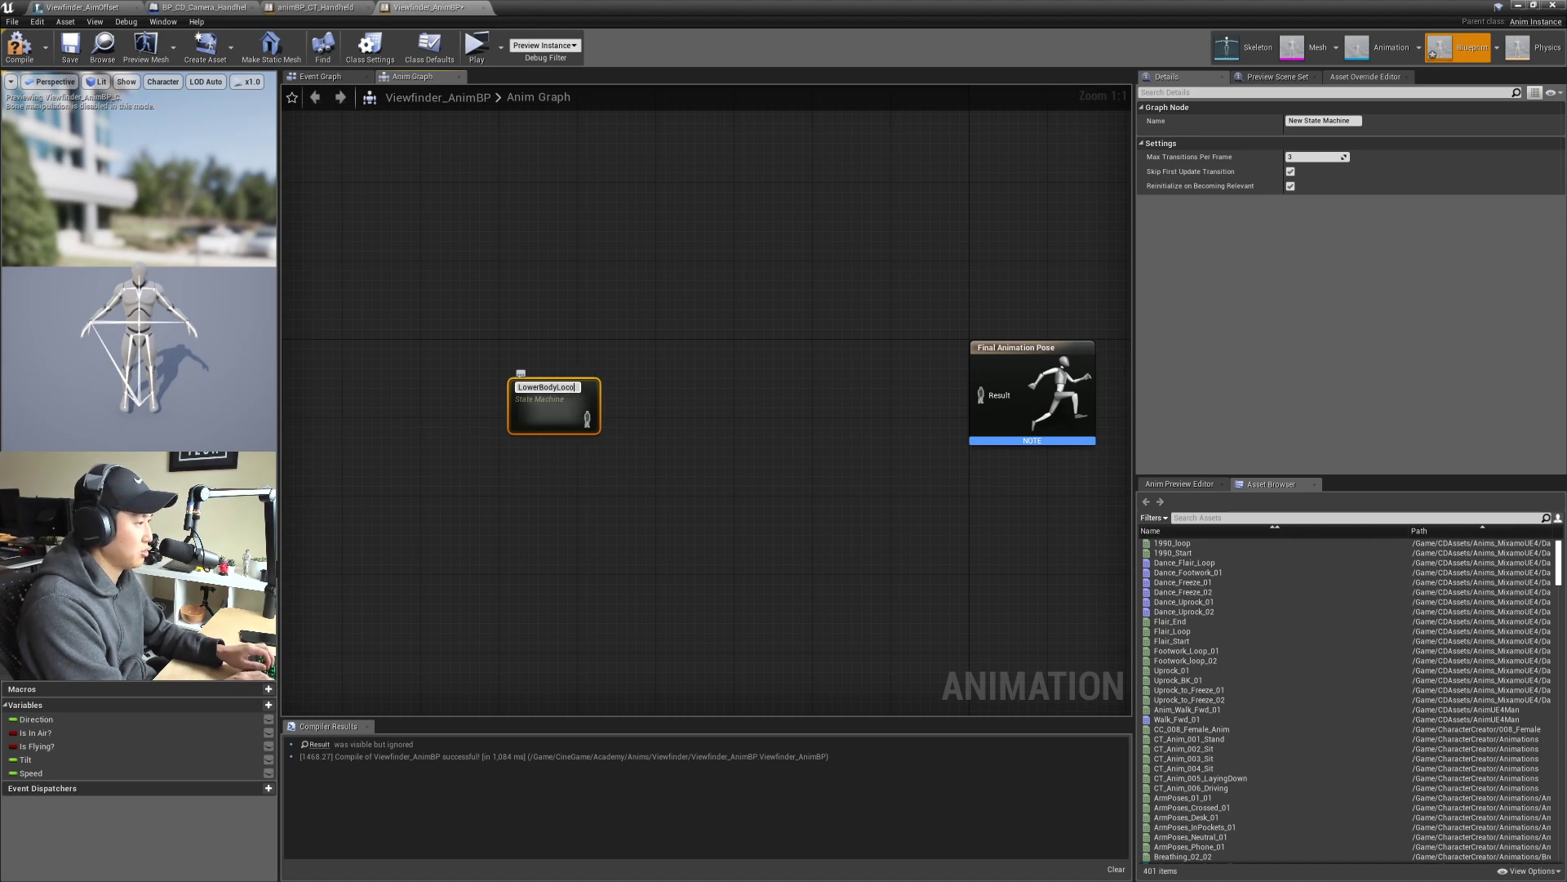
type("n")
key("Return")
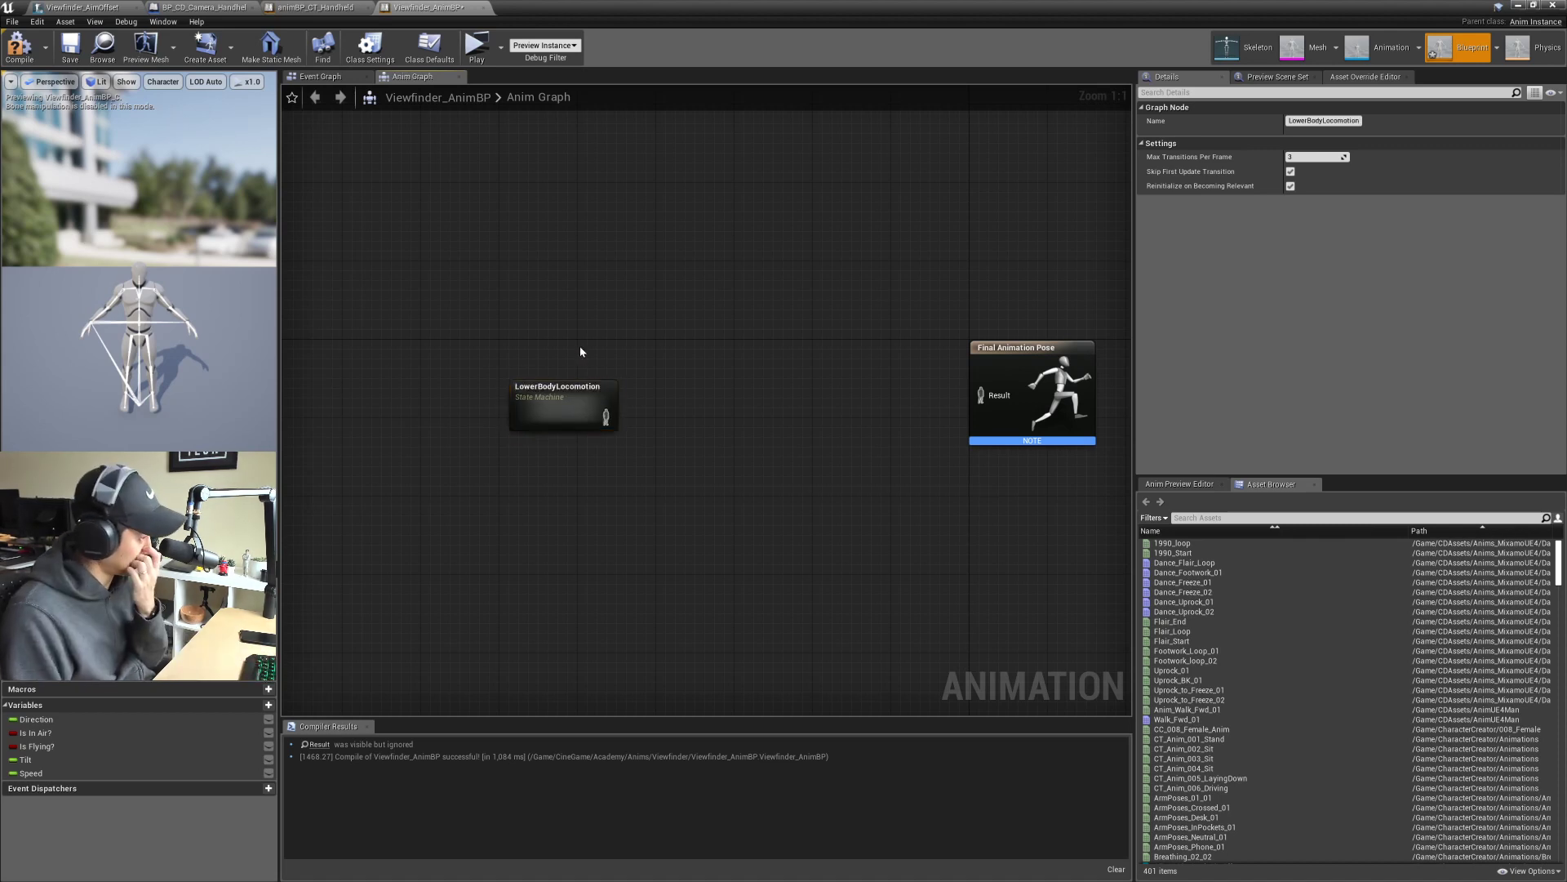
right_click_drag(581, 352, 615, 383)
left_click_drag(588, 425, 451, 425)
left_click(647, 479)
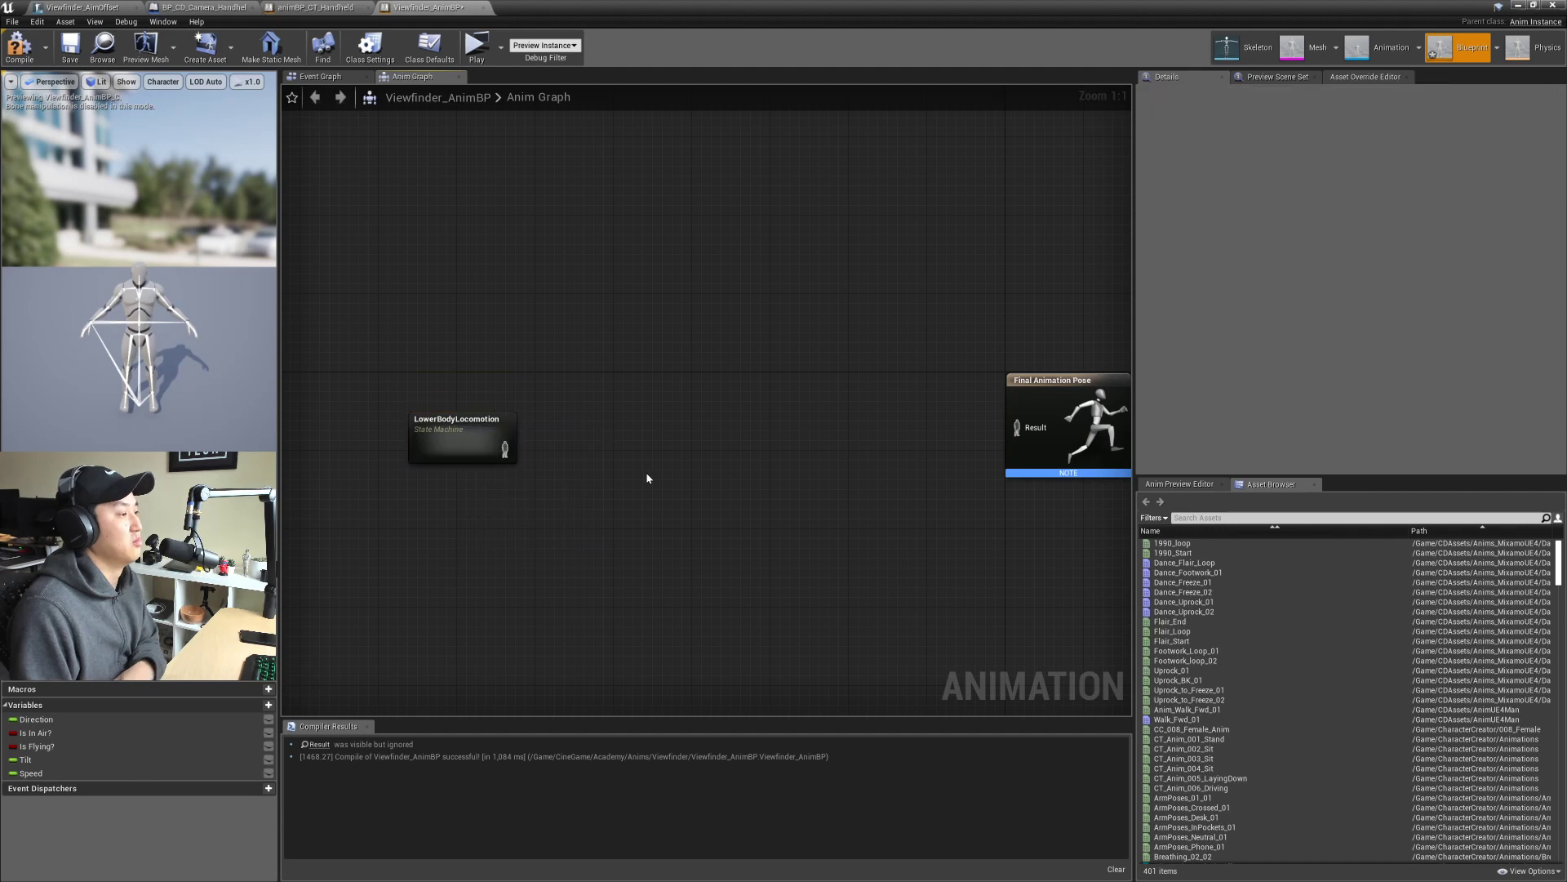
right_click_drag(647, 478, 647, 437)
left_click_drag(504, 408, 616, 415)
type("blen")
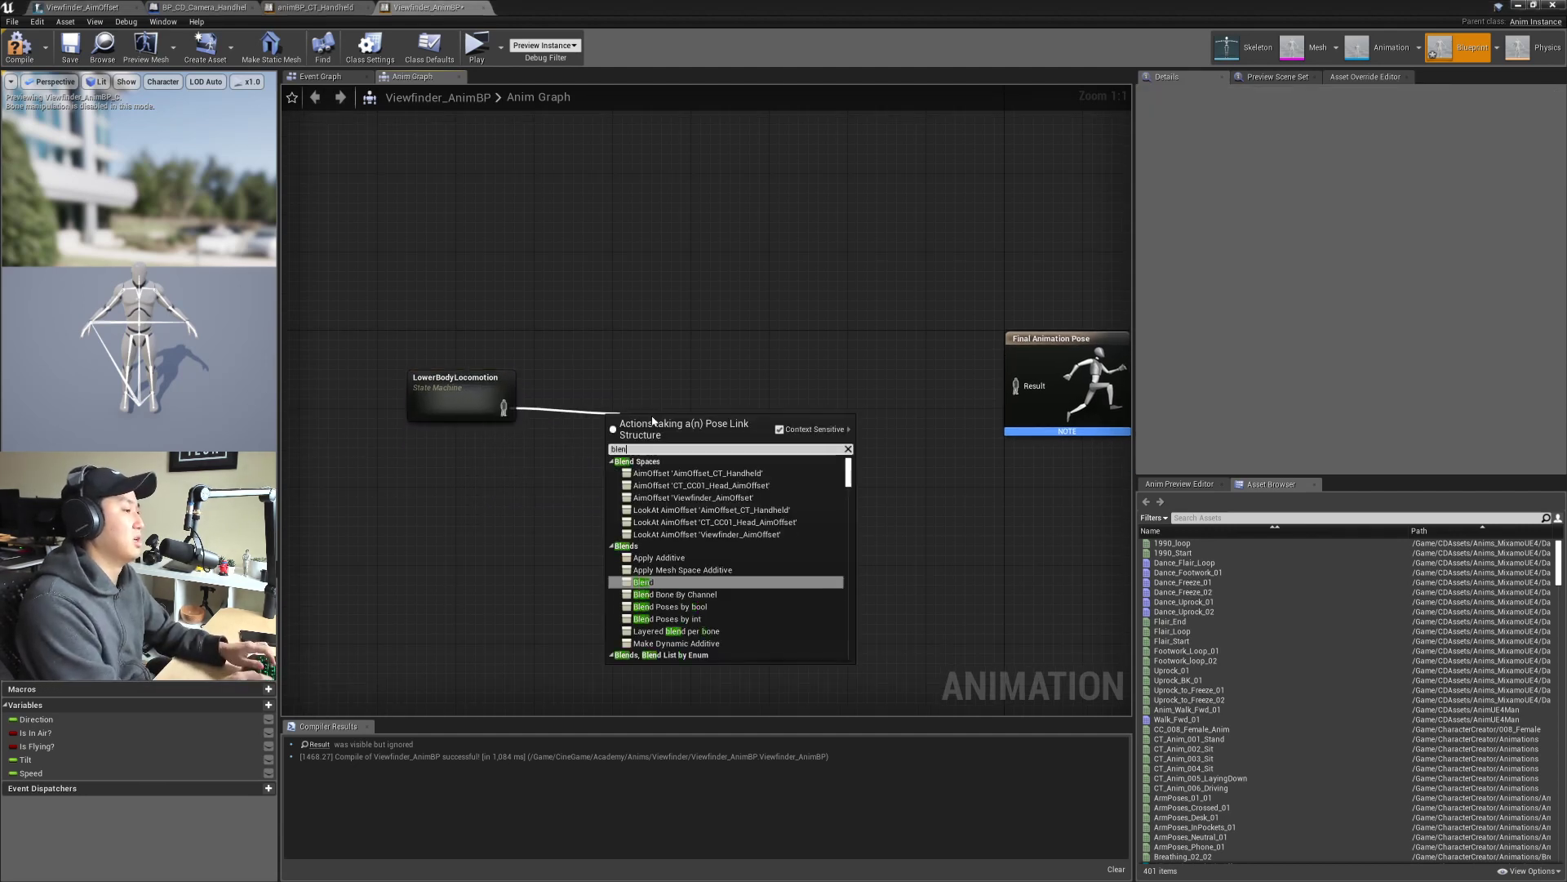
type("d")
key("Escape")
Step: Connect LowerBodyLocomotion's output to the Final Animation Pose result, and compile and save the blueprint
left_click_drag(504, 408, 1016, 386)
left_click_drag(502, 380, 549, 363)
right_click_drag(564, 319, 605, 354)
left_click(606, 354)
left_click_drag(543, 412, 561, 398)
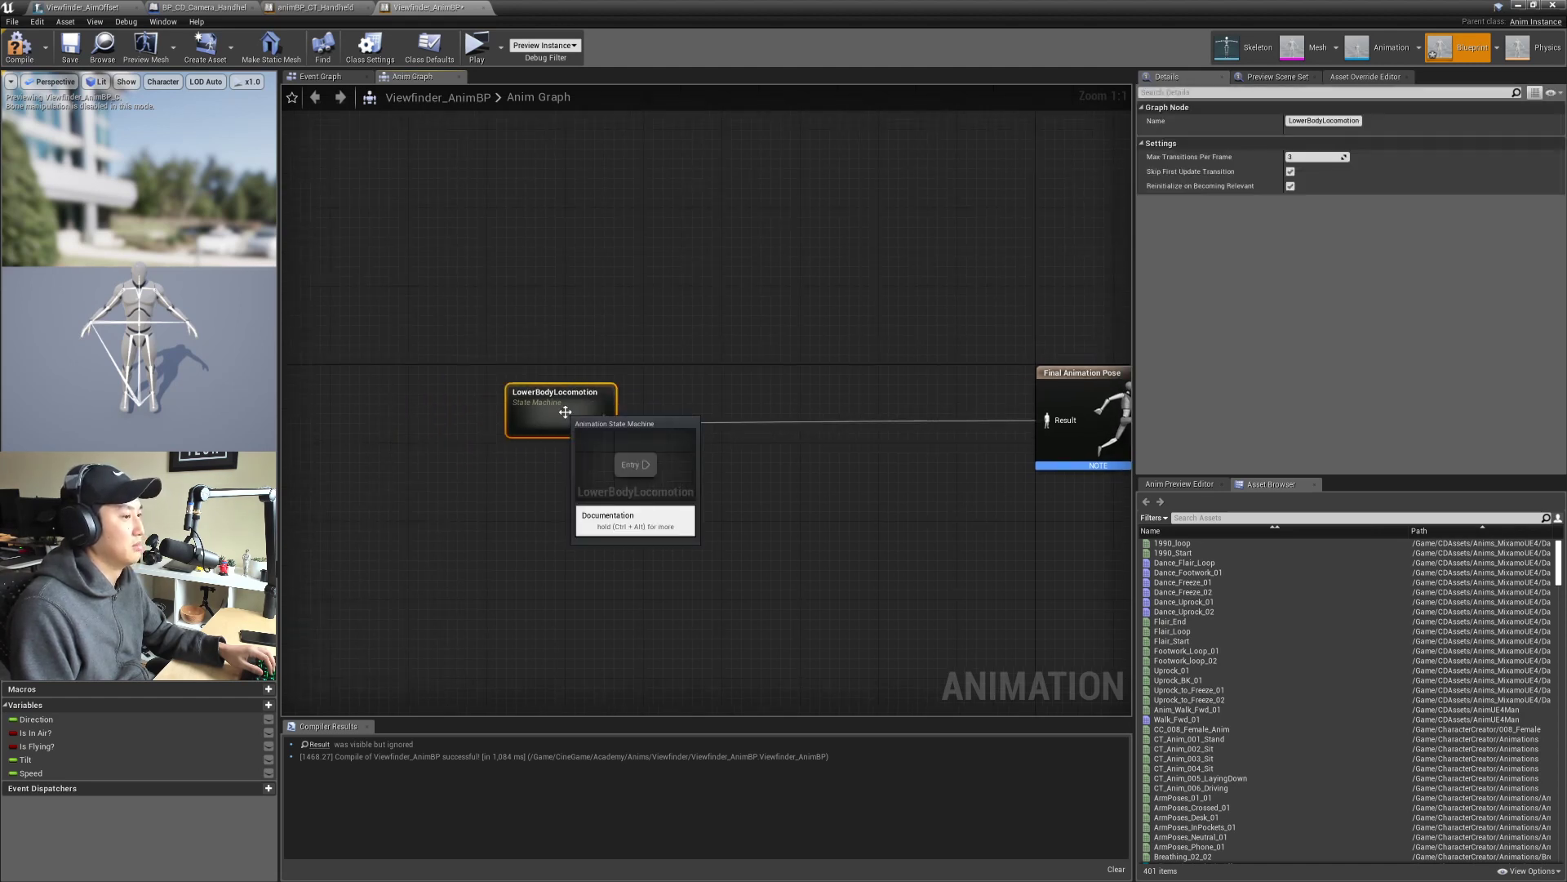
left_click(615, 363)
right_click_drag(726, 346, 574, 364)
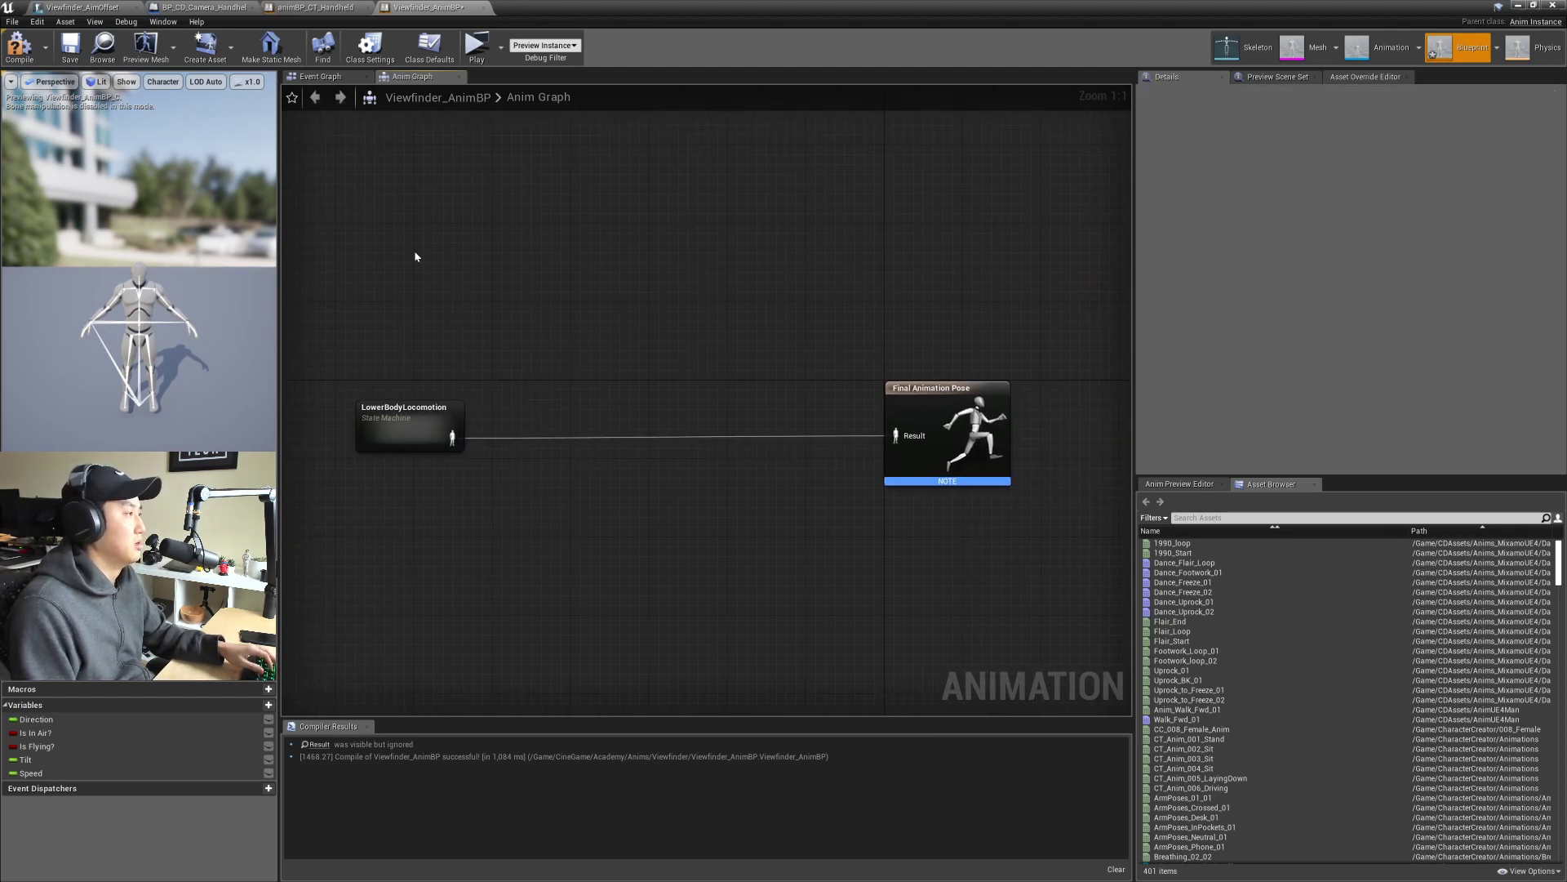
left_click(72, 50)
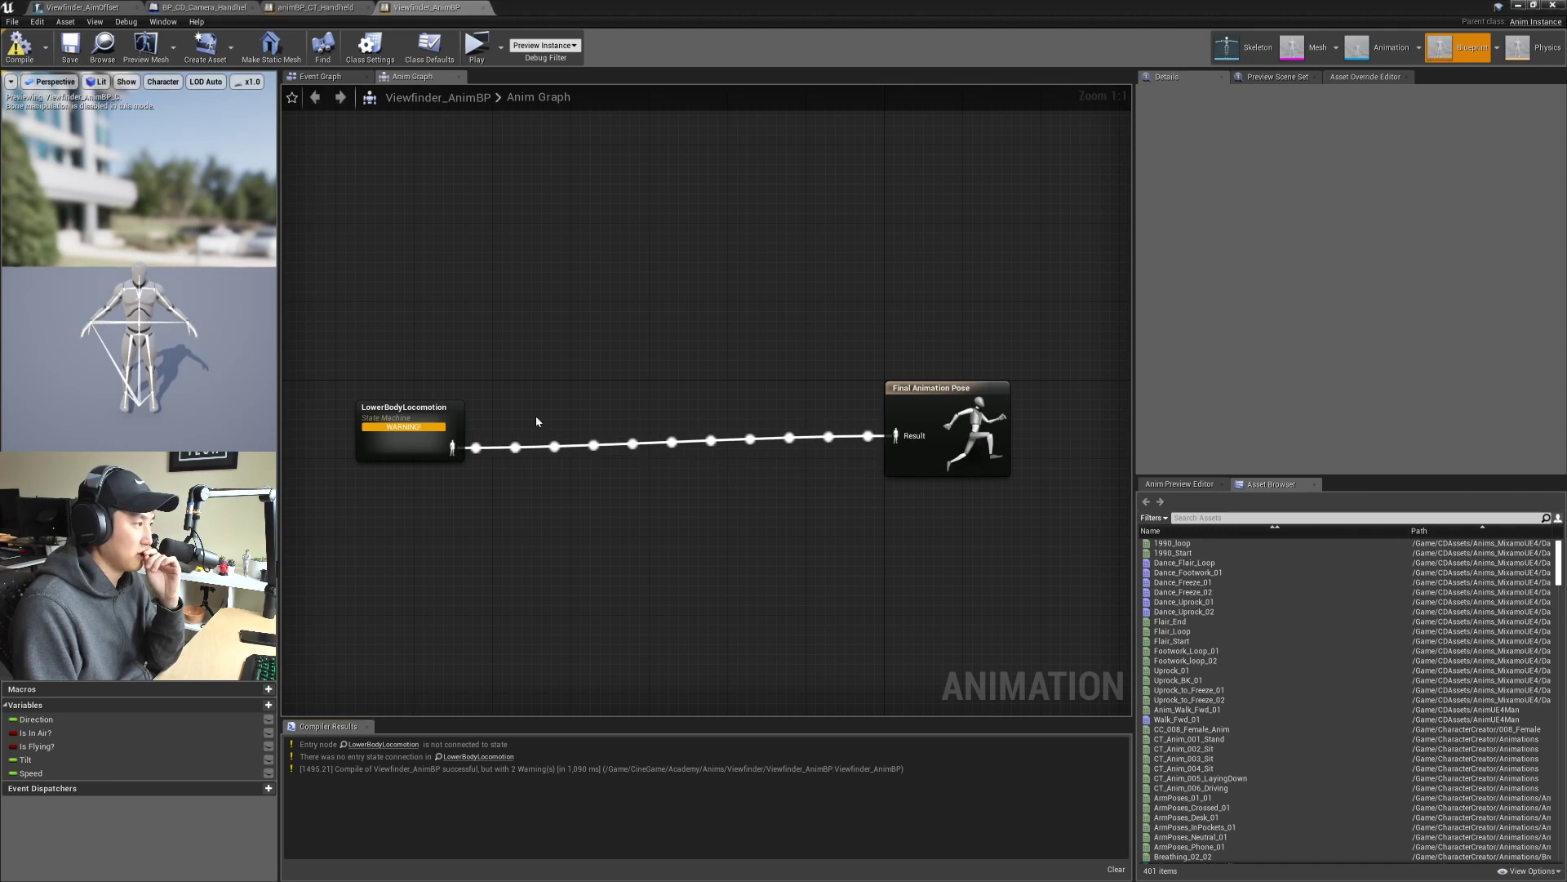
Step: Open the LowerBodyLocomotion state machine, and examine the IdleWawlk state's blend space nodes in animBP_CT_Handheld's state machine as a reference
double_click(455, 428)
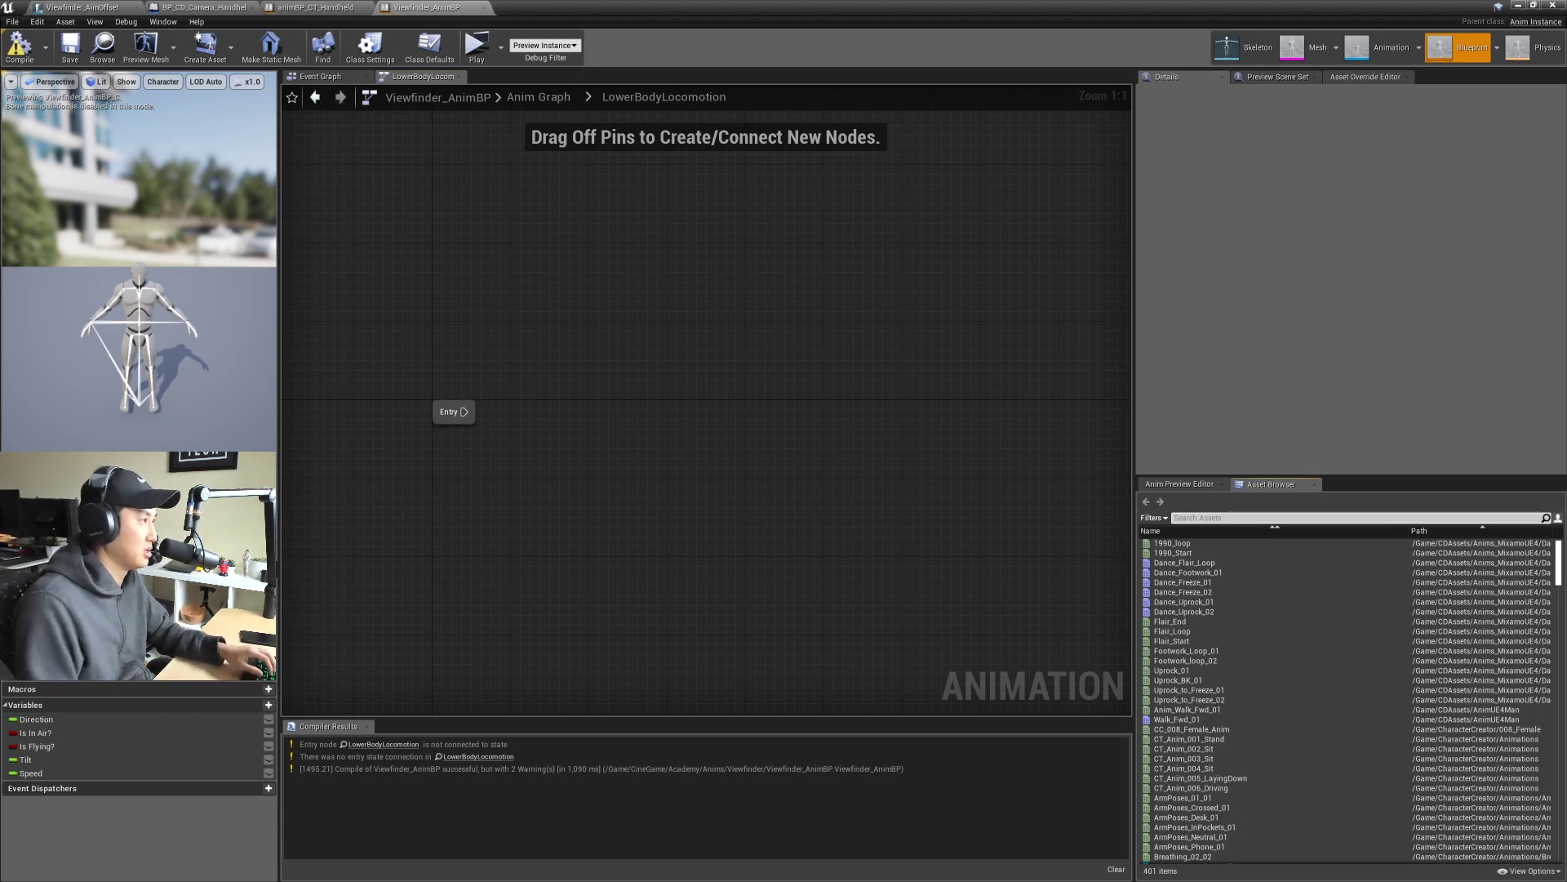
left_click(315, 8)
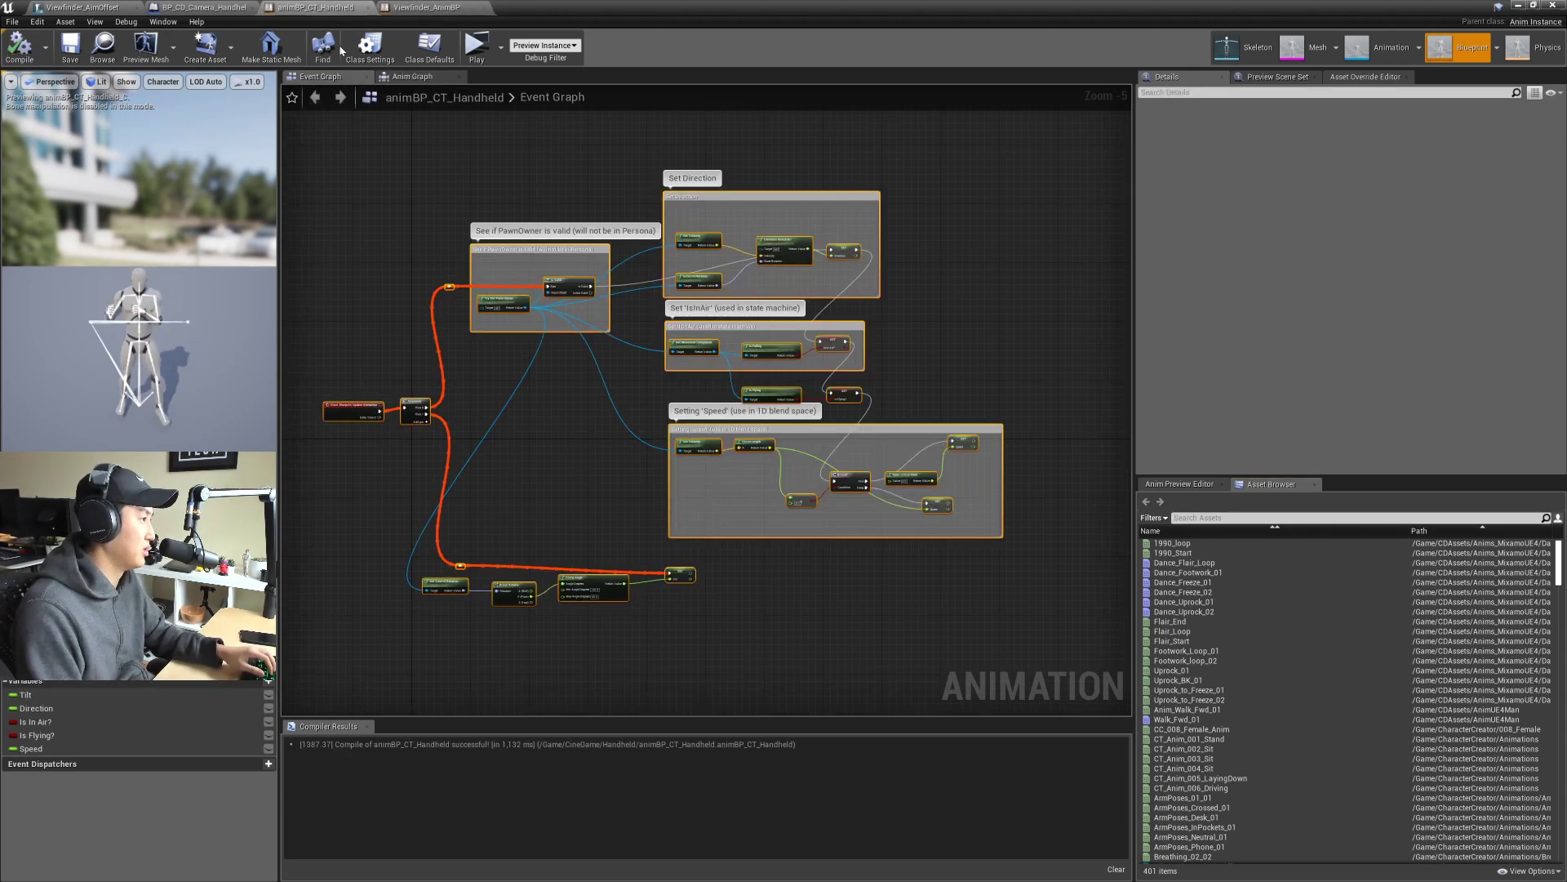
left_click(412, 77)
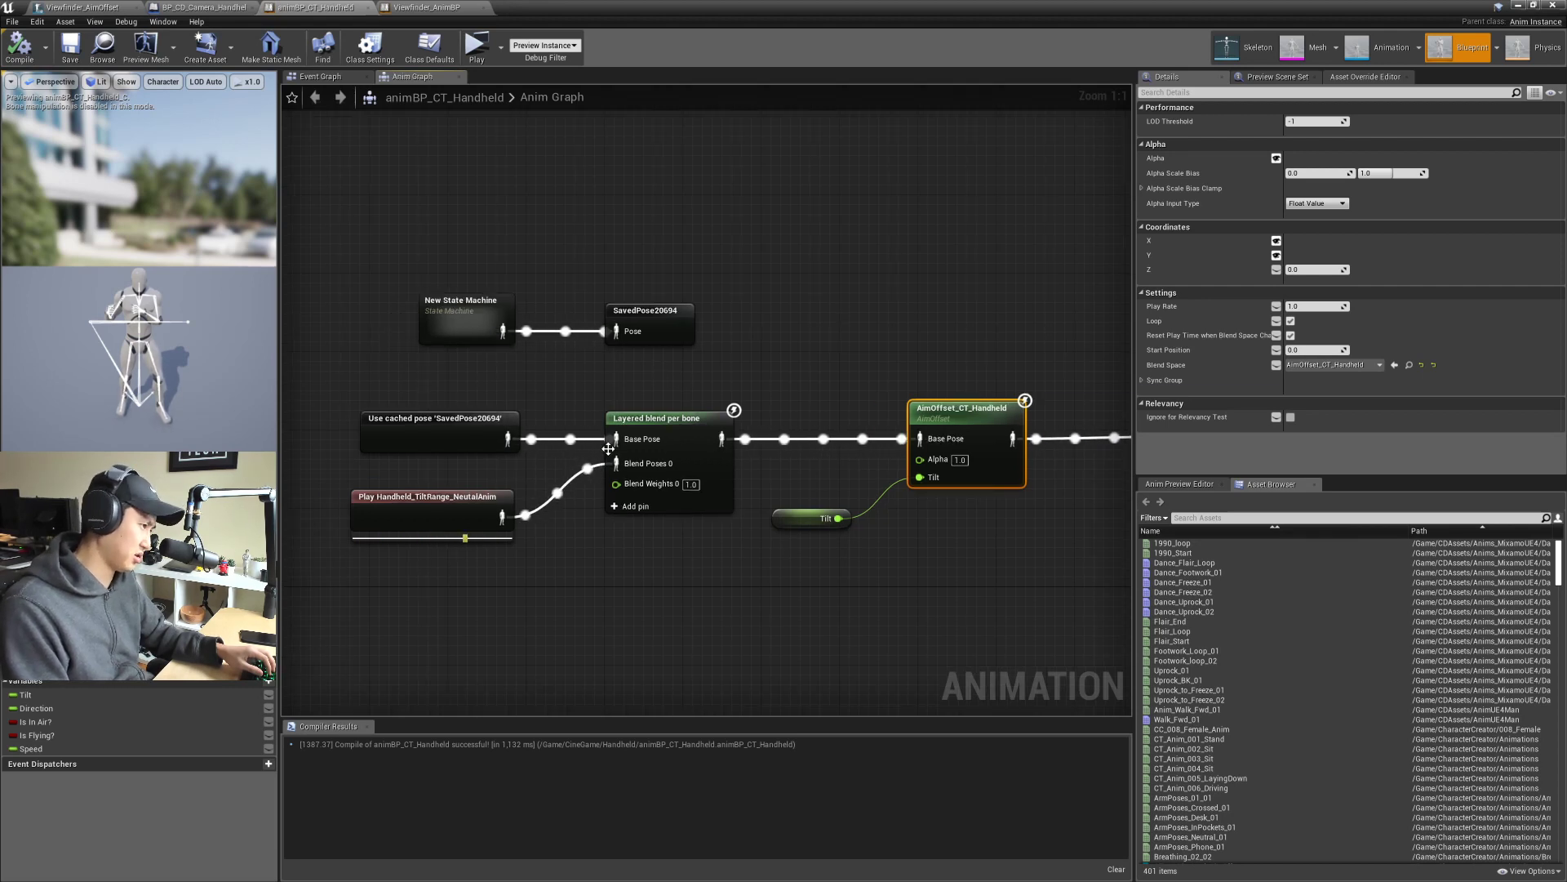
double_click(481, 320)
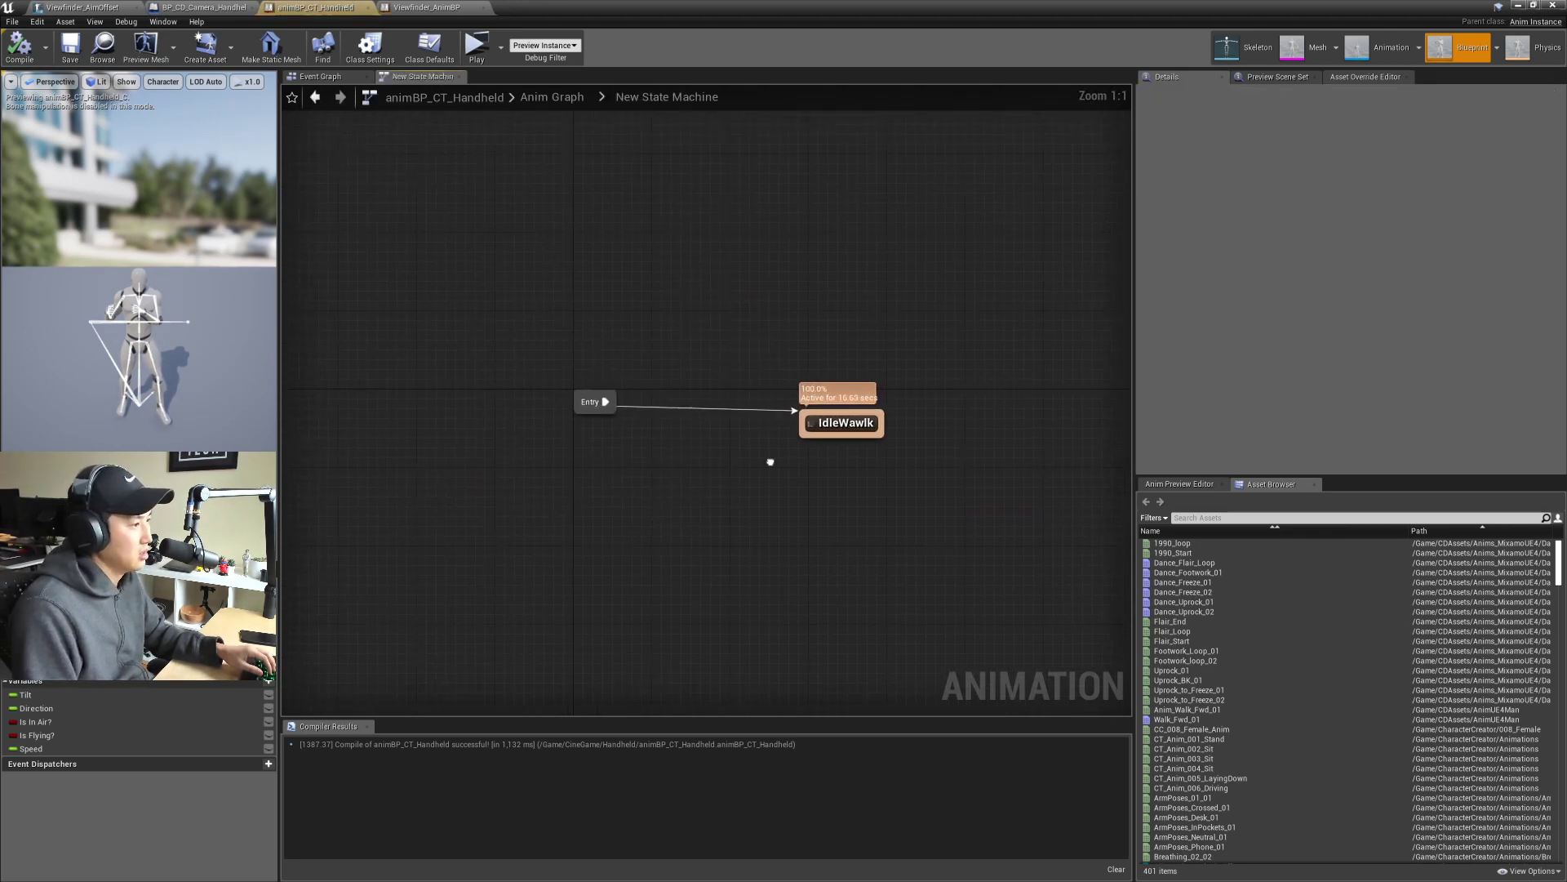
double_click(841, 423)
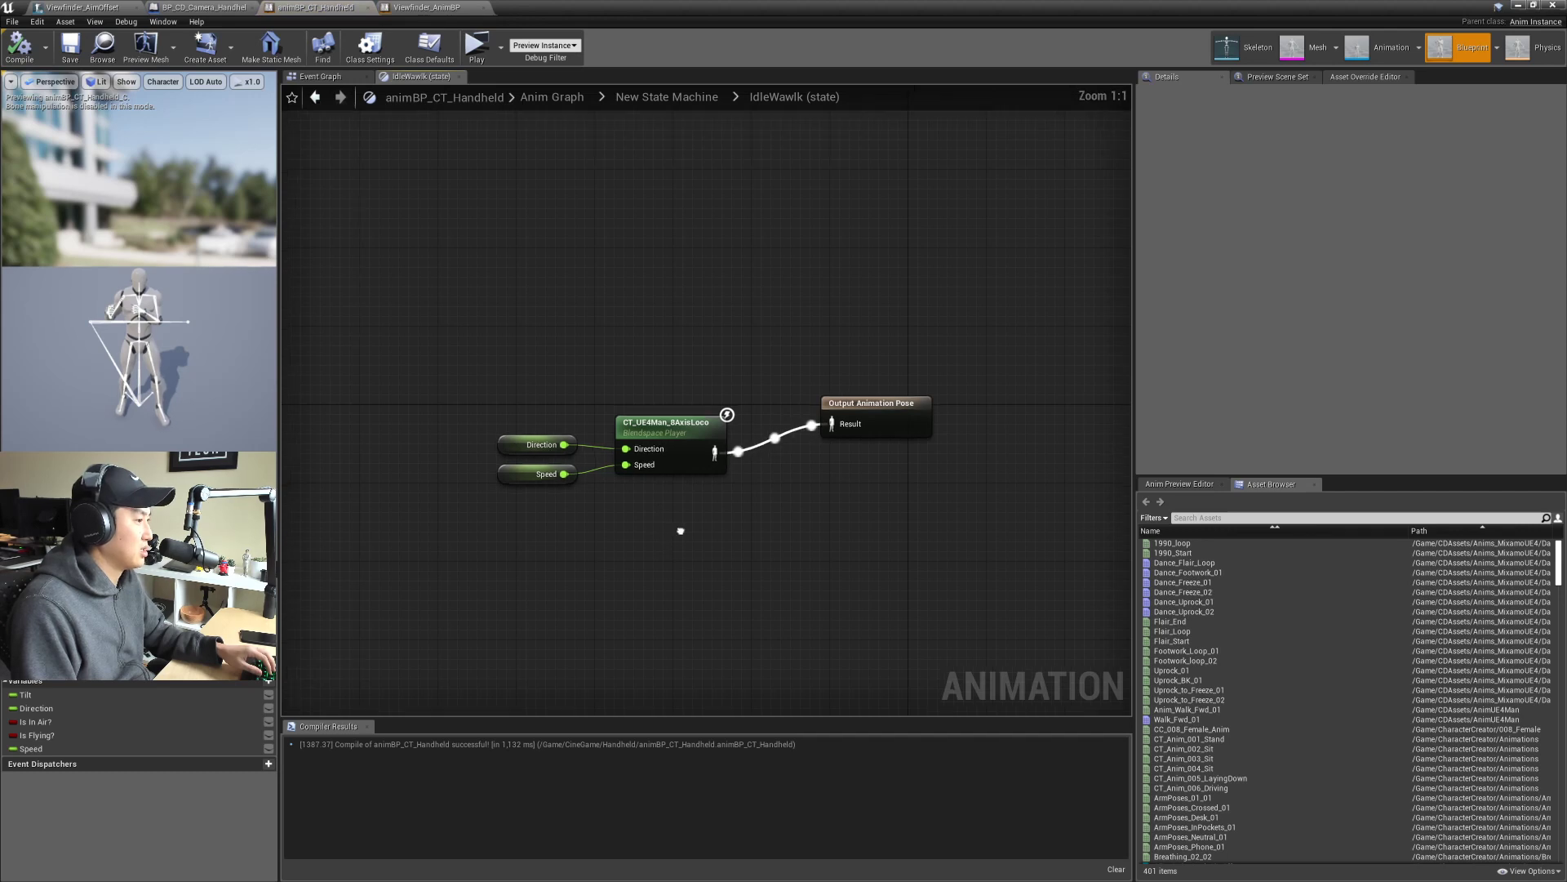
left_click_drag(485, 353, 643, 513)
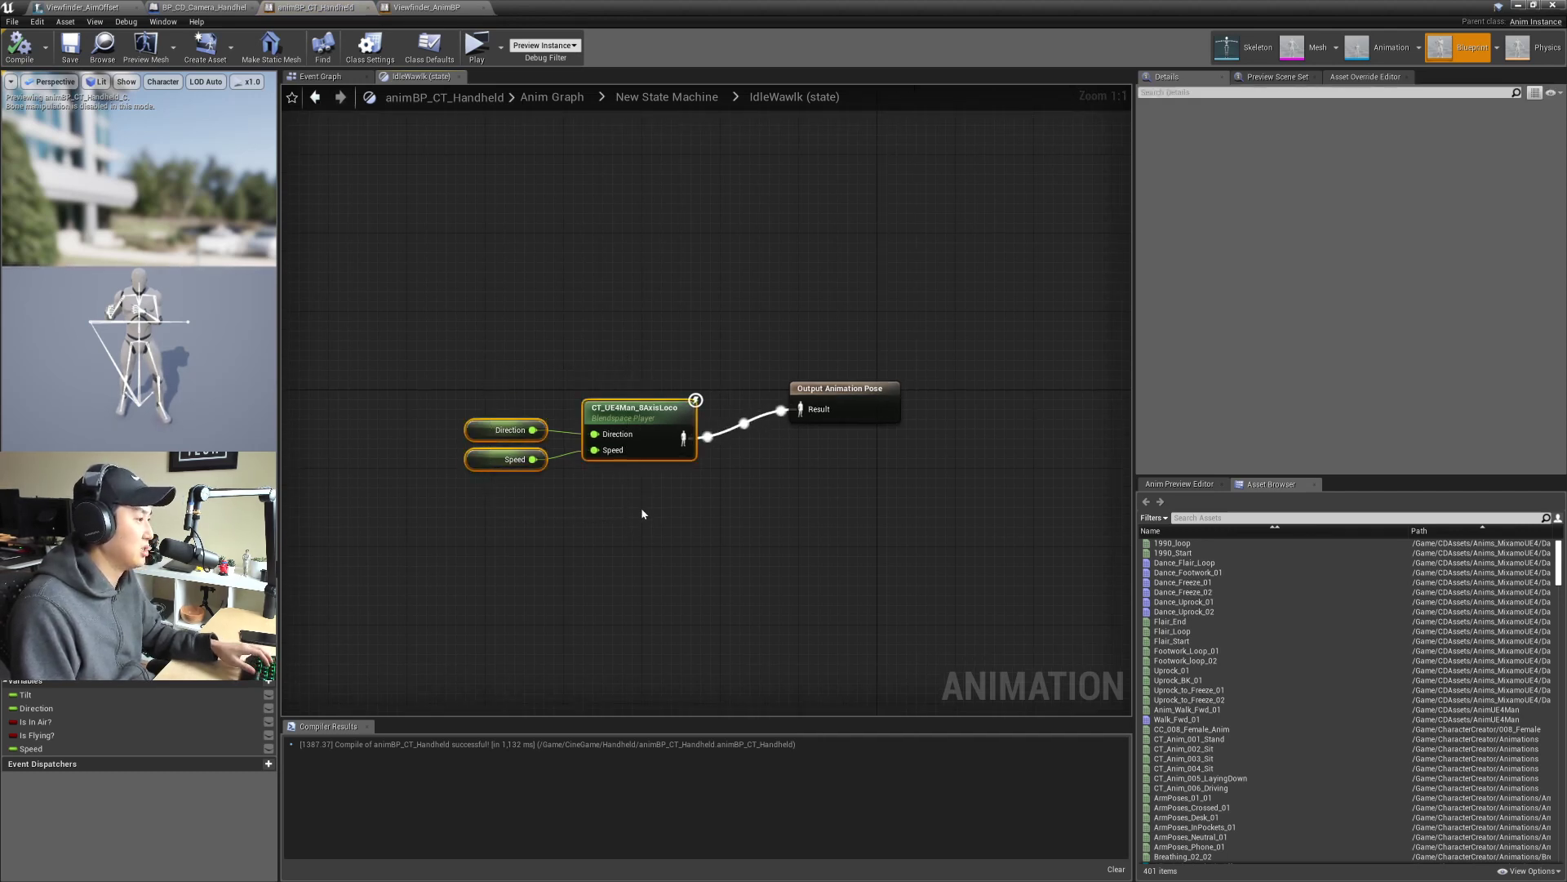
left_click(657, 414)
left_click(632, 357)
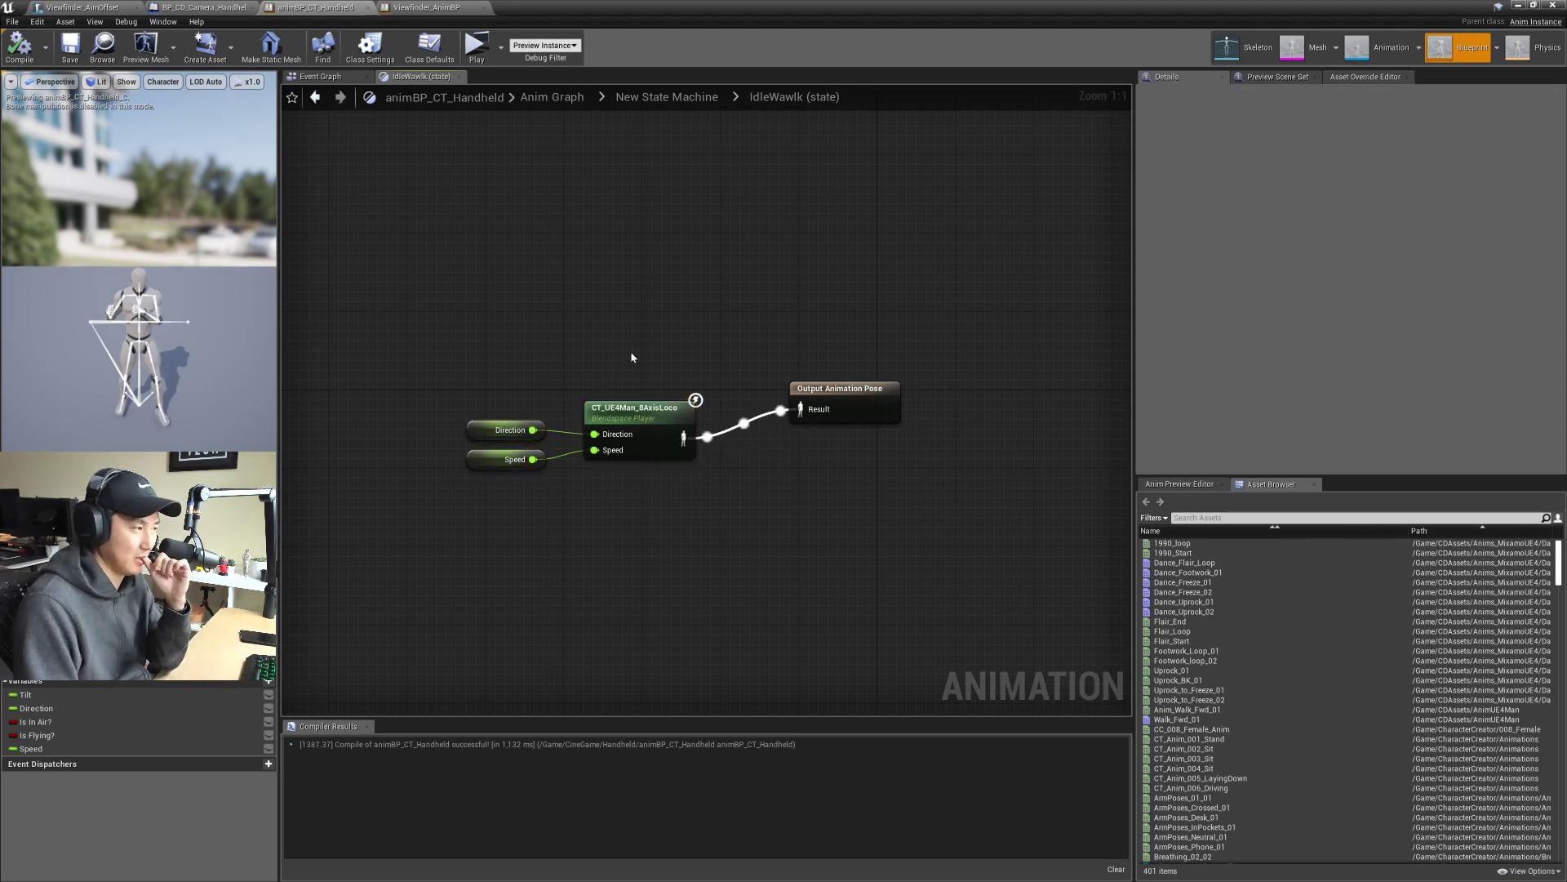
Step: Copy the Direction, Speed and CT_UE4Man_8AxisLoco nodes from animBP_CT_Handheld's IdleWawlk state
right_click_drag(620, 363, 610, 372)
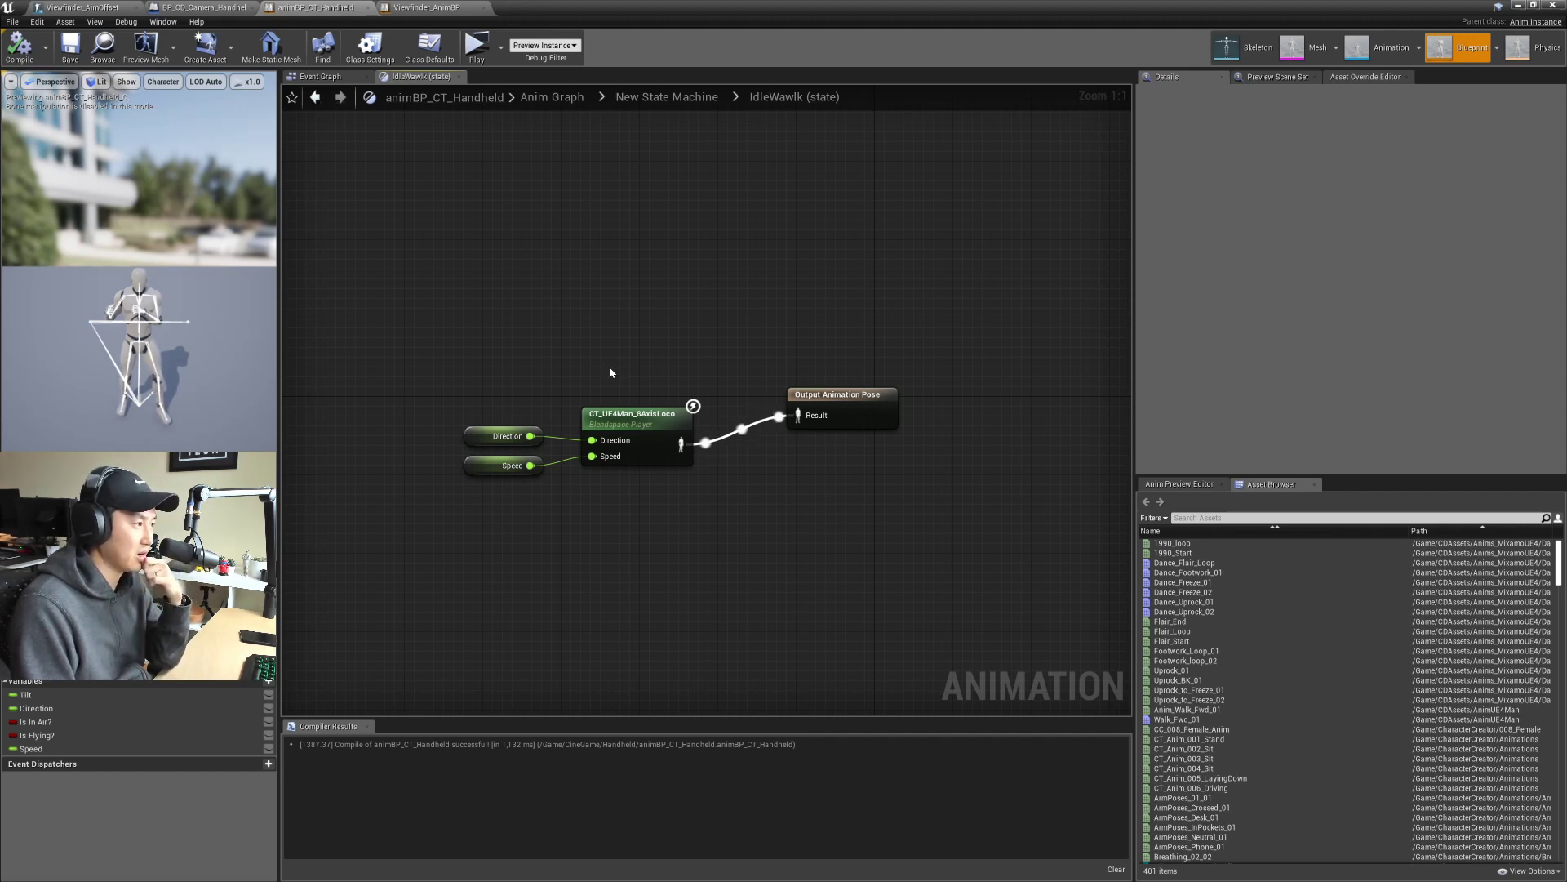
left_click_drag(514, 365, 636, 522)
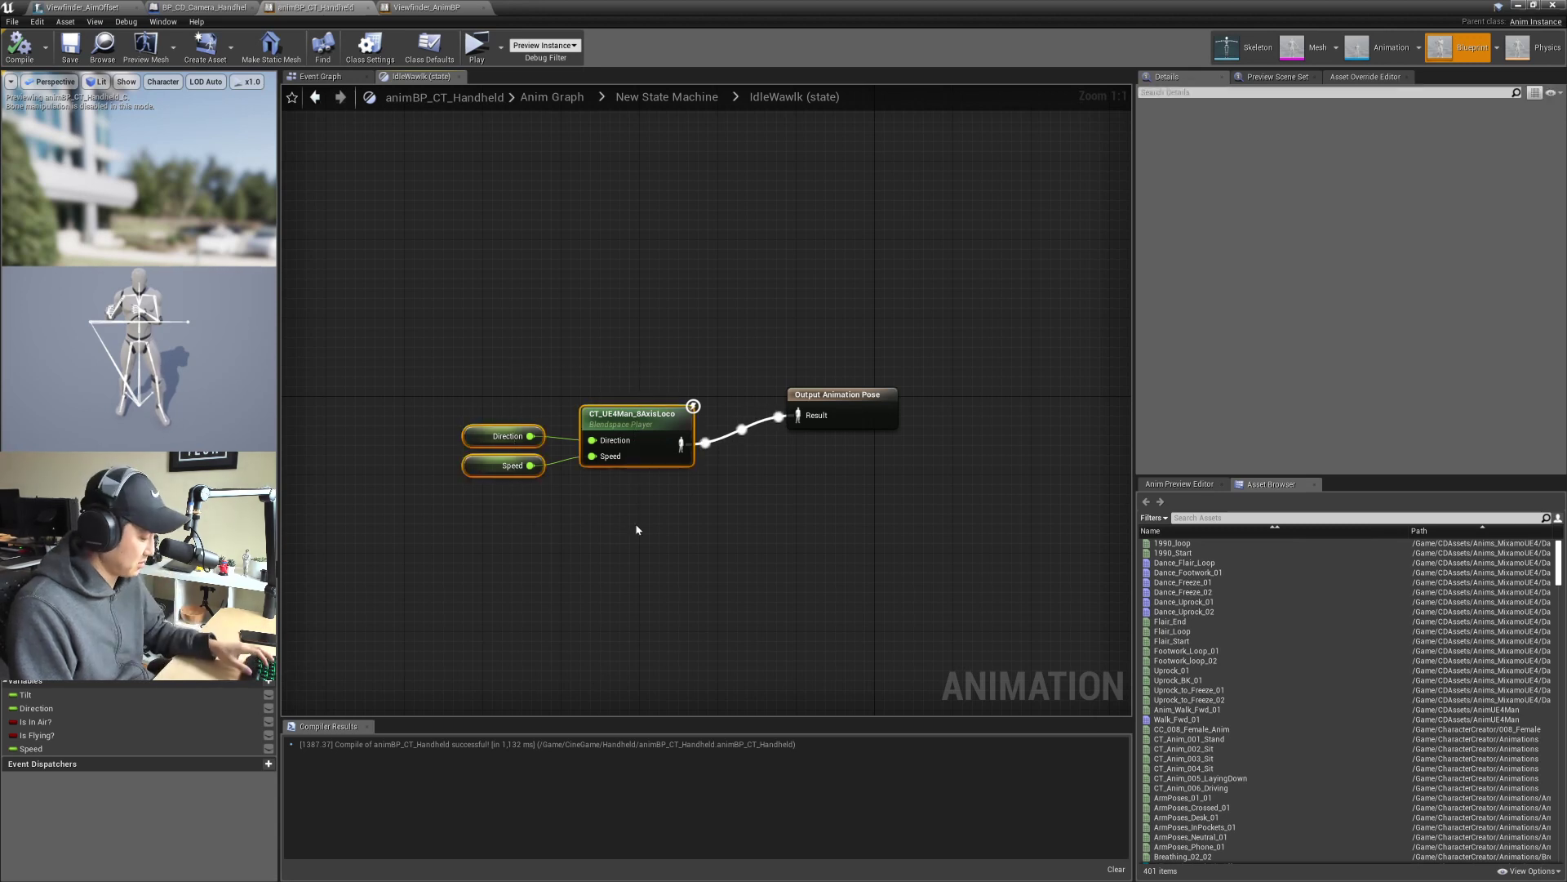
left_click(473, 372)
left_click_drag(474, 372, 623, 536)
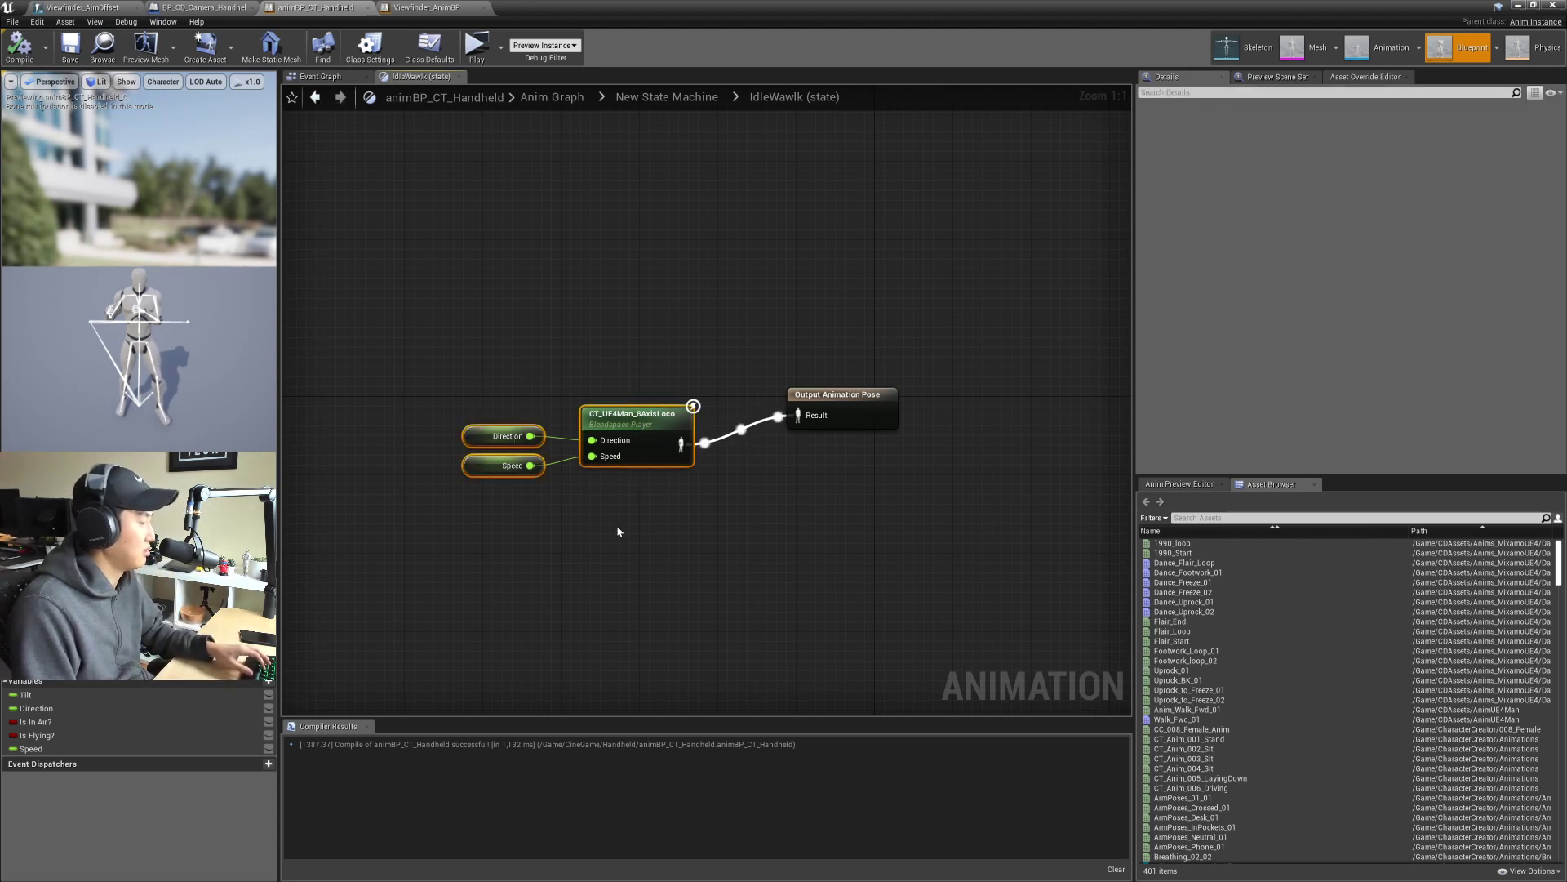
right_click_drag(700, 407, 698, 423)
mouse_move(694, 424)
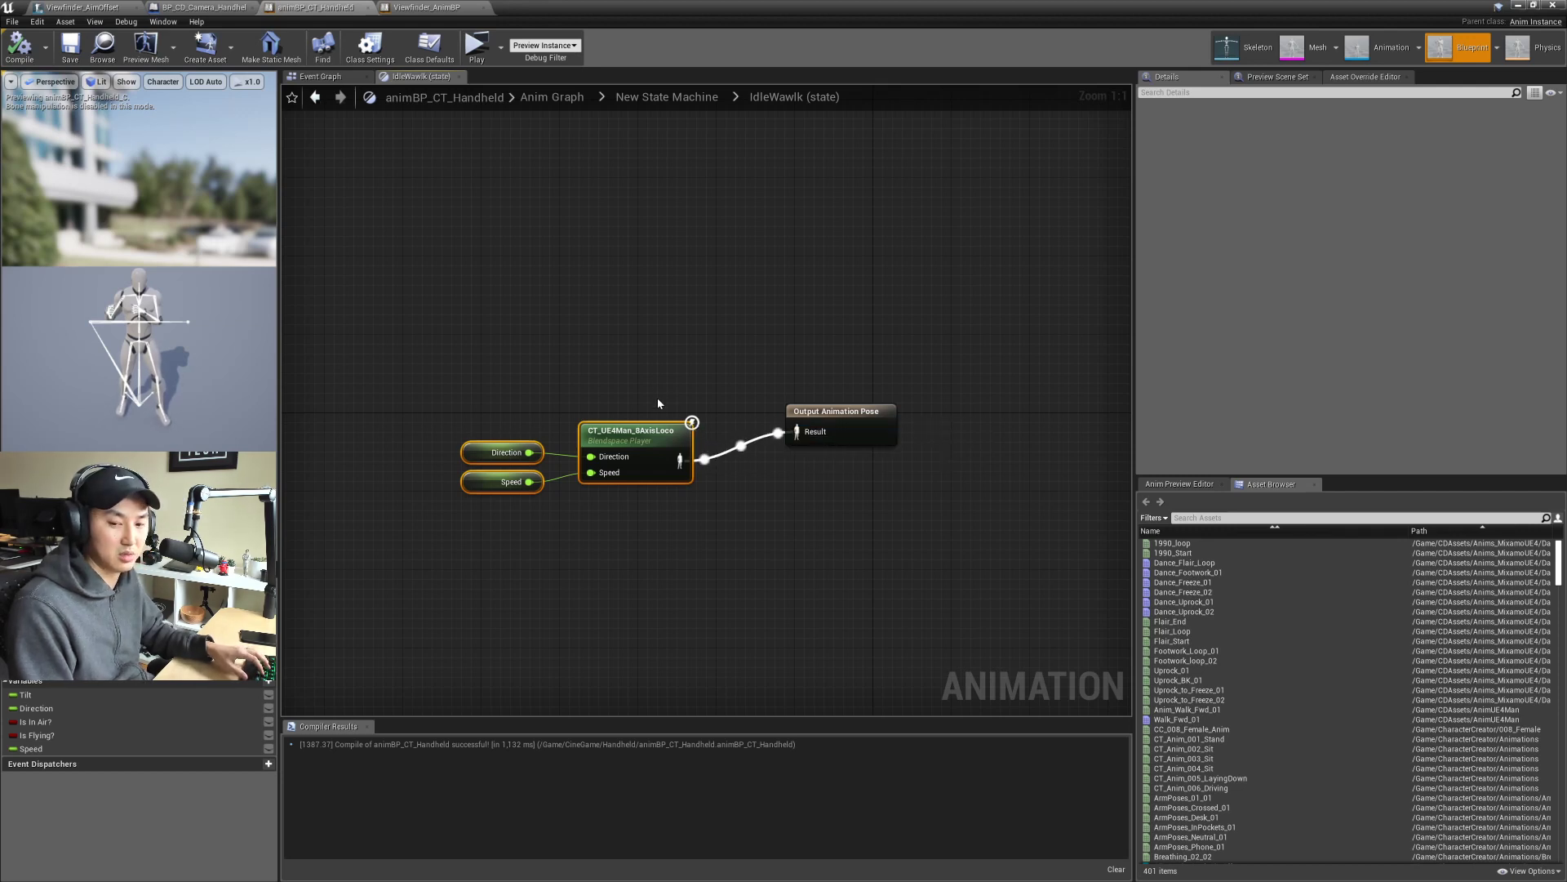
right_click_drag(658, 403, 536, 403)
Step: In Viewfinder_AnimBP's LowerBodyLocomotion state machine, add a state named Walking connected from Entry
left_click(427, 7)
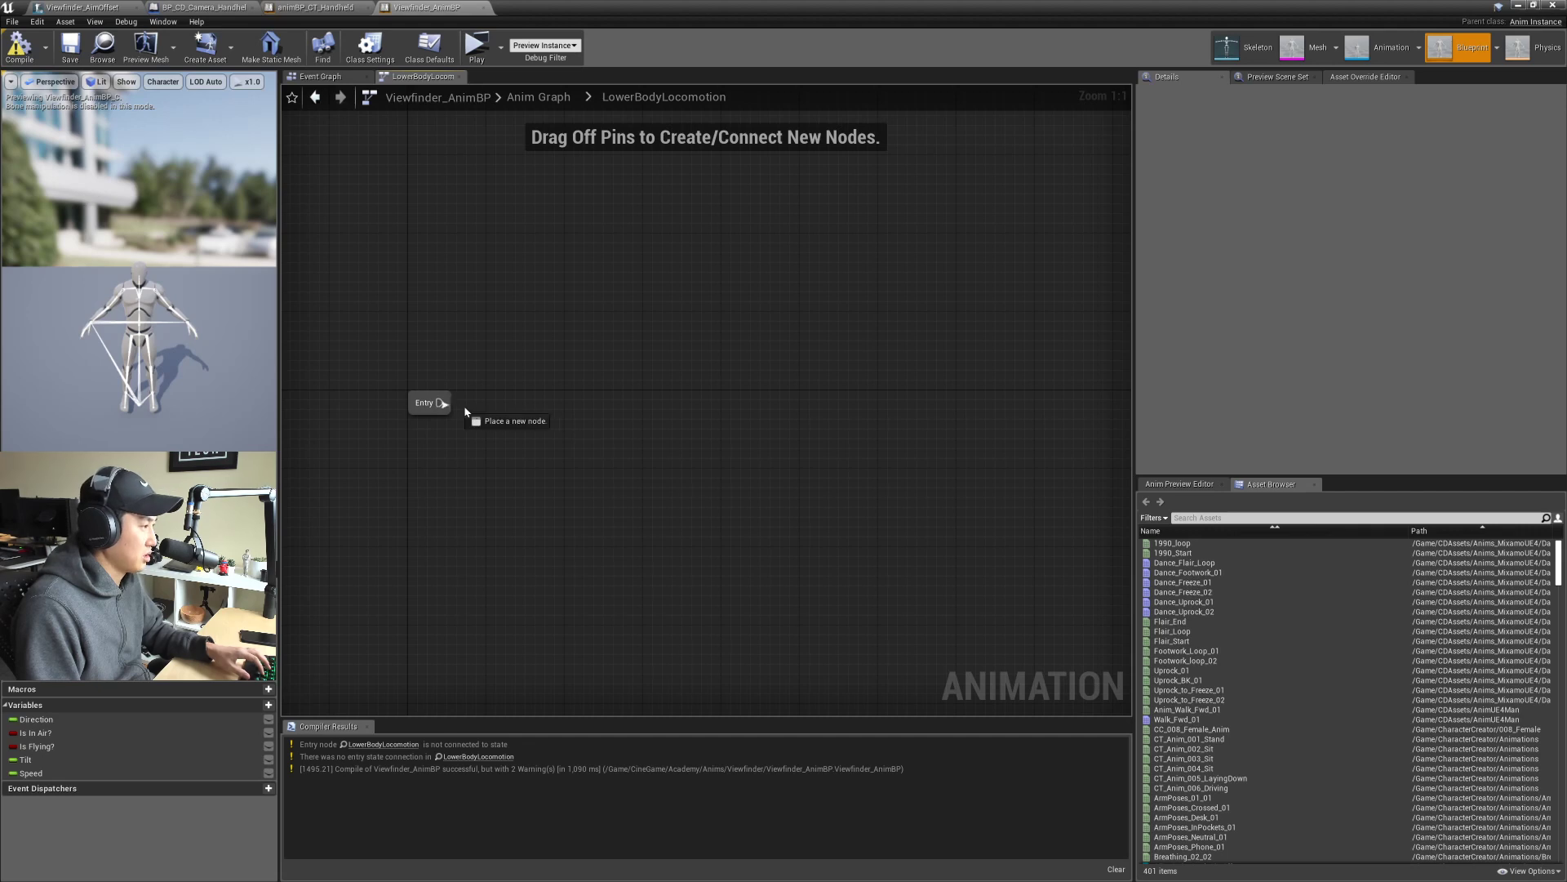
left_click_drag(467, 411, 560, 408)
type("state")
key("Return")
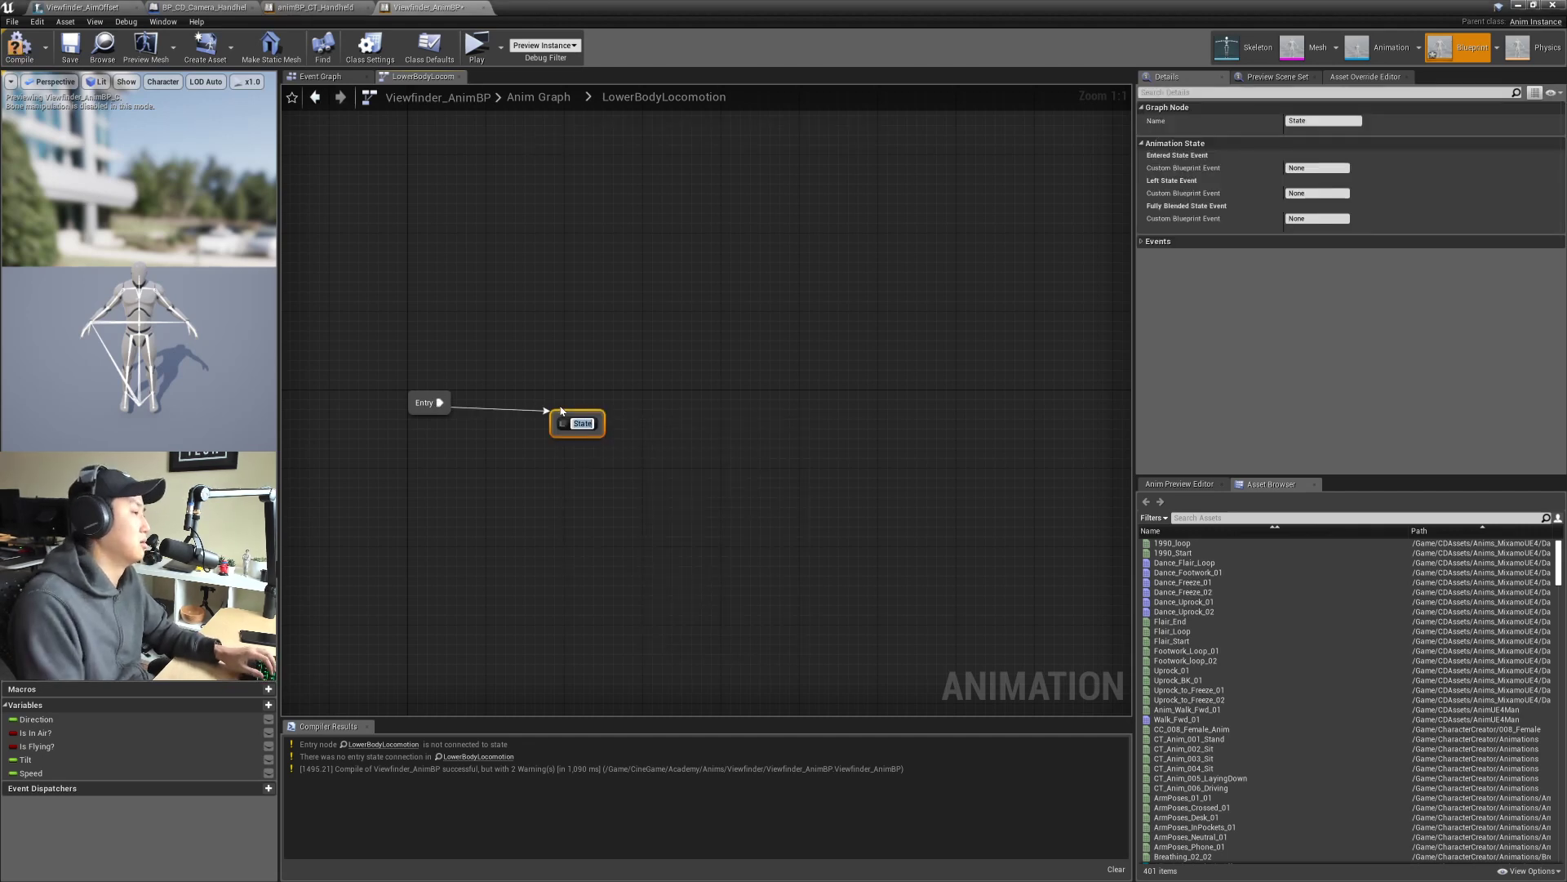
key("Return")
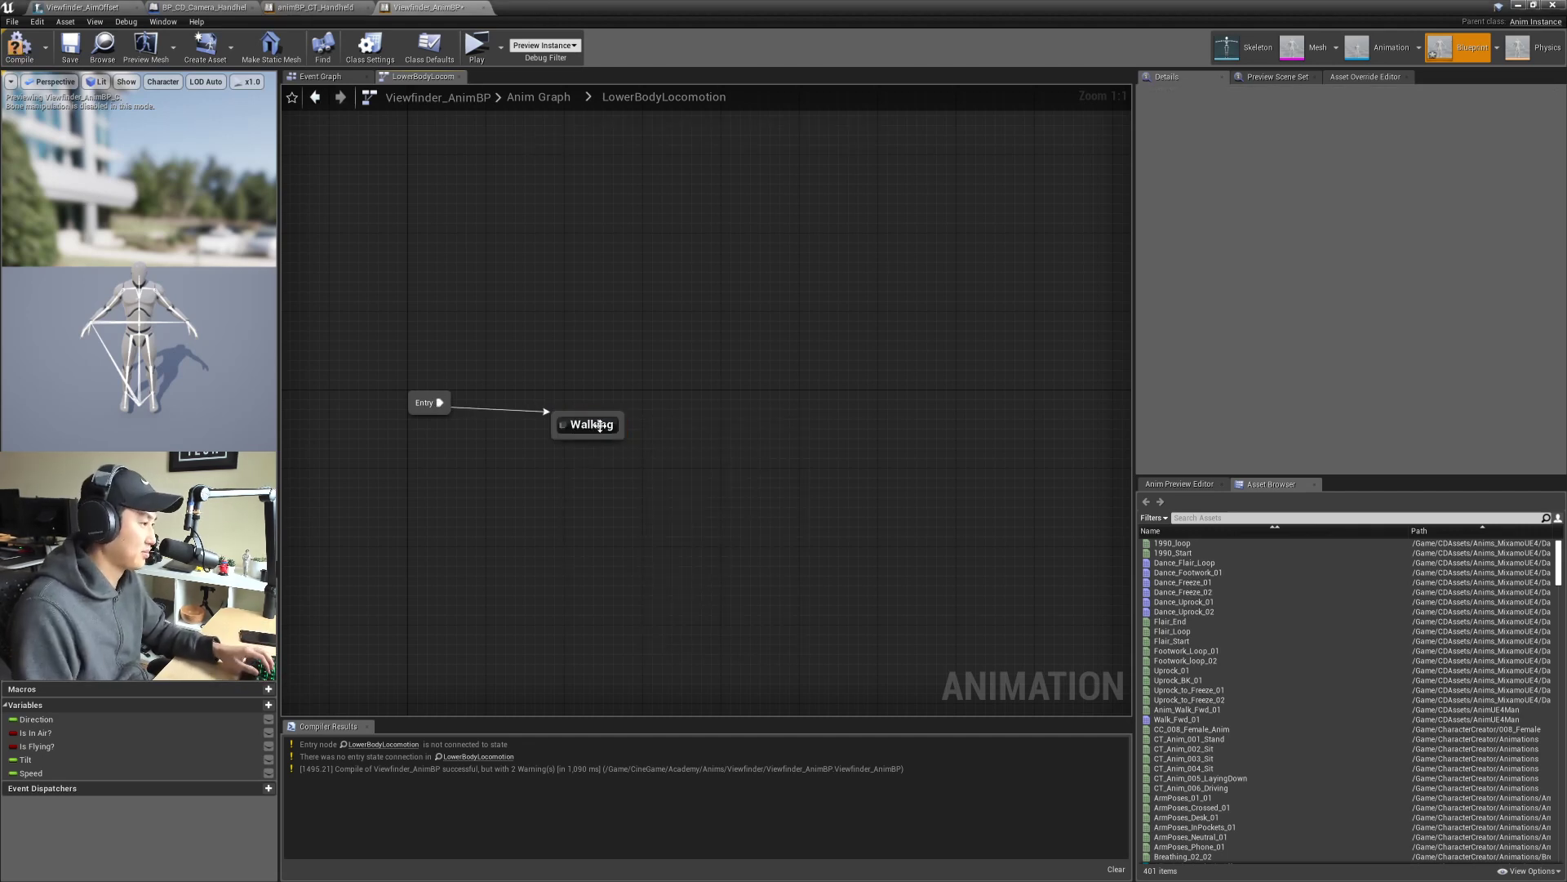
Step: Paste the copied blend space nodes into the Walking state, connect them to Output Animation Pose in a straight line, and compile
double_click(592, 424)
key("ctrl+v")
left_click_drag(1078, 445, 765, 441)
left_click_drag(890, 414, 890, 414)
left_click_drag(794, 488, 594, 412)
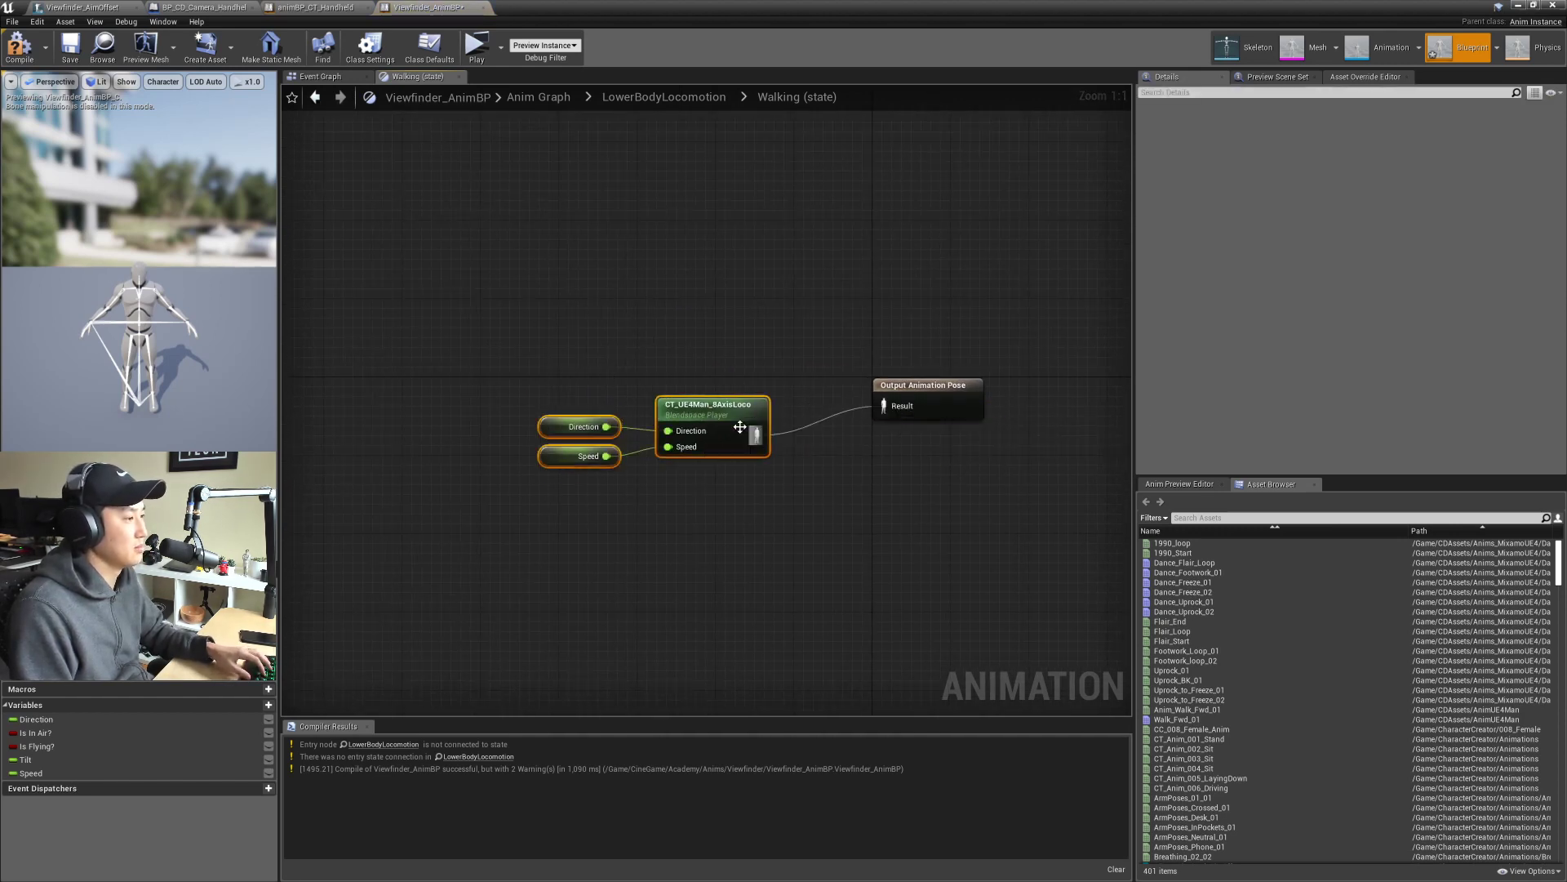
left_click_drag(737, 416, 786, 385)
left_click(688, 280)
right_click_drag(689, 281, 602, 332)
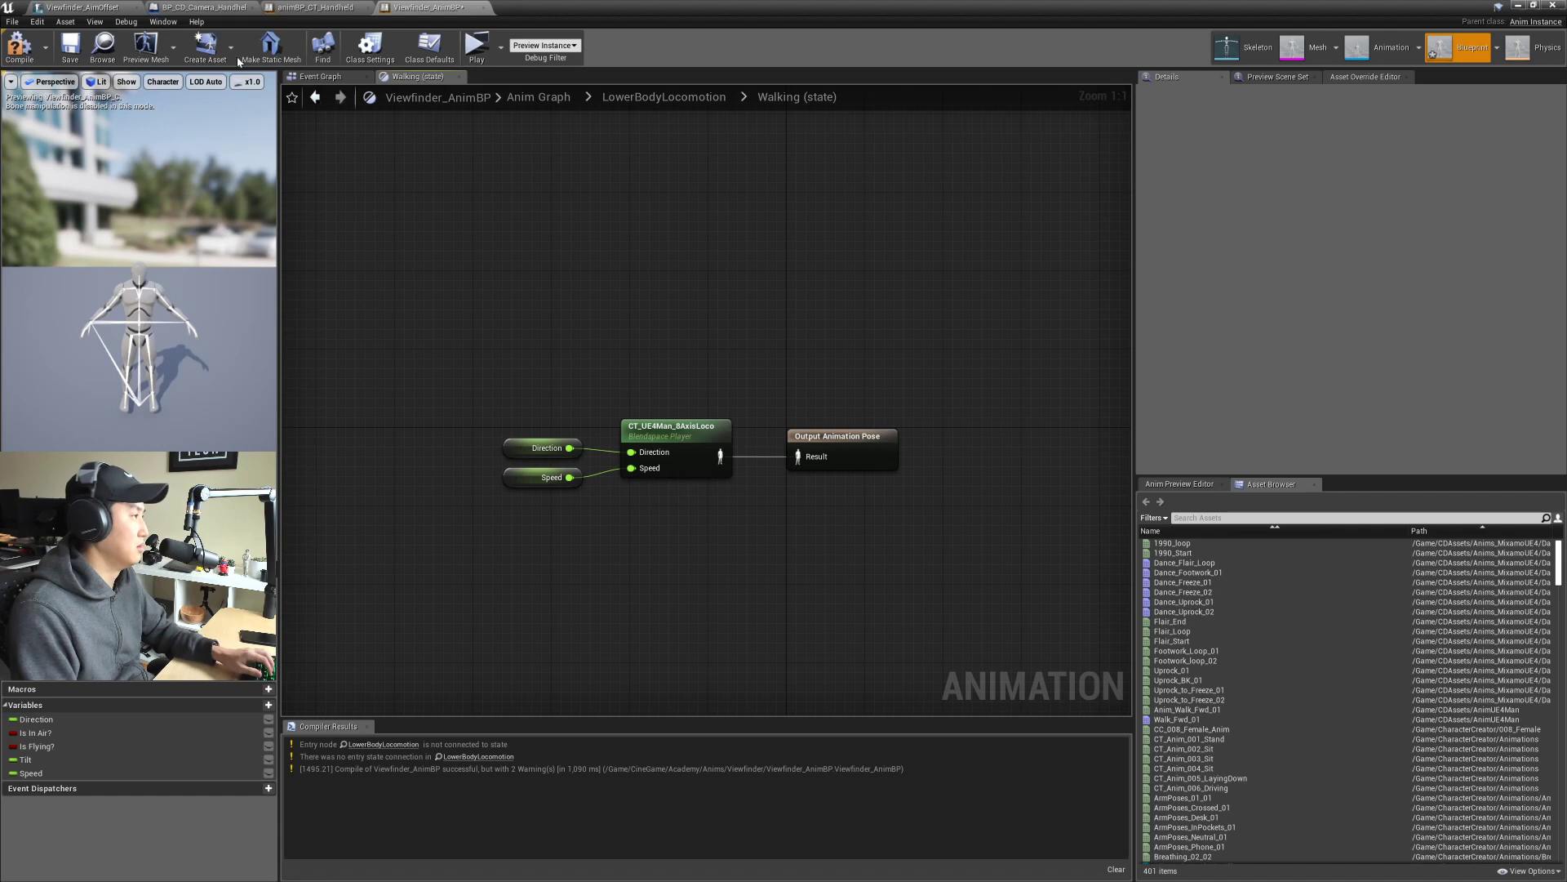
left_click(18, 46)
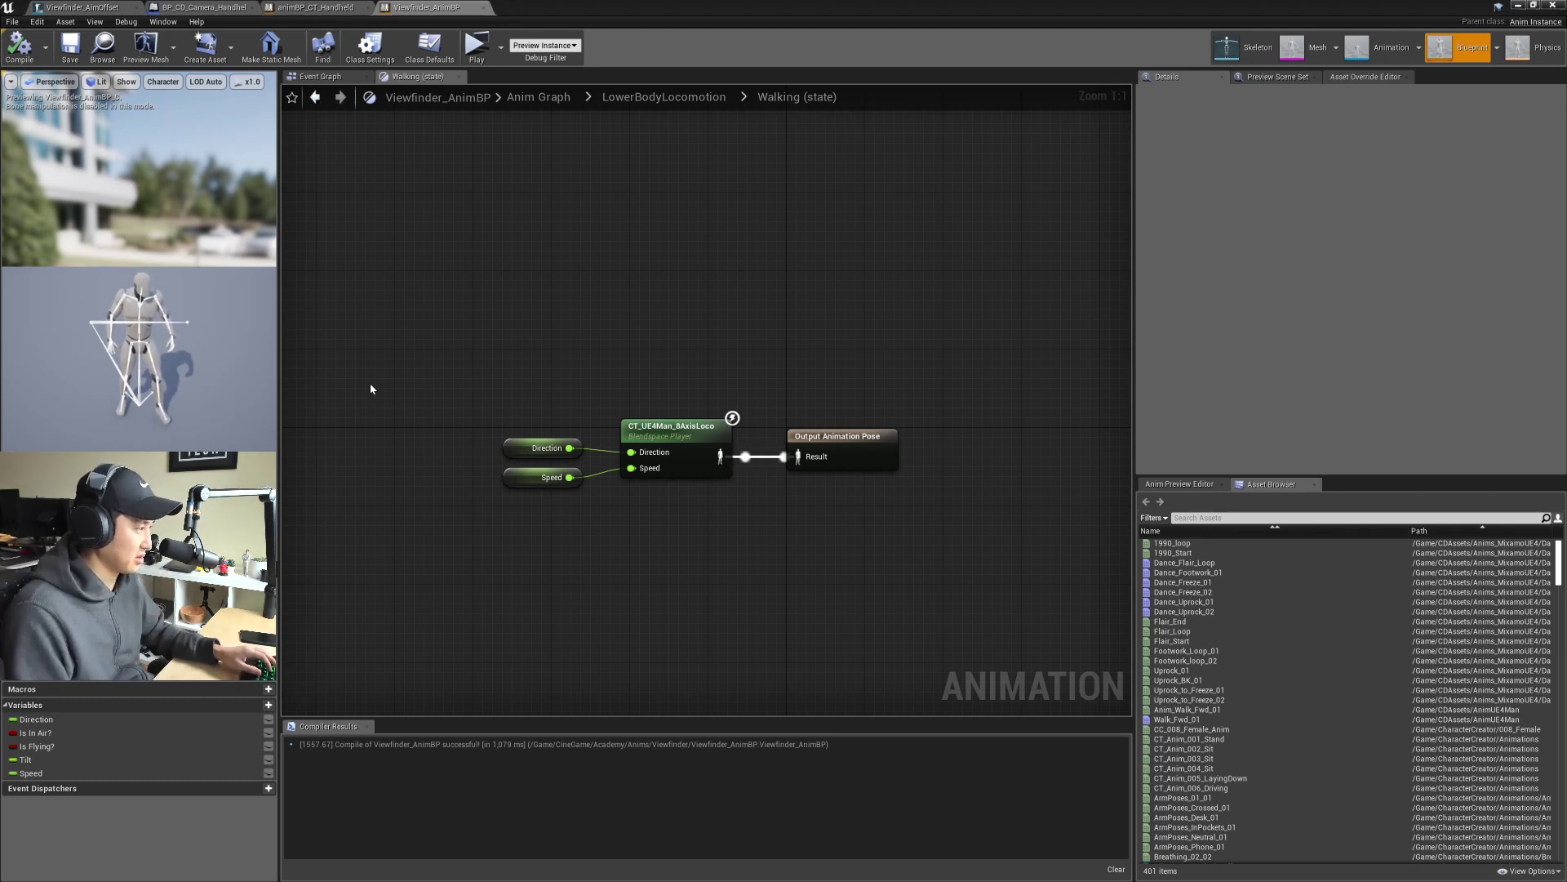
Step: Try a Speed default value of about 24.35 to preview the walk blend, and set it back to 0.0
left_click(98, 773)
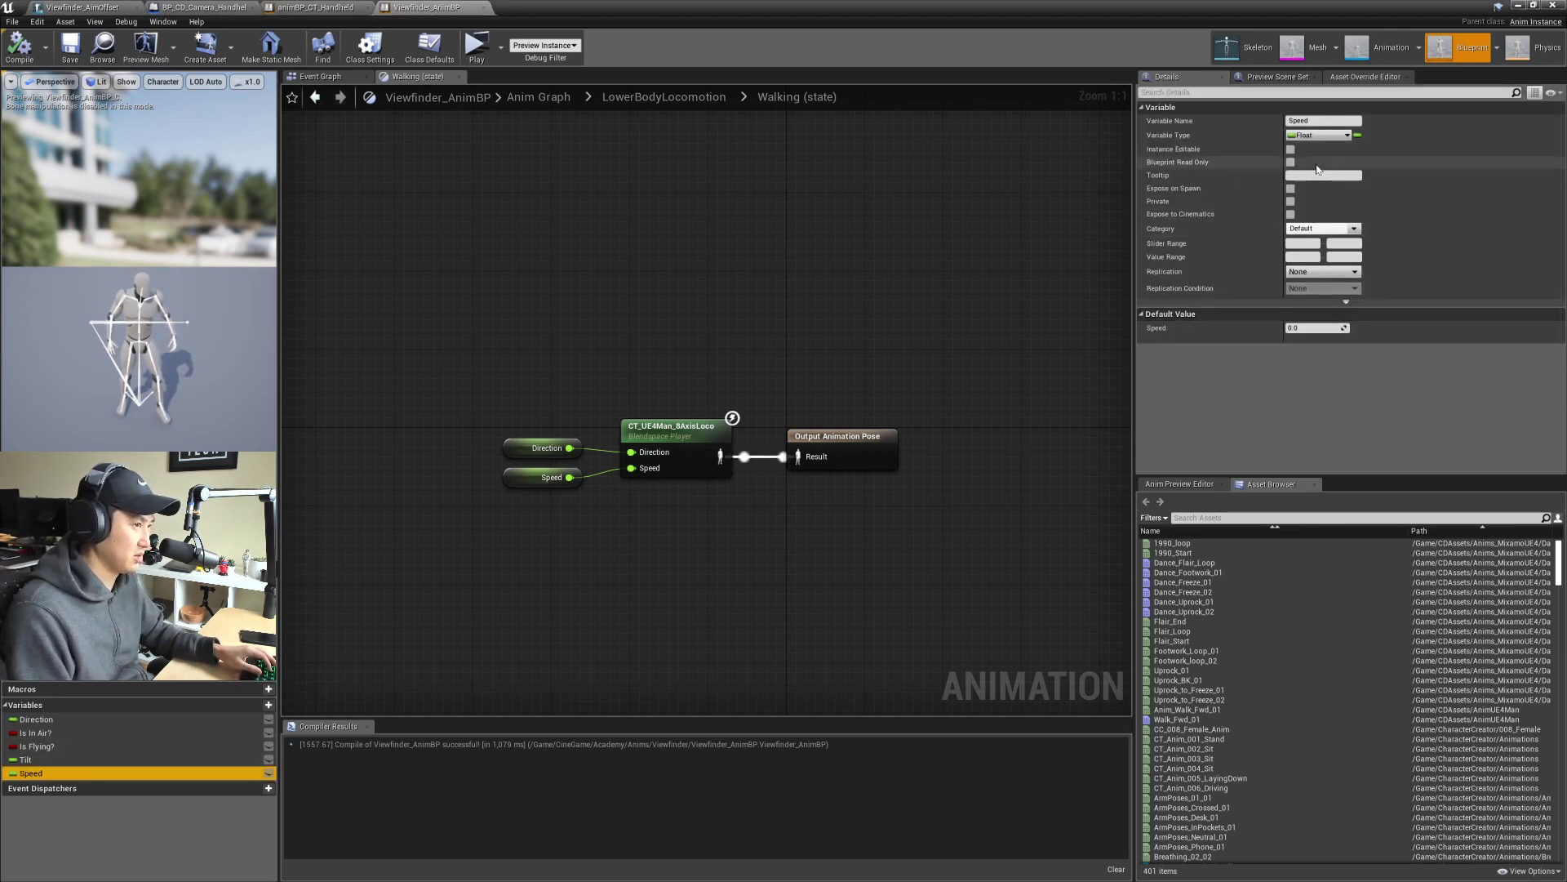
left_click_drag(1315, 327, 1388, 328)
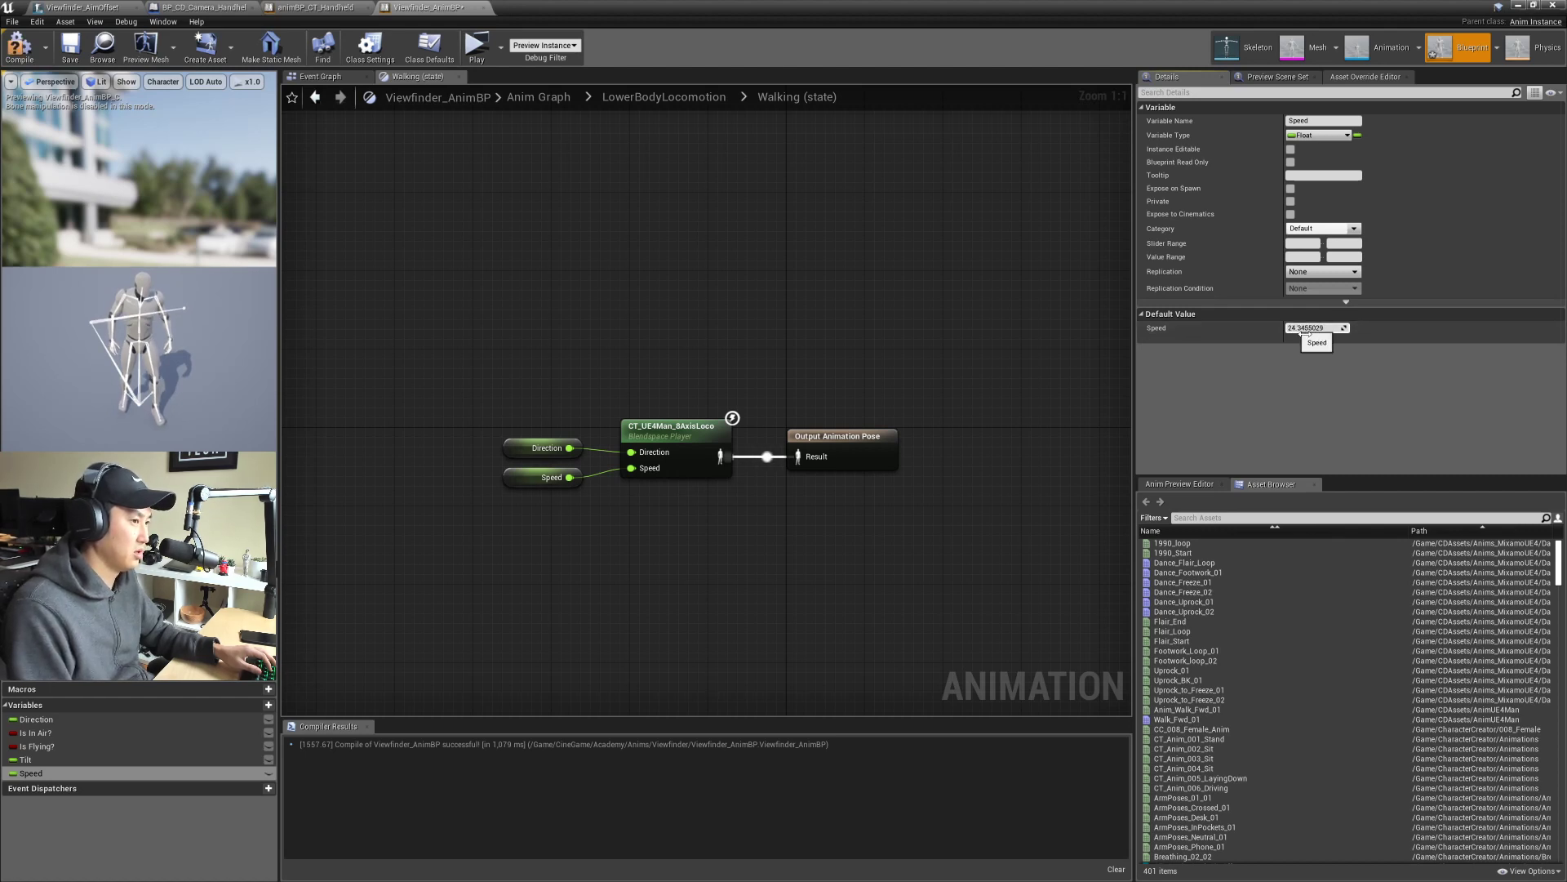
left_click(1316, 327)
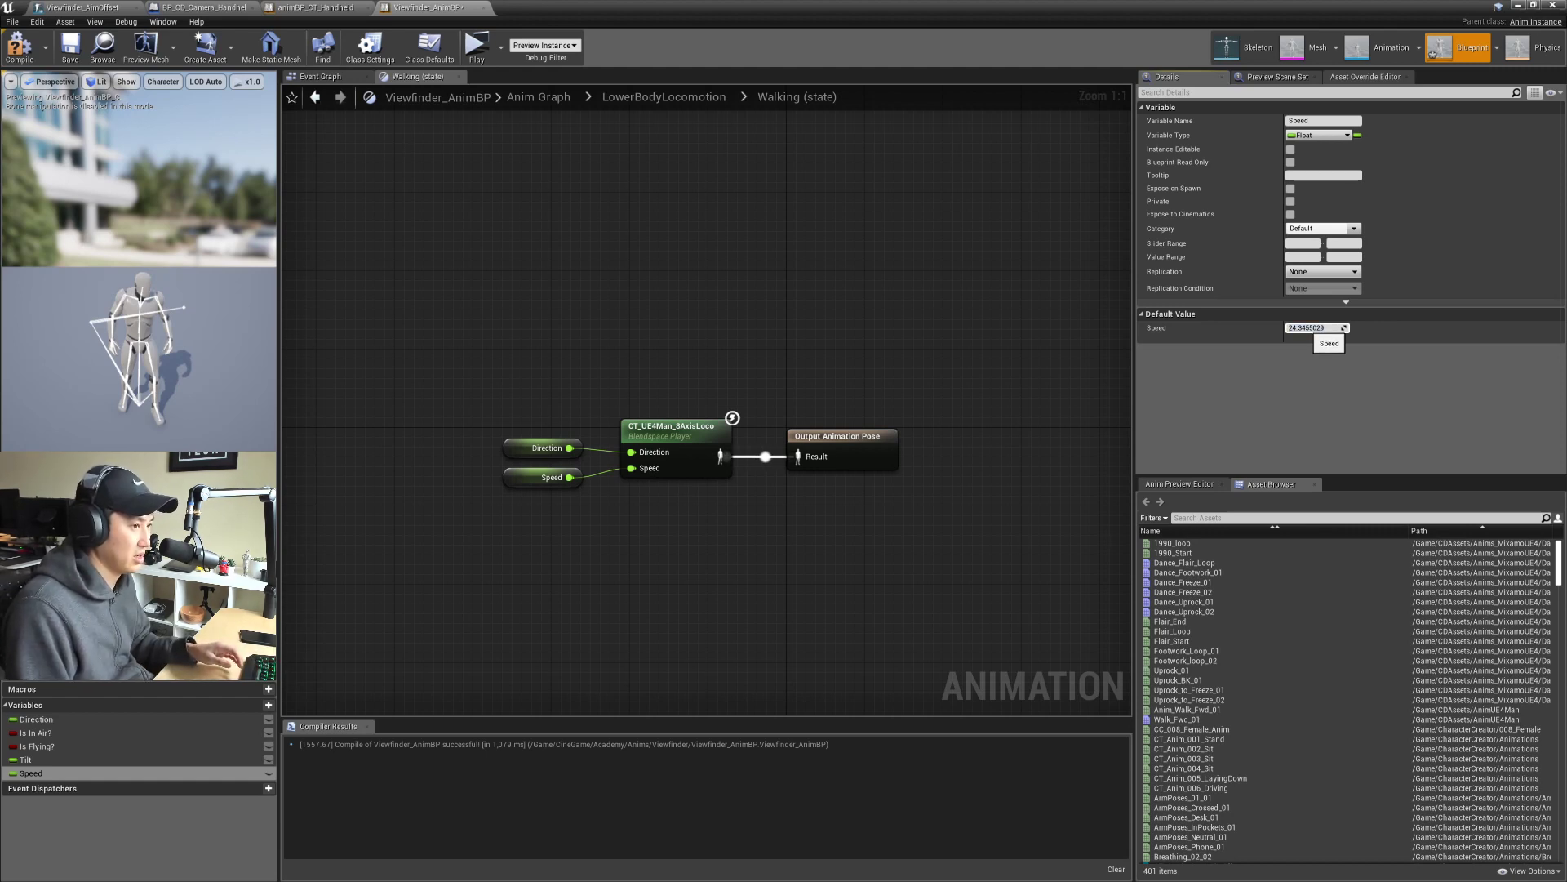
left_click(1316, 328)
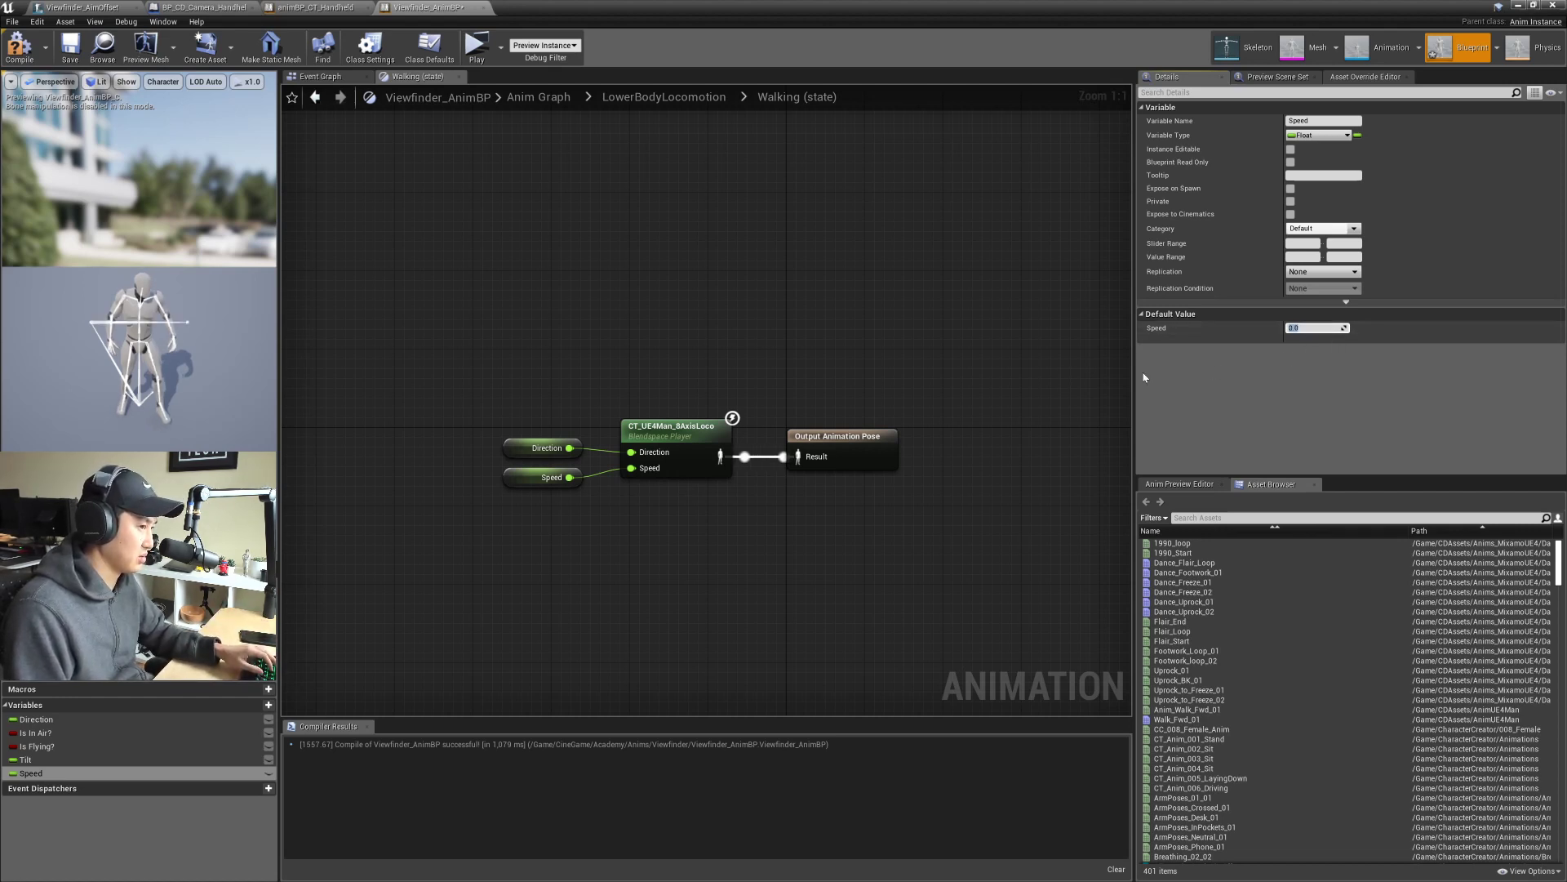
Step: Compile and save Viewfinder_AnimBP, and go back up through LowerBodyLocomotion to the Anim Graph
right_click_drag(692, 335, 641, 355)
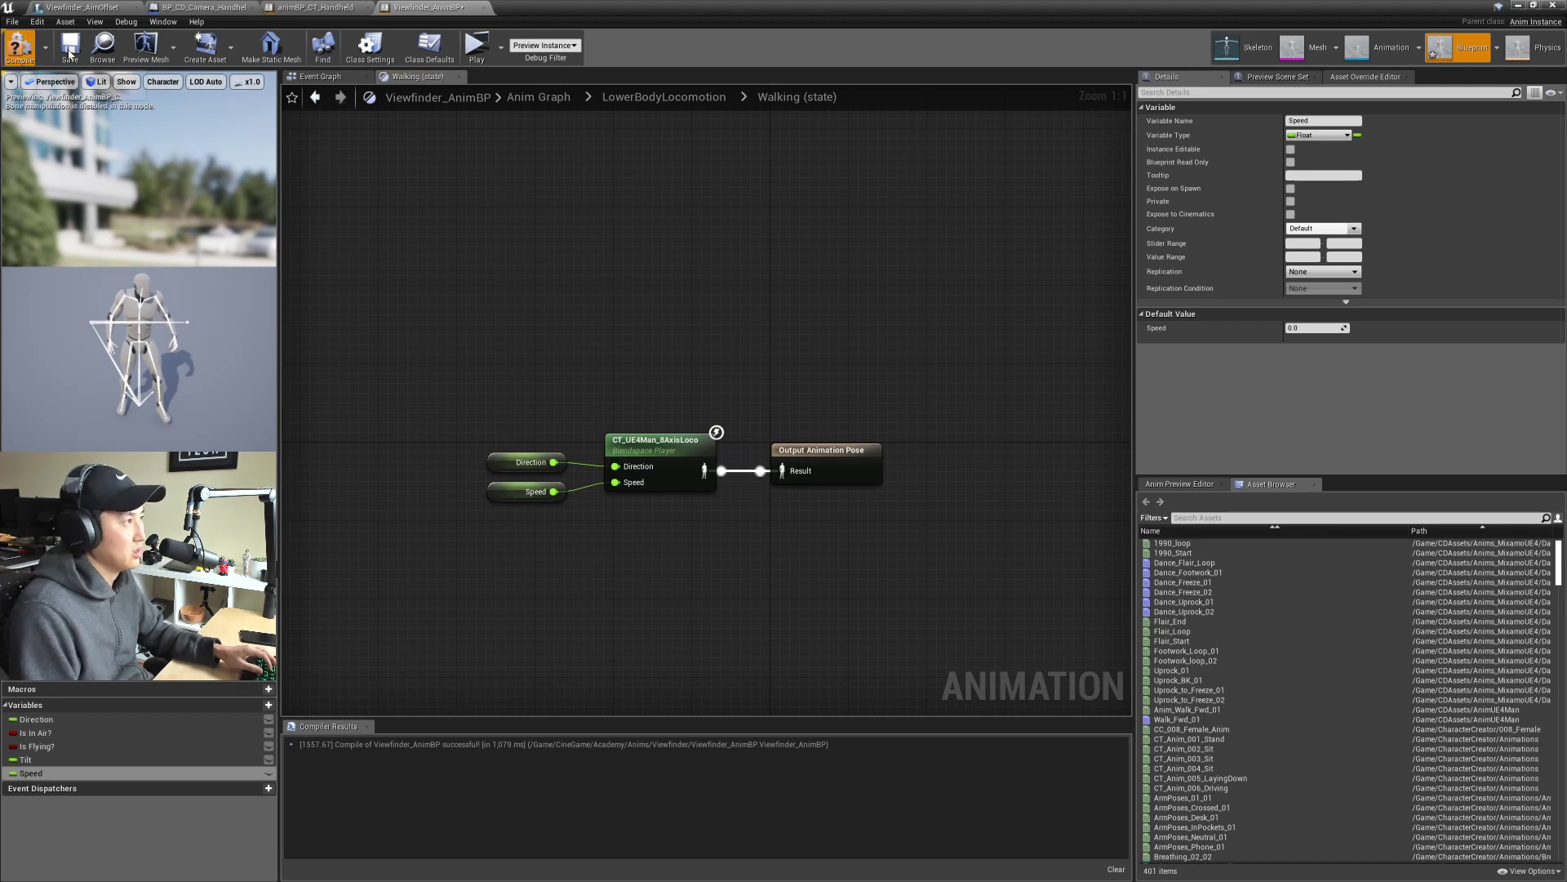
left_click(69, 50)
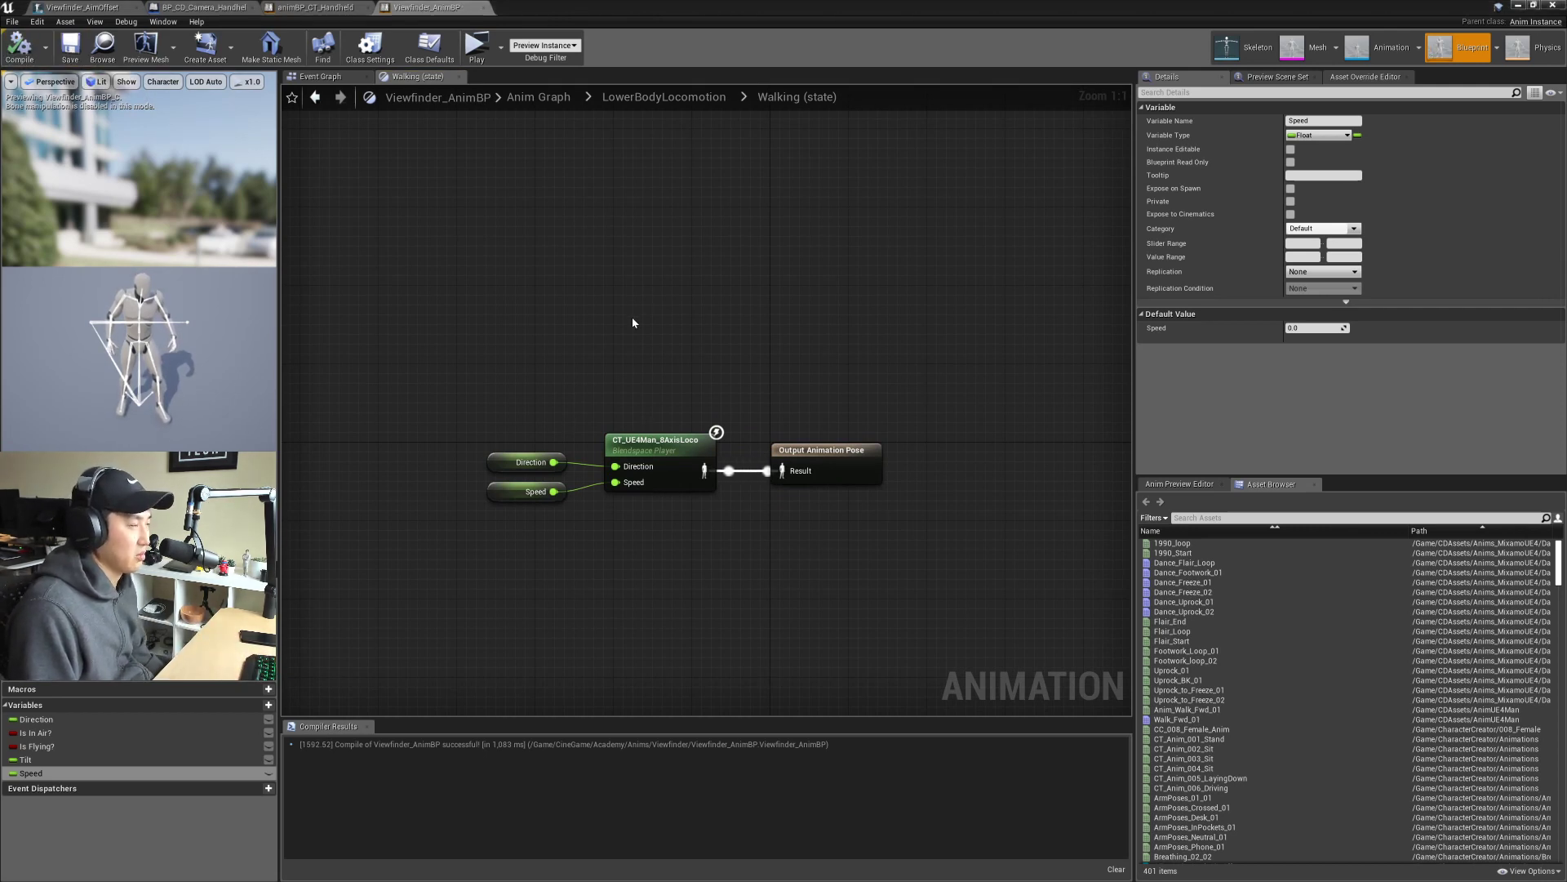
right_click_drag(631, 317, 617, 289)
left_click(331, 76)
left_click(425, 77)
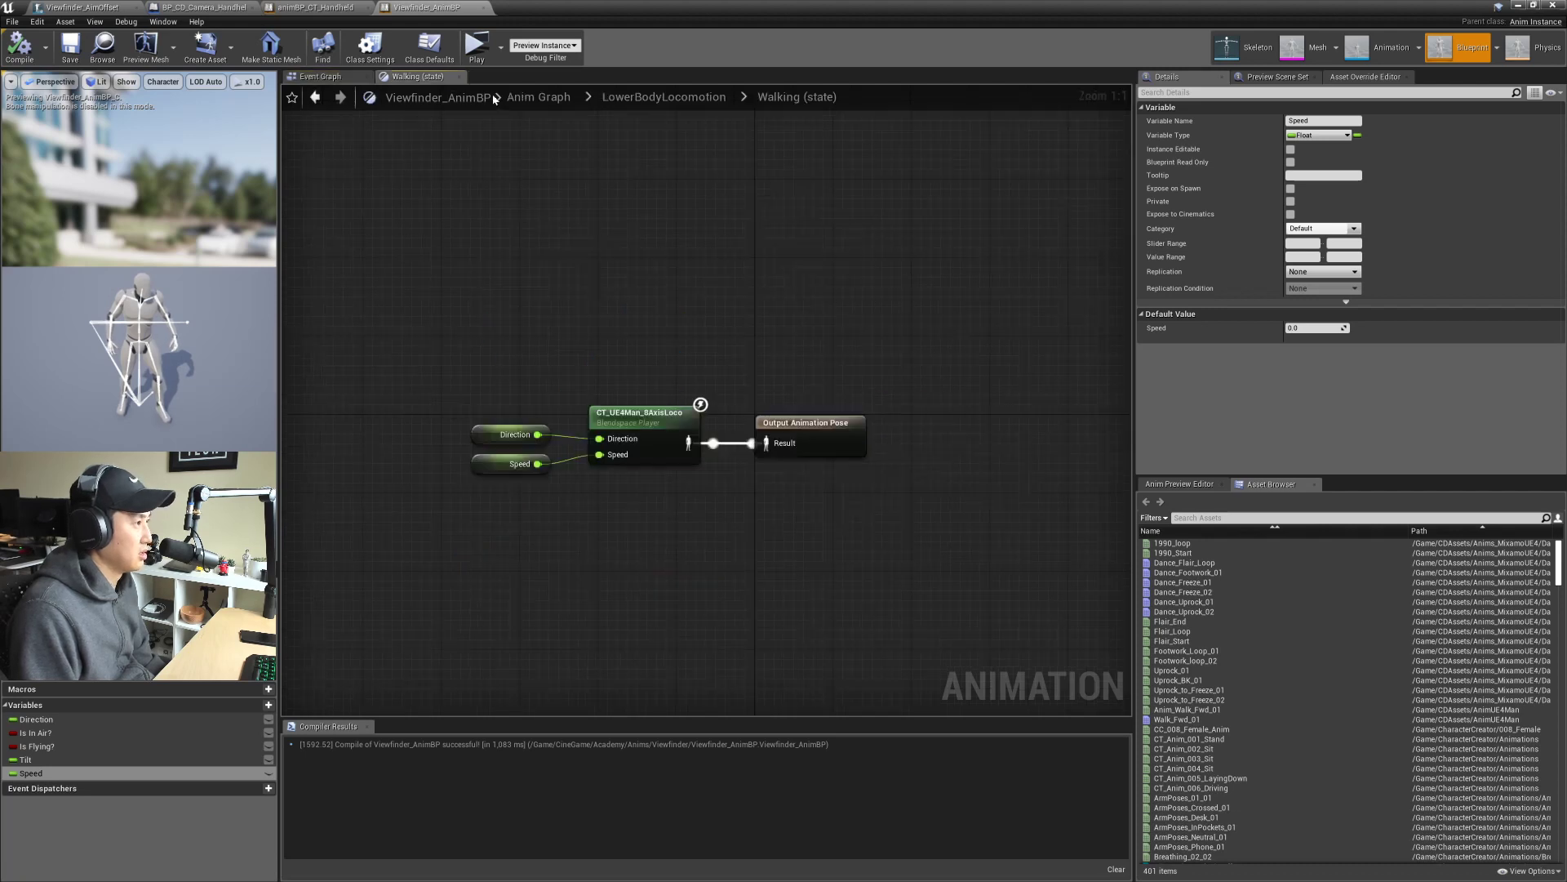
left_click(664, 97)
left_click(840, 514)
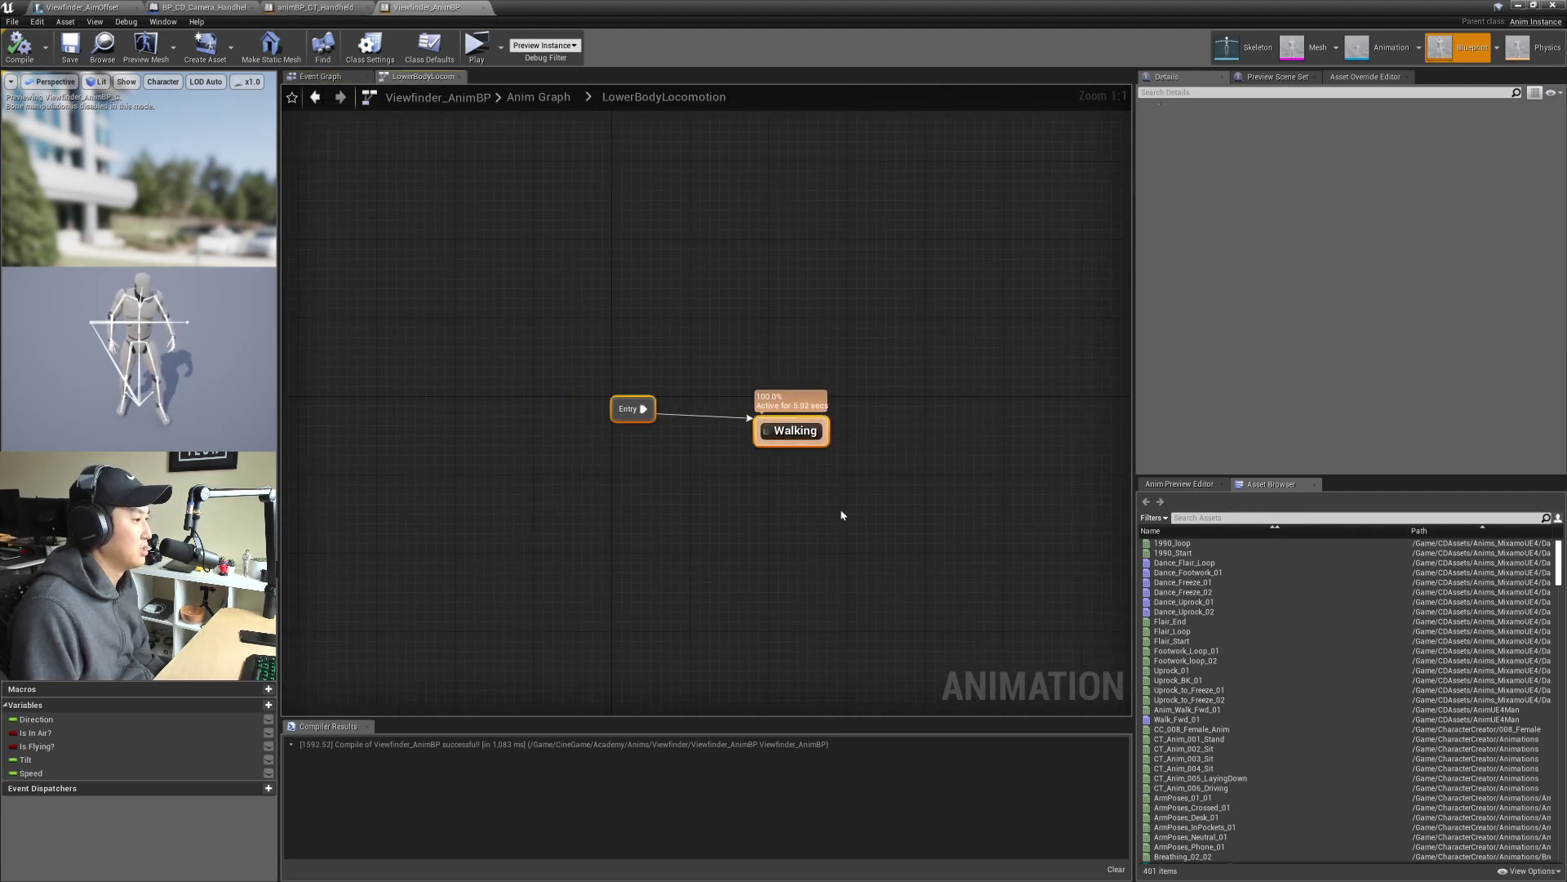
right_click_drag(842, 515, 783, 487)
left_click(539, 97)
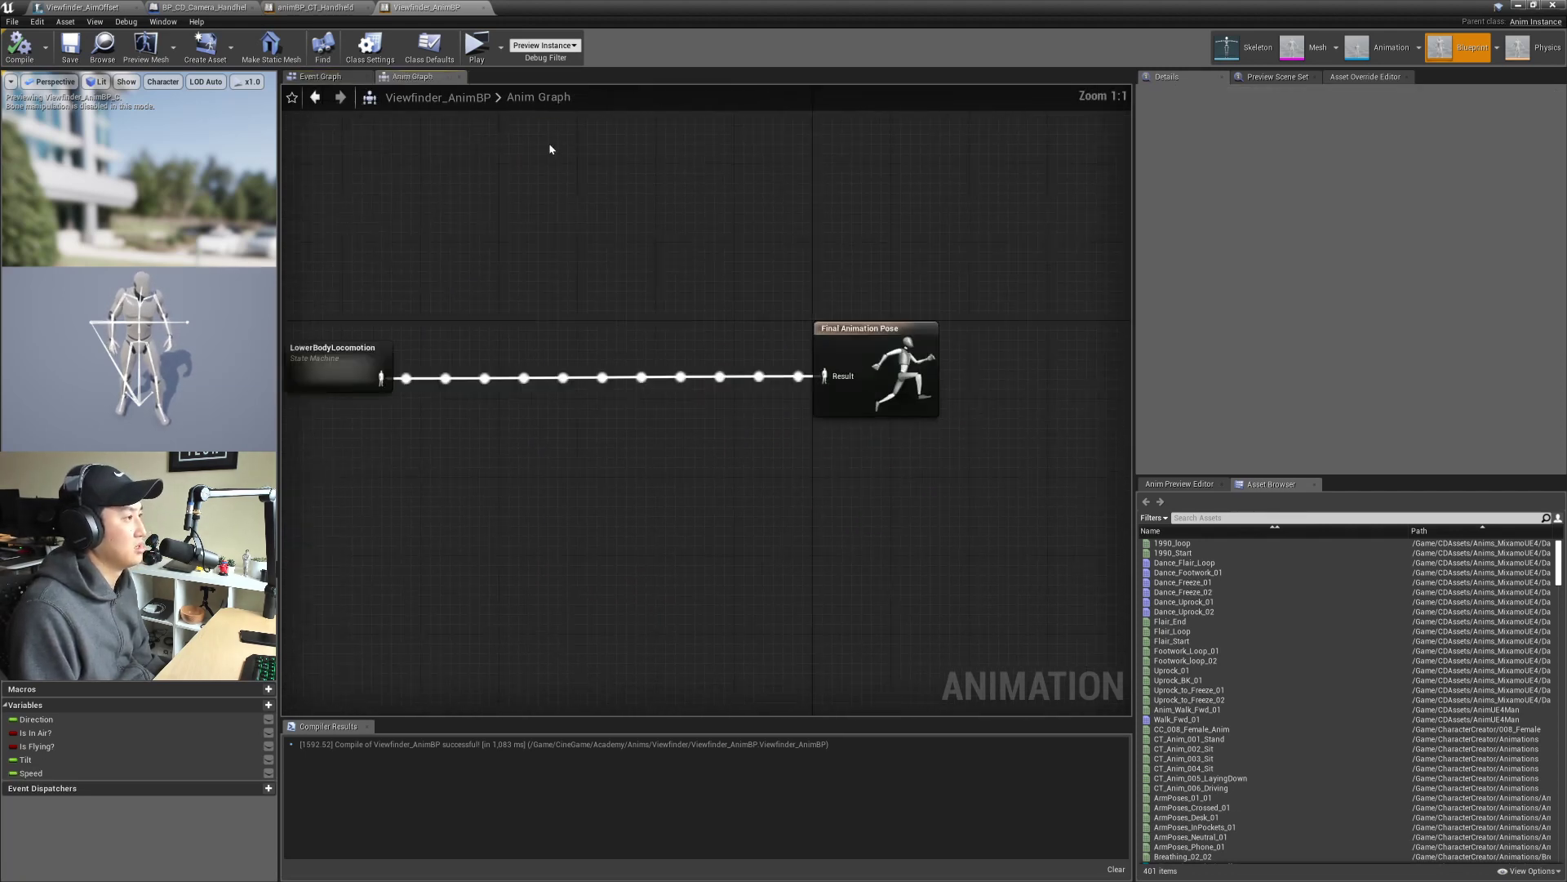
Step: Add a Layered blend per bone node with LowerBodyLocomotion's output as its Base Pose, level with the state machine
right_click_drag(580, 448, 672, 495)
left_click_drag(476, 436, 591, 454)
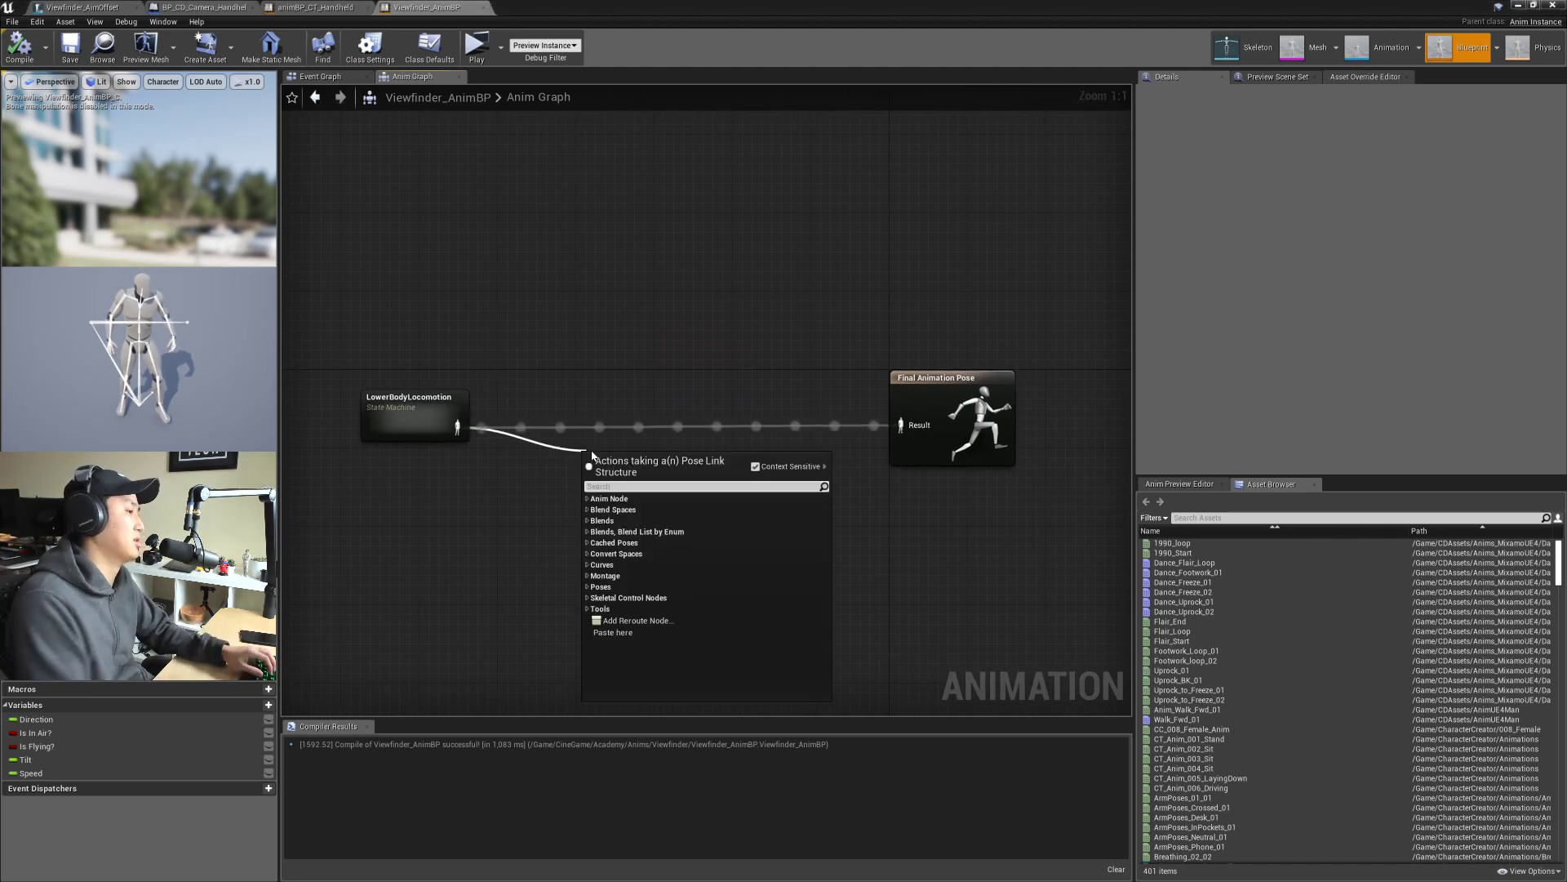
type("blend per")
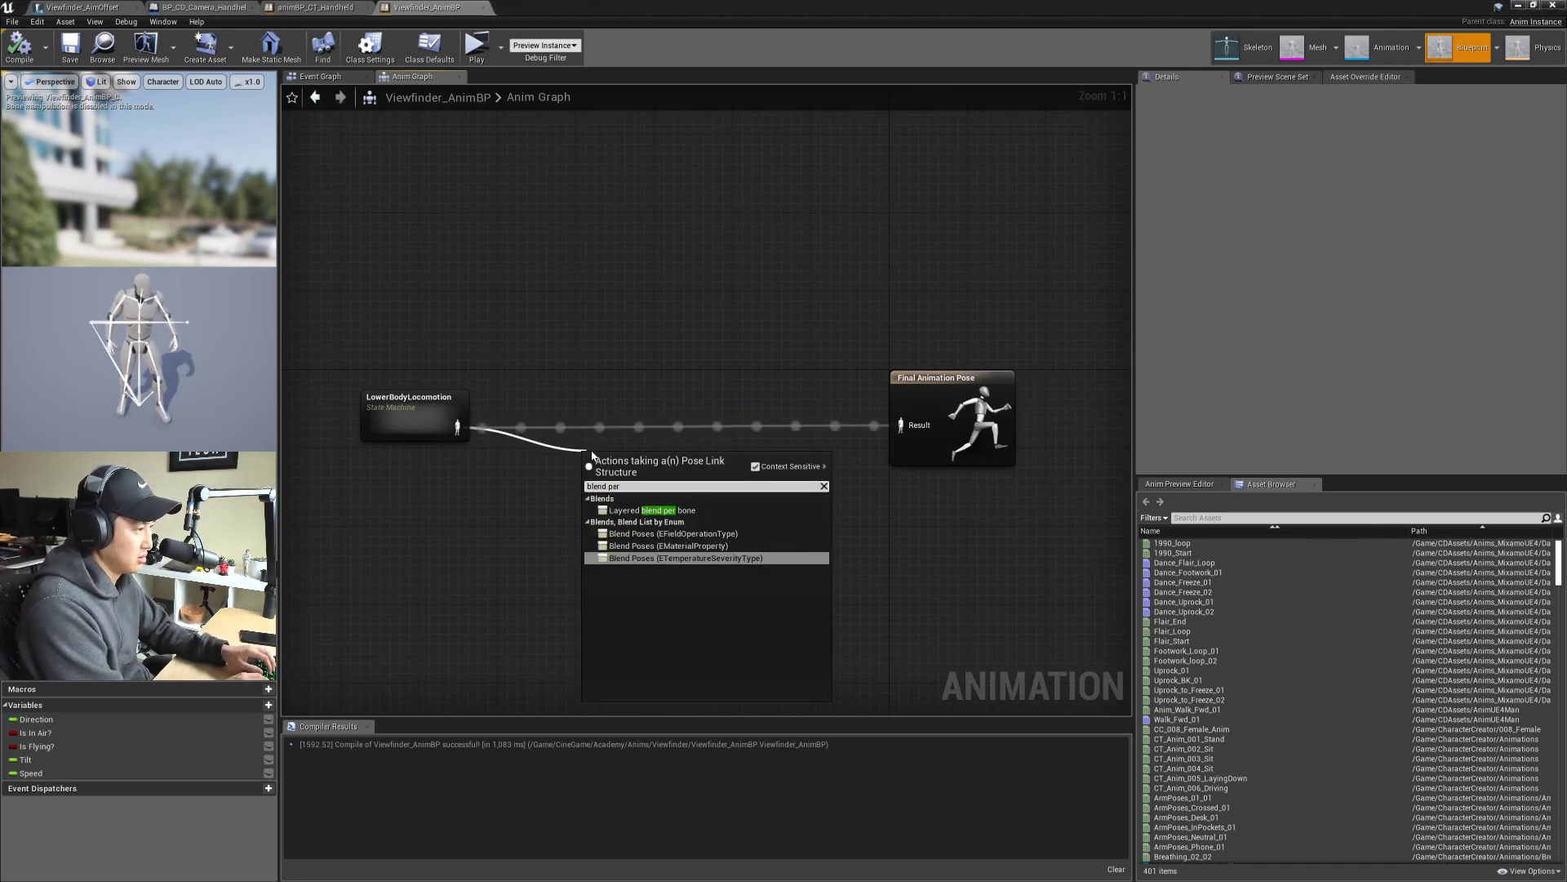
key("Up")
key("Up")
key("Up")
key("Return")
left_click_drag(608, 456, 600, 408)
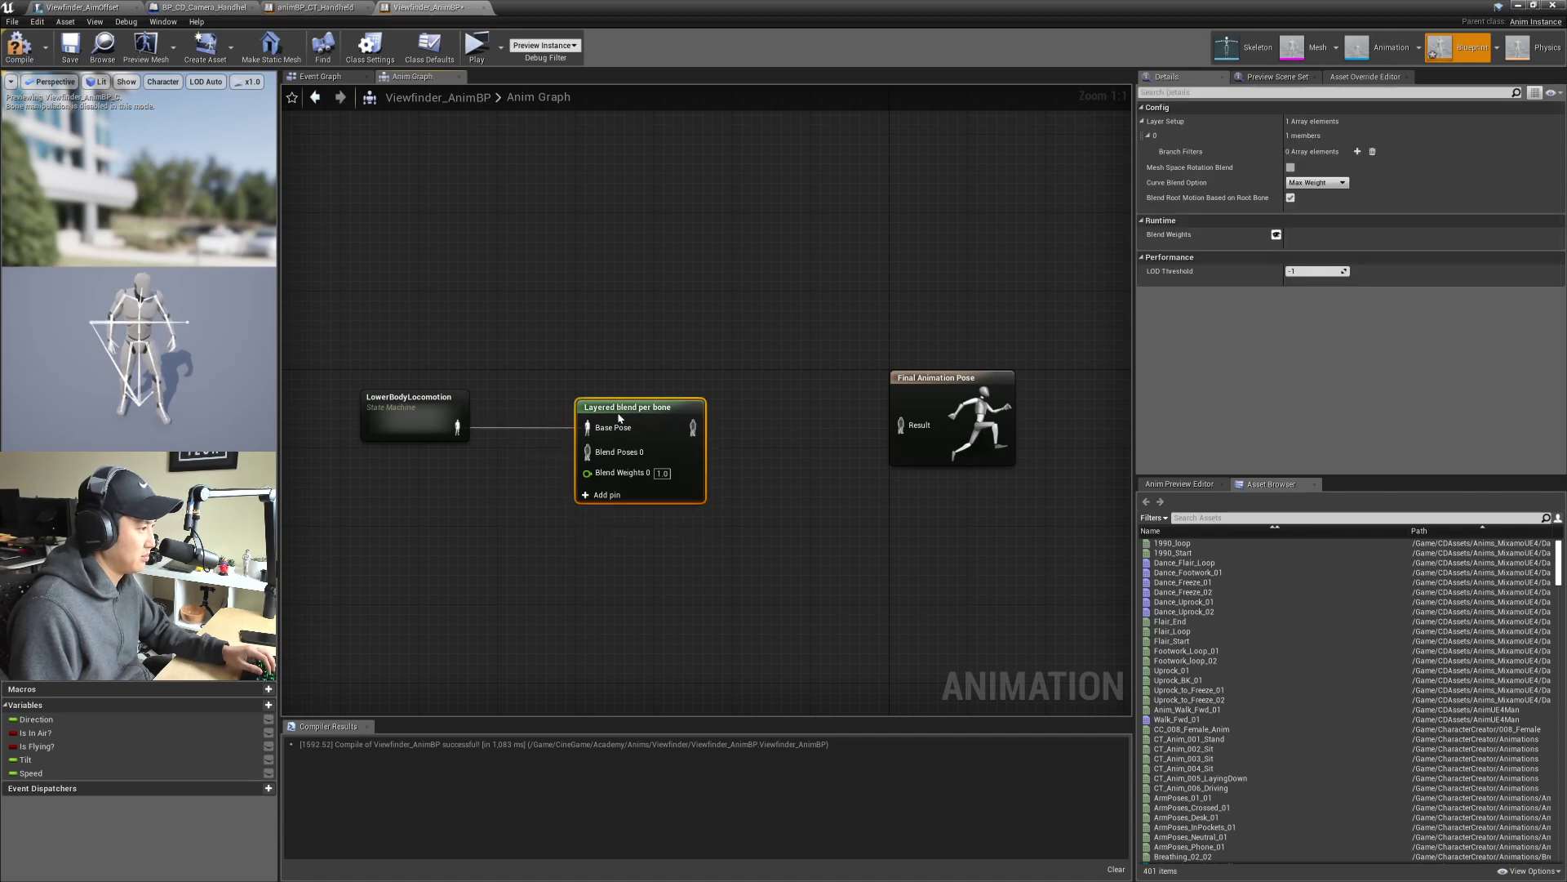
Step: Connect the Layered blend per bone output to the Final Animation Pose result, and move the node closer to LowerBodyLocomotion
left_click(721, 396)
left_click_drag(912, 435, 902, 426)
mouse_move(738, 483)
right_mouse_down()
mouse_move(816, 447)
mouse_move(777, 441)
mouse_move(757, 466)
right_mouse_up()
left_click(710, 349)
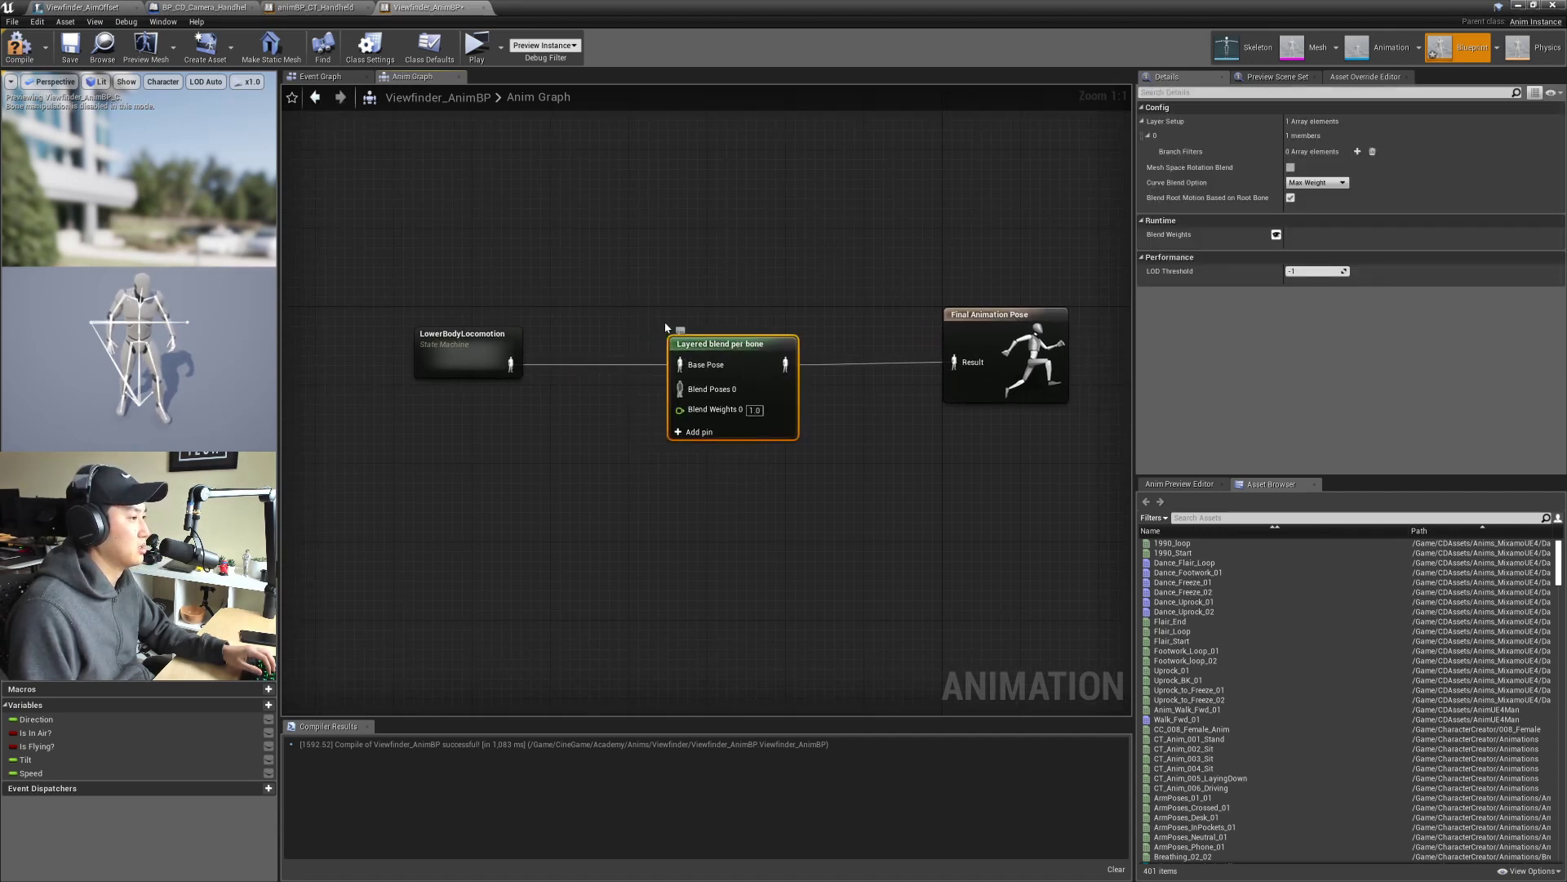
left_click(618, 414)
left_click_drag(723, 346, 655, 346)
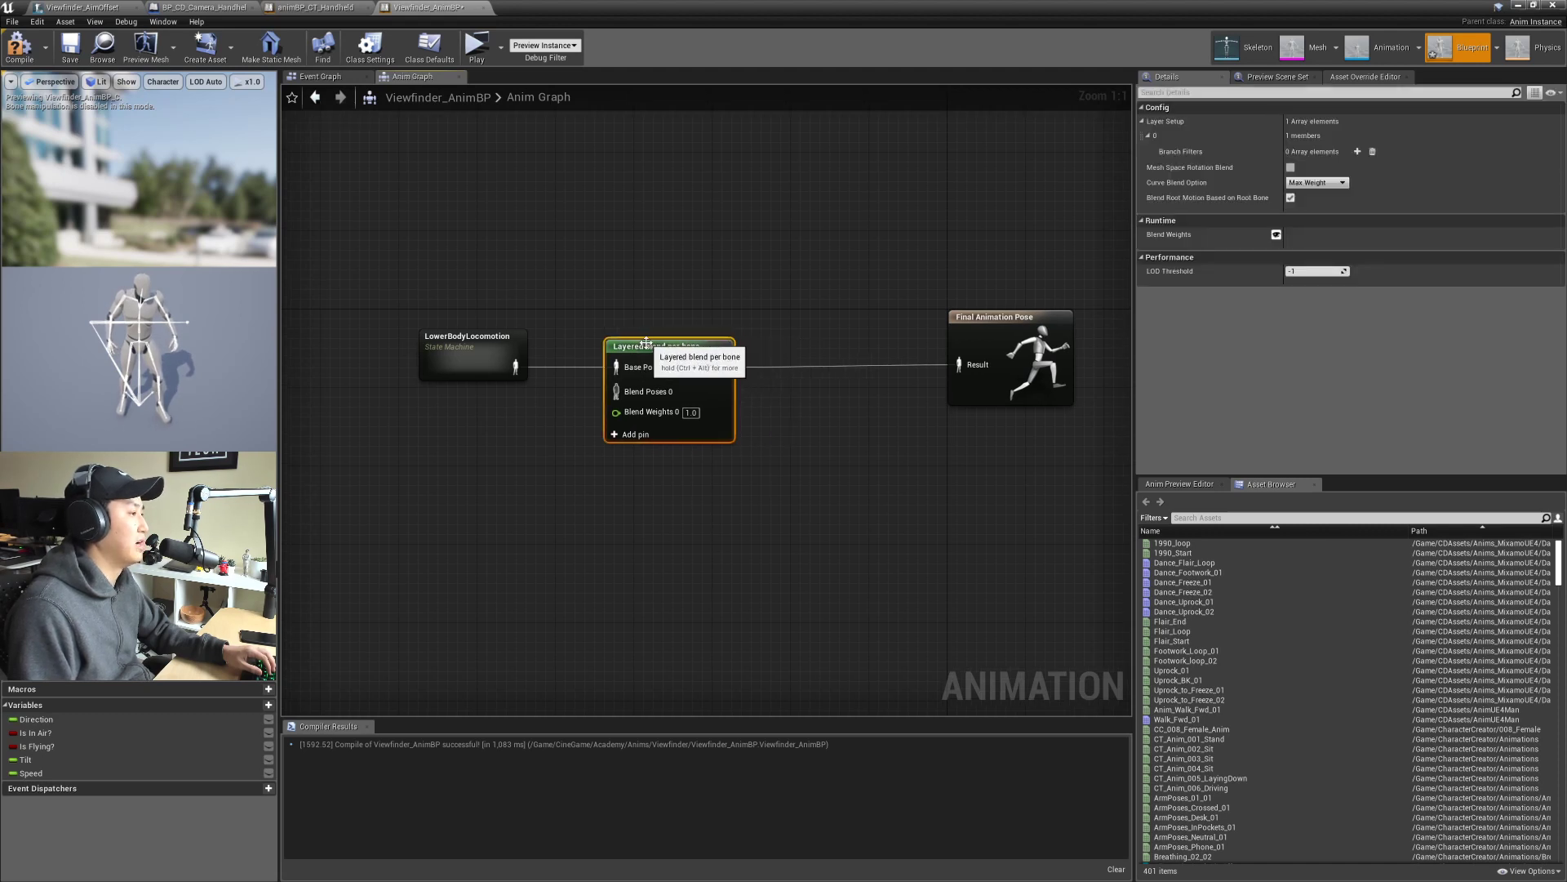
left_click(560, 333)
mouse_move(576, 429)
right_mouse_down()
mouse_move(537, 430)
mouse_move(570, 441)
right_mouse_up()
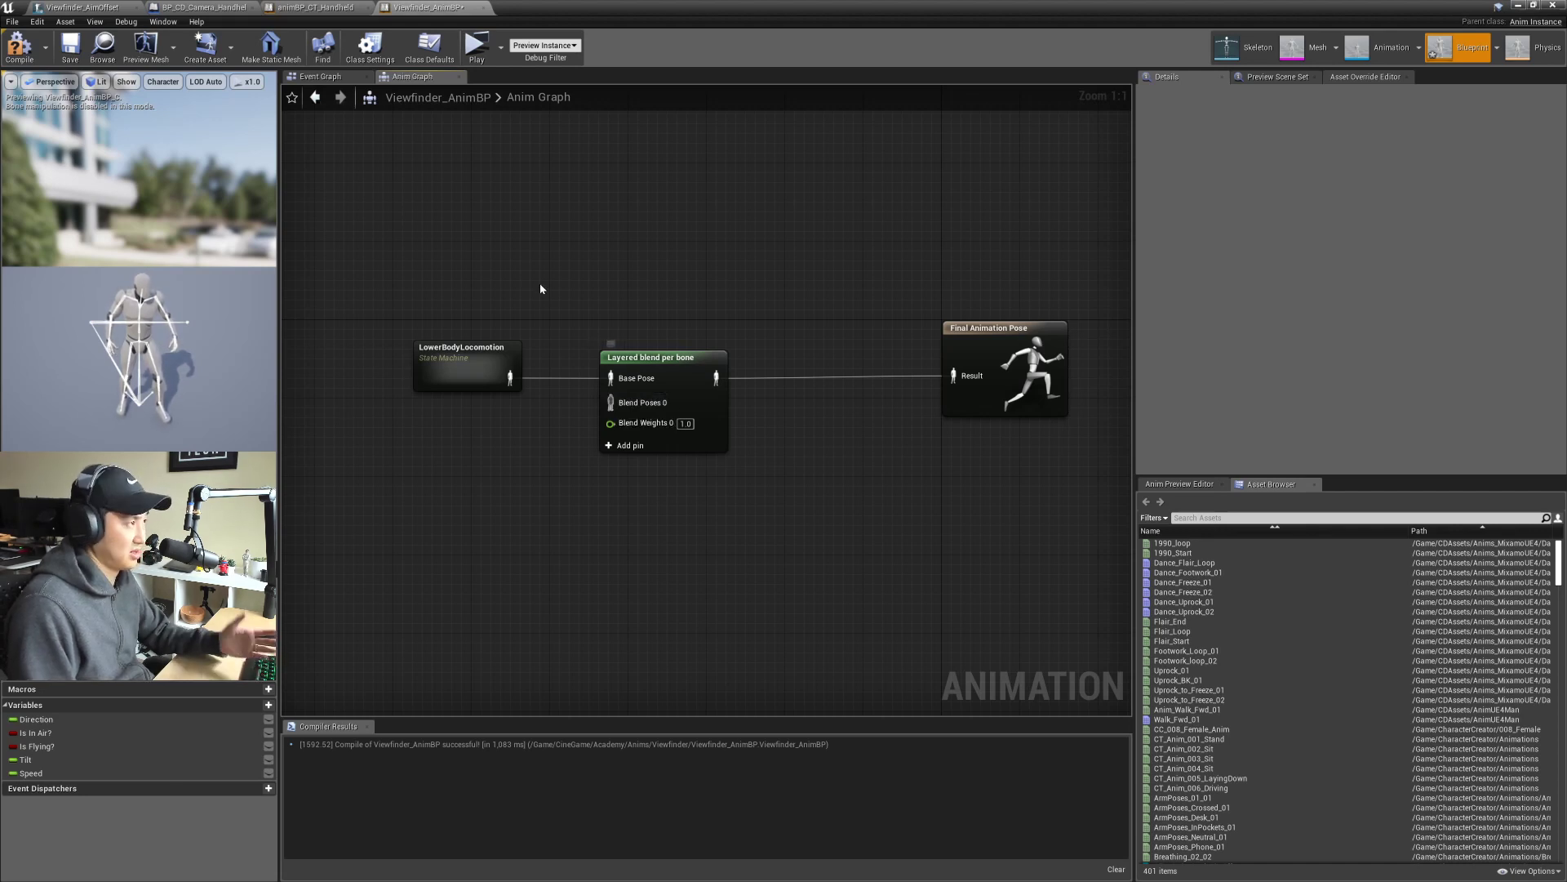
Step: In animBP_CT_Handheld's Anim Graph, examine the poses feeding Layered blend per bone, including Play Handheld_TiltRange_NeutalAnim
left_click(353, 6)
scroll(859, 533, "up", 3)
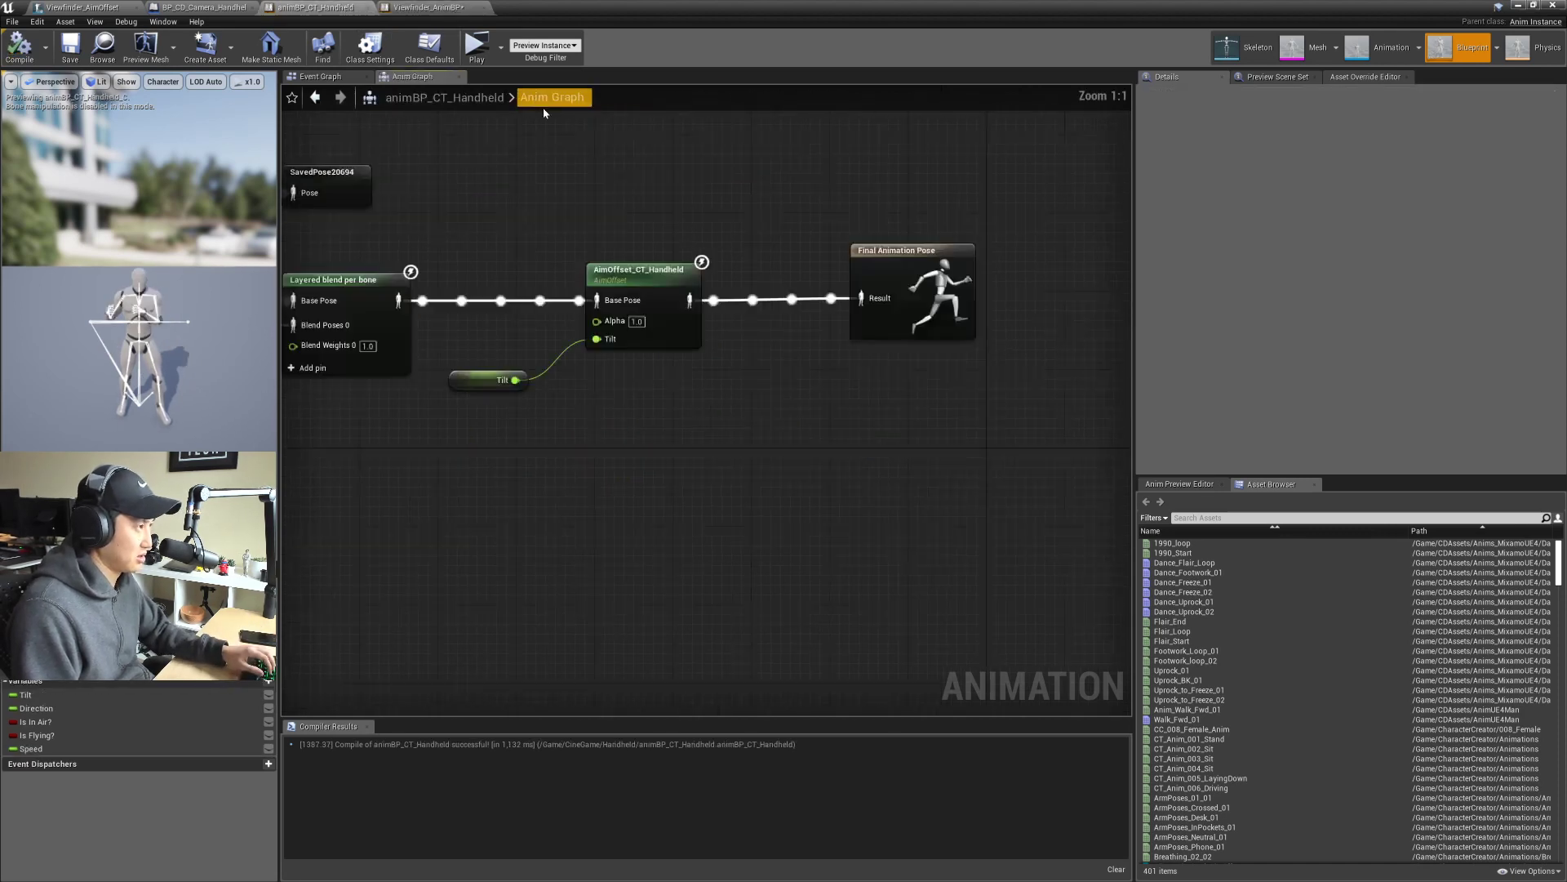
scroll(678, 552, "down", 1)
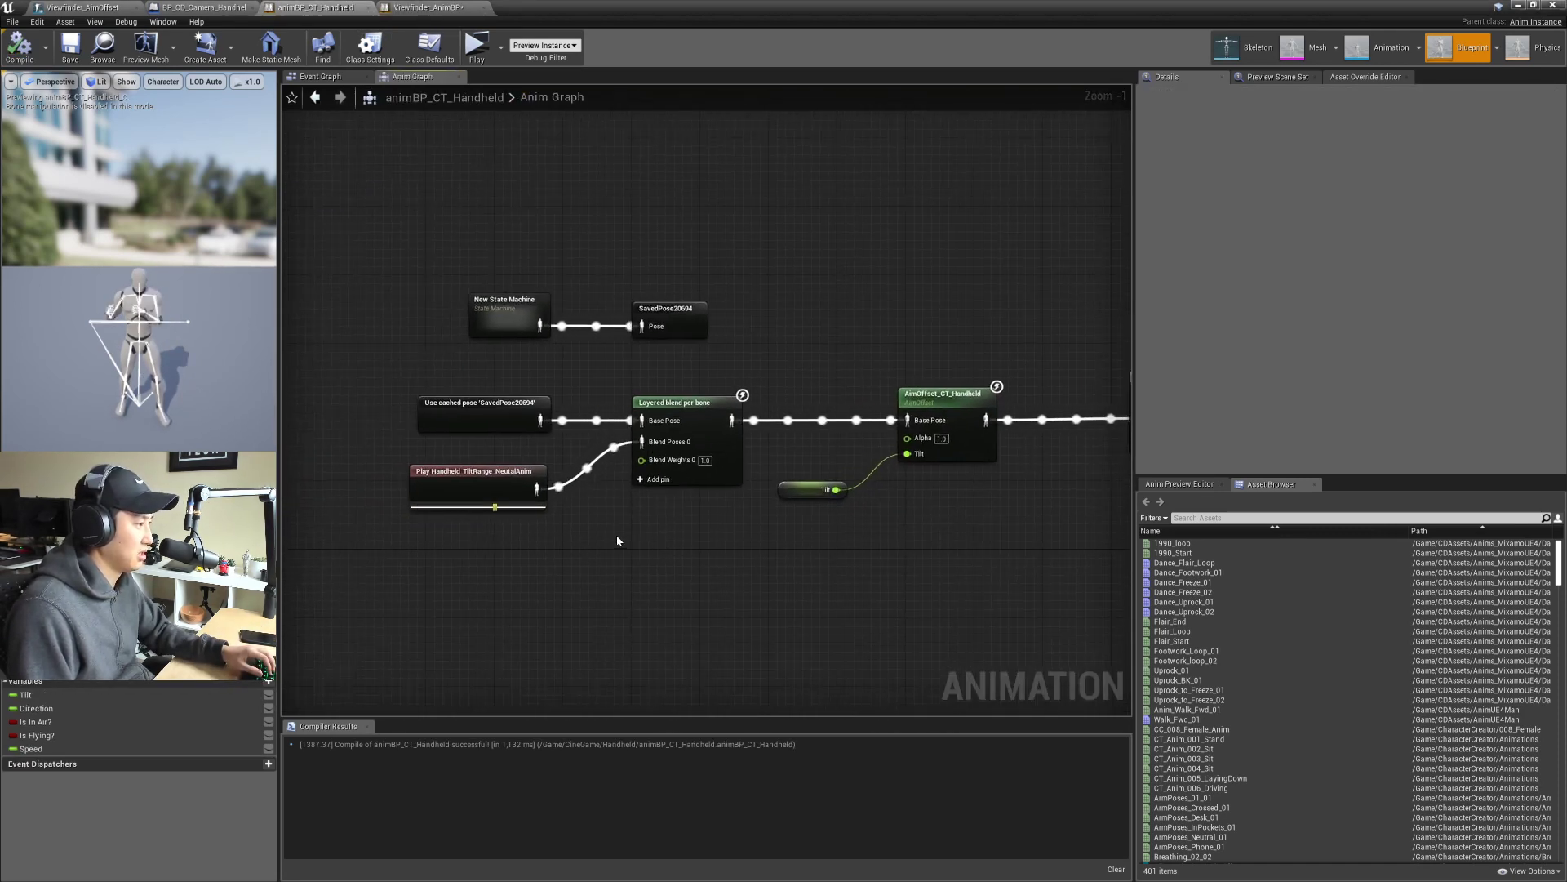
left_click(535, 500)
left_click(585, 528)
right_click_drag(648, 532, 578, 526)
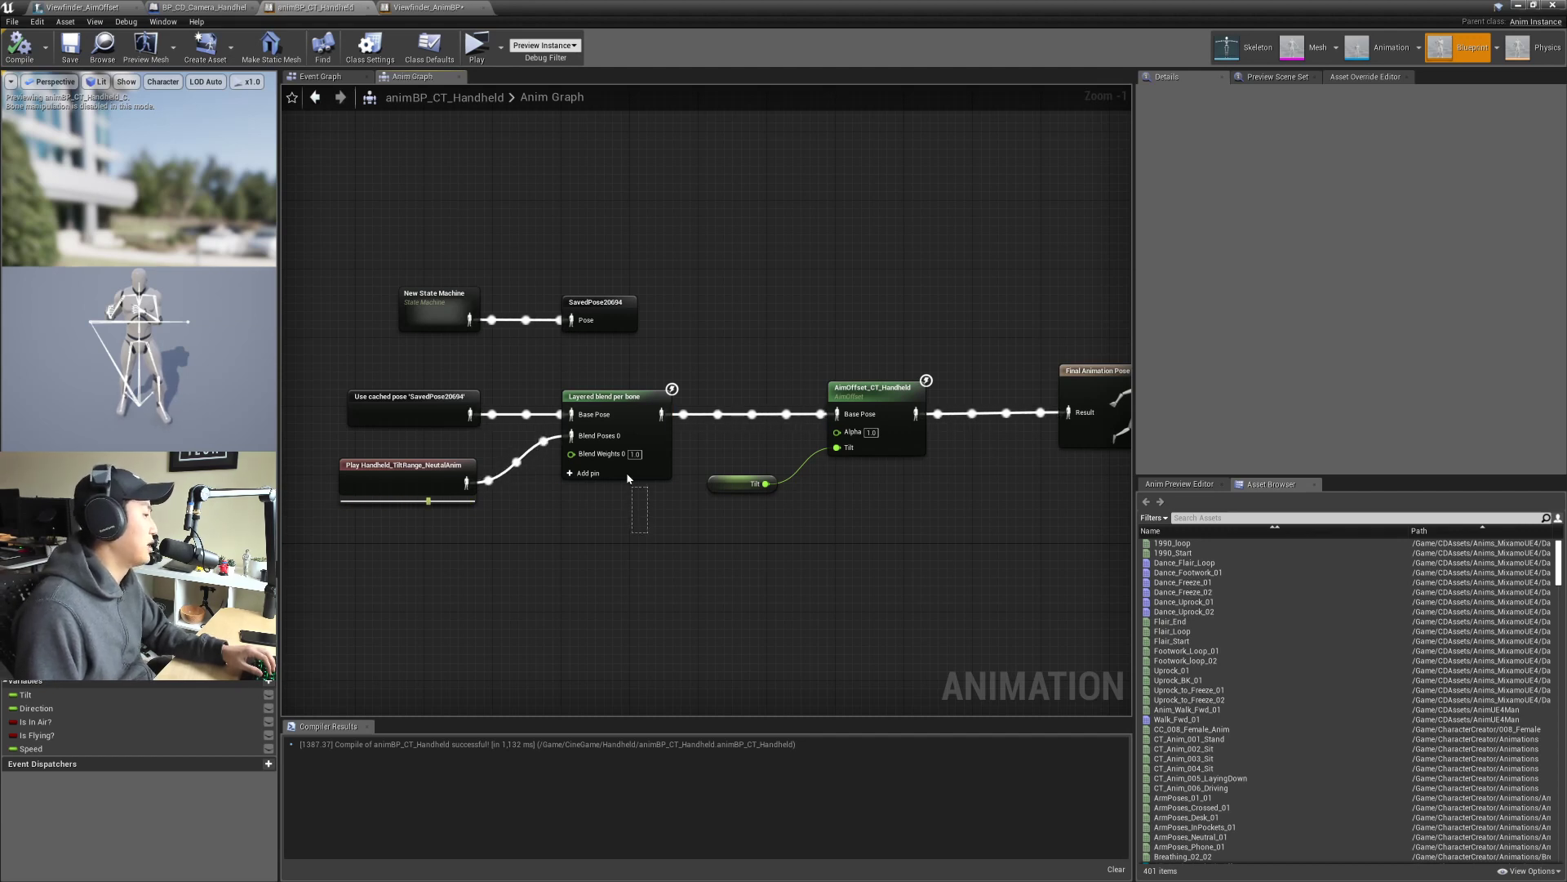
left_click_drag(649, 533, 547, 374)
left_click(644, 536)
right_click_drag(643, 536, 626, 525)
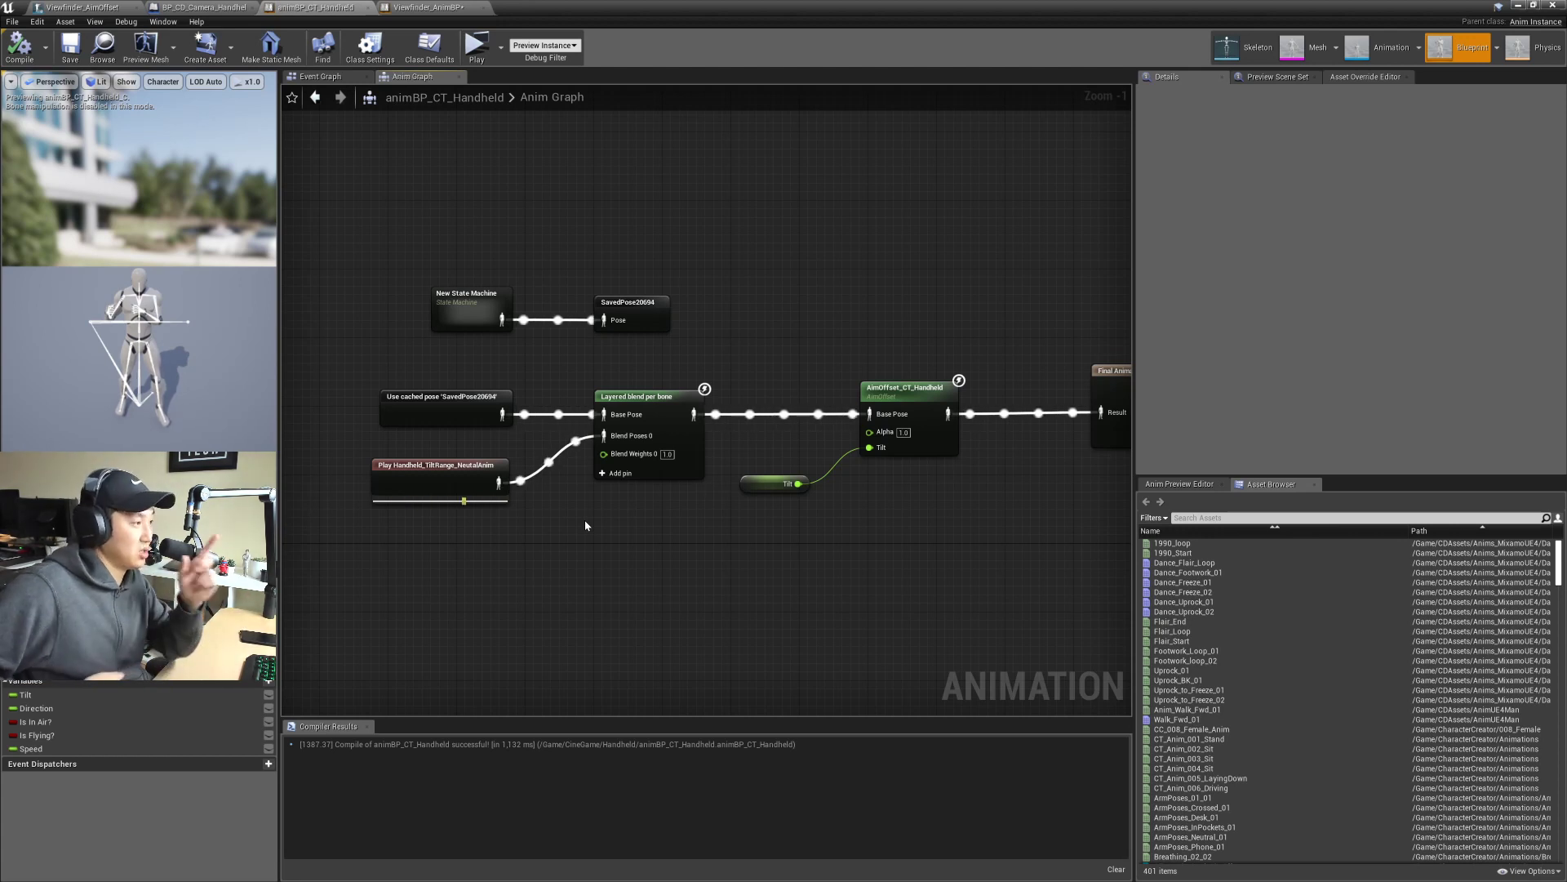
left_click(441, 482)
left_click(637, 527)
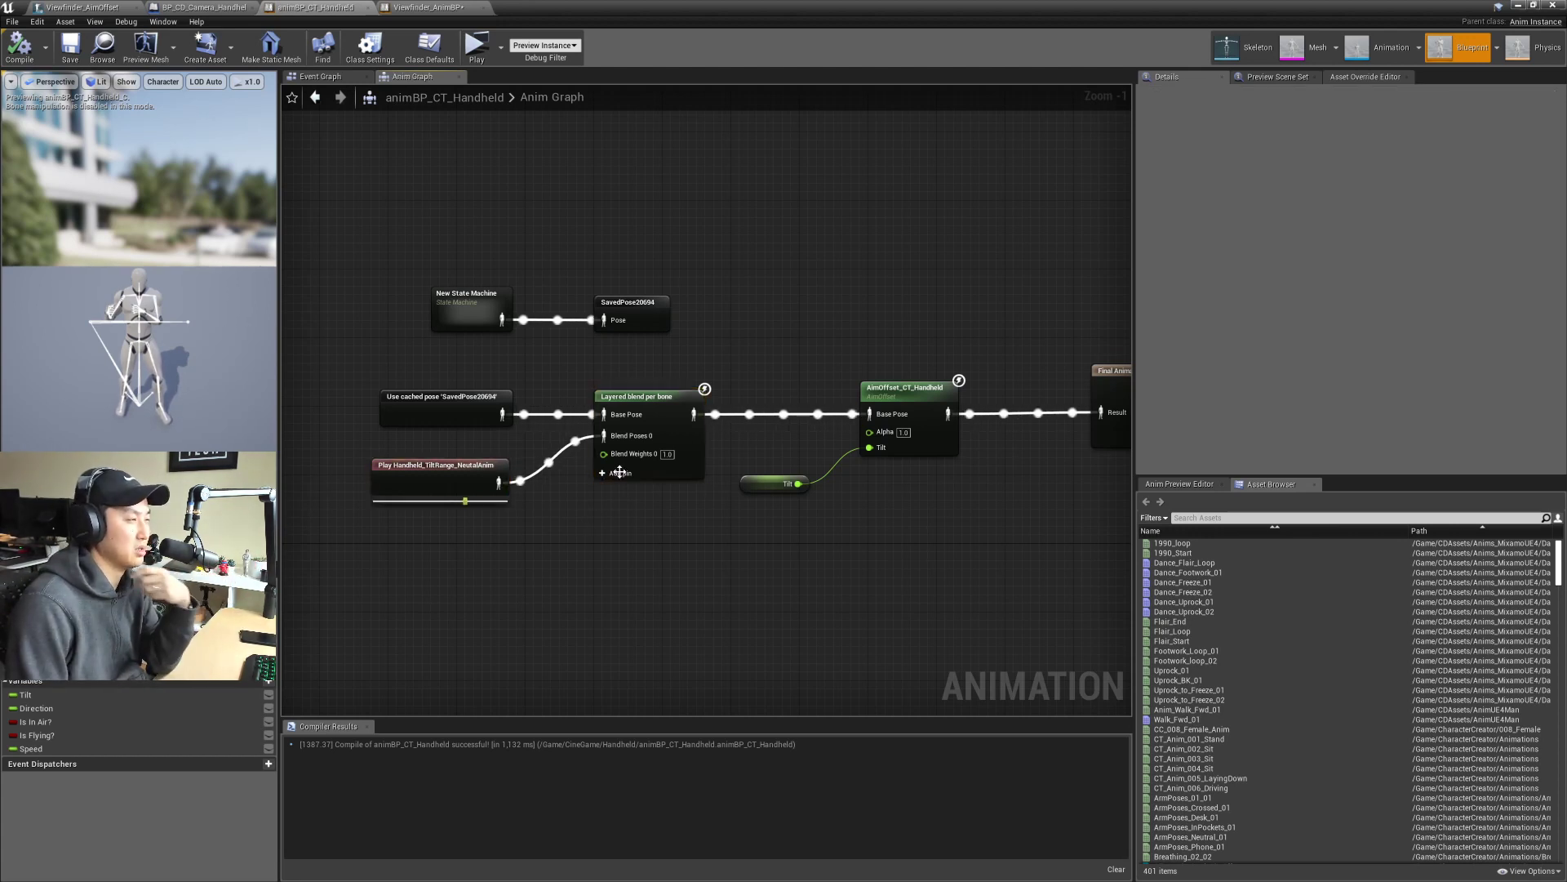
Step: Examine the AimOffset_CT_Handheld node, its Tilt input and its settings in the reference Anim Graph
right_click_drag(663, 513, 636, 532)
scroll(637, 532, "down", 1)
scroll(637, 531, "up", 1)
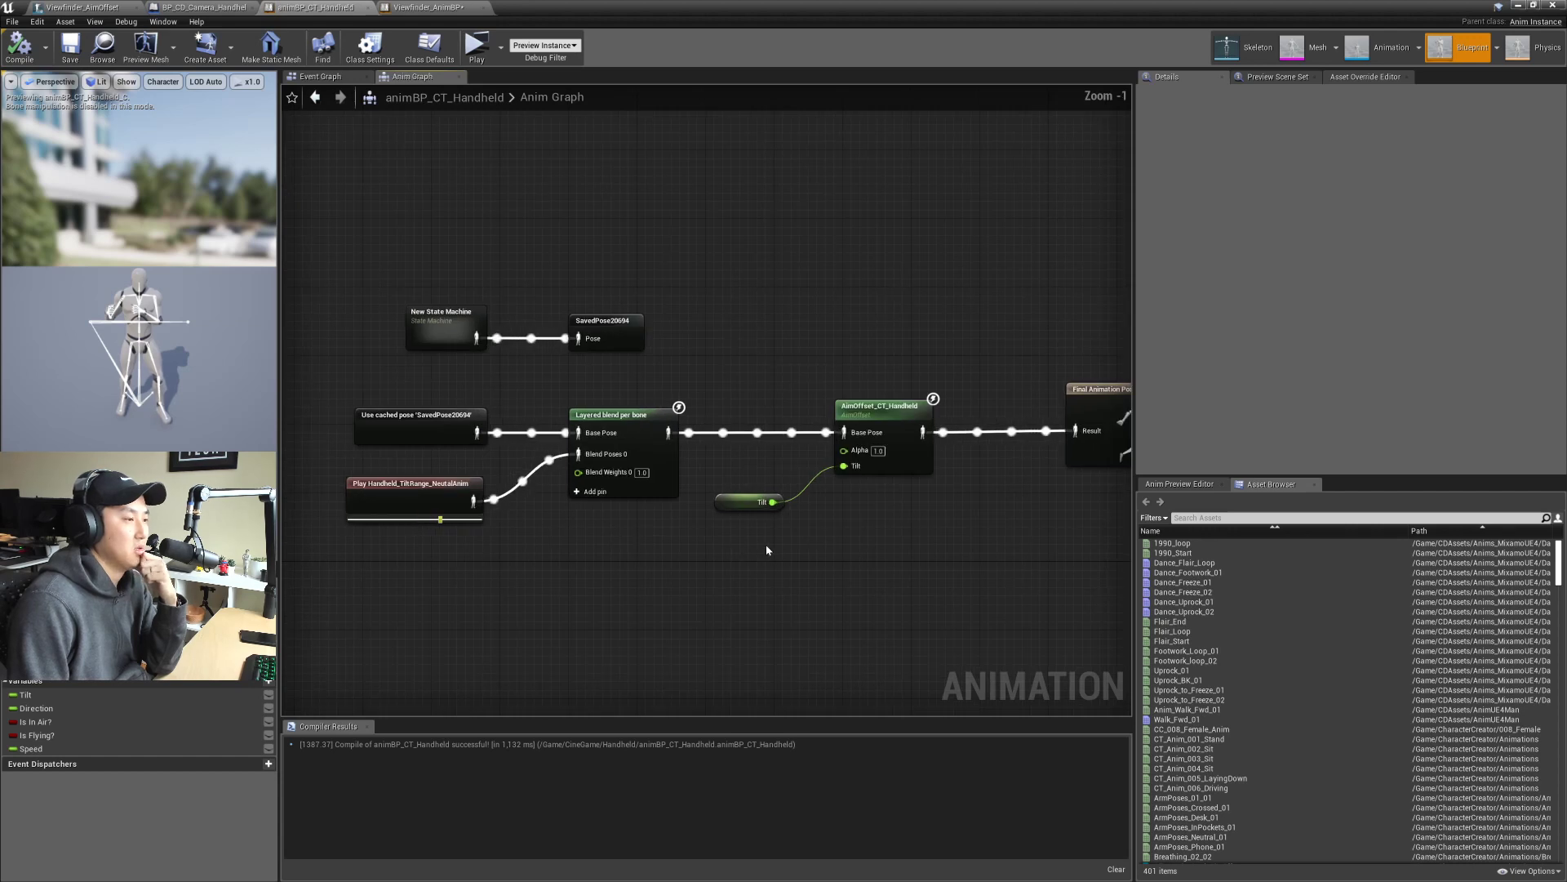
right_click_drag(729, 351, 683, 351)
left_click_drag(683, 352, 812, 567)
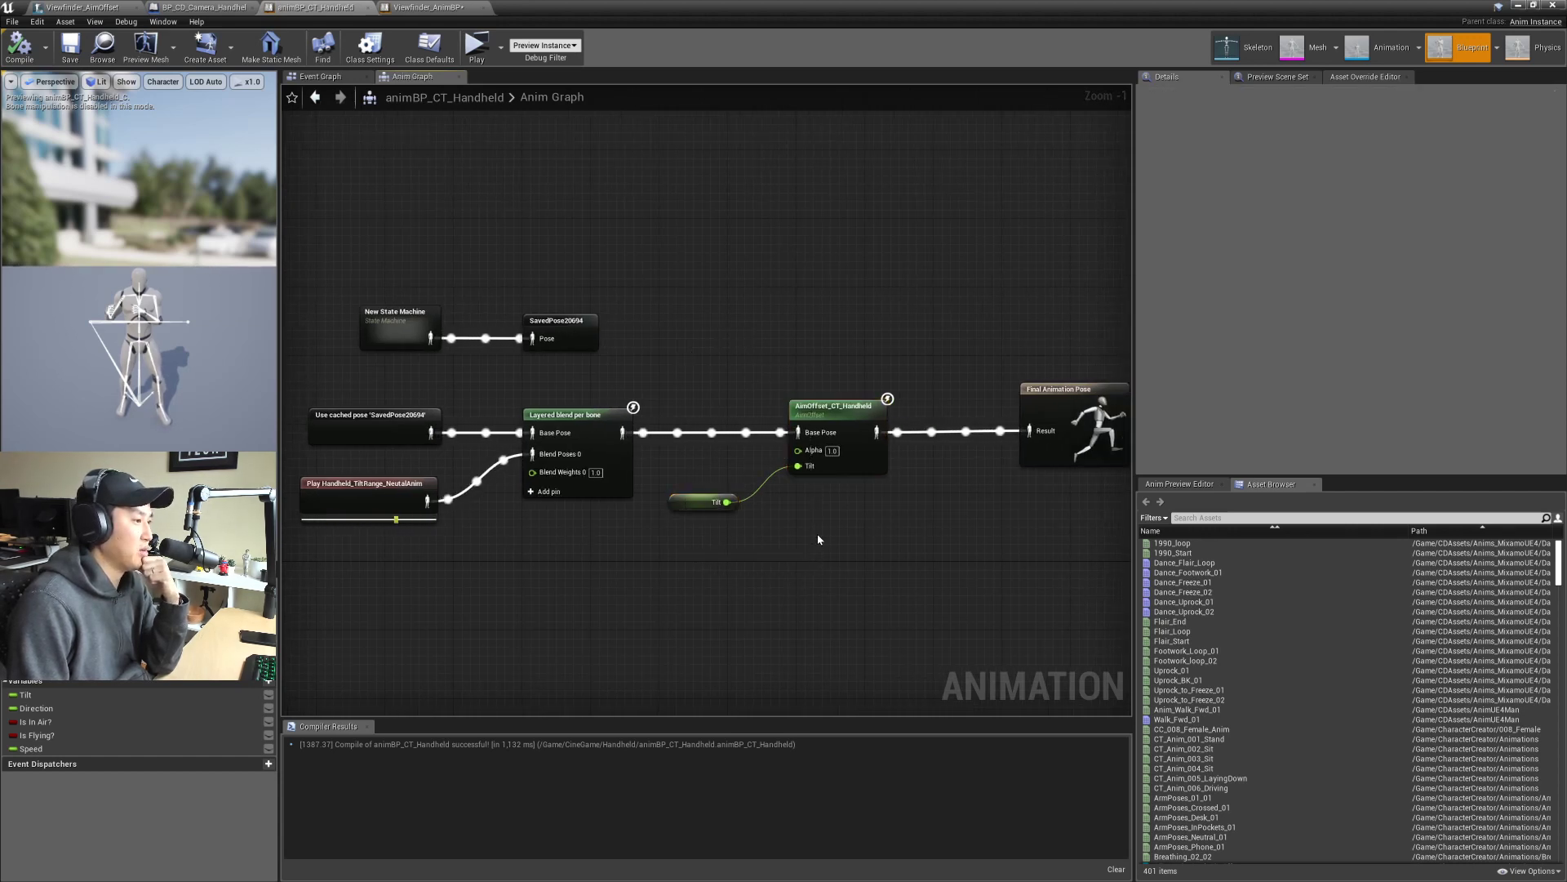
left_click_drag(716, 358, 821, 555)
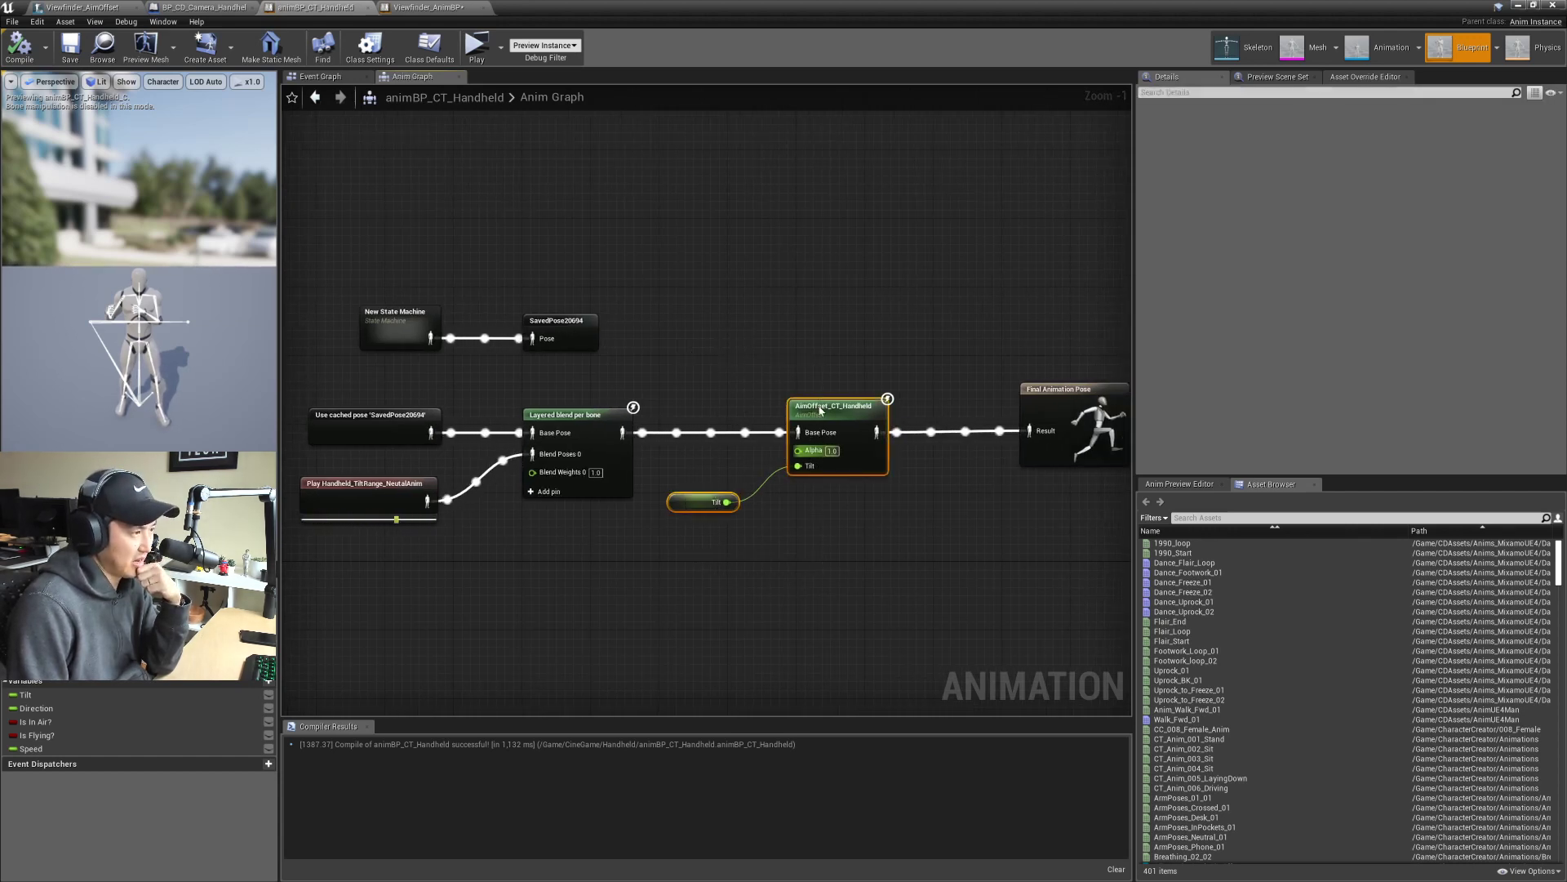
left_click(852, 406)
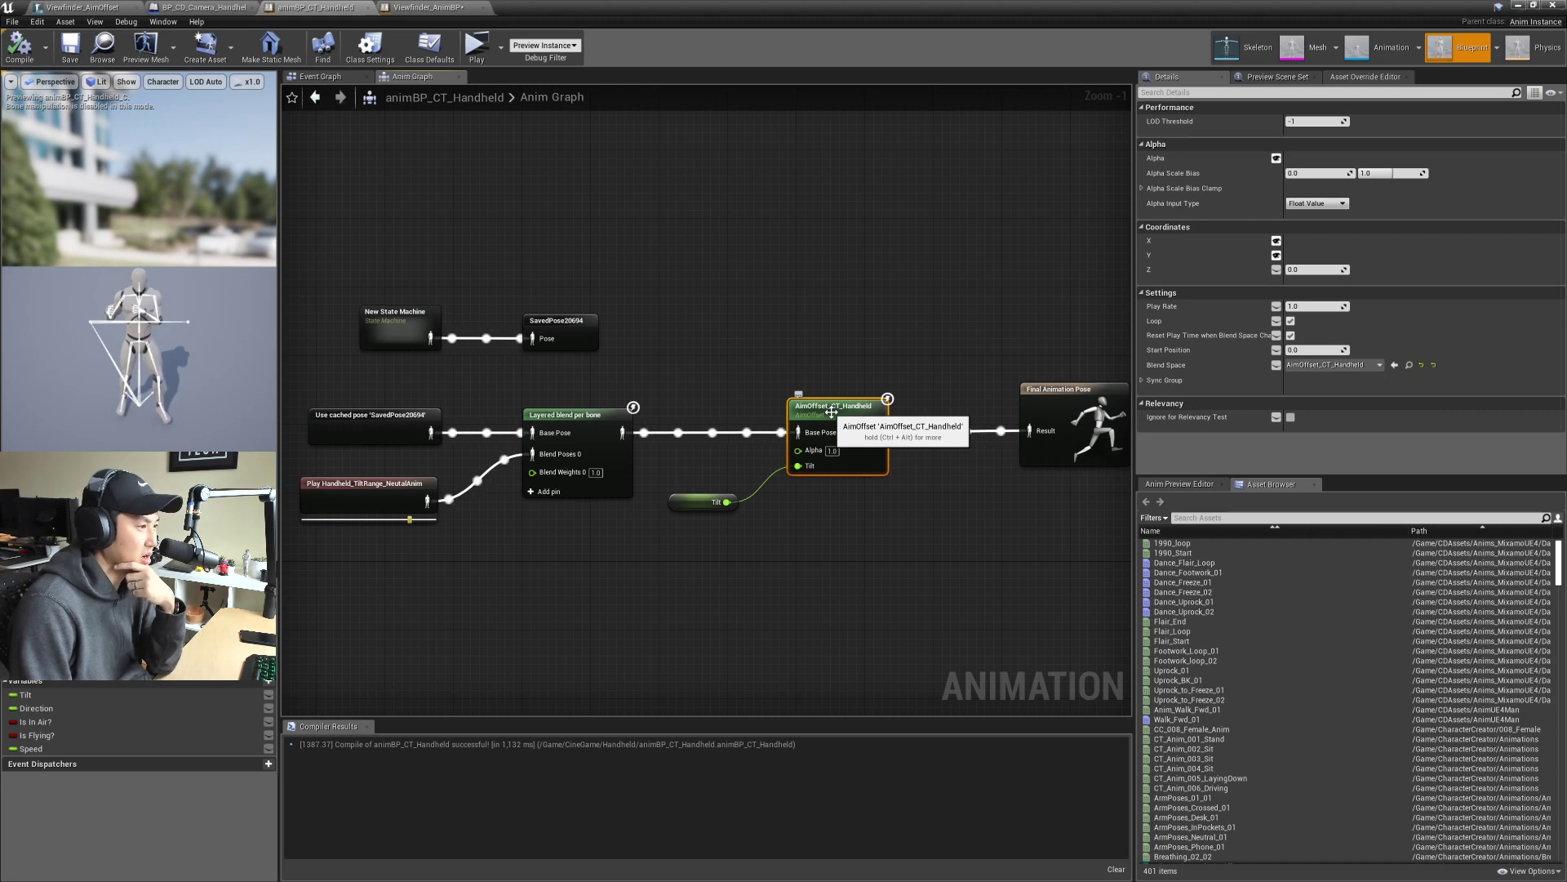
mouse_move(804, 371)
right_mouse_down()
mouse_move(815, 349)
mouse_move(802, 360)
right_mouse_up()
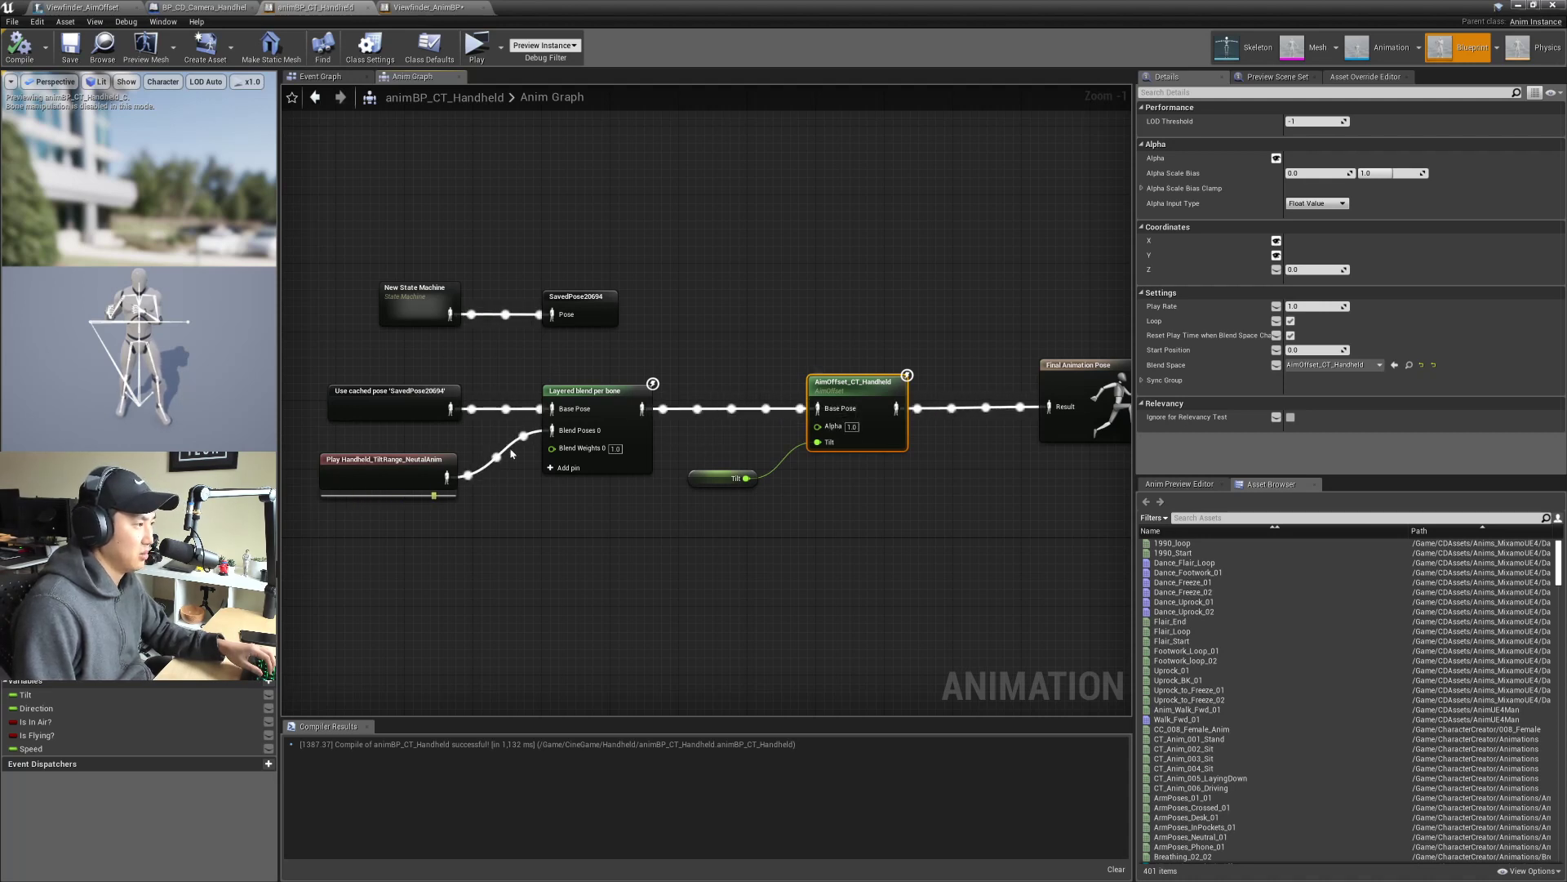
Step: Compare the Layered blend per bone inputs in animBP_CT_Handheld's Anim Graph with those in Viewfinder_AnimBP
right_click_drag(548, 370, 578, 369)
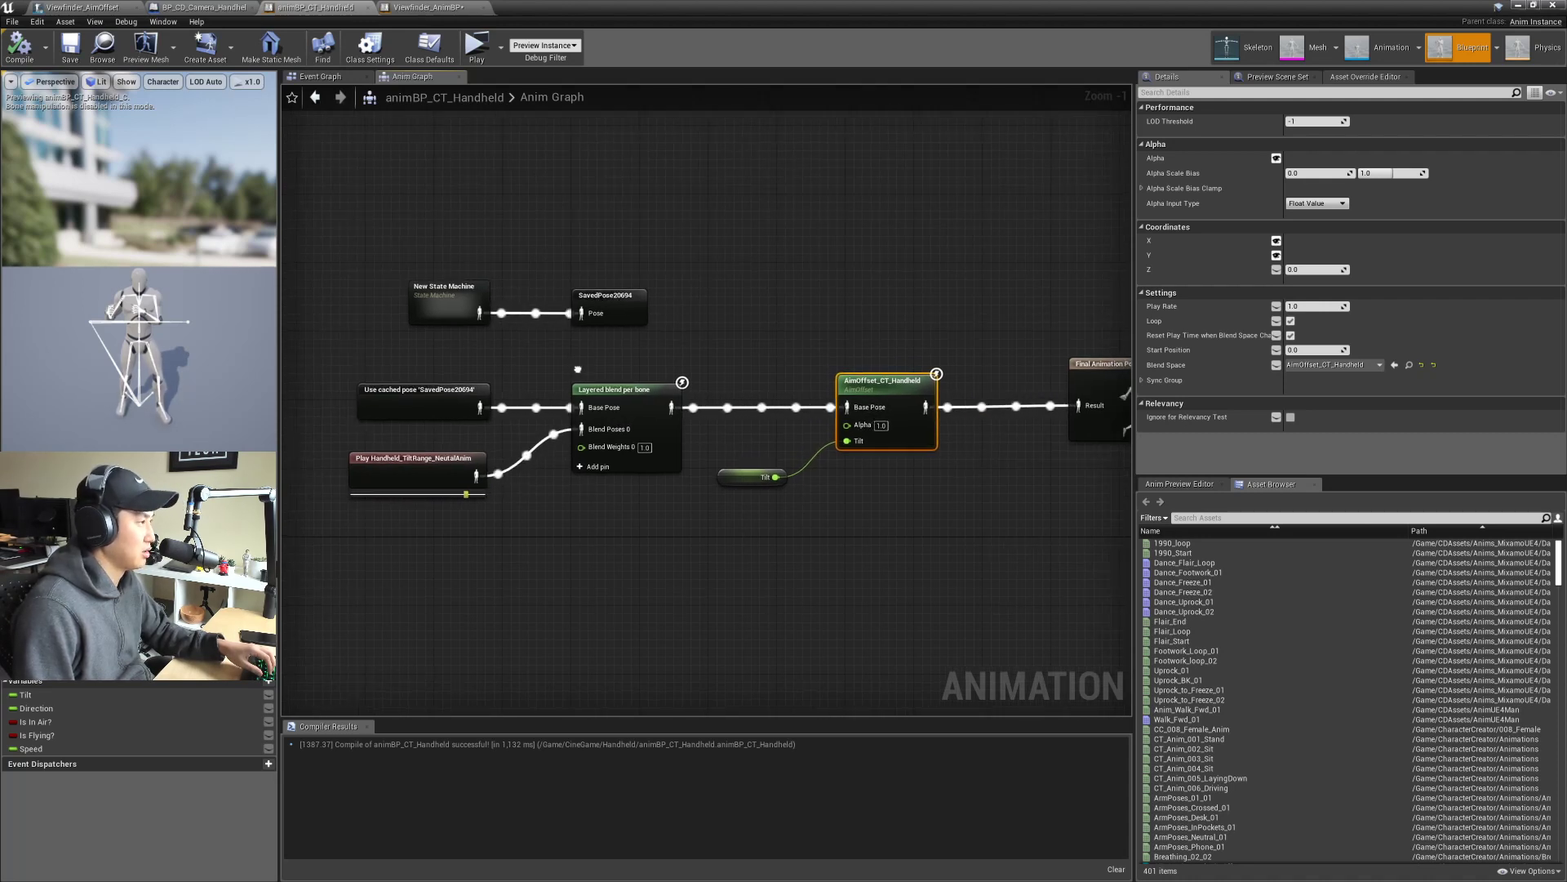
key("ctrl+Tab")
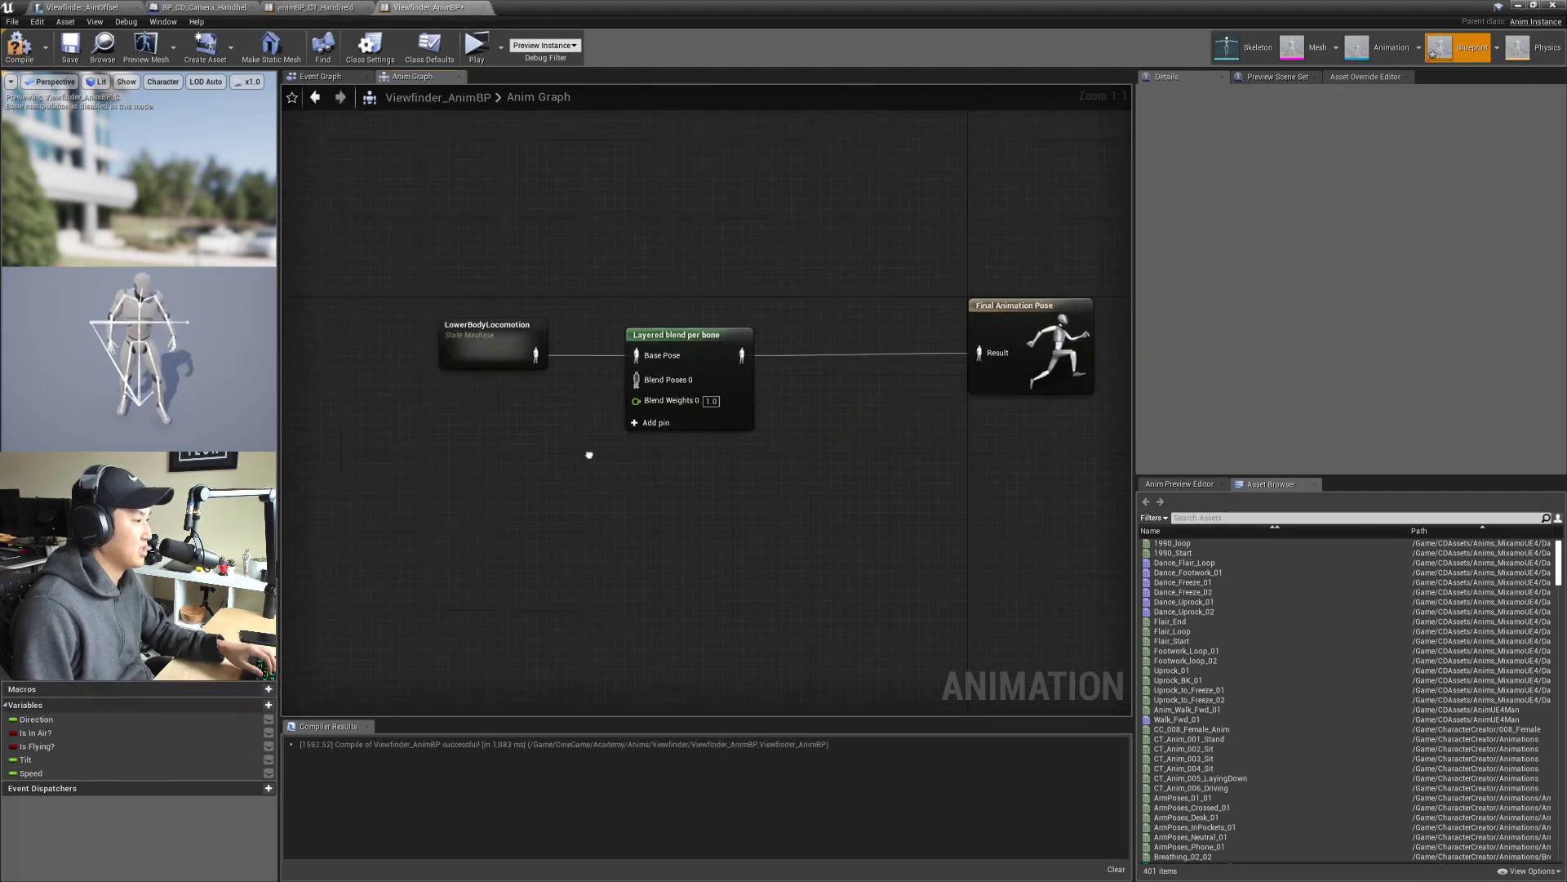
right_click_drag(589, 455, 628, 362)
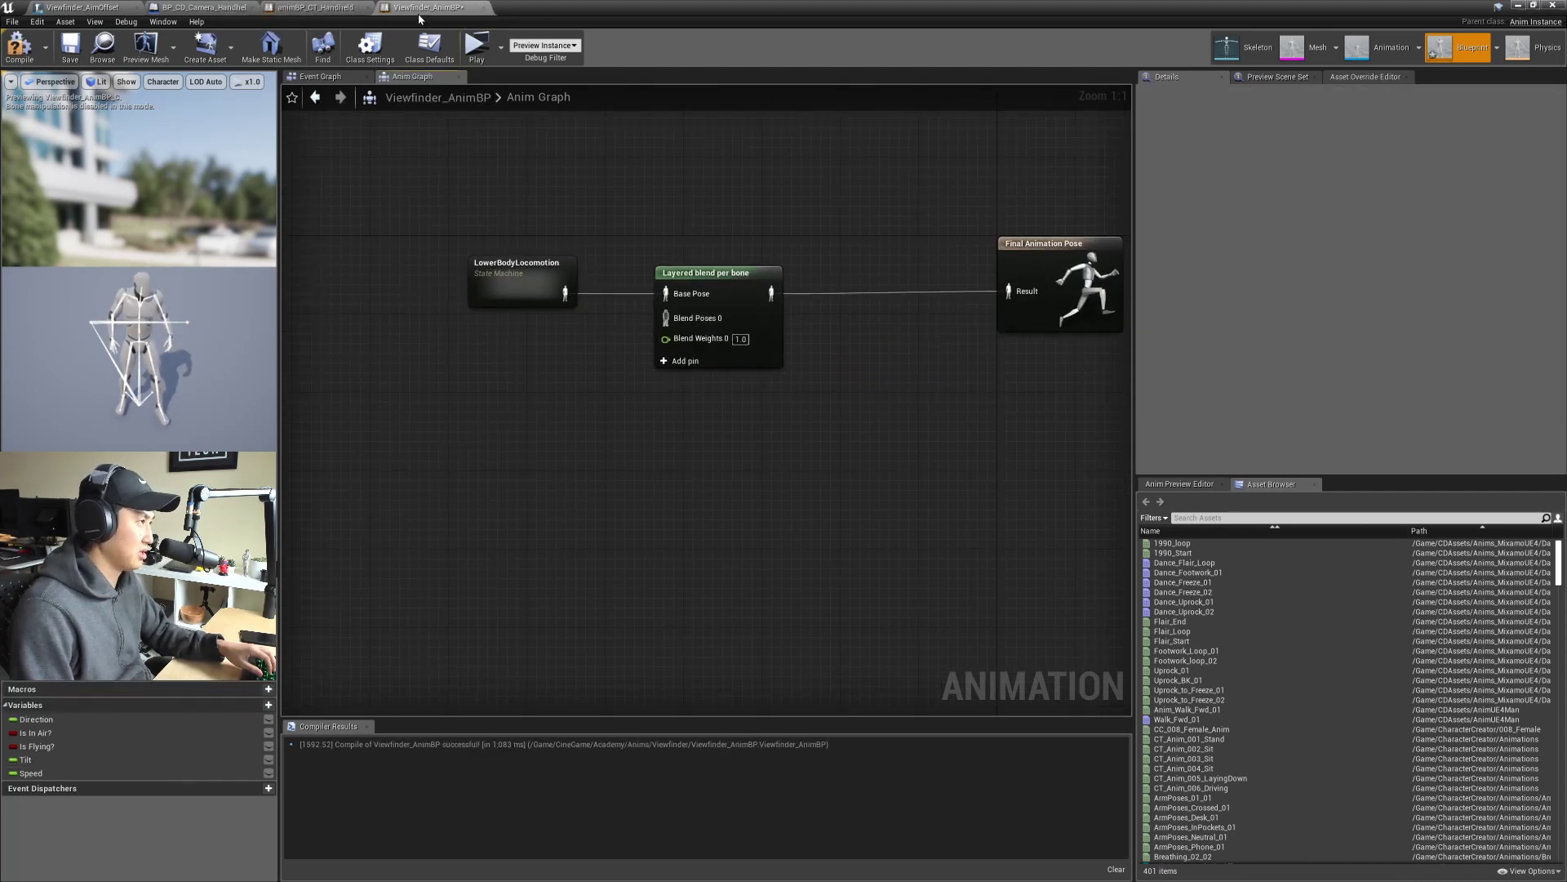
key("ctrl+Tab")
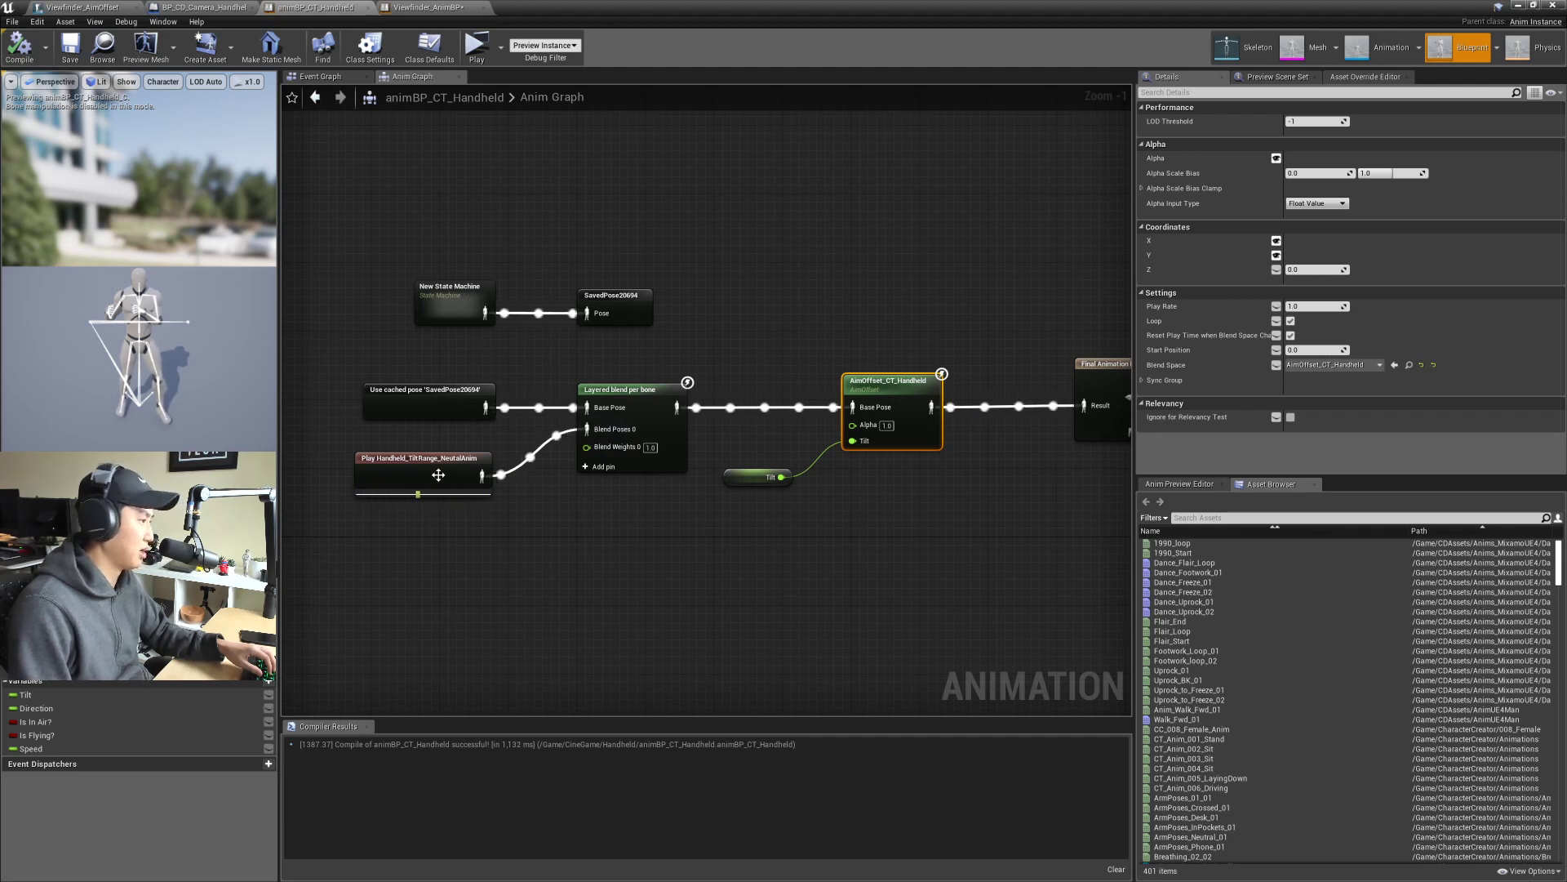
scroll(527, 443, "up", 1)
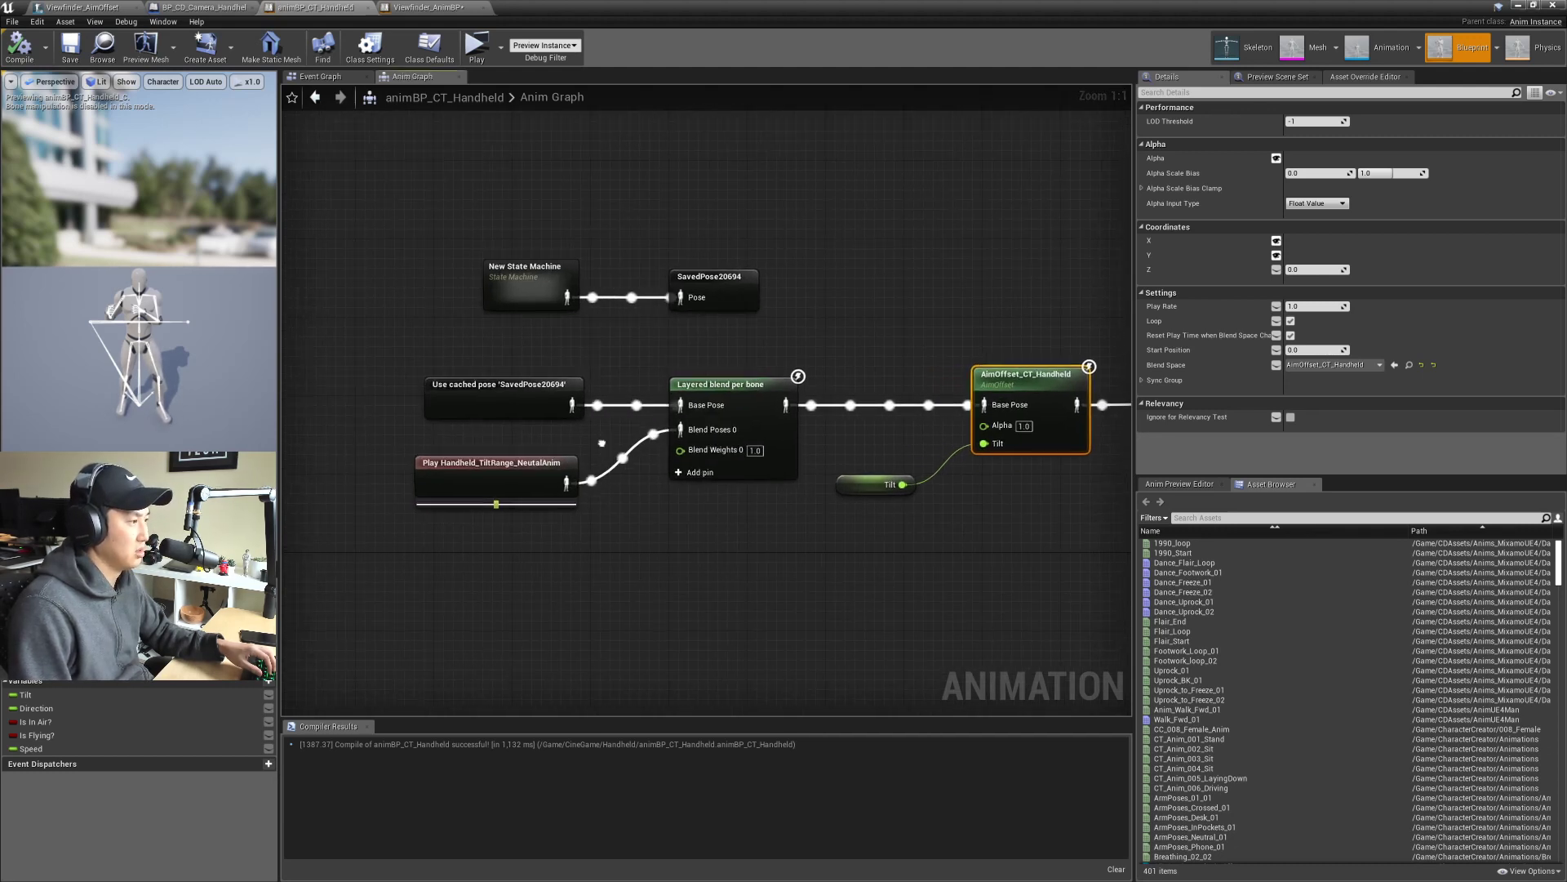
right_click_drag(658, 209, 605, 214)
Step: In Viewfinder_AnimBP, add the Viewfinder_aimOffsets_neutral animation to the Anim Graph and connect it to Blend Poses 0 of Layered blend per bone
key("ctrl+Tab")
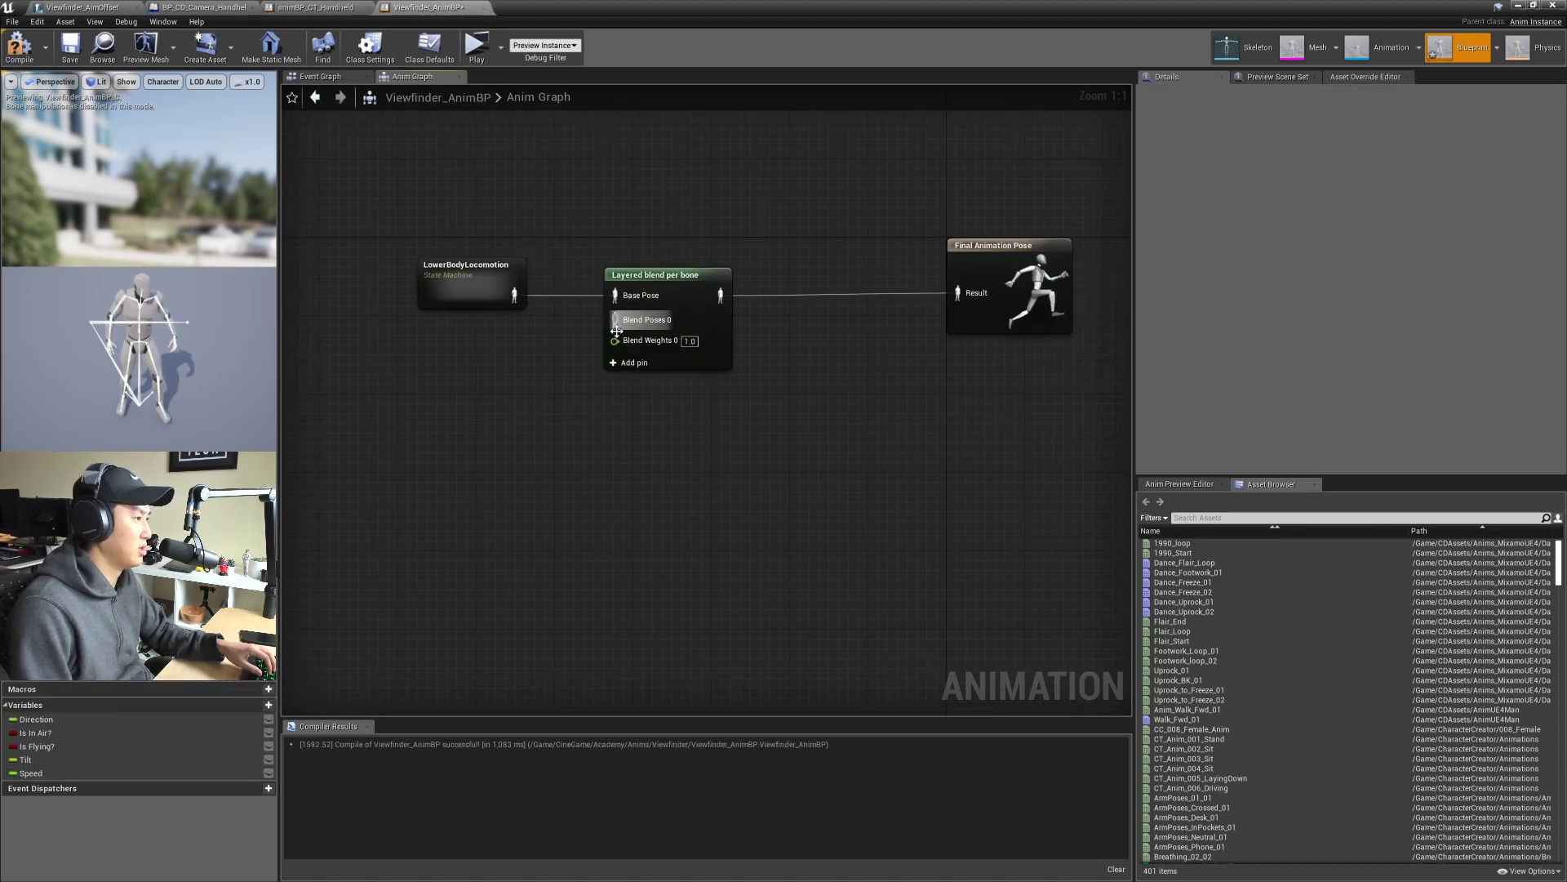
left_click(1347, 518)
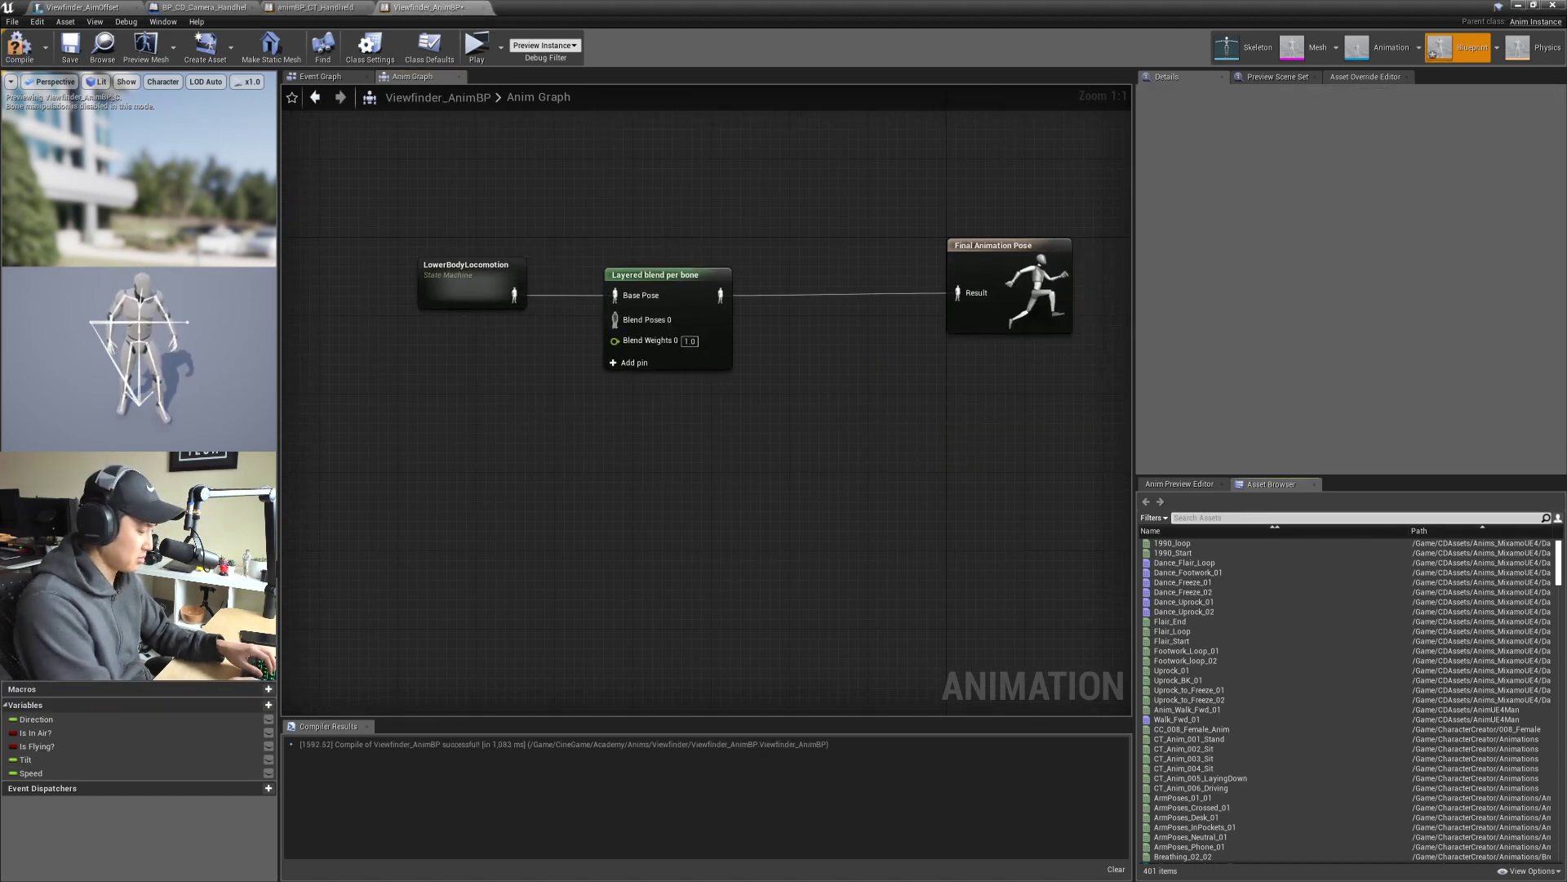
type("viewf")
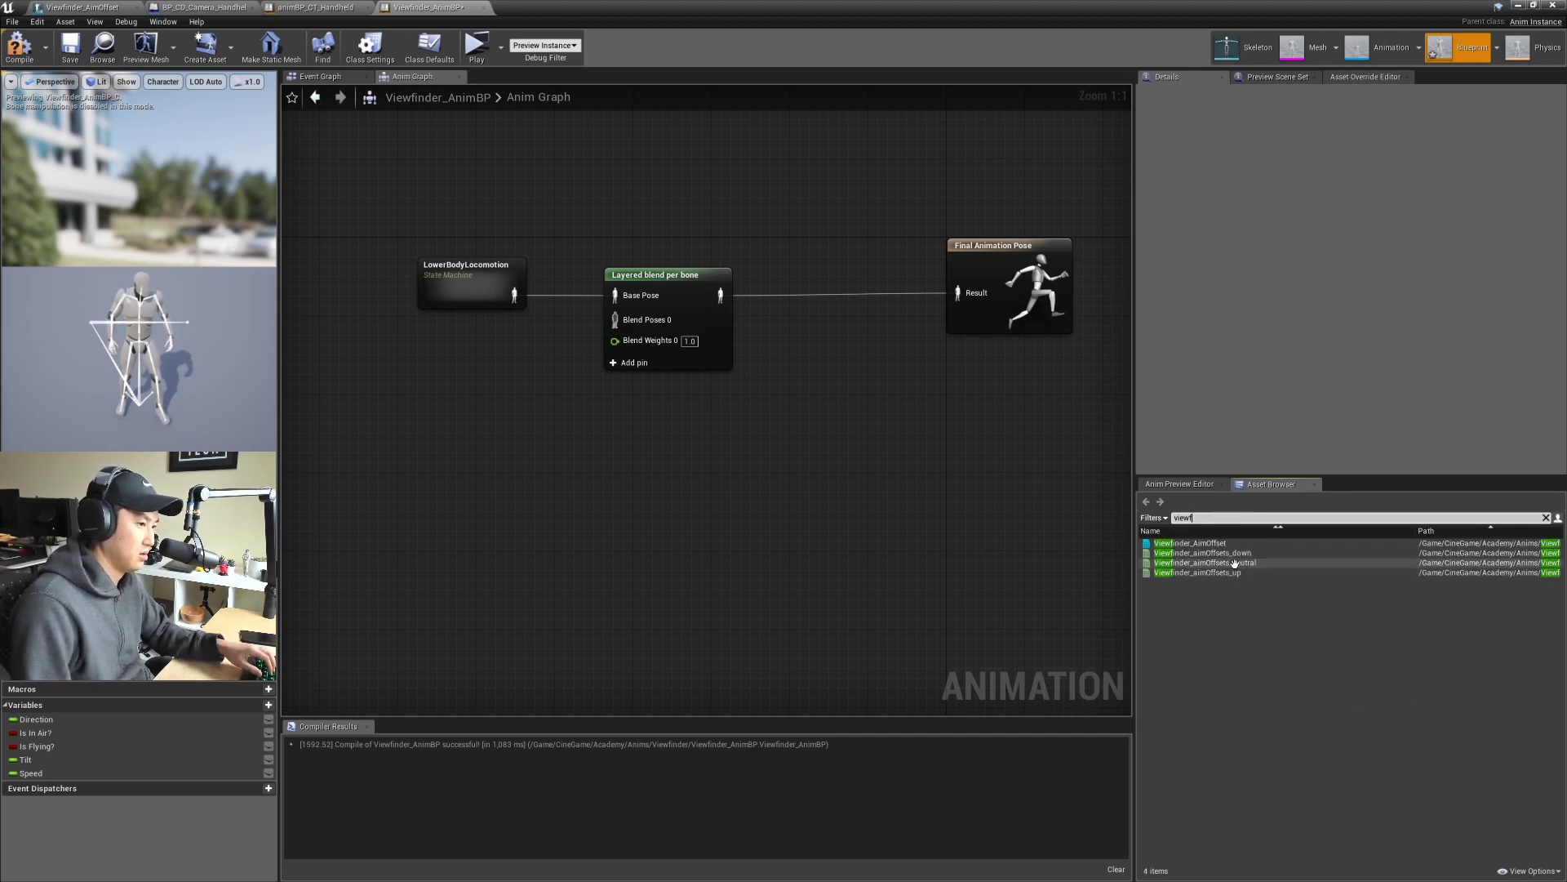
left_click_drag(1207, 563, 335, 387)
left_click_drag(516, 413, 615, 320)
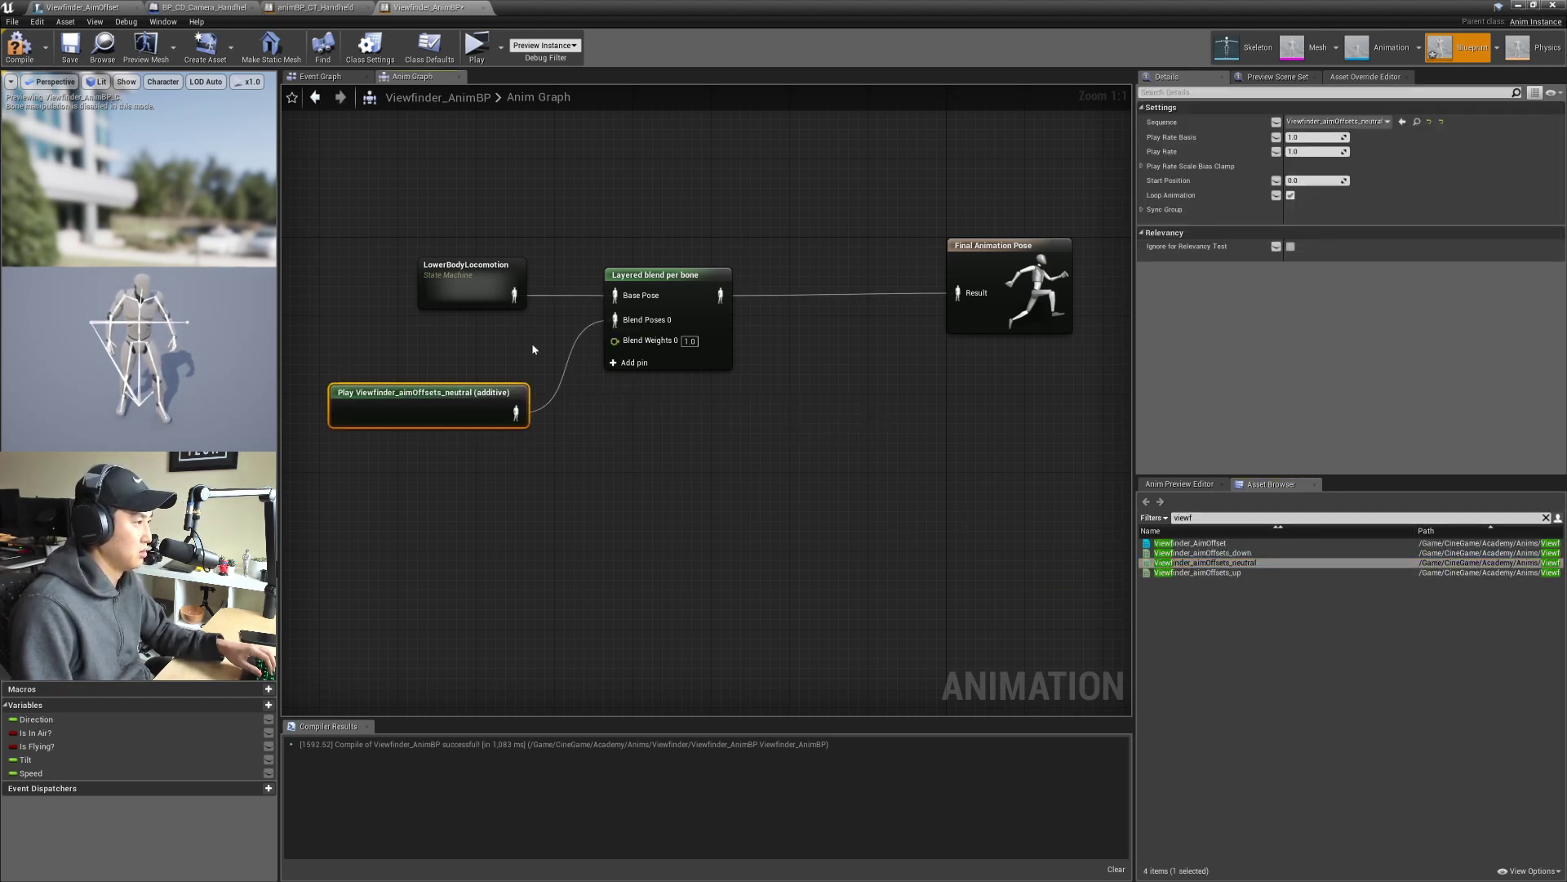
Step: Add a branch filter with bone name spine_01 to the Layered blend per bone node, then compile and save the blueprint
right_click_drag(532, 346, 554, 364)
left_click(574, 346)
left_click(657, 341)
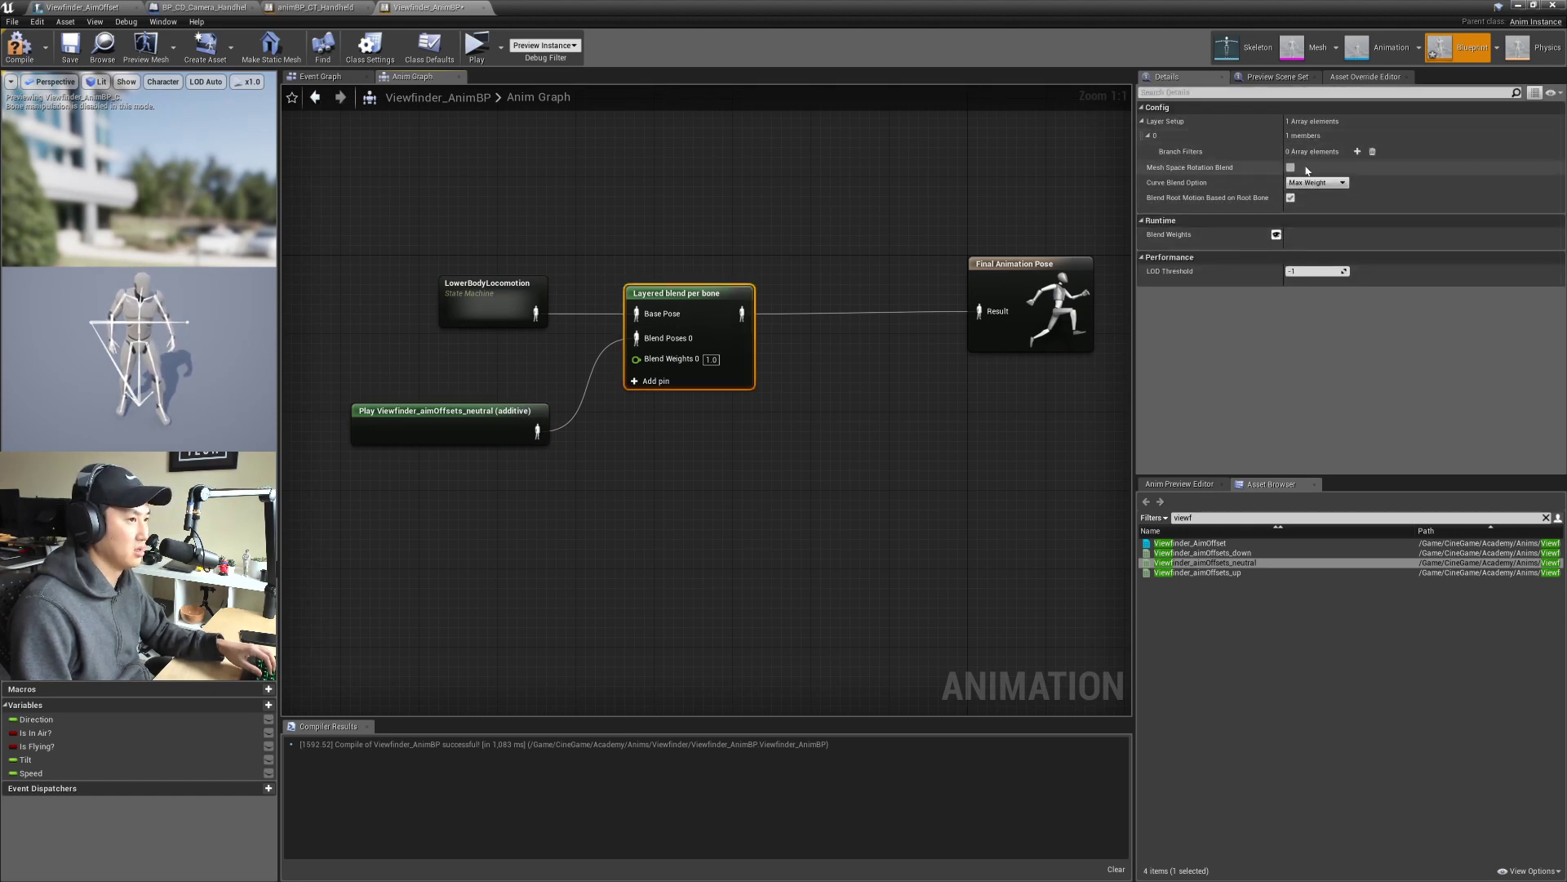
left_click(1357, 151)
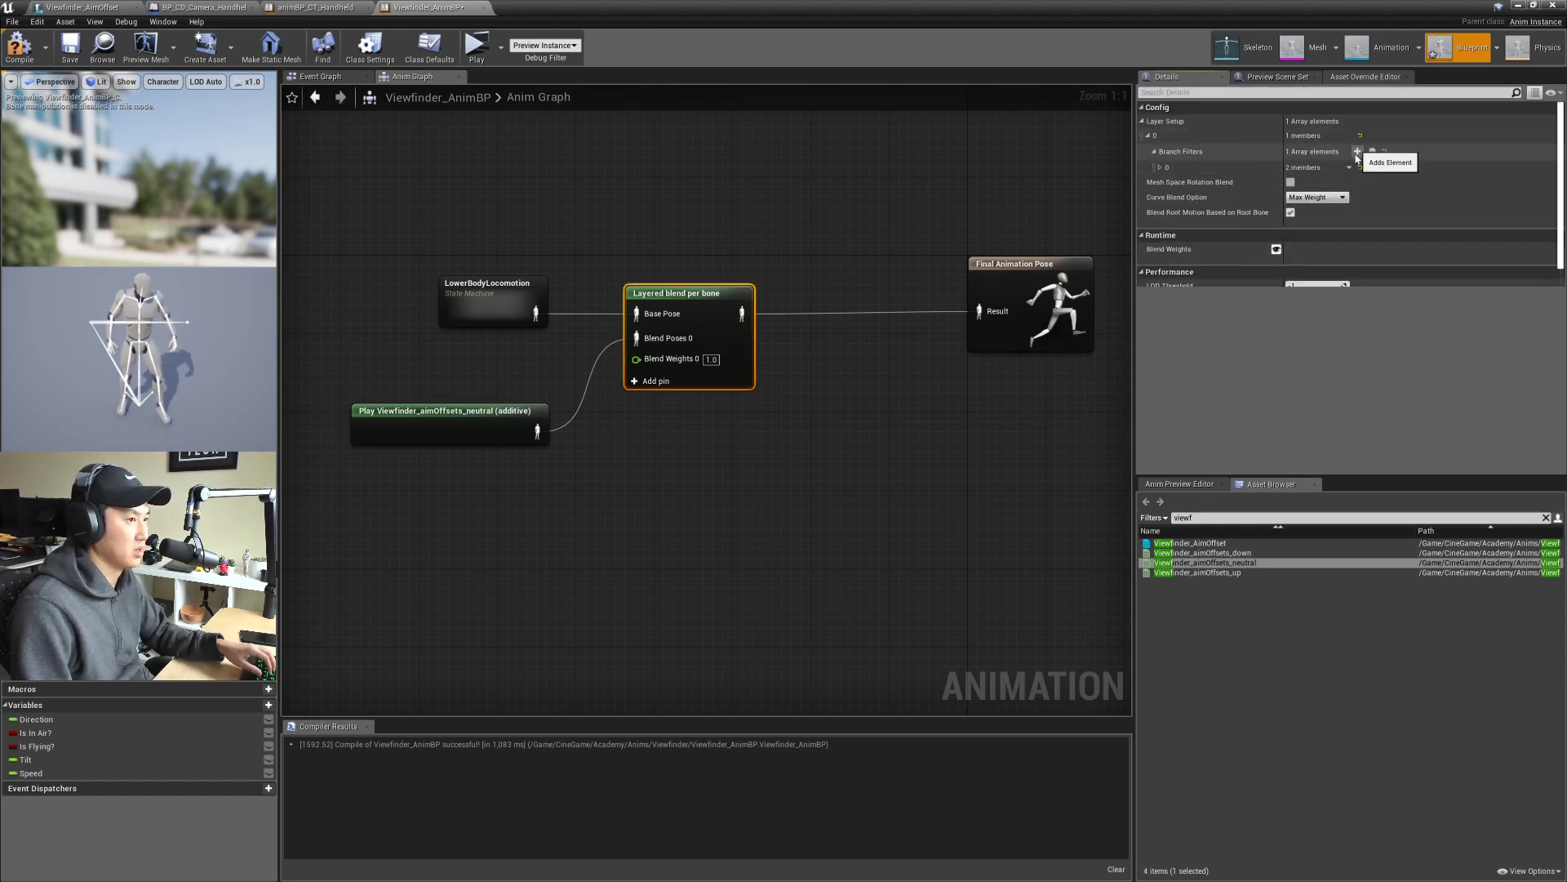
left_click(1161, 168)
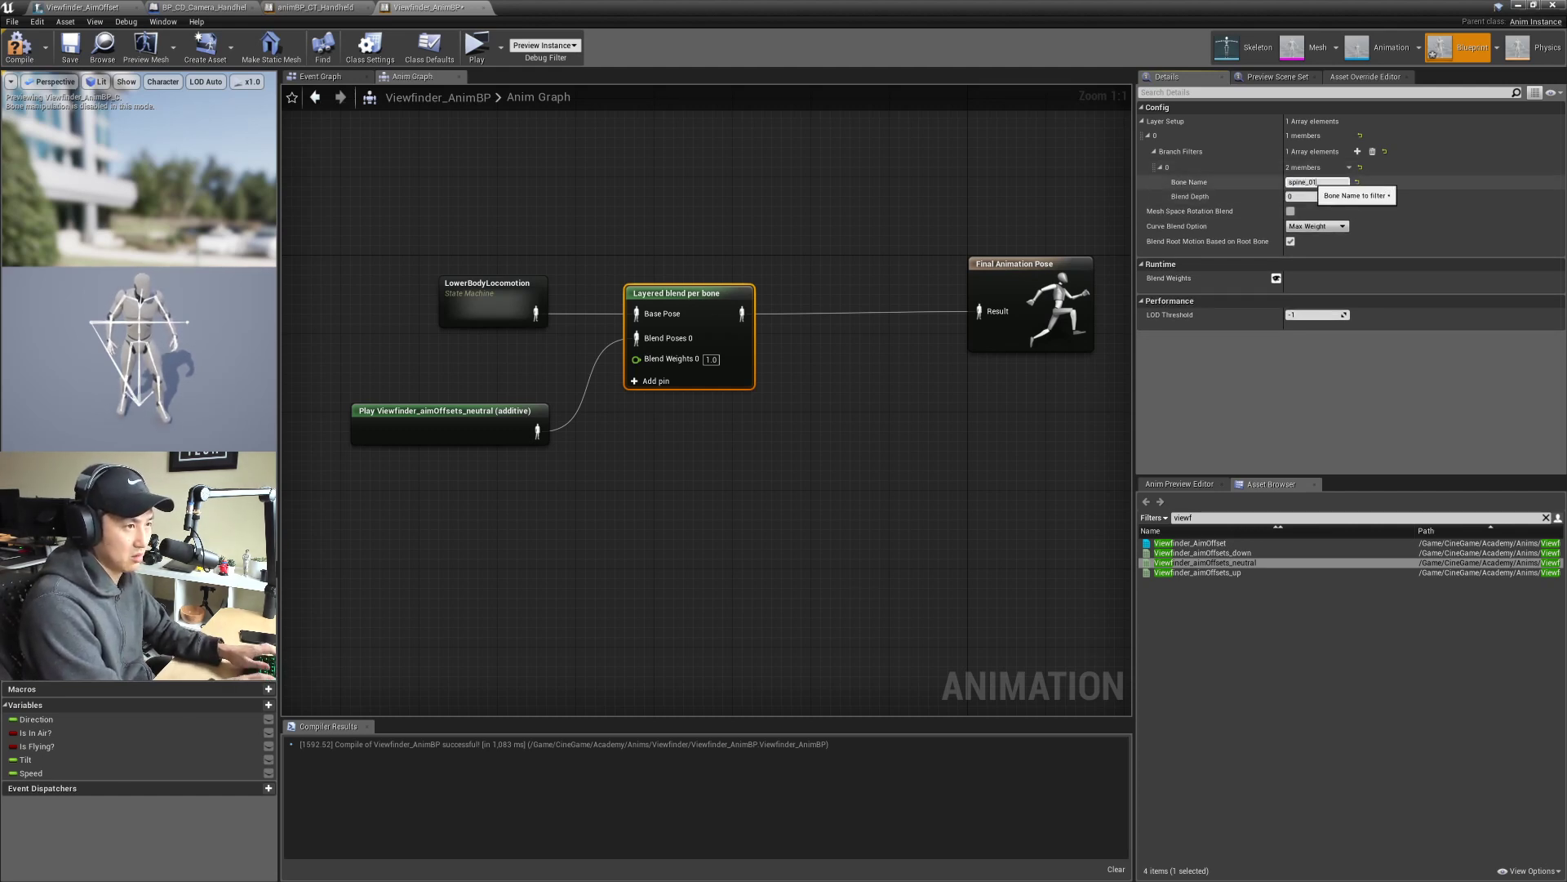
right_click_drag(577, 210, 583, 226)
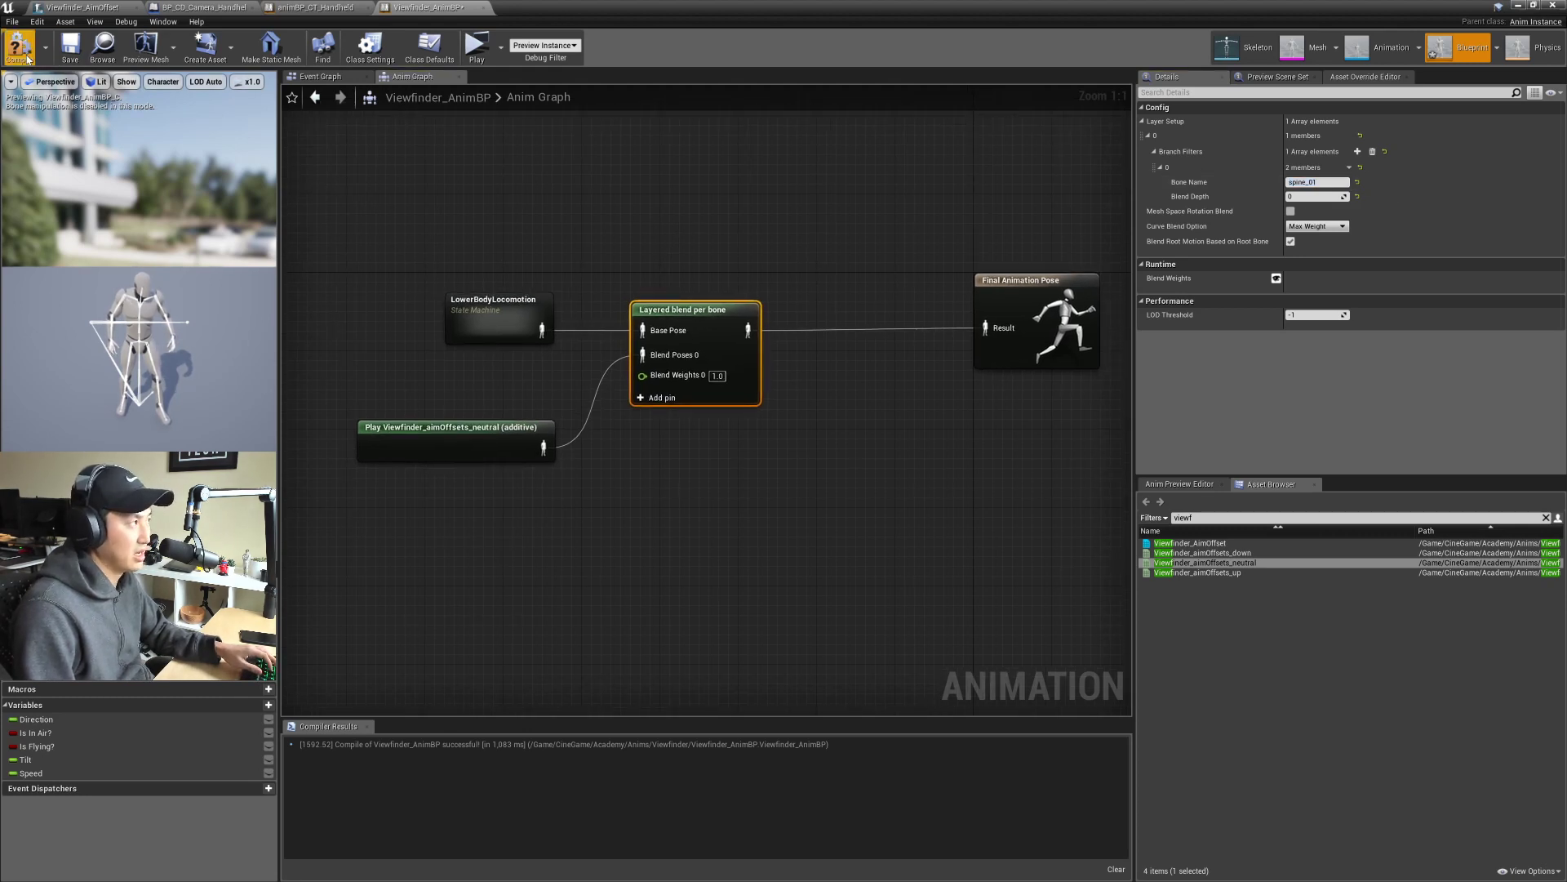
left_click(71, 50)
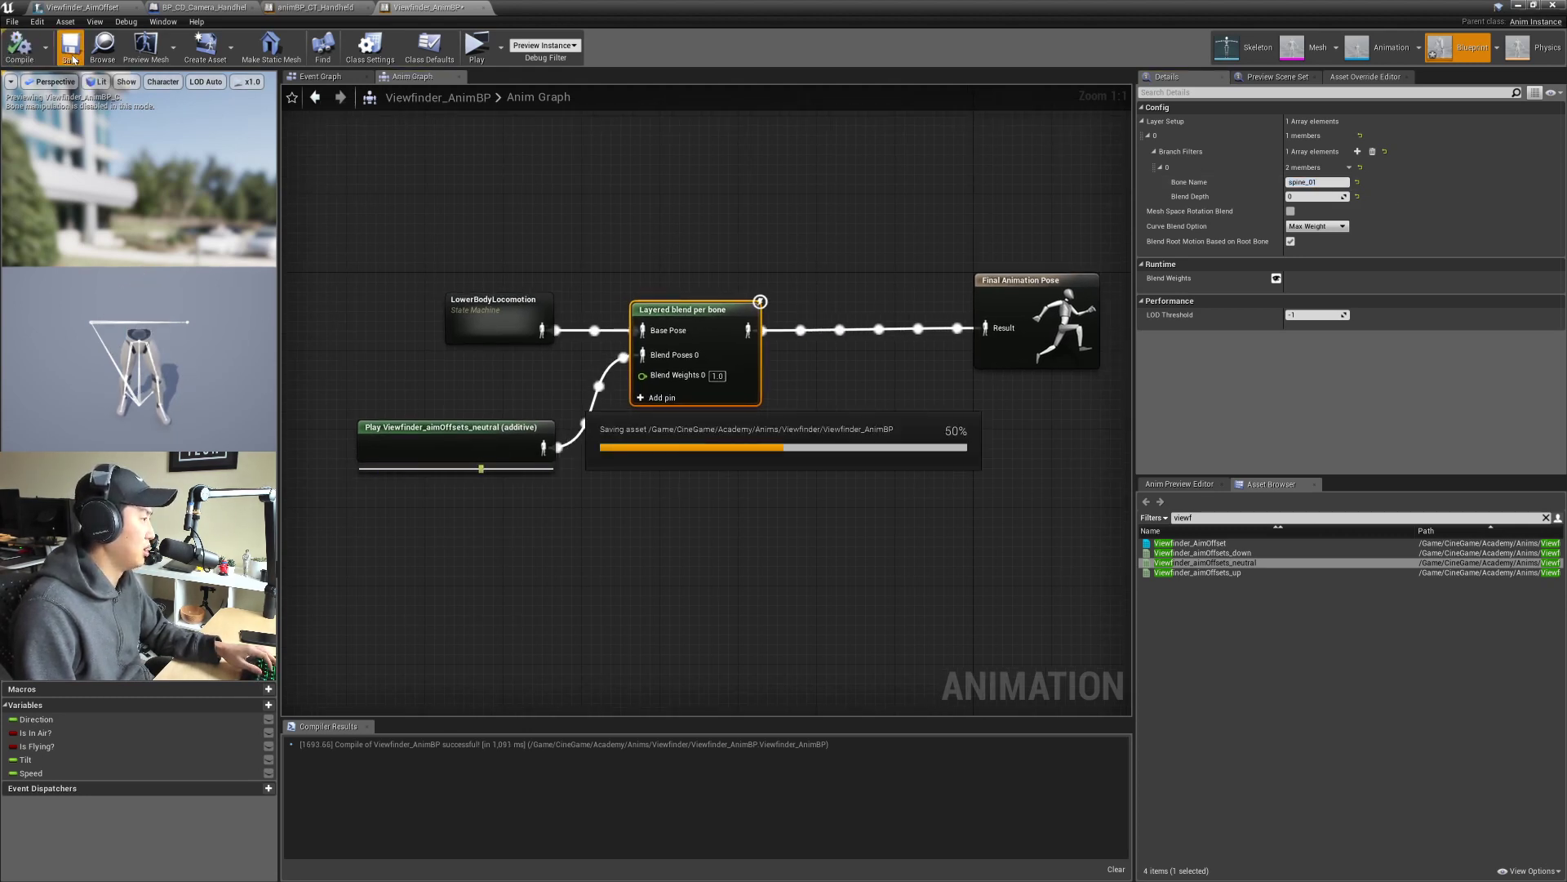
Step: Examine the blended pose in the preview from another angle, along with the Viewfinder_aimOffsets_neutral node's settings
right_click_drag(565, 402, 580, 429)
left_click_drag(541, 447, 541, 418)
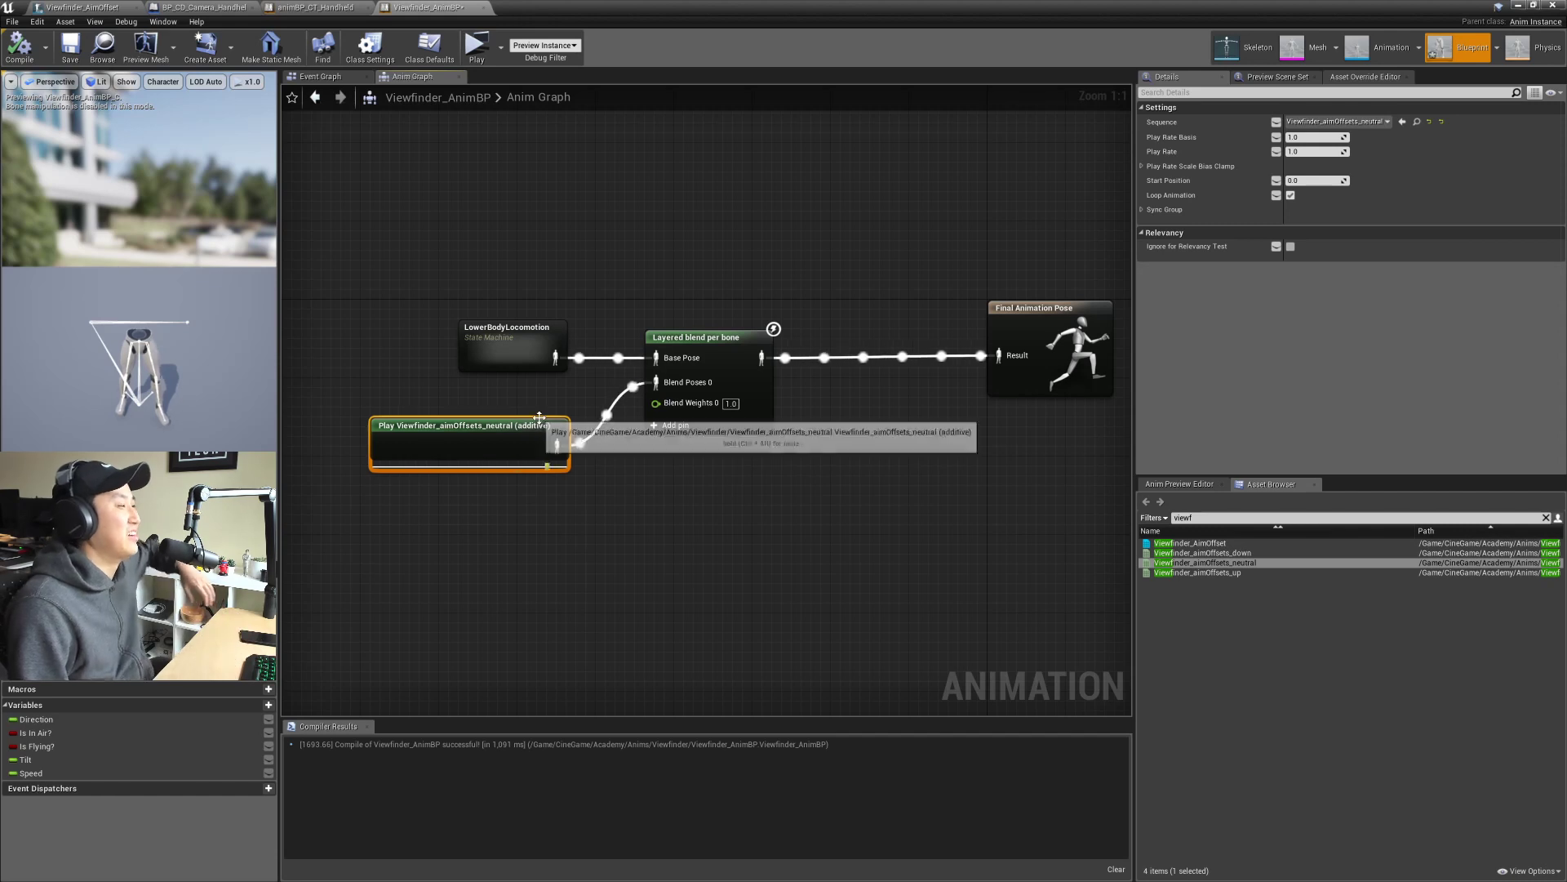
left_click(570, 285)
right_click_drag(582, 292, 588, 305)
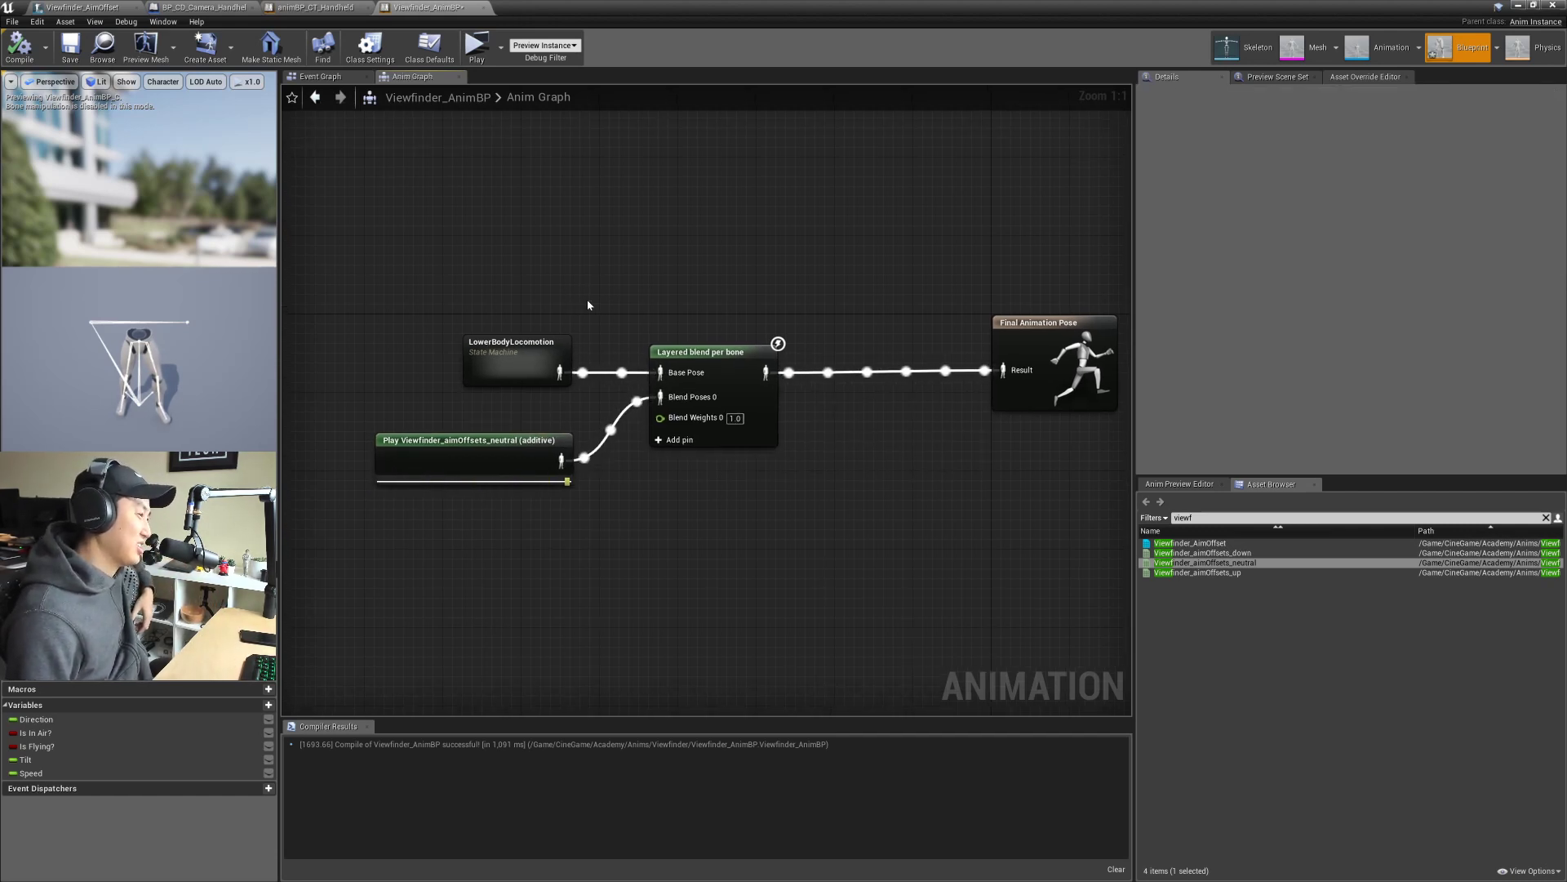
right_click_drag(580, 416, 570, 454)
left_click(562, 493)
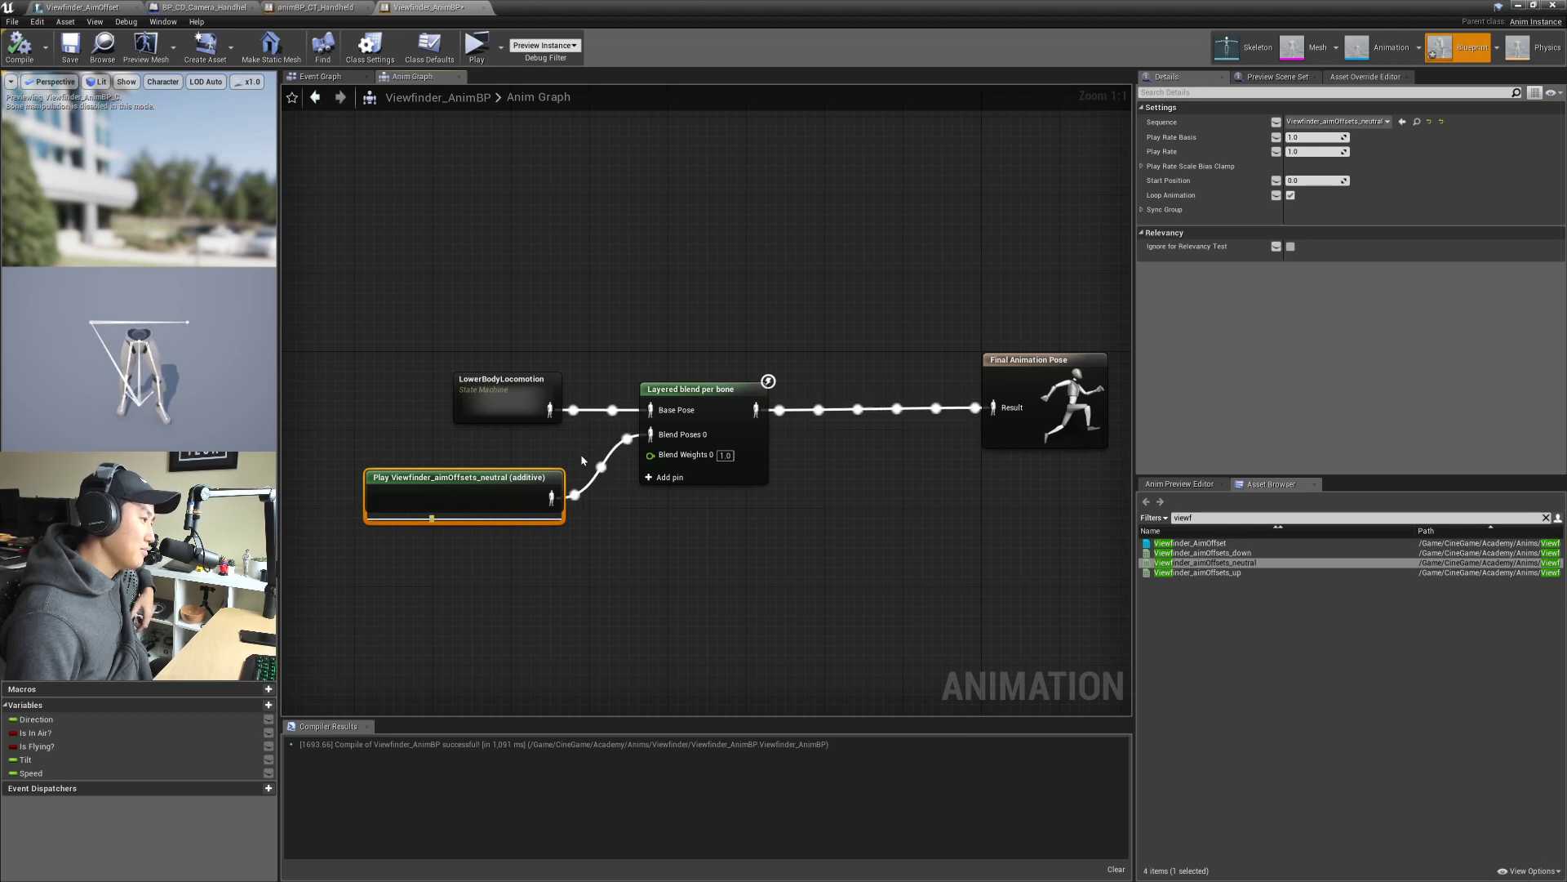
left_click_drag(155, 390, 243, 368)
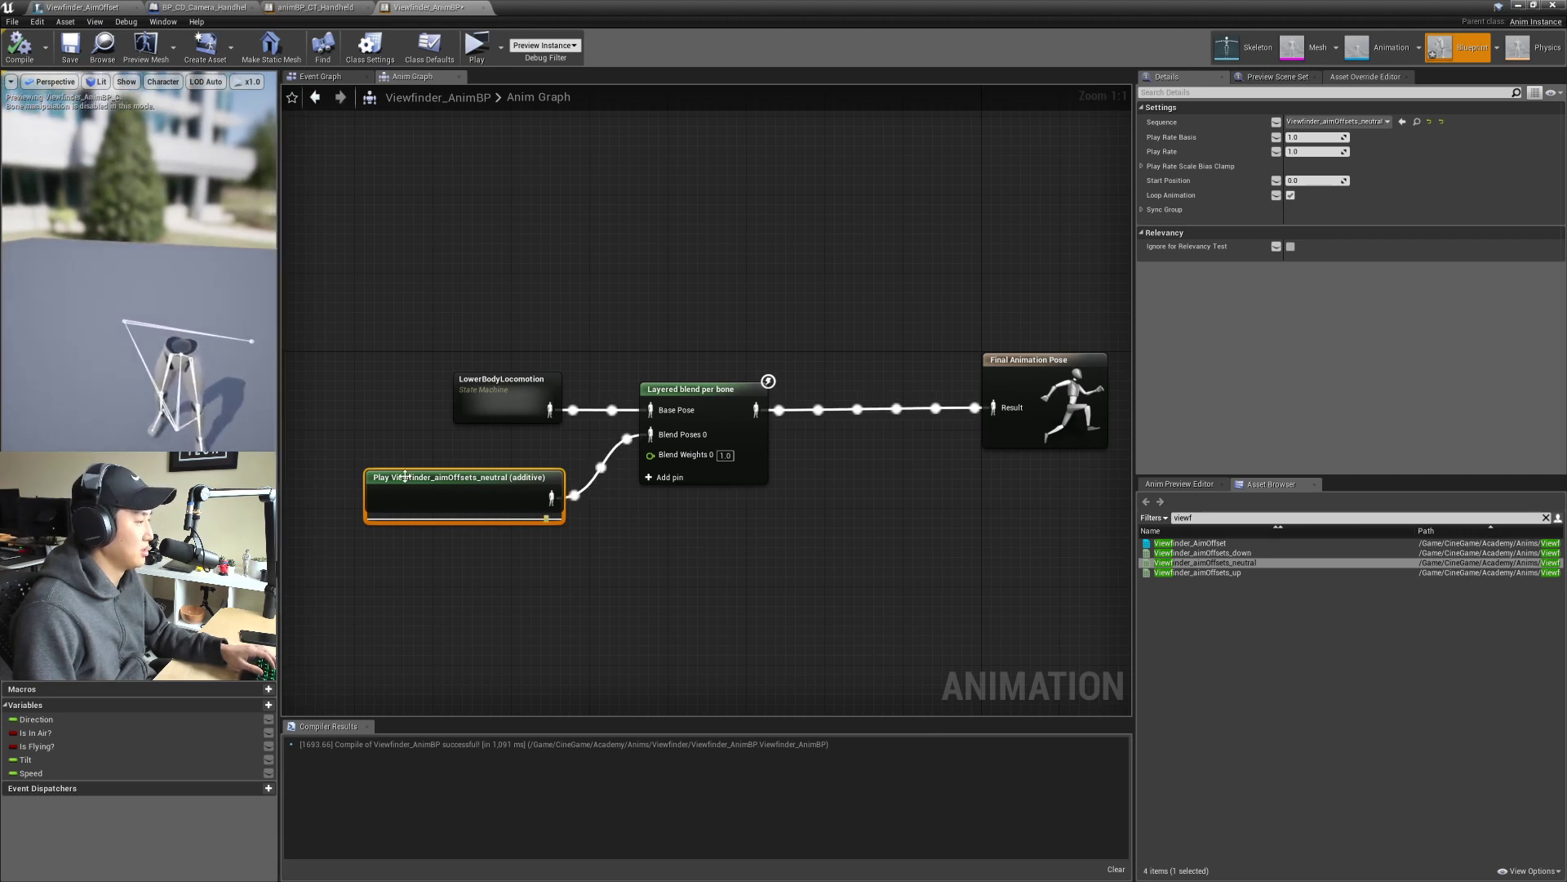
left_click(567, 451)
right_click_drag(624, 387, 618, 391)
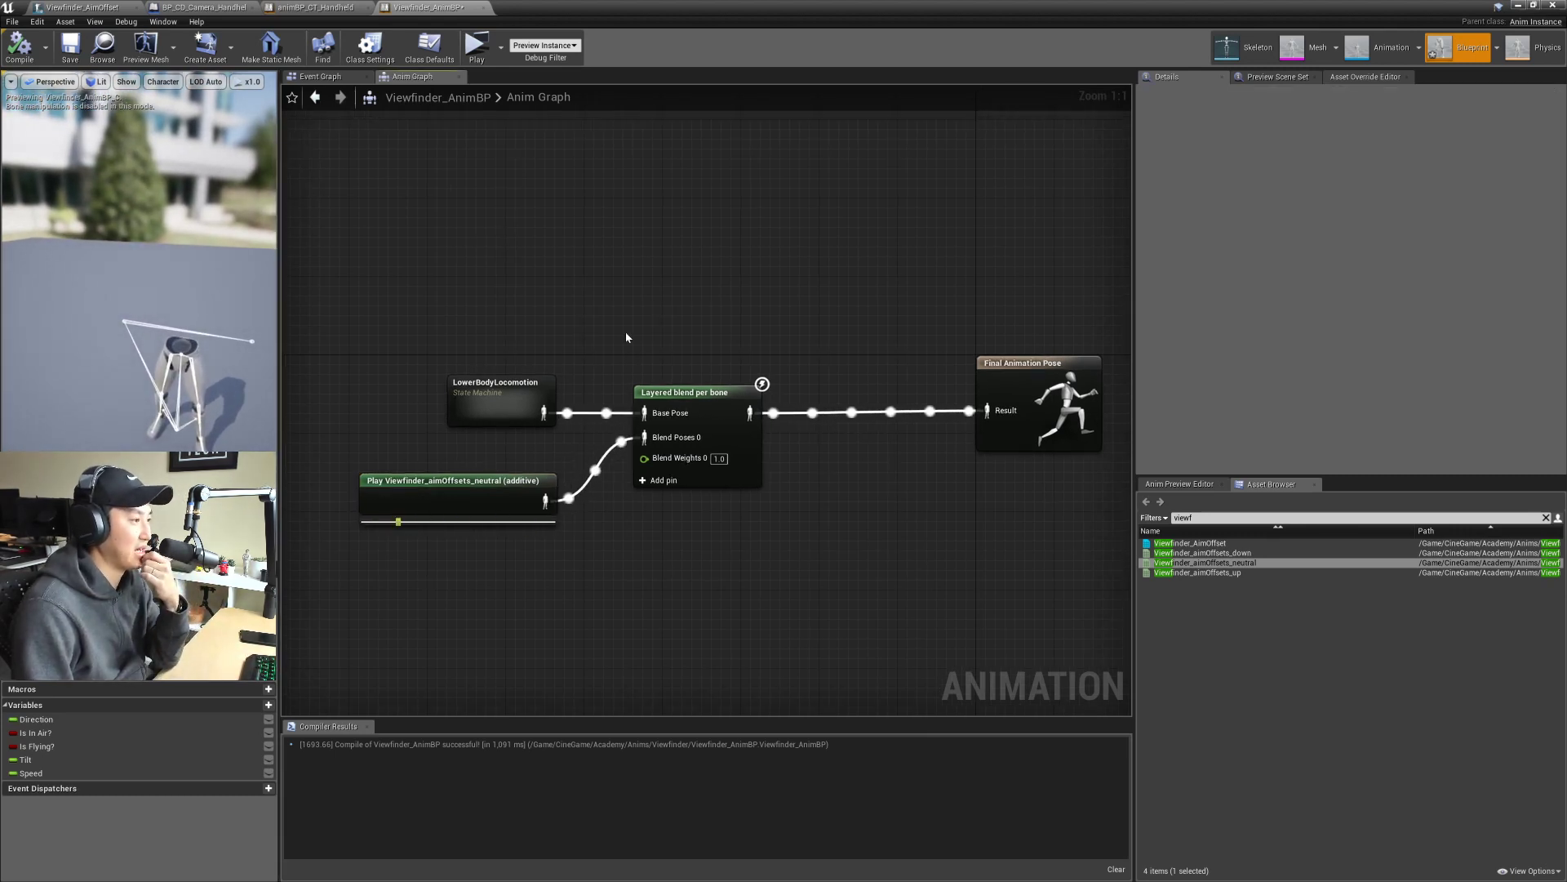
right_click_drag(626, 336, 643, 369)
Step: Save LowerBodyLocomotion's output as a new cached pose and place both nodes together above the Layered blend per bone node
left_click_drag(583, 436, 625, 349)
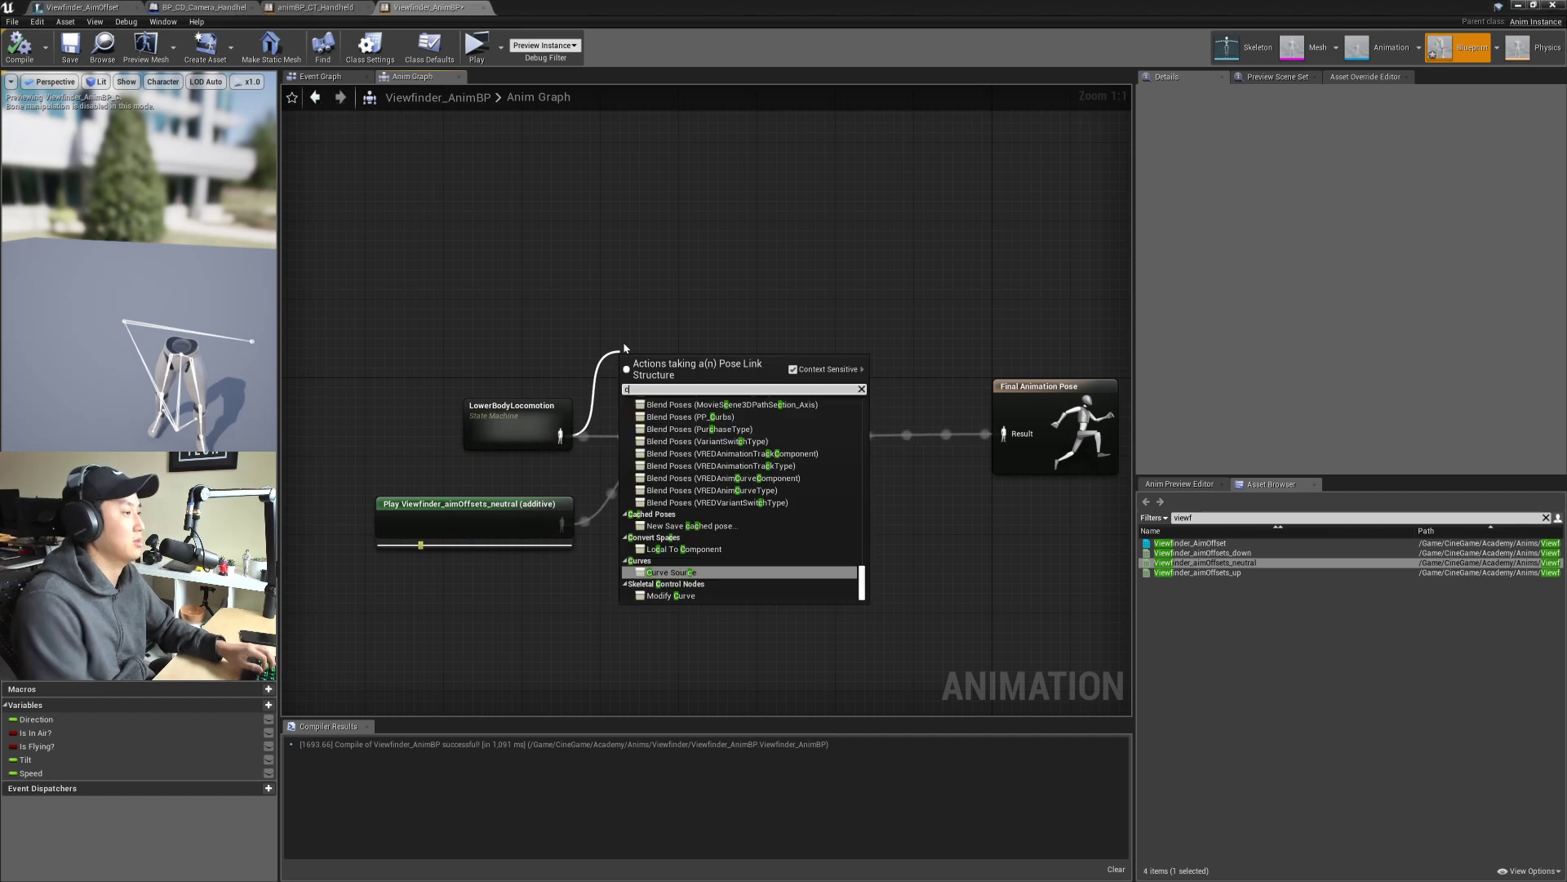
type("cache")
left_click(642, 414)
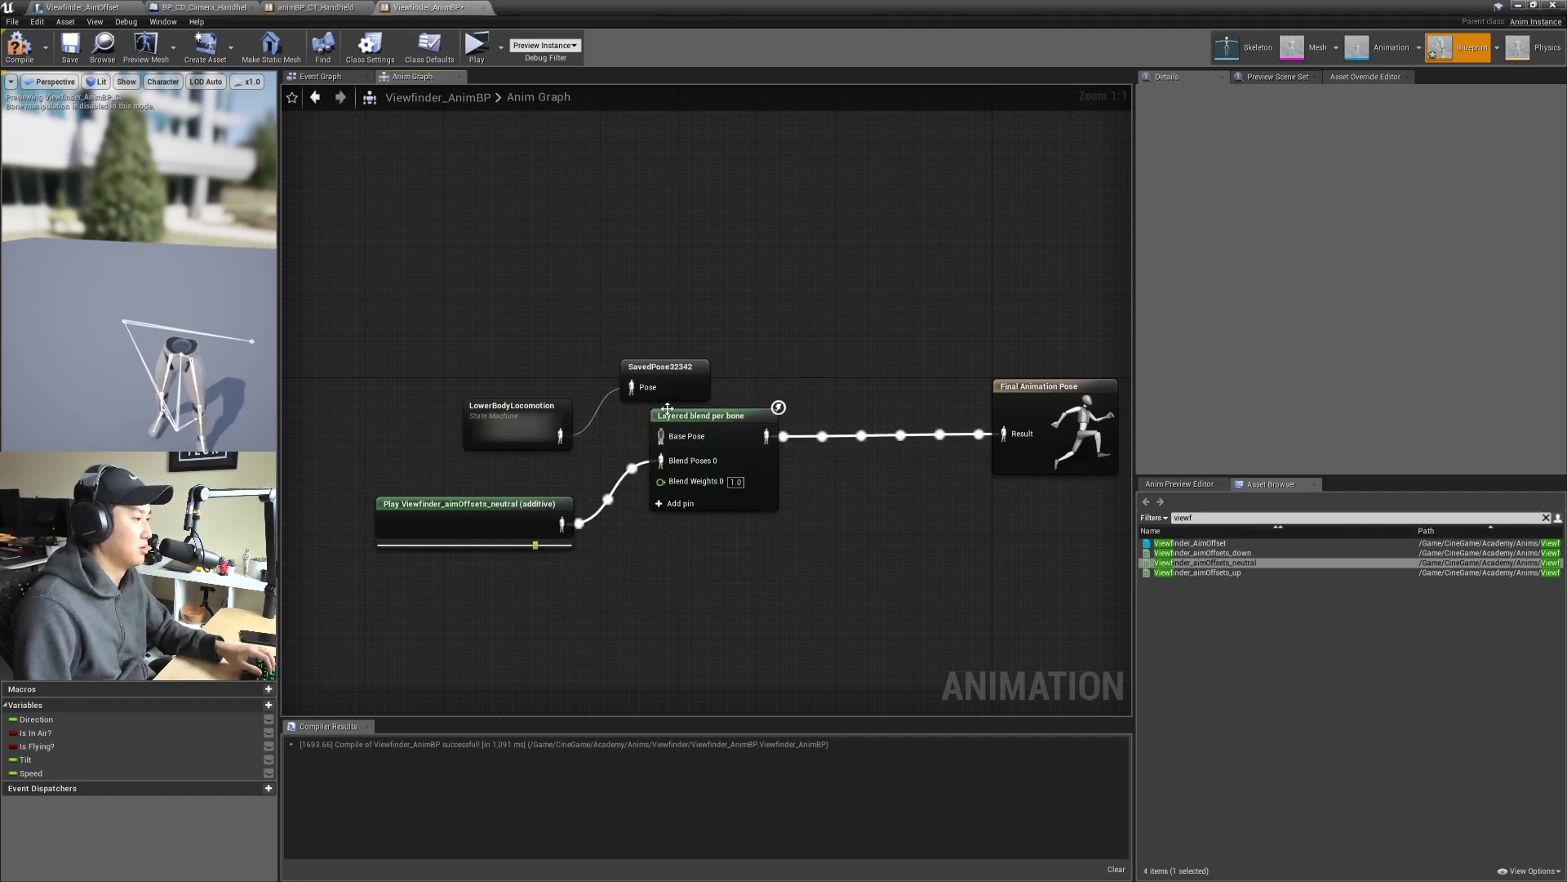
left_click_drag(549, 404, 548, 354)
left_click(671, 368, "shift")
left_click_drag(671, 367, 602, 289)
left_click(588, 395)
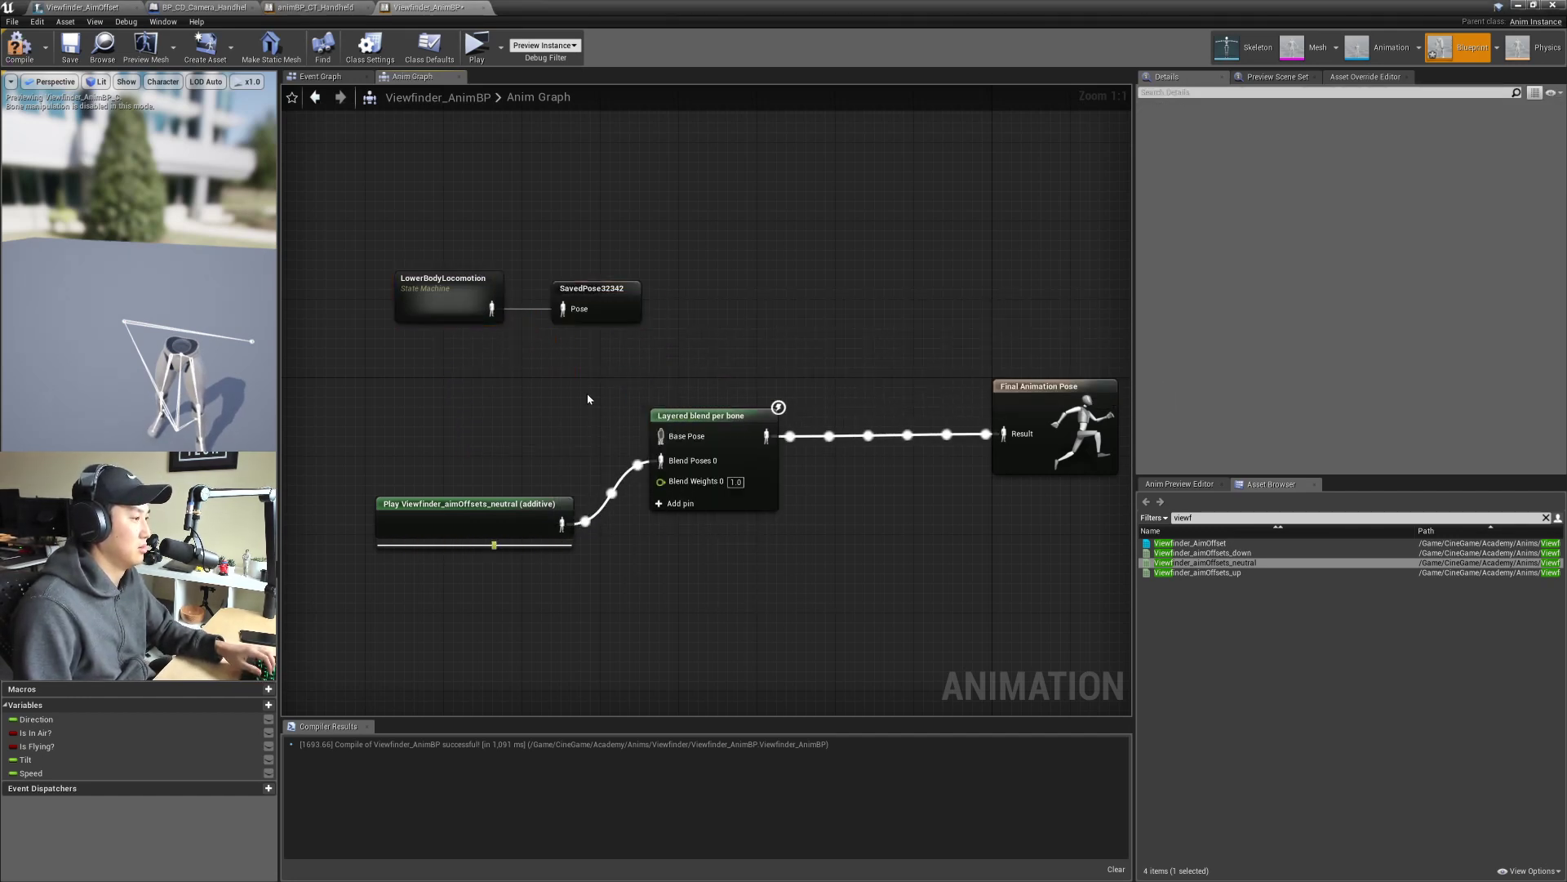
Step: Add a Use cached pose 'SavedPose32342' node, connect it to Layered blend per bone's Base Pose, and compile and save the blueprint
right_click(475, 423)
type("saved pose")
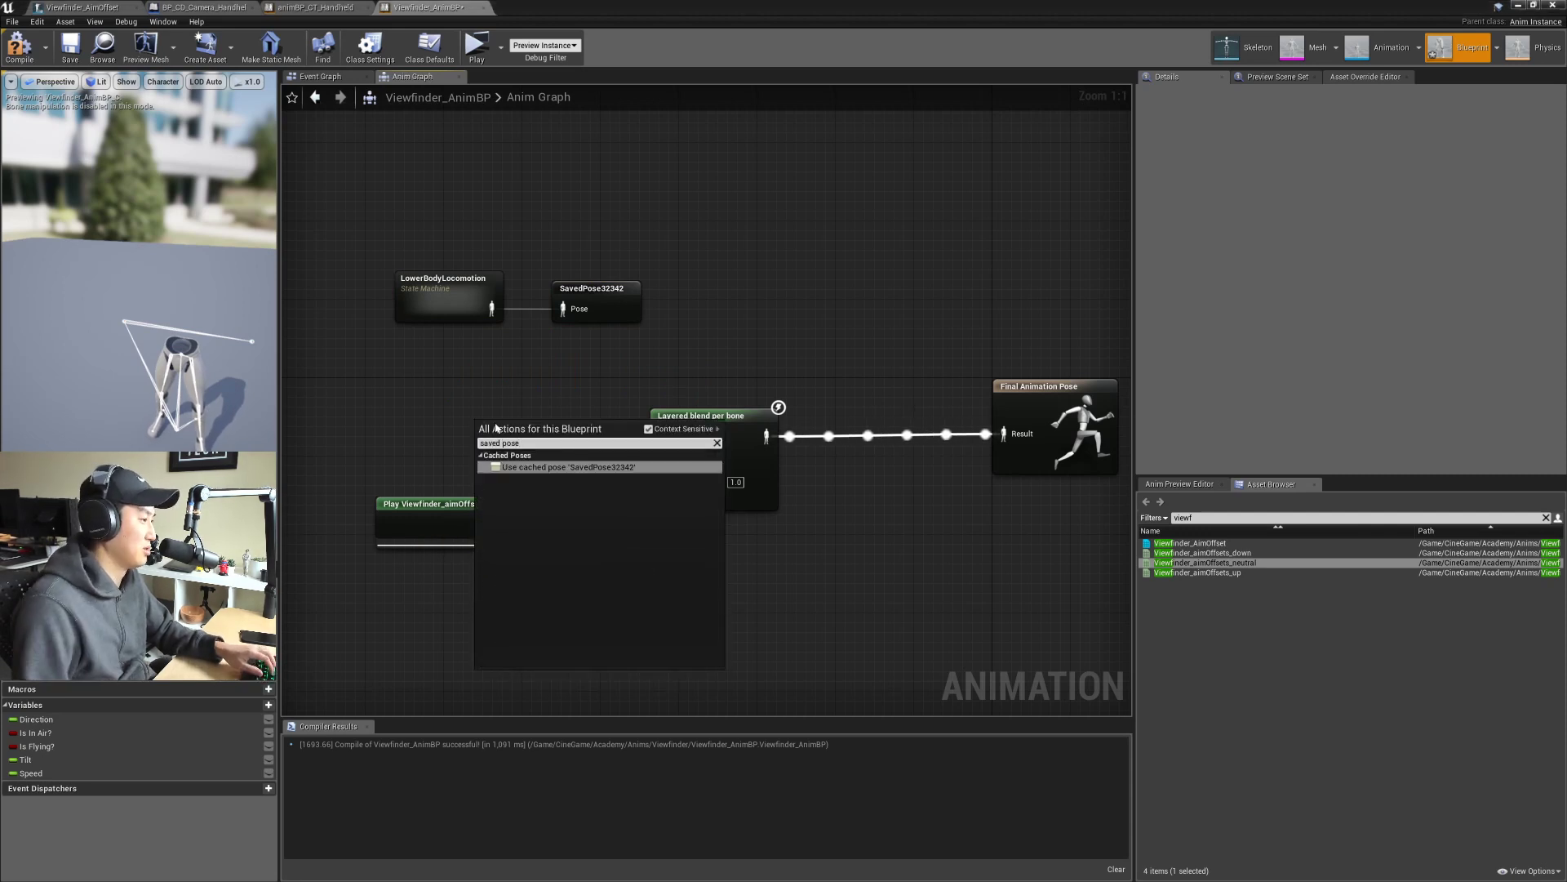
key("Return")
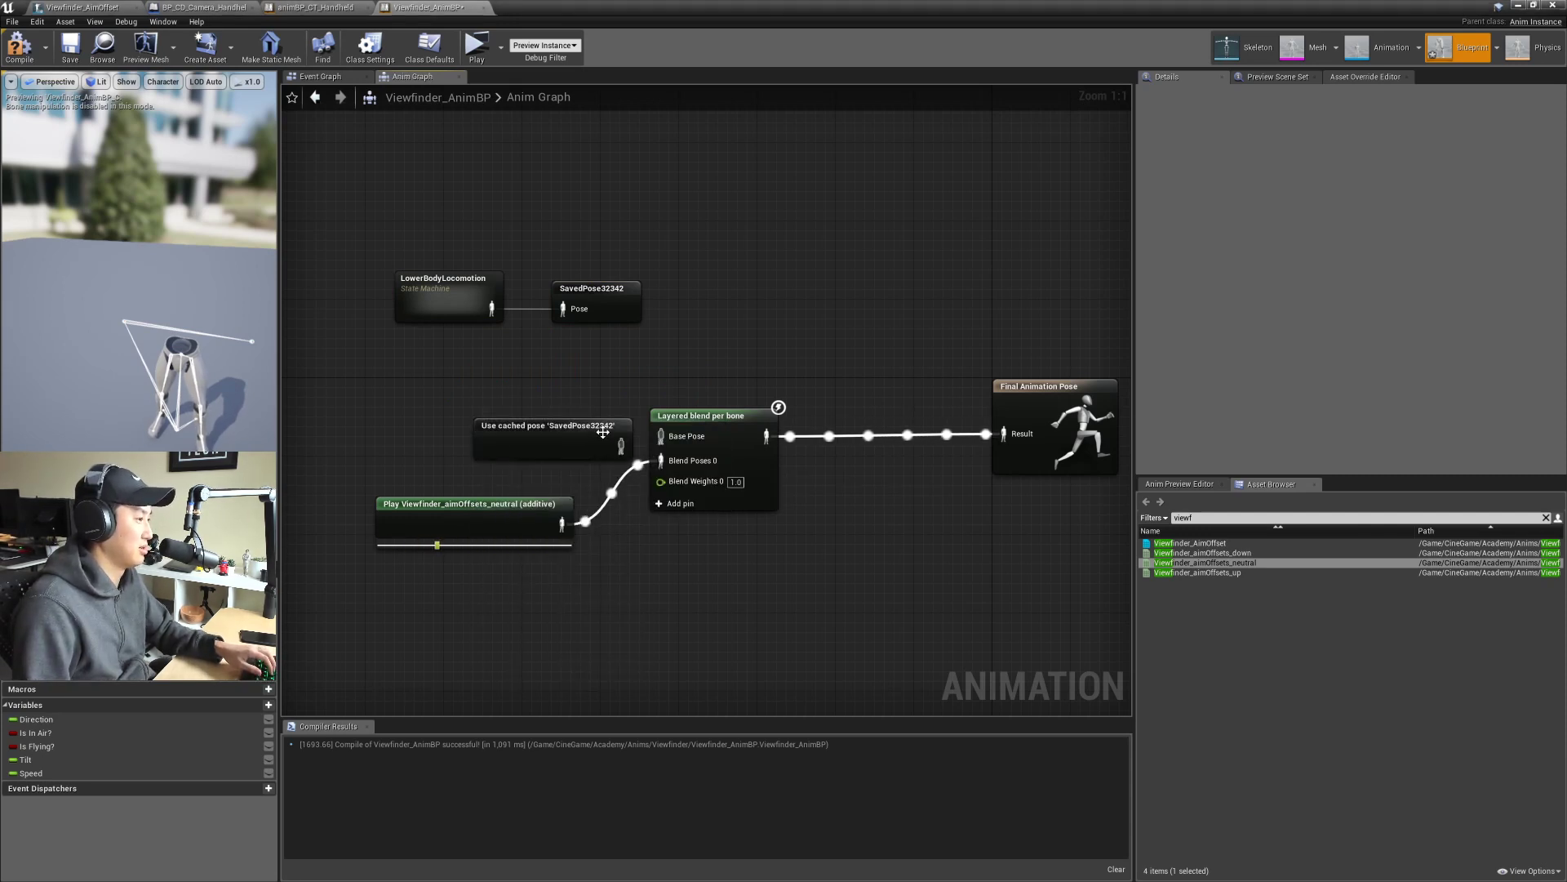
left_click_drag(533, 422, 476, 422)
right_click_drag(508, 211, 562, 255)
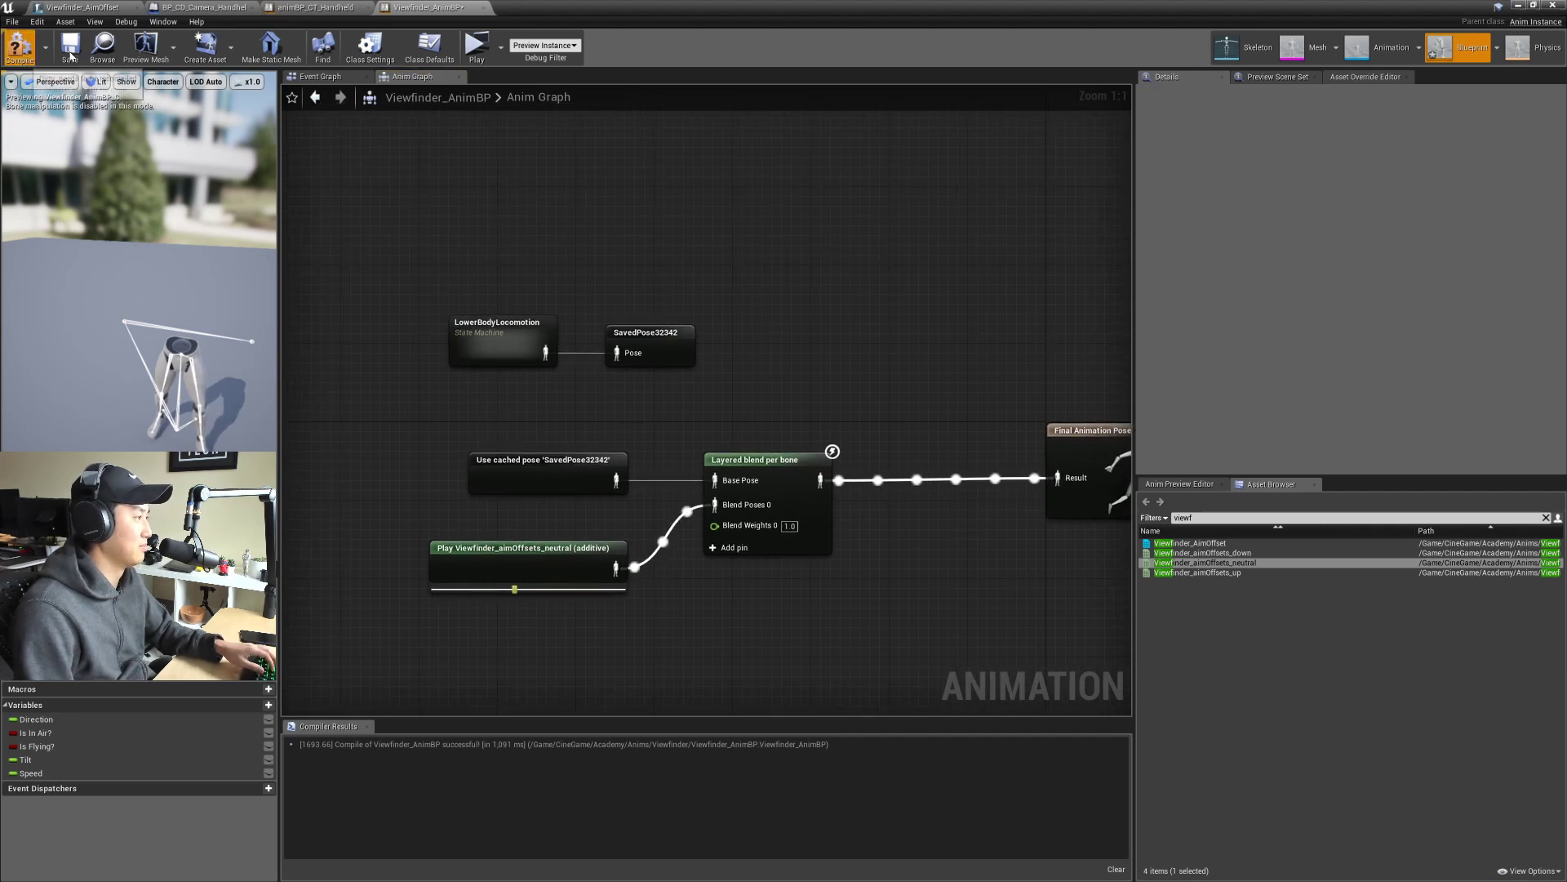
left_click(70, 49)
Step: Tidy the graph by shifting the LowerBodyLocomotion and SavedPose32342 nodes and placing the Viewfinder_aimOffsets_neutral node closer beneath the cached pose node
right_click_drag(664, 453, 665, 437)
left_click_drag(445, 259, 715, 324)
left_click(673, 400)
right_click_drag(568, 526, 509, 449)
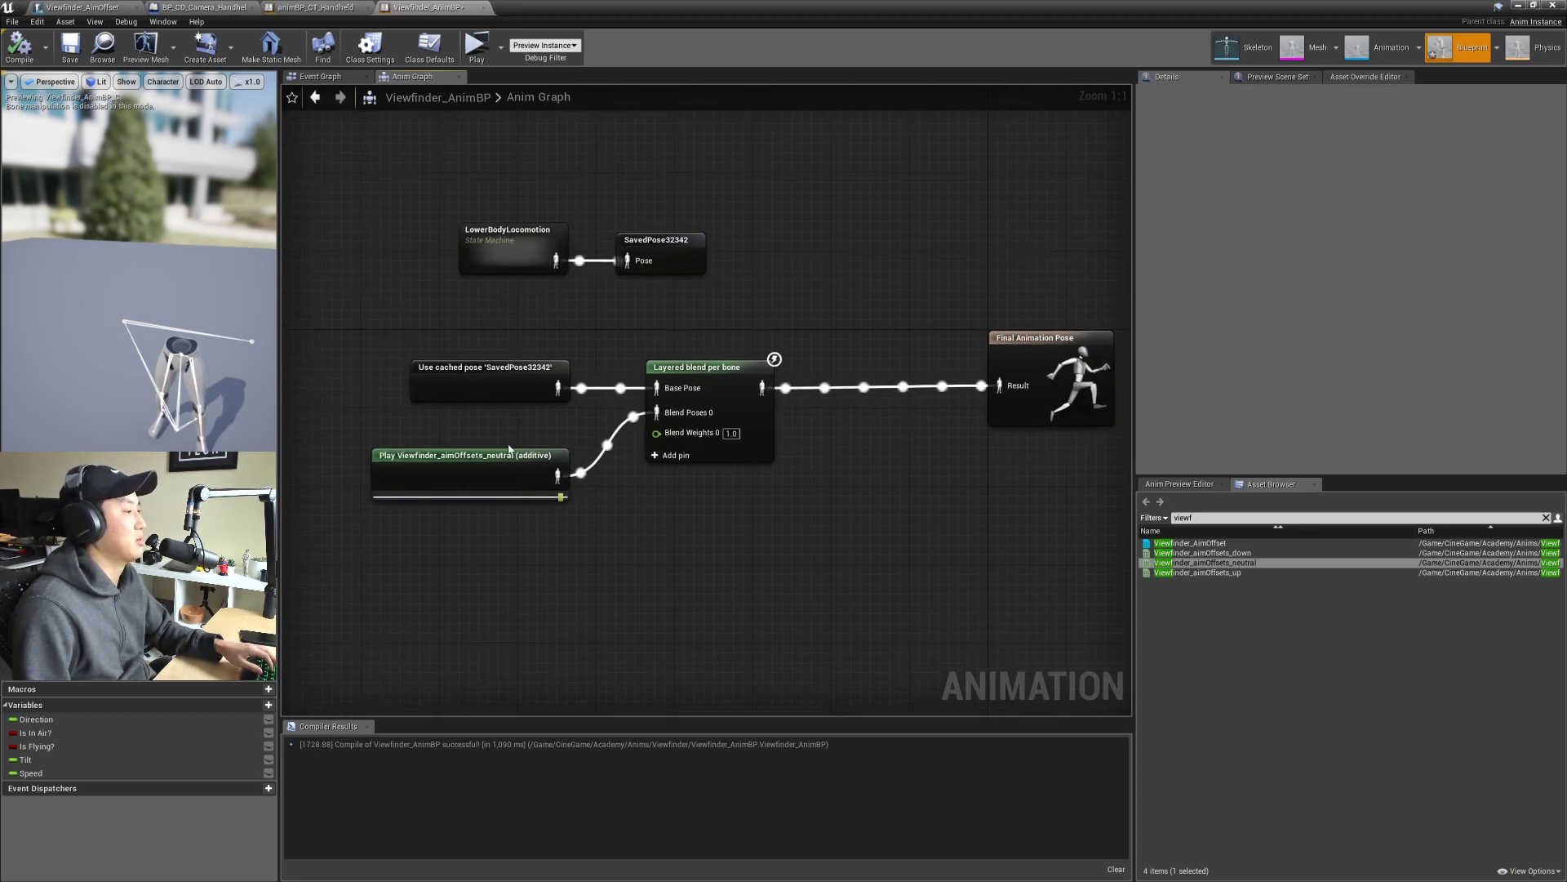
left_click(509, 451)
left_click(536, 587)
left_click(514, 454)
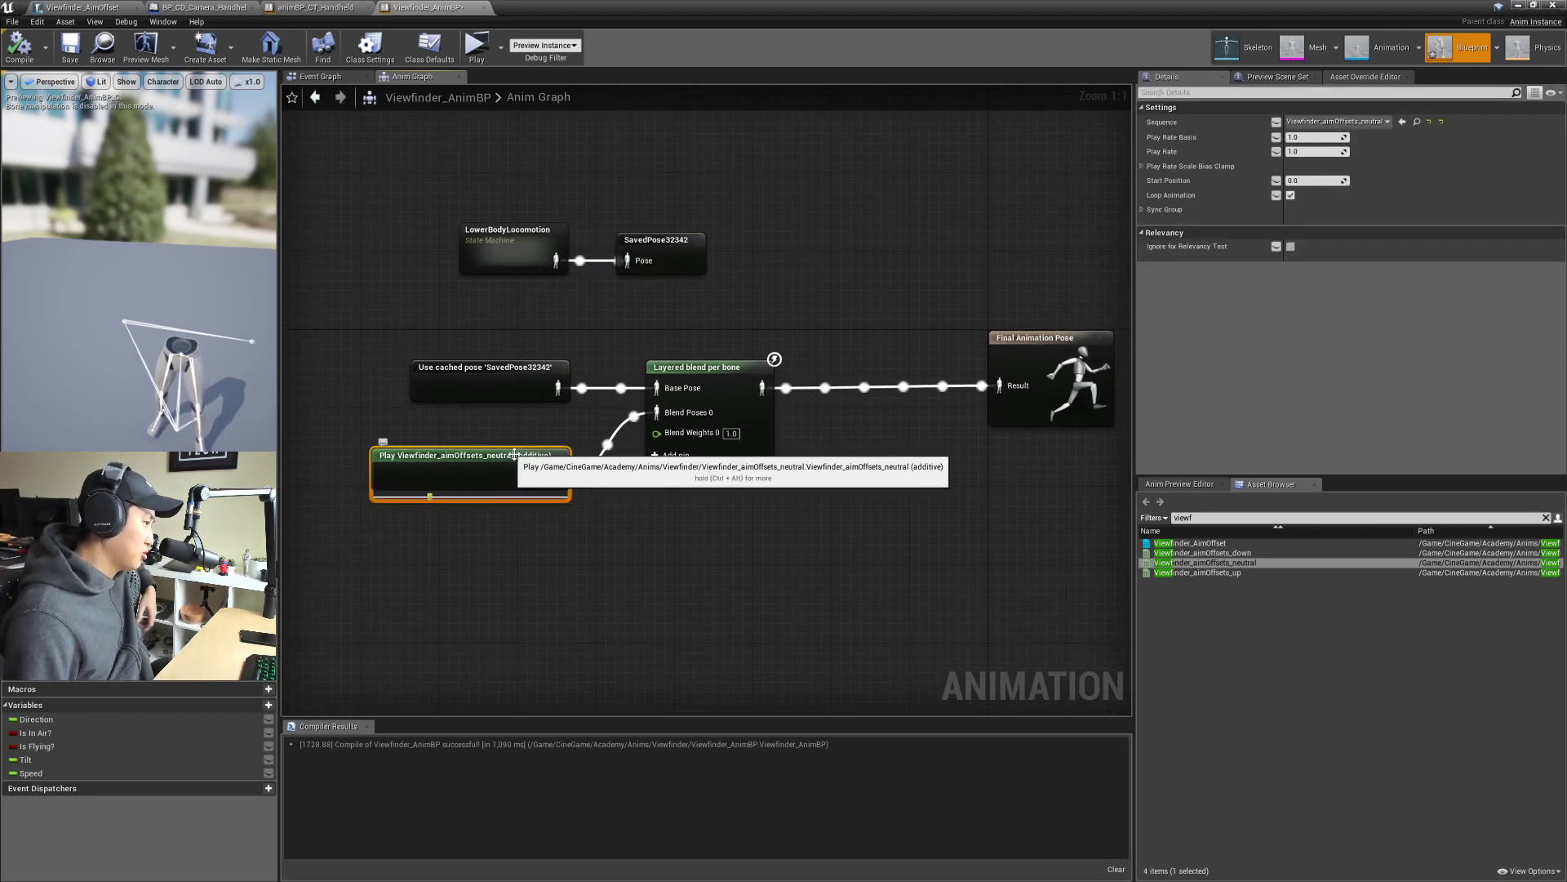
left_click_drag(515, 455, 553, 433)
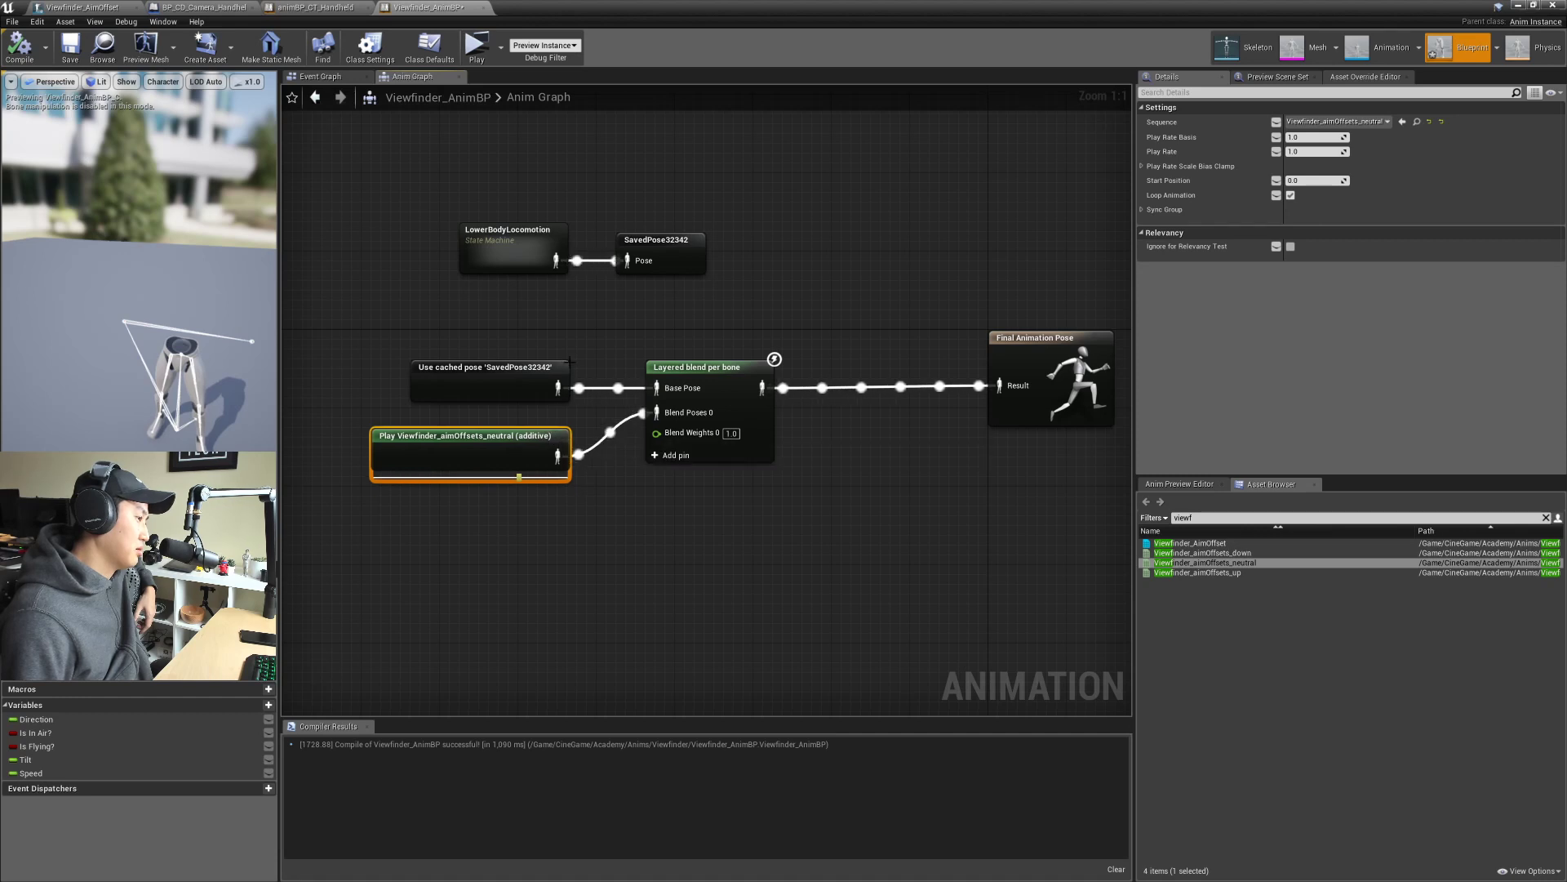
left_click(594, 355)
right_click_drag(594, 355, 582, 396)
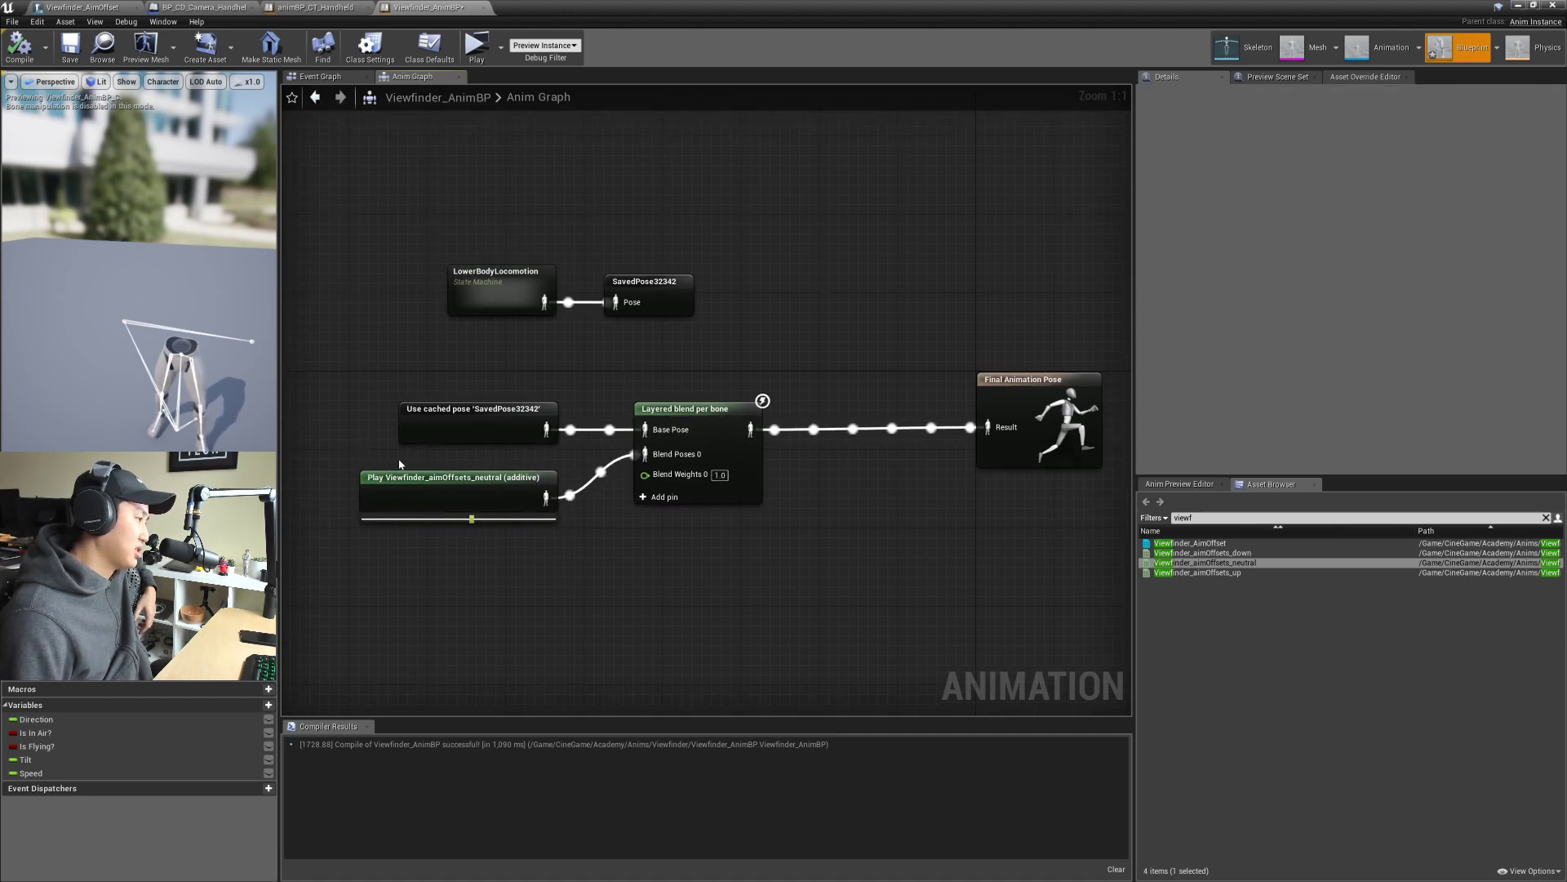
right_click_drag(722, 355, 658, 388)
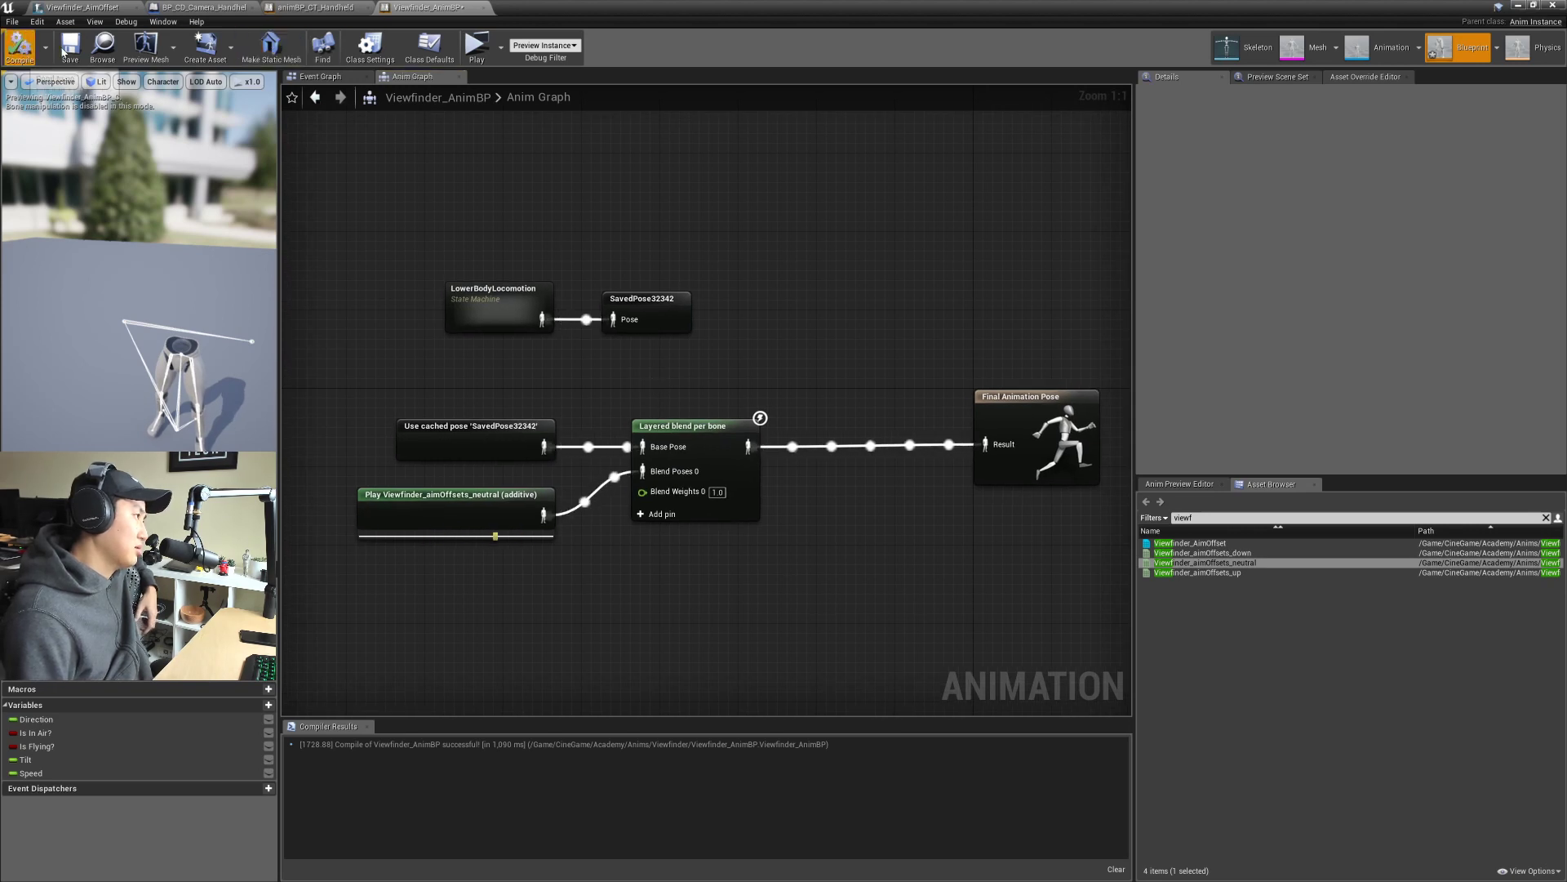
Step: Open the Handheld_TiltRange_NeutalAnim animation from the animBP_CT_Handheld graph to check its additive settings
left_click(316, 7)
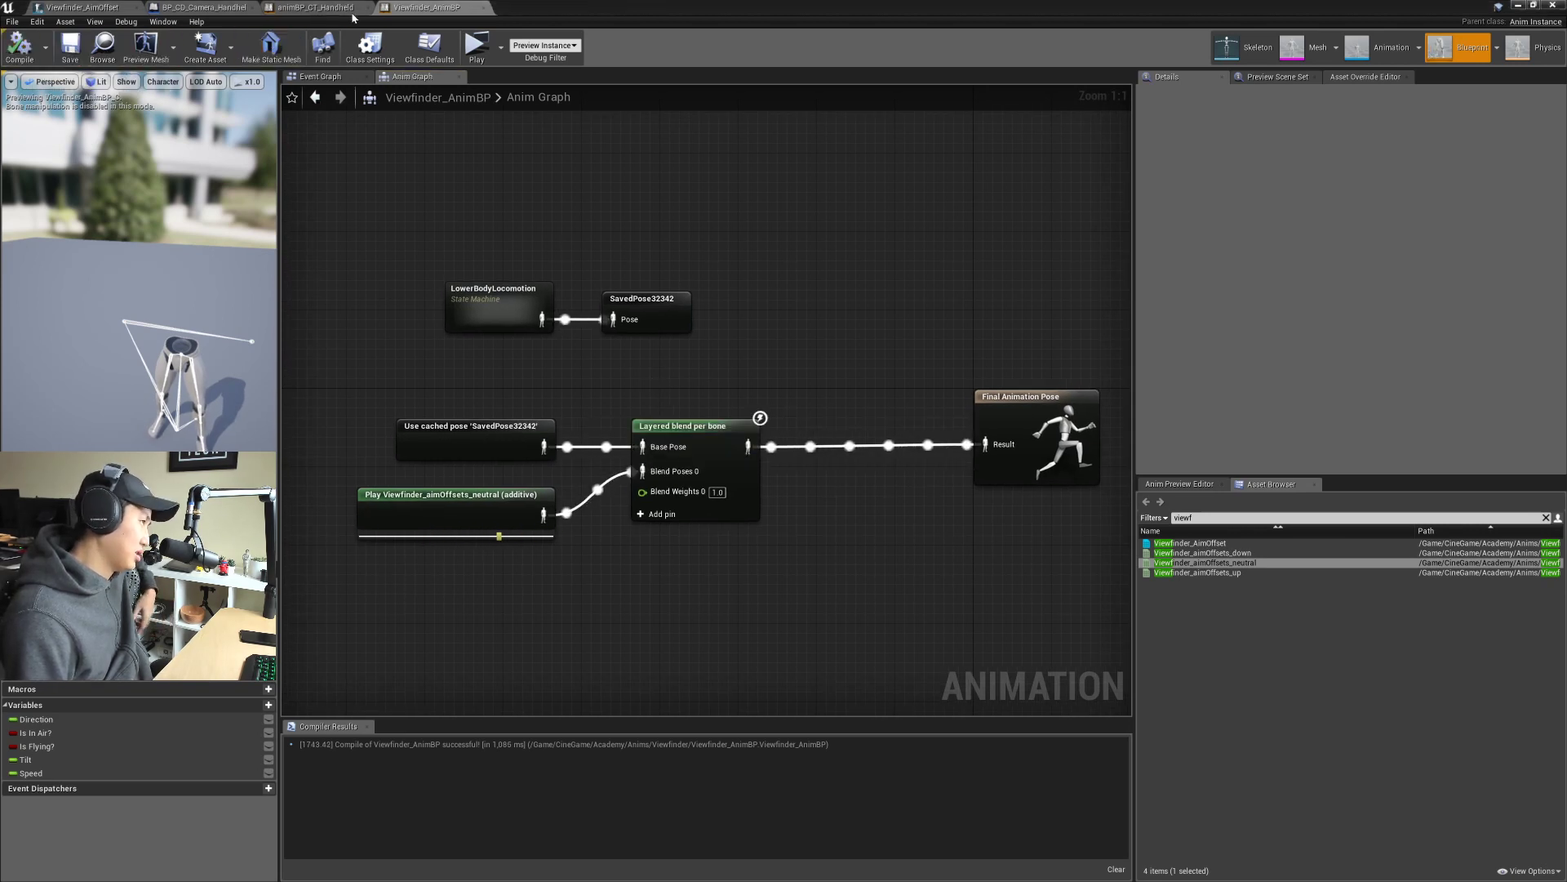
right_click_drag(571, 386, 613, 375)
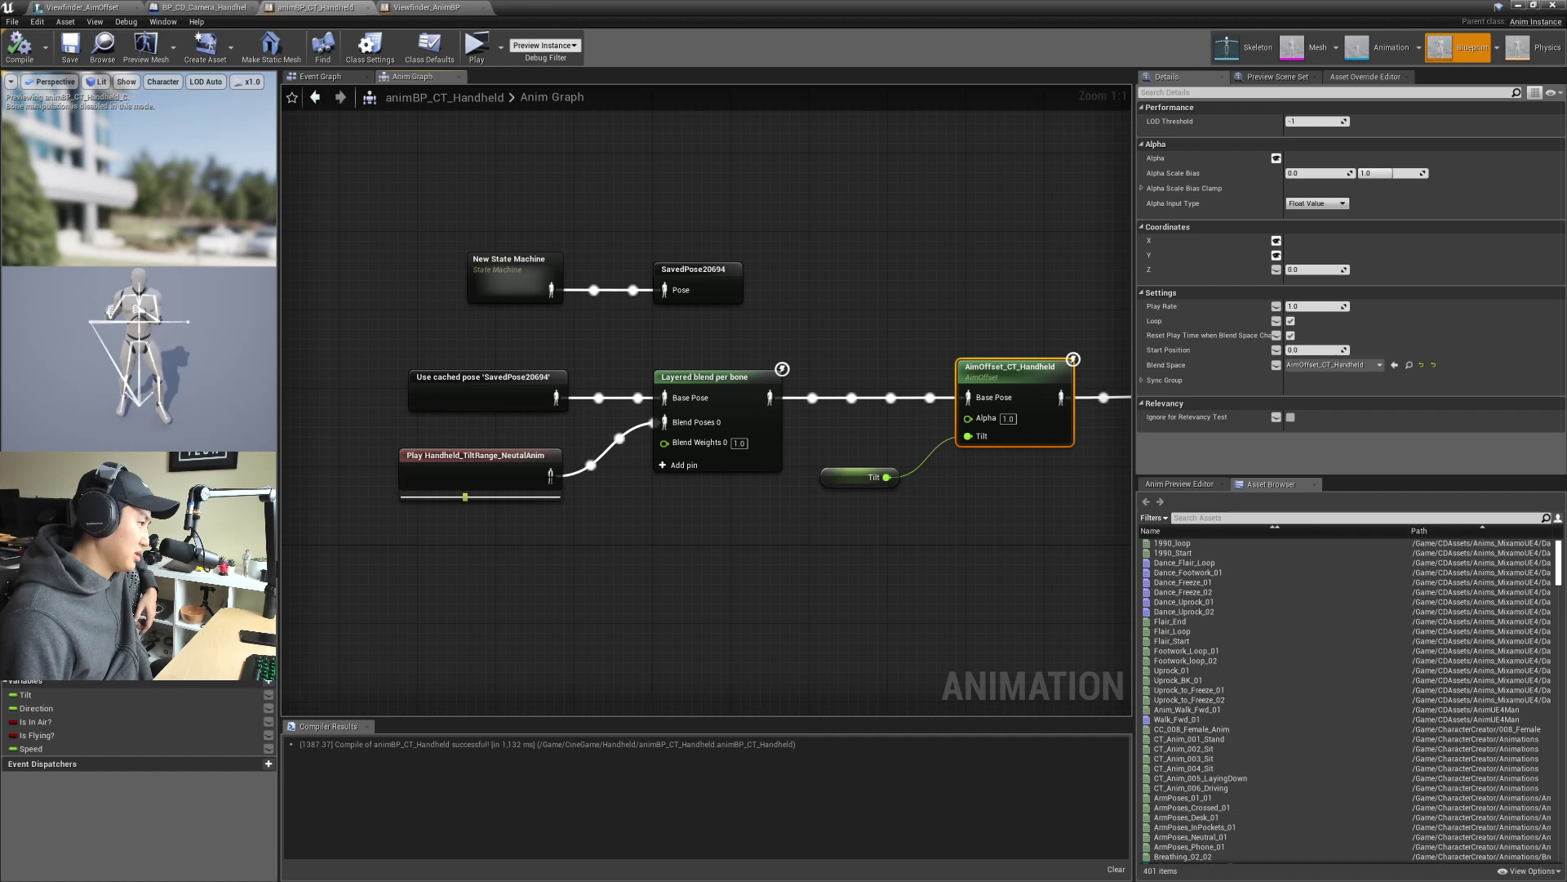
left_click(529, 457)
double_click(529, 457)
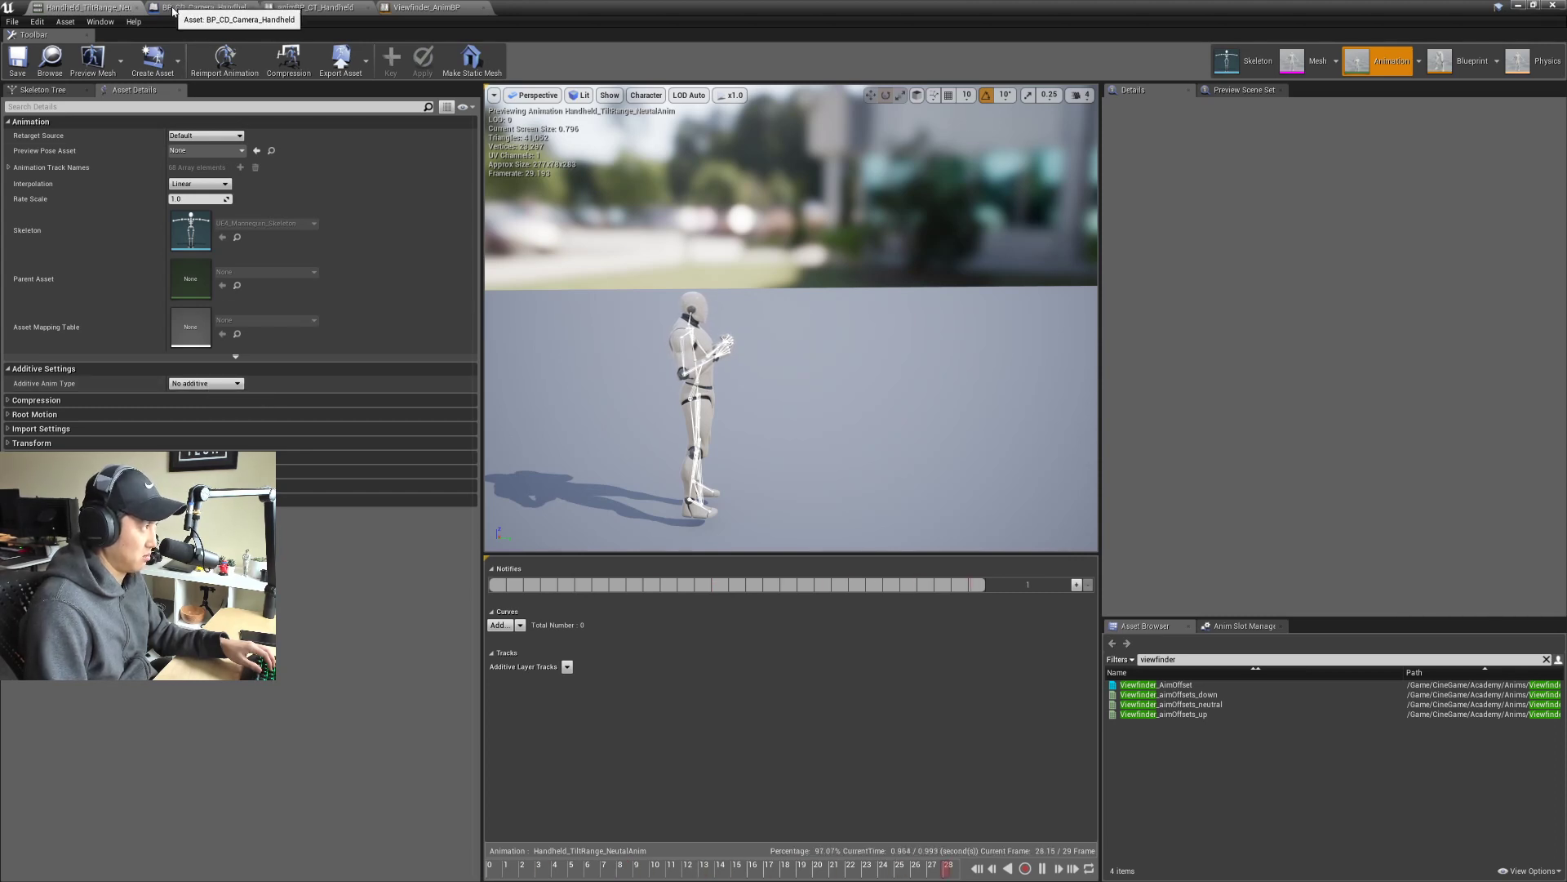
Step: Open the Viewfinder_aimOffsets_neutral animation and set its Additive Anim Type to No additive
double_click(595, 8)
double_click(399, 192)
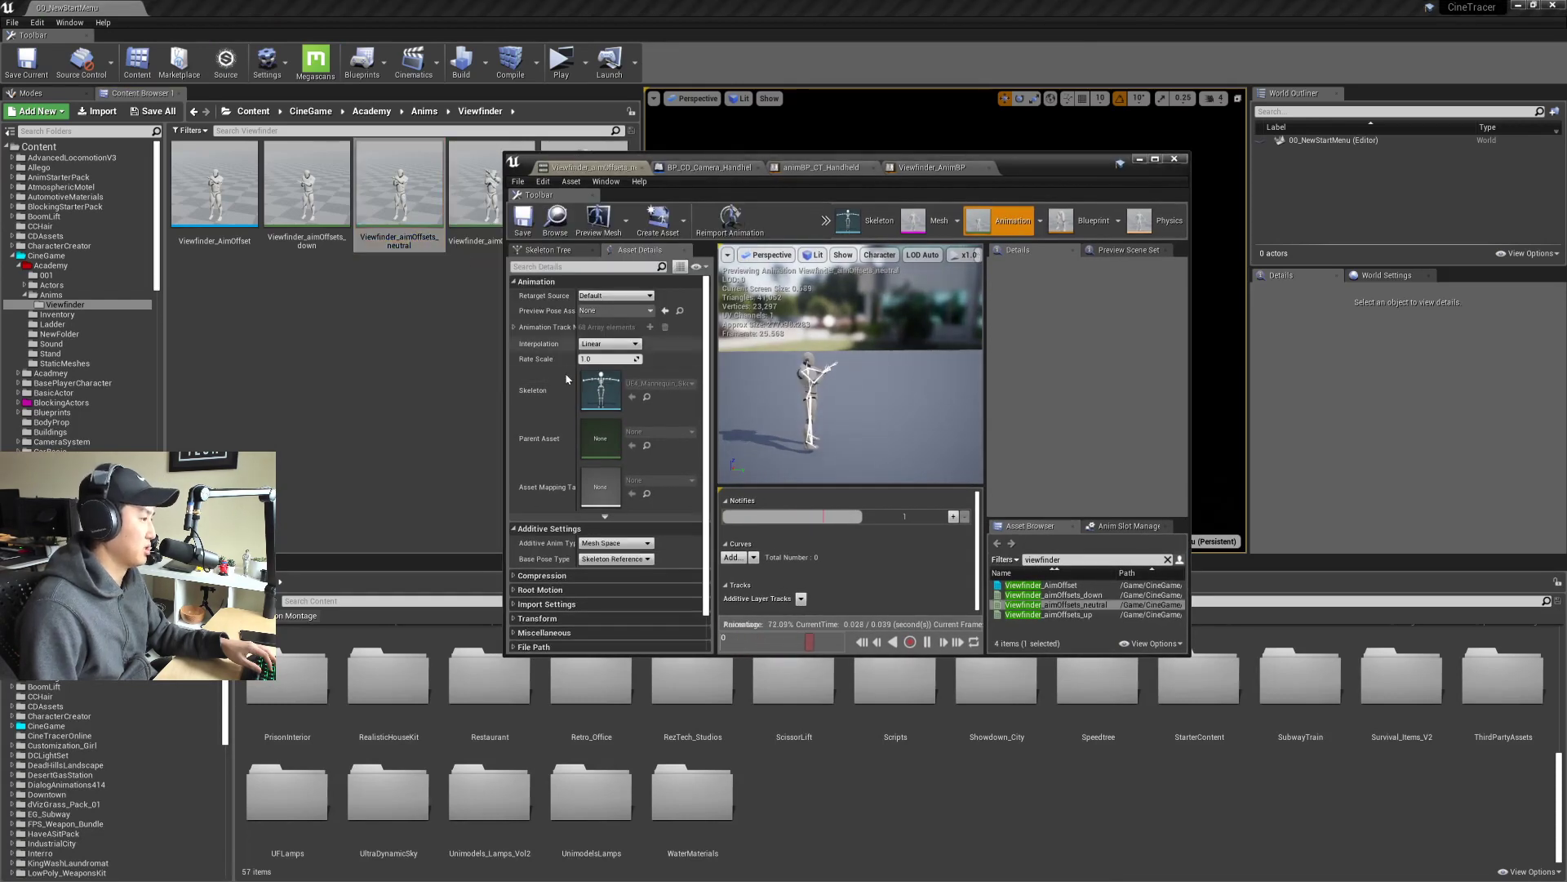
left_click(615, 543)
left_click(614, 555)
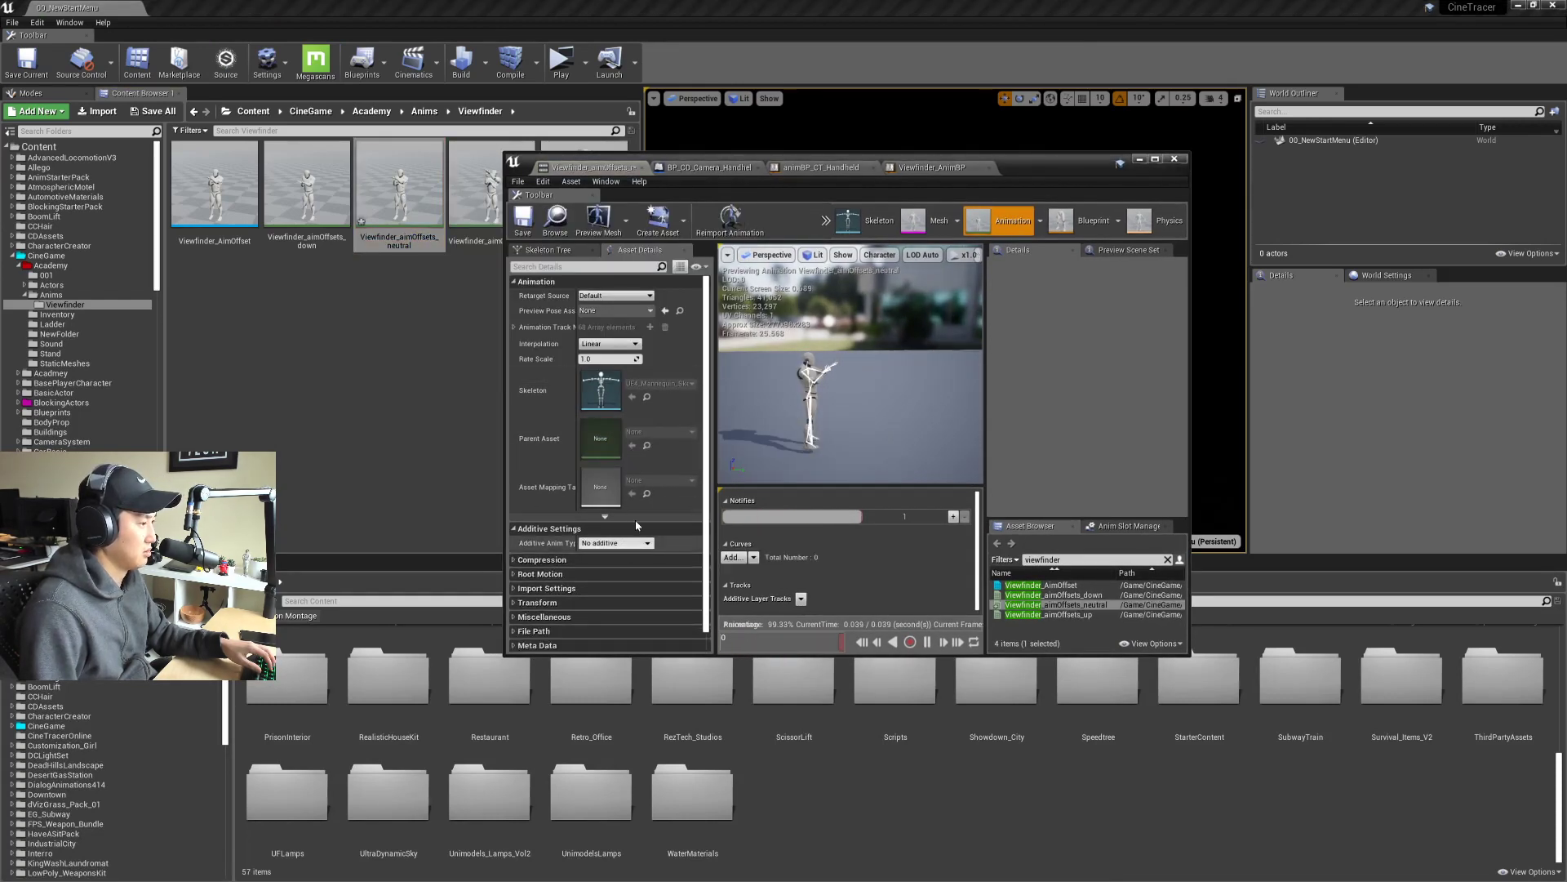
Step: Open Viewfinder_AimOffset and preview its pose at the -45 end of the lookUp axis
double_click(214, 183)
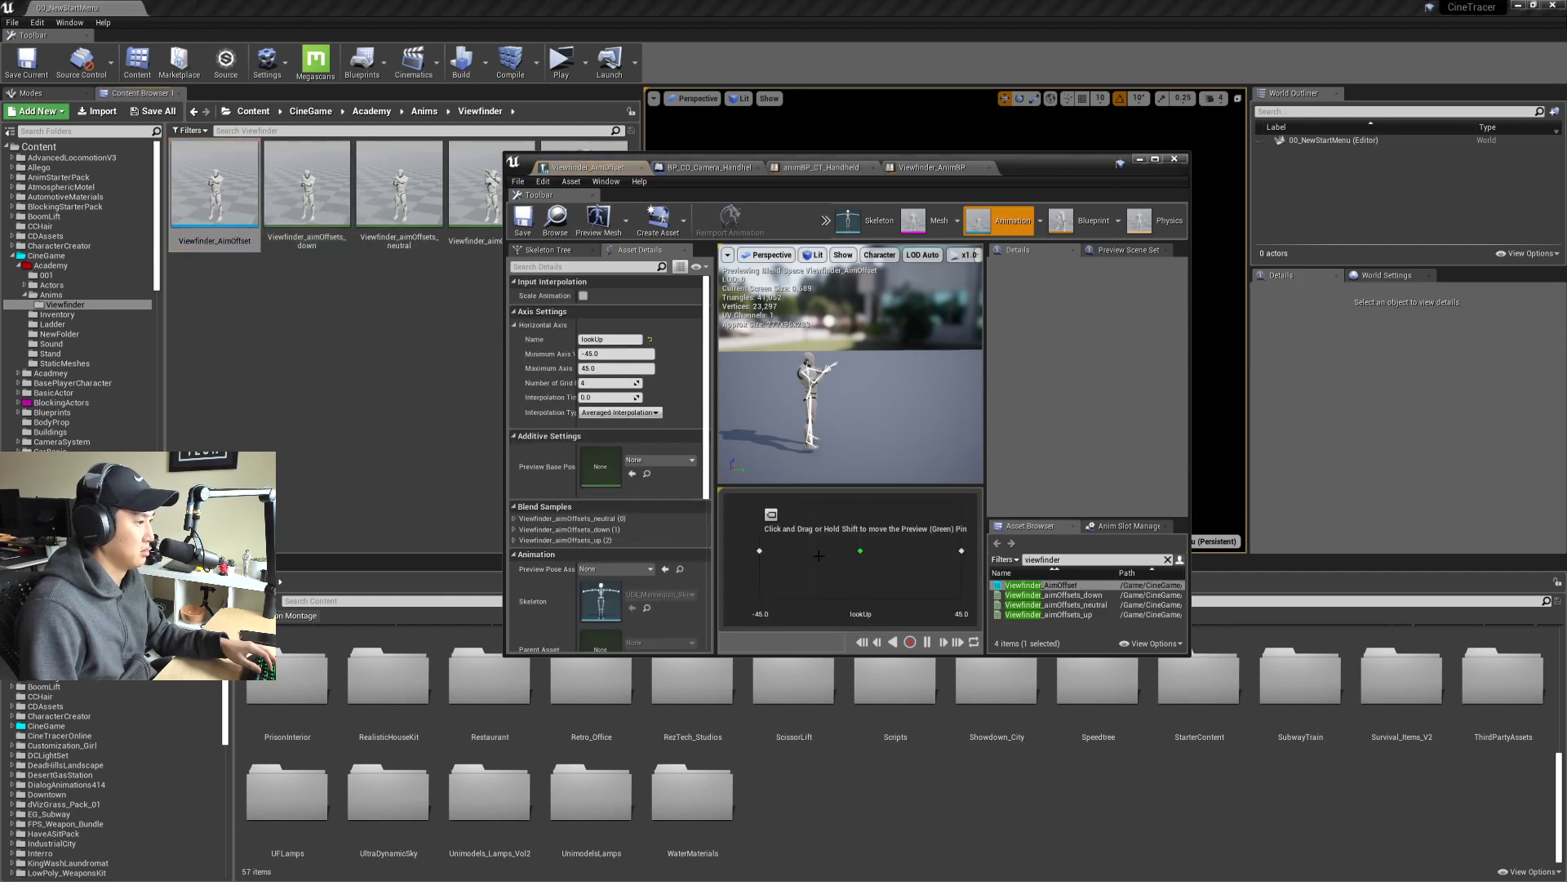
left_click_drag(861, 552, 753, 556)
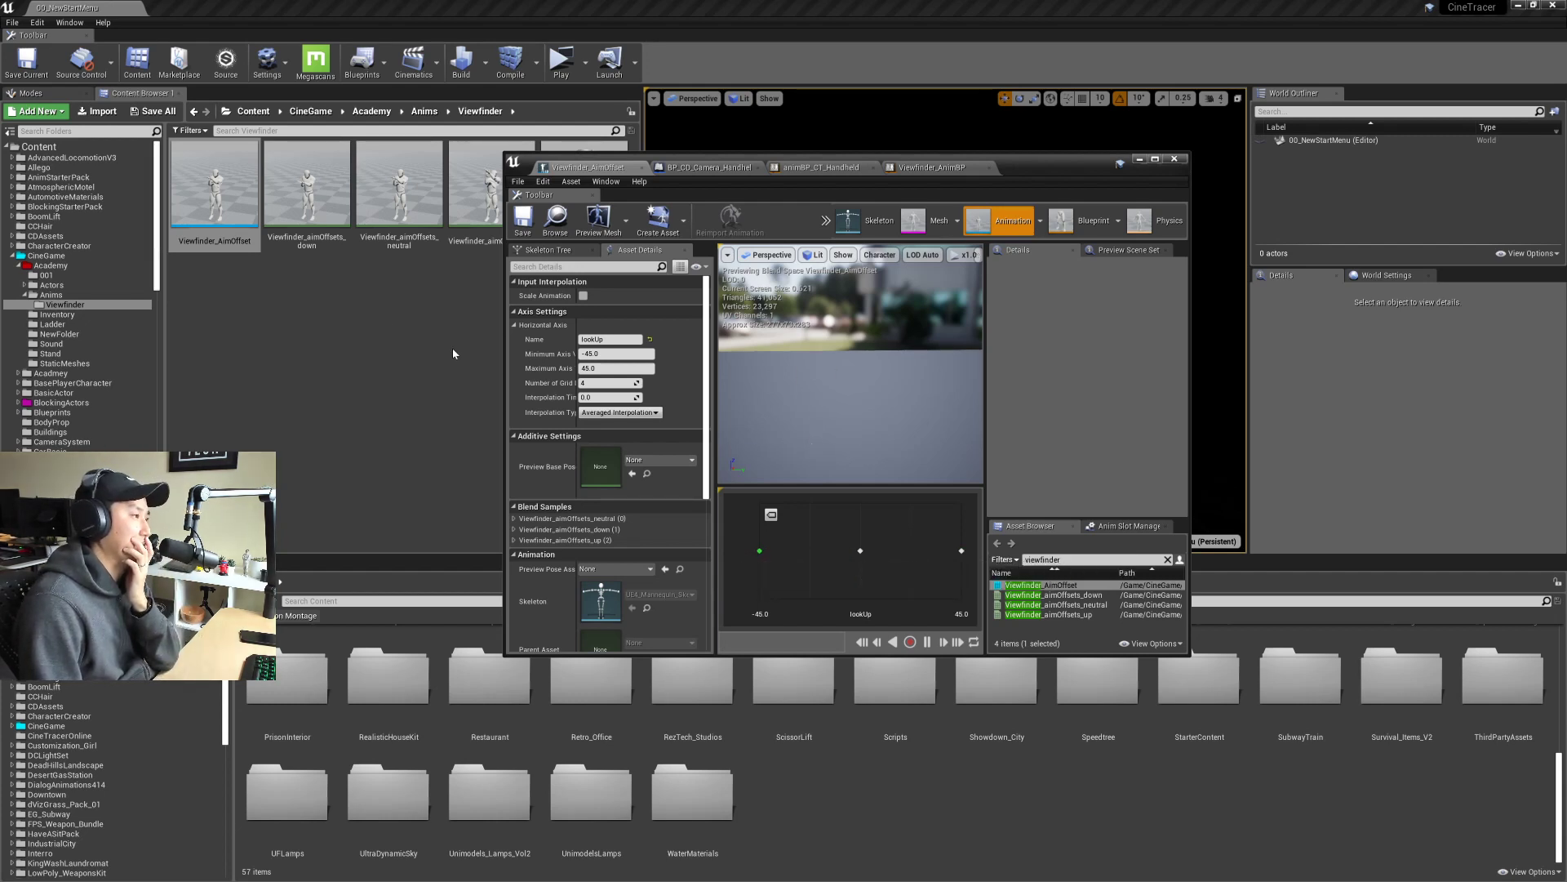
Step: Set the Additive Anim Type of Viewfinder_aimOffsets_neutral back to Mesh Space and save the animation
double_click(409, 200)
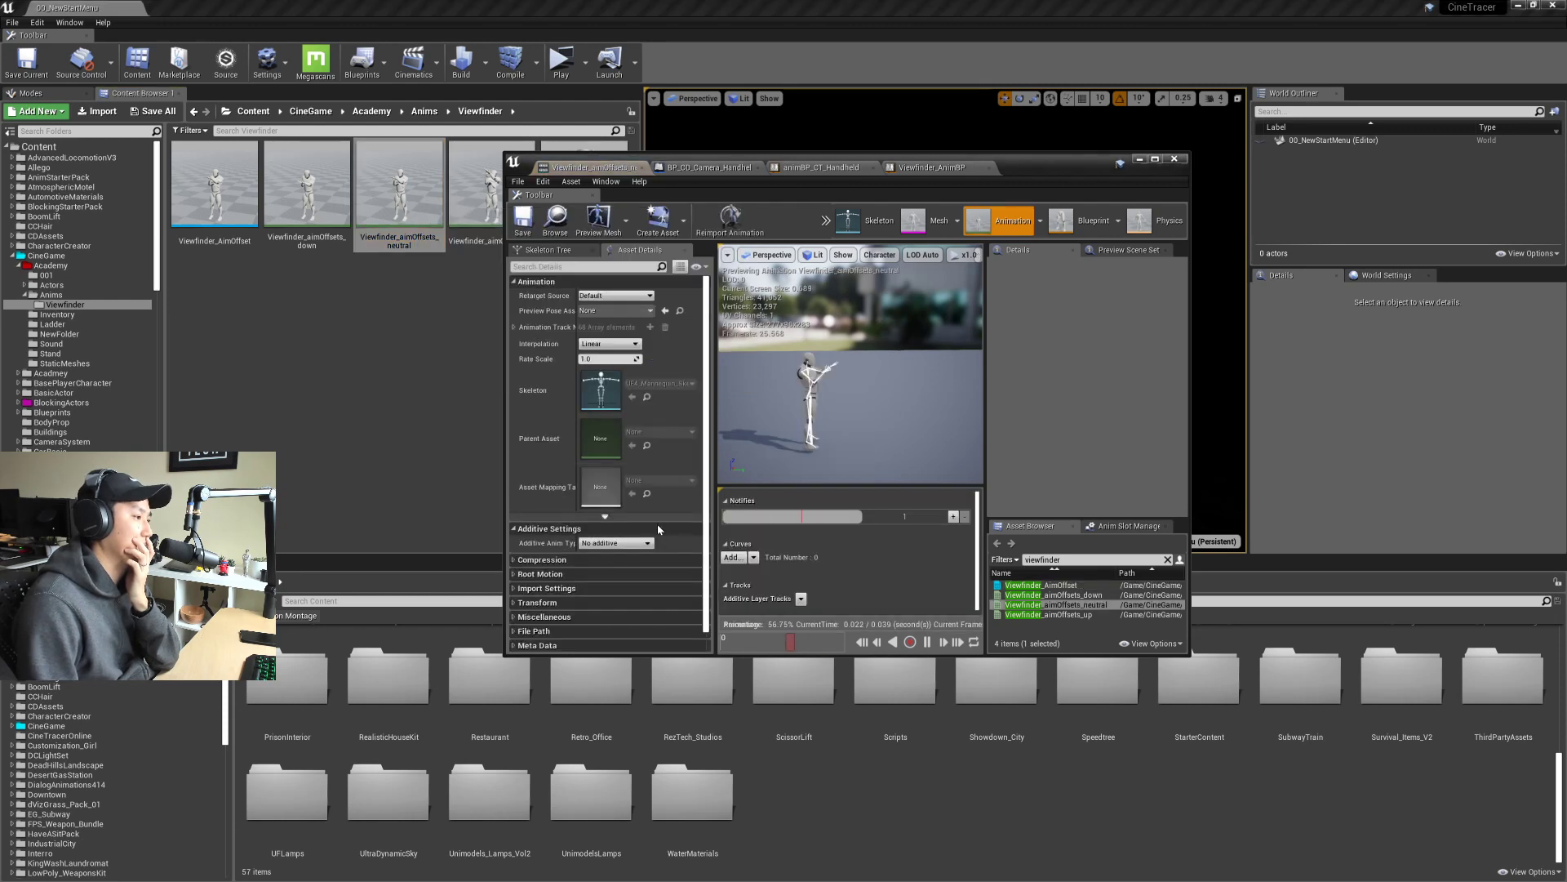
left_click(604, 570)
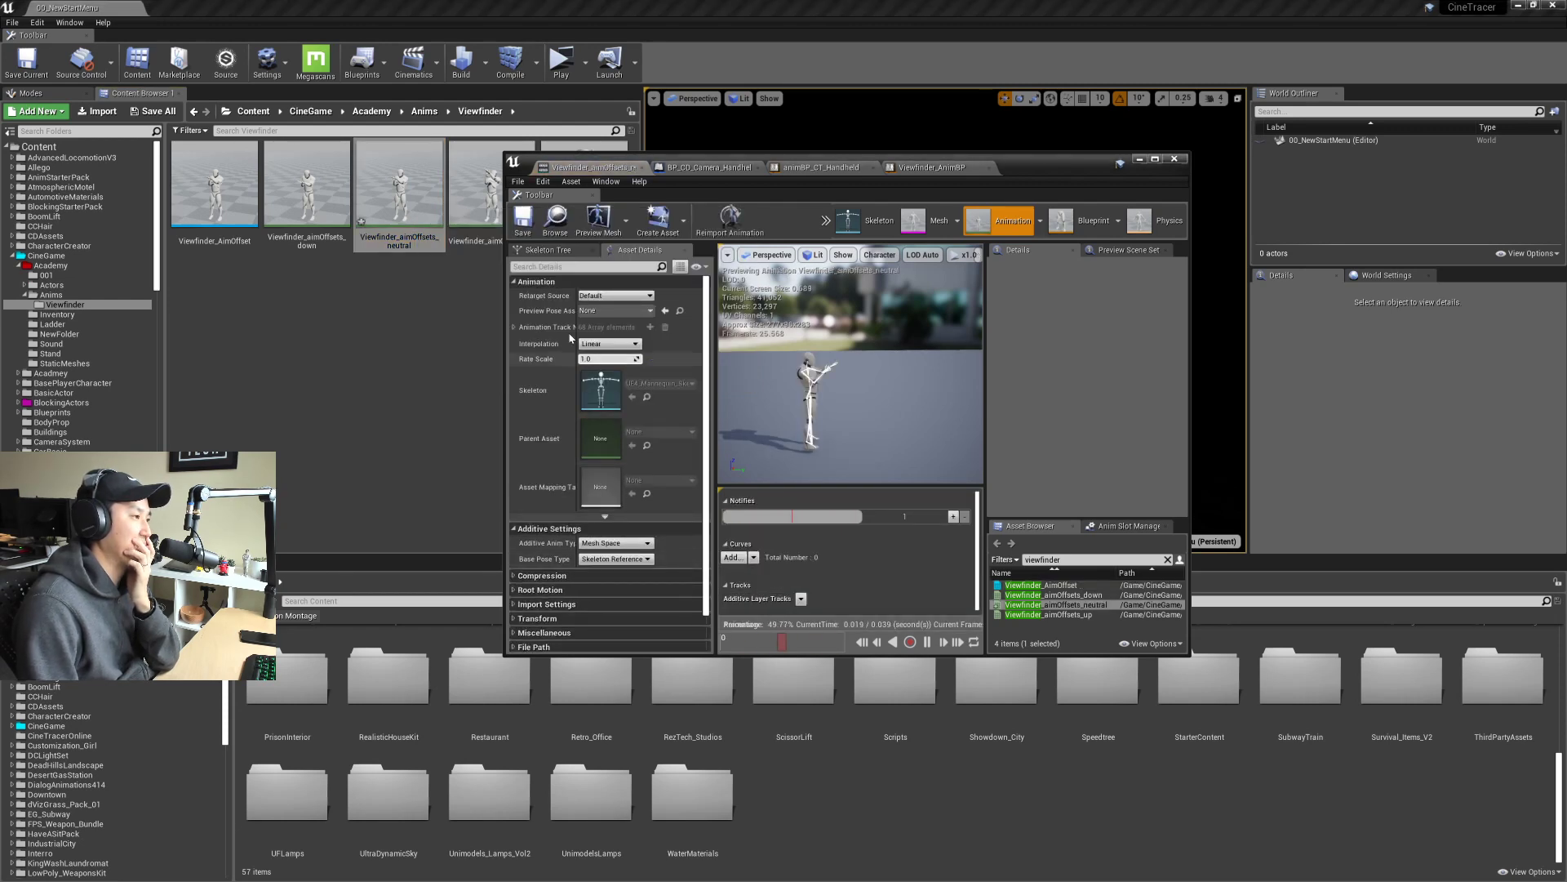
left_click(527, 235)
Step: Assign Viewfinder_aimOffsets_neutral as the Preview Base Pose of Viewfinder_AimOffset
double_click(223, 227)
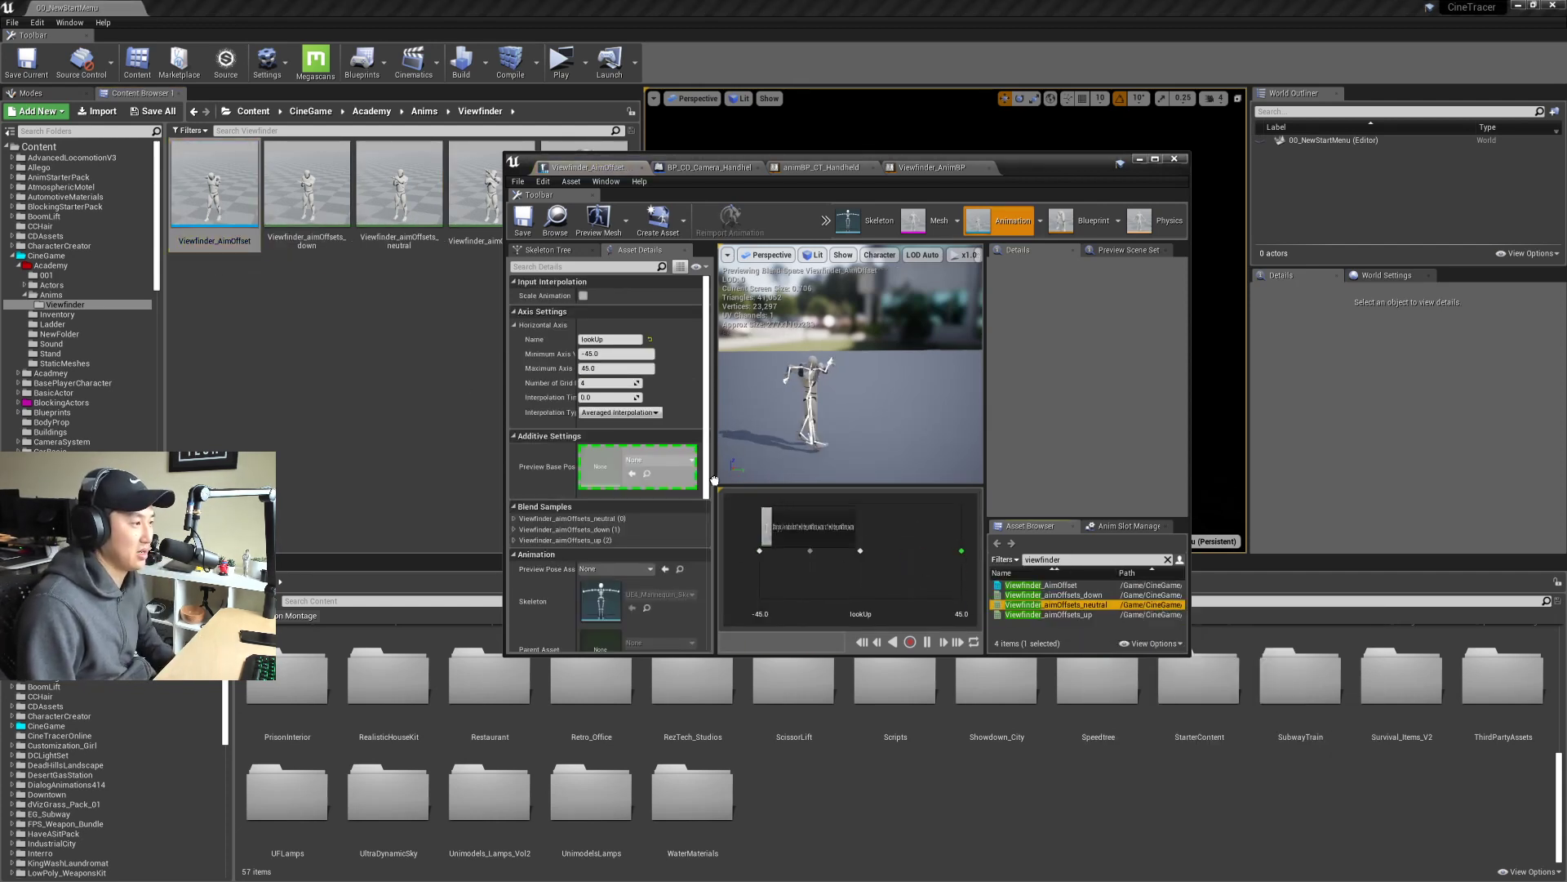
left_click(1088, 604)
left_click_drag(1050, 608, 605, 469)
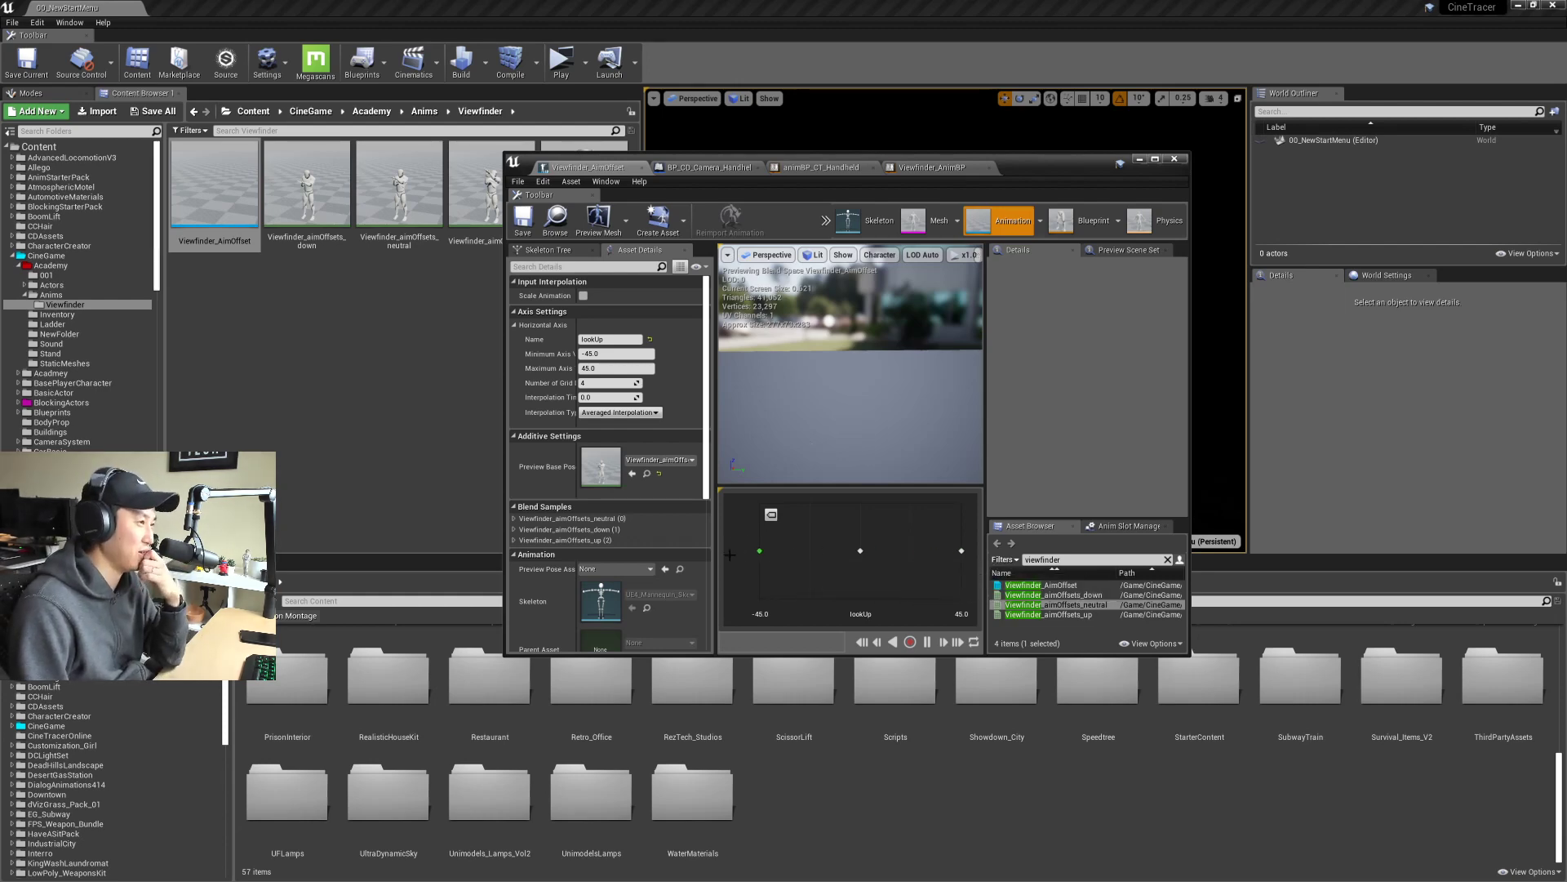
Step: Maximize the Viewfinder_AimOffset editor window and examine the preview near the middle of the lookUp axis
left_click_drag(1038, 181, 1081, 236)
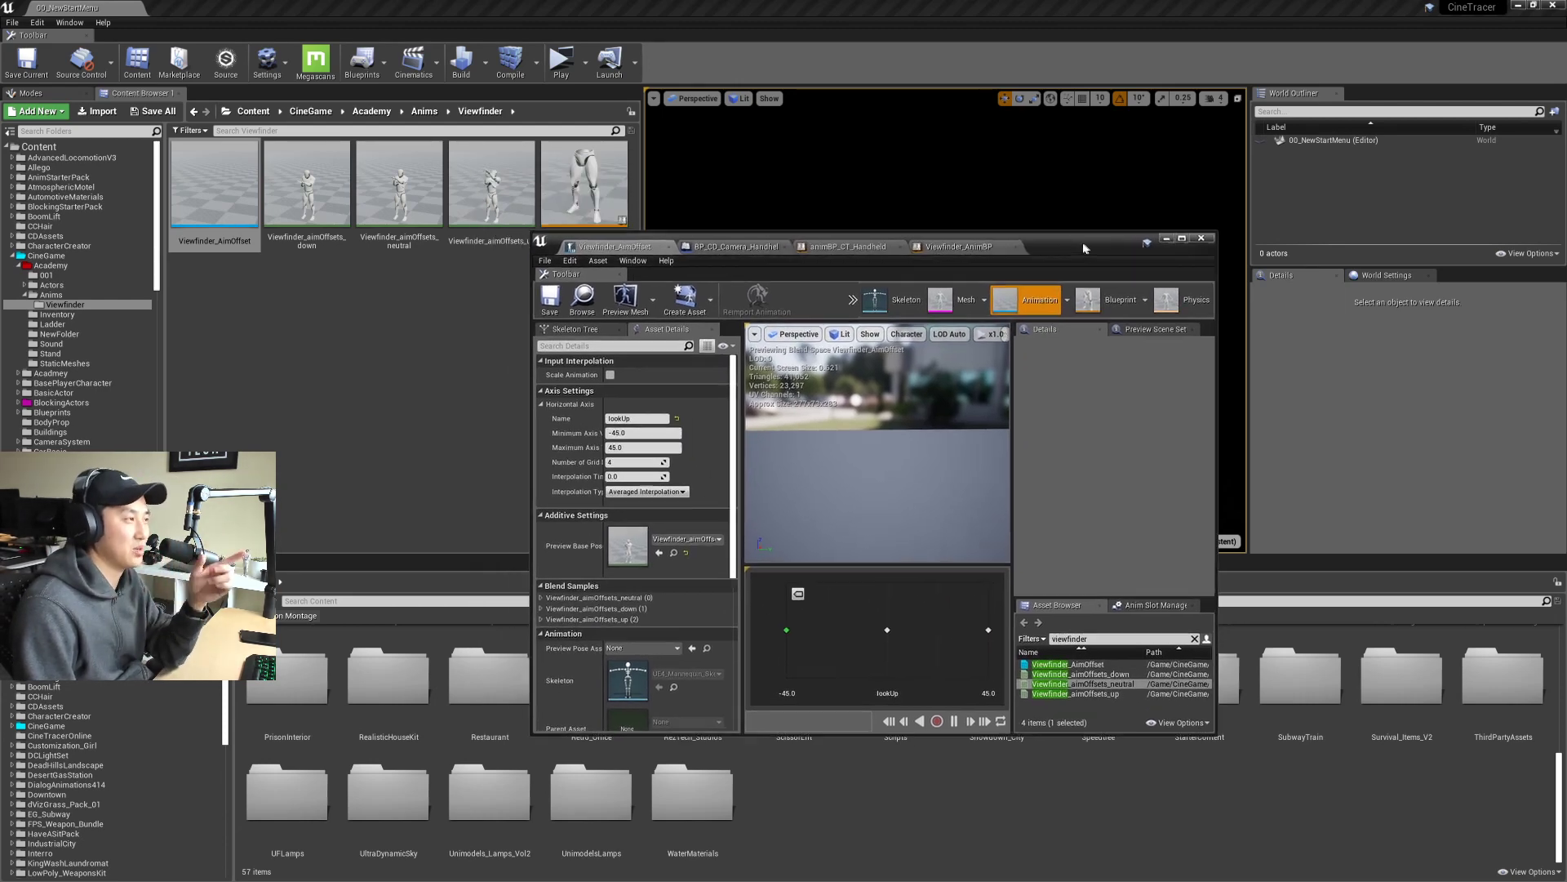
double_click(1080, 235)
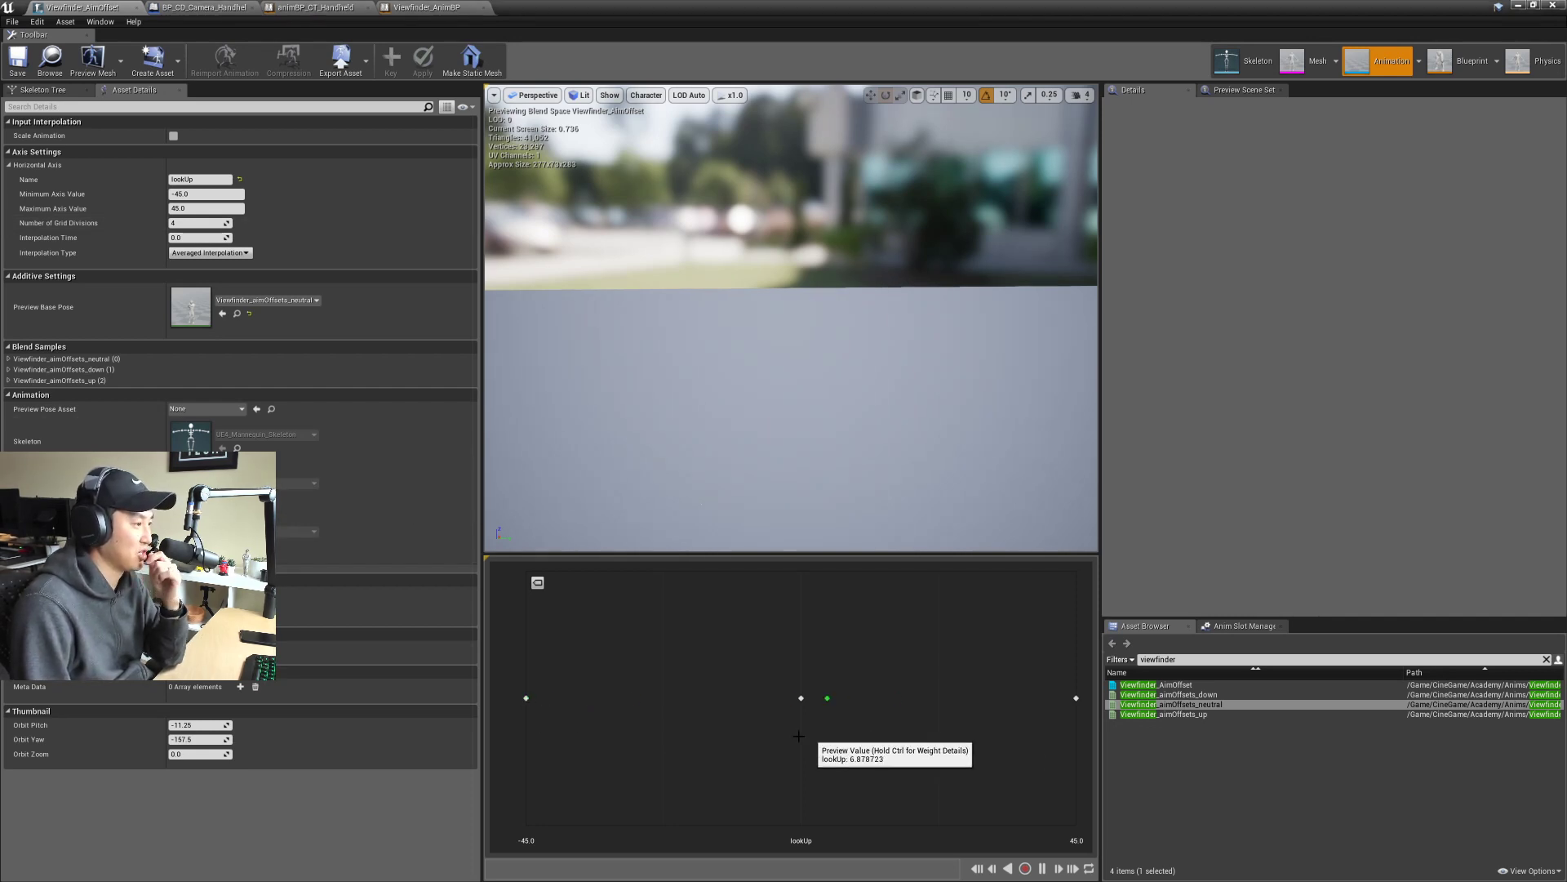
scroll(800, 439, "down", 5)
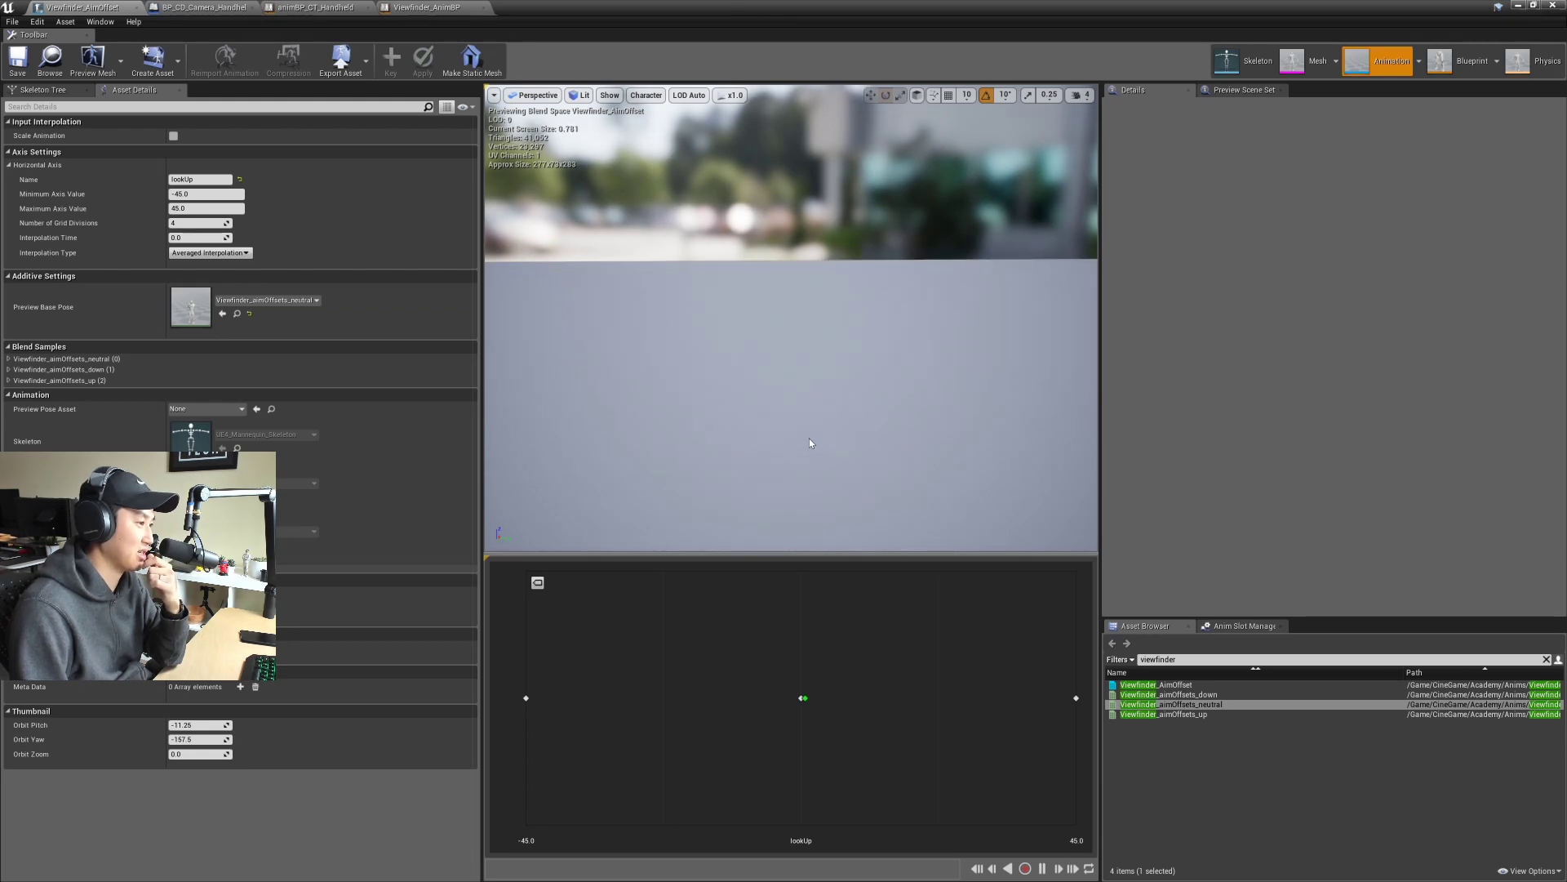
scroll(796, 432, "up", 5)
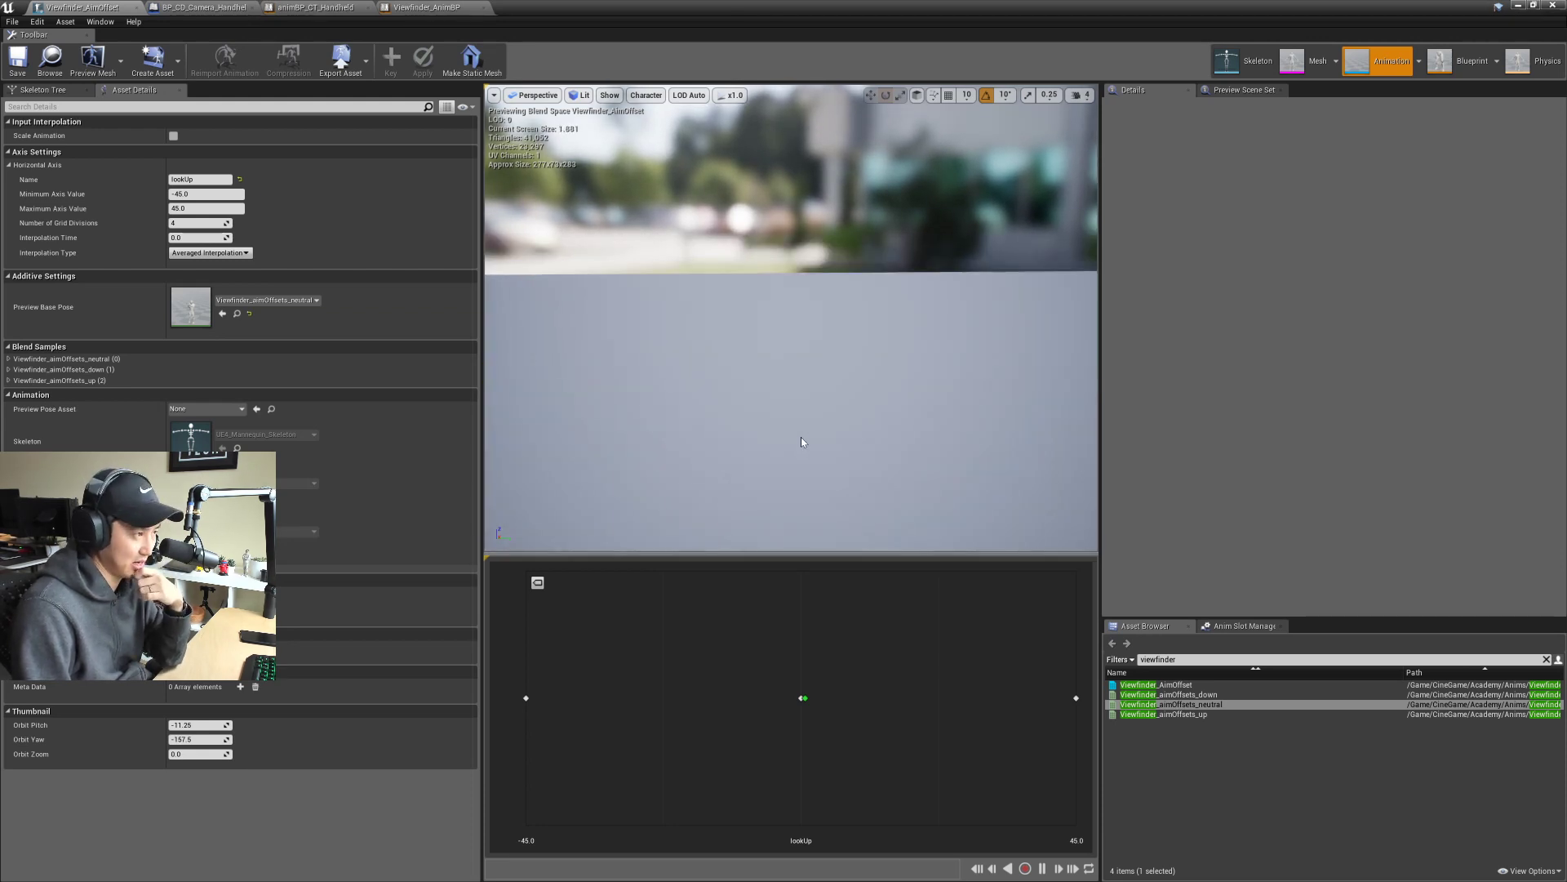
Step: Open the Viewfinder_AnimBP animation blueprint from the Viewfinder folder and maximize its editor window
left_click_drag(621, 11, 752, 256)
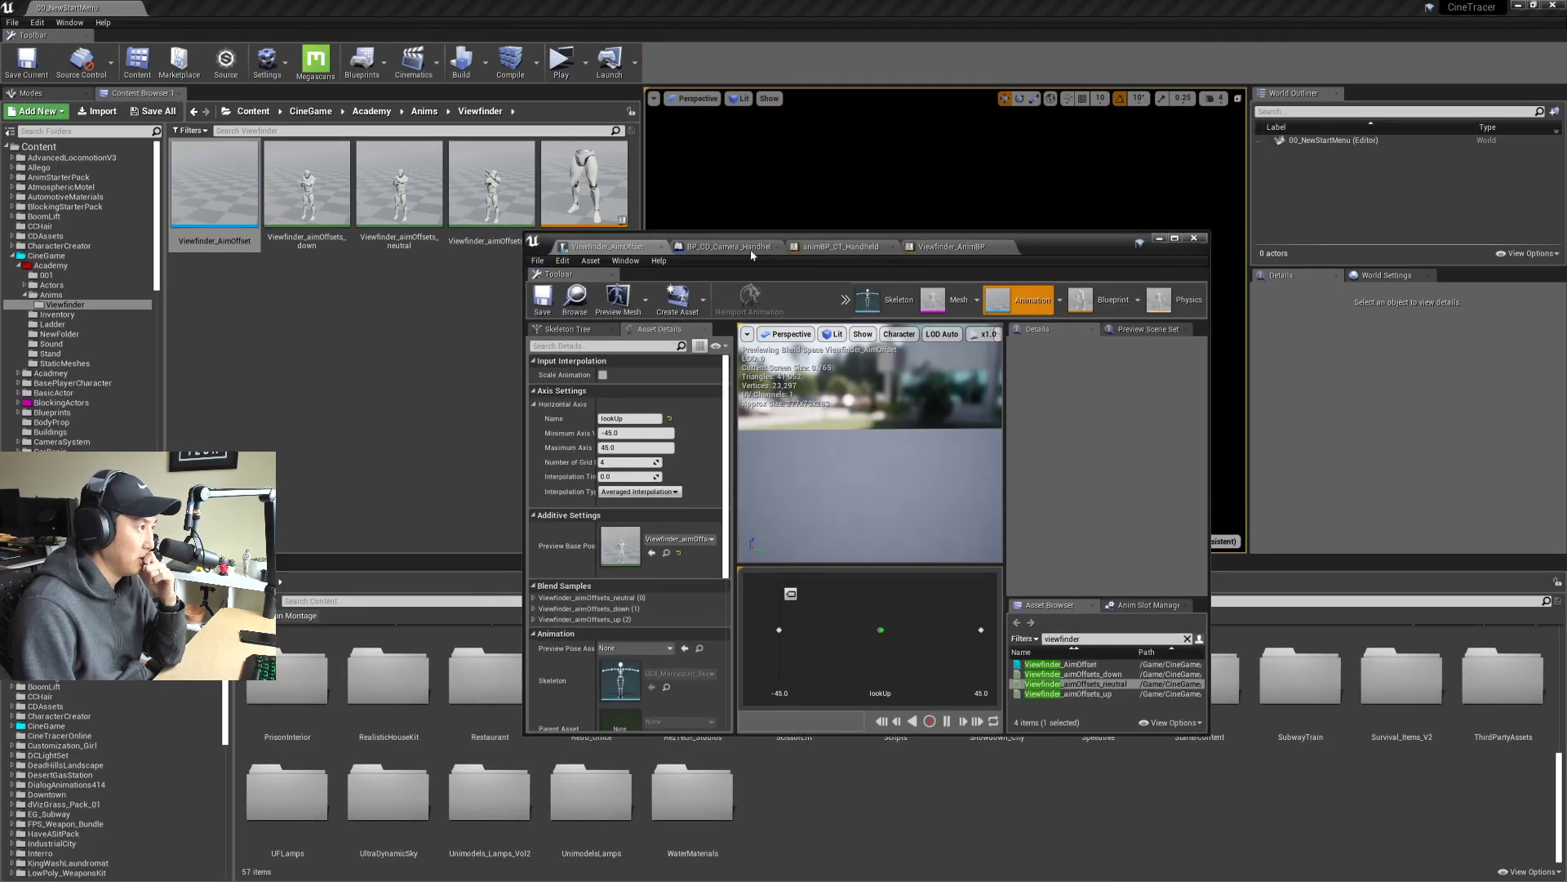
left_click_drag(1043, 247, 1061, 297)
double_click(585, 187)
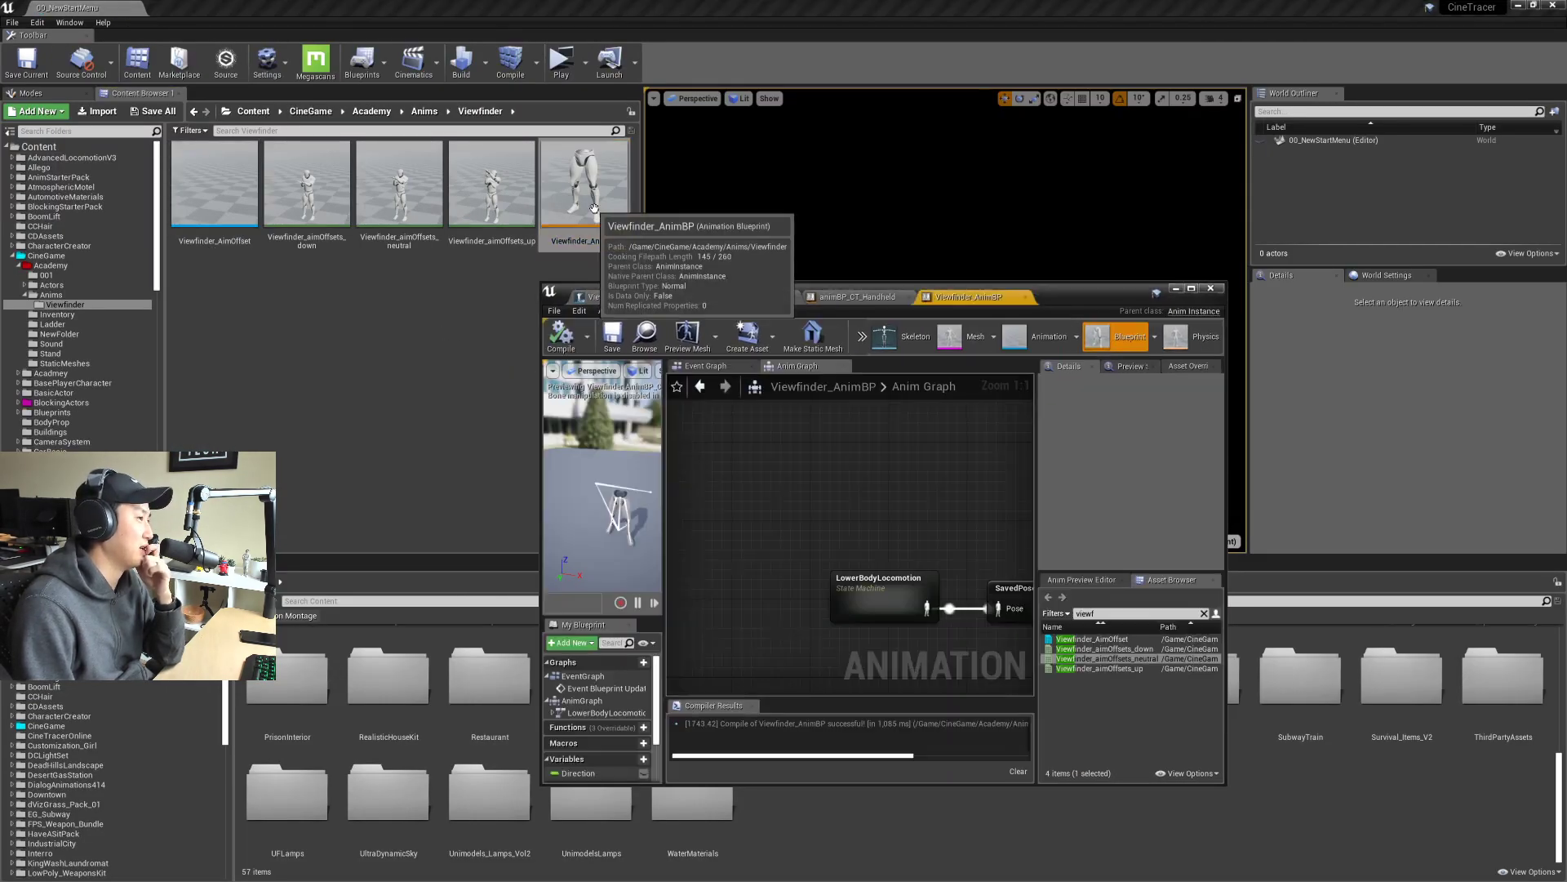
double_click(1090, 297)
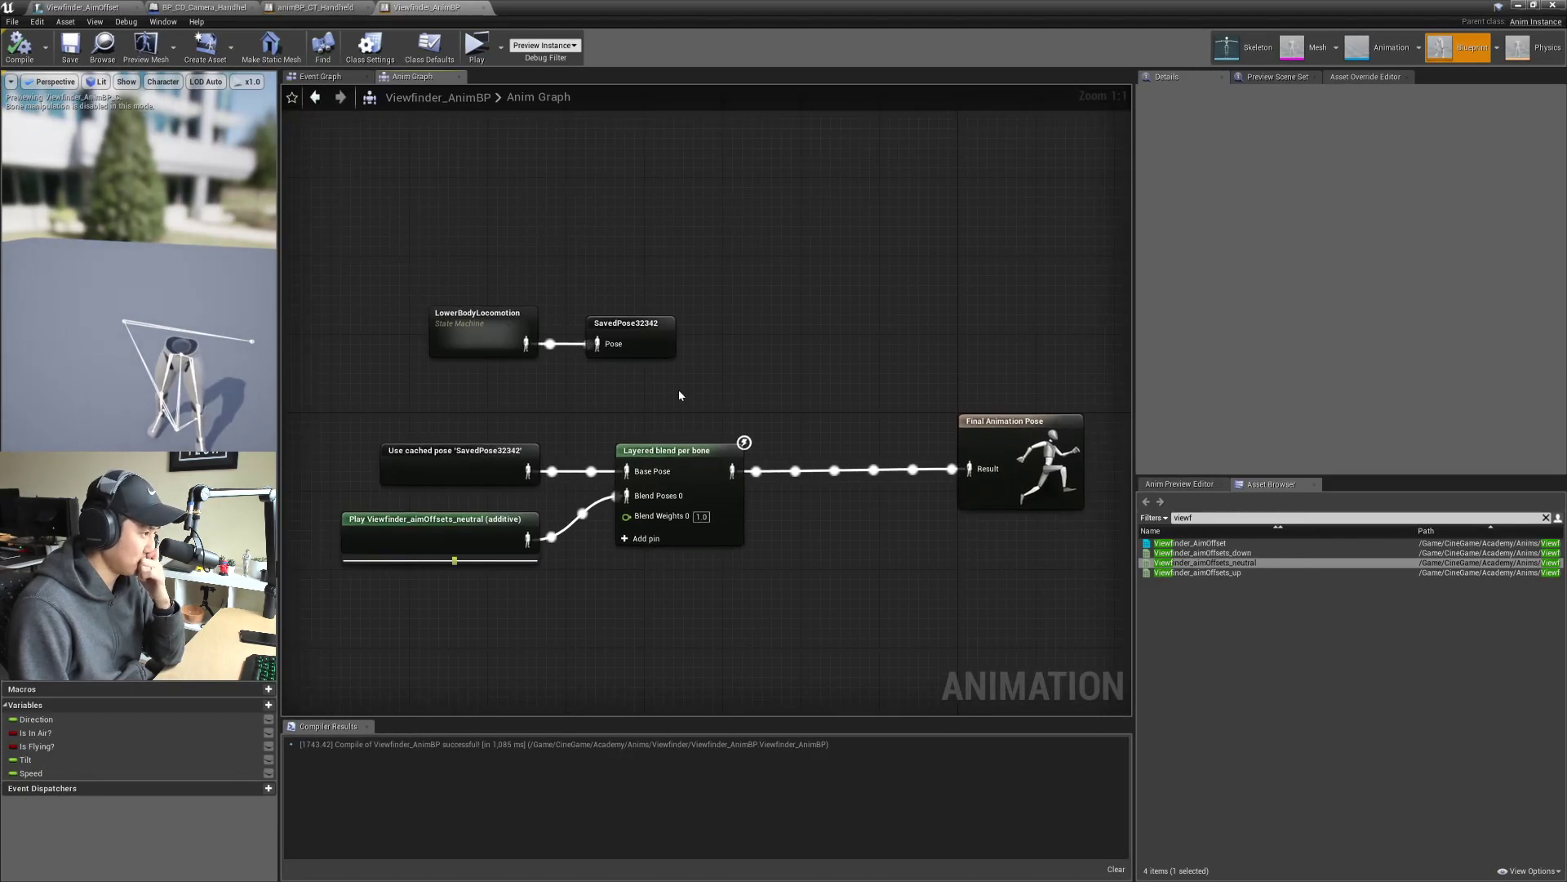
Step: Unlink LowerBodyLocomotion from SavedPose32342, connect it directly to Final Animation Pose, and compile and save the blueprint
key("ctrl+z")
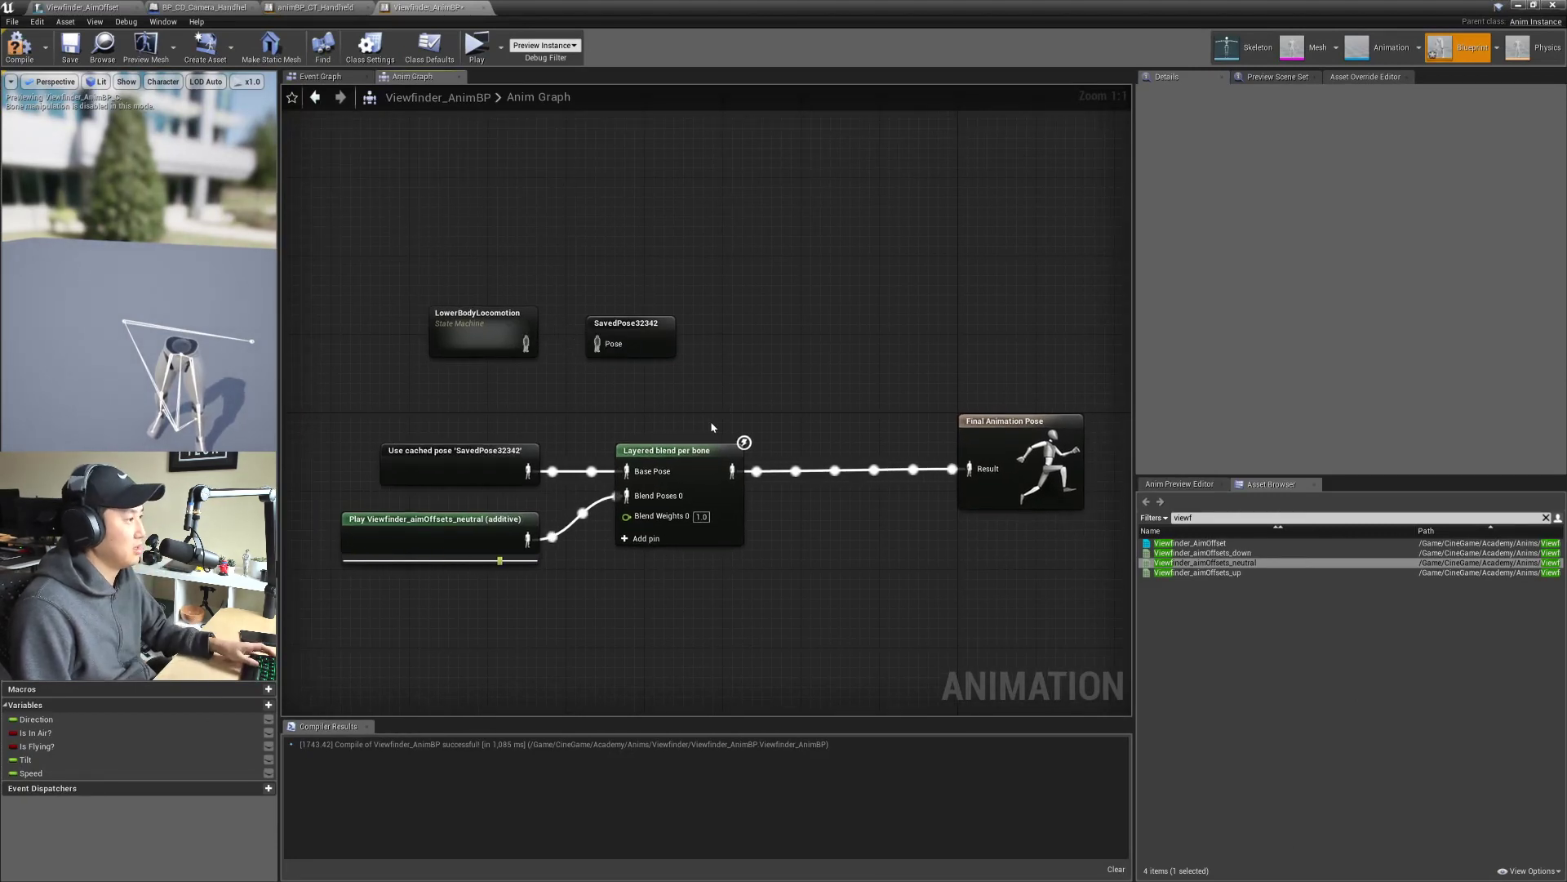
left_click_drag(650, 345, 670, 267)
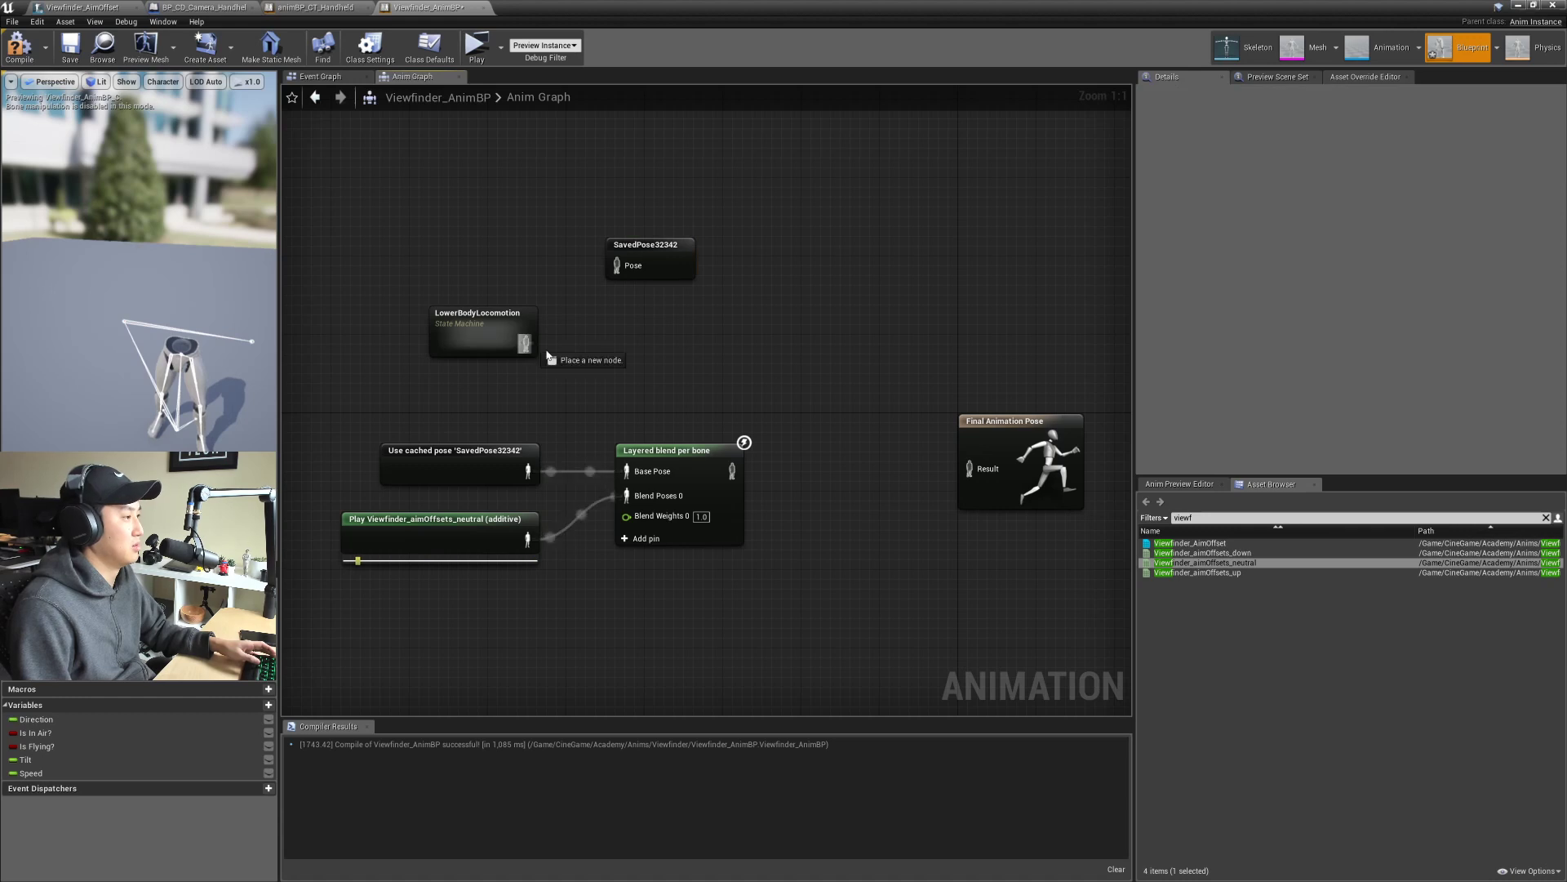
left_click_drag(526, 343, 966, 471)
key("Escape")
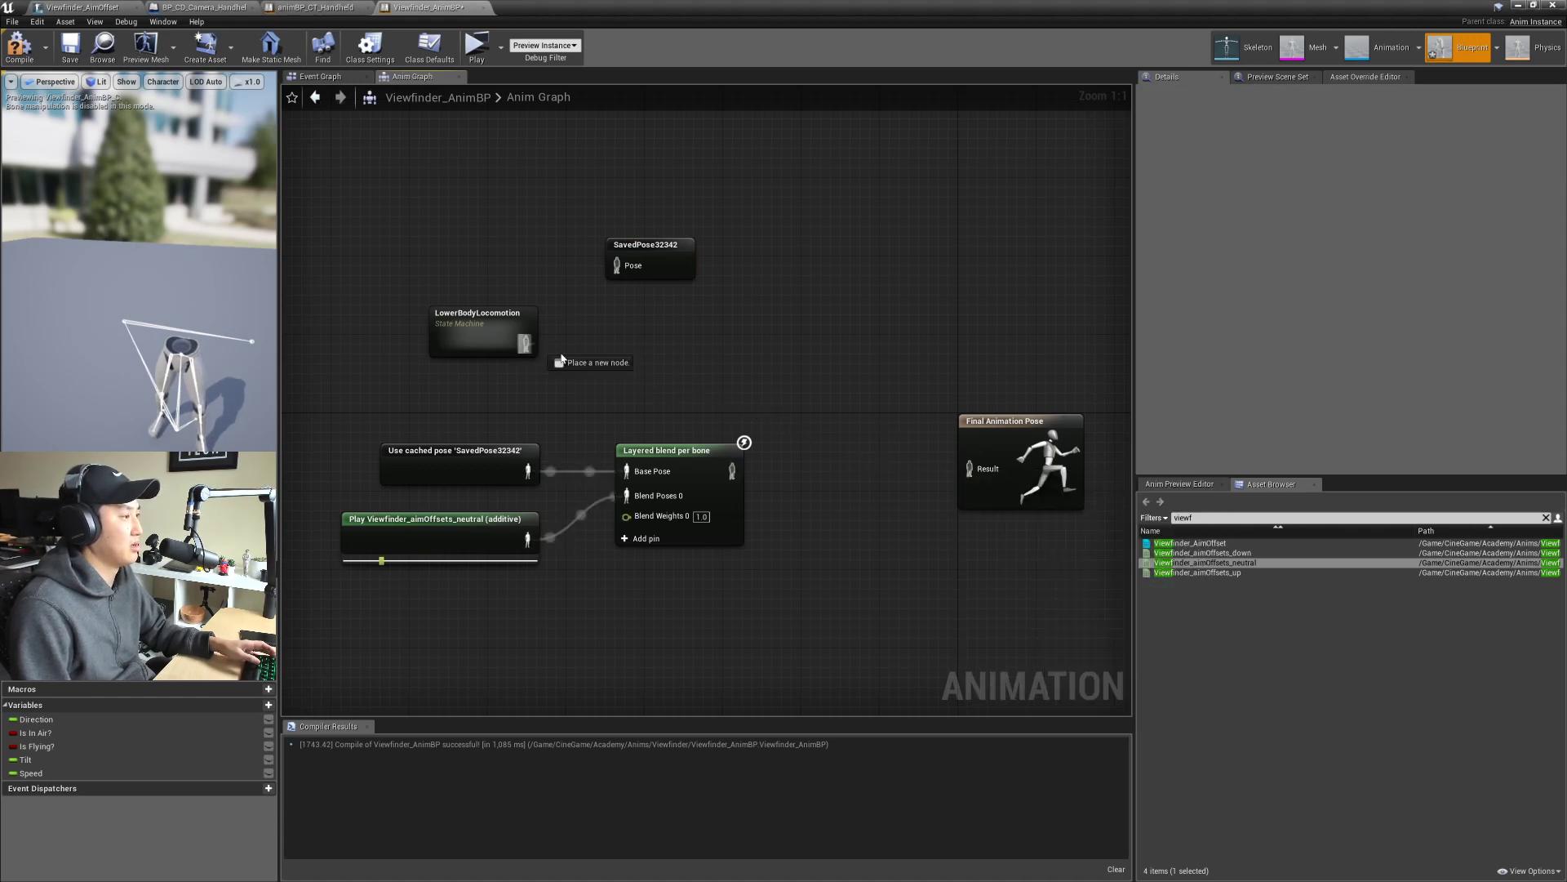
left_click_drag(562, 359, 986, 469)
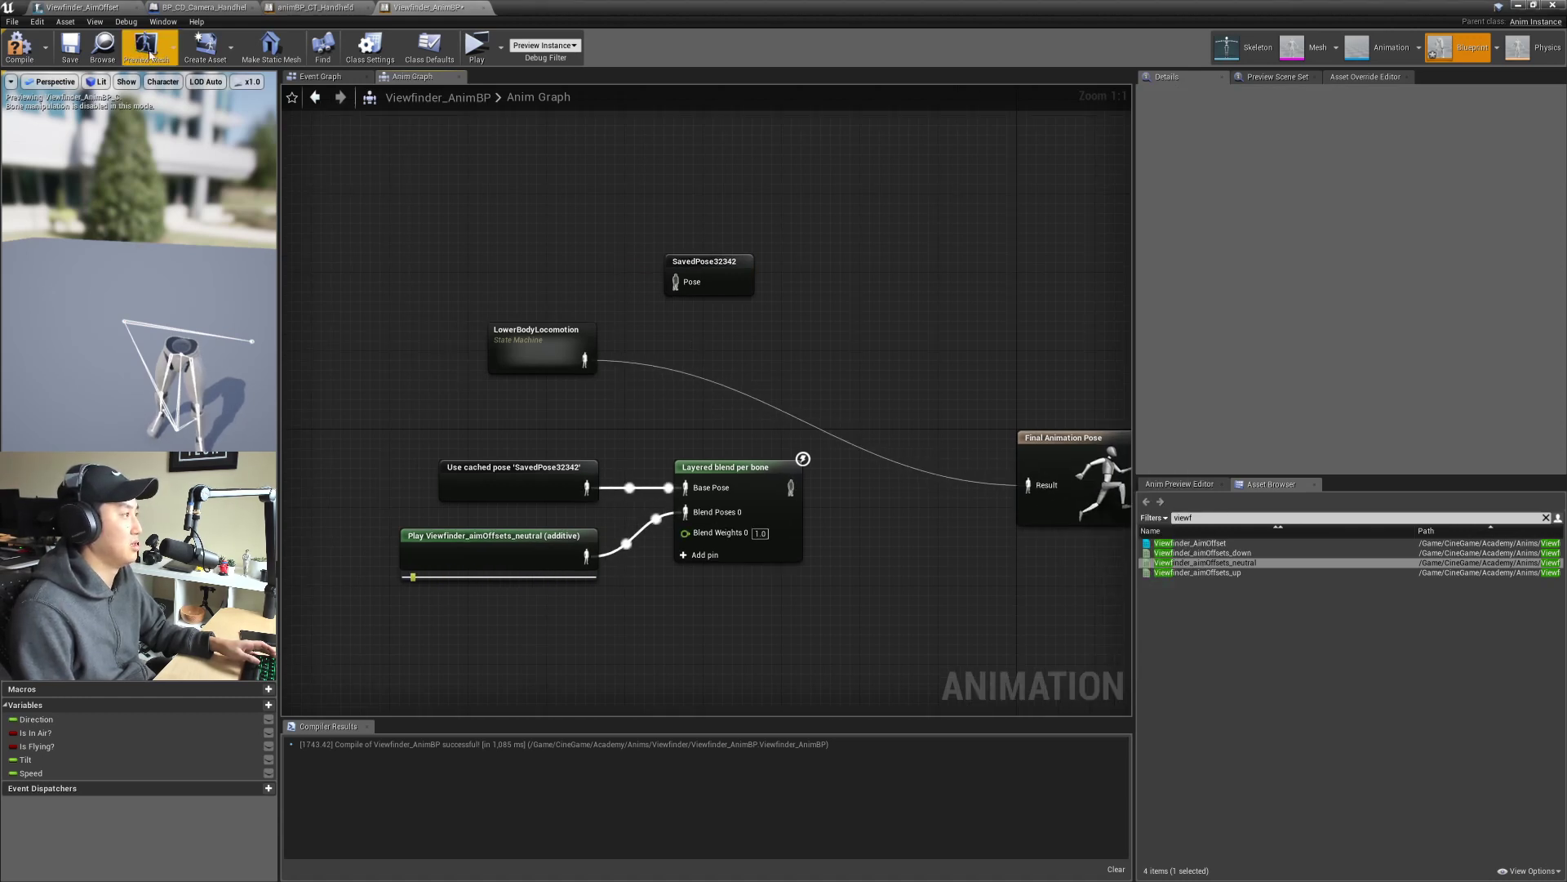
left_click(71, 54)
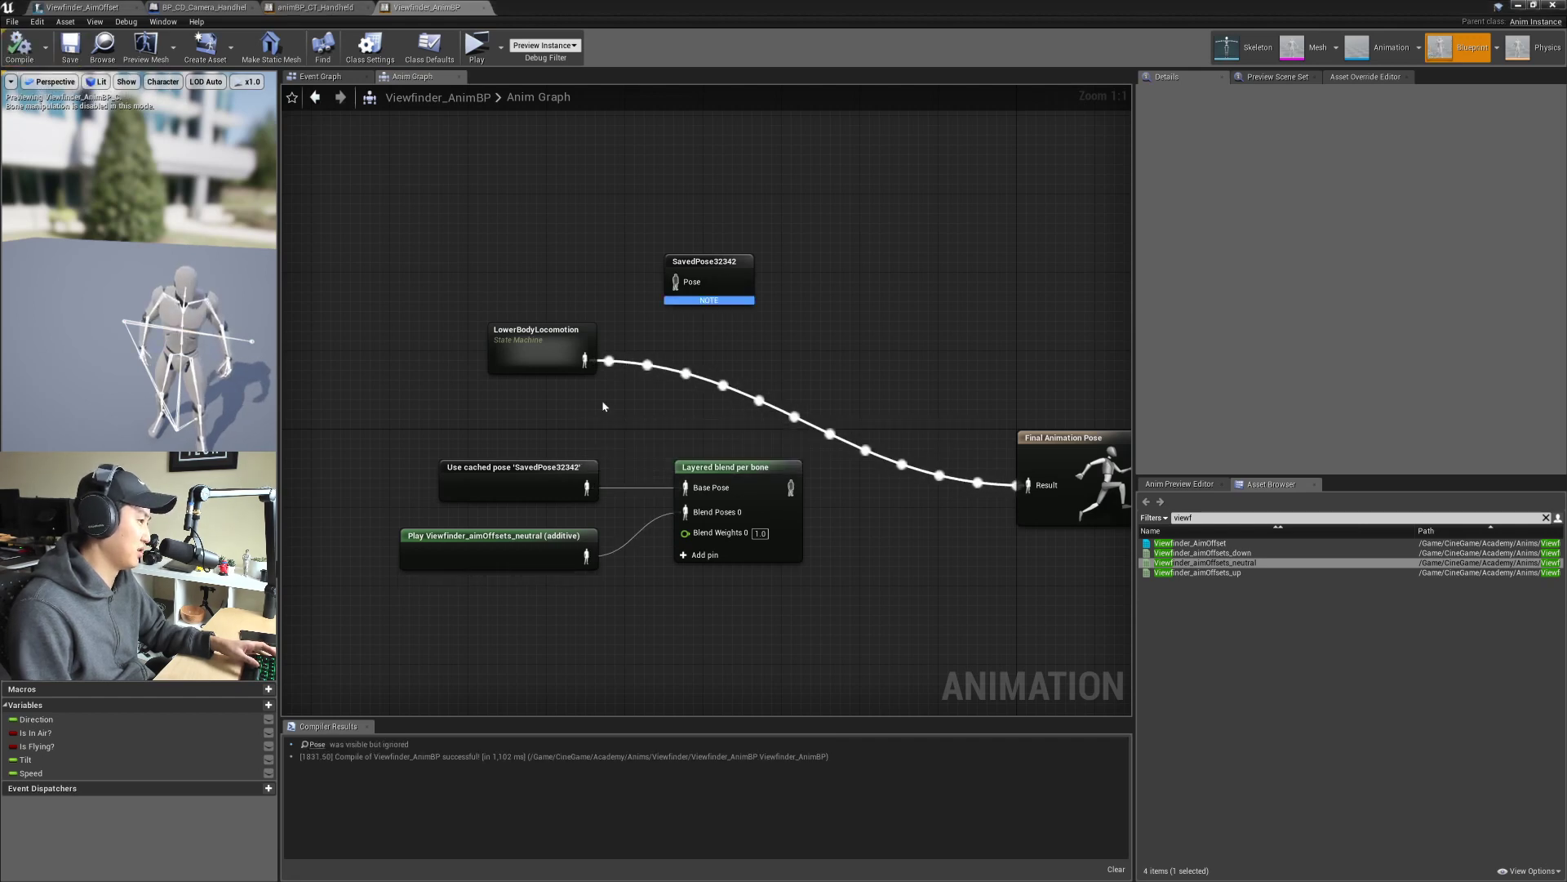
Step: Delete the disconnected SavedPose32342 node from the anim graph
right_click_drag(763, 365, 692, 347)
left_click(653, 302)
key("Delete")
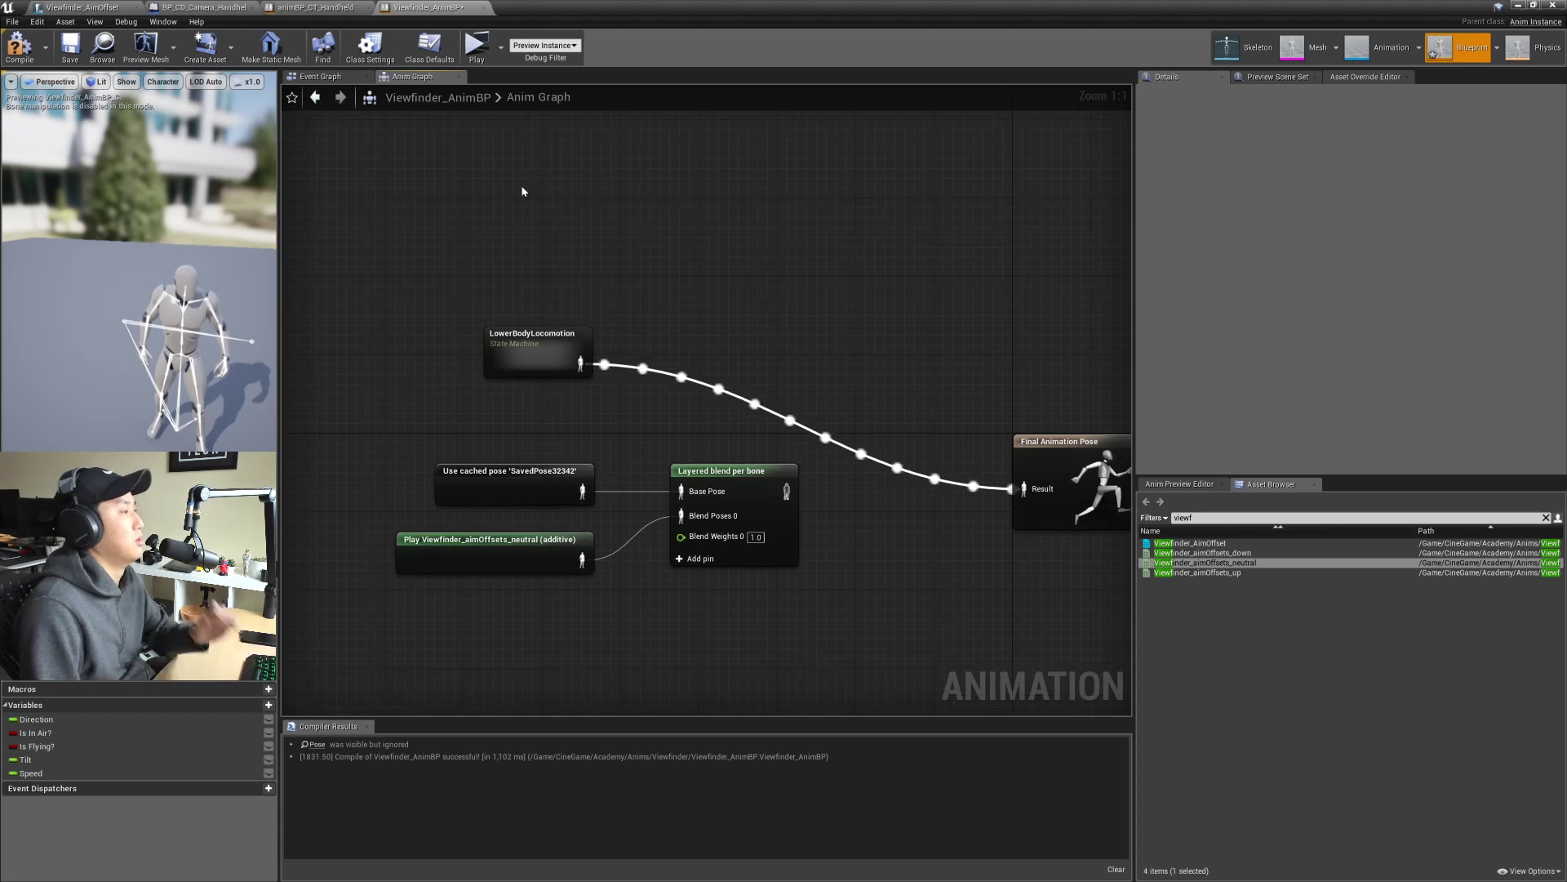
Step: Check the animBP_CT_Handheld graph for reference, and inspect the settings of Viewfinder_AnimBP's Layered blend per bone node
left_click(315, 7)
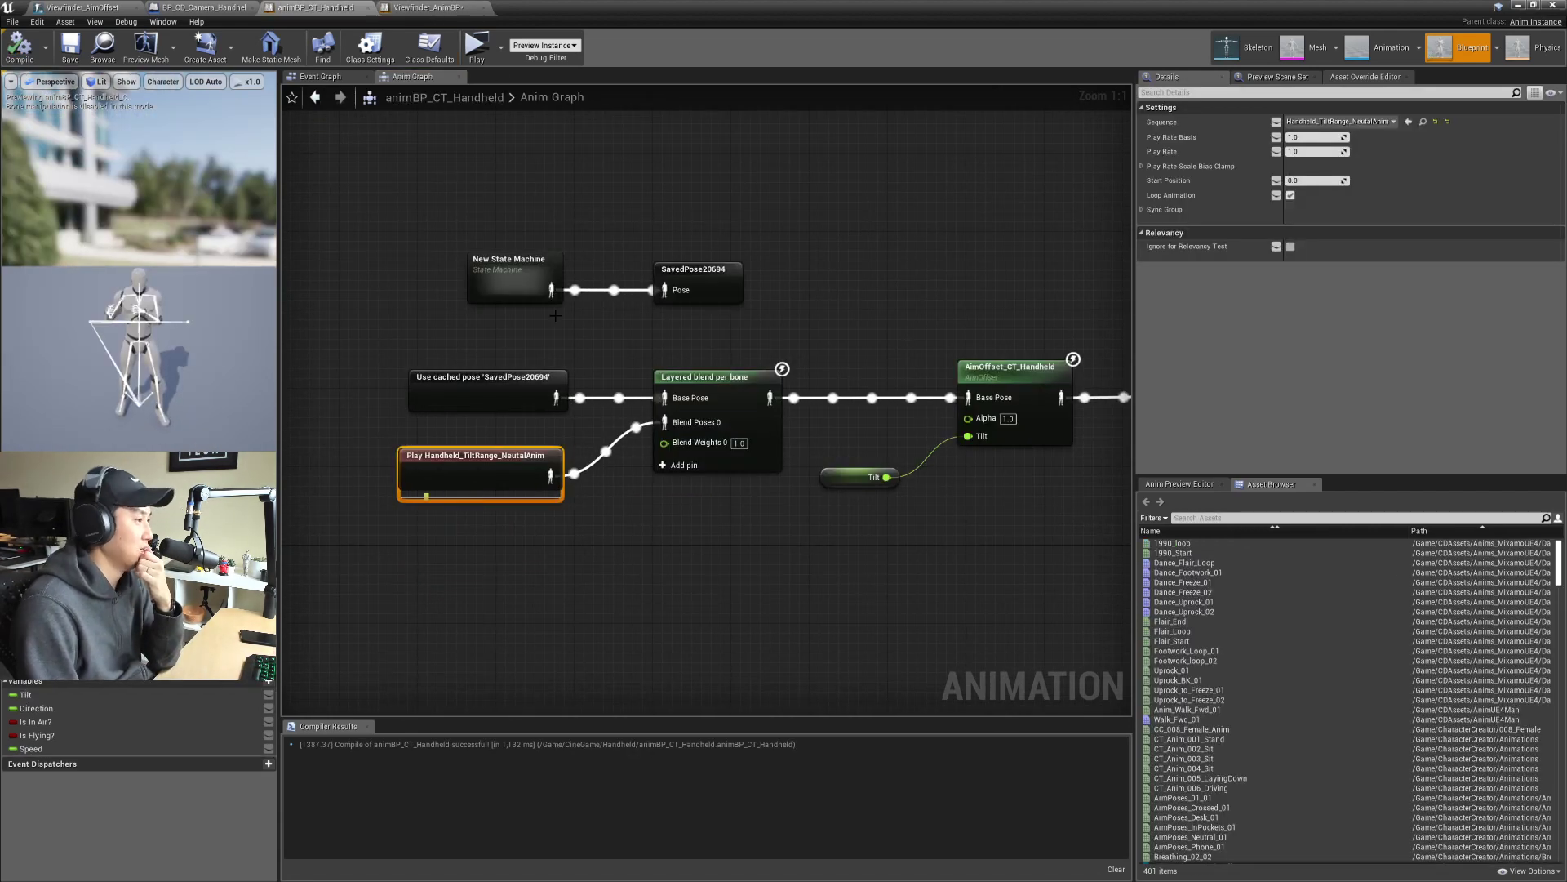
left_click(440, 9)
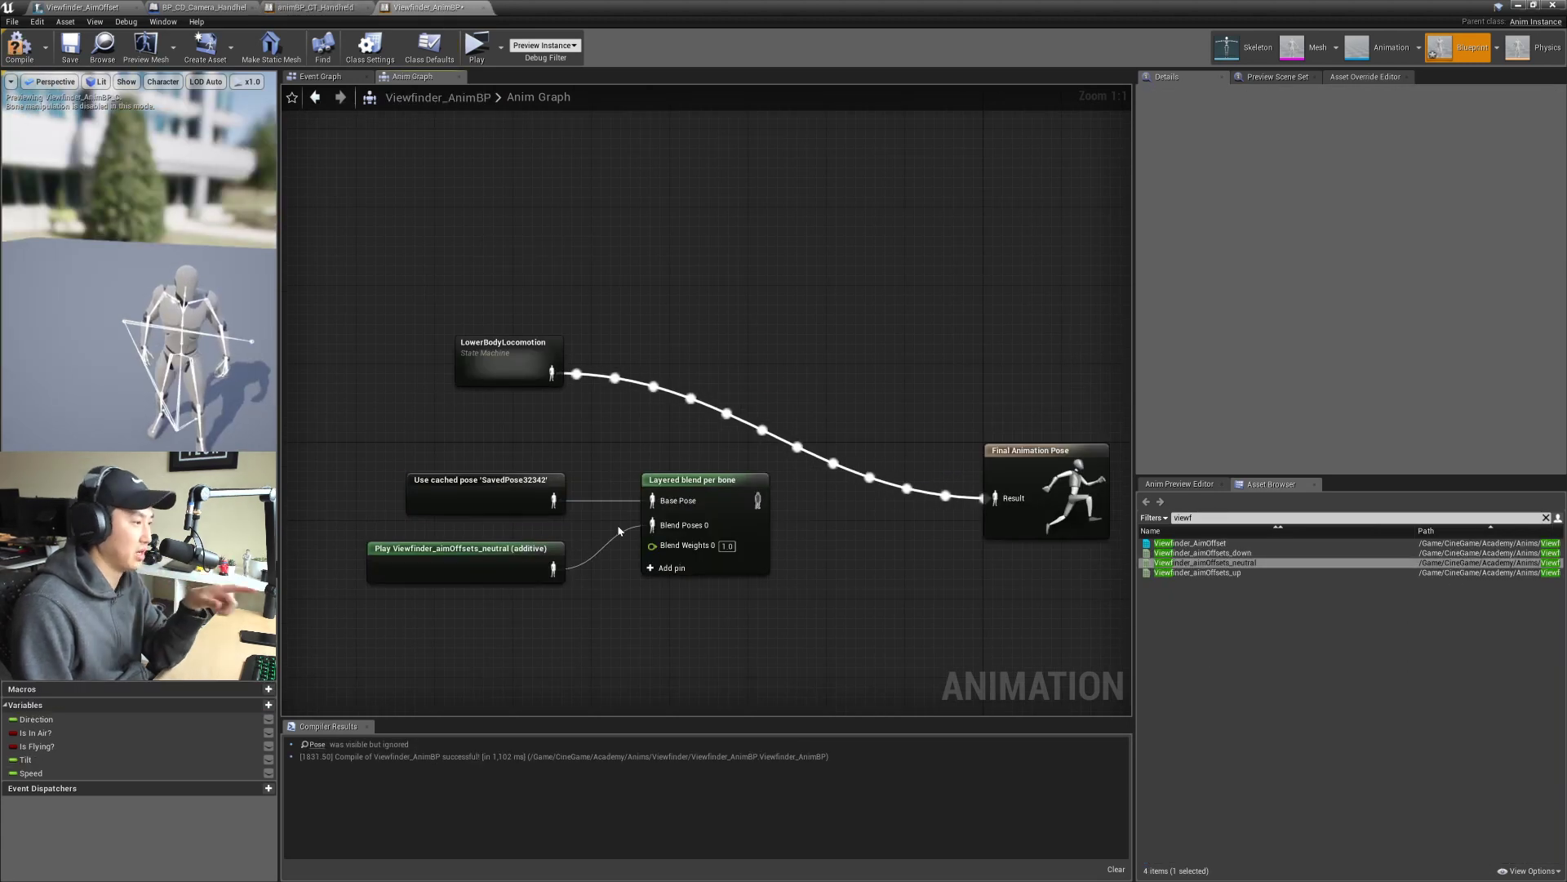
right_click_drag(580, 585, 556, 573)
left_click(649, 509)
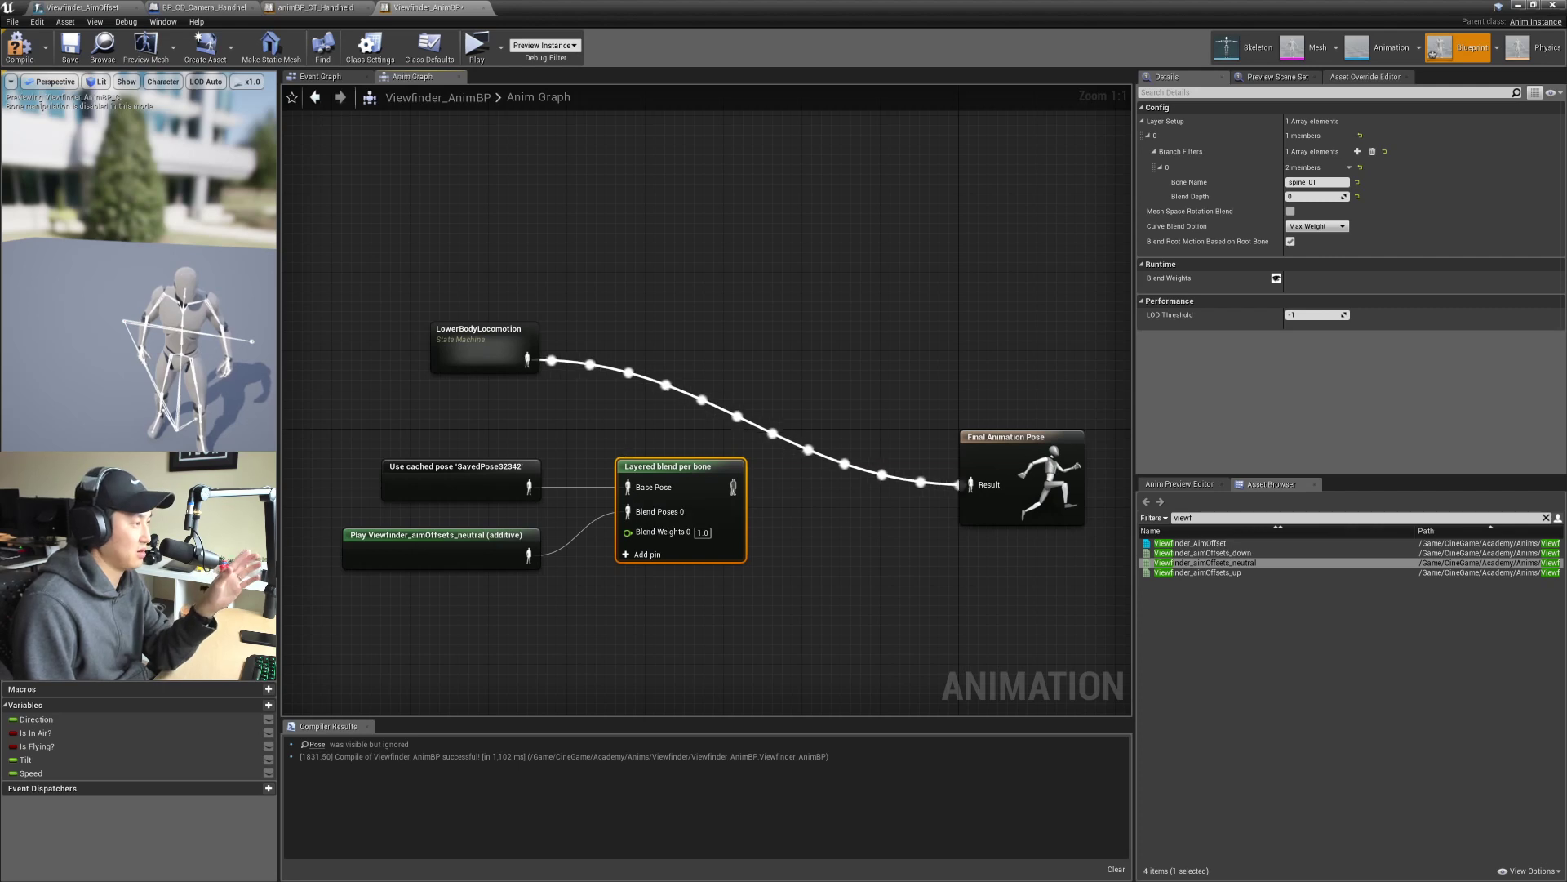
Step: Shrink the maximized editor window to reveal the content browser, then compile and save Viewfinder_AnimBP
right_click_drag(599, 423, 614, 430)
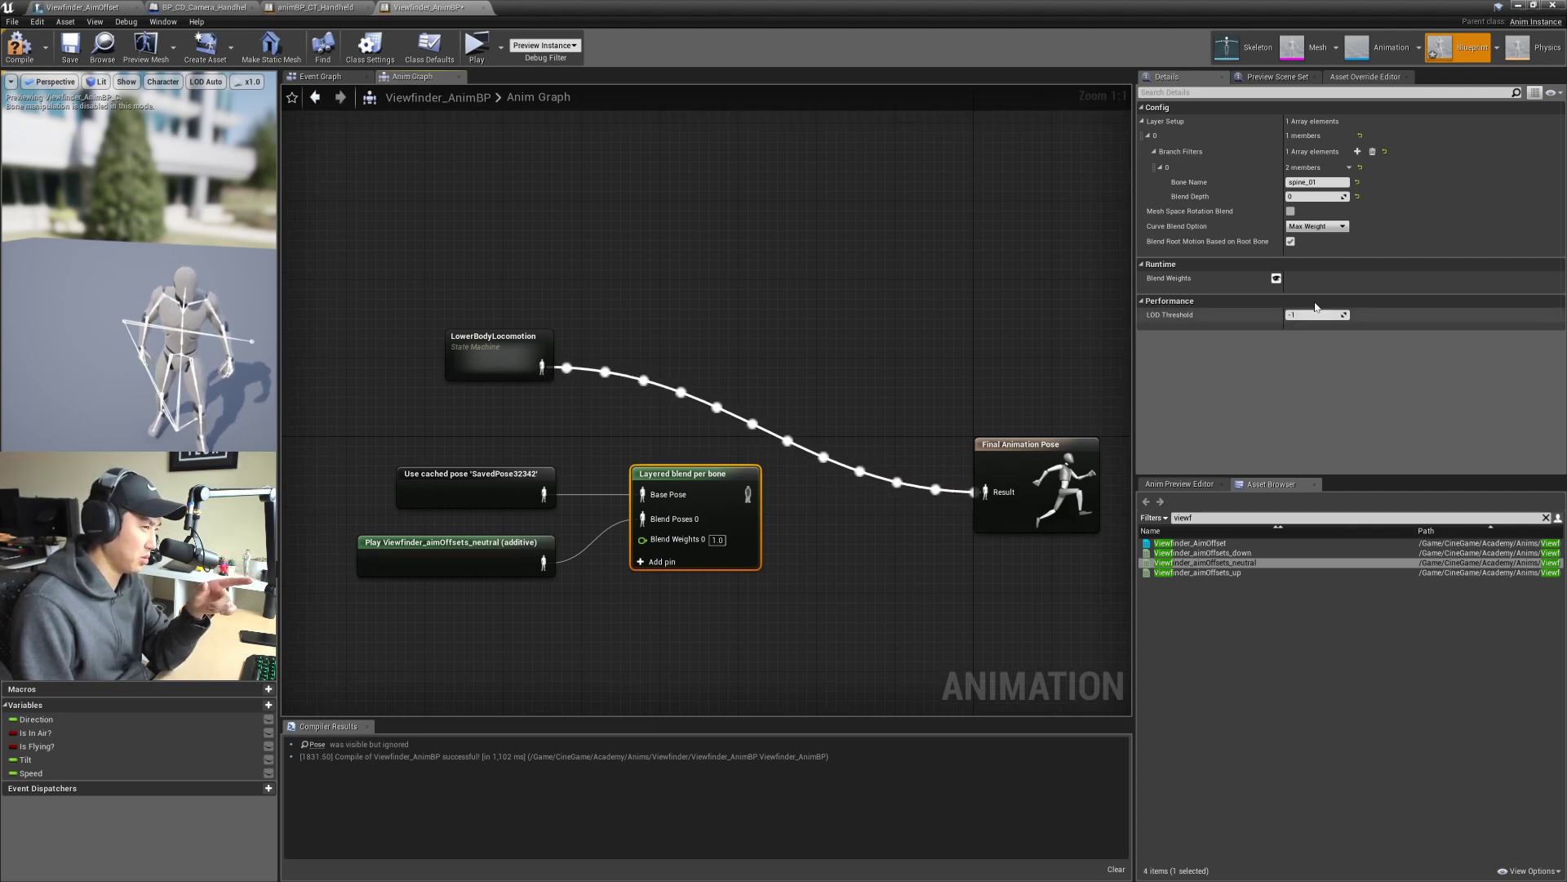
right_click_drag(743, 343, 796, 340)
left_click(795, 340)
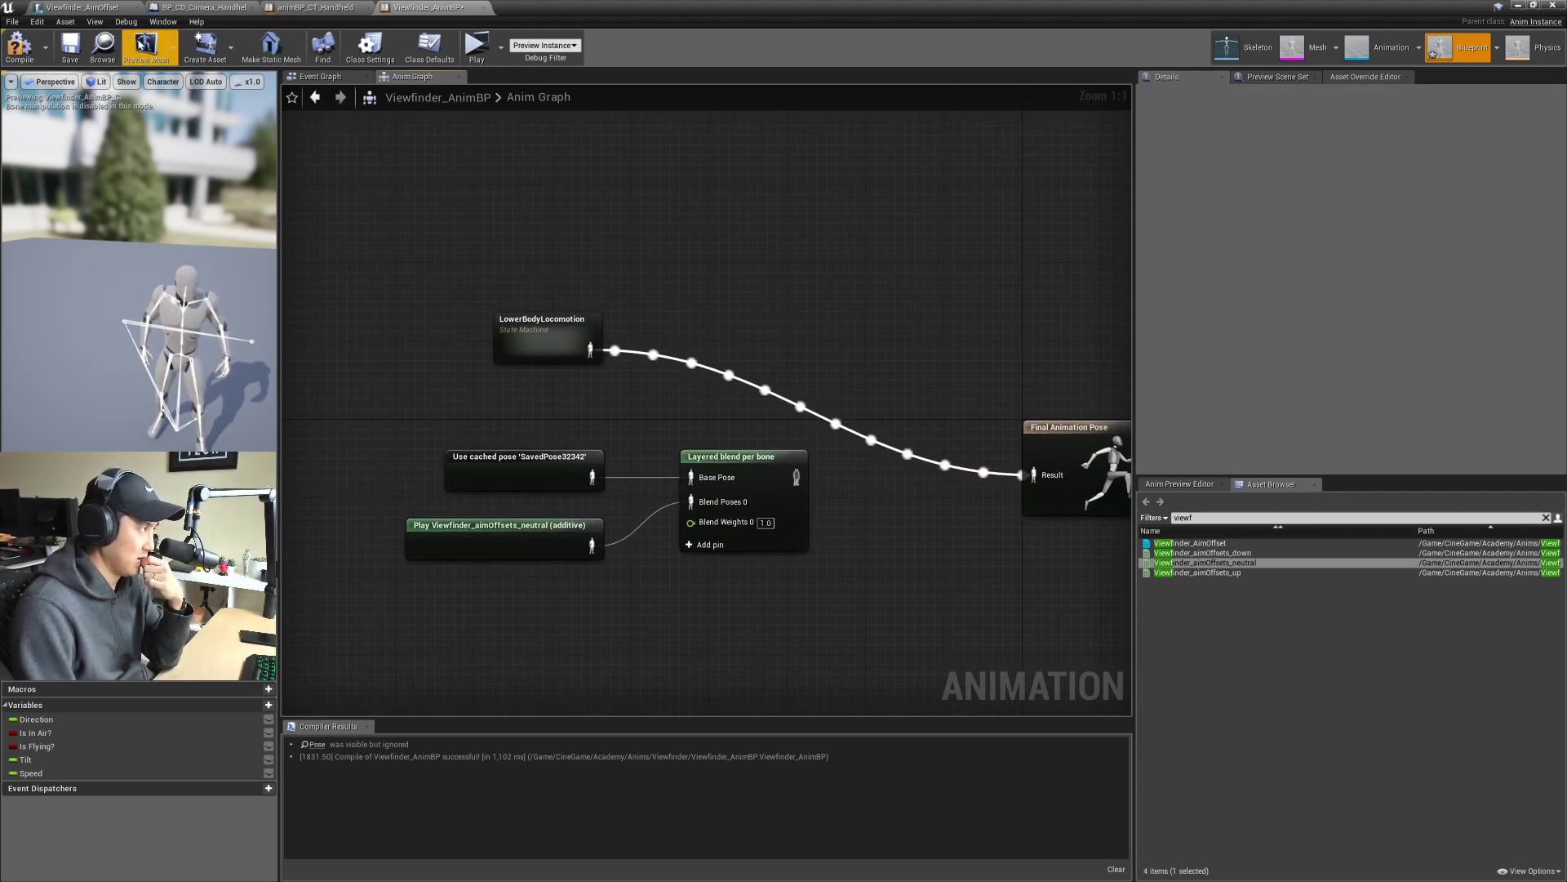
left_click(129, 9)
double_click(634, 11)
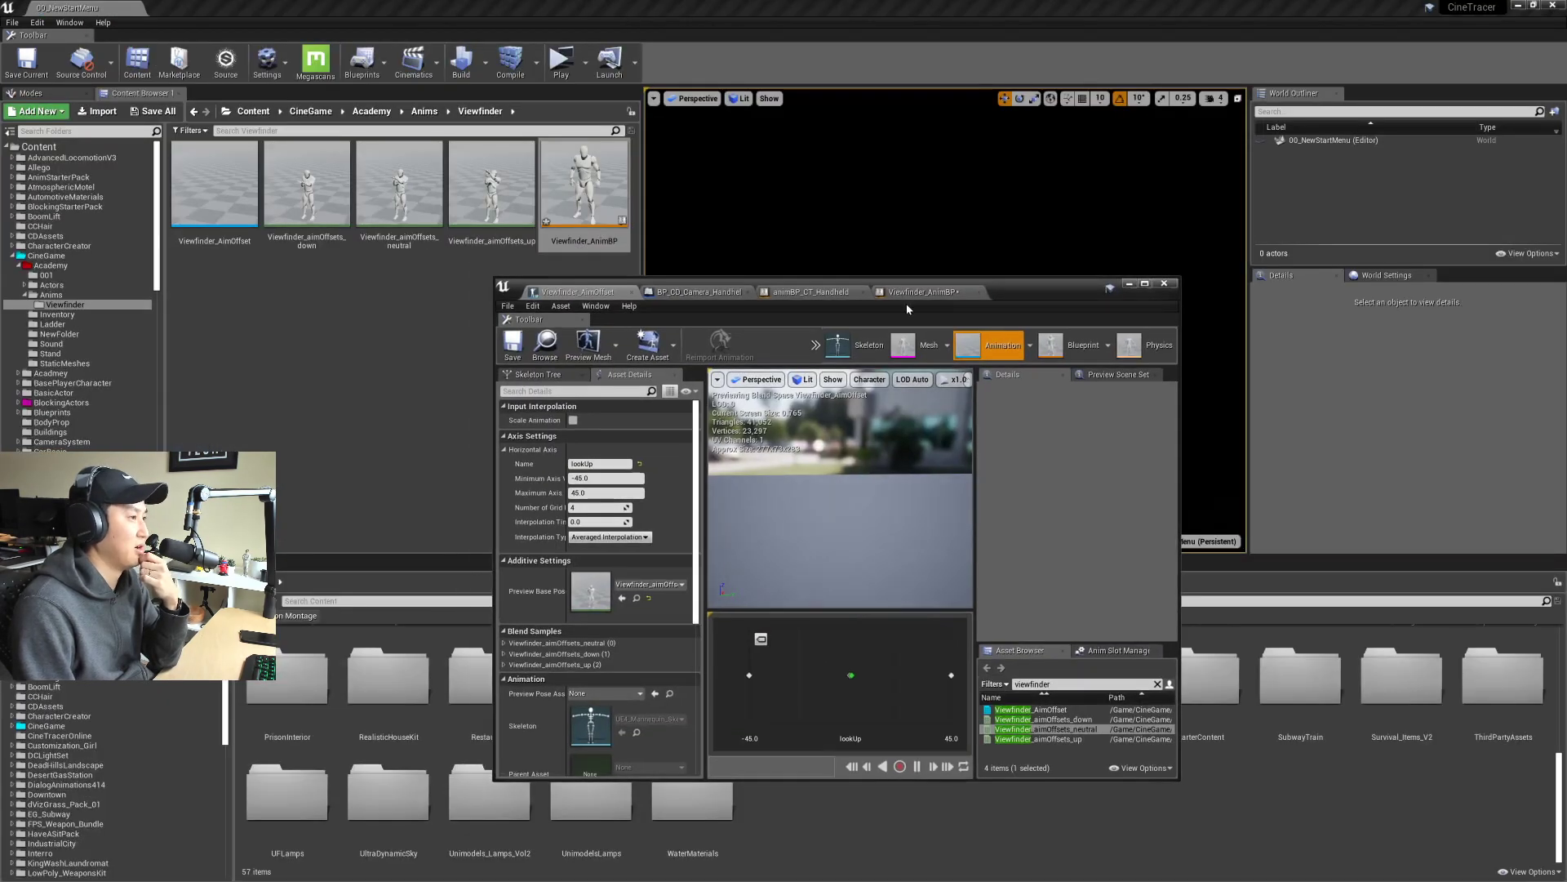
left_click(947, 280)
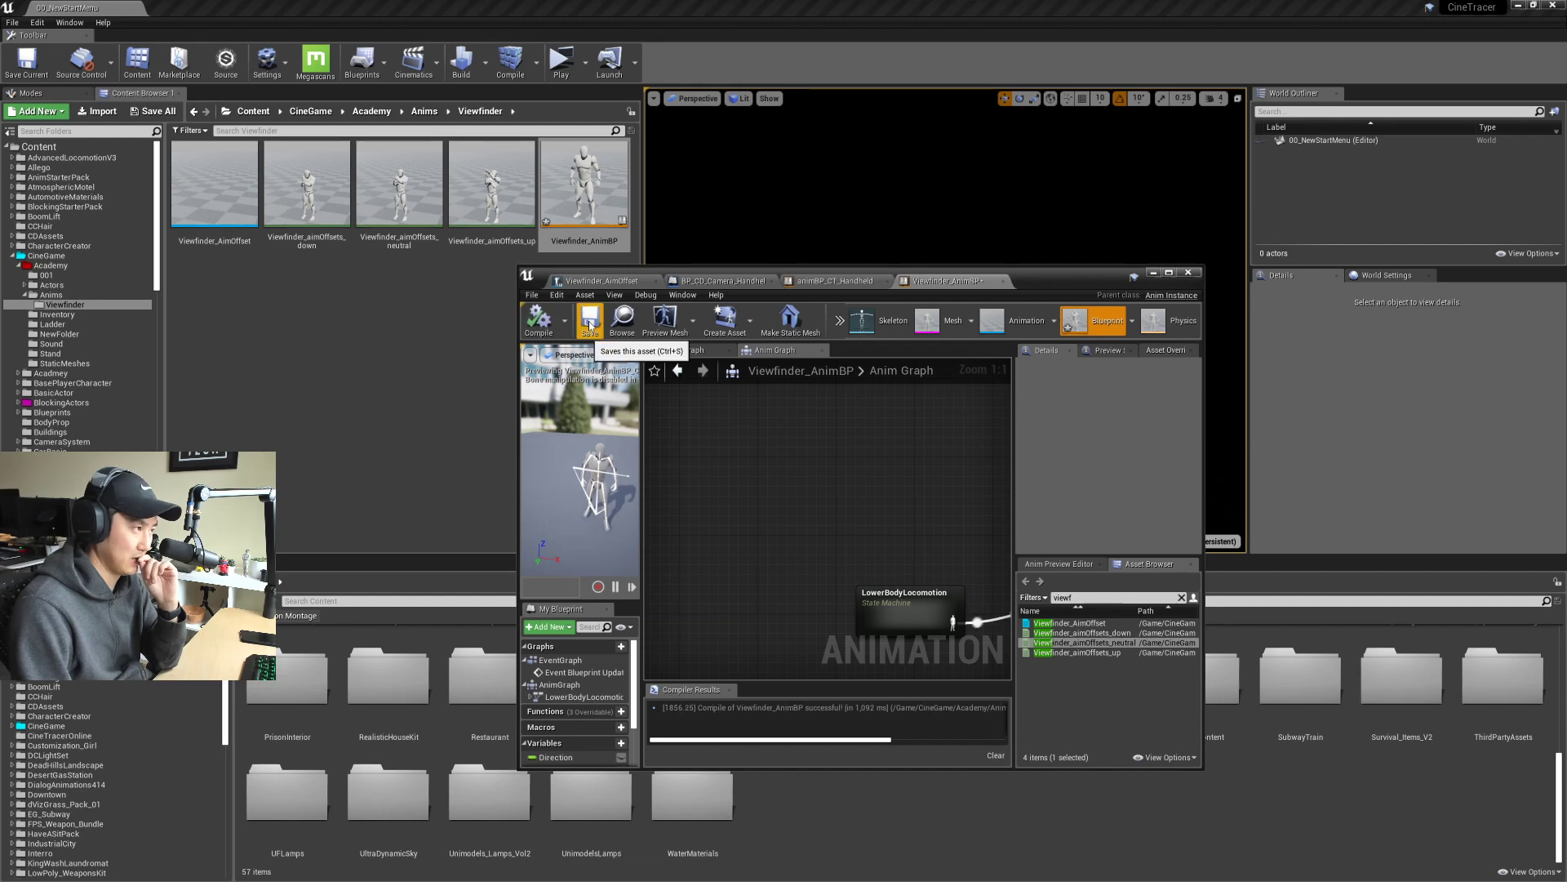
left_click(589, 325)
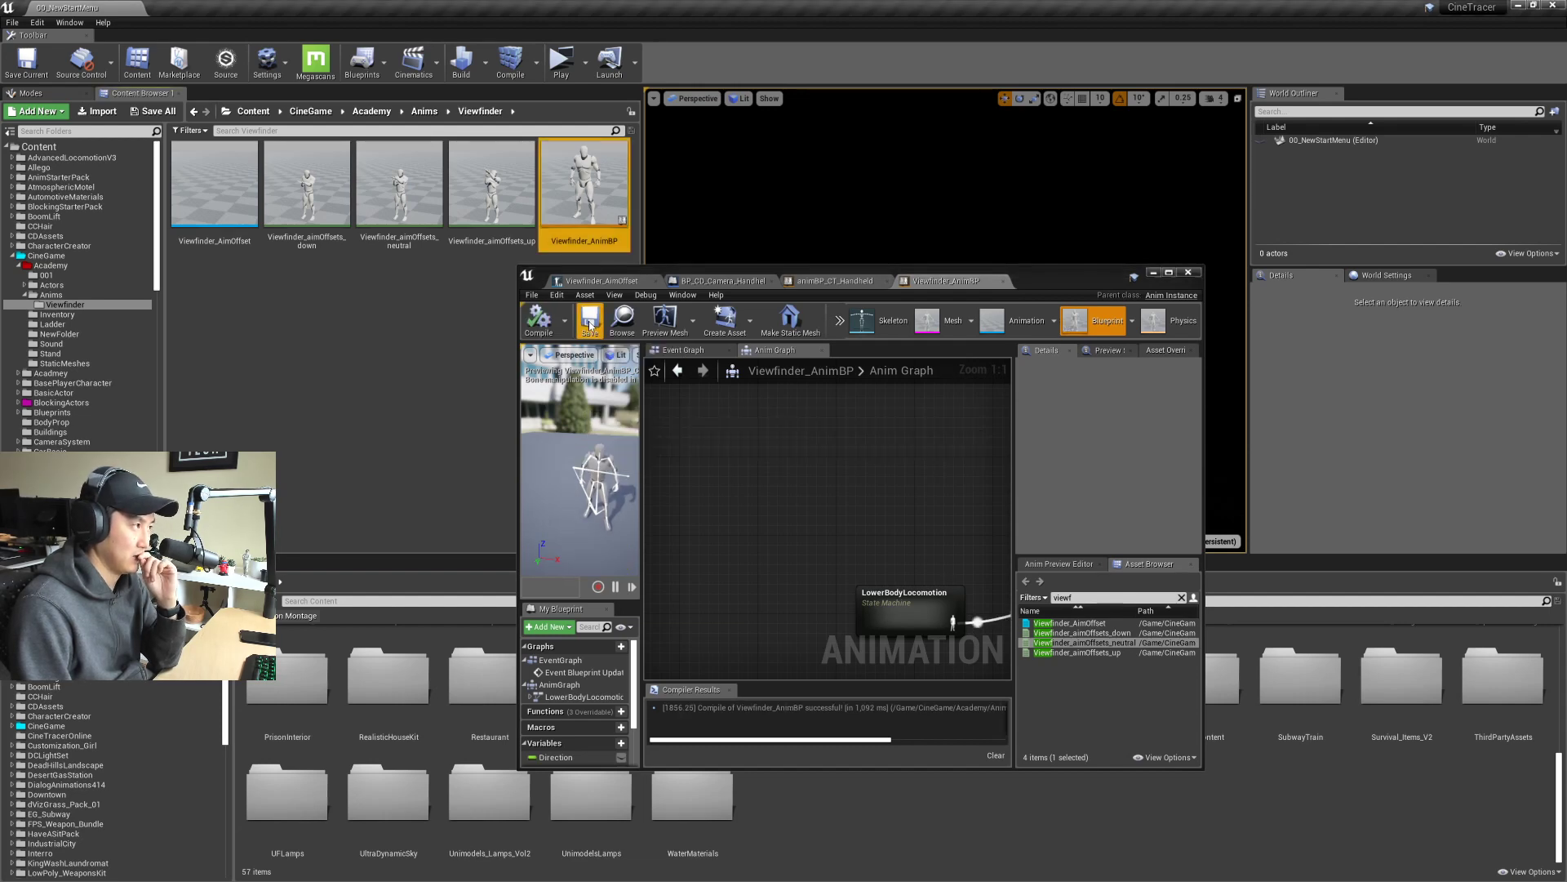
Step: Open the Viewfinder_AimOffset asset in a maximized editor and delete all three blend samples from its lookUp graph
double_click(214, 192)
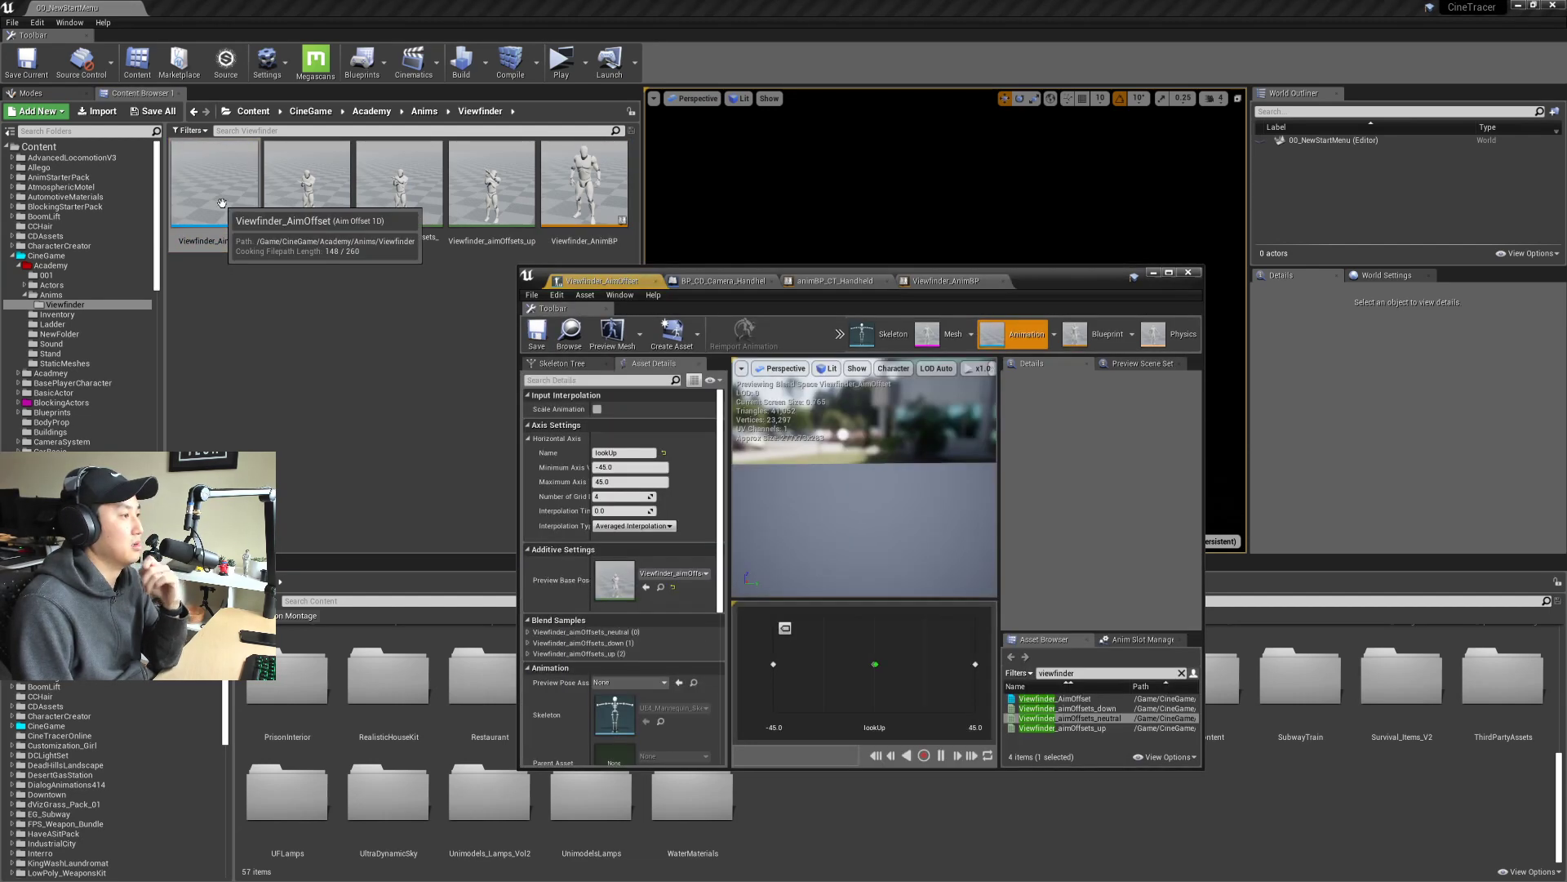
left_click_drag(1068, 280, 1046, 275)
double_click(1044, 275)
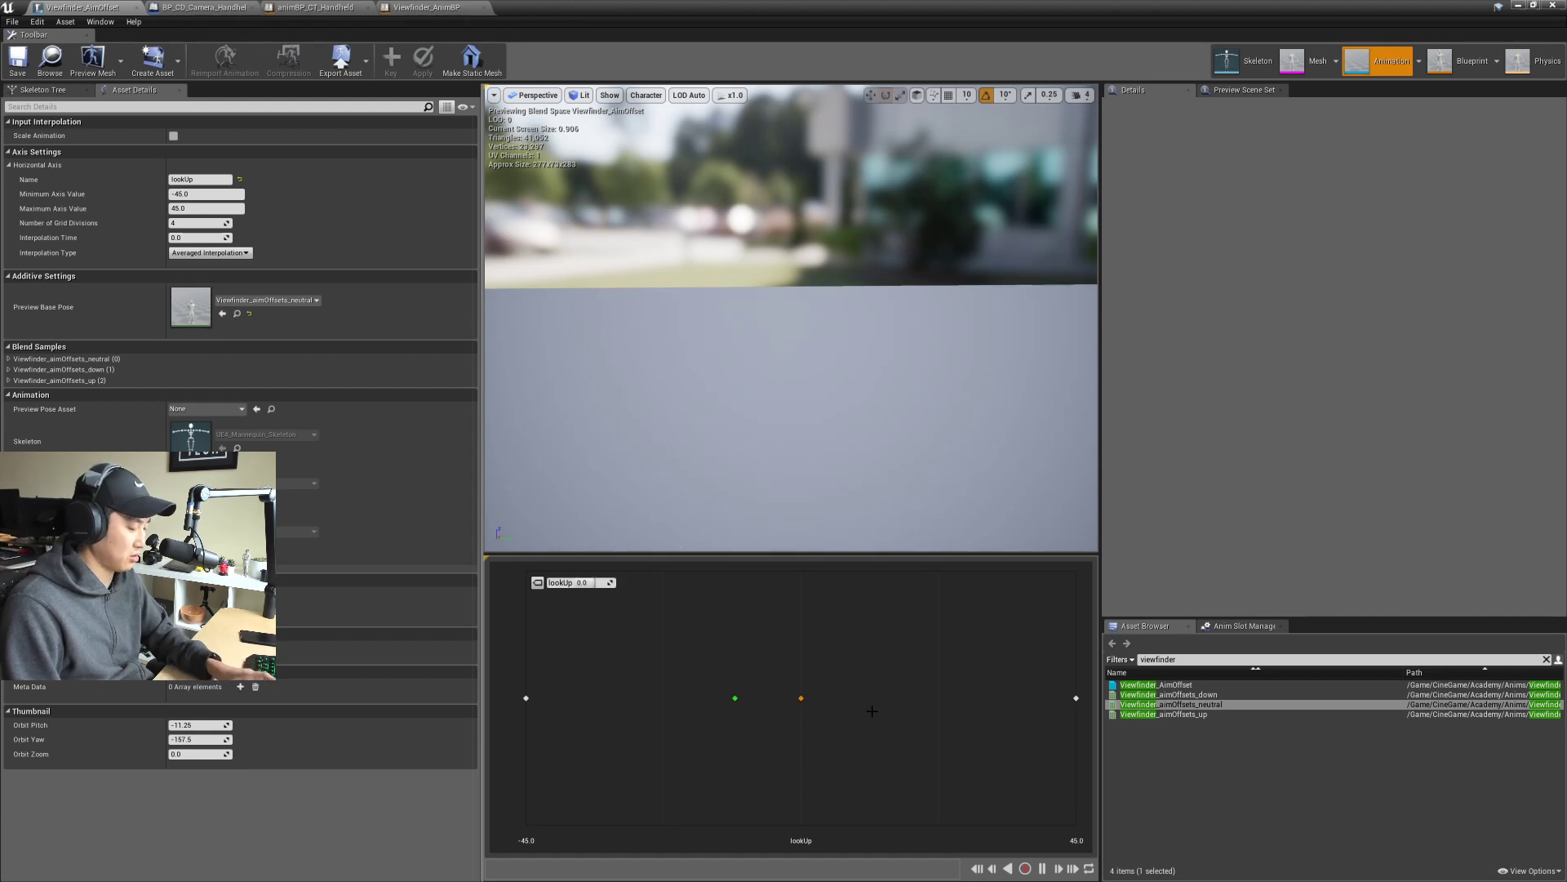
key("Delete")
key("Delete")
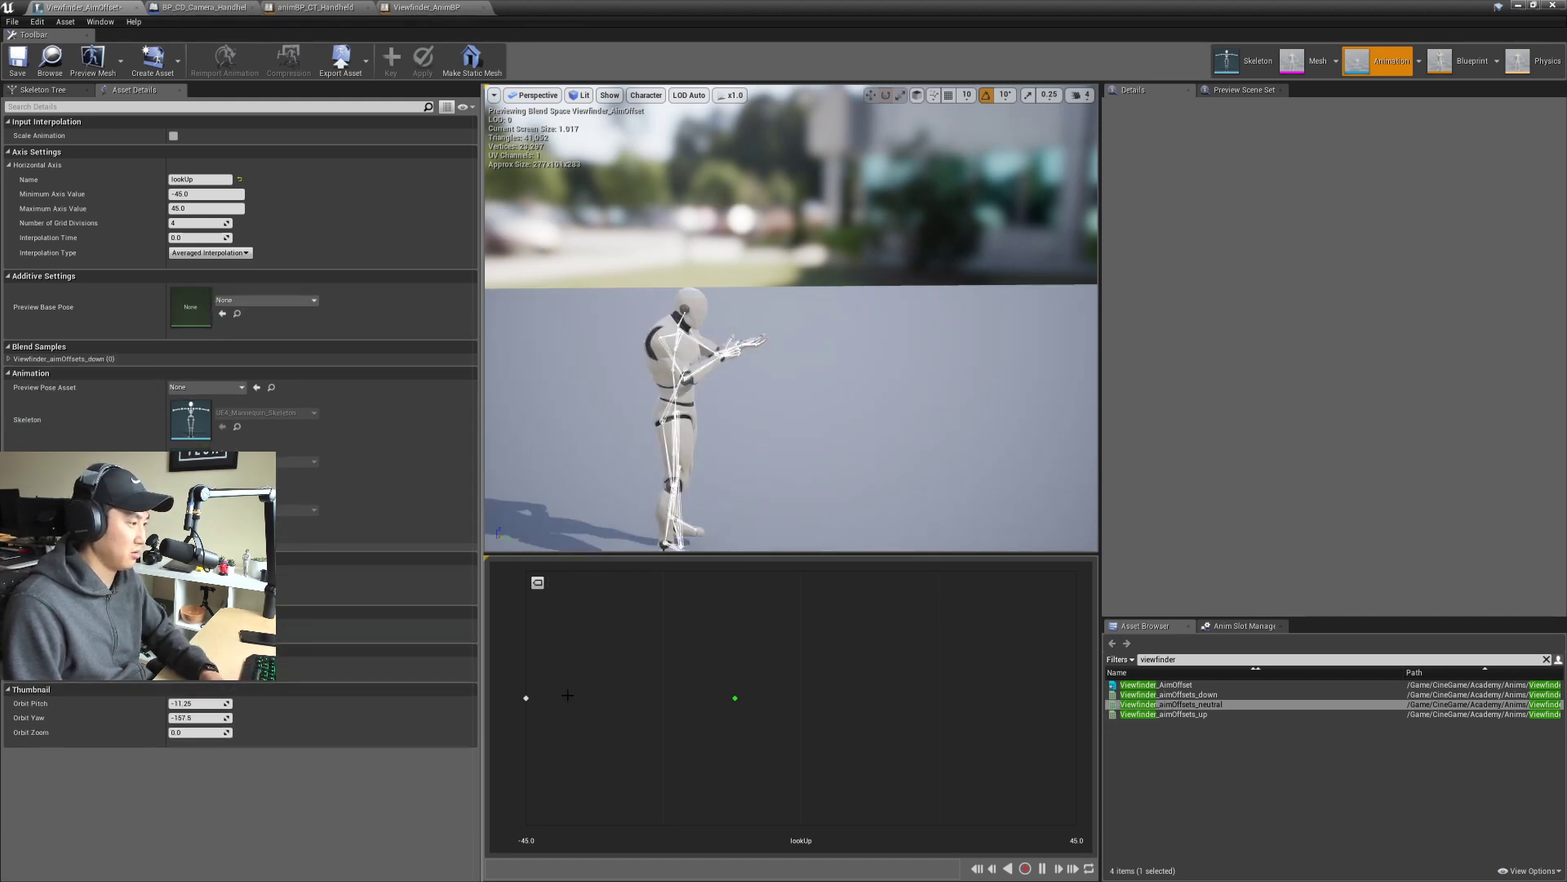
key("Delete")
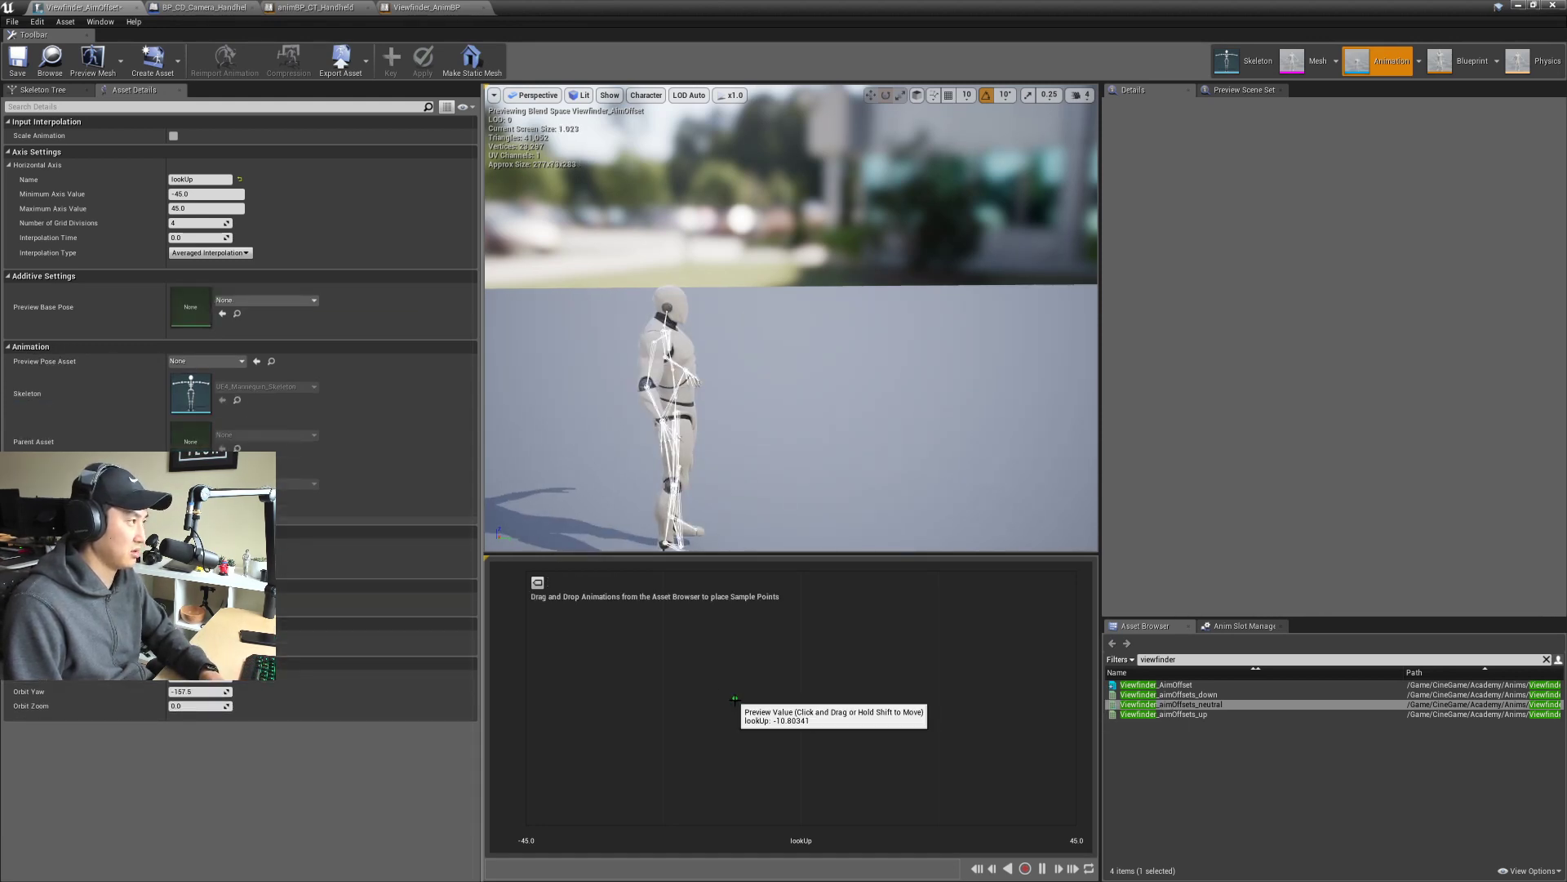
Step: Place the viewfinder neutral sample at lookUp 0, down at -45 and up at 45, preview the -45 pose, and save the aim offset
left_click_drag(1165, 706, 192, 307)
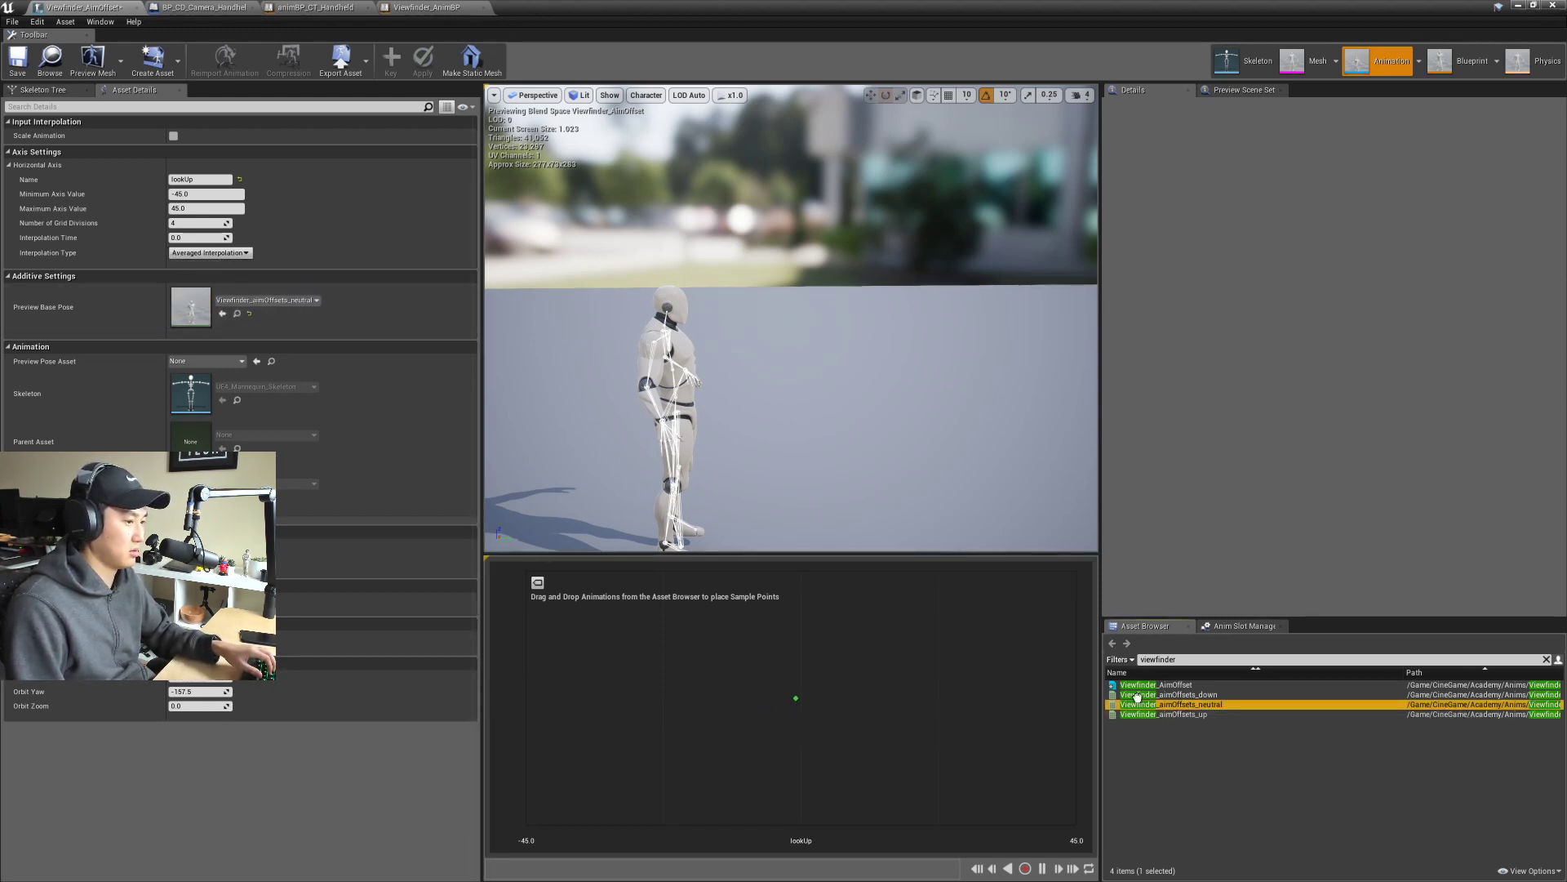
left_click_drag(1139, 703, 800, 698)
left_click_drag(1141, 694, 472, 680)
left_click_drag(1141, 694, 596, 697)
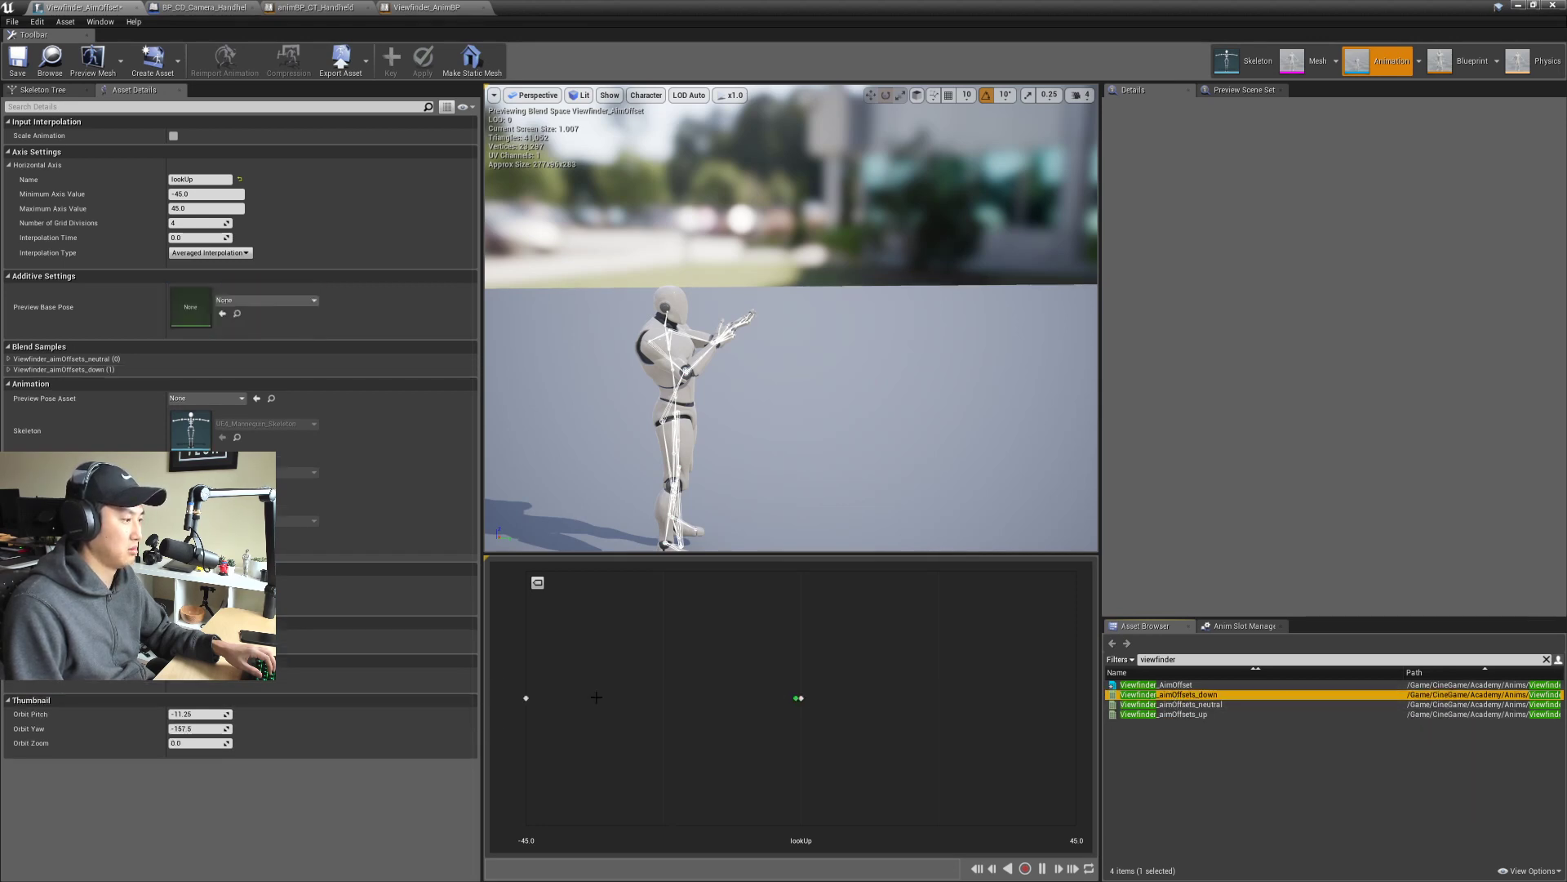
left_click_drag(1164, 715, 1076, 698)
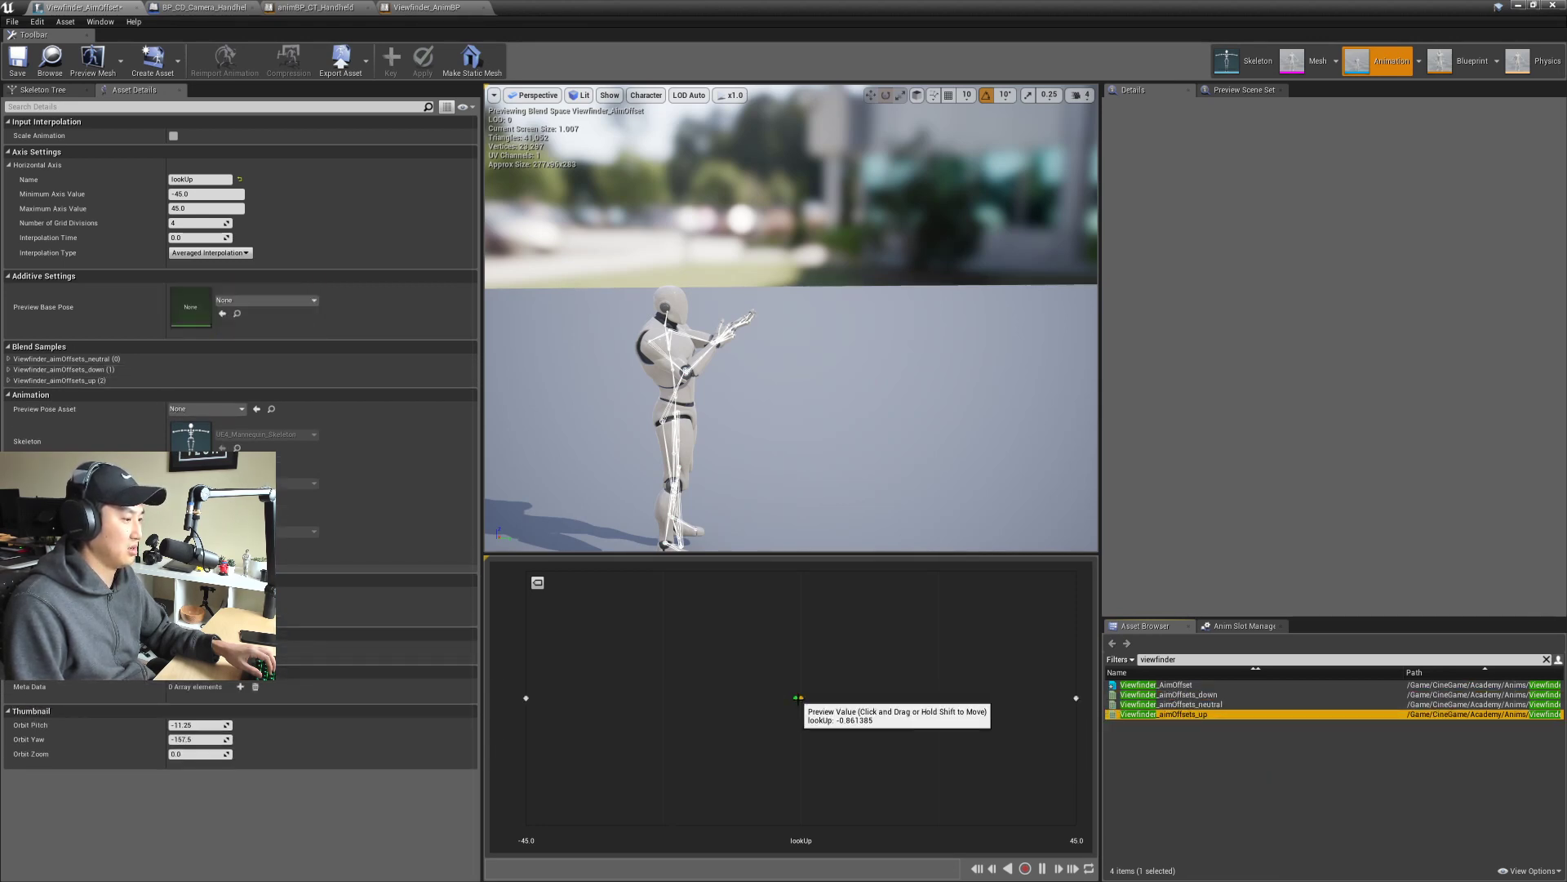
mouse_move(798, 699)
left_mouse_down()
mouse_move(1069, 699)
mouse_move(526, 698)
left_mouse_up()
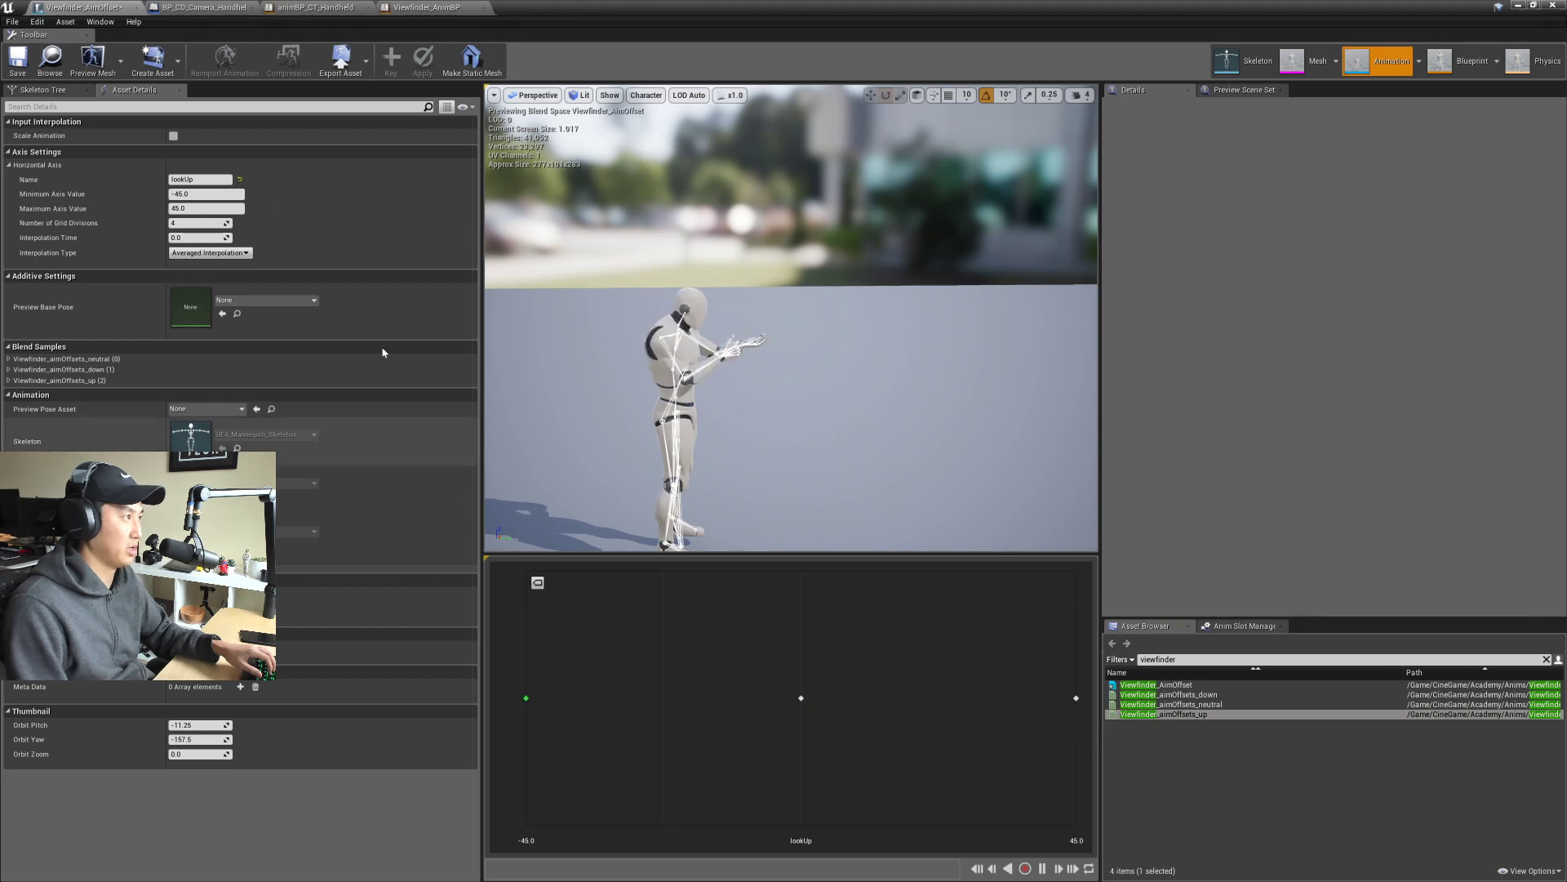
left_click(16, 59)
Step: Duplicate Viewfinder_aimOffsets_neutral in the Viewfinder folder and name the copy Viewfinder_aimOffsets_neutral_notAdditive
left_click_drag(638, 14, 951, 365)
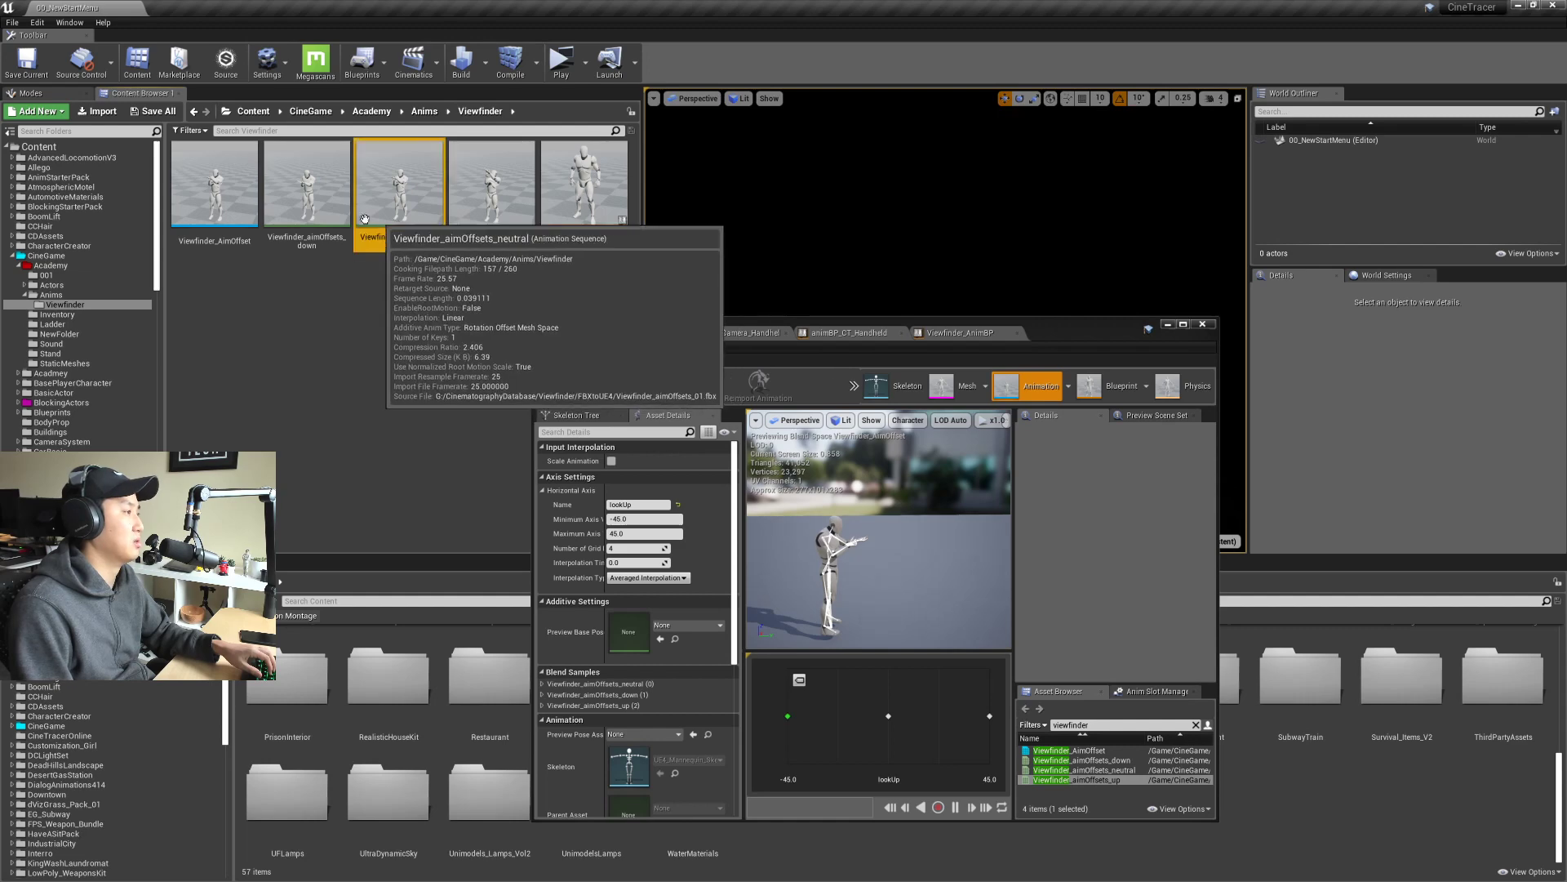
left_click(331, 216)
right_click(411, 211)
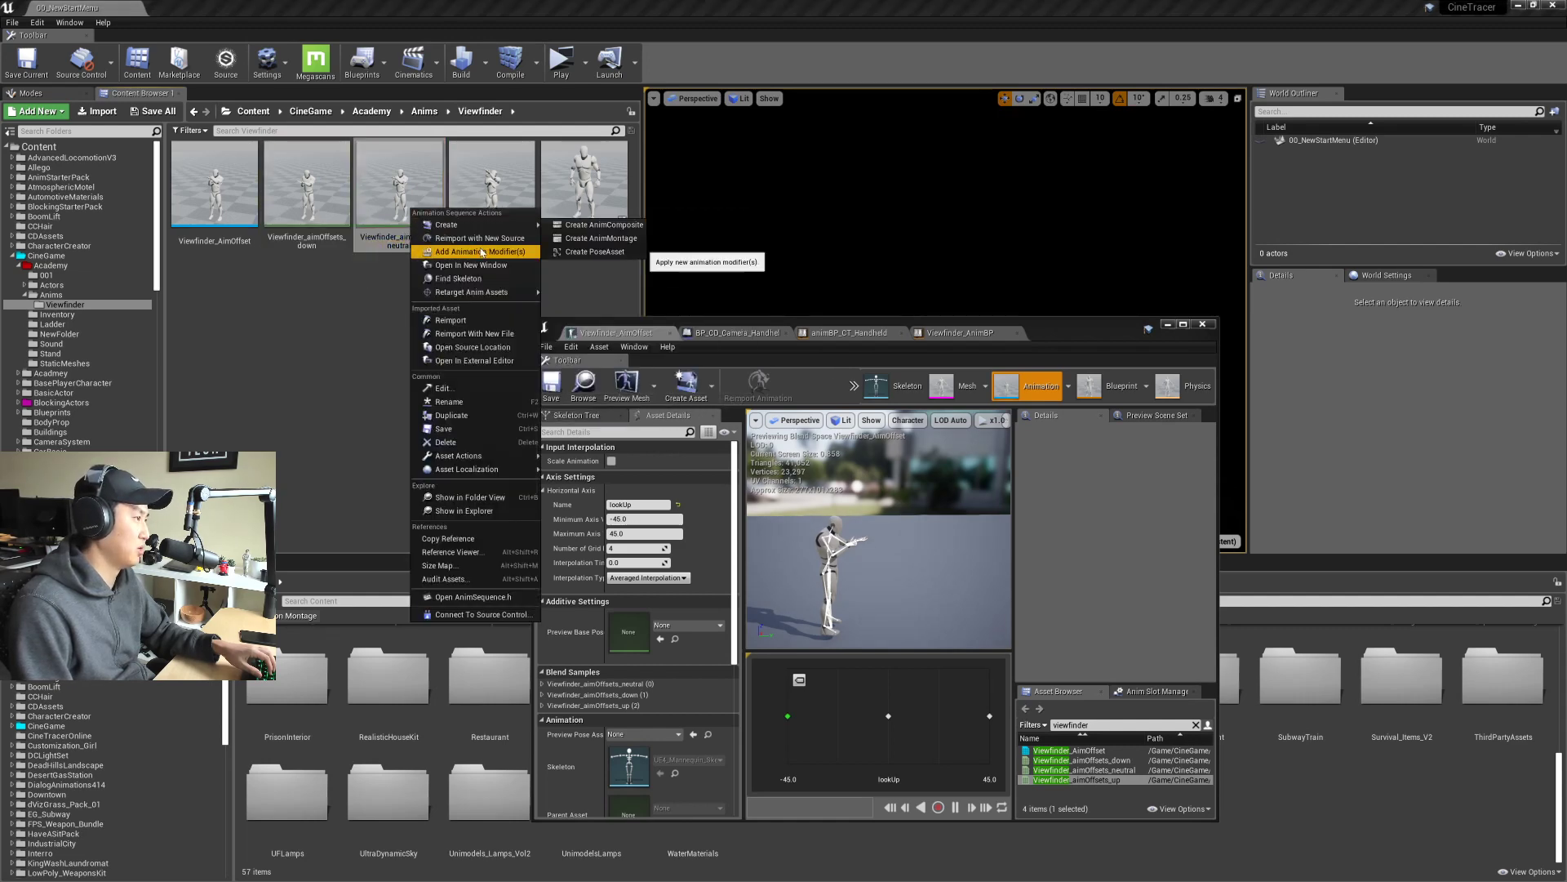
left_click(451, 416)
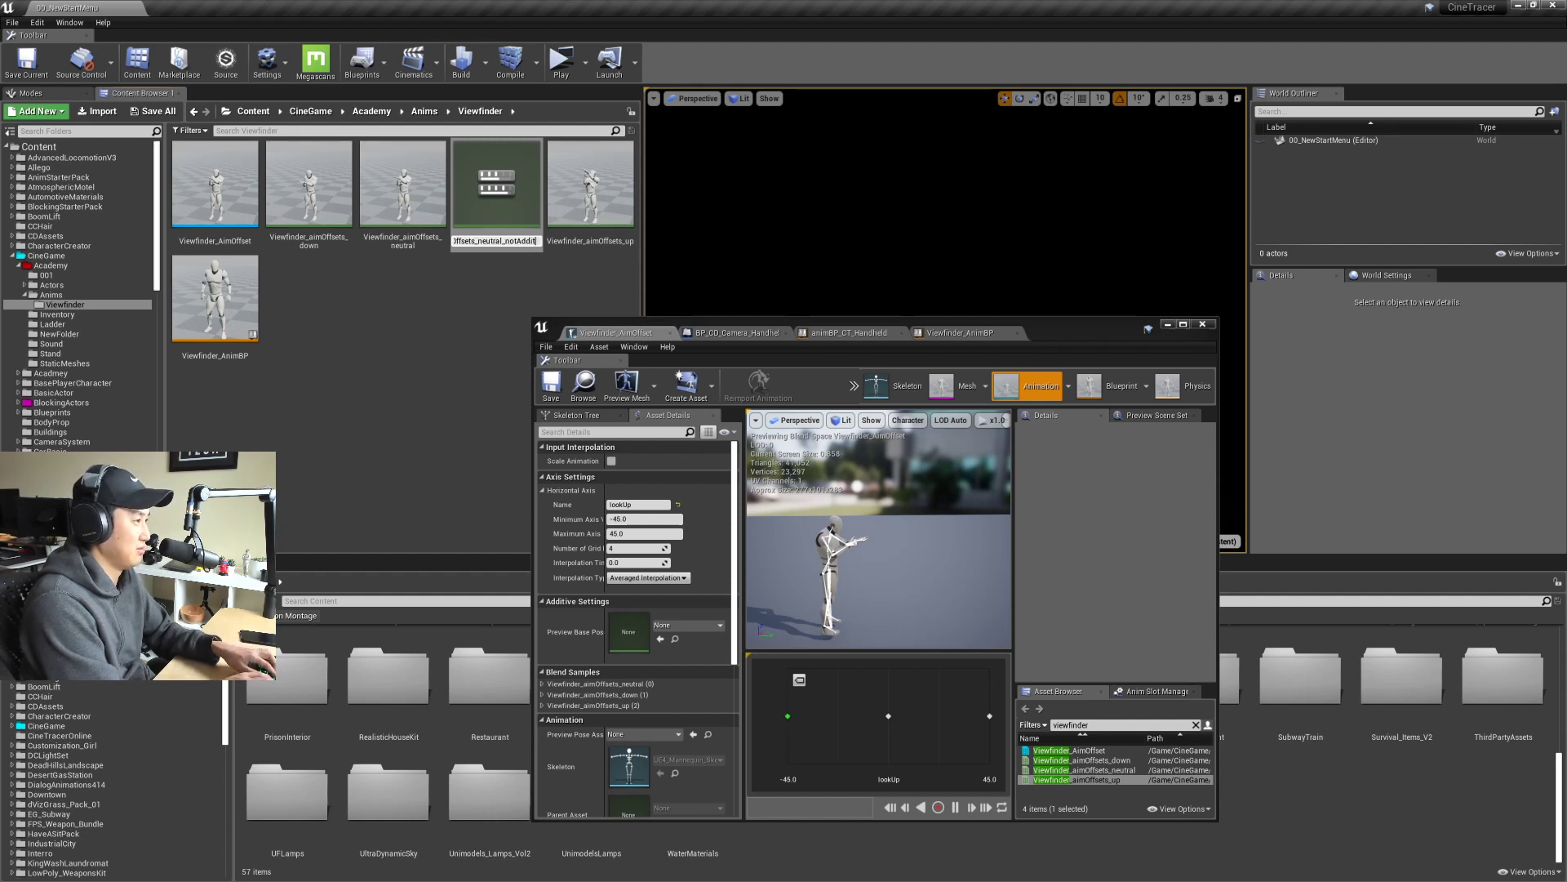
type("ive")
key("Return")
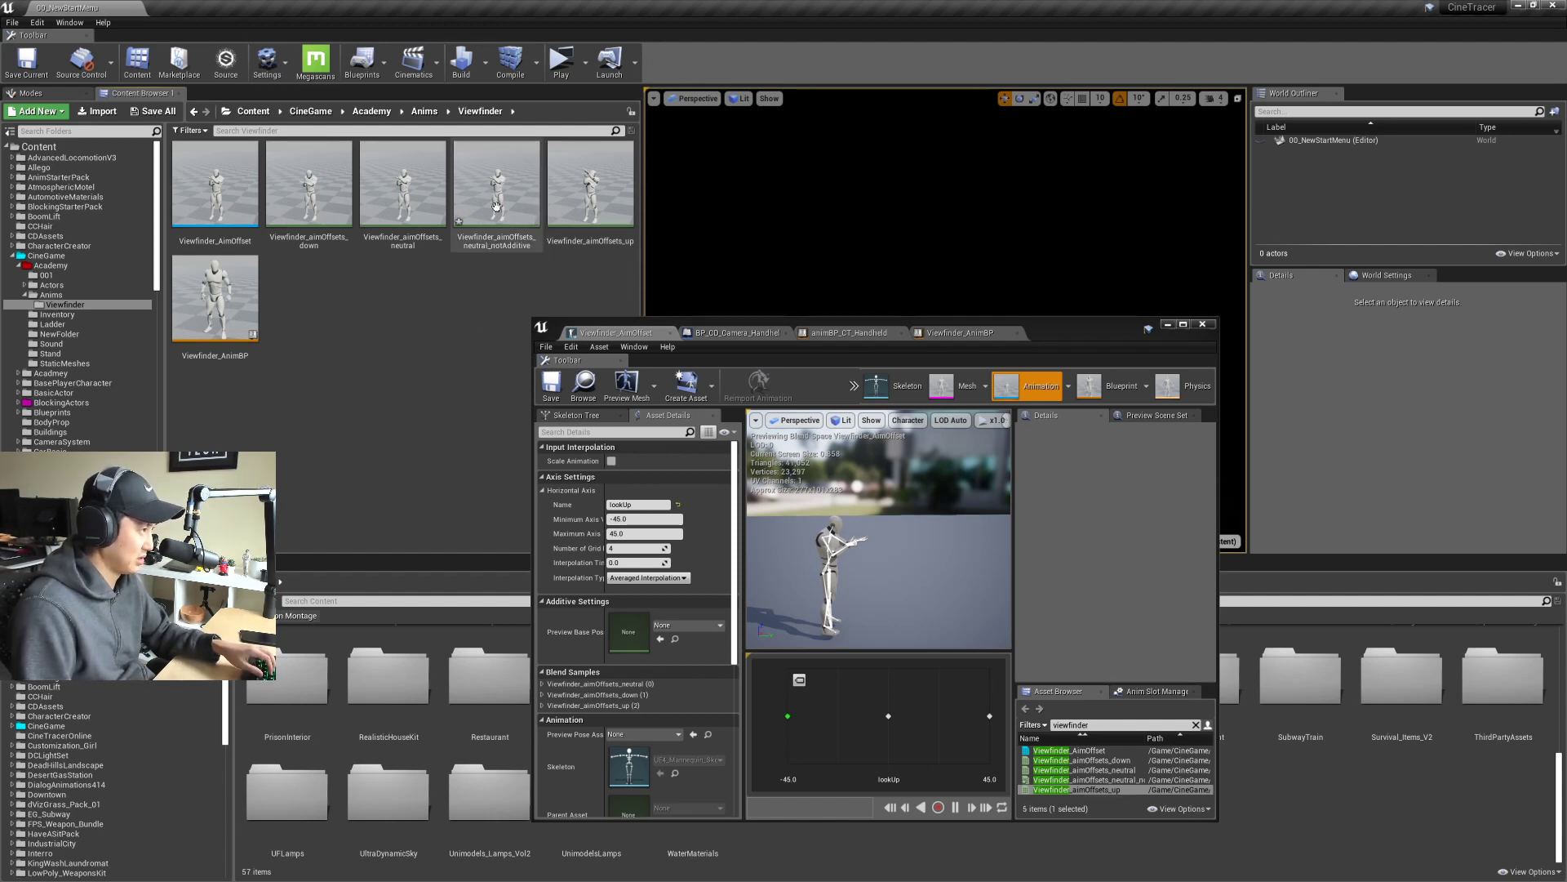
Step: Open Viewfinder_aimOffsets_neutral_notAdditive and set its Additive Anim Type to No additive
double_click(495, 206)
left_click(645, 708)
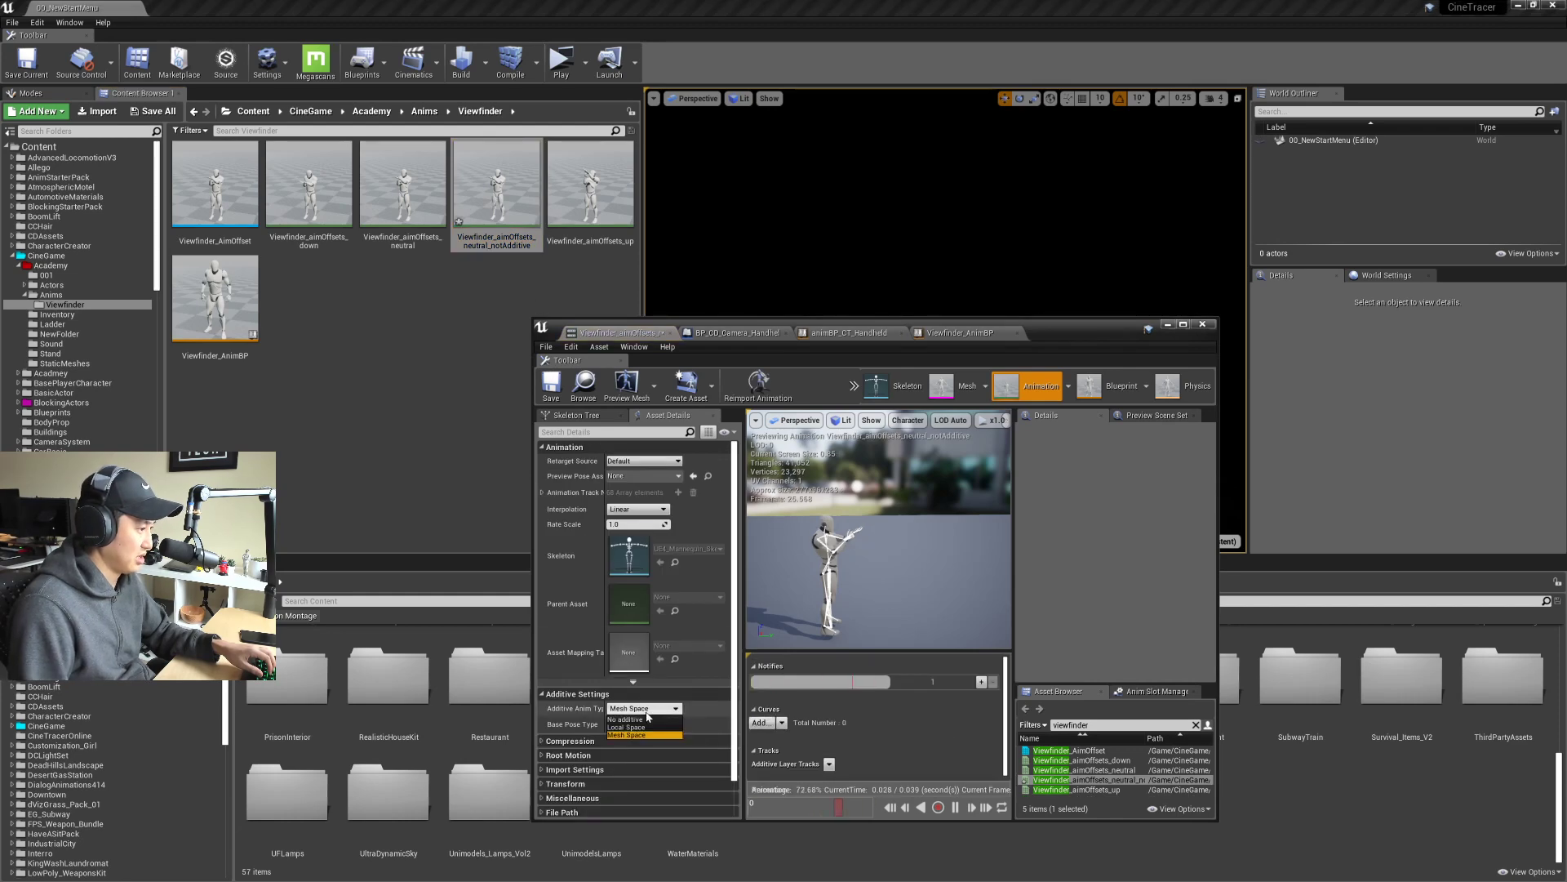
left_click(648, 718)
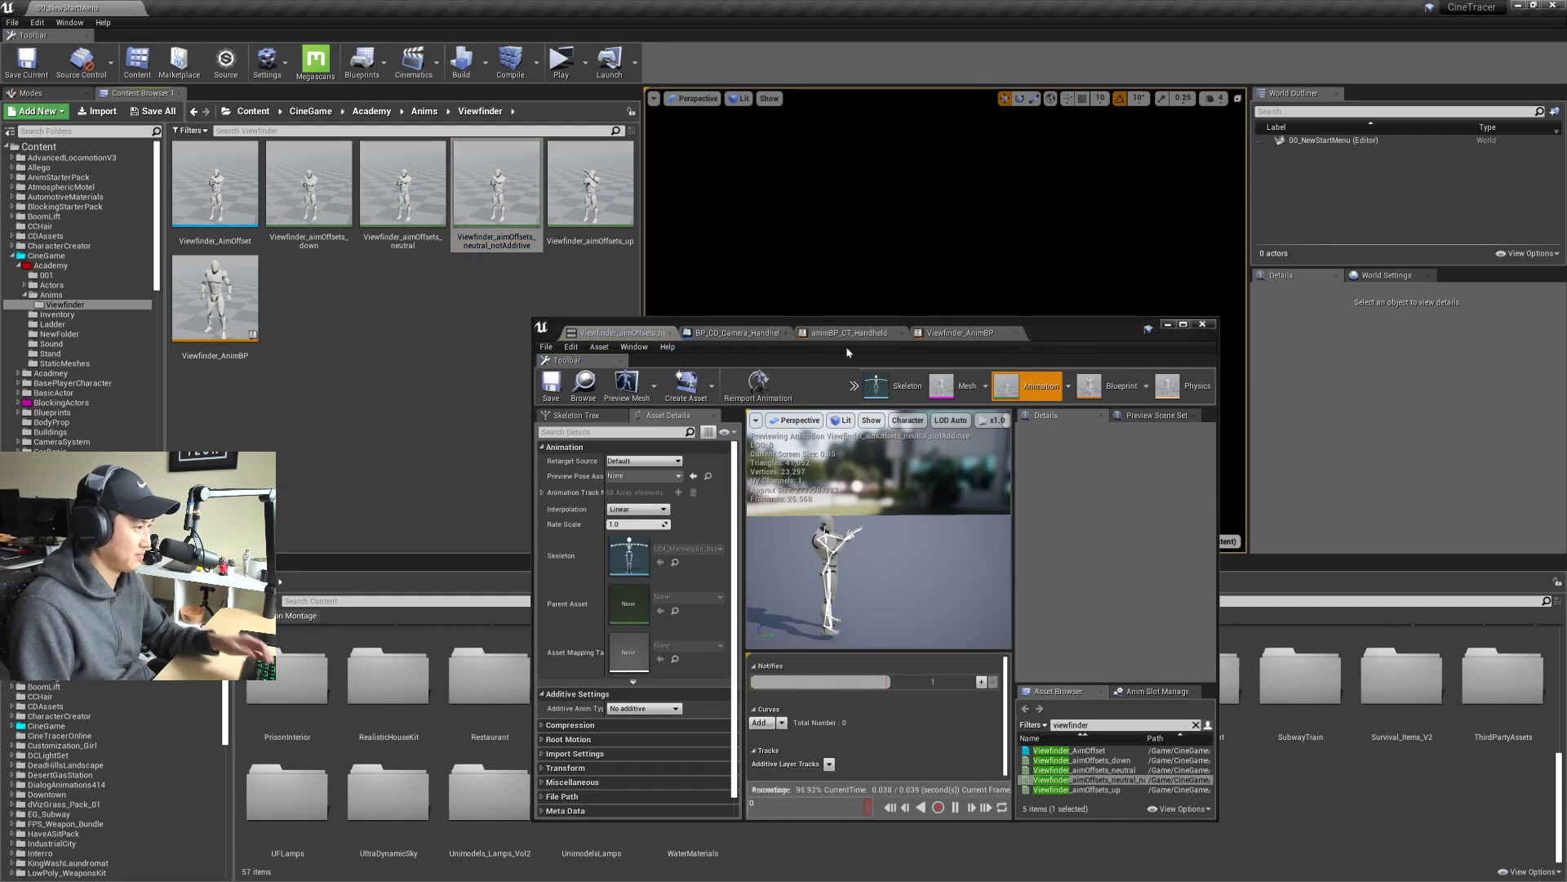
Step: In Viewfinder_AnimBP's anim graph, connect LowerBodyLocomotion to Layered blend per bone's Base Pose and delete the Use cached pose node
left_click_drag(848, 352, 776, 327)
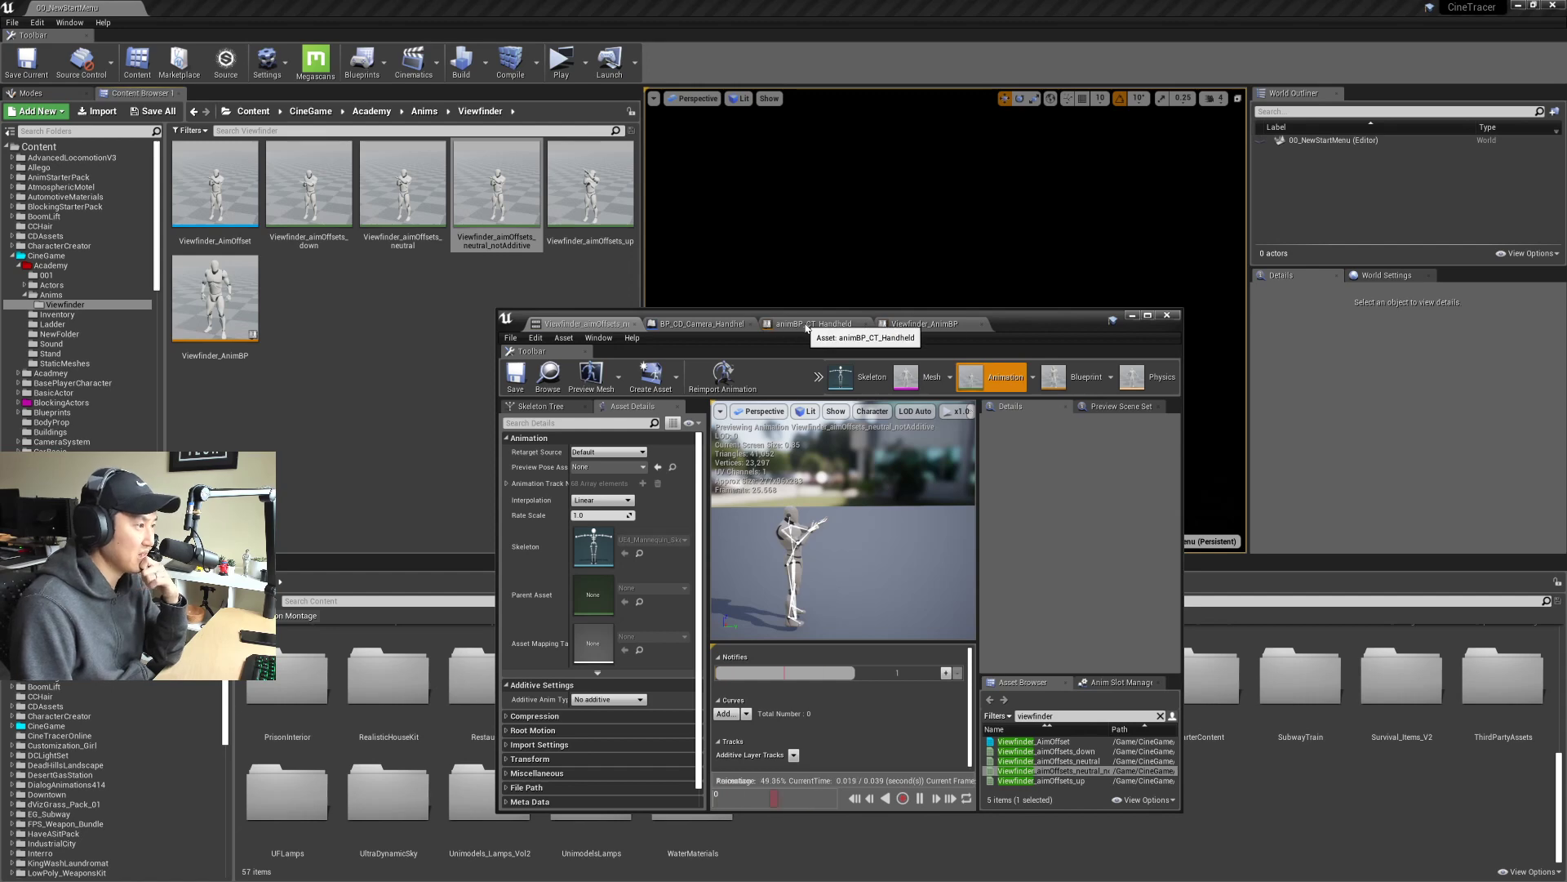
left_click(923, 323)
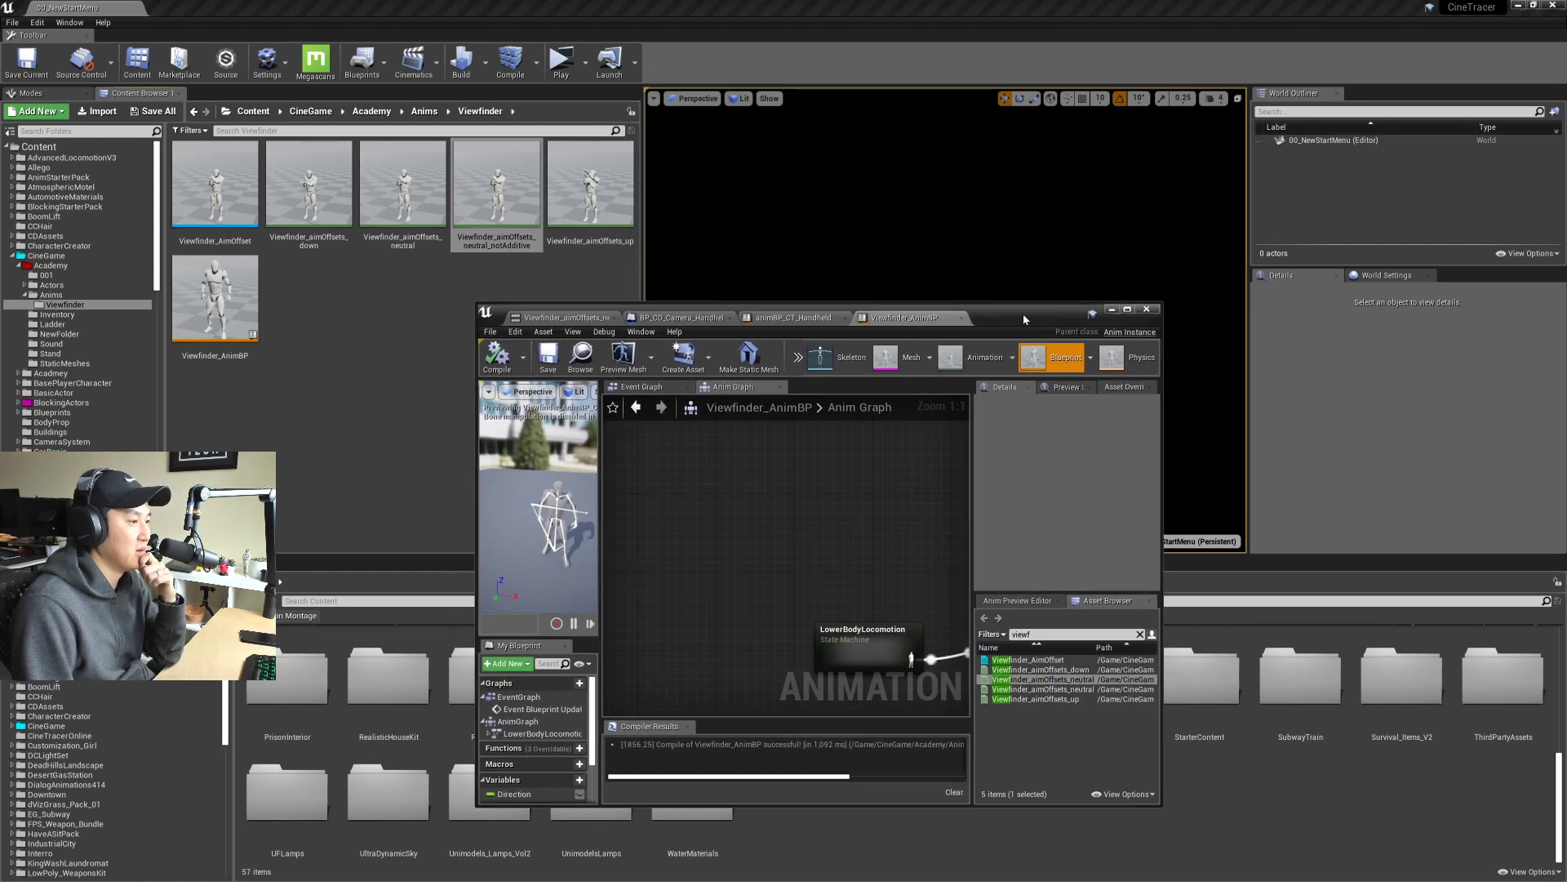
double_click(1022, 318)
right_click_drag(584, 349, 523, 278)
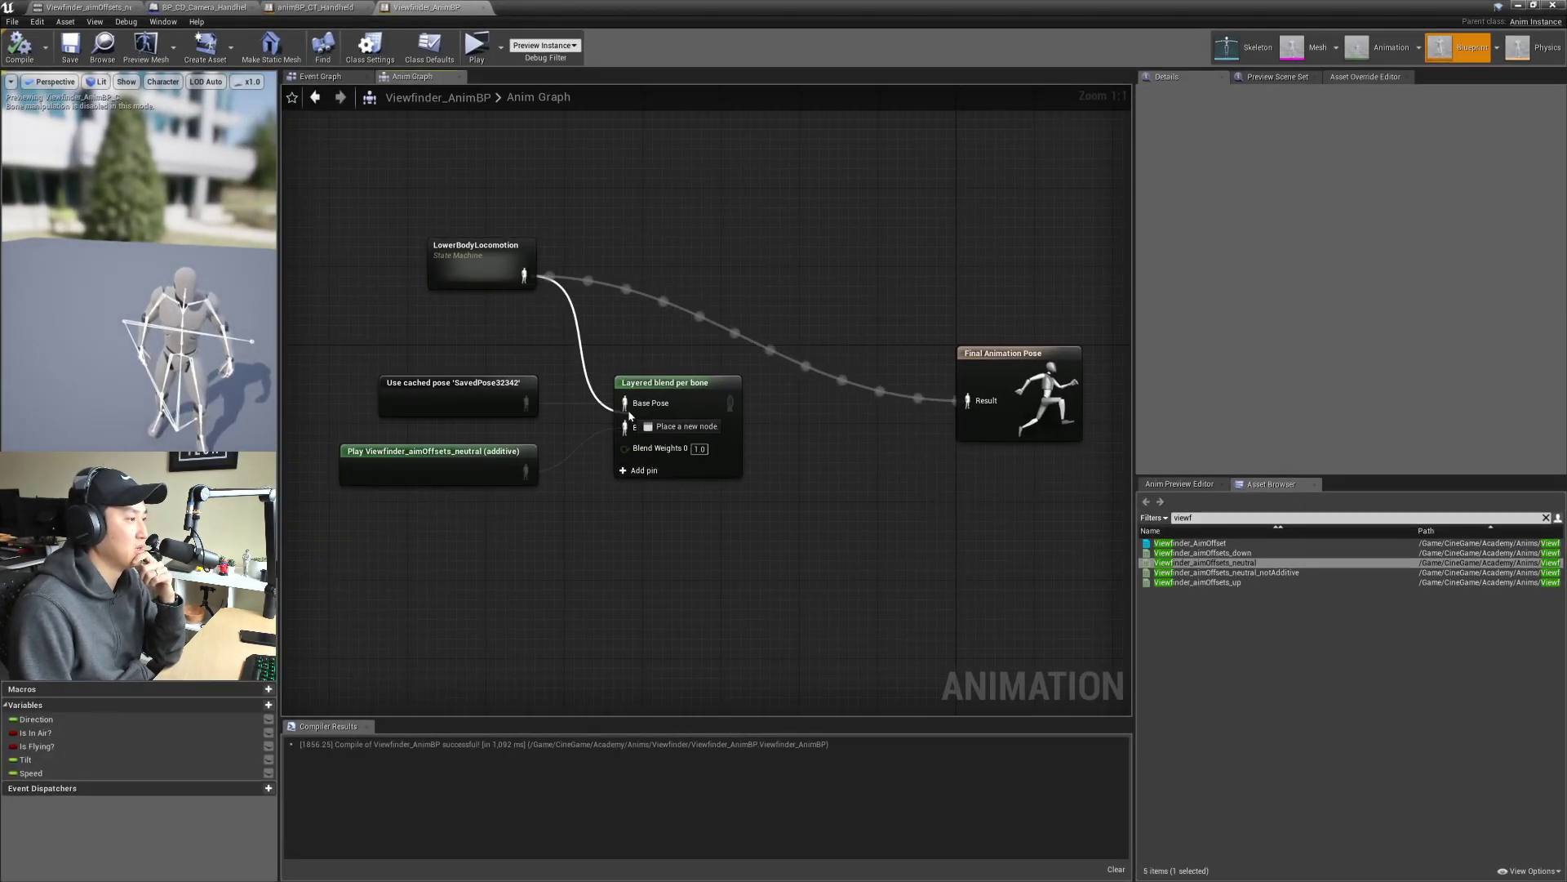
left_click_drag(629, 415, 627, 406)
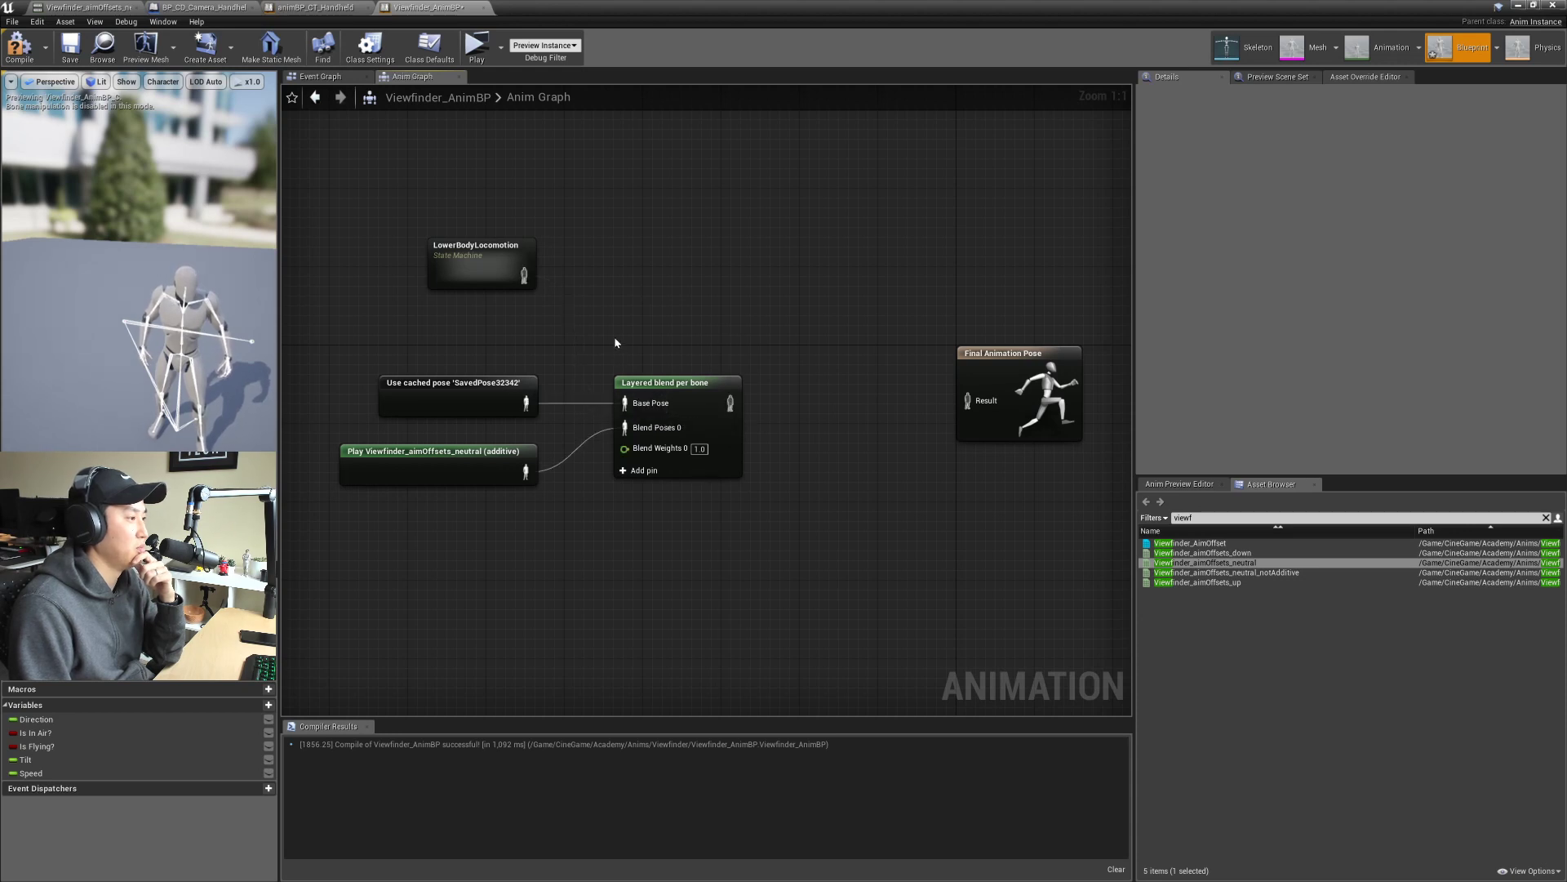
left_click_drag(511, 382, 479, 350)
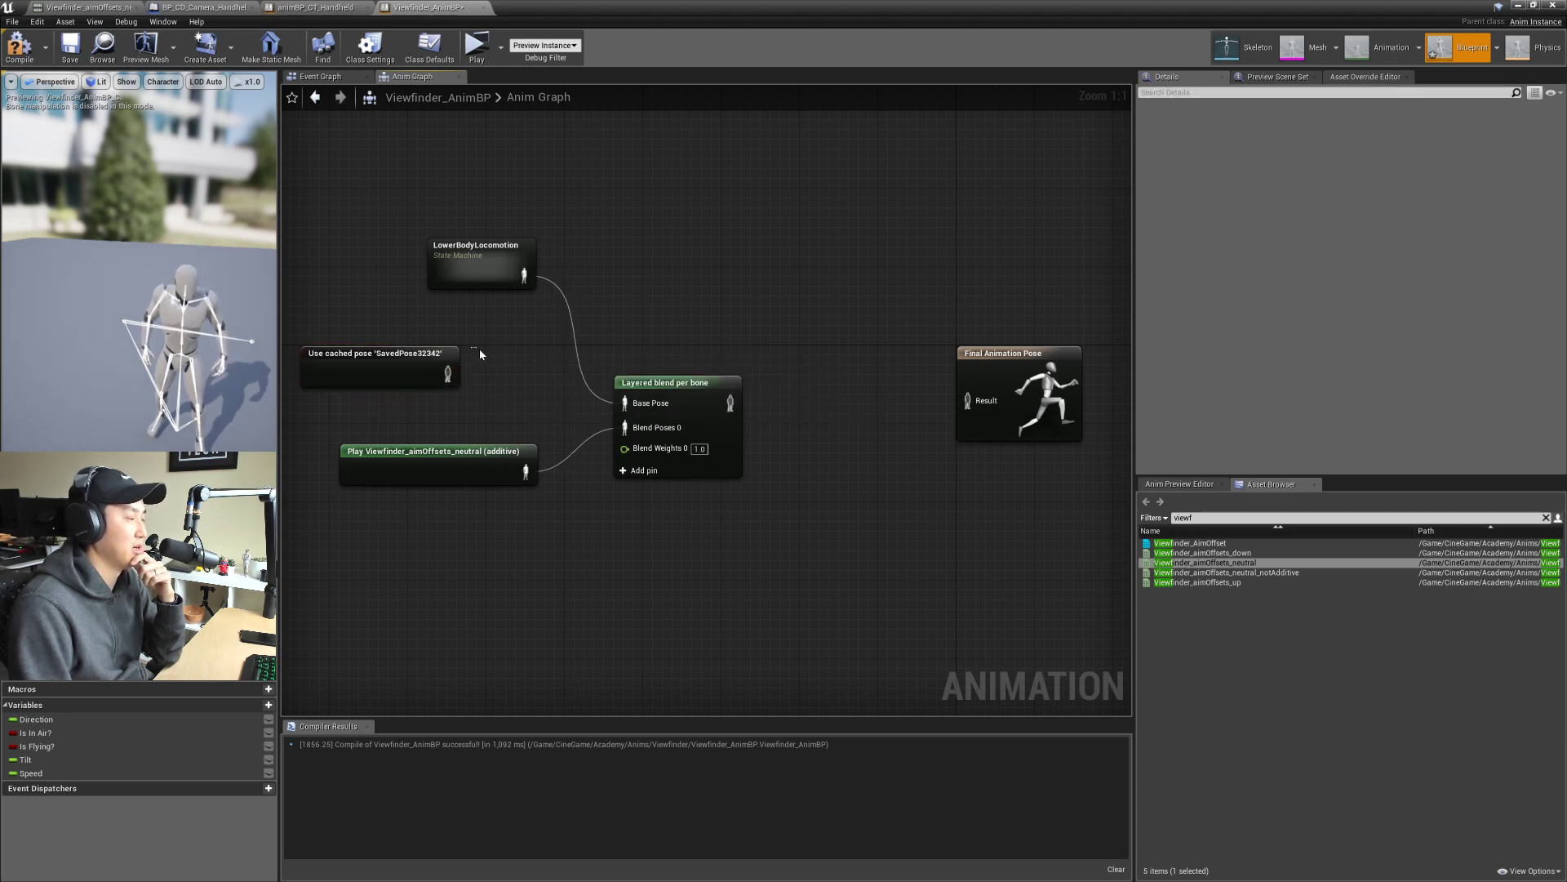
mouse_move(479, 350)
right_mouse_down()
mouse_move(520, 367)
mouse_move(503, 360)
right_mouse_up()
left_click(482, 383)
key("Delete")
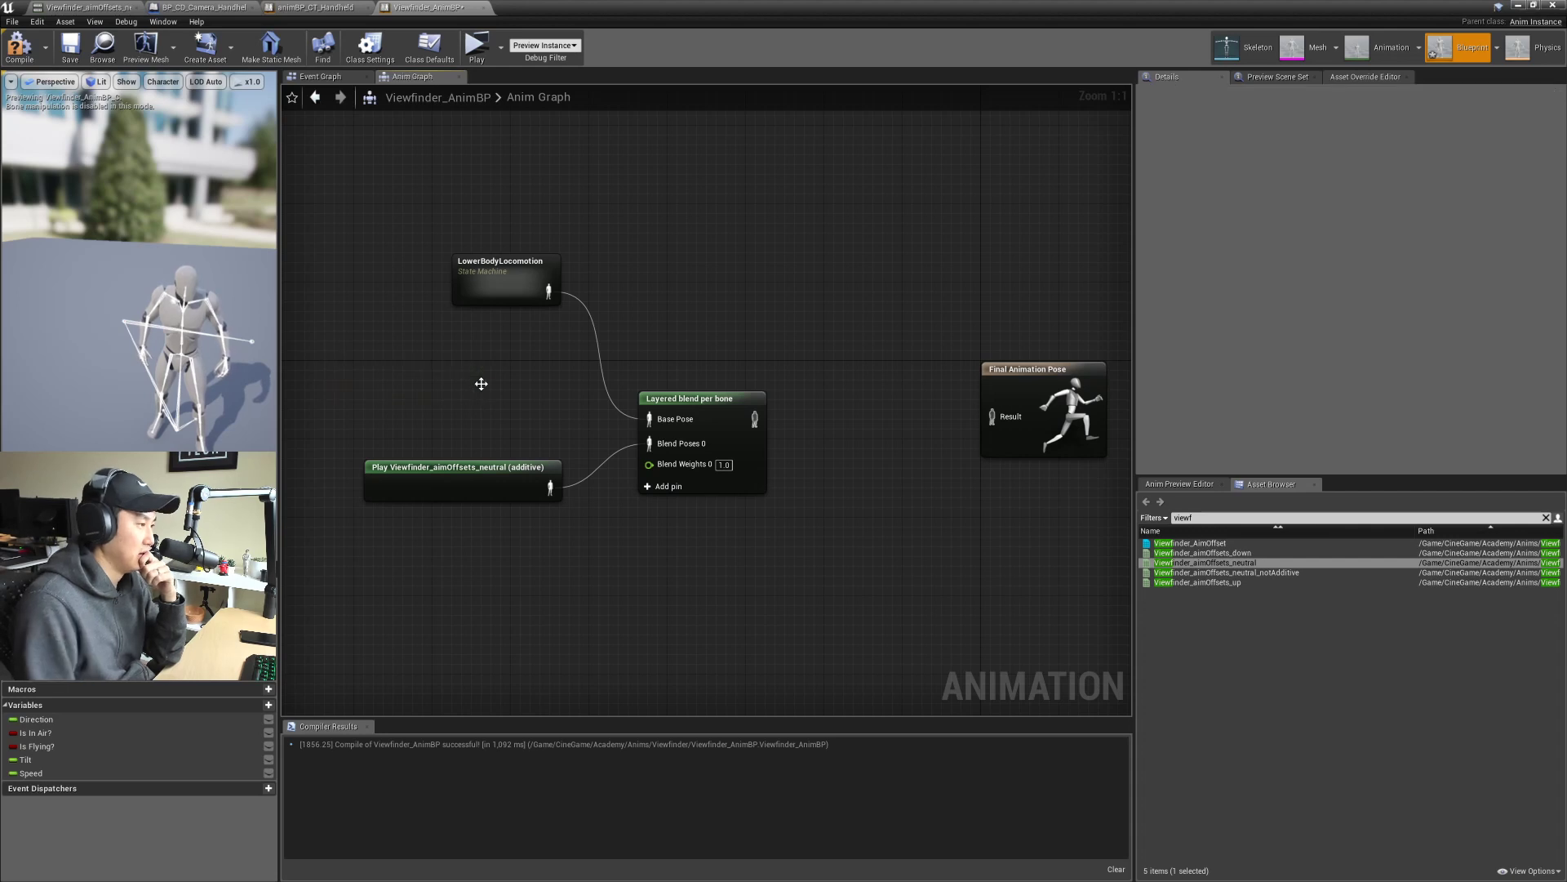
Step: Replace the additive neutral pose node with Viewfinder_aimOffsets_neutral_notAdditive, connected to Blend Poses 0 of Layered blend per bone
left_click(547, 490)
left_click_drag(1225, 572, 339, 522)
left_click_drag(528, 546, 653, 443)
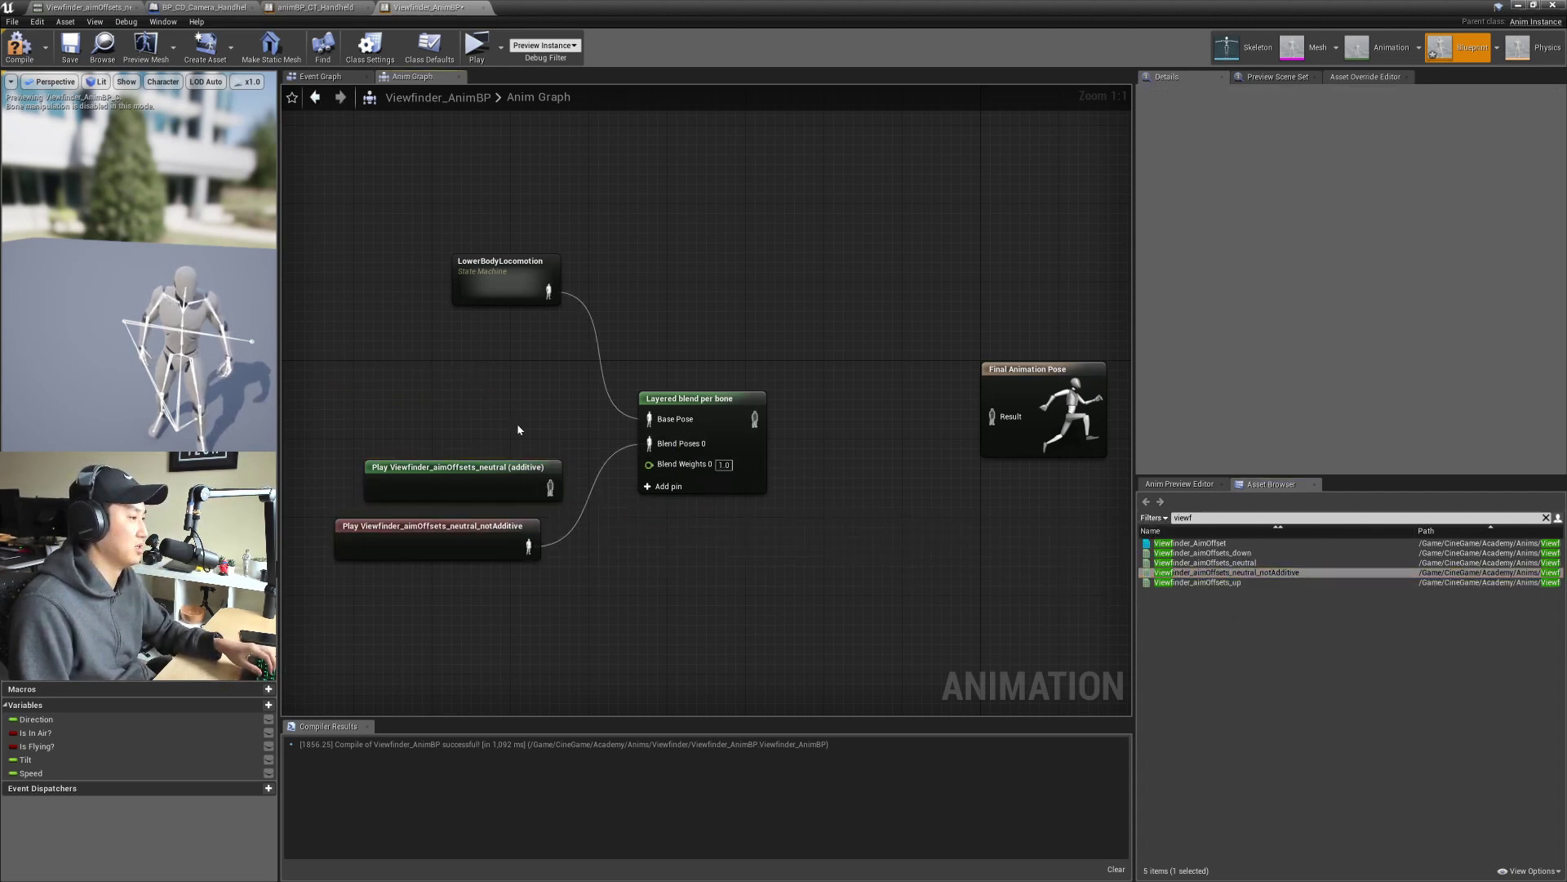
left_click(523, 472)
key("Delete")
left_click(500, 522)
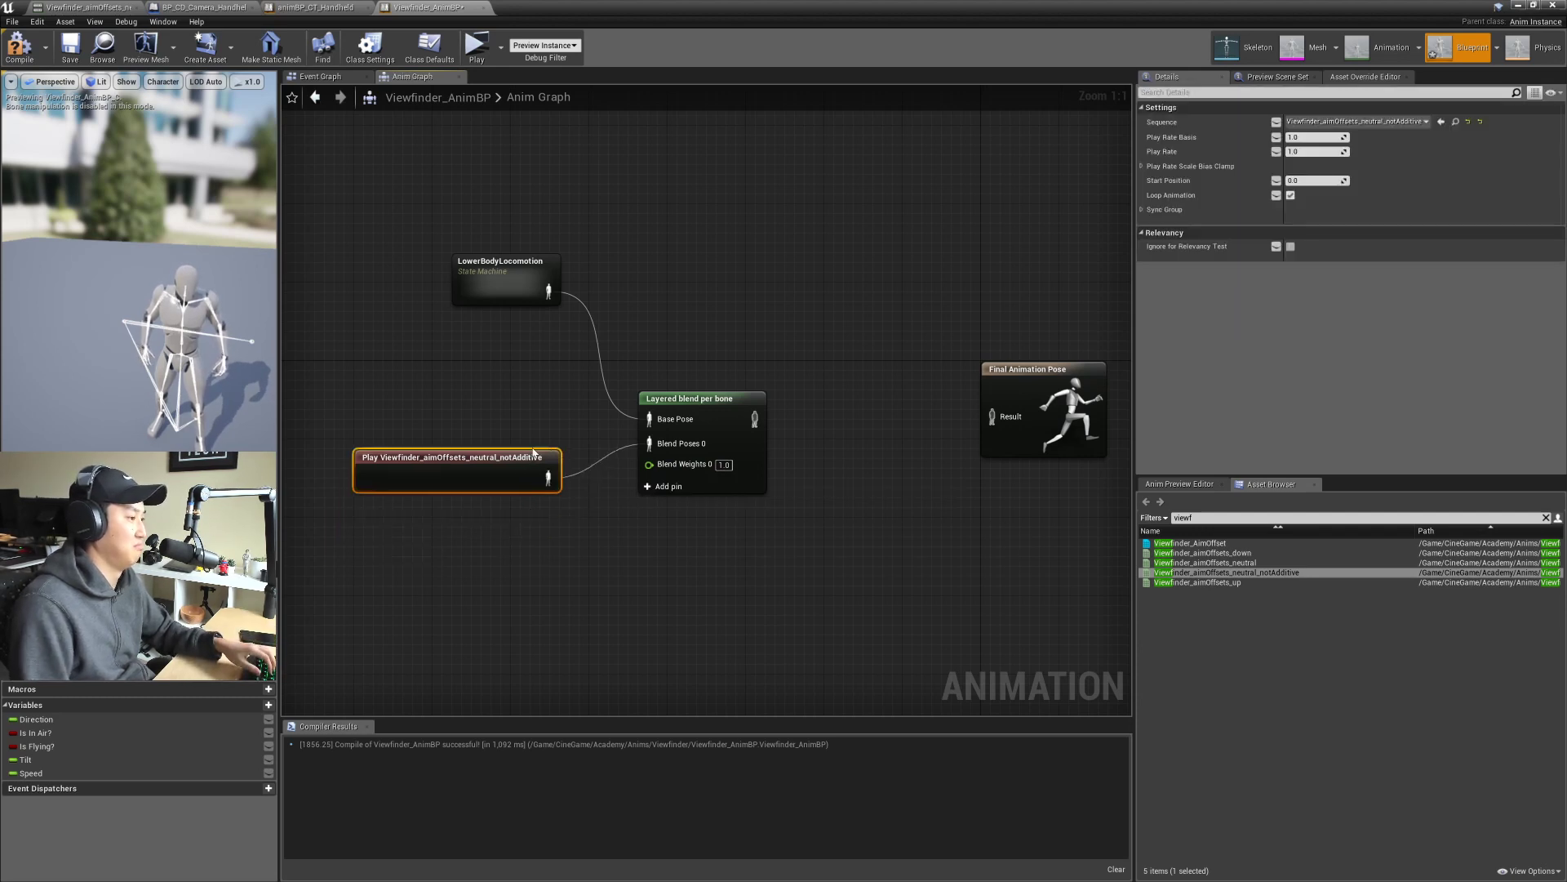
Step: Connect Layered blend per bone to Final Animation Pose, compile and save the blueprint, and inspect the character's blended pose in the preview
left_click(896, 427)
right_click_drag(776, 426, 690, 445)
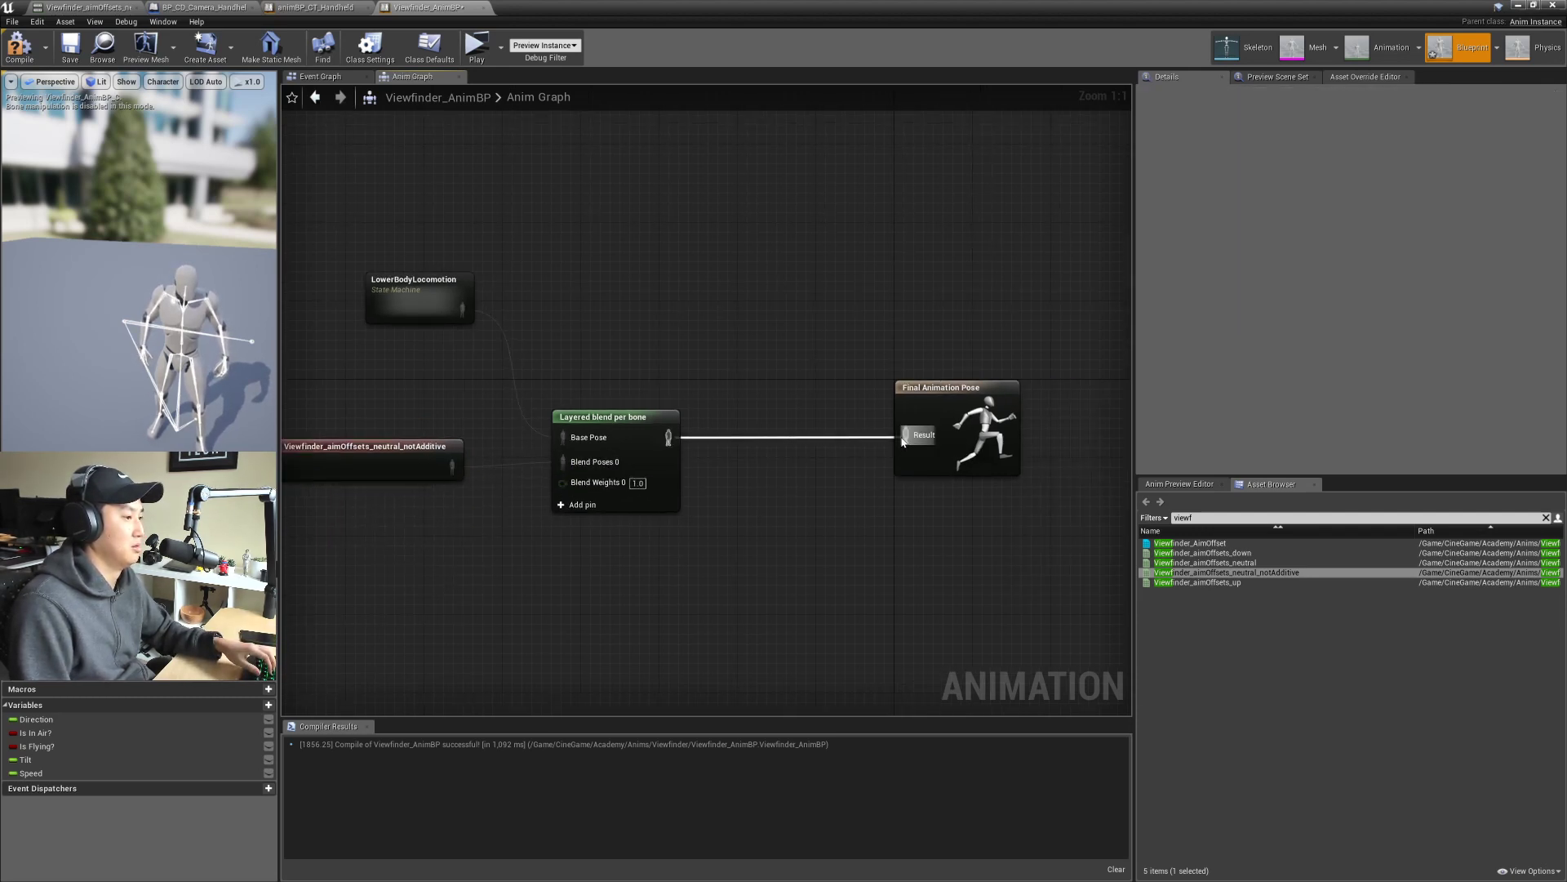
key("Home")
left_click_drag(208, 382, 184, 377)
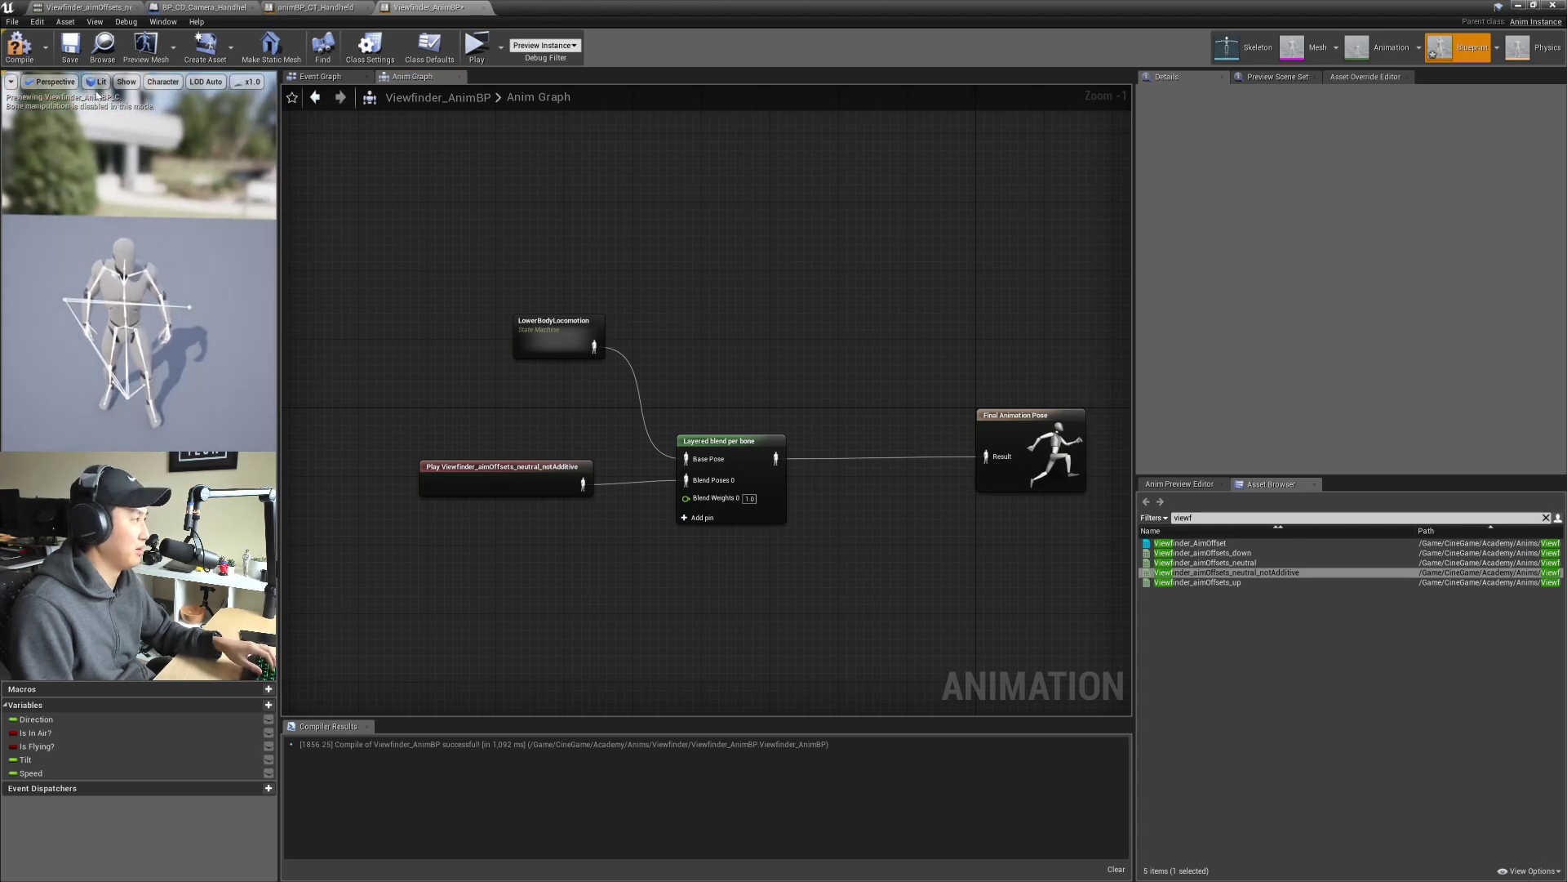
left_click(72, 57)
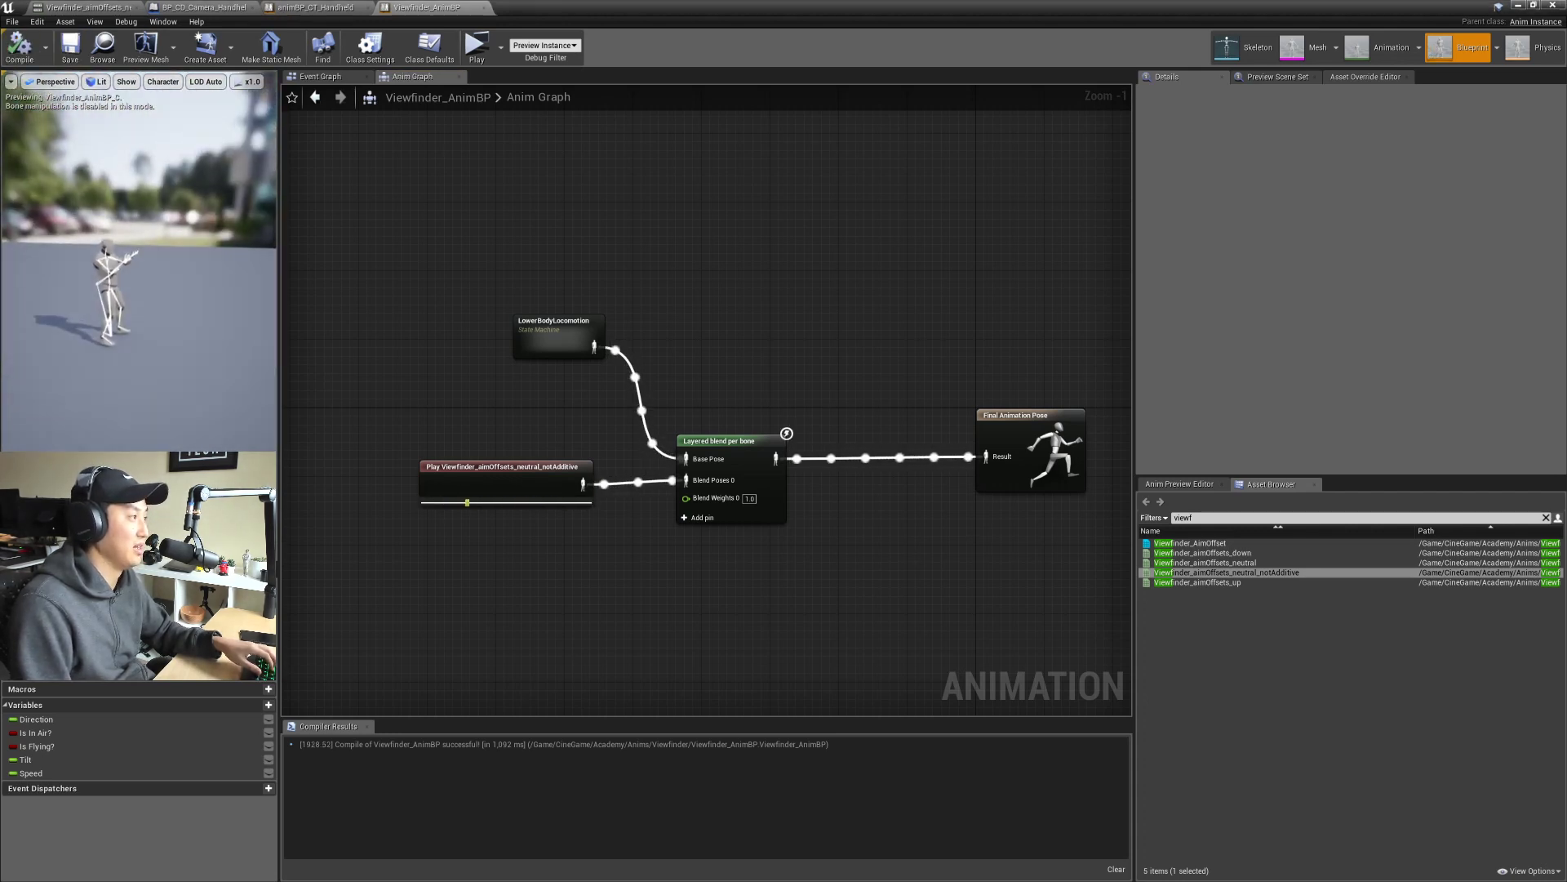
right_click_drag(163, 326, 90, 273)
scroll(147, 295, "down", 5)
scroll(143, 270, "up", 6)
Step: Move Final Animation Pose further away and add a Viewfinder_AimOffset node fed by Layered blend per bone's output pose
right_click_drag(878, 399, 688, 301)
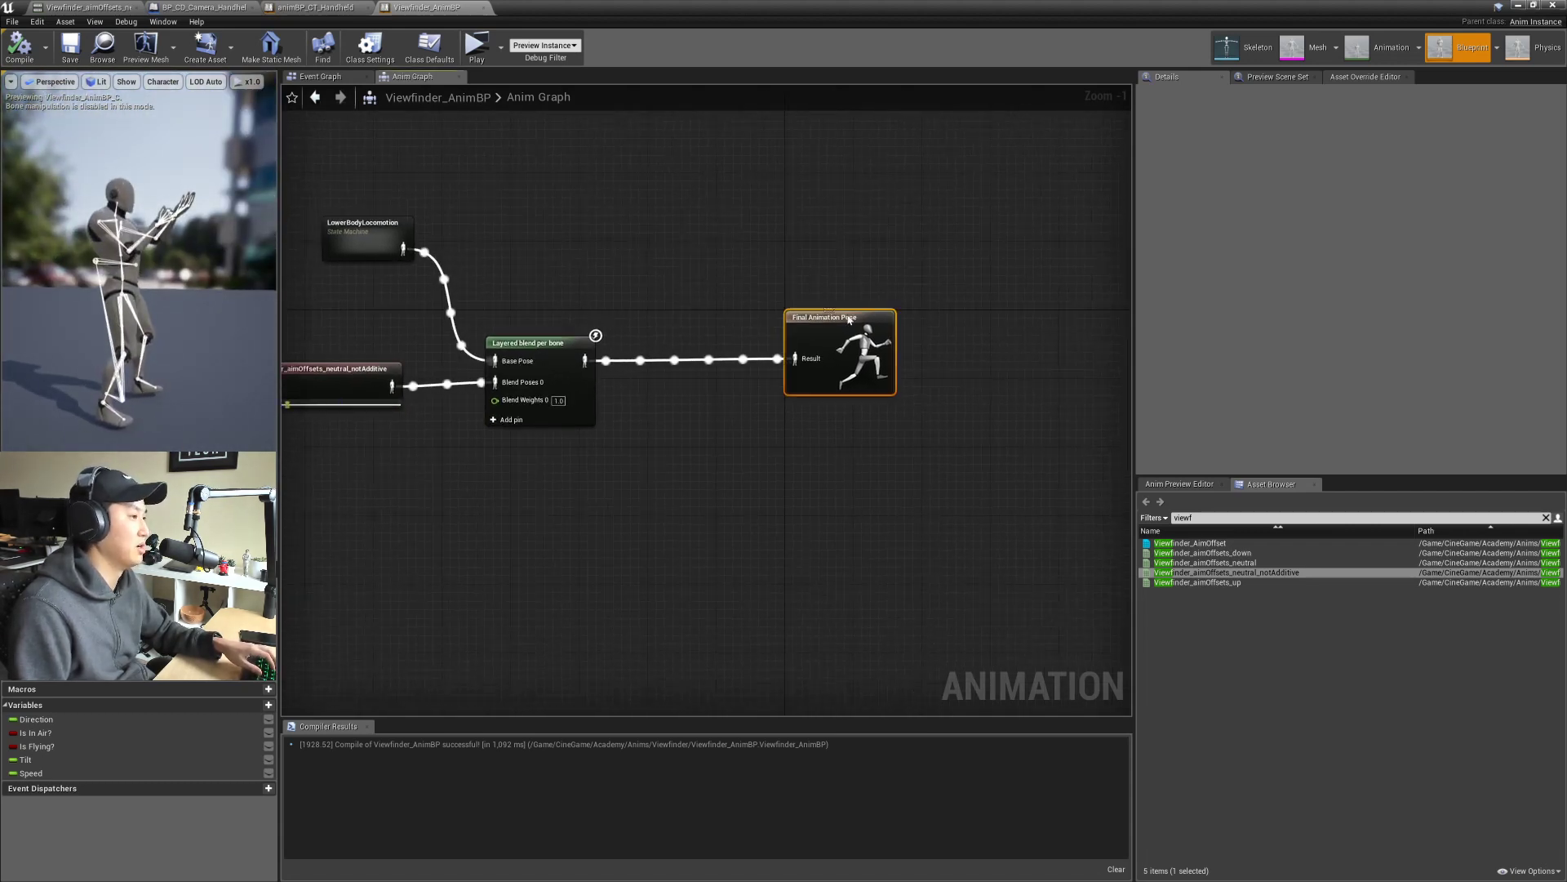
left_click_drag(849, 319, 974, 317)
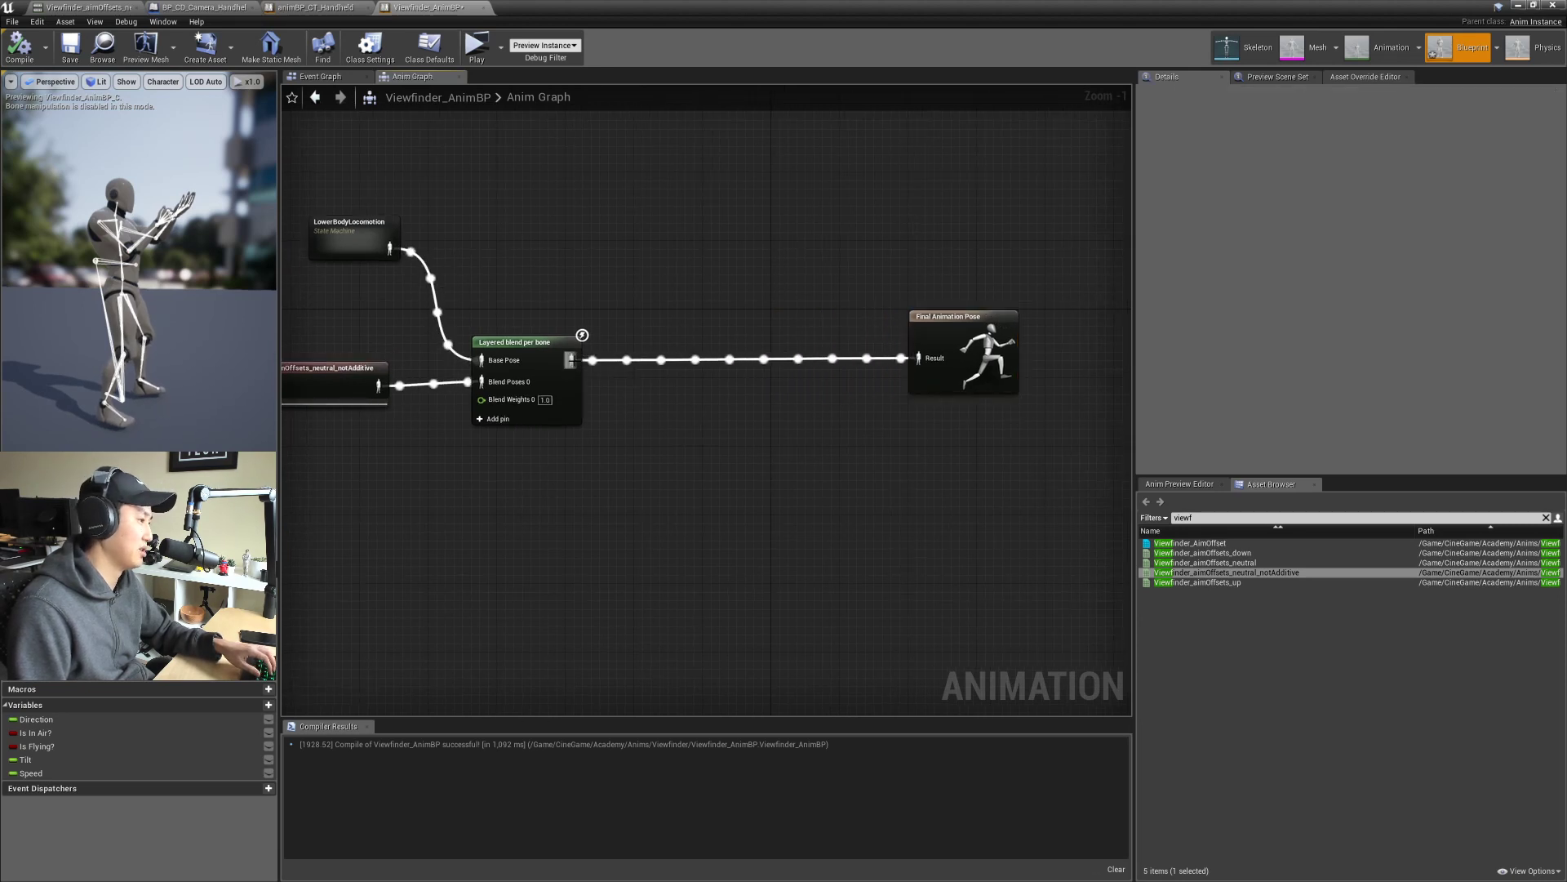
left_click_drag(570, 360, 709, 369)
type("aimn")
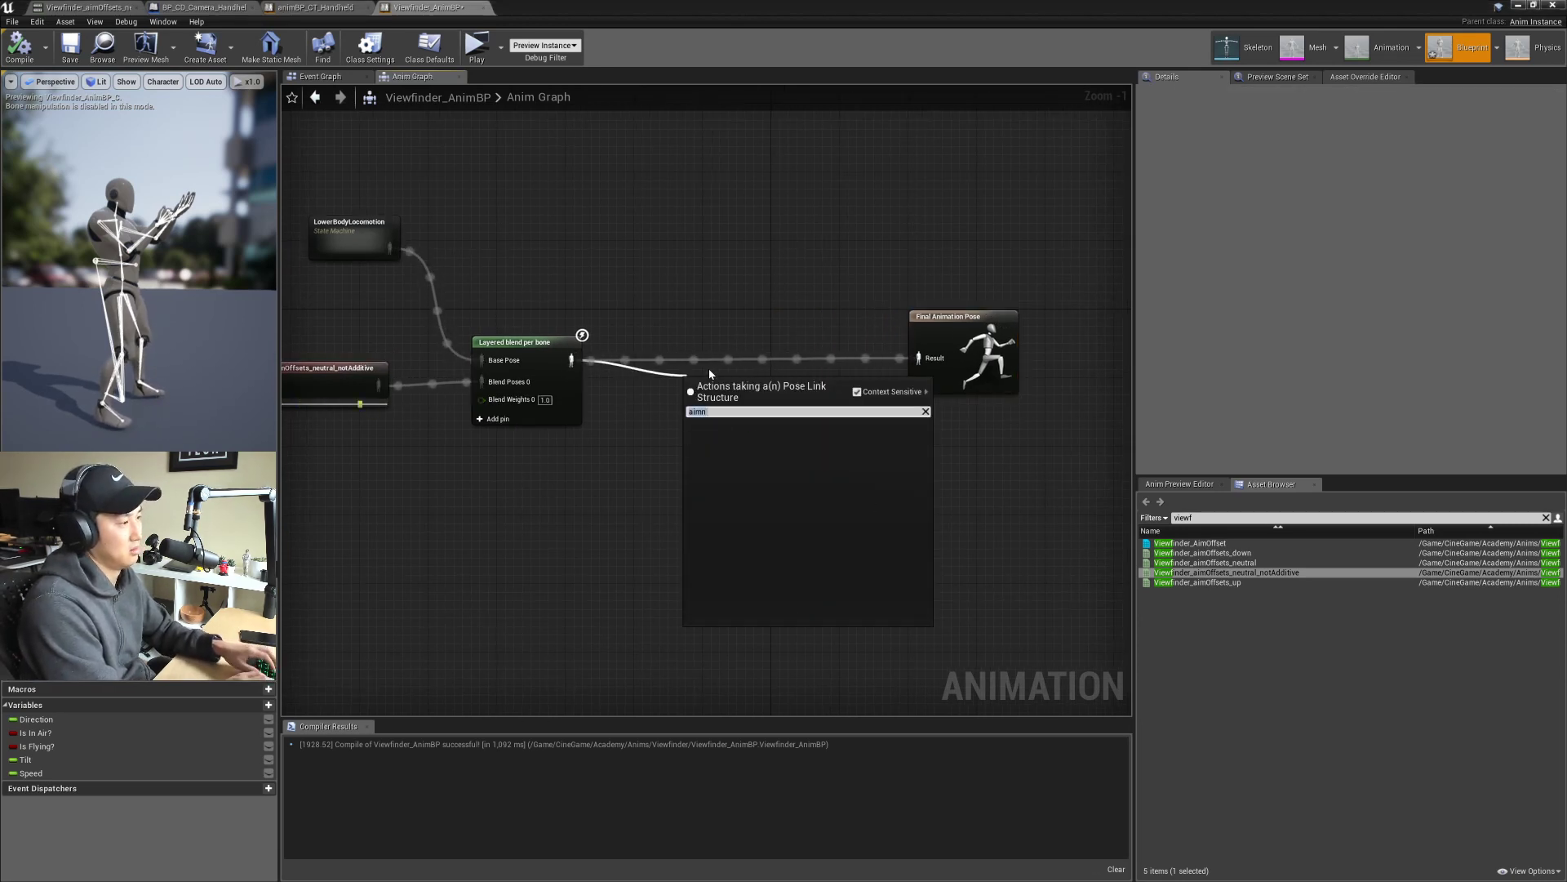
type("aim offset")
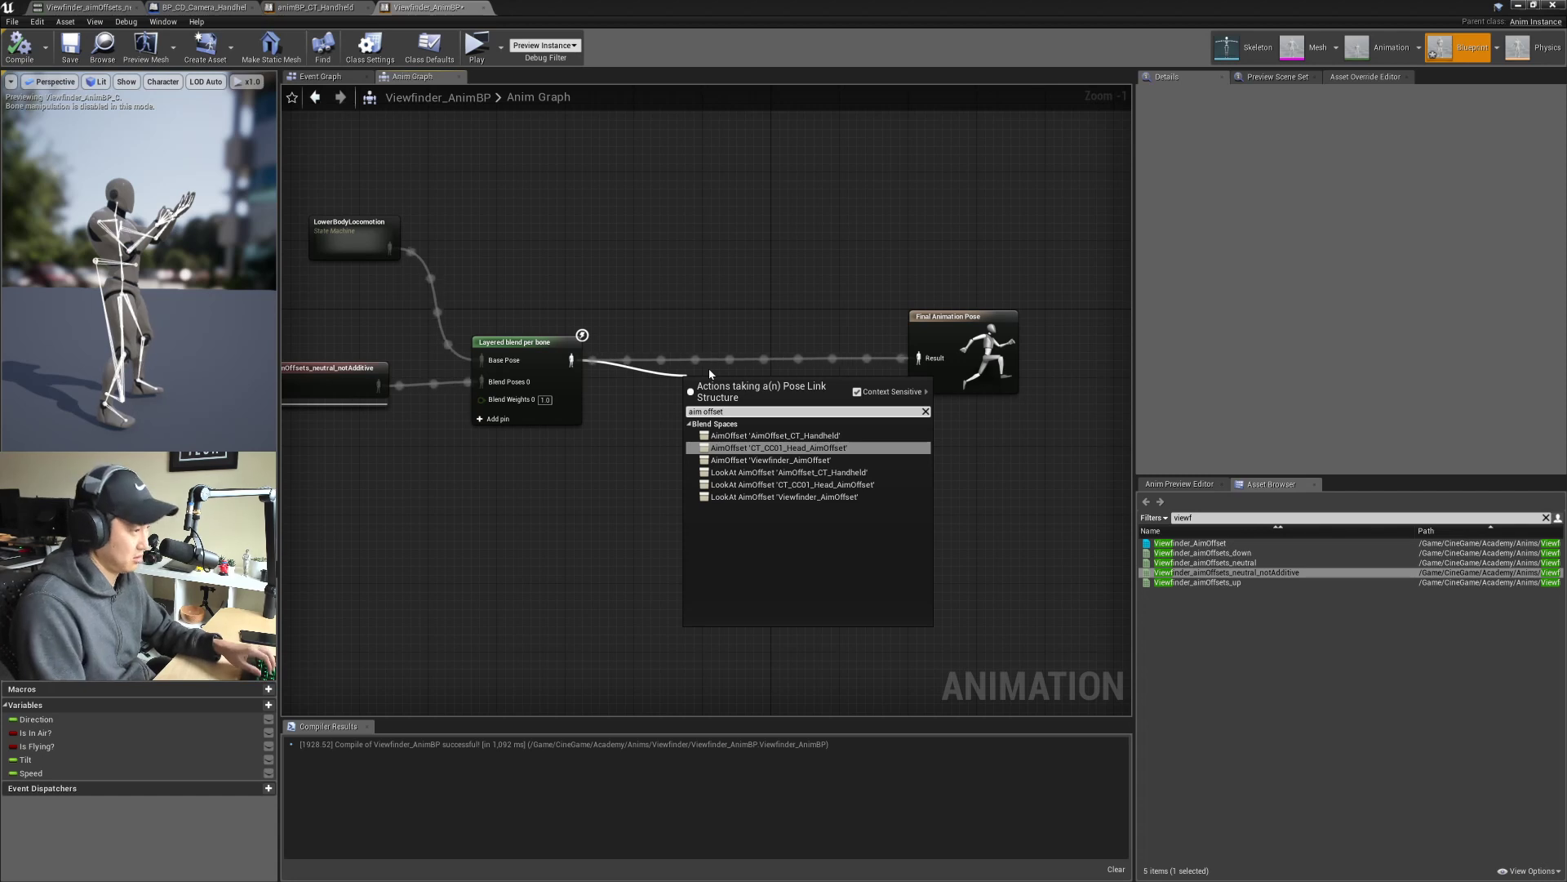
key("Down")
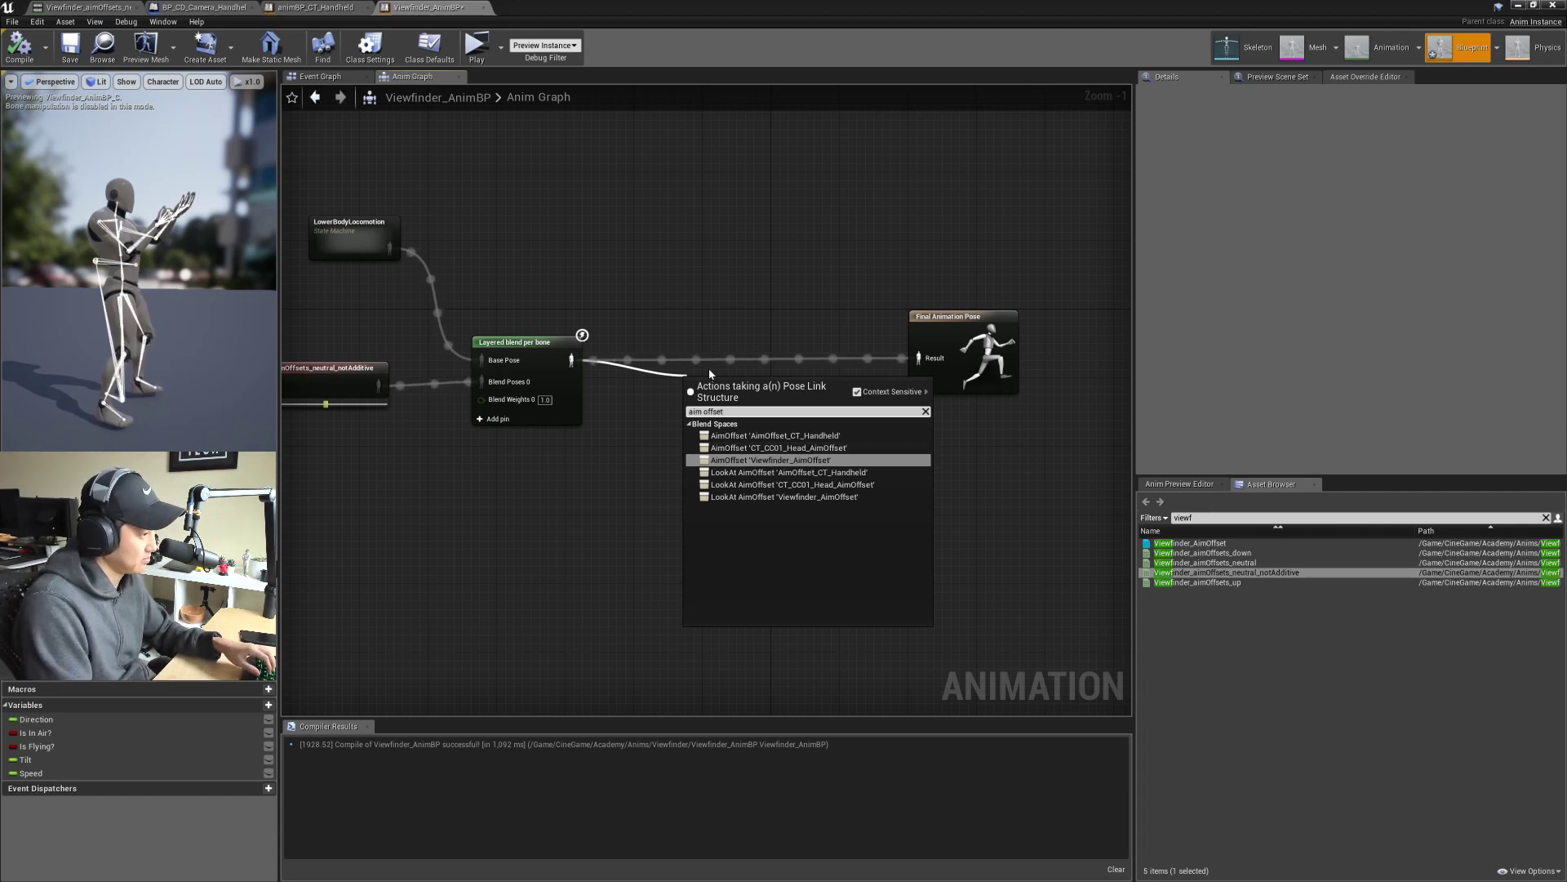
key("Return")
Step: Connect Viewfinder_AimOffset's output to Final Animation Pose's Result and align the aim offset node with the pose wire
left_click(716, 389)
scroll(738, 374, "up", 1)
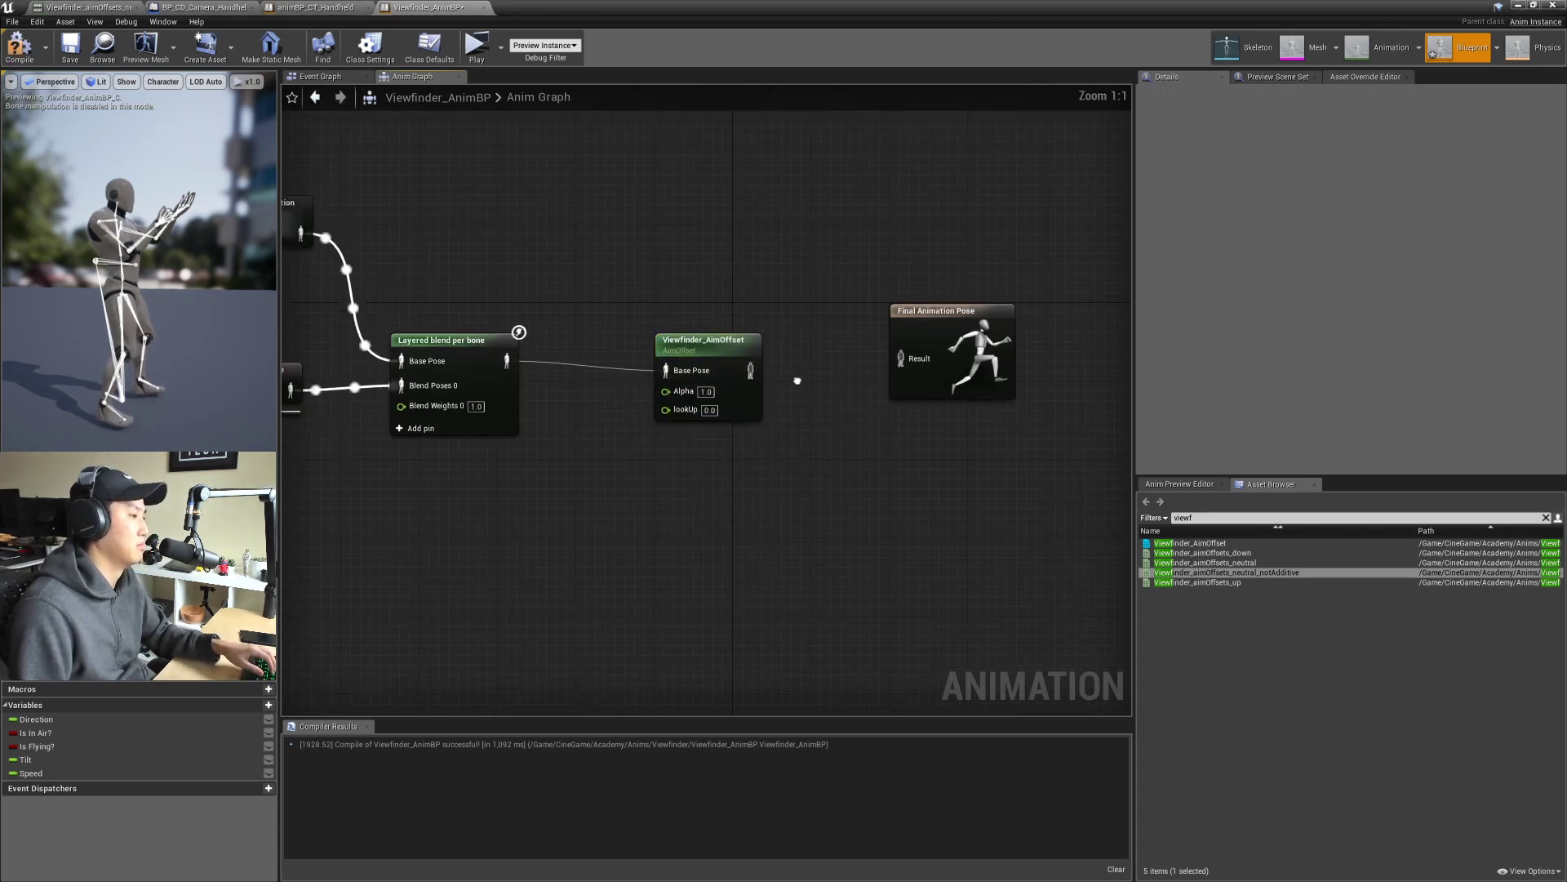
left_click(692, 353)
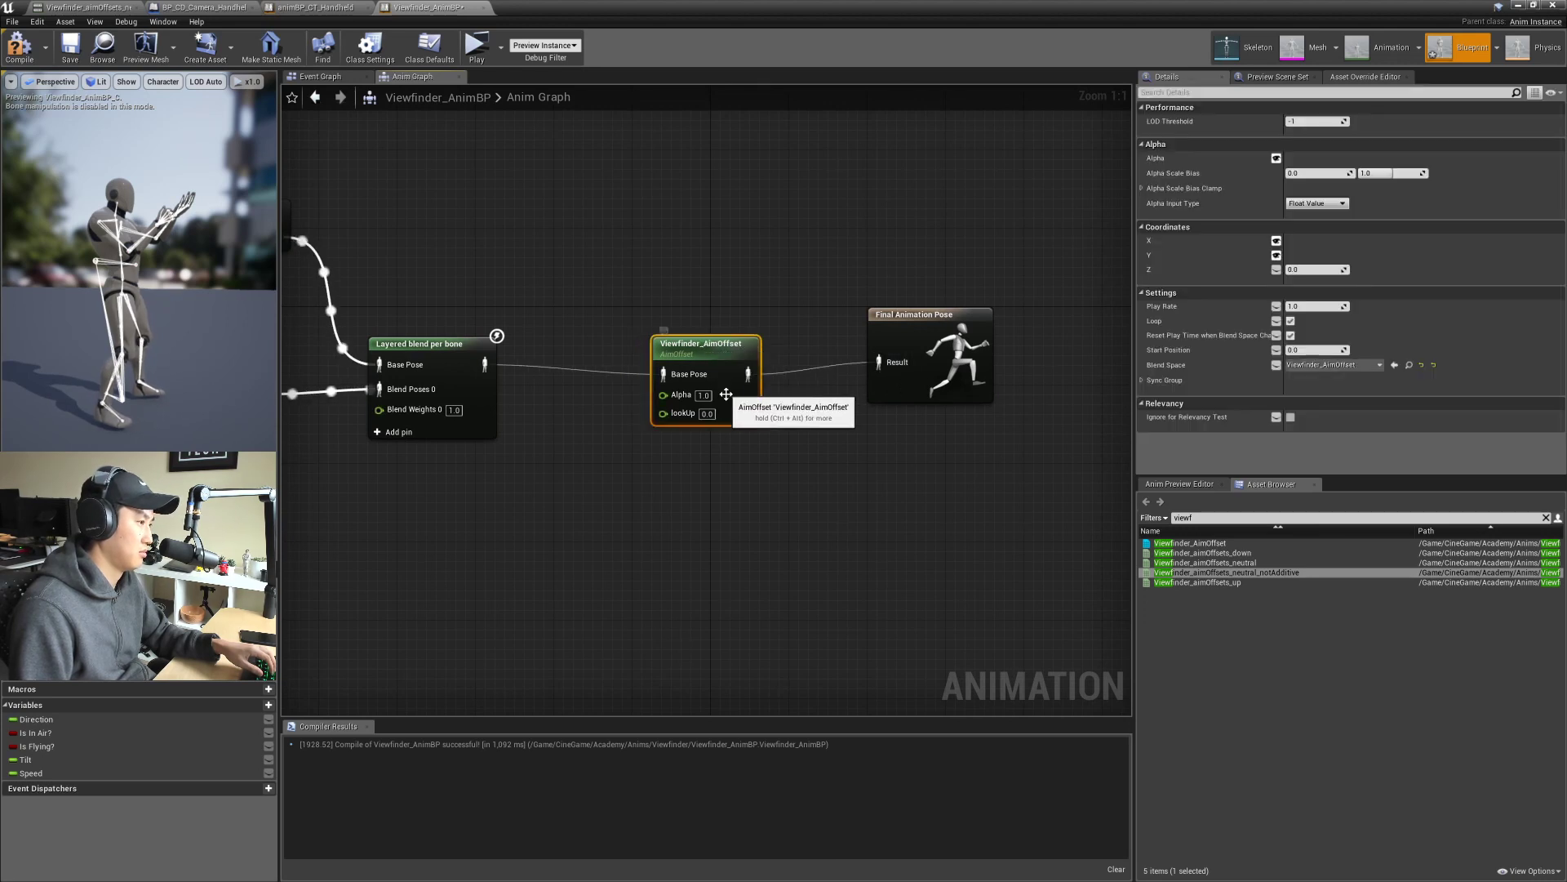
left_click_drag(691, 352, 692, 343)
left_click(643, 286)
right_click_drag(644, 286, 724, 272)
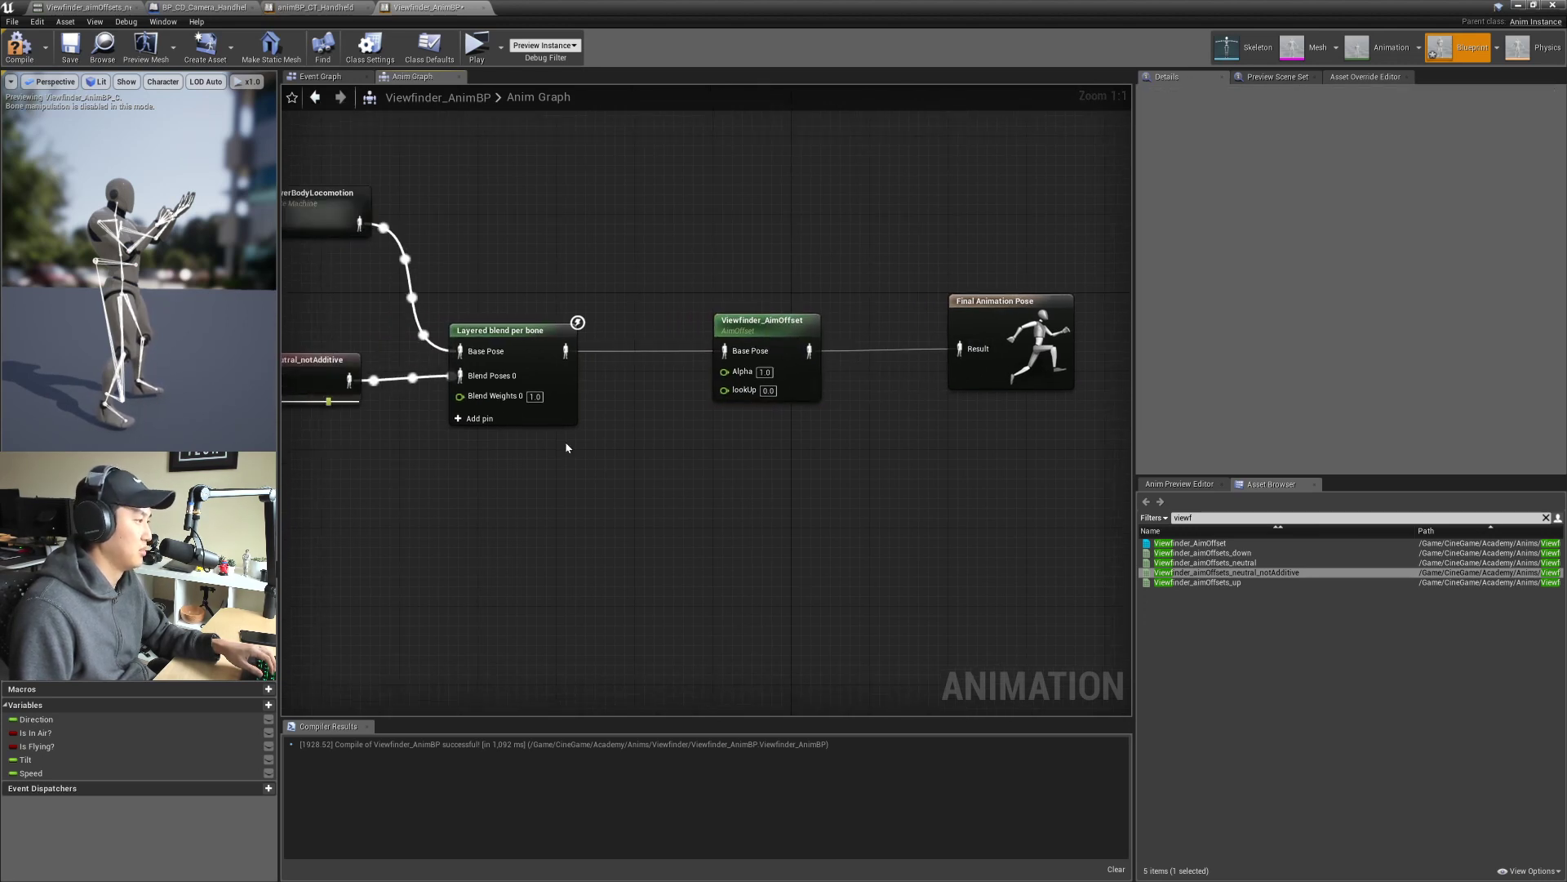
Step: Add a Get Tilt node wired to Viewfinder_AimOffset's lookUp input, and compile and save the blueprint
left_click_drag(28, 759, 589, 451)
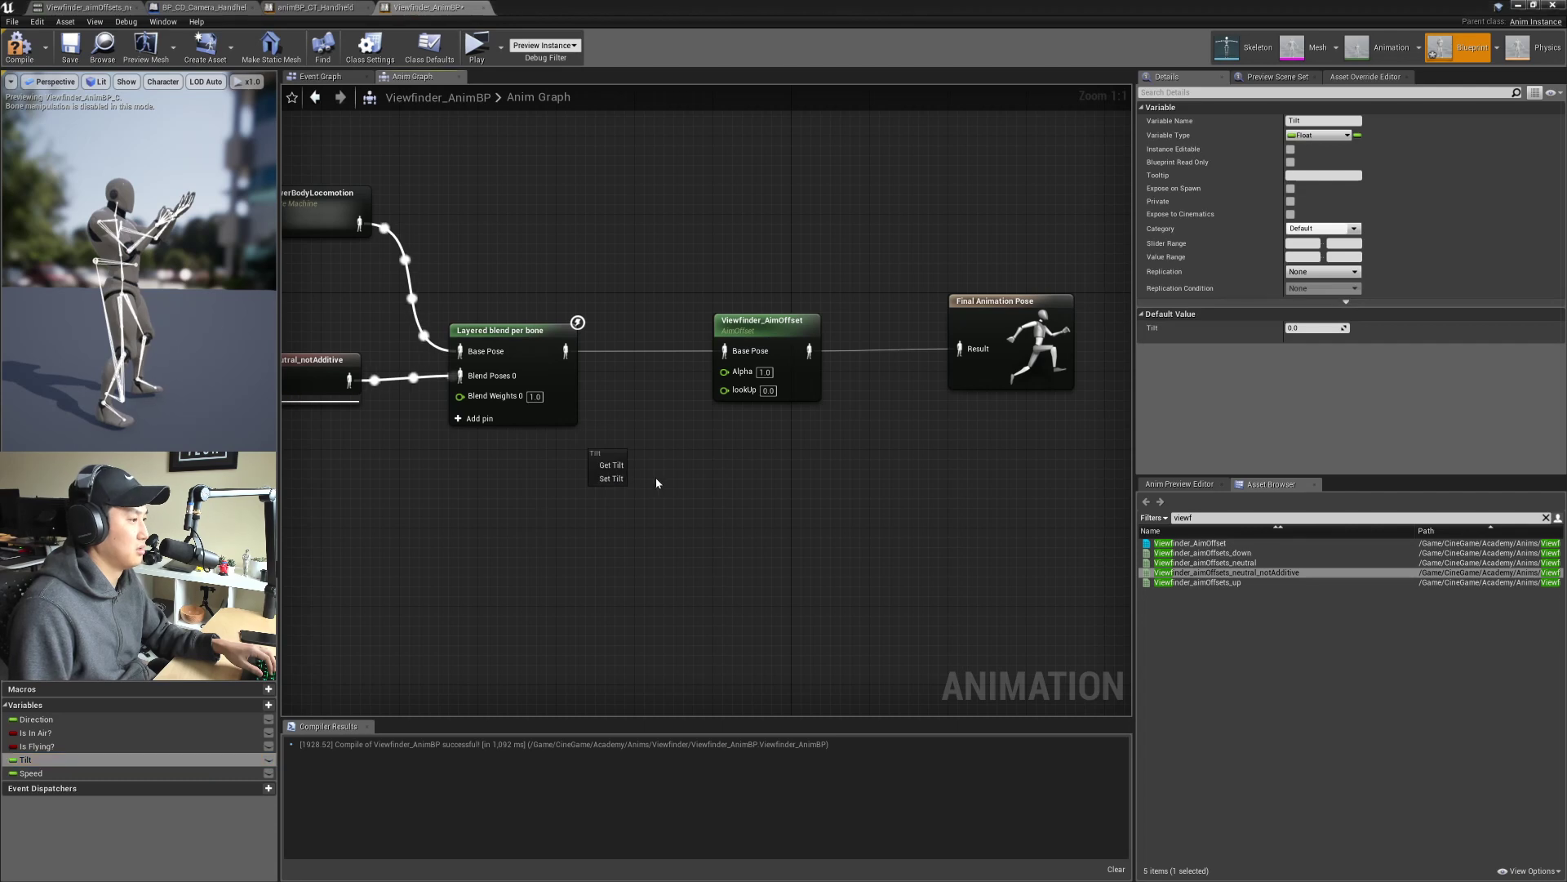
left_click(612, 465)
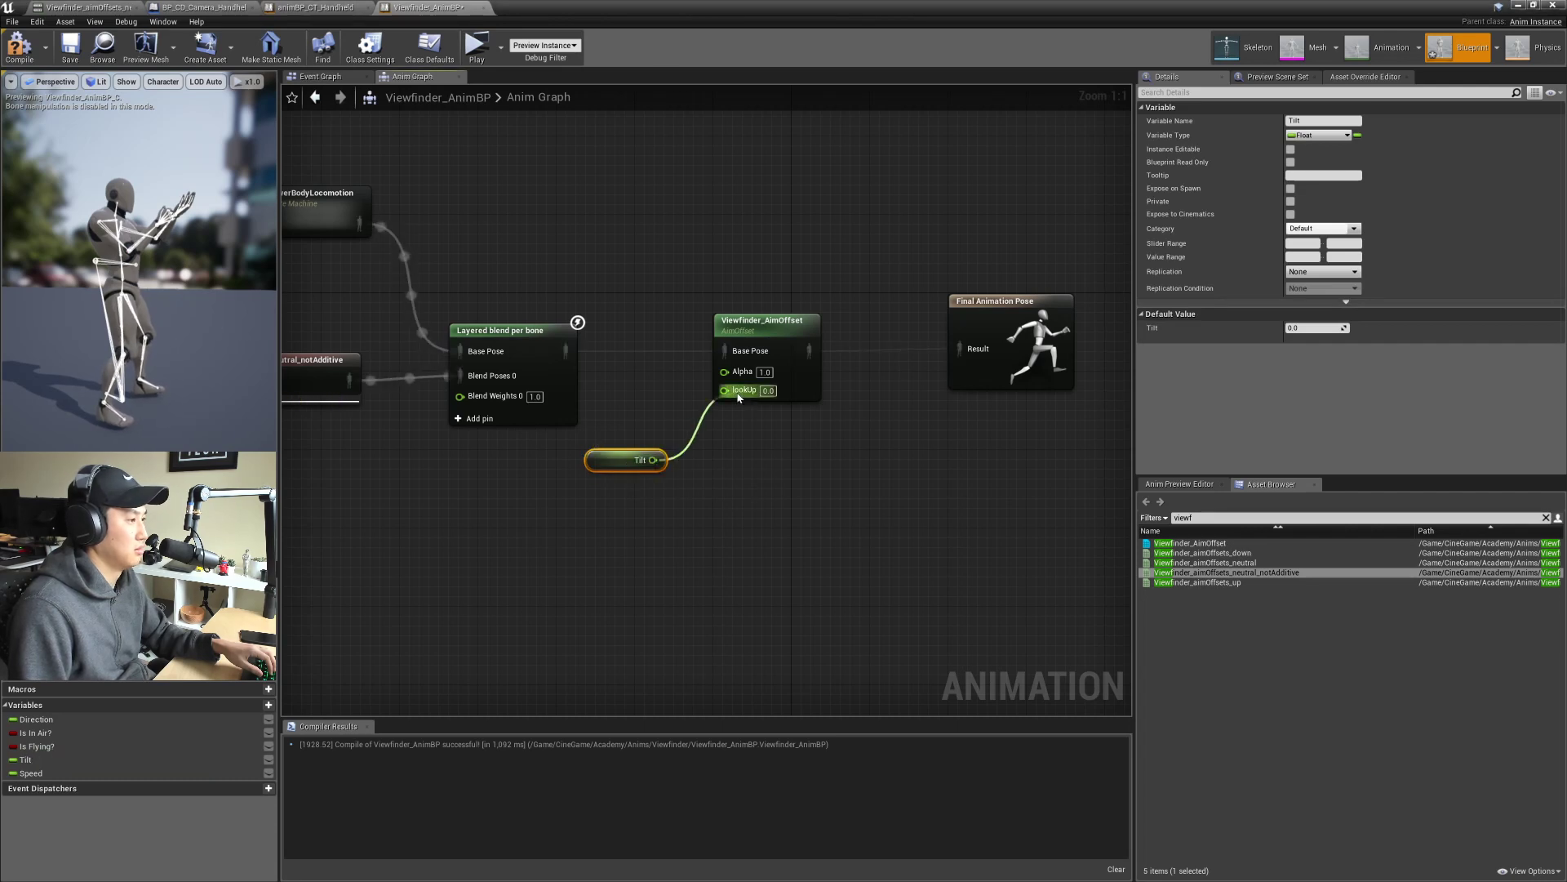
scroll(739, 398, "down", 1)
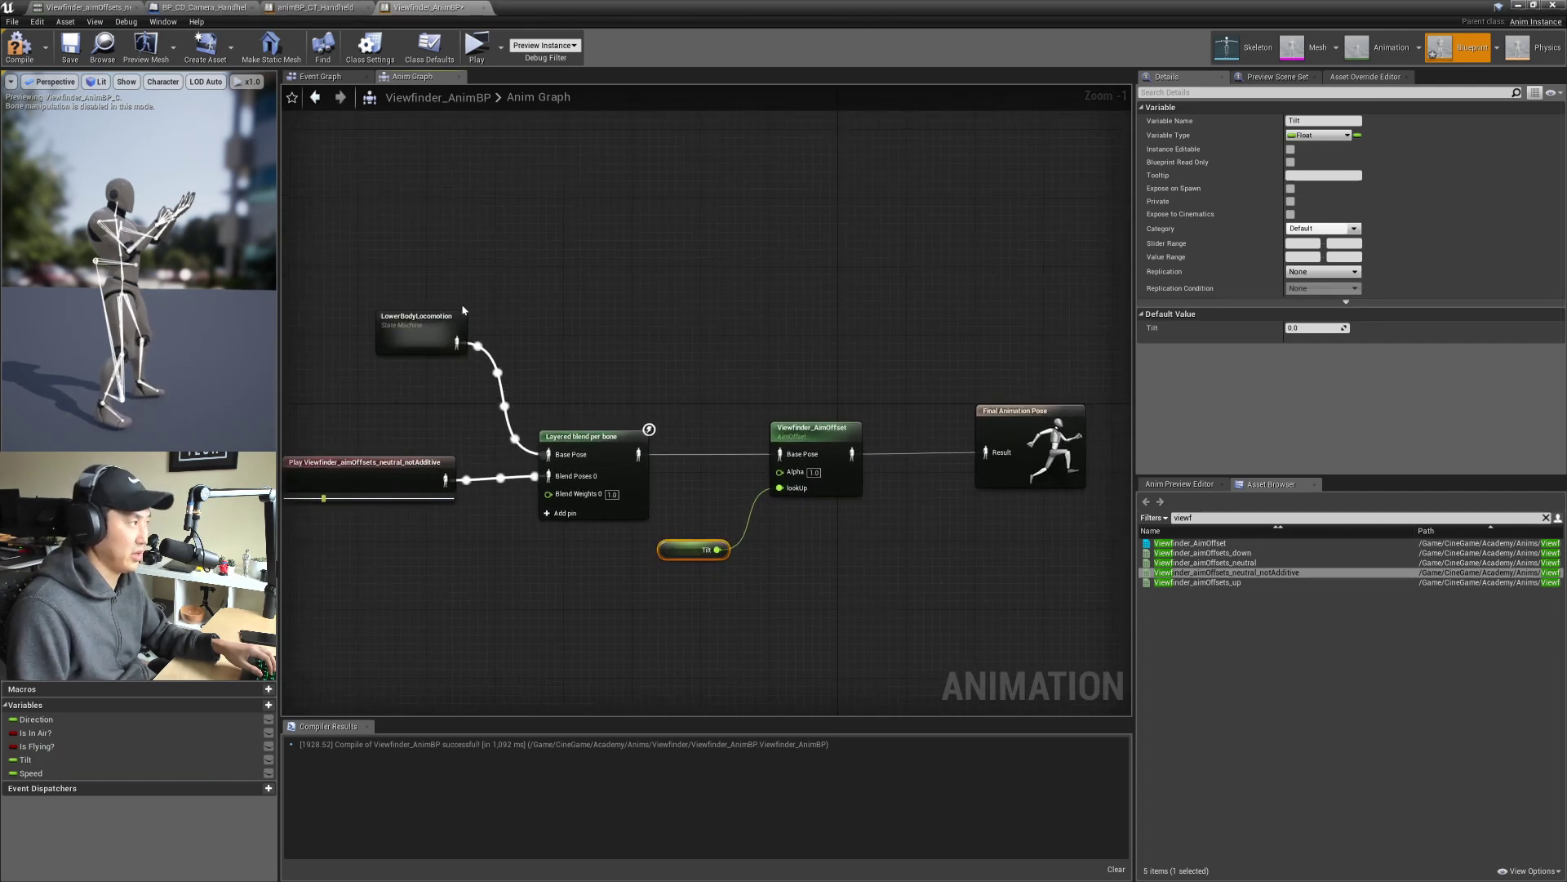
left_click(70, 49)
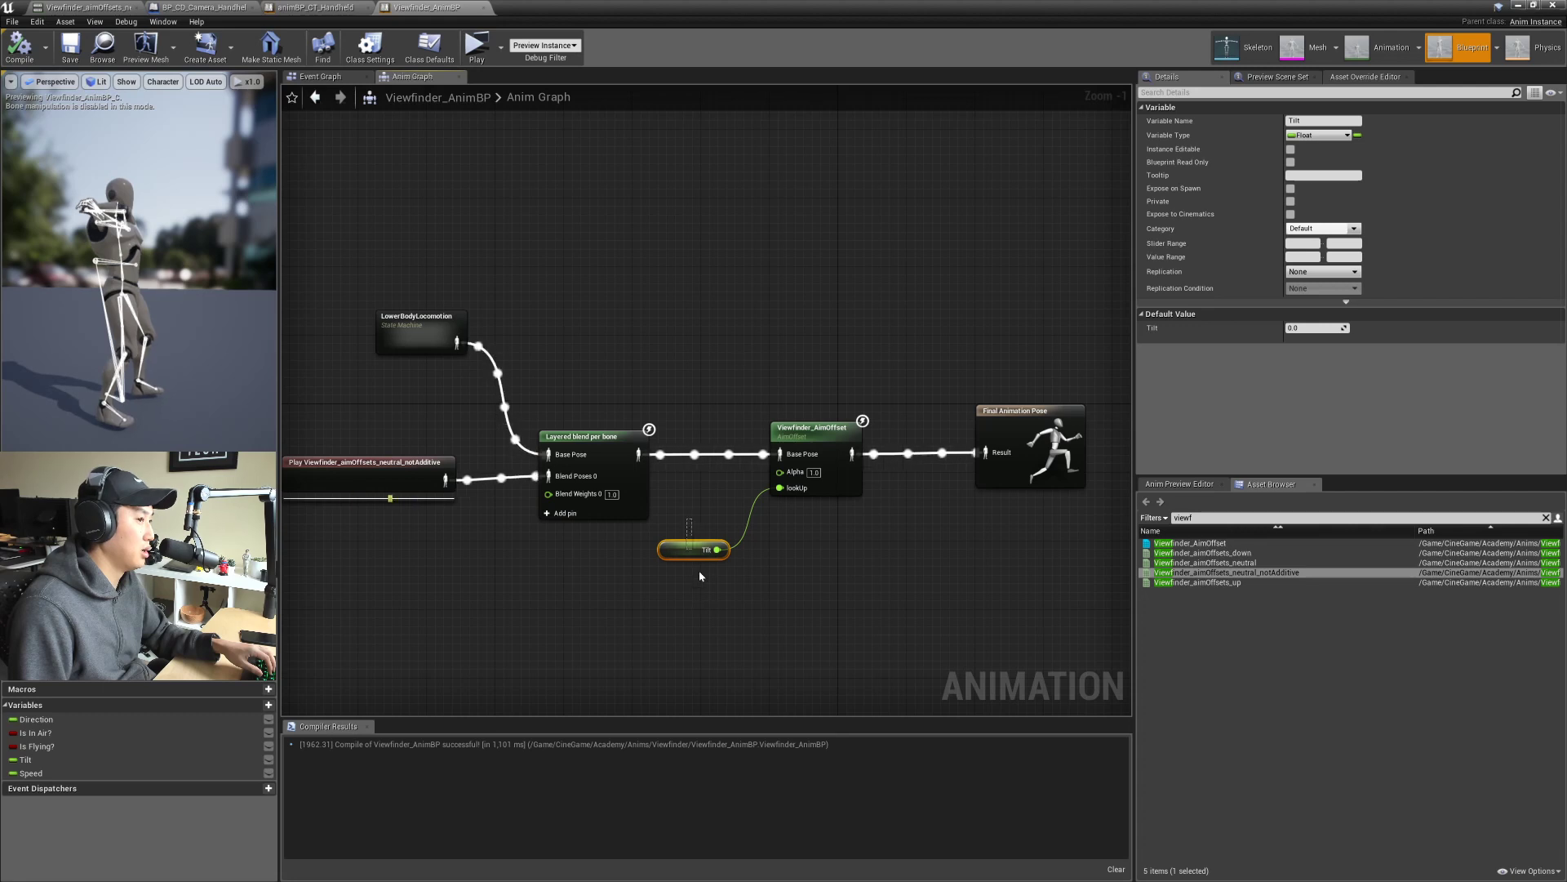
Step: Examine the Viewfinder_AimOffset node's settings and the character's preview pose, and recompile and save the blueprint
scroll(887, 498, "up", 1)
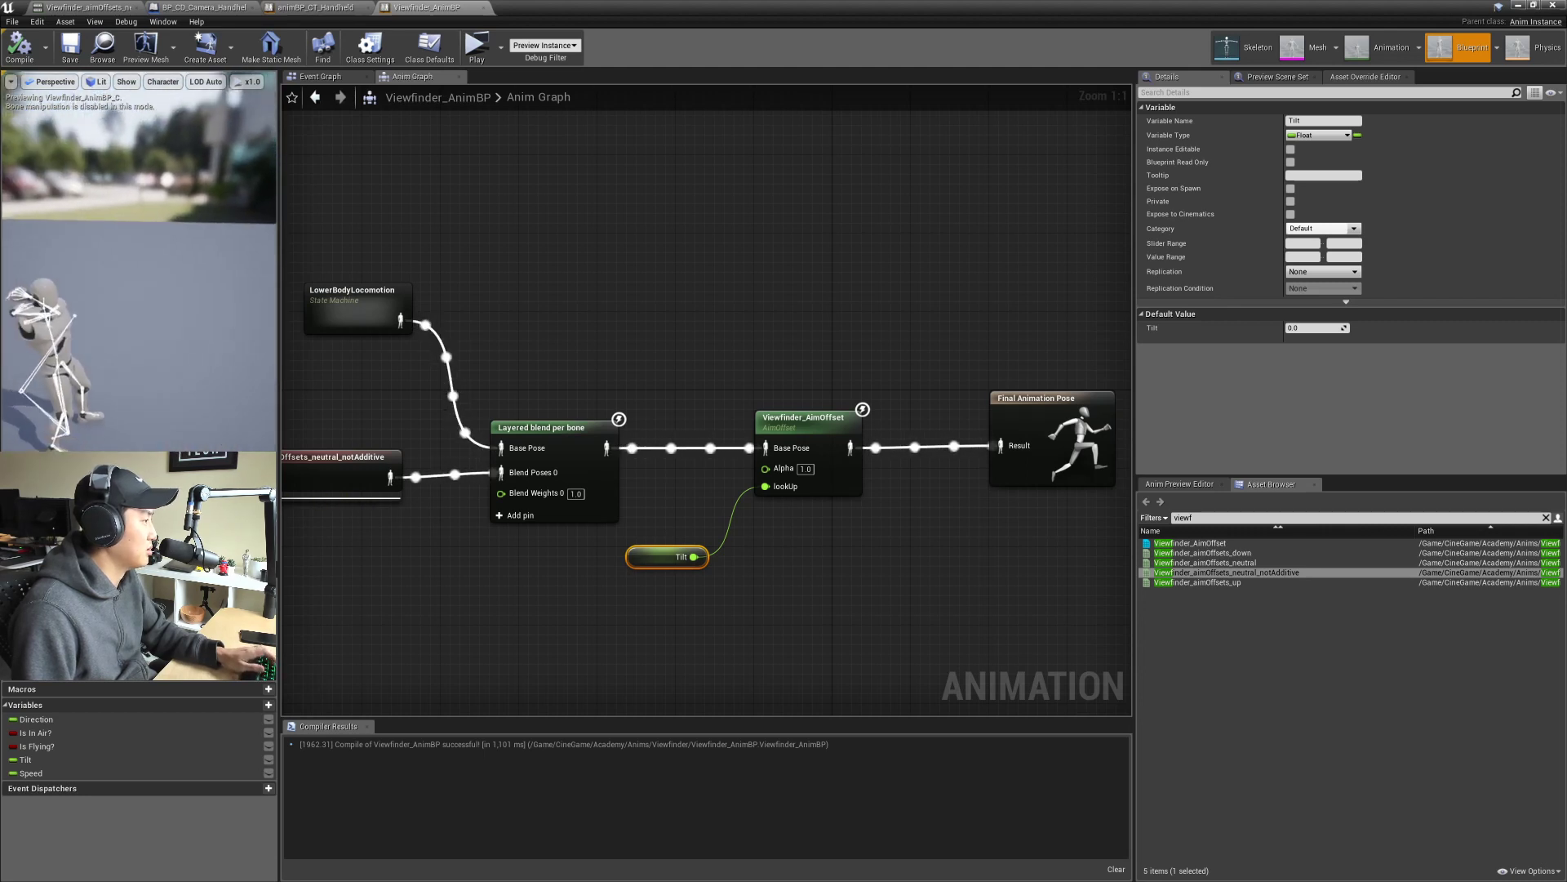
left_click(784, 413)
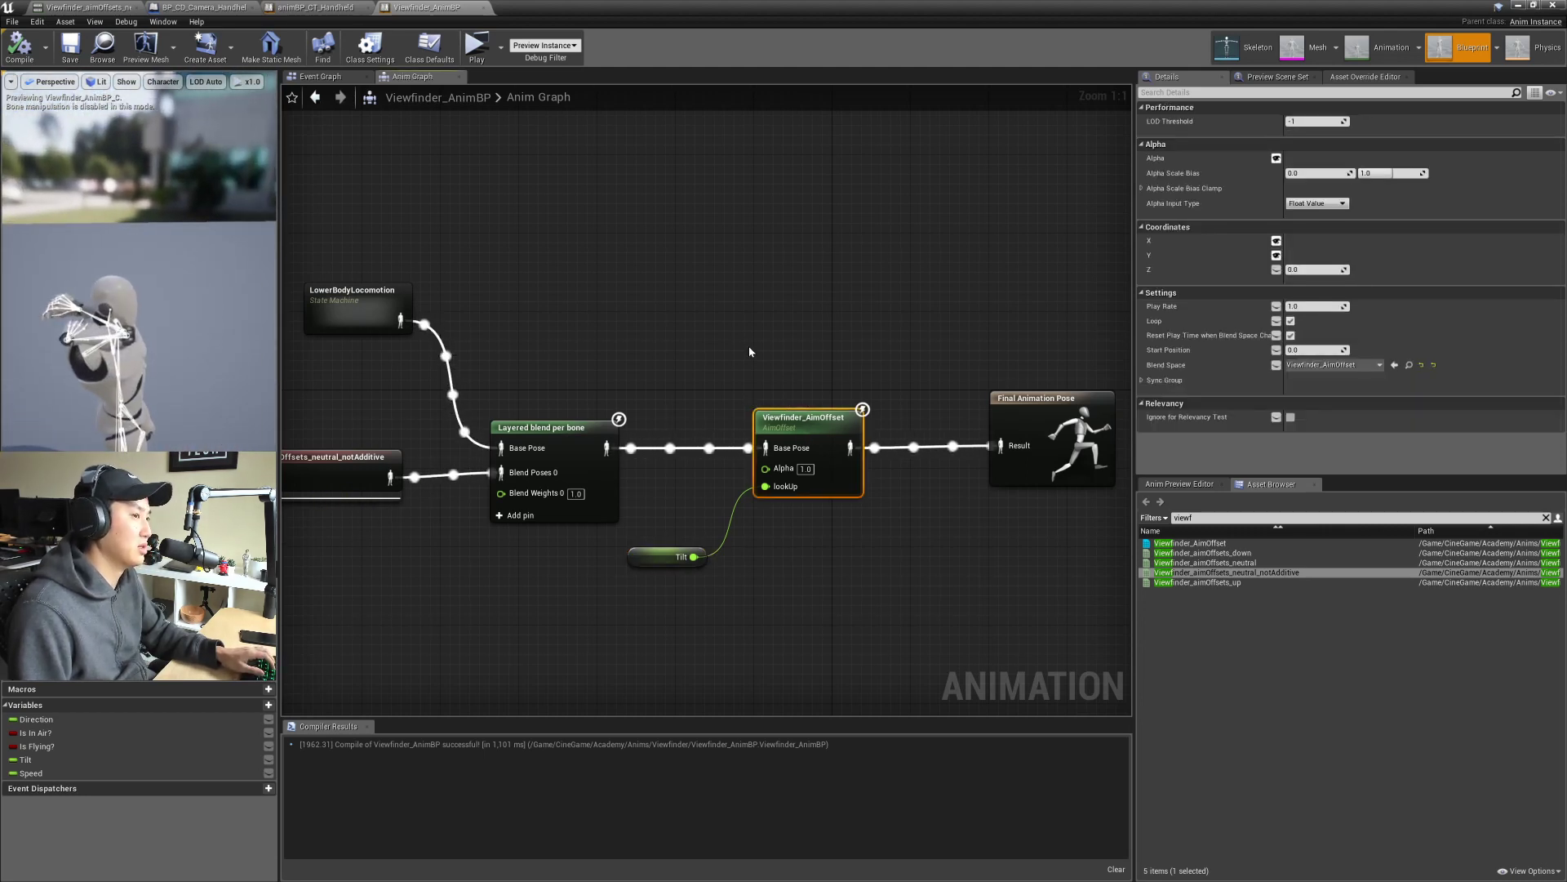
right_click_drag(796, 328, 832, 285)
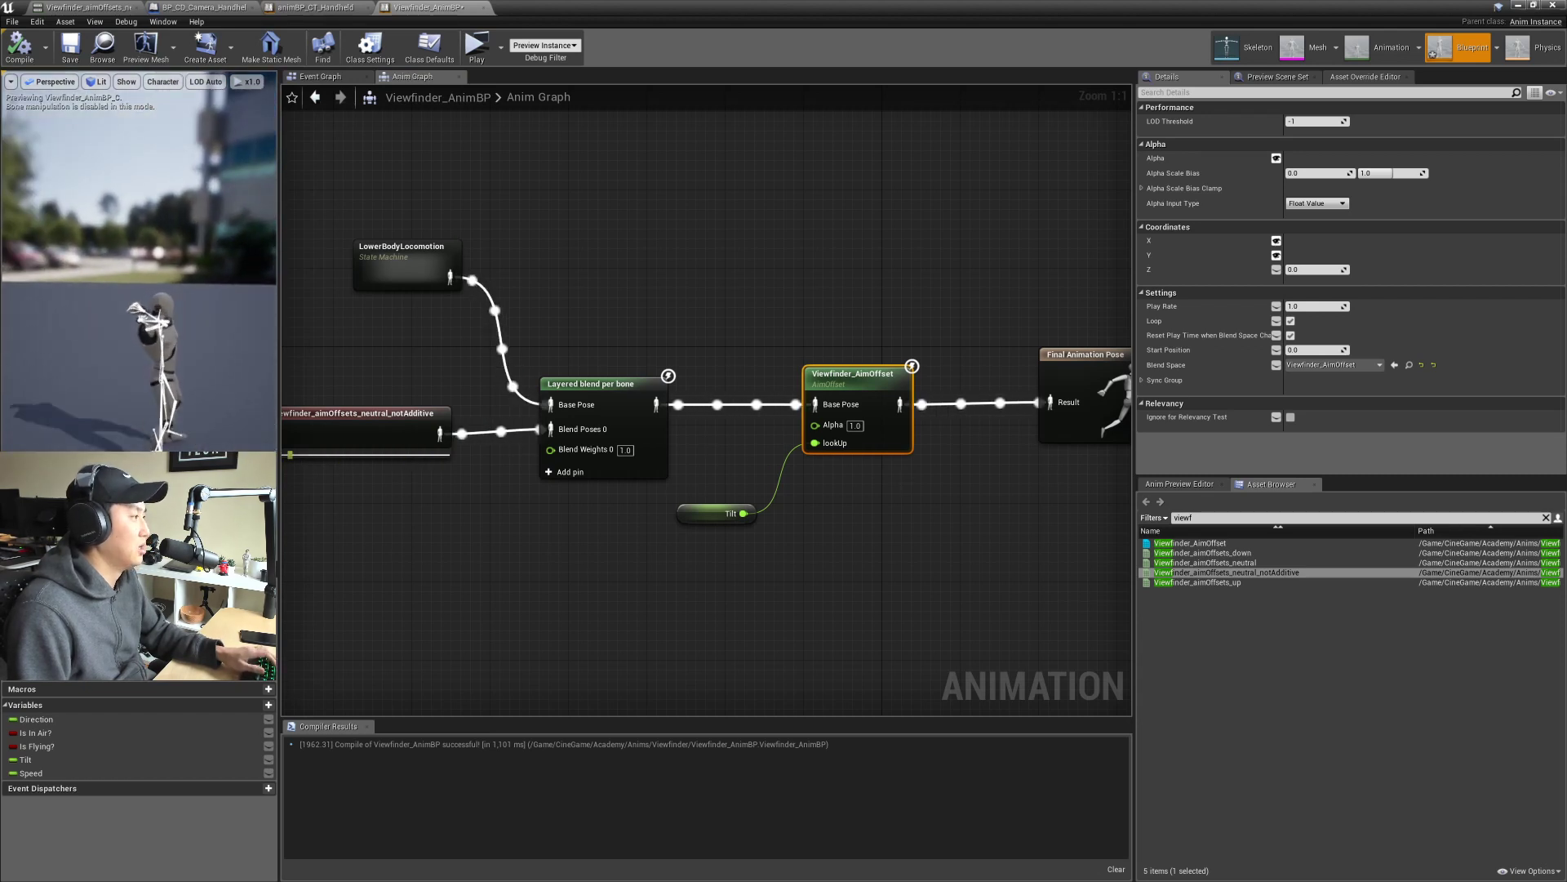
right_click_drag(744, 368, 700, 315)
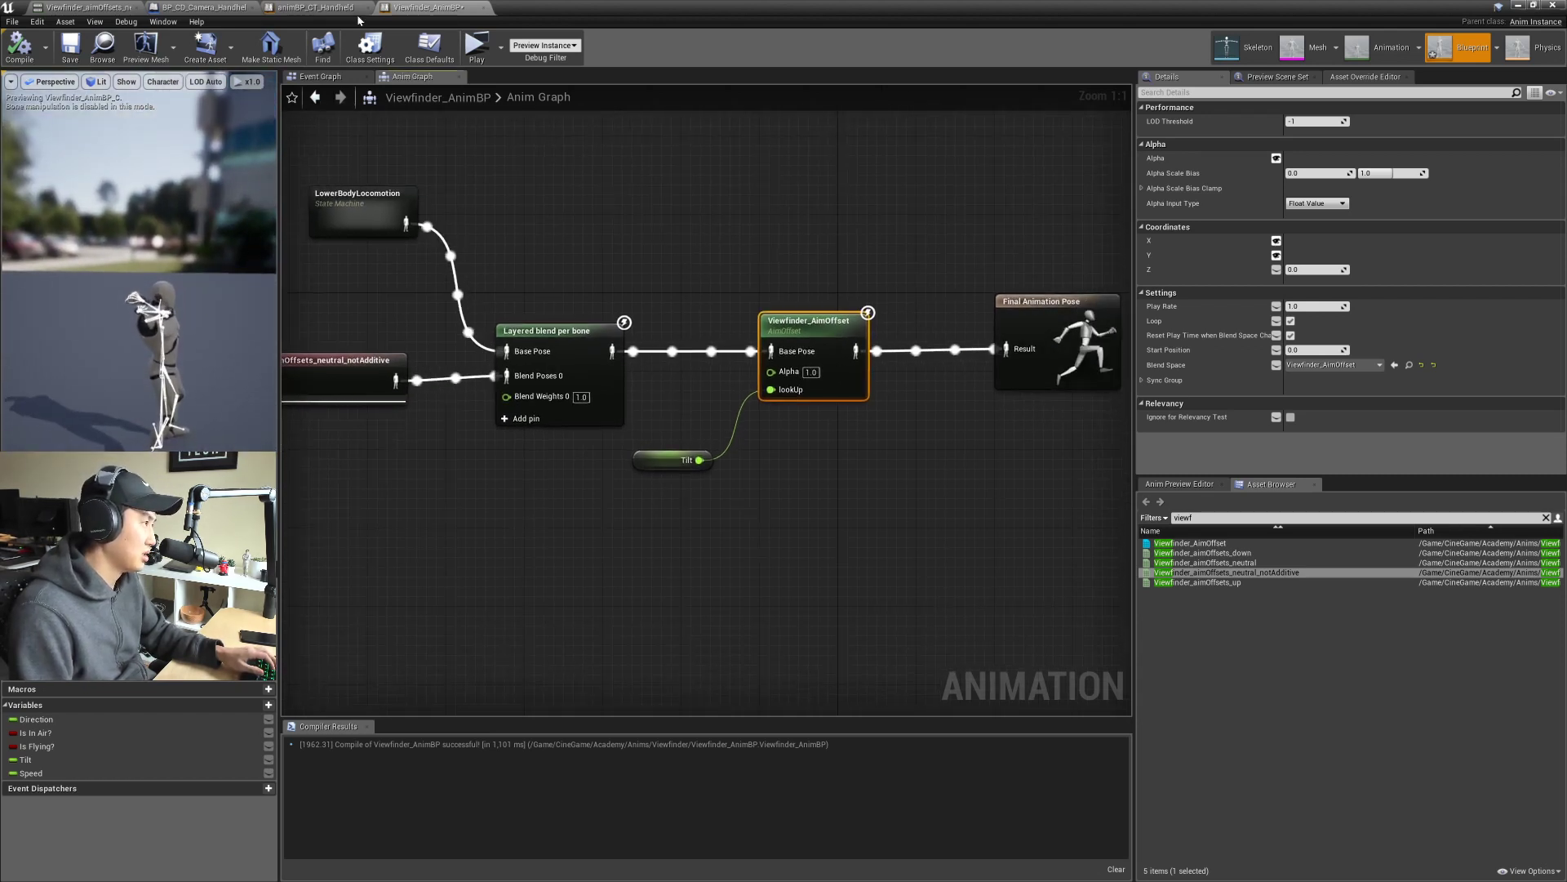
left_click(71, 48)
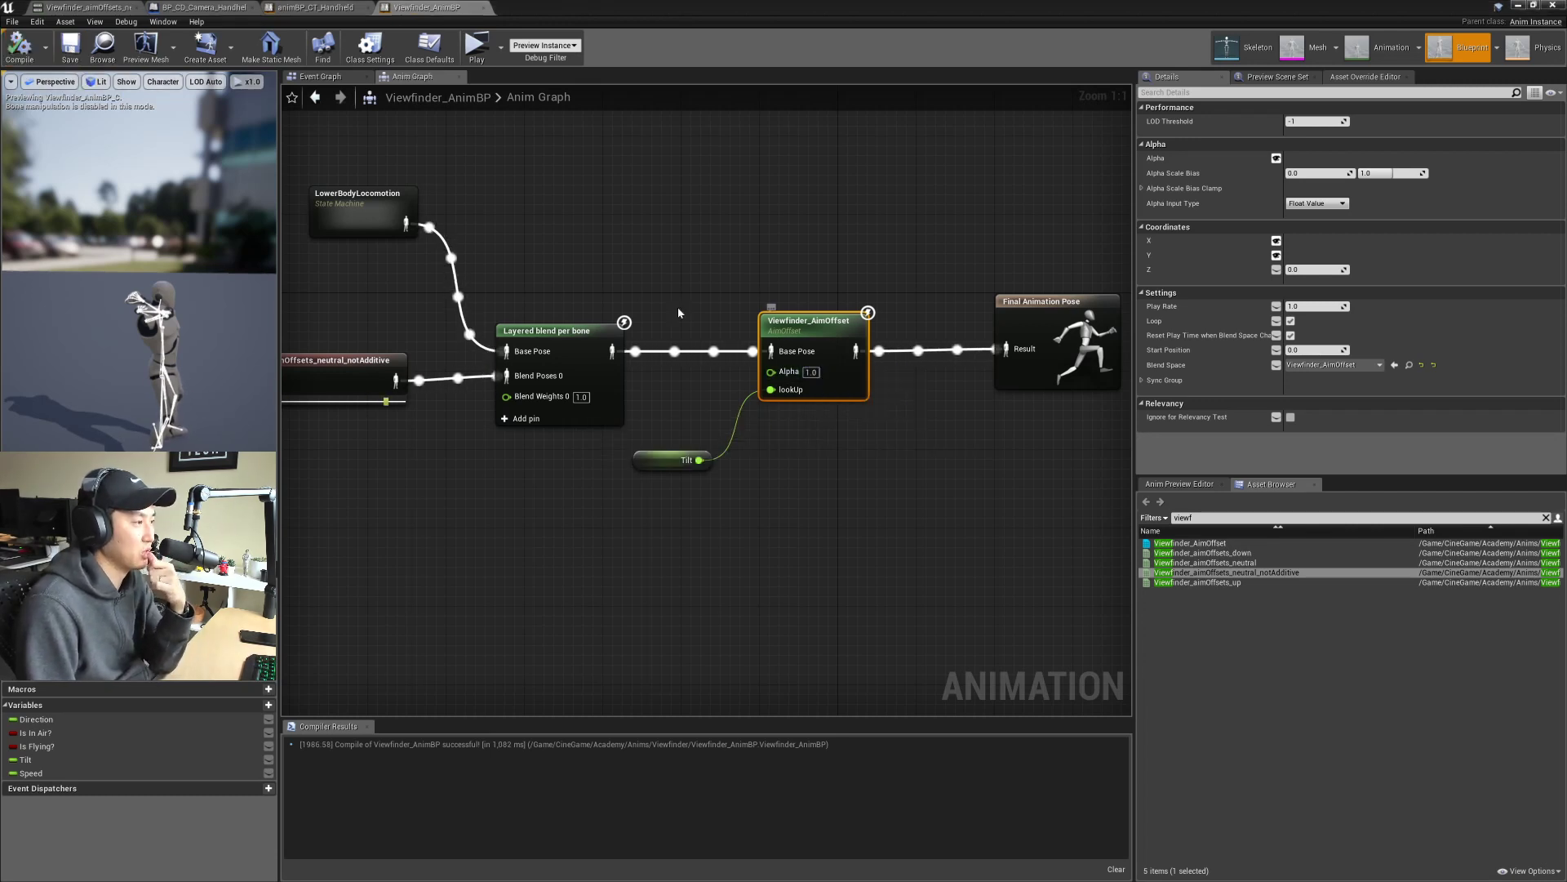
Step: Compare the AimOffset_CT_Handheld node's wiring and settings in animBP_CT_Handheld with the Viewfinder_AimOffset node in Viewfinder_AnimBP
left_click(316, 8)
right_click_drag(898, 444, 672, 429)
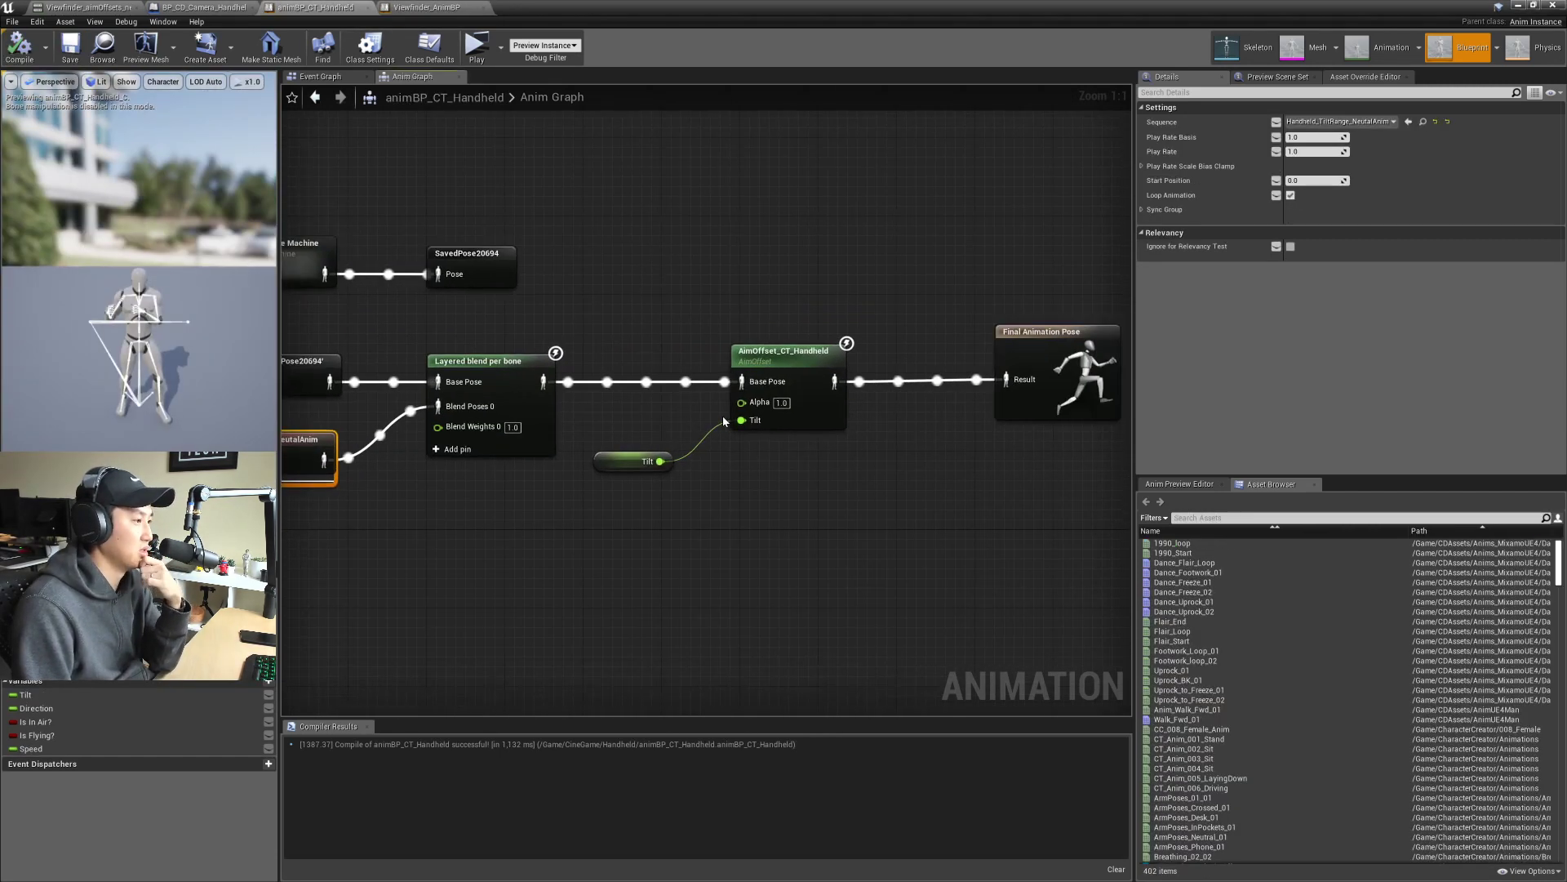
left_click(634, 462)
left_click(803, 334)
right_click_drag(803, 334, 776, 385)
left_click(795, 385)
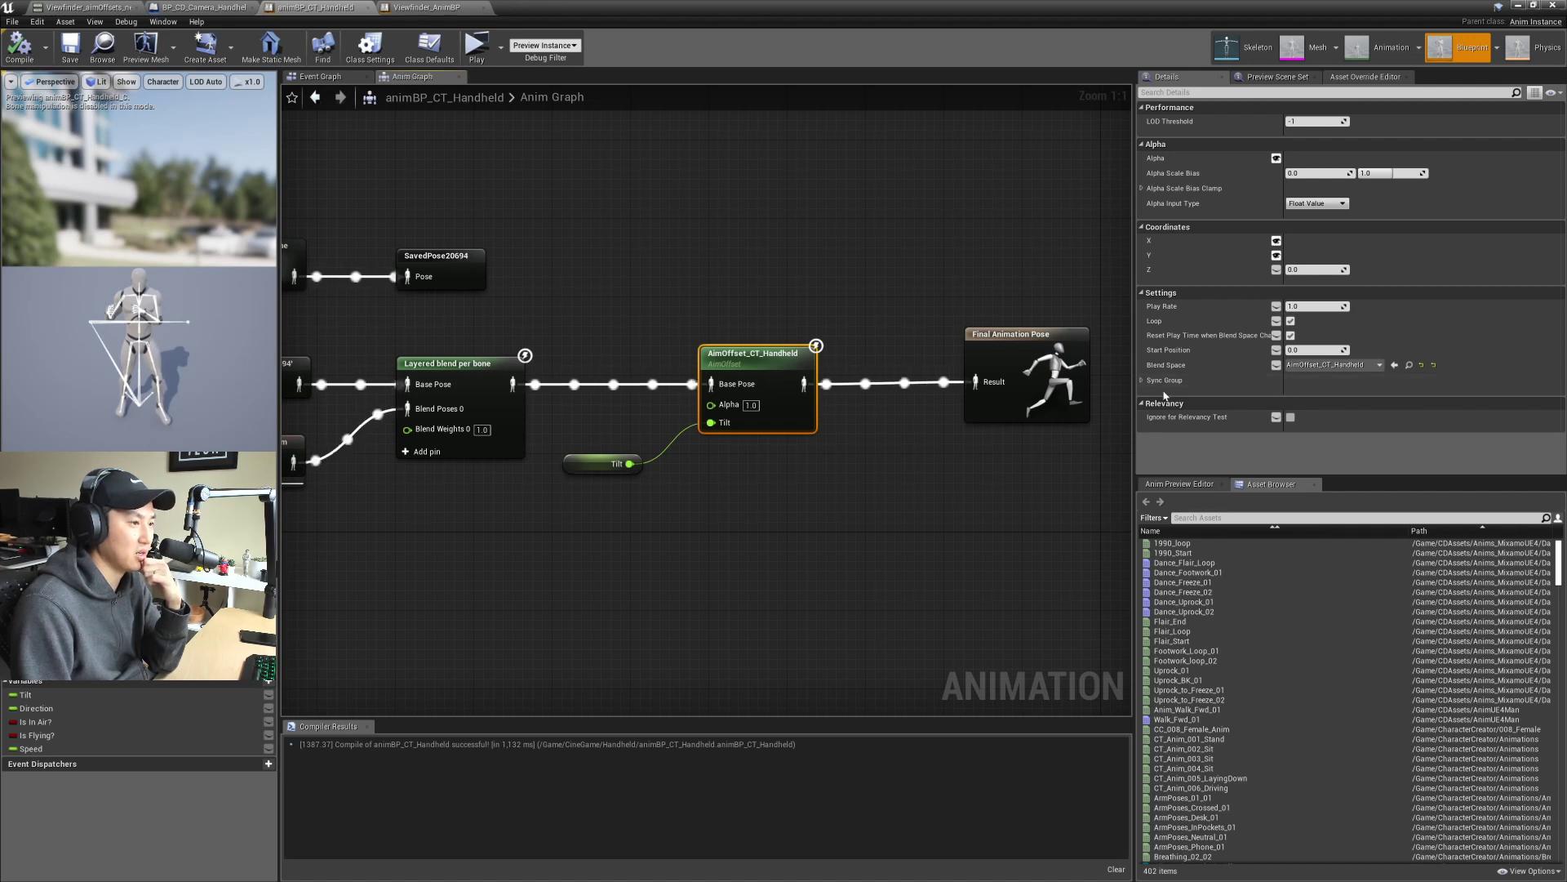
left_click(1143, 381)
left_click(1143, 381)
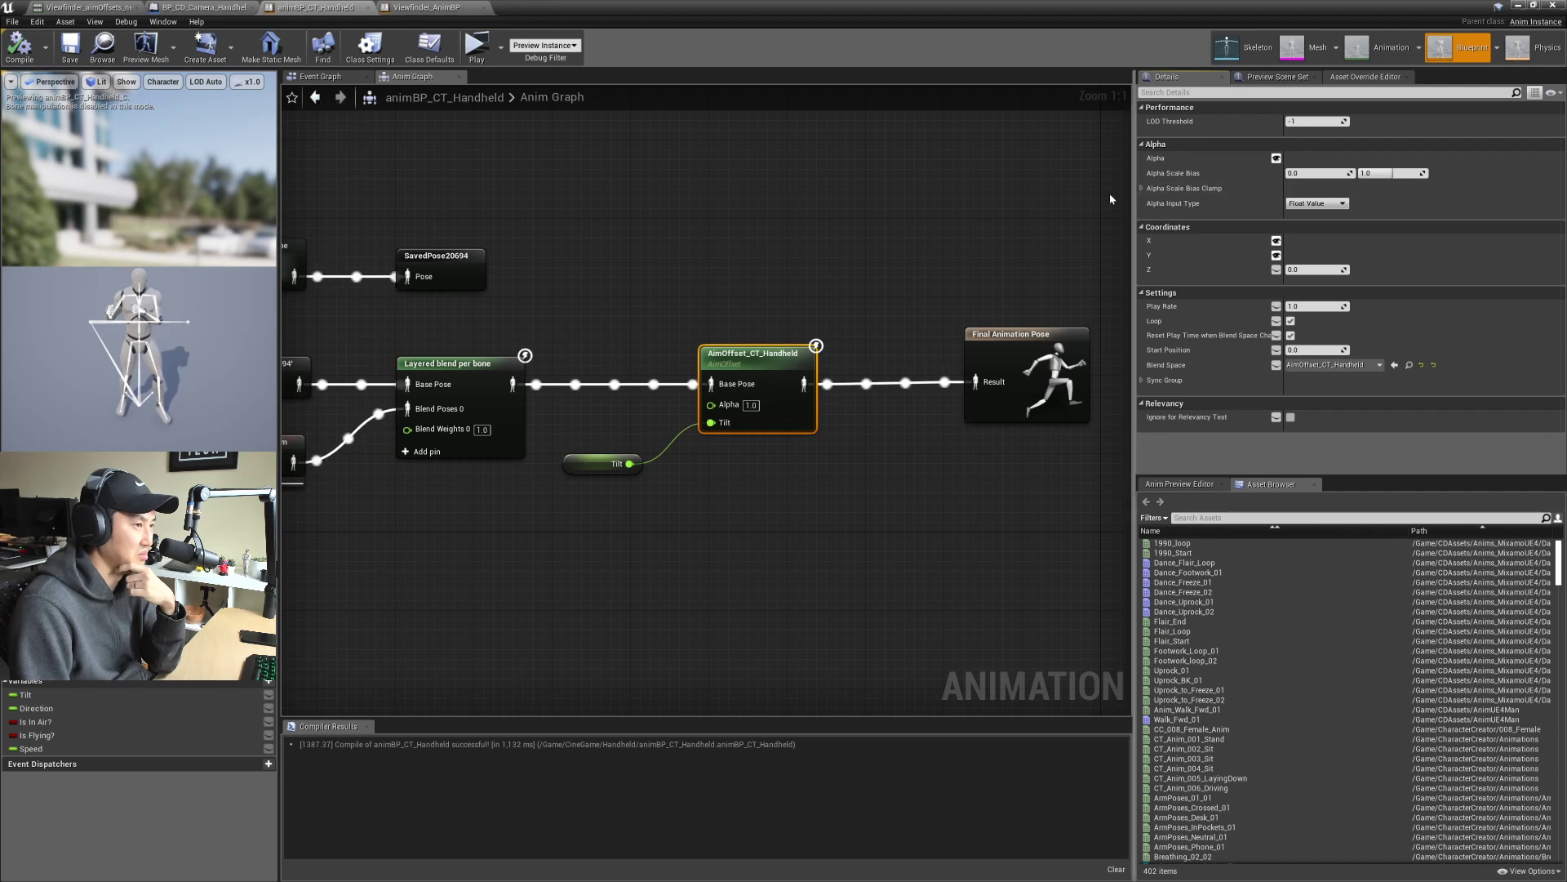
left_click(425, 9)
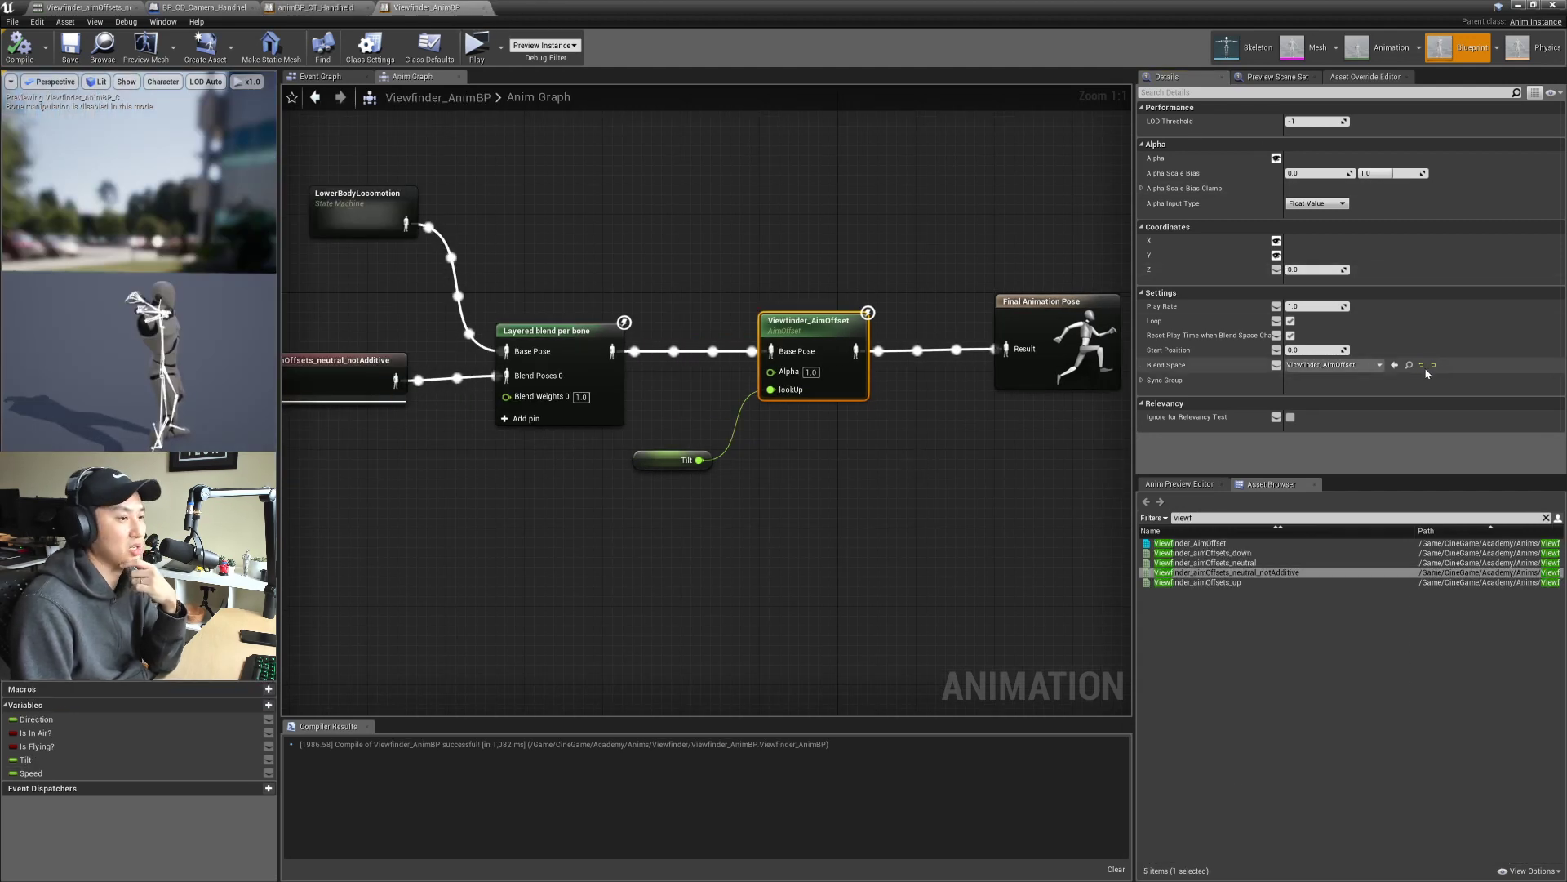
left_click(959, 465)
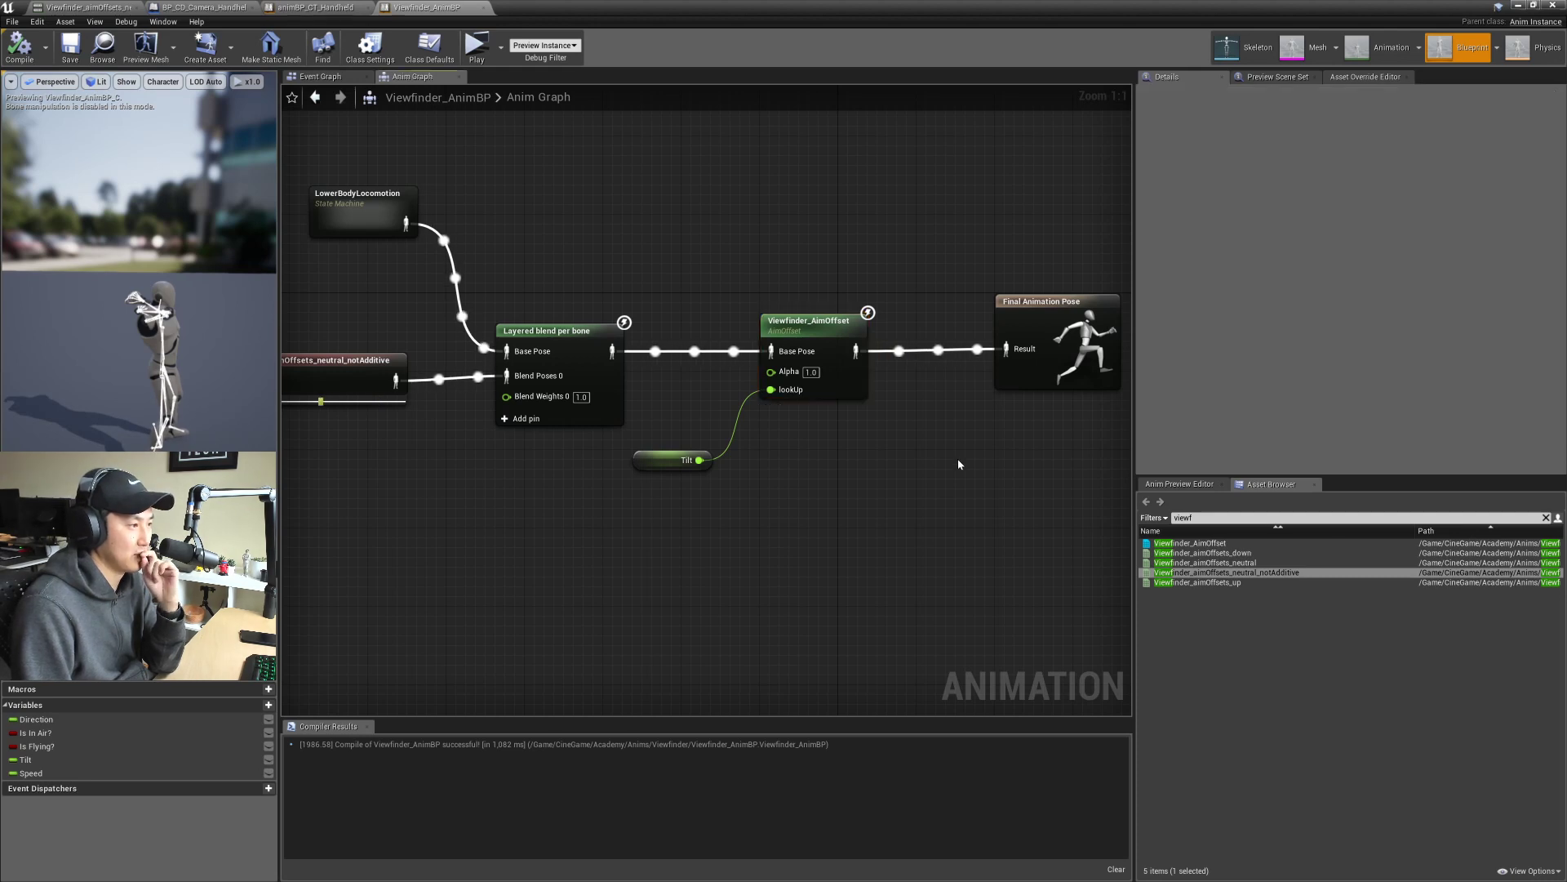
left_click(828, 325)
left_click(787, 280)
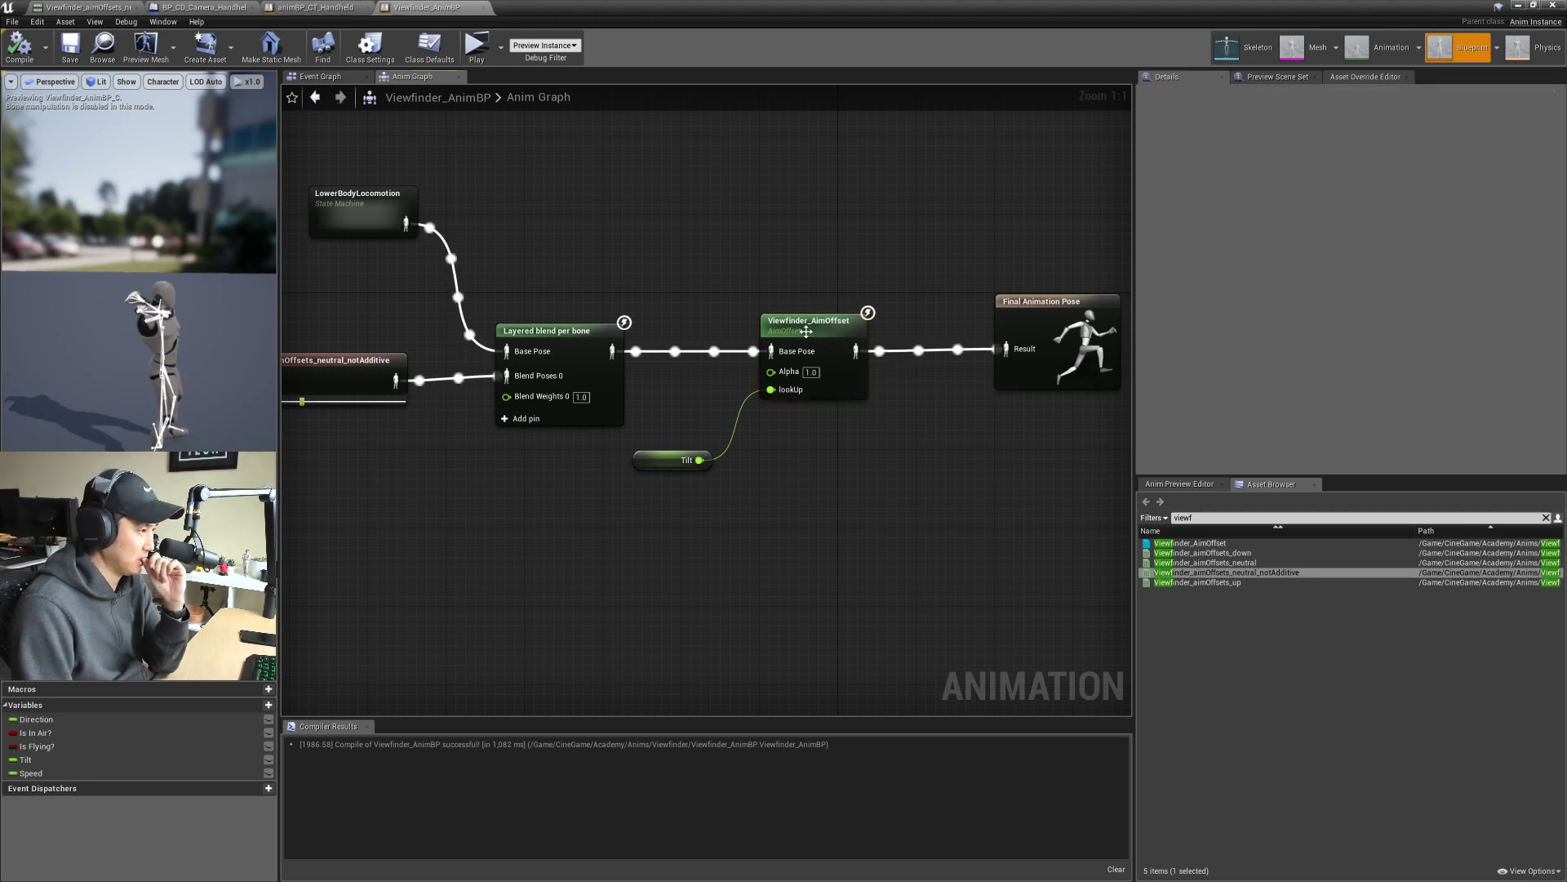
Step: Open Viewfinder_AimOffset, try the neutral and neutral_notAdditive poses as Preview Base Pose while previewing lookUp, and undo the changes
double_click(817, 326)
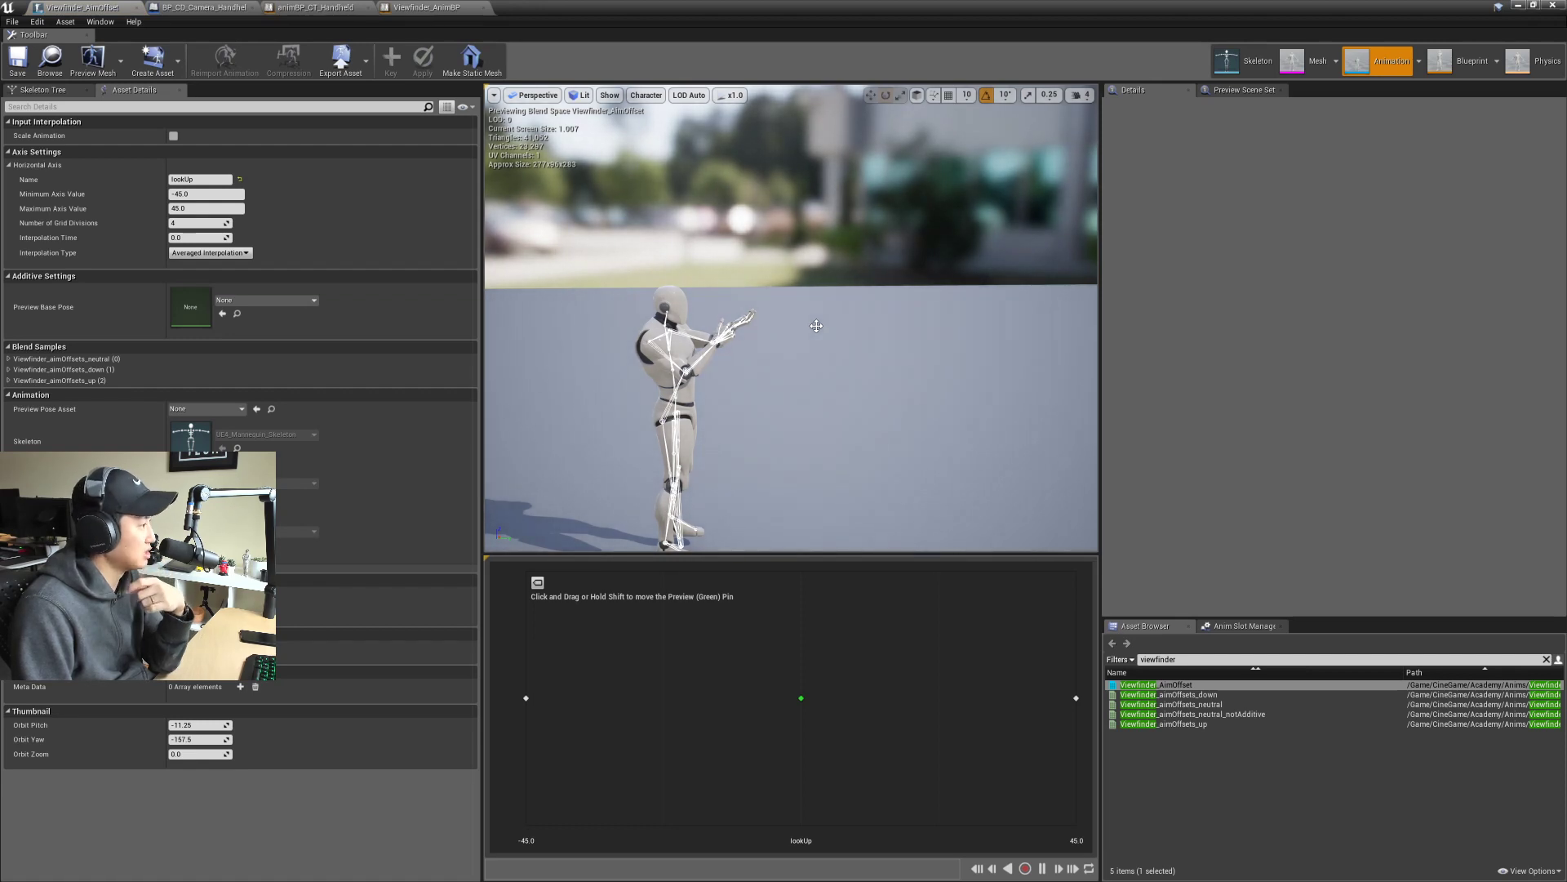
left_click_drag(1171, 704, 193, 310)
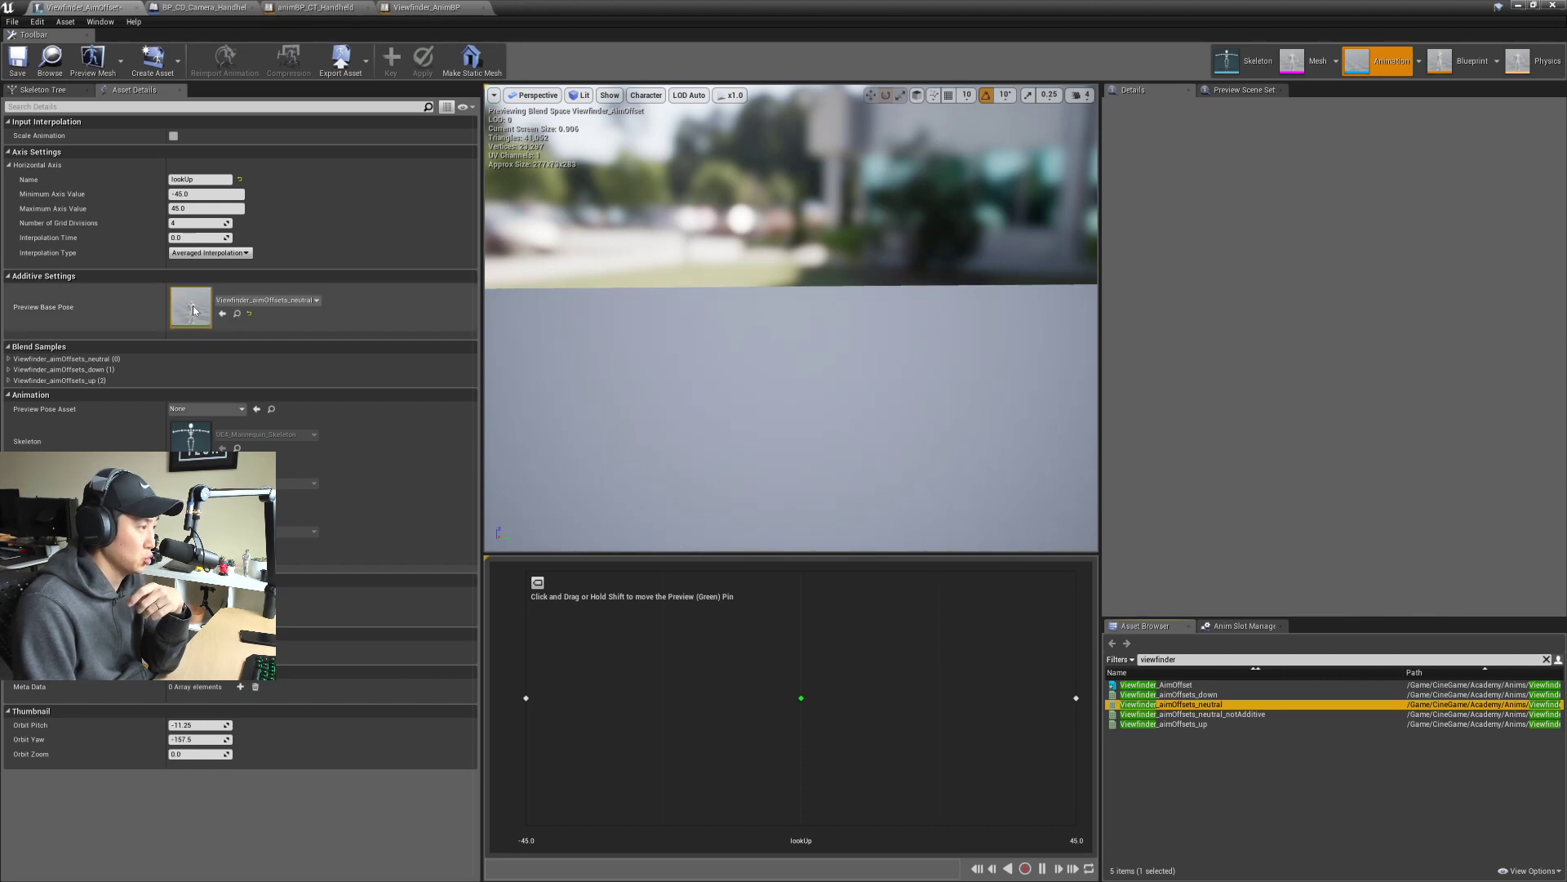
left_click_drag(1208, 714, 198, 317)
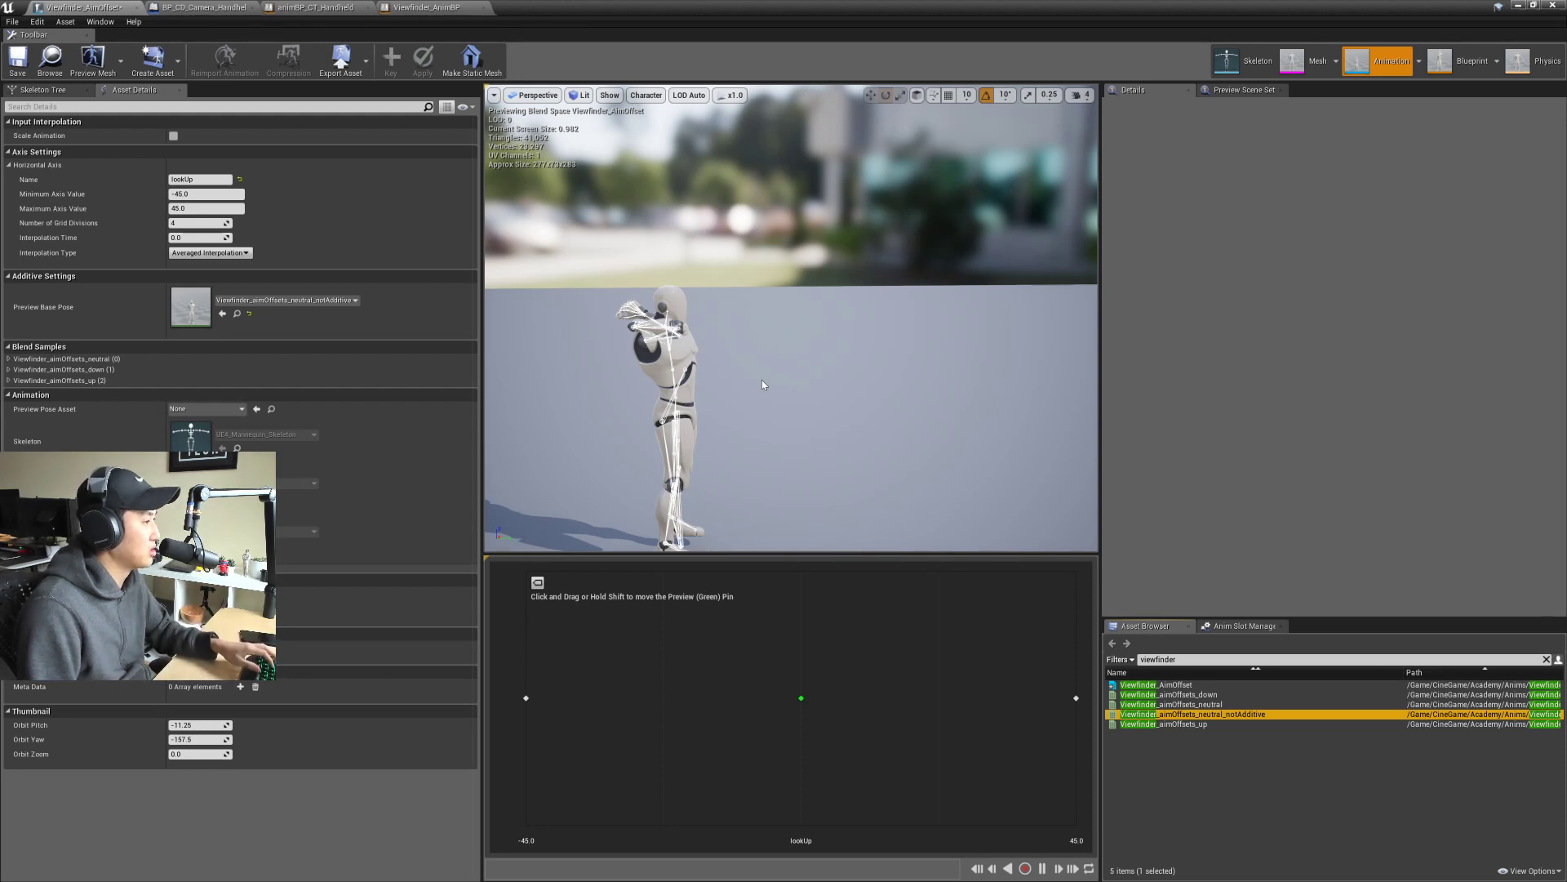
left_click_drag(761, 380, 681, 416)
left_click_drag(801, 699, 526, 698)
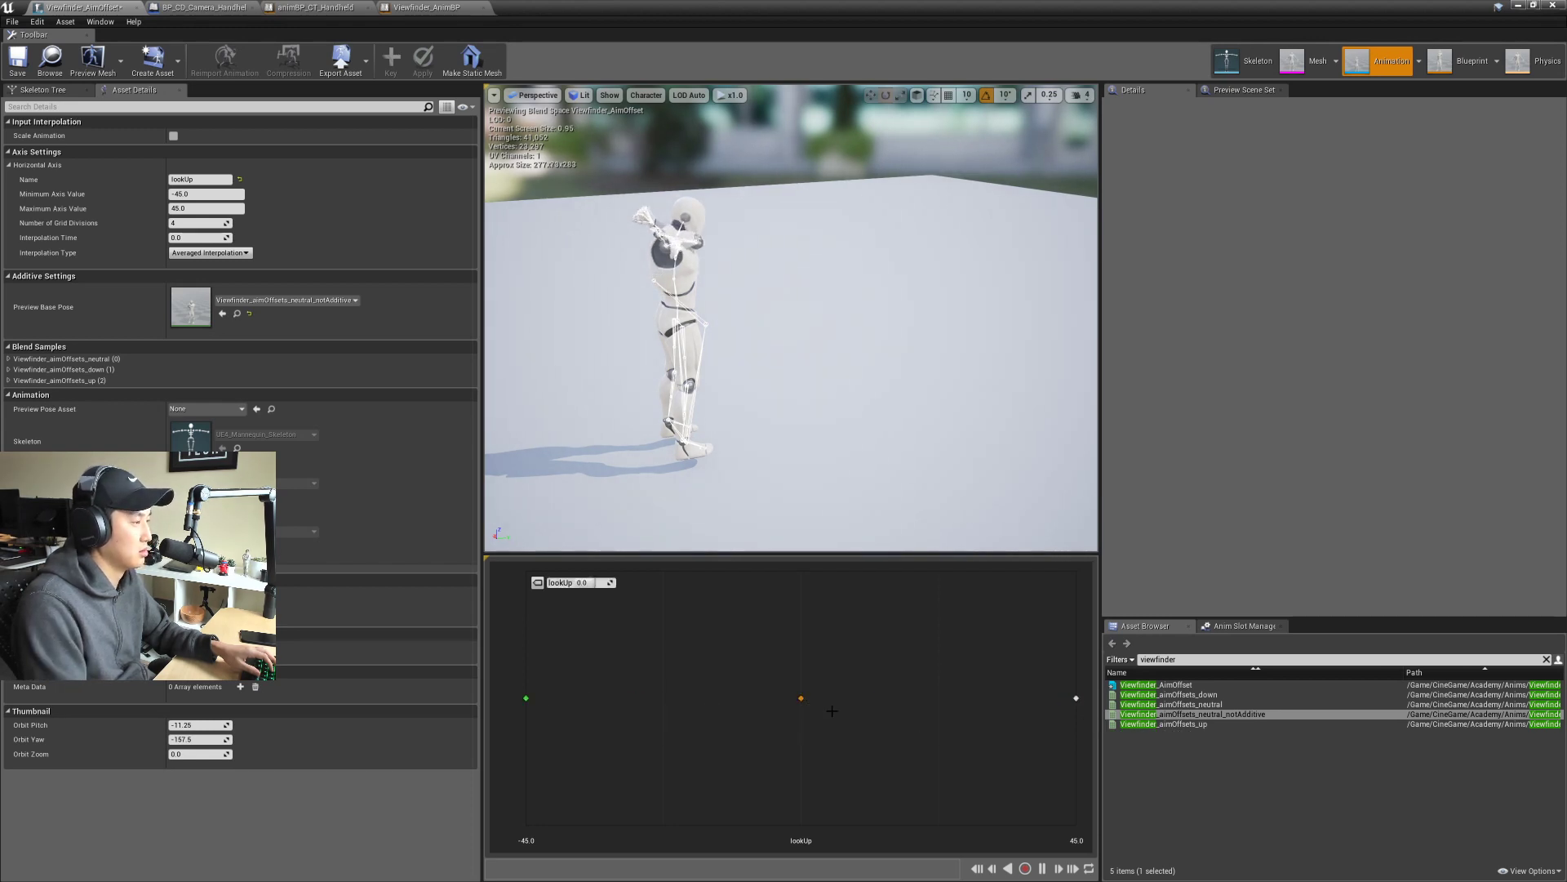
key("ctrl+z")
left_click_drag(521, 694, 725, 699)
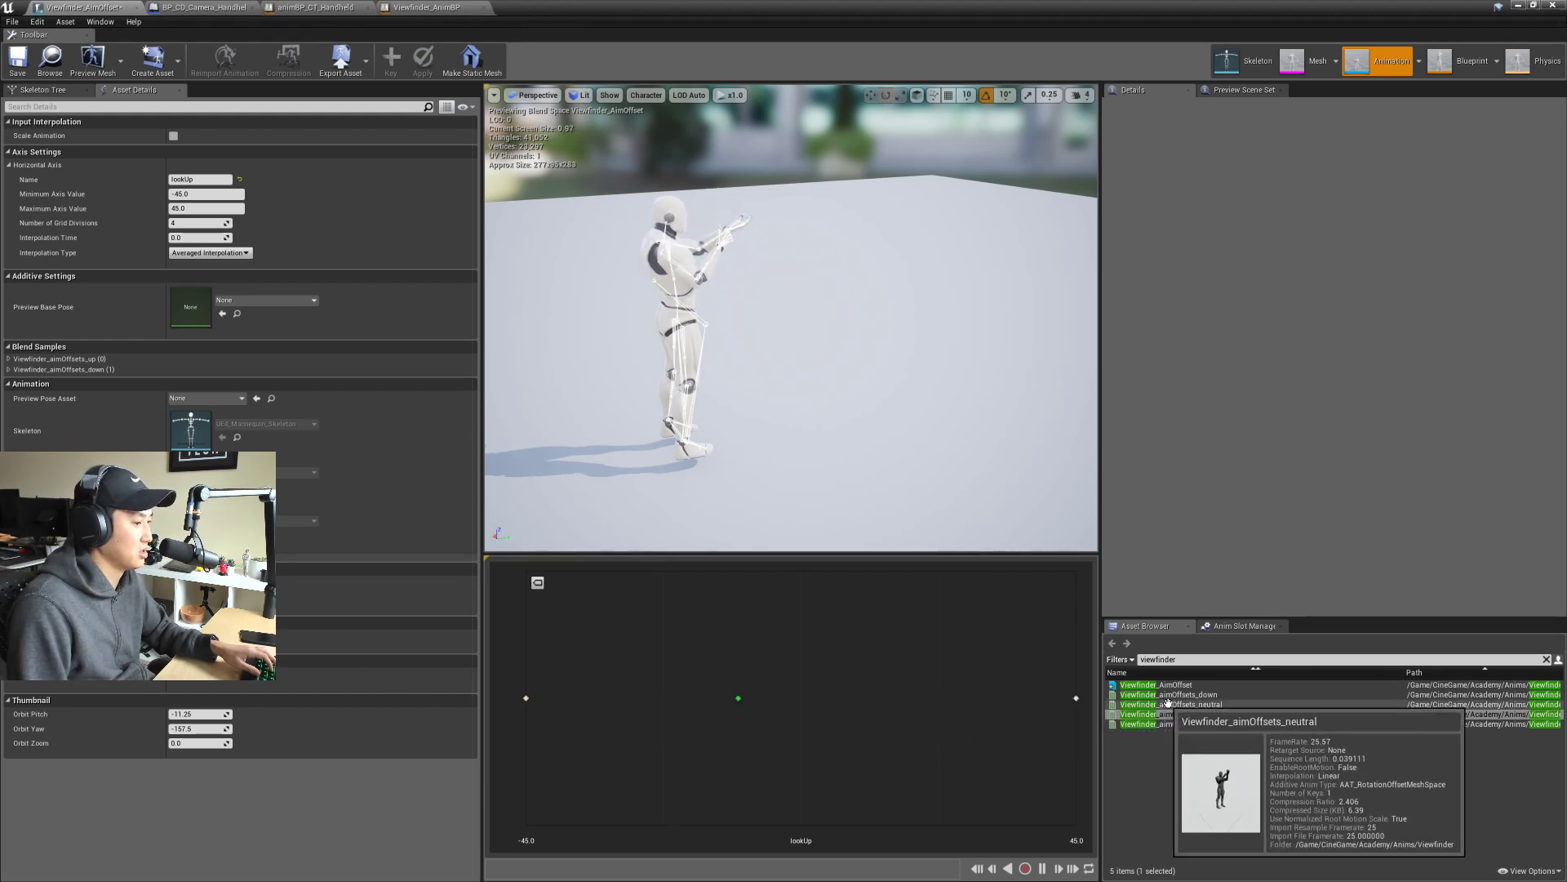
Step: Place the additive Viewfinder_aimOffsets_neutral sample at lookUp 0 in the blend grid, preview lookUp at -45, and save the aim offset
left_click_drag(1192, 714, 779, 706)
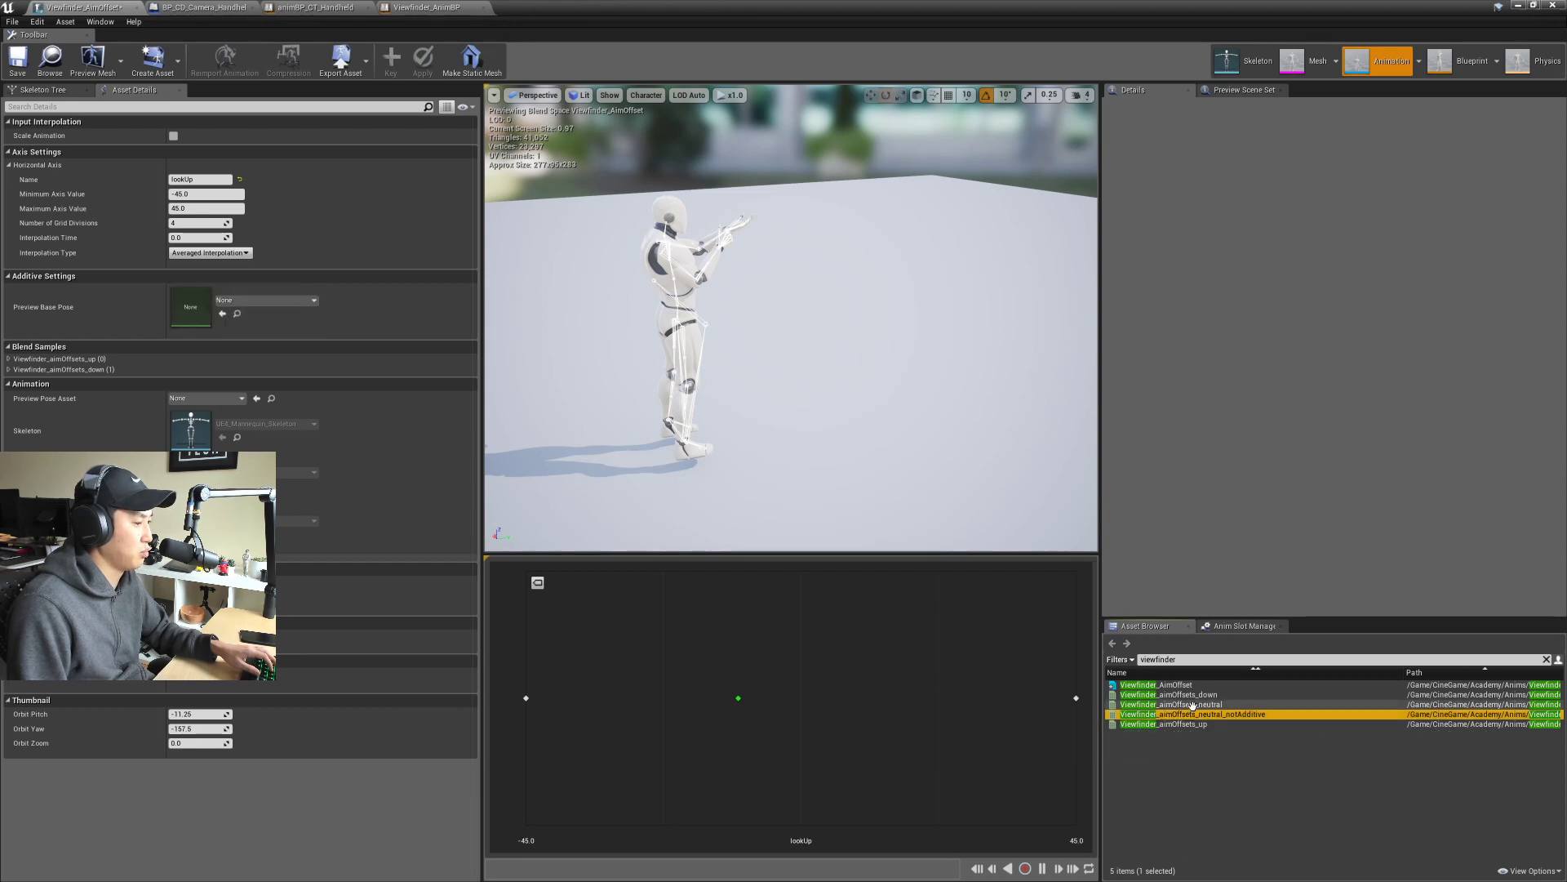
left_click_drag(1193, 706, 801, 698)
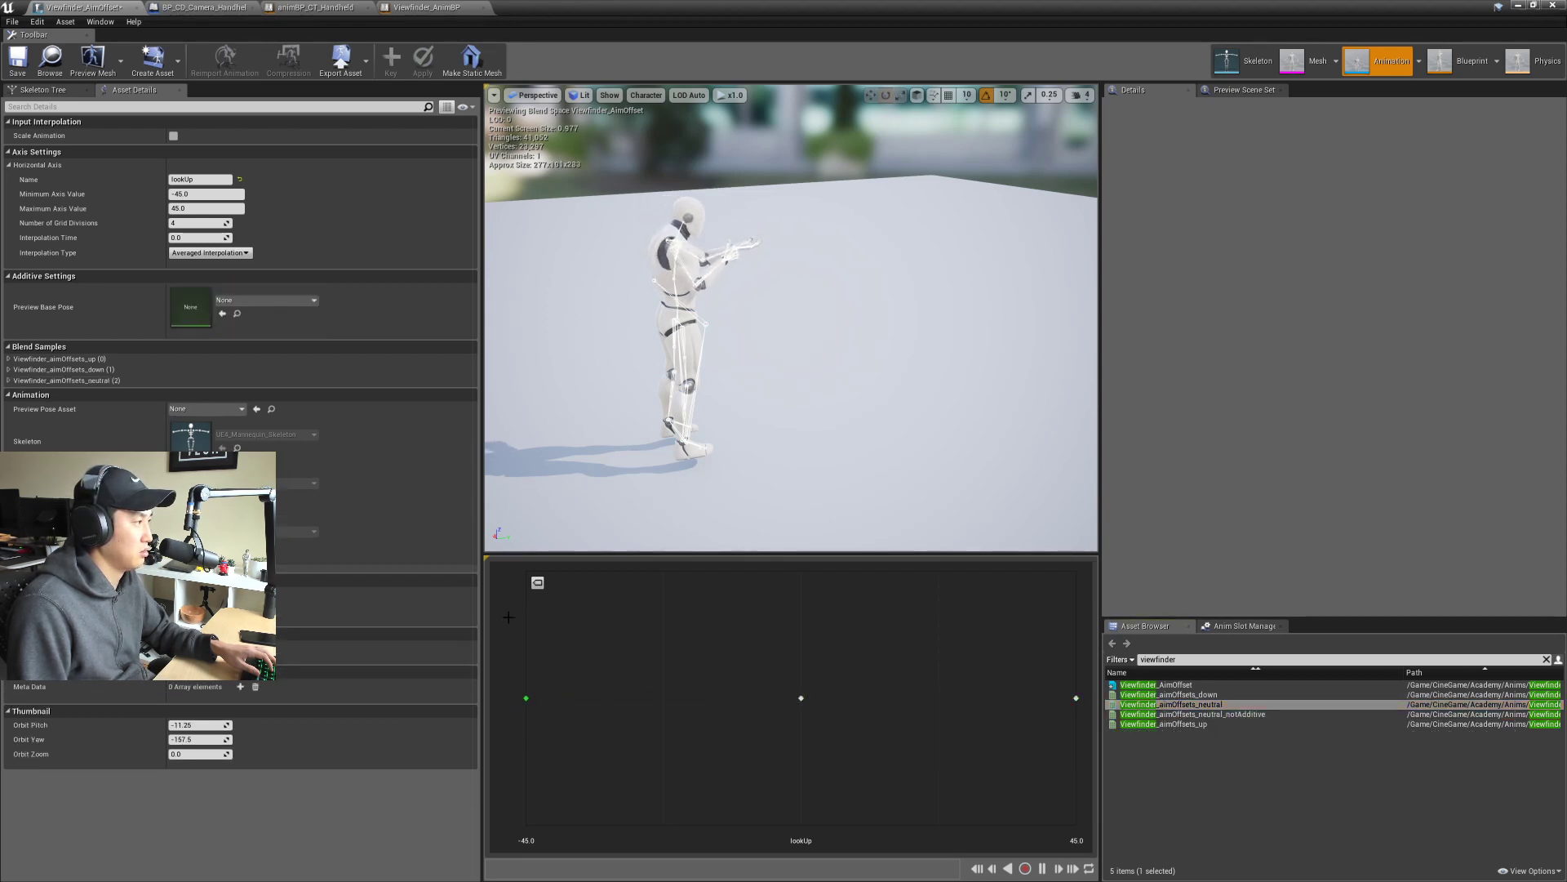
left_click(17, 66)
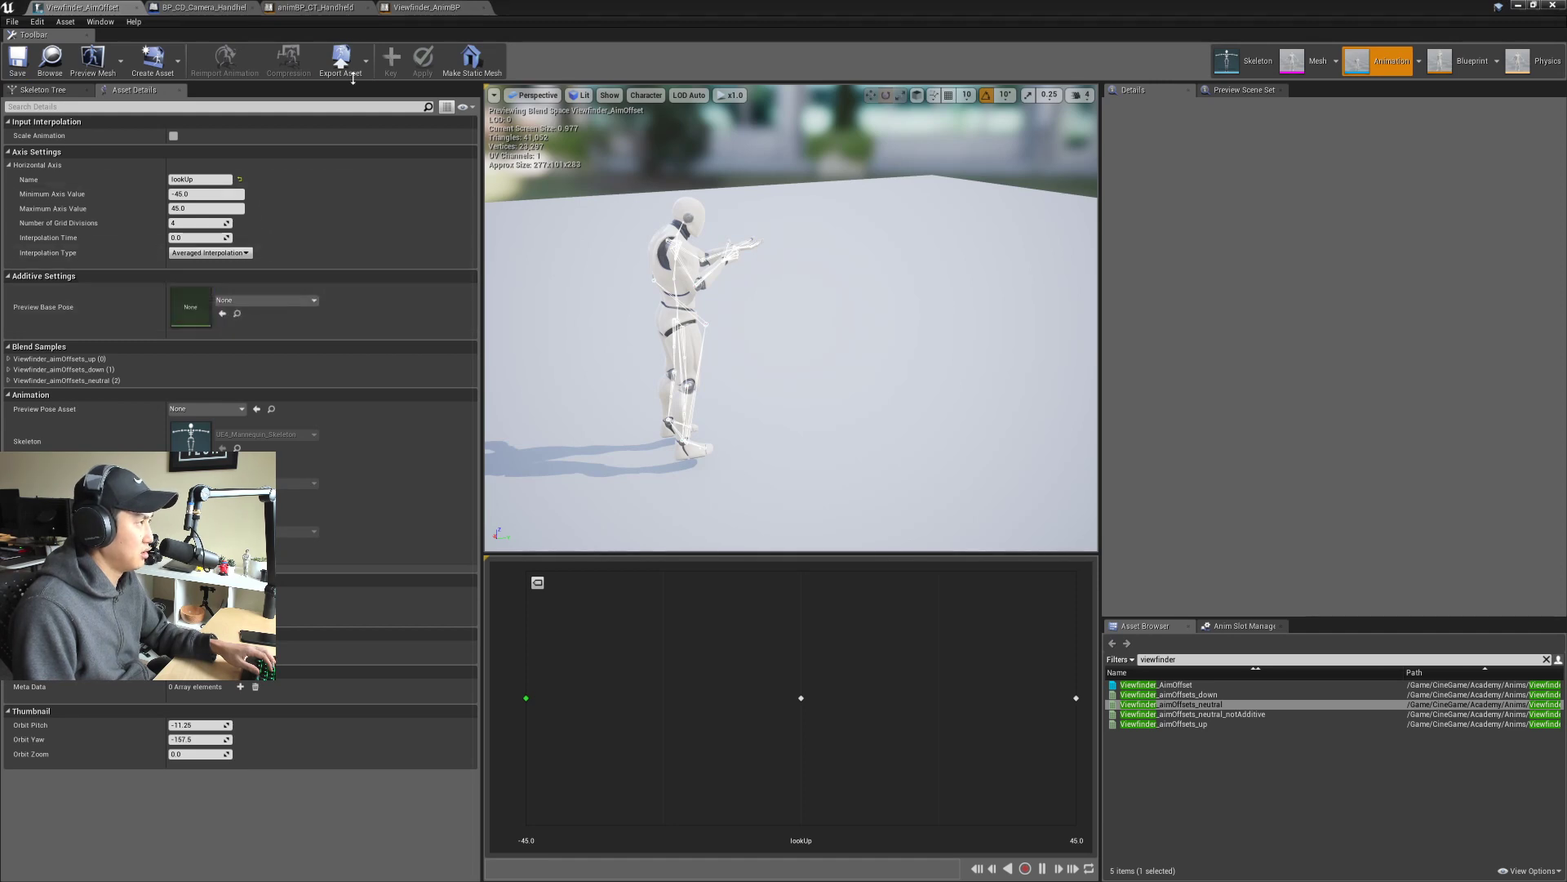
Step: In Viewfinder_AnimBP, connect Layered blend per bone directly to Final Animation Pose, move the bypassed Viewfinder_AimOffset aside, and compile and save
left_click(380, 6)
right_click_drag(607, 241, 662, 303)
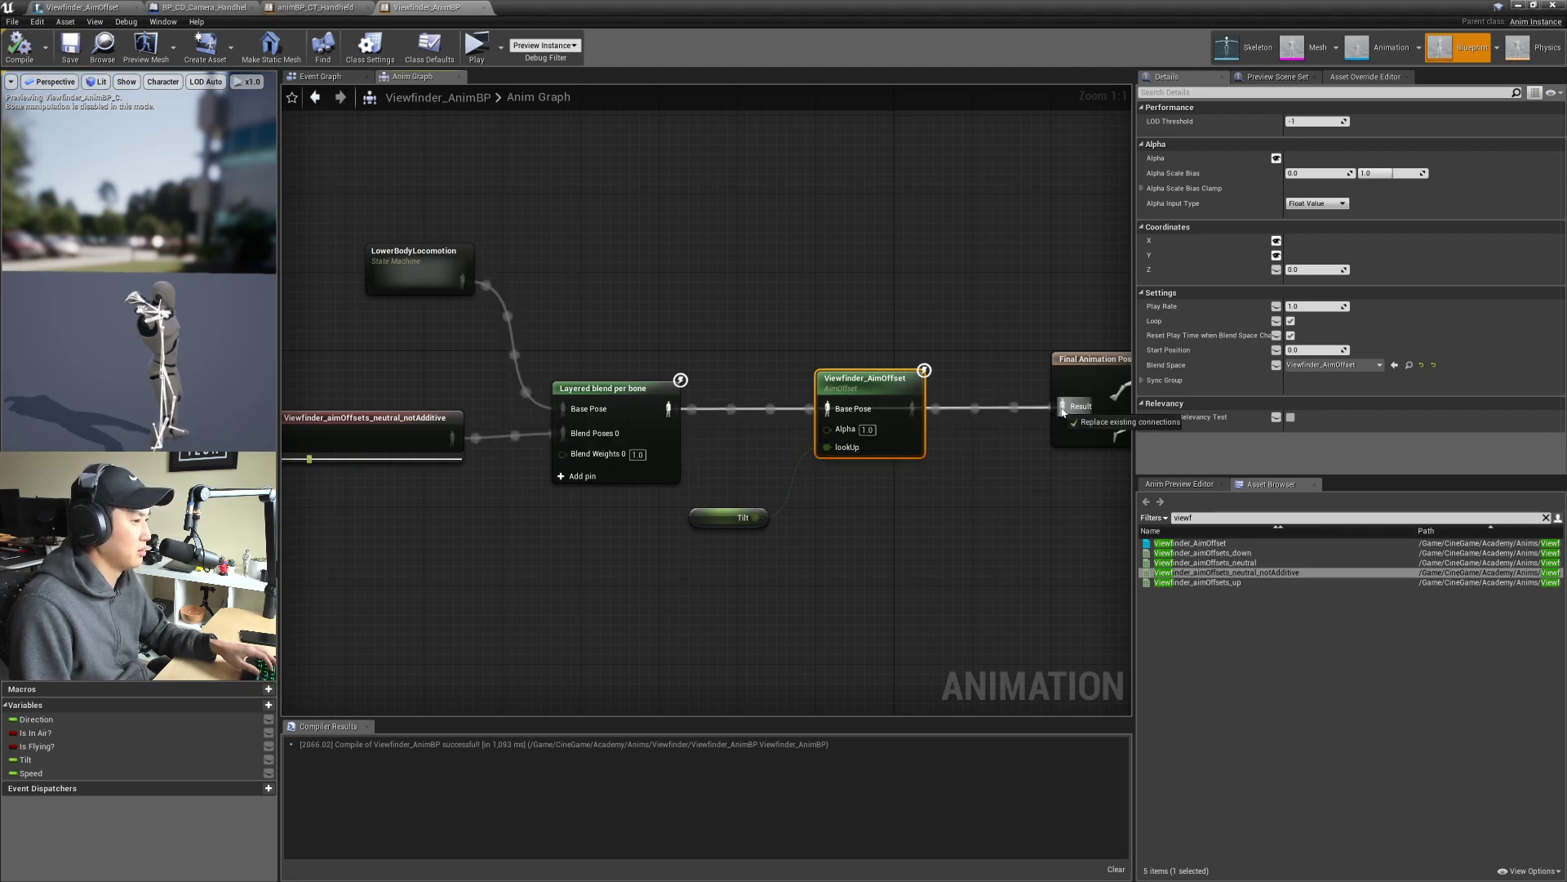
left_click_drag(873, 378, 885, 456)
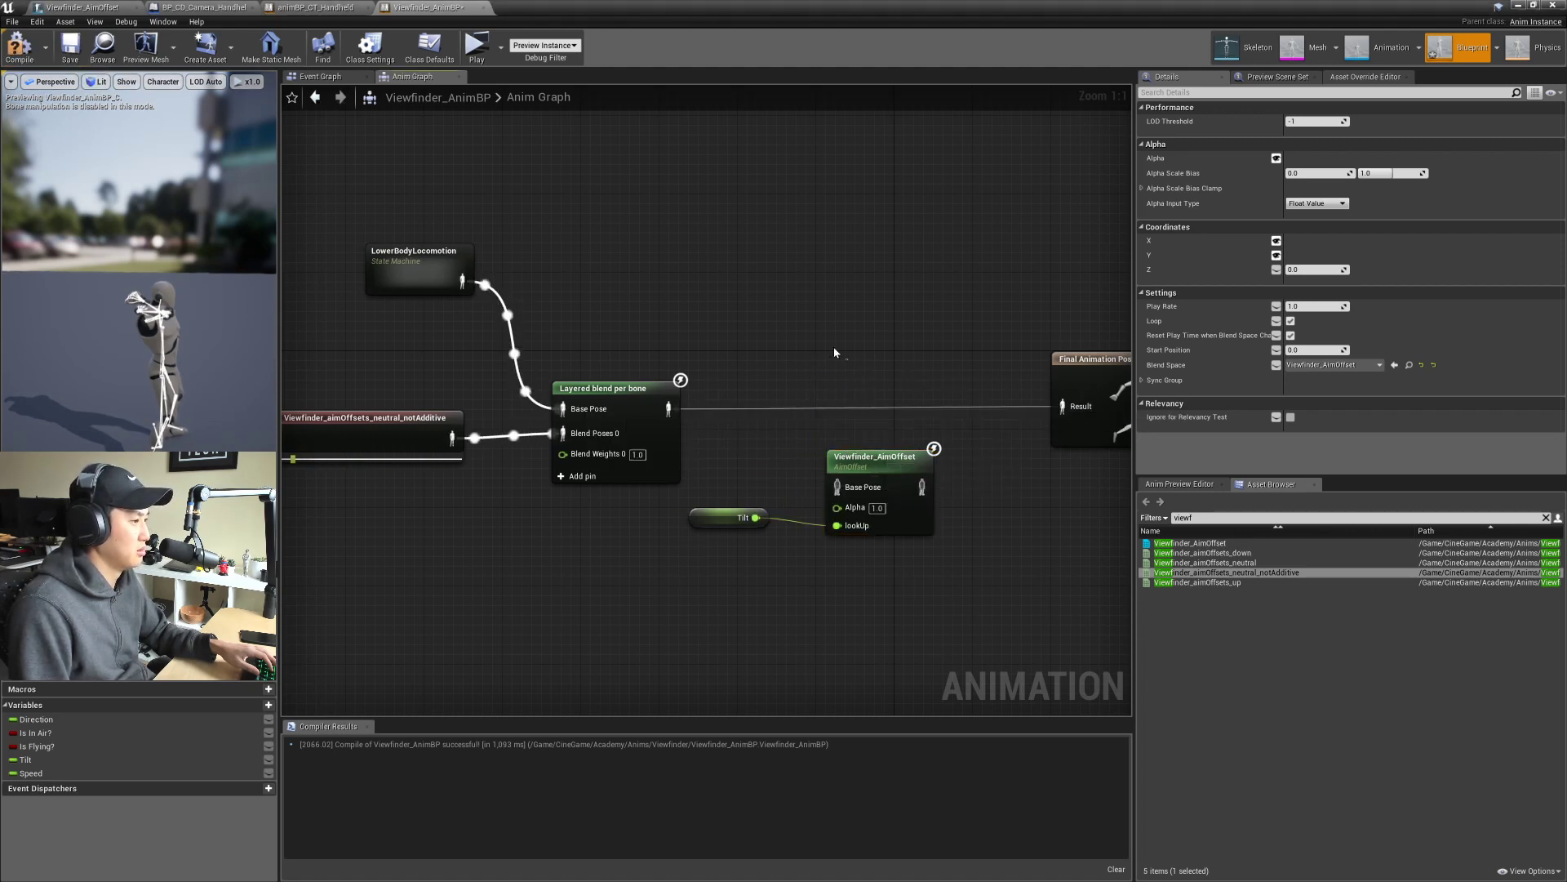
left_click(834, 350)
right_click_drag(833, 350, 738, 298)
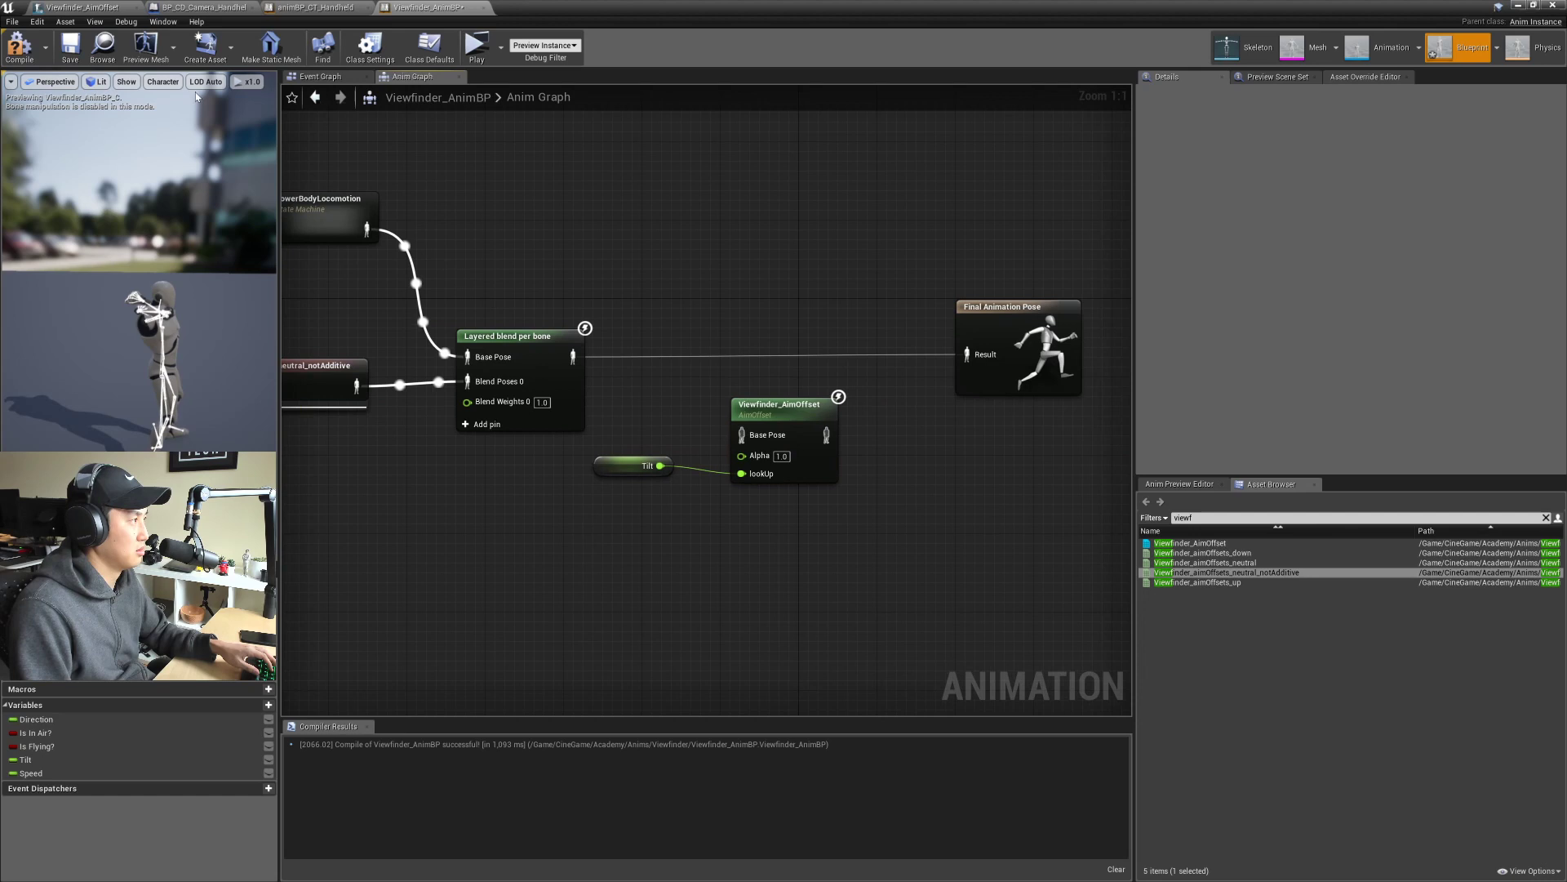
left_click(70, 47)
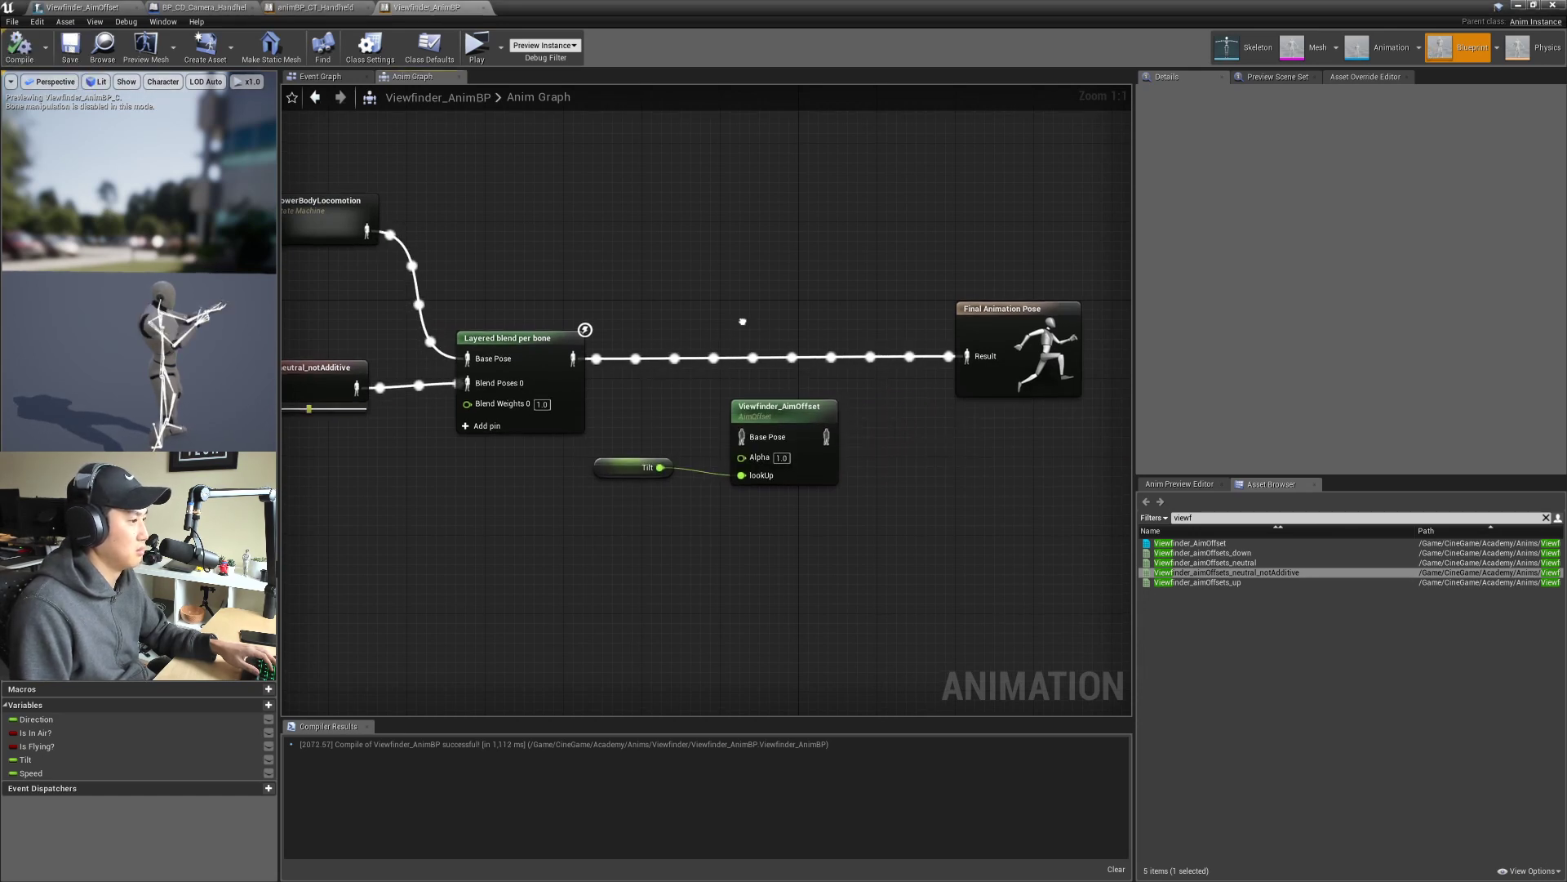
Step: Reposition the Tilt variable node slightly below the disconnected Viewfinder_AimOffset node in the Viewfinder_AnimBP anim graph, and select the aim offset node
right_click_drag(743, 324, 702, 336)
left_click(739, 409)
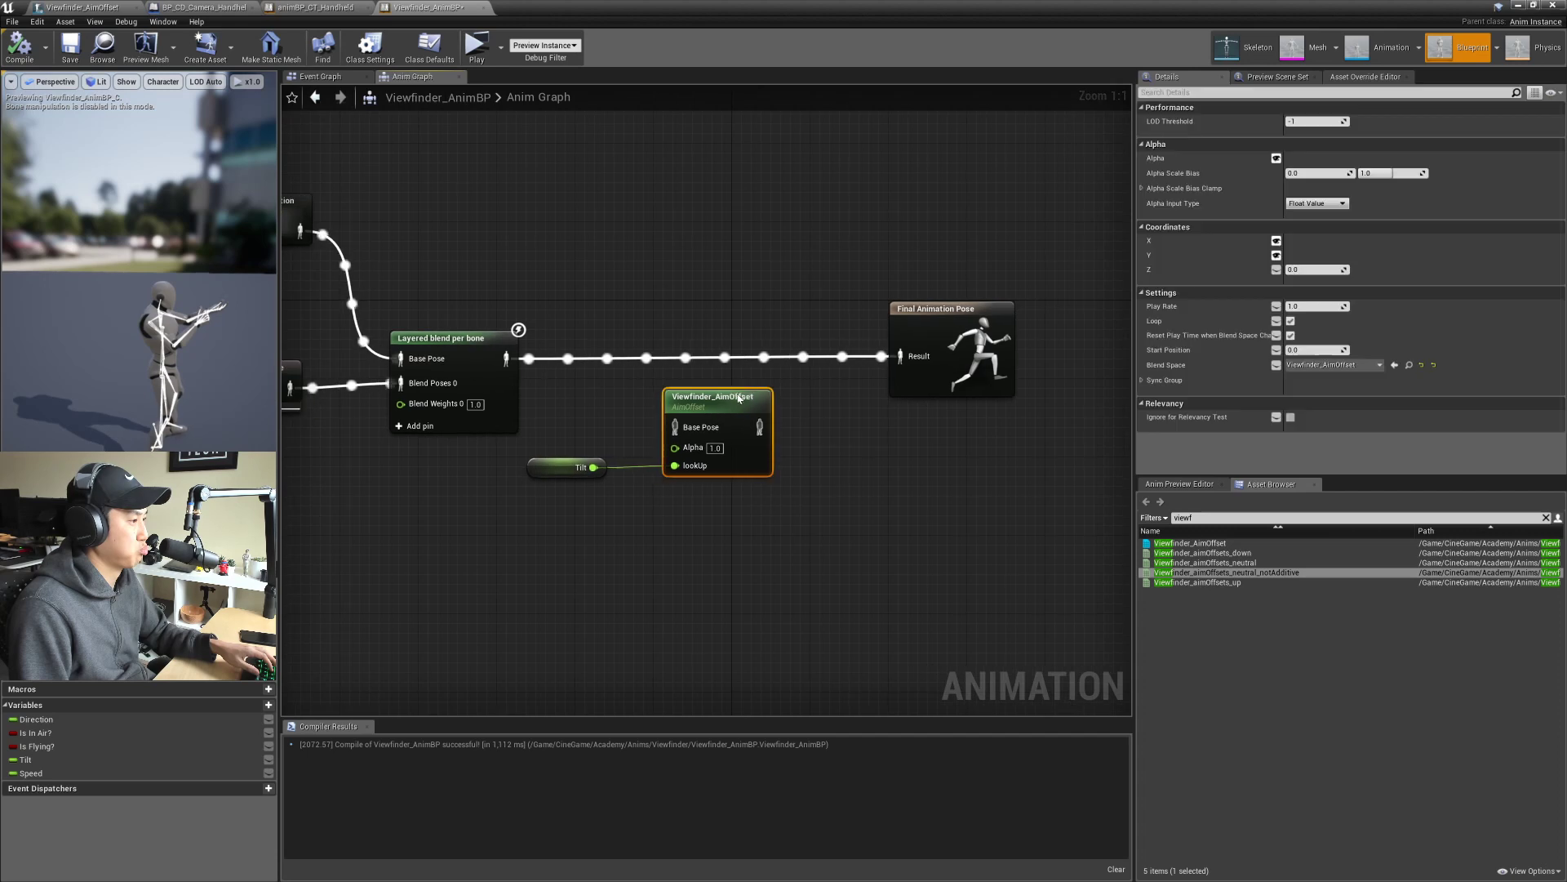
left_click(596, 469)
left_click_drag(602, 473, 602, 491)
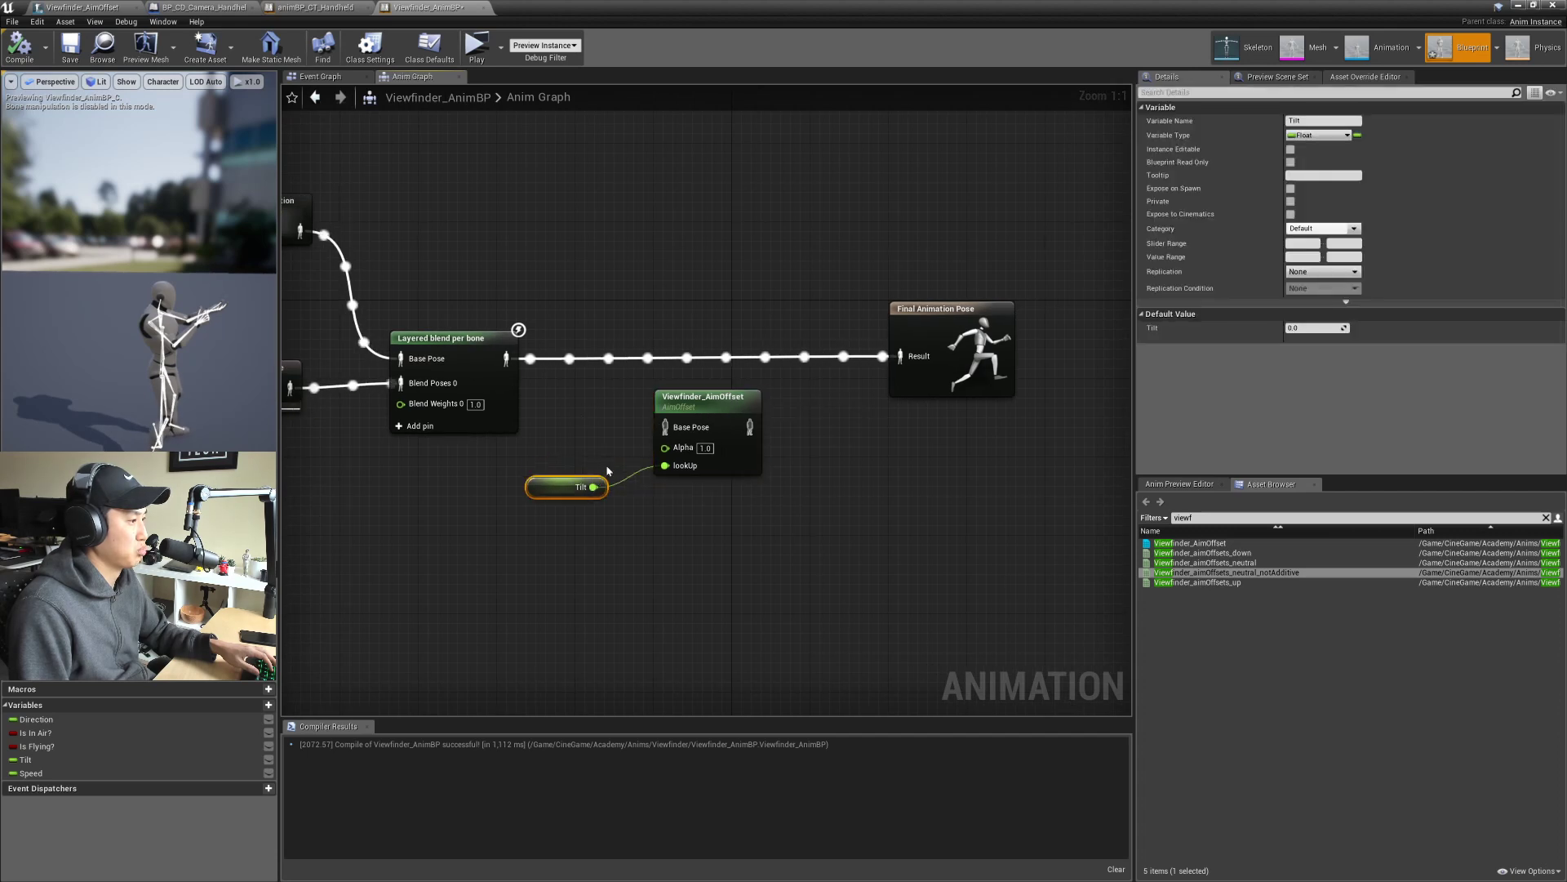
right_click_drag(602, 491, 590, 492)
left_click(702, 433)
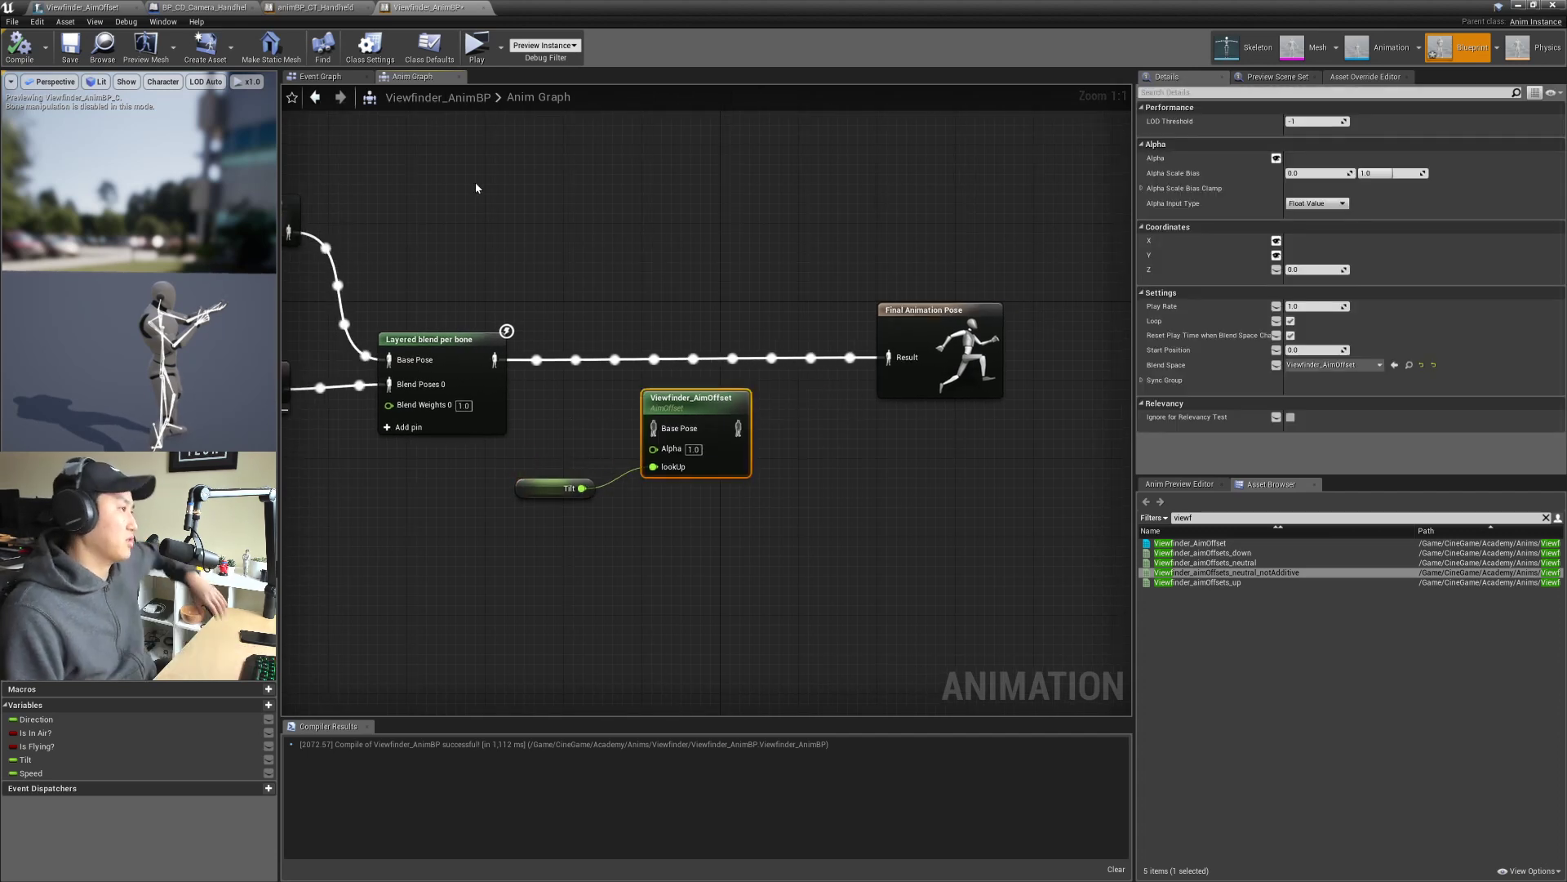
Step: Review the blend and aim offset wiring in animBP_CT_Handheld's anim graph, and open the AimOffset_CT_Handheld asset
left_click(318, 8)
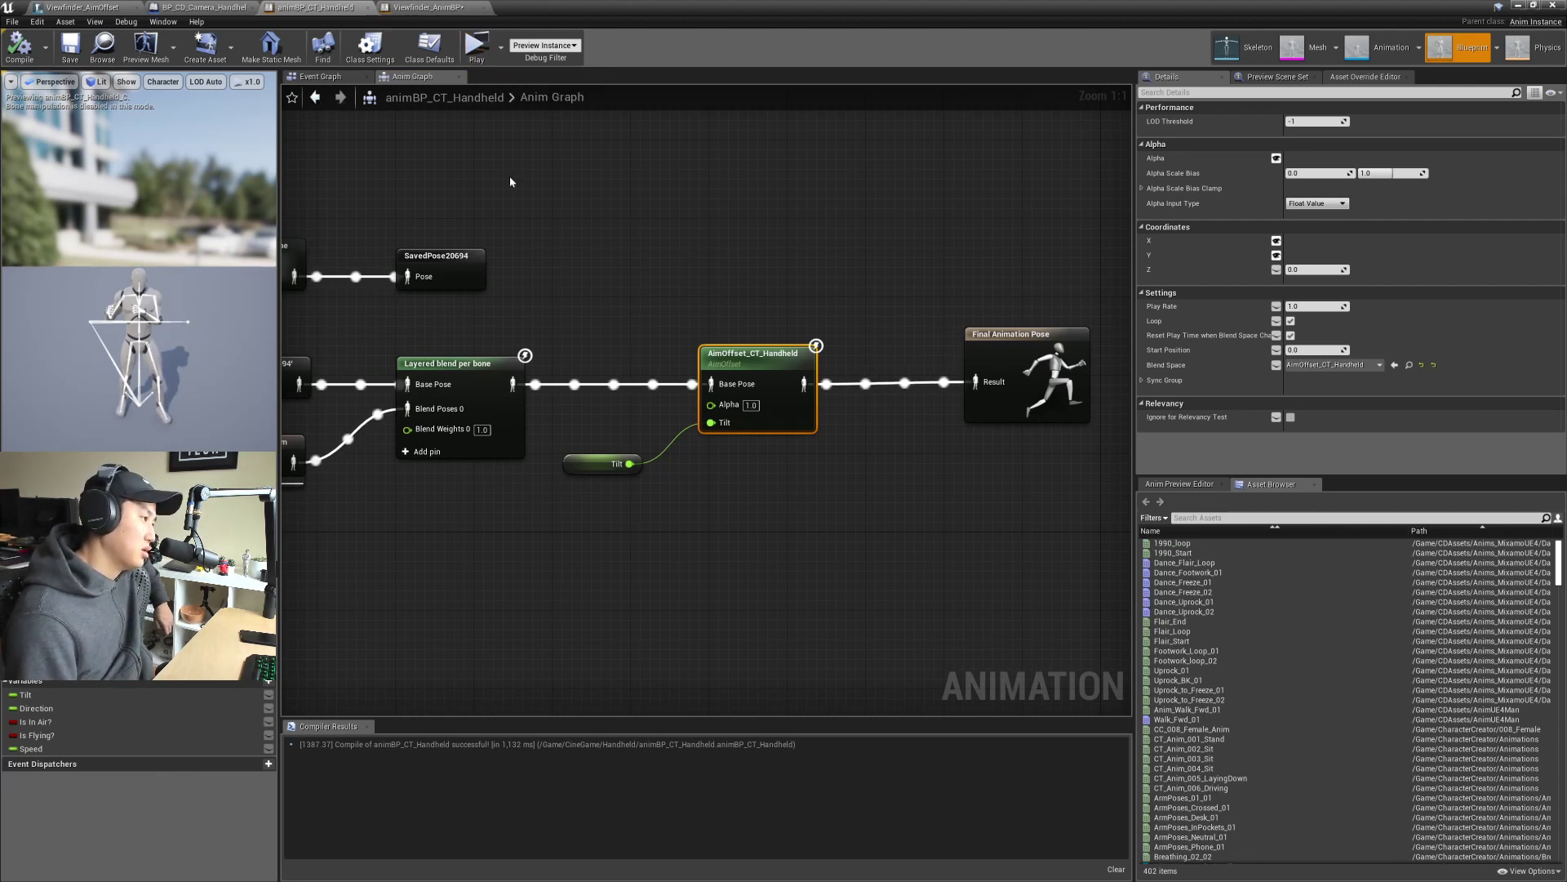
left_click(640, 304)
right_click_drag(640, 305, 781, 301)
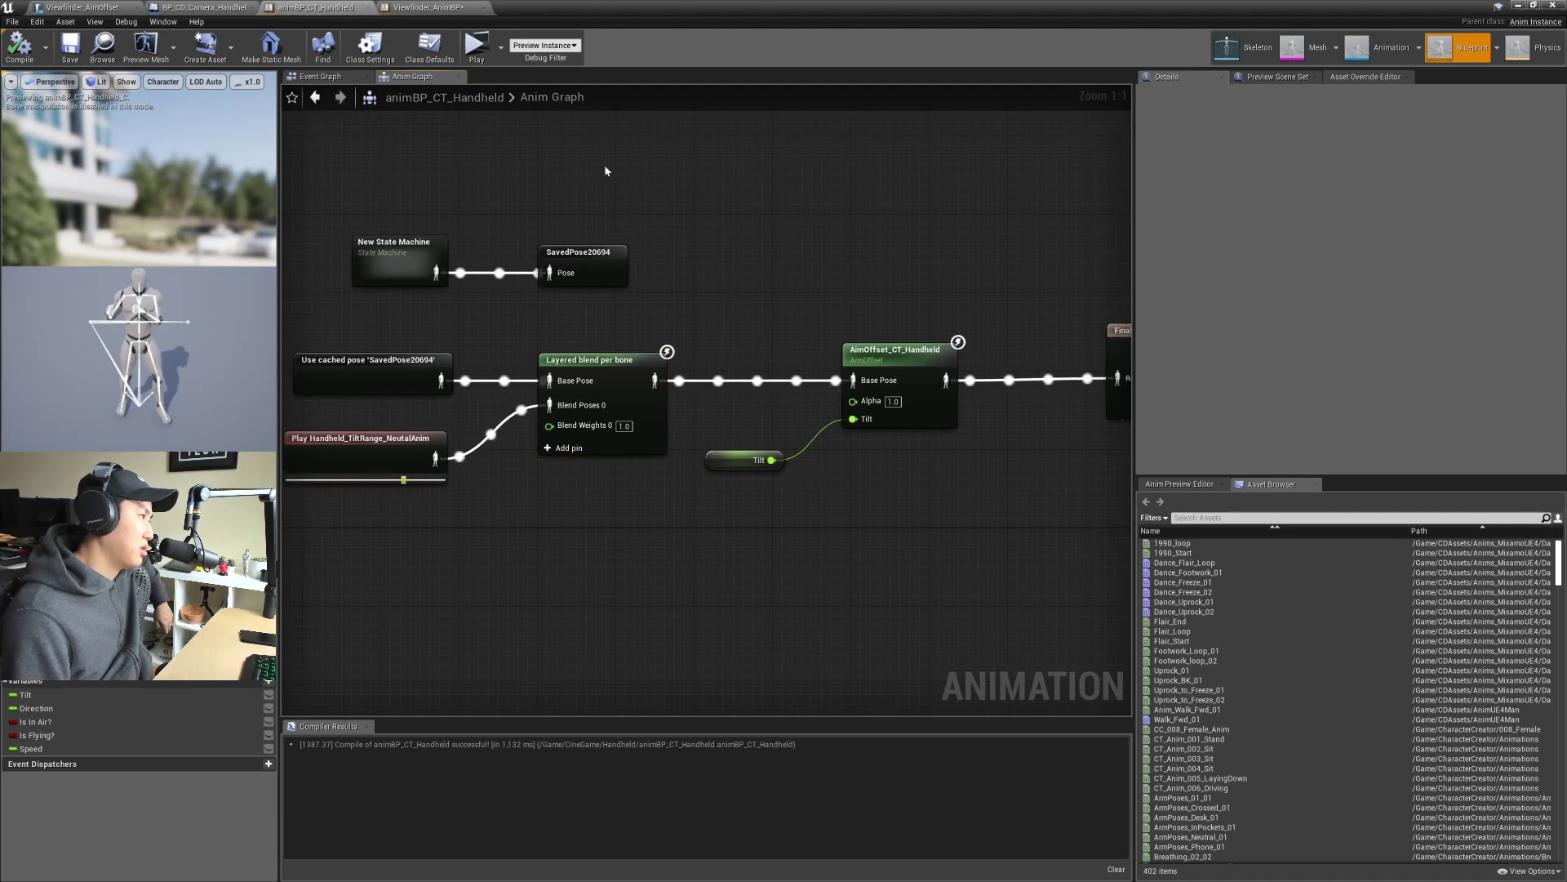
double_click(889, 351)
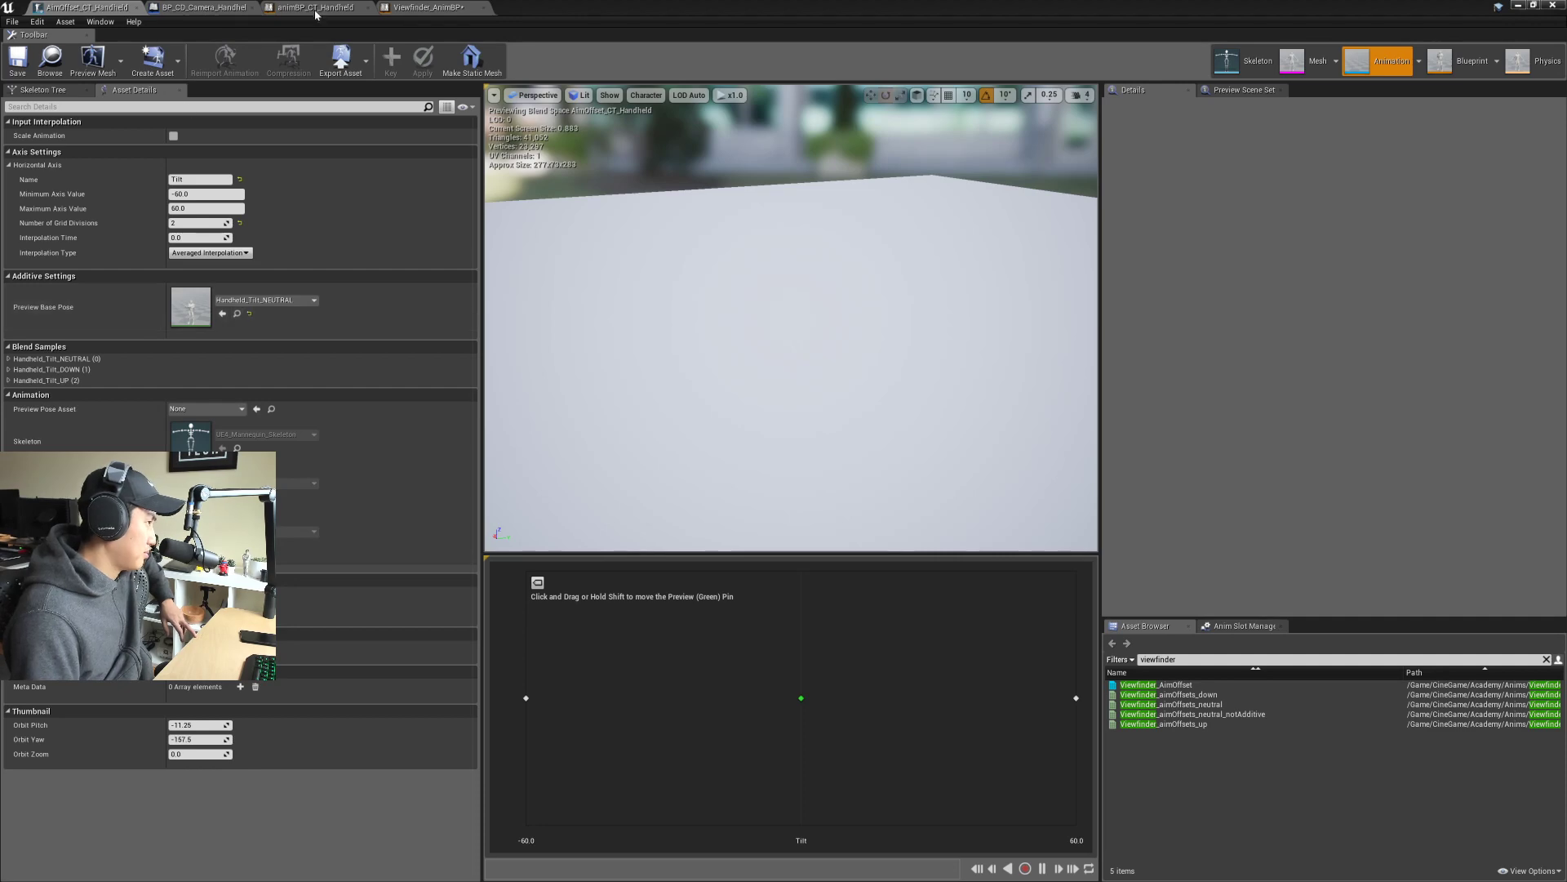
Step: Open the Handheld_Tilt_NEUTRAL animation from the Handheld folder and examine its Additive Settings
double_click(570, 10)
left_click_drag(735, 12, 1073, 358)
scroll(357, 430, "down", 2)
double_click(356, 430)
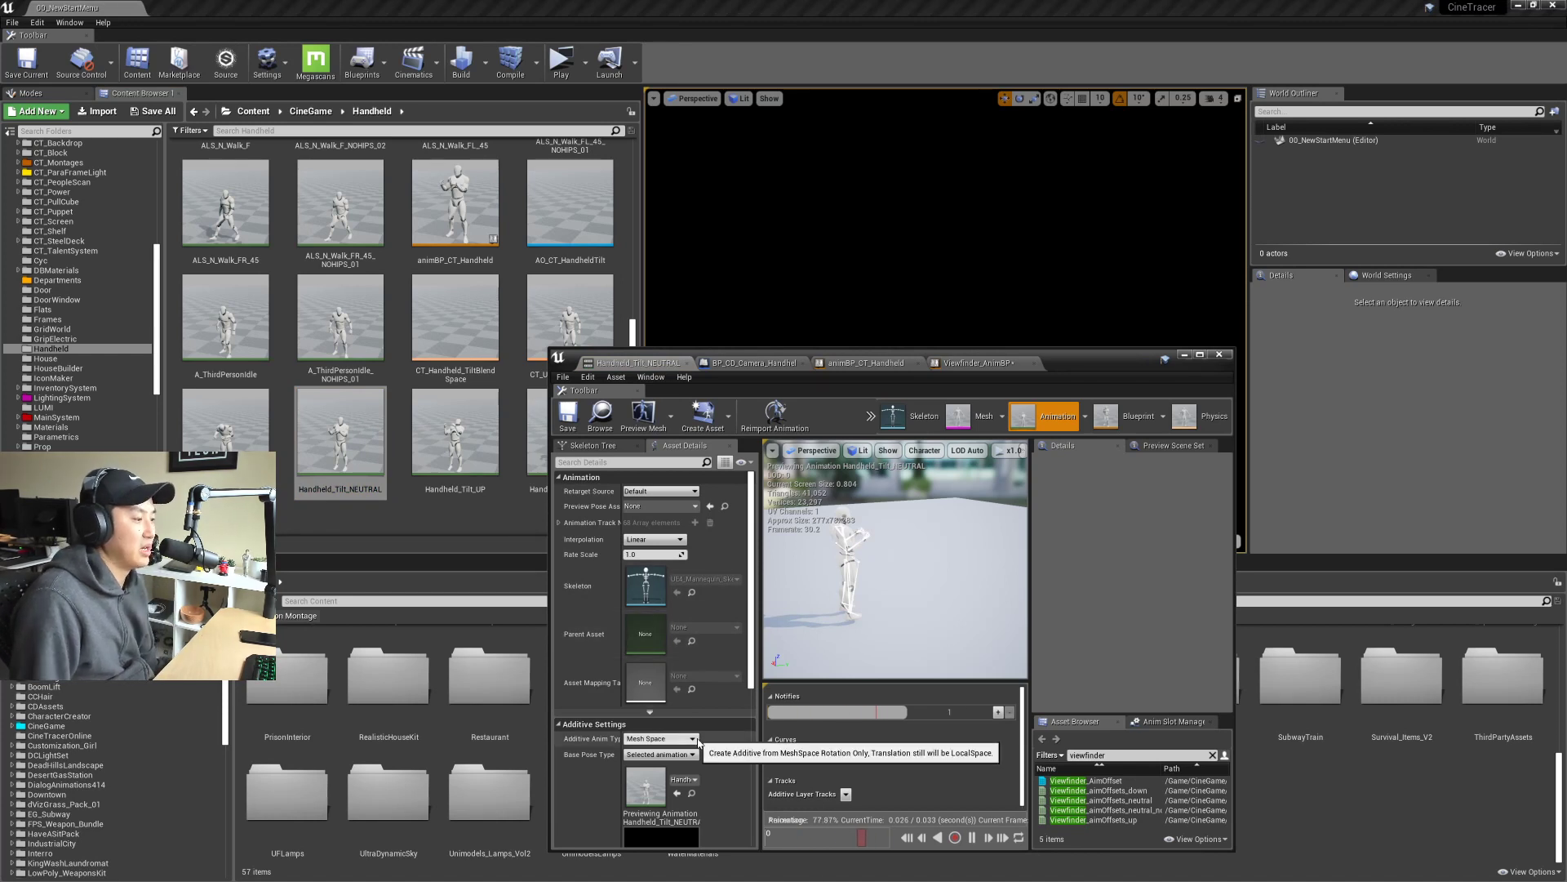
scroll(716, 759, "down", 3)
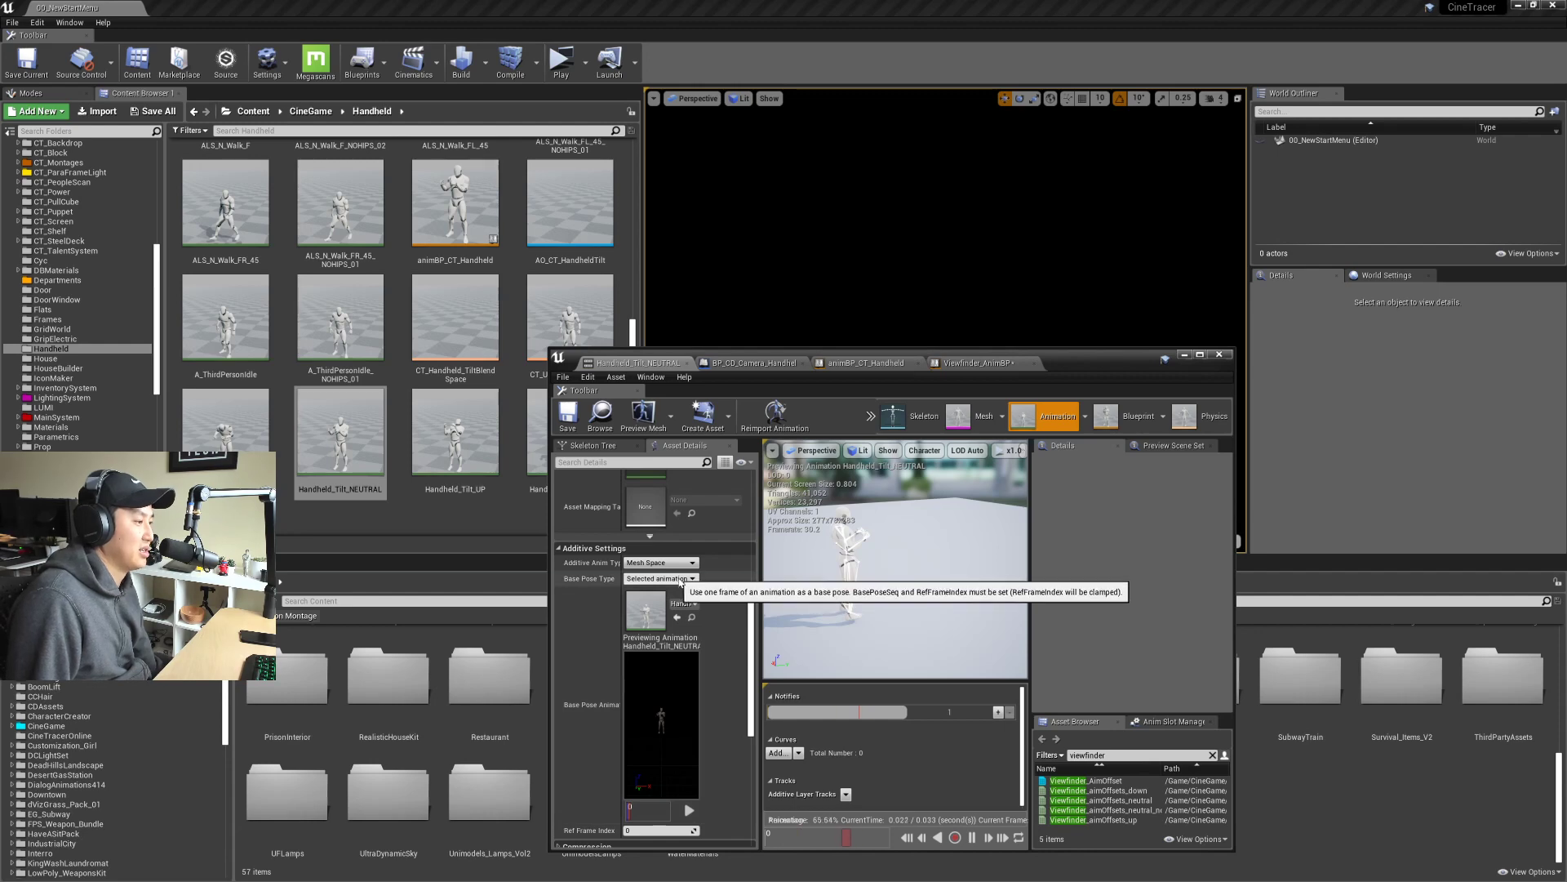
left_click_drag(1066, 360, 987, 341)
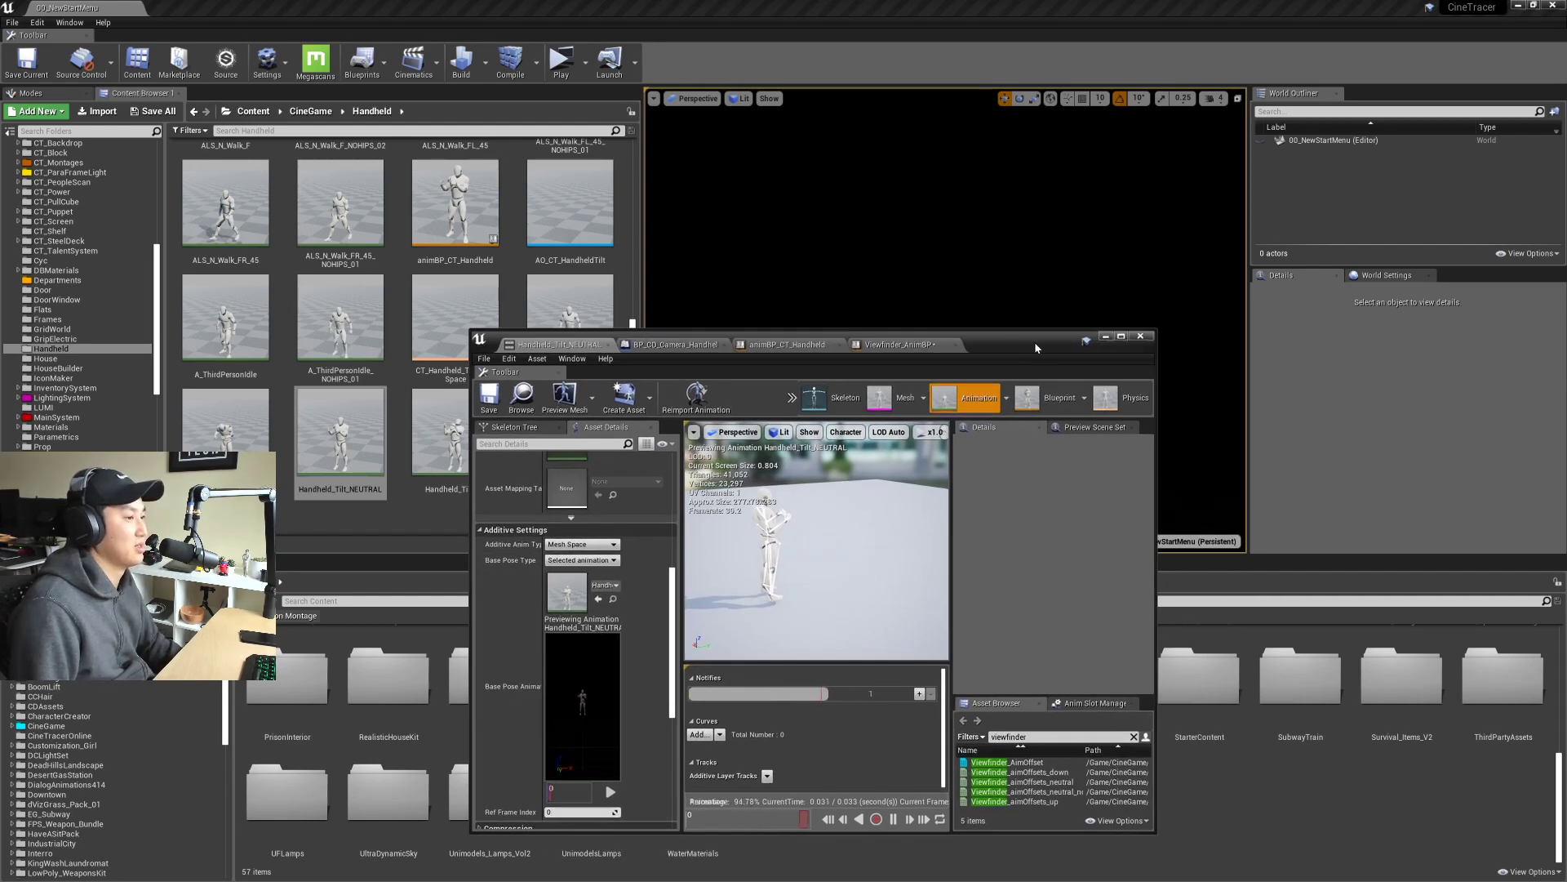
double_click(987, 340)
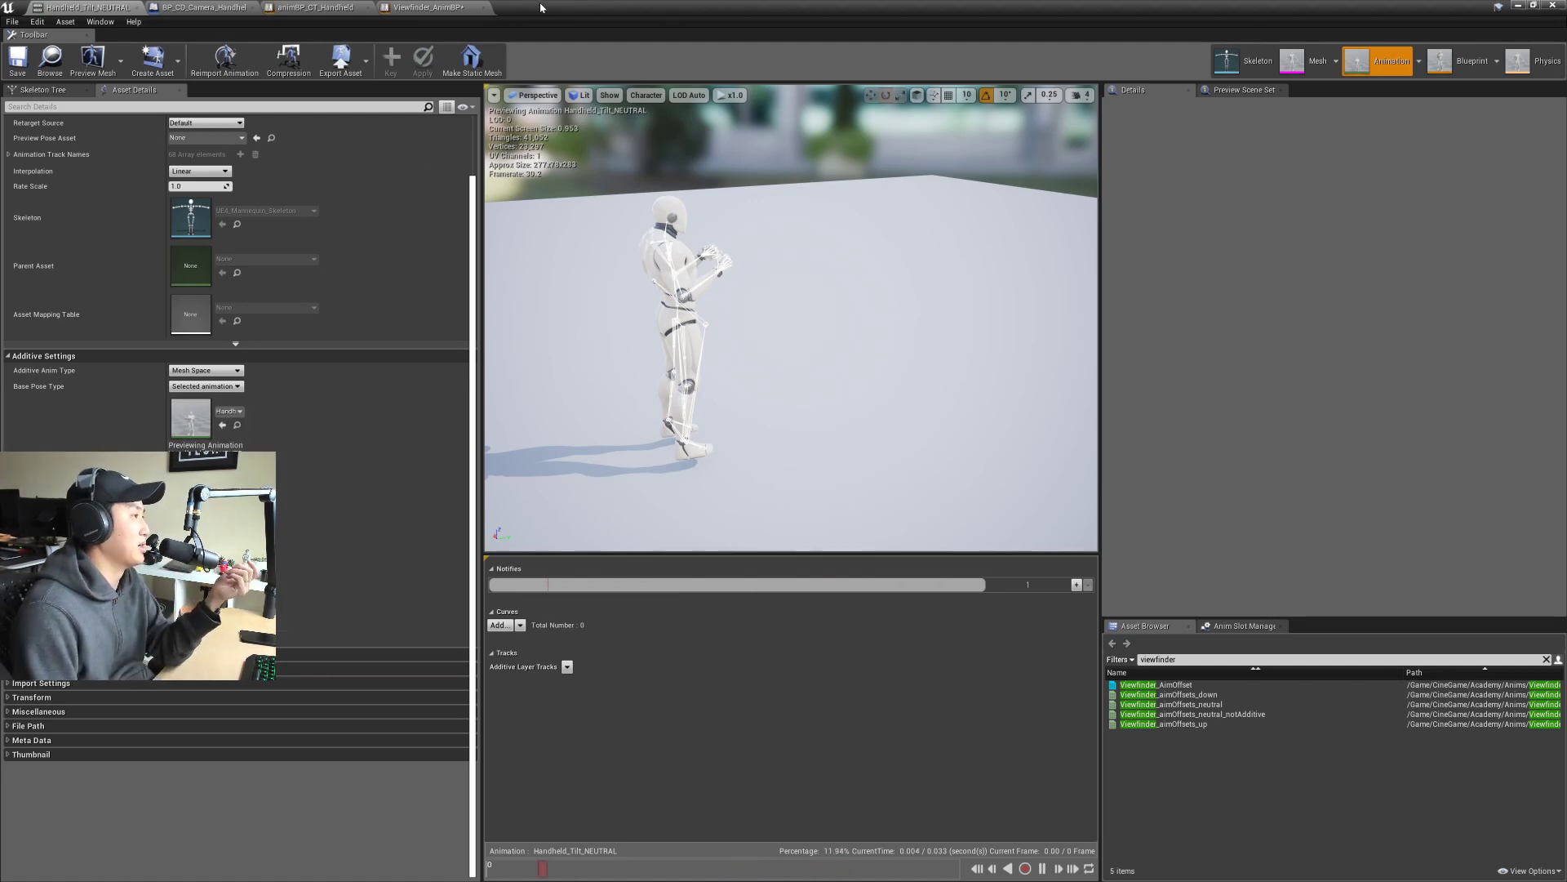
Step: Compare the Base Pose Type and base pose animation of Handheld_Tilt_UP with those of Handheld_Tilt_NEUTRAL
left_click_drag(1208, 6, 1201, 147)
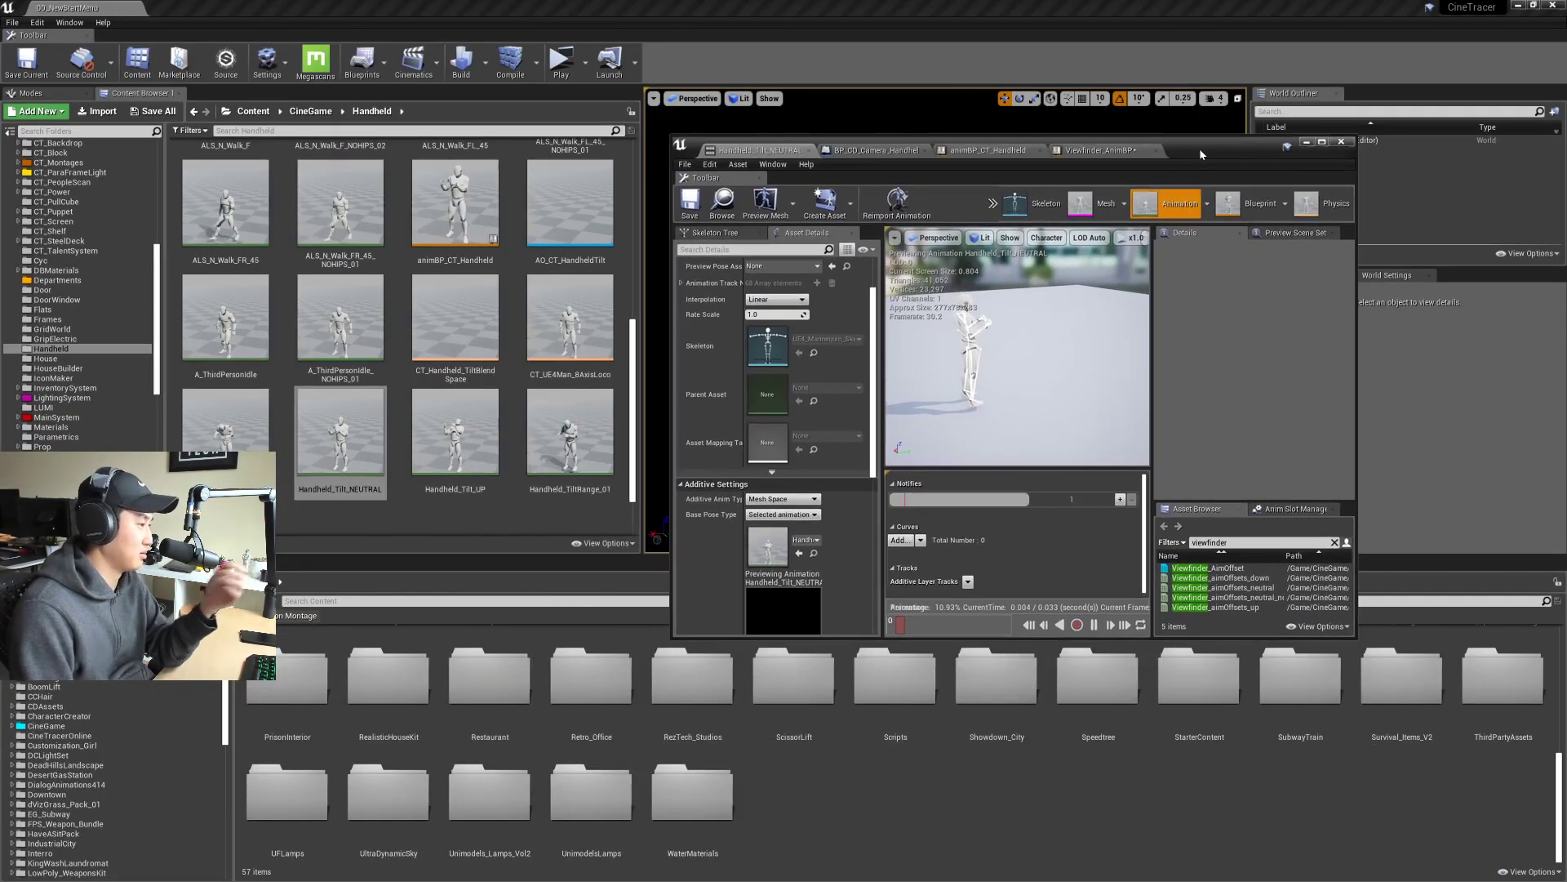
double_click(474, 438)
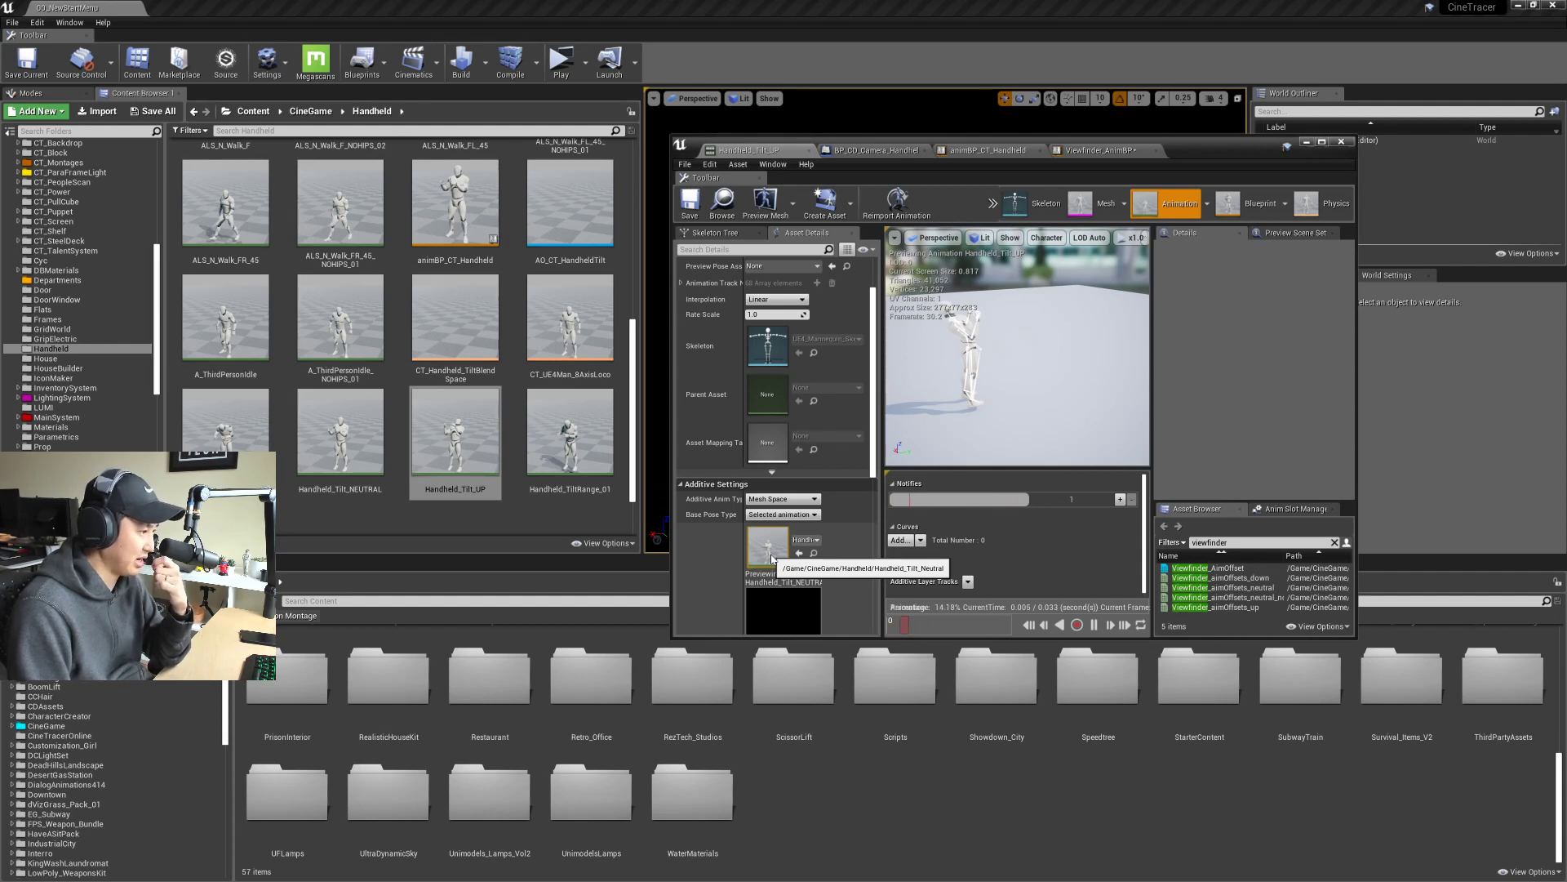
left_click(814, 553)
double_click(352, 433)
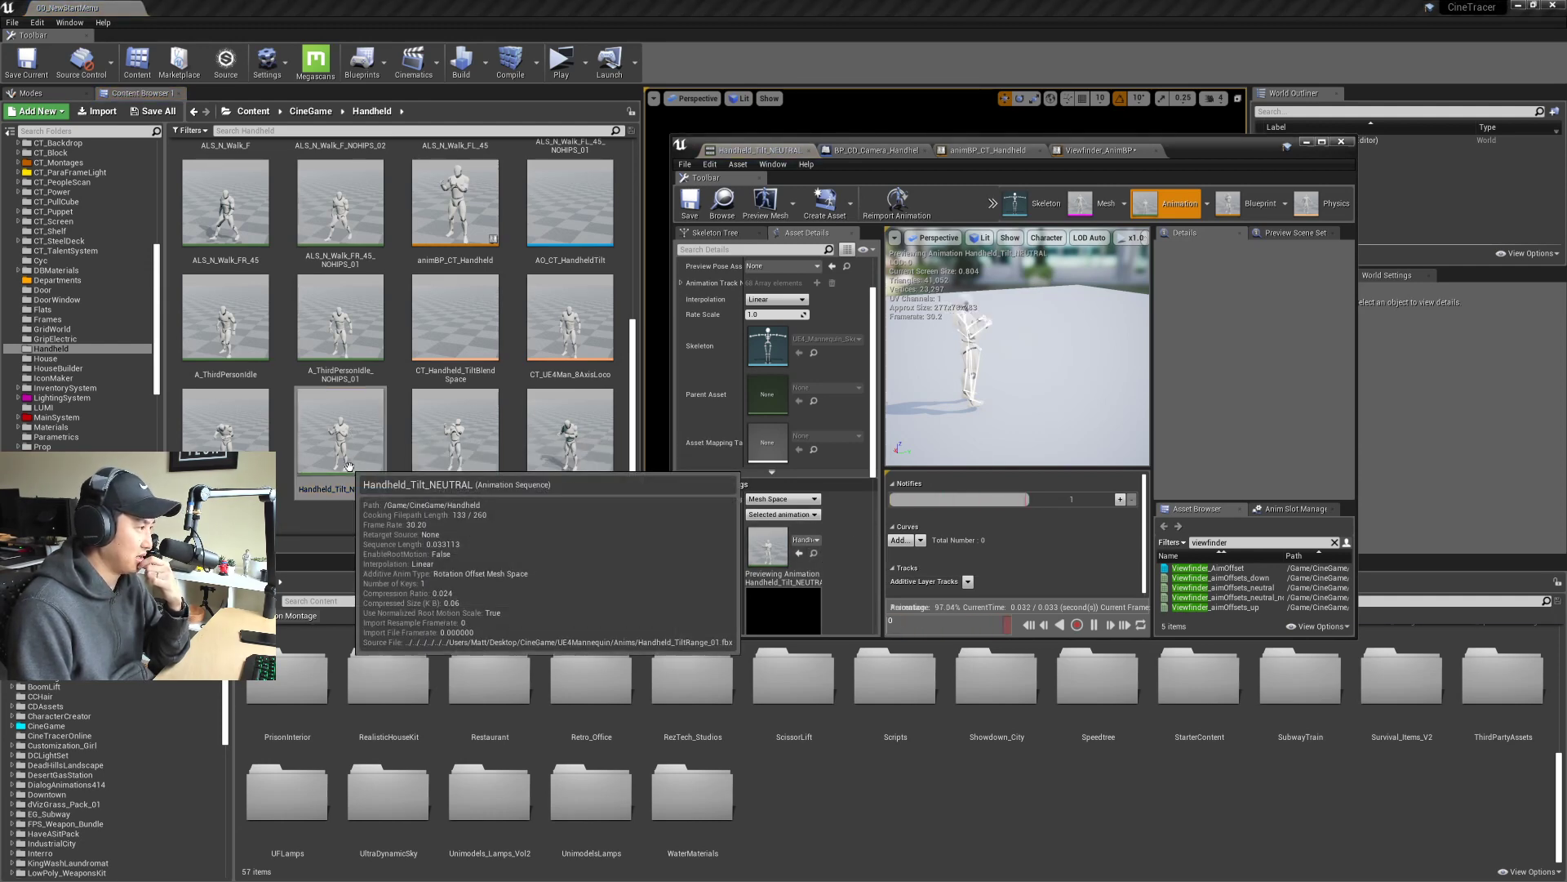
left_click(814, 554)
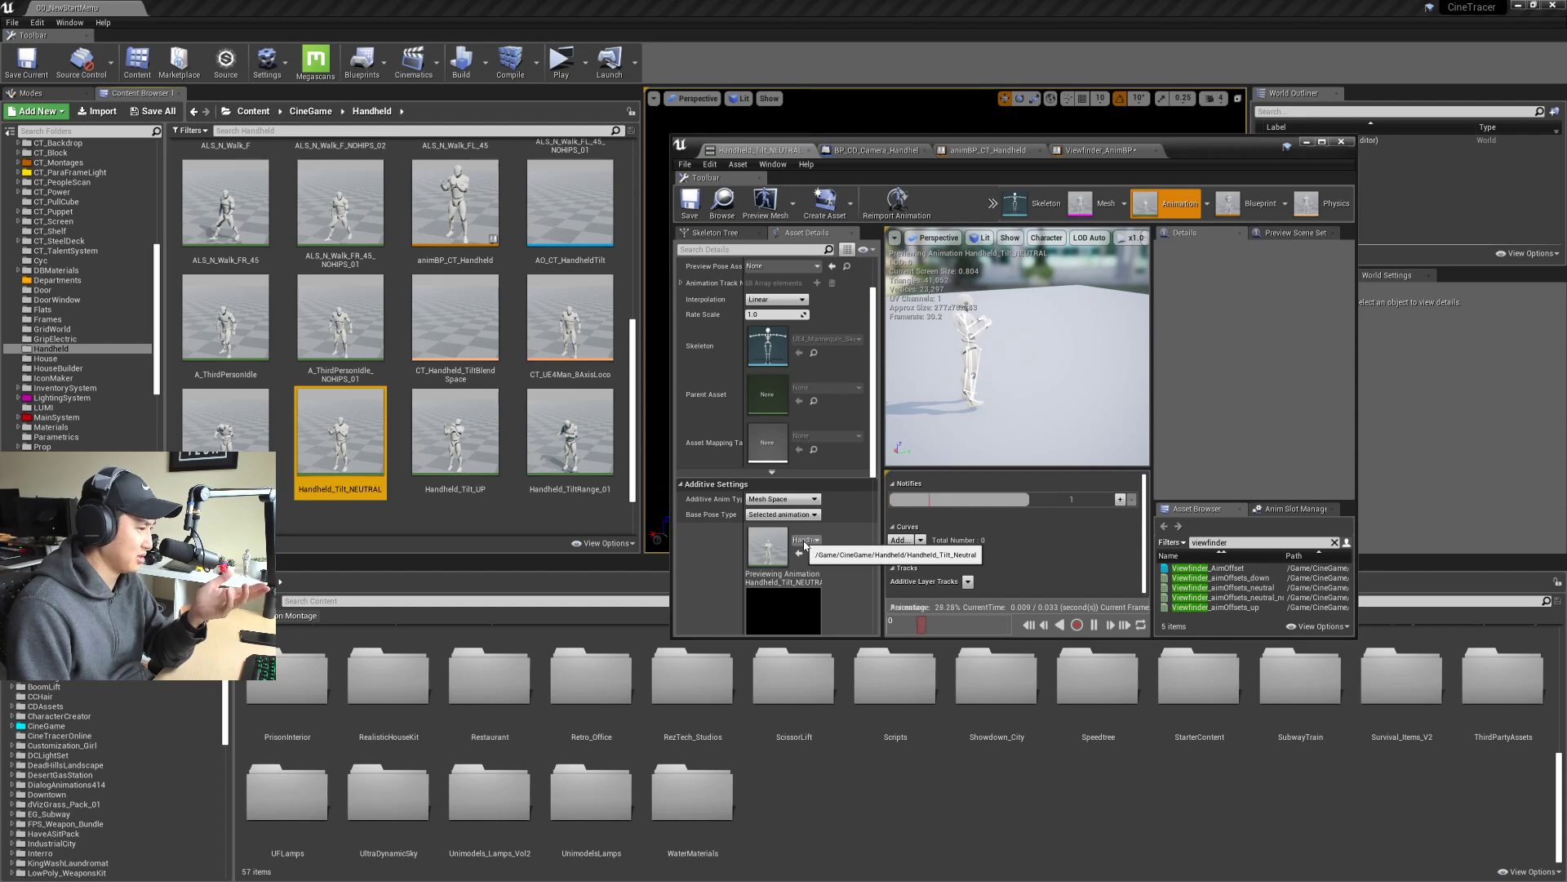
left_click(792, 515)
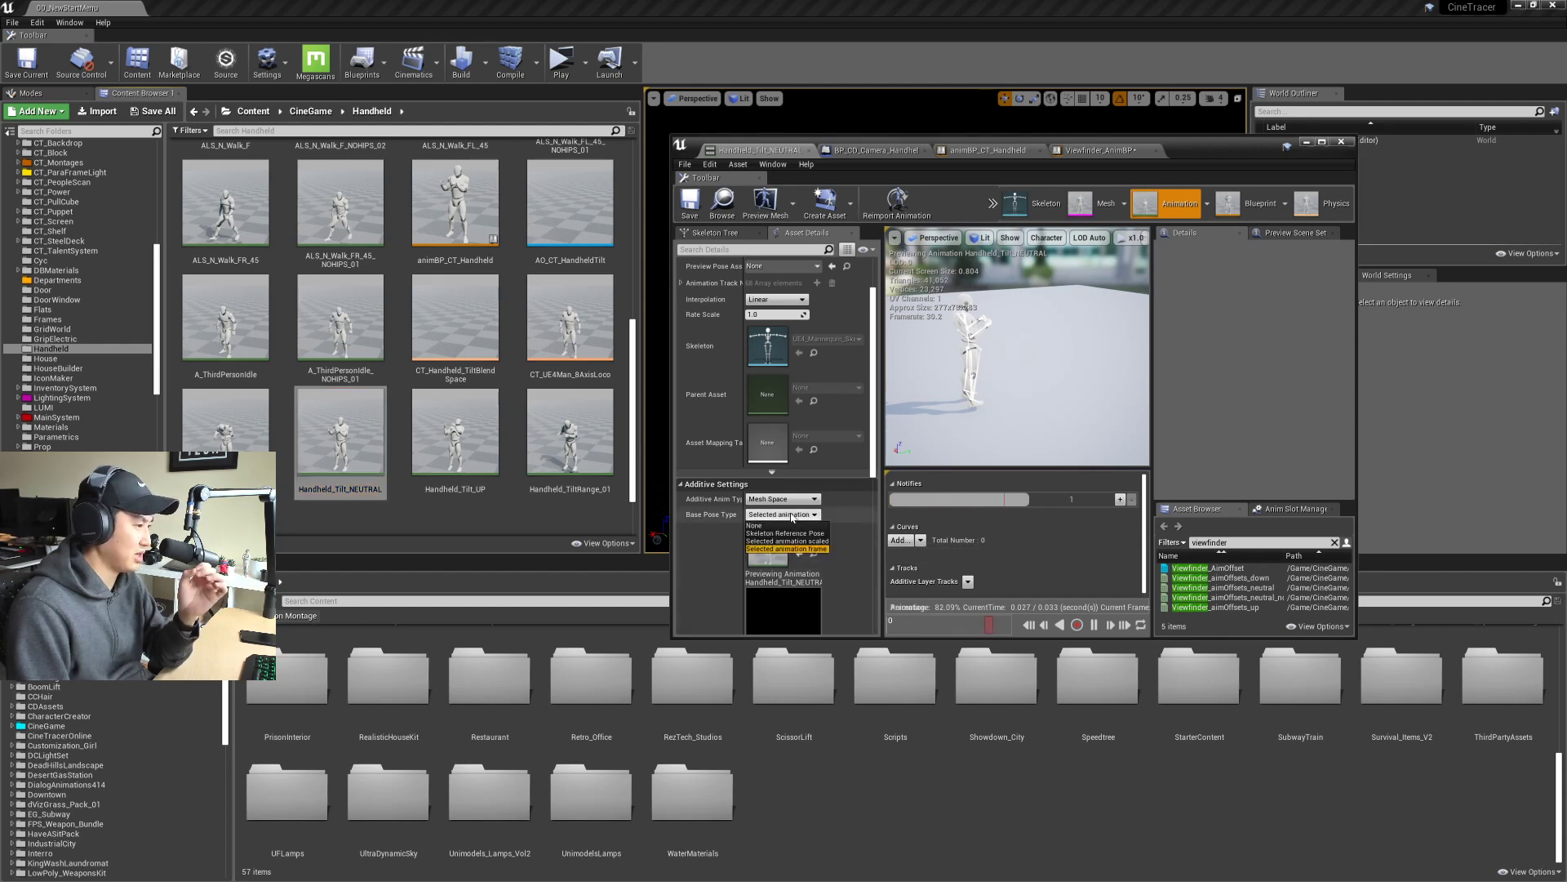
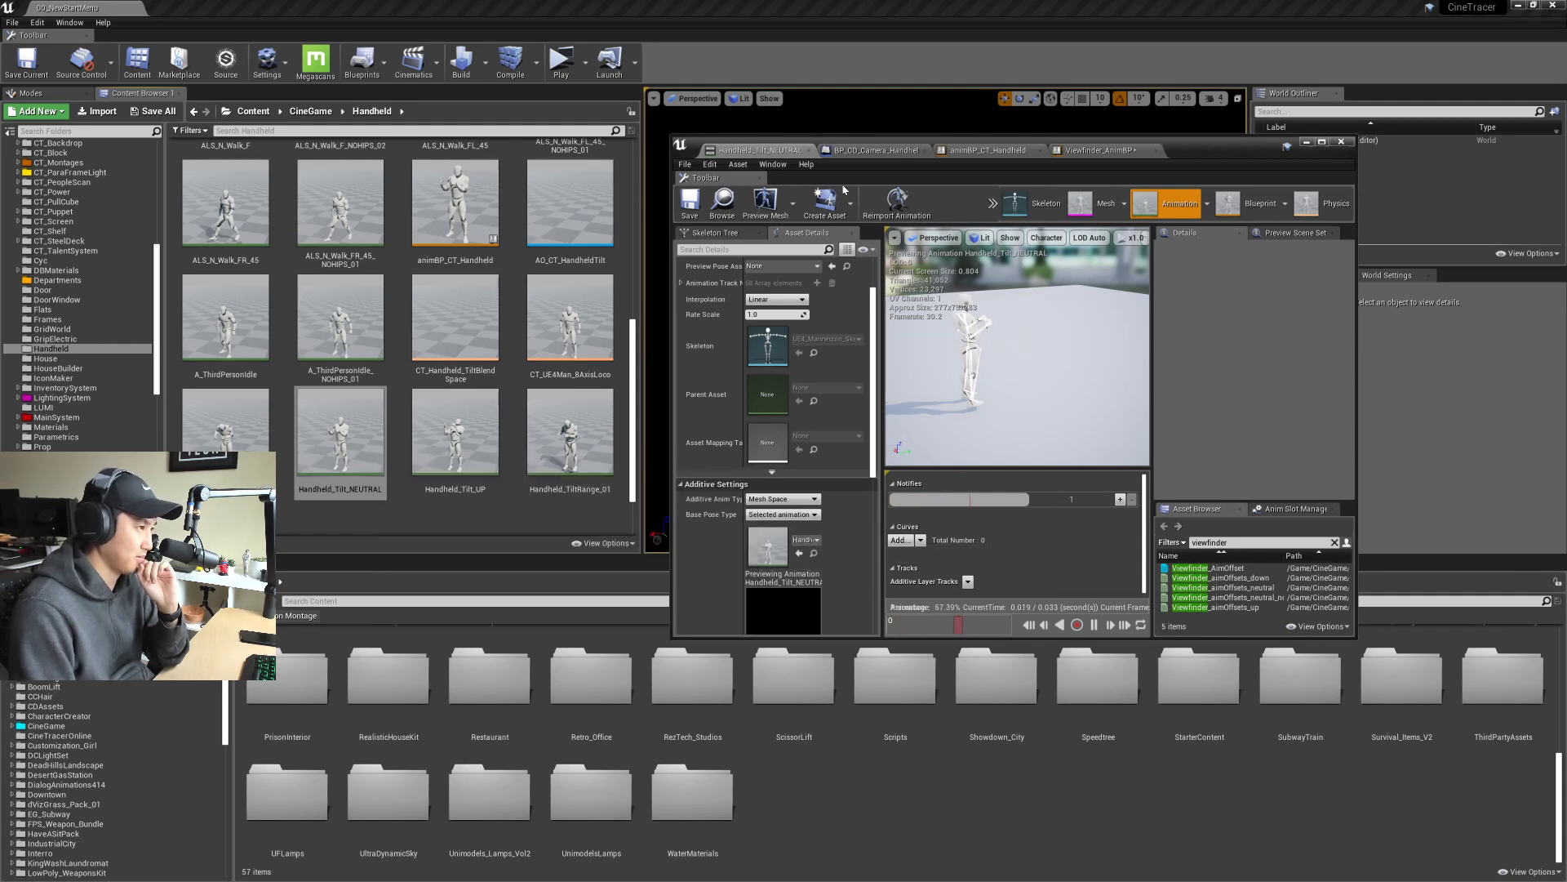
Step: Go to the Academy/Anims/Viewfinder content folder and save the modified Viewfinder_AnimBP
scroll(88, 350, "up", 10)
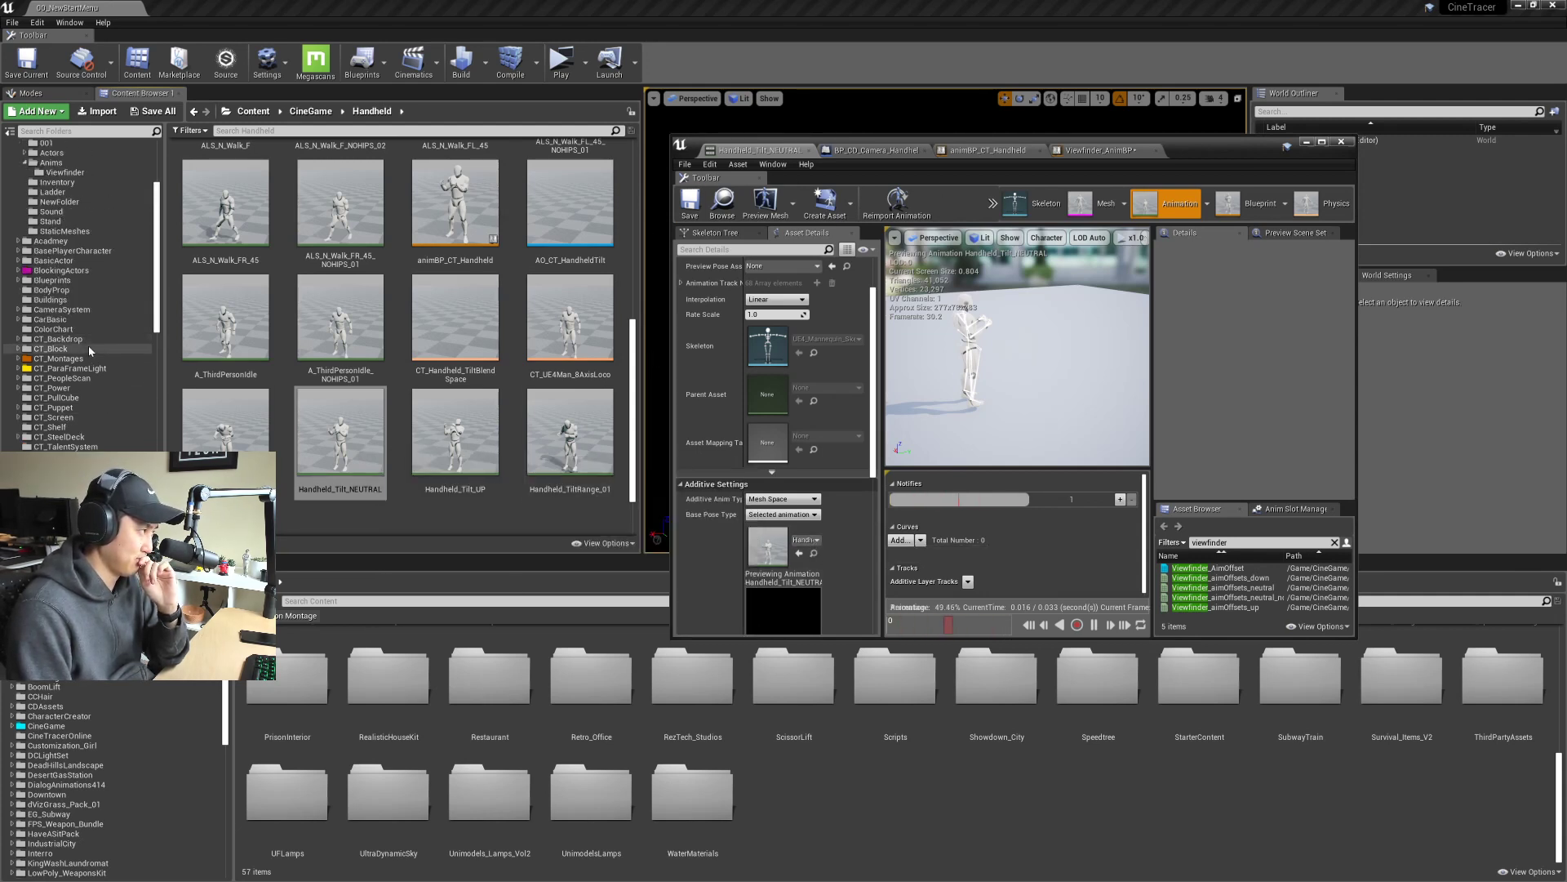
left_click(65, 305)
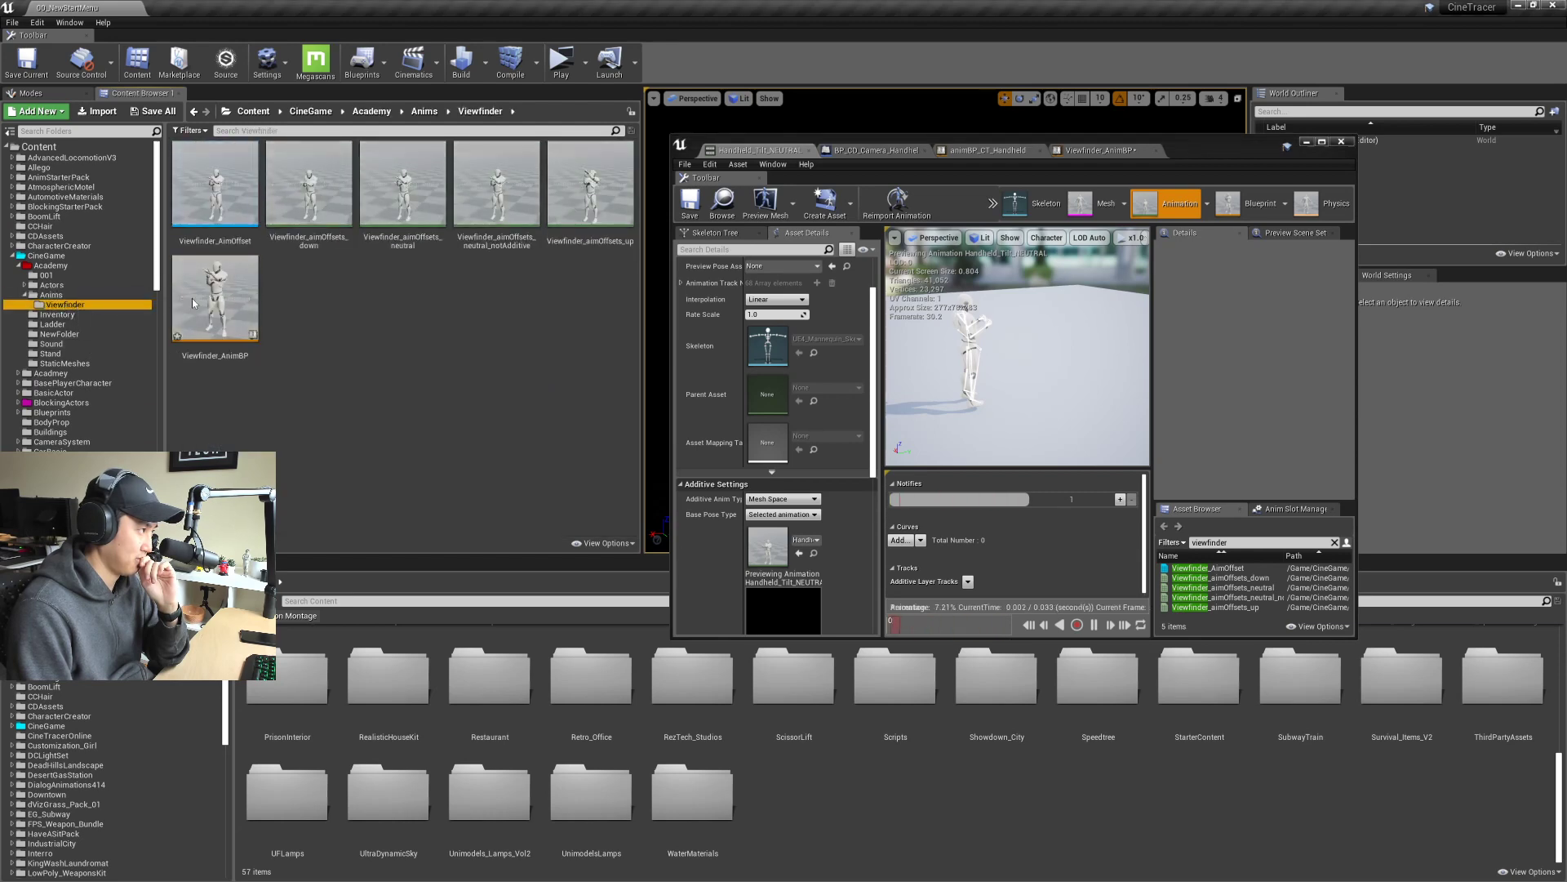
left_click(159, 112)
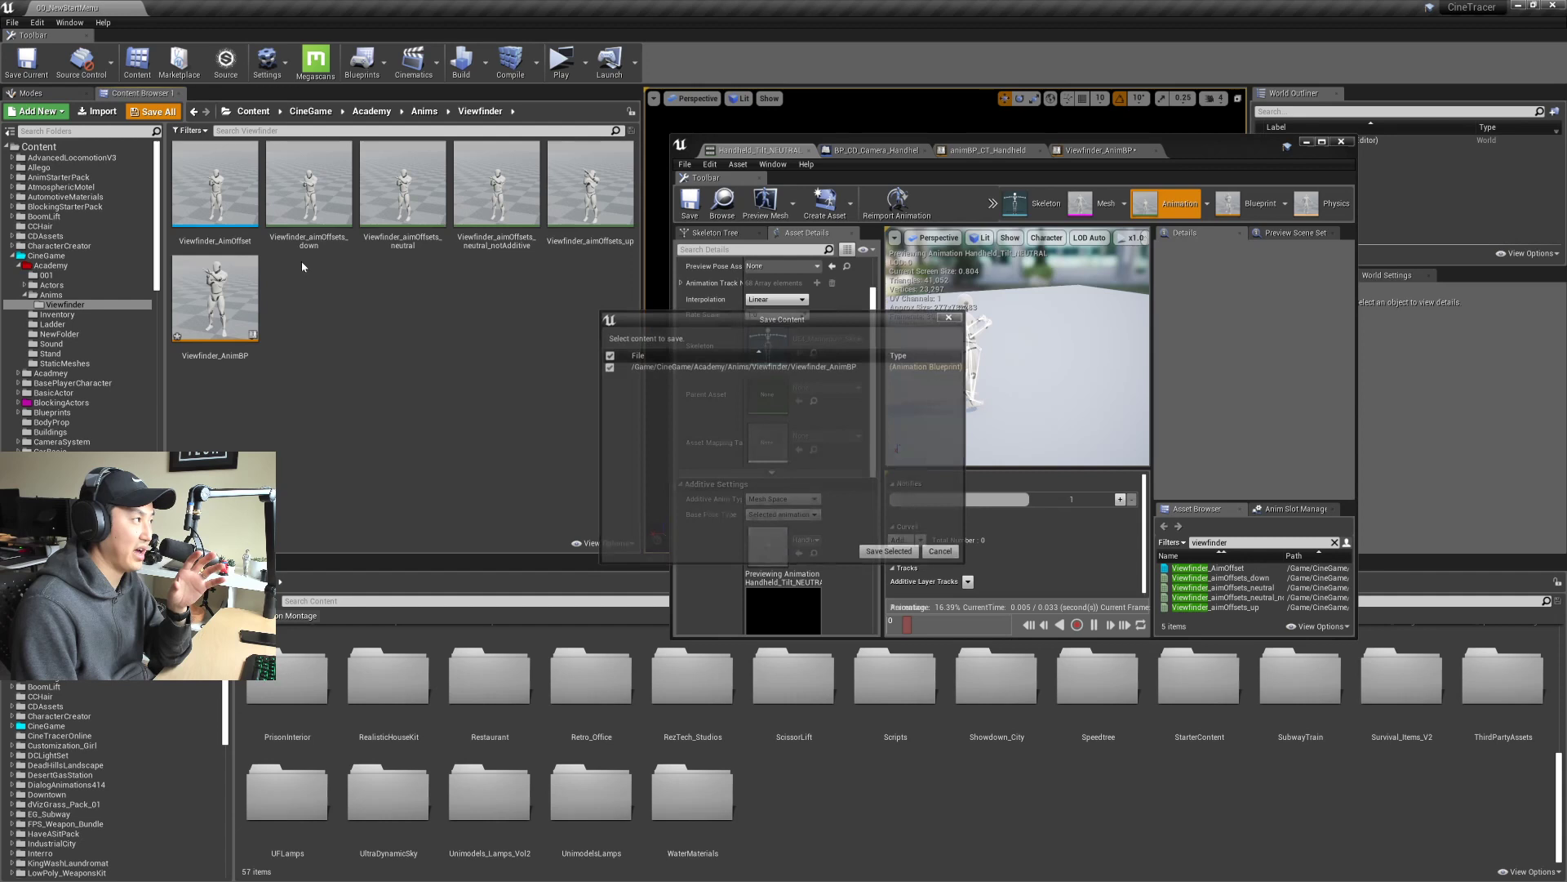
left_click(878, 553)
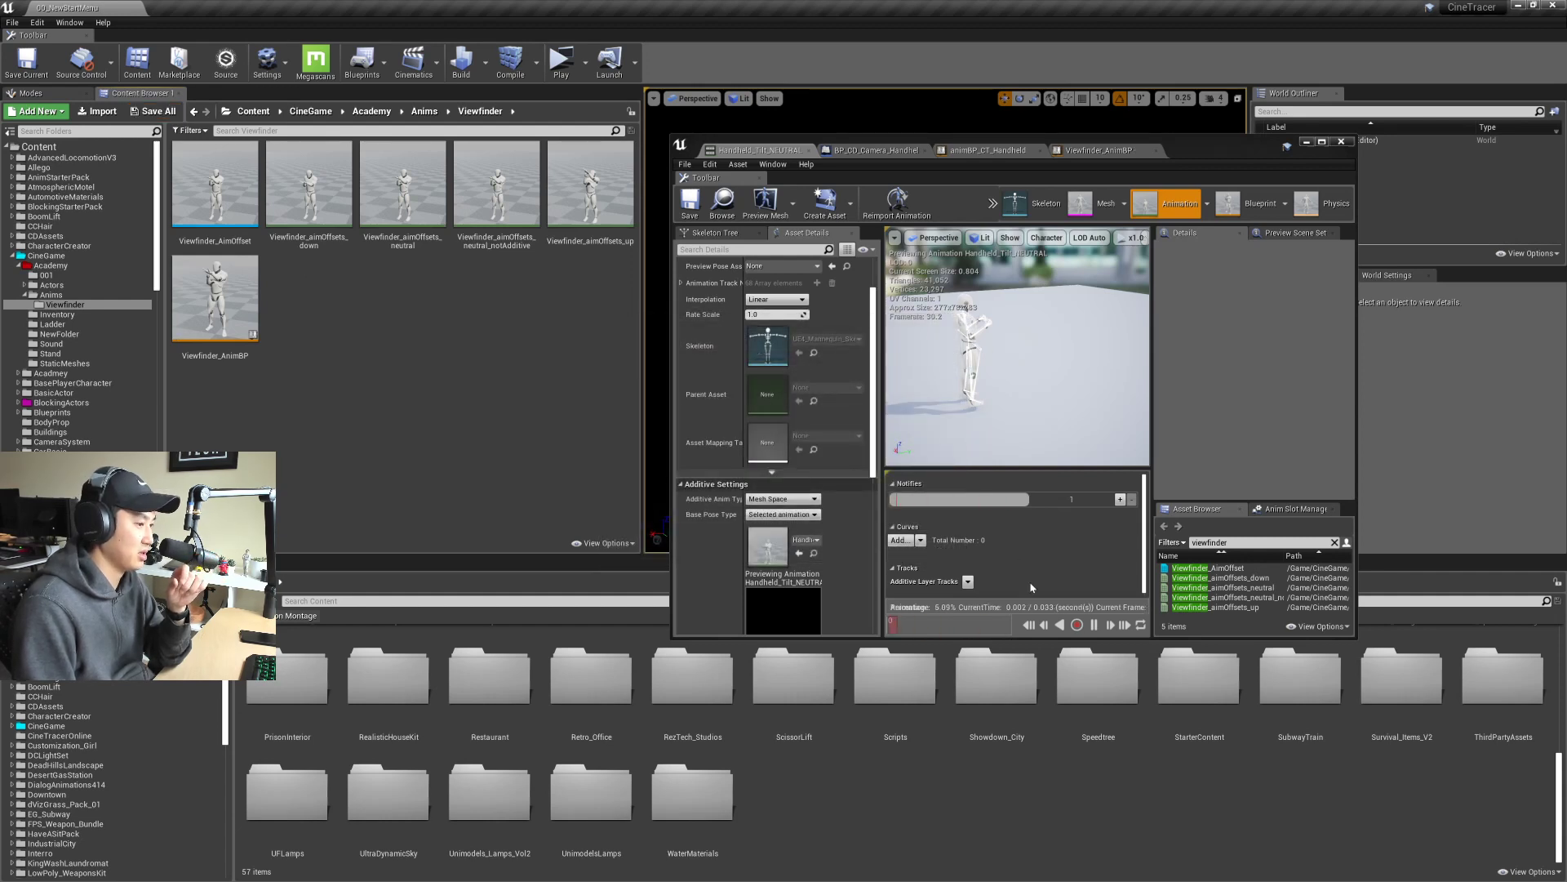
Step: Pause the preview playback, open Viewfinder_aimOffsets_neutral, and set its Base Pose Type to Selected animation frame
left_click(1095, 625)
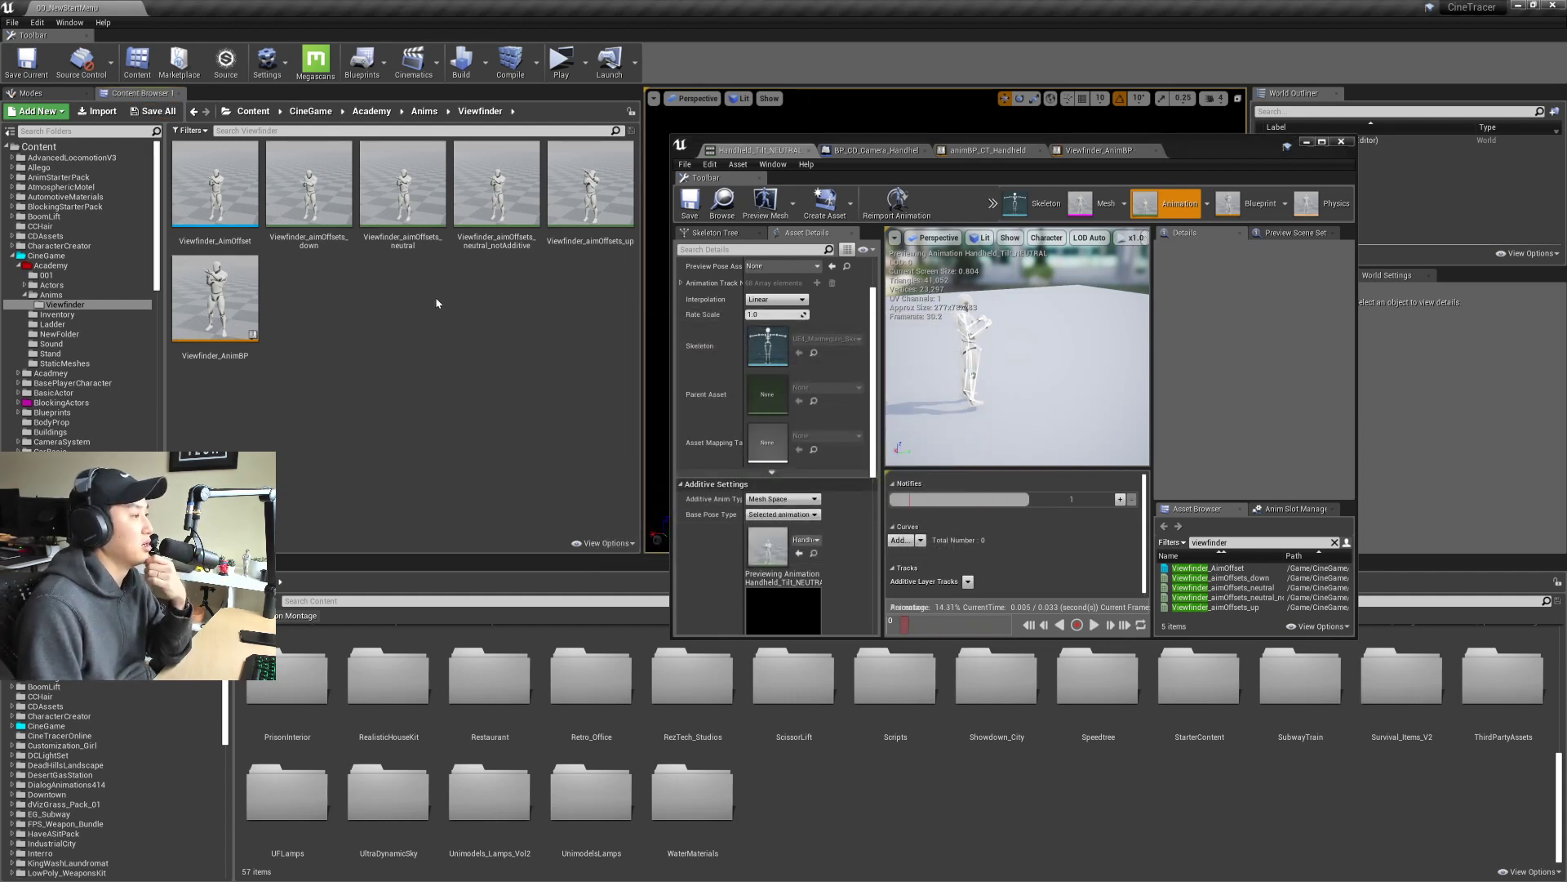
double_click(424, 204)
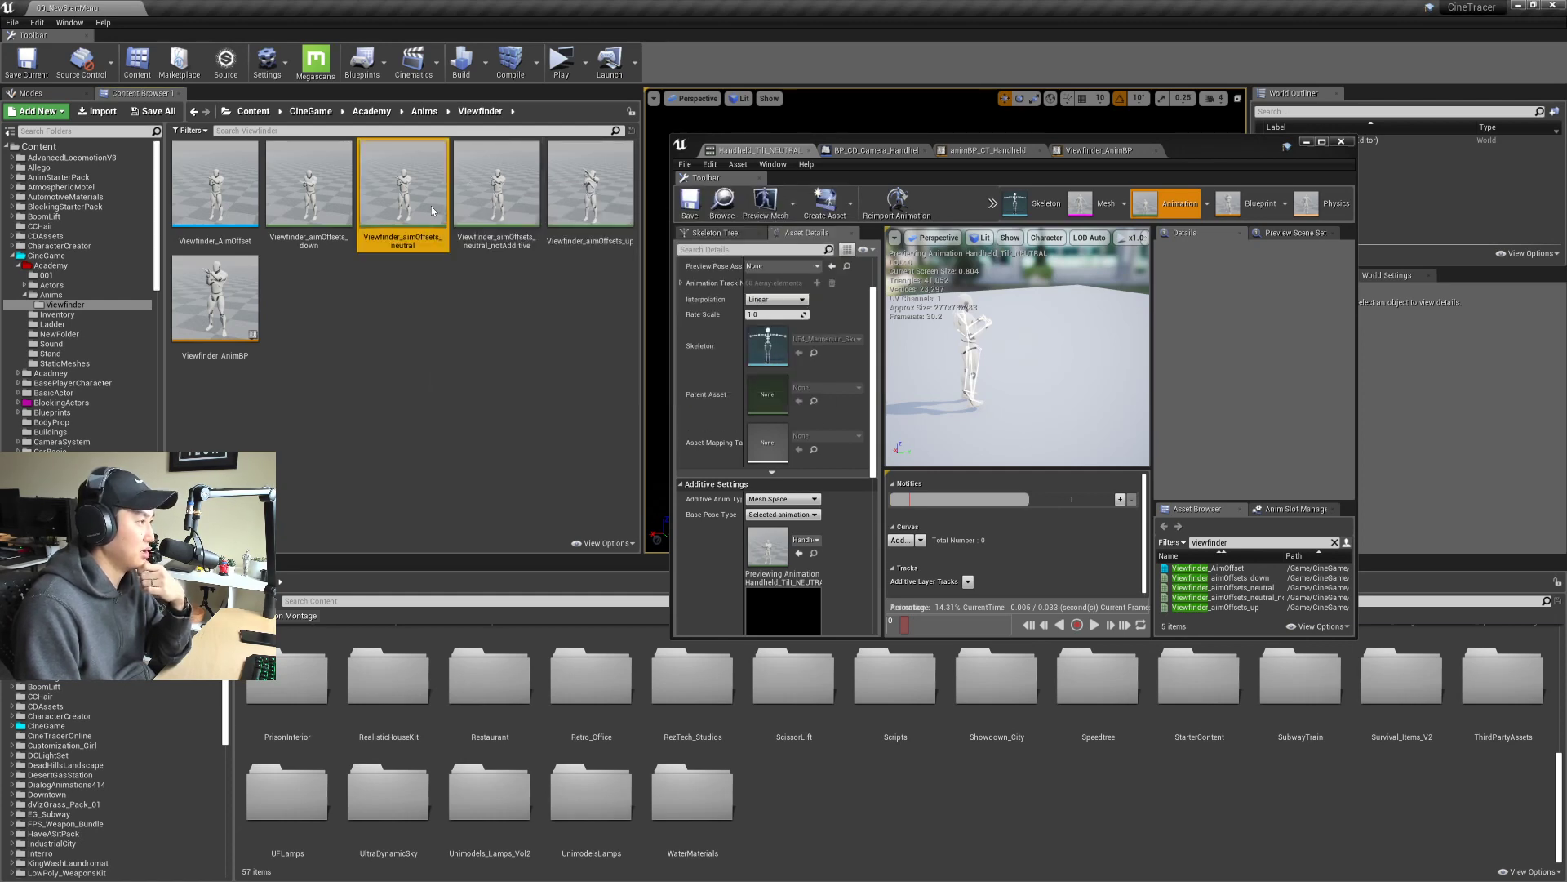
left_click(782, 514)
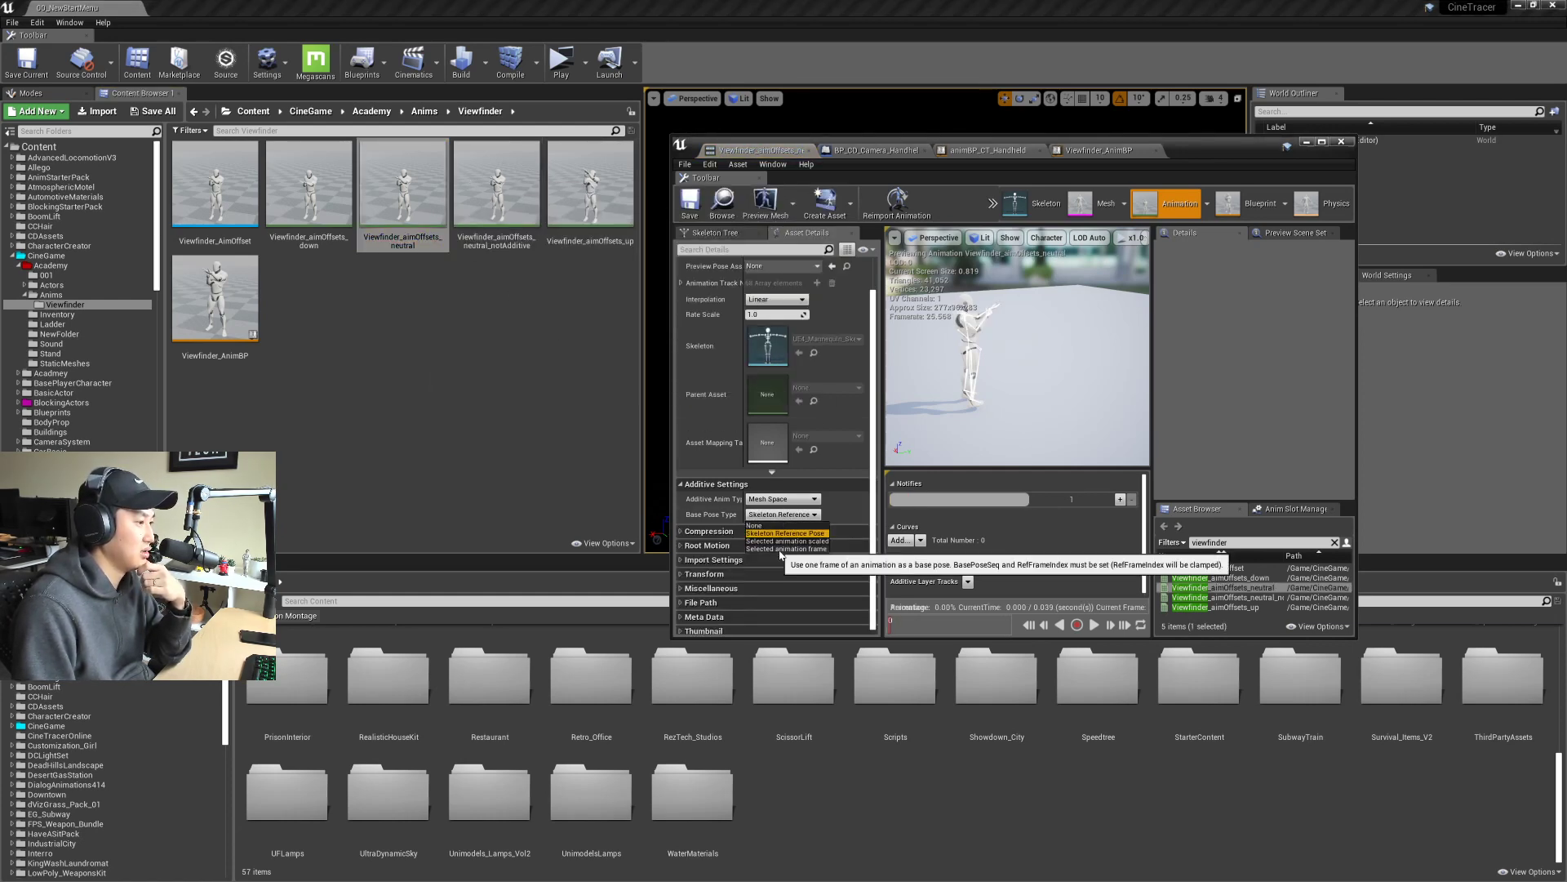
left_click(784, 549)
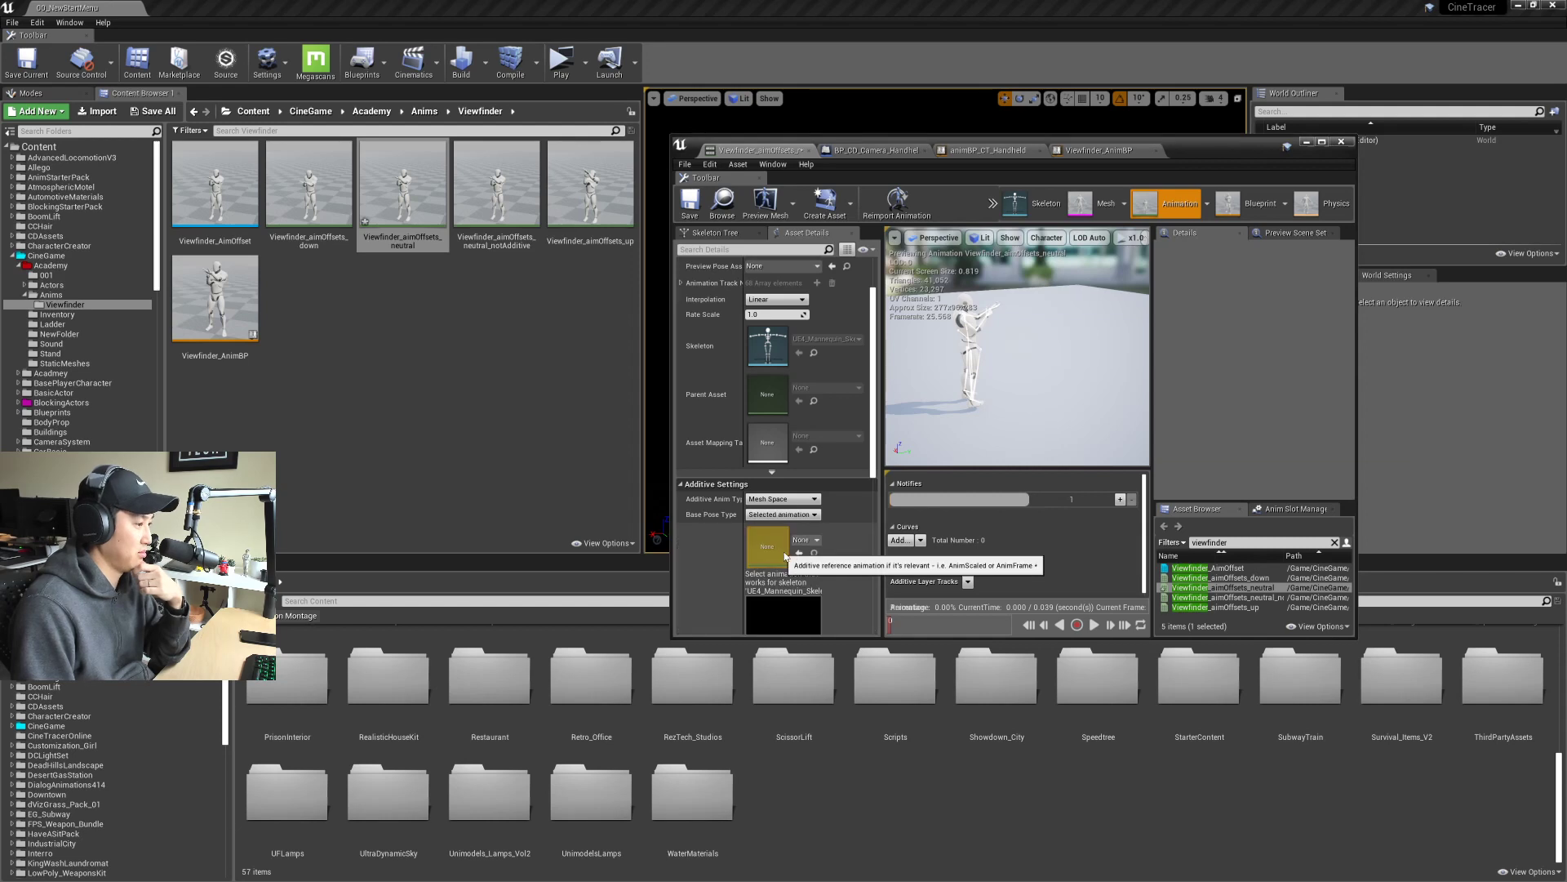
scroll(843, 545, "down", 1)
Step: Assign Viewfinder_aimOffsets_neutral from the Academy/Anims/Viewfinder folder as its own base pose animation, and locate that asset in its folder
left_click(805, 520)
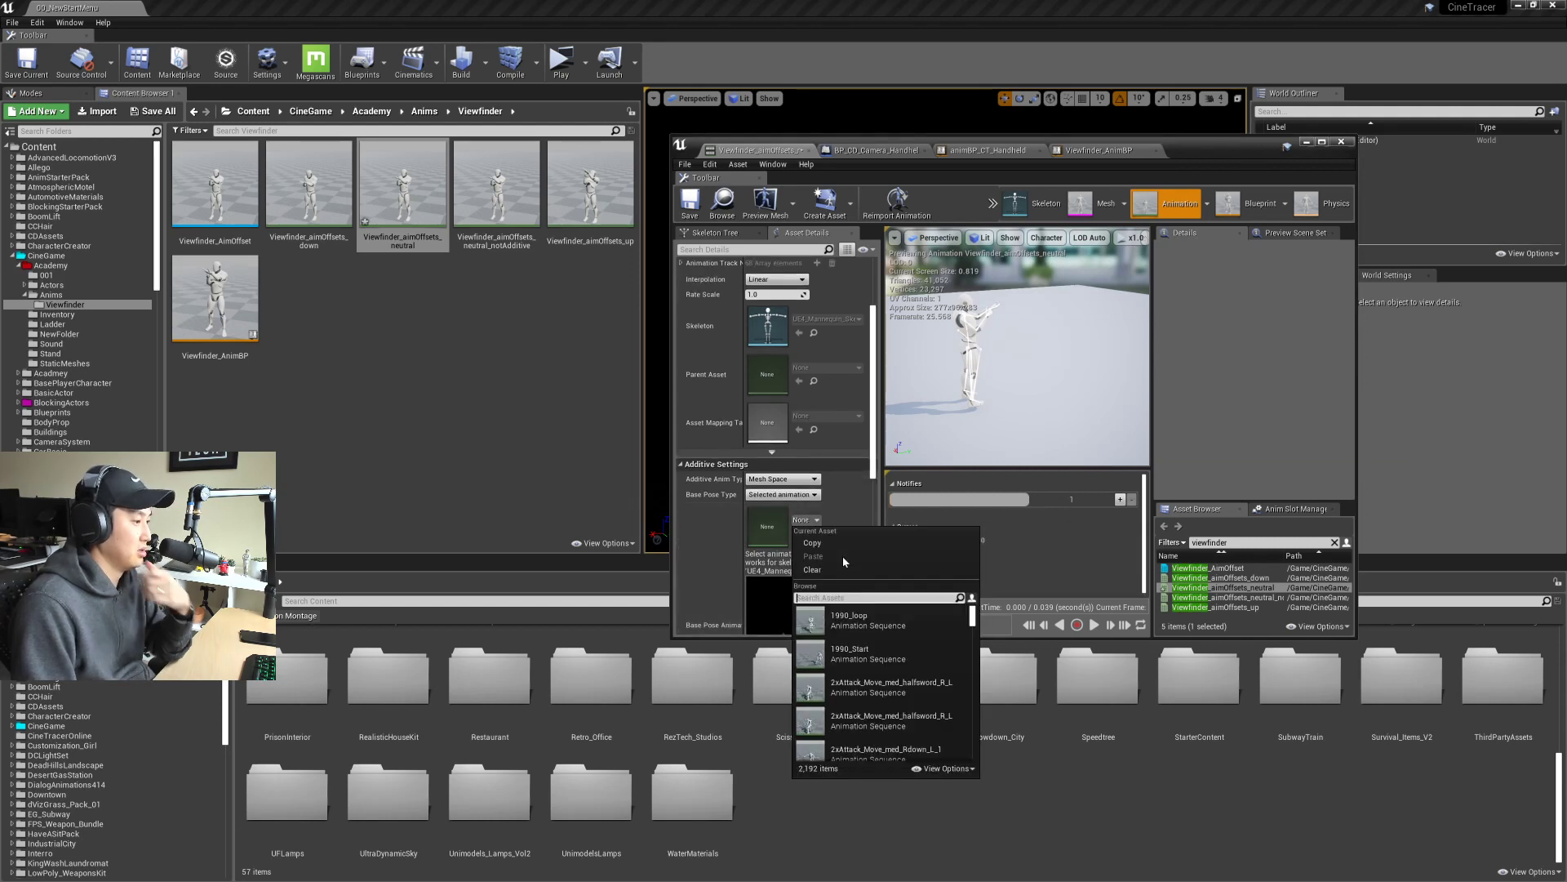
type("viewfinder")
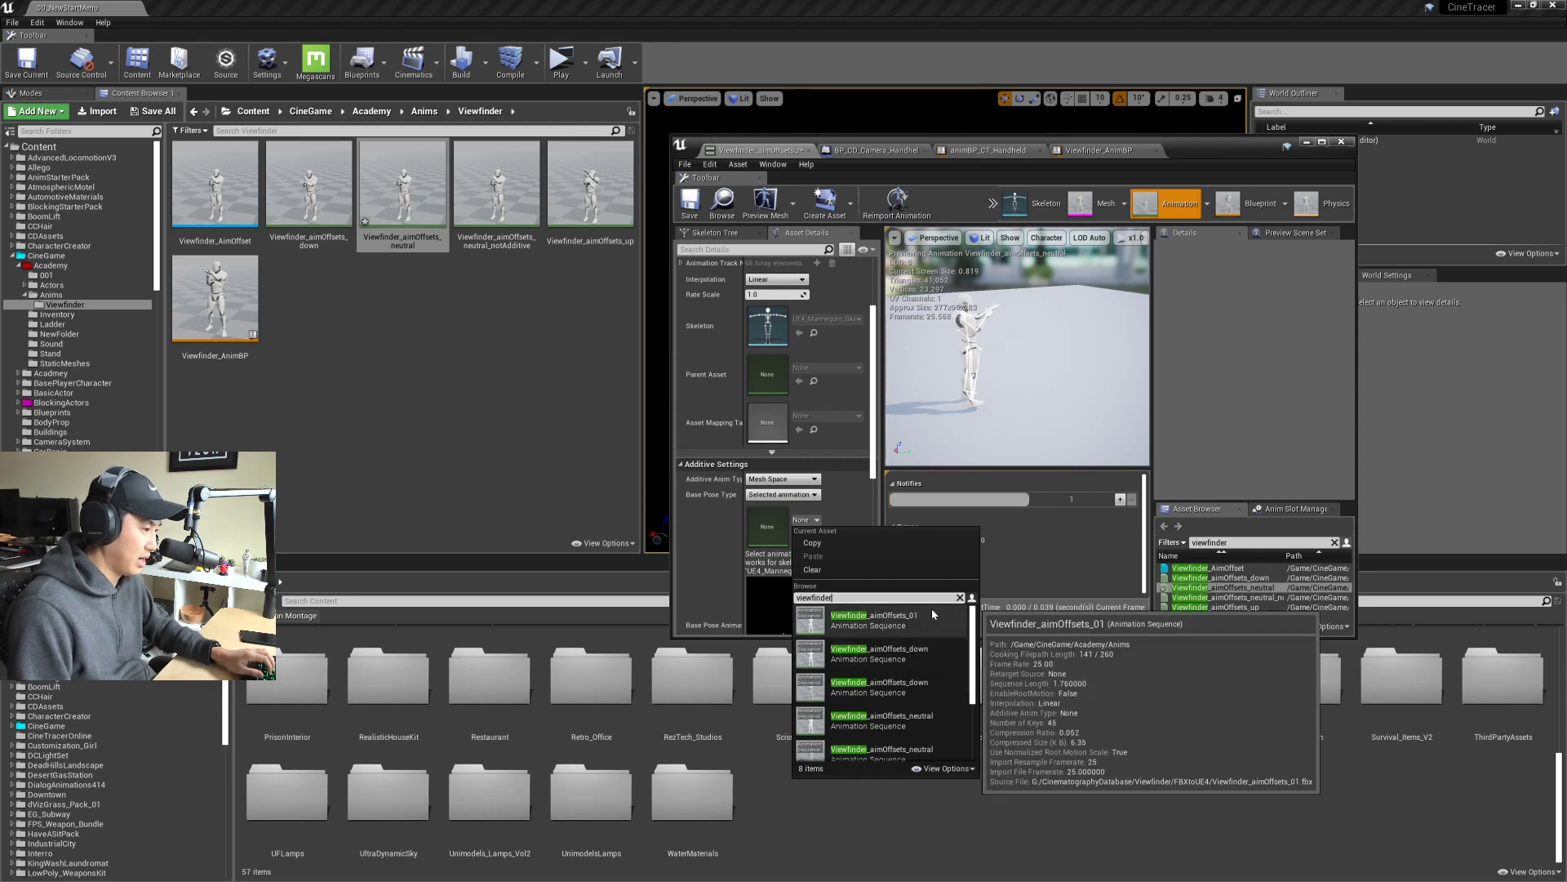
scroll(931, 653, "down", 3)
scroll(936, 693, "up", 1)
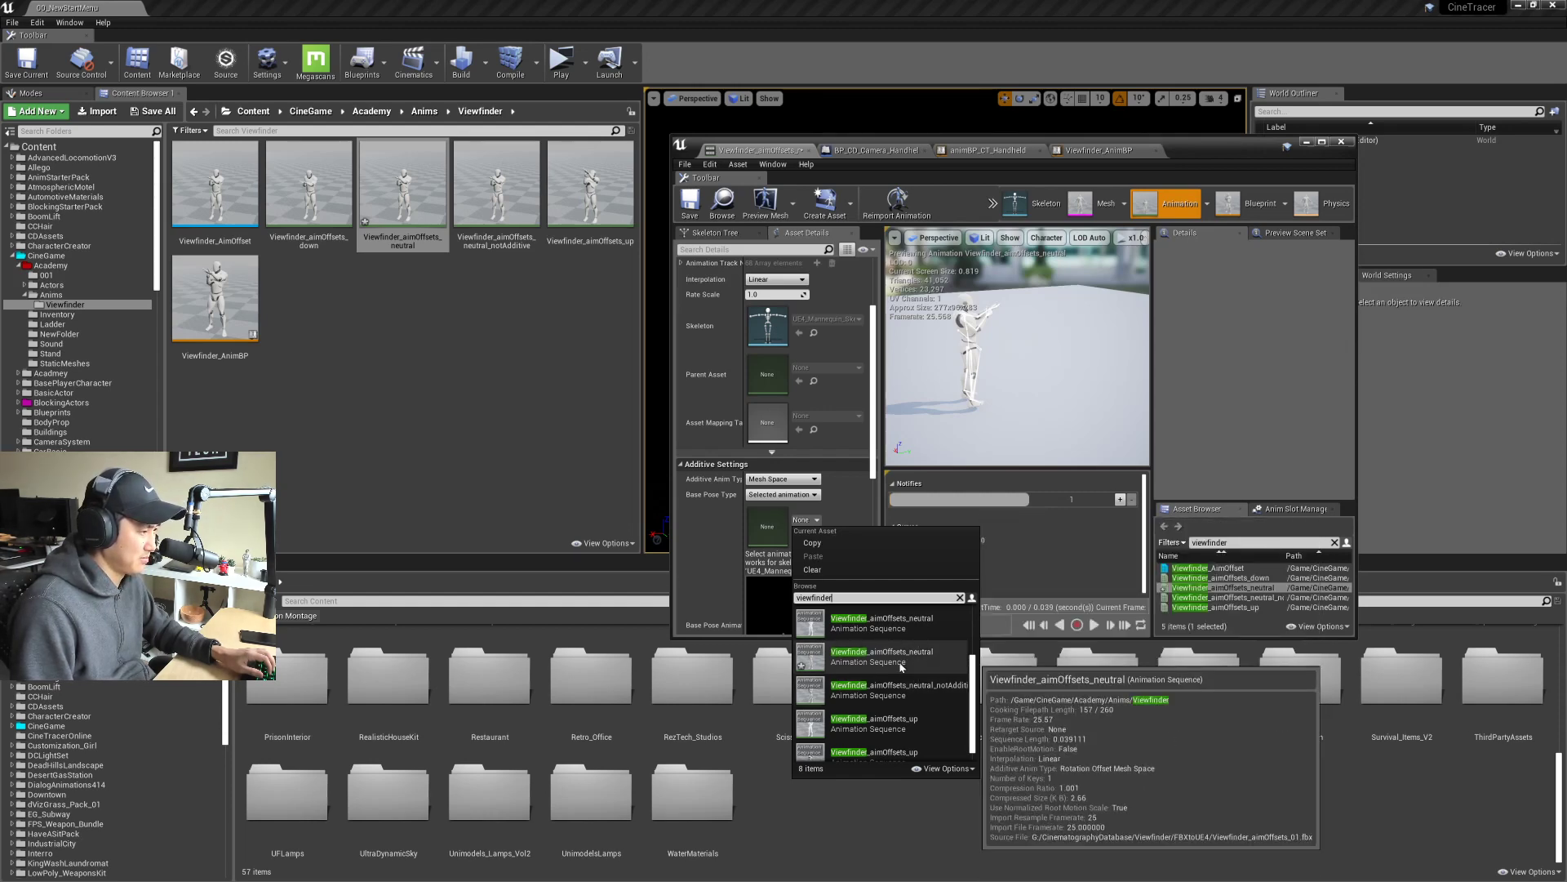
mouse_move(900, 665)
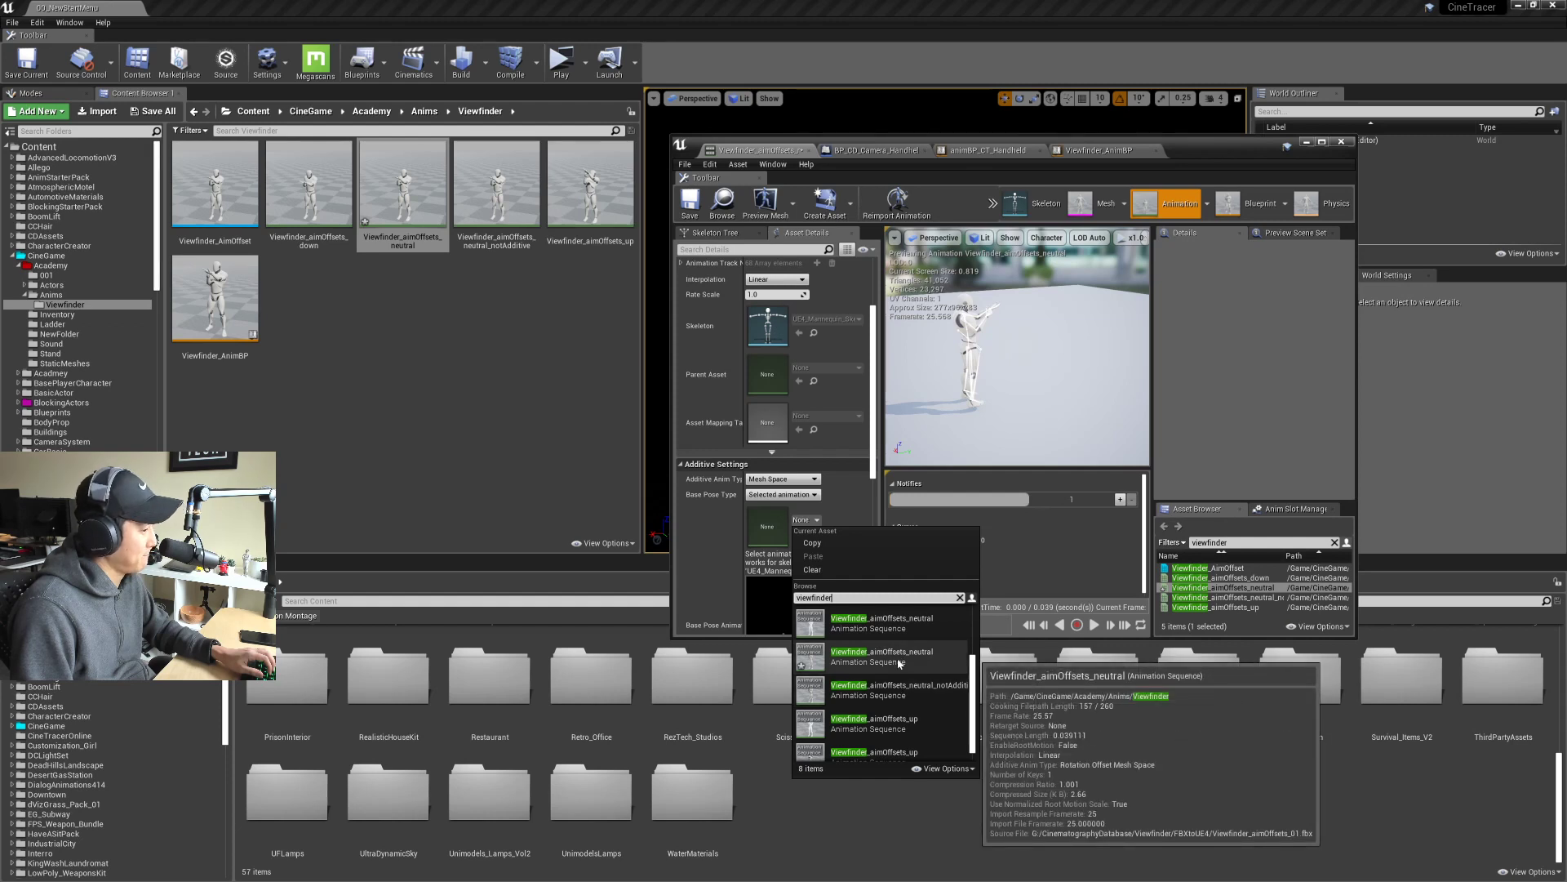
left_click(901, 663)
scroll(840, 559, "down", 3)
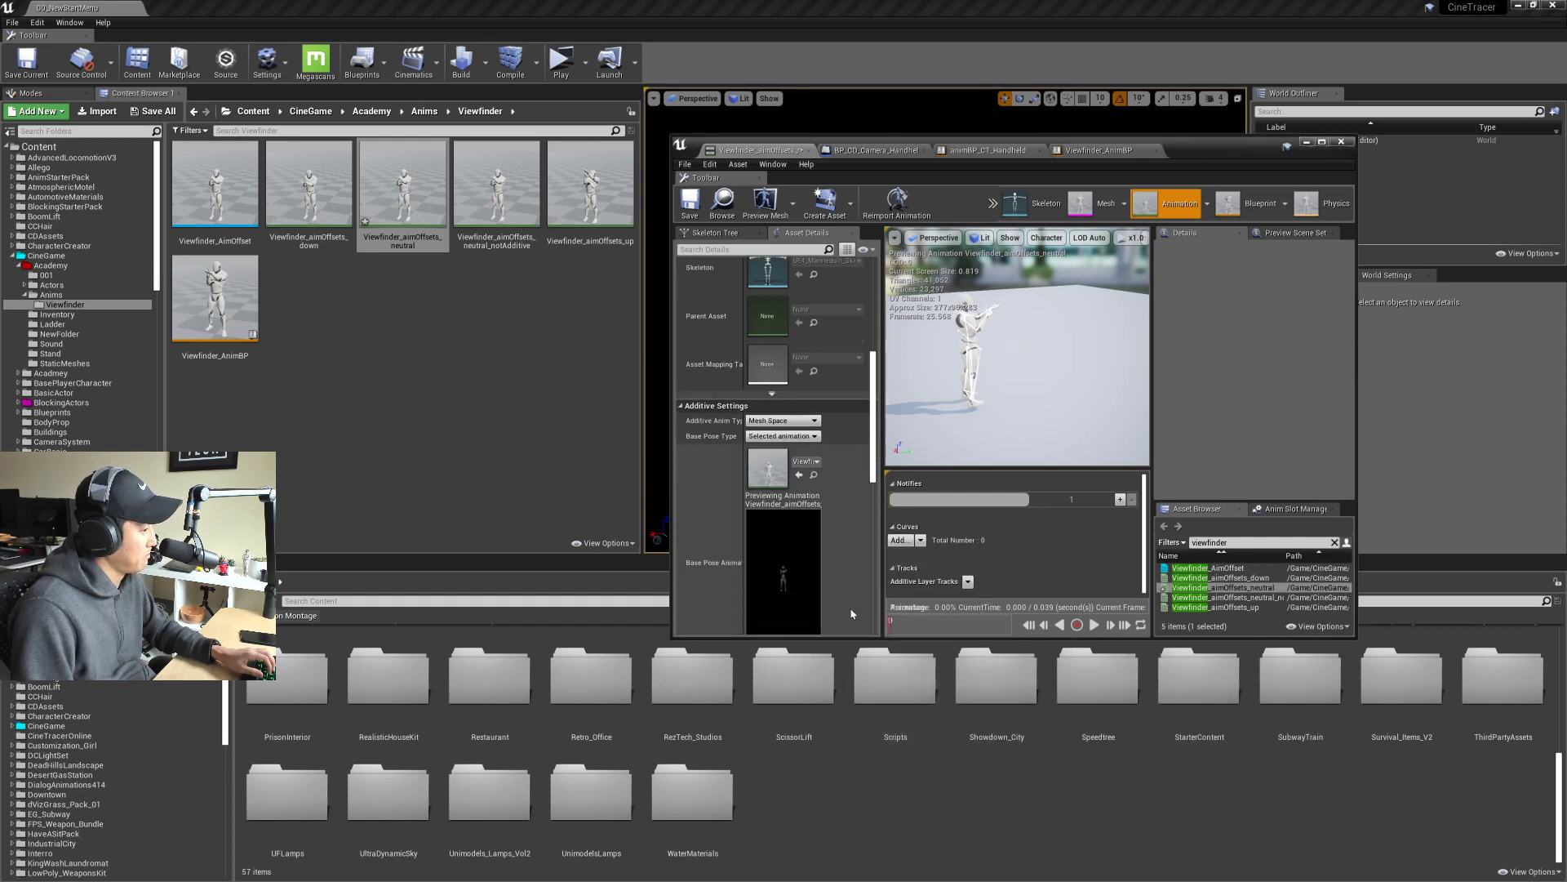
left_click(813, 435)
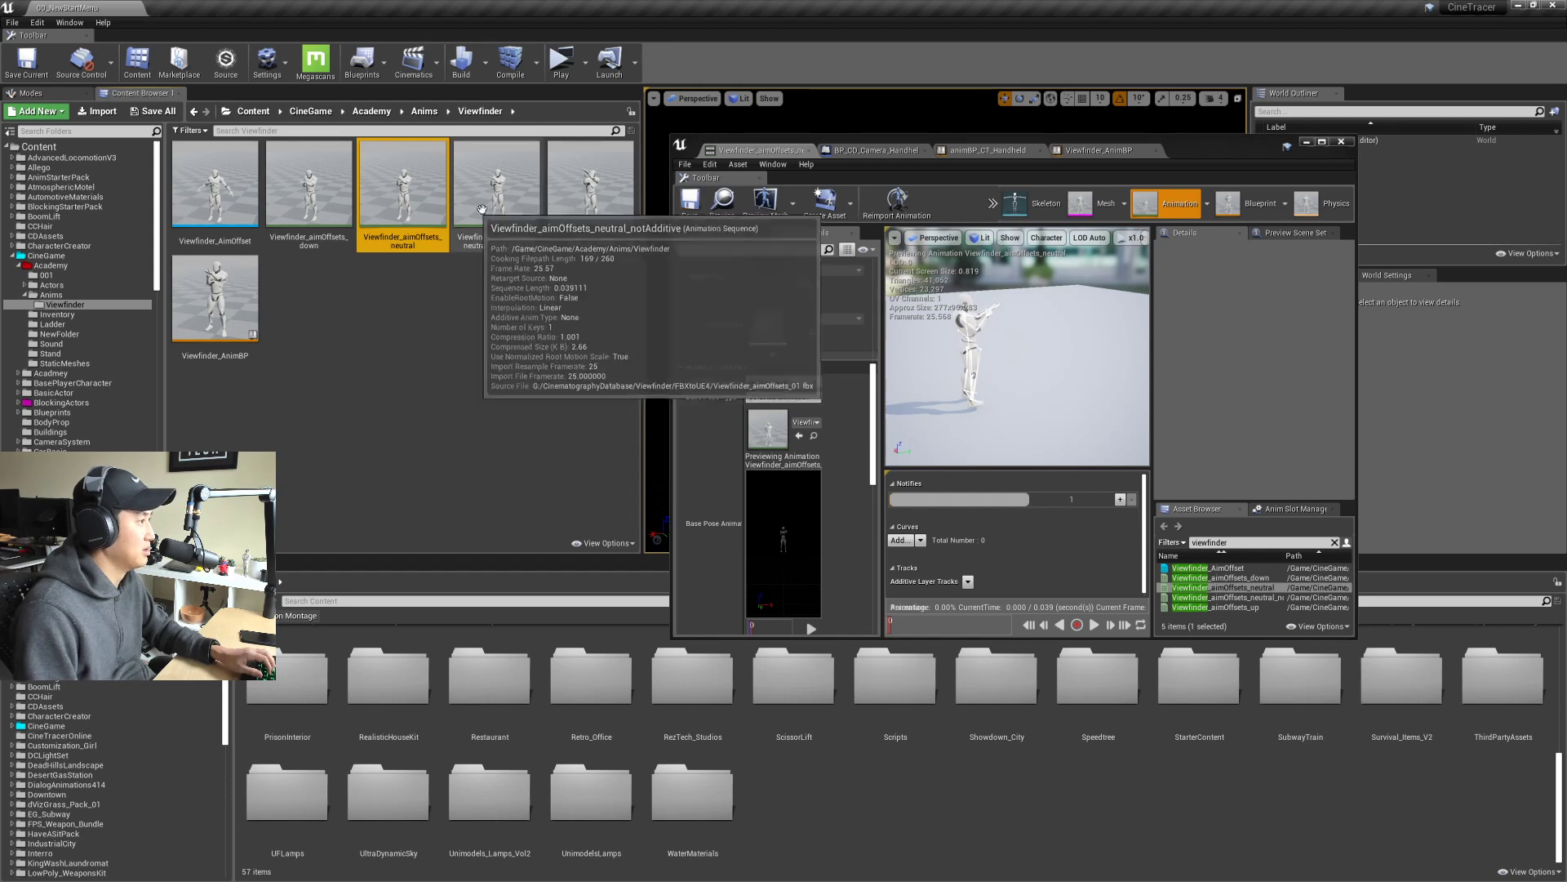
Step: Open Viewfinder_aimOffsets_down, set its Base Pose Type to Selected animation frame, and assign the Academy Viewfinder_aimOffsets_neutral as its base pose animation
left_click(987, 151)
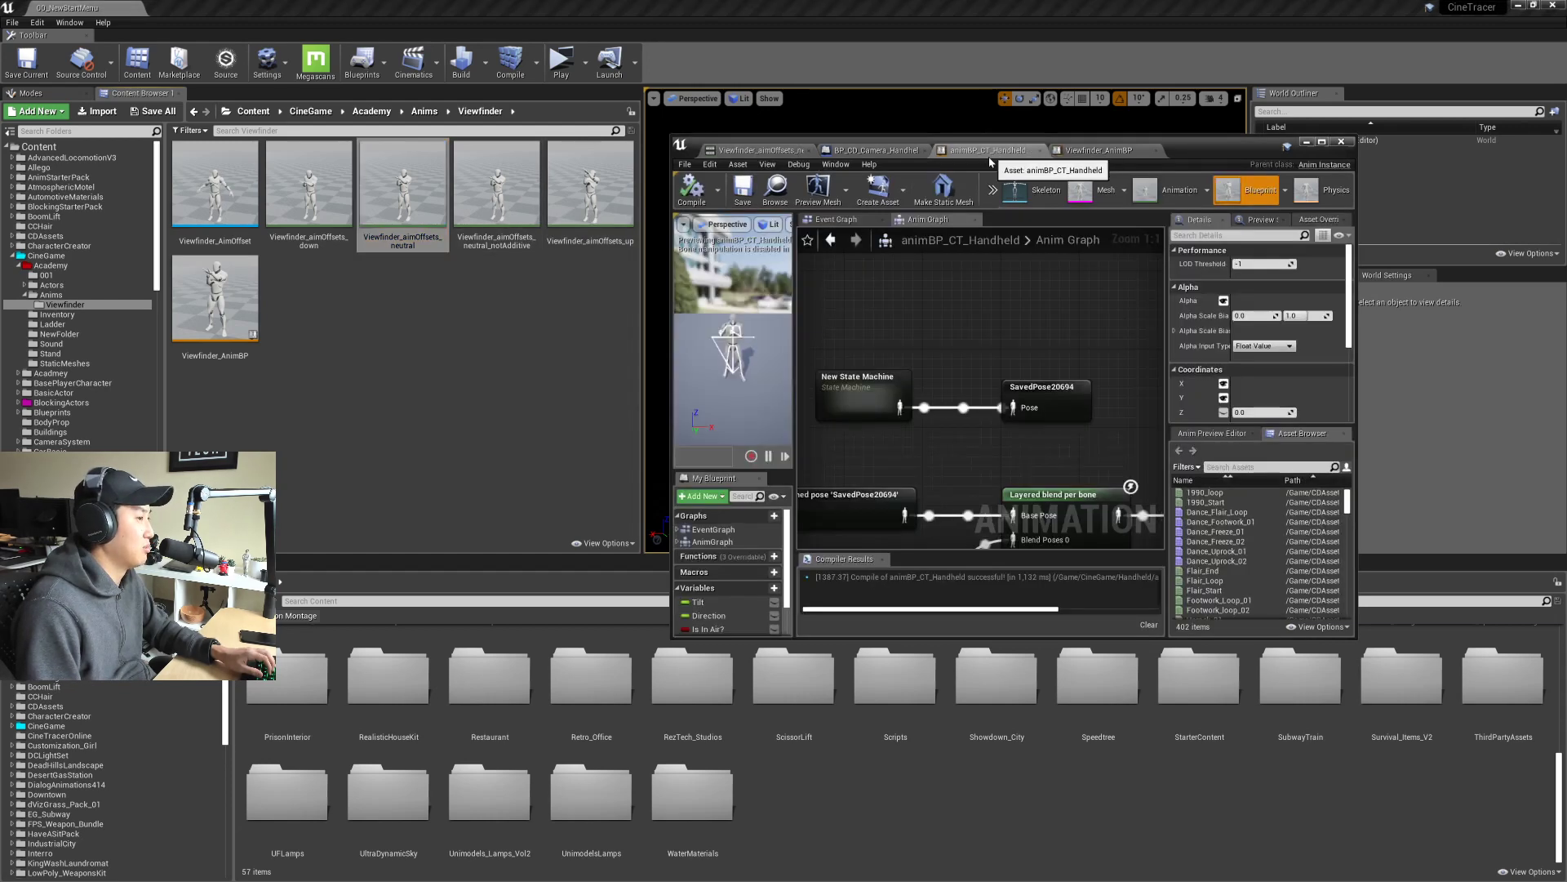
left_click(734, 152)
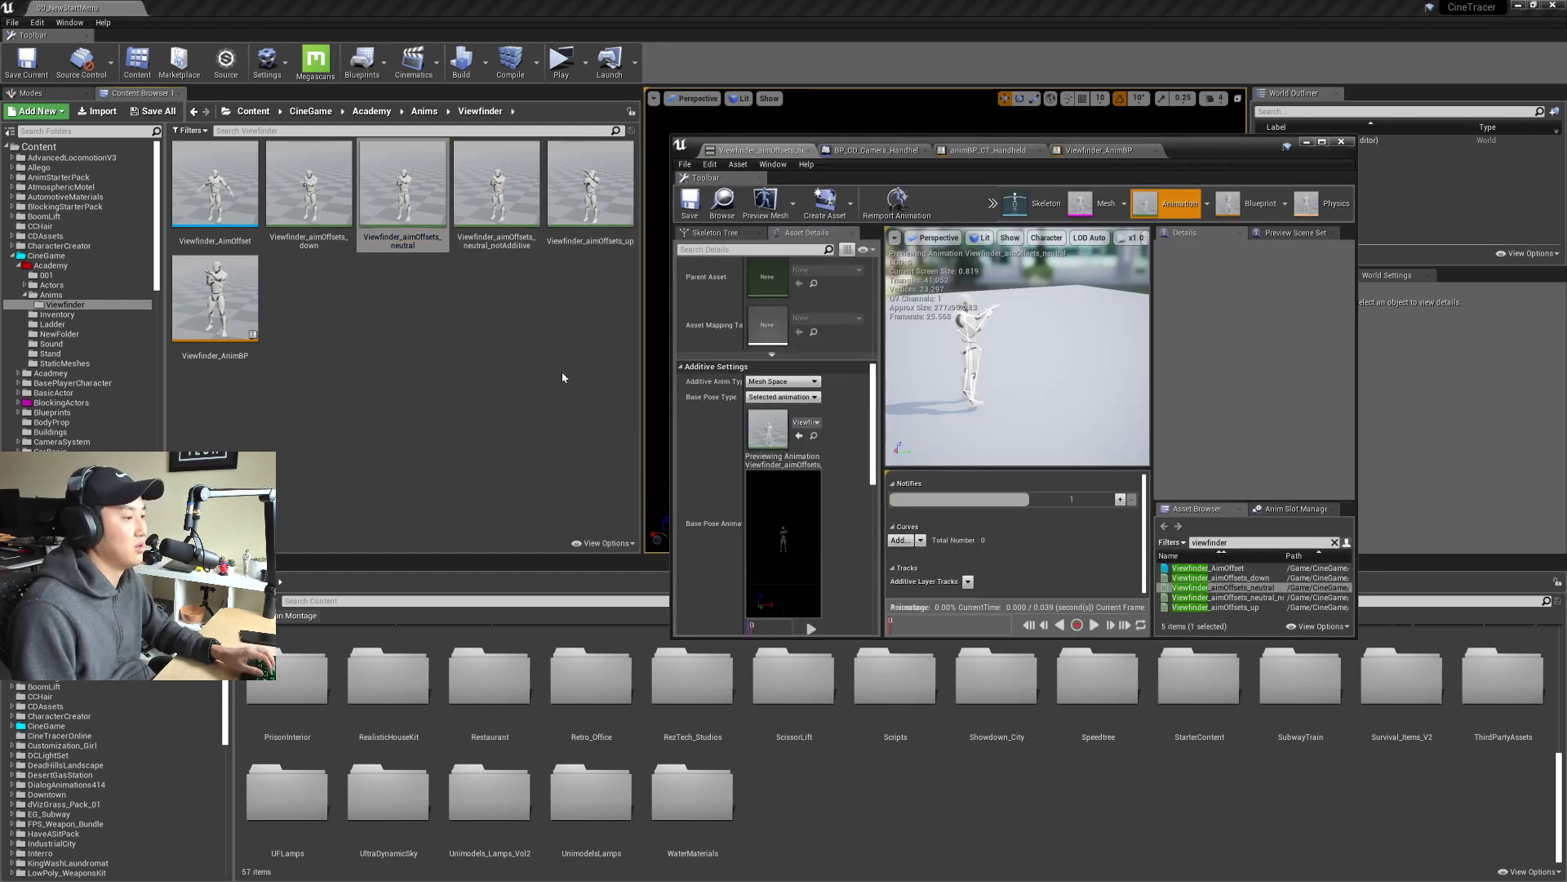
double_click(345, 196)
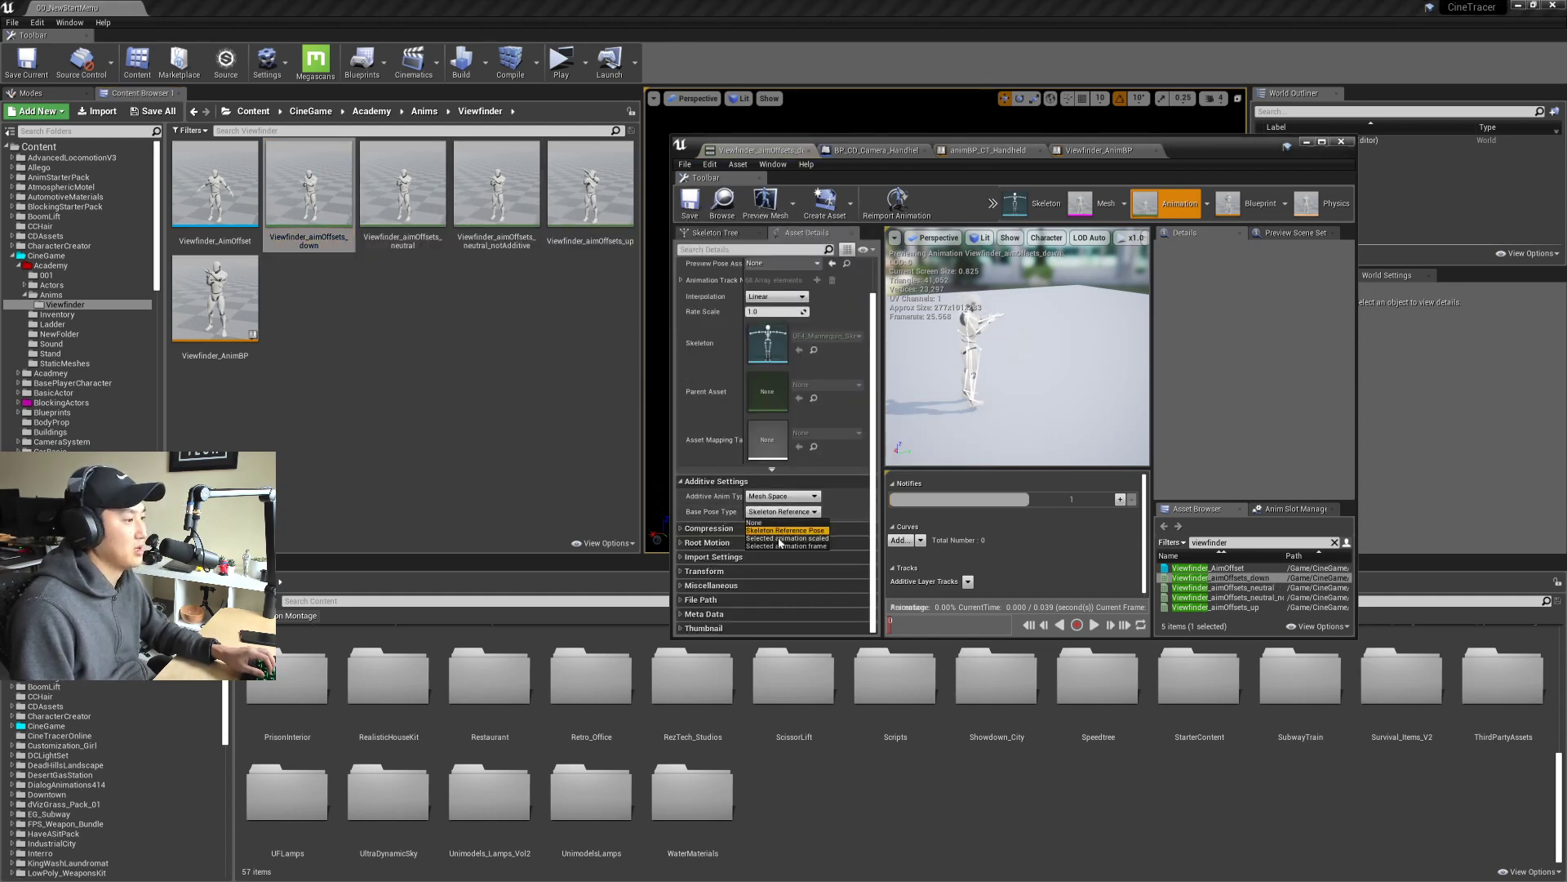
left_click(779, 538)
left_click(803, 537)
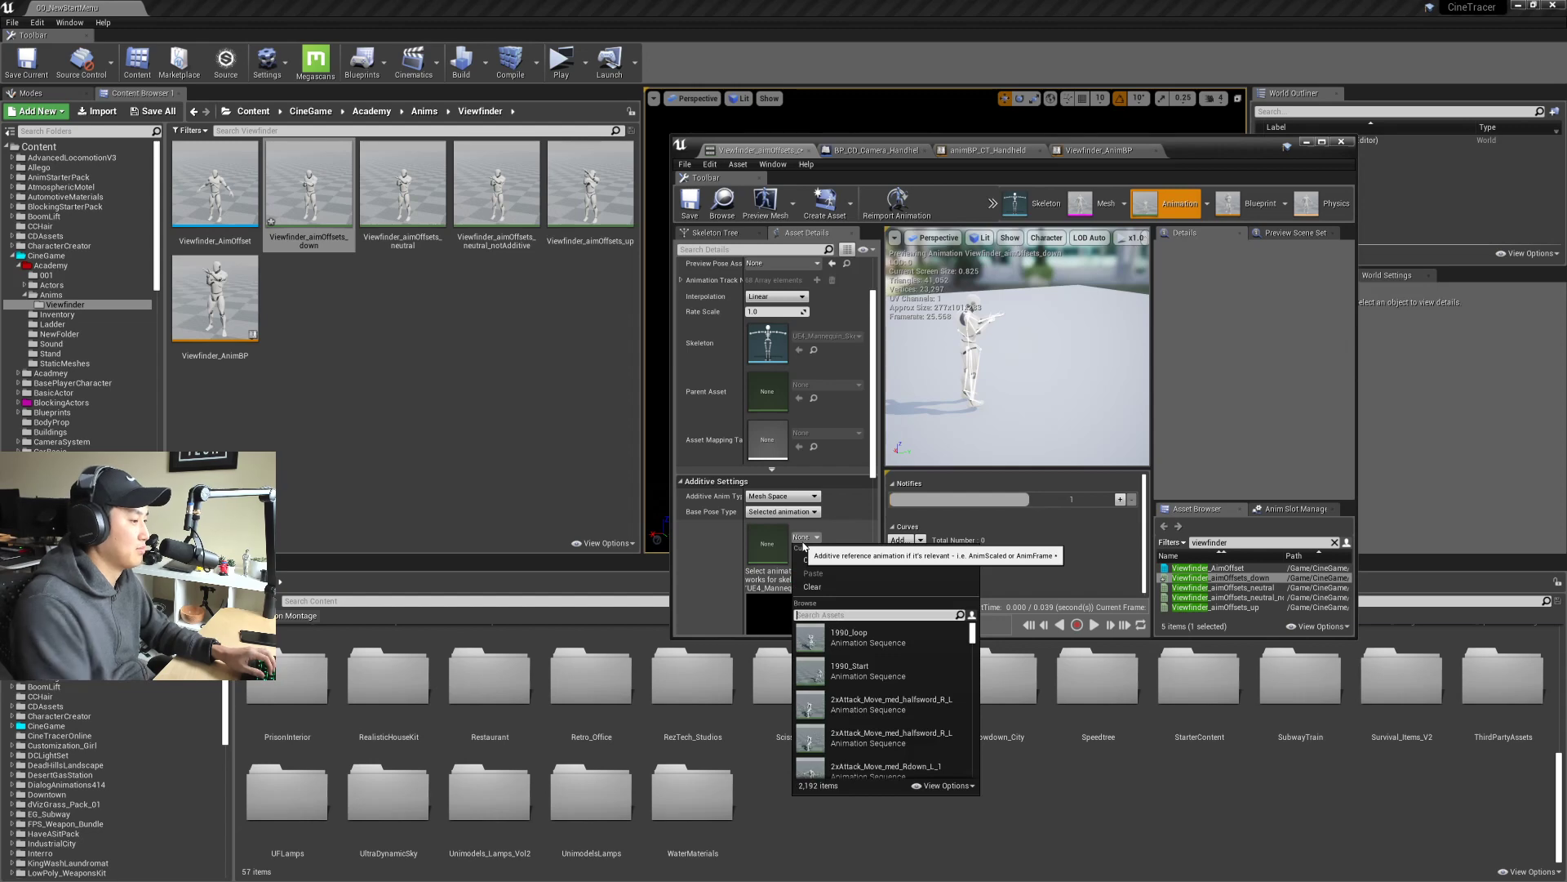
type("viewfinder")
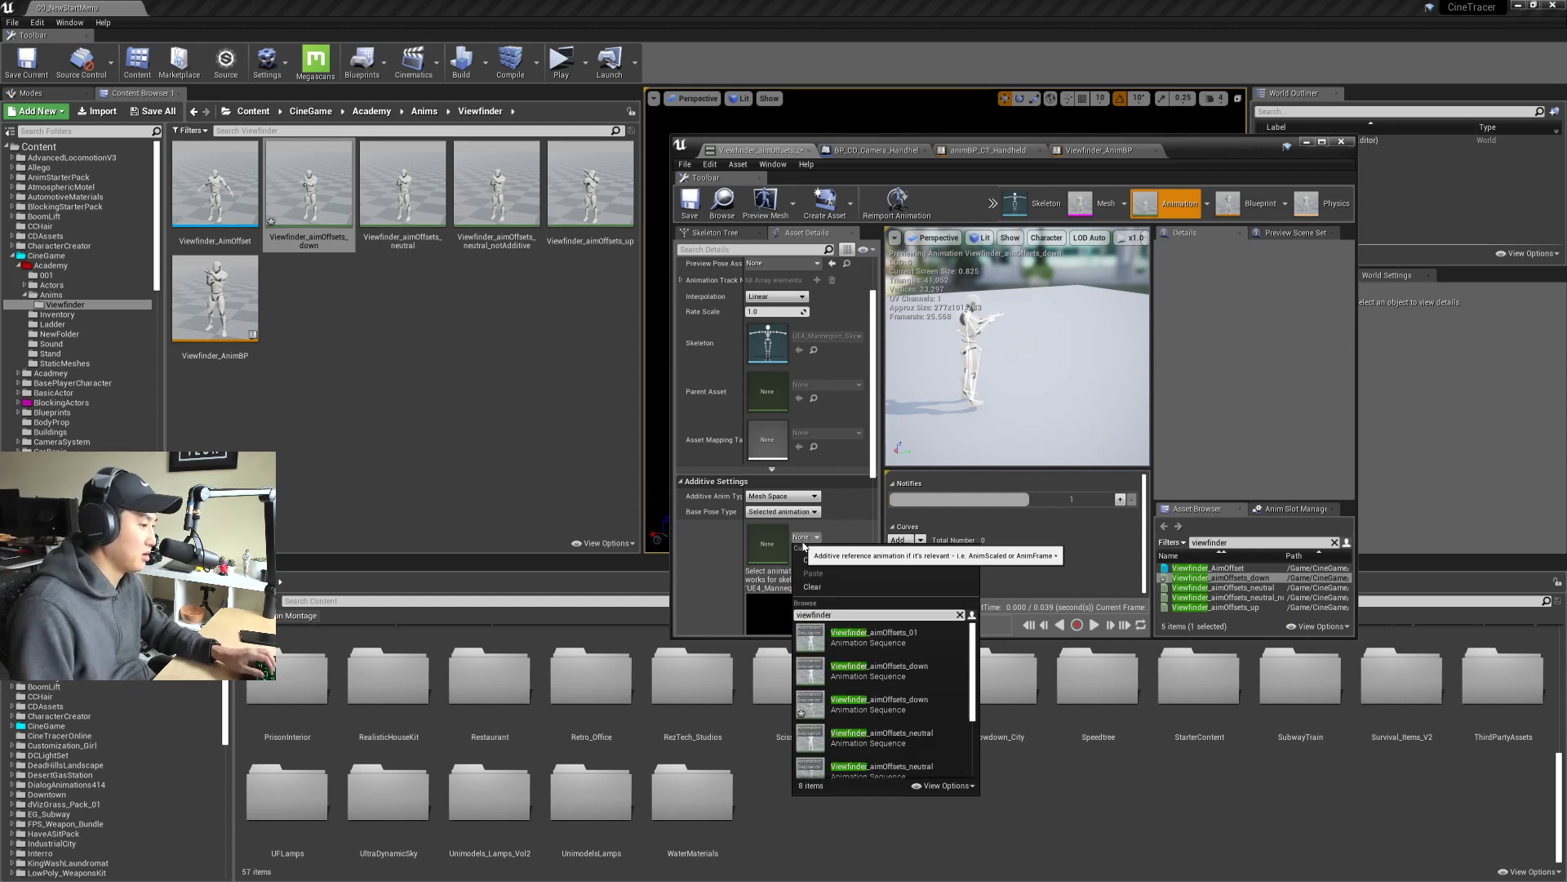
scroll(881, 694, "down", 2)
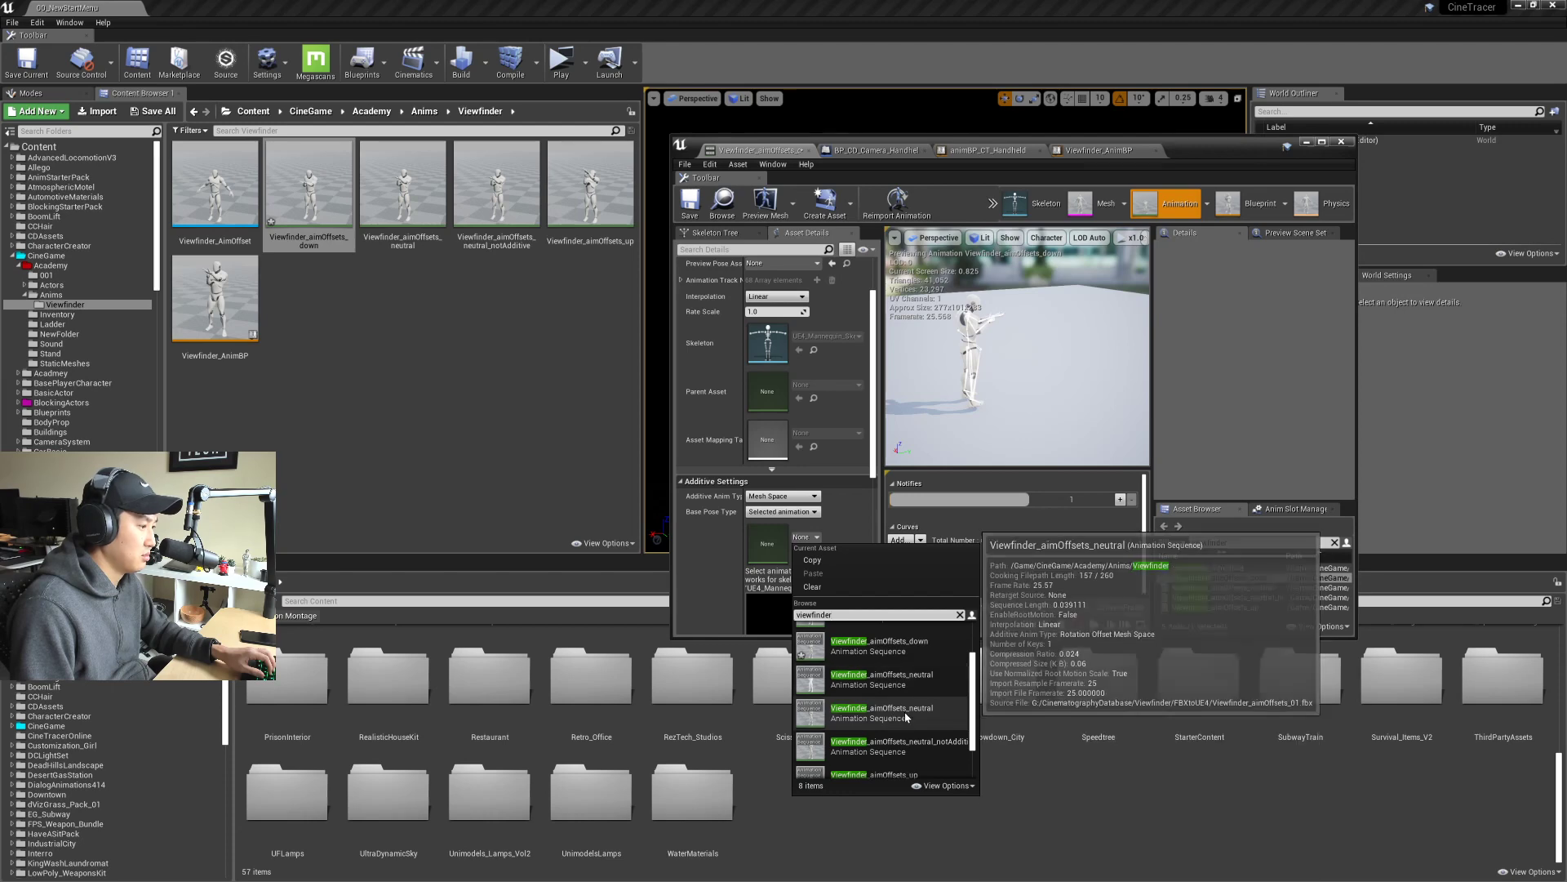
left_click(894, 684)
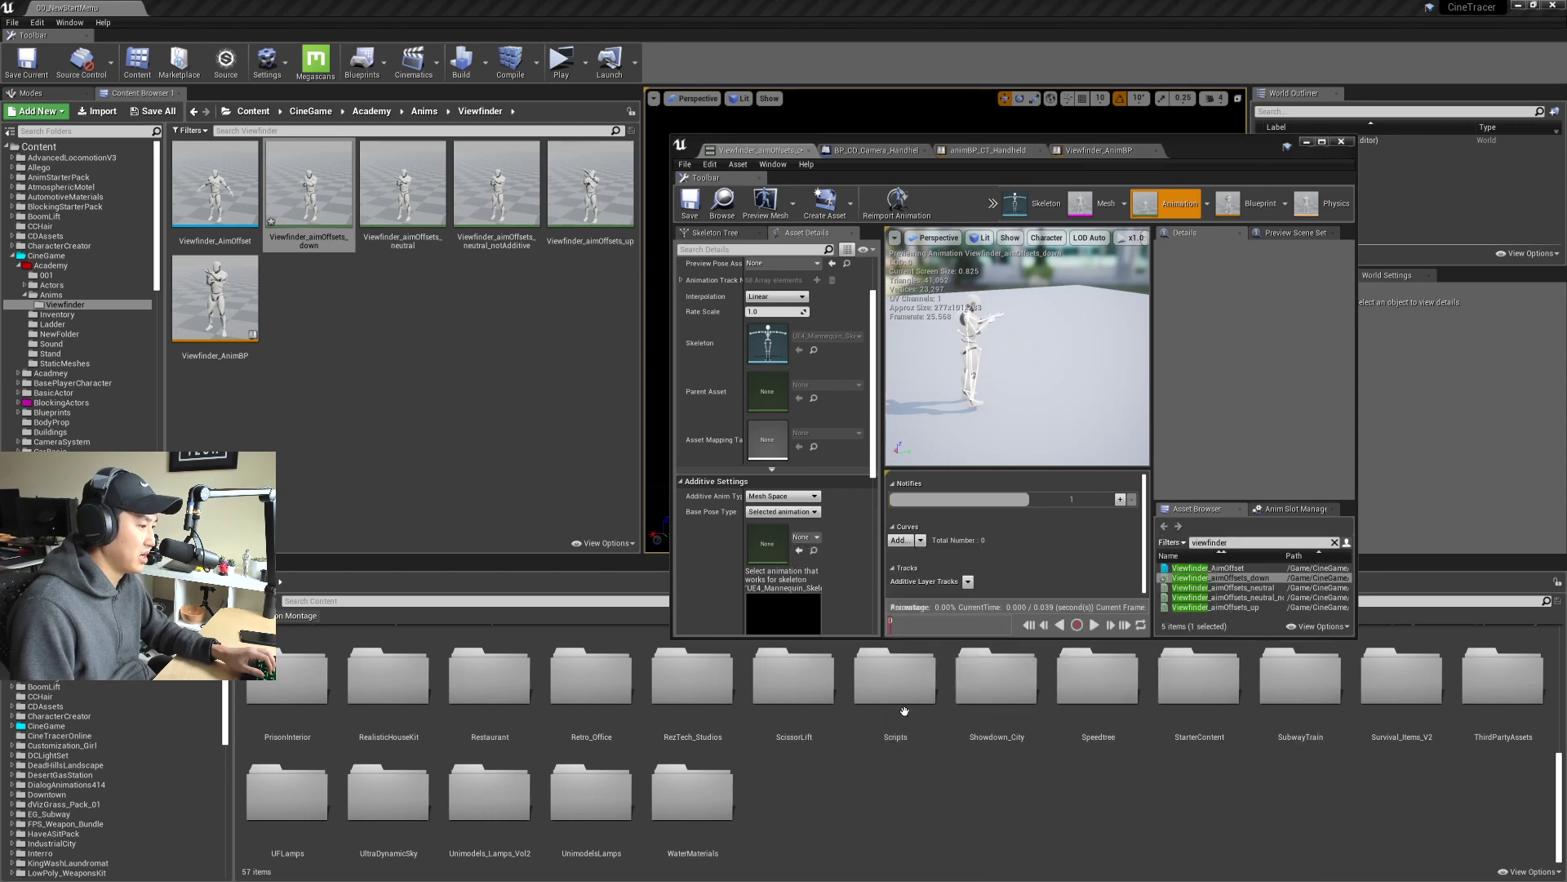
Step: Base the additive pose of Viewfinder_aimOffsets_up on a Selected animation frame of the Academy Viewfinder_aimOffsets_neutral, and save the assets
double_click(589, 184)
left_click(787, 511)
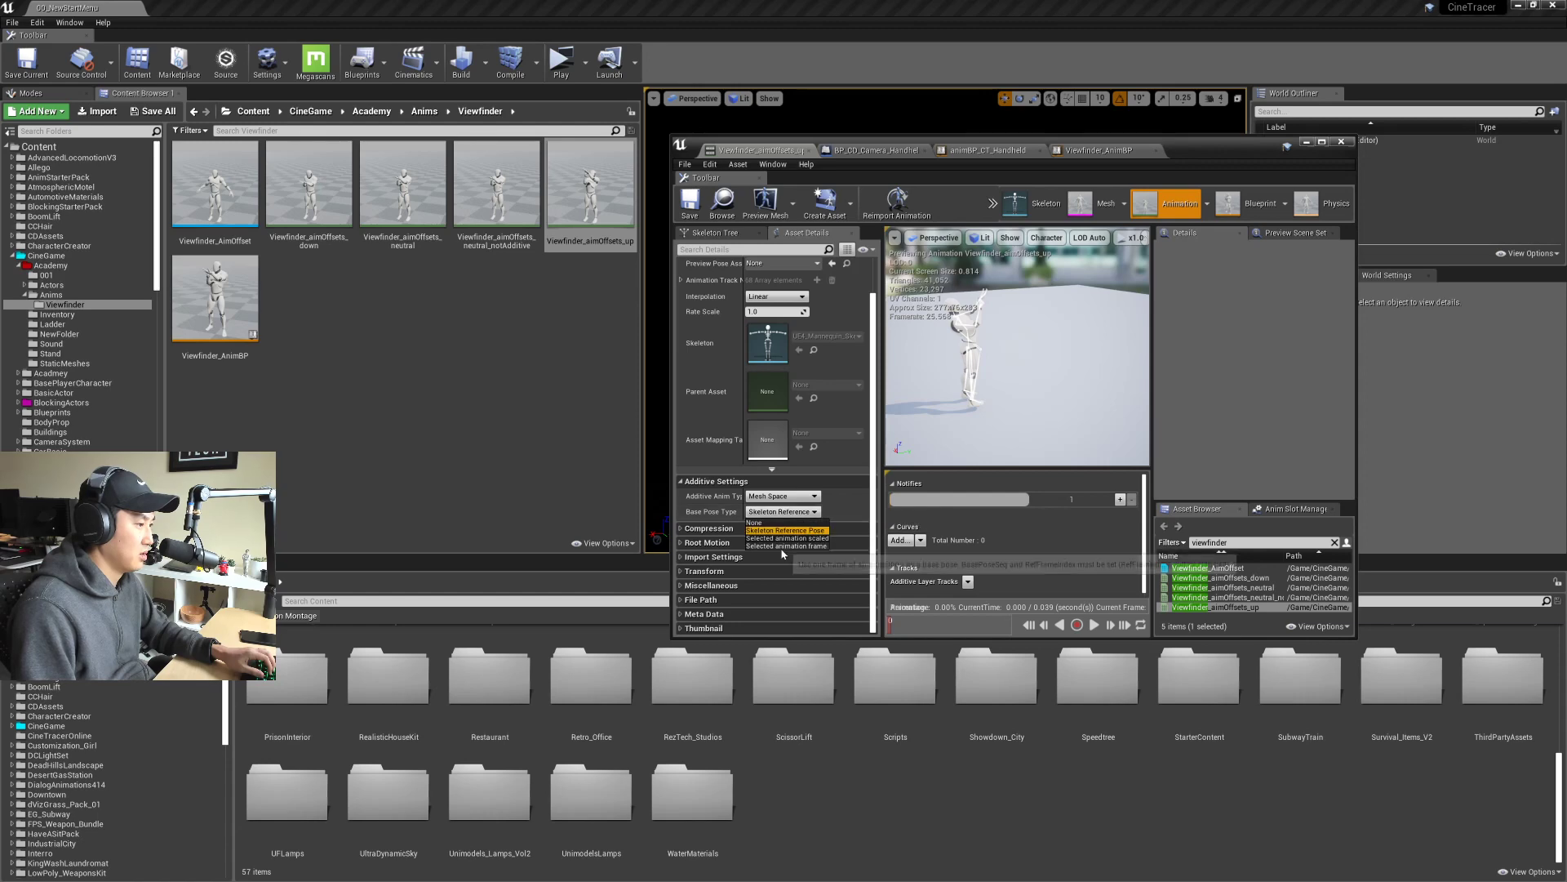
left_click(780, 539)
scroll(784, 506, "down", 2)
left_click(804, 479)
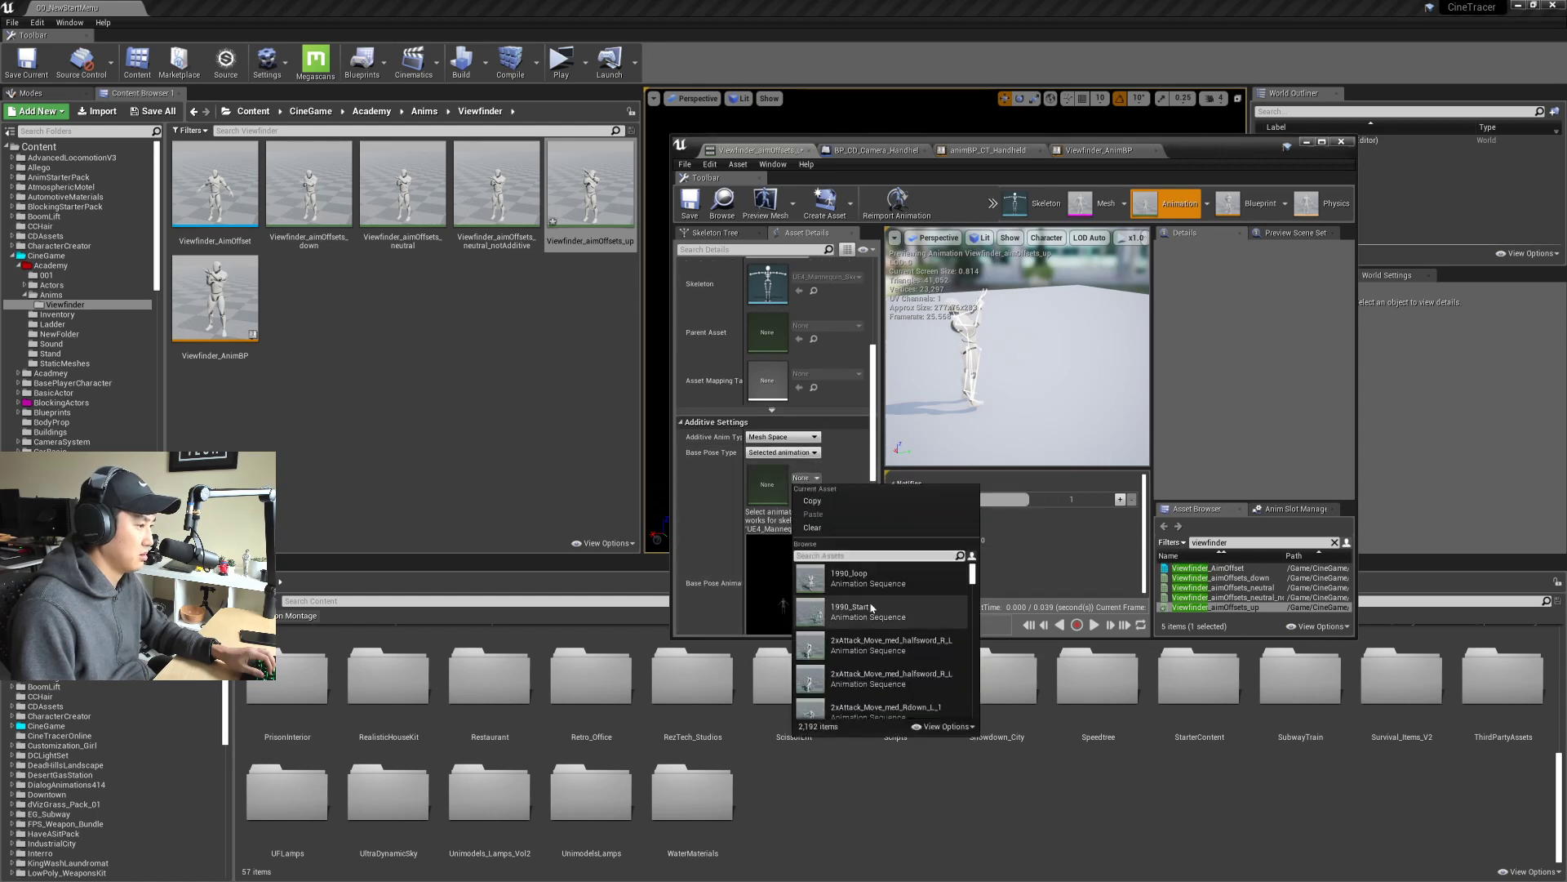
type("viewfinder")
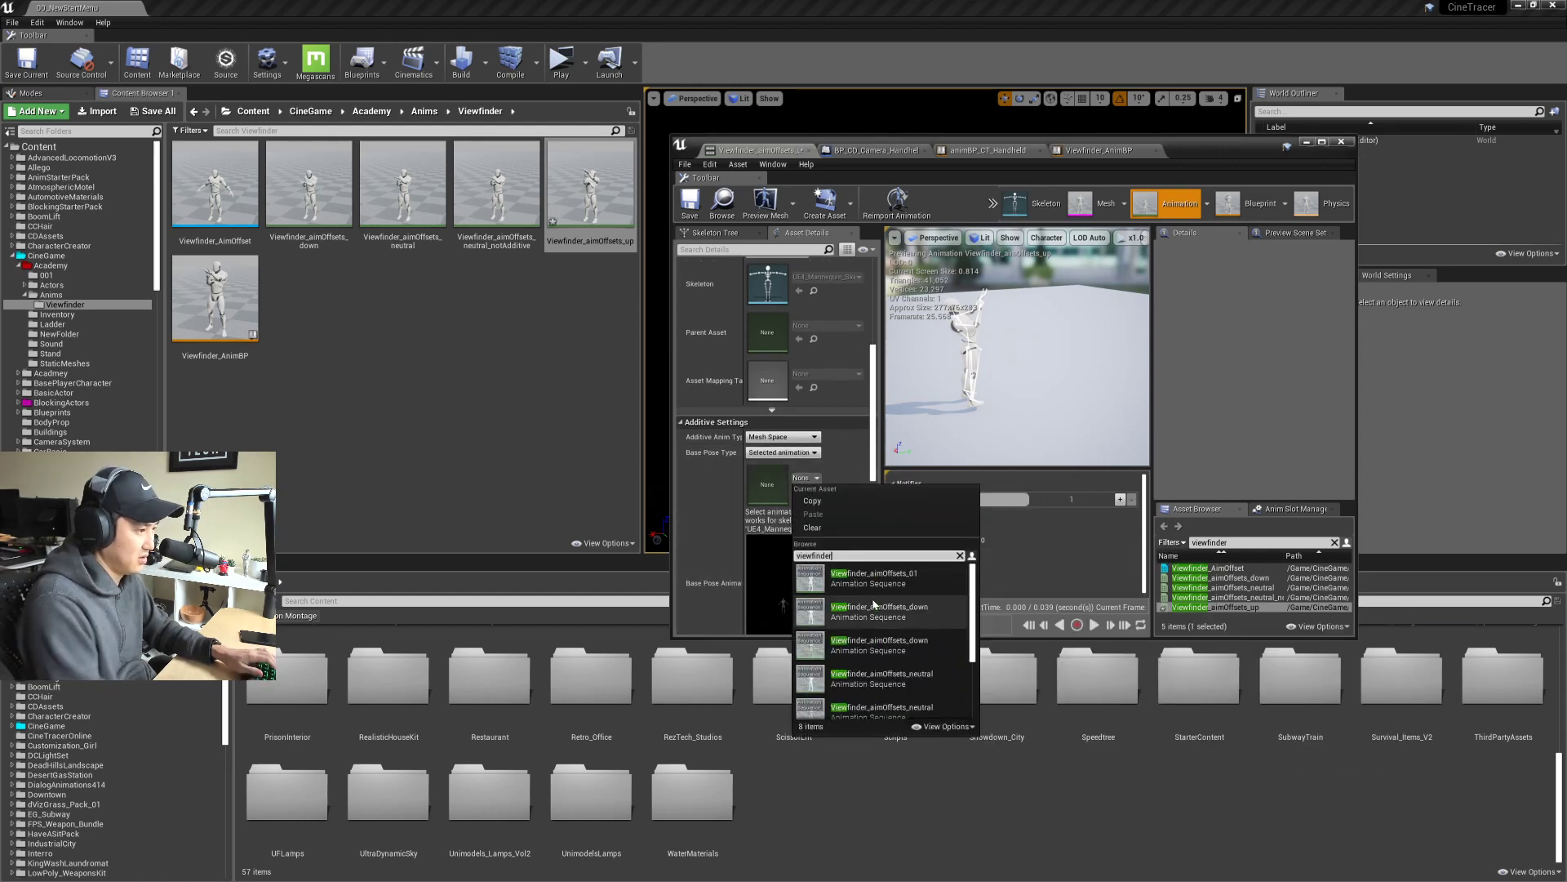
scroll(874, 605, "down", 3)
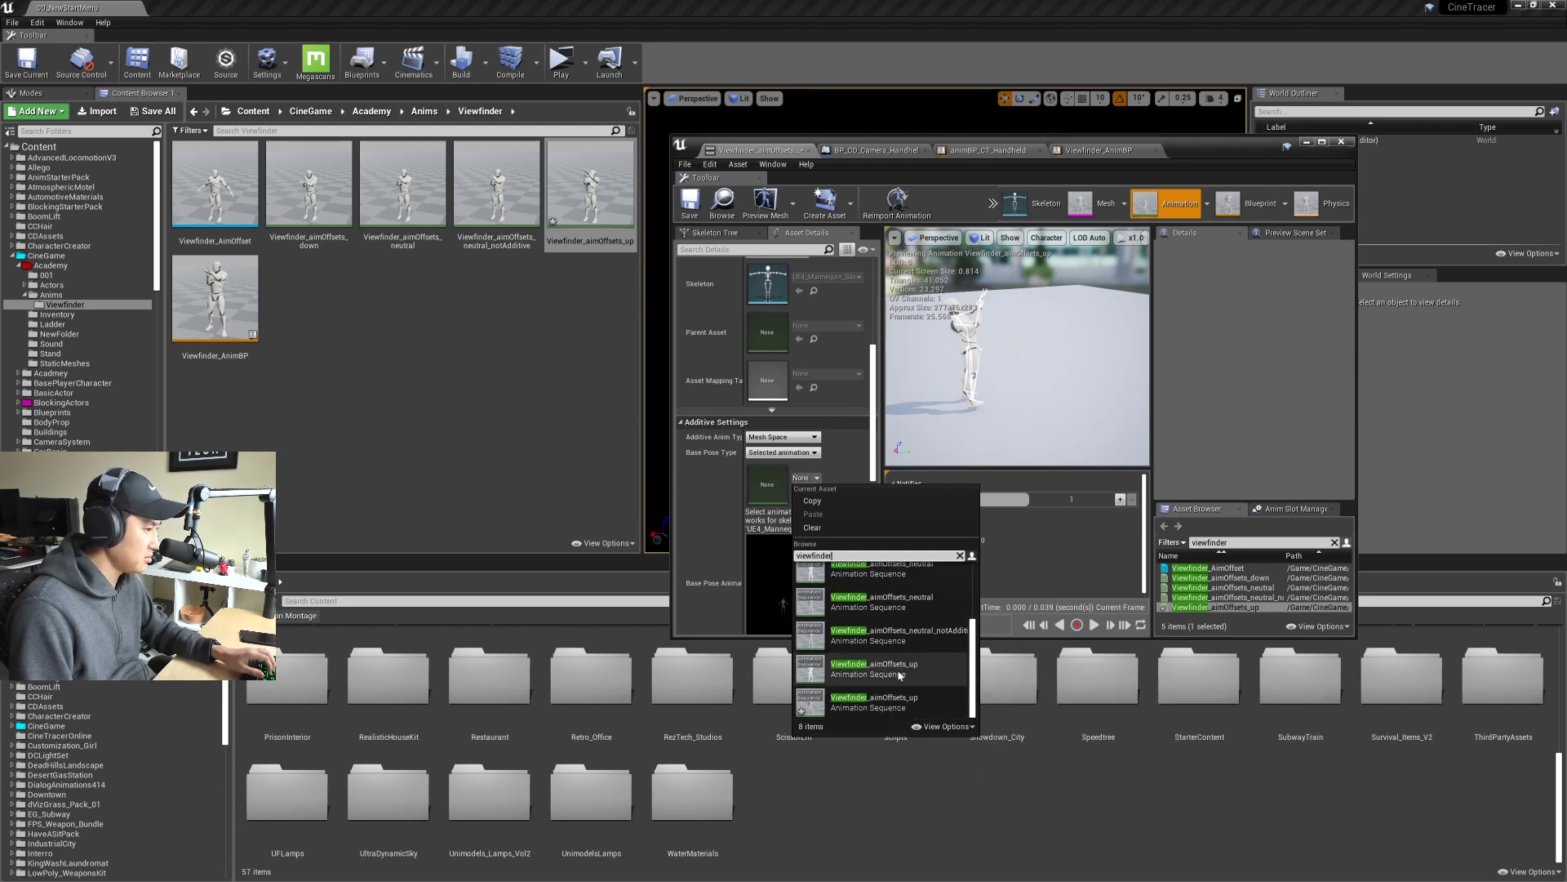
left_click(893, 612)
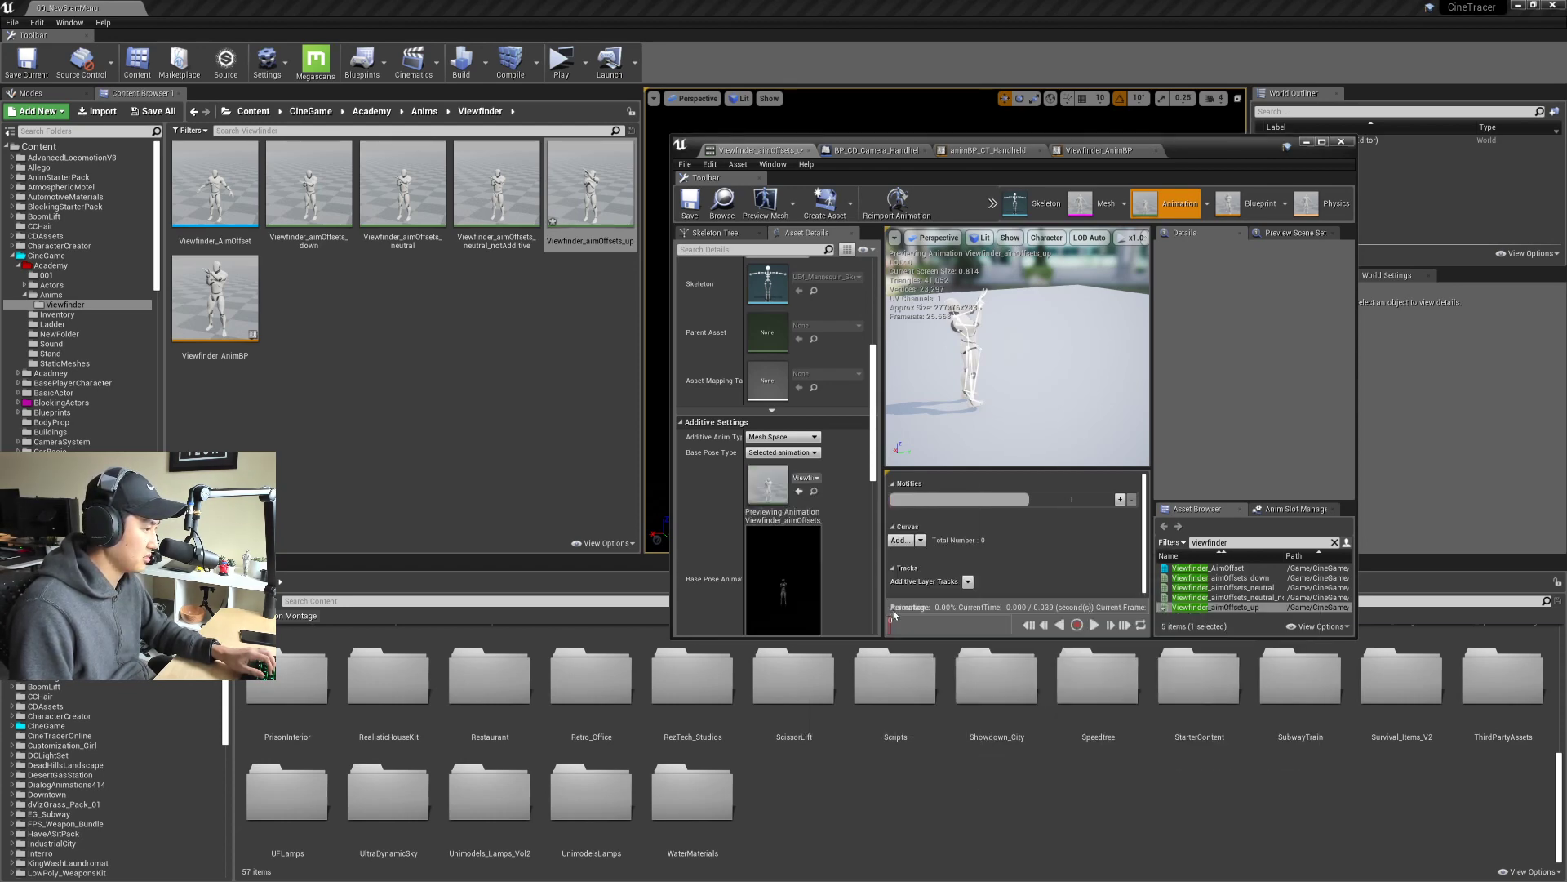
left_click(692, 207)
left_click(367, 276)
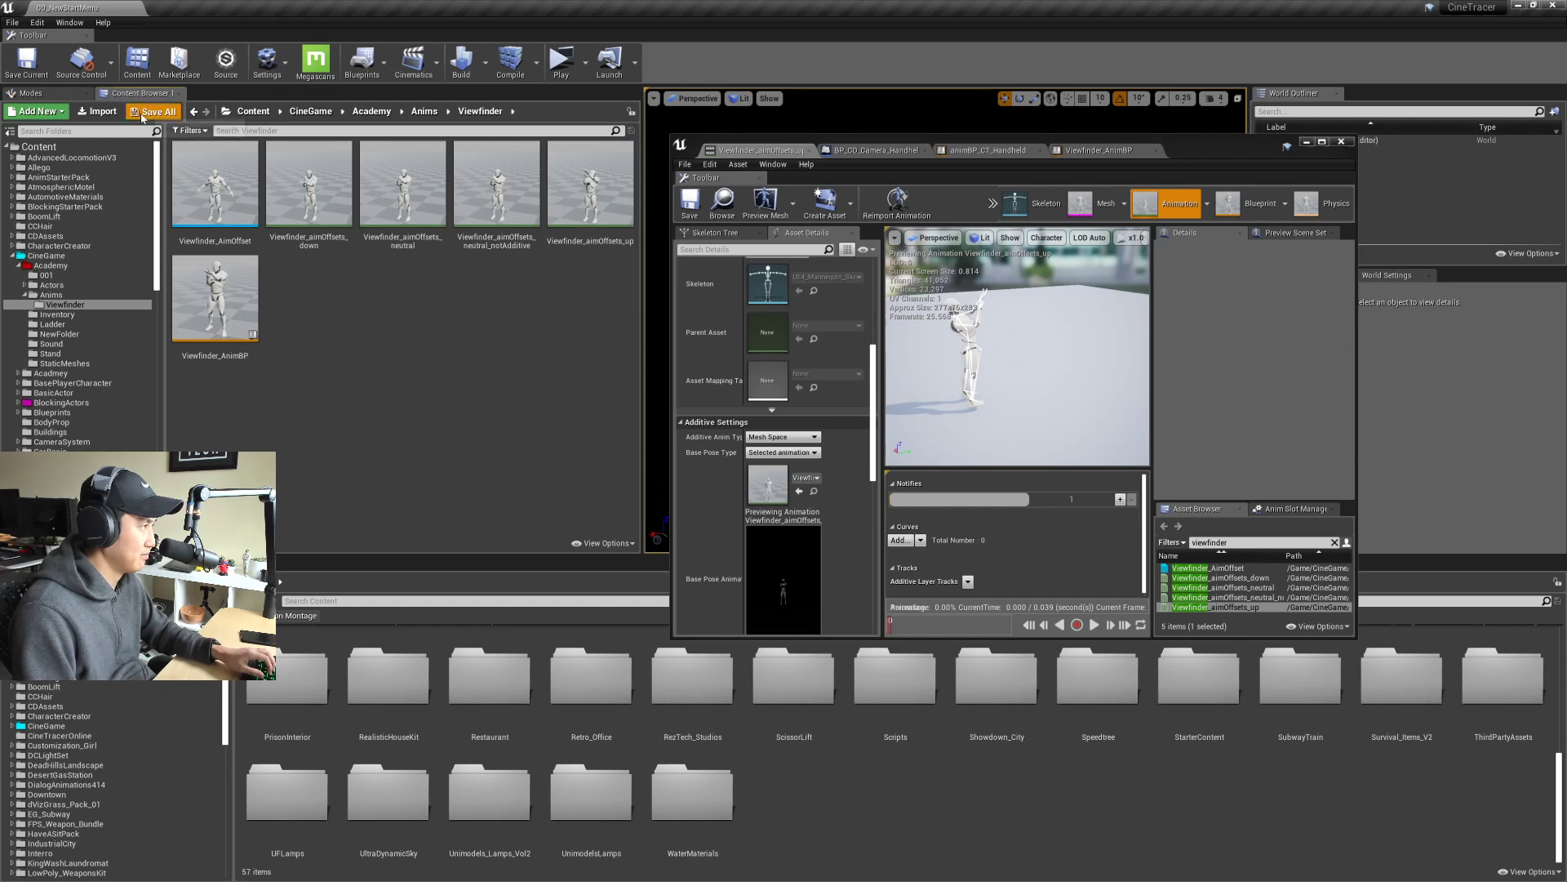
Step: Open Viewfinder_AimOffset, set its Preview Base Pose to Viewfinder_aimOffsets_neutral, and save the asset
left_click_drag(1219, 147, 1159, 149)
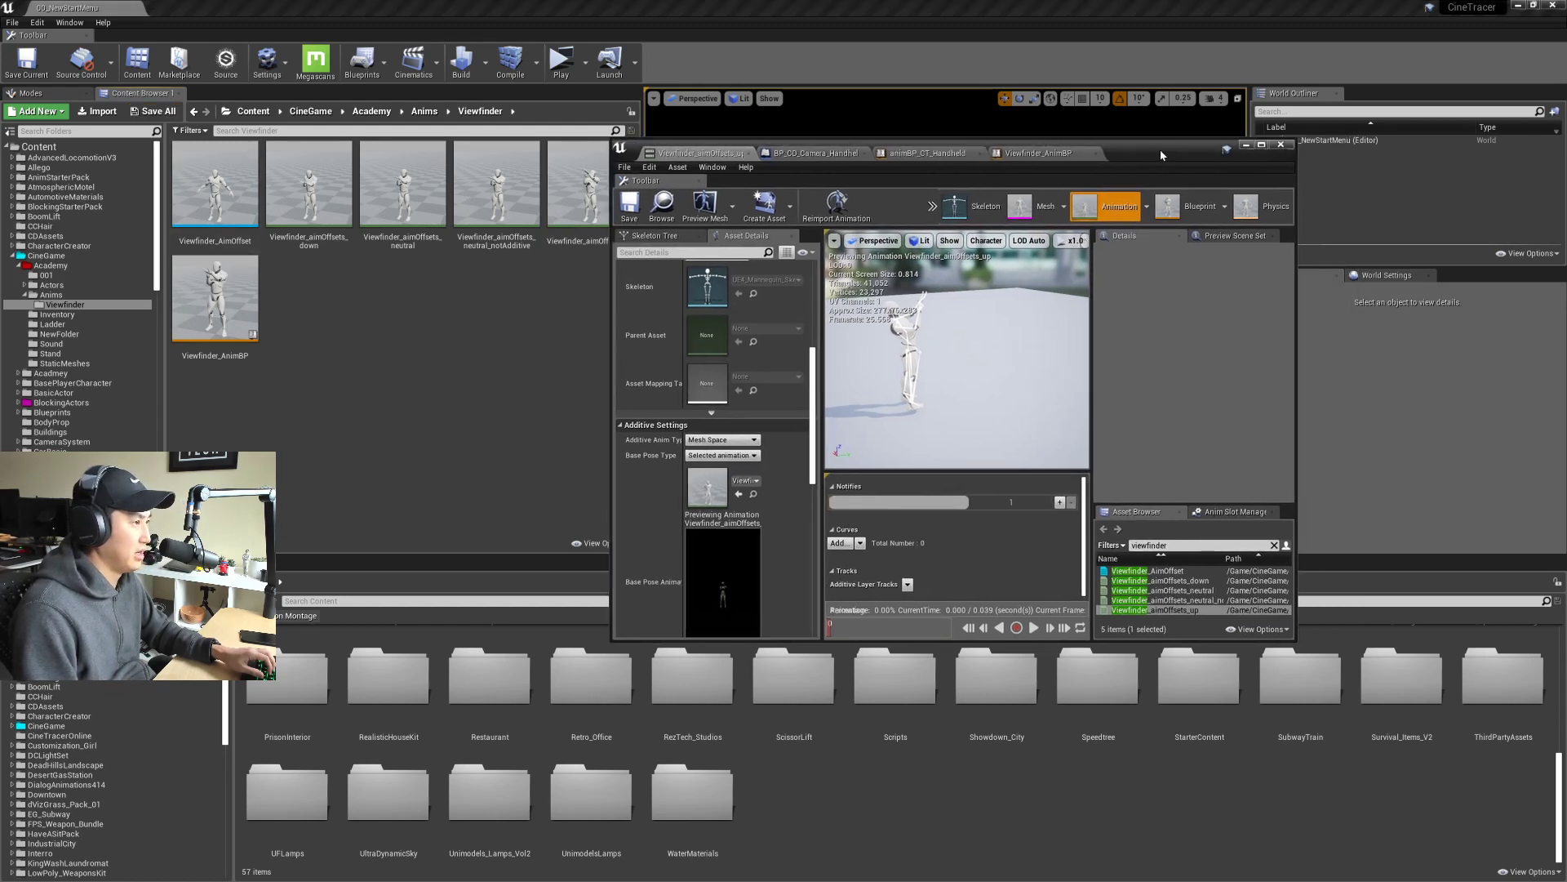
double_click(1160, 150)
double_click(585, 14)
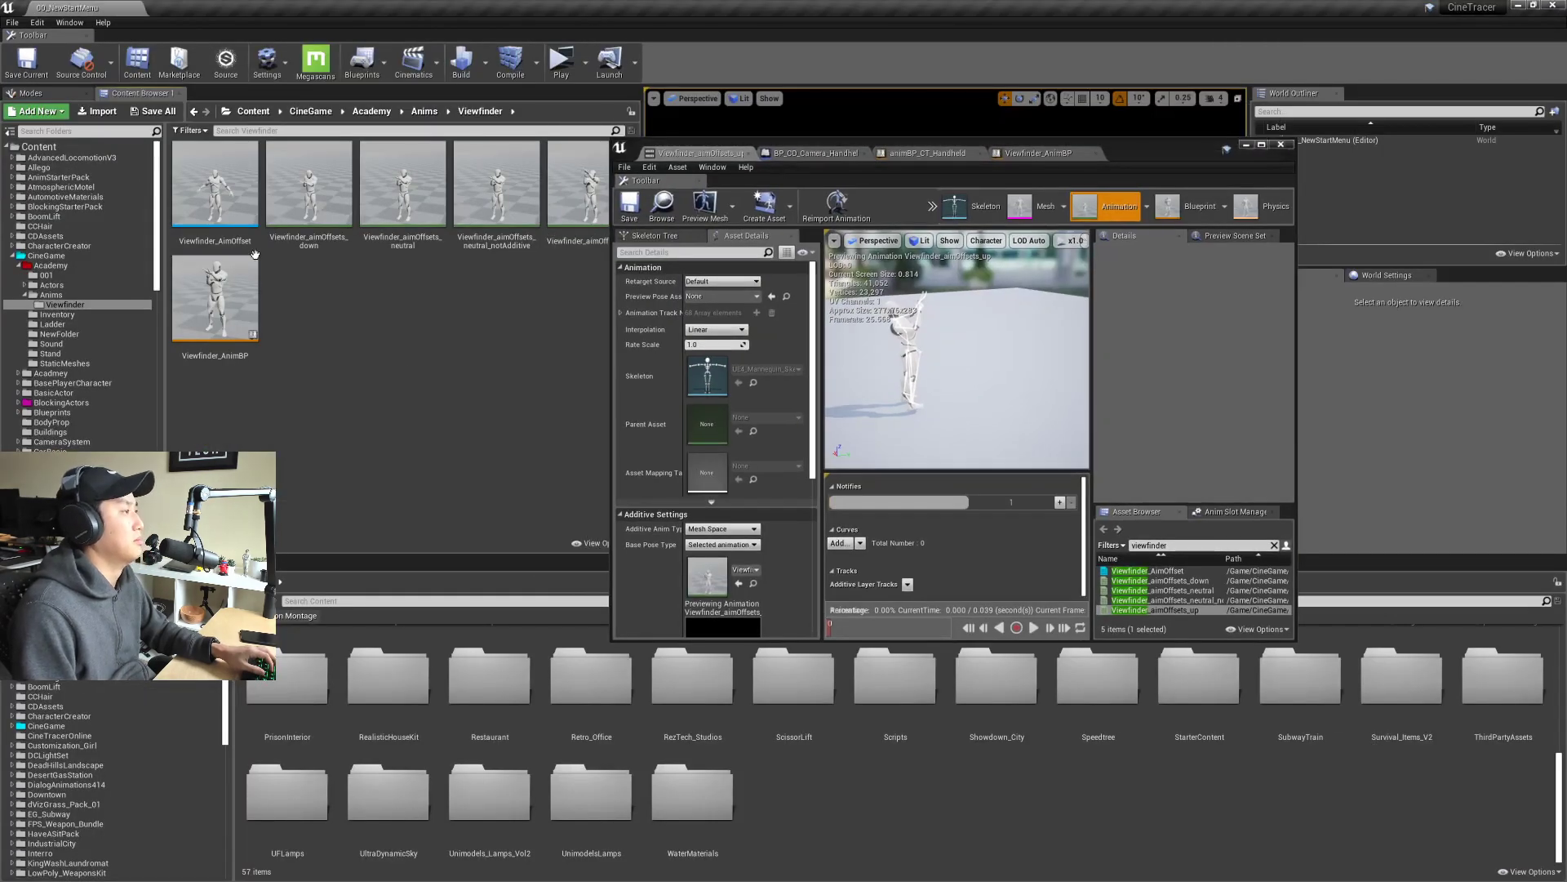
double_click(218, 309)
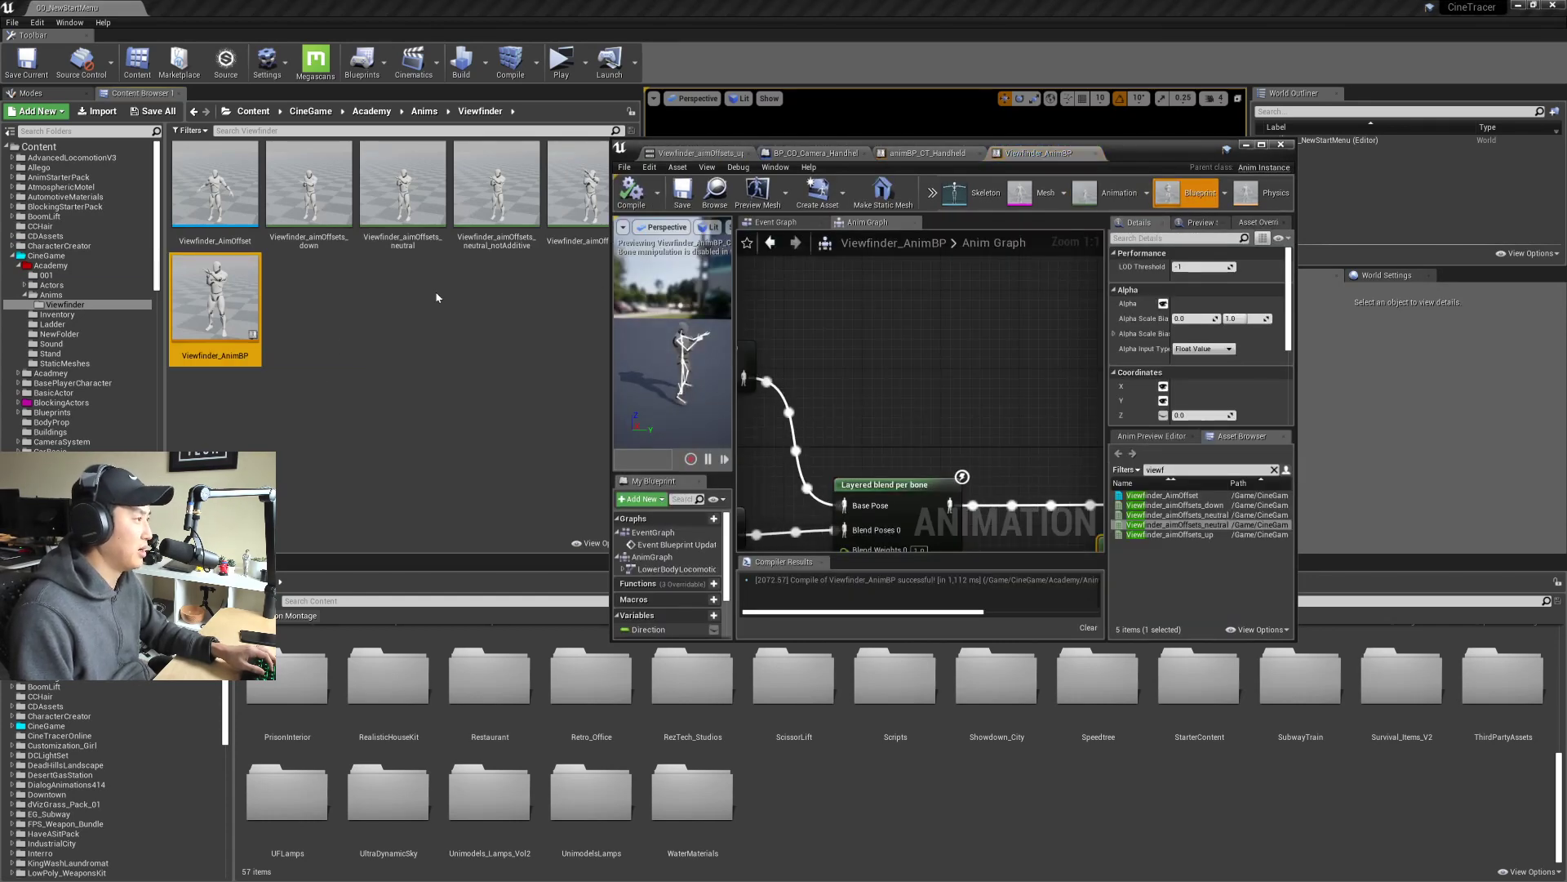
double_click(215, 184)
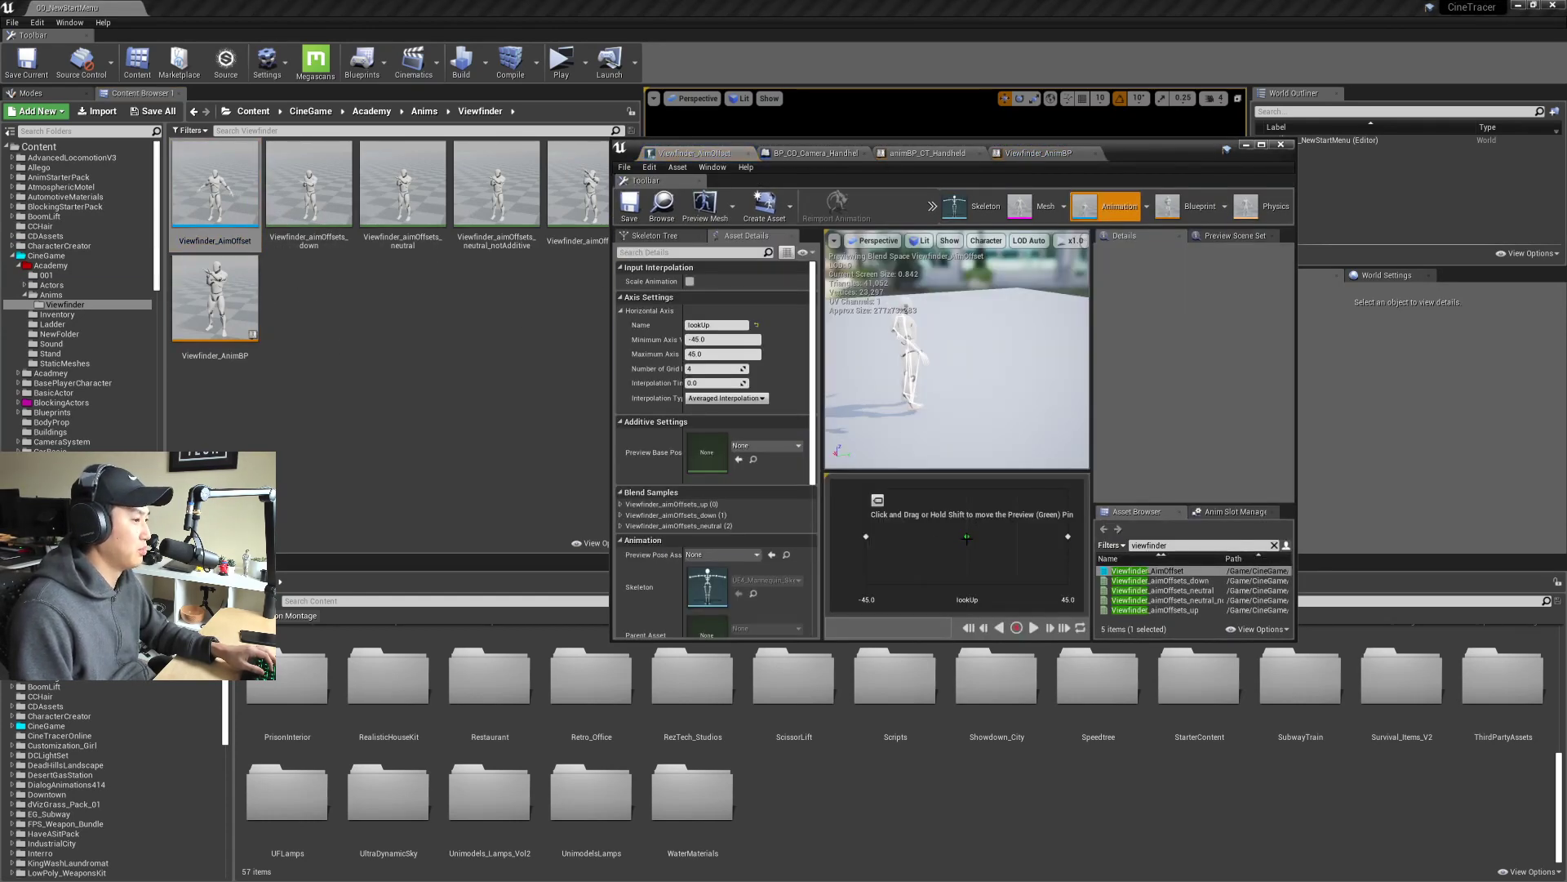
left_click_drag(967, 537, 882, 537)
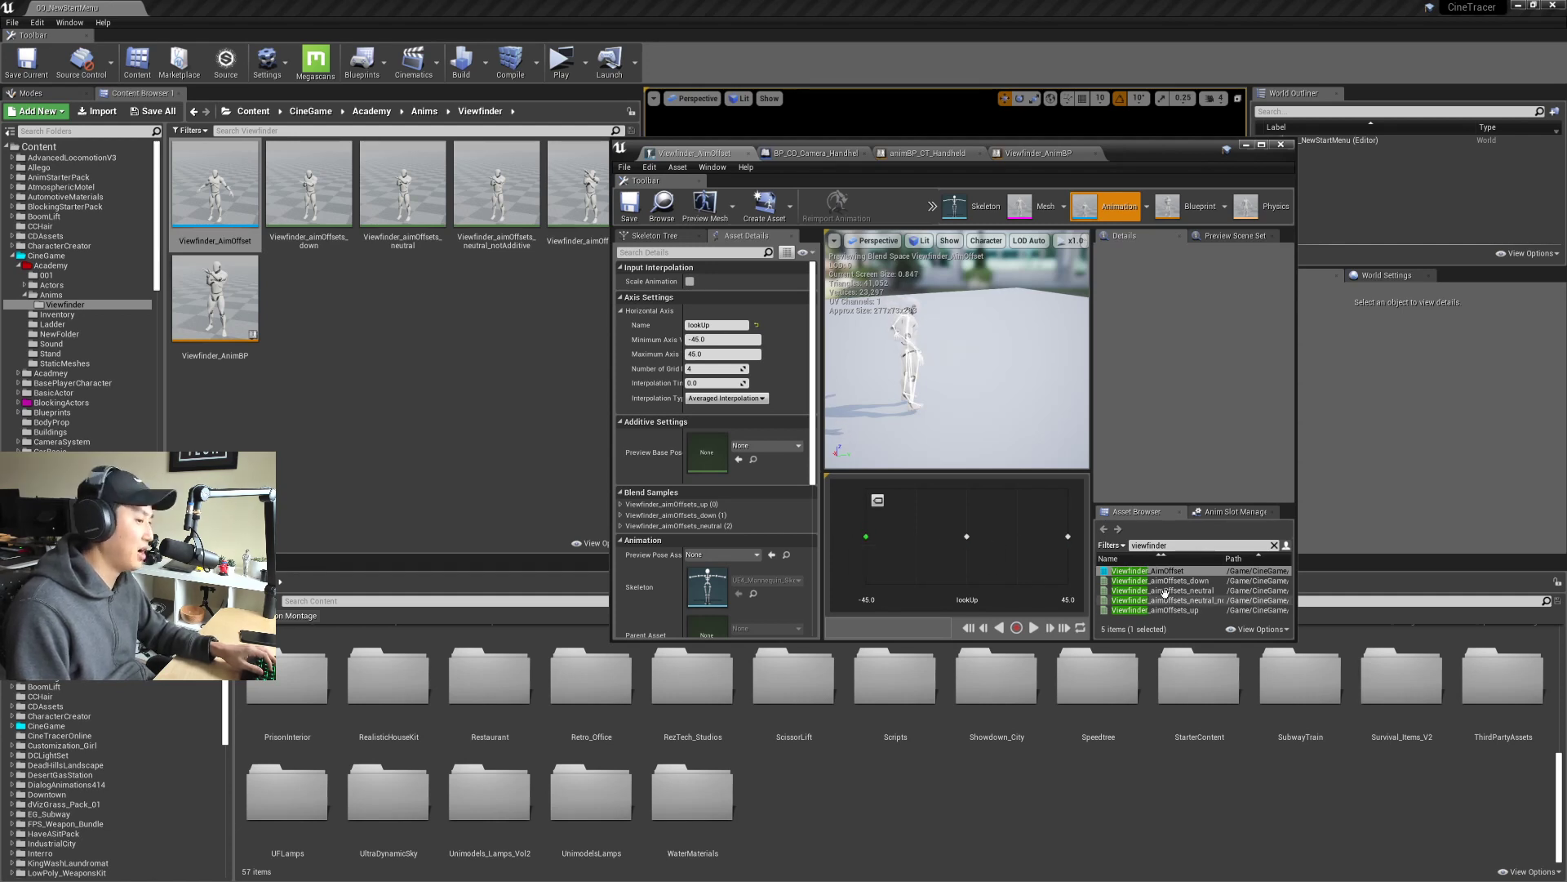
left_click_drag(1165, 590, 734, 453)
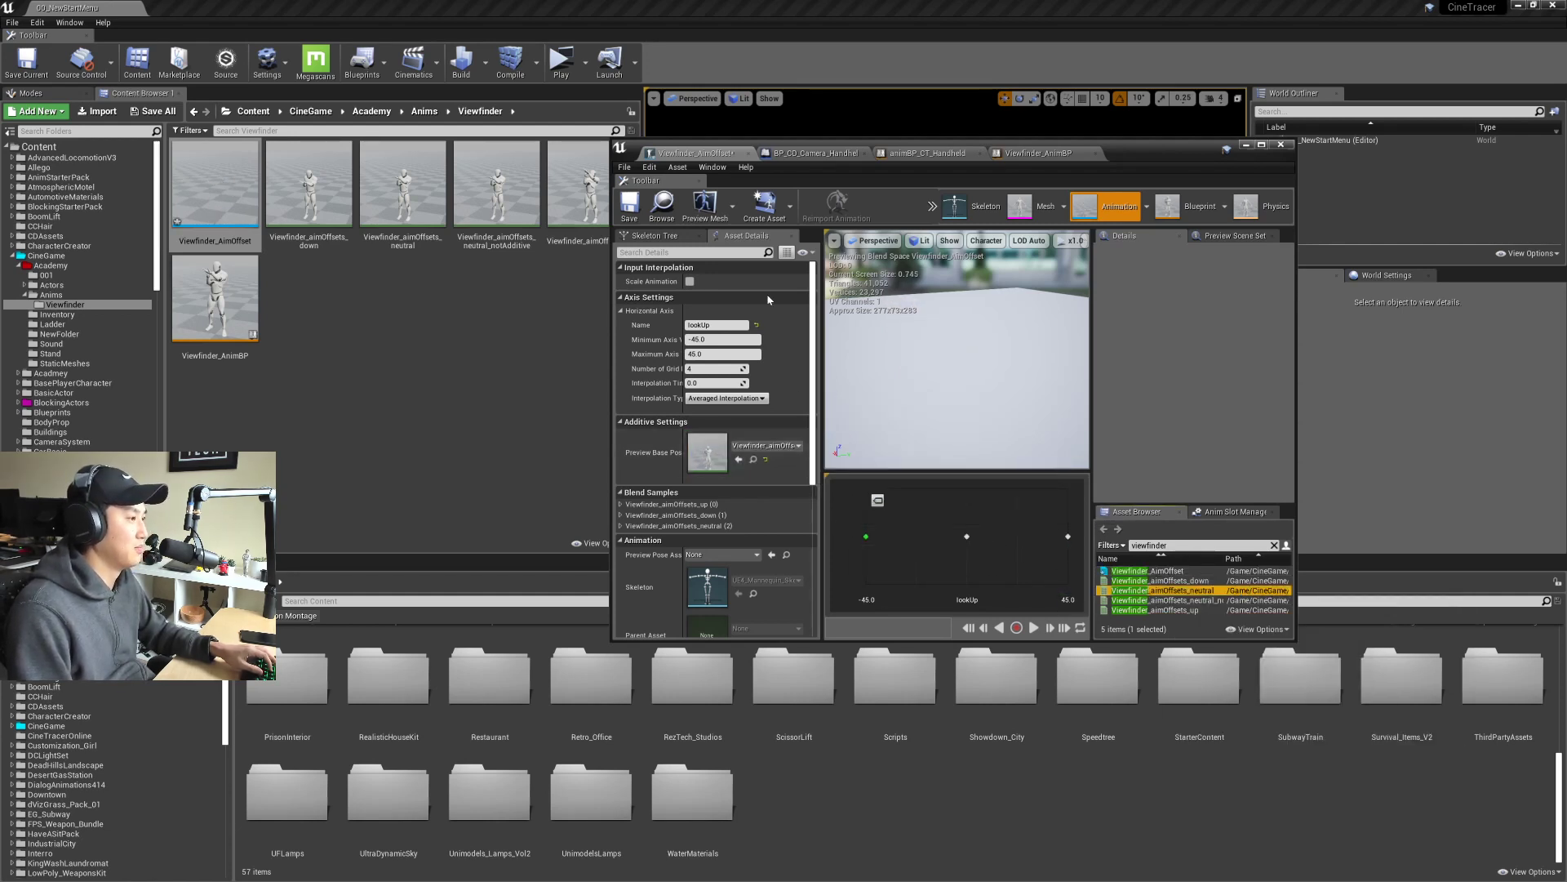
key("ctrl+s")
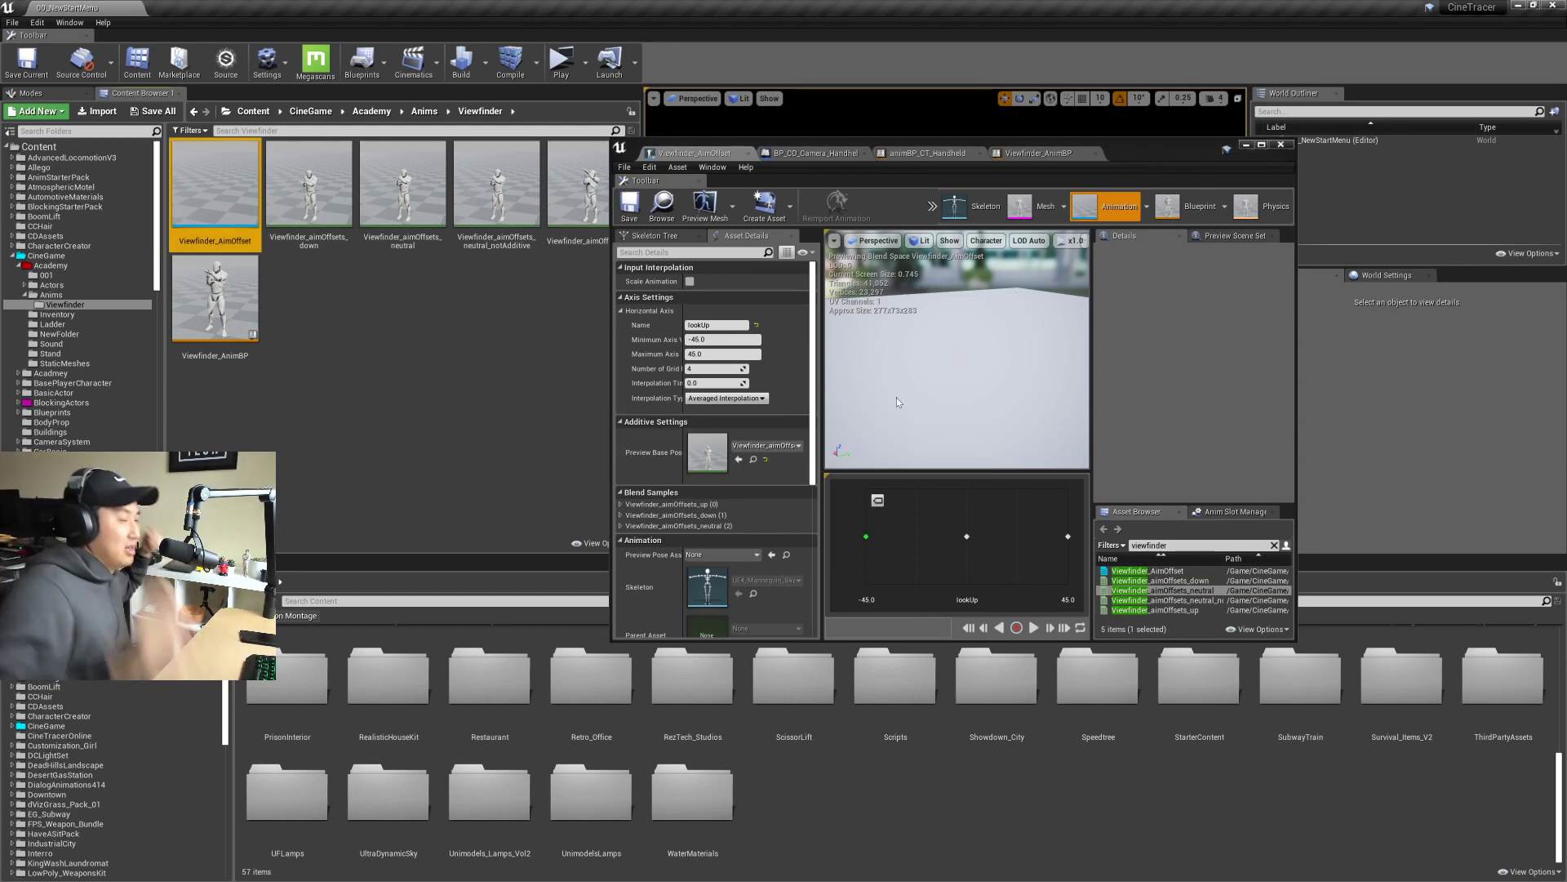
Step: In Viewfinder_AnimBP's Anim Graph, route the Layered blend per bone output through Viewfinder_AimOffset into Final Animation Pose, then compile and save
double_click(1130, 153)
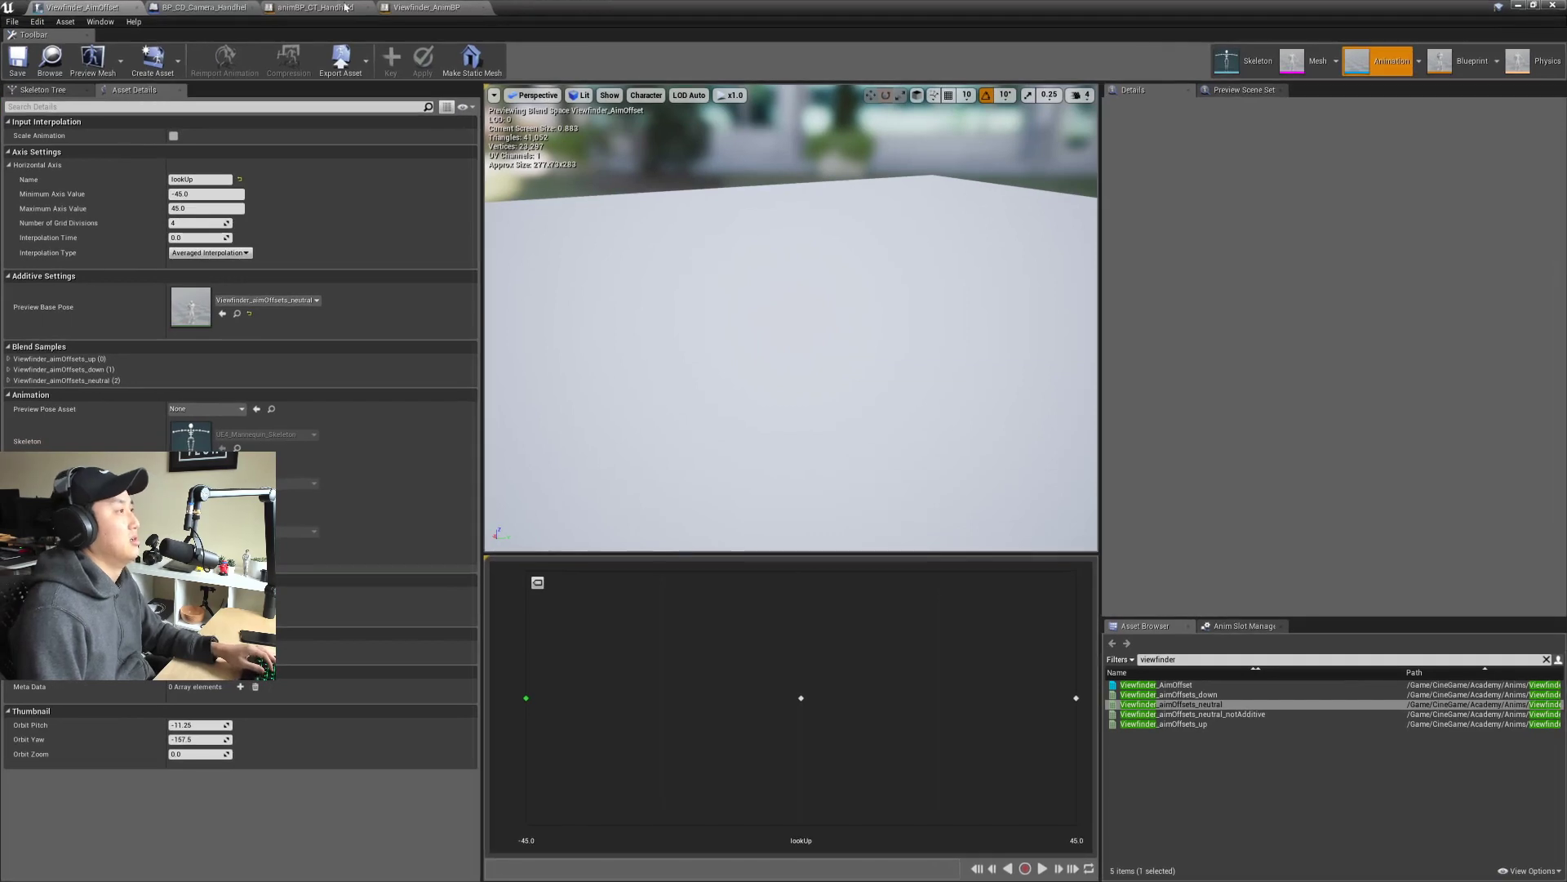
left_click(426, 8)
right_click_drag(612, 269, 738, 410)
left_click_drag(644, 385, 1037, 387)
right_click_drag(1038, 388, 949, 419)
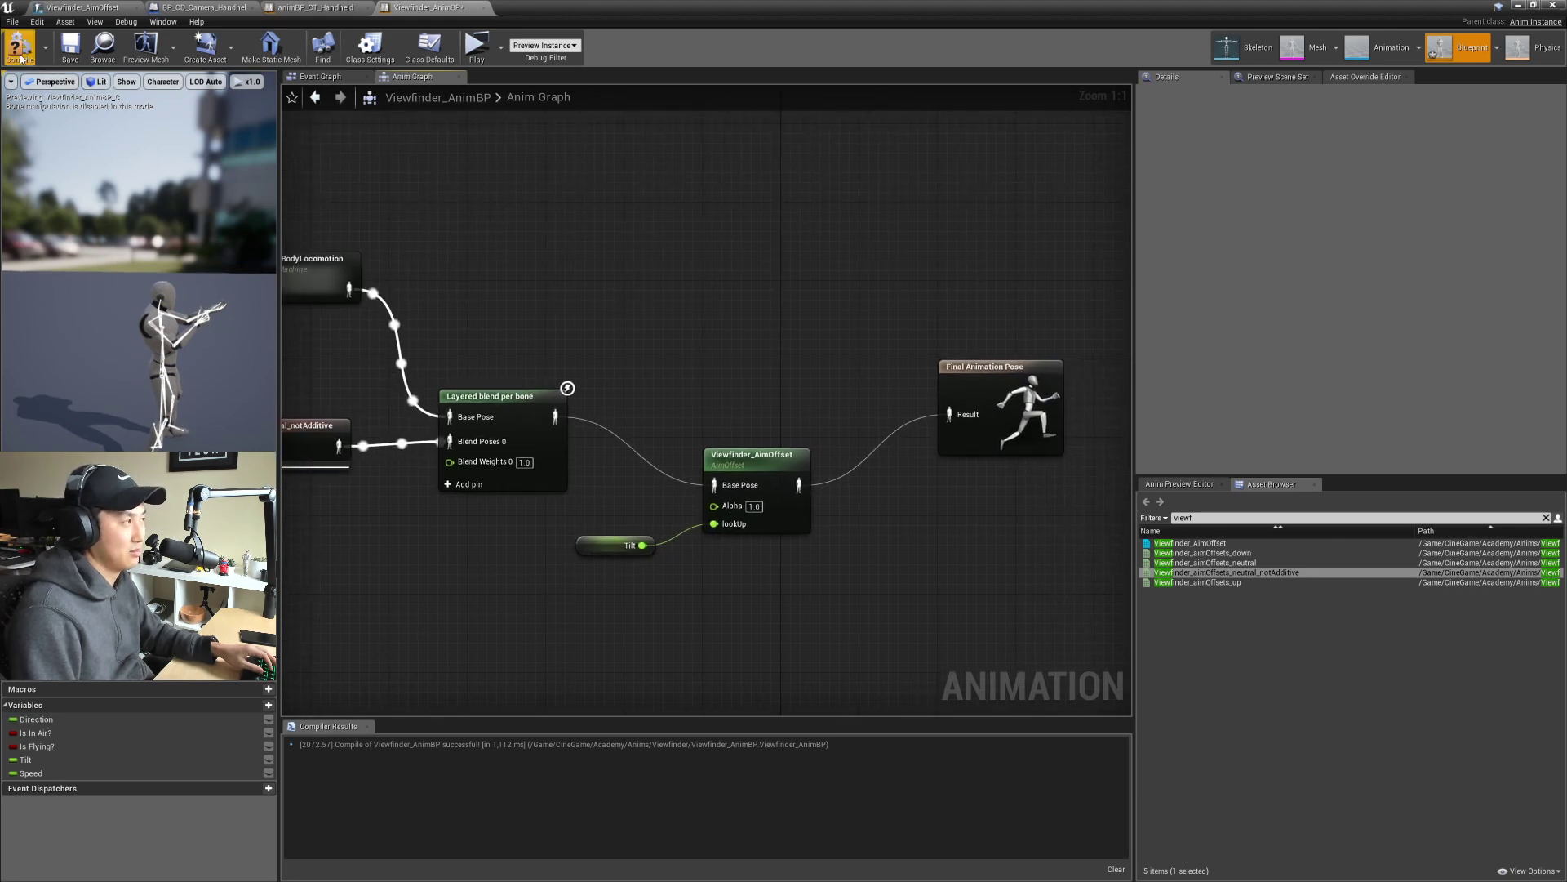
left_click(70, 51)
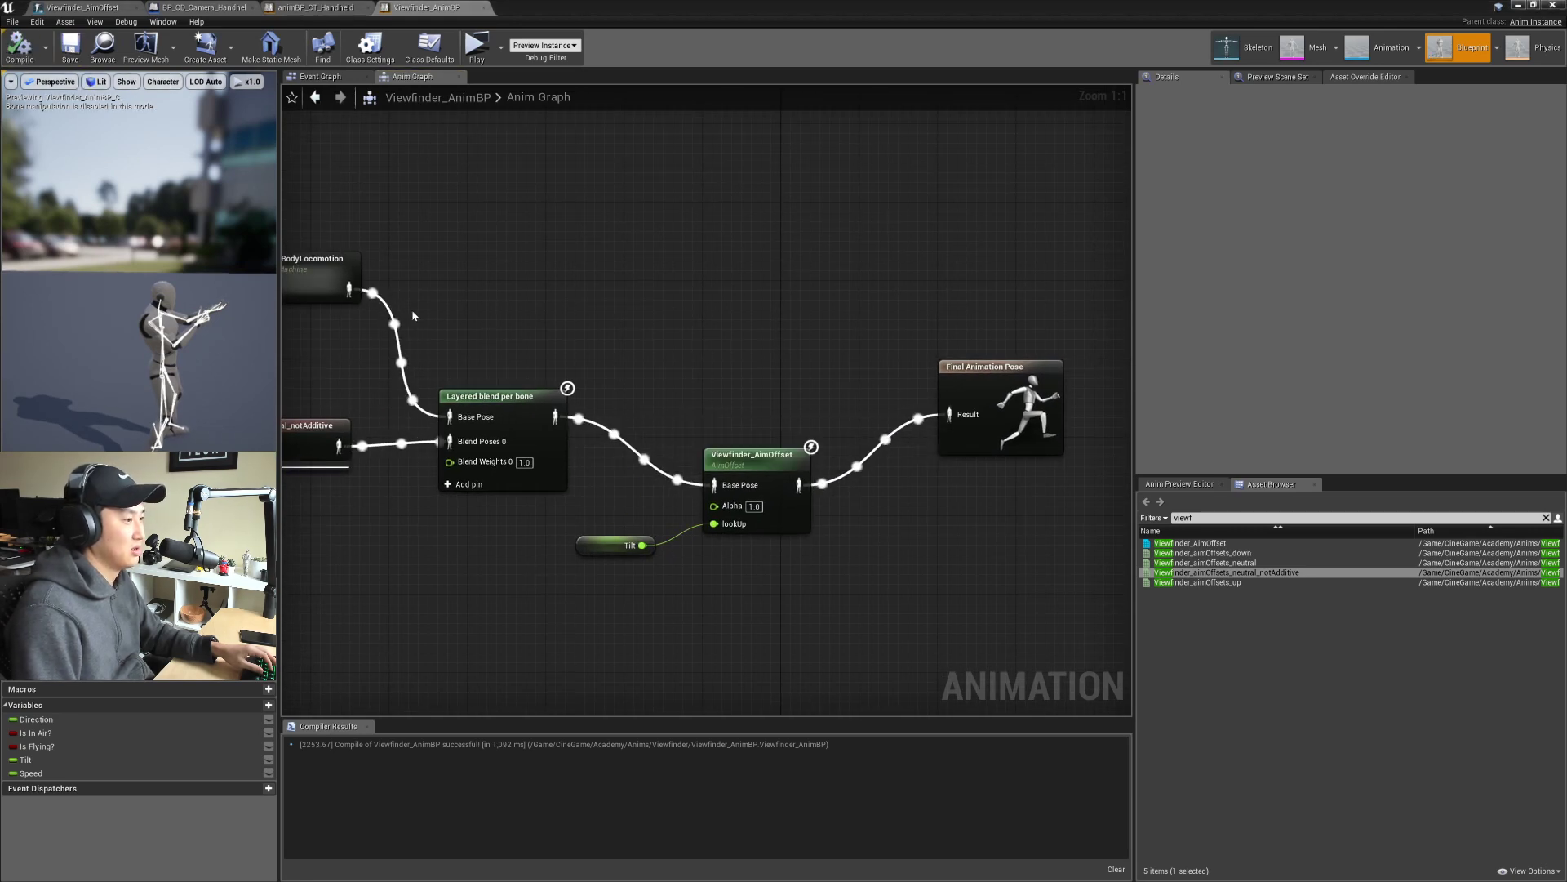
Step: Move the Viewfinder_AimOffset node up in line with the Layered blend per bone node
right_click_drag(745, 420, 747, 403)
left_click_drag(768, 445, 779, 387)
left_click(330, 389)
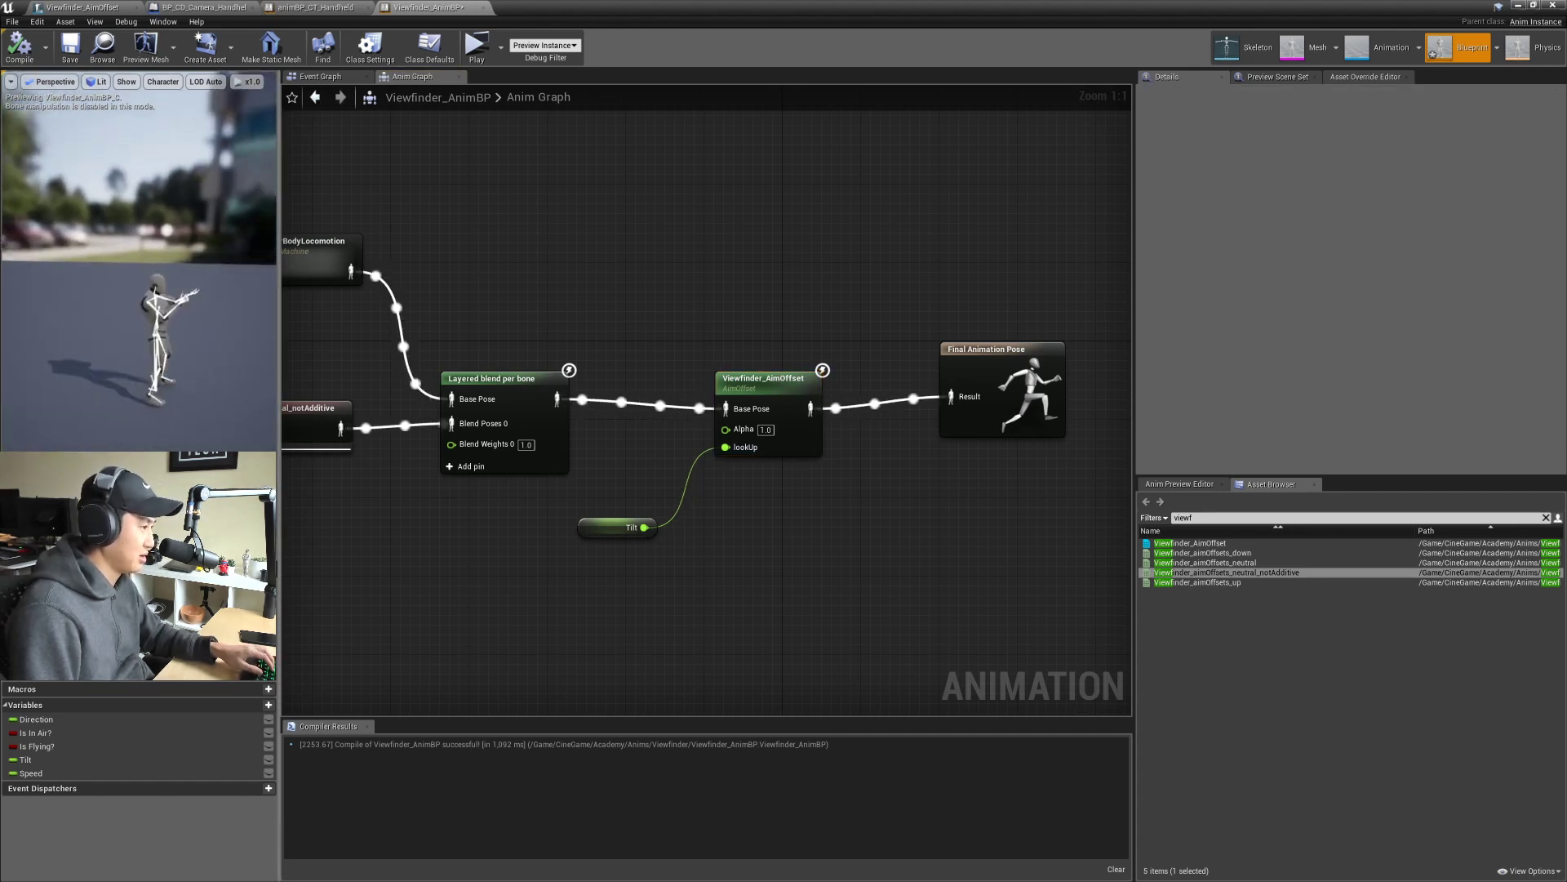
Step: Set the Tilt variable's default value to 45, then compile and save the blueprint to test the aim offset
left_click(32, 760)
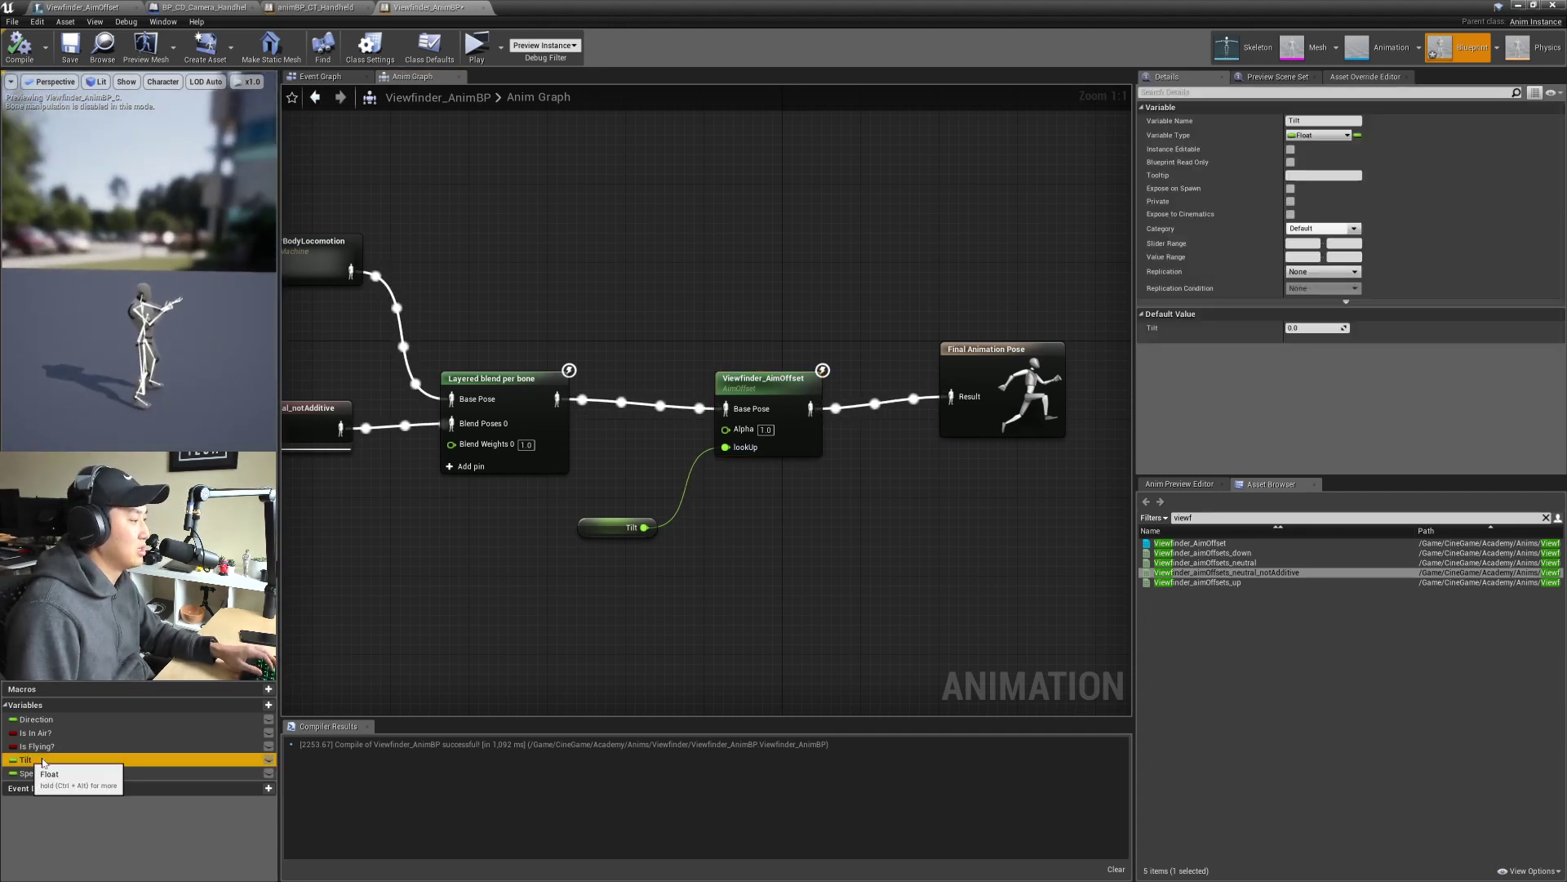
left_click(1306, 328)
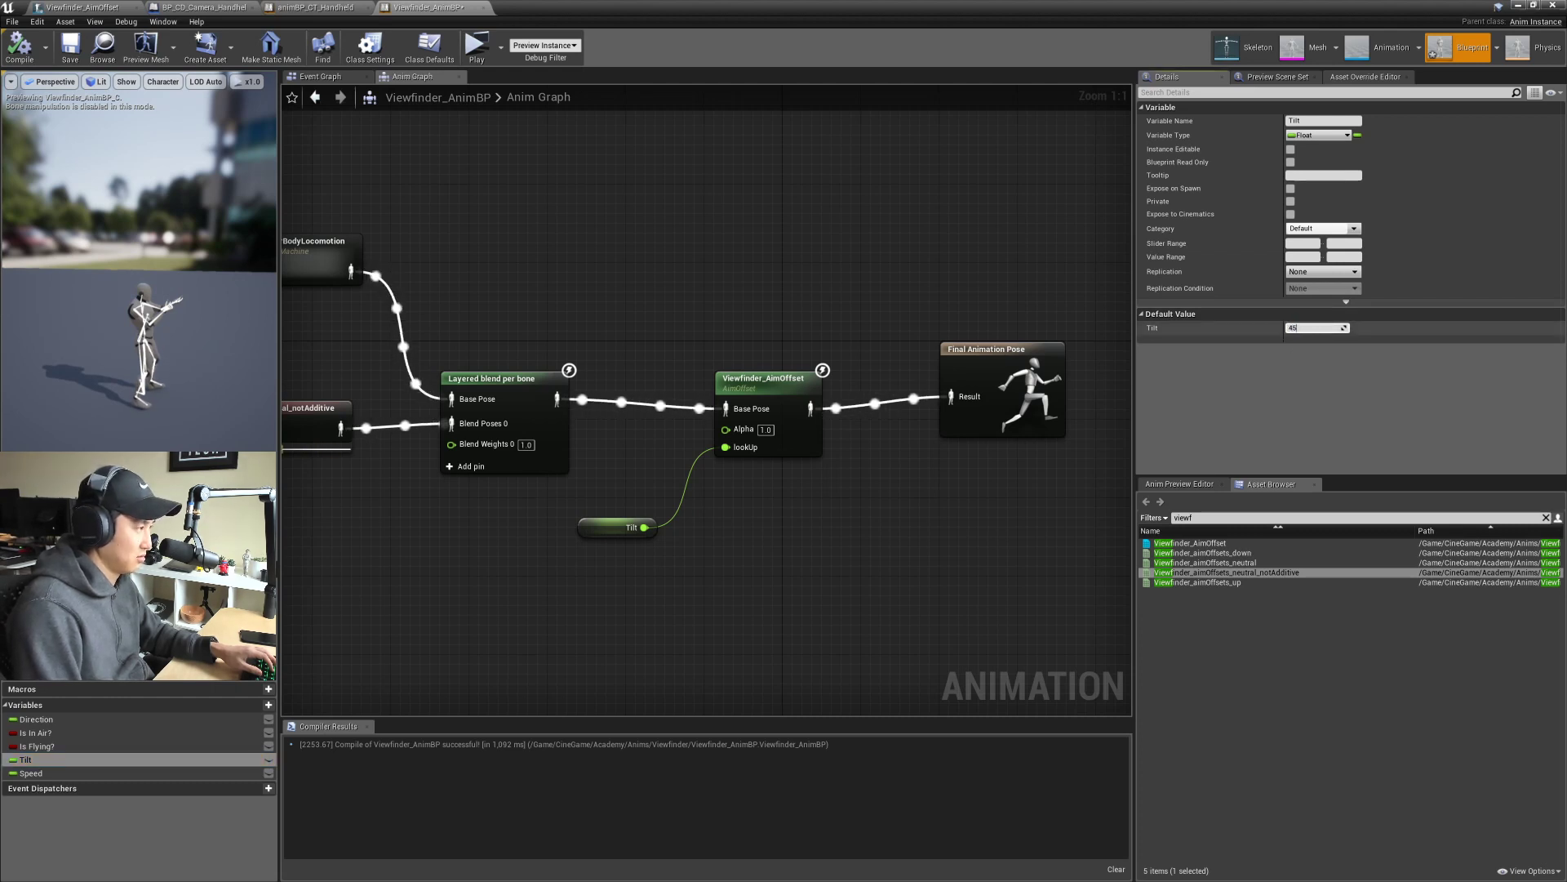
right_click_drag(874, 314, 812, 321)
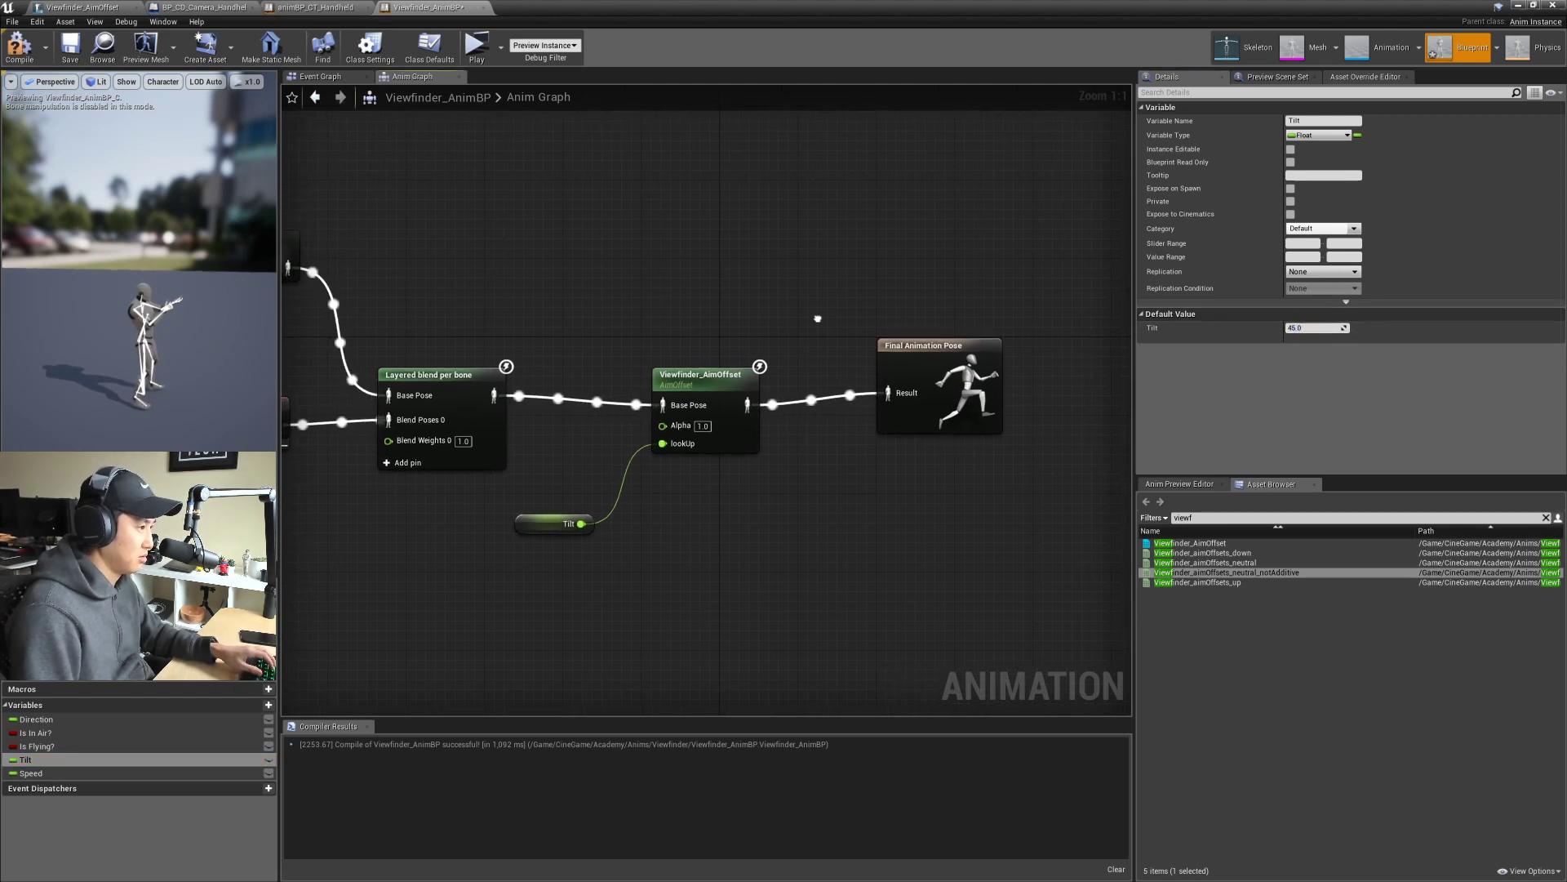
left_click(70, 49)
Step: Set Tilt's default value to -45, then compile and save the blueprint to test the opposite tilt
left_click(1311, 328)
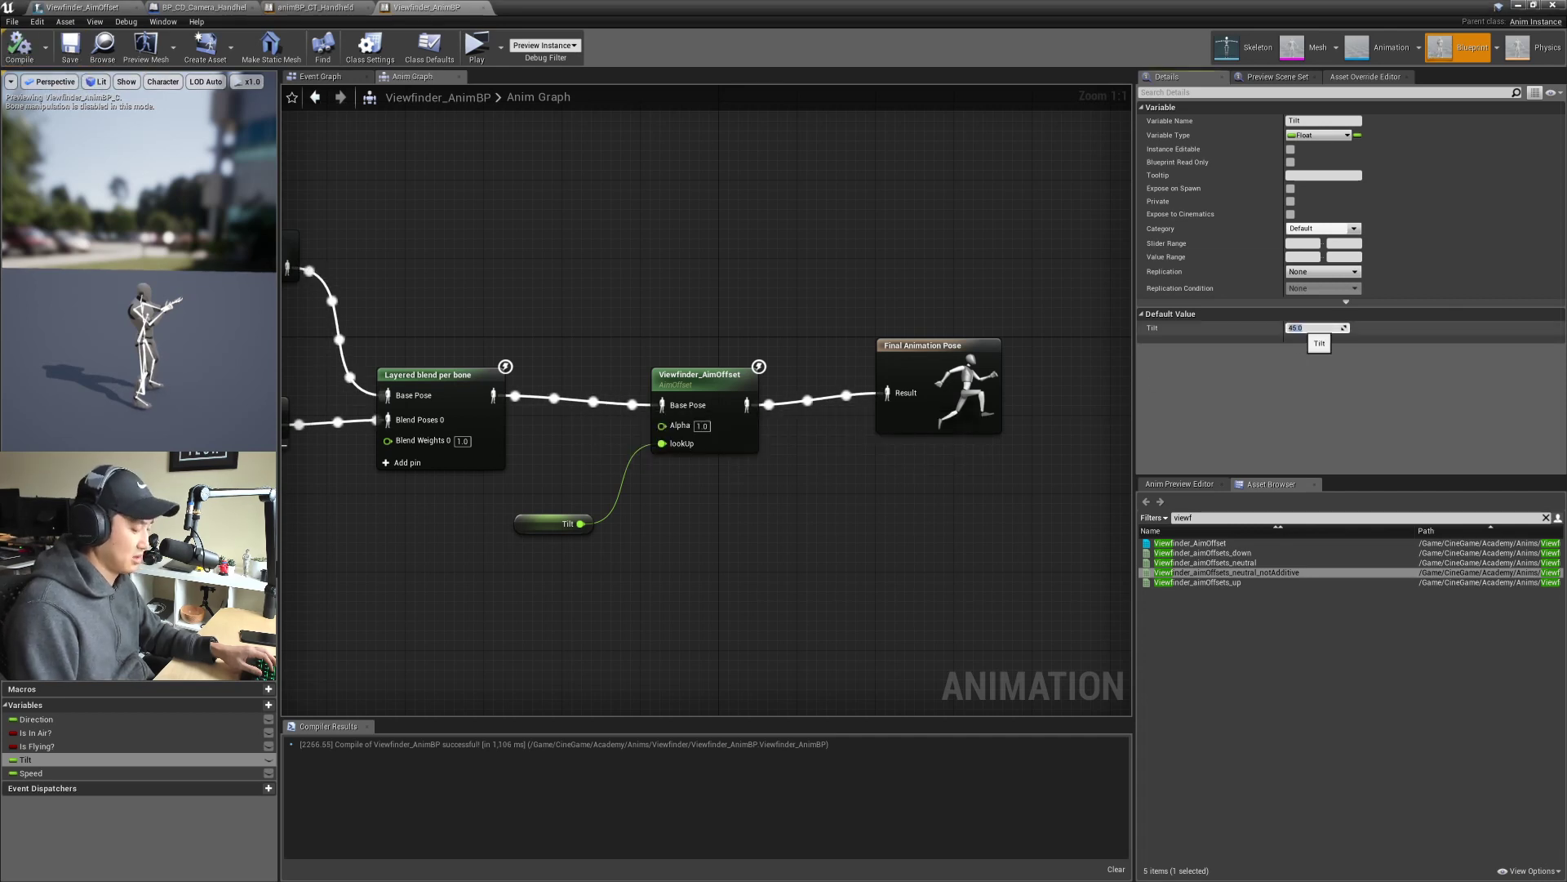
type("-45")
key("Return")
right_click_drag(679, 361, 652, 402)
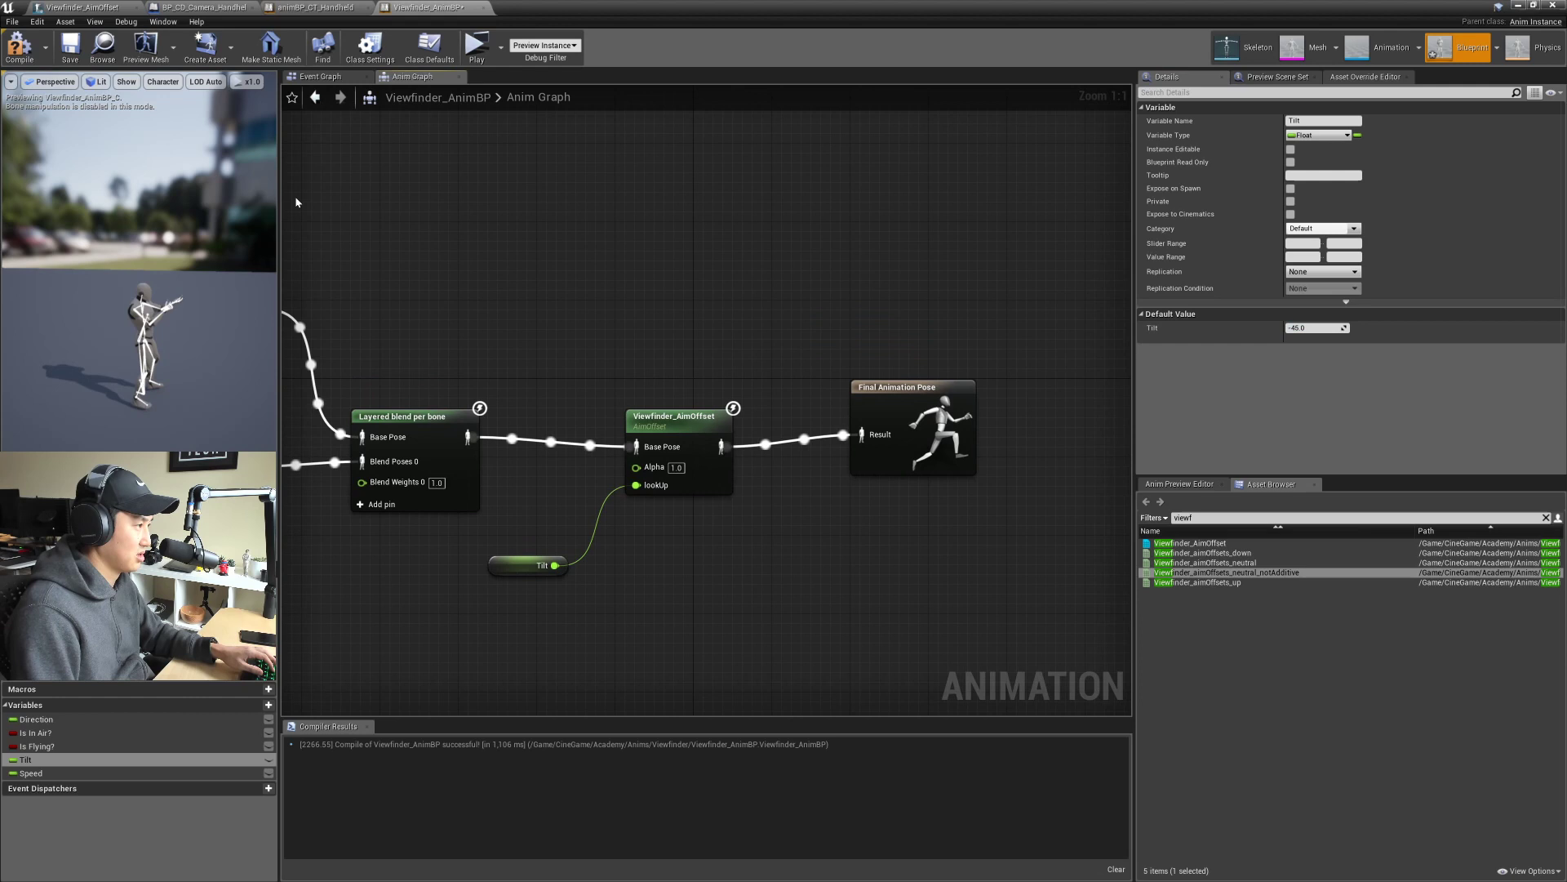
left_click(71, 49)
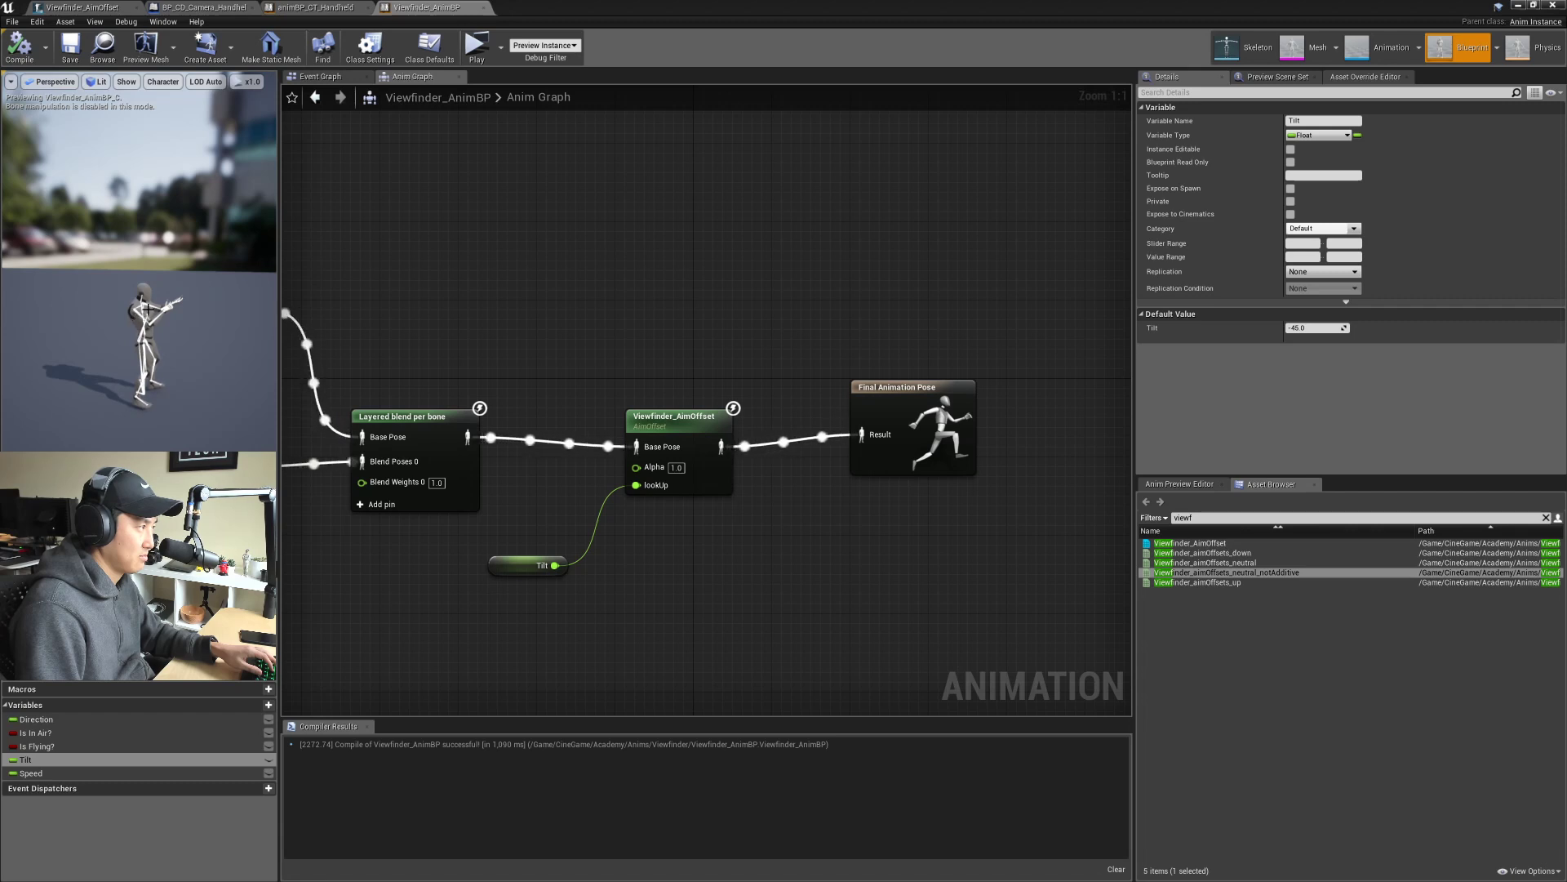
Step: Reset Tilt's default value to 0, then compile and save the blueprint
left_click(1314, 328)
type("0")
key("Return")
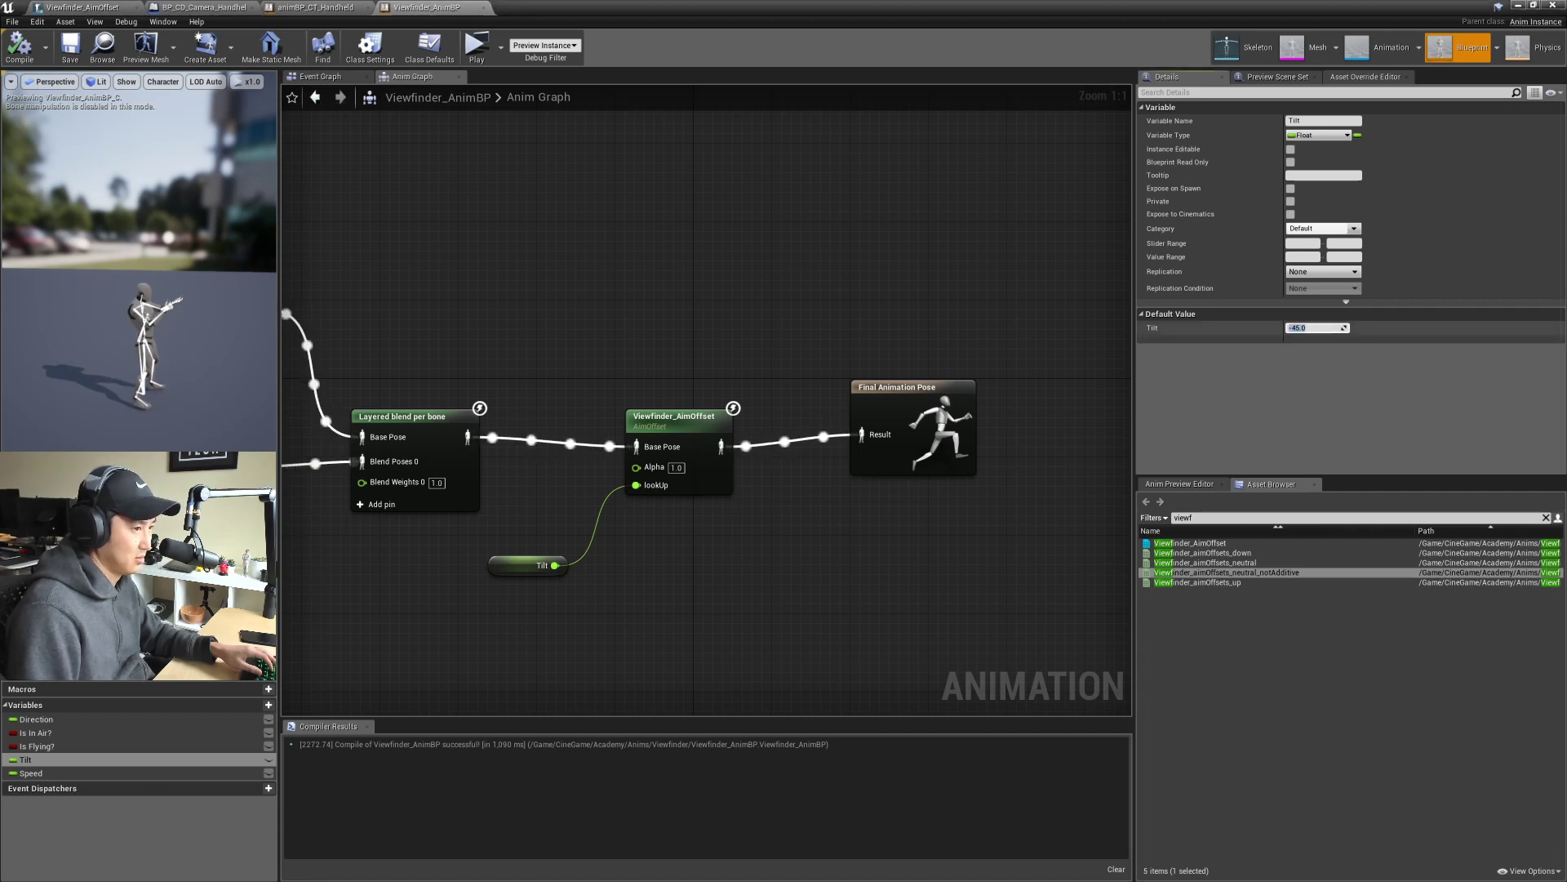
right_click_drag(721, 392, 665, 381)
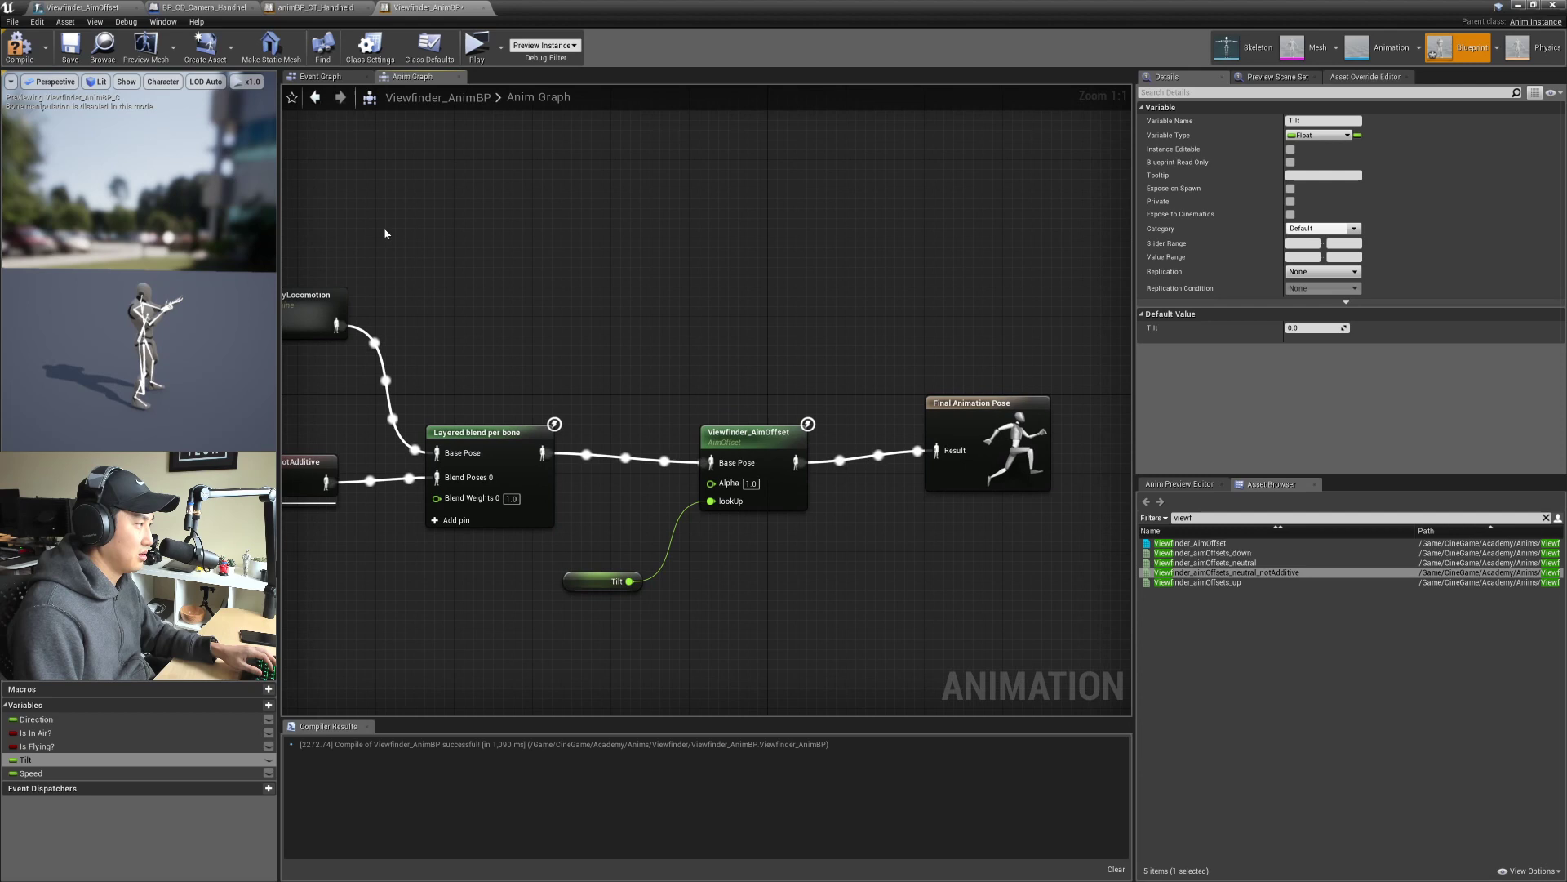
left_click(70, 48)
right_click_drag(605, 412, 727, 373)
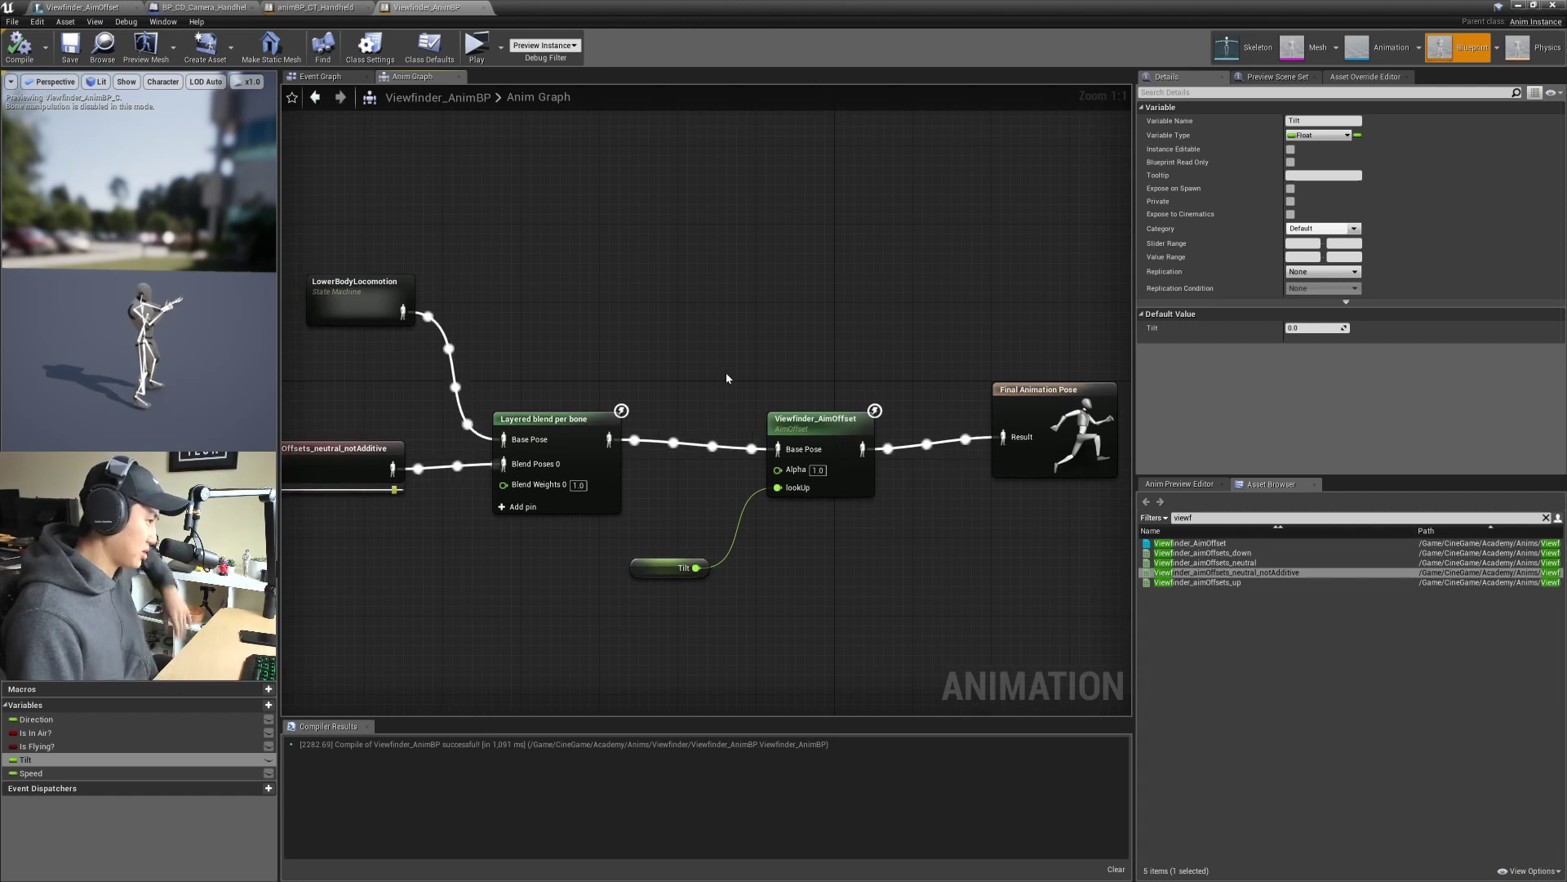
scroll(727, 378, "down", 2)
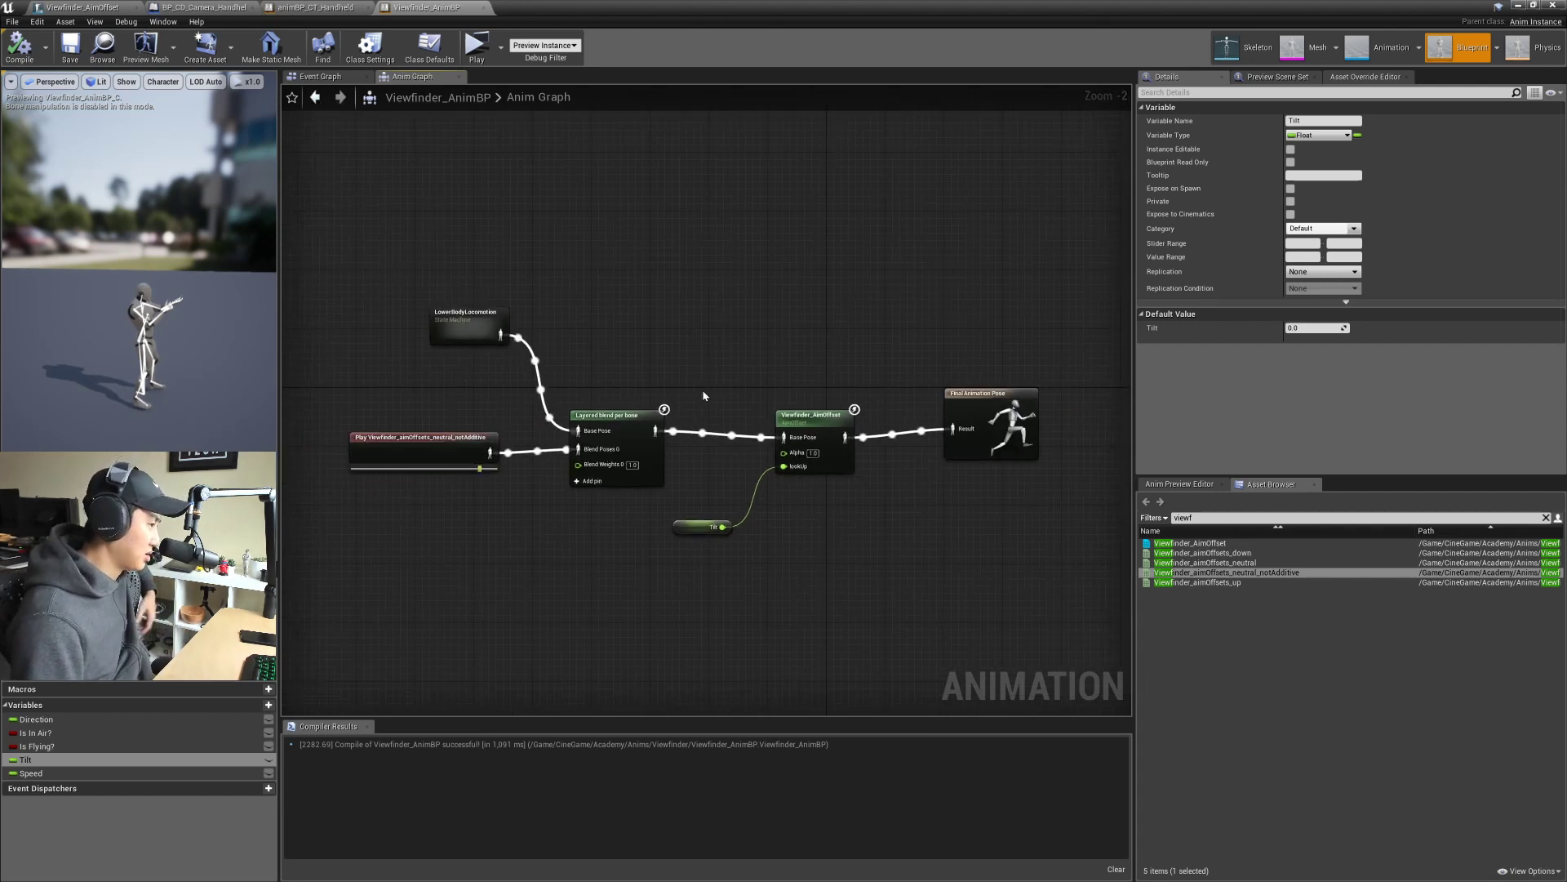
scroll(702, 392, "up", 1)
left_click_drag(287, 245, 727, 591)
left_click(696, 244)
right_click_drag(696, 245, 673, 232)
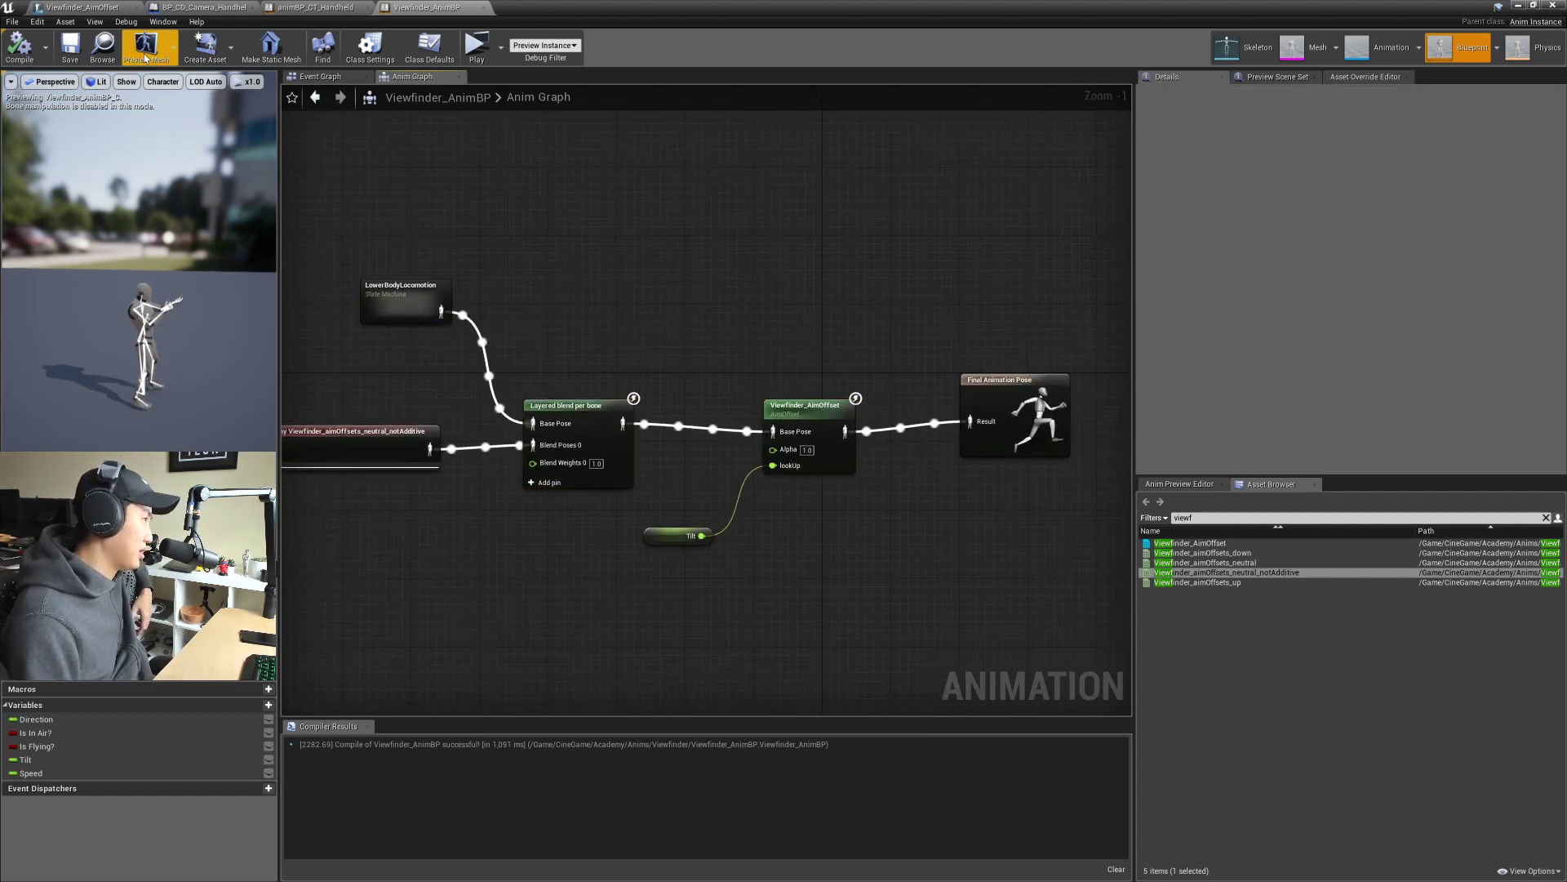
Step: Open Viewfinder_AimOffset, preview its poses along the lookUp axis between -45 and the centre, and save the asset
double_click(804, 406)
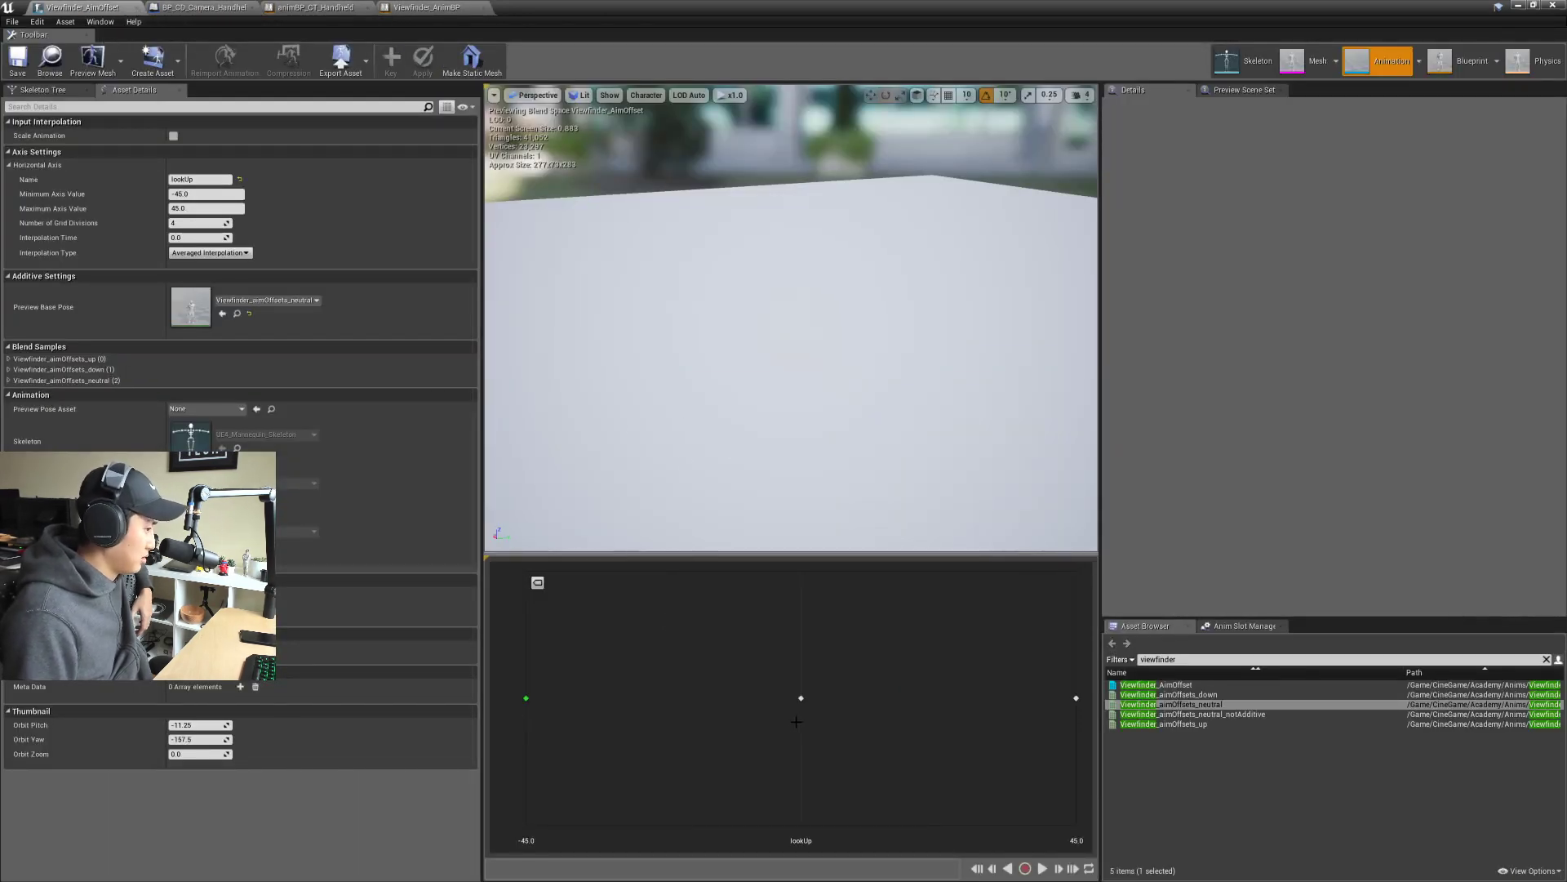
left_click_drag(801, 698, 678, 702)
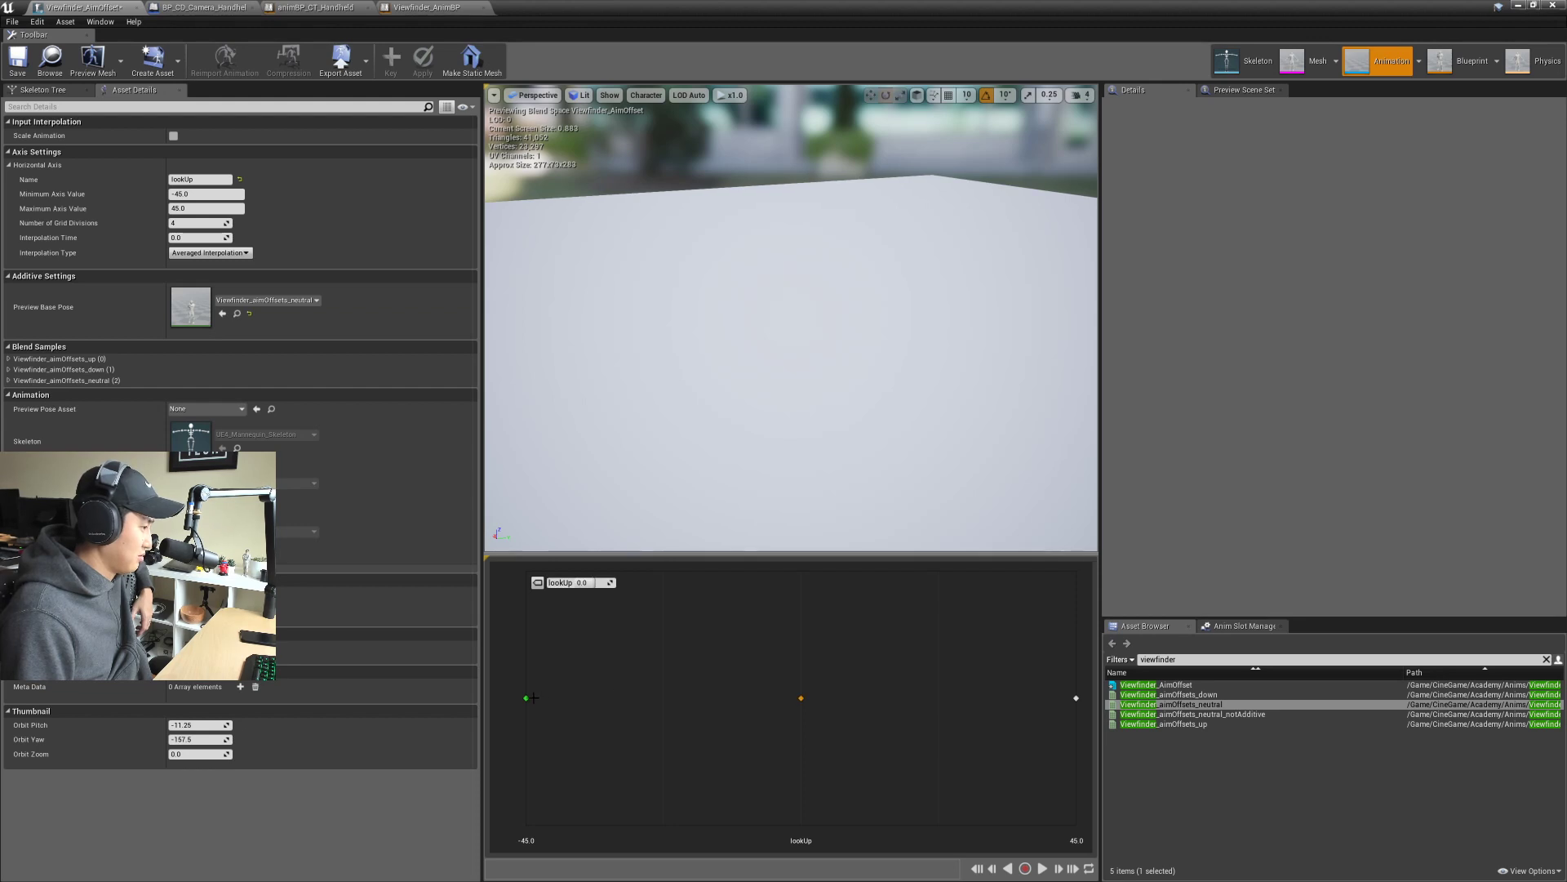
left_click_drag(1172, 703, 671, 698)
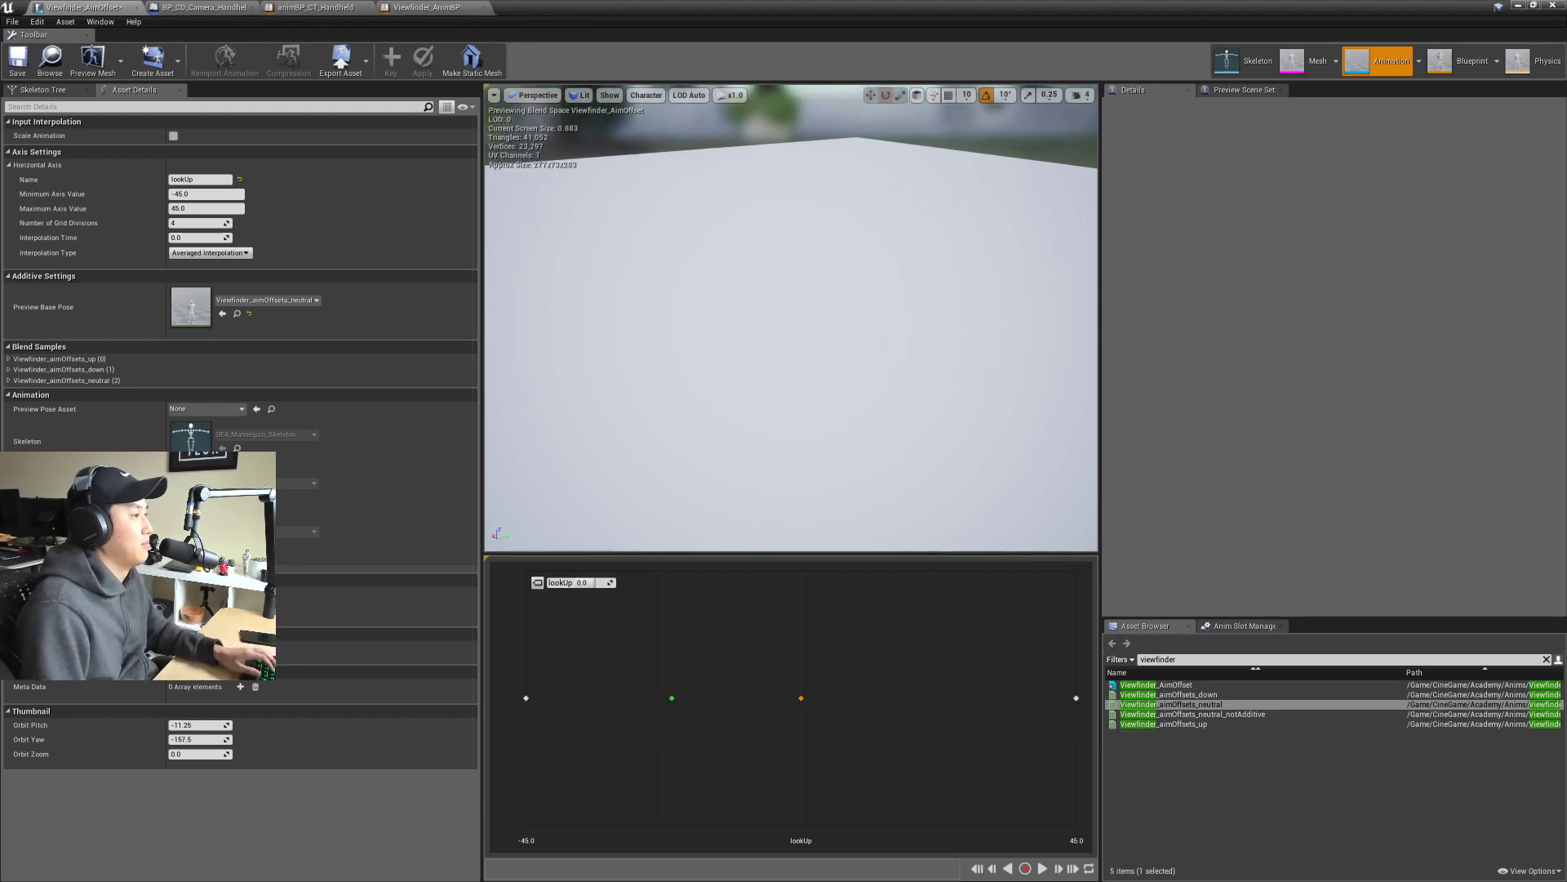
key("ctrl+s")
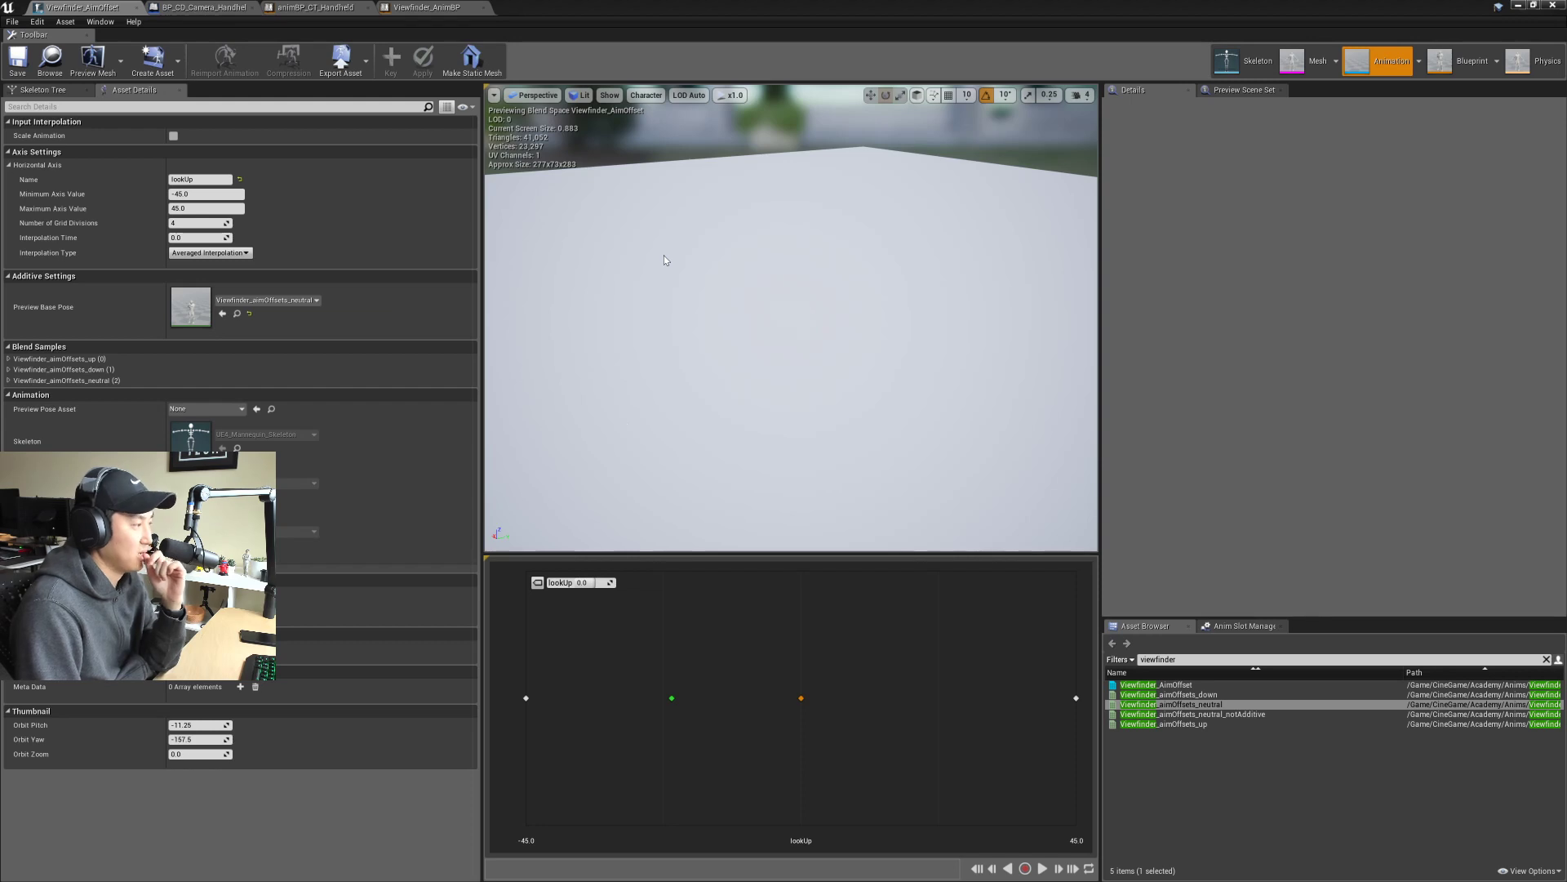
Step: Compare the anim graphs of Viewfinder_AnimBP and animBP_CT_Handheld, and review the mesh setup in BP_CD_Camera_Handheld
left_click(441, 8)
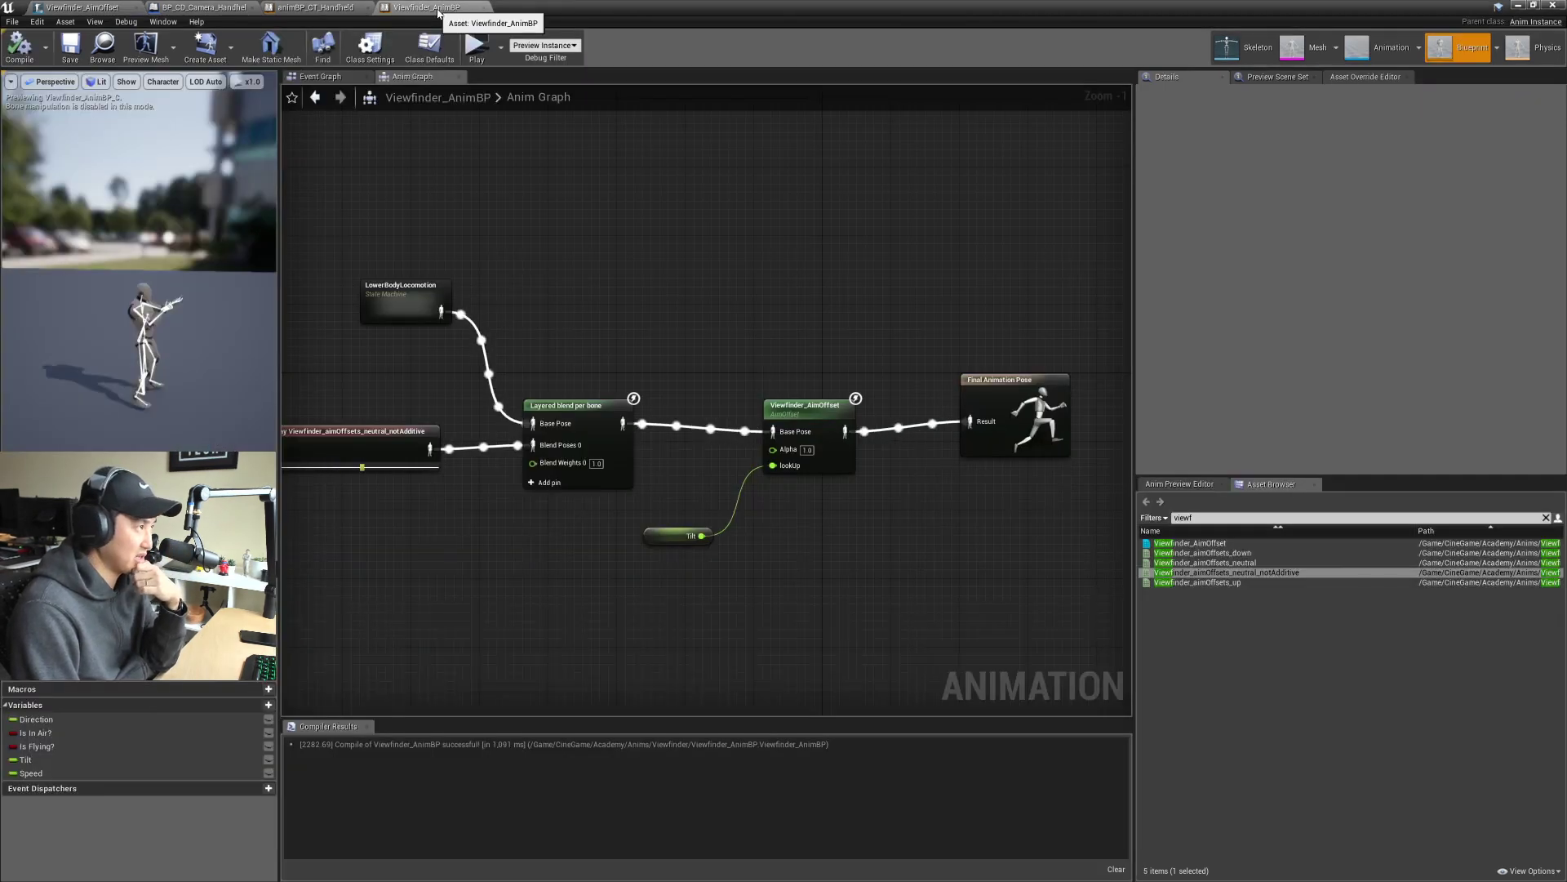
left_click(317, 8)
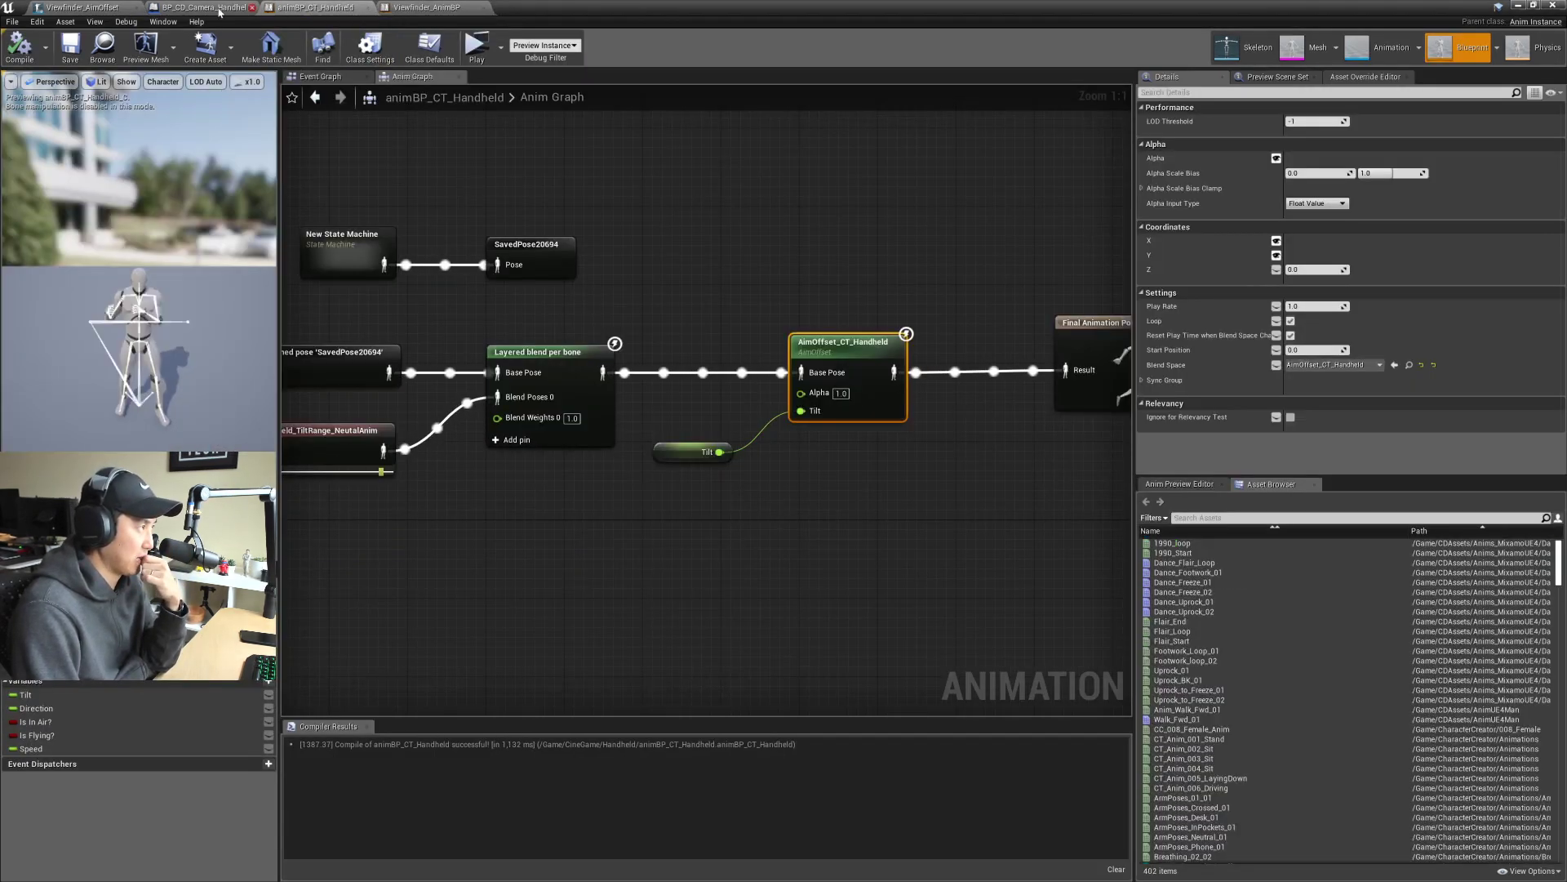
left_click(204, 7)
left_click(81, 8)
key("ctrl+shift+Tab")
key("ctrl+shift+Tab")
key("ctrl+shift+Tab")
key("ctrl+shift+Tab")
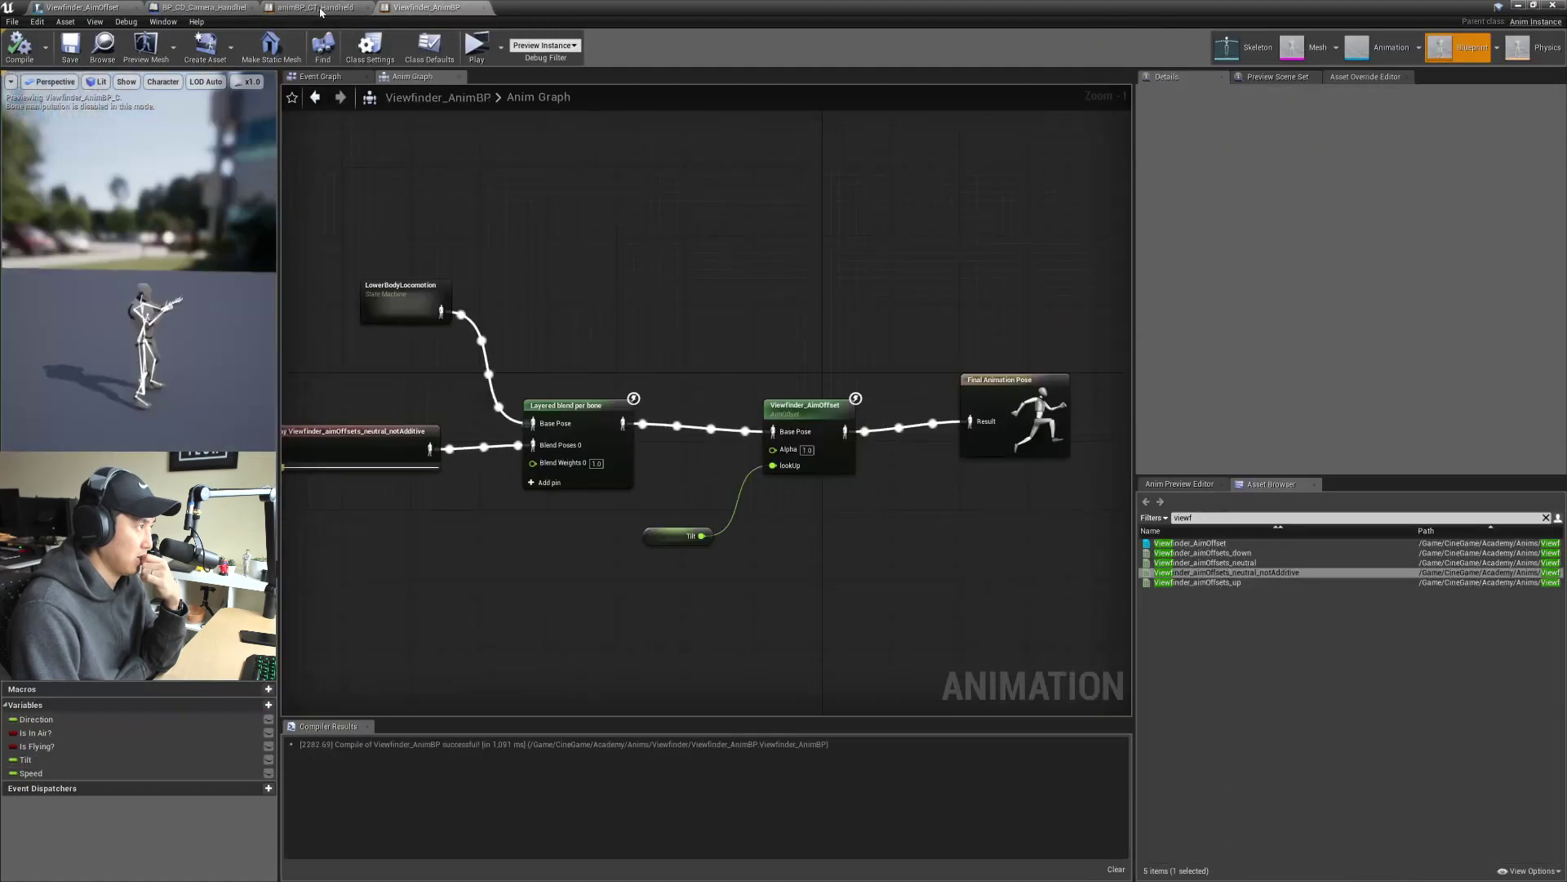
key("ctrl+shift+Tab")
key("ctrl+shift+Tab")
key("ctrl+shift+Tab")
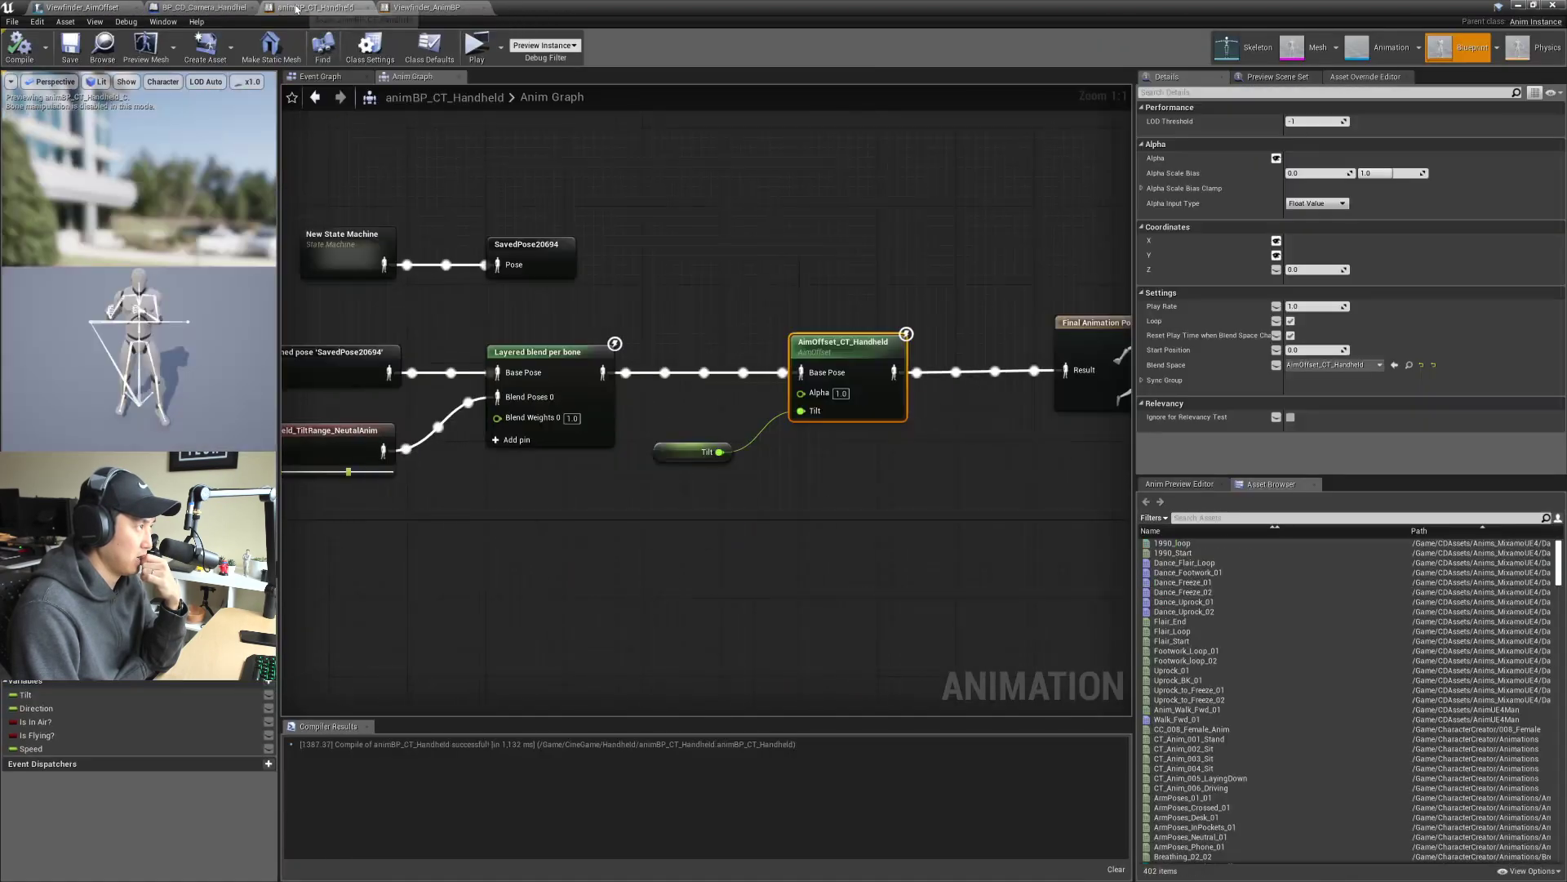
key("ctrl+shift+Tab")
key("ctrl+shift+Tab")
key("ctrl+shift+Tab")
key("ctrl+shift+Tab")
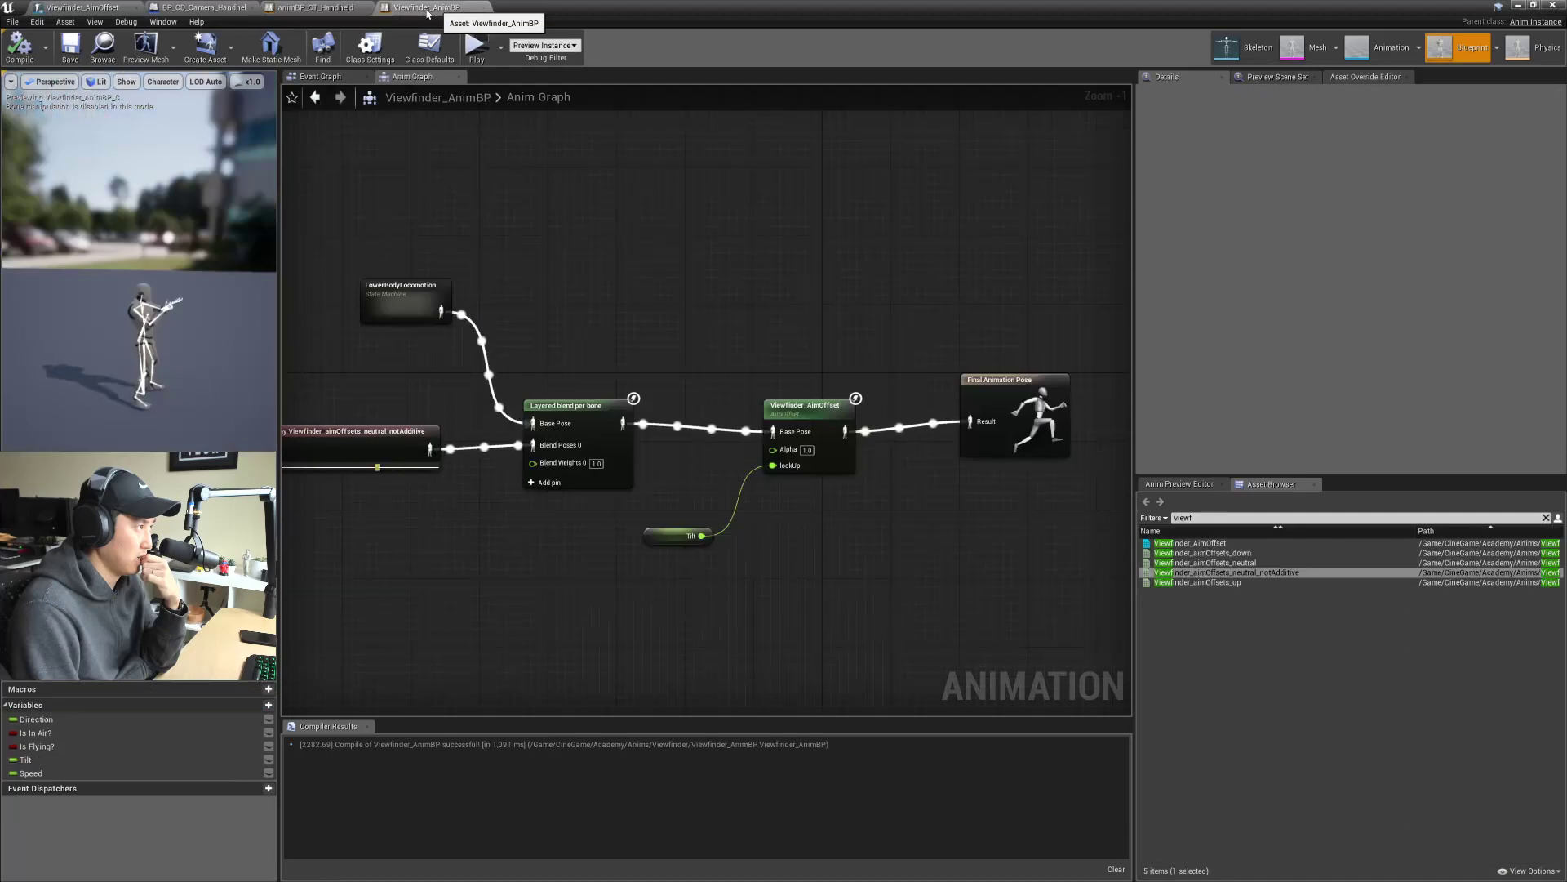
key("ctrl+Tab")
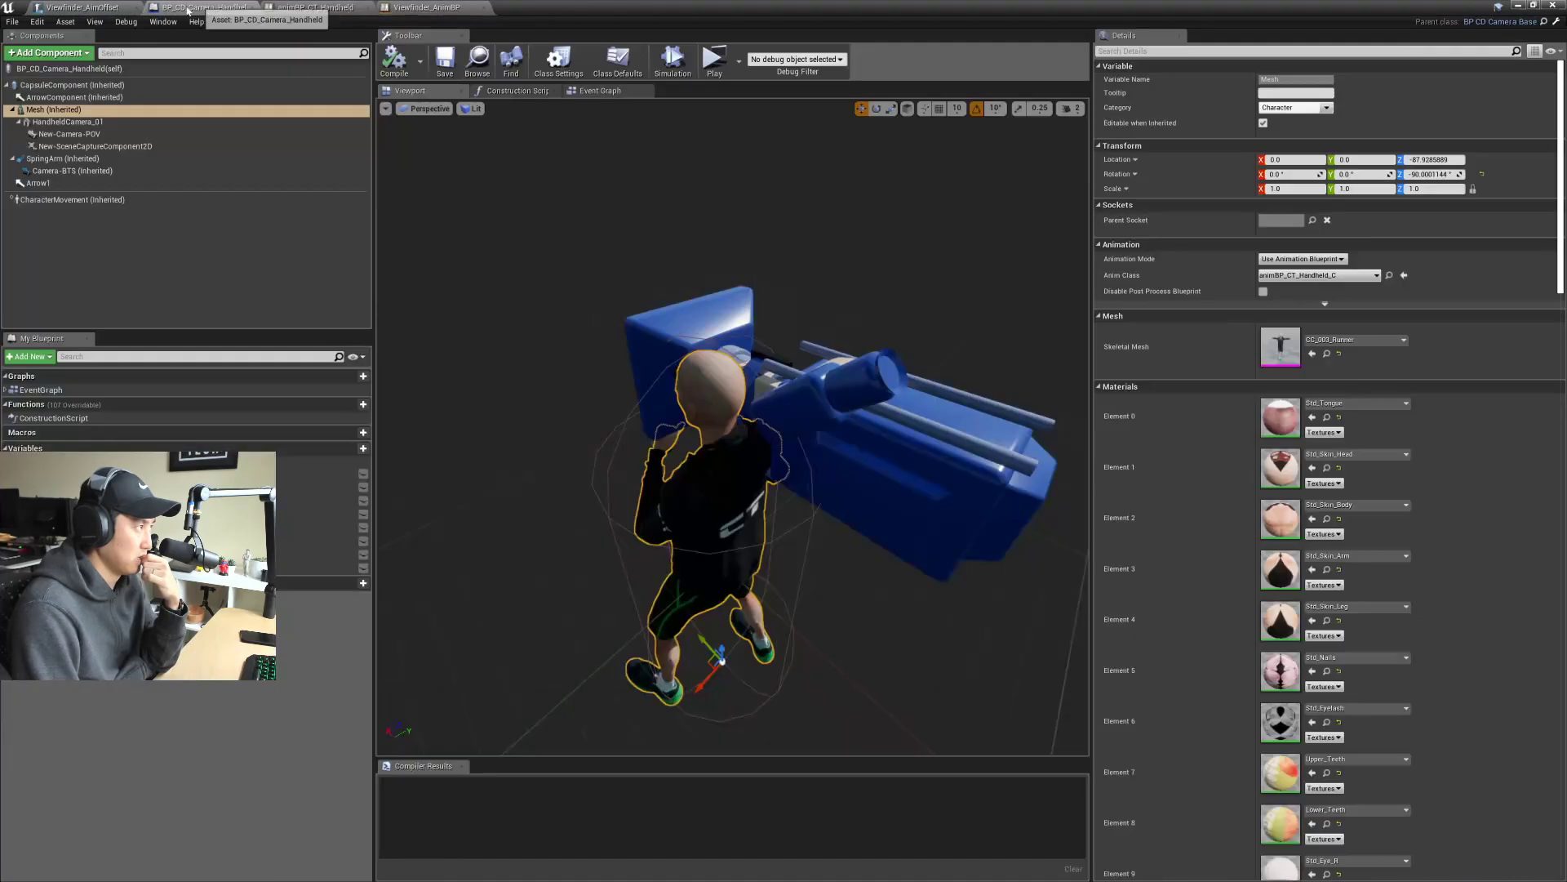
key("ctrl+shift+Tab")
Step: Restore the asset editor to a smaller floating window and resize it over the level editor
double_click(592, 14)
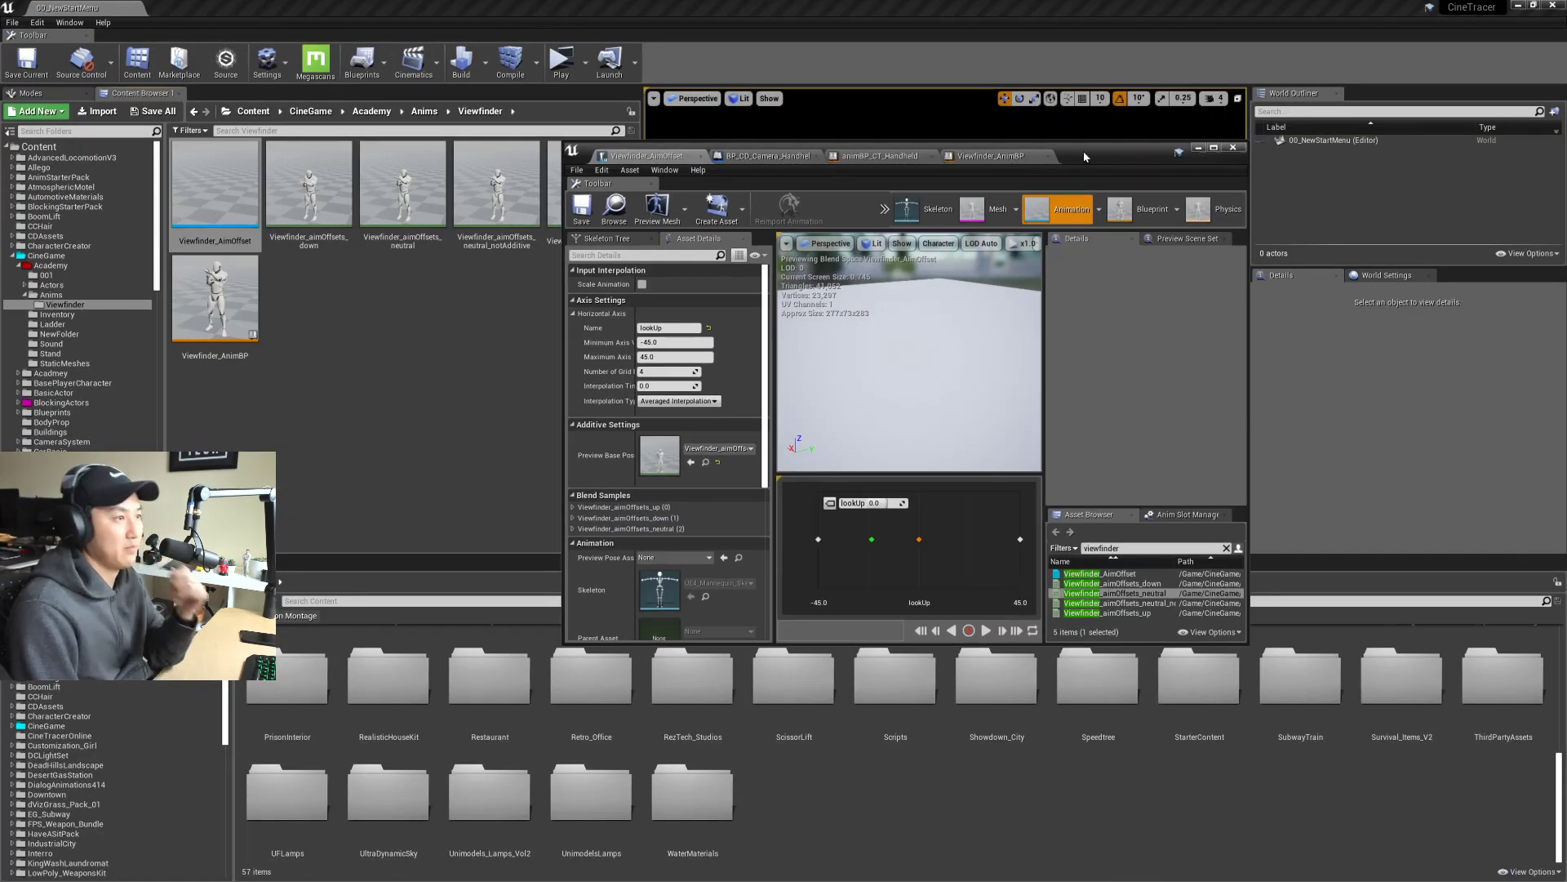
left_click_drag(1084, 150, 922, 51)
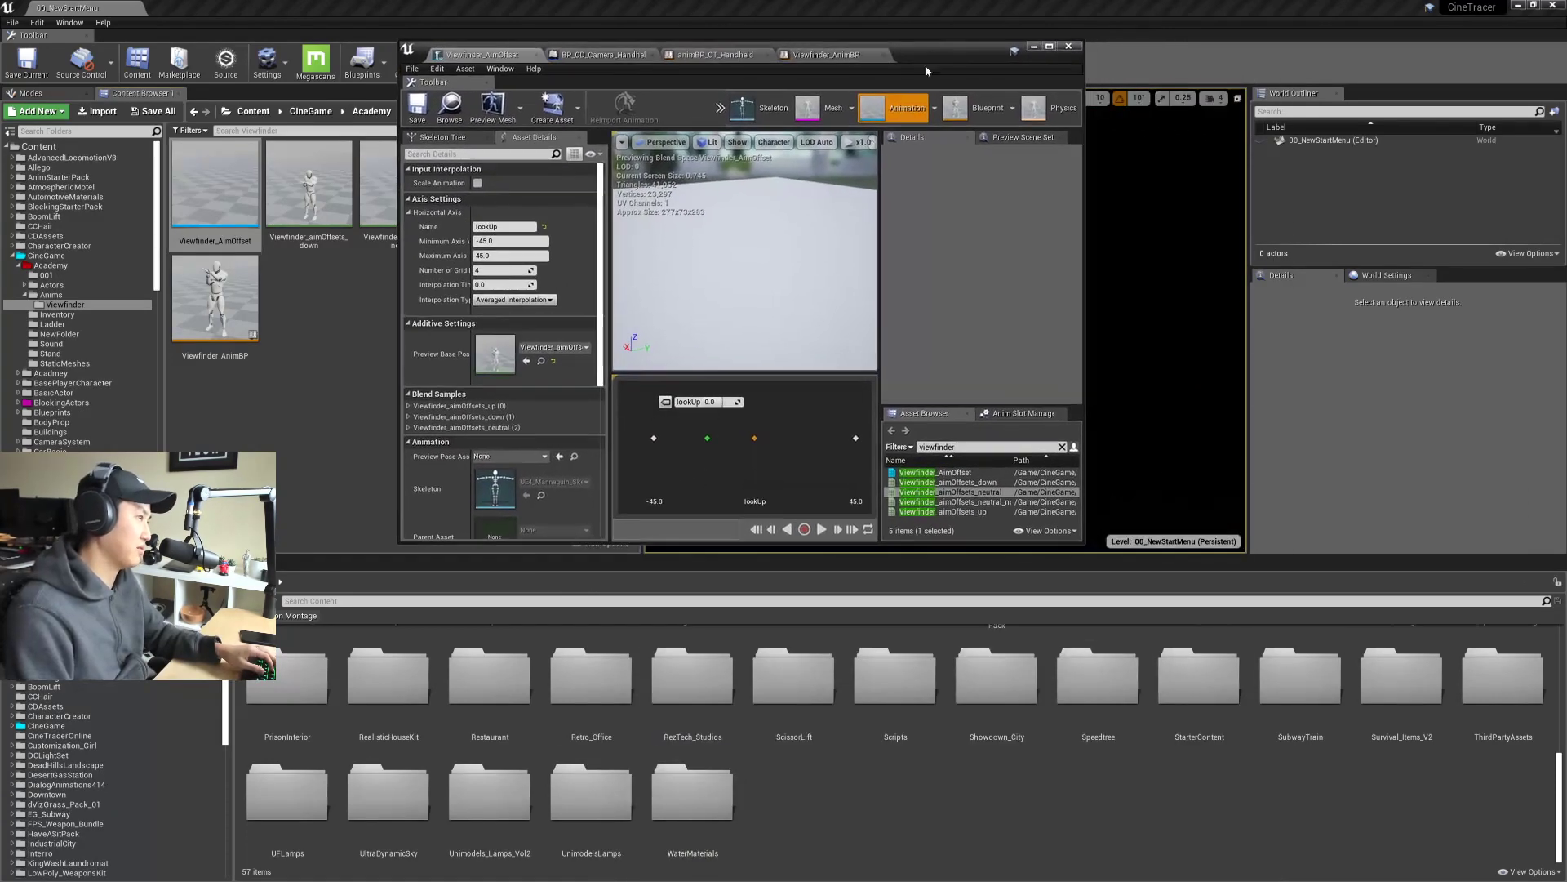
left_click_drag(1082, 542, 1160, 512)
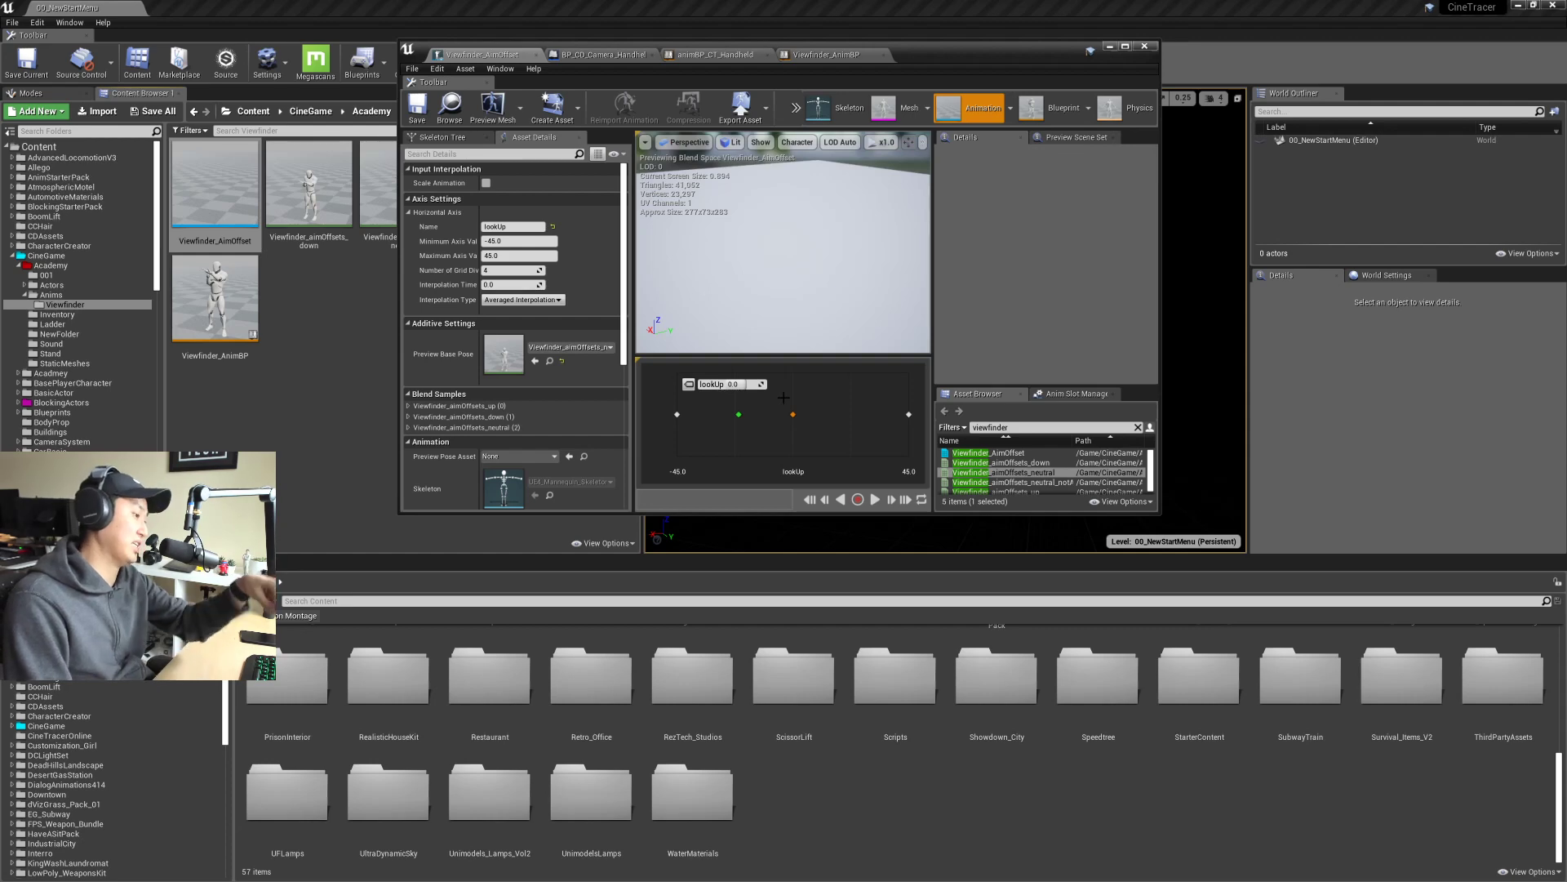
Step: Open the 00_DevMap level from the Maps folder and move the asset editor window clear of the viewport
scroll(905, 780, "up", 3)
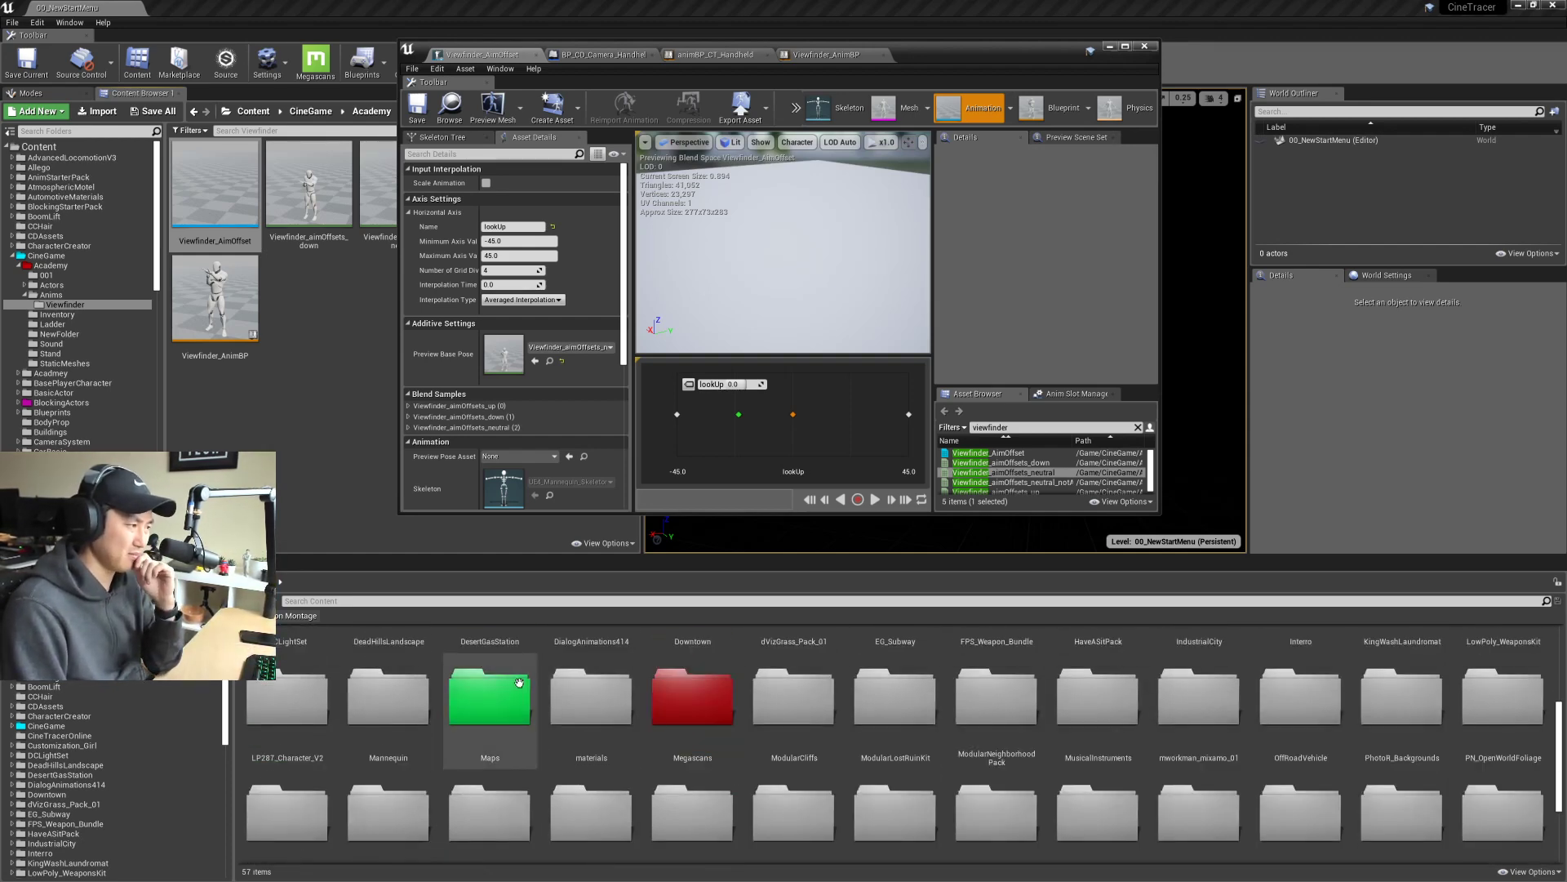
double_click(490, 698)
scroll(844, 718, "up", 3)
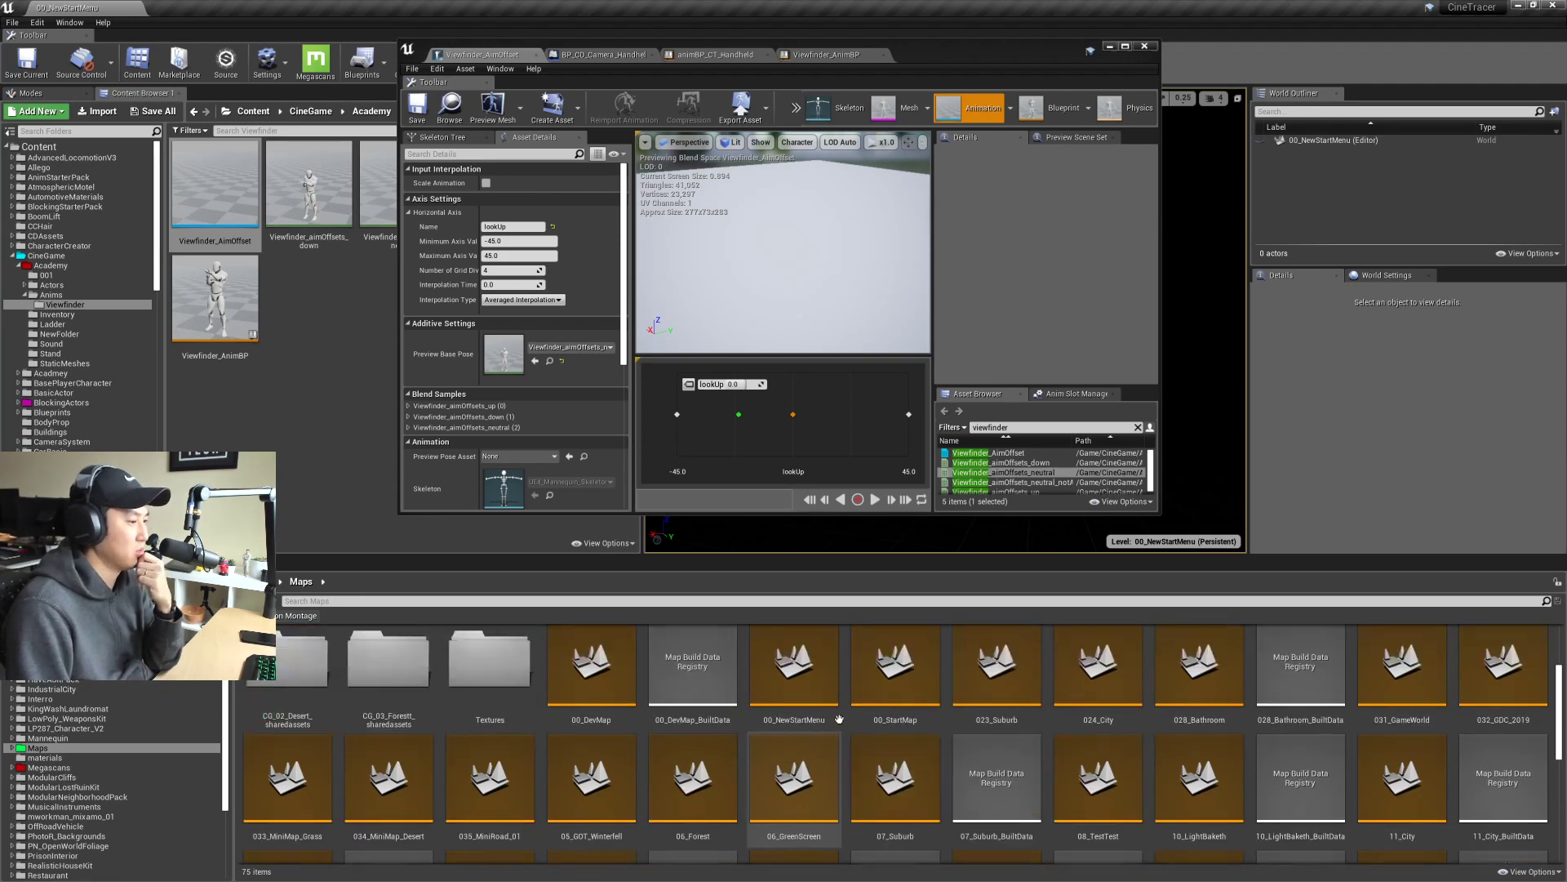
scroll(956, 823, "down", 1)
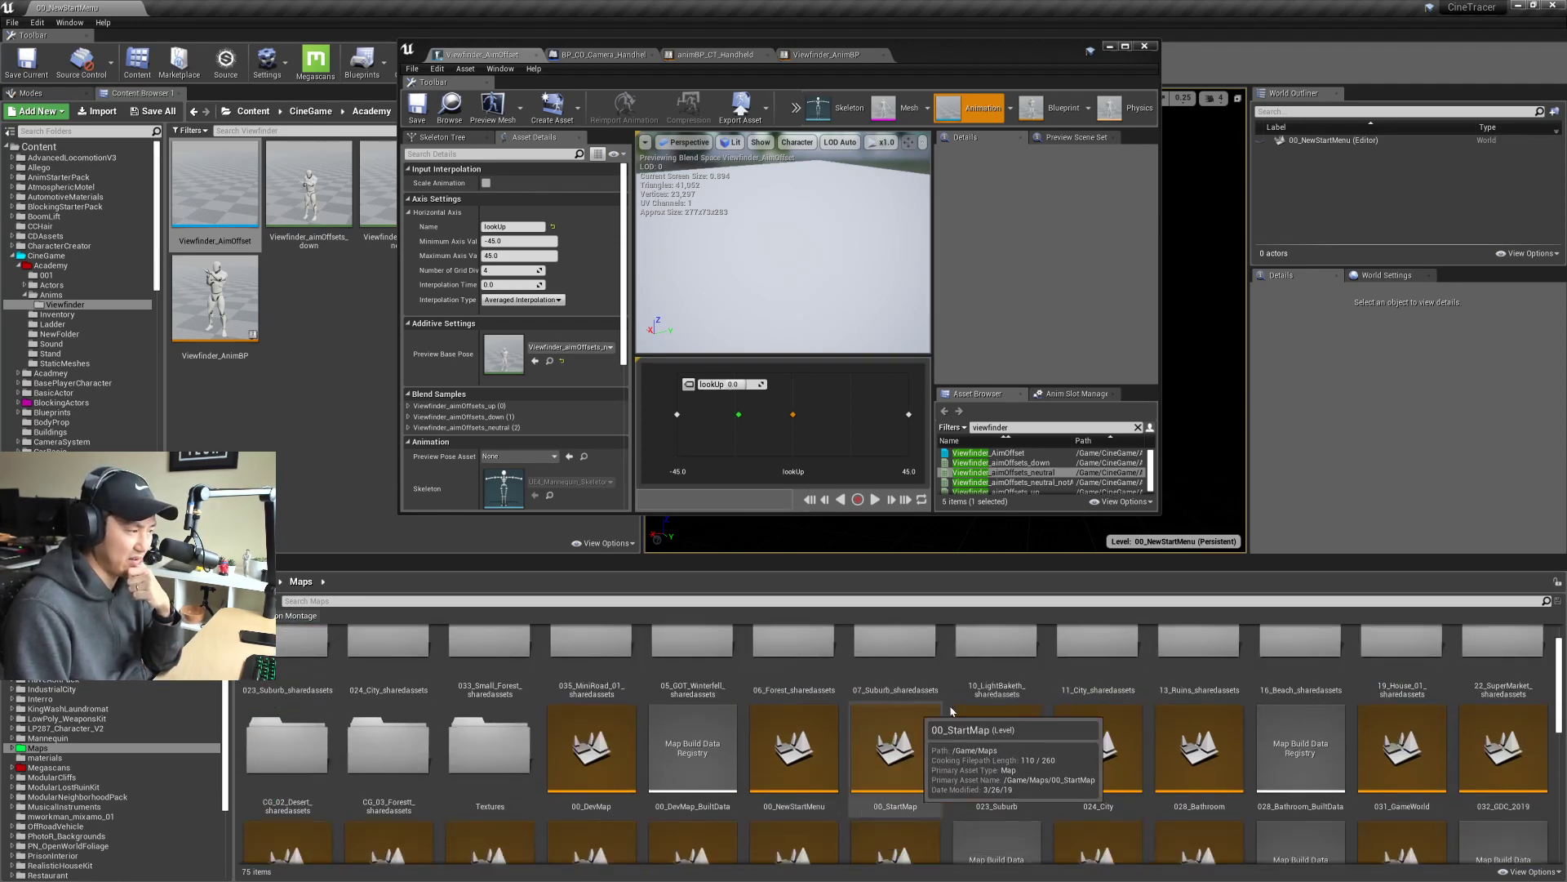
double_click(593, 740)
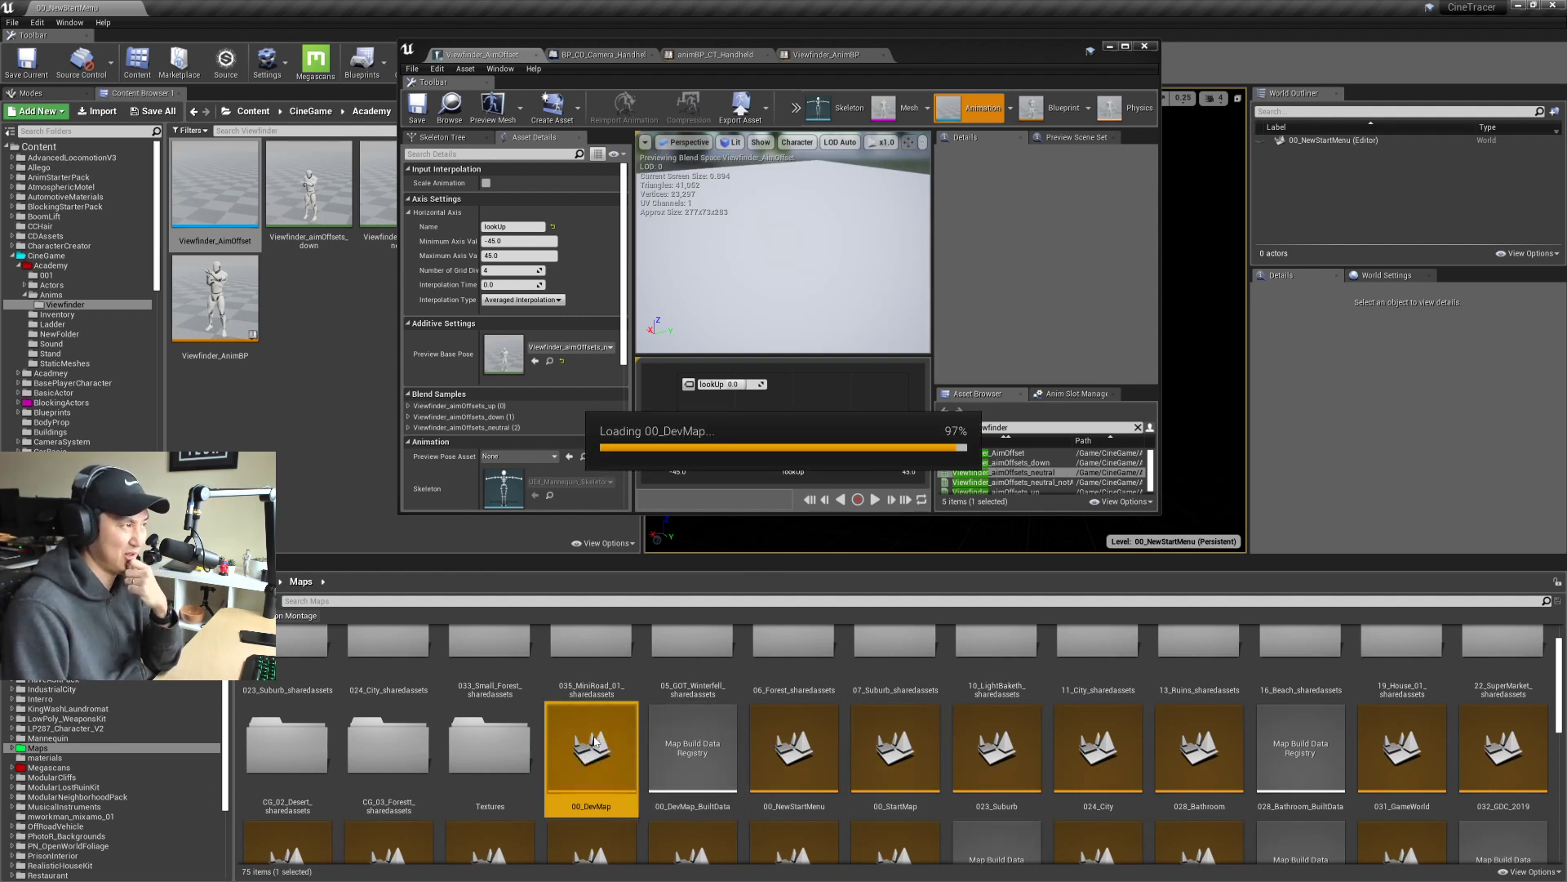
left_click_drag(1027, 52, 935, 578)
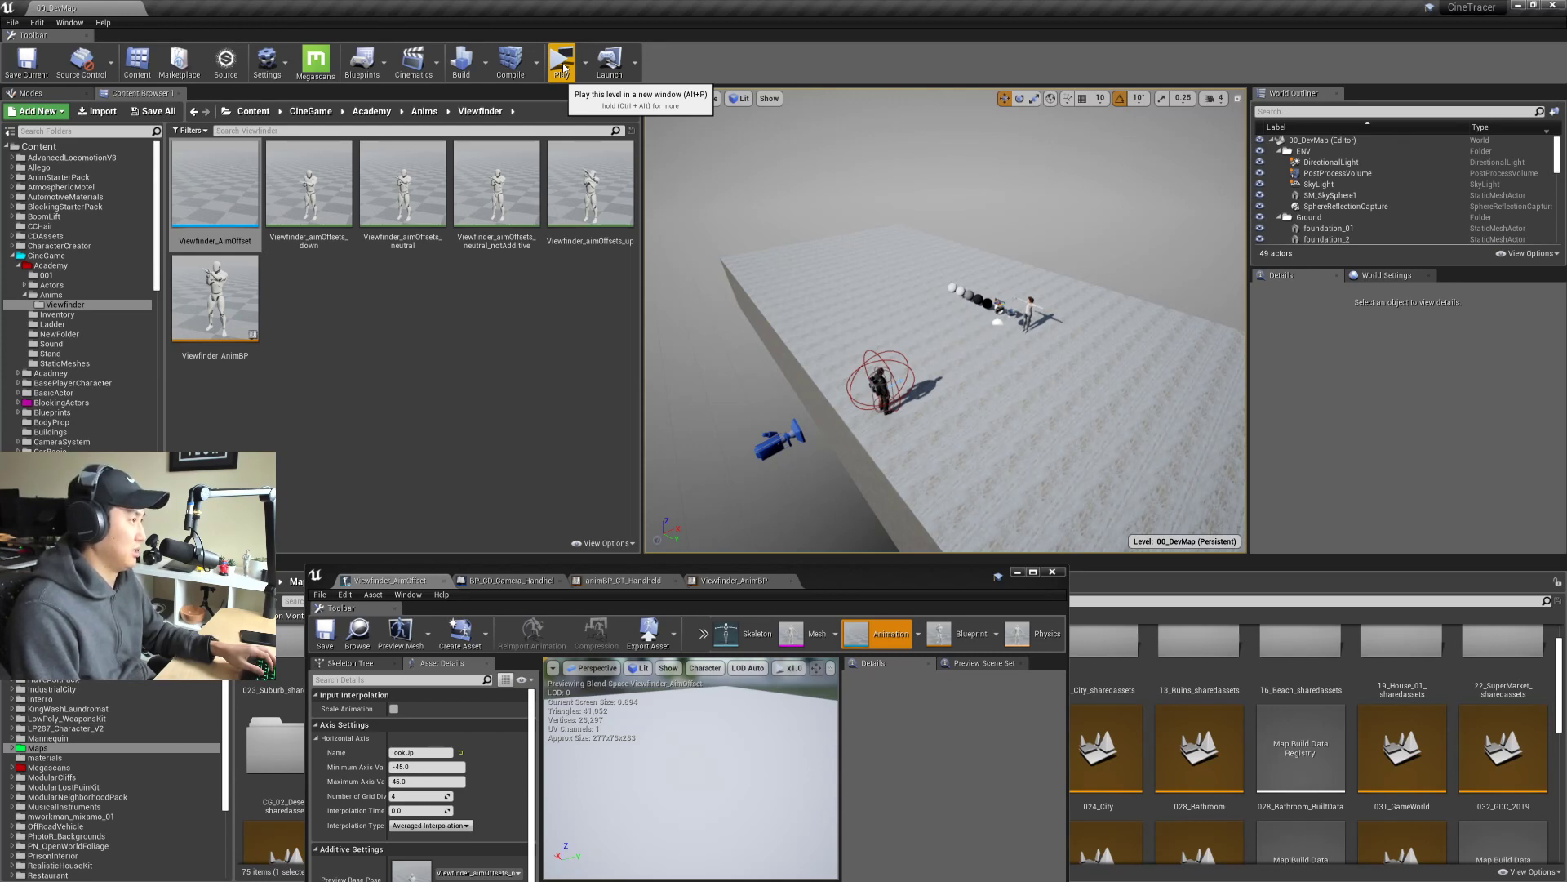
Step: Try playing 00_DevMap in a preview window, then stop the session and close the message log
left_click(563, 64)
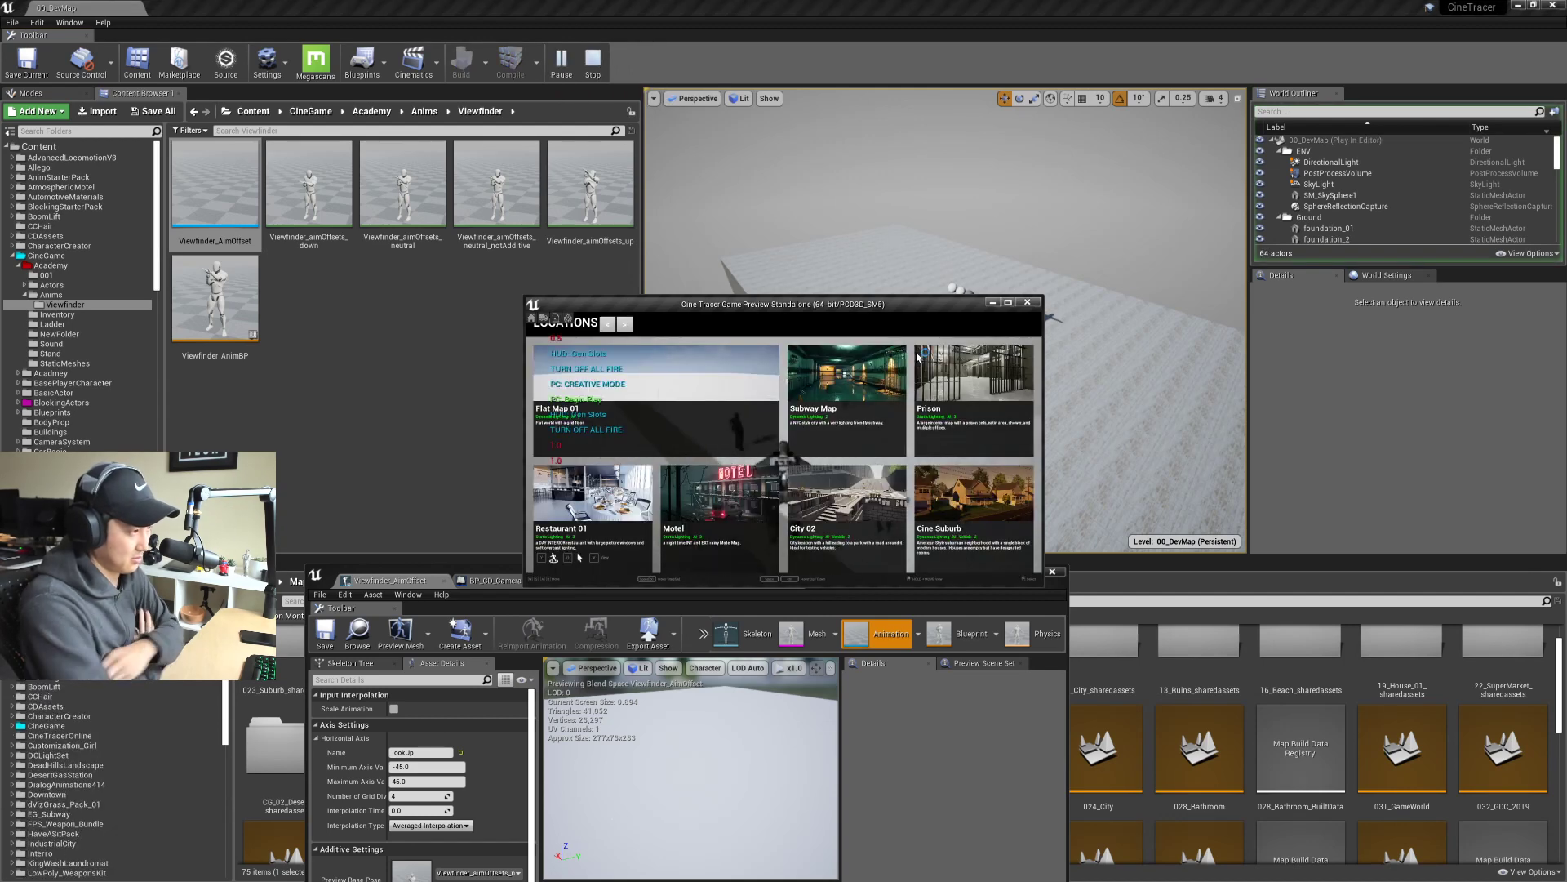
left_click(993, 302)
key("Escape")
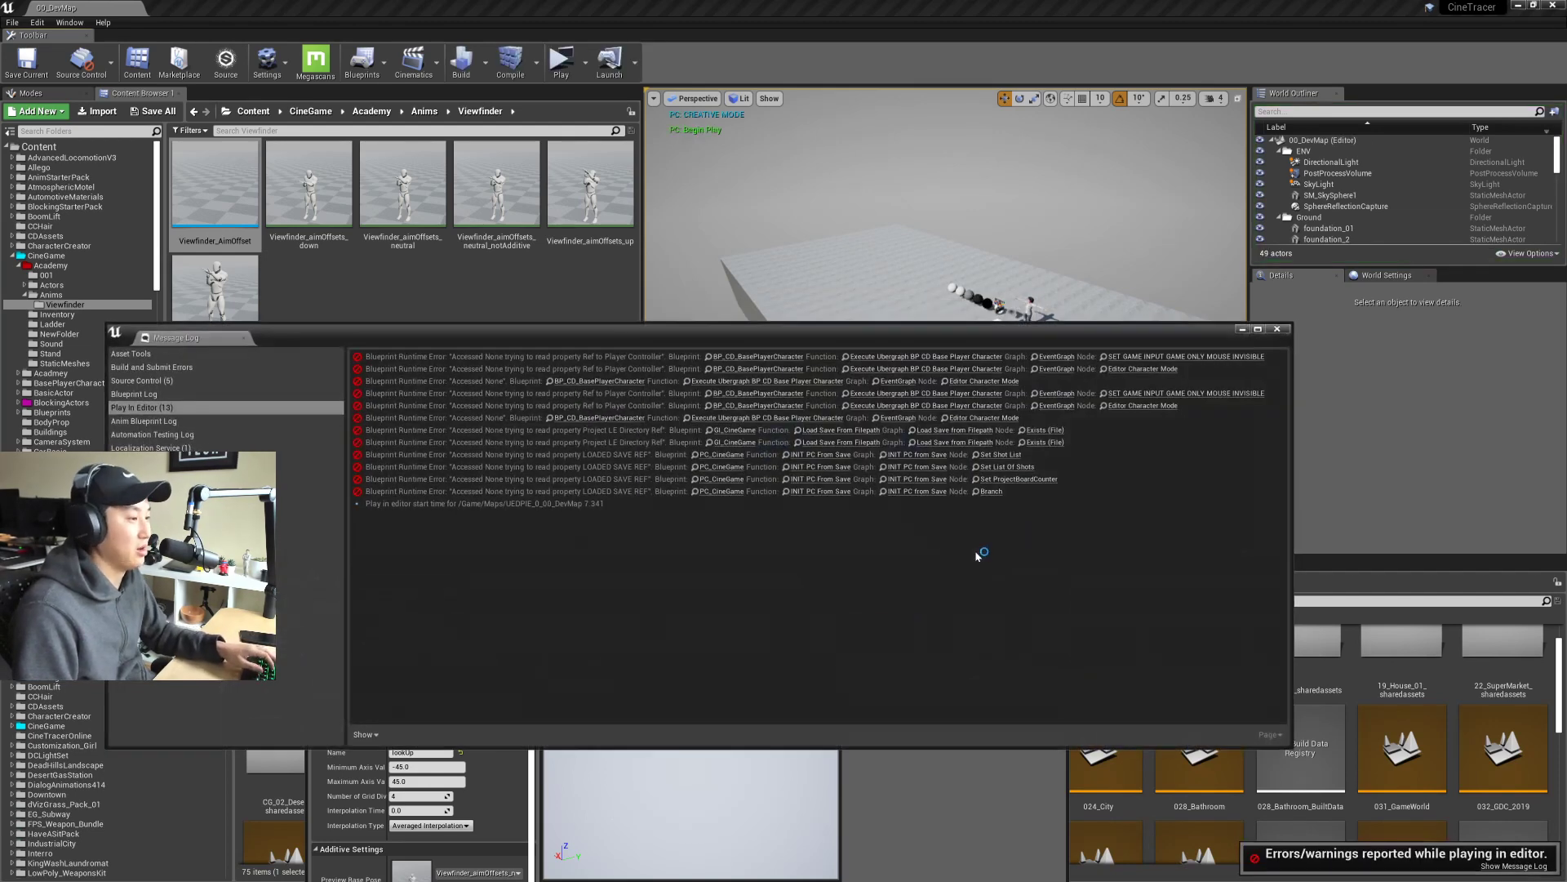
left_click(1284, 330)
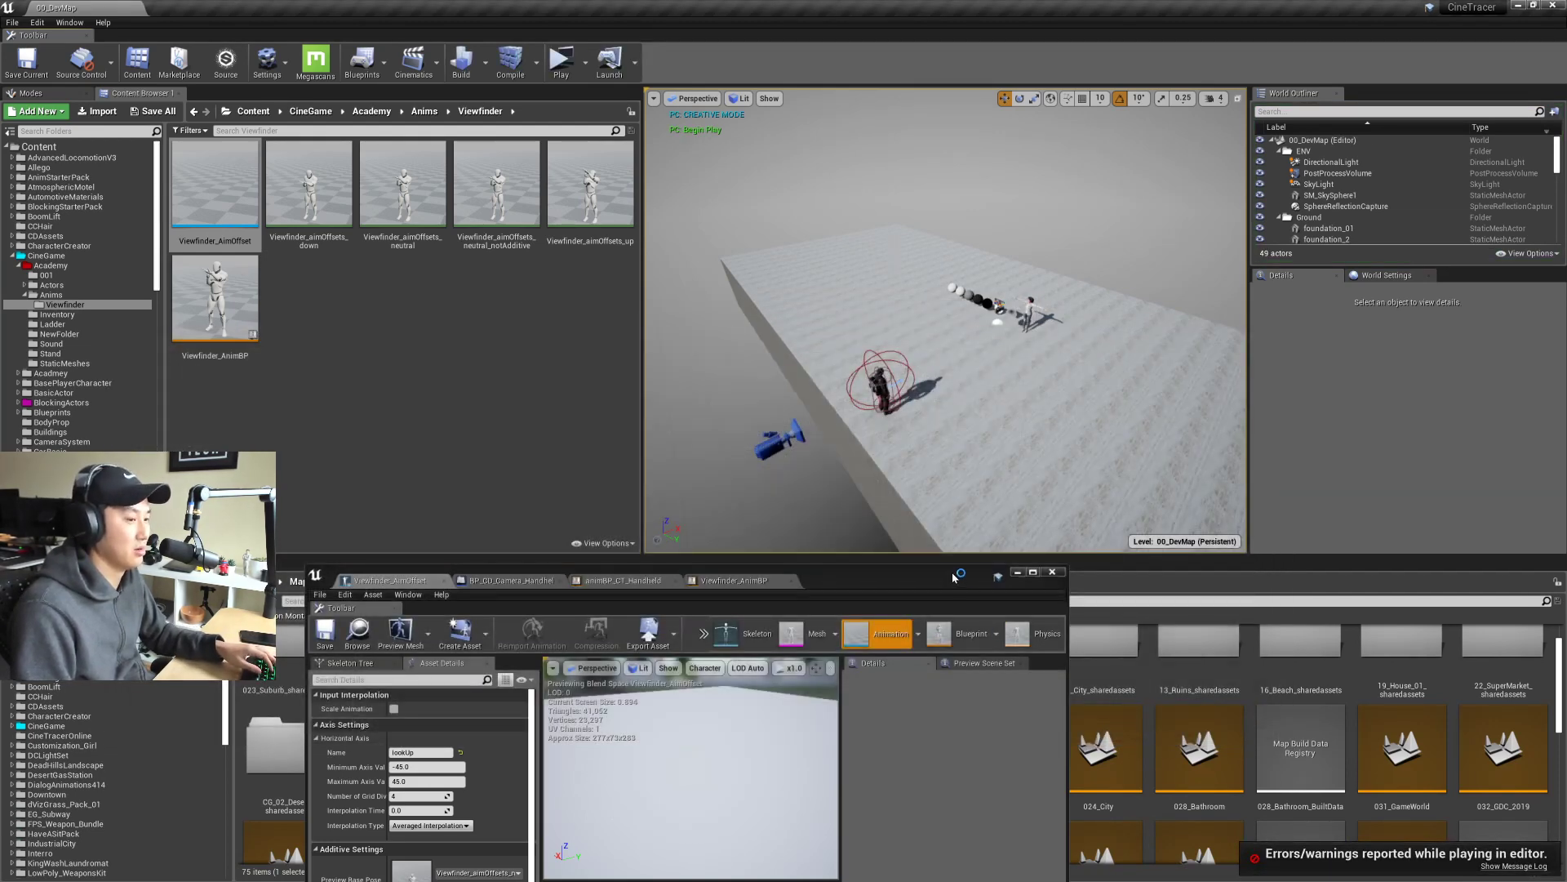
Step: Open the 032_GDC_2019 level from the Maps folder and start playing it in the preview window
left_click_drag(953, 577, 941, 757)
scroll(1500, 686, "down", 1)
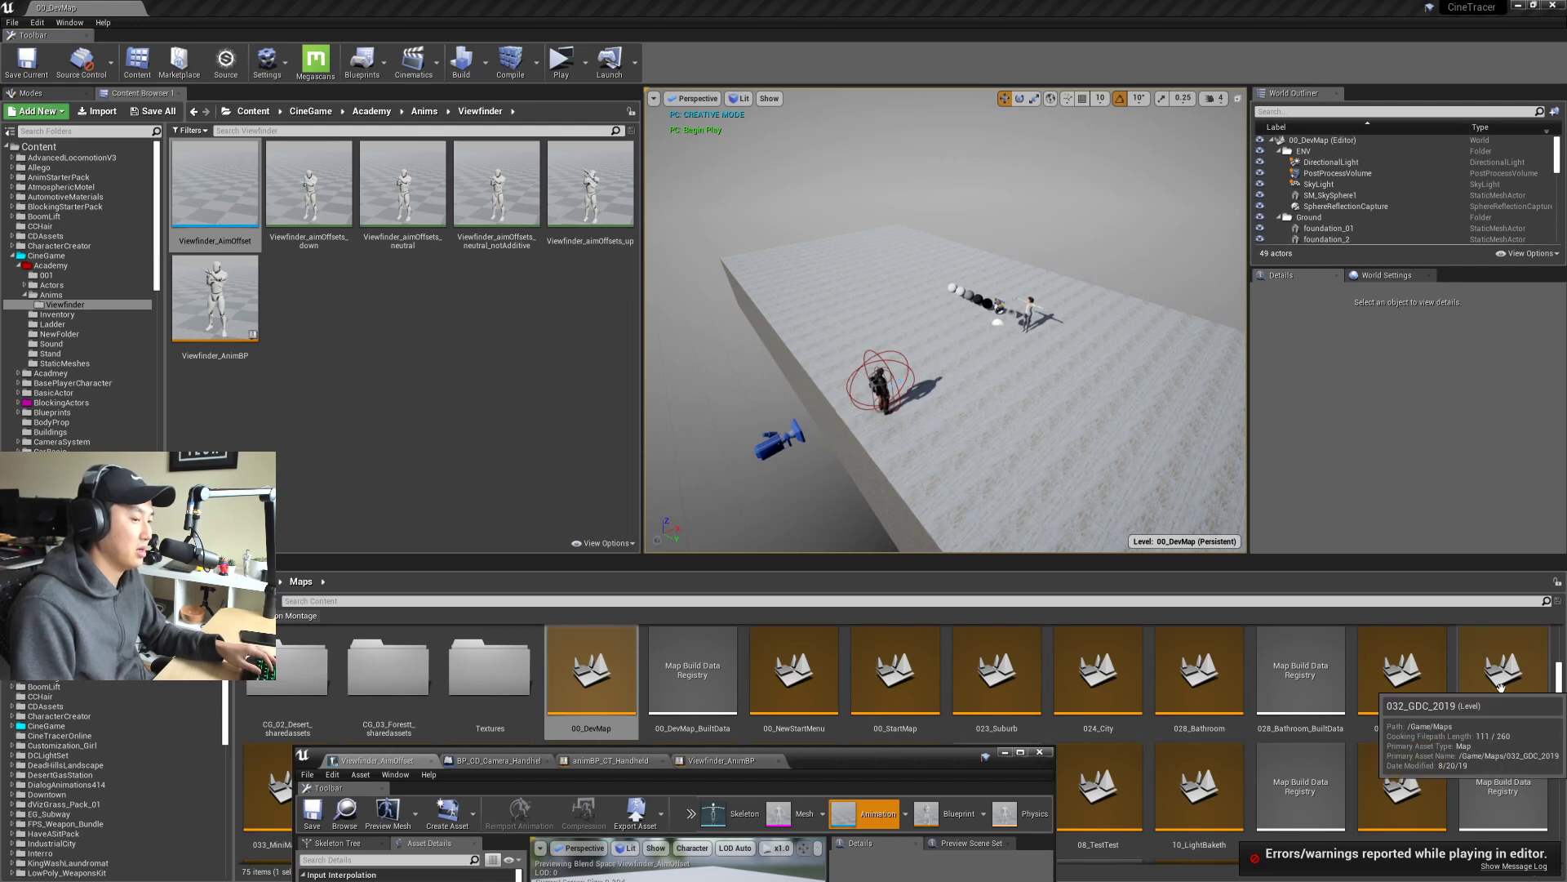
double_click(1500, 685)
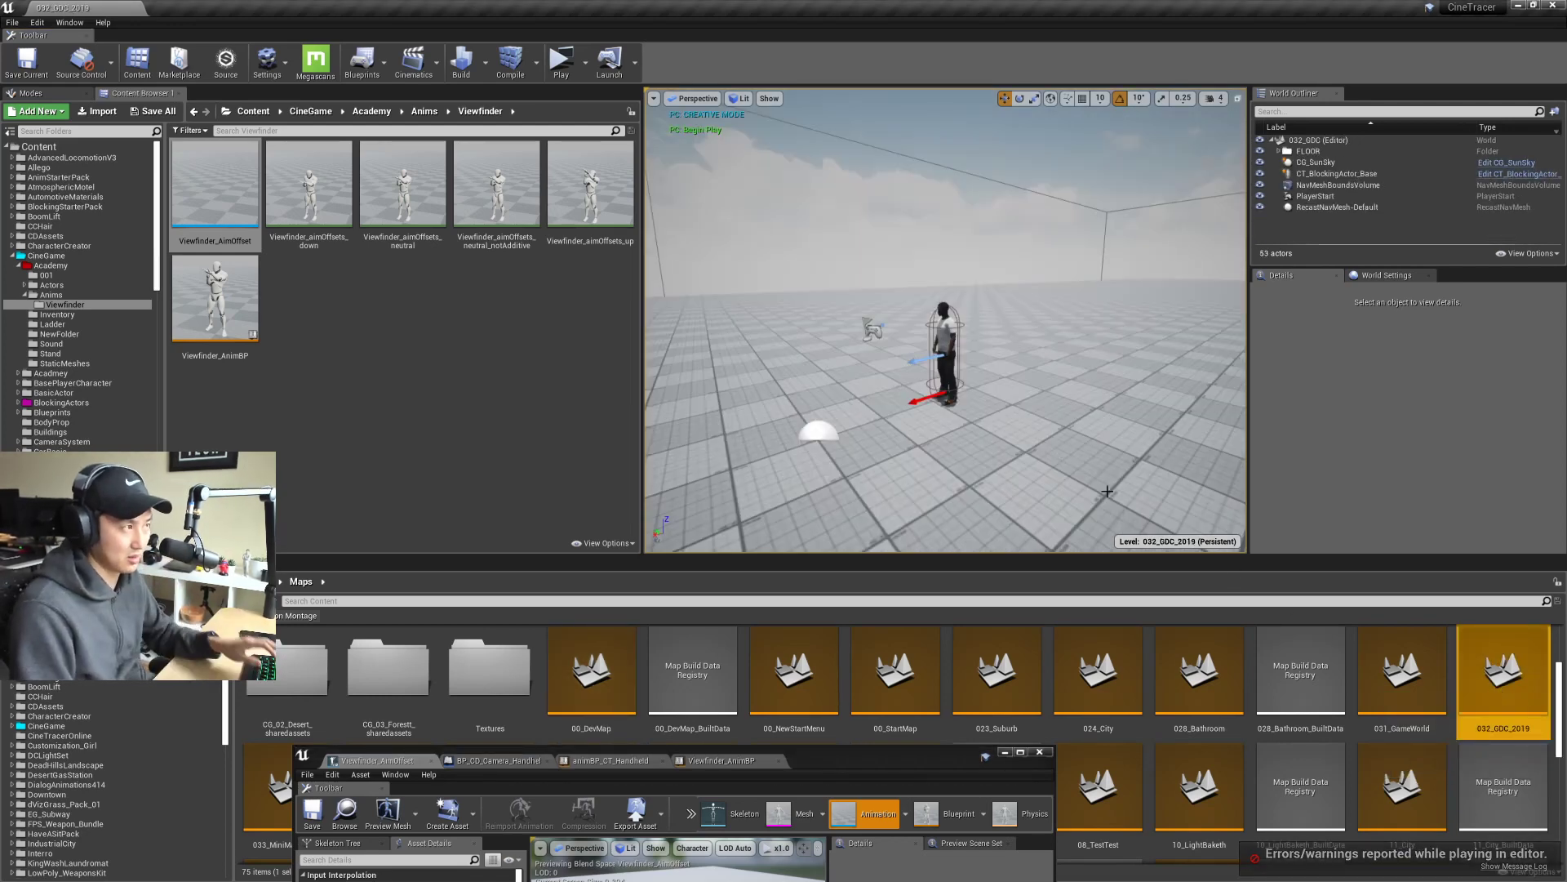
right_click_drag(986, 368, 705, 175)
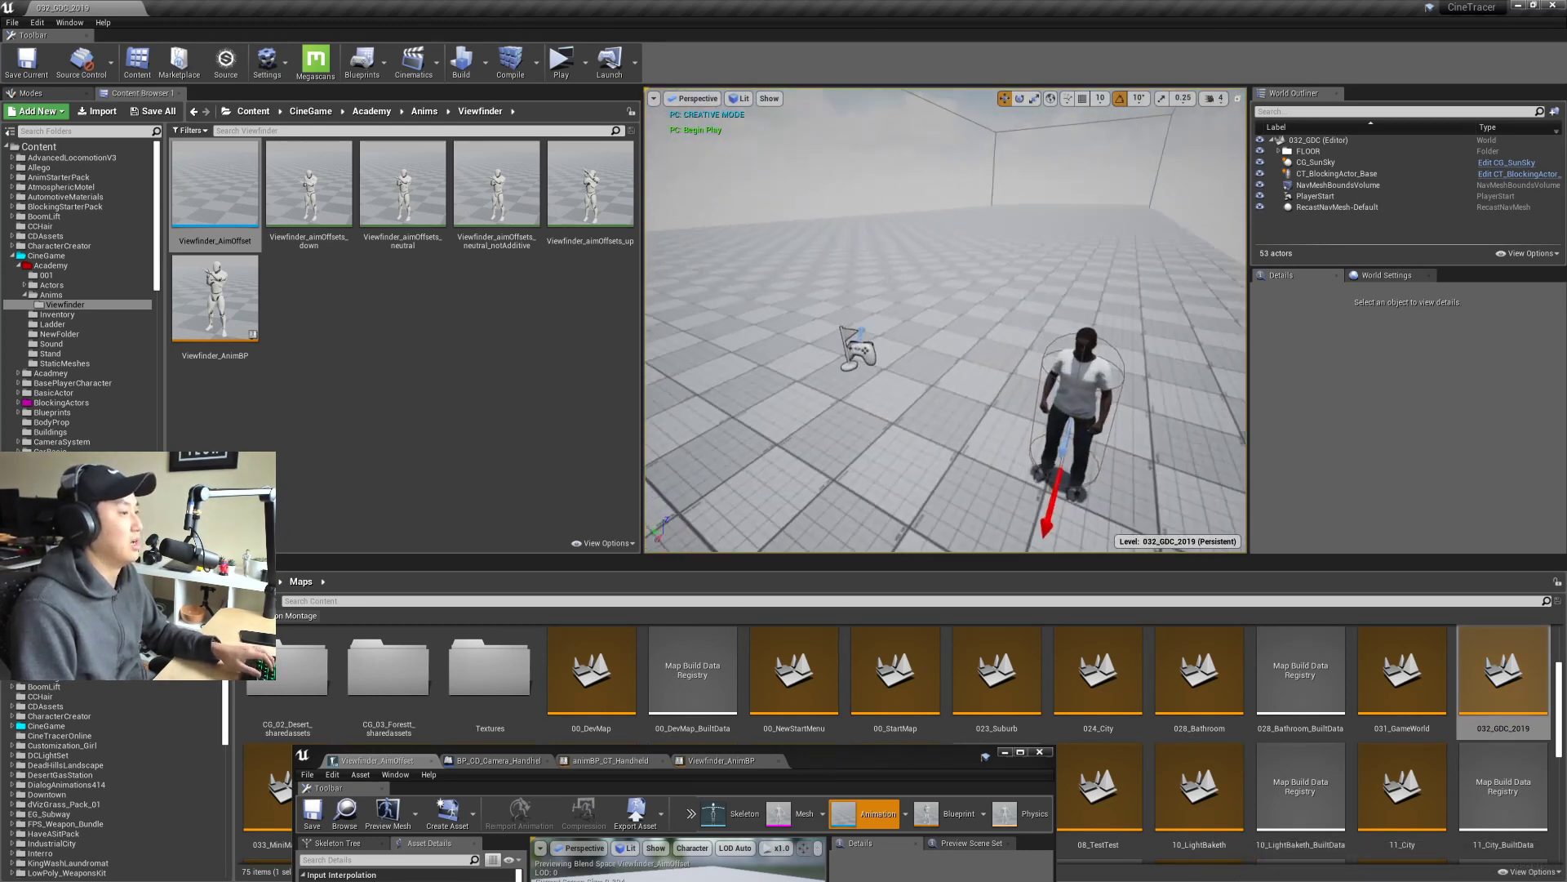
key("ctrl+s")
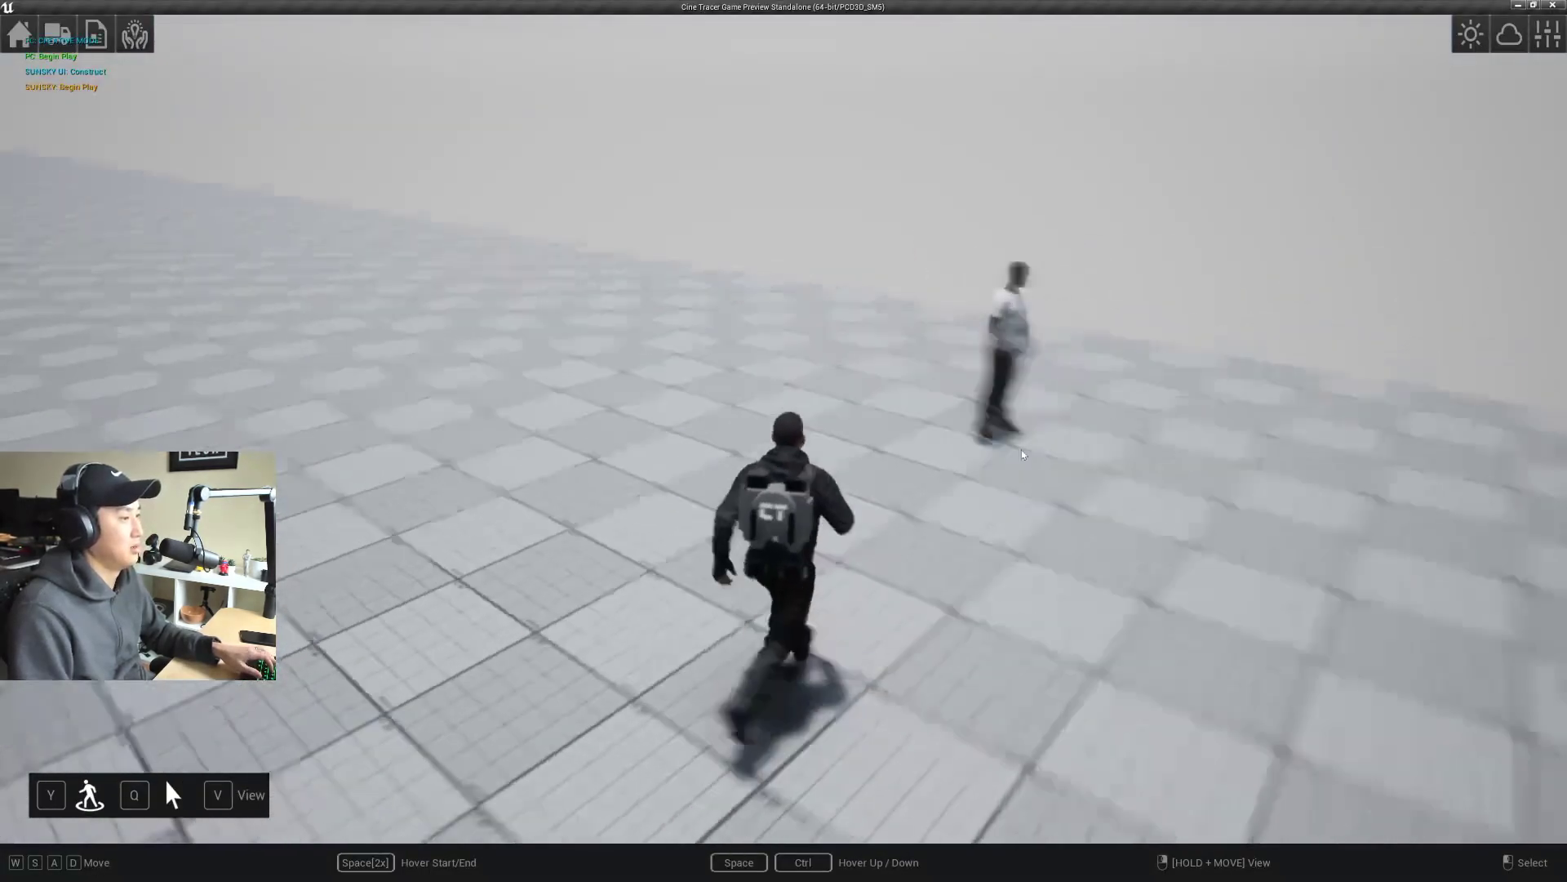
Step: Walk the character toward the actor, place a Handheld Camera from the Department Menu's Camera section, and start operating it
left_click(969, 379)
key("w")
right_click_drag(969, 379, 768, 432)
key("Tab")
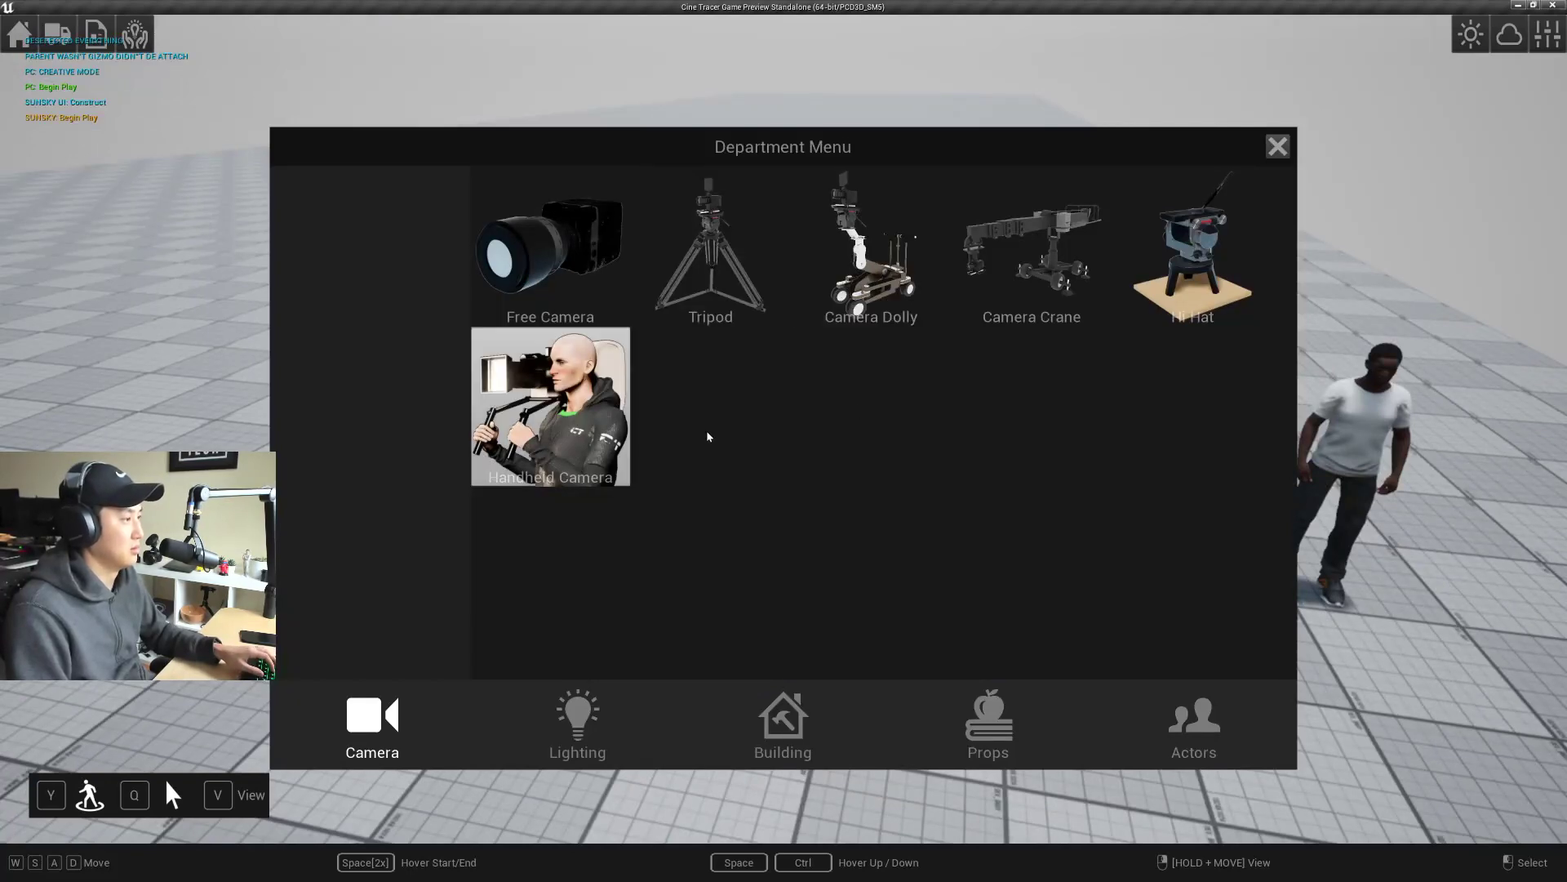
left_click(551, 408)
left_click(762, 343)
key("e")
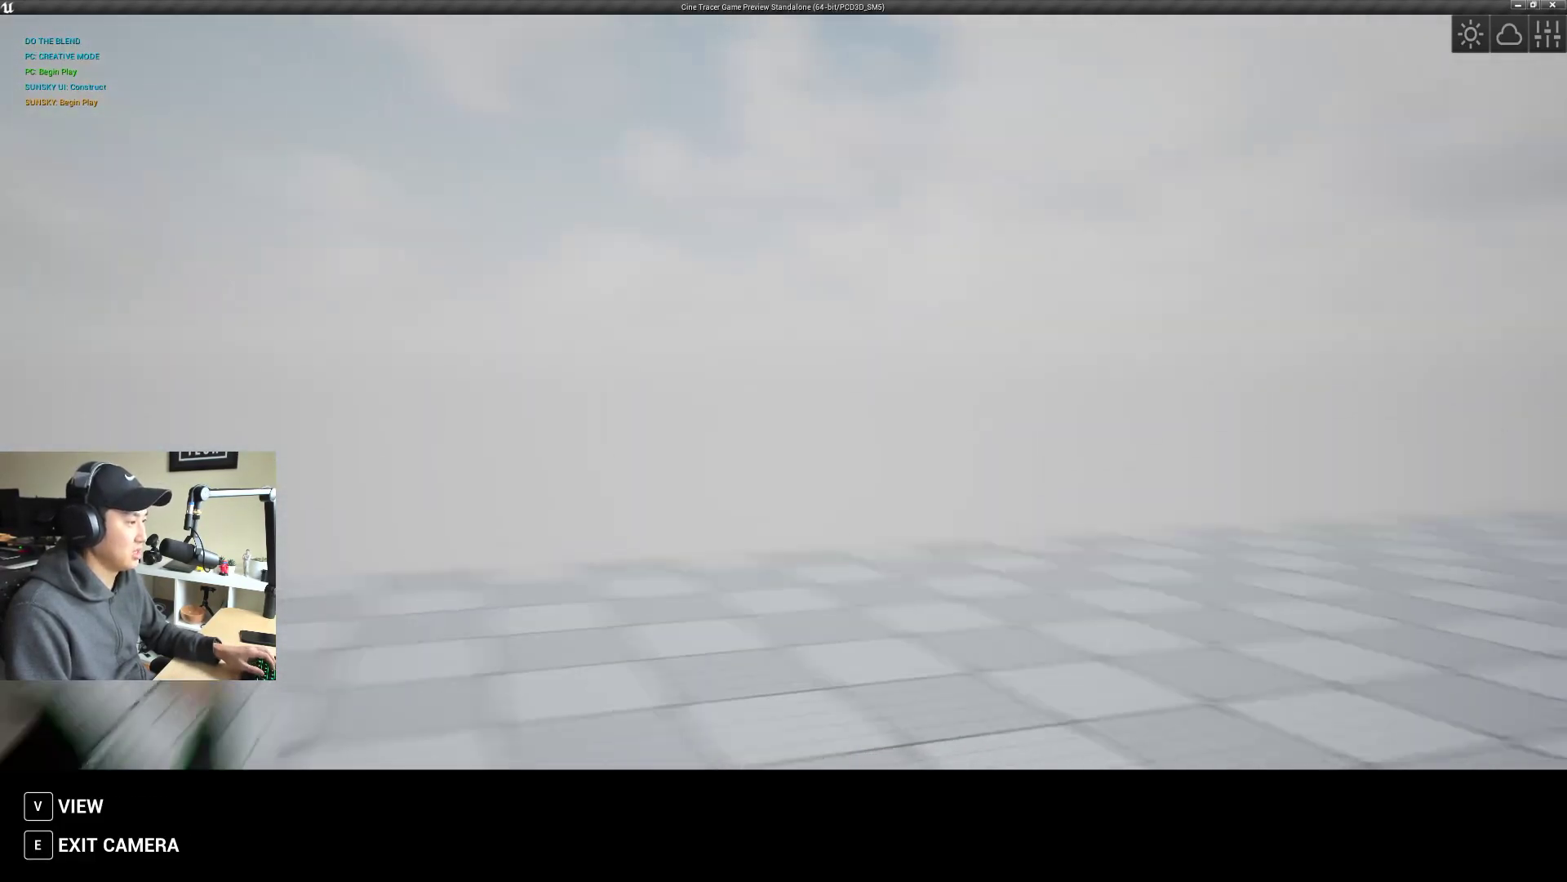
Step: Cycle through the handheld camera's views and tilt it up and down to examine how the operator's pose follows
key("v")
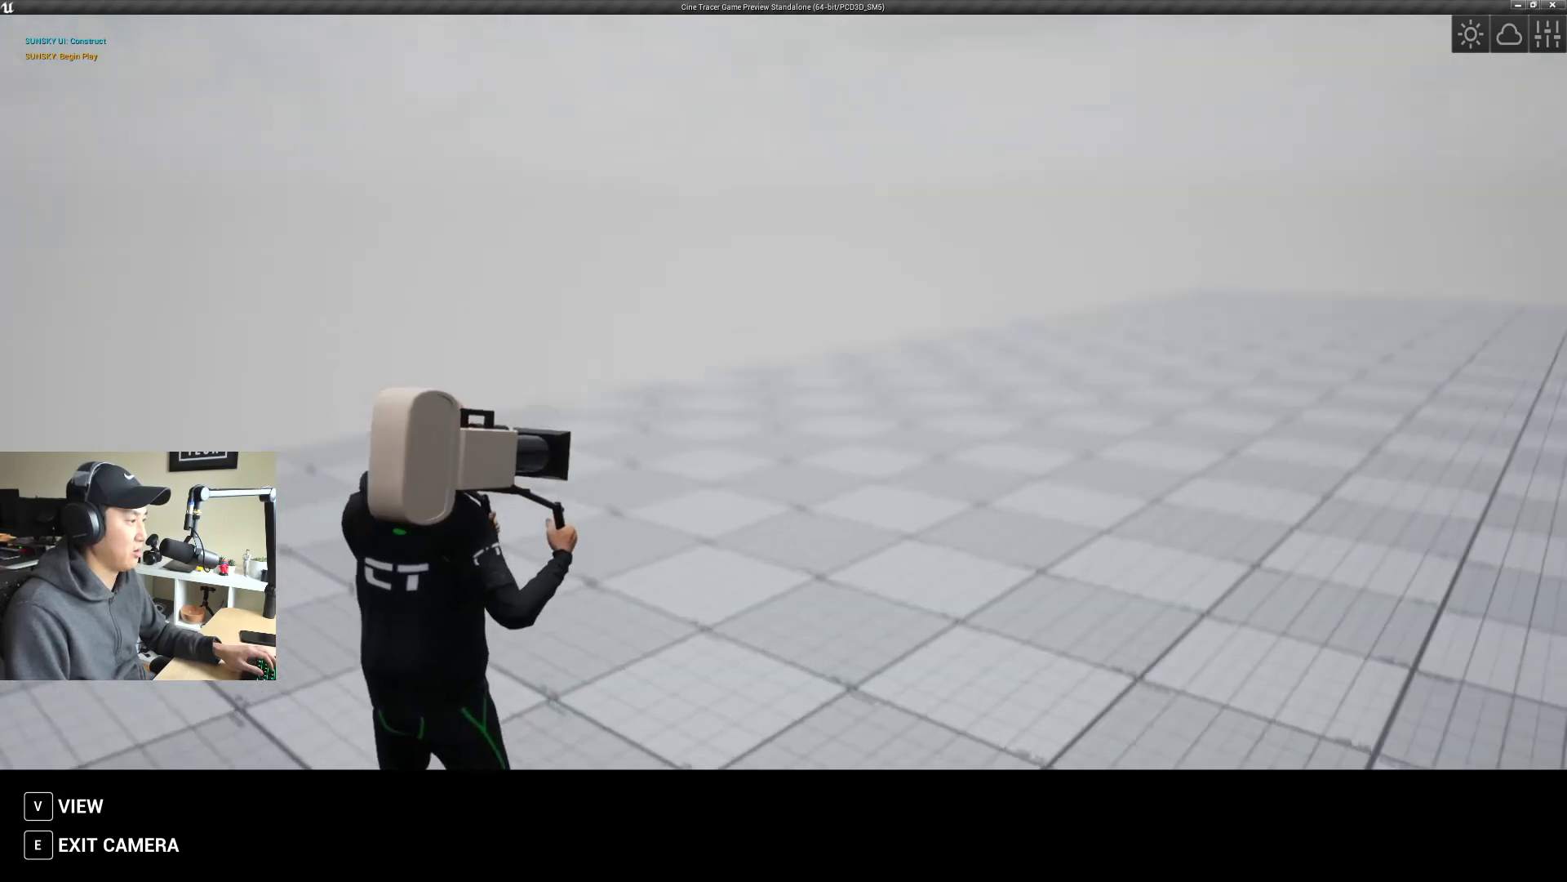
key("v")
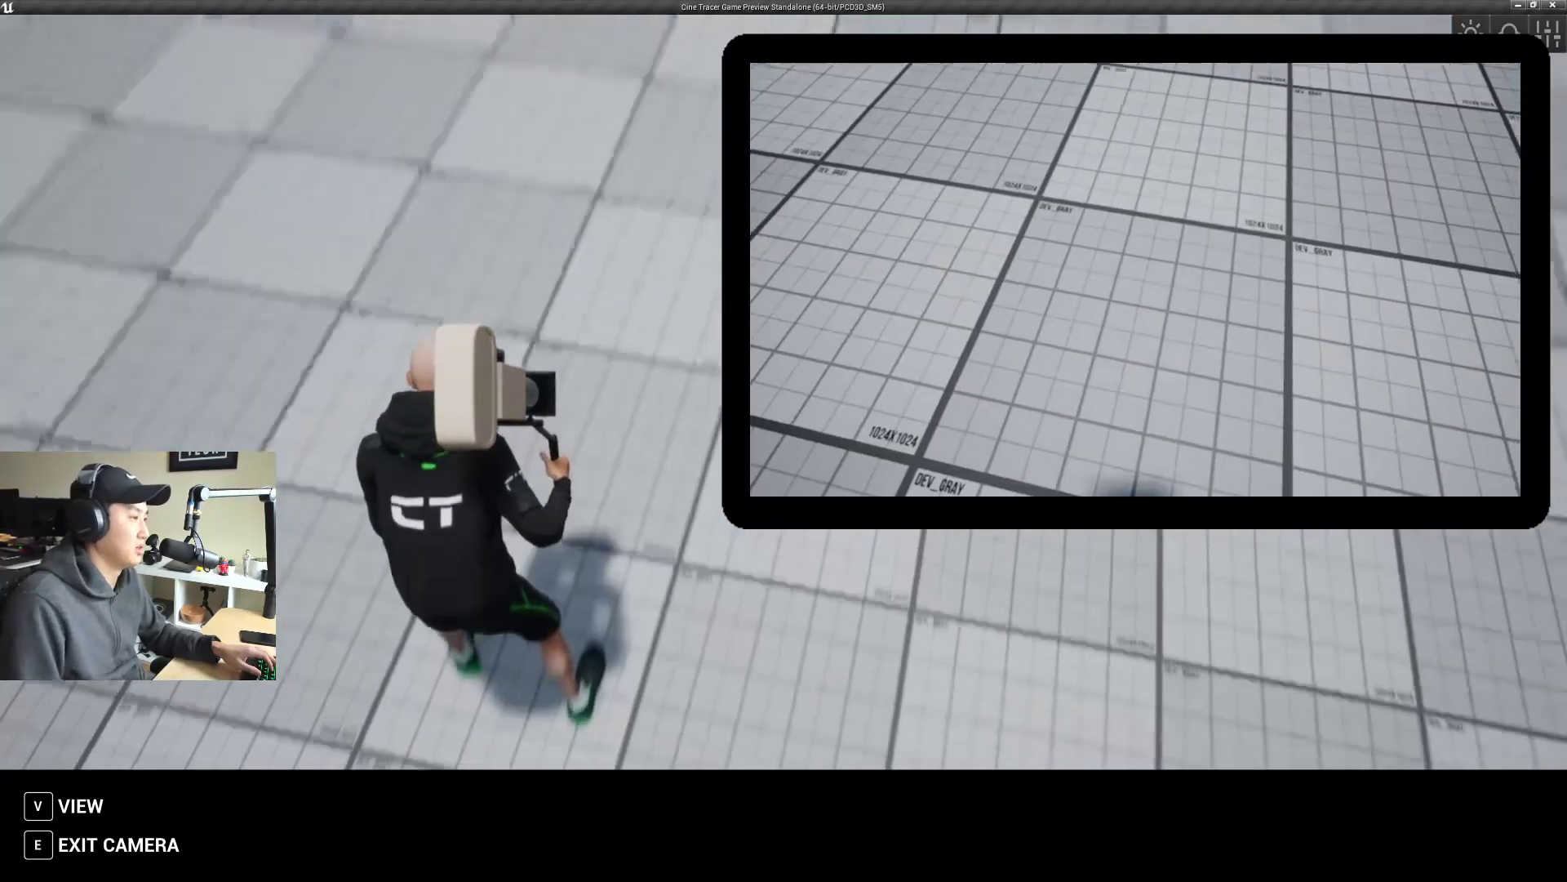
key("w")
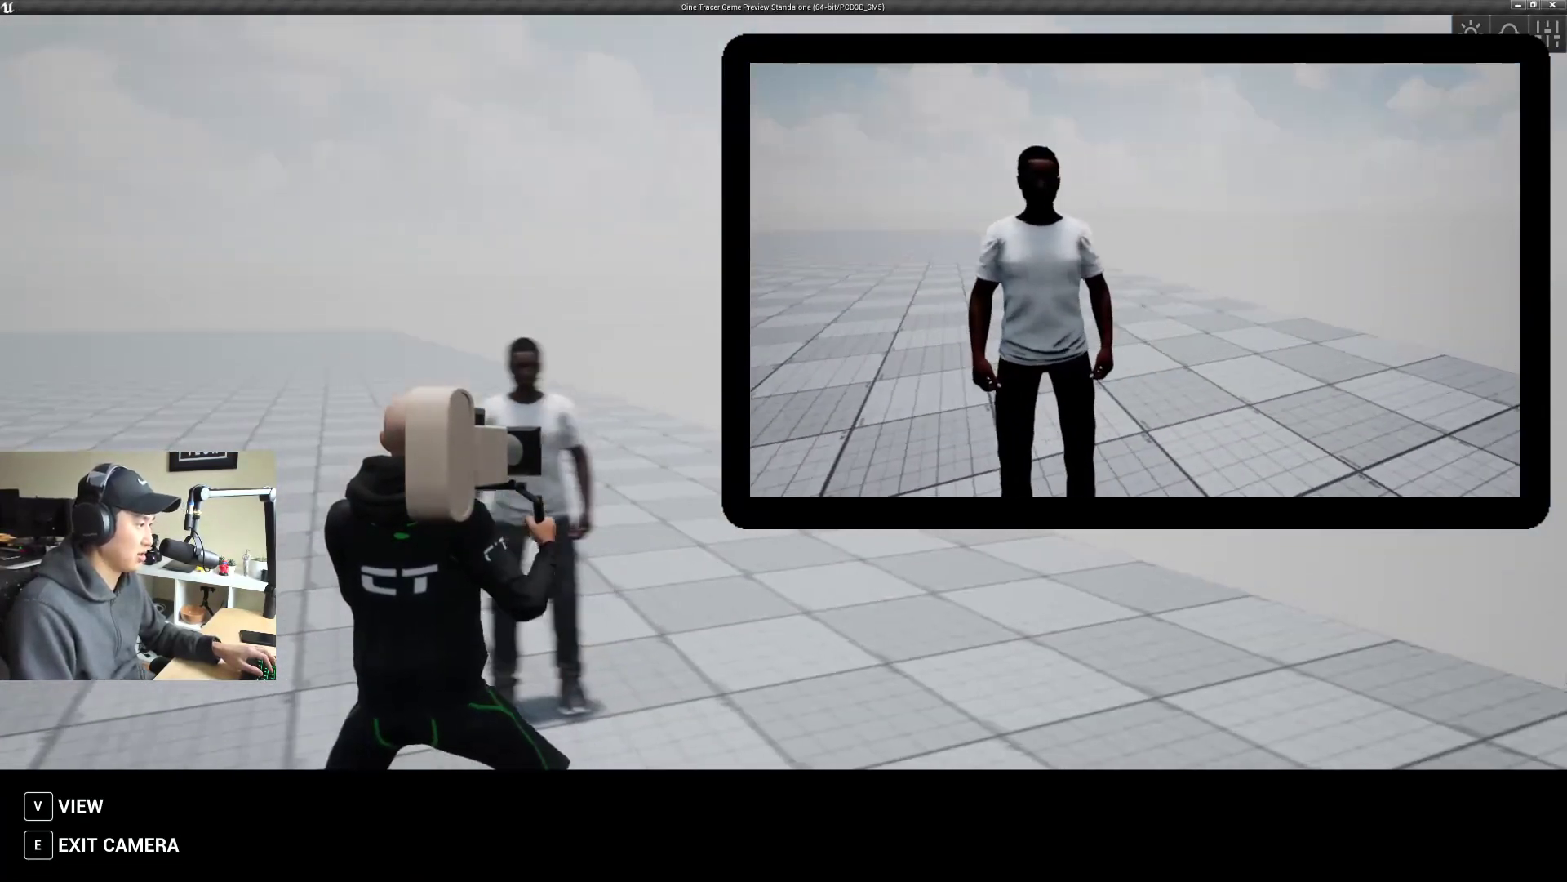
key("v")
key("v")
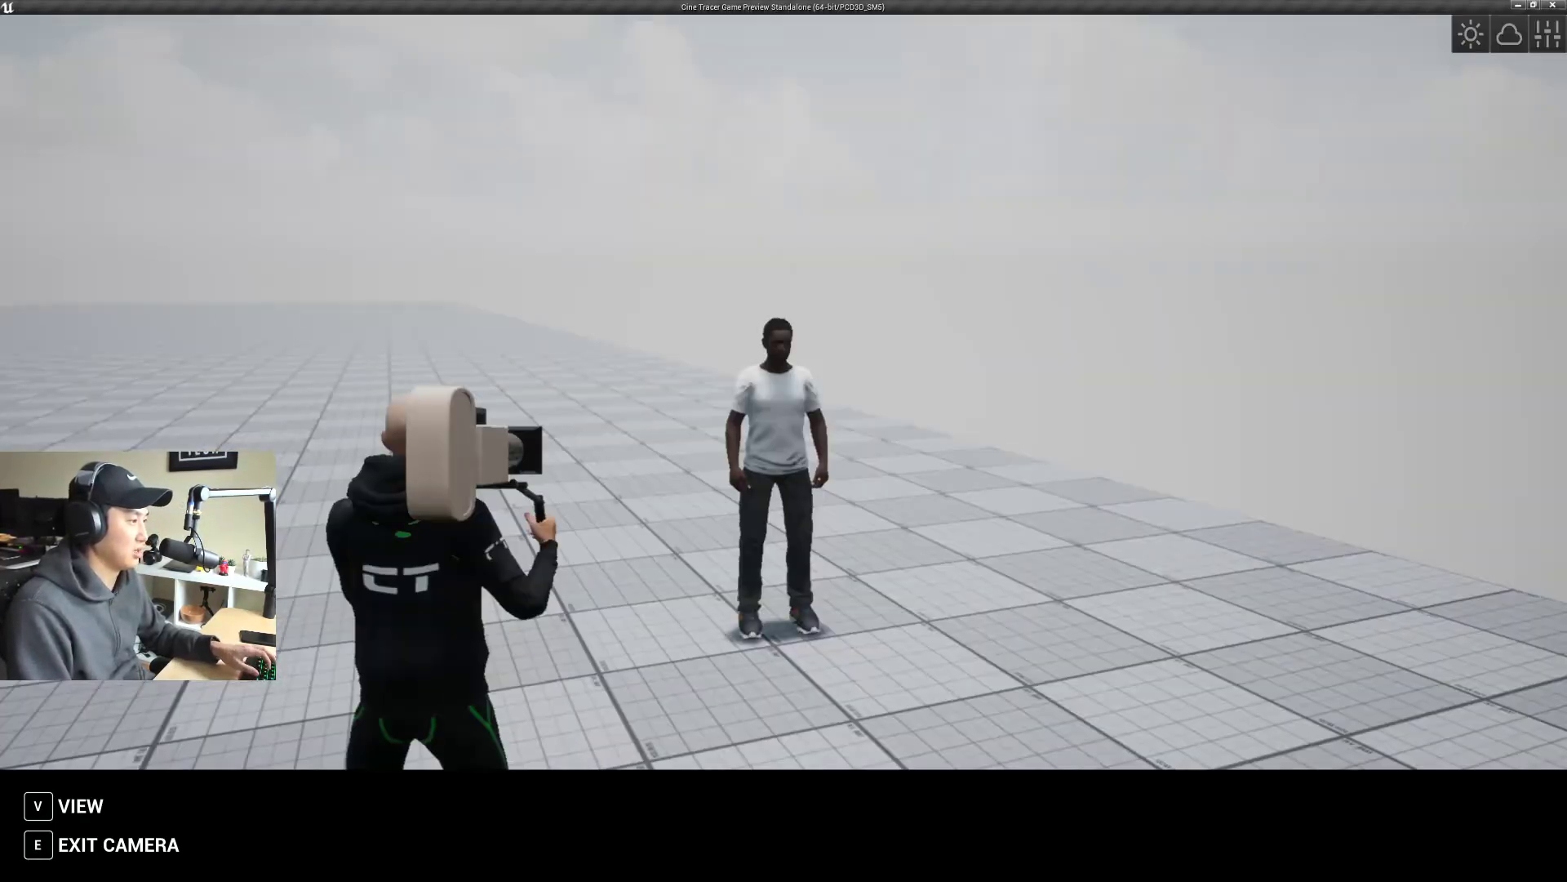
Step: Walk the camera operator forward, backward and sideways near the actor to examine the lower-body locomotion under the handheld pose
key("s")
key("w")
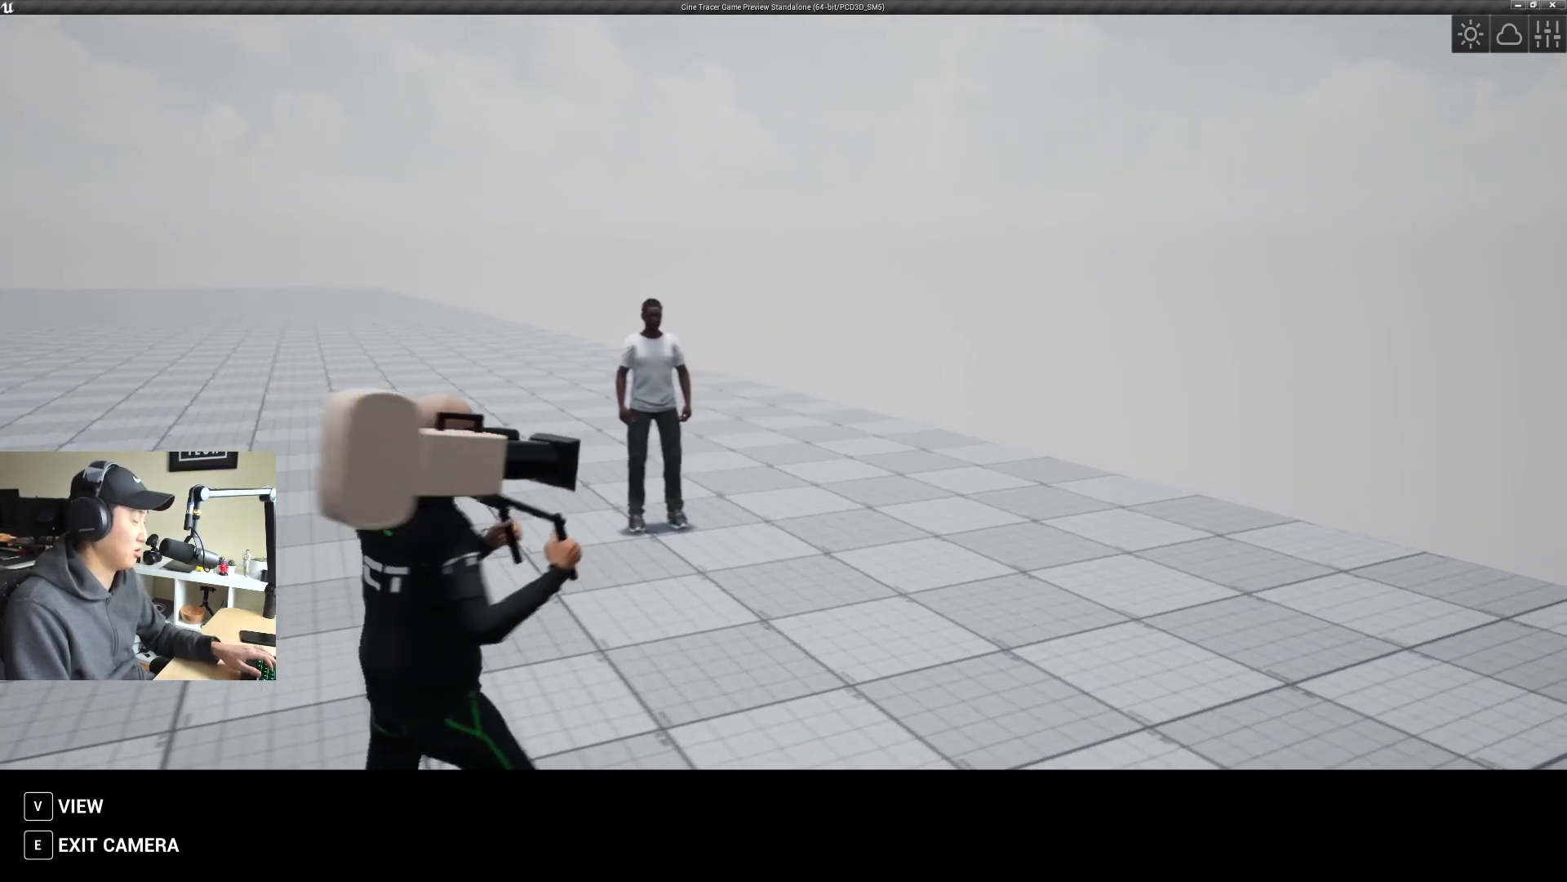
key("a")
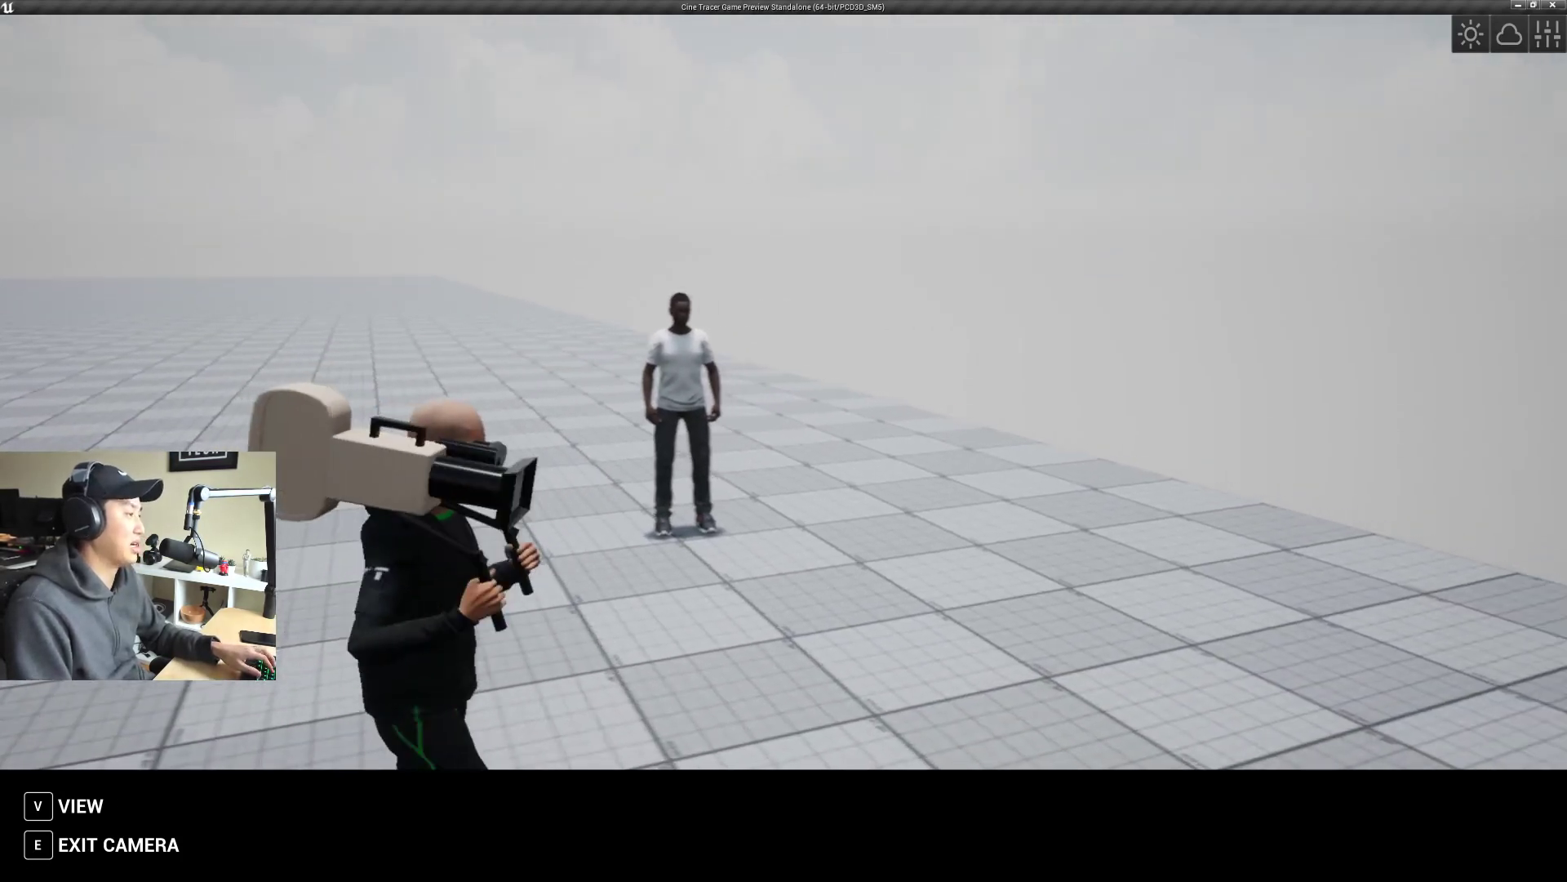
key("s")
key("w")
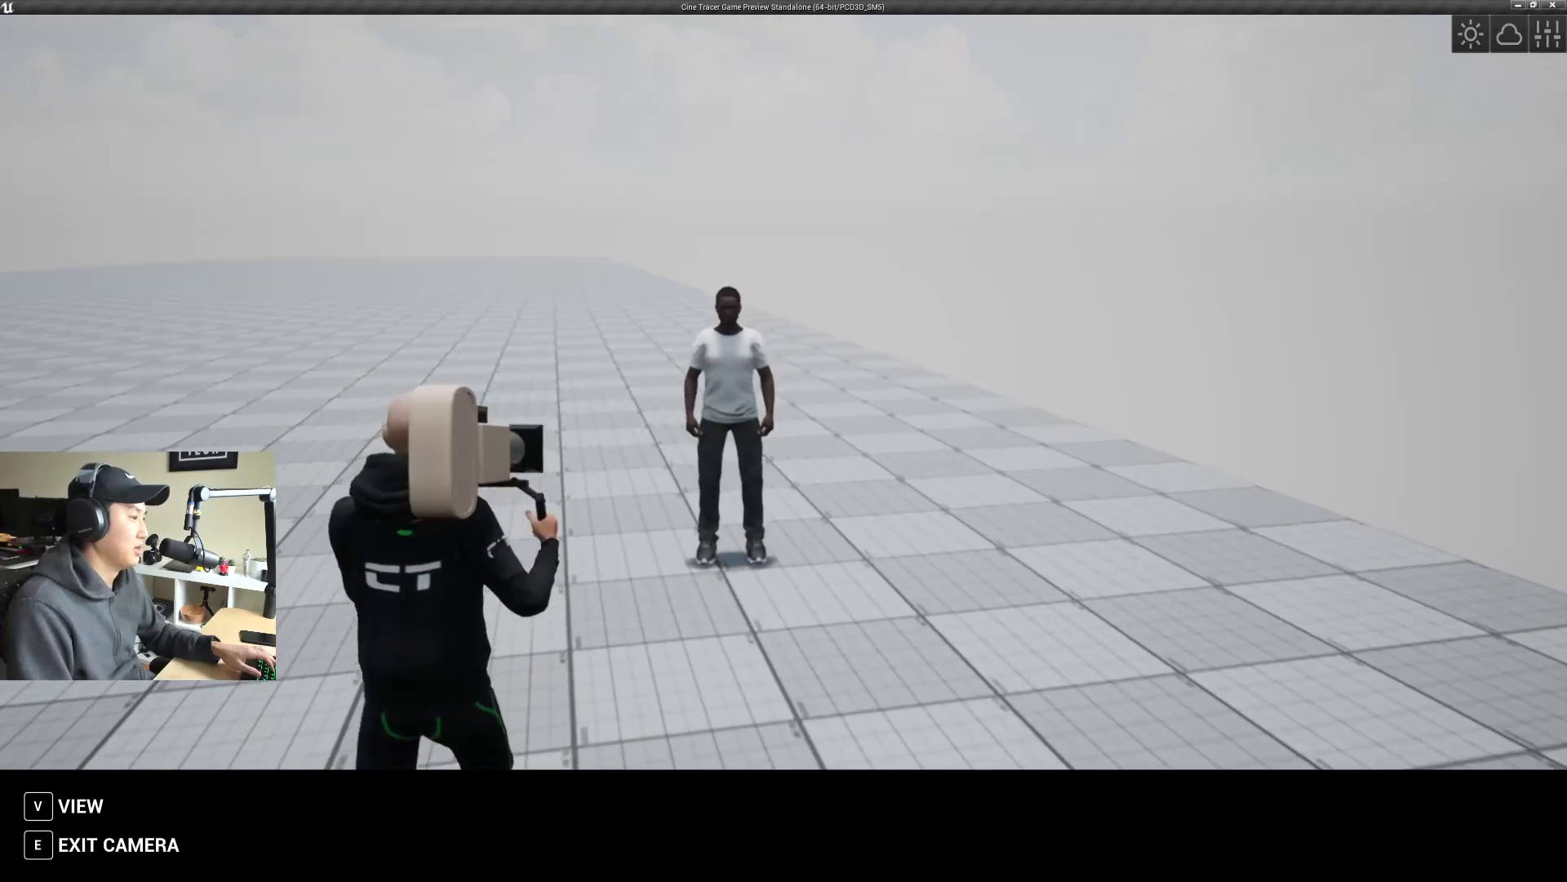
key("a")
key("s")
key("w")
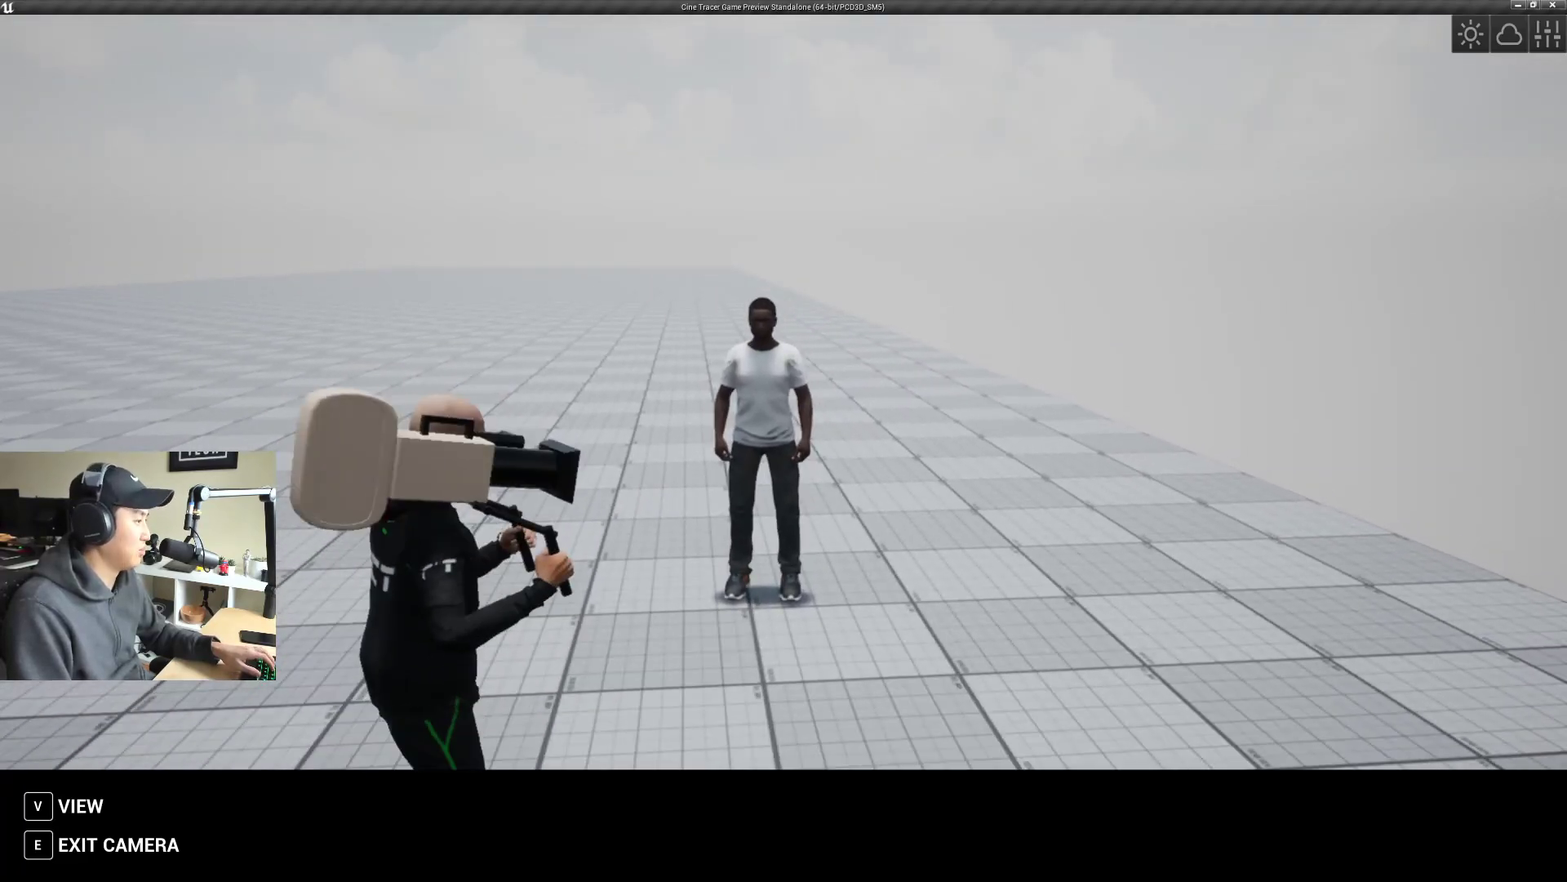
Step: Move the camera operator around beside the actor to examine the handheld pose from the back, side and front
key("s")
key("a")
key("w")
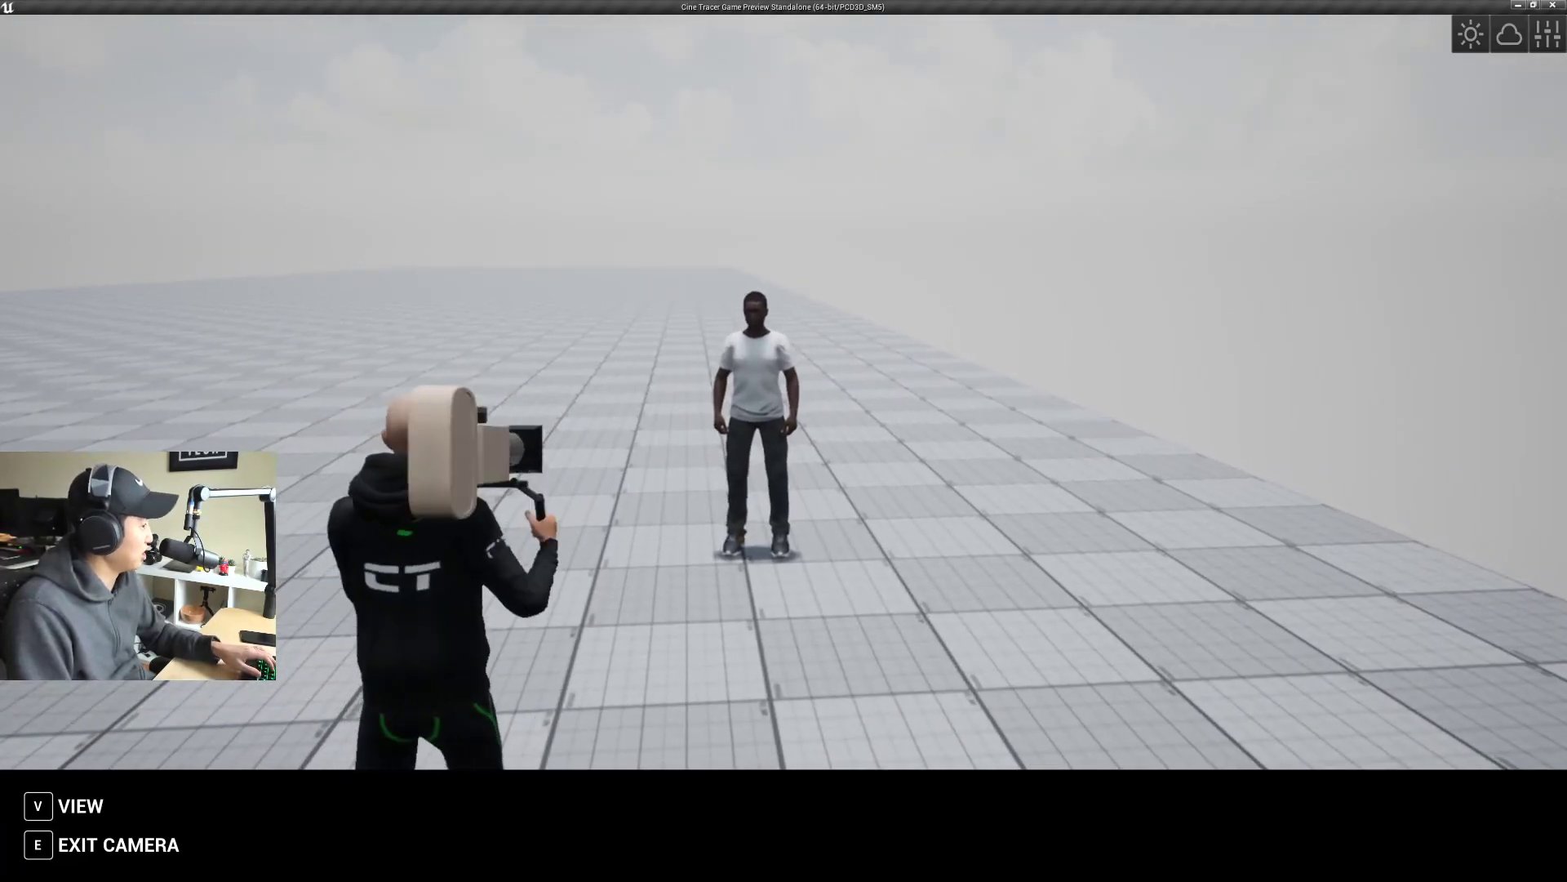
key("w")
key("a")
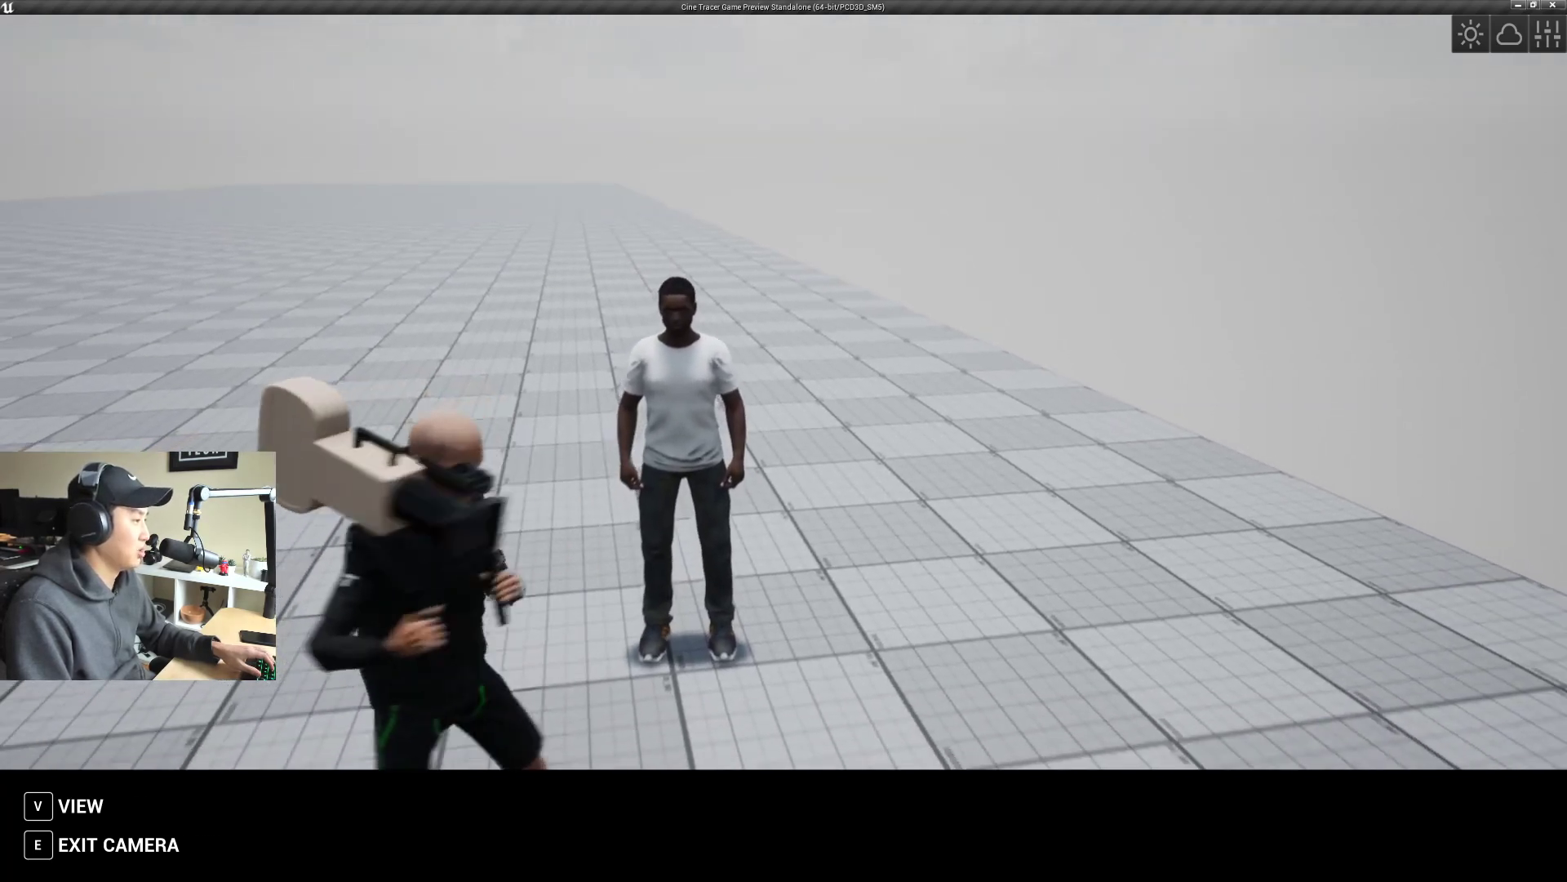
key("s")
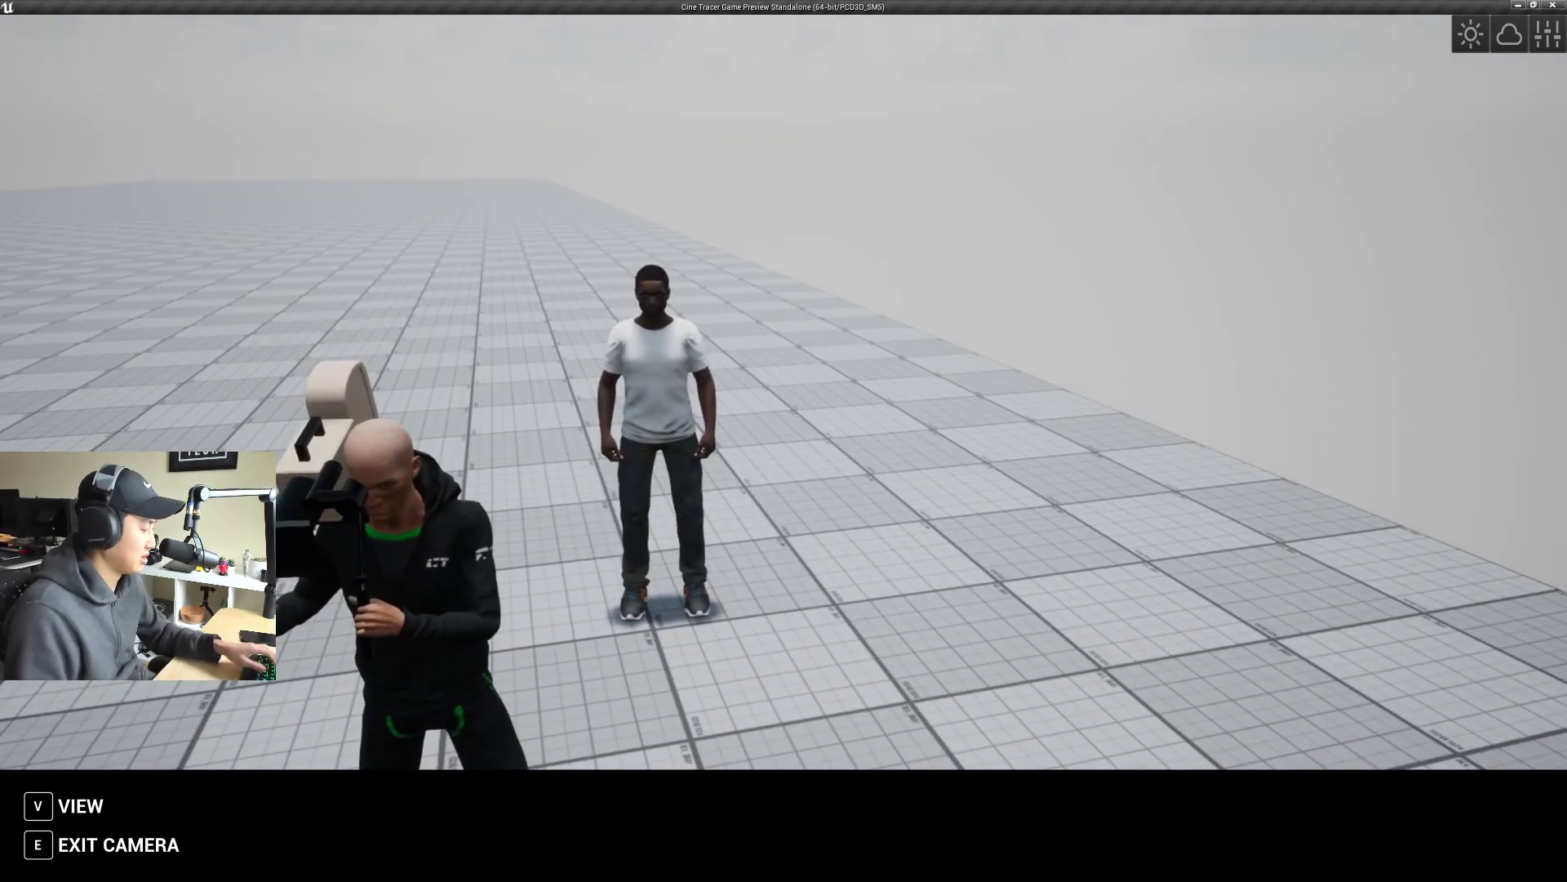
Step: End the game preview and save the 032_GDC_2019 level
key("Escape")
left_click(1277, 330)
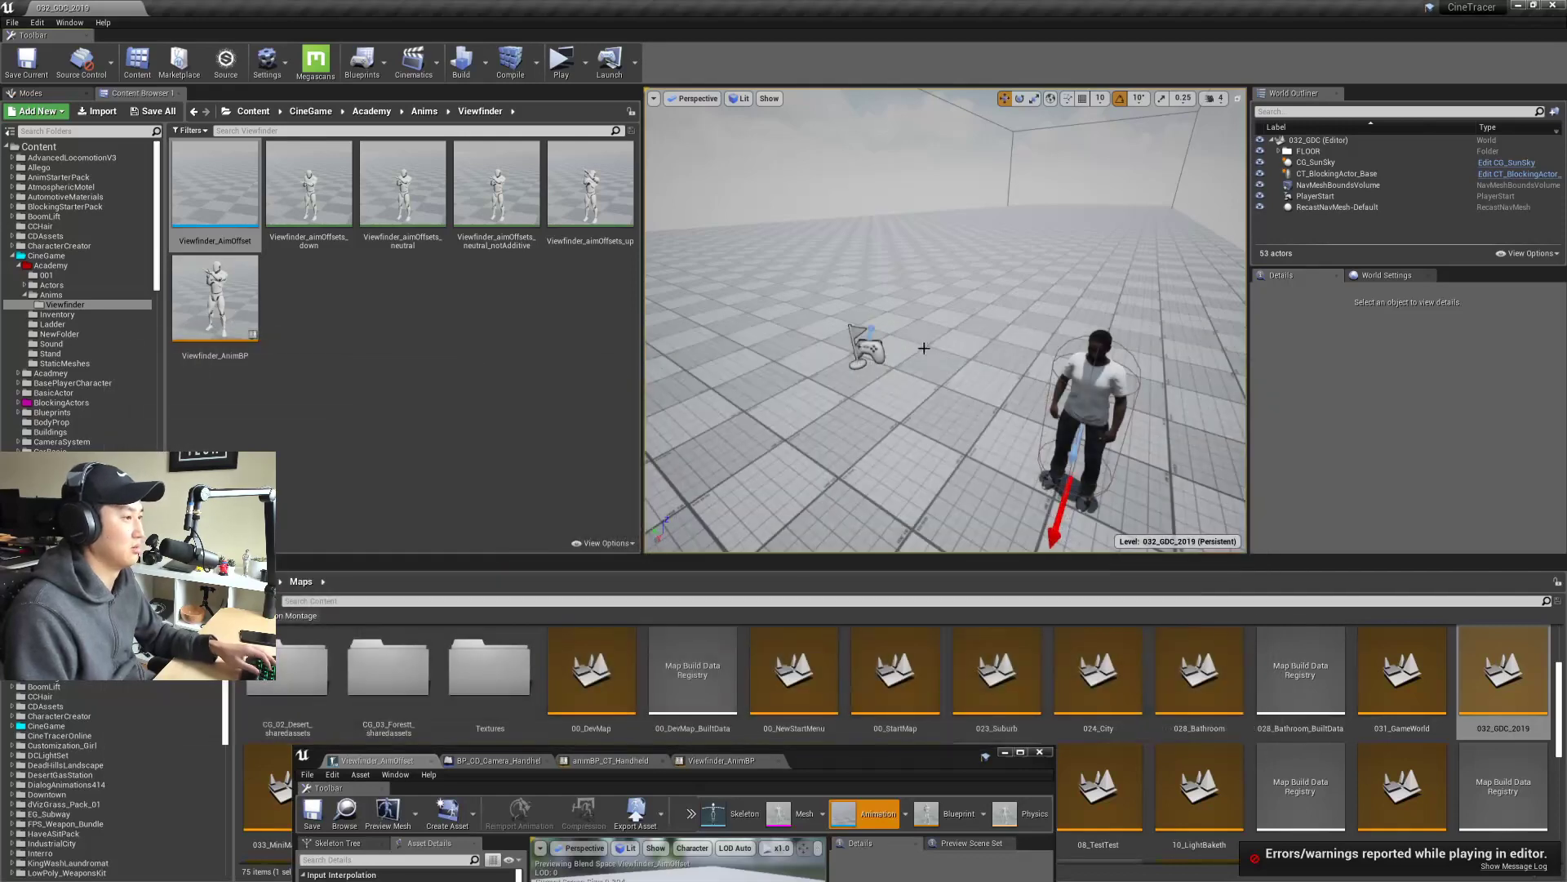
key("ctrl+s")
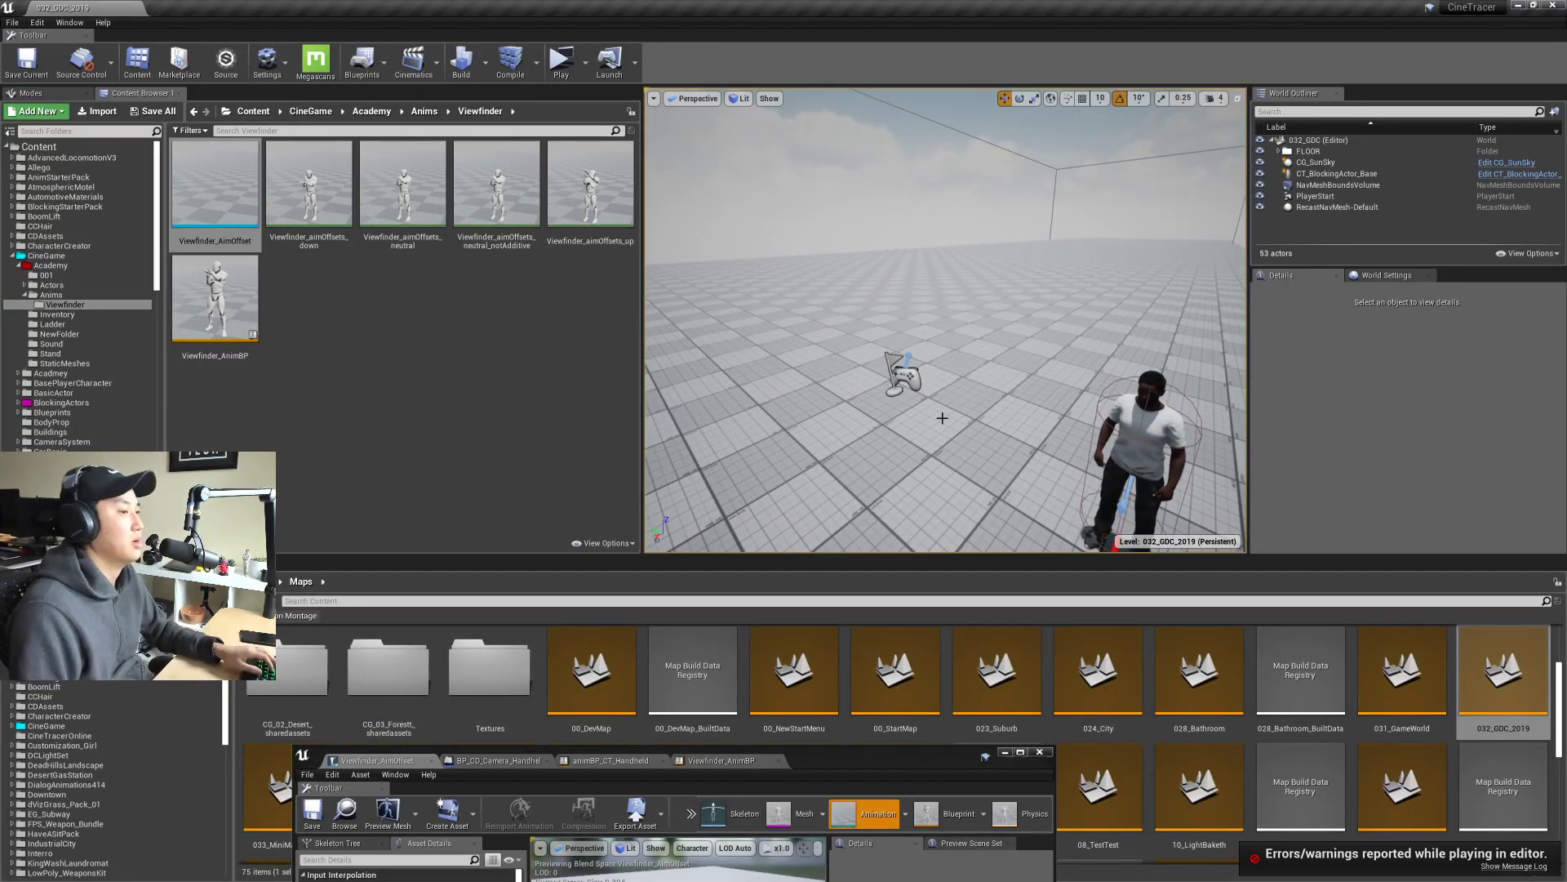
mouse_move(942, 418)
right_mouse_down()
mouse_move(942, 474)
mouse_move(942, 408)
mouse_move(942, 441)
right_mouse_up()
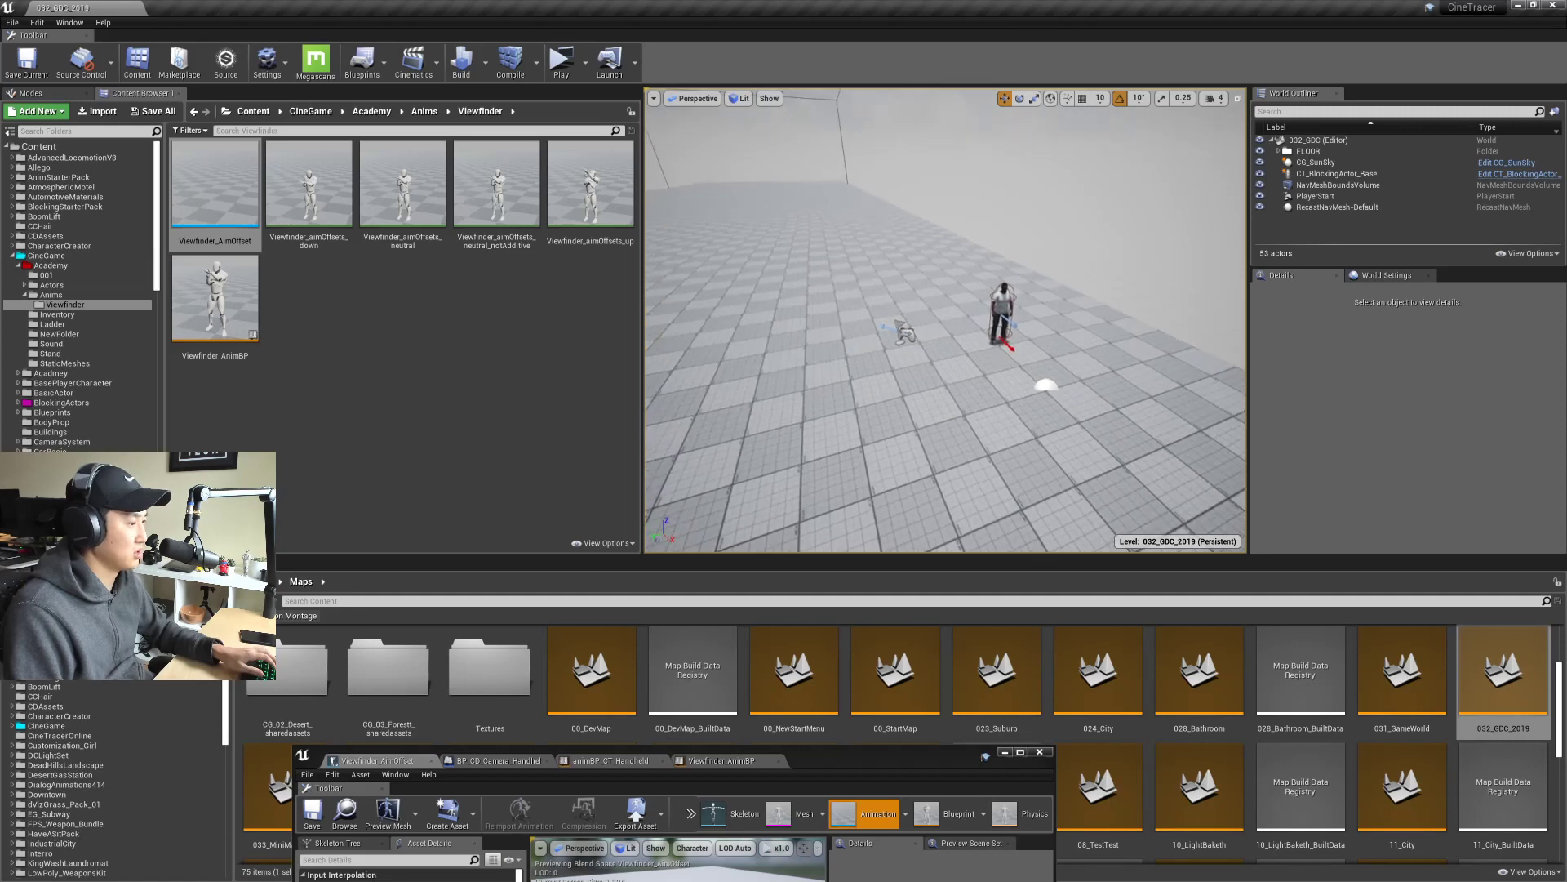
Step: Close the floating Viewfinder_AimOffset editor window and open the StaticMeshes folder inside Academy
left_click_drag(849, 759, 971, 498)
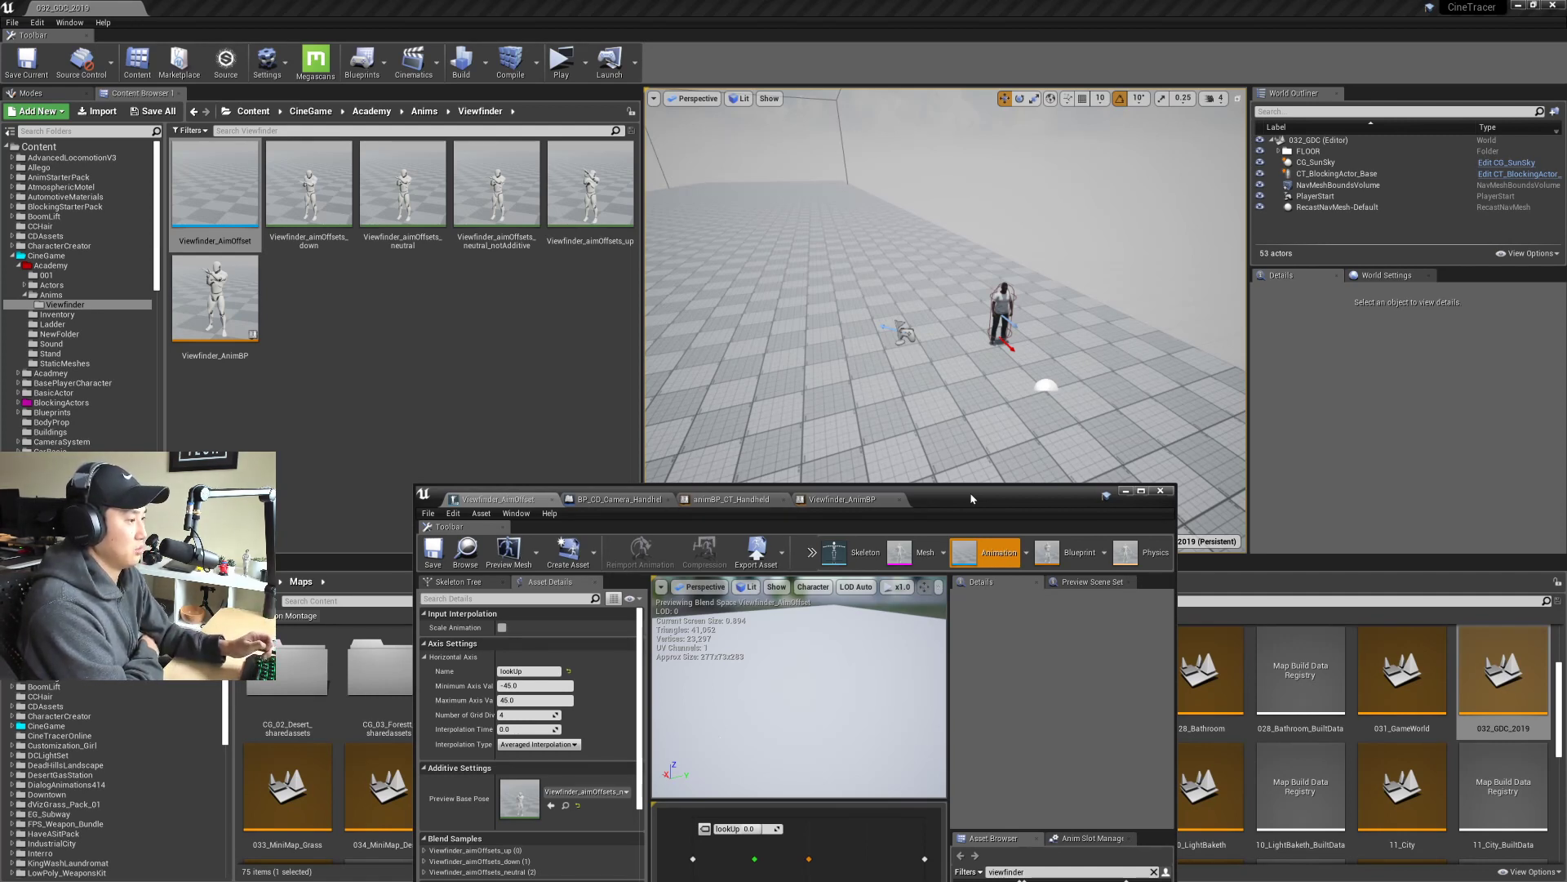
left_click_drag(970, 492, 973, 306)
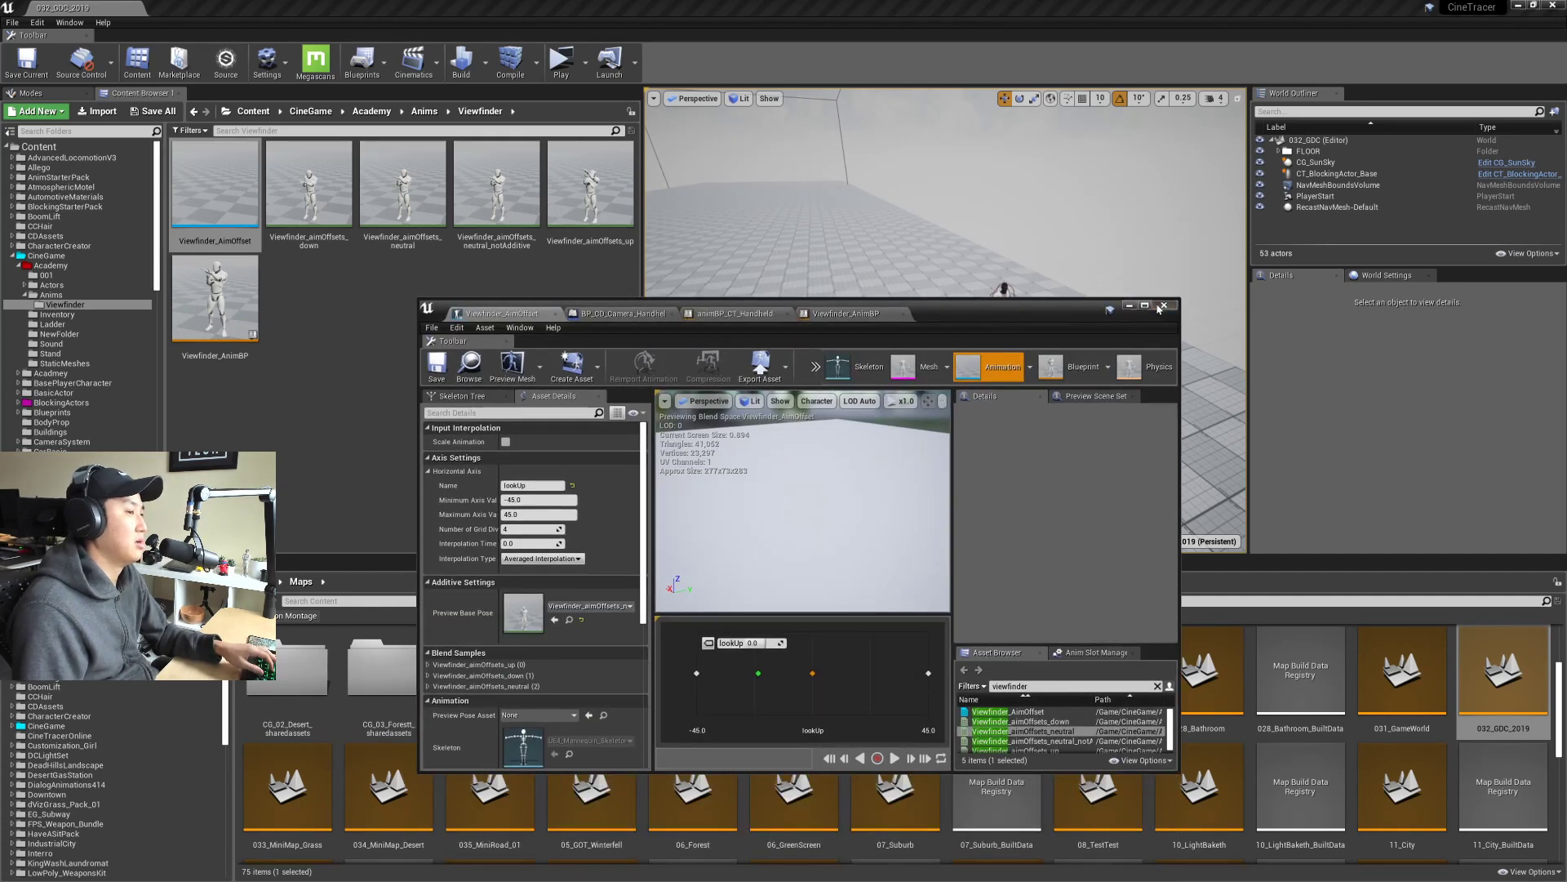
left_click(1163, 306)
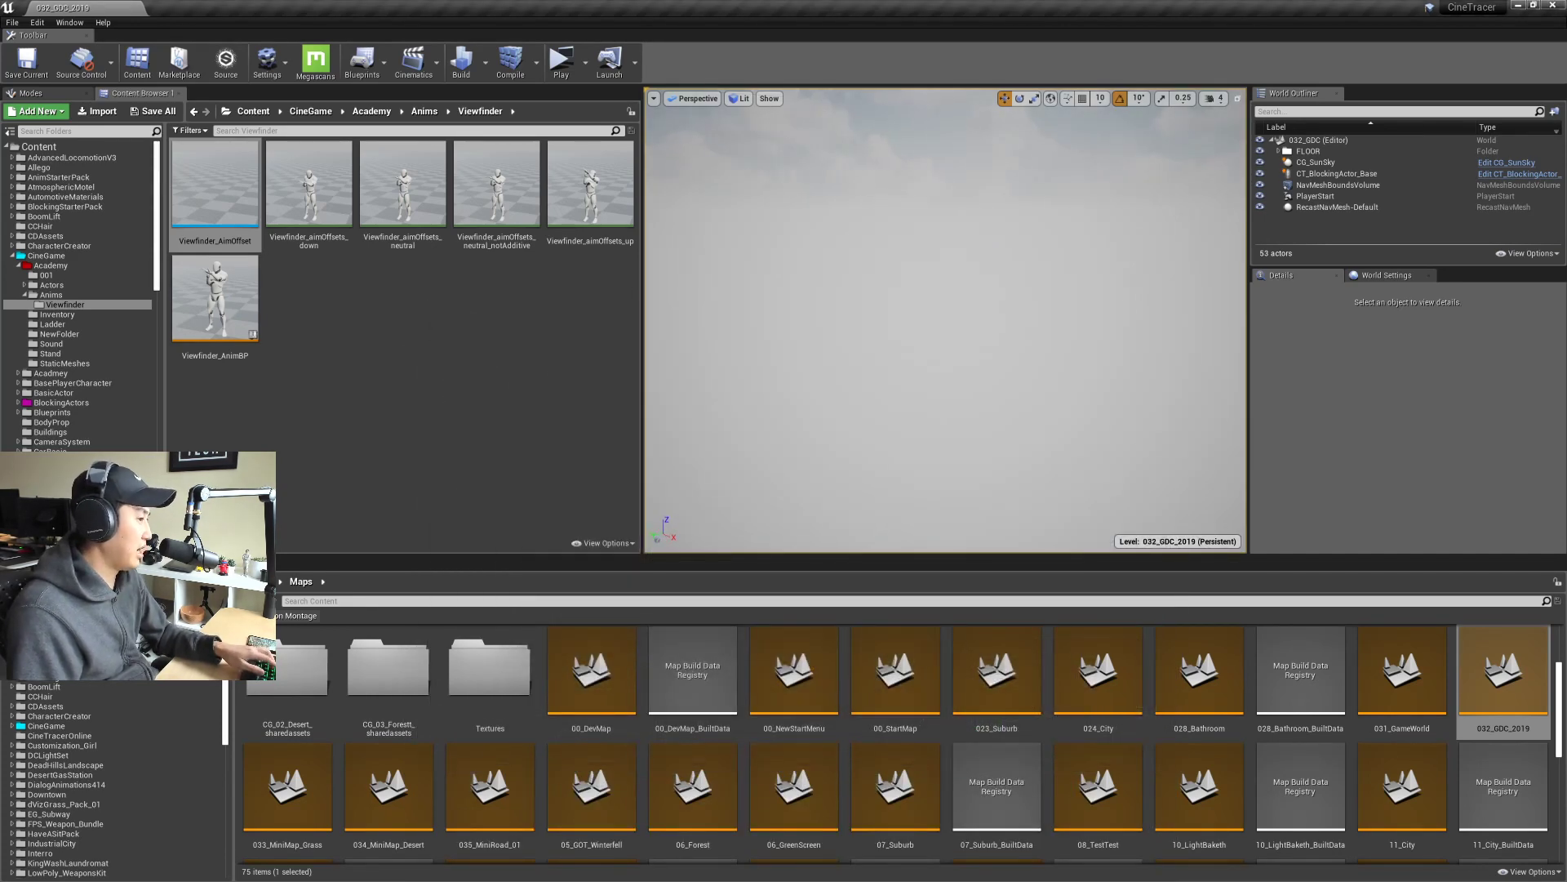
right_click_drag(945, 320, 856, 328)
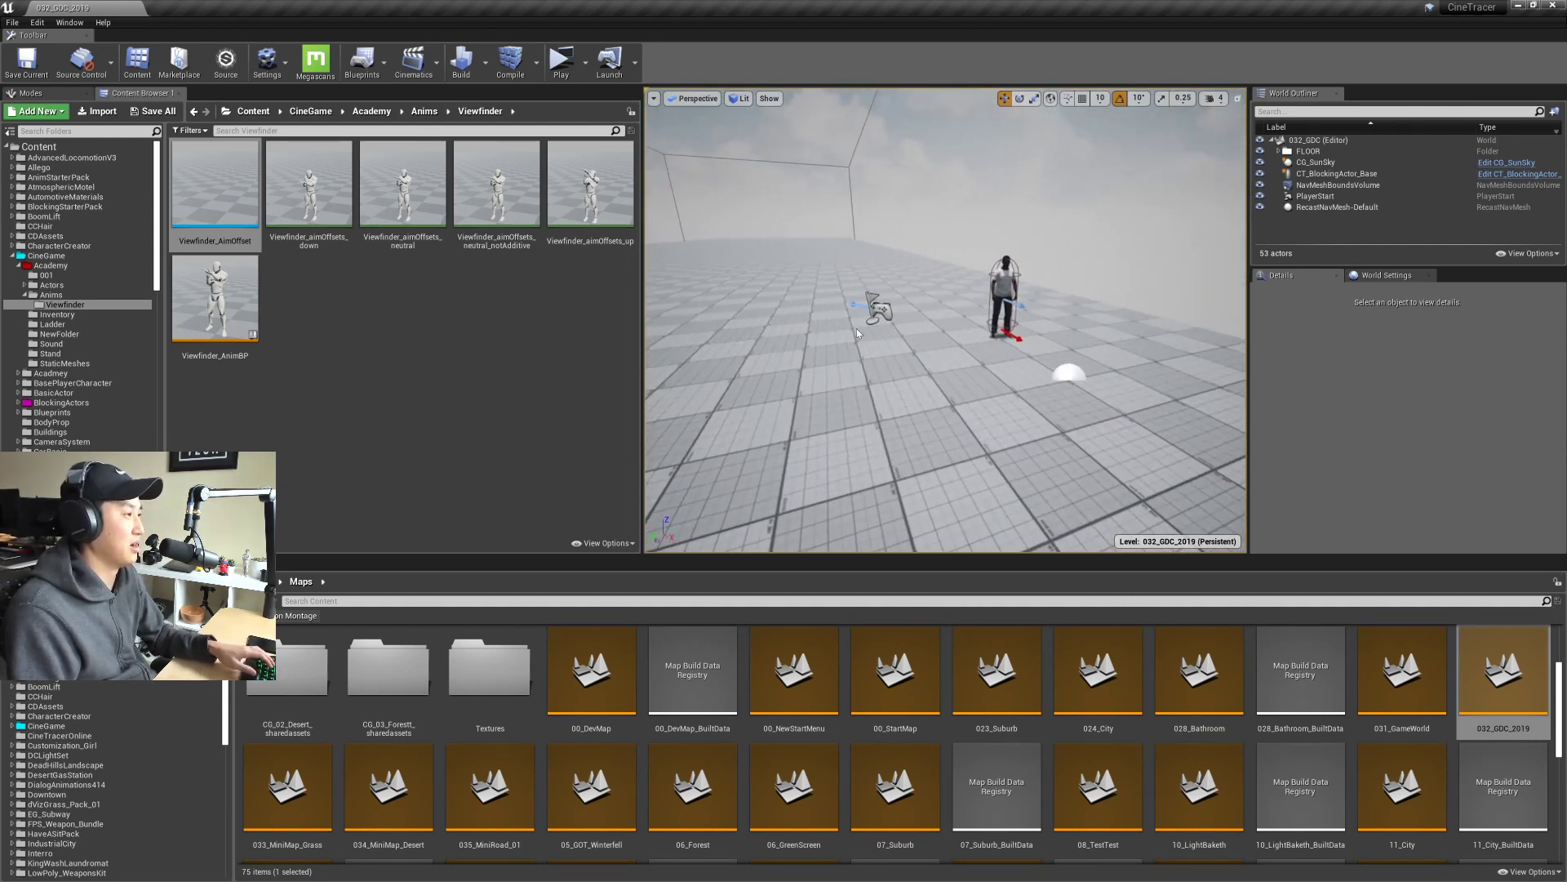
key("ctrl+s")
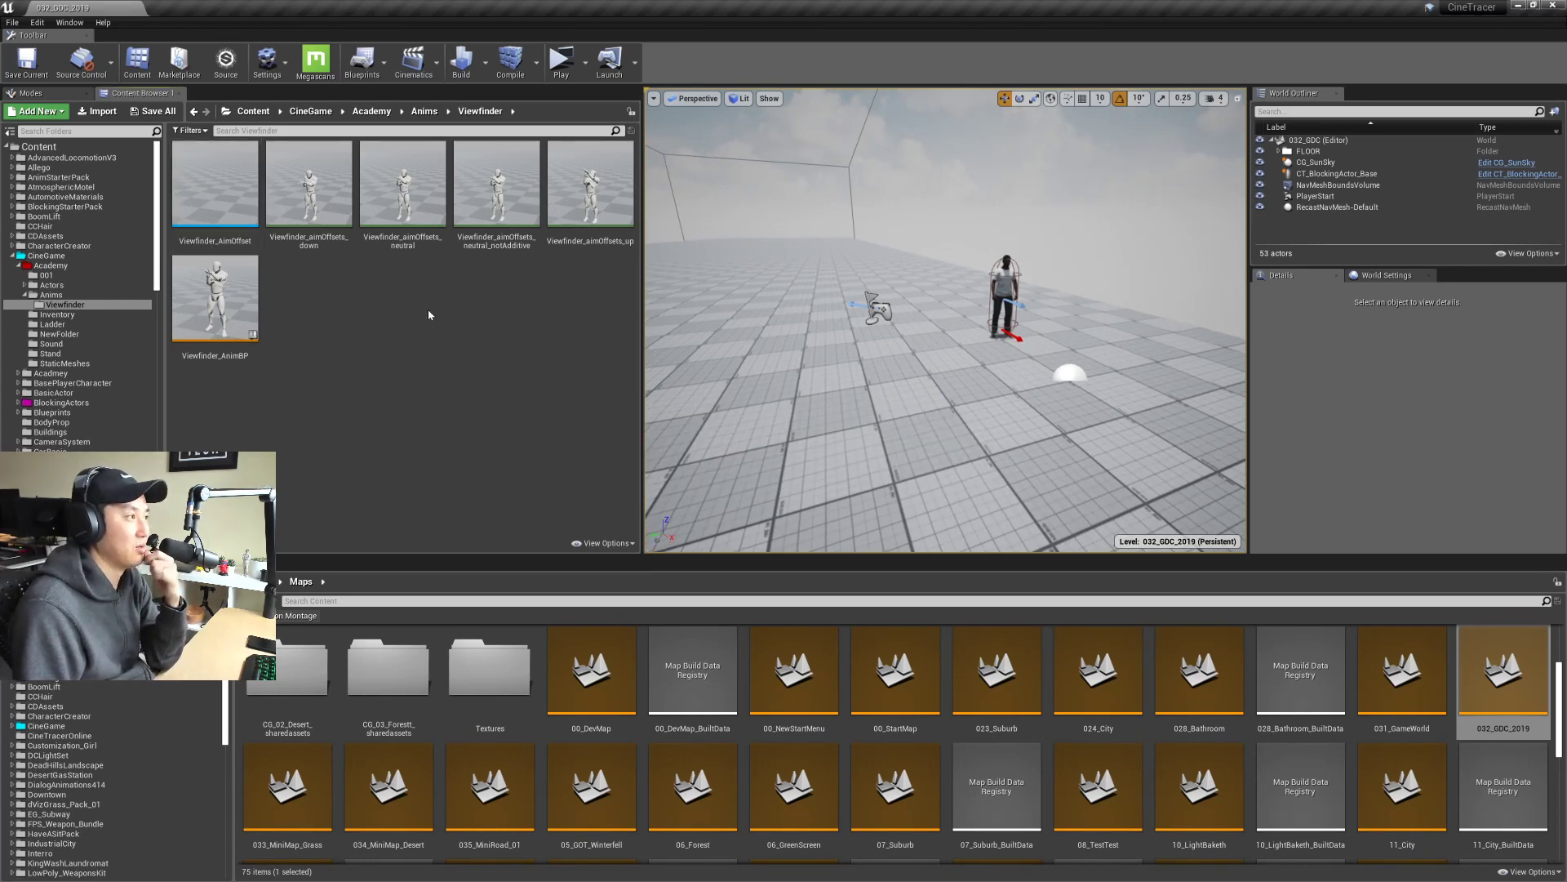
left_click(371, 111)
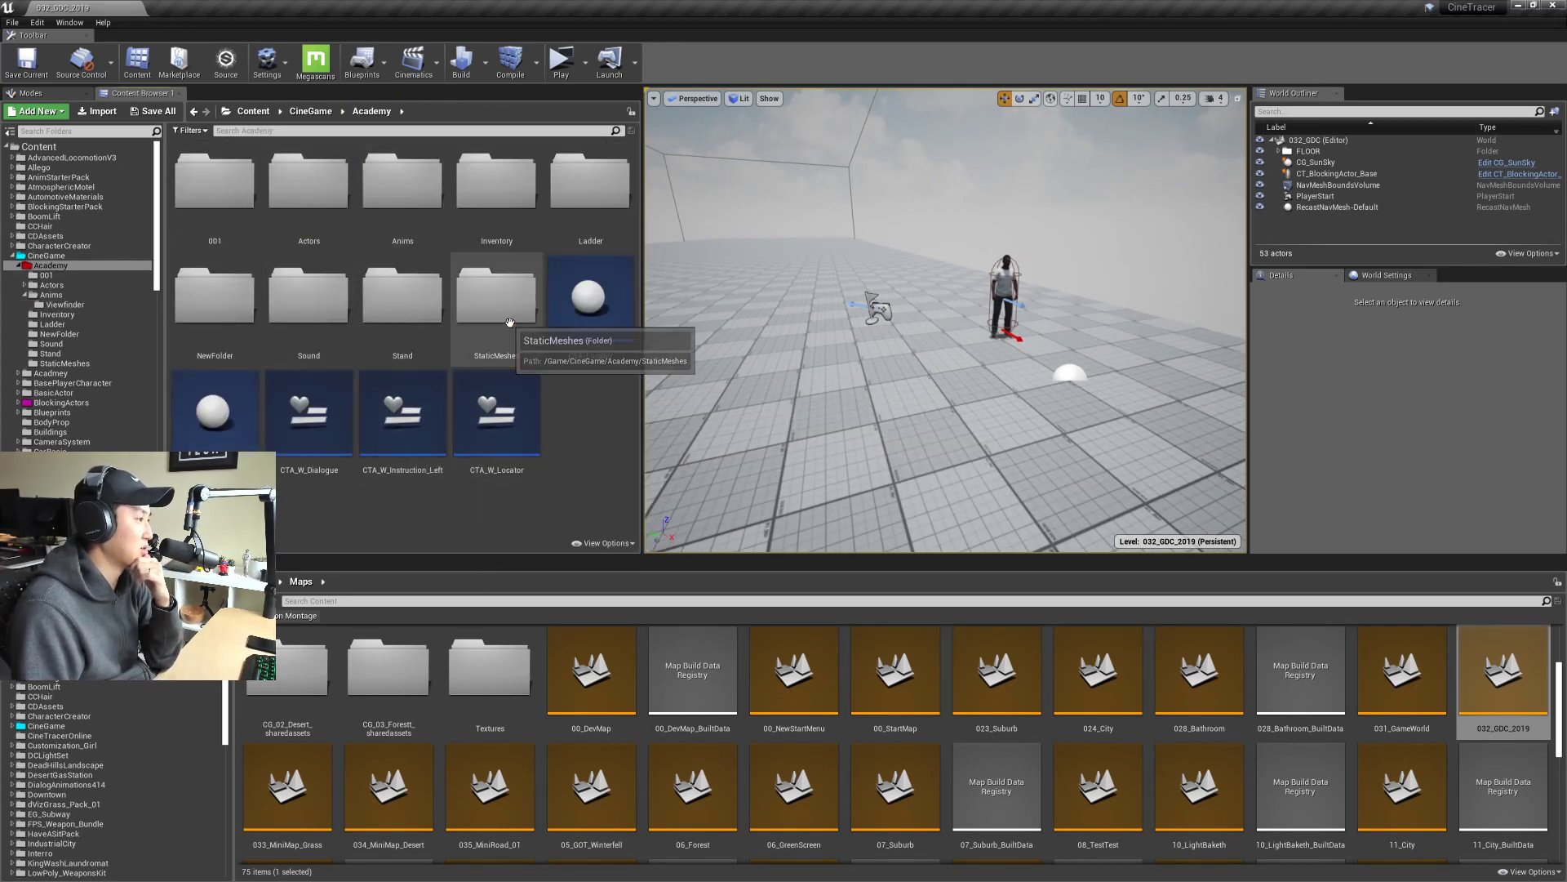
double_click(490, 302)
Step: Switch to Blender, save the current aim offsets file and open Viewfinder_04.blend from the Viewfinder folder
key("alt+Tab")
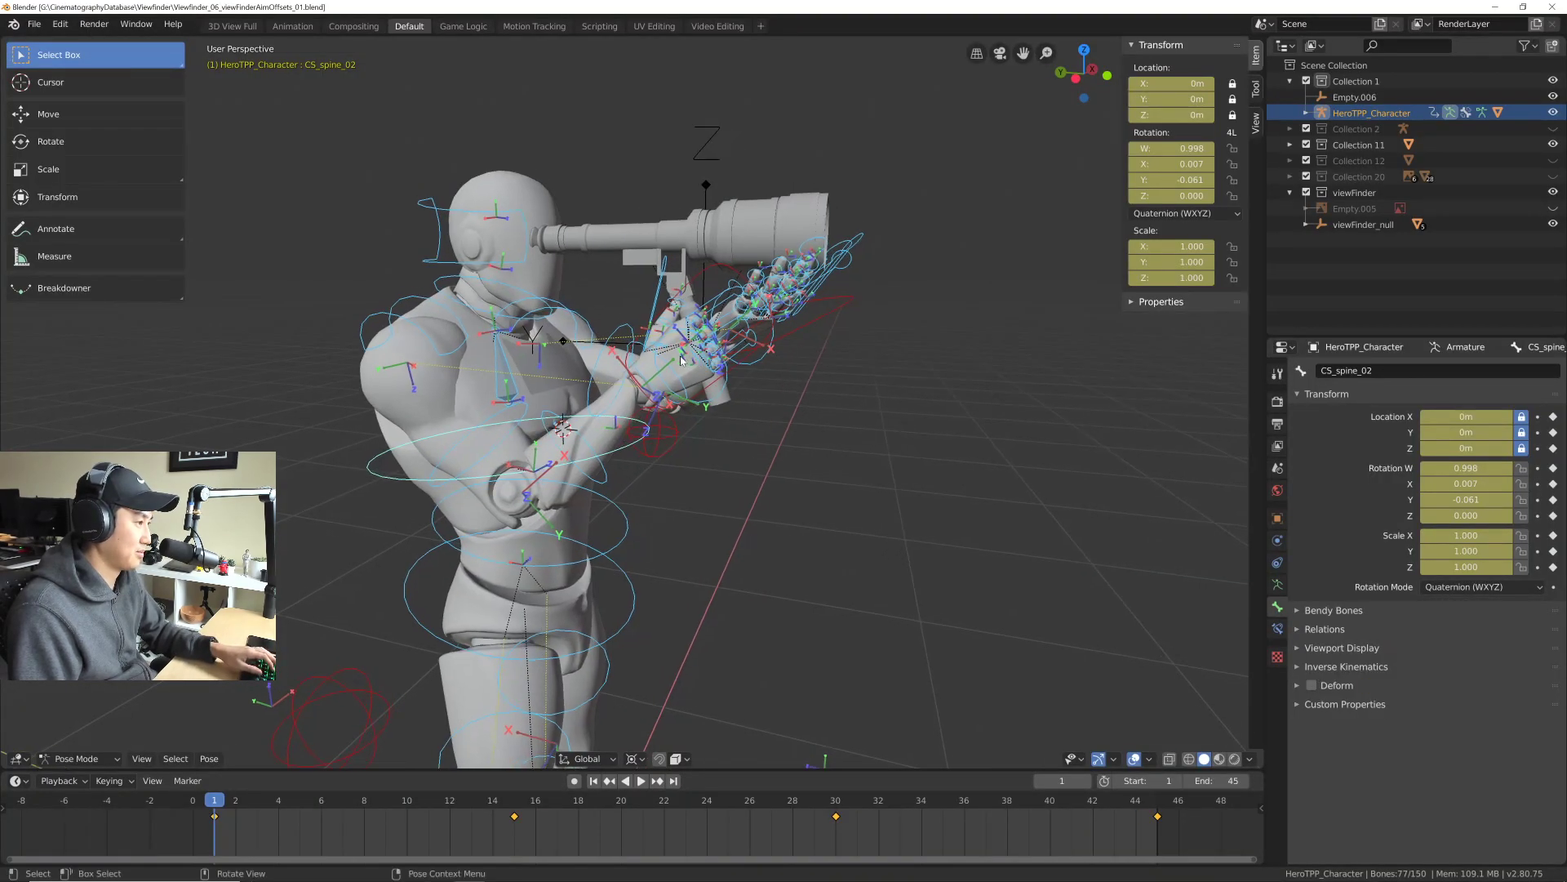
key("ctrl+s")
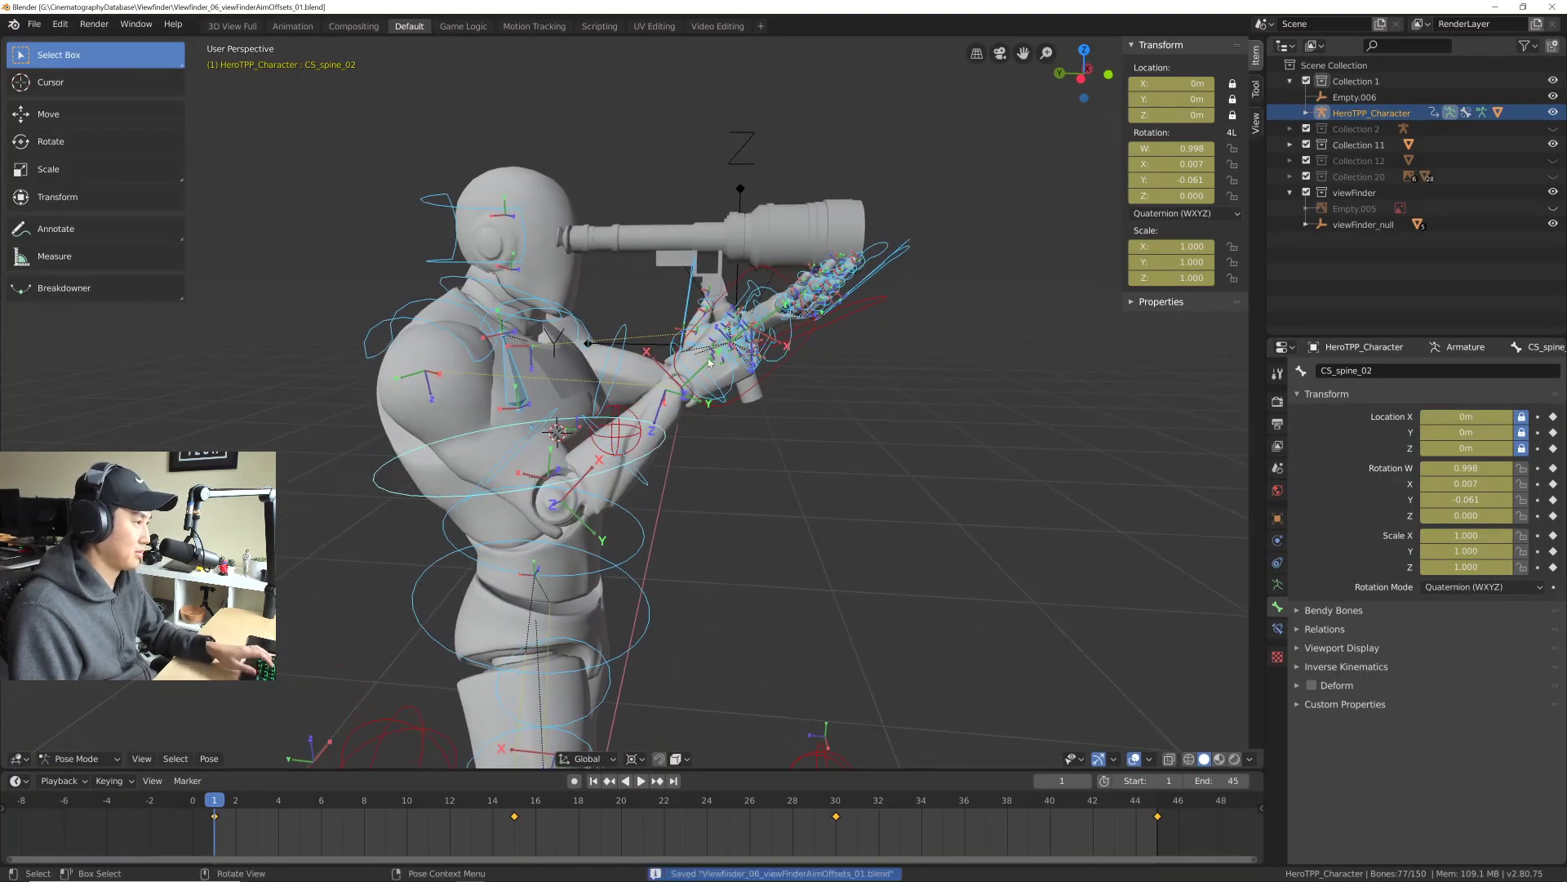
left_click(44, 27)
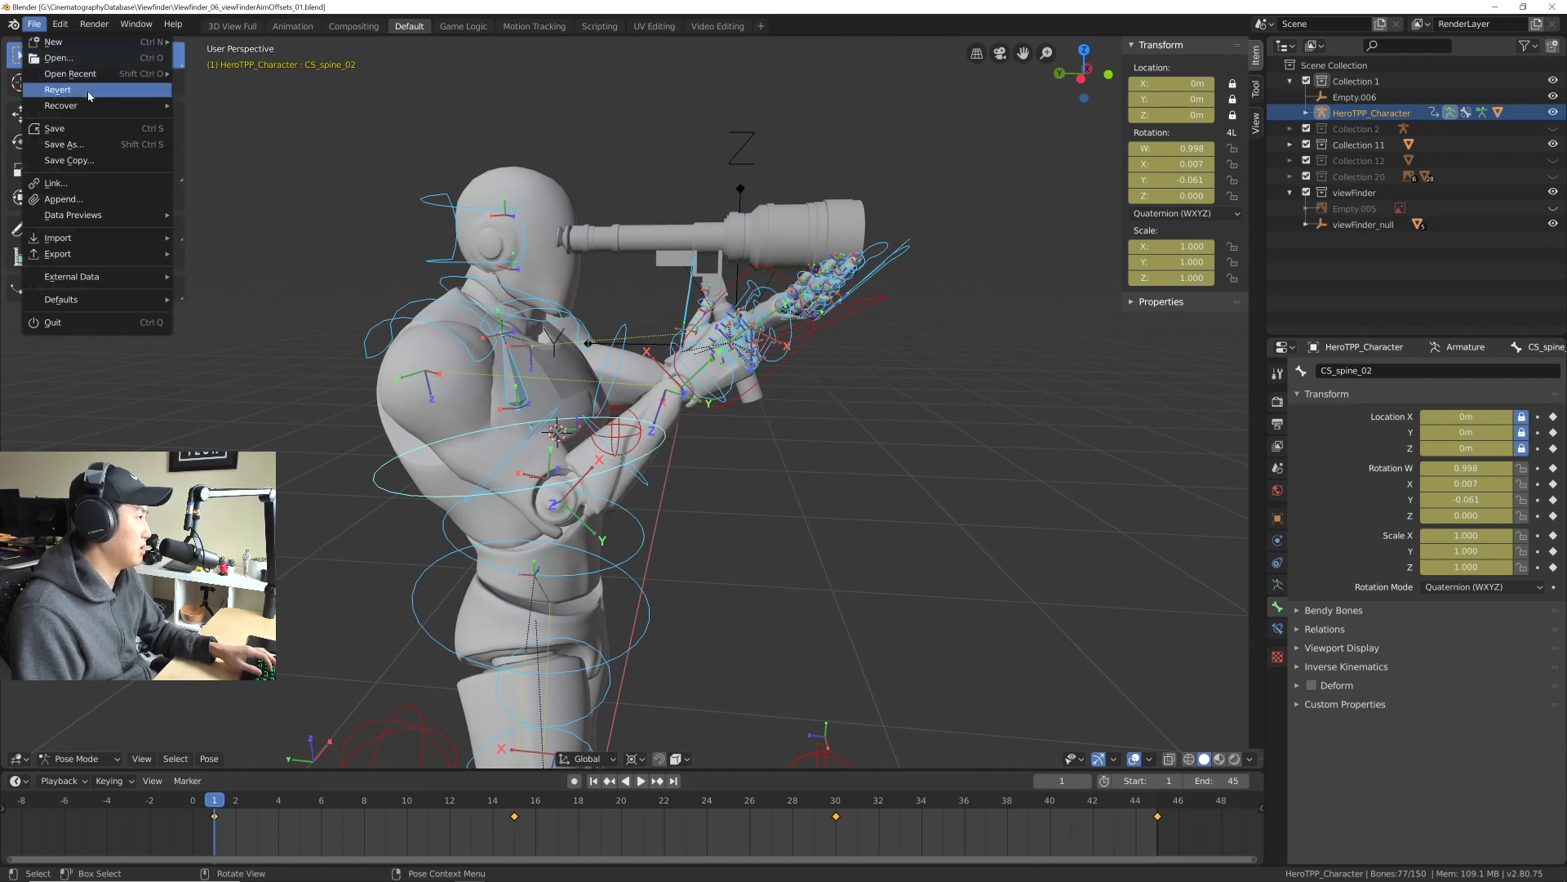
left_click(82, 58)
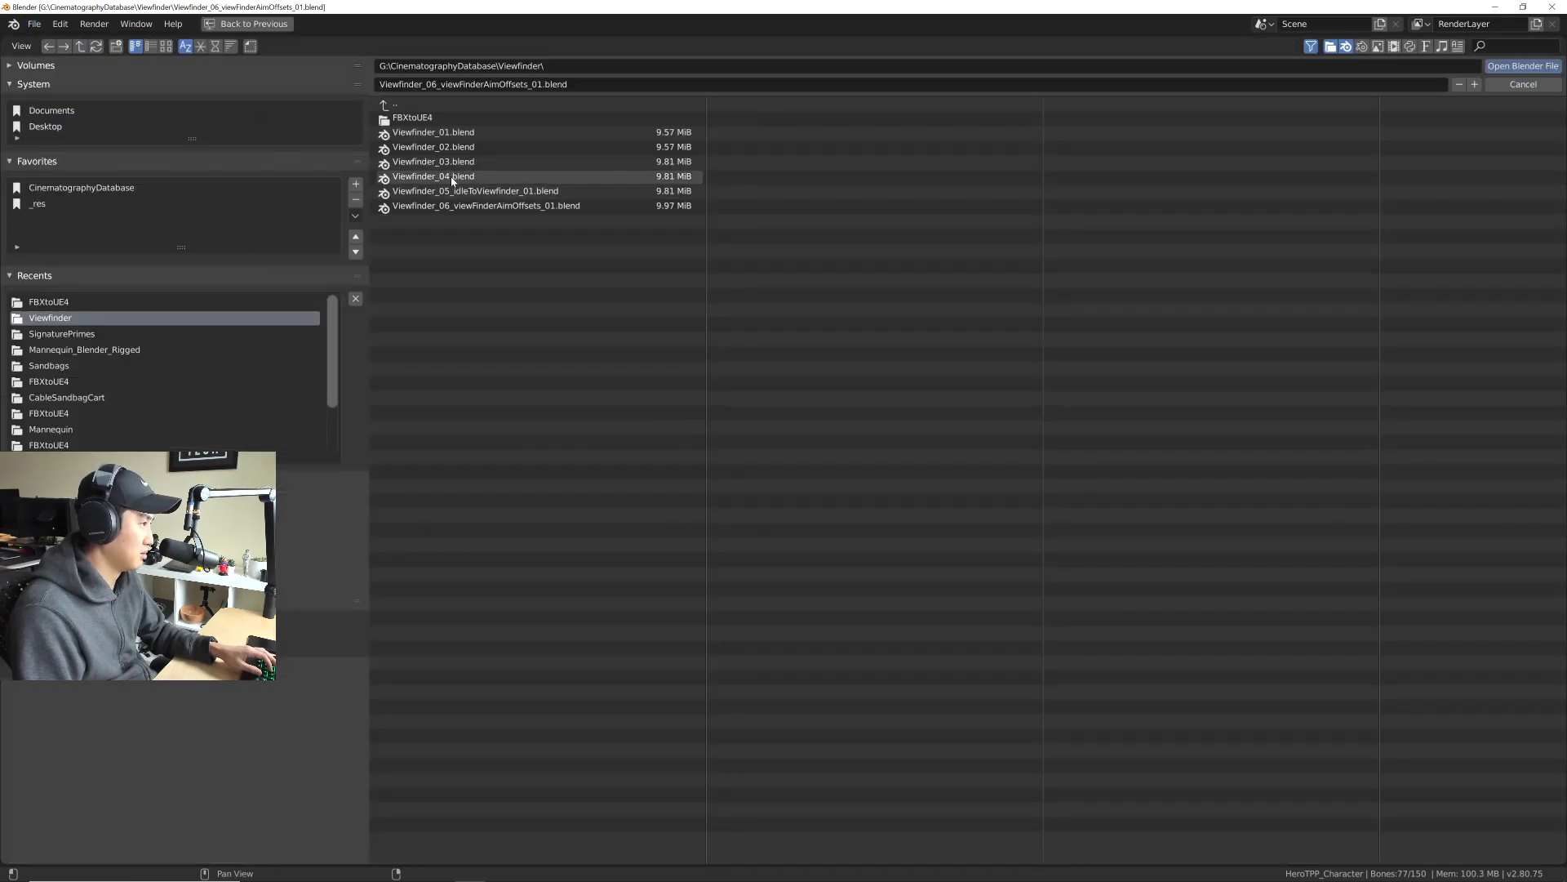
left_click(452, 179)
key("Return")
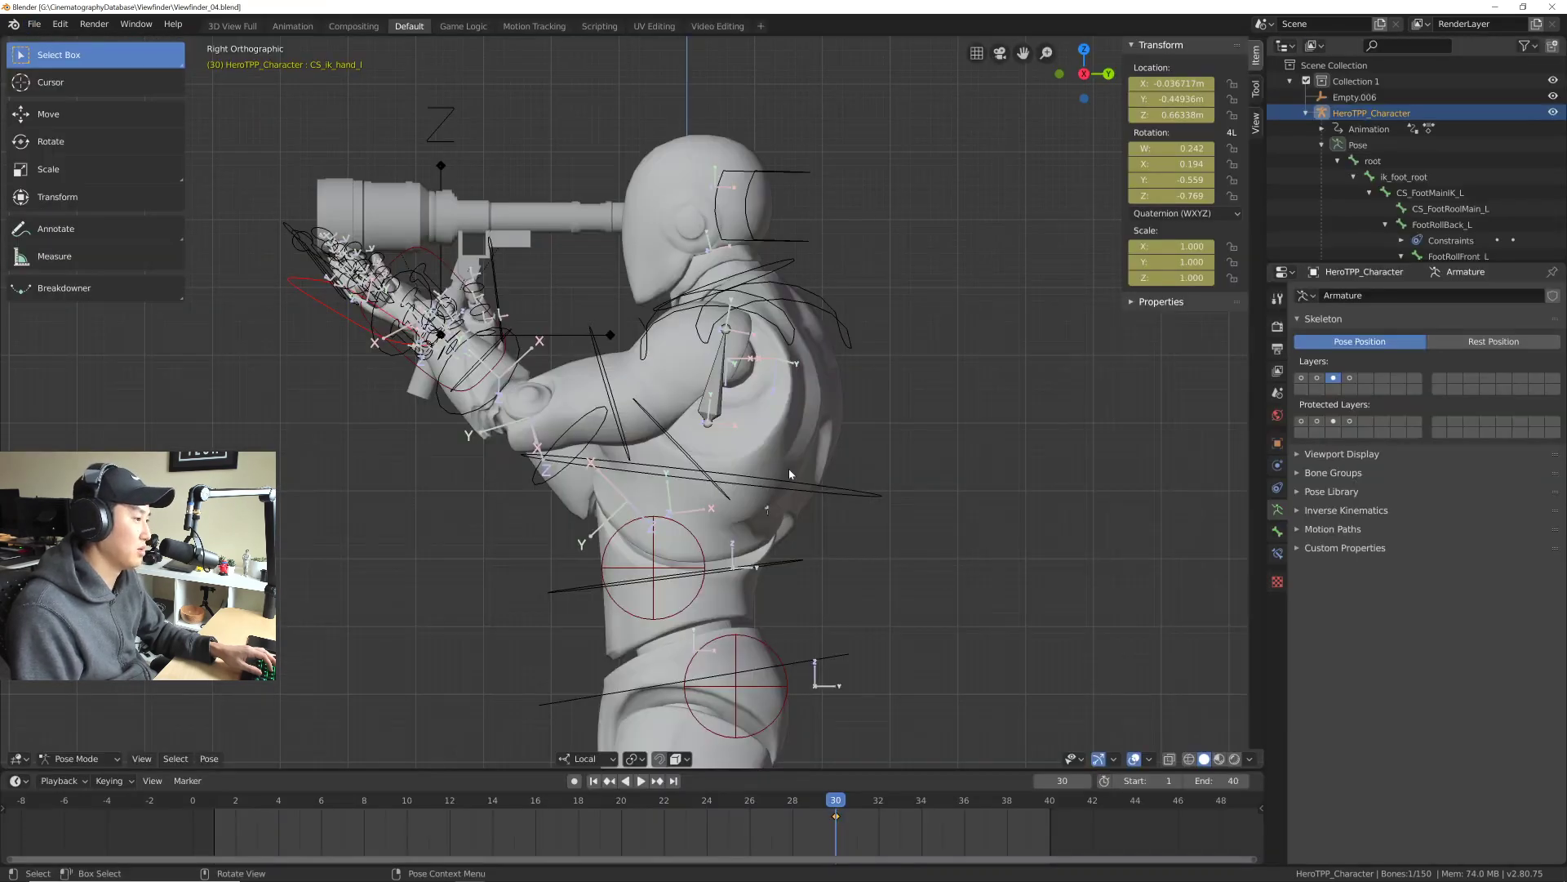
Step: Move viewFinder_null to the world origin by setting its X, Y and Z location to 0 m
scroll(759, 528, "up", 1)
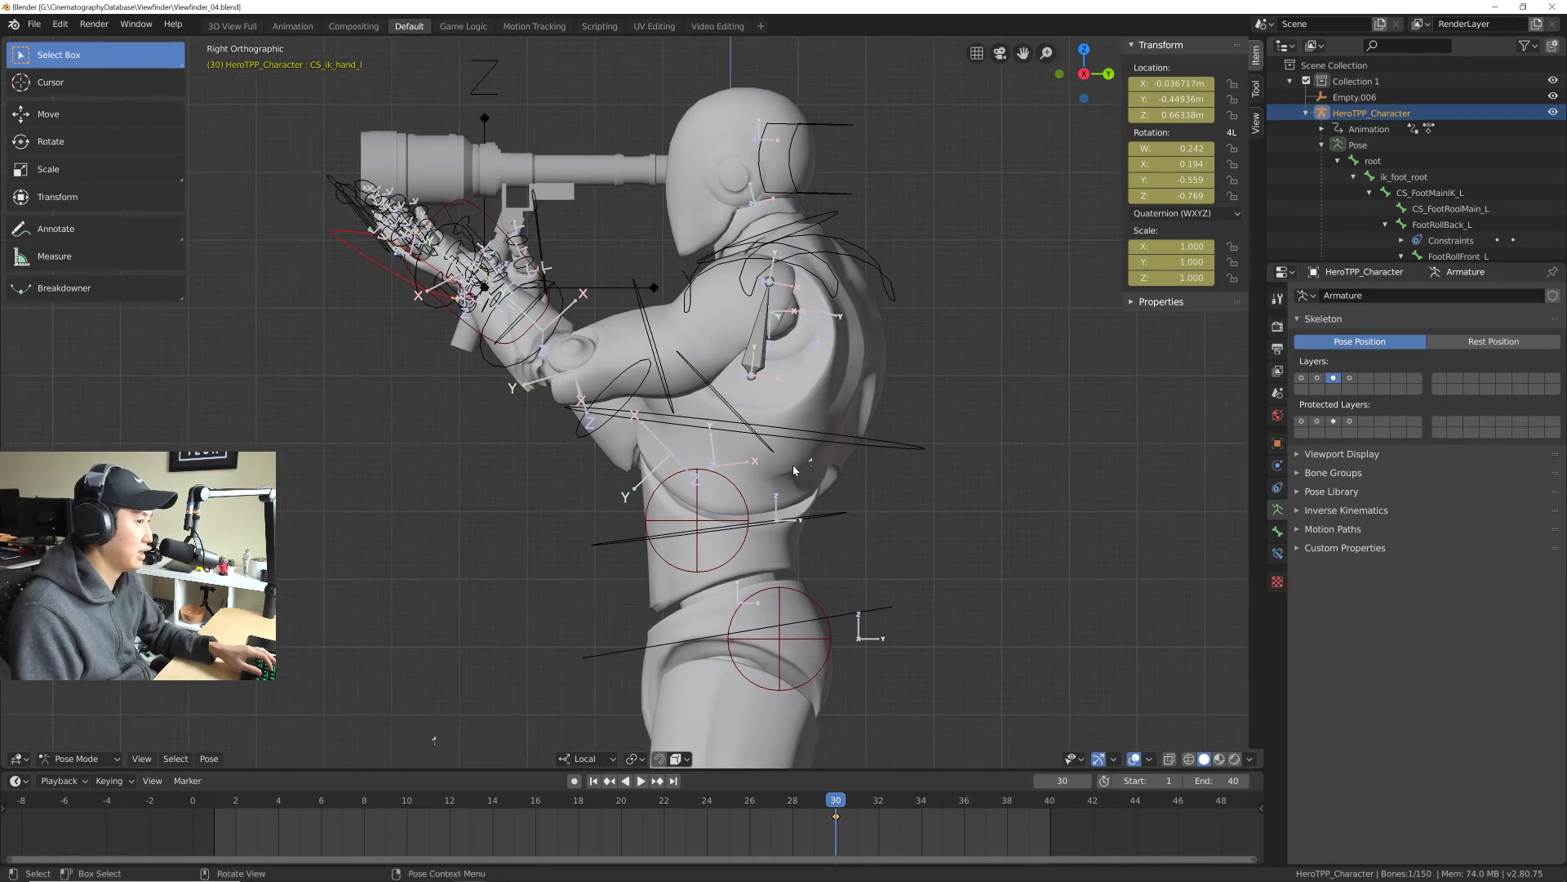
scroll(791, 464, "down", 3)
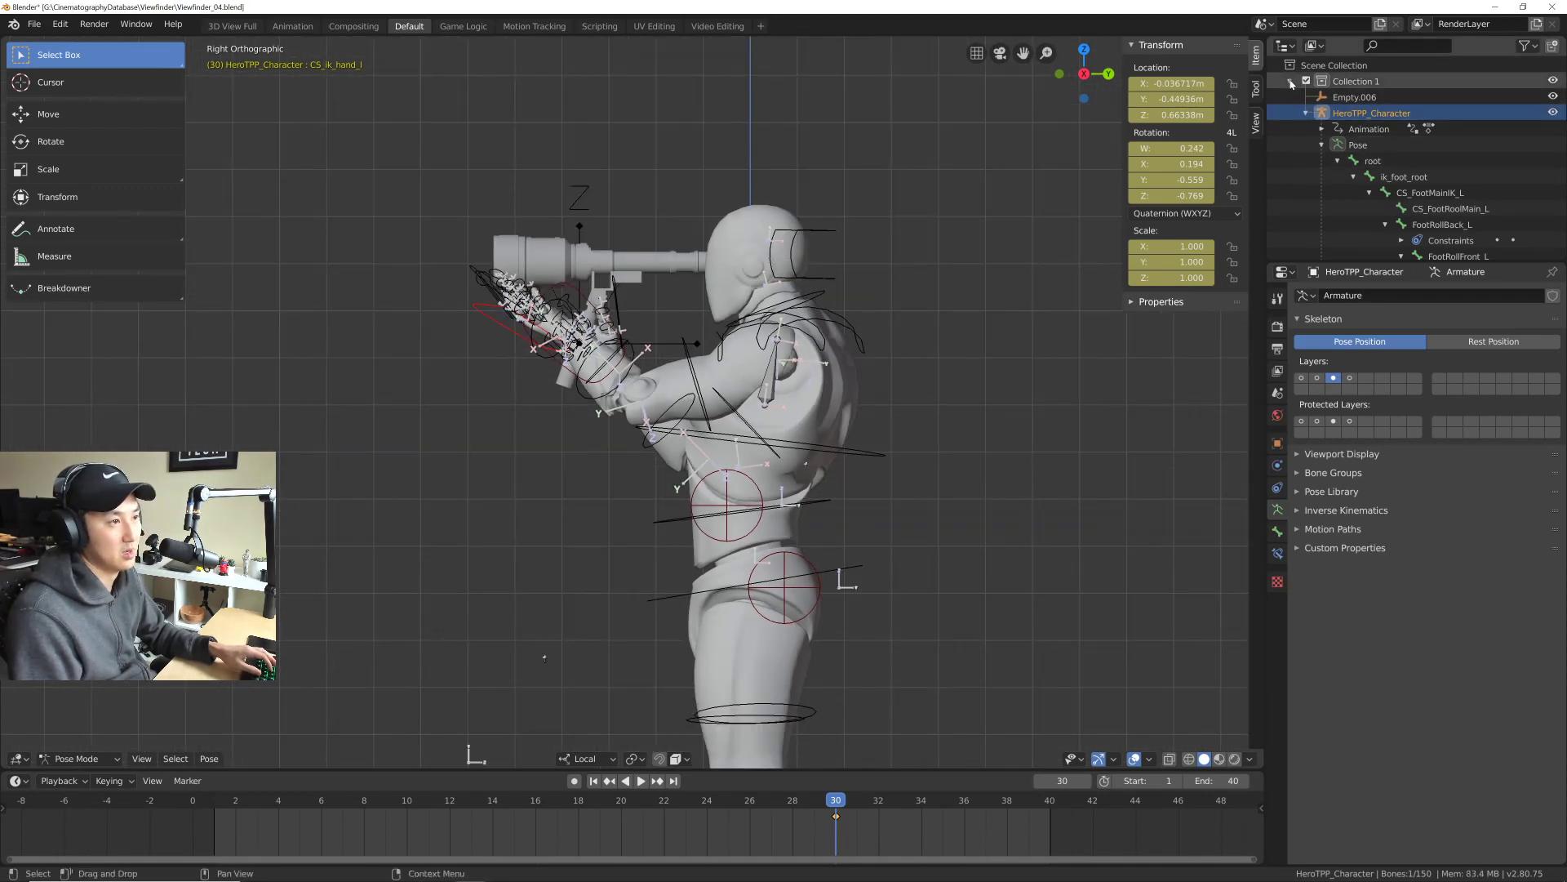
left_click(1291, 81)
left_click(1363, 208)
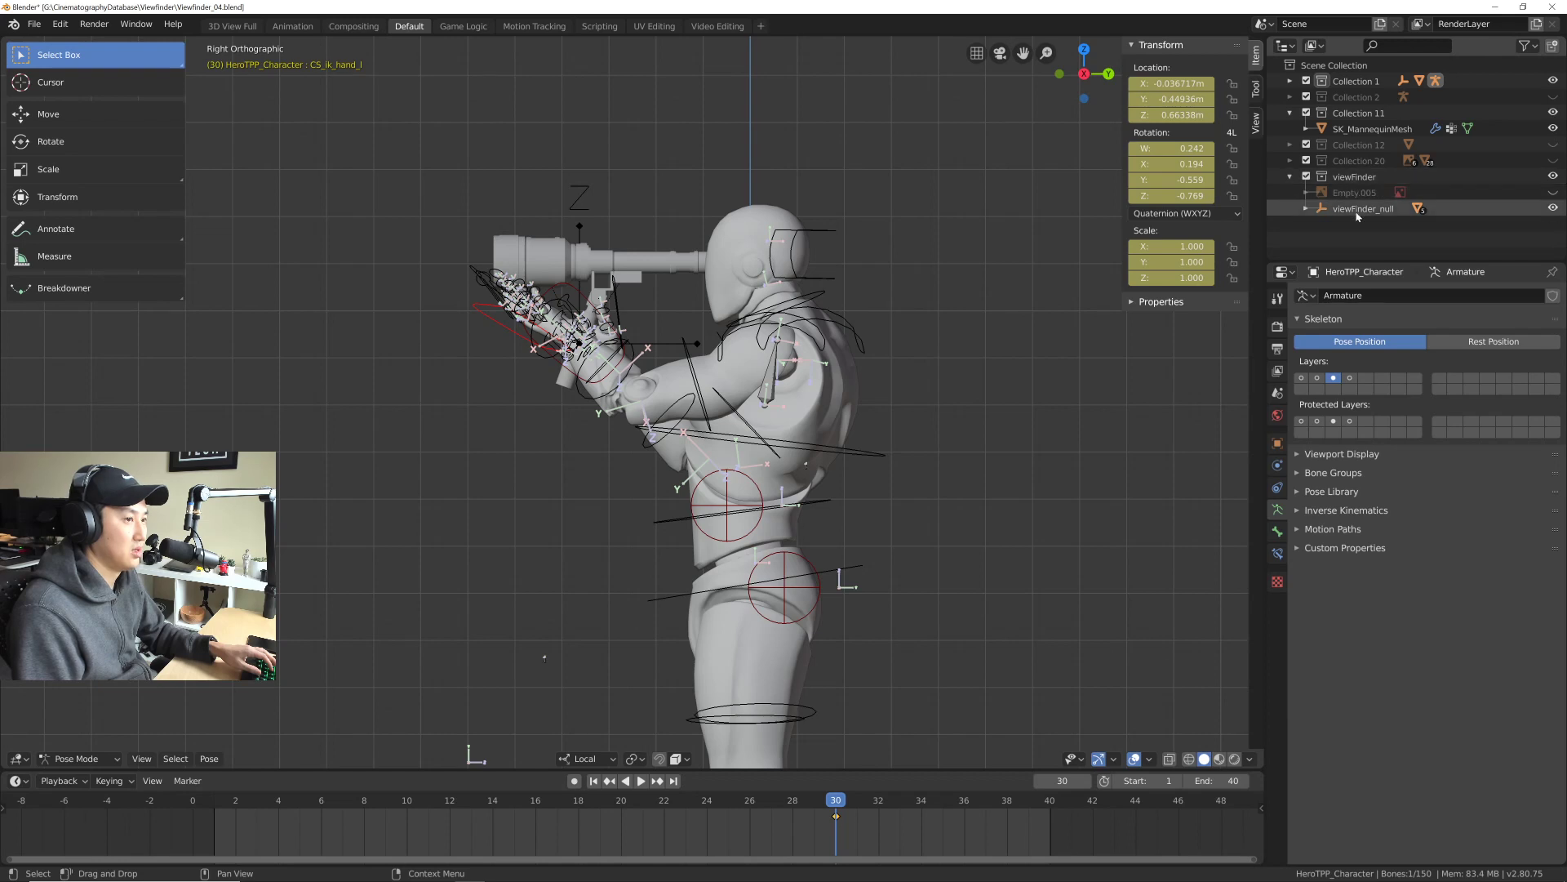
scroll(847, 502, "down", 4)
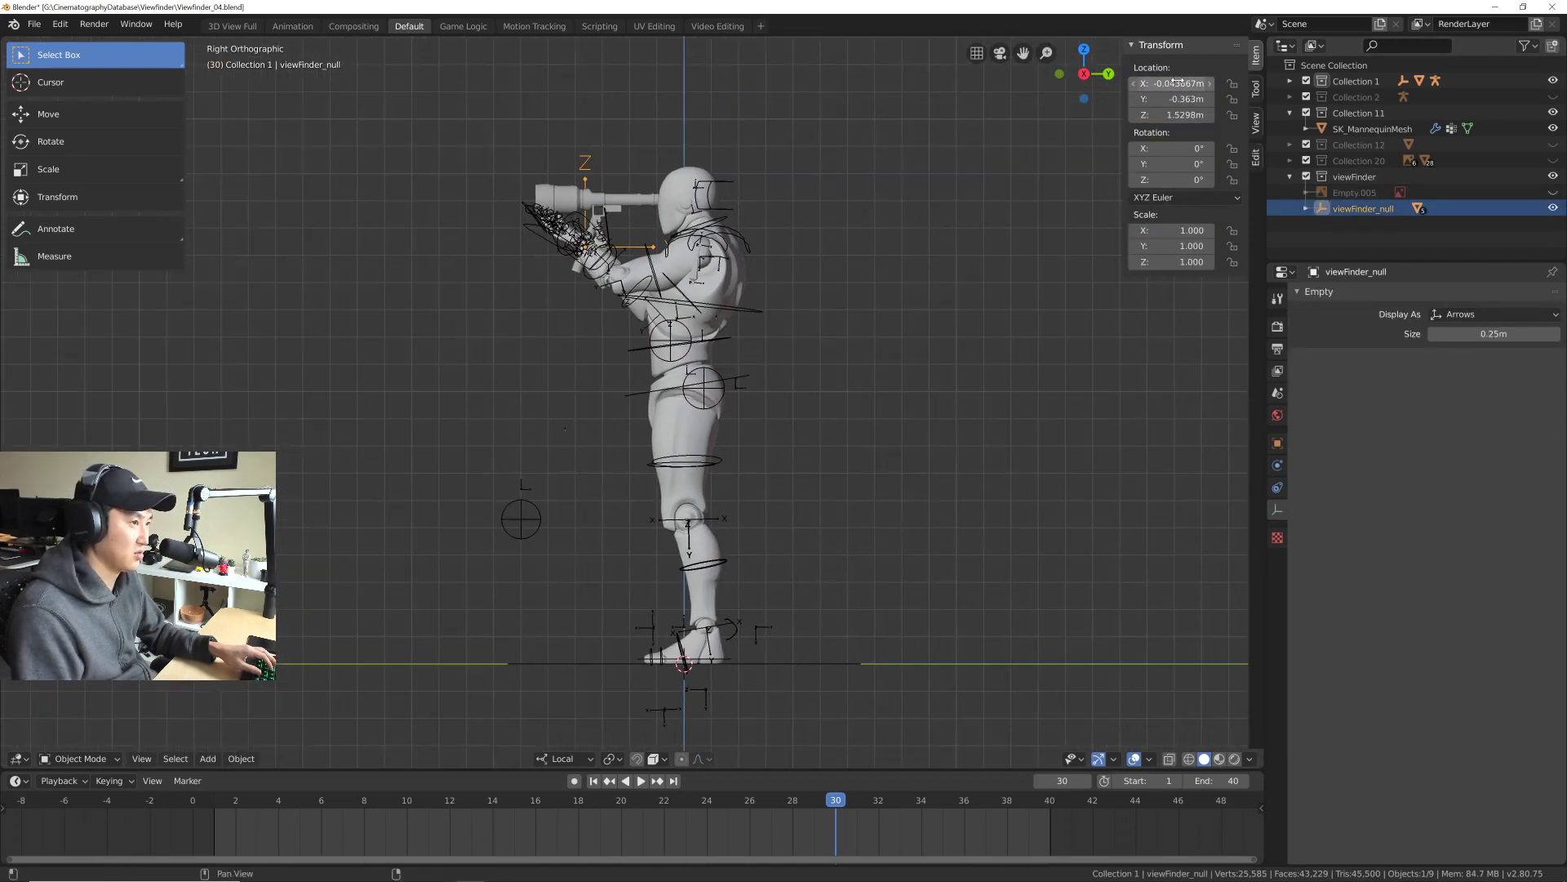
key("Return")
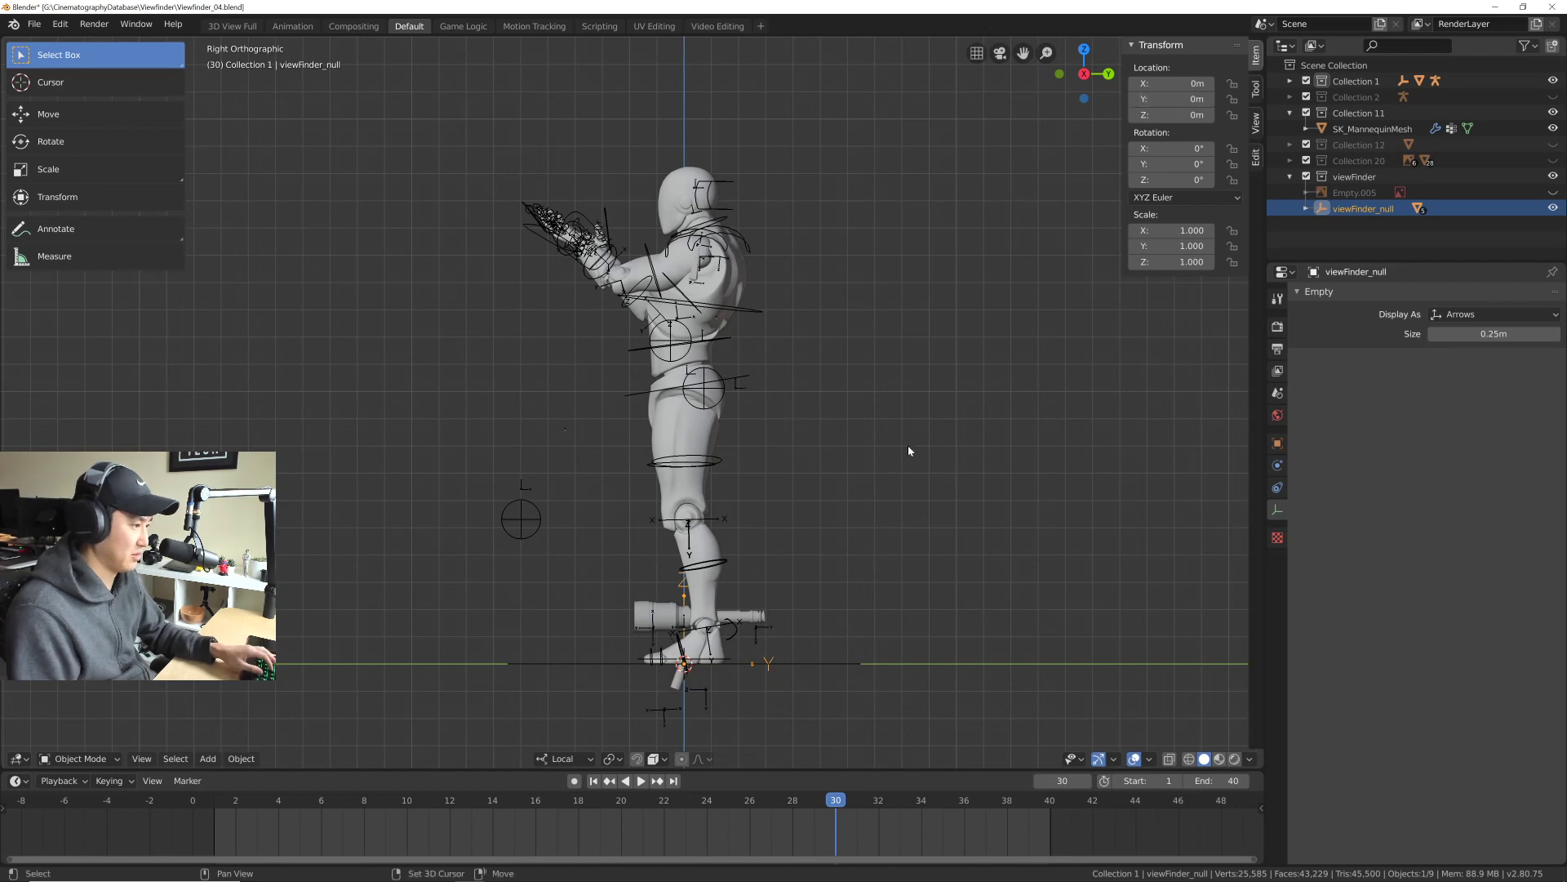
Step: Select the lens and viewfinder_part_01 through viewfinder_part_04 under viewFinder_null, and save the file
scroll(790, 480, "up", 3)
middle_click_drag(790, 480, 810, 418, "shift")
scroll(810, 418, "up", 3)
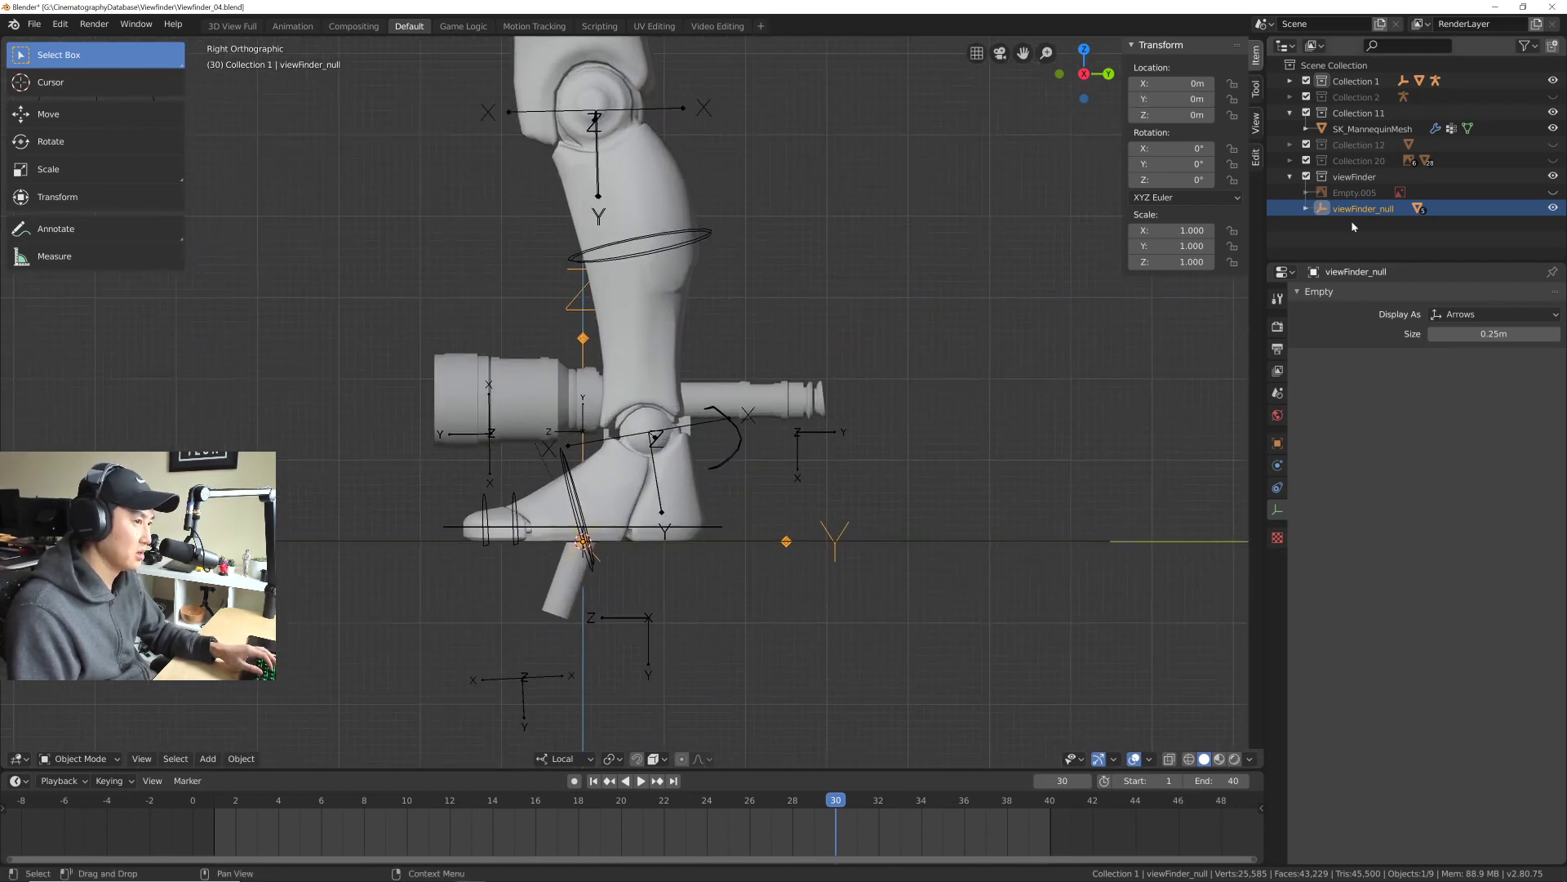
left_click(1306, 212)
scroll(1370, 253, "down", 2)
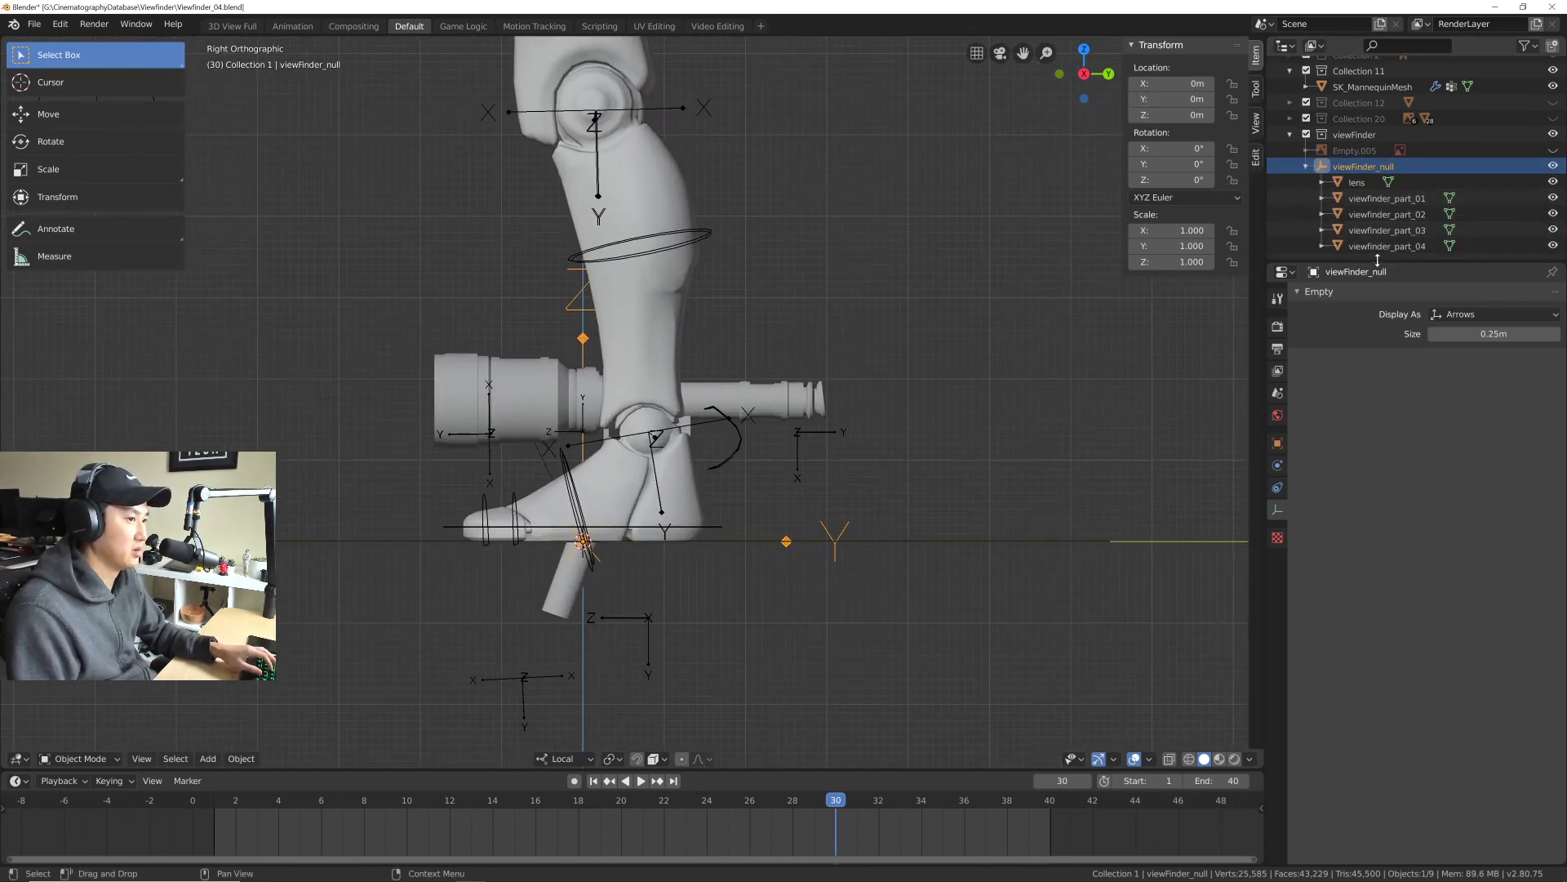
left_click_drag(1375, 262, 1375, 369)
left_click(1357, 224)
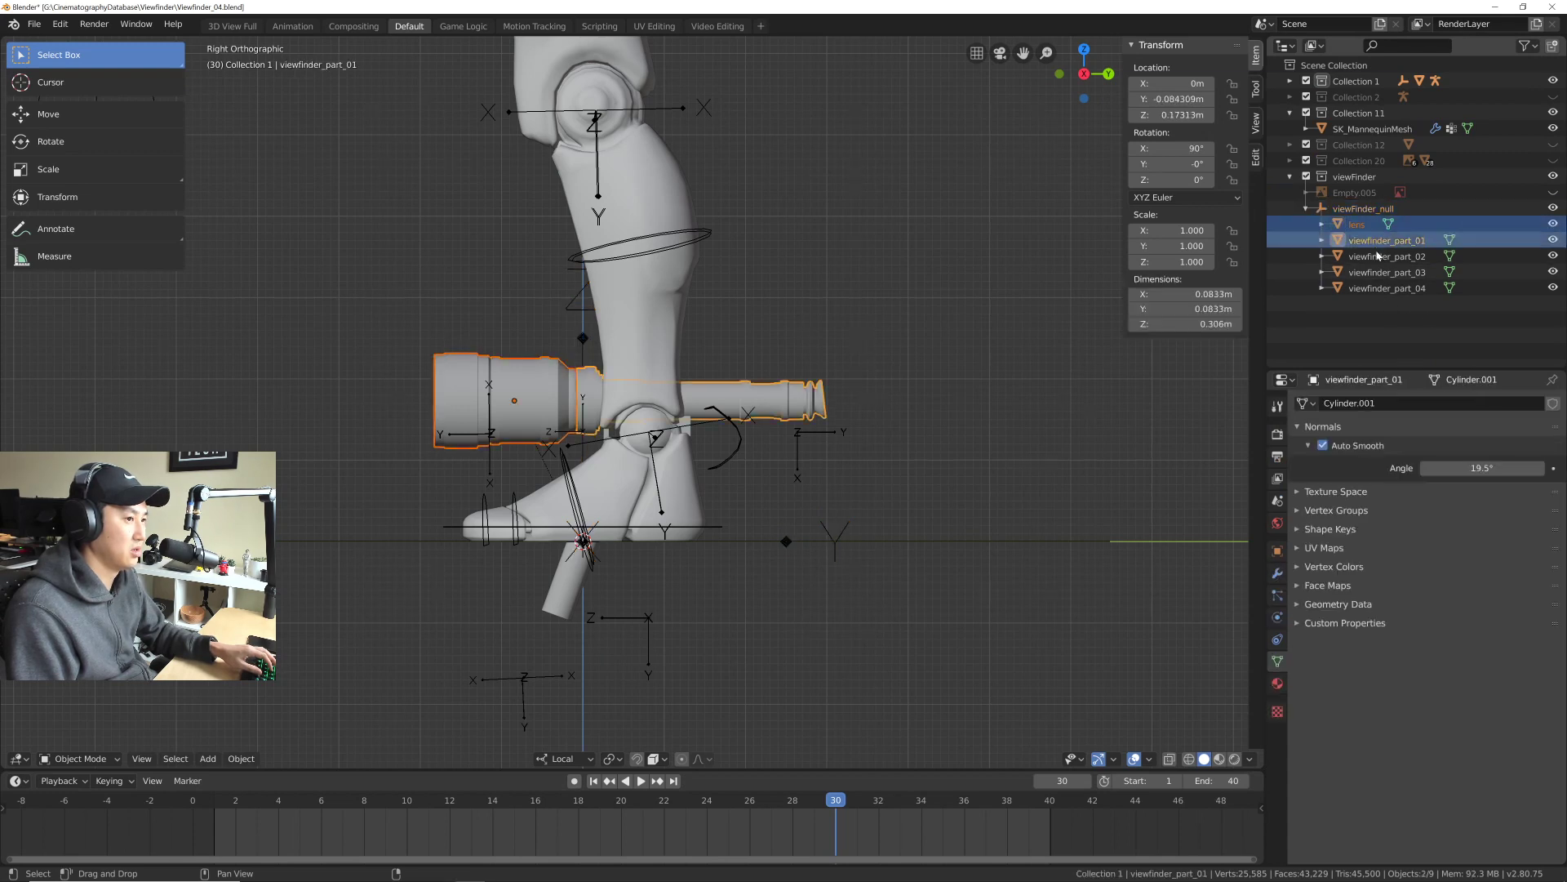
left_click(1380, 240, "ctrl")
left_click(1380, 257, "ctrl")
left_click(1380, 272, "ctrl")
left_click(1380, 289, "ctrl")
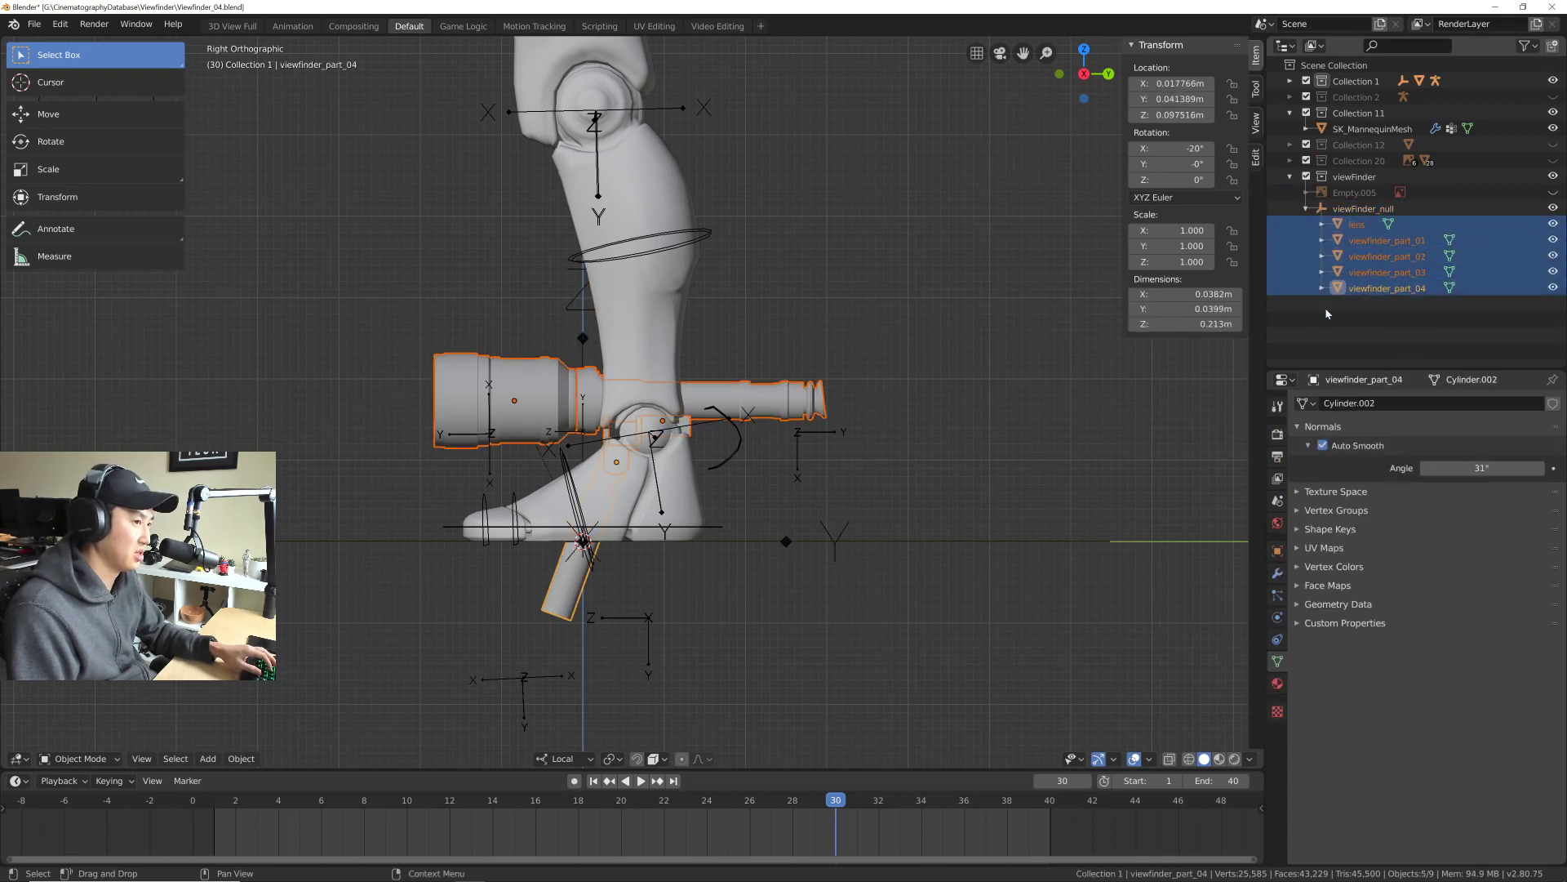
key("ctrl+s")
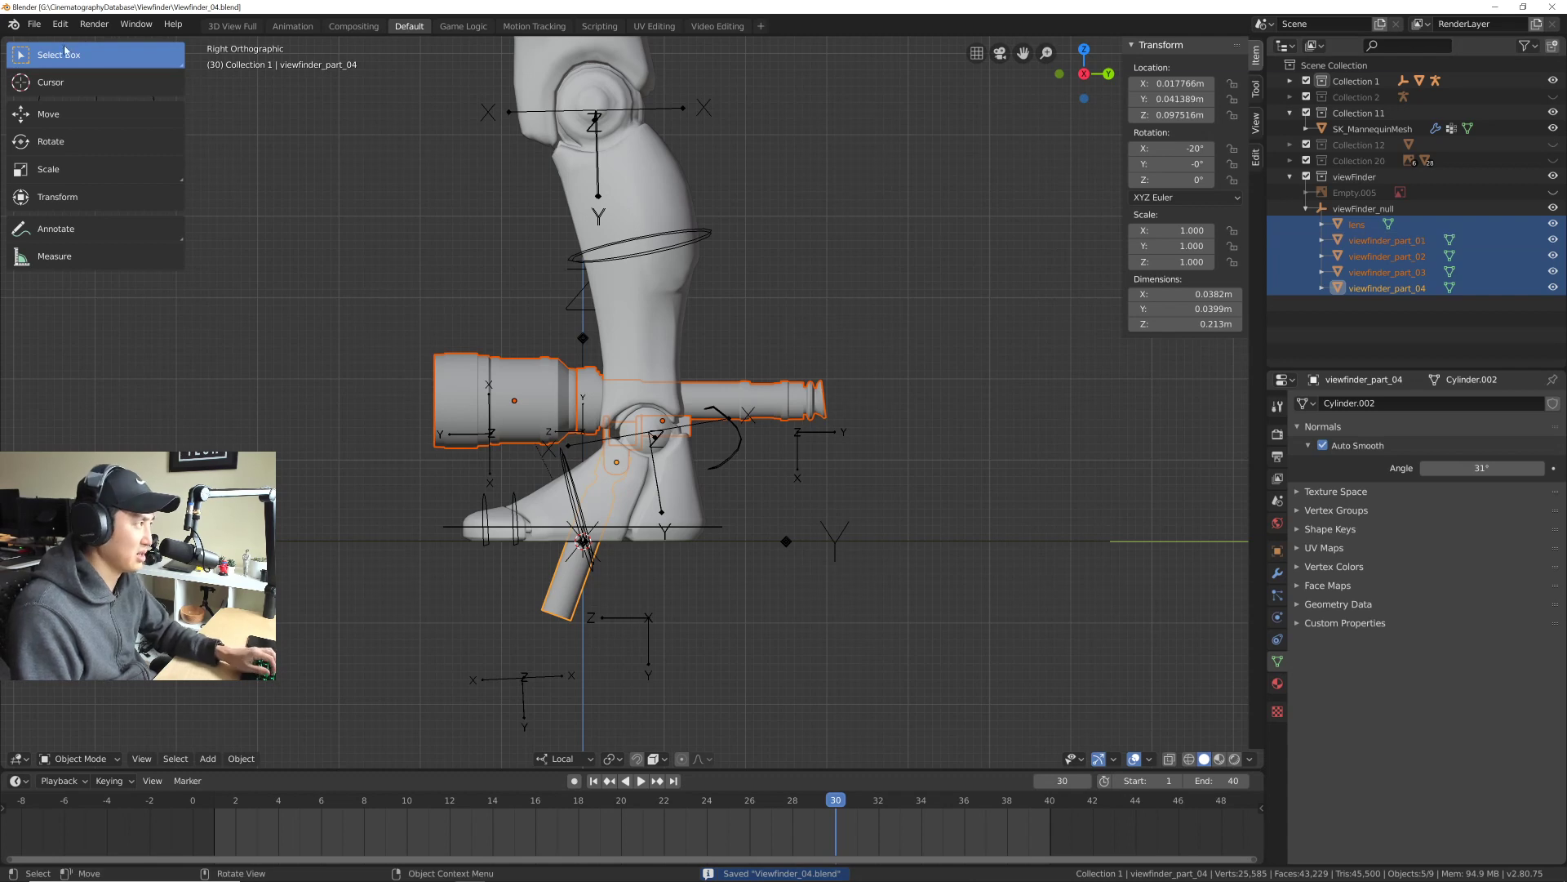
Step: Start an FBX export and choose the FBXtoUE4 folder as its destination
left_click(34, 23)
mouse_move(124, 255)
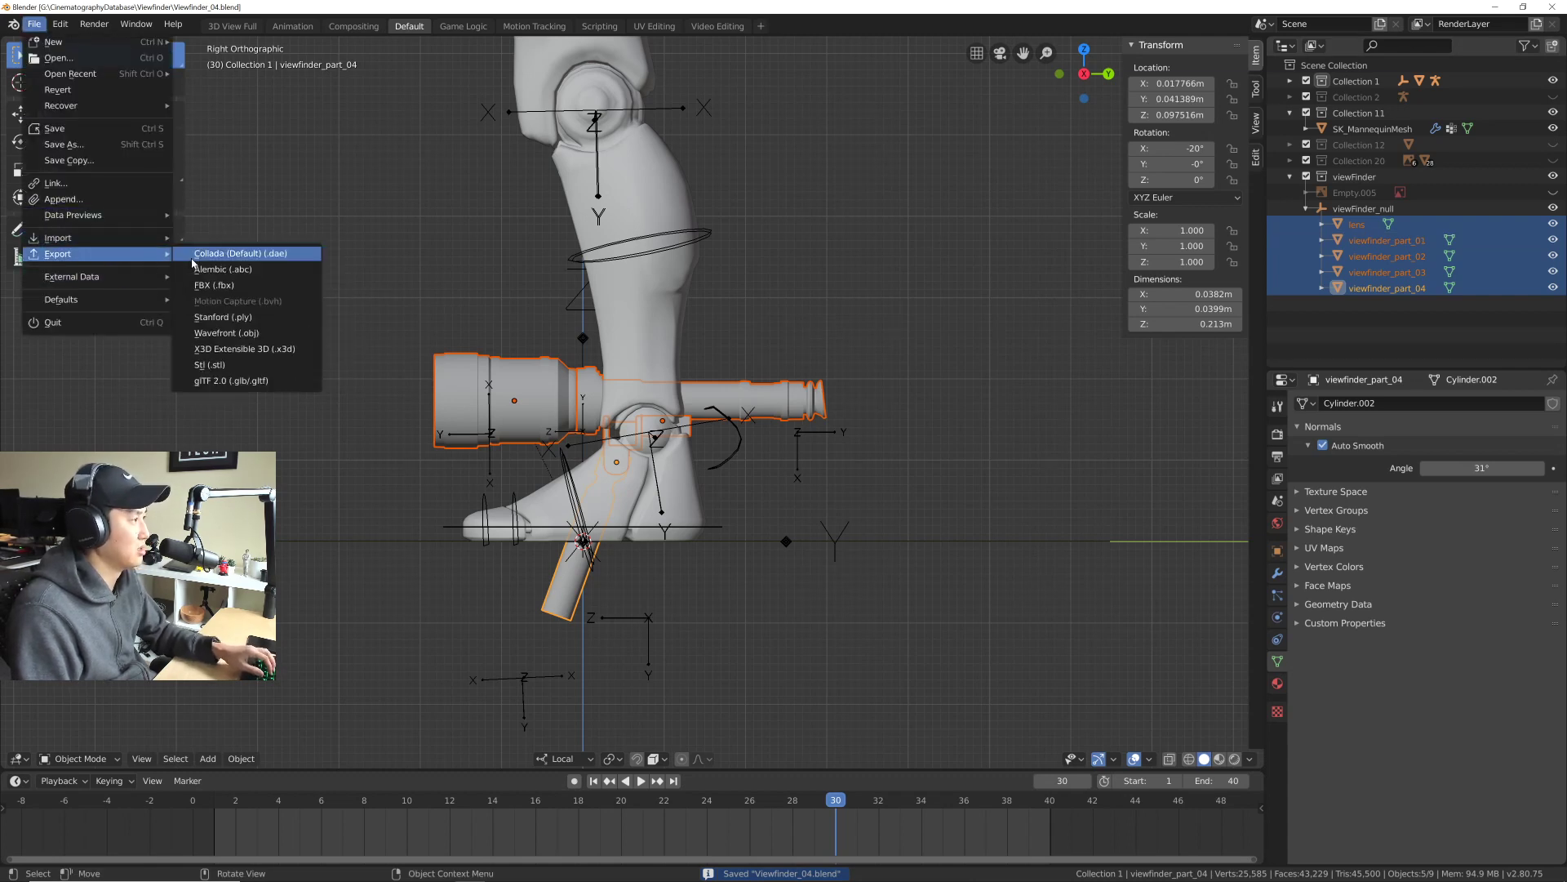
left_click(210, 288)
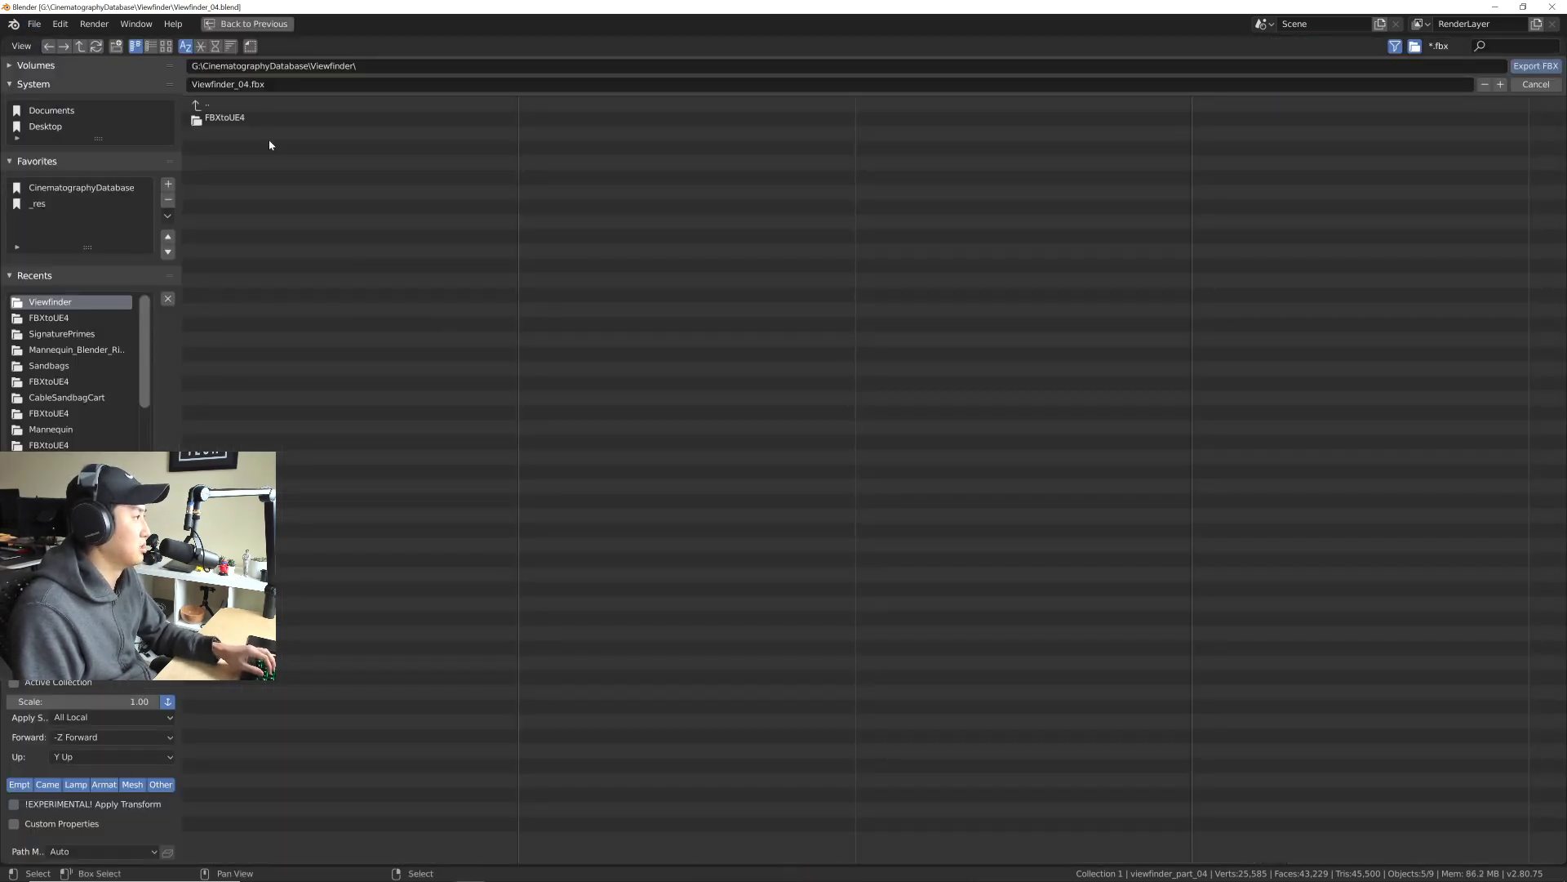
left_click(225, 118)
Step: Name the export file SM_Viewfinder_01.fbx
left_click(240, 84)
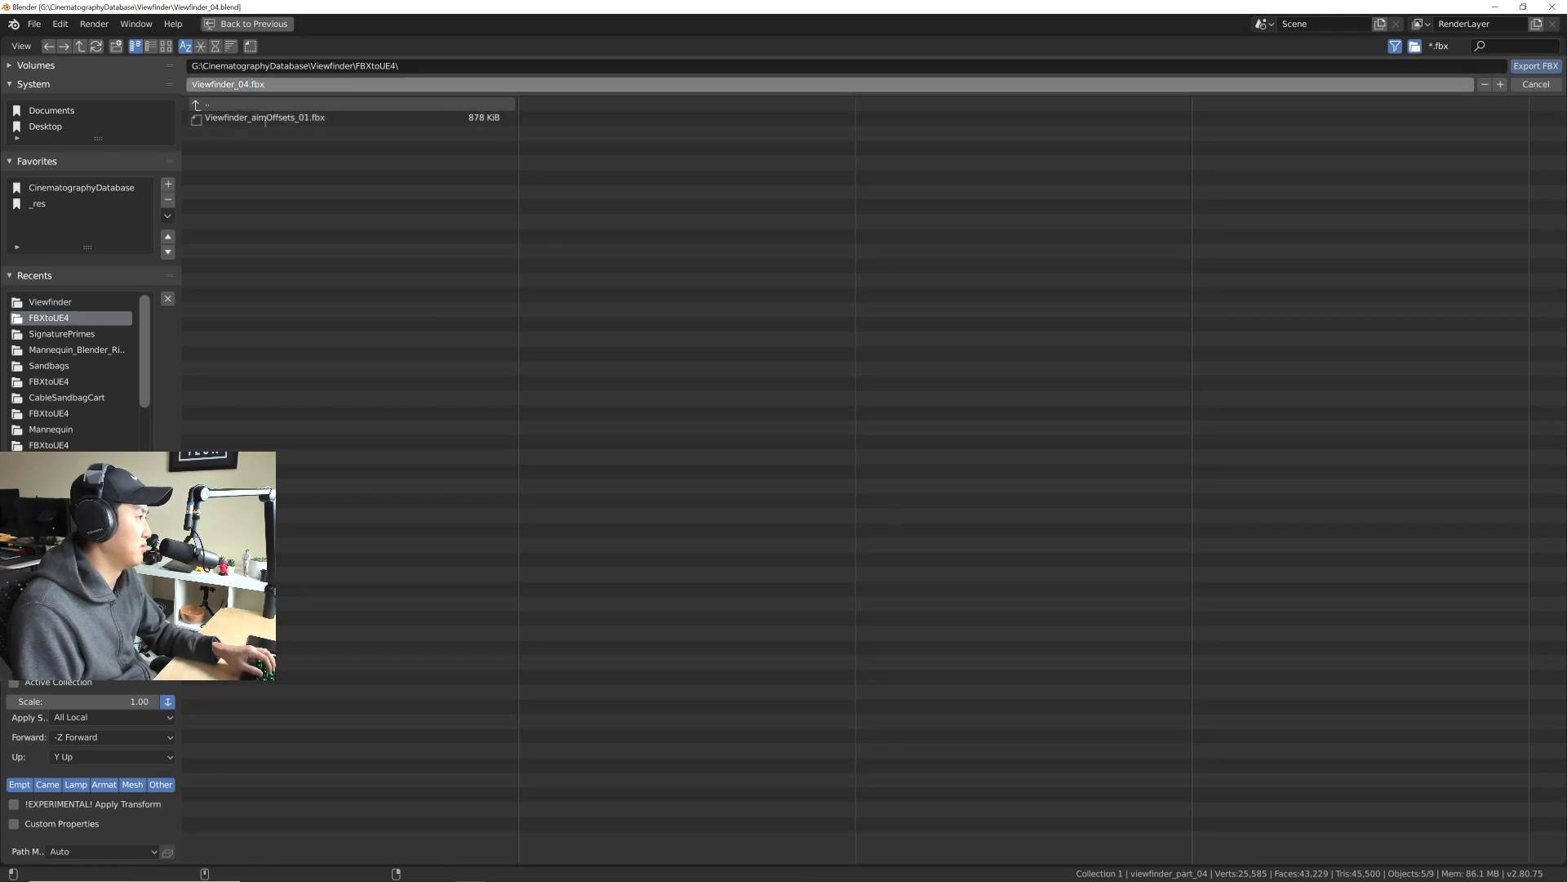
key("BackSpace")
key("BackSpace")
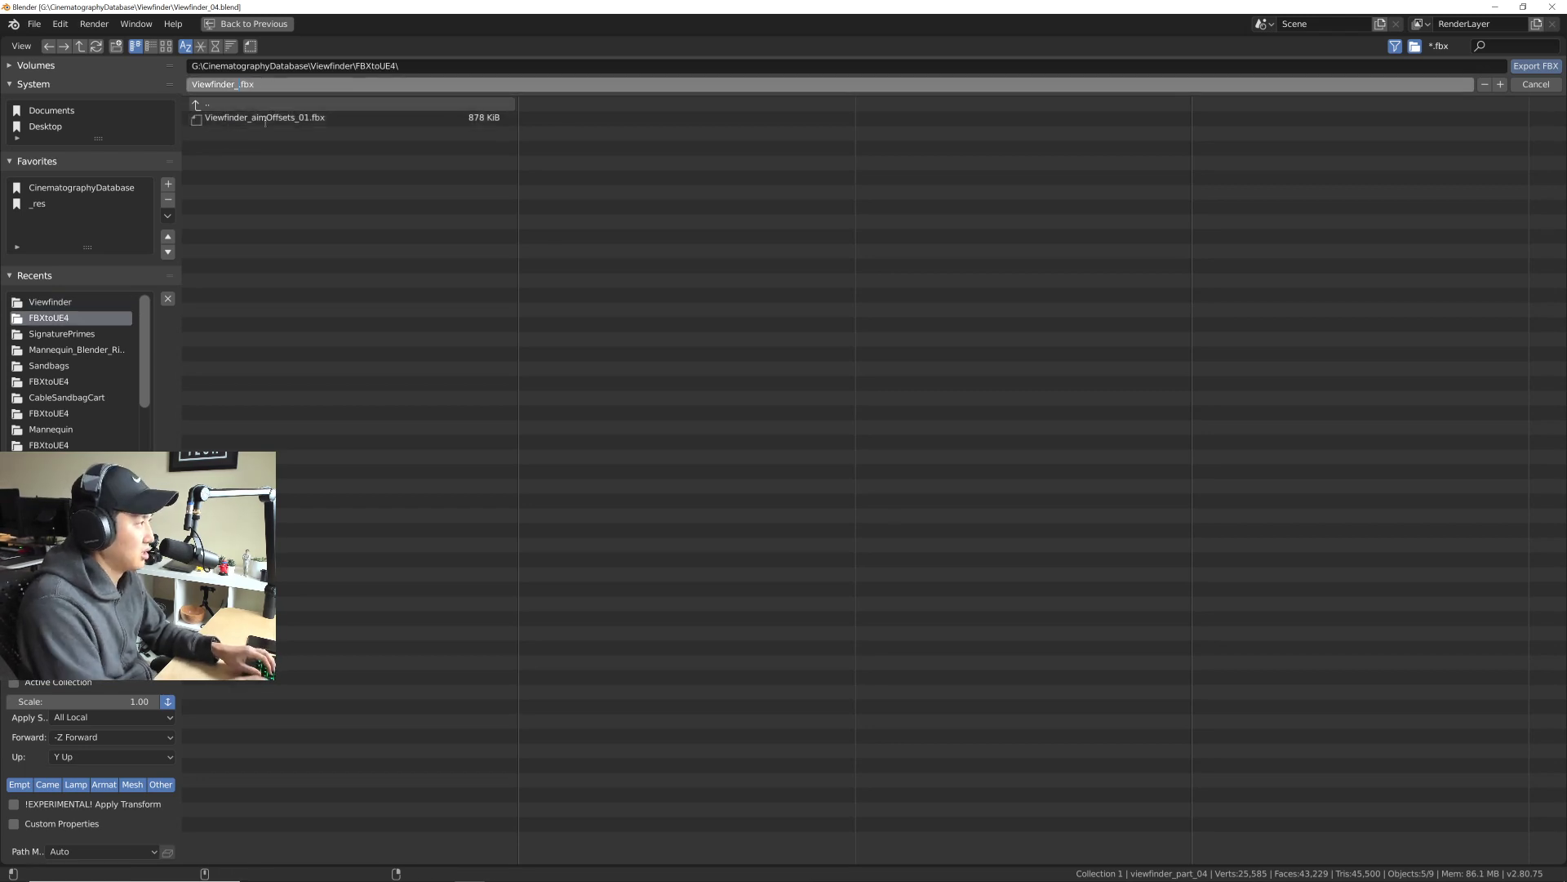
key("Home")
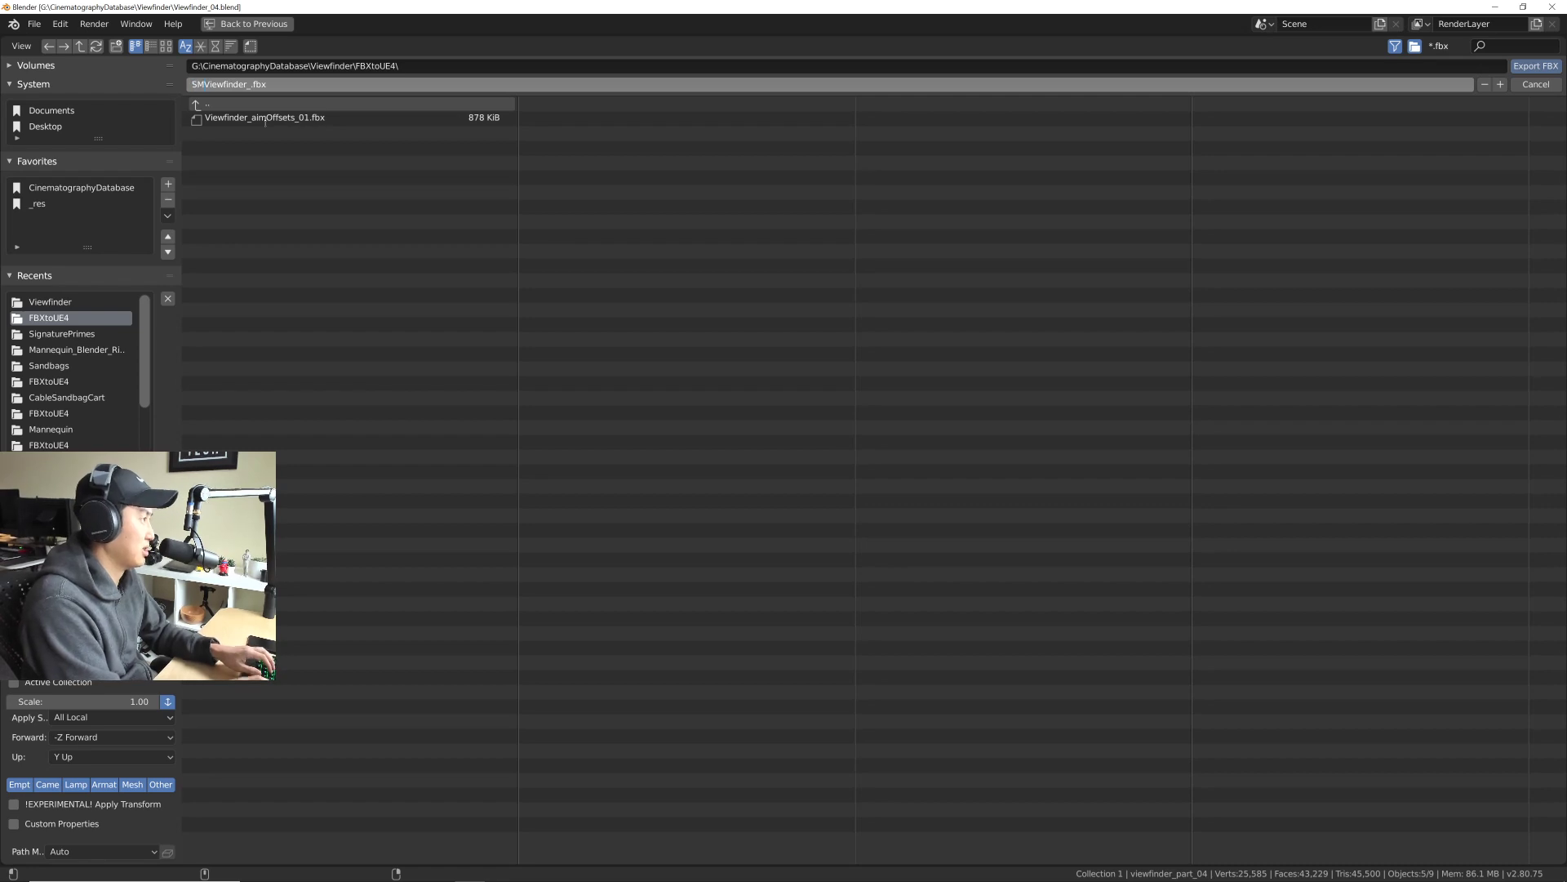
type("SM_")
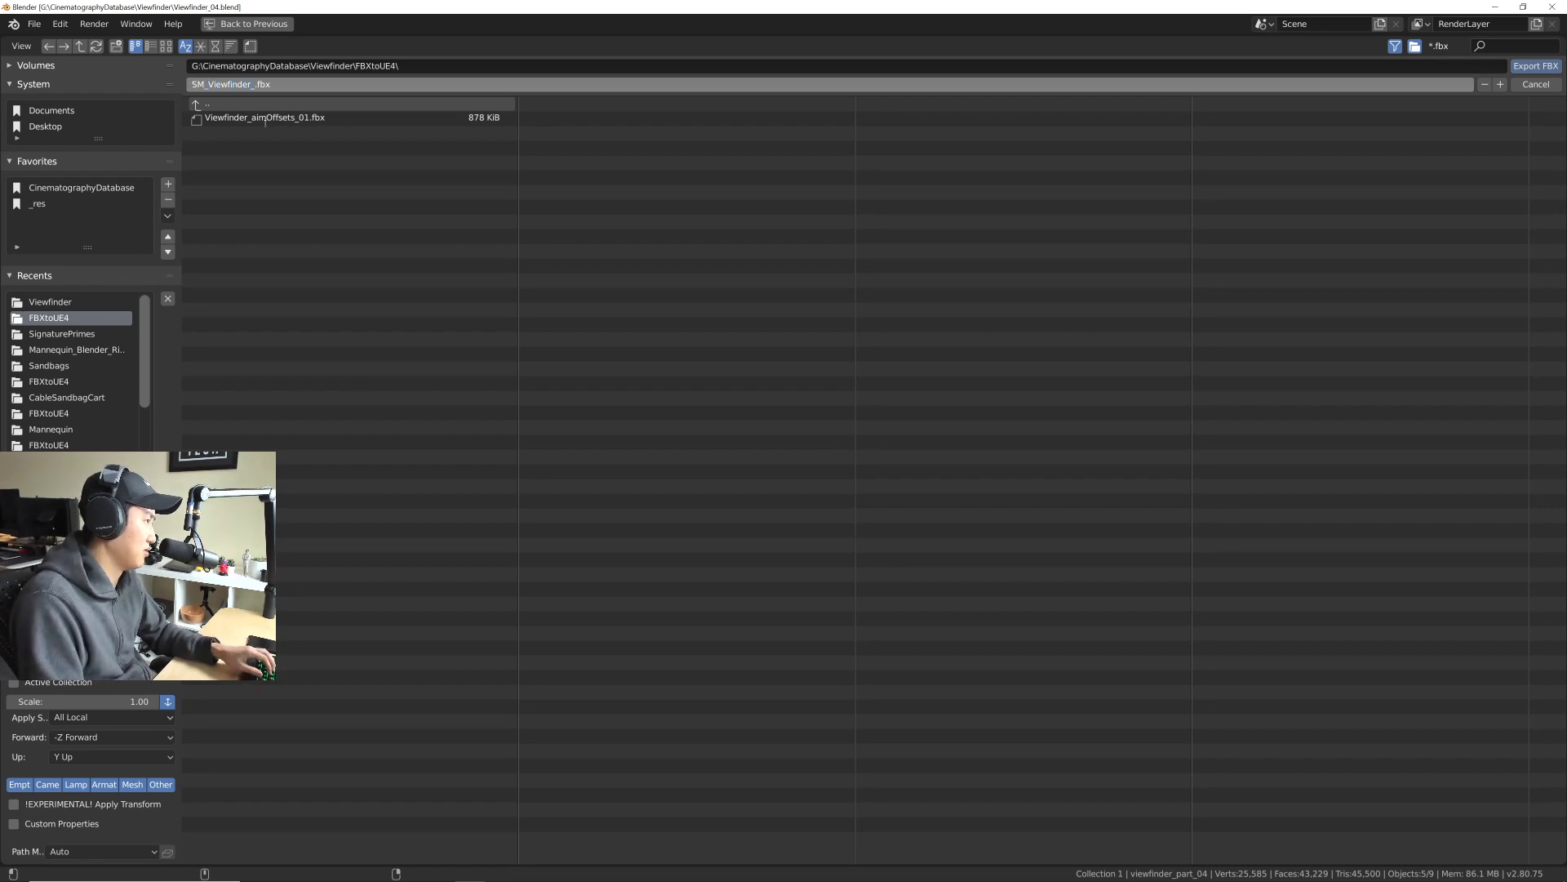
key("End")
key("Left")
key("Left")
key("Left")
key("Left")
type("01")
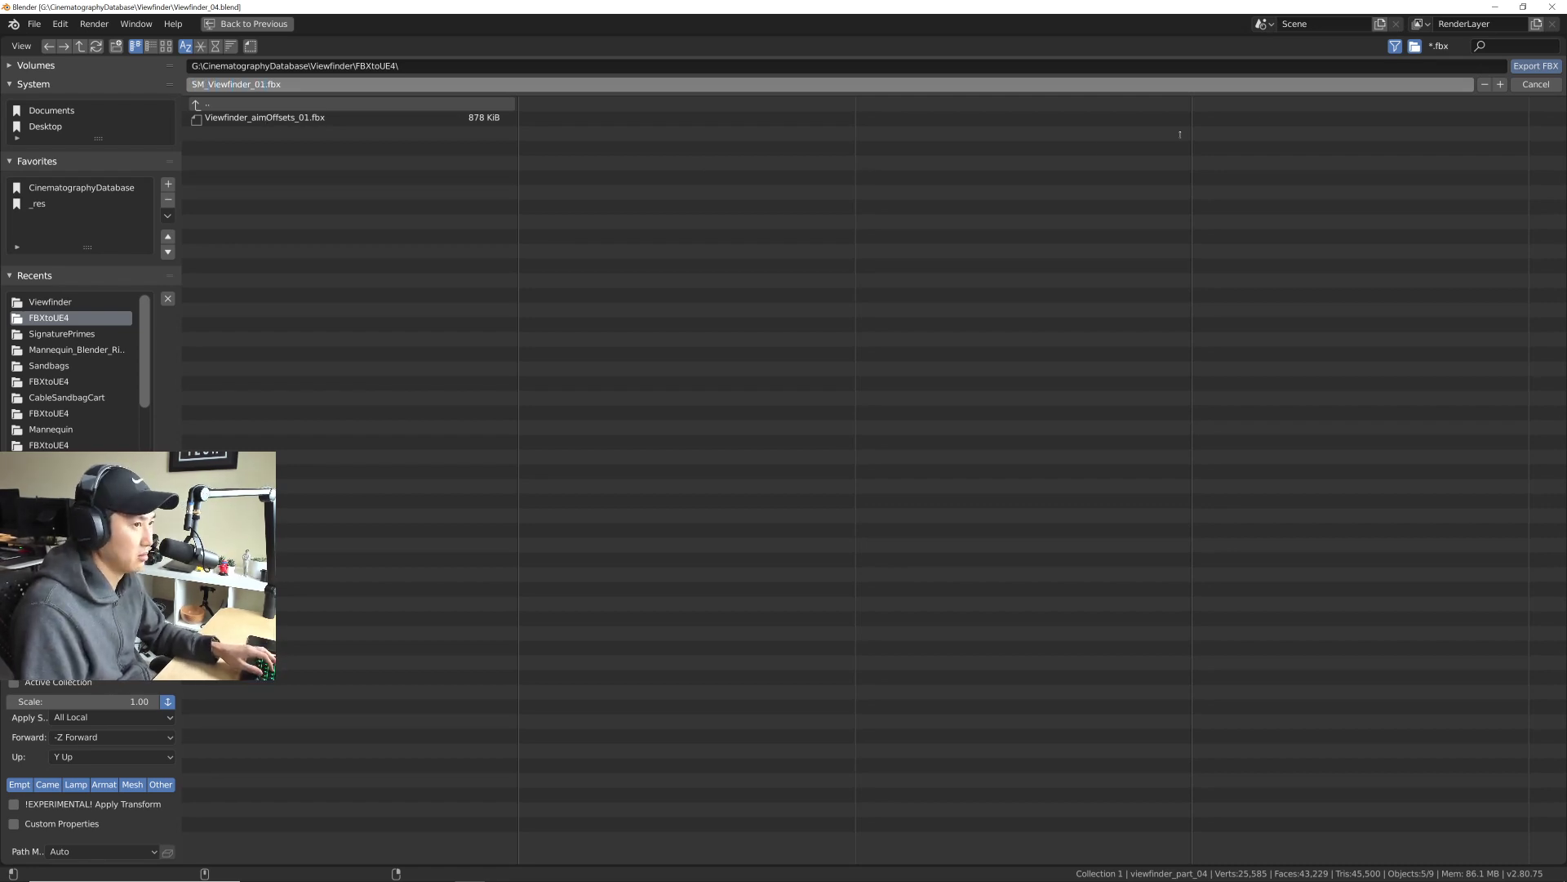
key("Return")
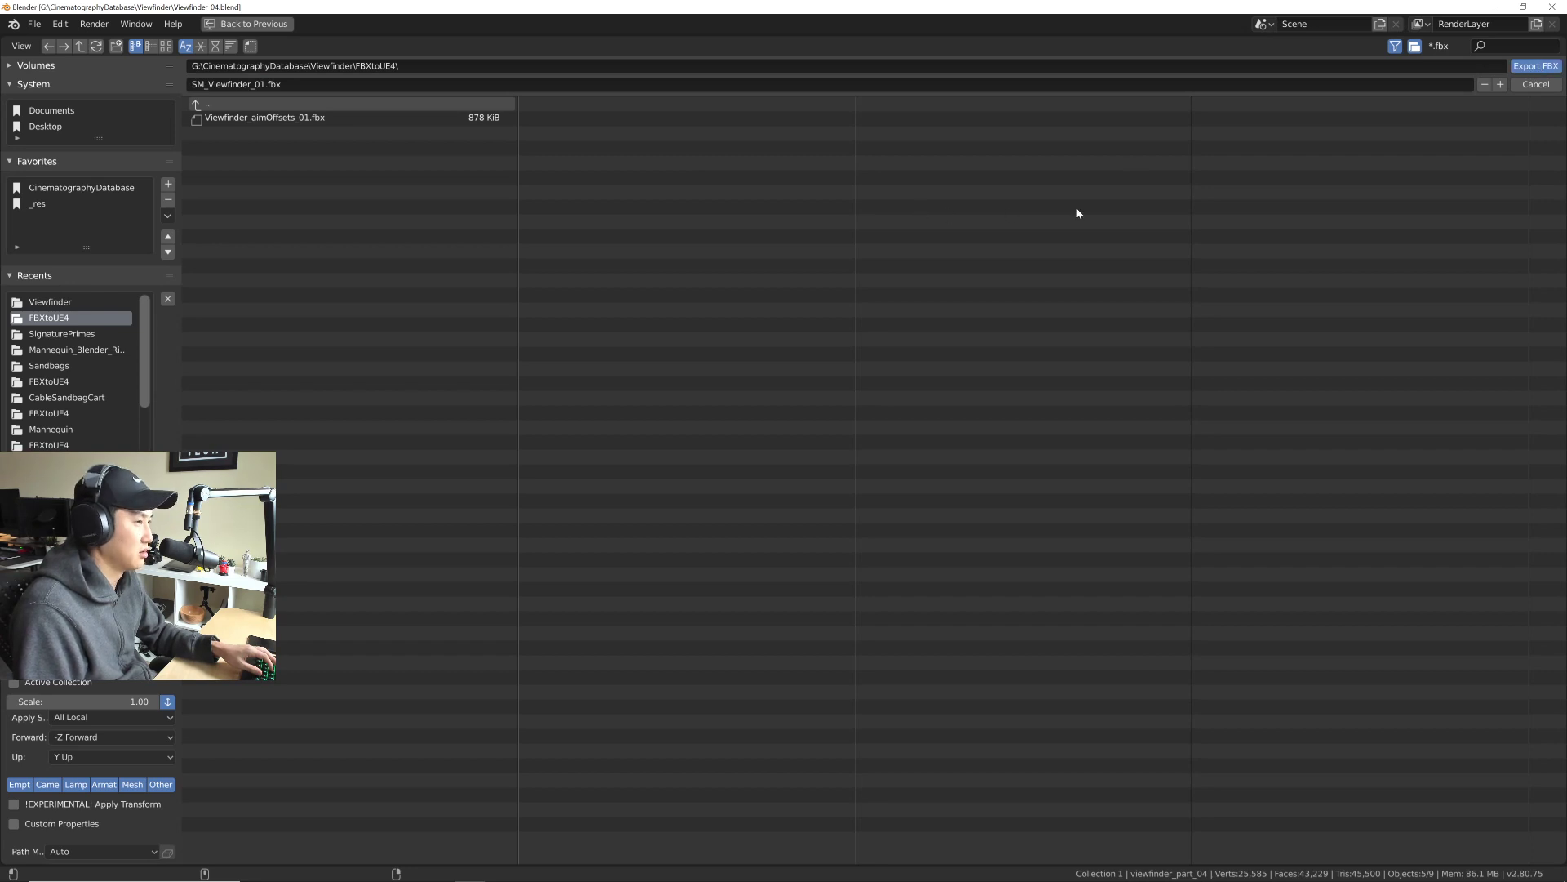
Step: Export the selected viewfinder parts as SM_Viewfinder_01.fbx, and start another FBX export targeting the same file
left_click(1533, 67)
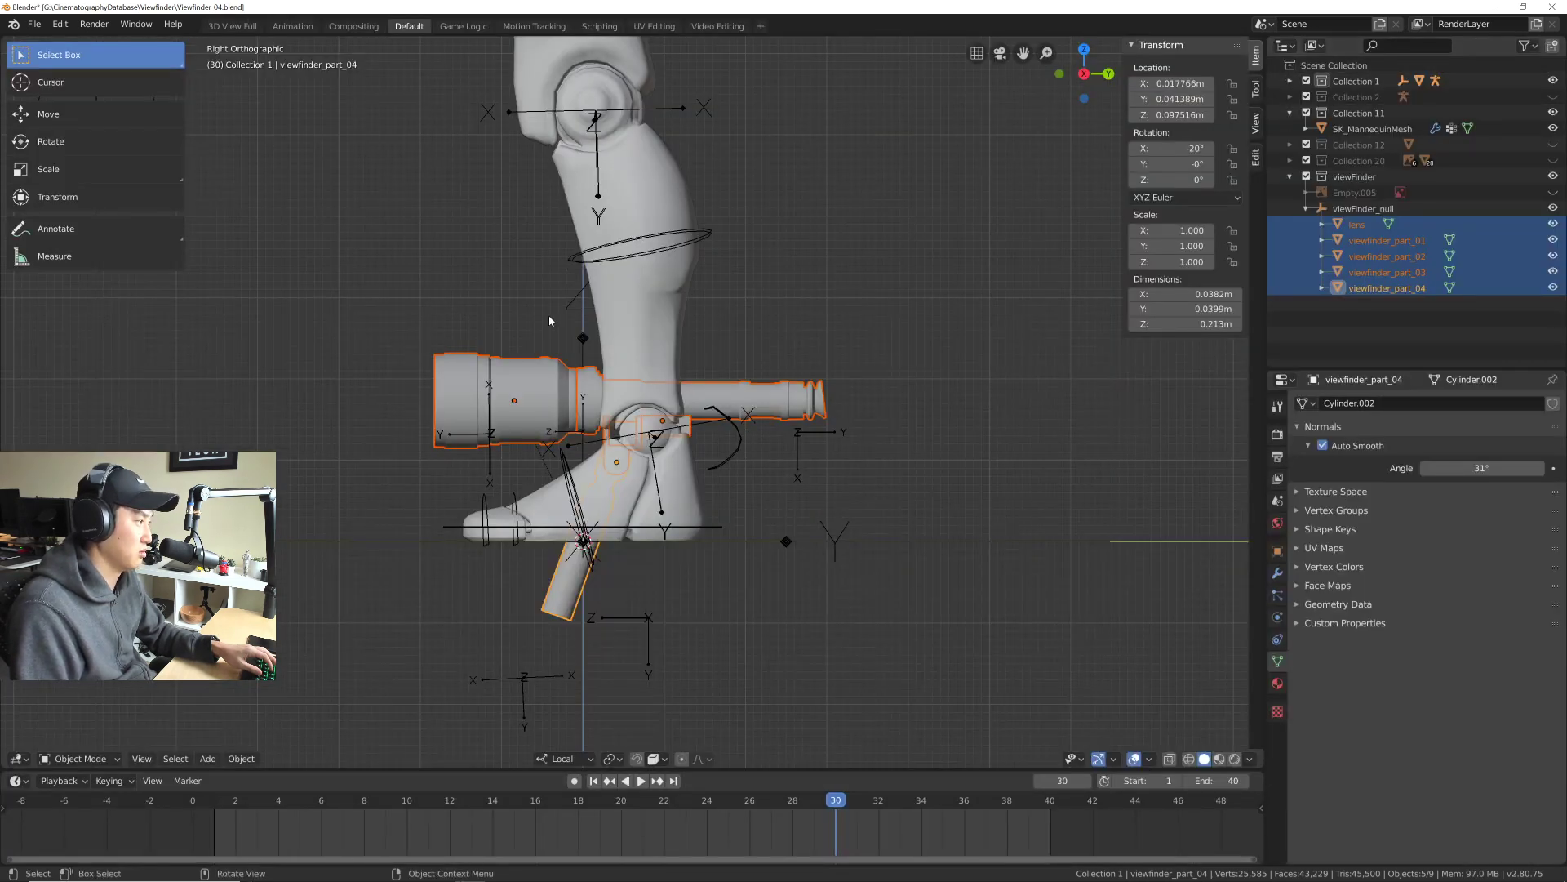
left_click(34, 23)
mouse_move(73, 254)
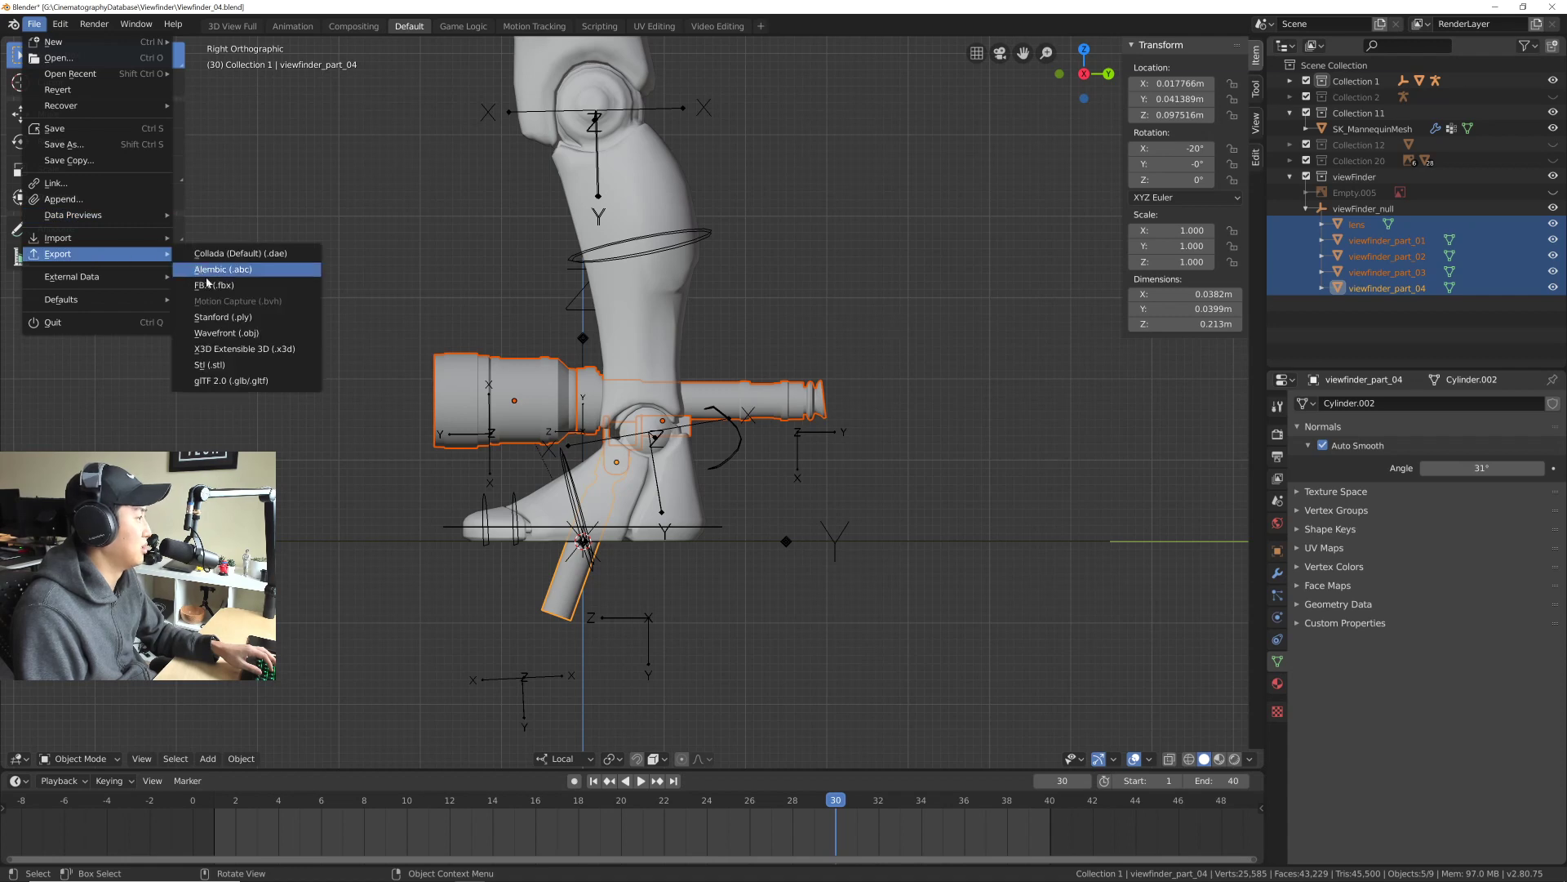
left_click(214, 285)
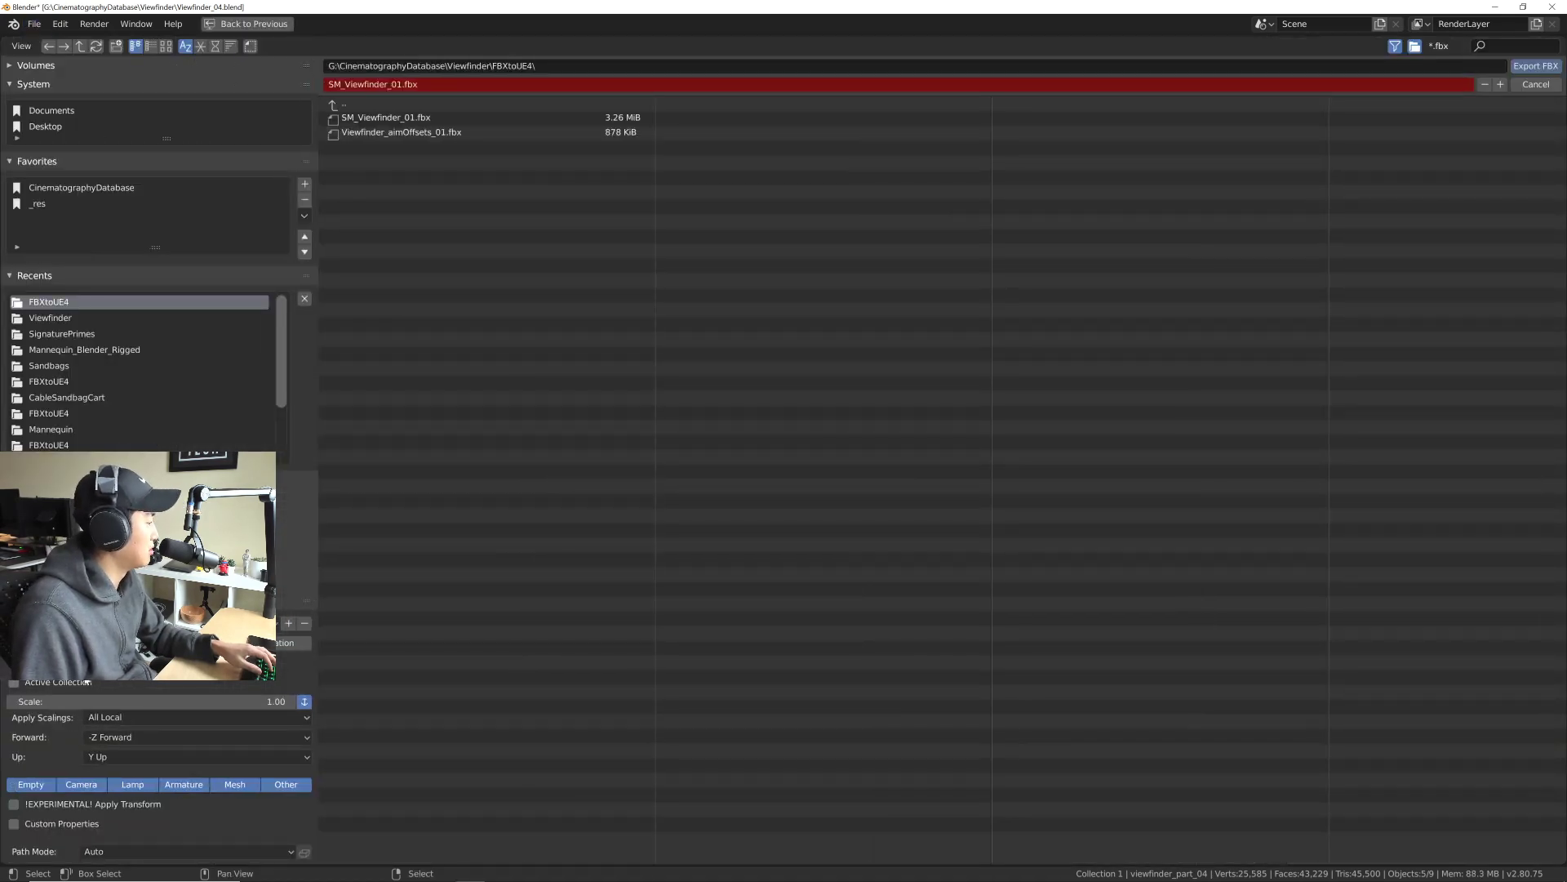
left_click(391, 118)
Step: Review the geometry and animation export options, and export over the existing SM_Viewfinder_01.fbx
scroll(160, 735, "down", 5)
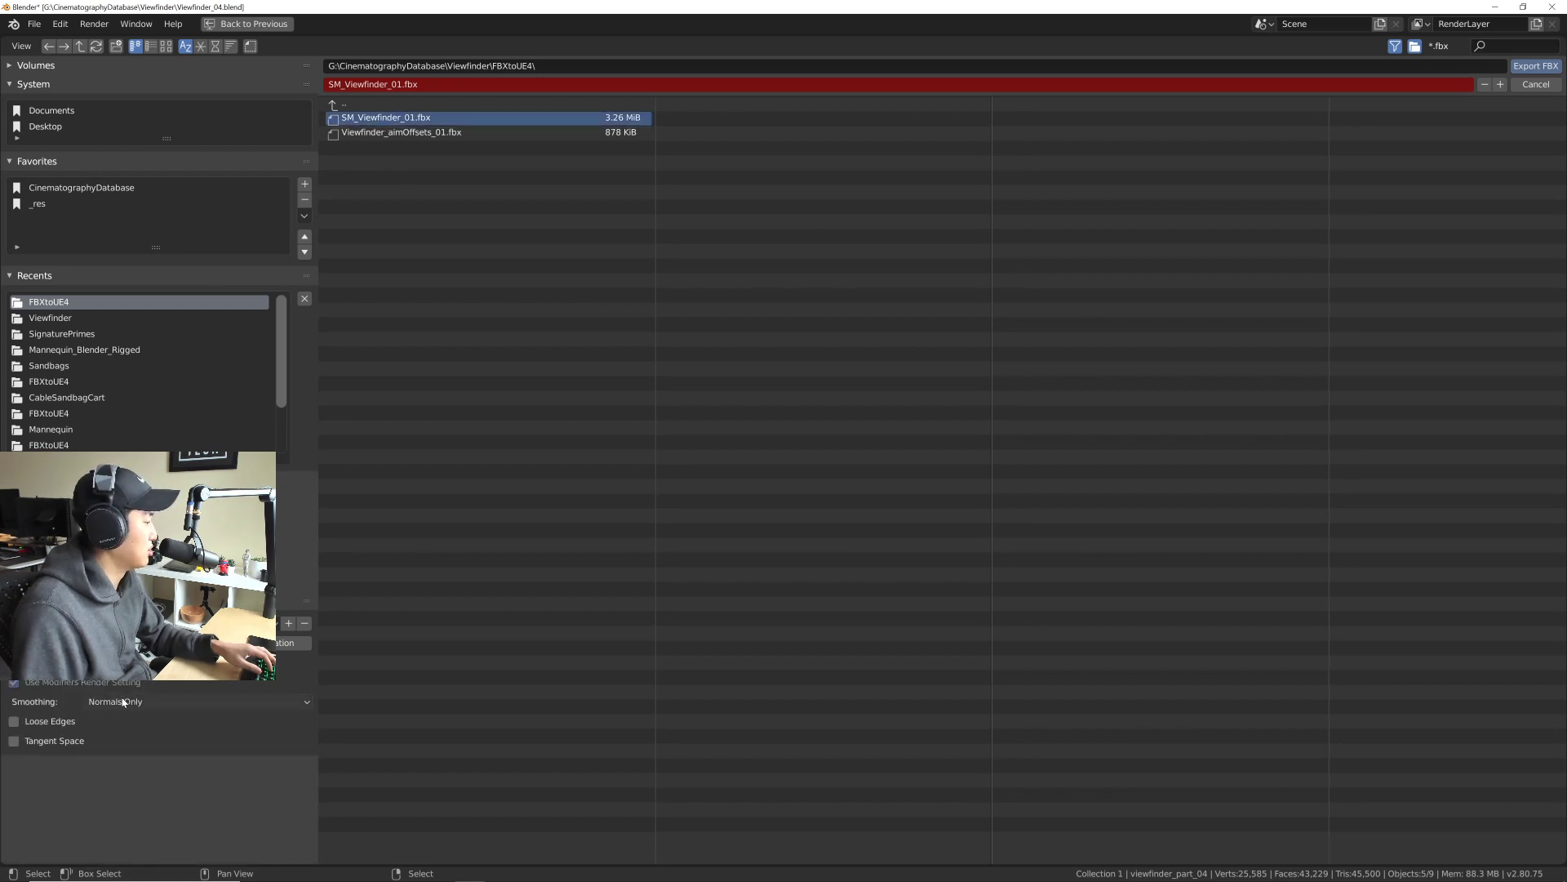
scroll(122, 702, "down", 5)
left_click(269, 643)
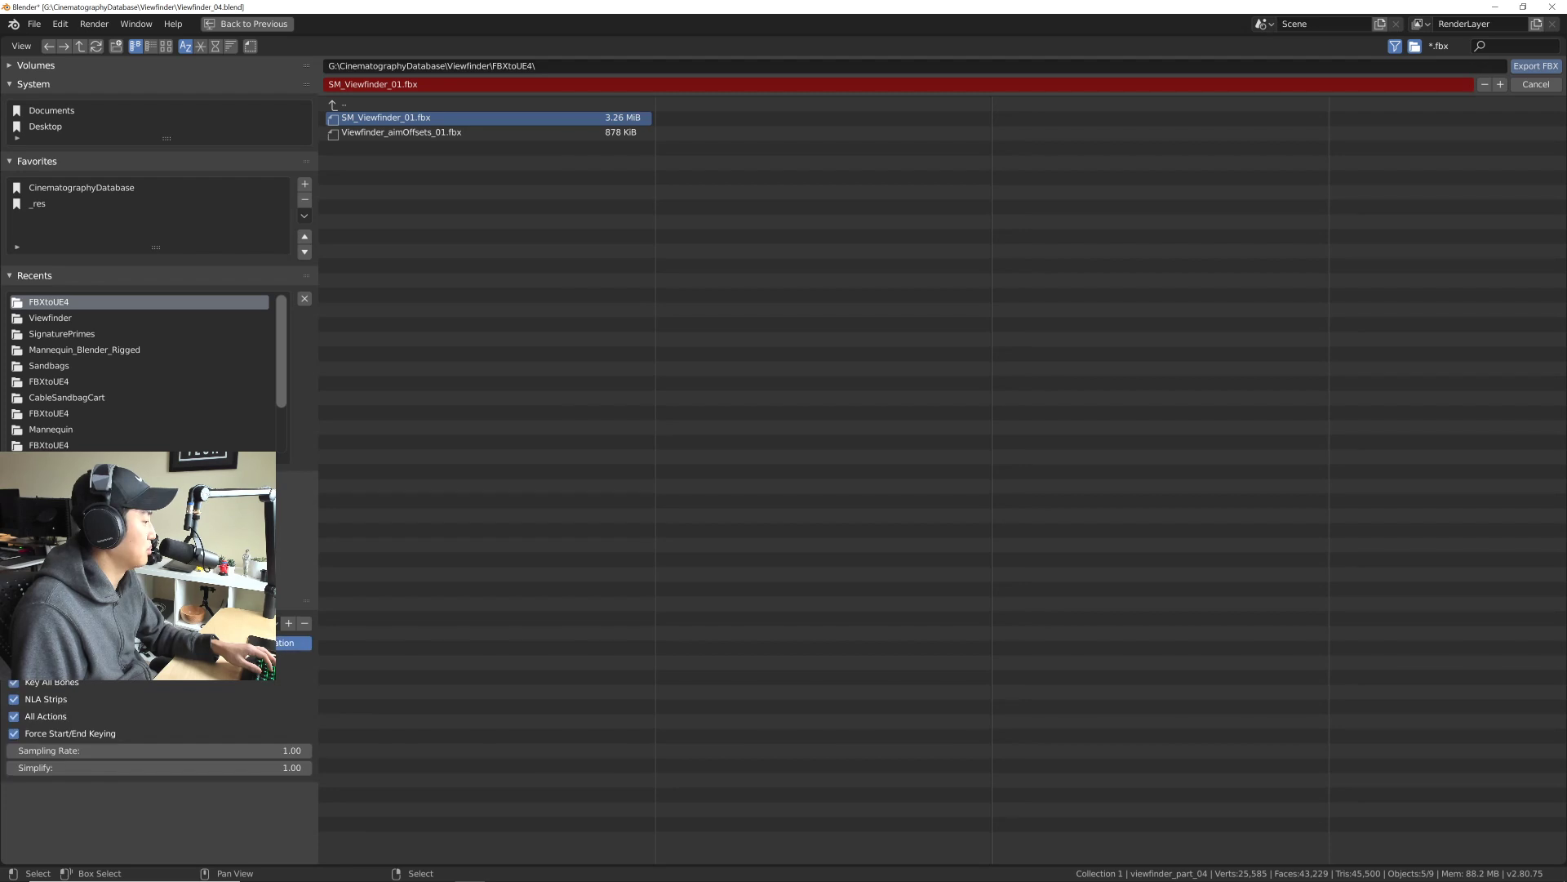
left_click(200, 643)
left_click(45, 643)
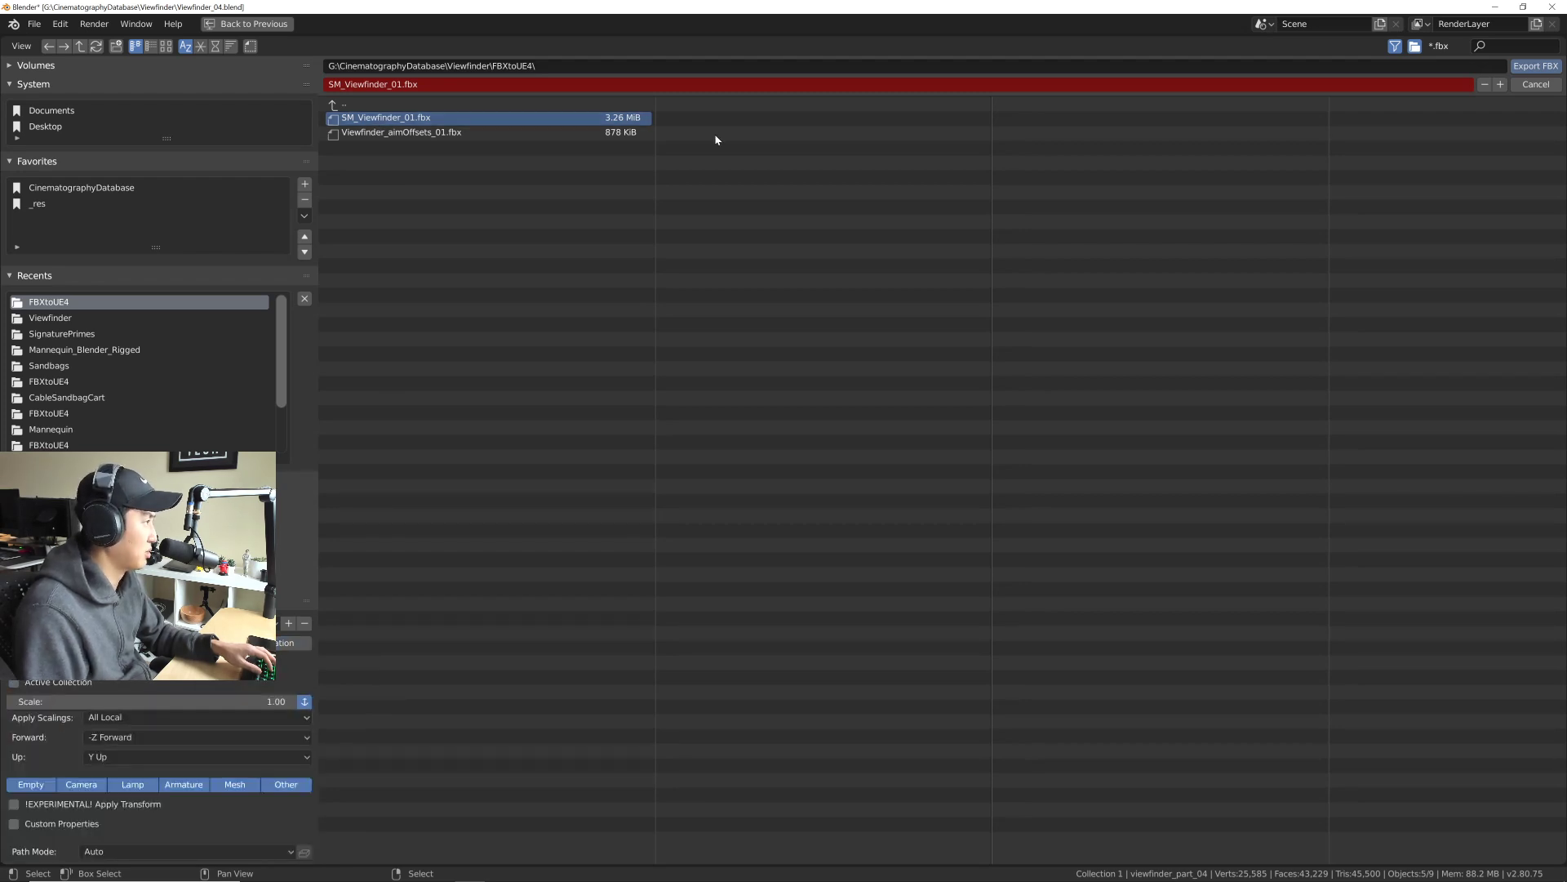
left_click(1536, 65)
Step: Switch to Unreal Editor, import SM_Viewfinder_01.fbx into Academy's StaticMeshes folder as a static mesh, and close the message log
key("alt+Tab")
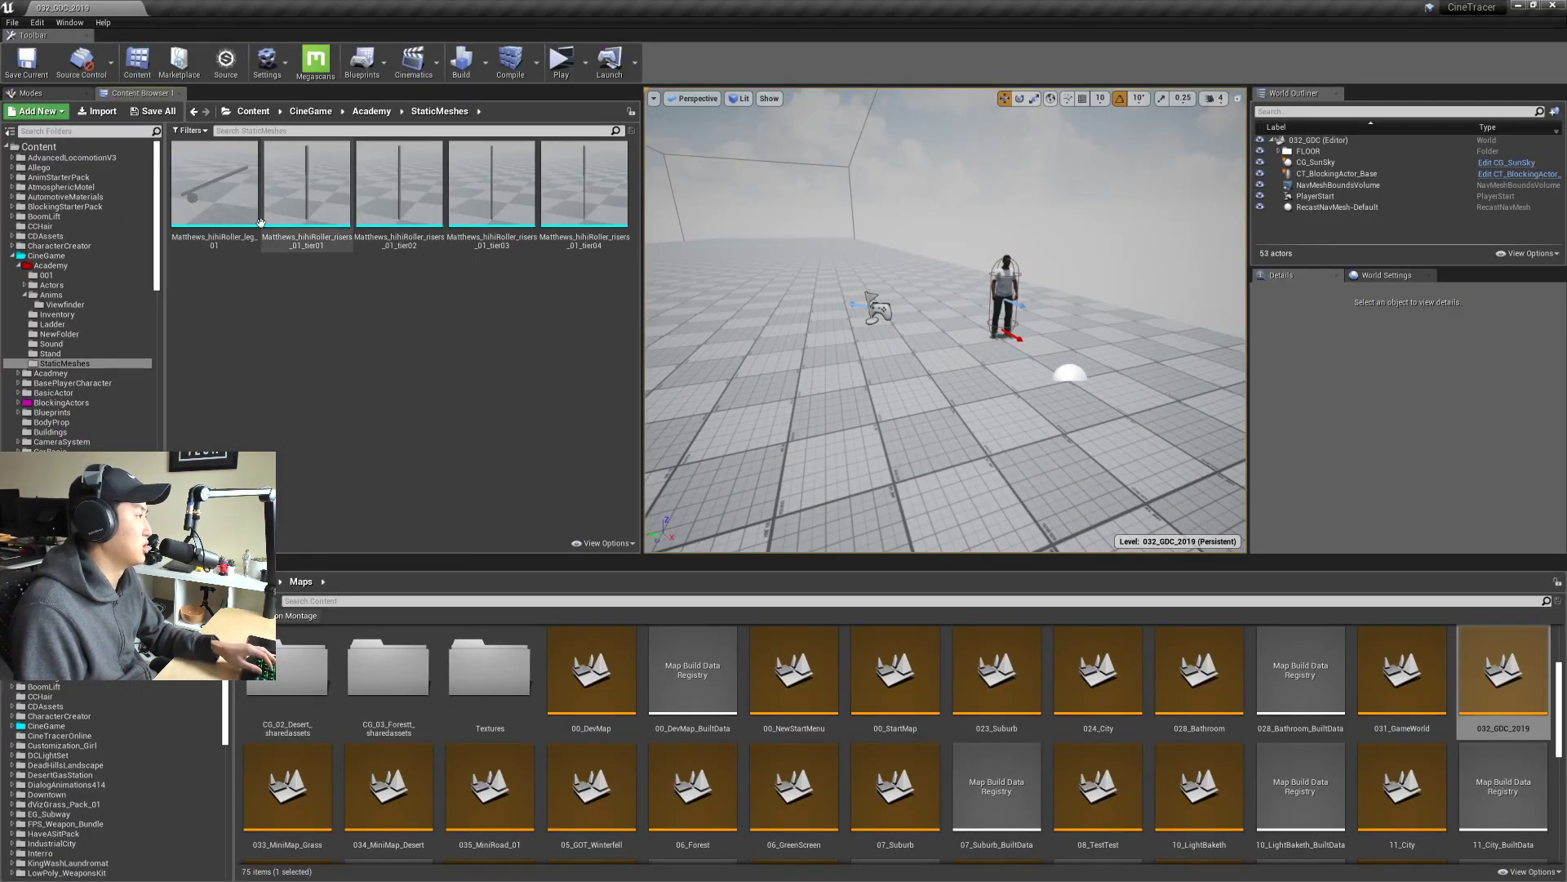
left_click(99, 111)
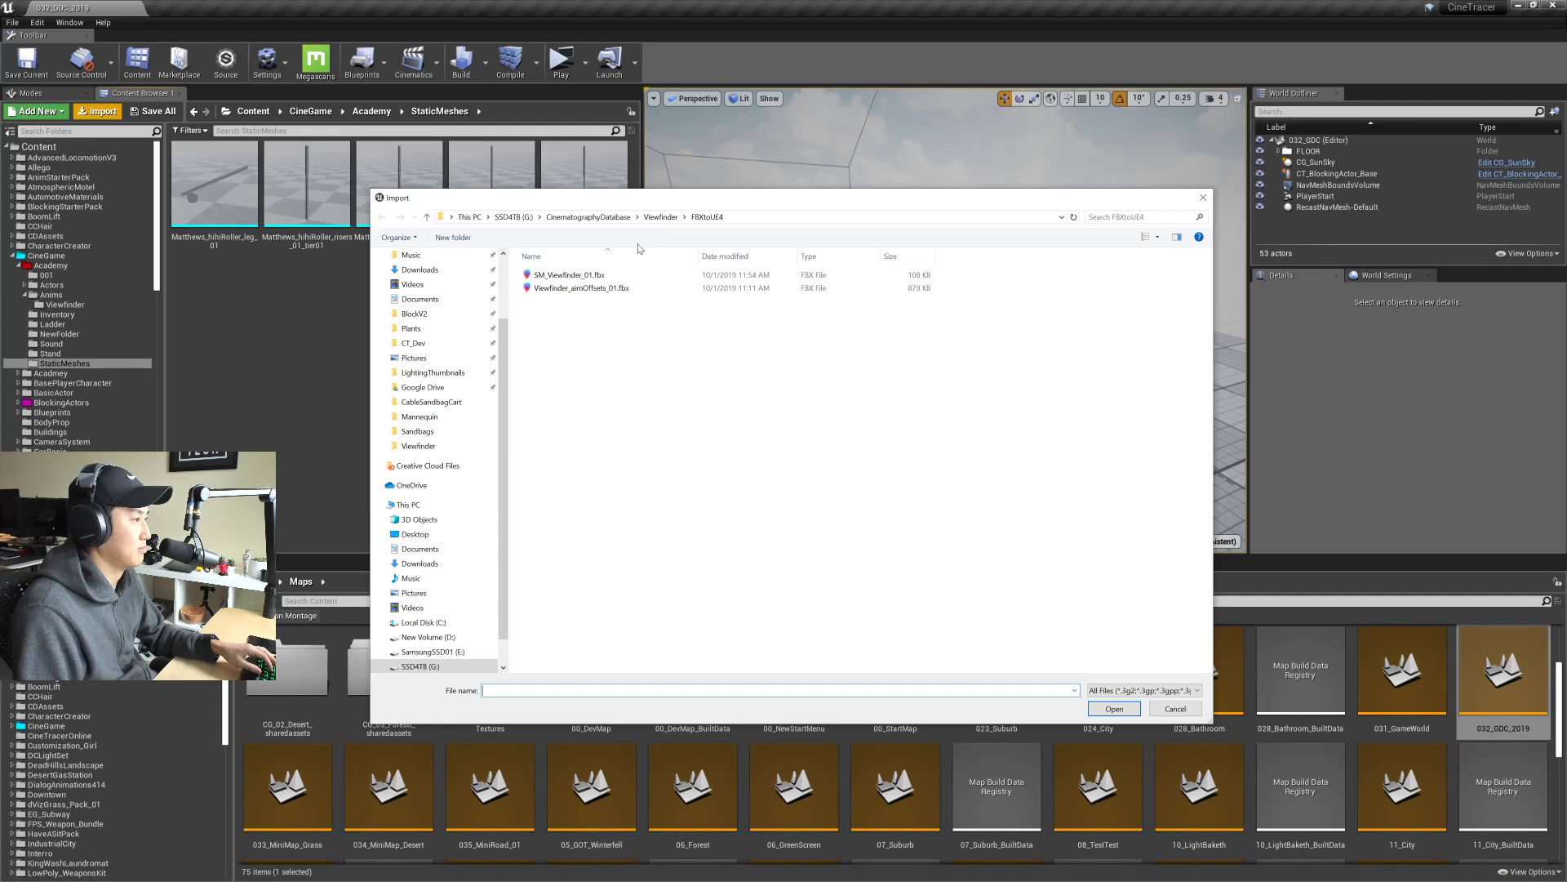
left_click(571, 275)
key("Return")
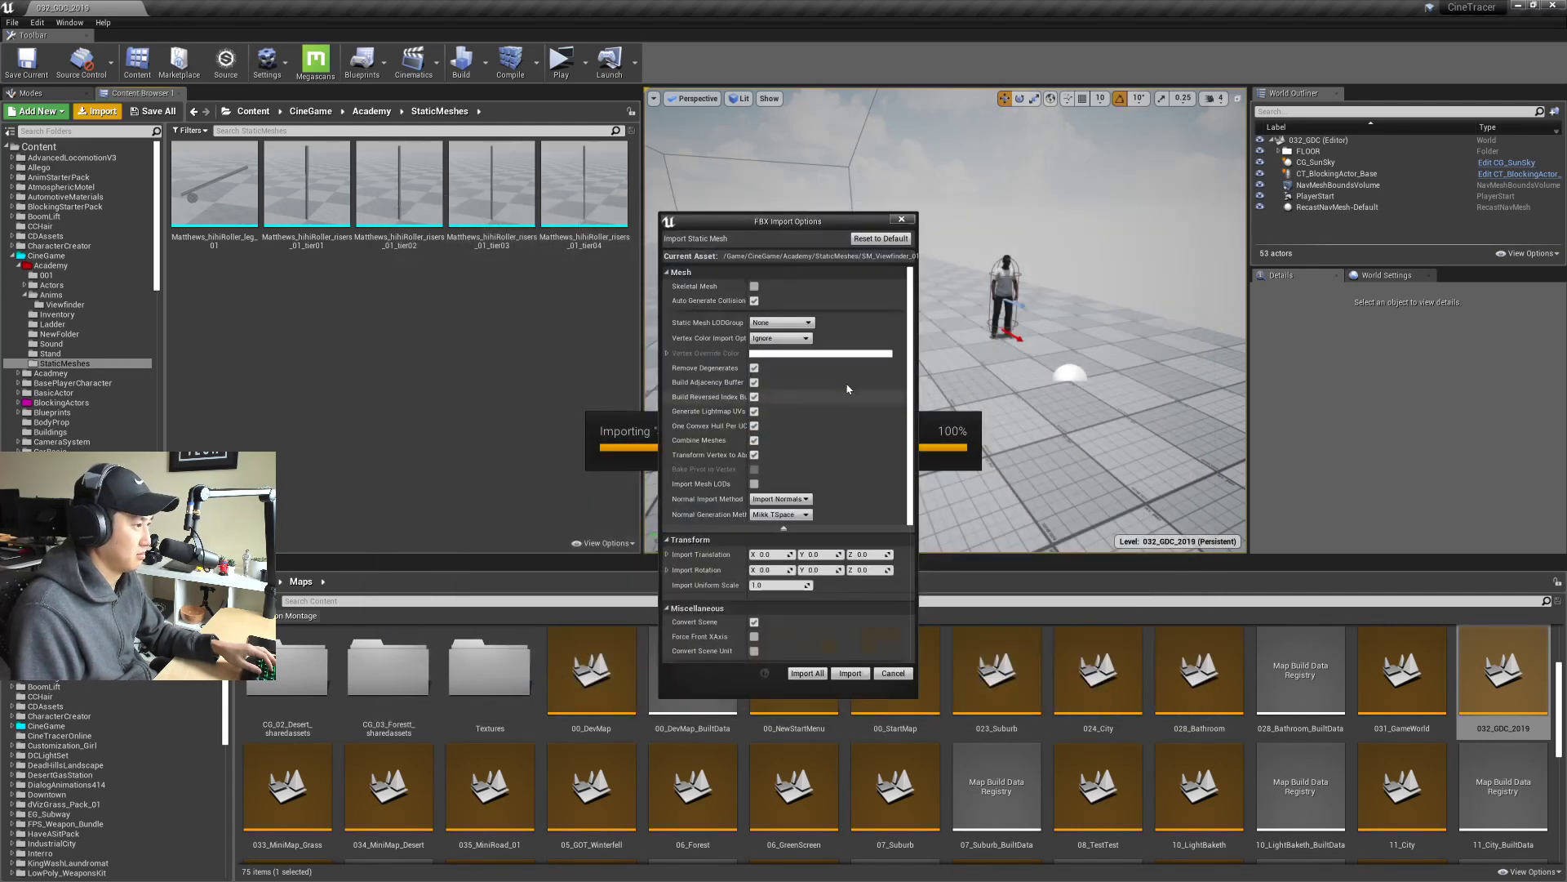
scroll(784, 490, "down", 3)
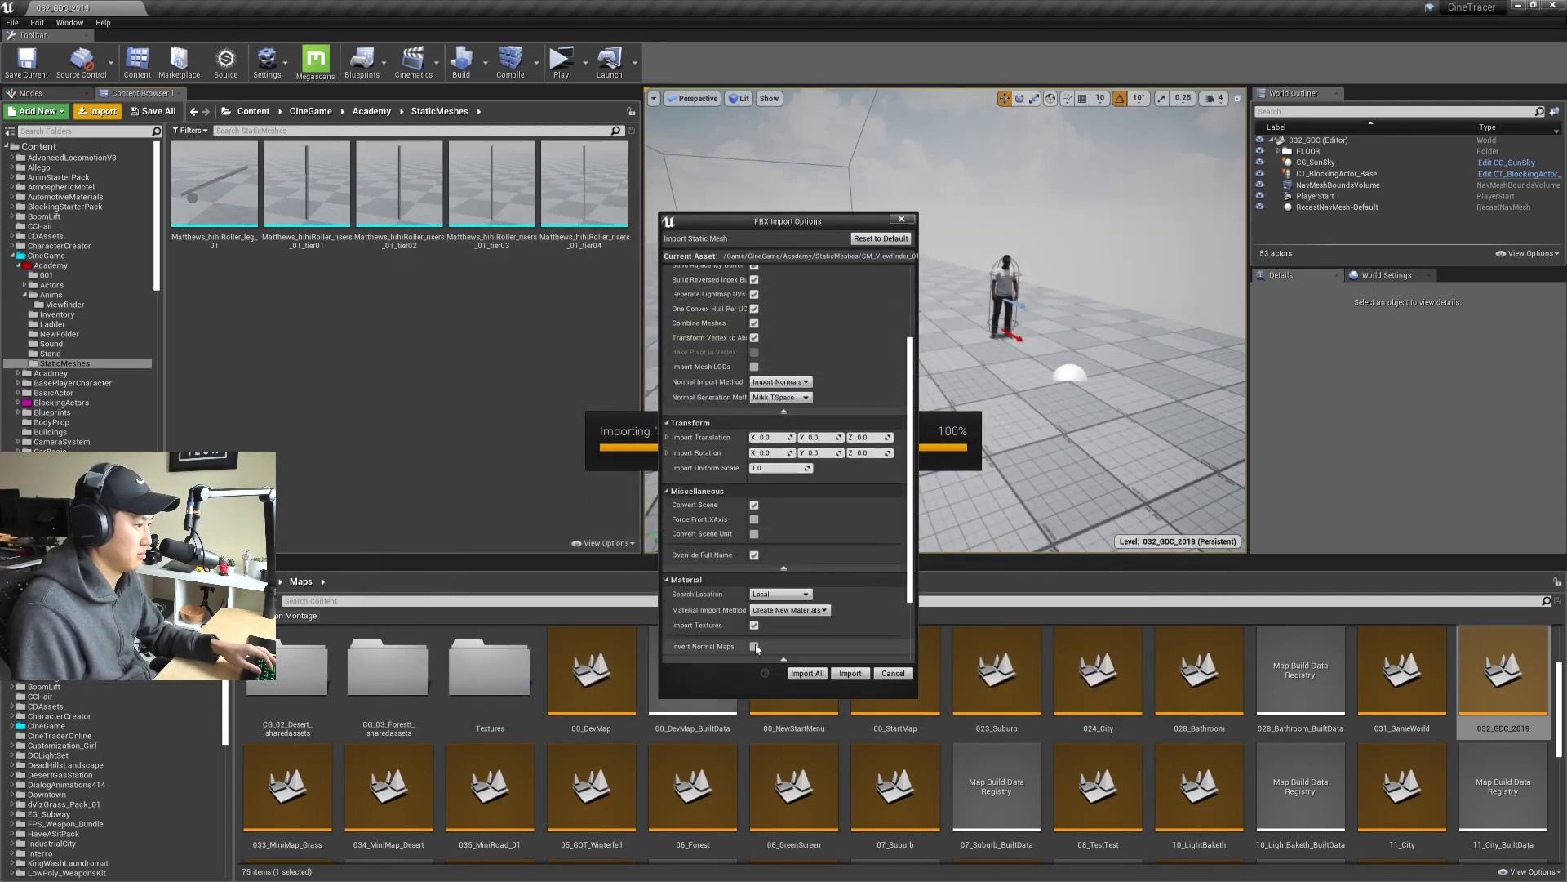
left_click(850, 674)
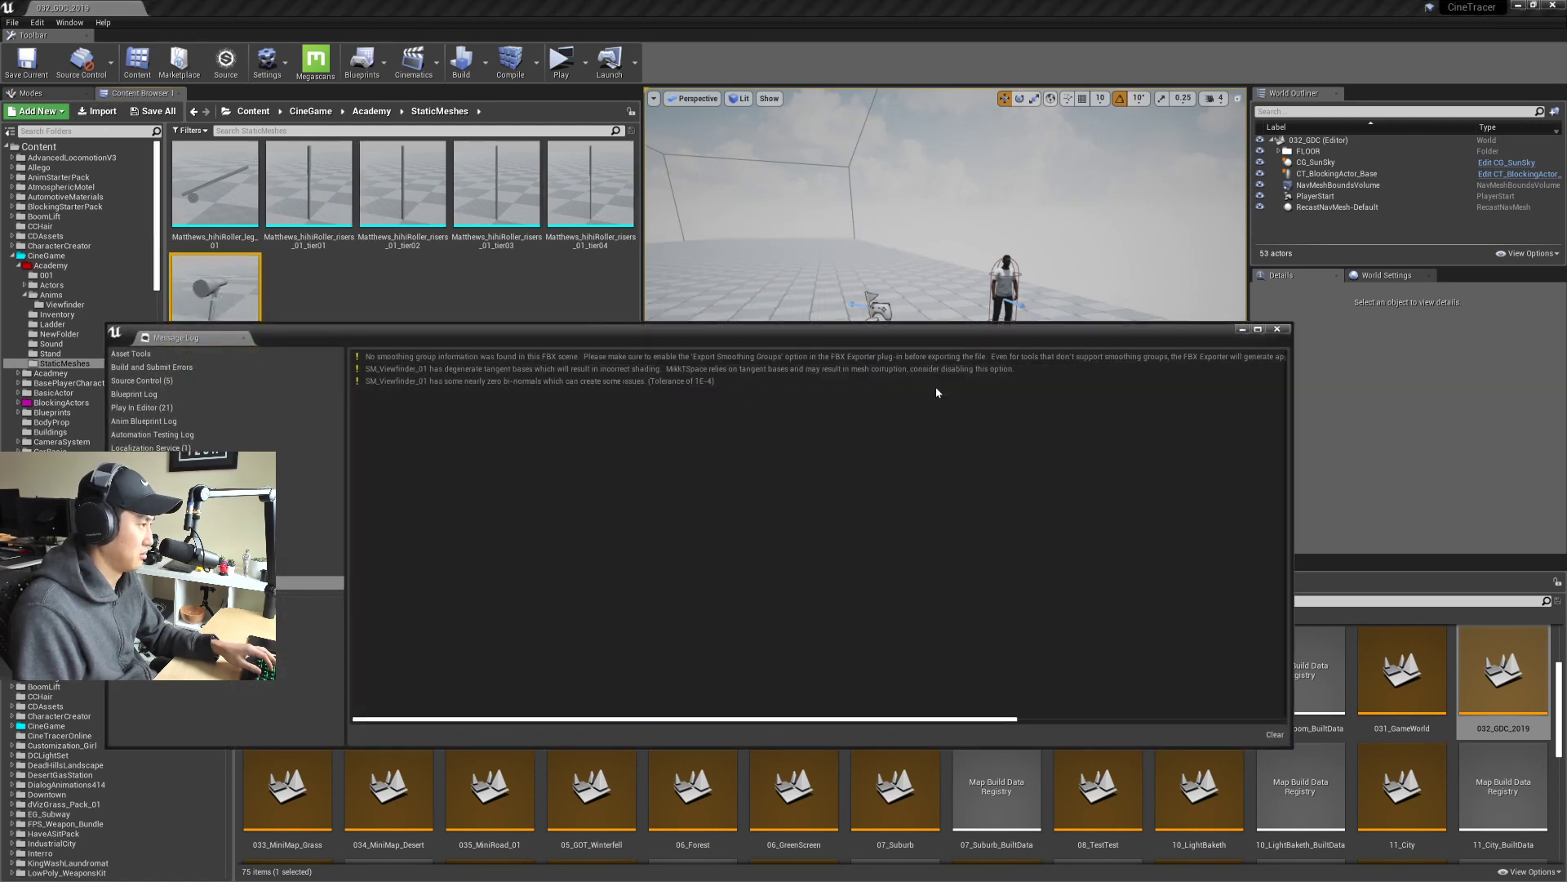
left_click(1275, 335)
Step: Open SM_Viewfinder_01 in the static mesh editor and examine the imported model up close from the side
left_click(215, 298)
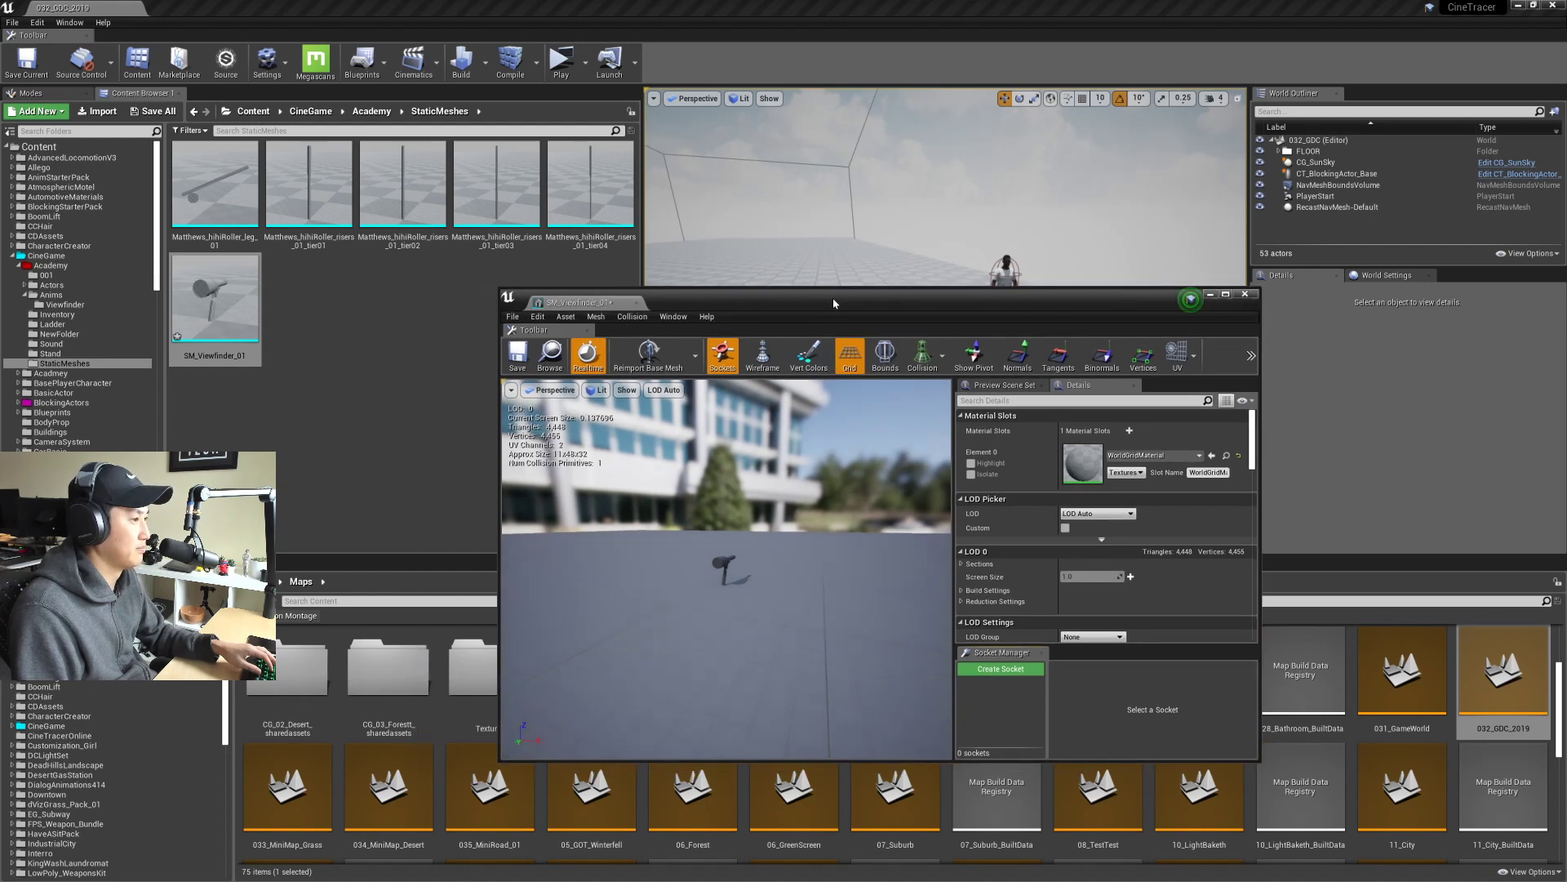
double_click(750, 312)
key("s")
mouse_move(630, 518)
right_mouse_down()
mouse_move(684, 519)
mouse_move(641, 519)
mouse_move(608, 476)
mouse_move(576, 479)
mouse_move(576, 531)
mouse_move(625, 535)
right_mouse_up()
key("w")
key("d")
key("d")
key("s")
key("w")
key("w")
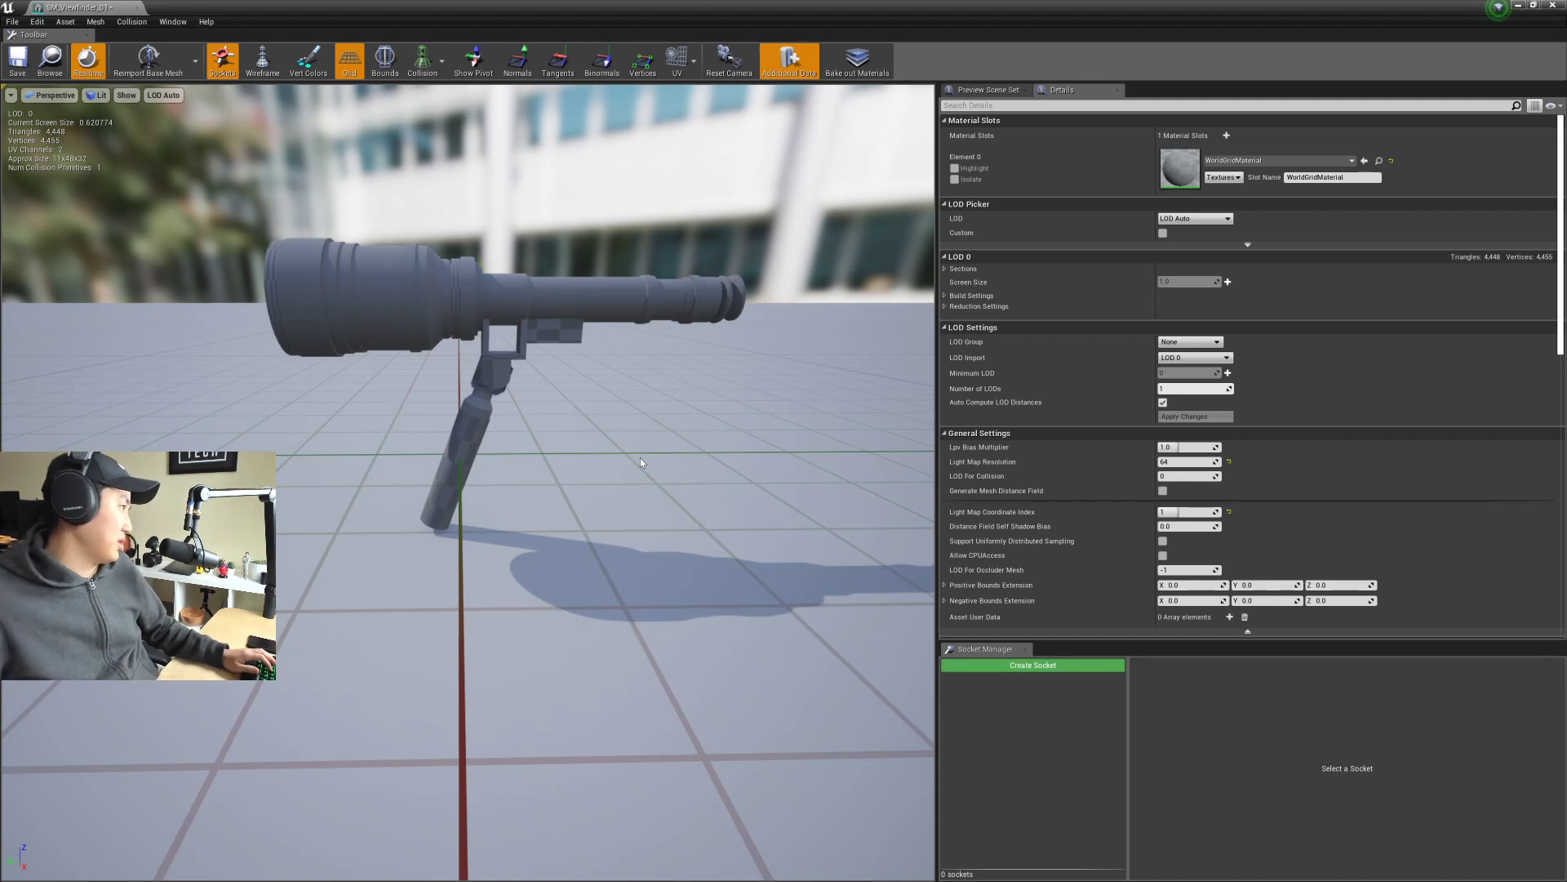
Step: Save the SM_Viewfinder_01 mesh and close its editor window
left_click(16, 57)
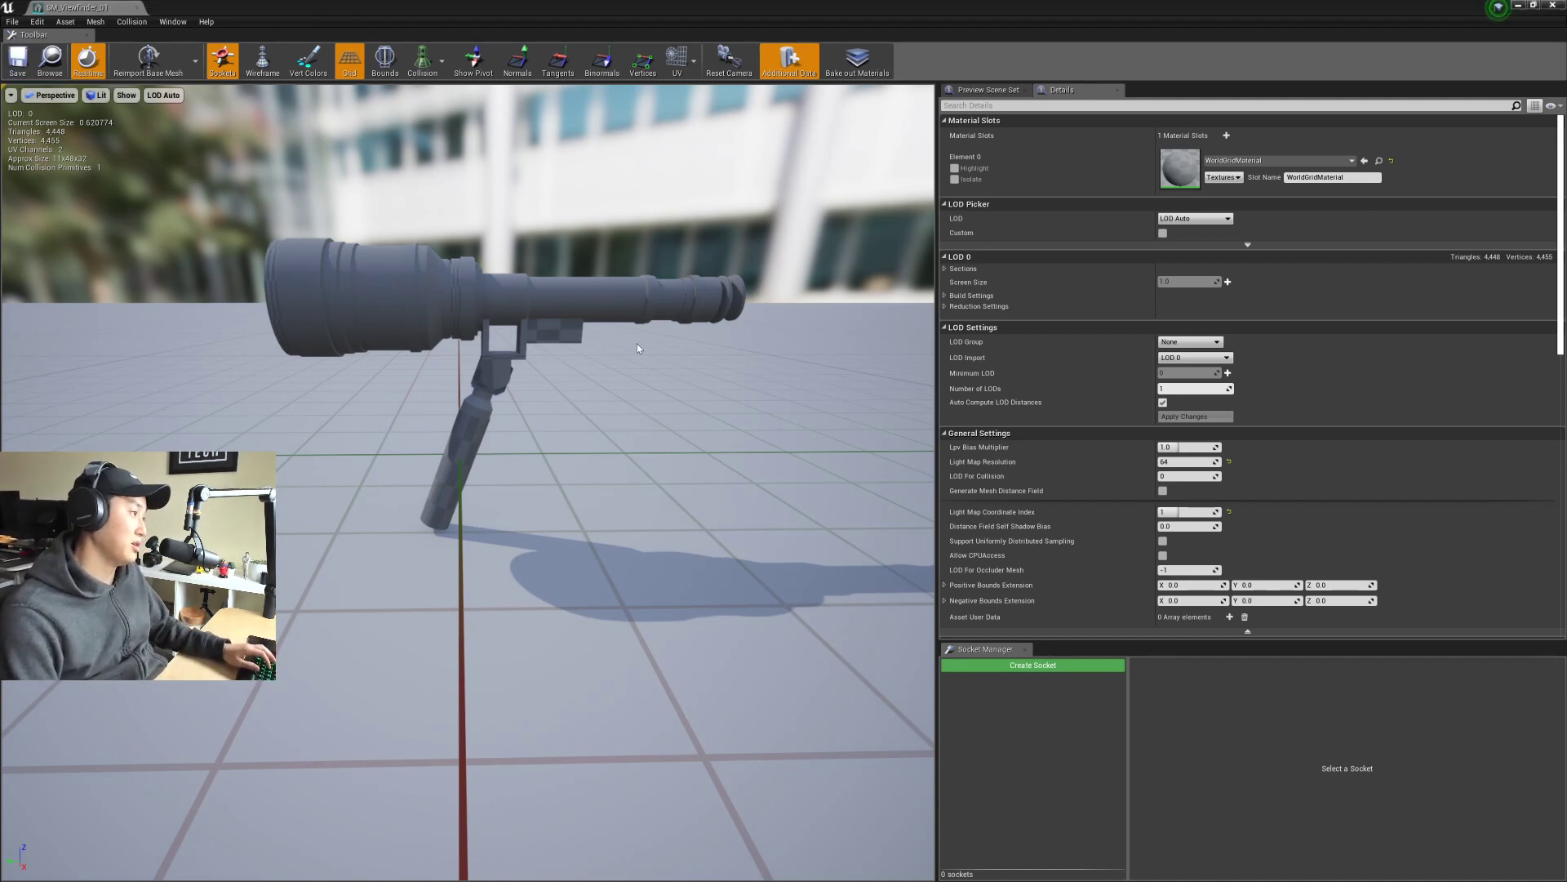
right_click_drag(639, 348, 671, 256)
double_click(878, 5)
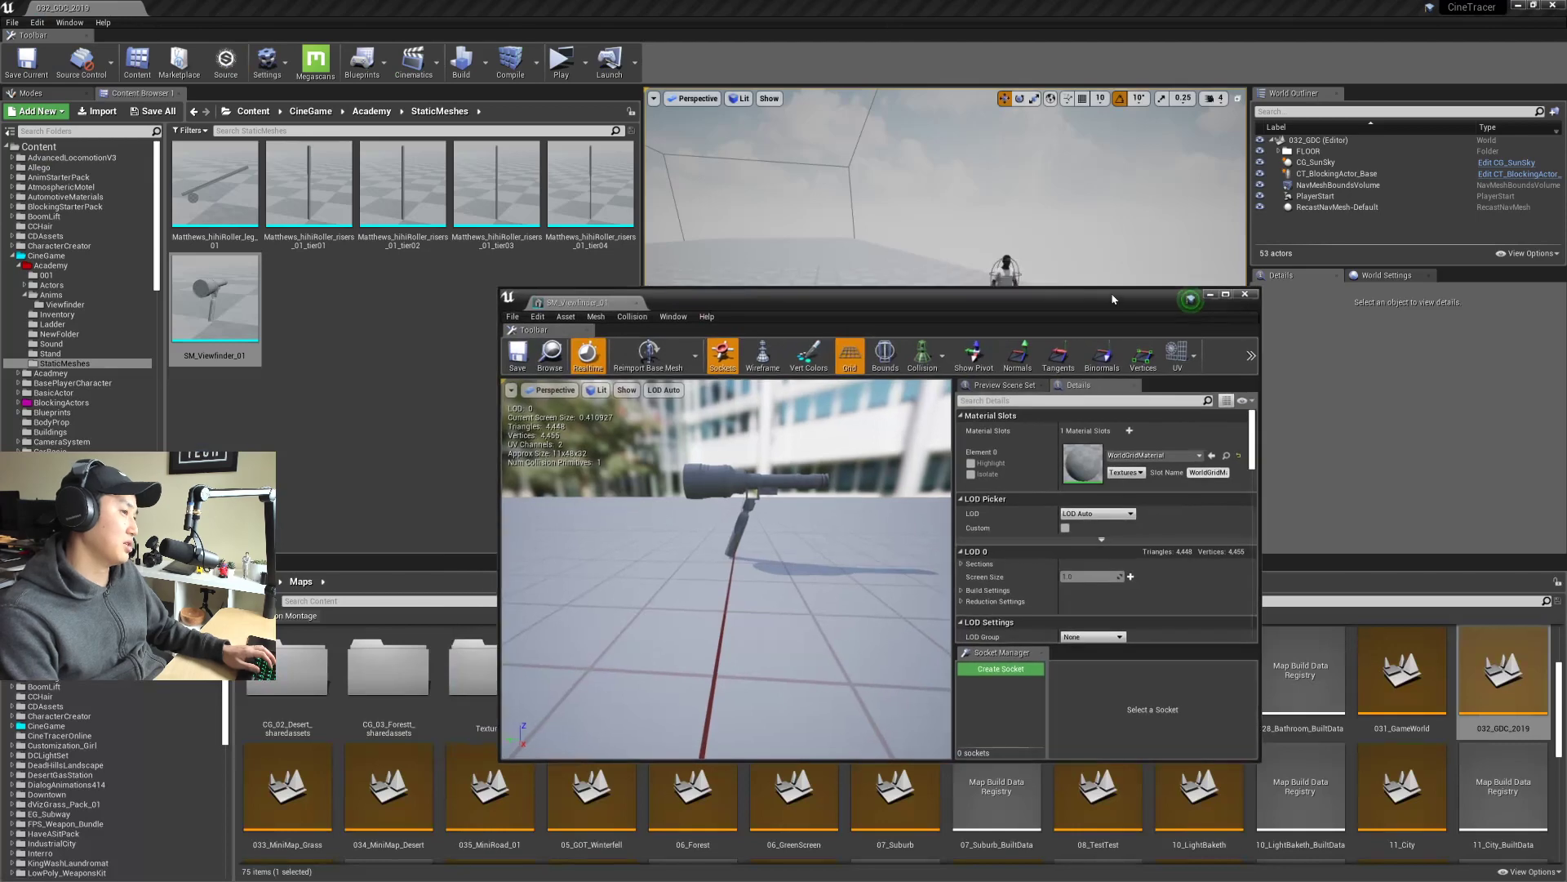
left_click(766, 376)
left_click(420, 412)
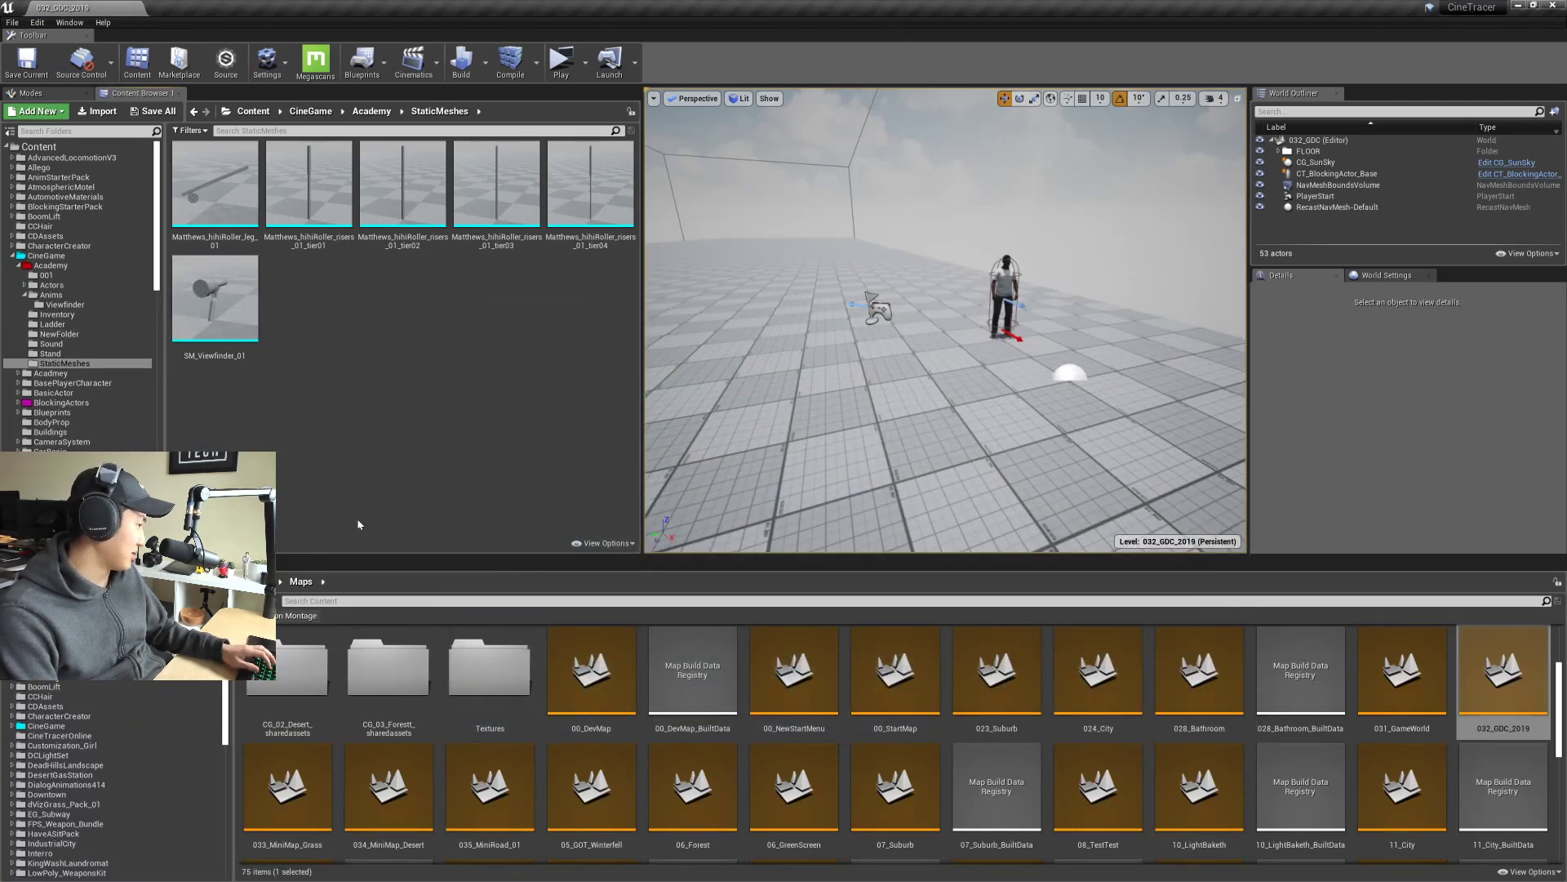
Step: Enlarge the lower Content Browser and open the BP_CD_BasePlayerCharacter blueprint from CineGame's BasePlayerCharacter folder
left_click_drag(360, 558, 360, 513)
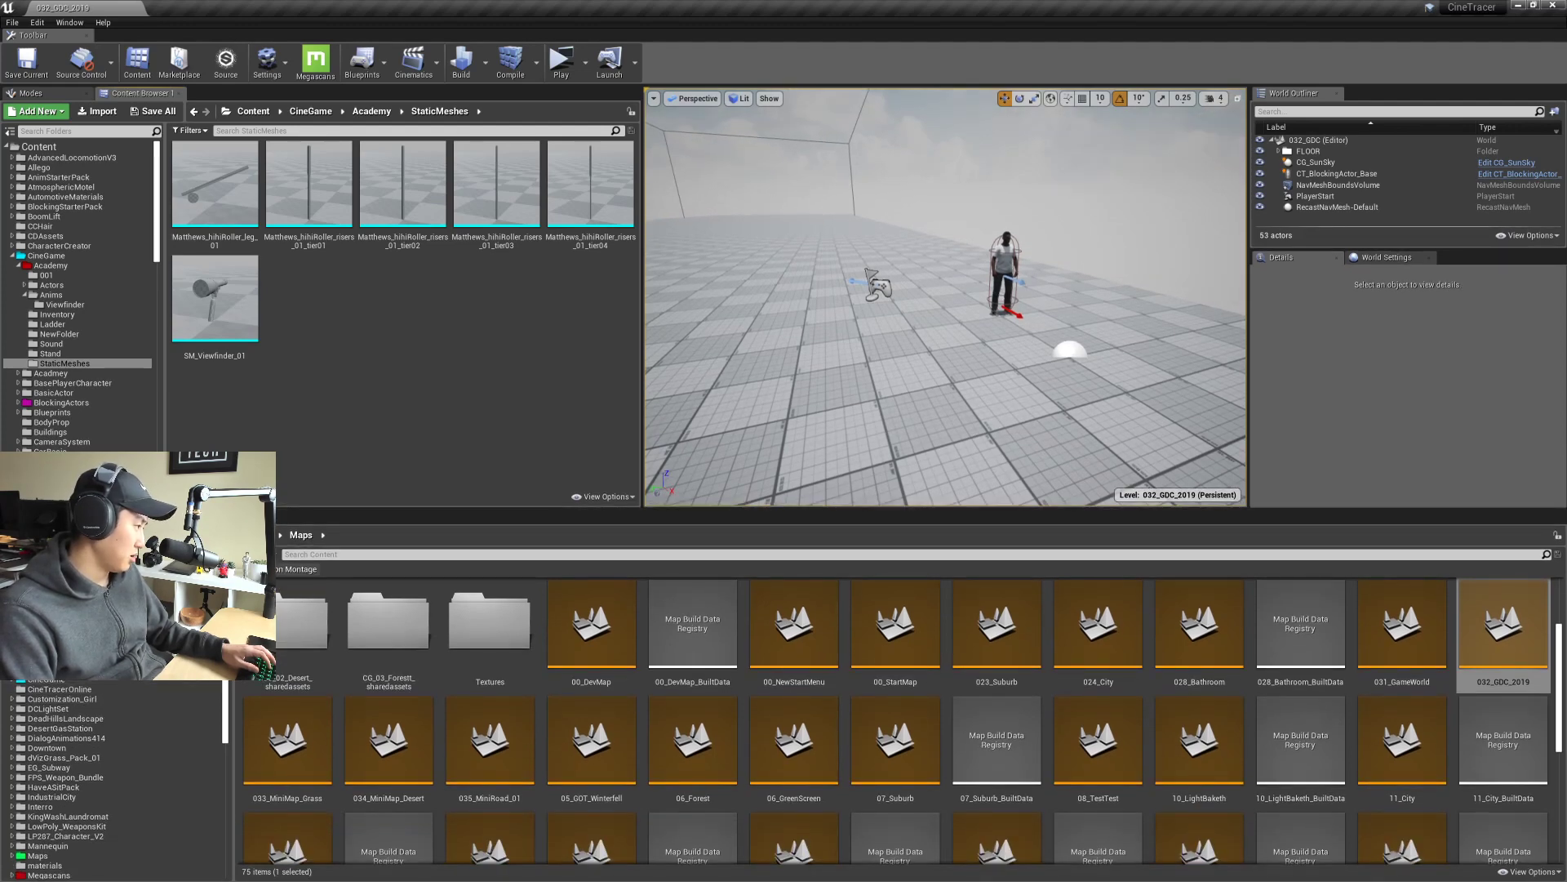
left_click(81, 682)
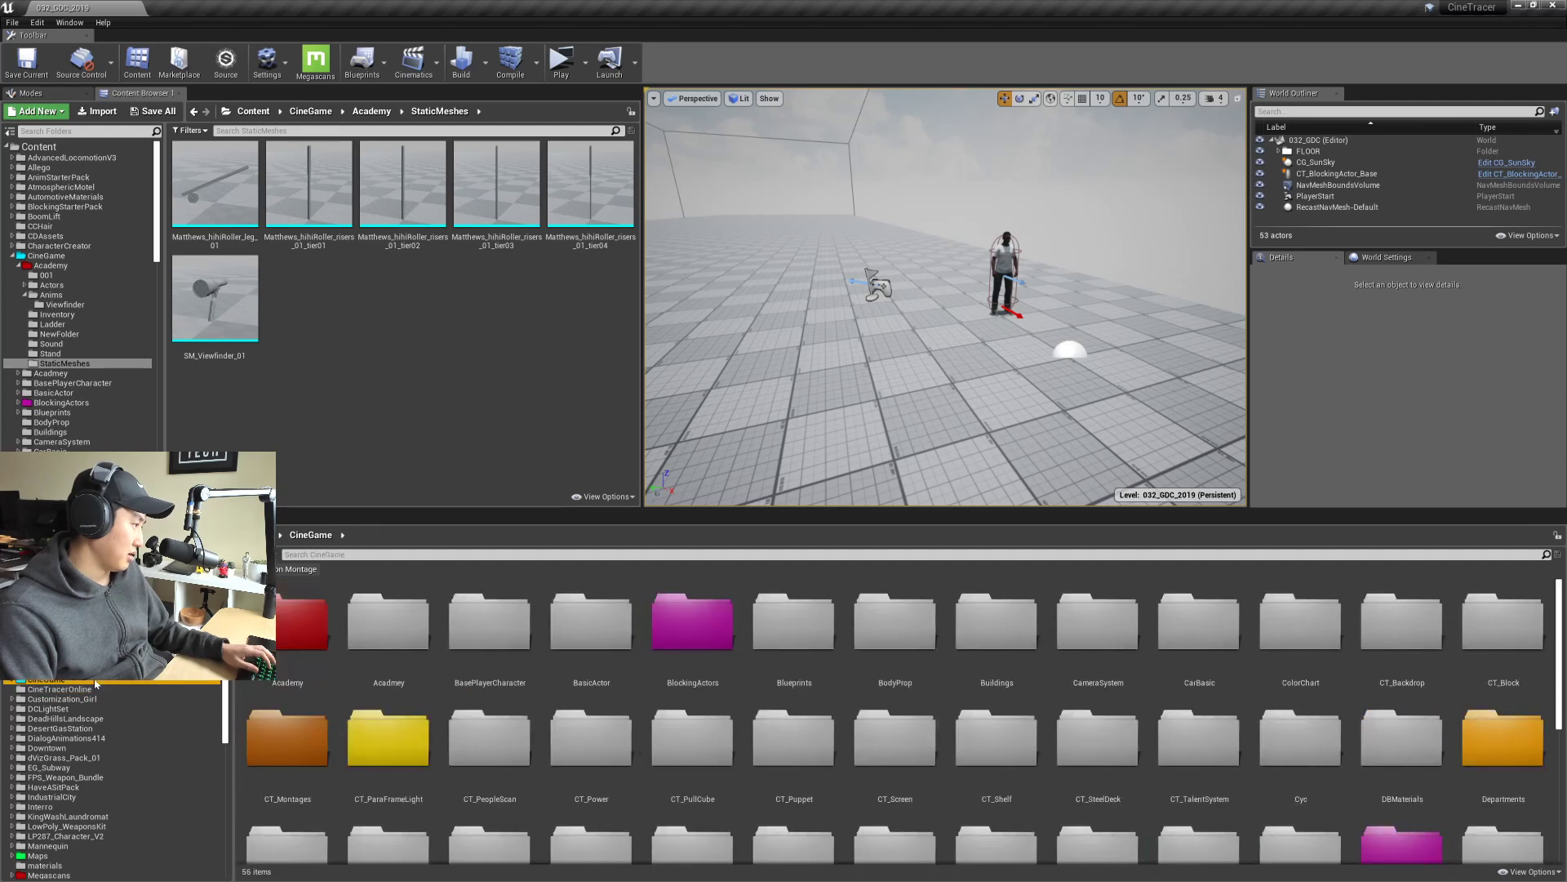
double_click(529, 626)
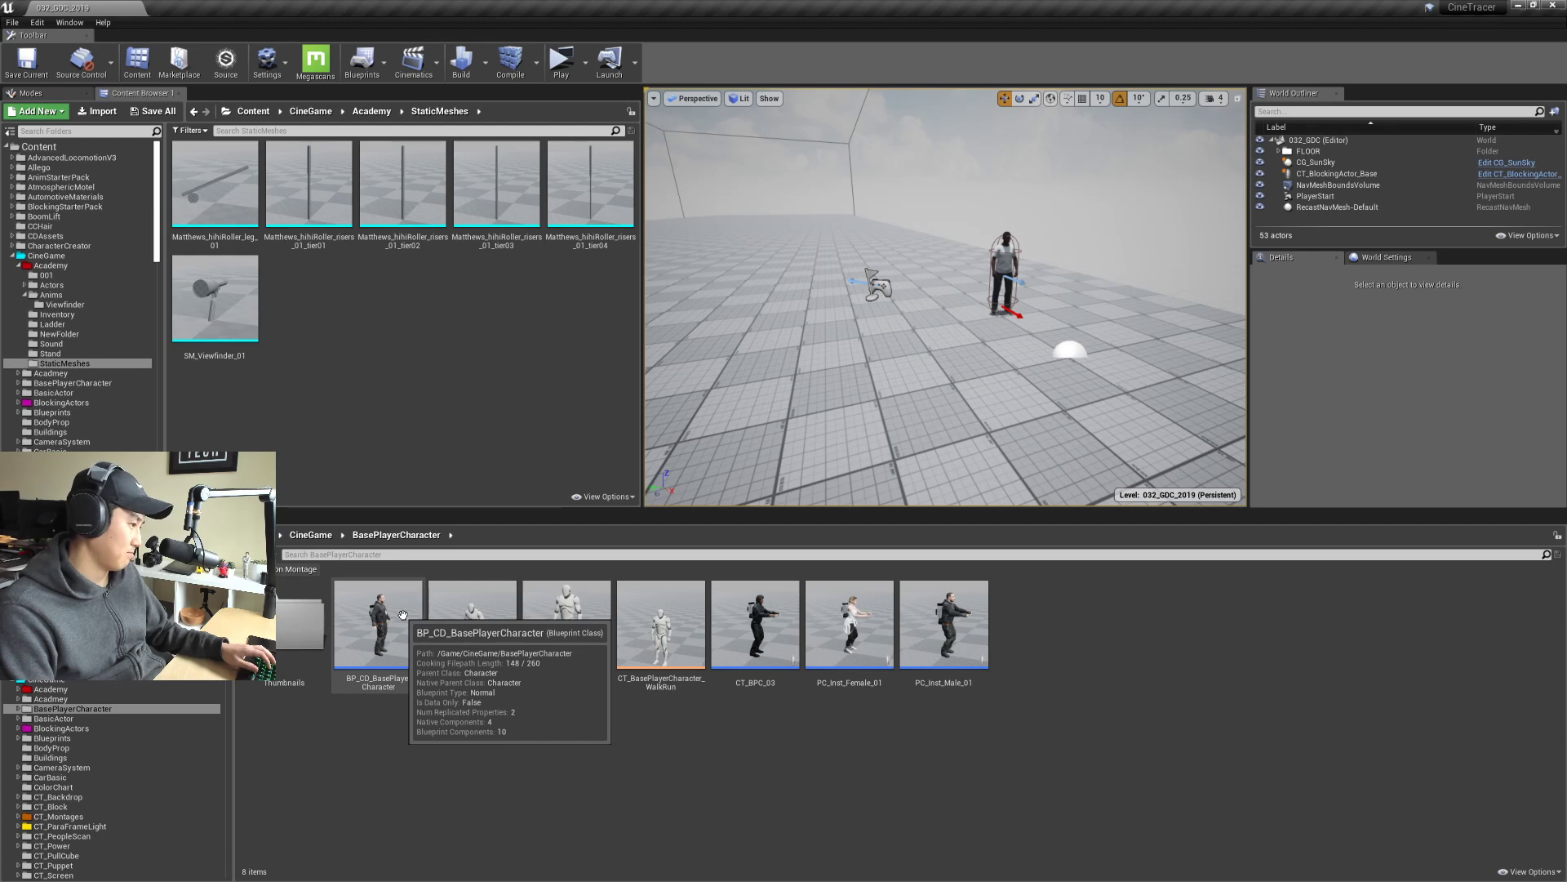
double_click(379, 625)
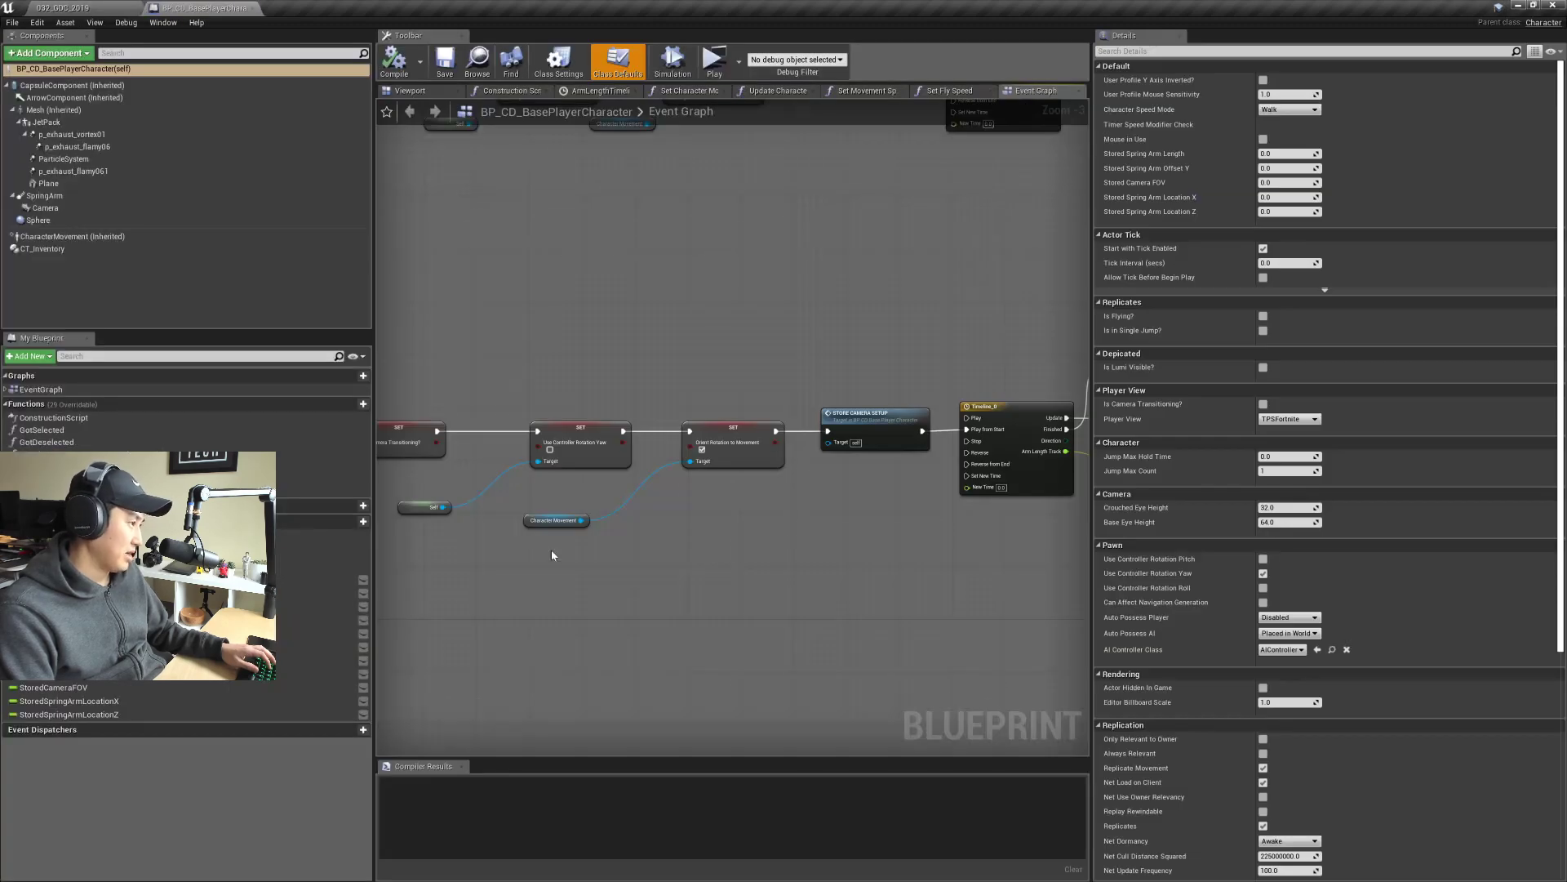
Step: Select the character's Mesh component in the blueprint viewport, and locate its skeletal mesh SM_Survival_01_a in the Content Browser
left_click(426, 91)
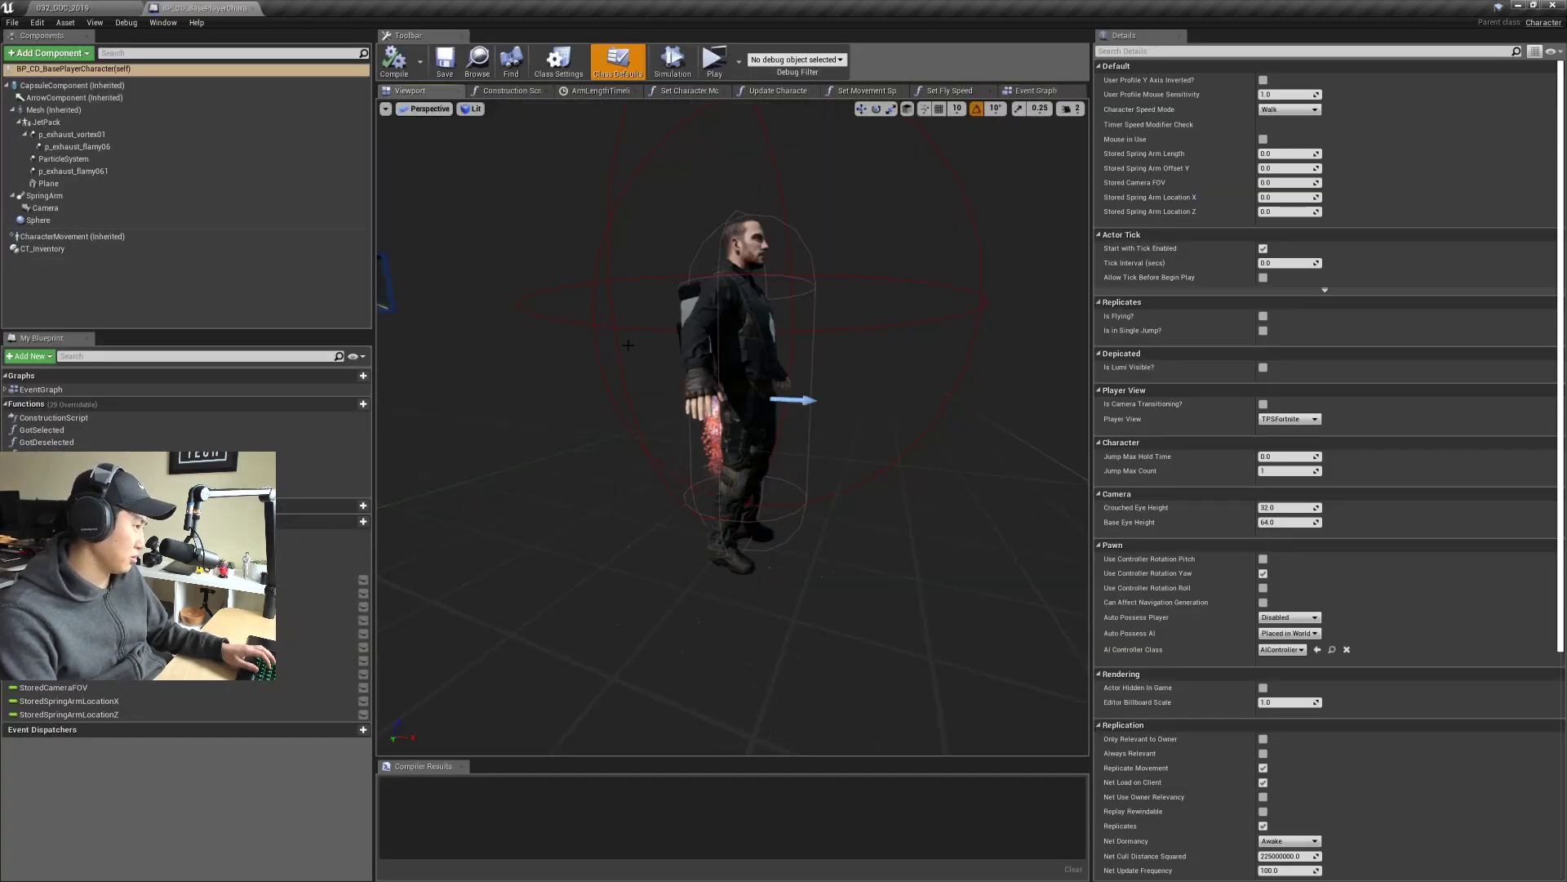
left_click_drag(627, 345, 633, 465)
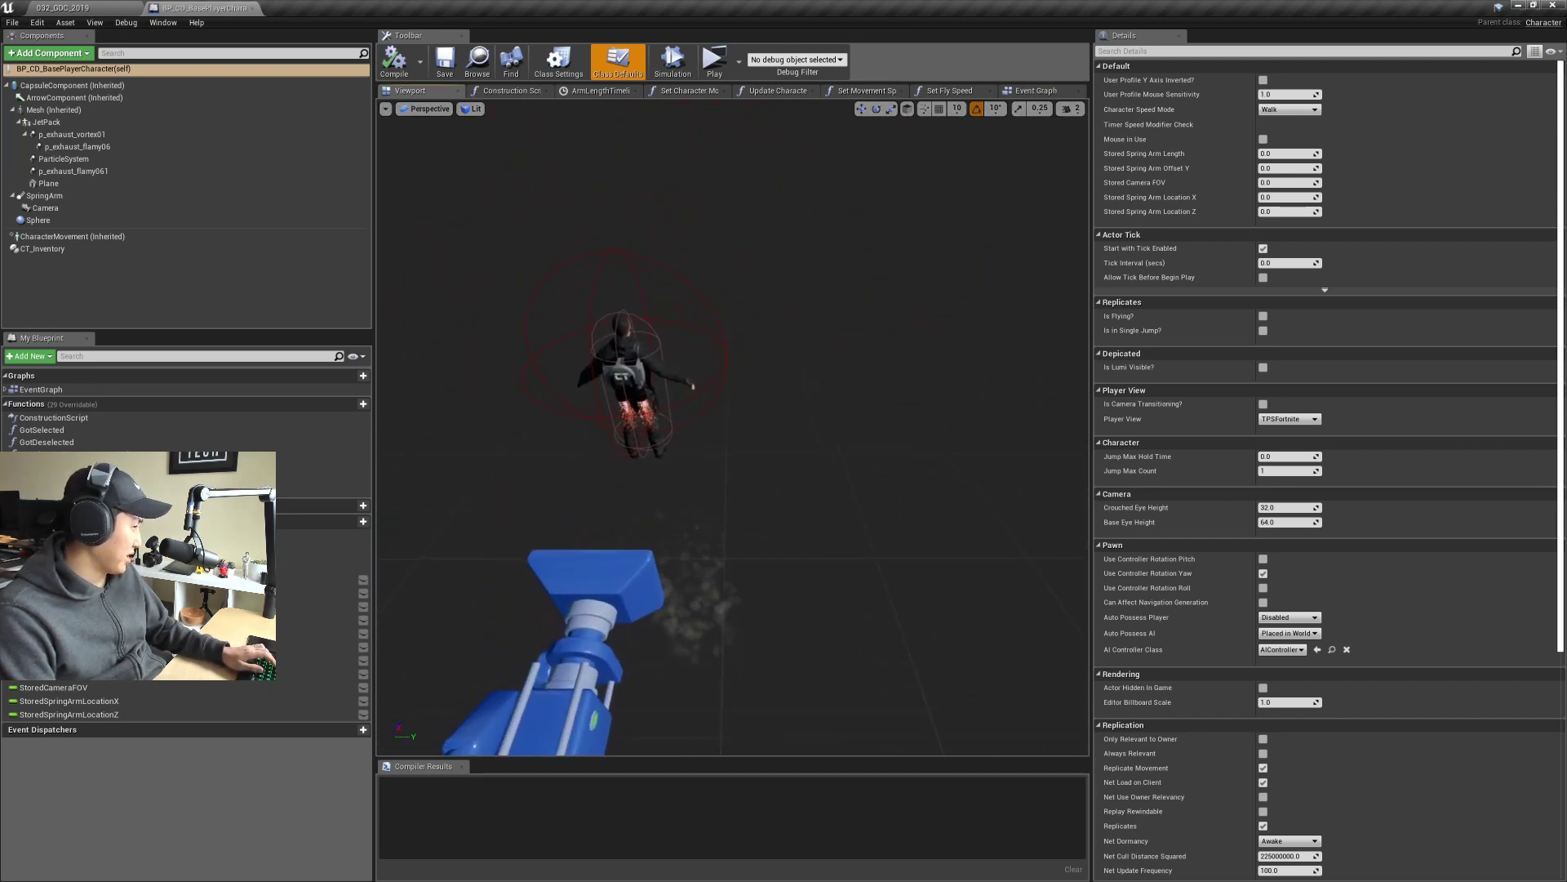
scroll(633, 465, "up", 6)
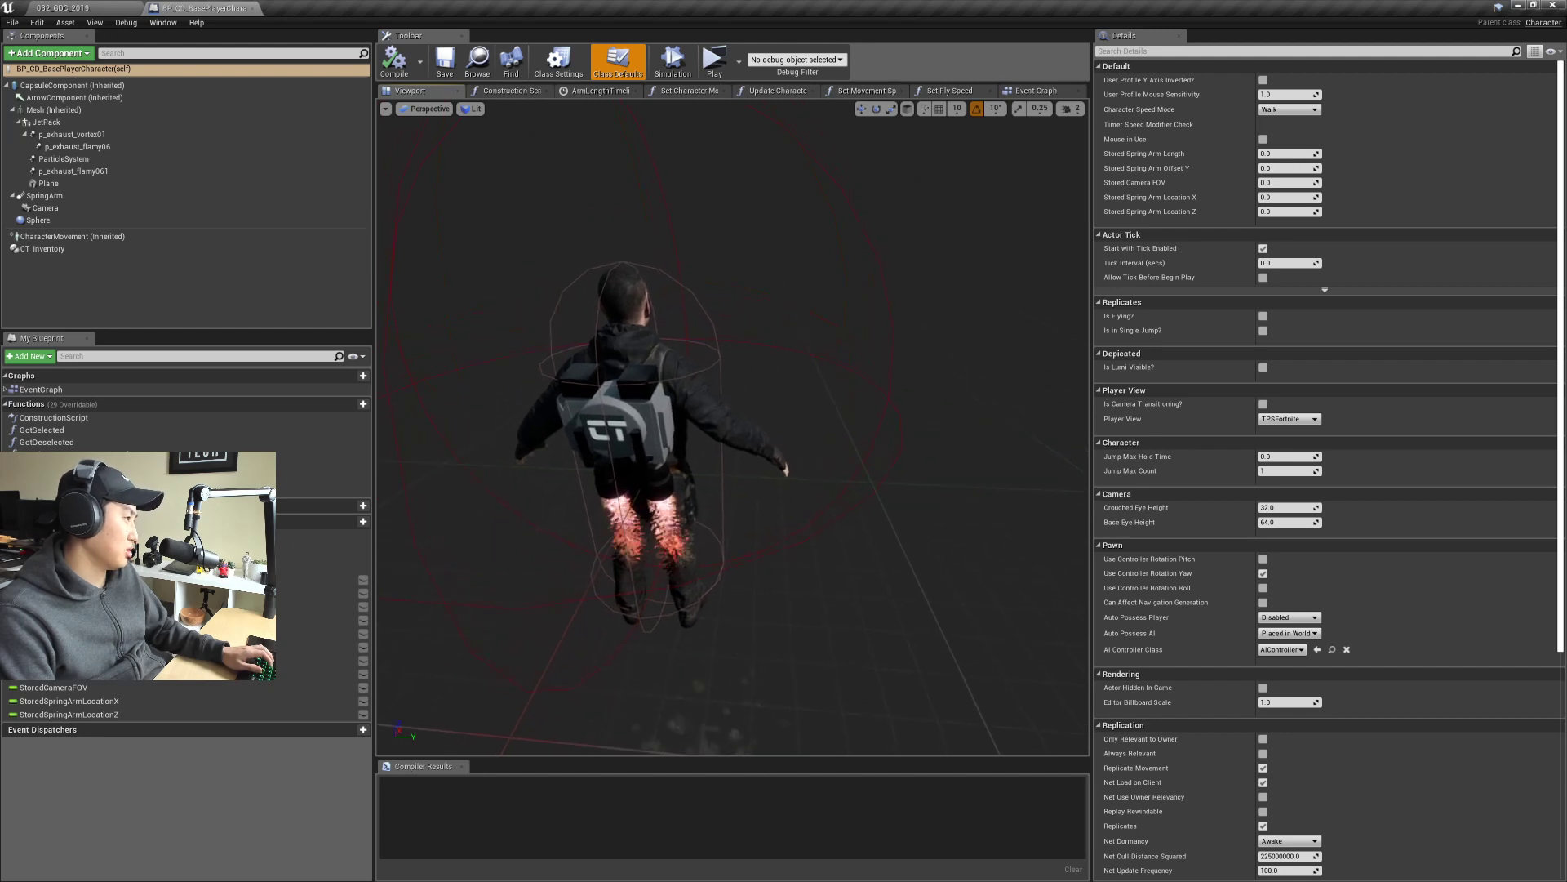
left_click(624, 314)
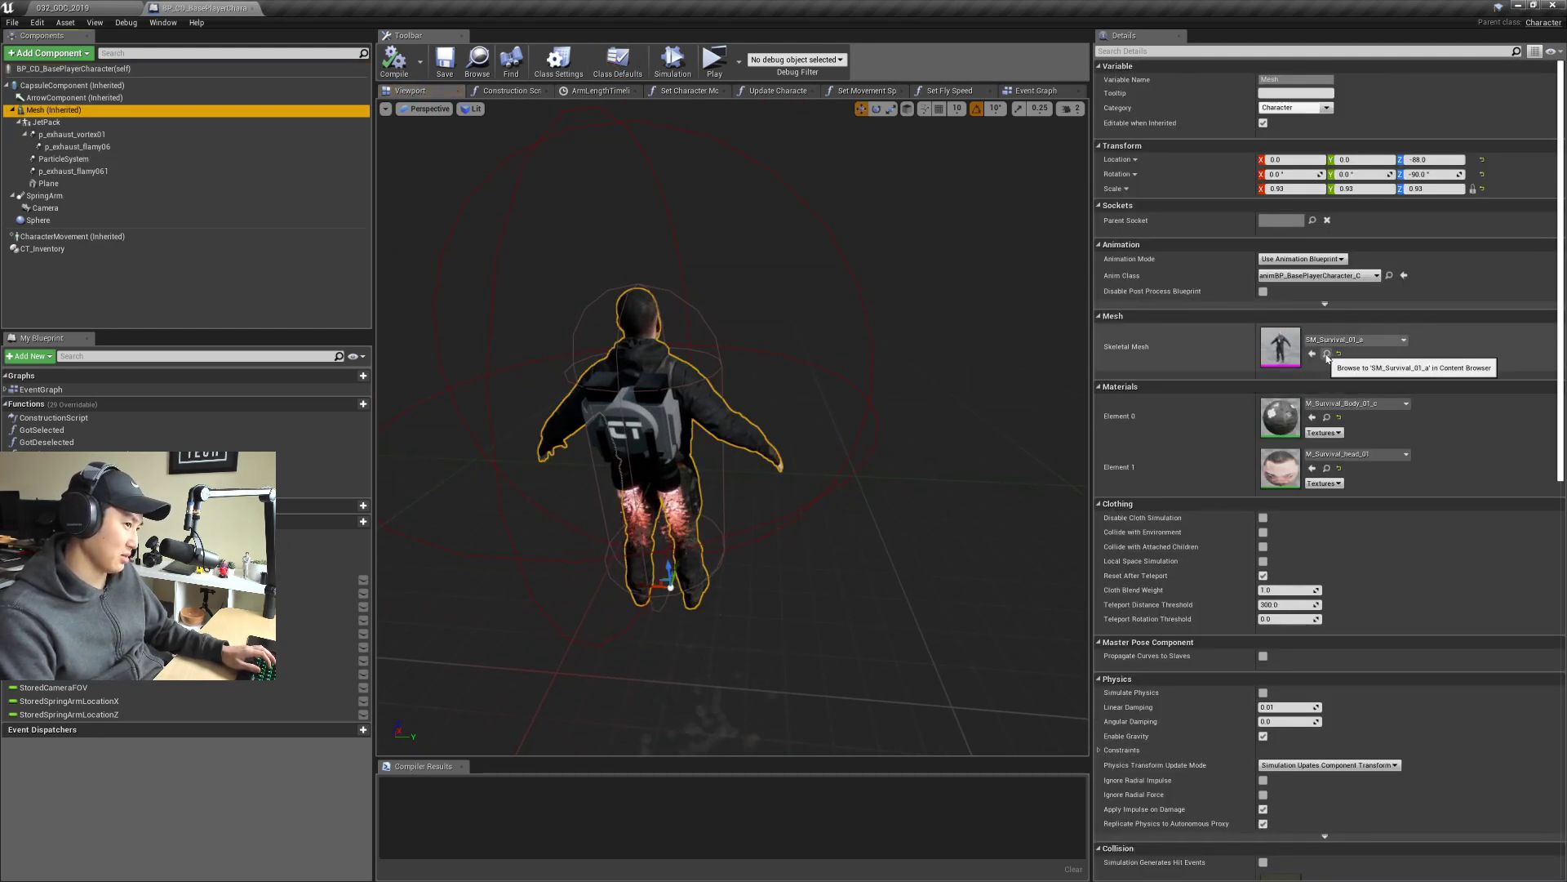
left_click(1327, 354)
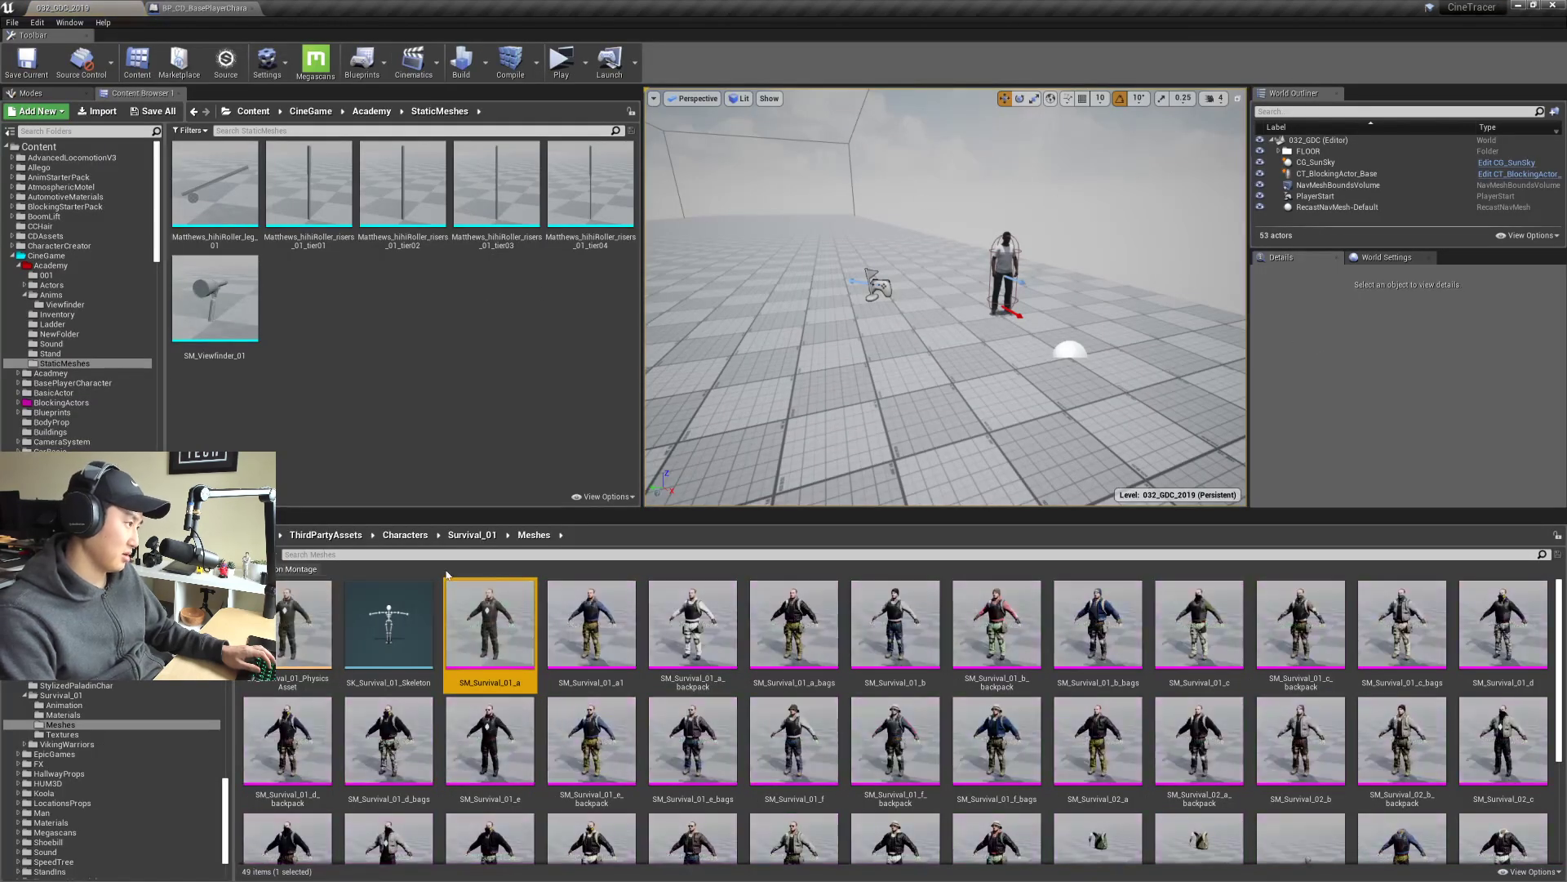
Step: Open the skeleton of SM_Survival_01_a, select hand_rSocket on the right hand, and select its socket name text
double_click(507, 610)
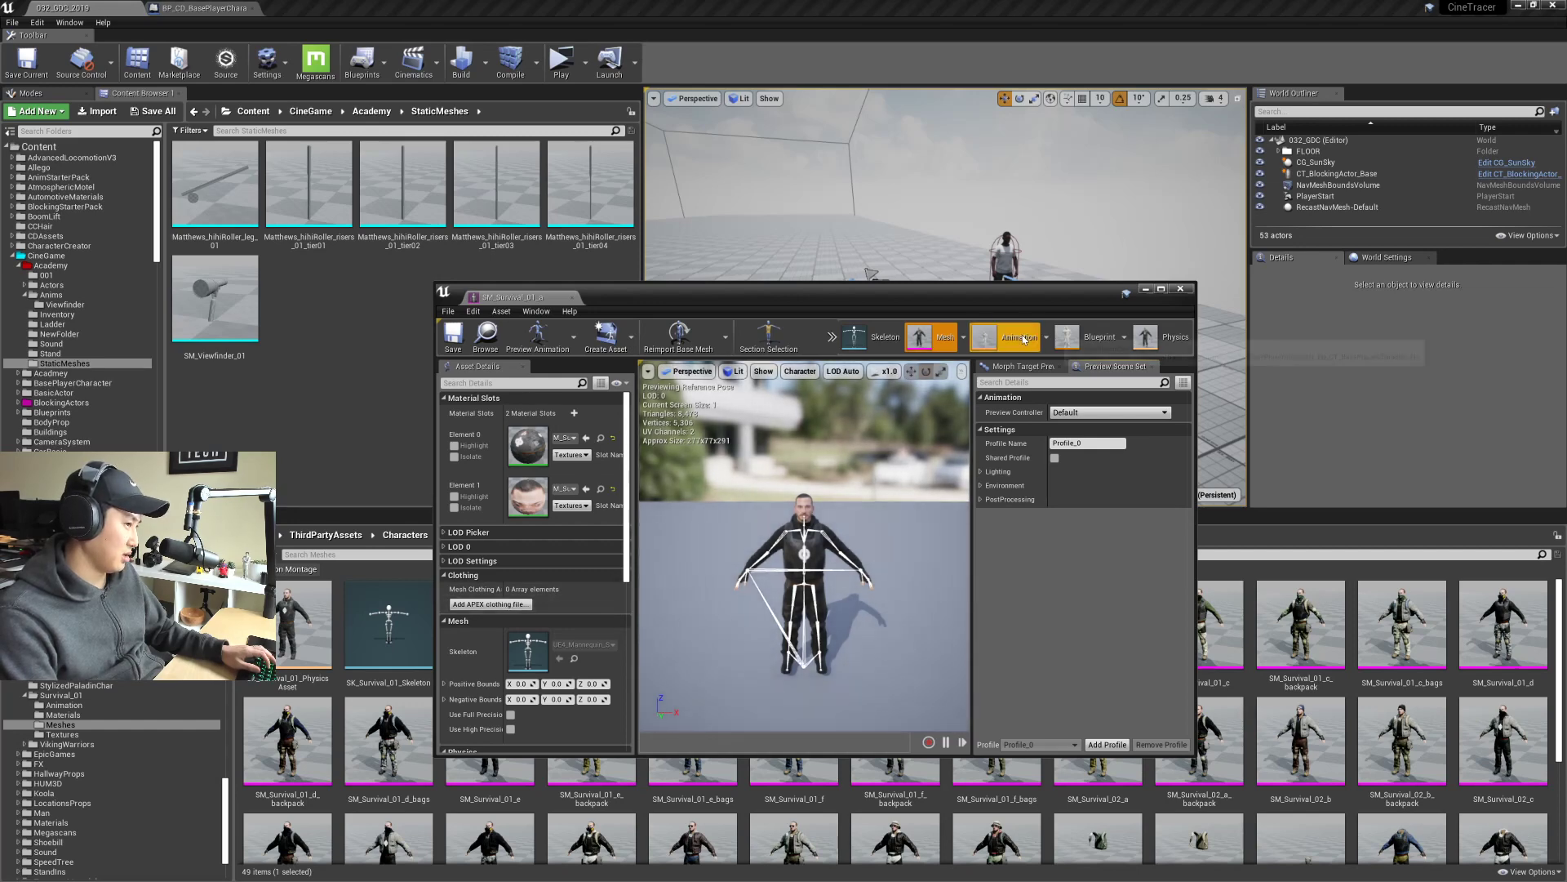
left_click(883, 345)
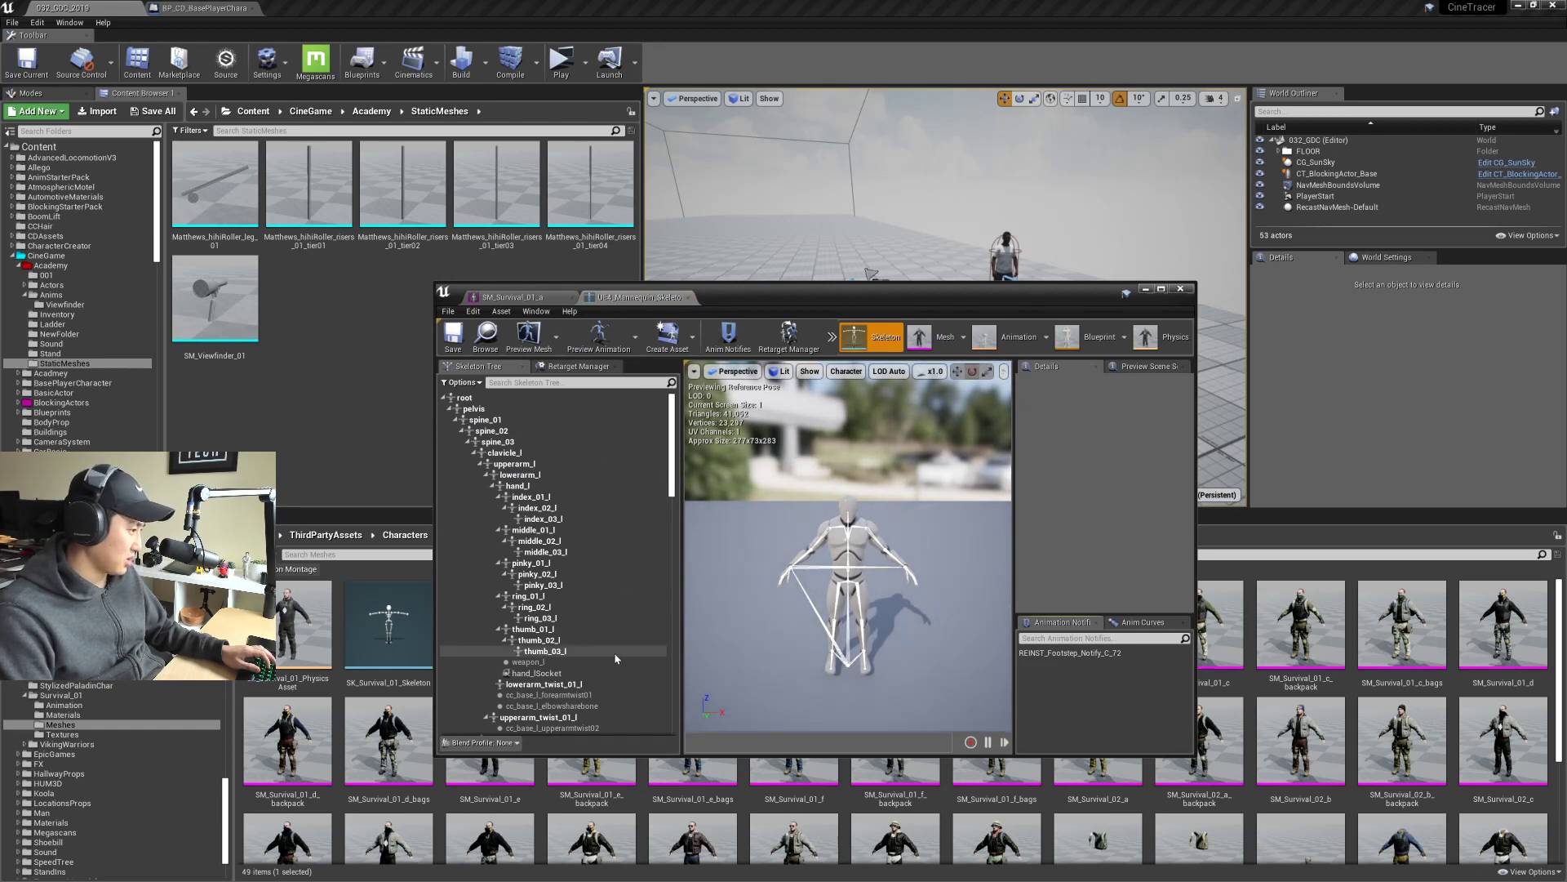
right_click_drag(850, 555, 677, 598)
scroll(570, 640, "down", 7)
scroll(570, 639, "down", 5)
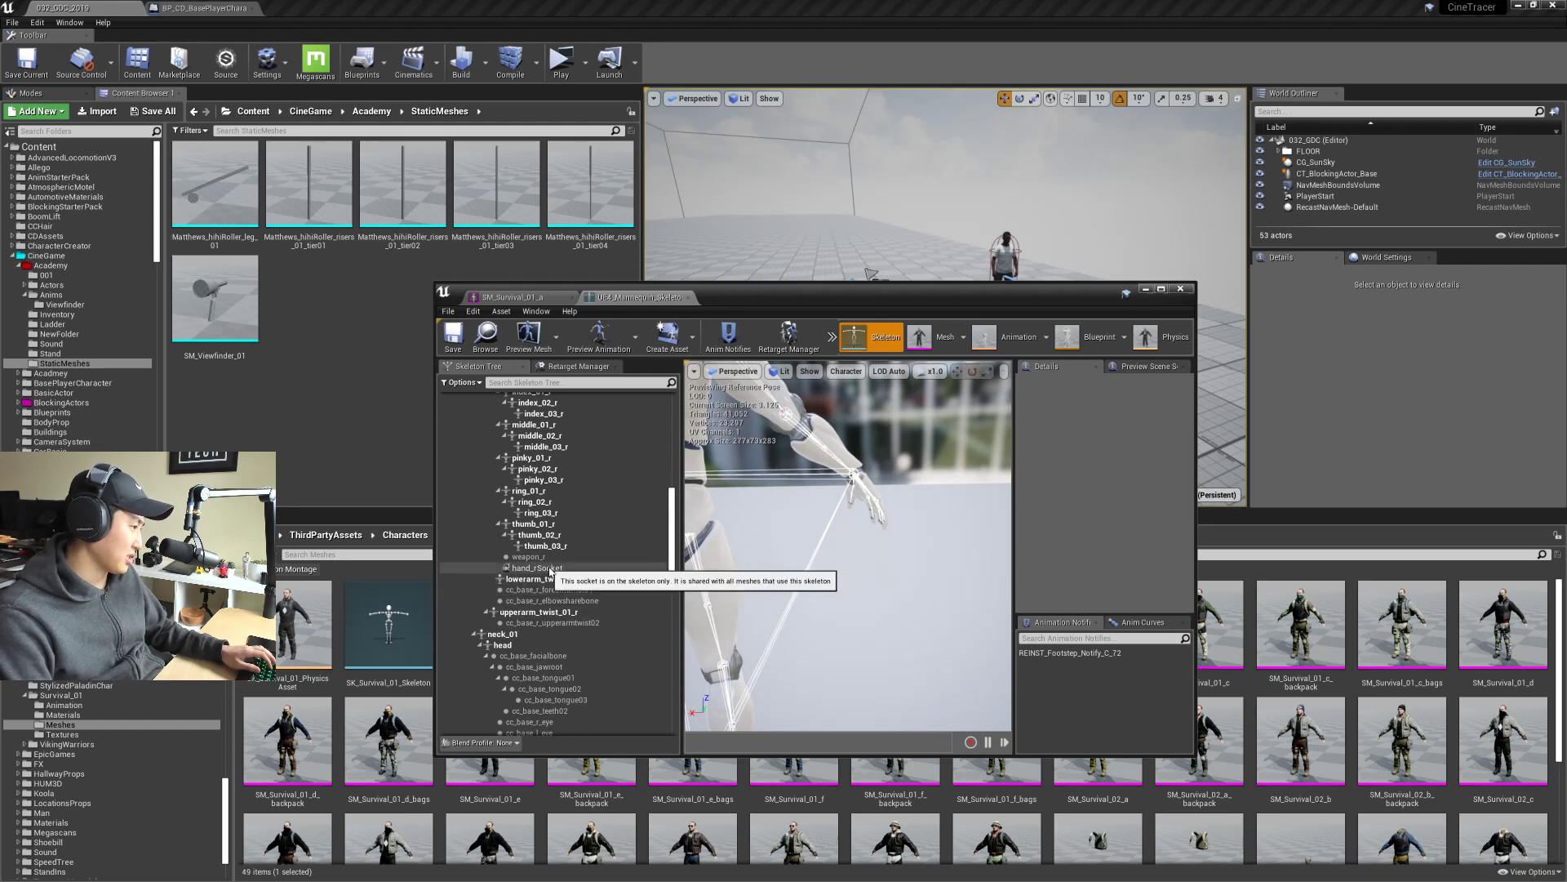
left_click(550, 569)
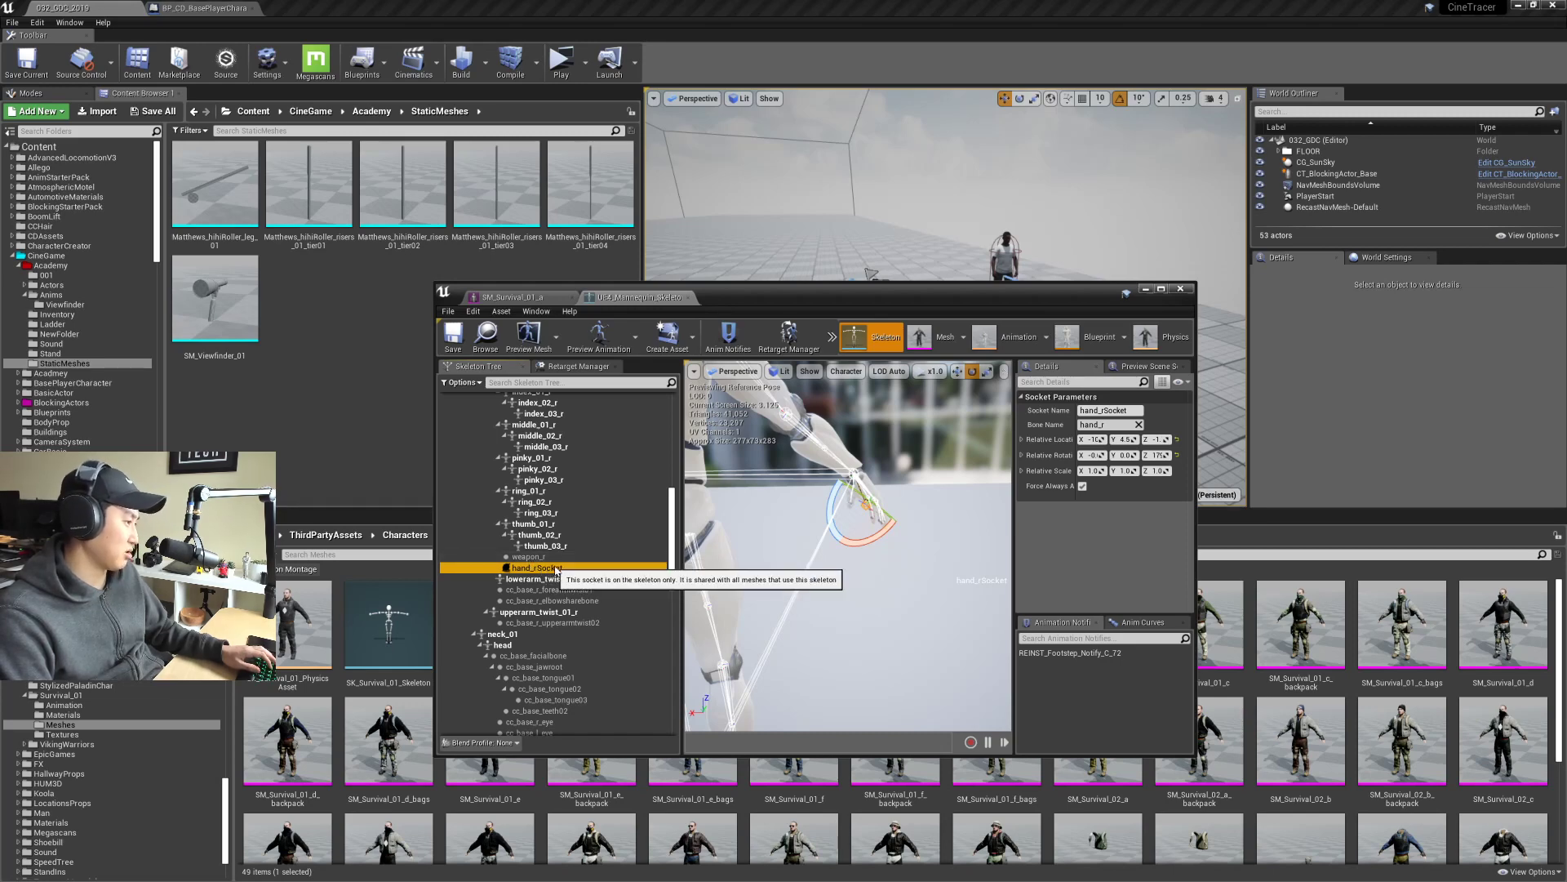
left_click(1109, 410)
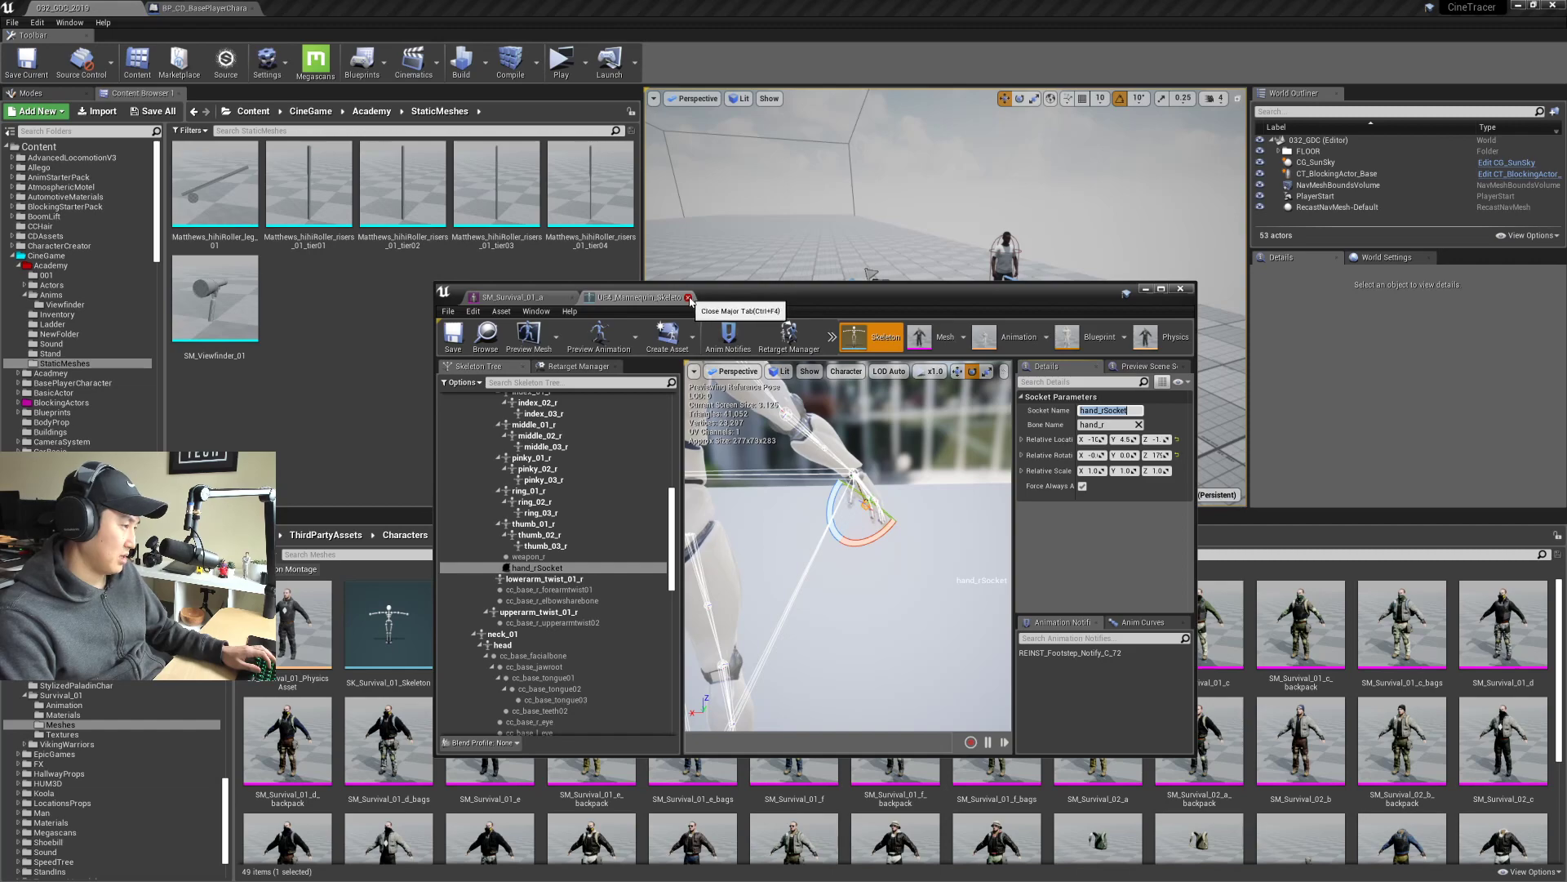
Step: Move the skeleton editor window aside and reopen BP_CD_BasePlayerCharacter from the BasePlayerCharacter folder
left_click_drag(739, 301, 926, 434)
scroll(107, 698, "up", 10)
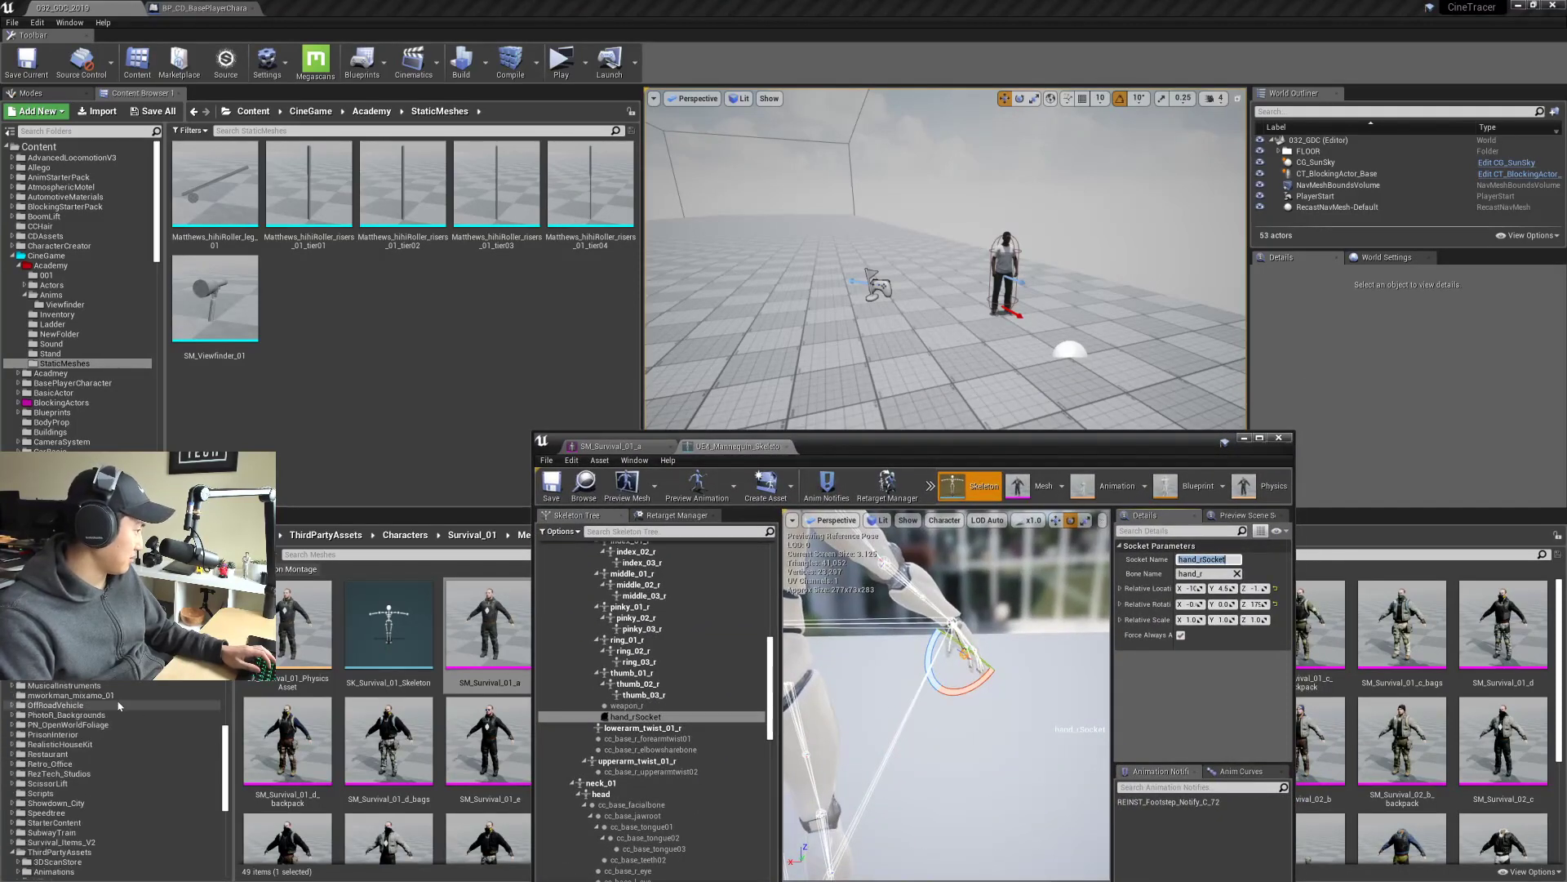
scroll(108, 698, "down", 10)
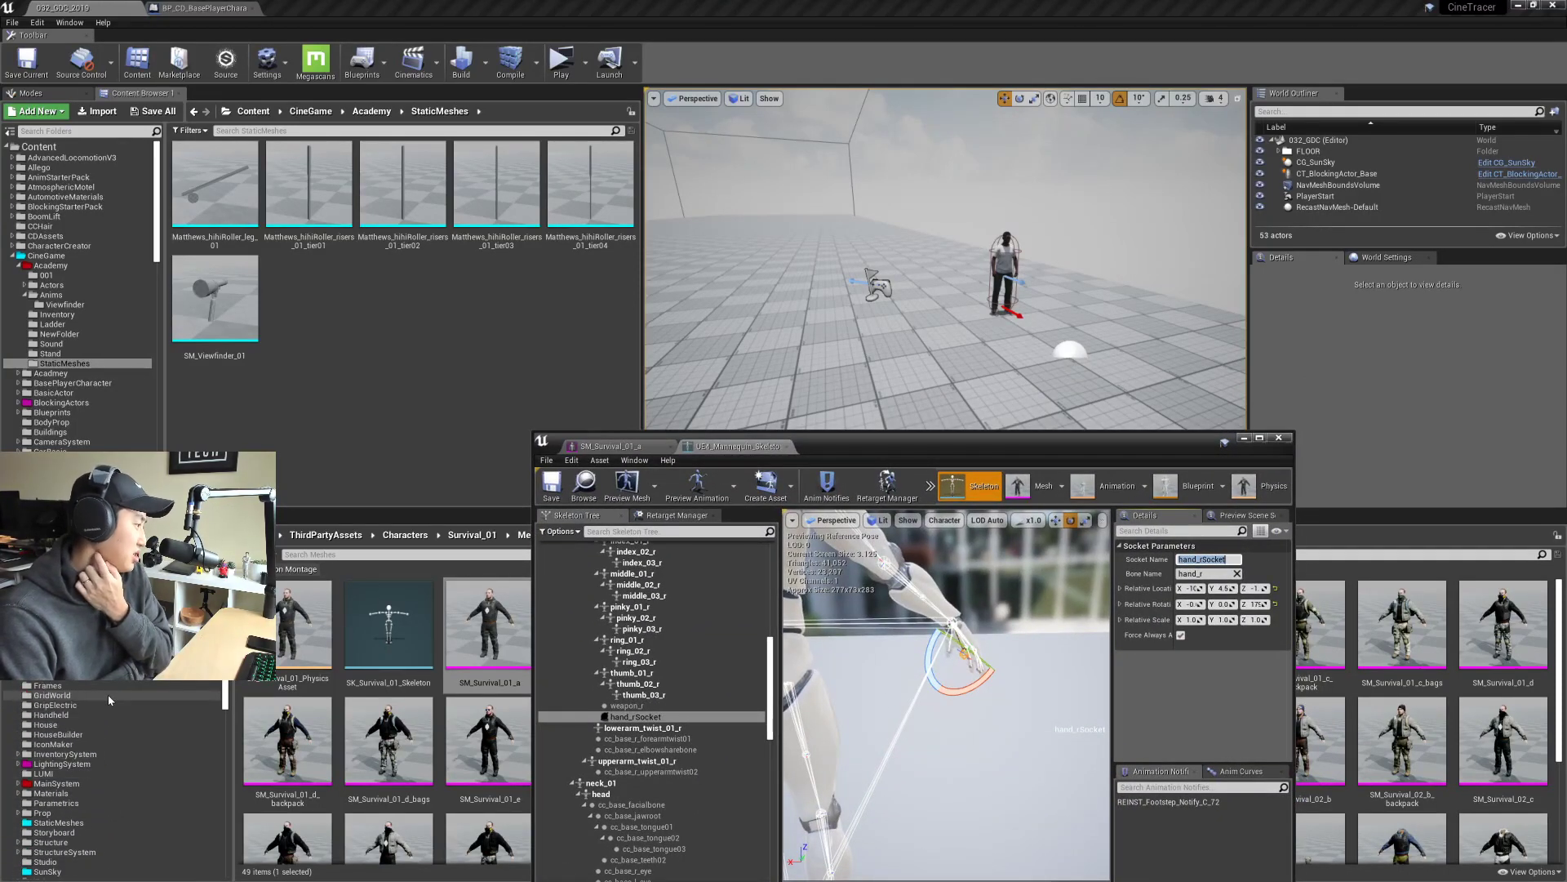
scroll(107, 696, "up", 10)
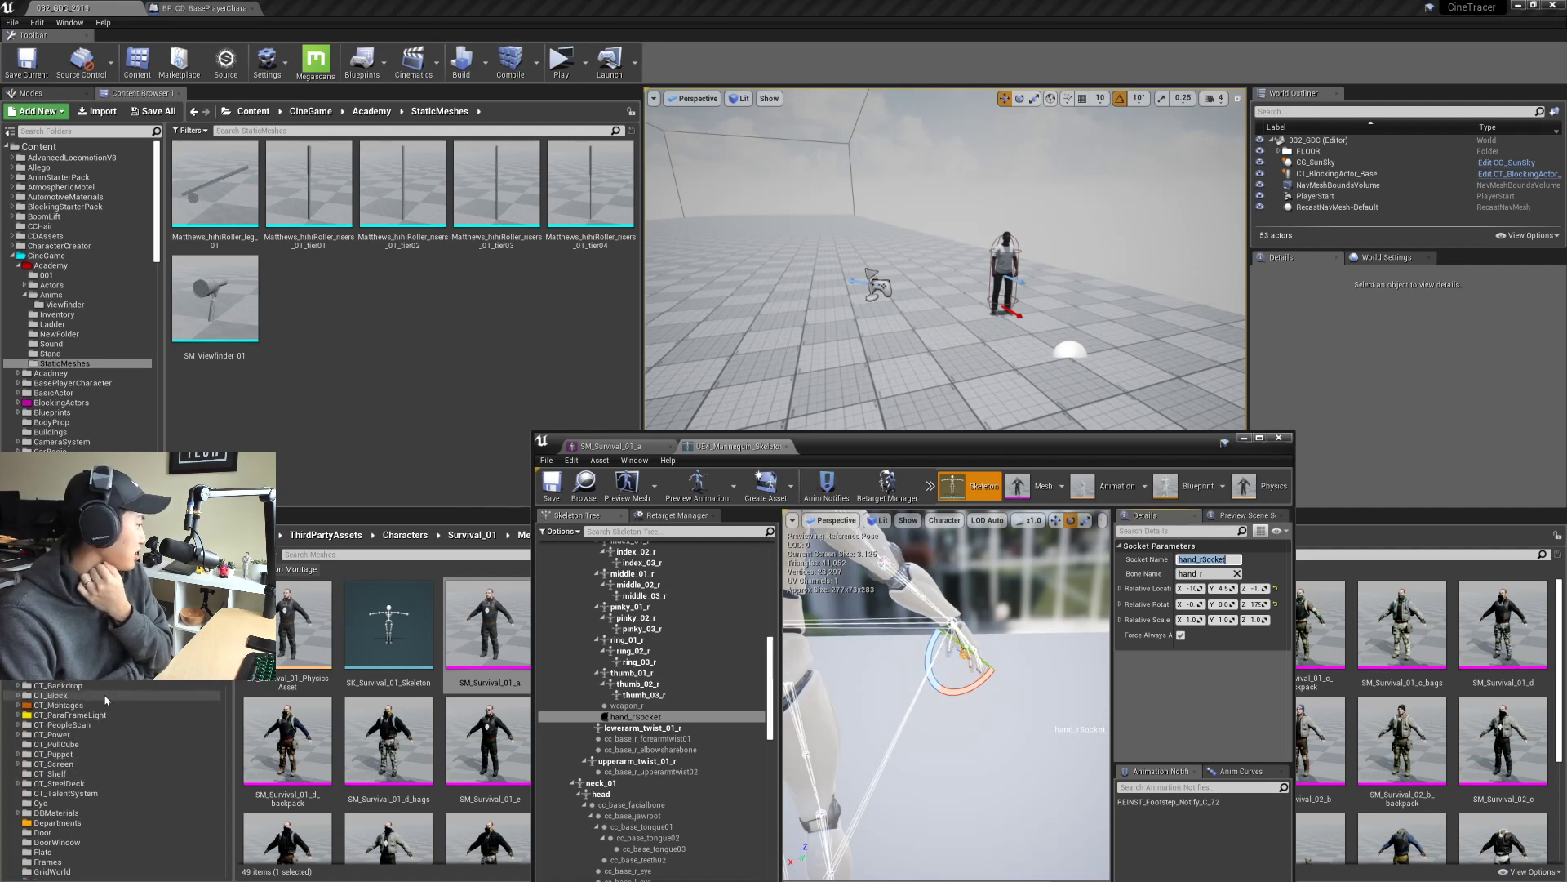
left_click(89, 677)
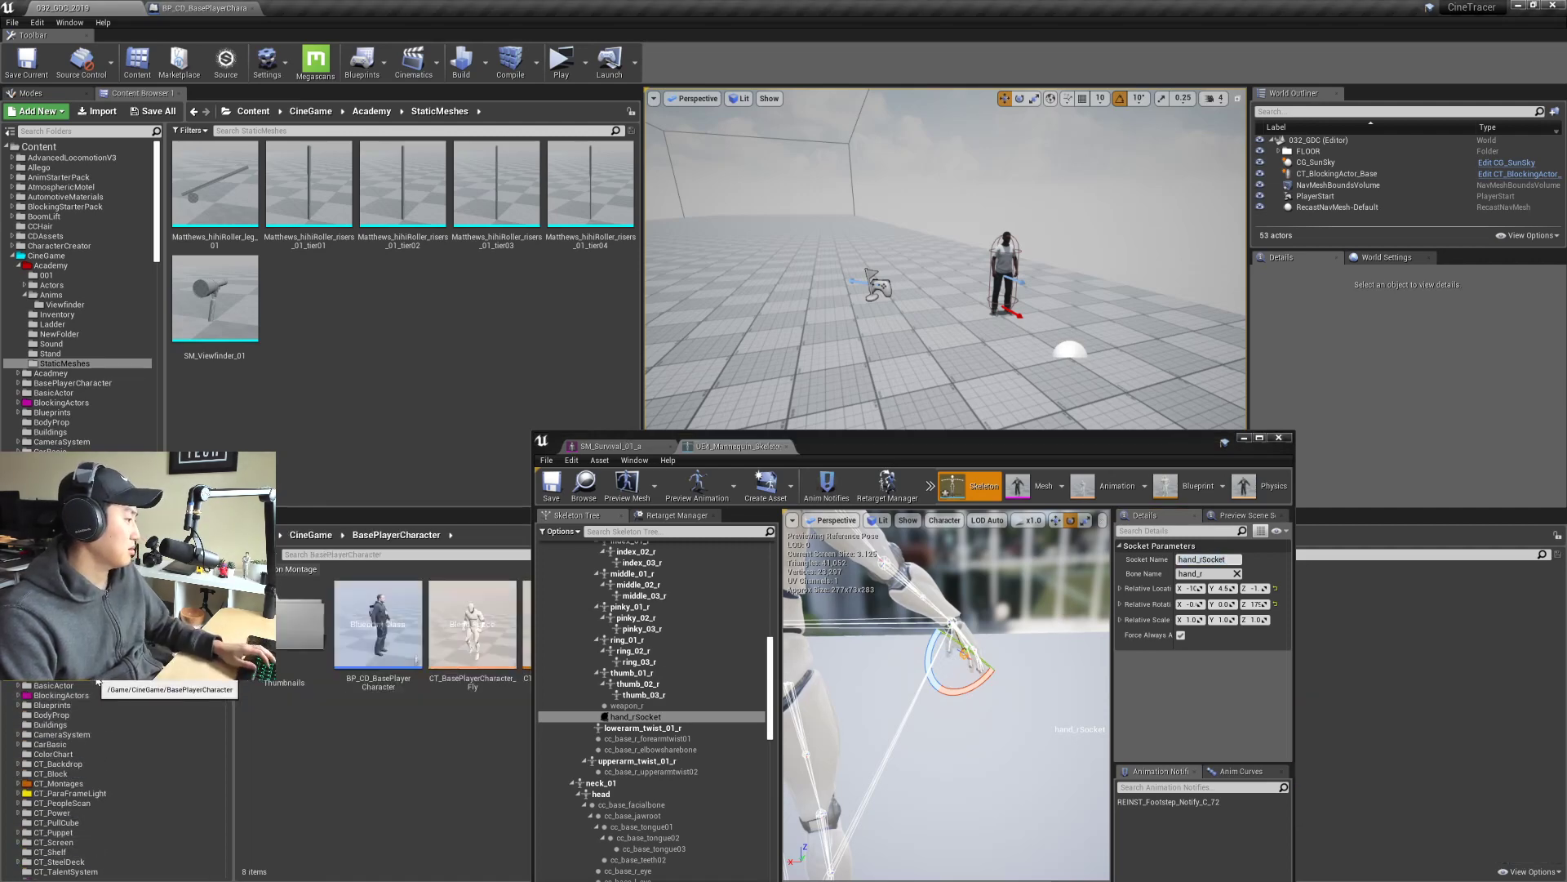
double_click(337, 643)
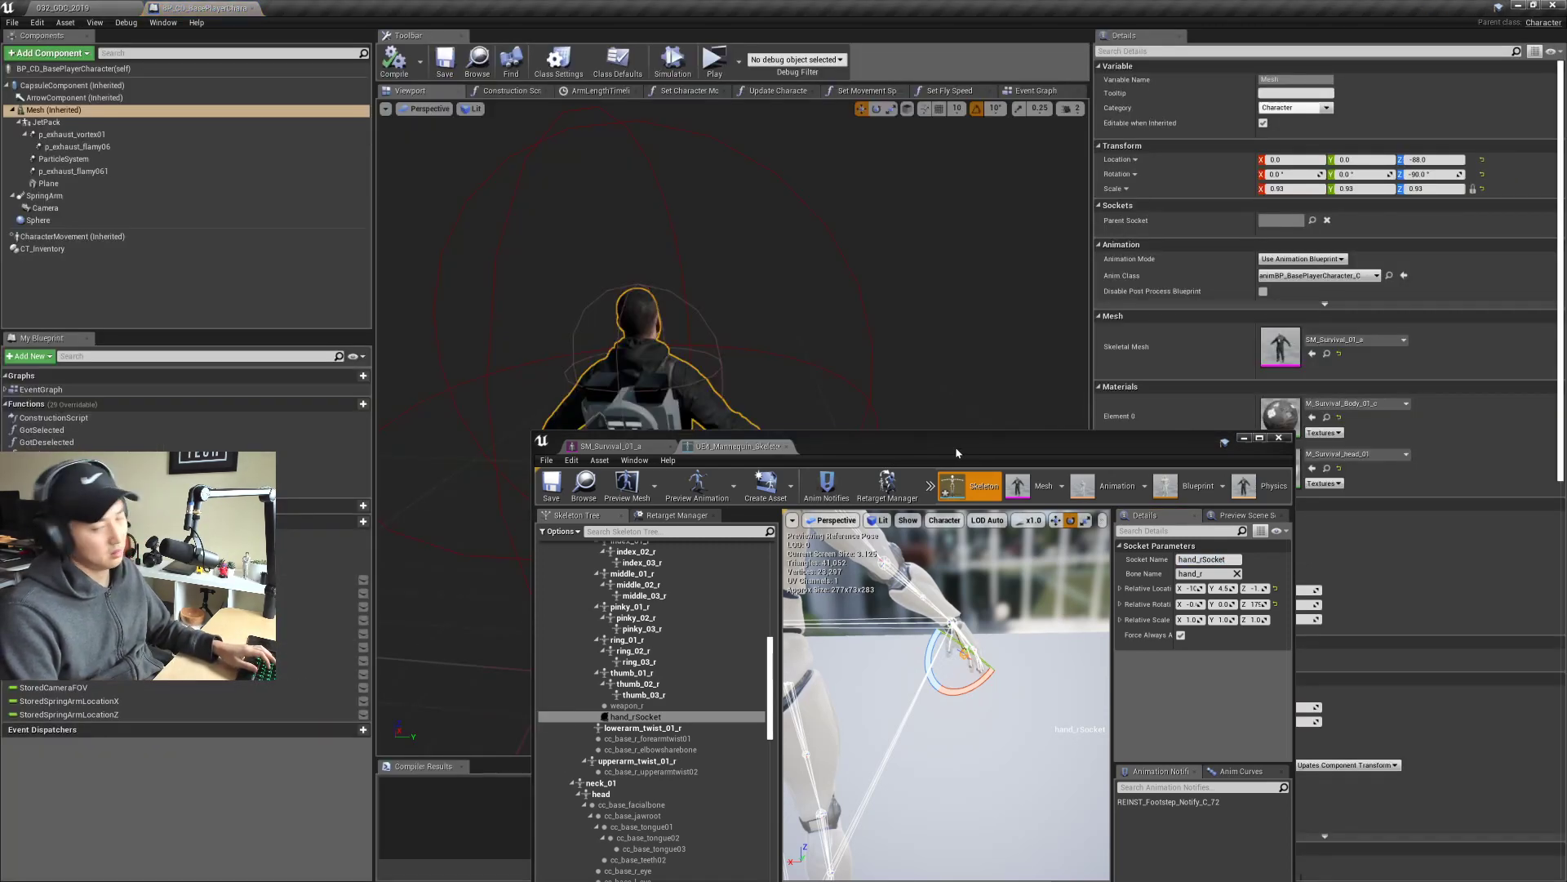
Step: Check the Event Graph of the animBP_CC_01 animation blueprint, and close it and the skeleton editor window
left_click_drag(957, 448, 929, 303)
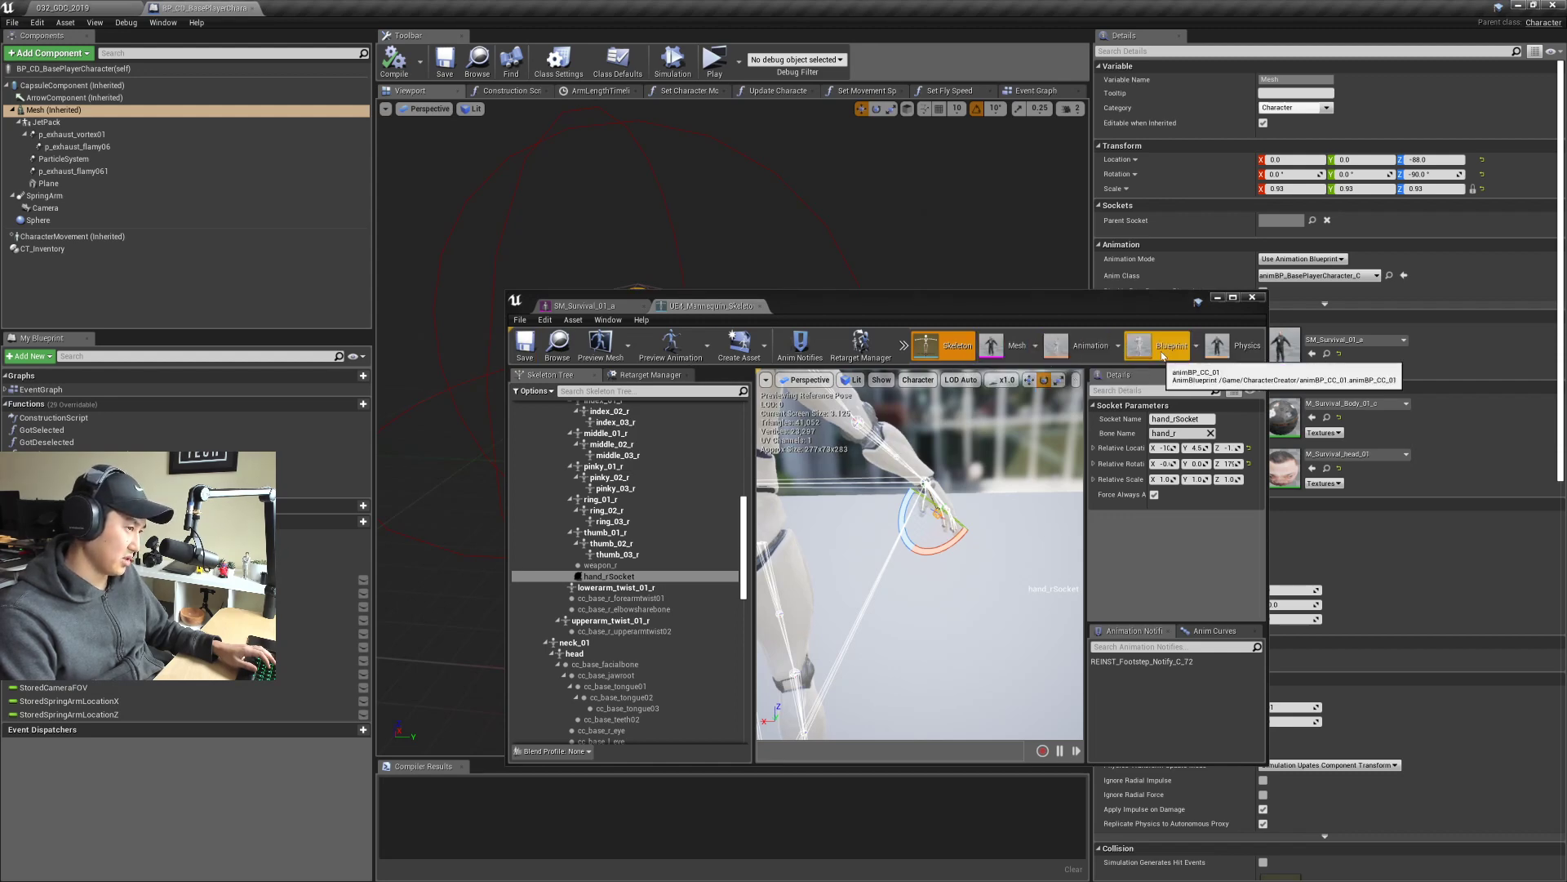
left_click(1163, 356)
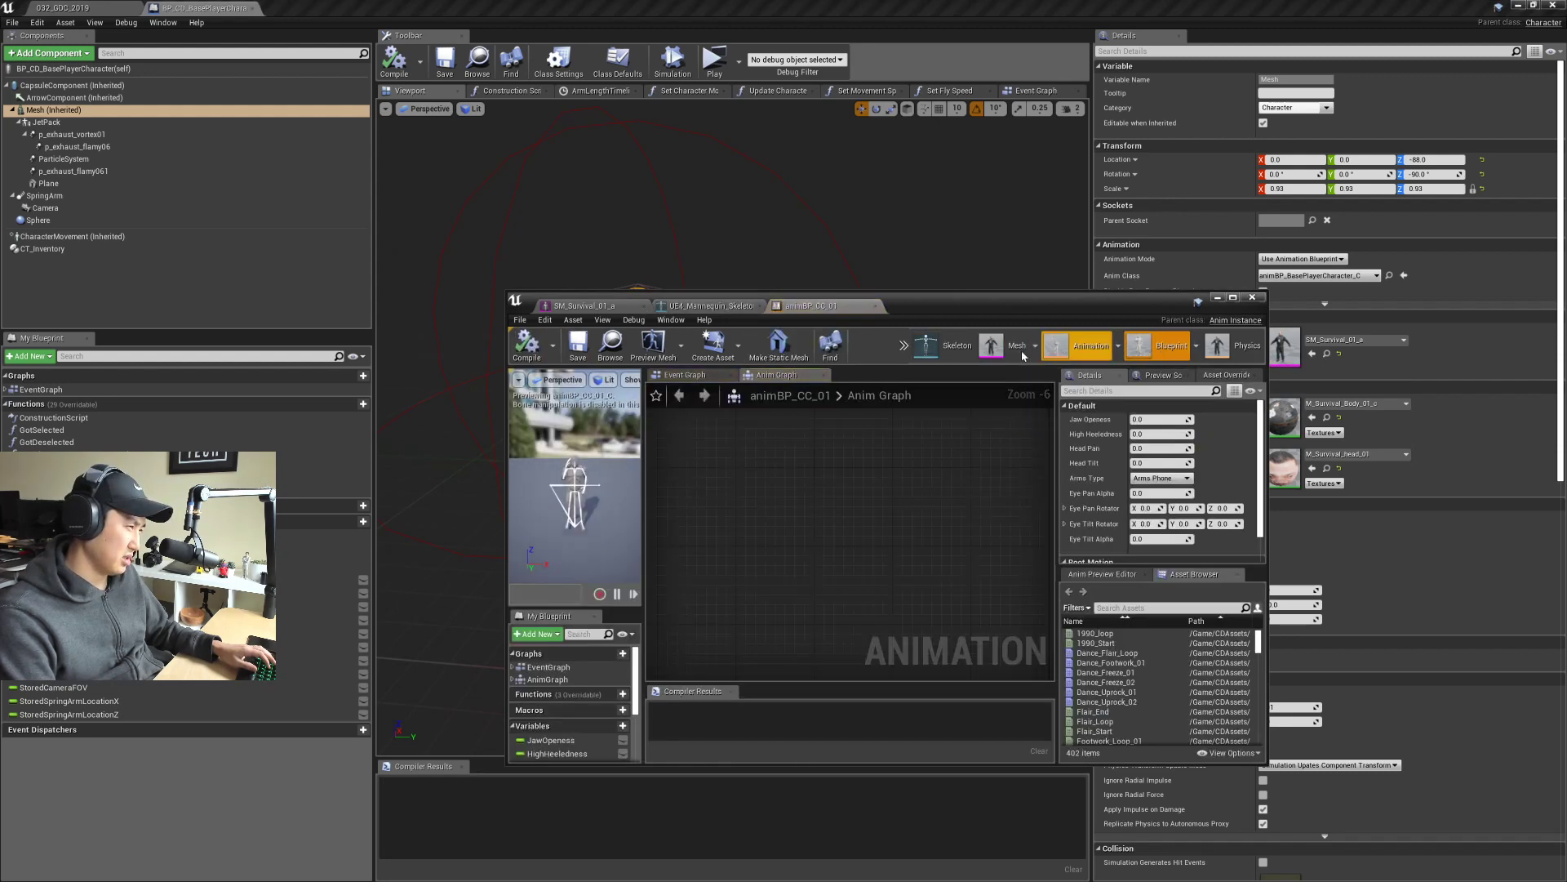
left_click(686, 375)
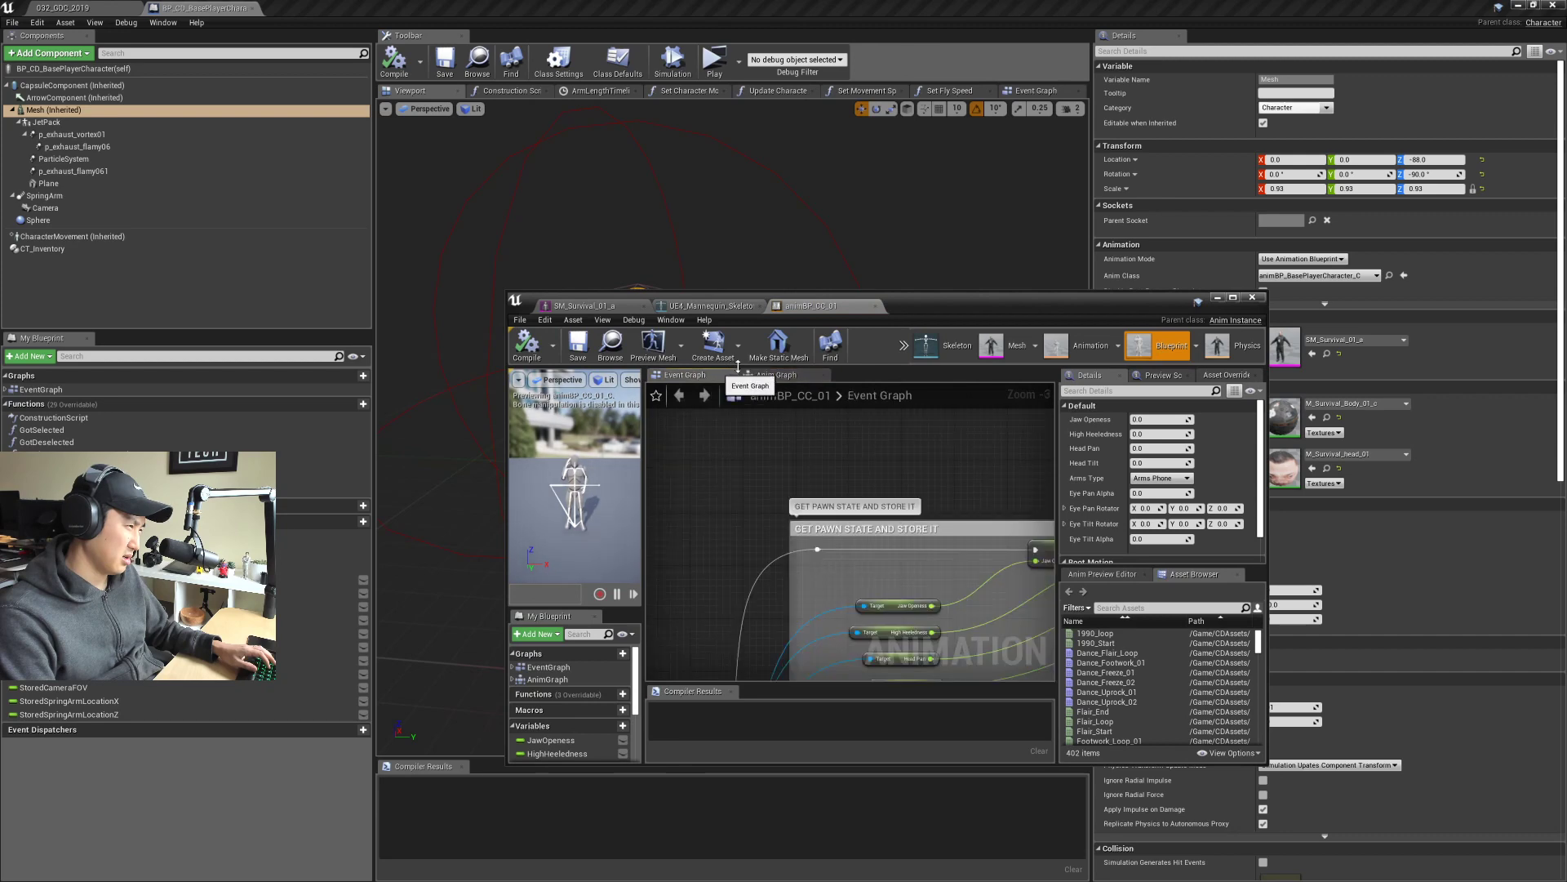
left_click(875, 306)
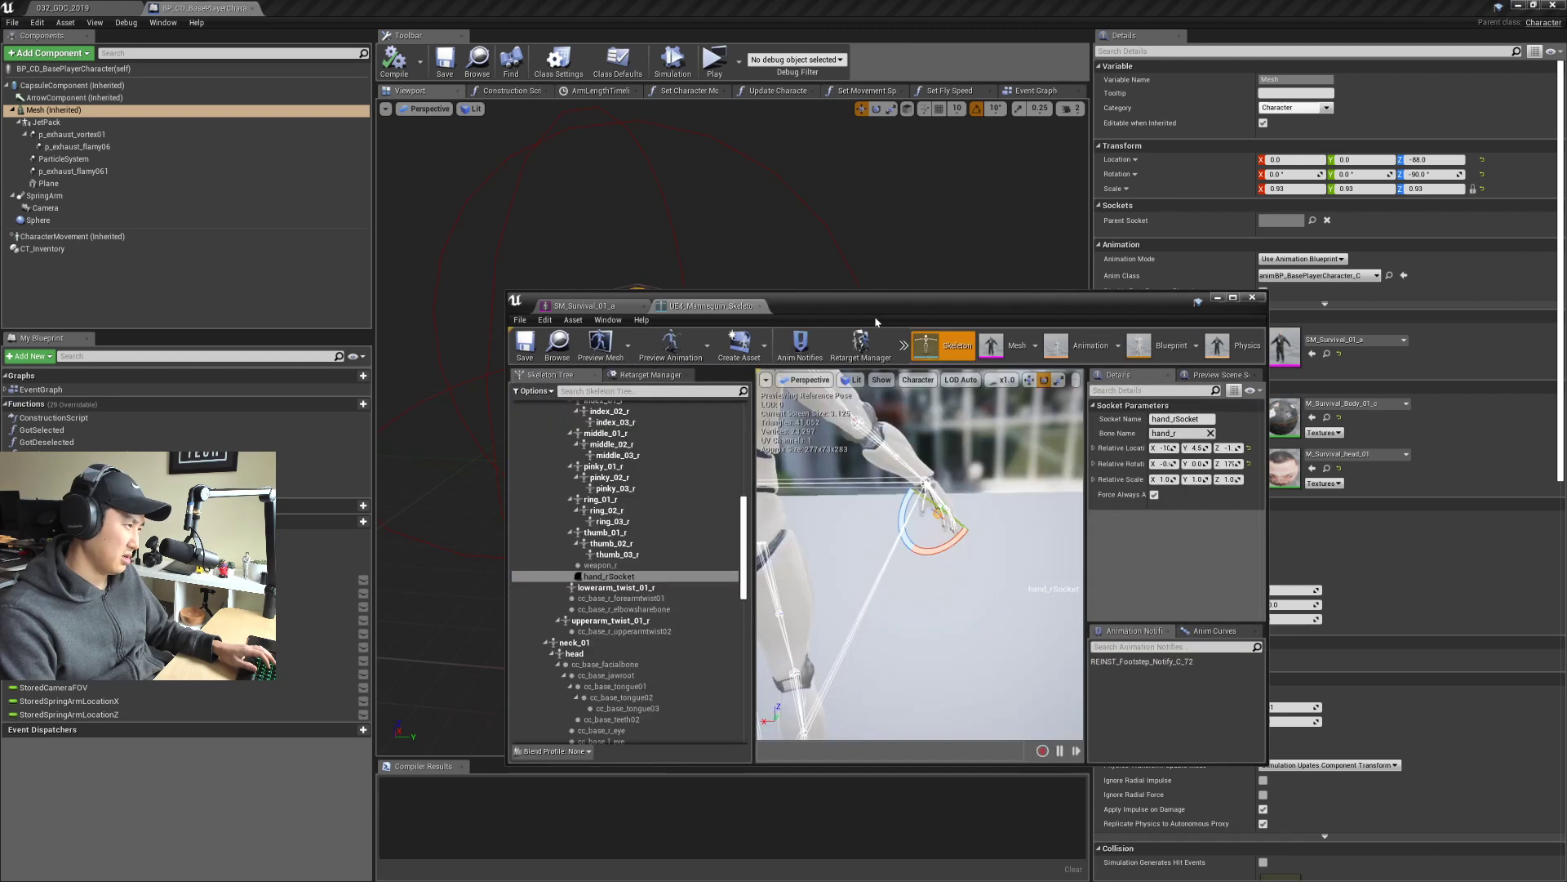
left_click(1253, 297)
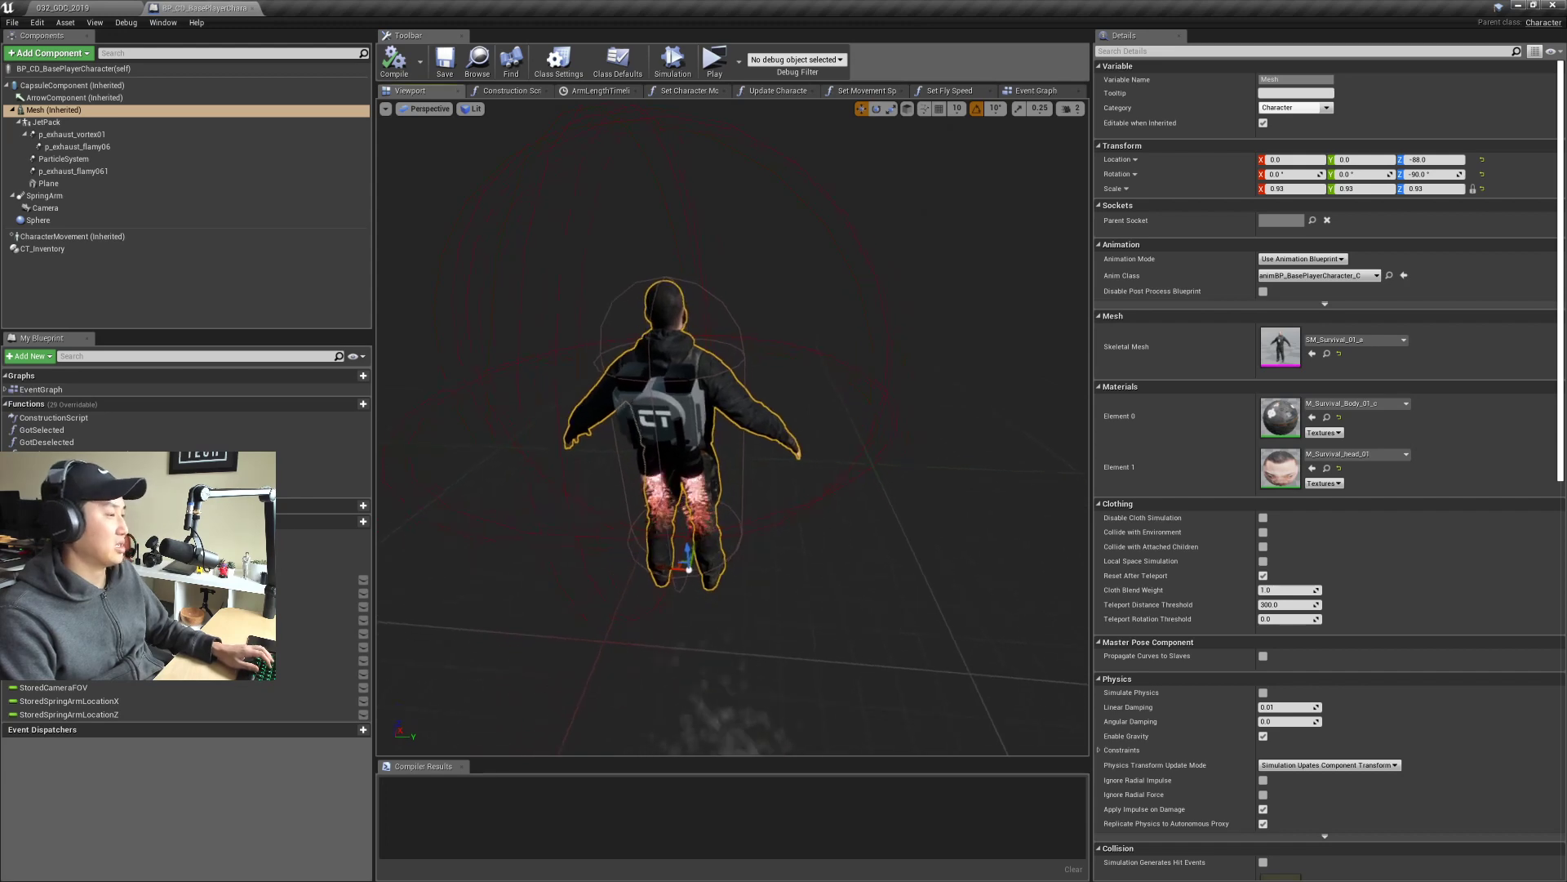
Step: Undock the BP_CD_BasePlayerCharacter editor from the main window and enlarge it beside the StaticMeshes folder
scroll(733, 424, "up", 3)
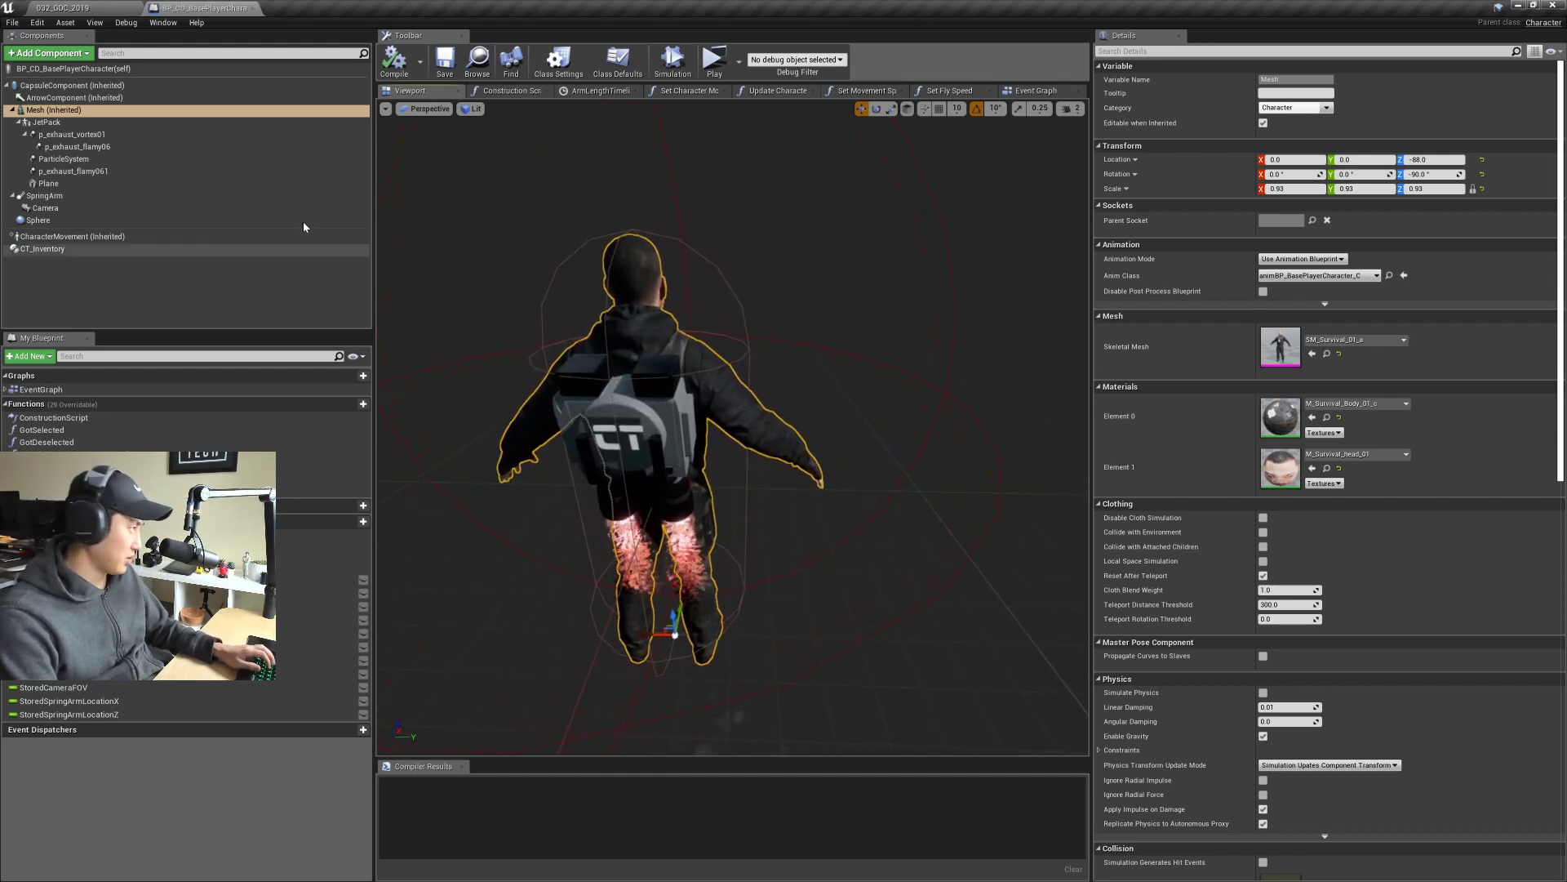
left_click(103, 7)
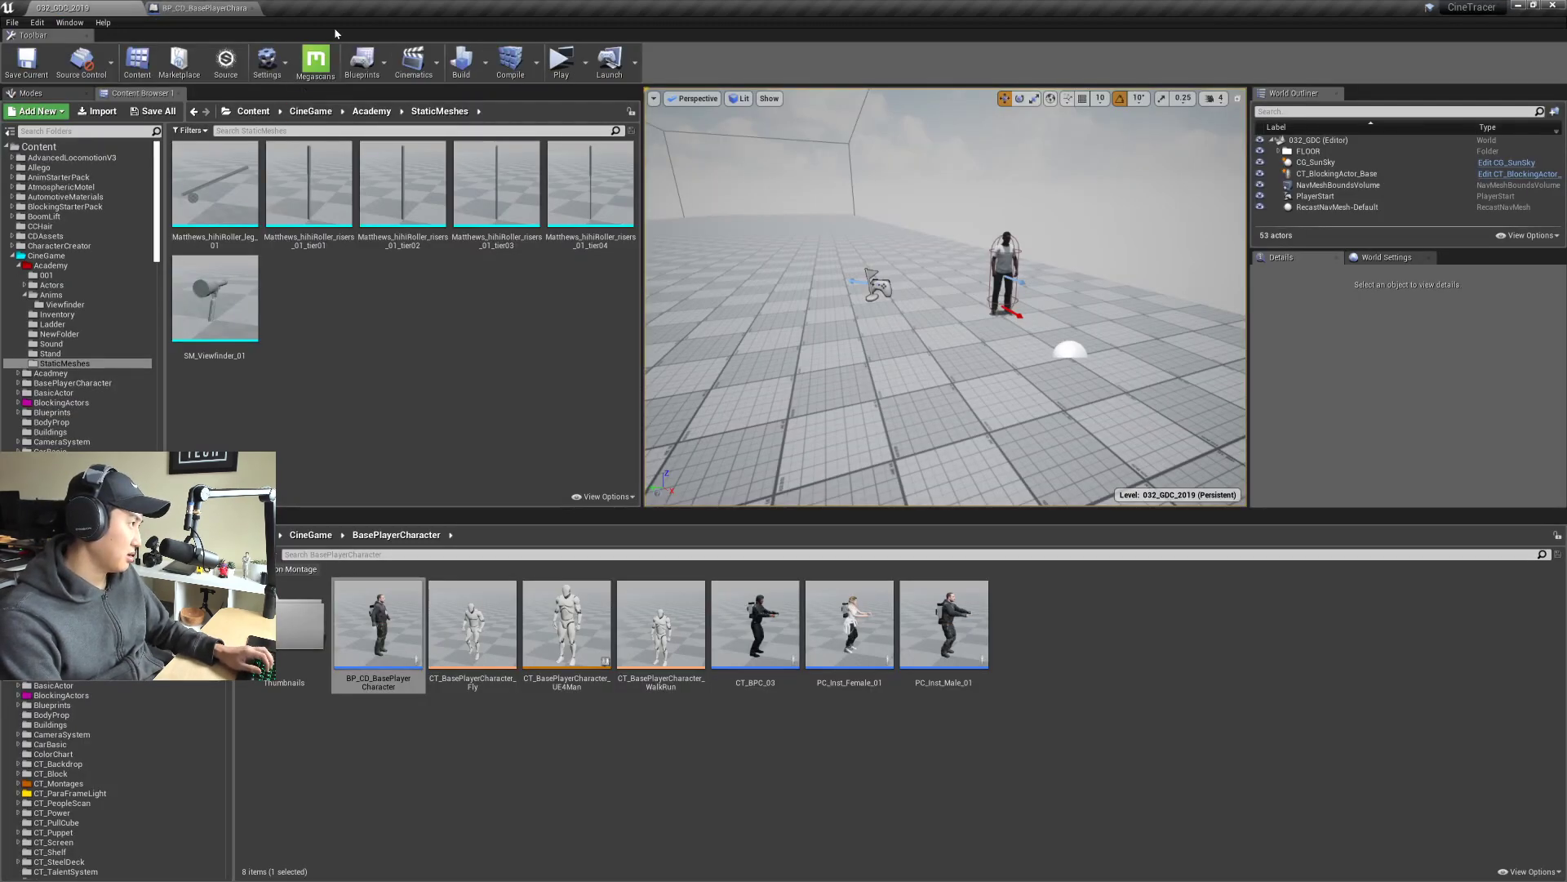
left_click_drag(217, 15, 804, 216)
left_click_drag(963, 227, 791, 143)
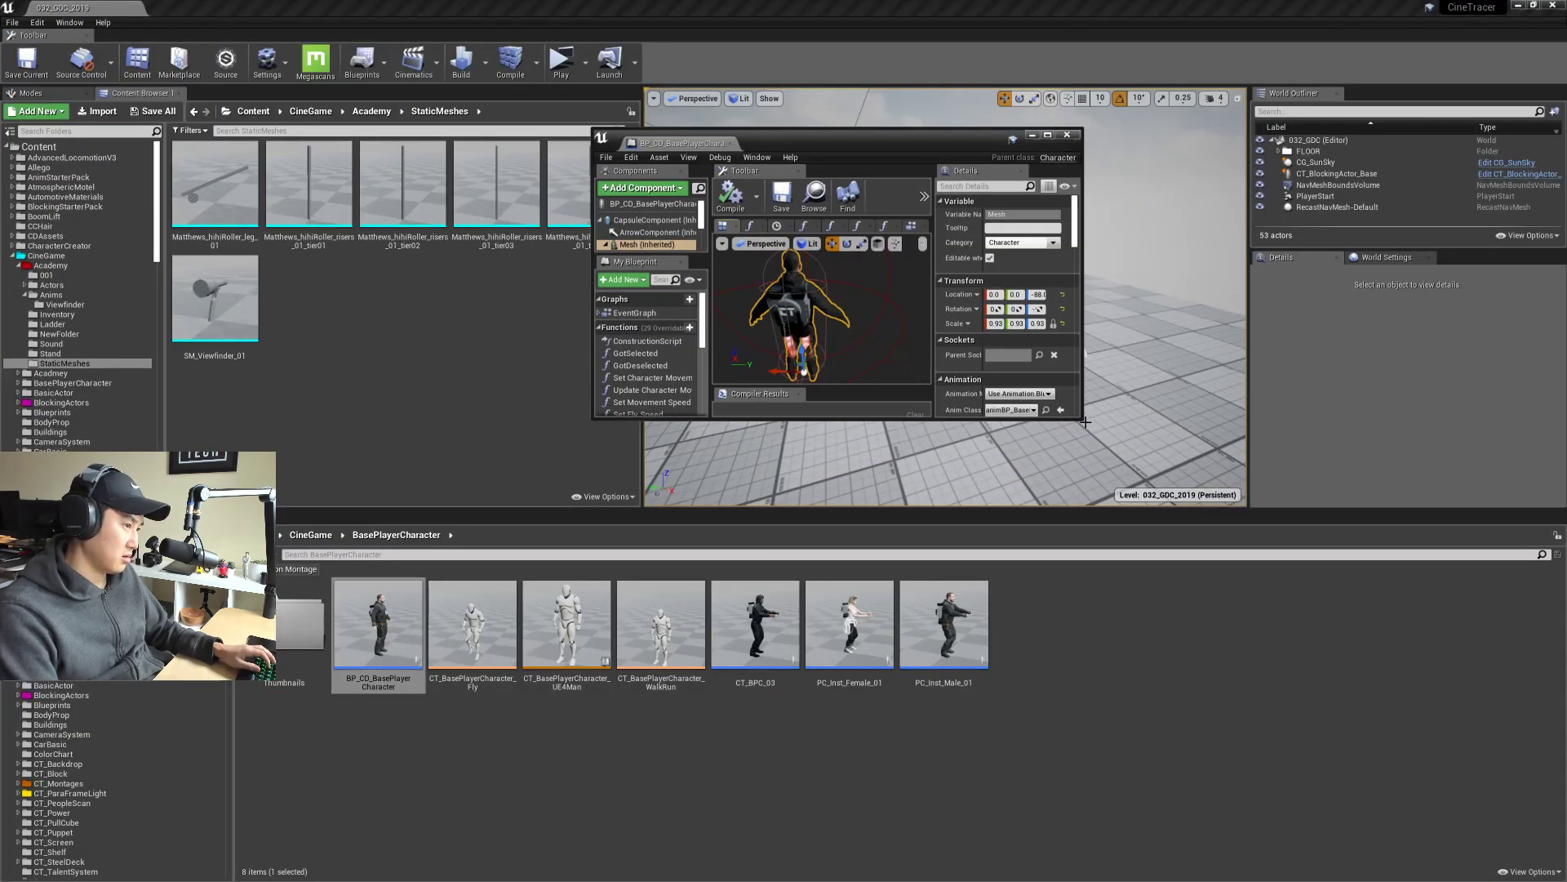
left_click_drag(1081, 419, 1486, 781)
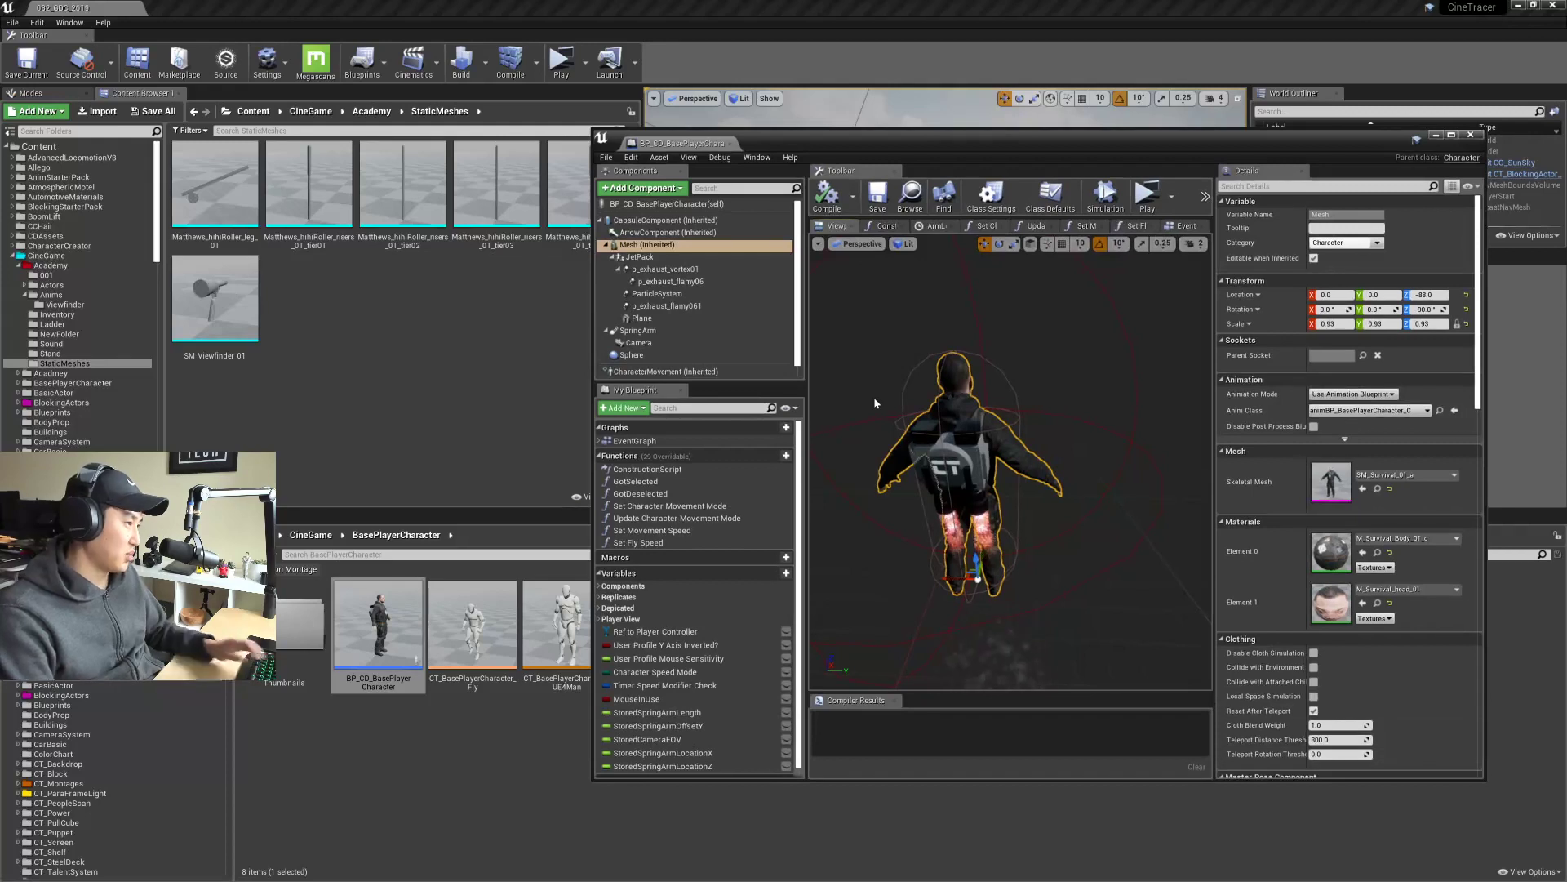
Step: Add the SM_Viewfinder_01 static mesh as a child of the character's Mesh component and name it SM_Viewfinder
left_click(612, 257)
left_click(609, 271)
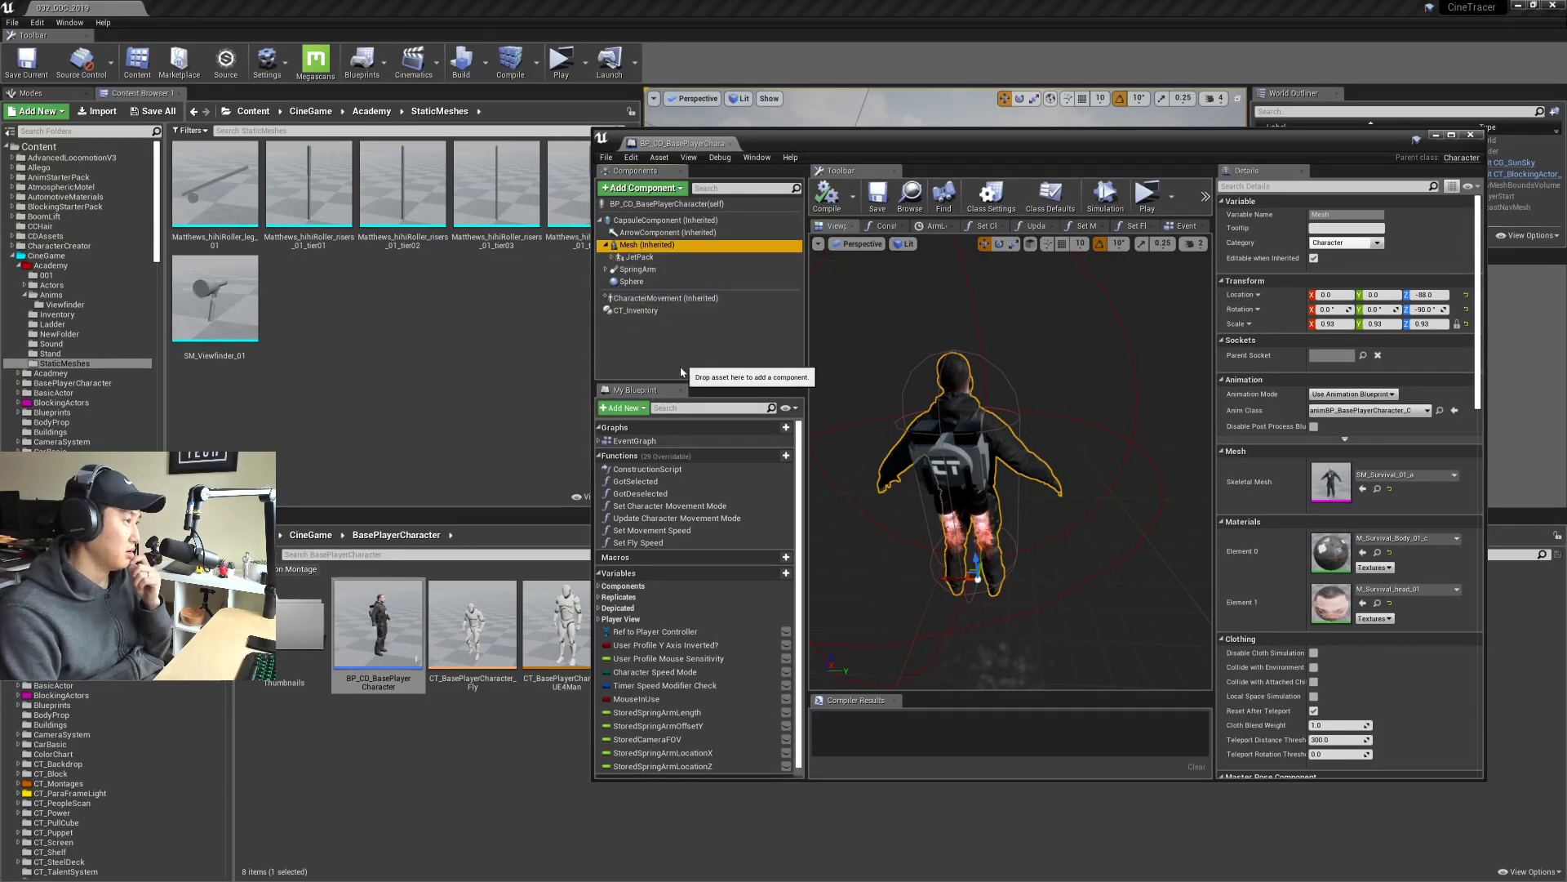
left_click(656, 353)
left_click(637, 245)
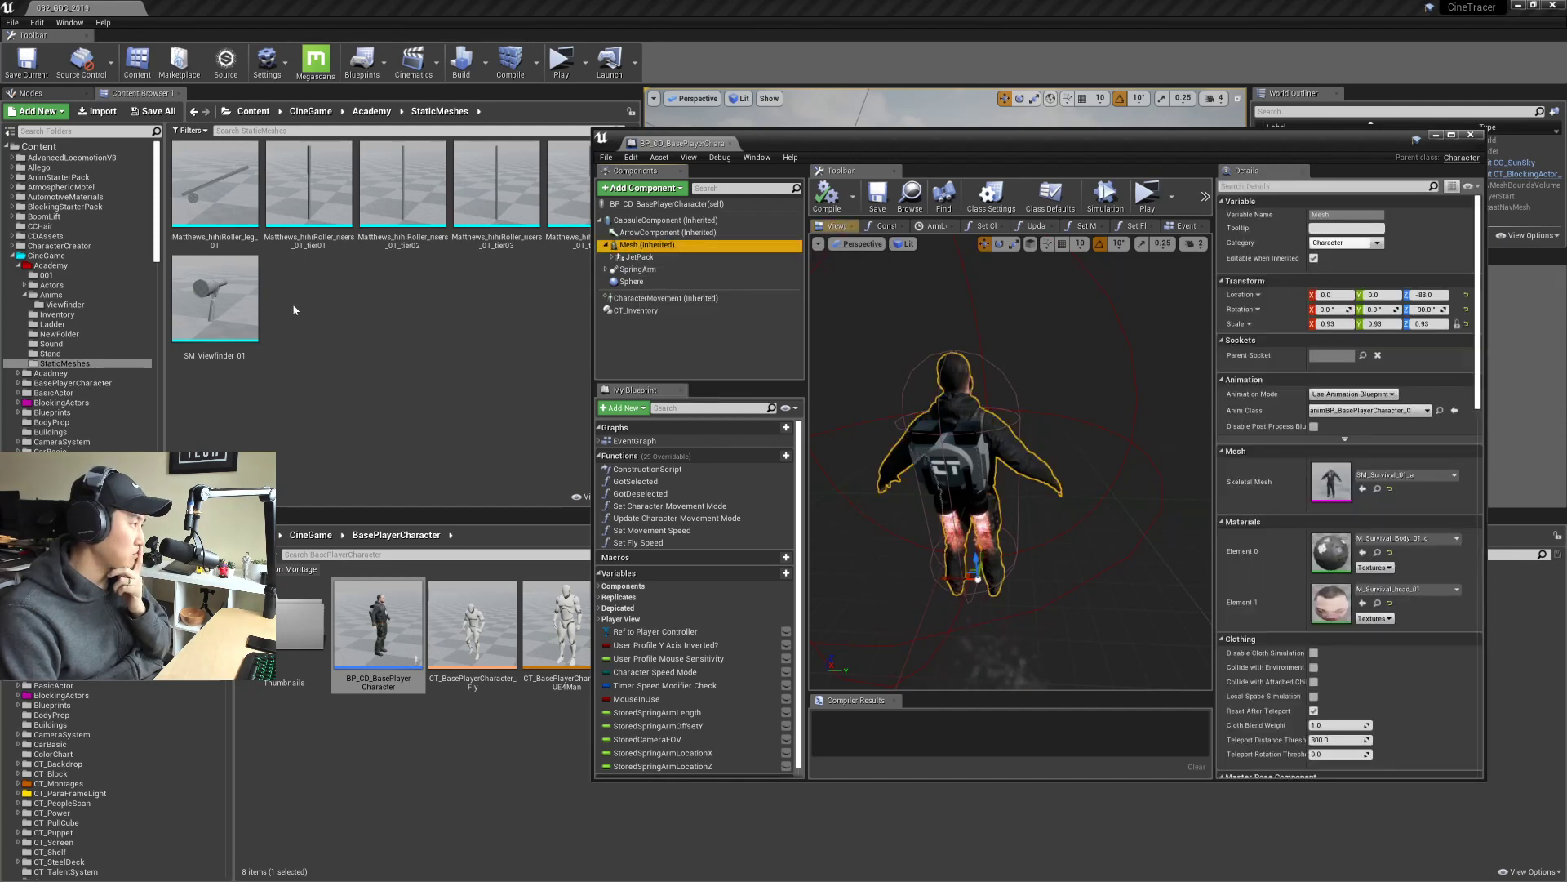
left_click_drag(214, 298, 633, 250)
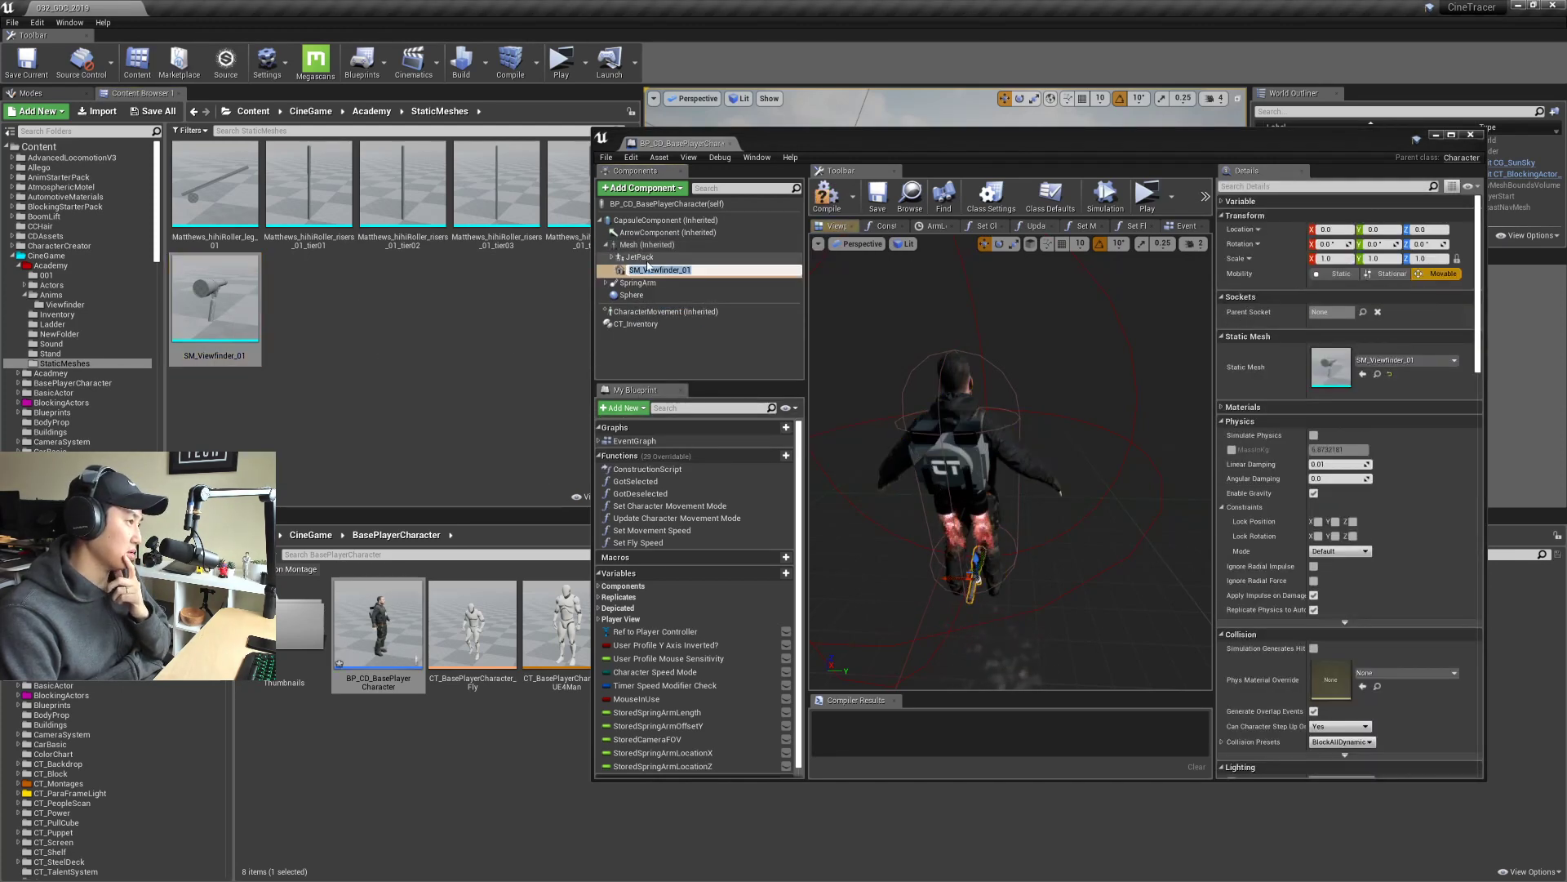
key("Return")
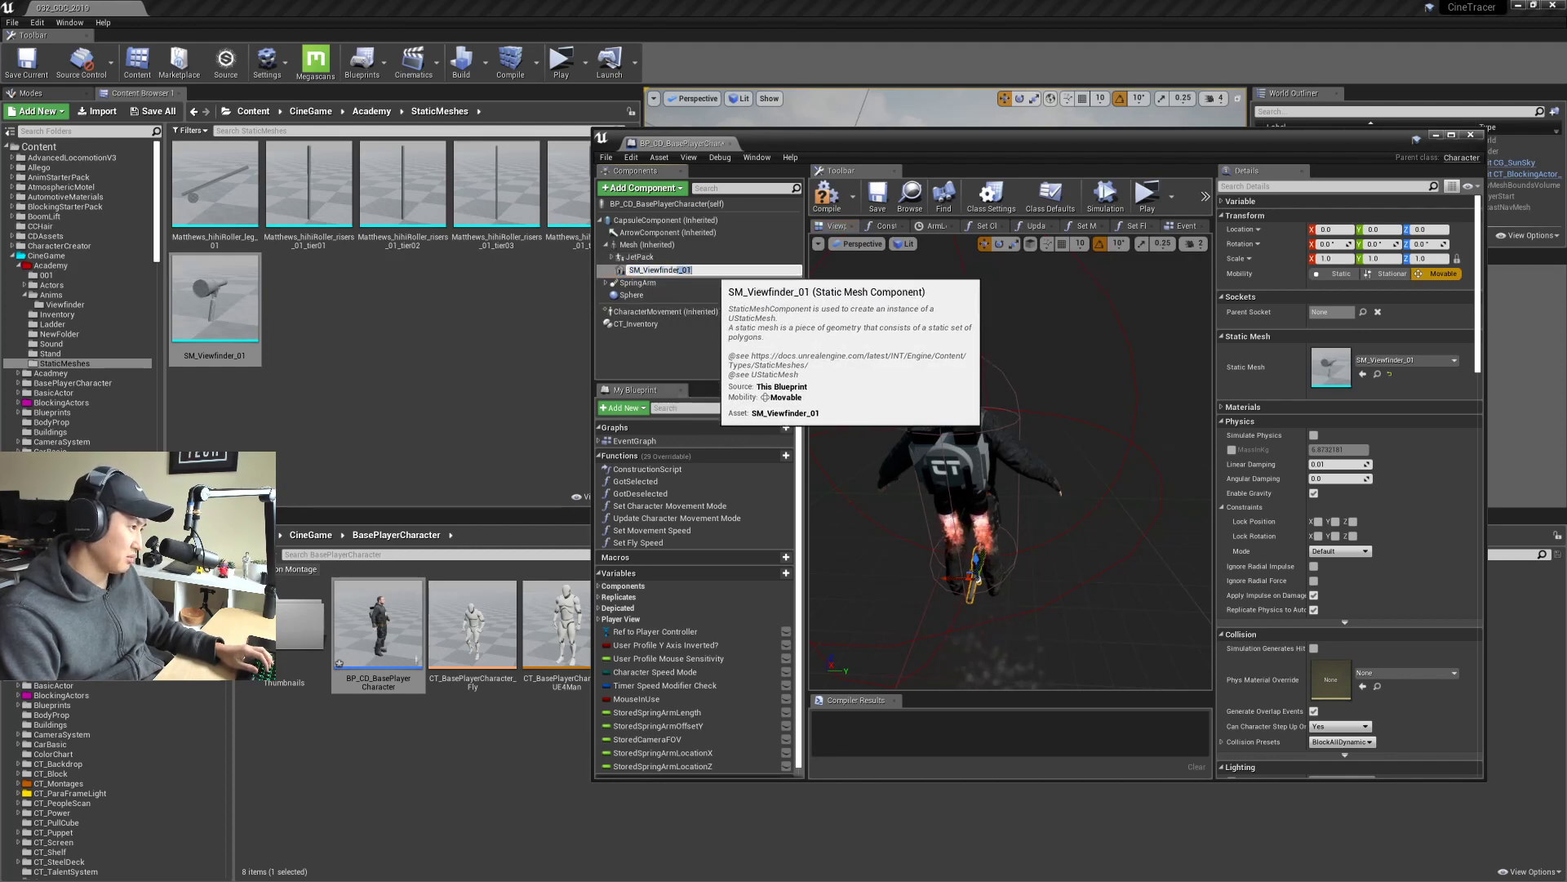
key("F2")
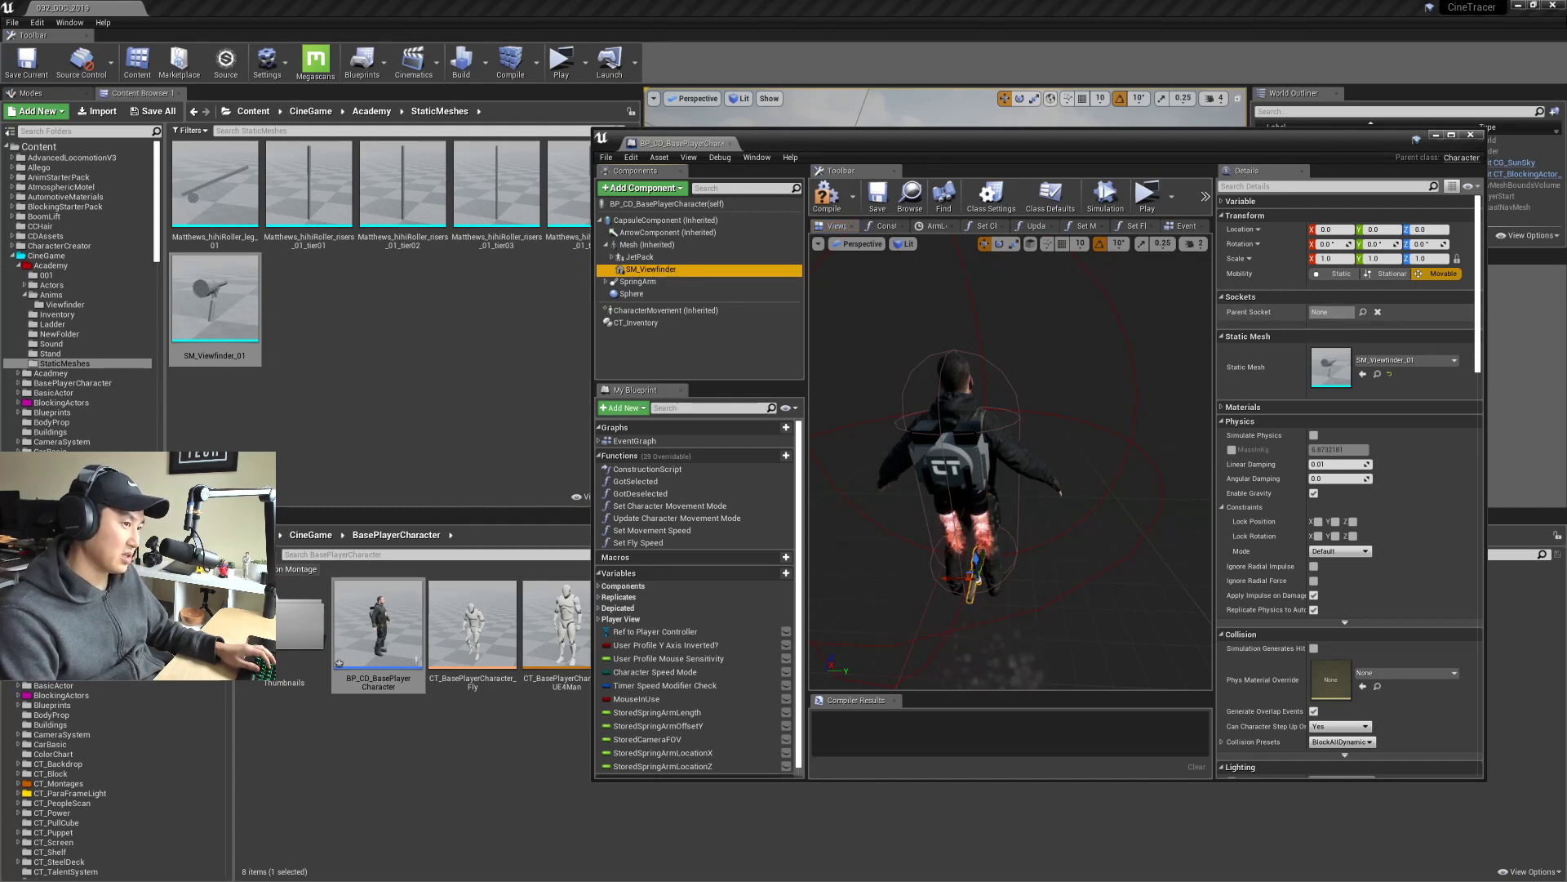
Step: Set the SM_Viewfinder component's parent socket to hand_rSocket, and maximize the blueprint editor around the attached mesh
left_click(1364, 313)
type("hand_rSocket")
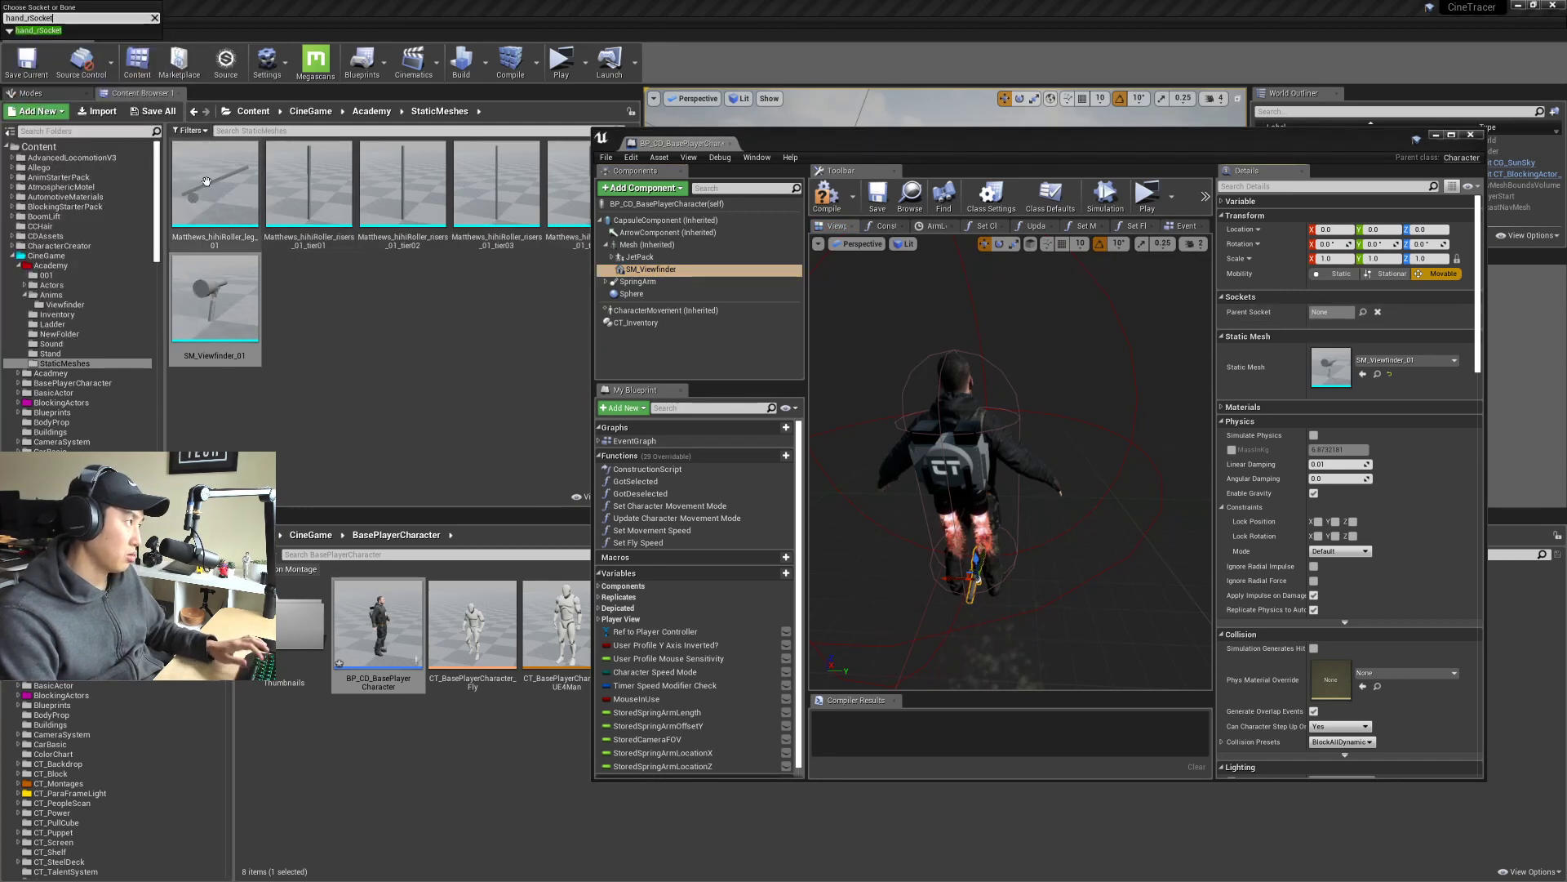
left_click(40, 31)
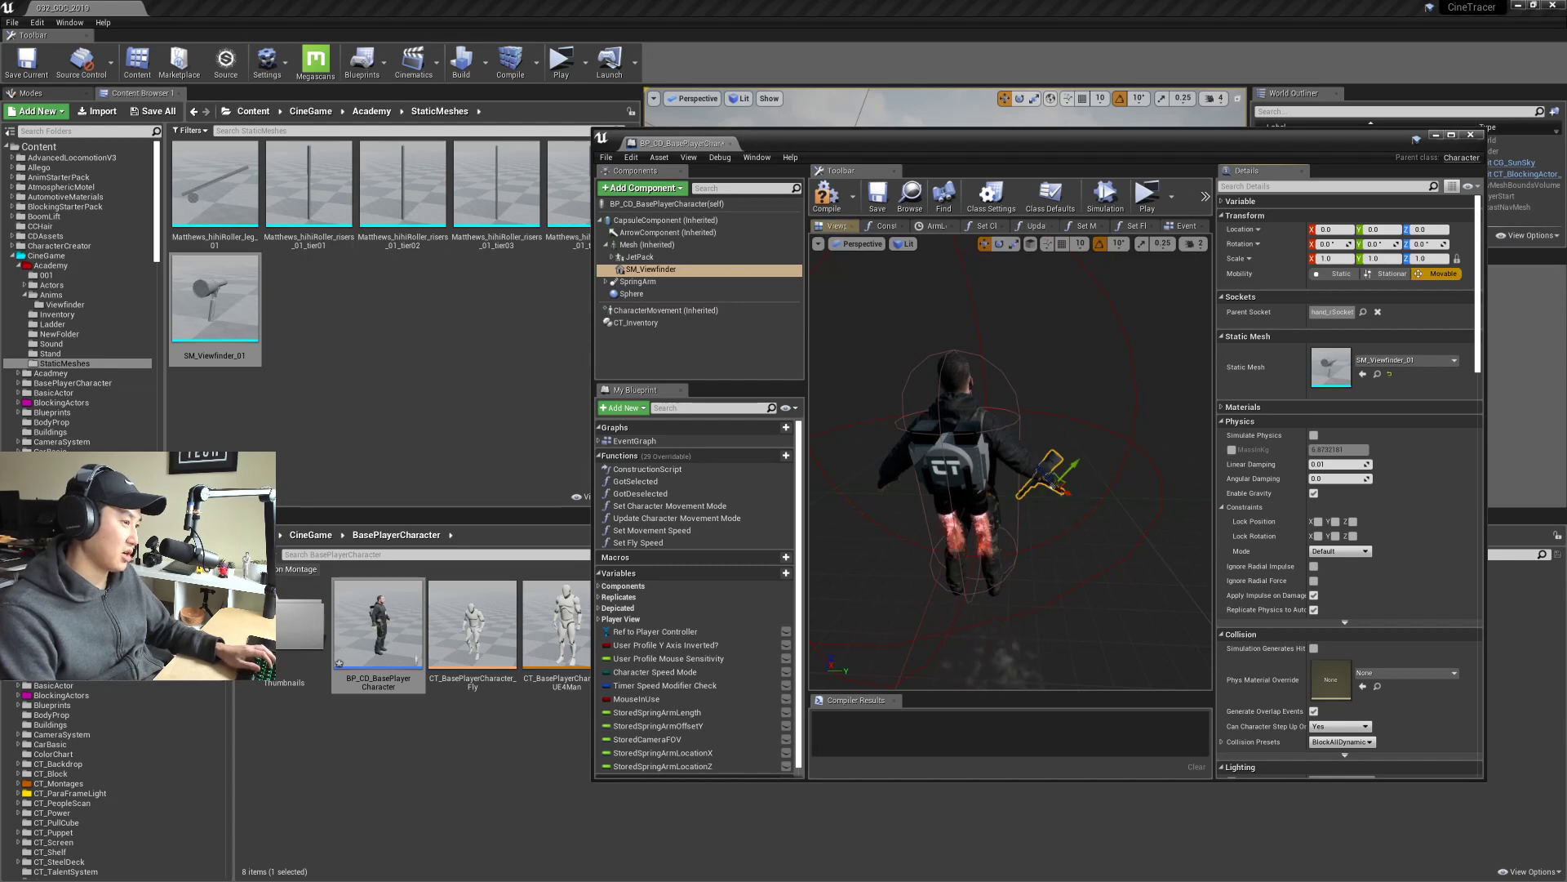
left_click_drag(1013, 457, 1061, 432, "alt")
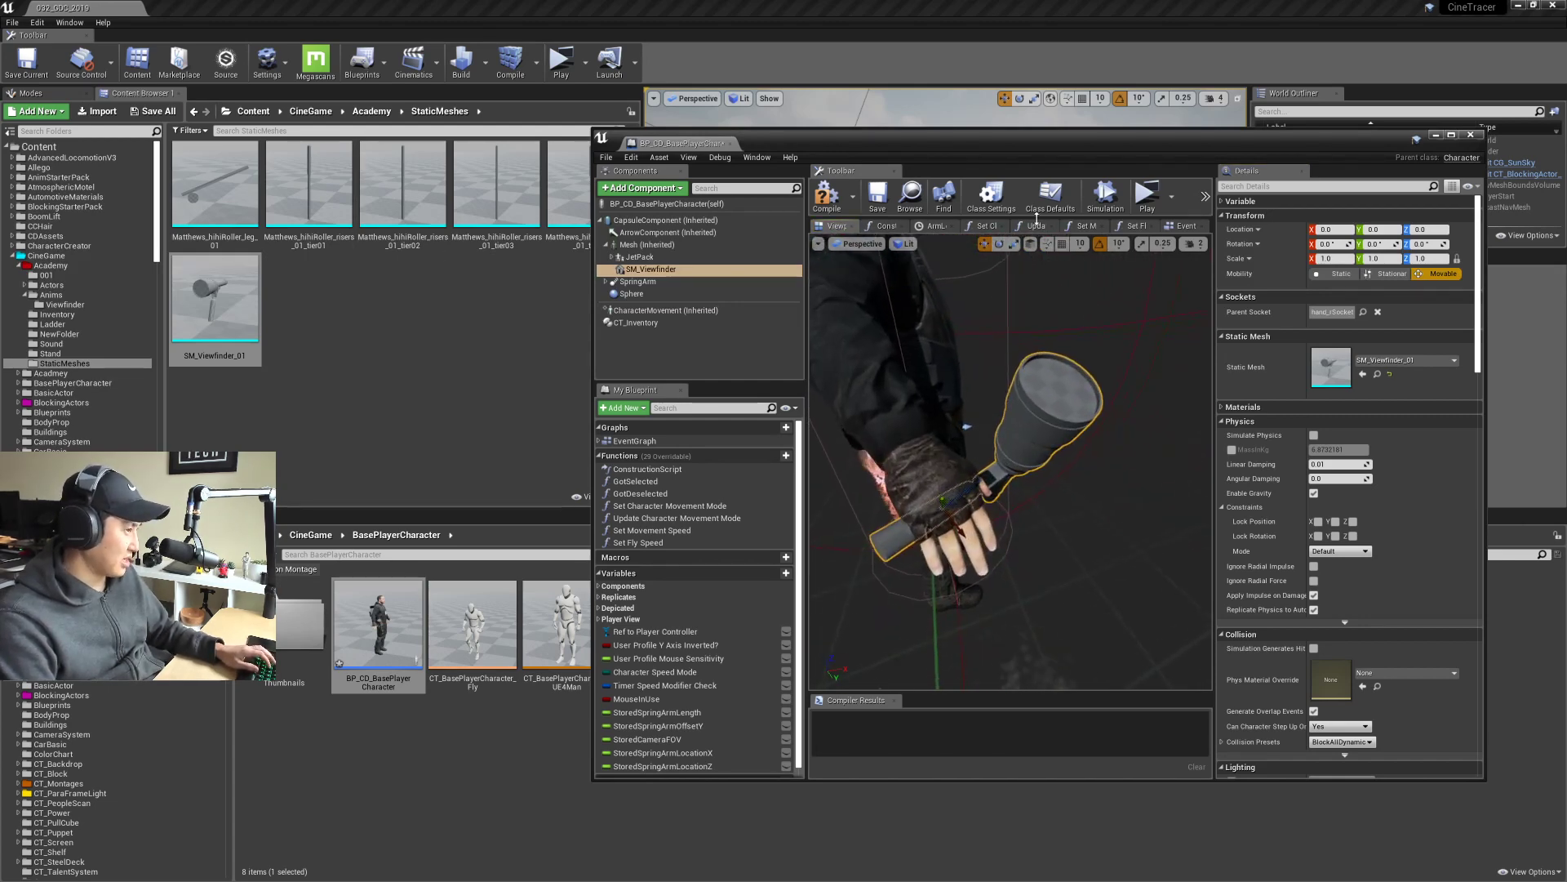
left_click_drag(1061, 142, 1009, 134)
double_click(1009, 134)
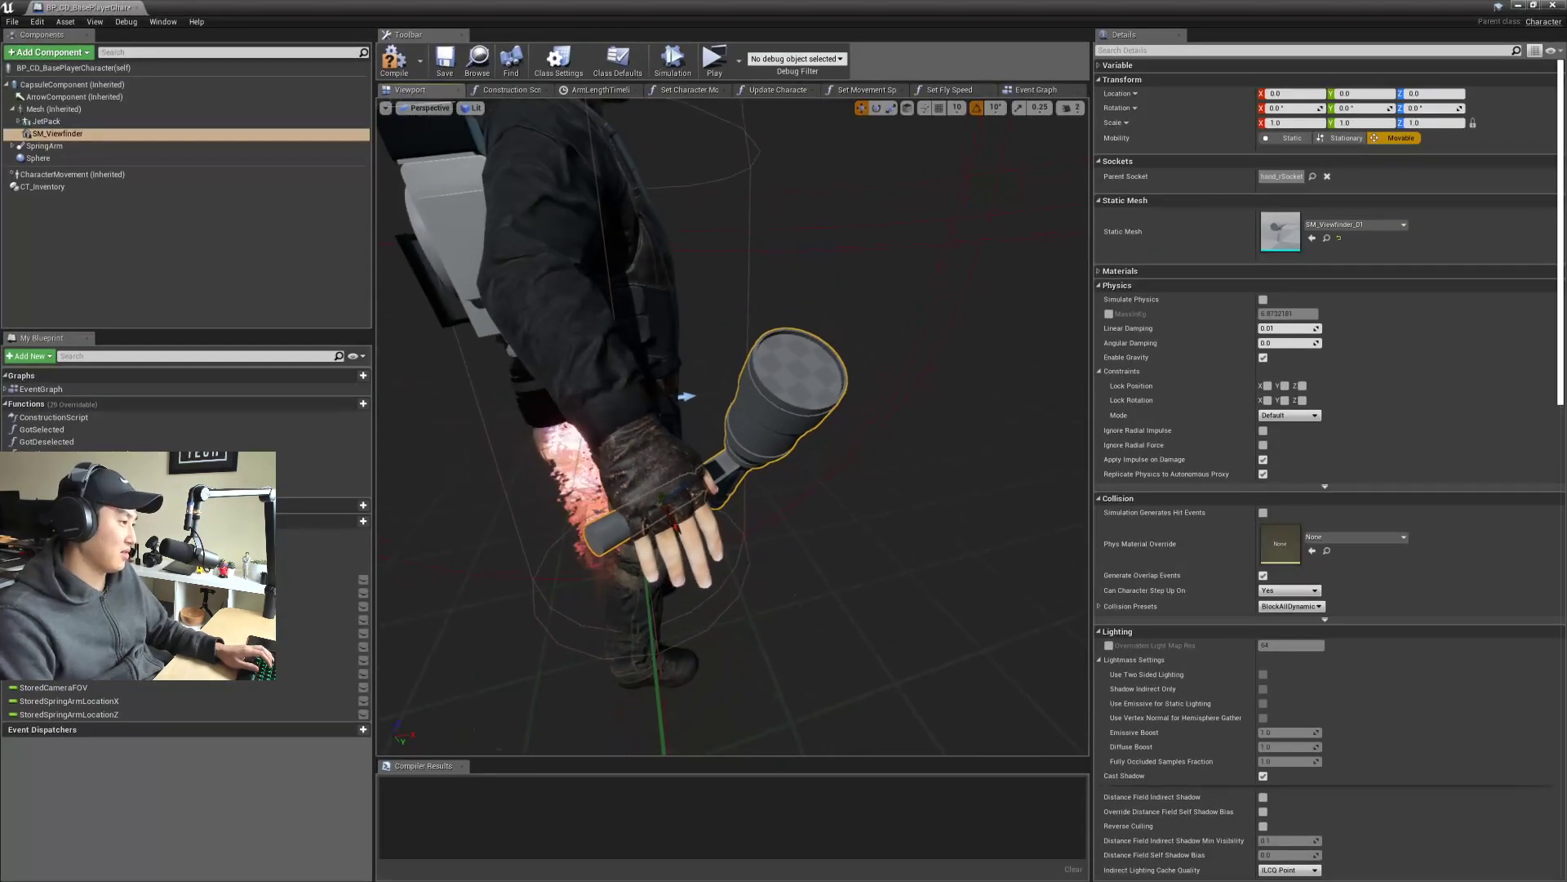
Step: Rotate SM_Viewfinder to about -90° around Z and shift it along X to about 3.86 in the hand
left_click_drag(734, 408, 575, 339, "alt")
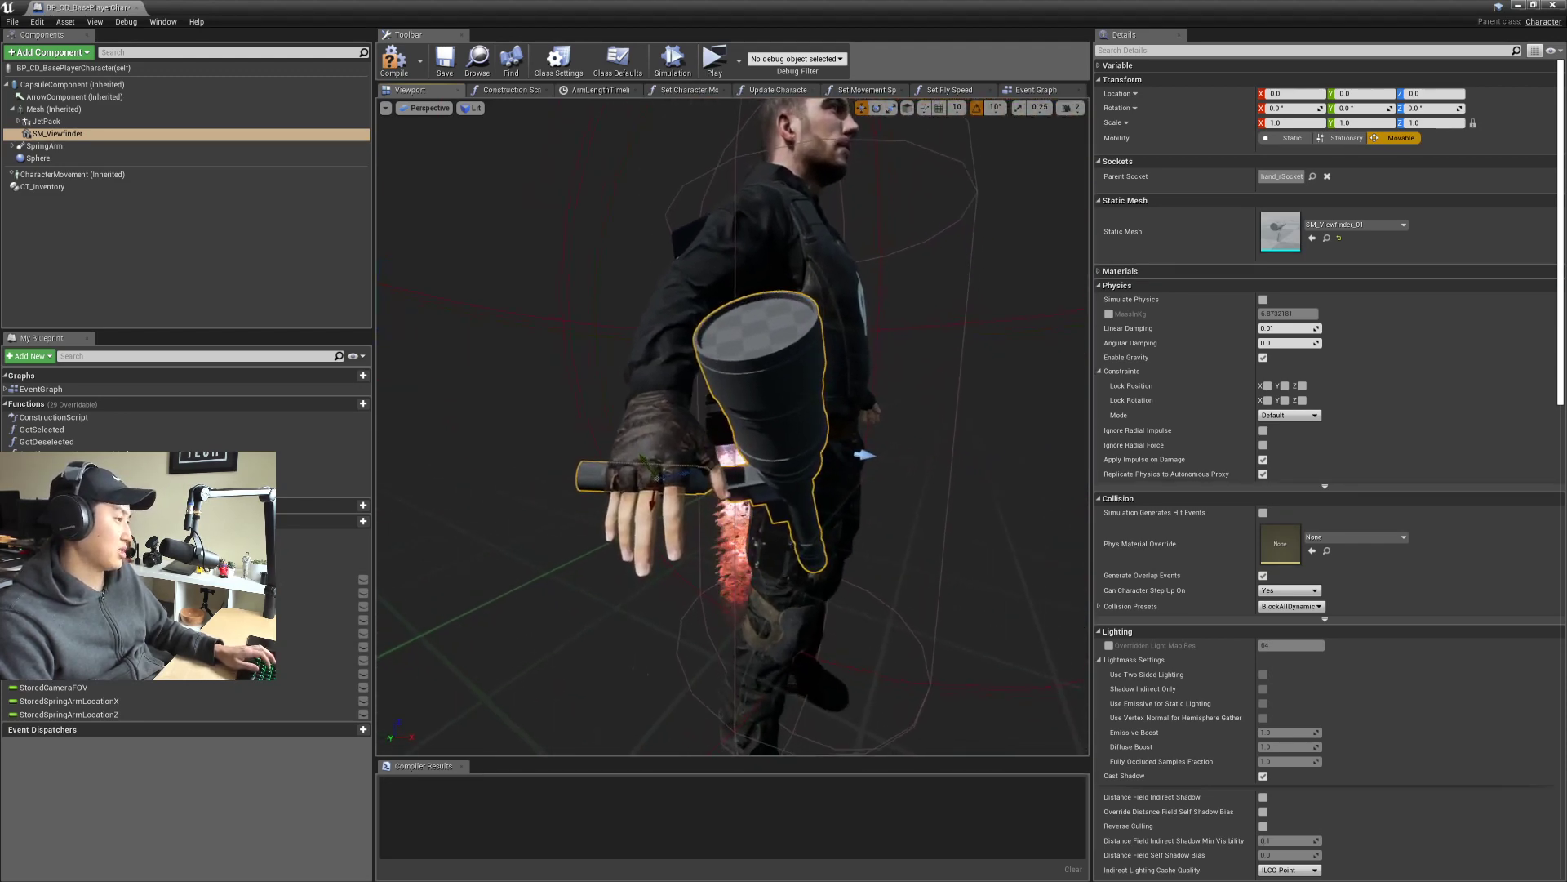
left_click_drag(575, 339, 490, 317, "alt")
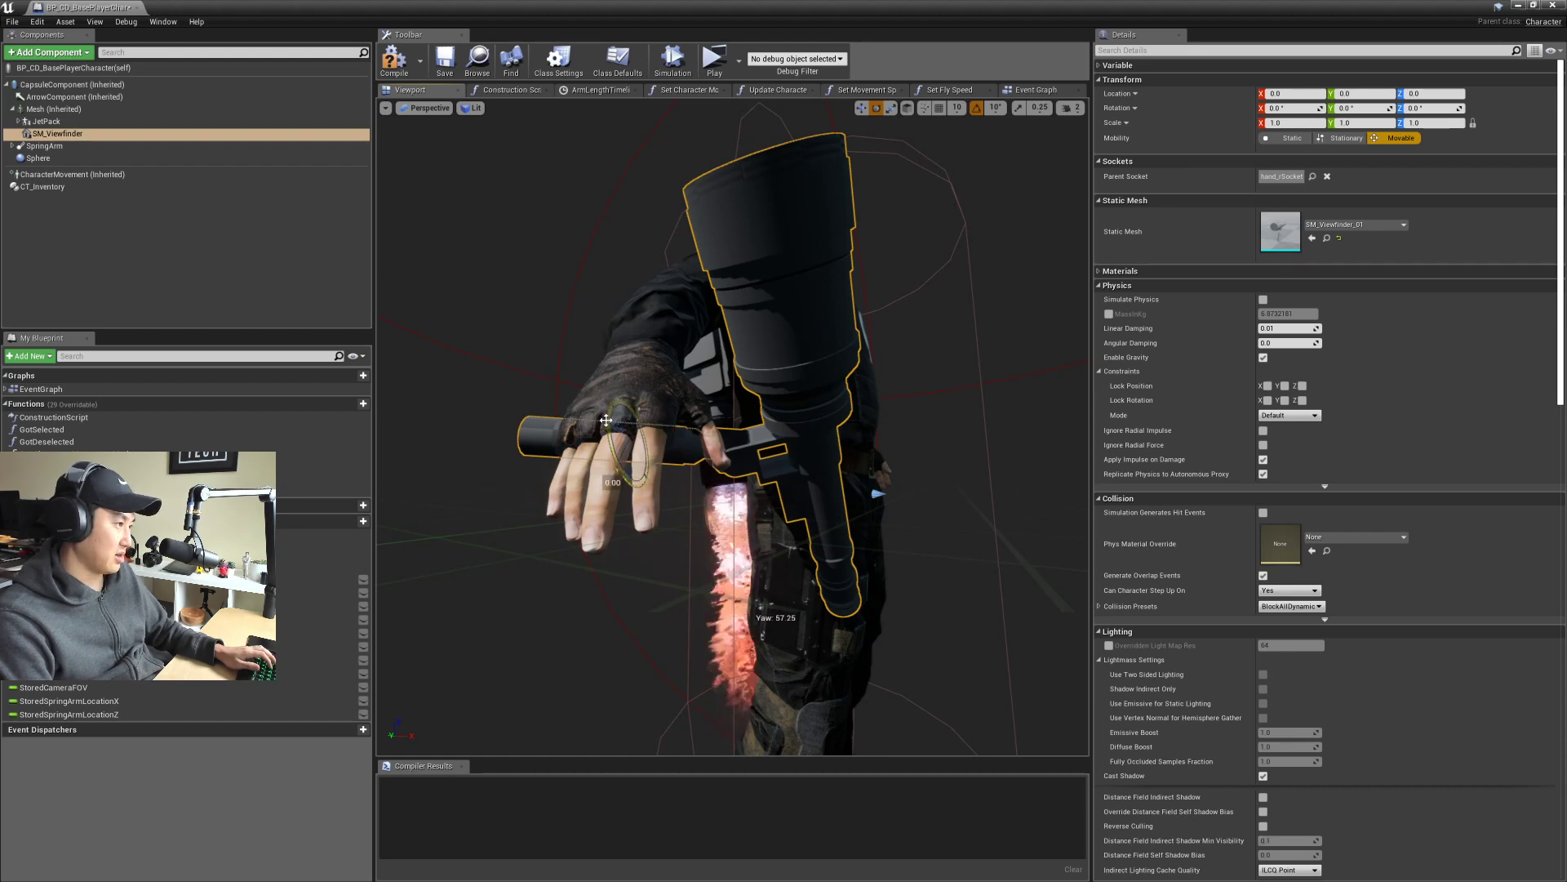
left_click_drag(625, 490, 647, 482)
left_click_drag(639, 363, 490, 346, "alt")
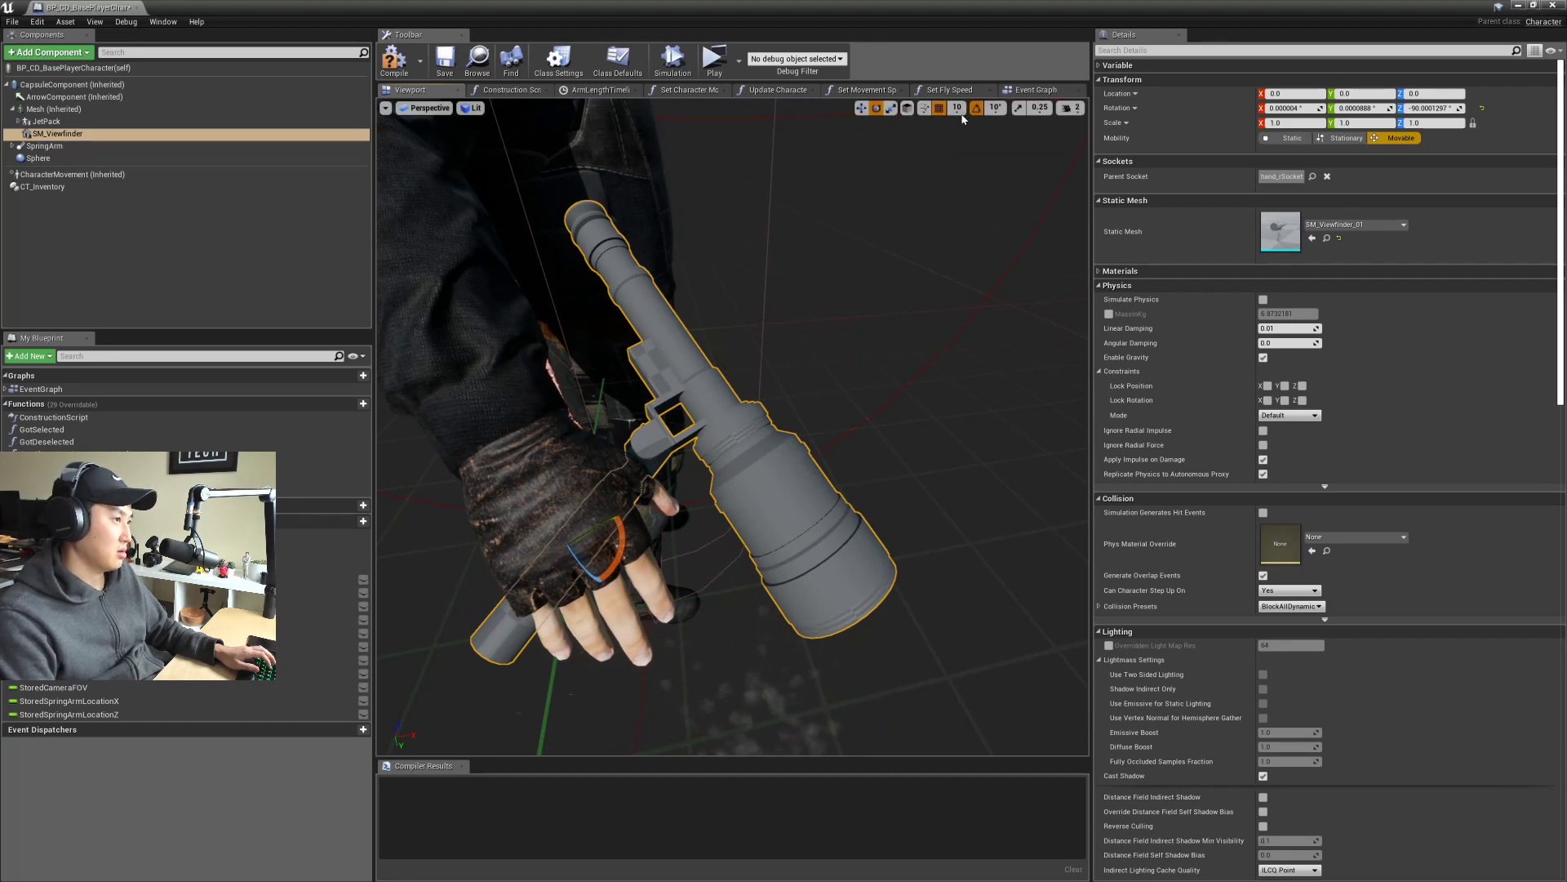
left_click_drag(892, 226, 678, 535, "alt")
key("w")
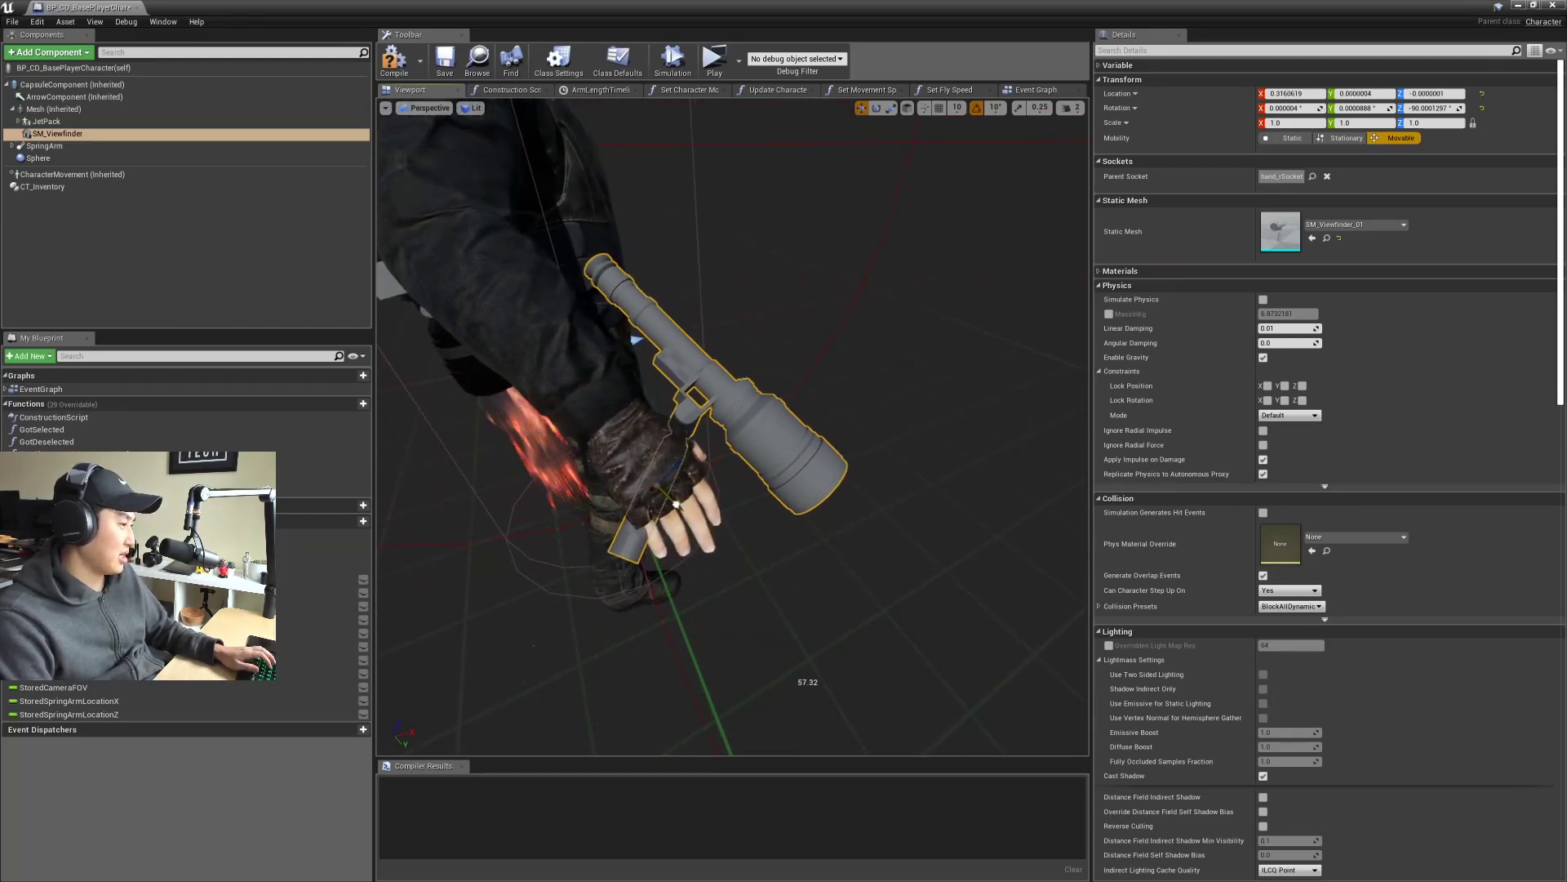
left_click_drag(710, 522, 661, 532, "alt")
Step: Turn off rotation snapping, tilt SM_Viewfinder in the hand, and set its X rotation to 20°
key("e")
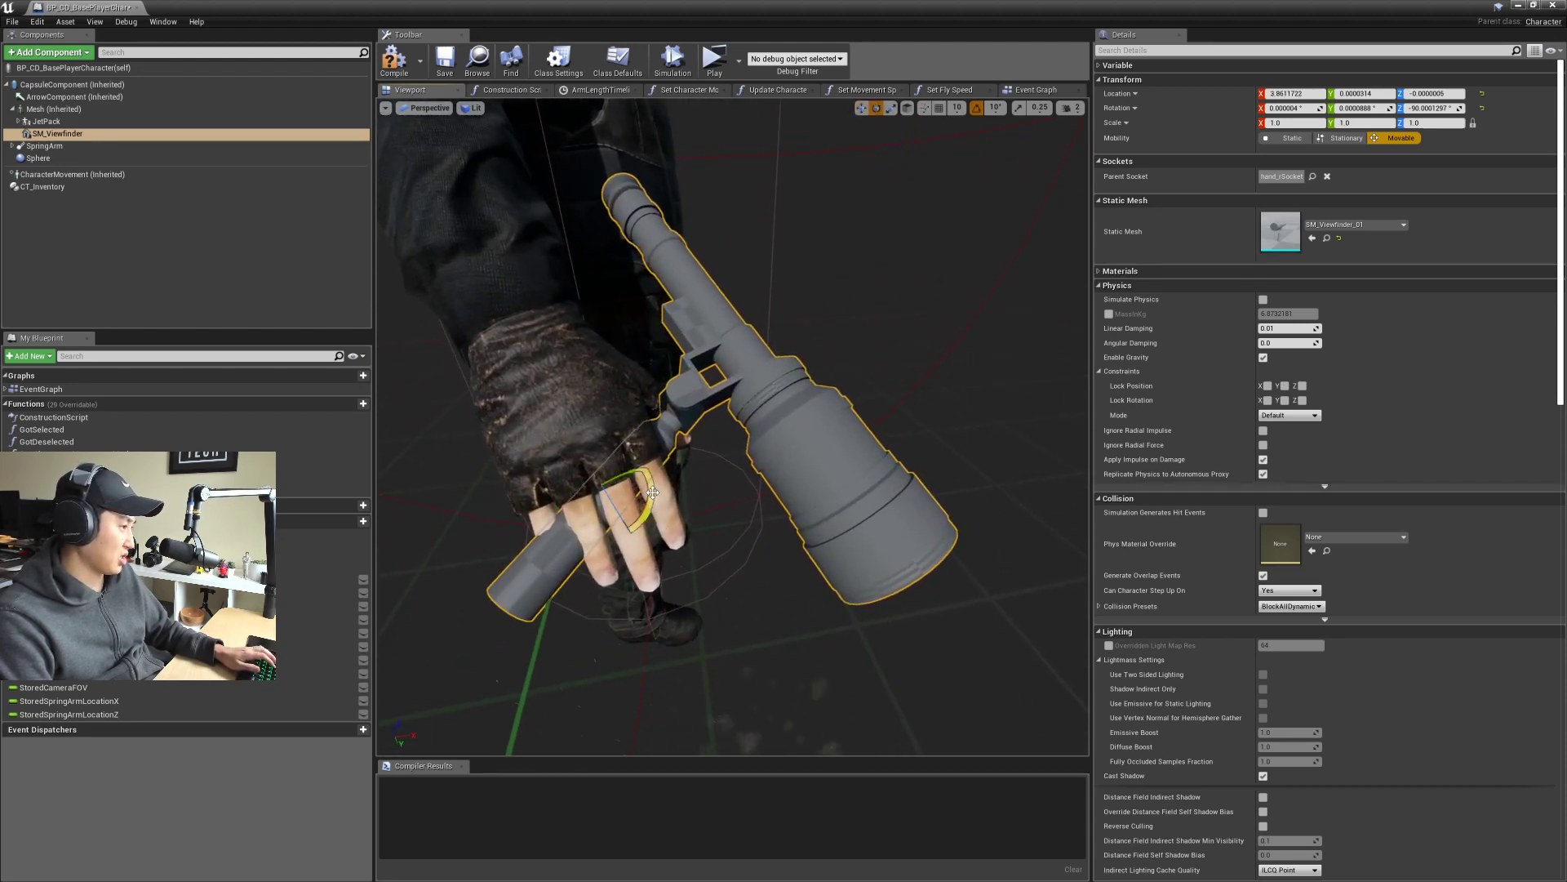
left_click_drag(653, 469, 654, 472)
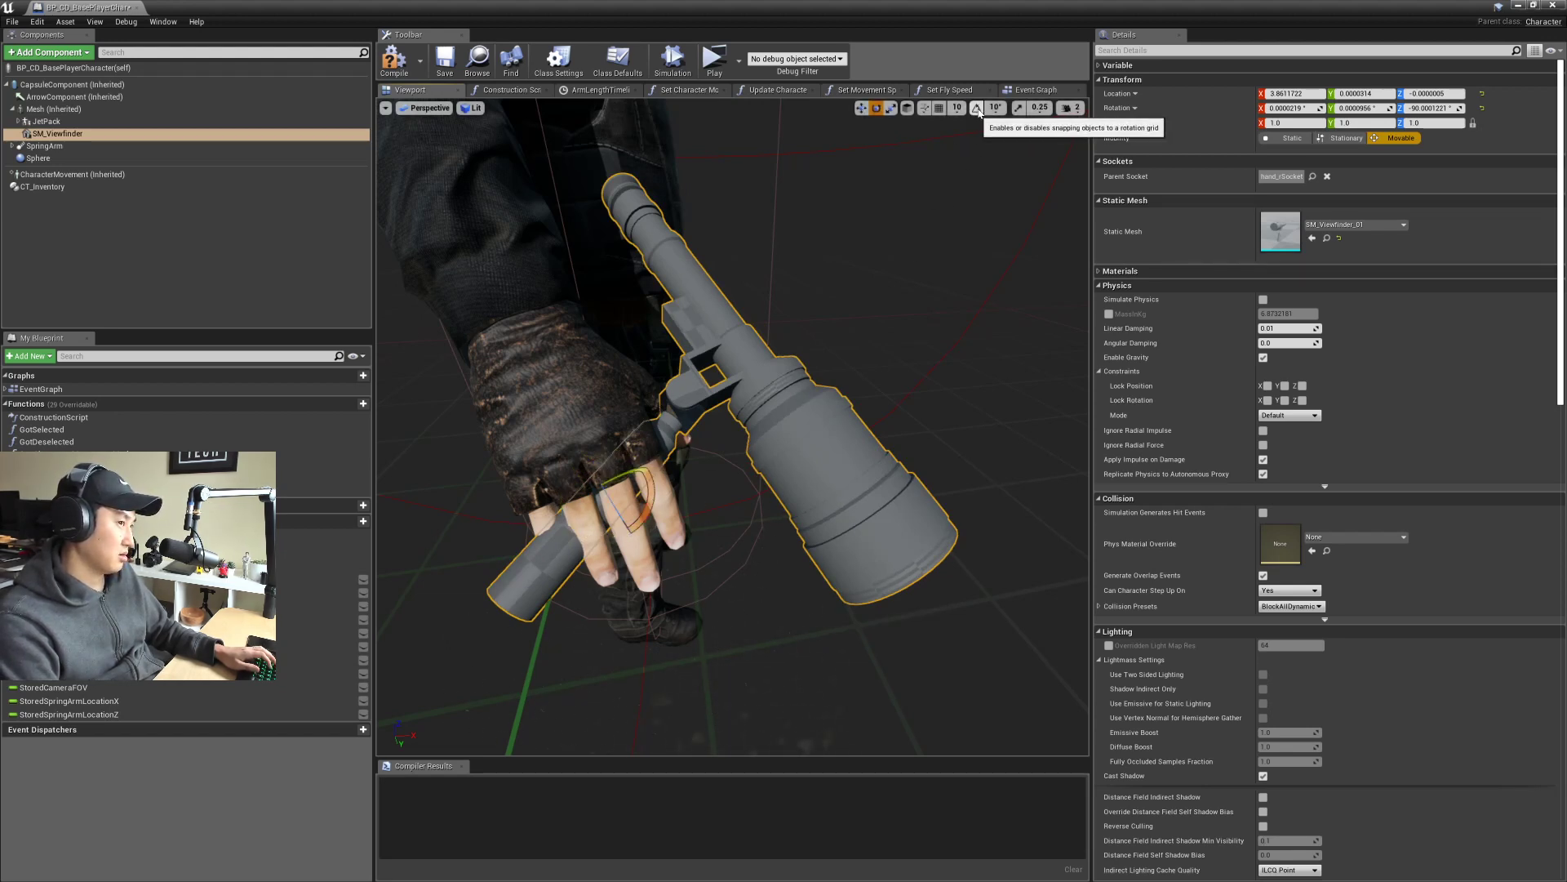
left_click_drag(648, 488, 661, 475)
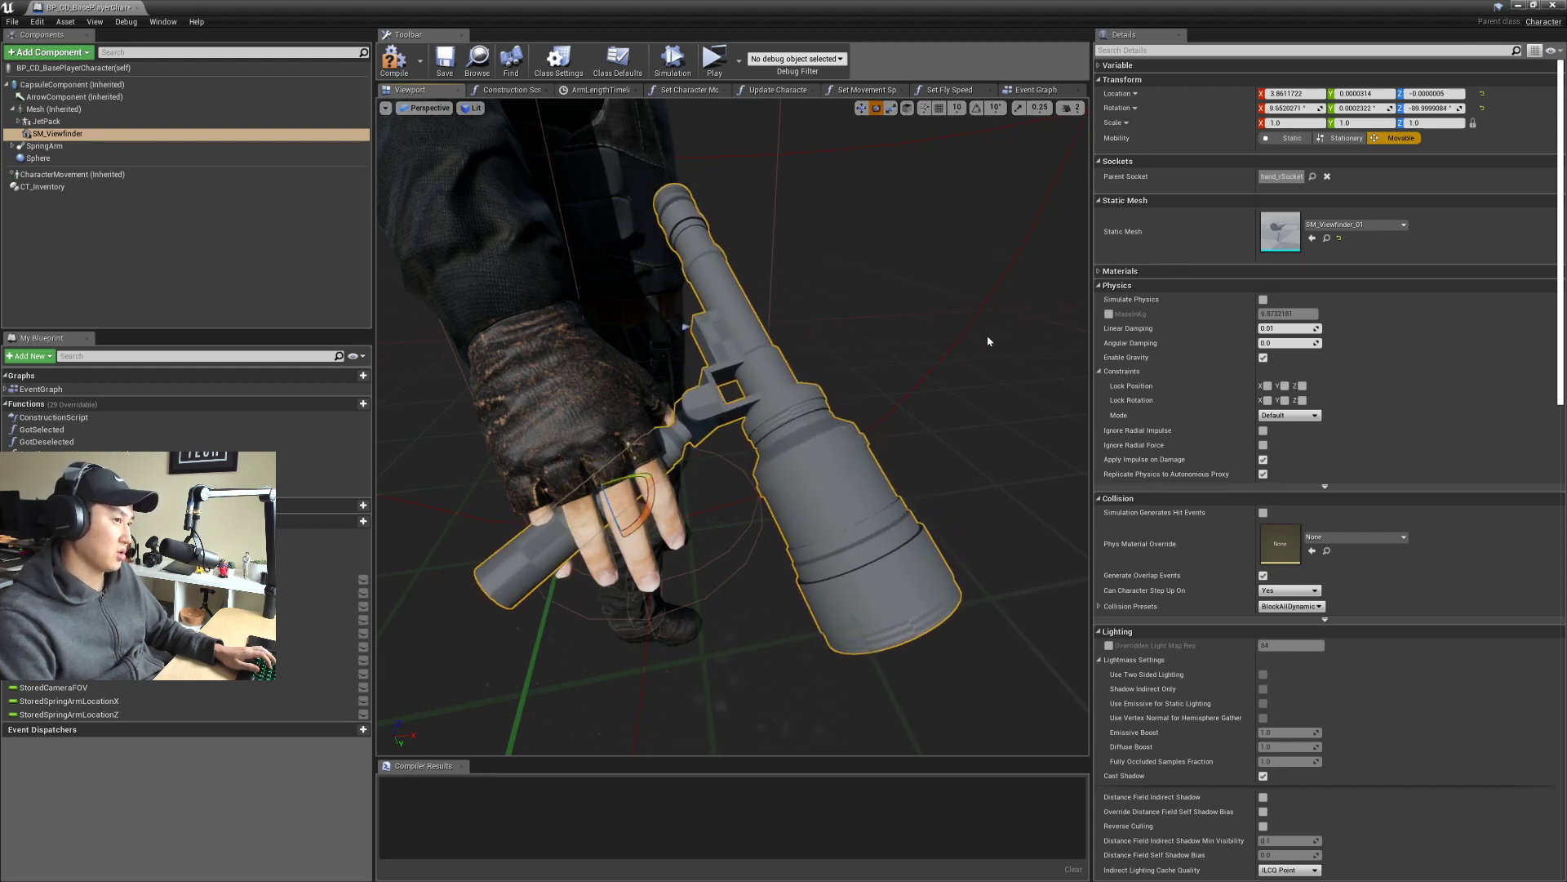
type("20")
key("Return")
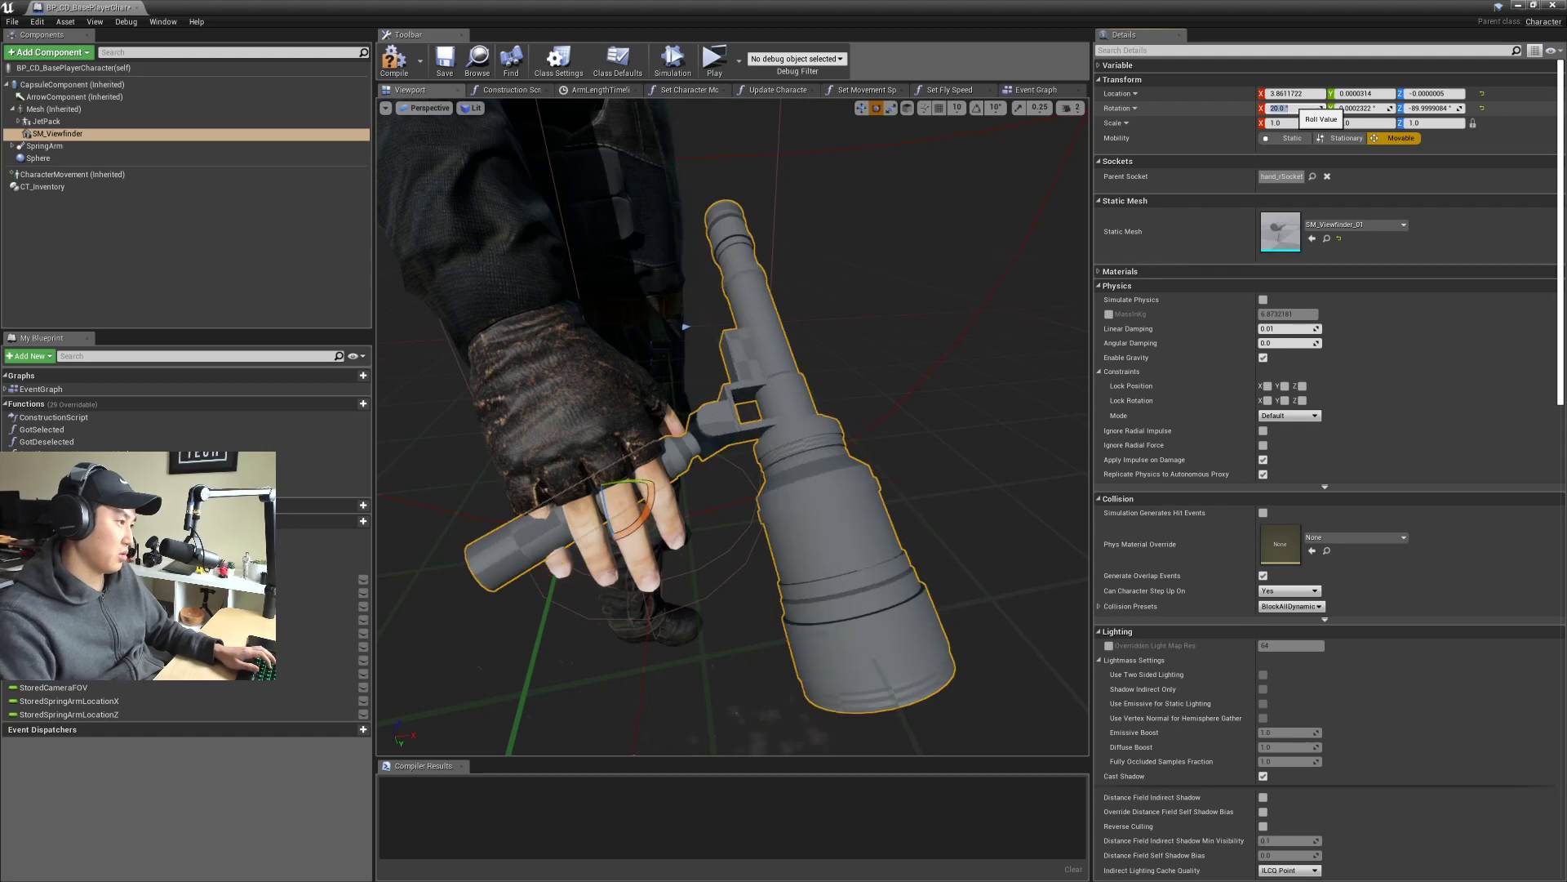
Step: Move SM_Viewfinder's handle into the palm, to a location of about X 1.9 and Z 0.6
right_click_drag(735, 425, 635, 490)
key("w")
left_click_drag(627, 510, 645, 445)
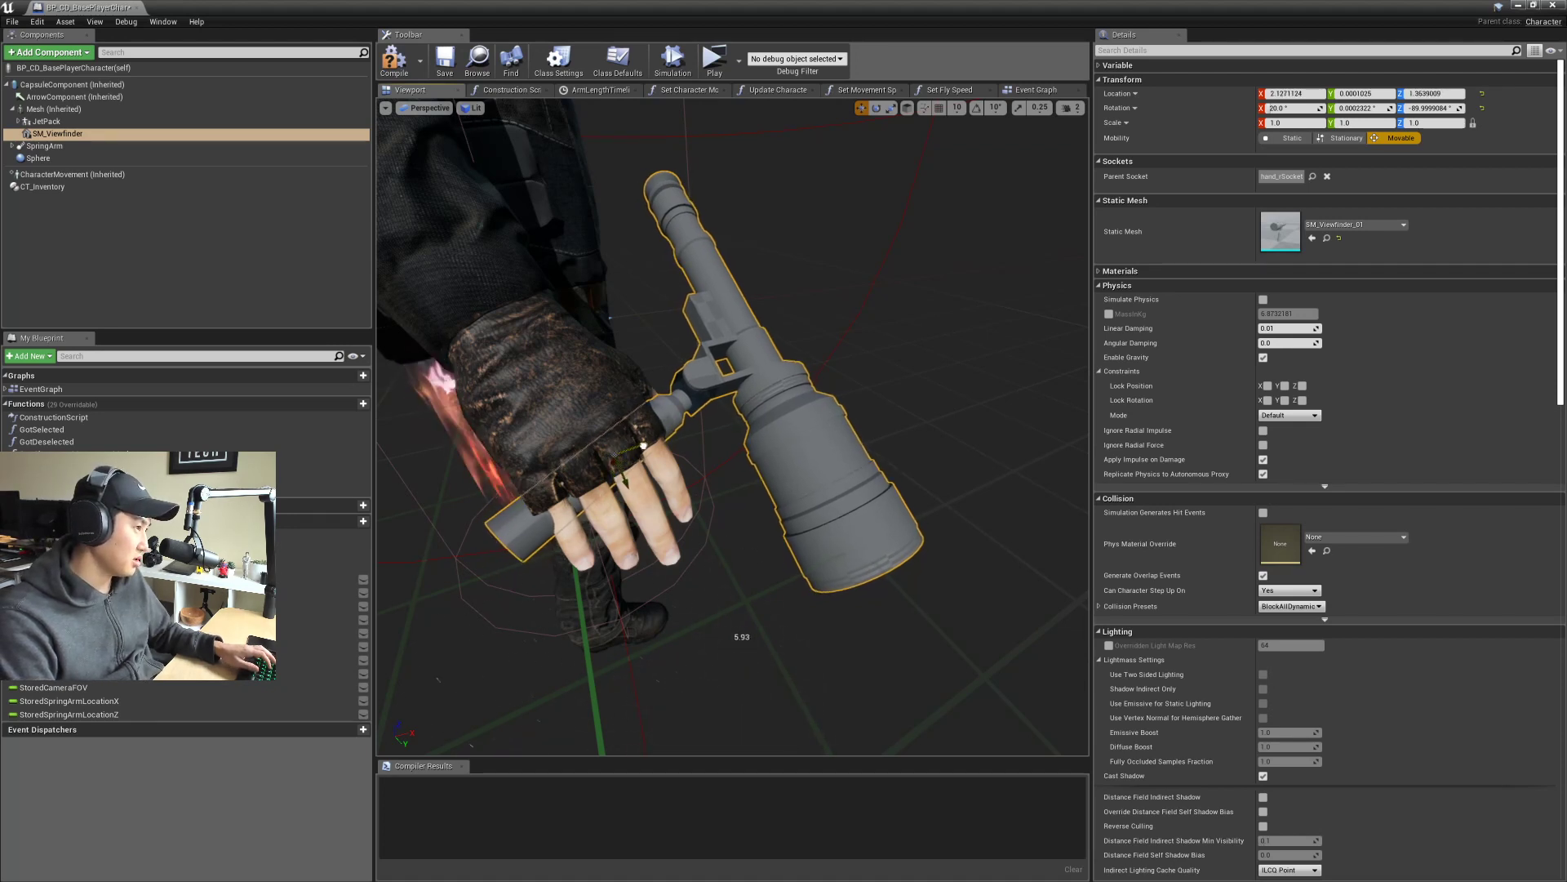
left_click_drag(632, 452, 636, 450)
right_click_drag(636, 450, 700, 475)
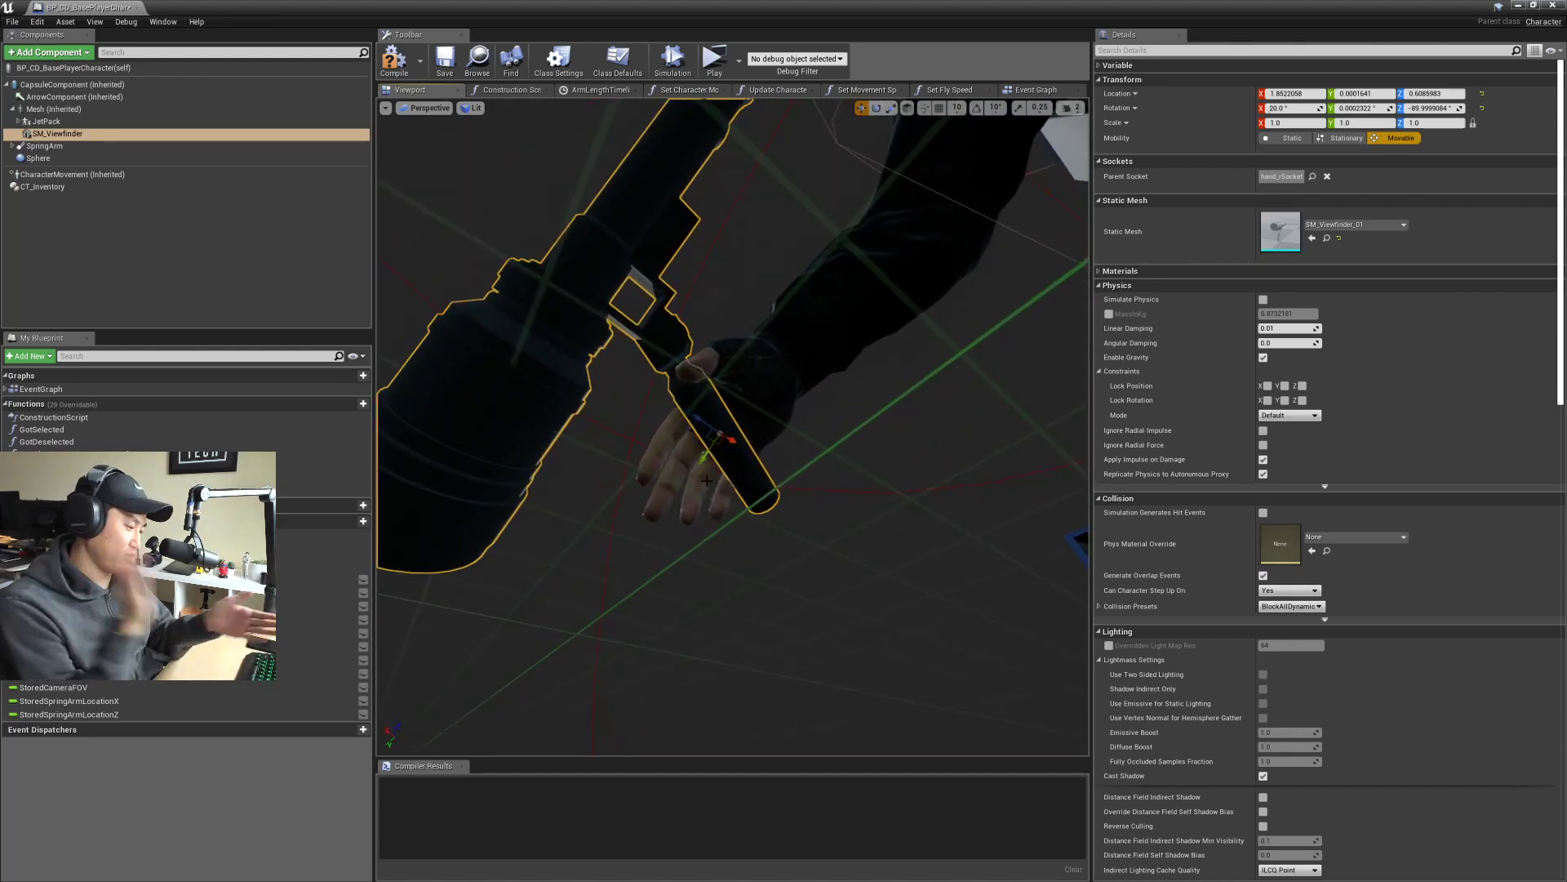
Step: Tilt SM_Viewfinder further in the hand, to an X rotation of about 24.8°
right_click_drag(800, 486, 775, 490)
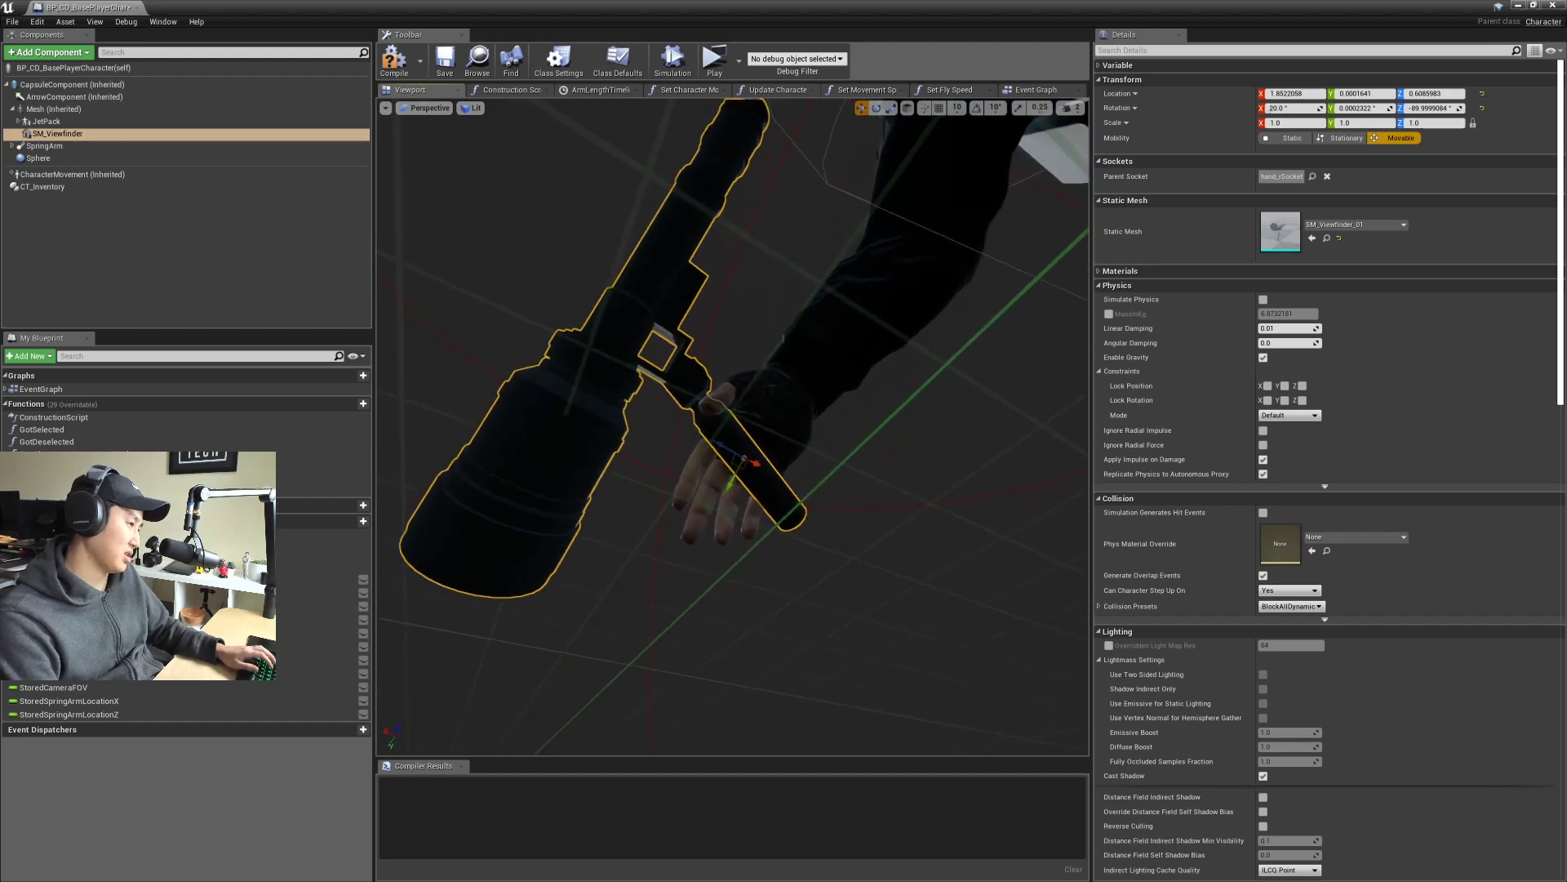
left_click_drag(704, 458, 709, 432)
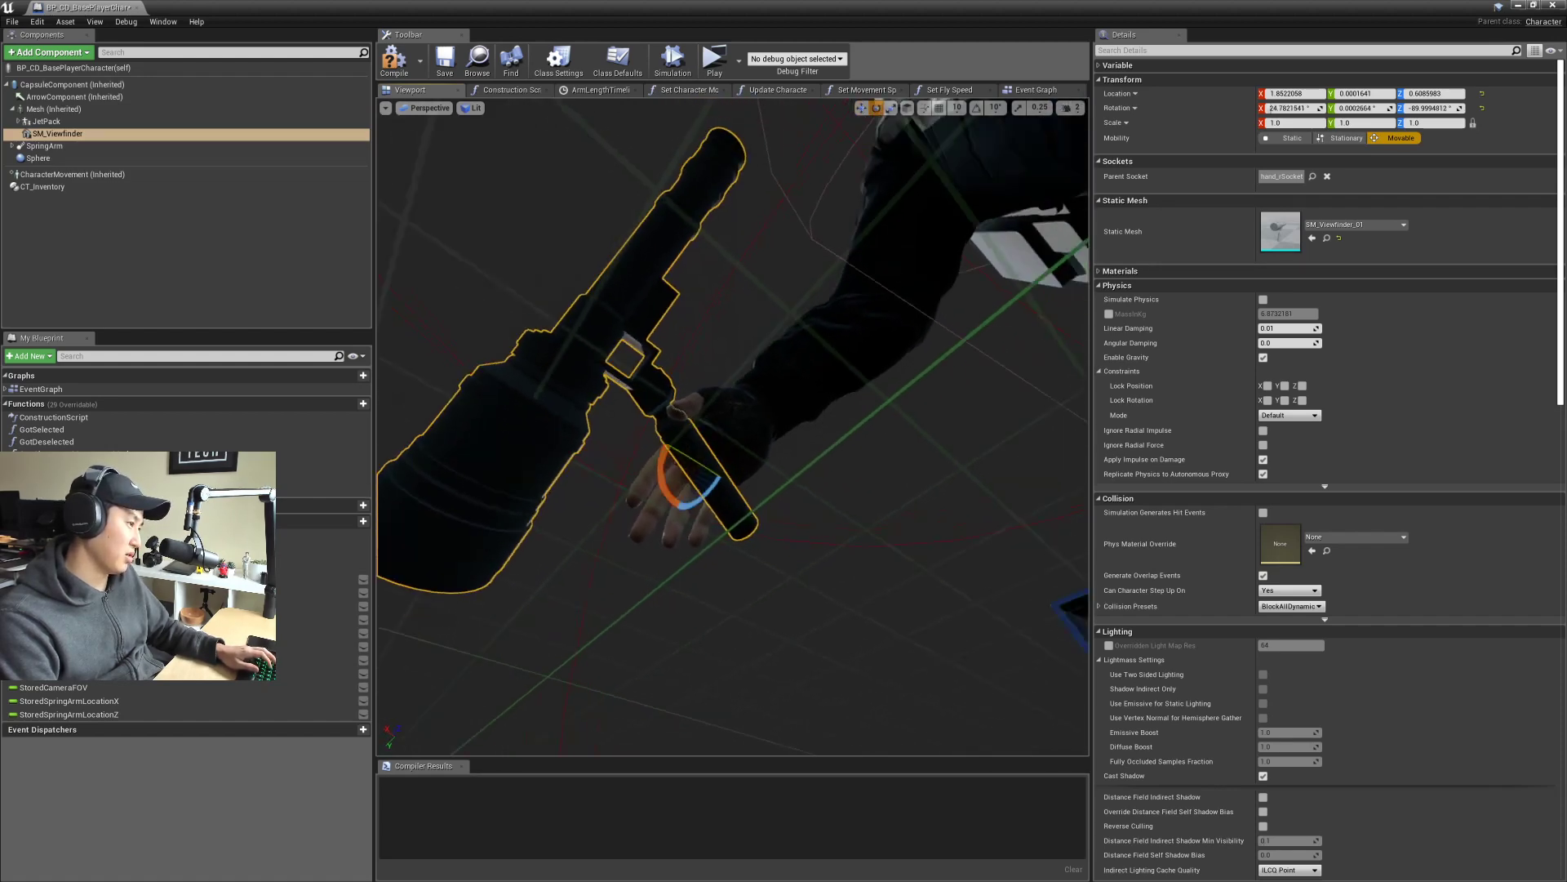
right_click_drag(718, 457, 676, 393)
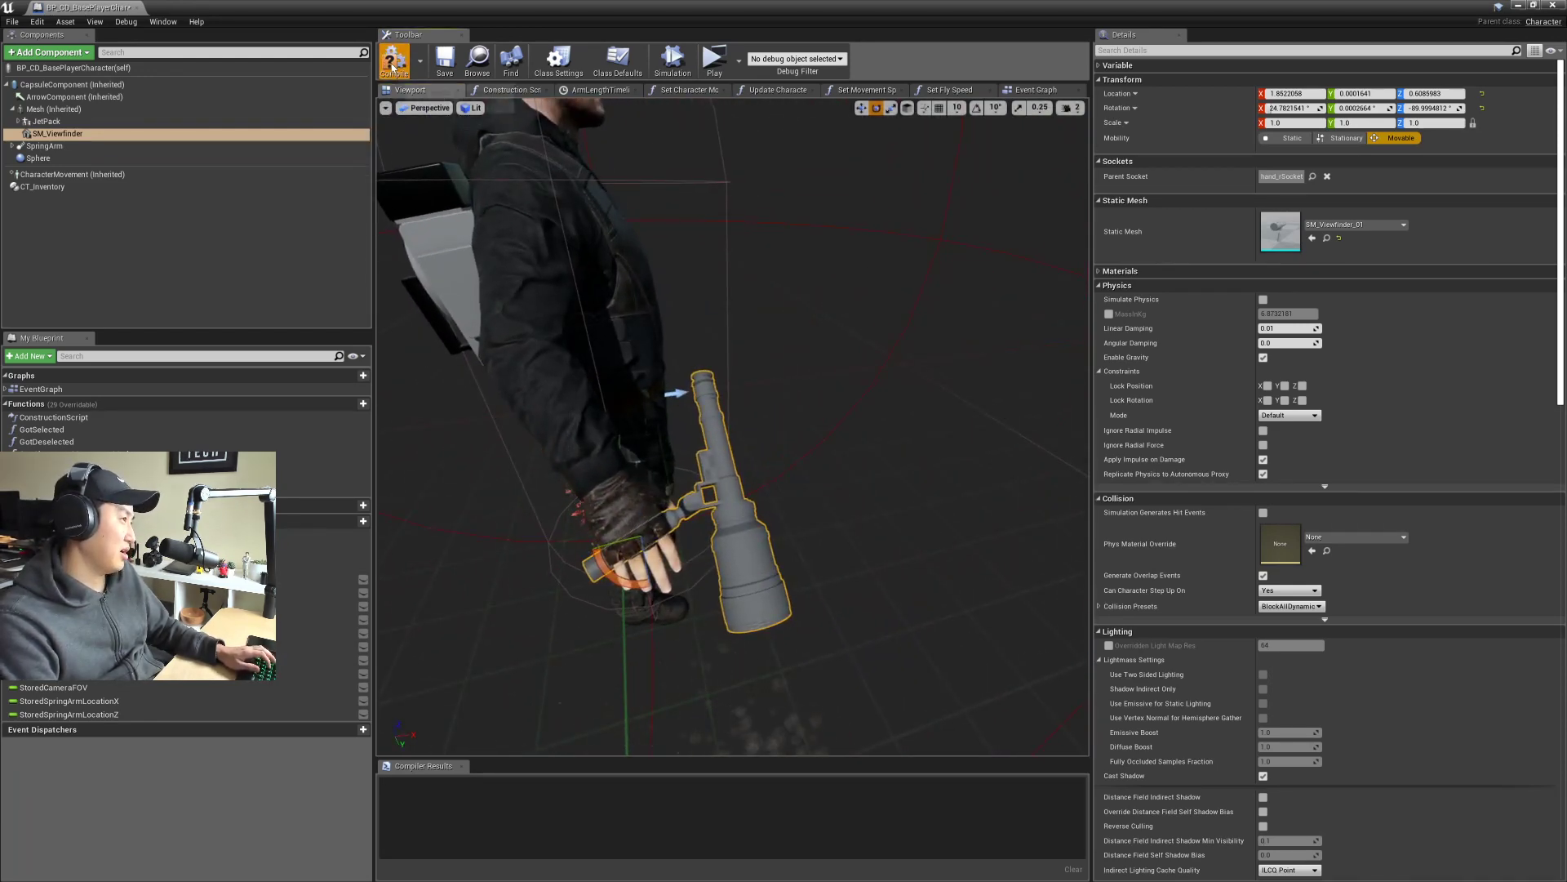
Step: Compile and save BP_CD_BasePlayerCharacter, and return its restored editor window to full screen
left_click(445, 59)
double_click(603, 8)
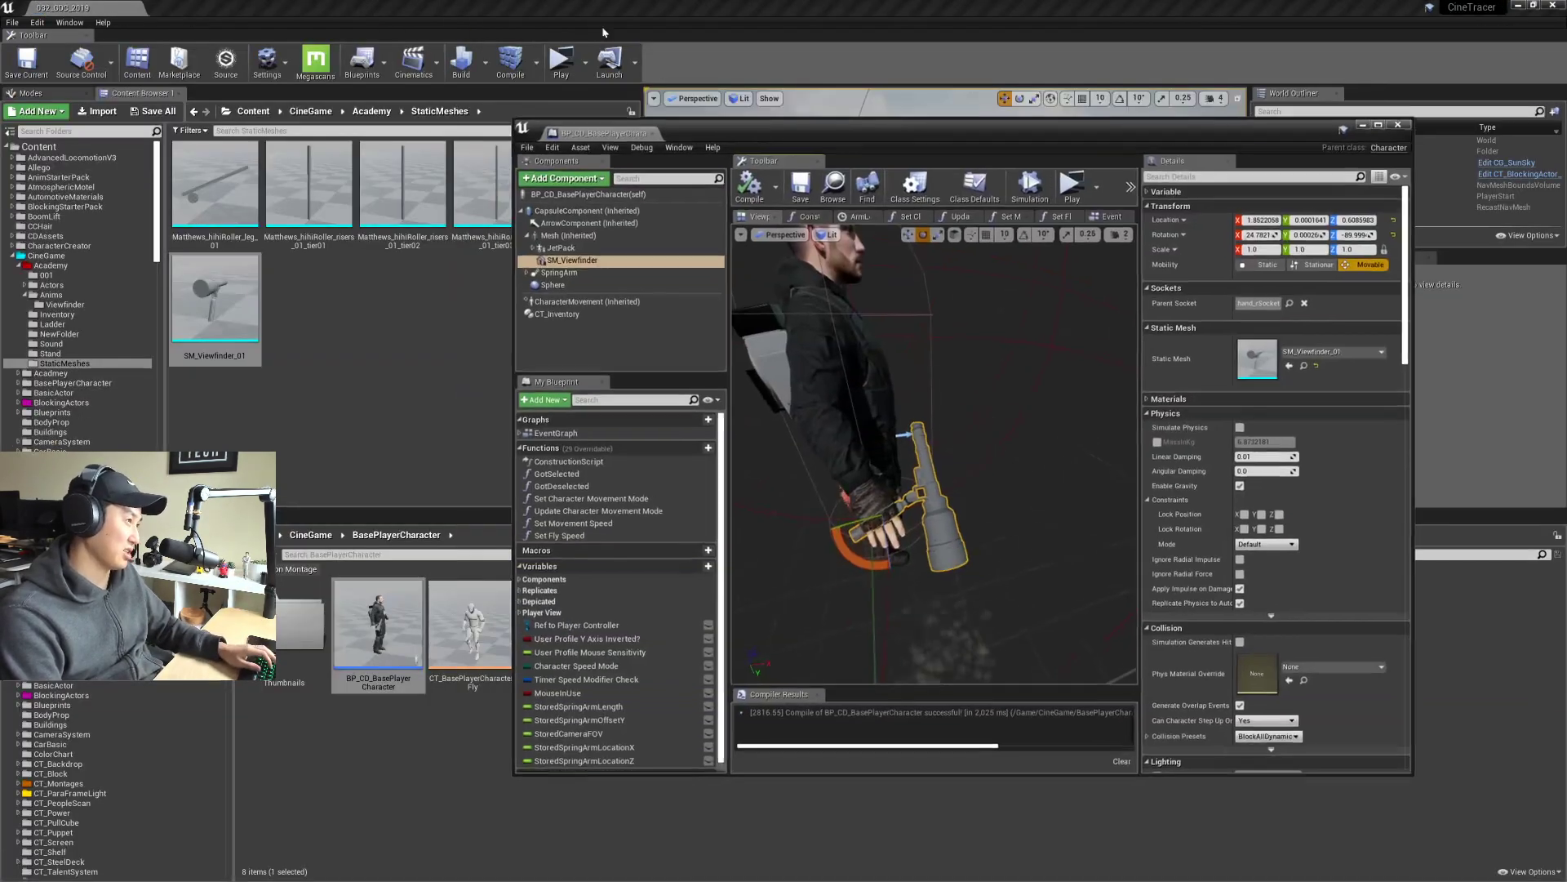
left_click_drag(859, 132, 735, 2)
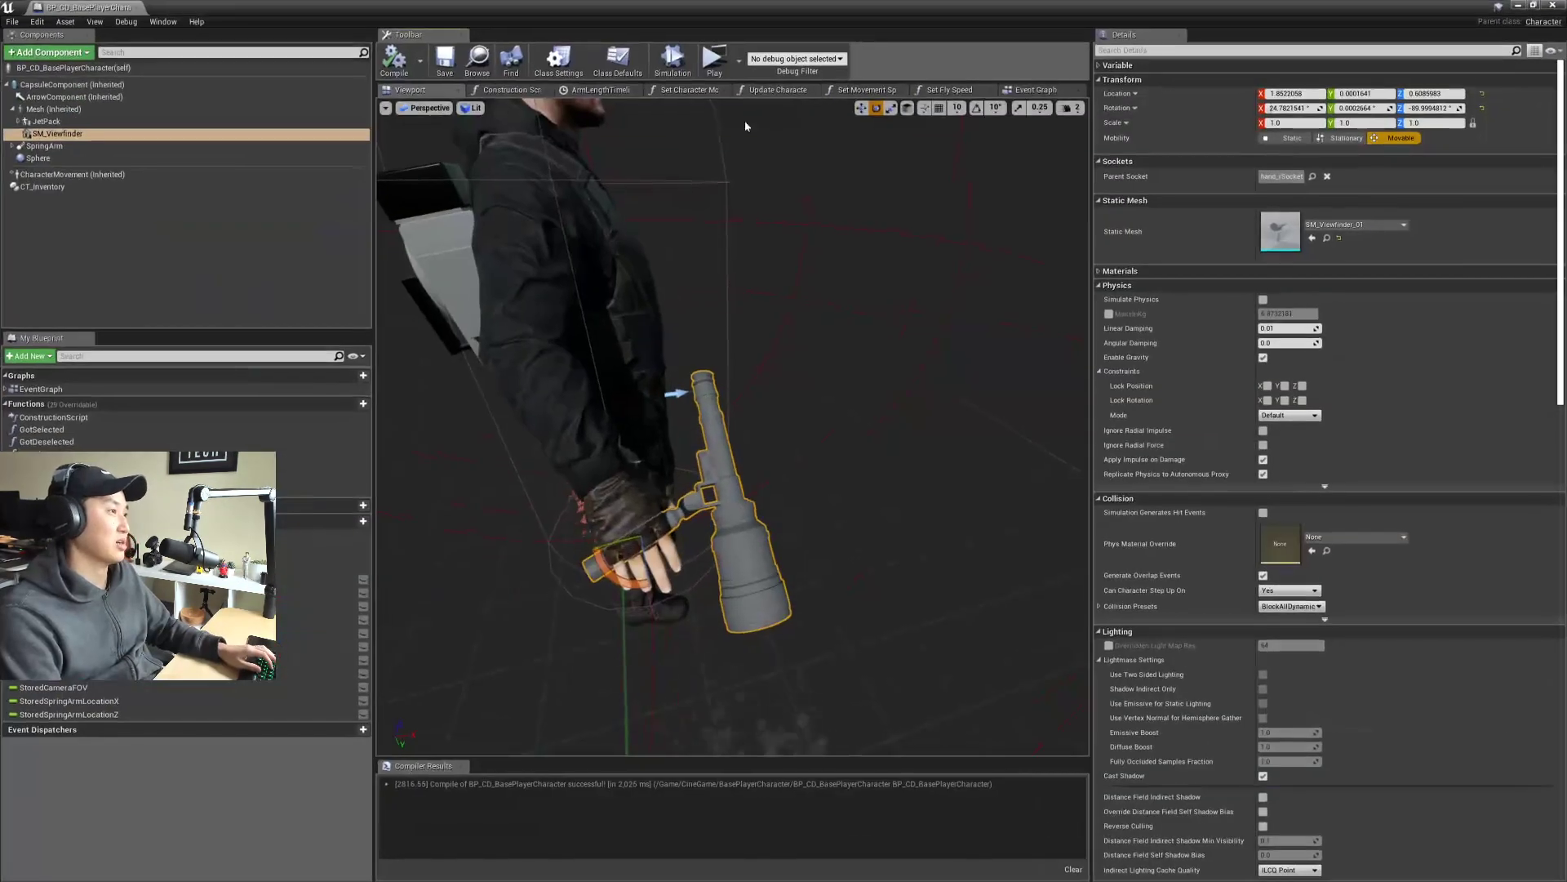
Step: Play the game preview and walk the character toward the man in the white shirt to check the held viewfinder
left_click(708, 62)
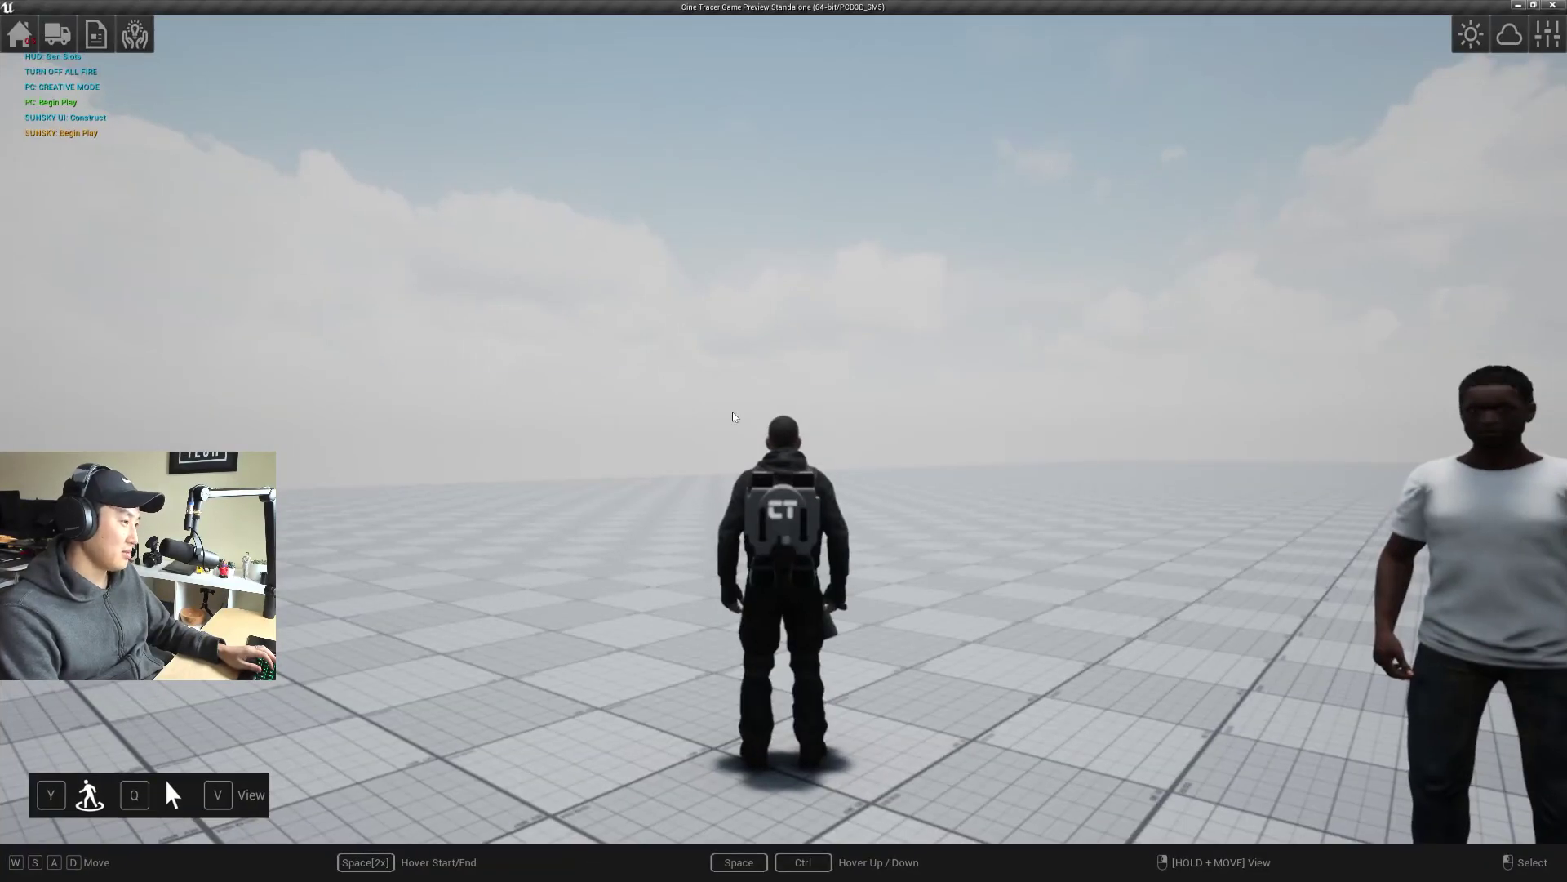
key("w")
right_click_drag(733, 416, 694, 469)
key("w")
key("w")
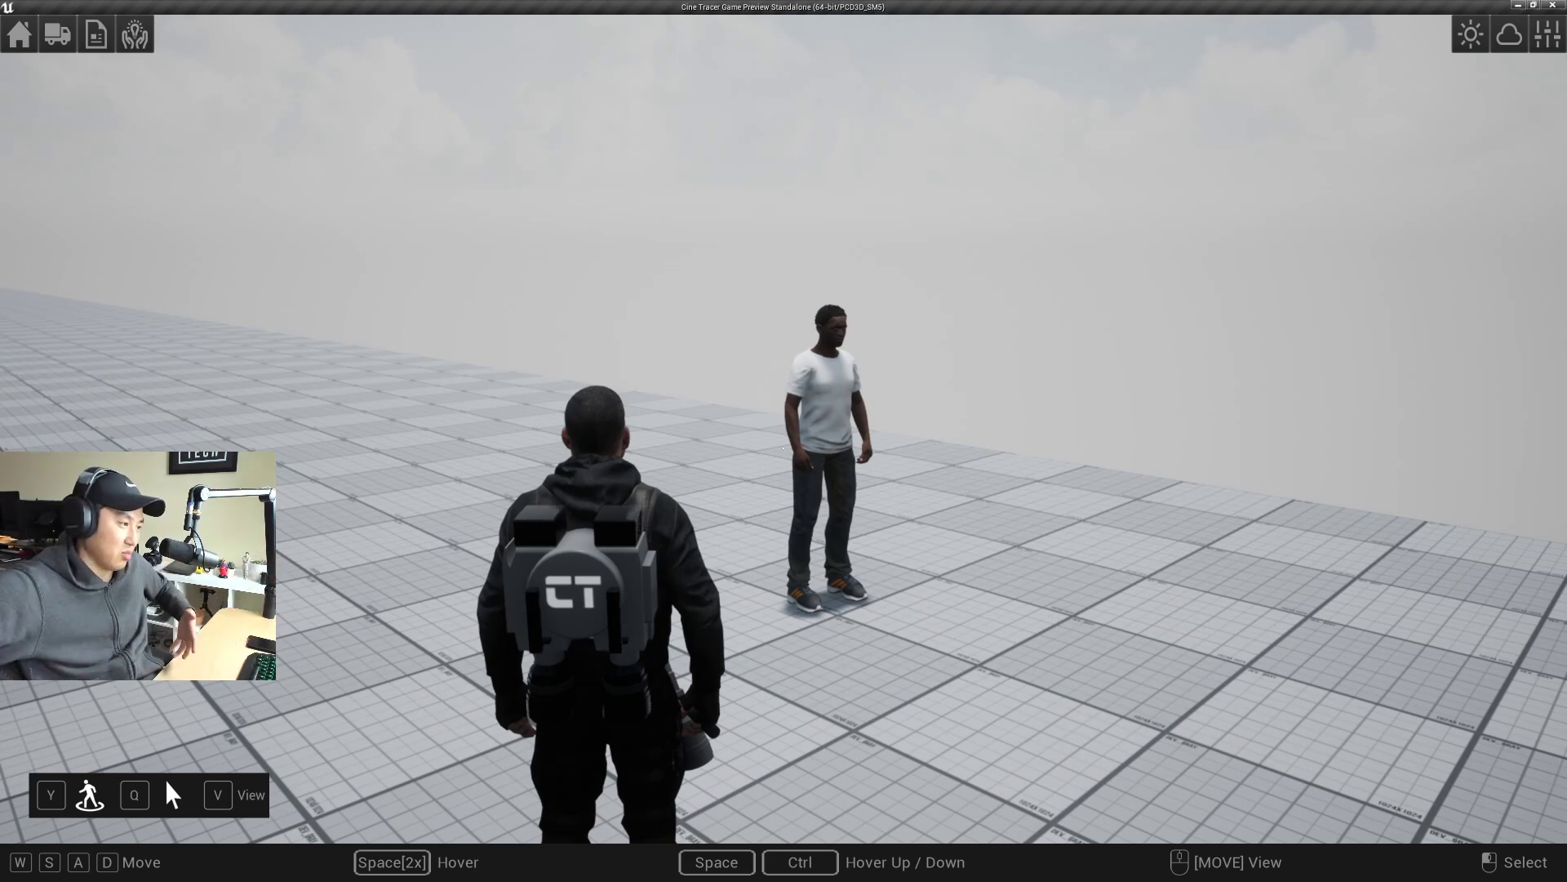
Step: Run the character past the man in the white shirt and start hovering to check the held viewfinder in motion
key("w")
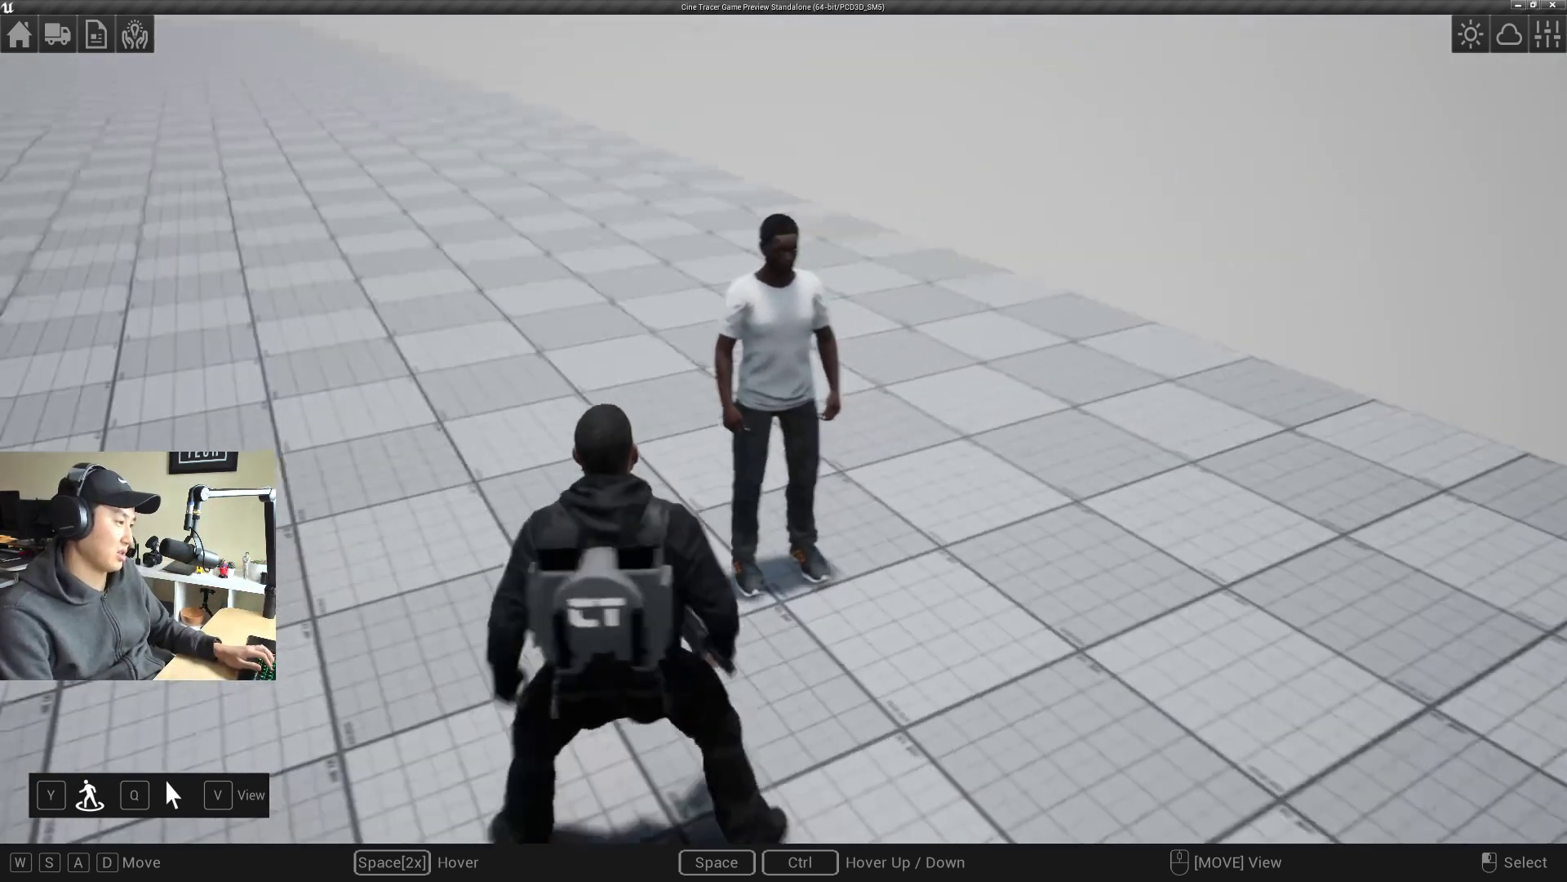
key("w")
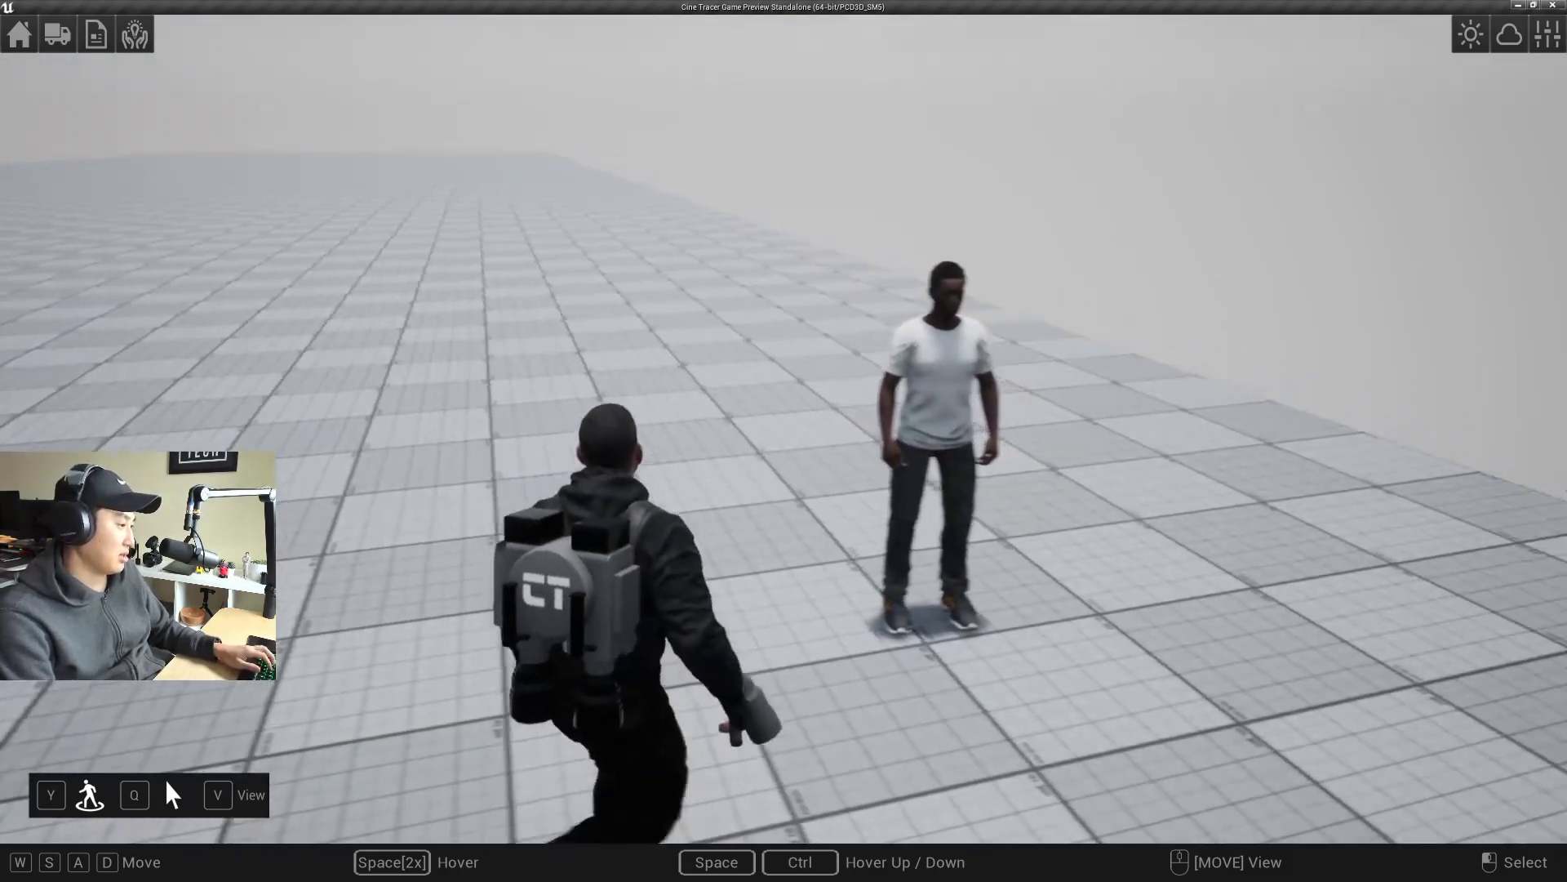
key("w")
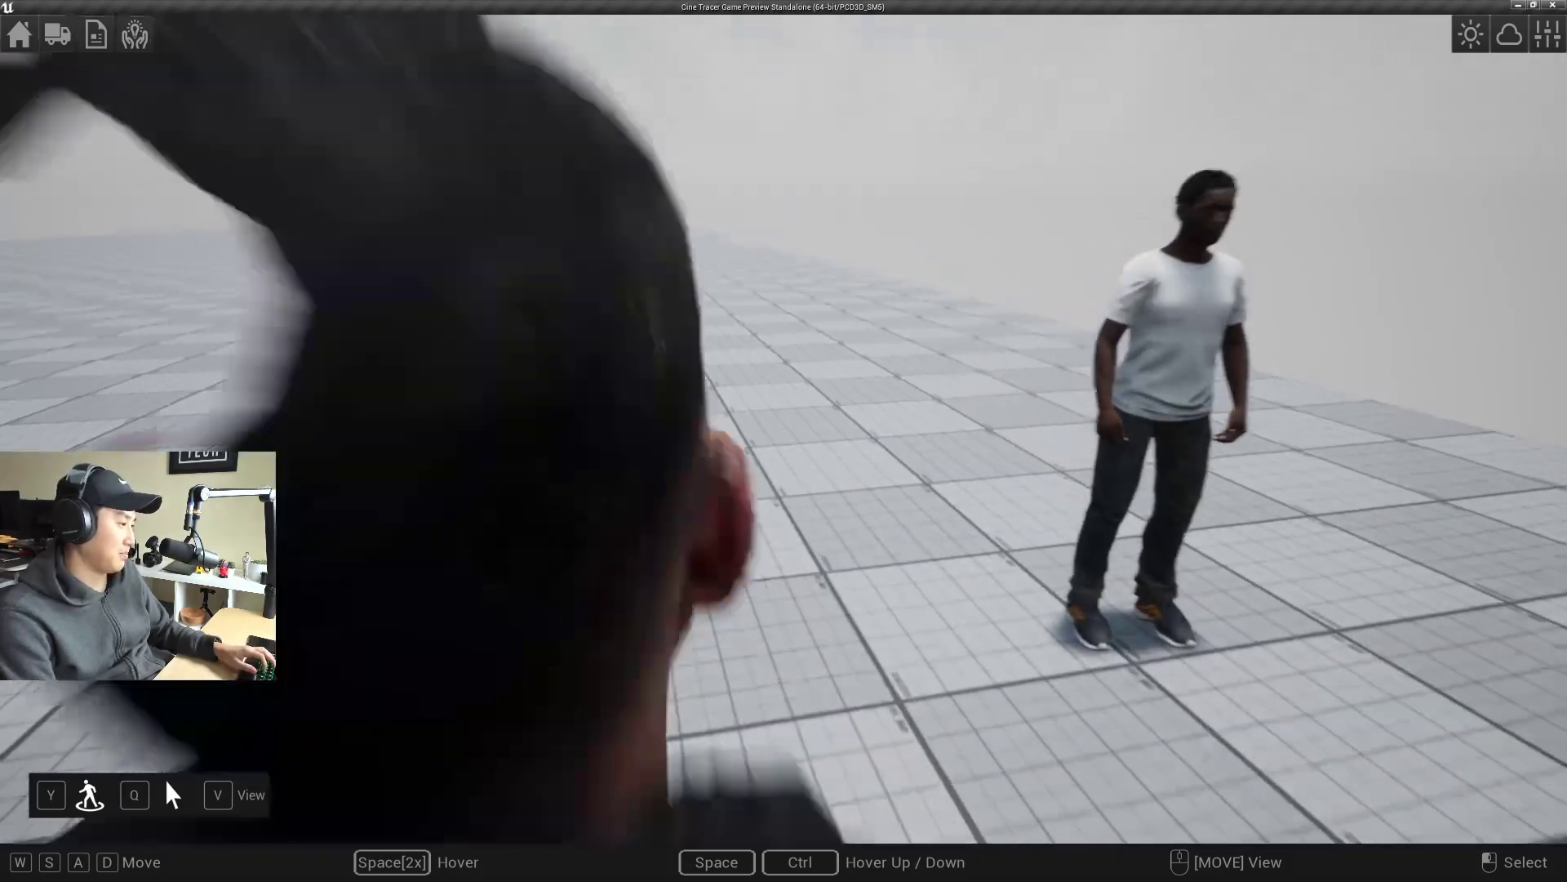
key("space")
key("space")
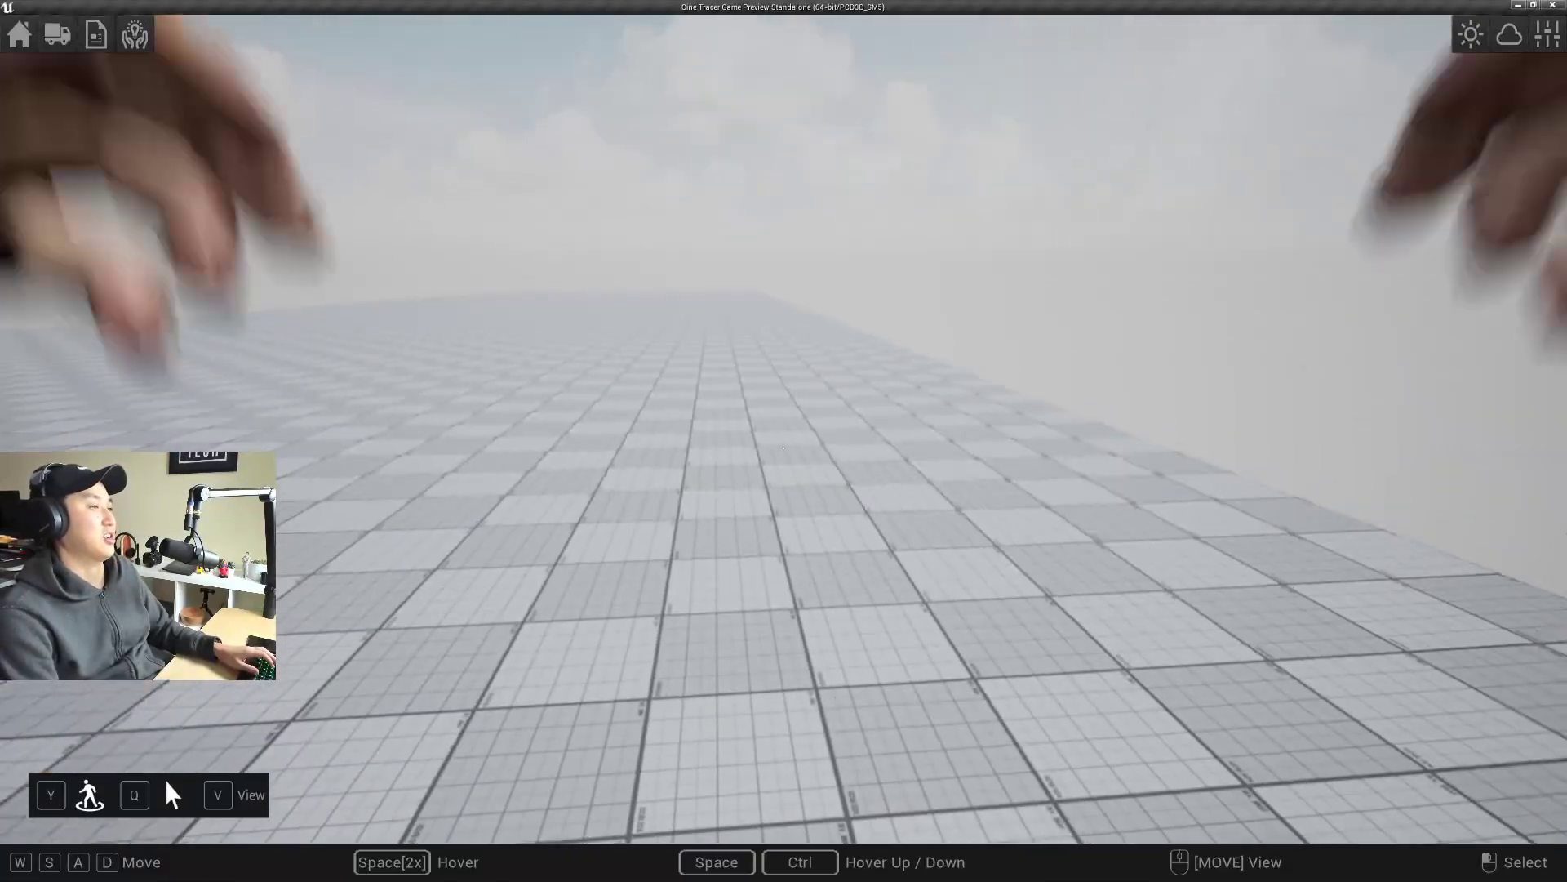
Step: Switch the game's view mode and run the character in several directions to inspect the held viewfinder from front and side
key("v")
key("s")
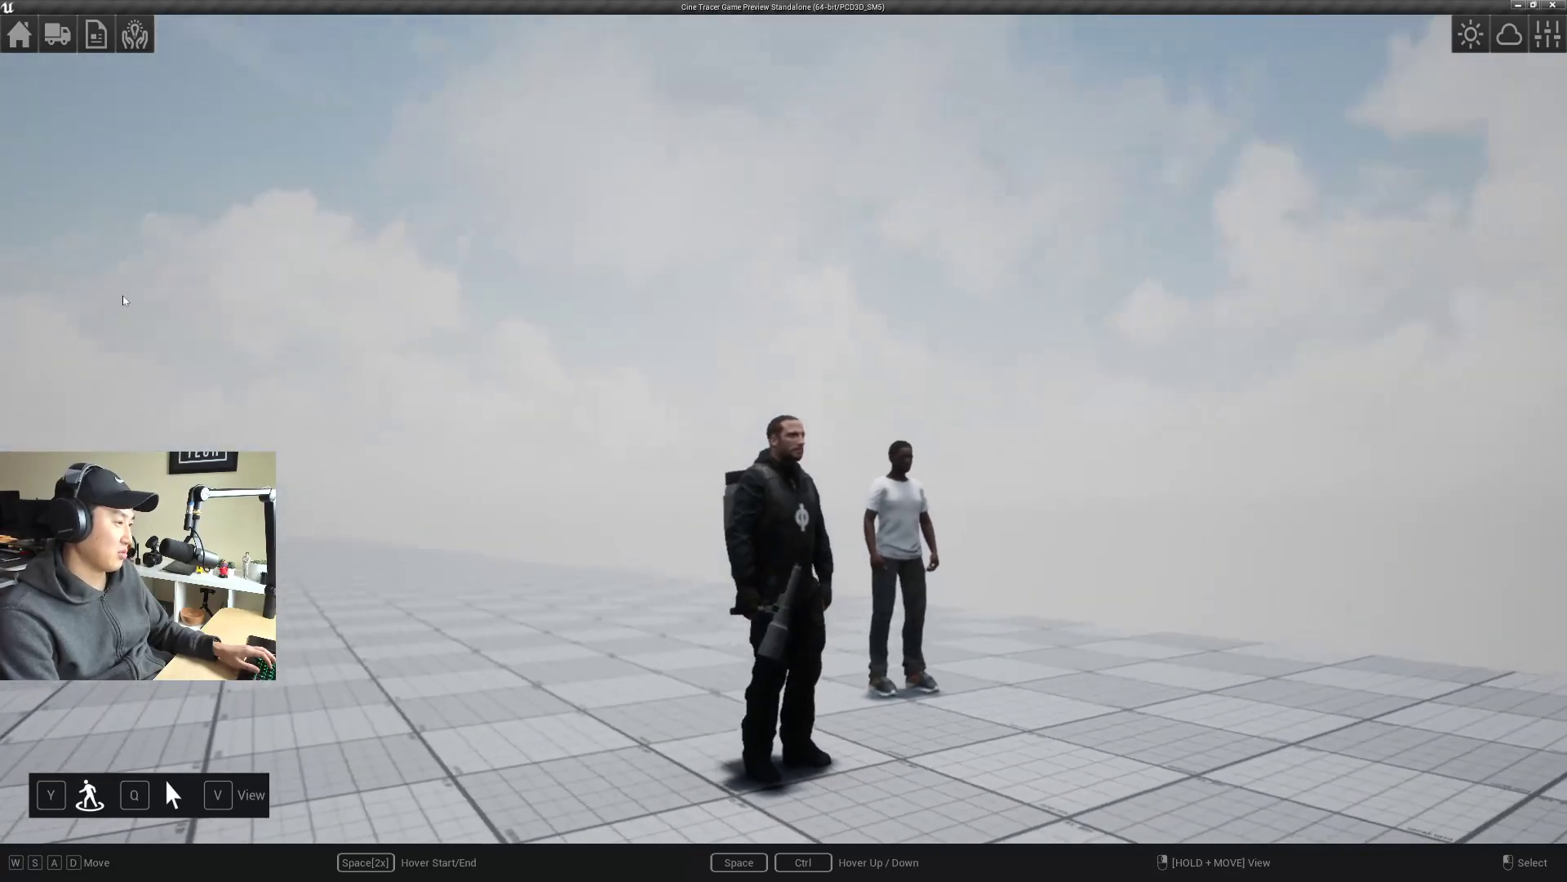
right_click_drag(124, 300, 859, 558)
key("d")
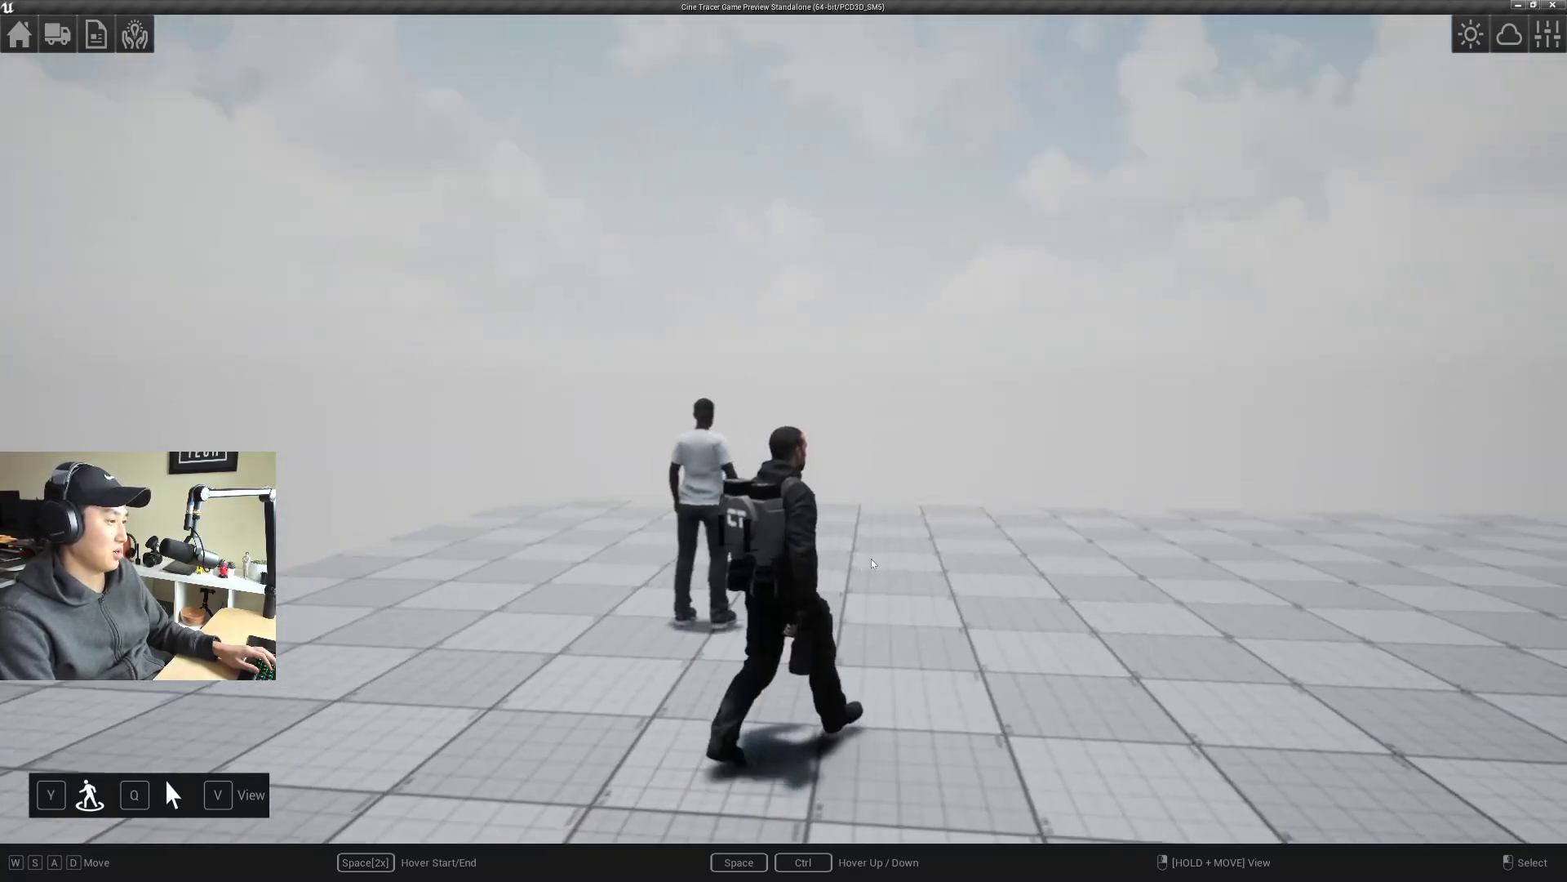
key("w")
key("s")
key("d")
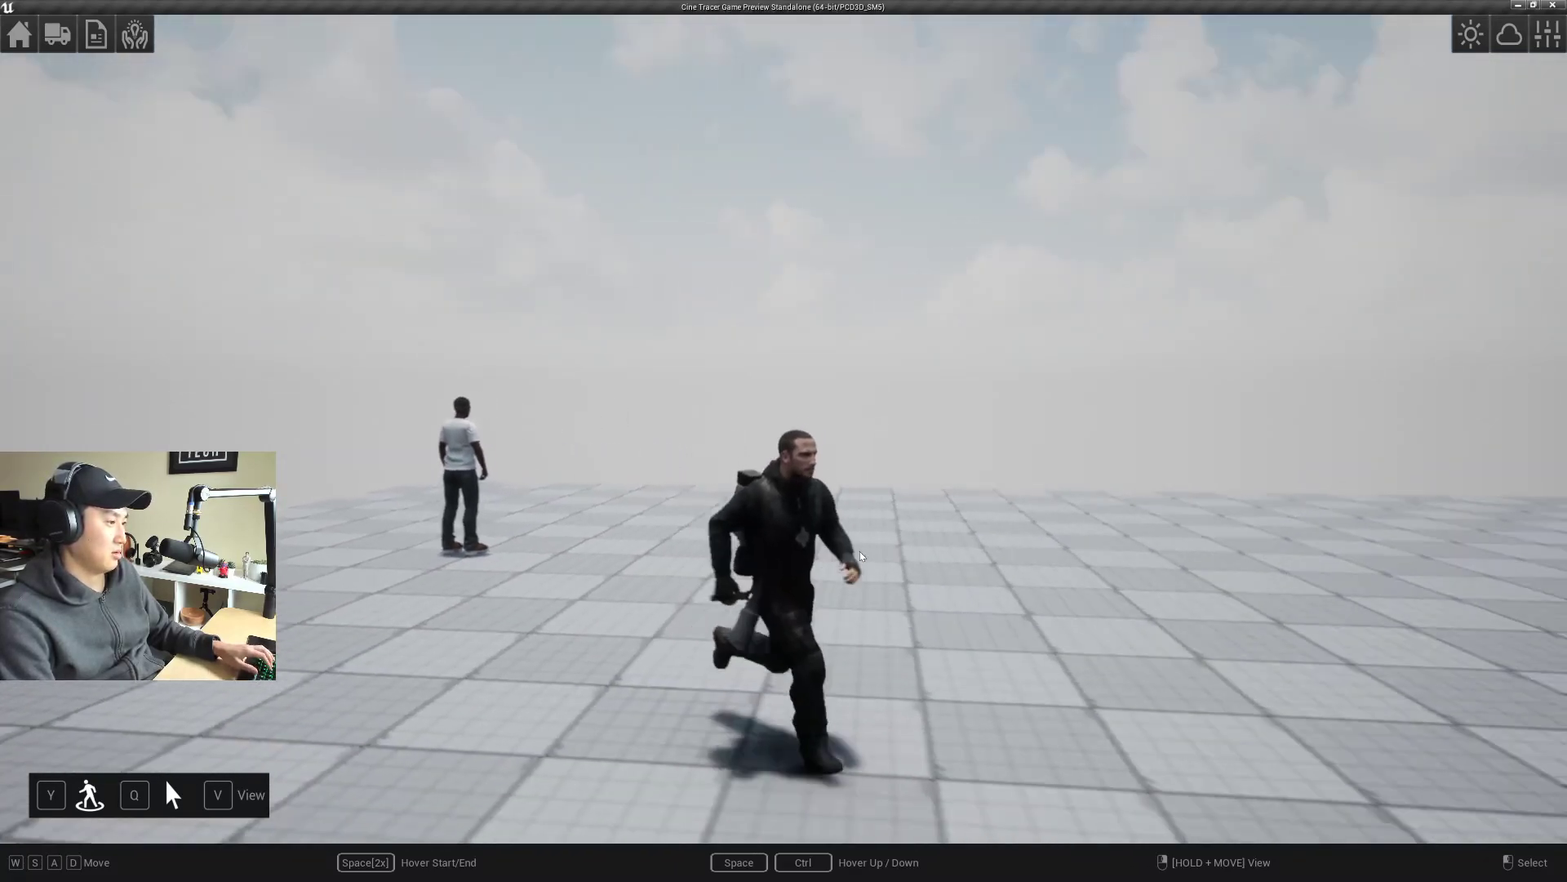
key("w")
right_click_drag(861, 559, 825, 546)
key("s")
key("w")
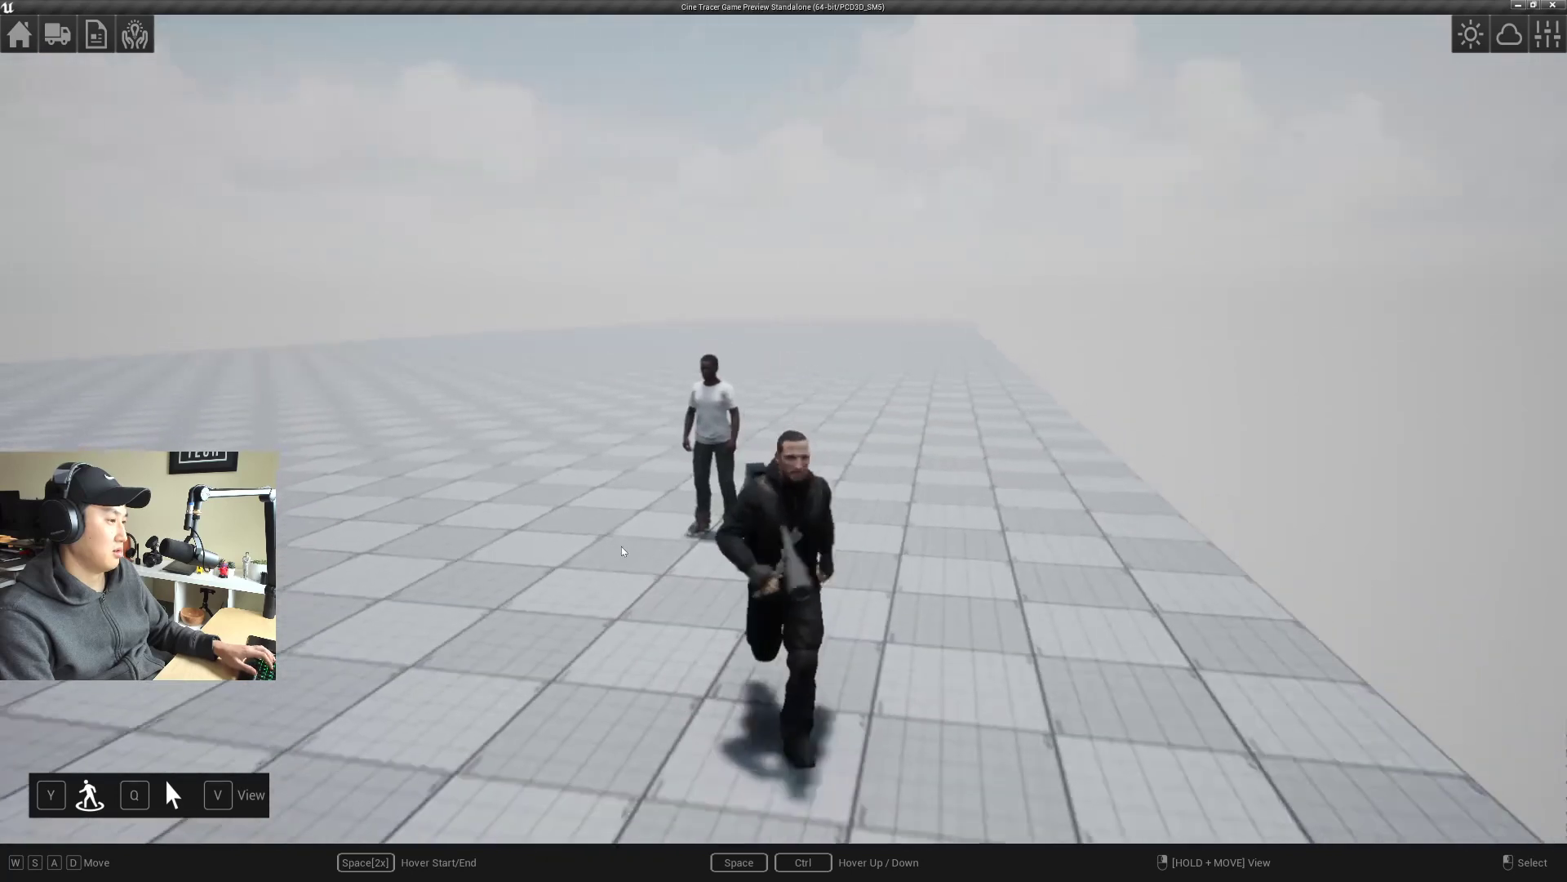
Step: Walk the character around with the over-the-shoulder camera, then end the game preview and dismiss the message log
key("q")
key("w")
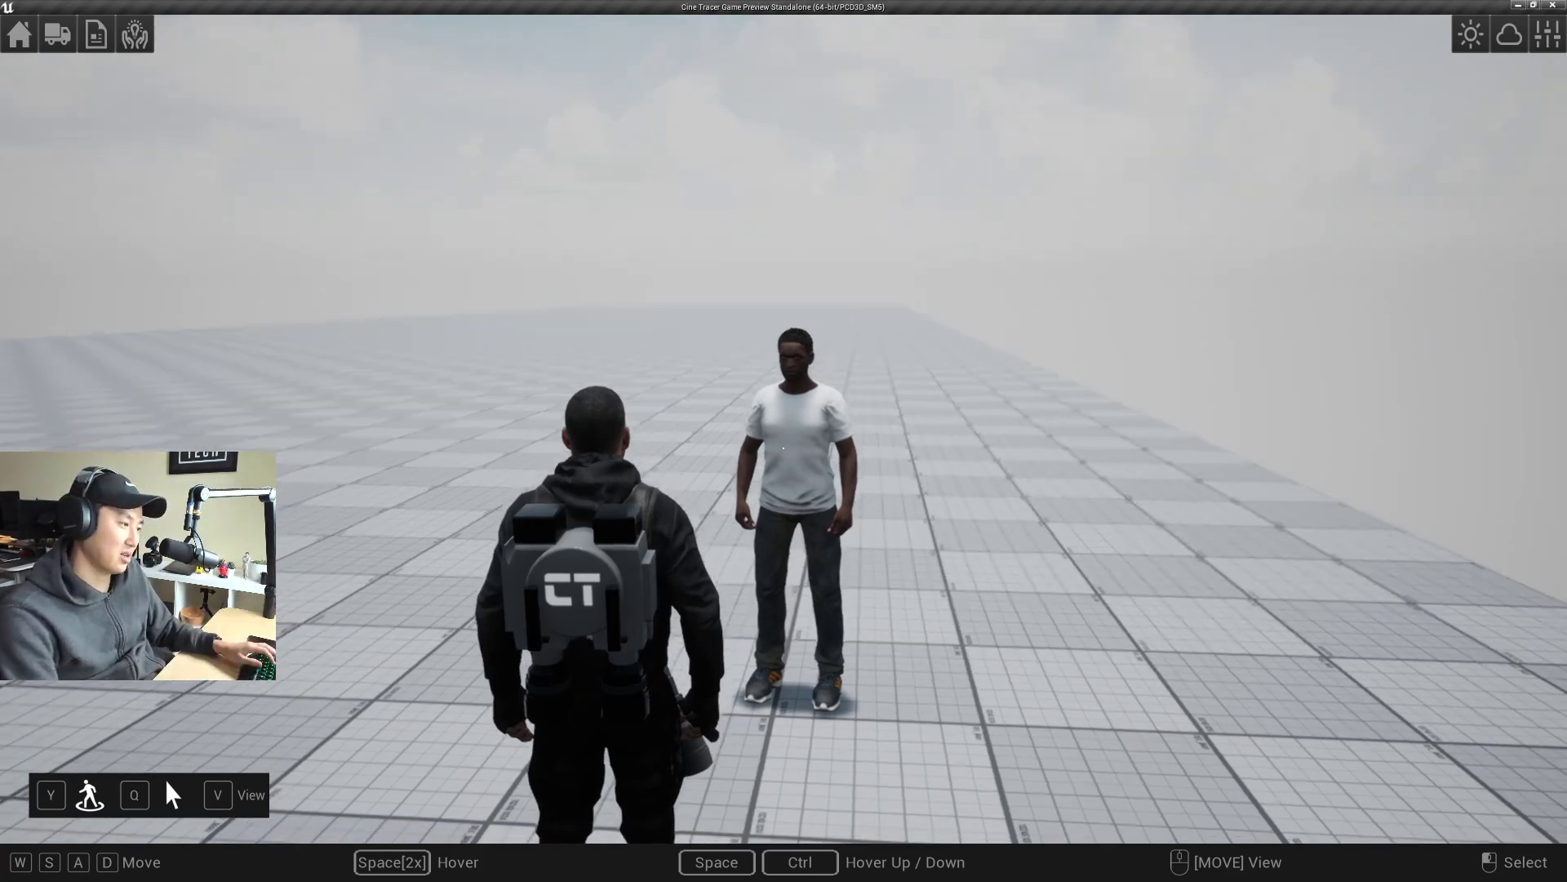
key("a")
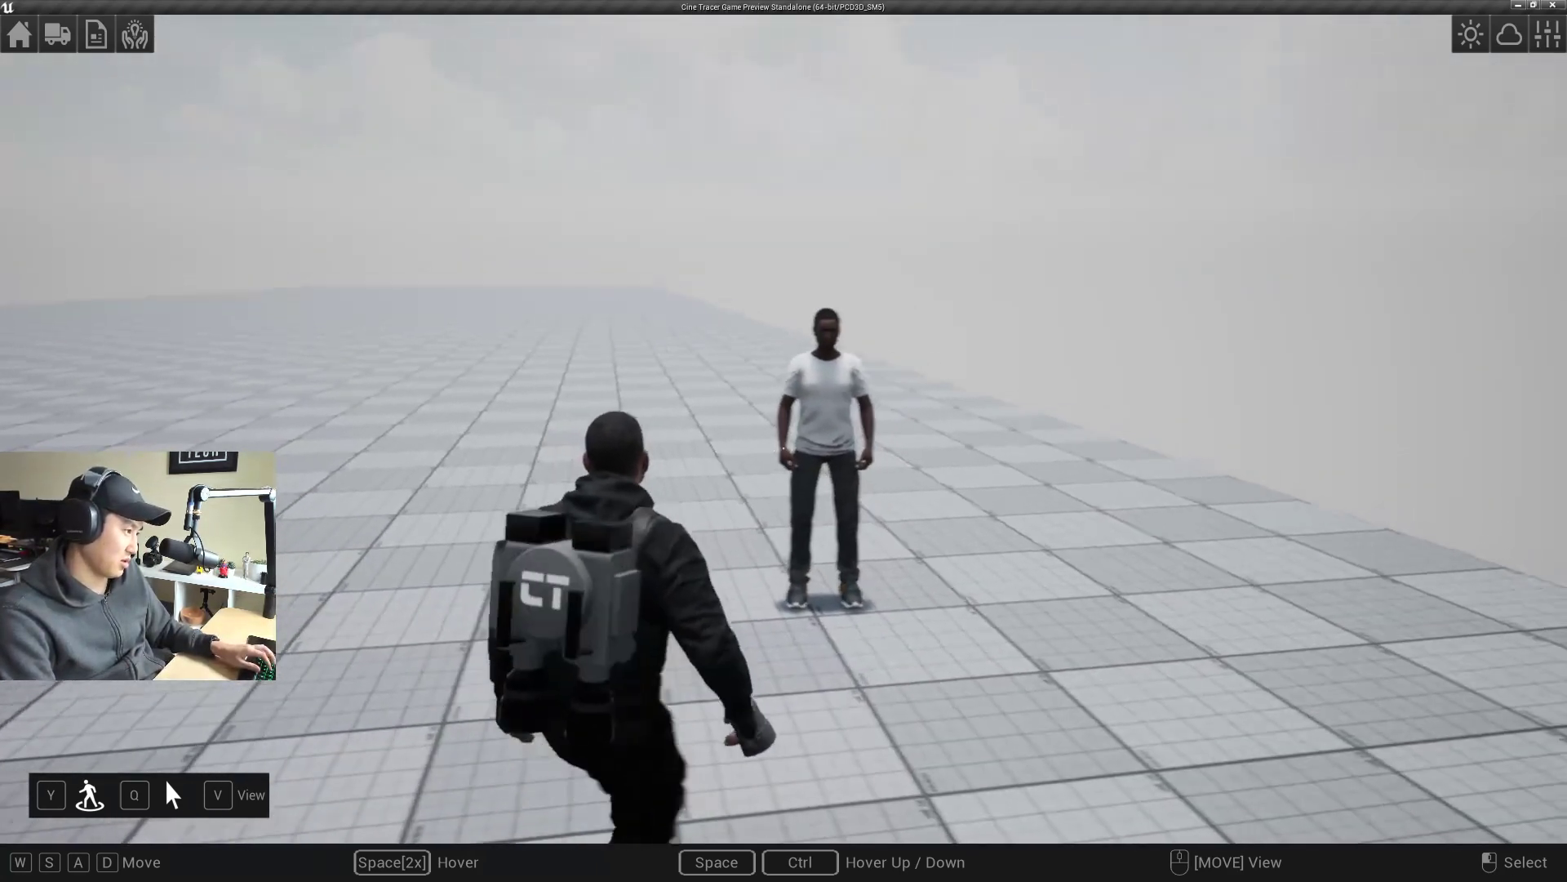
key("Escape")
left_click(1277, 330)
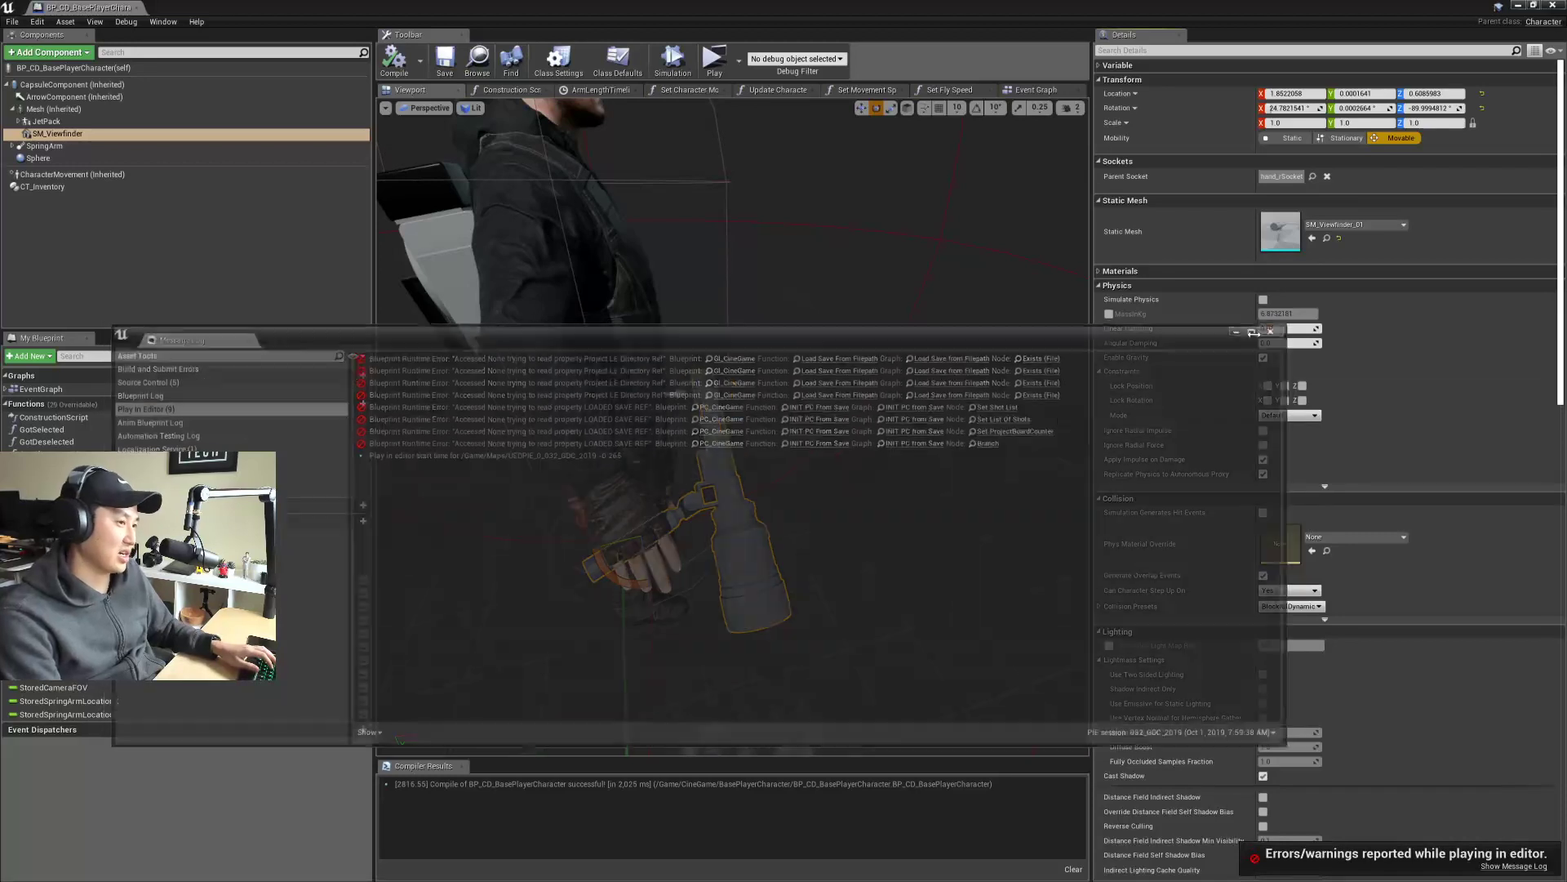
Step: Inspect SM_Viewfinder's placement in the right hand, and compile and save BP_CD_BasePlayerCharacter
right_click_drag(816, 368, 797, 423)
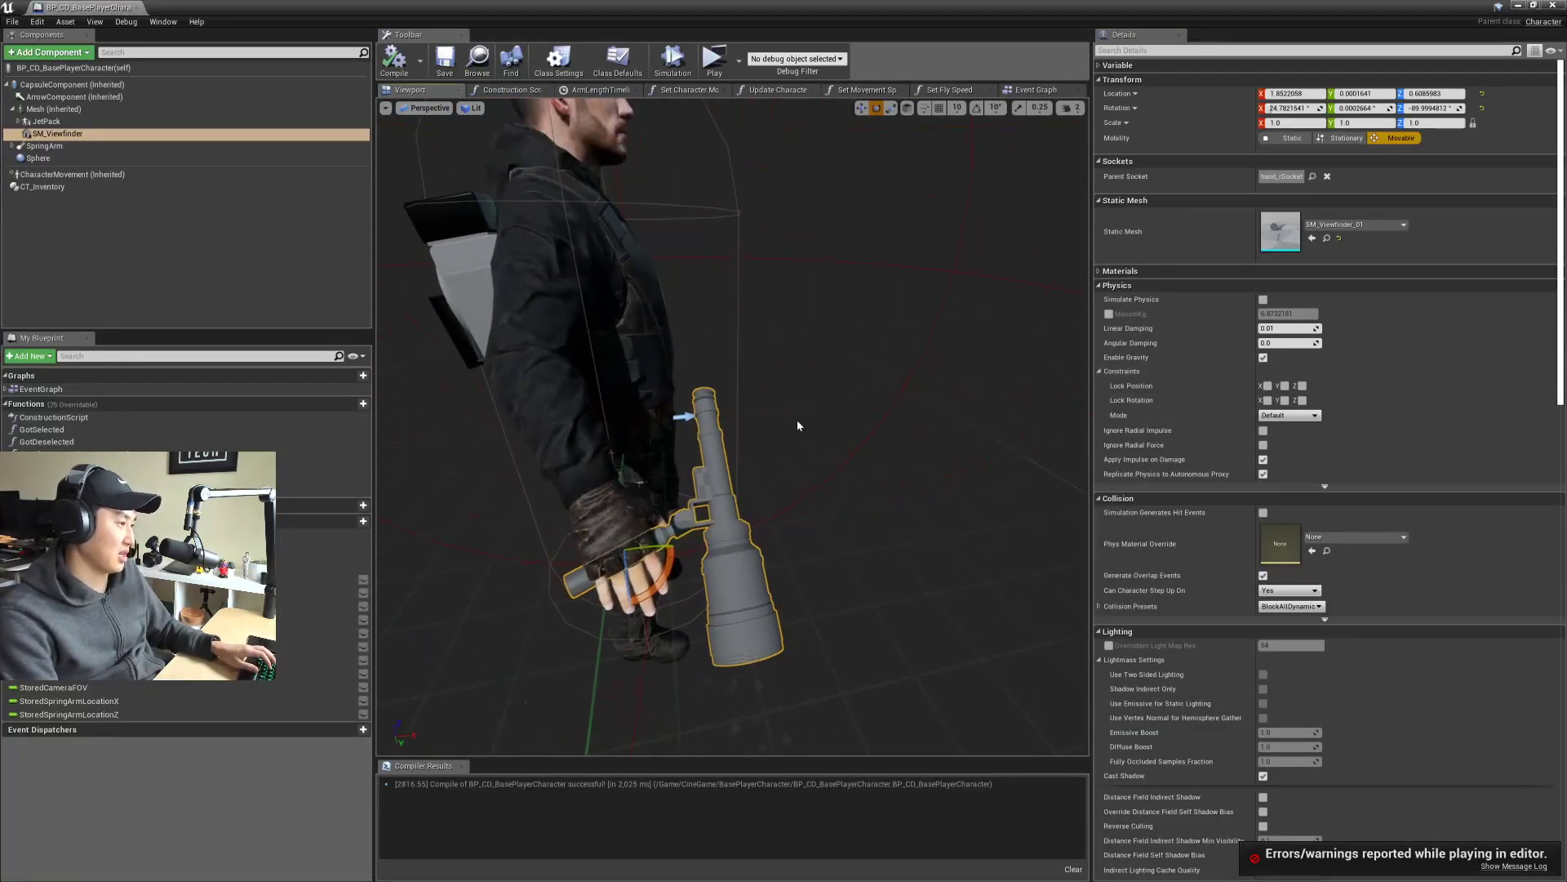
left_click(447, 63)
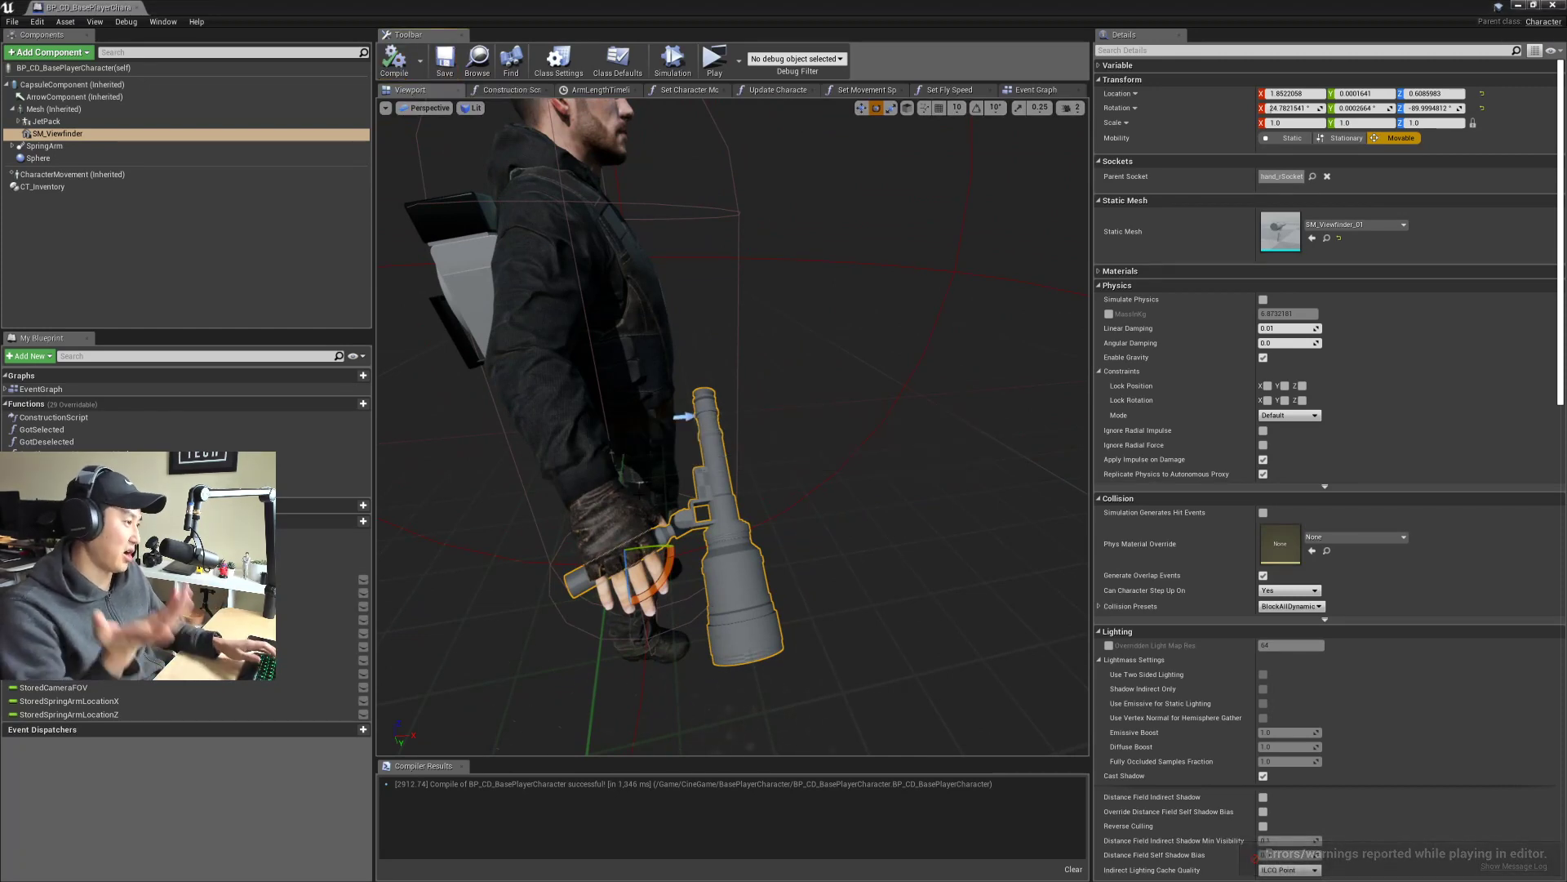
right_click_drag(700, 490, 640, 492)
left_click(394, 60)
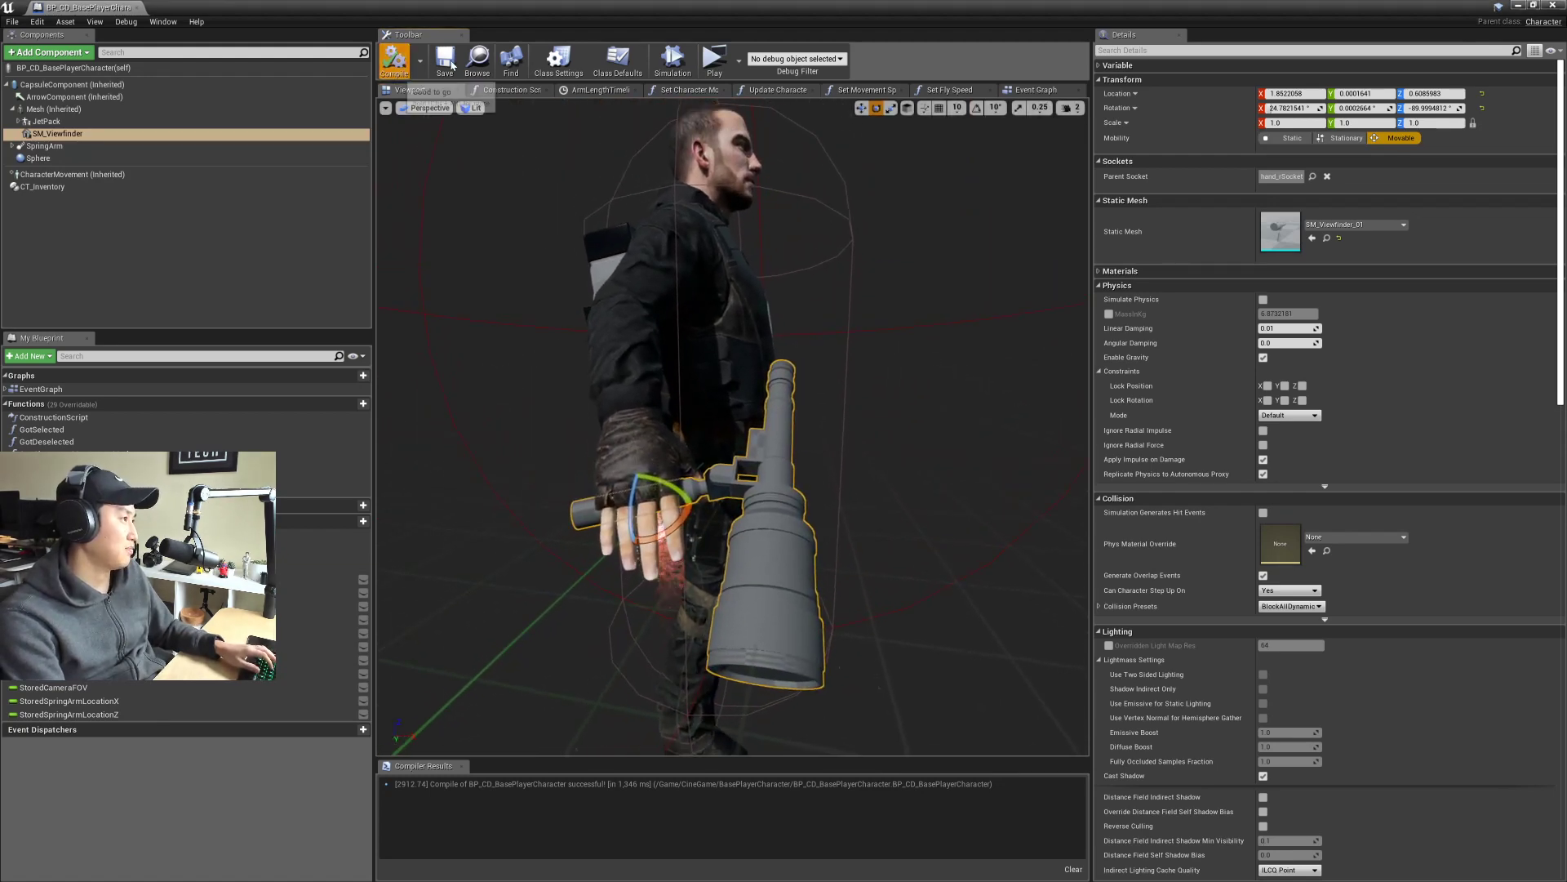
left_click(444, 62)
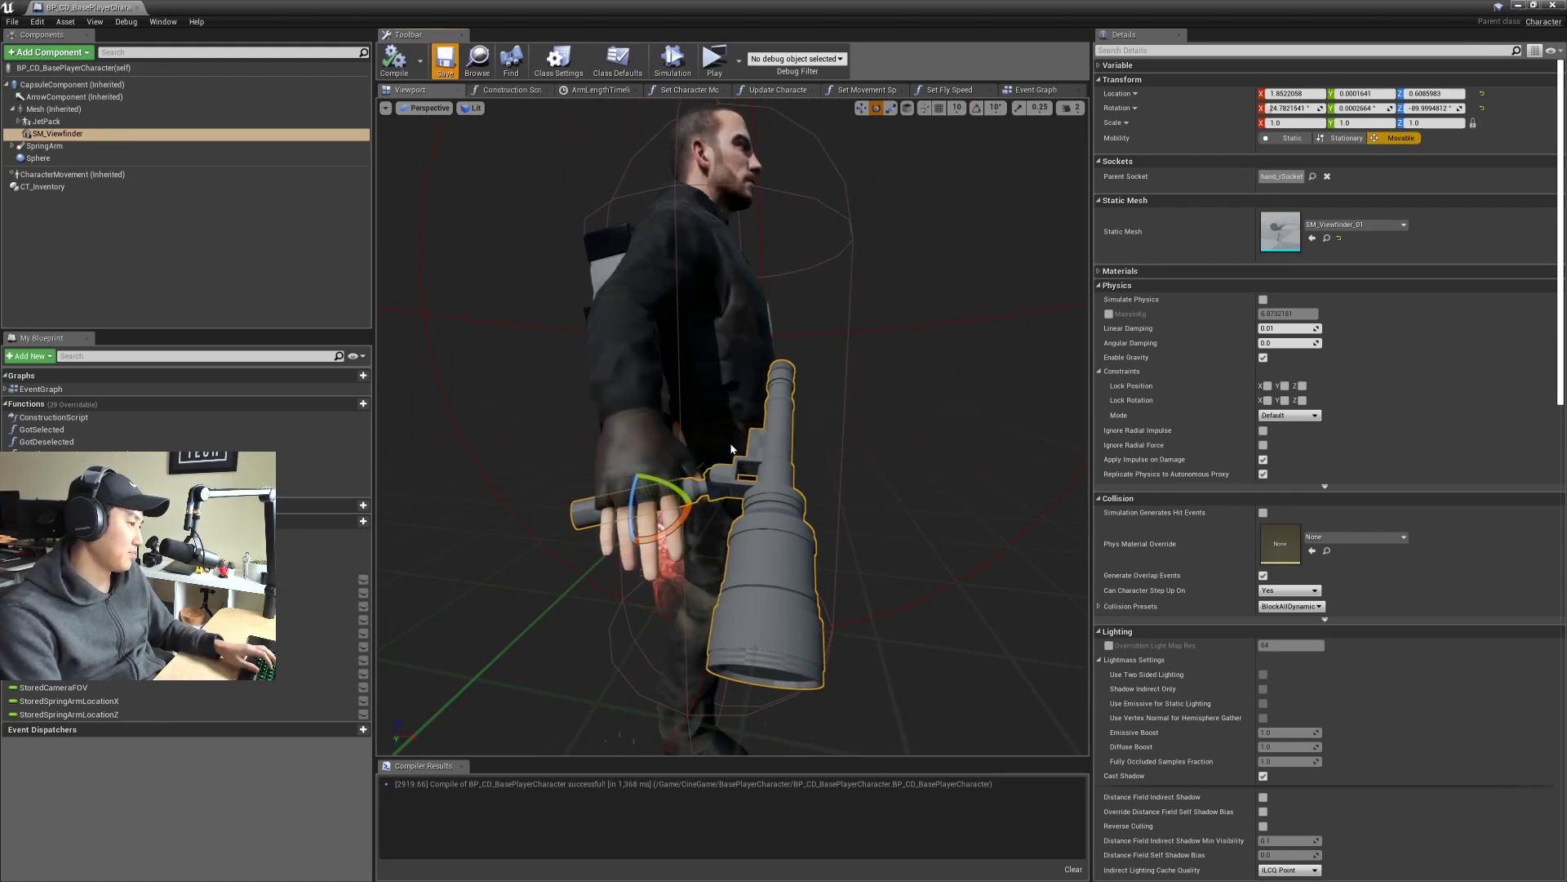
right_click_drag(694, 408, 737, 468)
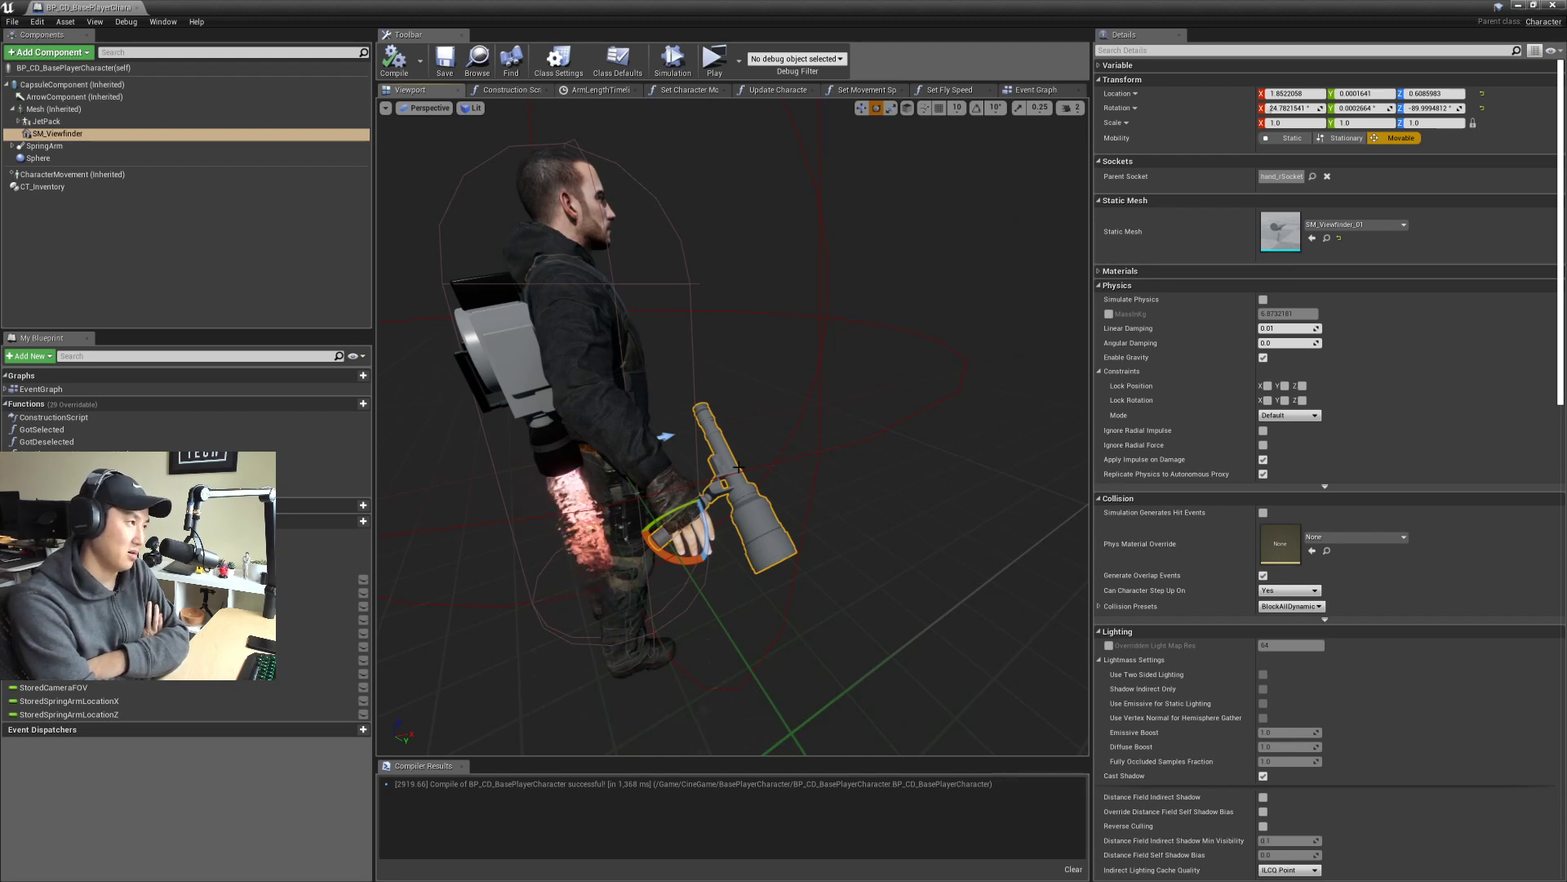
Step: Group the speed modifier nodes in the event graph inside a comment box titled SHIFT
left_click(1035, 89)
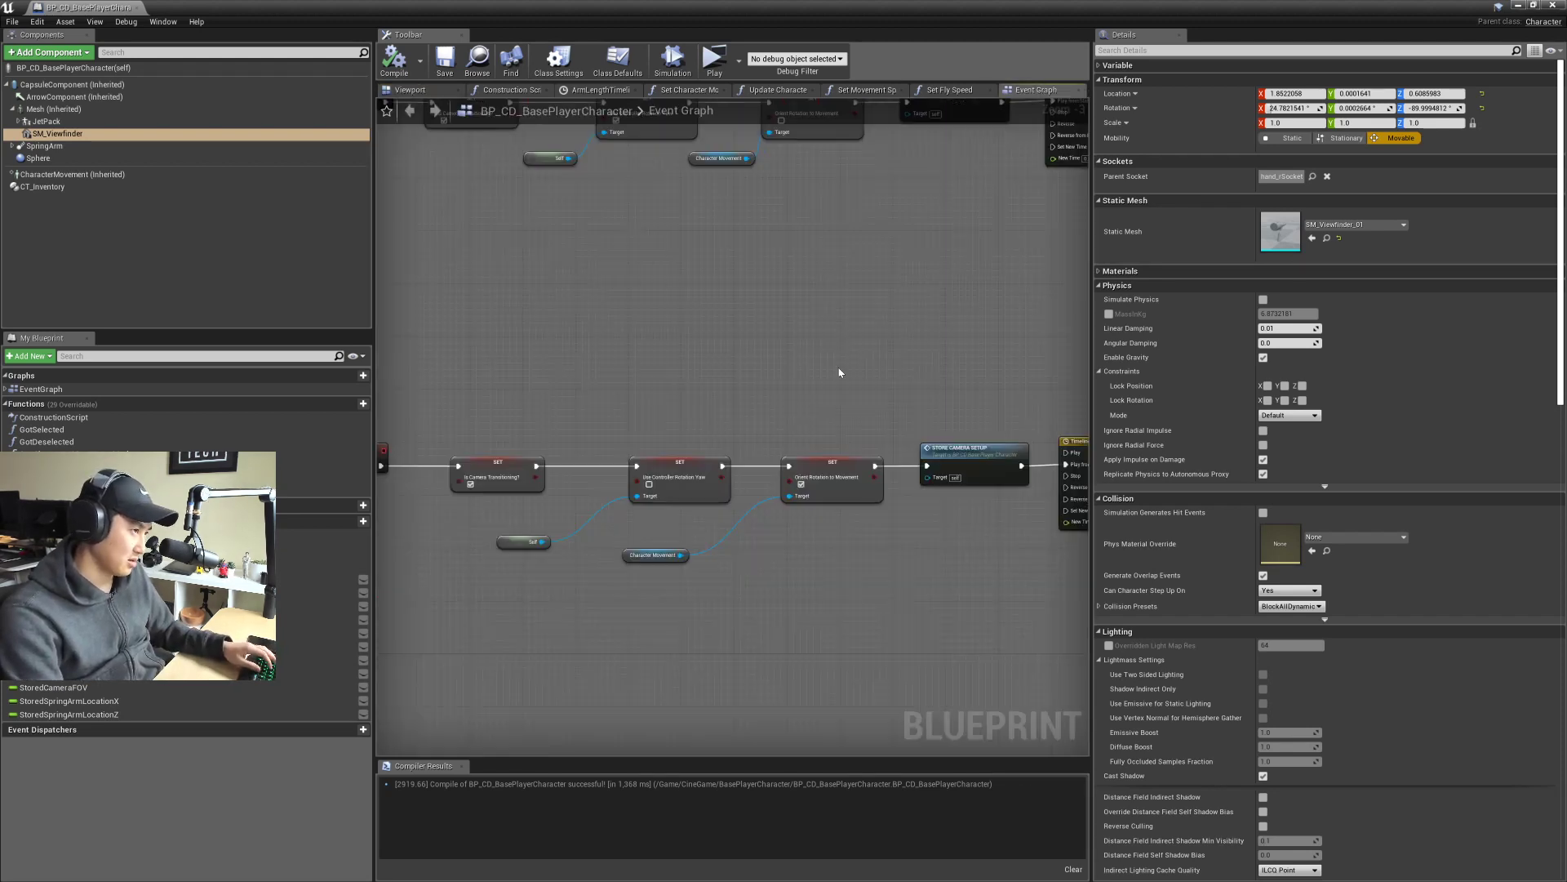
scroll(797, 394, "down", 9)
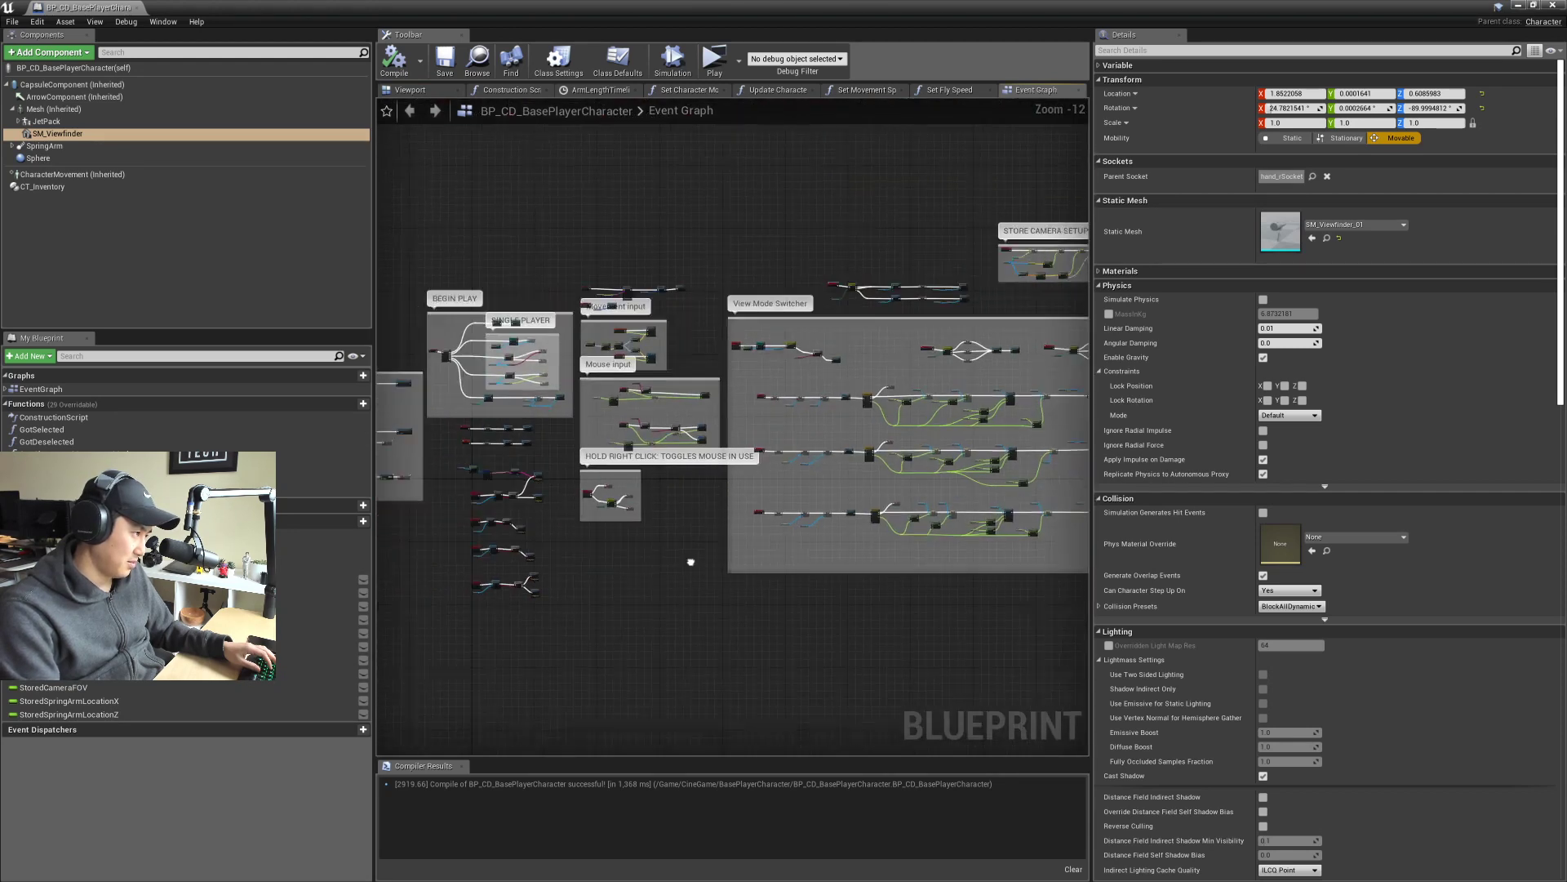
right_click_drag(658, 581, 735, 612)
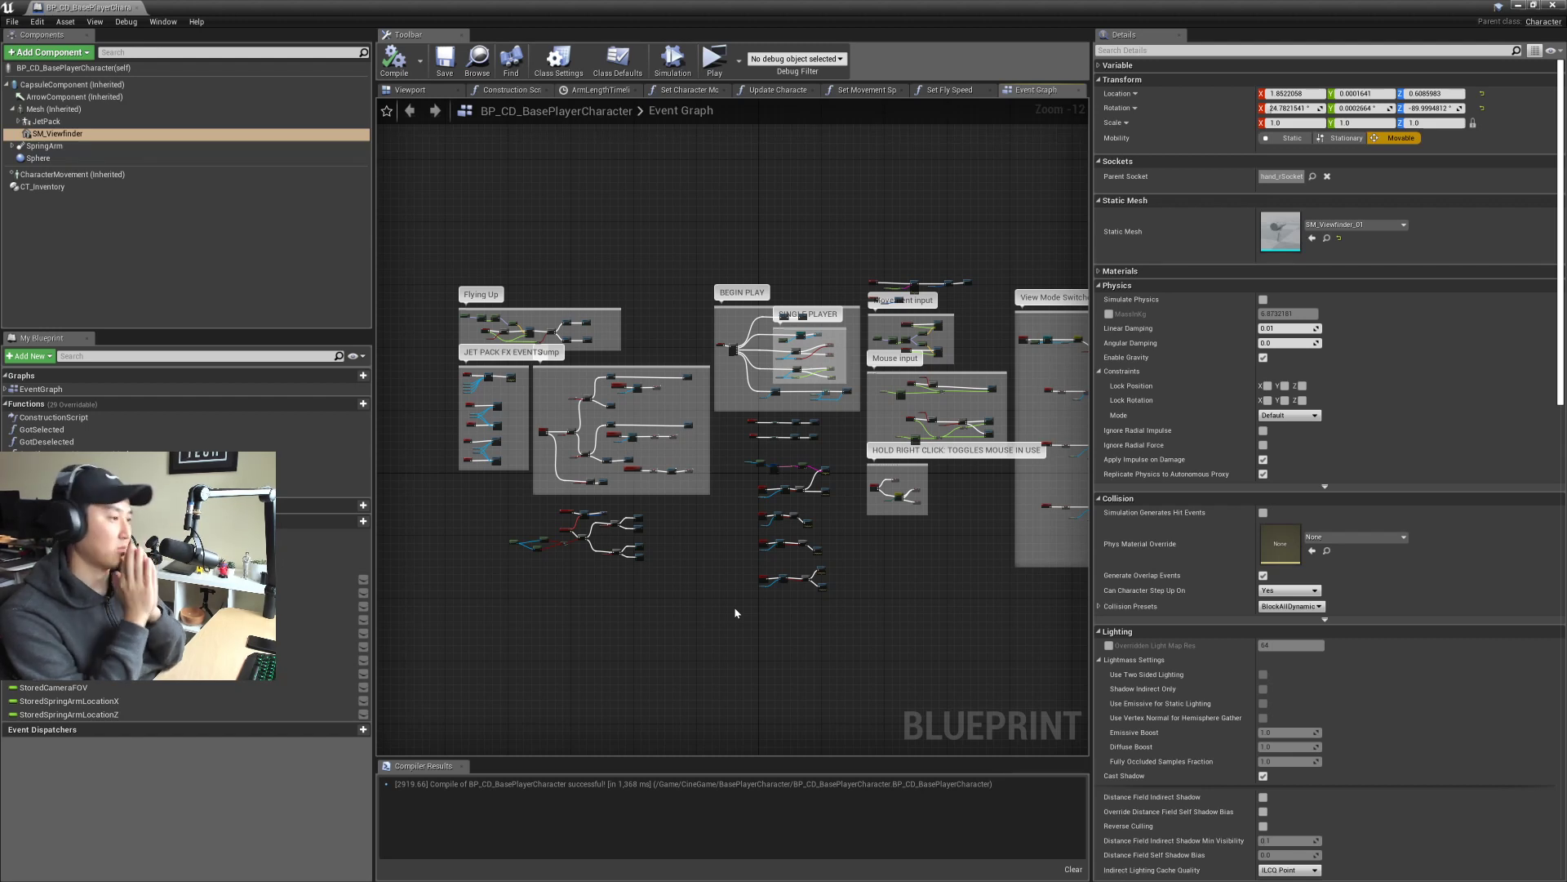
scroll(551, 553, "up", 10)
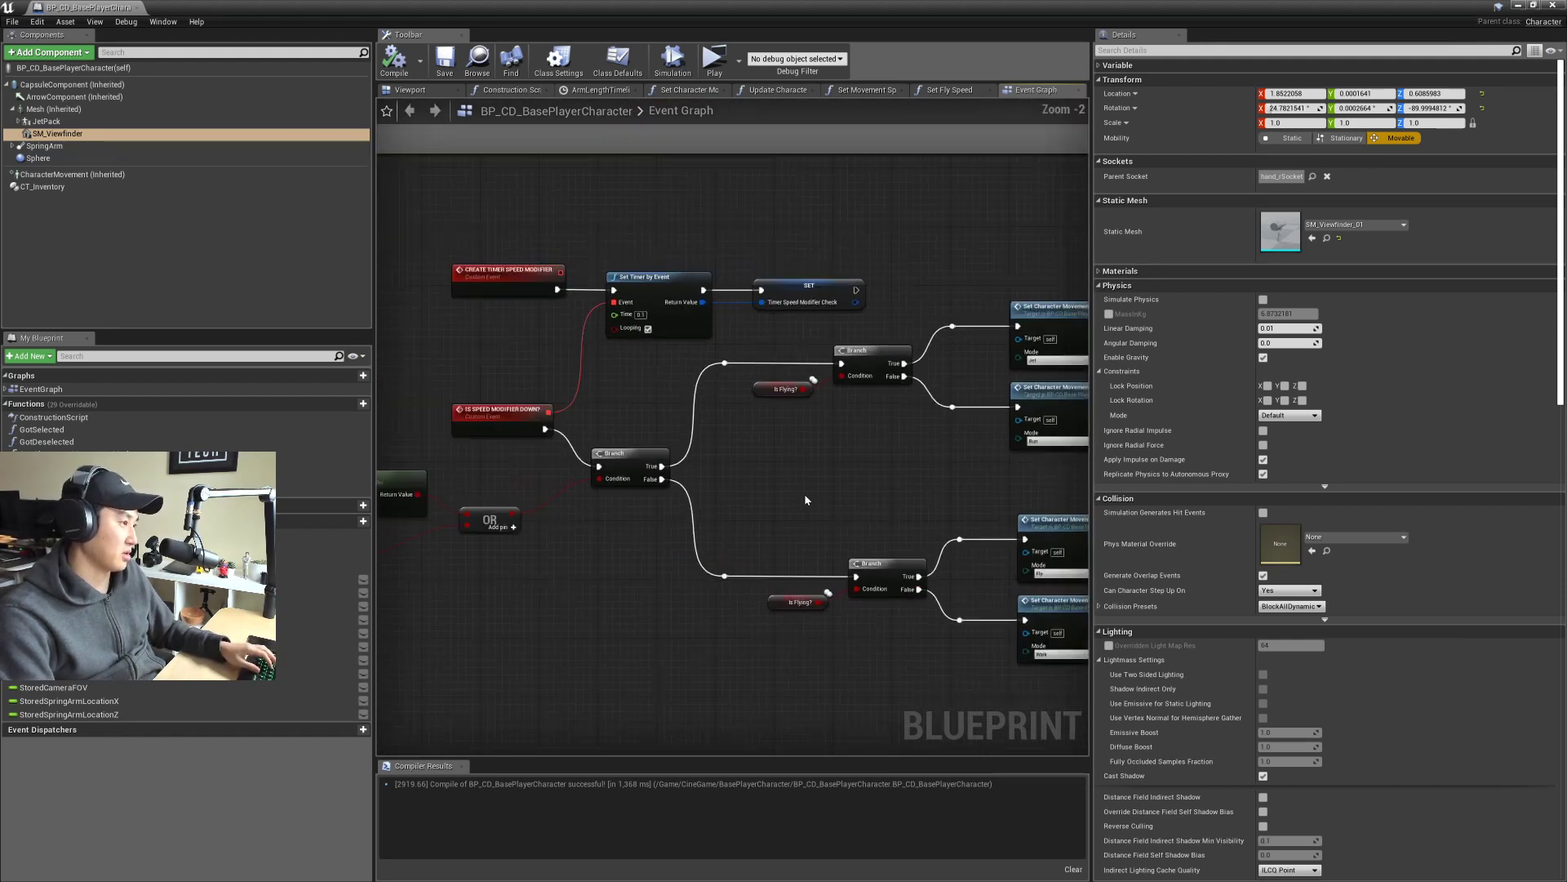
scroll(806, 496, "down", 1)
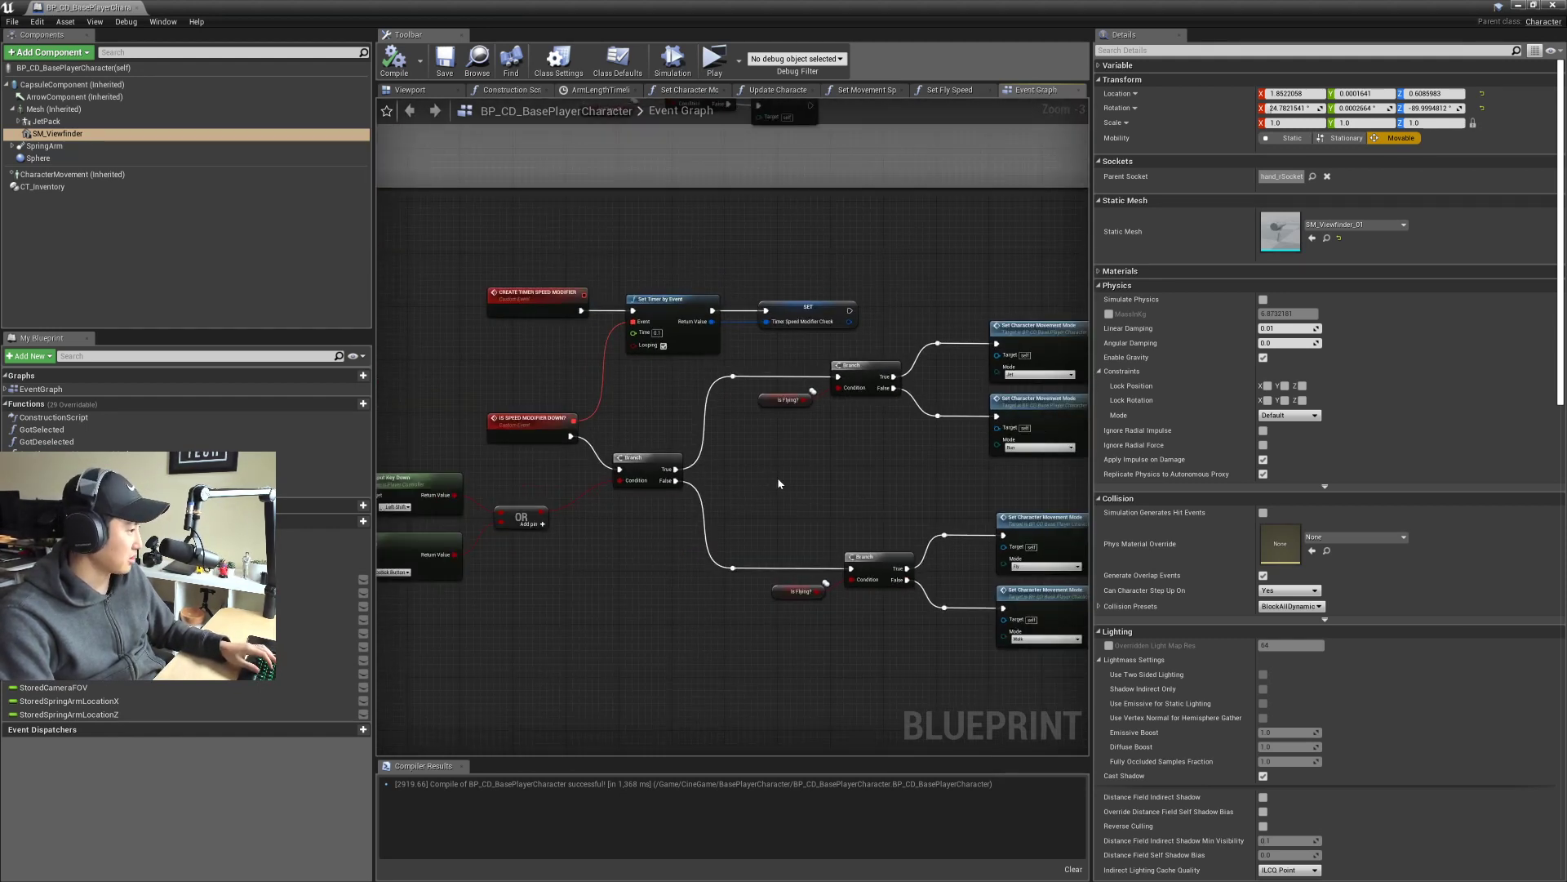
scroll(779, 483, "down", 4)
left_click_drag(518, 408, 926, 576)
key("c")
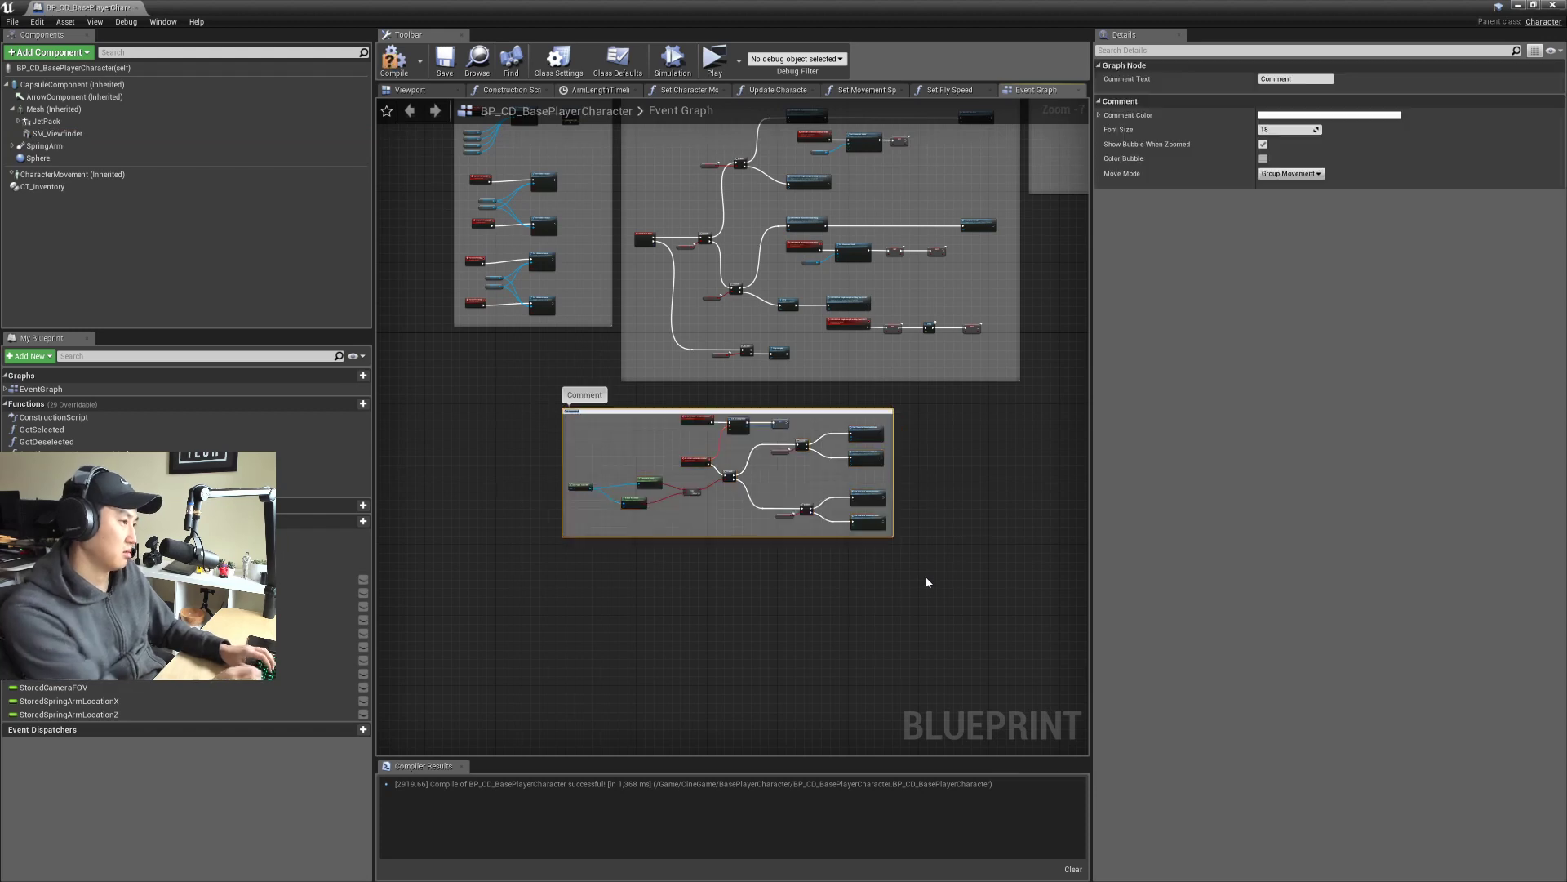
left_click(926, 577)
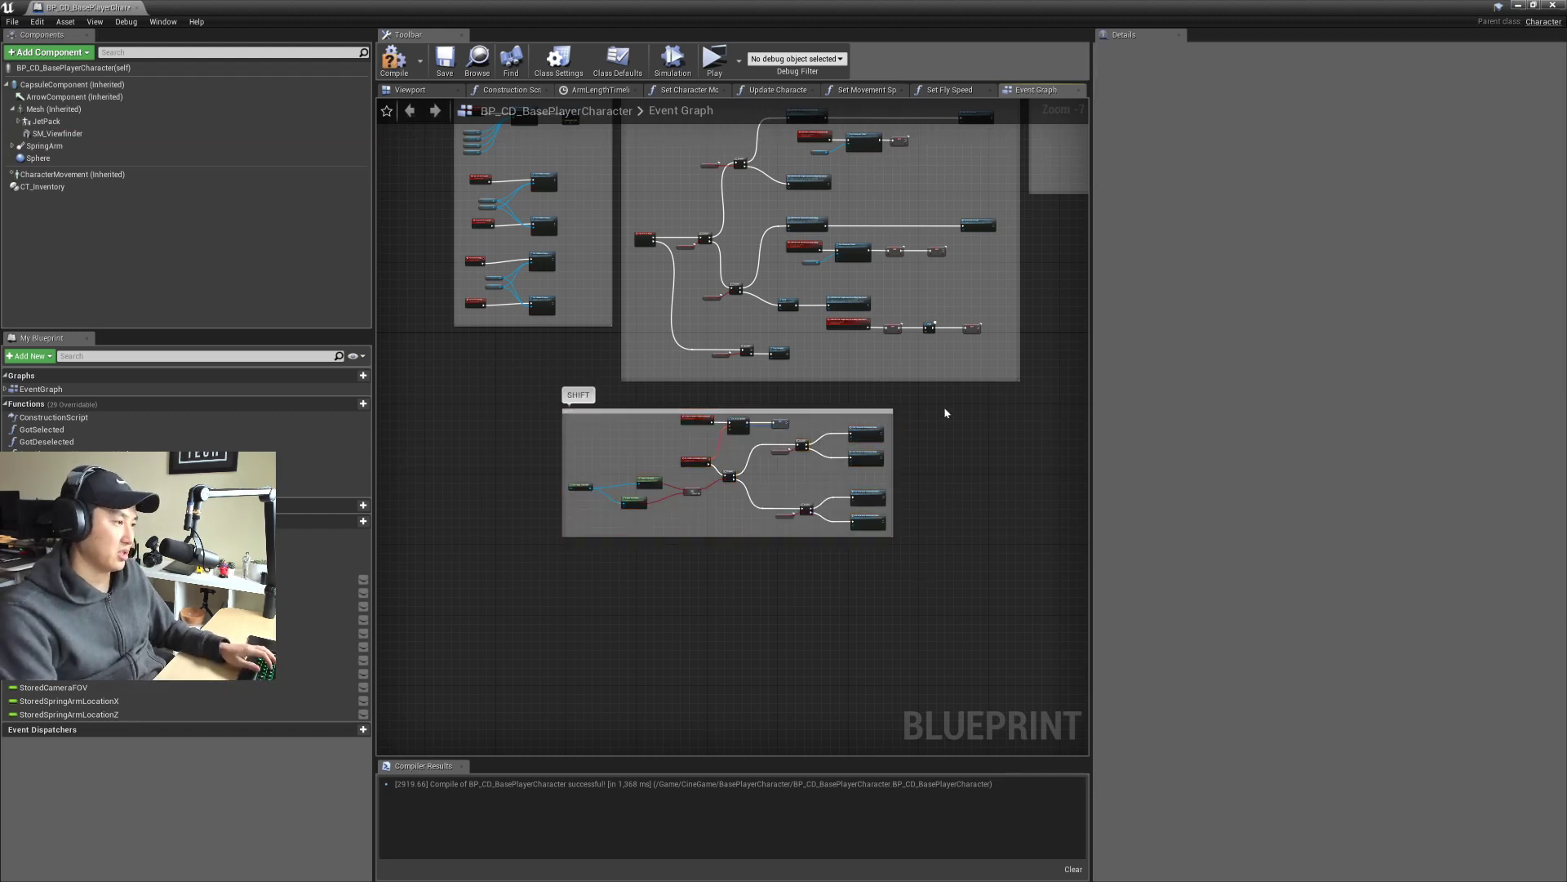
Step: Examine the player view custom events and the inventory test nodes below the BEGIN PLAY group
right_click_drag(944, 406, 732, 423)
scroll(734, 433, "up", 4)
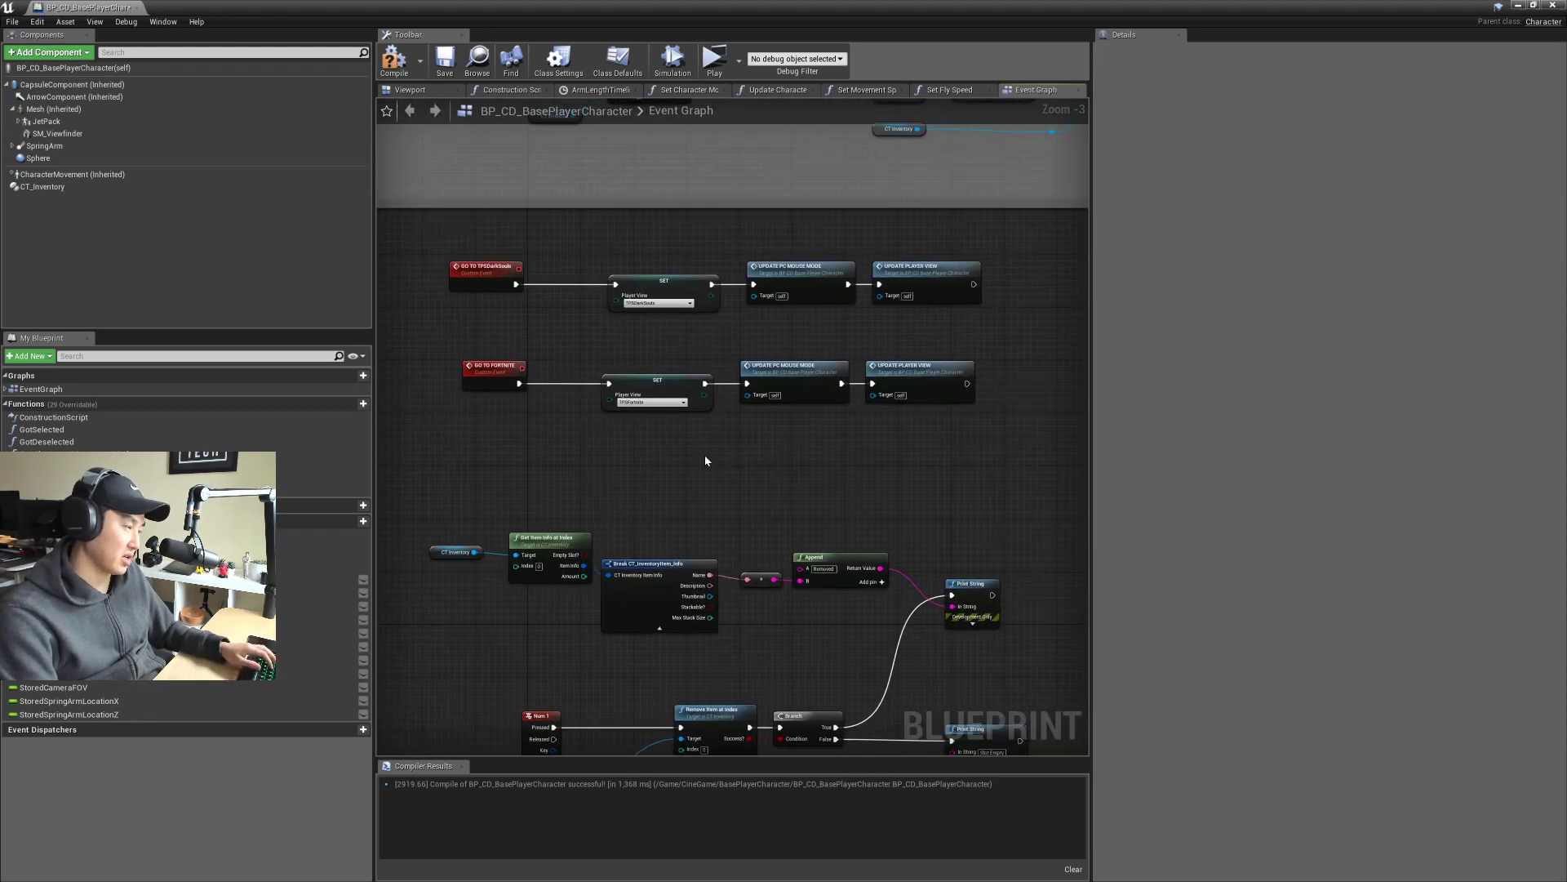
scroll(705, 460, "down", 1)
right_click_drag(718, 495, 705, 371)
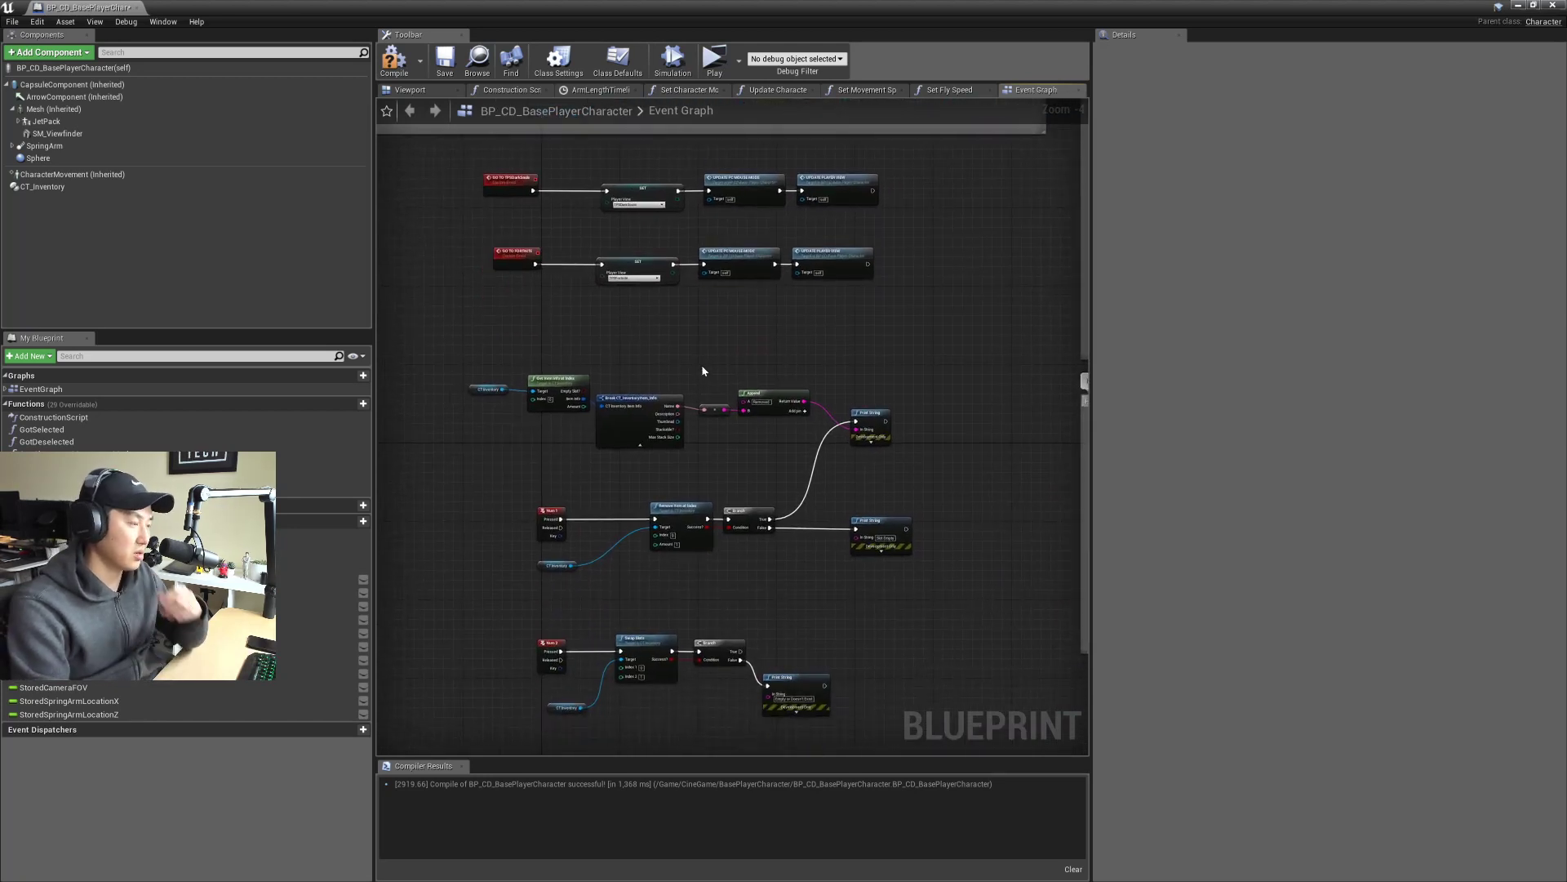
mouse_move(722, 480)
right_mouse_down()
mouse_move(742, 464)
mouse_move(767, 485)
mouse_move(732, 466)
right_mouse_up()
scroll(767, 487, "down", 2)
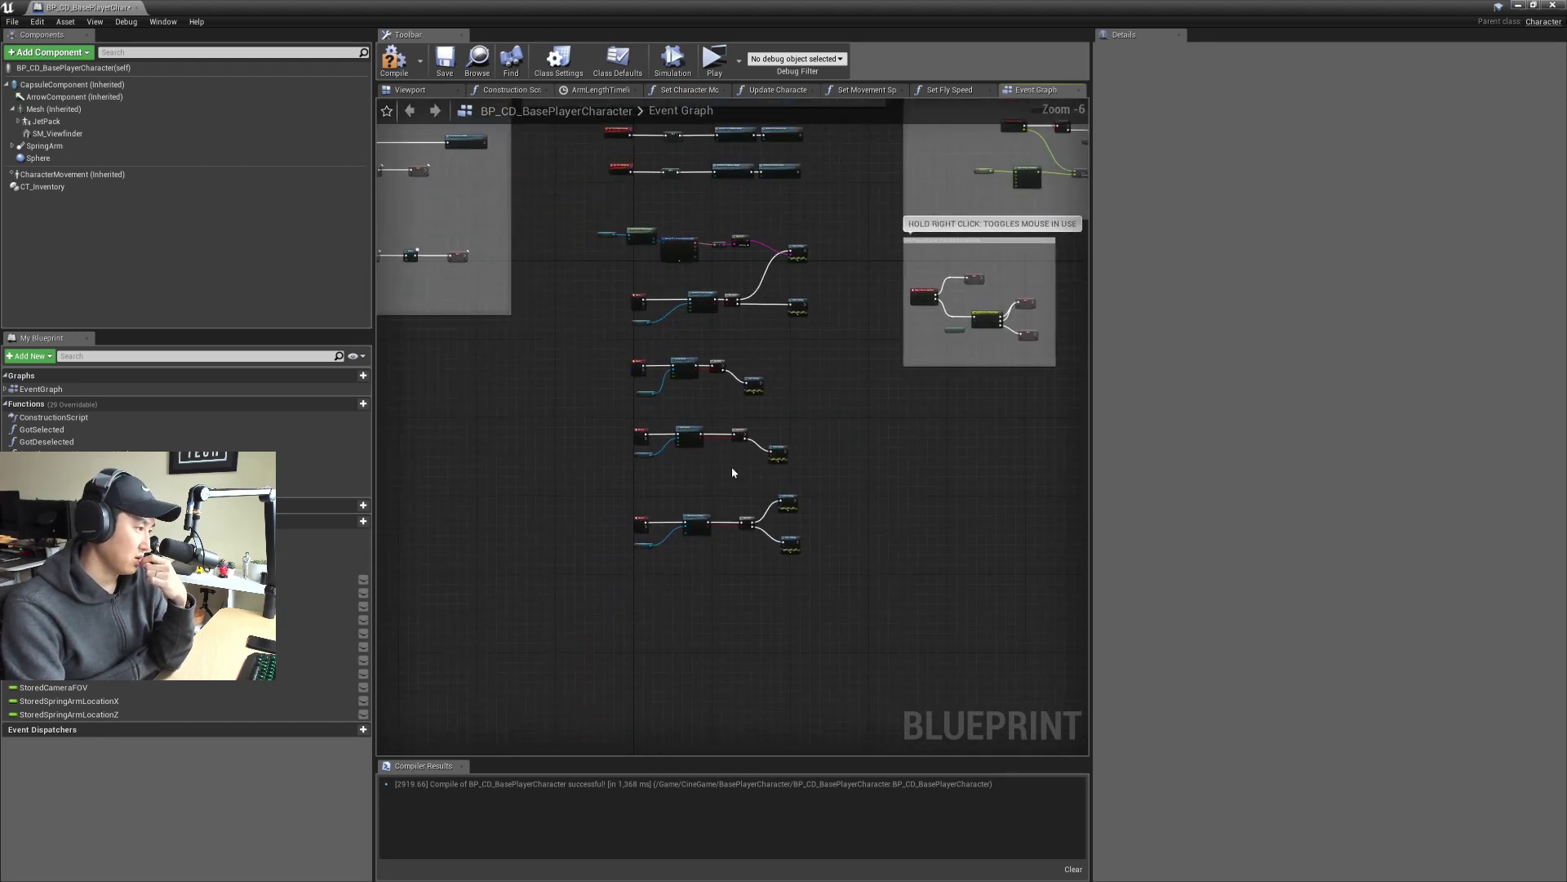
scroll(729, 495, "up", 3)
right_click_drag(836, 356, 821, 557)
scroll(738, 380, "down", 2)
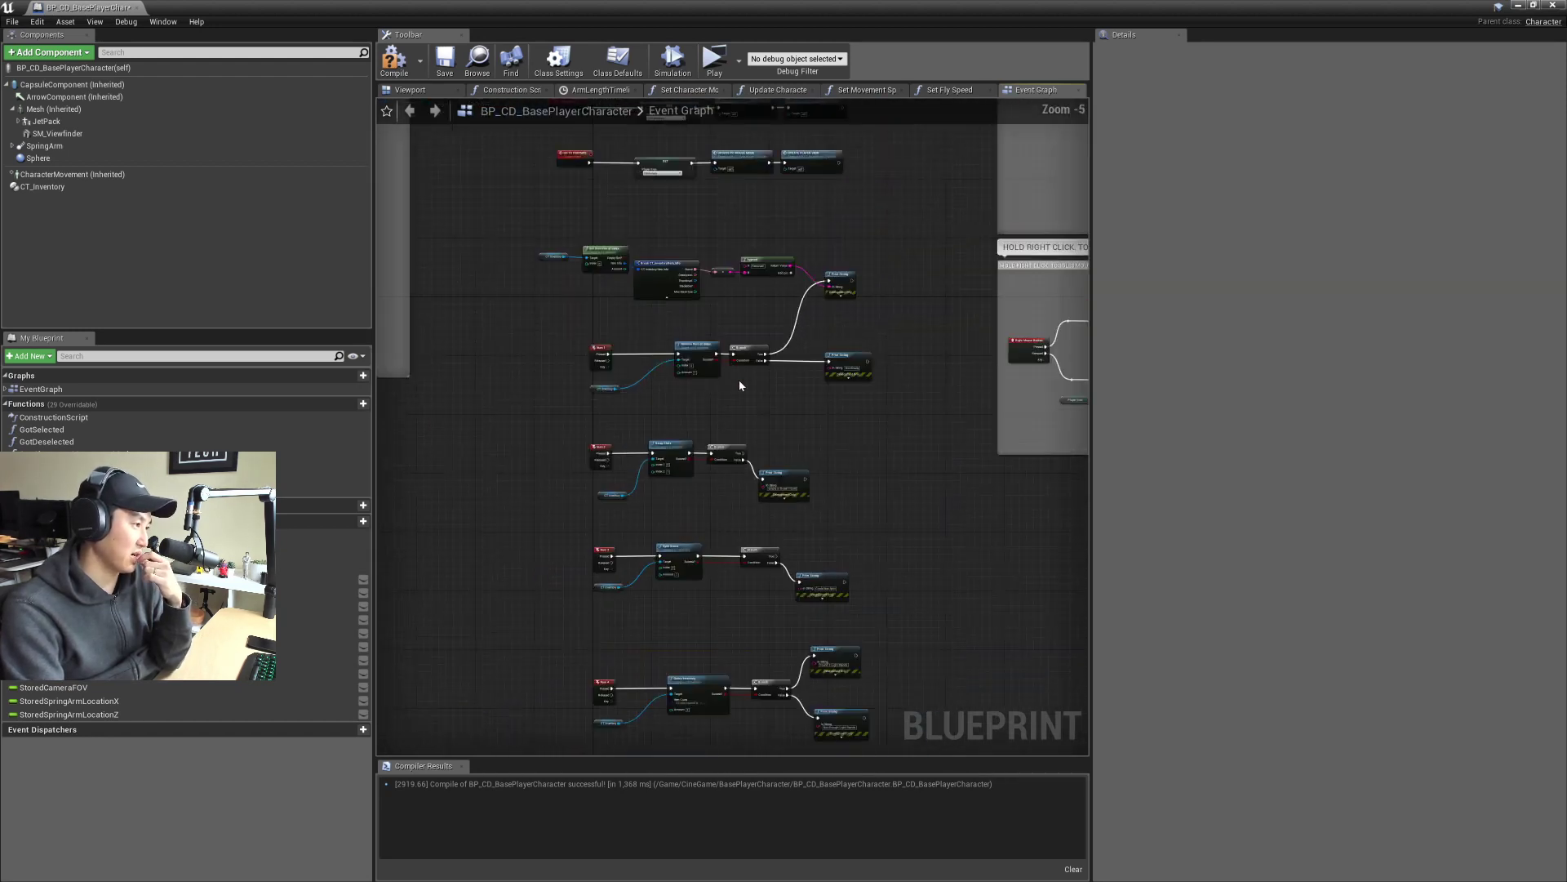
Step: Examine the BEGIN PLAY group's sequence branches and the SINGLE PLAYER comment inside it
right_click_drag(785, 371, 739, 506)
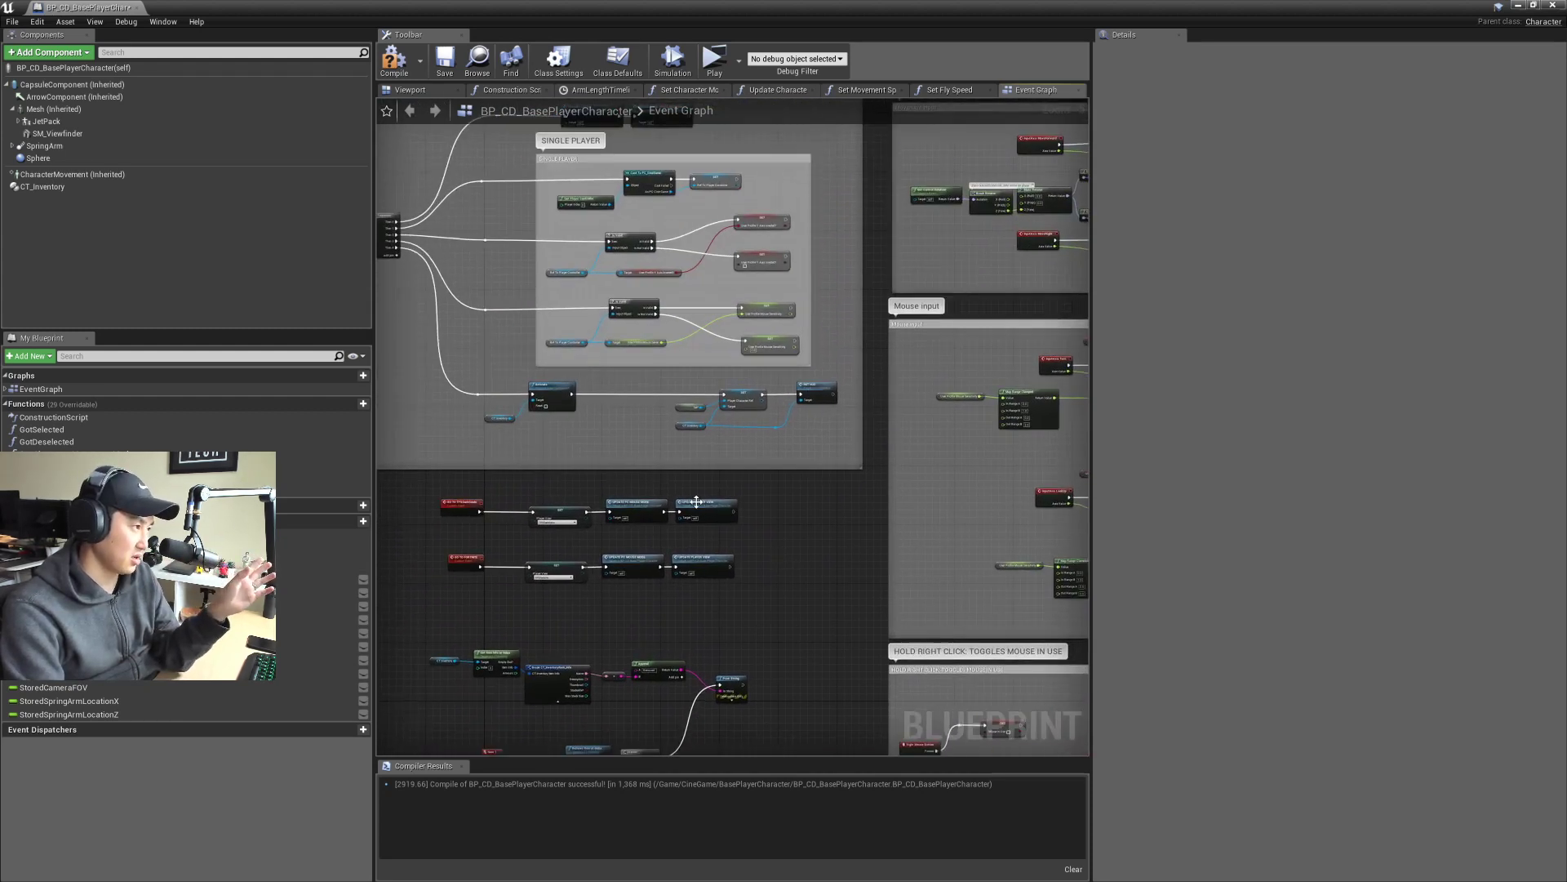
scroll(737, 510, "up", 2)
right_click_drag(653, 473, 745, 526)
scroll(745, 526, "down", 1)
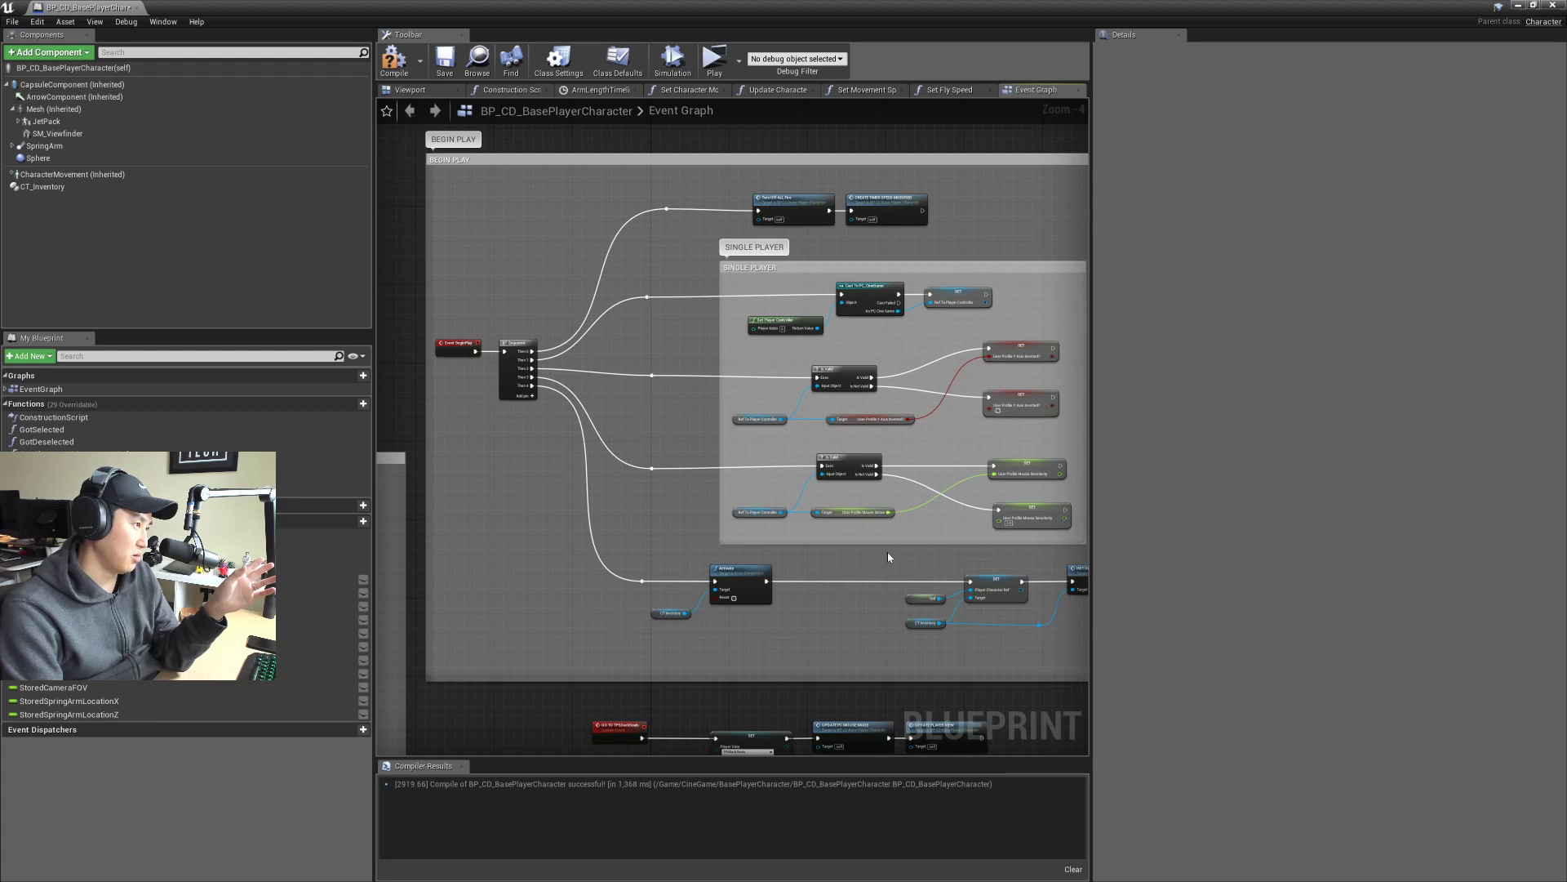
right_click_drag(888, 552, 816, 513)
scroll(816, 513, "up", 1)
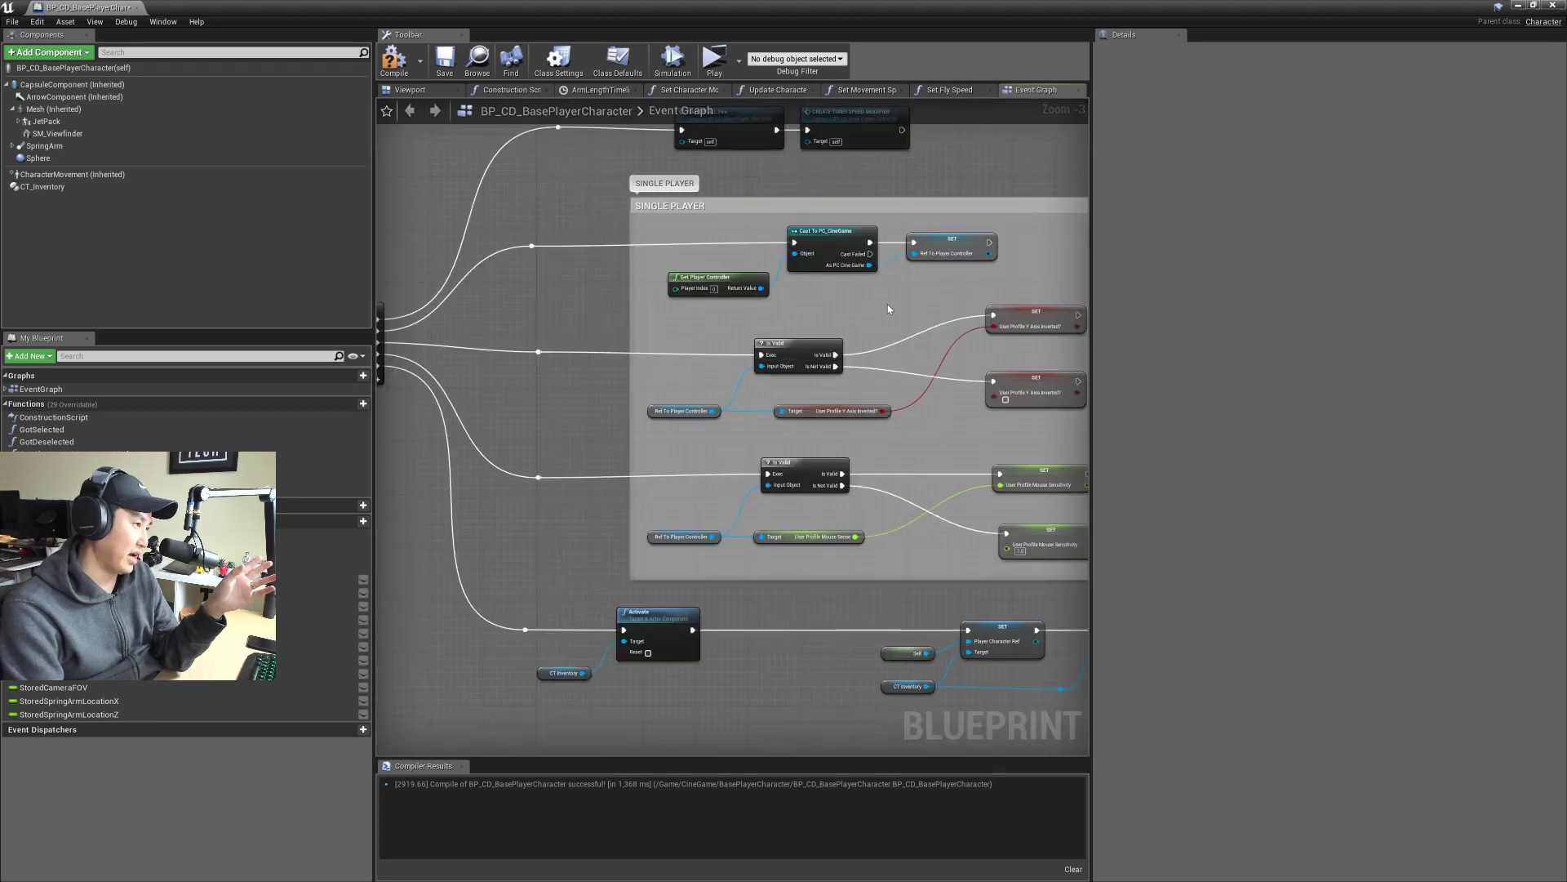
right_click_drag(889, 309, 858, 317)
right_click_drag(865, 550, 824, 497)
right_click_drag(688, 436, 797, 414)
right_click_drag(906, 315, 792, 325)
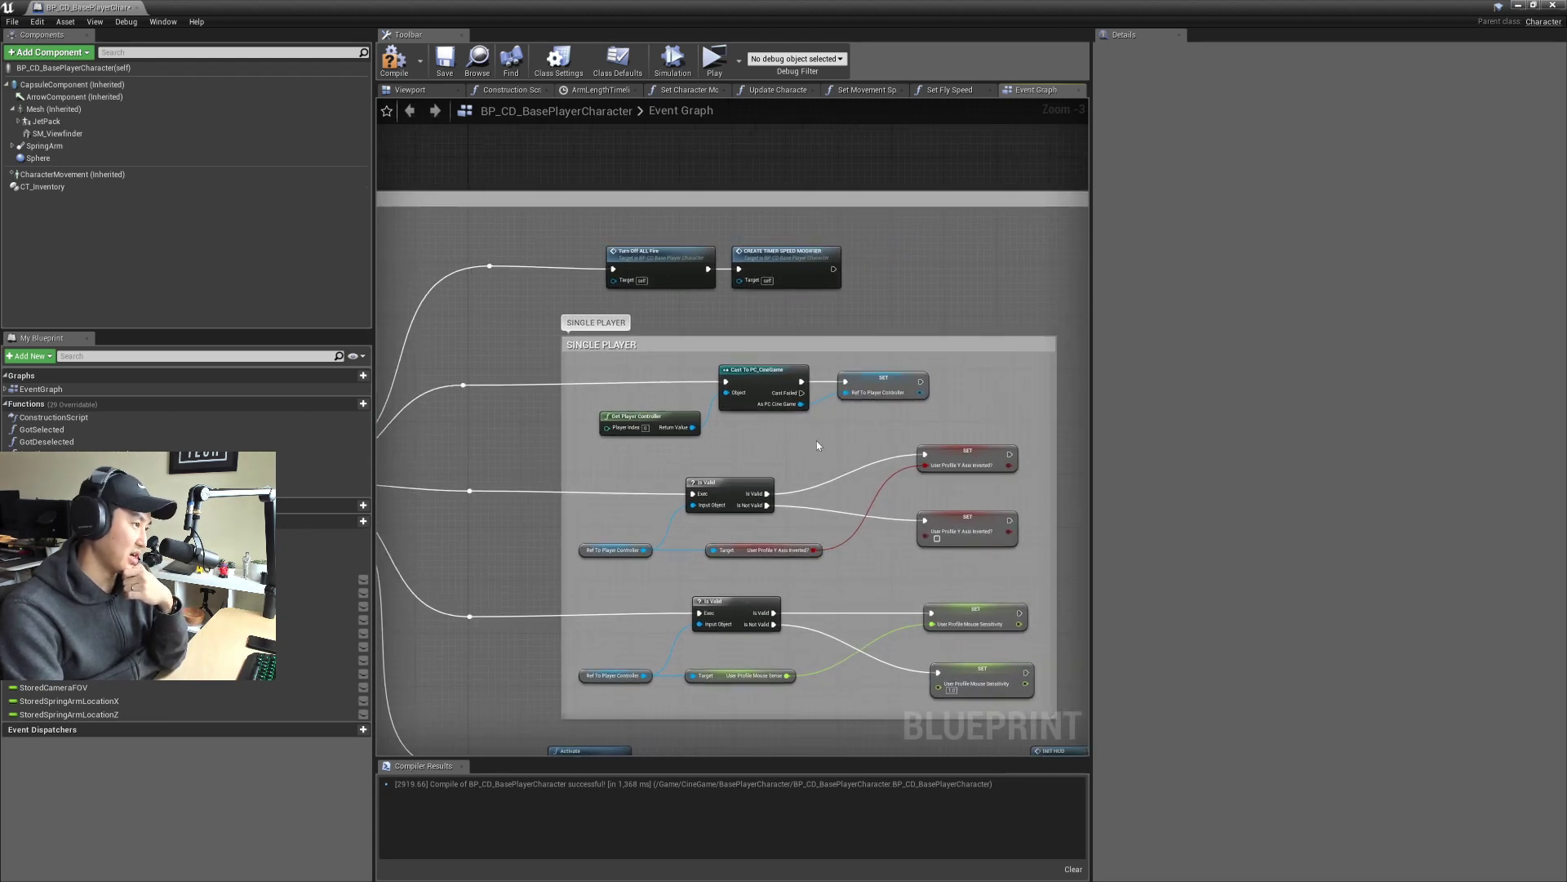
right_click_drag(818, 445, 795, 362)
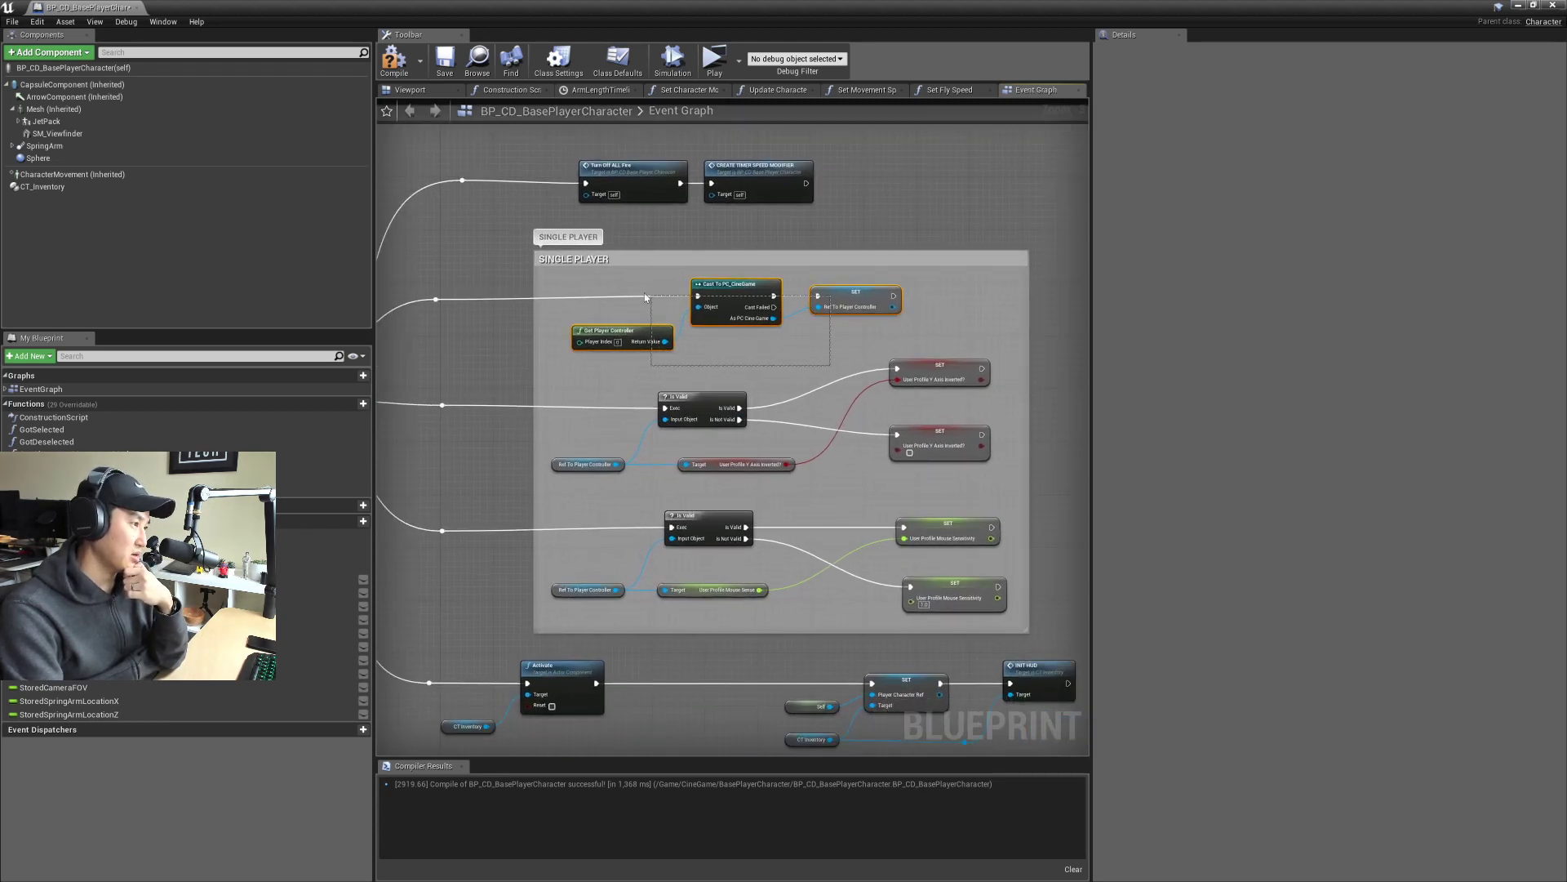
Step: Examine the SINGLE PLAYER controller cast and profile settings nodes, and the inventory HUD setup below them
left_click_drag(645, 297, 621, 278)
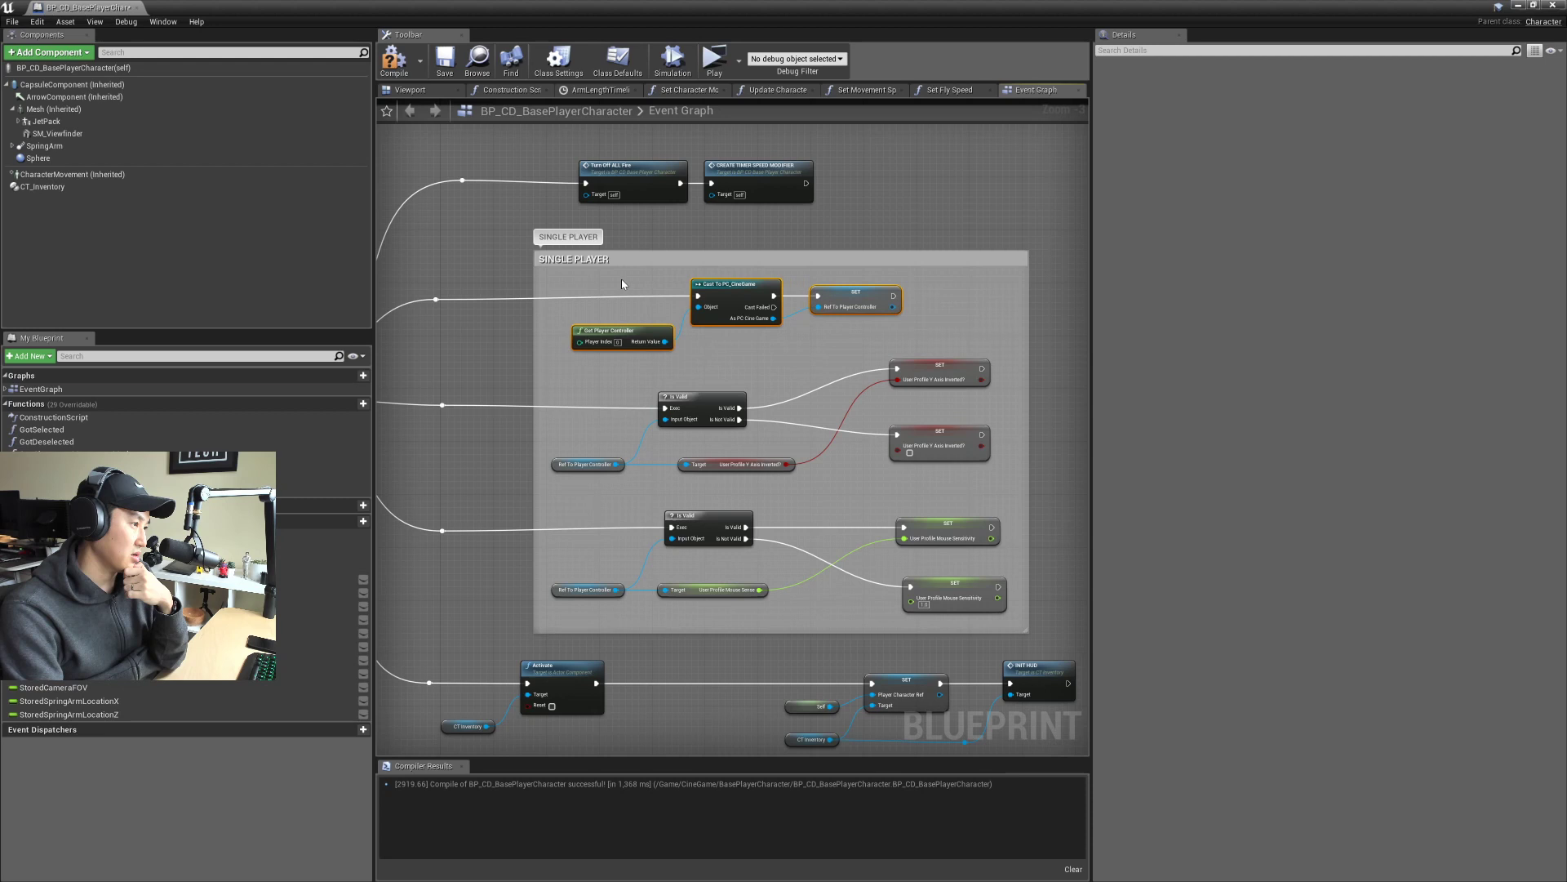
left_click(817, 366)
scroll(816, 366, "up", 1)
right_click_drag(668, 370, 608, 349)
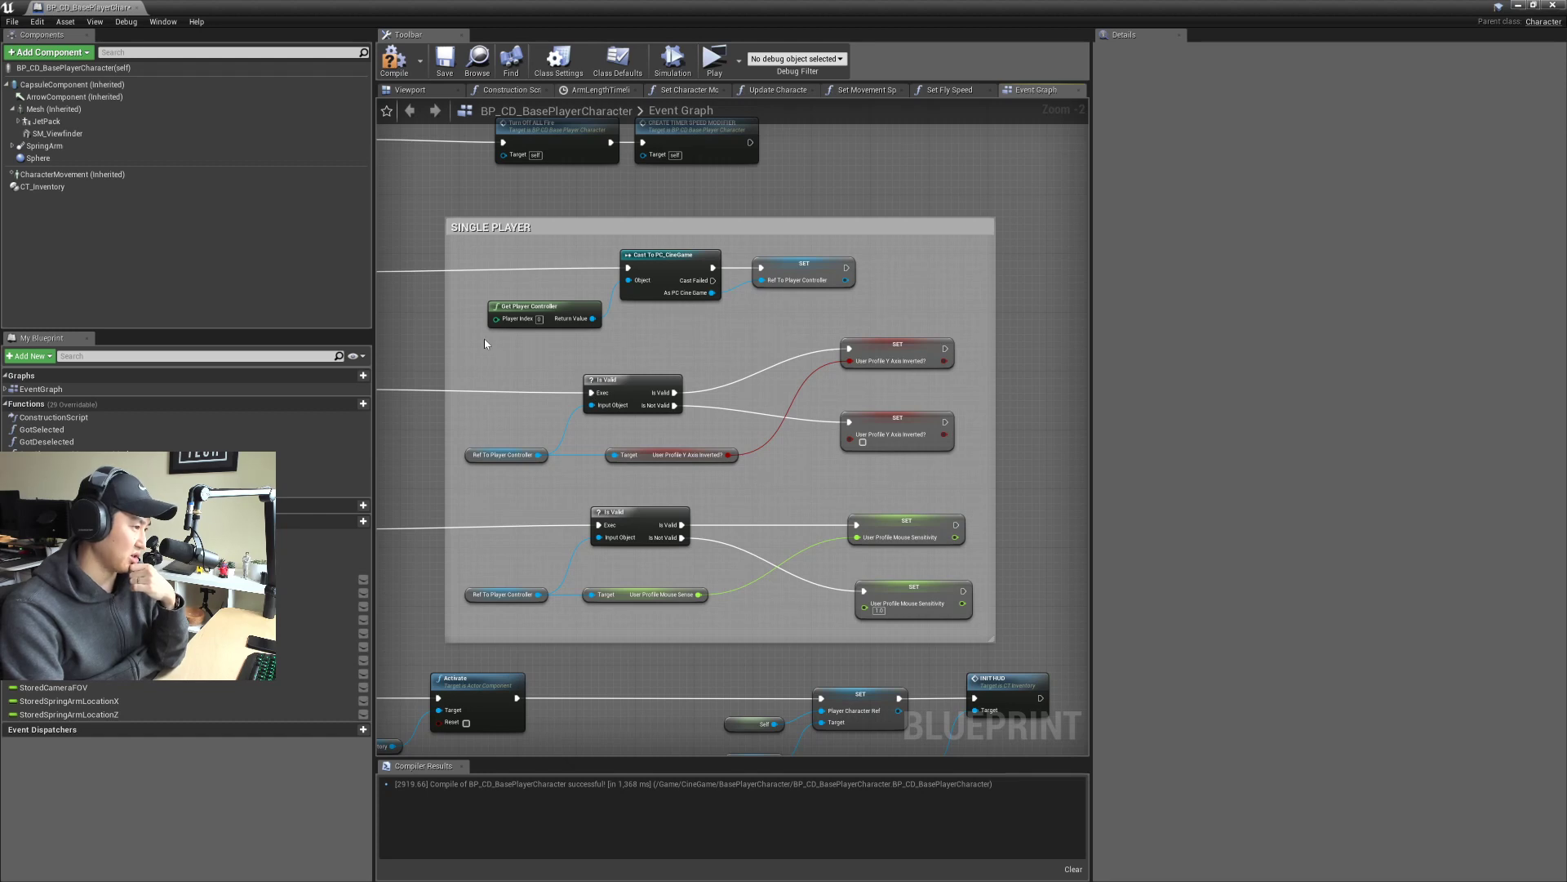
left_click_drag(484, 342, 781, 624)
left_click(781, 624)
right_click_drag(701, 638, 481, 510)
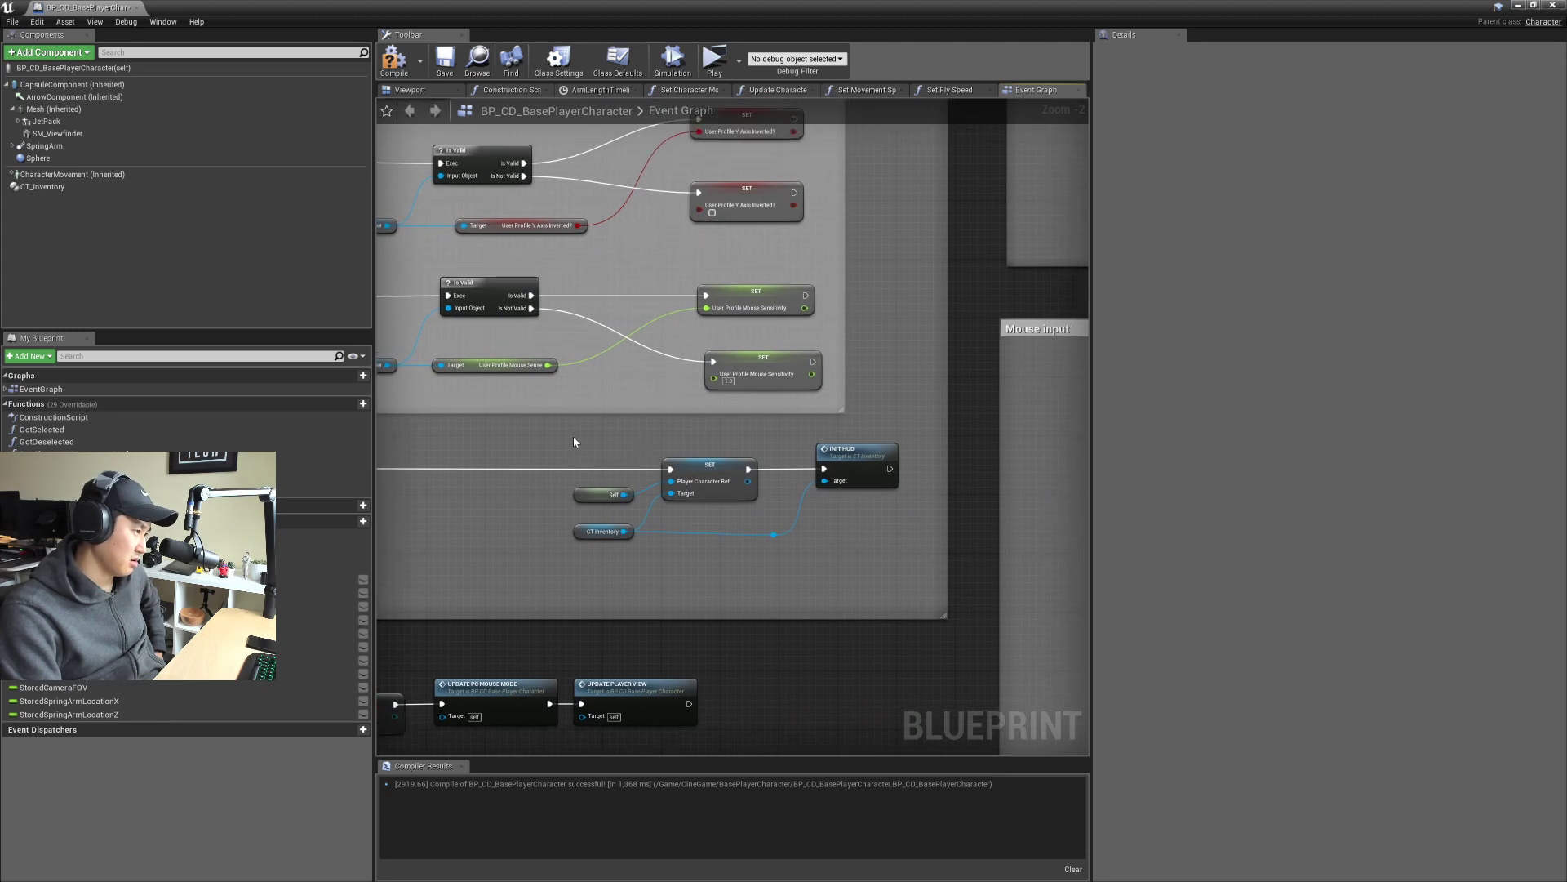
Step: Examine the inventory HUD nodes in the BEGIN PLAY group and the ungrouped view-change and input events below it
left_click_drag(563, 439, 902, 543)
left_click(792, 575)
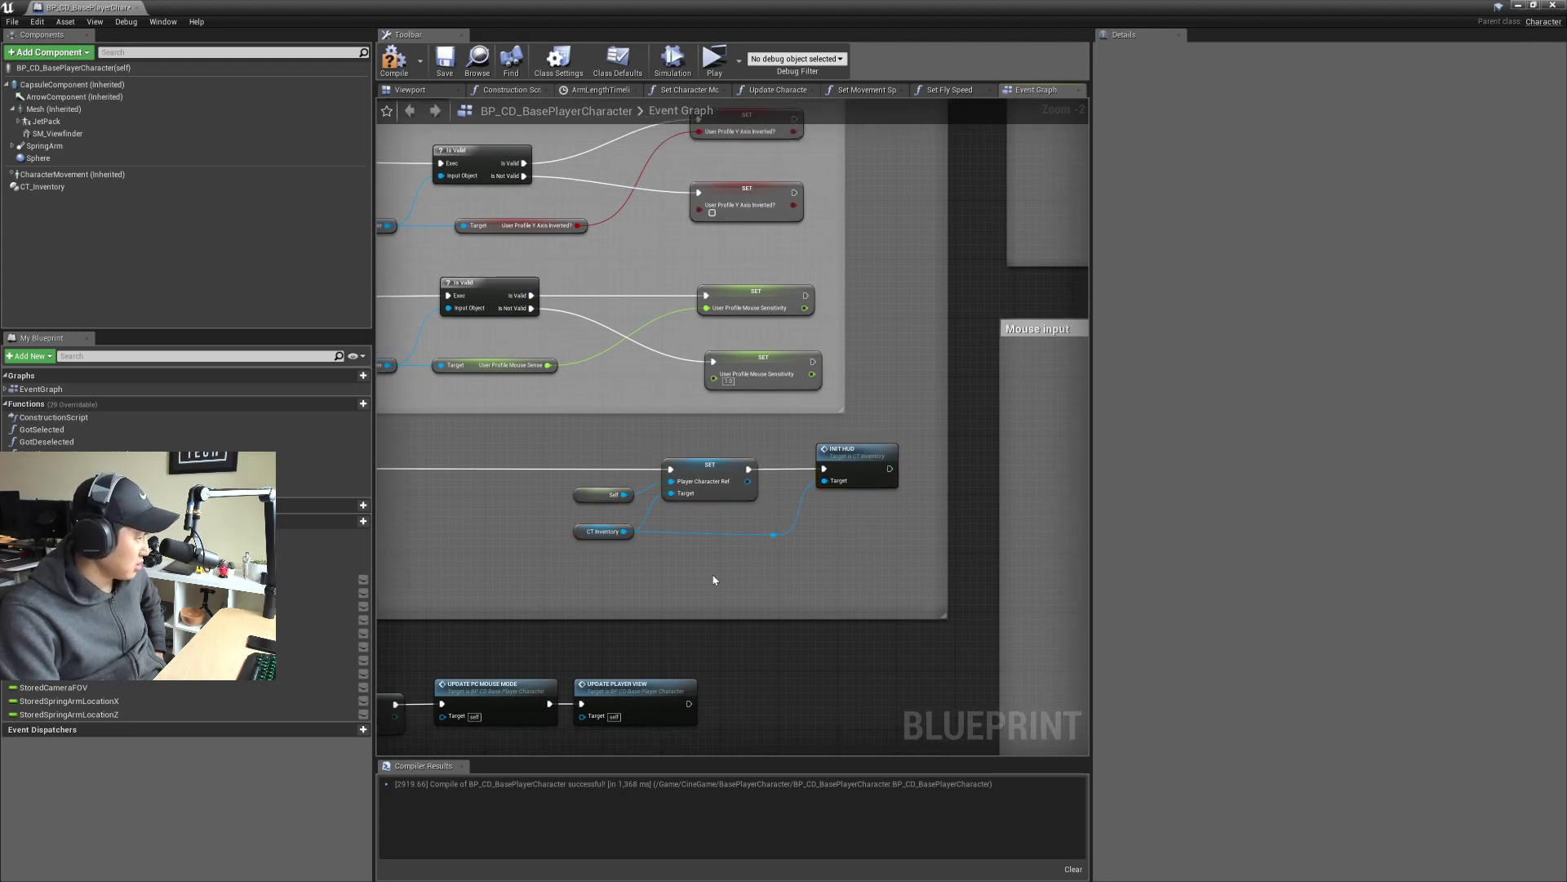
right_click_drag(711, 582, 850, 466)
scroll(796, 563, "down", 2)
scroll(727, 505, "up", 2)
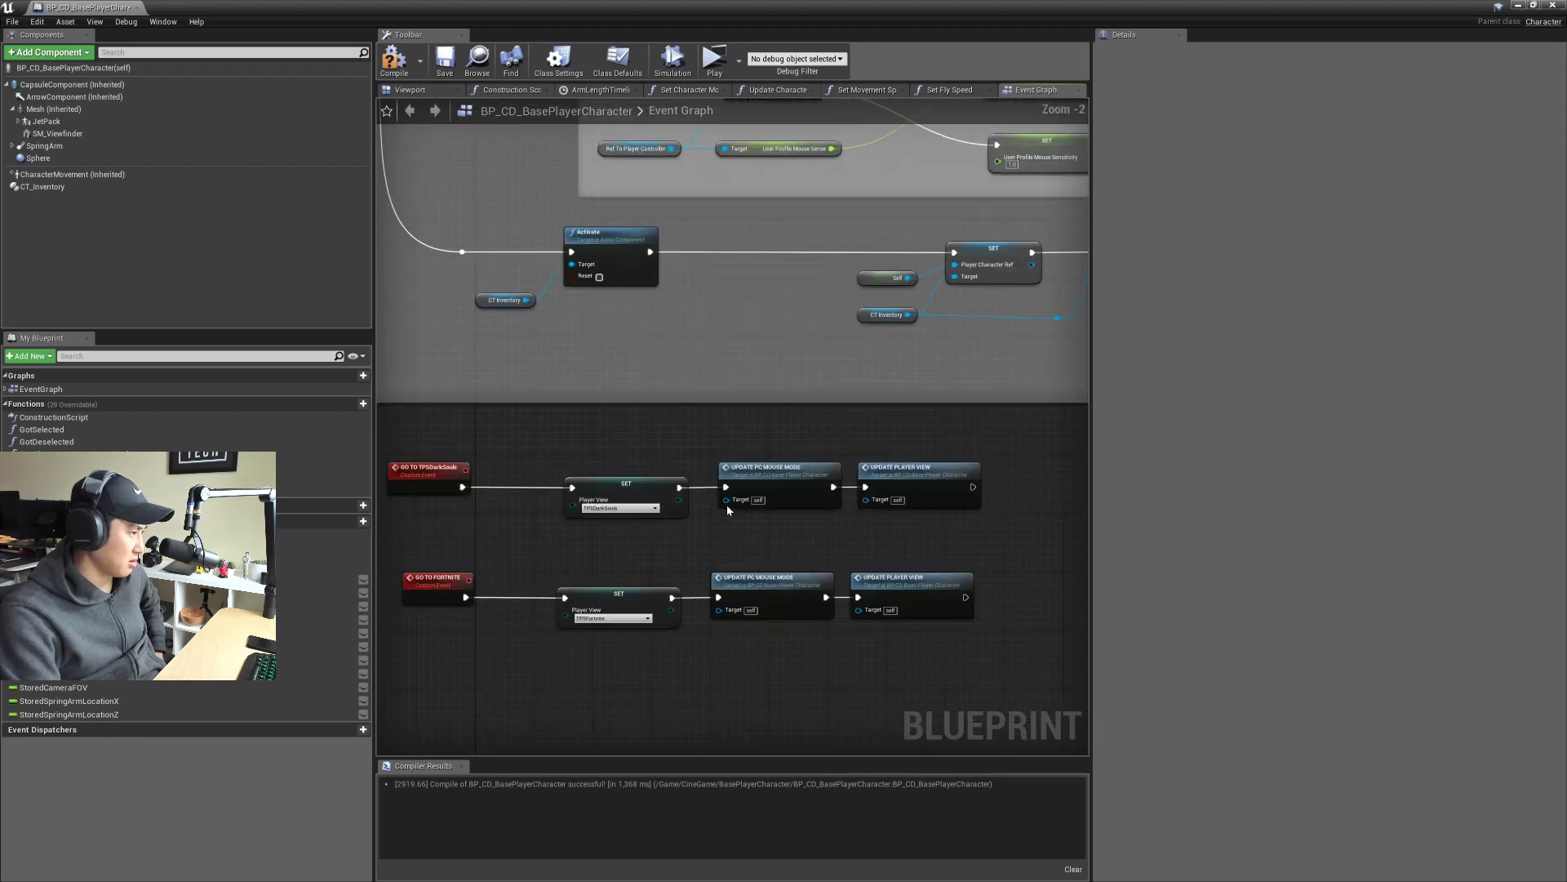
scroll(682, 575, "down", 2)
right_click_drag(683, 575, 731, 448)
scroll(732, 448, "down", 2)
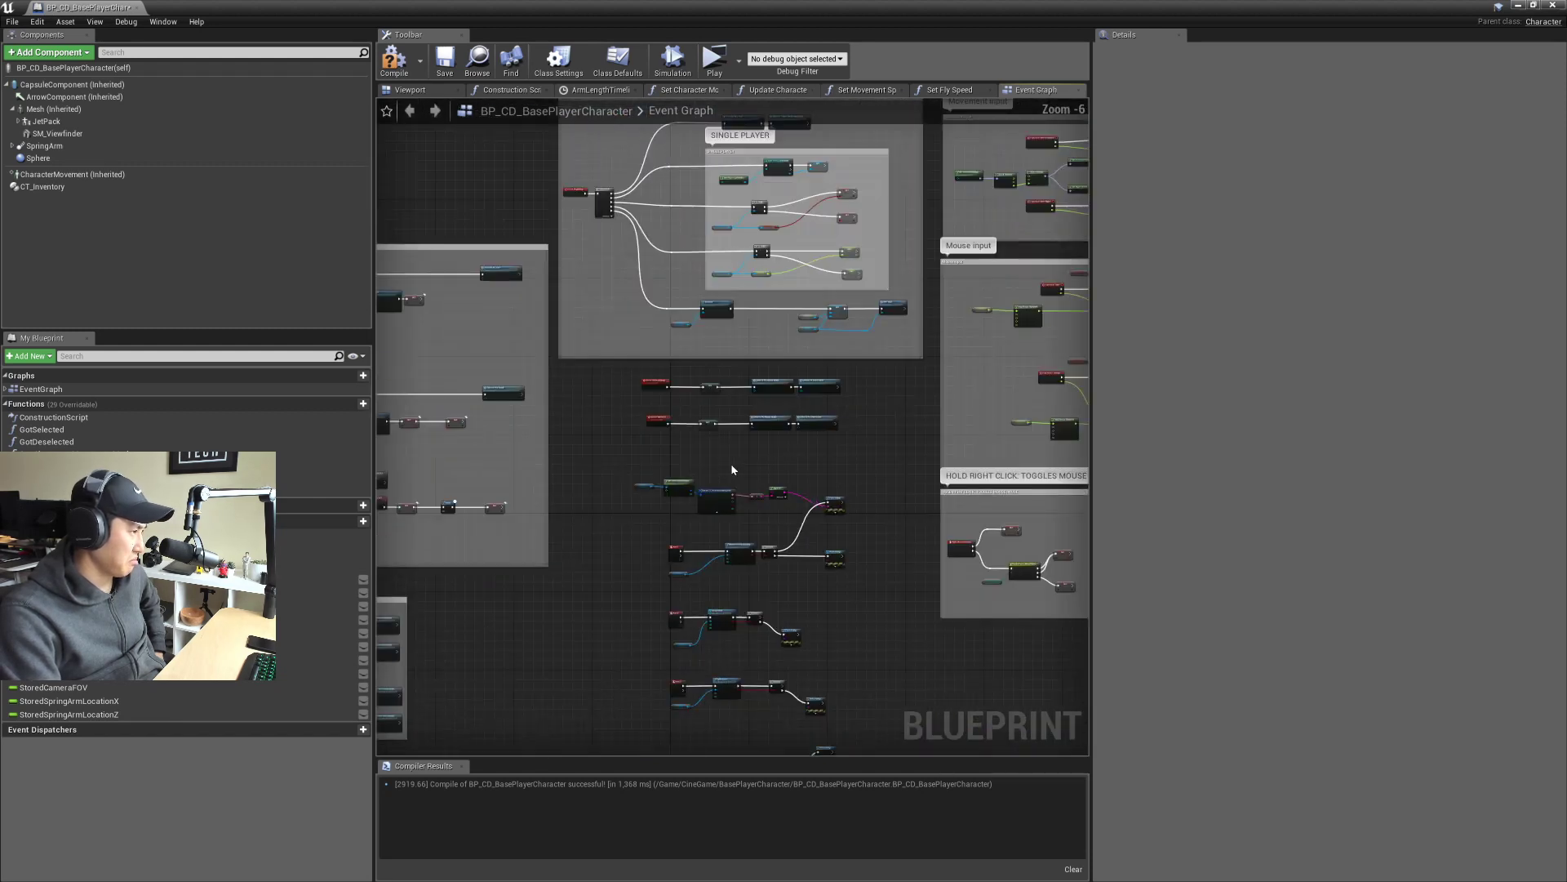
right_click_drag(620, 359, 614, 422)
right_click_drag(879, 275, 592, 513)
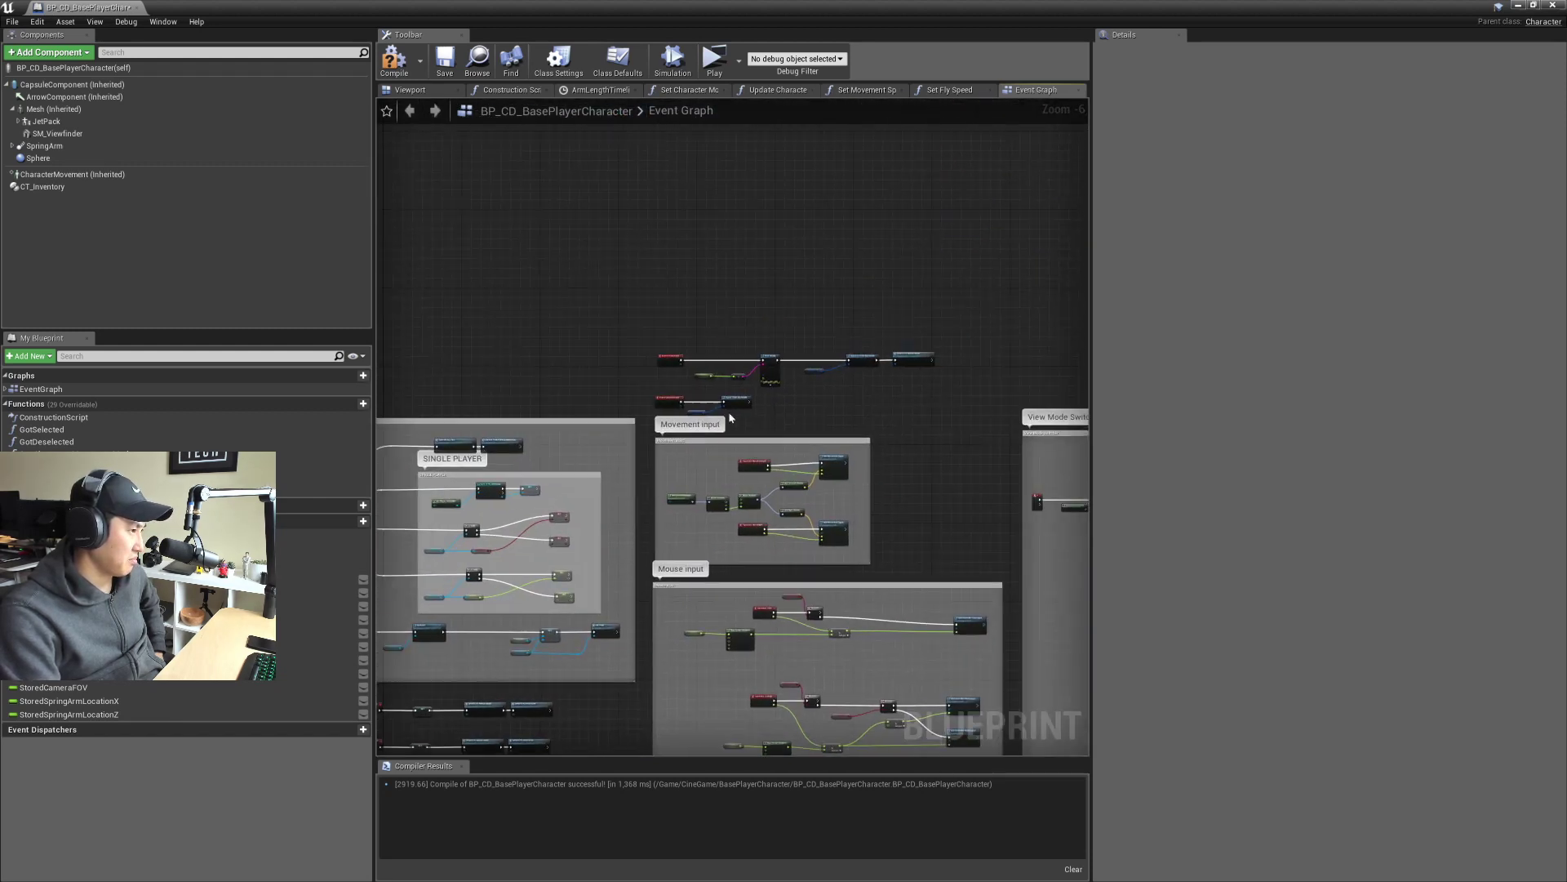
Step: Examine the Event Possessed and Event Unpossessed timer nodes above the Movement input group
scroll(736, 407, "up", 4)
right_click_drag(890, 420, 769, 448)
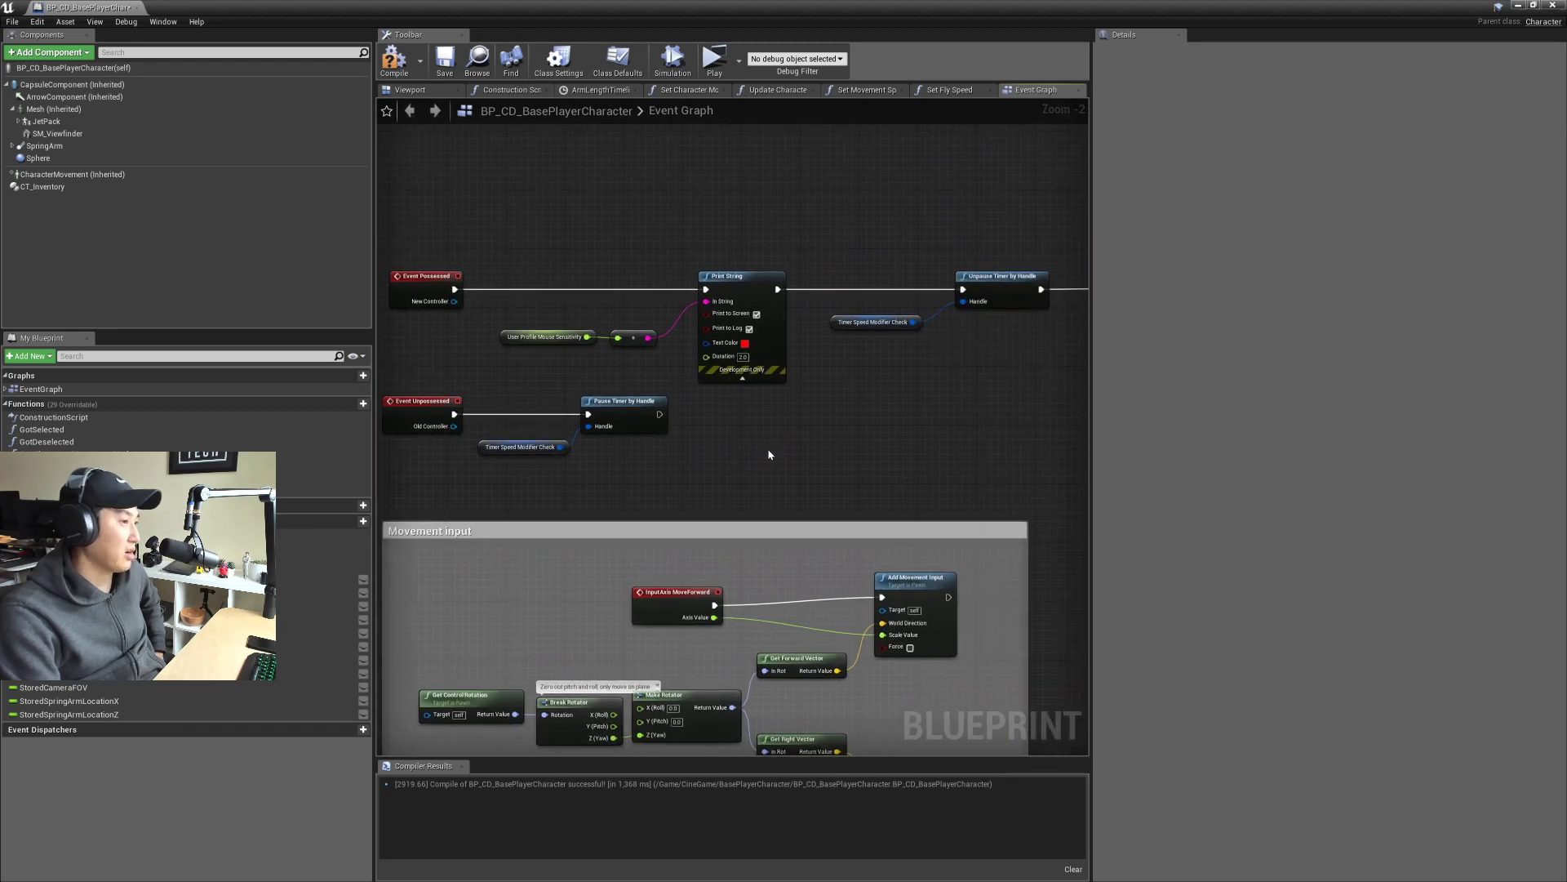
scroll(769, 451, "down", 1)
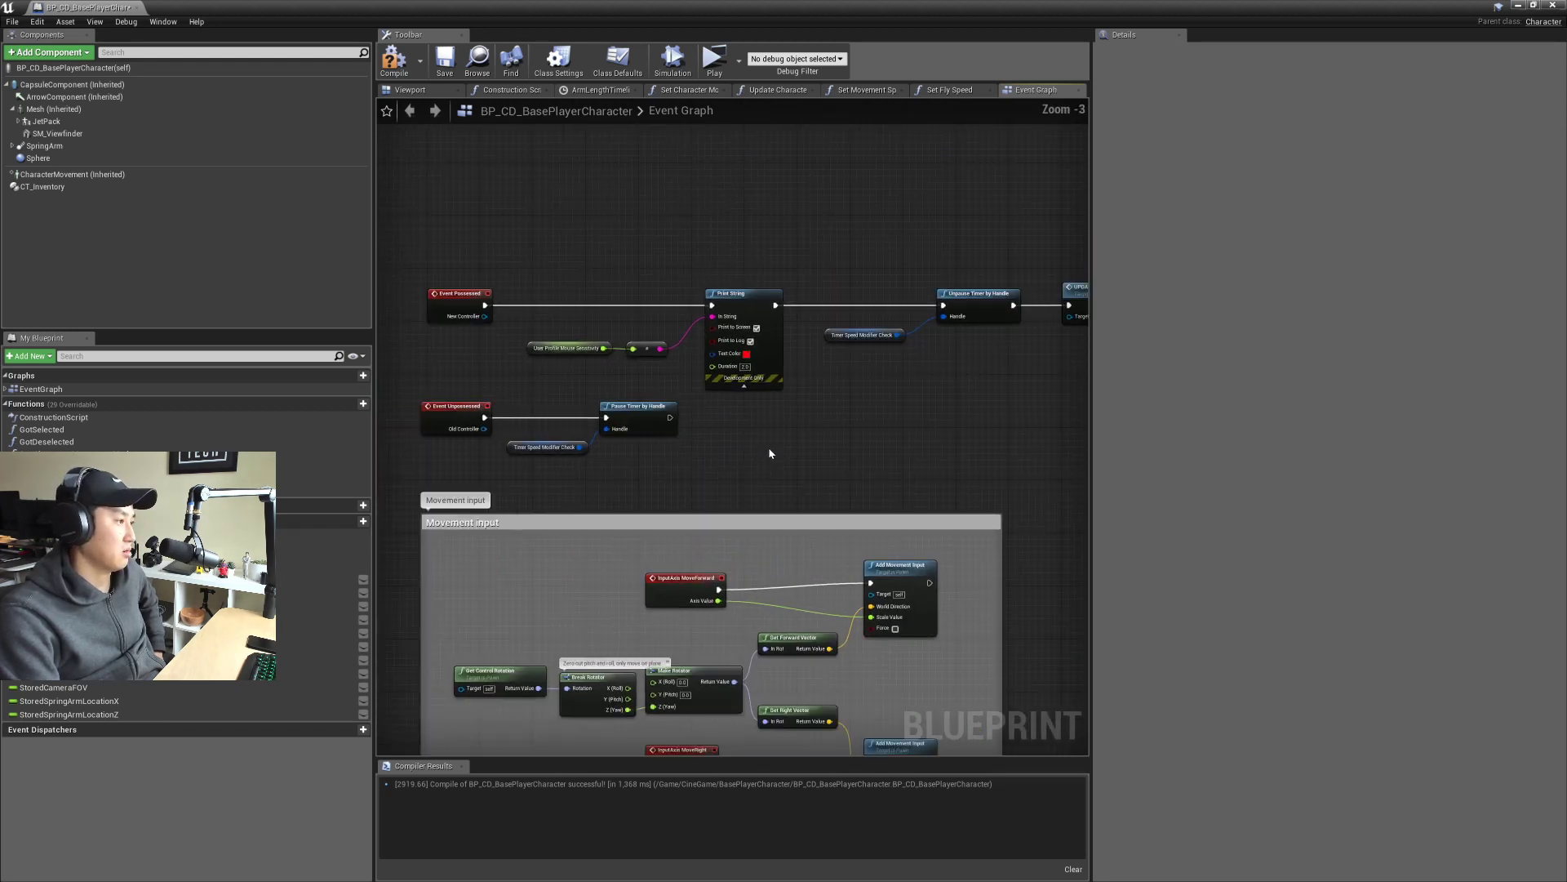
scroll(671, 418, "down", 1)
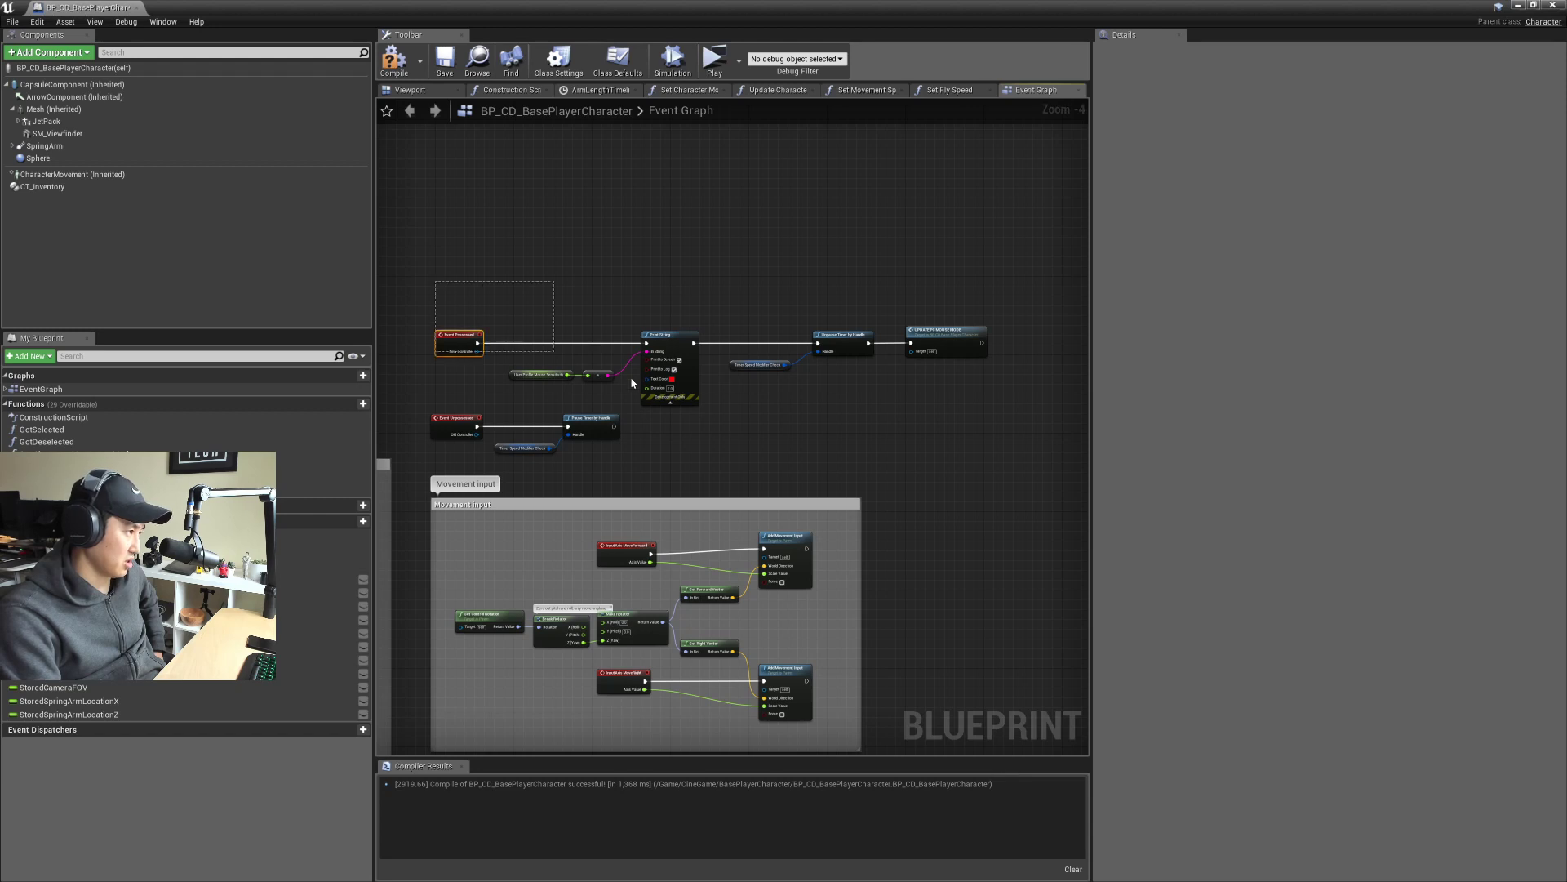
Step: Examine the right mouse button logic inside the HOLD RIGHT CLICK: TOGGLES MOUSE IN USE group
right_click_drag(827, 666, 913, 494)
scroll(914, 494, "down", 1)
right_click_drag(897, 553, 837, 371)
right_click_drag(801, 630, 826, 429)
scroll(791, 468, "up", 3)
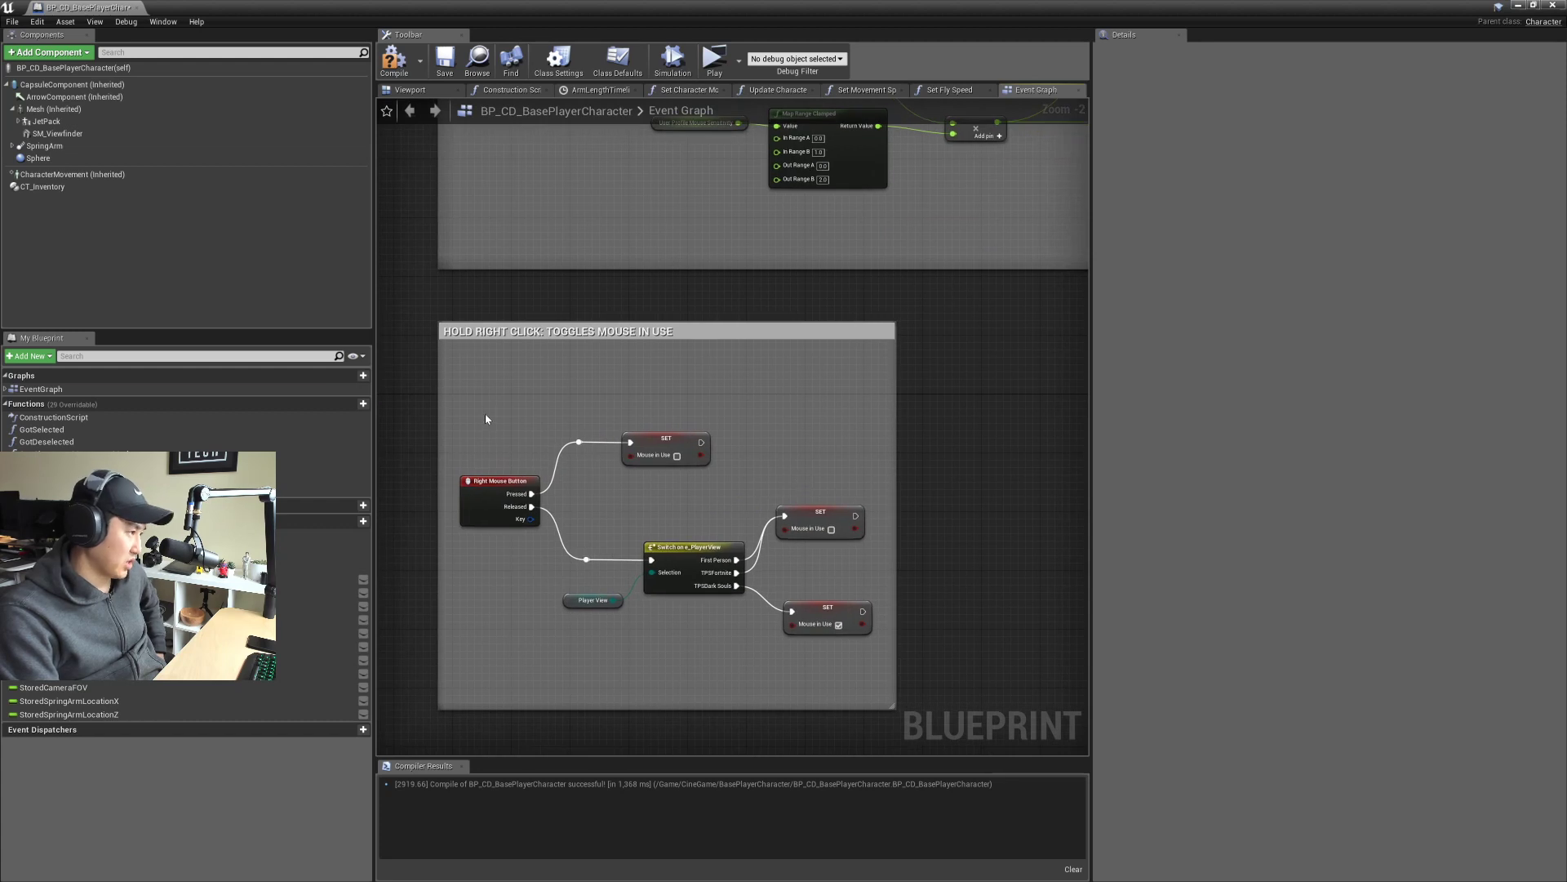
left_click(498, 484)
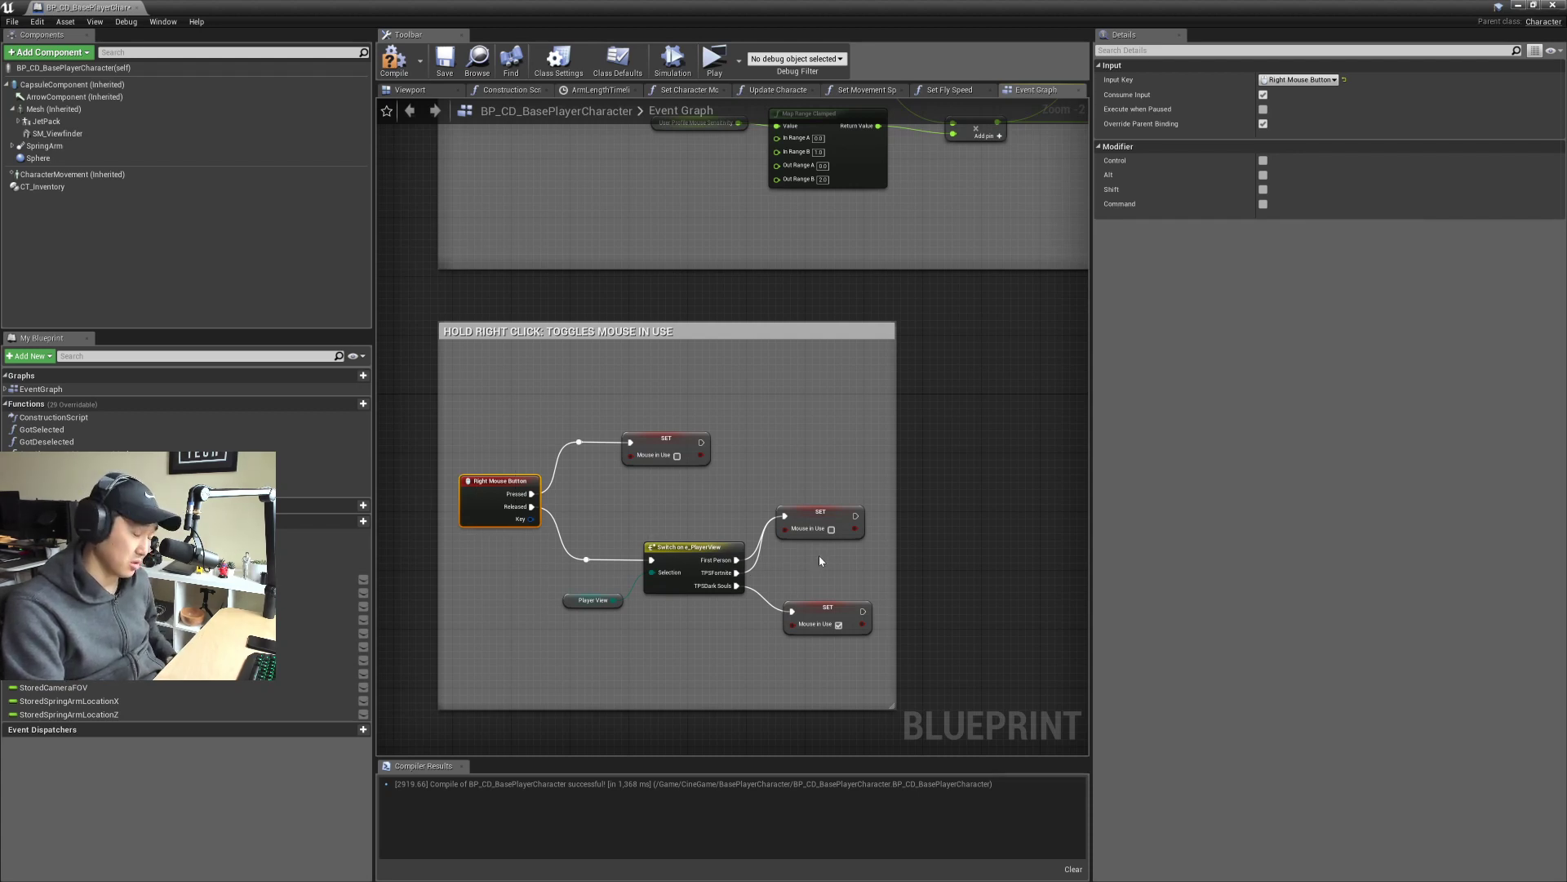
scroll(820, 560, "down", 5)
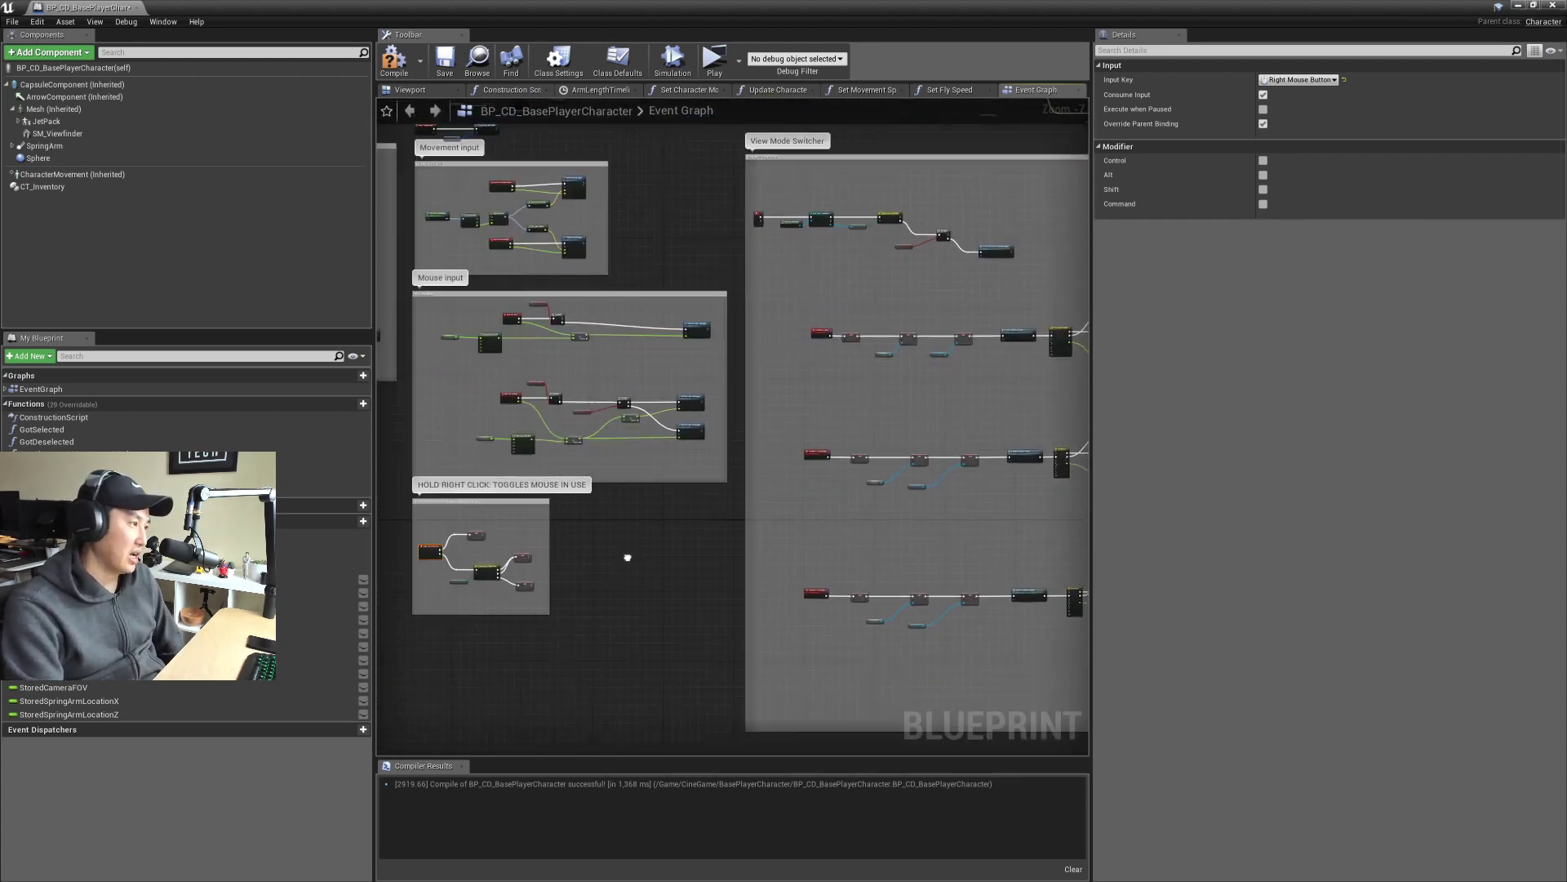
scroll(706, 415, "up", 4)
right_click_drag(564, 347, 570, 441)
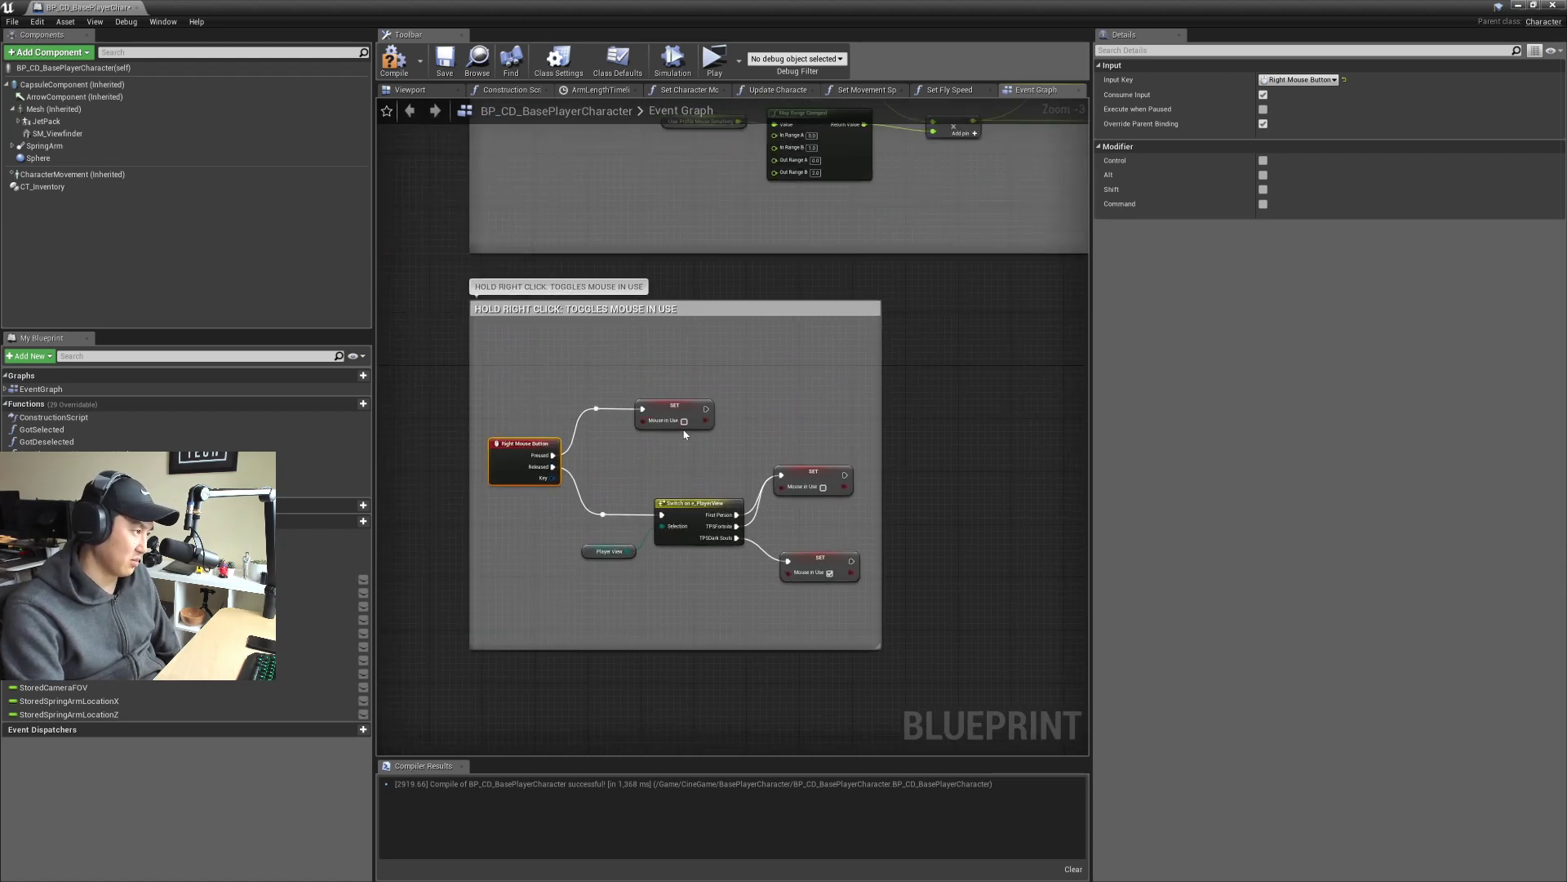
Step: Examine the View Mode Switcher group and the STORE CAMERA SETUP VARIABLES group above it
scroll(570, 441, "down", 1)
scroll(786, 400, "down", 2)
right_click_drag(1057, 136, 728, 471)
scroll(728, 471, "up", 2)
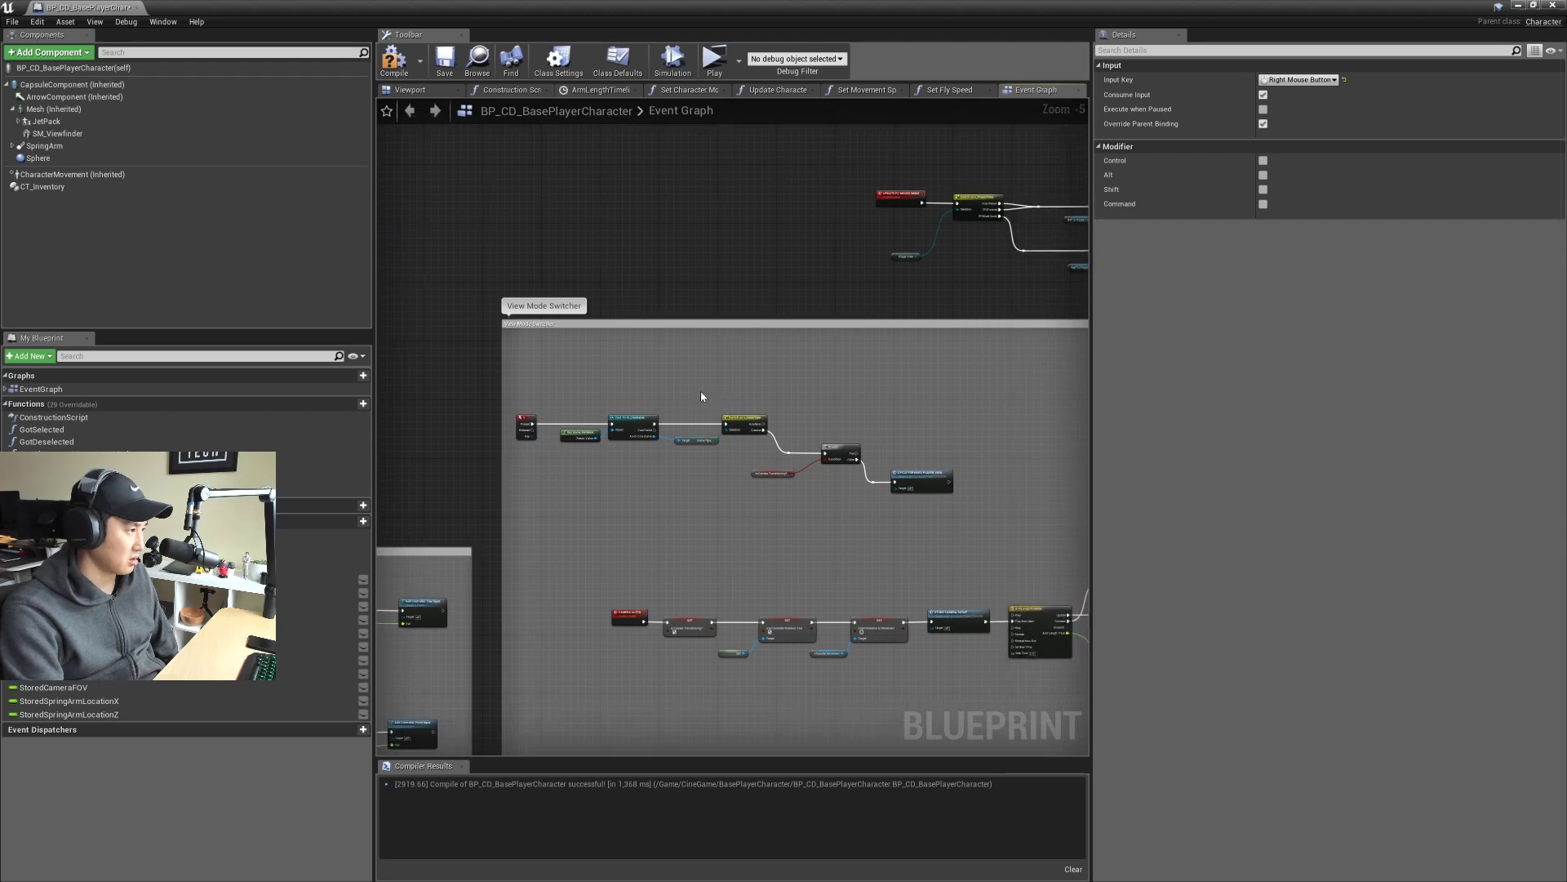
right_click_drag(593, 369, 774, 404)
scroll(664, 491, "down", 2)
right_click_drag(665, 491, 707, 400)
scroll(707, 399, "up", 2)
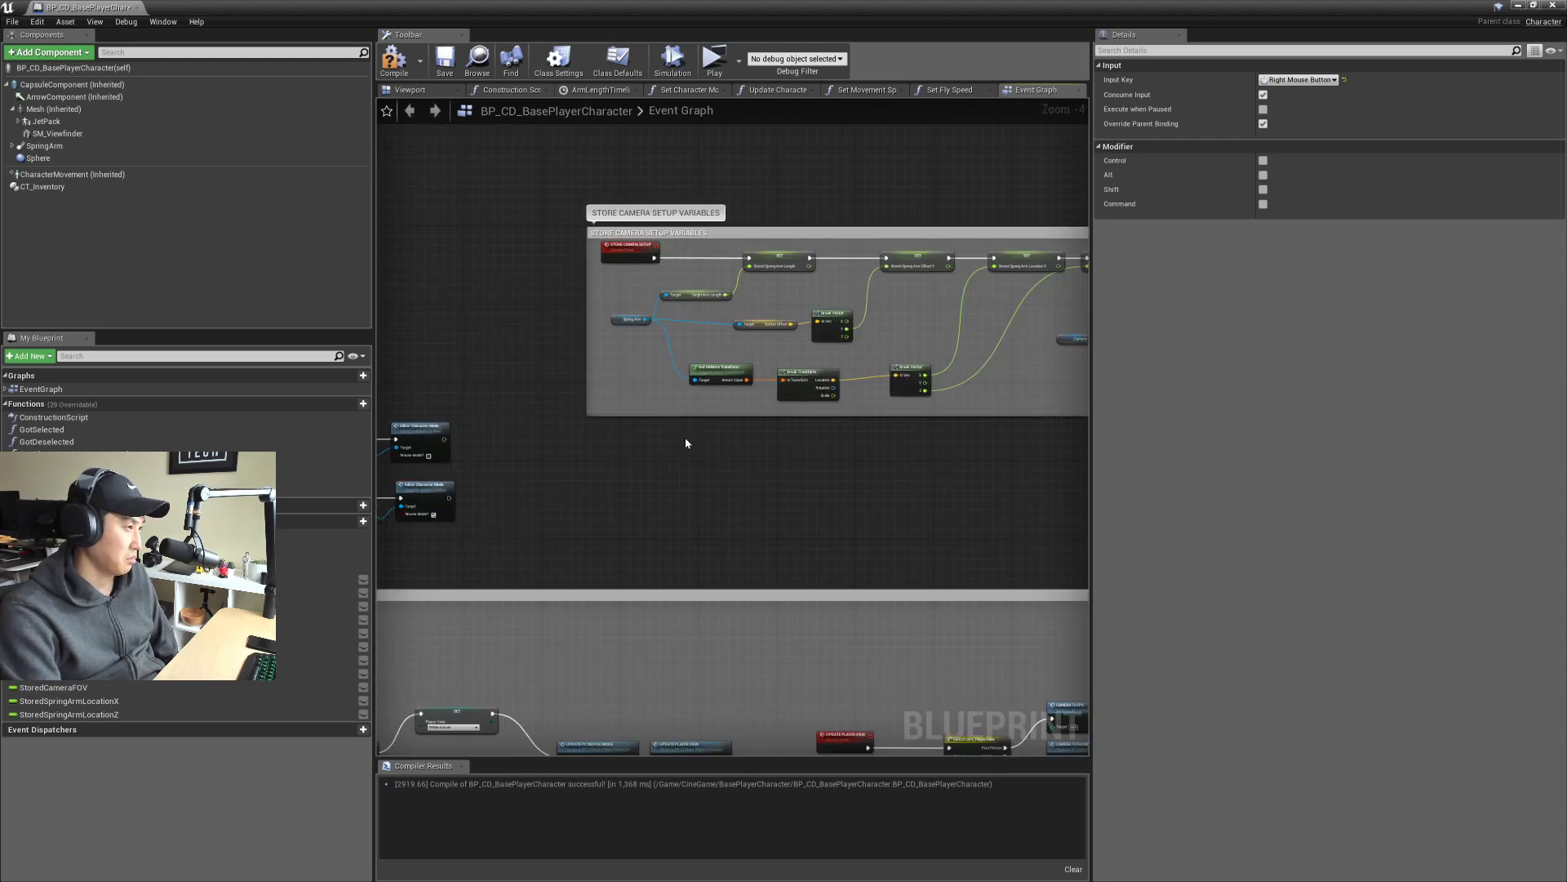
scroll(686, 443, "down", 5)
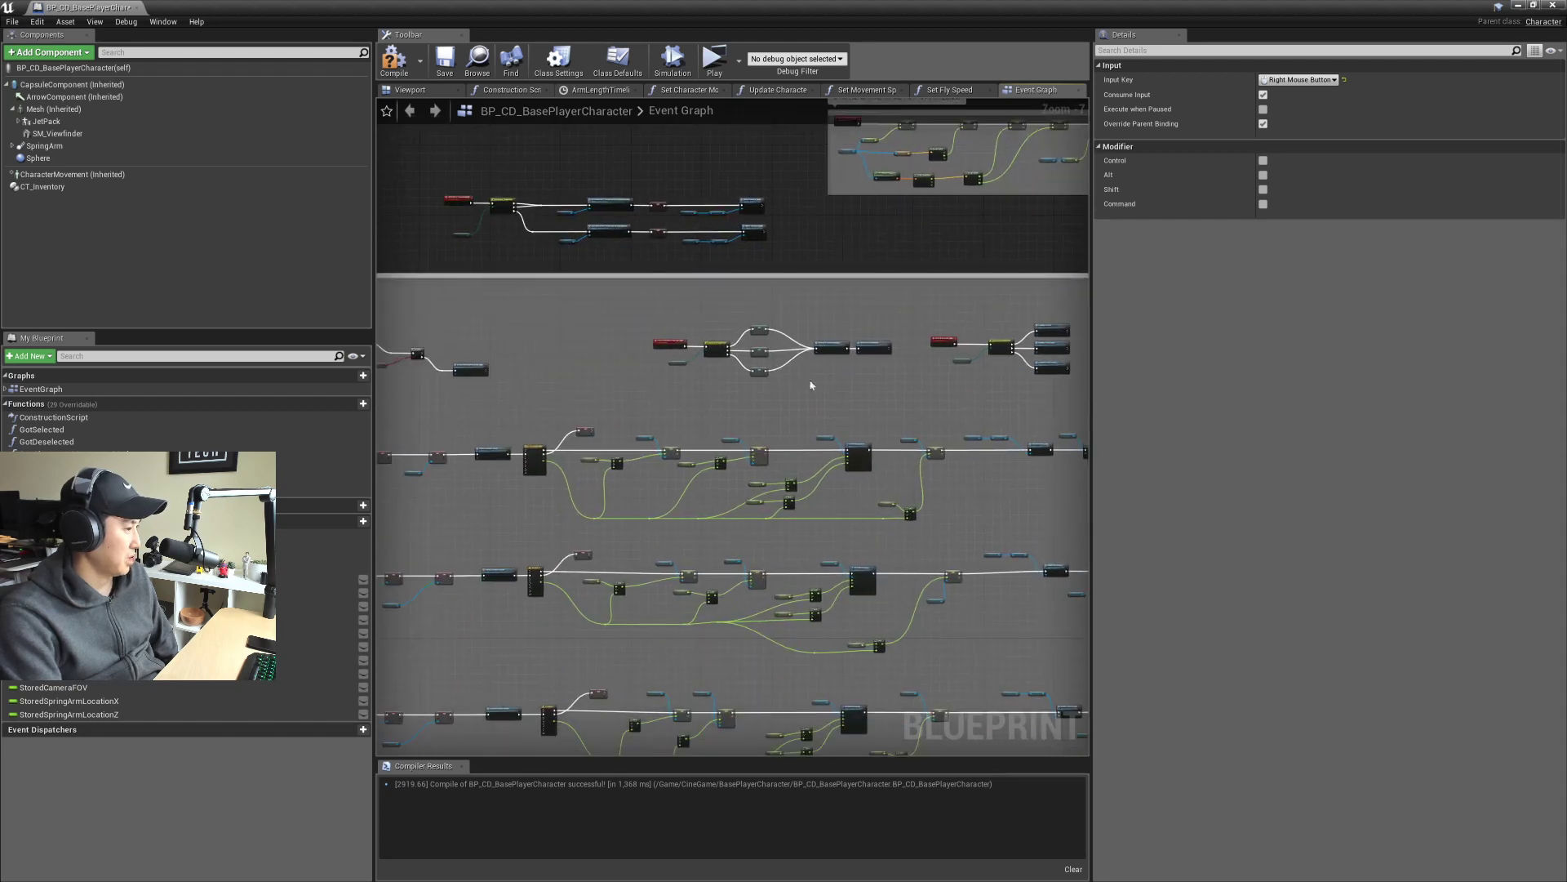
right_click_drag(686, 443, 775, 474)
scroll(774, 475, "down", 3)
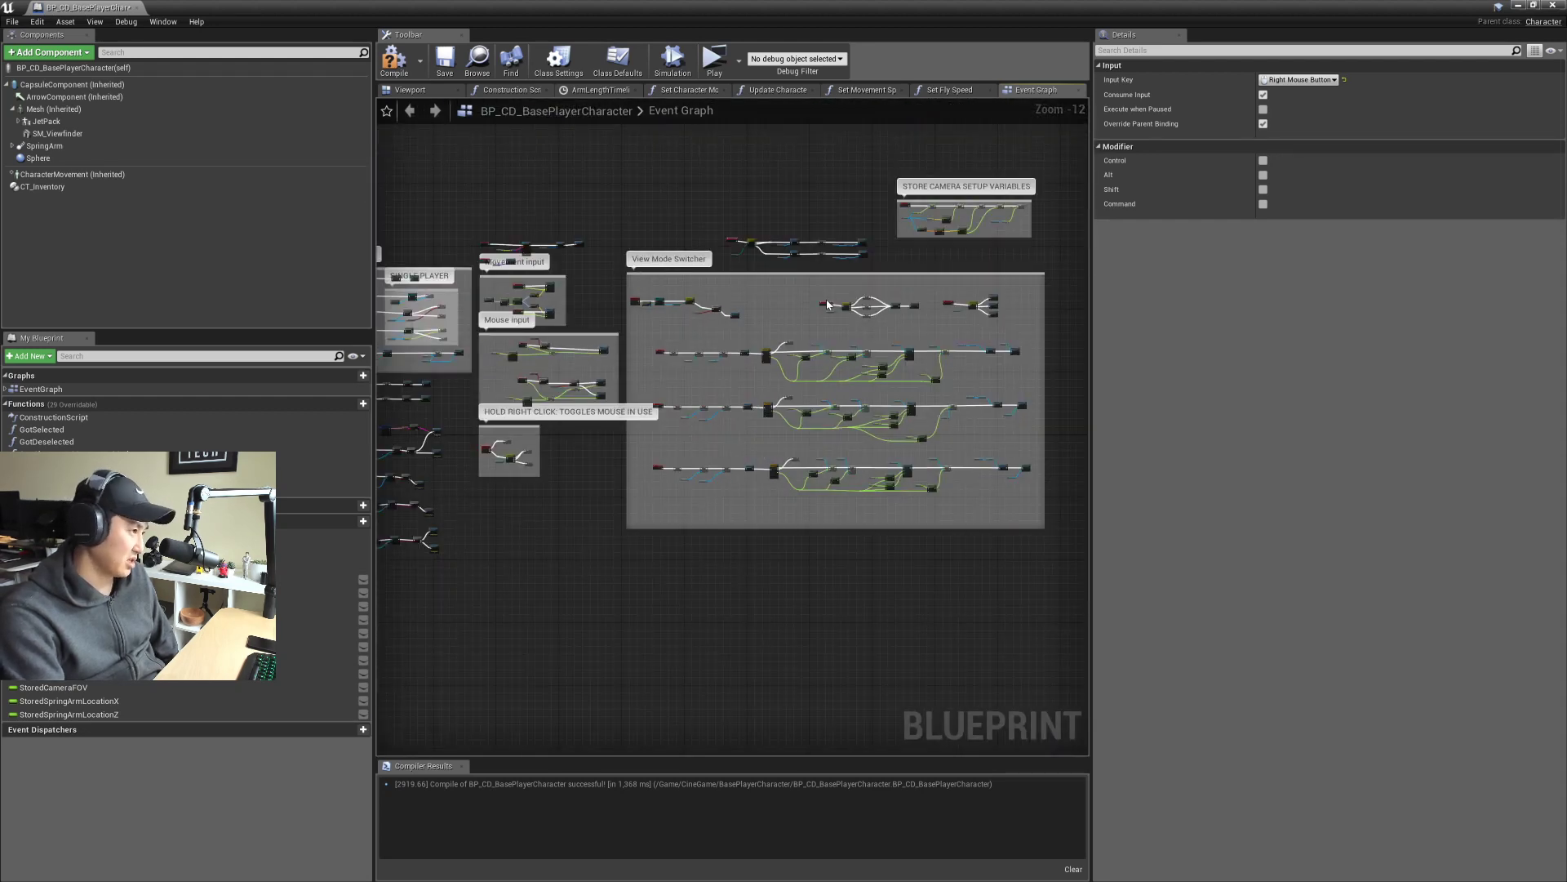
Step: Review the event graph's overall layout, from the View Mode Switcher and input groups to the Jump, SHIFT and BEGIN PLAY groups
right_click_drag(827, 304, 893, 485)
scroll(834, 438, "up", 3)
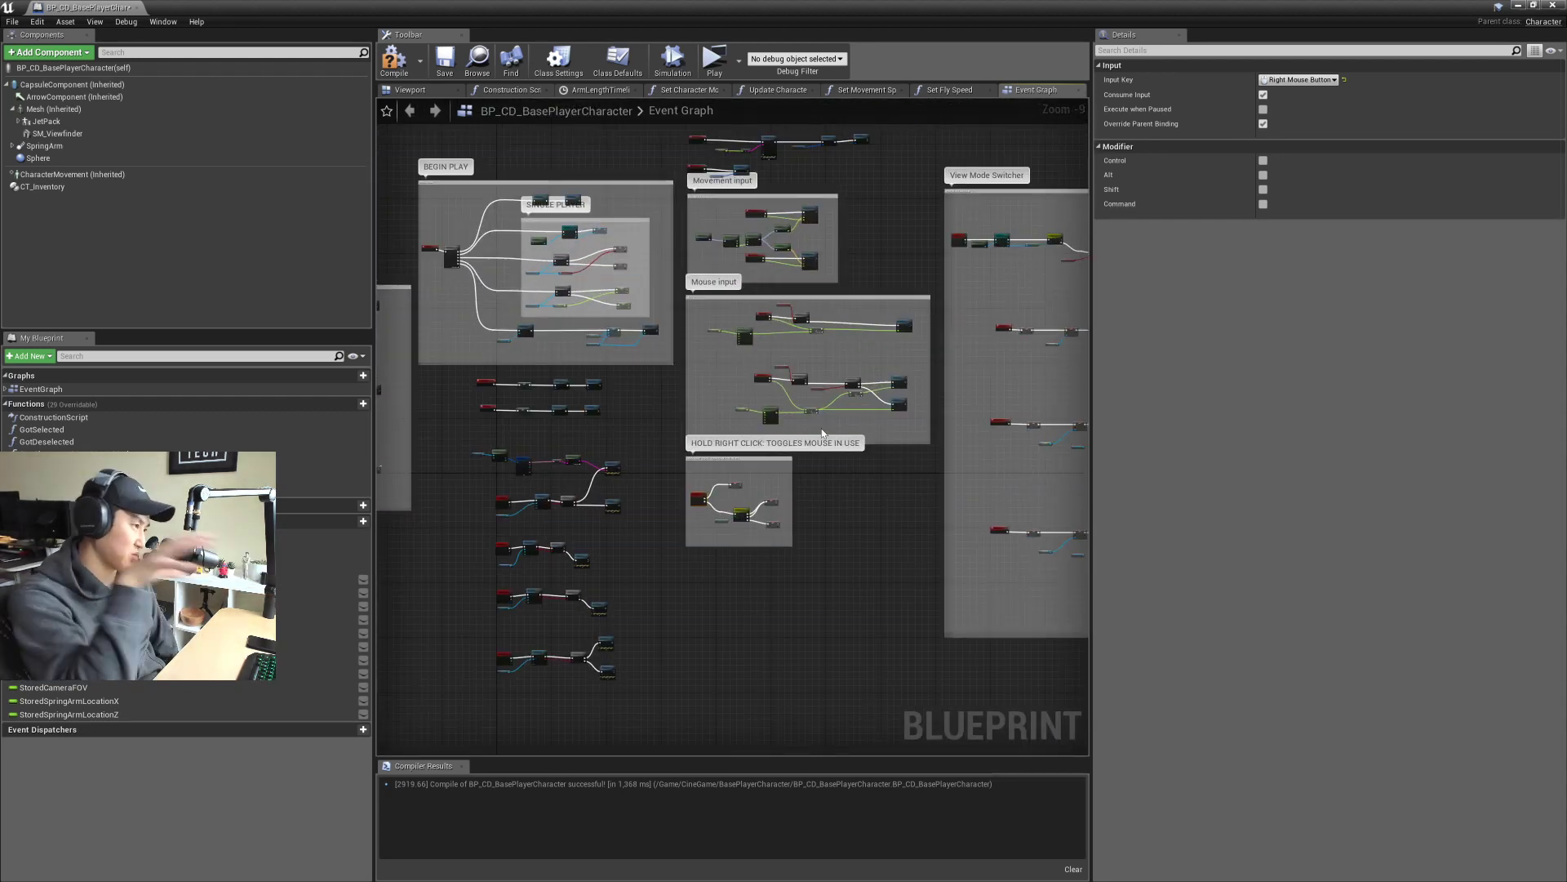
right_click_drag(798, 395, 402, 416)
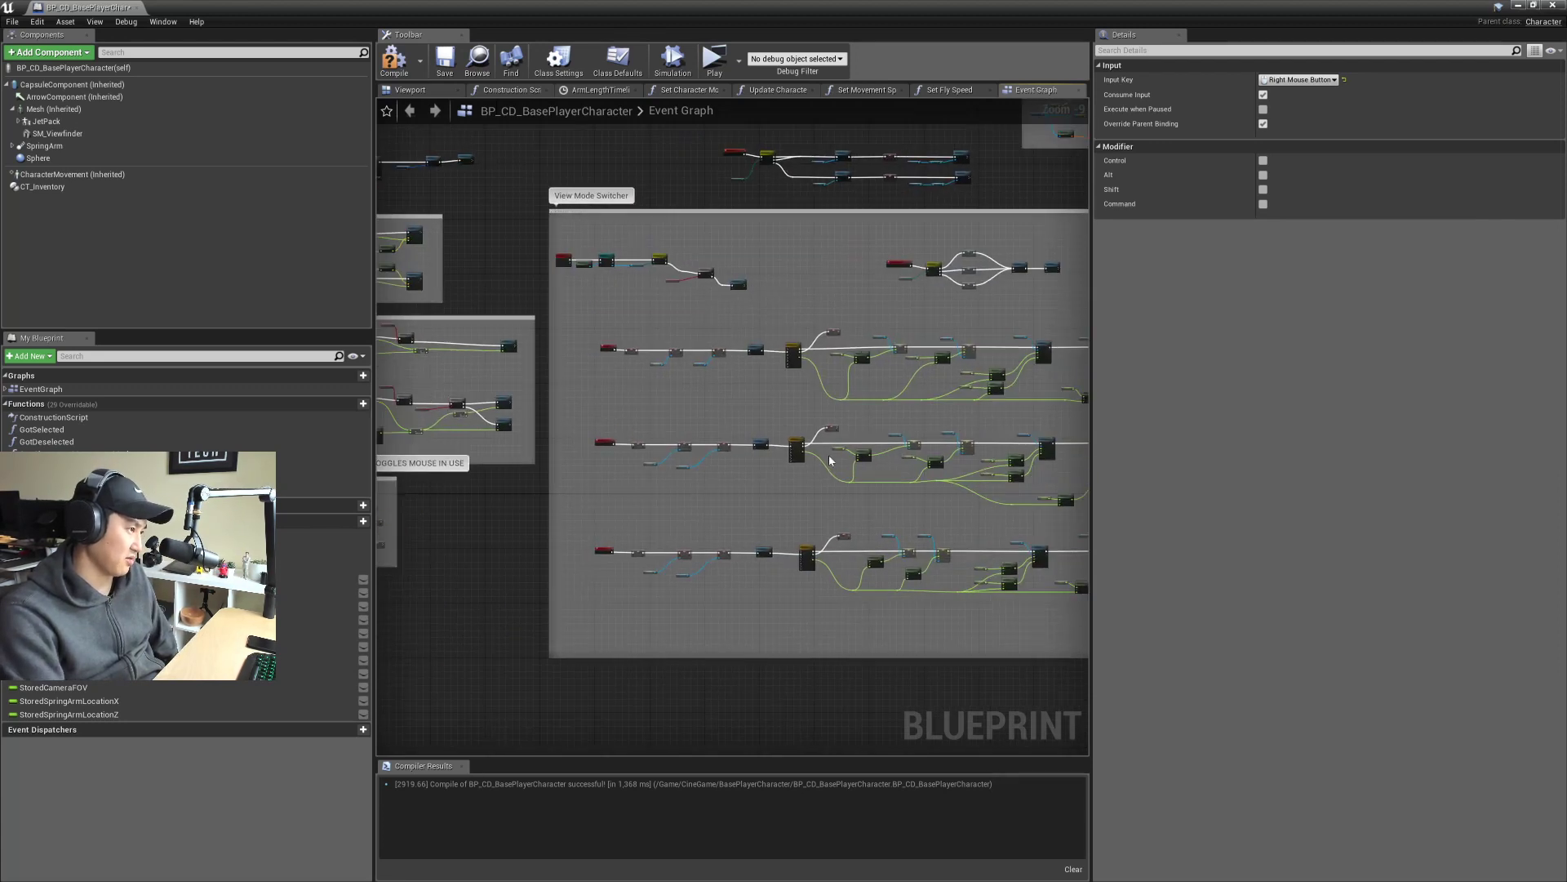
right_click_drag(615, 417, 800, 441)
scroll(800, 441, "up", 2)
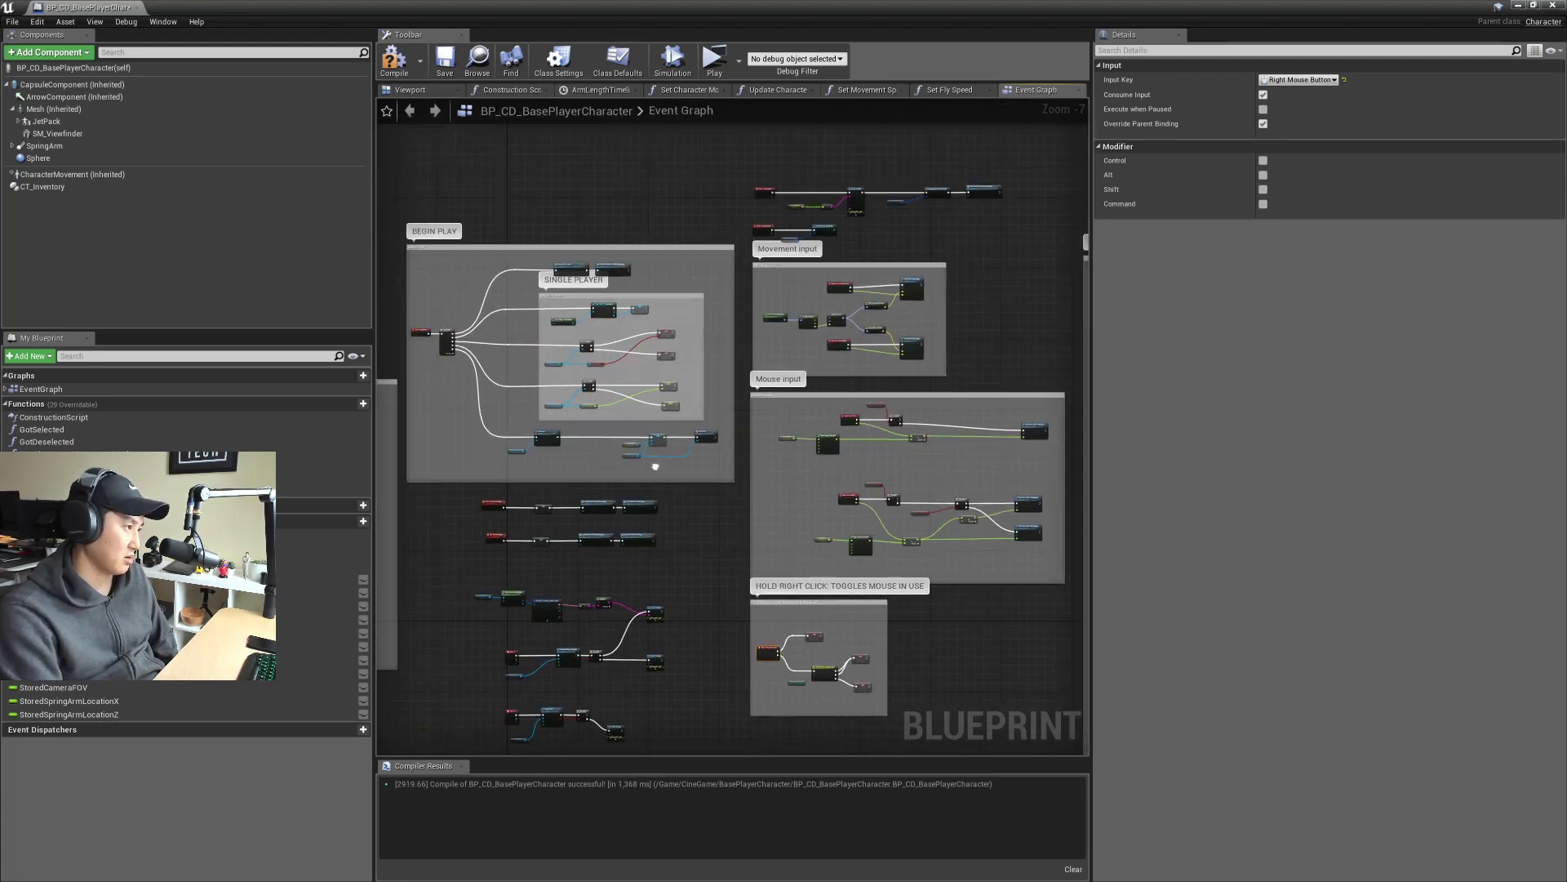
right_click_drag(383, 455, 723, 411)
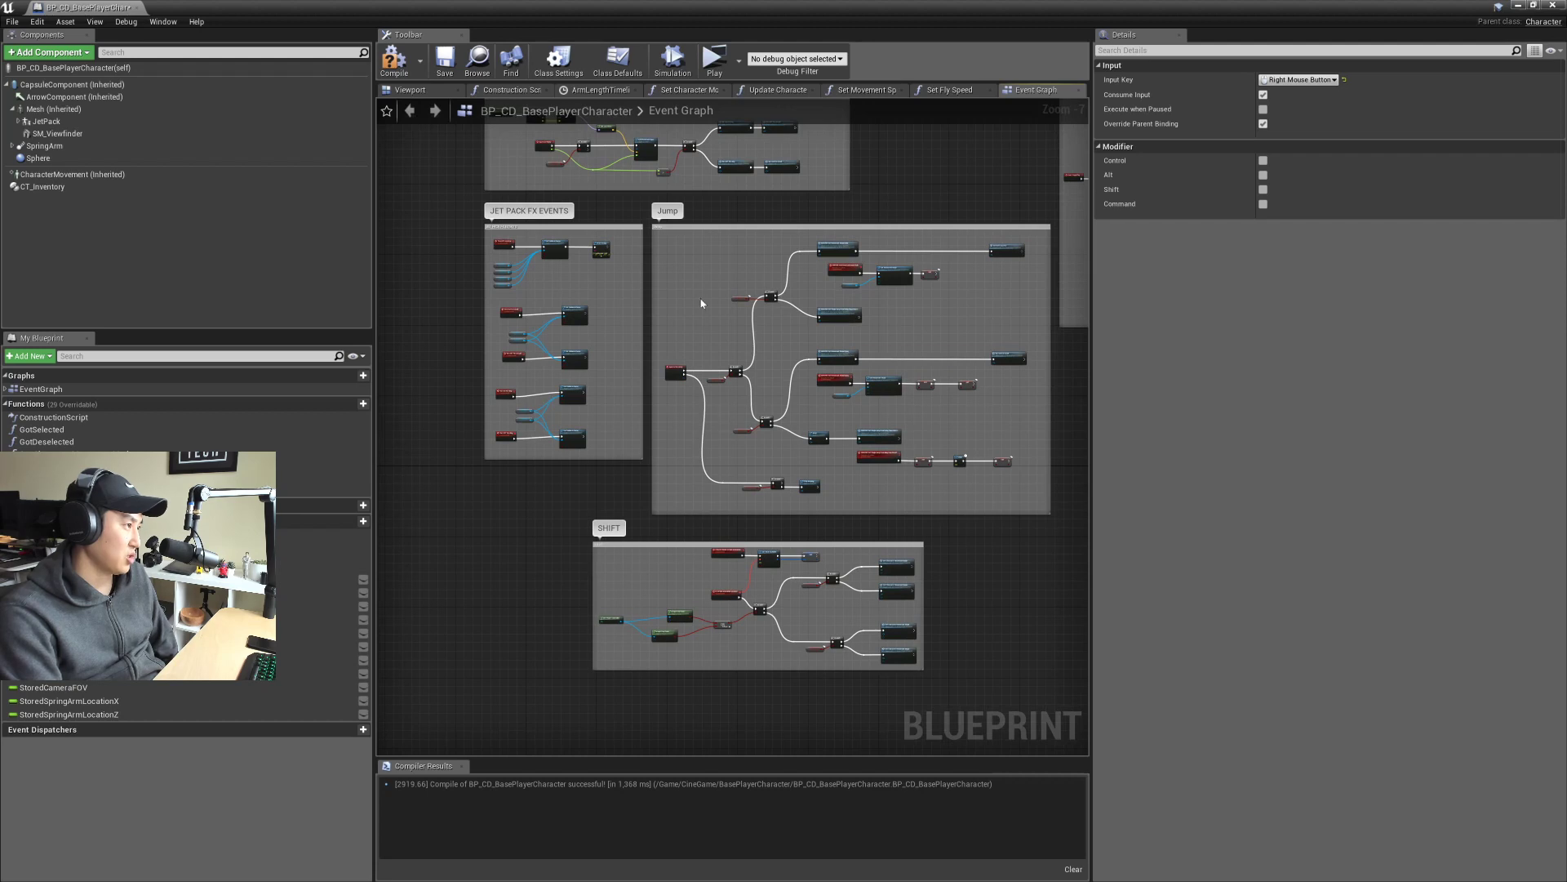
right_click_drag(701, 303, 688, 397)
scroll(644, 390, "up", 3)
scroll(687, 397, "up", 1)
scroll(688, 397, "down", 1)
right_click_drag(726, 454, 693, 425)
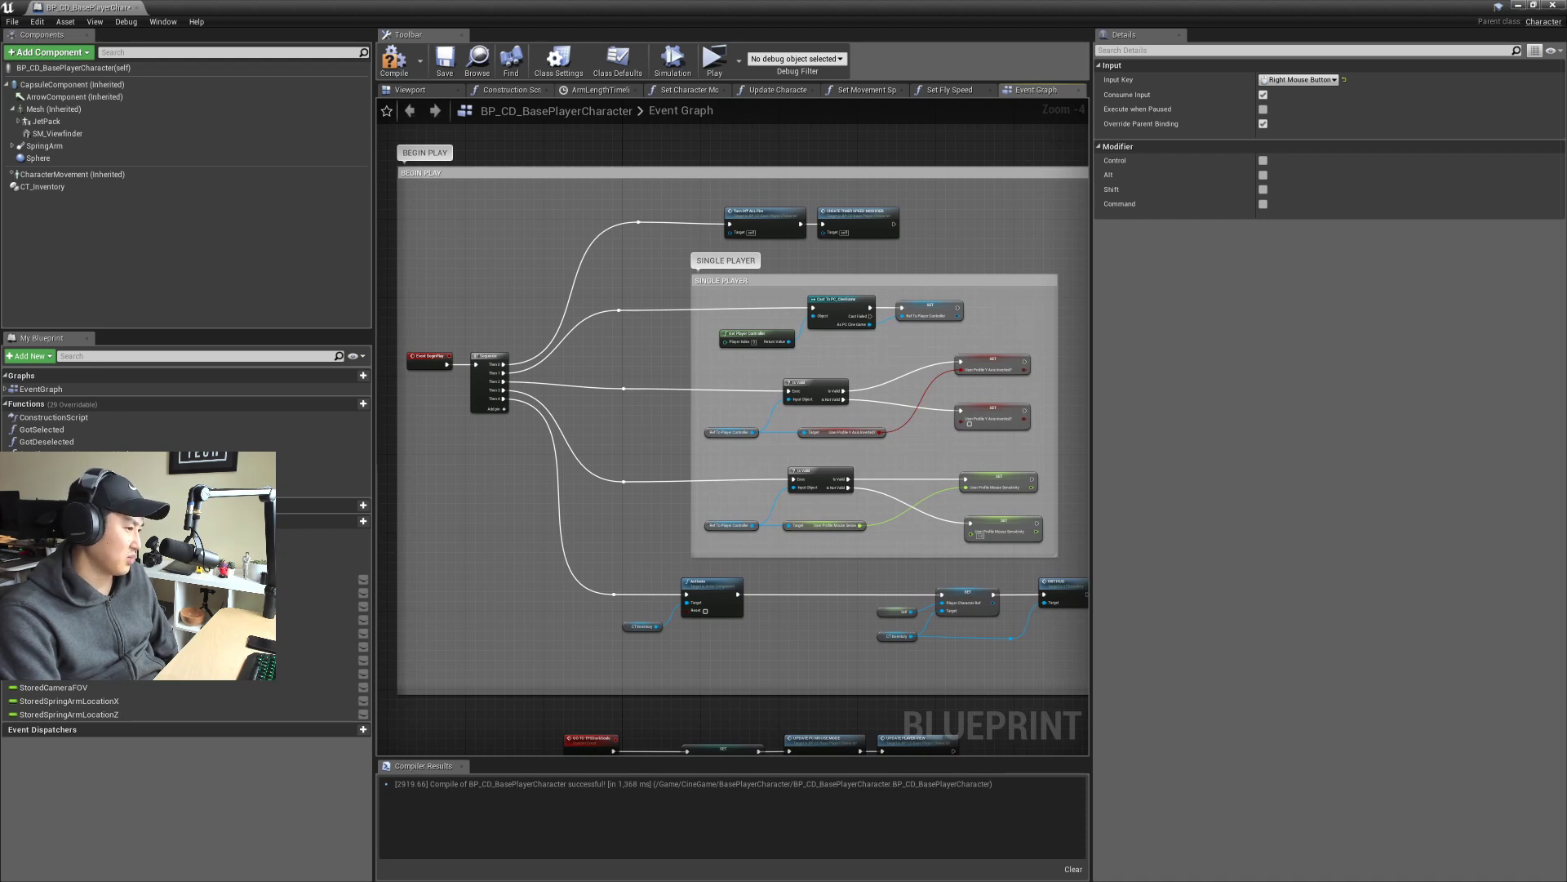
Step: Compile and save the BP_CD_BasePlayerCharacter blueprint
right_click_drag(743, 471, 732, 482)
scroll(731, 482, "down", 1)
scroll(732, 482, "up", 1)
scroll(732, 482, "down", 1)
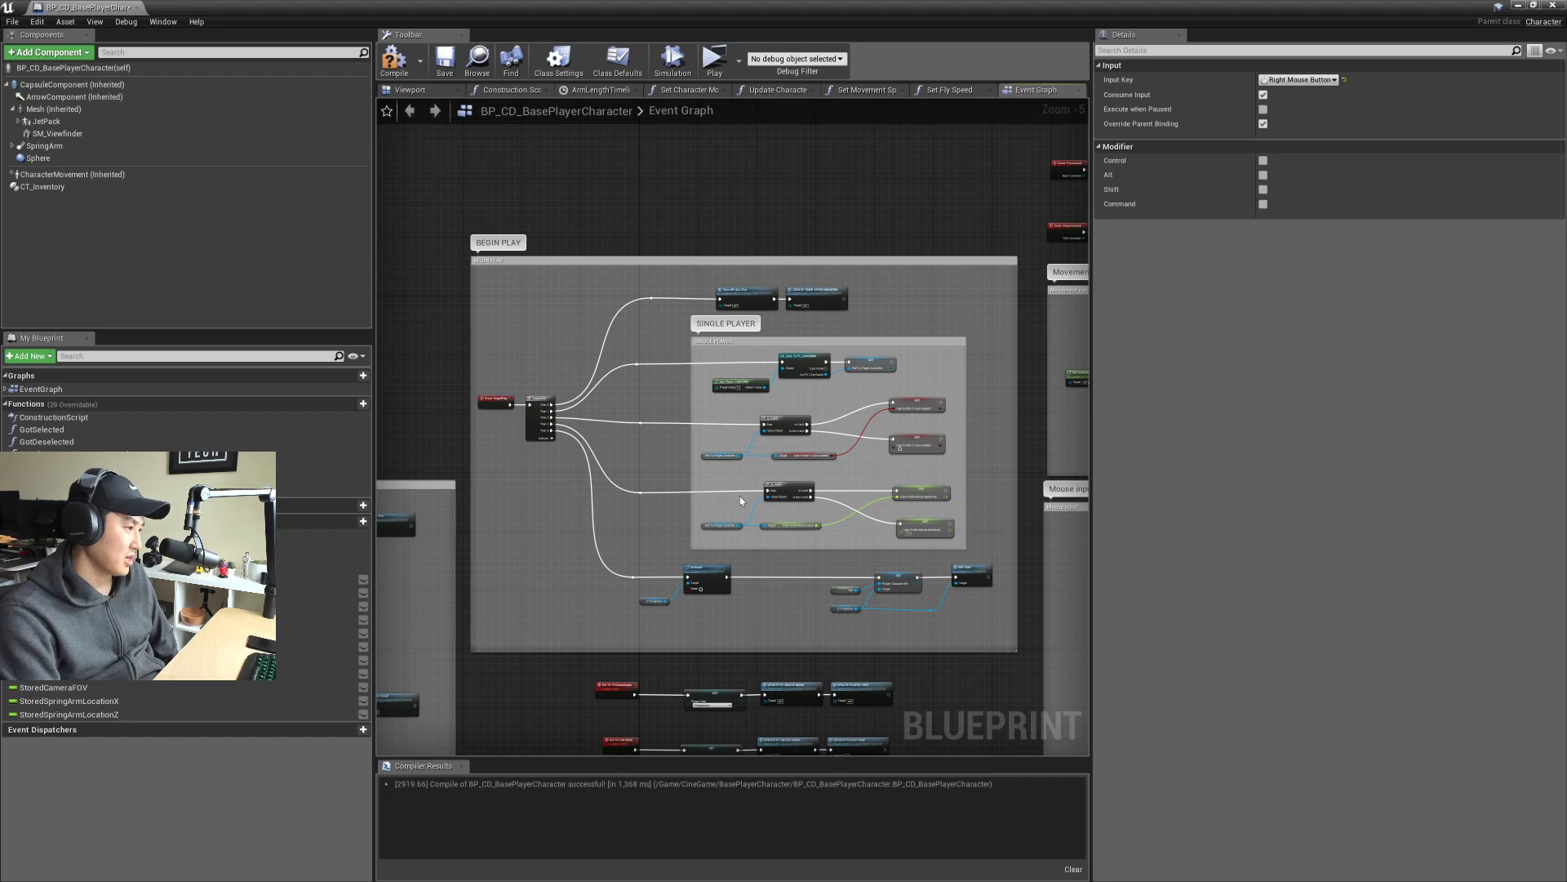
right_click_drag(736, 501, 738, 491)
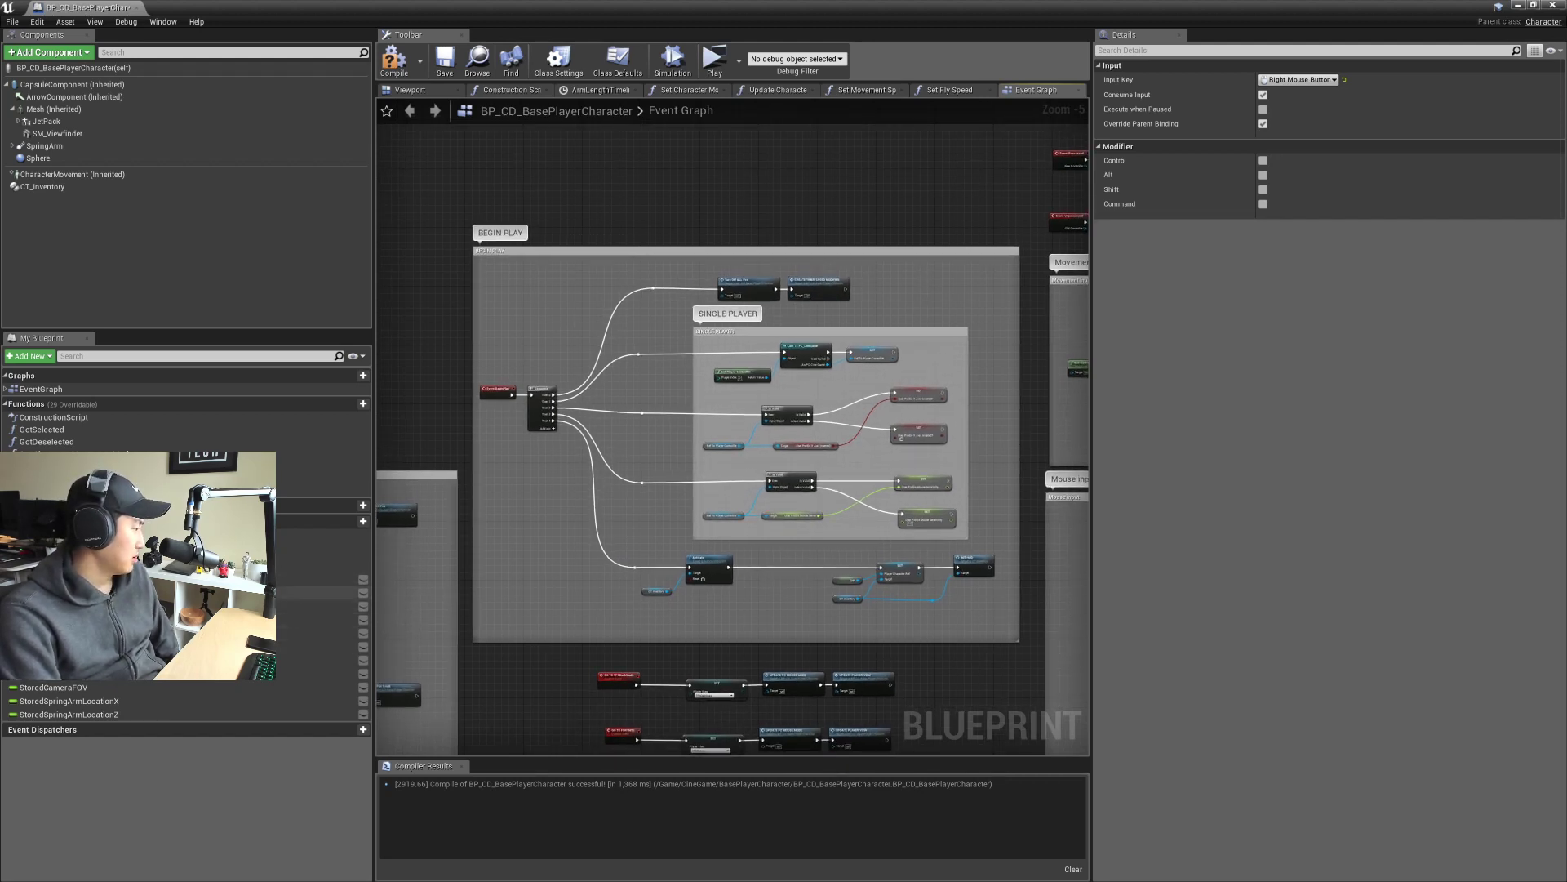
left_click(448, 68)
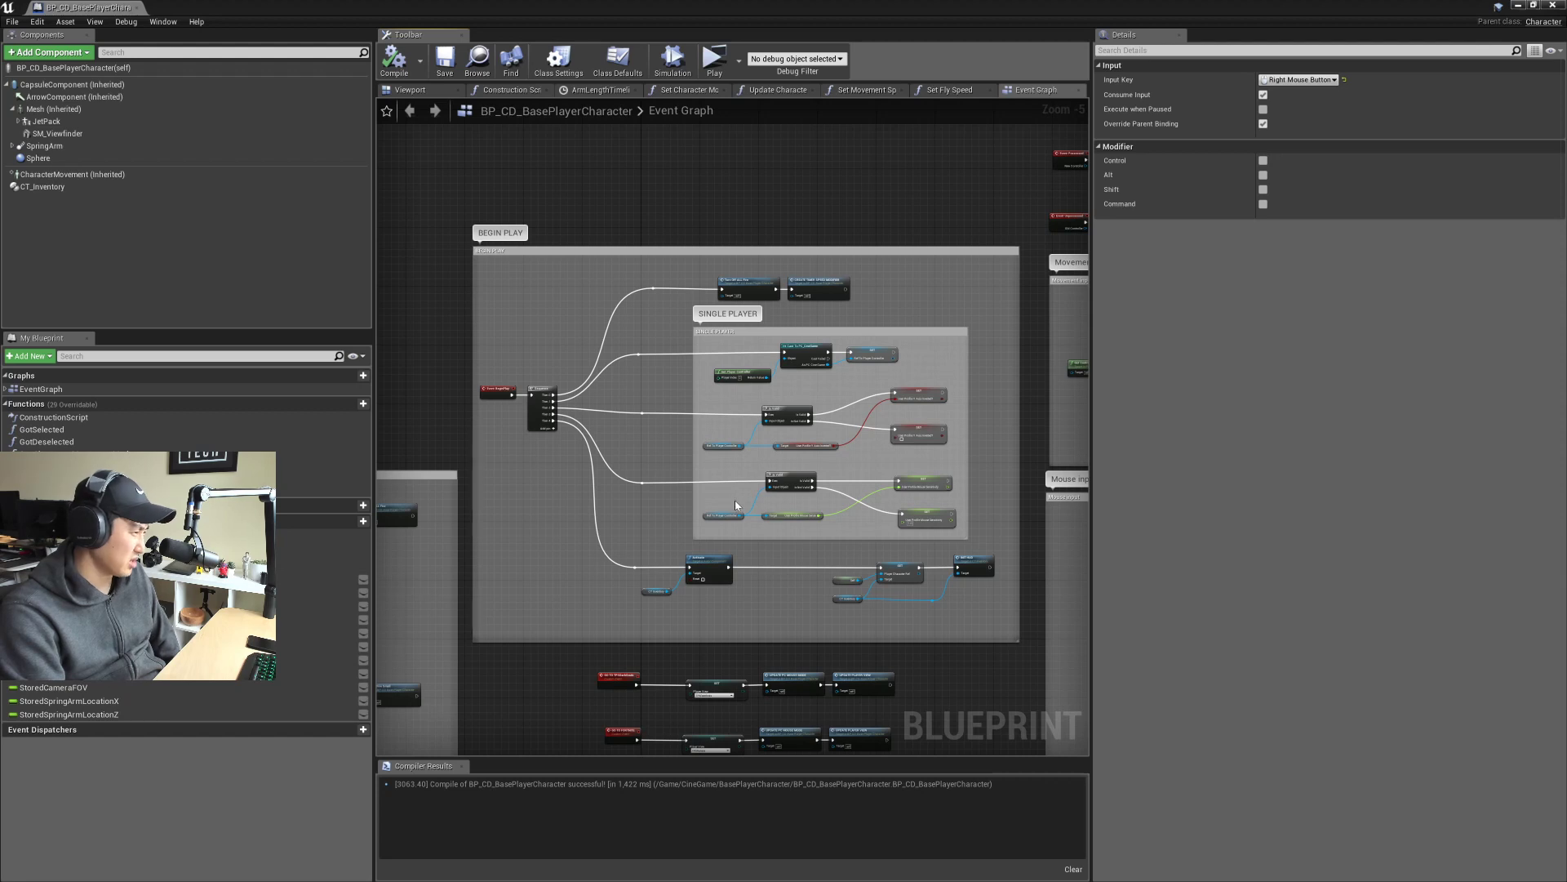
right_click_drag(733, 498, 718, 502)
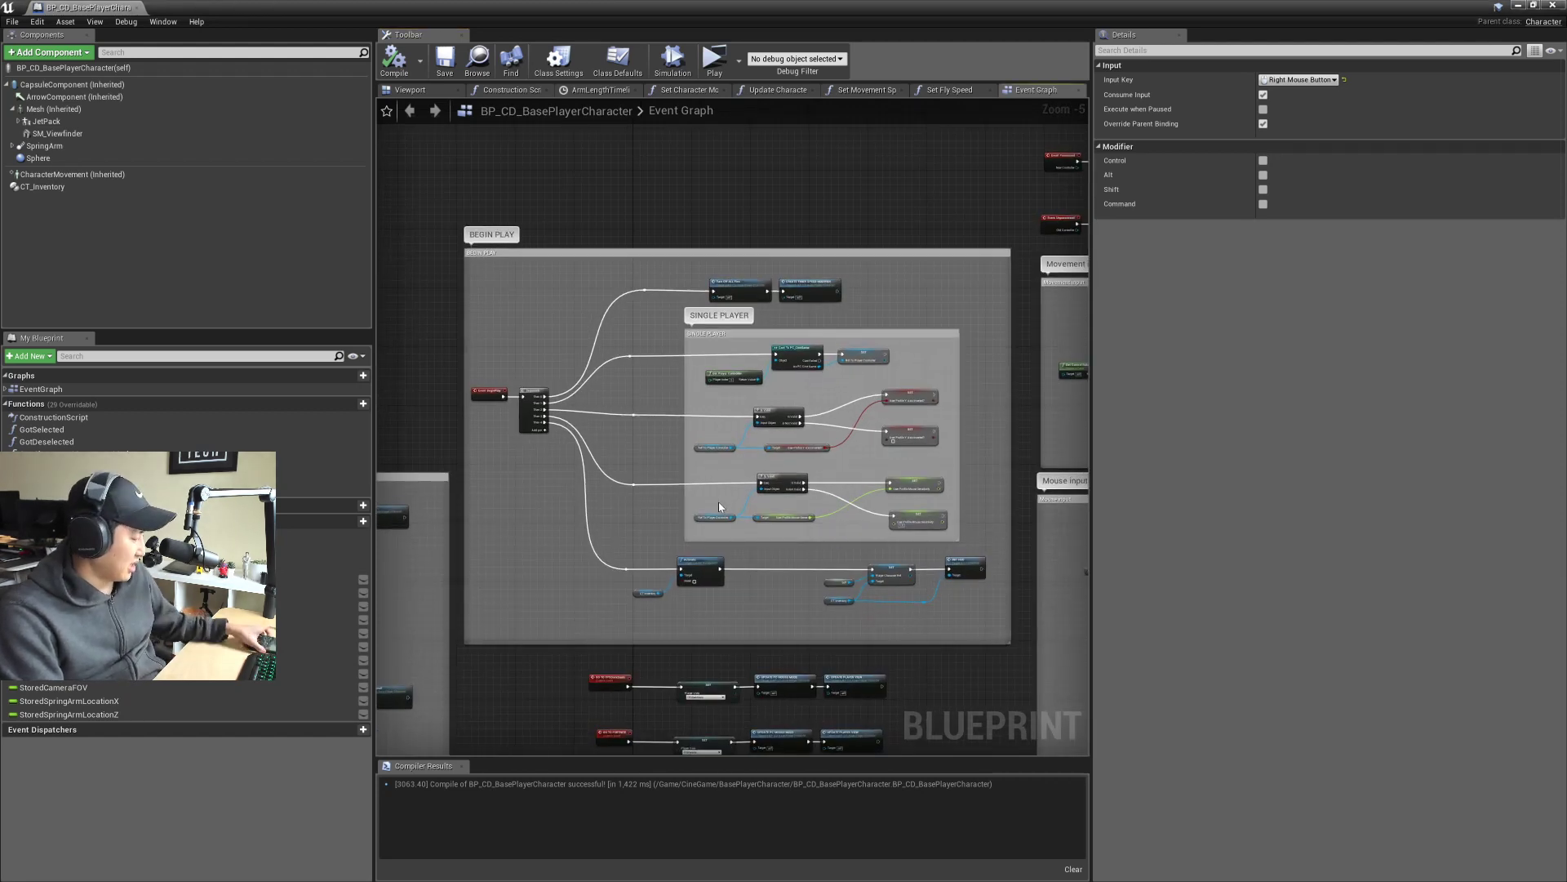
right_click_drag(718, 501, 723, 492)
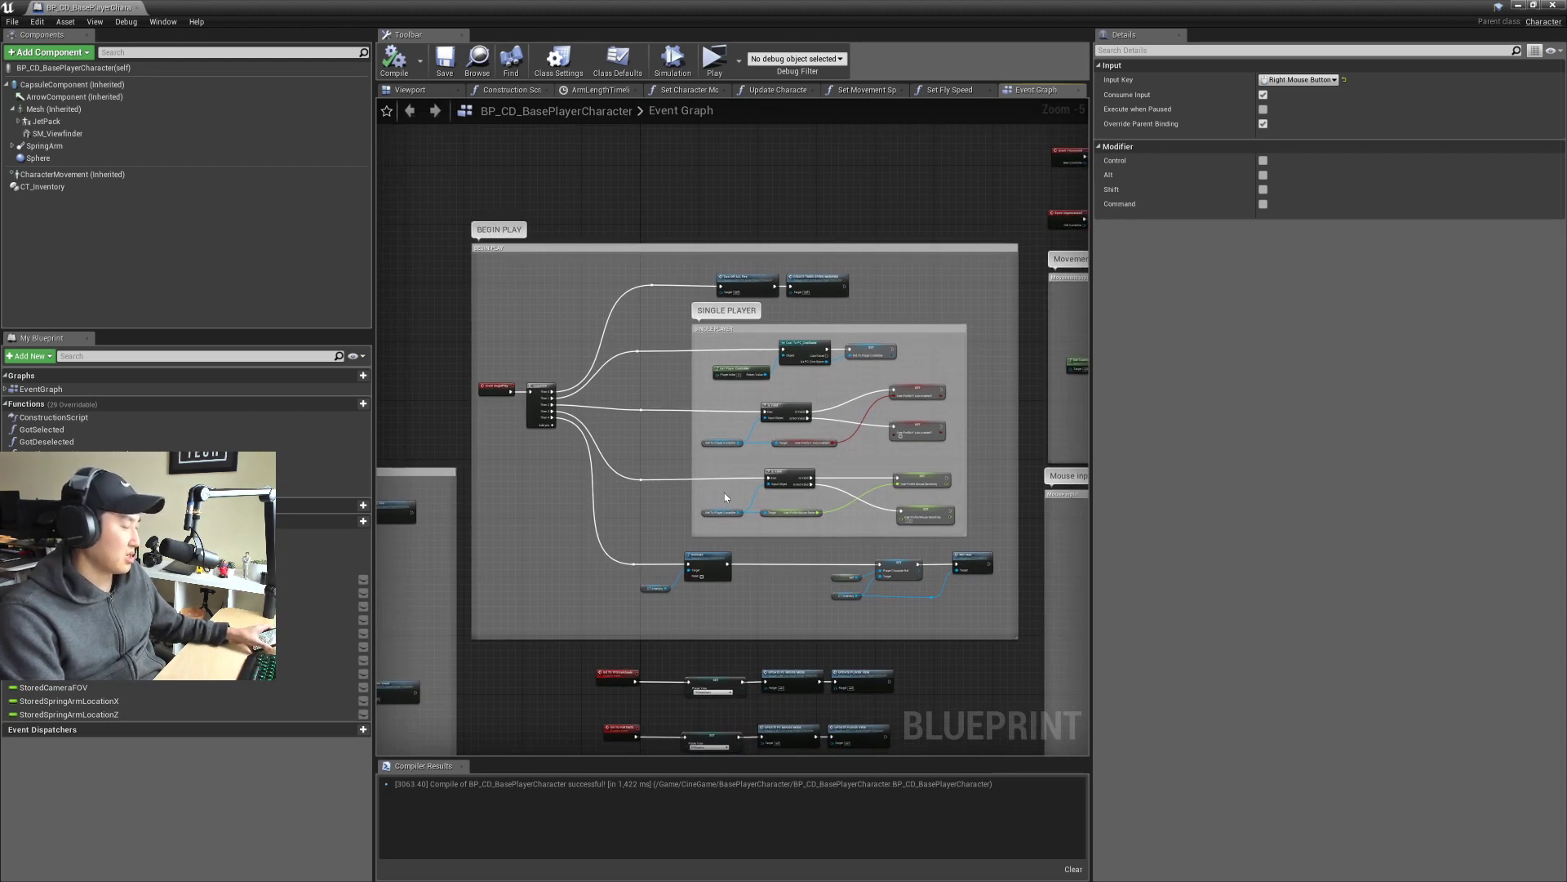